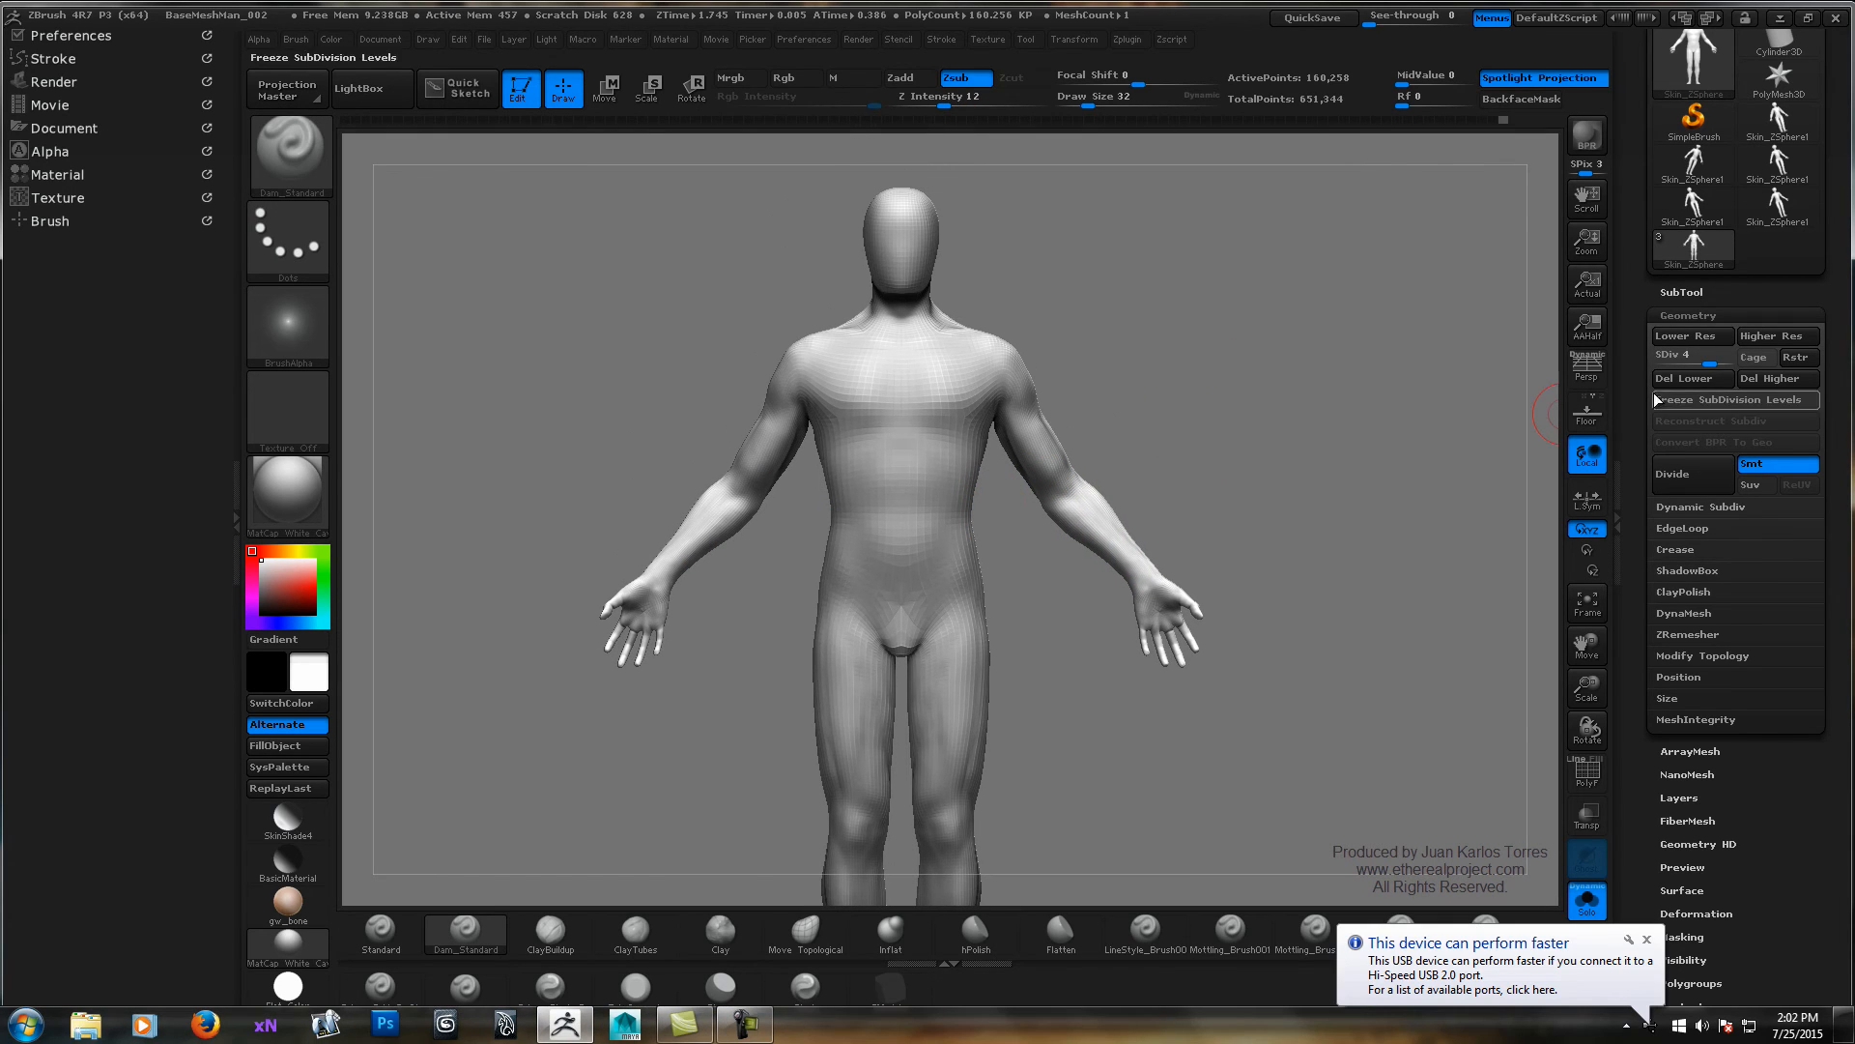
- Raise the body mesh to subdivision level 5 and dismiss the USB device notification
{"action": "left_click_drag", "start_coordinate": [1708, 363], "coordinate": [1729, 363]}
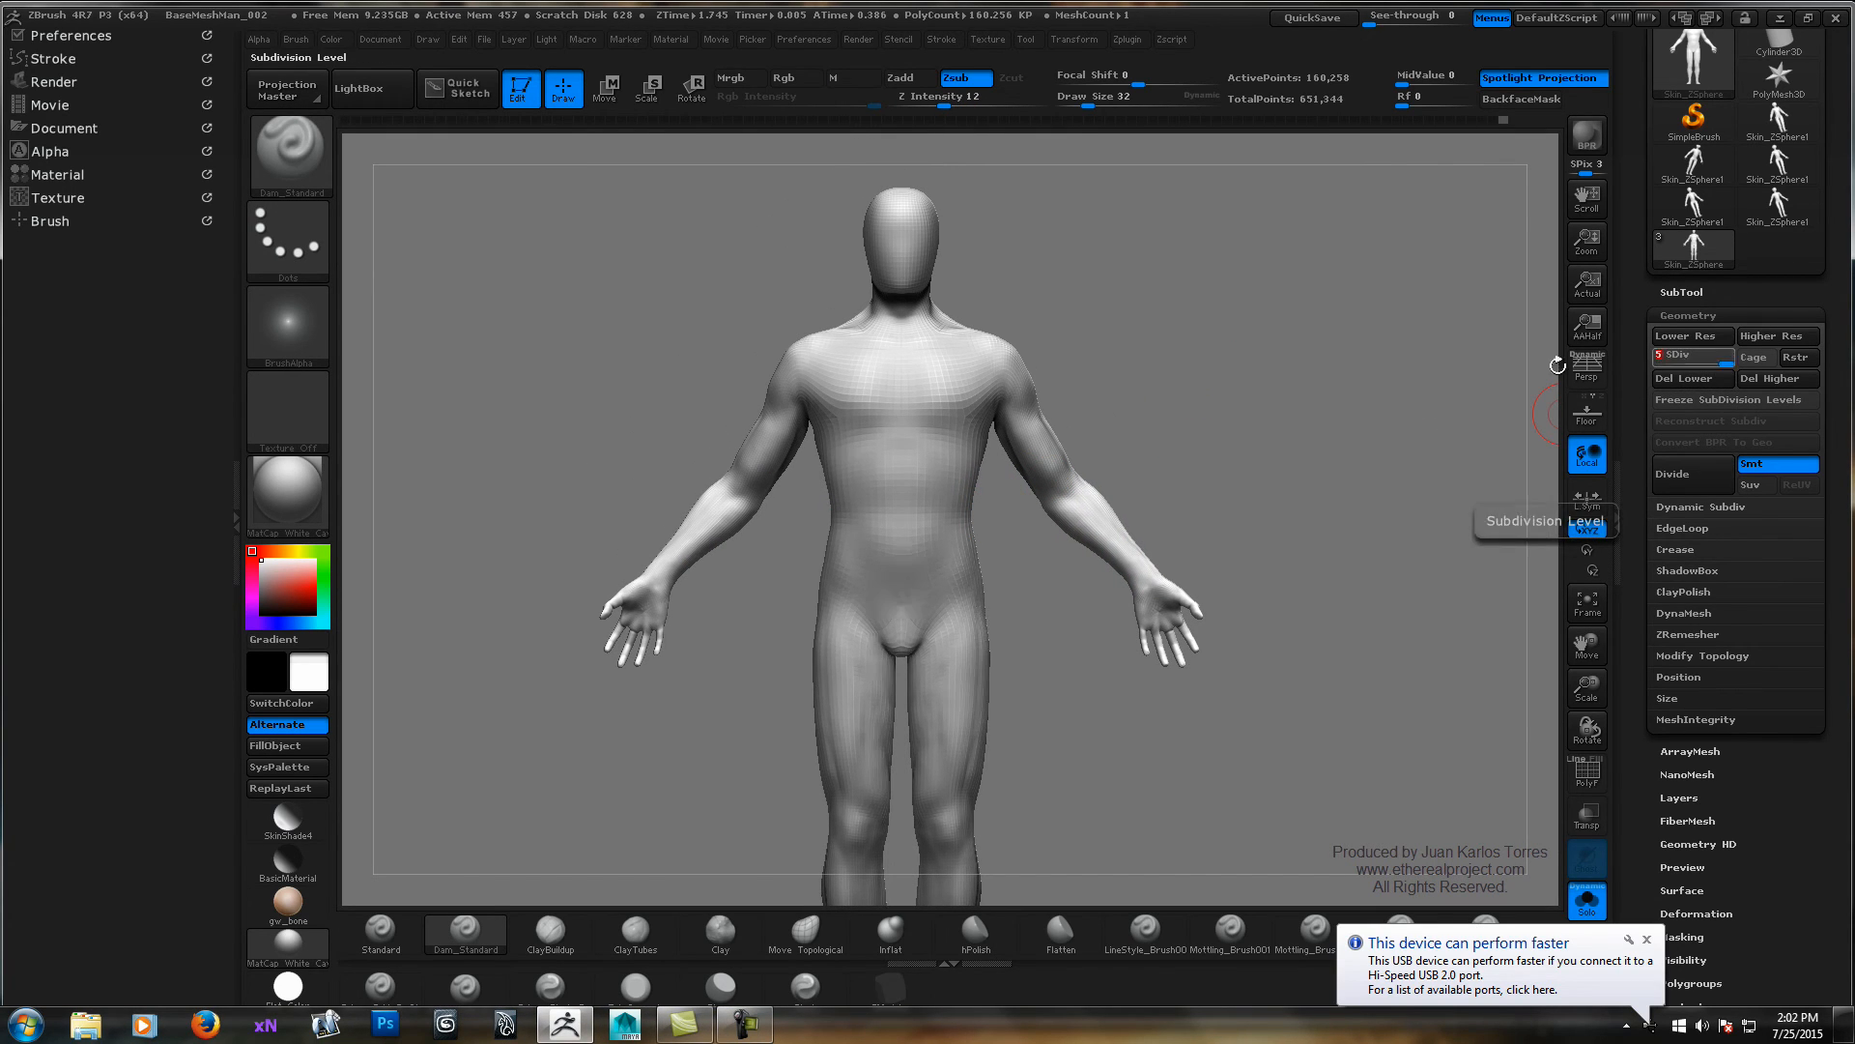
{"action": "right_click_drag", "start_coordinate": [1135, 378], "coordinate": [1082, 382], "text": "ctrl"}
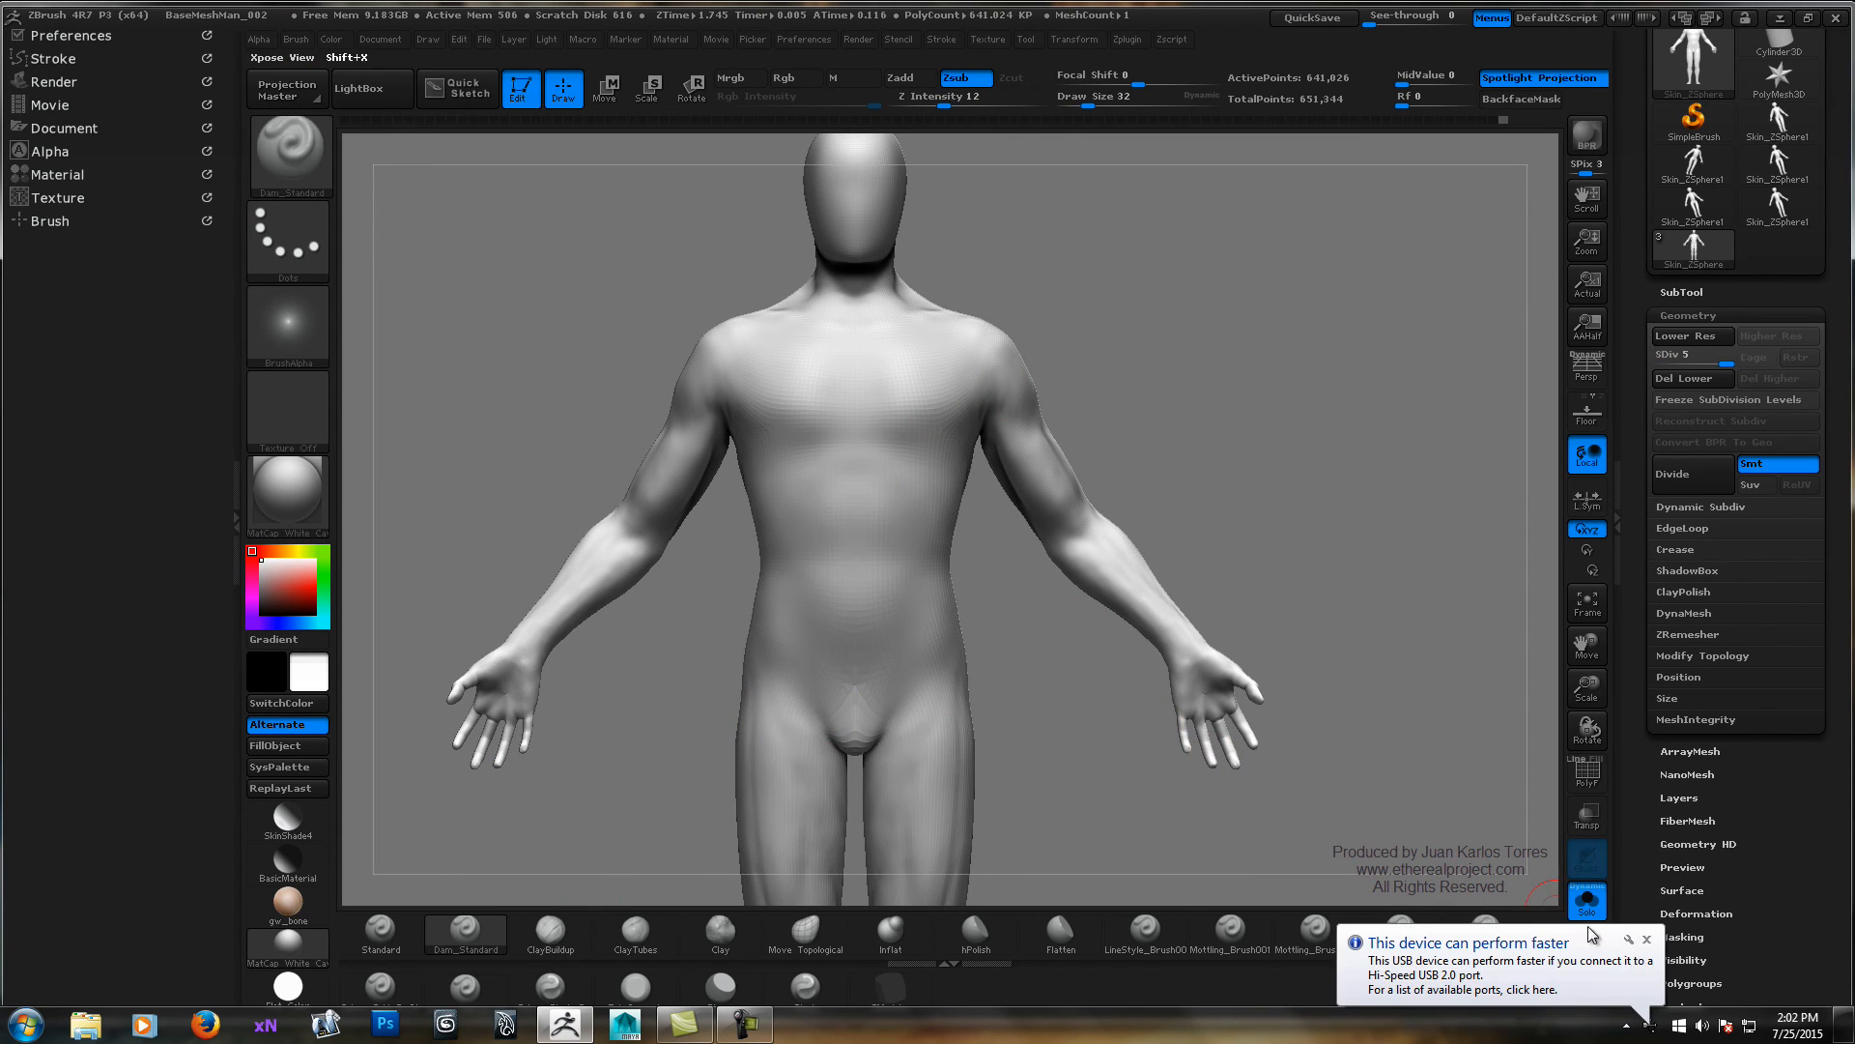
{"action": "left_click", "coordinate": [1647, 939]}
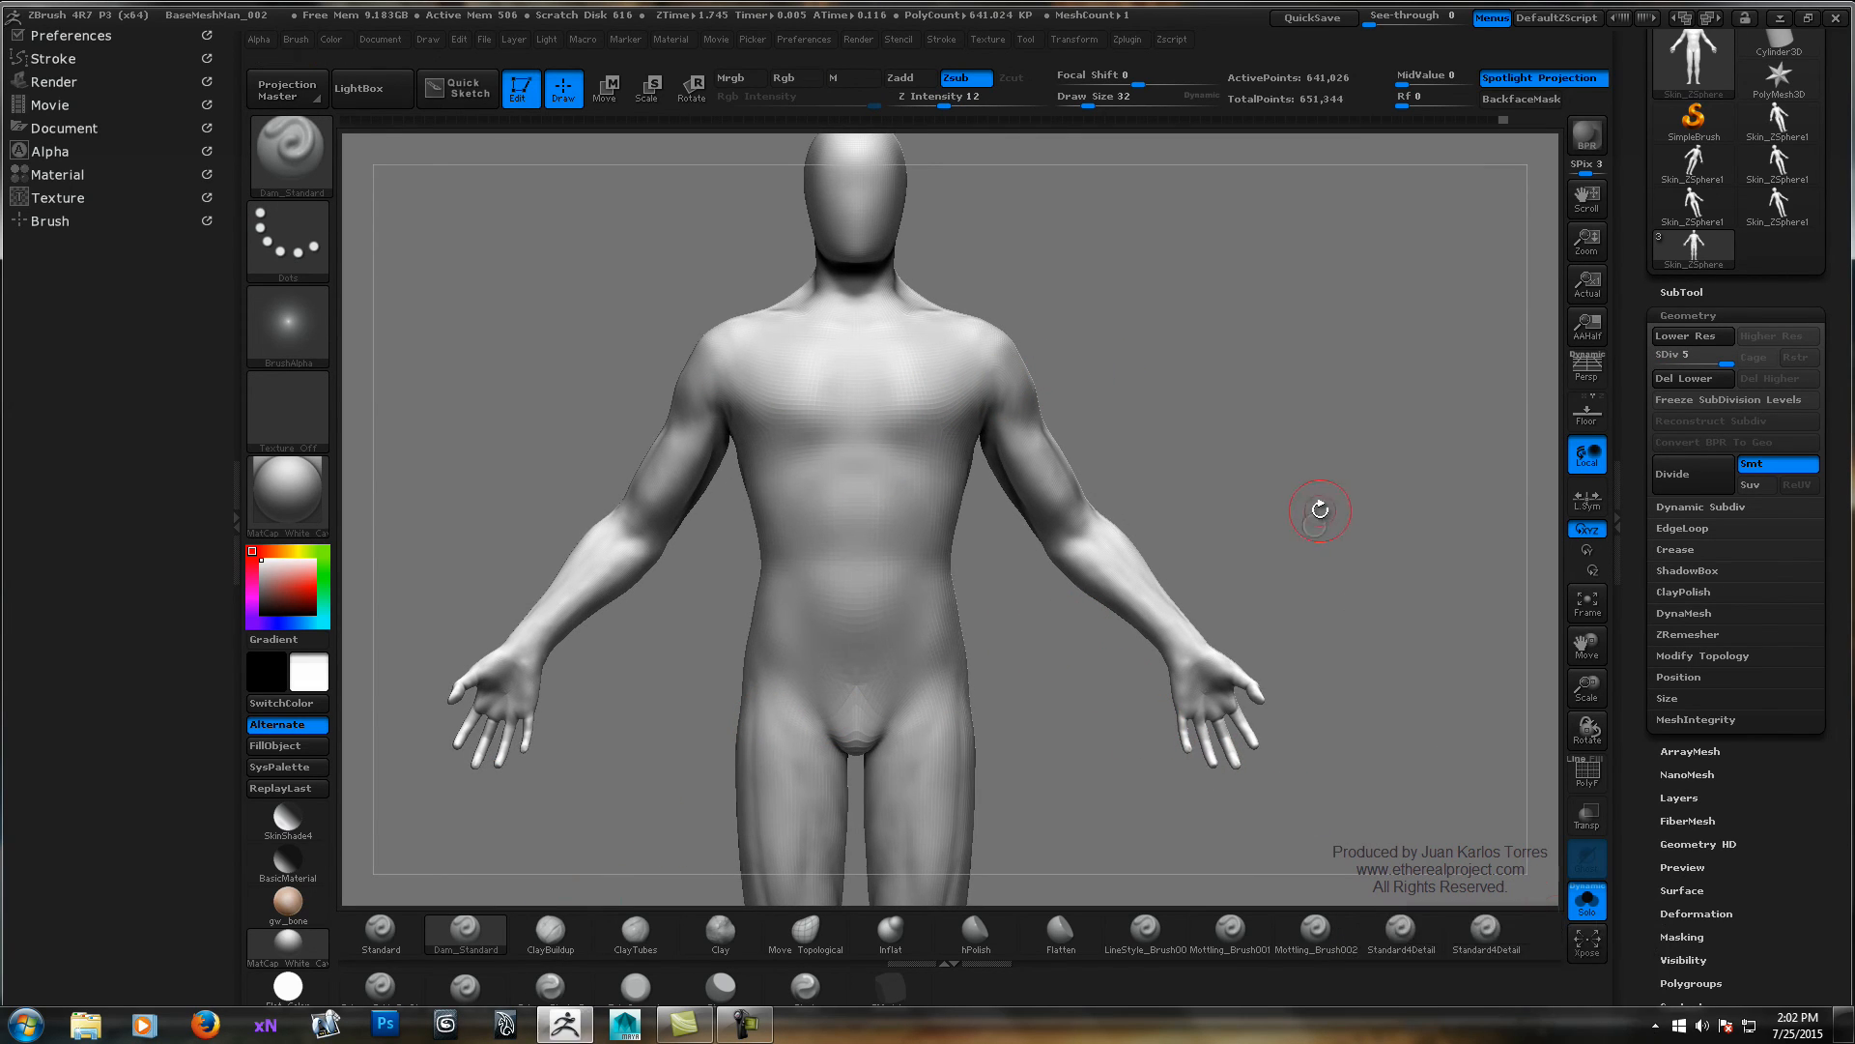
{"action": "right_click_drag", "start_coordinate": [876, 533], "coordinate": [875, 453], "text": "ctrl"}
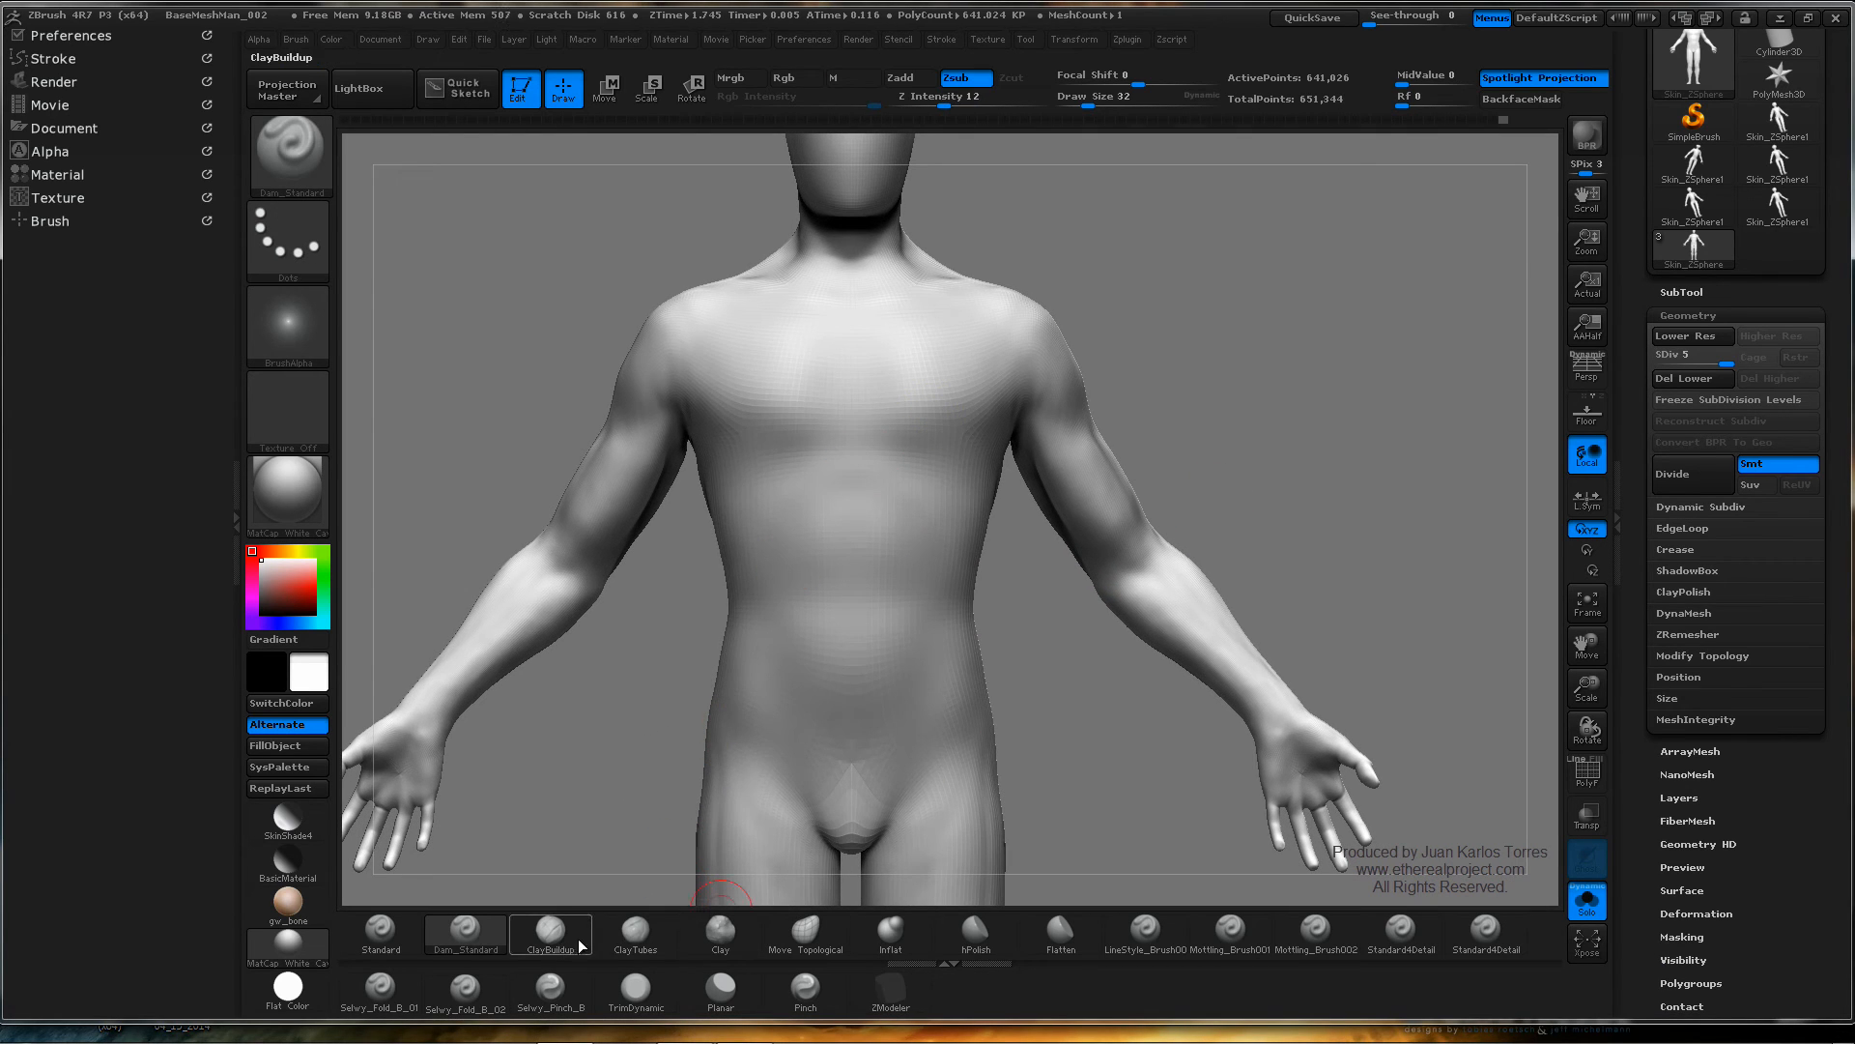
- Build up the pectoral muscles across the upper chest with symmetrical ClayTubes strokes
{"action": "left_click", "coordinate": [635, 930]}
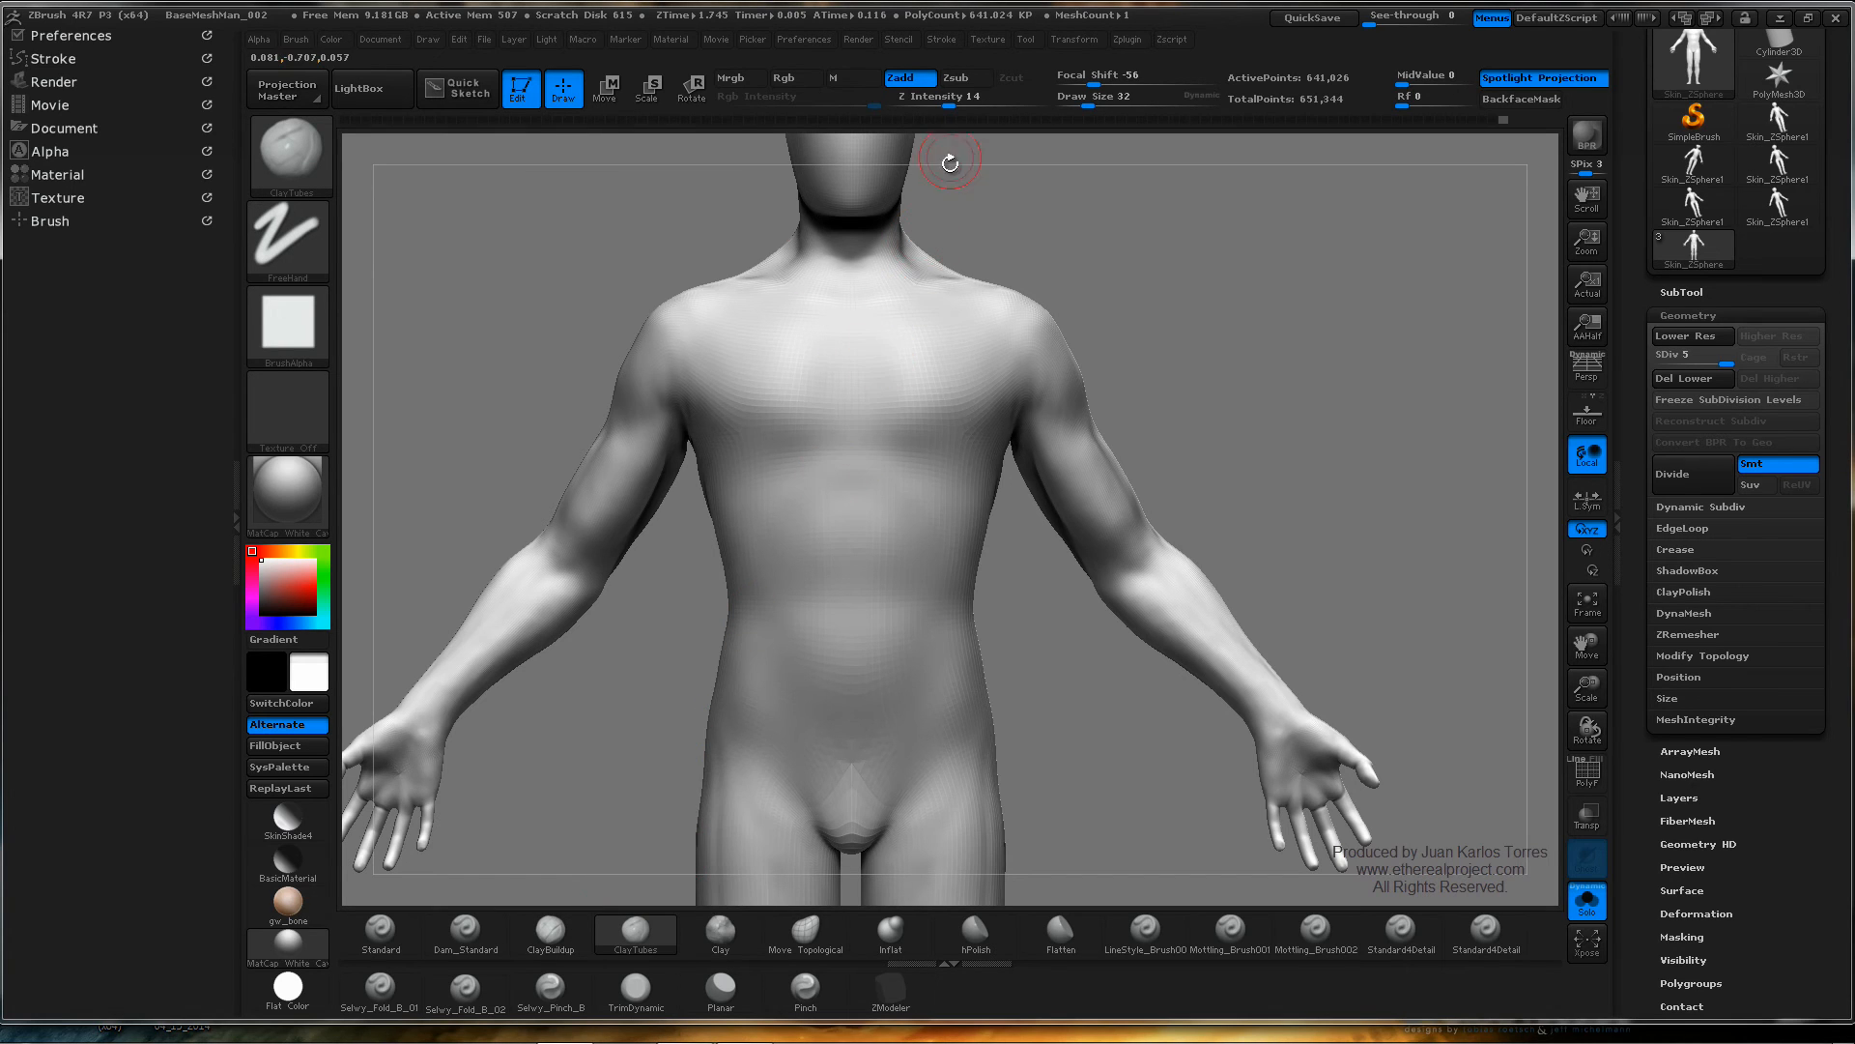
{"action": "mouse_move", "coordinate": [886, 424]}
{"action": "left_mouse_down"}
{"action": "mouse_move", "coordinate": [1046, 371]}
{"action": "mouse_move", "coordinate": [889, 420]}
{"action": "mouse_move", "coordinate": [861, 402]}
{"action": "mouse_move", "coordinate": [899, 358]}
{"action": "mouse_move", "coordinate": [1005, 353]}
{"action": "mouse_move", "coordinate": [900, 328]}
{"action": "left_mouse_up"}
{"action": "right_click_drag", "start_coordinate": [833, 387], "coordinate": [800, 310]}
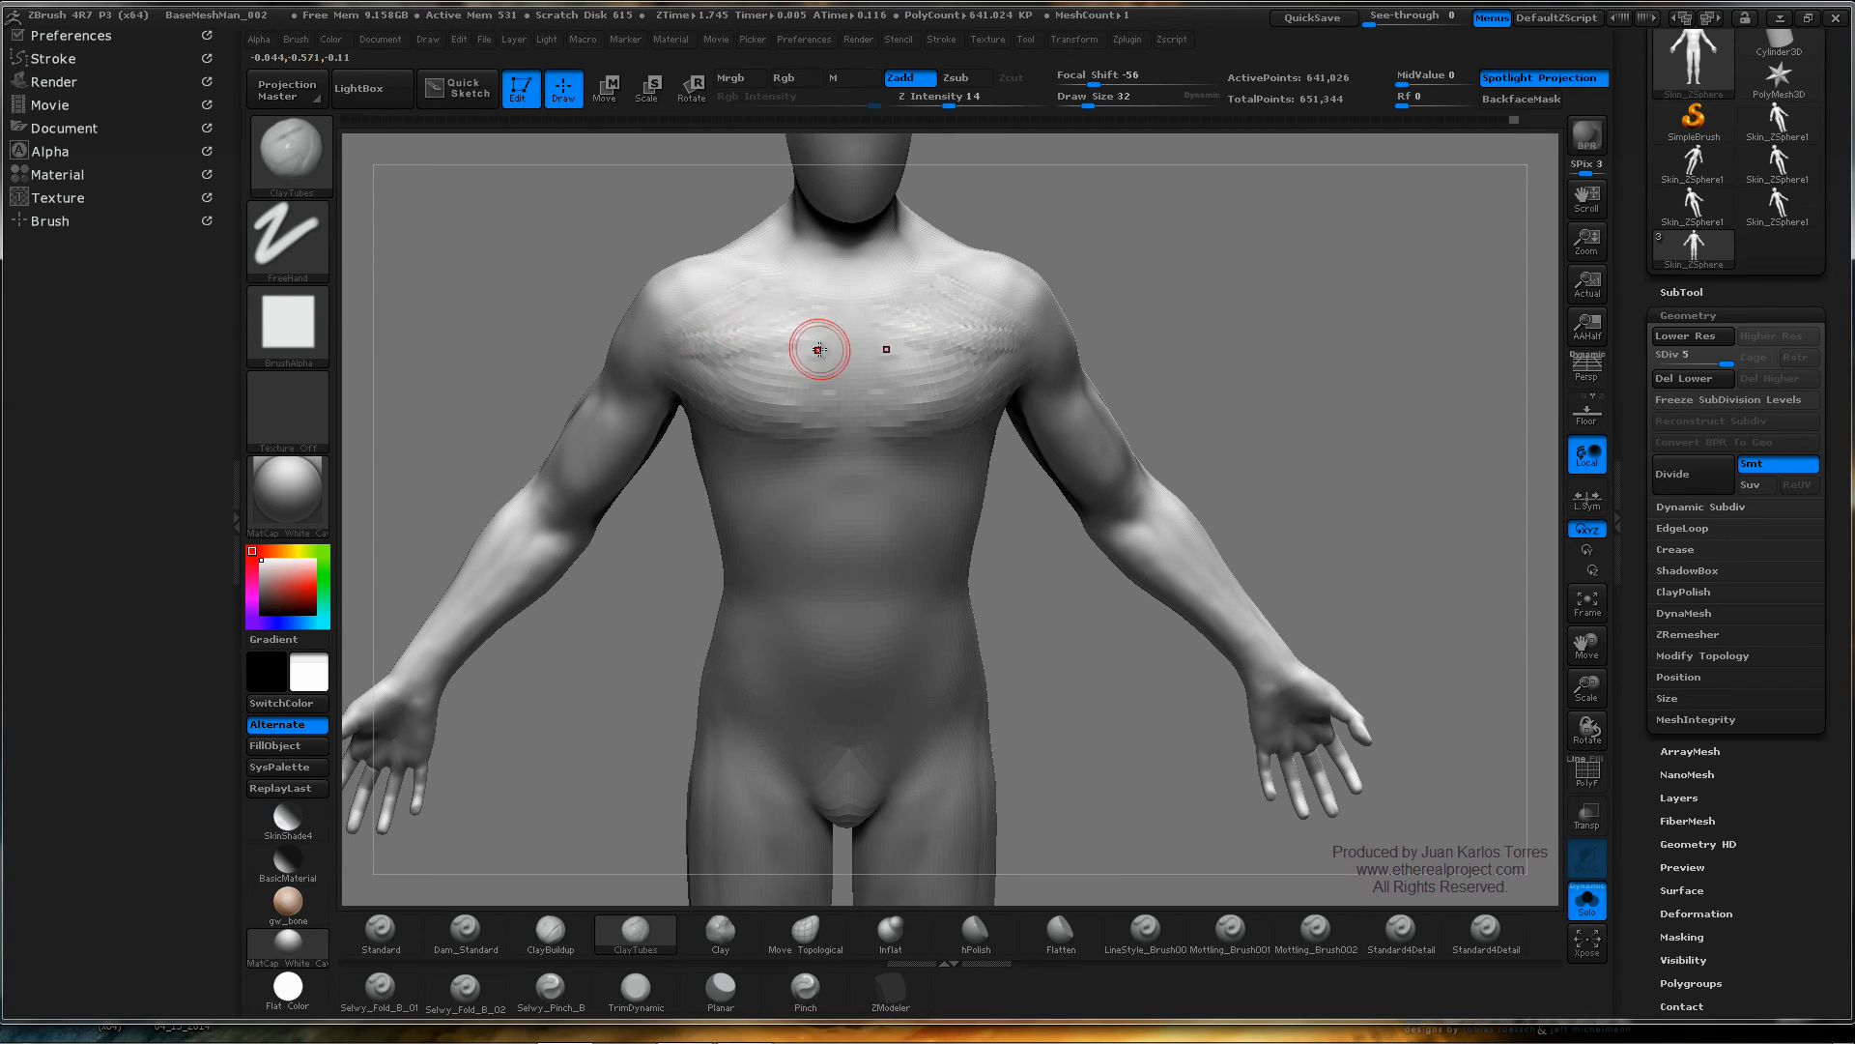
{"action": "mouse_move", "coordinate": [810, 385]}
{"action": "left_mouse_down"}
{"action": "mouse_move", "coordinate": [841, 388]}
{"action": "mouse_move", "coordinate": [790, 366]}
{"action": "left_mouse_up"}
- Smooth the chest strokes and reinforce the lower edge of the pectorals with more ClayTubes volume
{"action": "key", "text": "shift"}
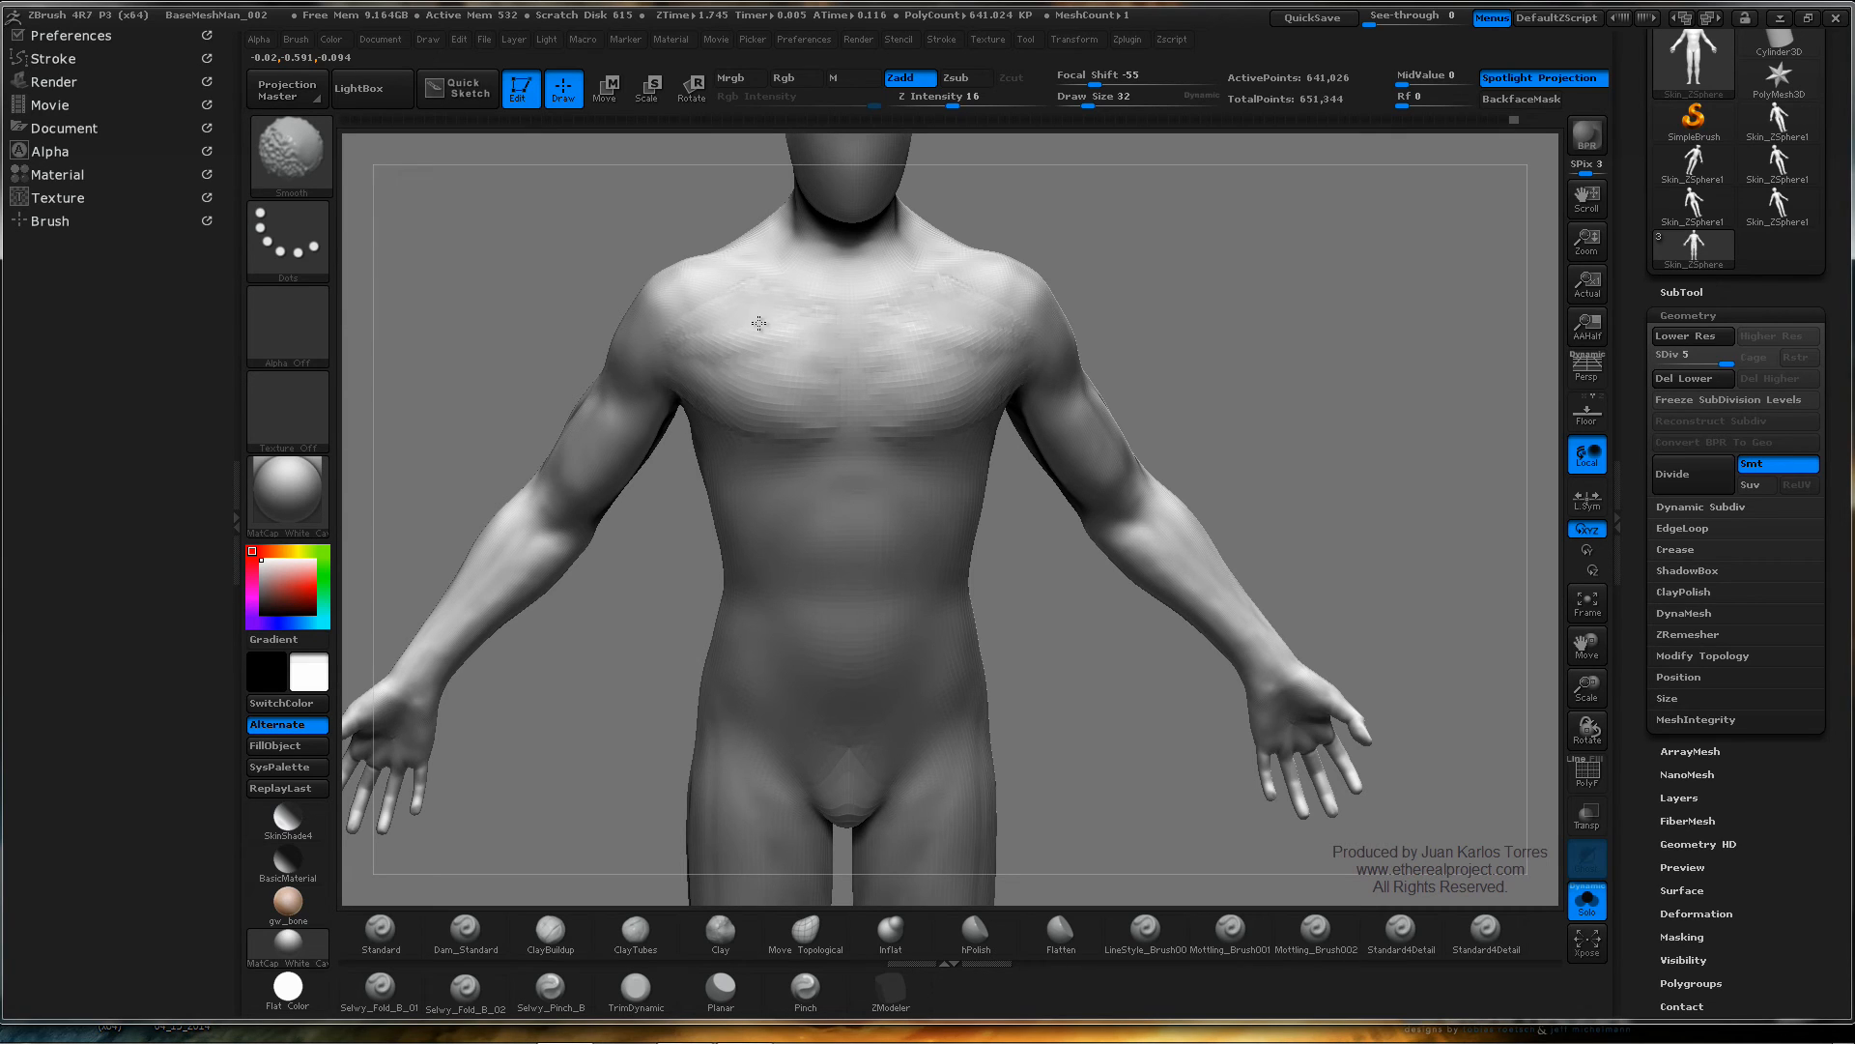
{"action": "right_click_drag", "start_coordinate": [843, 417], "coordinate": [891, 380]}
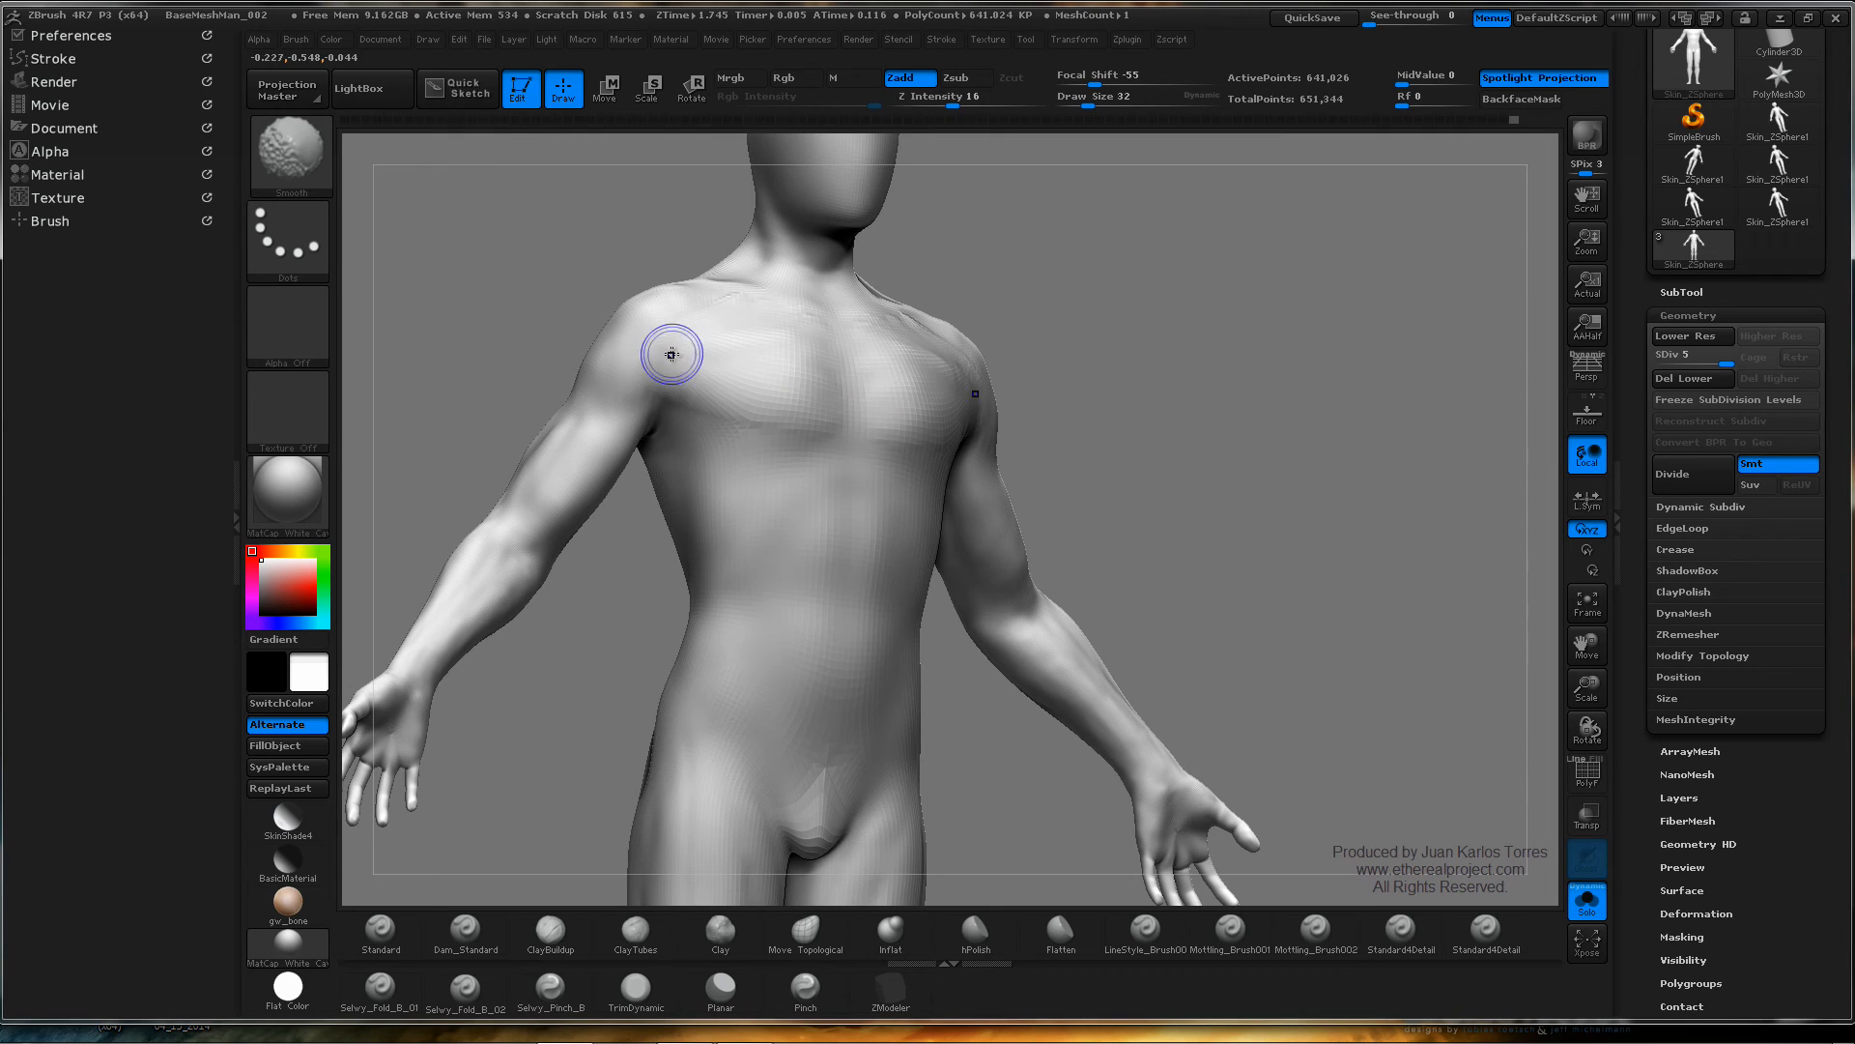
{"action": "right_click_drag", "start_coordinate": [663, 367], "coordinate": [870, 367], "text": "shift"}
{"action": "key", "text": "shift"}
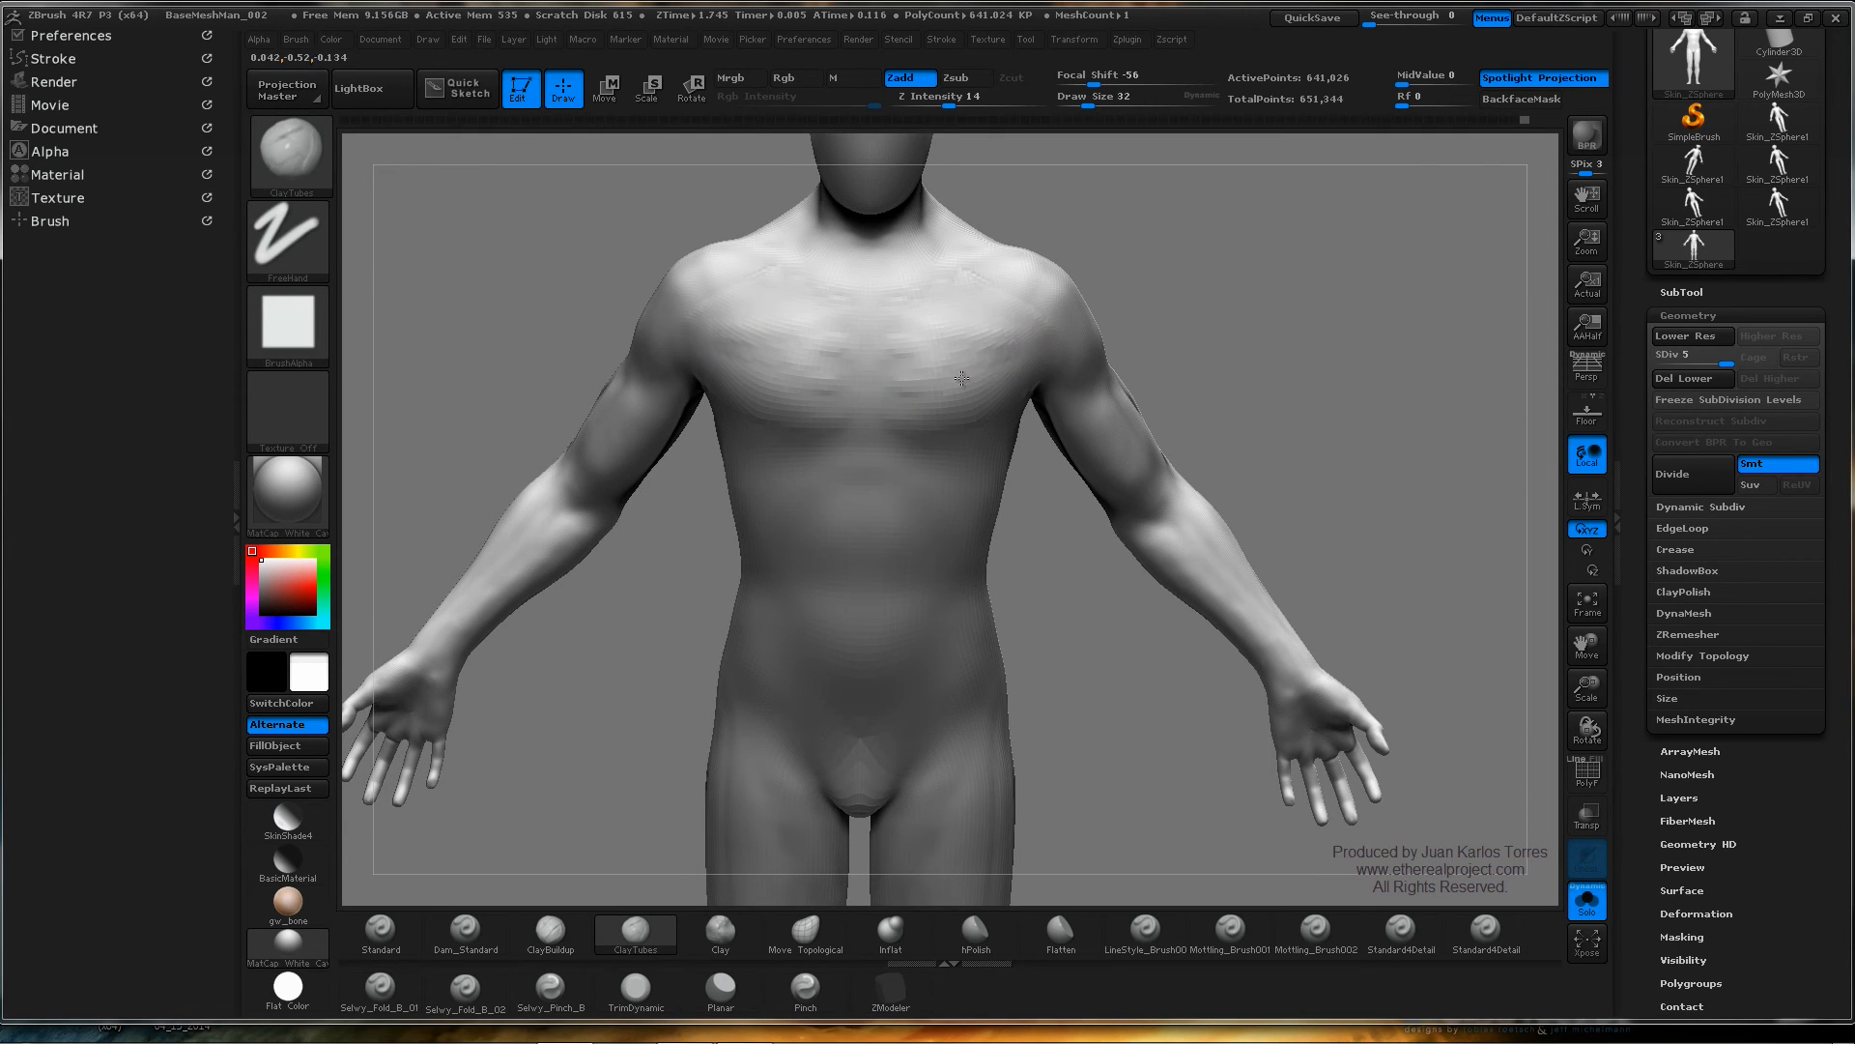
{"action": "key", "text": "shift"}
{"action": "key", "text": "shift"}
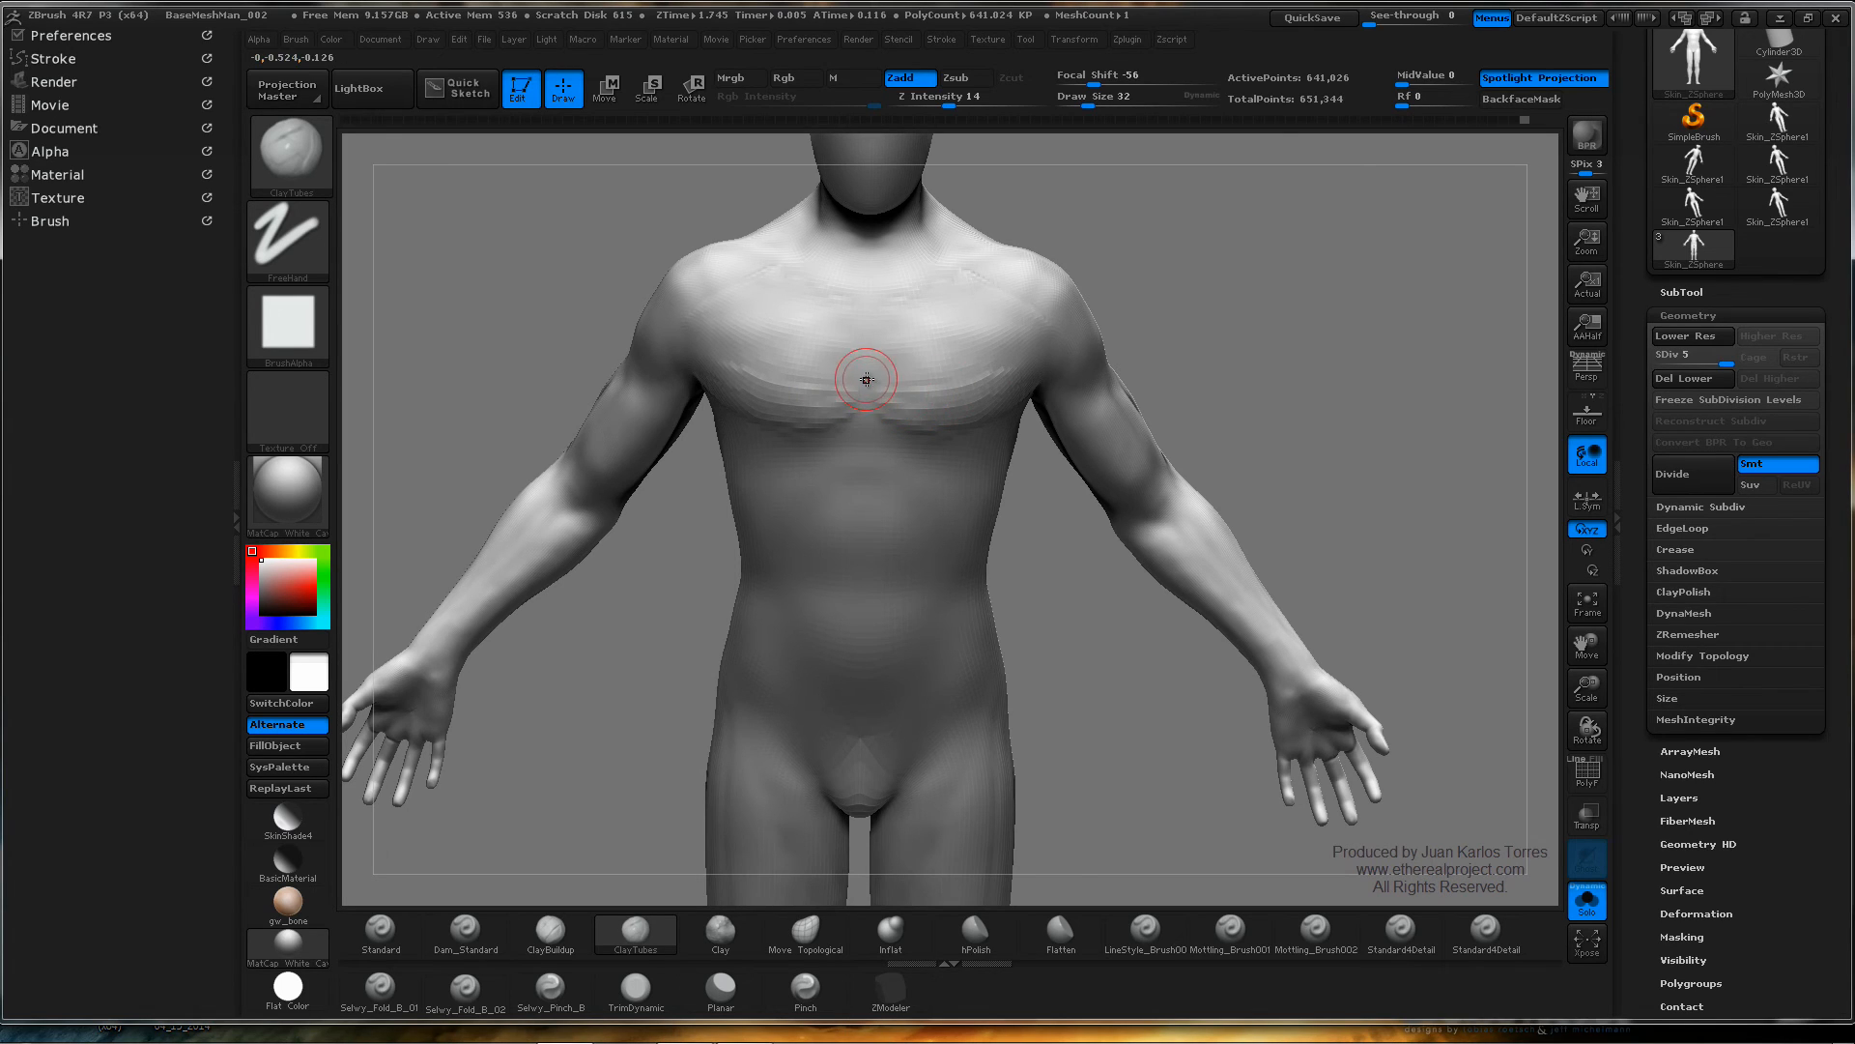
- Add more ClayTubes volume to the upper pectorals on both sides of the sternum and blend it with the Smooth brush
{"action": "mouse_move", "coordinate": [867, 380]}
{"action": "left_mouse_down"}
{"action": "mouse_move", "coordinate": [970, 301]}
{"action": "mouse_move", "coordinate": [943, 324]}
{"action": "left_mouse_up"}
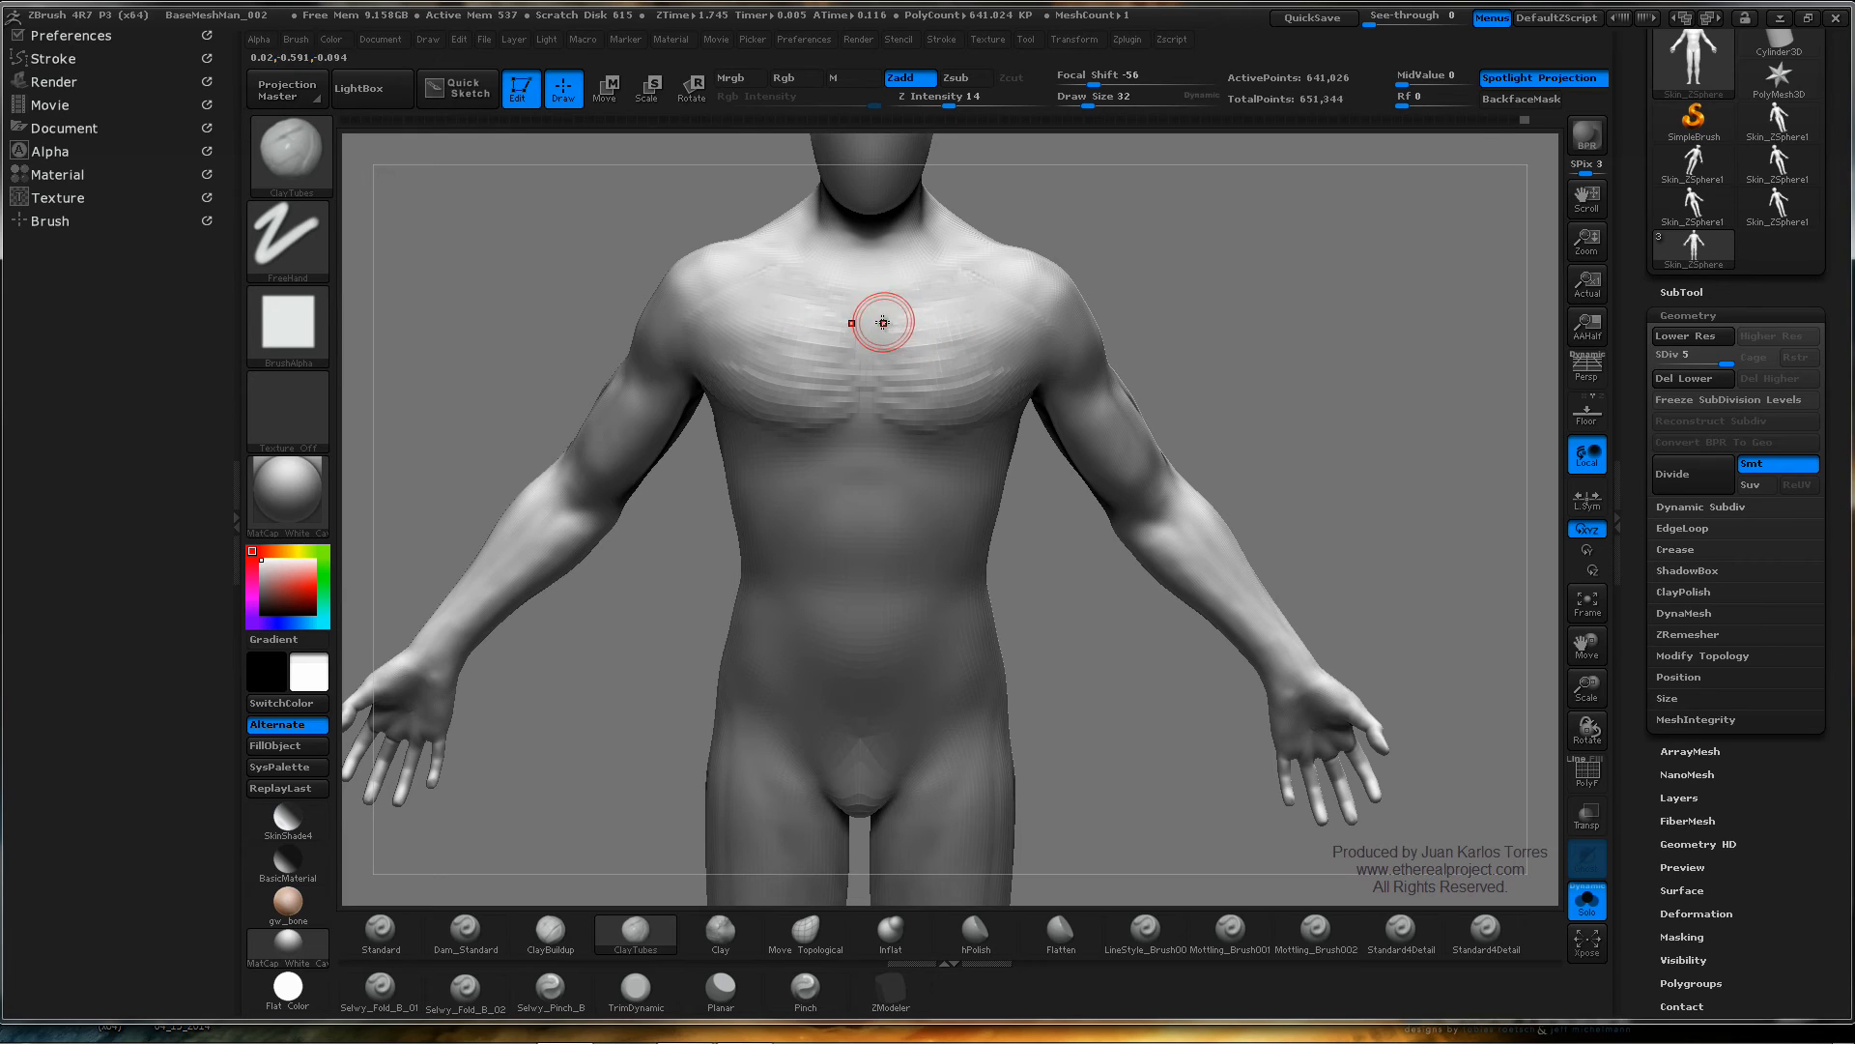
{"action": "key", "text": "ctrl"}
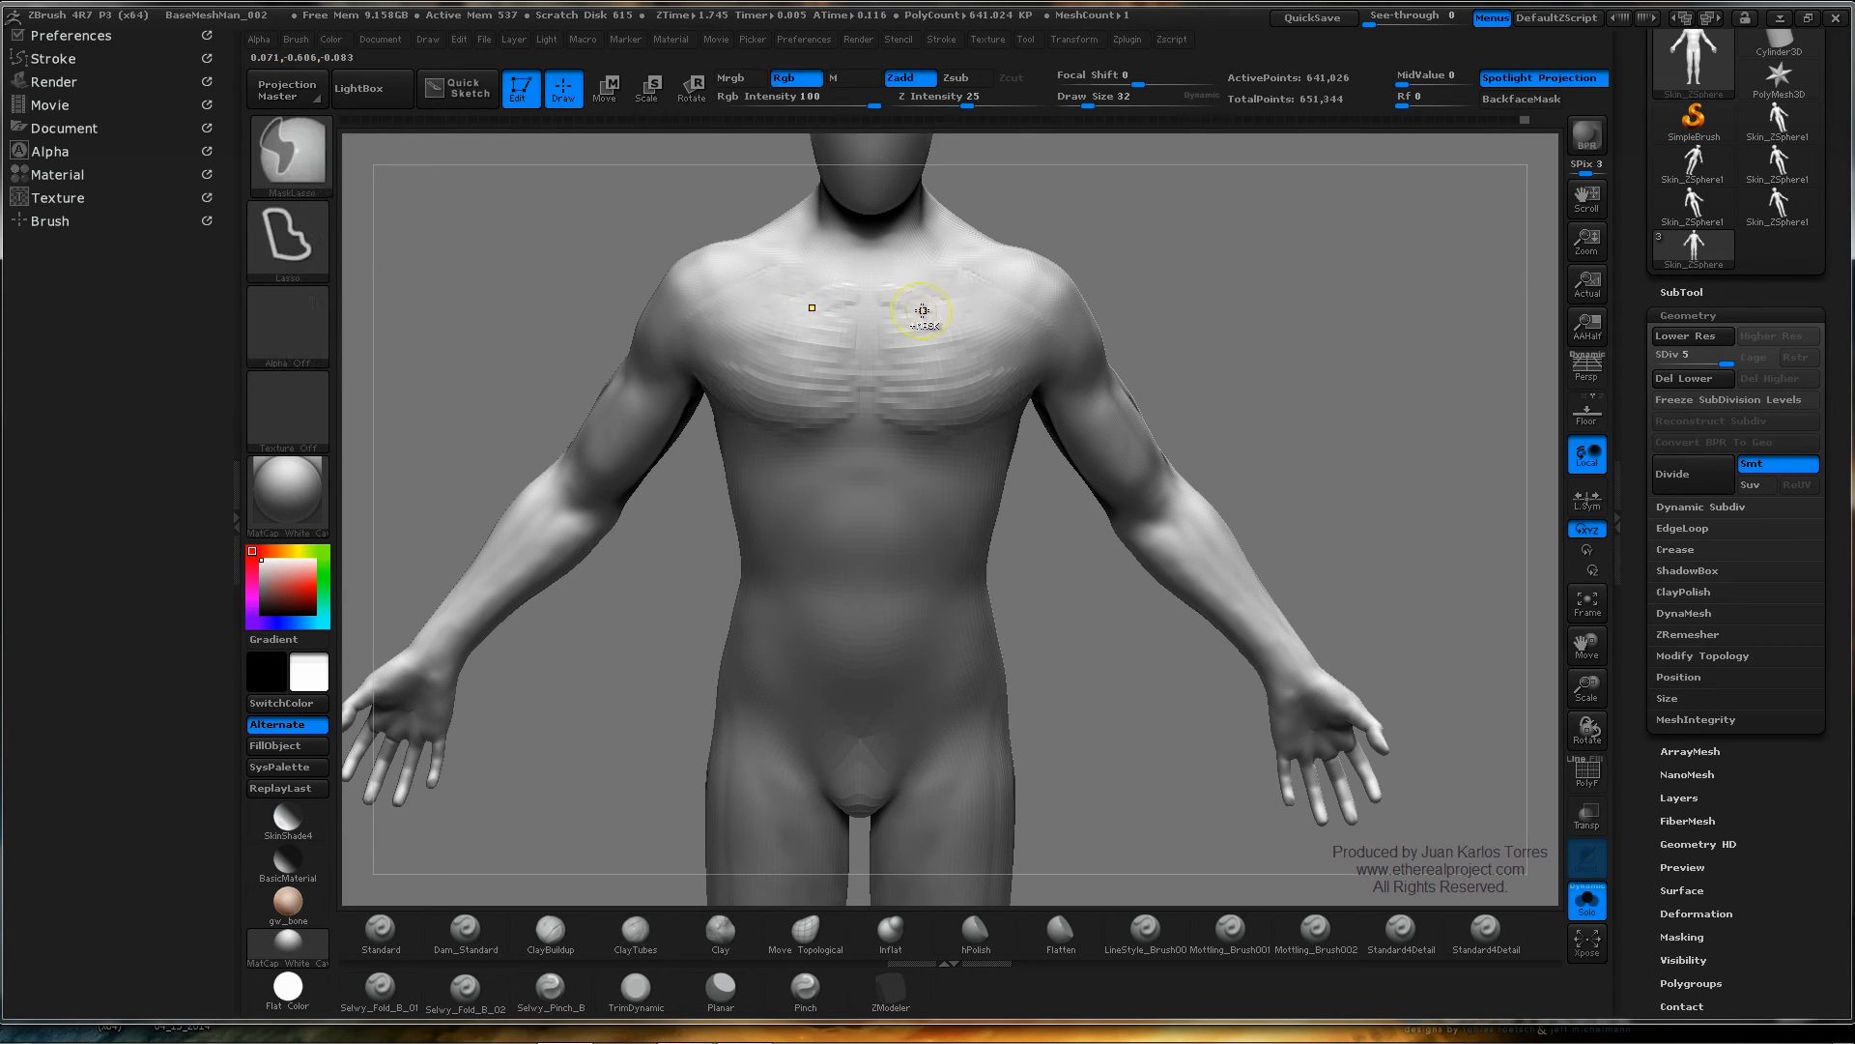
{"action": "key", "text": "ctrl+z"}
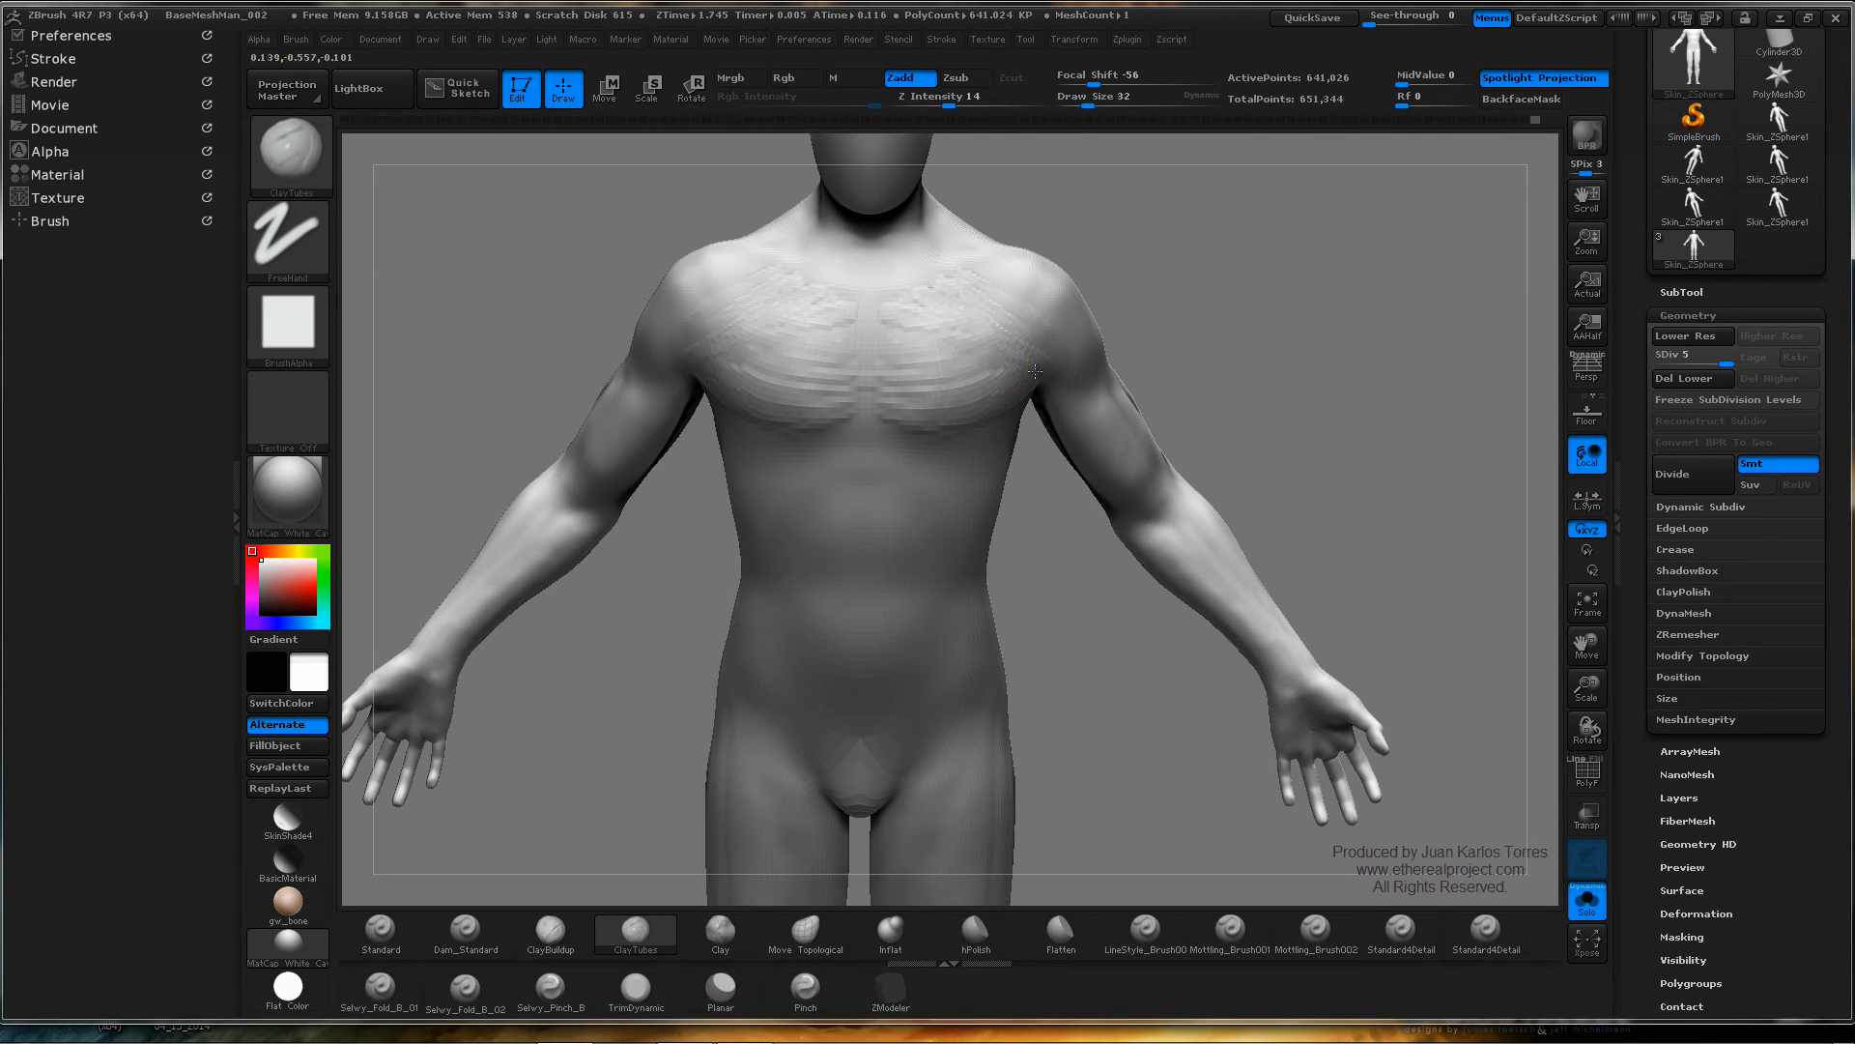
{"action": "key", "text": "shift"}
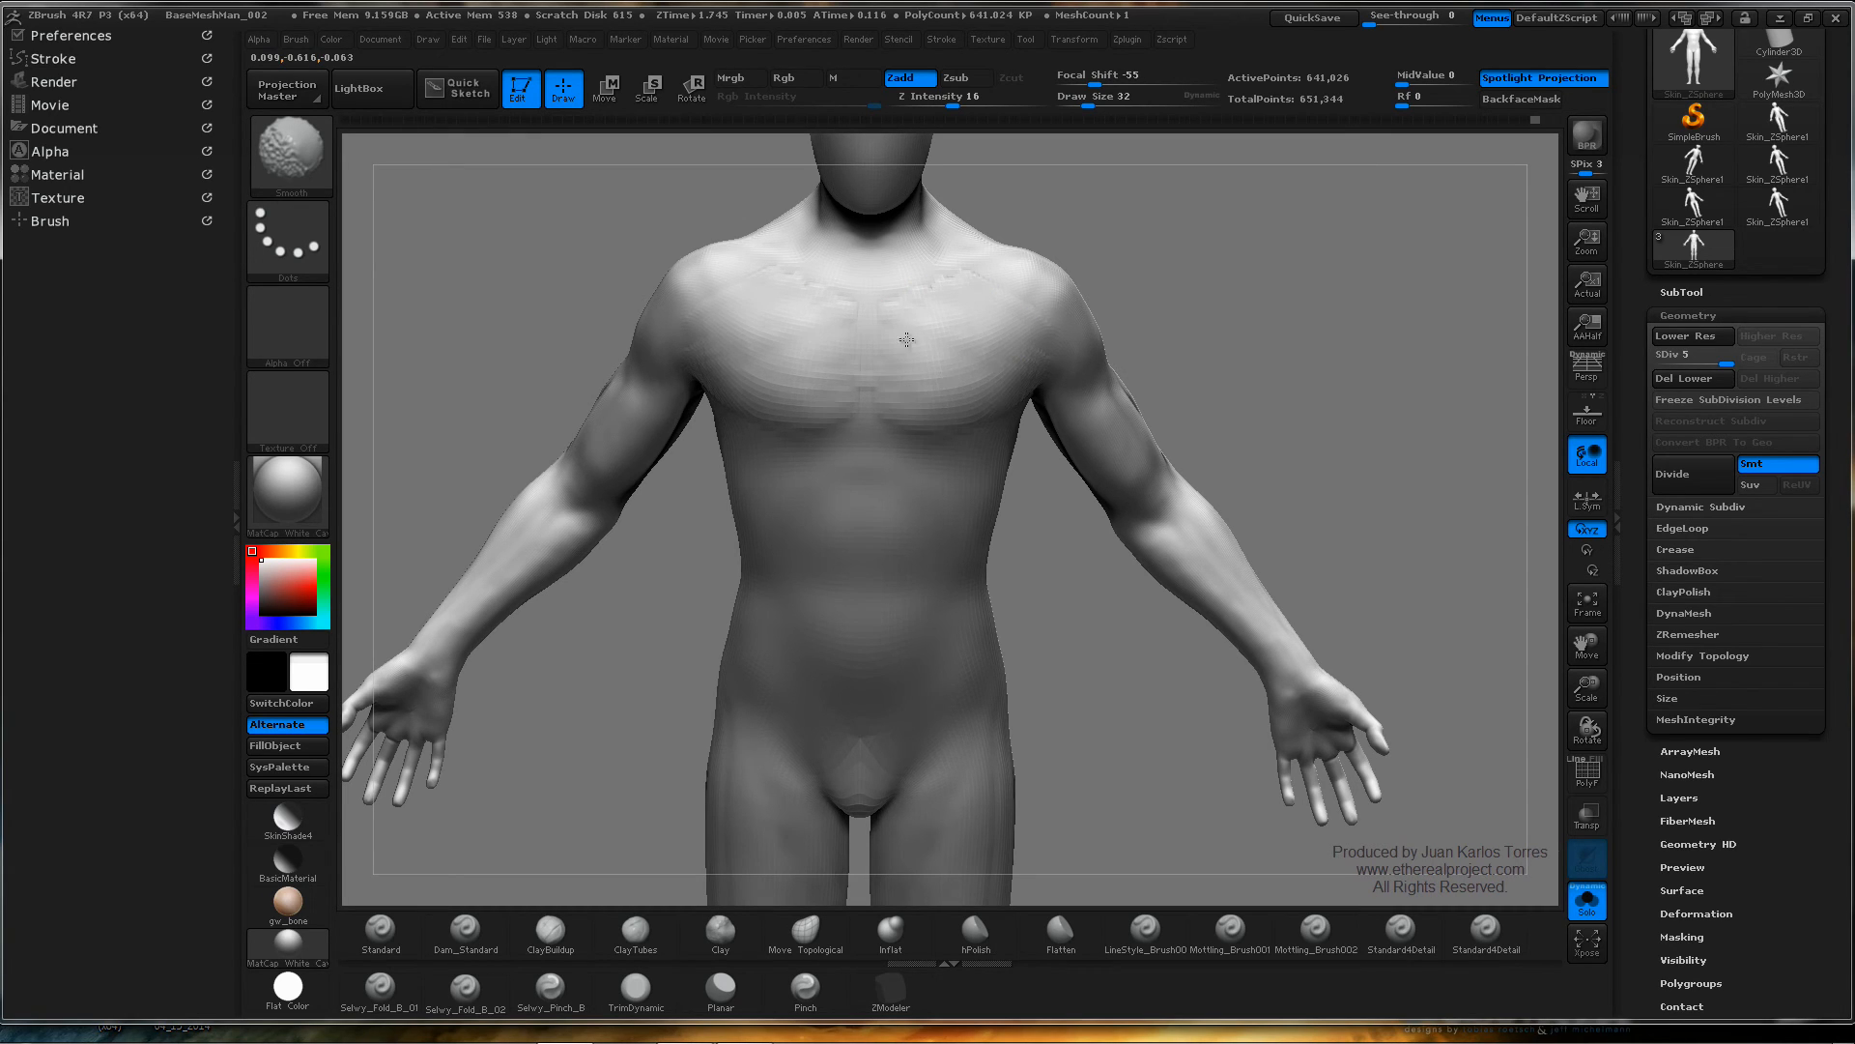
{"action": "key", "text": "shift"}
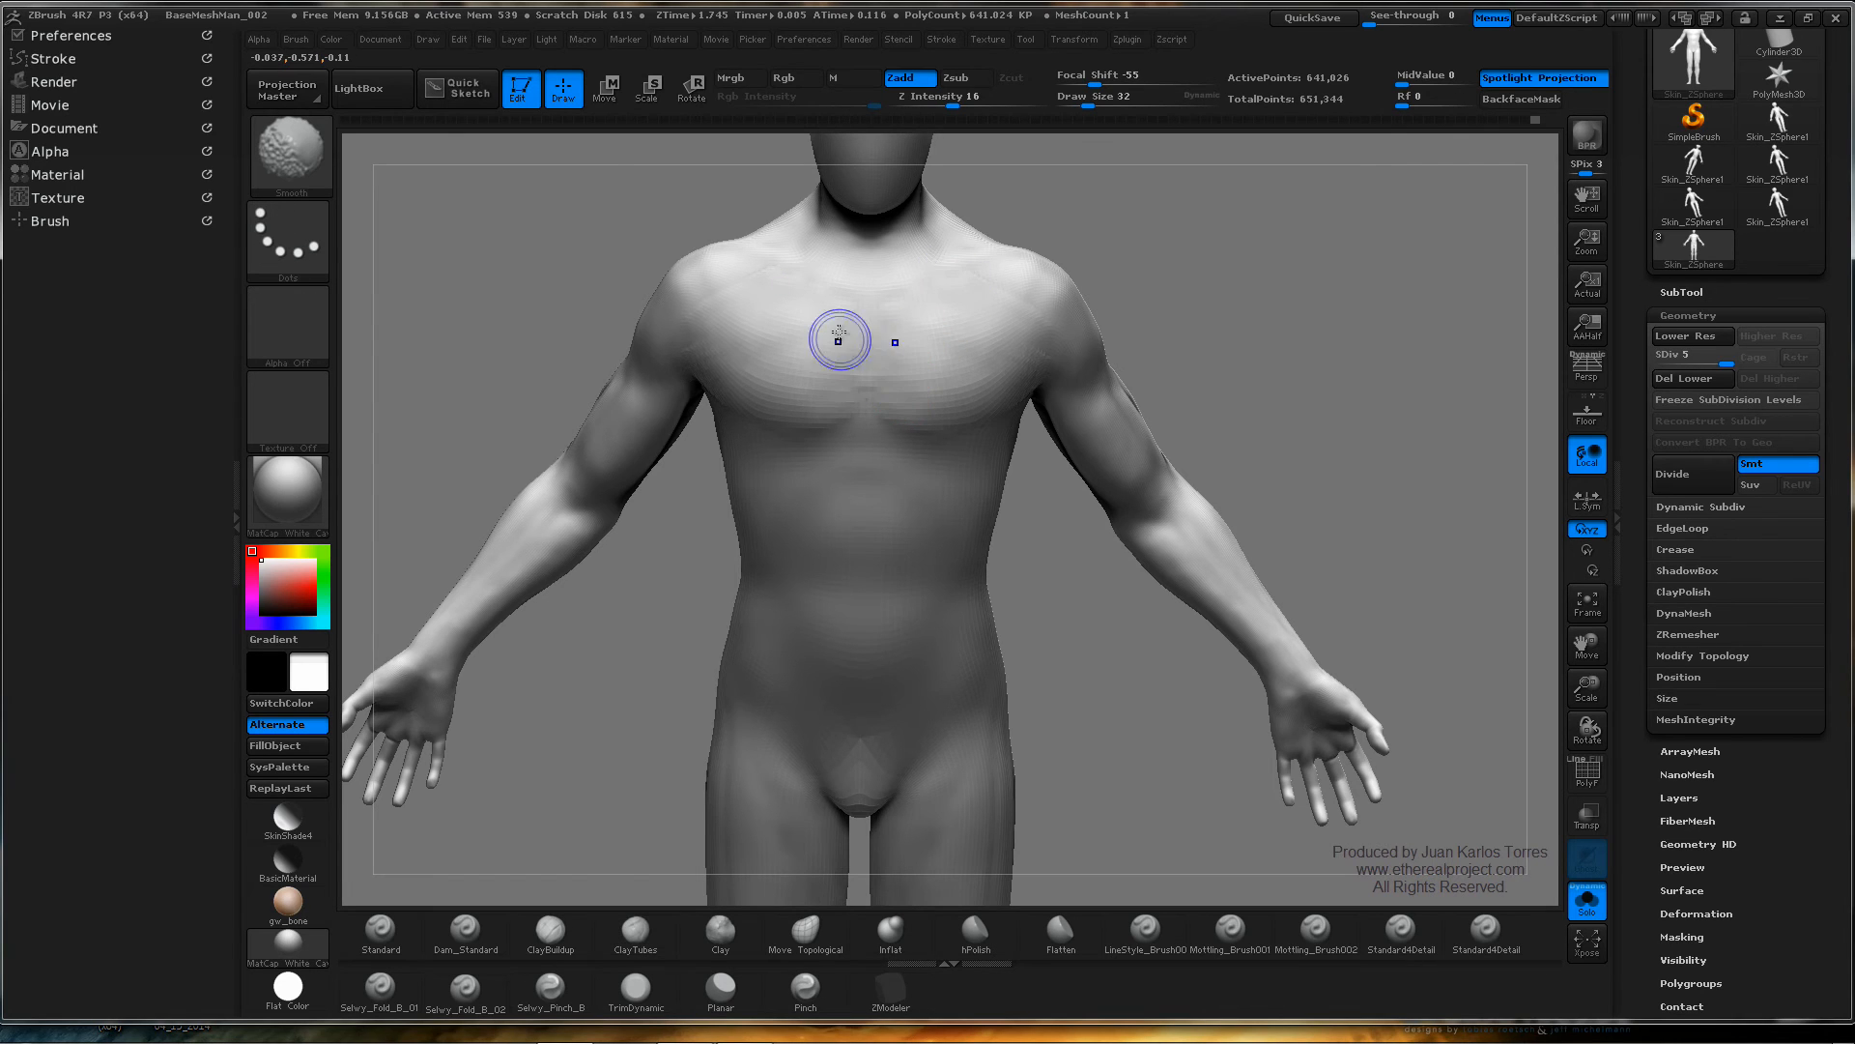
- Sculpt the collarbones from the sternum out to the shoulders with ClayTubes and soften their inner ends
{"action": "mouse_move", "coordinate": [822, 372]}
{"action": "right_mouse_down"}
{"action": "mouse_move", "coordinate": [882, 315]}
{"action": "mouse_move", "coordinate": [1051, 377]}
{"action": "mouse_move", "coordinate": [1018, 480]}
{"action": "mouse_move", "coordinate": [1035, 365]}
{"action": "right_mouse_up"}
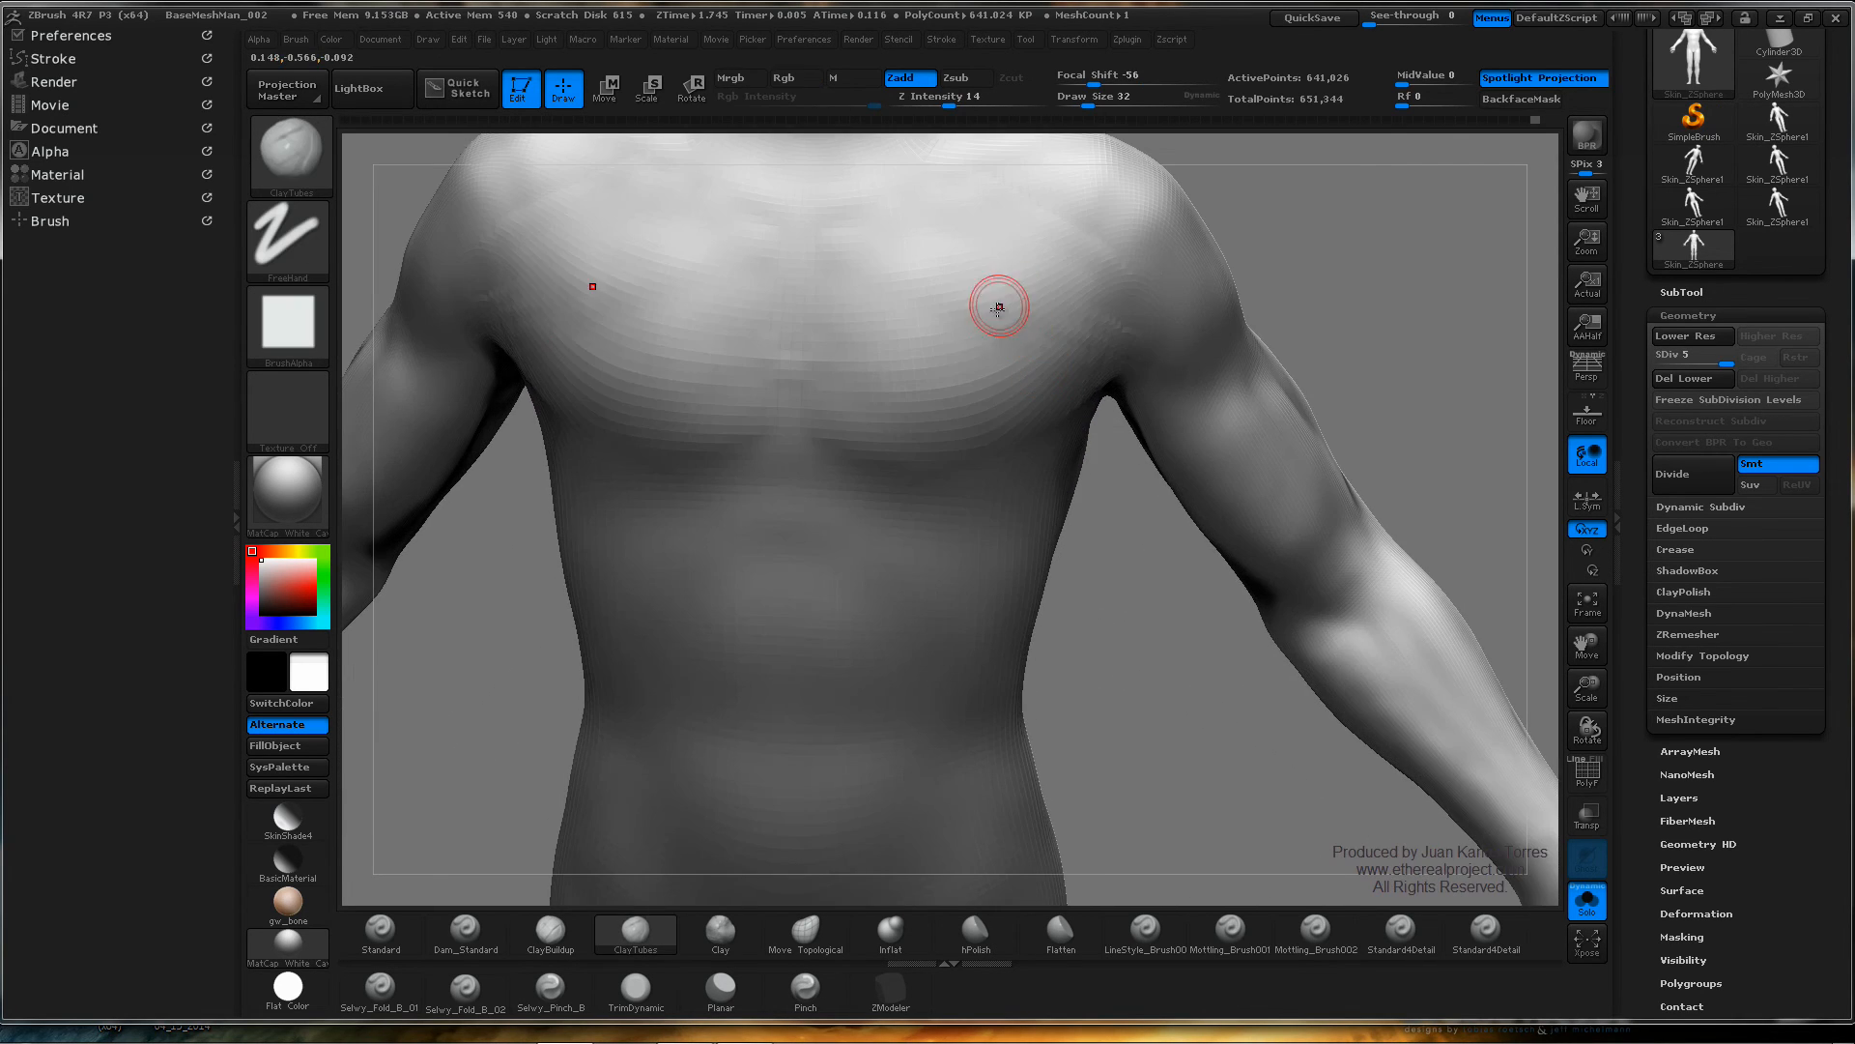
{"action": "right_click_drag", "start_coordinate": [999, 302], "coordinate": [782, 392]}
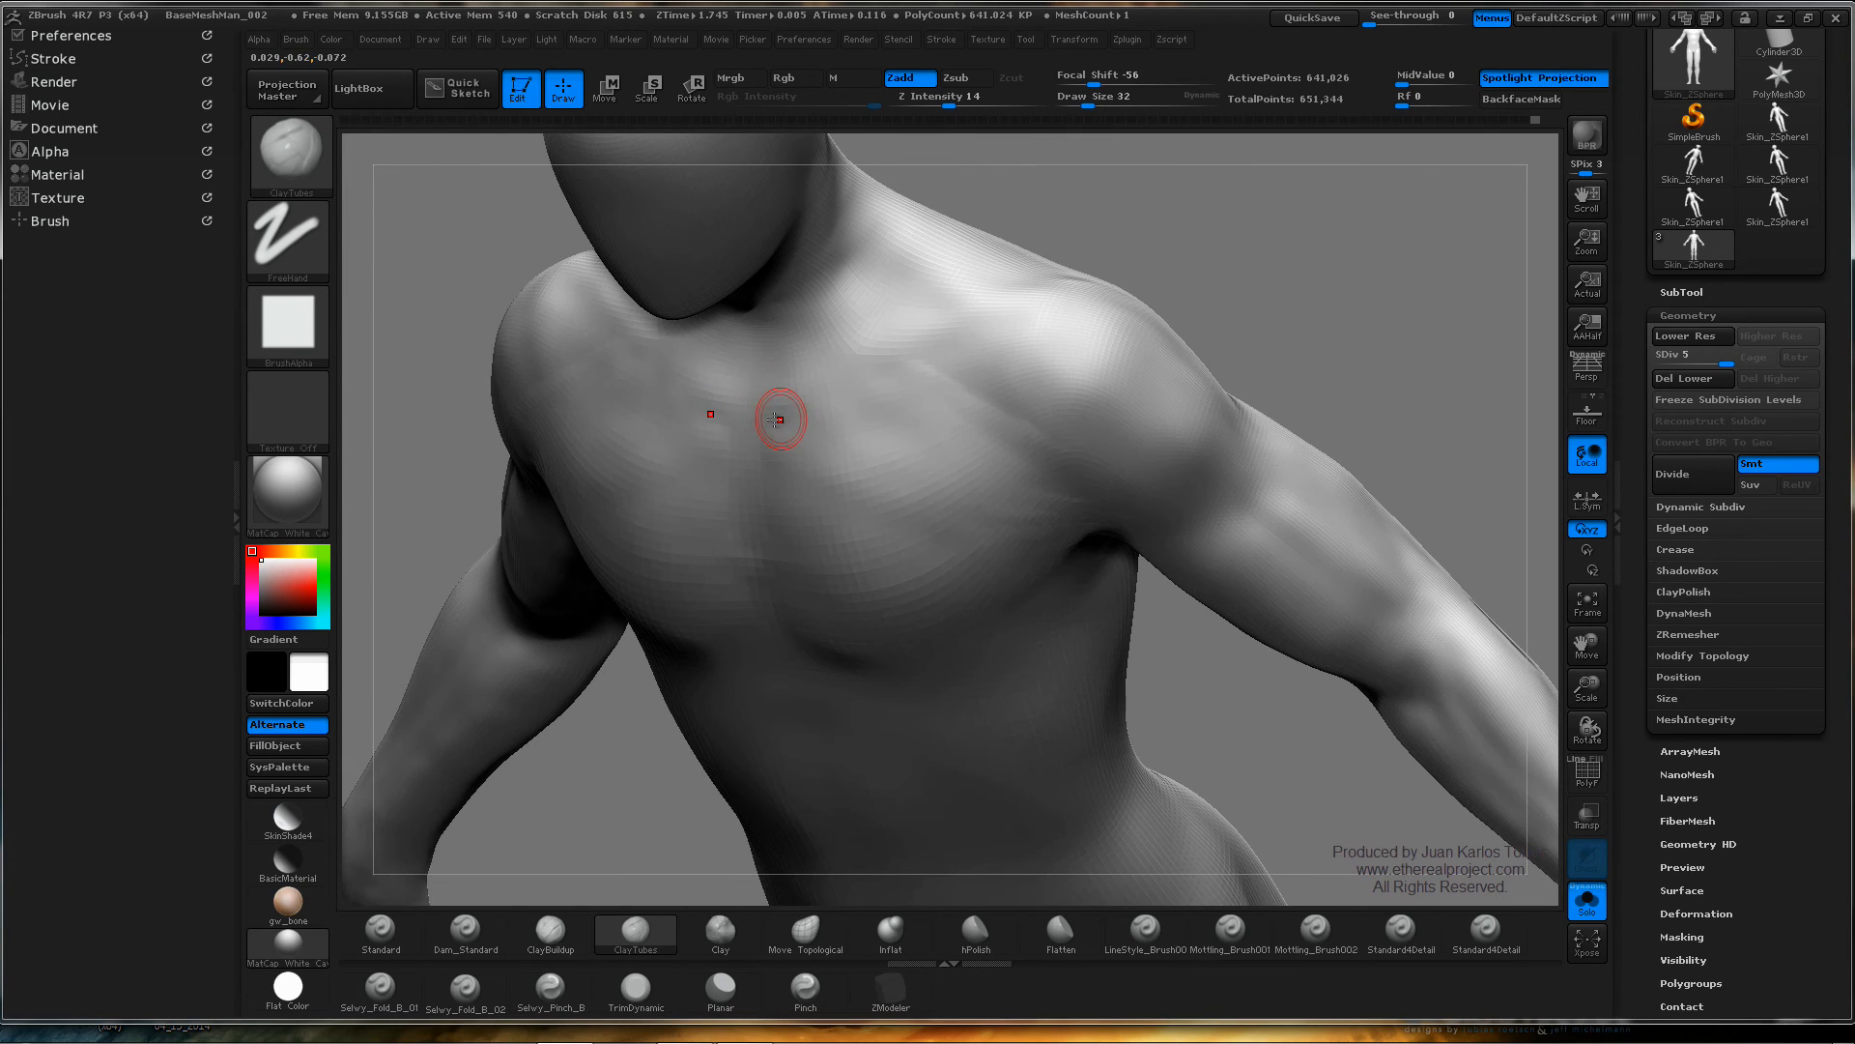
{"action": "key", "text": "shift"}
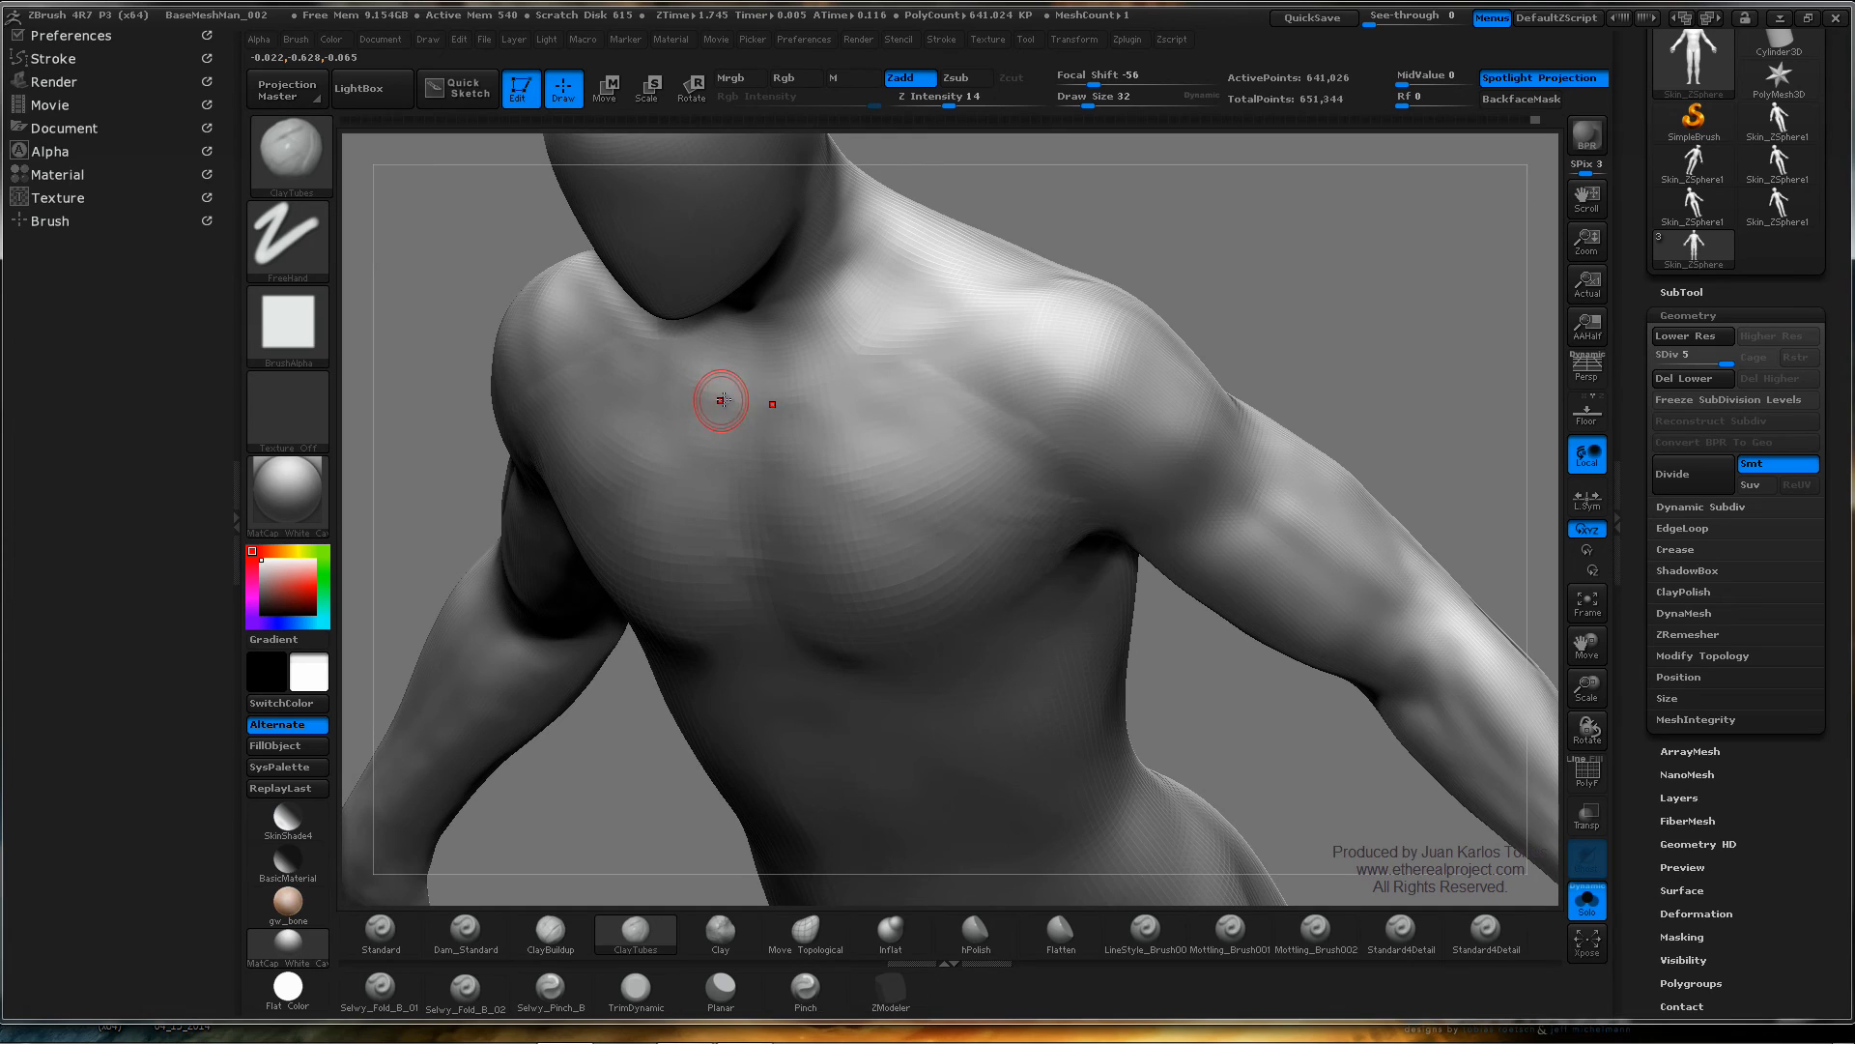
{"action": "left_click", "coordinate": [722, 400]}
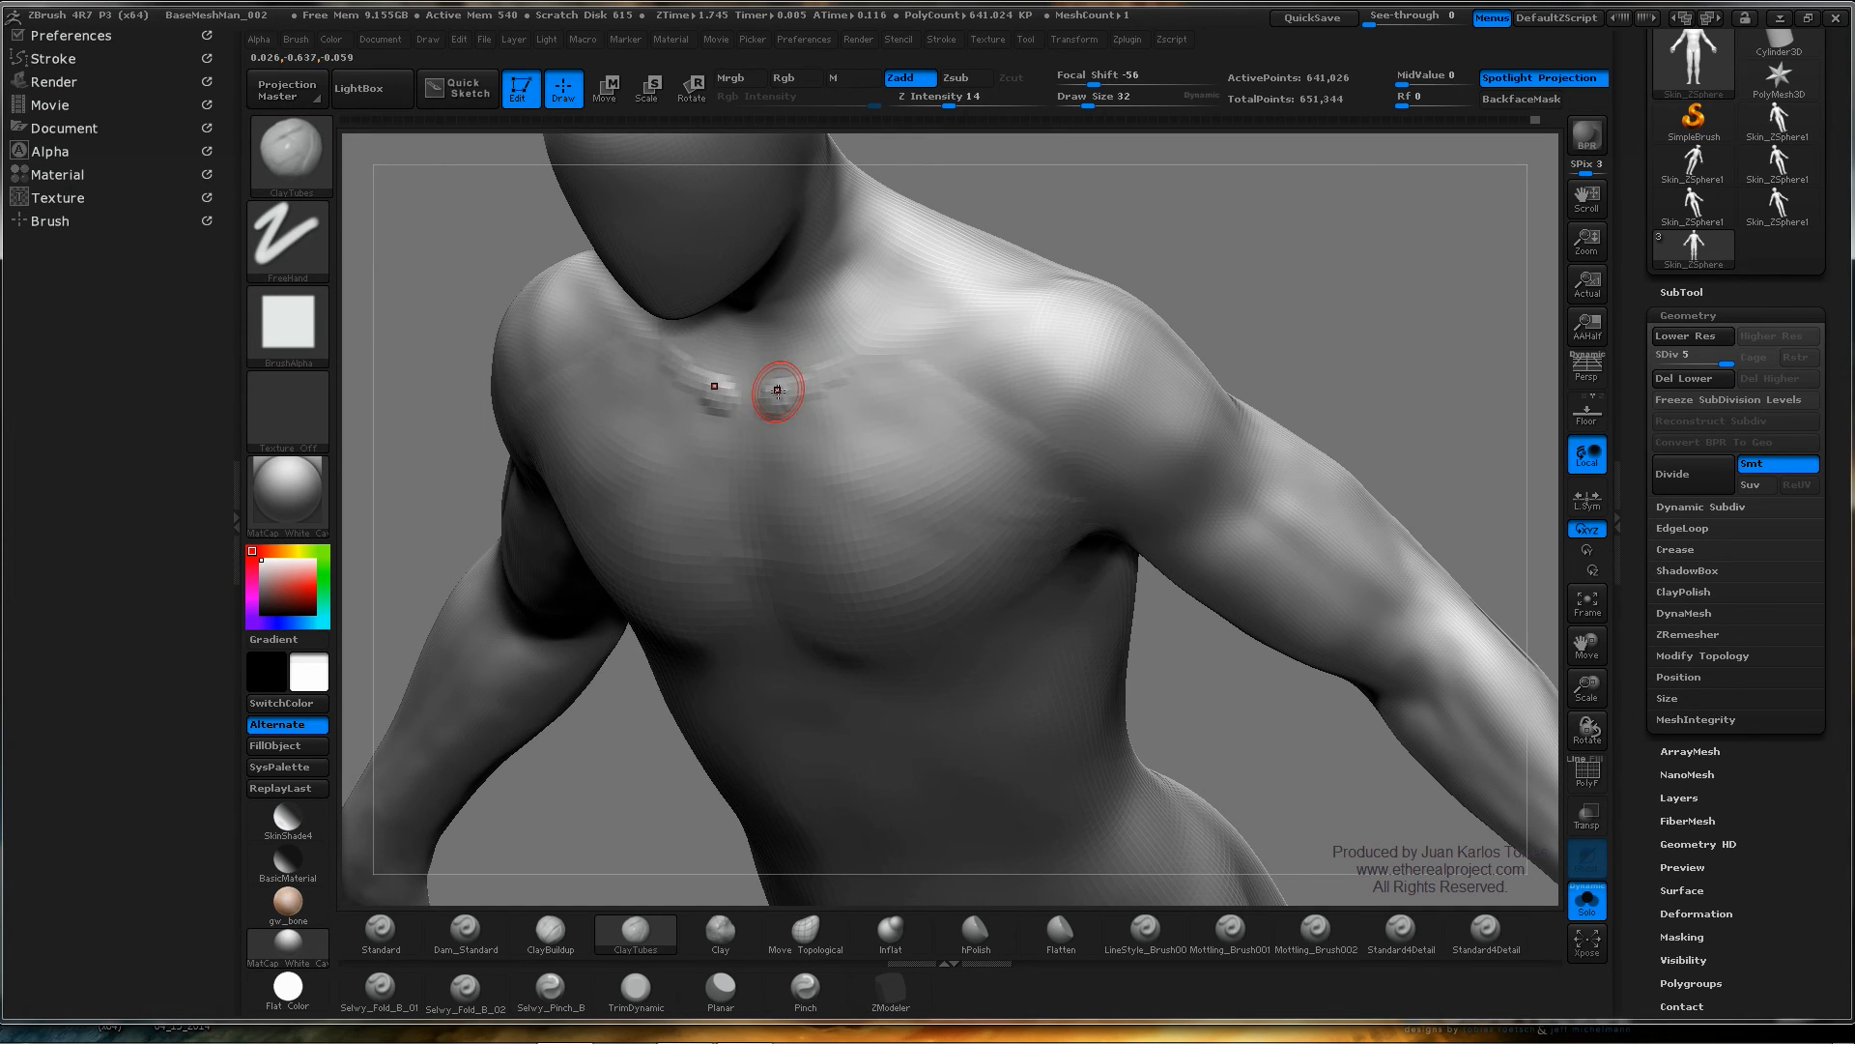
{"action": "mouse_move", "coordinate": [778, 391]}
{"action": "left_mouse_down"}
{"action": "mouse_move", "coordinate": [1030, 292]}
{"action": "mouse_move", "coordinate": [978, 299]}
{"action": "mouse_move", "coordinate": [1041, 299]}
{"action": "mouse_move", "coordinate": [864, 355]}
{"action": "mouse_move", "coordinate": [869, 333]}
{"action": "mouse_move", "coordinate": [862, 369]}
{"action": "left_mouse_up"}
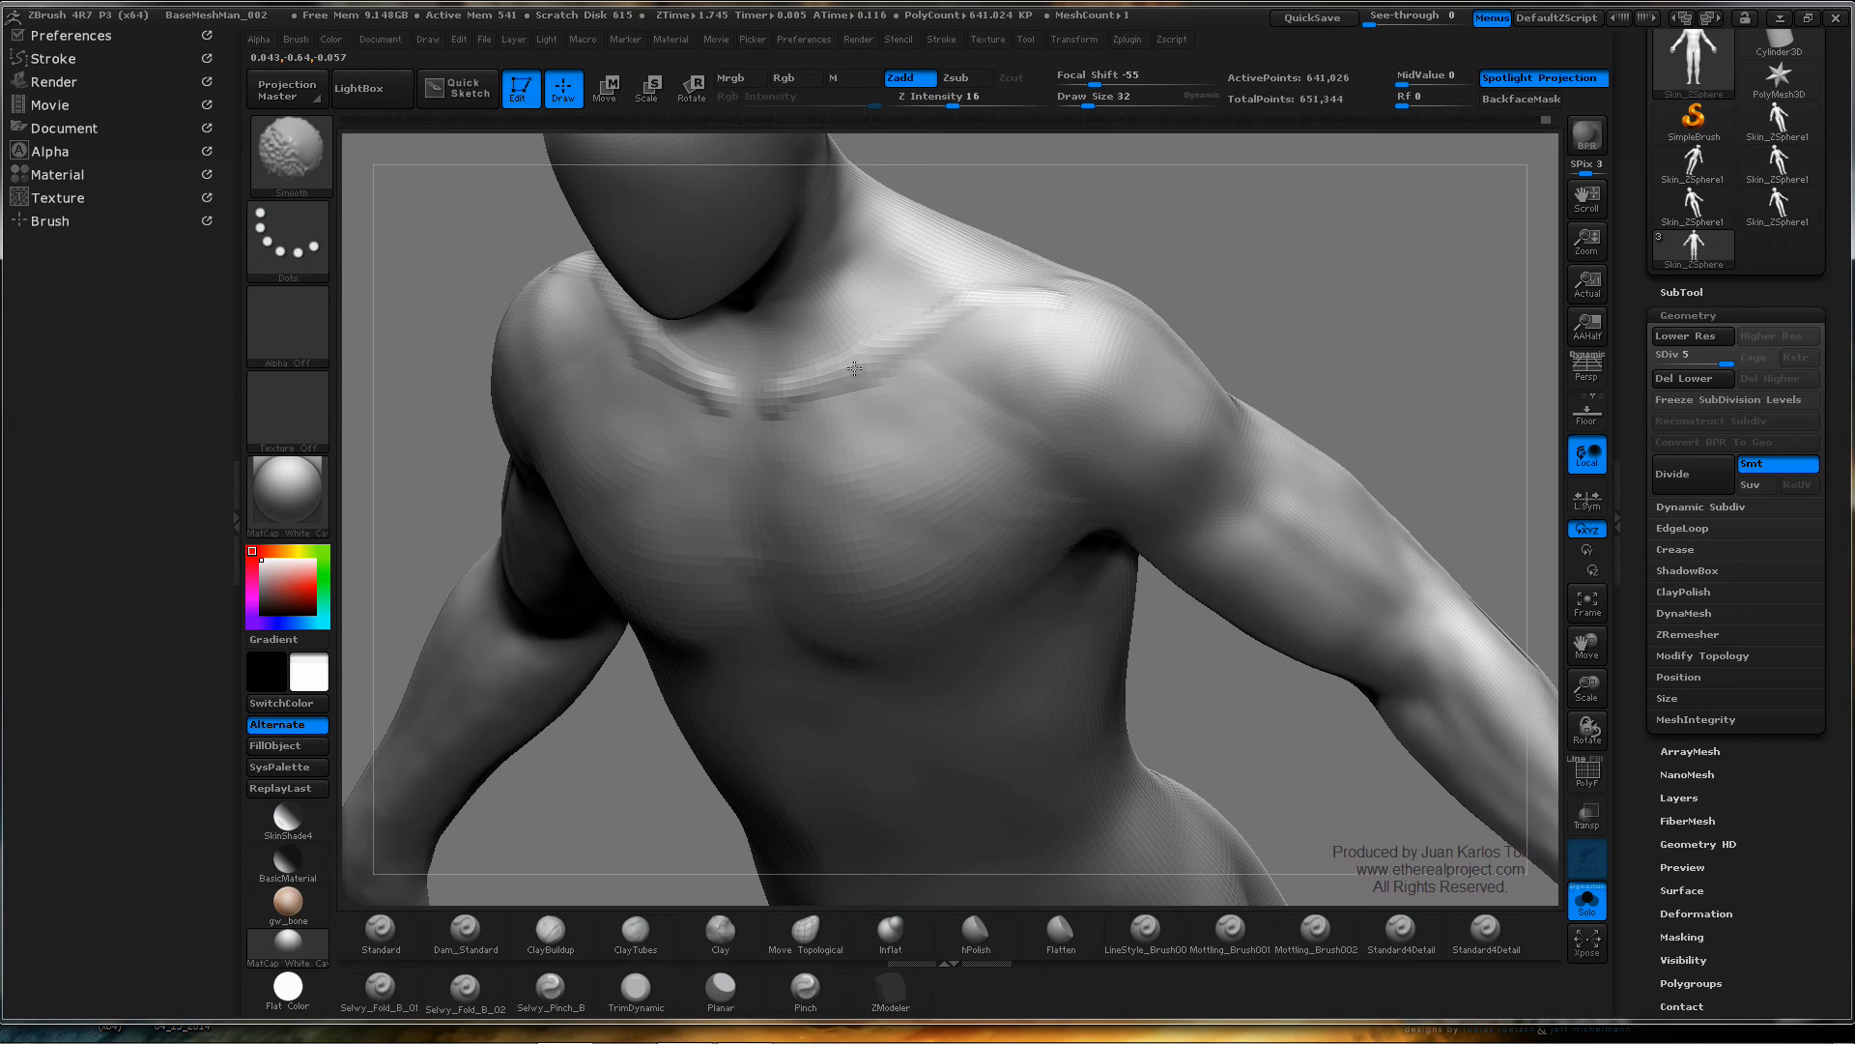
{"action": "left_click_drag", "start_coordinate": [789, 384], "coordinate": [739, 382], "text": "shift"}
- Refine the collarbone ridges with further ClayTubes strokes, smoothing their shoulder ends and the area where they meet the sternum
{"action": "mouse_move", "coordinate": [1098, 439]}
{"action": "right_mouse_down", "text": "ctrl"}
{"action": "mouse_move", "coordinate": [941, 439]}
{"action": "mouse_move", "coordinate": [1144, 357]}
{"action": "mouse_move", "coordinate": [1127, 415]}
{"action": "right_mouse_up", "text": "ctrl"}
{"action": "right_click_drag", "start_coordinate": [919, 434], "coordinate": [923, 493]}
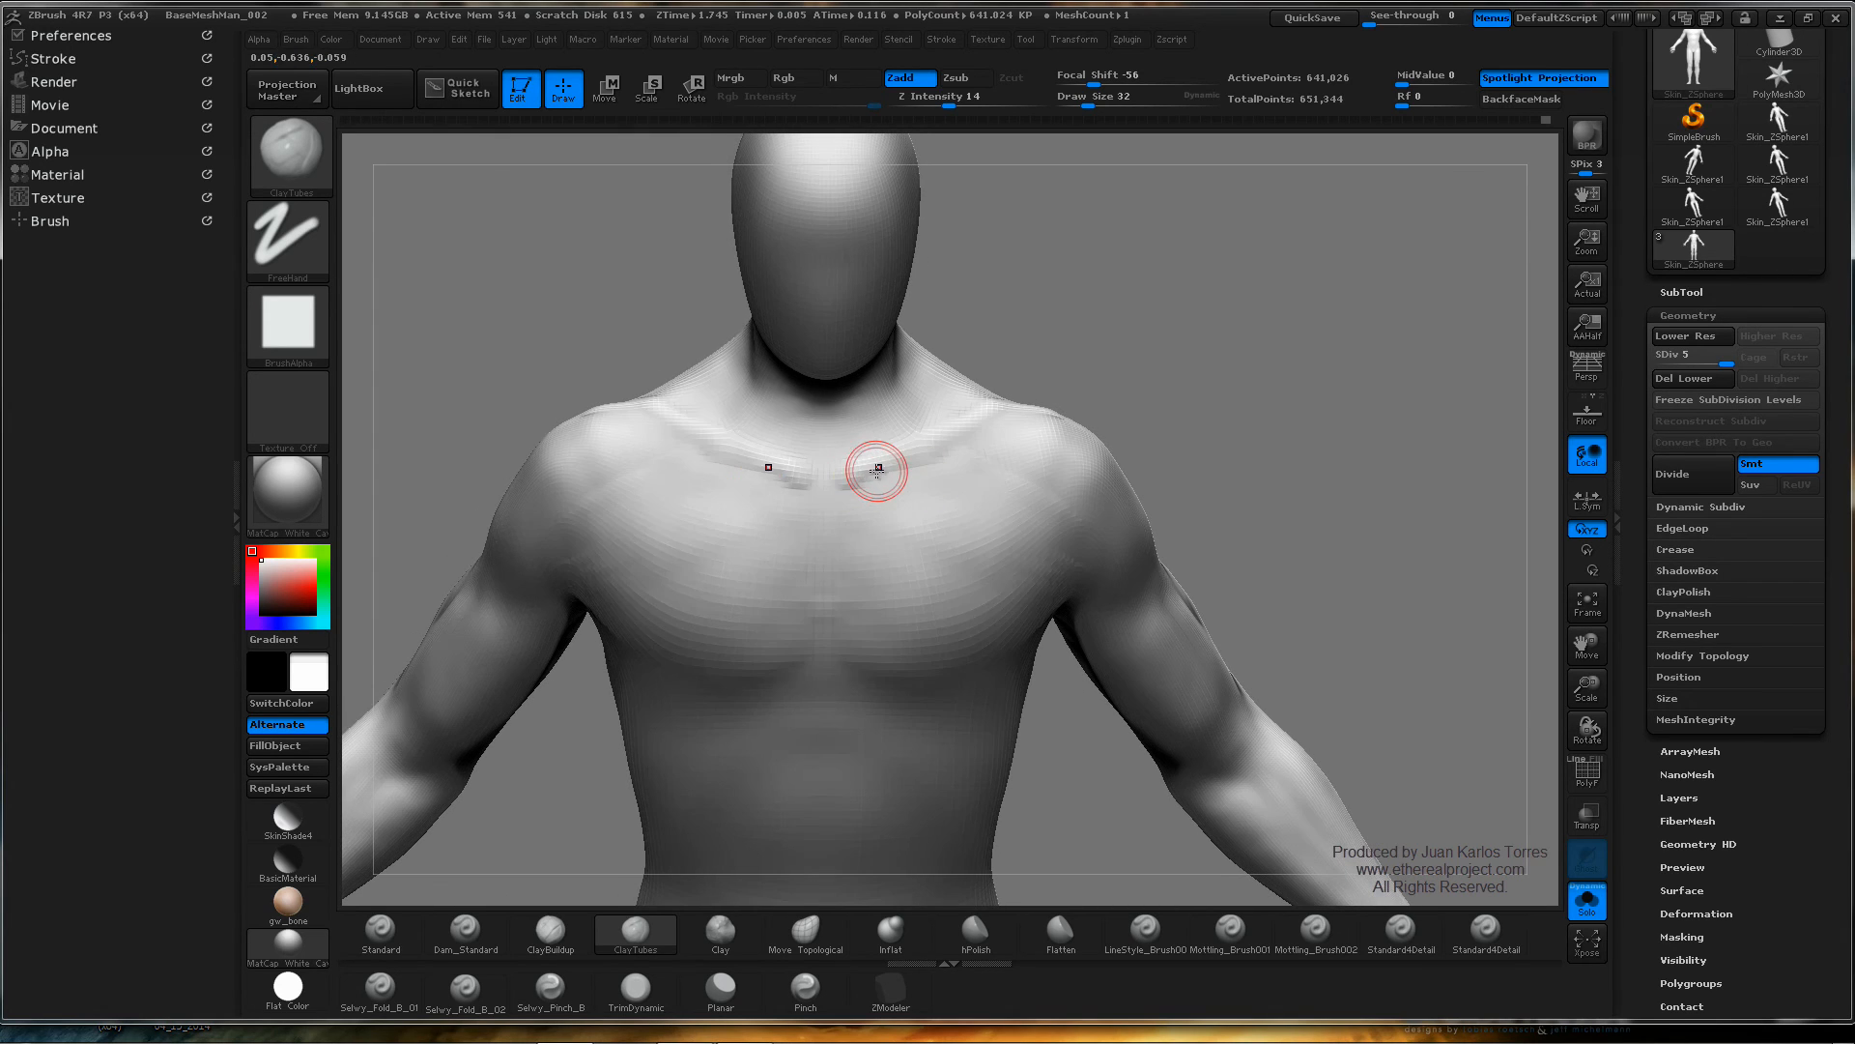
{"action": "mouse_move", "coordinate": [854, 478]}
{"action": "left_mouse_down"}
{"action": "mouse_move", "coordinate": [957, 448]}
{"action": "mouse_move", "coordinate": [918, 453]}
{"action": "left_mouse_up"}
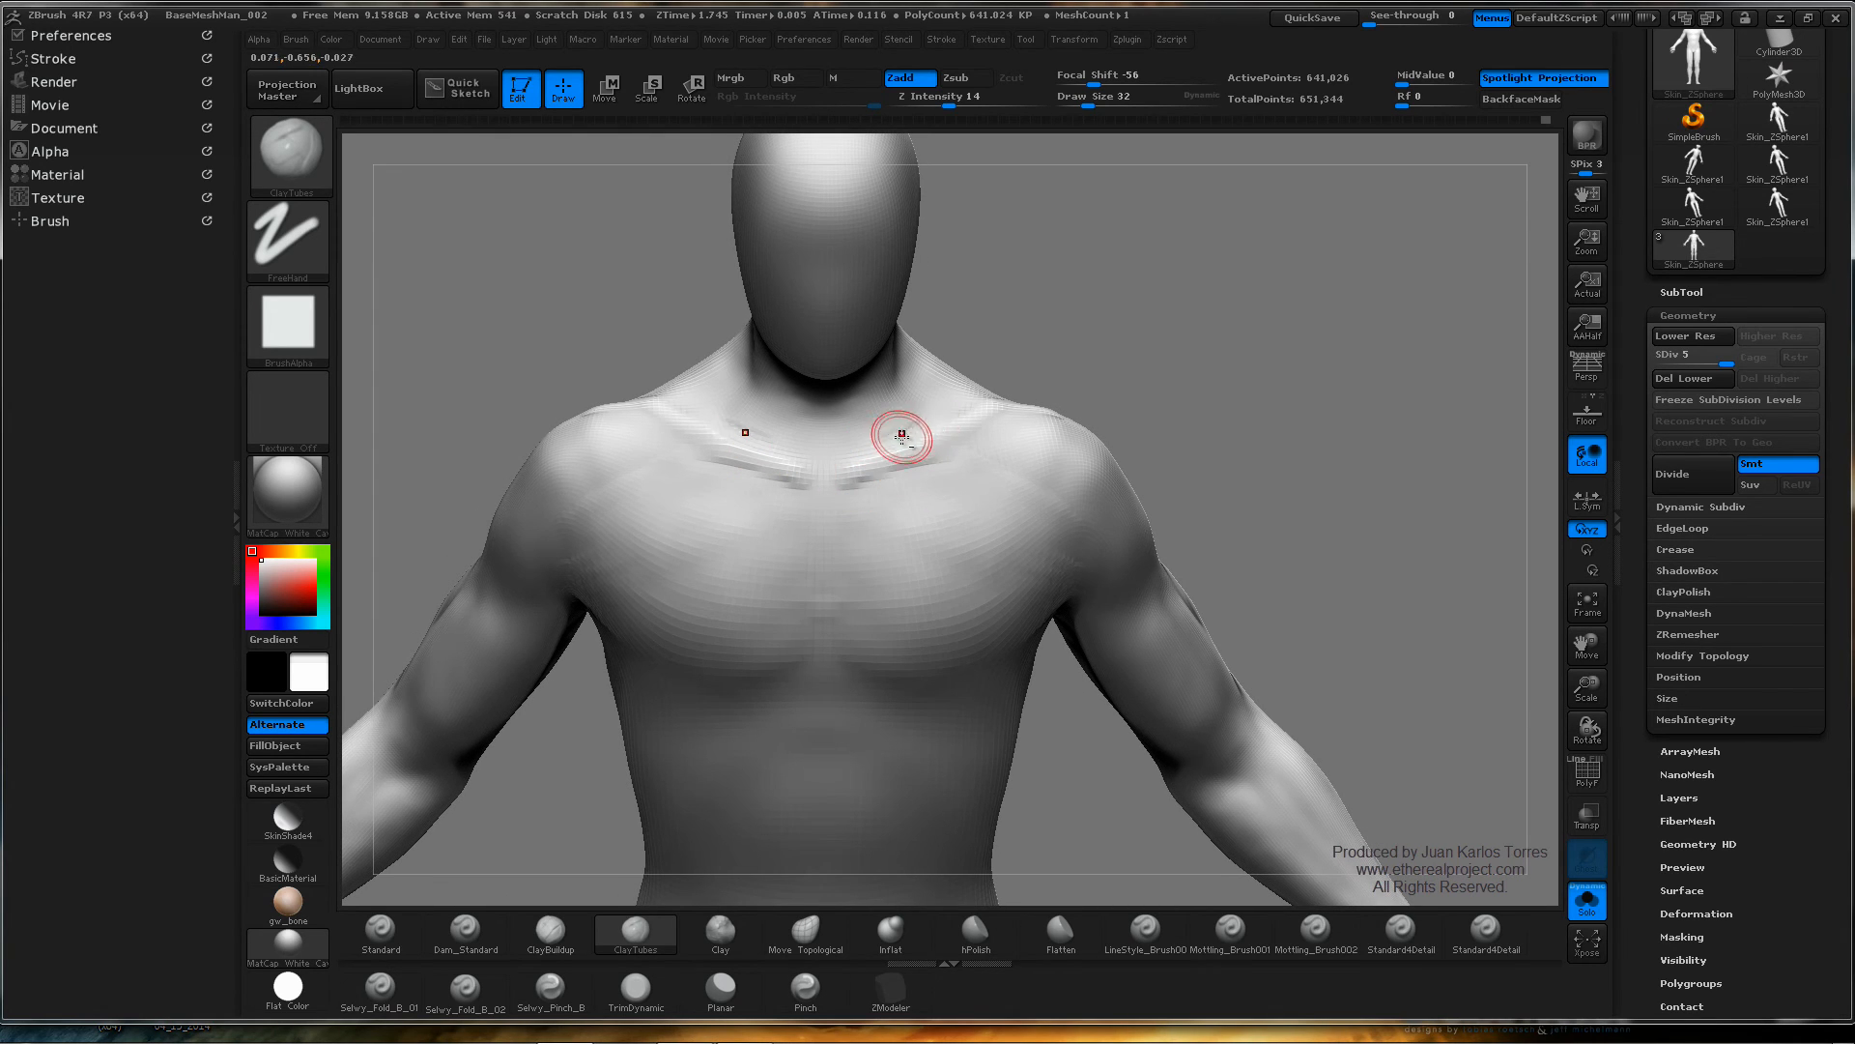
{"action": "right_click_drag", "start_coordinate": [934, 413], "coordinate": [935, 484]}
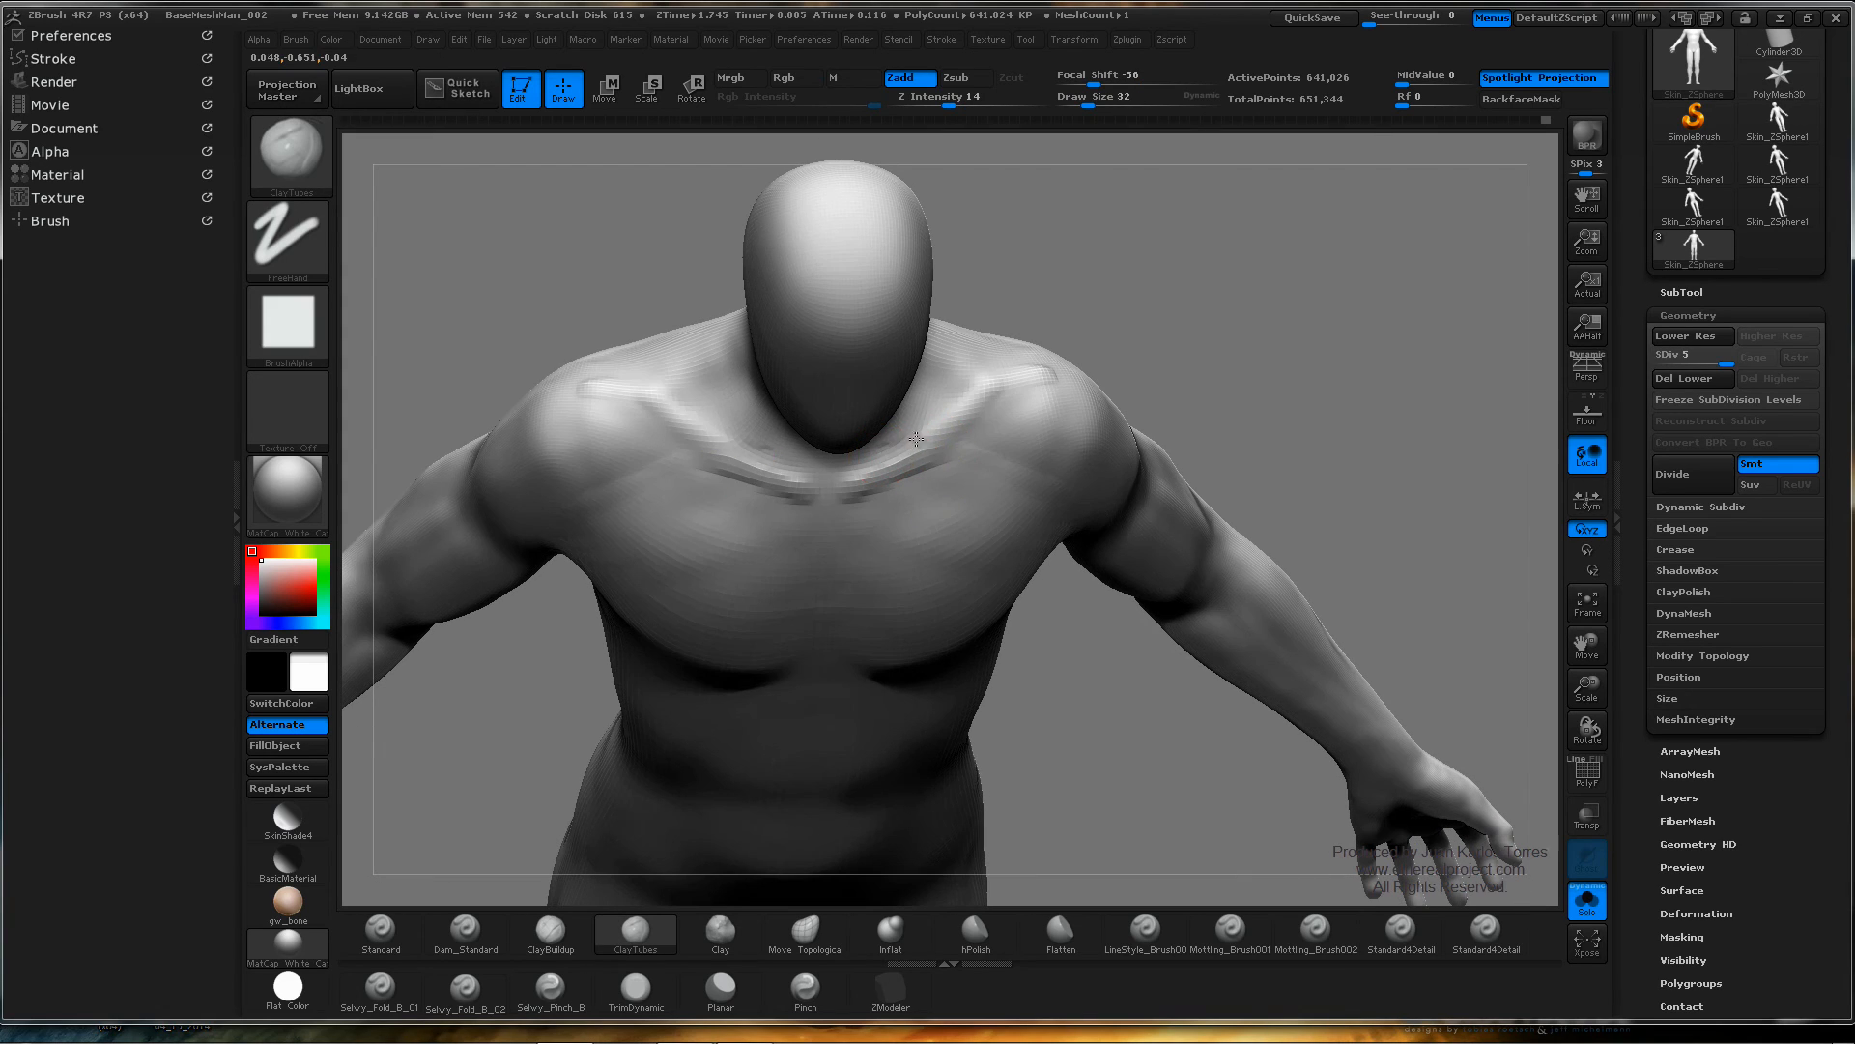
{"action": "key", "text": "shift"}
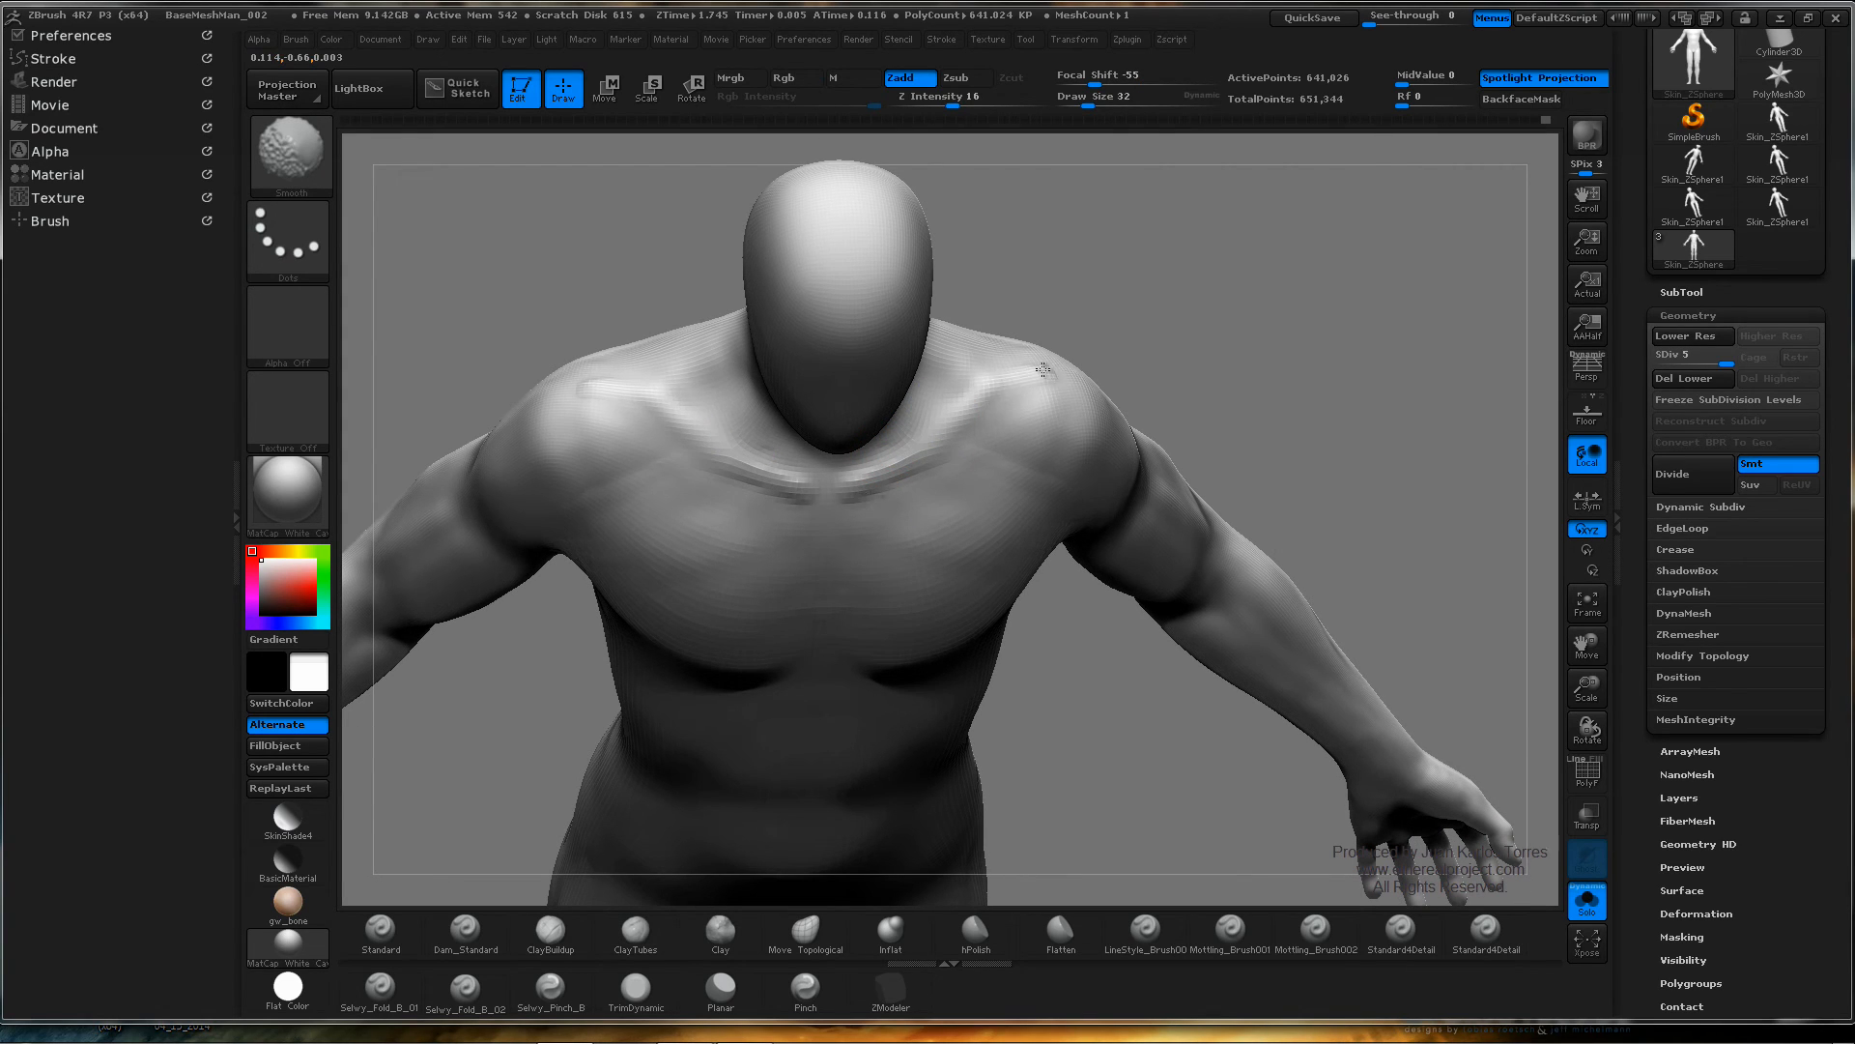
{"action": "left_click_drag", "start_coordinate": [867, 501], "coordinate": [856, 492], "text": "shift"}
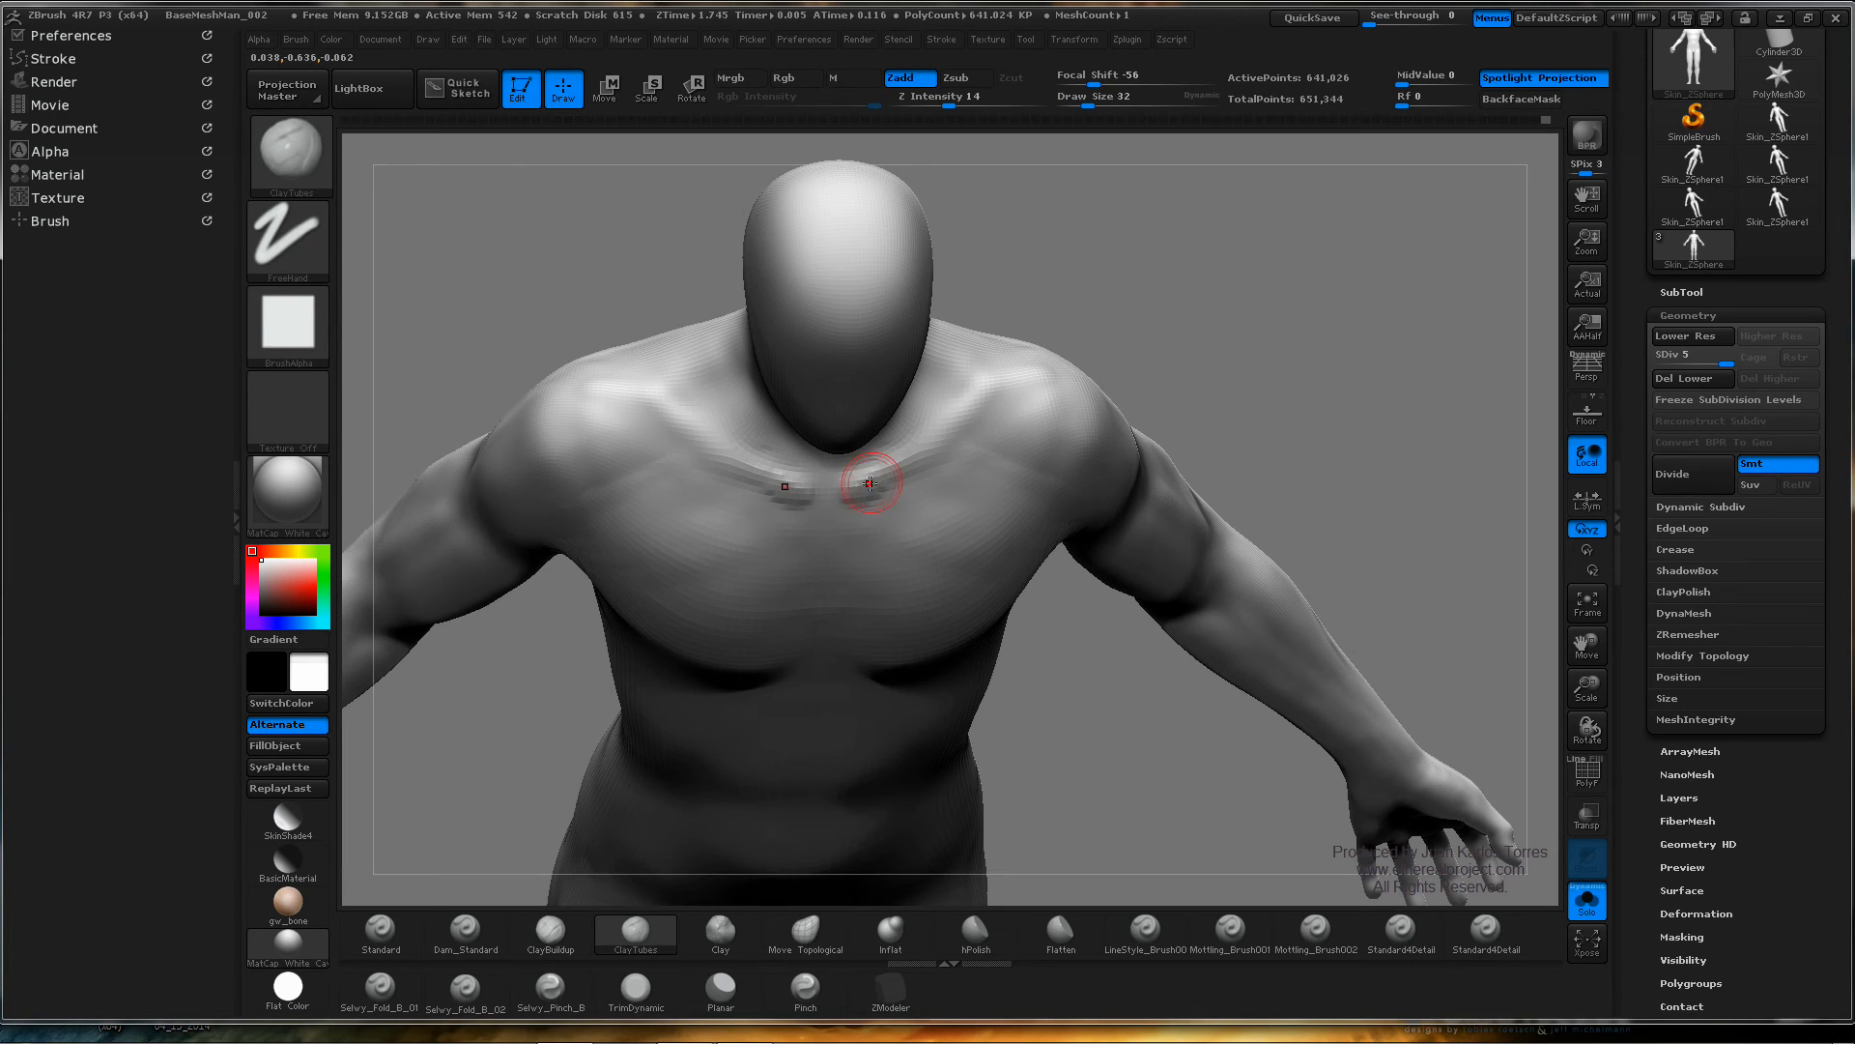
{"action": "key", "text": "shift"}
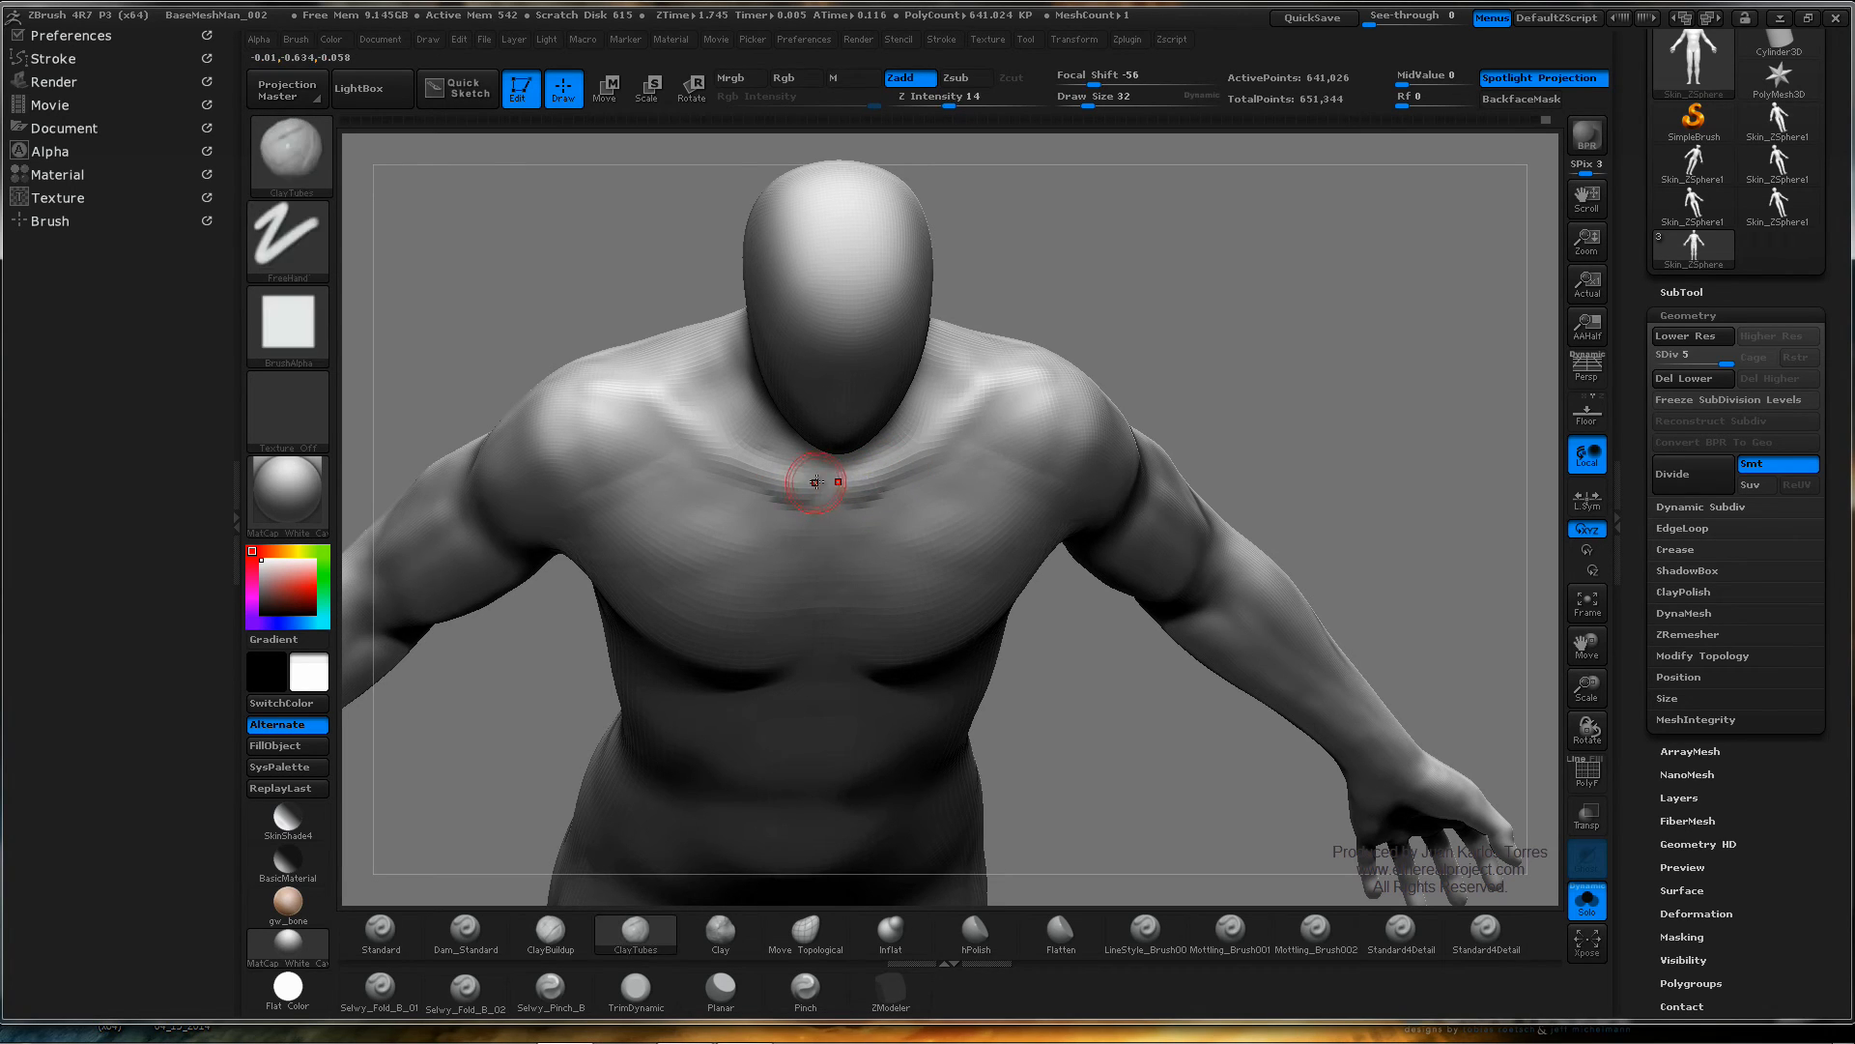
{"action": "left_click_drag", "start_coordinate": [809, 487], "coordinate": [831, 483], "text": "shift"}
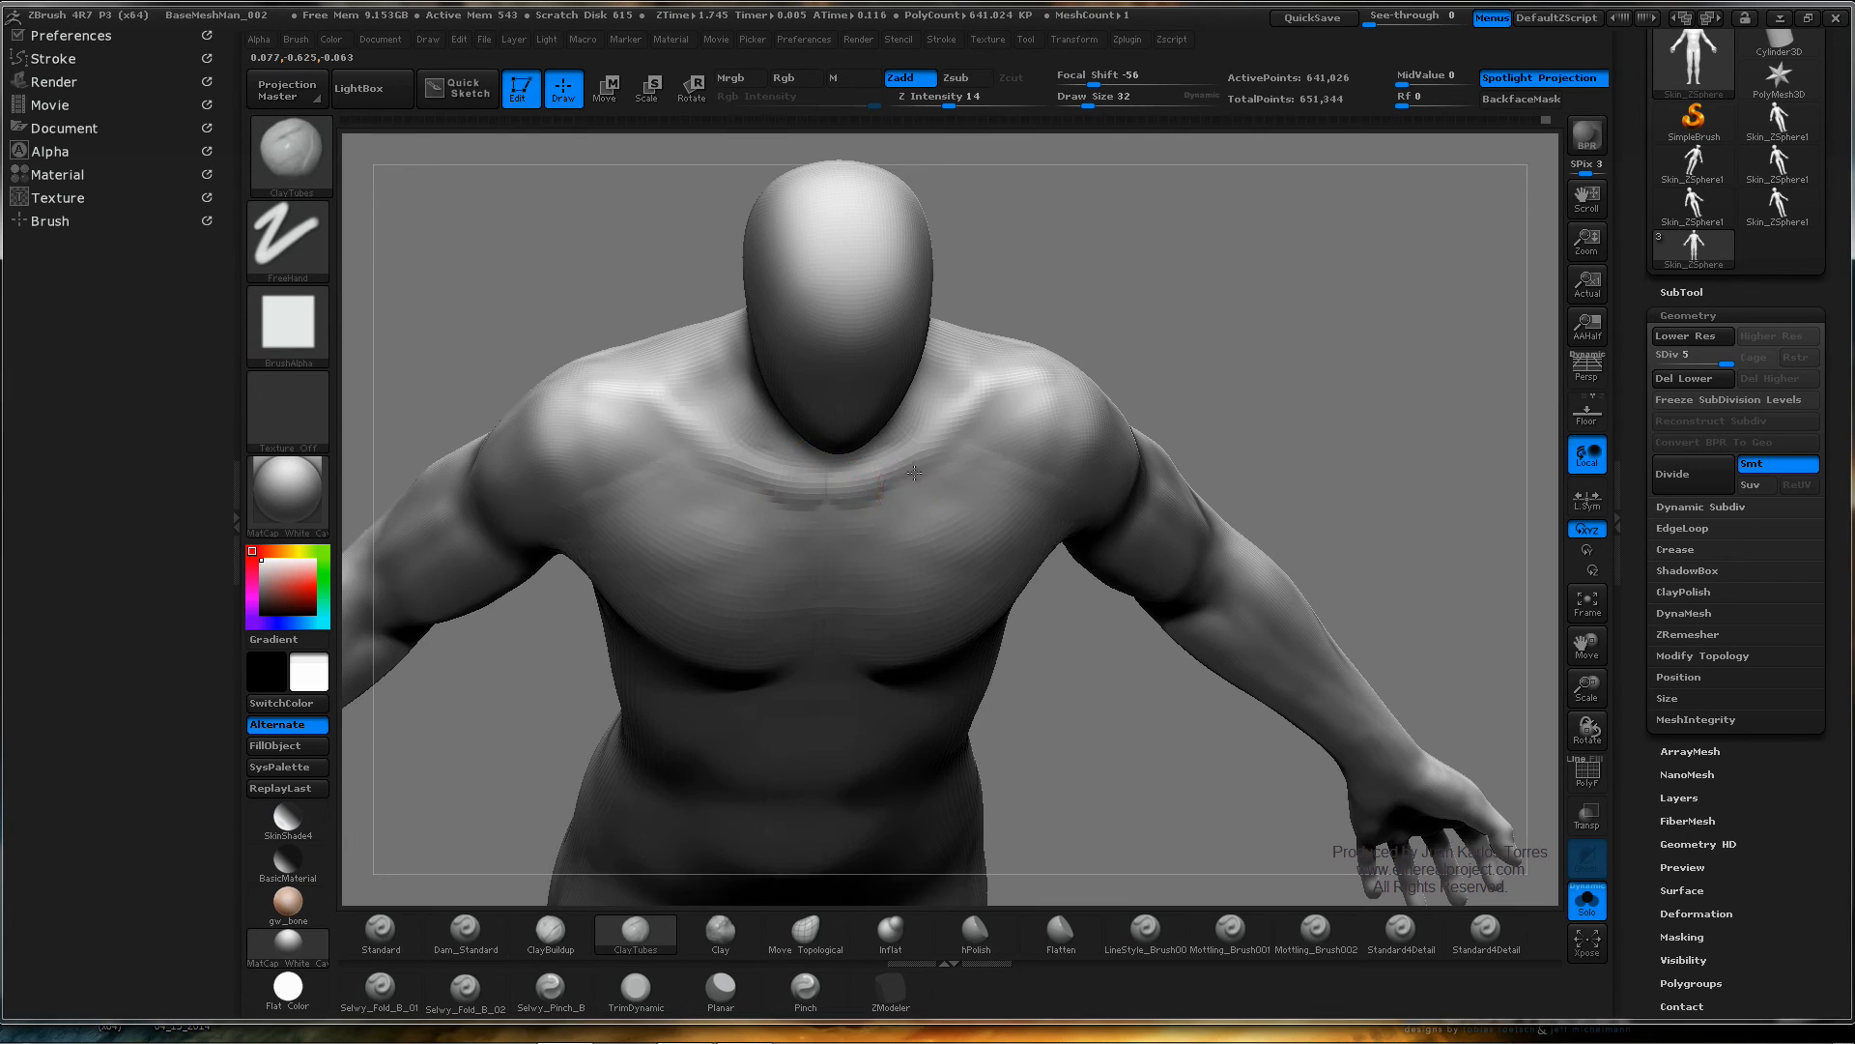
- Shape and smooth the hollow at the base of the throat between the collarbones
{"action": "mouse_move", "coordinate": [1111, 628]}
{"action": "left_mouse_down", "text": "shift"}
{"action": "mouse_move", "coordinate": [1135, 435]}
{"action": "mouse_move", "coordinate": [895, 505]}
{"action": "mouse_move", "coordinate": [870, 541]}
{"action": "left_mouse_up", "text": "shift"}
{"action": "mouse_move", "coordinate": [1111, 406]}
{"action": "left_mouse_down"}
{"action": "mouse_move", "coordinate": [1305, 425]}
{"action": "mouse_move", "coordinate": [1227, 484]}
{"action": "left_mouse_up"}
{"action": "key", "text": "shift"}
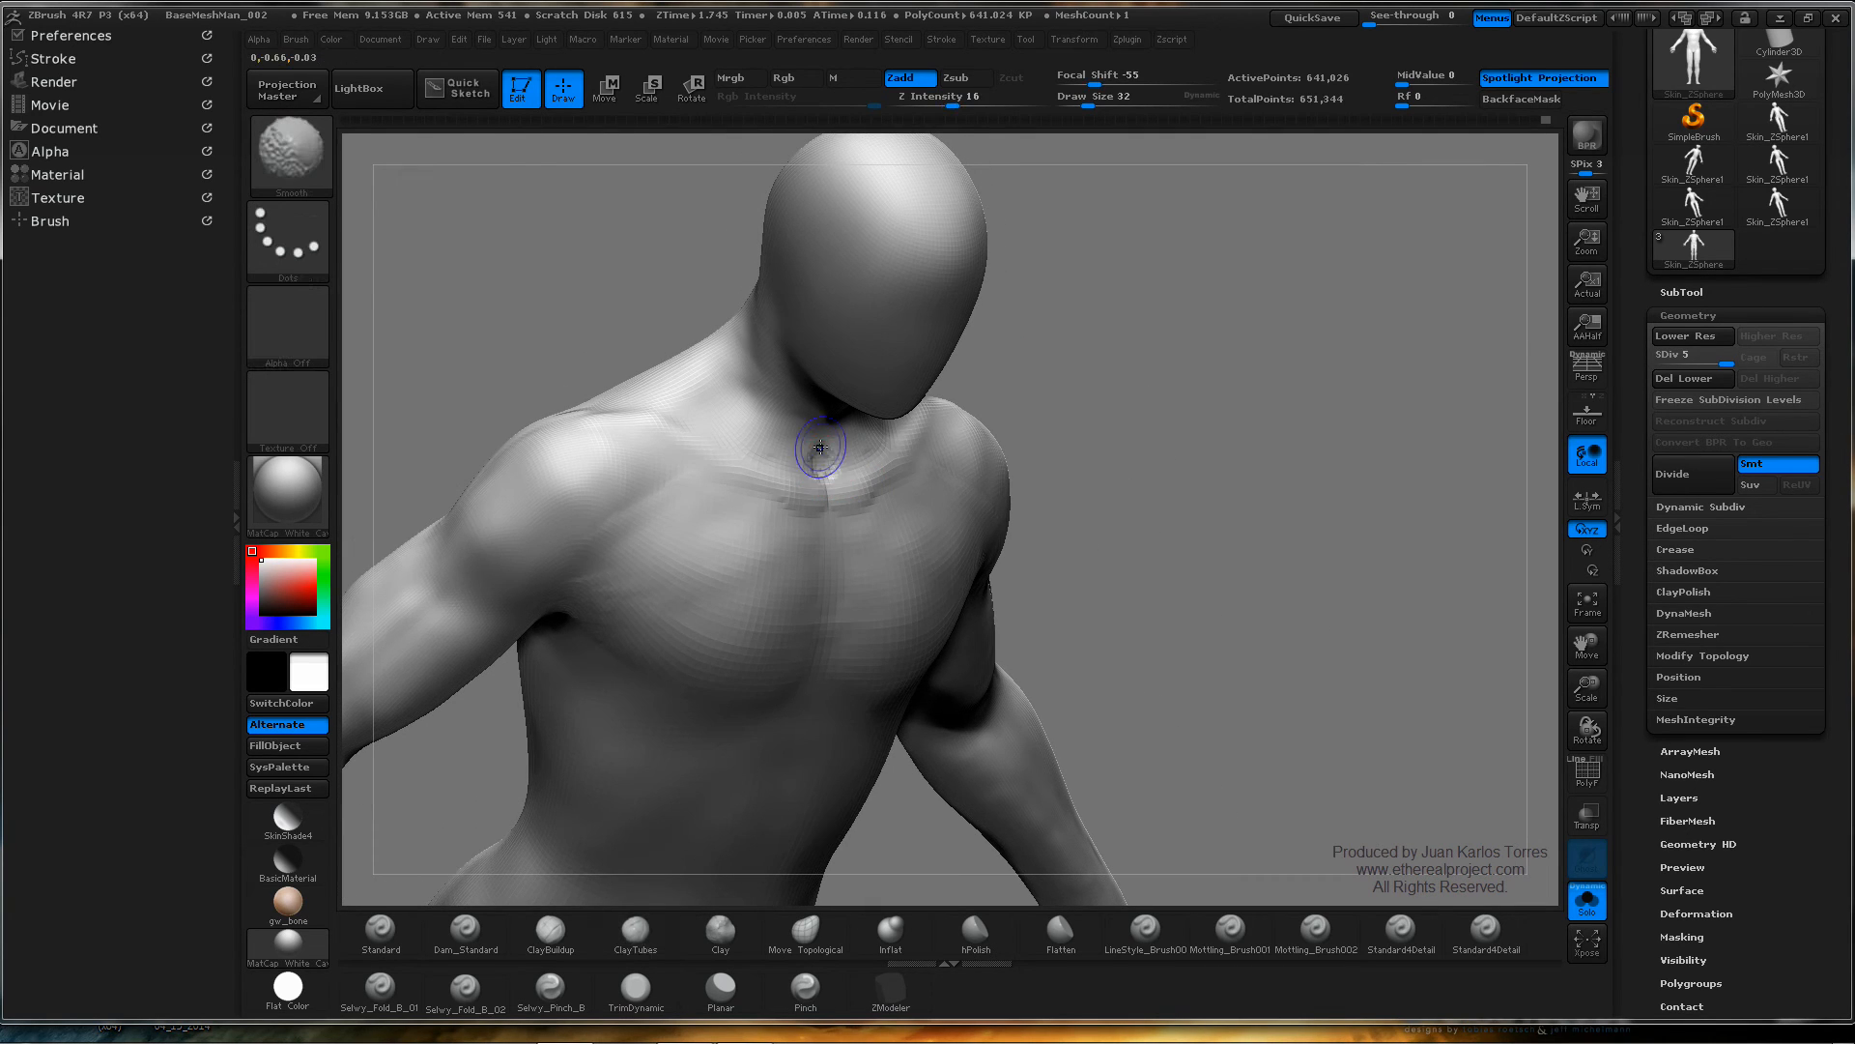
{"action": "left_click_drag", "start_coordinate": [817, 456], "coordinate": [831, 460], "text": "shift"}
{"action": "mouse_move", "coordinate": [1063, 473]}
{"action": "left_mouse_down"}
{"action": "mouse_move", "coordinate": [837, 360]}
{"action": "mouse_move", "coordinate": [1054, 394]}
{"action": "mouse_move", "coordinate": [994, 414]}
{"action": "left_mouse_up"}
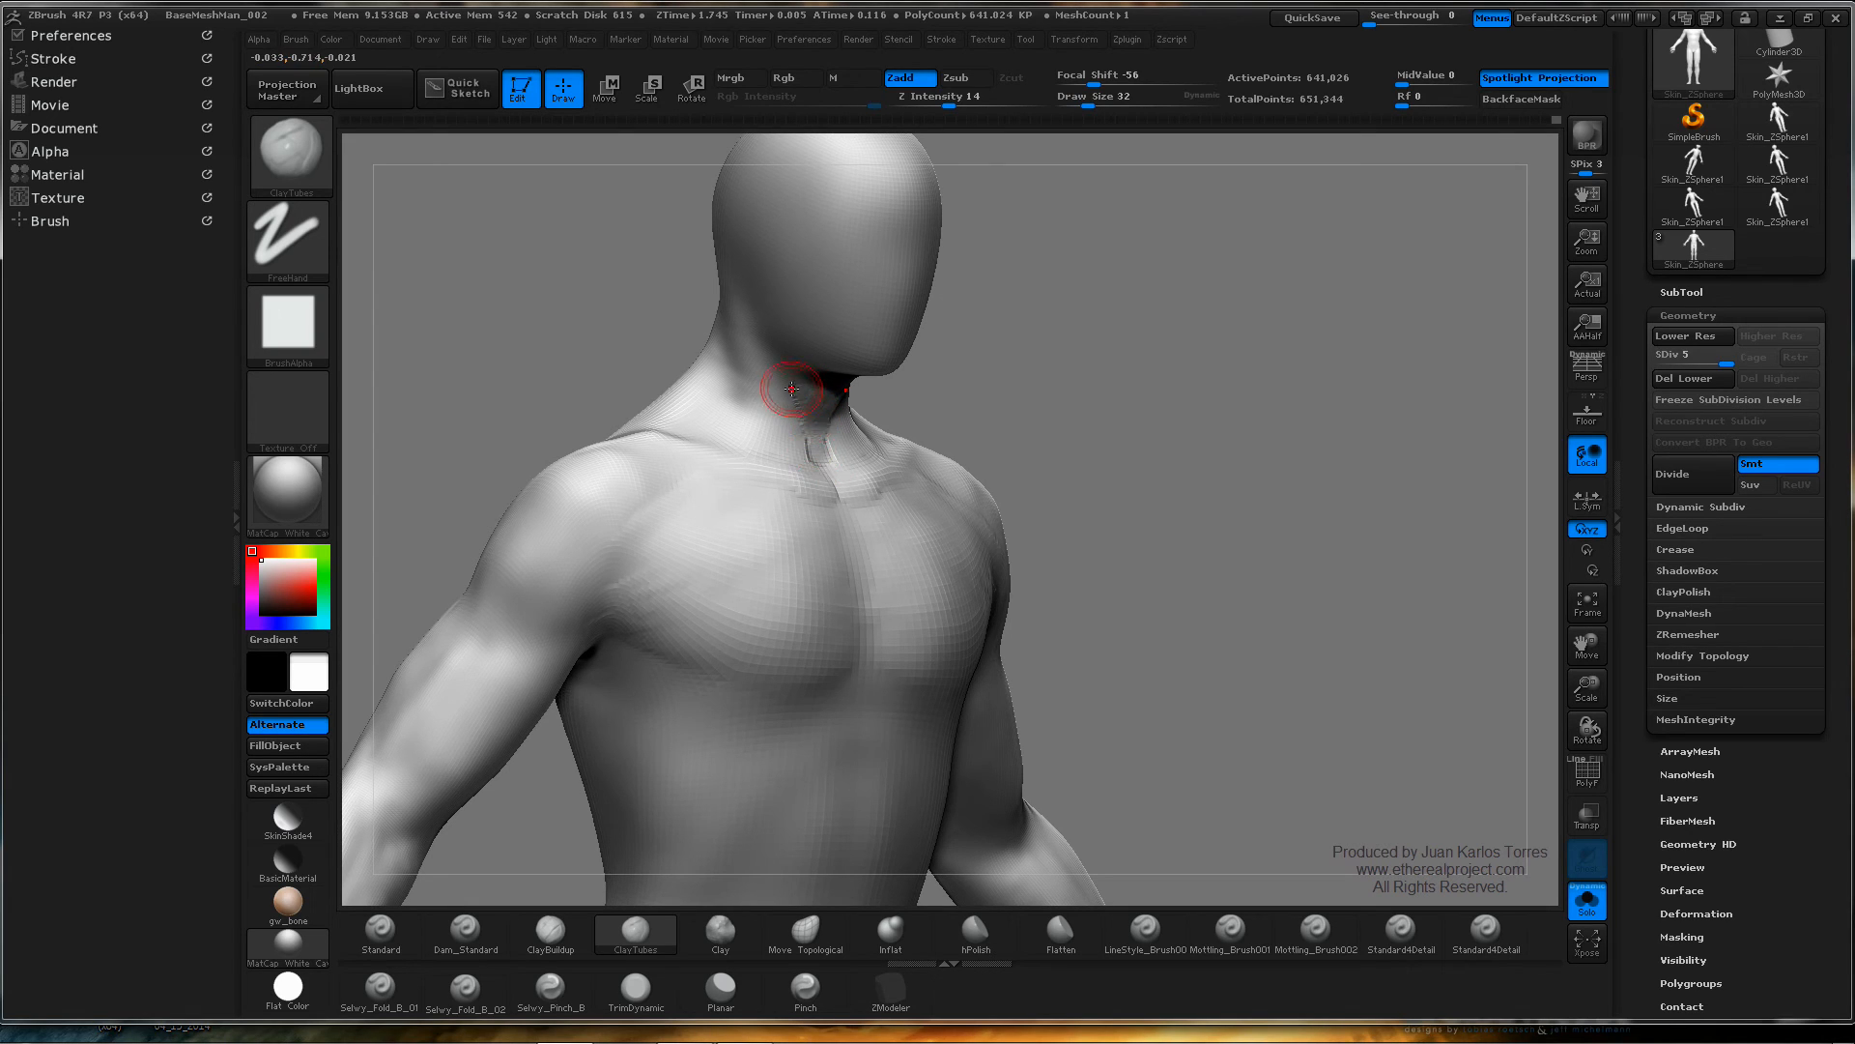
{"action": "key", "text": "shift"}
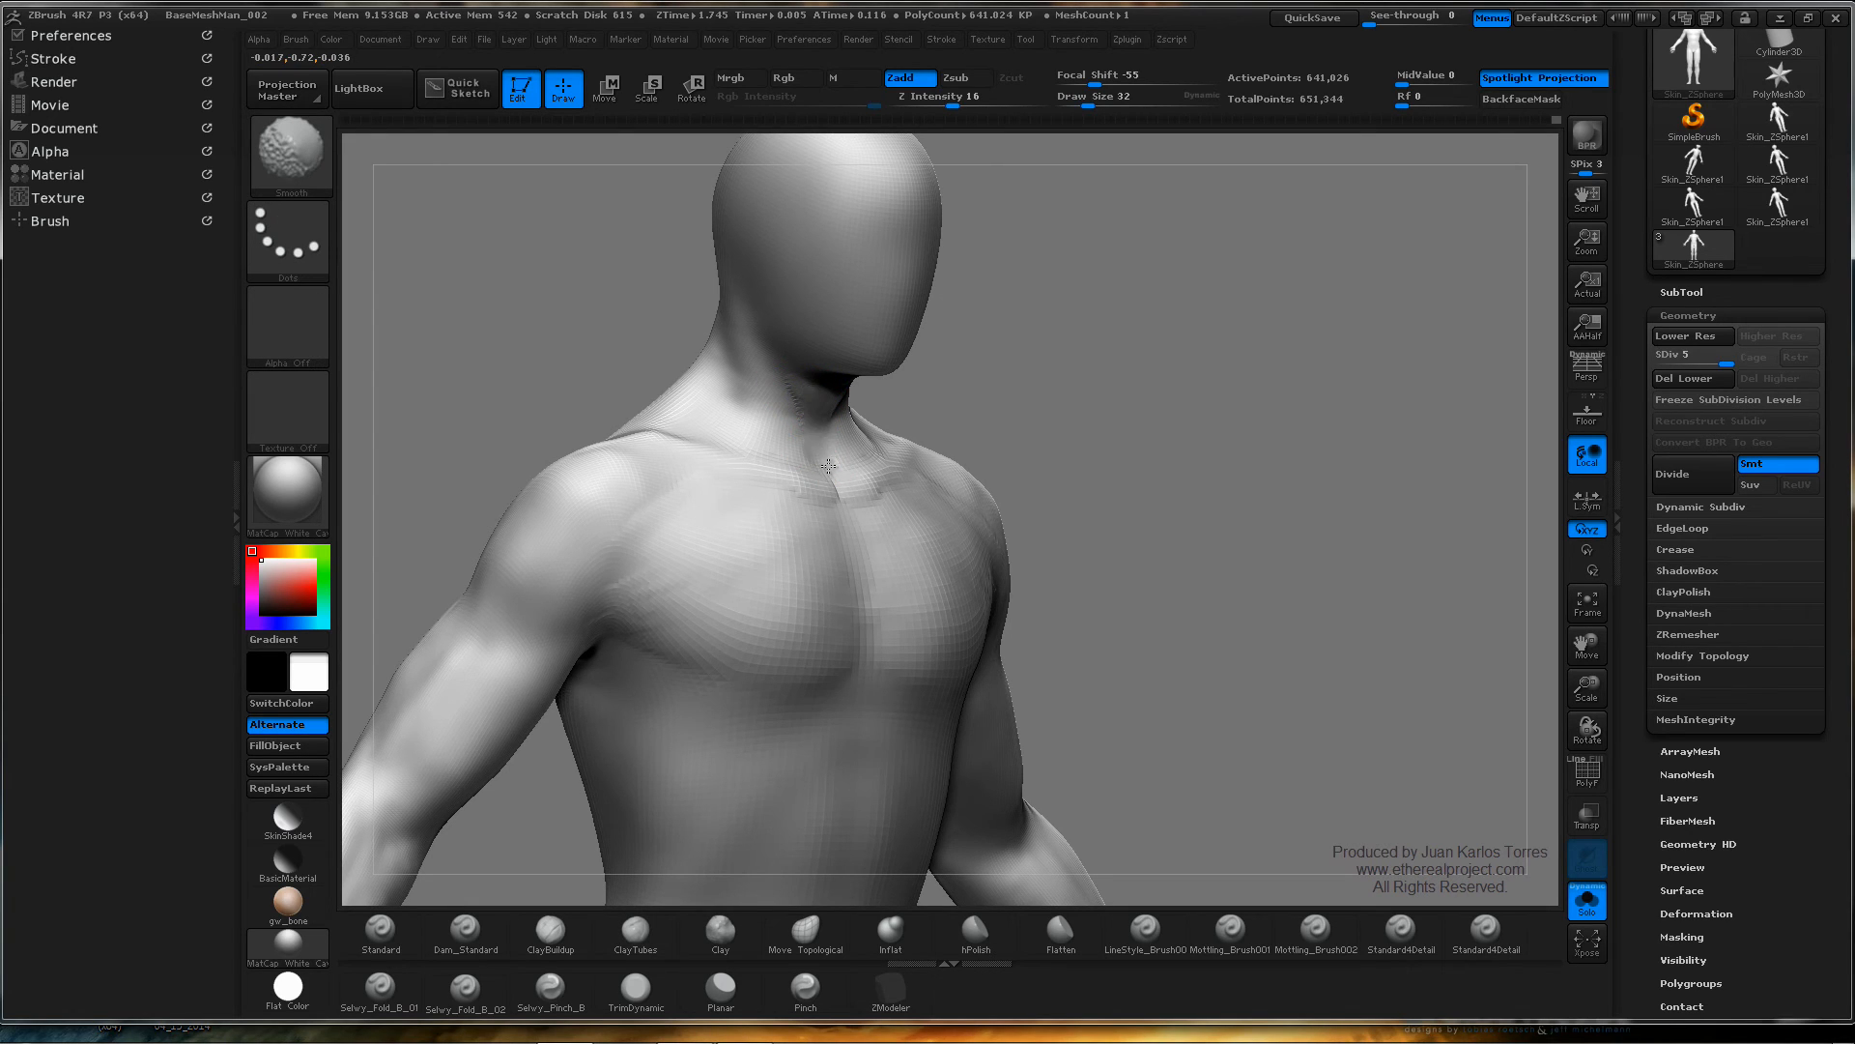
{"action": "left_click_drag", "start_coordinate": [828, 467], "coordinate": [814, 404], "text": "shift"}
- Build up the neck muscles running from behind the jaw to the inner collarbones with ClayTubes and smooth them
{"action": "left_click_drag", "start_coordinate": [623, 325], "coordinate": [678, 331]}
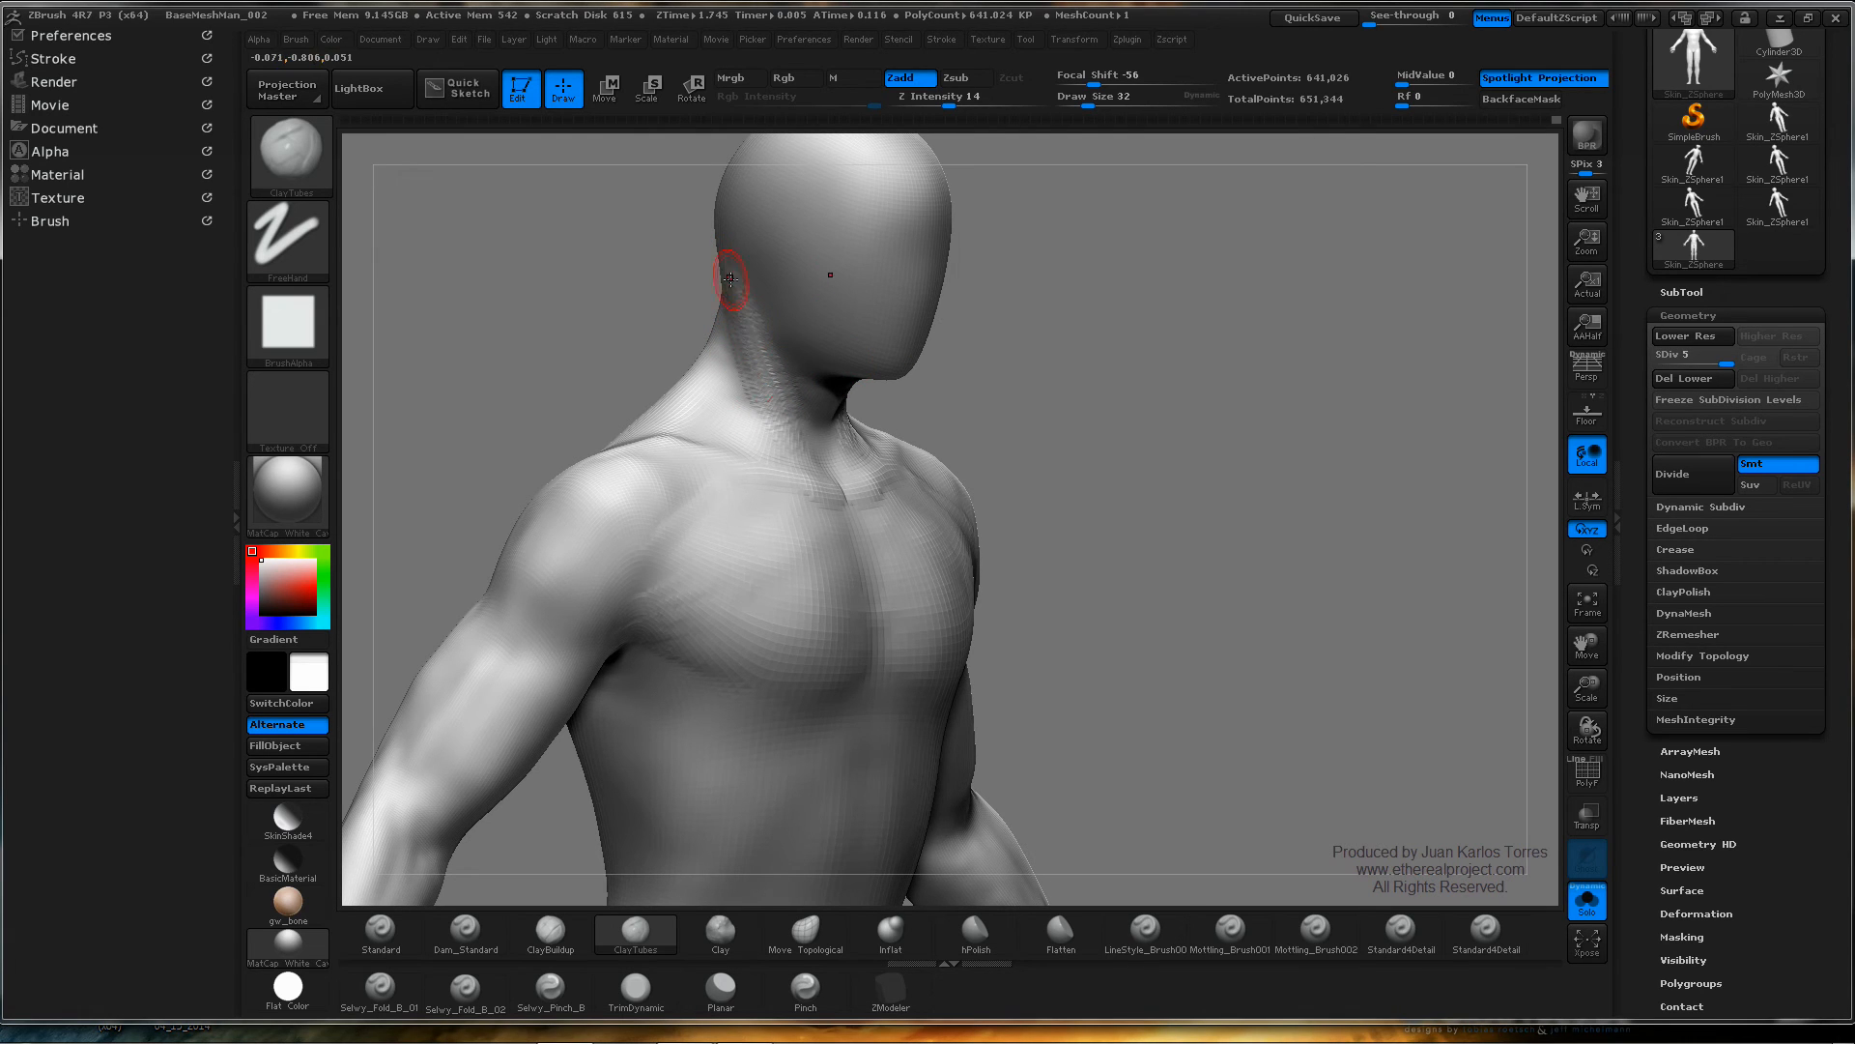
{"action": "mouse_move", "coordinate": [657, 323]}
{"action": "left_mouse_down"}
{"action": "mouse_move", "coordinate": [541, 382]}
{"action": "mouse_move", "coordinate": [628, 387]}
{"action": "left_mouse_up"}
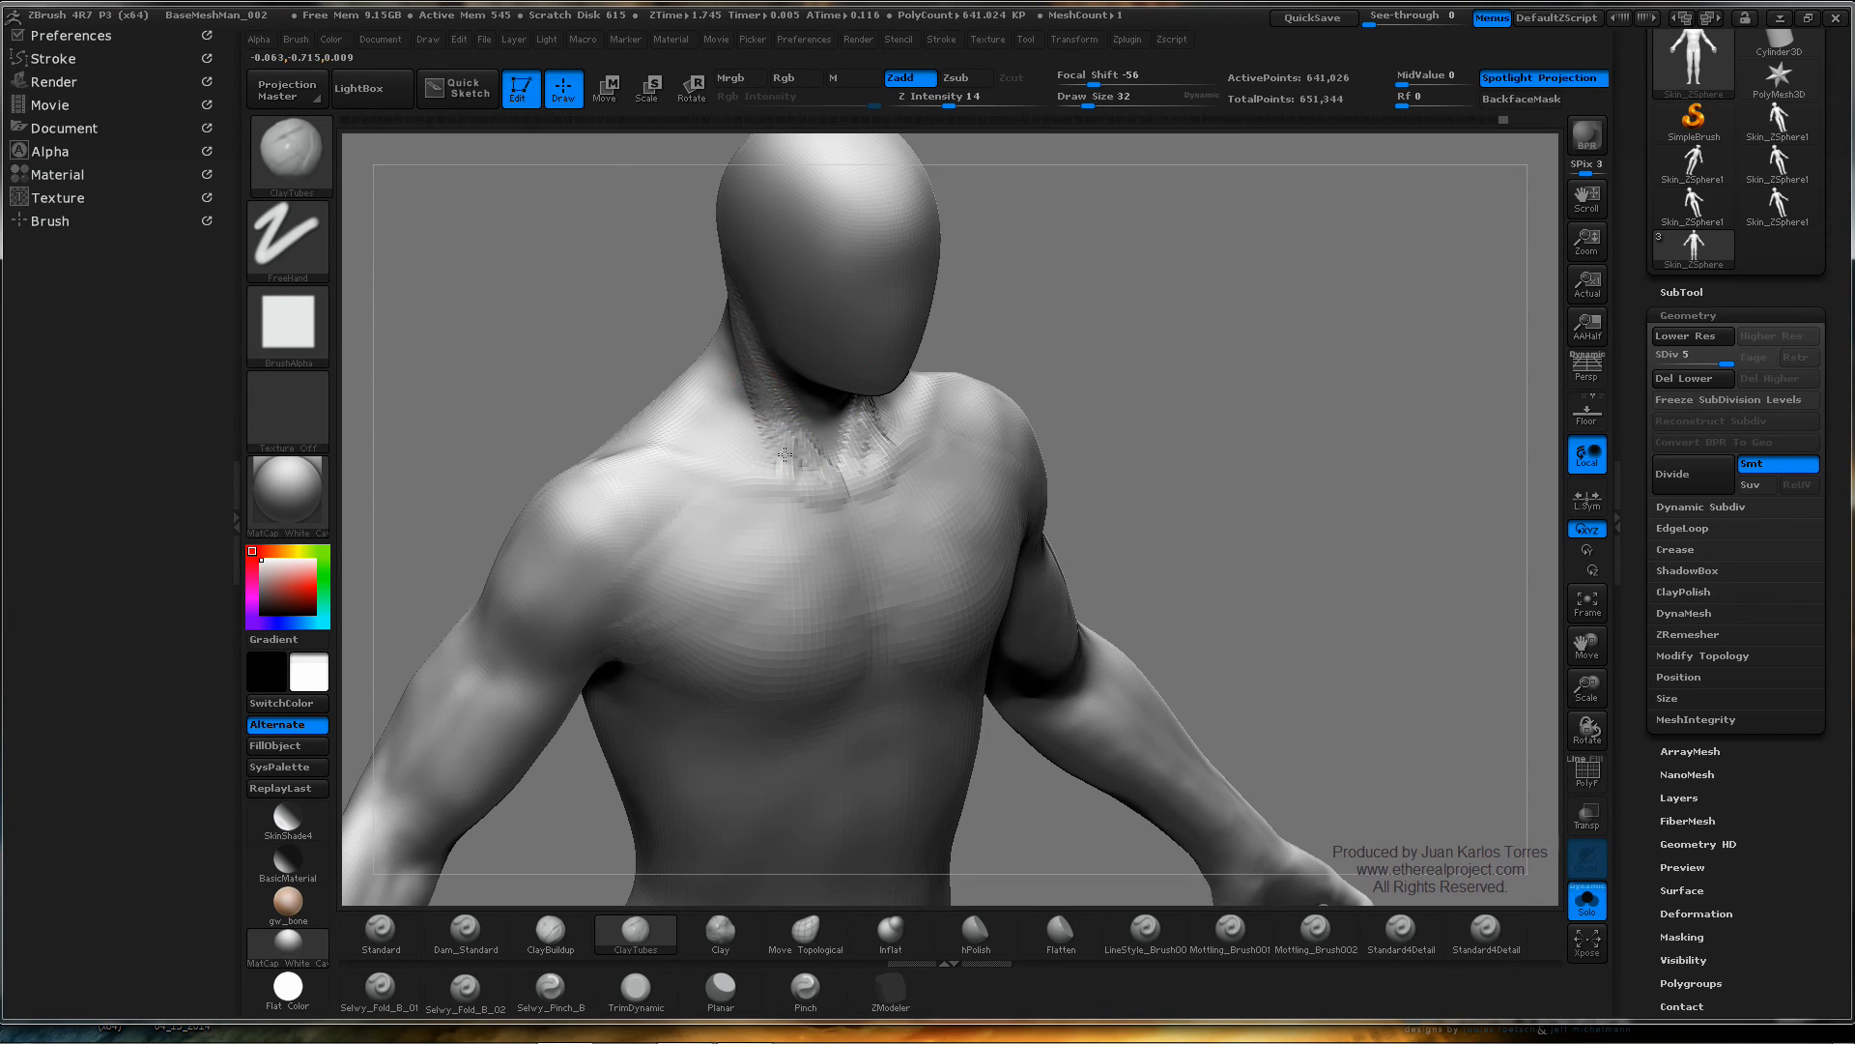
{"action": "key", "text": "shift"}
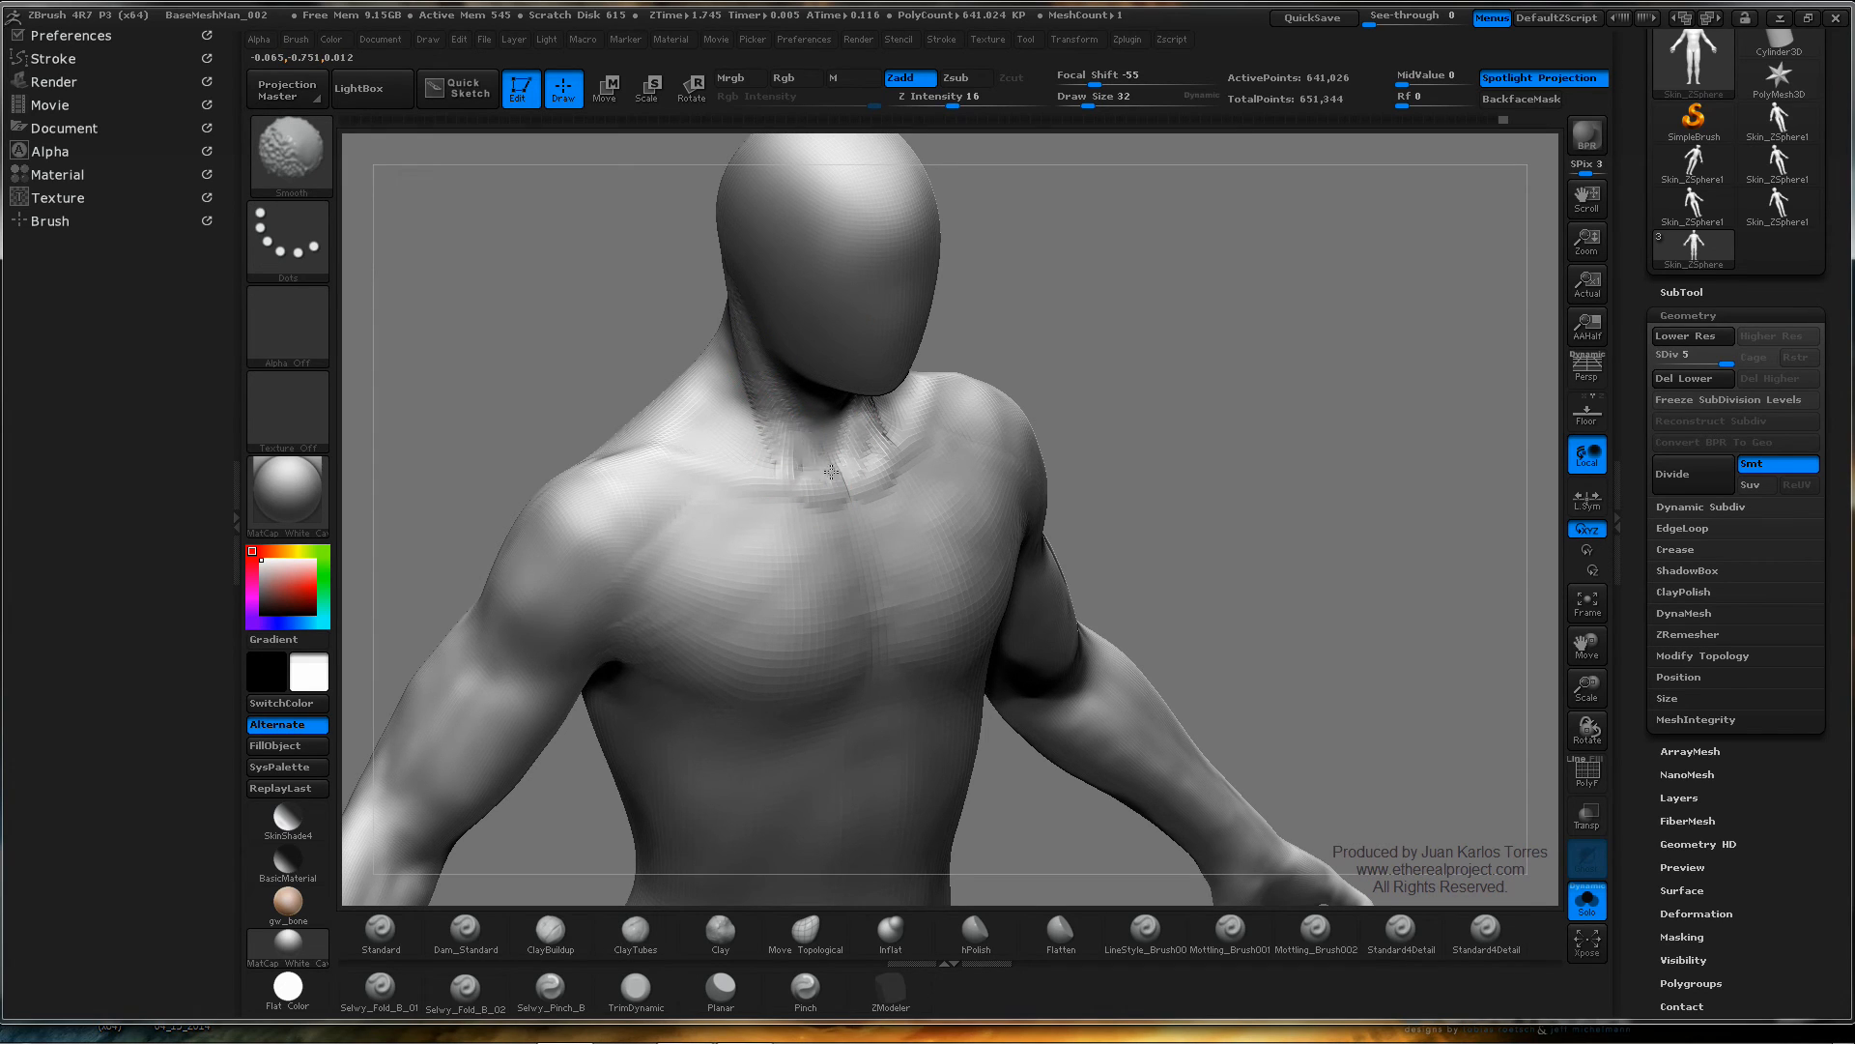
{"action": "mouse_move", "coordinate": [738, 301]}
{"action": "left_mouse_down", "text": "shift"}
{"action": "mouse_move", "coordinate": [715, 289]}
{"action": "mouse_move", "coordinate": [726, 274]}
{"action": "left_mouse_up", "text": "shift"}
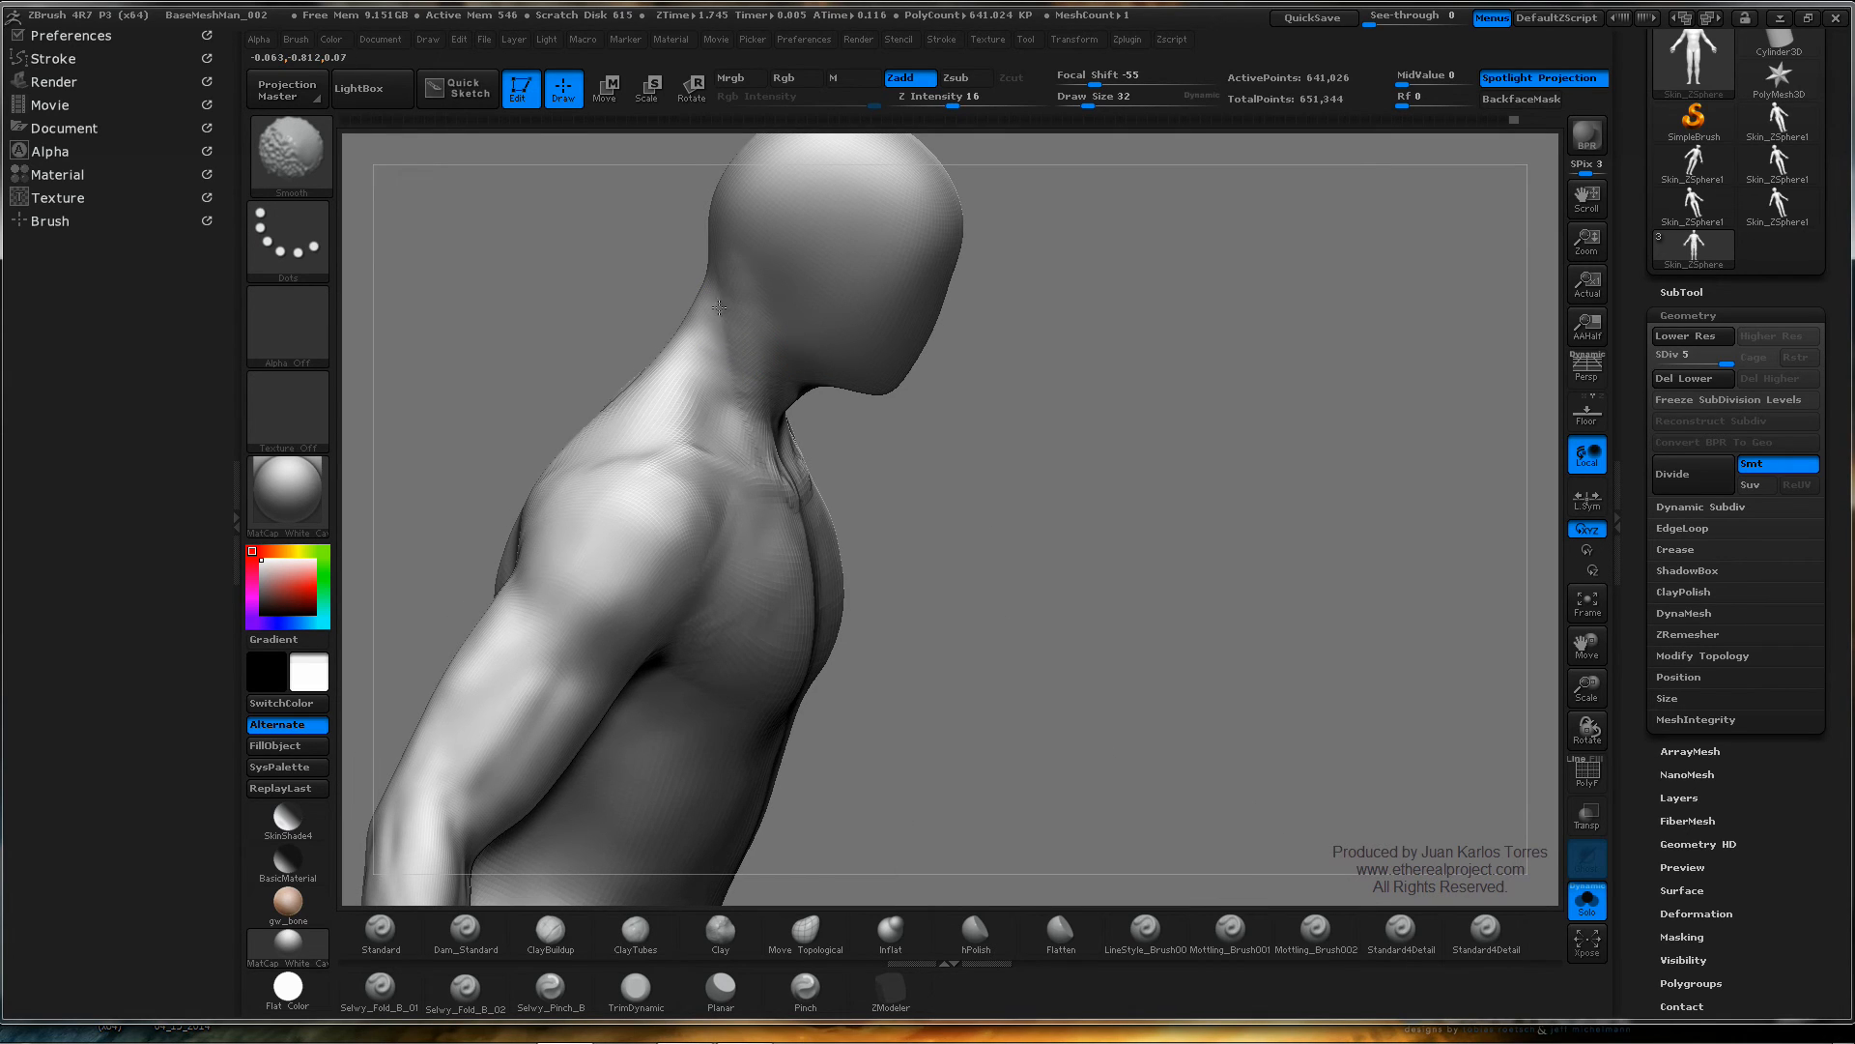
{"action": "right_click_drag", "start_coordinate": [757, 416], "coordinate": [692, 365]}
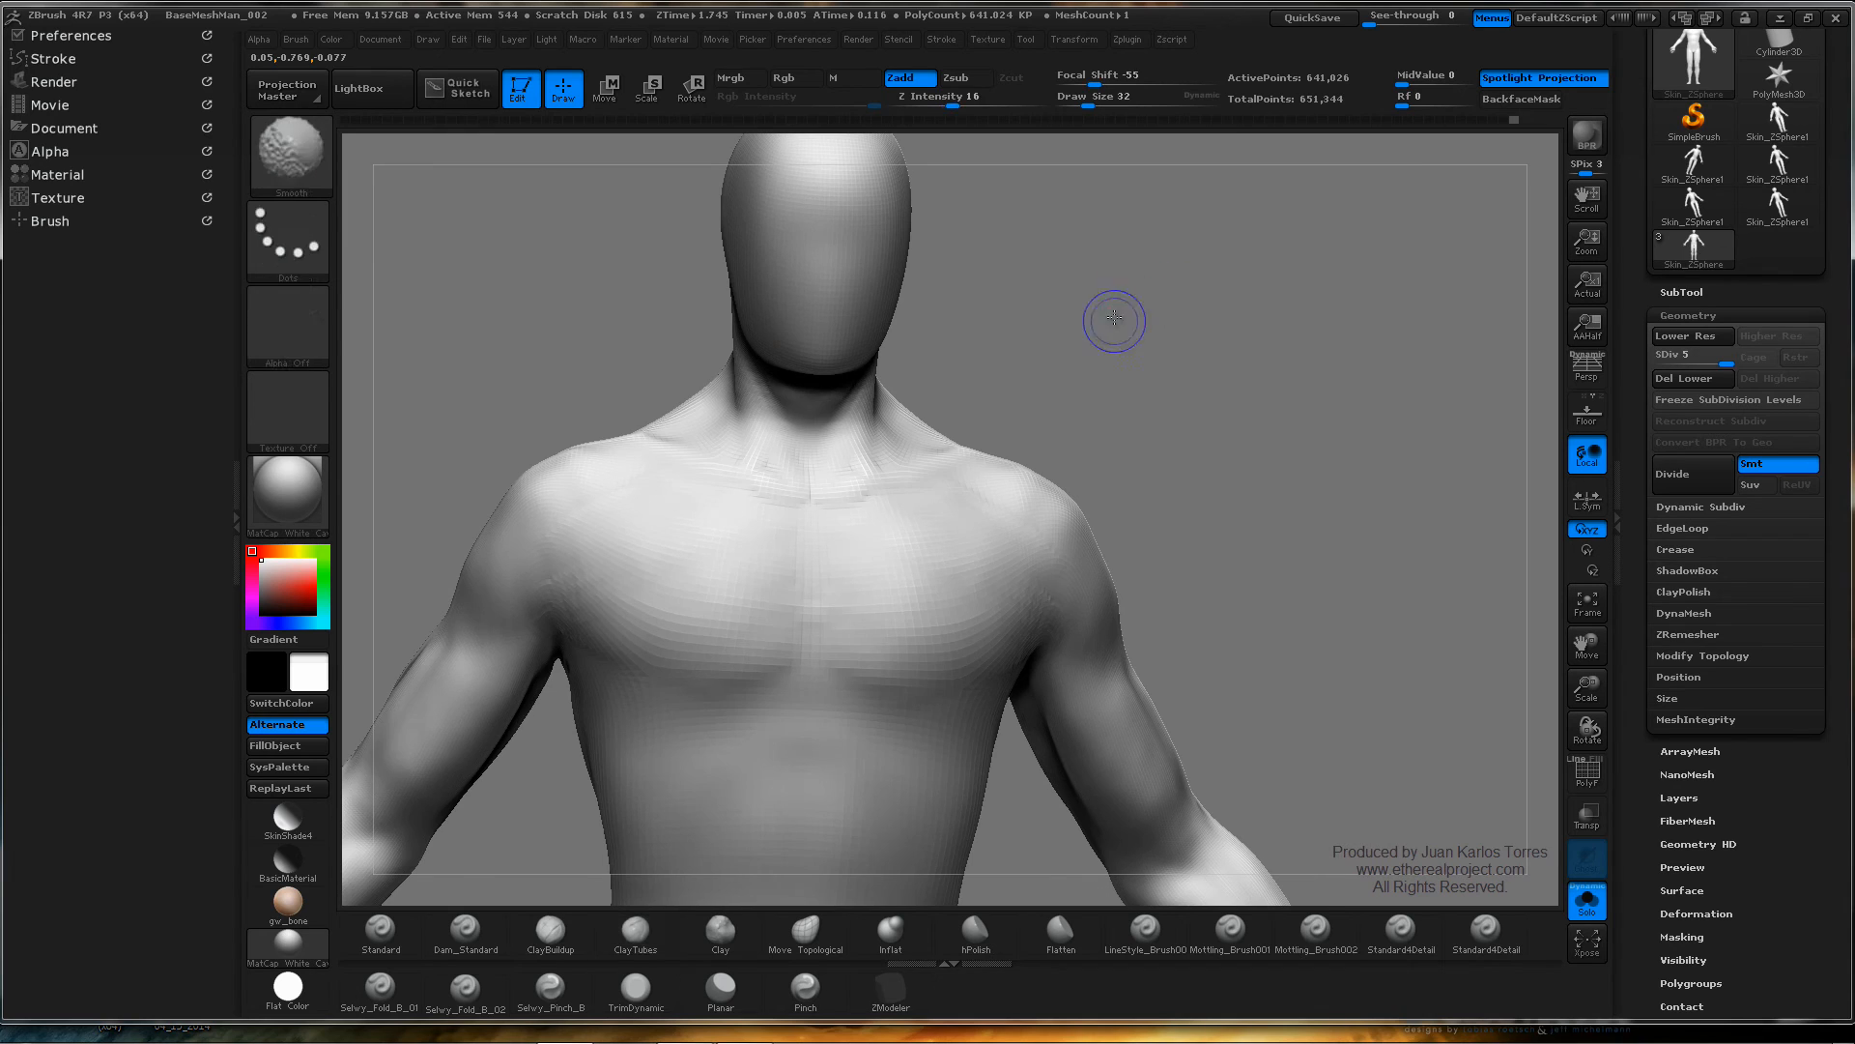
- Build up the trapezius slope from the side of the neck down to the shoulder with ClayTubes
{"action": "mouse_move", "coordinate": [1115, 319]}
{"action": "right_mouse_down", "text": "ctrl"}
{"action": "mouse_move", "coordinate": [1130, 330]}
{"action": "mouse_move", "coordinate": [1102, 300]}
{"action": "right_mouse_up", "text": "ctrl"}
{"action": "right_click_drag", "start_coordinate": [1101, 300], "coordinate": [1024, 398]}
{"action": "mouse_move", "coordinate": [1024, 398]}
{"action": "right_mouse_down"}
{"action": "mouse_move", "coordinate": [977, 410]}
{"action": "mouse_move", "coordinate": [981, 428]}
{"action": "mouse_move", "coordinate": [886, 375]}
{"action": "right_mouse_up"}
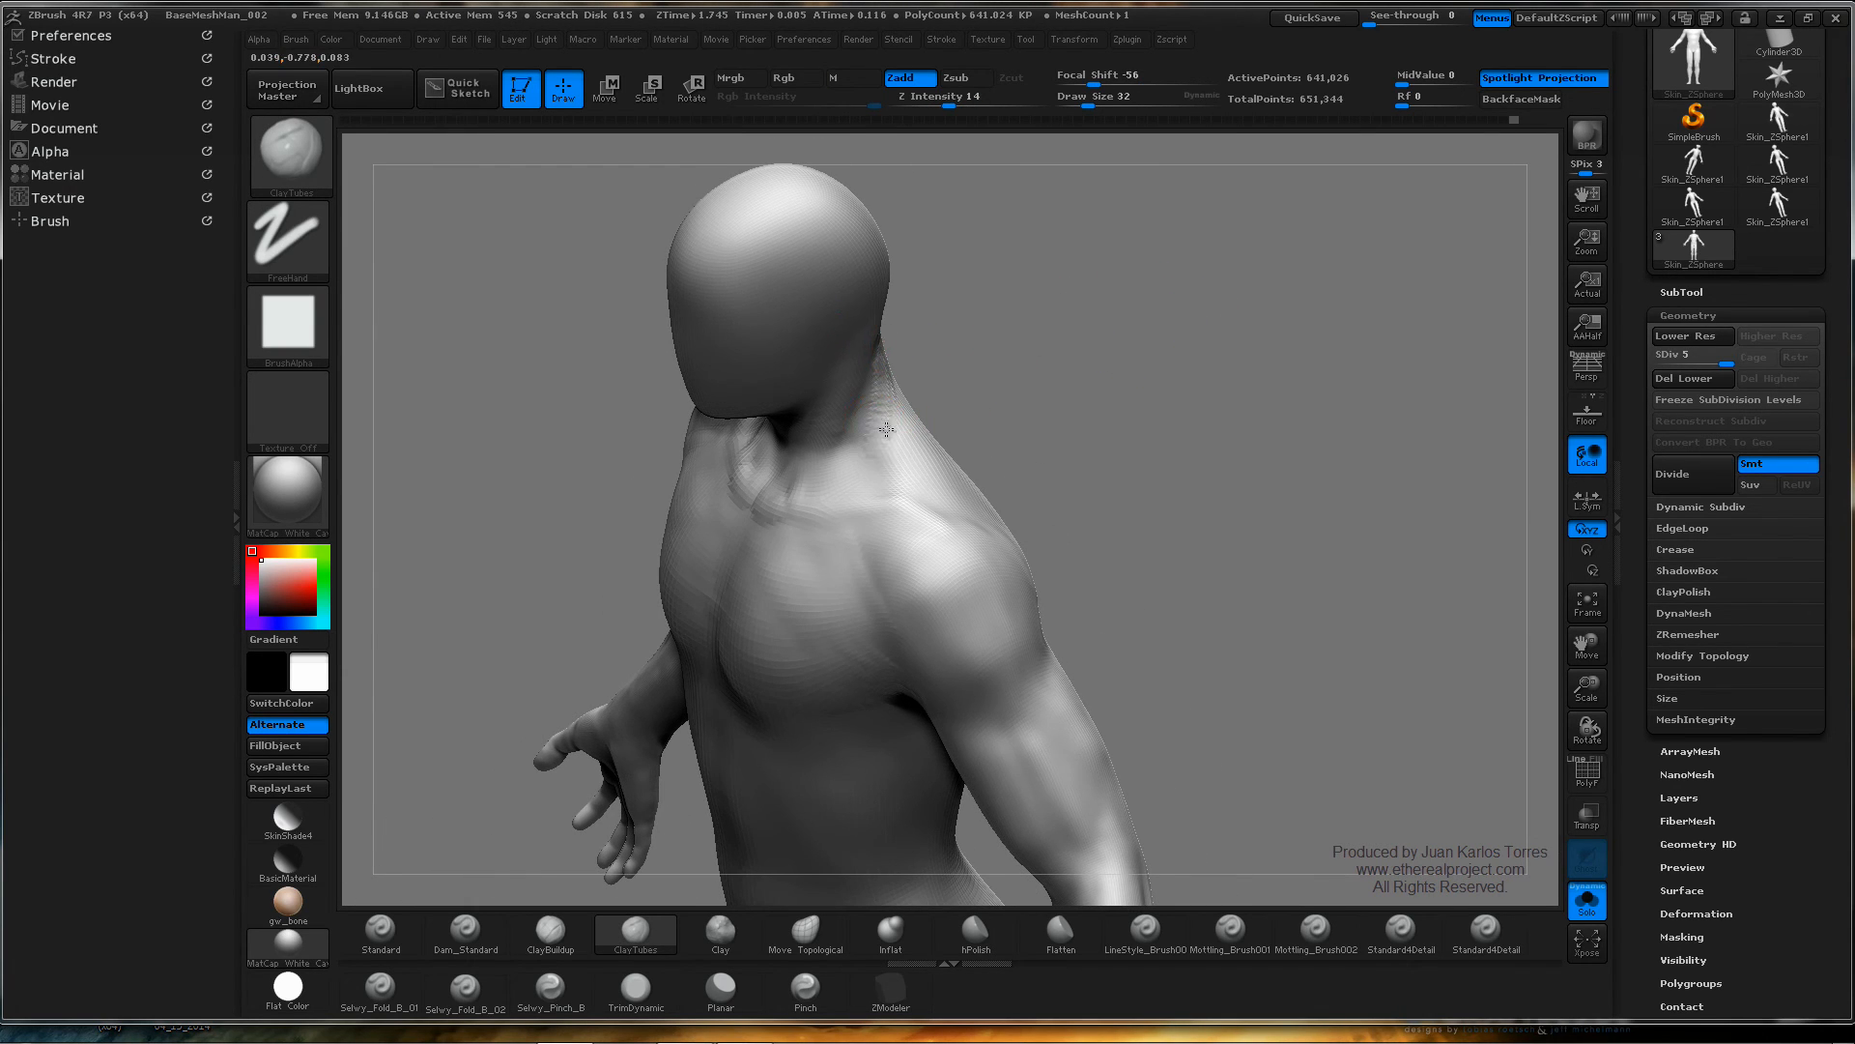
{"action": "left_click_drag", "start_coordinate": [887, 472], "coordinate": [885, 483]}
{"action": "left_click_drag", "start_coordinate": [910, 403], "coordinate": [885, 499]}
{"action": "mouse_move", "coordinate": [896, 435]}
{"action": "left_mouse_down"}
{"action": "mouse_move", "coordinate": [879, 483]}
{"action": "mouse_move", "coordinate": [912, 447]}
{"action": "mouse_move", "coordinate": [918, 467]}
{"action": "left_mouse_up"}
- Extend the trapezius across the back of the neck and over the tops of both shoulders with symmetrical ClayTubes strokes
{"action": "mouse_move", "coordinate": [942, 480]}
{"action": "right_mouse_down"}
{"action": "mouse_move", "coordinate": [919, 489]}
{"action": "mouse_move", "coordinate": [1156, 330]}
{"action": "mouse_move", "coordinate": [1240, 327]}
{"action": "right_mouse_up"}
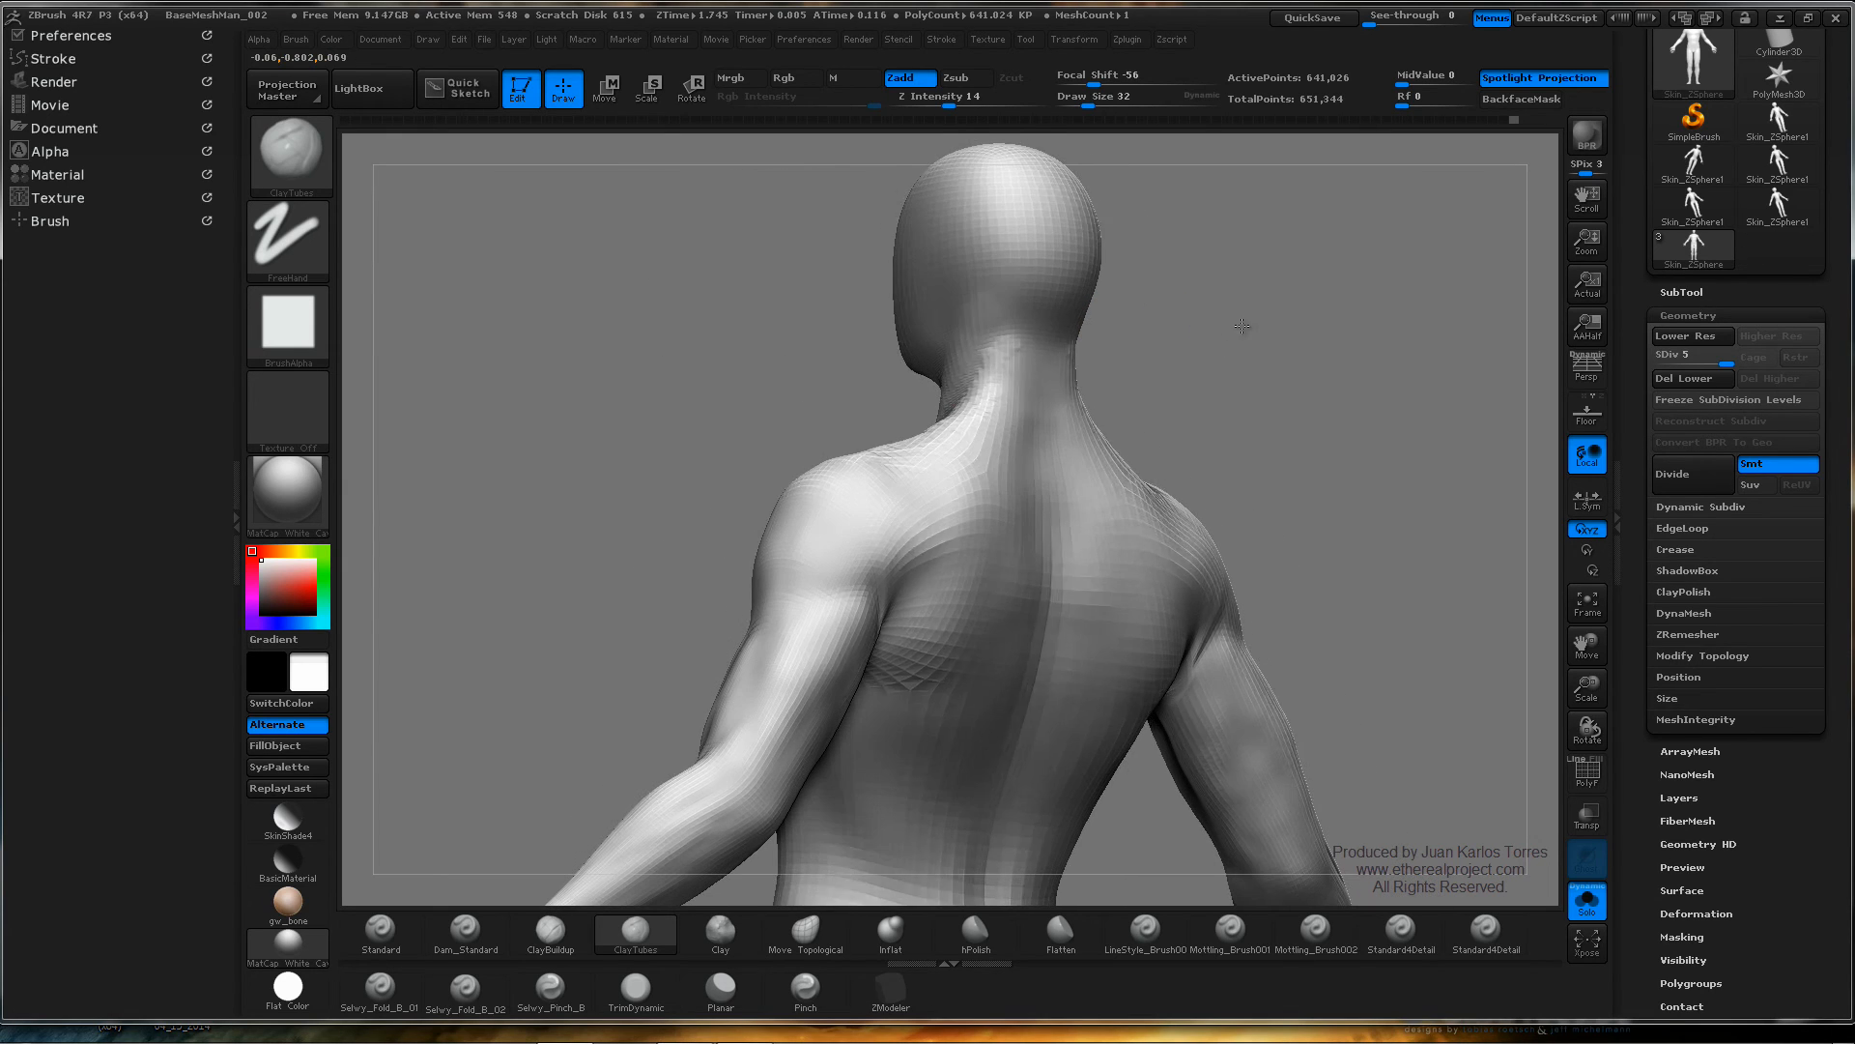
{"action": "mouse_move", "coordinate": [1001, 384]}
{"action": "left_mouse_down"}
{"action": "mouse_move", "coordinate": [1001, 342]}
{"action": "mouse_move", "coordinate": [966, 416]}
{"action": "mouse_move", "coordinate": [1008, 431]}
{"action": "left_mouse_up"}
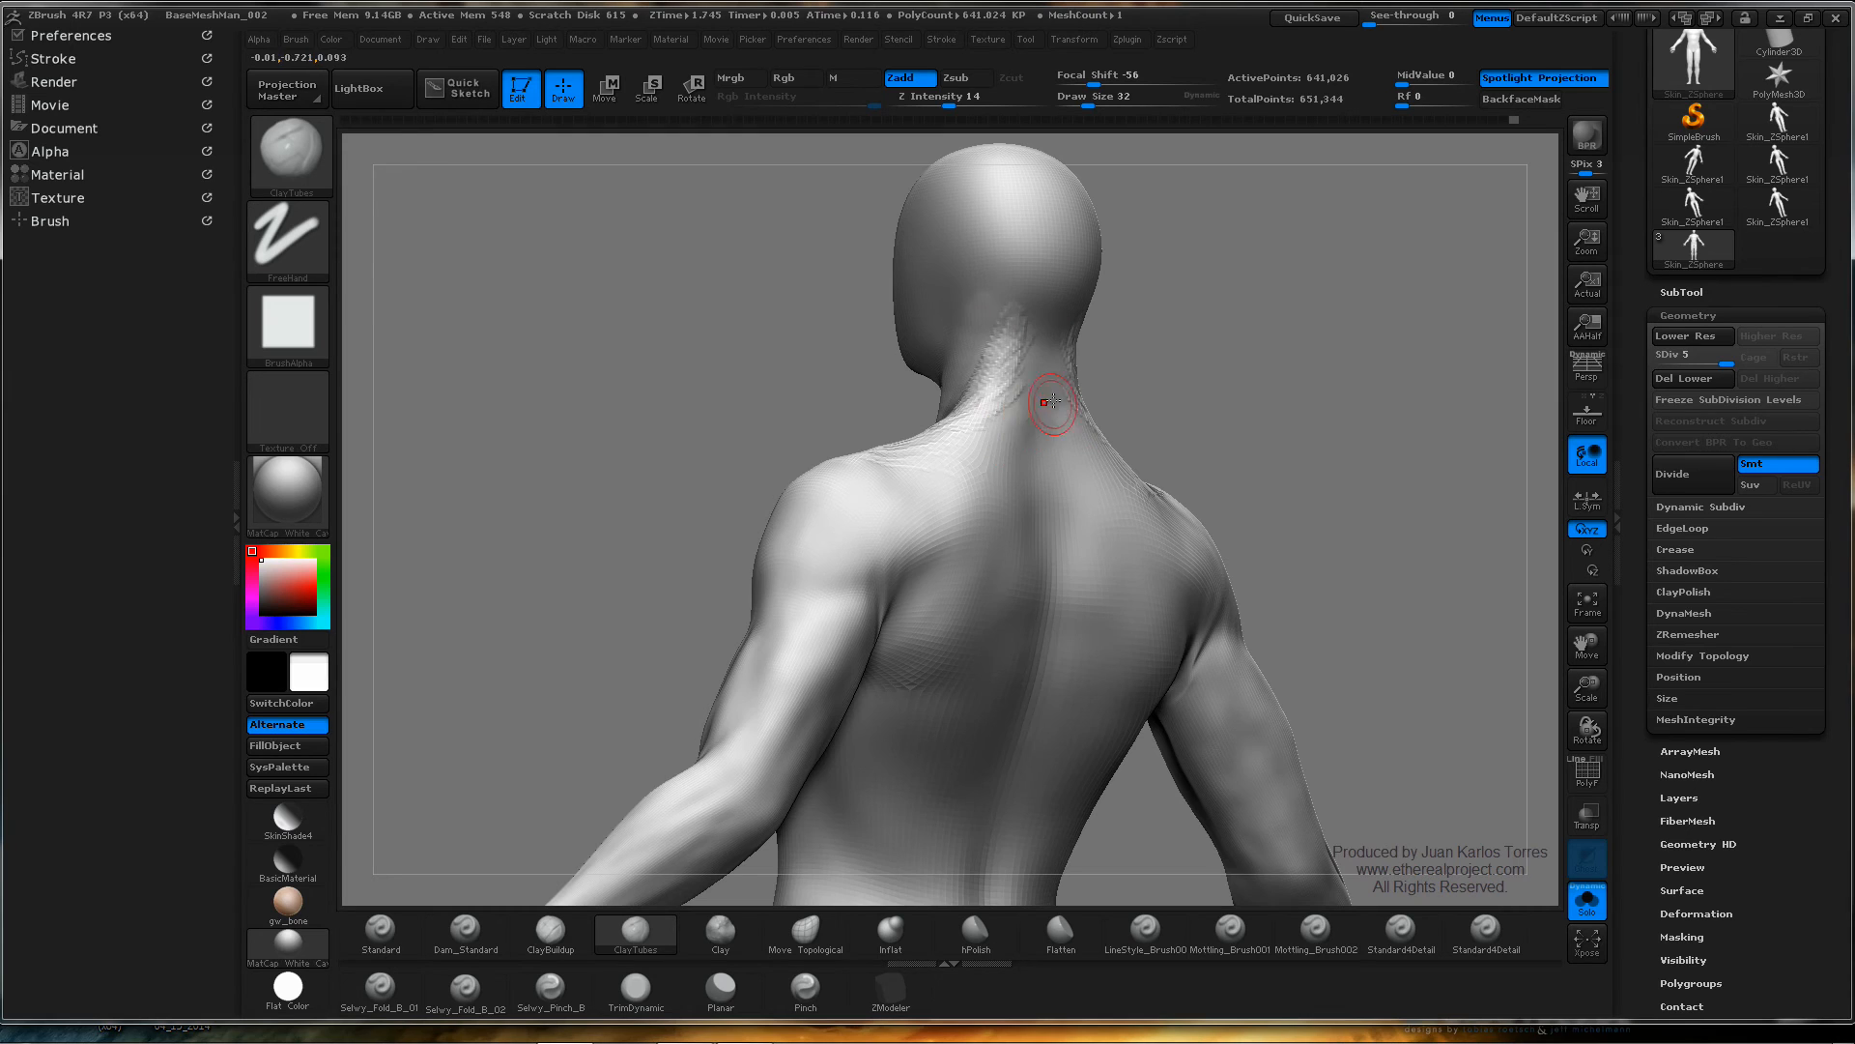
{"action": "right_click_drag", "start_coordinate": [1052, 401], "coordinate": [1015, 393]}
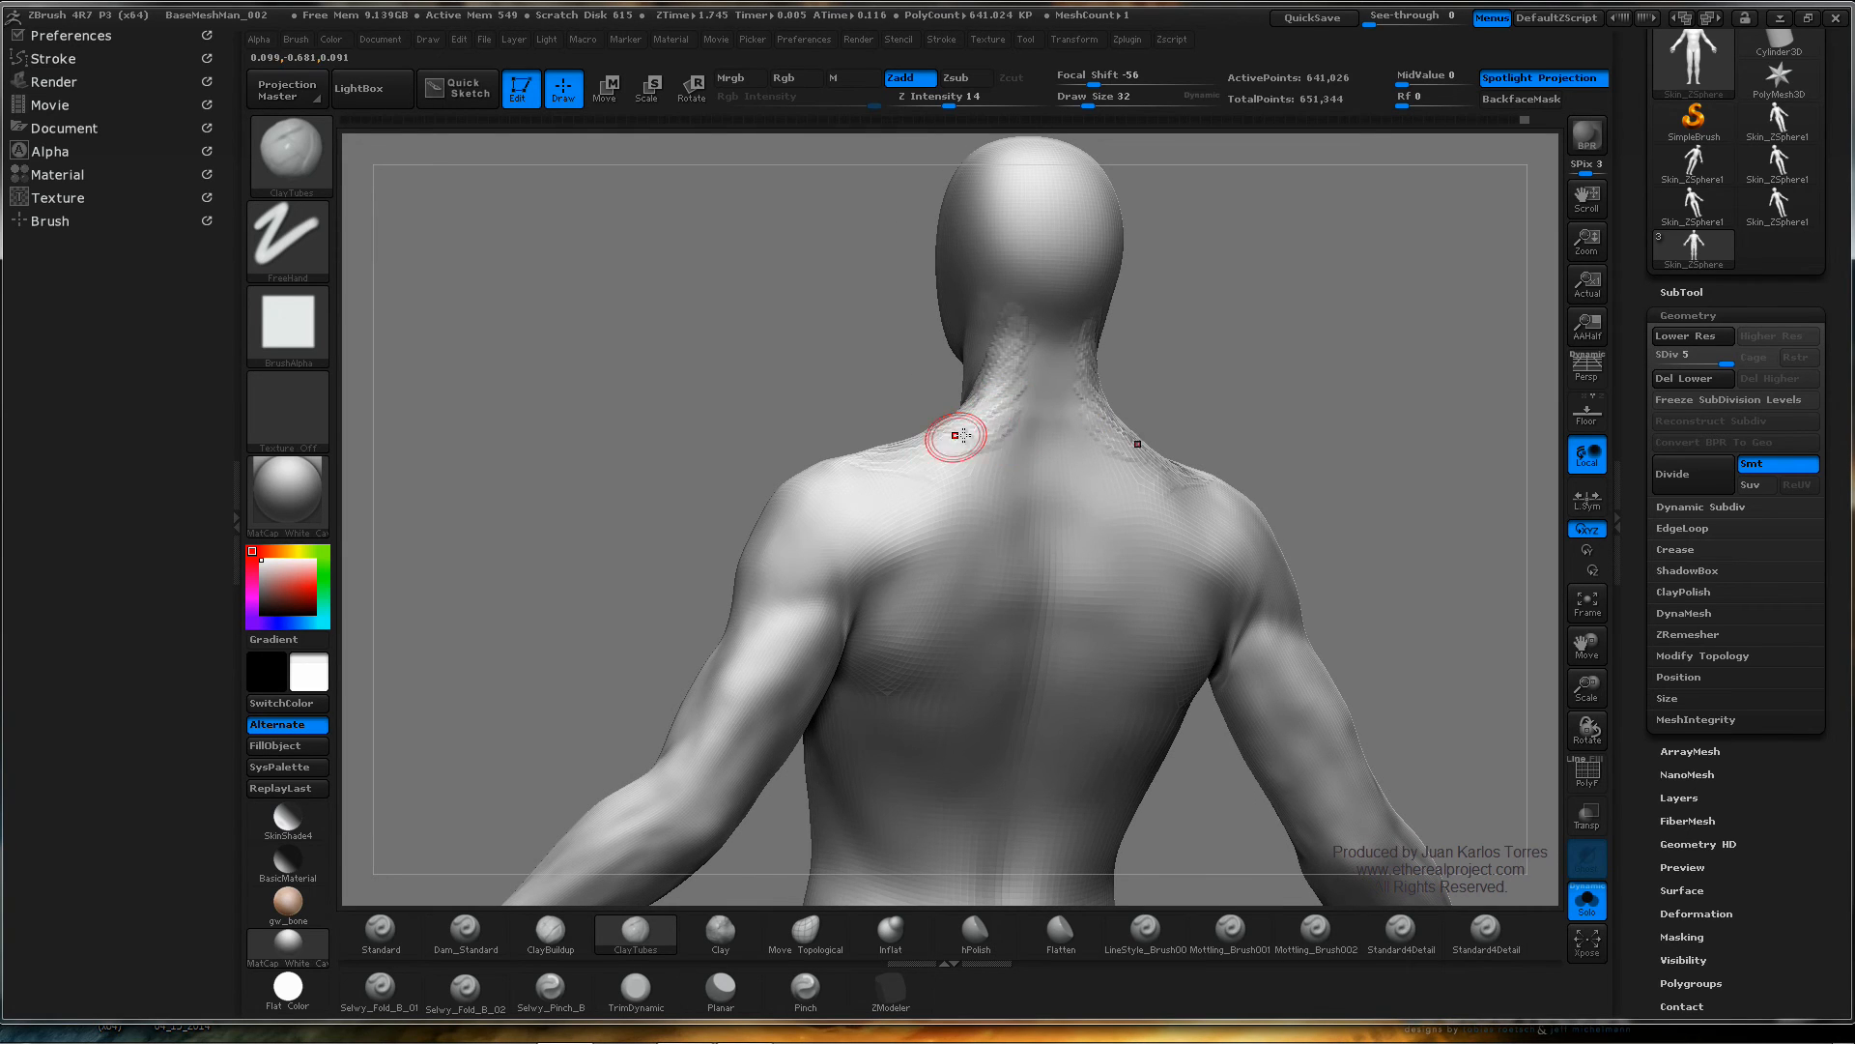
{"action": "mouse_move", "coordinate": [985, 458]}
{"action": "right_mouse_down"}
{"action": "mouse_move", "coordinate": [919, 491]}
{"action": "mouse_move", "coordinate": [937, 549]}
{"action": "mouse_move", "coordinate": [934, 494]}
{"action": "right_mouse_up"}
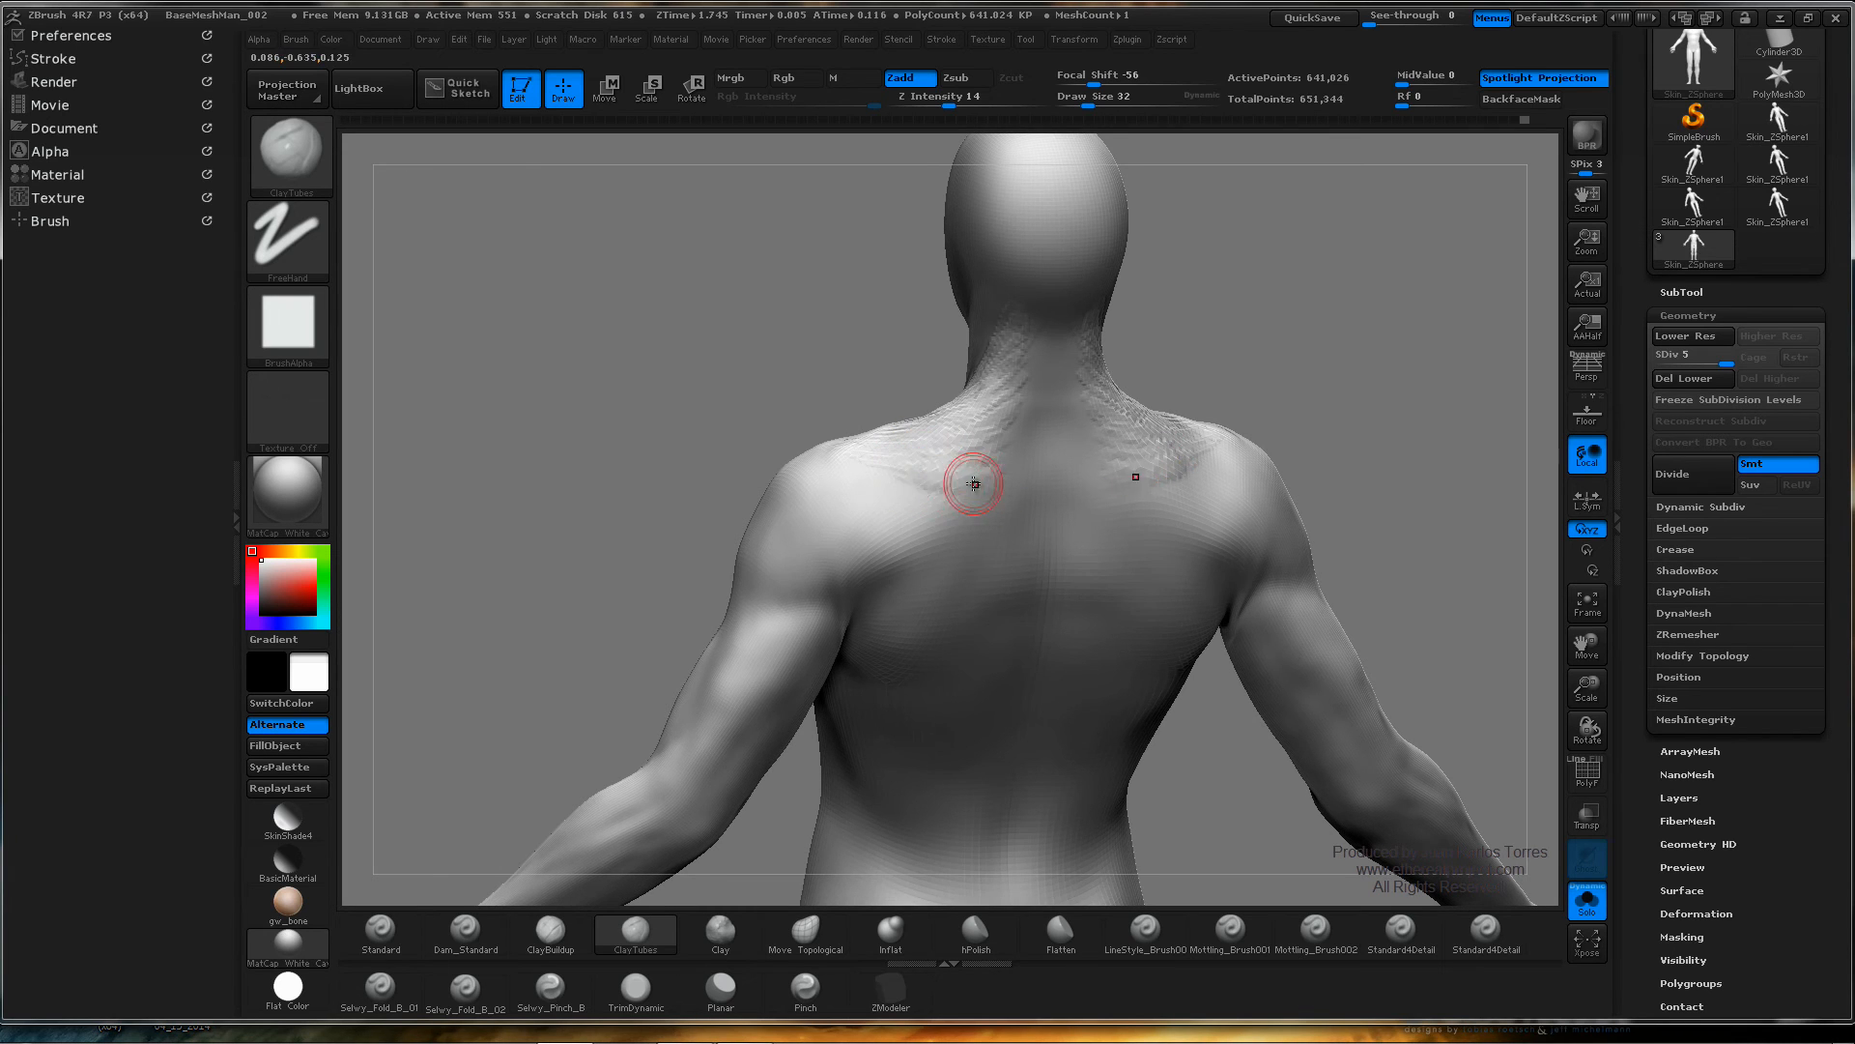
{"action": "mouse_move", "coordinate": [1317, 397]}
{"action": "right_mouse_down"}
{"action": "mouse_move", "coordinate": [1317, 415]}
{"action": "mouse_move", "coordinate": [1118, 434]}
{"action": "right_mouse_up"}
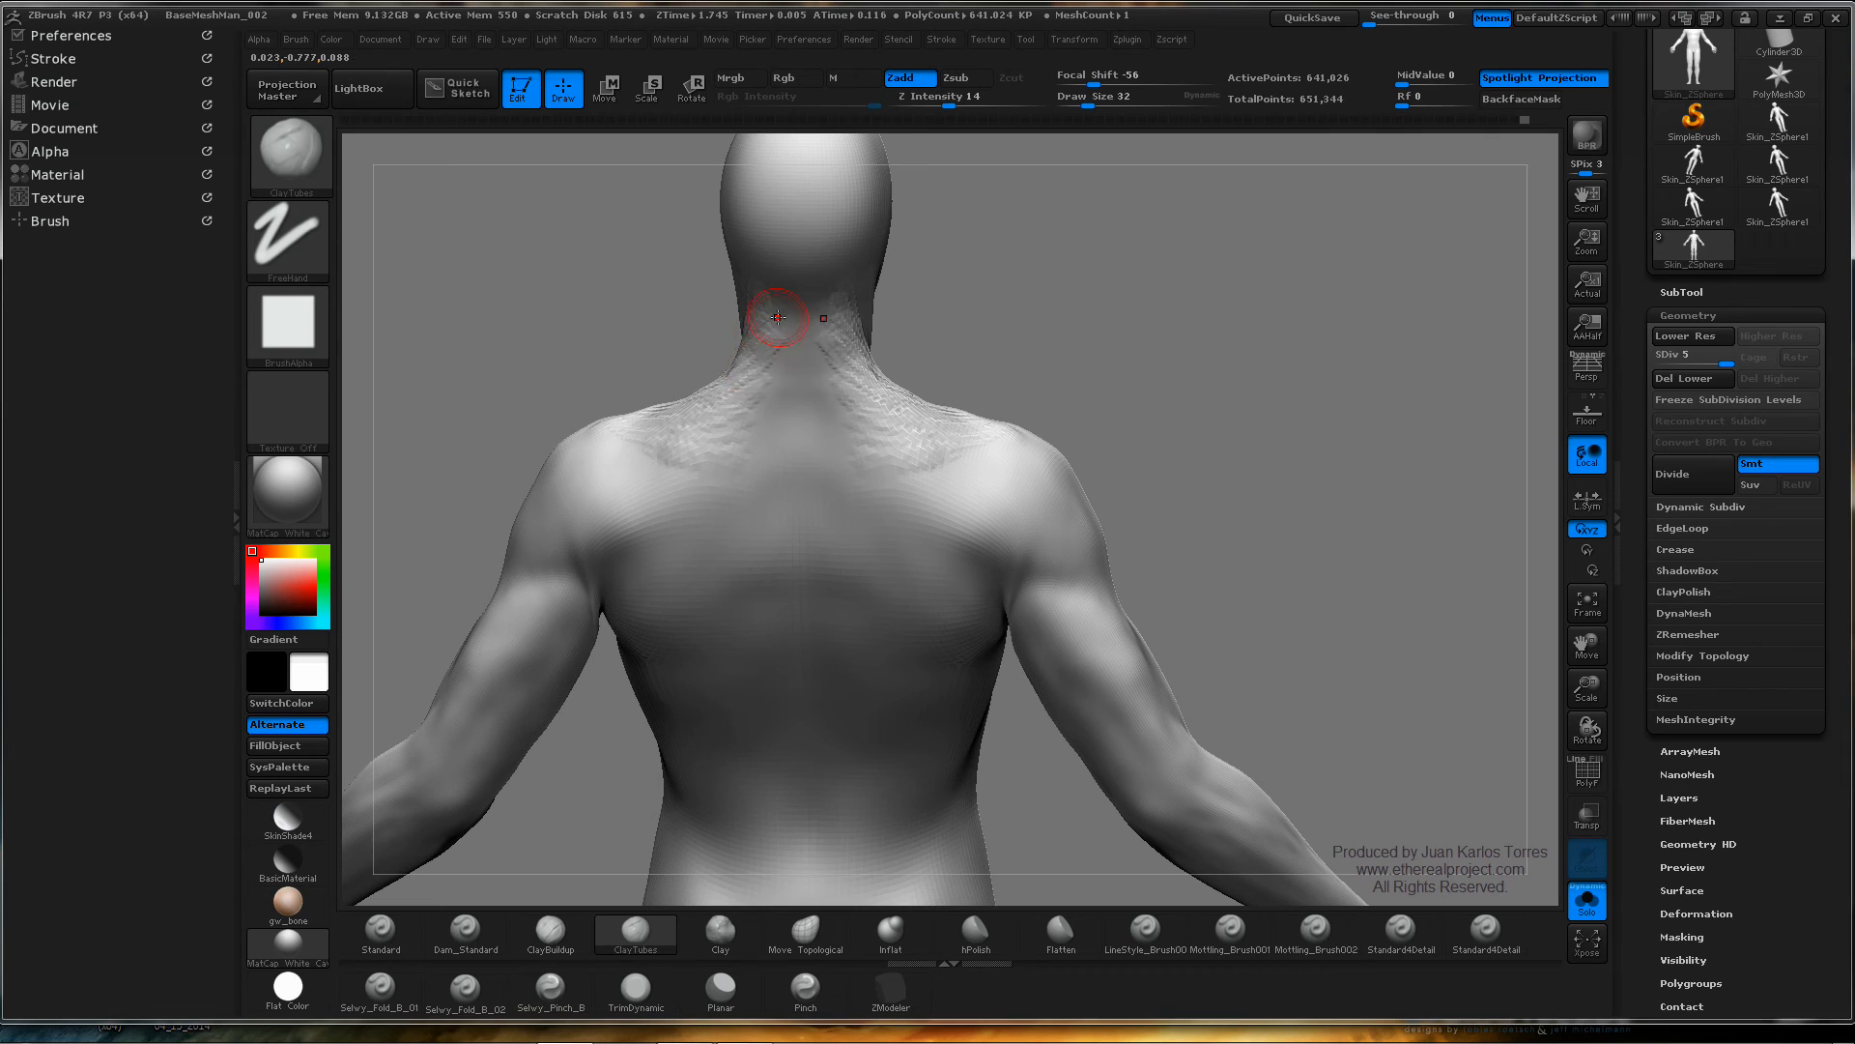
{"action": "right_click_drag", "start_coordinate": [821, 425], "coordinate": [788, 401]}
{"action": "right_click_drag", "start_coordinate": [915, 460], "coordinate": [946, 467]}
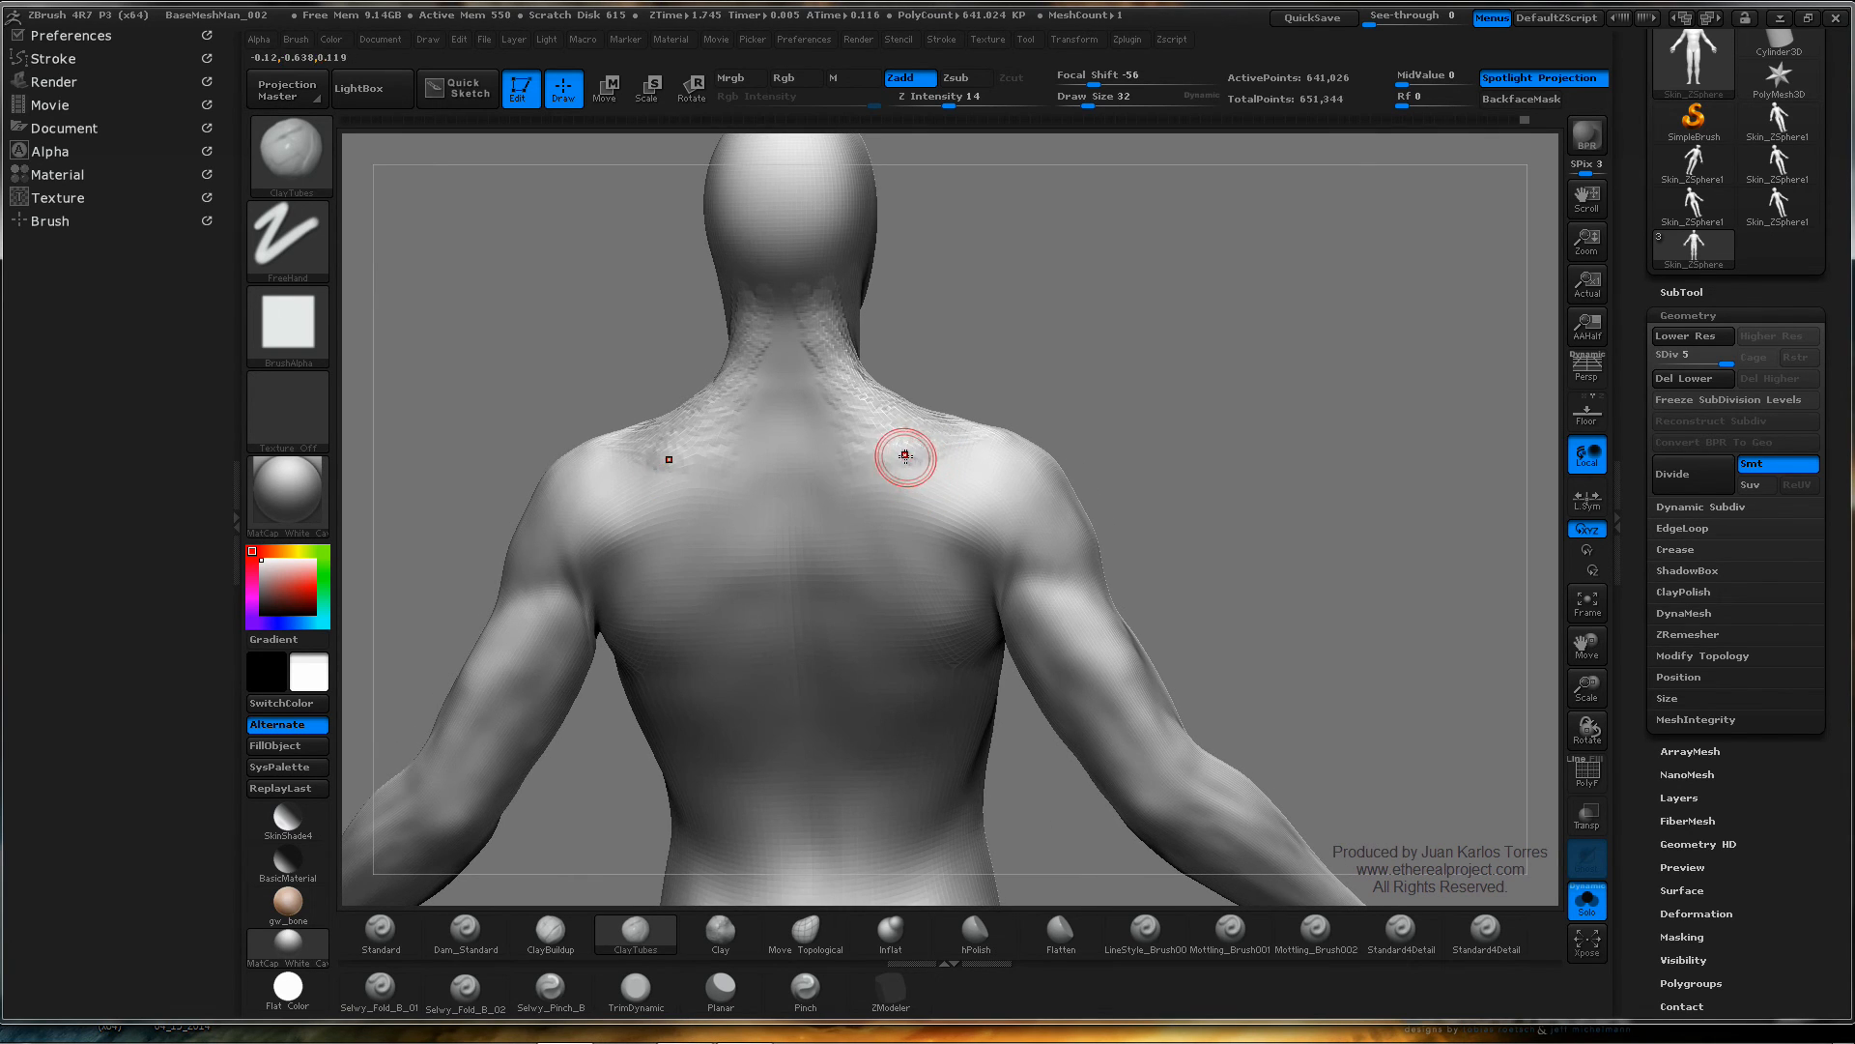
{"action": "left_click_drag", "start_coordinate": [918, 455], "coordinate": [1007, 473]}
{"action": "right_click_drag", "start_coordinate": [900, 490], "coordinate": [940, 444]}
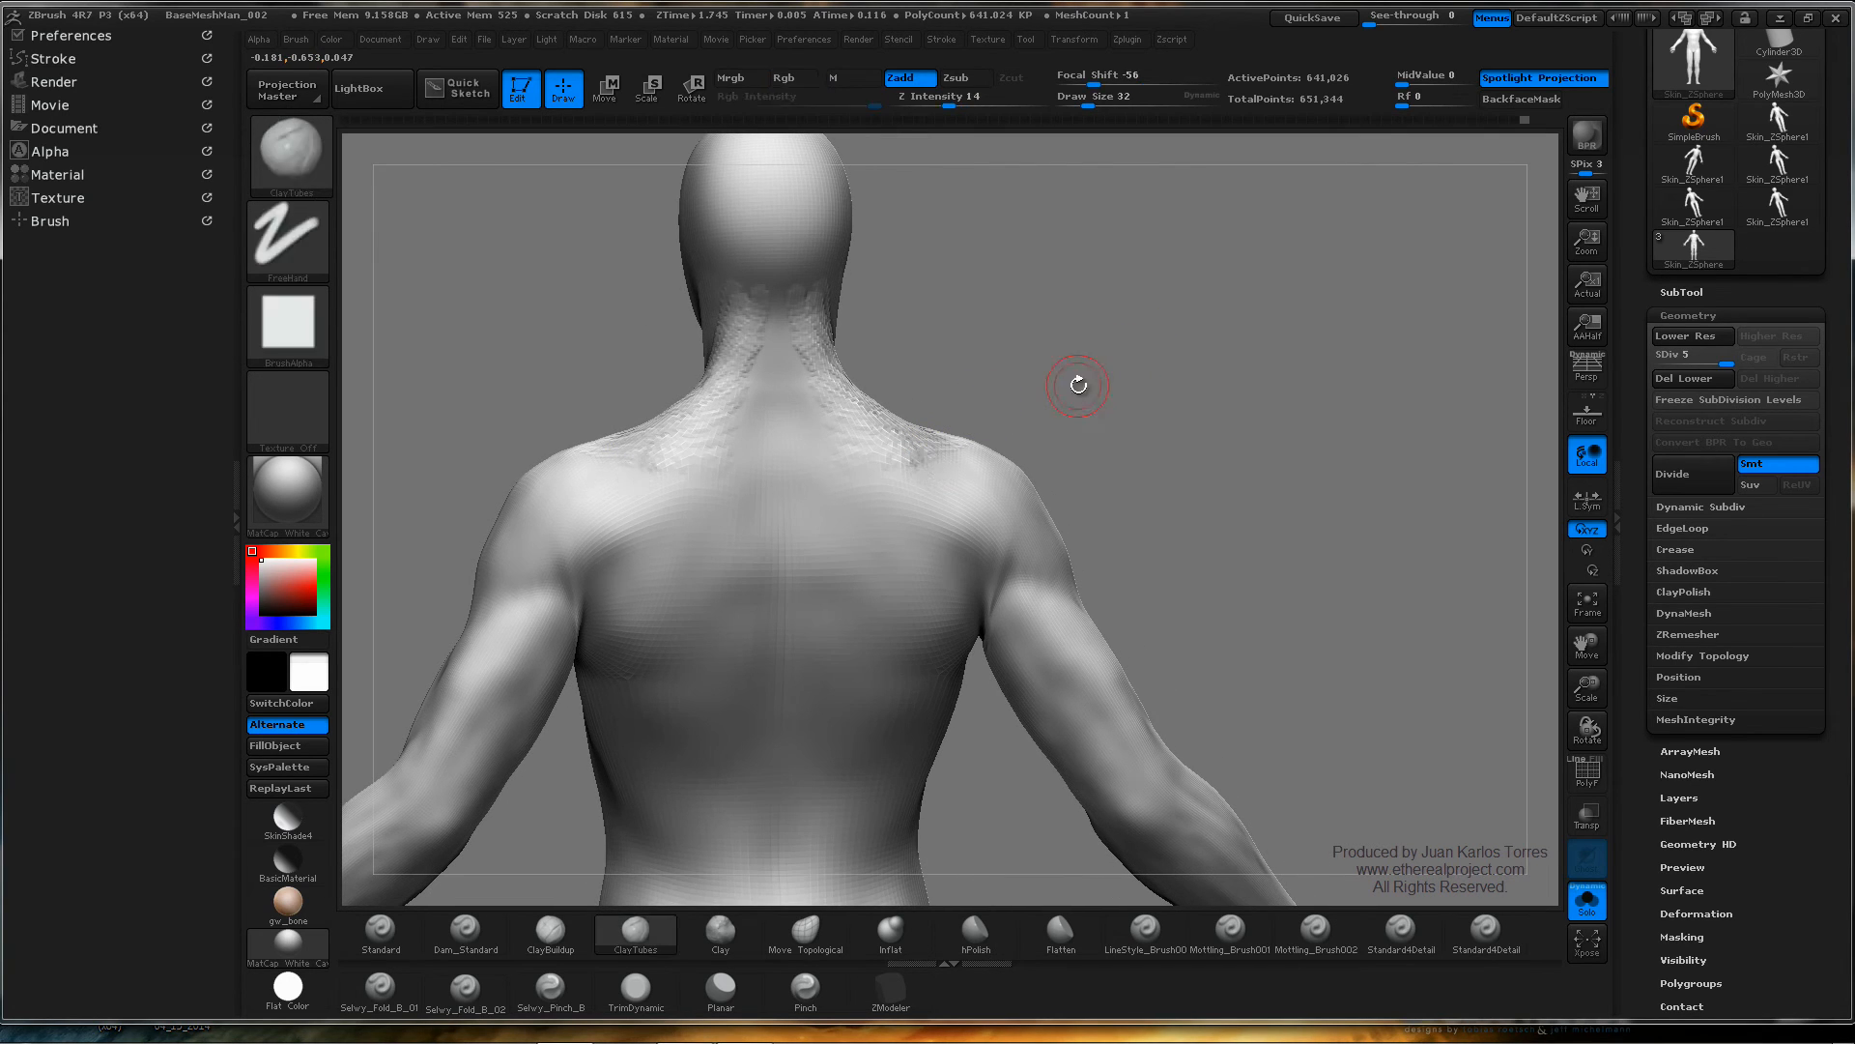
- Sculpt the trapezius and inner back muscles beside the upper spine with ClayTubes and smooth the strokes
{"action": "mouse_move", "coordinate": [868, 475]}
{"action": "left_mouse_down"}
{"action": "mouse_move", "coordinate": [810, 474]}
{"action": "mouse_move", "coordinate": [855, 504]}
{"action": "mouse_move", "coordinate": [799, 510]}
{"action": "mouse_move", "coordinate": [810, 473]}
{"action": "mouse_move", "coordinate": [822, 510]}
{"action": "mouse_move", "coordinate": [803, 451]}
{"action": "mouse_move", "coordinate": [810, 537]}
{"action": "mouse_move", "coordinate": [802, 464]}
{"action": "mouse_move", "coordinate": [767, 455]}
{"action": "mouse_move", "coordinate": [737, 509]}
{"action": "mouse_move", "coordinate": [756, 521]}
{"action": "mouse_move", "coordinate": [746, 560]}
{"action": "left_mouse_up"}
{"action": "key", "text": "shift"}
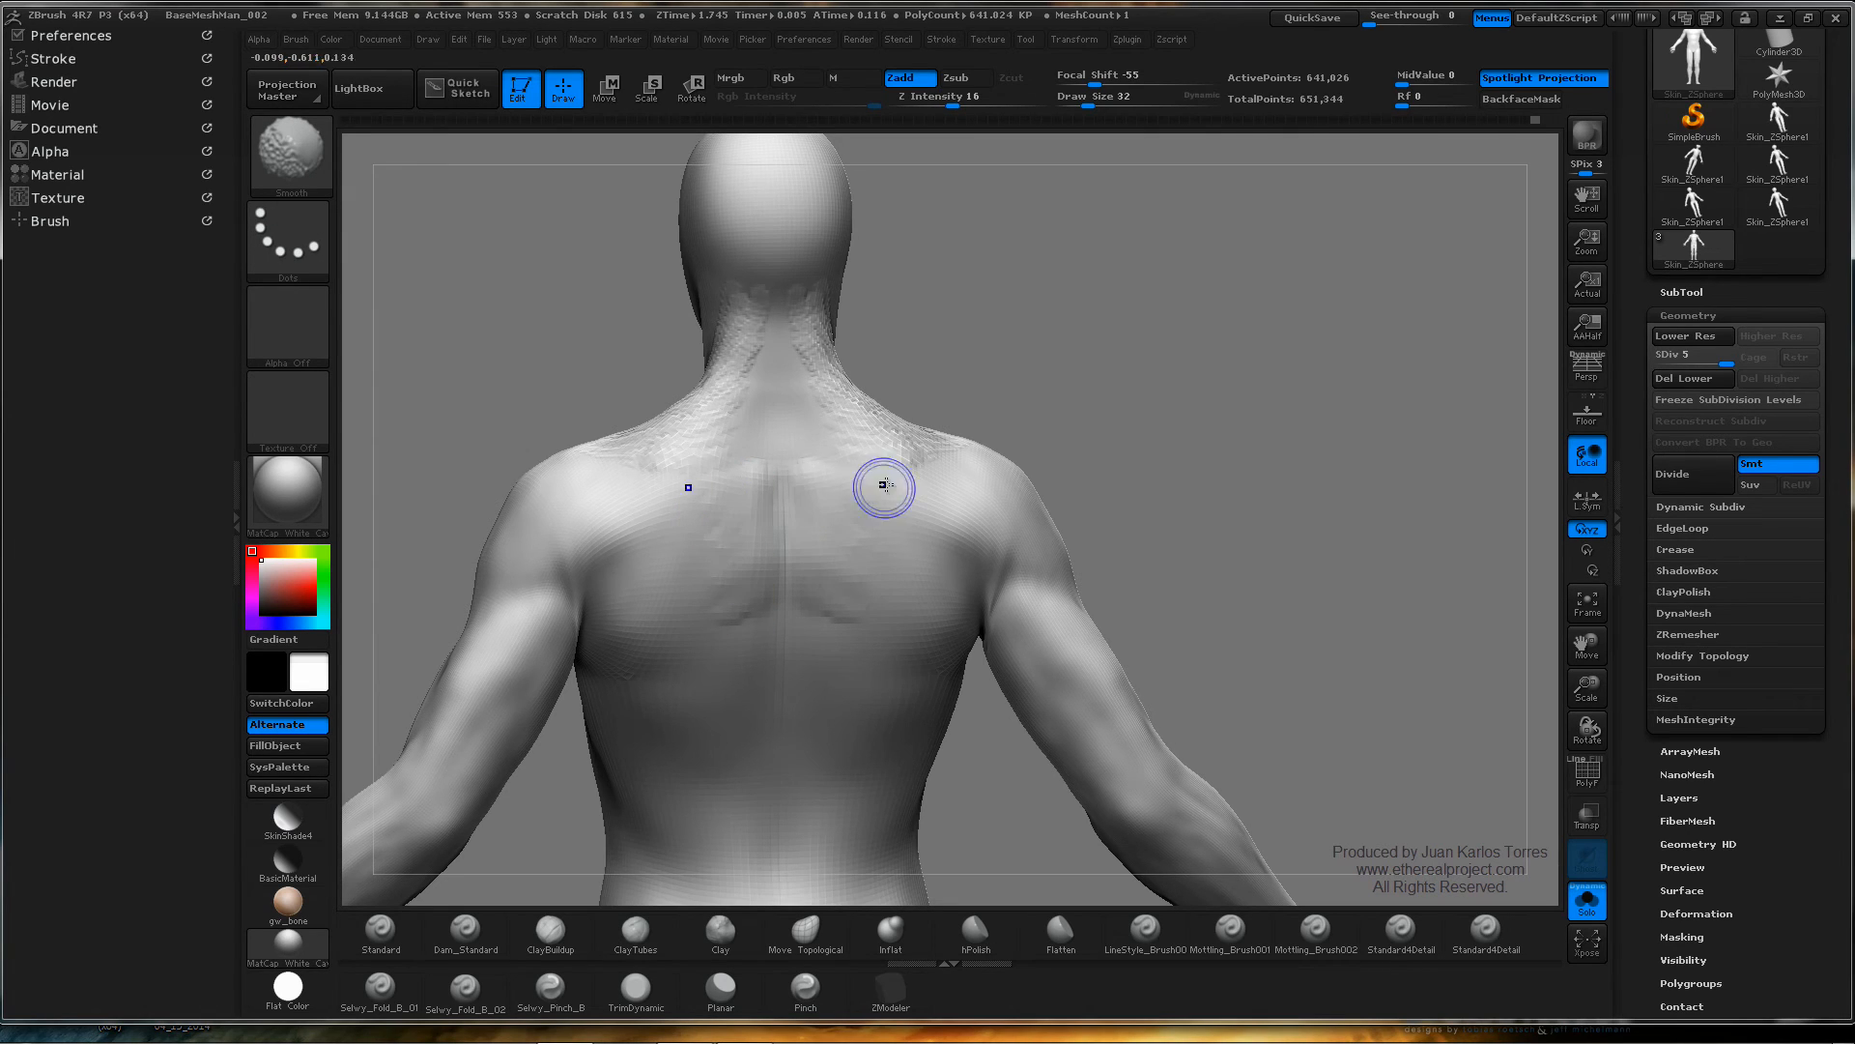
{"action": "key", "text": "shift"}
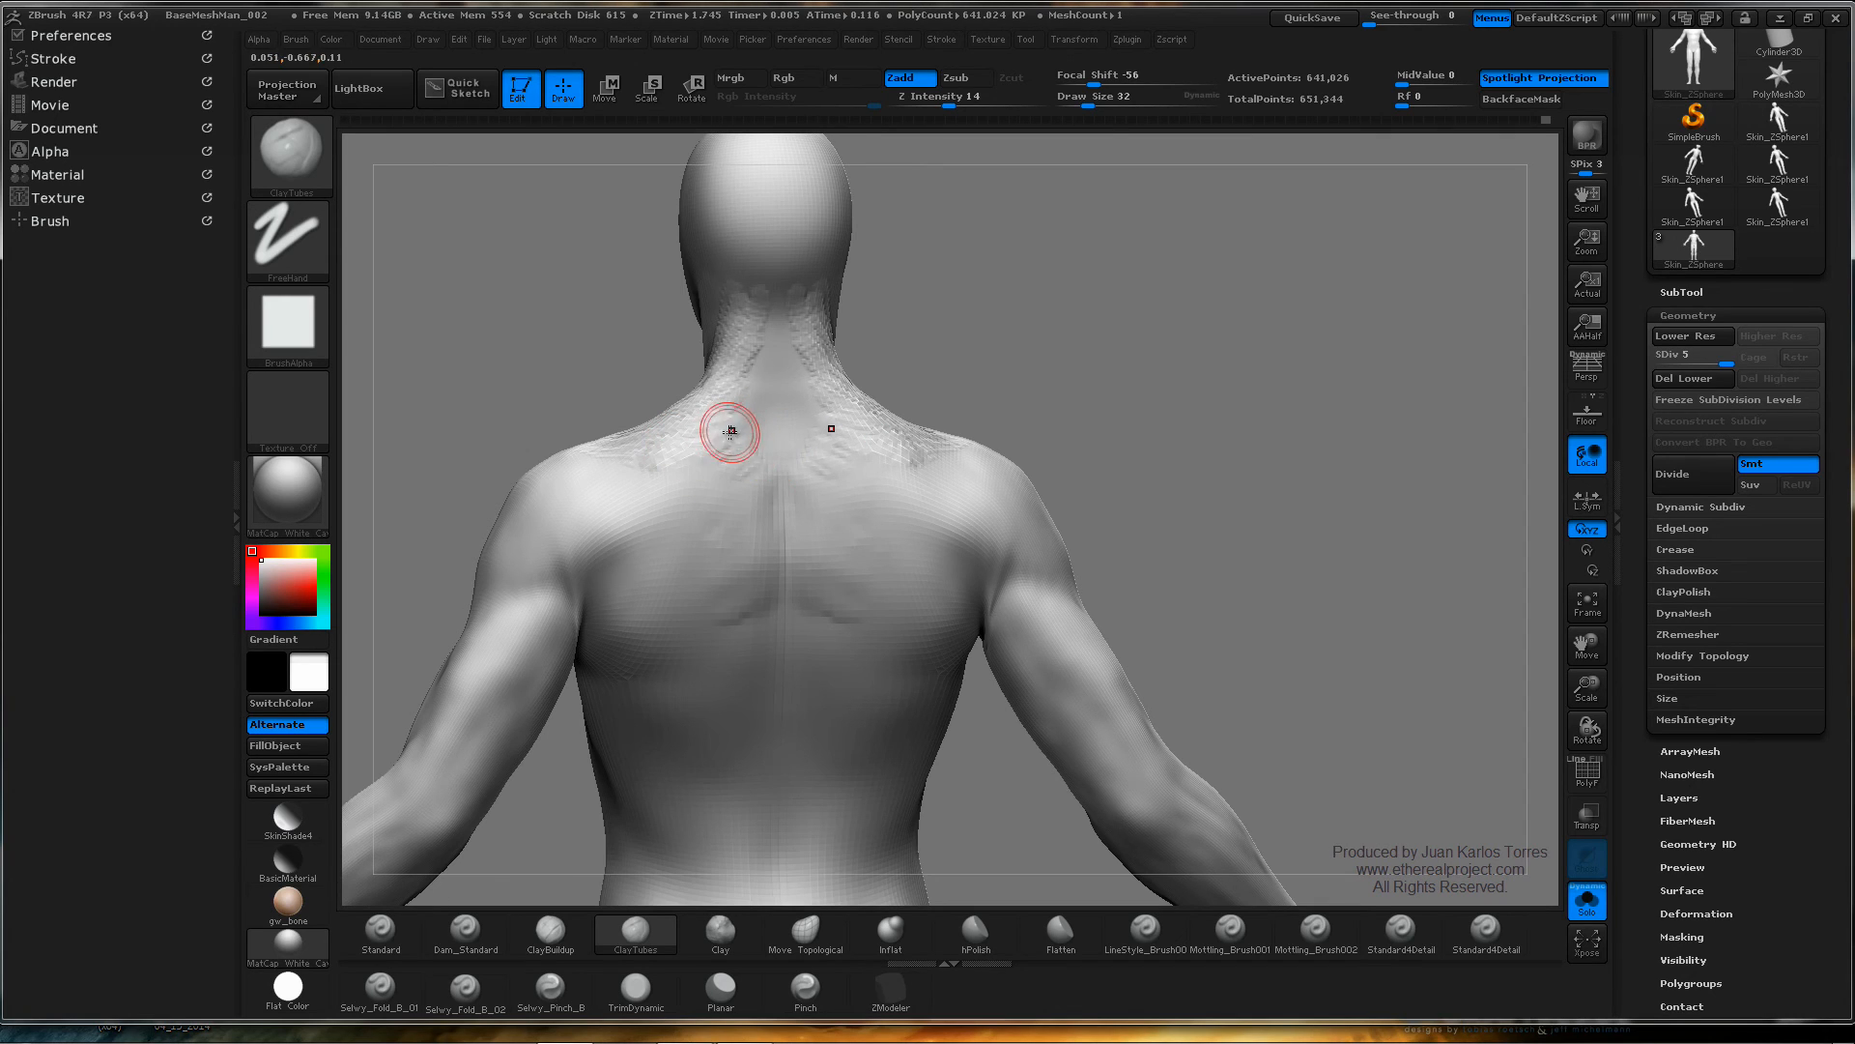
{"action": "mouse_move", "coordinate": [725, 423]}
{"action": "left_mouse_down"}
{"action": "mouse_move", "coordinate": [758, 488]}
{"action": "mouse_move", "coordinate": [756, 559]}
{"action": "mouse_move", "coordinate": [738, 480]}
{"action": "mouse_move", "coordinate": [759, 523]}
{"action": "mouse_move", "coordinate": [756, 490]}
{"action": "left_mouse_up"}
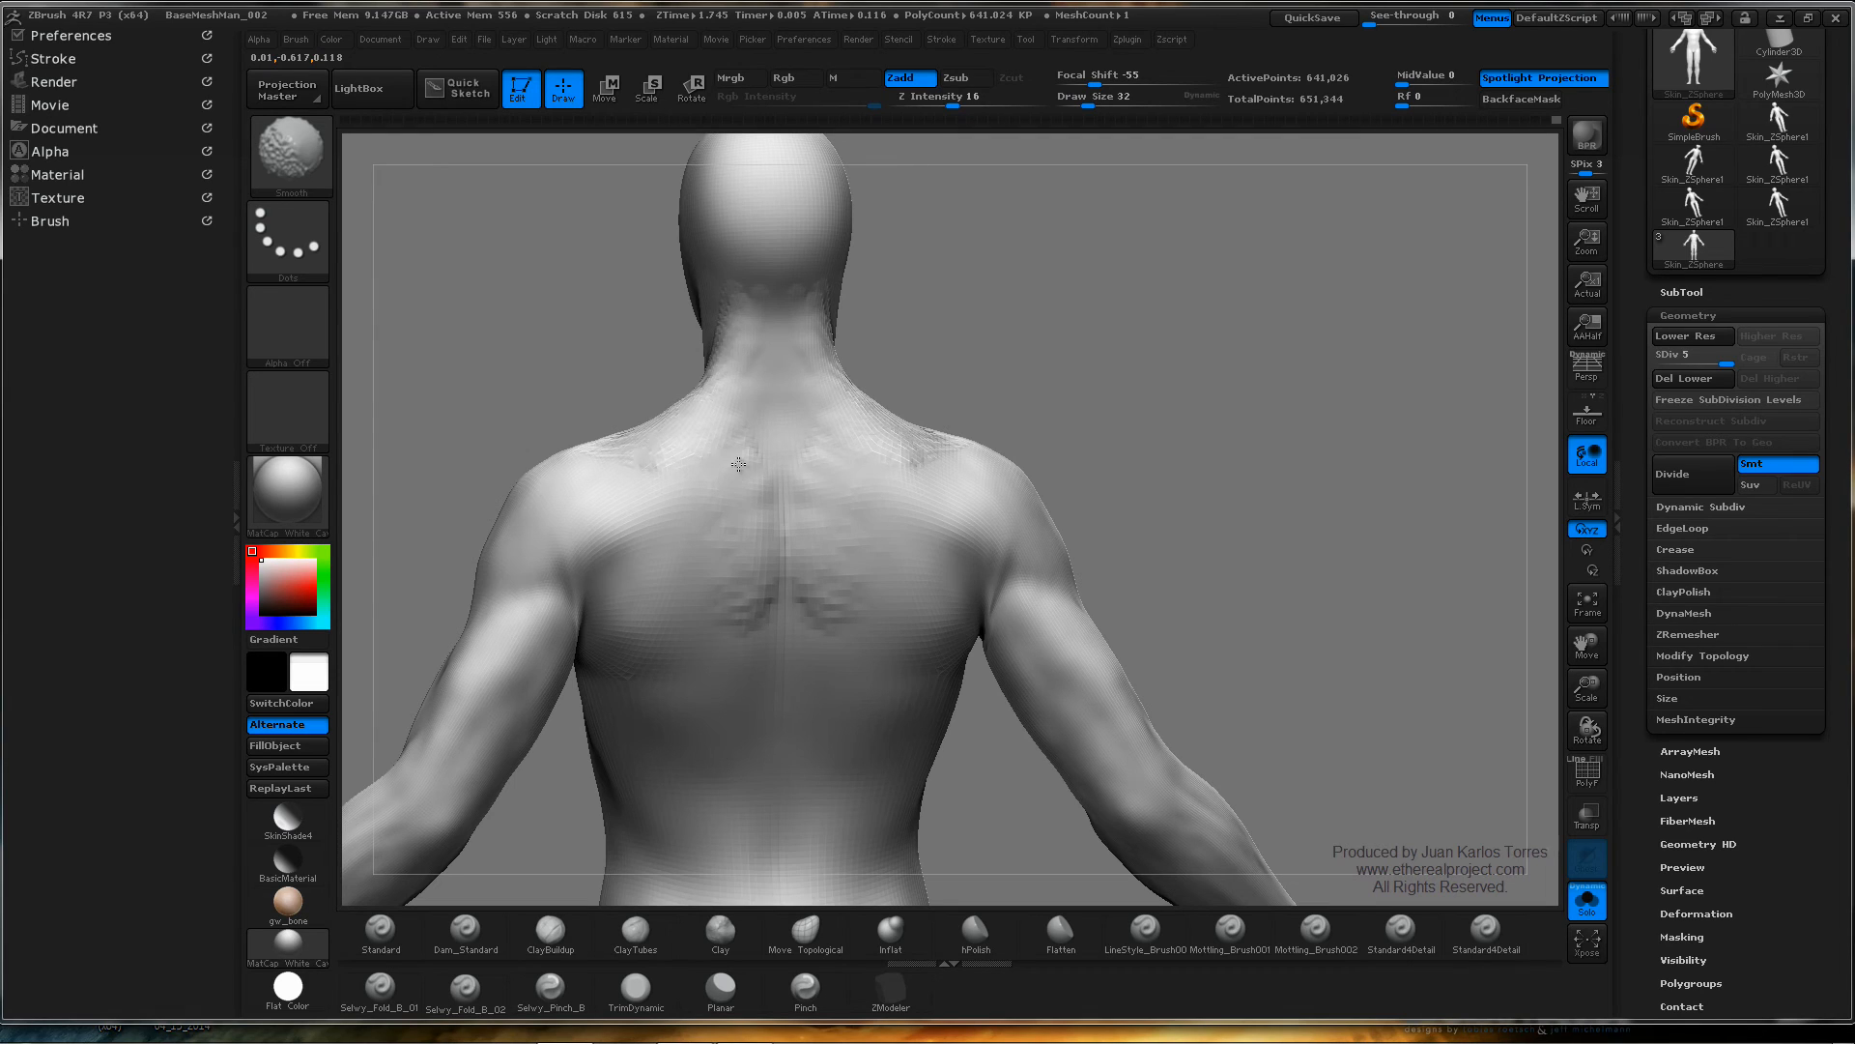
{"action": "left_click_drag", "start_coordinate": [750, 625], "coordinate": [841, 543], "text": "shift"}
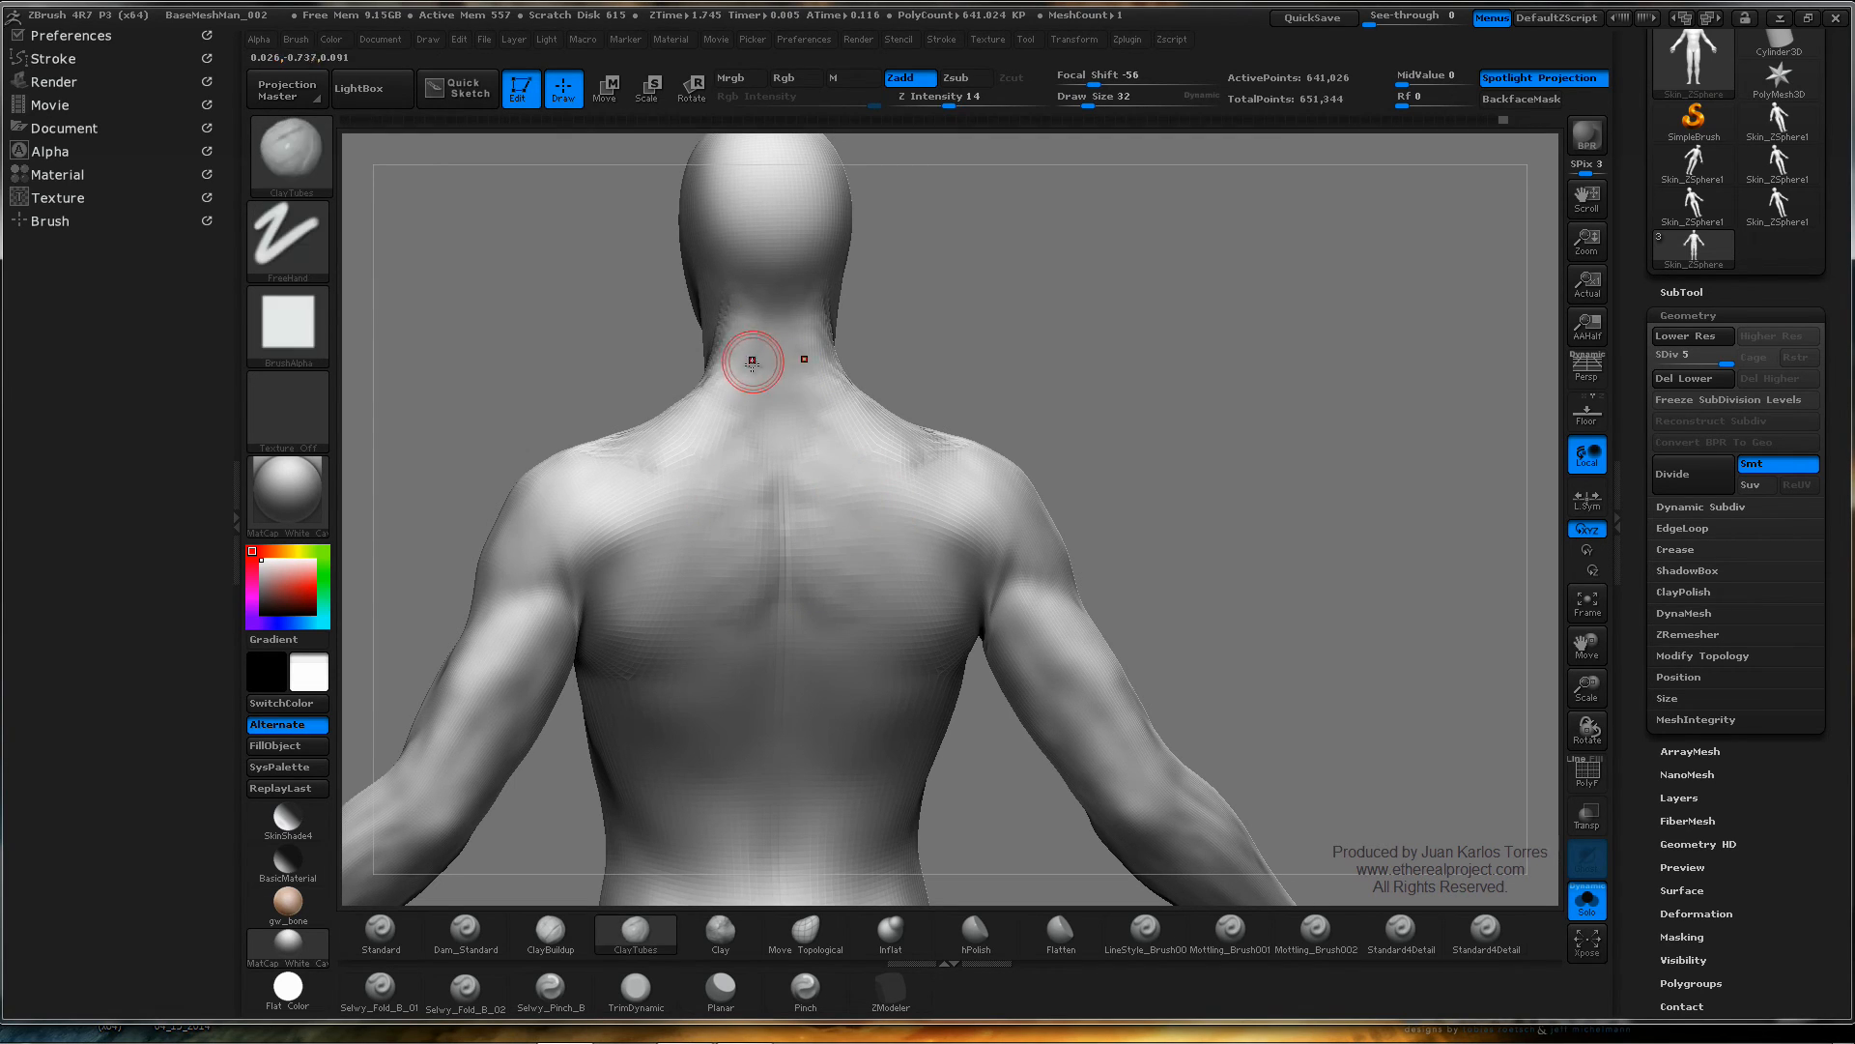
- Smooth the trapezius from the back of the neck out to the shoulder tops
{"action": "mouse_move", "coordinate": [758, 352]}
{"action": "left_mouse_down", "text": "shift"}
{"action": "mouse_move", "coordinate": [734, 395]}
{"action": "mouse_move", "coordinate": [752, 425]}
{"action": "left_mouse_up", "text": "shift"}
{"action": "left_click_drag", "start_coordinate": [911, 441], "coordinate": [964, 435], "text": "shift"}
{"action": "right_click_drag", "start_coordinate": [957, 464], "coordinate": [915, 501]}
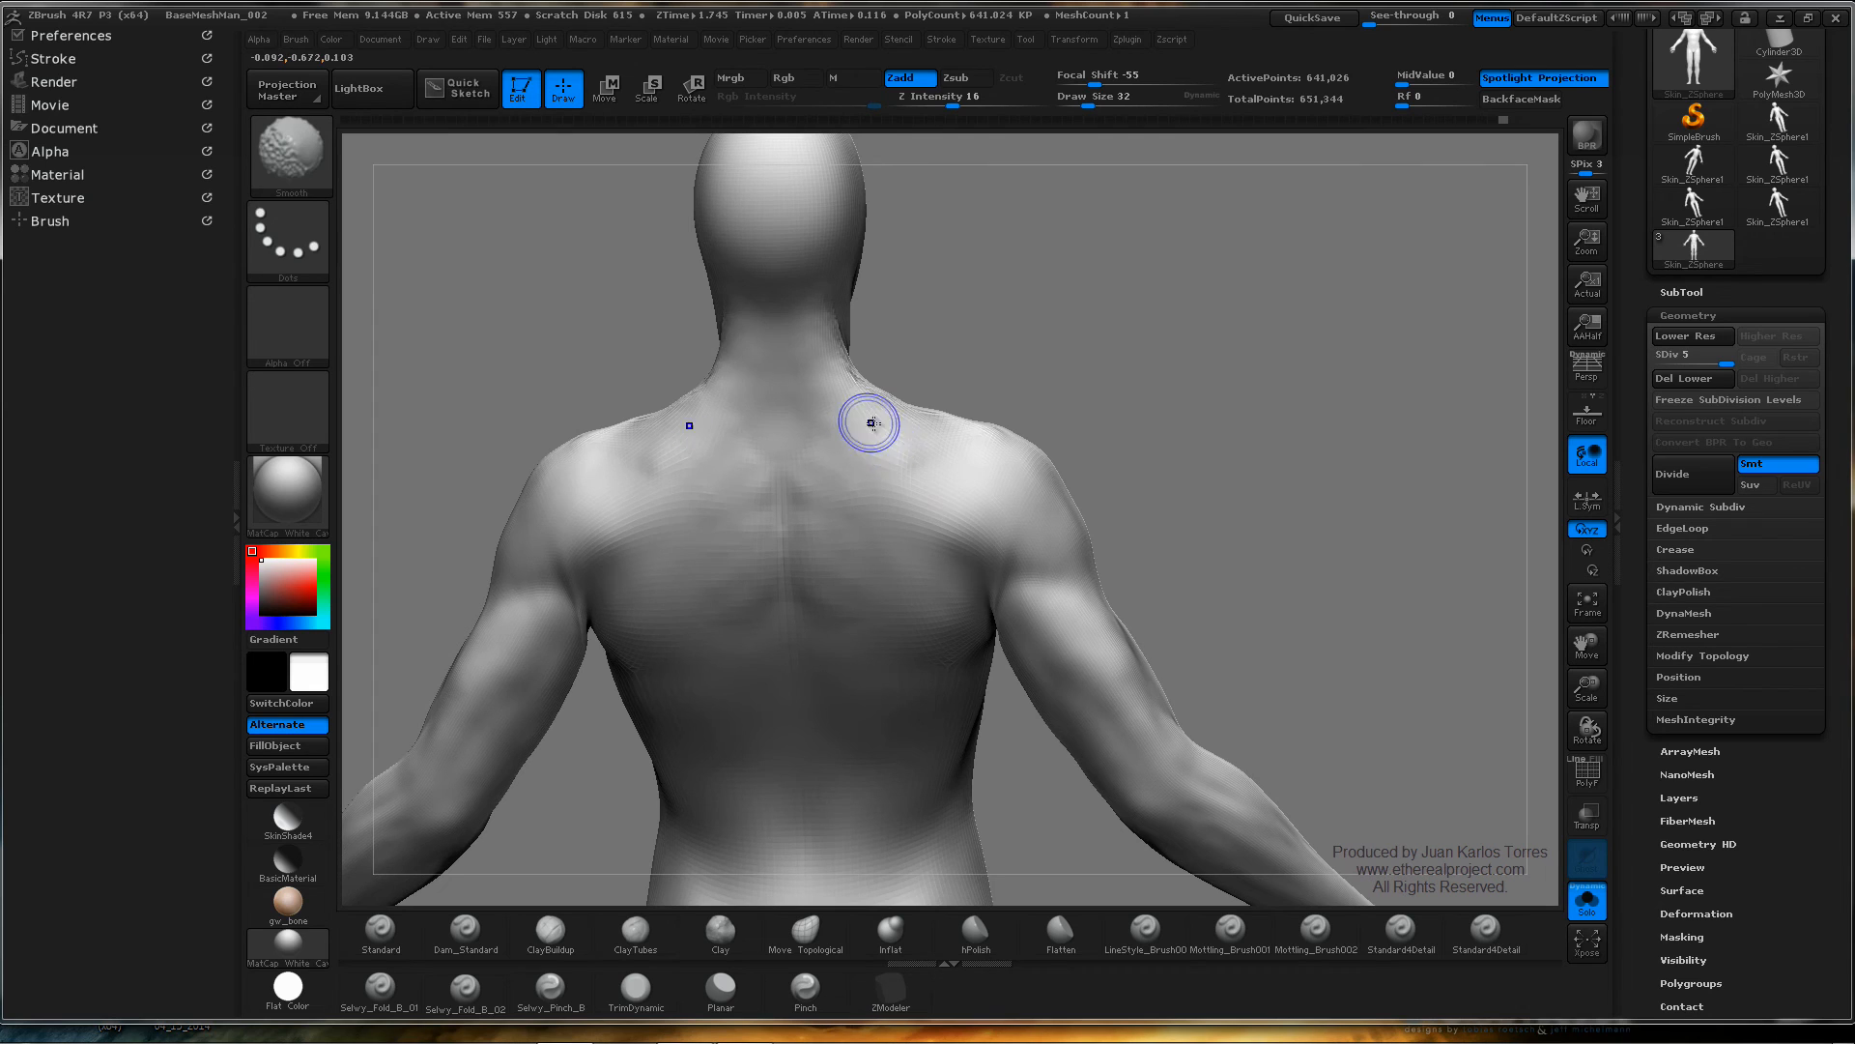
- Sculpt the shoulder blade ridges rising toward the shoulder tips with ClayTubes and smooth the area above them
{"action": "mouse_move", "coordinate": [915, 468]}
{"action": "right_mouse_down"}
{"action": "mouse_move", "coordinate": [972, 399]}
{"action": "mouse_move", "coordinate": [1105, 398]}
{"action": "right_mouse_up"}
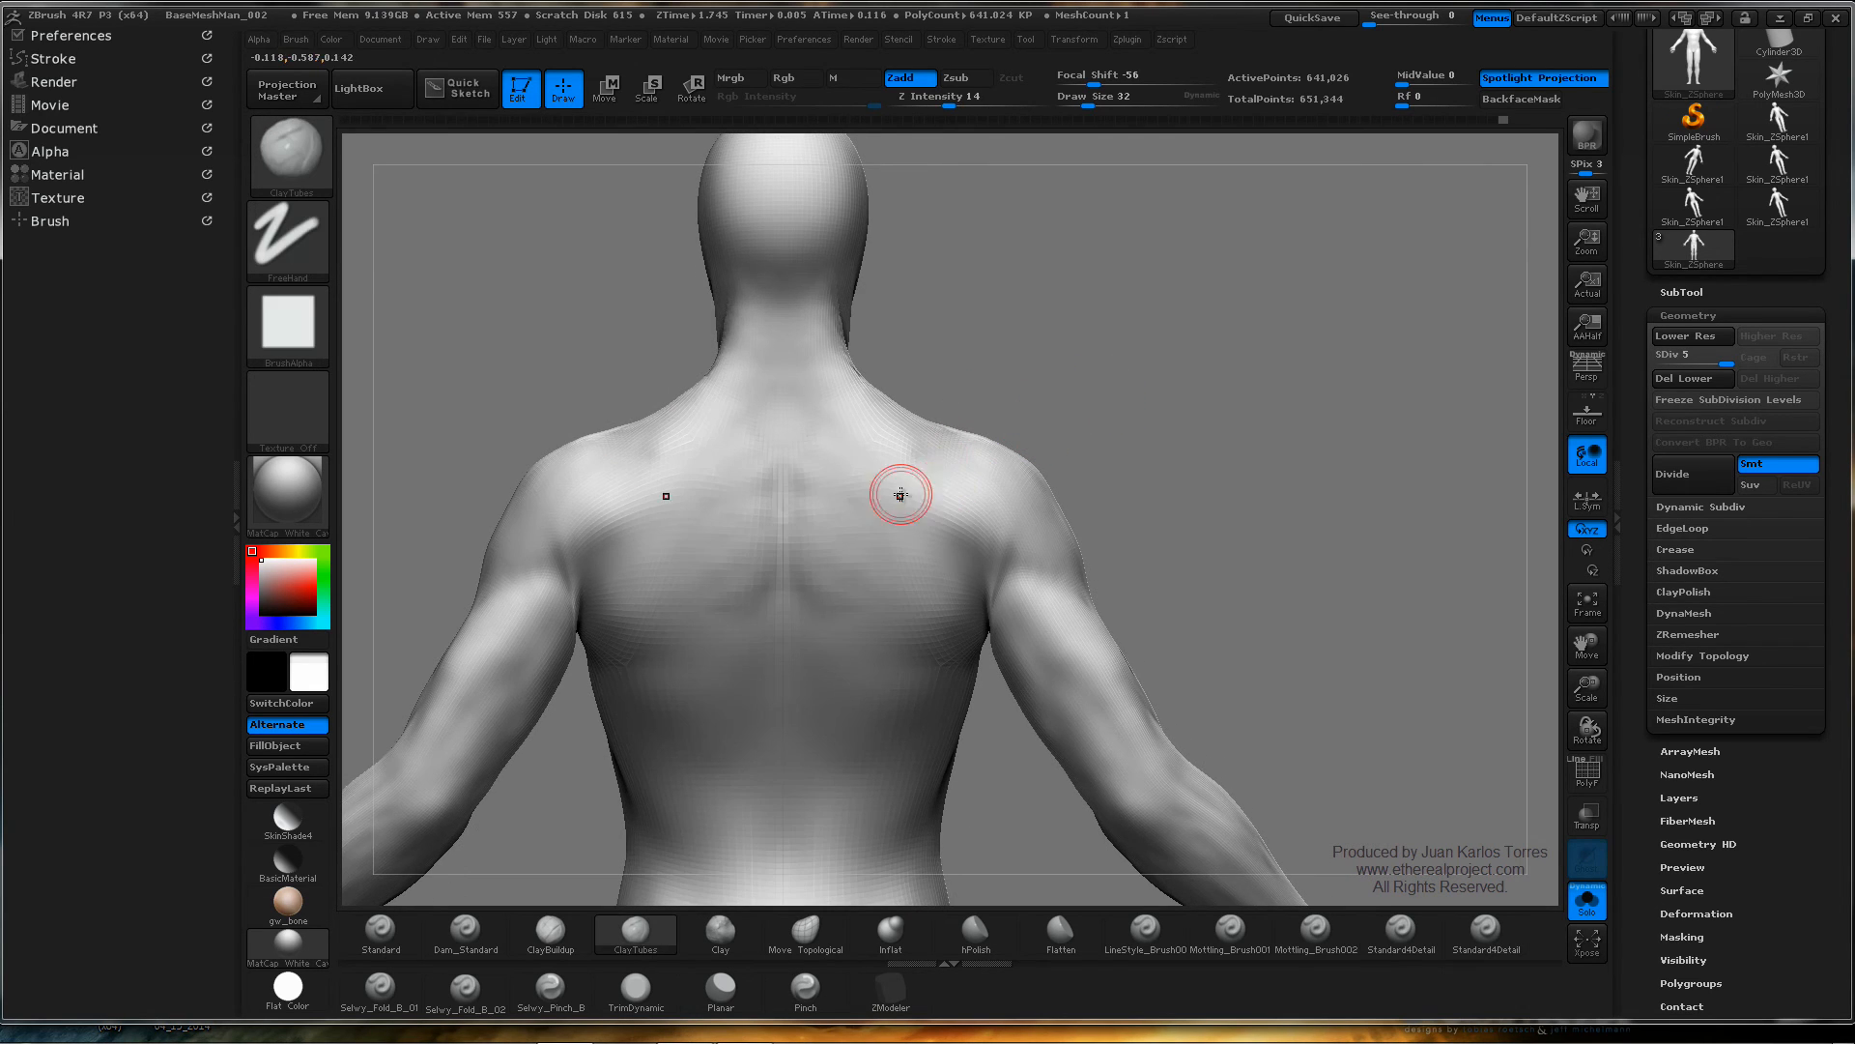
{"action": "mouse_move", "coordinate": [912, 486]}
{"action": "left_mouse_down"}
{"action": "mouse_move", "coordinate": [883, 489]}
{"action": "mouse_move", "coordinate": [970, 459]}
{"action": "mouse_move", "coordinate": [947, 436]}
{"action": "mouse_move", "coordinate": [861, 455]}
{"action": "mouse_move", "coordinate": [917, 462]}
{"action": "left_mouse_up"}
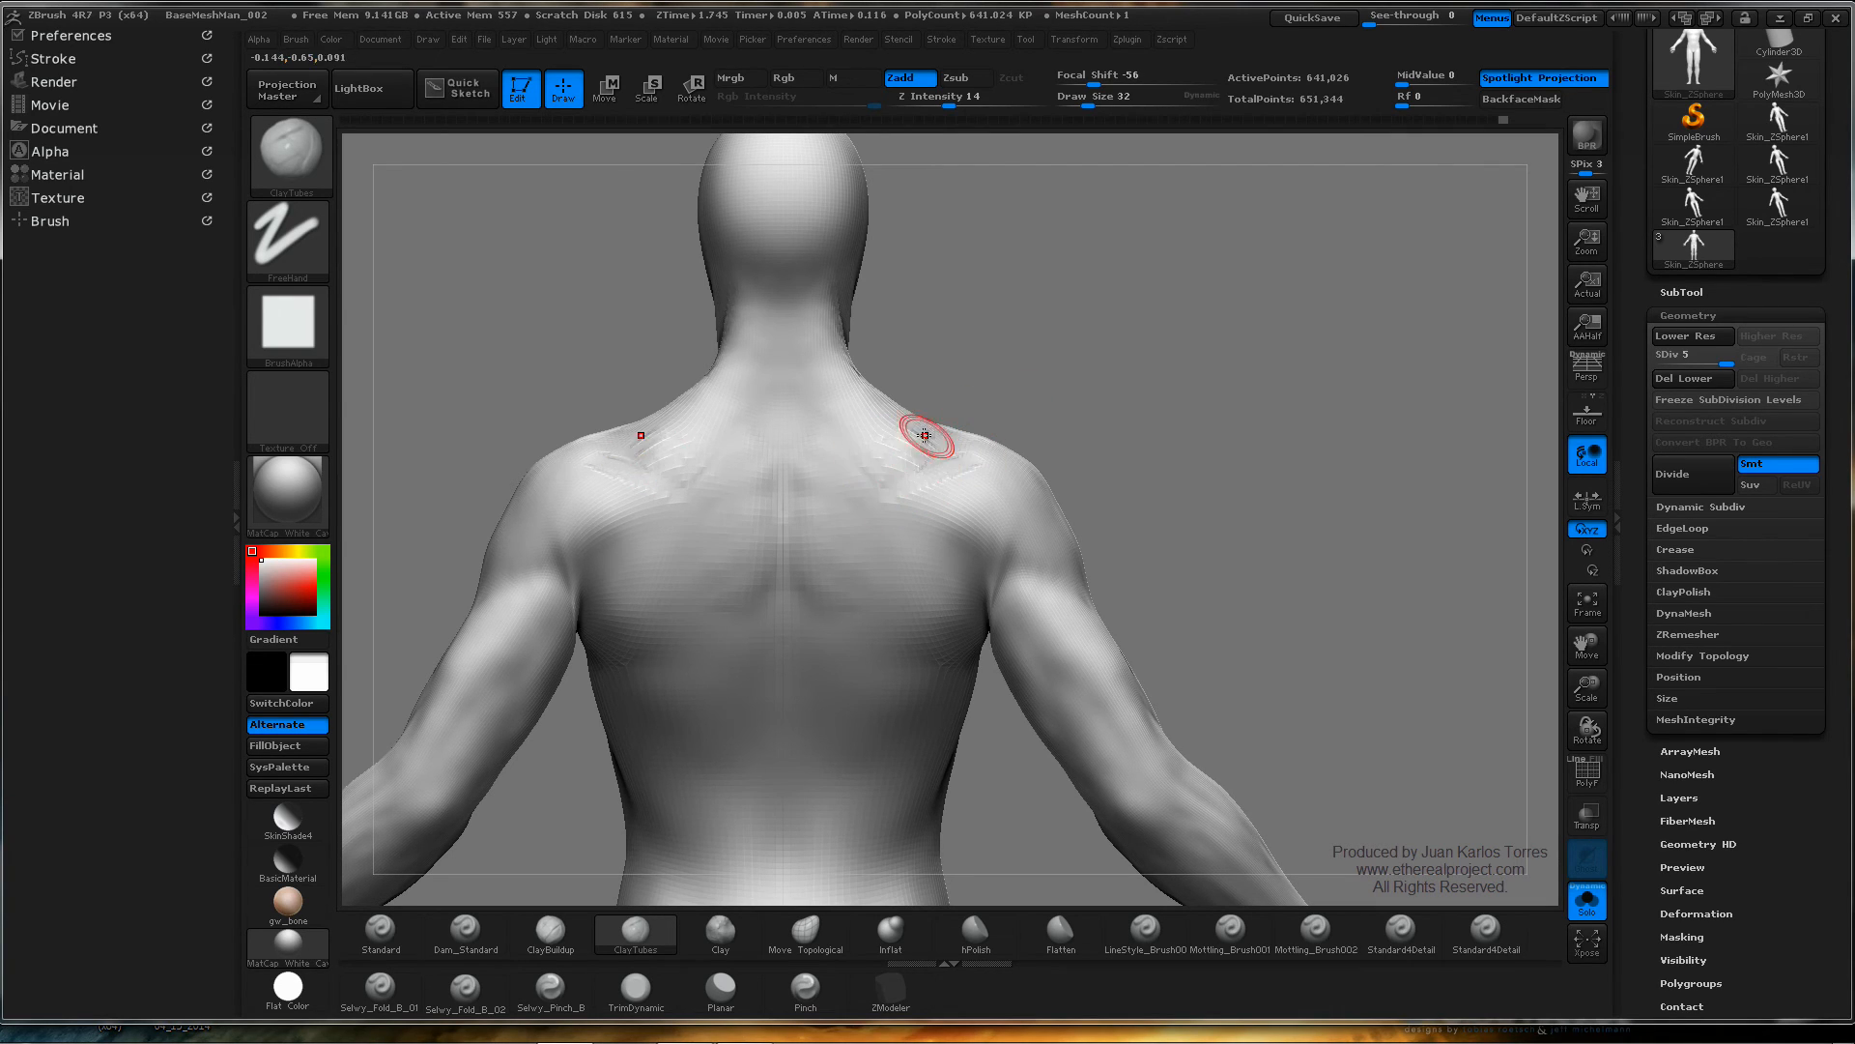
{"action": "key", "text": "shift"}
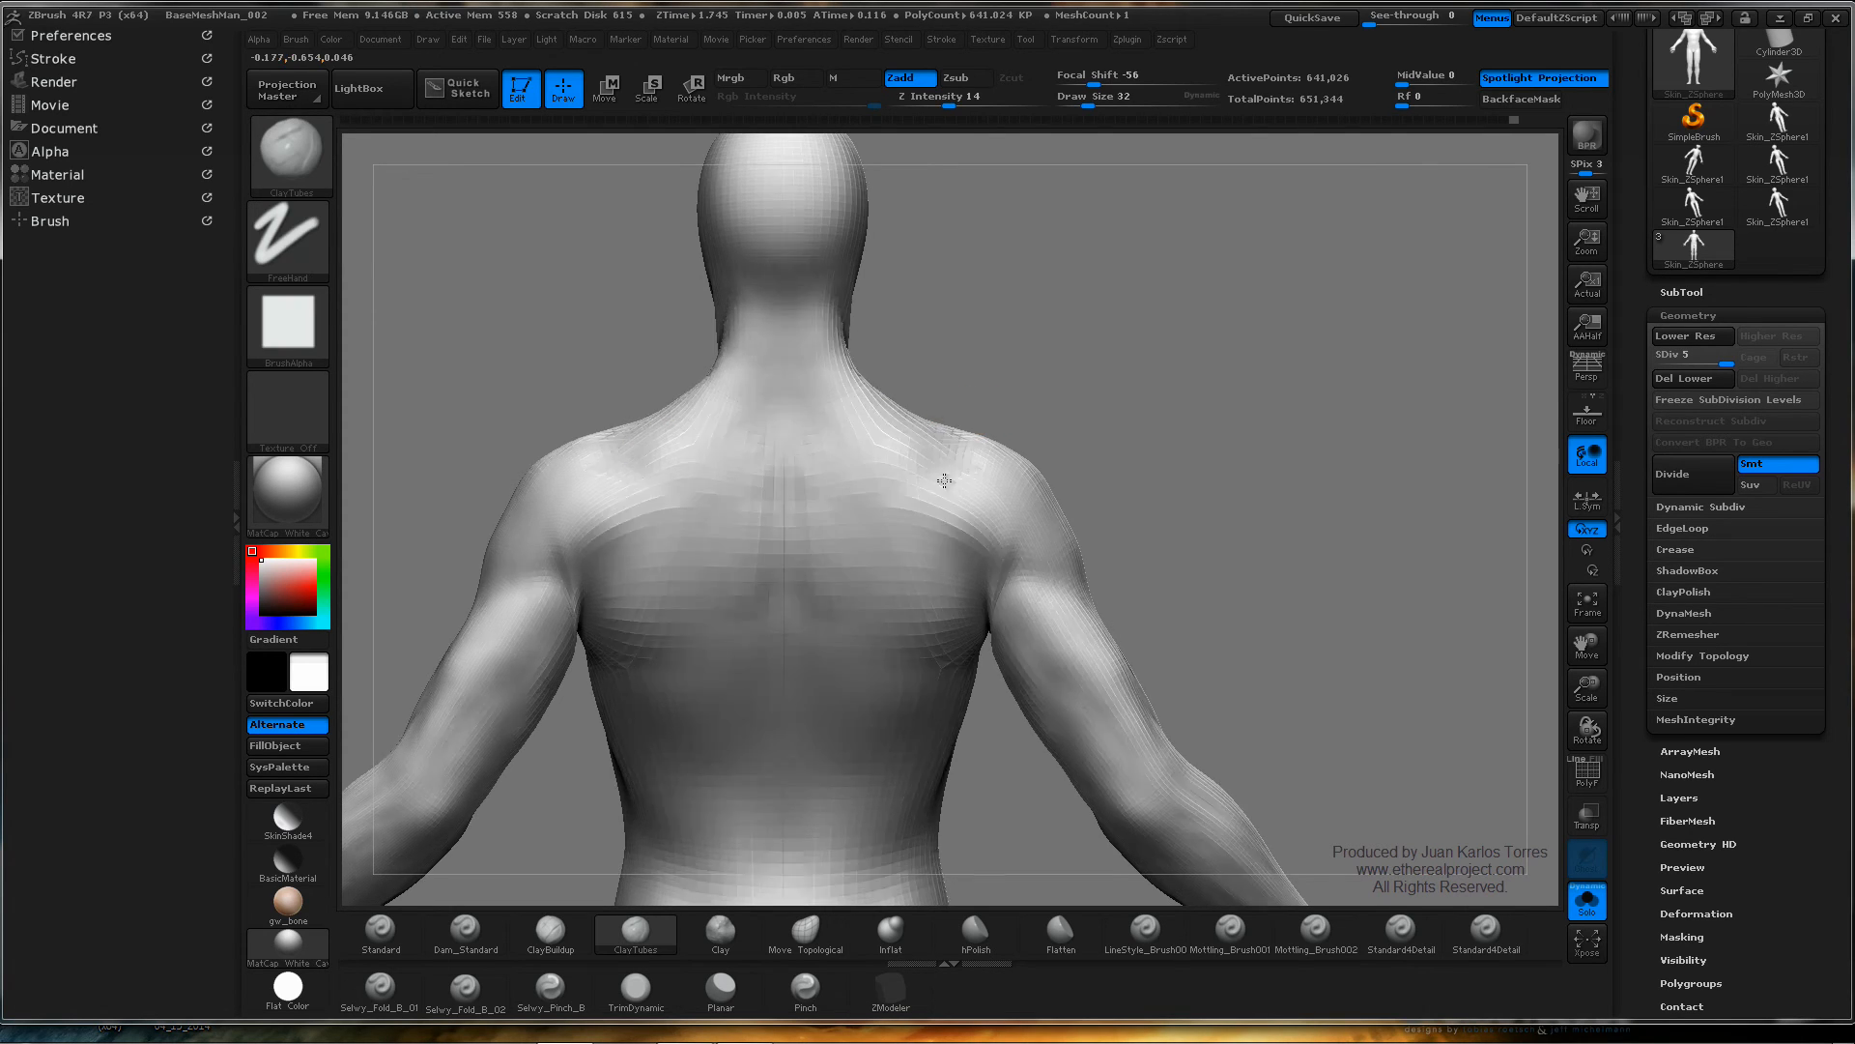
{"action": "left_click_drag", "start_coordinate": [916, 391], "coordinate": [948, 451]}
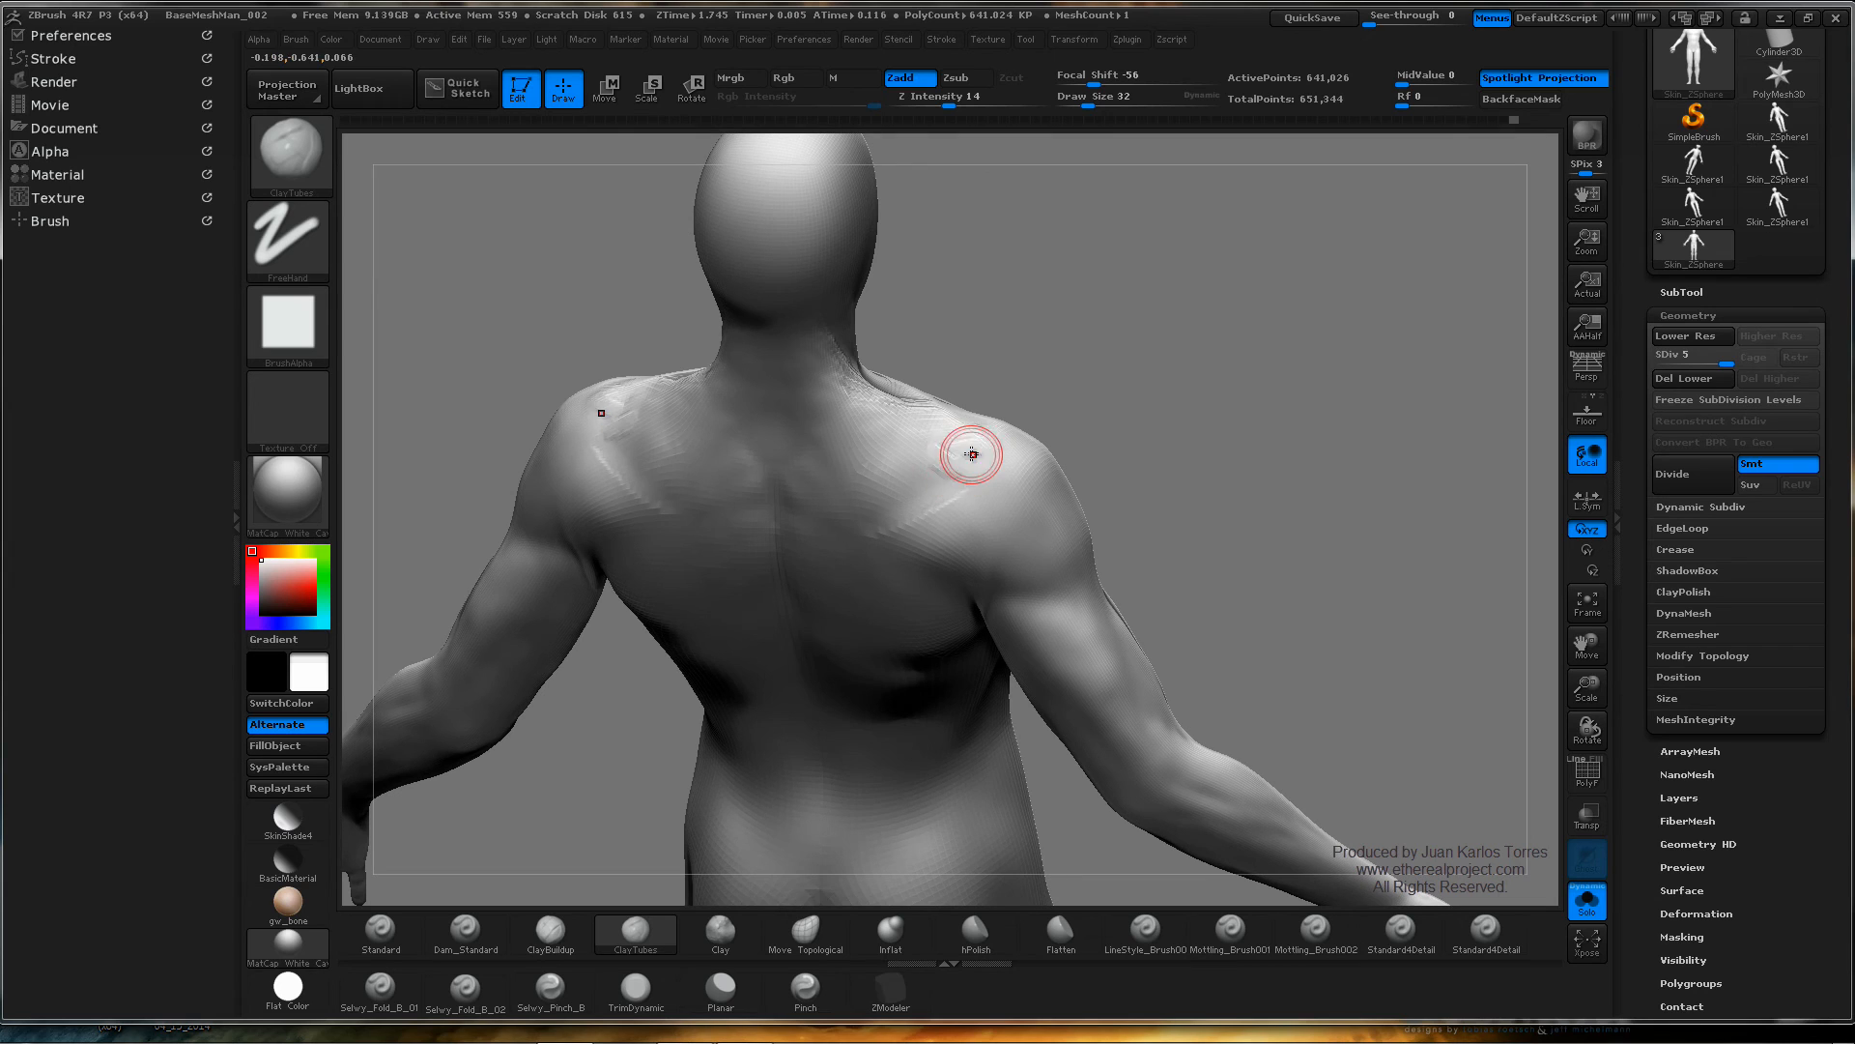
{"action": "key", "text": "shift"}
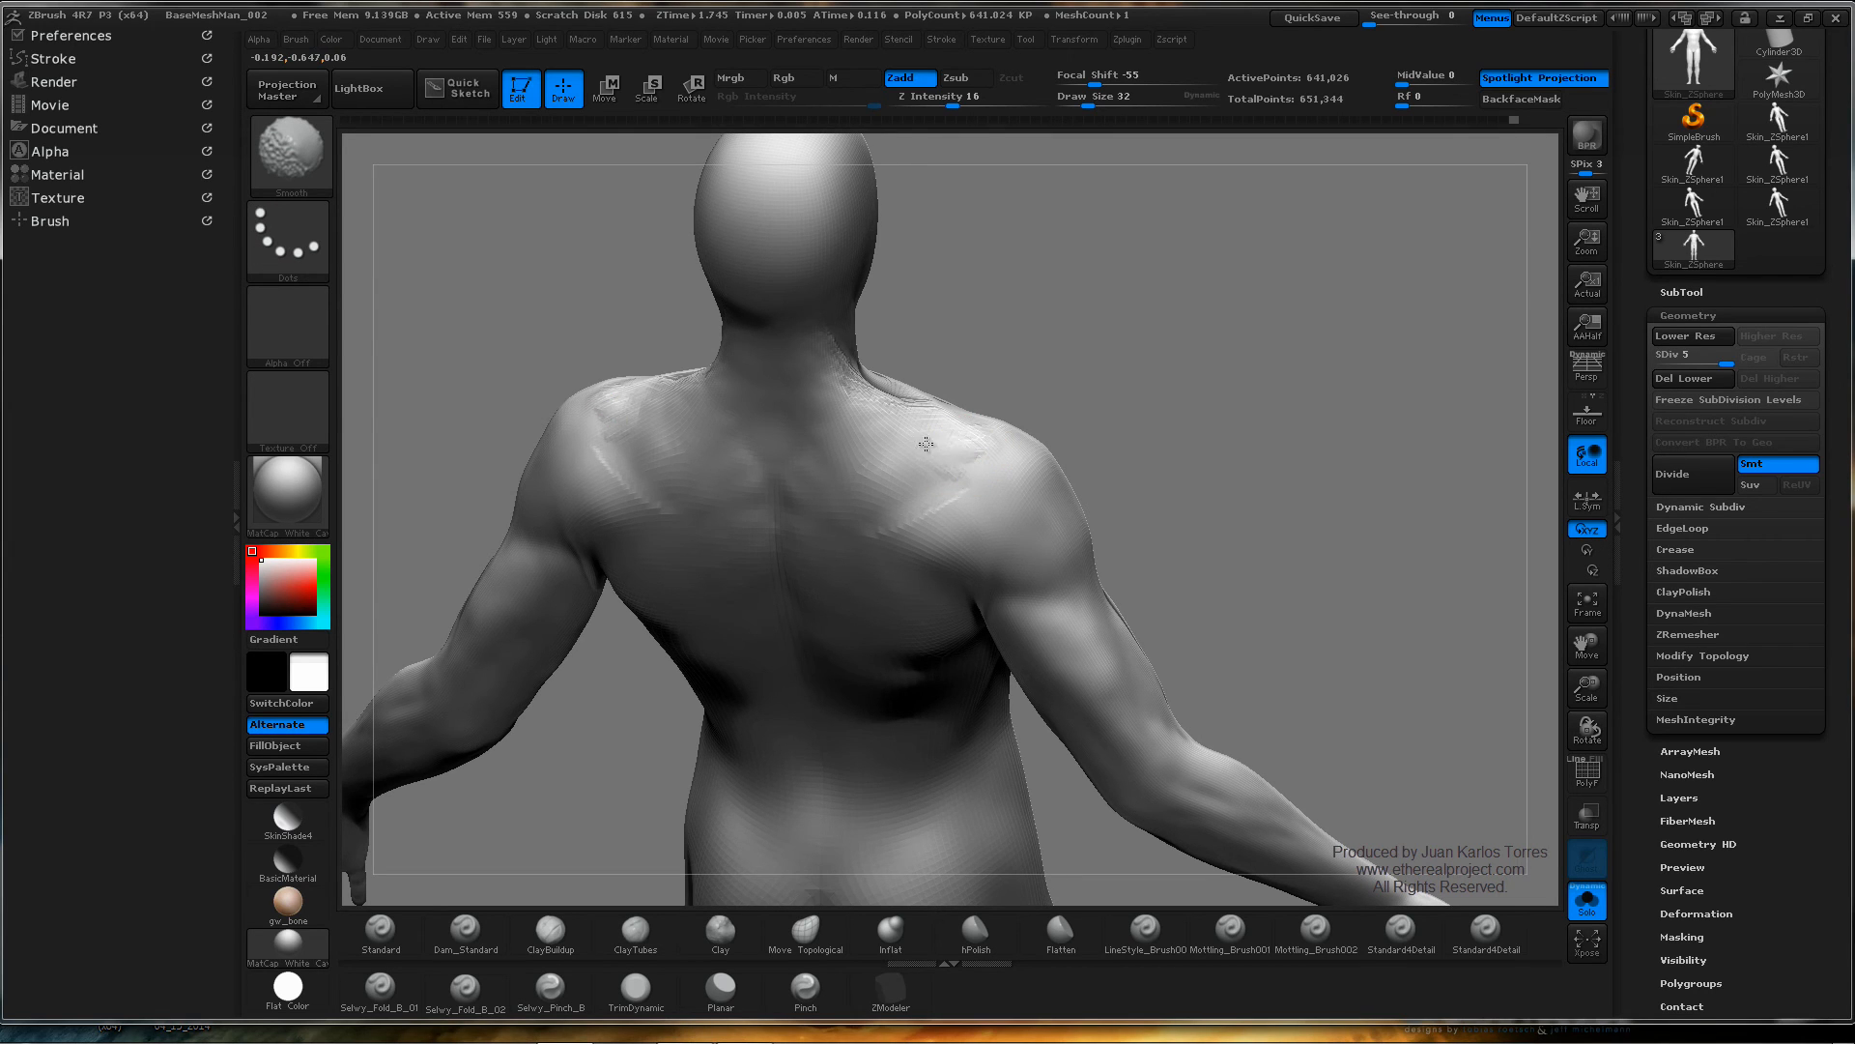
{"action": "mouse_move", "coordinate": [932, 455]}
{"action": "left_mouse_down"}
{"action": "mouse_move", "coordinate": [944, 414]}
{"action": "mouse_move", "coordinate": [1073, 403]}
{"action": "mouse_move", "coordinate": [877, 498]}
{"action": "left_mouse_up"}
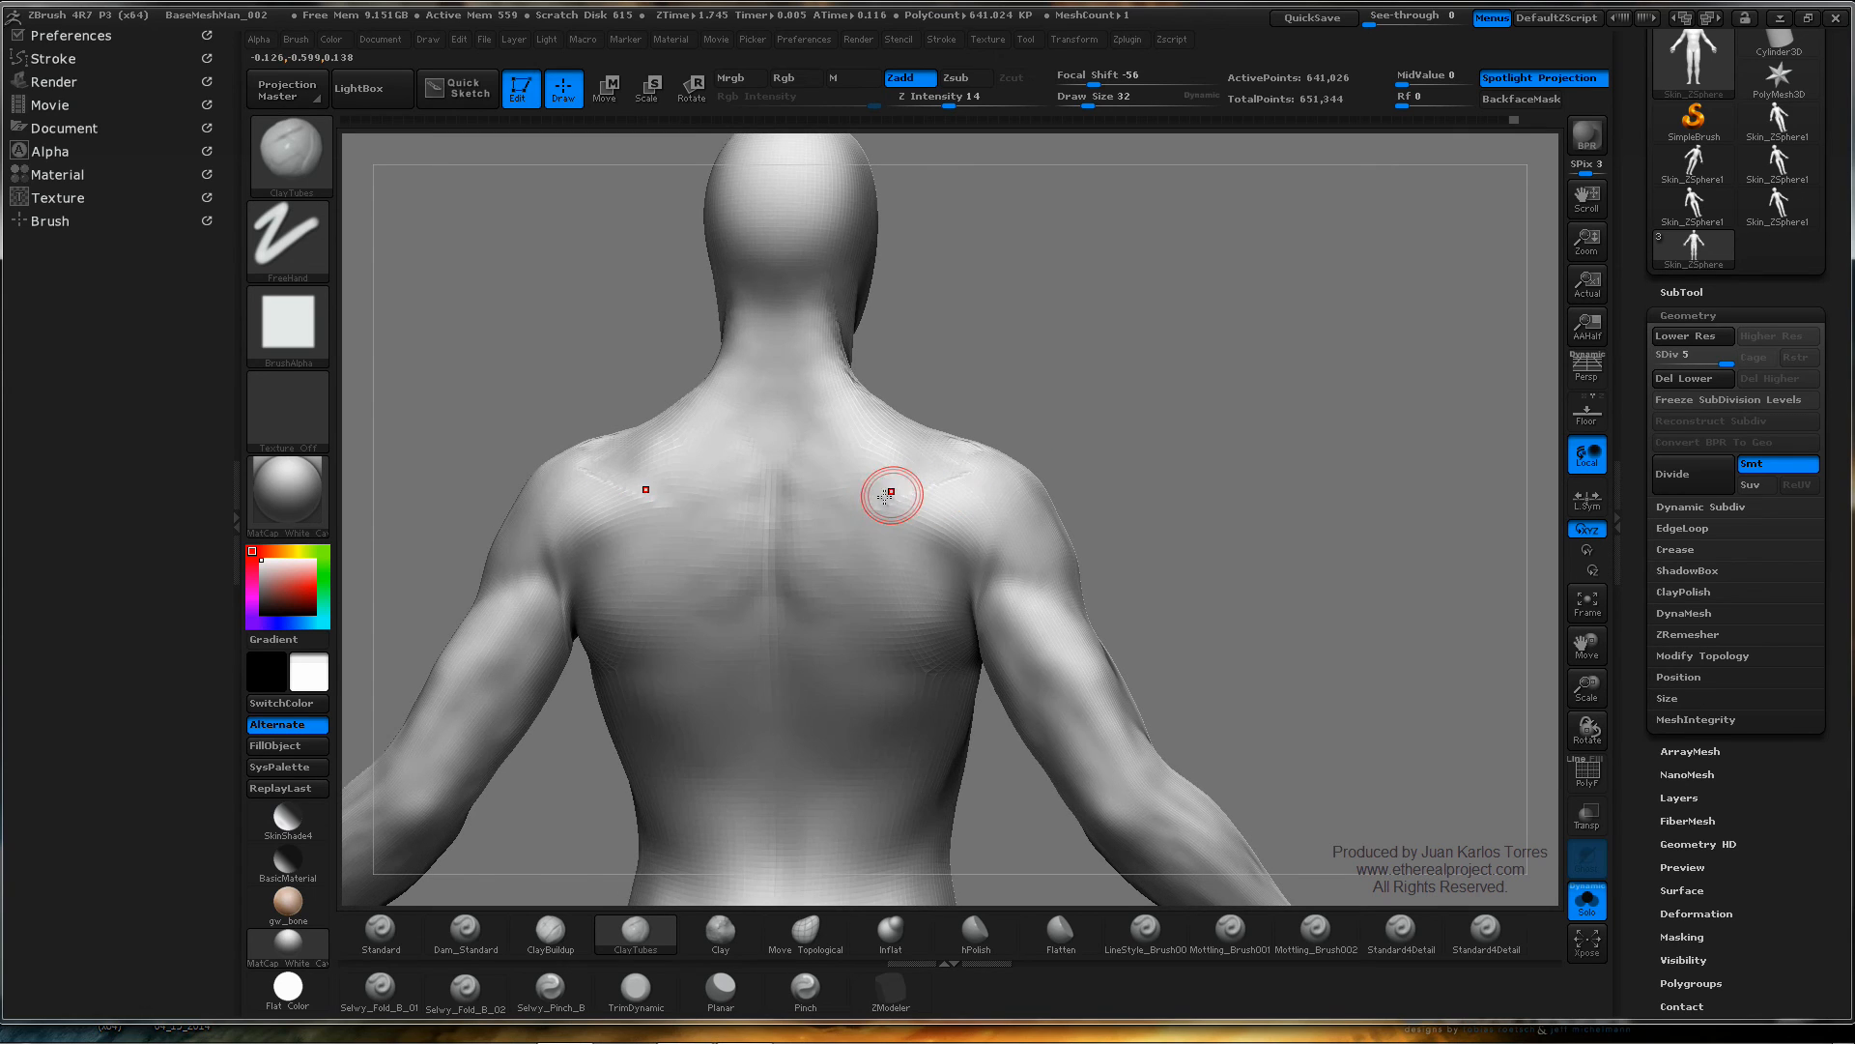
- Sharpen the shoulder blade ridges with ClayTubes at Draw Size 20 and soften them
{"action": "key", "text": "space"}
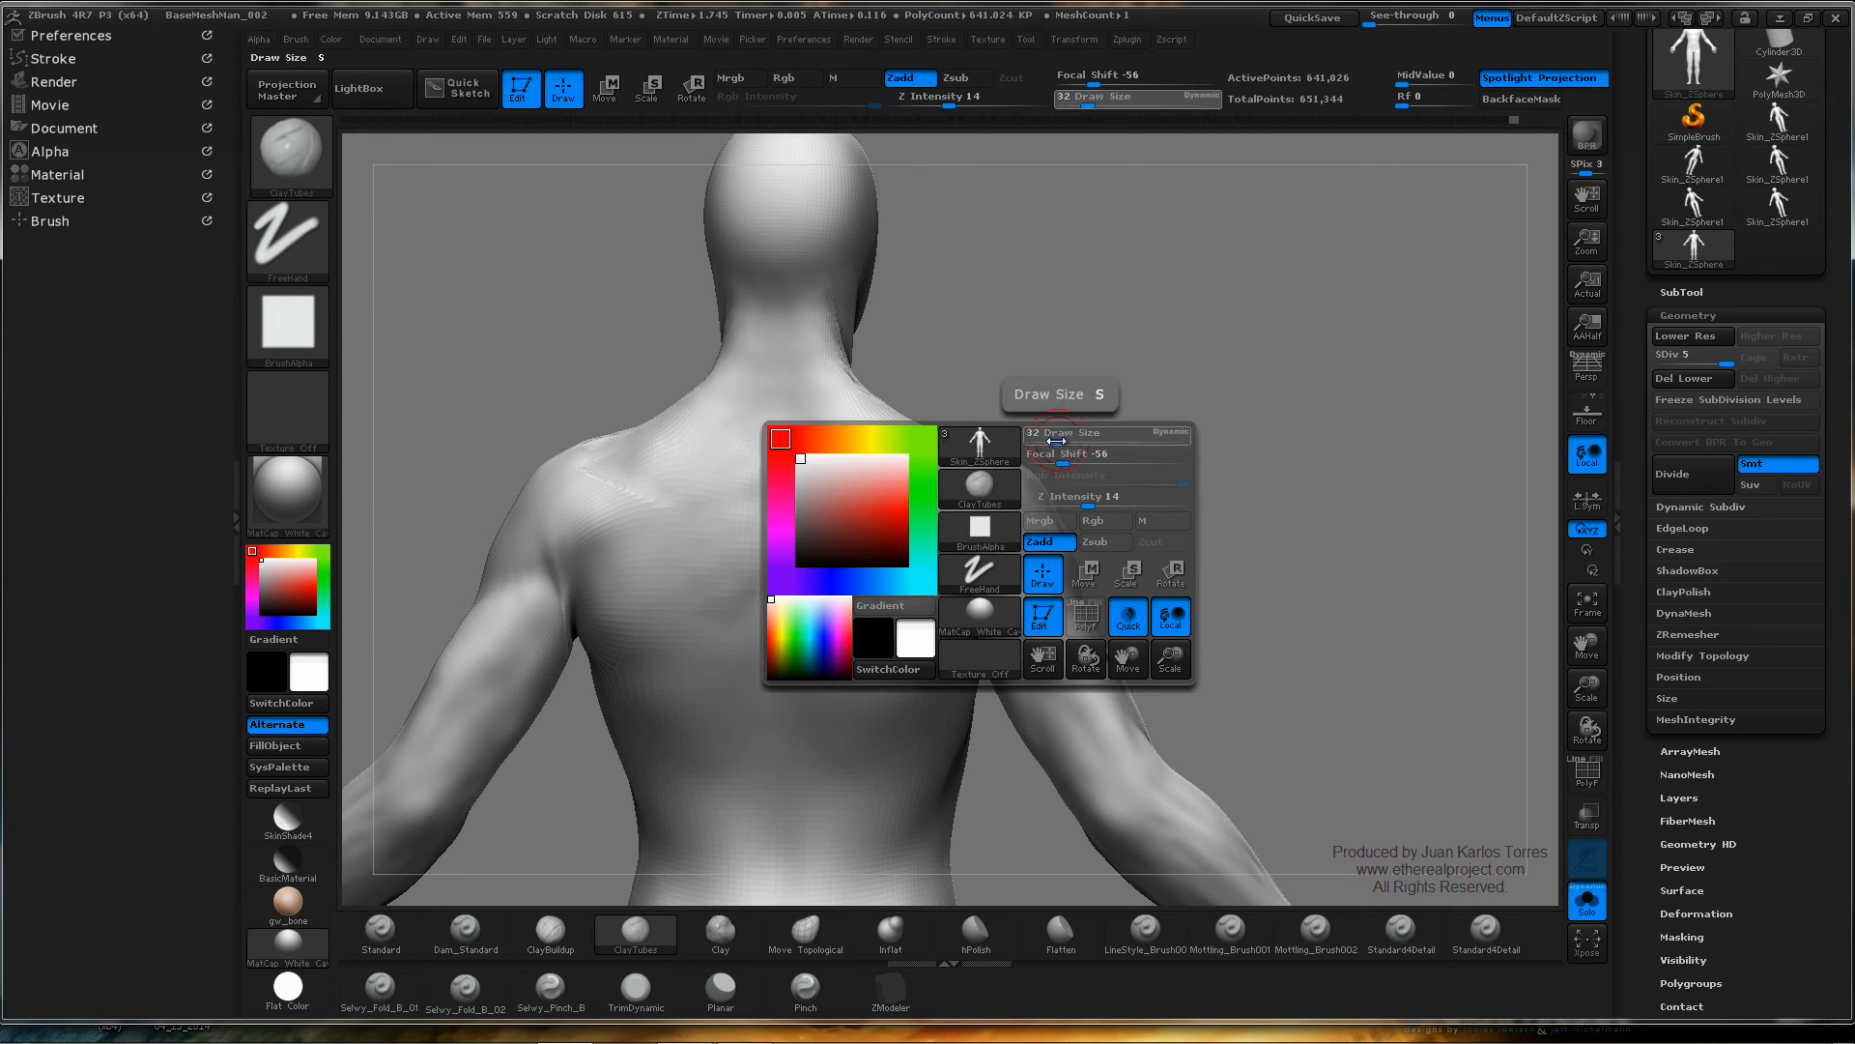
{"action": "left_click_drag", "start_coordinate": [1056, 441], "coordinate": [1043, 442]}
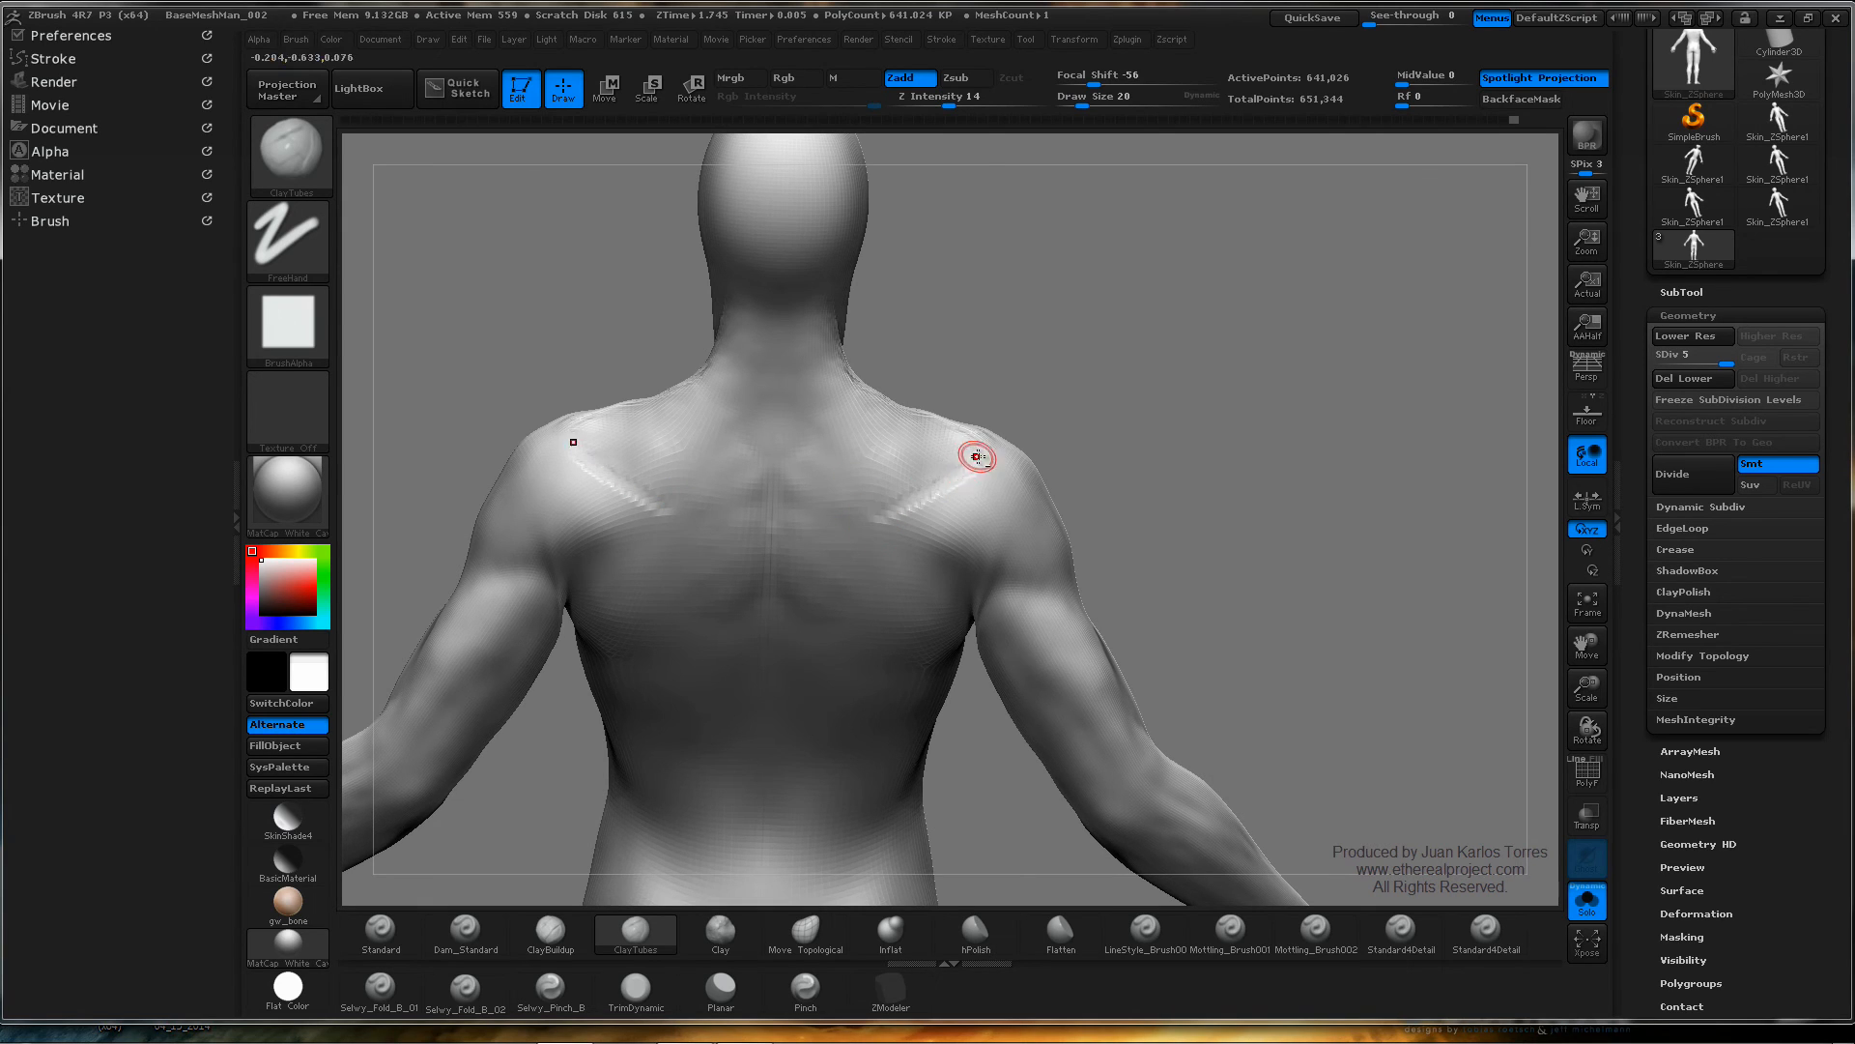
{"action": "key", "text": "shift"}
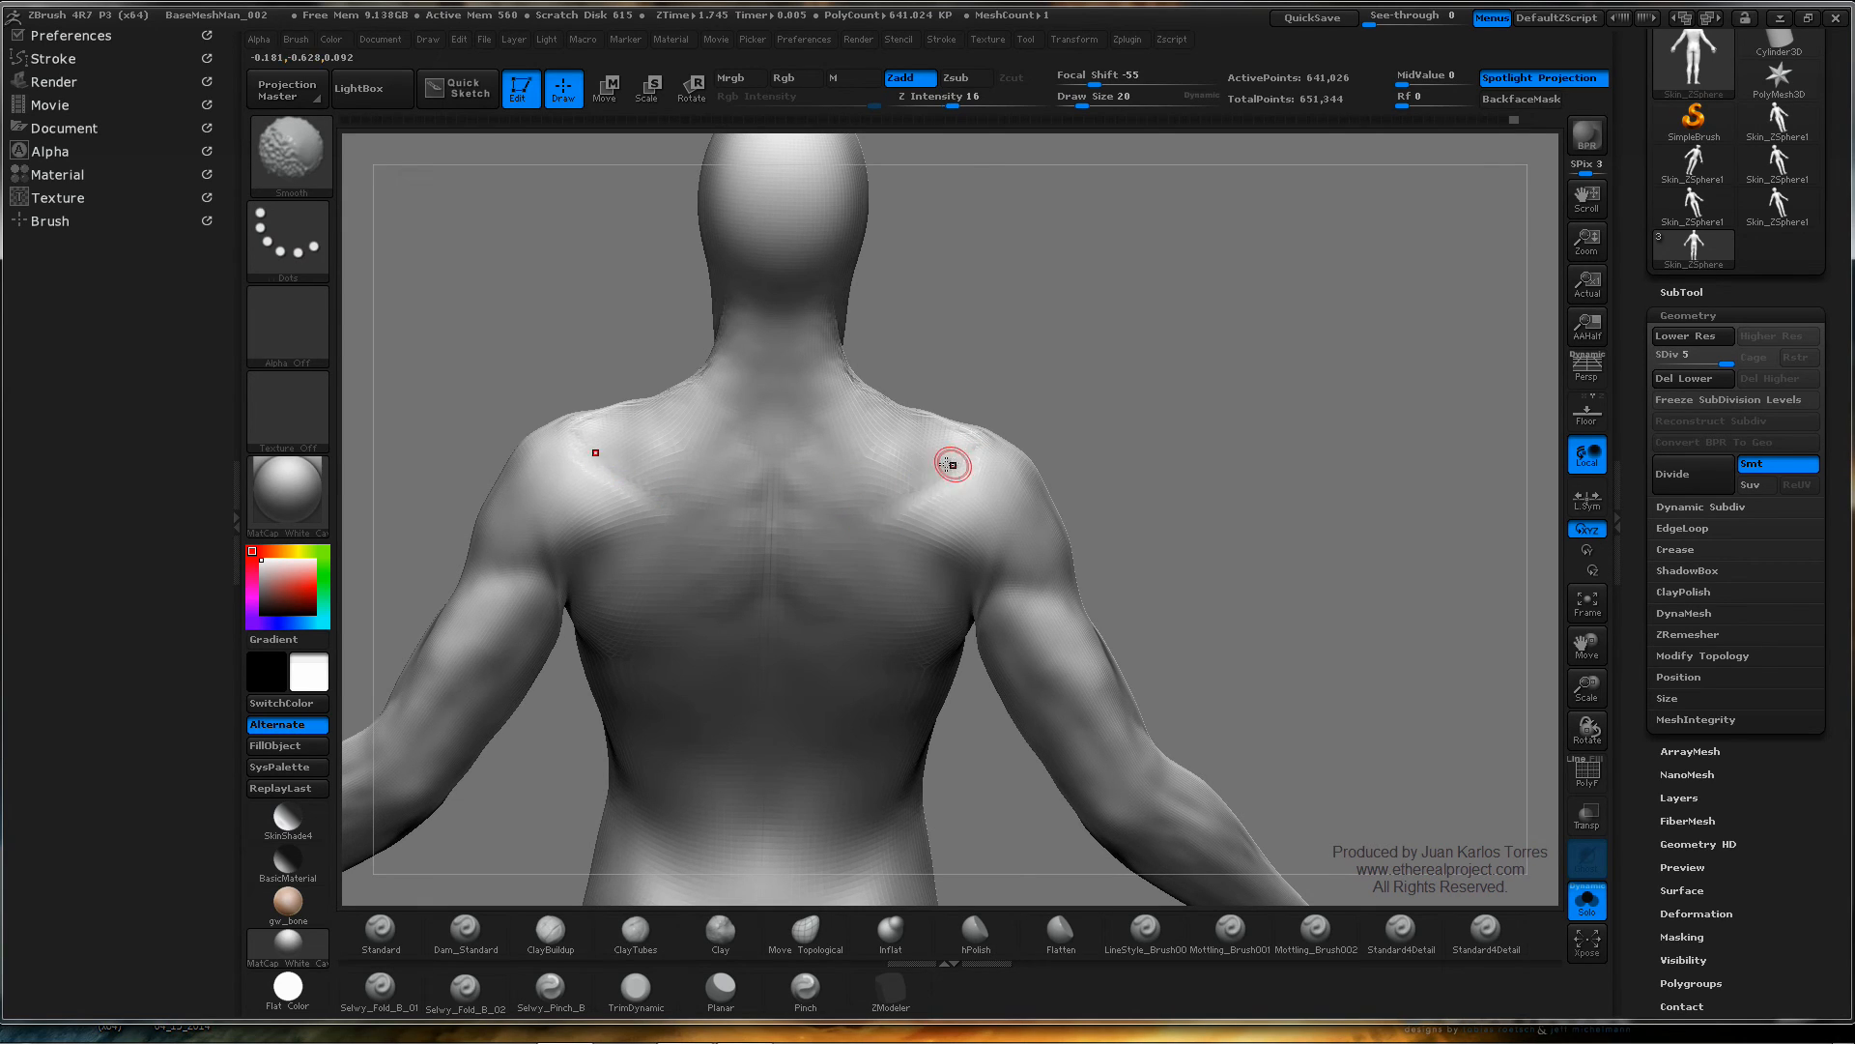
- Set Draw Size to 32 and fill out the trapezius between the neck and the shoulder blade ridges with ClayTubes
{"action": "key", "text": "space"}
{"action": "left_click_drag", "start_coordinate": [1050, 445], "coordinate": [1063, 444]}
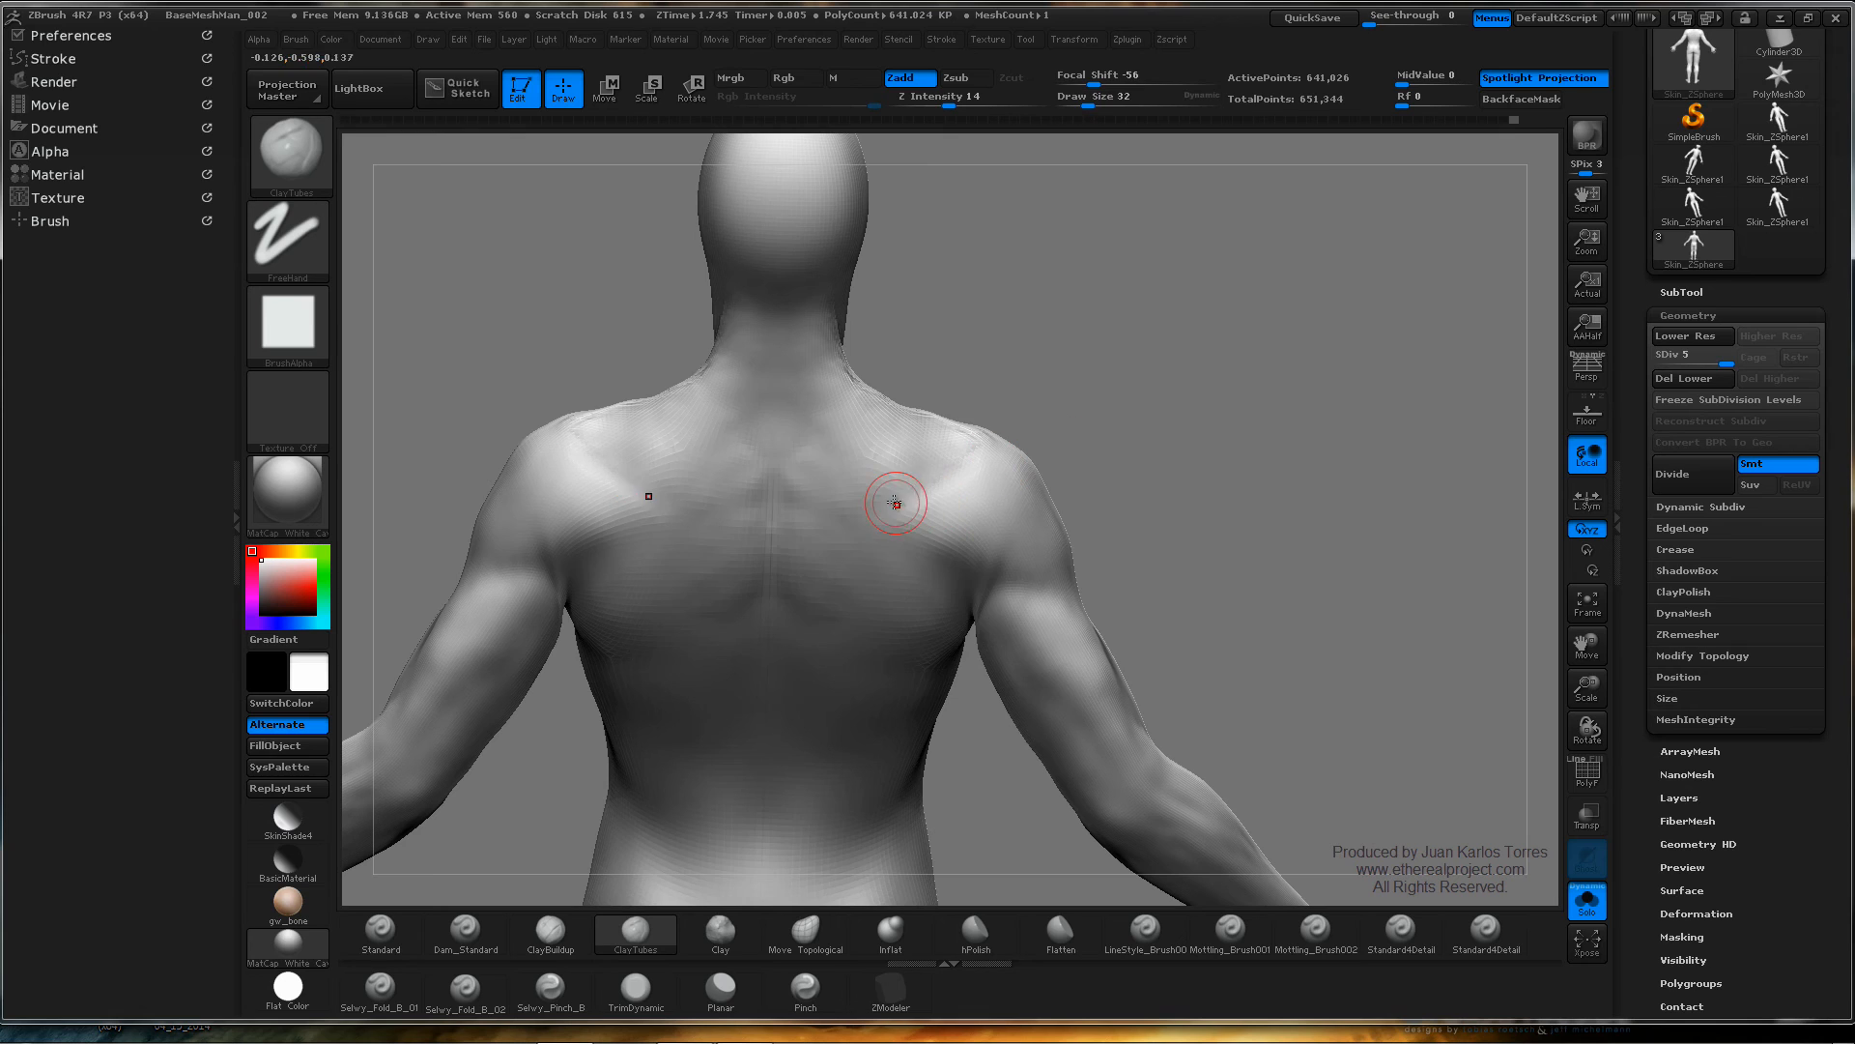
{"action": "mouse_move", "coordinate": [905, 489]}
{"action": "left_mouse_down"}
{"action": "mouse_move", "coordinate": [919, 480]}
{"action": "mouse_move", "coordinate": [828, 419]}
{"action": "mouse_move", "coordinate": [932, 468]}
{"action": "mouse_move", "coordinate": [952, 454]}
{"action": "left_mouse_up"}
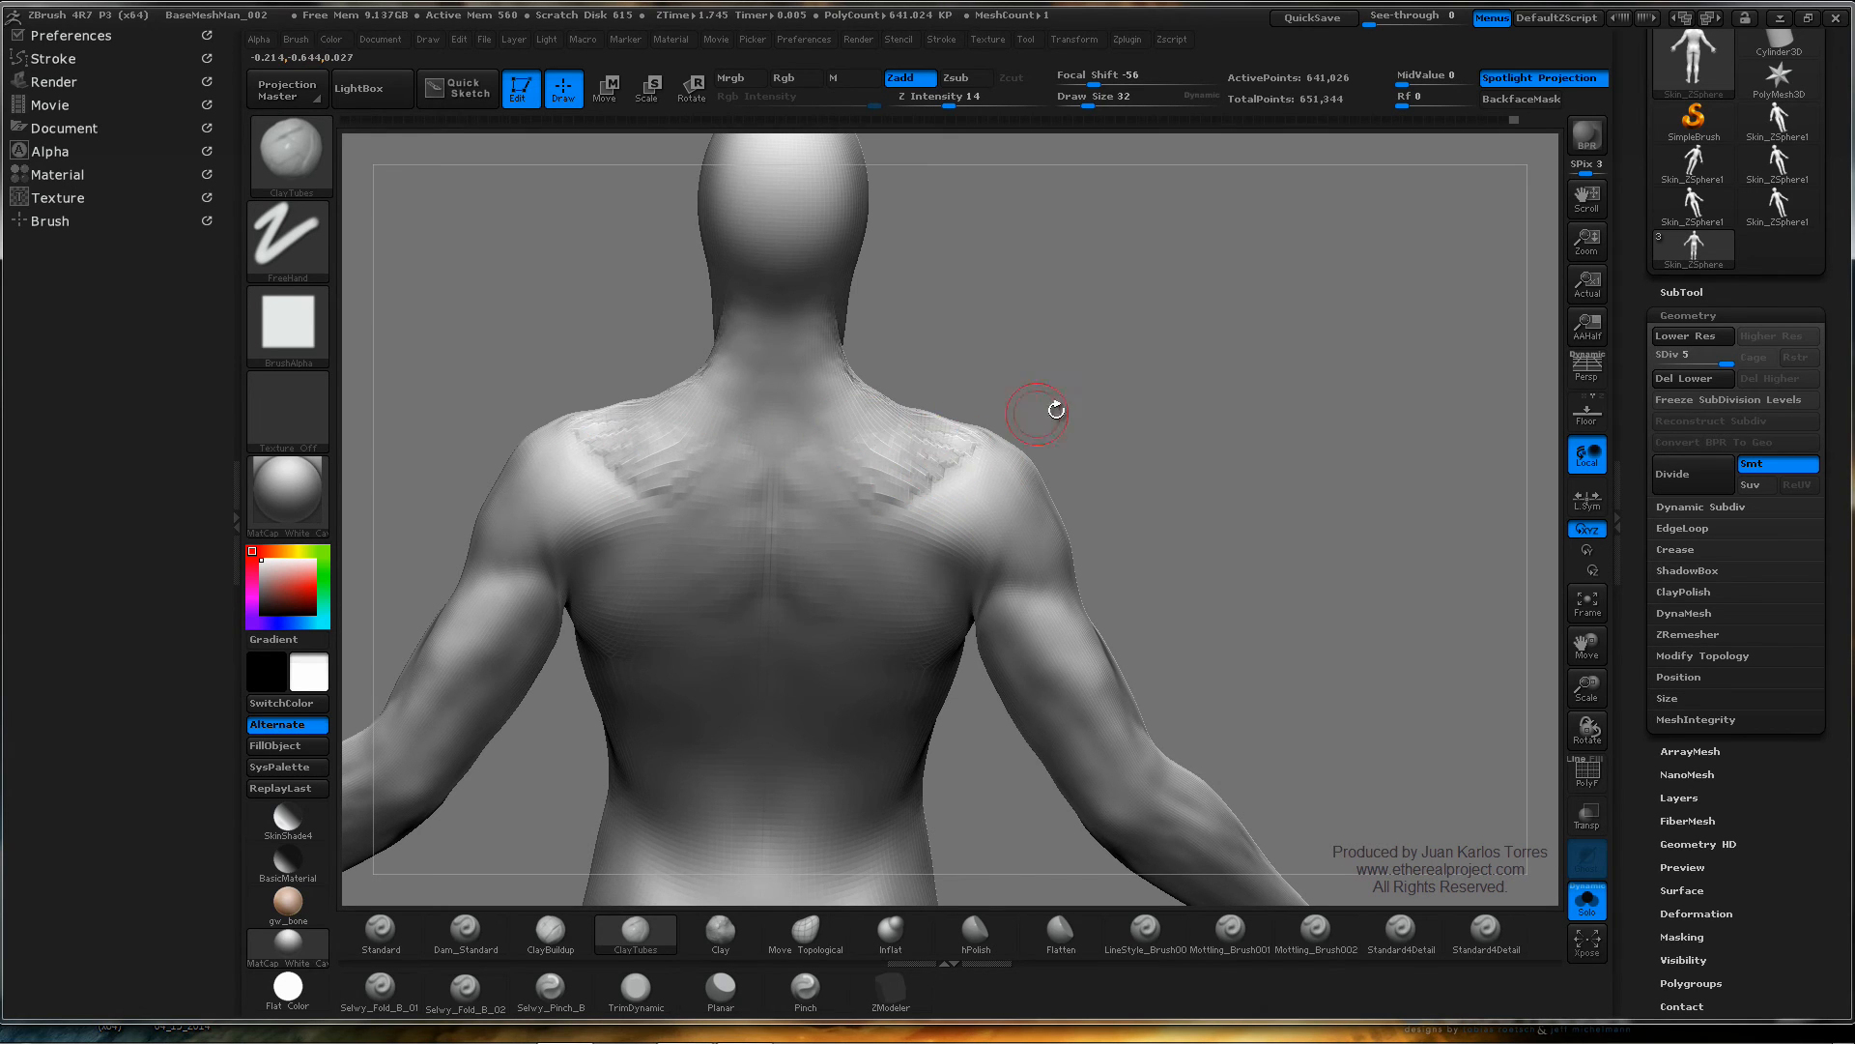
{"action": "mouse_move", "coordinate": [1052, 401]}
{"action": "left_mouse_down"}
{"action": "mouse_move", "coordinate": [1056, 373]}
{"action": "mouse_move", "coordinate": [932, 458]}
{"action": "mouse_move", "coordinate": [870, 414]}
{"action": "mouse_move", "coordinate": [936, 444]}
{"action": "mouse_move", "coordinate": [871, 389]}
{"action": "left_mouse_up"}
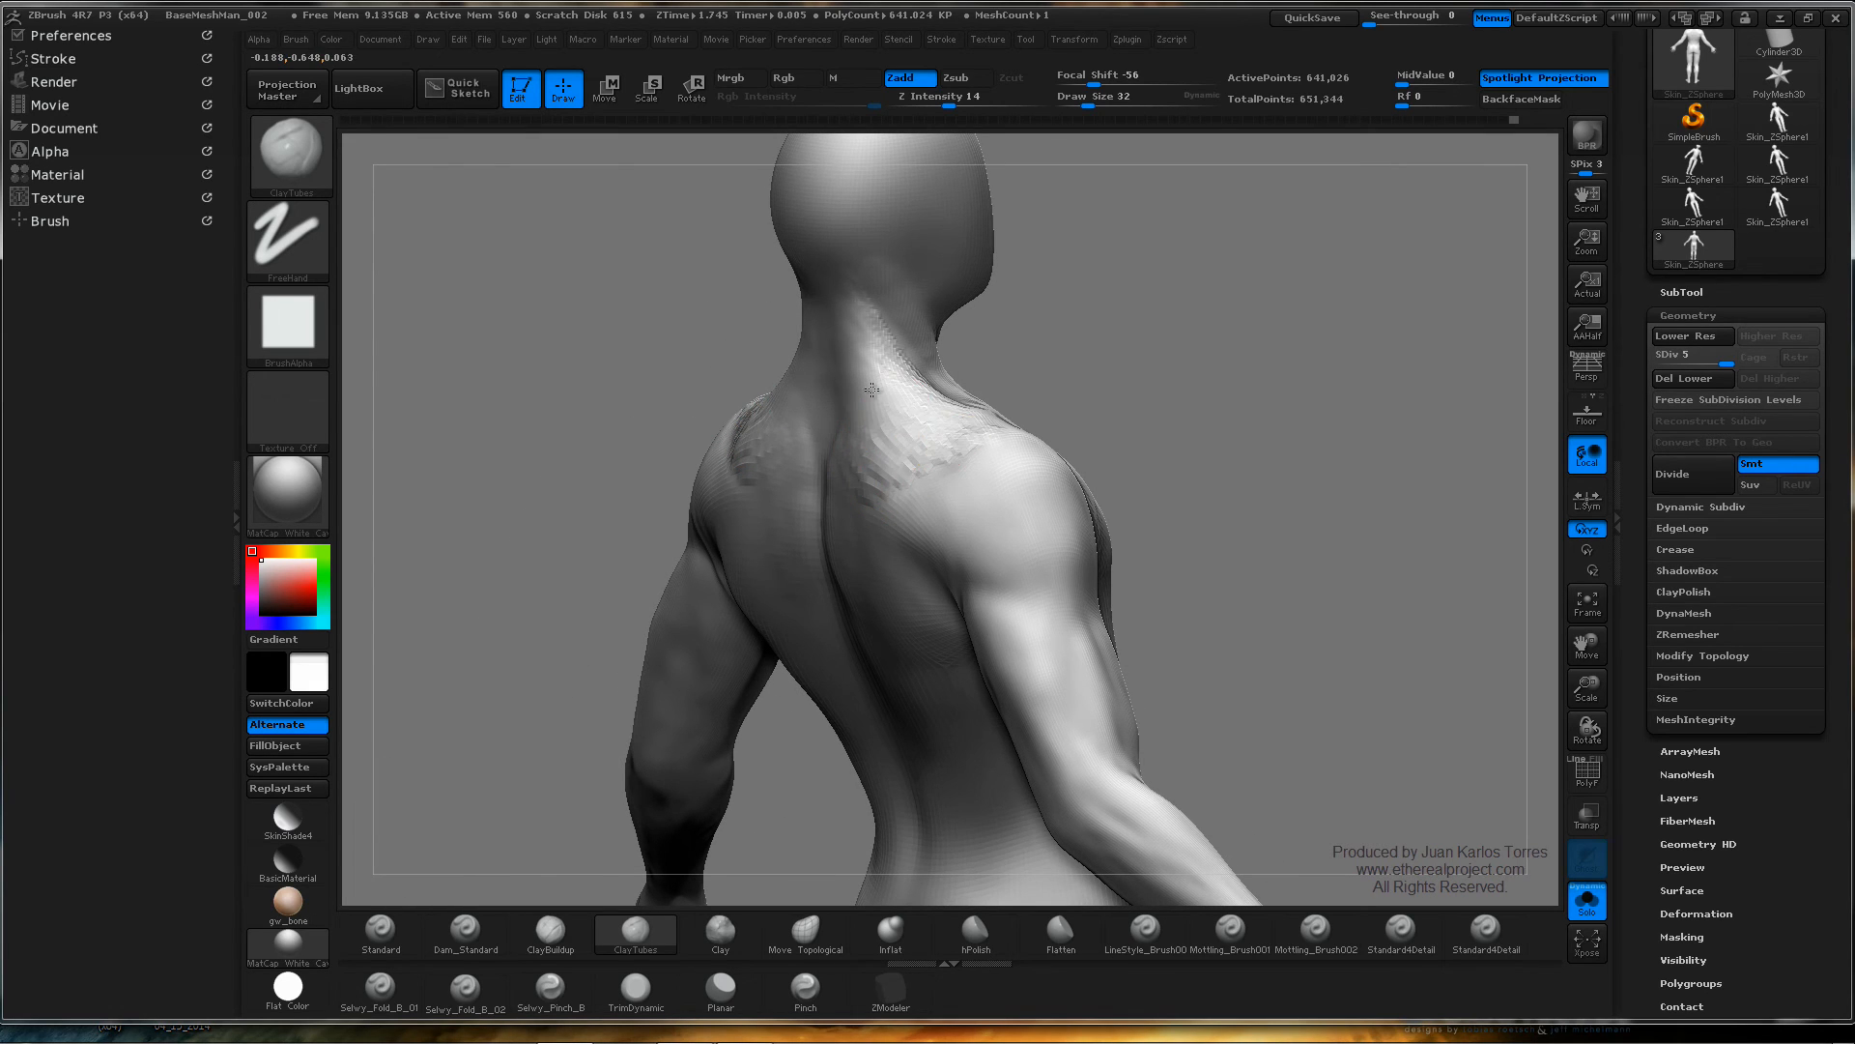
{"action": "left_click_drag", "start_coordinate": [1015, 372], "coordinate": [1126, 386]}
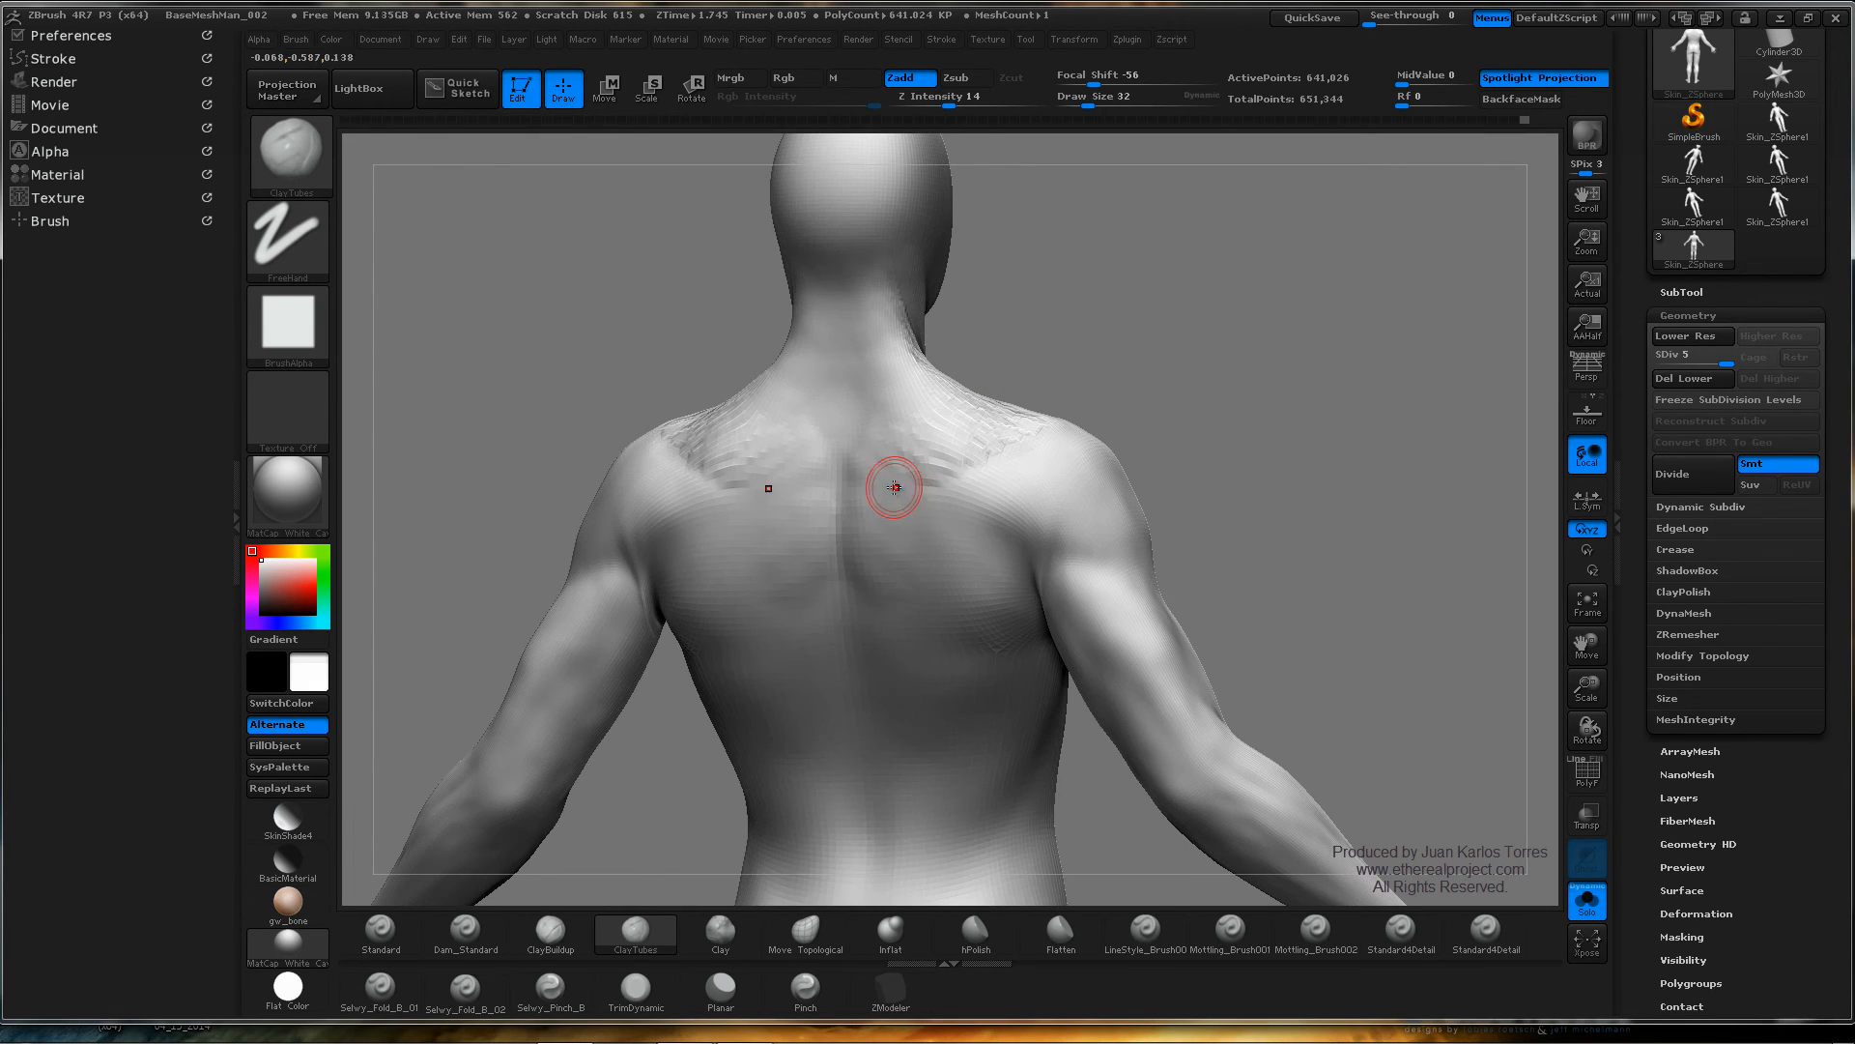
- Build the lower trapezius down both sides of the spine to the mid back with ClayTubes and smooth it
{"action": "mouse_move", "coordinate": [886, 497]}
{"action": "left_mouse_down"}
{"action": "mouse_move", "coordinate": [869, 518]}
{"action": "mouse_move", "coordinate": [902, 509]}
{"action": "mouse_move", "coordinate": [878, 556]}
{"action": "left_mouse_up"}
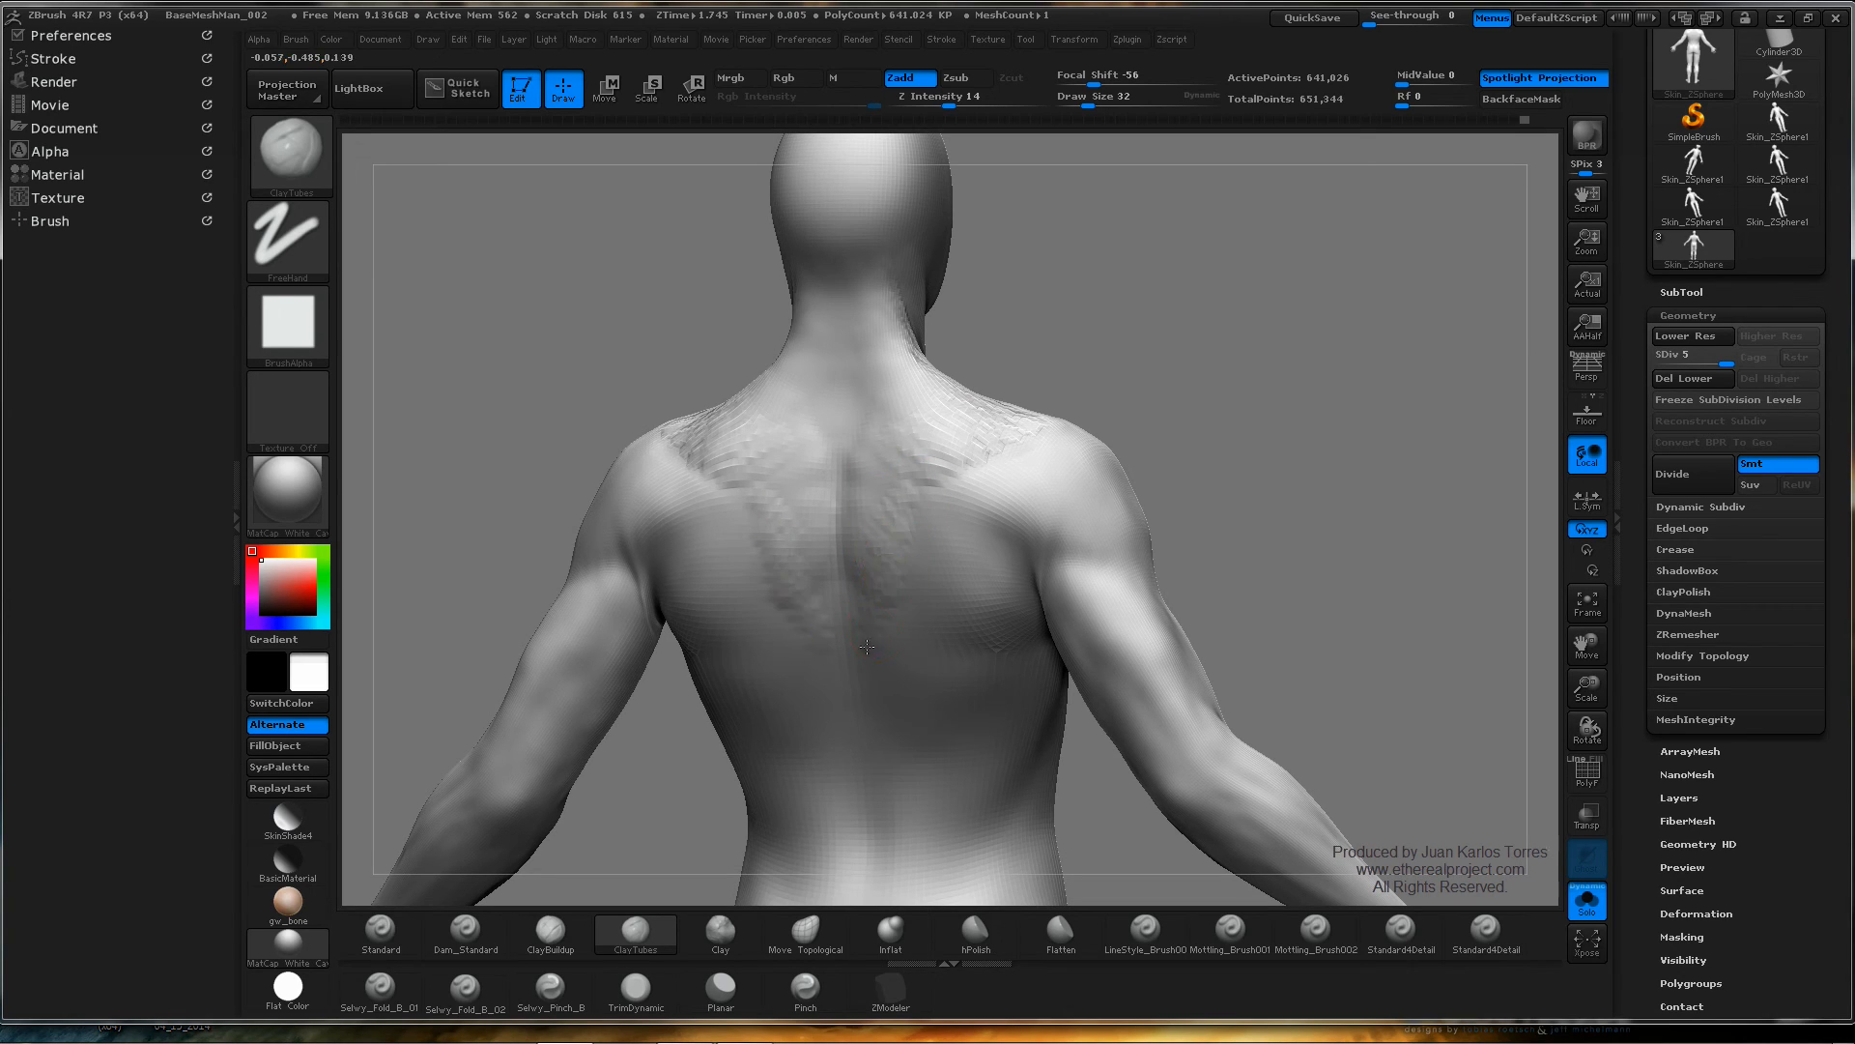
{"action": "left_click_drag", "start_coordinate": [1120, 426], "coordinate": [1173, 406]}
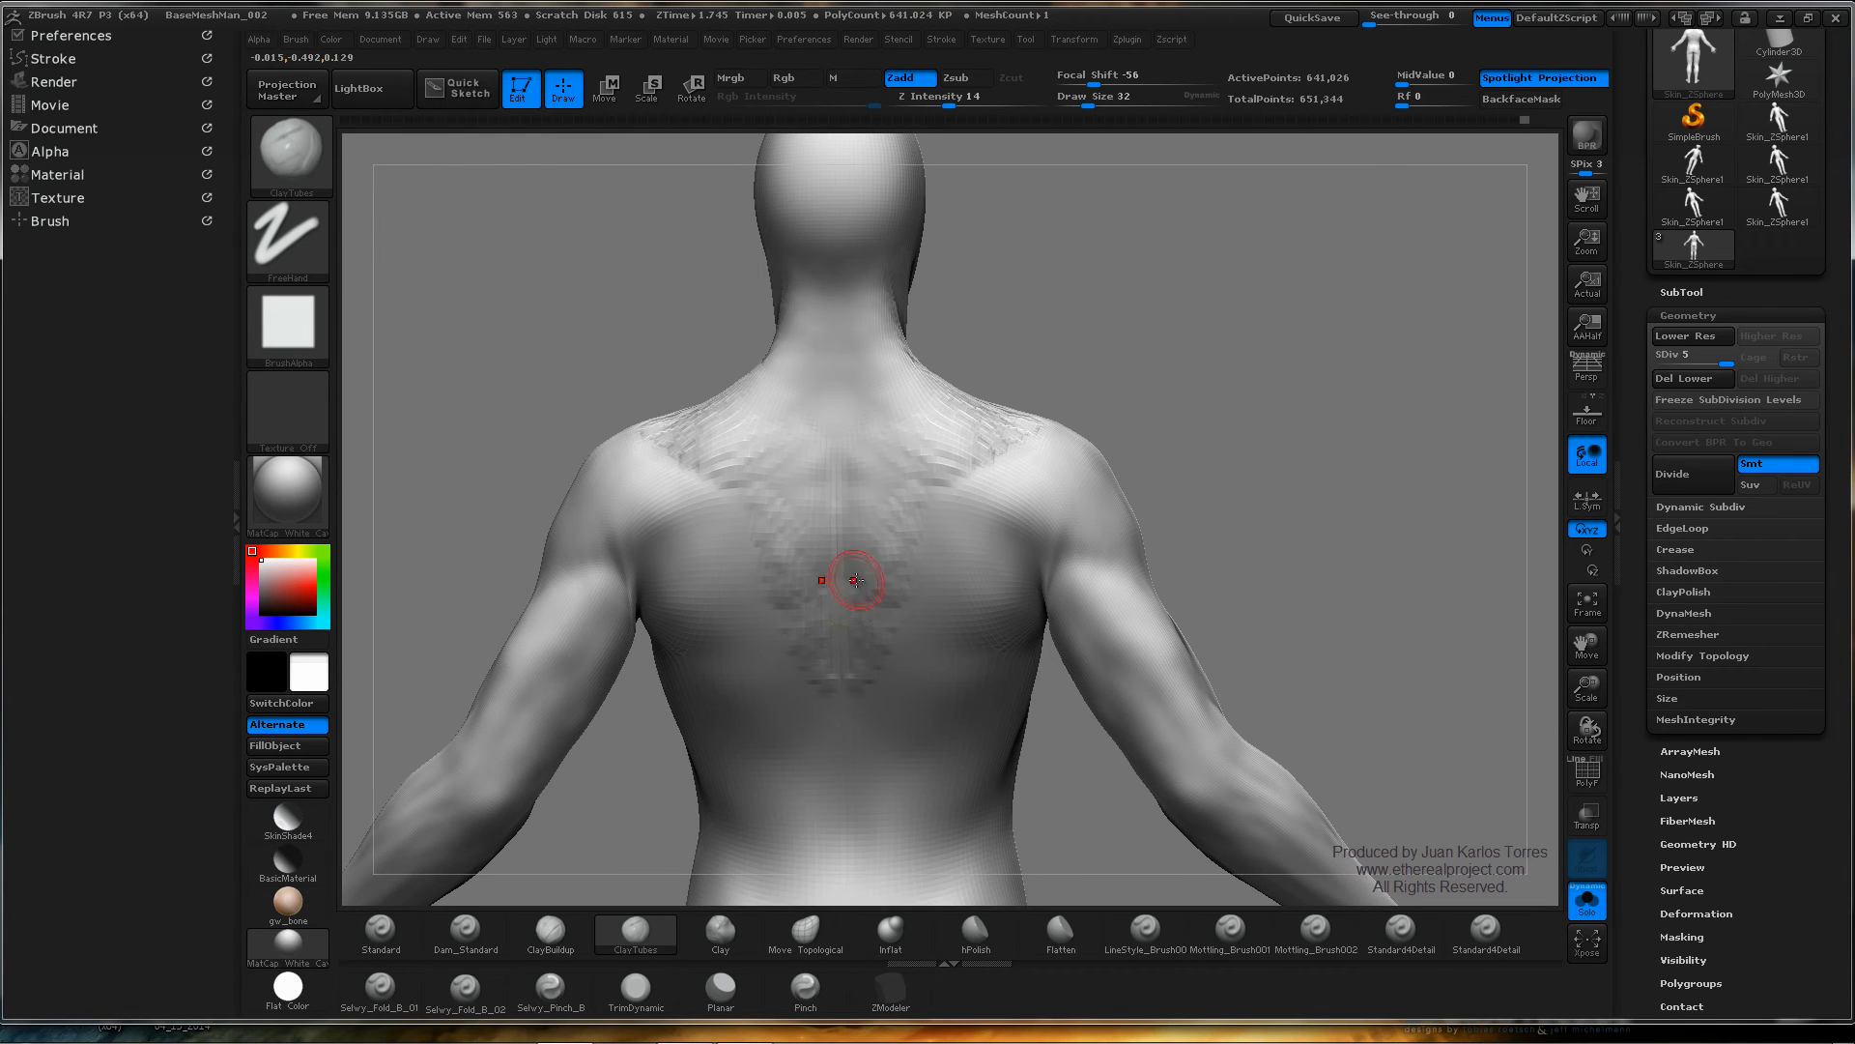
{"action": "left_click_drag", "start_coordinate": [823, 577], "coordinate": [765, 469]}
{"action": "key", "text": "shift"}
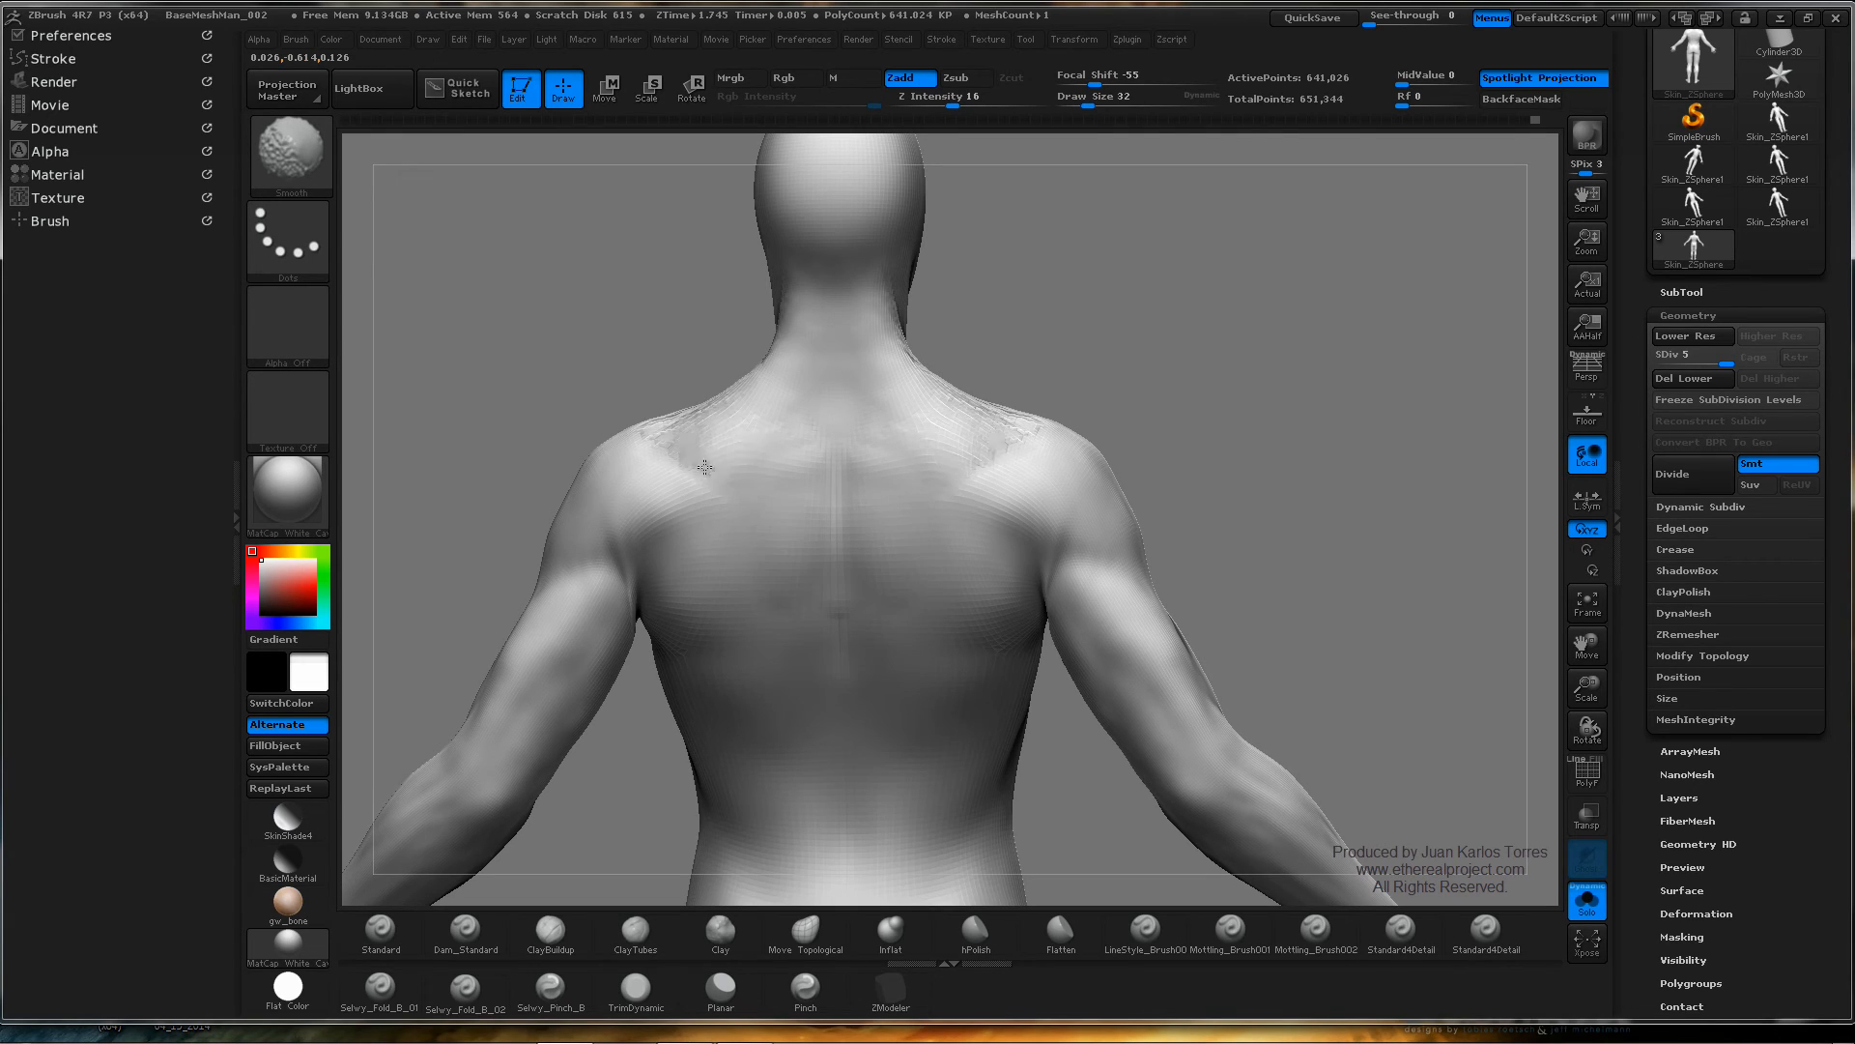
- Add ClayTubes strokes beside the spine between the shoulder blades and smooth them into the back
{"action": "key", "text": "f"}
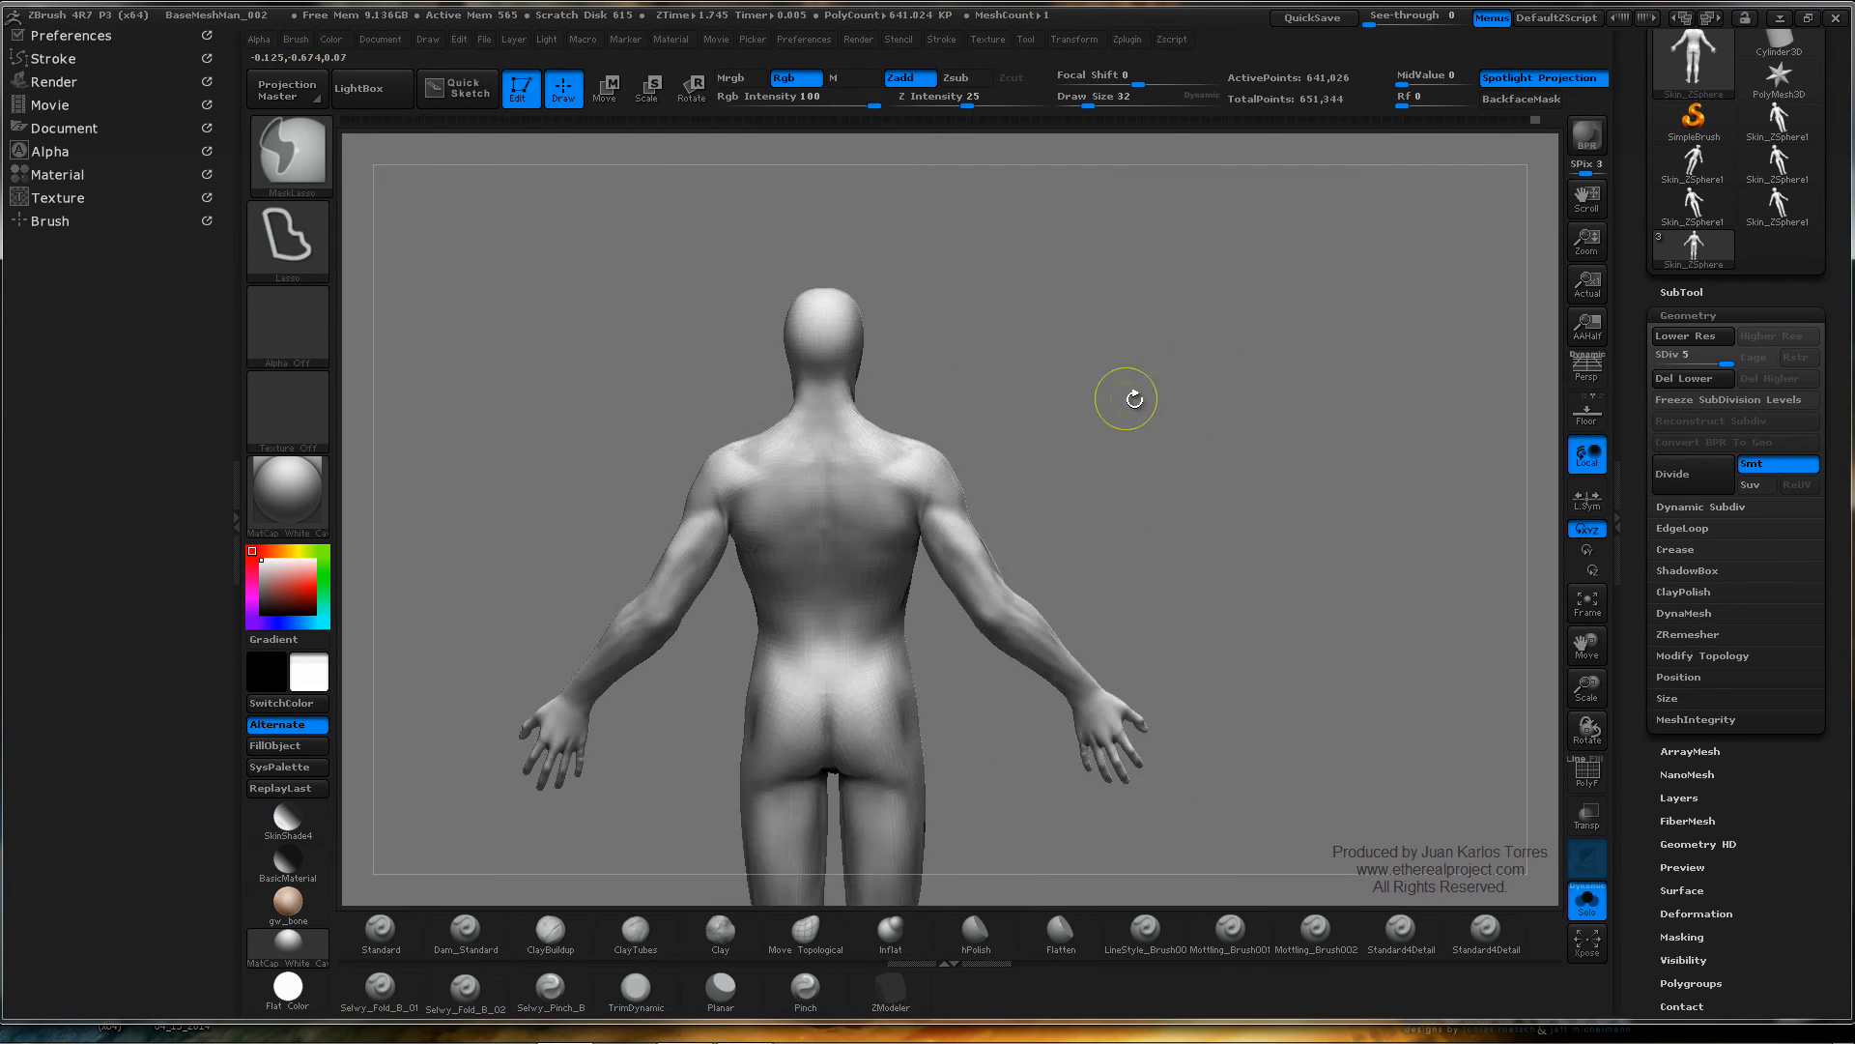
{"action": "mouse_move", "coordinate": [1118, 393]}
{"action": "left_mouse_down"}
{"action": "mouse_move", "coordinate": [1186, 399]}
{"action": "mouse_move", "coordinate": [1150, 391]}
{"action": "left_mouse_up"}
{"action": "right_click_drag", "start_coordinate": [1053, 409], "coordinate": [1044, 435], "text": "ctrl"}
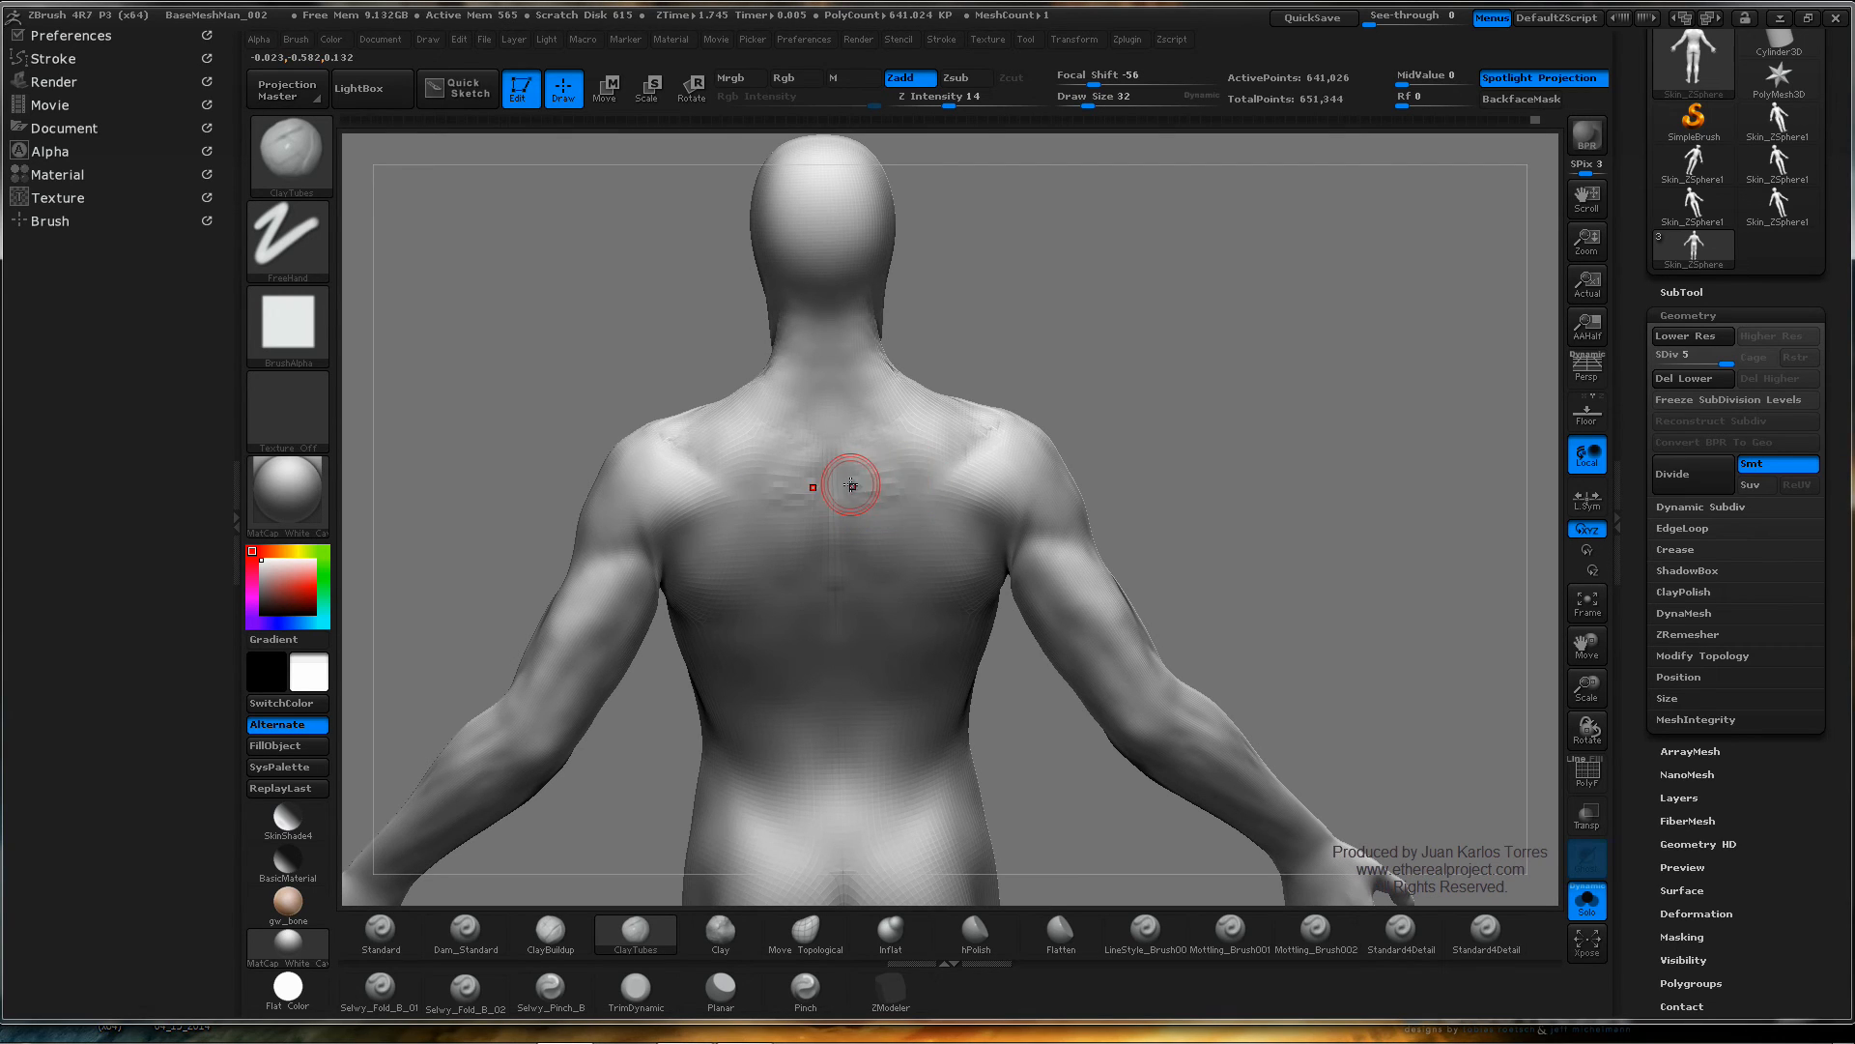
{"action": "key", "text": "shift"}
{"action": "left_click_drag", "start_coordinate": [850, 466], "coordinate": [887, 482], "text": "shift"}
{"action": "left_click_drag", "start_coordinate": [1121, 443], "coordinate": [1111, 393]}
{"action": "mouse_move", "coordinate": [855, 314]}
{"action": "left_mouse_down"}
{"action": "mouse_move", "coordinate": [889, 391]}
{"action": "mouse_move", "coordinate": [856, 300]}
{"action": "mouse_move", "coordinate": [873, 345]}
{"action": "left_mouse_up"}
{"action": "key", "text": "ctrl+z"}
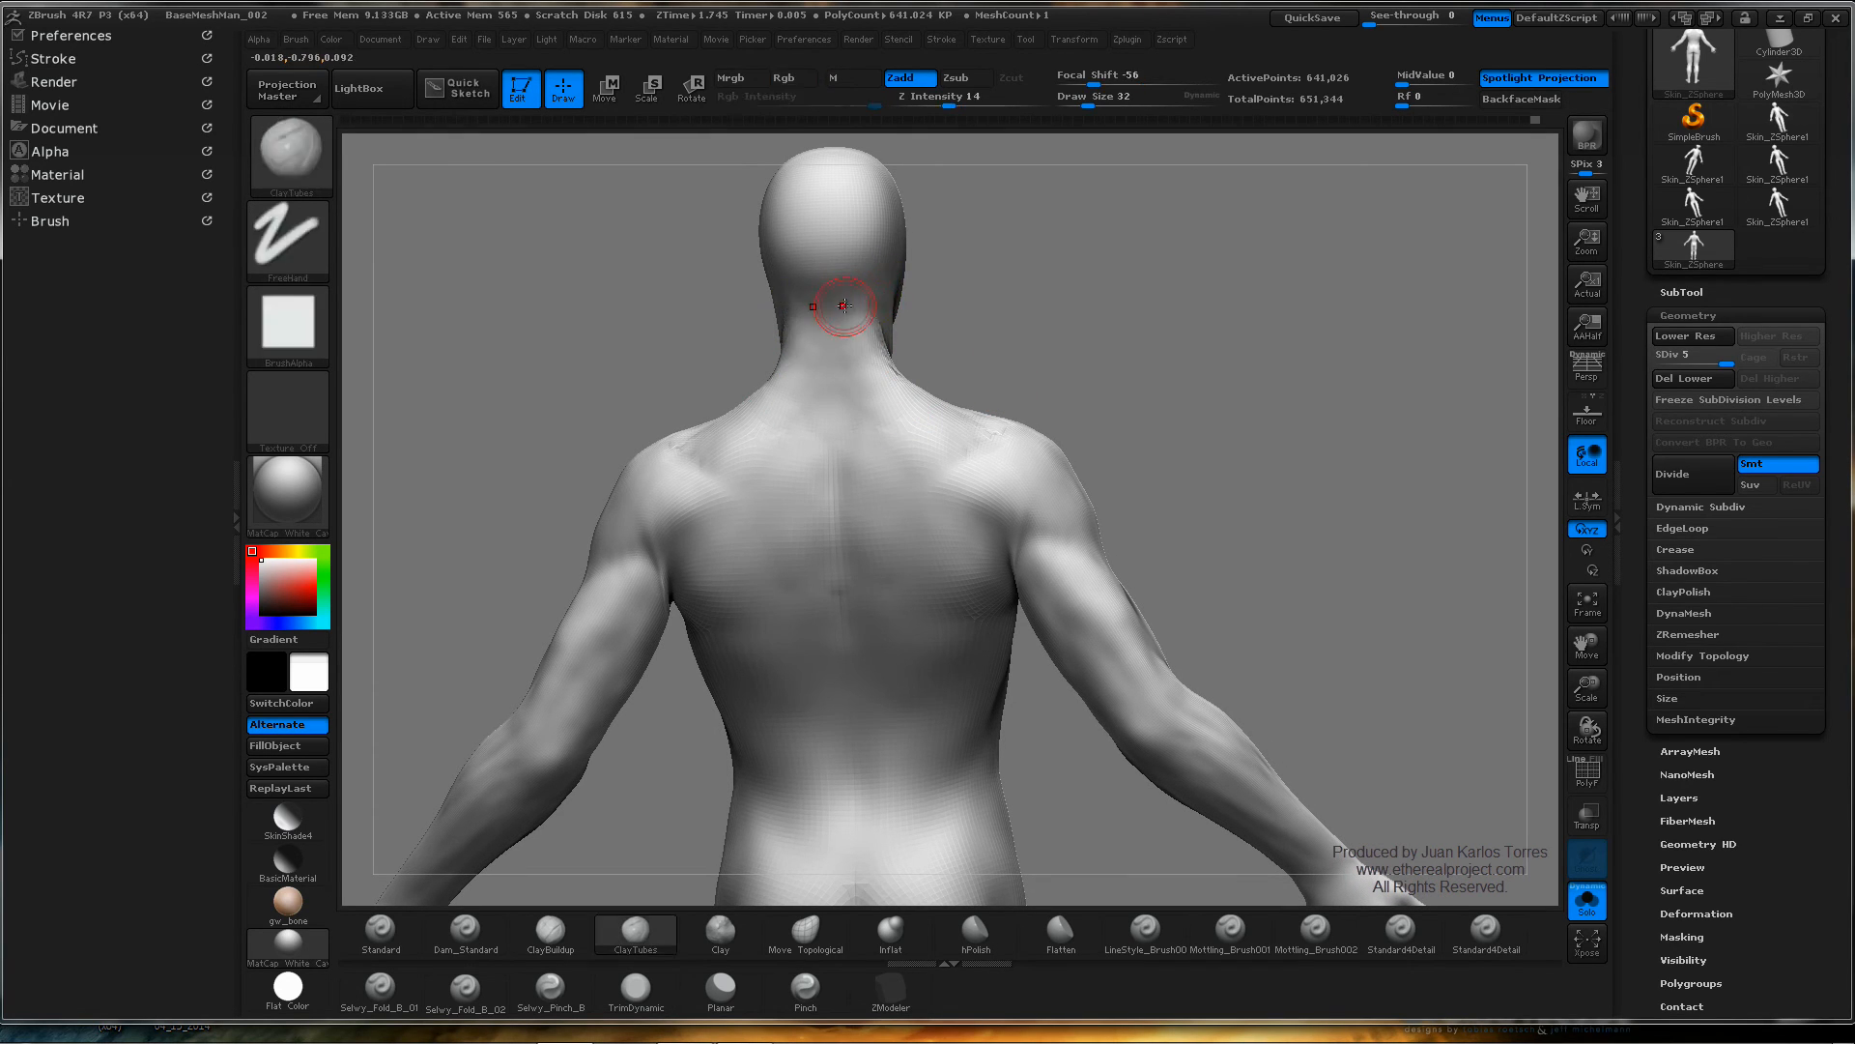
- Build up and smooth the trapezius bands on both sides of the nape, masking the diamond-shaped area between them
{"action": "mouse_move", "coordinate": [835, 307]}
{"action": "left_mouse_down"}
{"action": "mouse_move", "coordinate": [857, 293]}
{"action": "mouse_move", "coordinate": [849, 364]}
{"action": "mouse_move", "coordinate": [913, 428]}
{"action": "mouse_move", "coordinate": [874, 419]}
{"action": "mouse_move", "coordinate": [817, 462]}
{"action": "mouse_move", "coordinate": [838, 482]}
{"action": "mouse_move", "coordinate": [869, 424]}
{"action": "left_mouse_up"}
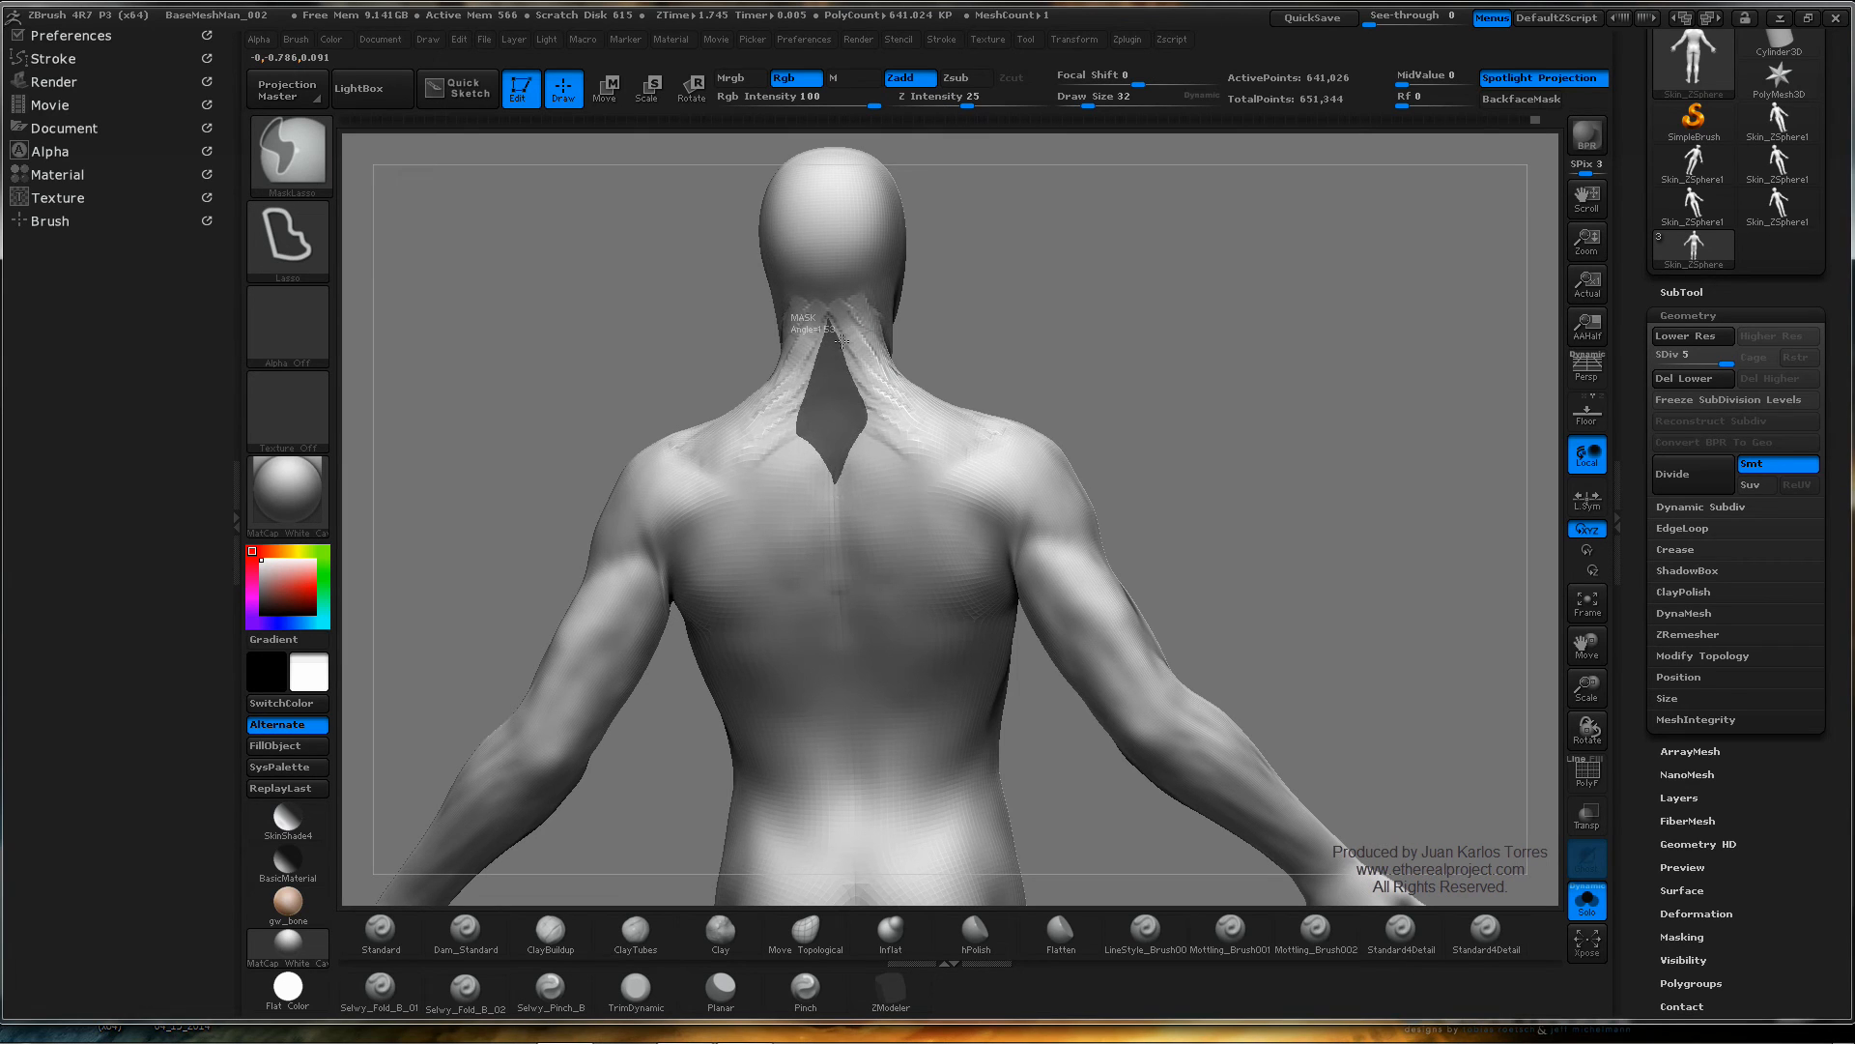
{"action": "left_click_drag", "start_coordinate": [843, 340], "coordinate": [841, 308], "text": "ctrl"}
{"action": "left_click_drag", "start_coordinate": [996, 324], "coordinate": [871, 365]}
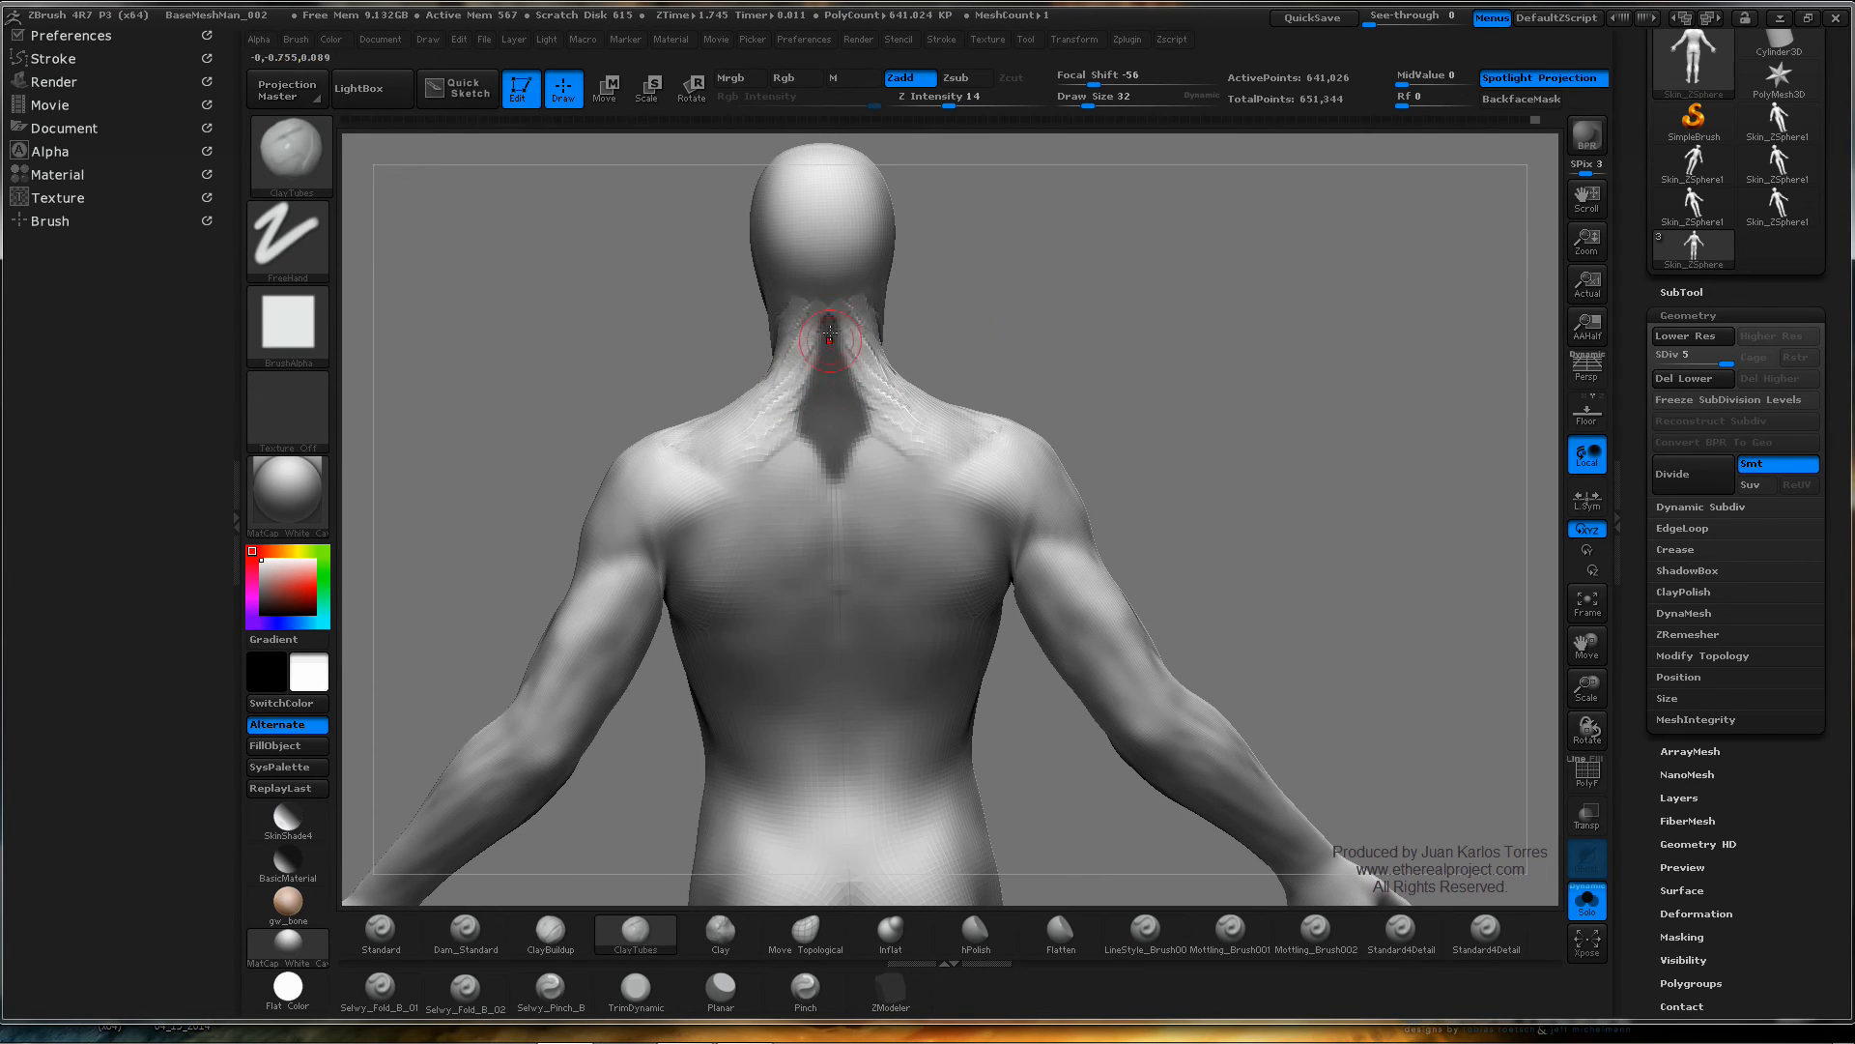
{"action": "key", "text": "shift"}
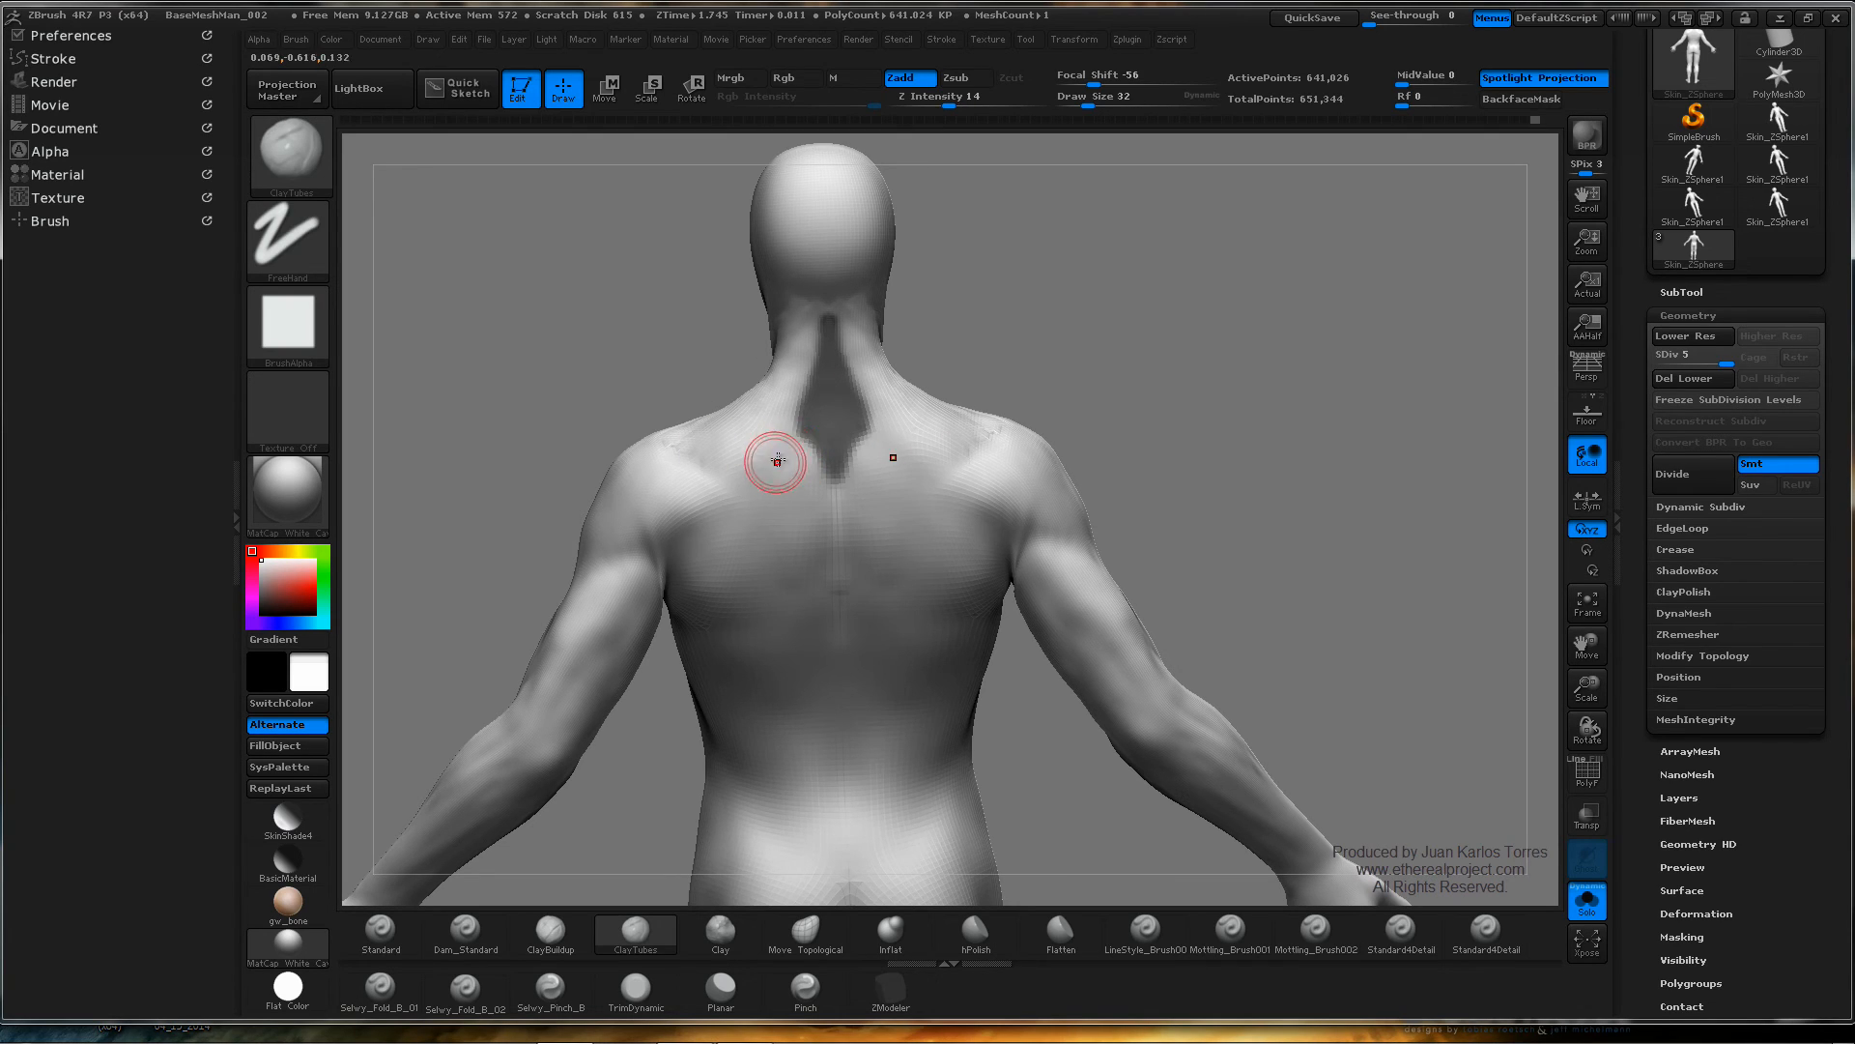
- Build up the trapezius with ClayTubes beside the spine below the masked diamond and from the shoulder blade ridges up to the neck
{"action": "mouse_move", "coordinate": [768, 441]}
{"action": "left_mouse_down"}
{"action": "mouse_move", "coordinate": [797, 430]}
{"action": "mouse_move", "coordinate": [830, 466]}
{"action": "left_mouse_up"}
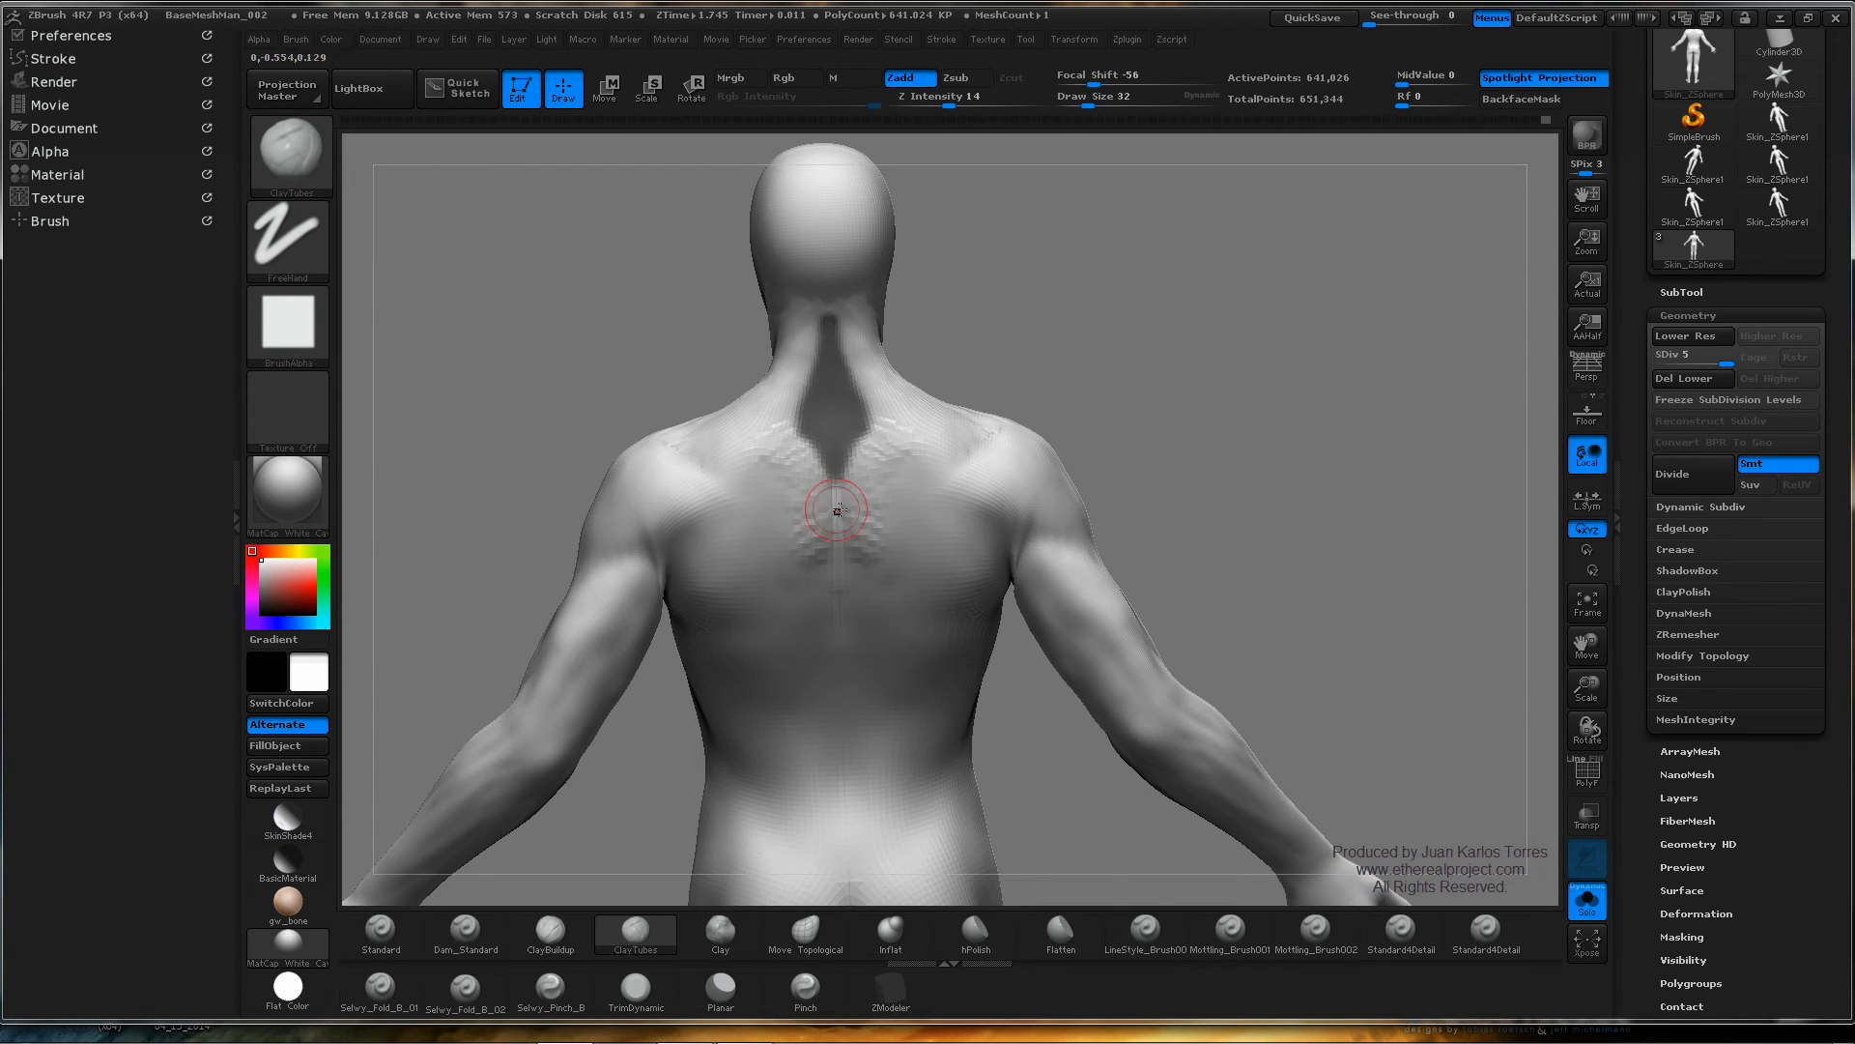
{"action": "left_click_drag", "start_coordinate": [812, 505], "coordinate": [811, 496], "text": "shift"}
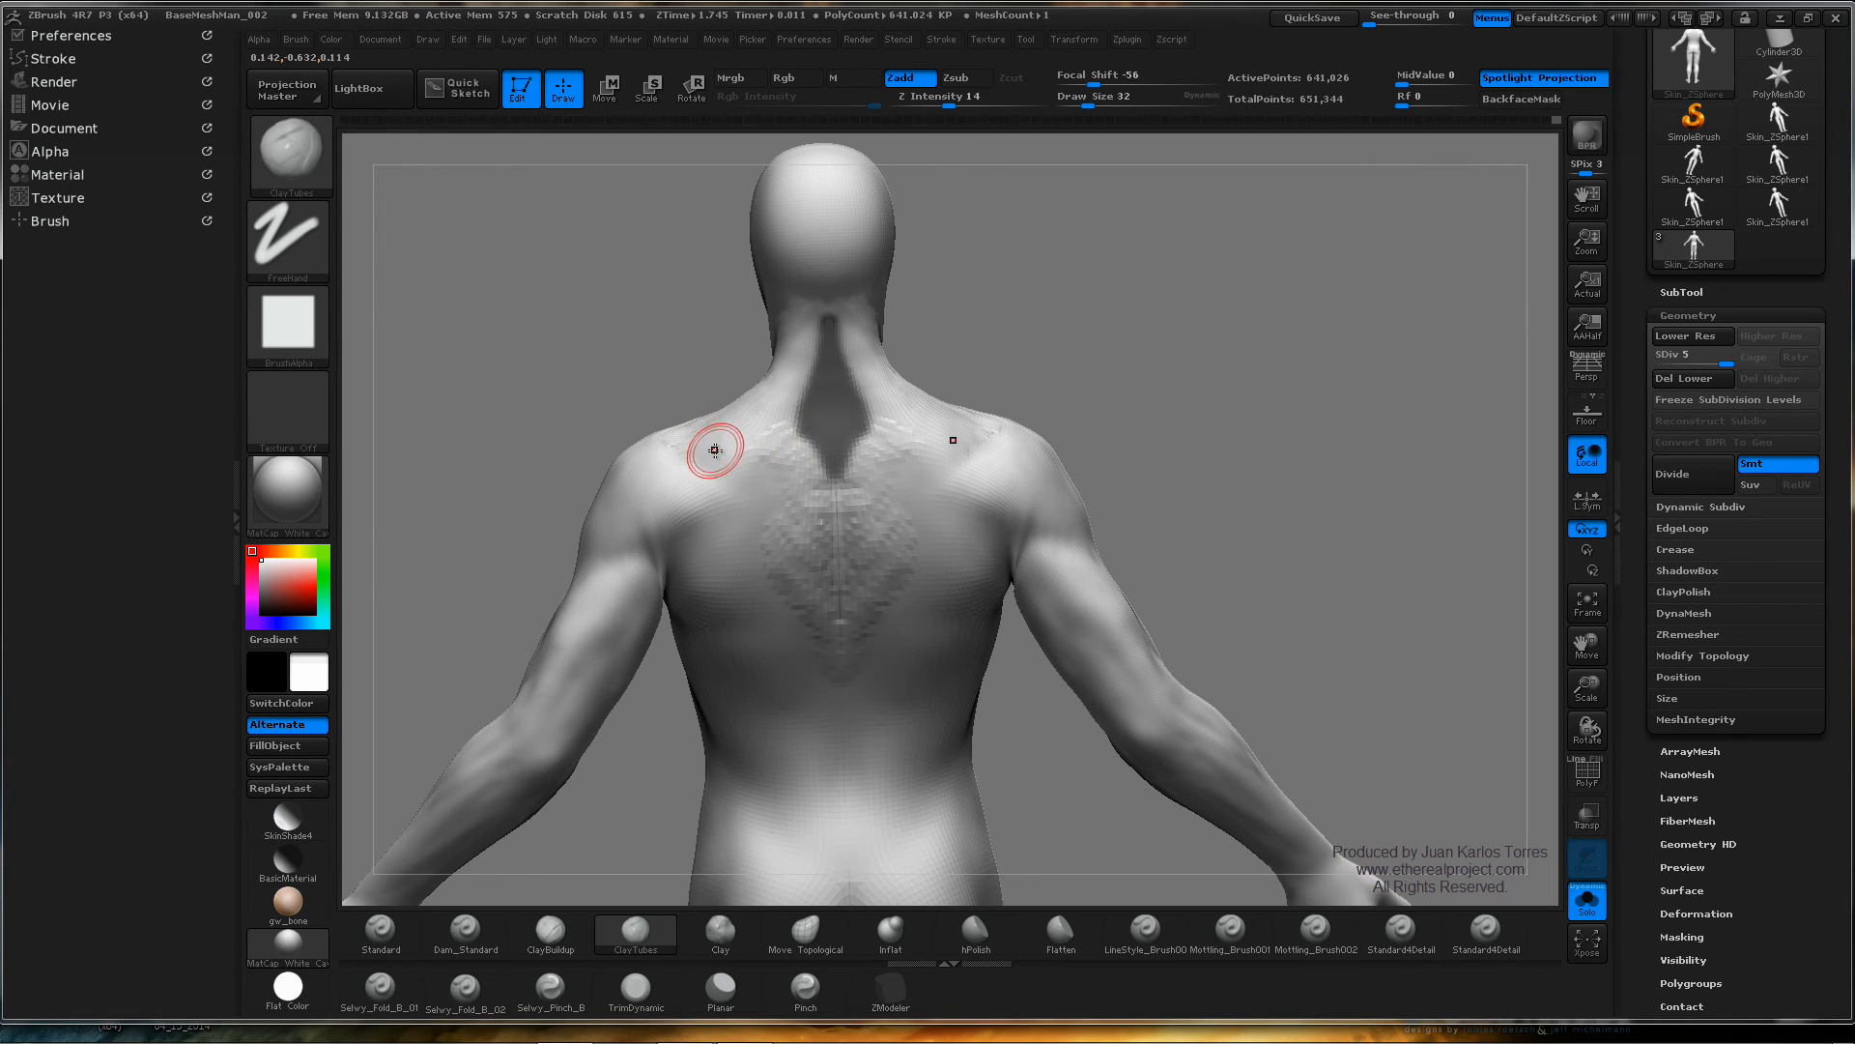
{"action": "mouse_move", "coordinate": [738, 464]}
{"action": "left_mouse_down"}
{"action": "mouse_move", "coordinate": [791, 424]}
{"action": "mouse_move", "coordinate": [782, 394]}
{"action": "left_mouse_up"}
{"action": "left_click_drag", "start_coordinate": [692, 437], "coordinate": [824, 376]}
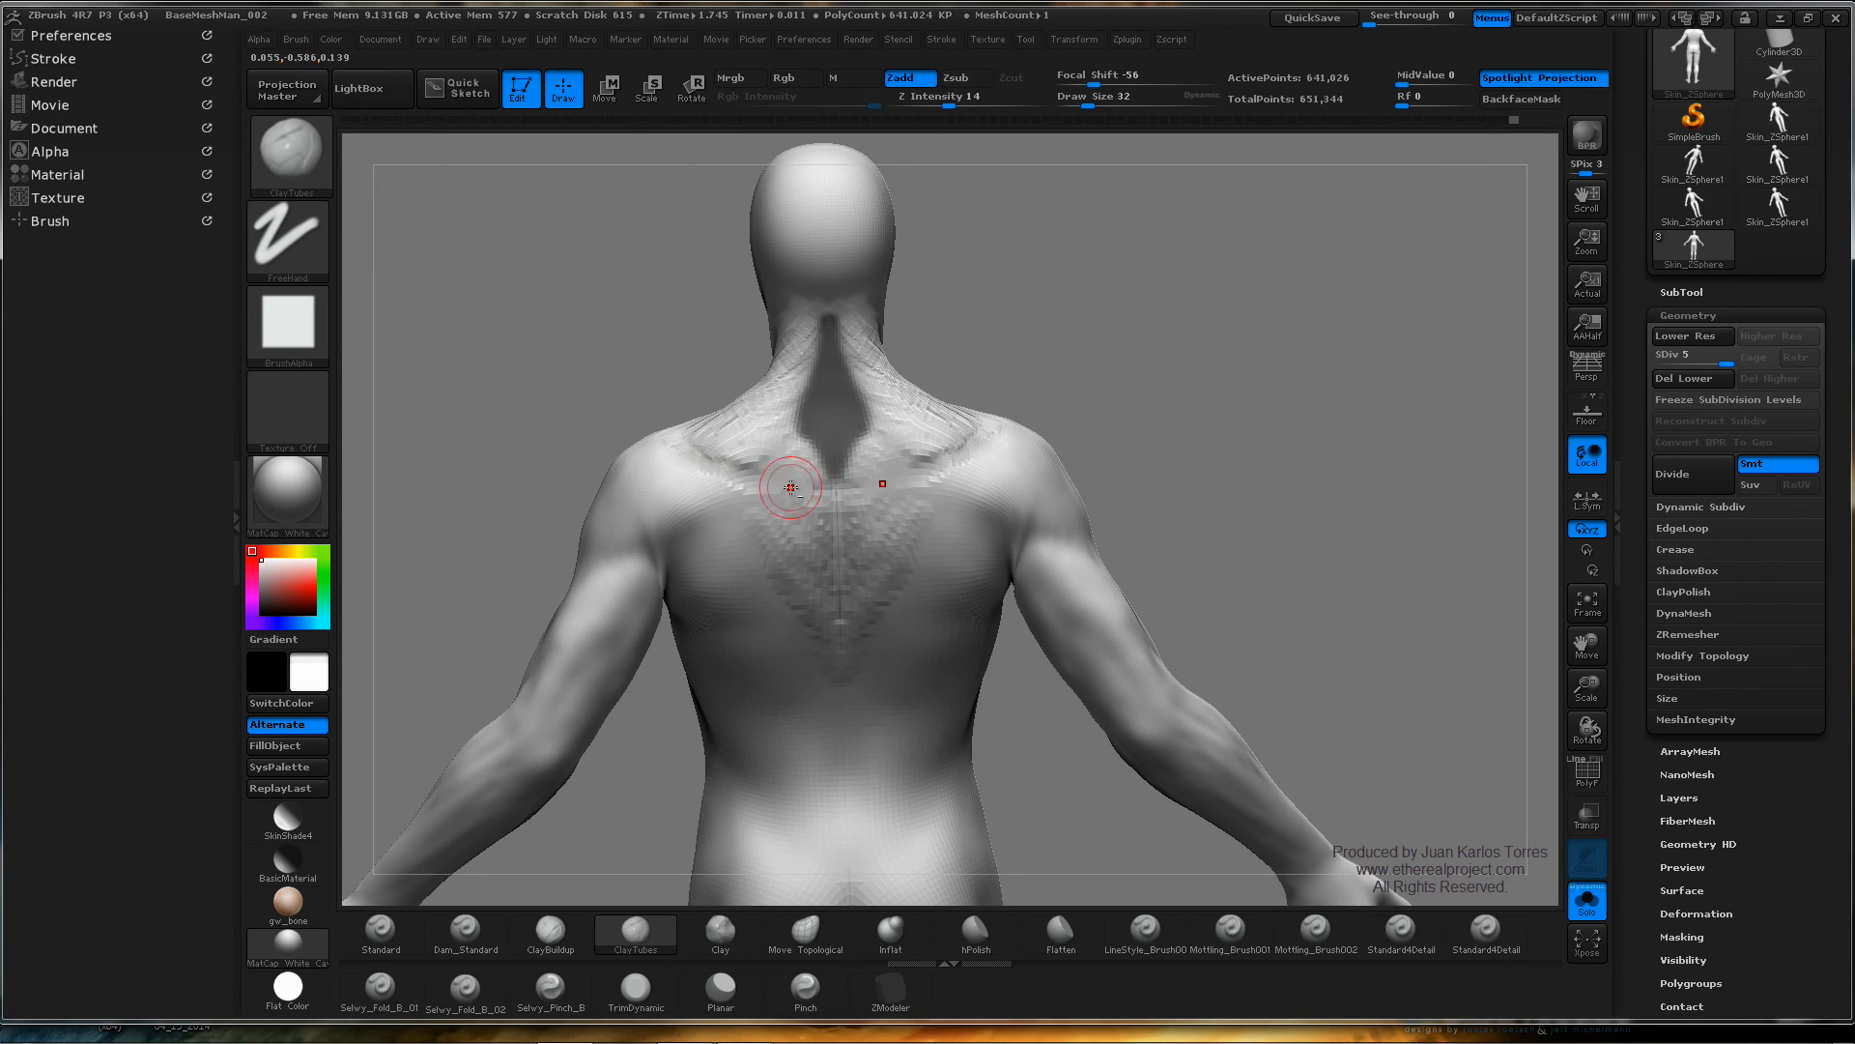
- Smooth the fresh clay strokes over the upper trapezius, the shoulder blade ridges and the area between the shoulder blades
{"action": "key", "text": "shift"}
{"action": "left_click_drag", "start_coordinate": [733, 466], "coordinate": [740, 468], "text": "shift"}
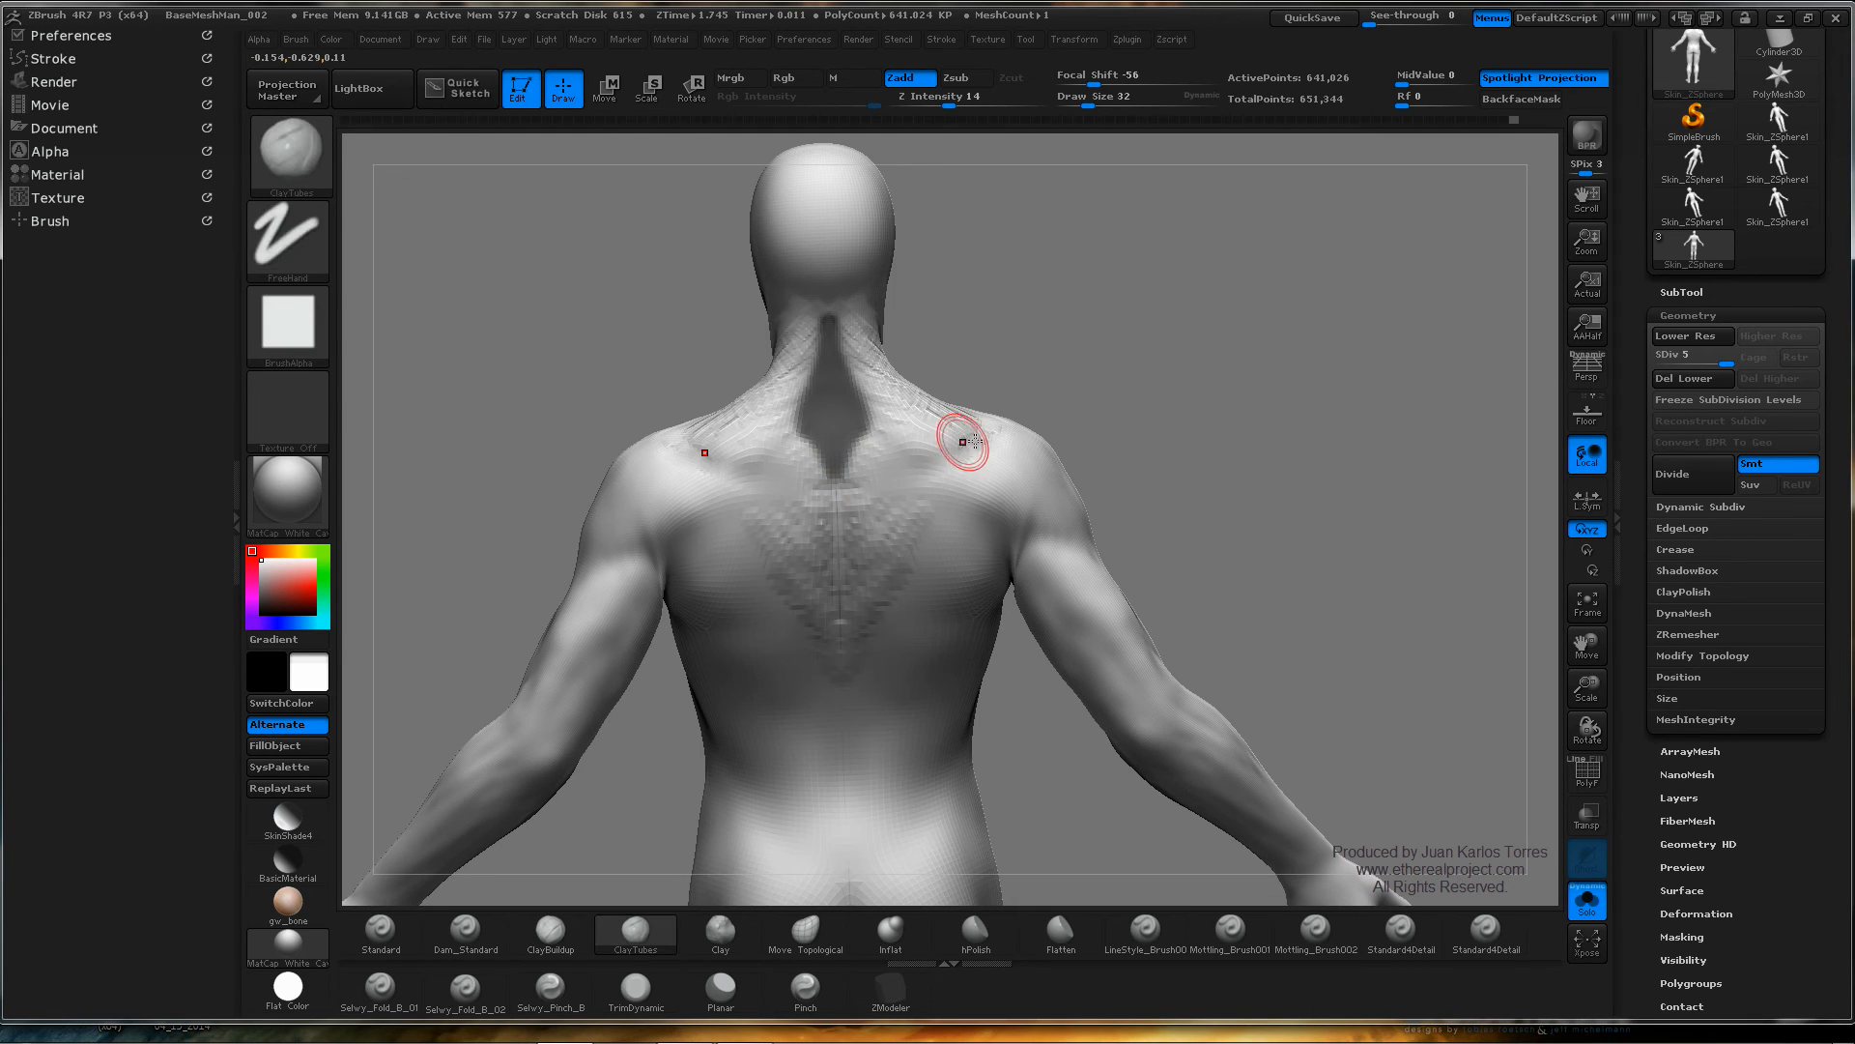
{"action": "mouse_move", "coordinate": [948, 461]}
{"action": "left_mouse_down", "text": "shift"}
{"action": "mouse_move", "coordinate": [976, 431]}
{"action": "mouse_move", "coordinate": [935, 463]}
{"action": "mouse_move", "coordinate": [963, 446]}
{"action": "left_mouse_up", "text": "shift"}
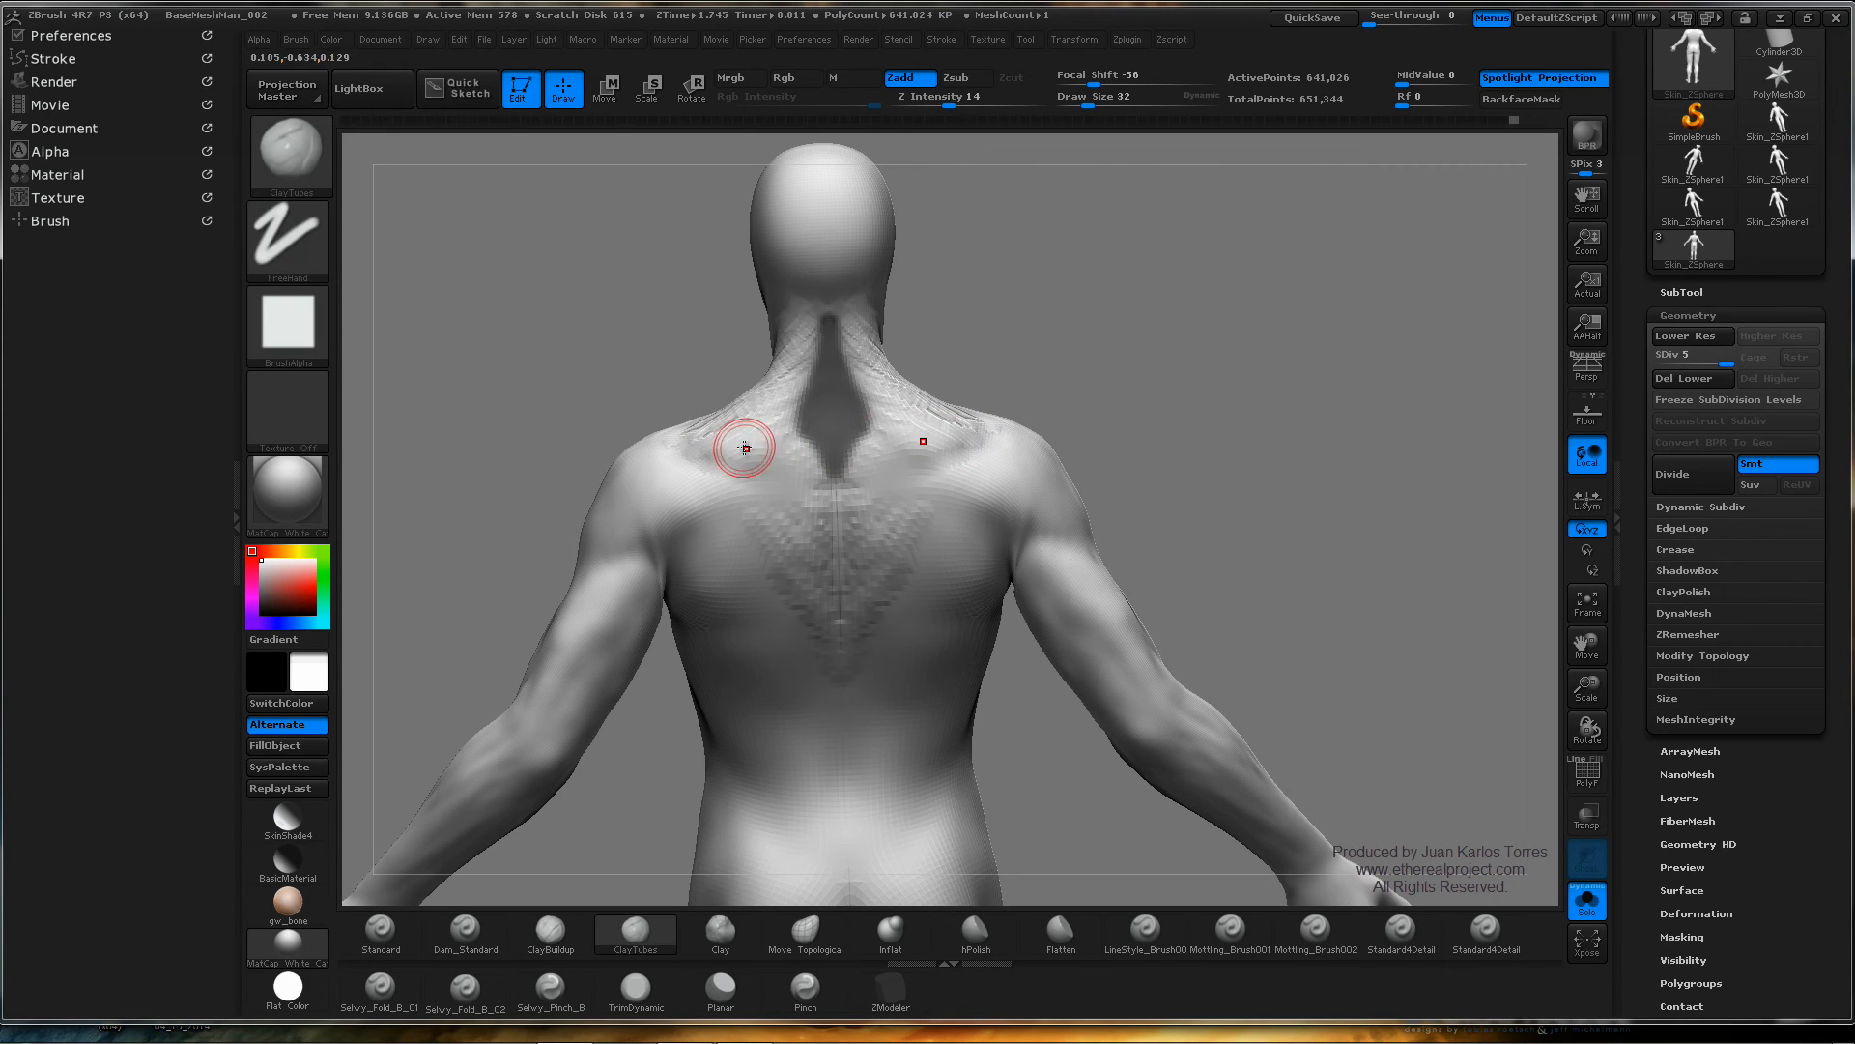
{"action": "left_click_drag", "start_coordinate": [712, 434], "coordinate": [718, 427], "text": "shift"}
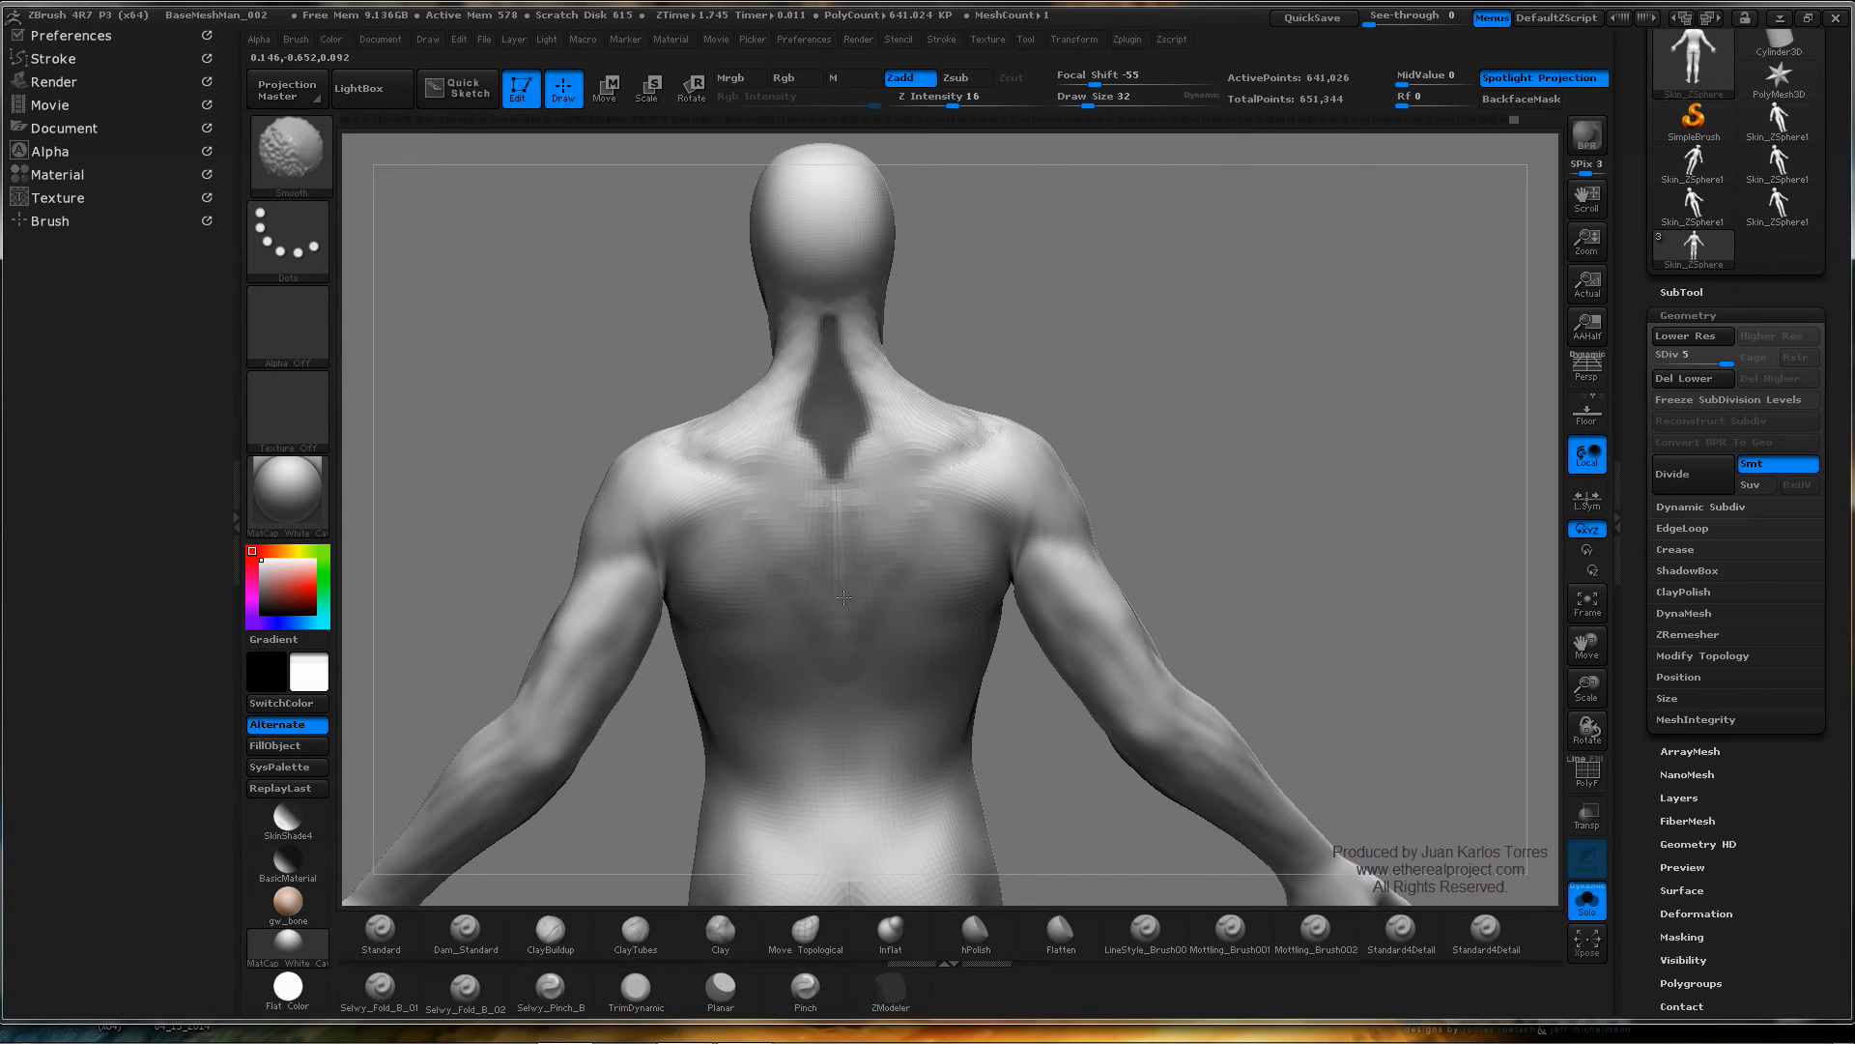
{"action": "left_click_drag", "start_coordinate": [732, 446], "coordinate": [708, 418], "text": "shift"}
- Soften the transition from the trapezius into the top of the shoulder, working from above
{"action": "right_click_drag", "start_coordinate": [770, 431], "coordinate": [835, 463]}
{"action": "left_click_drag", "start_coordinate": [669, 423], "coordinate": [702, 415]}
{"action": "right_click_drag", "start_coordinate": [734, 416], "coordinate": [695, 444]}
{"action": "left_click_drag", "start_coordinate": [680, 381], "coordinate": [657, 435]}
{"action": "mouse_move", "coordinate": [678, 385]}
{"action": "left_mouse_down"}
{"action": "mouse_move", "coordinate": [651, 452]}
{"action": "mouse_move", "coordinate": [670, 435]}
{"action": "mouse_move", "coordinate": [638, 458]}
{"action": "left_mouse_up"}
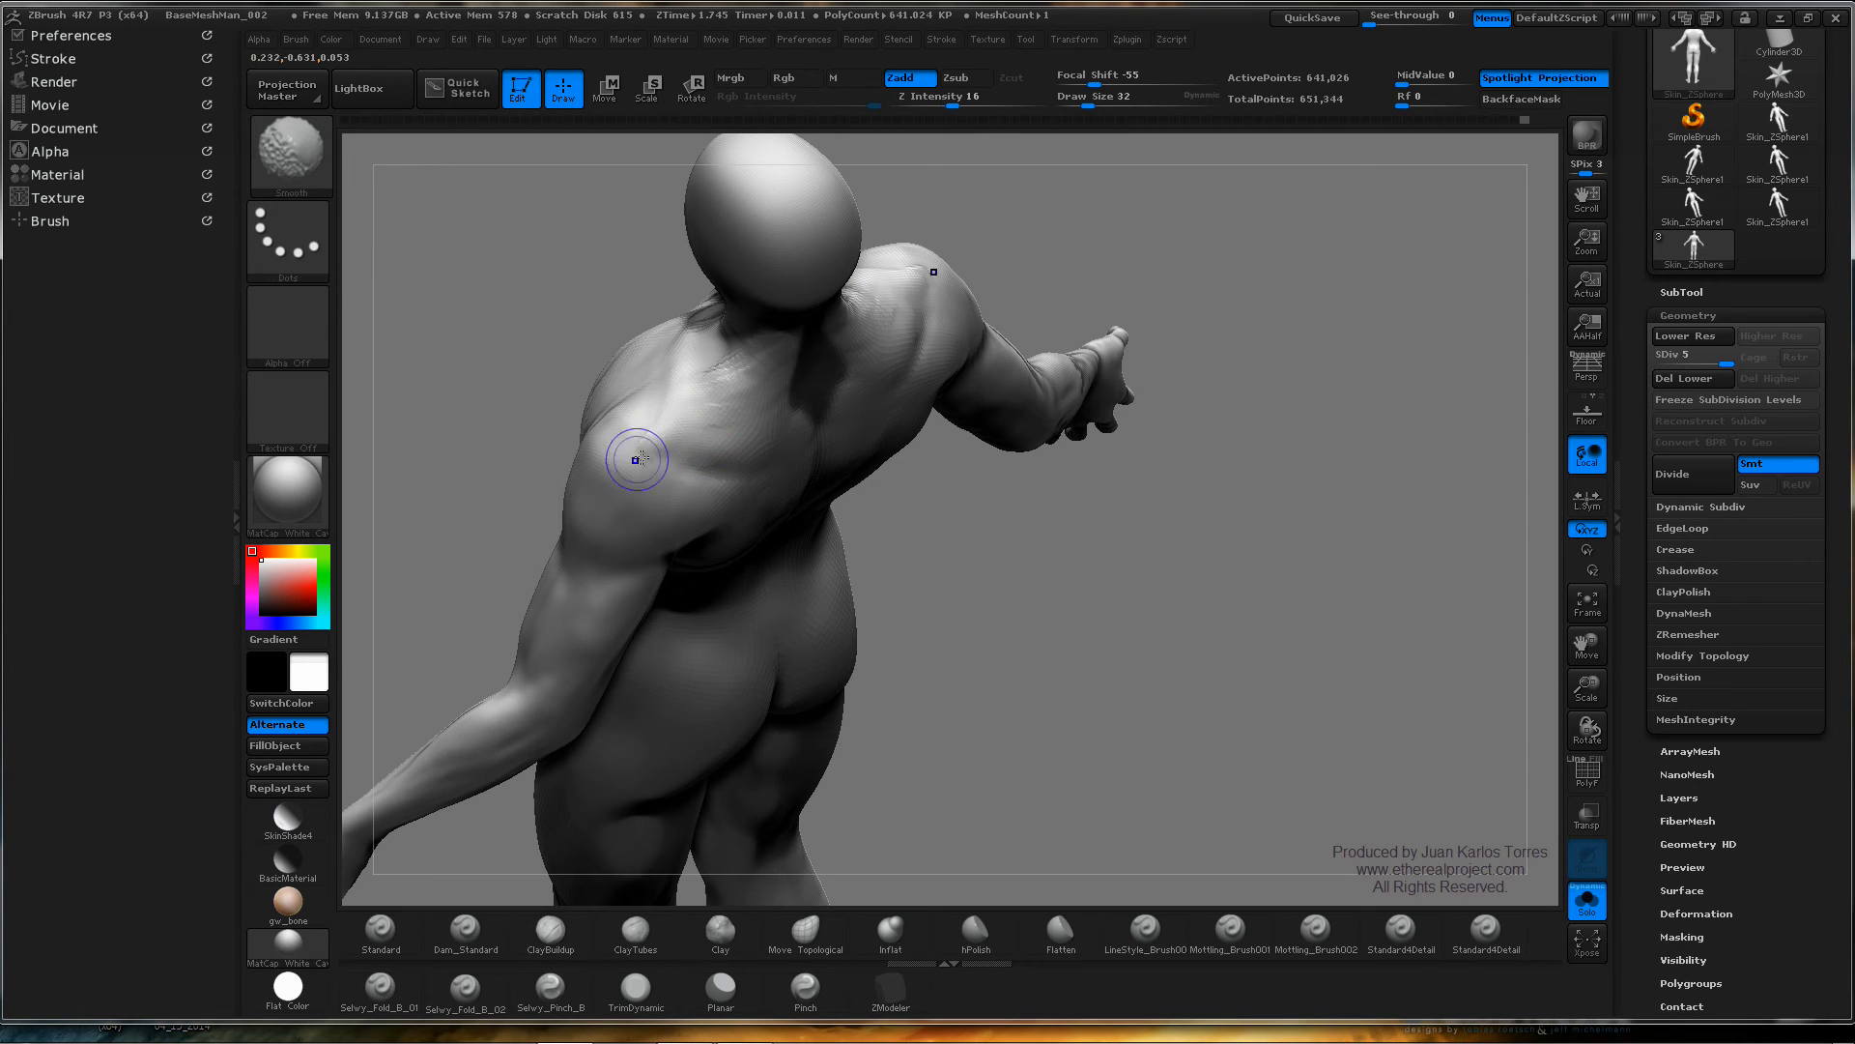
- Undo the clay marks beside the lower trapezius and mask the kite-shaped trapezius down to the mid back with MaskLasso
{"action": "right_click_drag", "start_coordinate": [645, 460], "coordinate": [865, 425]}
{"action": "mouse_move", "coordinate": [1075, 349]}
{"action": "right_mouse_down"}
{"action": "mouse_move", "coordinate": [928, 364]}
{"action": "mouse_move", "coordinate": [918, 402]}
{"action": "right_mouse_up"}
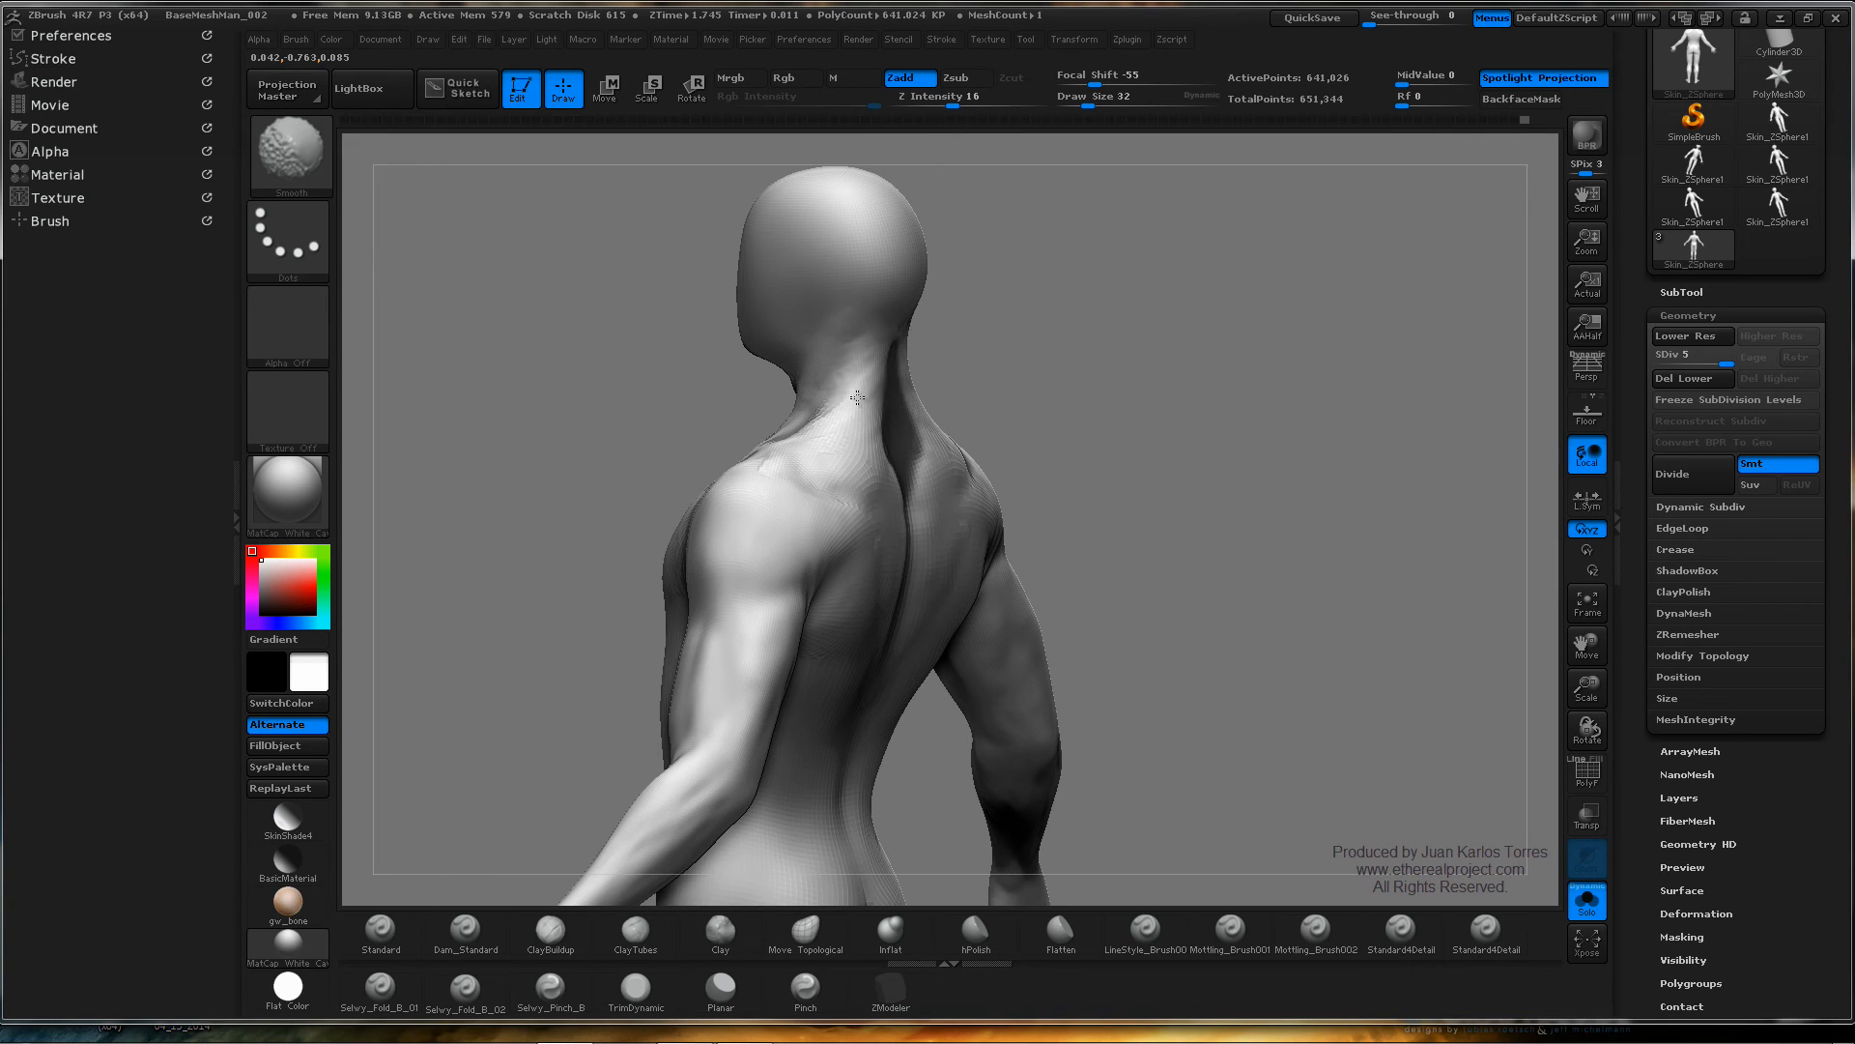
{"action": "right_click_drag", "start_coordinate": [850, 458], "coordinate": [829, 398]}
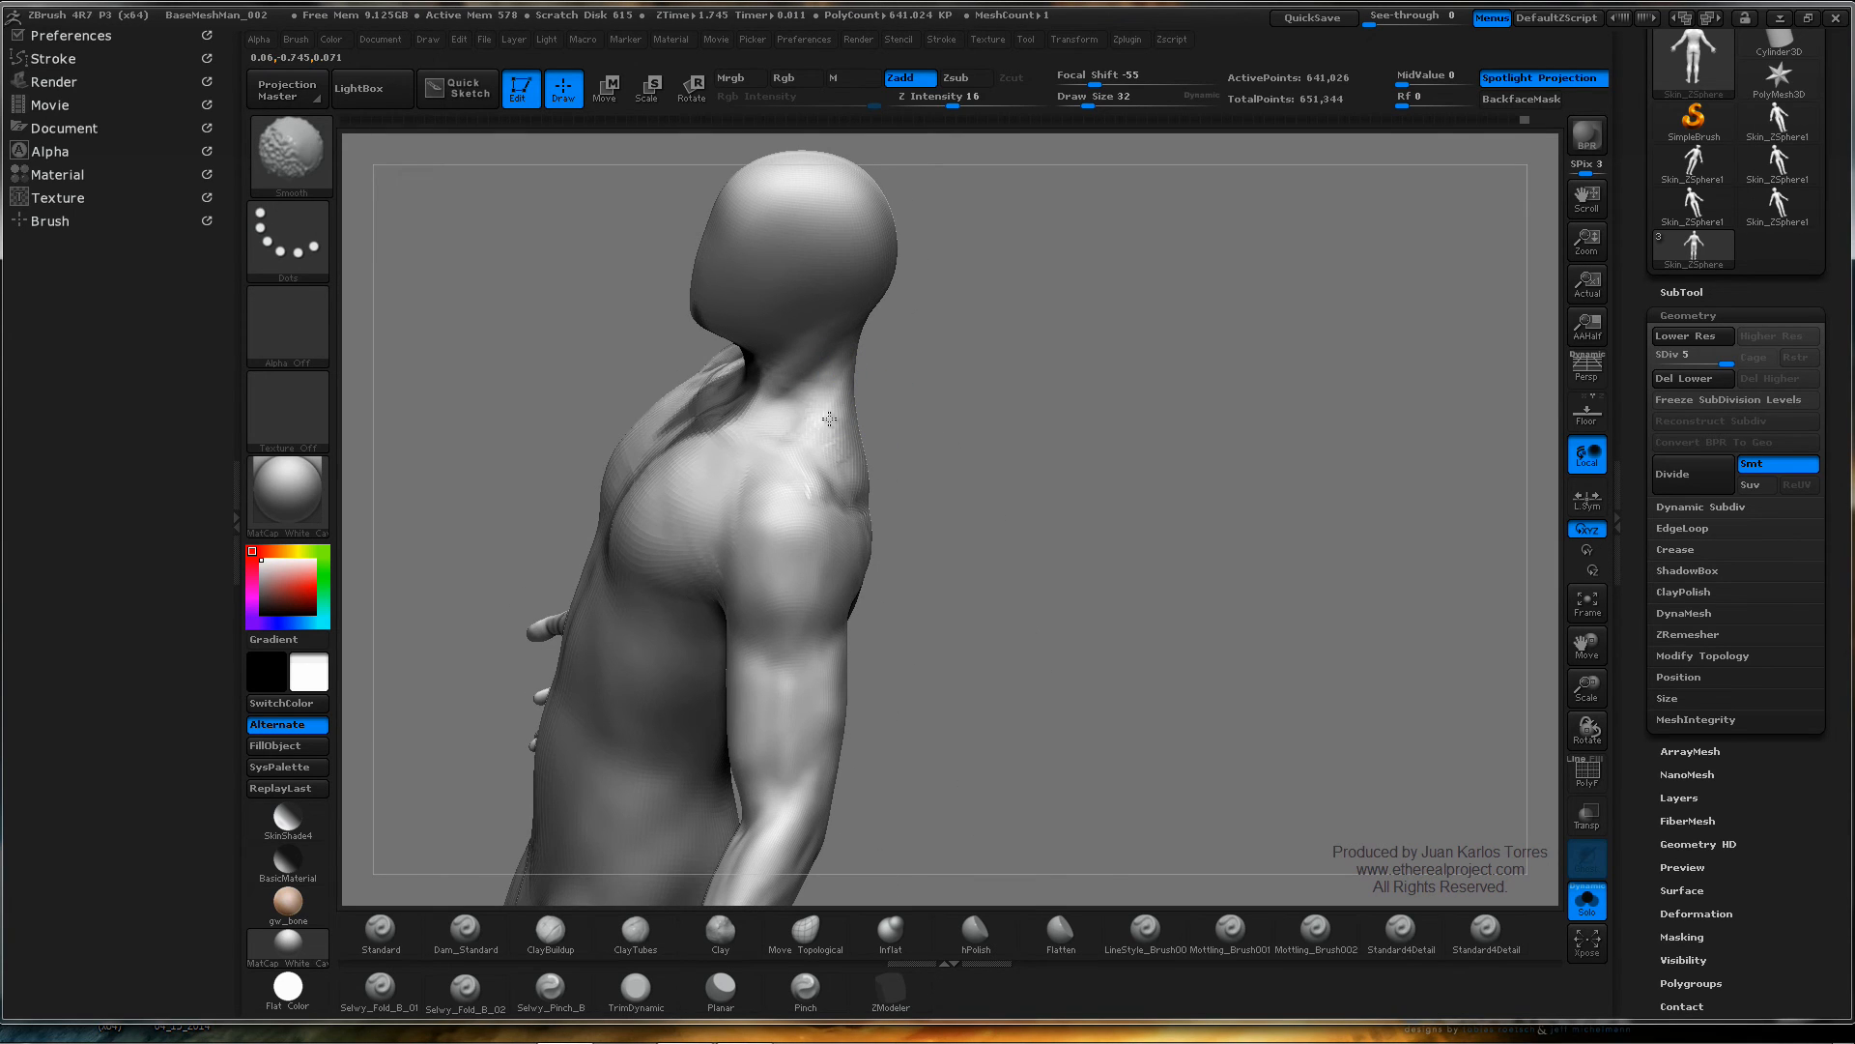
{"action": "mouse_move", "coordinate": [945, 473]}
{"action": "right_mouse_down"}
{"action": "mouse_move", "coordinate": [842, 406]}
{"action": "mouse_move", "coordinate": [812, 356]}
{"action": "right_mouse_up"}
{"action": "mouse_move", "coordinate": [1124, 342]}
{"action": "right_mouse_down", "text": "shift"}
{"action": "mouse_move", "coordinate": [1180, 400]}
{"action": "mouse_move", "coordinate": [1118, 426]}
{"action": "mouse_move", "coordinate": [1029, 357]}
{"action": "mouse_move", "coordinate": [1175, 362]}
{"action": "right_mouse_up", "text": "shift"}
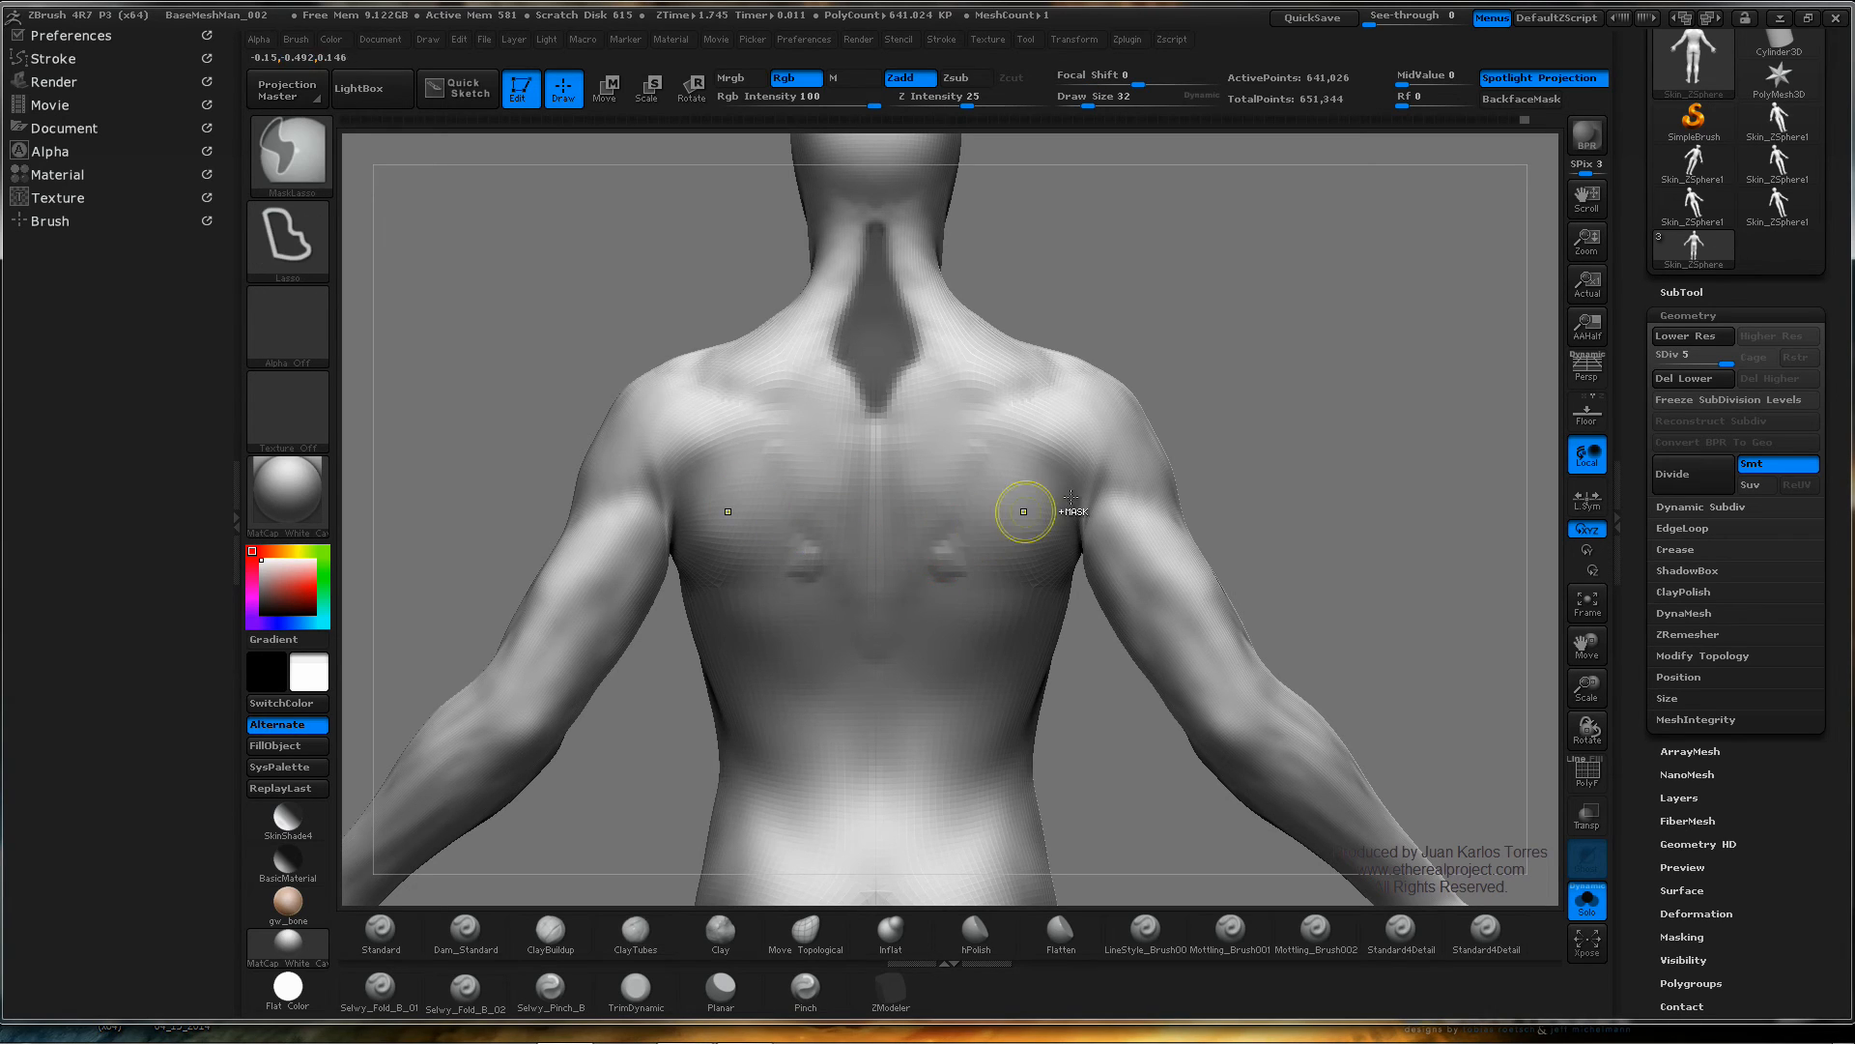
{"action": "key", "text": "ctrl+z"}
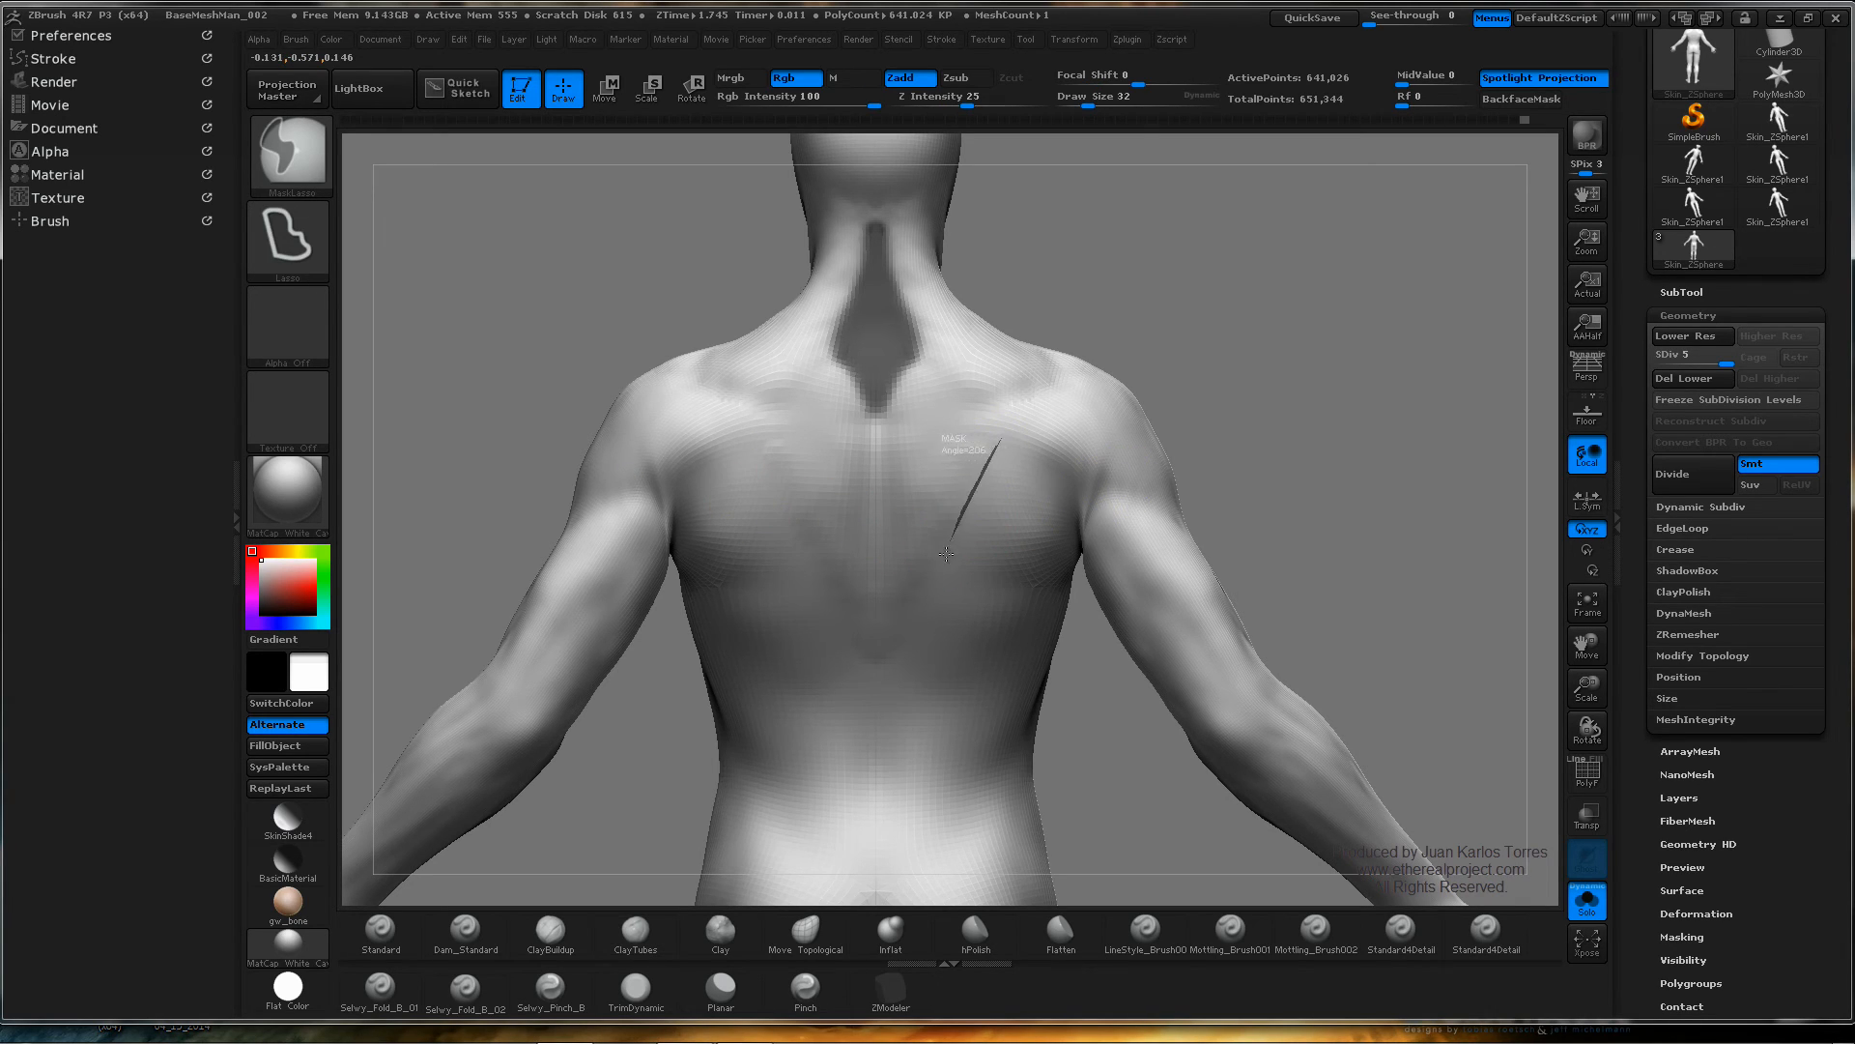
{"action": "mouse_move", "coordinate": [946, 554]}
{"action": "left_mouse_down", "text": "ctrl"}
{"action": "mouse_move", "coordinate": [894, 618]}
{"action": "mouse_move", "coordinate": [874, 454]}
{"action": "mouse_move", "coordinate": [1000, 440]}
{"action": "left_mouse_up", "text": "ctrl"}
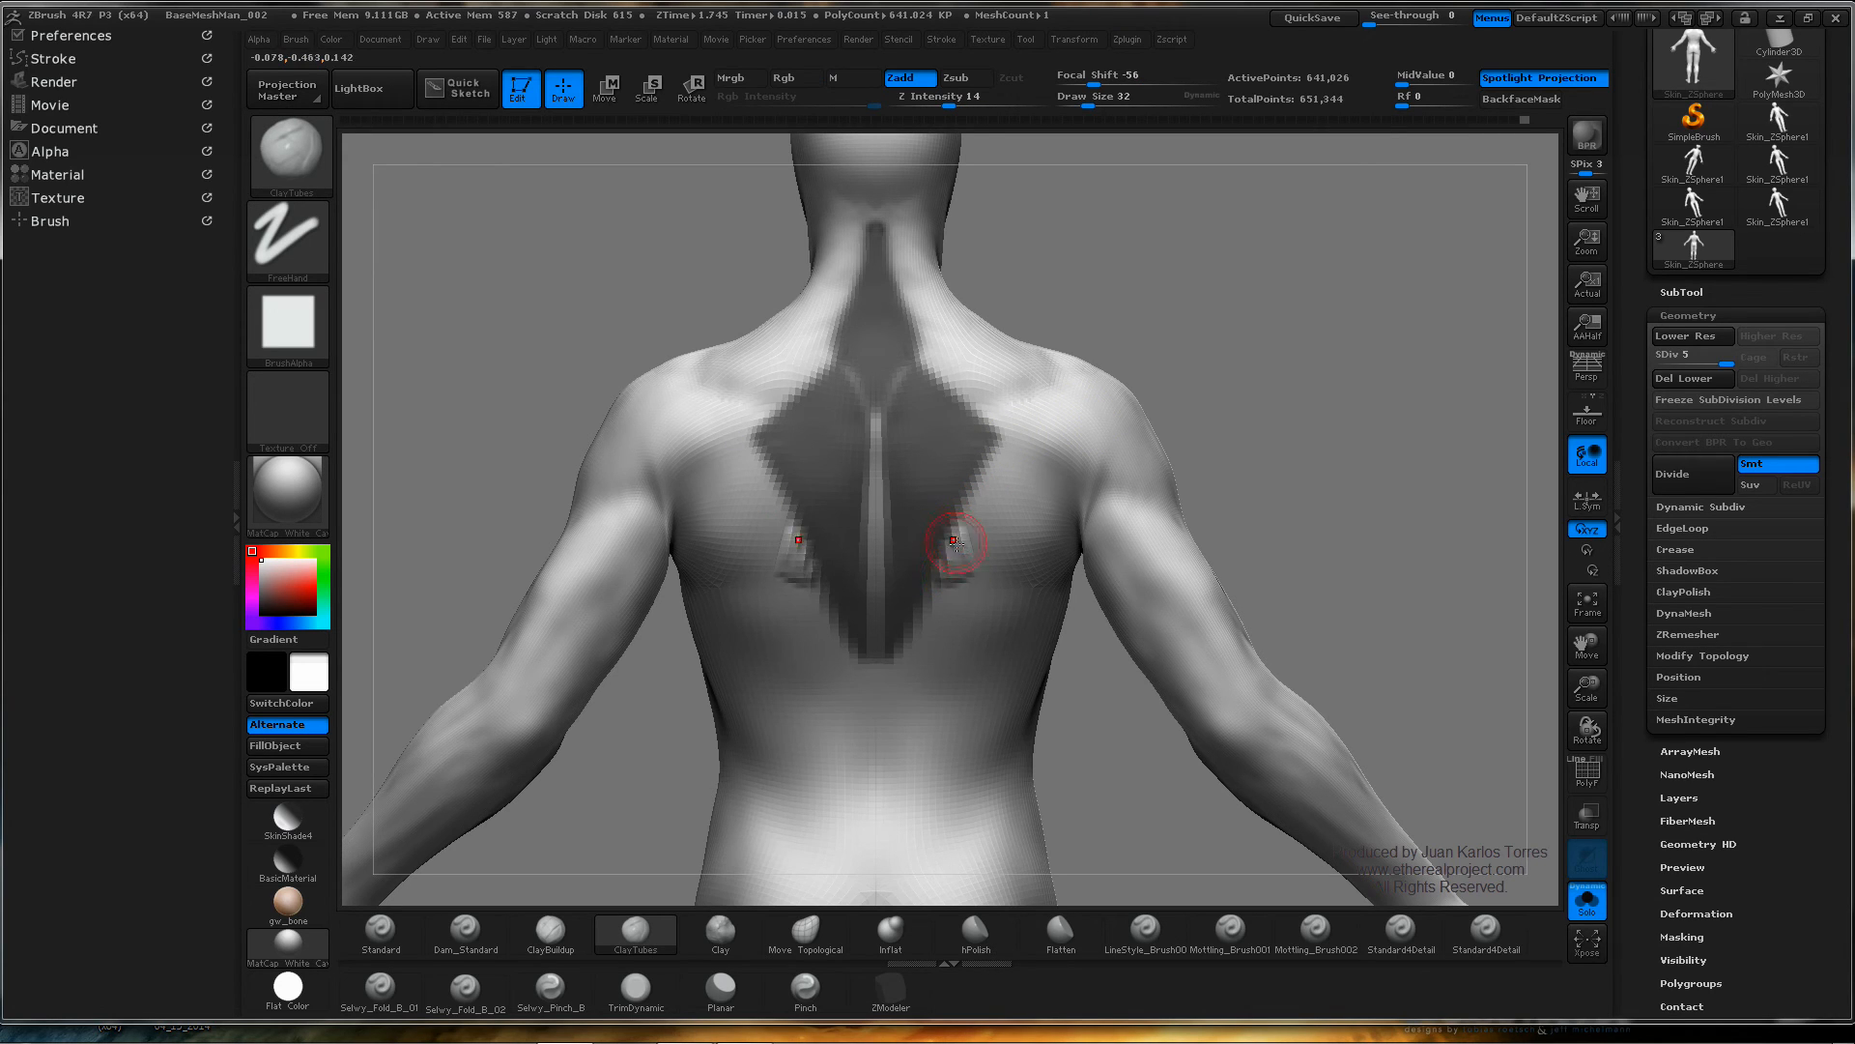
- Build up the infraspinatus on both shoulder blades with ClayTubes along the edge of the masked trapezius and smooth it
{"action": "key", "text": "shift"}
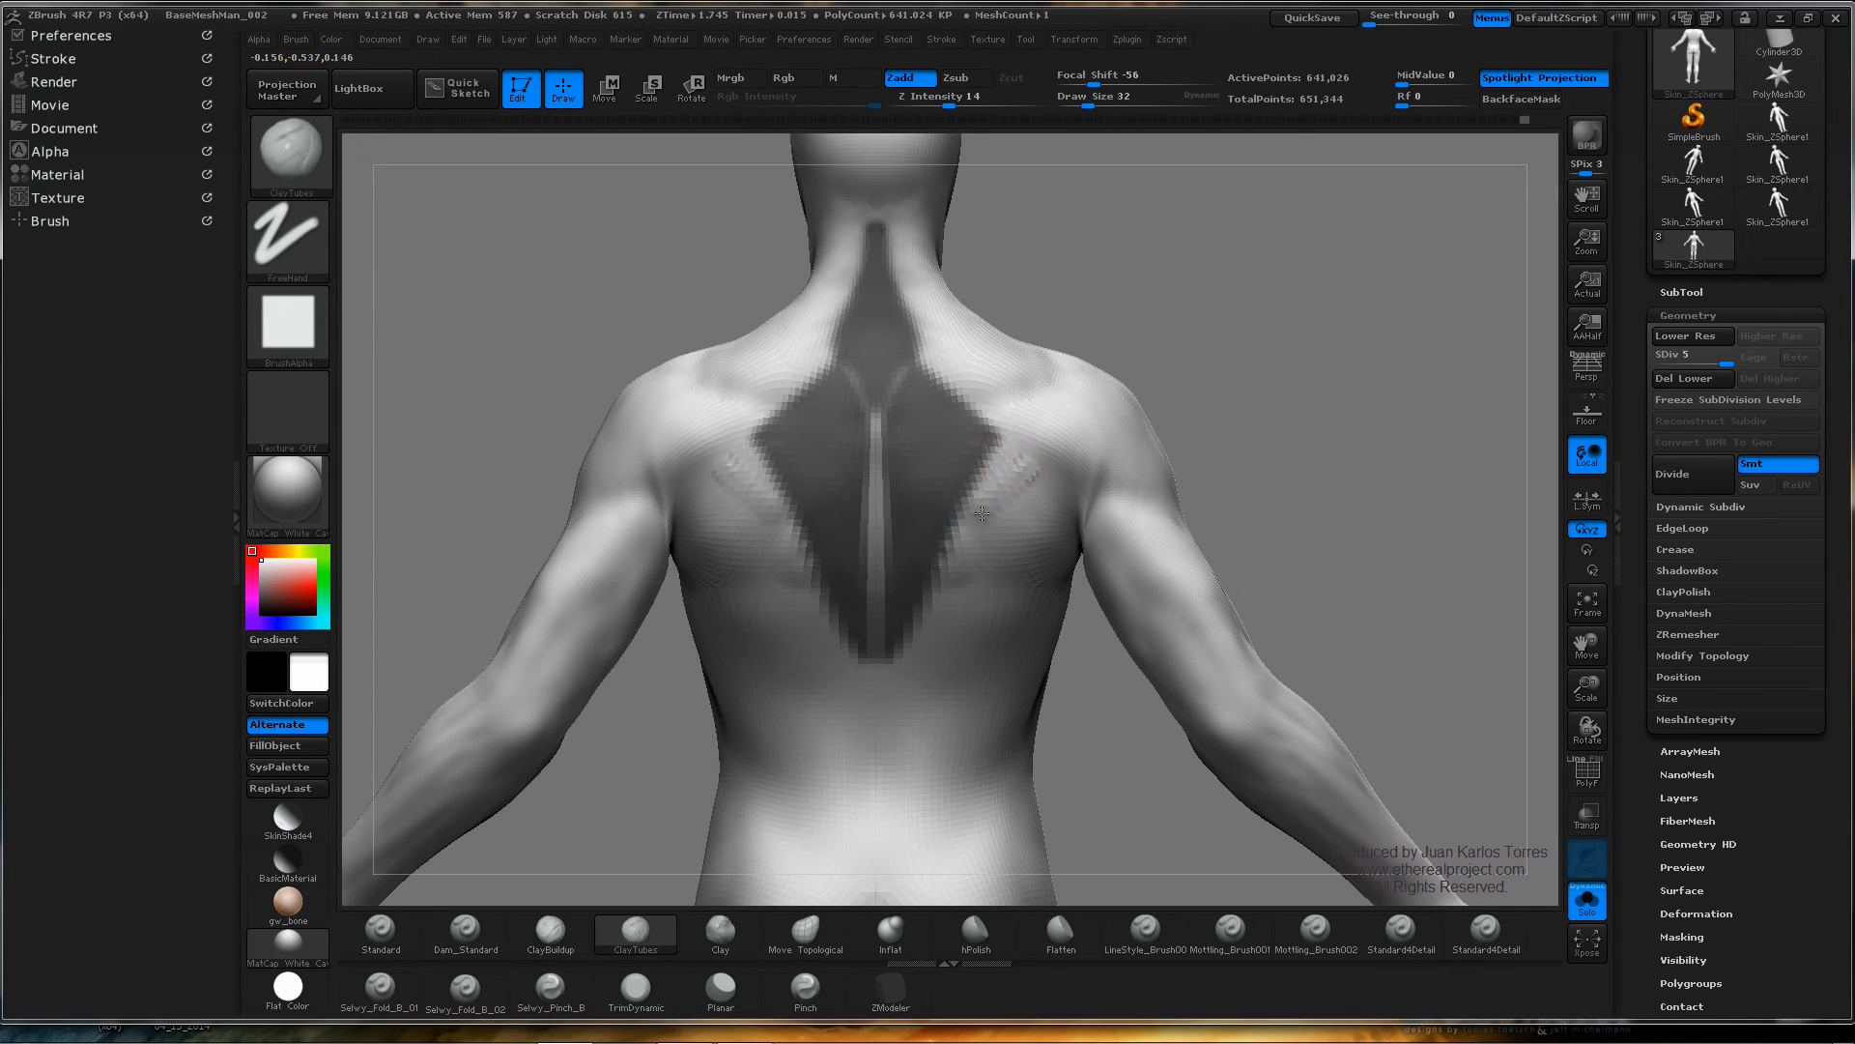
{"action": "mouse_move", "coordinate": [996, 518]}
{"action": "left_mouse_down"}
{"action": "mouse_move", "coordinate": [1044, 459]}
{"action": "mouse_move", "coordinate": [1076, 488]}
{"action": "mouse_move", "coordinate": [1043, 447]}
{"action": "mouse_move", "coordinate": [1007, 498]}
{"action": "left_mouse_up"}
{"action": "key", "text": "shift"}
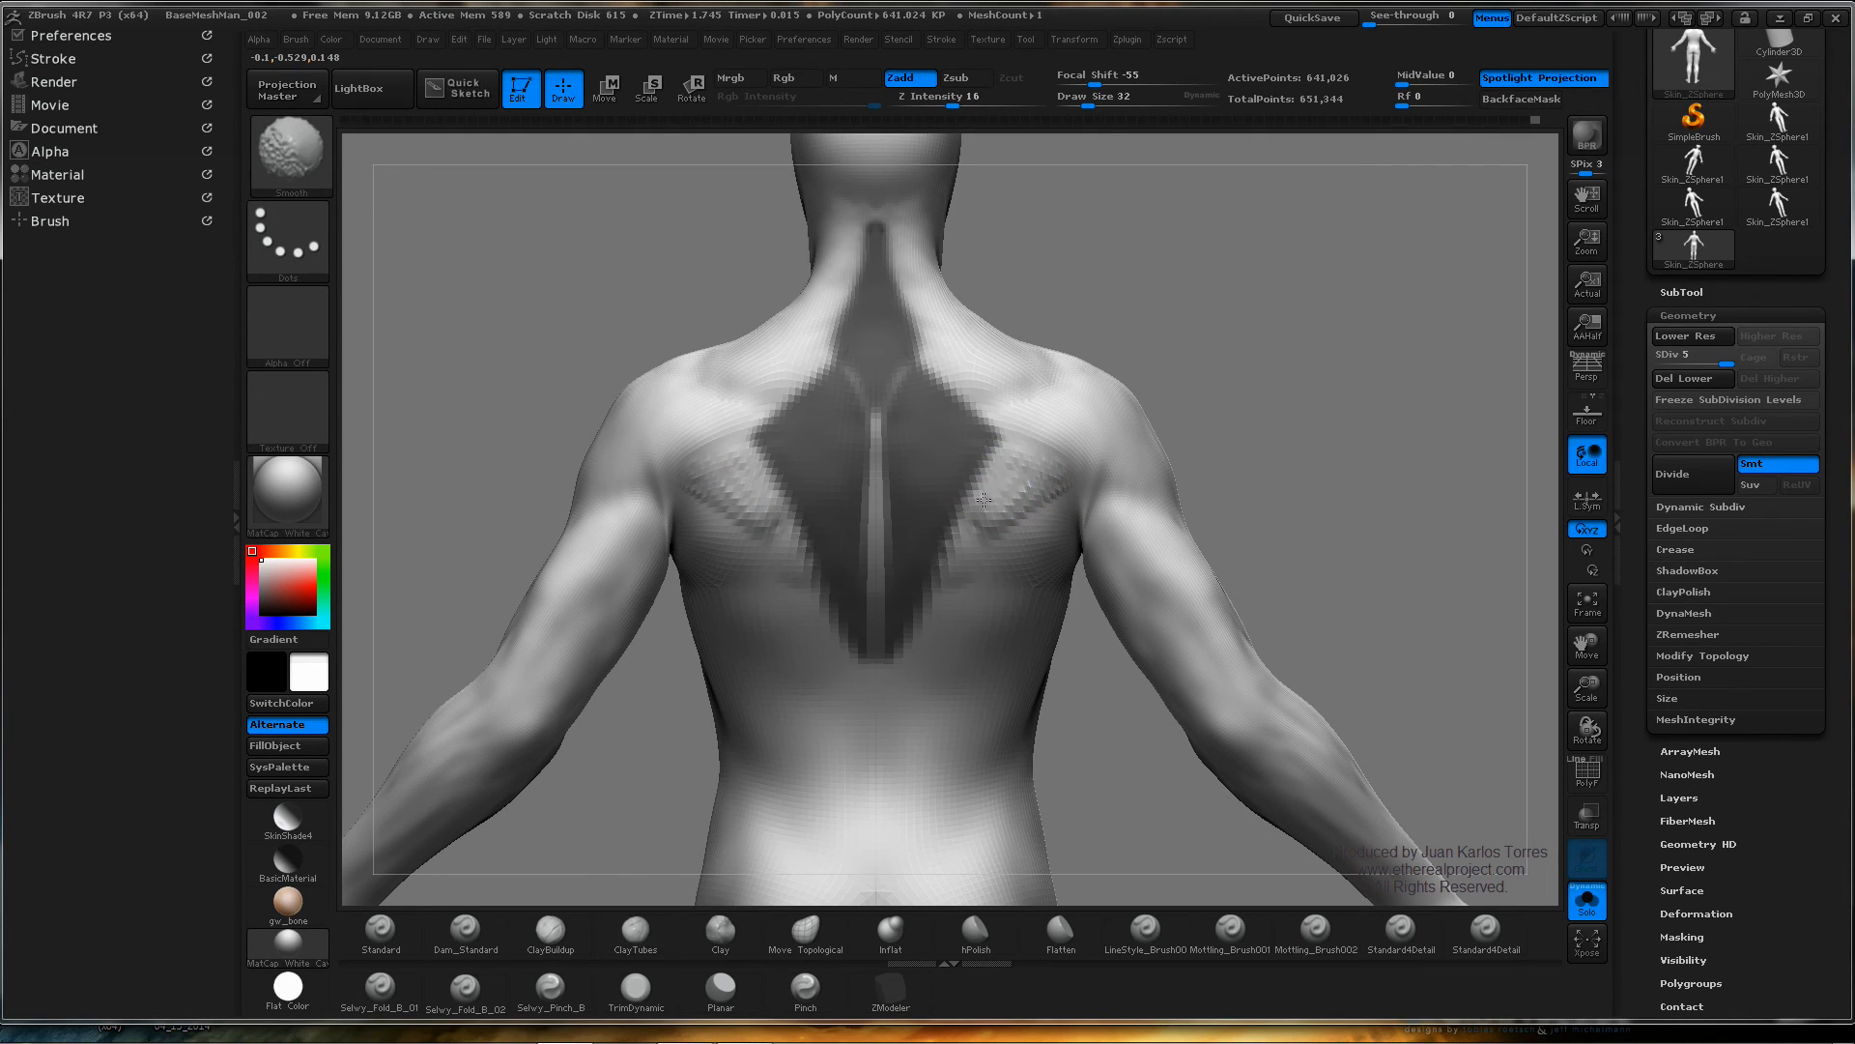
- Mask the rear shoulders above the shoulder blades and refine the exposed infraspinatus with smoothing
{"action": "key", "text": "ctrl"}
{"action": "left_click_drag", "start_coordinate": [1067, 455], "coordinate": [925, 315], "text": "ctrl"}
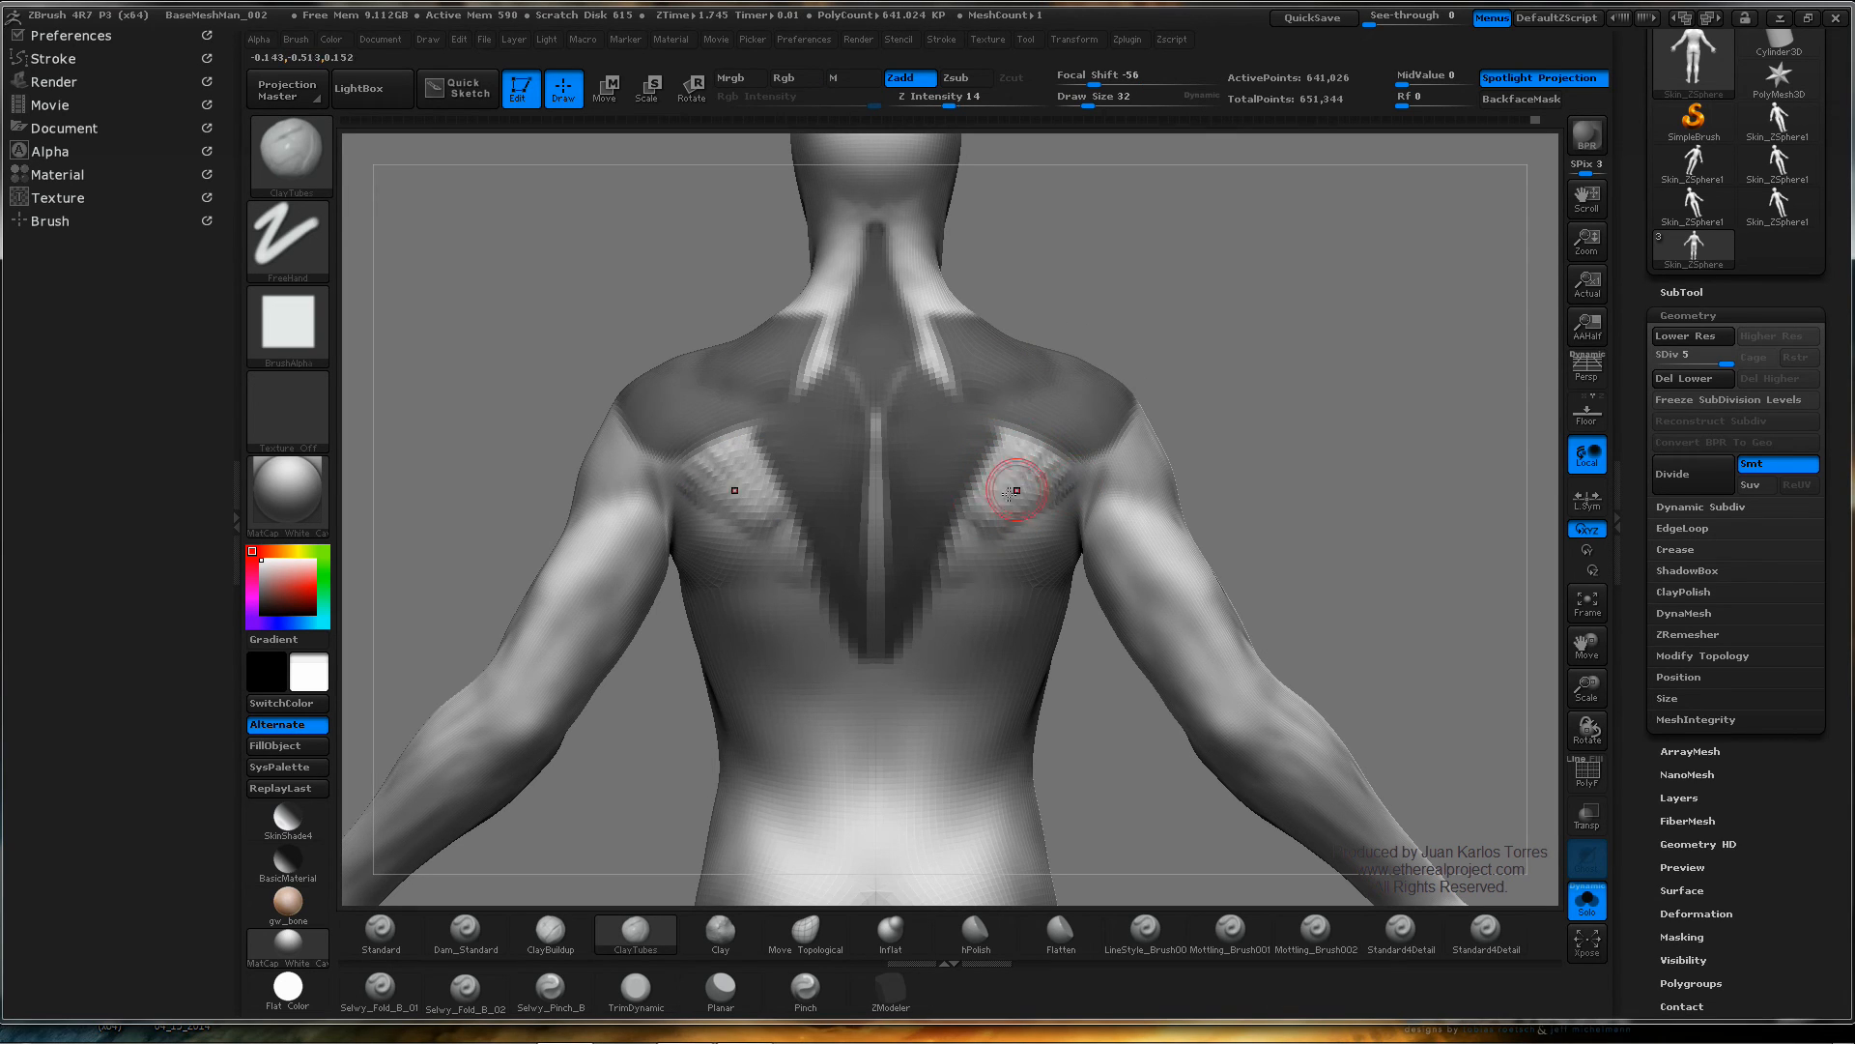
{"action": "key", "text": "shift"}
{"action": "mouse_move", "coordinate": [1054, 490]}
{"action": "left_mouse_down", "text": "shift"}
{"action": "mouse_move", "coordinate": [1012, 505]}
{"action": "mouse_move", "coordinate": [1044, 520]}
{"action": "mouse_move", "coordinate": [990, 529]}
{"action": "mouse_move", "coordinate": [1024, 507]}
{"action": "mouse_move", "coordinate": [898, 370]}
{"action": "mouse_move", "coordinate": [1031, 508]}
{"action": "left_mouse_up", "text": "shift"}
- Mask the infraspinatus and add a thin muscle band with ClayTubes along its lower edge
{"action": "key", "text": "ctrl"}
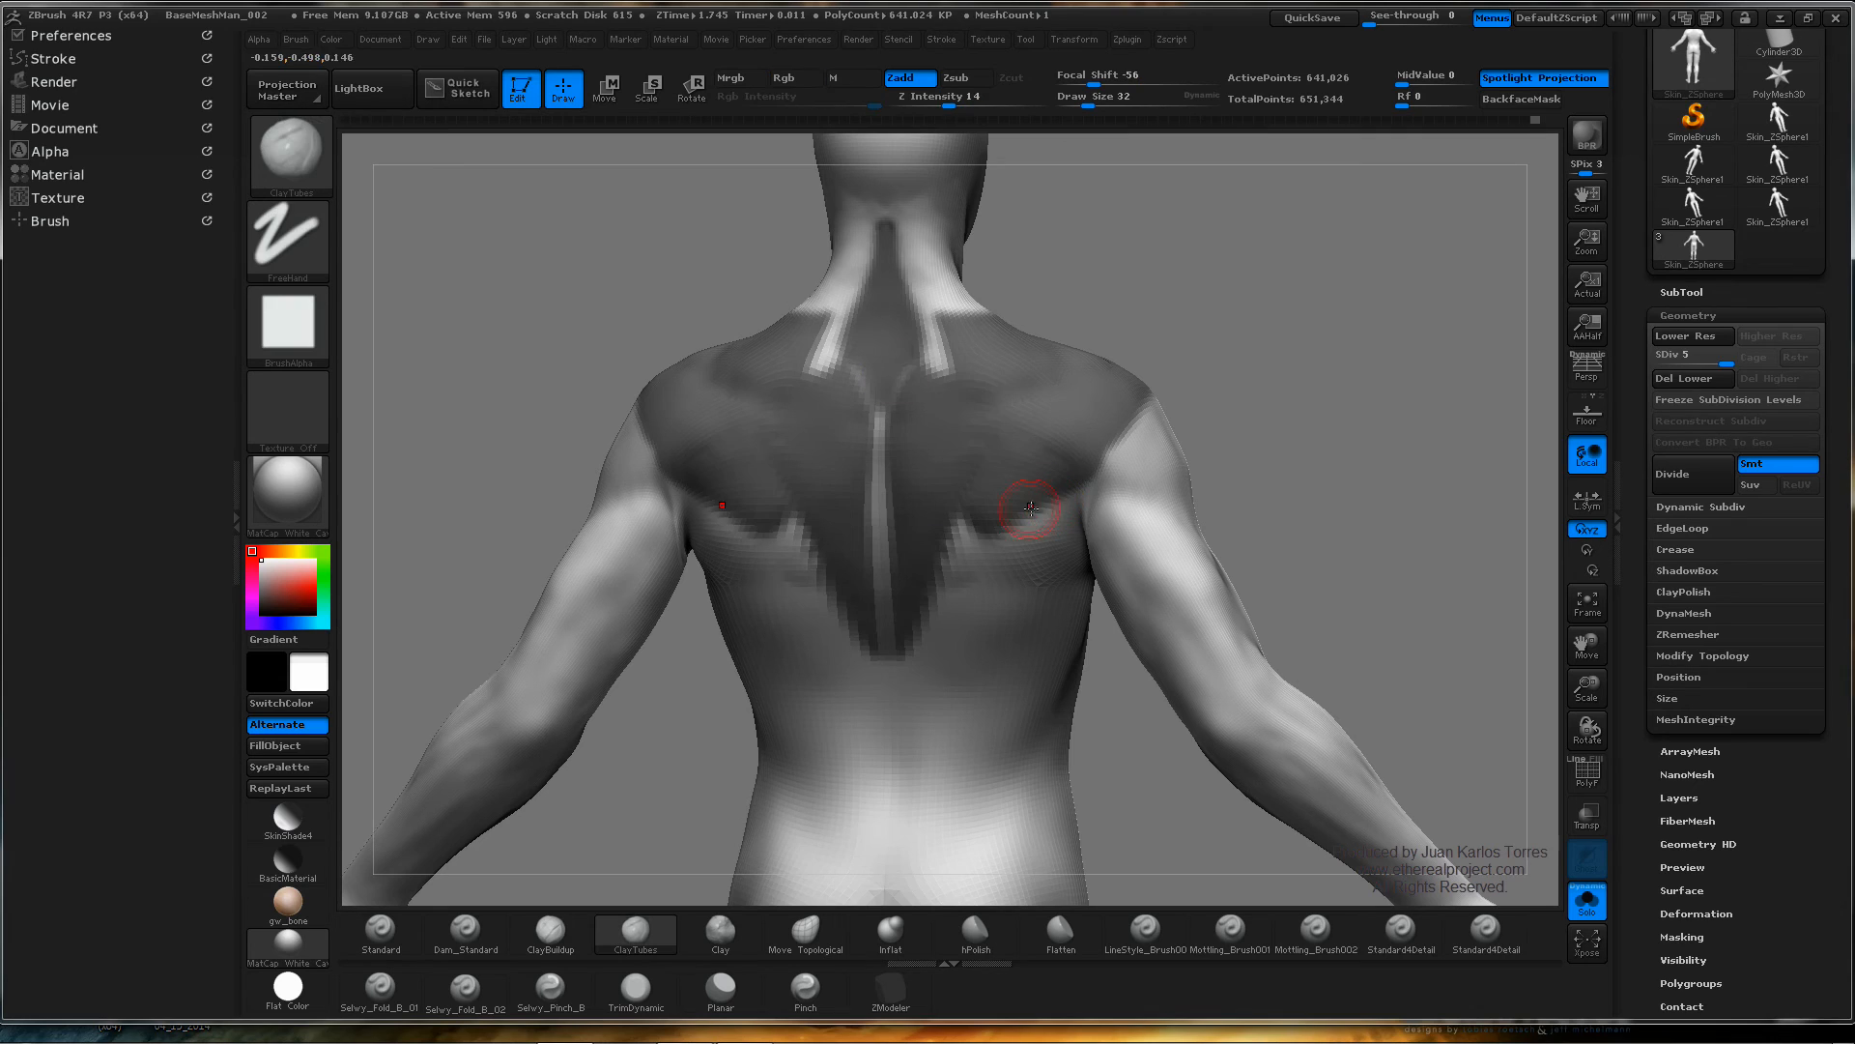
{"action": "key", "text": "ctrl"}
{"action": "key", "text": "shift"}
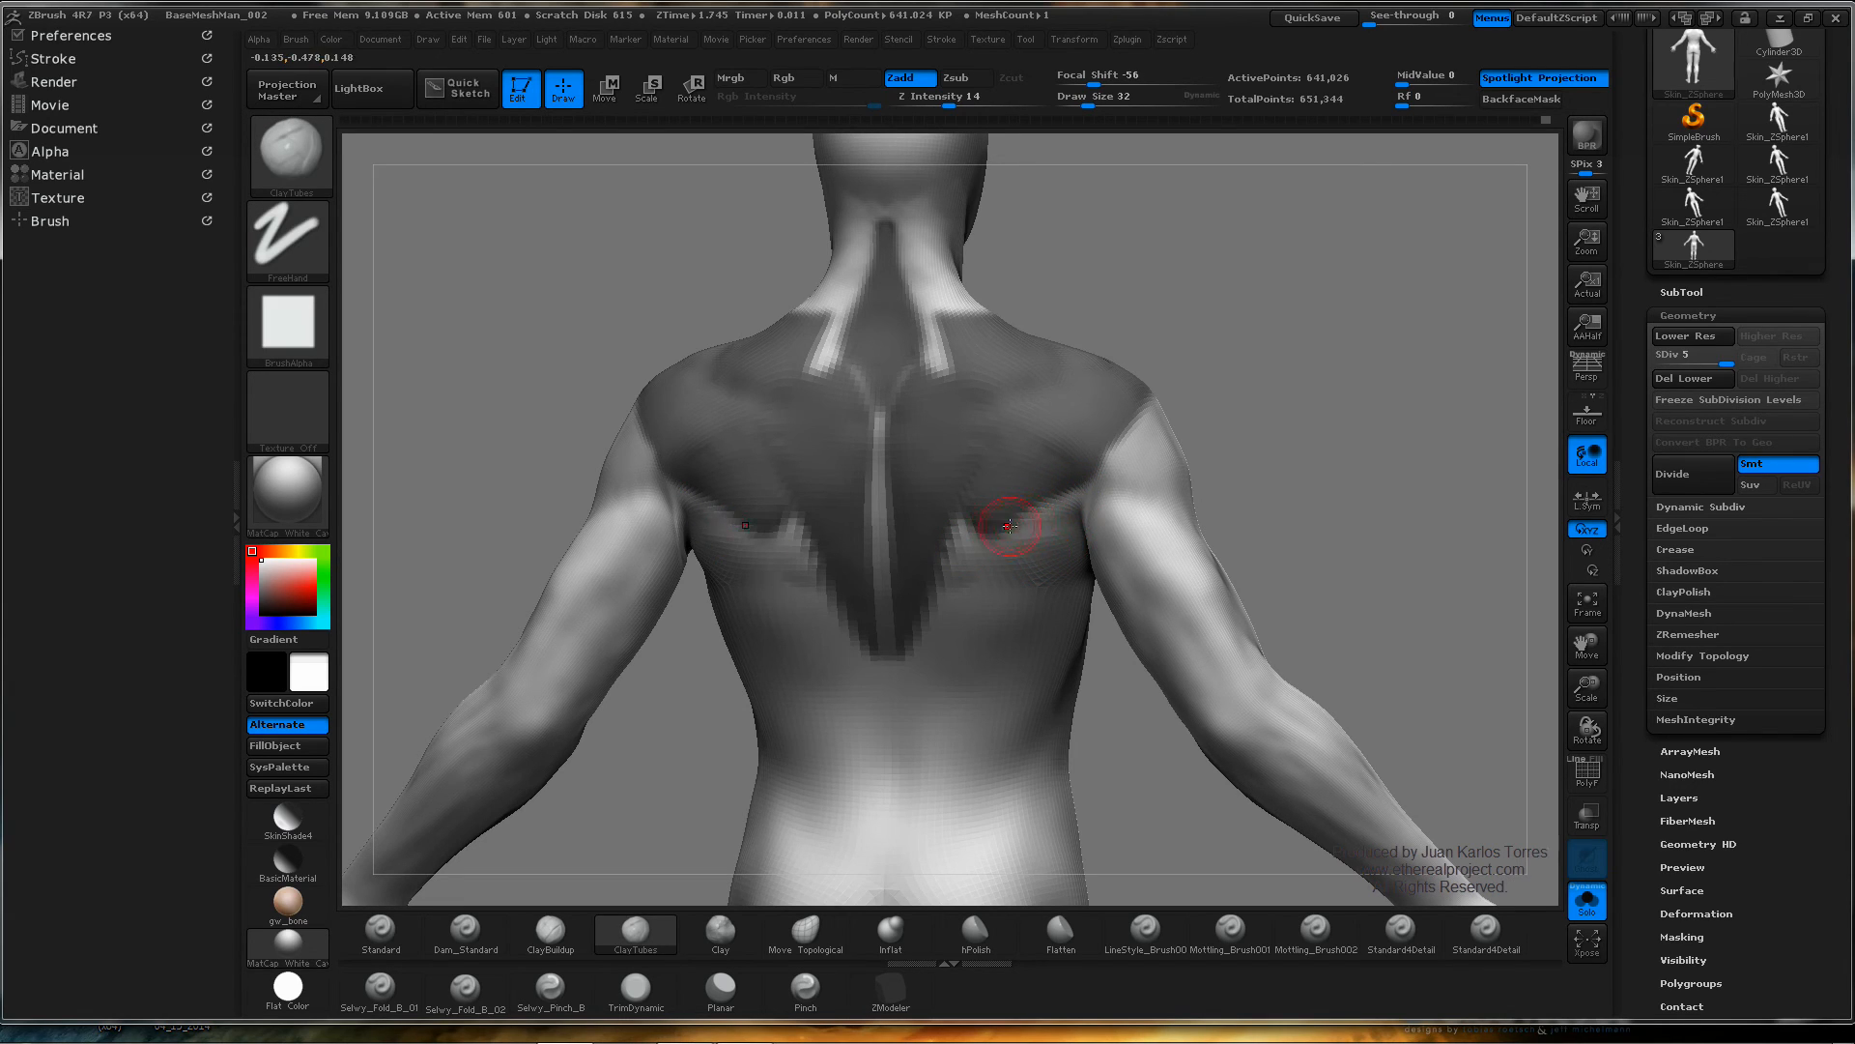
- Mask the thin band below the infraspinatus outward to the back of both shoulders
{"action": "key", "text": "ctrl"}
{"action": "mouse_move", "coordinate": [1093, 497]}
{"action": "left_mouse_down", "text": "ctrl"}
{"action": "mouse_move", "coordinate": [995, 526]}
{"action": "mouse_move", "coordinate": [1000, 502]}
{"action": "left_mouse_up", "text": "ctrl"}
{"action": "key", "text": "ctrl"}
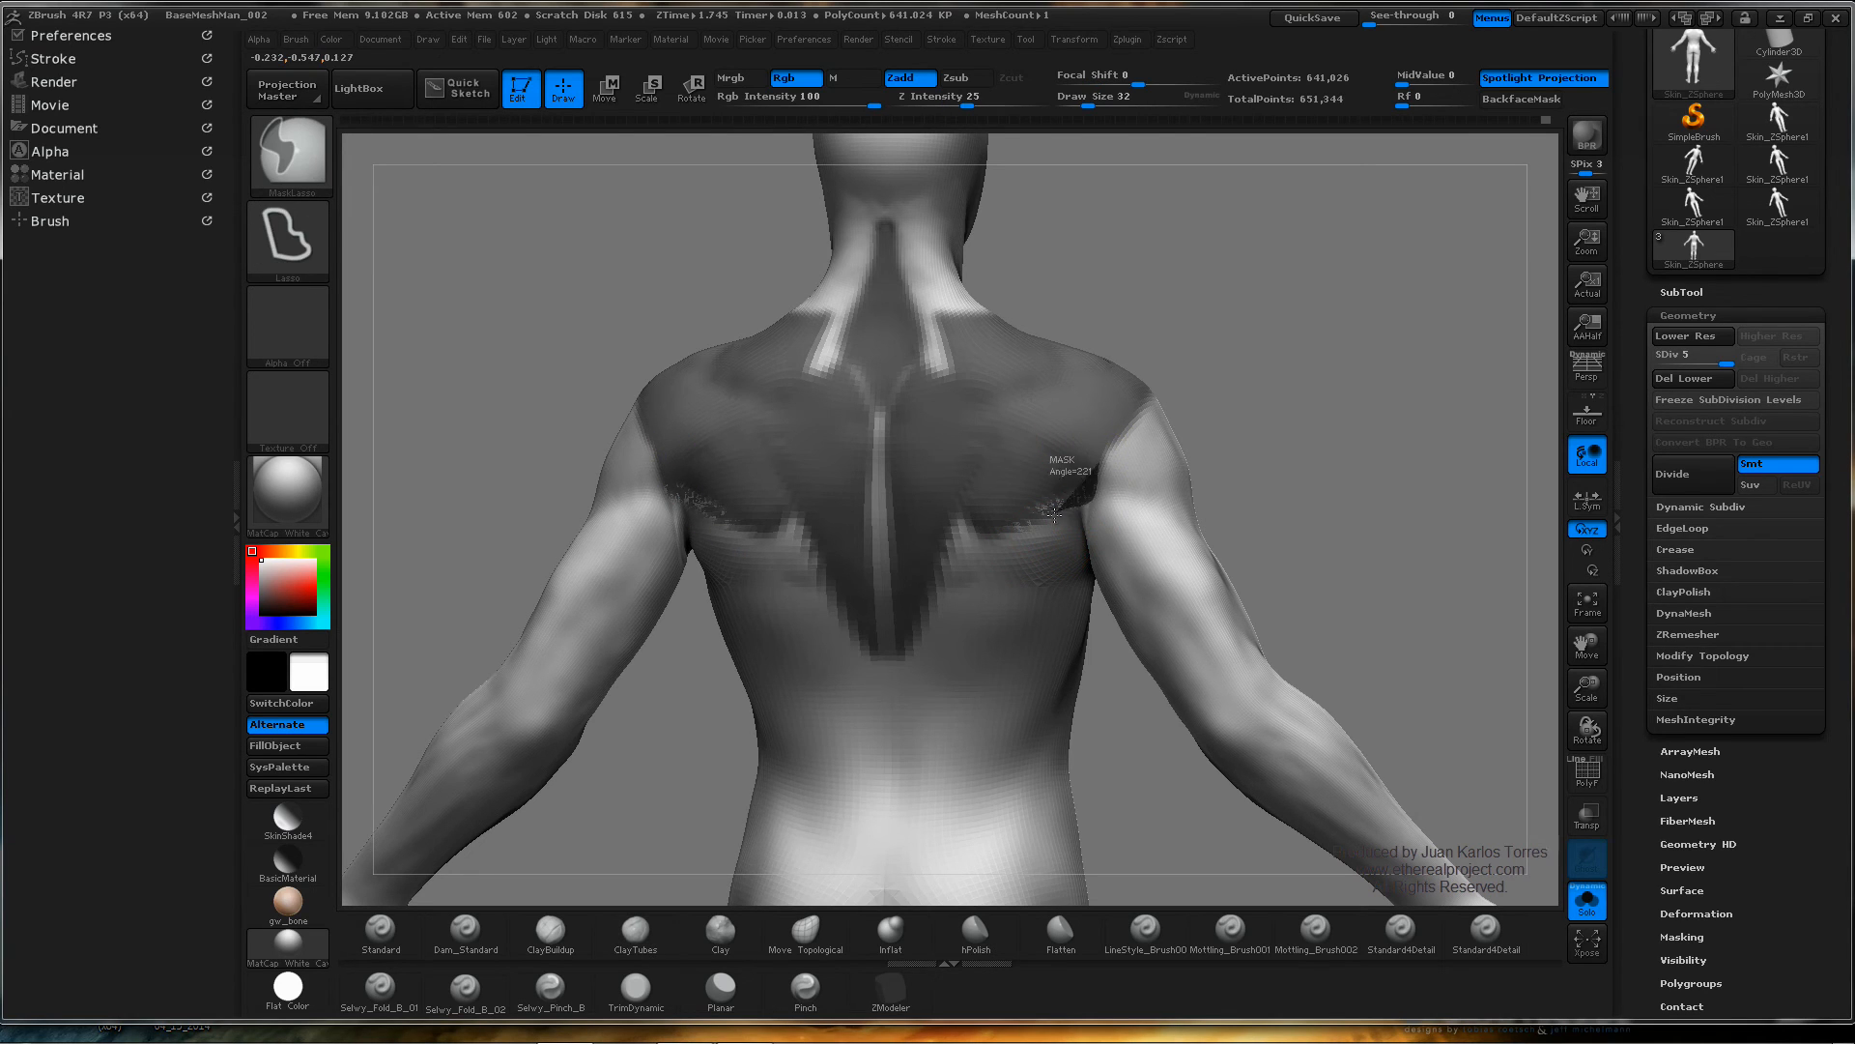
{"action": "left_click_drag", "start_coordinate": [1058, 513], "coordinate": [1121, 446], "text": "ctrl"}
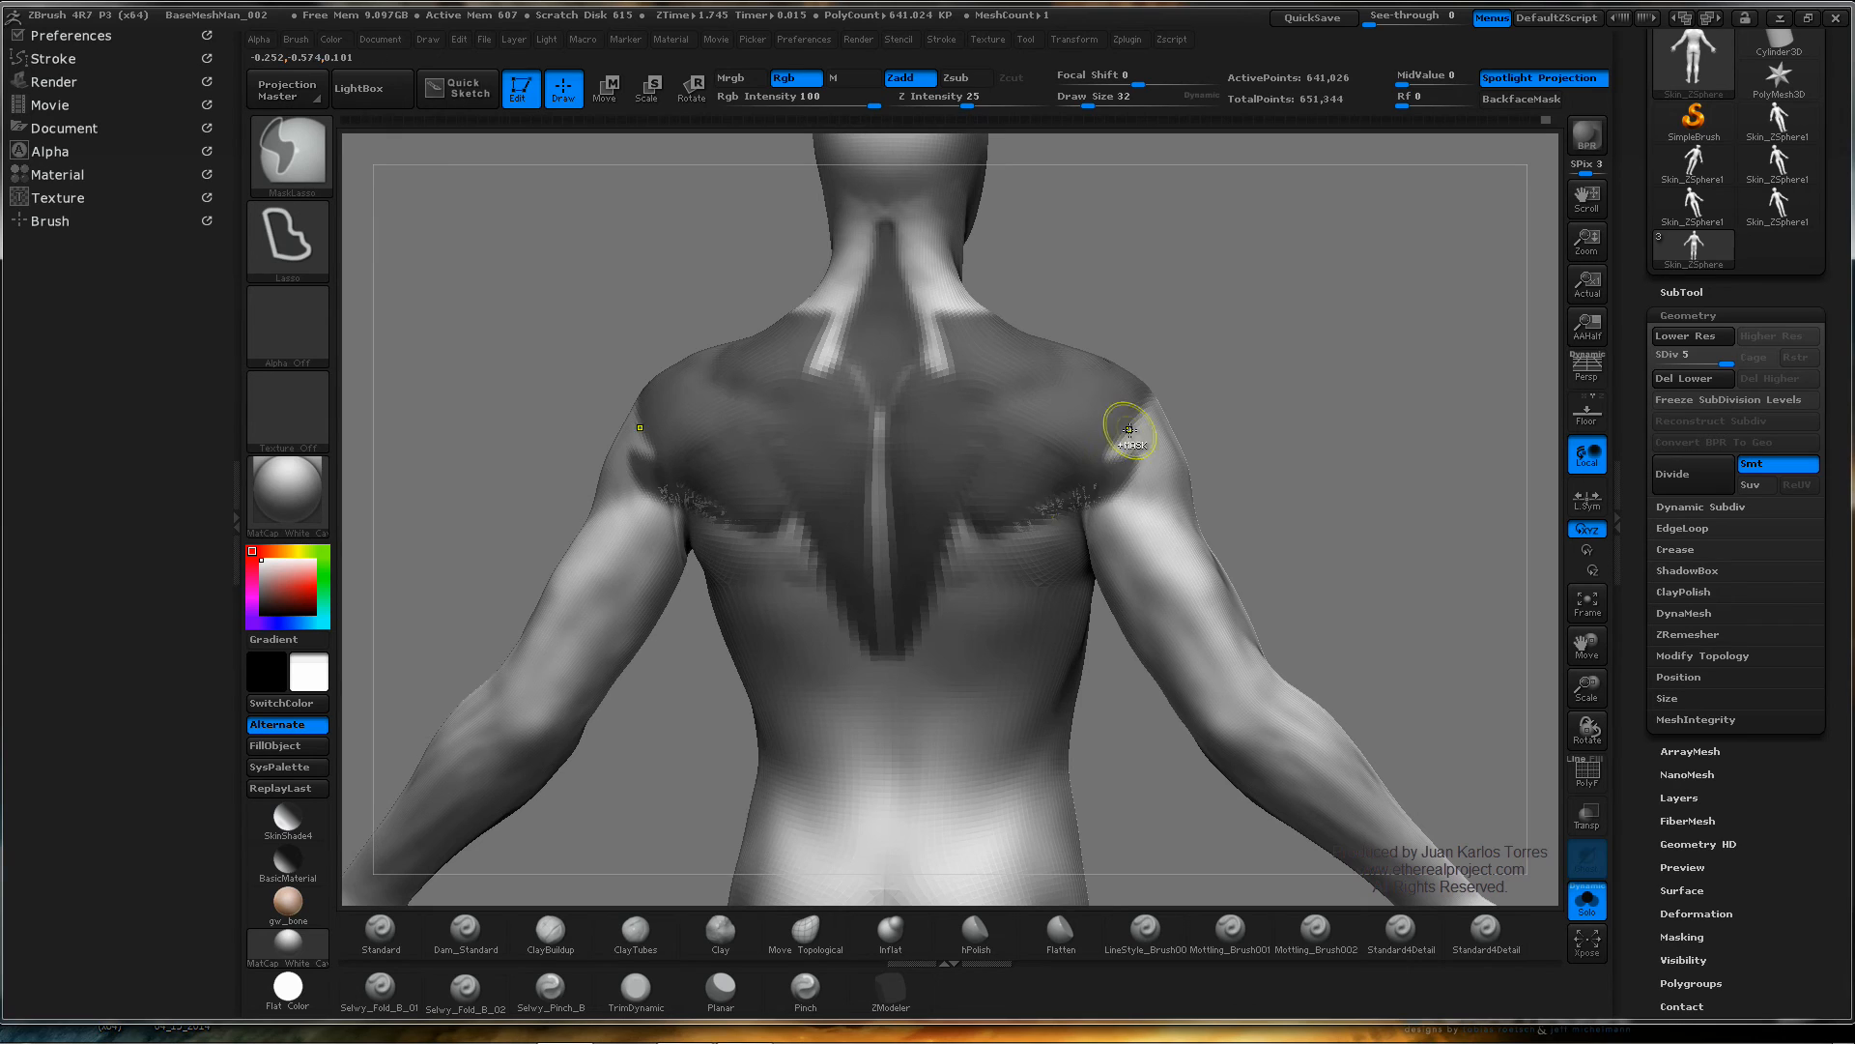
{"action": "left_click_drag", "start_coordinate": [996, 523], "coordinate": [1119, 450], "text": "ctrl"}
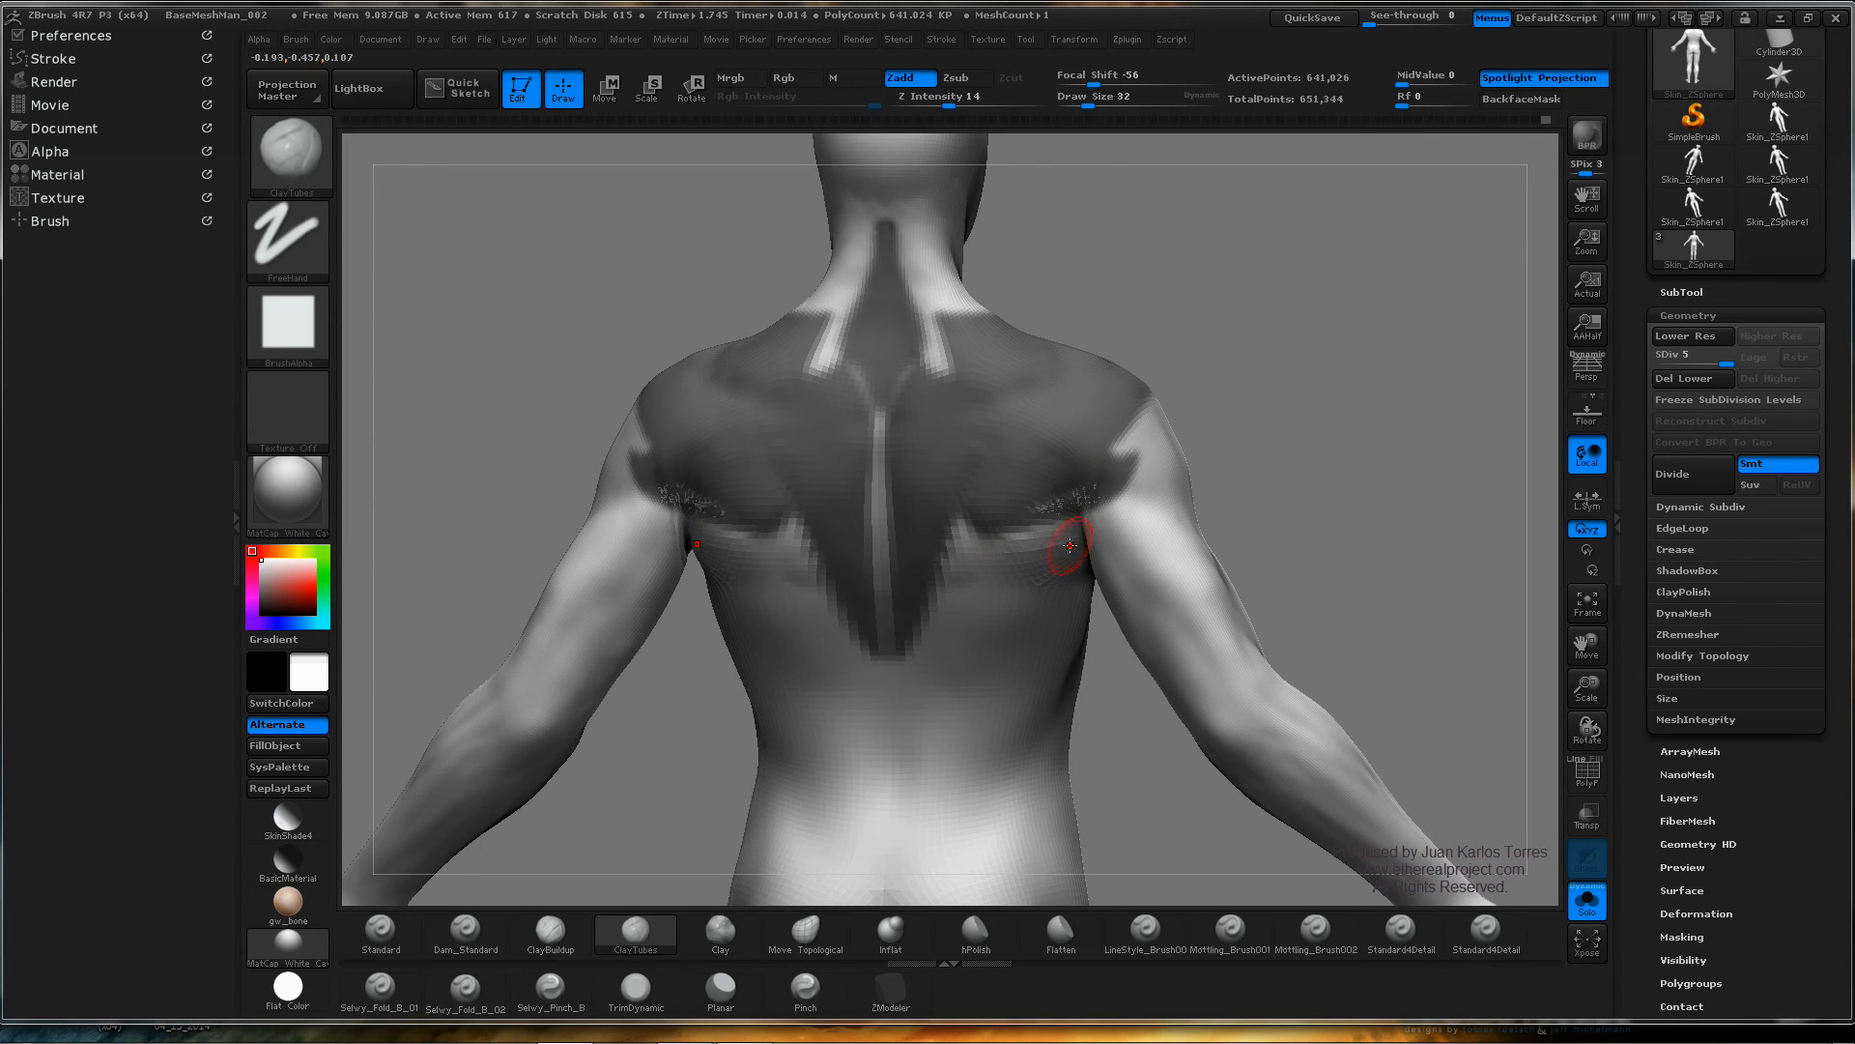
- Mask the upper arms, build up the teres major below the masked shoulder blades with ClayTubes, and smooth it
{"action": "mouse_move", "coordinate": [1118, 509]}
{"action": "left_mouse_down"}
{"action": "mouse_move", "coordinate": [1151, 489]}
{"action": "mouse_move", "coordinate": [1111, 478]}
{"action": "mouse_move", "coordinate": [1063, 580]}
{"action": "mouse_move", "coordinate": [1151, 506]}
{"action": "mouse_move", "coordinate": [1103, 521]}
{"action": "left_mouse_up"}
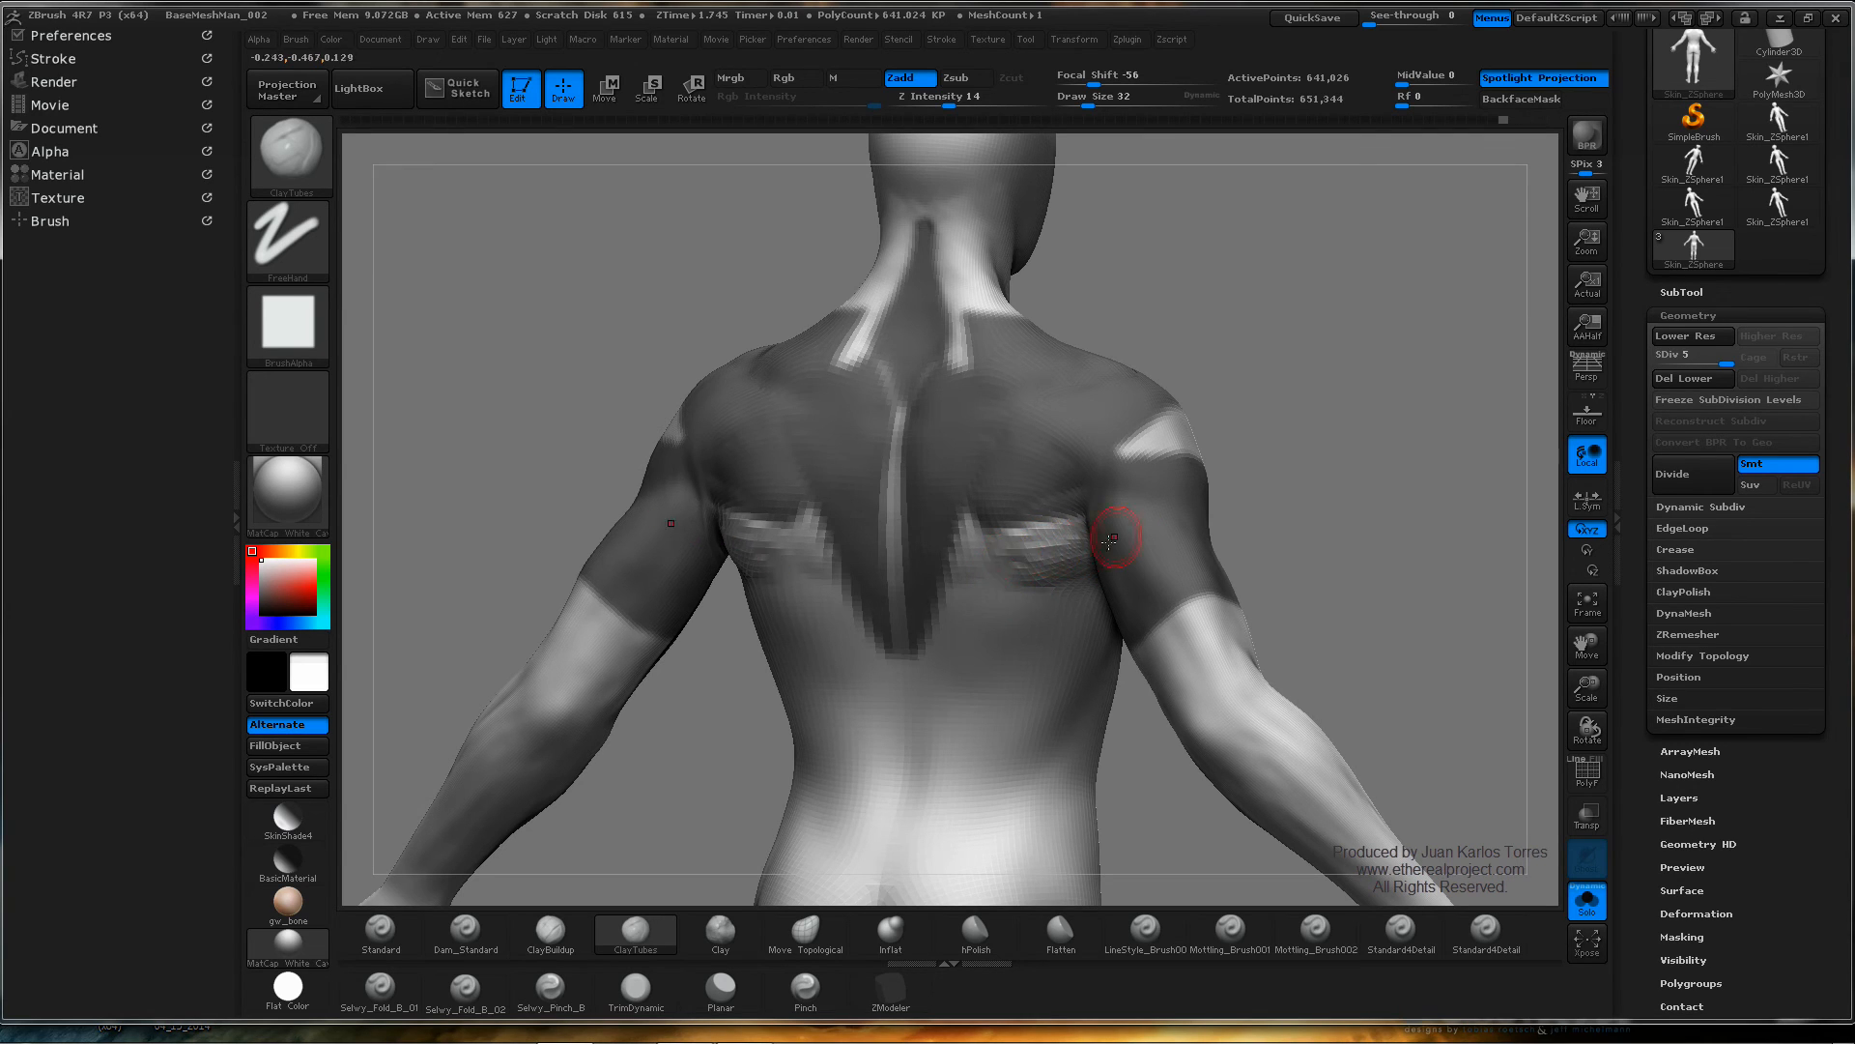
{"action": "key", "text": "shift"}
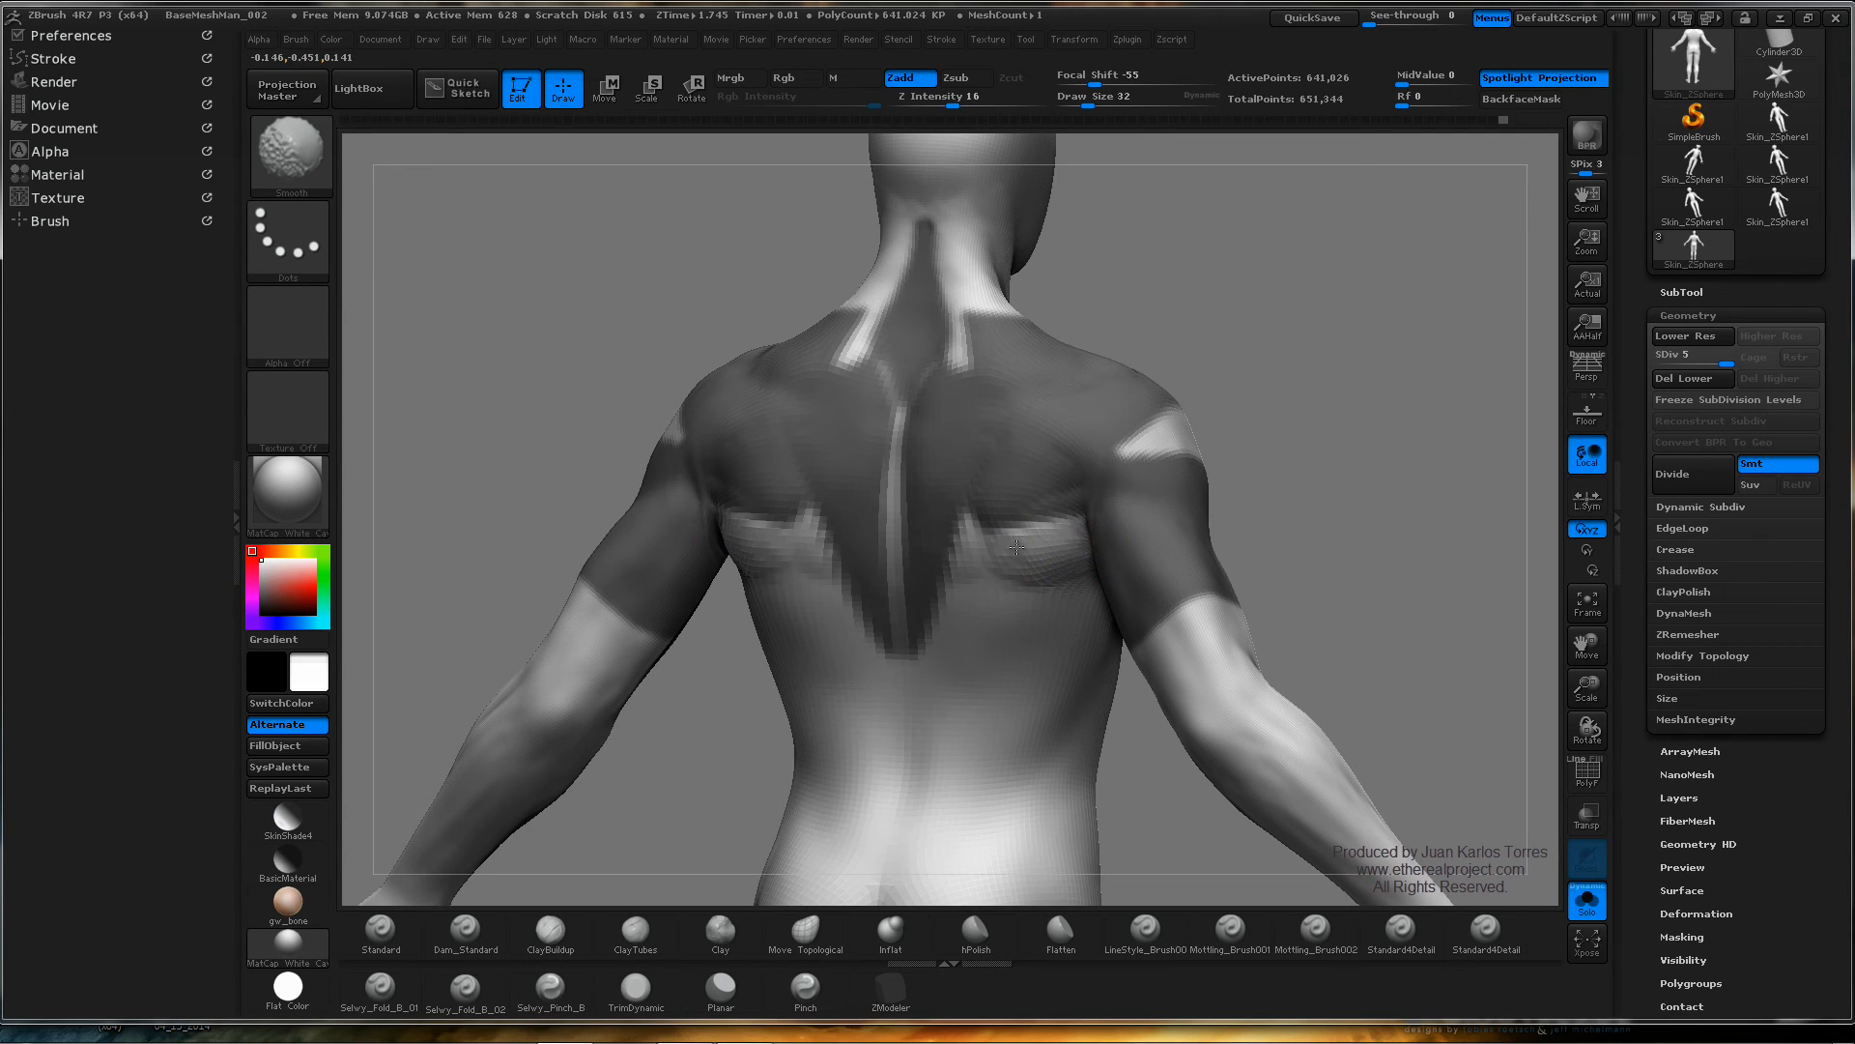
{"action": "left_click_drag", "start_coordinate": [1068, 527], "coordinate": [1098, 527]}
{"action": "key", "text": "shift"}
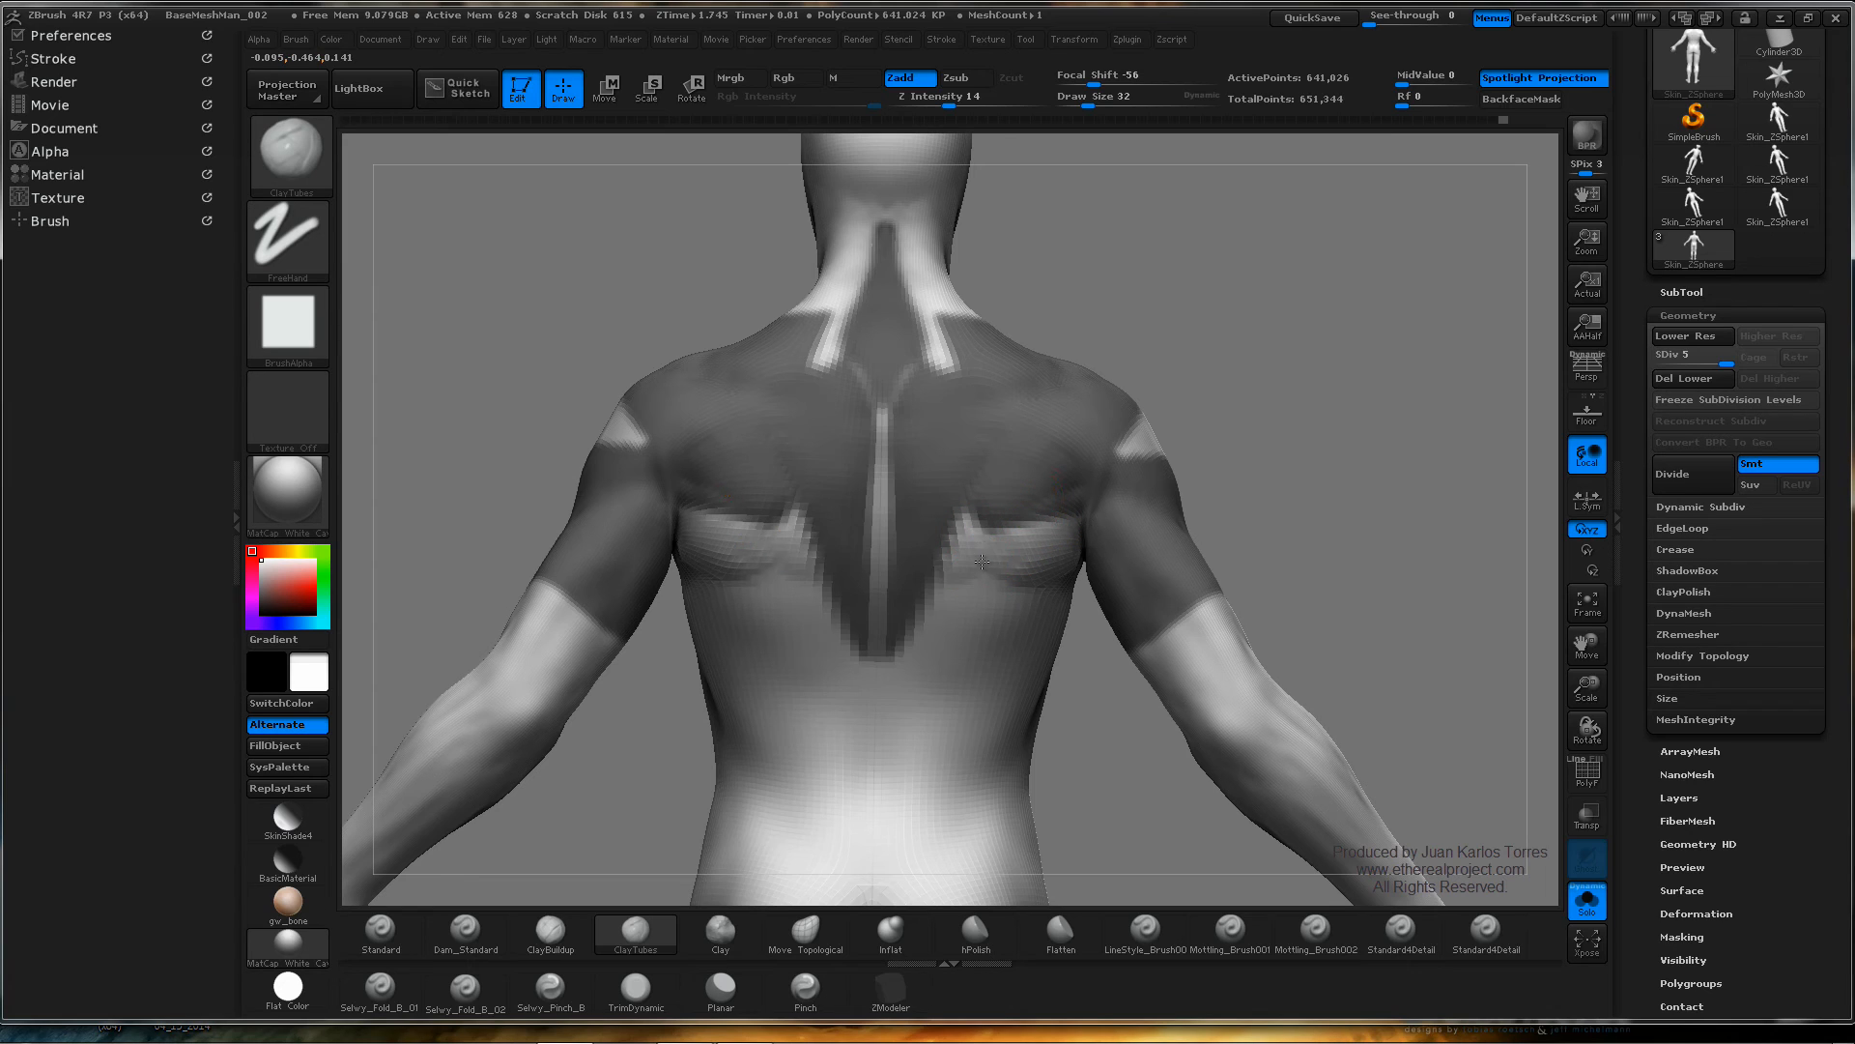
{"action": "key", "text": "shift"}
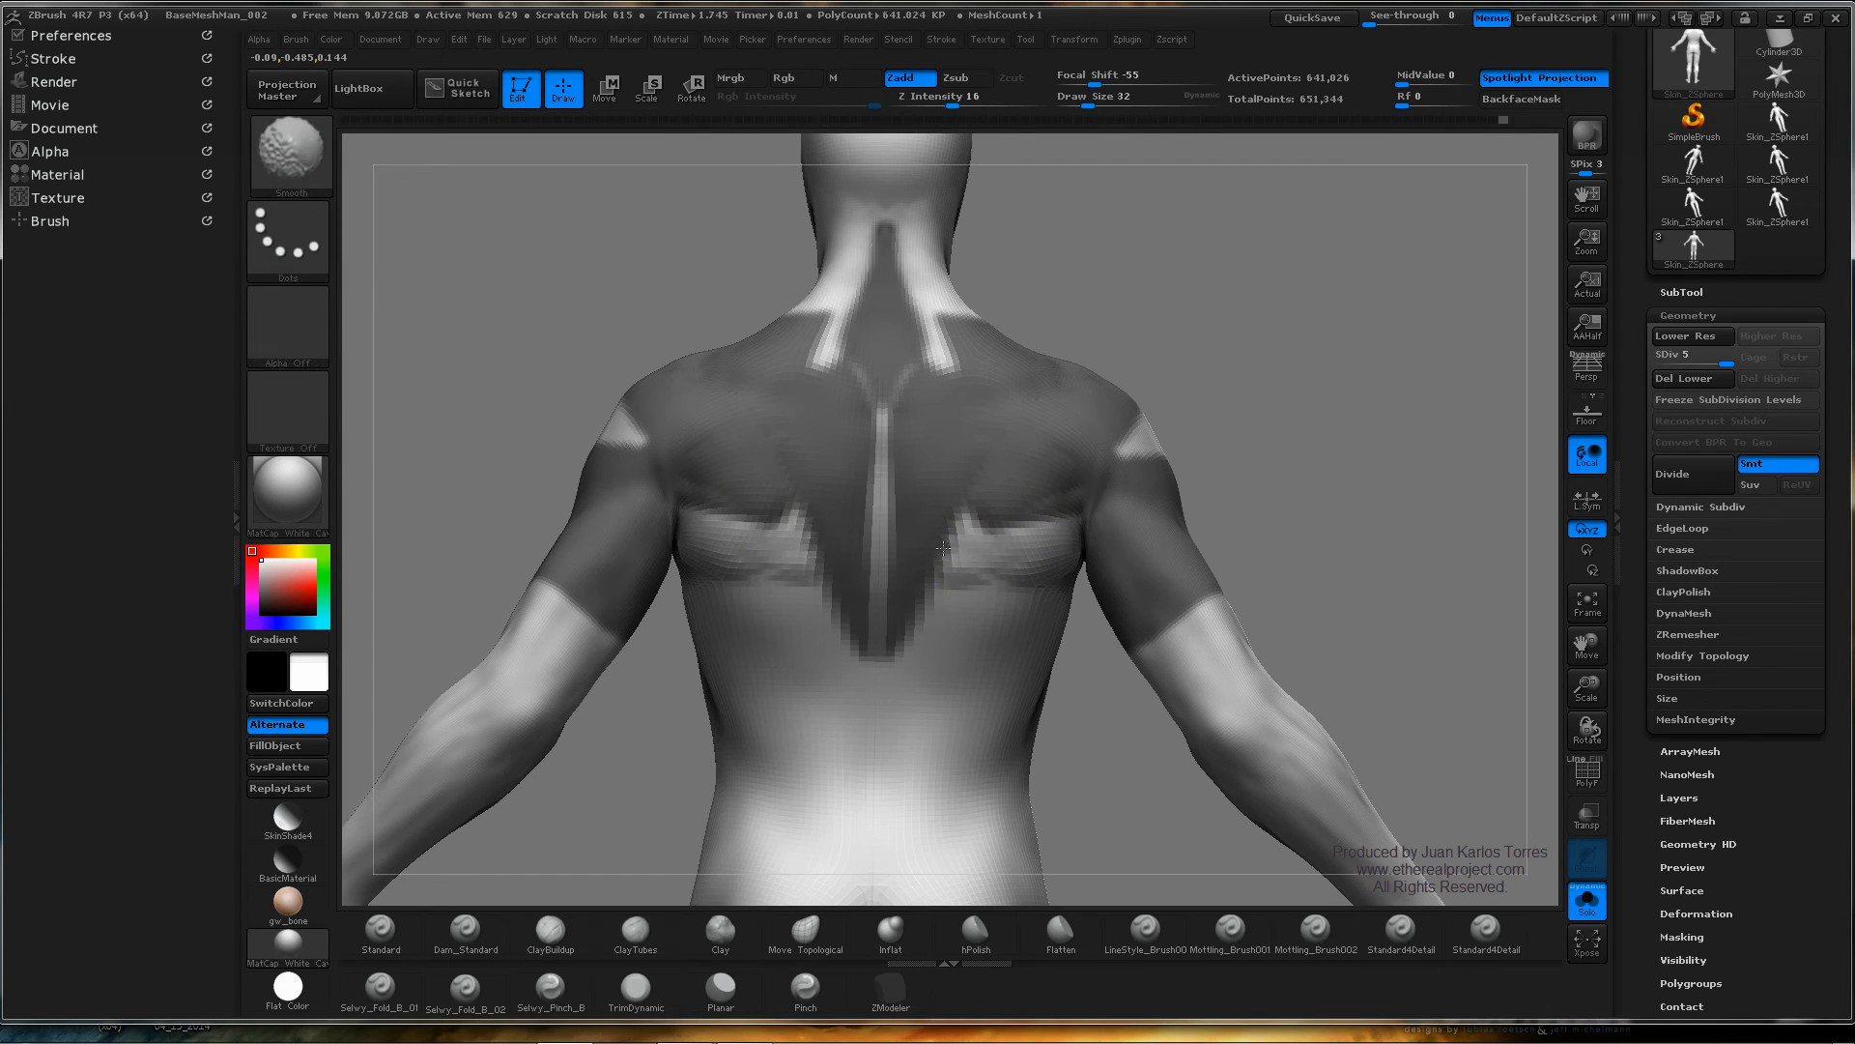
- Mask the teres major on both sides down to a straight edge across the mid back
{"action": "left_click_drag", "start_coordinate": [1337, 468], "coordinate": [1262, 390], "text": "alt"}
{"action": "key", "text": "ctrl"}
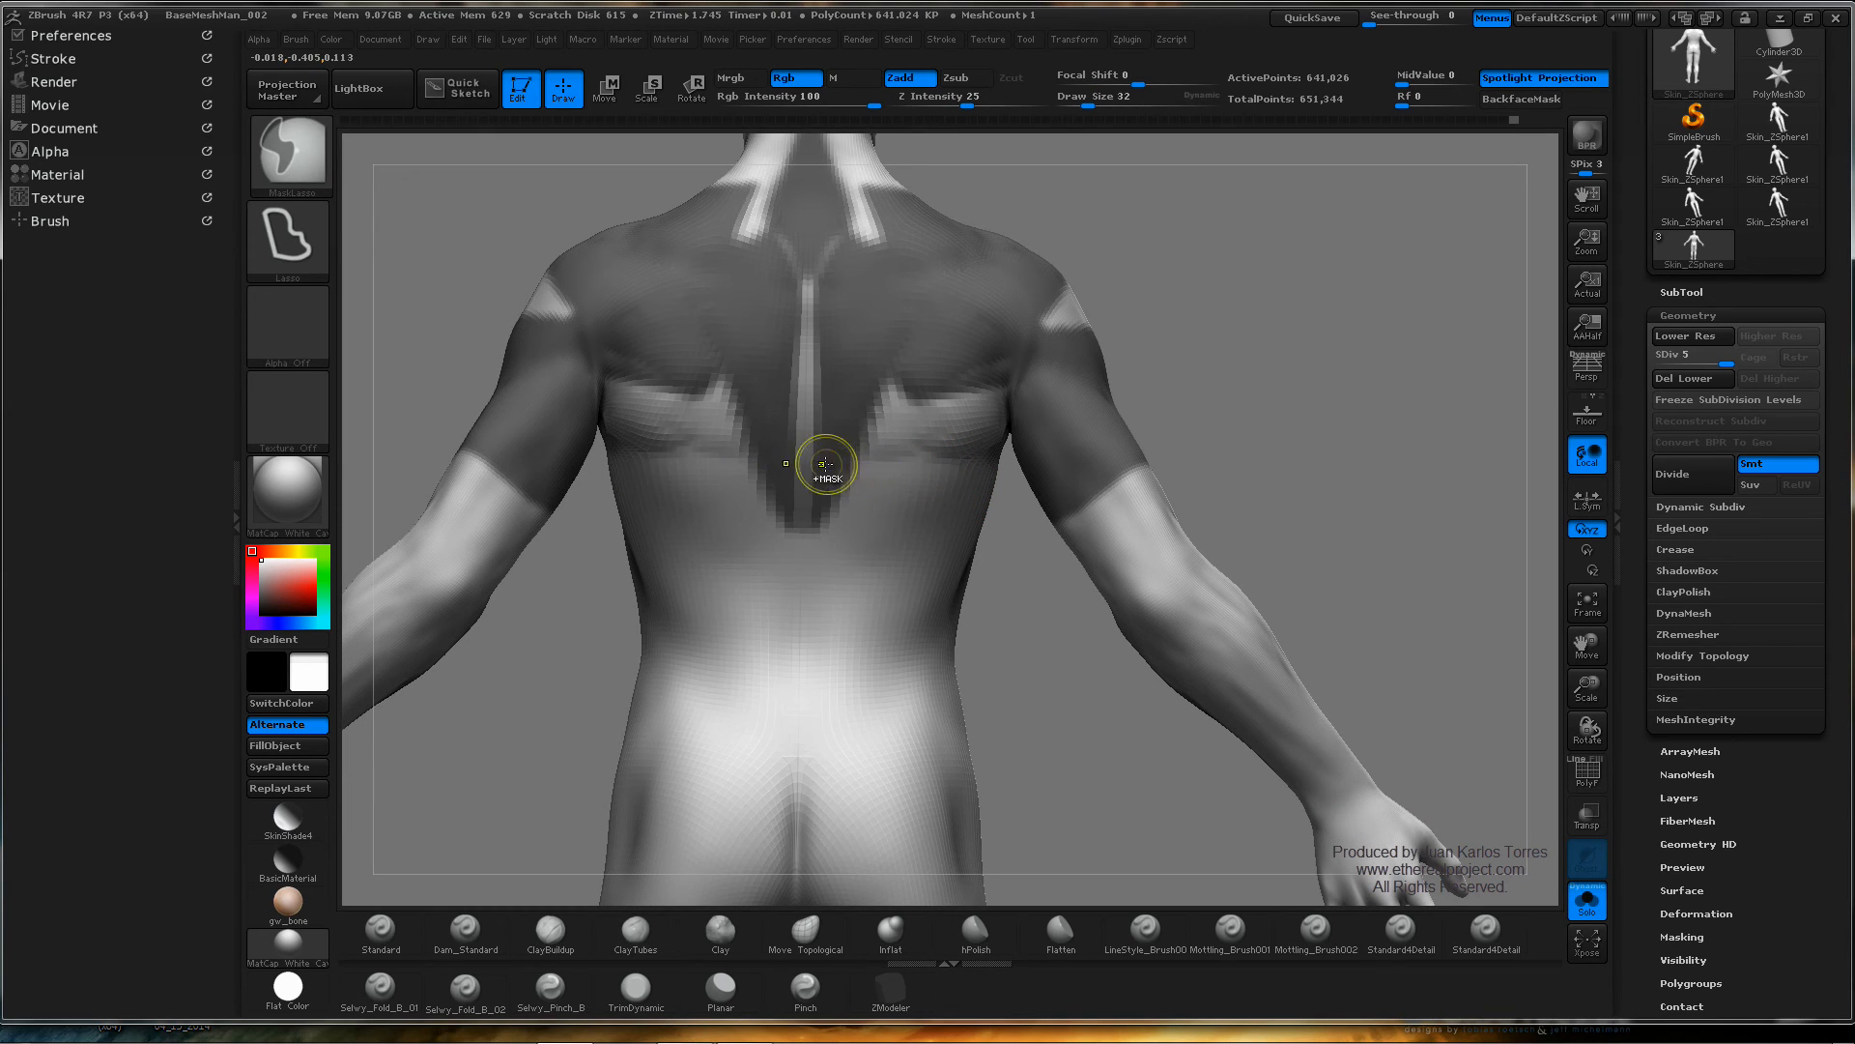
{"action": "mouse_move", "coordinate": [820, 464]}
{"action": "left_mouse_down", "text": "ctrl"}
{"action": "mouse_move", "coordinate": [1012, 440]}
{"action": "mouse_move", "coordinate": [806, 266]}
{"action": "mouse_move", "coordinate": [820, 464]}
{"action": "left_mouse_up", "text": "ctrl"}
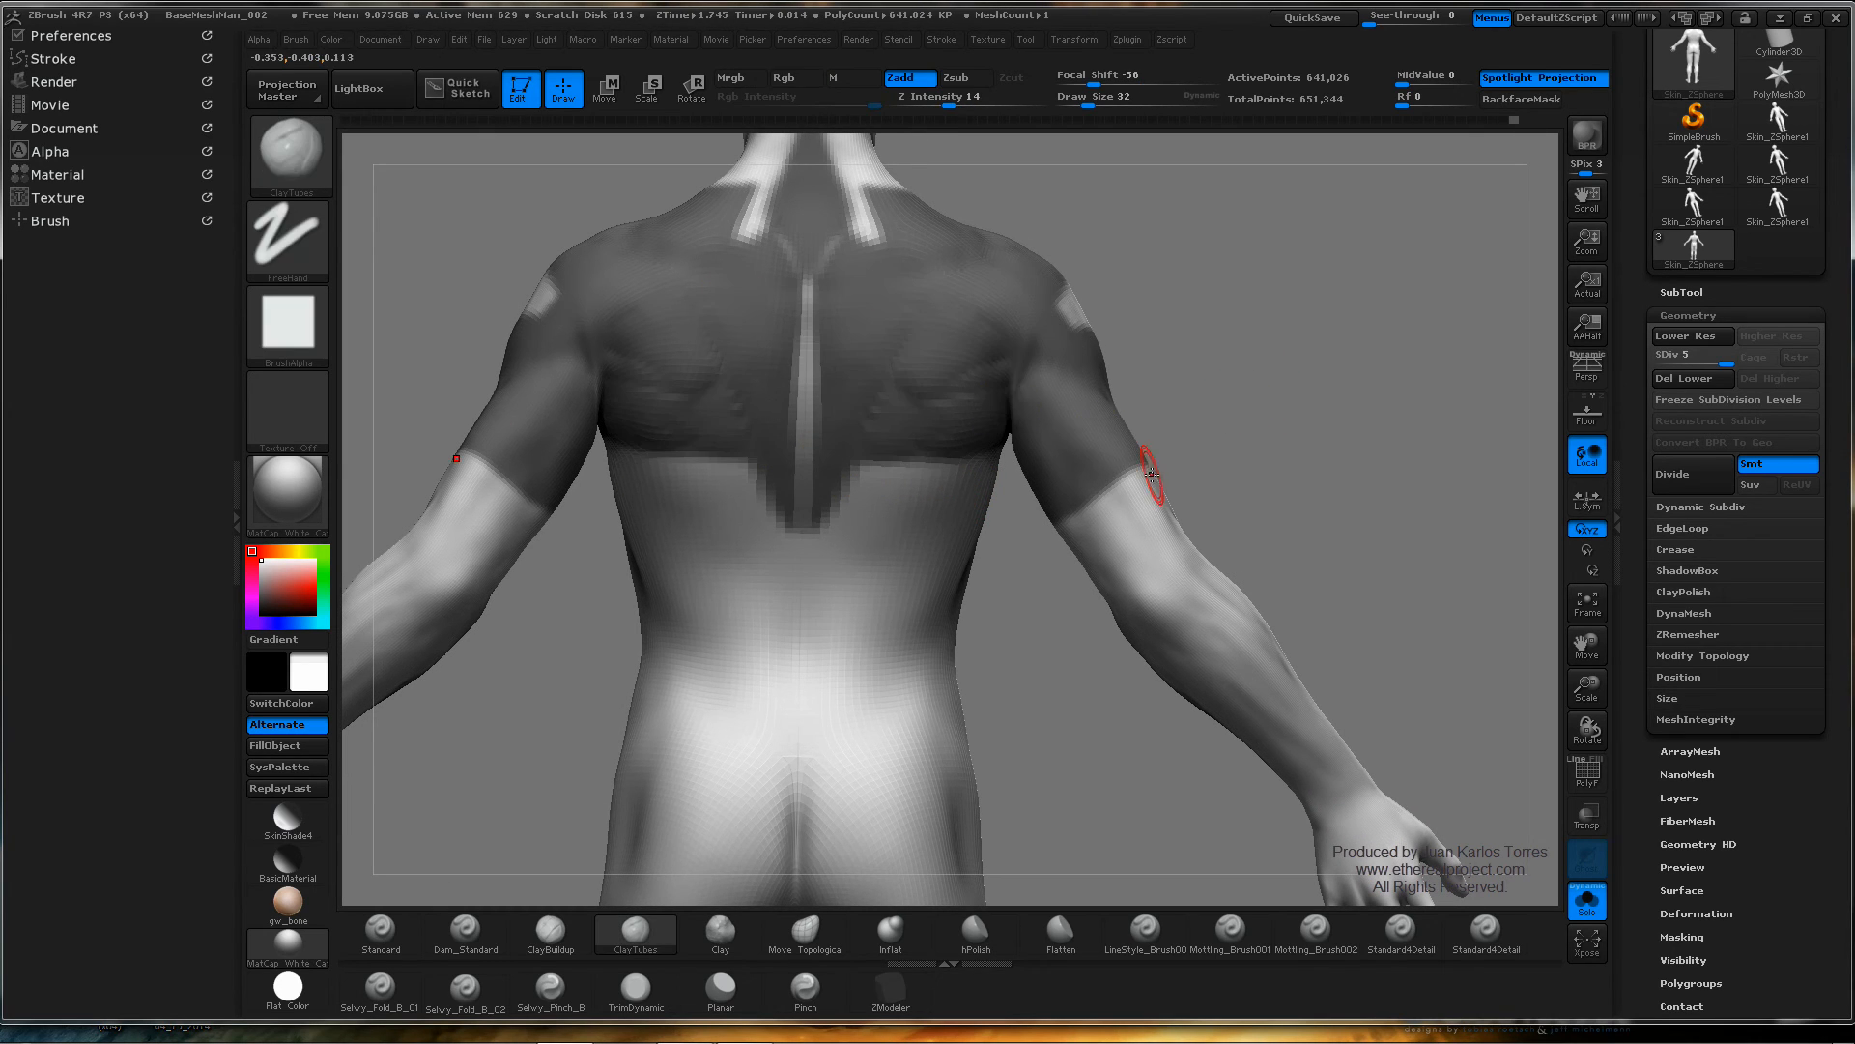
- Mask the diamond-shaped lower back and build up the latissimus on both sides of it with ClayTubes
{"action": "left_click_drag", "start_coordinate": [1026, 452], "coordinate": [928, 483]}
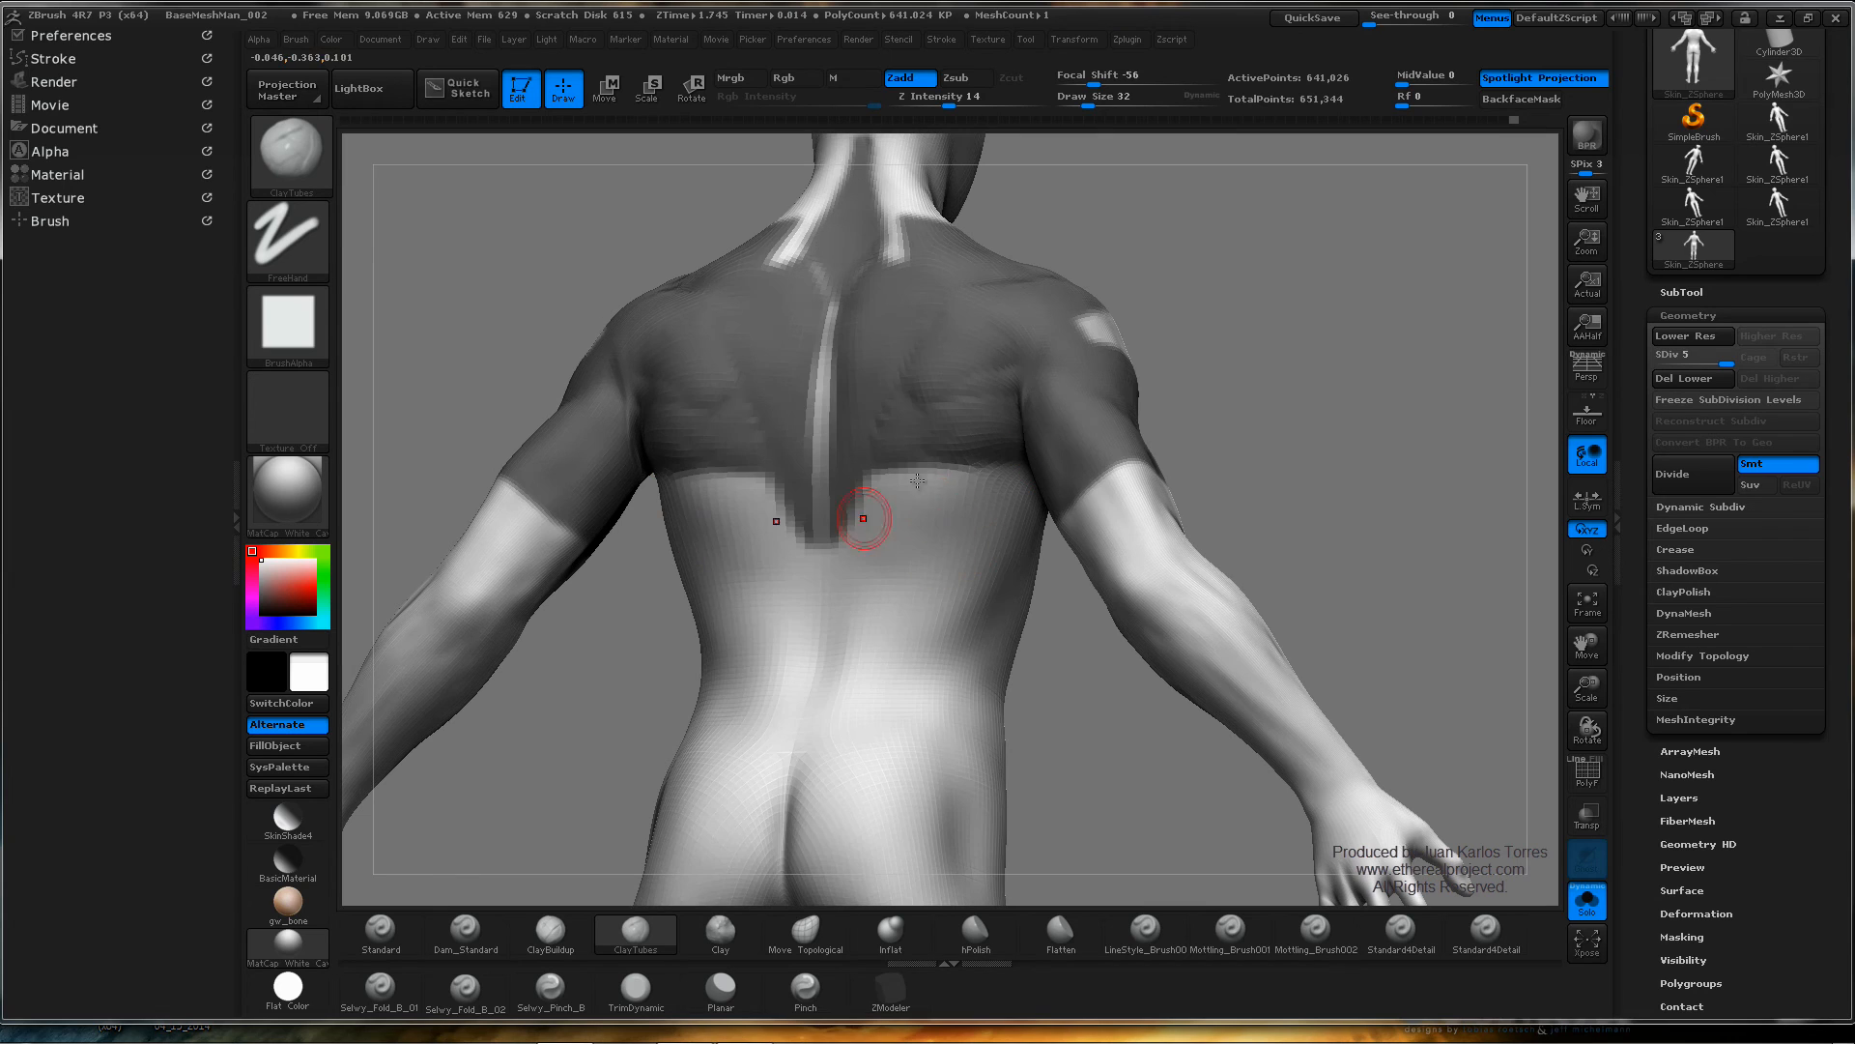
{"action": "right_click_drag", "start_coordinate": [903, 499], "coordinate": [878, 578]}
{"action": "mouse_move", "coordinate": [847, 522]}
{"action": "left_mouse_down", "text": "ctrl"}
{"action": "mouse_move", "coordinate": [899, 638]}
{"action": "mouse_move", "coordinate": [867, 742]}
{"action": "mouse_move", "coordinate": [797, 773]}
{"action": "mouse_move", "coordinate": [841, 527]}
{"action": "left_mouse_up", "text": "ctrl"}
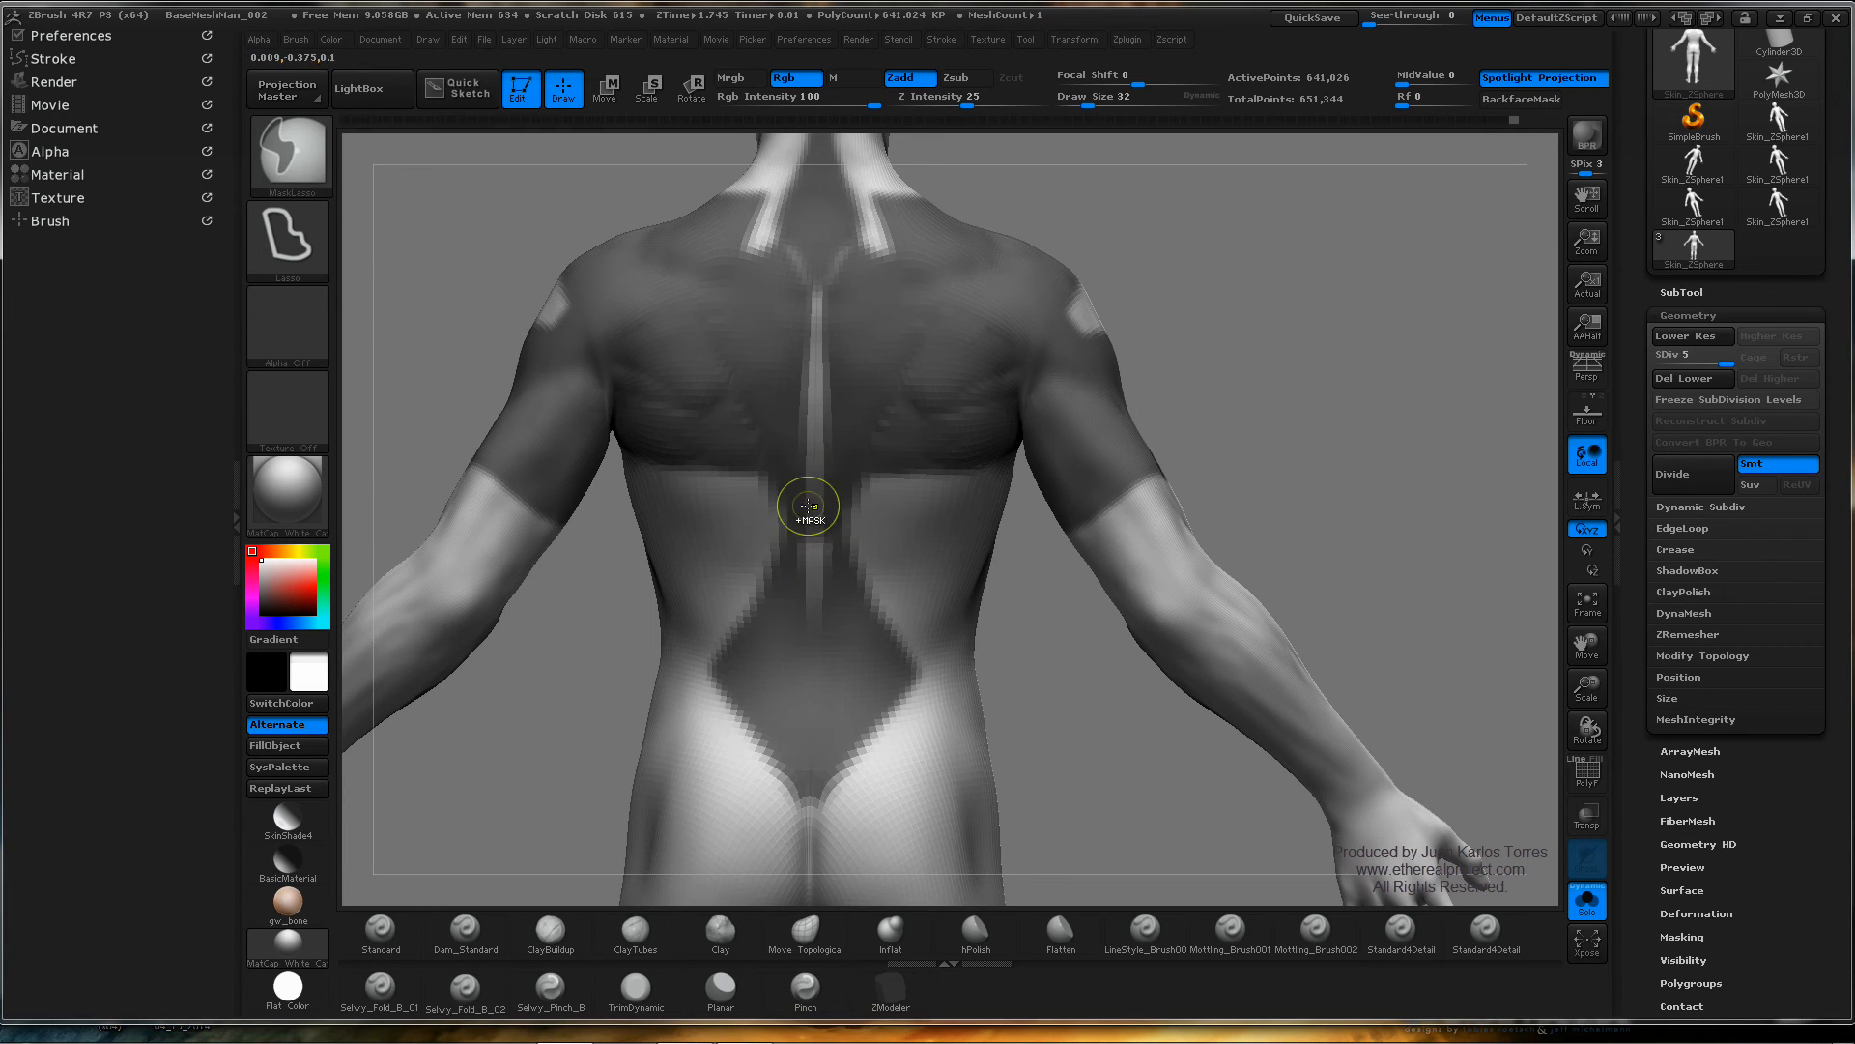
{"action": "right_click_drag", "start_coordinate": [877, 513], "coordinate": [887, 480]}
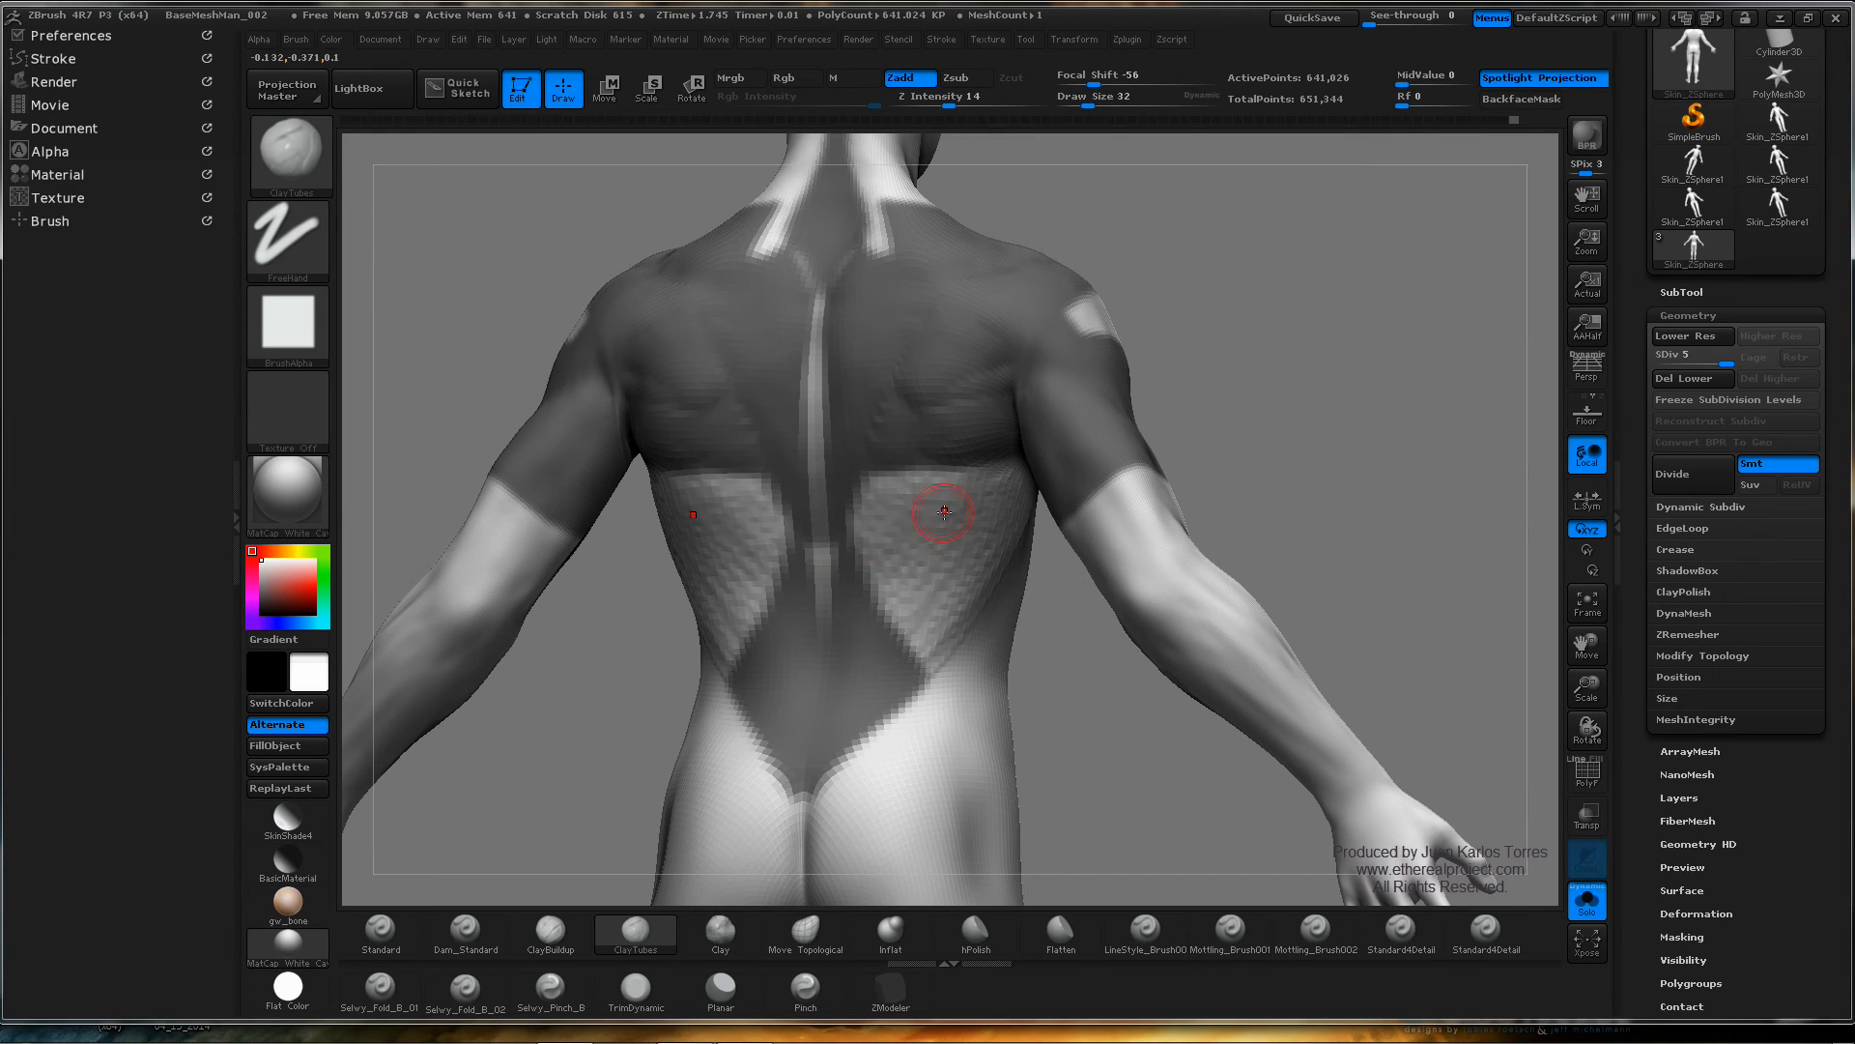
- Compare the back before and after the latissimus build-up by undoing and redoing the strokes
{"action": "key", "text": "ctrl"}
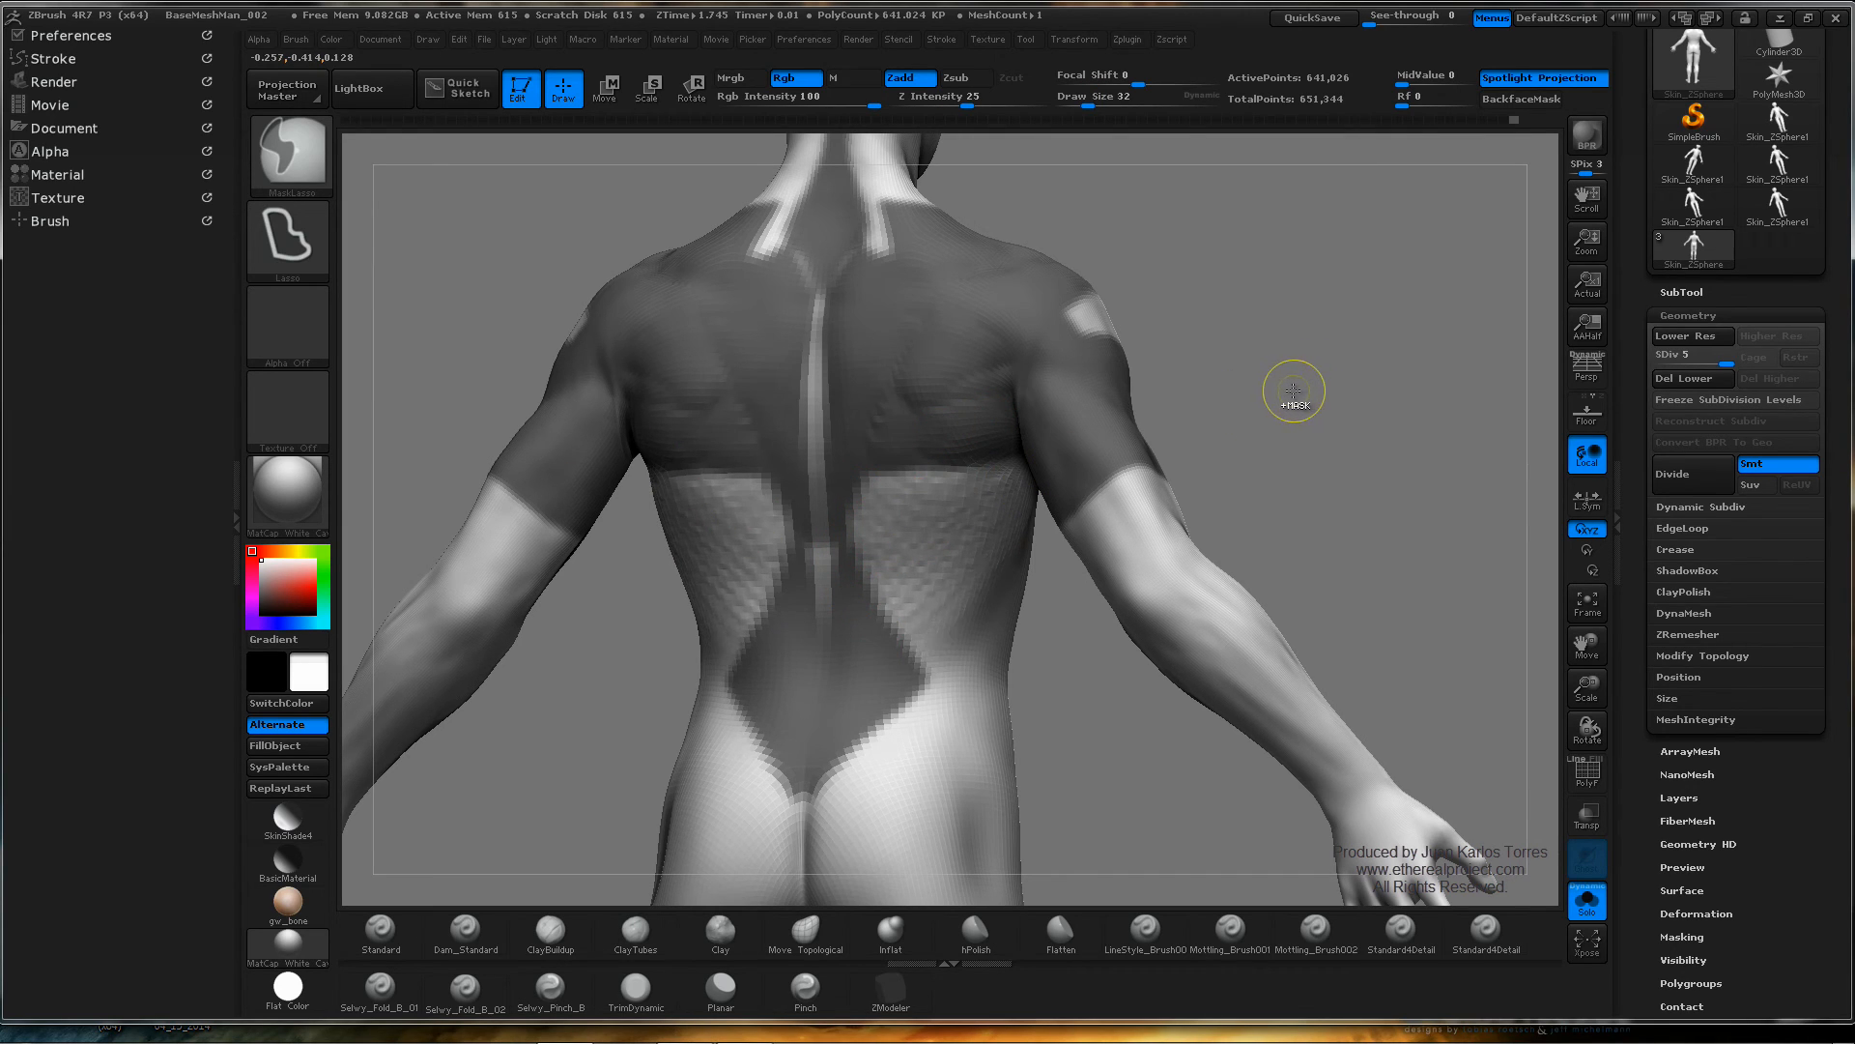
{"action": "key", "text": "ctrl+z"}
{"action": "key", "text": "ctrl+z"}
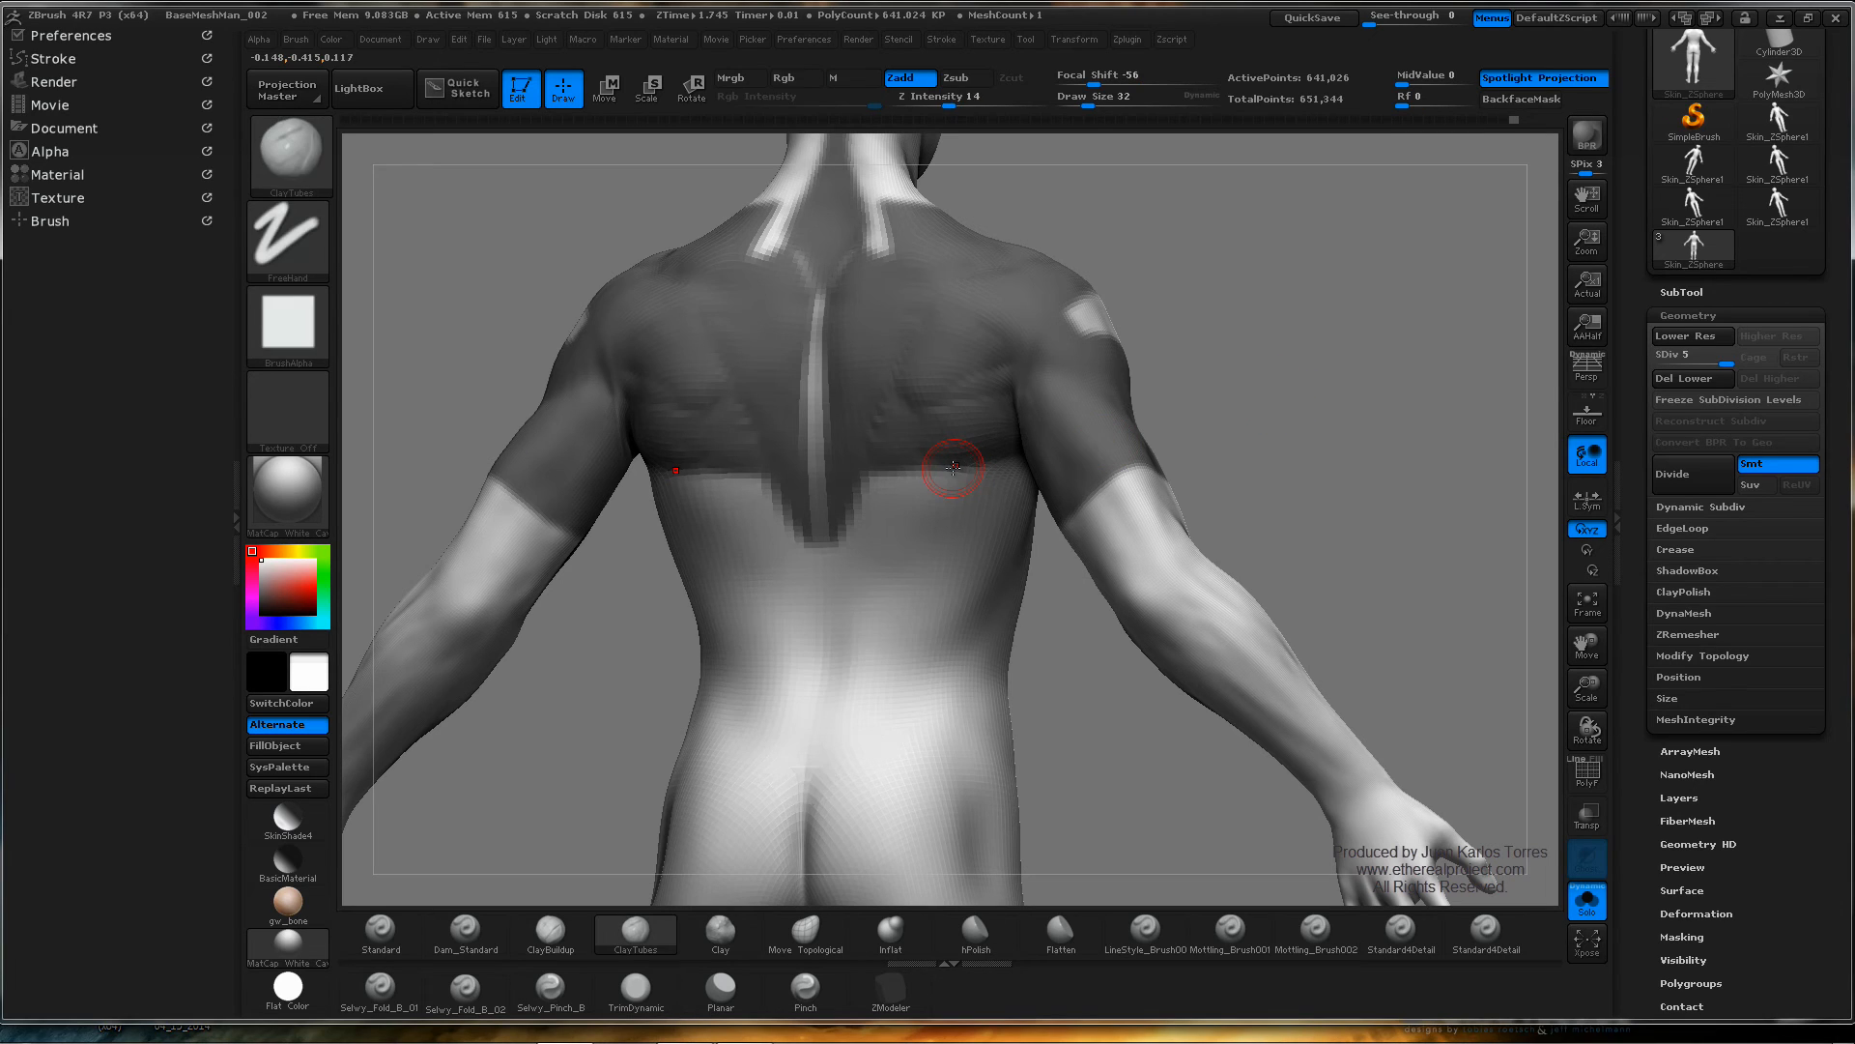
{"action": "key", "text": "ctrl+shift+z"}
- Extend the latissimus with ClayTubes from the masked lower back around to the side of the ribcage and smooth it
{"action": "left_click_drag", "start_coordinate": [912, 481], "coordinate": [855, 494]}
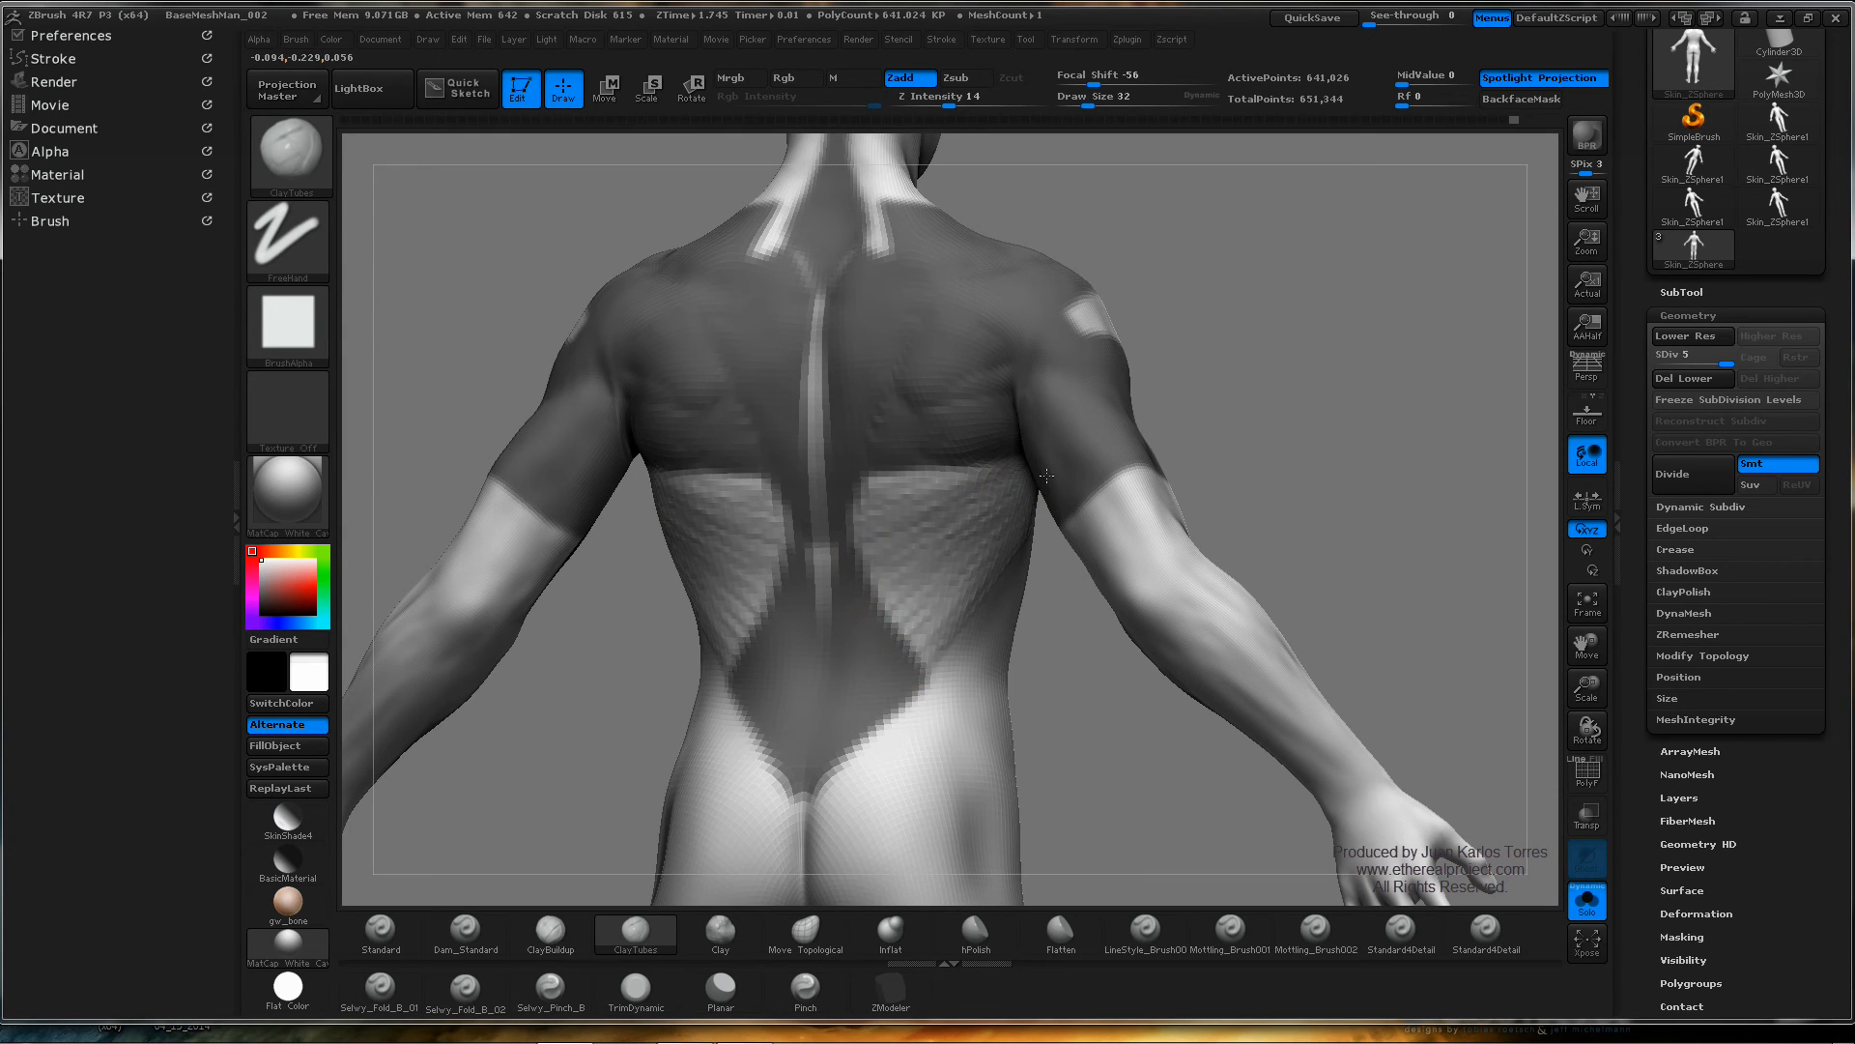
{"action": "left_click_drag", "start_coordinate": [1046, 475], "coordinate": [978, 417]}
{"action": "left_click_drag", "start_coordinate": [1019, 544], "coordinate": [1039, 590]}
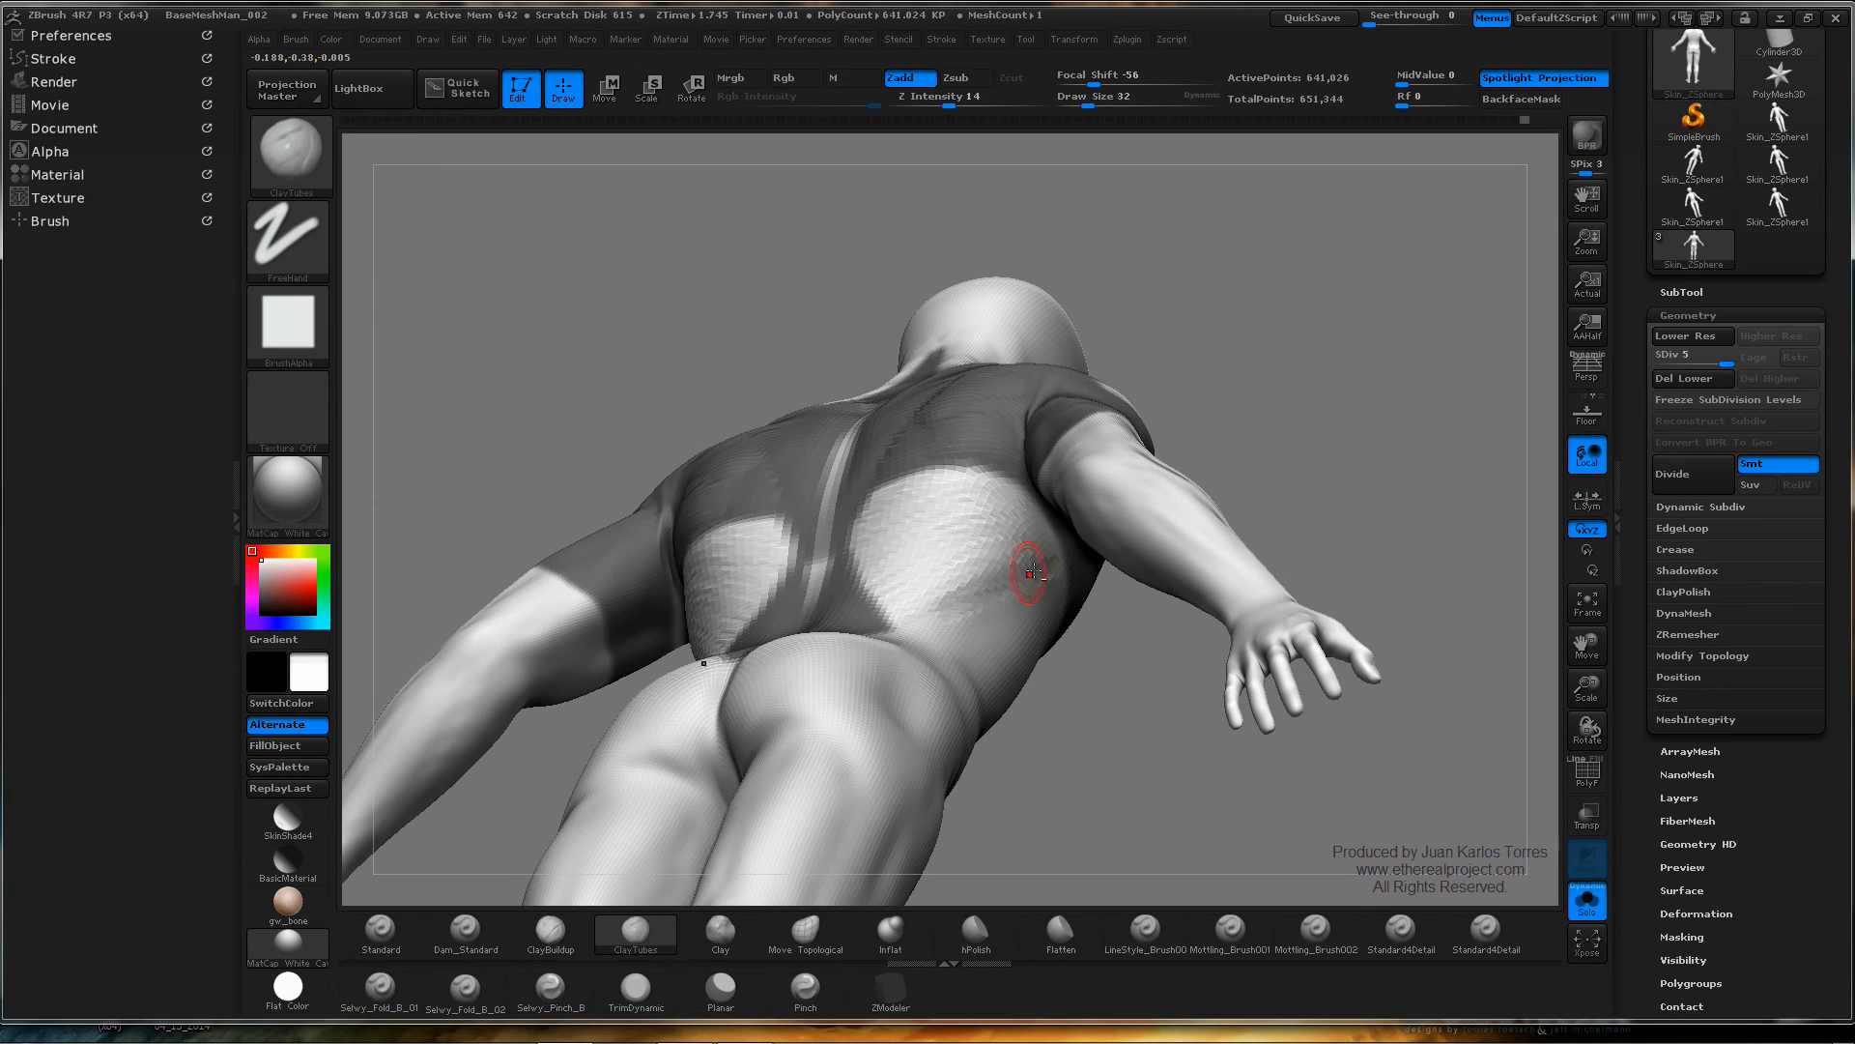
{"action": "key", "text": "shift"}
{"action": "mouse_move", "coordinate": [1107, 437]}
{"action": "left_mouse_down"}
{"action": "mouse_move", "coordinate": [1009, 330]}
{"action": "mouse_move", "coordinate": [906, 309]}
{"action": "mouse_move", "coordinate": [1094, 425]}
{"action": "left_mouse_up"}
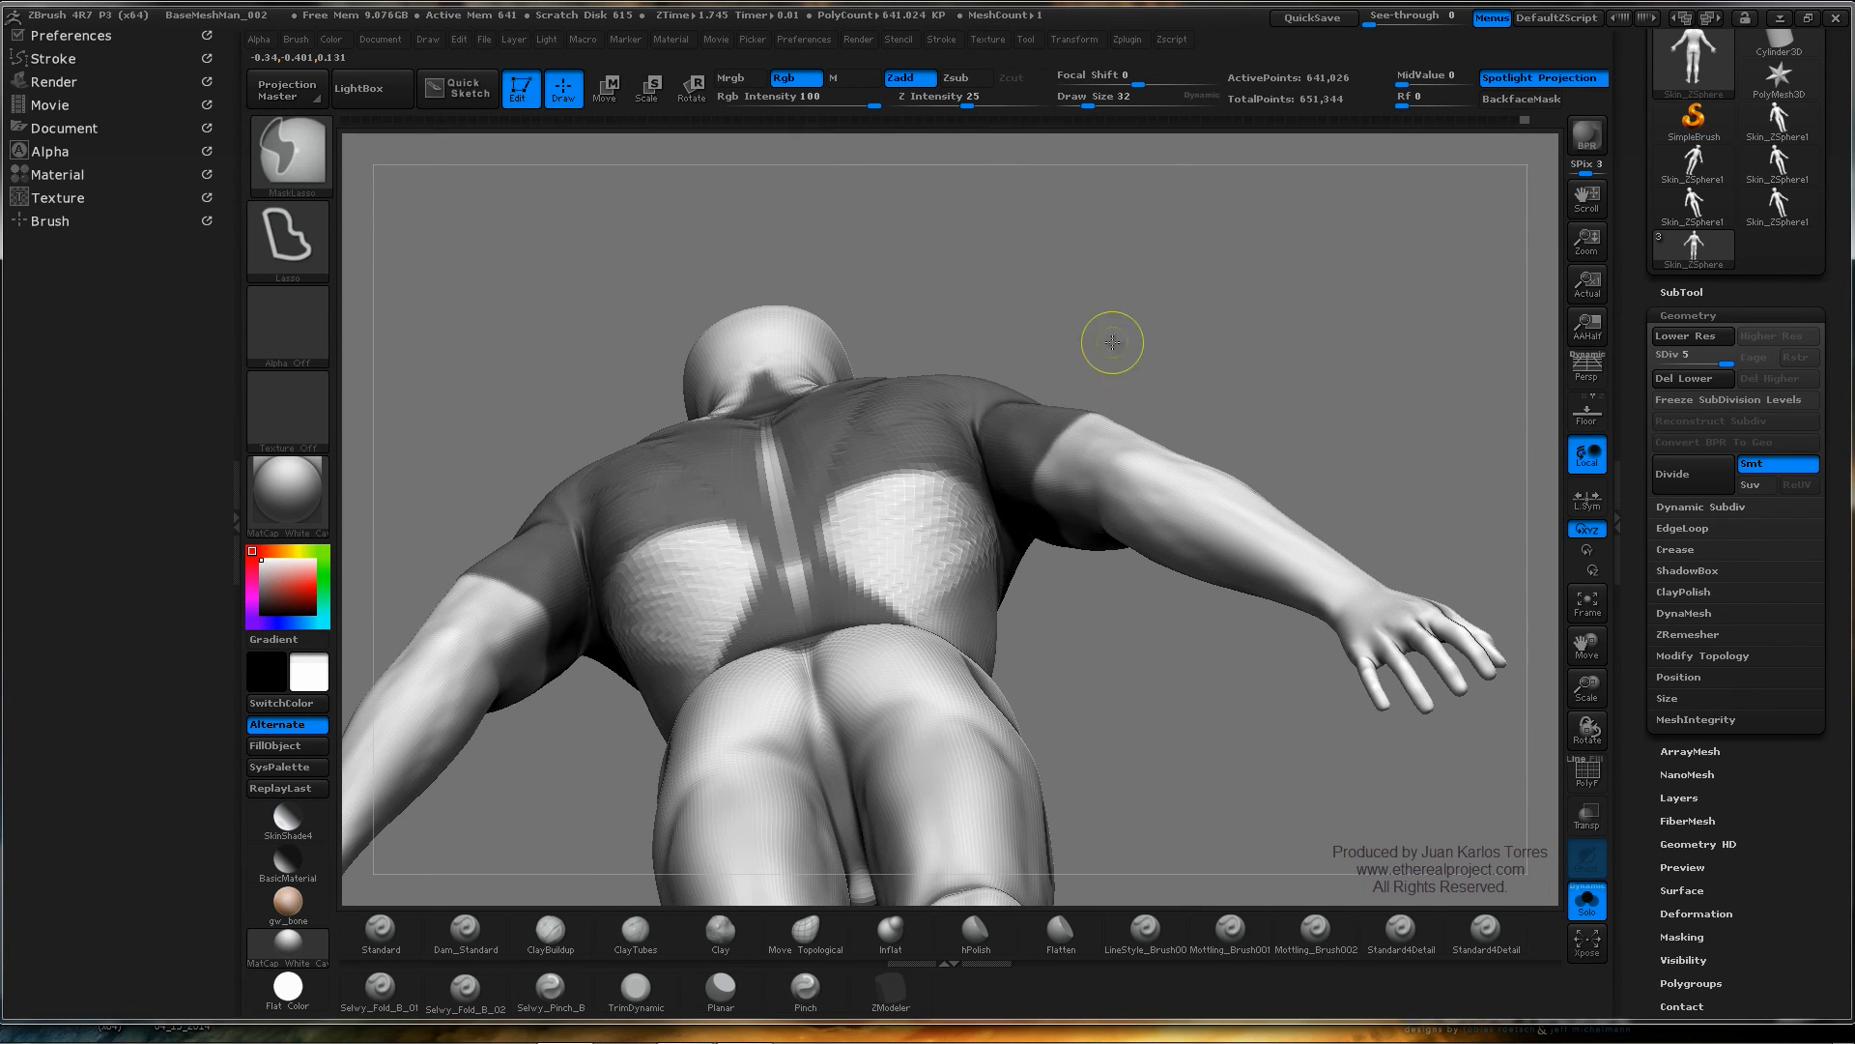
{"action": "mouse_move", "coordinate": [1096, 326]}
{"action": "left_mouse_down", "text": "ctrl+shift"}
{"action": "mouse_move", "coordinate": [1044, 328]}
{"action": "mouse_move", "coordinate": [973, 425]}
{"action": "mouse_move", "coordinate": [1060, 538]}
{"action": "left_mouse_up", "text": "ctrl+shift"}
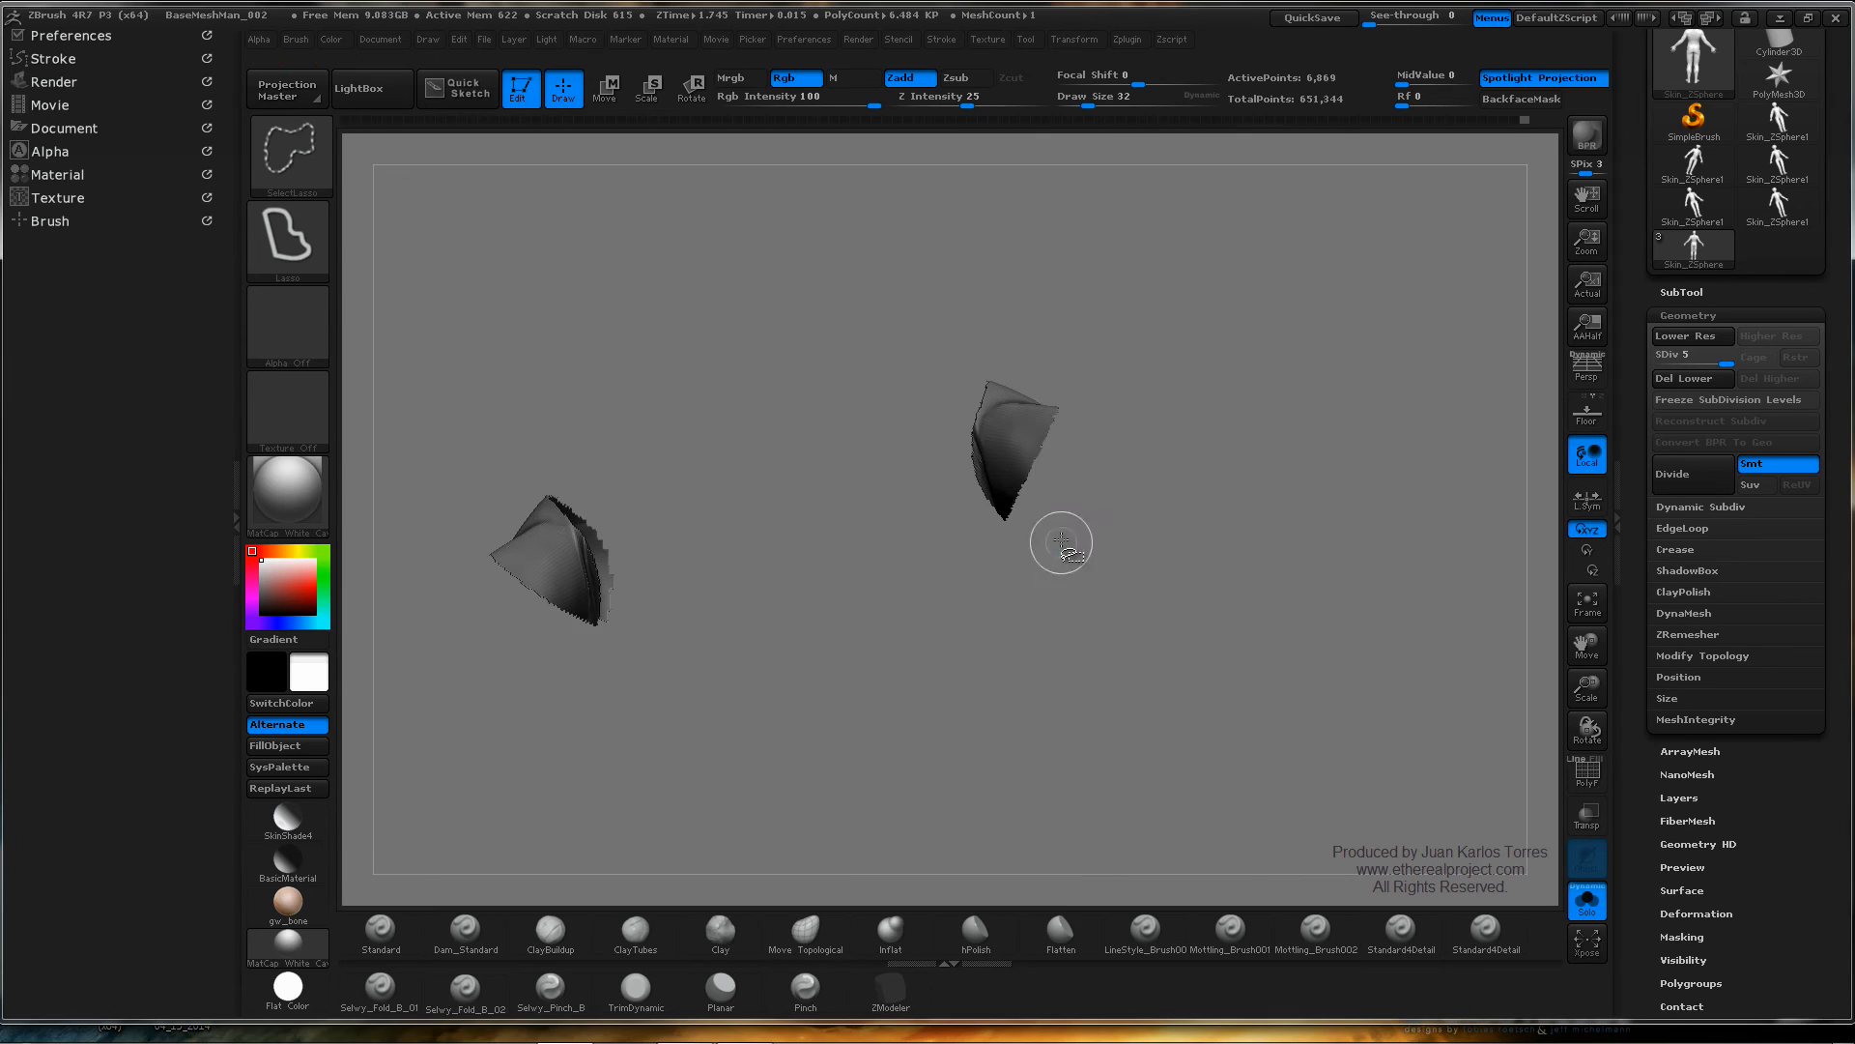
{"action": "left_click", "coordinate": [1062, 530], "text": "ctrl+shift"}
- Remove the mask from both upper arms, keeping the upper back and lower back masked
{"action": "mouse_move", "coordinate": [1122, 324]}
{"action": "left_mouse_down", "text": "ctrl"}
{"action": "mouse_move", "coordinate": [984, 329]}
{"action": "mouse_move", "coordinate": [962, 461]}
{"action": "mouse_move", "coordinate": [974, 548]}
{"action": "mouse_move", "coordinate": [1116, 613]}
{"action": "mouse_move", "coordinate": [1194, 324]}
{"action": "left_mouse_up", "text": "ctrl"}
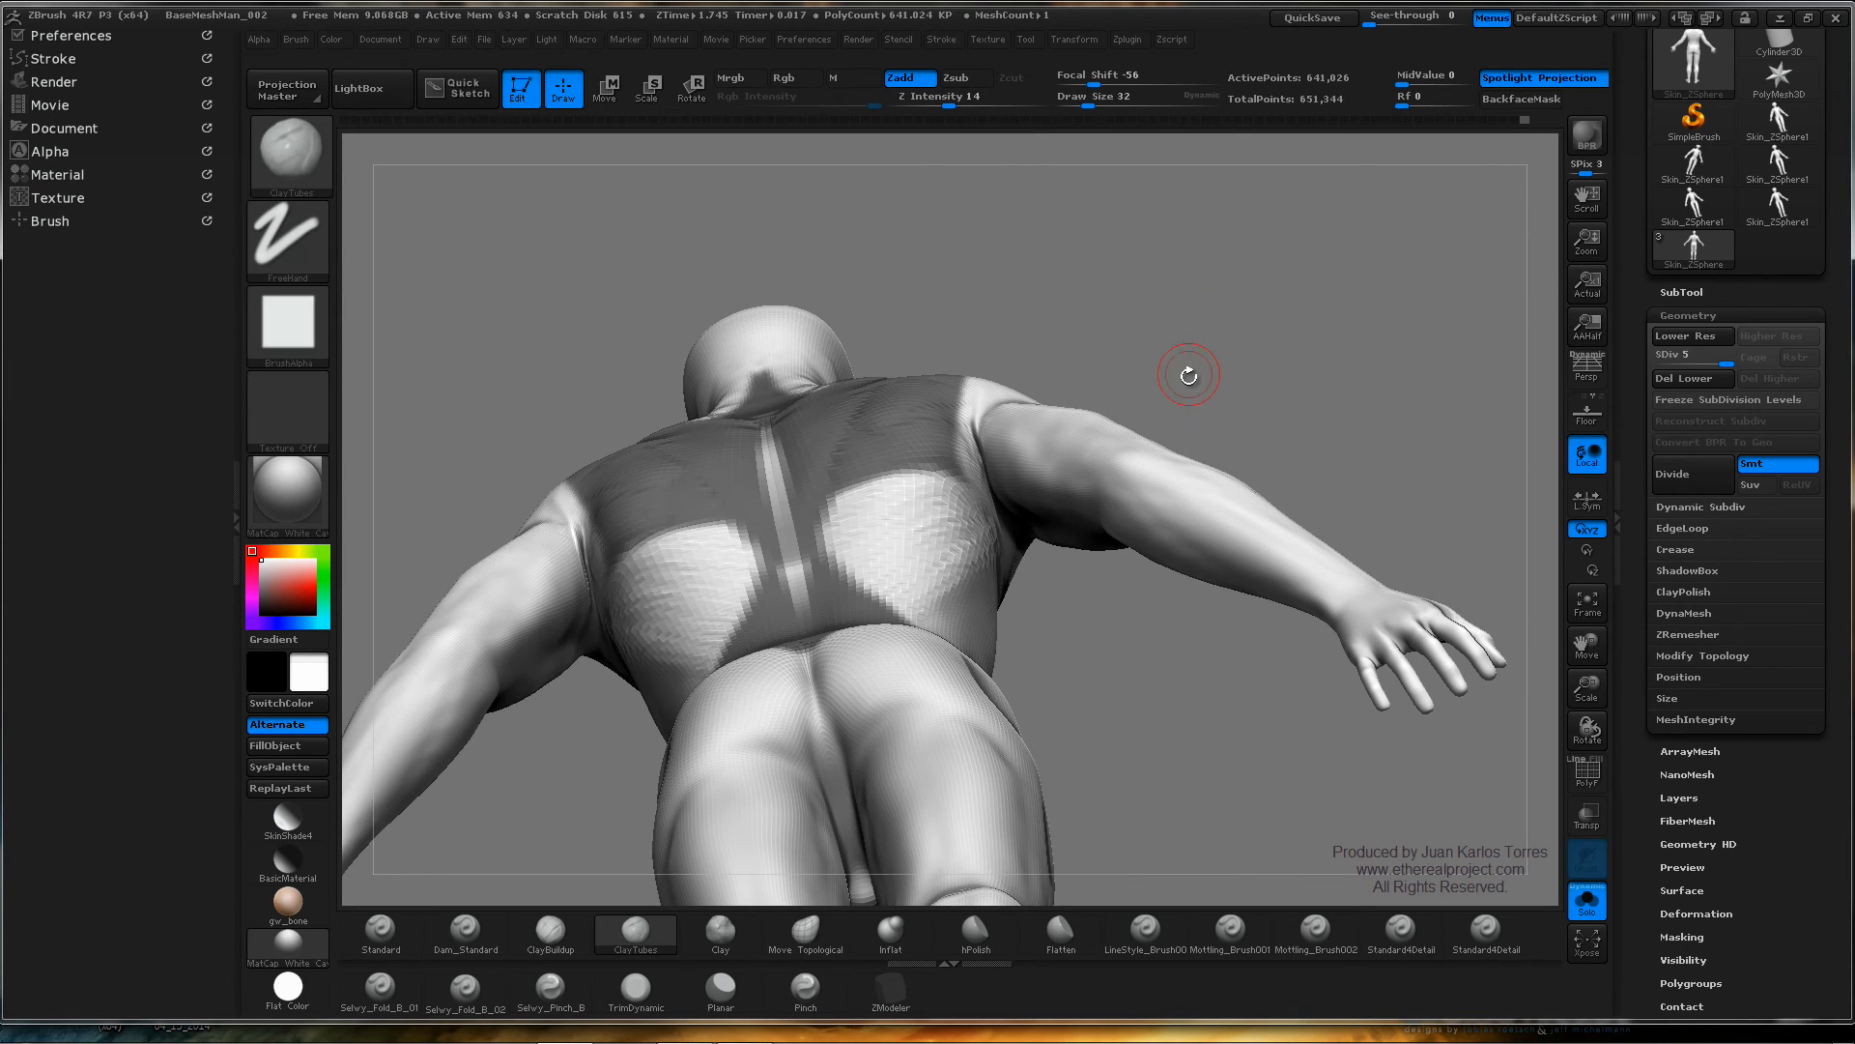
{"action": "left_click_drag", "start_coordinate": [1152, 402], "coordinate": [988, 389]}
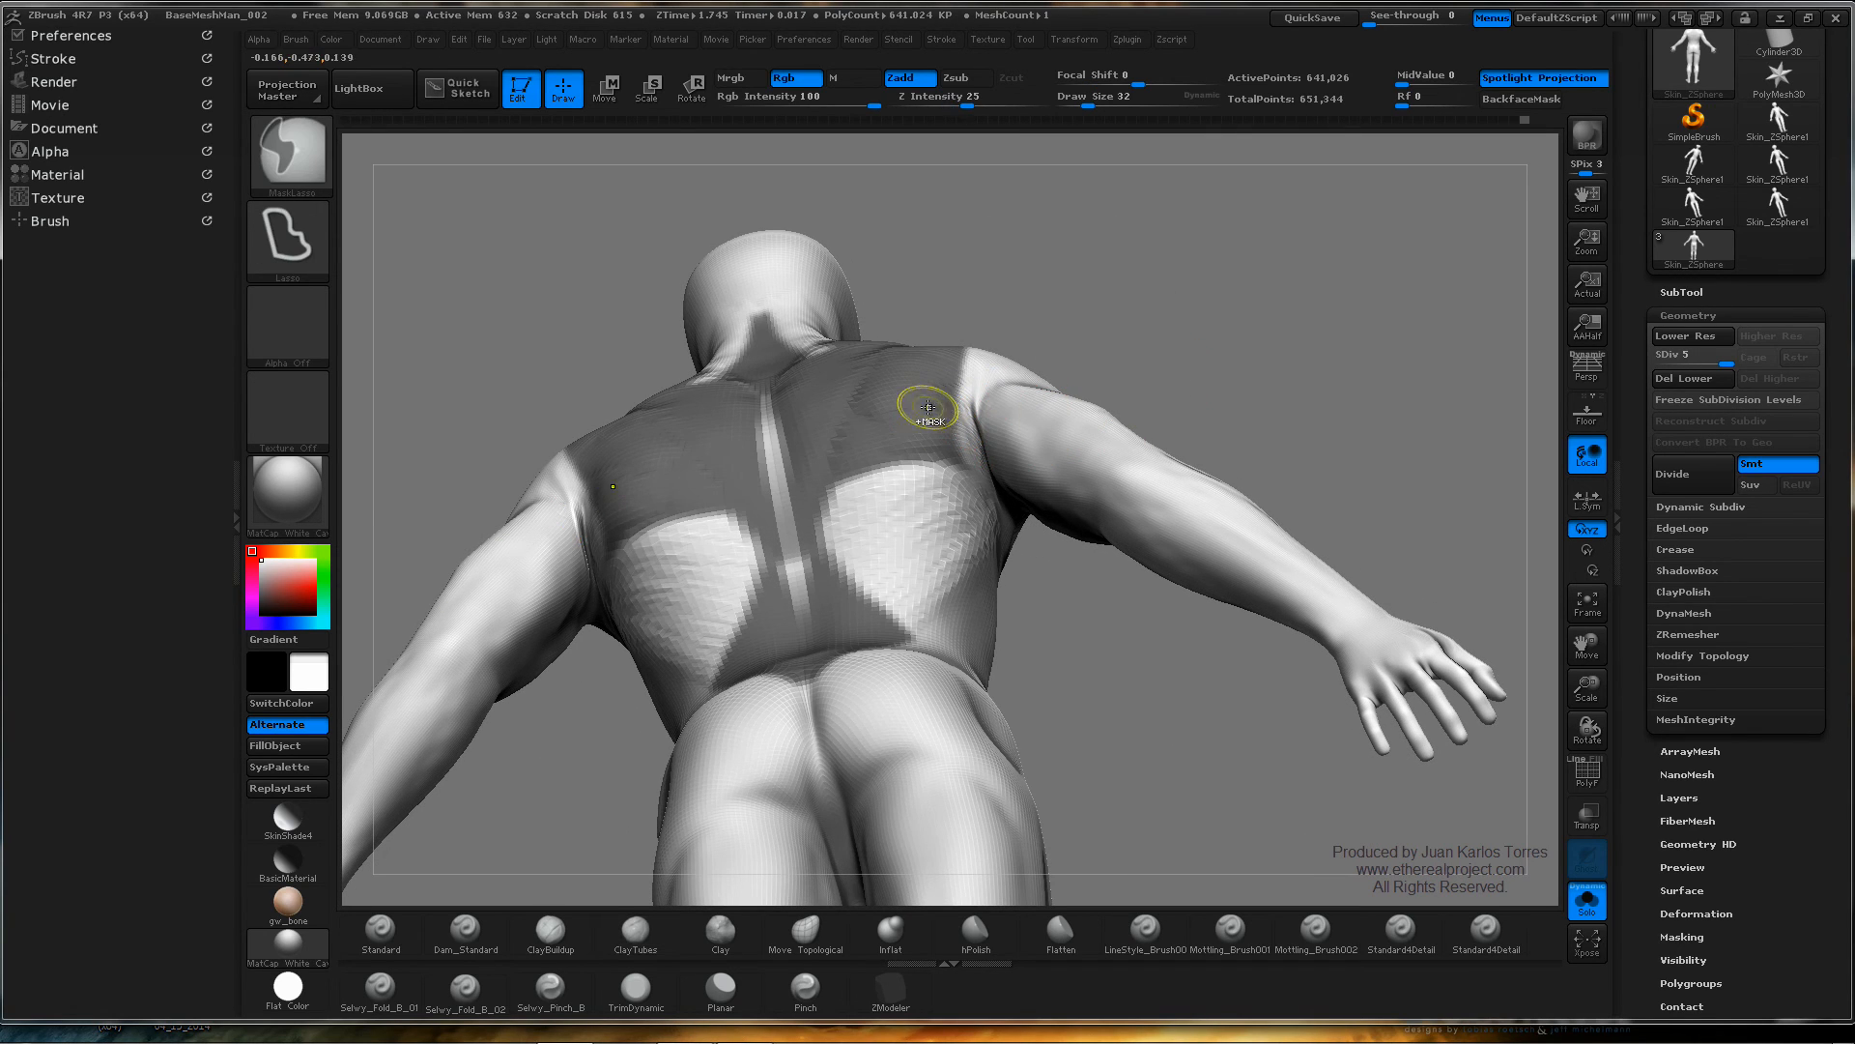
{"action": "mouse_move", "coordinate": [976, 468]}
{"action": "left_mouse_down", "text": "ctrl"}
{"action": "mouse_move", "coordinate": [957, 425]}
{"action": "mouse_move", "coordinate": [966, 285]}
{"action": "mouse_move", "coordinate": [1000, 318]}
{"action": "mouse_move", "coordinate": [1039, 460]}
{"action": "mouse_move", "coordinate": [1044, 332]}
{"action": "mouse_move", "coordinate": [1257, 353]}
{"action": "mouse_move", "coordinate": [1379, 418]}
{"action": "mouse_move", "coordinate": [1248, 429]}
{"action": "left_mouse_up", "text": "ctrl"}
- Hide both arms below the upper arm so that only short stubs remain on the torso
{"action": "key", "text": "ctrl+shift"}
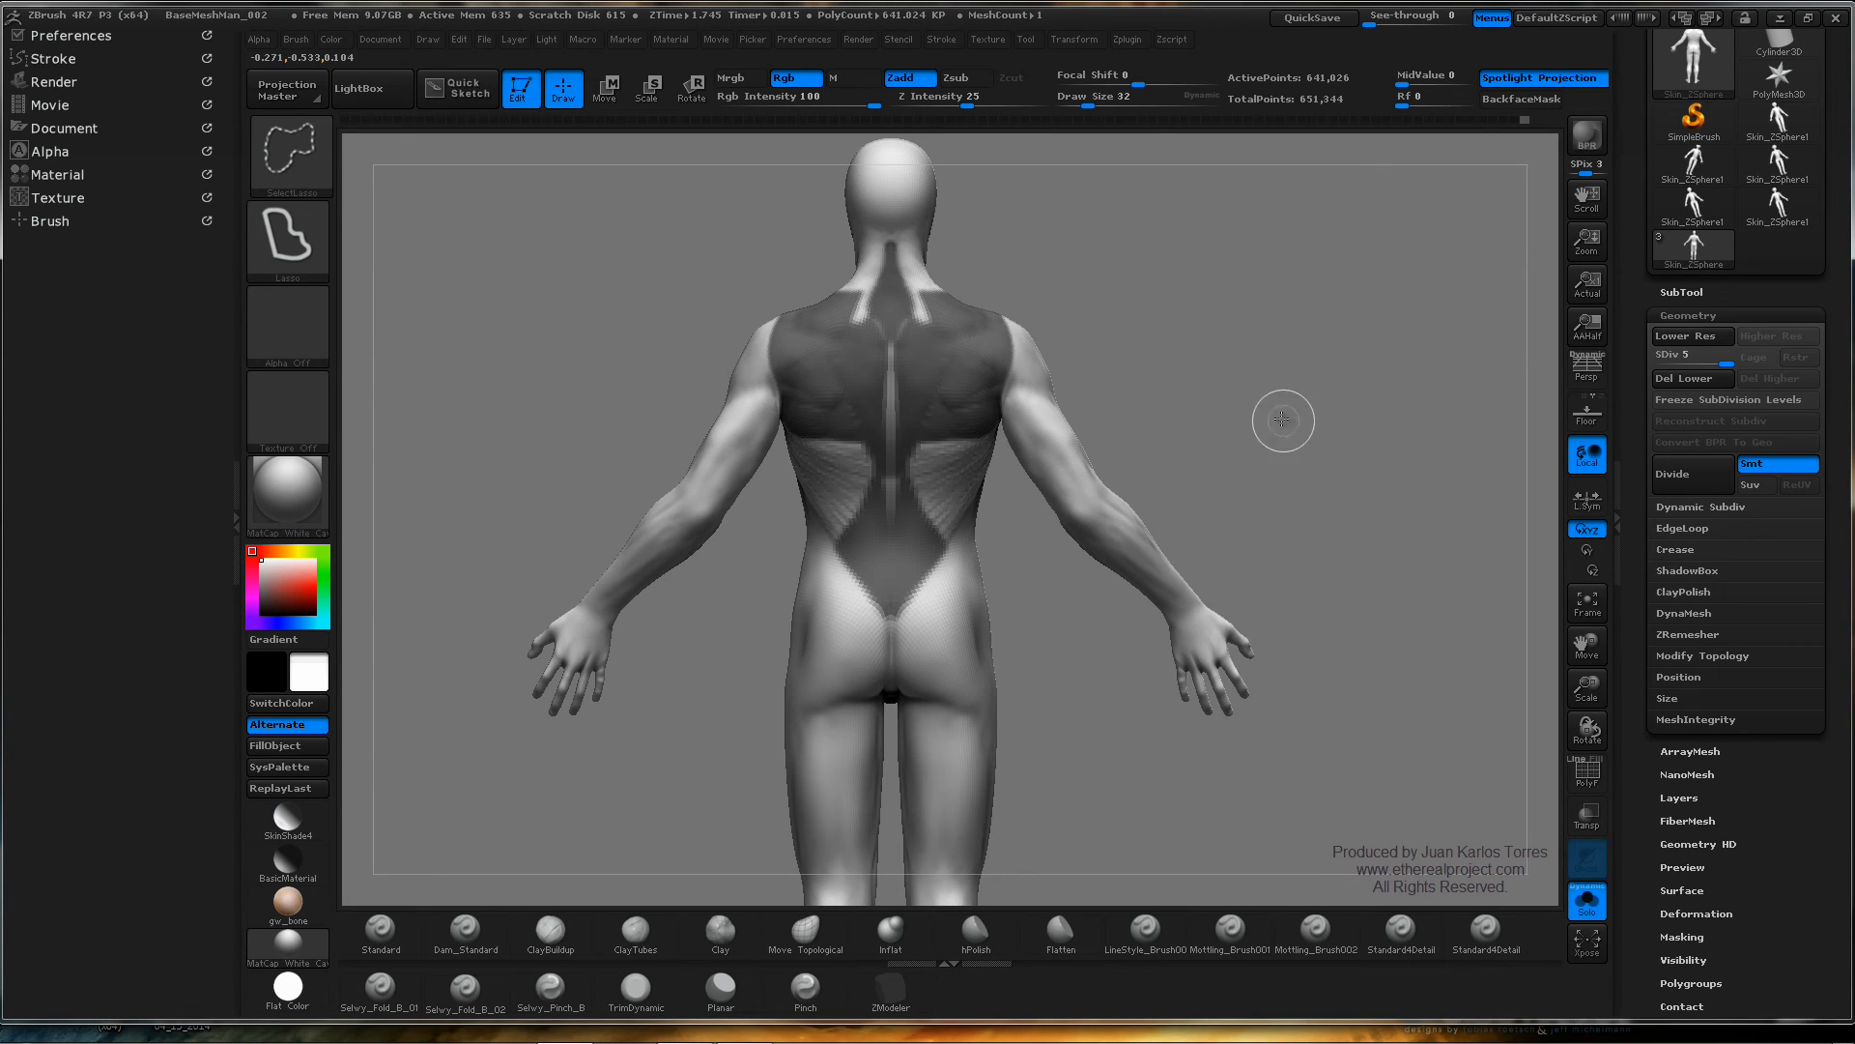
{"action": "mouse_move", "coordinate": [1276, 416]}
{"action": "left_mouse_down", "text": "ctrl+shift"}
{"action": "mouse_move", "coordinate": [1126, 371]}
{"action": "mouse_move", "coordinate": [1015, 434]}
{"action": "mouse_move", "coordinate": [1140, 698]}
{"action": "mouse_move", "coordinate": [1348, 517]}
{"action": "mouse_move", "coordinate": [1295, 425]}
{"action": "left_mouse_up", "text": "ctrl+shift"}
{"action": "mouse_move", "coordinate": [1101, 477]}
{"action": "right_mouse_down"}
{"action": "mouse_move", "coordinate": [1085, 419]}
{"action": "mouse_move", "coordinate": [1338, 423]}
{"action": "mouse_move", "coordinate": [1271, 447]}
{"action": "mouse_move", "coordinate": [1296, 443]}
{"action": "right_mouse_up"}
- Shrink the visible mesh repeatedly until the arm stubs are hidden back to the shoulder sockets
{"action": "left_click_drag", "start_coordinate": [1836, 570], "coordinate": [1836, 369]}
{"action": "key", "text": "shift"}
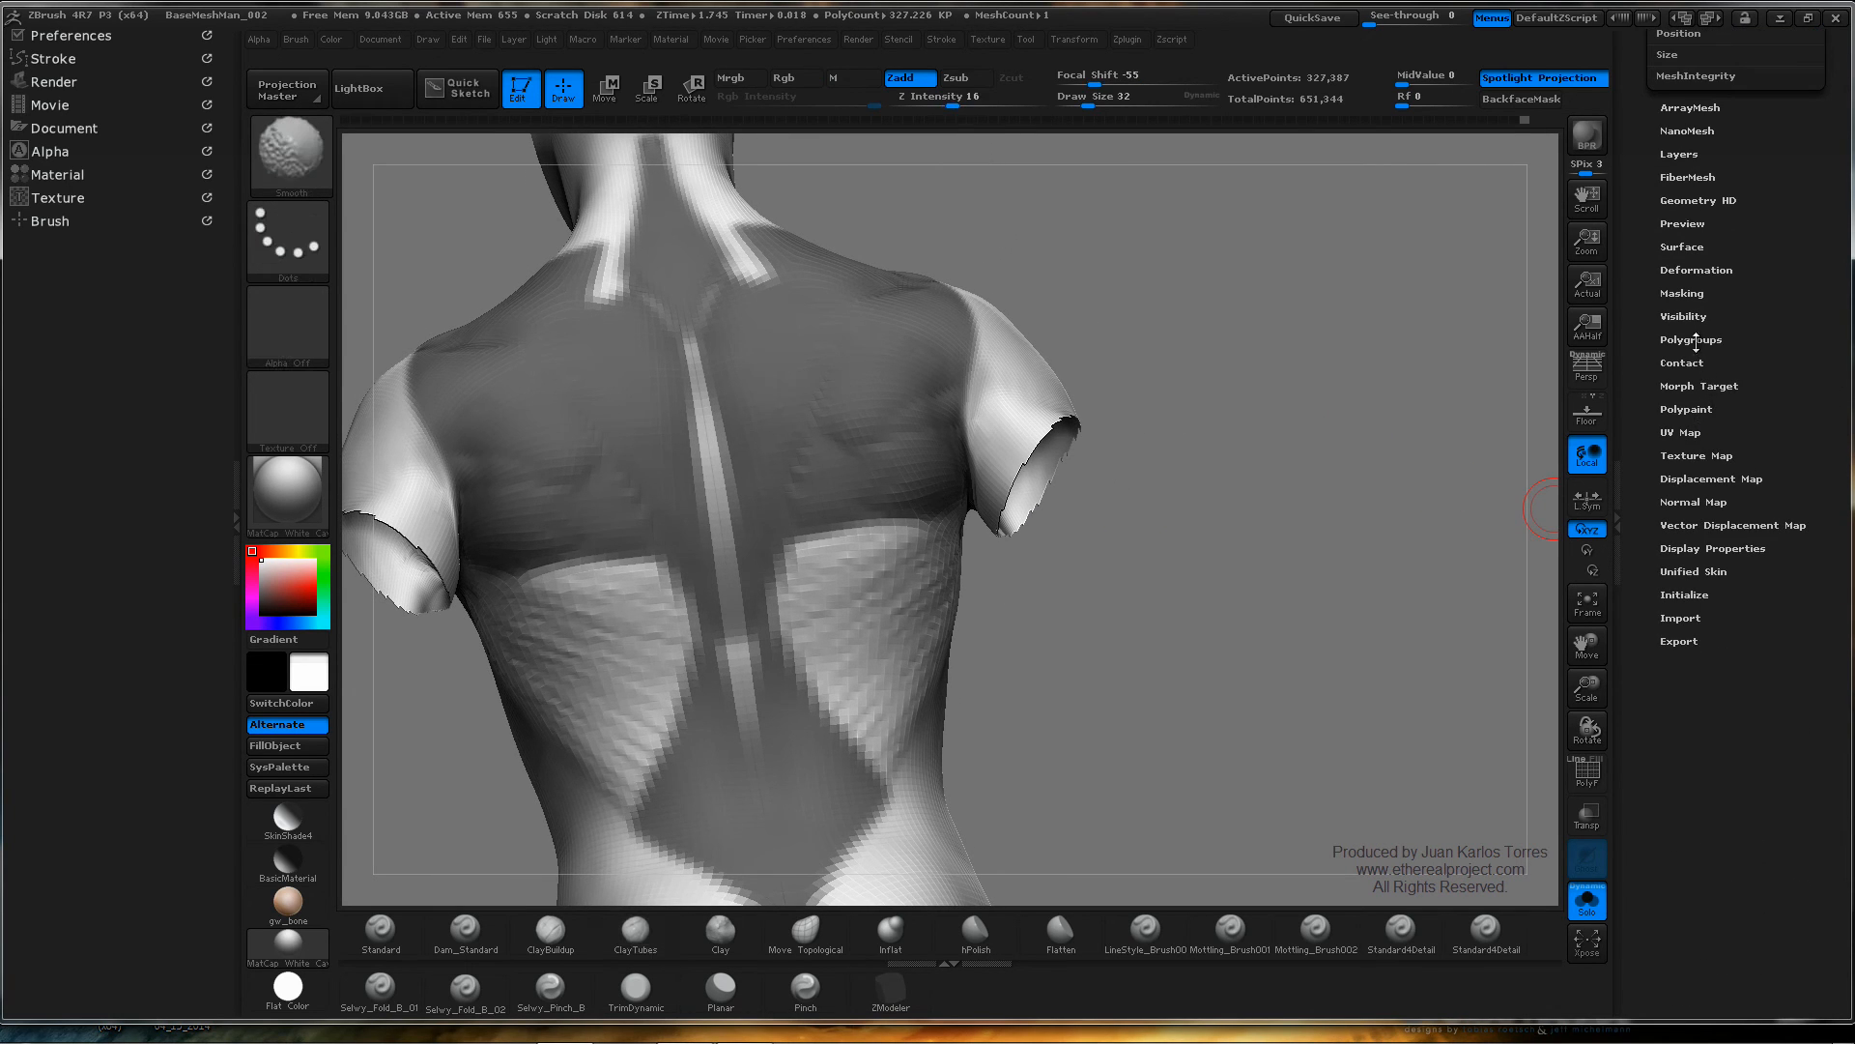
{"action": "left_click", "coordinate": [1684, 312]}
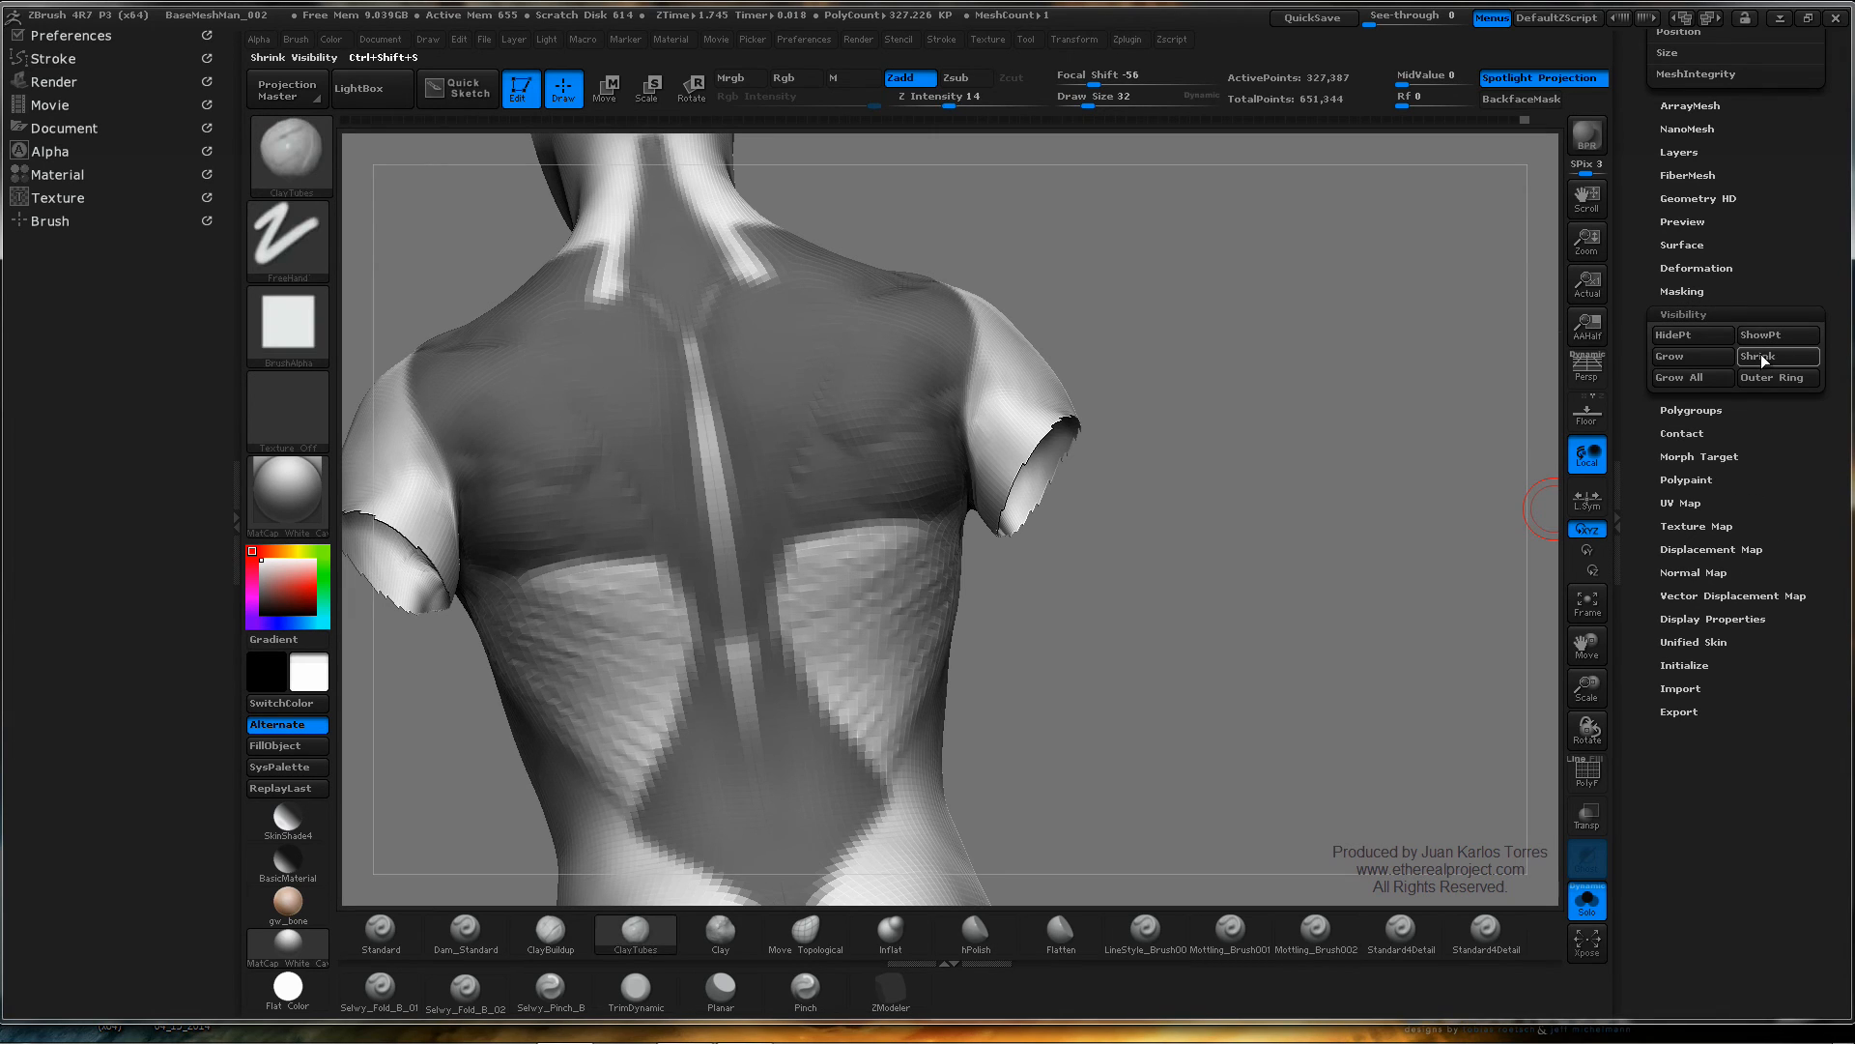
{"action": "left_click", "coordinate": [1765, 356]}
{"action": "left_click", "coordinate": [1766, 358]}
{"action": "left_click", "coordinate": [1765, 359]}
{"action": "left_click", "coordinate": [1766, 359]}
{"action": "left_click", "coordinate": [1766, 359]}
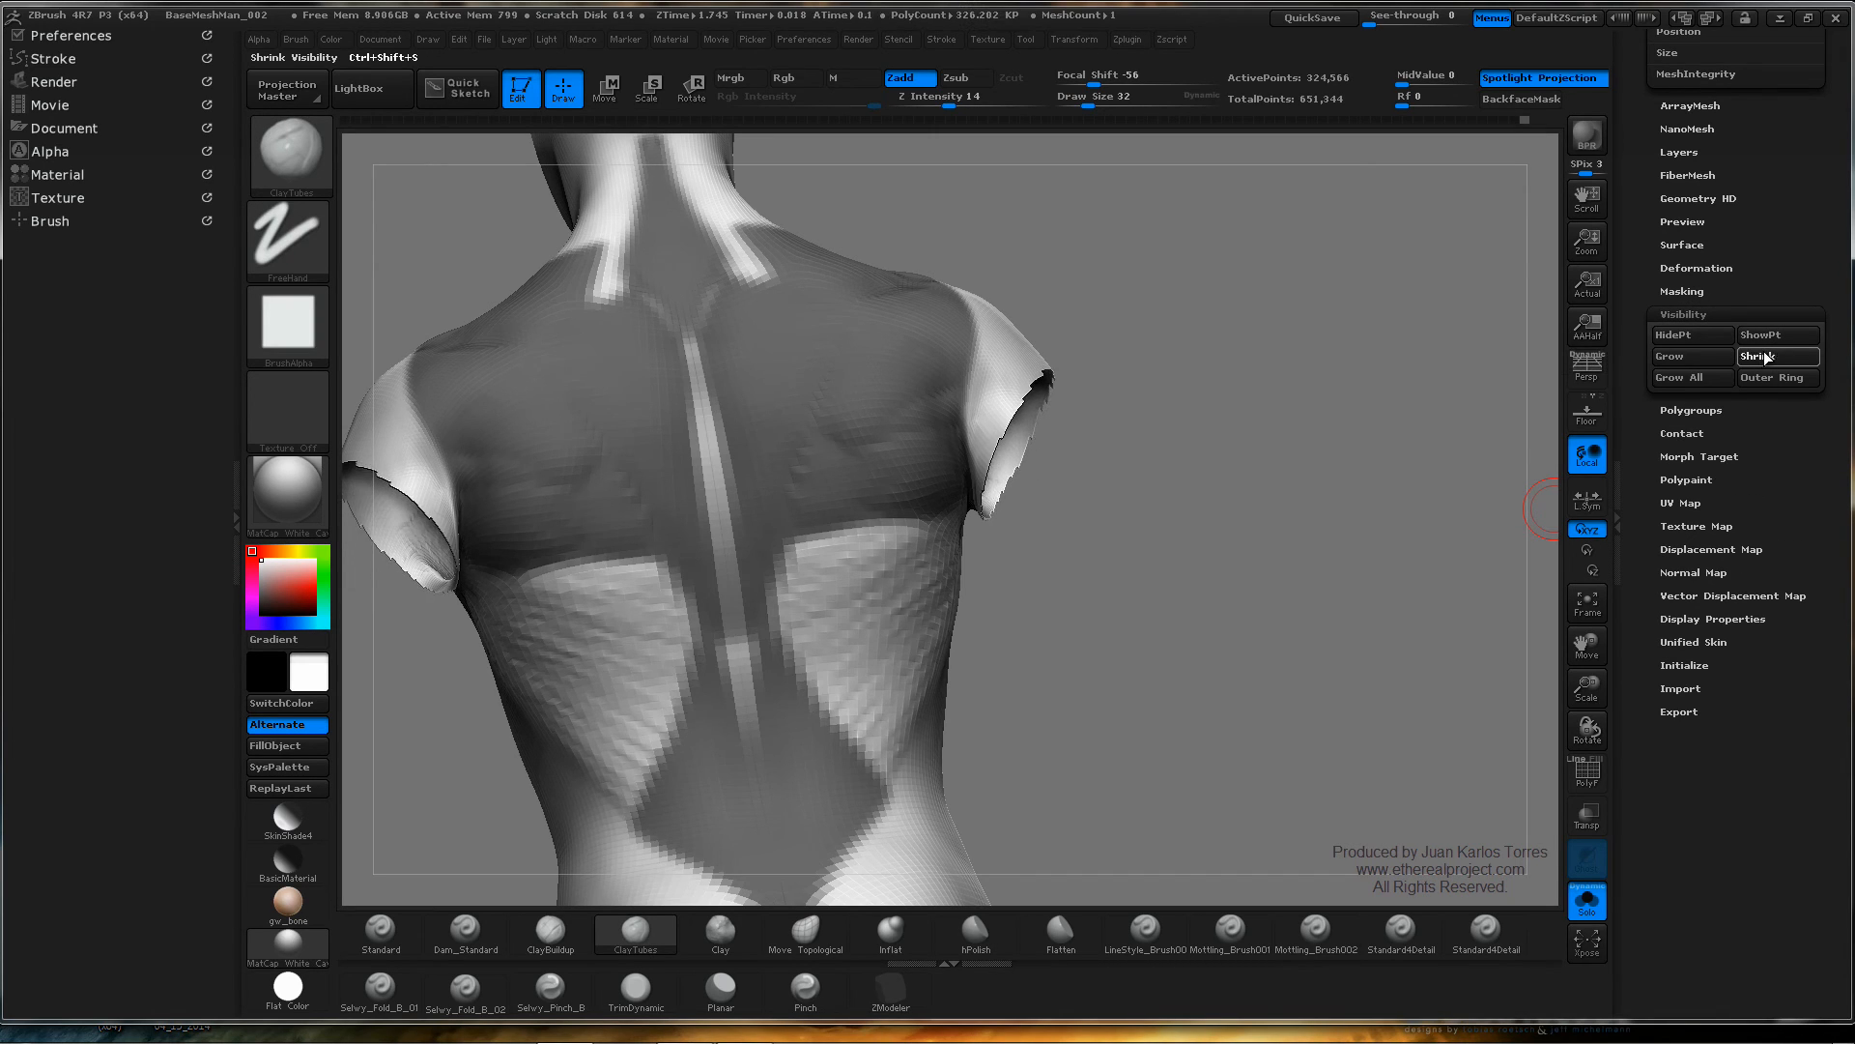
{"action": "left_click", "coordinate": [1768, 359]}
{"action": "left_click", "coordinate": [1768, 358]}
{"action": "left_click", "coordinate": [1768, 359]}
{"action": "left_click", "coordinate": [1768, 358]}
{"action": "left_click", "coordinate": [1767, 359]}
{"action": "left_click", "coordinate": [1767, 359]}
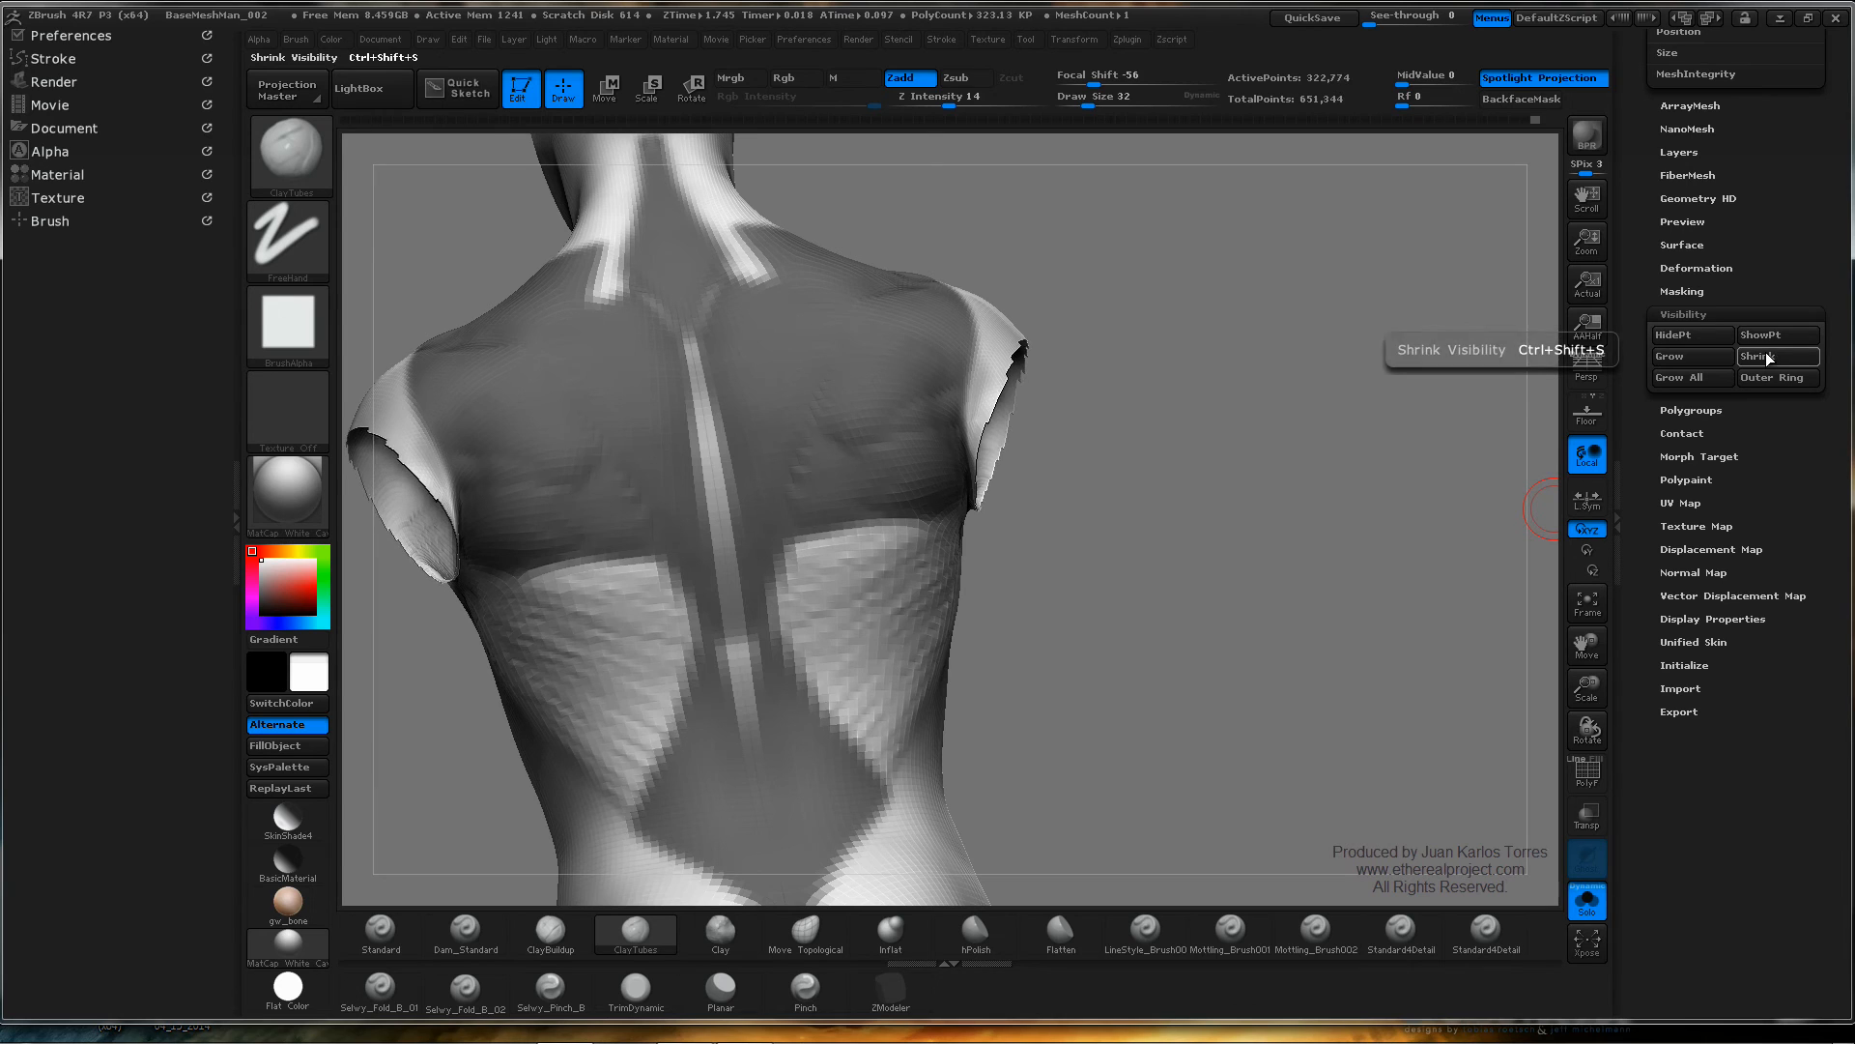
{"action": "left_click", "coordinate": [1767, 358]}
{"action": "left_click", "coordinate": [1767, 355]}
{"action": "left_click_drag", "start_coordinate": [1316, 393], "coordinate": [1301, 338]}
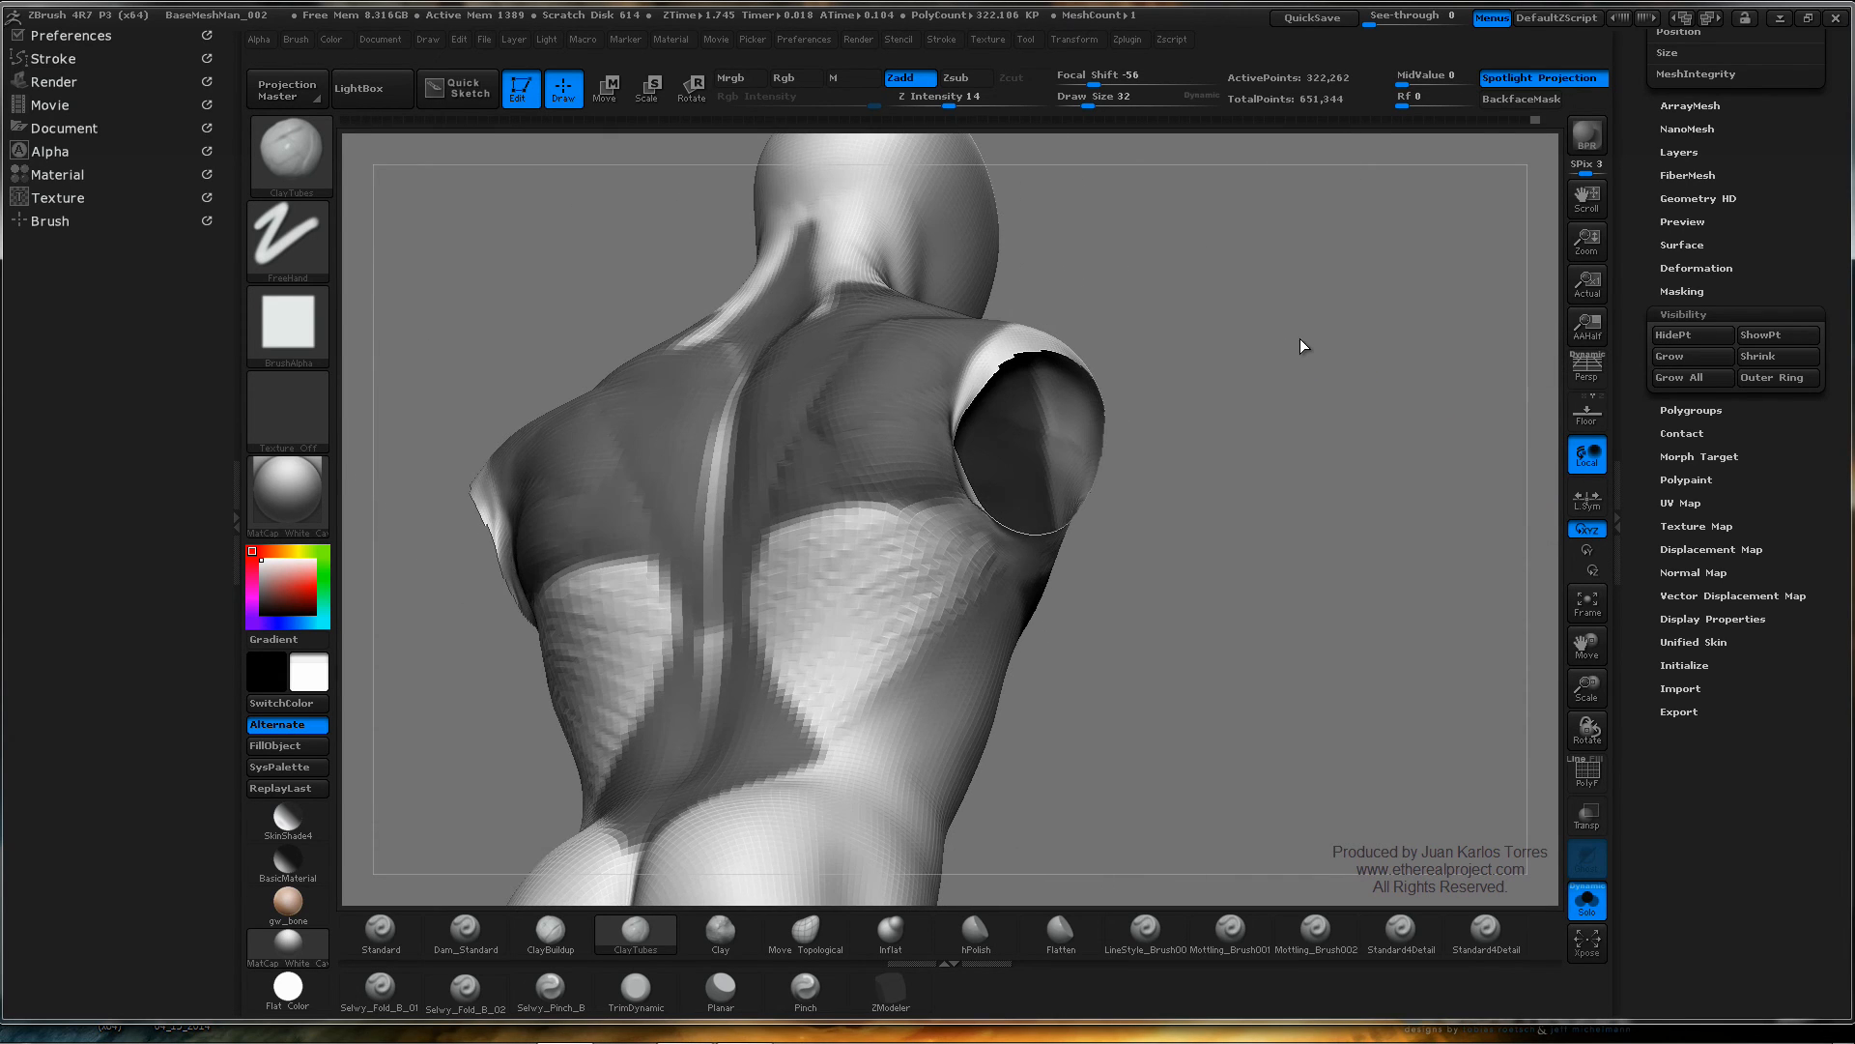
{"action": "left_click", "coordinate": [1766, 361]}
{"action": "left_click", "coordinate": [1767, 362]}
{"action": "left_click", "coordinate": [1766, 363]}
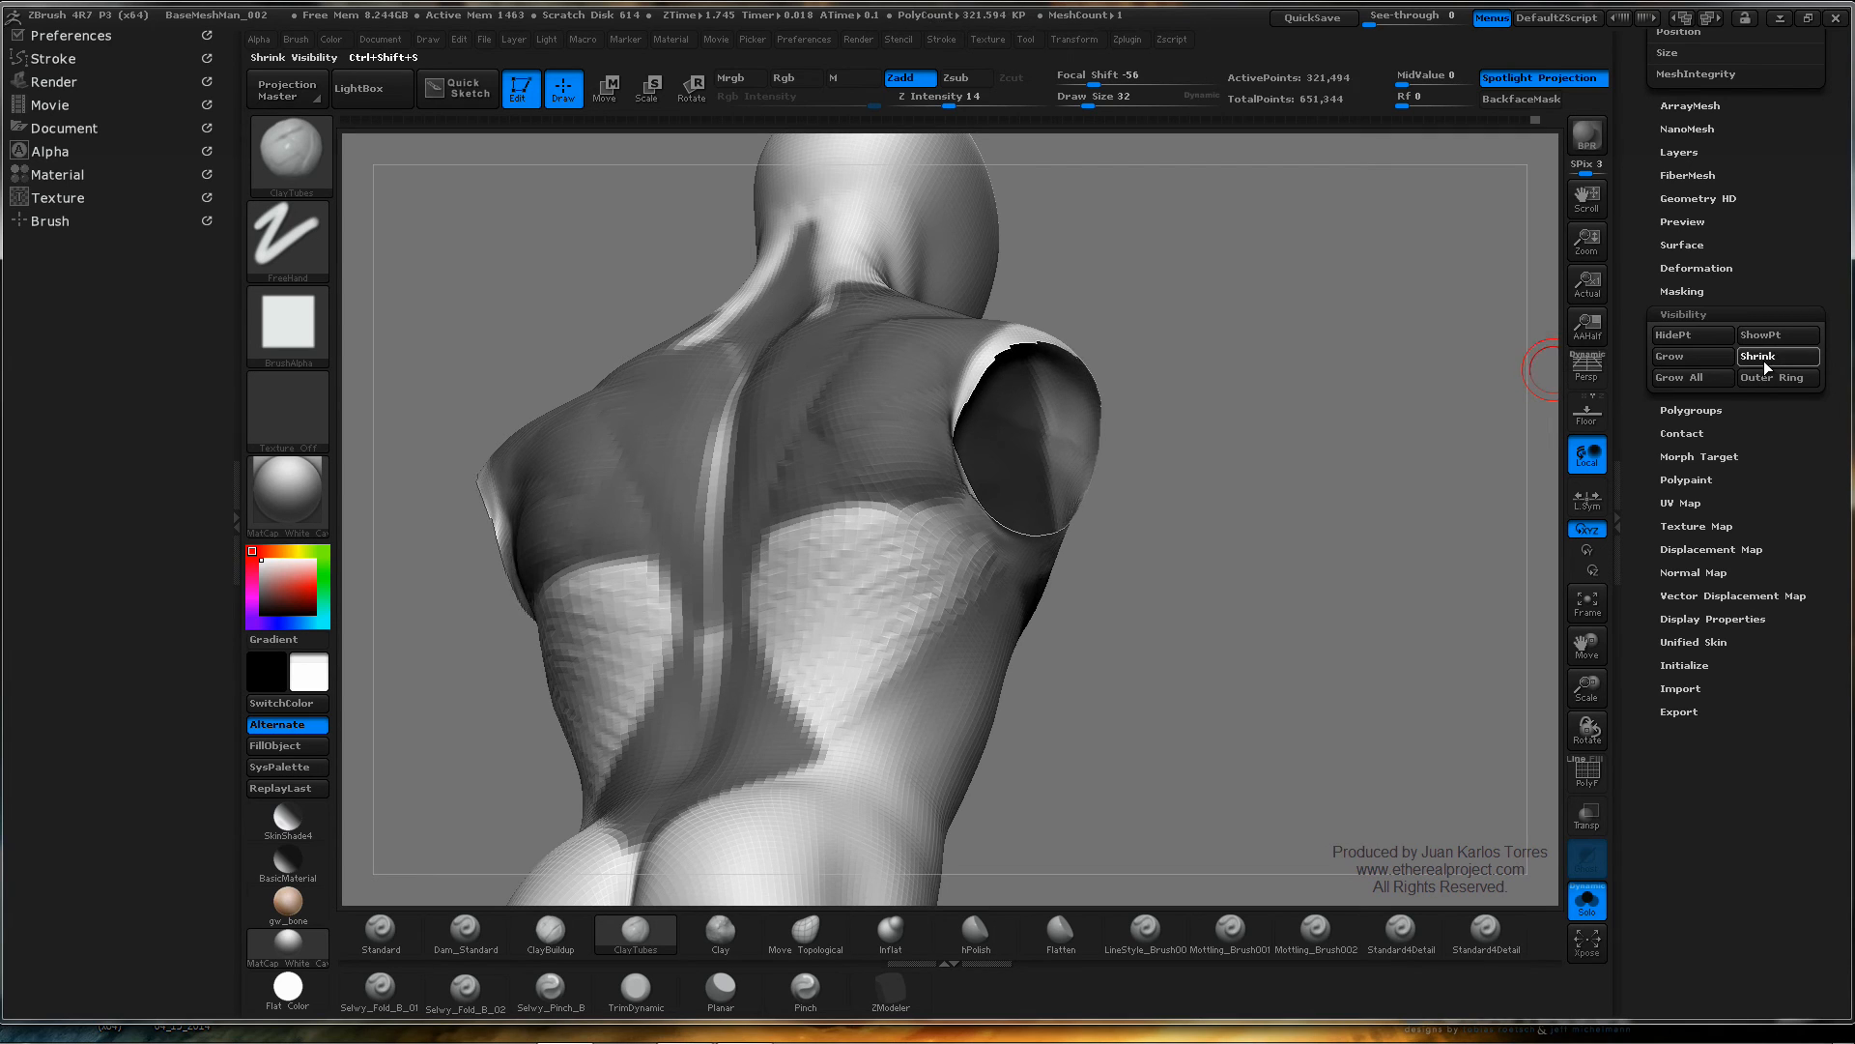
{"action": "left_click", "coordinate": [1765, 365]}
{"action": "left_click", "coordinate": [1765, 364]}
{"action": "left_click", "coordinate": [1764, 366]}
{"action": "left_click", "coordinate": [1765, 367]}
{"action": "left_click", "coordinate": [1765, 367]}
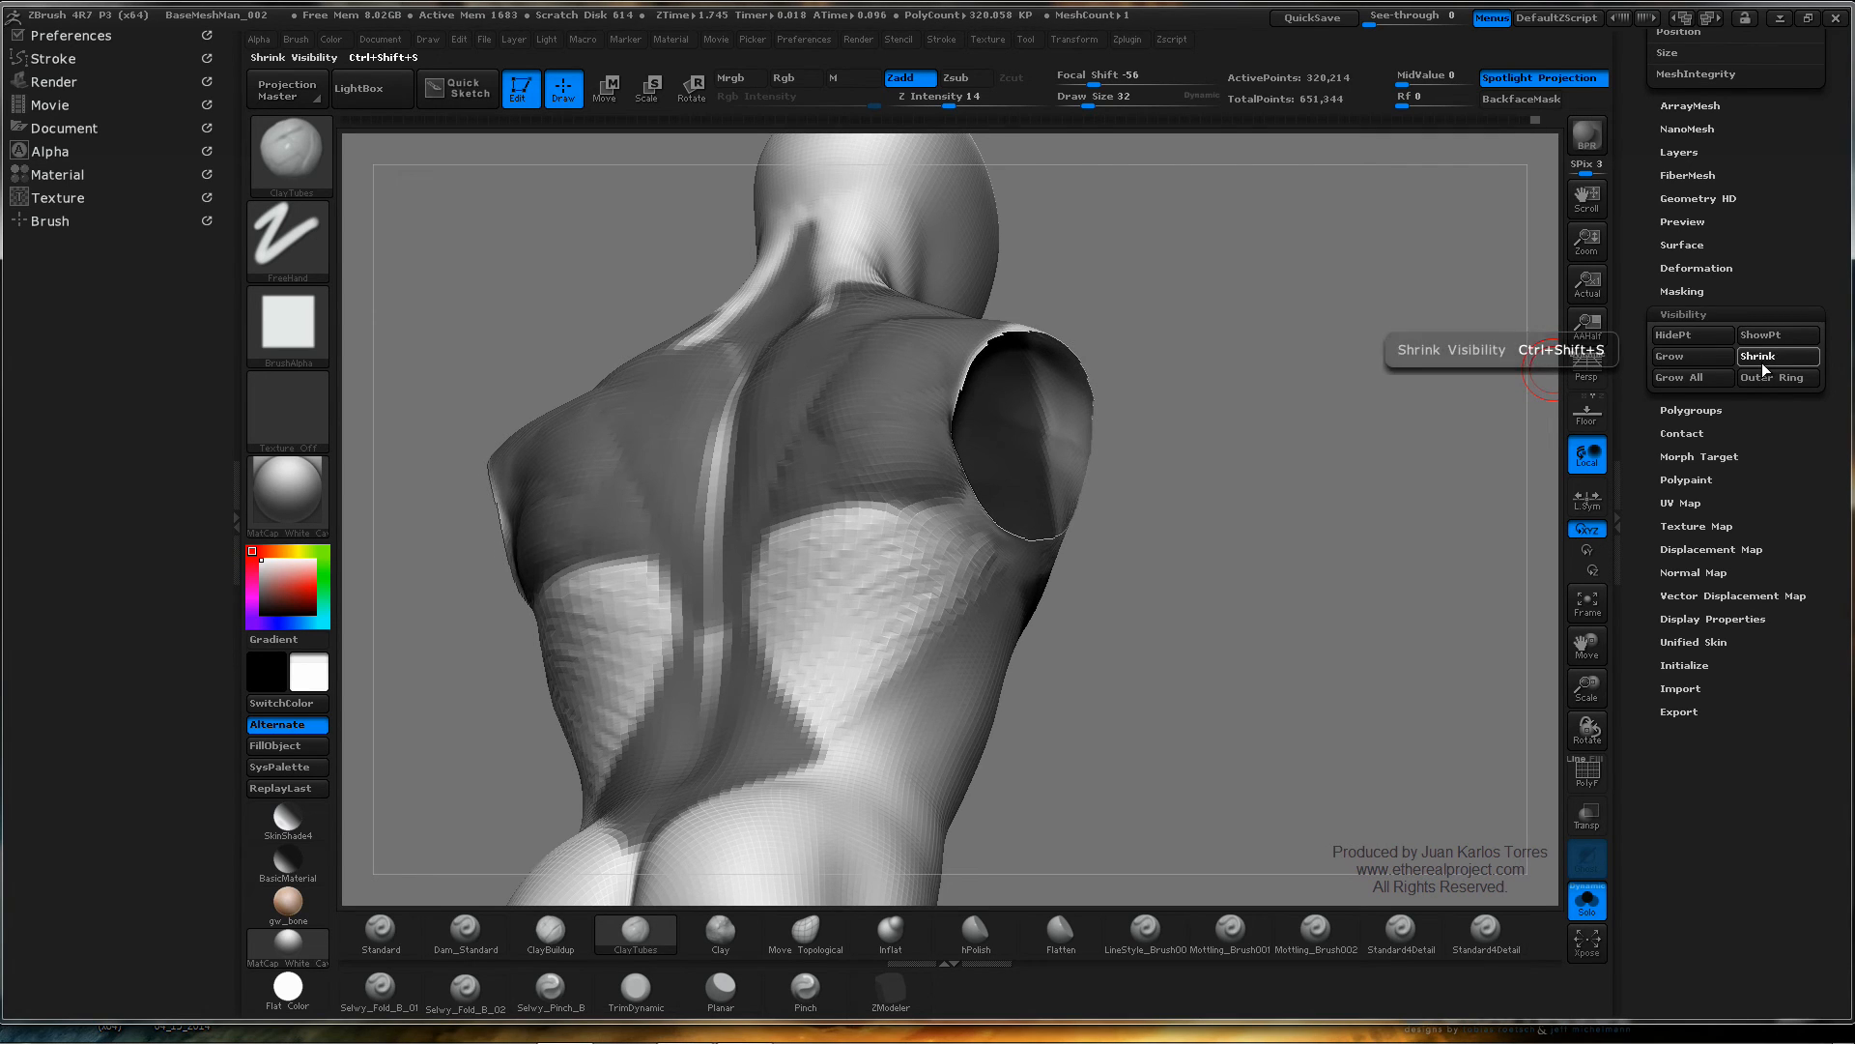
{"action": "left_click", "coordinate": [1764, 369]}
{"action": "left_click", "coordinate": [1764, 368]}
- Build up the latissimus with ClayTubes from the lower back up to the armpit and along the side of the ribcage
{"action": "left_click_drag", "start_coordinate": [1478, 382], "coordinate": [1087, 510]}
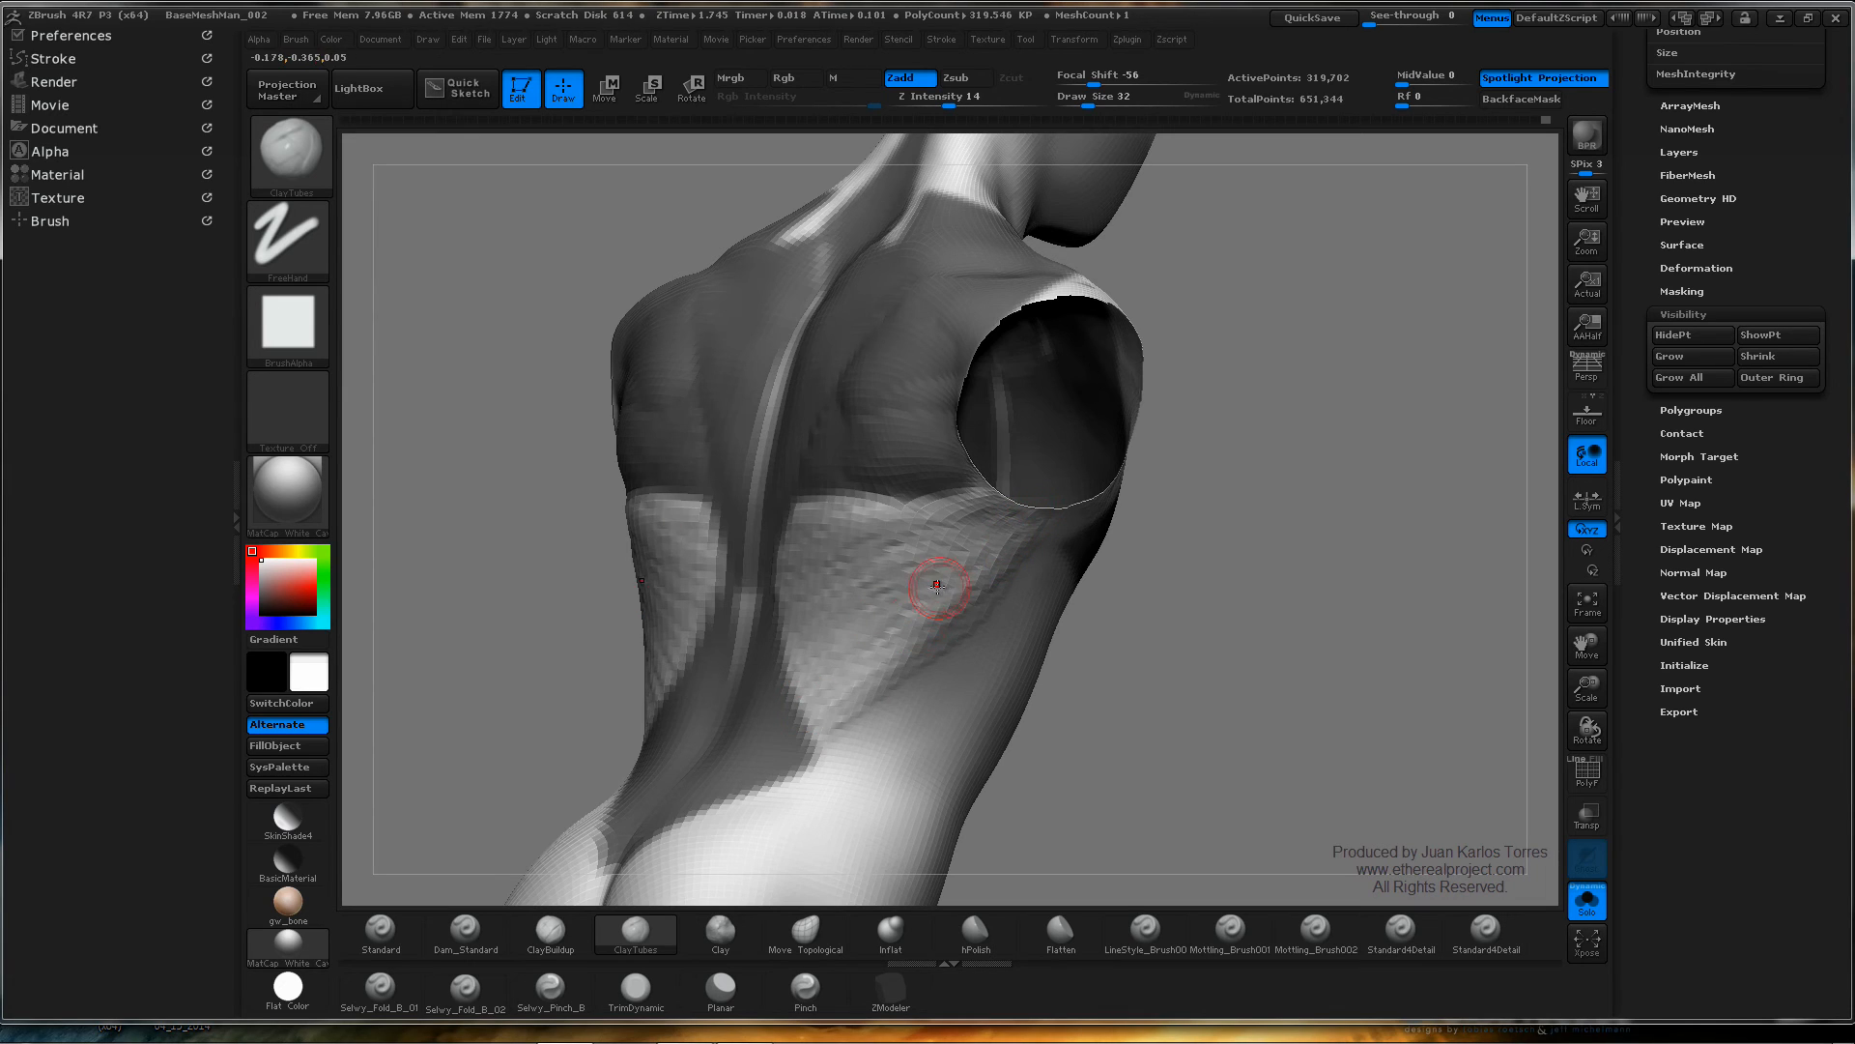
{"action": "left_click_drag", "start_coordinate": [1317, 513], "coordinate": [1253, 446]}
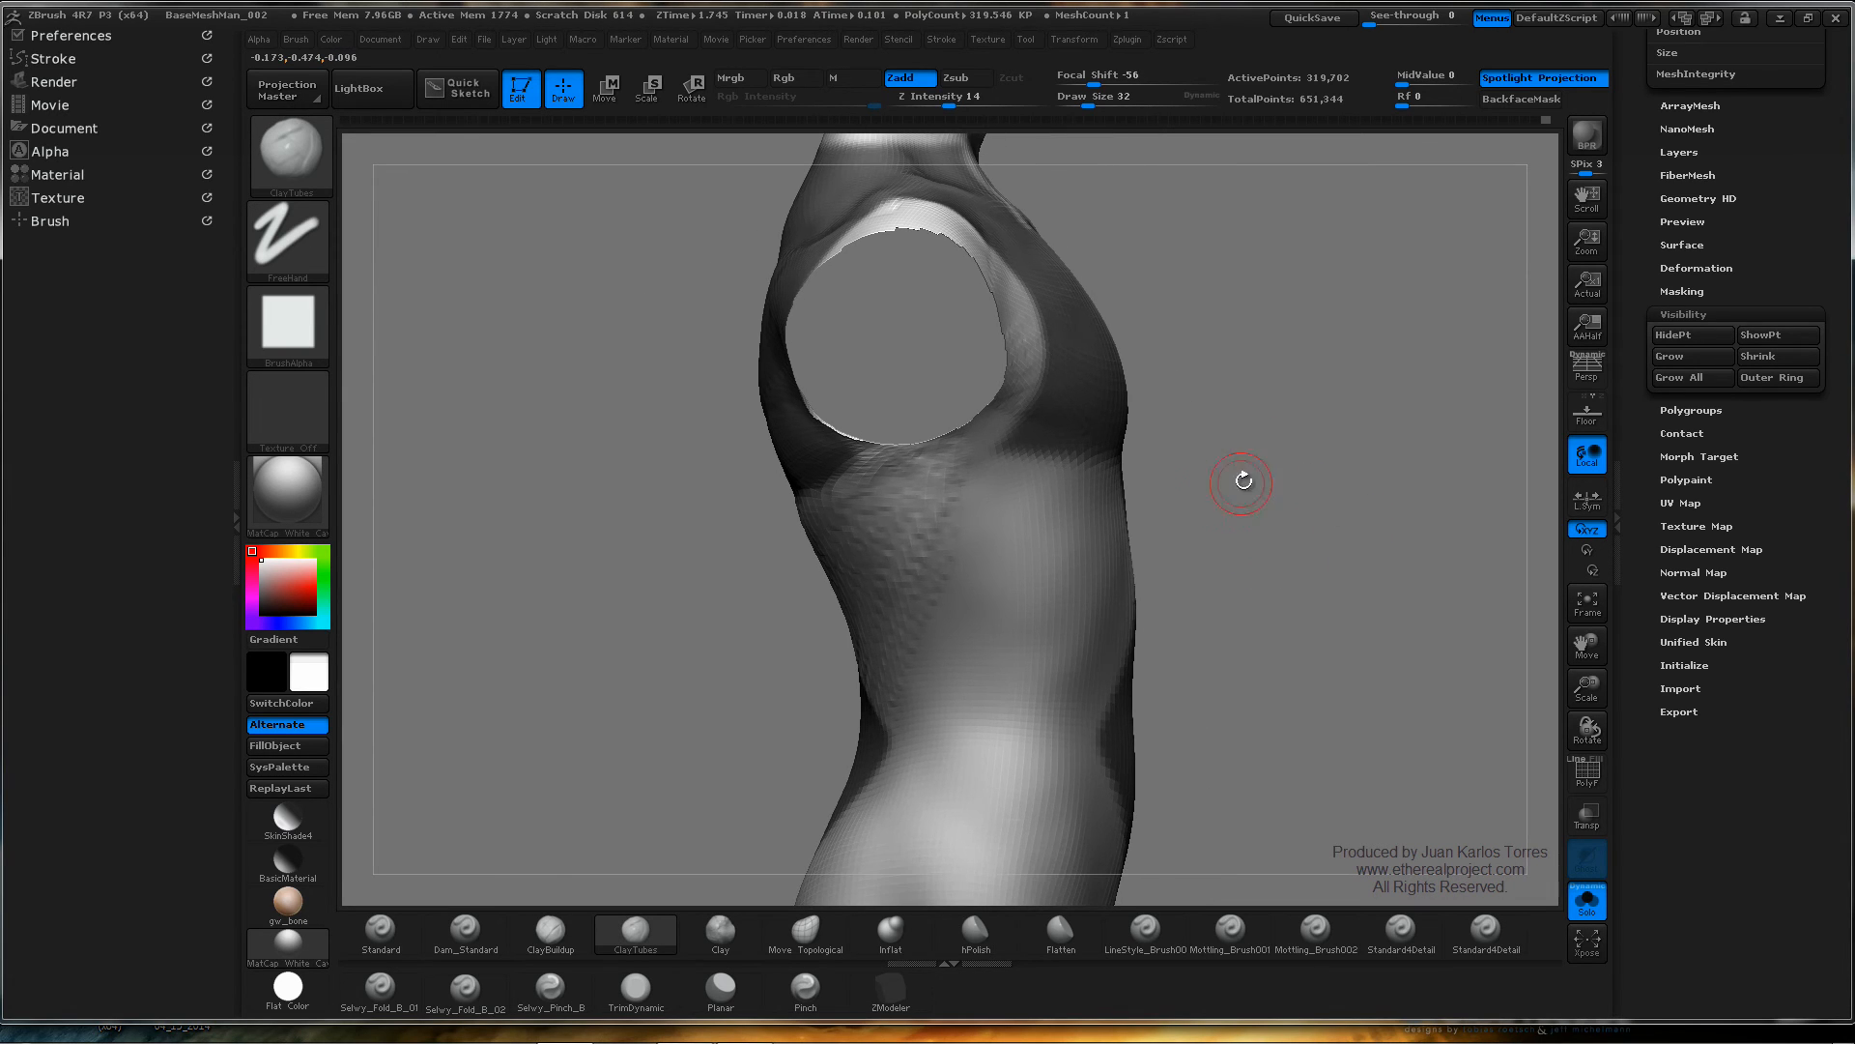
{"action": "left_click_drag", "start_coordinate": [831, 527], "coordinate": [1082, 547]}
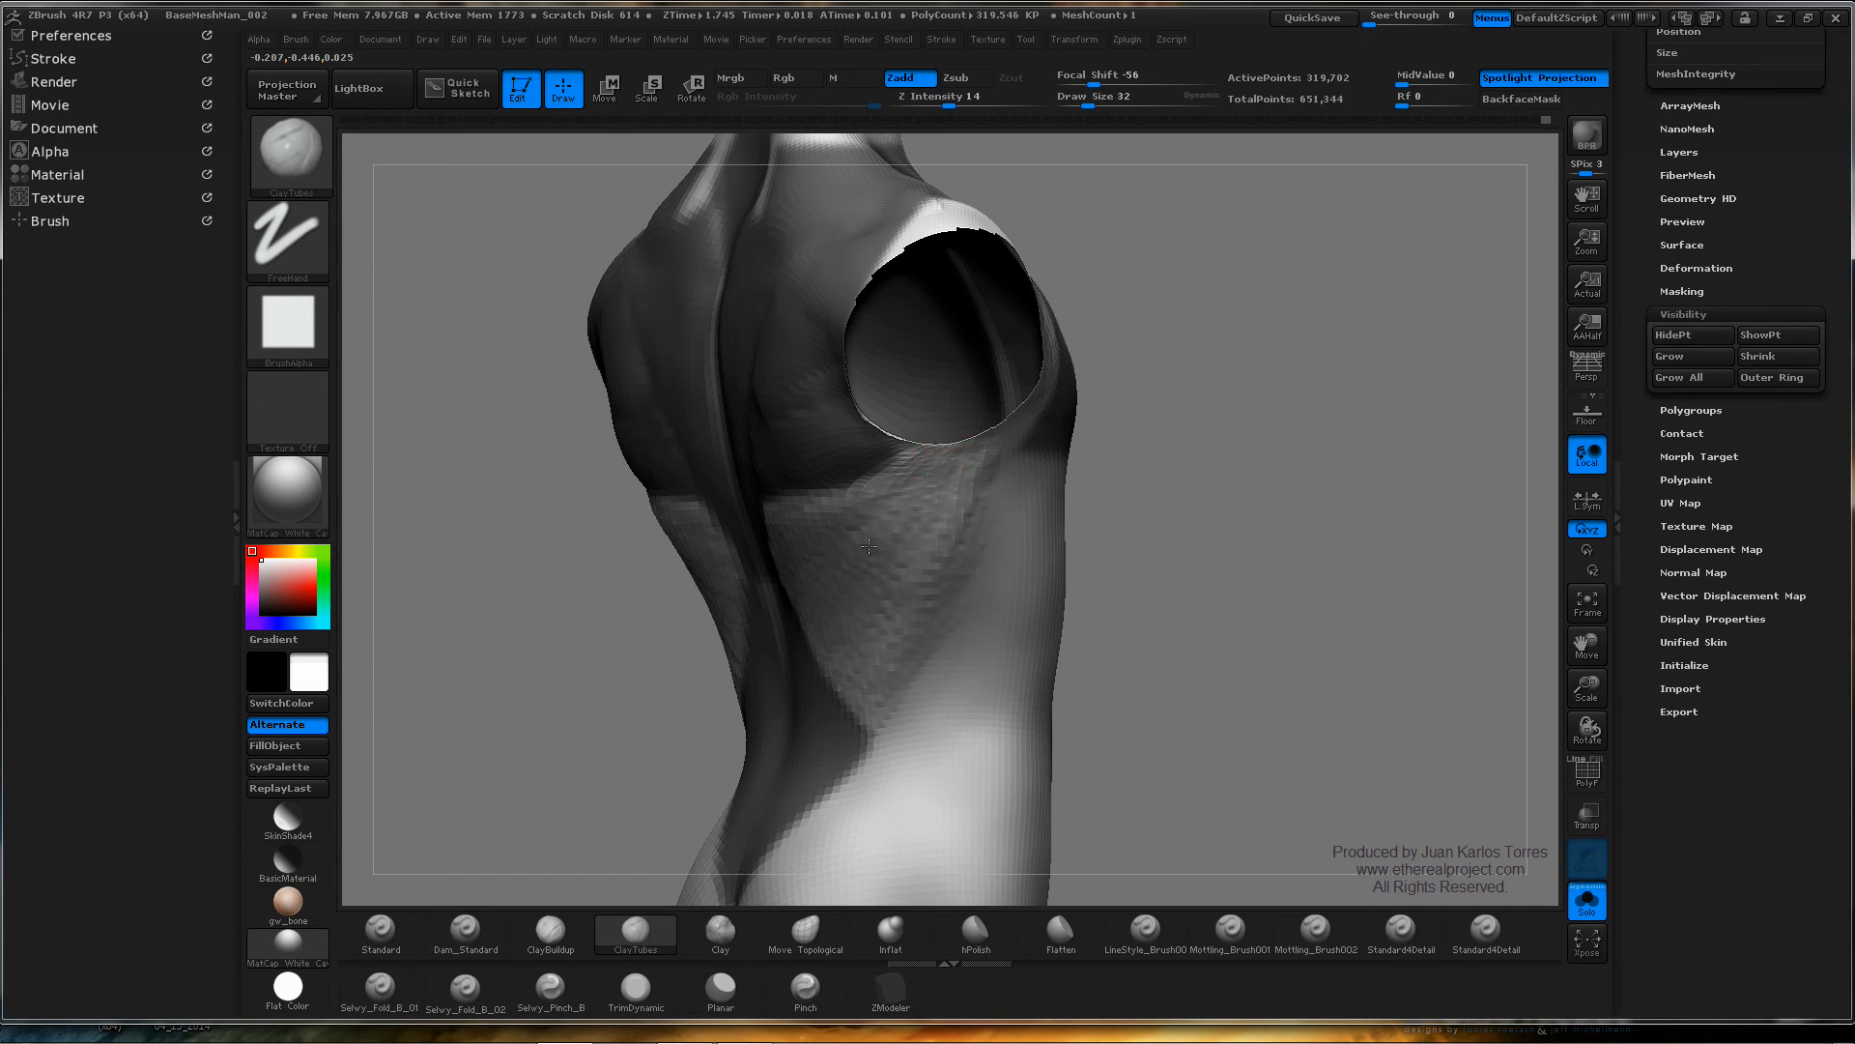
{"action": "left_click_drag", "start_coordinate": [618, 529], "coordinate": [966, 476]}
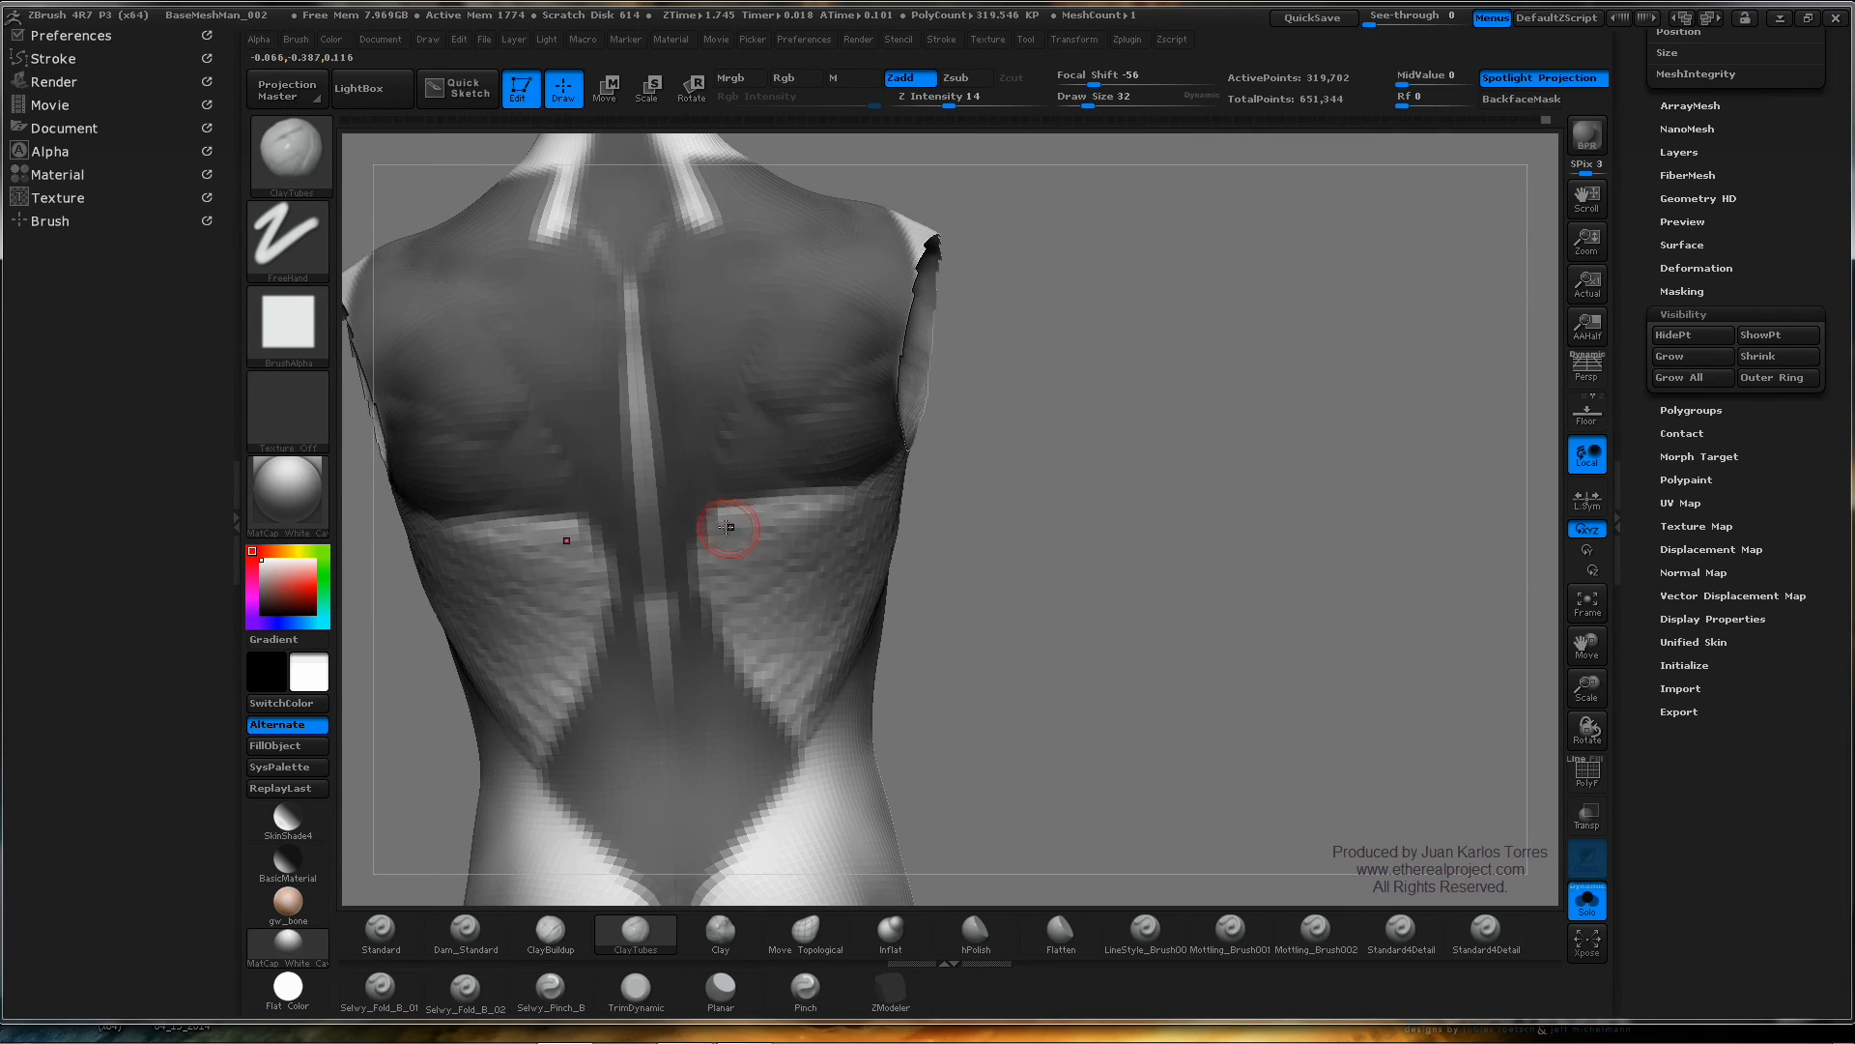
- Smooth the ClayTubes strokes on the latissimus across the back and around to the side of the ribcage
{"action": "key", "text": "shift"}
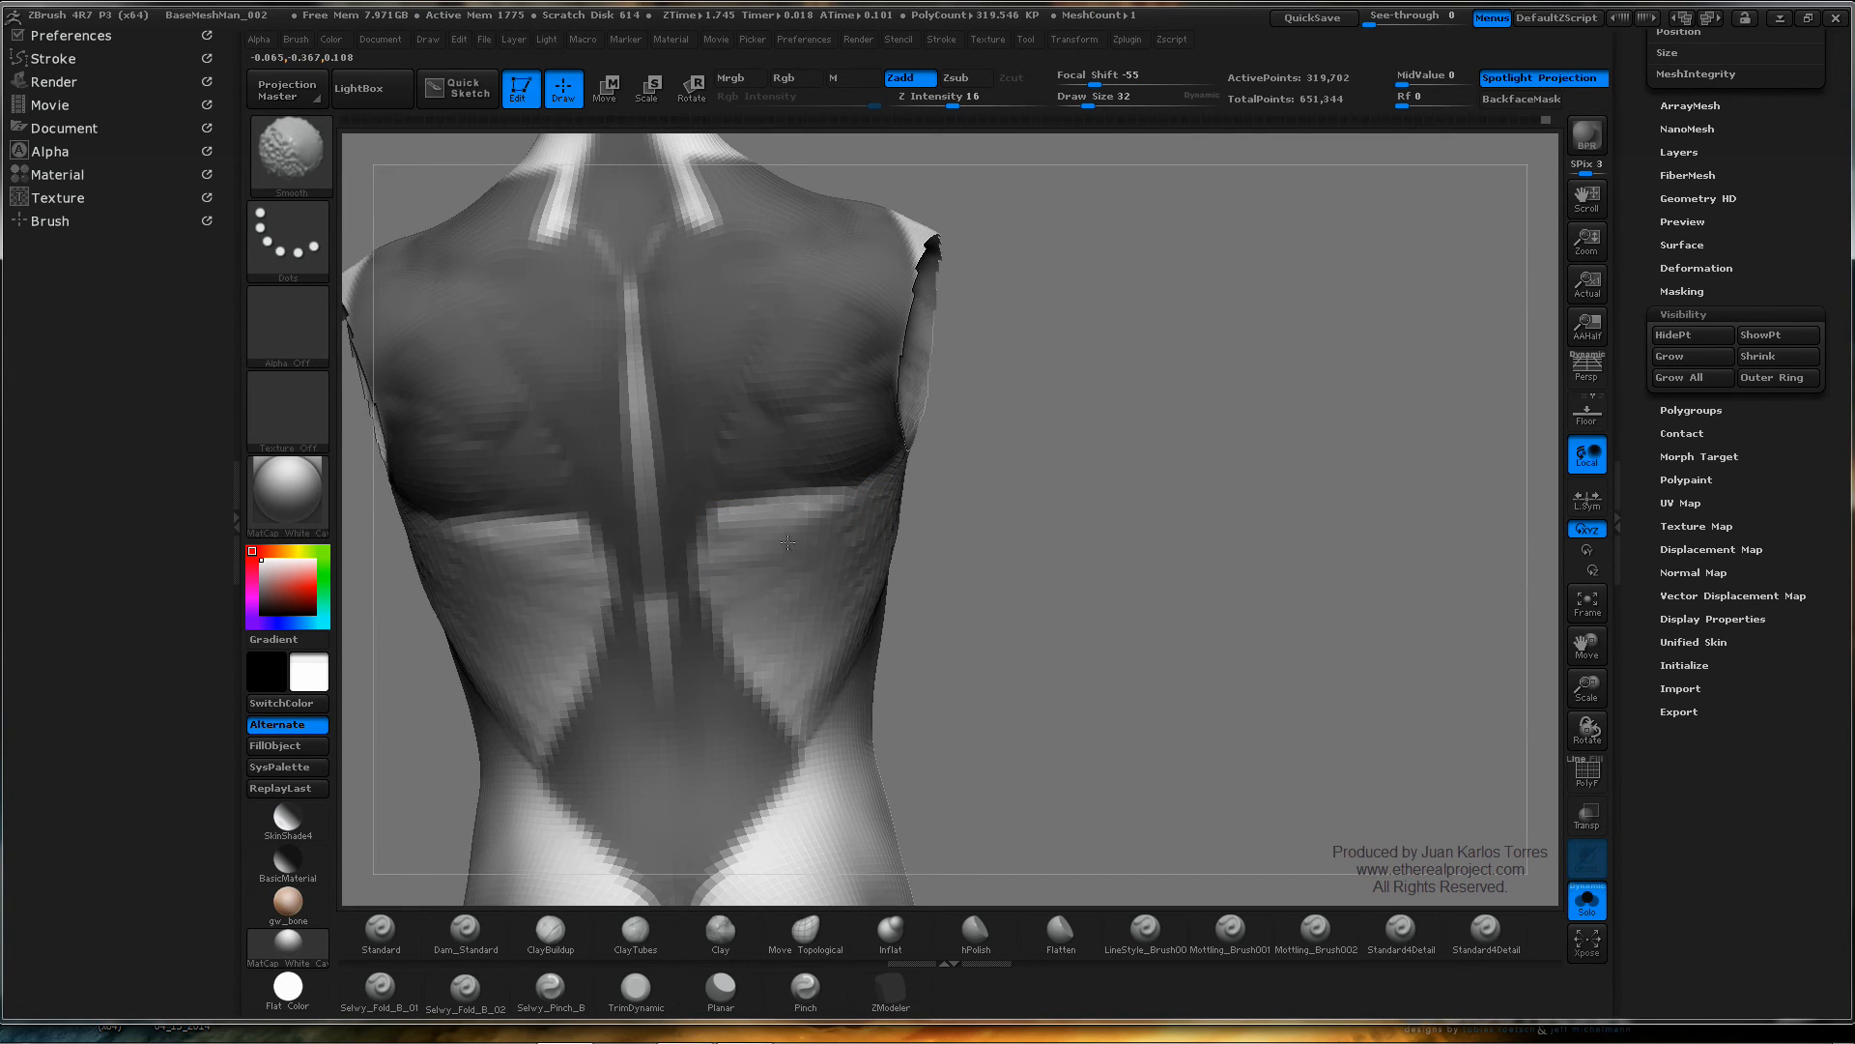
{"action": "left_click_drag", "start_coordinate": [1121, 447], "coordinate": [960, 484]}
{"action": "key", "text": "shift"}
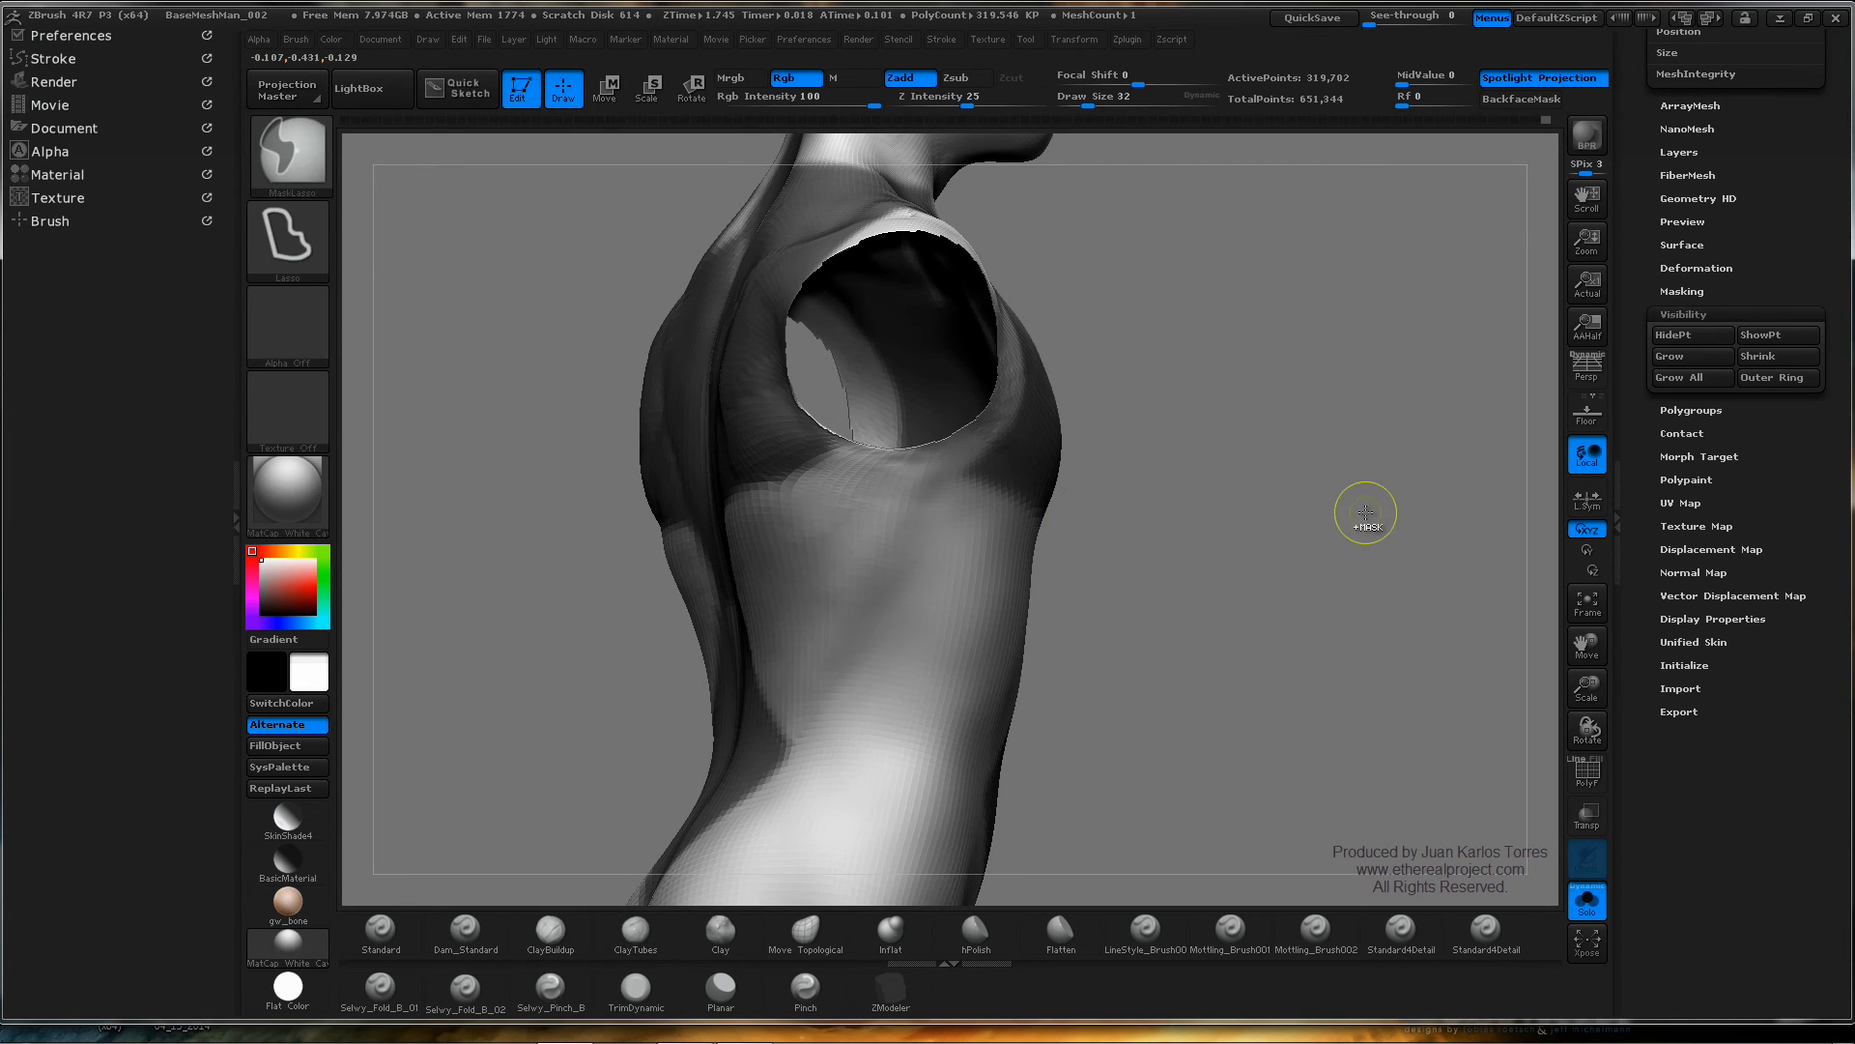
- Clear the mask from the whole torso and smooth the transitions between the back muscles
{"action": "right_click_drag", "start_coordinate": [1365, 513], "coordinate": [1188, 490], "text": "ctrl"}
{"action": "left_click_drag", "start_coordinate": [1240, 451], "coordinate": [1155, 513], "text": "ctrl"}
{"action": "right_click_drag", "start_coordinate": [860, 486], "coordinate": [937, 480], "text": "ctrl"}
{"action": "key", "text": "shift"}
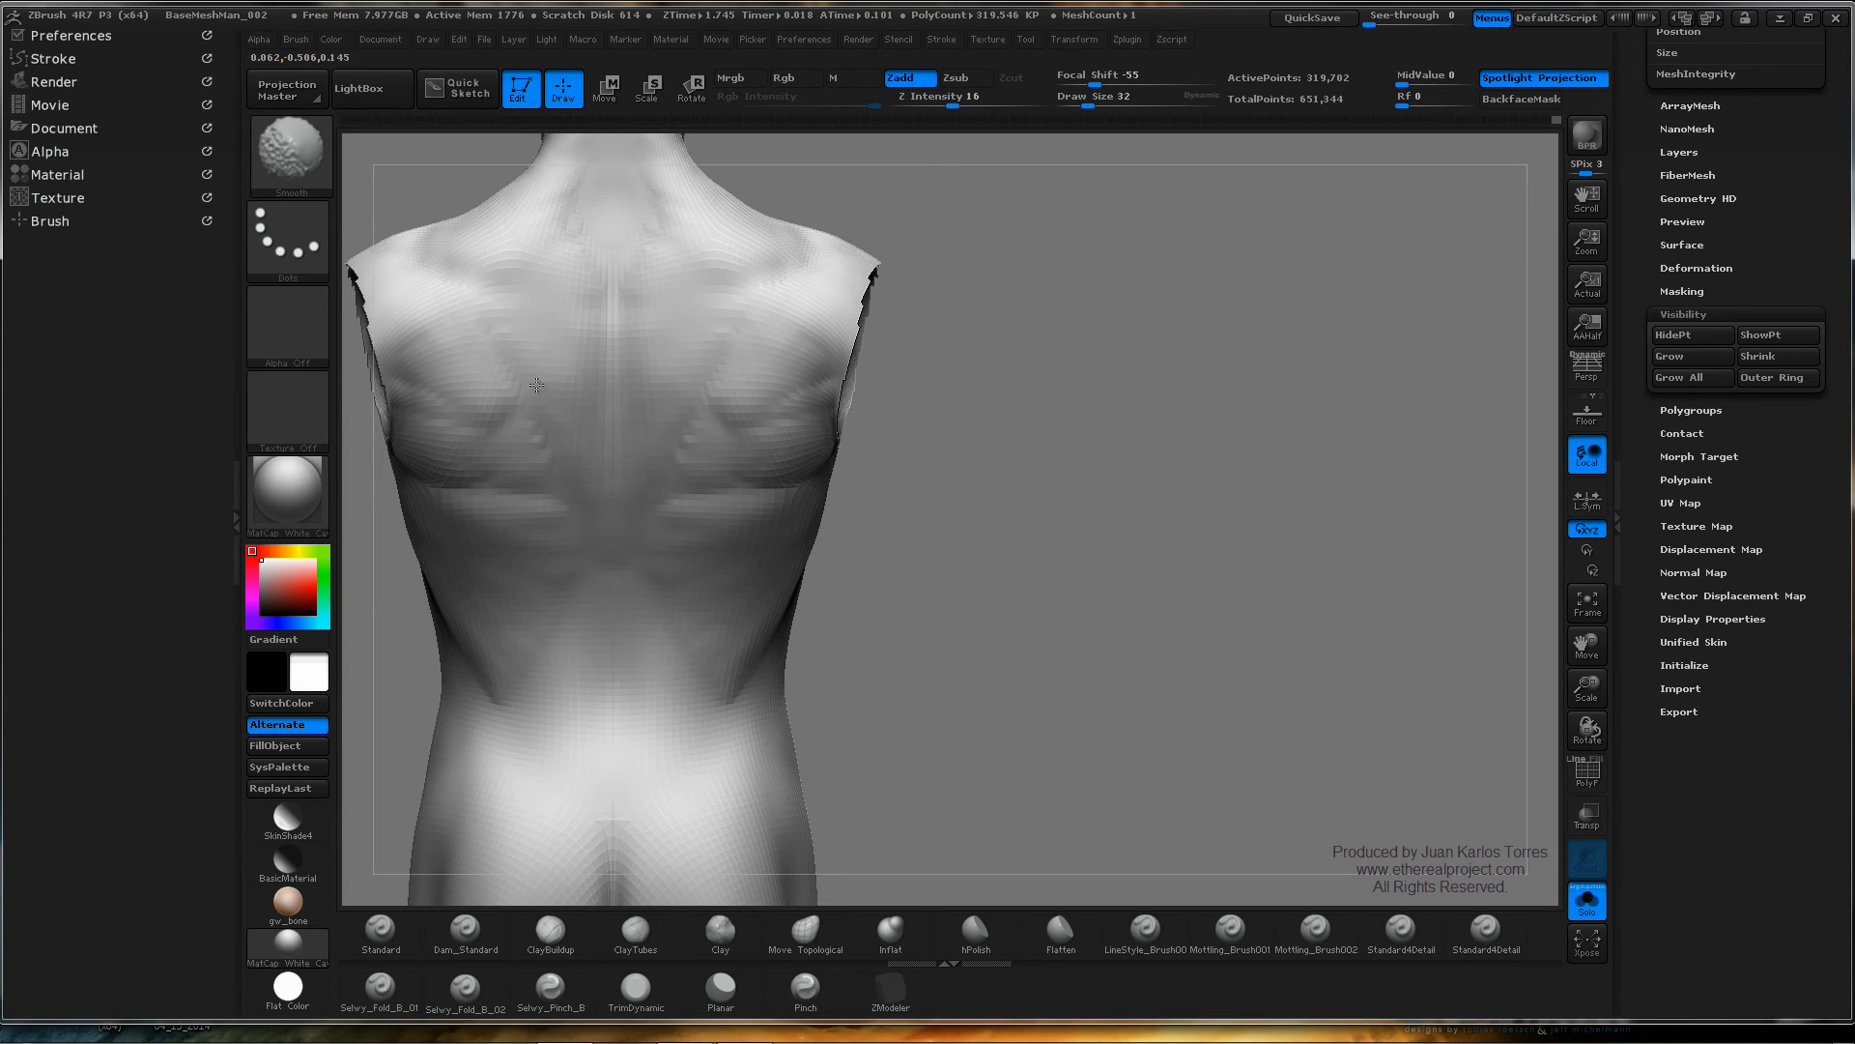
{"action": "key", "text": "ctrl"}
{"action": "mouse_move", "coordinate": [1240, 438]}
{"action": "left_mouse_down"}
{"action": "mouse_move", "coordinate": [1101, 429]}
{"action": "mouse_move", "coordinate": [1151, 426]}
{"action": "left_mouse_up"}
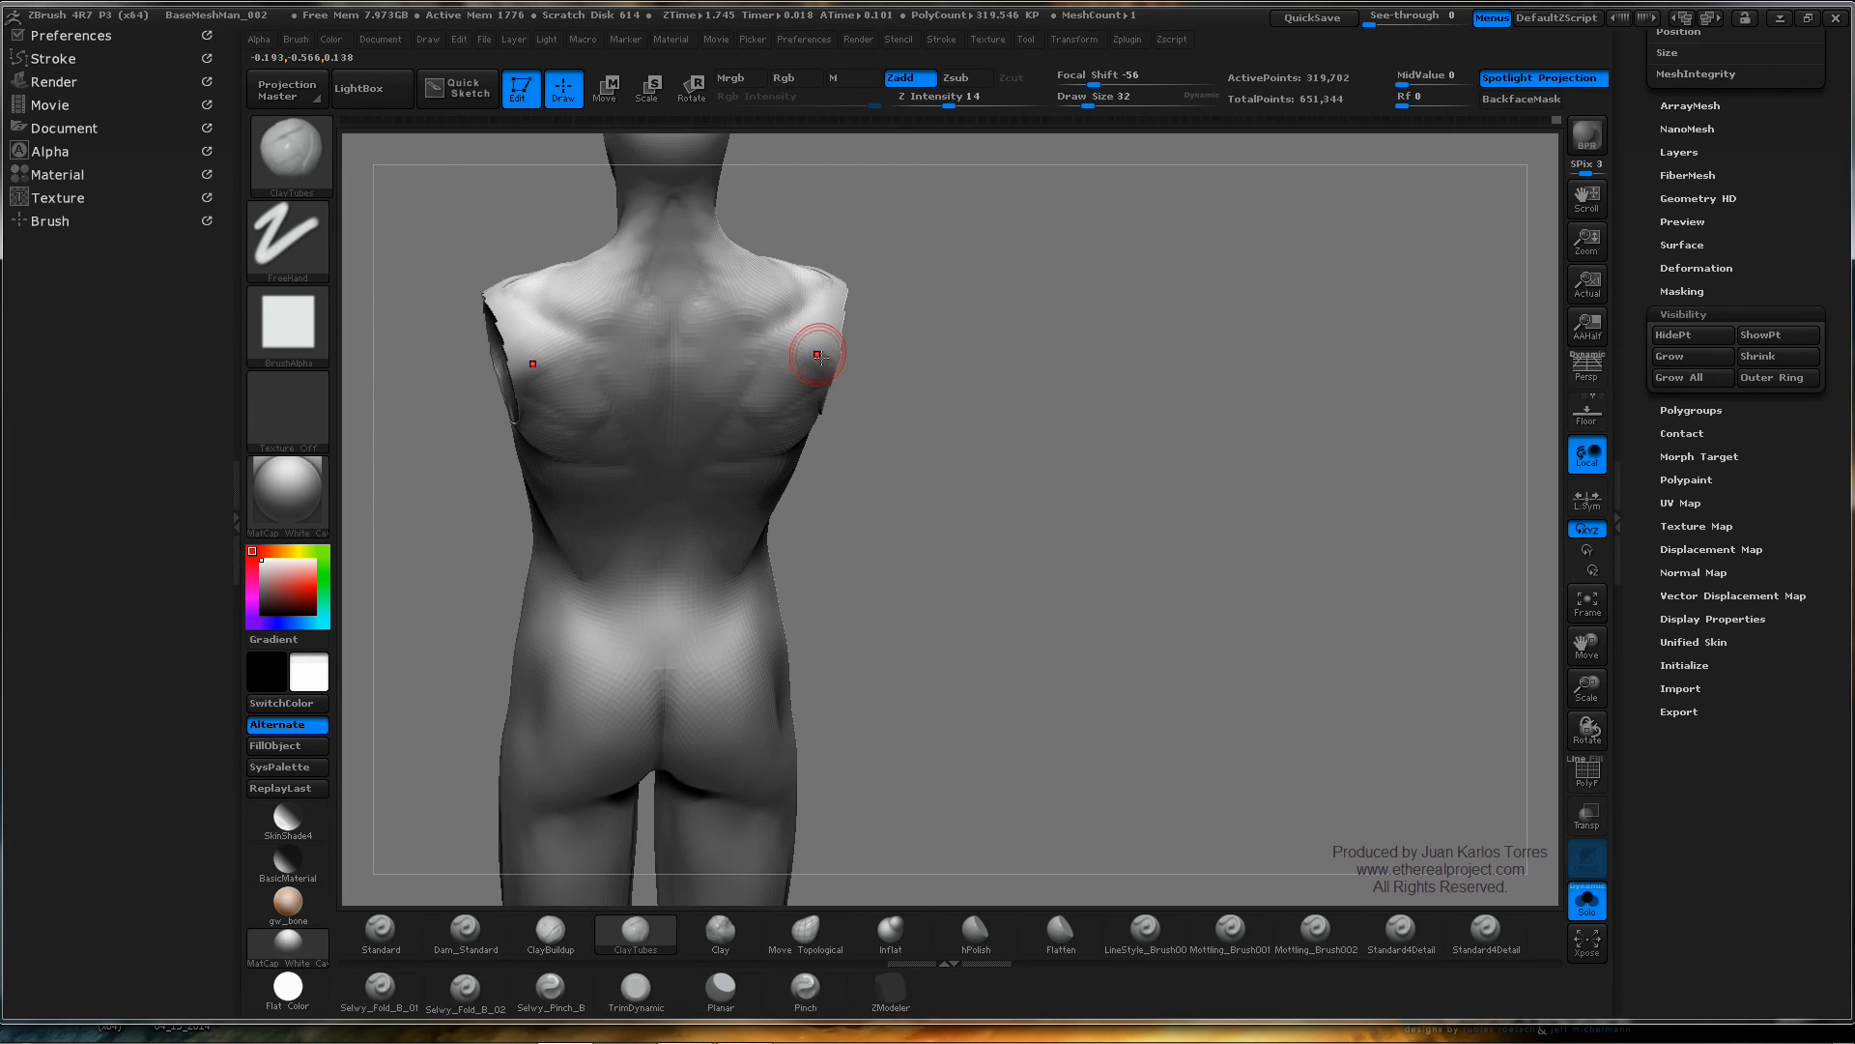
{"action": "right_click_drag", "start_coordinate": [803, 346], "coordinate": [794, 354]}
{"action": "right_click_drag", "start_coordinate": [876, 374], "coordinate": [841, 473]}
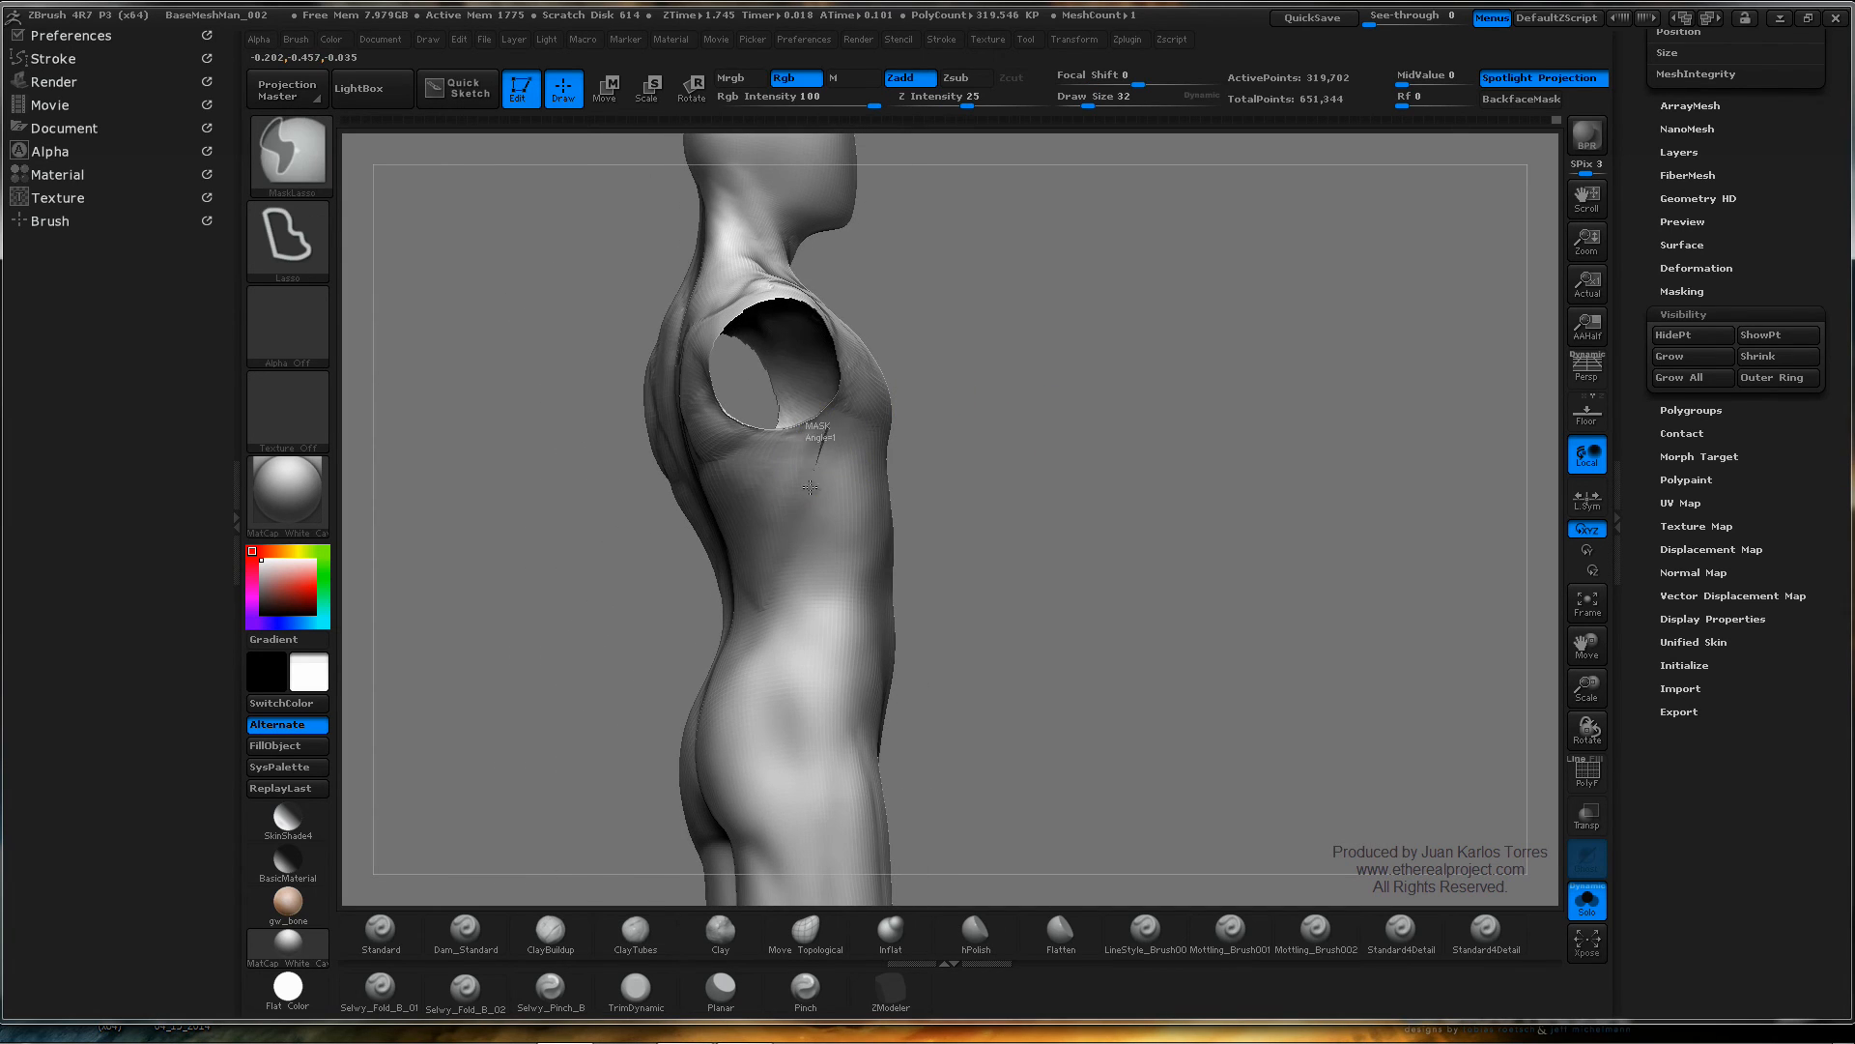
{"action": "mouse_move", "coordinate": [769, 602]}
{"action": "left_mouse_down", "text": "ctrl"}
{"action": "mouse_move", "coordinate": [697, 466]}
{"action": "mouse_move", "coordinate": [673, 353]}
{"action": "mouse_move", "coordinate": [887, 259]}
{"action": "mouse_move", "coordinate": [873, 298]}
{"action": "mouse_move", "coordinate": [899, 406]}
{"action": "left_mouse_up", "text": "ctrl"}
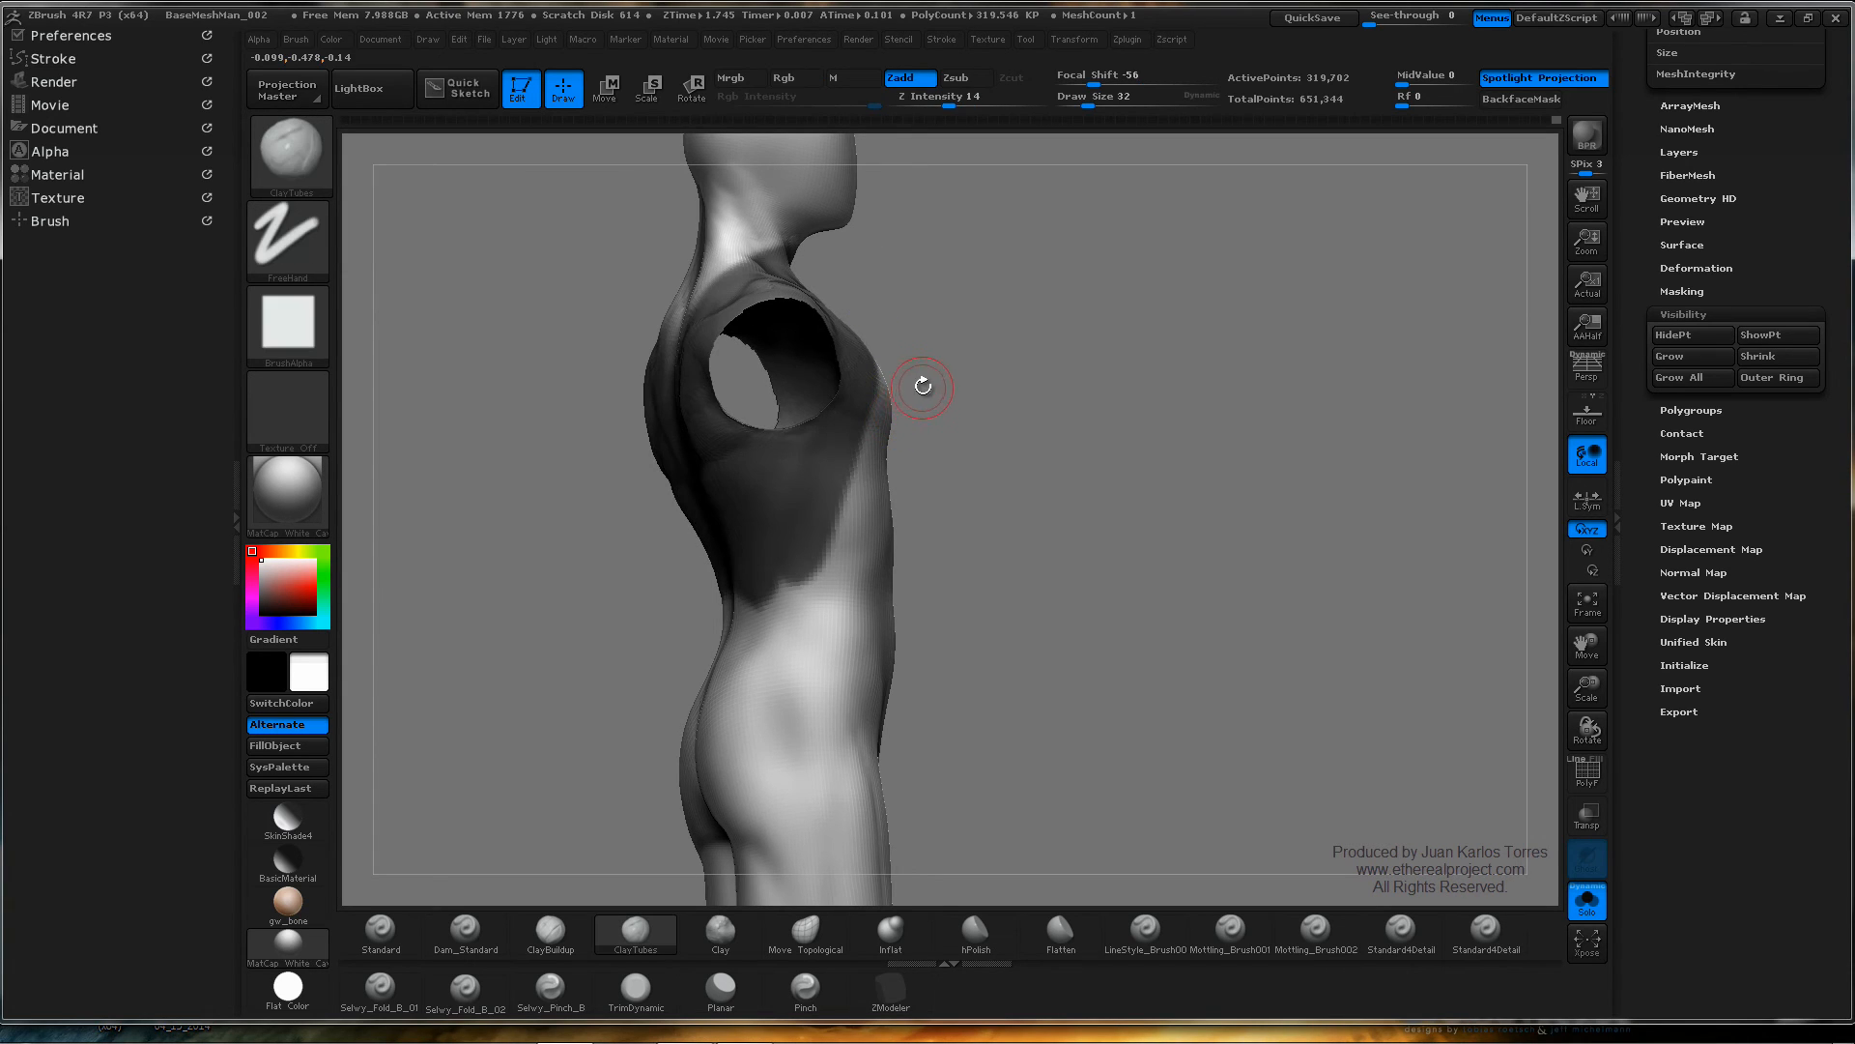
{"action": "left_click", "coordinate": [911, 397], "text": "ctrl"}
- Mask the back and the latissimus up to its front edge, leaving the chest and the side ribs unmasked
{"action": "right_click_drag", "start_coordinate": [809, 438], "coordinate": [883, 415]}
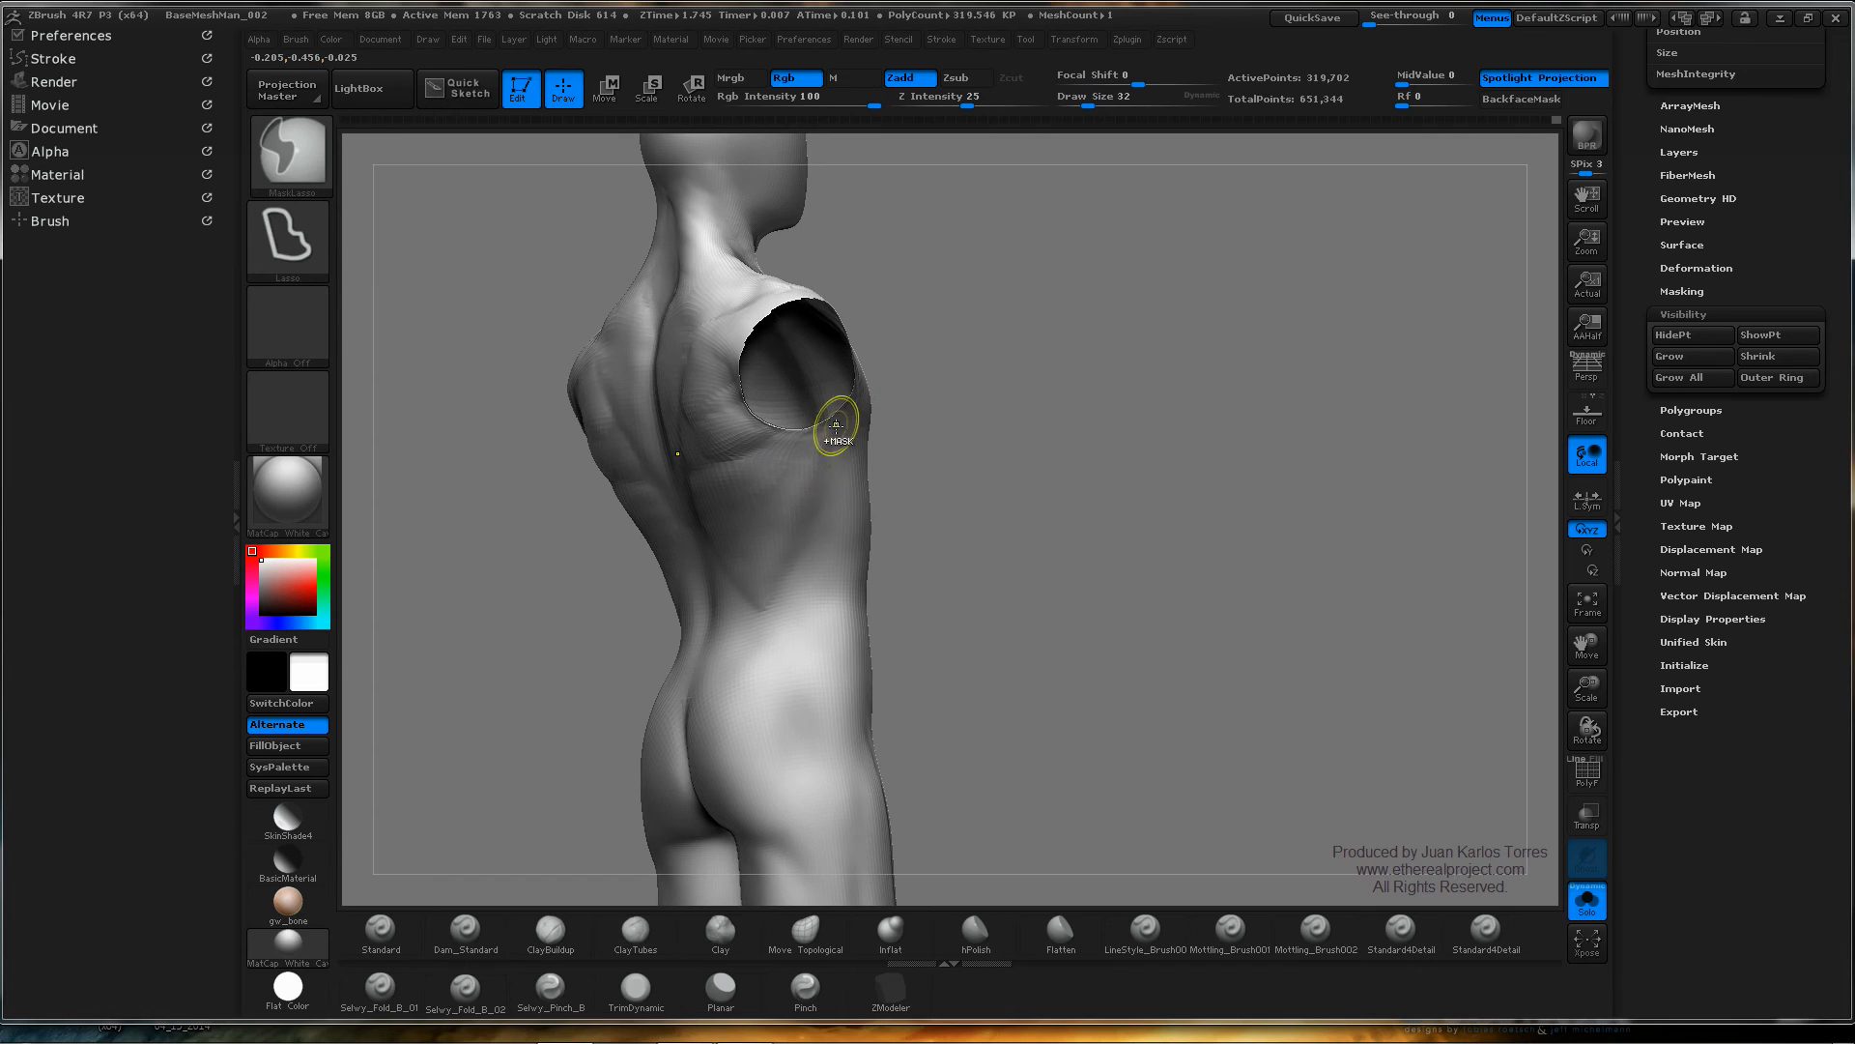
{"action": "mouse_move", "coordinate": [822, 462]}
{"action": "left_mouse_down", "text": "ctrl"}
{"action": "mouse_move", "coordinate": [769, 604]}
{"action": "mouse_move", "coordinate": [658, 435]}
{"action": "mouse_move", "coordinate": [839, 329]}
{"action": "left_mouse_up", "text": "ctrl"}
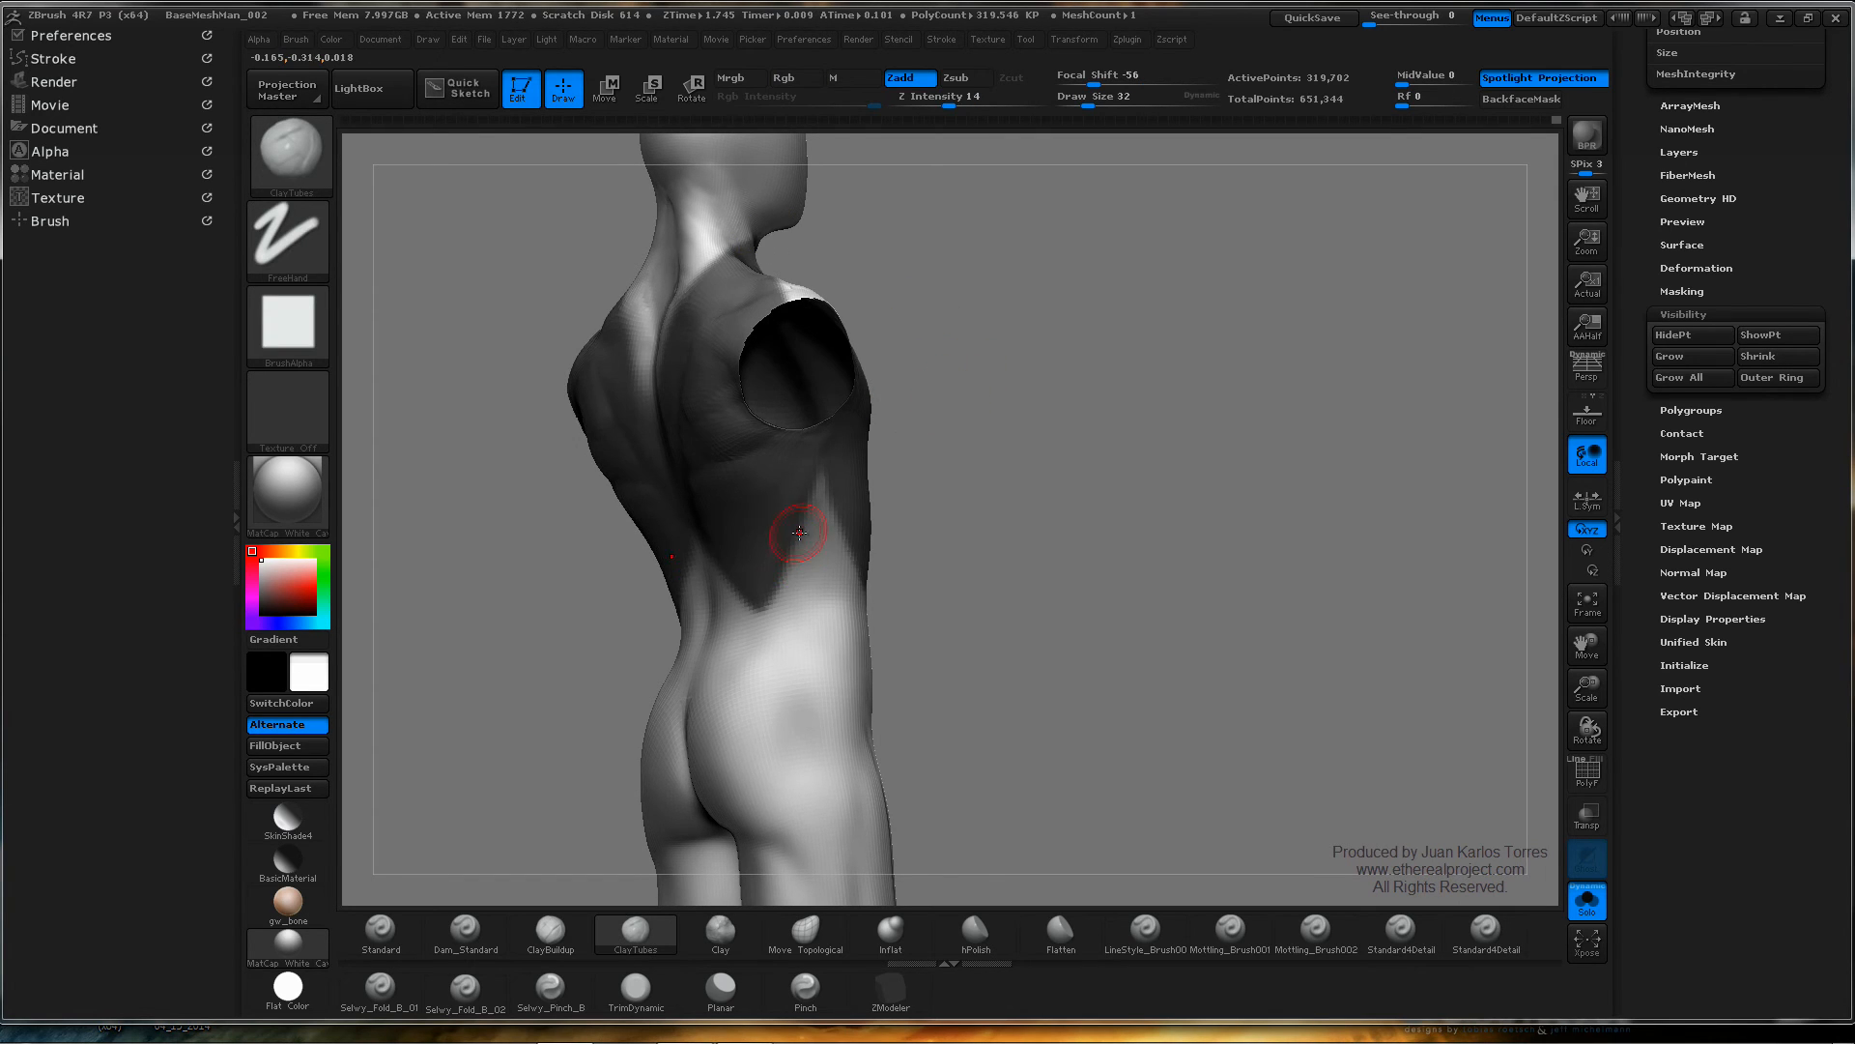
{"action": "mouse_move", "coordinate": [786, 538]}
{"action": "right_mouse_down"}
{"action": "mouse_move", "coordinate": [687, 558]}
{"action": "mouse_move", "coordinate": [757, 530]}
{"action": "right_mouse_up"}
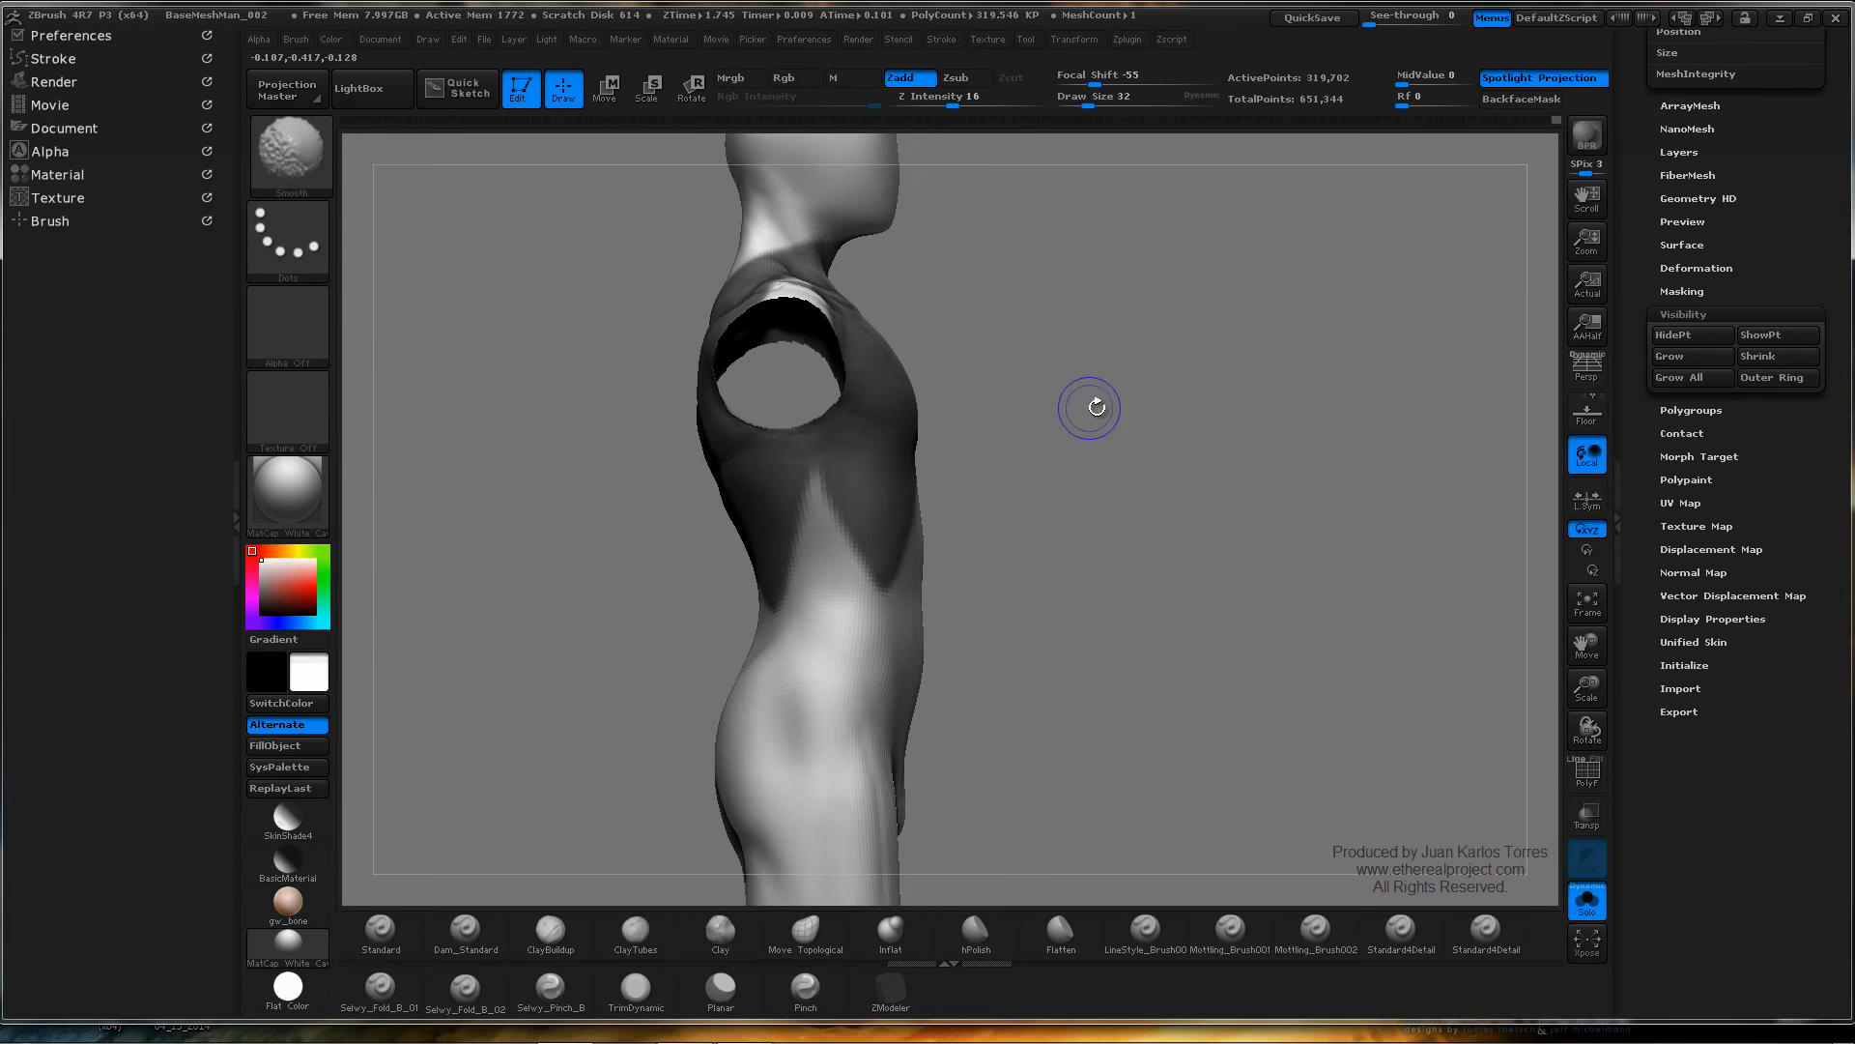
{"action": "mouse_move", "coordinate": [1101, 278]}
{"action": "left_mouse_down", "text": "ctrl"}
{"action": "mouse_move", "coordinate": [893, 198]}
{"action": "mouse_move", "coordinate": [802, 203]}
{"action": "mouse_move", "coordinate": [801, 468]}
{"action": "mouse_move", "coordinate": [850, 628]}
{"action": "mouse_move", "coordinate": [1169, 580]}
{"action": "left_mouse_up", "text": "ctrl"}
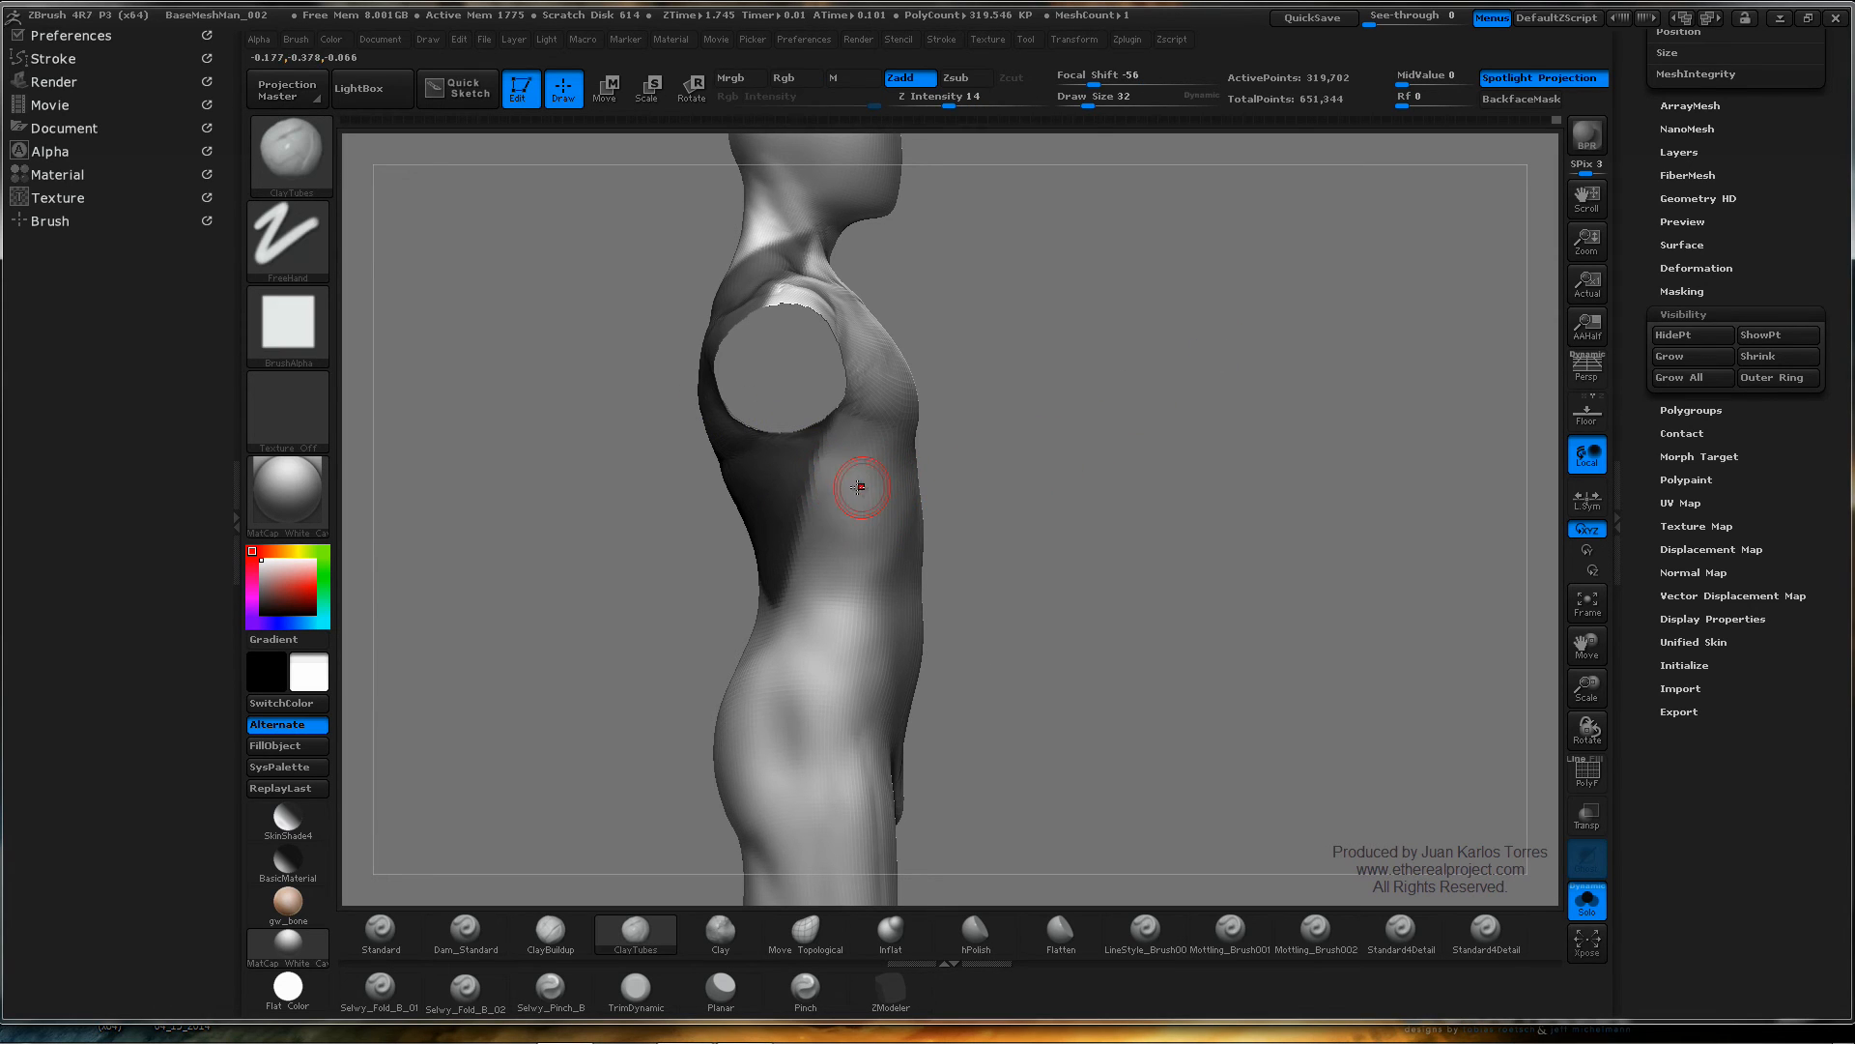
- Build up both pectorals with ClayTubes strokes running from the armpit across to the sternum
{"action": "left_click_drag", "start_coordinate": [890, 443], "coordinate": [850, 396]}
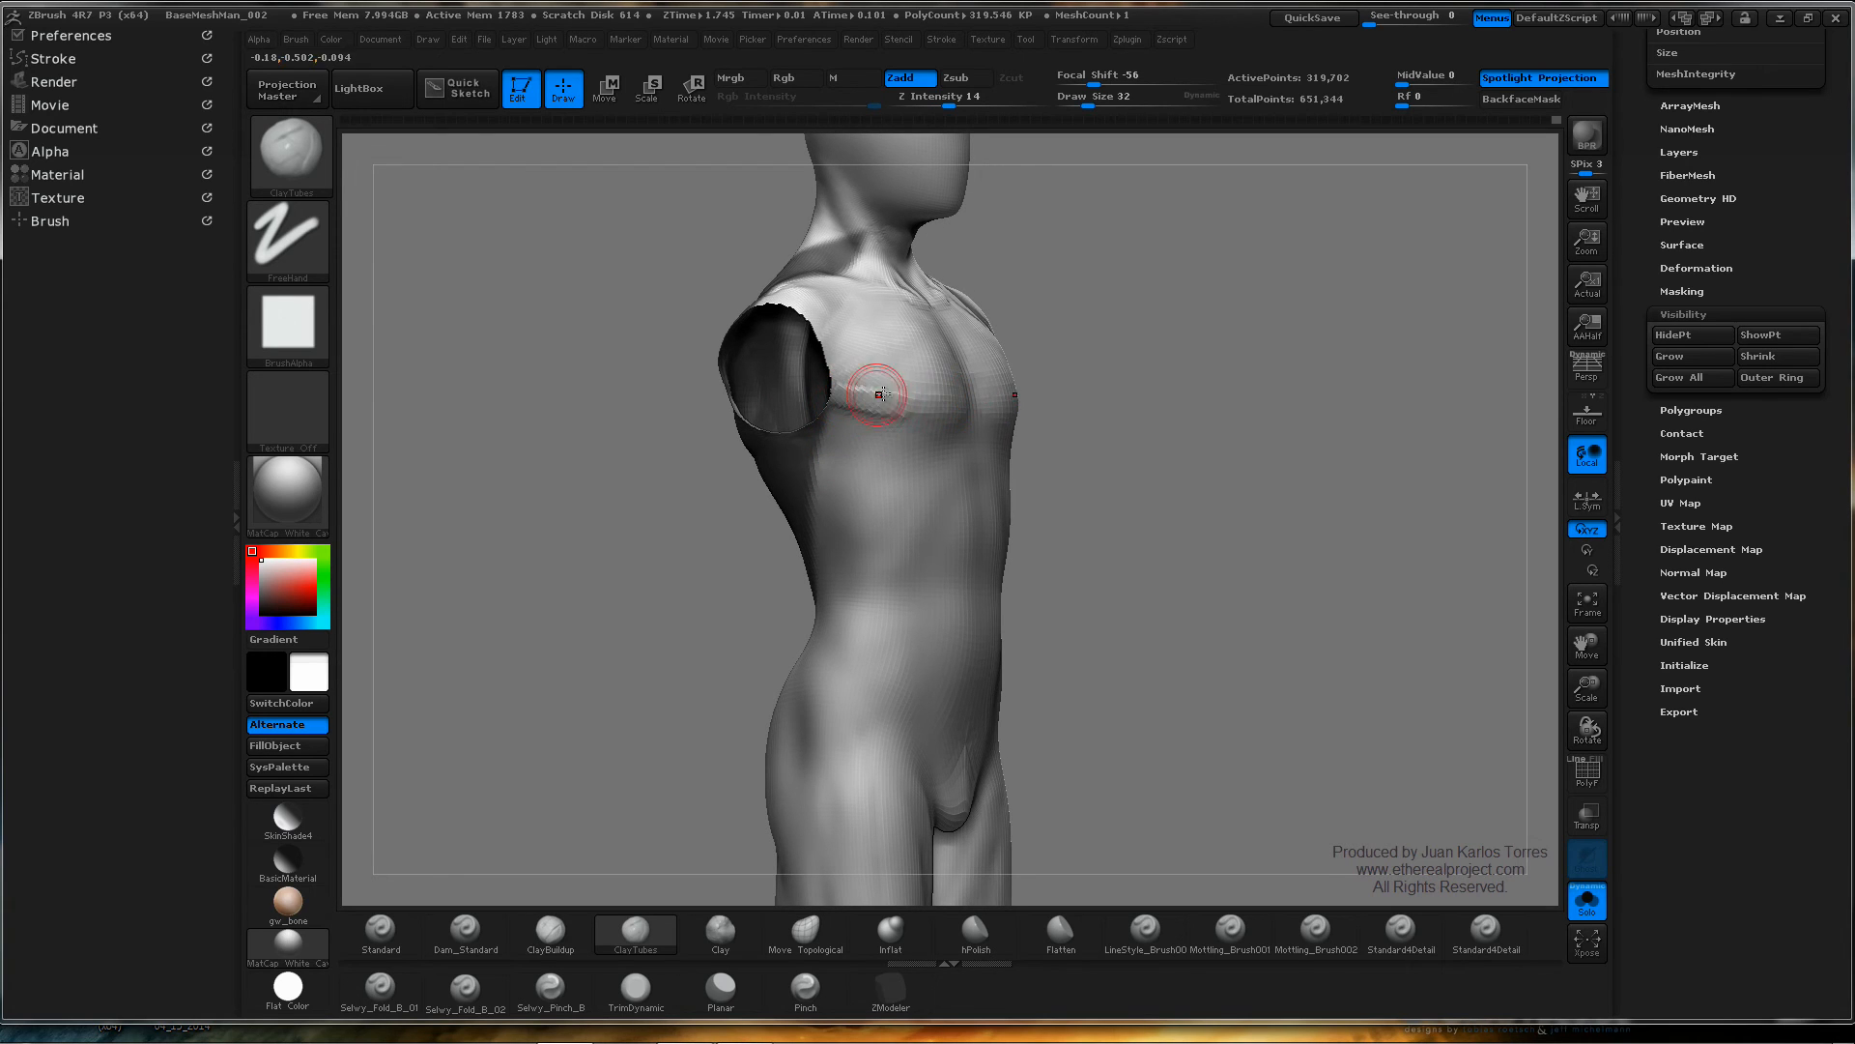
{"action": "mouse_move", "coordinate": [939, 379]}
{"action": "left_mouse_down"}
{"action": "mouse_move", "coordinate": [894, 359]}
{"action": "mouse_move", "coordinate": [932, 340]}
{"action": "mouse_move", "coordinate": [882, 334]}
{"action": "mouse_move", "coordinate": [836, 357]}
{"action": "left_mouse_up"}
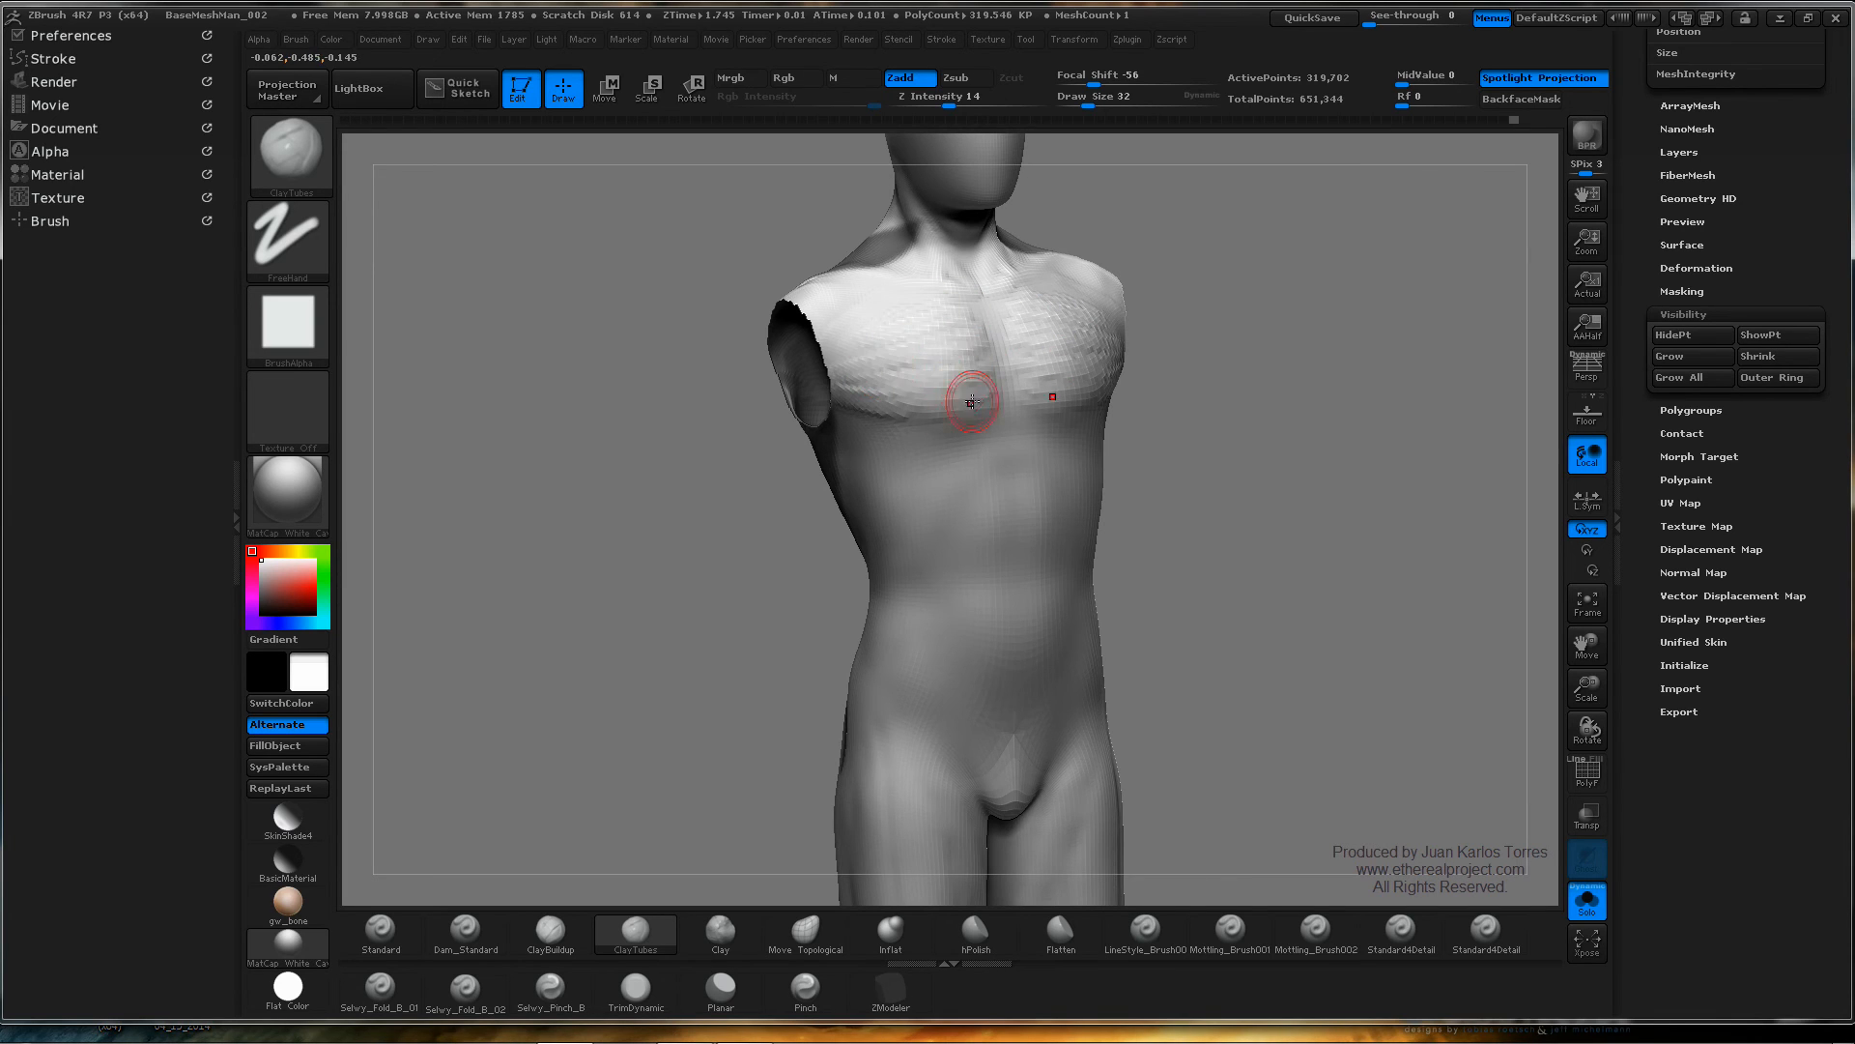
{"action": "mouse_move", "coordinate": [969, 400]}
{"action": "right_mouse_down"}
{"action": "mouse_move", "coordinate": [1022, 374]}
{"action": "mouse_move", "coordinate": [974, 407]}
{"action": "mouse_move", "coordinate": [1006, 414]}
{"action": "right_mouse_up"}
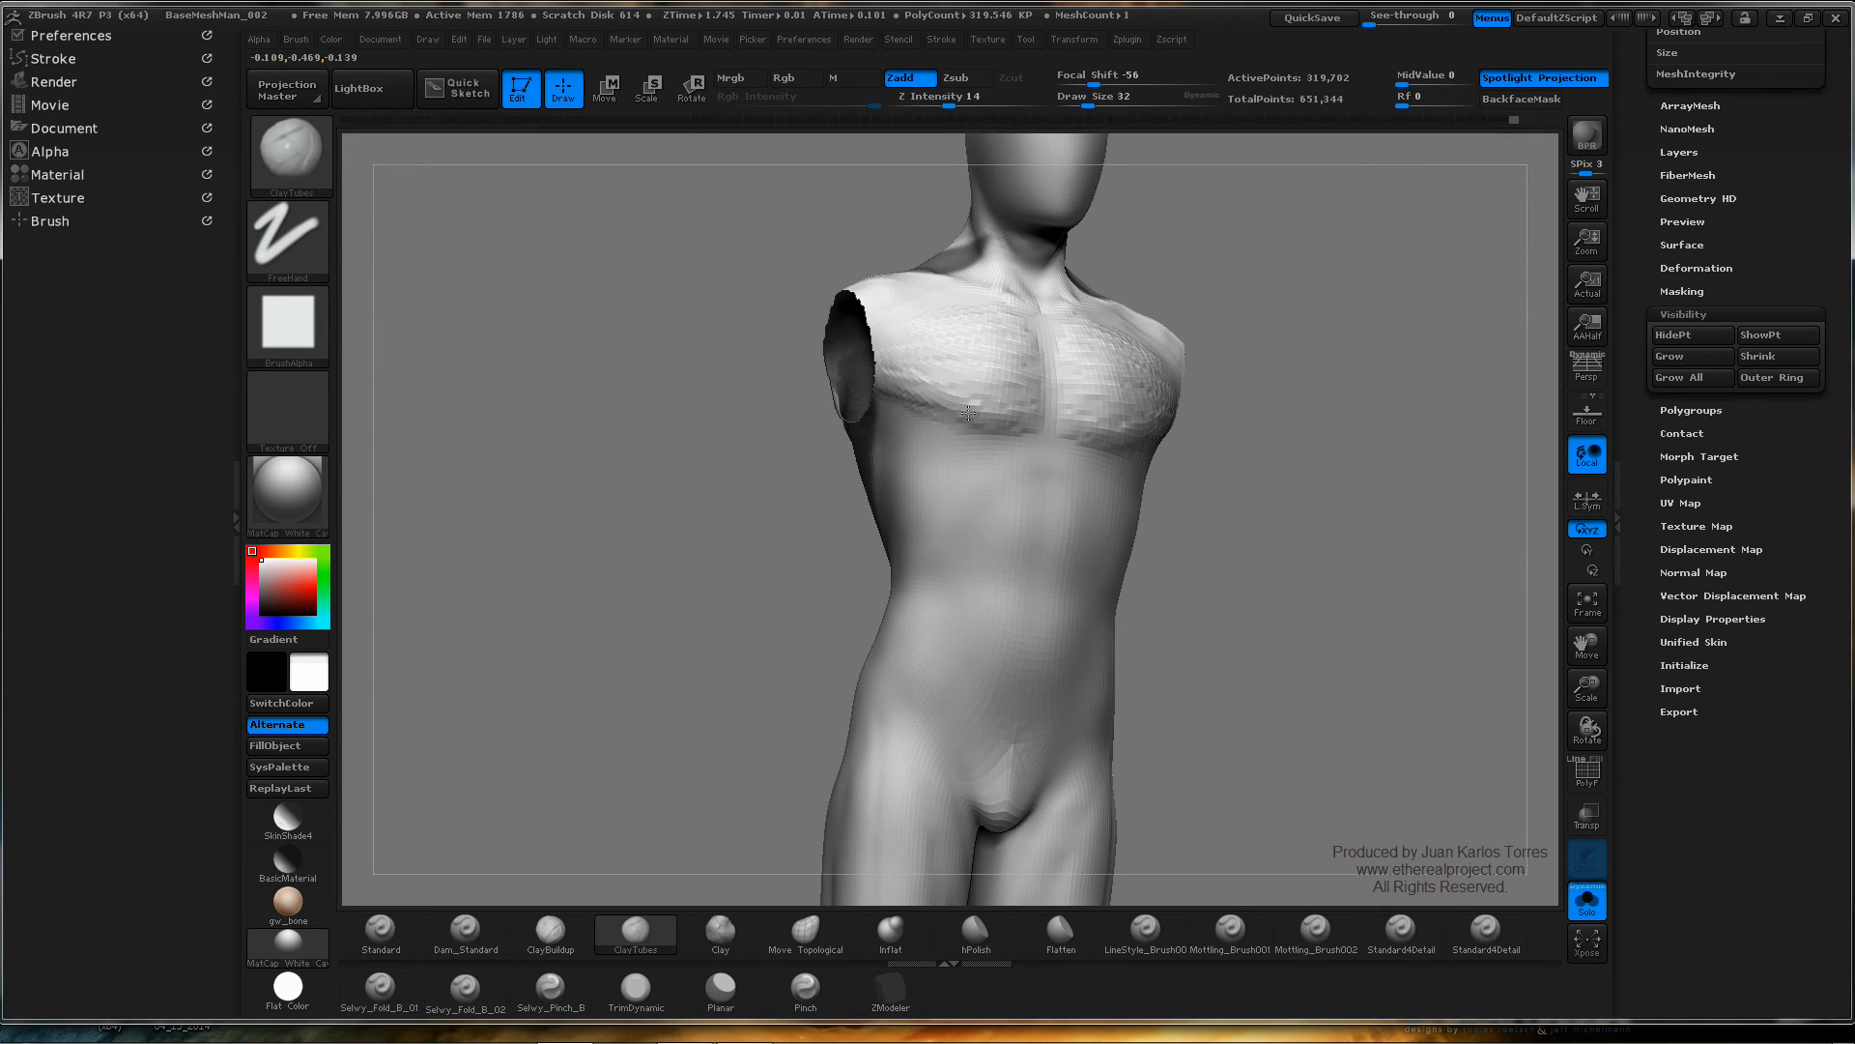
{"action": "right_click_drag", "start_coordinate": [898, 379], "coordinate": [978, 407]}
- Add ClayTubes strokes to the upper pectorals between the collarbones and shoulders, and smooth the chest
{"action": "mouse_move", "coordinate": [831, 353]}
{"action": "left_mouse_down"}
{"action": "mouse_move", "coordinate": [766, 323]}
{"action": "mouse_move", "coordinate": [779, 302]}
{"action": "mouse_move", "coordinate": [824, 323]}
{"action": "left_mouse_up"}
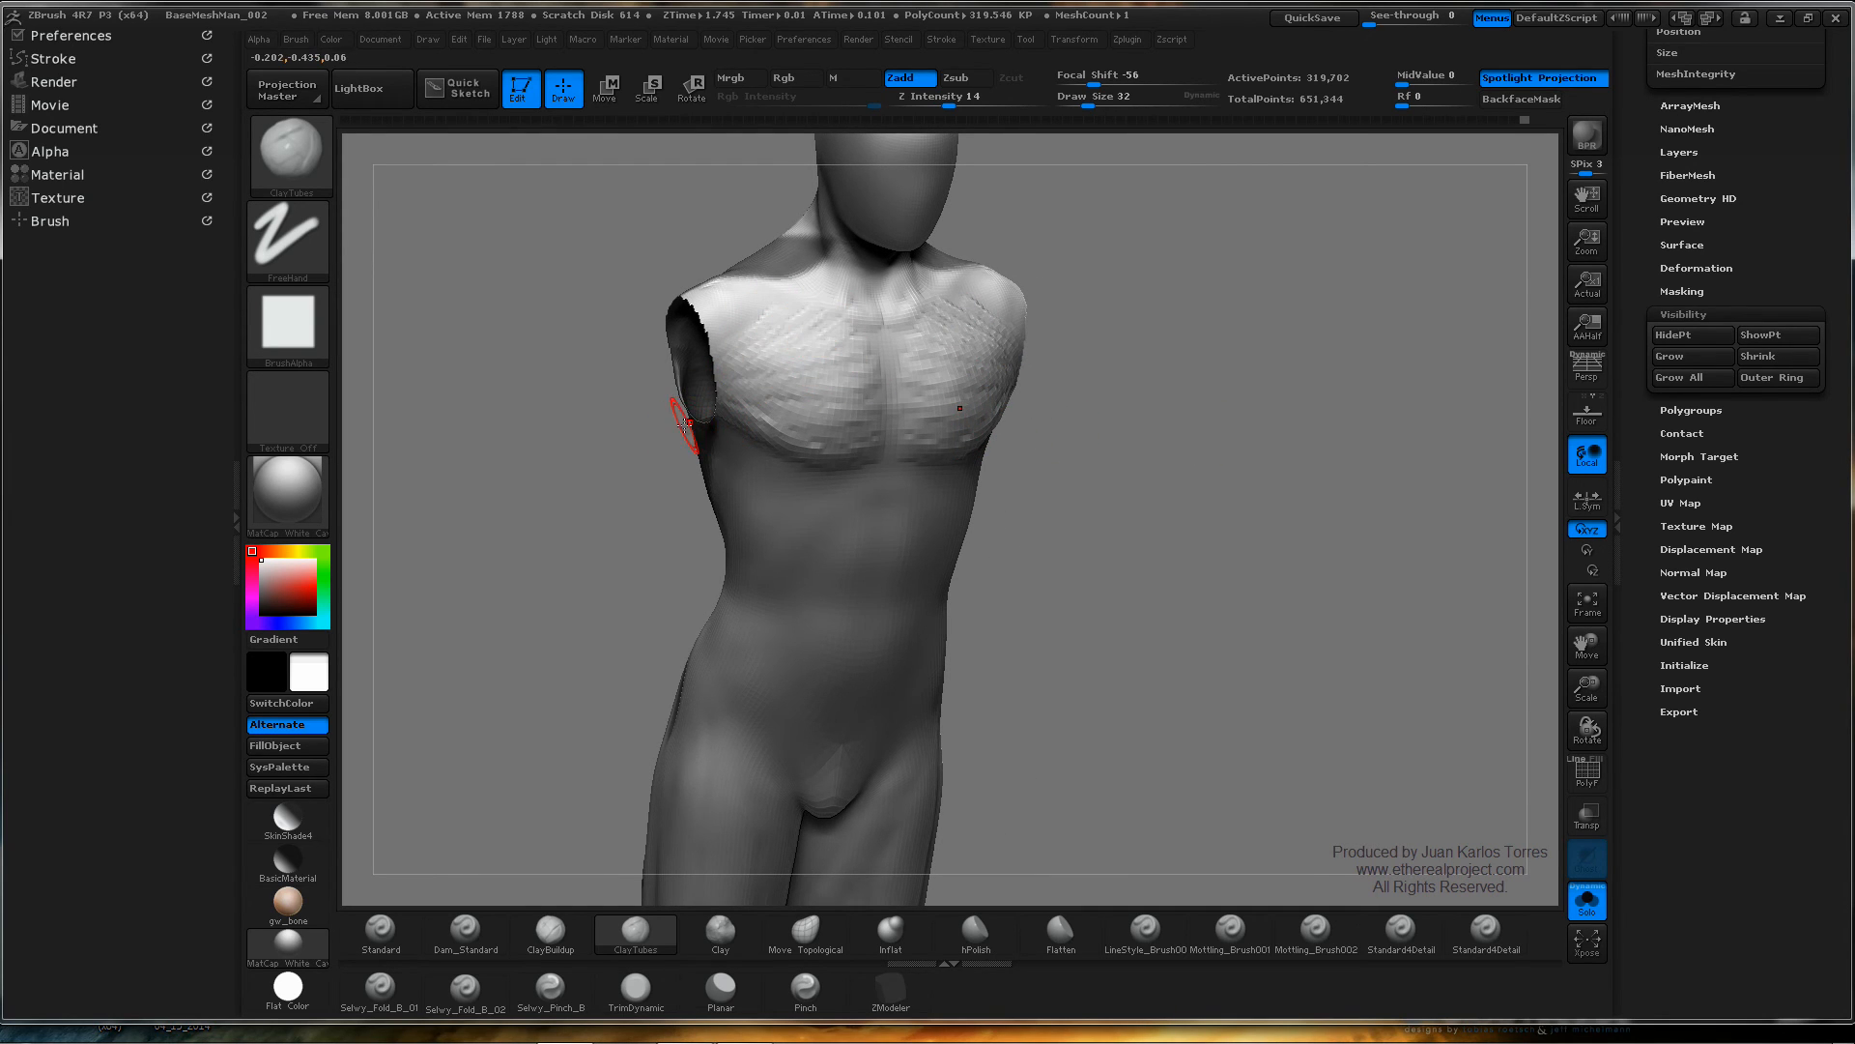
{"action": "mouse_move", "coordinate": [861, 332]}
{"action": "left_mouse_down"}
{"action": "mouse_move", "coordinate": [831, 377]}
{"action": "mouse_move", "coordinate": [756, 389]}
{"action": "left_mouse_up"}
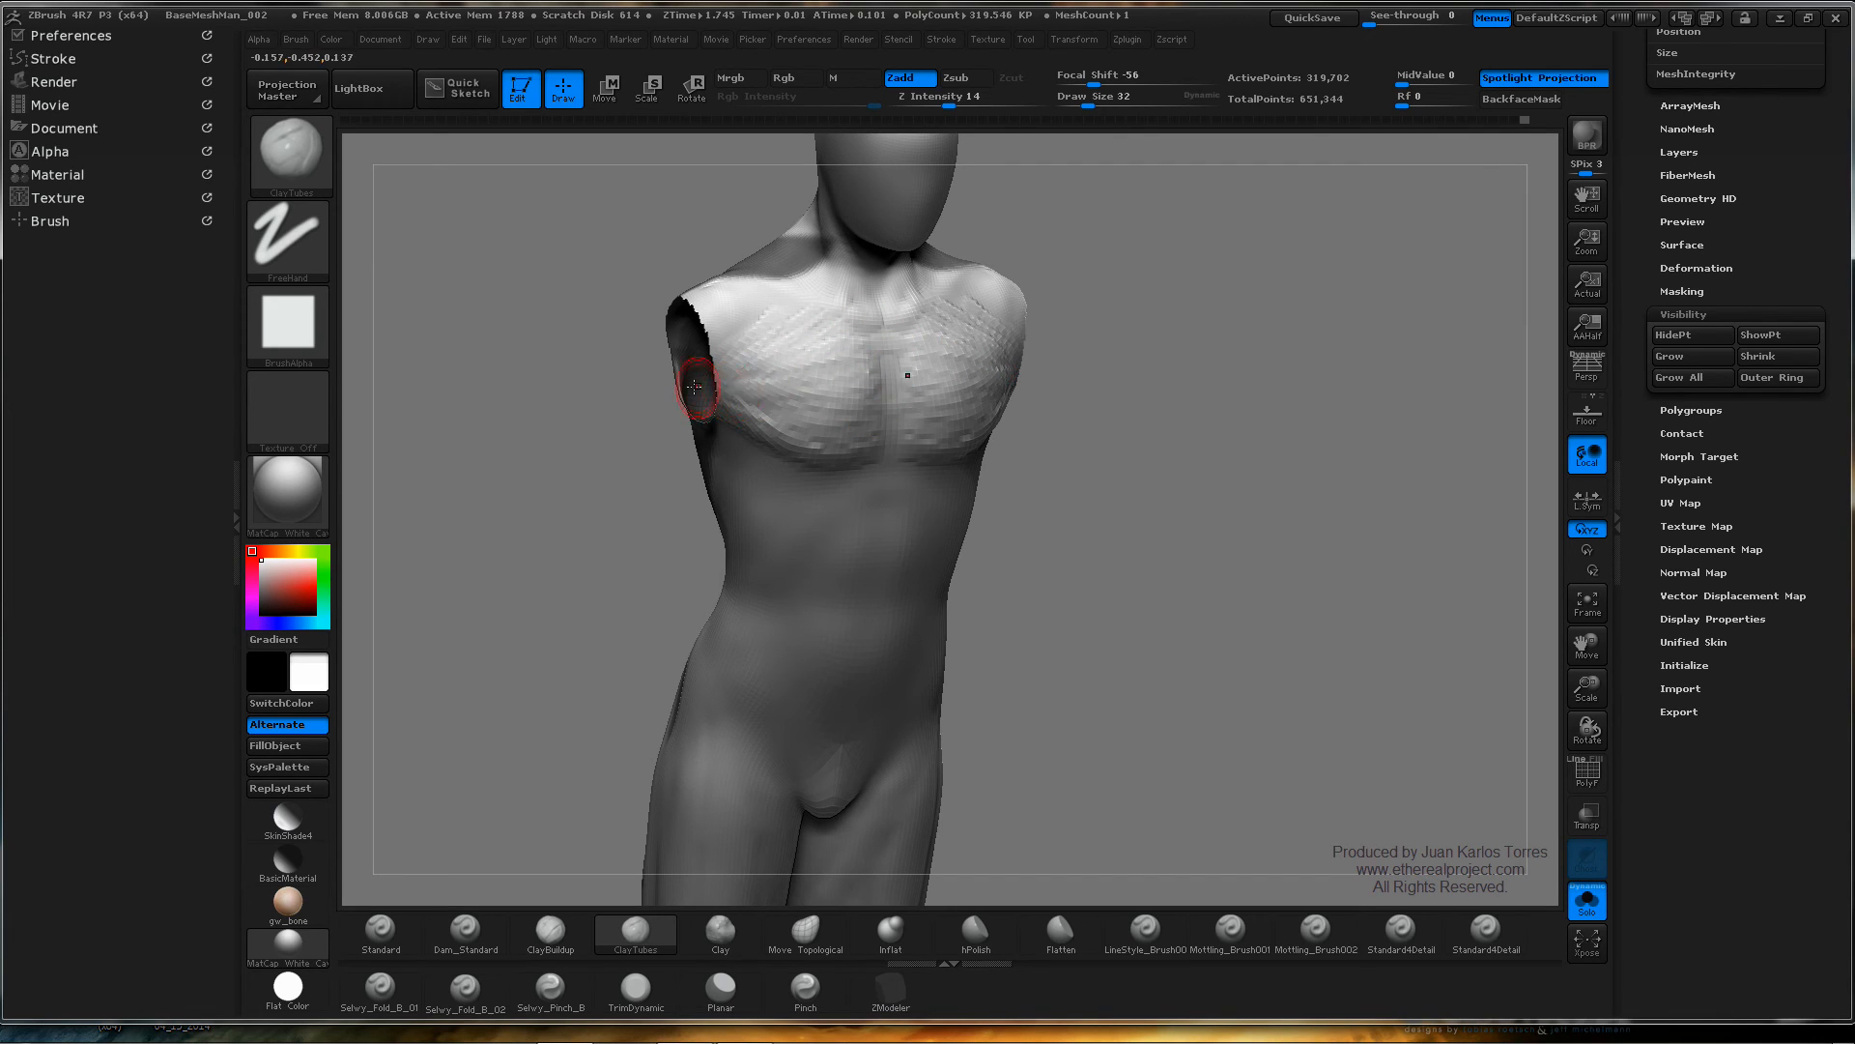
{"action": "mouse_move", "coordinate": [837, 412]}
{"action": "right_mouse_down"}
{"action": "mouse_move", "coordinate": [833, 375]}
{"action": "mouse_move", "coordinate": [848, 379]}
{"action": "right_mouse_up"}
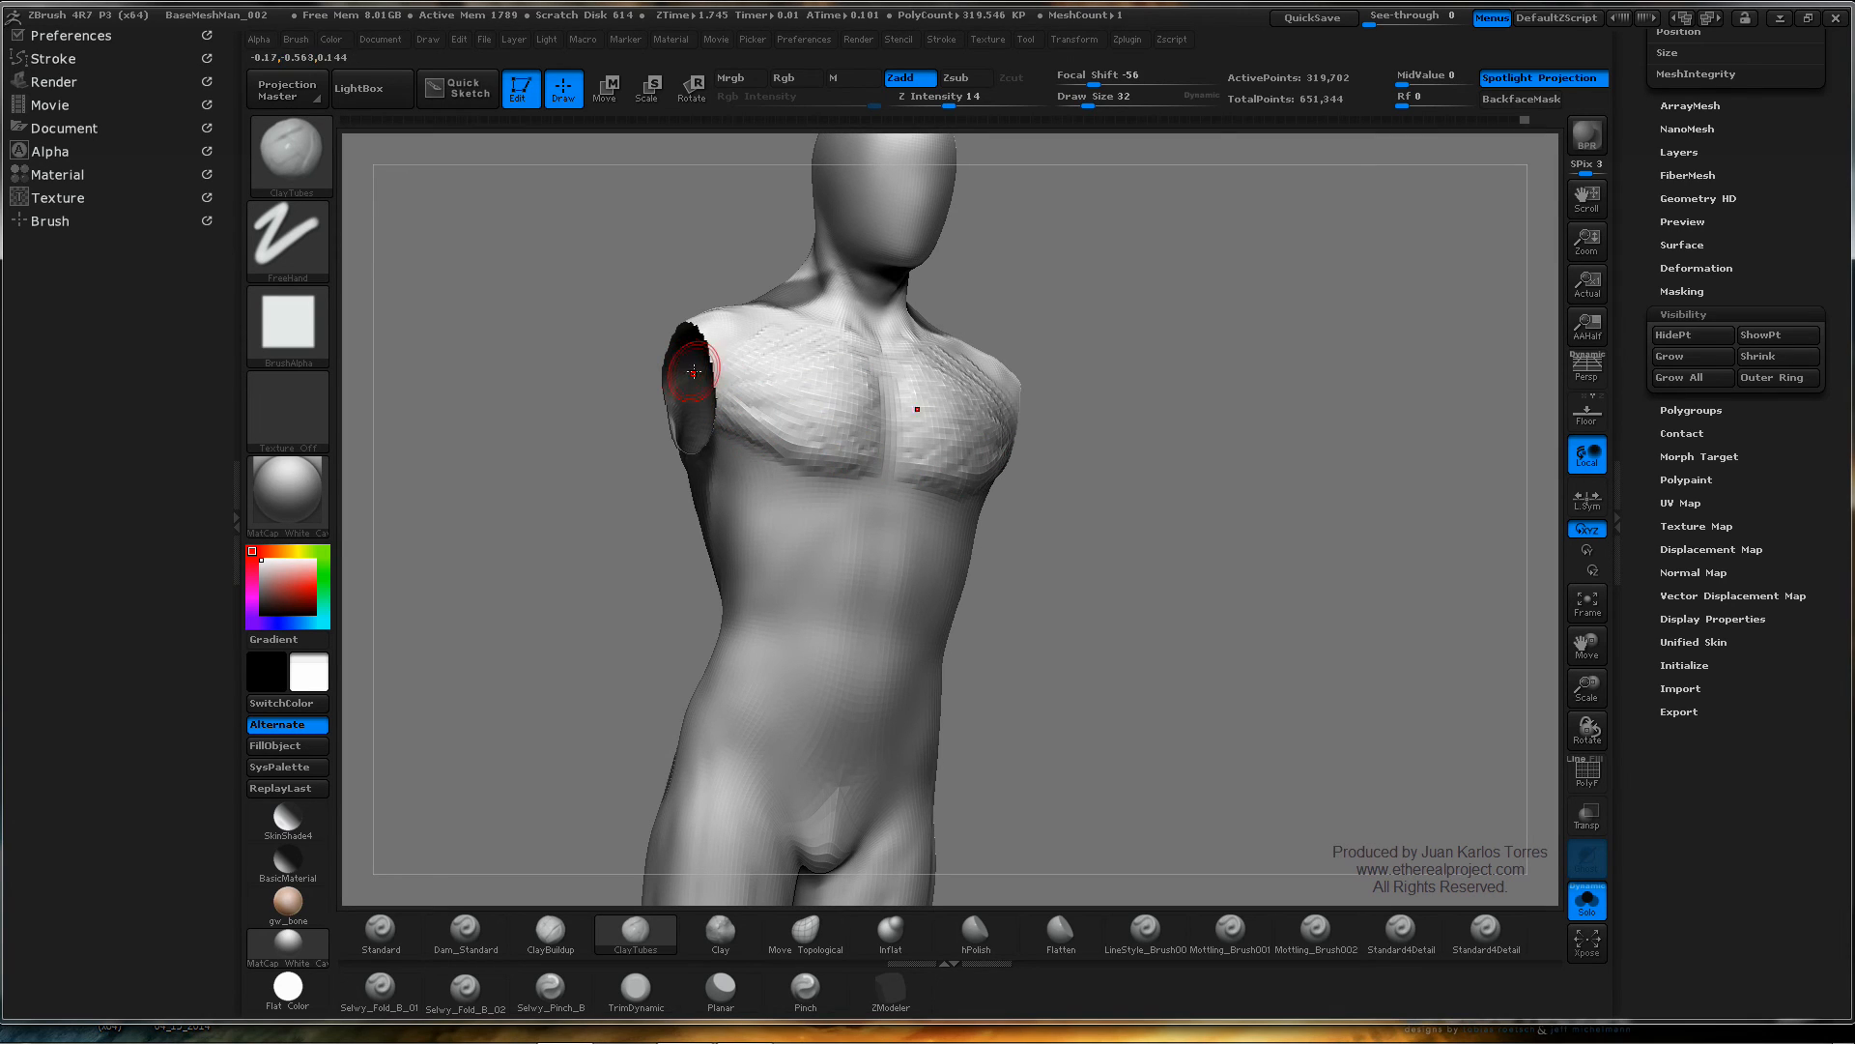
{"action": "key", "text": "shift"}
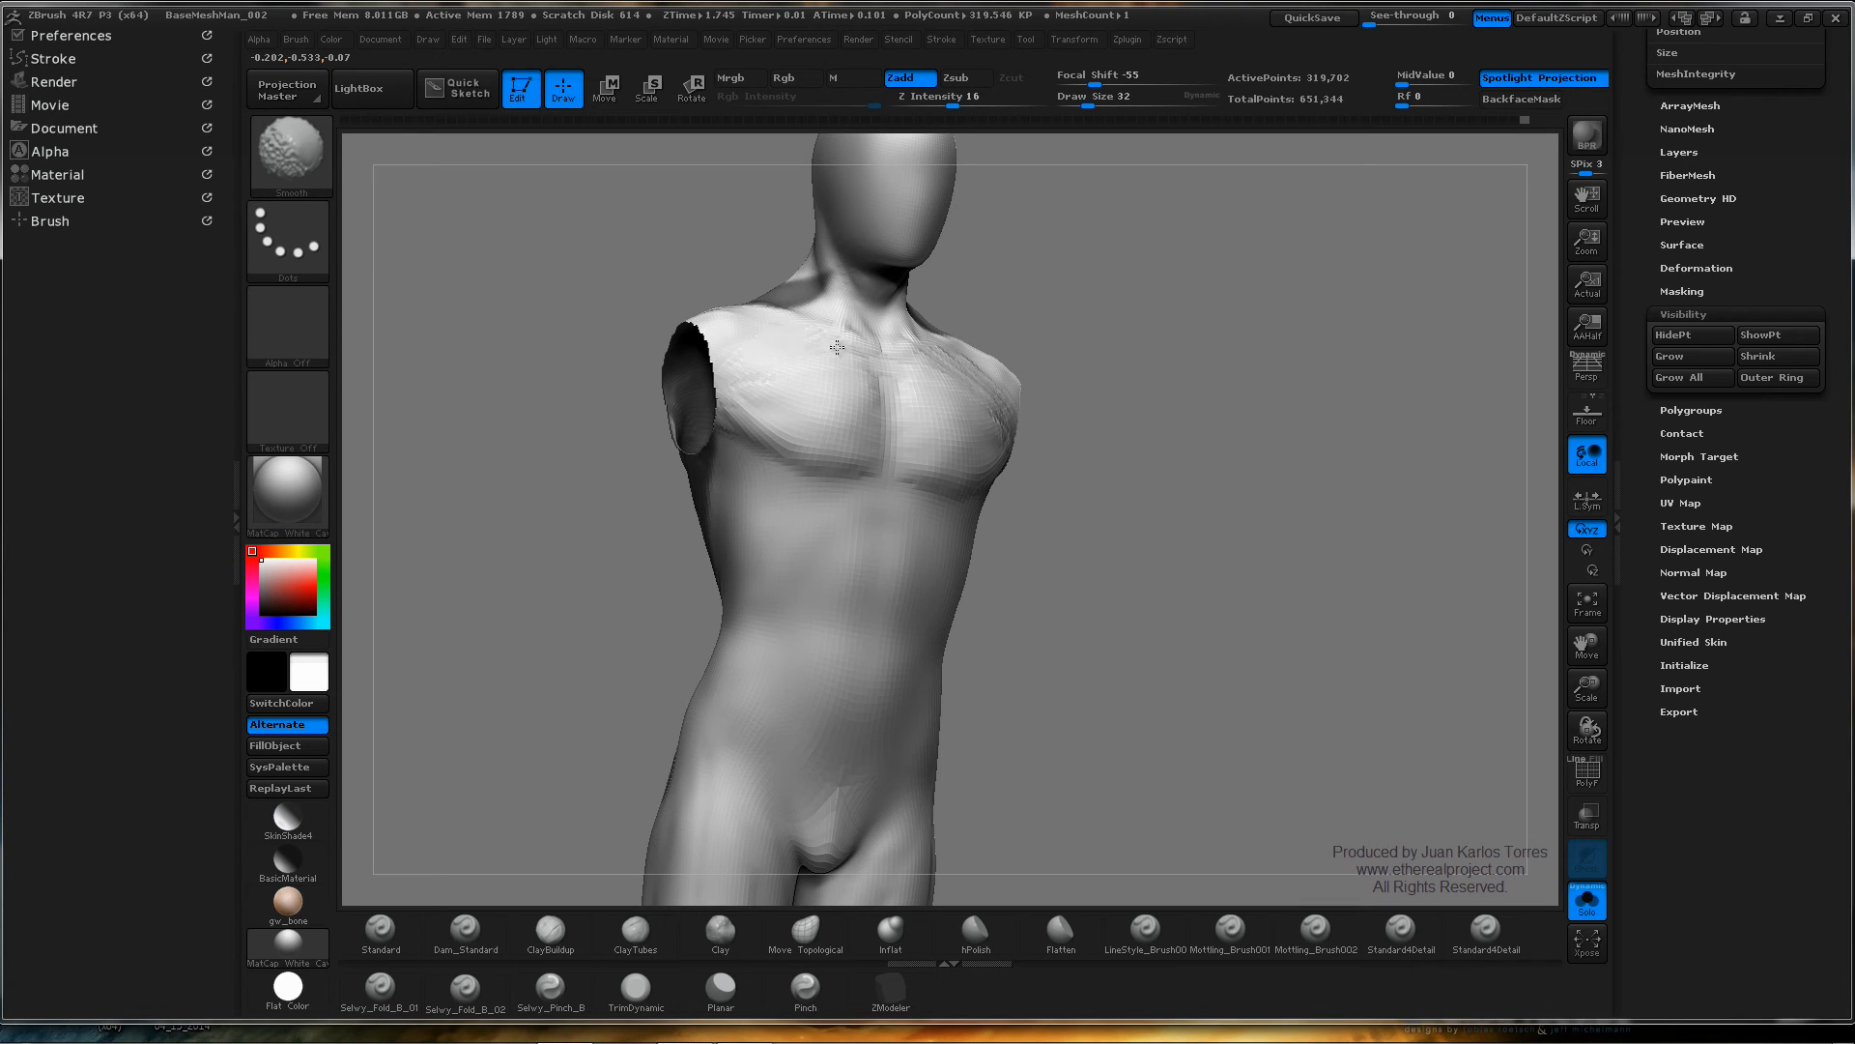
- Build up the side ribcage beneath the armpit and pectoral with ClayTubes strokes, and smooth them
{"action": "mouse_move", "coordinate": [767, 413]}
{"action": "right_mouse_down"}
{"action": "mouse_move", "coordinate": [911, 414]}
{"action": "mouse_move", "coordinate": [1011, 447]}
{"action": "right_mouse_up"}
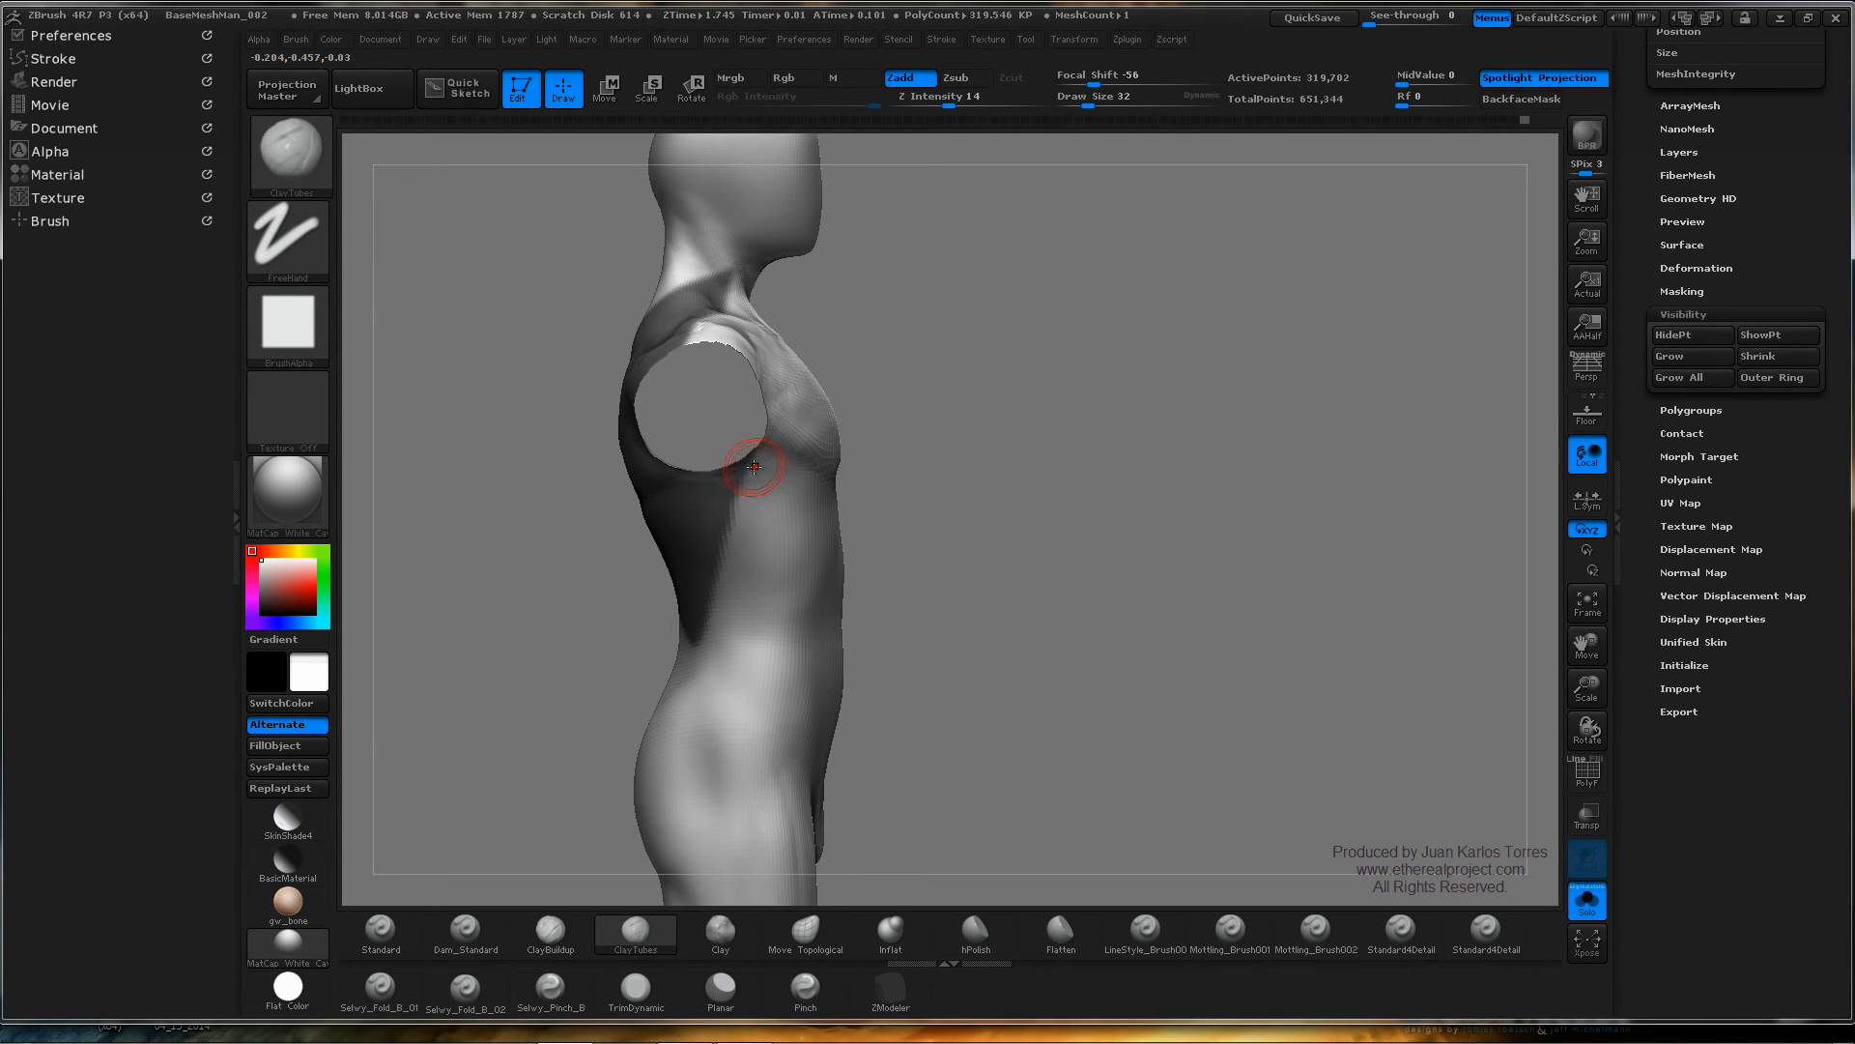
{"action": "key", "text": "shift"}
{"action": "mouse_move", "coordinate": [768, 492]}
{"action": "left_mouse_down"}
{"action": "mouse_move", "coordinate": [726, 546]}
{"action": "mouse_move", "coordinate": [762, 489]}
{"action": "left_mouse_up"}
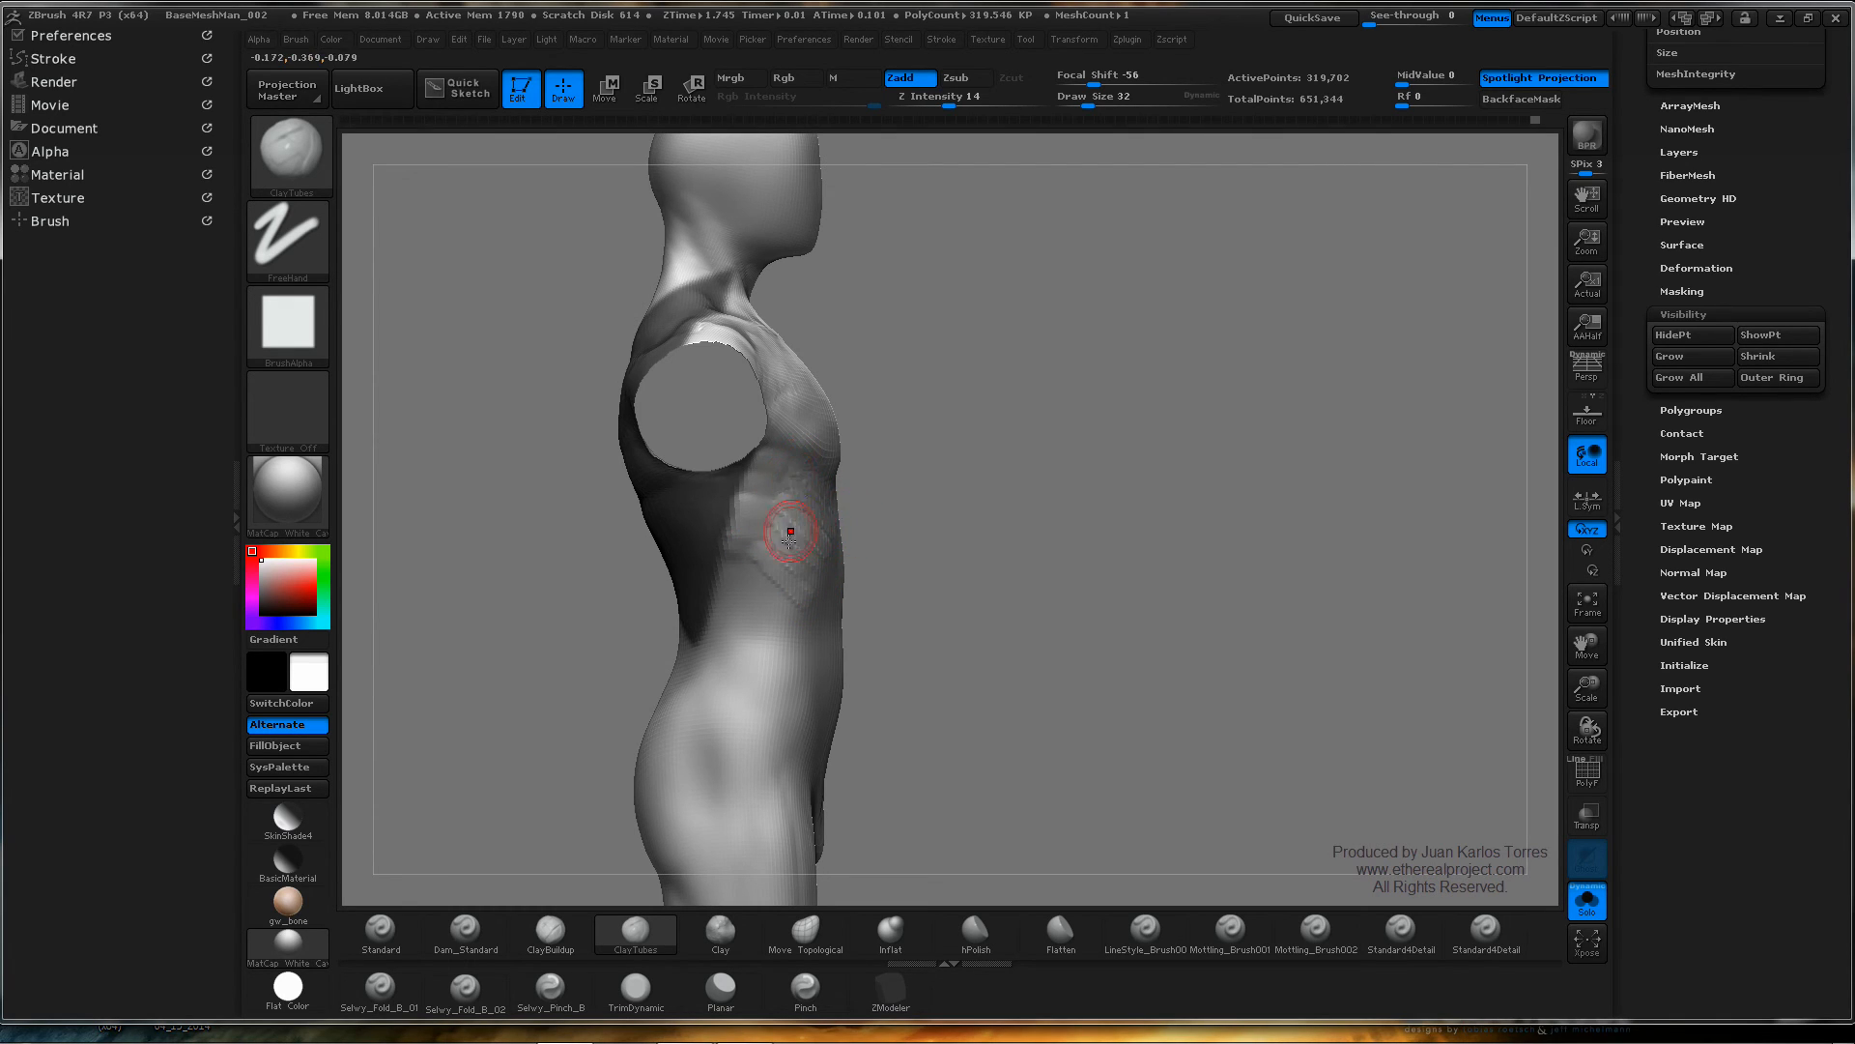
{"action": "left_click_drag", "start_coordinate": [791, 531], "coordinate": [792, 528], "text": "shift"}
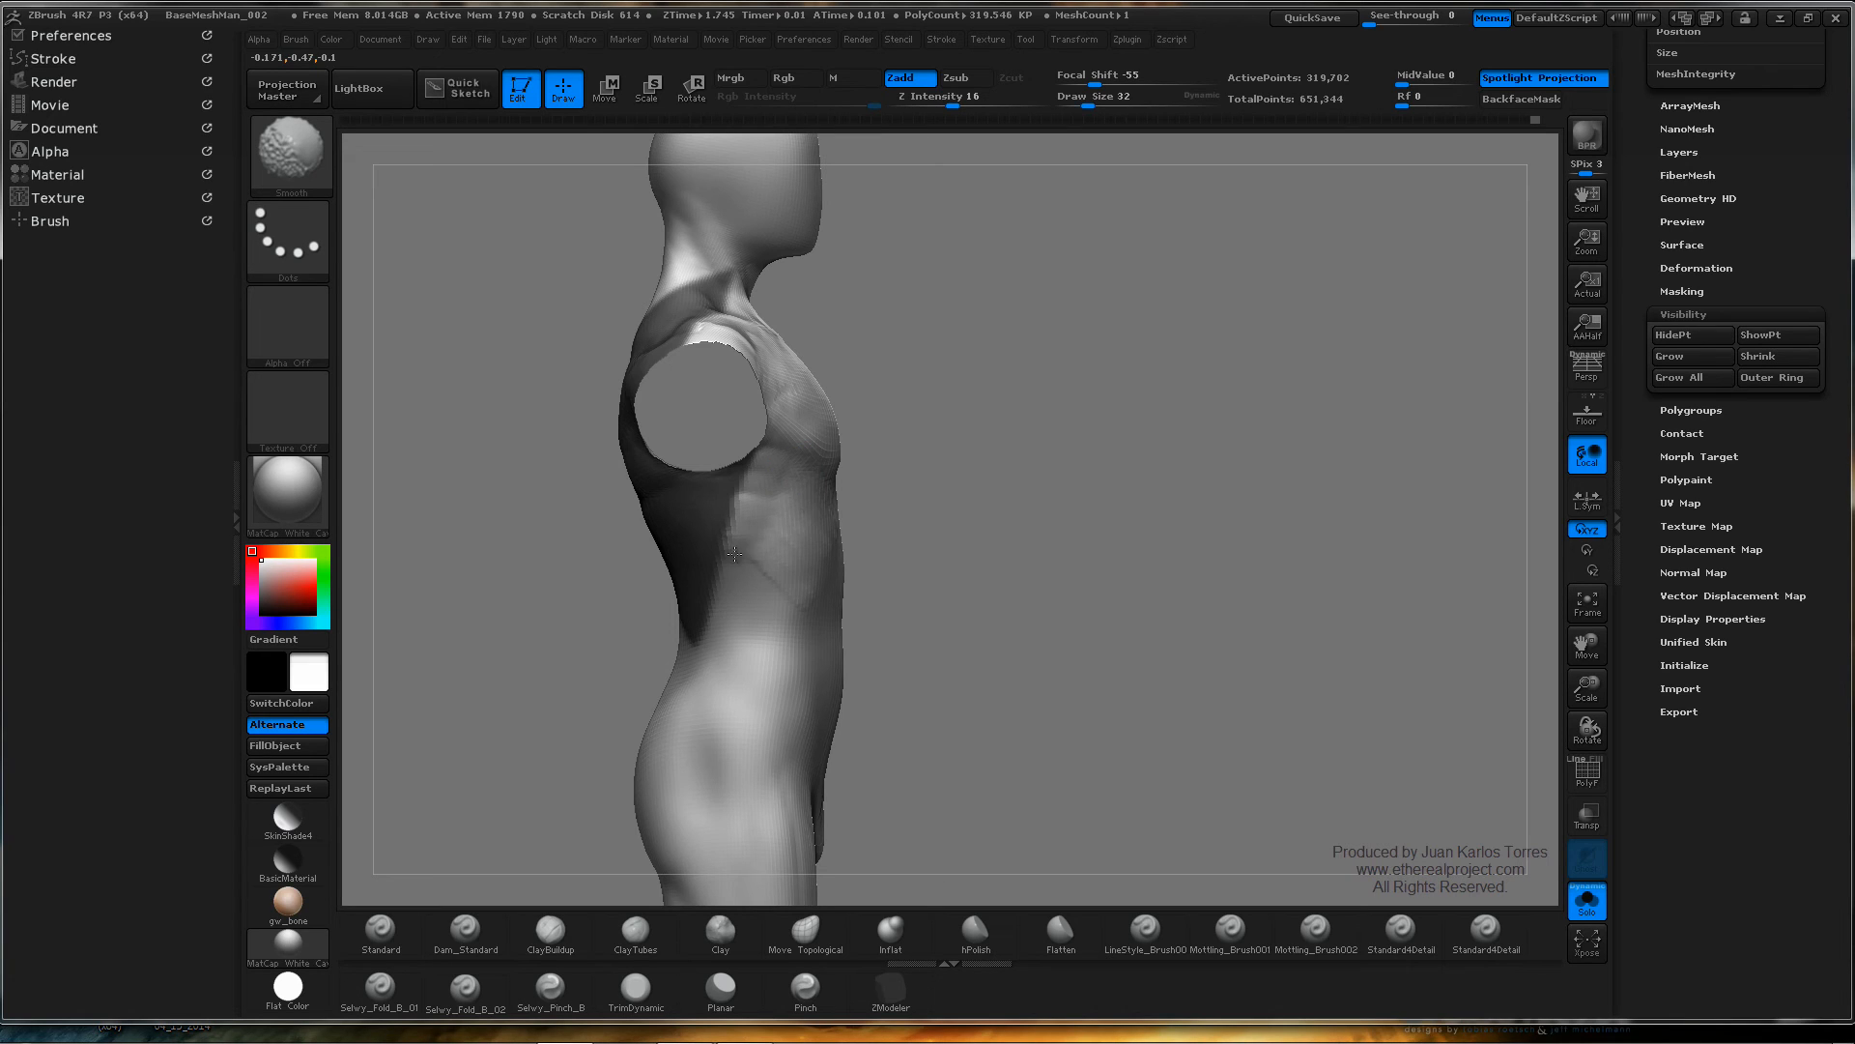
{"action": "left_click_drag", "start_coordinate": [839, 452], "coordinate": [830, 477]}
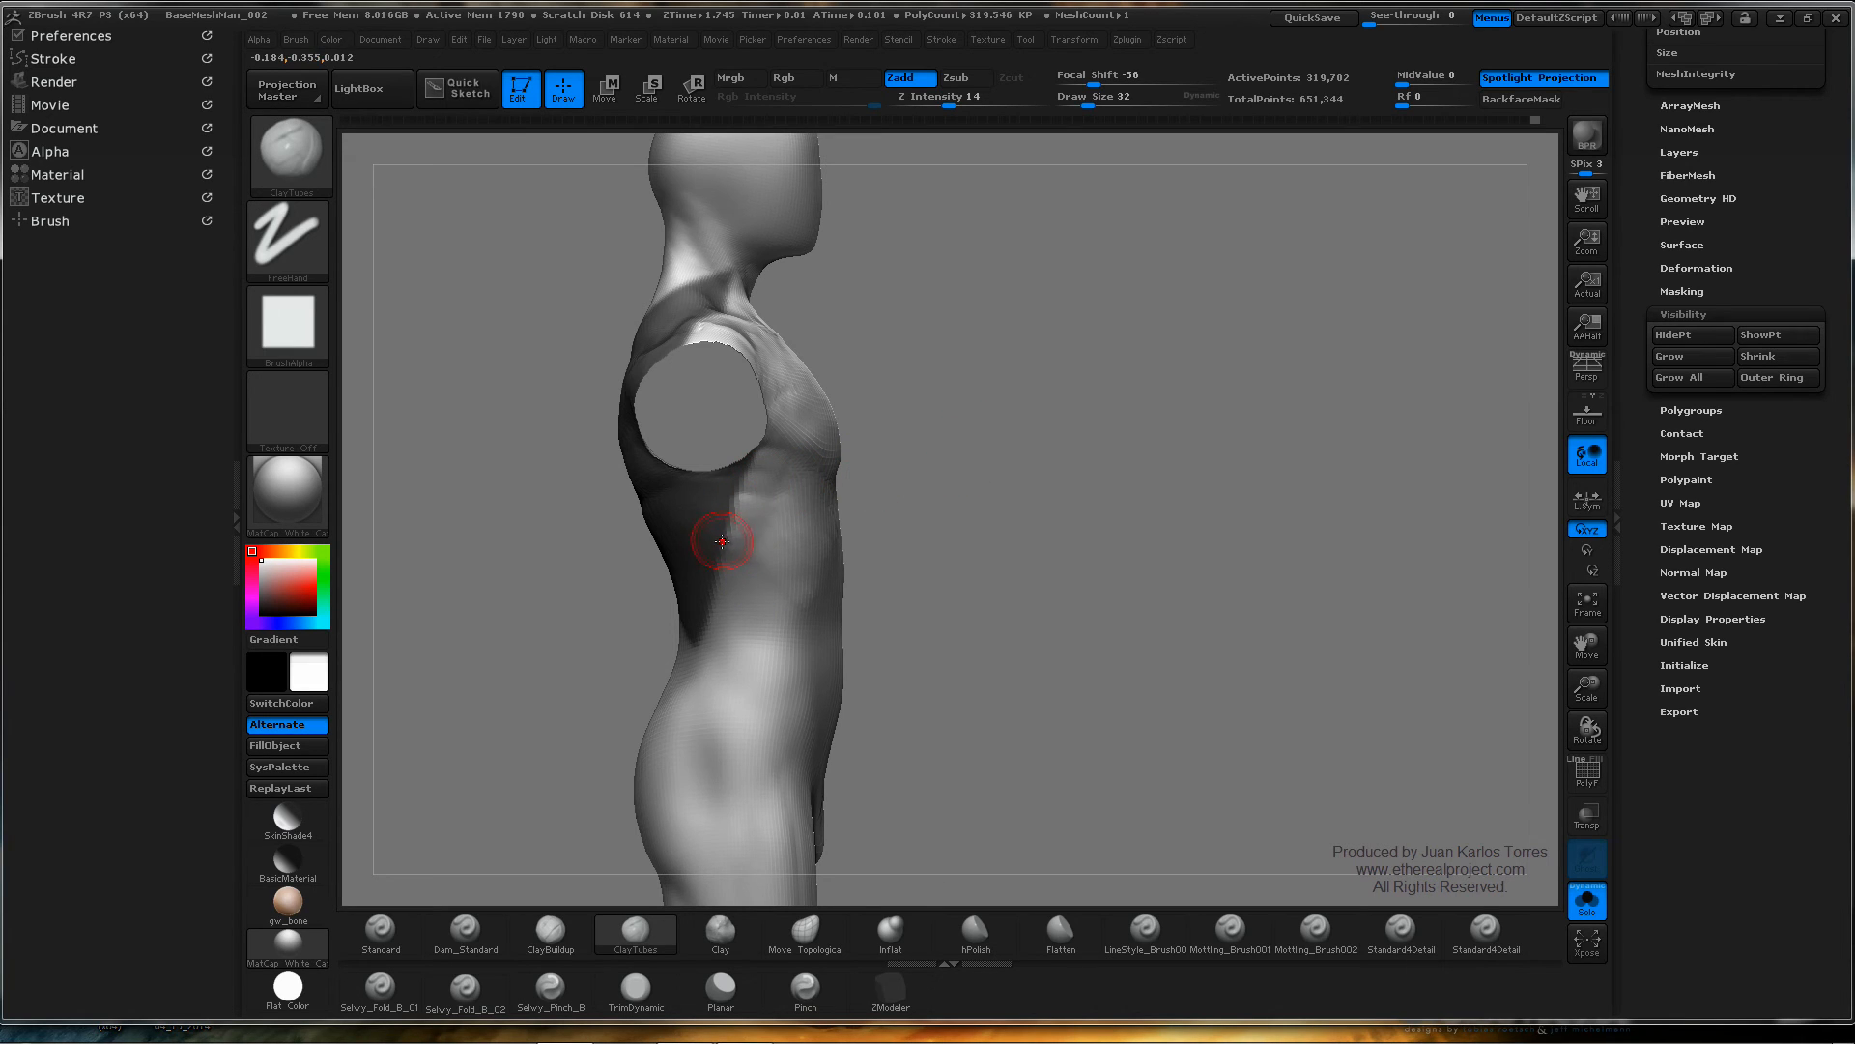
{"action": "left_click_drag", "start_coordinate": [737, 535], "coordinate": [721, 559], "text": "shift"}
- Add short ClayTubes rib strokes along the front edge of the latissimus below the armpit, and smooth the lower pectoral edge
{"action": "mouse_move", "coordinate": [704, 573]}
{"action": "right_mouse_down"}
{"action": "mouse_move", "coordinate": [808, 539]}
{"action": "mouse_move", "coordinate": [726, 525]}
{"action": "right_mouse_up"}
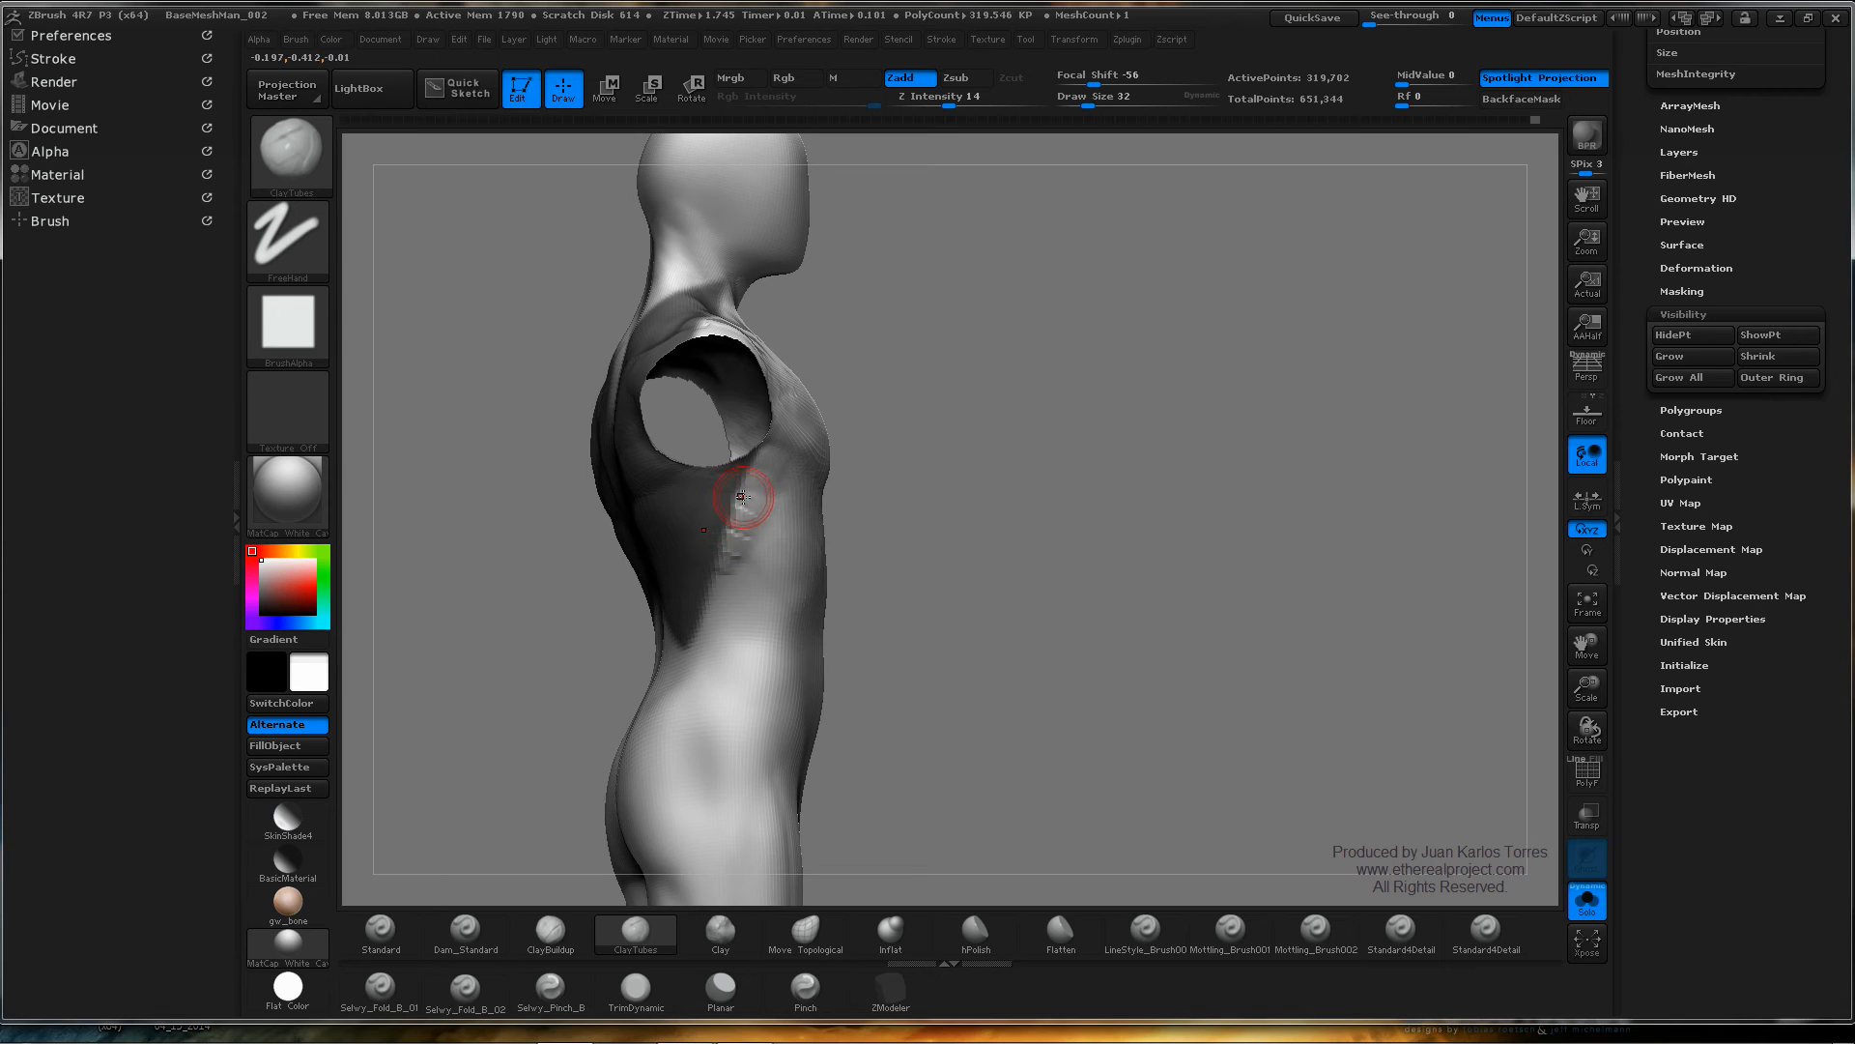
{"action": "key", "text": "ctrl+z"}
{"action": "right_click_drag", "start_coordinate": [770, 474], "coordinate": [802, 440]}
{"action": "mouse_move", "coordinate": [792, 430]}
{"action": "left_mouse_down"}
{"action": "mouse_move", "coordinate": [754, 440]}
{"action": "mouse_move", "coordinate": [816, 465]}
{"action": "mouse_move", "coordinate": [763, 450]}
{"action": "left_mouse_up"}
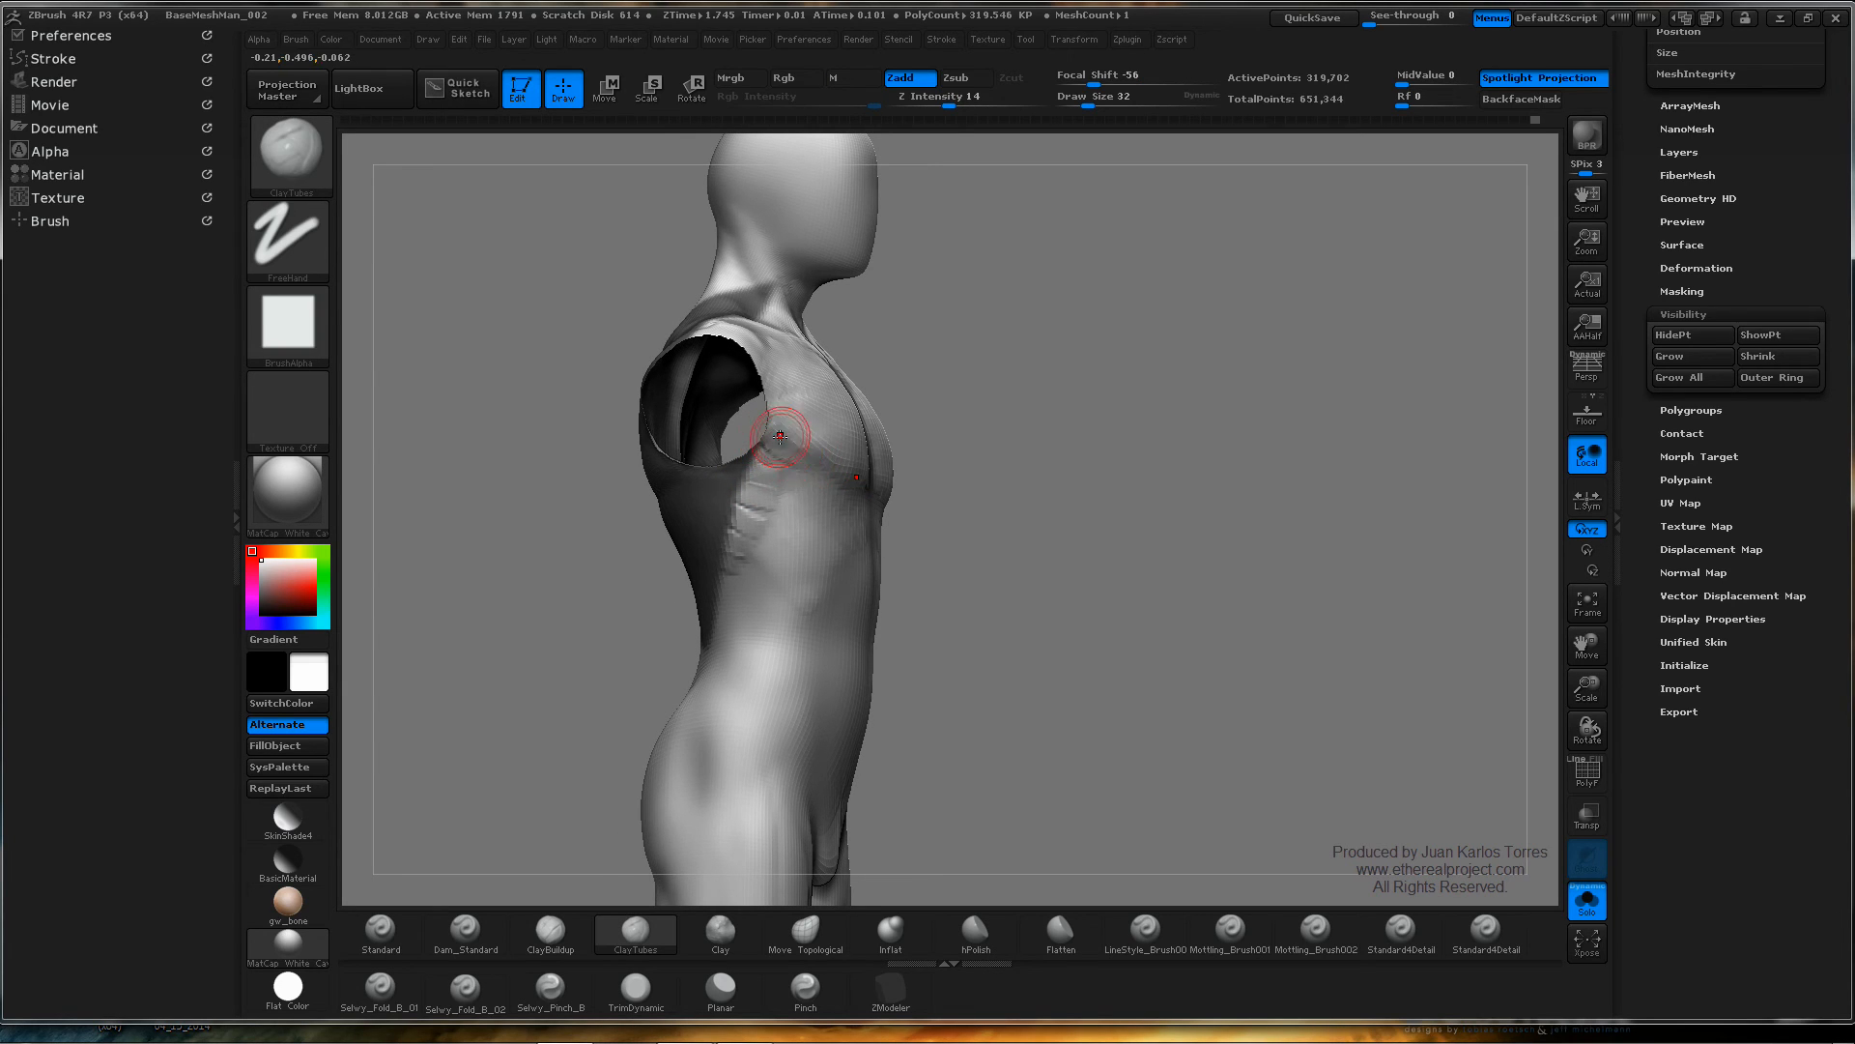
{"action": "right_click_drag", "start_coordinate": [842, 447], "coordinate": [721, 447]}
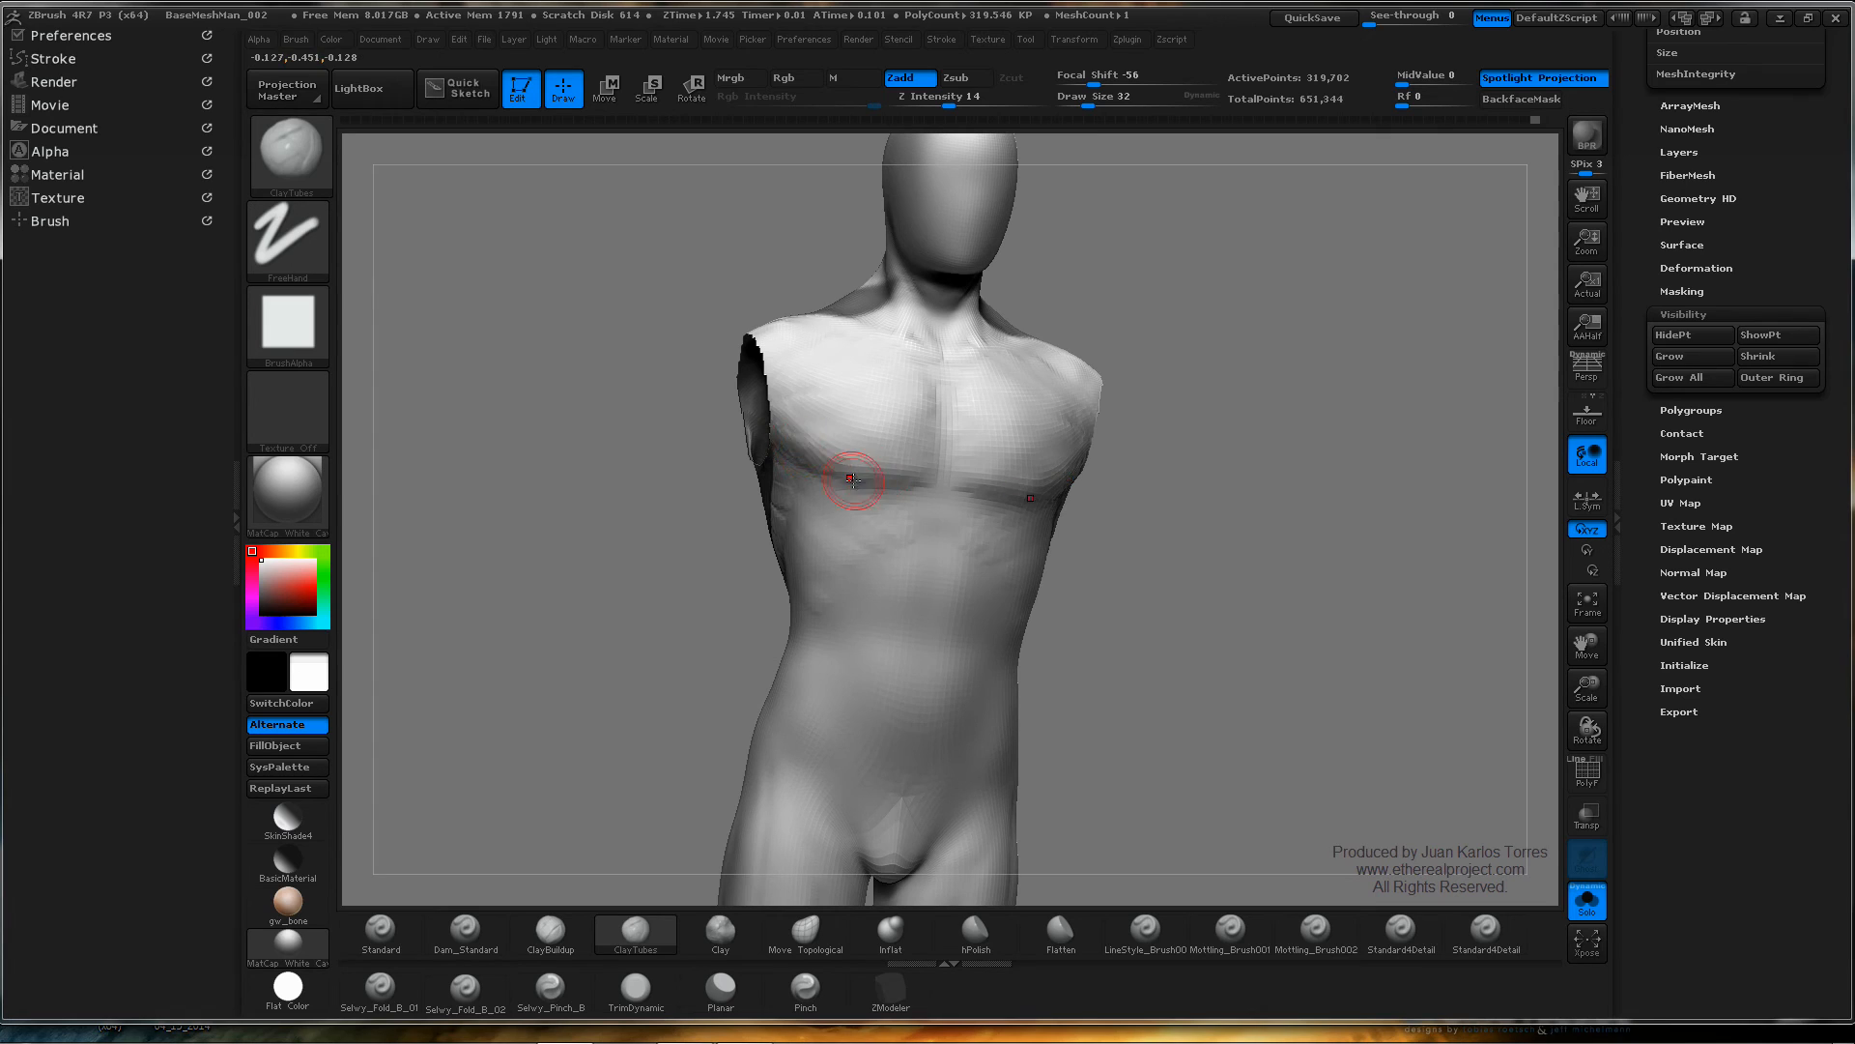
{"action": "left_click_drag", "start_coordinate": [828, 469], "coordinate": [887, 473], "text": "shift"}
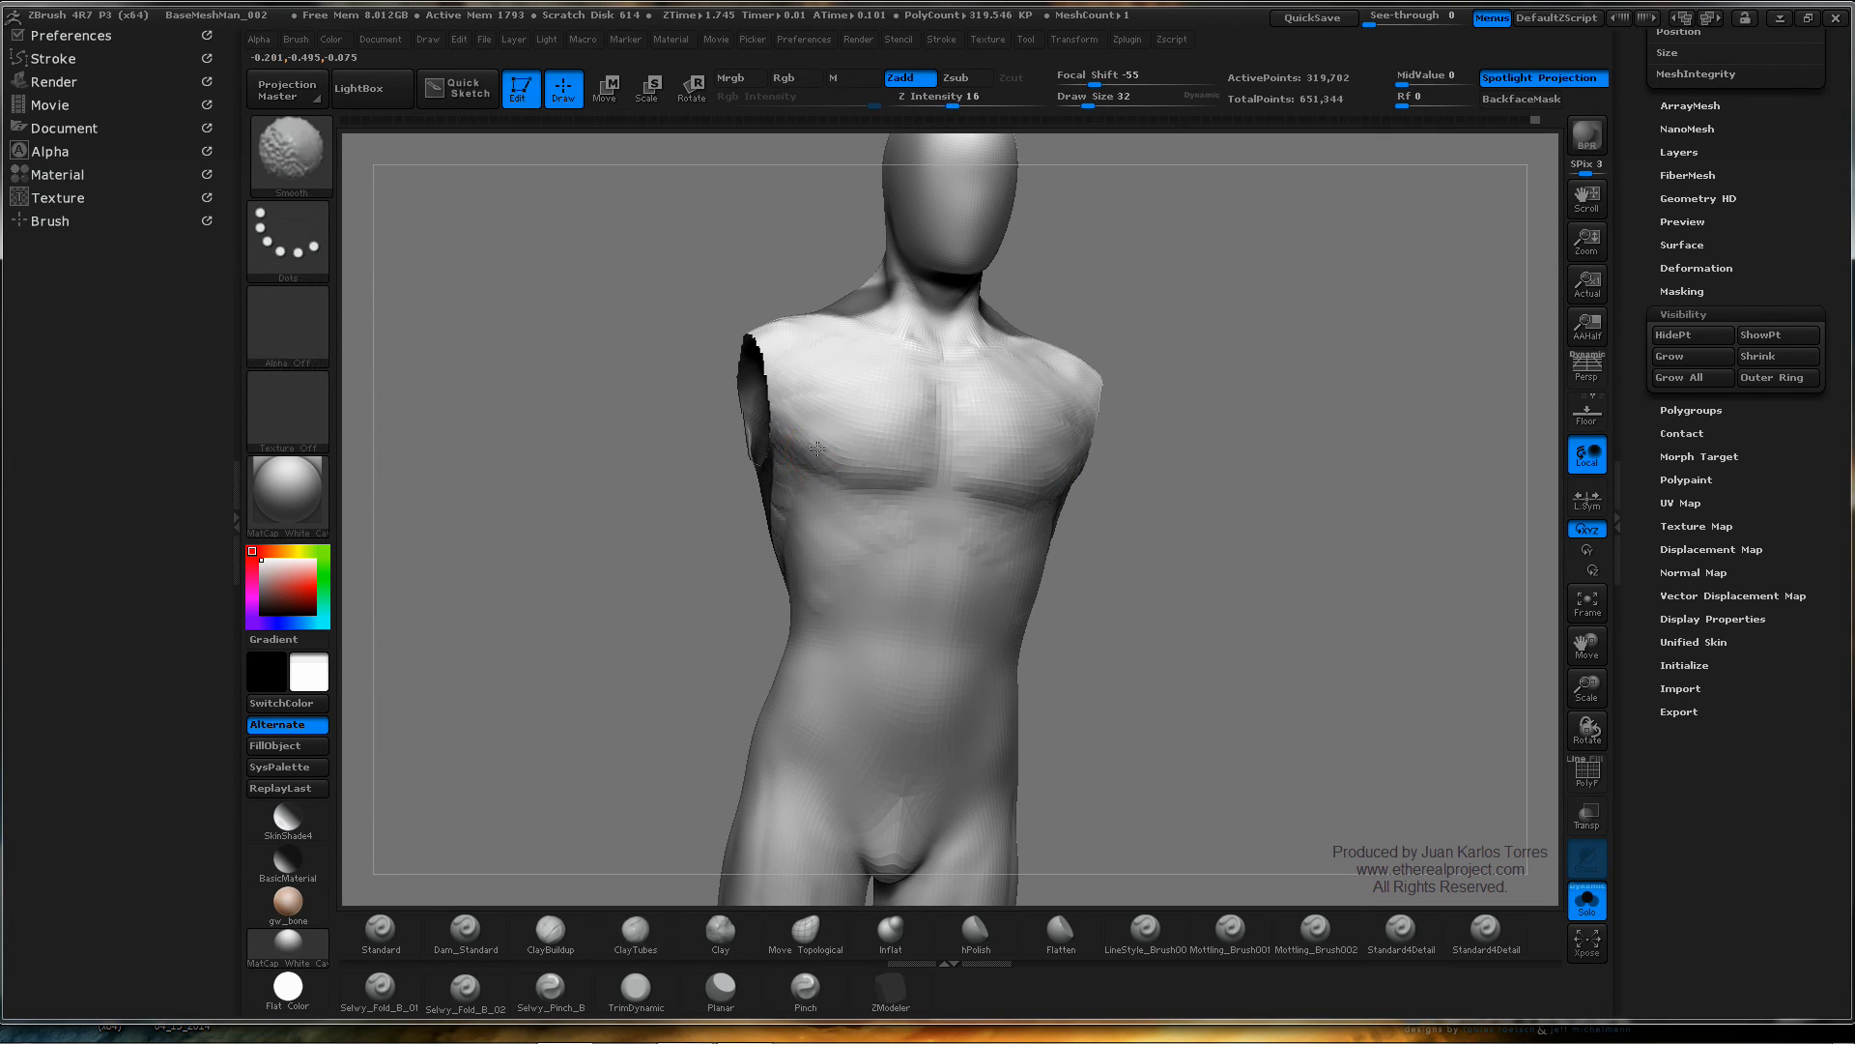
{"action": "right_click_drag", "start_coordinate": [818, 448], "coordinate": [779, 503]}
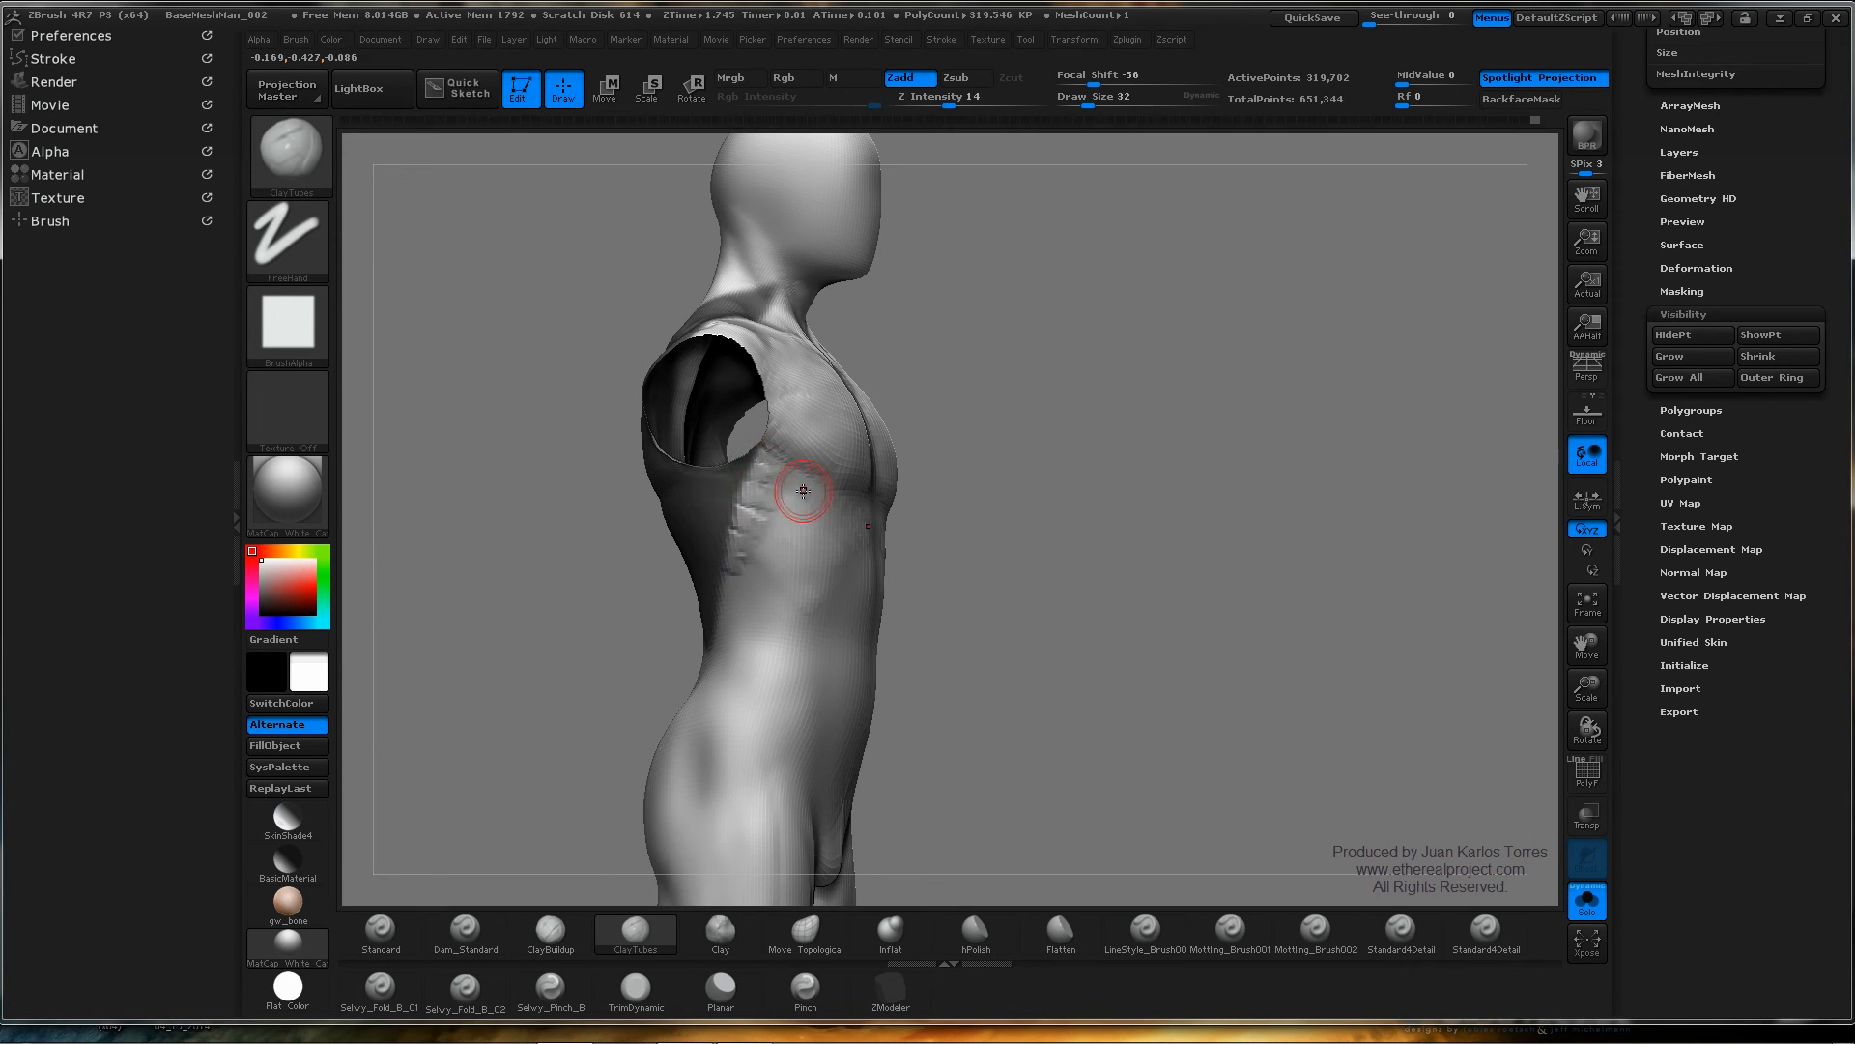
{"action": "right_click_drag", "start_coordinate": [803, 491], "coordinate": [744, 533]}
{"action": "key", "text": "shift"}
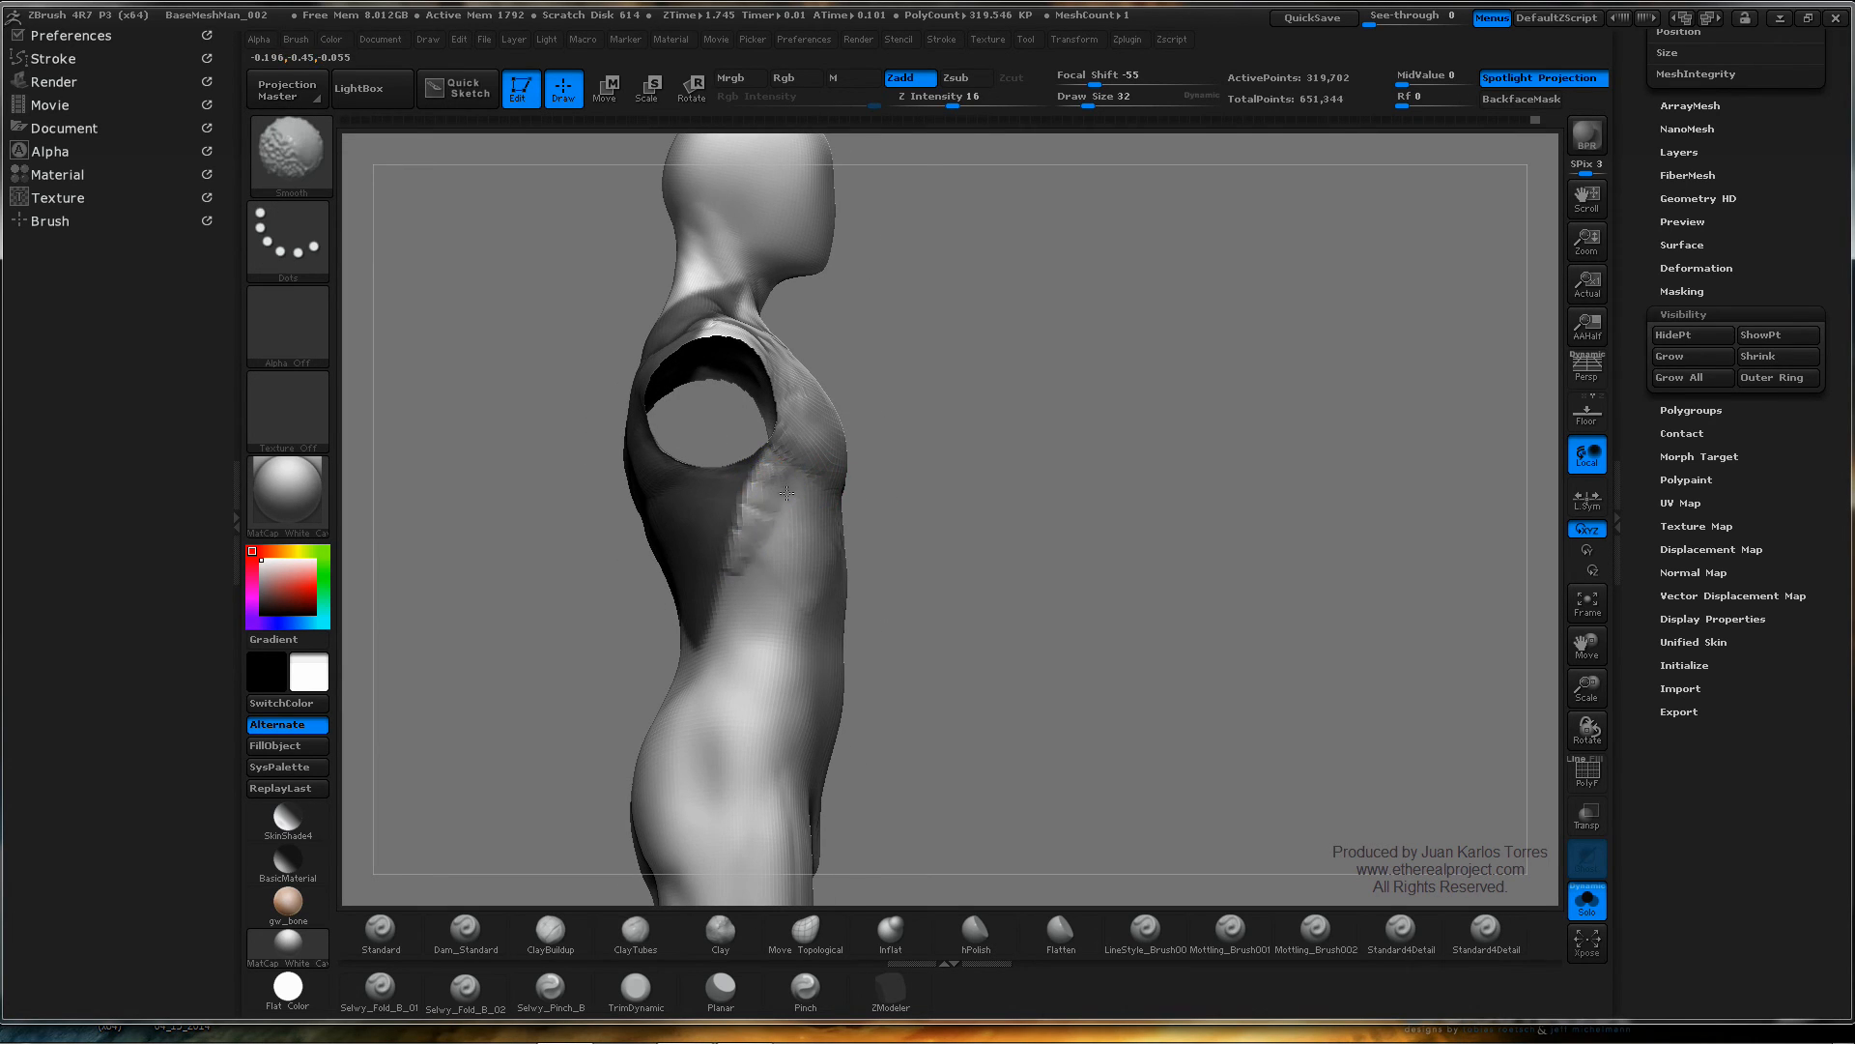
- Invert the mask to expose the back, and fill out the latissimus with smoothed ClayTubes strokes
{"action": "mouse_move", "coordinate": [783, 517]}
{"action": "right_mouse_down"}
{"action": "mouse_move", "coordinate": [884, 495]}
{"action": "mouse_move", "coordinate": [907, 460]}
{"action": "mouse_move", "coordinate": [1031, 484]}
{"action": "mouse_move", "coordinate": [890, 510]}
{"action": "right_mouse_up"}
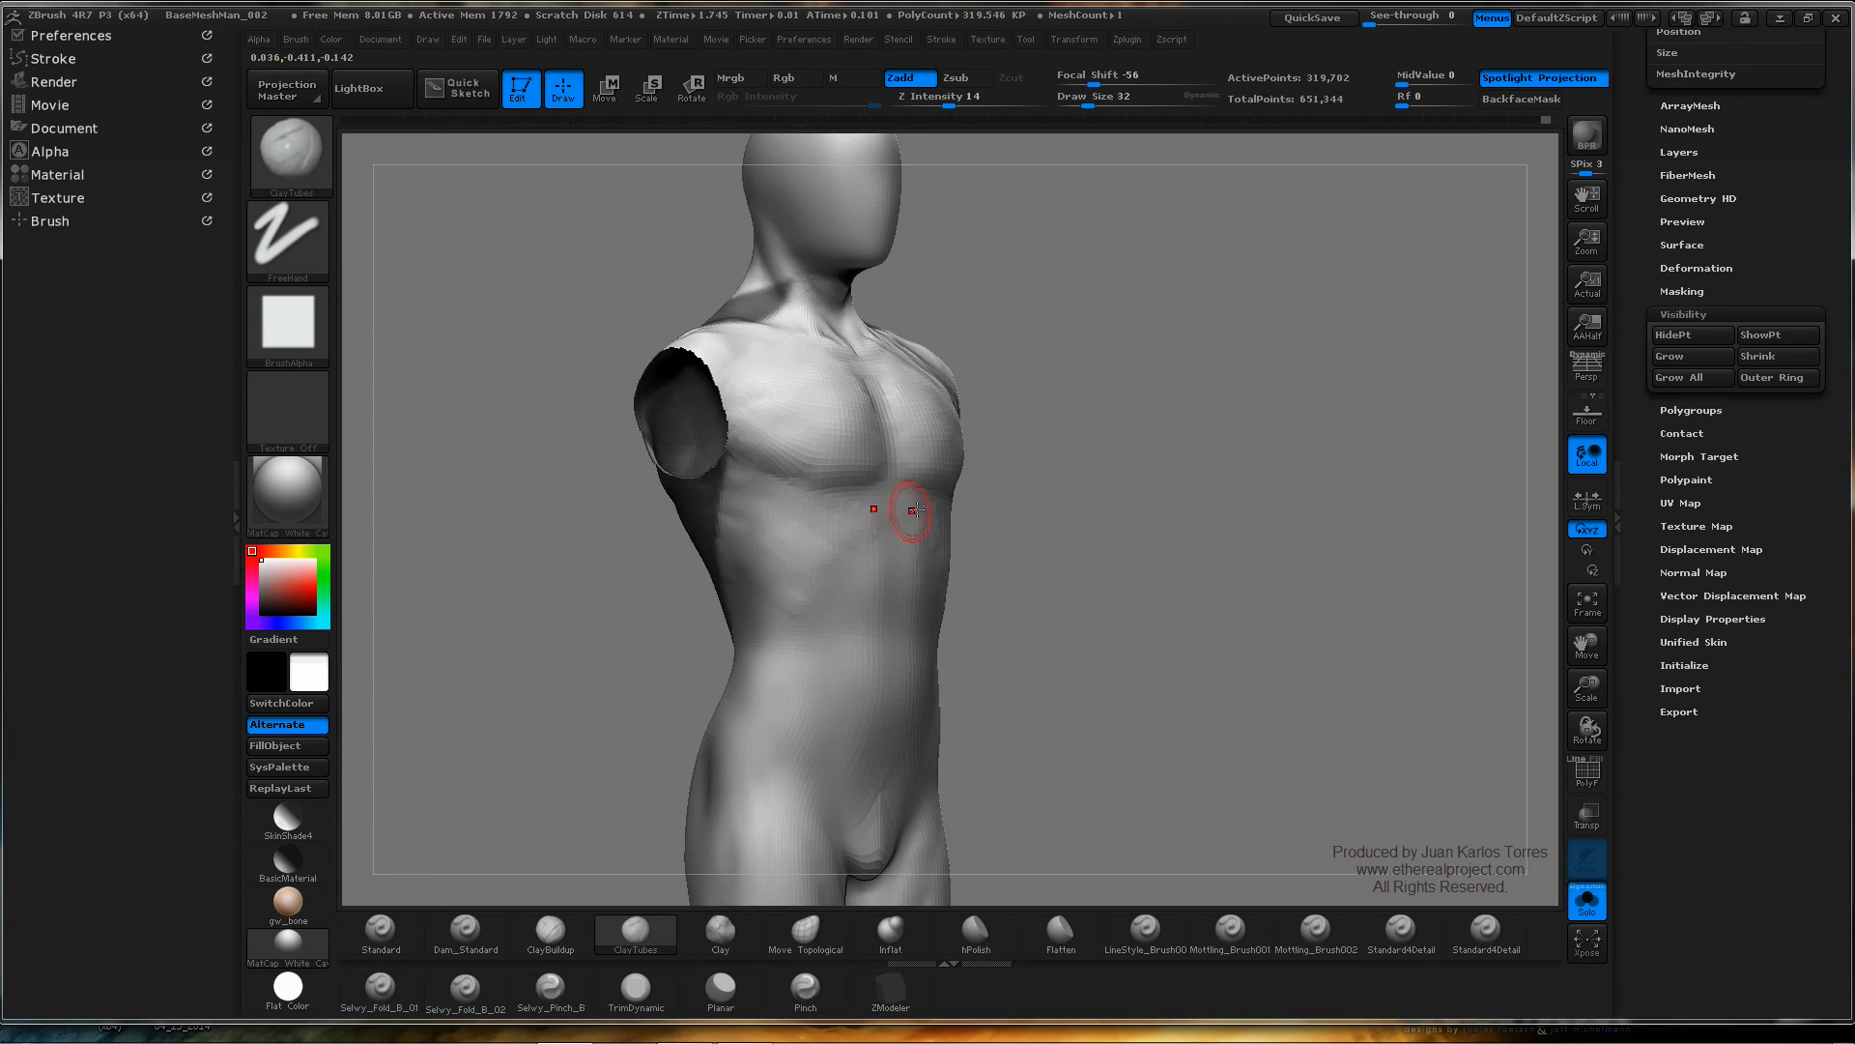
{"action": "mouse_move", "coordinate": [900, 577]}
{"action": "right_mouse_down"}
{"action": "mouse_move", "coordinate": [874, 601]}
{"action": "mouse_move", "coordinate": [957, 493]}
{"action": "mouse_move", "coordinate": [1110, 467]}
{"action": "mouse_move", "coordinate": [1044, 444]}
{"action": "right_mouse_up"}
{"action": "right_click_drag", "start_coordinate": [874, 415], "coordinate": [1066, 418], "text": "ctrl"}
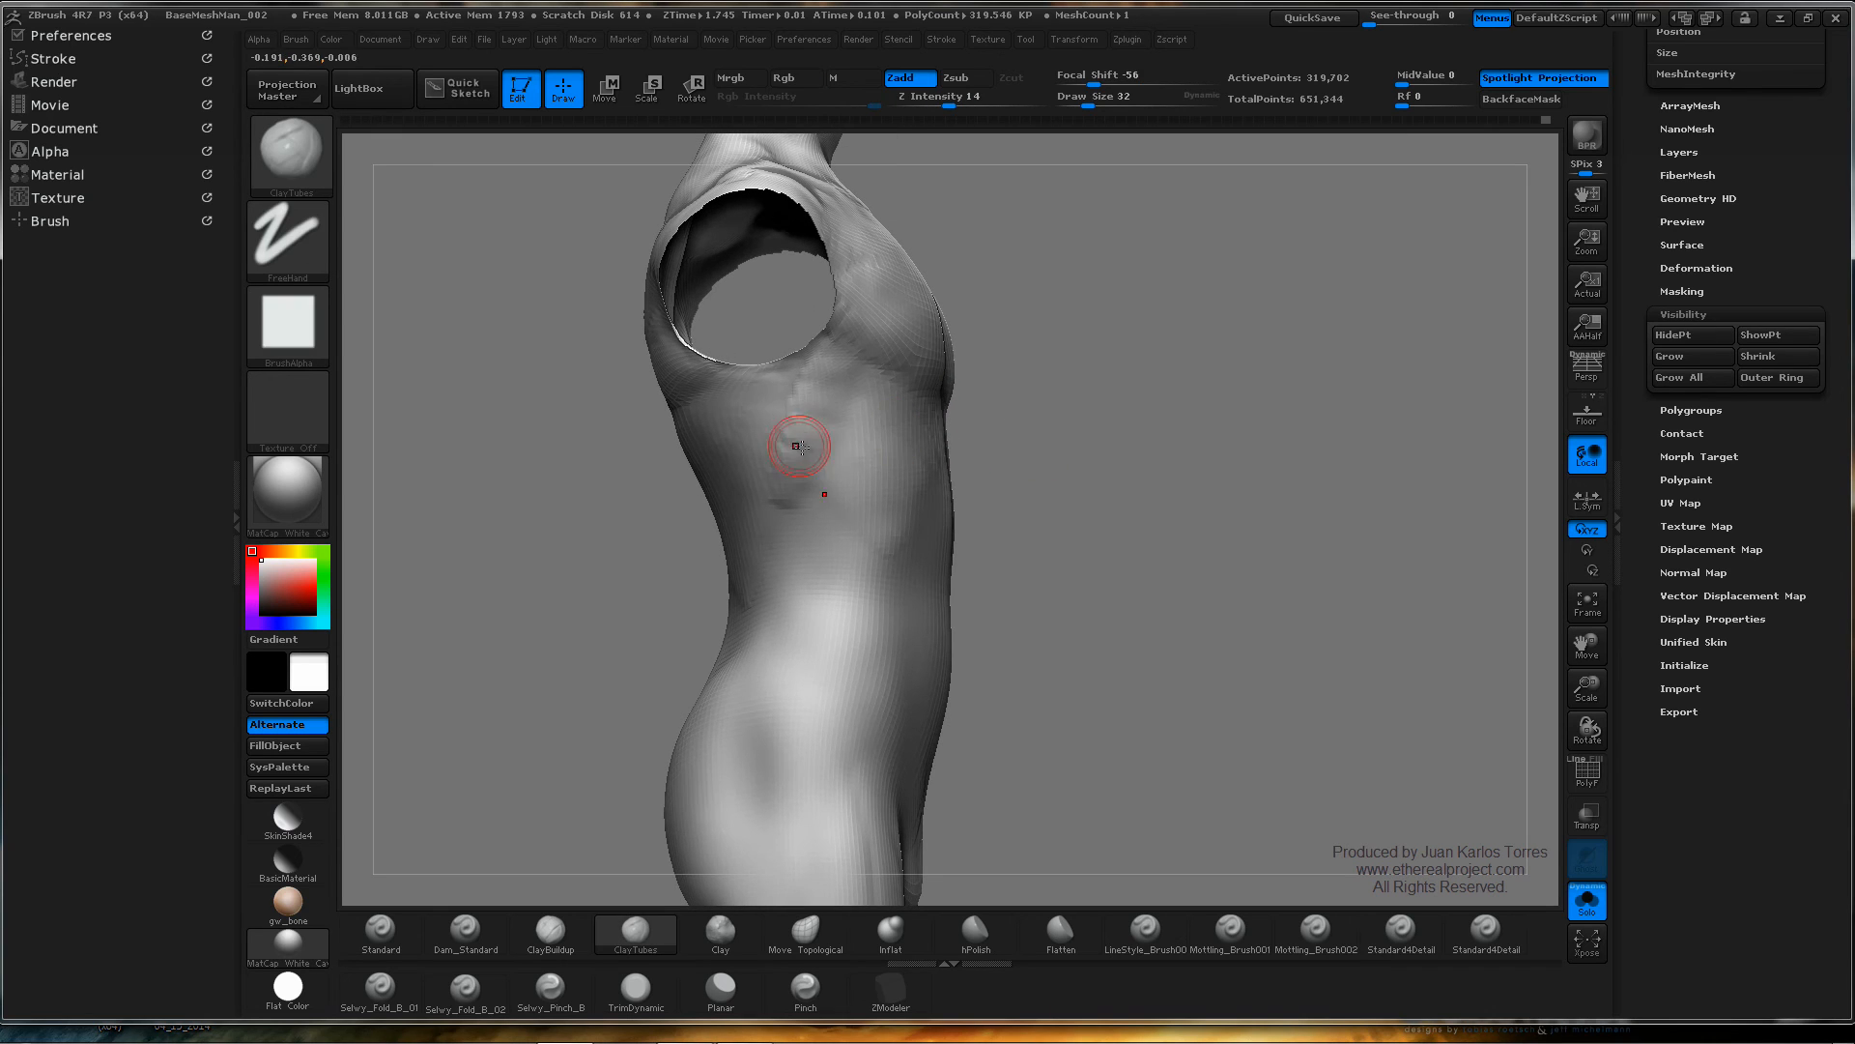
{"action": "left_click", "coordinate": [1086, 421], "text": "ctrl"}
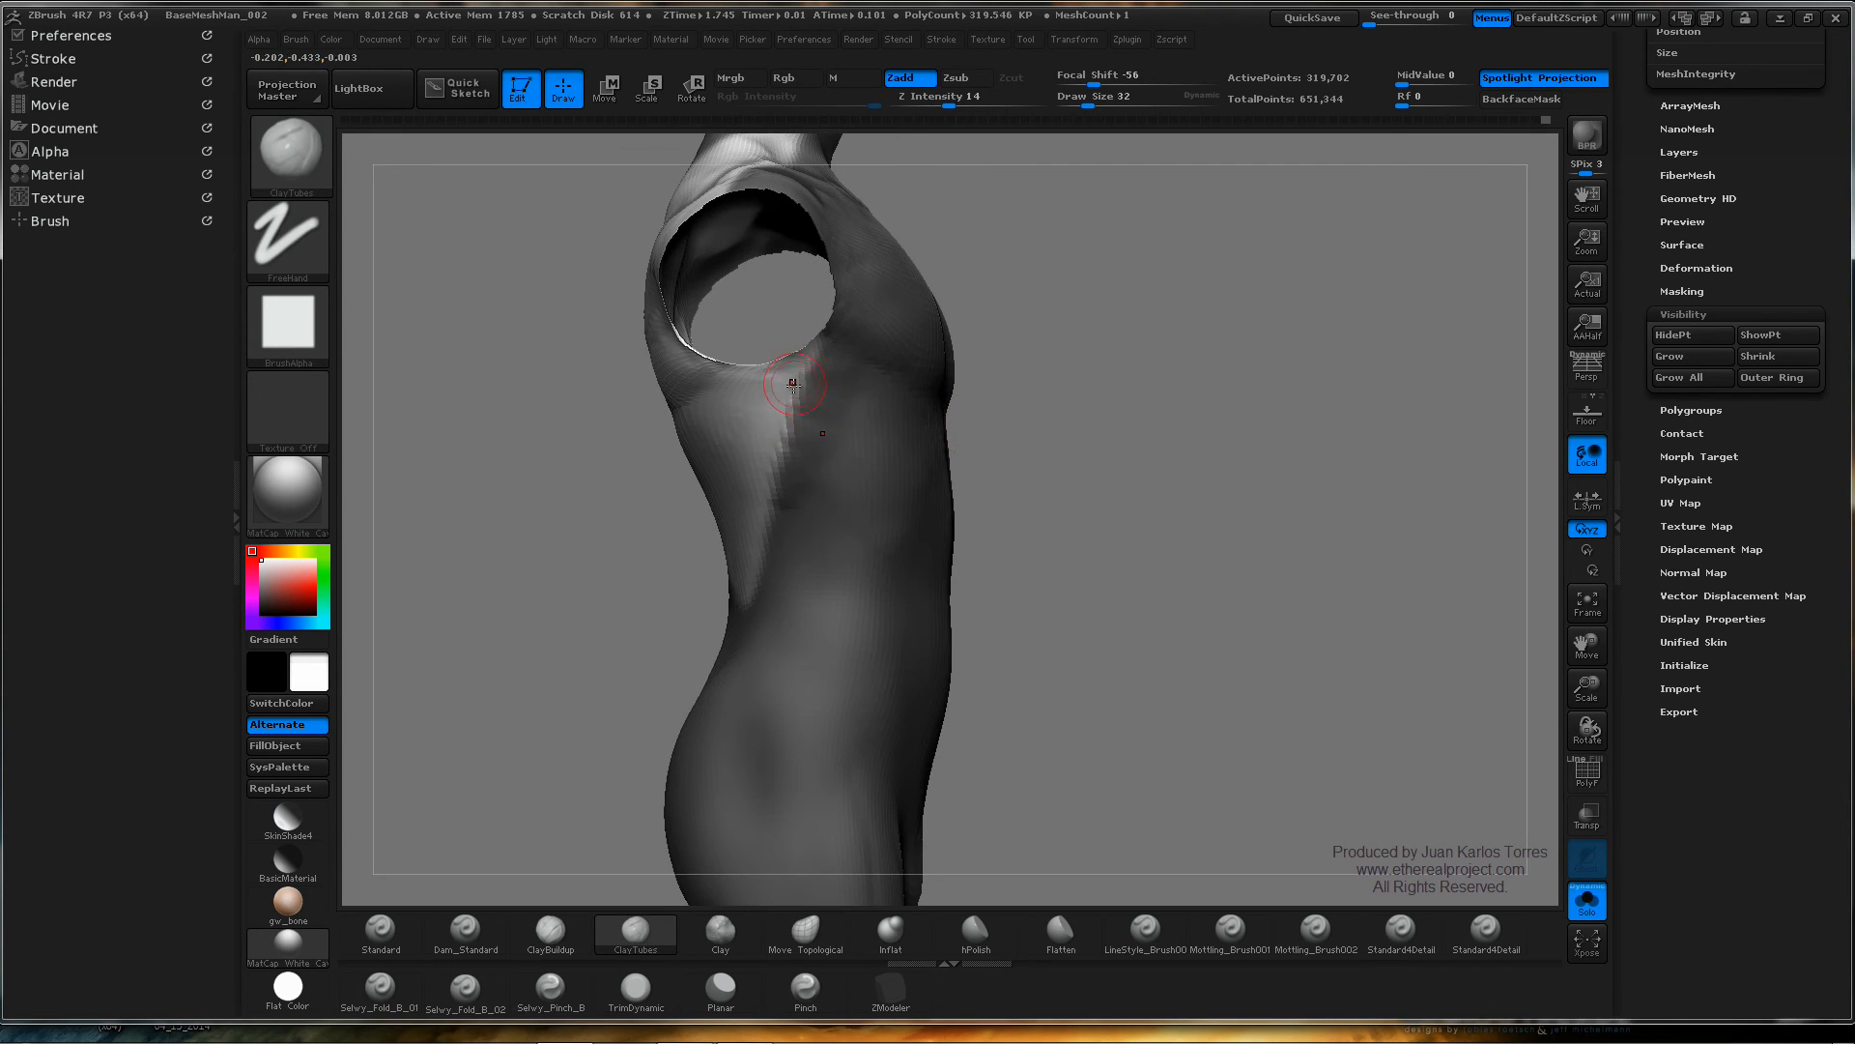
{"action": "right_click_drag", "start_coordinate": [793, 383], "coordinate": [806, 379]}
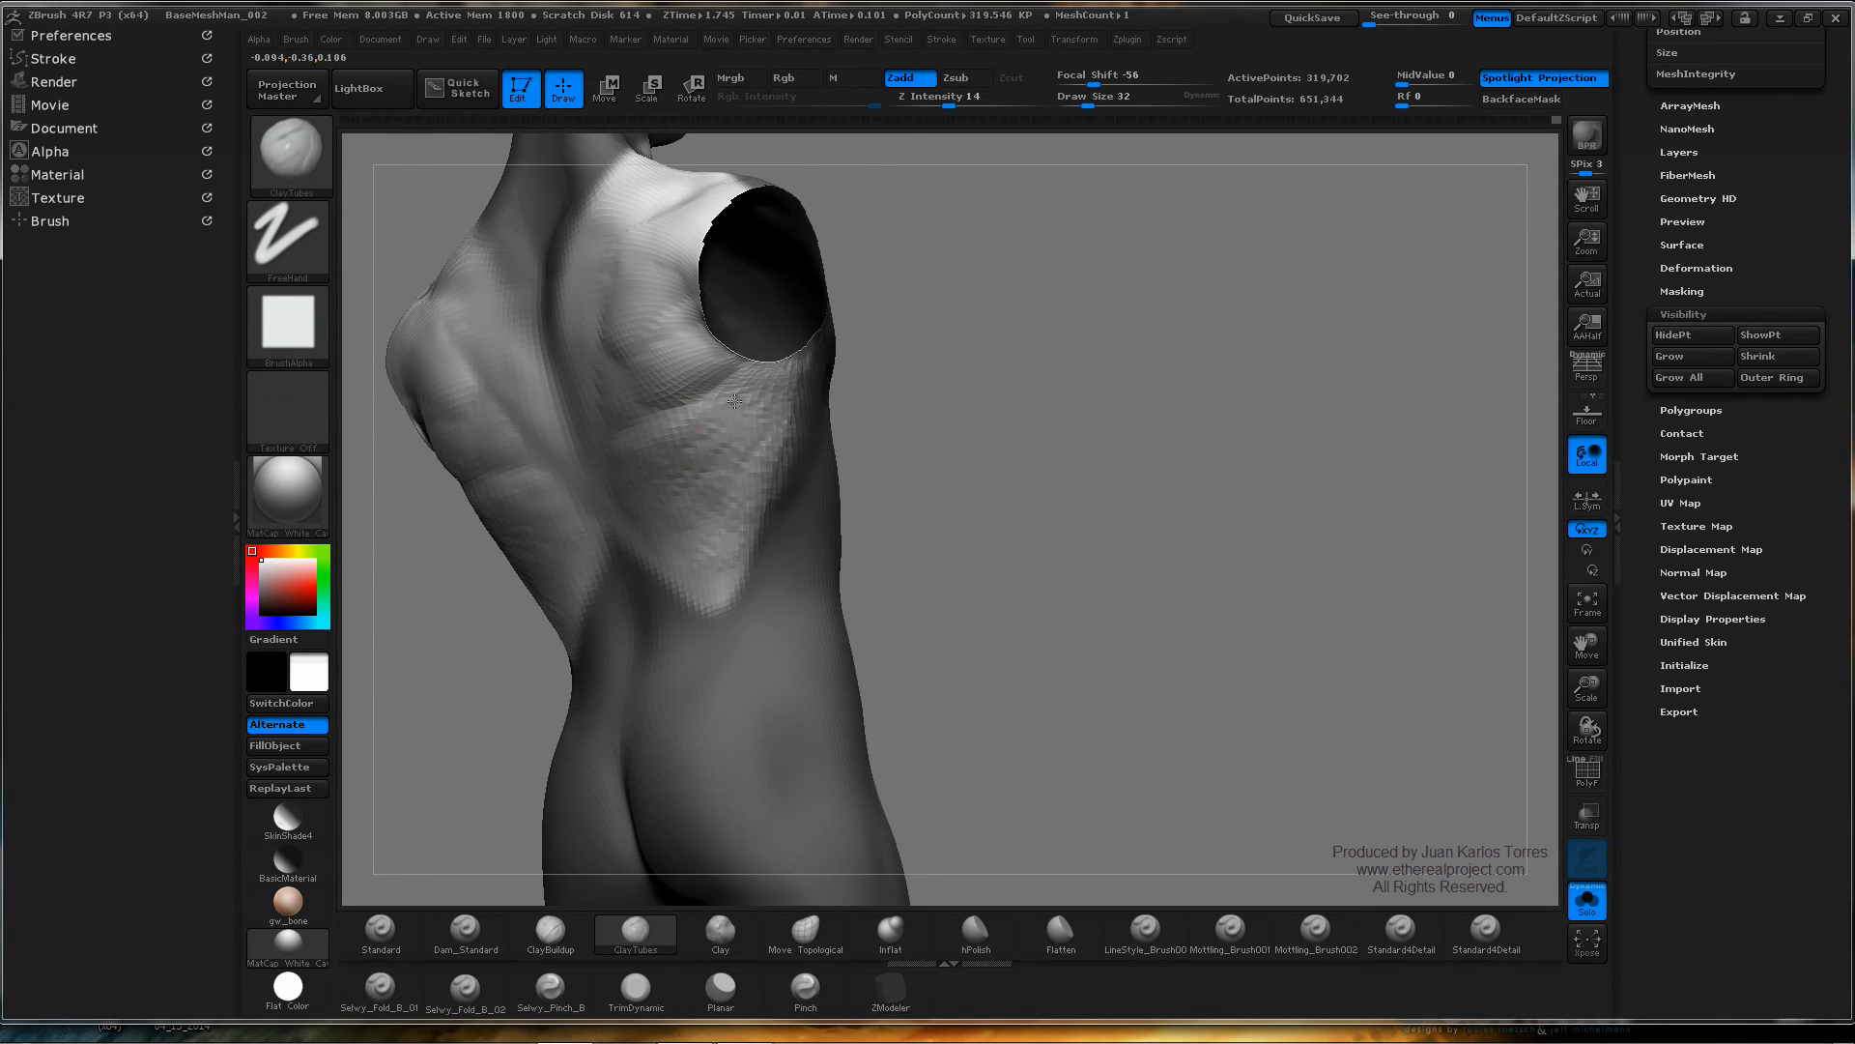
{"action": "key", "text": "shift"}
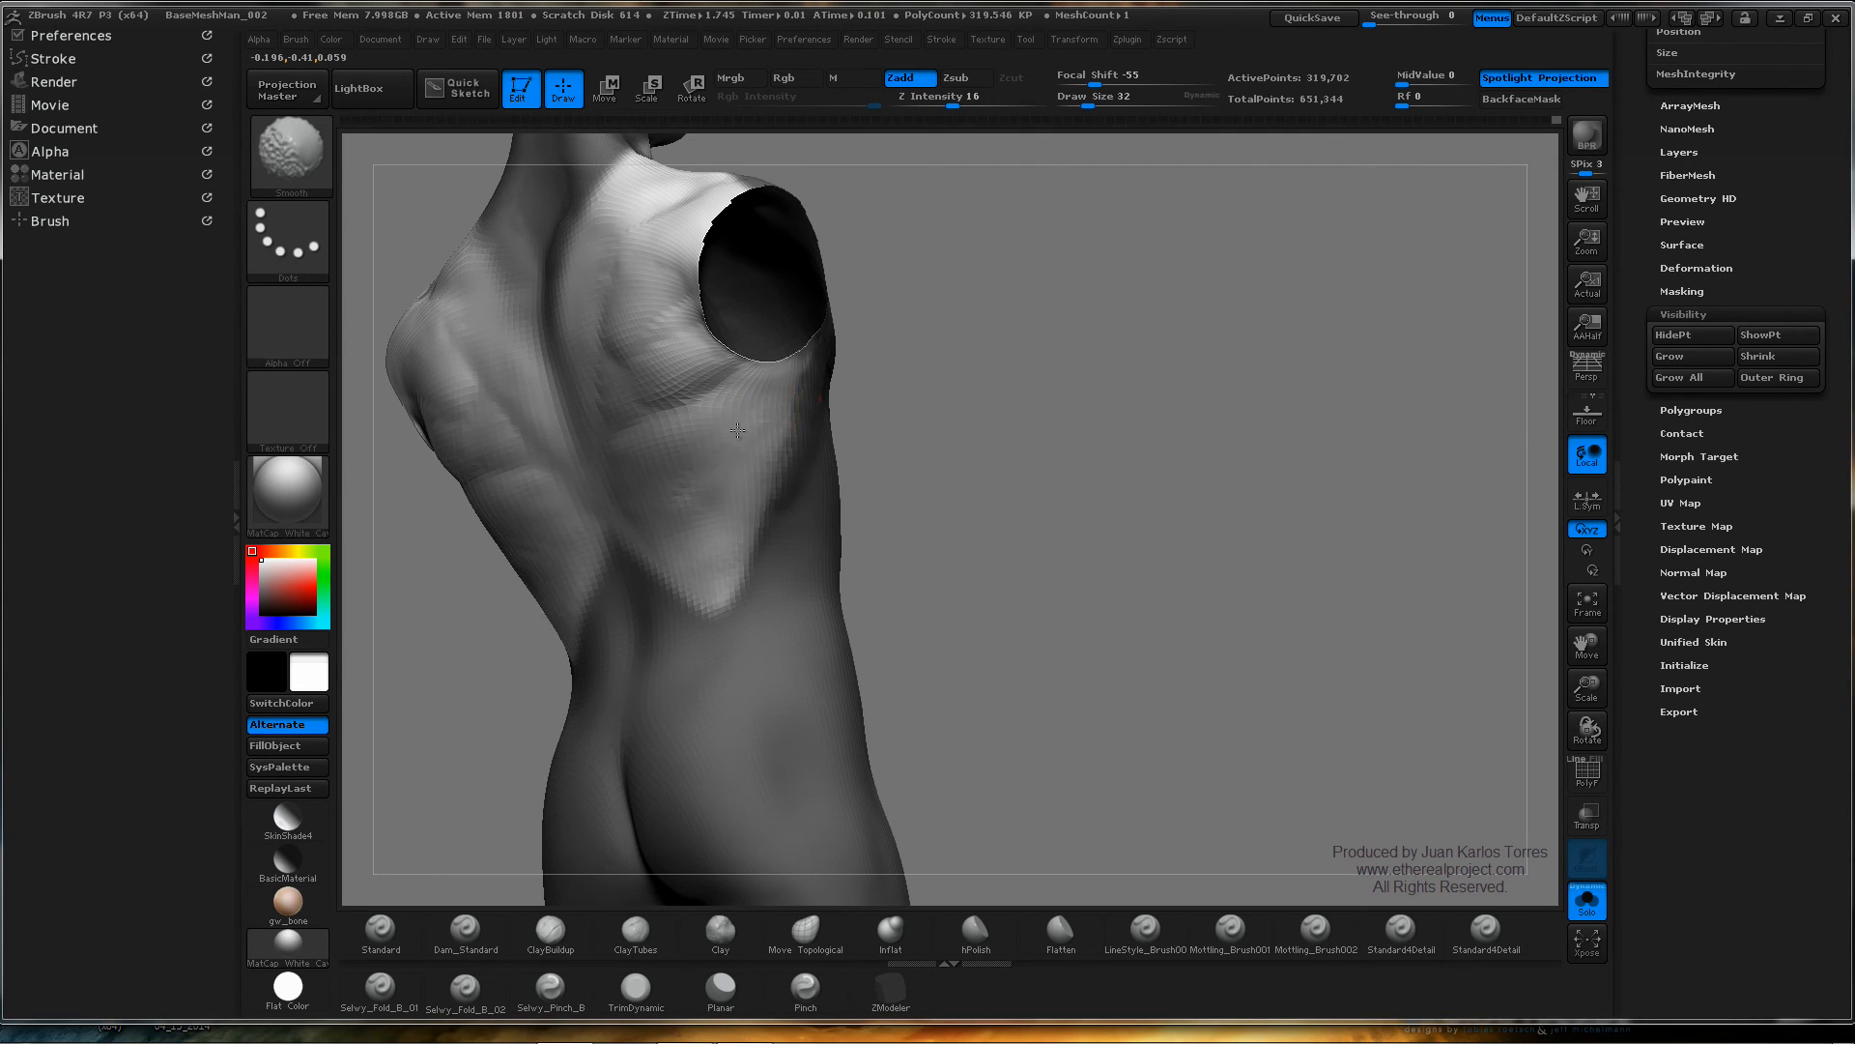
- Clear the mask and smooth the latissimus from its front edge below the armpit across to the back
{"action": "mouse_move", "coordinate": [1173, 485]}
{"action": "left_mouse_down"}
{"action": "mouse_move", "coordinate": [1103, 482]}
{"action": "mouse_move", "coordinate": [1126, 480]}
{"action": "left_mouse_up"}
{"action": "mouse_move", "coordinate": [824, 386]}
{"action": "left_mouse_down", "text": "shift"}
{"action": "mouse_move", "coordinate": [794, 470]}
{"action": "mouse_move", "coordinate": [816, 356]}
{"action": "mouse_move", "coordinate": [764, 484]}
{"action": "mouse_move", "coordinate": [792, 372]}
{"action": "mouse_move", "coordinate": [771, 481]}
{"action": "left_mouse_up", "text": "shift"}
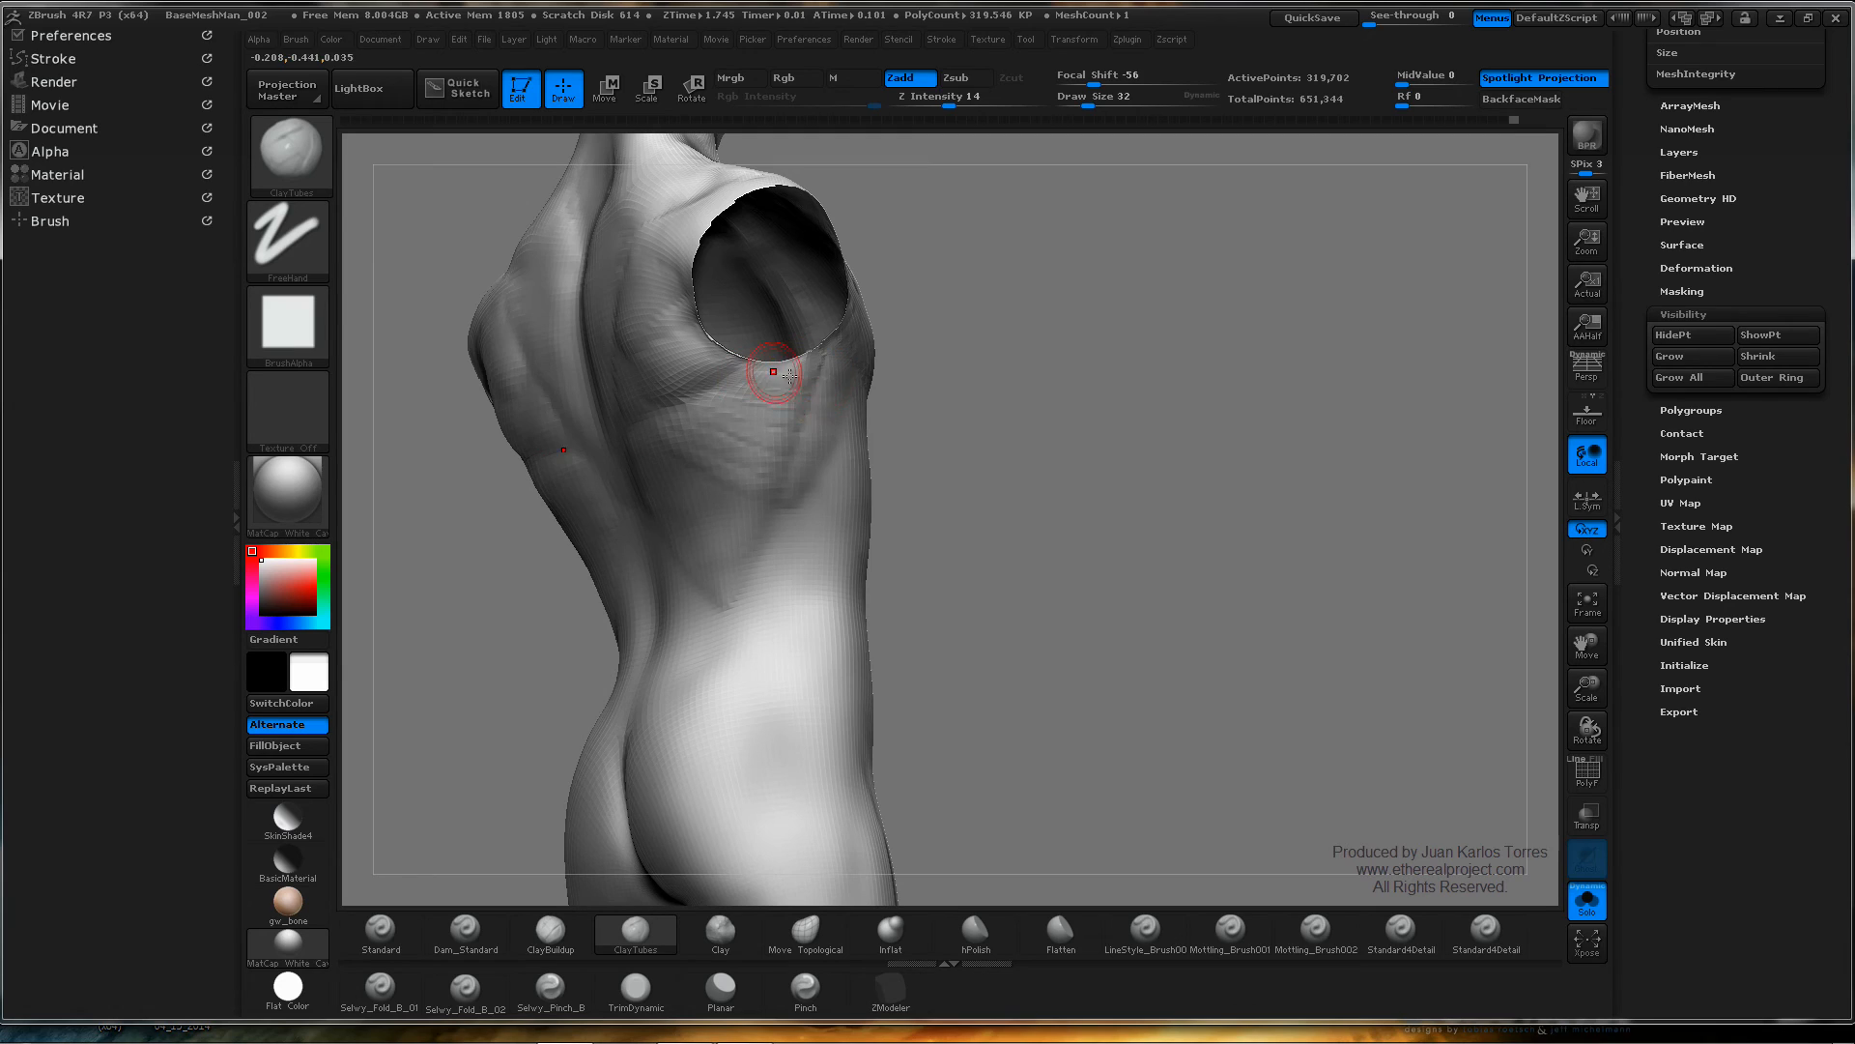
{"action": "left_click_drag", "start_coordinate": [808, 373], "coordinate": [728, 385], "text": "shift"}
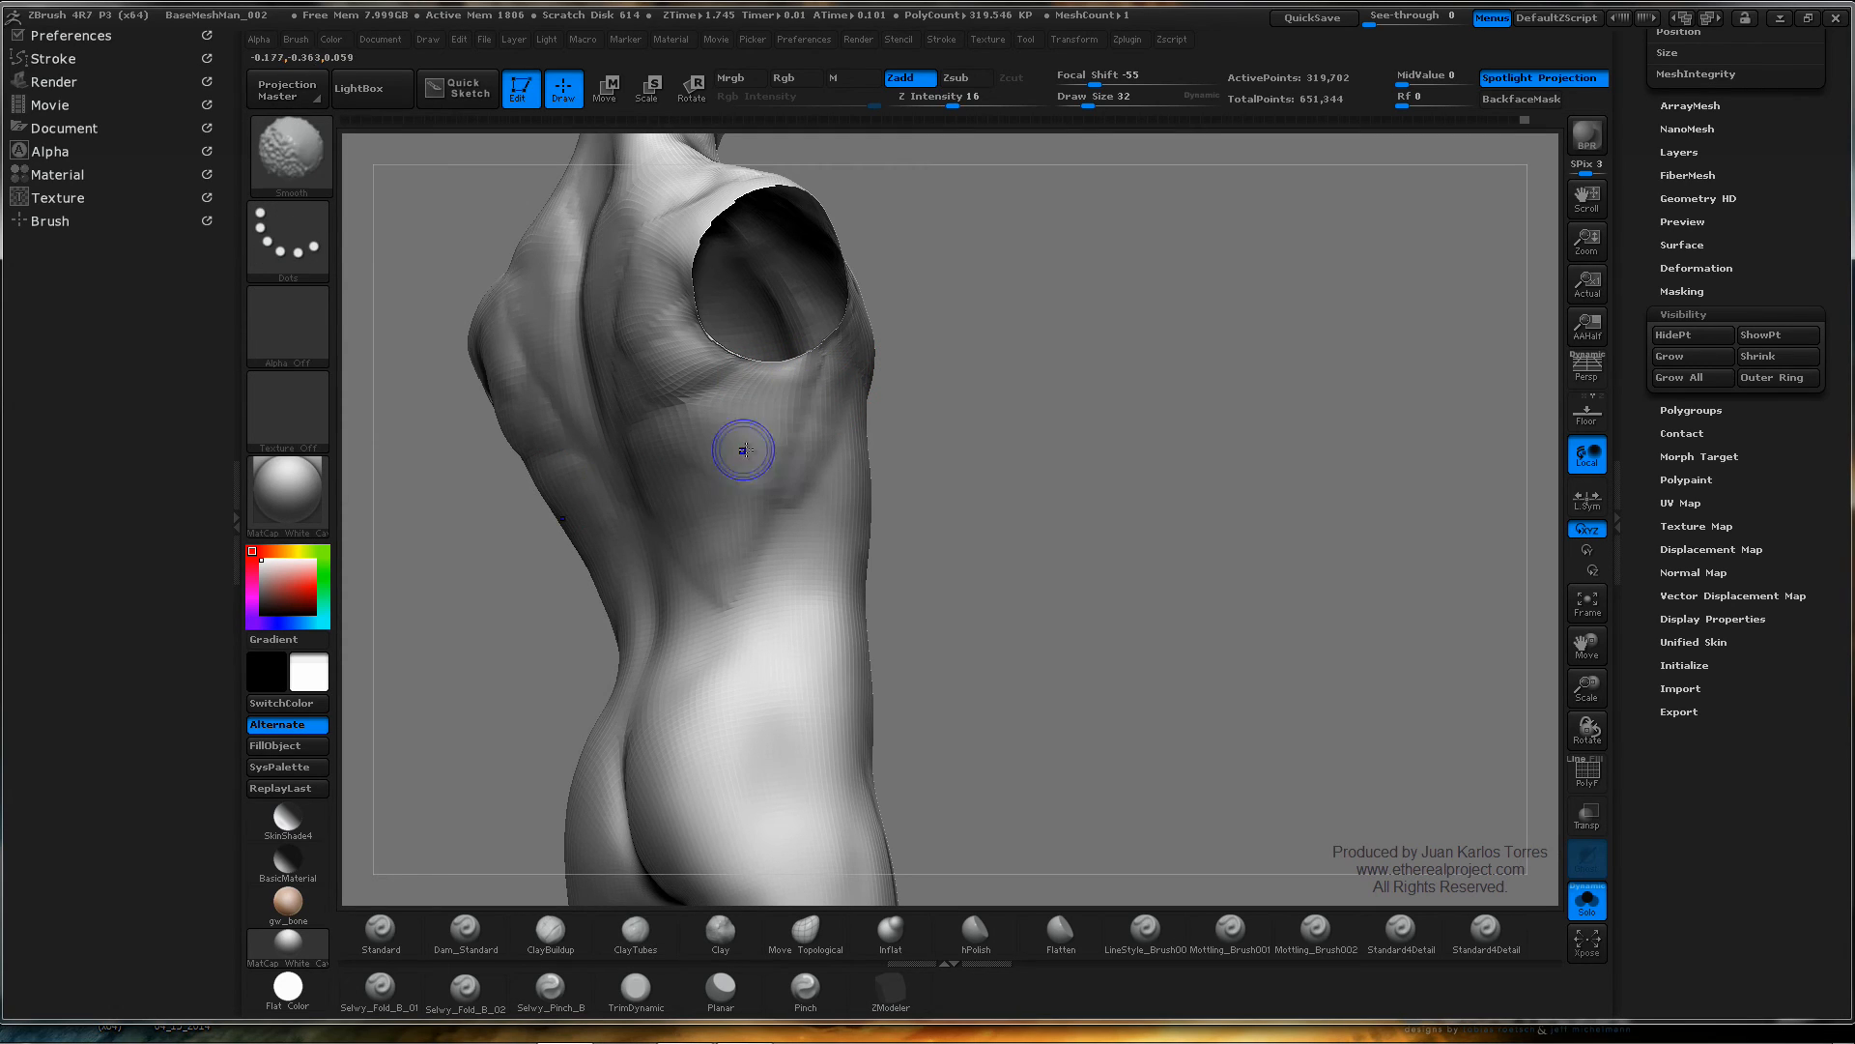
{"action": "left_click_drag", "start_coordinate": [741, 447], "coordinate": [754, 468], "text": "shift"}
{"action": "left_click_drag", "start_coordinate": [891, 491], "coordinate": [926, 503]}
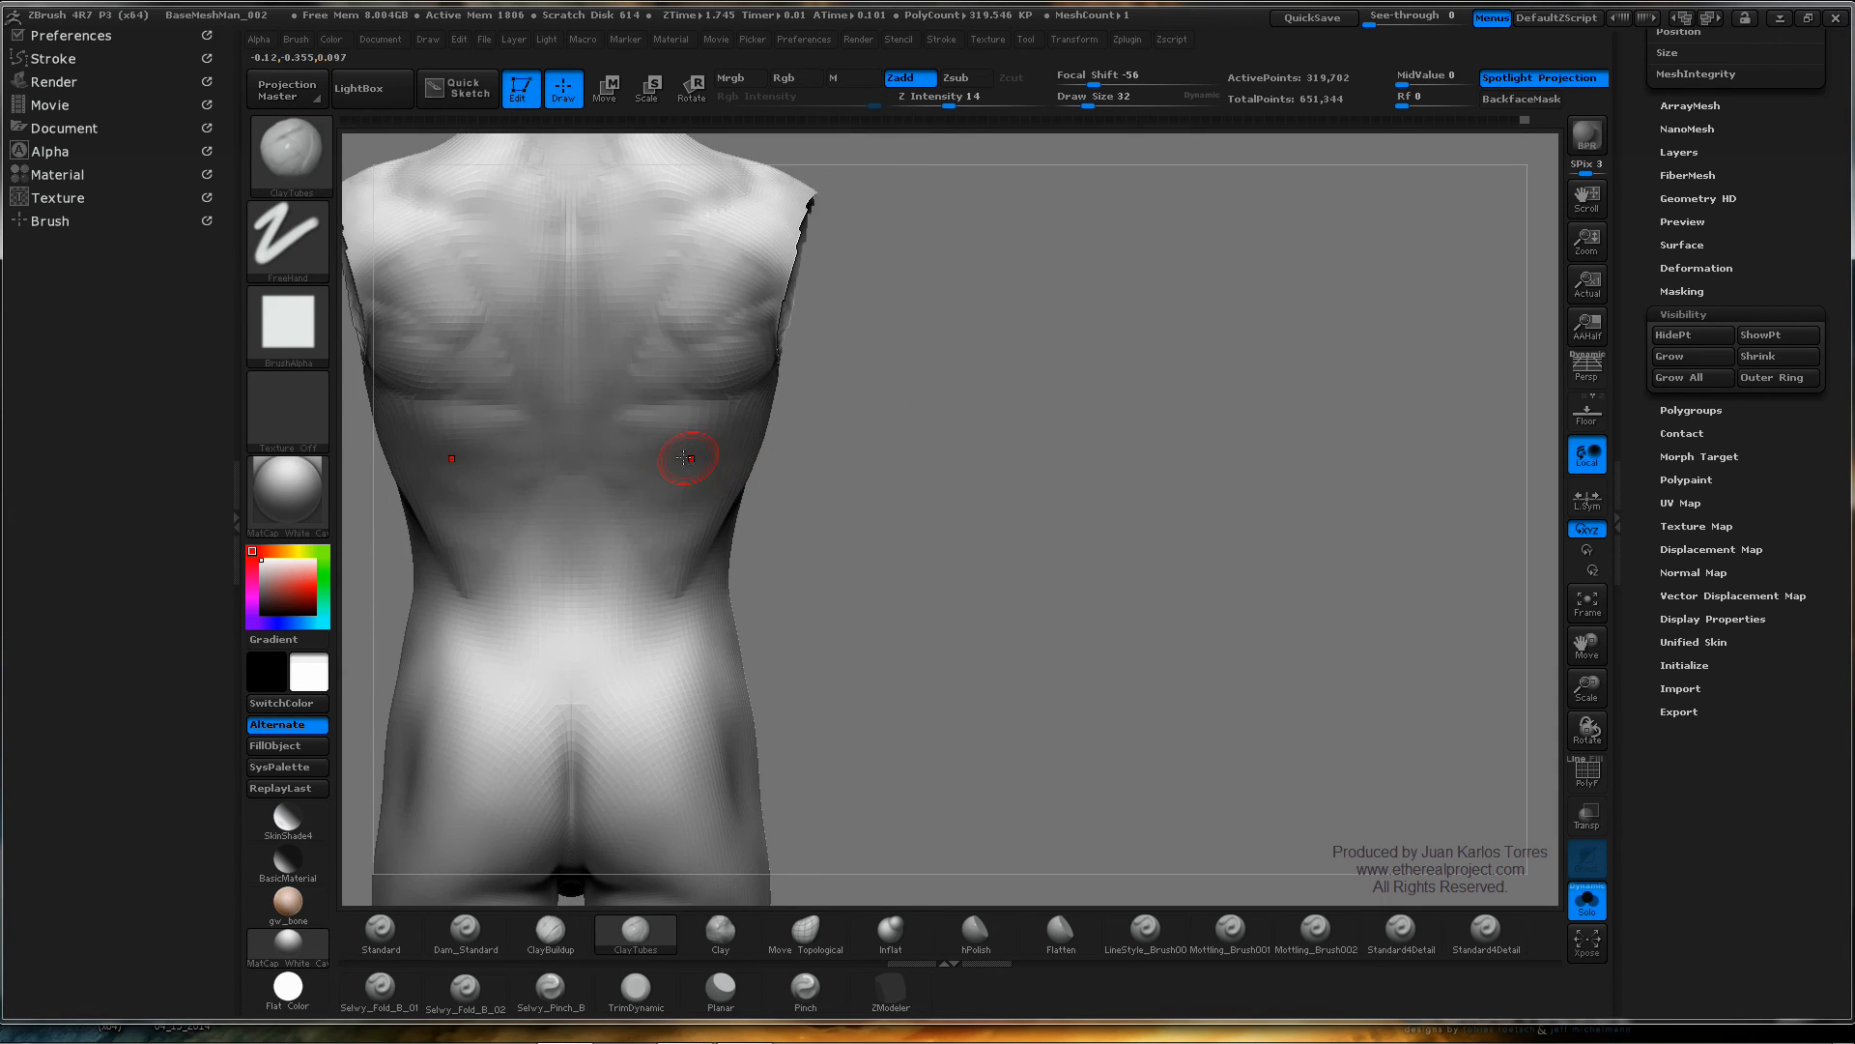
- Add ClayTubes strokes to the lower latissimus above the waist and smooth them into the back
{"action": "left_click_drag", "start_coordinate": [812, 452], "coordinate": [720, 425]}
{"action": "left_click_drag", "start_coordinate": [836, 491], "coordinate": [730, 463]}
{"action": "mouse_move", "coordinate": [730, 464]}
{"action": "right_mouse_down"}
{"action": "mouse_move", "coordinate": [715, 483]}
{"action": "mouse_move", "coordinate": [797, 454]}
{"action": "right_mouse_up"}
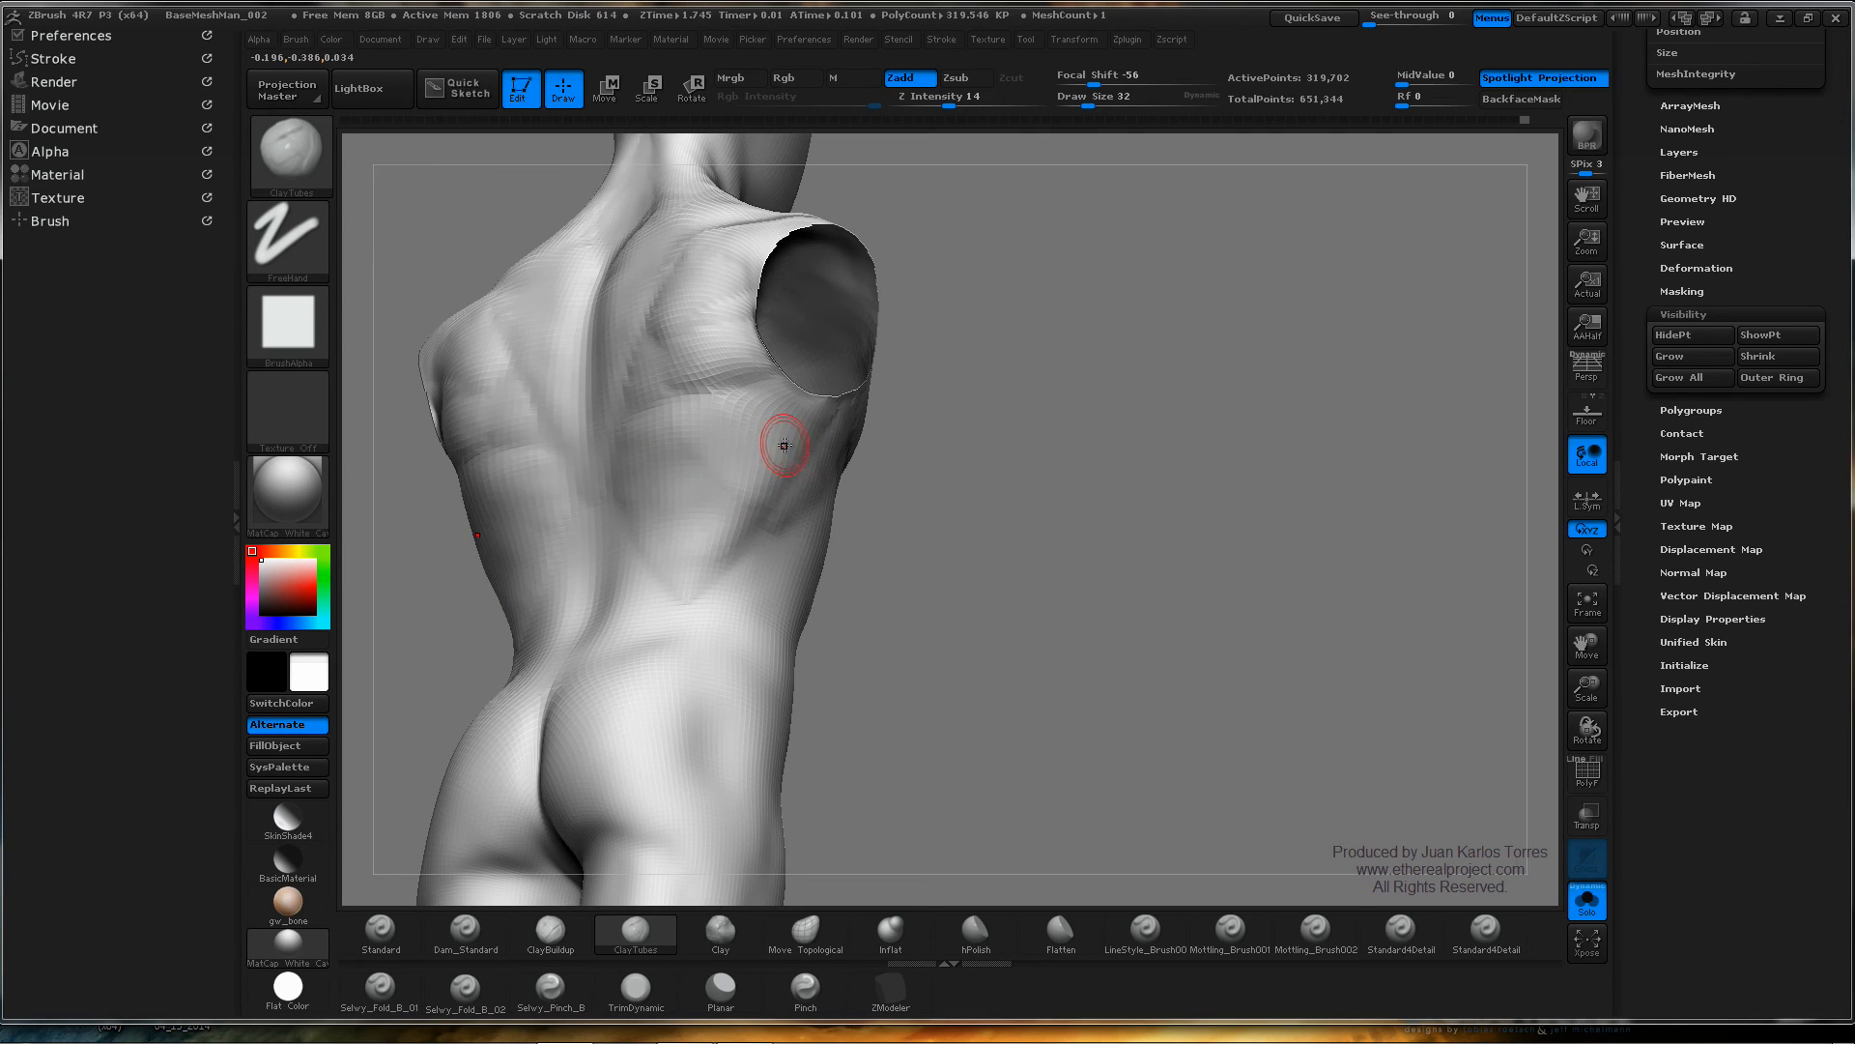
{"action": "mouse_move", "coordinate": [786, 442]}
{"action": "right_mouse_down"}
{"action": "mouse_move", "coordinate": [768, 459]}
{"action": "mouse_move", "coordinate": [812, 431]}
{"action": "right_mouse_up"}
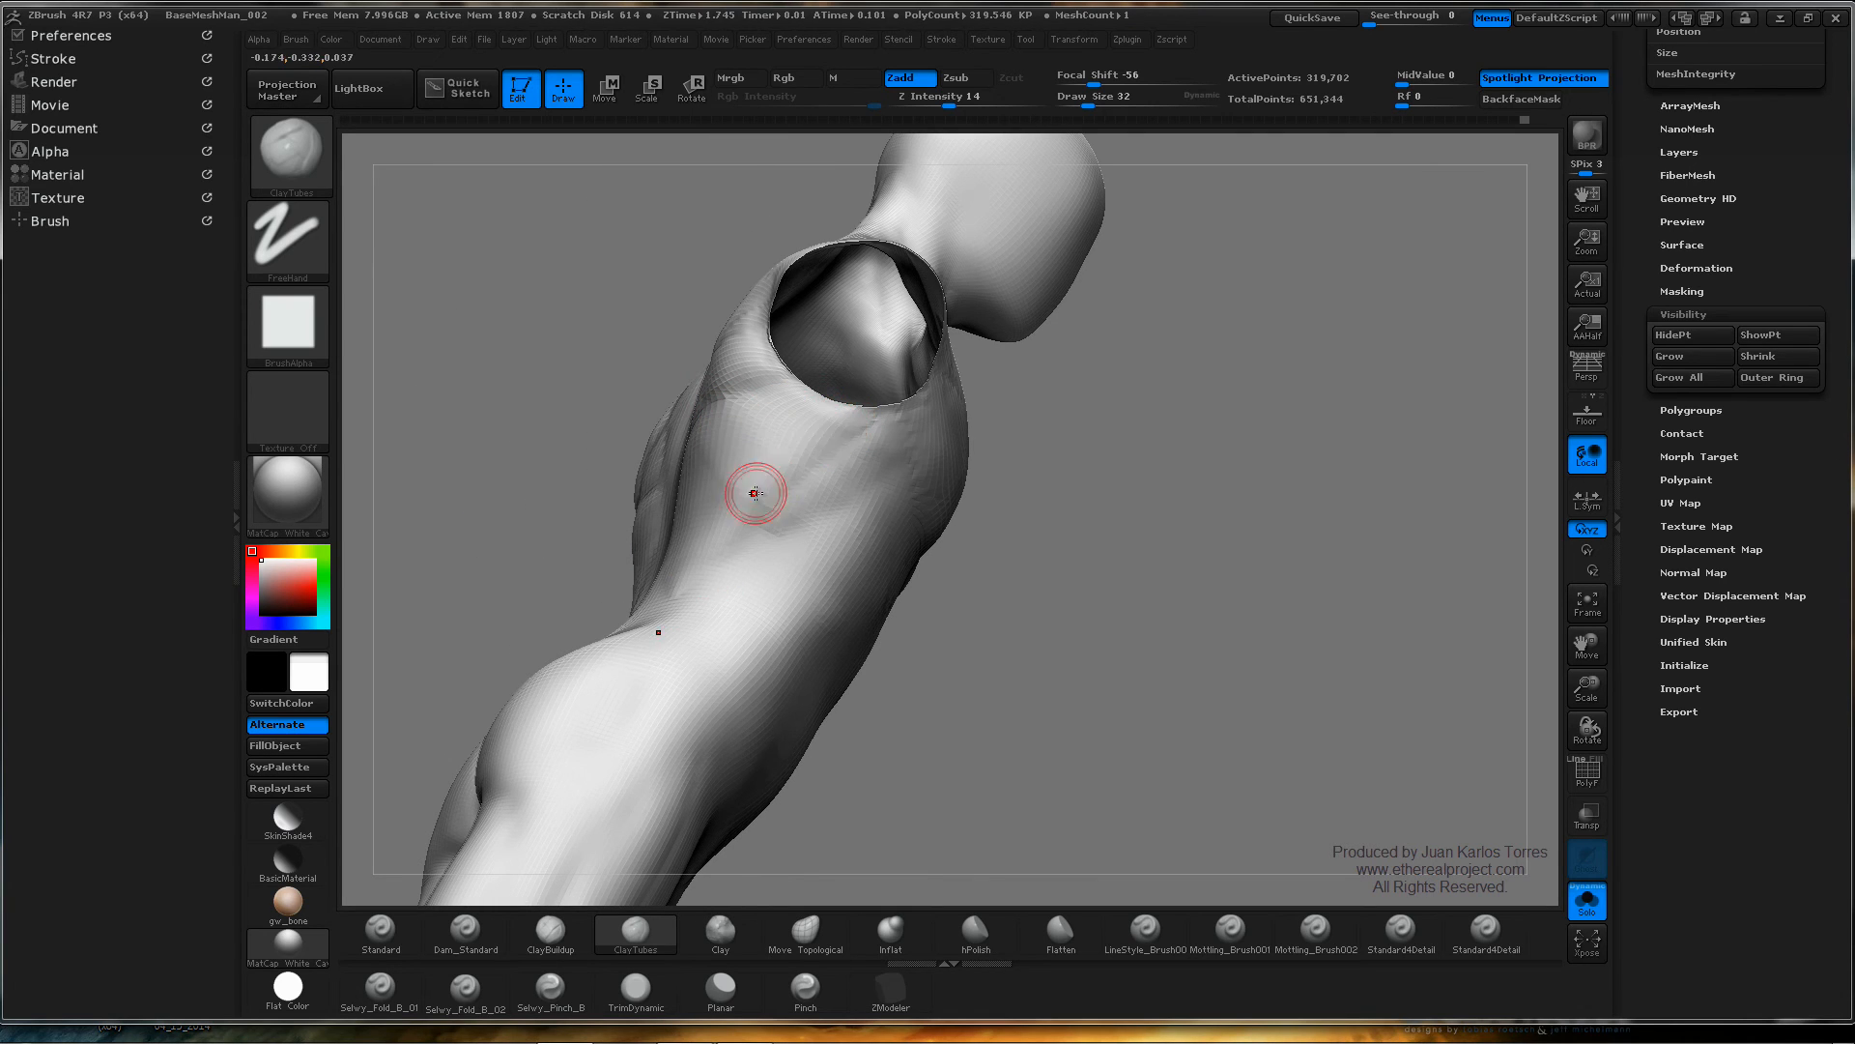
{"action": "right_click_drag", "start_coordinate": [758, 489], "coordinate": [859, 423]}
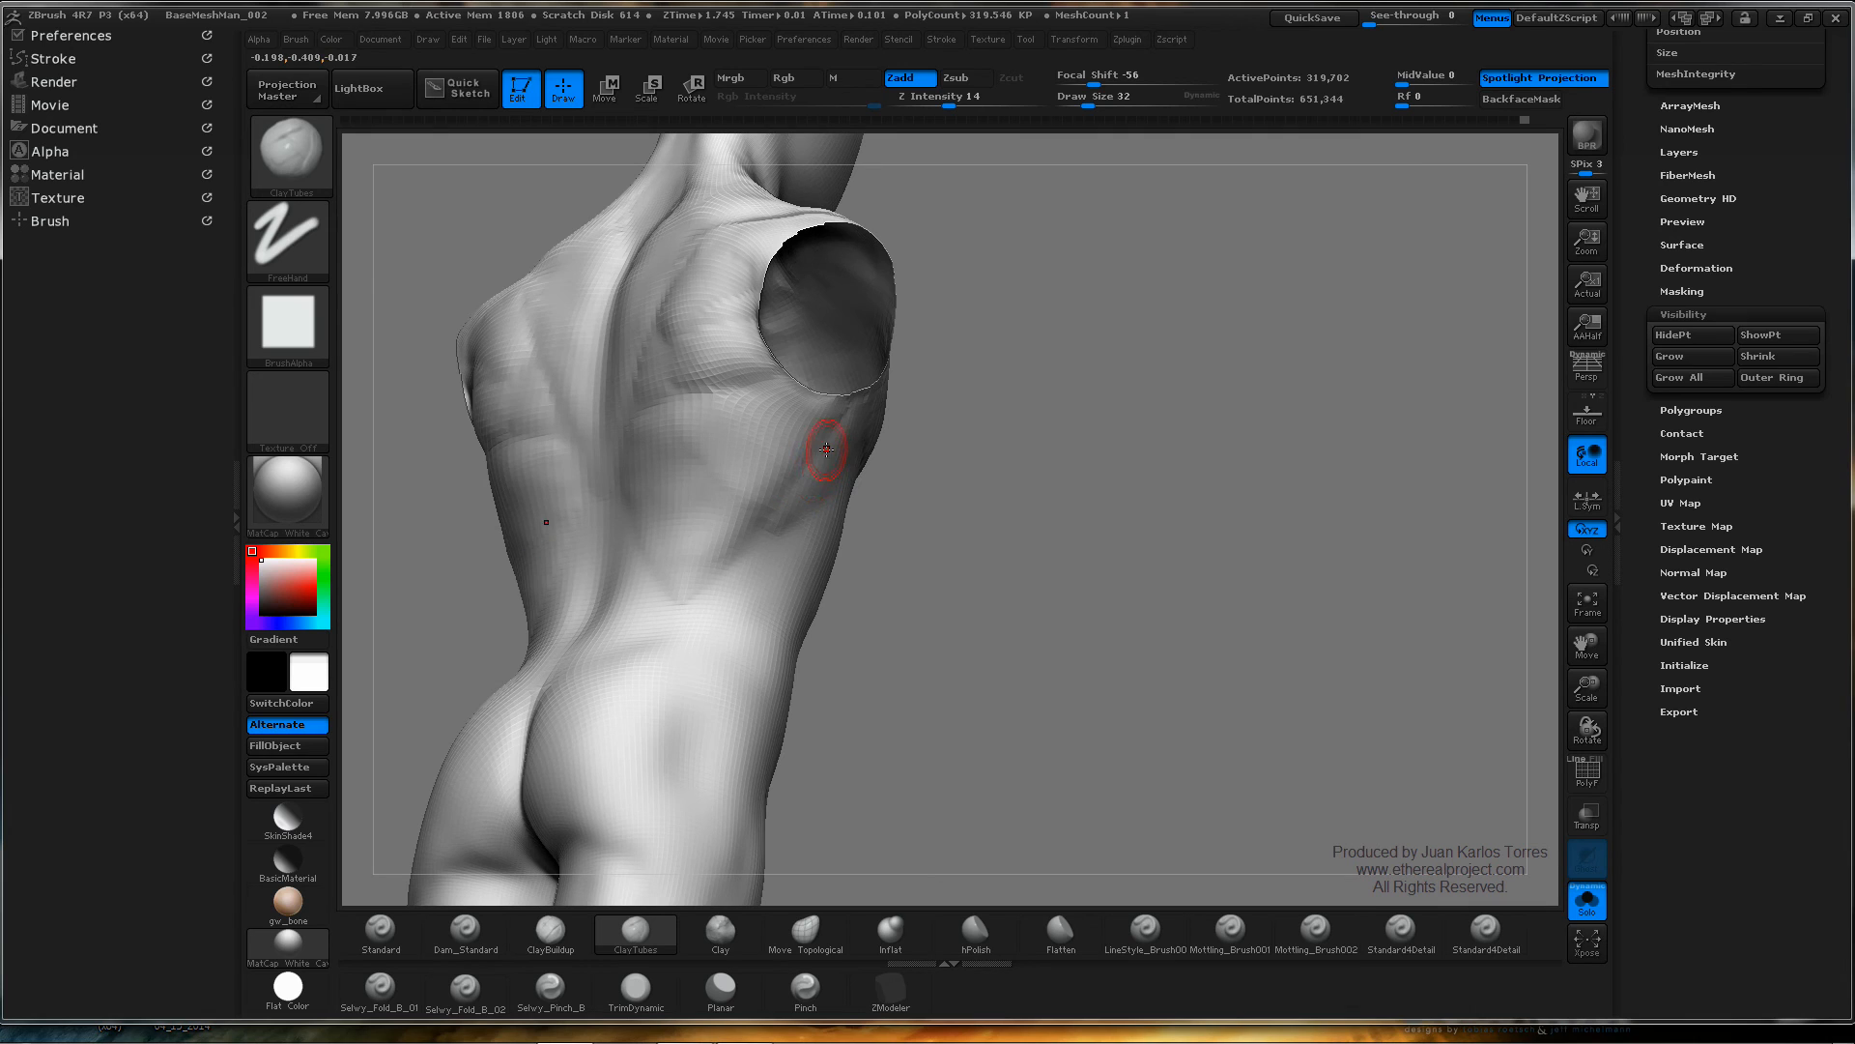
{"action": "mouse_move", "coordinate": [1002, 393]}
{"action": "right_mouse_down"}
{"action": "mouse_move", "coordinate": [1044, 435]}
{"action": "mouse_move", "coordinate": [781, 478]}
{"action": "mouse_move", "coordinate": [750, 409]}
{"action": "mouse_move", "coordinate": [801, 413]}
{"action": "right_mouse_up"}
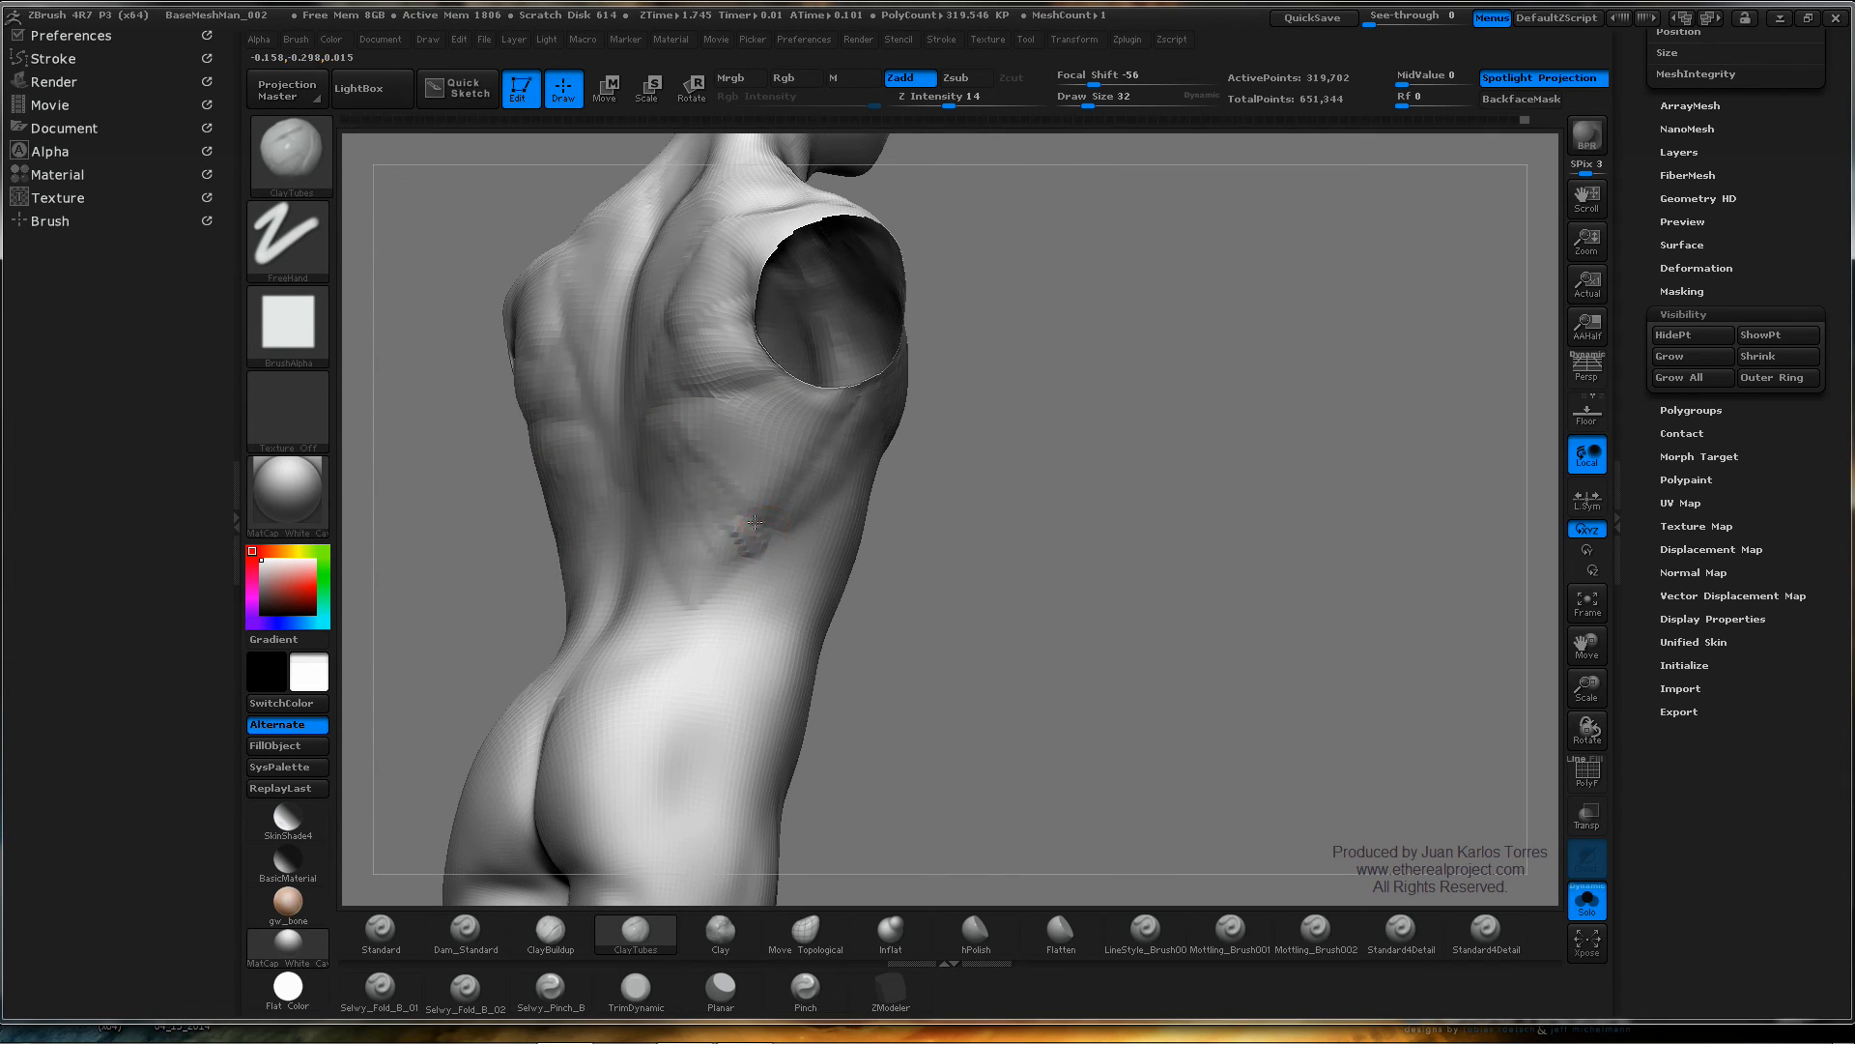
{"action": "left_click_drag", "start_coordinate": [734, 513], "coordinate": [778, 538], "text": "shift"}
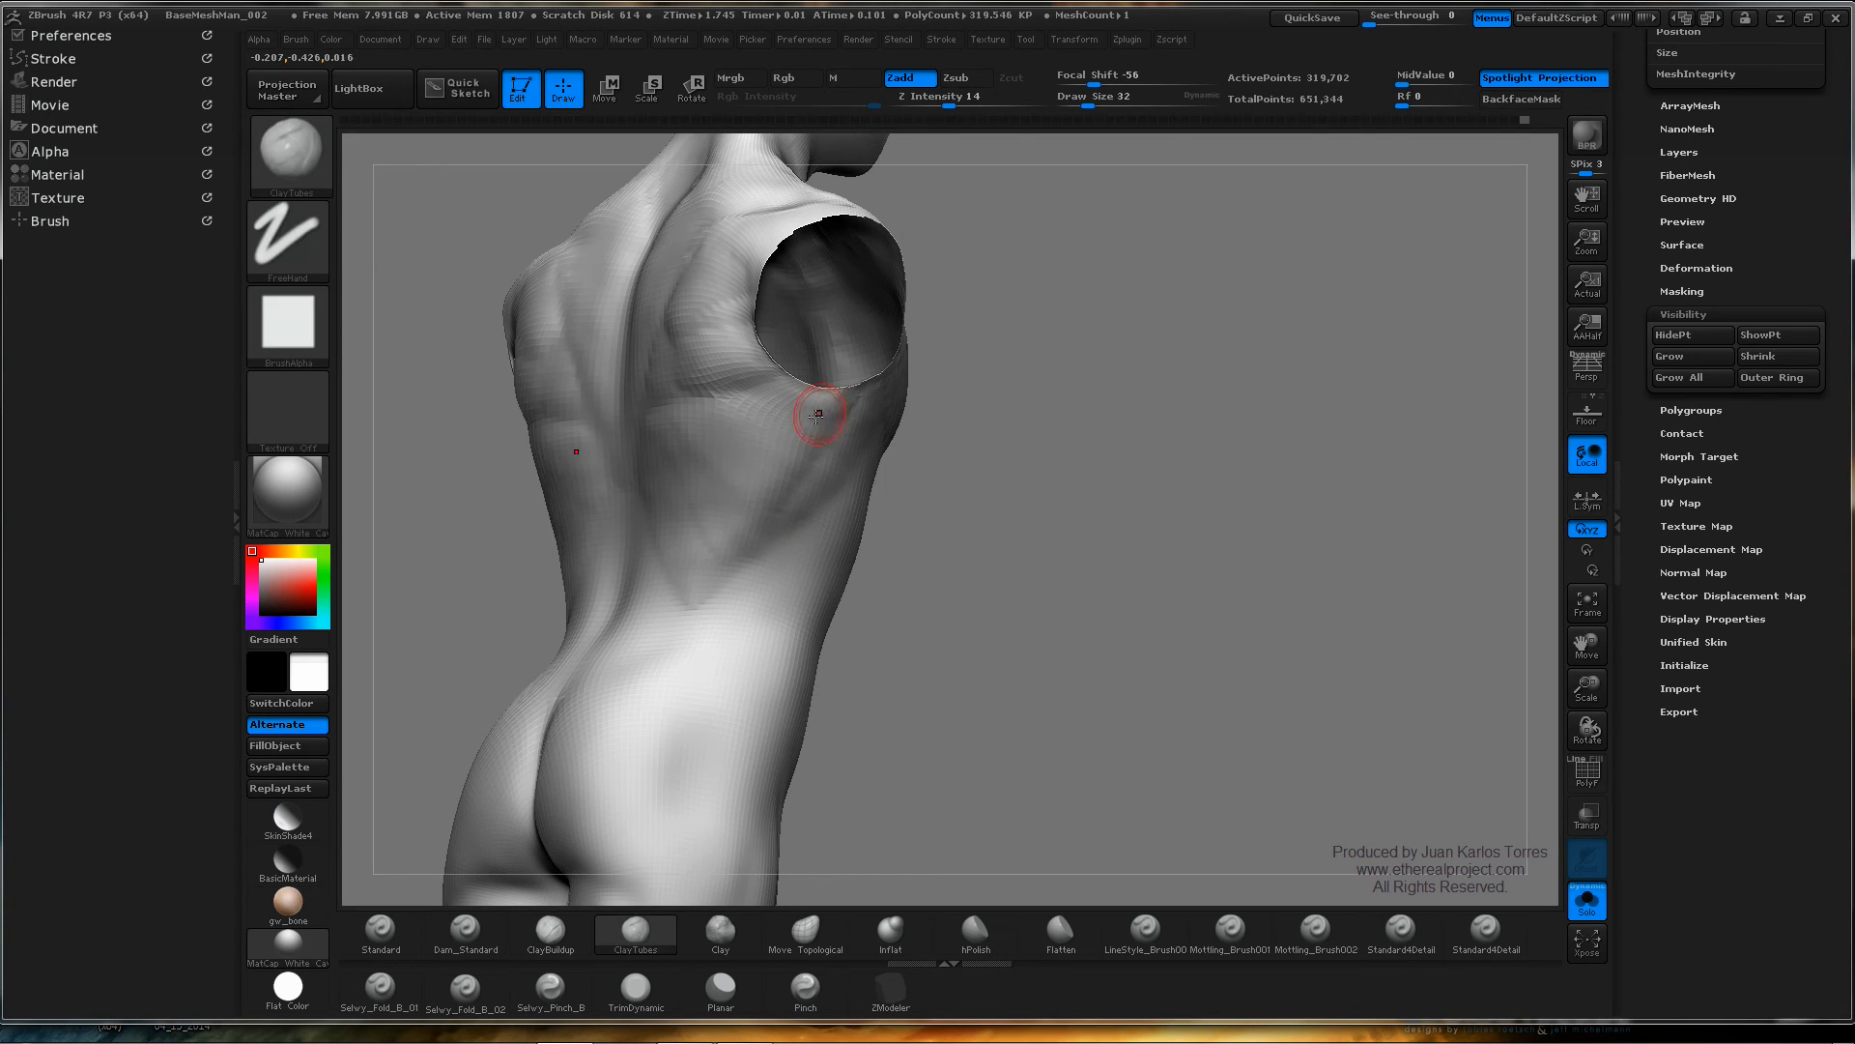
- Lasso-mask the back and latissimus up to the front edge below the armpit, leaving the chest and ribs unmasked
{"action": "mouse_move", "coordinate": [816, 402]}
{"action": "right_mouse_down"}
{"action": "mouse_move", "coordinate": [1073, 402]}
{"action": "mouse_move", "coordinate": [982, 448]}
{"action": "right_mouse_up"}
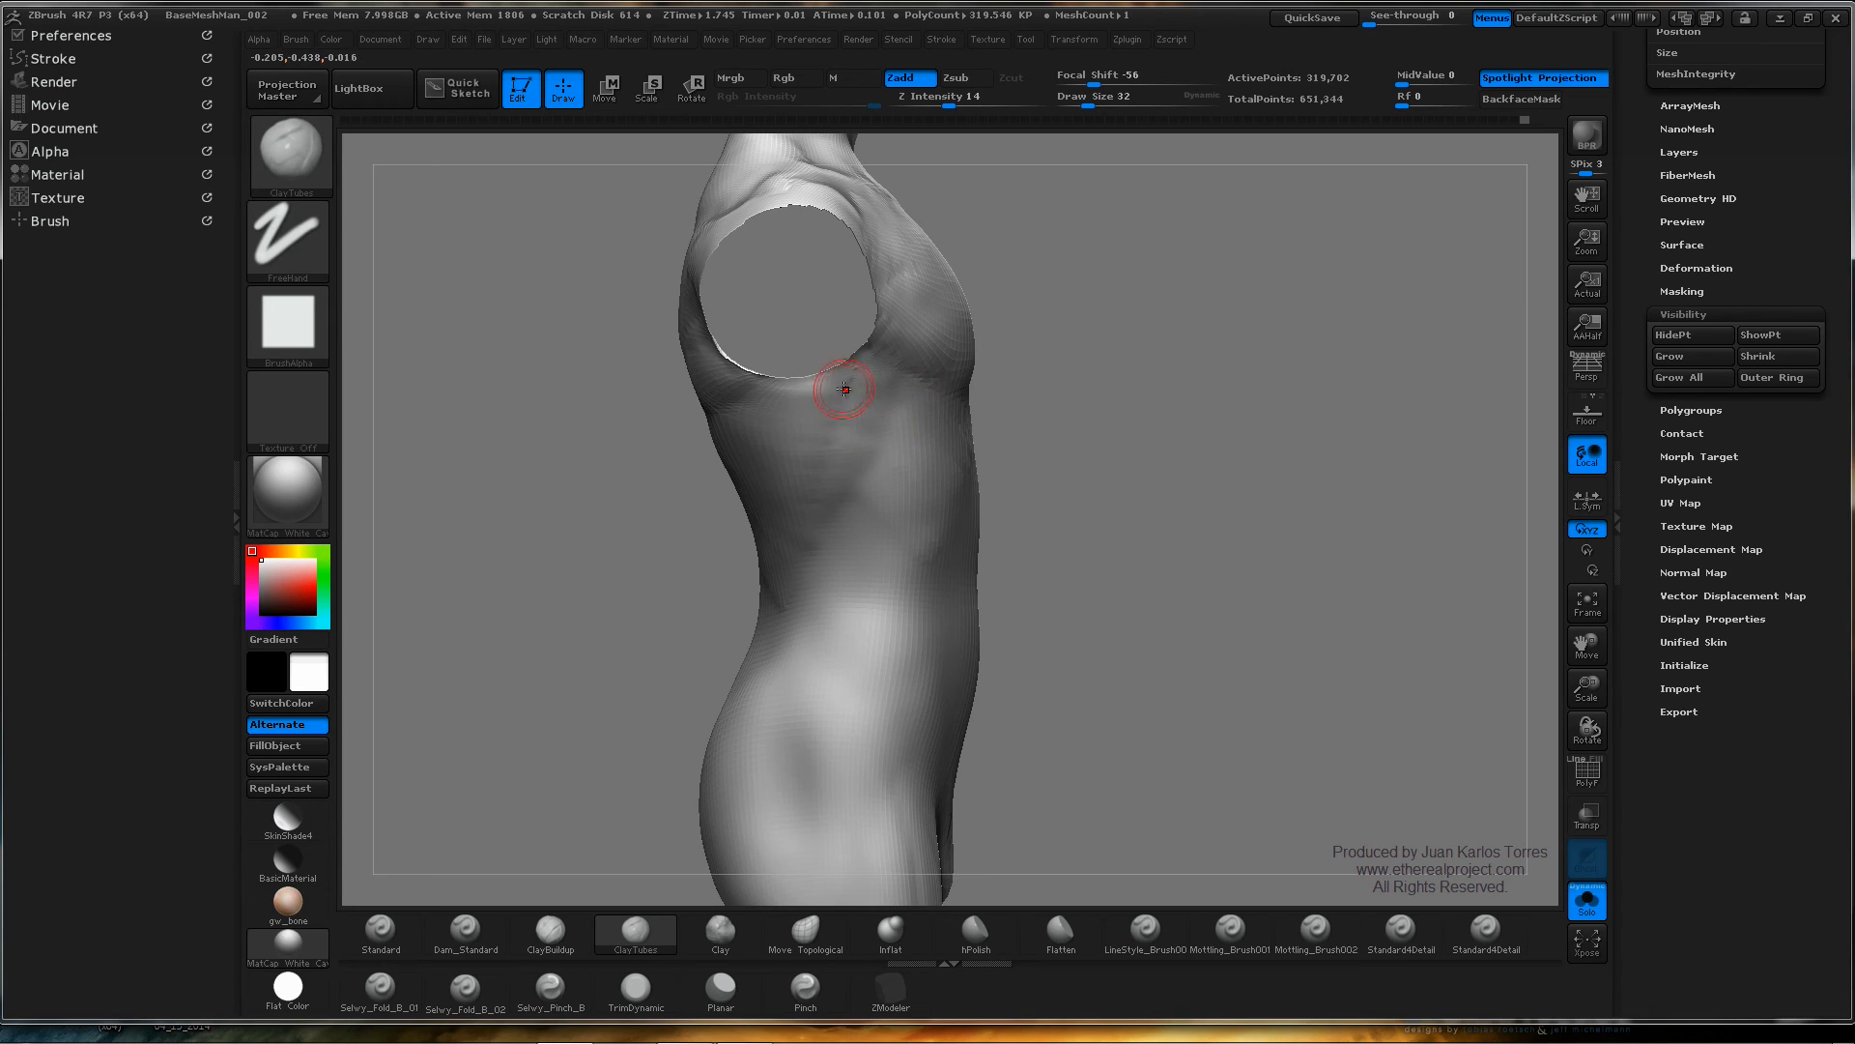
{"action": "mouse_move", "coordinate": [1022, 378]}
{"action": "left_mouse_down"}
{"action": "mouse_move", "coordinate": [903, 340]}
{"action": "mouse_move", "coordinate": [959, 336]}
{"action": "mouse_move", "coordinate": [937, 356]}
{"action": "left_mouse_up"}
{"action": "key", "text": "ctrl"}
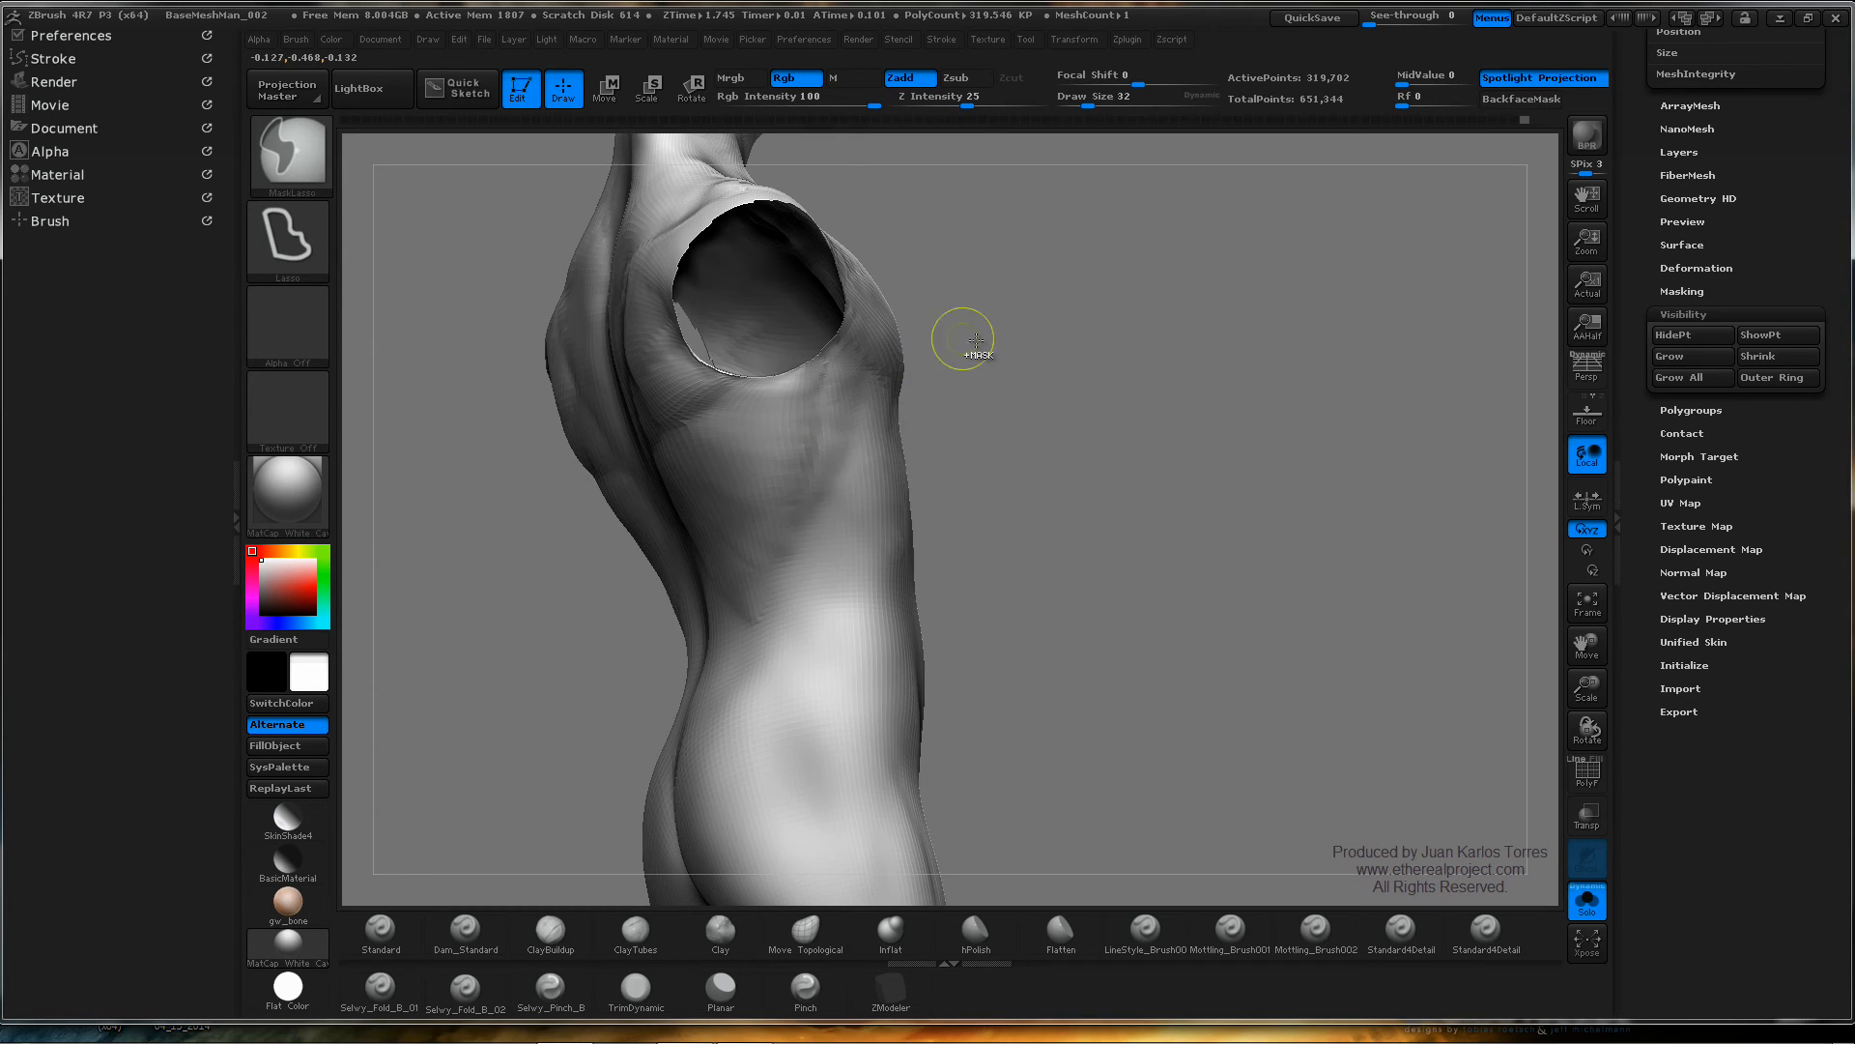
{"action": "mouse_move", "coordinate": [849, 381]}
{"action": "left_mouse_down"}
{"action": "mouse_move", "coordinate": [903, 354]}
{"action": "mouse_move", "coordinate": [1051, 394]}
{"action": "left_mouse_up"}
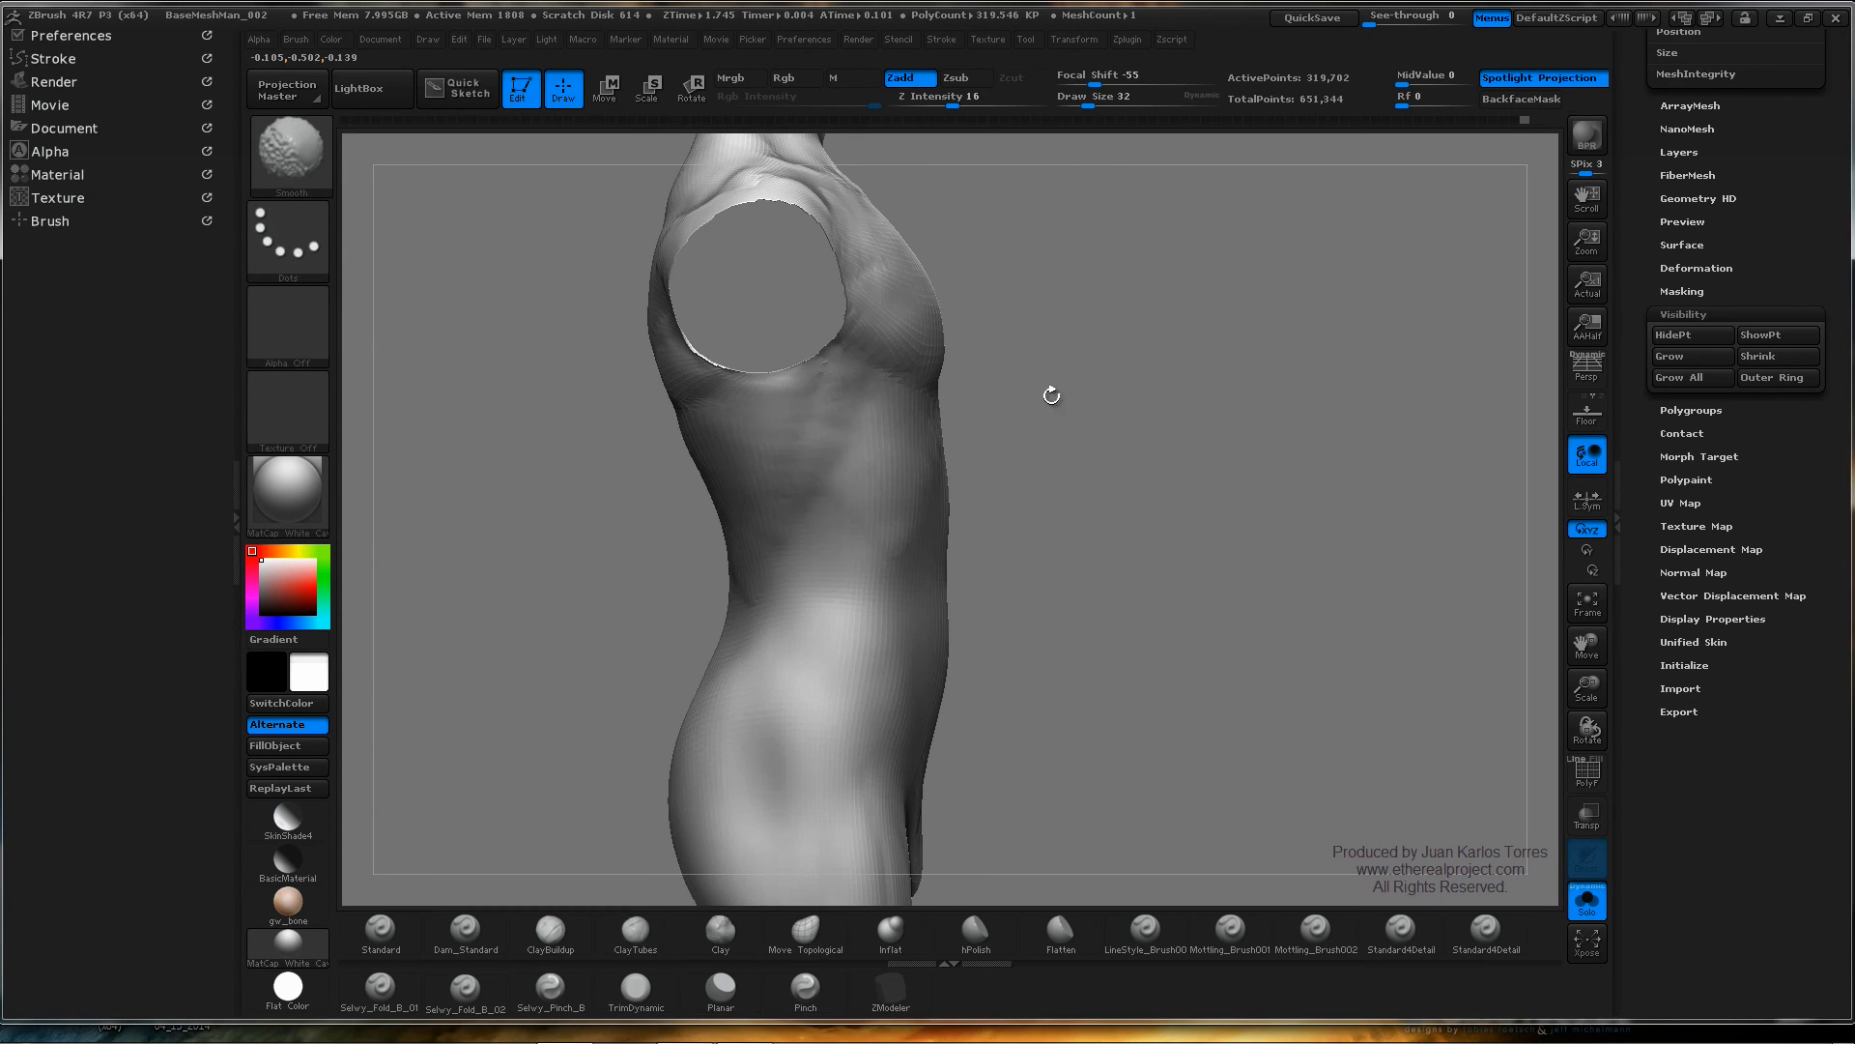
{"action": "key", "text": "ctrl"}
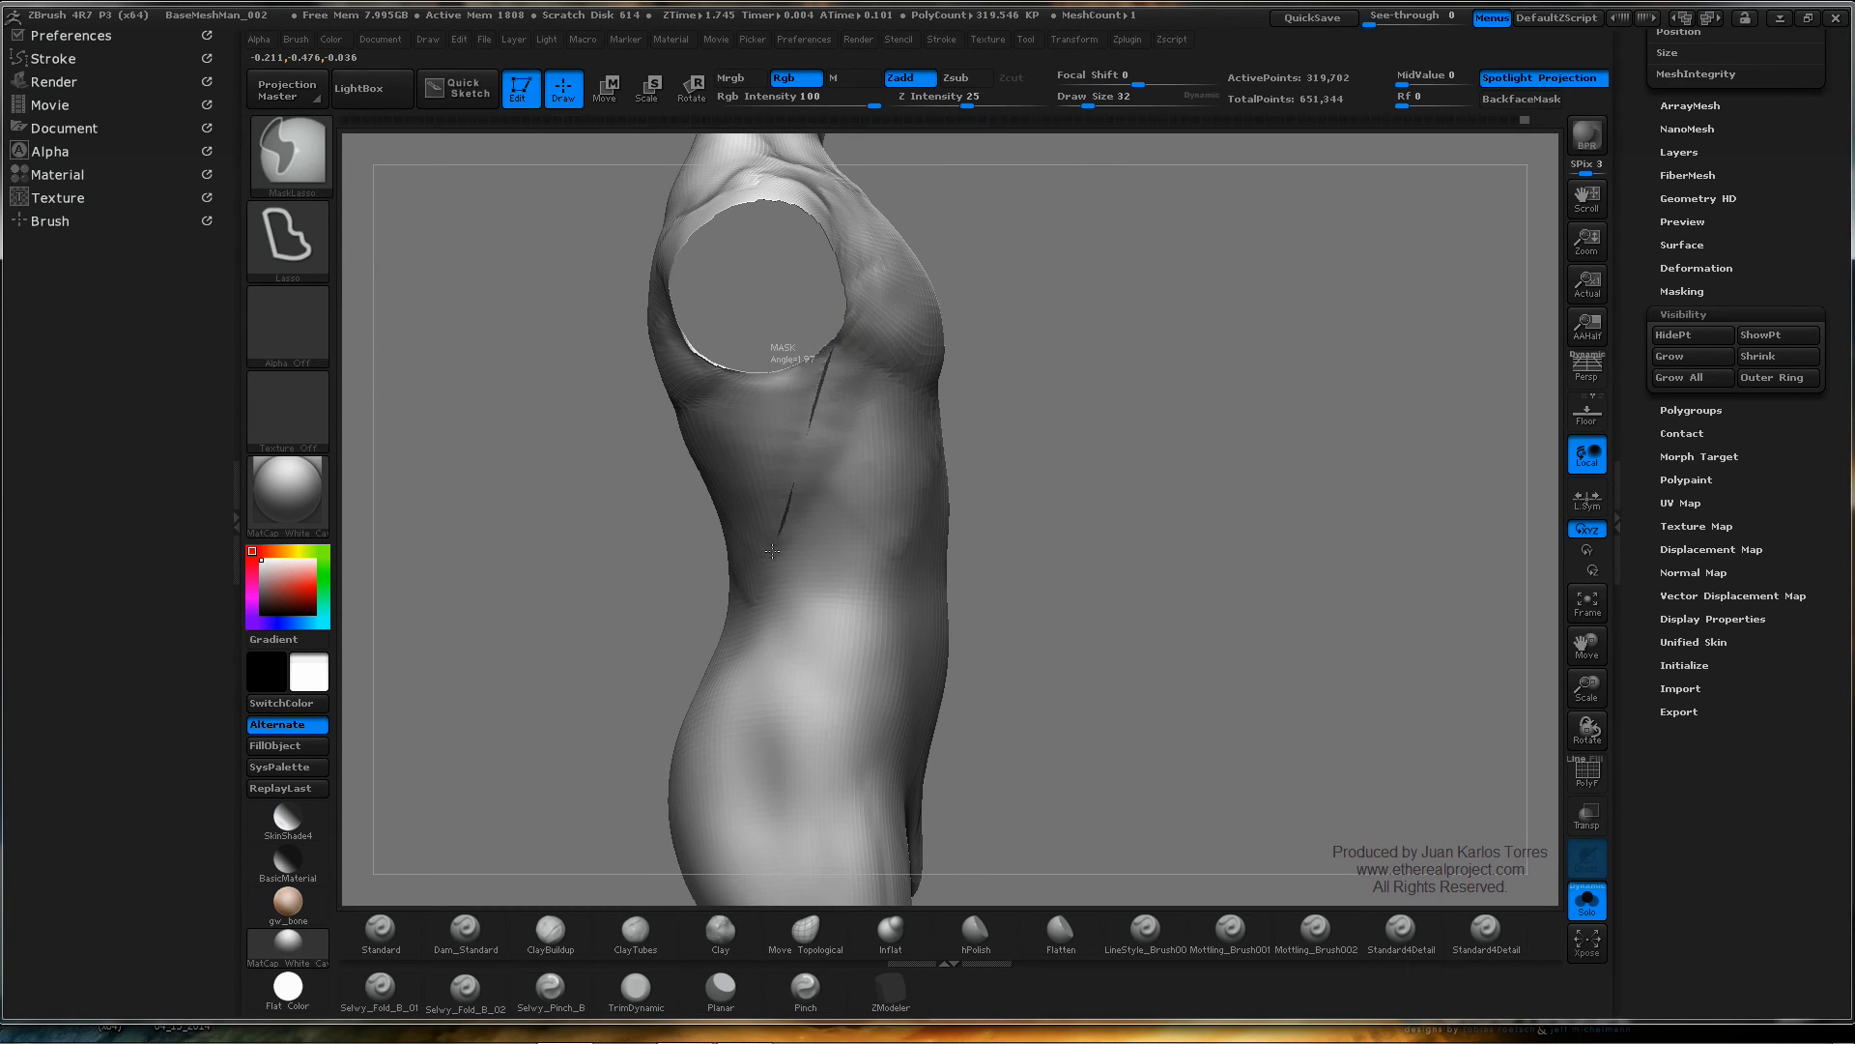
{"action": "mouse_move", "coordinate": [772, 551]}
{"action": "left_mouse_down"}
{"action": "mouse_move", "coordinate": [571, 178]}
{"action": "mouse_move", "coordinate": [580, 193]}
{"action": "left_mouse_up"}
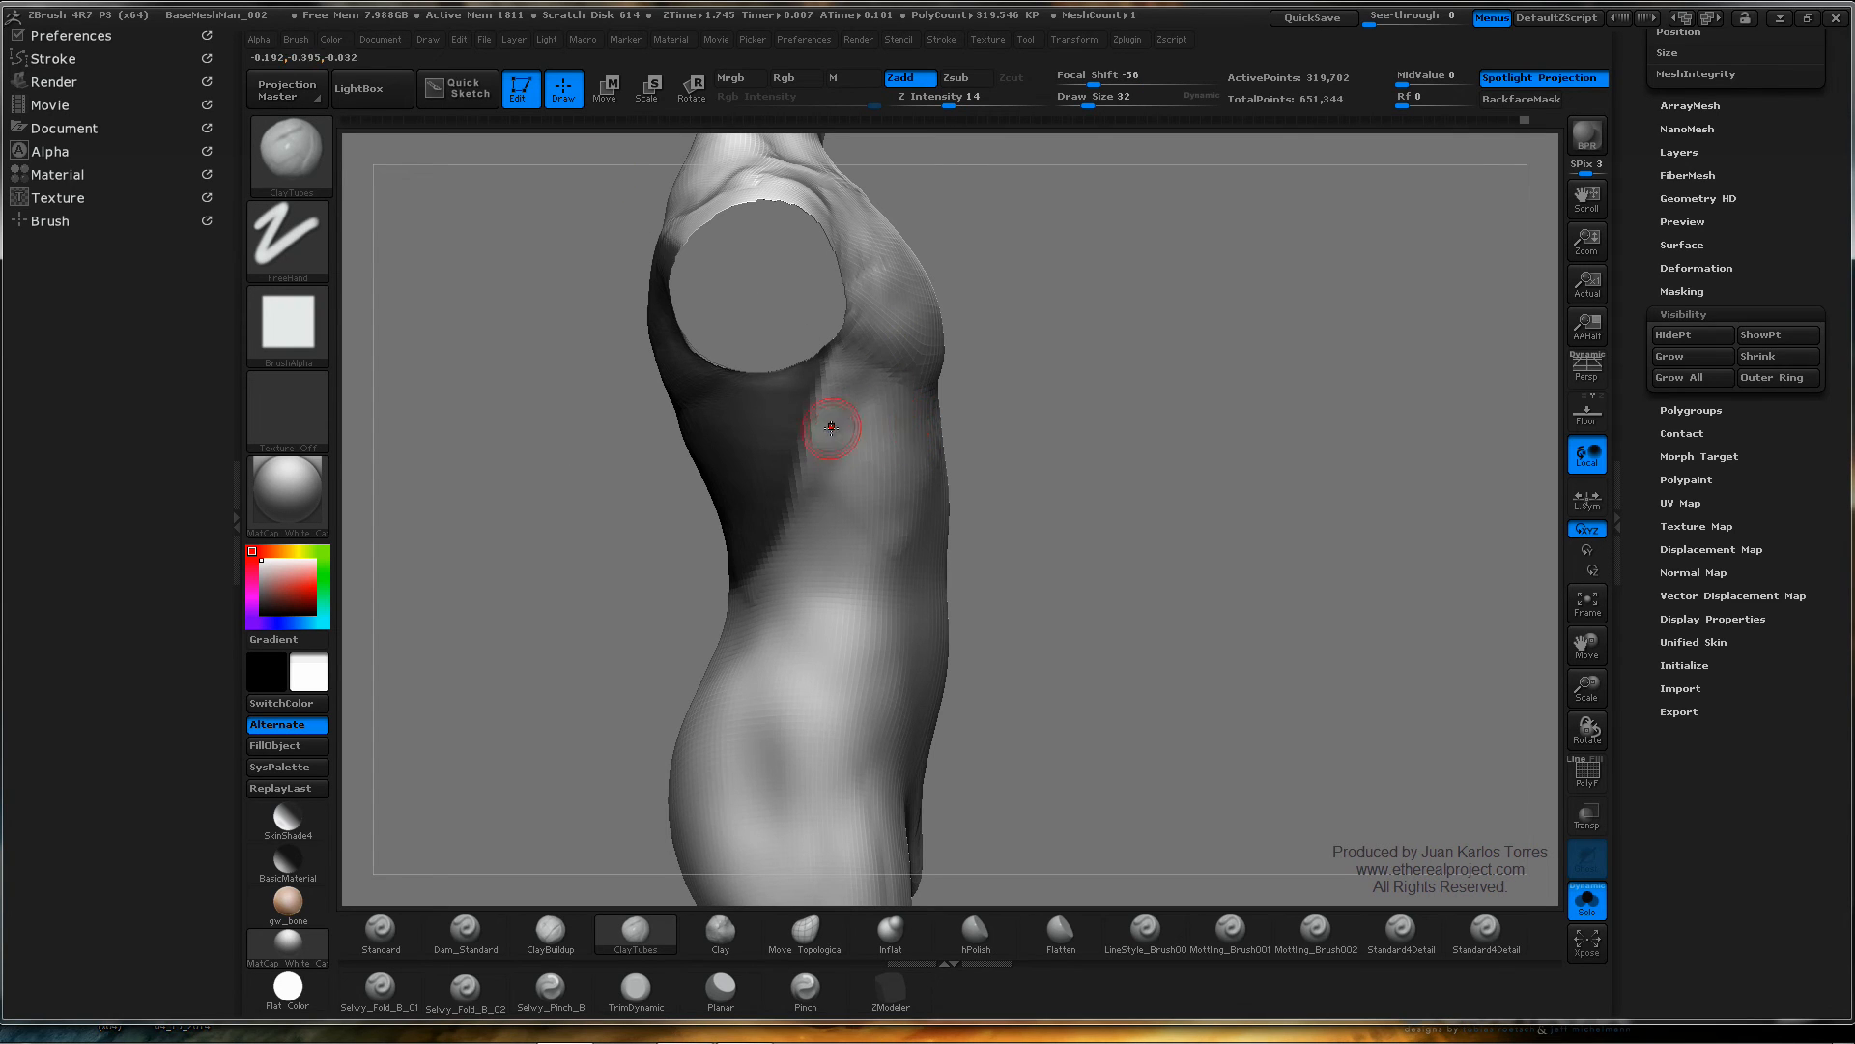
{"action": "left_click_drag", "start_coordinate": [831, 427], "coordinate": [761, 858]}
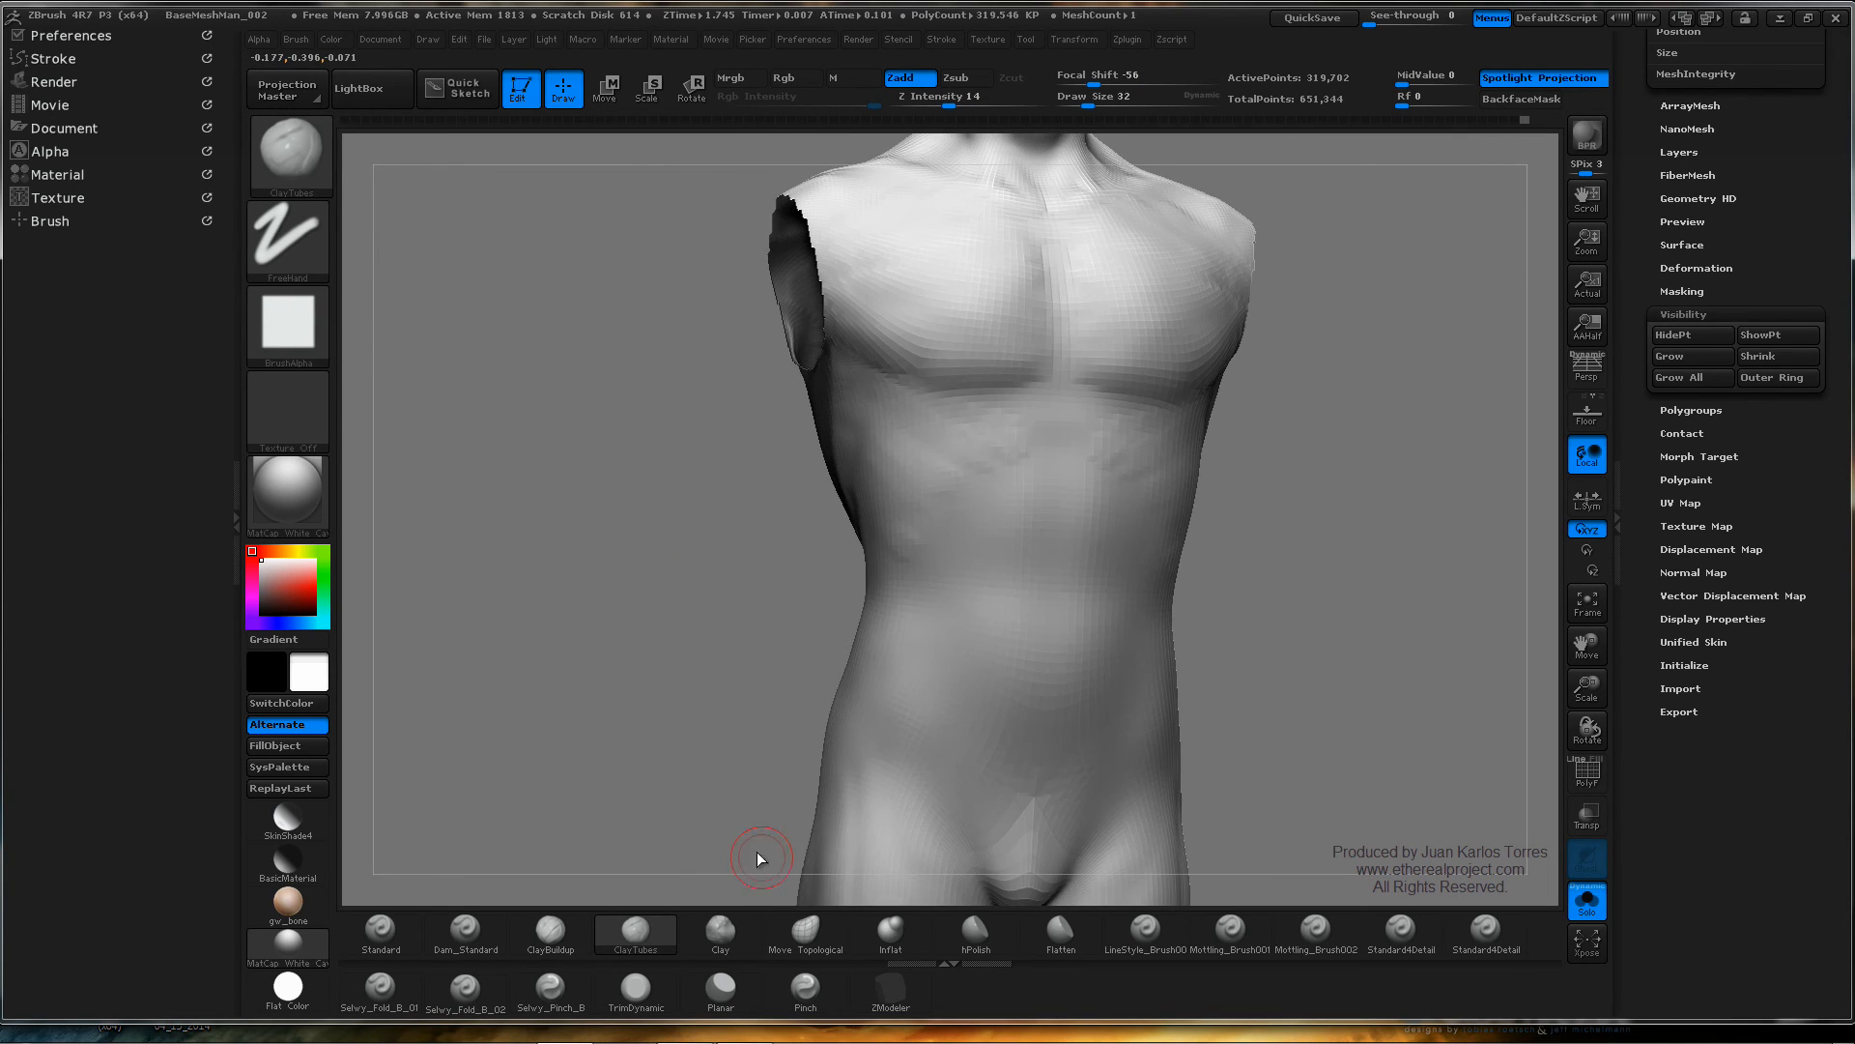
- Reshape the torso's side contour below the armpit with Move Topological at draw size 82, and clear the mask
{"action": "left_click", "coordinate": [805, 932]}
{"action": "key", "text": "space"}
{"action": "mouse_move", "coordinate": [758, 446]}
{"action": "left_mouse_down"}
{"action": "mouse_move", "coordinate": [833, 396]}
{"action": "mouse_move", "coordinate": [836, 422]}
{"action": "left_mouse_up"}
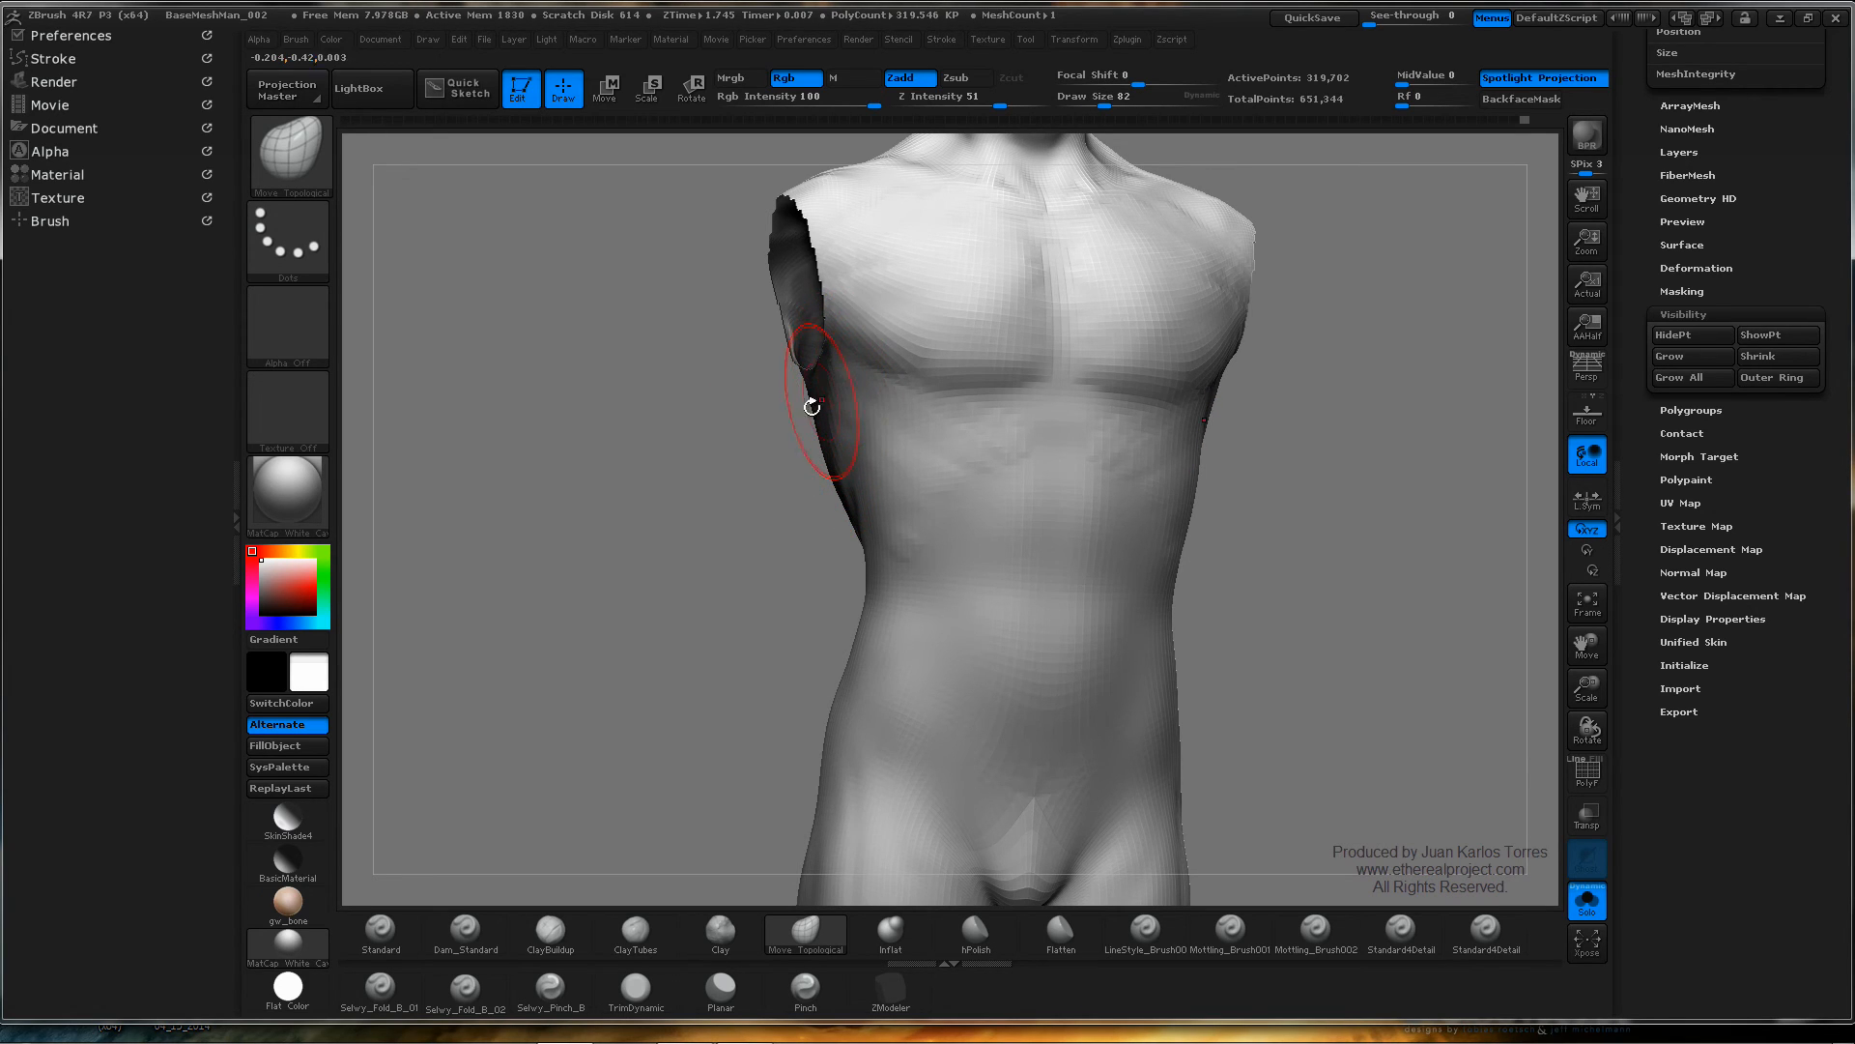
{"action": "left_click_drag", "start_coordinate": [634, 506], "coordinate": [741, 469]}
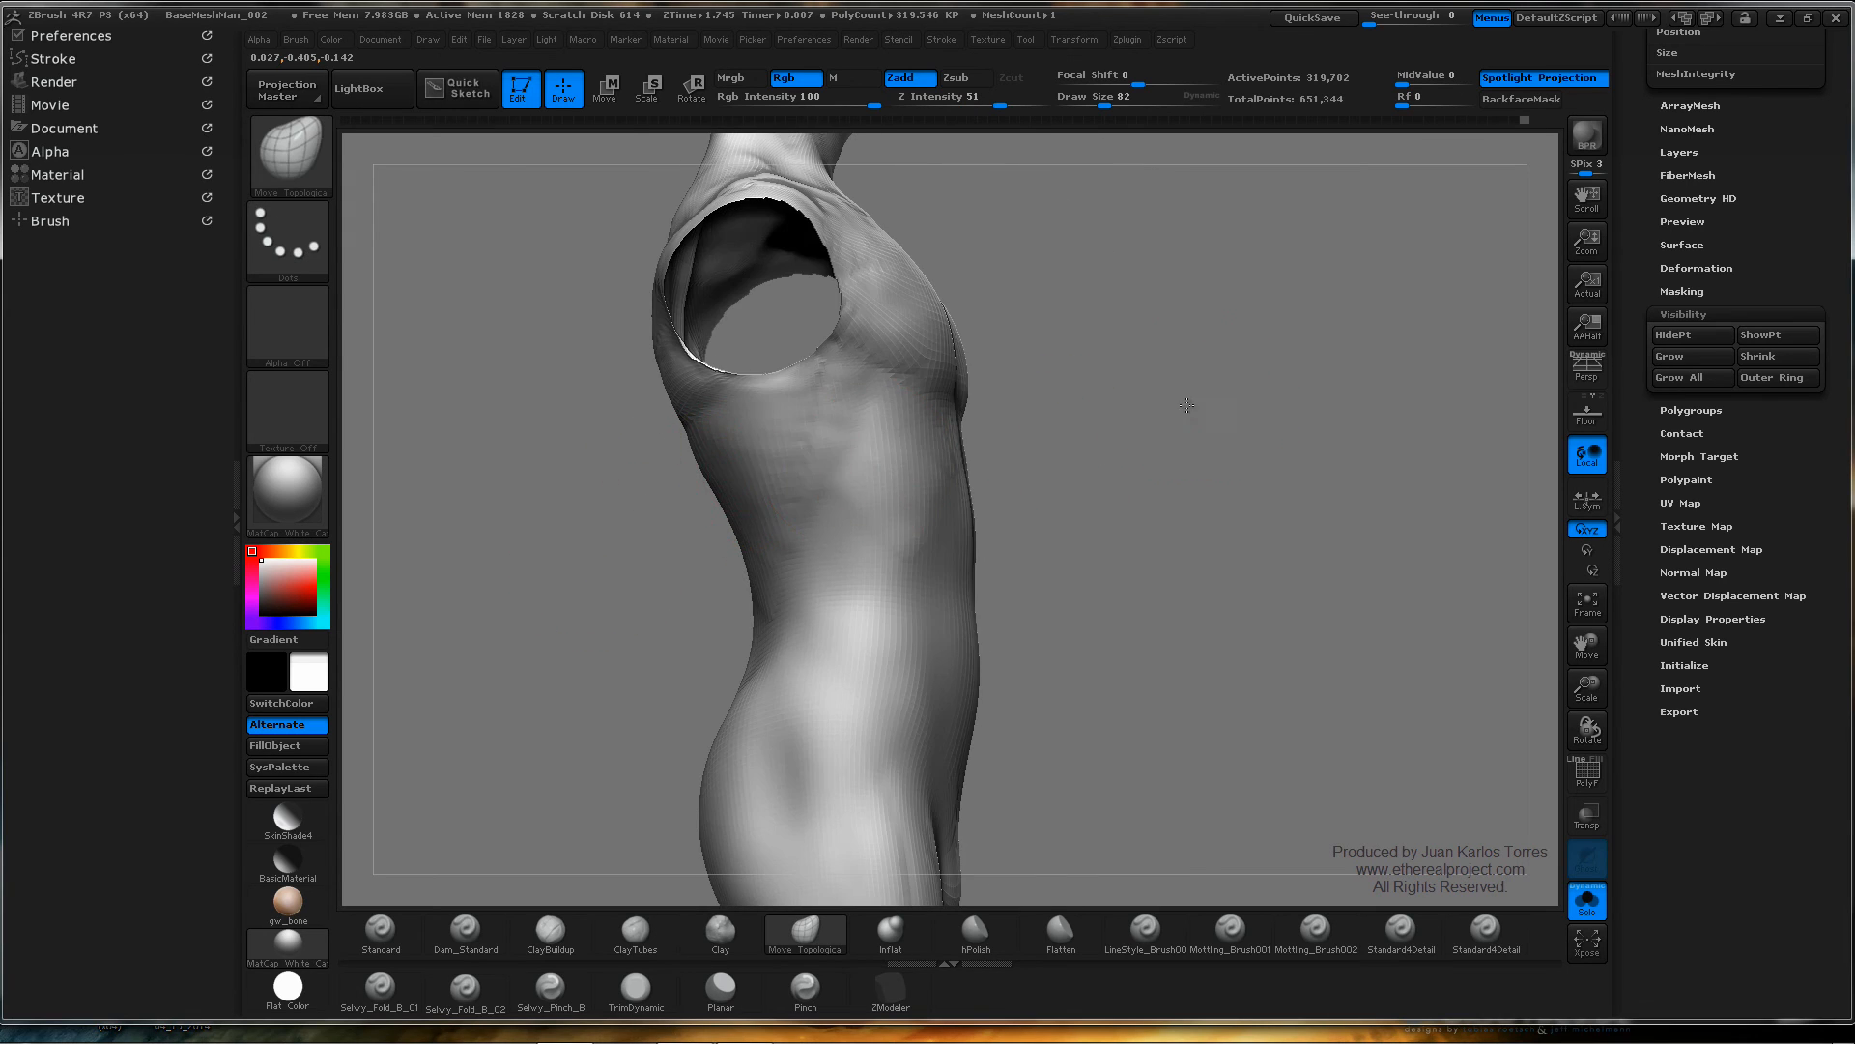
- Adjust the torso and waist silhouette with Move Topological, and undo the last change beneath the armpit
{"action": "left_click_drag", "start_coordinate": [1180, 402], "coordinate": [1047, 406]}
{"action": "right_click_drag", "start_coordinate": [996, 409], "coordinate": [1192, 396], "text": "ctrl"}
{"action": "left_click_drag", "start_coordinate": [1191, 396], "coordinate": [1060, 468]}
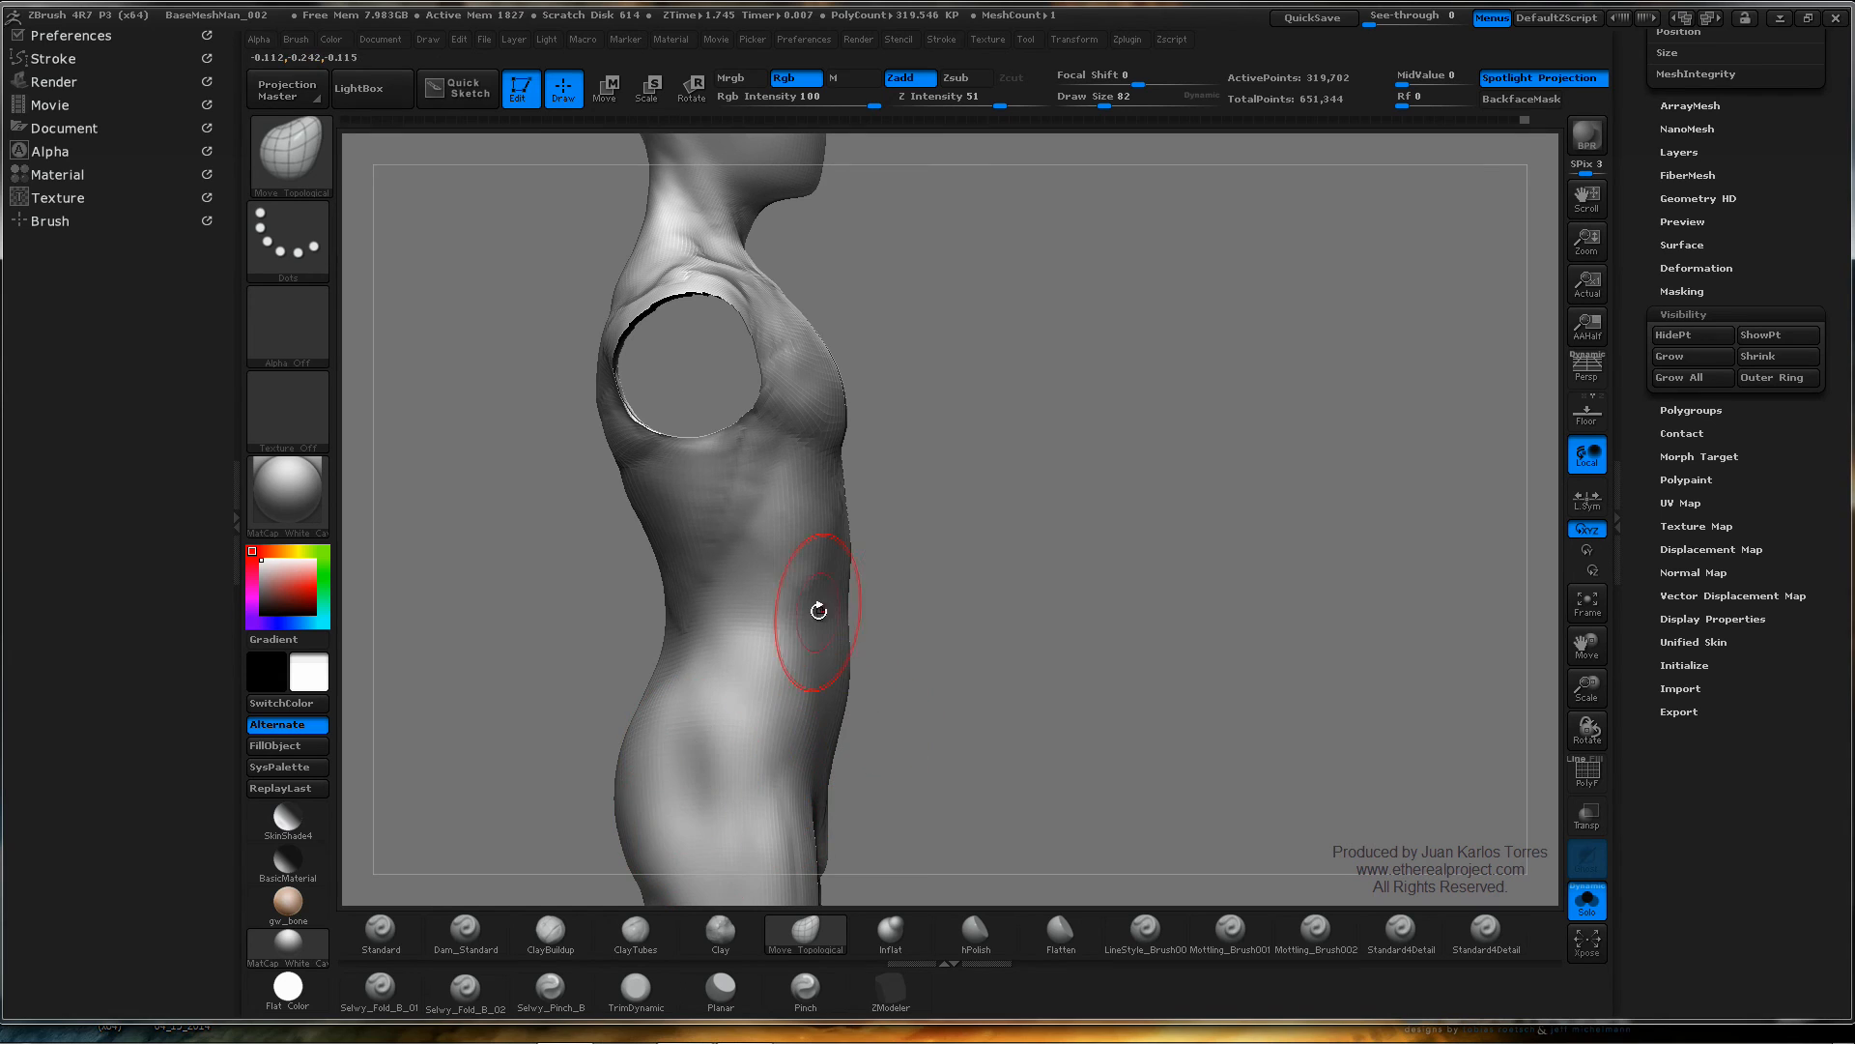
{"action": "mouse_move", "coordinate": [944, 530]}
{"action": "left_mouse_down", "text": "shift"}
{"action": "mouse_move", "coordinate": [902, 543]}
{"action": "mouse_move", "coordinate": [935, 585]}
{"action": "left_mouse_up", "text": "shift"}
{"action": "mouse_move", "coordinate": [927, 582]}
{"action": "right_mouse_down", "text": "ctrl"}
{"action": "mouse_move", "coordinate": [882, 529]}
{"action": "mouse_move", "coordinate": [895, 448]}
{"action": "mouse_move", "coordinate": [986, 594]}
{"action": "right_mouse_up", "text": "ctrl"}
{"action": "left_click_drag", "start_coordinate": [873, 453], "coordinate": [1101, 542]}
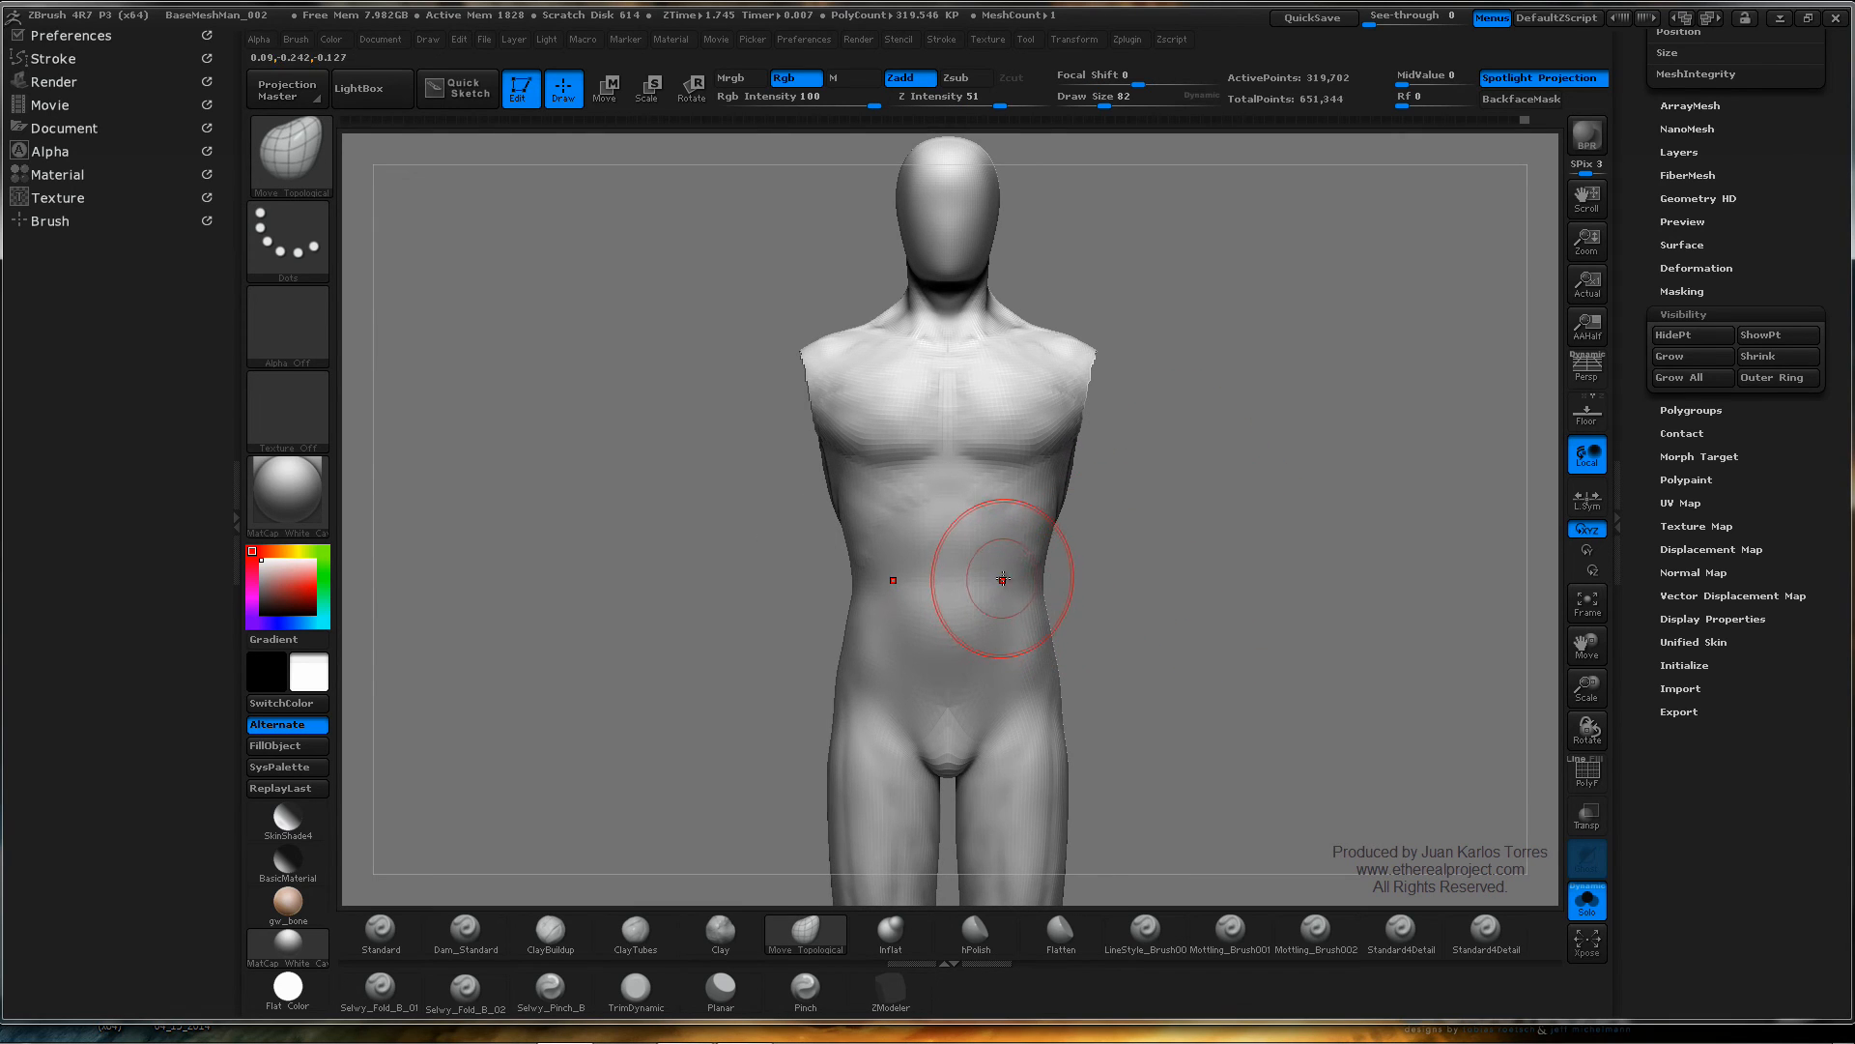
{"action": "left_click_drag", "start_coordinate": [1053, 603], "coordinate": [1082, 559]}
{"action": "right_click_drag", "start_coordinate": [1081, 558], "coordinate": [1098, 567]}
{"action": "mouse_move", "coordinate": [898, 546]}
{"action": "right_mouse_down"}
{"action": "mouse_move", "coordinate": [925, 491]}
{"action": "mouse_move", "coordinate": [833, 456]}
{"action": "right_mouse_up"}
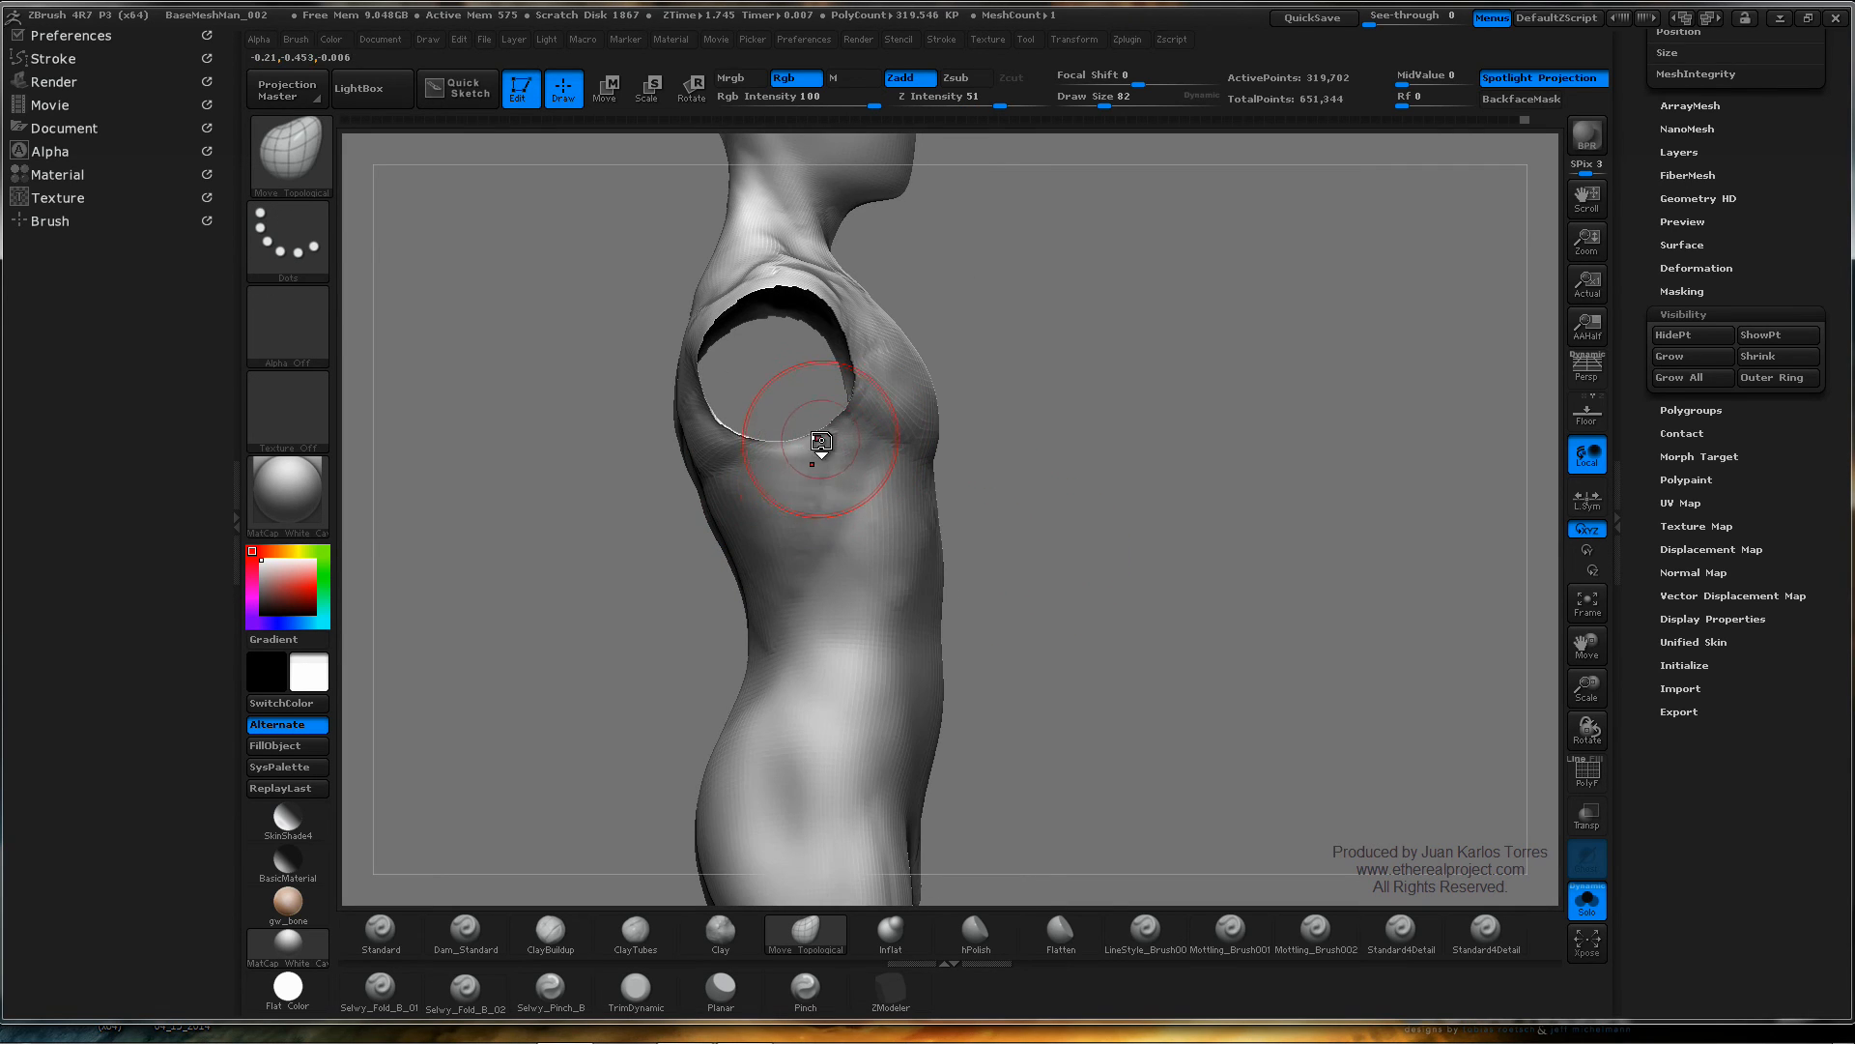
{"action": "key", "text": "ctrl+z"}
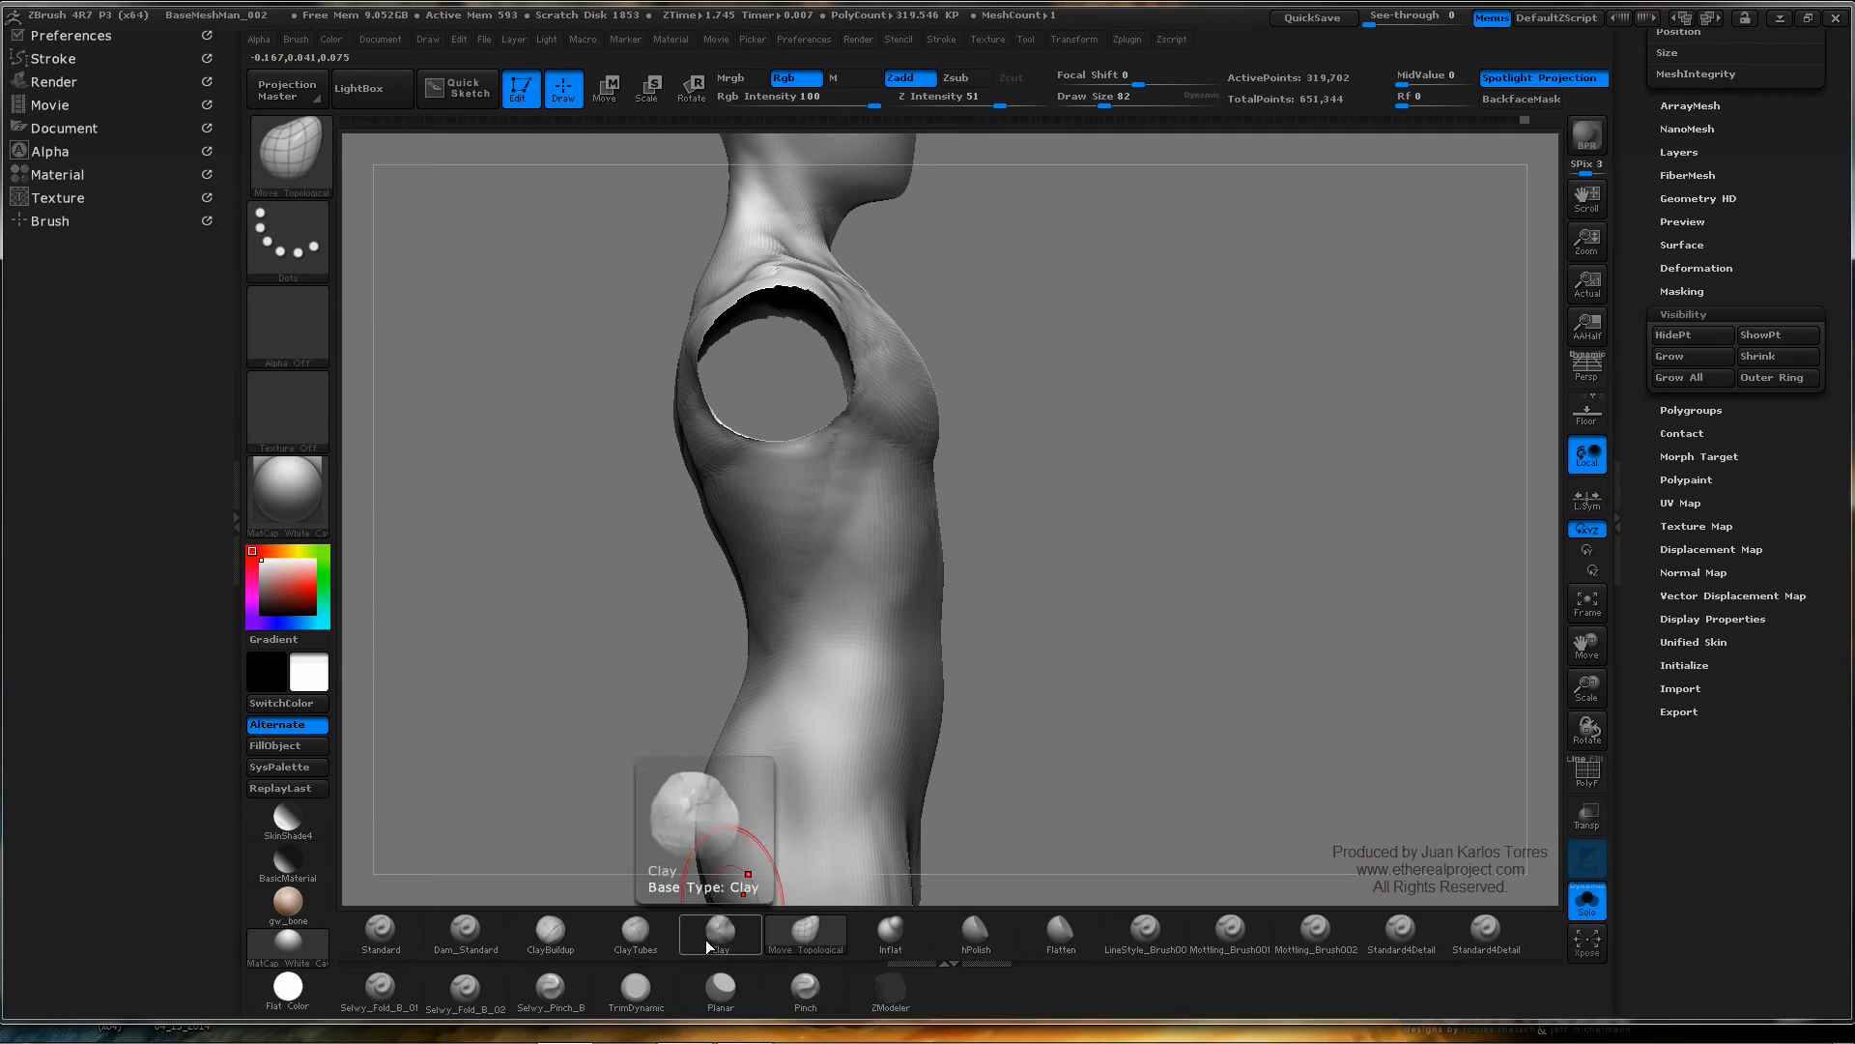
- Switch from ClayTubes to the ClayBuildup brush, undo the trial stroke beneath the armpit, and reduce the draw size to 45
{"action": "left_click", "coordinate": [635, 932]}
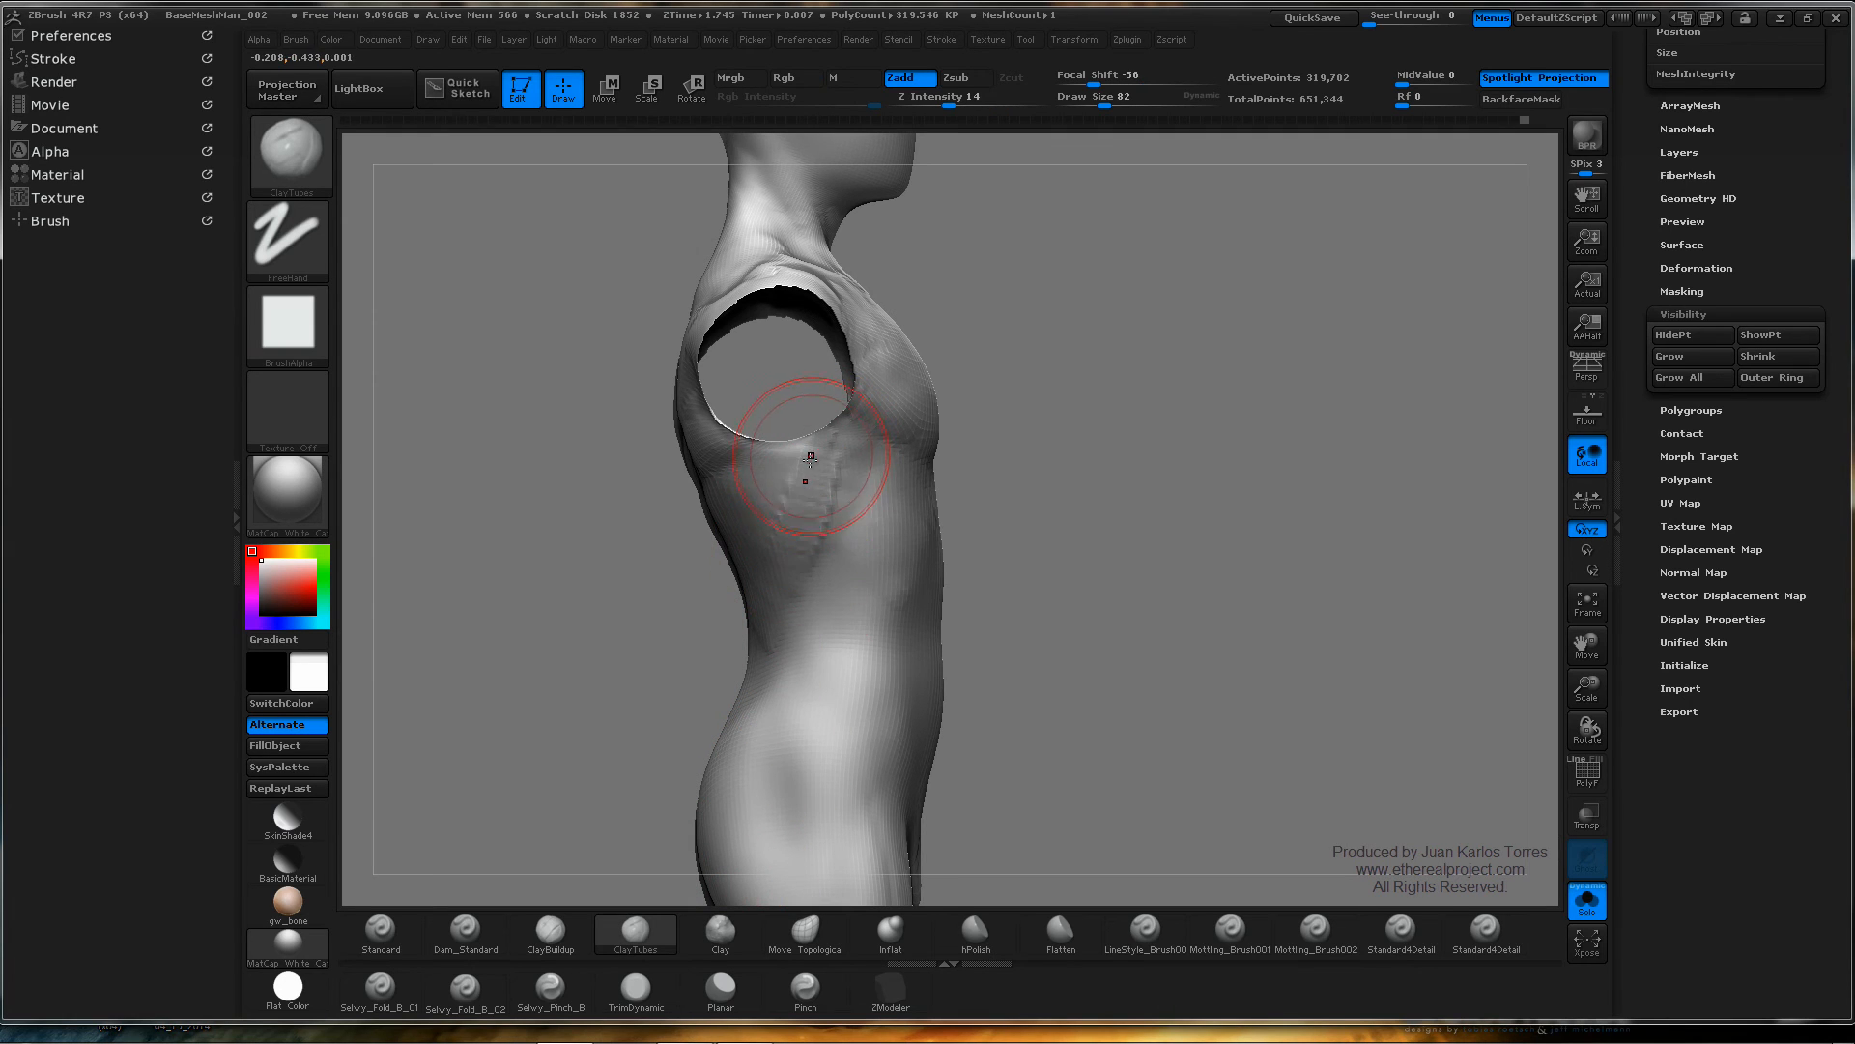
{"action": "left_click", "coordinate": [550, 931]}
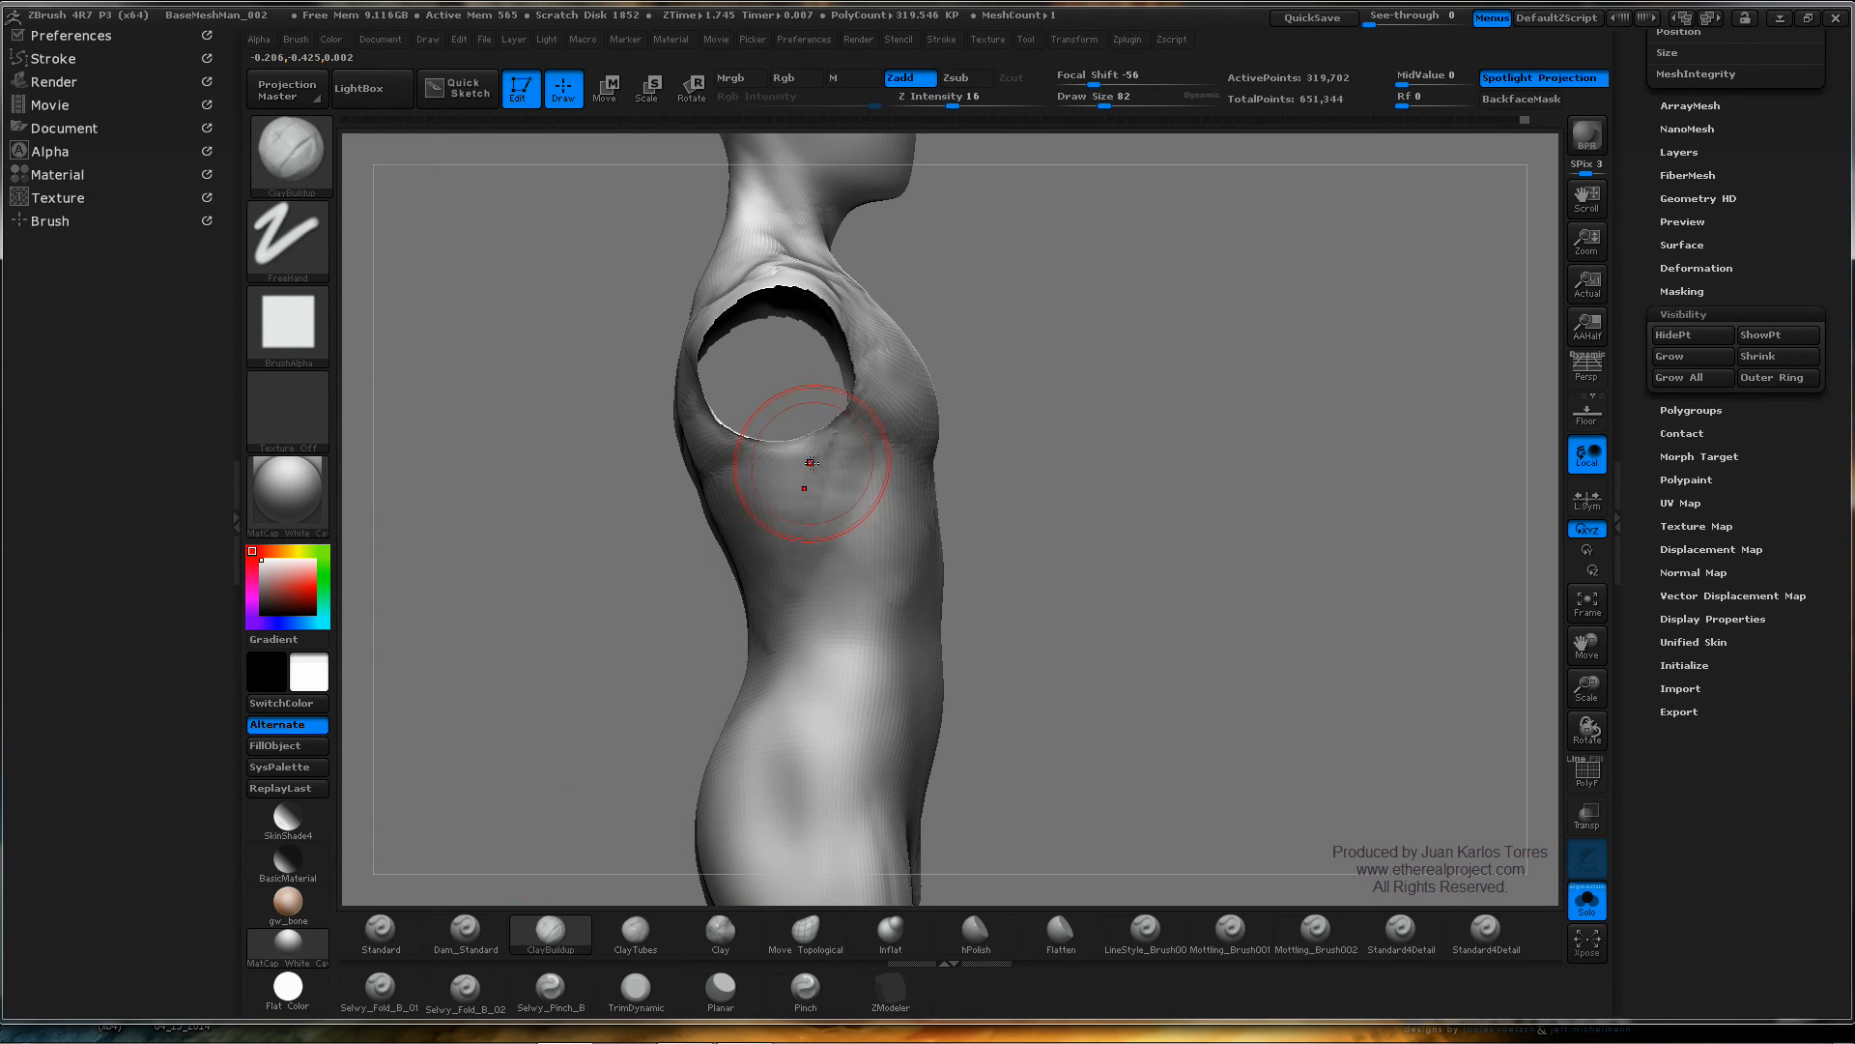
{"action": "key", "text": "ctrl+z"}
{"action": "key", "text": "space"}
{"action": "left_click_drag", "start_coordinate": [809, 482], "coordinate": [804, 457]}
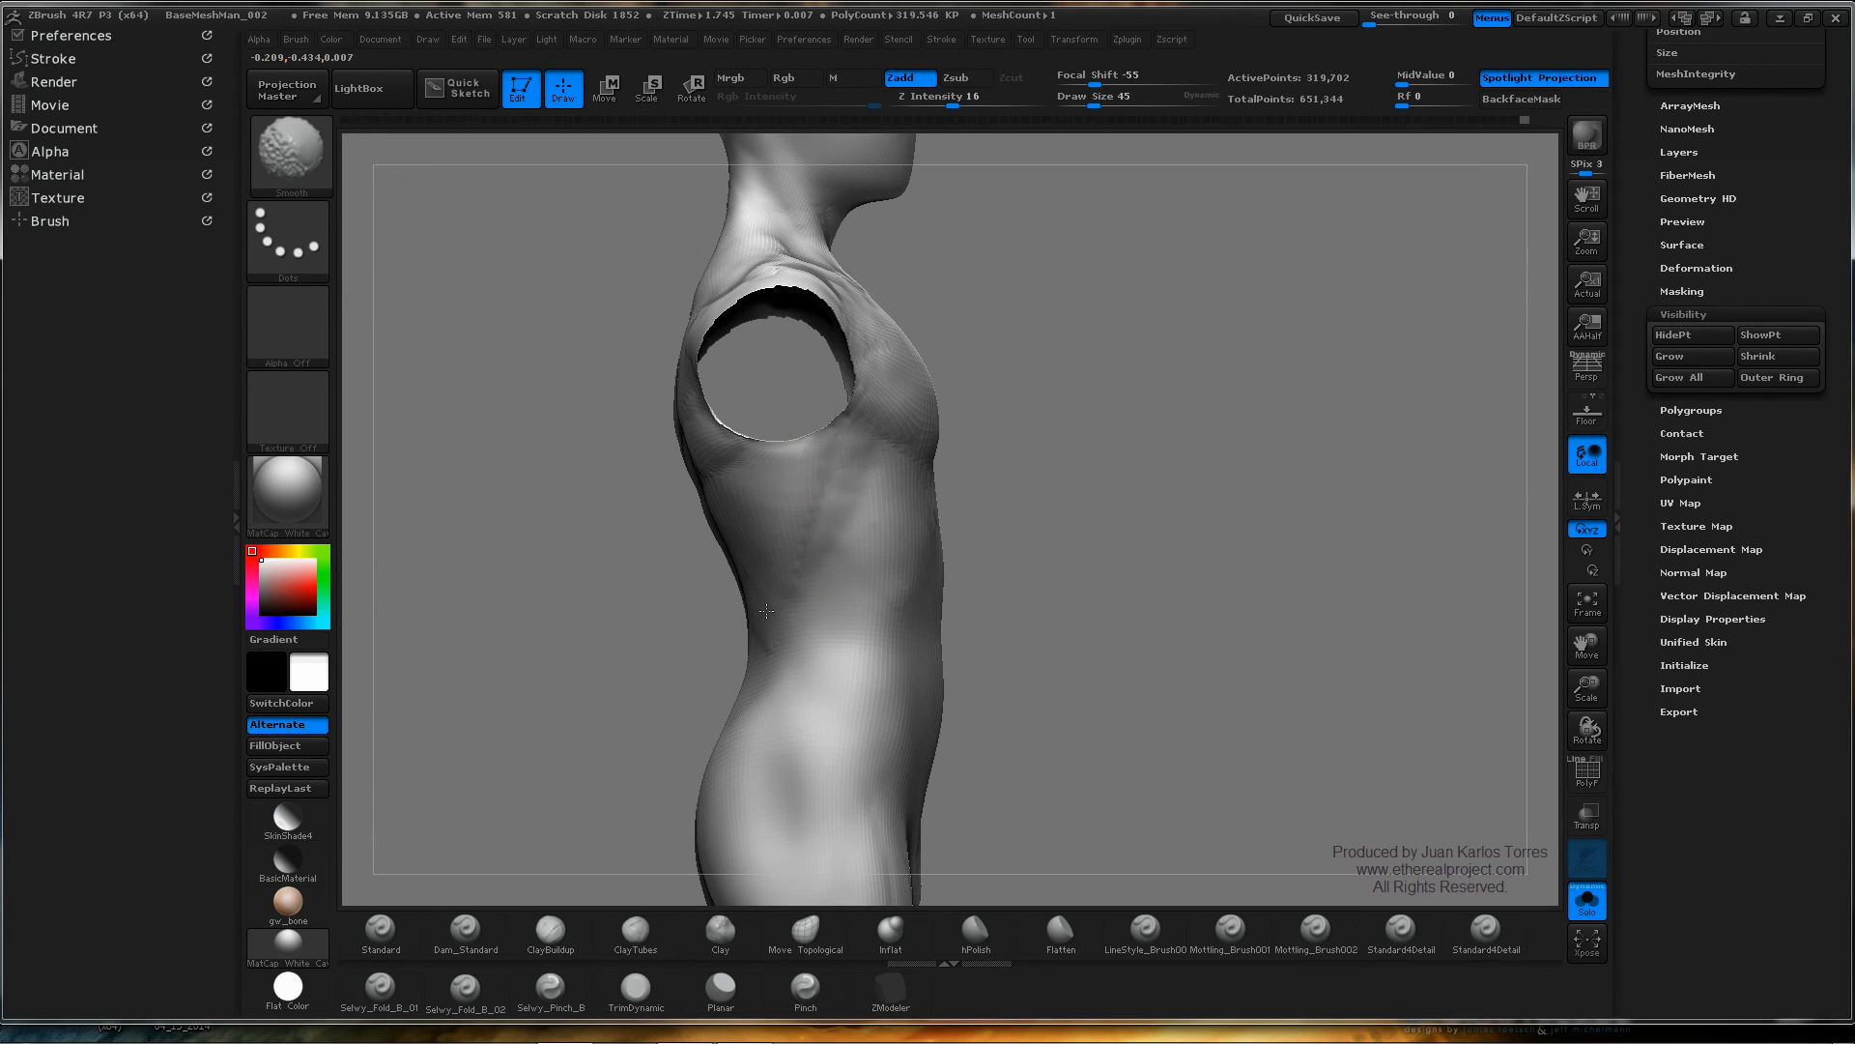
- Lasso-mask a stepped diagonal strip of serratus segments from below the armpit down the side of the ribcage
{"action": "left_click_drag", "start_coordinate": [1121, 502], "coordinate": [857, 493]}
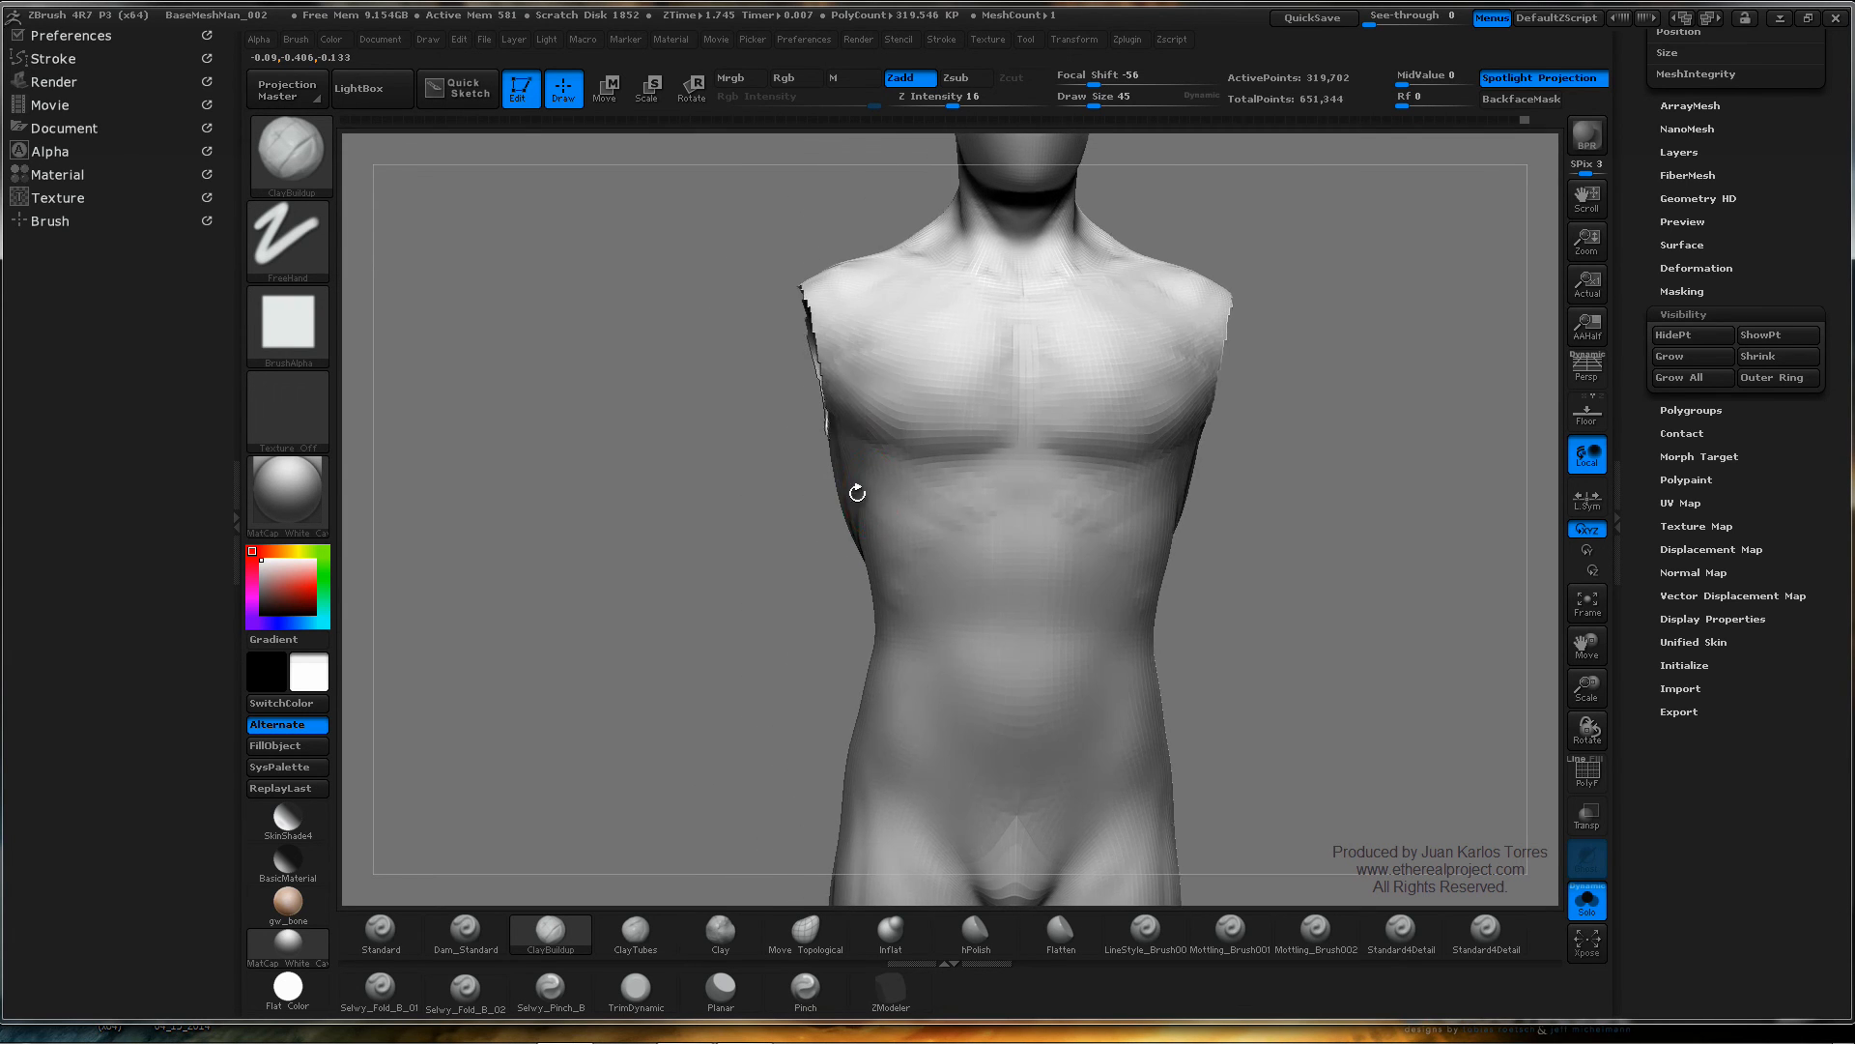
{"action": "mouse_move", "coordinate": [1278, 576]}
{"action": "left_mouse_down", "text": "shift"}
{"action": "mouse_move", "coordinate": [1300, 588]}
{"action": "mouse_move", "coordinate": [1359, 551]}
{"action": "left_mouse_up", "text": "shift"}
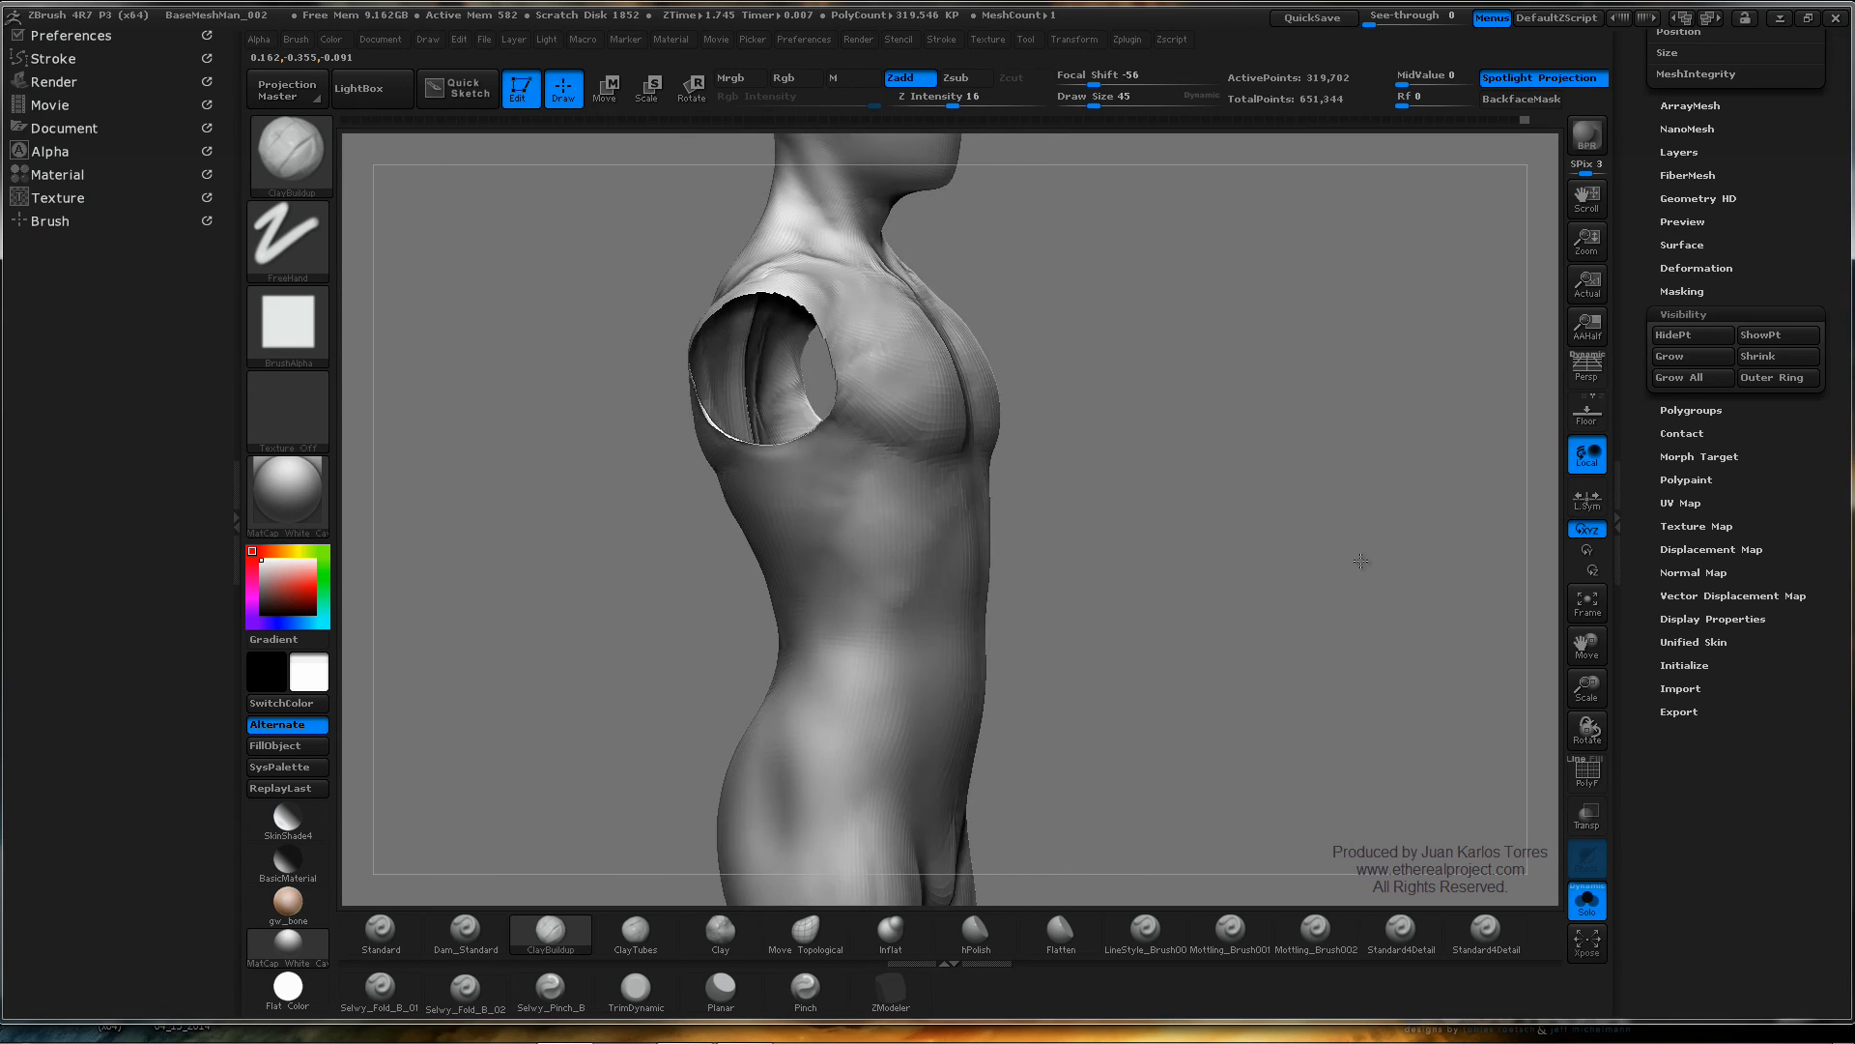
{"action": "left_click_drag", "start_coordinate": [1140, 527], "coordinate": [1112, 517]}
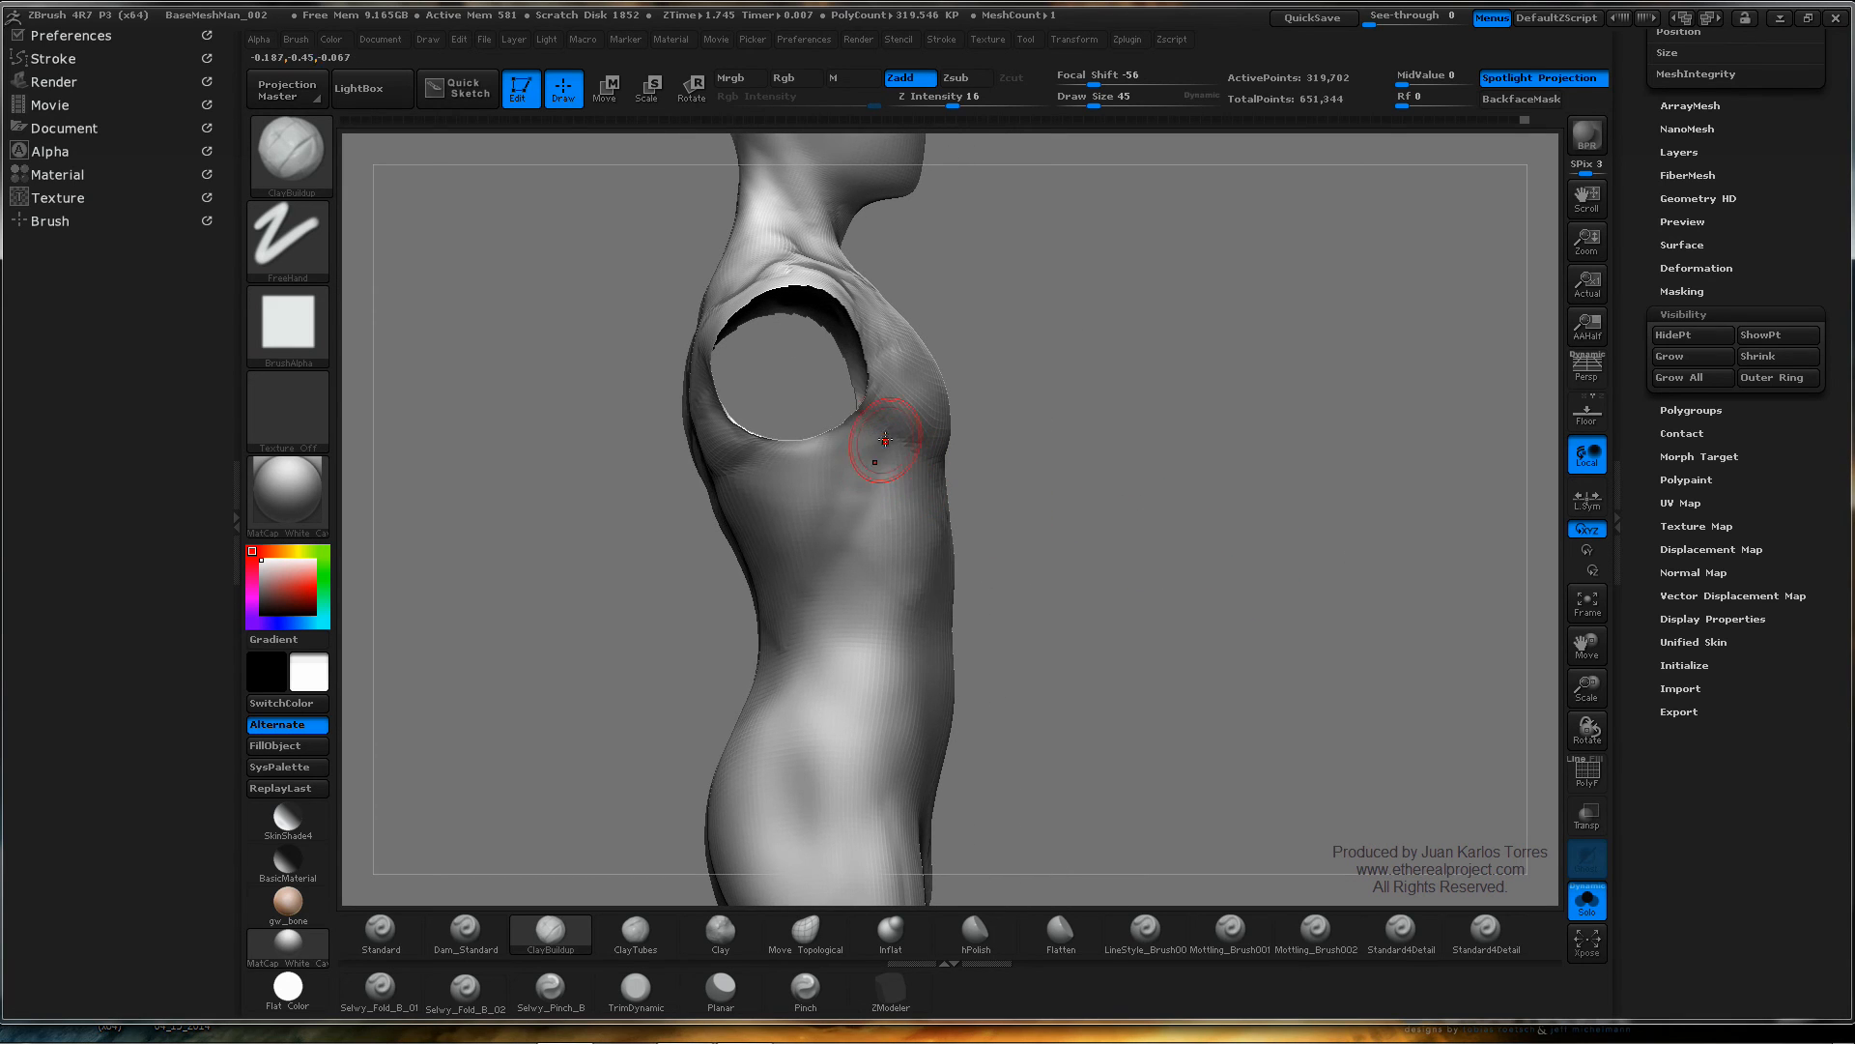
{"action": "left_click_drag", "start_coordinate": [1031, 418], "coordinate": [1019, 422], "text": "shift"}
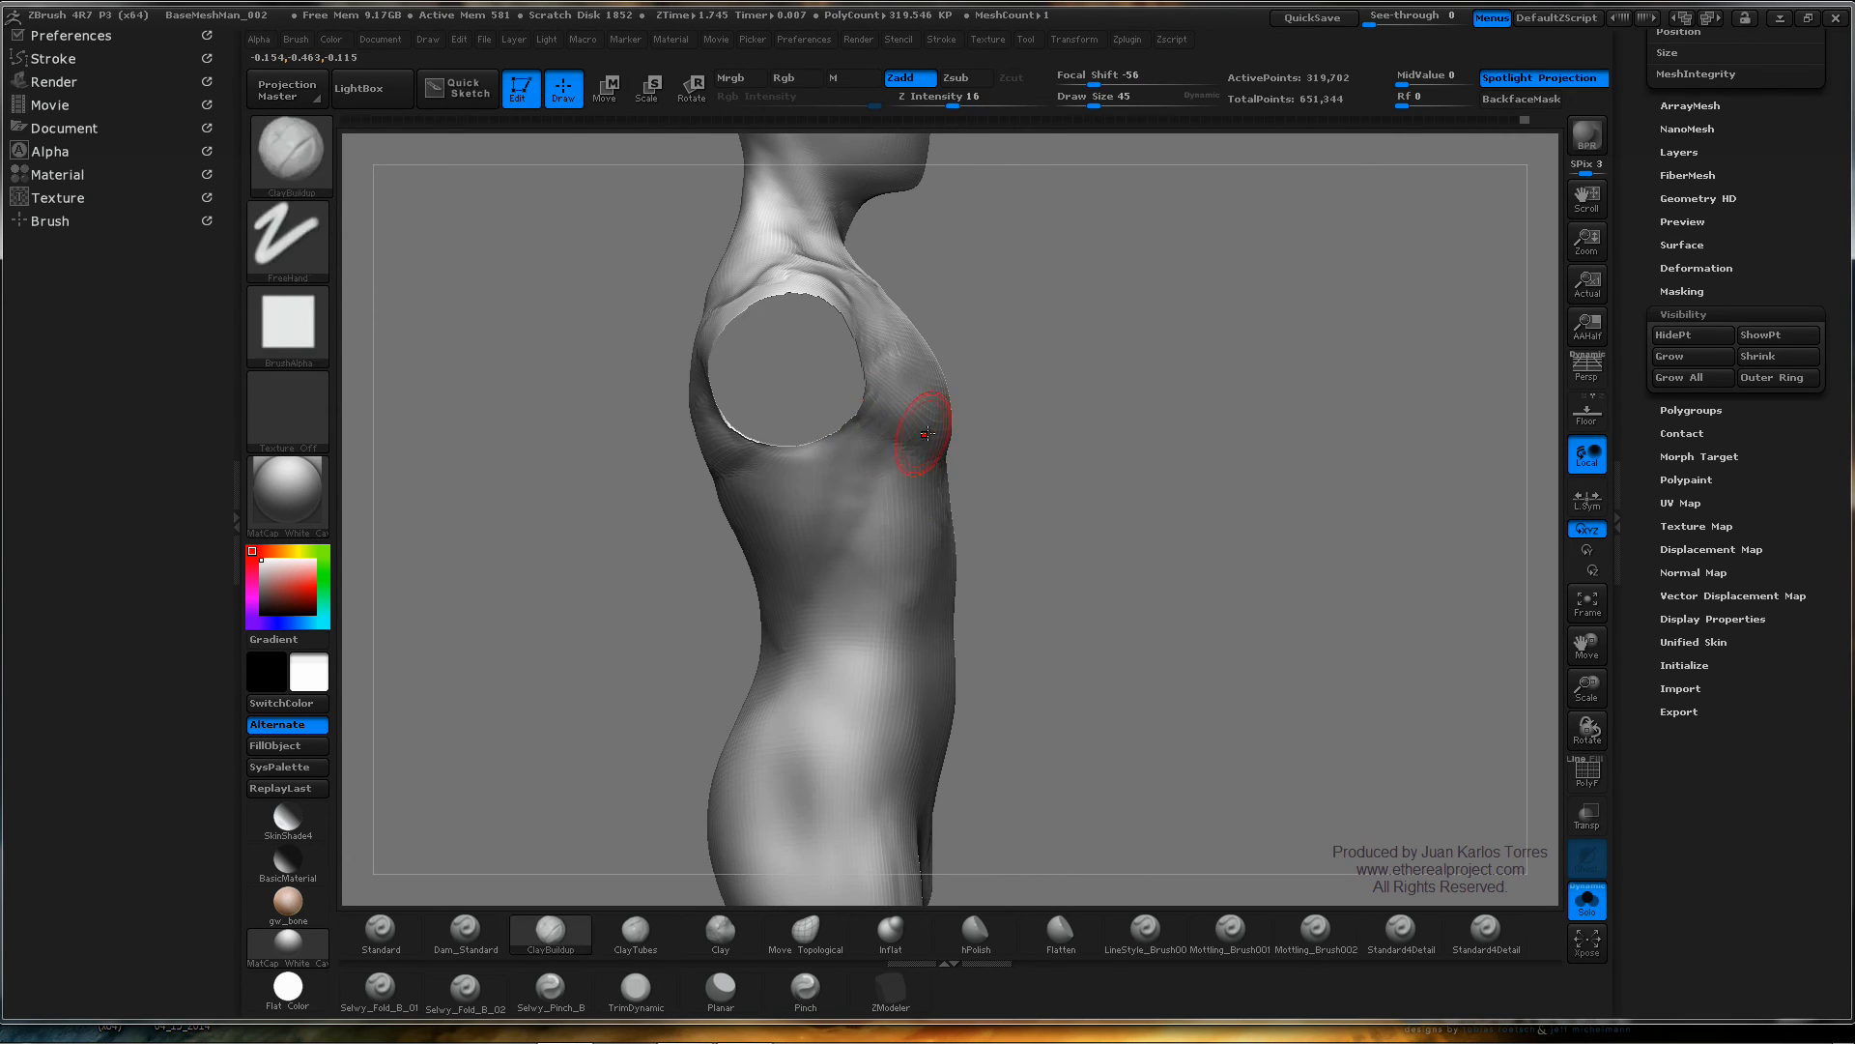
{"action": "key", "text": "ctrl"}
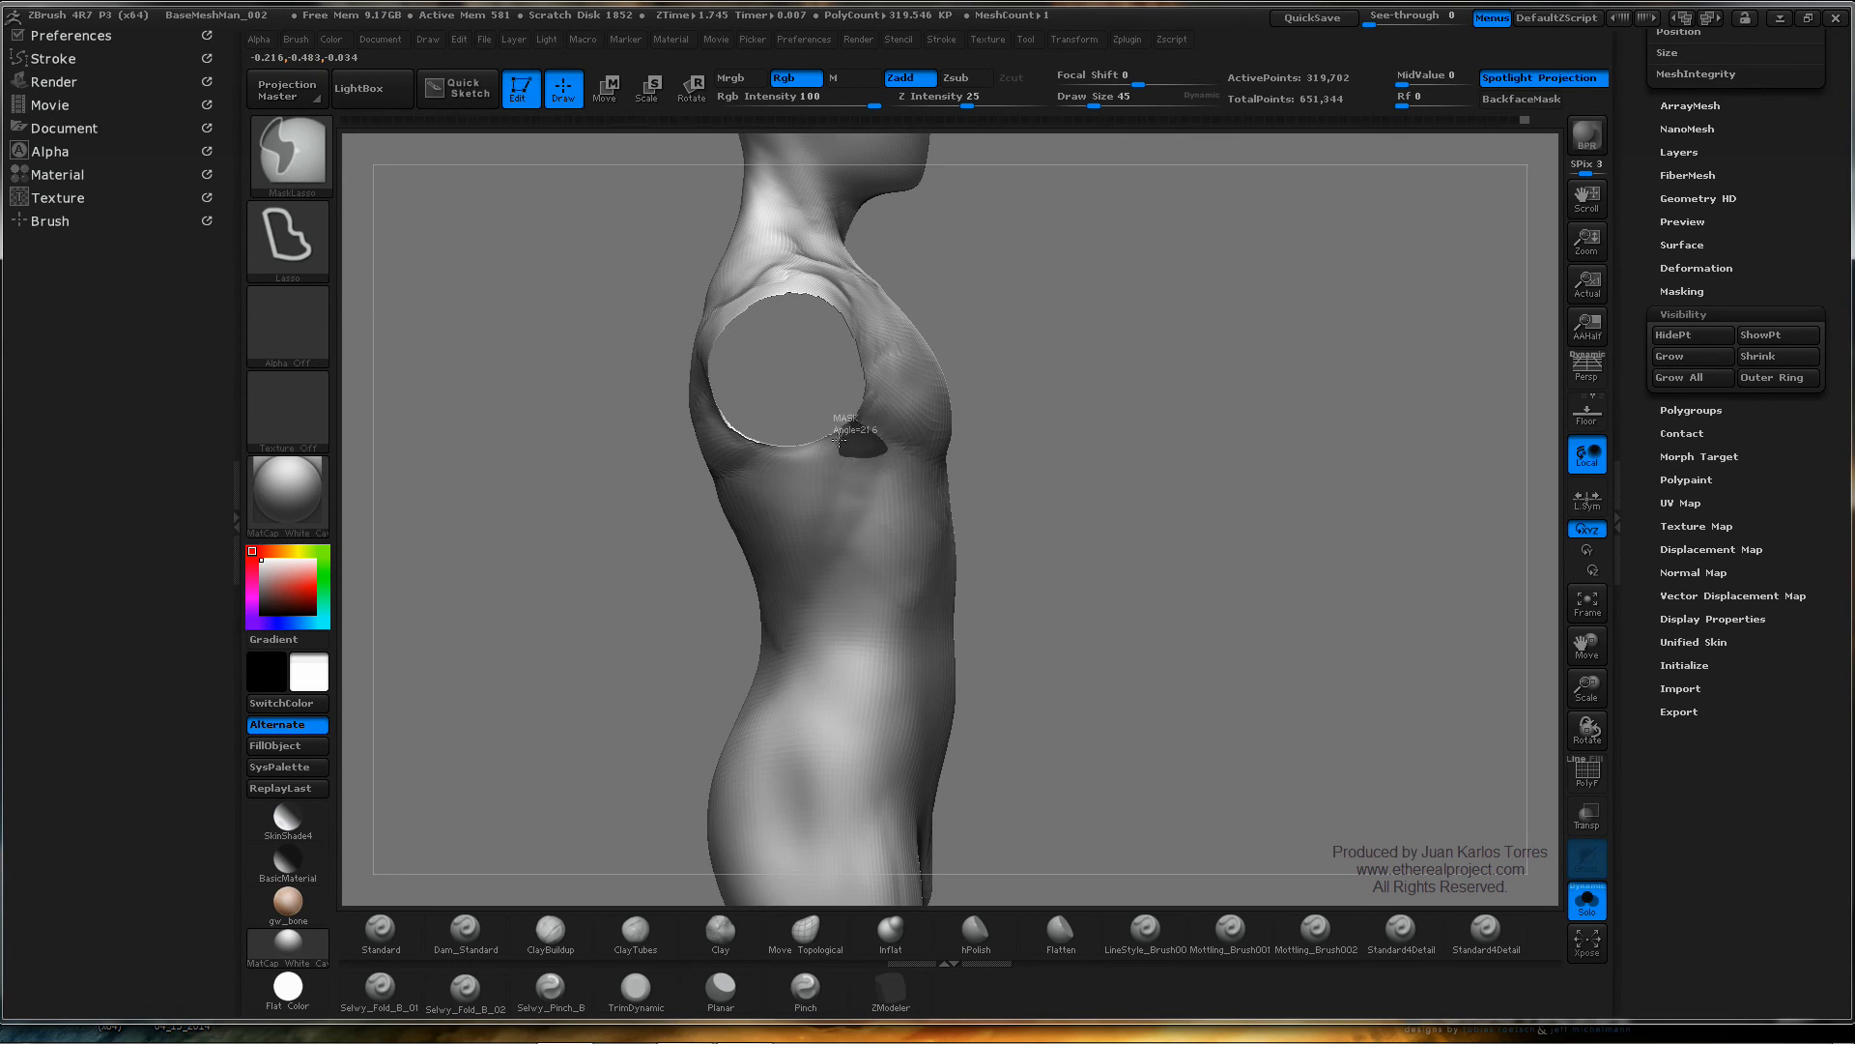
{"action": "left_click_drag", "start_coordinate": [839, 440], "coordinate": [831, 414], "text": "ctrl"}
{"action": "left_click", "coordinate": [873, 475], "text": "ctrl"}
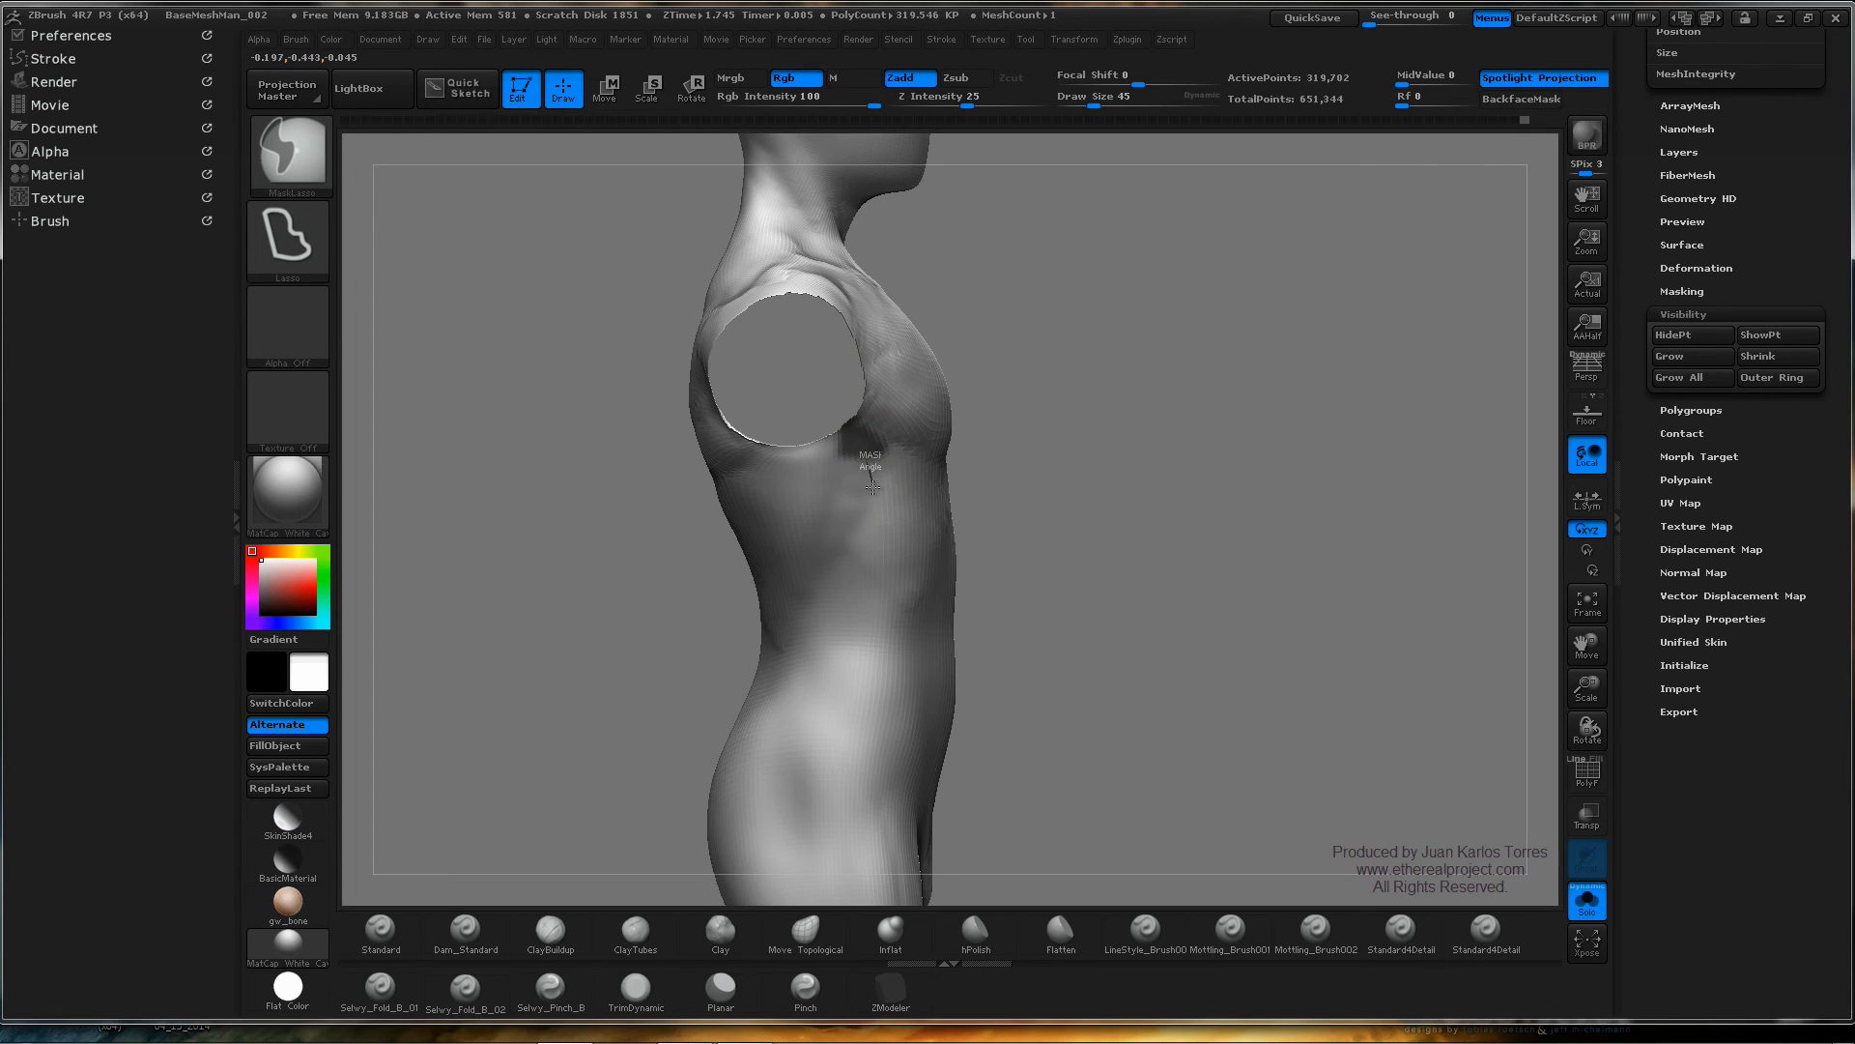
{"action": "left_click_drag", "start_coordinate": [837, 446], "coordinate": [846, 402], "text": "ctrl"}
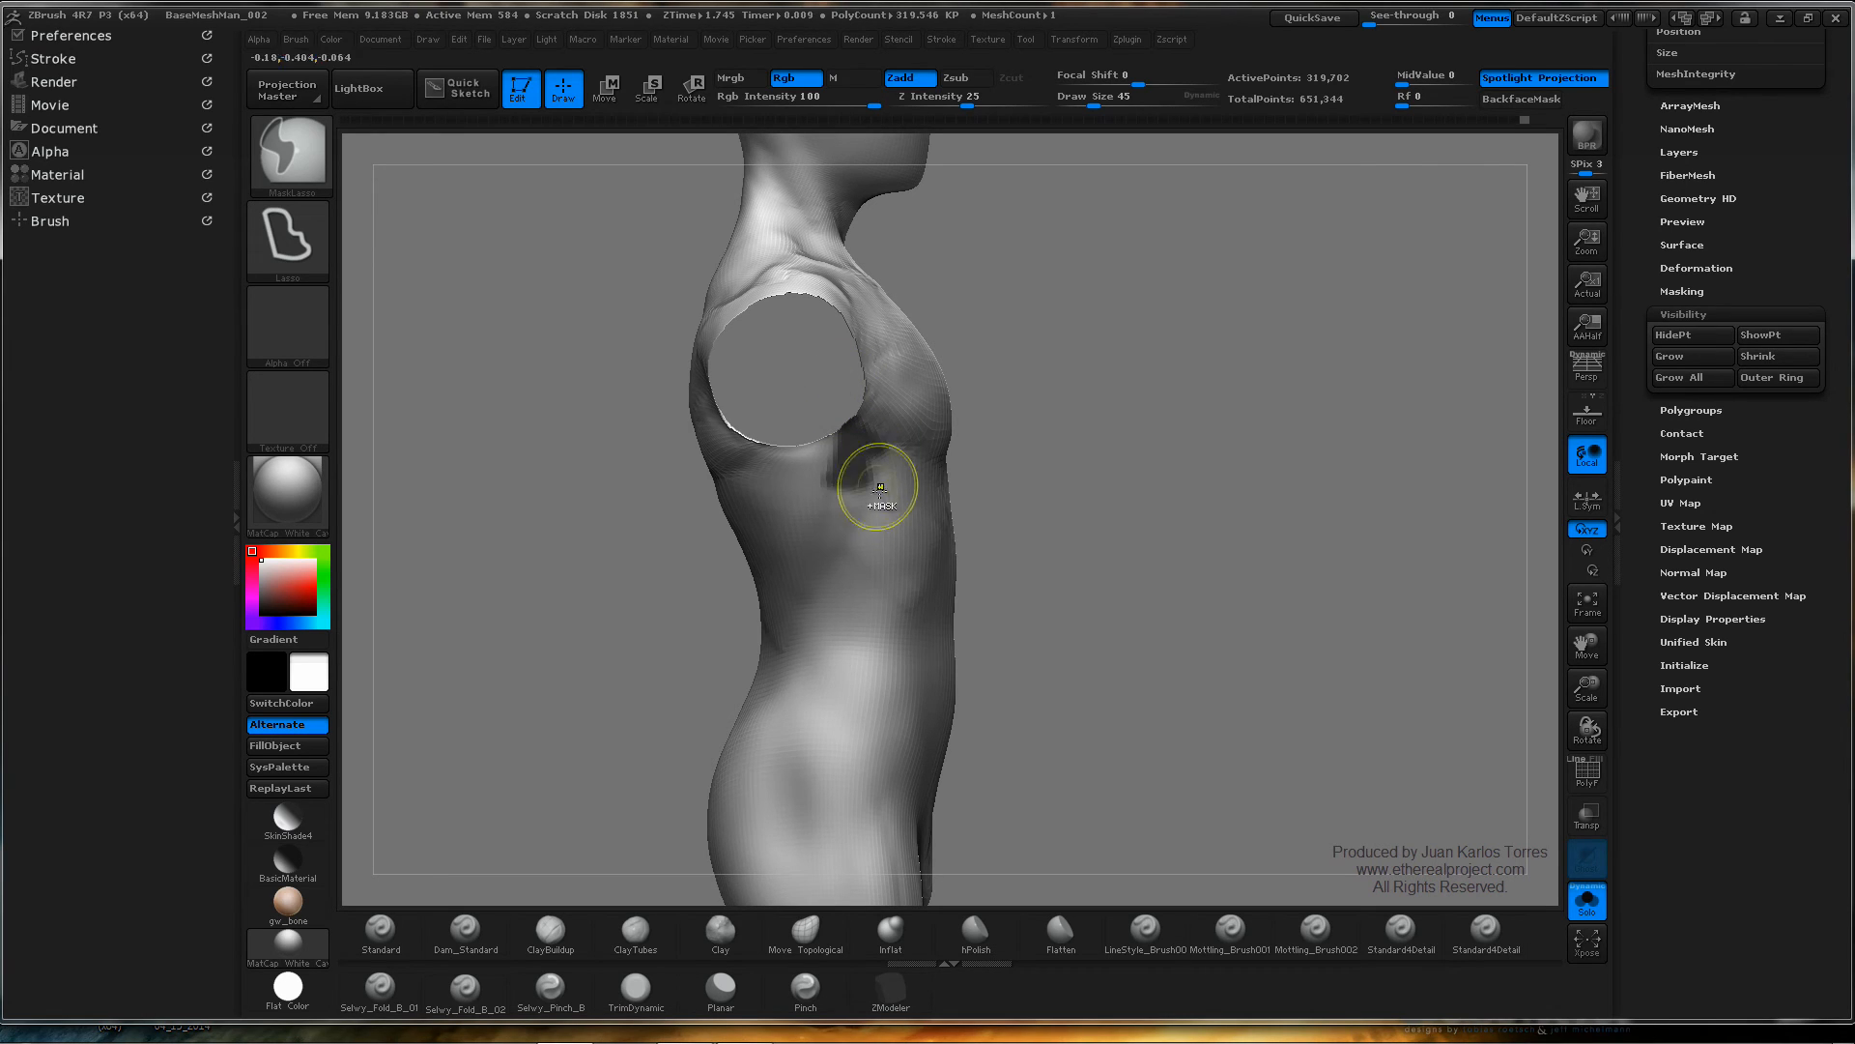
{"action": "left_click", "coordinate": [851, 487], "text": "ctrl"}
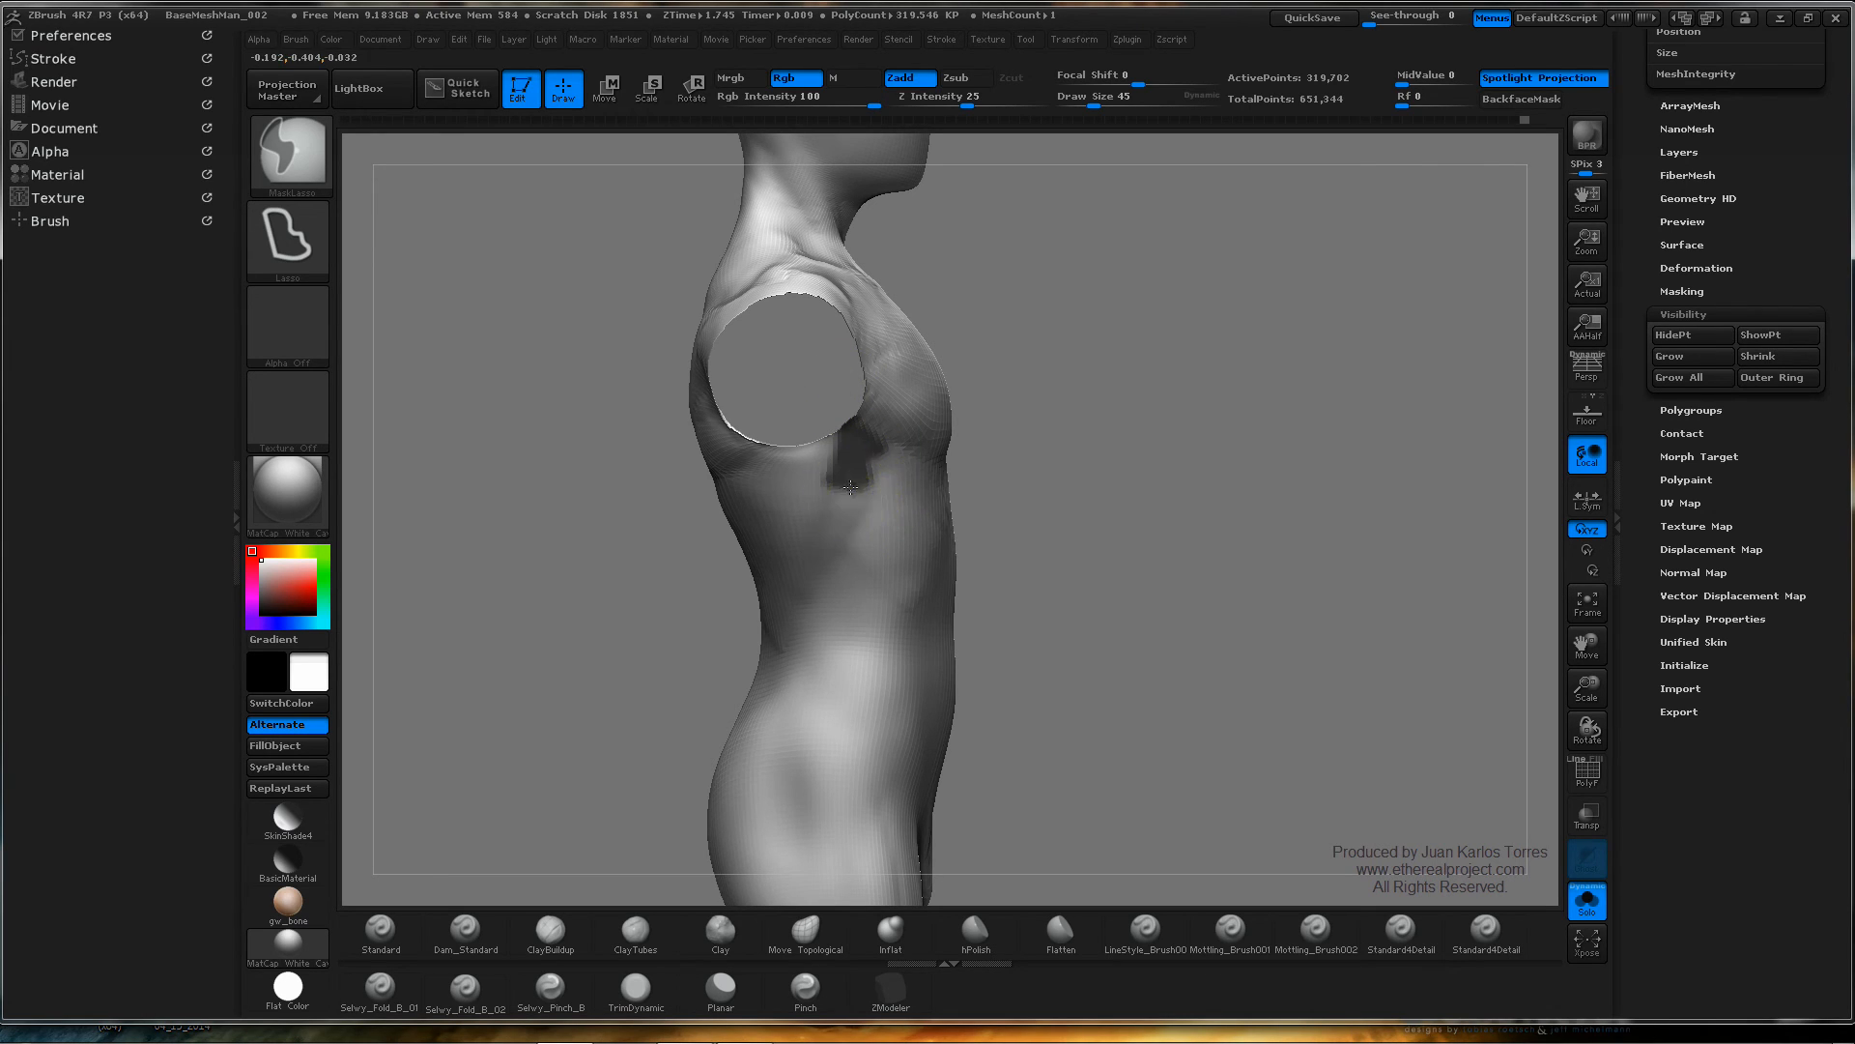
{"action": "mouse_move", "coordinate": [824, 483]}
{"action": "left_mouse_down", "text": "ctrl"}
{"action": "mouse_move", "coordinate": [857, 496]}
{"action": "mouse_move", "coordinate": [837, 522]}
{"action": "left_mouse_up", "text": "ctrl"}
{"action": "left_click", "coordinate": [841, 533], "text": "ctrl"}
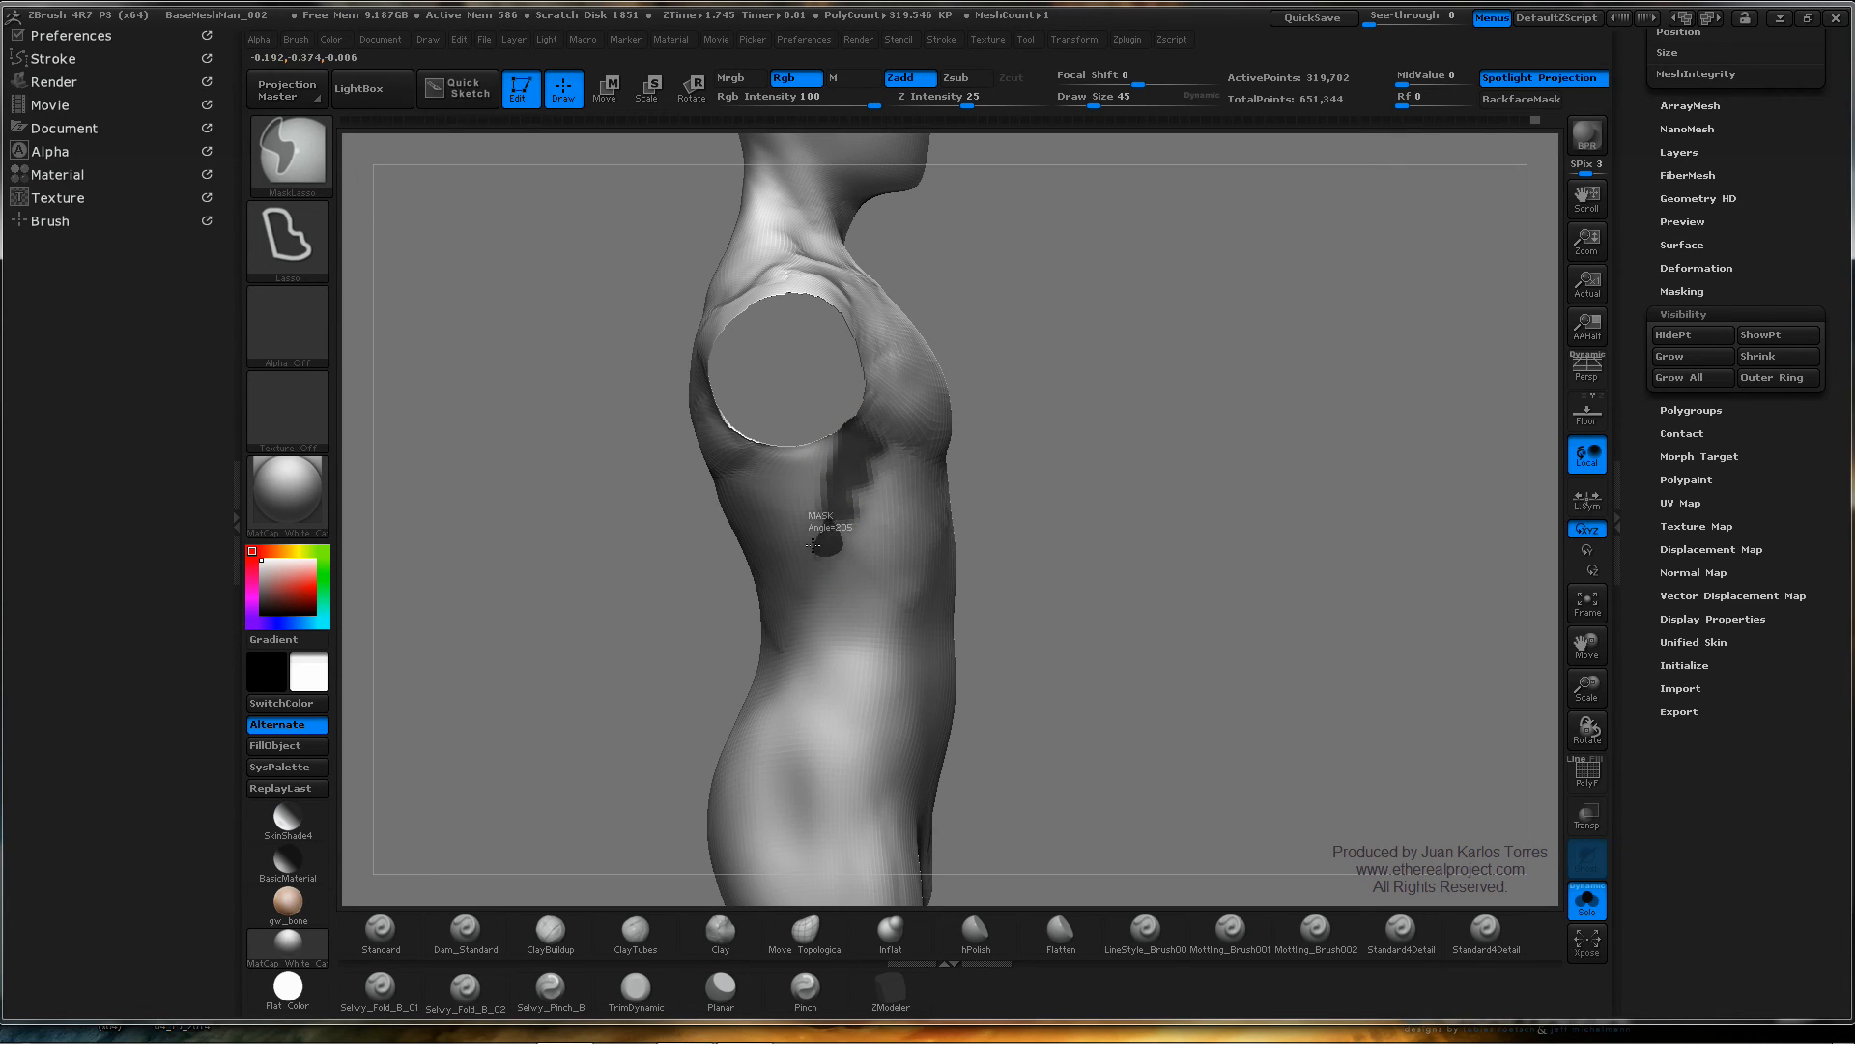
{"action": "left_click", "coordinate": [819, 551], "text": "ctrl"}
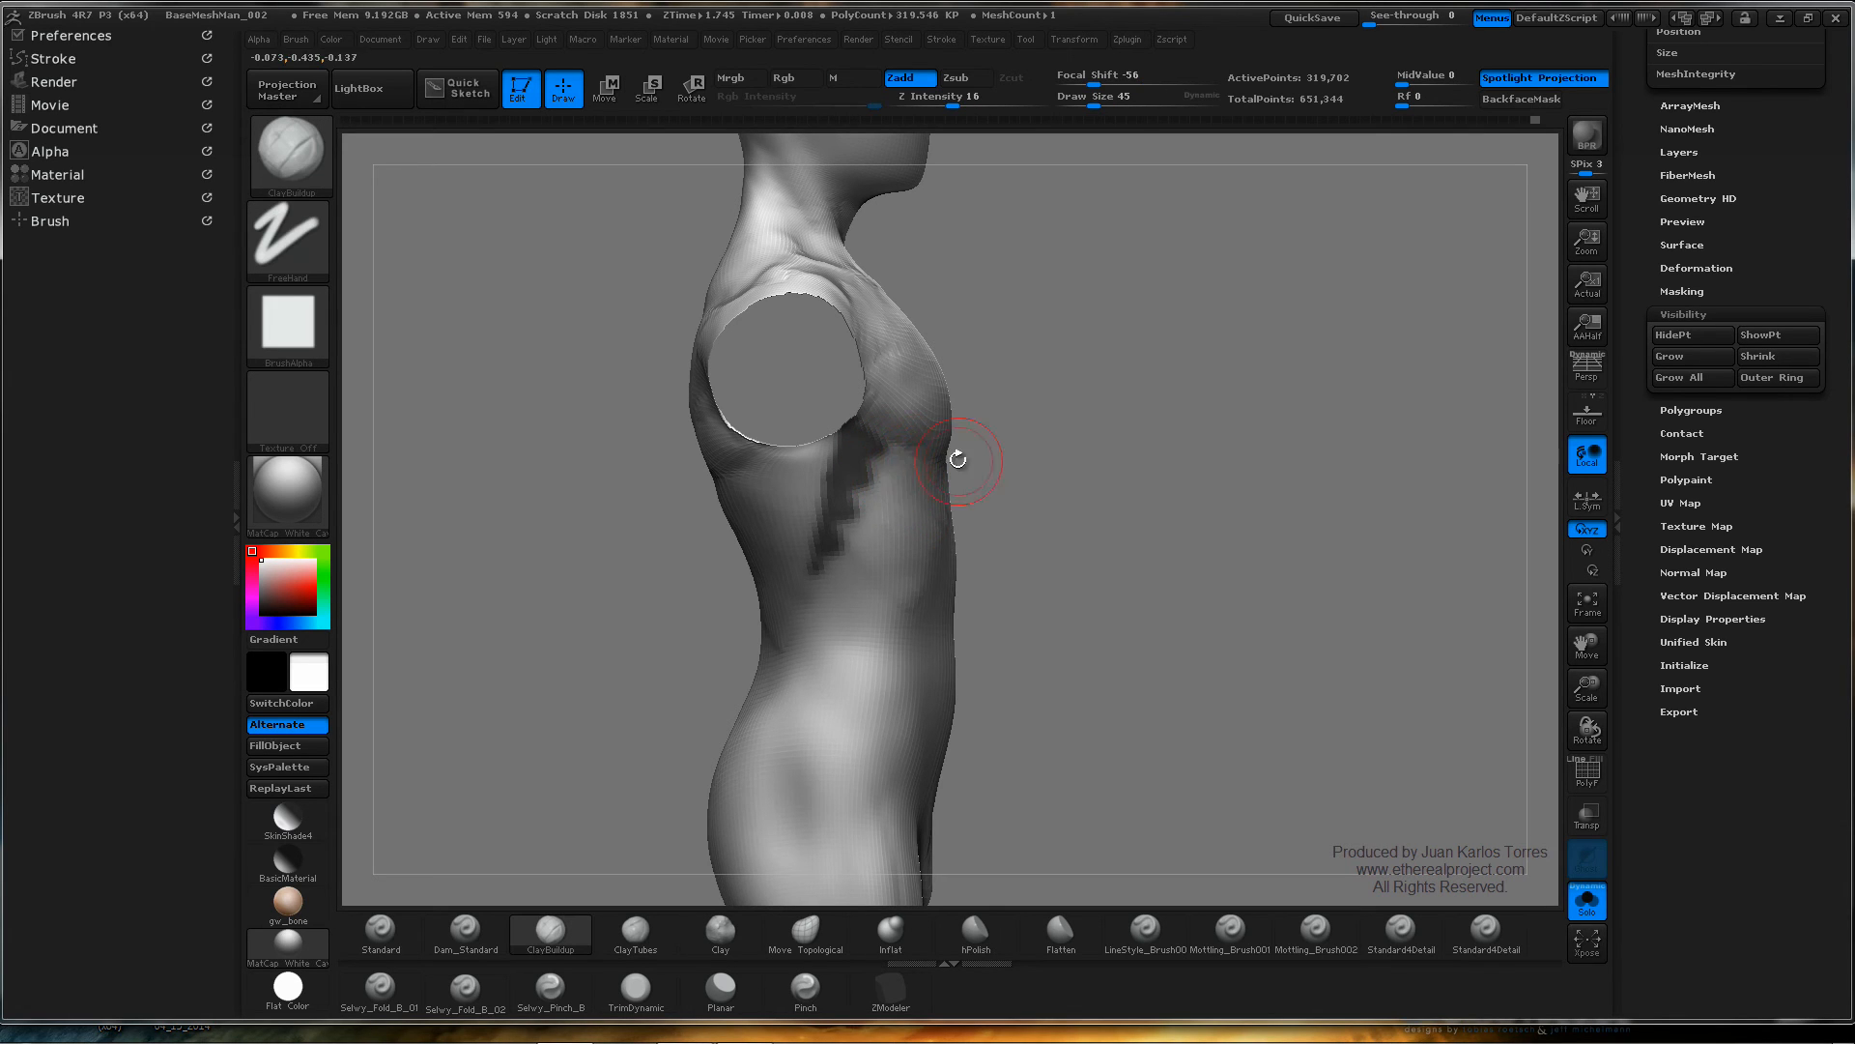
- Extend the serratus mask back toward the latissimus and fill it in down to its lowest segment
{"action": "mouse_move", "coordinate": [957, 459]}
{"action": "left_mouse_down"}
{"action": "mouse_move", "coordinate": [1006, 426]}
{"action": "mouse_move", "coordinate": [1342, 538]}
{"action": "mouse_move", "coordinate": [1383, 518]}
{"action": "mouse_move", "coordinate": [1355, 501]}
{"action": "left_mouse_up"}
{"action": "left_click_drag", "start_coordinate": [1113, 482], "coordinate": [1133, 479]}
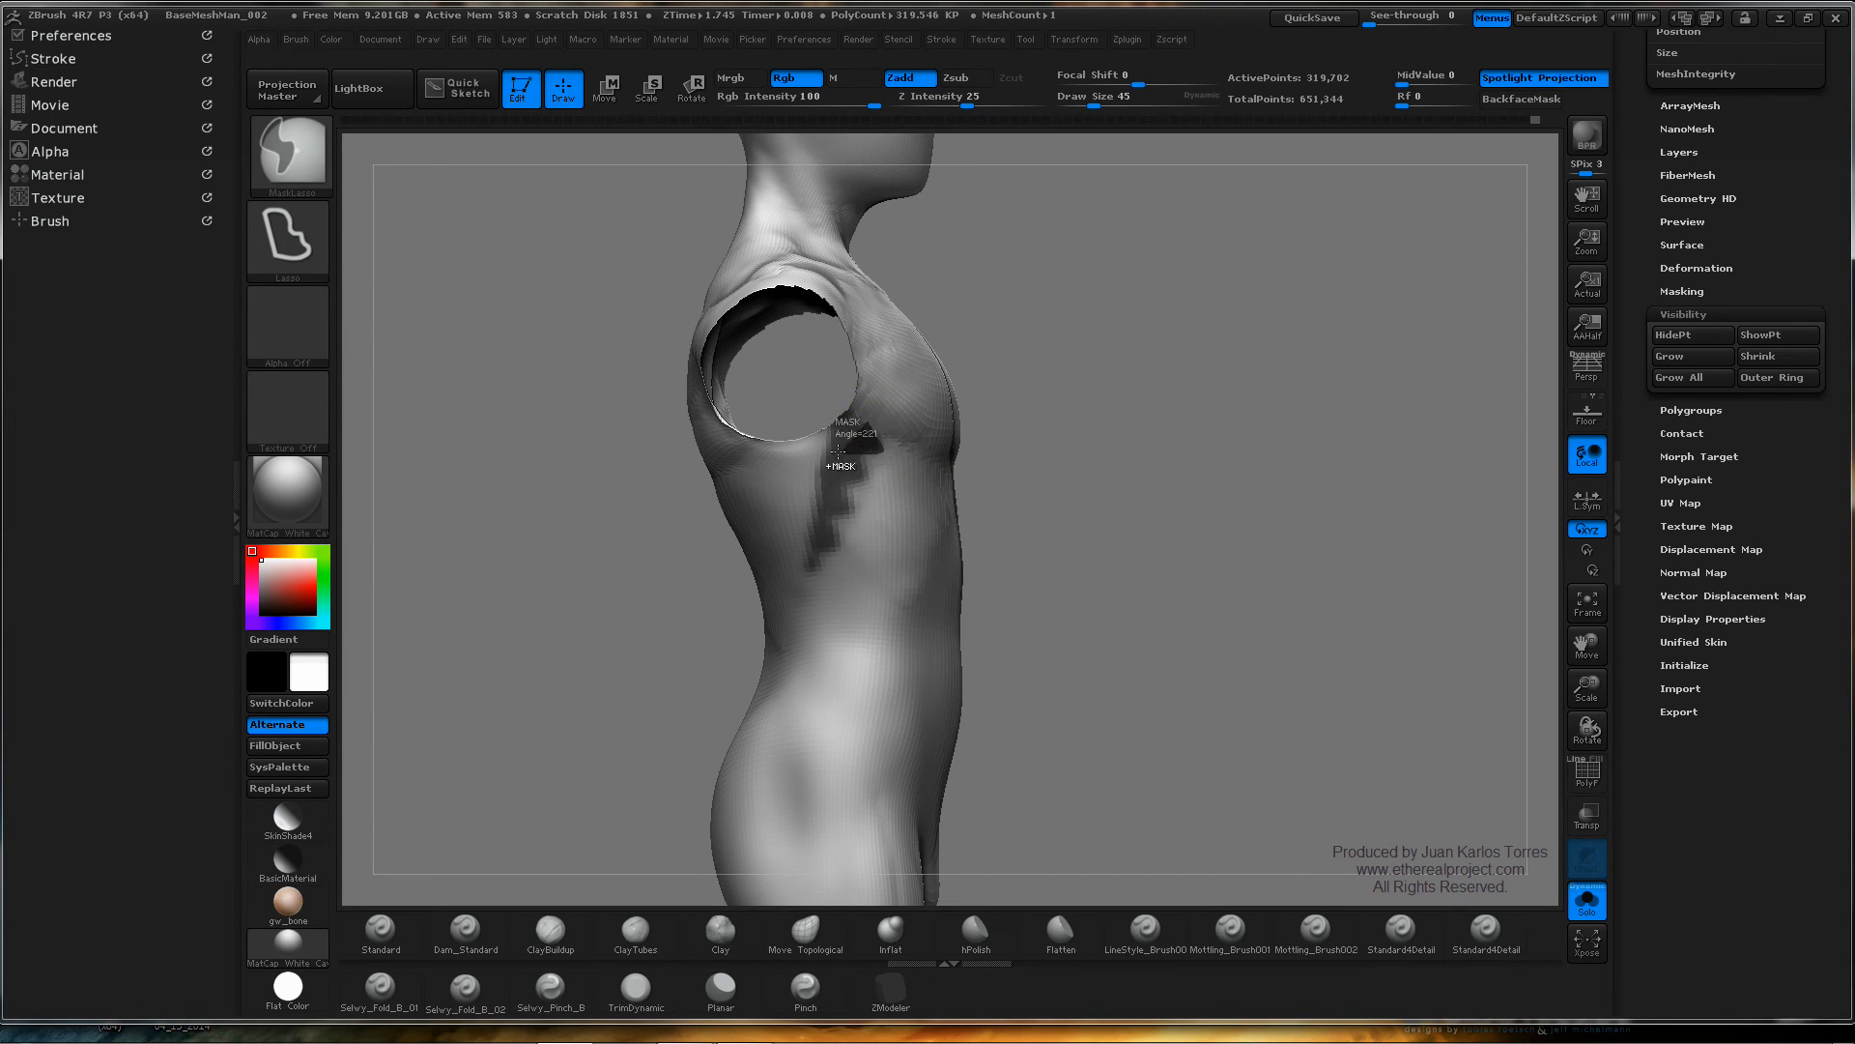
{"action": "mouse_move", "coordinate": [865, 449]}
{"action": "left_mouse_down", "text": "ctrl"}
{"action": "mouse_move", "coordinate": [870, 471]}
{"action": "mouse_move", "coordinate": [819, 456]}
{"action": "mouse_move", "coordinate": [855, 504]}
{"action": "mouse_move", "coordinate": [792, 590]}
{"action": "mouse_move", "coordinate": [785, 559]}
{"action": "left_mouse_up", "text": "ctrl"}
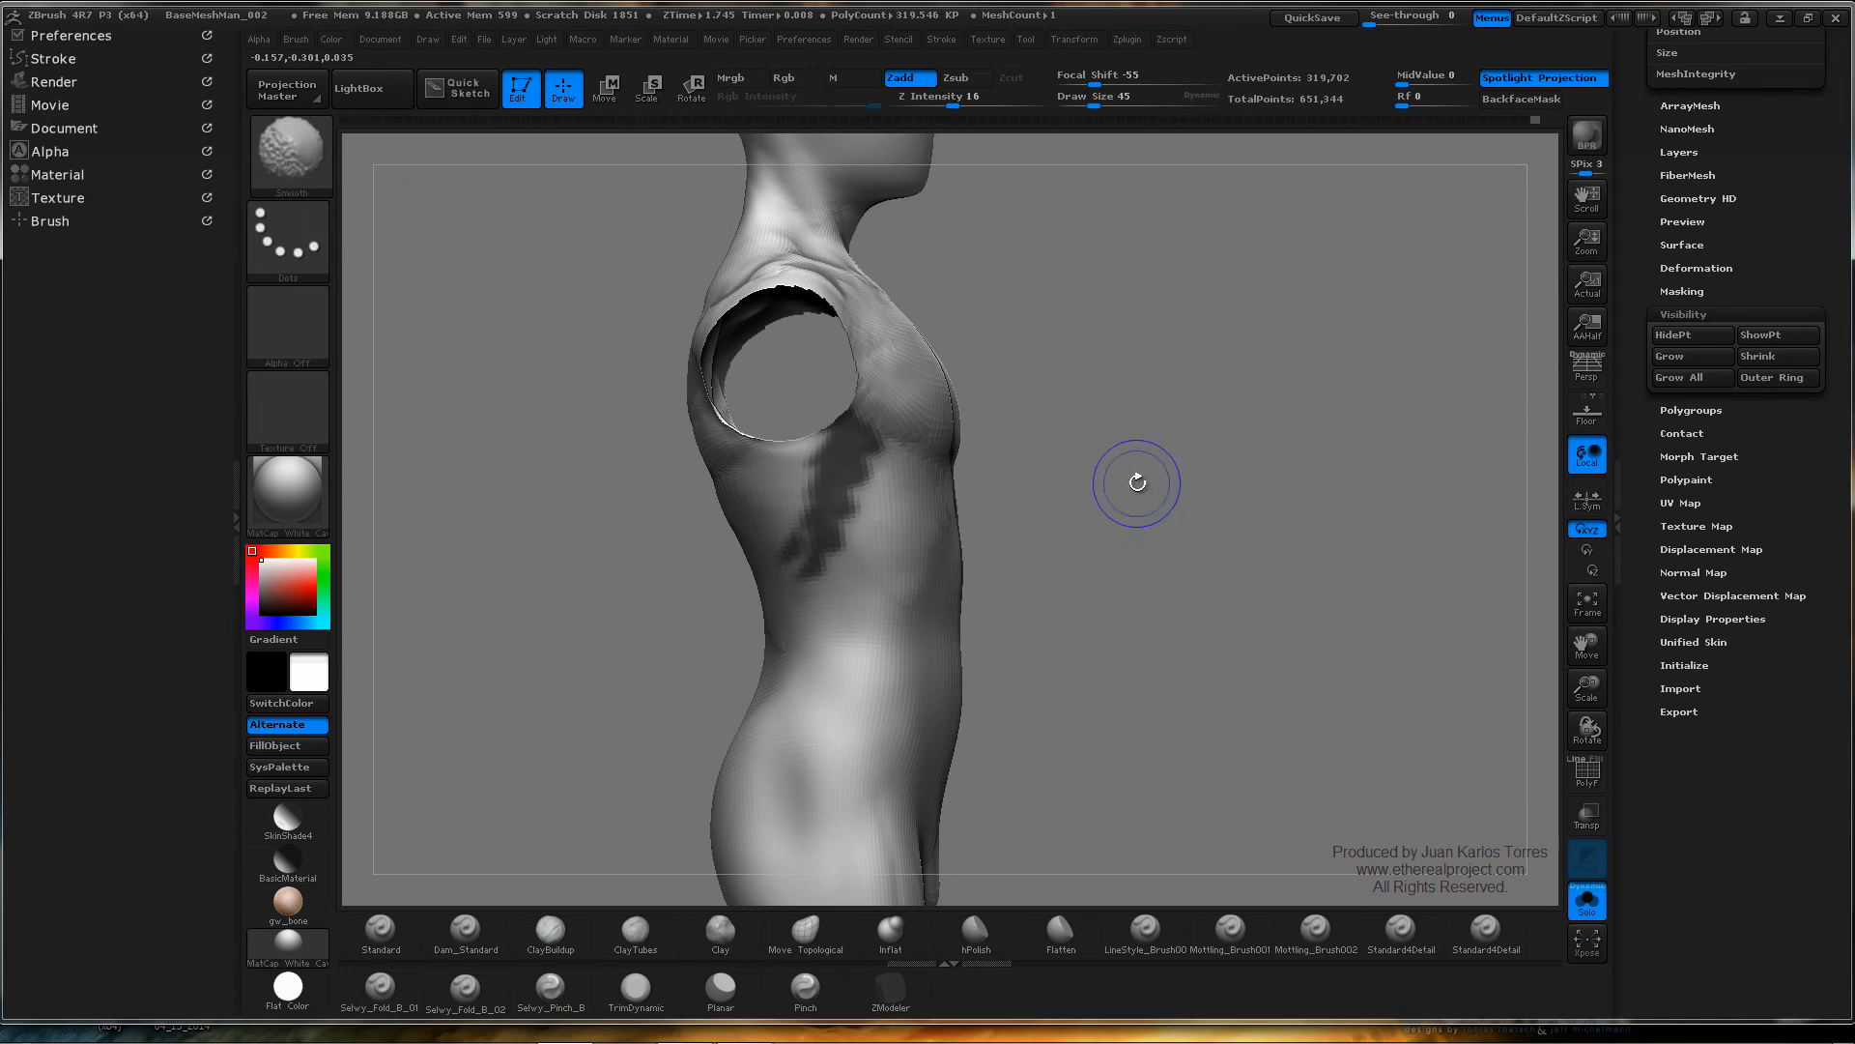
{"action": "left_click_drag", "start_coordinate": [1141, 486], "coordinate": [1147, 497], "text": "shift"}
{"action": "left_click_drag", "start_coordinate": [839, 411], "coordinate": [821, 477], "text": "ctrl"}
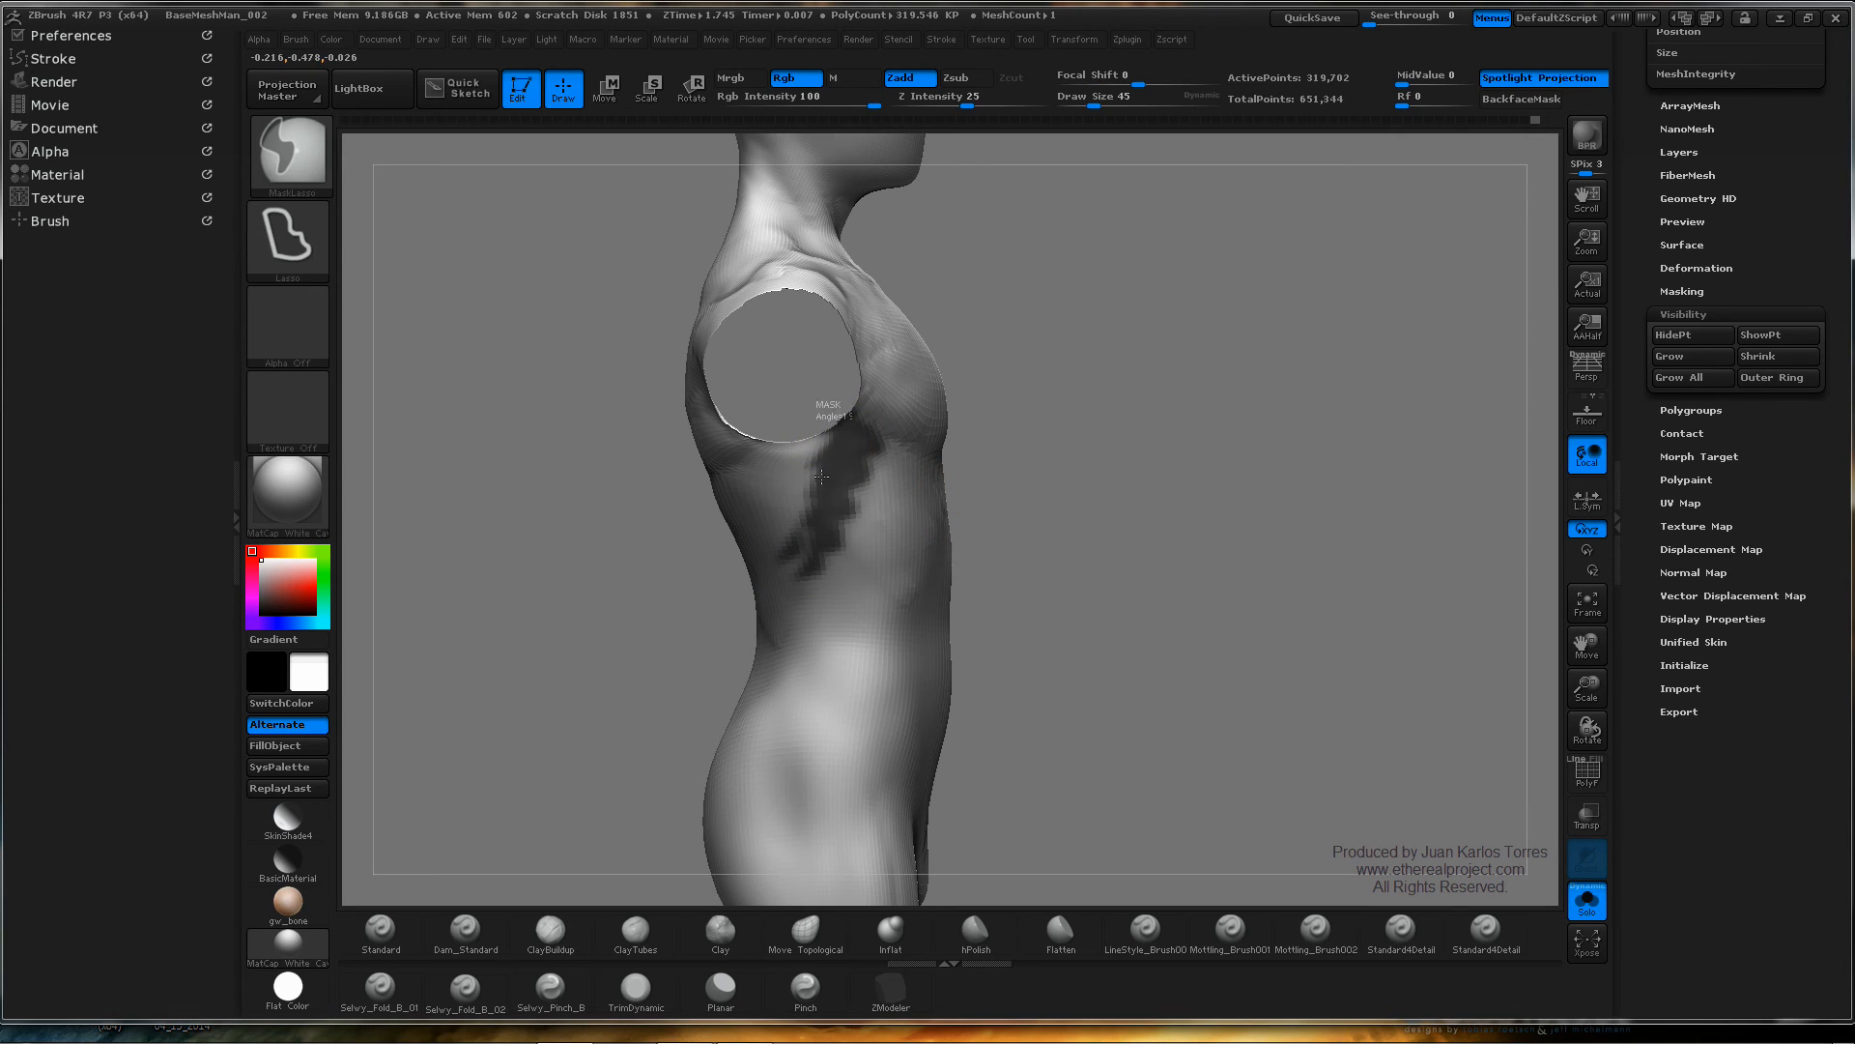
{"action": "left_click_drag", "start_coordinate": [802, 551], "coordinate": [802, 556], "text": "ctrl"}
{"action": "left_click_drag", "start_coordinate": [837, 413], "coordinate": [795, 577], "text": "ctrl"}
- Build up diagonal rib strokes in front of the masked serratus using ClayBuildup at Z Intensity 10, and smooth them
{"action": "left_click_drag", "start_coordinate": [983, 543], "coordinate": [983, 479]}
{"action": "mouse_move", "coordinate": [868, 462]}
{"action": "right_mouse_down"}
{"action": "mouse_move", "coordinate": [911, 464]}
{"action": "mouse_move", "coordinate": [893, 469]}
{"action": "right_mouse_up"}
{"action": "key", "text": "ctrl"}
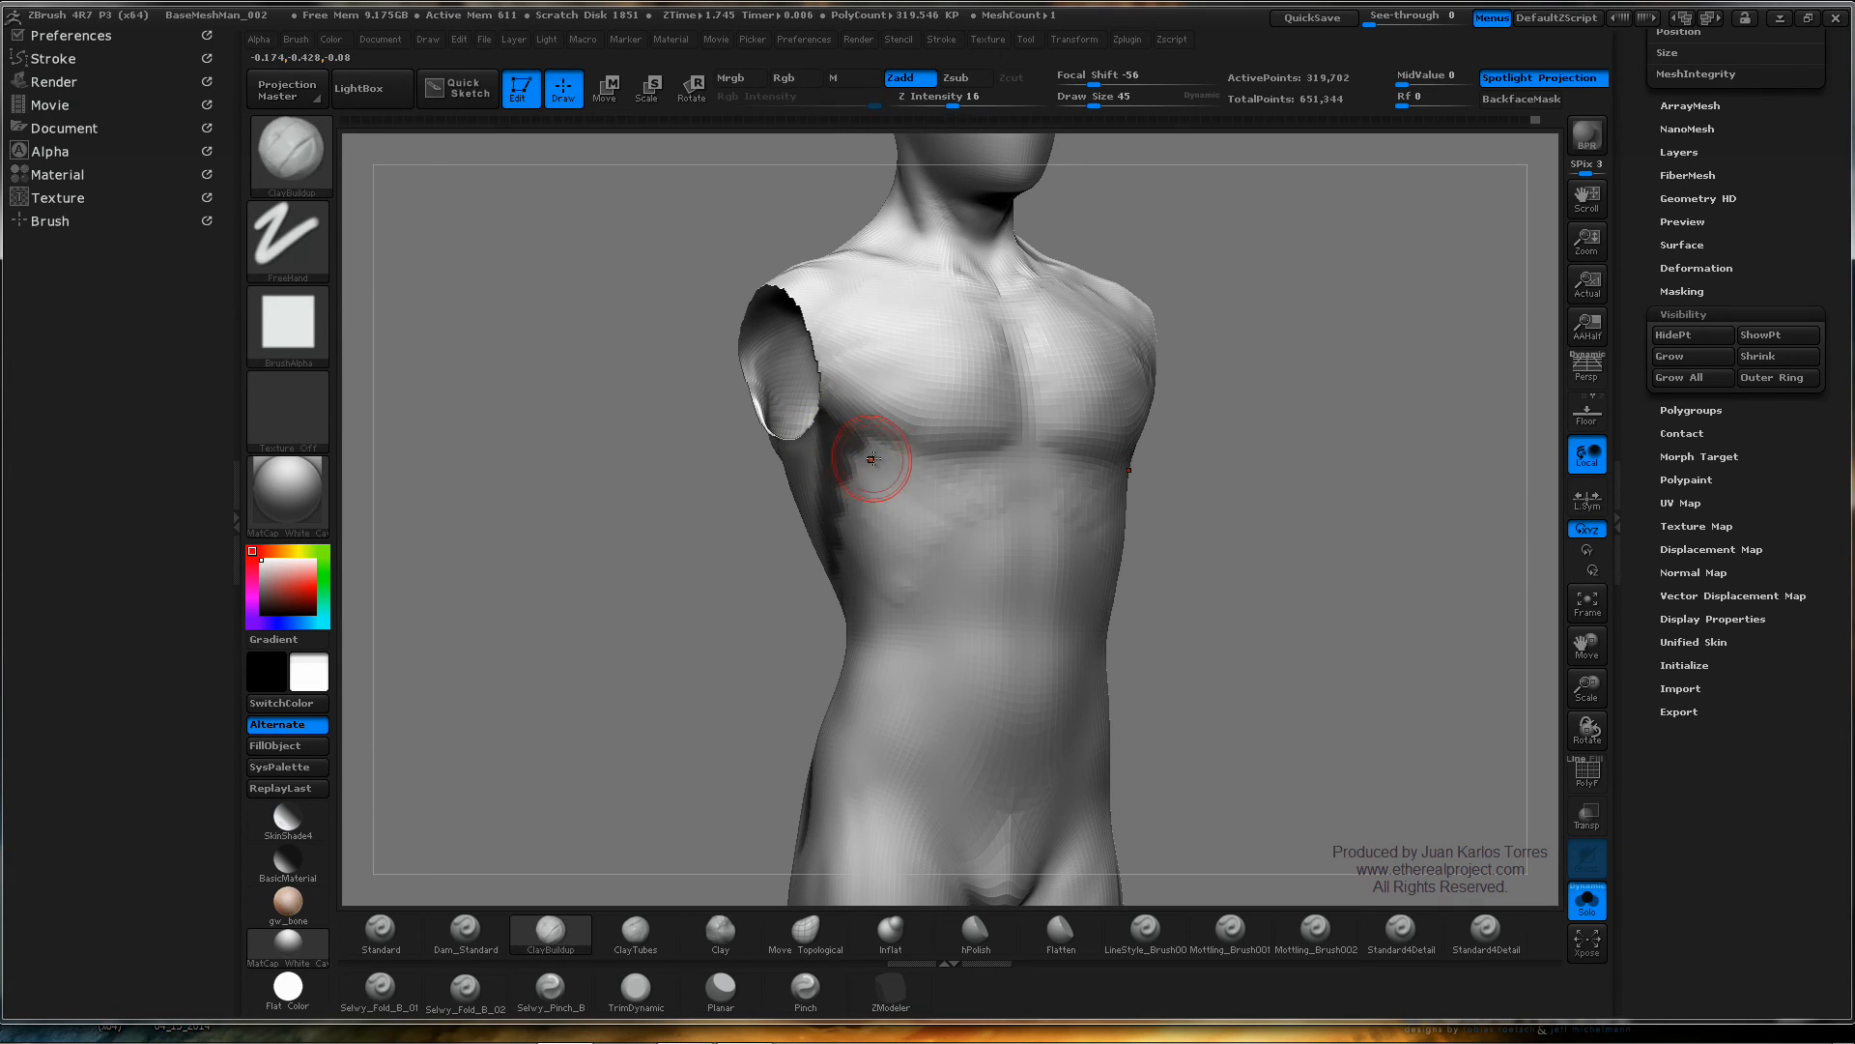
{"action": "key", "text": "ctrl"}
{"action": "key", "text": "space"}
{"action": "type", "text": "10"}
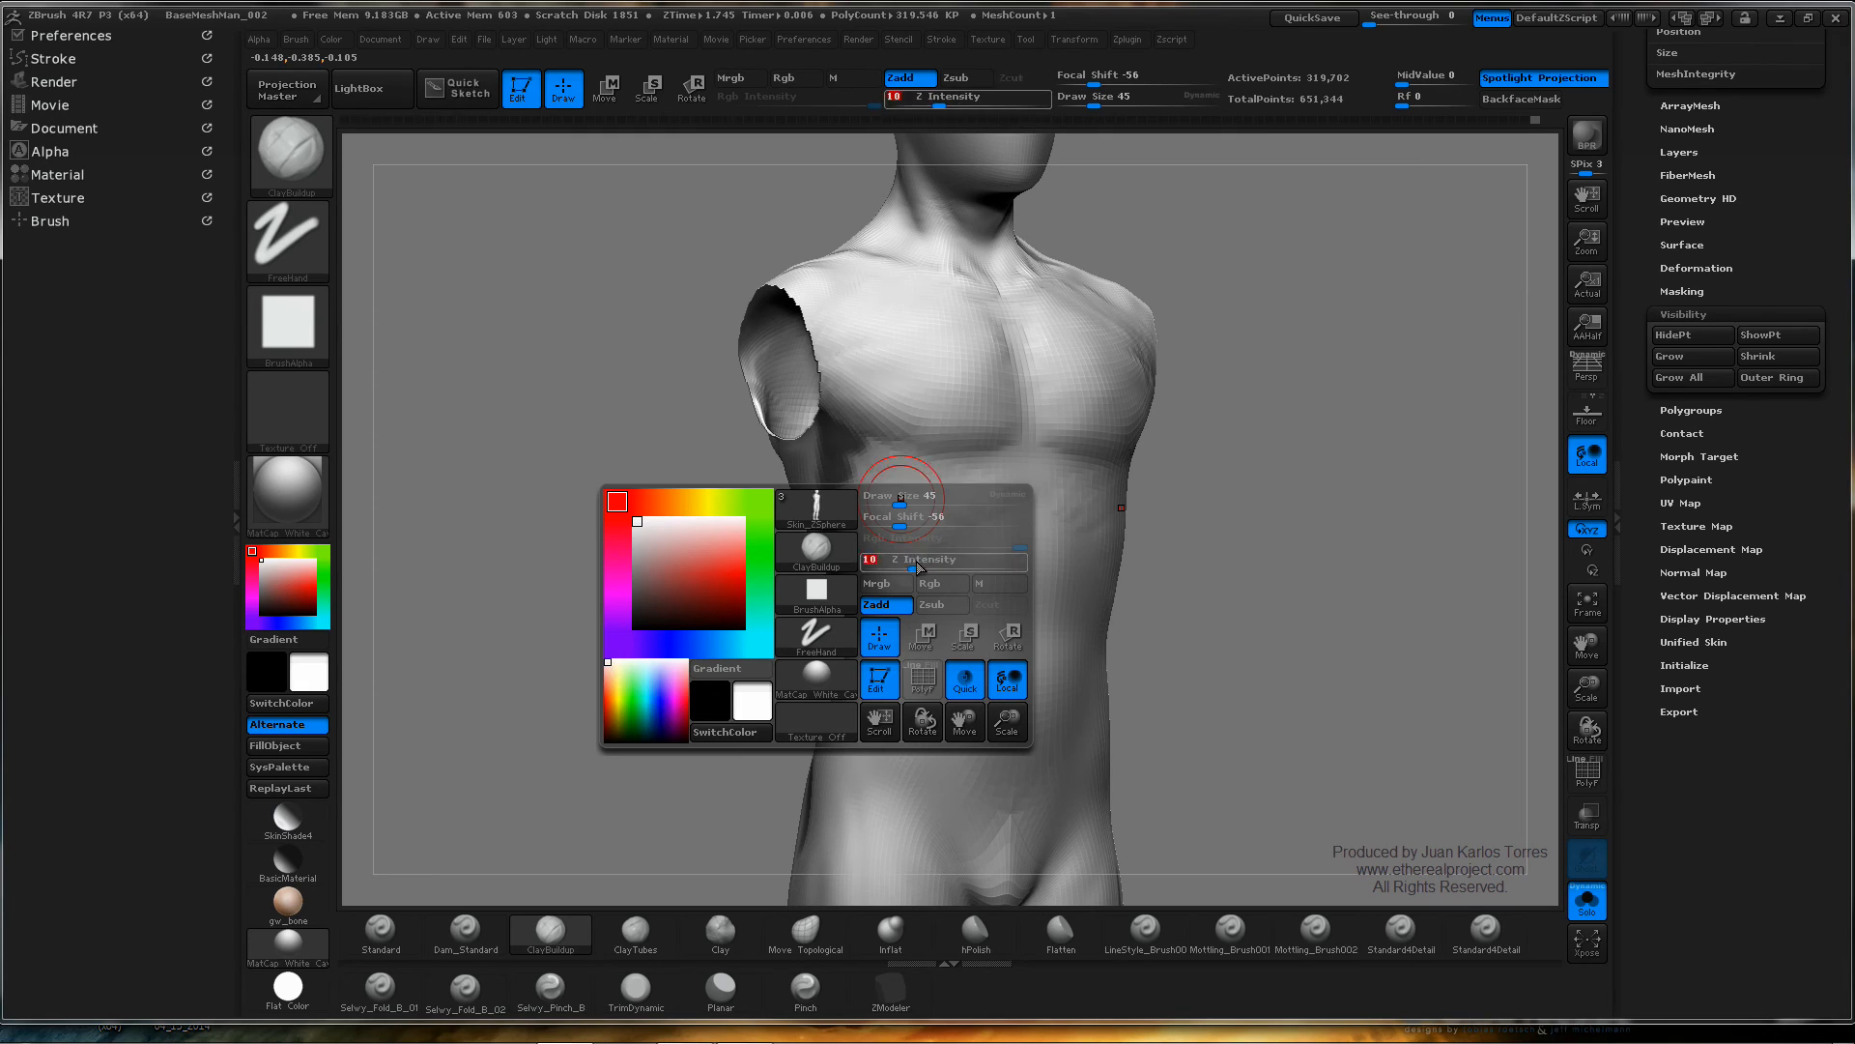
{"action": "key", "text": "Return"}
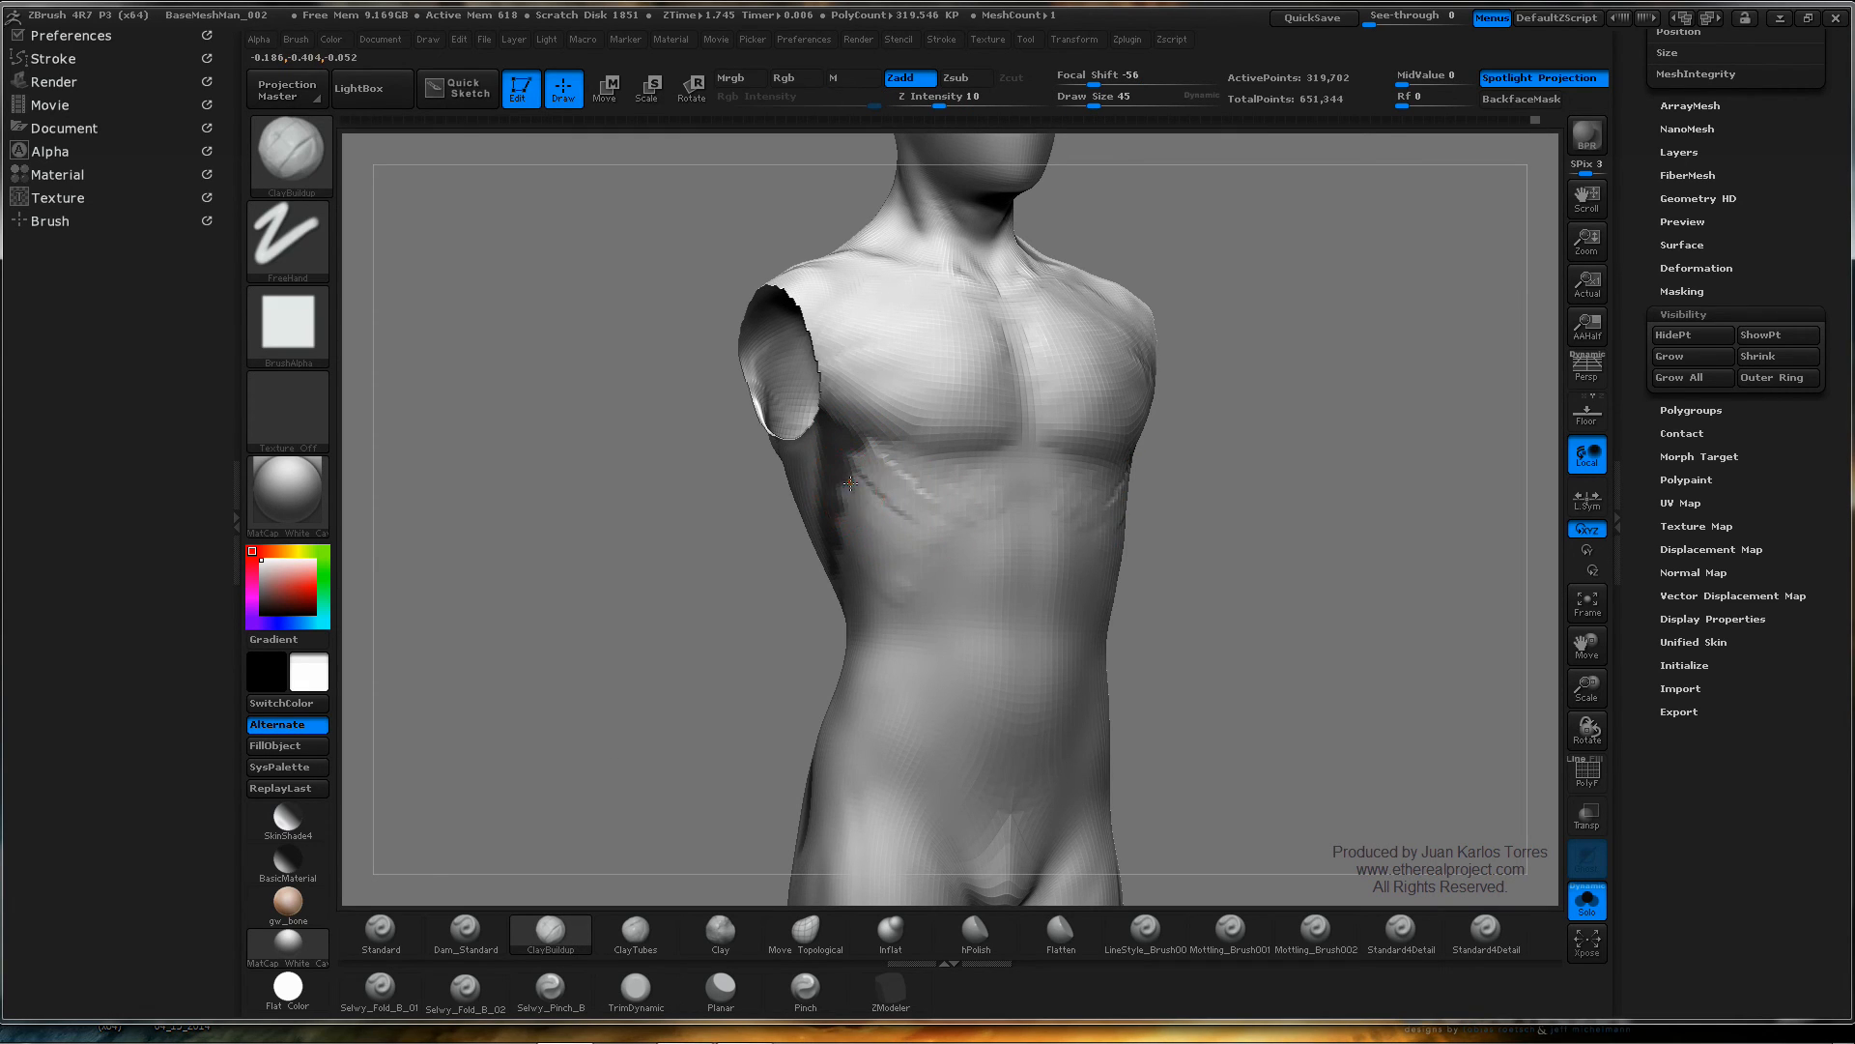
{"action": "left_click_drag", "start_coordinate": [851, 483], "coordinate": [910, 548]}
{"action": "left_click_drag", "start_coordinate": [854, 481], "coordinate": [928, 538]}
{"action": "left_click_drag", "start_coordinate": [1164, 522], "coordinate": [1232, 528]}
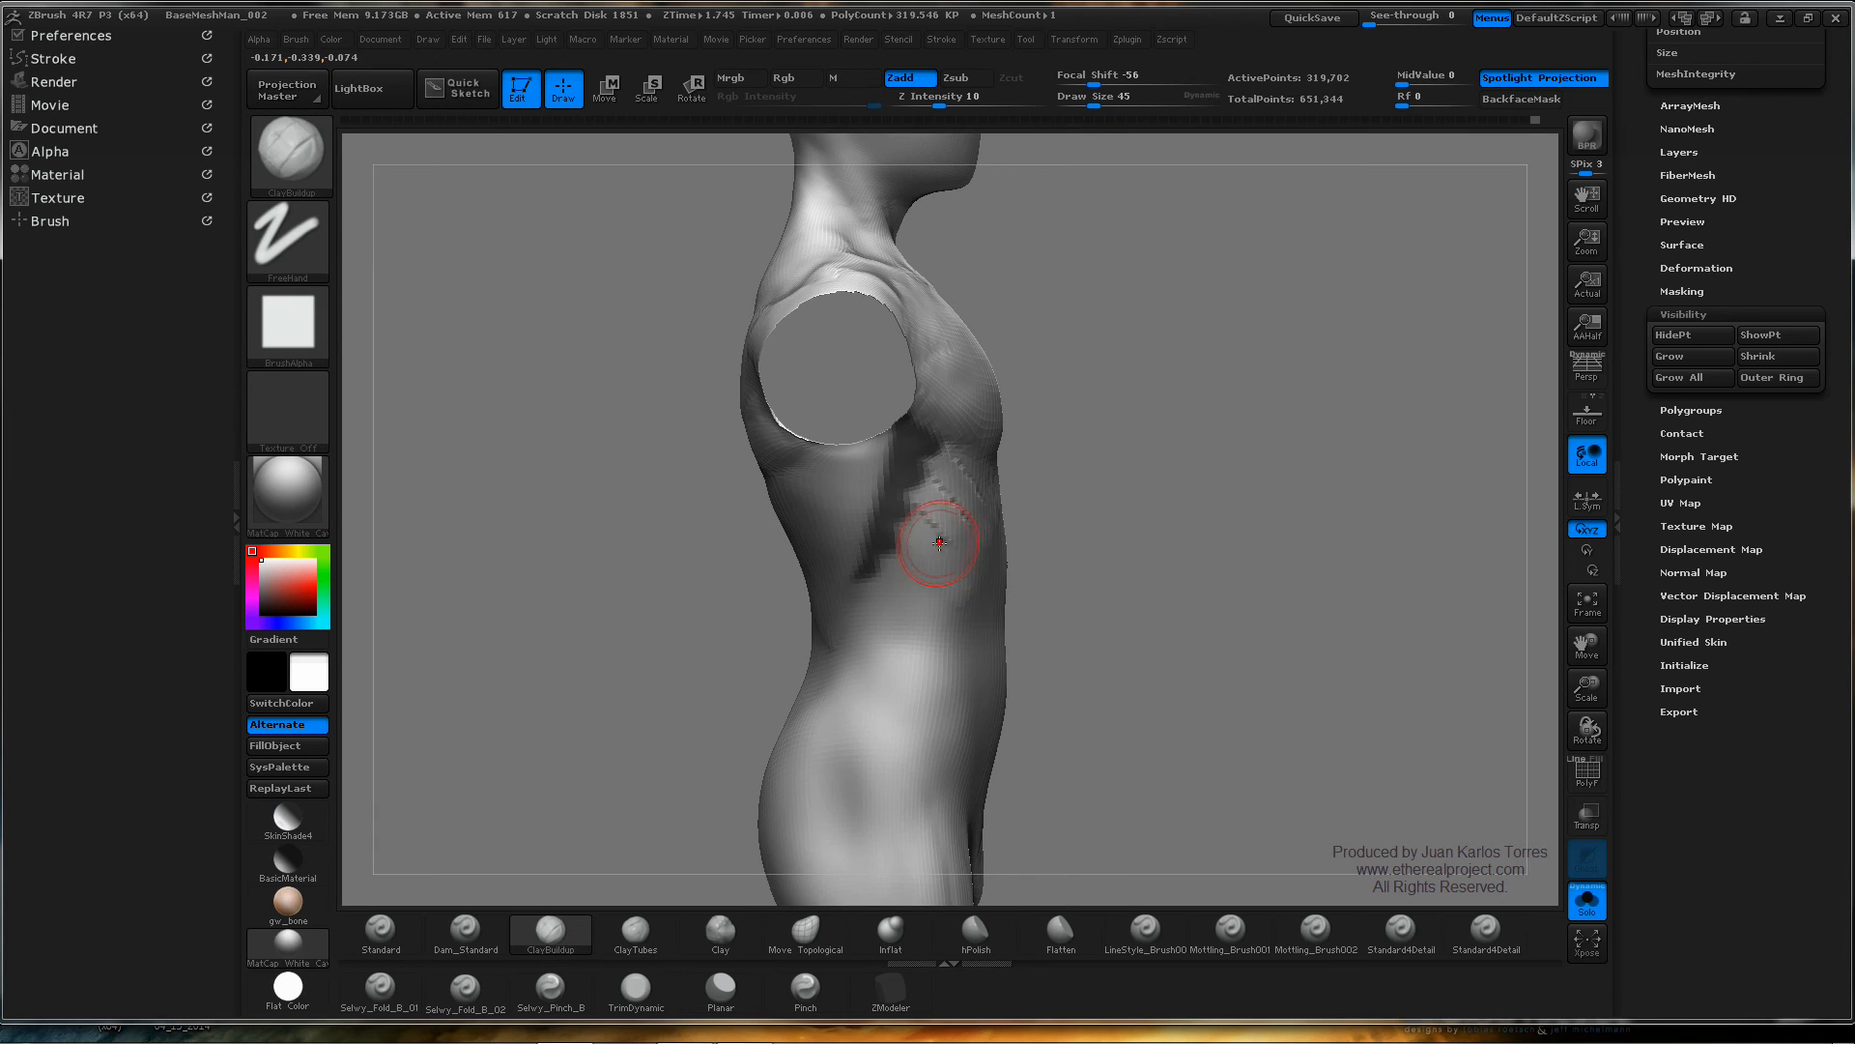
{"action": "mouse_move", "coordinate": [901, 522]}
{"action": "left_mouse_down"}
{"action": "mouse_move", "coordinate": [944, 571]}
{"action": "mouse_move", "coordinate": [917, 626]}
{"action": "left_mouse_up"}
{"action": "key", "text": "shift"}
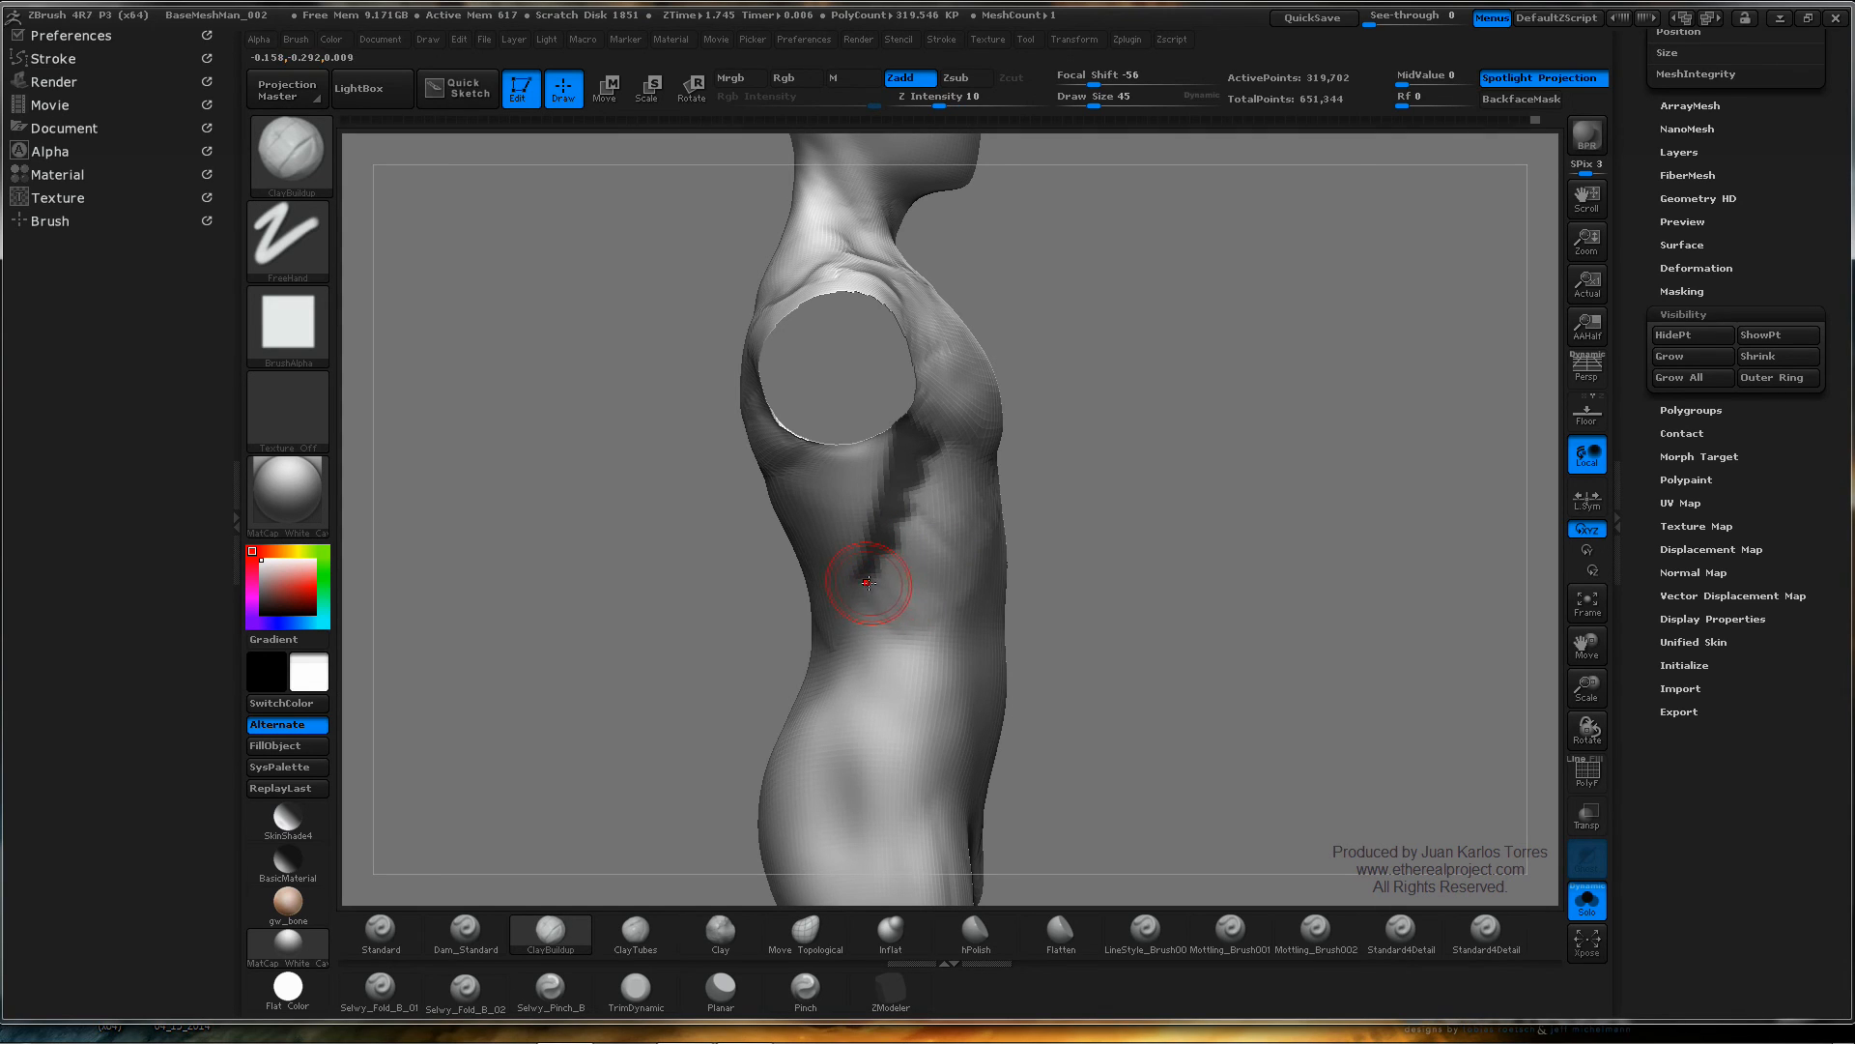
- Add diagonal ClayBuildup strokes for the lower side ribs next to the masked serratus and smooth them
{"action": "left_click_drag", "start_coordinate": [868, 582], "coordinate": [909, 623]}
{"action": "left_click_drag", "start_coordinate": [890, 559], "coordinate": [942, 590]}
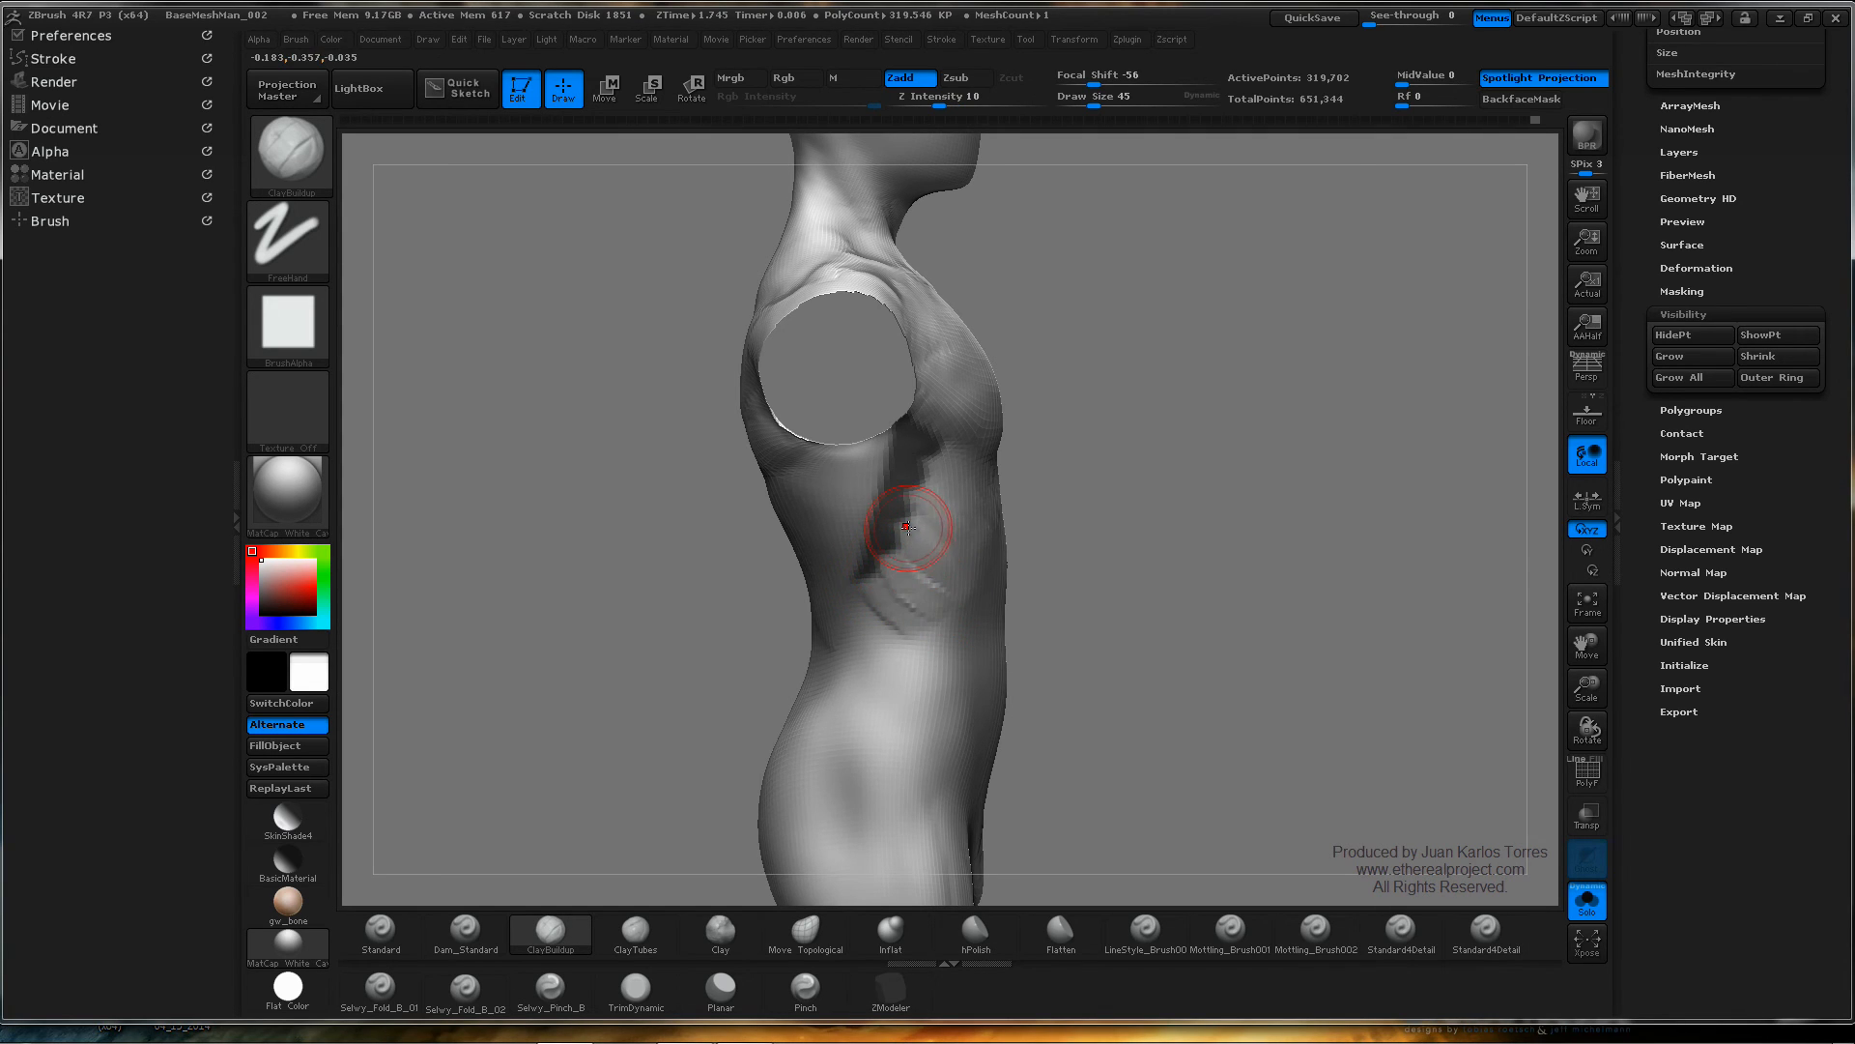
{"action": "left_click_drag", "start_coordinate": [906, 526], "coordinate": [966, 569]}
{"action": "key", "text": "shift"}
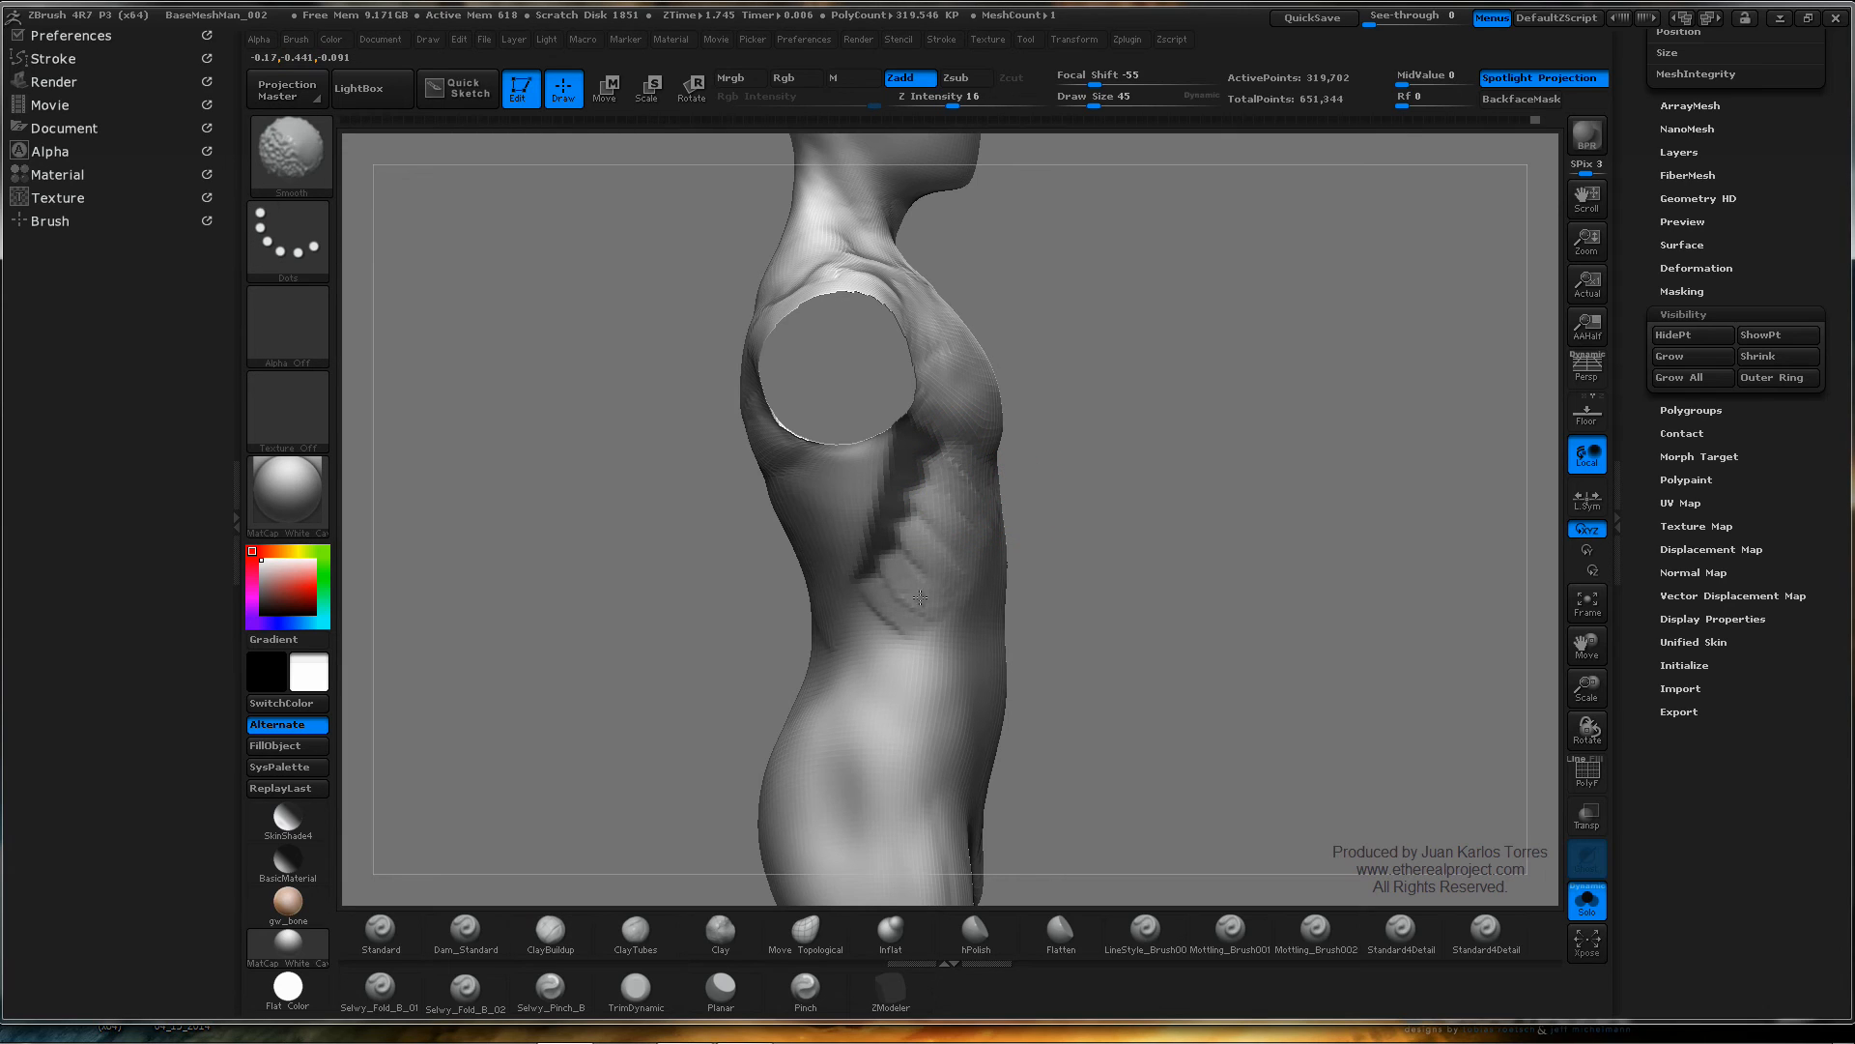
{"action": "left_click_drag", "start_coordinate": [925, 609], "coordinate": [903, 539], "text": "shift"}
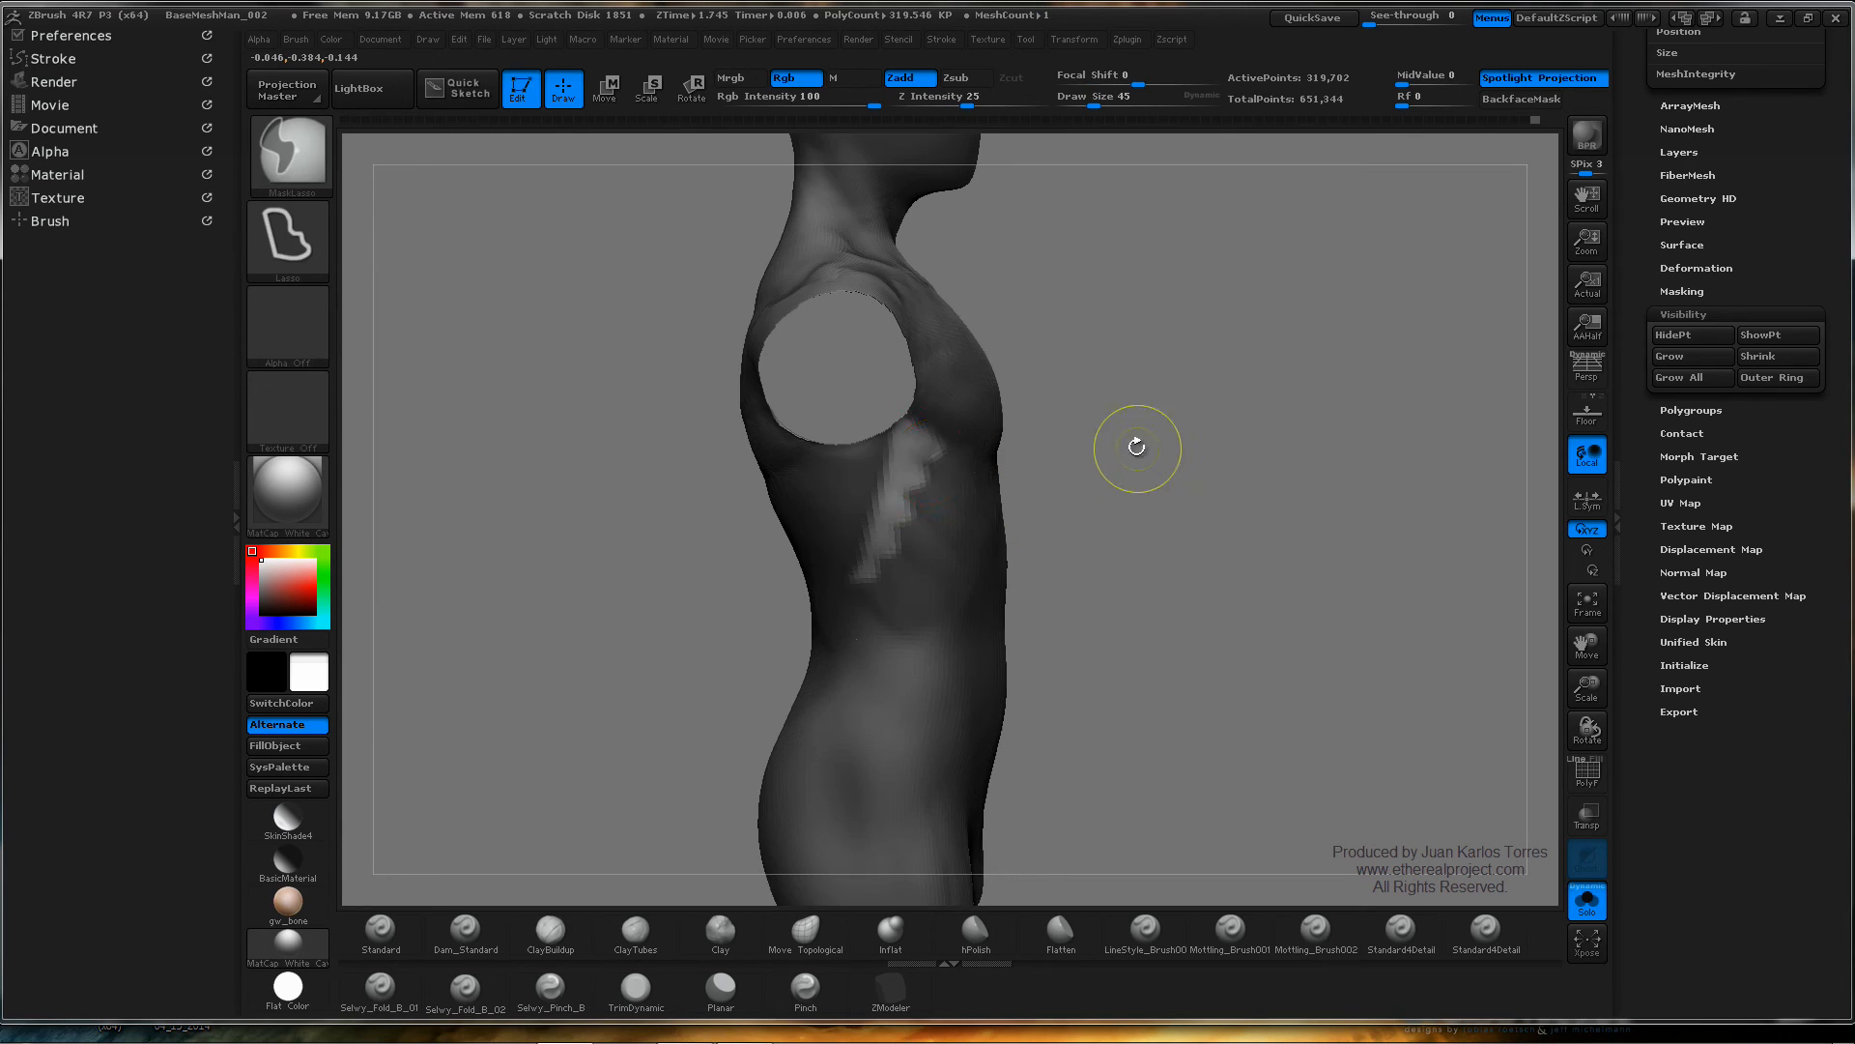
- Build up the individual serratus segments with ClayBuildup through the inverted mask, and invert the mask again
{"action": "left_click_drag", "start_coordinate": [898, 431], "coordinate": [946, 444]}
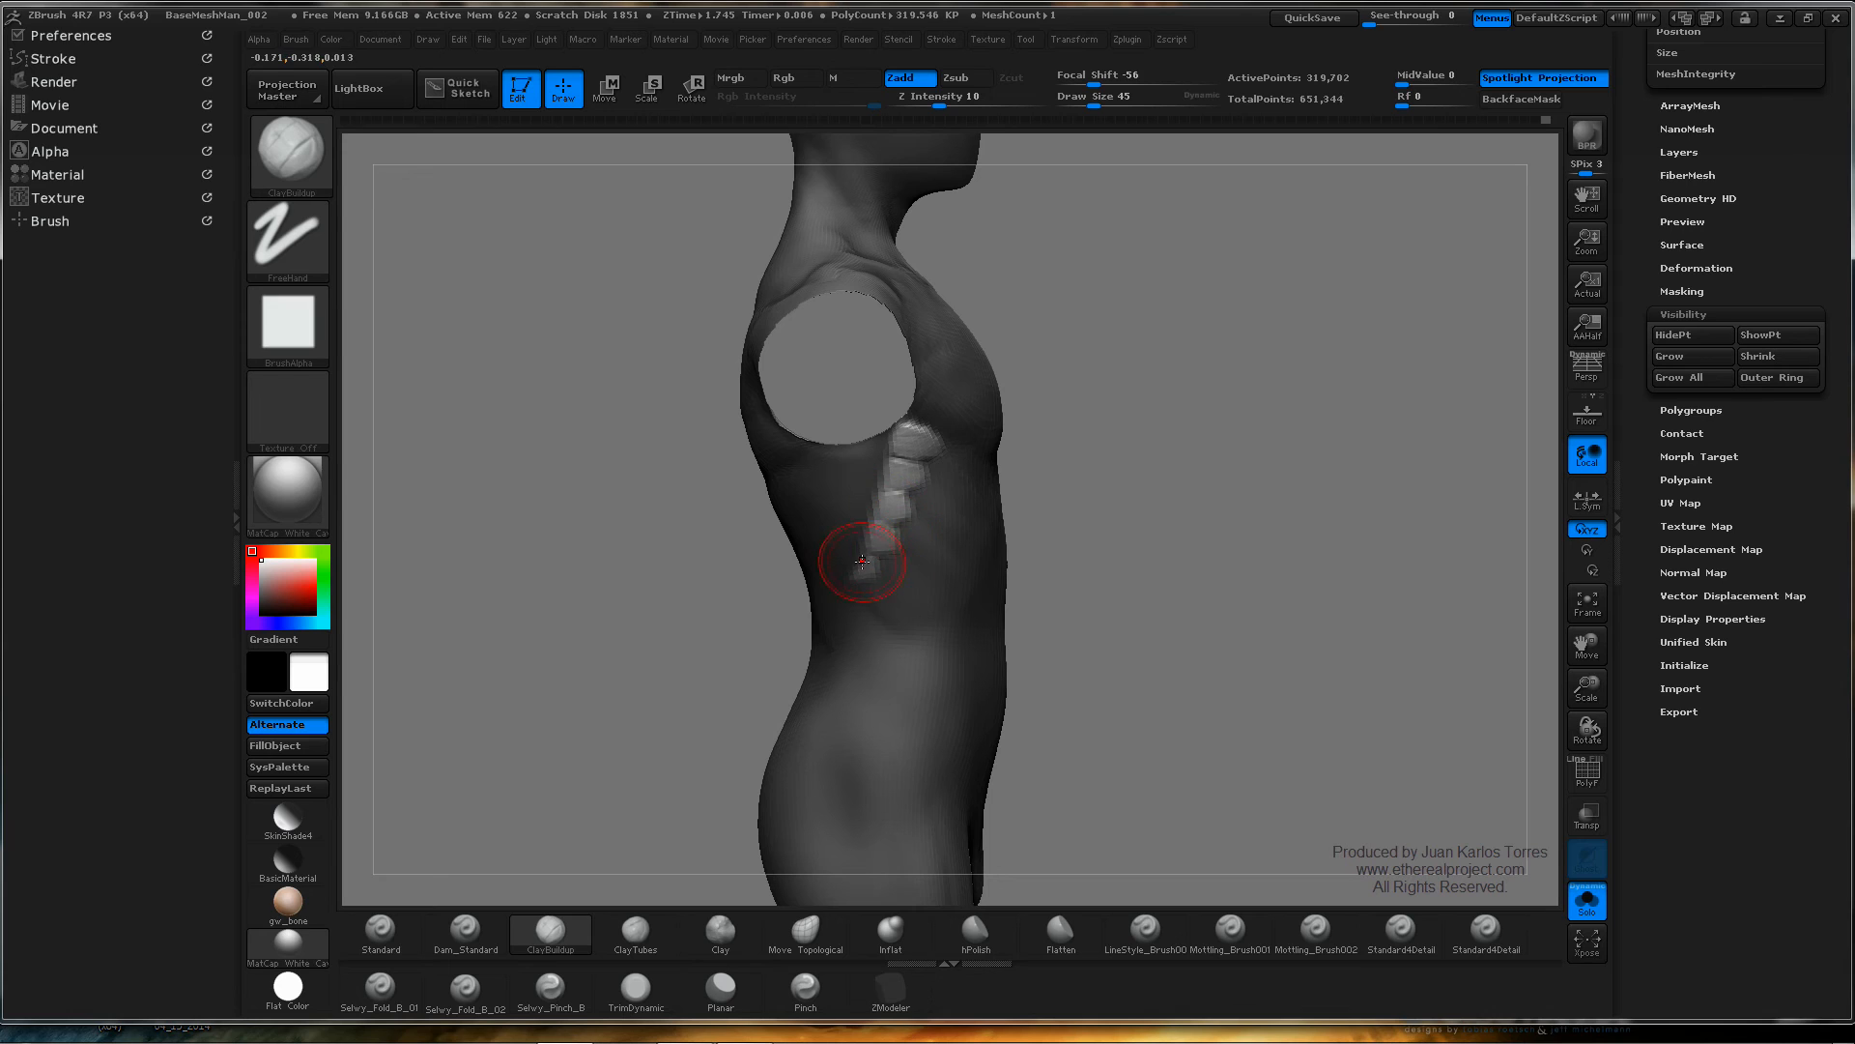
{"action": "left_click_drag", "start_coordinate": [1256, 476], "coordinate": [1087, 470]}
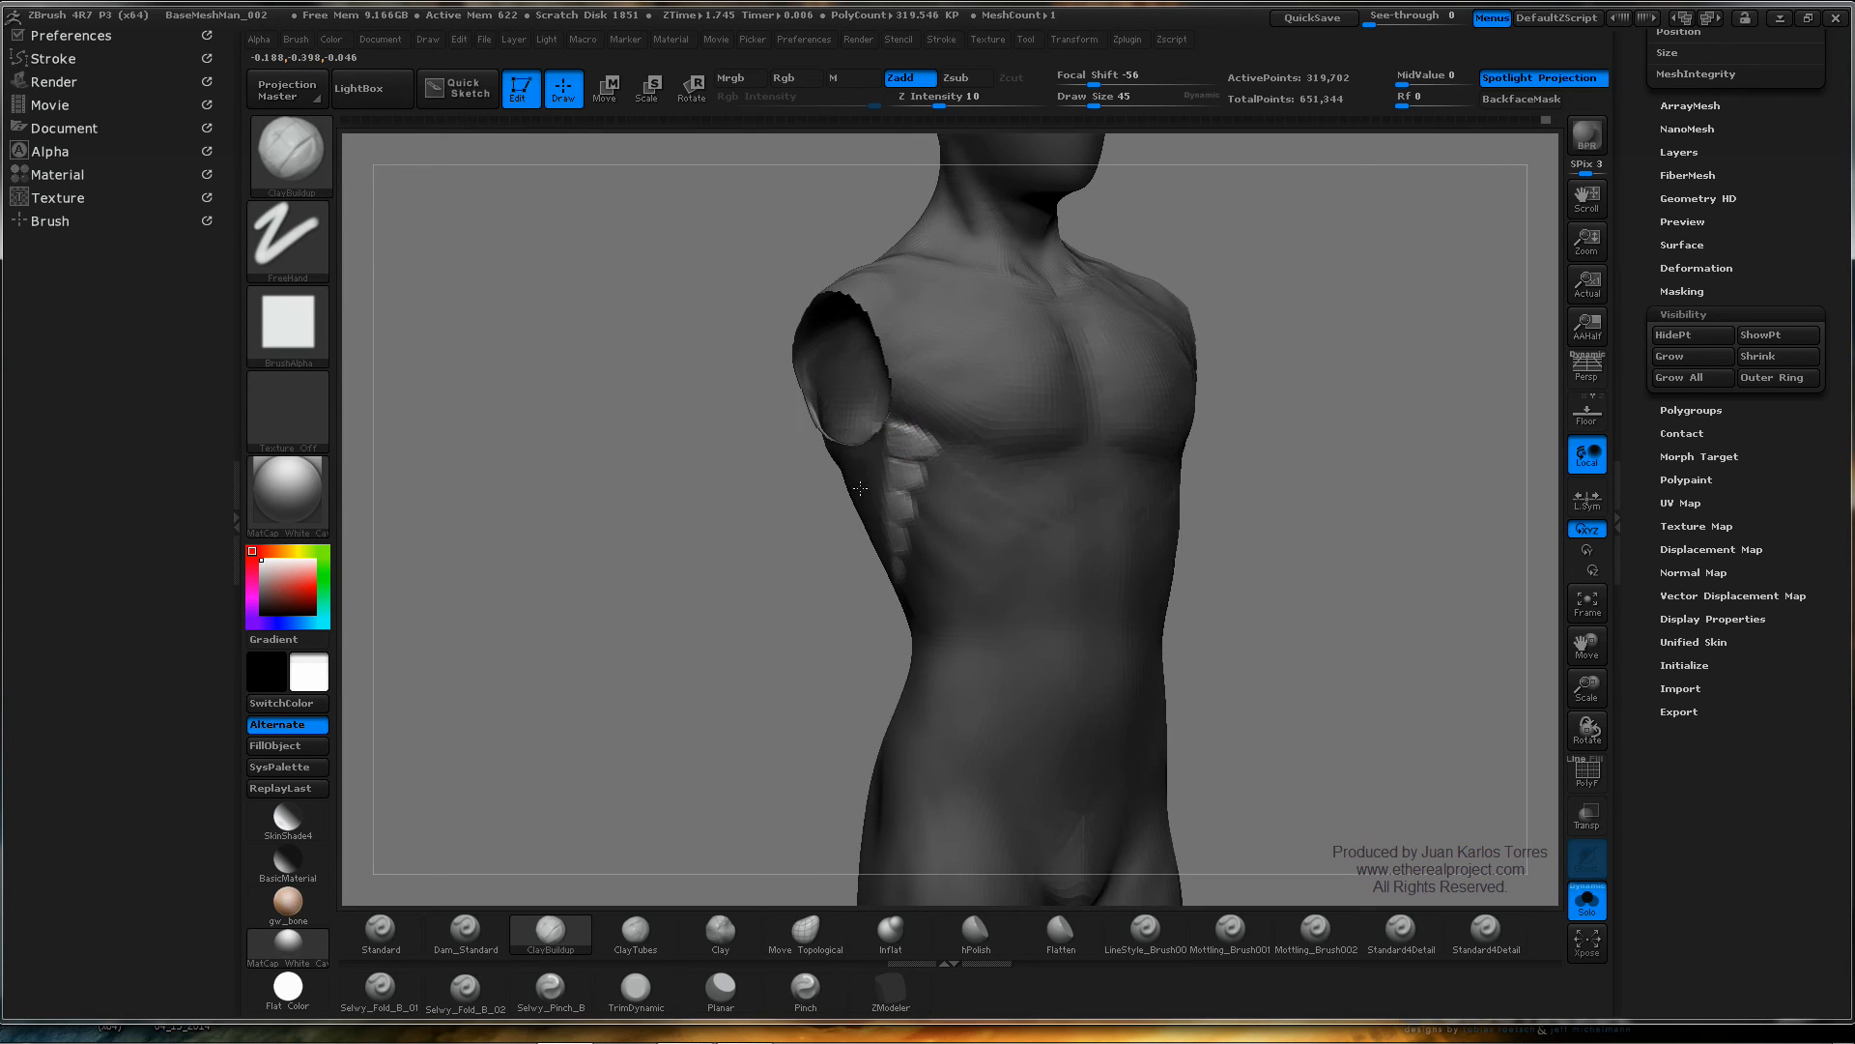
{"action": "left_click_drag", "start_coordinate": [1267, 483], "coordinate": [1273, 471]}
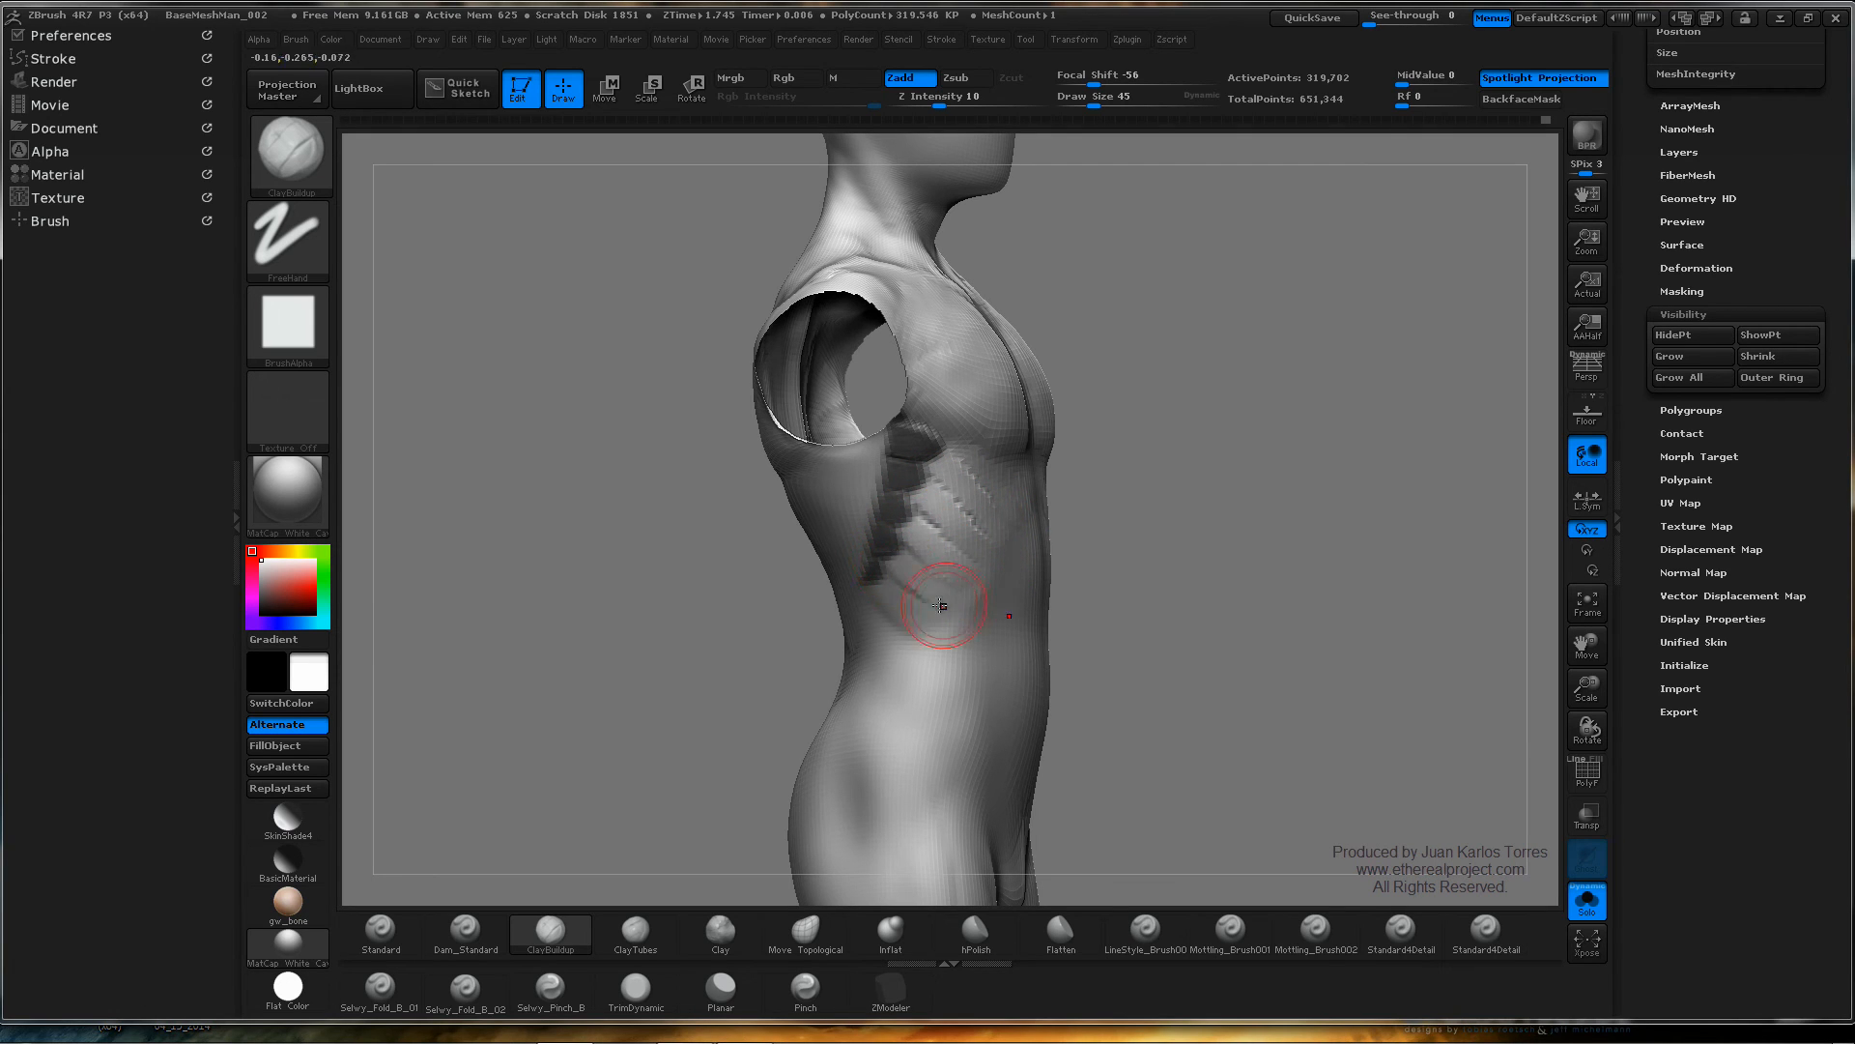
- Smooth the rib strokes toward the front of the ribcage below the chest, and reduce the draw size to 32
{"action": "left_click_drag", "start_coordinate": [1136, 498], "coordinate": [961, 489]}
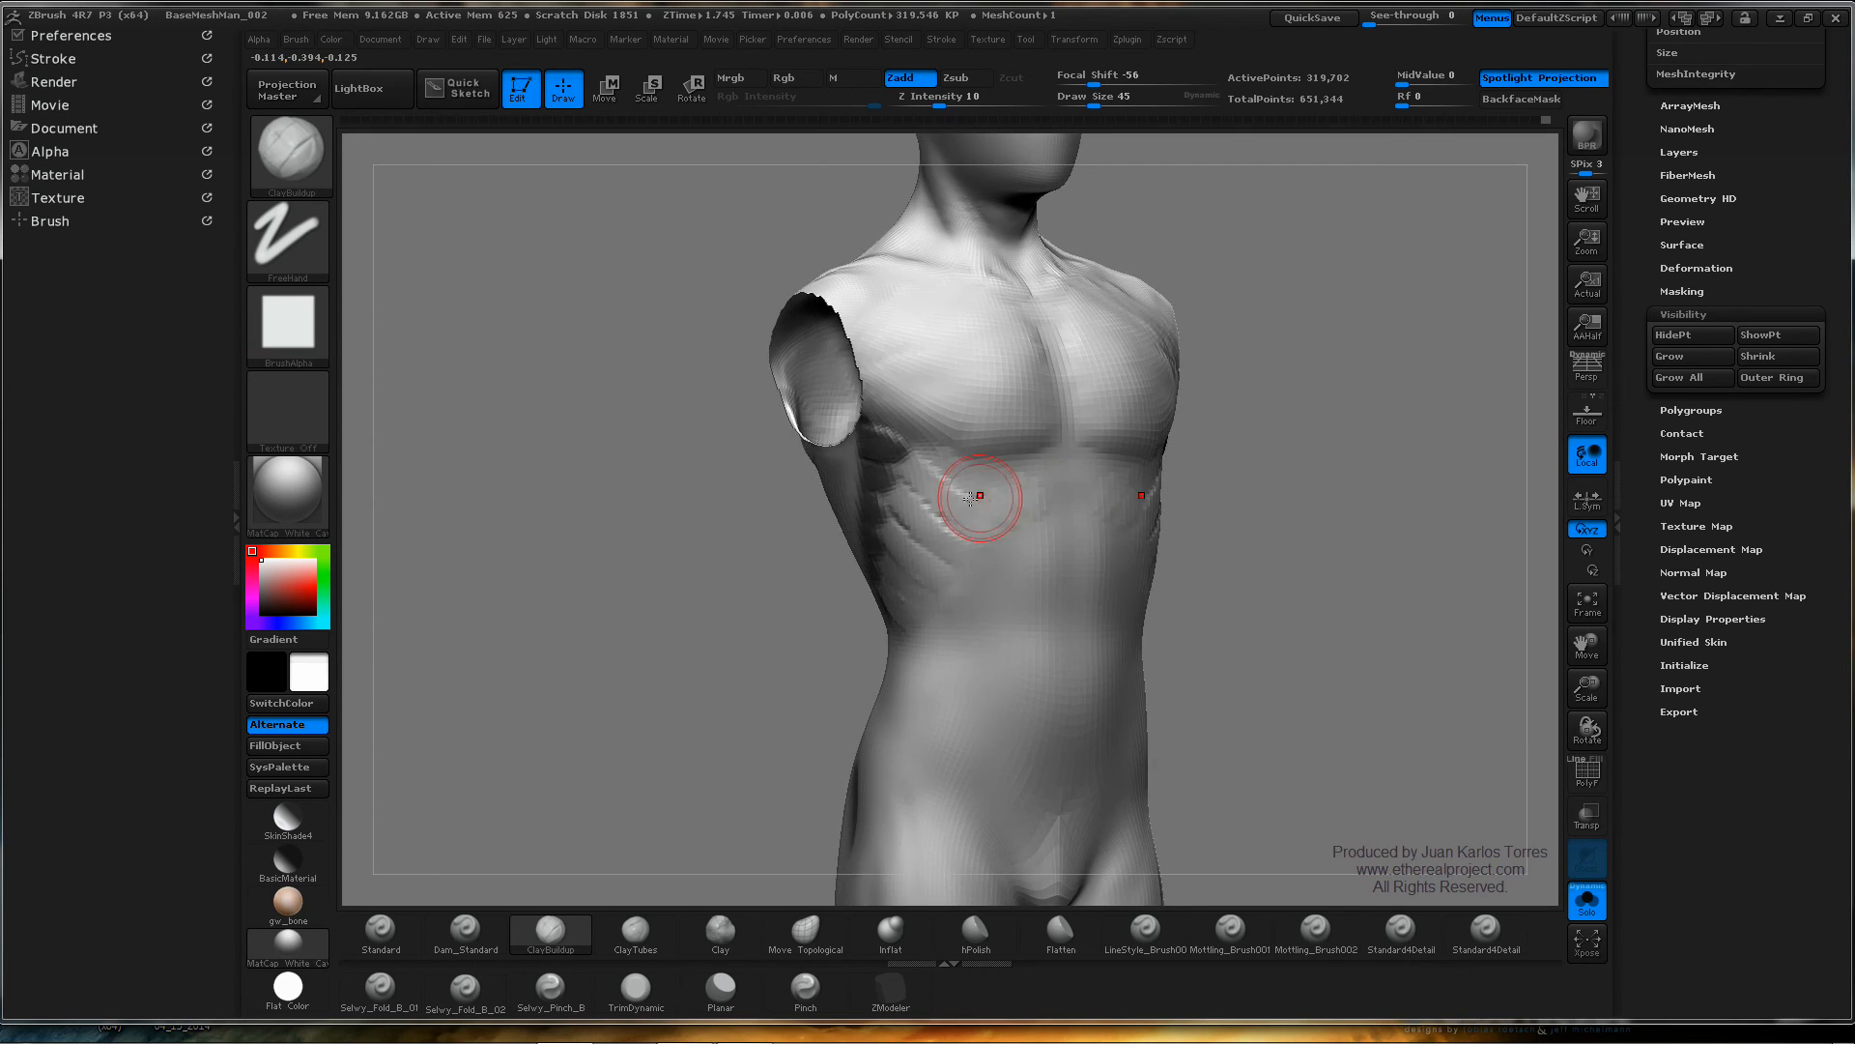
{"action": "key", "text": "shift"}
{"action": "left_click_drag", "start_coordinate": [1299, 479], "coordinate": [1296, 522], "text": "shift"}
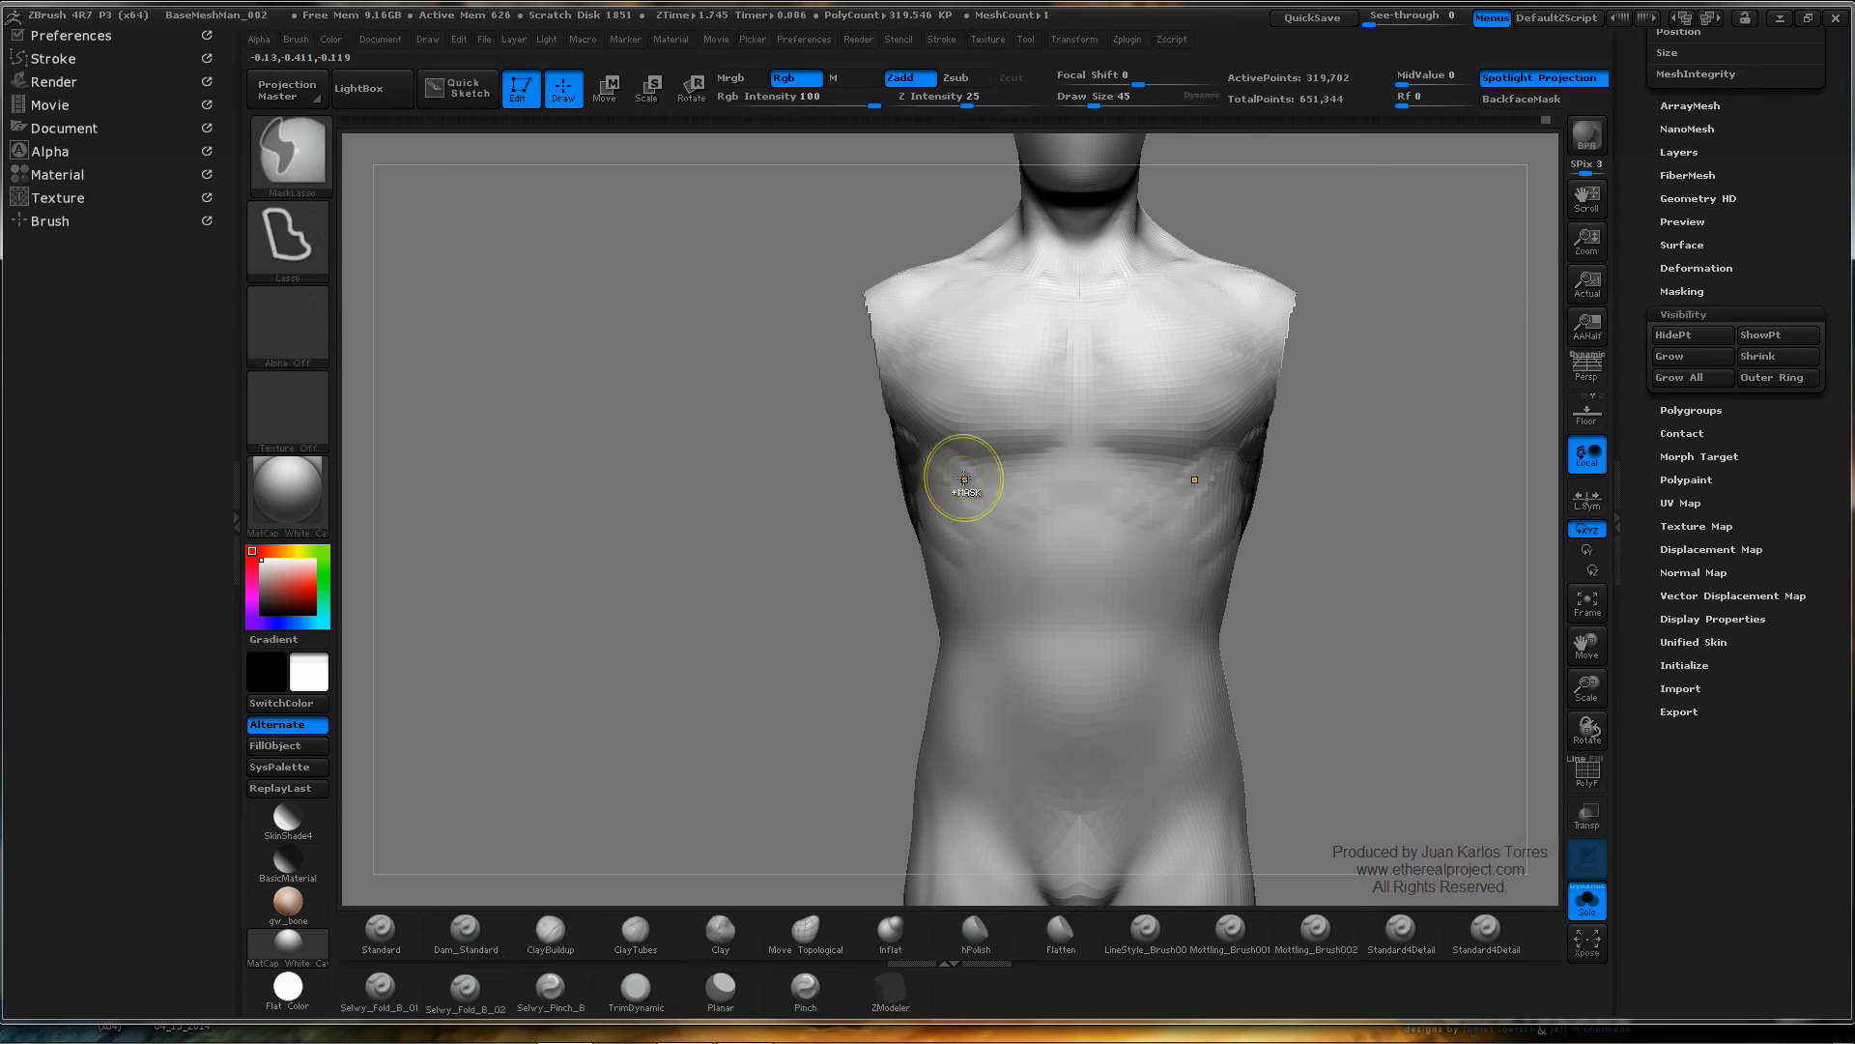
{"action": "key", "text": "space"}
{"action": "left_click_drag", "start_coordinate": [963, 471], "coordinate": [951, 472]}
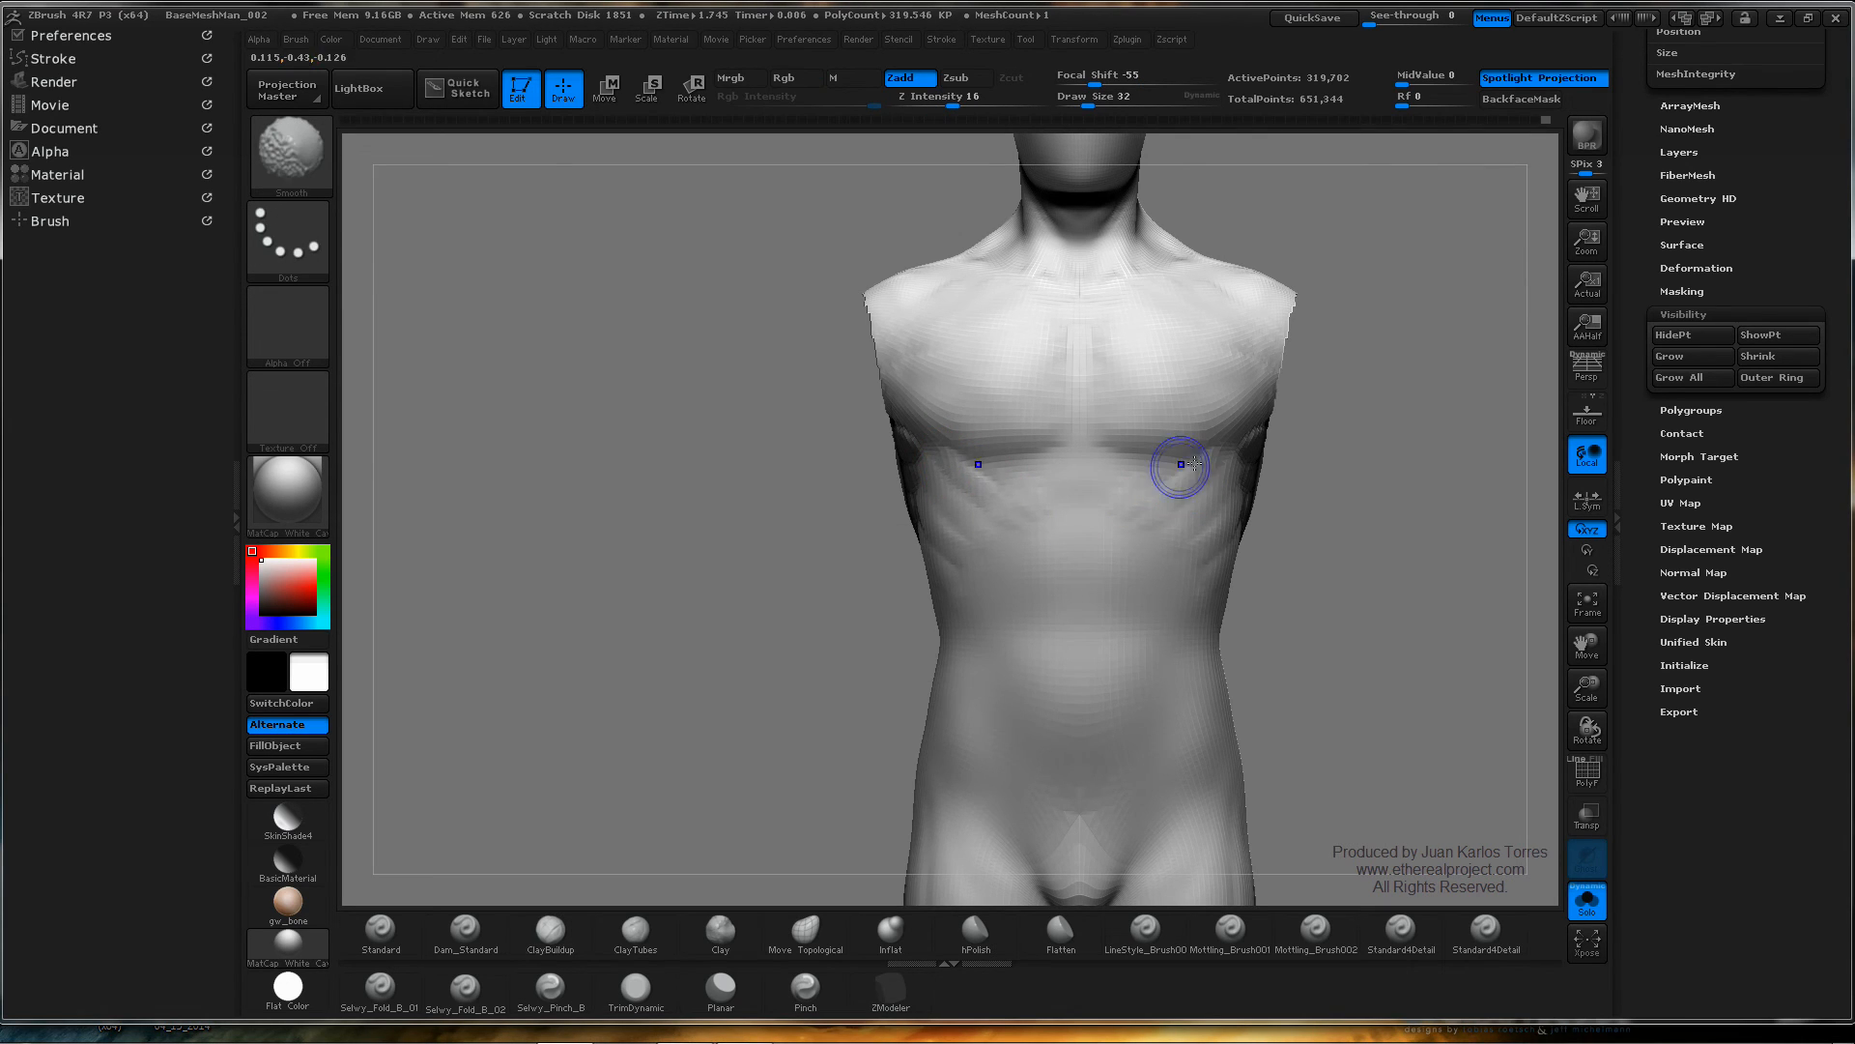
- Sculpt the front of the ribcage and its arch beneath the pectorals with ClayBuildup strokes and smoothing
{"action": "mouse_move", "coordinate": [1412, 446]}
{"action": "left_mouse_down"}
{"action": "mouse_move", "coordinate": [1234, 402]}
{"action": "mouse_move", "coordinate": [1160, 411]}
{"action": "left_mouse_up"}
{"action": "mouse_move", "coordinate": [831, 429]}
{"action": "left_mouse_down"}
{"action": "mouse_move", "coordinate": [830, 470]}
{"action": "mouse_move", "coordinate": [865, 439]}
{"action": "mouse_move", "coordinate": [852, 491]}
{"action": "mouse_move", "coordinate": [876, 433]}
{"action": "left_mouse_up"}
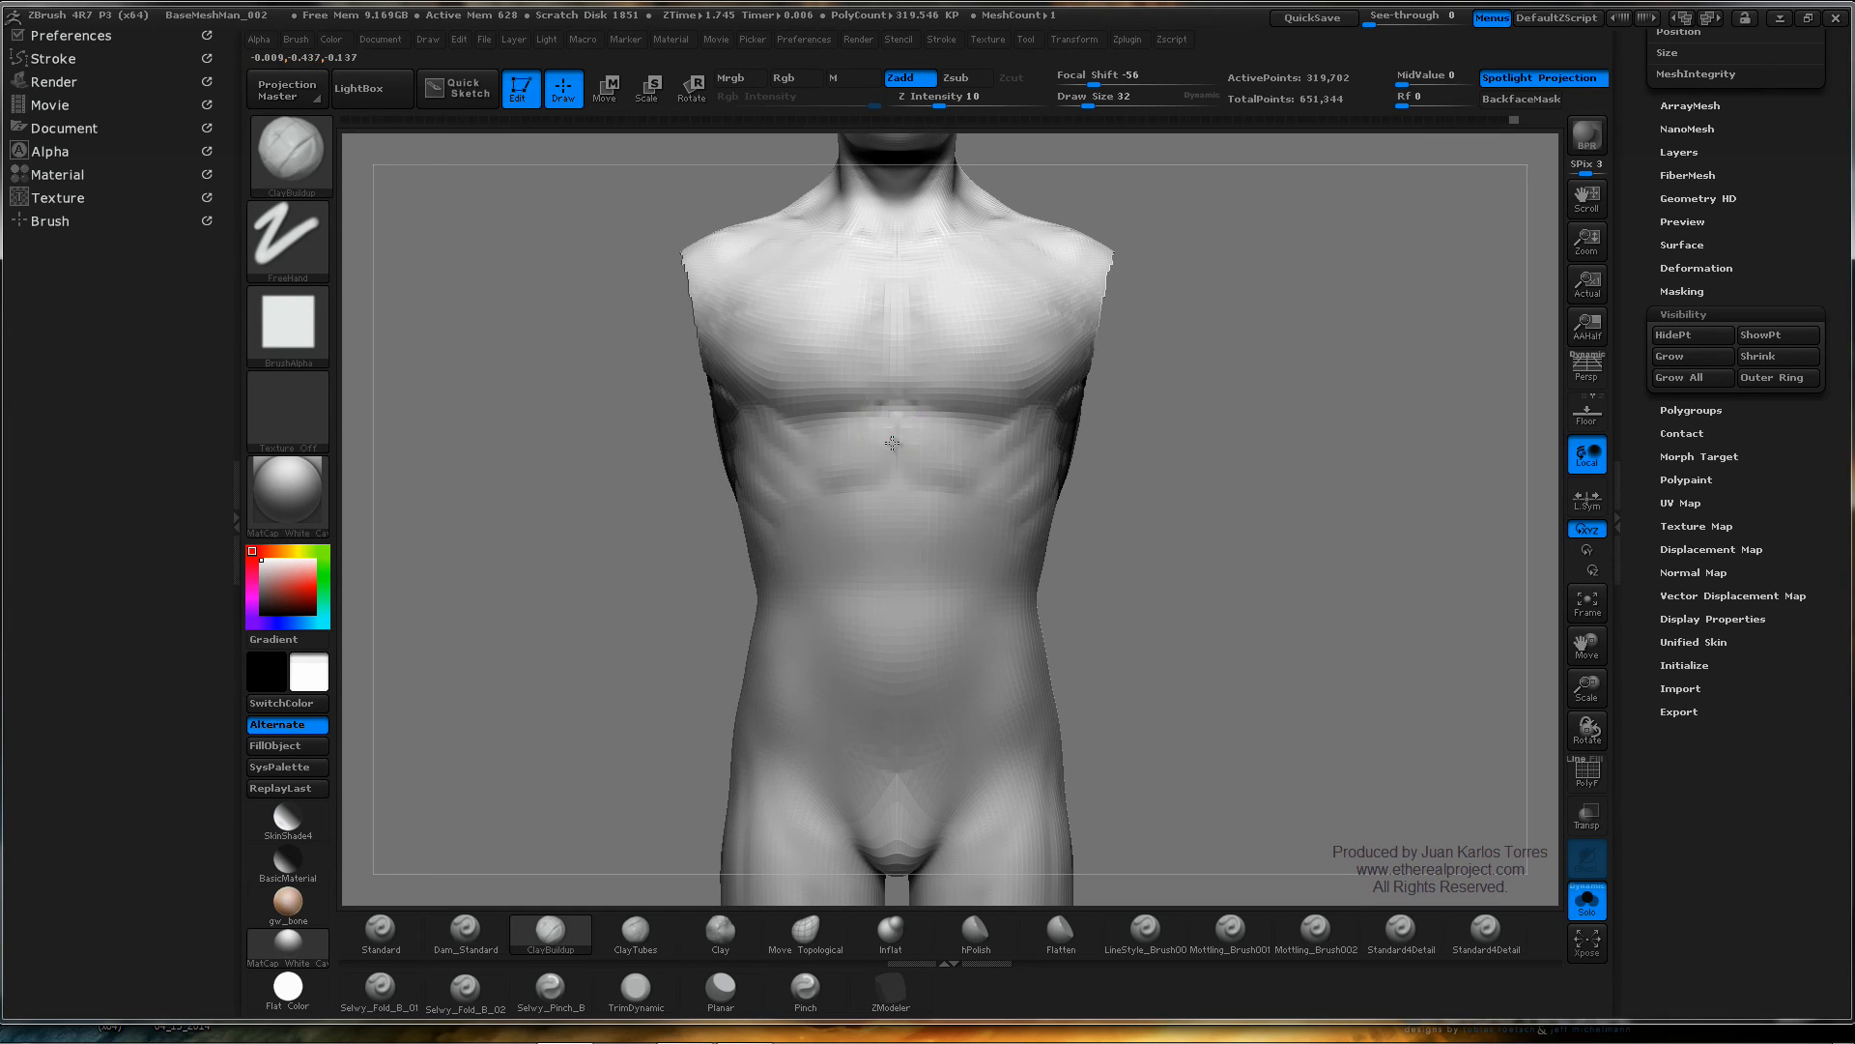
{"action": "key", "text": "shift"}
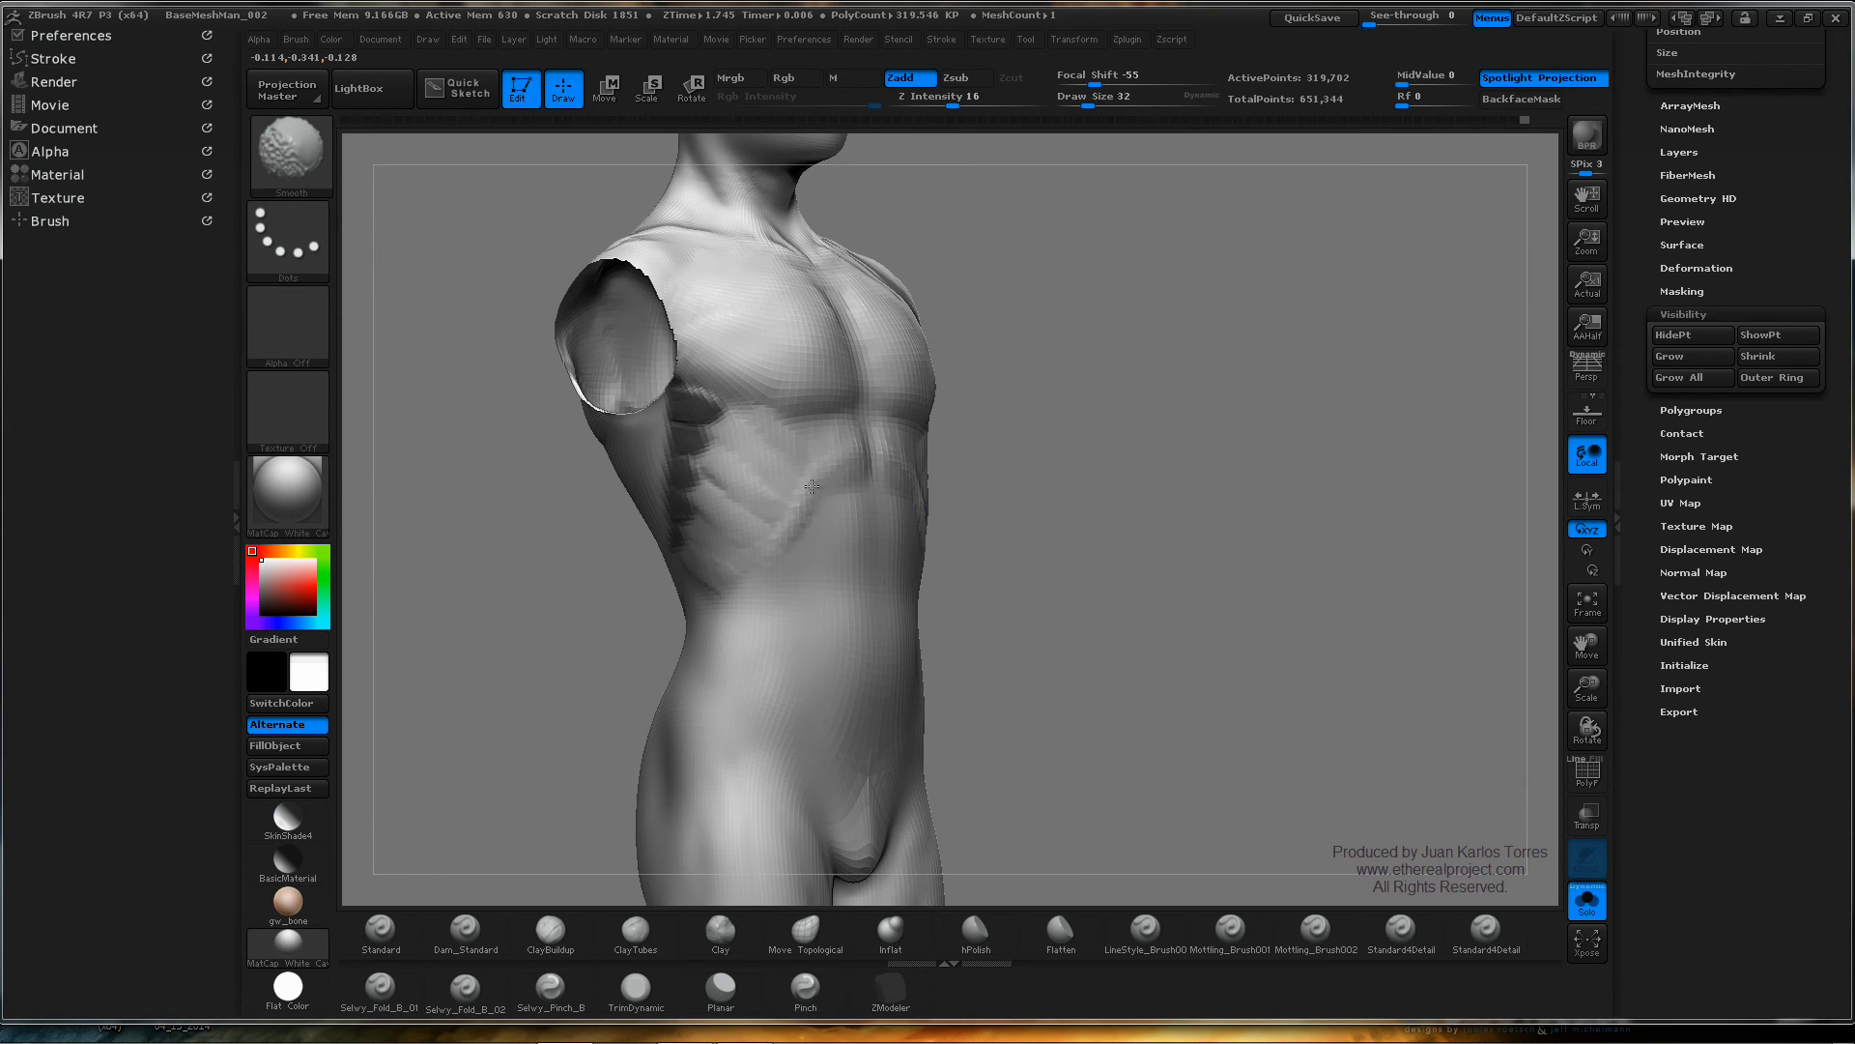
- Build up the lower front edge of the ribcage with ClayBuildup and smooth it into the side ribs
{"action": "key", "text": "shift"}
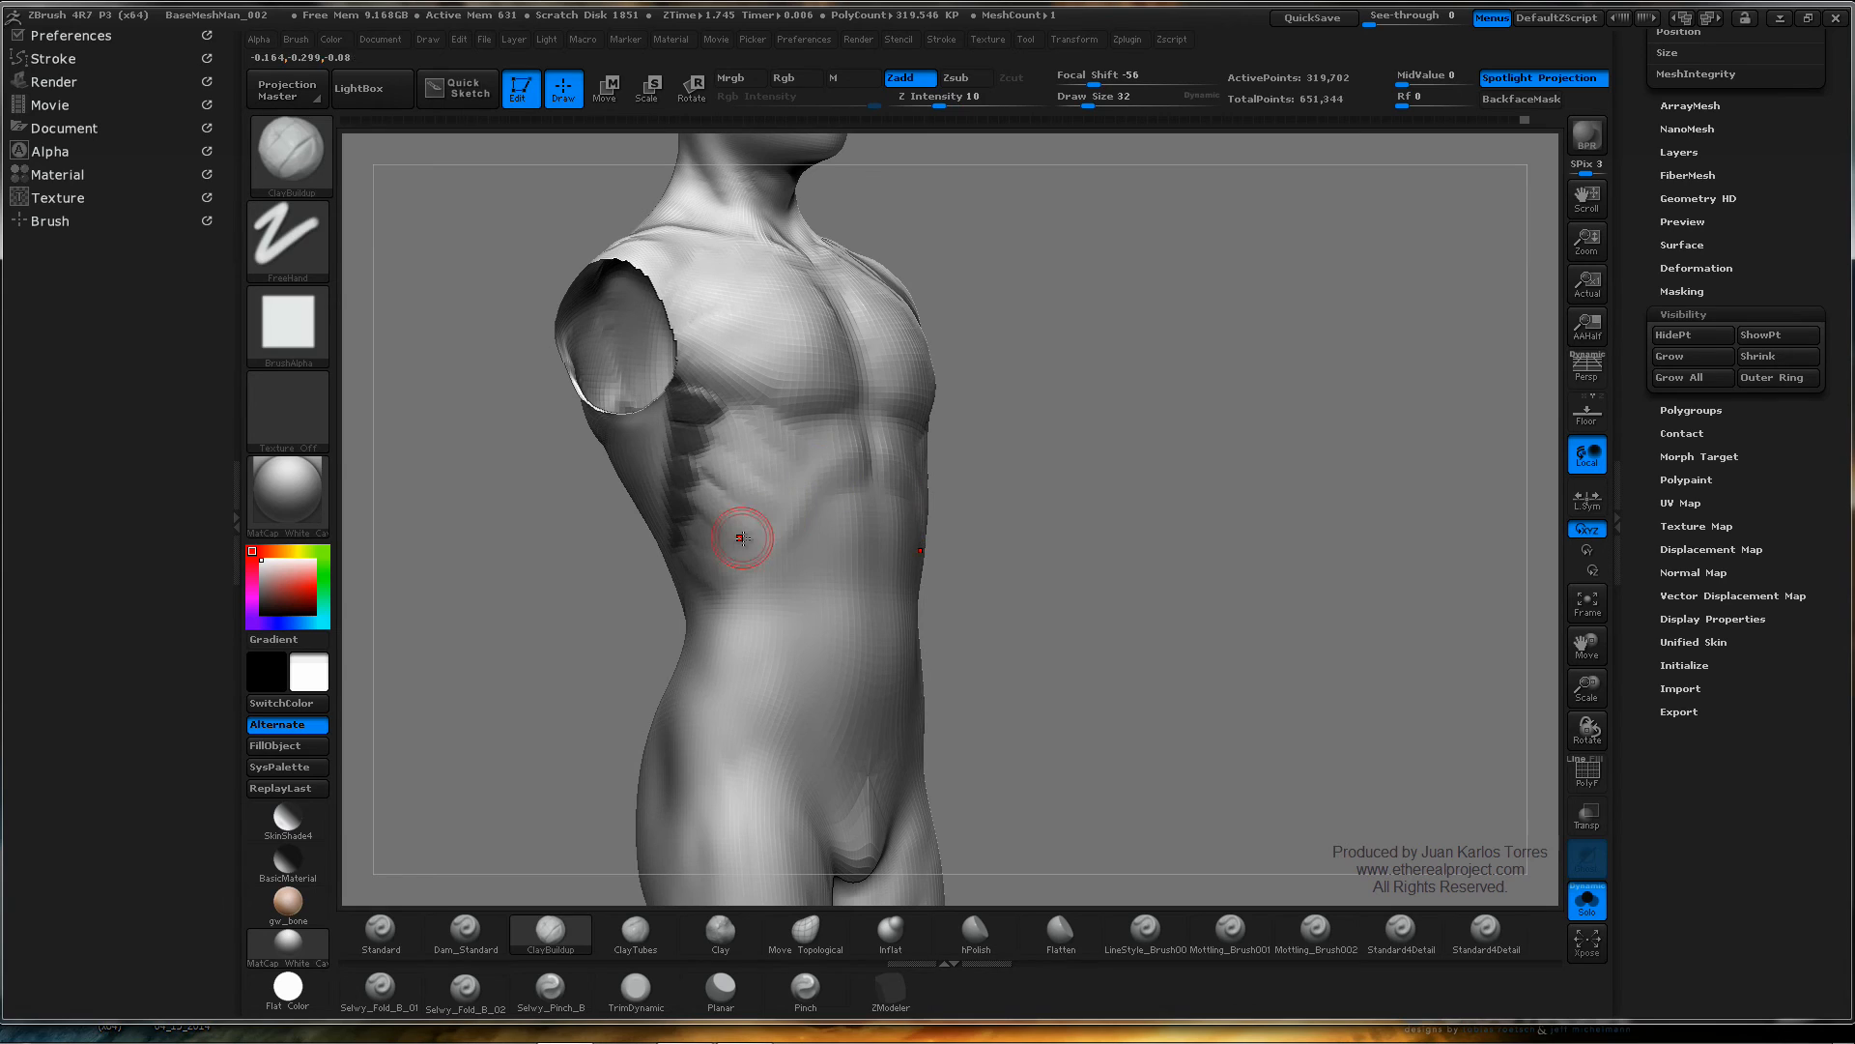
{"action": "key", "text": "shift"}
{"action": "mouse_move", "coordinate": [758, 527]}
{"action": "left_mouse_down"}
{"action": "mouse_move", "coordinate": [757, 488]}
{"action": "mouse_move", "coordinate": [799, 448]}
{"action": "mouse_move", "coordinate": [824, 484]}
{"action": "left_mouse_up"}
{"action": "key", "text": "shift"}
{"action": "key", "text": "shift"}
{"action": "key", "text": "shift"}
{"action": "left_click_drag", "start_coordinate": [767, 509], "coordinate": [788, 455], "text": "shift"}
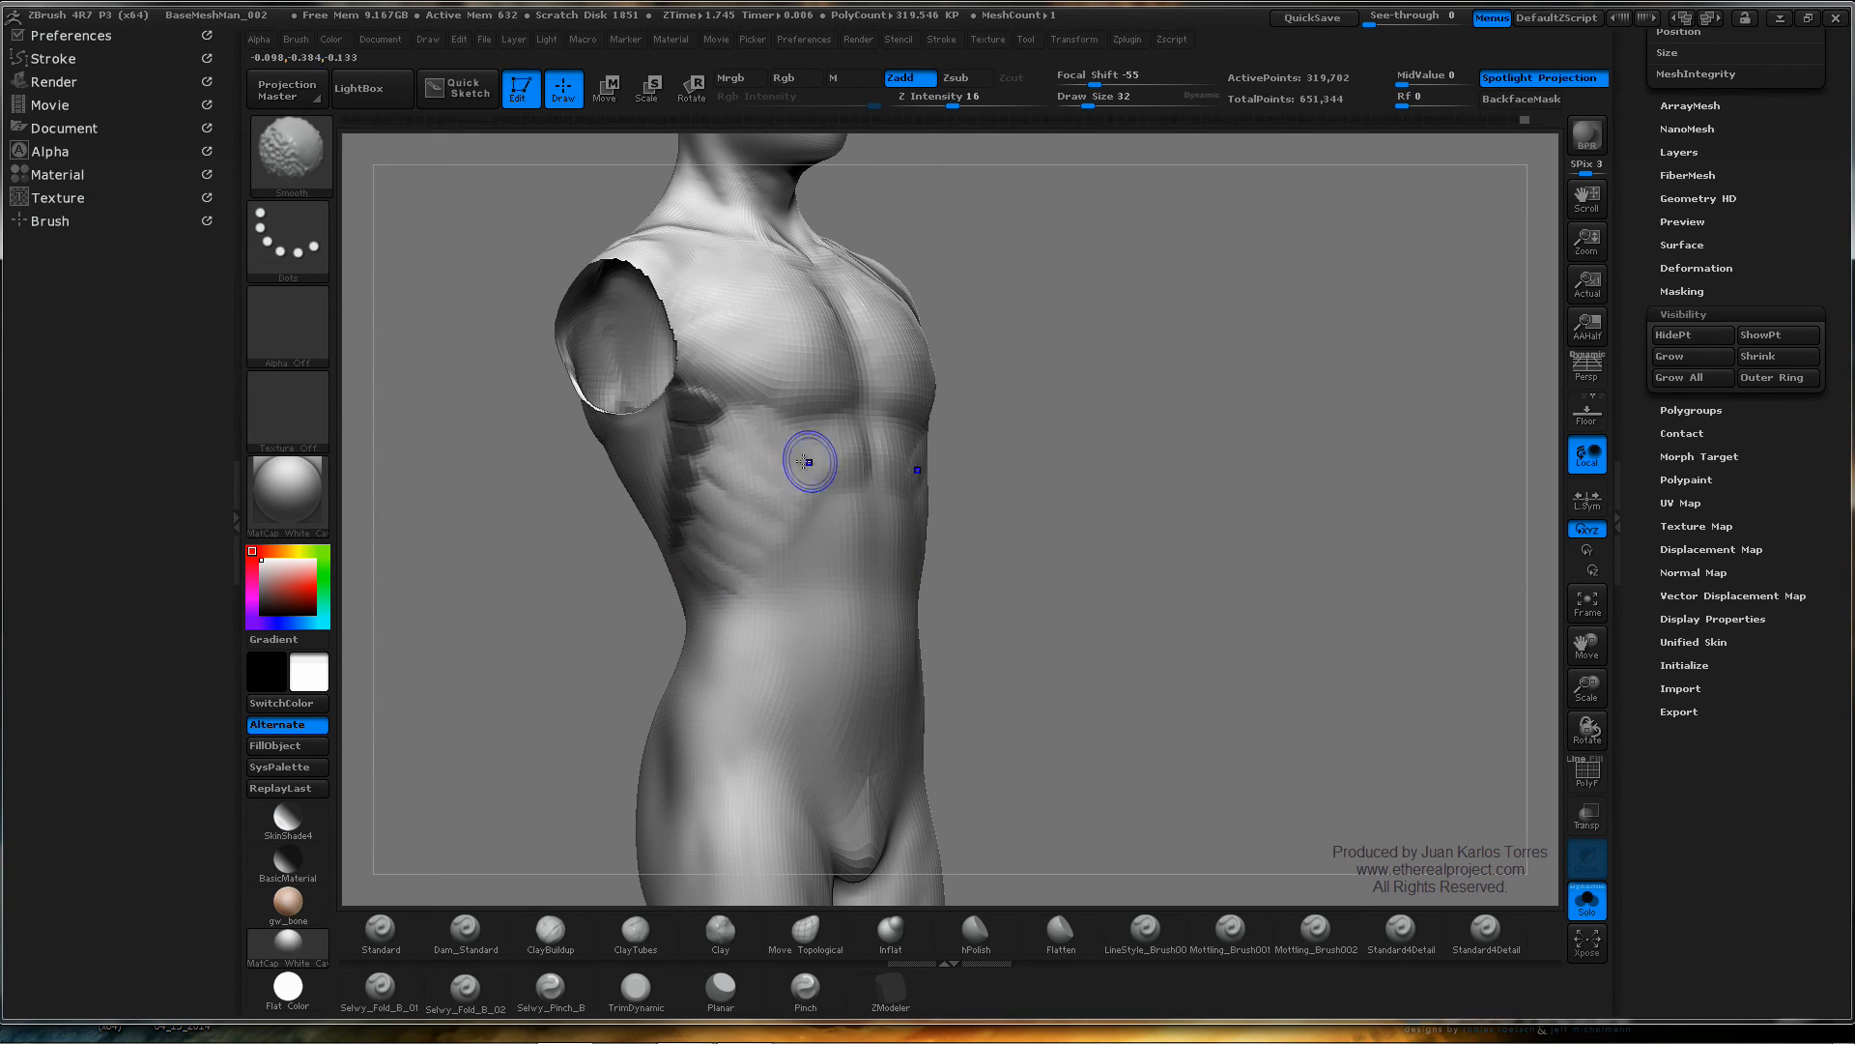
- Build up the upper abdominal muscle segments beneath the pectorals with ClayBuildup on both sides of the midline
{"action": "right_click_drag", "start_coordinate": [772, 483], "coordinate": [731, 493]}
{"action": "mouse_move", "coordinate": [802, 454]}
{"action": "left_mouse_down"}
{"action": "mouse_move", "coordinate": [829, 435]}
{"action": "mouse_move", "coordinate": [817, 463]}
{"action": "mouse_move", "coordinate": [849, 480]}
{"action": "mouse_move", "coordinate": [869, 426]}
{"action": "mouse_move", "coordinate": [829, 426]}
{"action": "mouse_move", "coordinate": [847, 472]}
{"action": "left_mouse_up"}
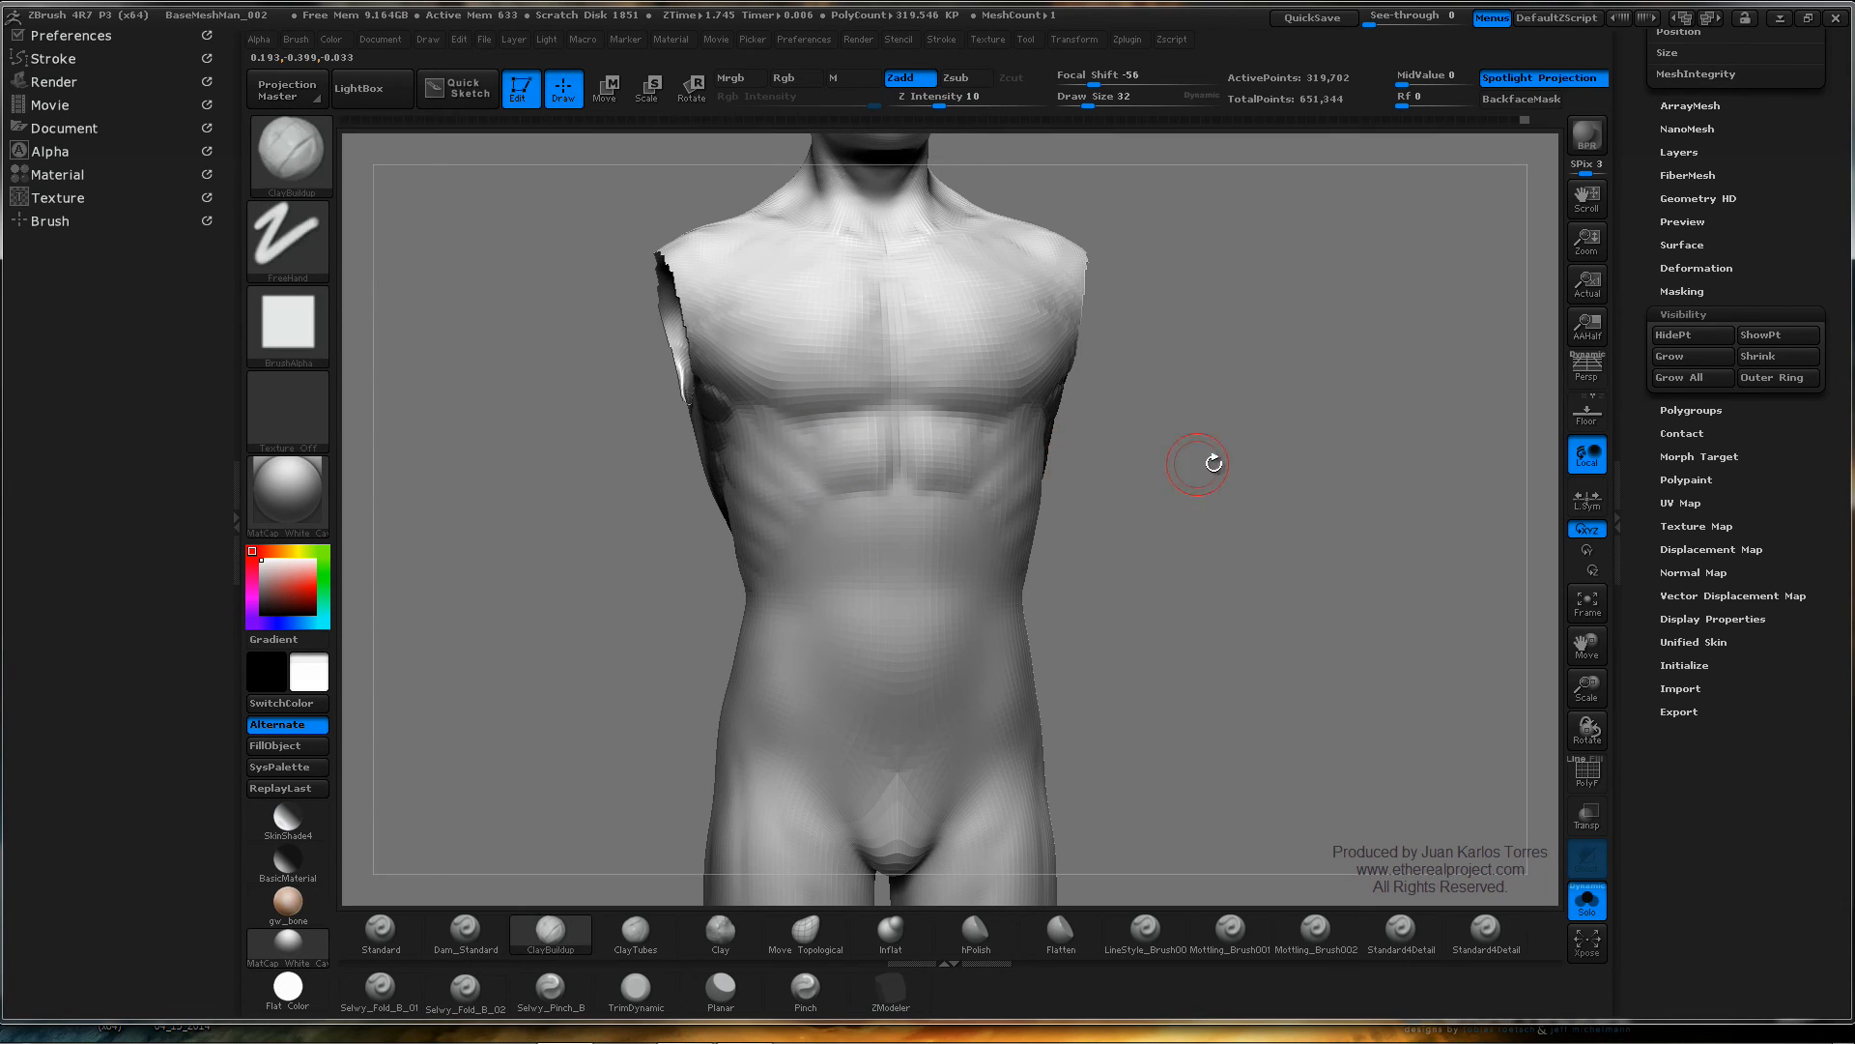
- Build up the second row of abdominal segments below the upper pair with ClayBuildup and smooth its edges and midline
{"action": "mouse_move", "coordinate": [1201, 455]}
{"action": "left_mouse_down"}
{"action": "mouse_move", "coordinate": [1254, 456]}
{"action": "mouse_move", "coordinate": [1089, 415]}
{"action": "left_mouse_up"}
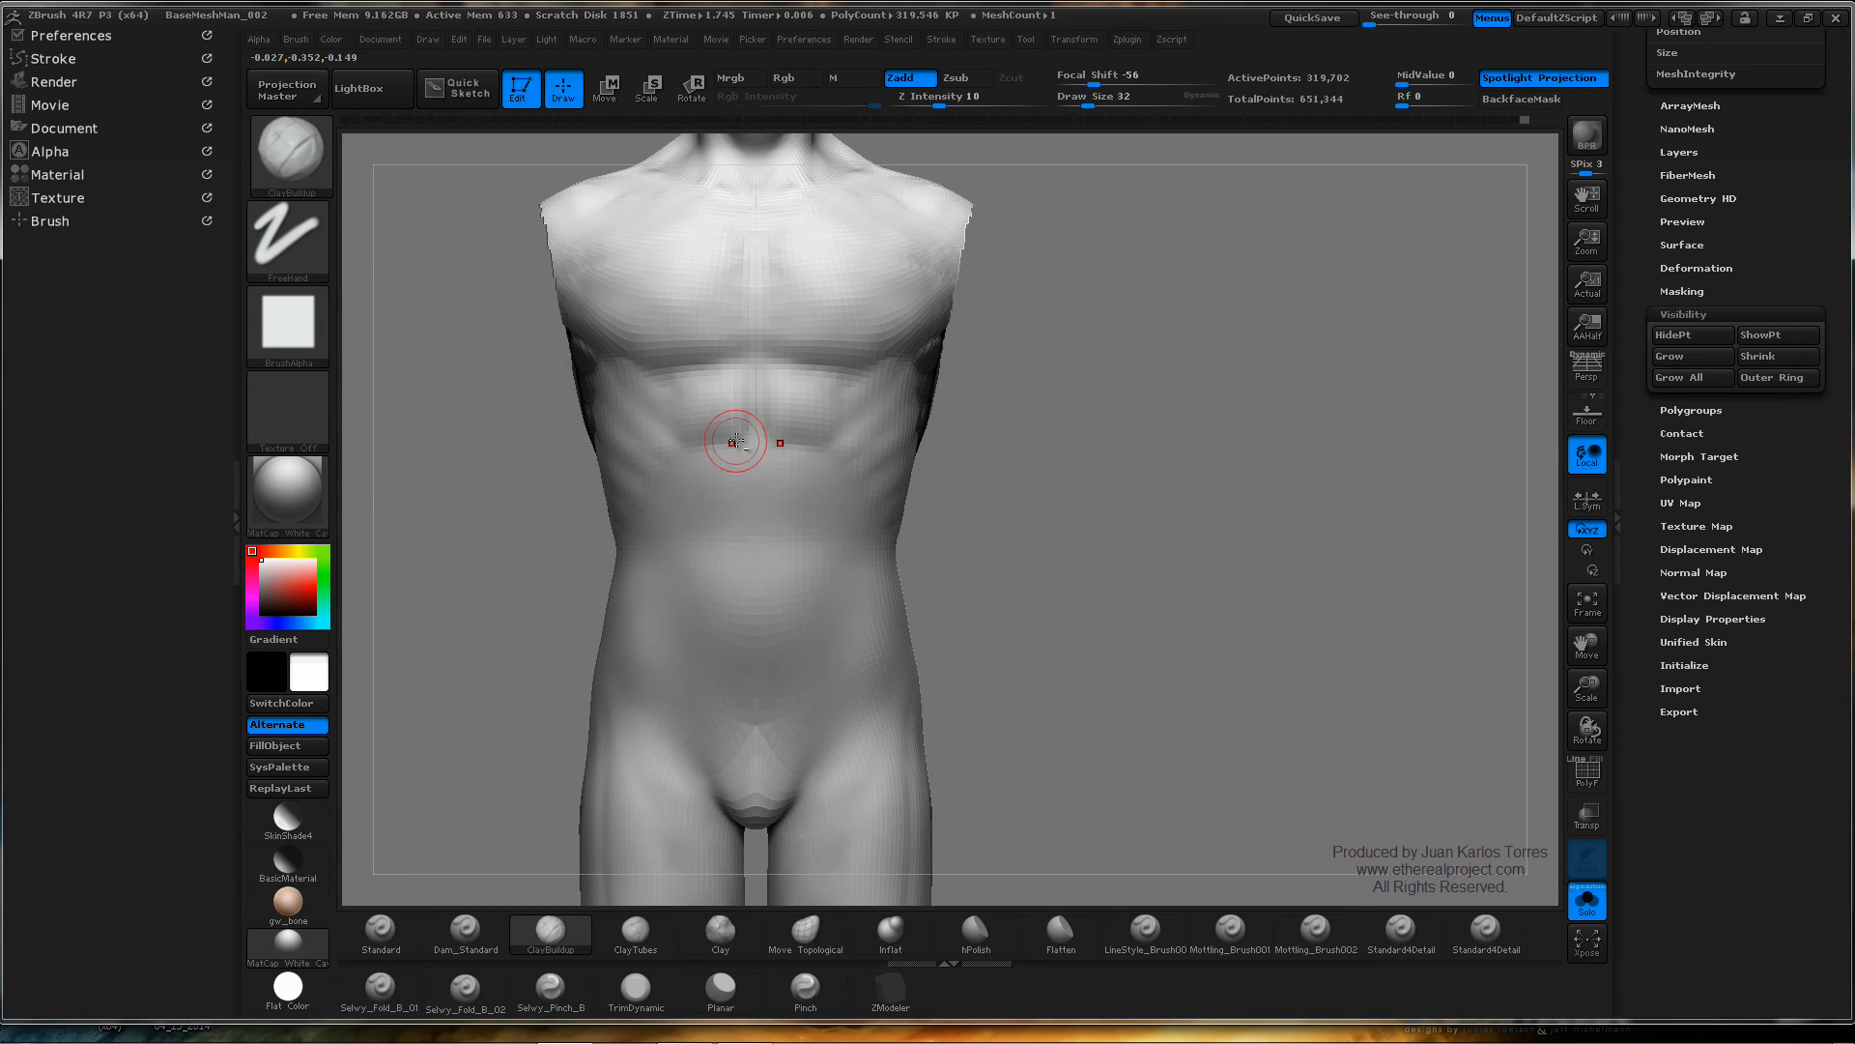
{"action": "key", "text": "shift"}
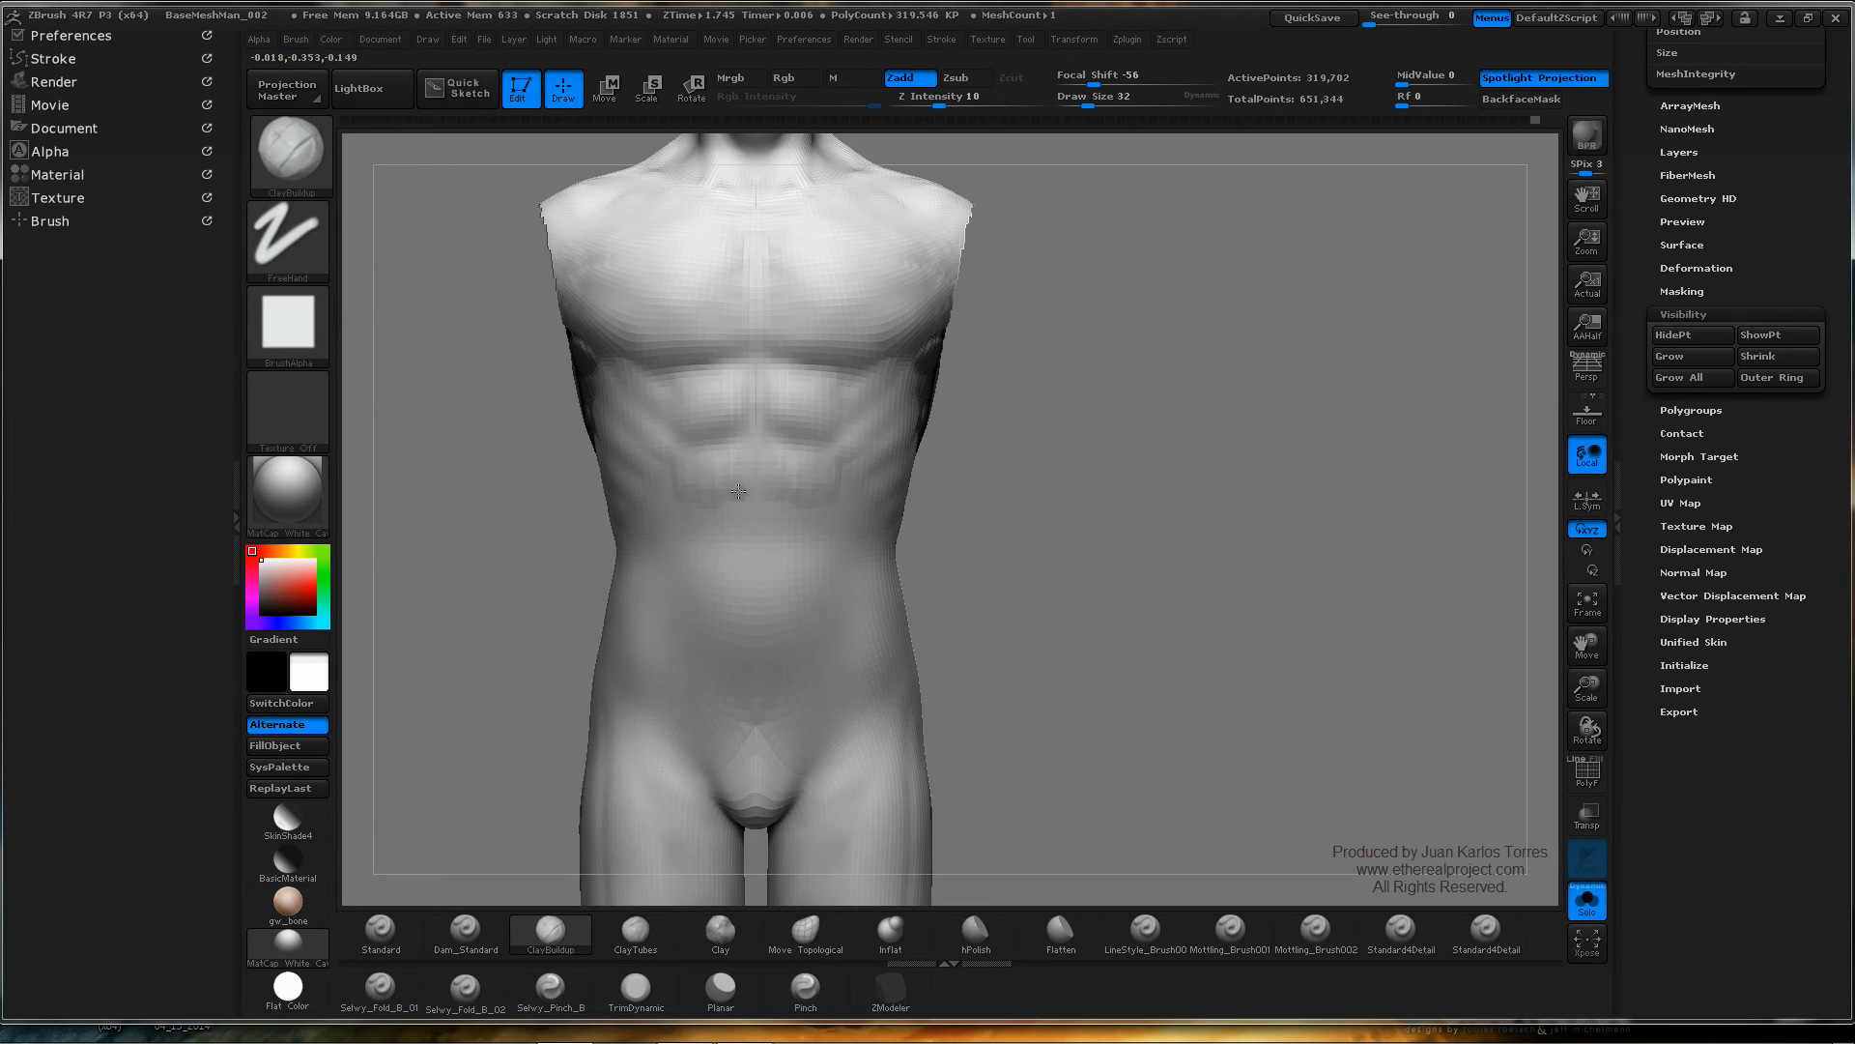
{"action": "key", "text": "ctrl"}
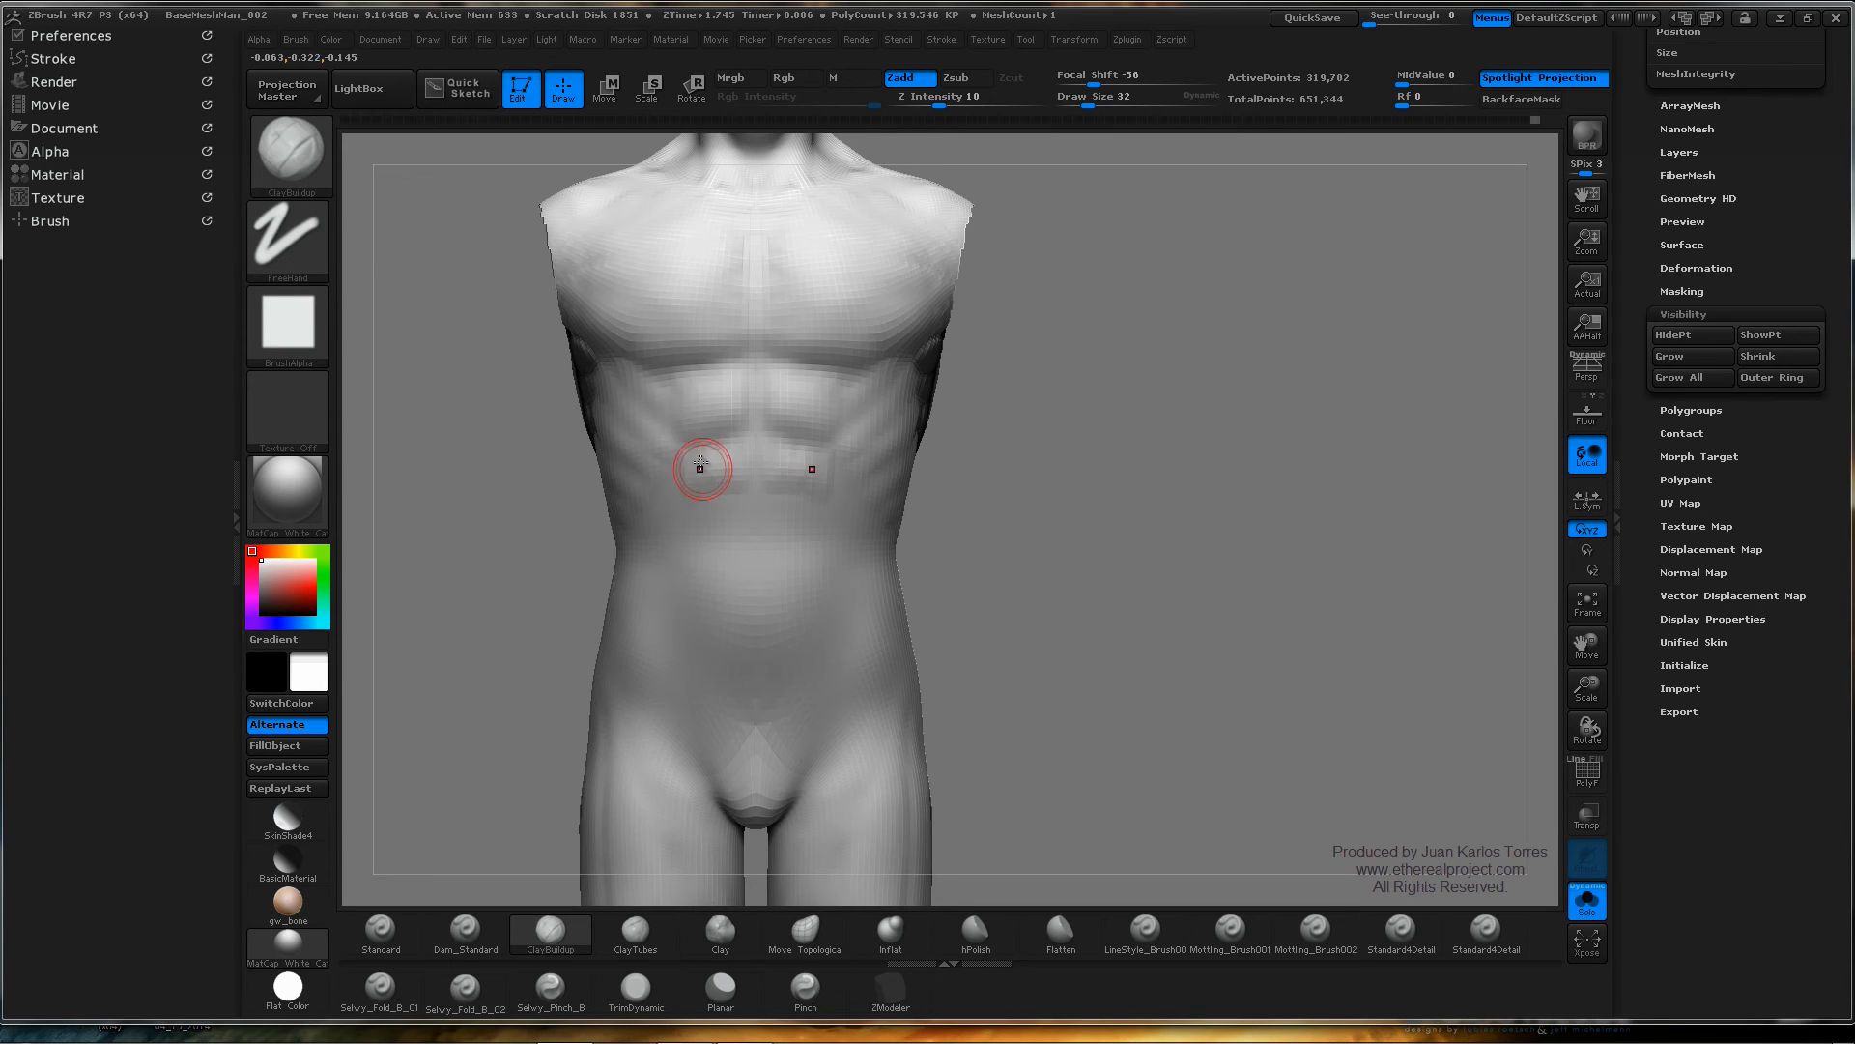
{"action": "key", "text": "shift"}
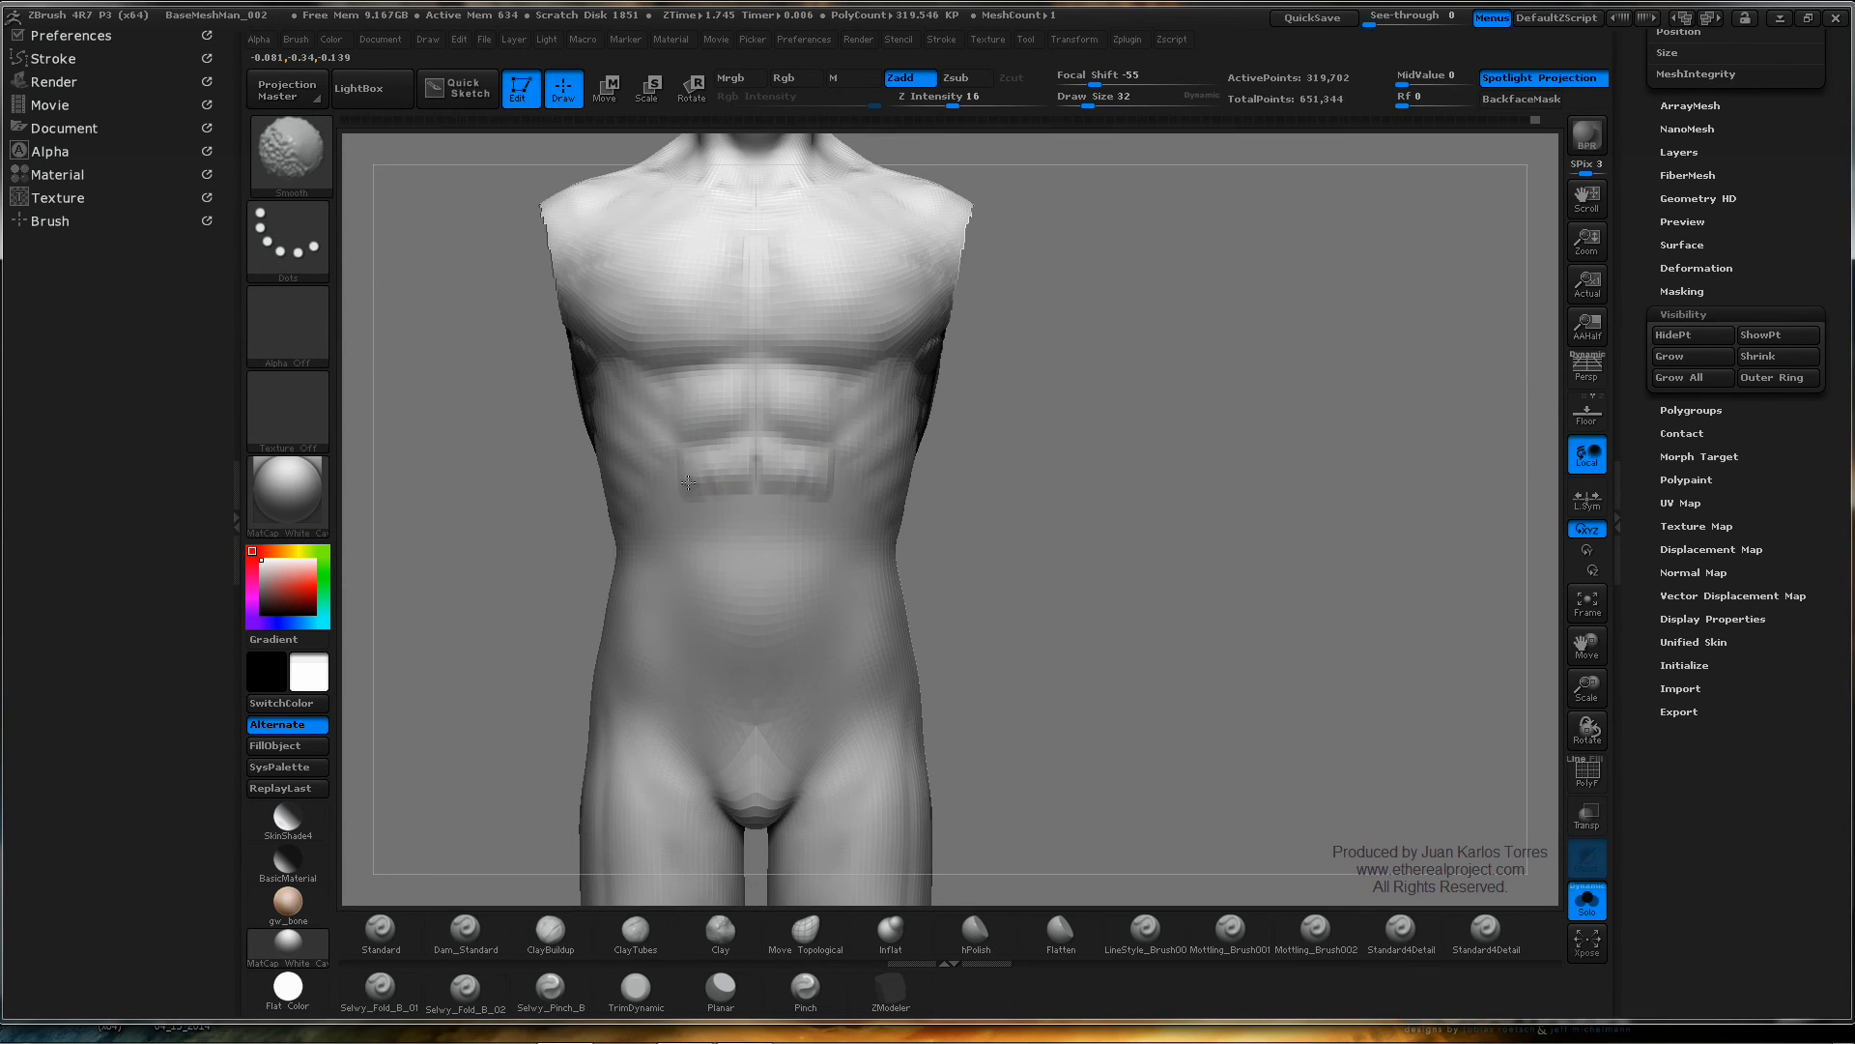
{"action": "mouse_move", "coordinate": [735, 446]}
{"action": "left_mouse_down", "text": "shift"}
{"action": "mouse_move", "coordinate": [717, 464]}
{"action": "mouse_move", "coordinate": [773, 468]}
{"action": "left_mouse_up", "text": "shift"}
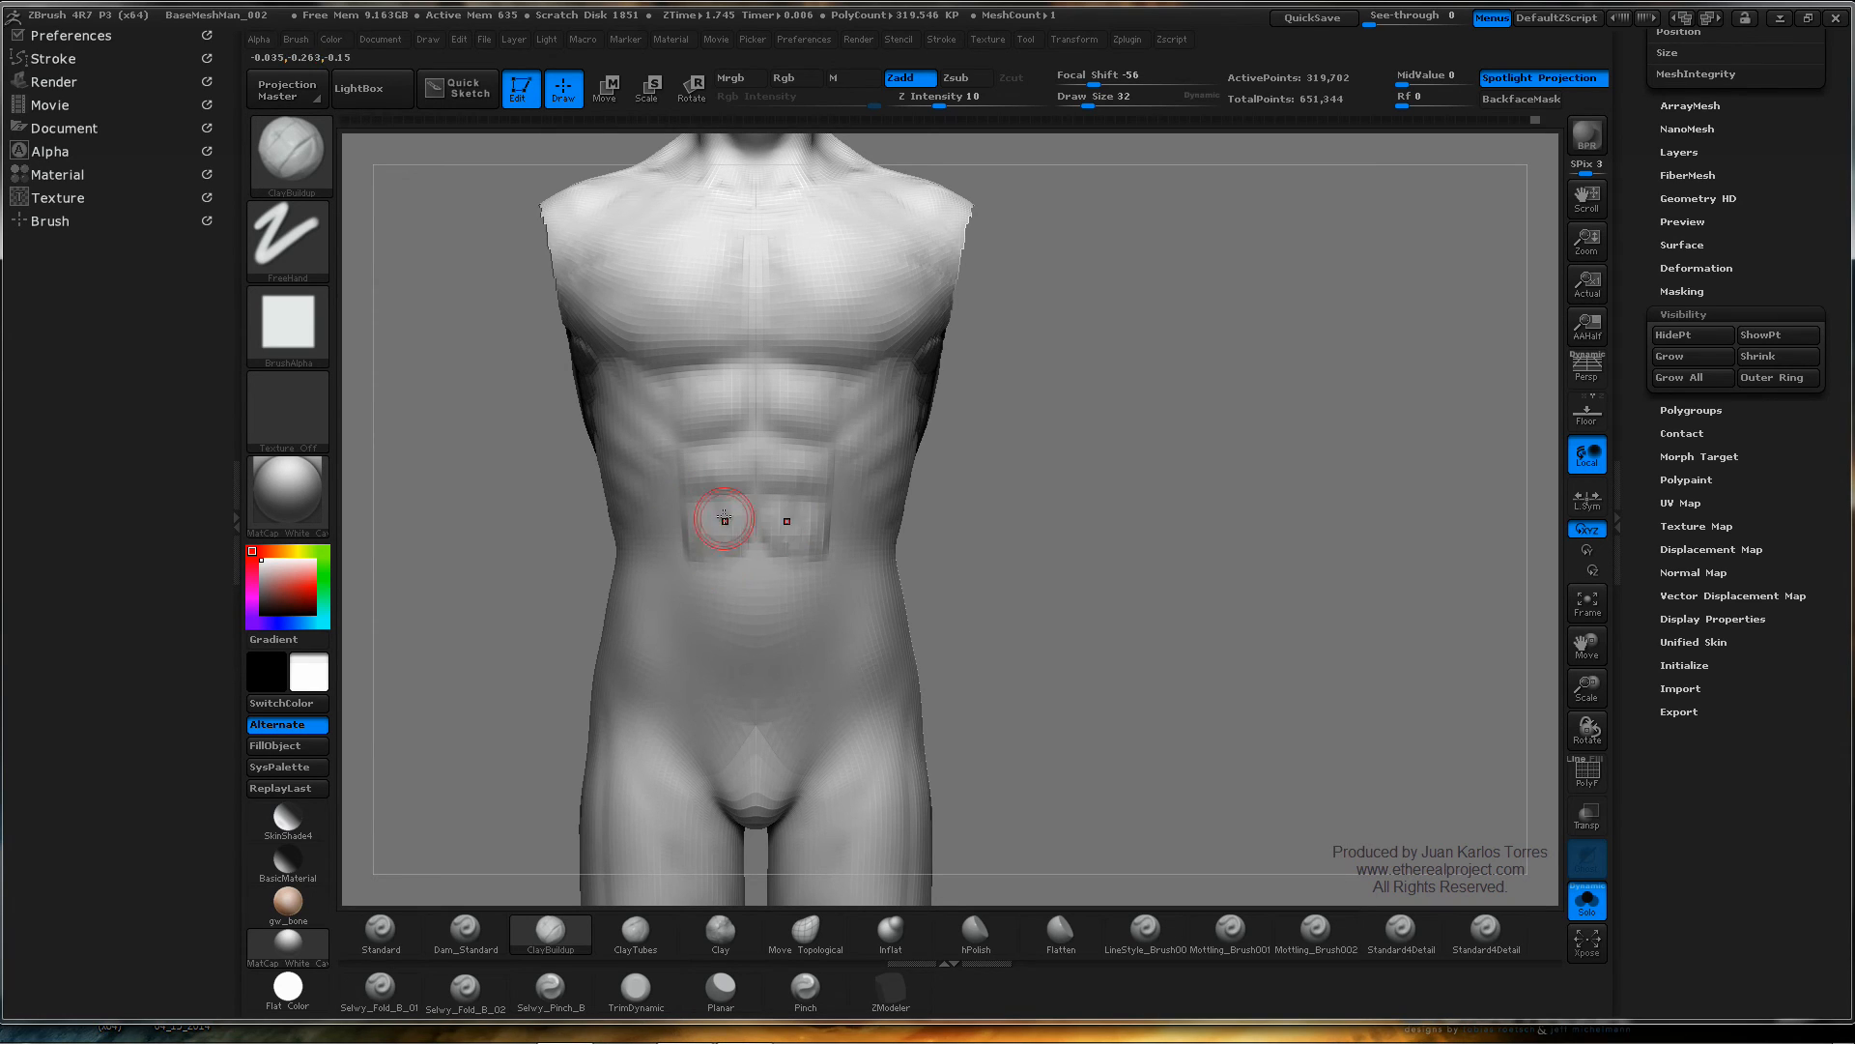
- Build up the navel-level abdominal segments and the tapering lower abdomen down to the pubis with ClayBuildup, smoothing the strokes
{"action": "left_click_drag", "start_coordinate": [725, 518], "coordinate": [745, 563]}
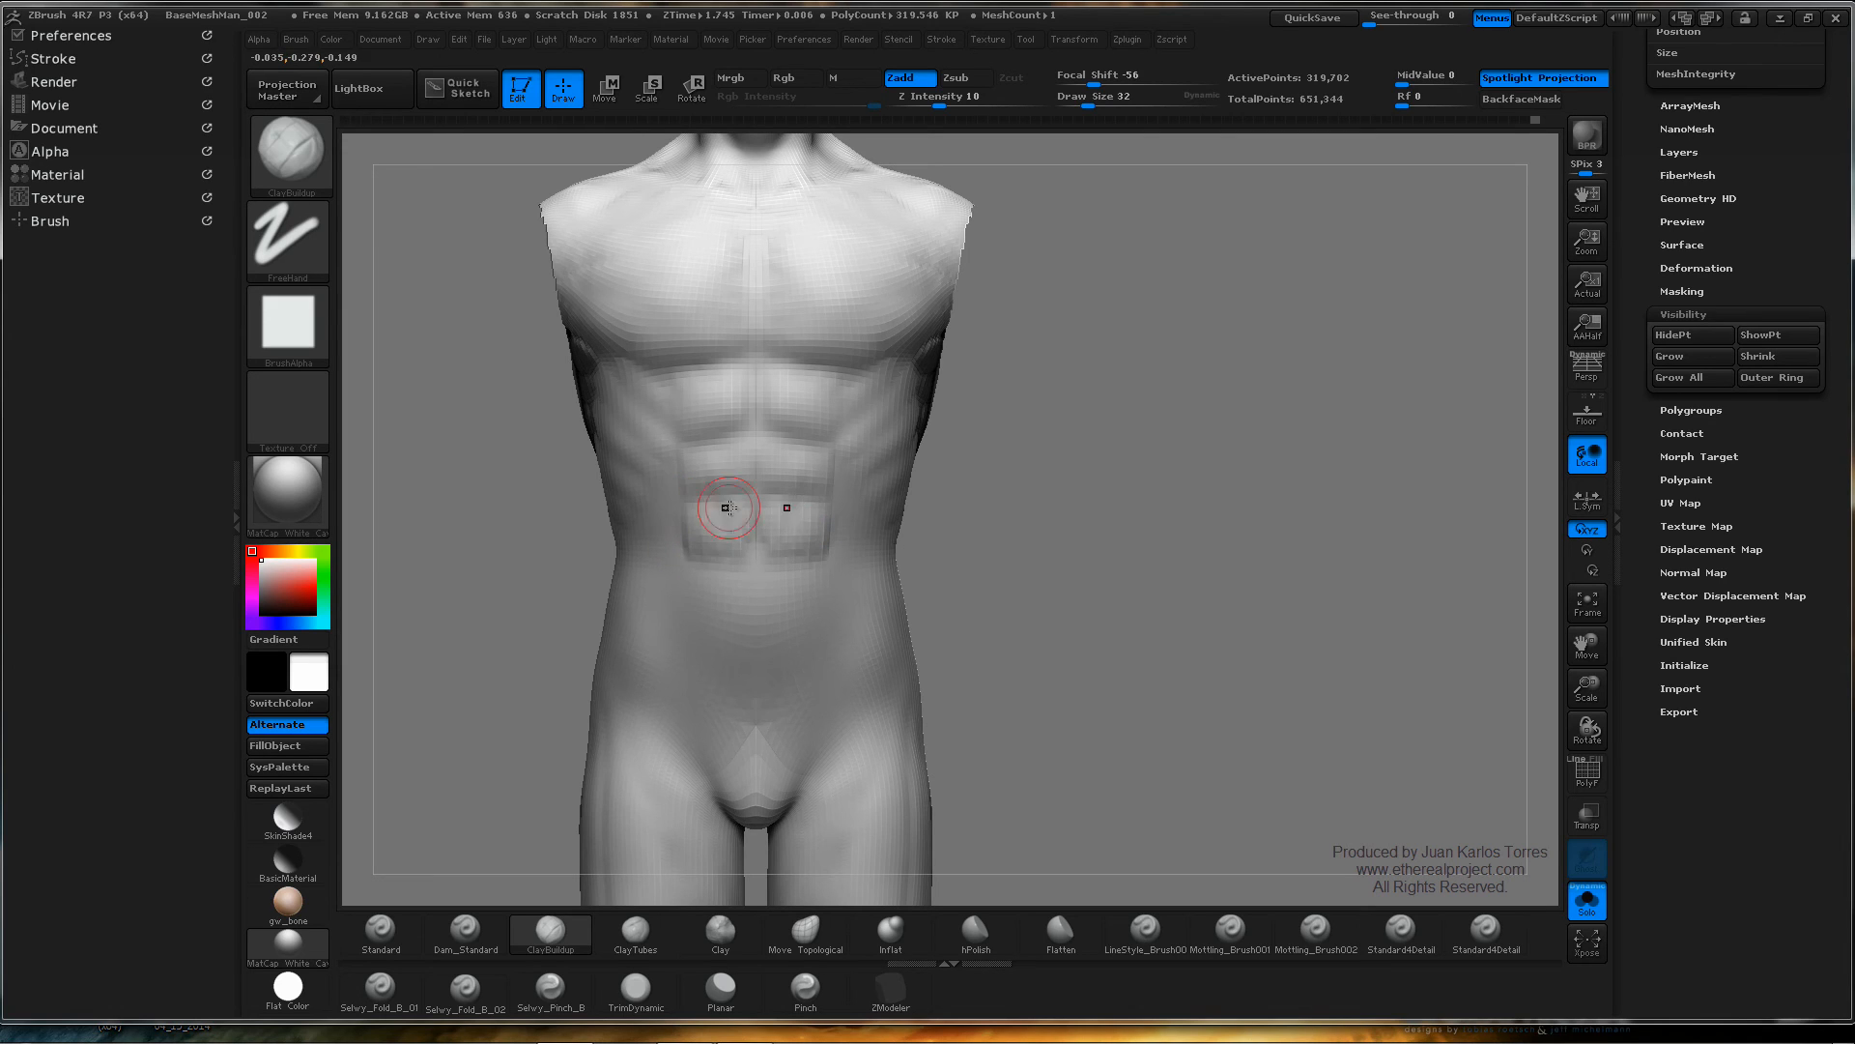
{"action": "key", "text": "shift"}
{"action": "left_click_drag", "start_coordinate": [696, 571], "coordinate": [742, 733]}
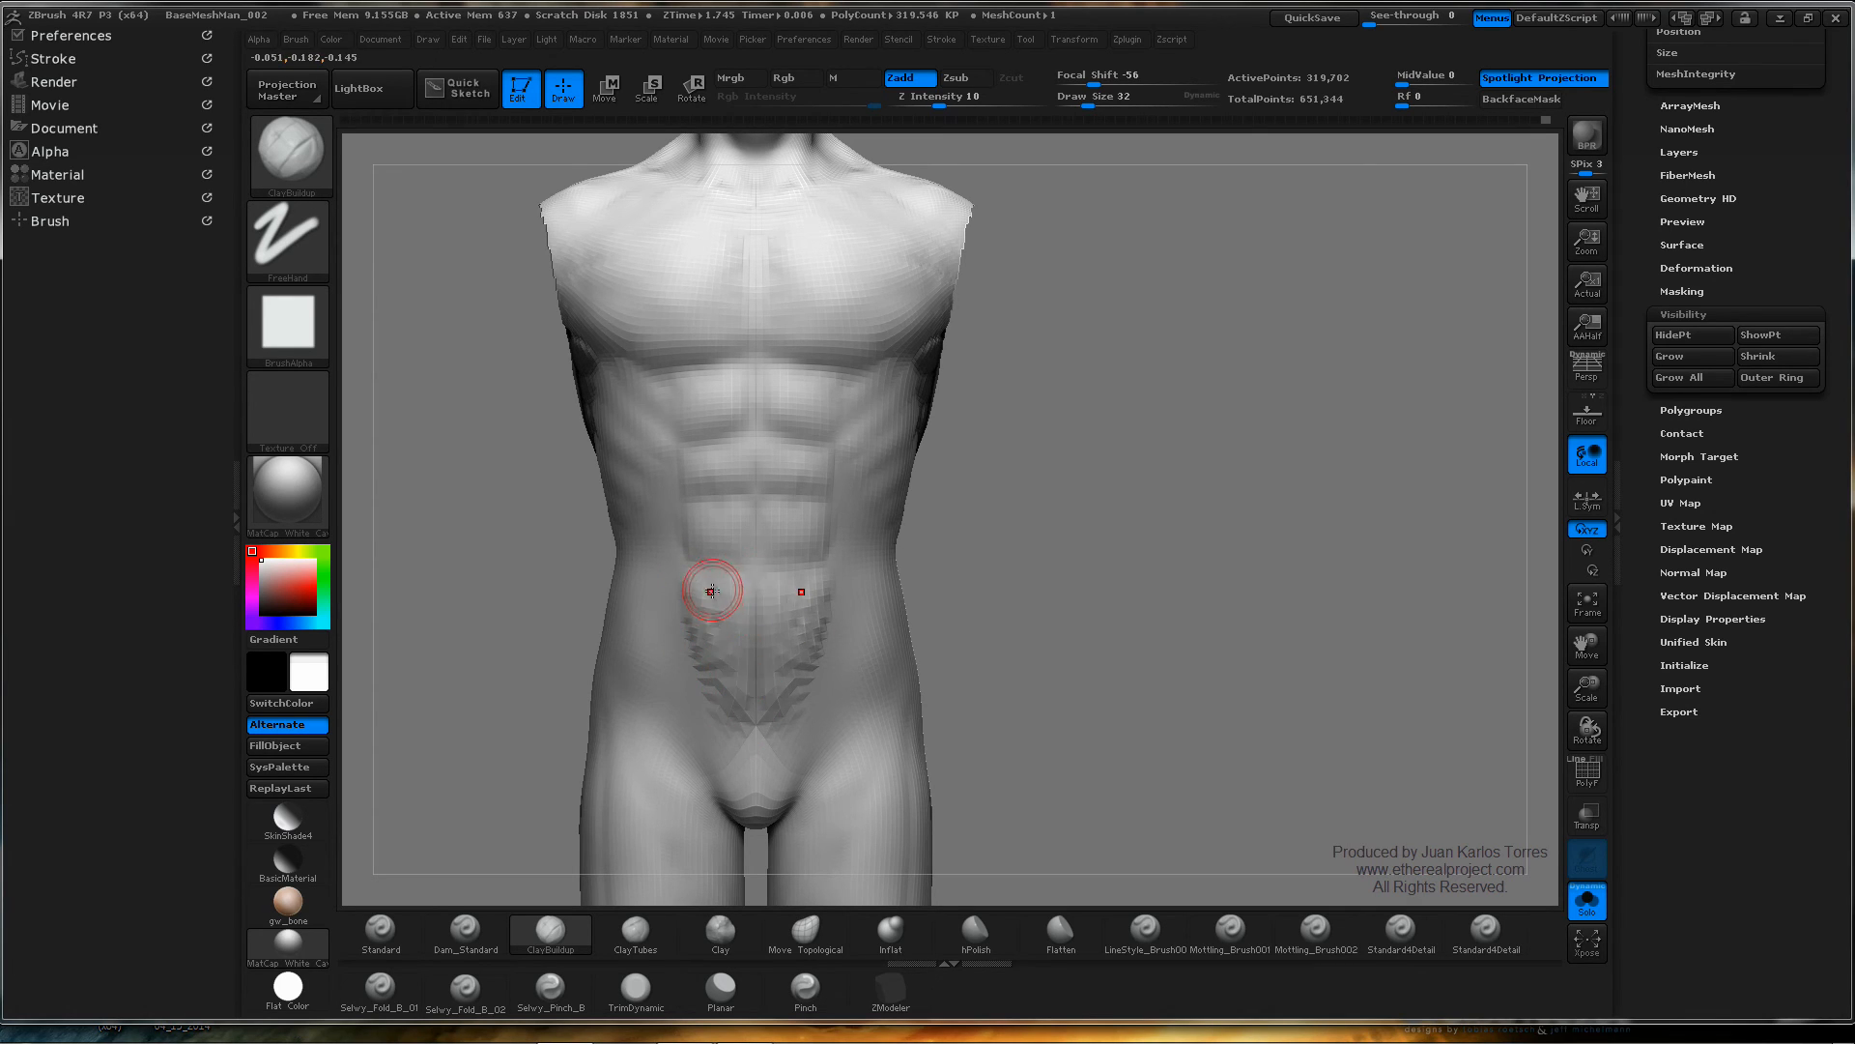
{"action": "left_click_drag", "start_coordinate": [682, 586], "coordinate": [737, 722]}
{"action": "left_click_drag", "start_coordinate": [735, 640], "coordinate": [723, 624], "text": "shift"}
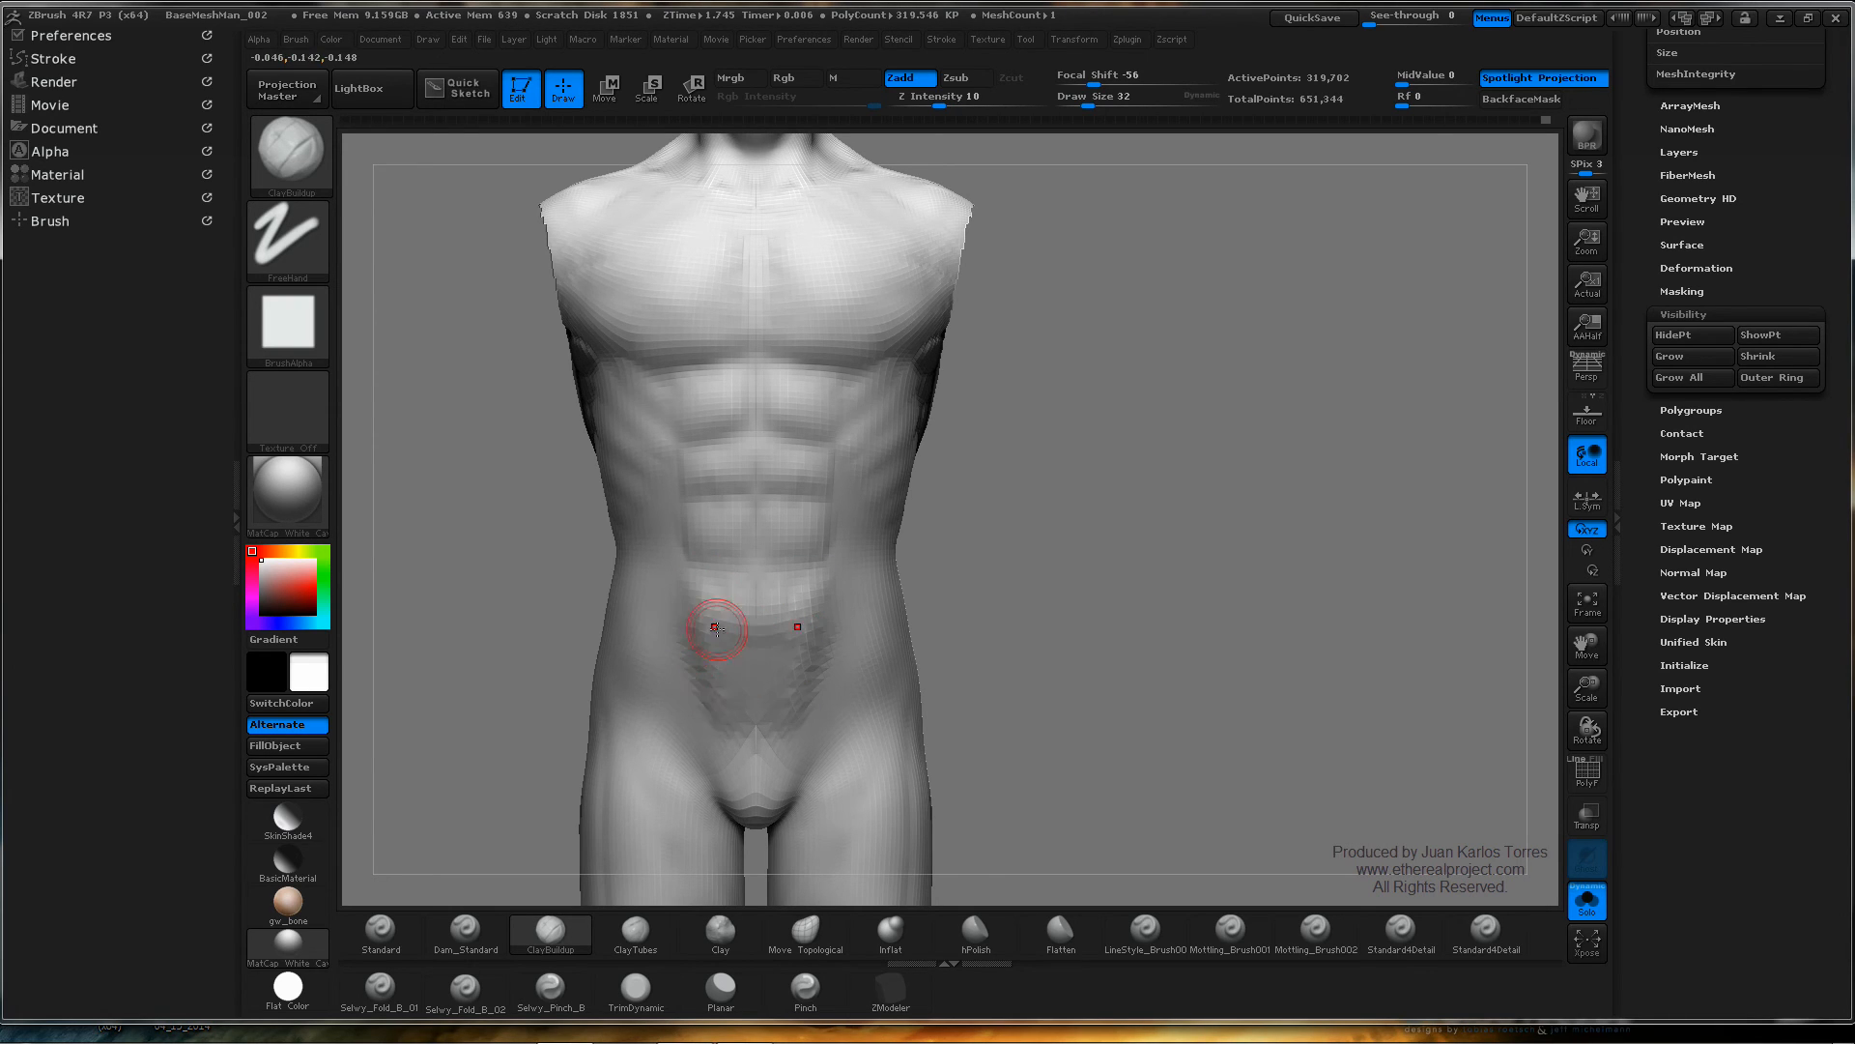
{"action": "key", "text": "shift"}
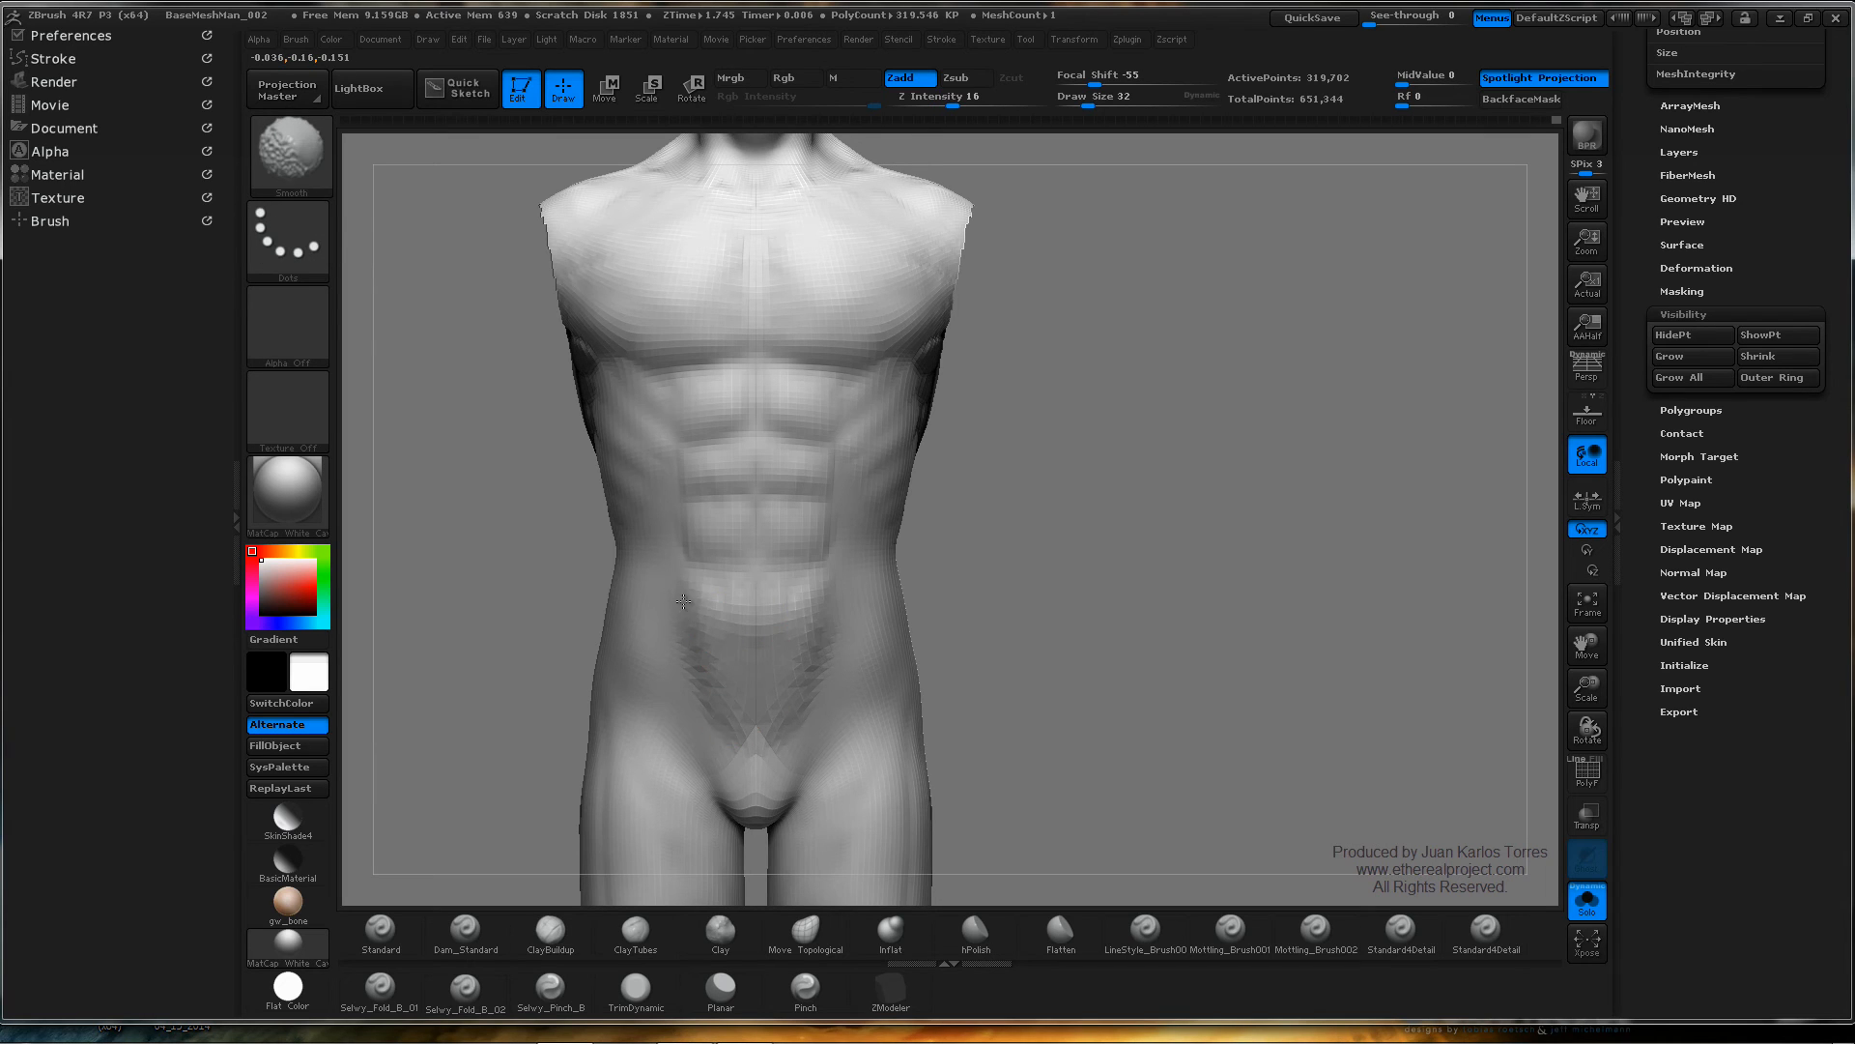
{"action": "left_click_drag", "start_coordinate": [812, 694], "coordinate": [770, 697], "text": "shift"}
- Refine the outer edges of the navel-level abdominal segments and smooth them into the waist
{"action": "mouse_move", "coordinate": [976, 618]}
{"action": "left_mouse_down"}
{"action": "mouse_move", "coordinate": [1179, 611]}
{"action": "mouse_move", "coordinate": [1027, 606]}
{"action": "left_mouse_up"}
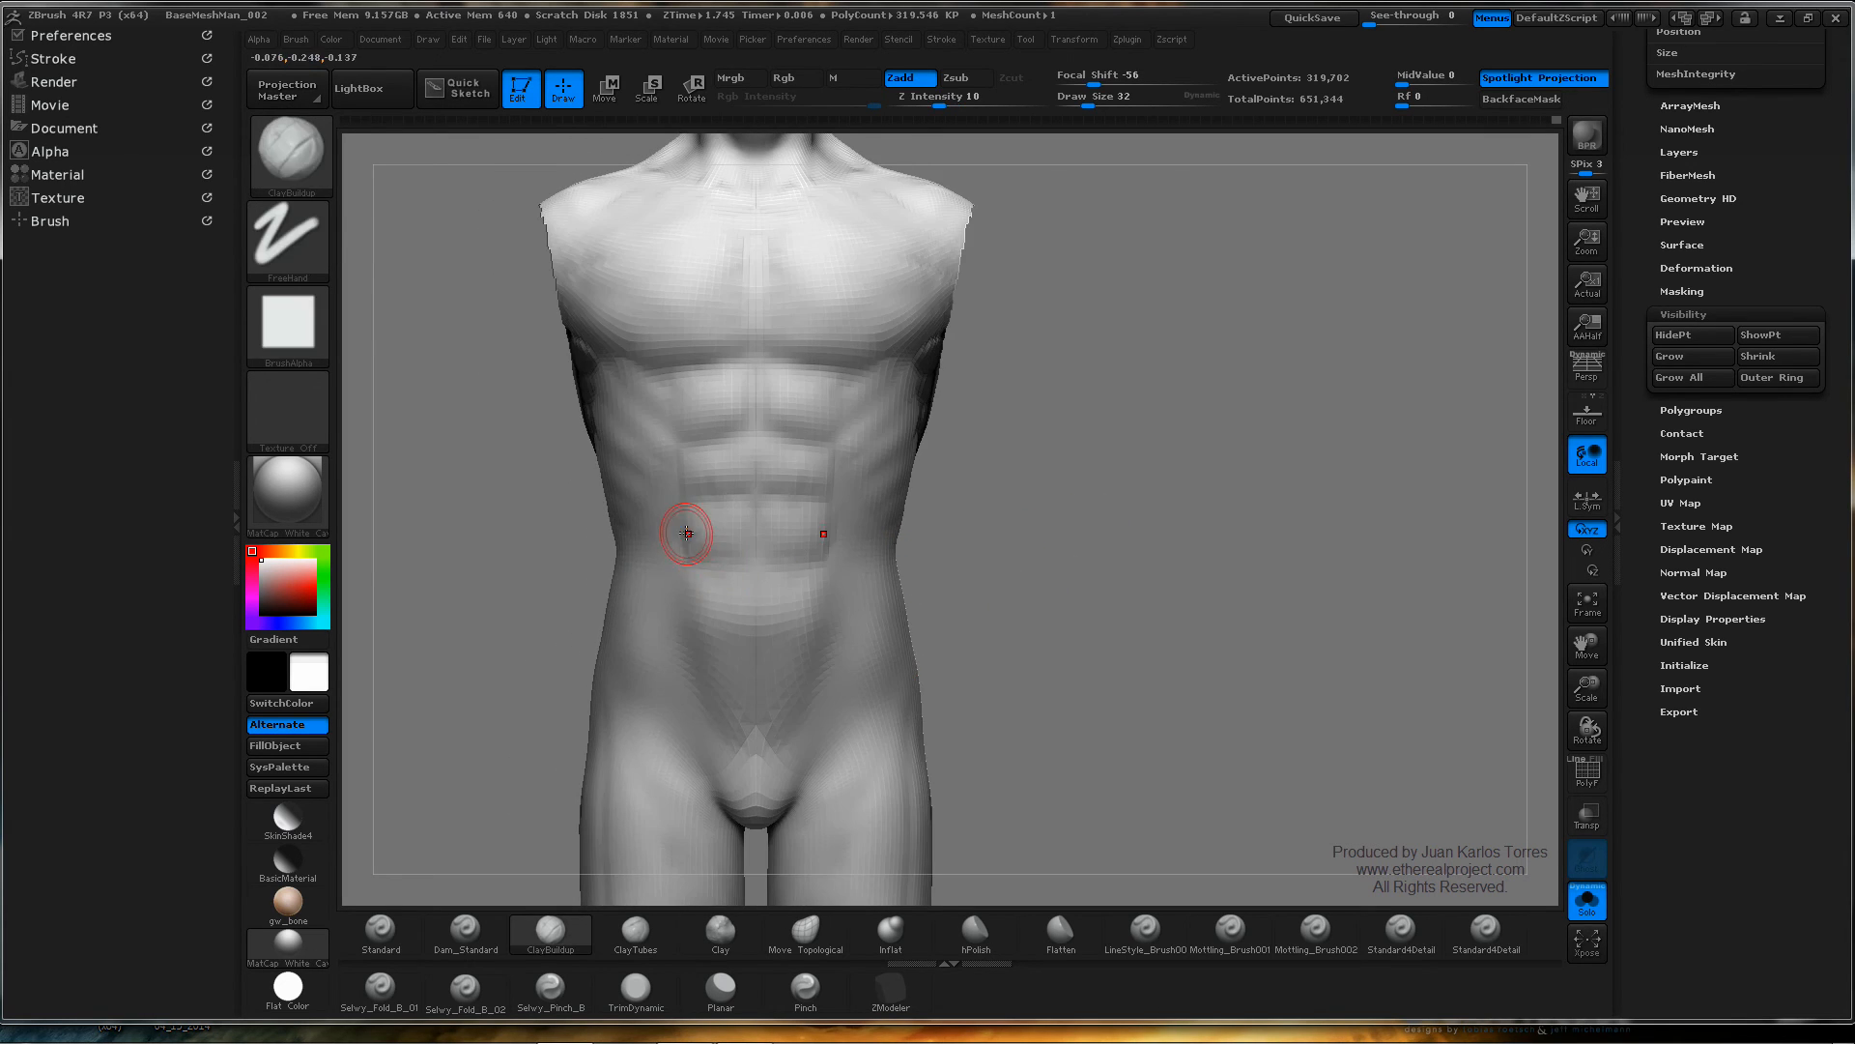
{"action": "key", "text": "shift"}
{"action": "key", "text": "shift"}
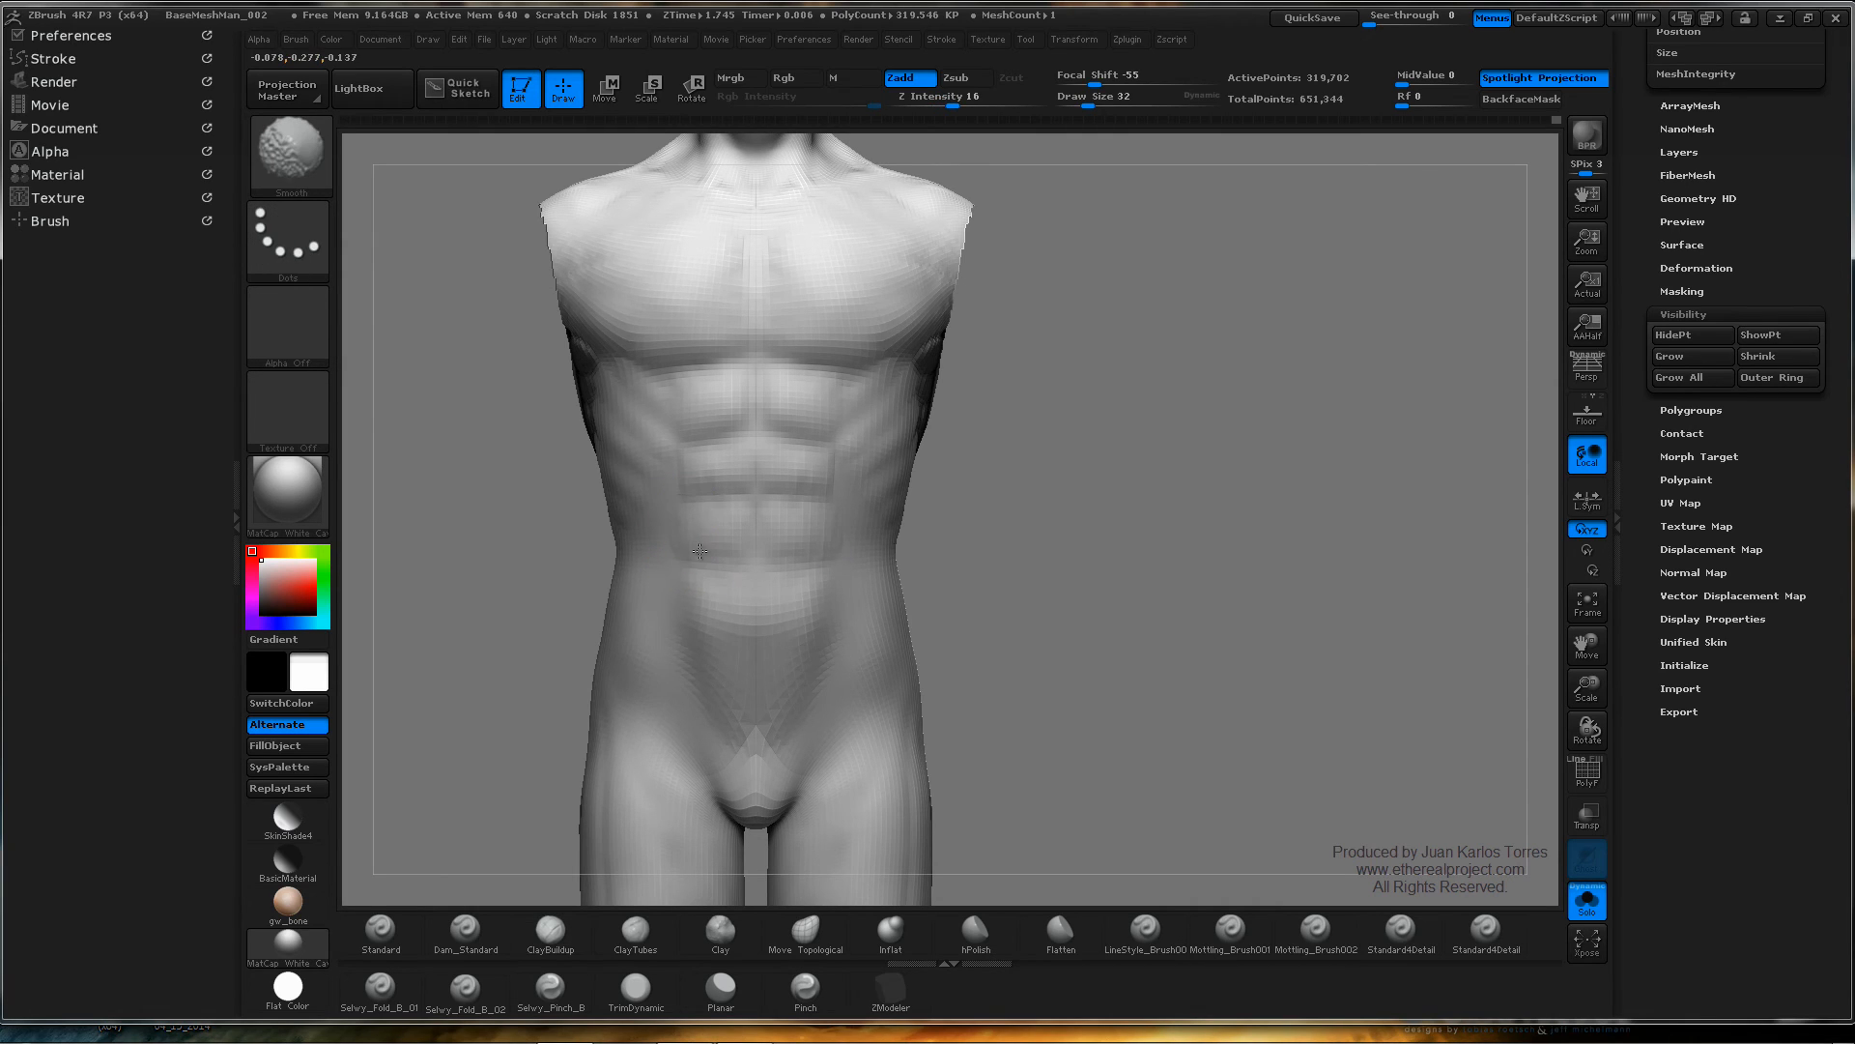
{"action": "key", "text": "shift"}
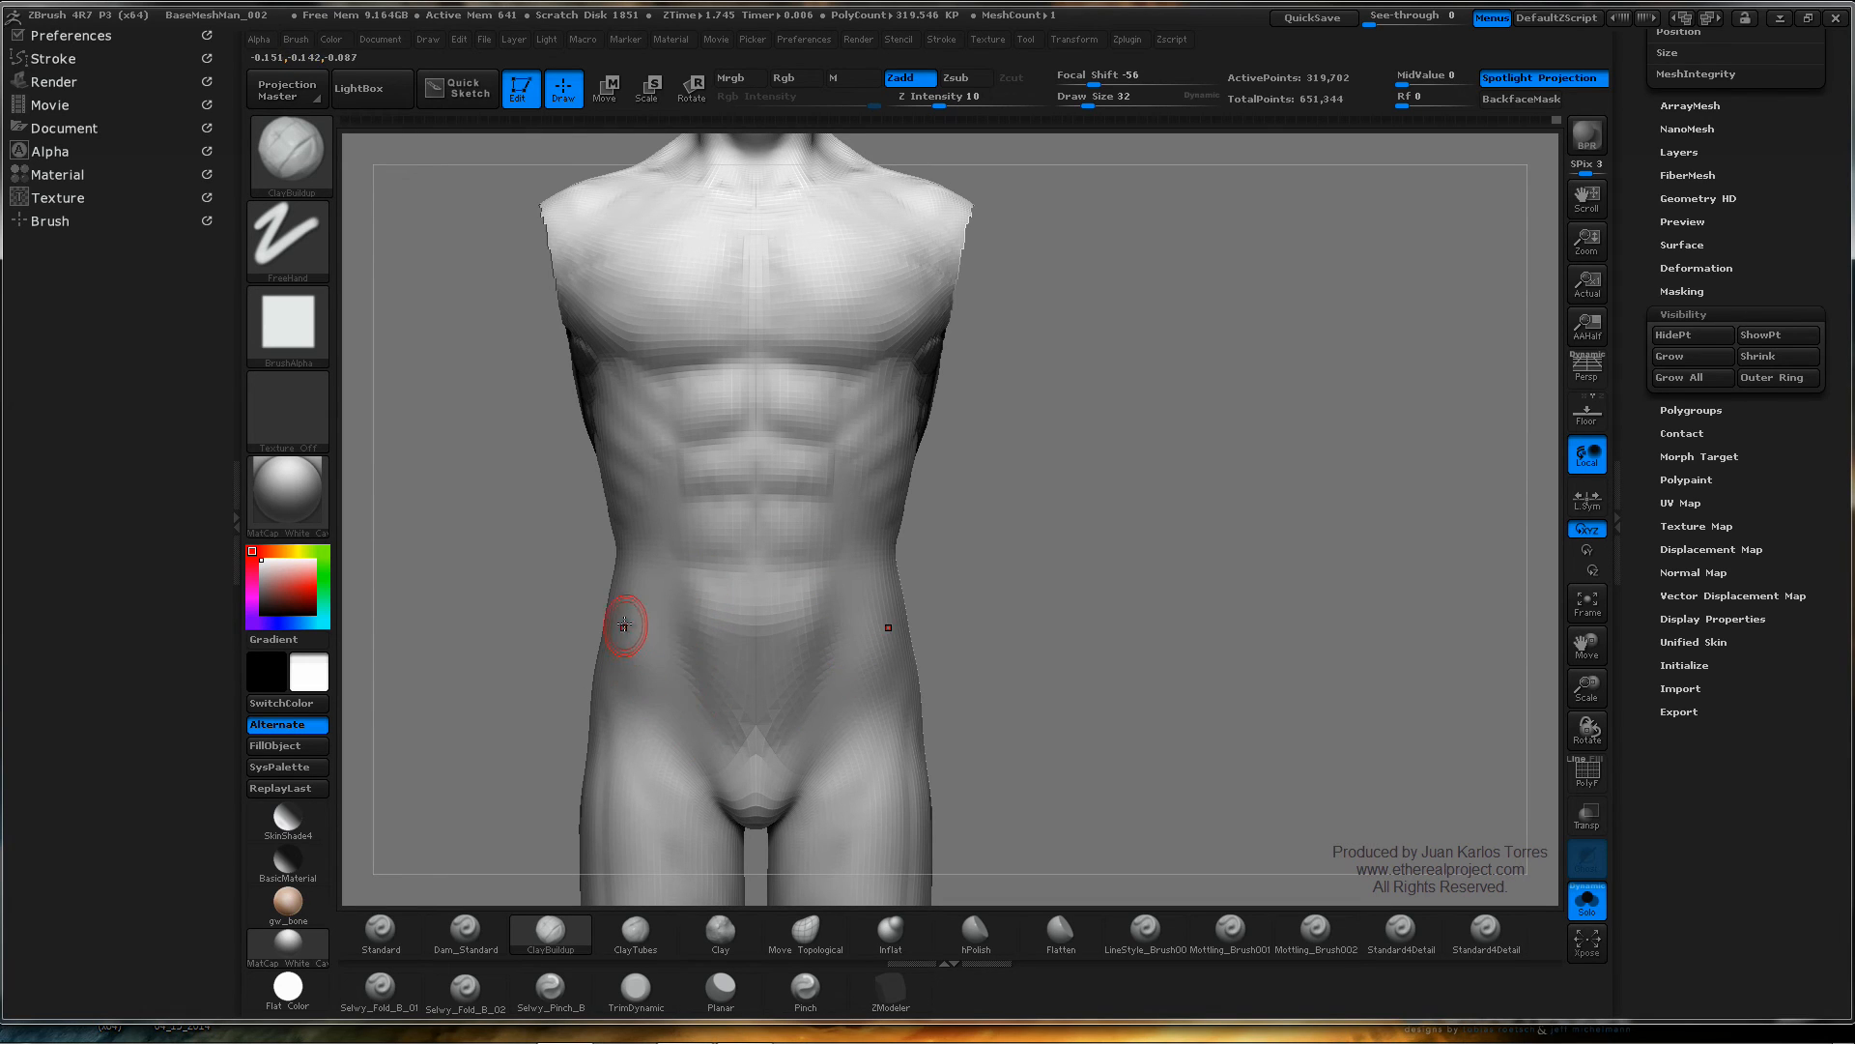
- Carve the hip crest and inguinal crease down to the pubis on both sides with Dam_Standard, and smooth the grooves
{"action": "right_click_drag", "start_coordinate": [626, 624], "coordinate": [739, 604]}
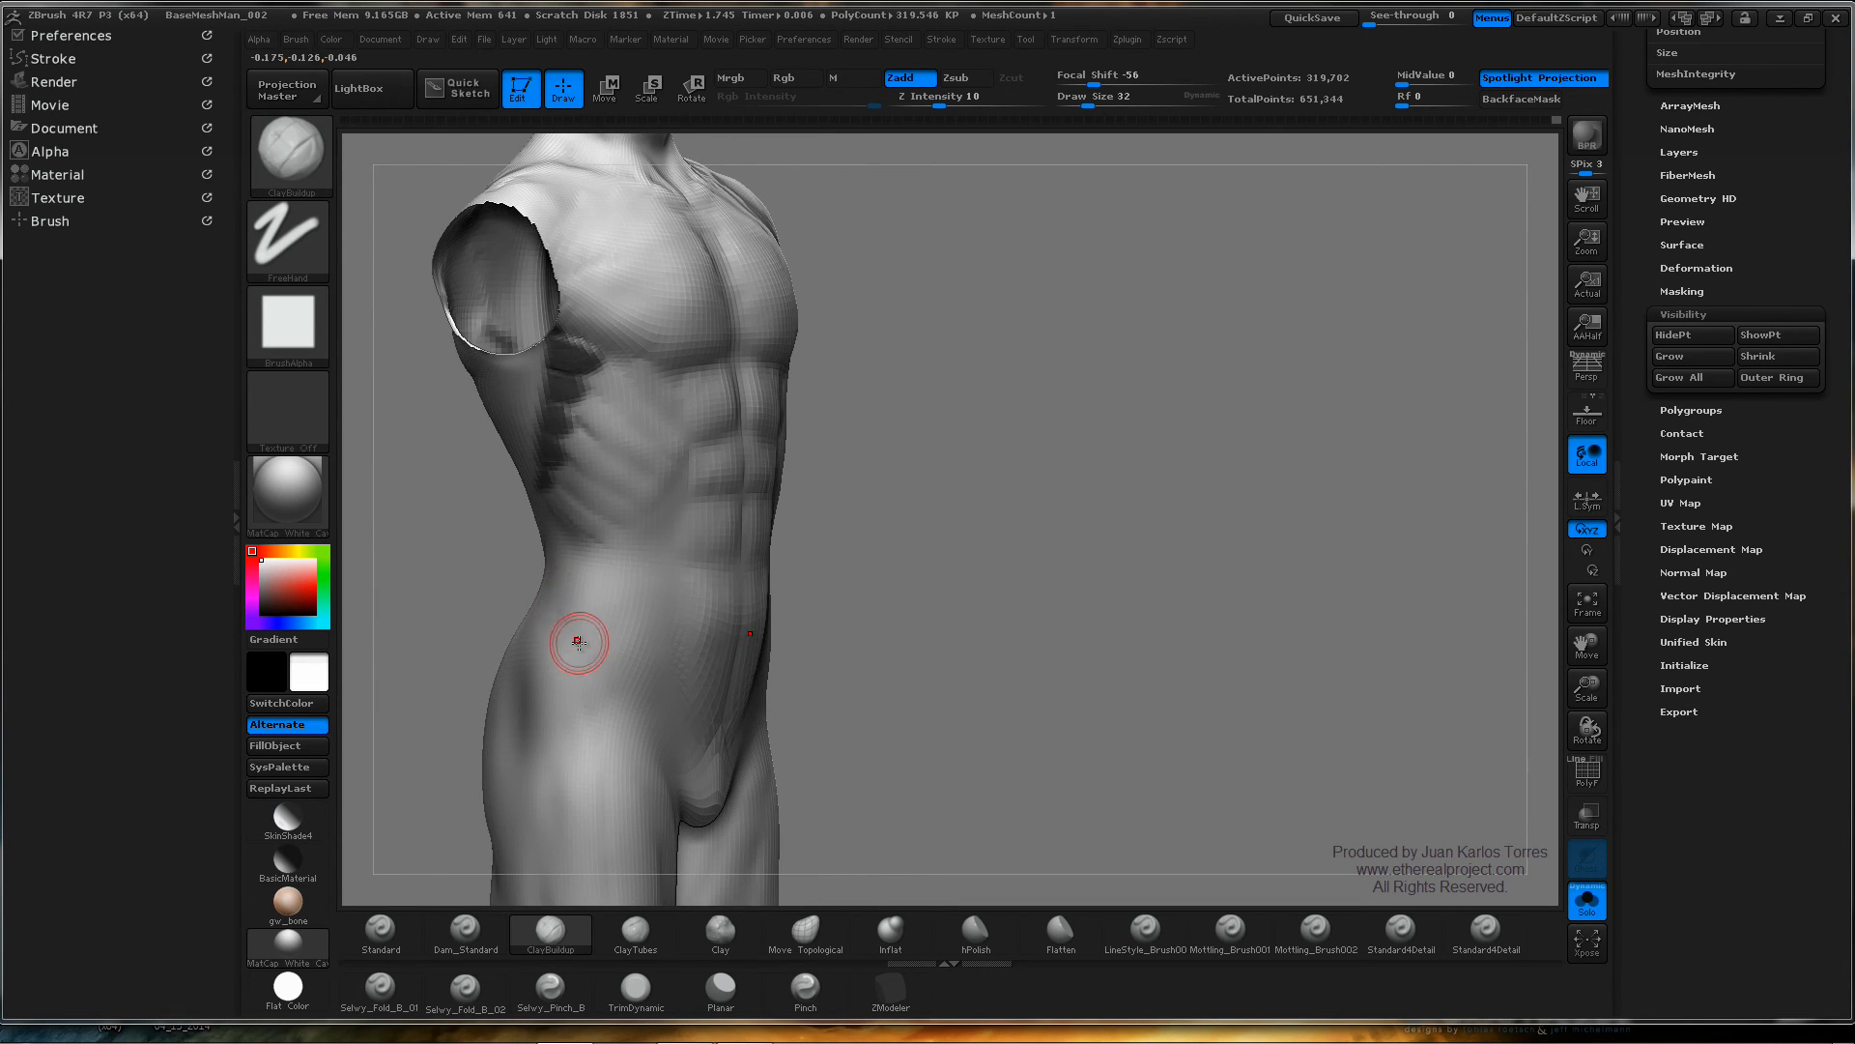
{"action": "mouse_move", "coordinate": [580, 642]}
{"action": "right_mouse_down", "text": "shift"}
{"action": "mouse_move", "coordinate": [800, 559]}
{"action": "mouse_move", "coordinate": [919, 632]}
{"action": "right_mouse_up", "text": "shift"}
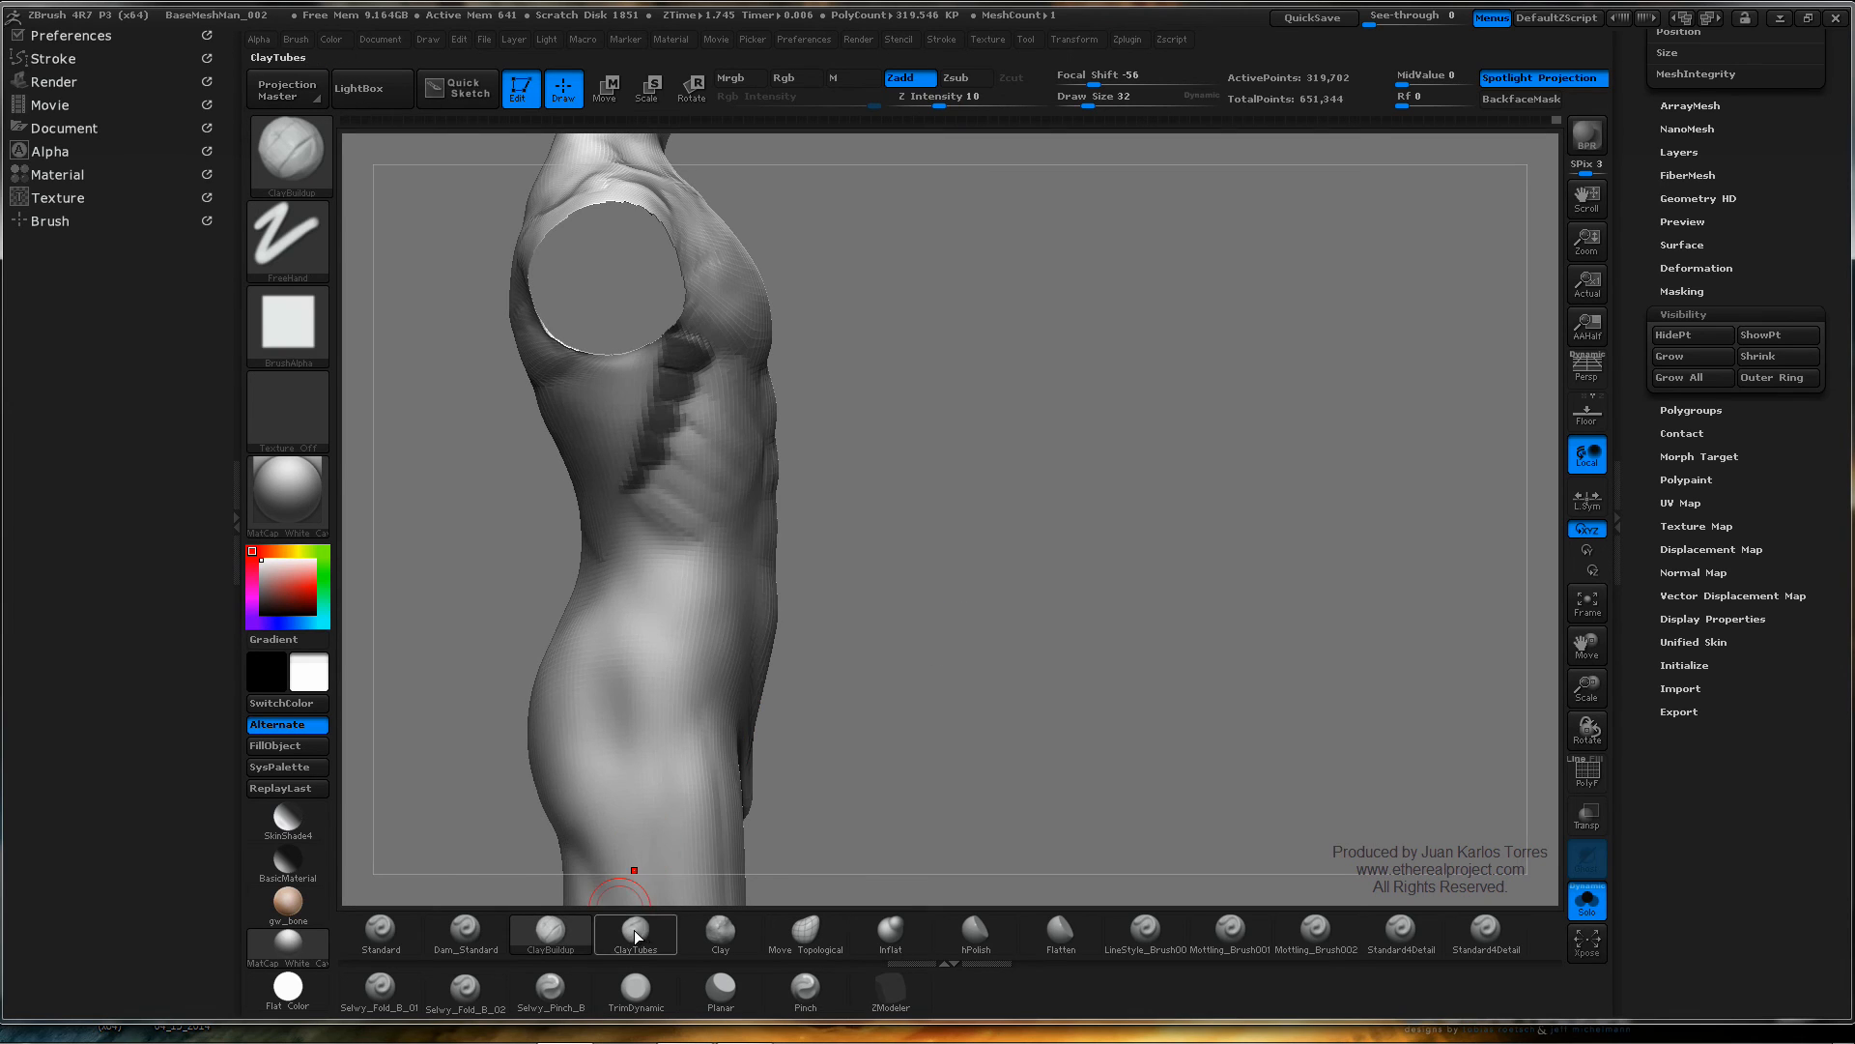
{"action": "left_click", "coordinate": [465, 928]}
{"action": "right_click_drag", "start_coordinate": [712, 583], "coordinate": [663, 623]}
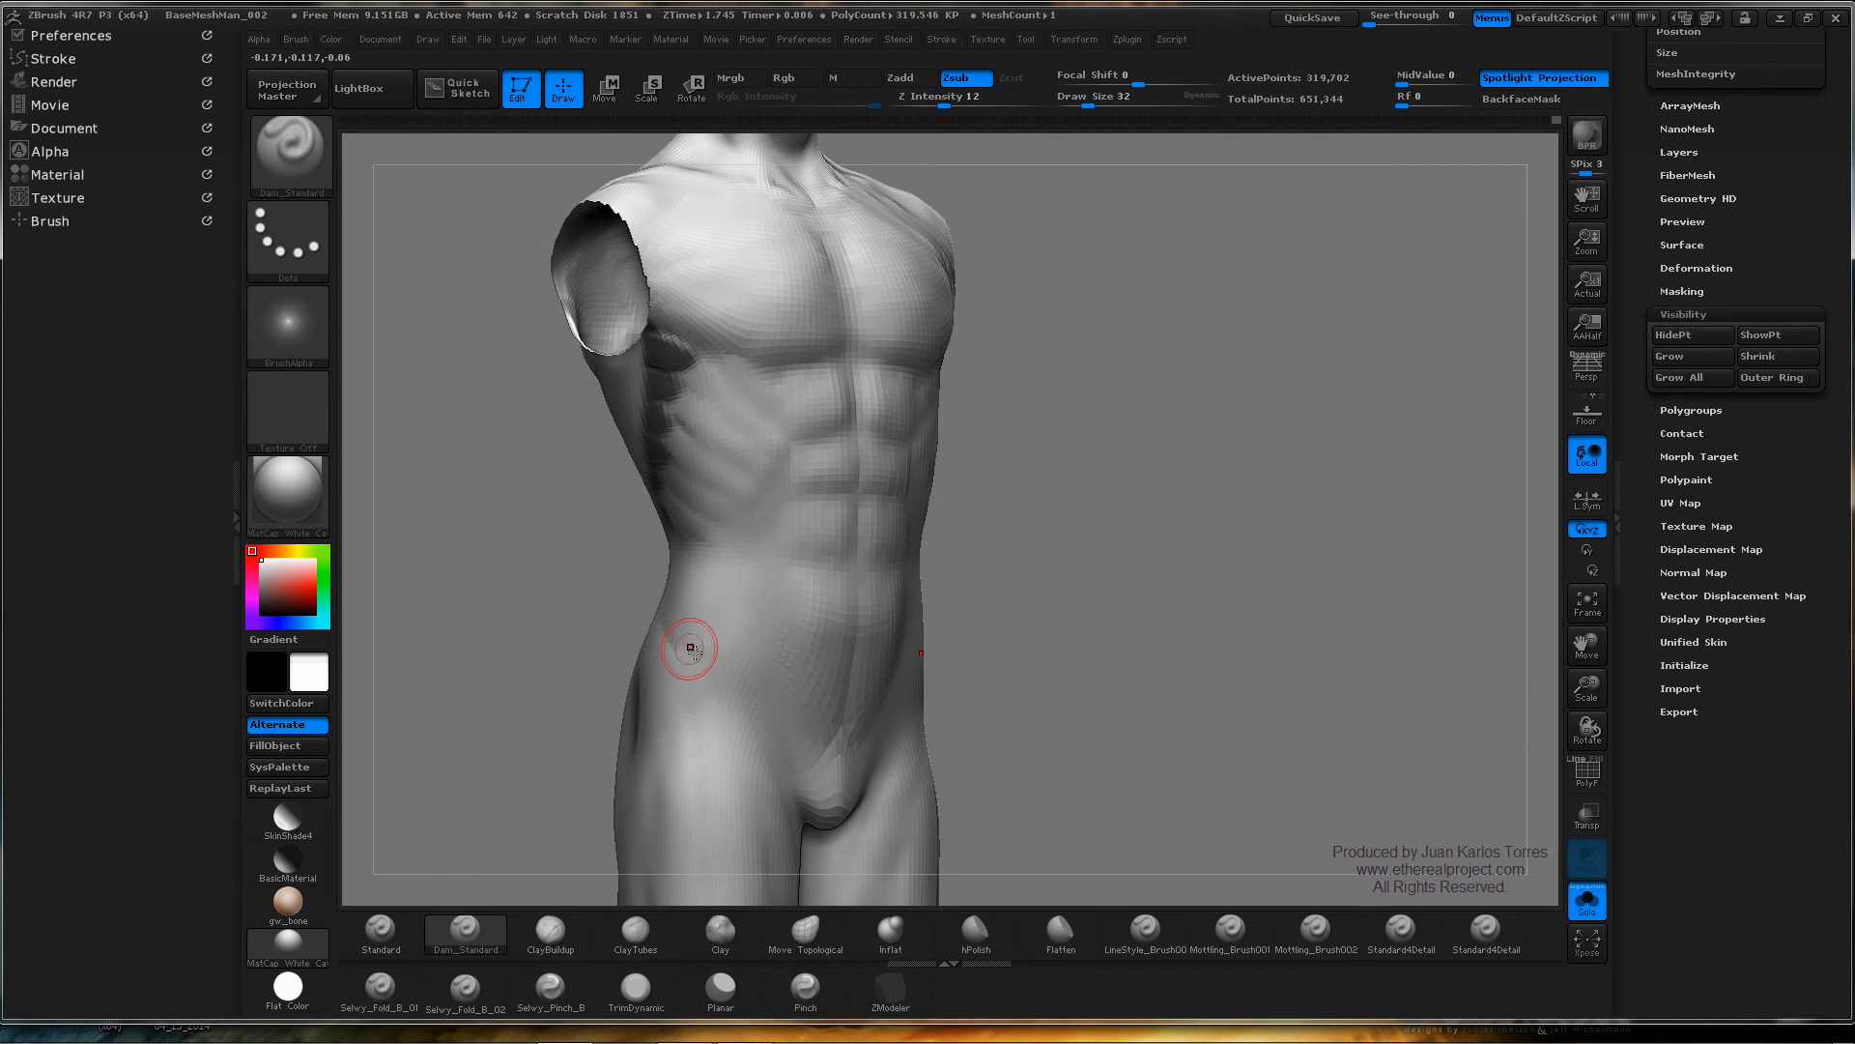
{"action": "right_click_drag", "start_coordinate": [1031, 571], "coordinate": [890, 621], "text": "shift"}
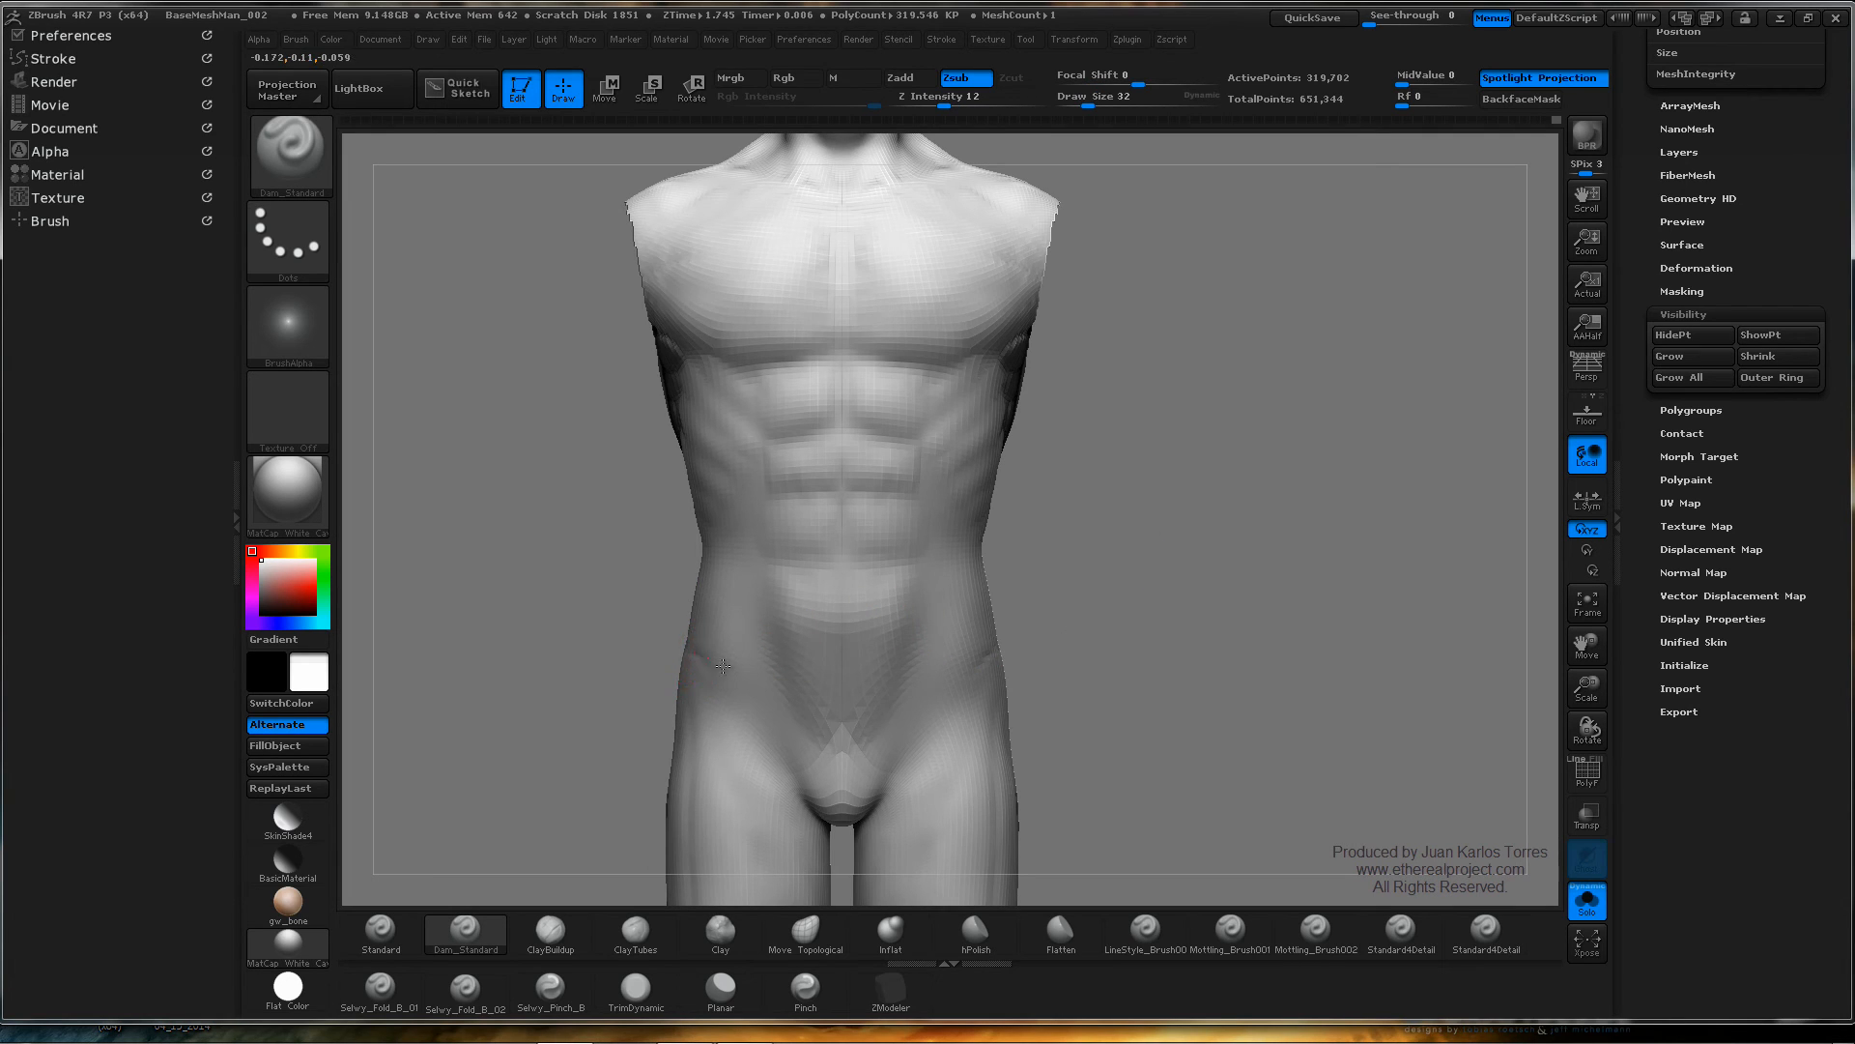
{"action": "left_click_drag", "start_coordinate": [719, 664], "coordinate": [792, 754]}
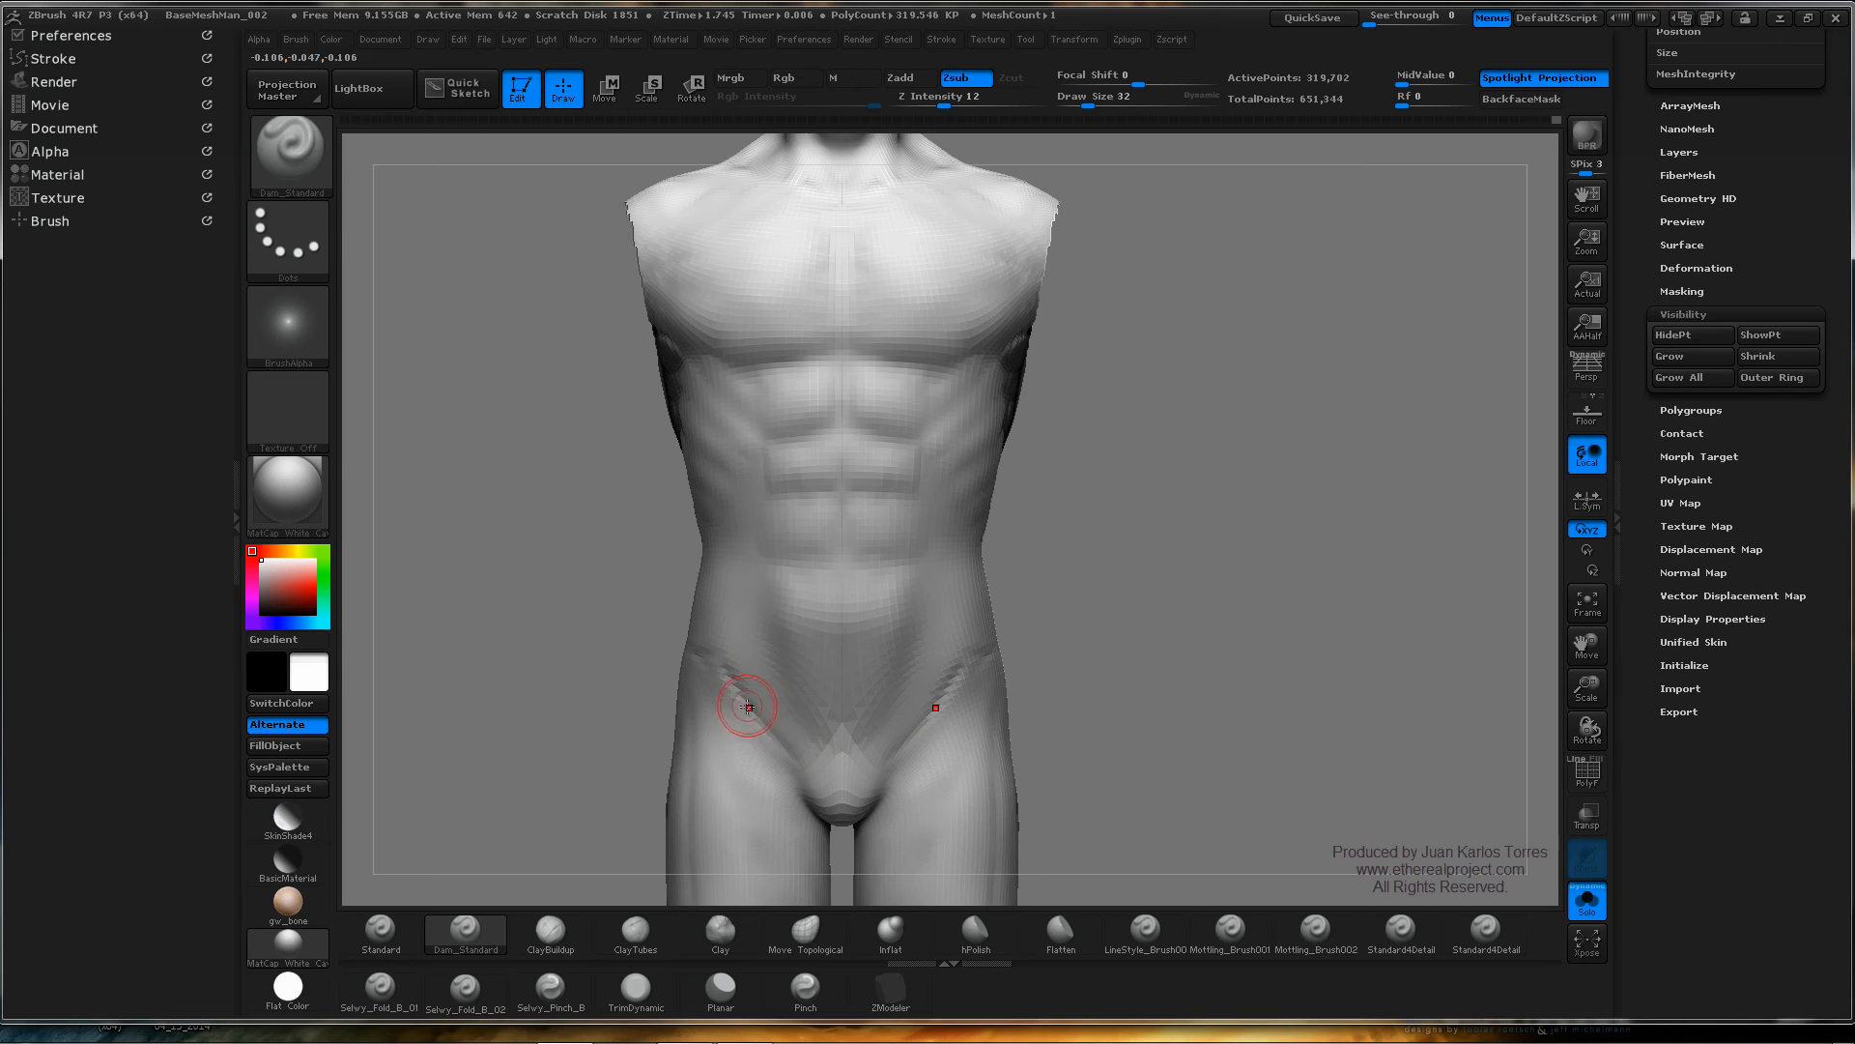
{"action": "left_click_drag", "start_coordinate": [725, 681], "coordinate": [823, 777]}
{"action": "key", "text": "shift"}
{"action": "right_click_drag", "start_coordinate": [745, 638], "coordinate": [855, 646]}
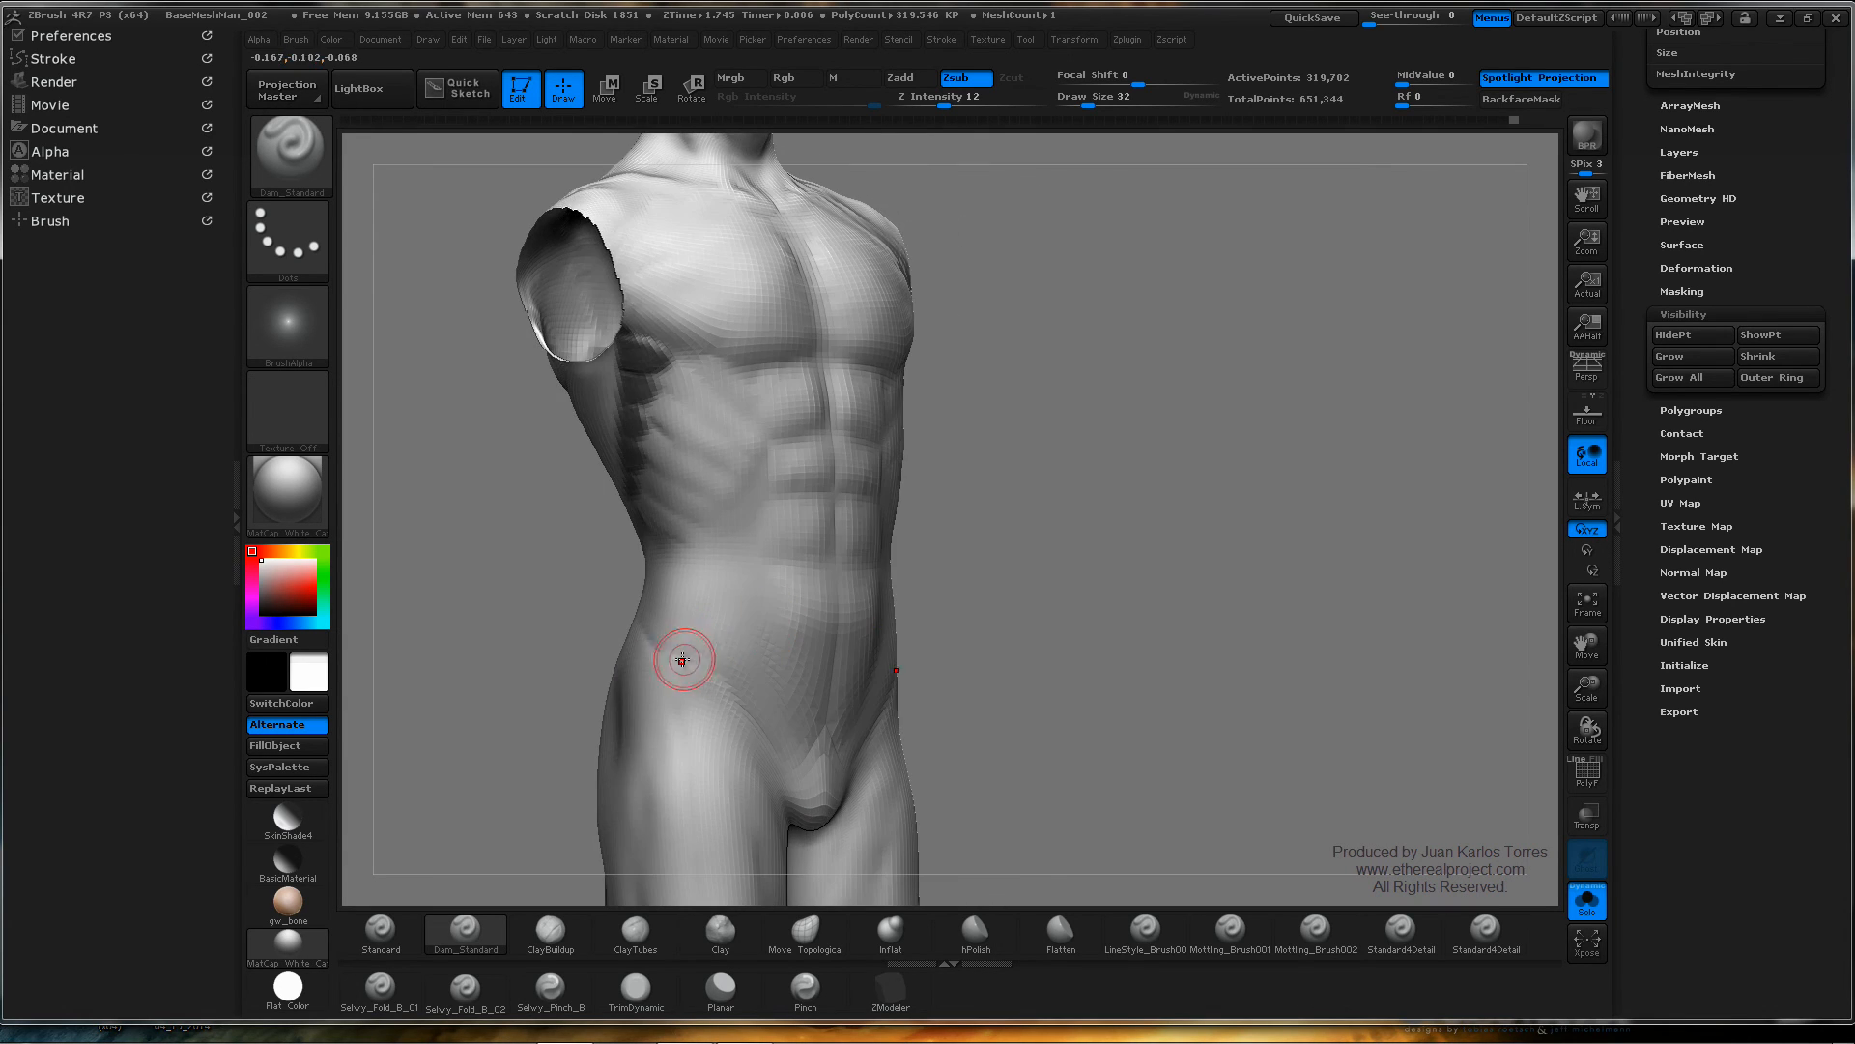
{"action": "key", "text": "shift"}
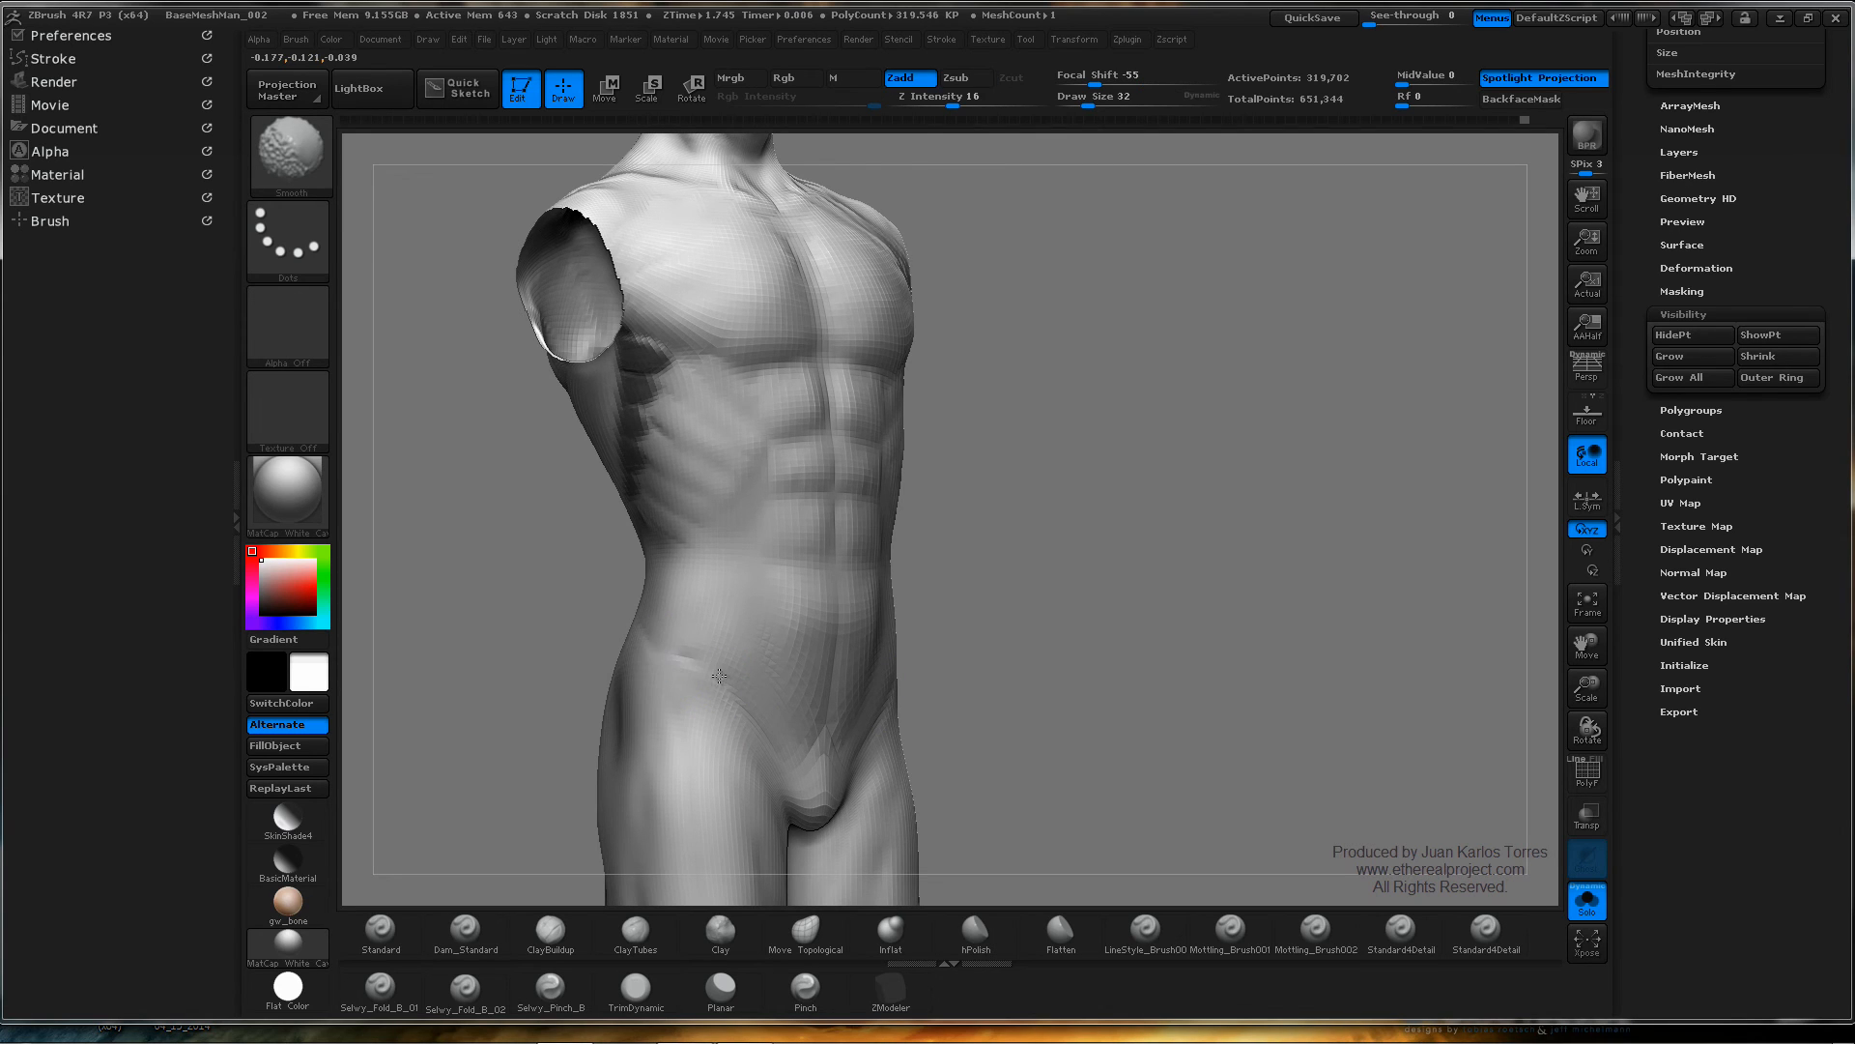
- Carve the abdominal midline and the grooves between segments with Dam_Standard, and smooth the upper segments beside the midline
{"action": "mouse_move", "coordinate": [770, 766]}
{"action": "right_mouse_down"}
{"action": "mouse_move", "coordinate": [712, 642]}
{"action": "mouse_move", "coordinate": [1189, 621]}
{"action": "right_mouse_up"}
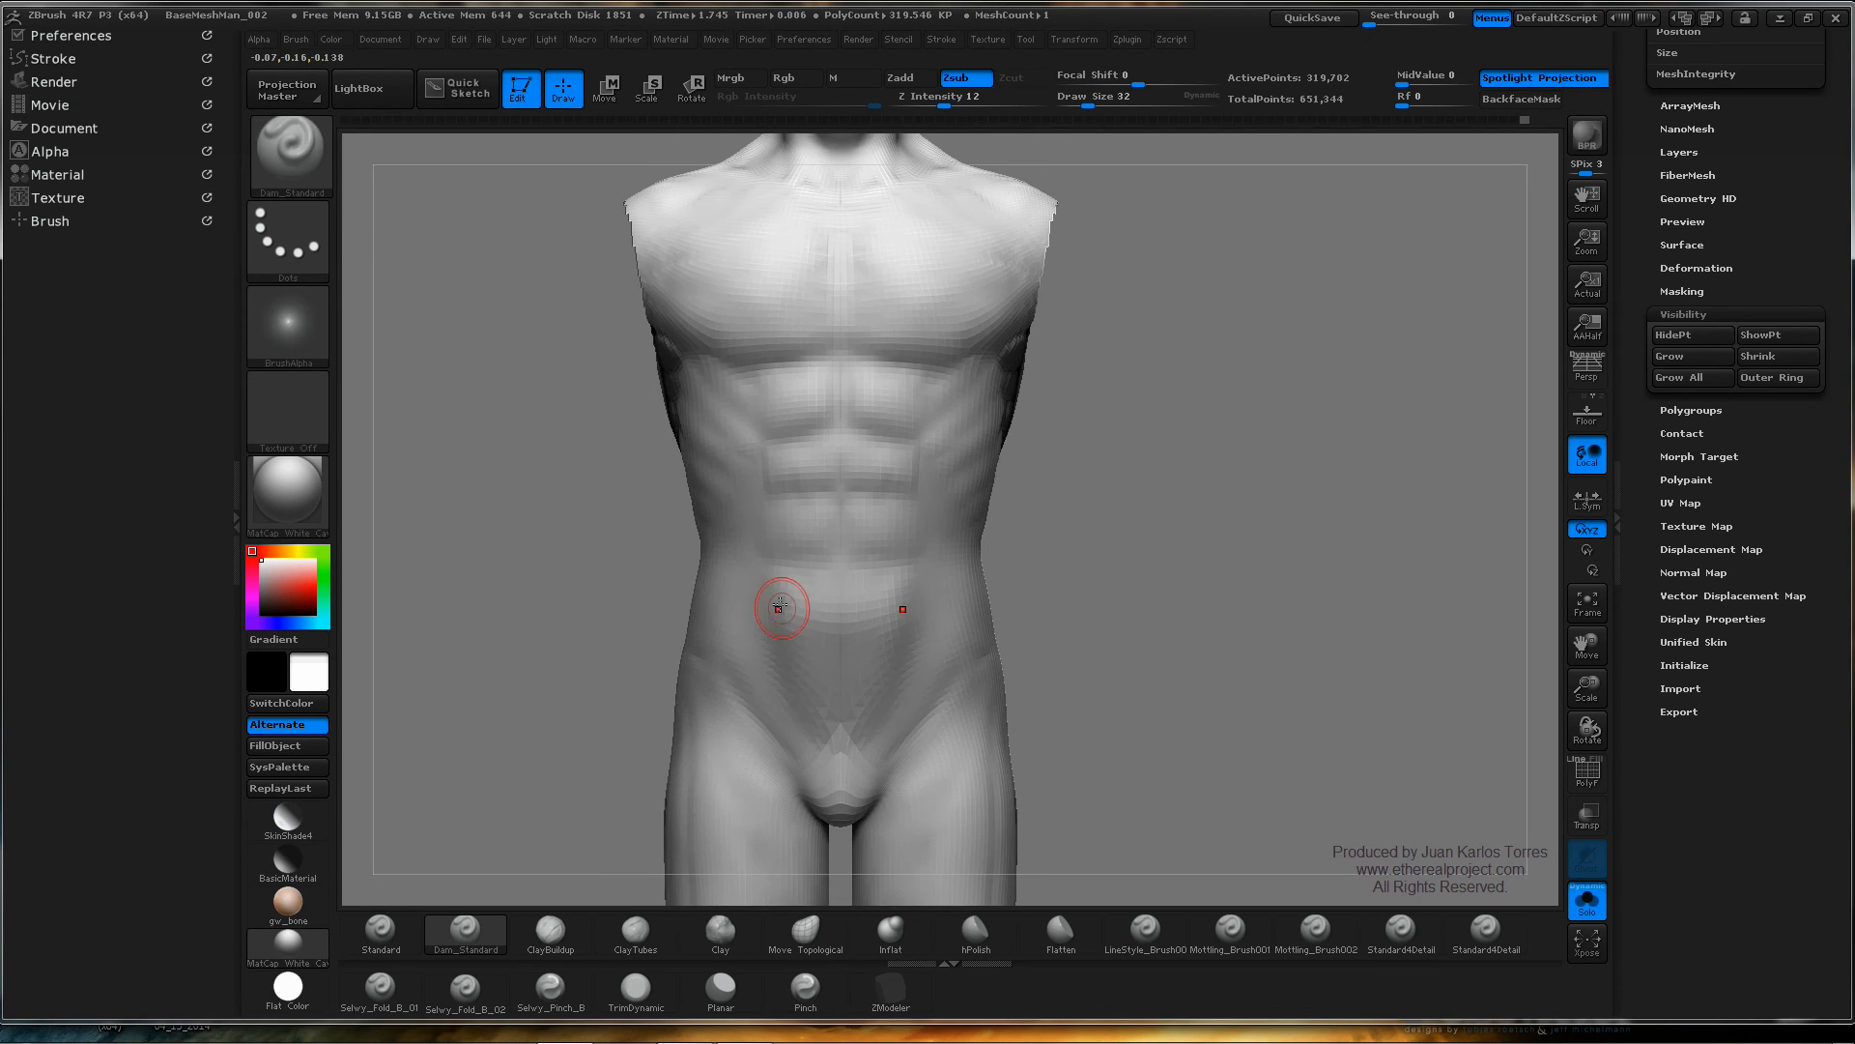
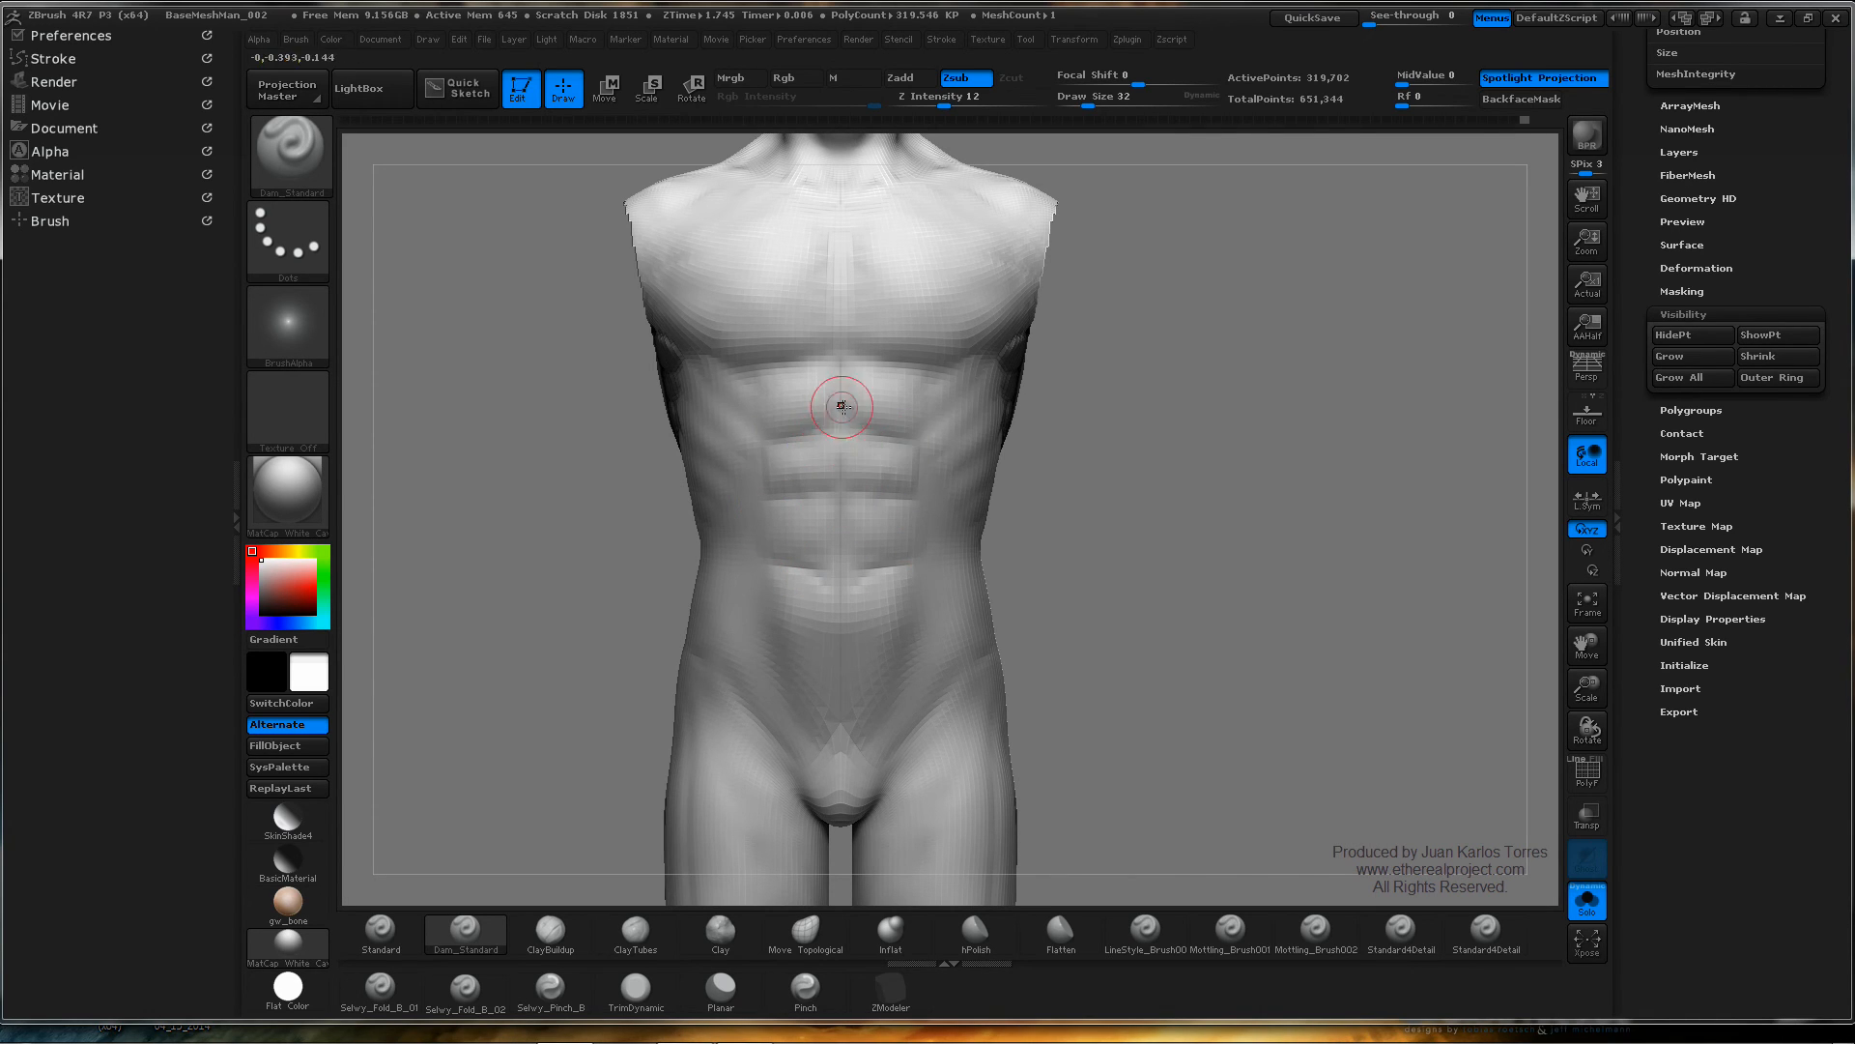
{"action": "mouse_move", "coordinate": [1172, 460]}
{"action": "left_mouse_down"}
{"action": "mouse_move", "coordinate": [1111, 511]}
{"action": "mouse_move", "coordinate": [1150, 519]}
{"action": "left_mouse_up"}
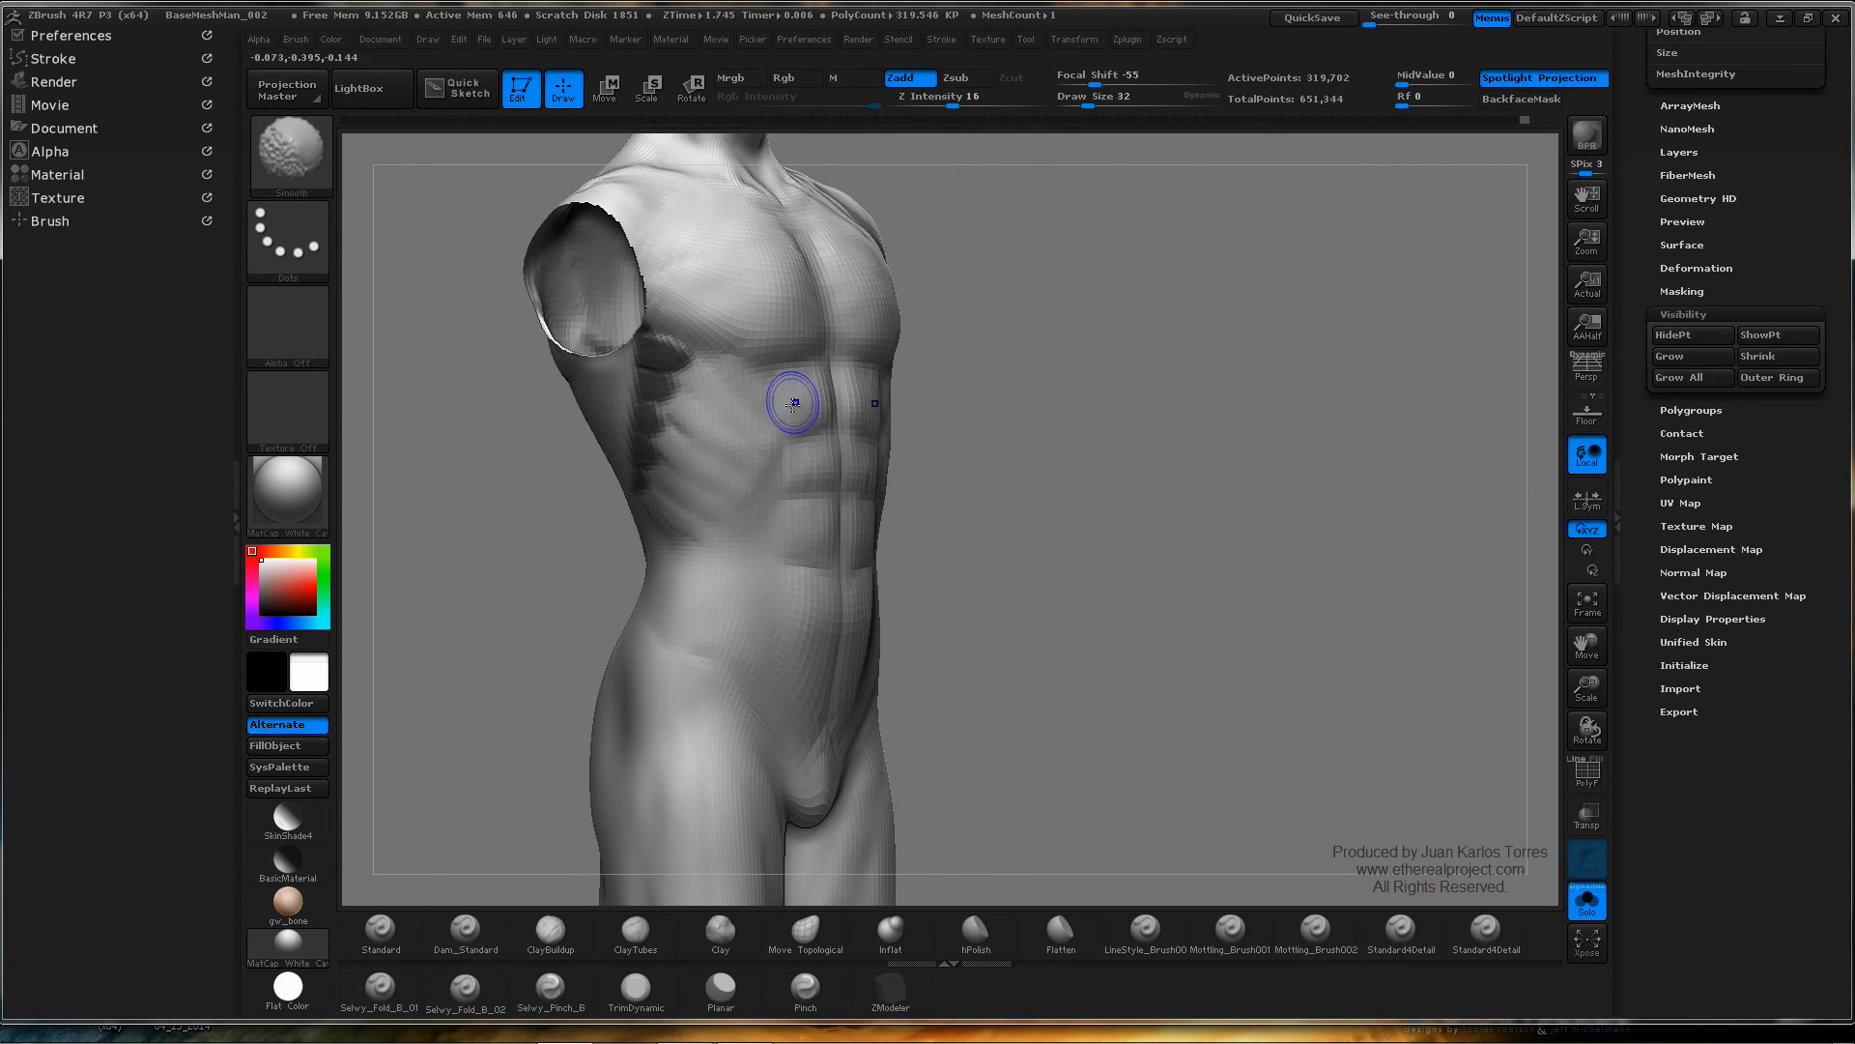
{"action": "left_click_drag", "start_coordinate": [812, 389], "coordinate": [818, 409], "text": "shift"}
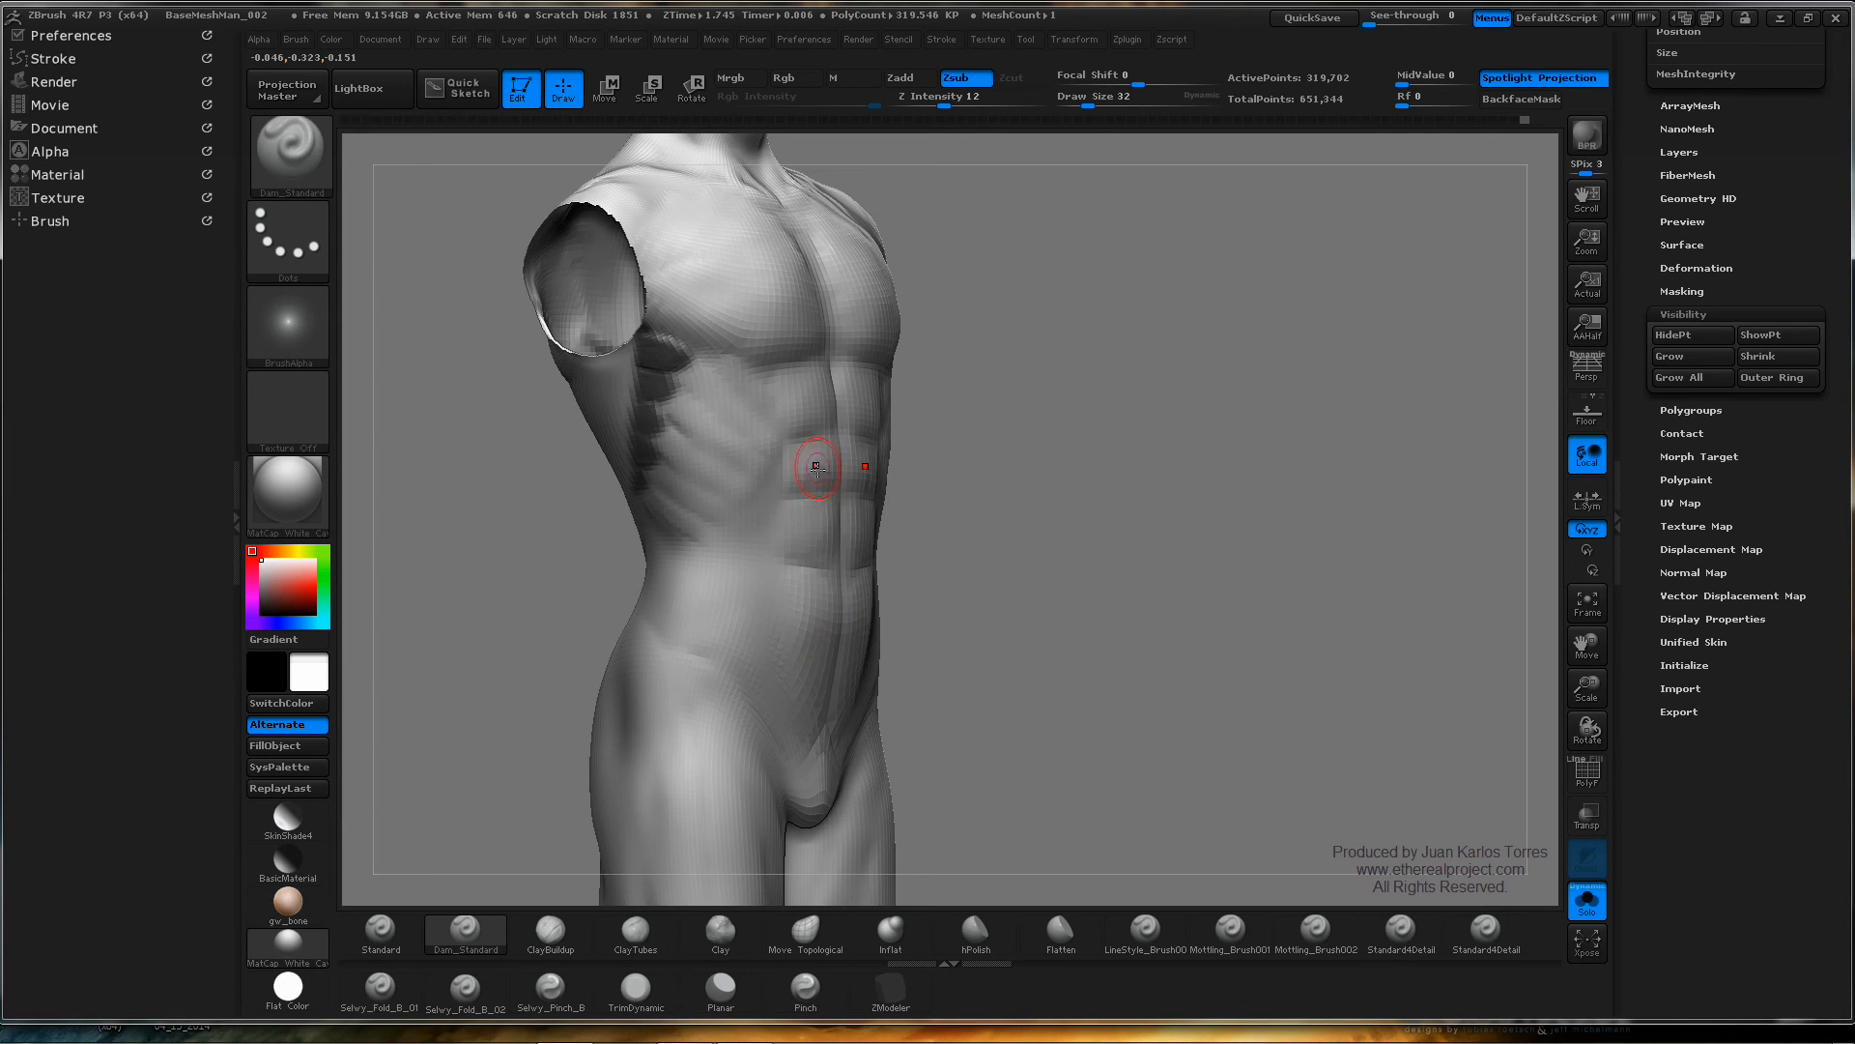
{"action": "mouse_move", "coordinate": [1044, 440]}
{"action": "left_mouse_down"}
{"action": "mouse_move", "coordinate": [1064, 447]}
{"action": "mouse_move", "coordinate": [1040, 455]}
{"action": "mouse_move", "coordinate": [1126, 448]}
{"action": "left_mouse_up"}
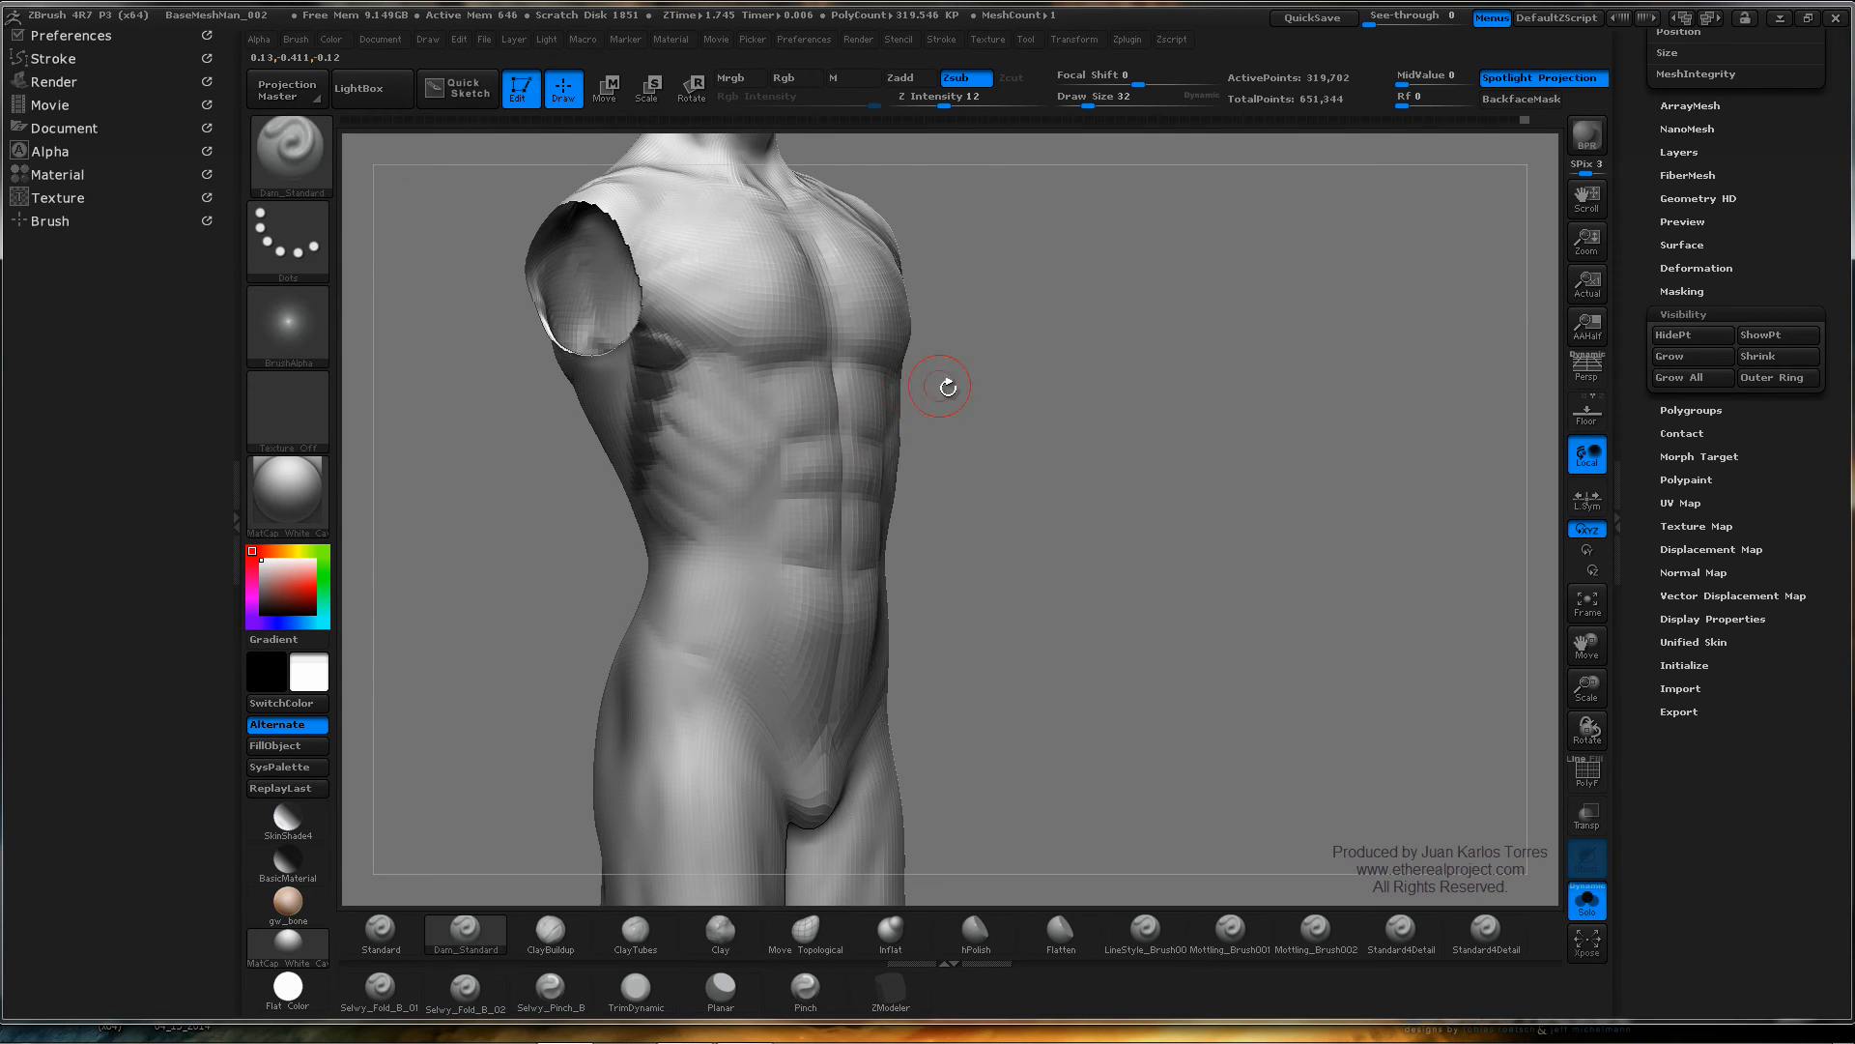
{"action": "left_click_drag", "start_coordinate": [948, 385], "coordinate": [921, 408]}
- Fill out the upper abdominal segments toward the ribs with ClayTubes and smooth them
{"action": "left_click_drag", "start_coordinate": [1179, 454], "coordinate": [1209, 468], "text": "shift"}
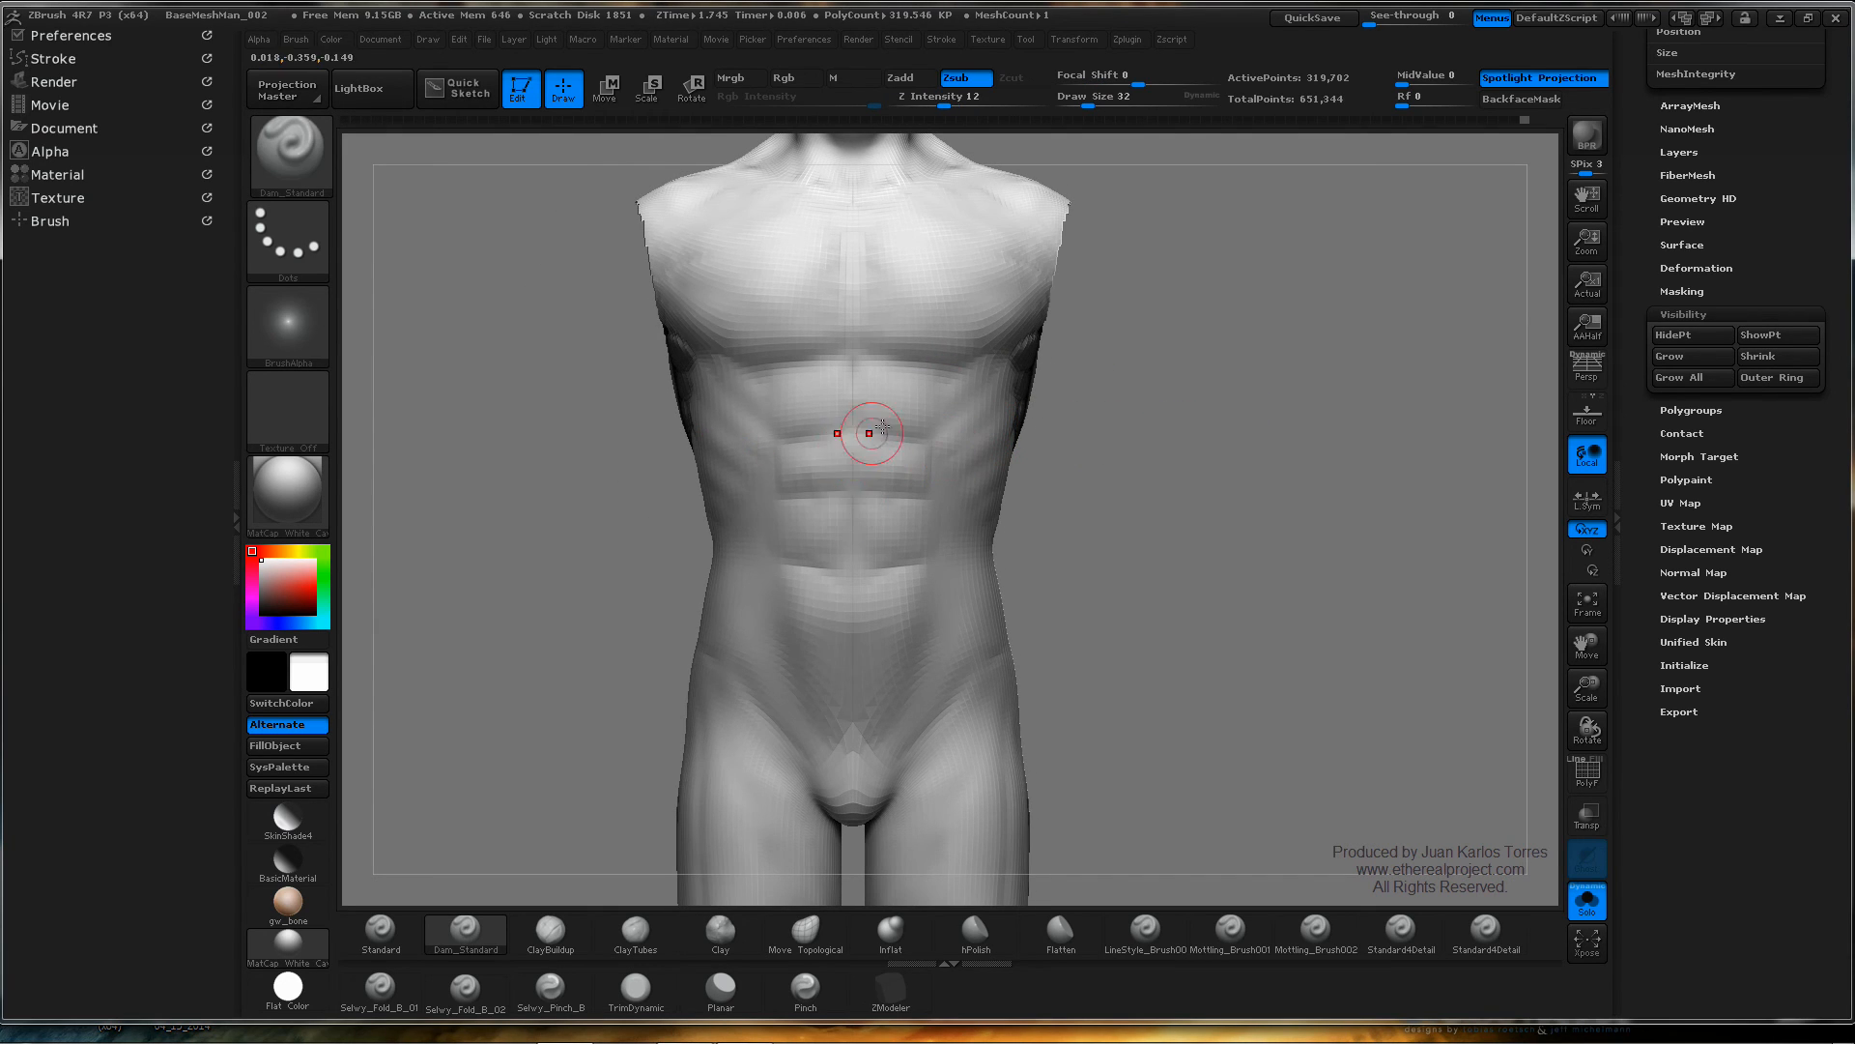
{"action": "left_click", "coordinate": [634, 941]}
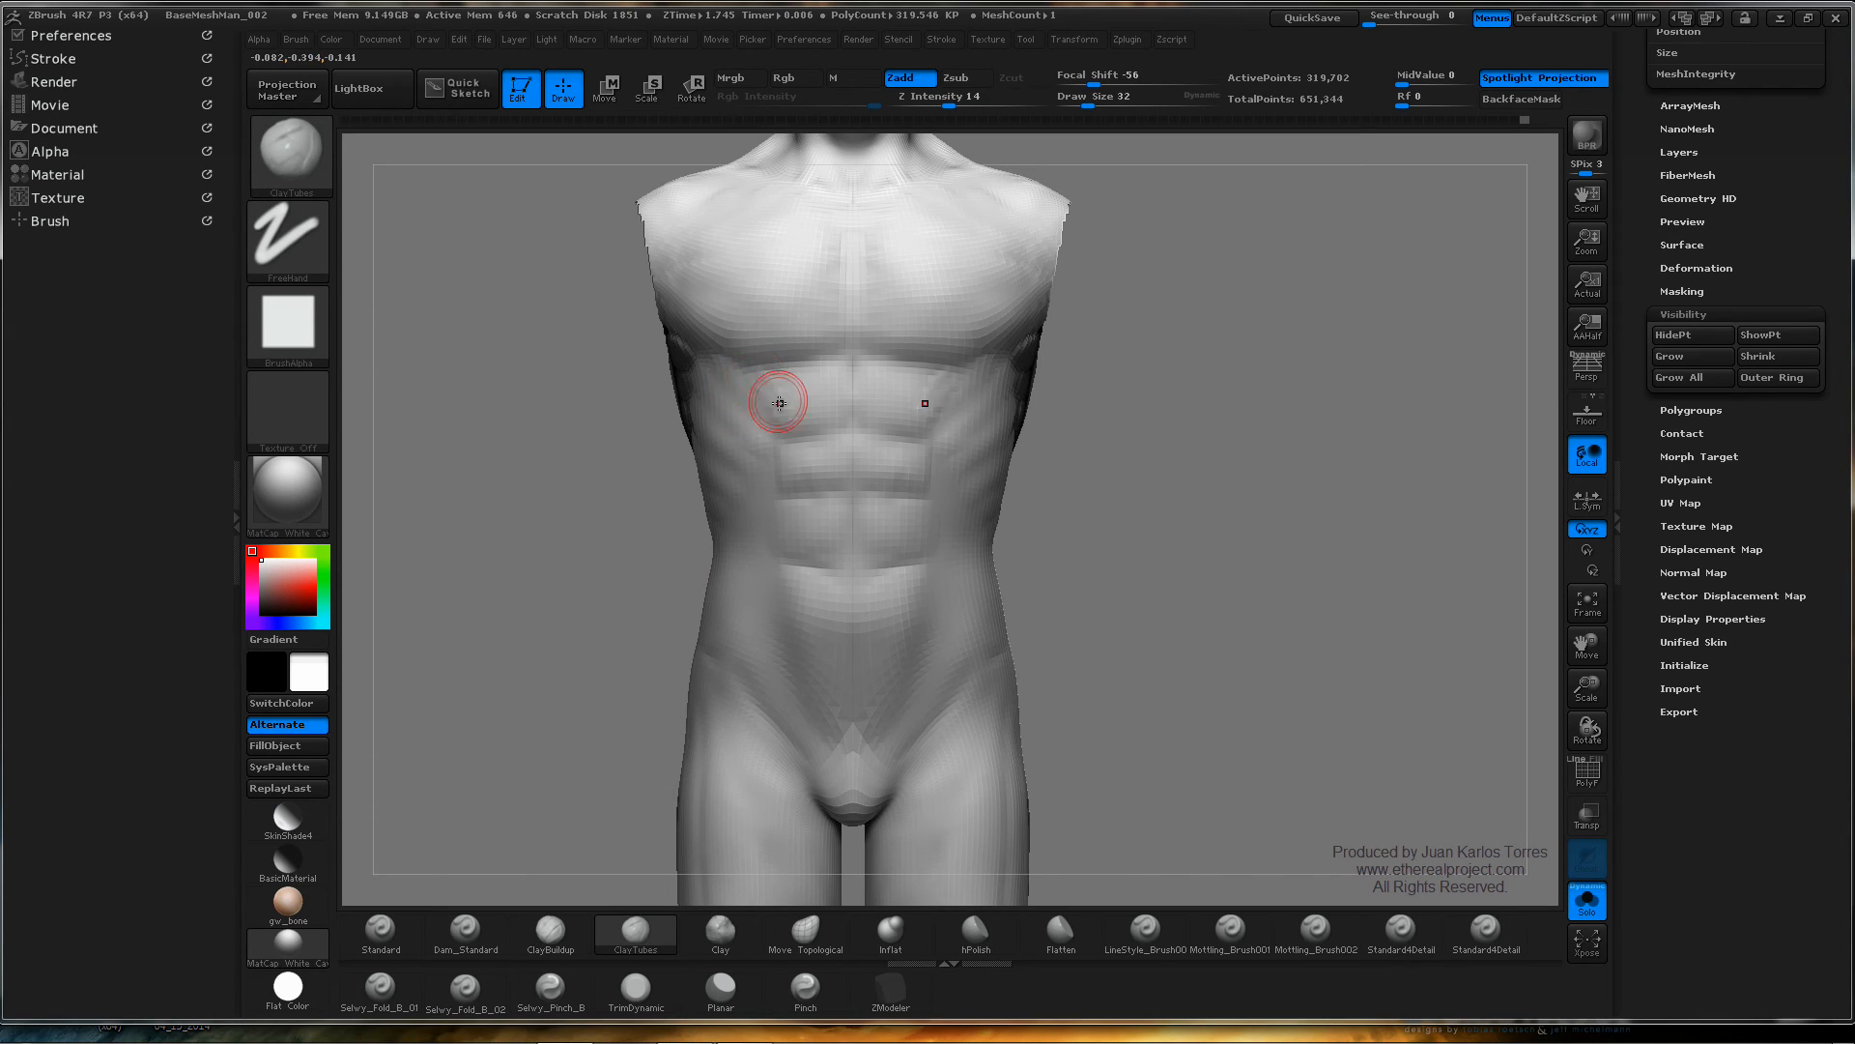
{"action": "key", "text": "shift"}
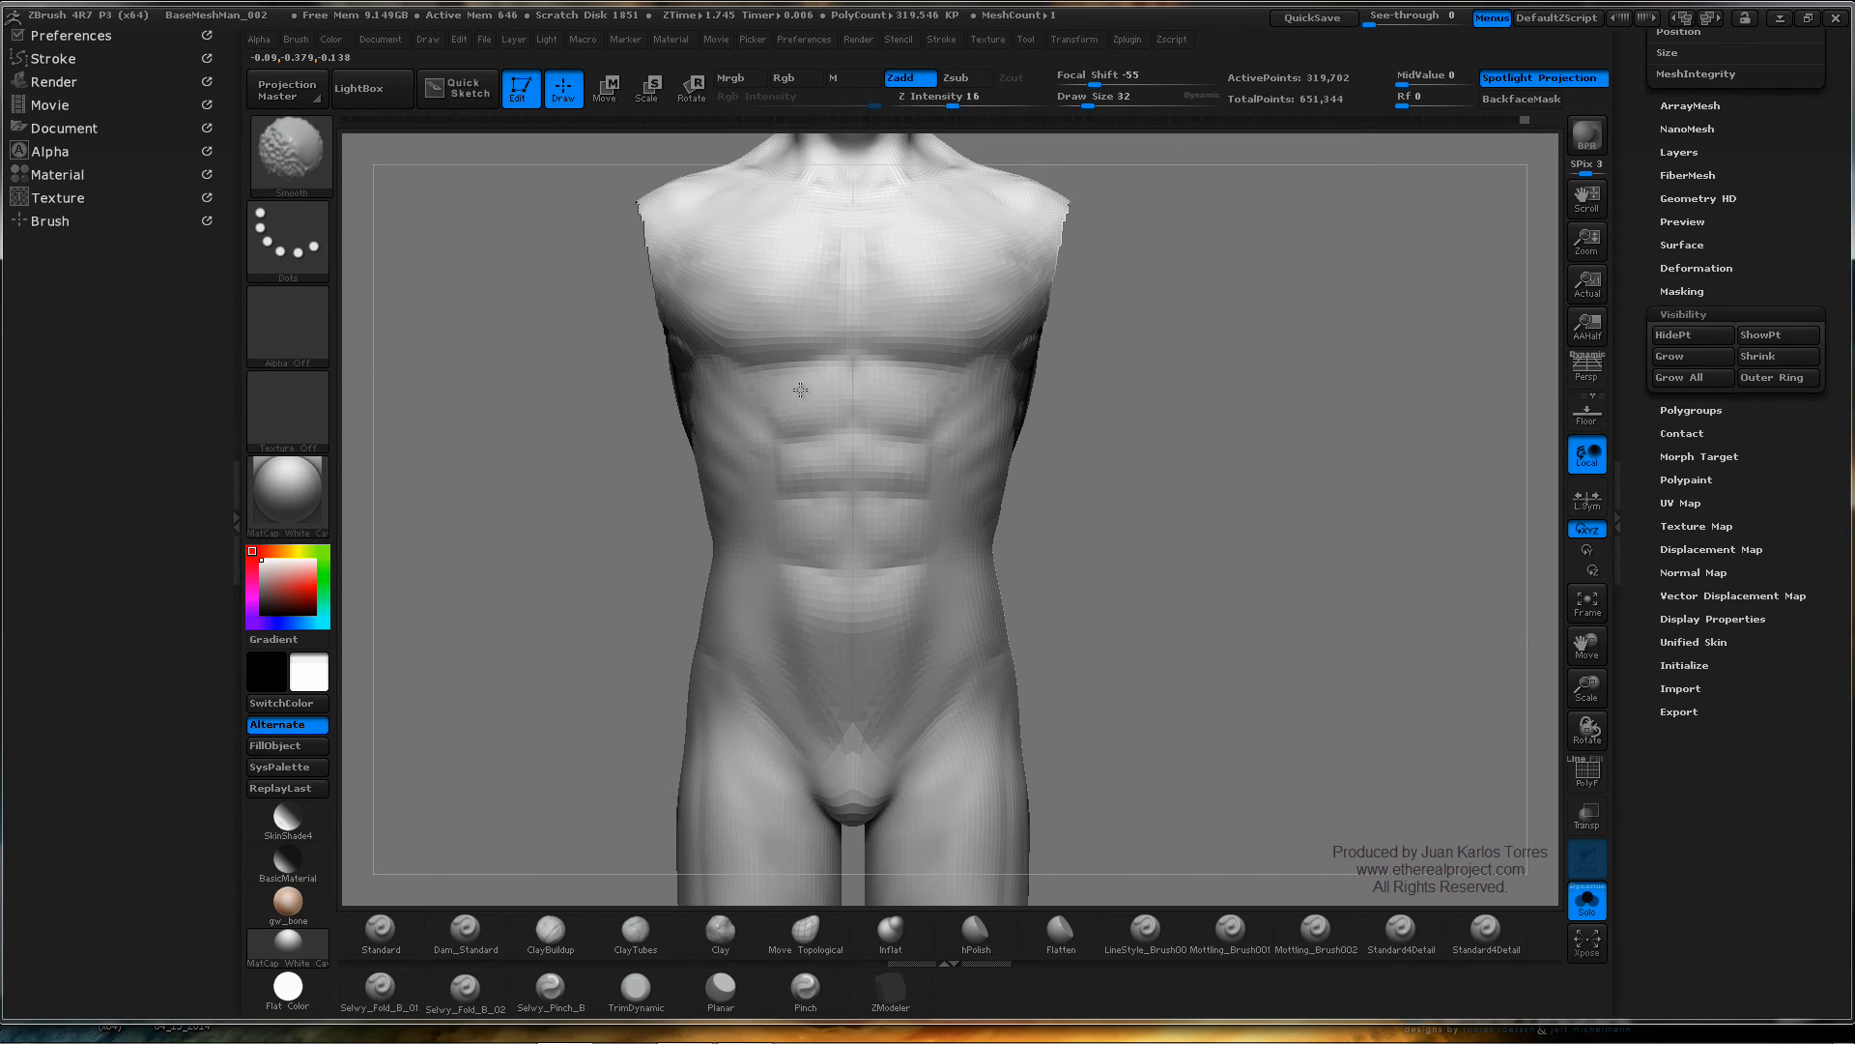
- Build up the external oblique mass above the hip crest, from the waist down along the inguinal crease, with ClayTubes strokes
{"action": "mouse_move", "coordinate": [1189, 377]}
{"action": "left_mouse_down"}
{"action": "mouse_move", "coordinate": [1111, 423]}
{"action": "mouse_move", "coordinate": [1151, 426]}
{"action": "mouse_move", "coordinate": [1111, 454]}
{"action": "left_mouse_up"}
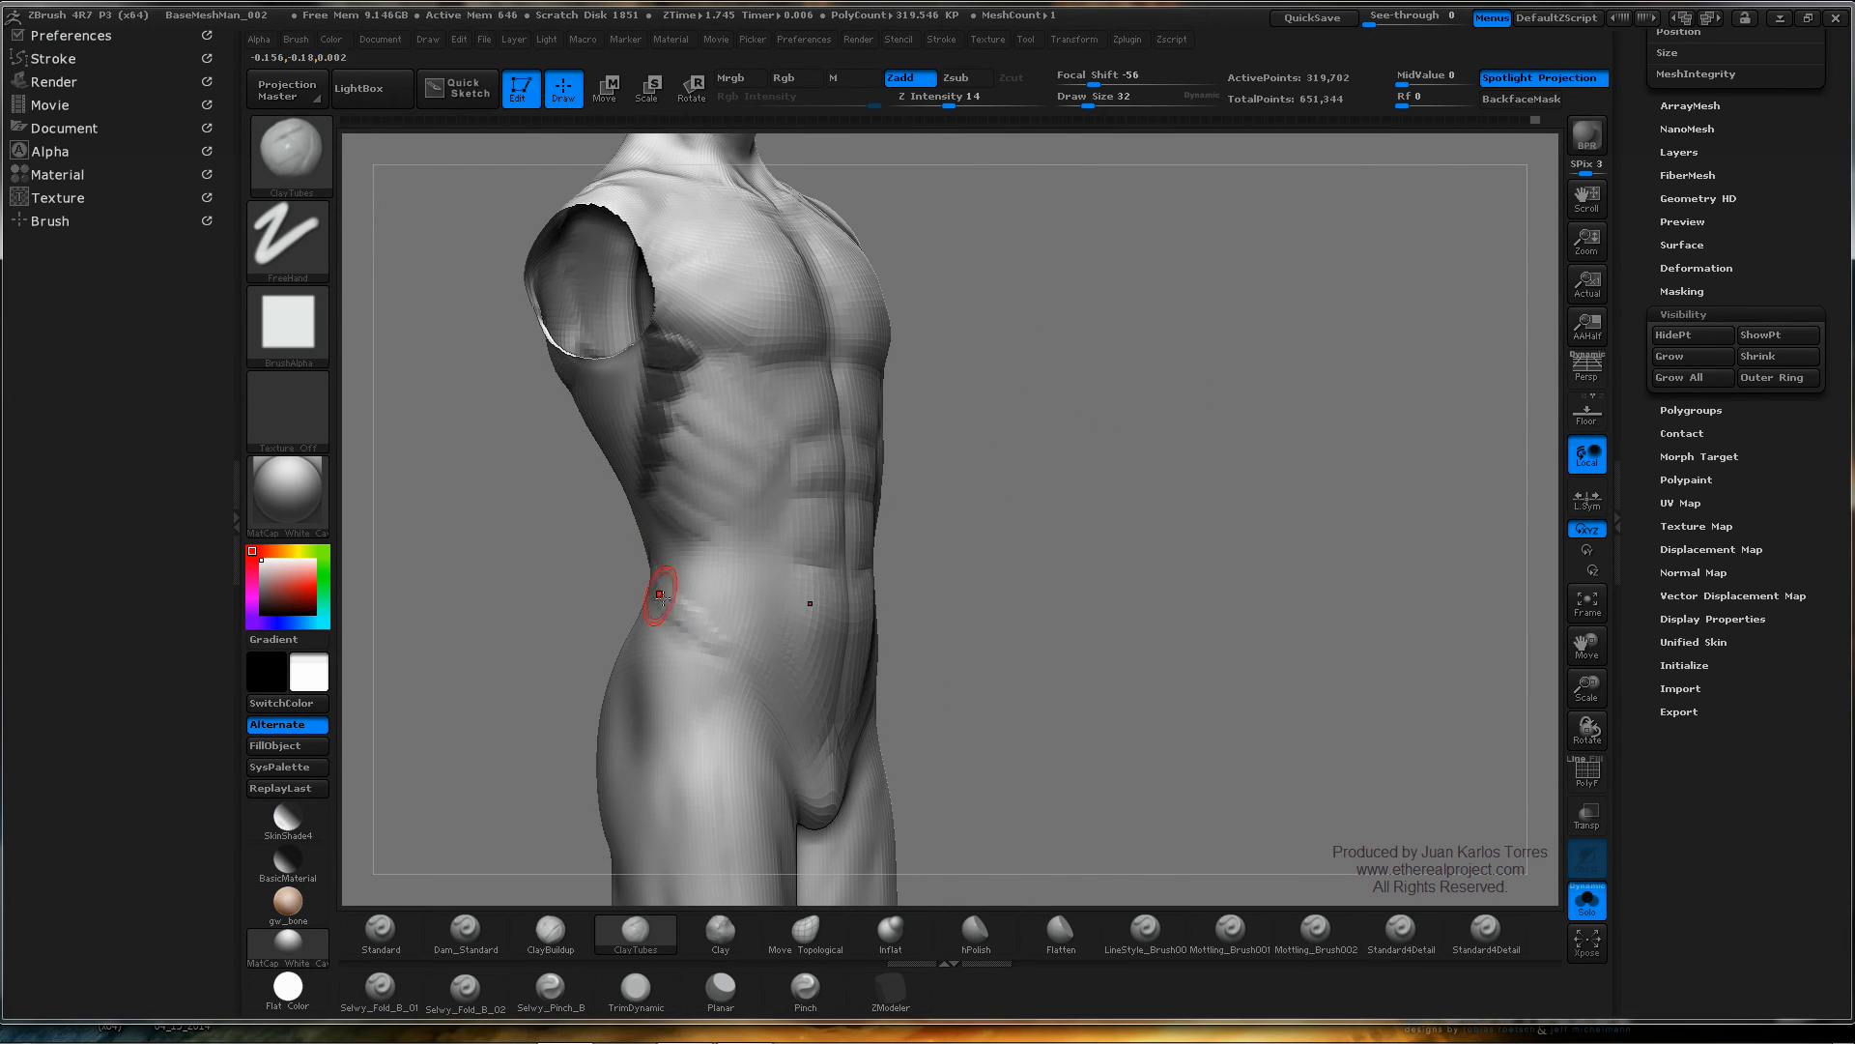
{"action": "mouse_move", "coordinate": [662, 597]}
{"action": "left_mouse_down"}
{"action": "mouse_move", "coordinate": [755, 661]}
{"action": "mouse_move", "coordinate": [669, 578]}
{"action": "mouse_move", "coordinate": [713, 604]}
{"action": "left_mouse_up"}
{"action": "mouse_move", "coordinate": [669, 543]}
{"action": "left_mouse_down"}
{"action": "mouse_move", "coordinate": [774, 636]}
{"action": "mouse_move", "coordinate": [773, 679]}
{"action": "left_mouse_up"}
{"action": "left_click_drag", "start_coordinate": [753, 594], "coordinate": [781, 661]}
{"action": "mouse_move", "coordinate": [760, 603]}
{"action": "right_mouse_down"}
{"action": "mouse_move", "coordinate": [787, 598]}
{"action": "mouse_move", "coordinate": [764, 606]}
{"action": "mouse_move", "coordinate": [758, 585]}
{"action": "right_mouse_up"}
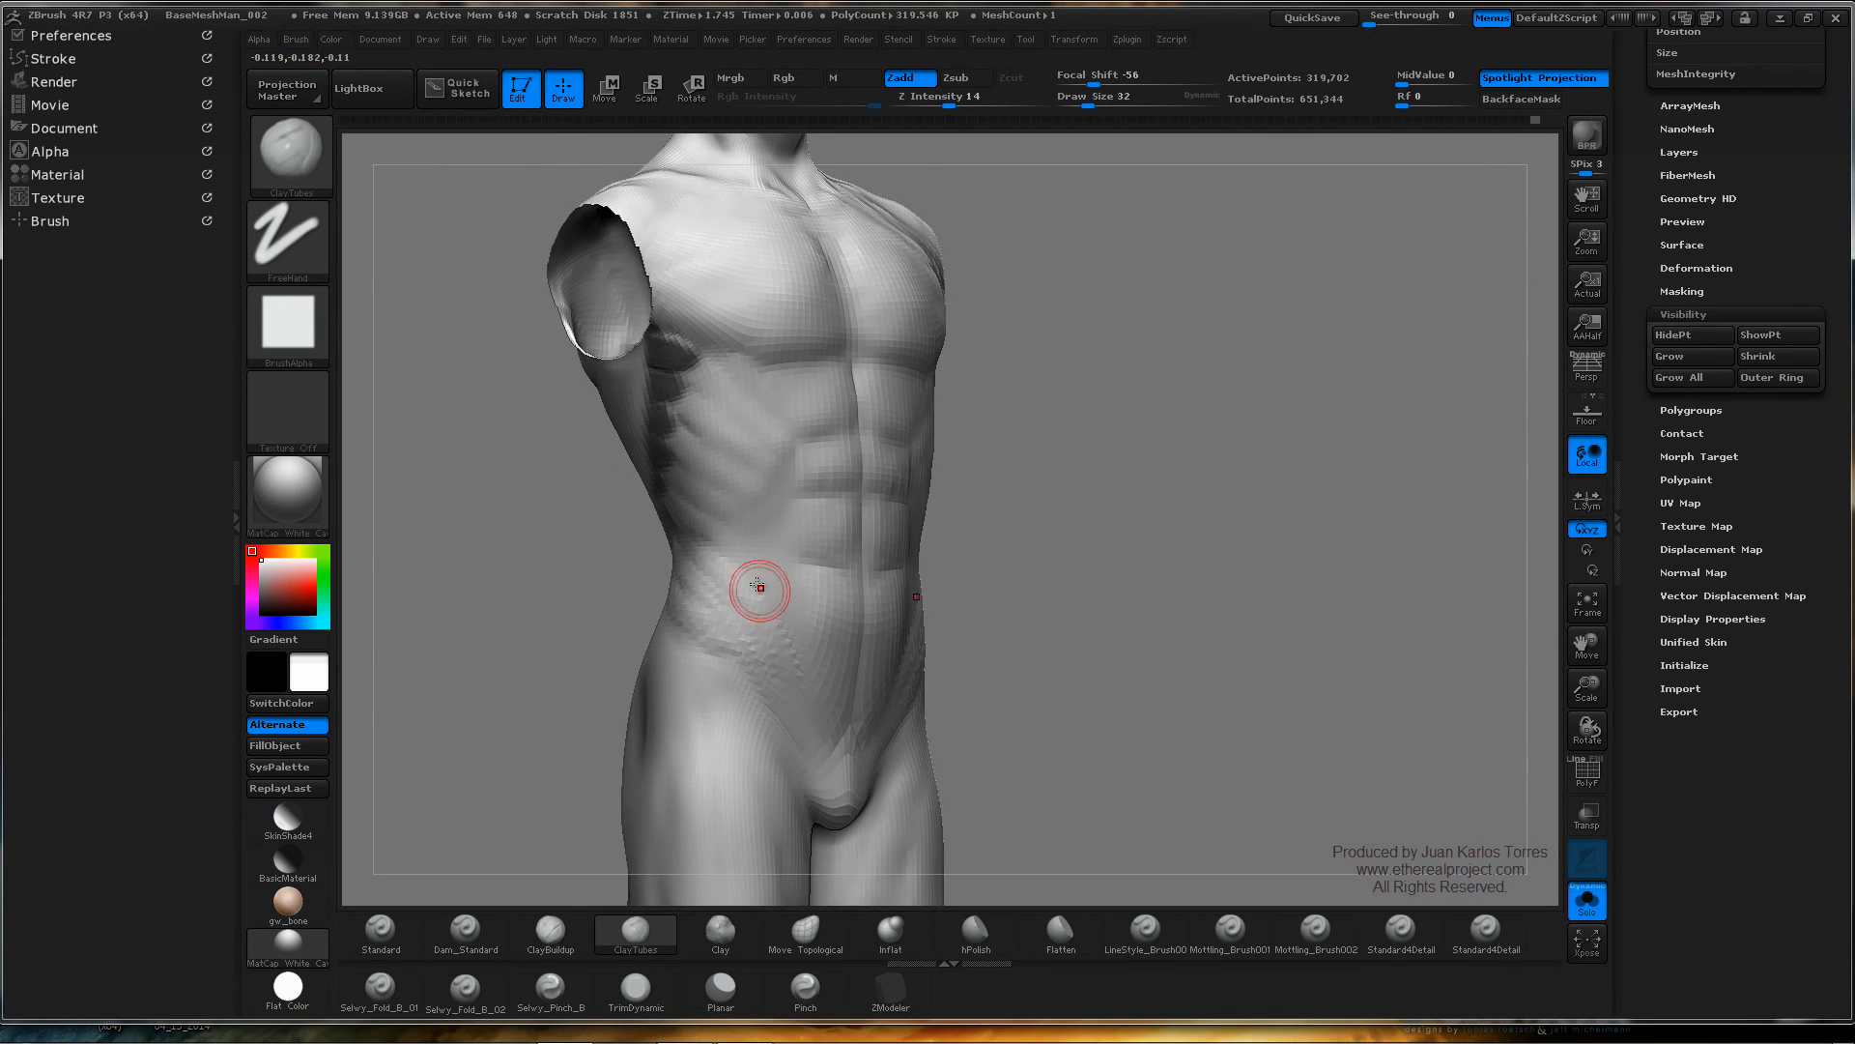
{"action": "mouse_move", "coordinate": [757, 616]}
{"action": "left_mouse_down"}
{"action": "mouse_move", "coordinate": [672, 596]}
{"action": "mouse_move", "coordinate": [687, 621]}
{"action": "mouse_move", "coordinate": [702, 591]}
{"action": "mouse_move", "coordinate": [778, 716]}
{"action": "mouse_move", "coordinate": [774, 654]}
{"action": "mouse_move", "coordinate": [798, 776]}
{"action": "left_mouse_up"}
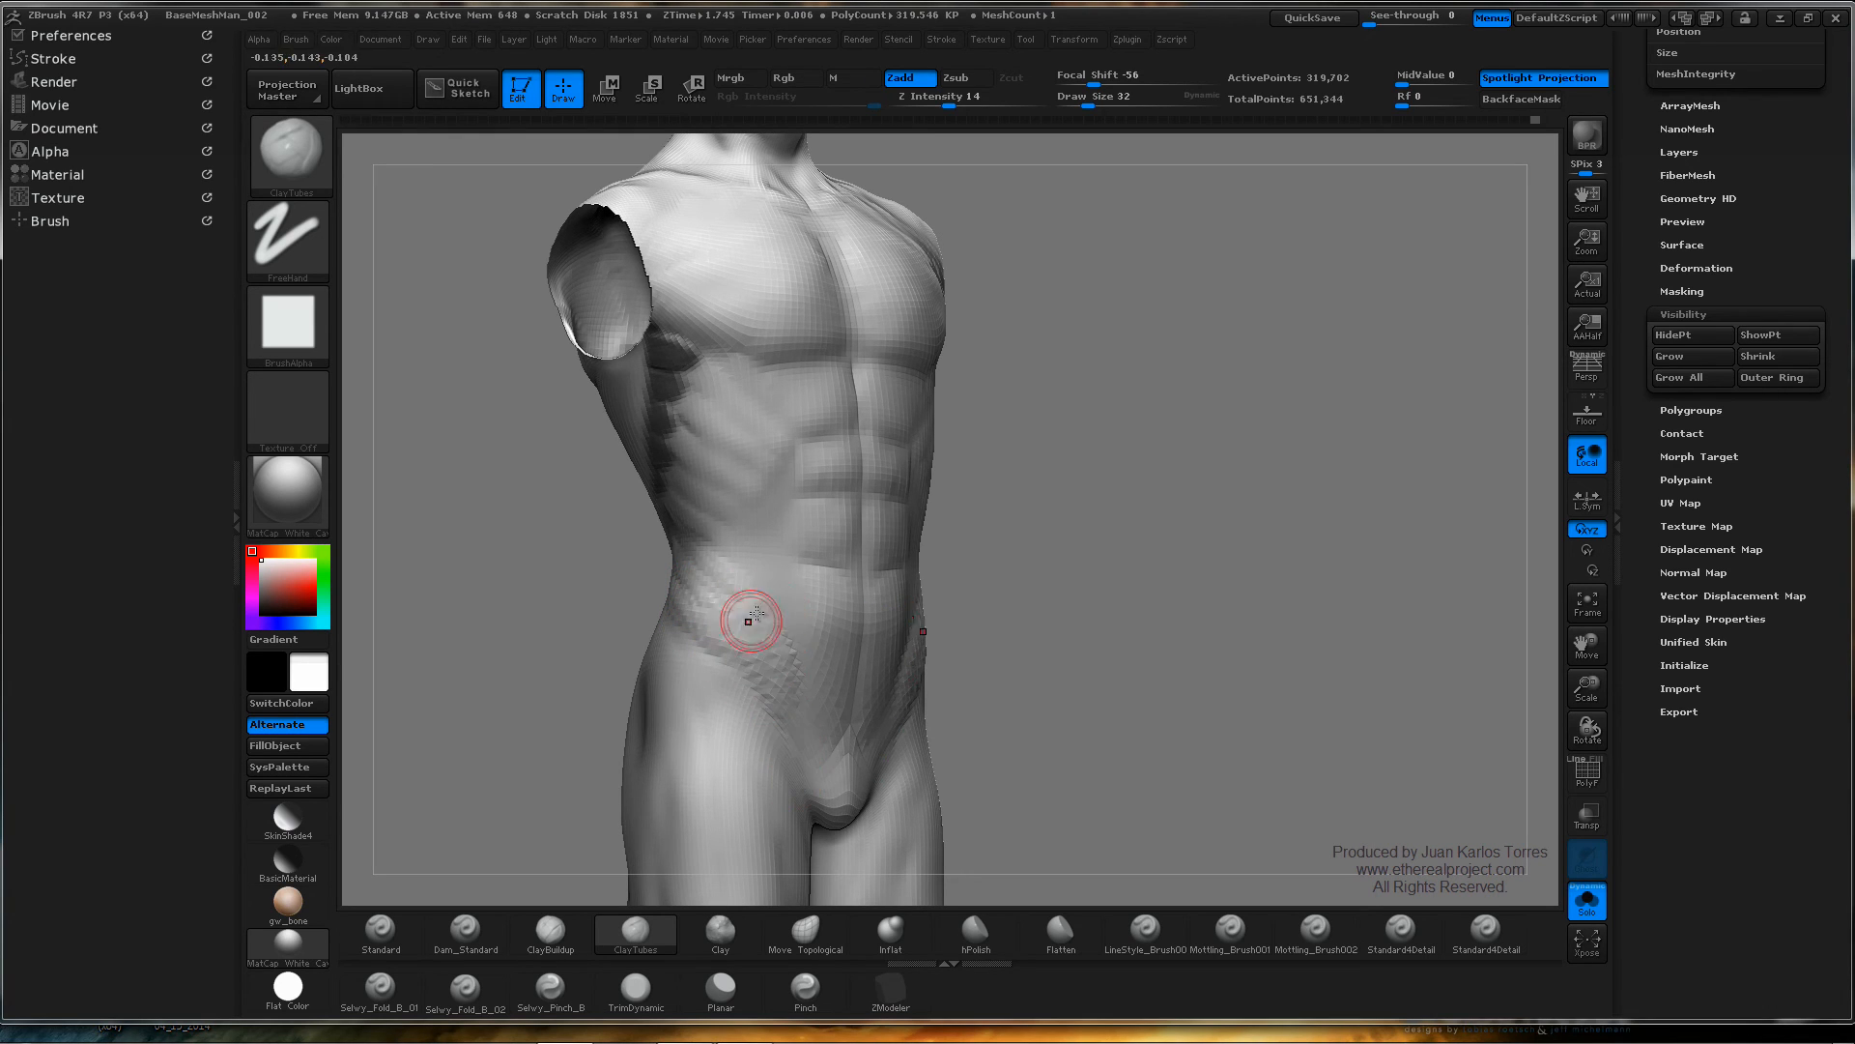
{"action": "mouse_move", "coordinate": [750, 618]}
{"action": "right_mouse_down"}
{"action": "mouse_move", "coordinate": [689, 623]}
{"action": "mouse_move", "coordinate": [672, 581]}
{"action": "right_mouse_up"}
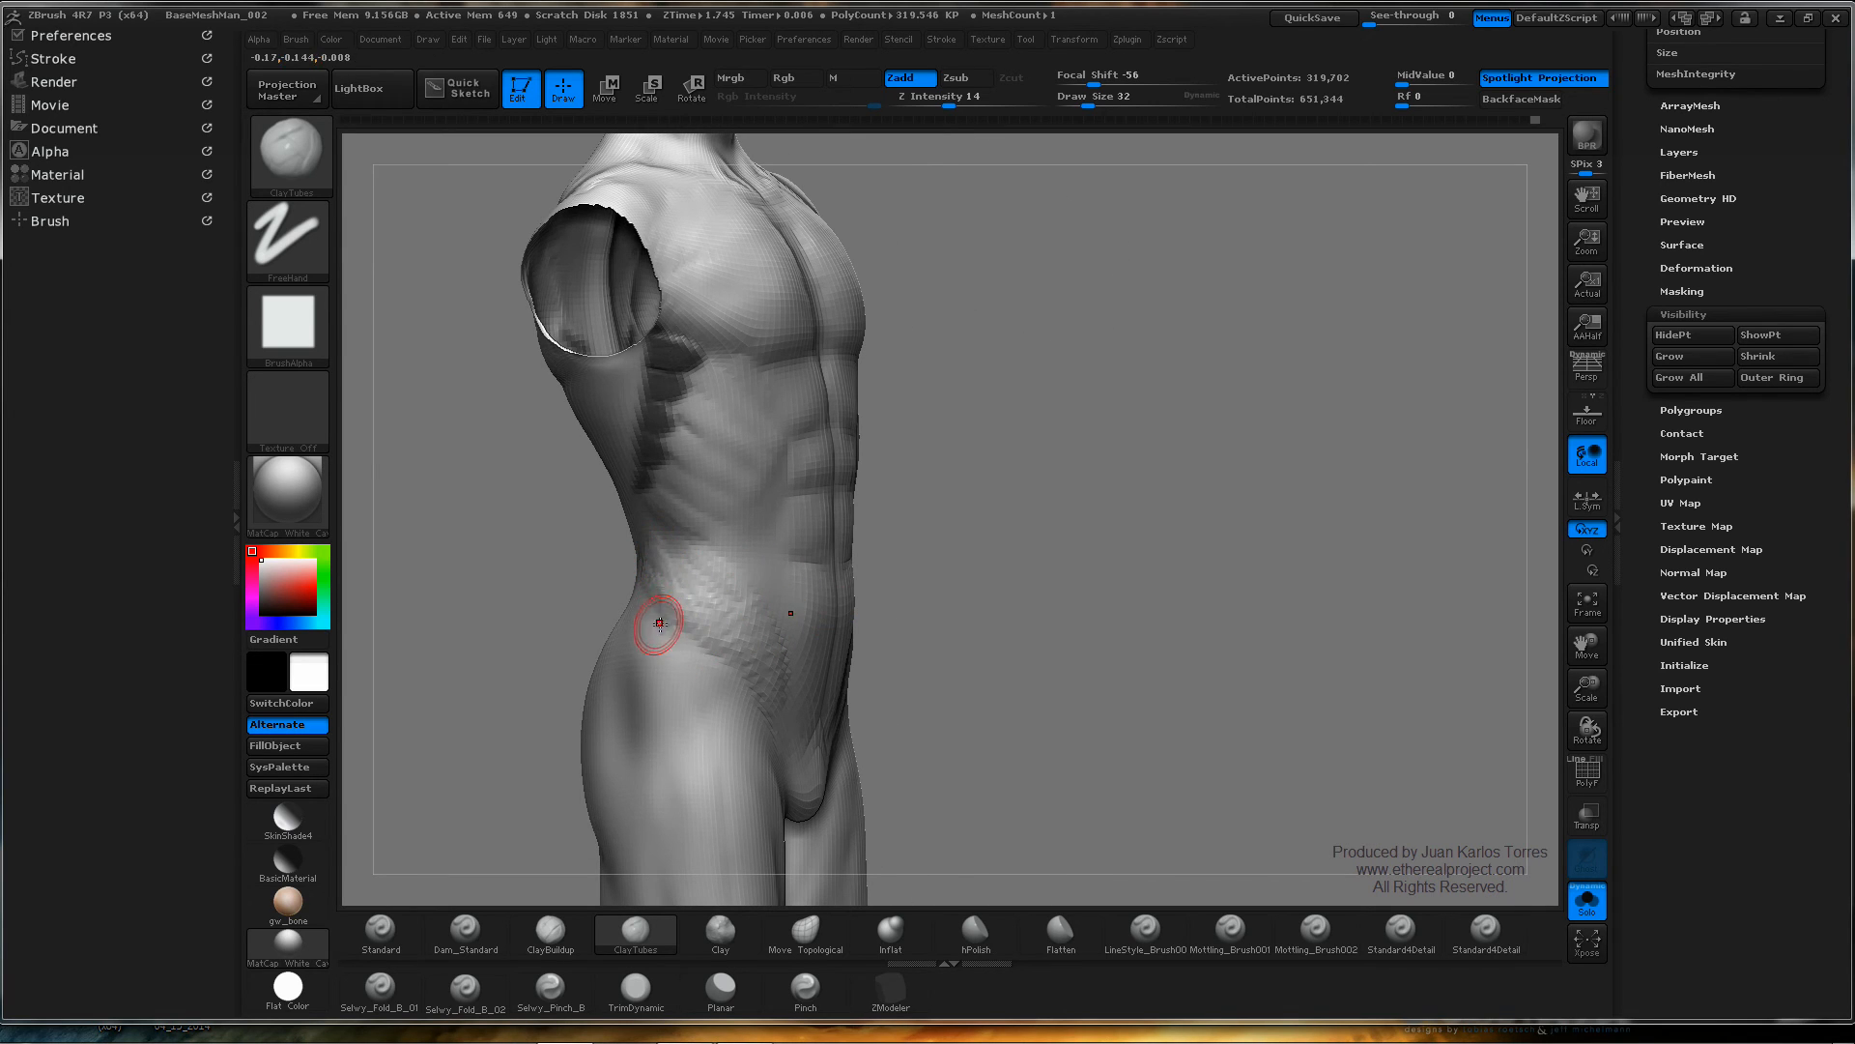
- Extend the external oblique mass around the waist to the lower back with ClayTubes and smooth its rear edge
{"action": "left_click_drag", "start_coordinate": [1021, 489], "coordinate": [886, 555]}
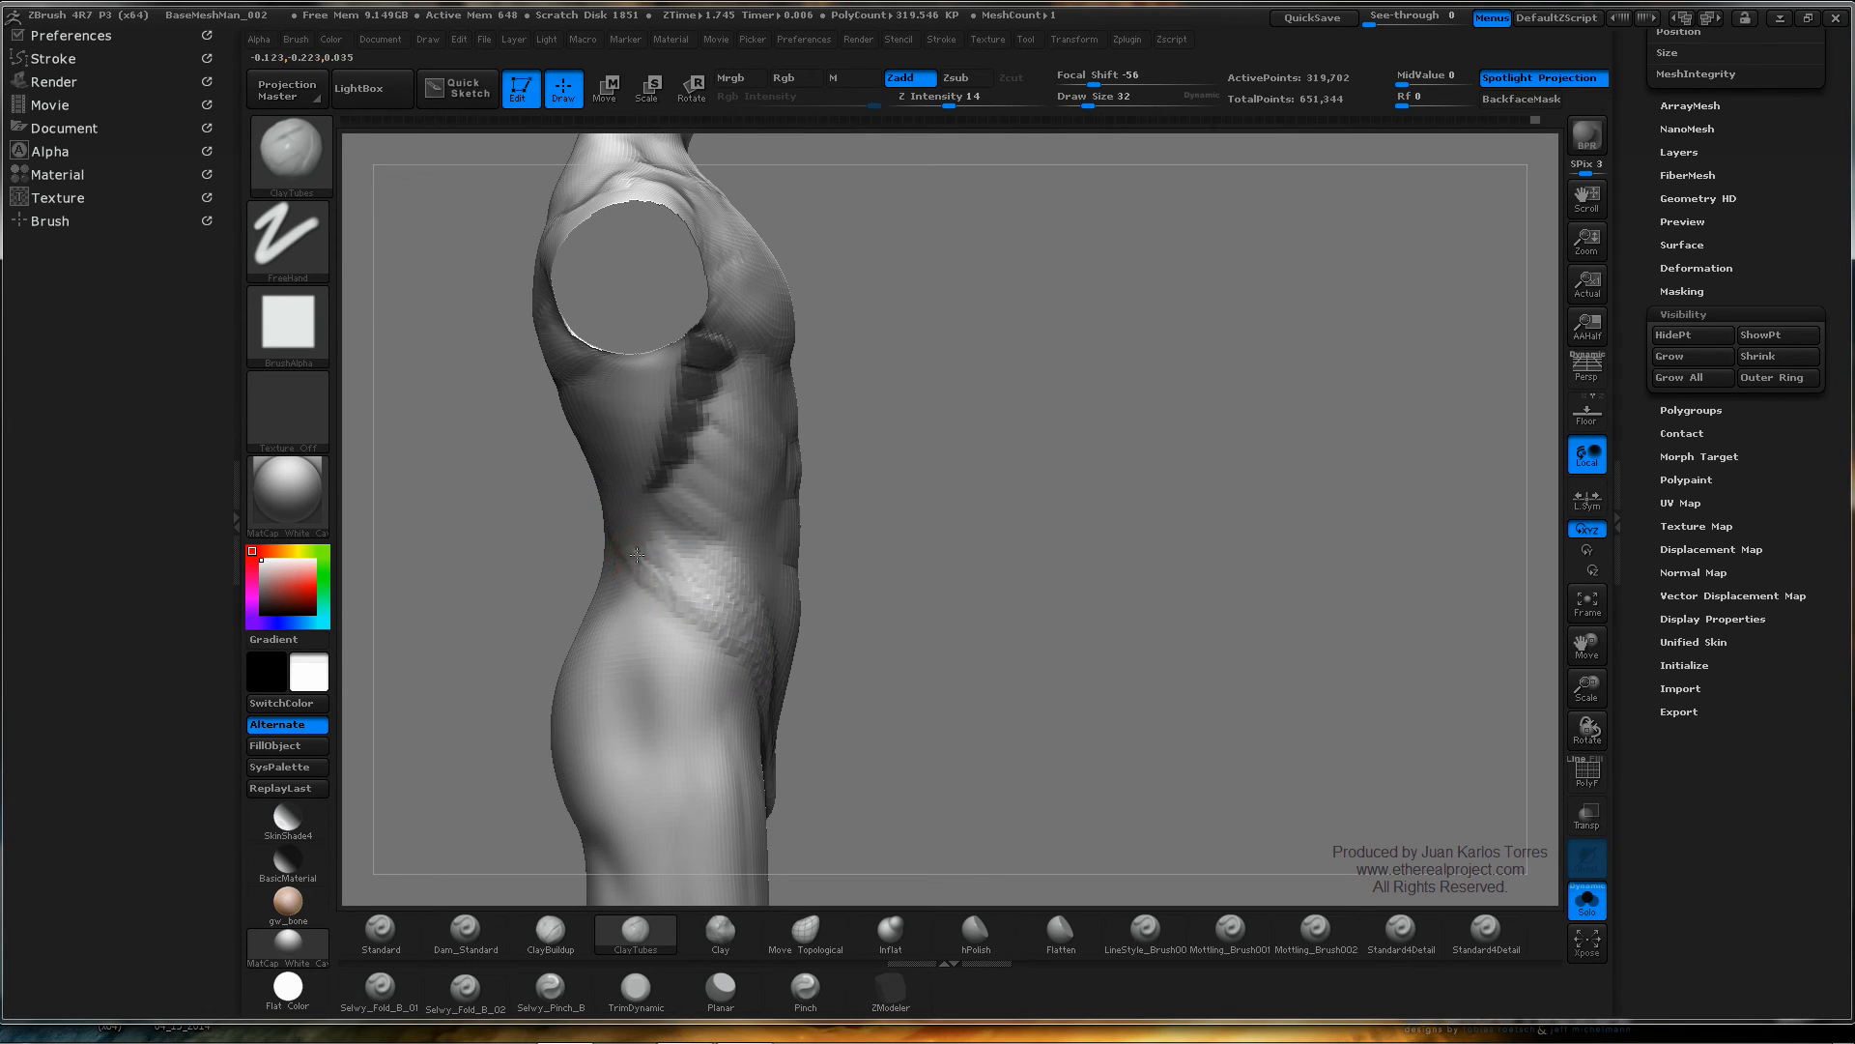
{"action": "left_click_drag", "start_coordinate": [840, 551], "coordinate": [758, 535]}
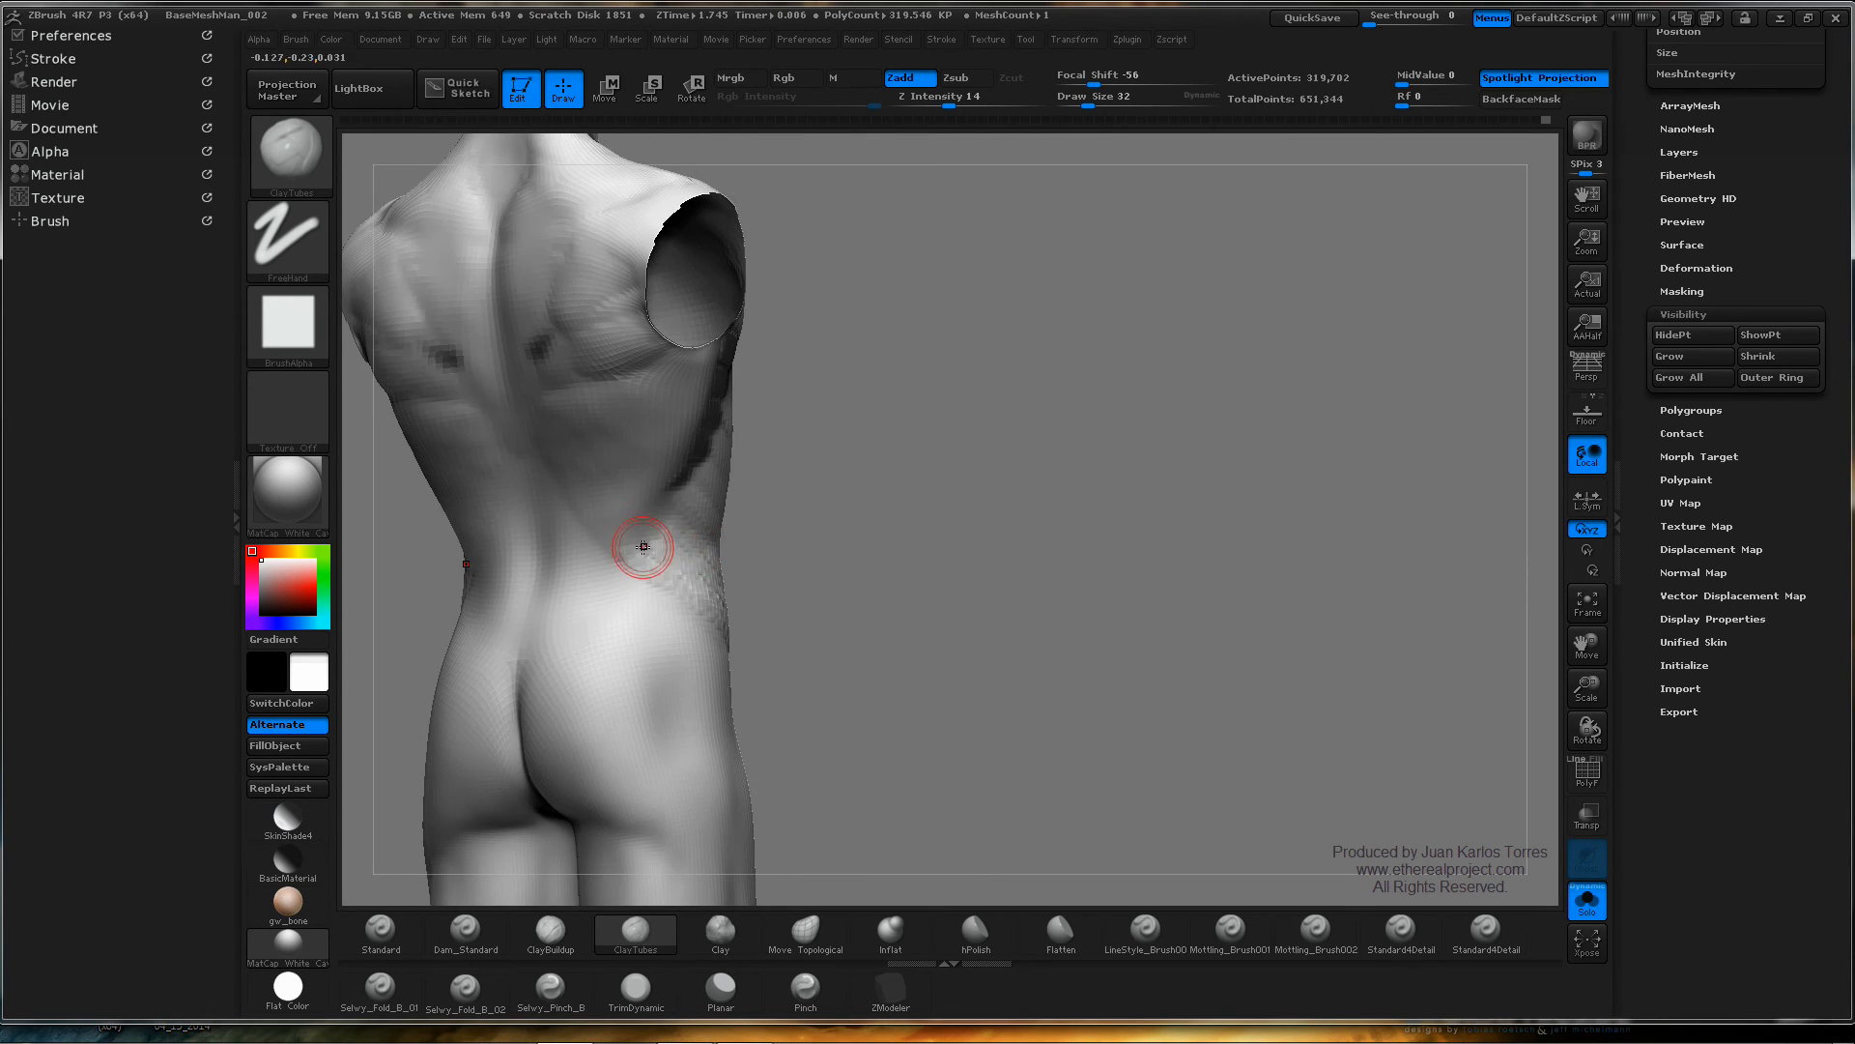
{"action": "key", "text": "shift"}
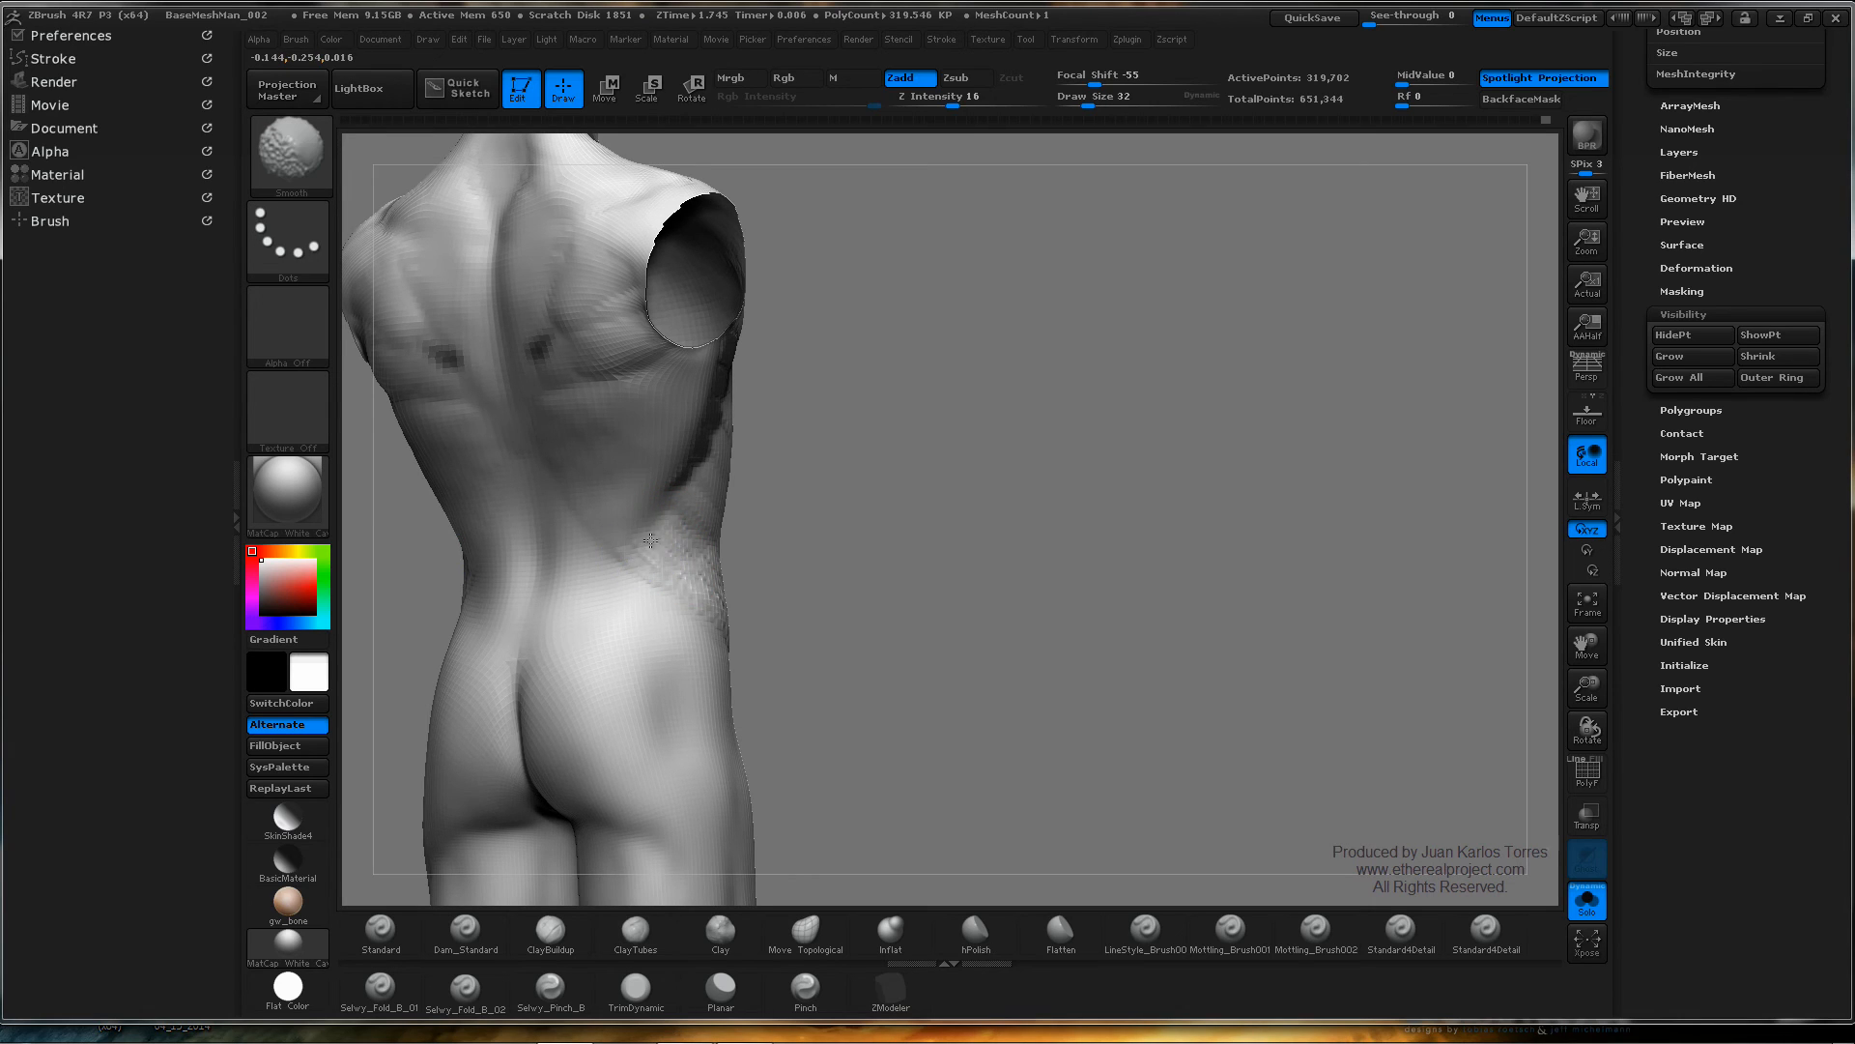
{"action": "left_click_drag", "start_coordinate": [674, 529], "coordinate": [675, 551], "text": "shift"}
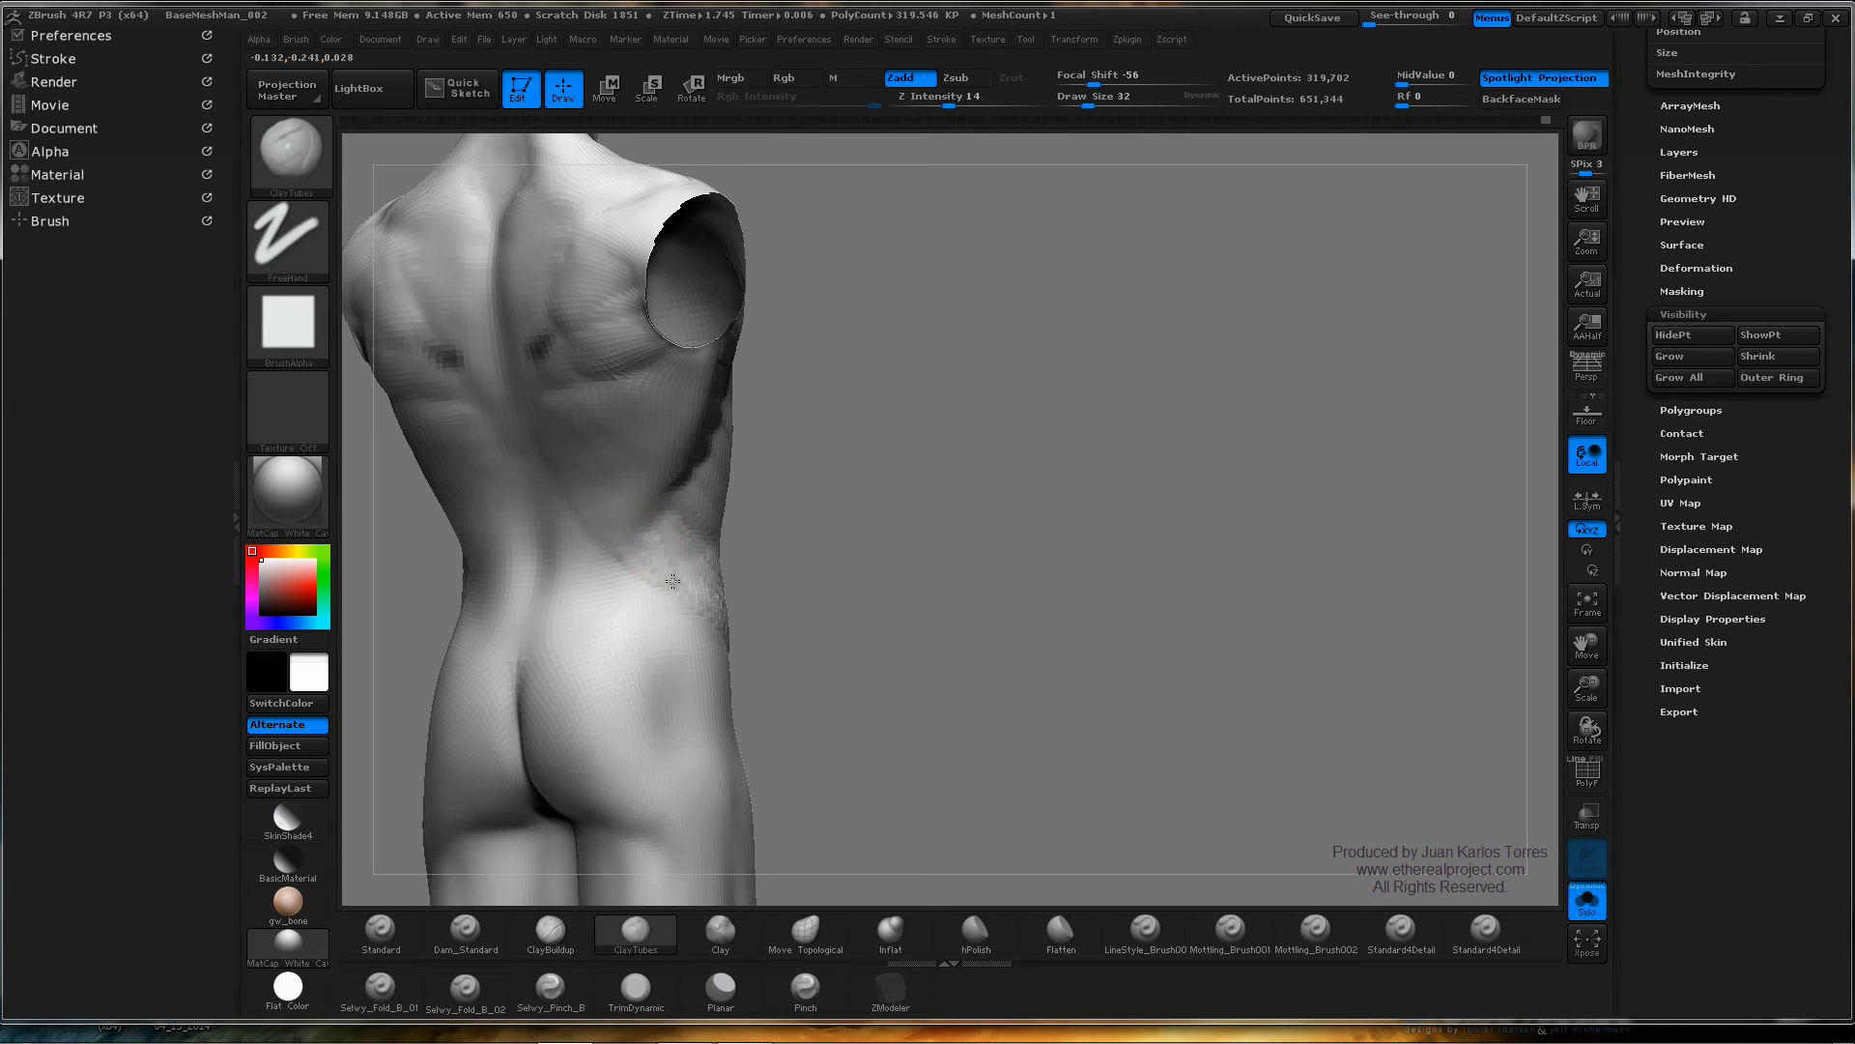
{"action": "right_click_drag", "start_coordinate": [715, 549], "coordinate": [679, 545]}
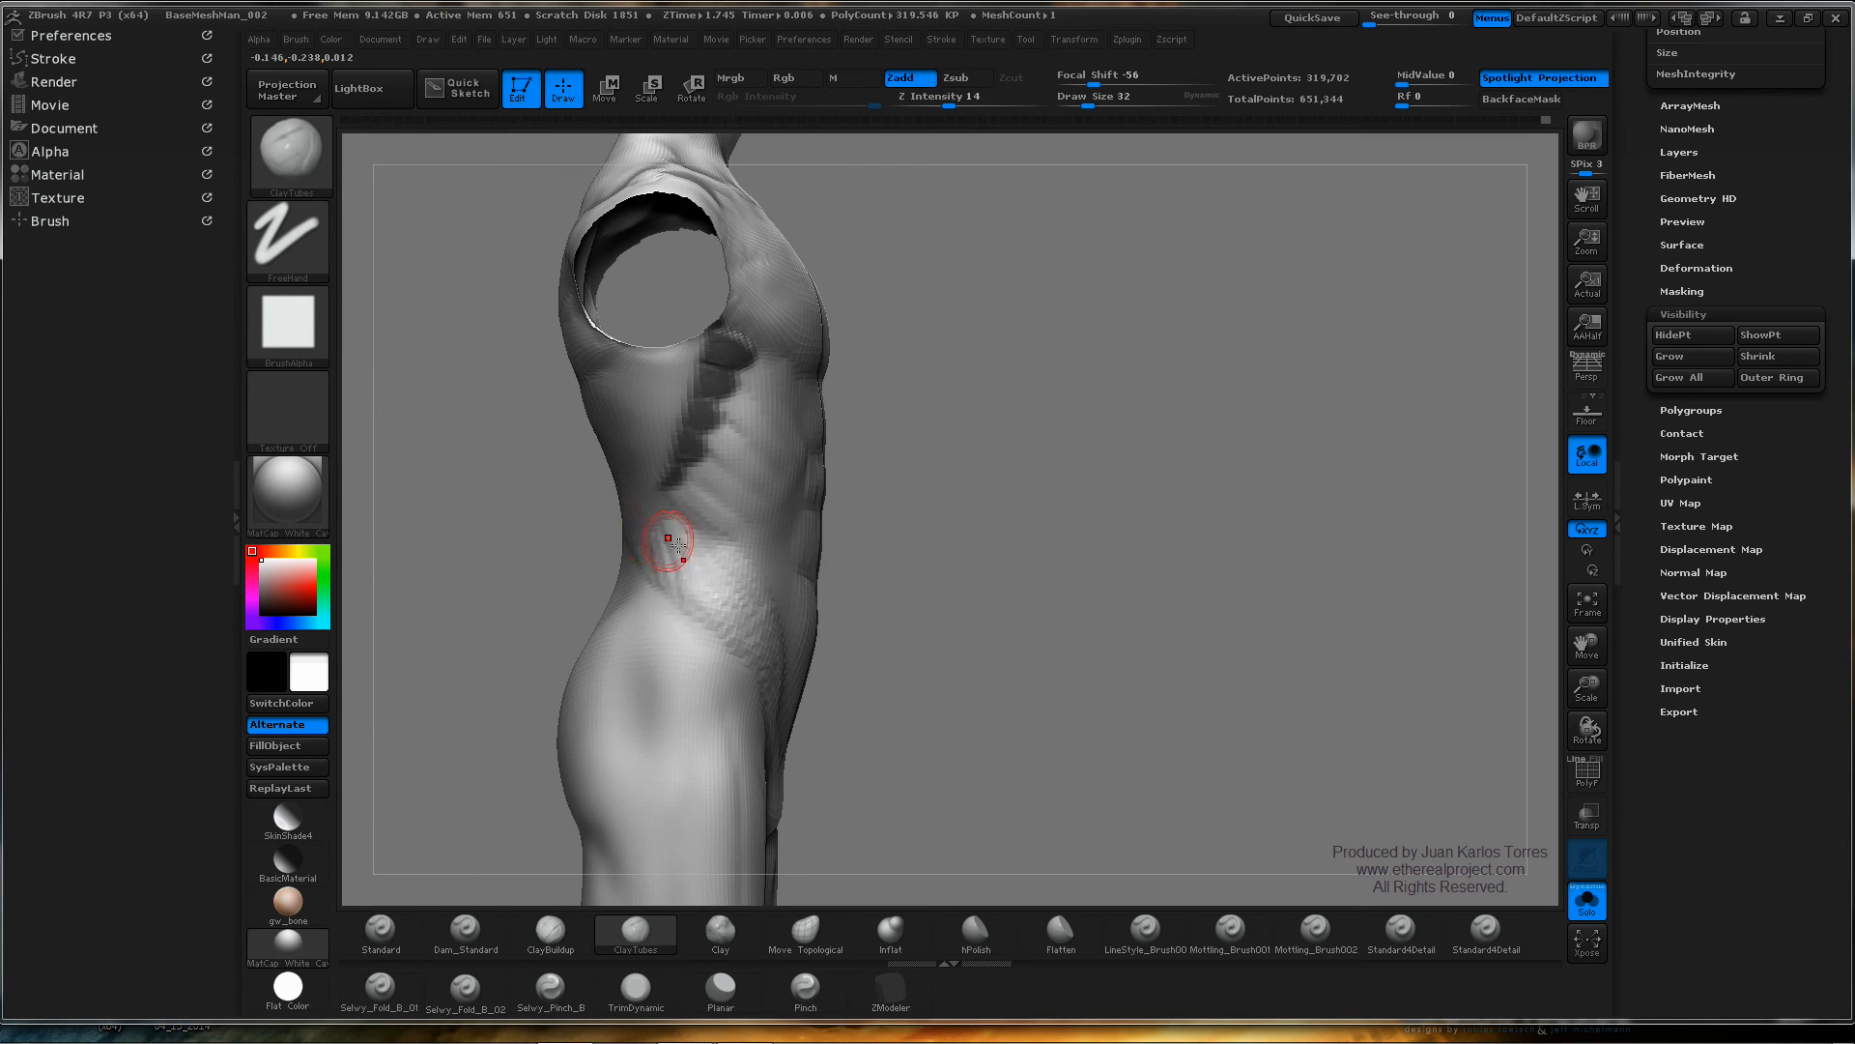
- Add more volume to the oblique above the hip crest with ClayTubes and smooth it from the waist to the inguinal crease
{"action": "right_click_drag", "start_coordinate": [750, 609], "coordinate": [724, 575]}
{"action": "left_click_drag", "start_coordinate": [724, 576], "coordinate": [755, 609]}
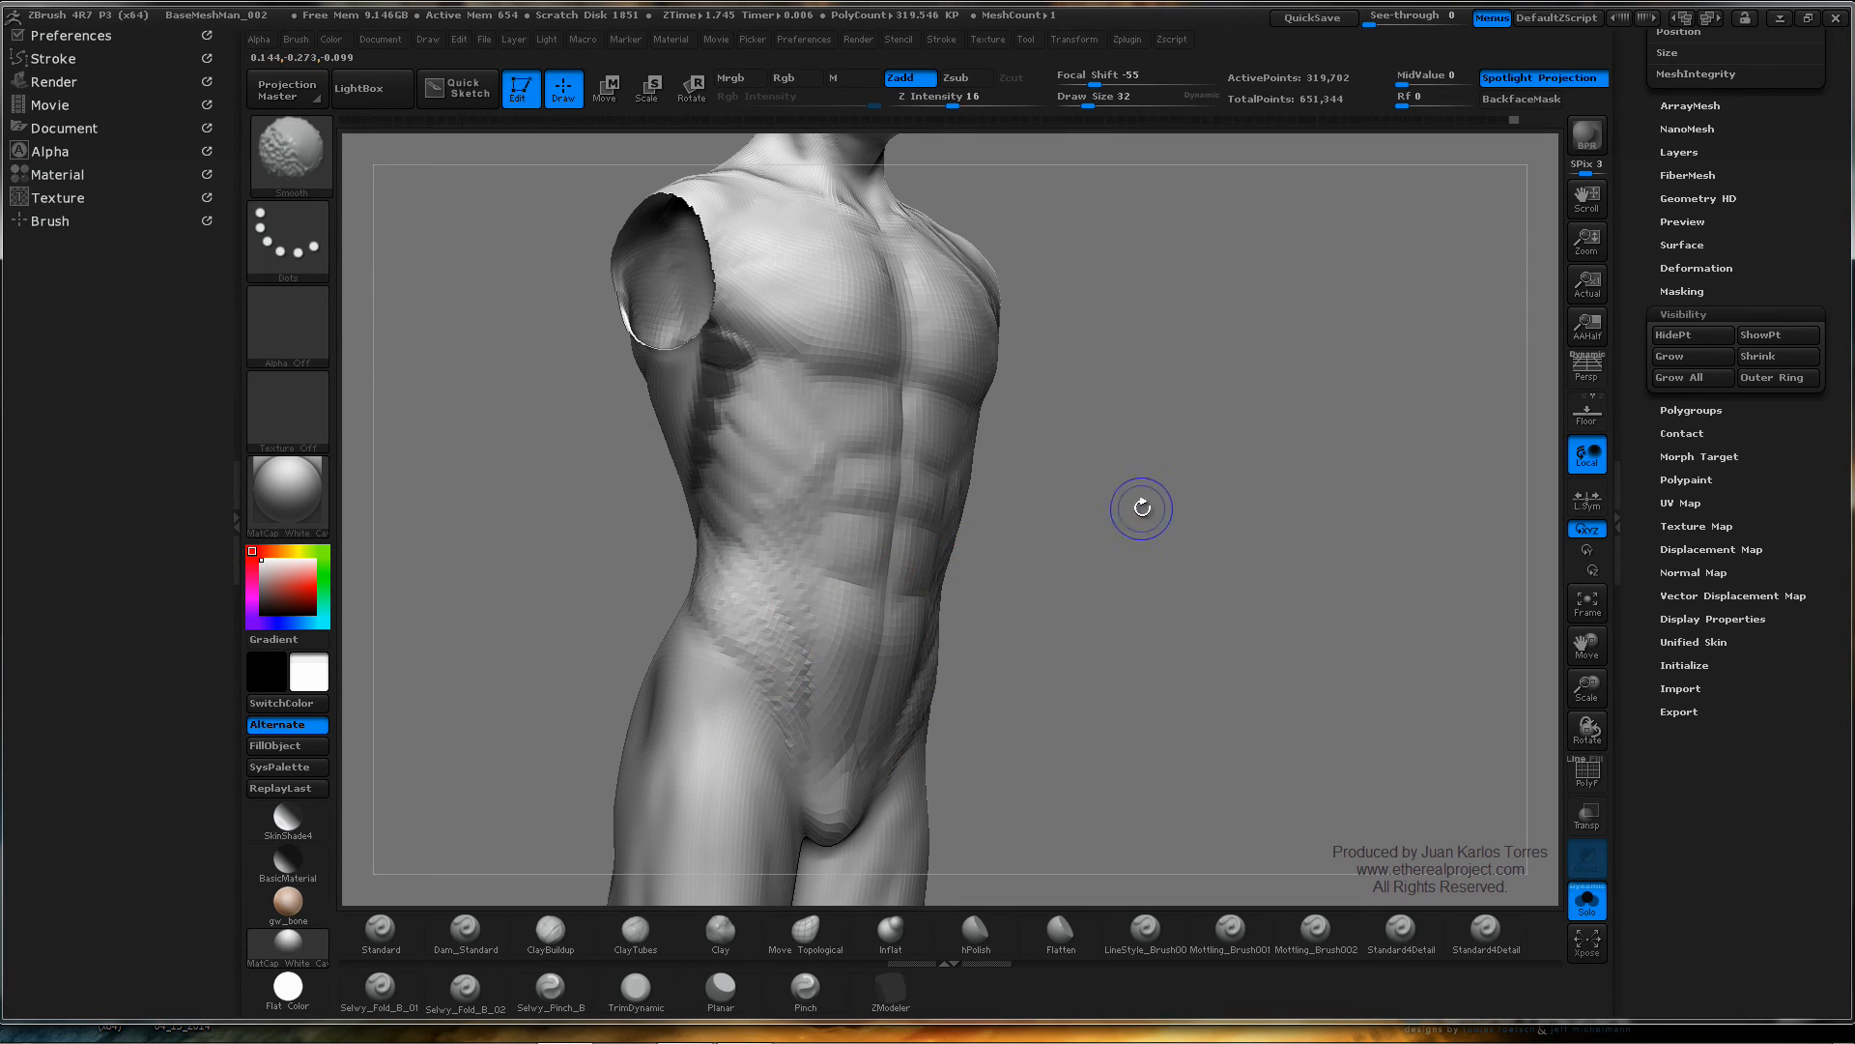
{"action": "mouse_move", "coordinate": [1131, 505]}
{"action": "left_mouse_down"}
{"action": "mouse_move", "coordinate": [970, 559]}
{"action": "mouse_move", "coordinate": [1052, 560]}
{"action": "mouse_move", "coordinate": [849, 609]}
{"action": "left_mouse_up"}
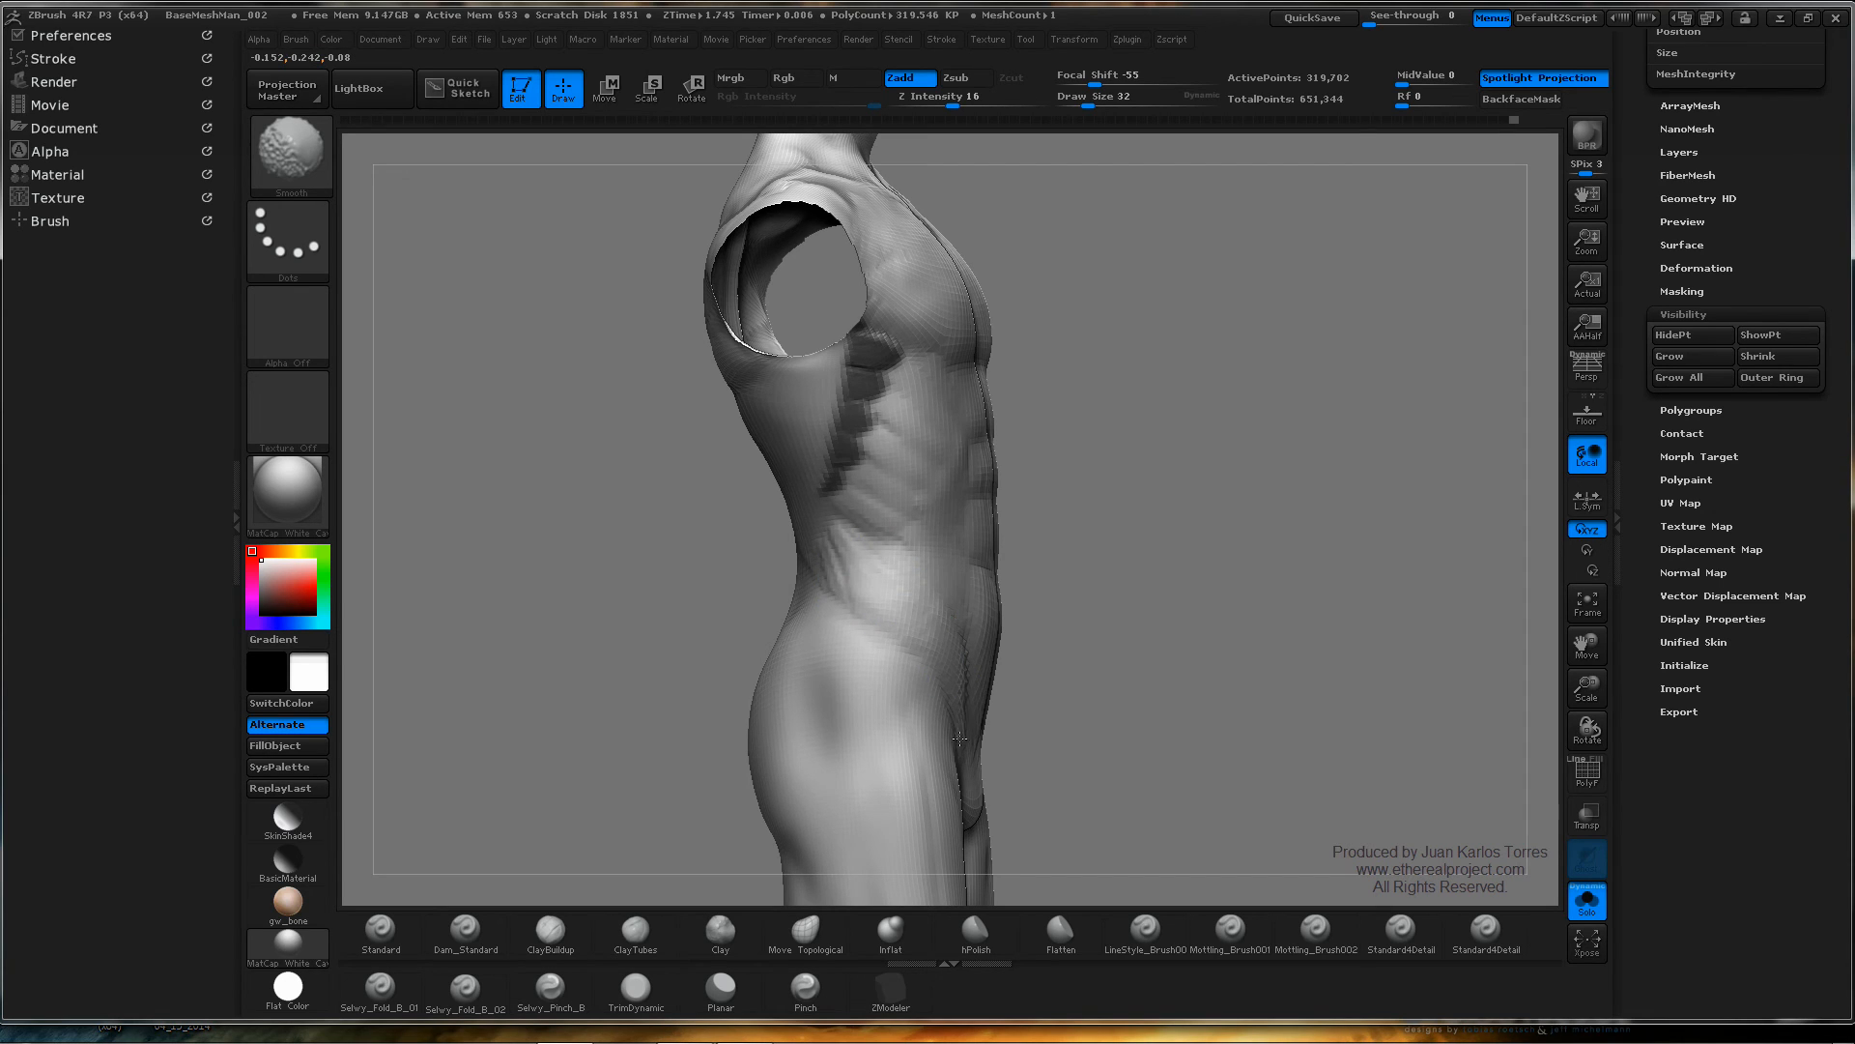
{"action": "left_click_drag", "start_coordinate": [1040, 602], "coordinate": [901, 550], "text": "alt"}
{"action": "mouse_move", "coordinate": [744, 583]}
{"action": "left_mouse_down"}
{"action": "mouse_move", "coordinate": [733, 560]}
{"action": "mouse_move", "coordinate": [760, 580]}
{"action": "left_mouse_up"}
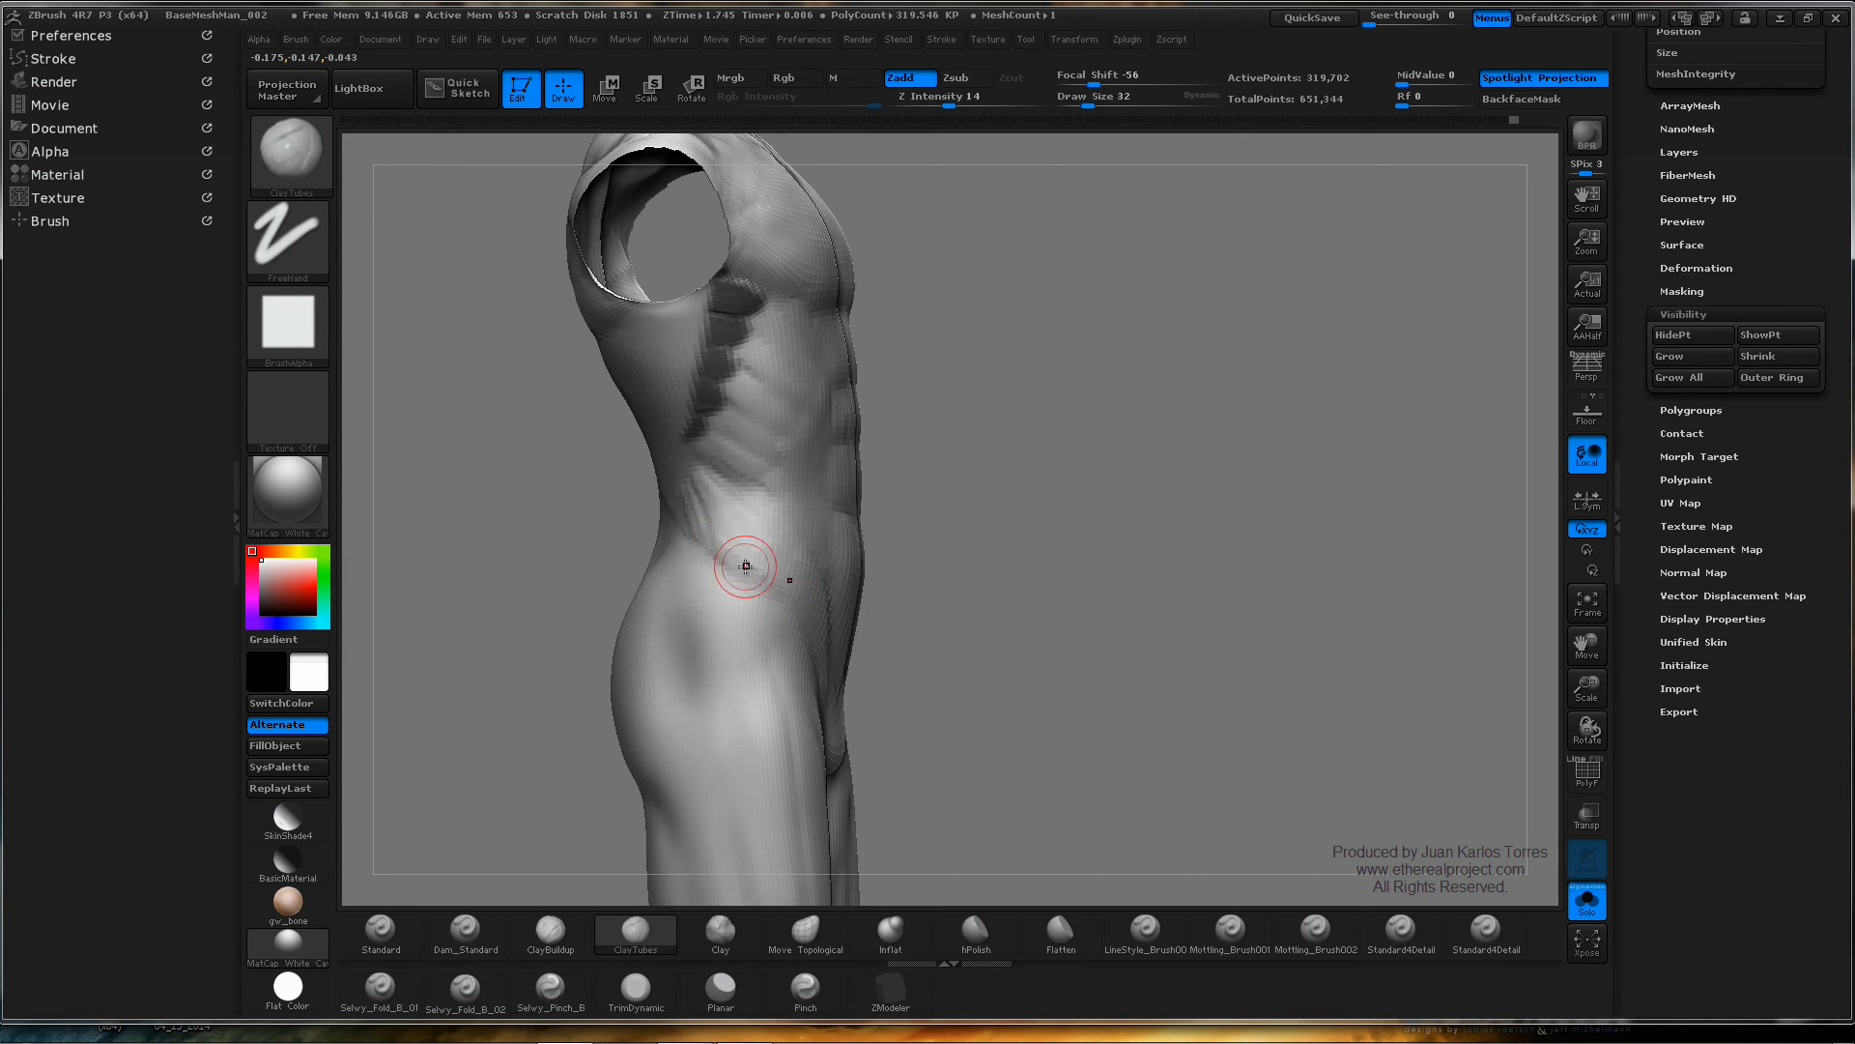
{"action": "key", "text": "shift"}
- Thicken the front of the oblique just above the inguinal crease with ClayTubes and smooth the strokes
{"action": "left_click_drag", "start_coordinate": [1014, 565], "coordinate": [860, 555]}
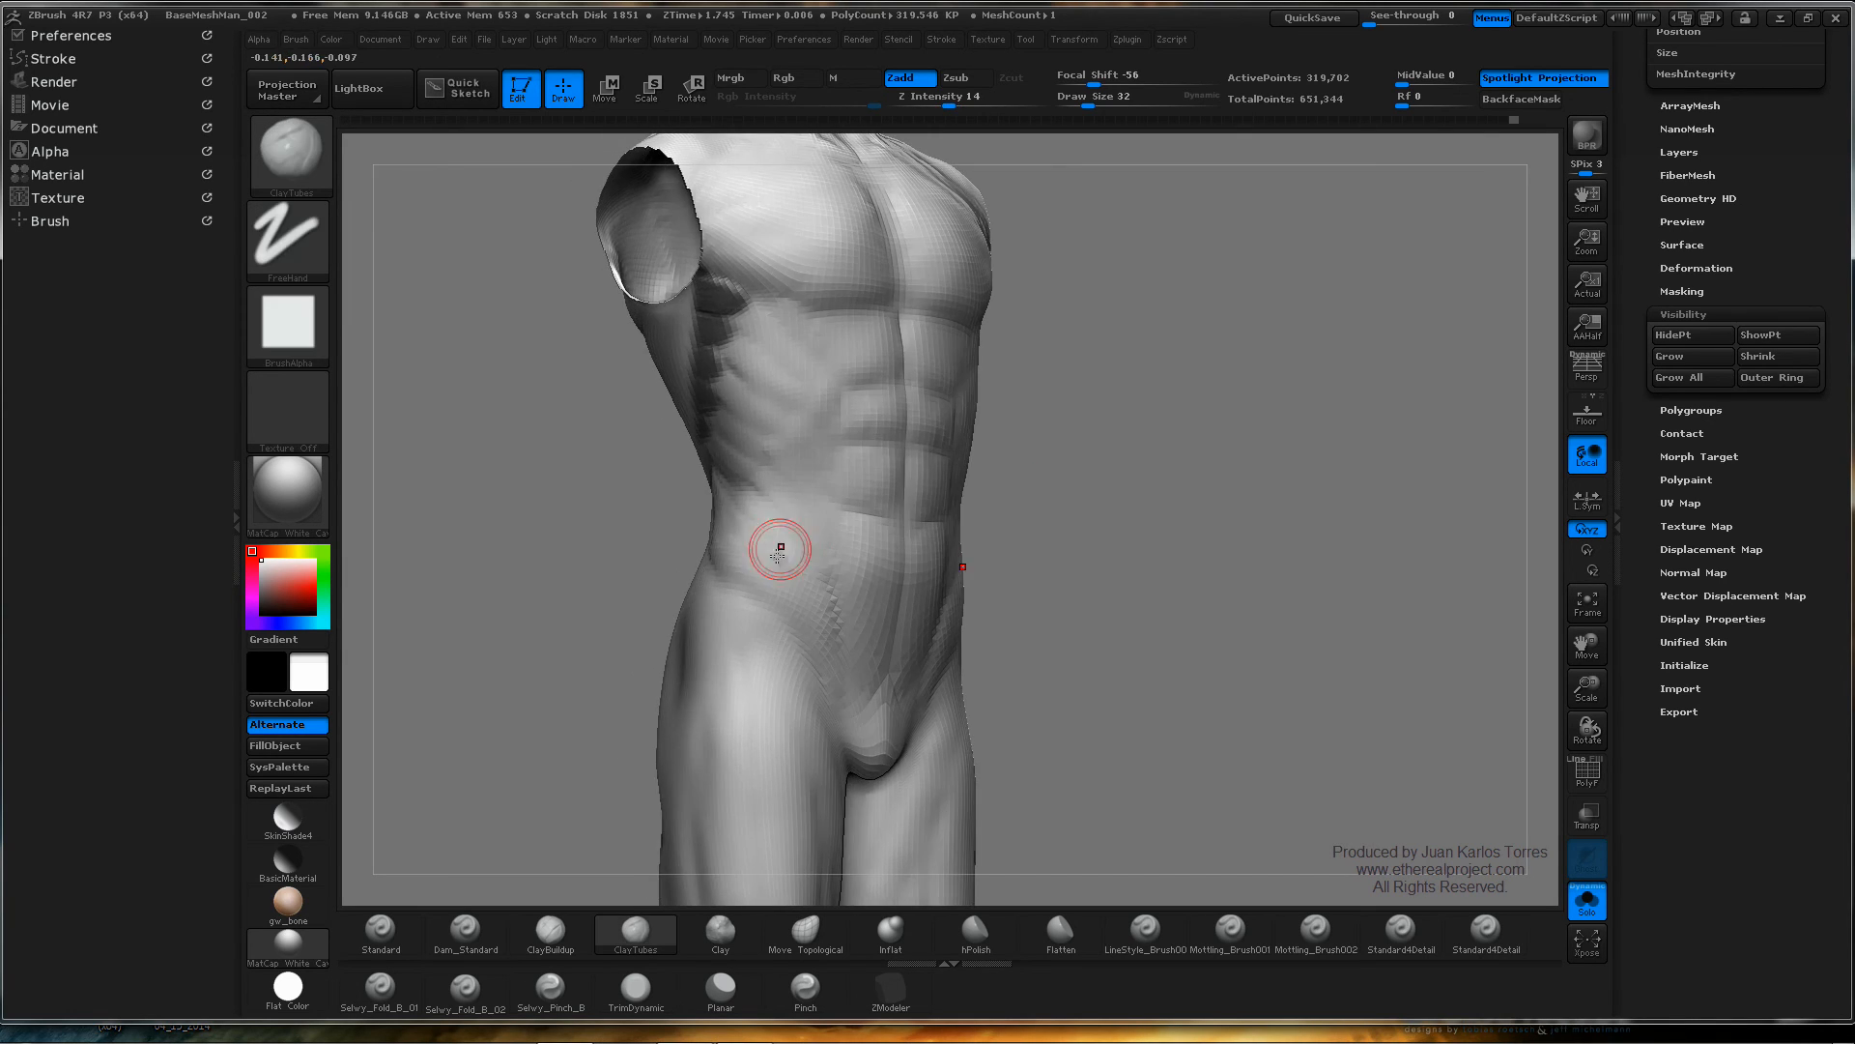
{"action": "left_click_drag", "start_coordinate": [737, 548], "coordinate": [793, 595]}
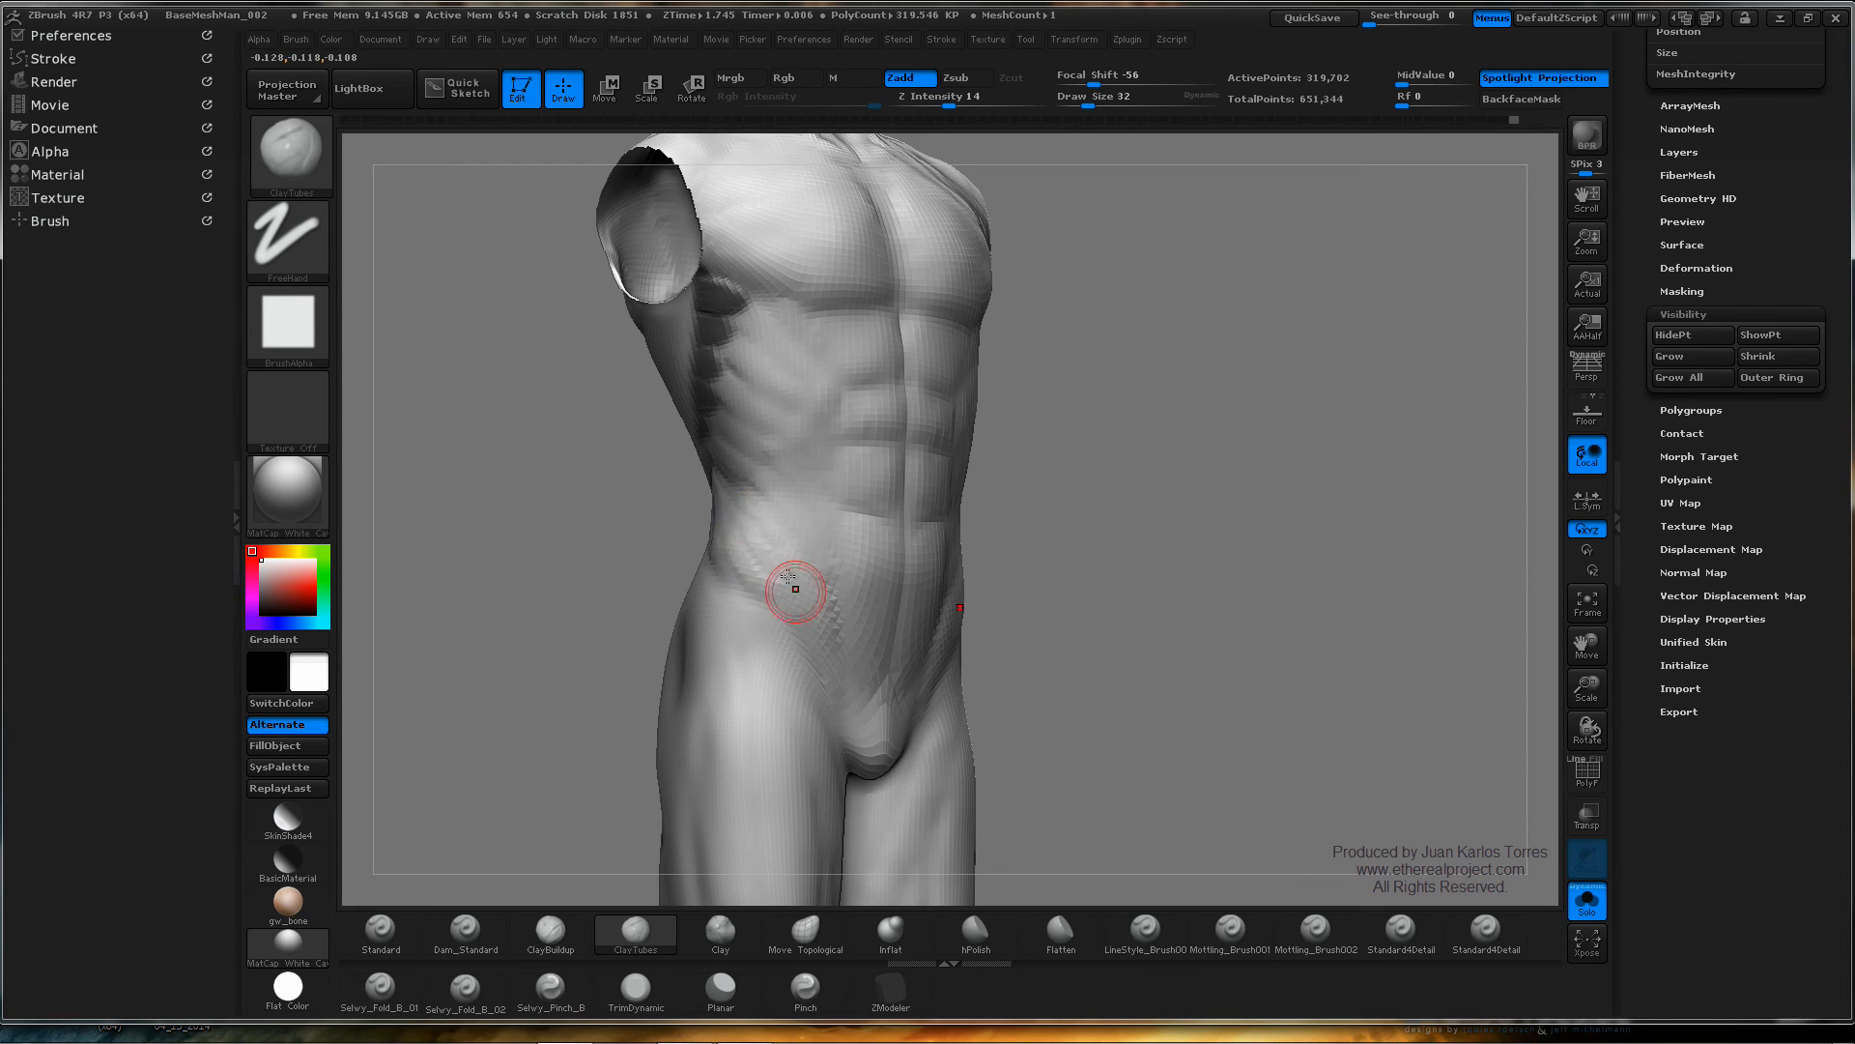
{"action": "key", "text": "shift"}
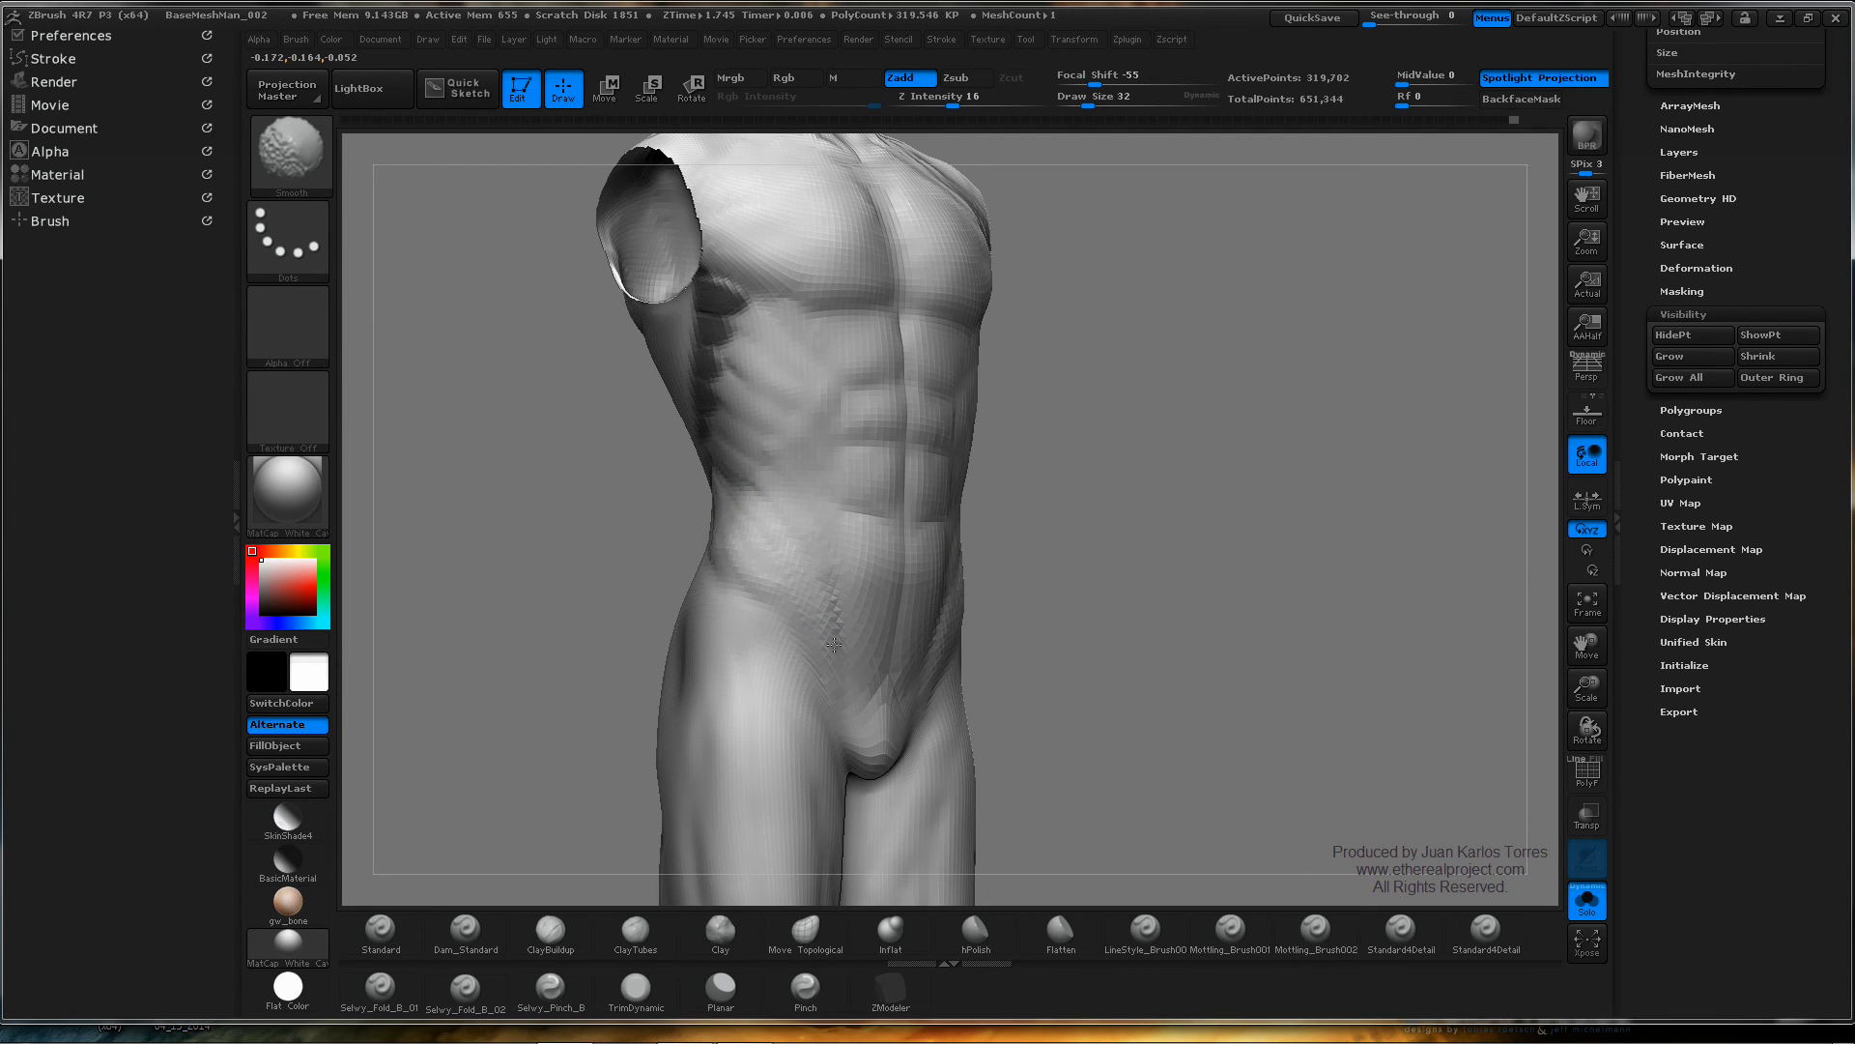
{"action": "left_click_drag", "start_coordinate": [1172, 522], "coordinate": [1208, 561], "text": "shift"}
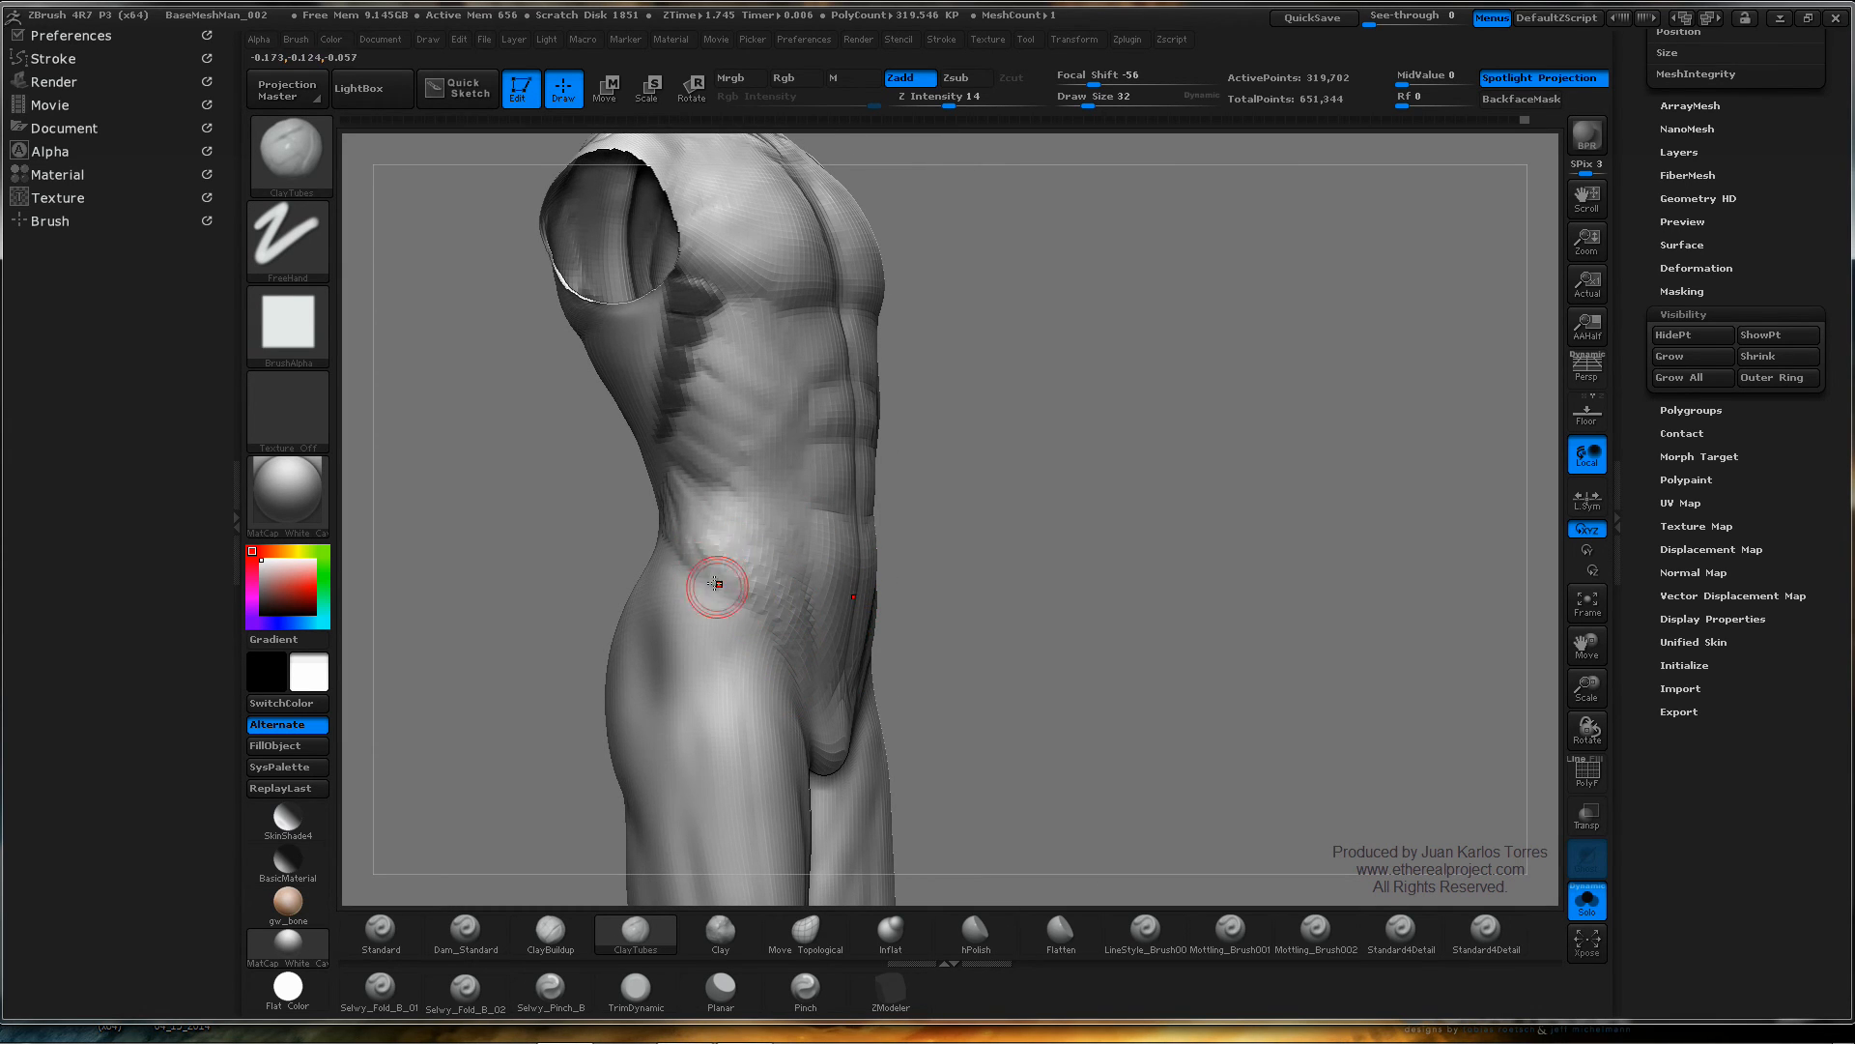
- Build up the side of the oblique between the ribs and hip crest with ClayTubes and blend it by smoothing
{"action": "left_click_drag", "start_coordinate": [967, 543], "coordinate": [1130, 546]}
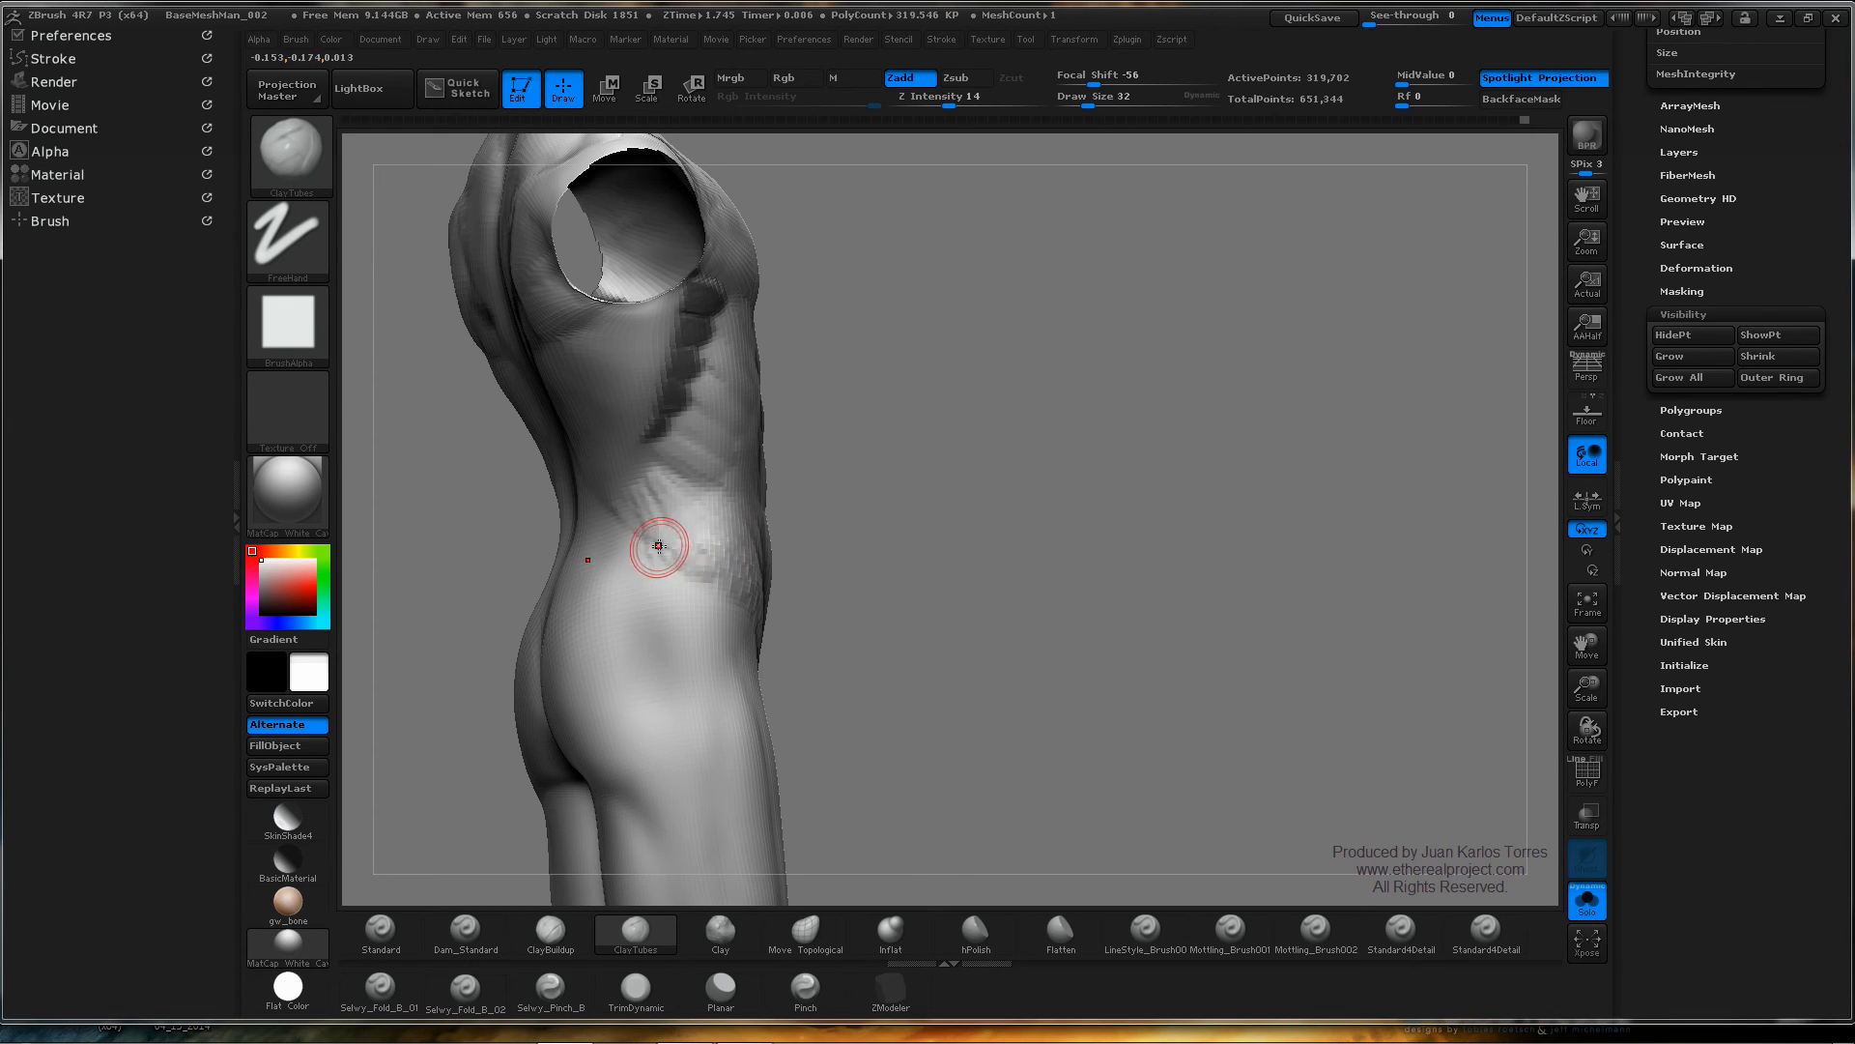
{"action": "key", "text": "shift"}
{"action": "mouse_move", "coordinate": [657, 522]}
{"action": "left_mouse_down", "text": "shift"}
{"action": "mouse_move", "coordinate": [623, 518]}
{"action": "mouse_move", "coordinate": [655, 527]}
{"action": "left_mouse_up", "text": "shift"}
{"action": "key", "text": "shift"}
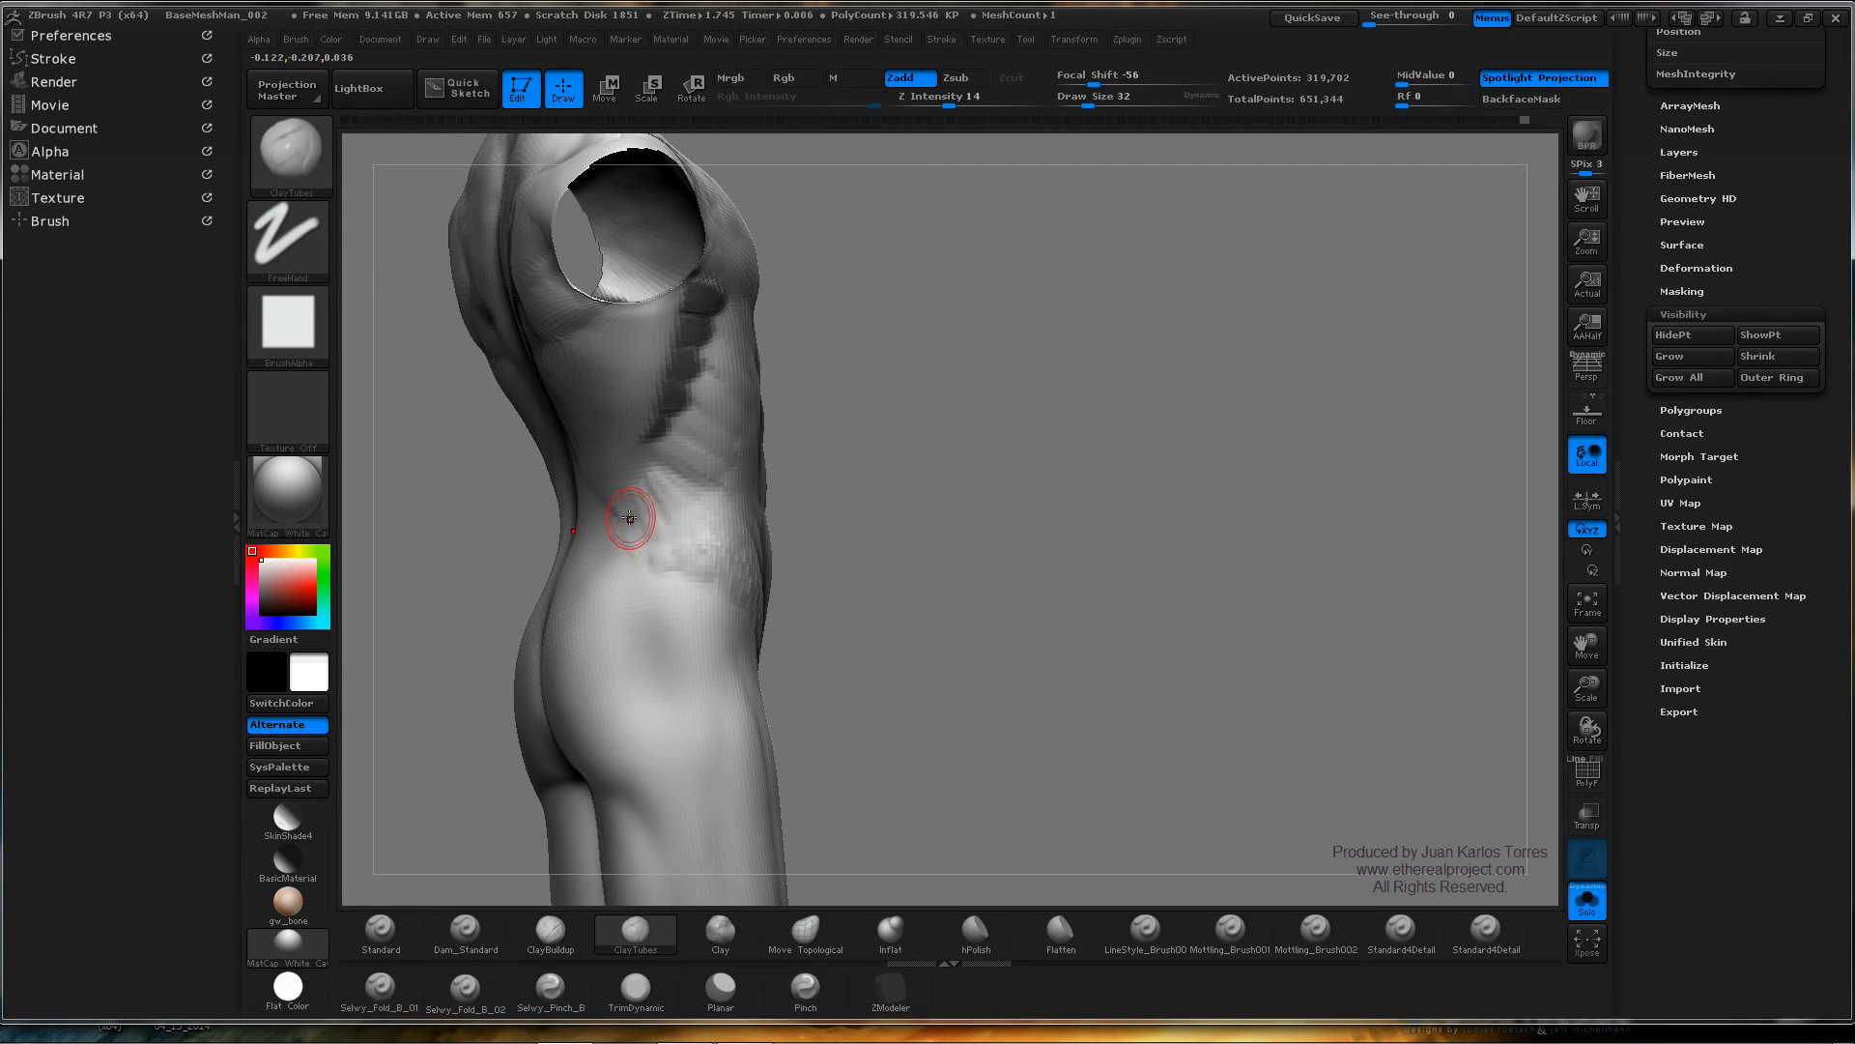
{"action": "key", "text": "shift"}
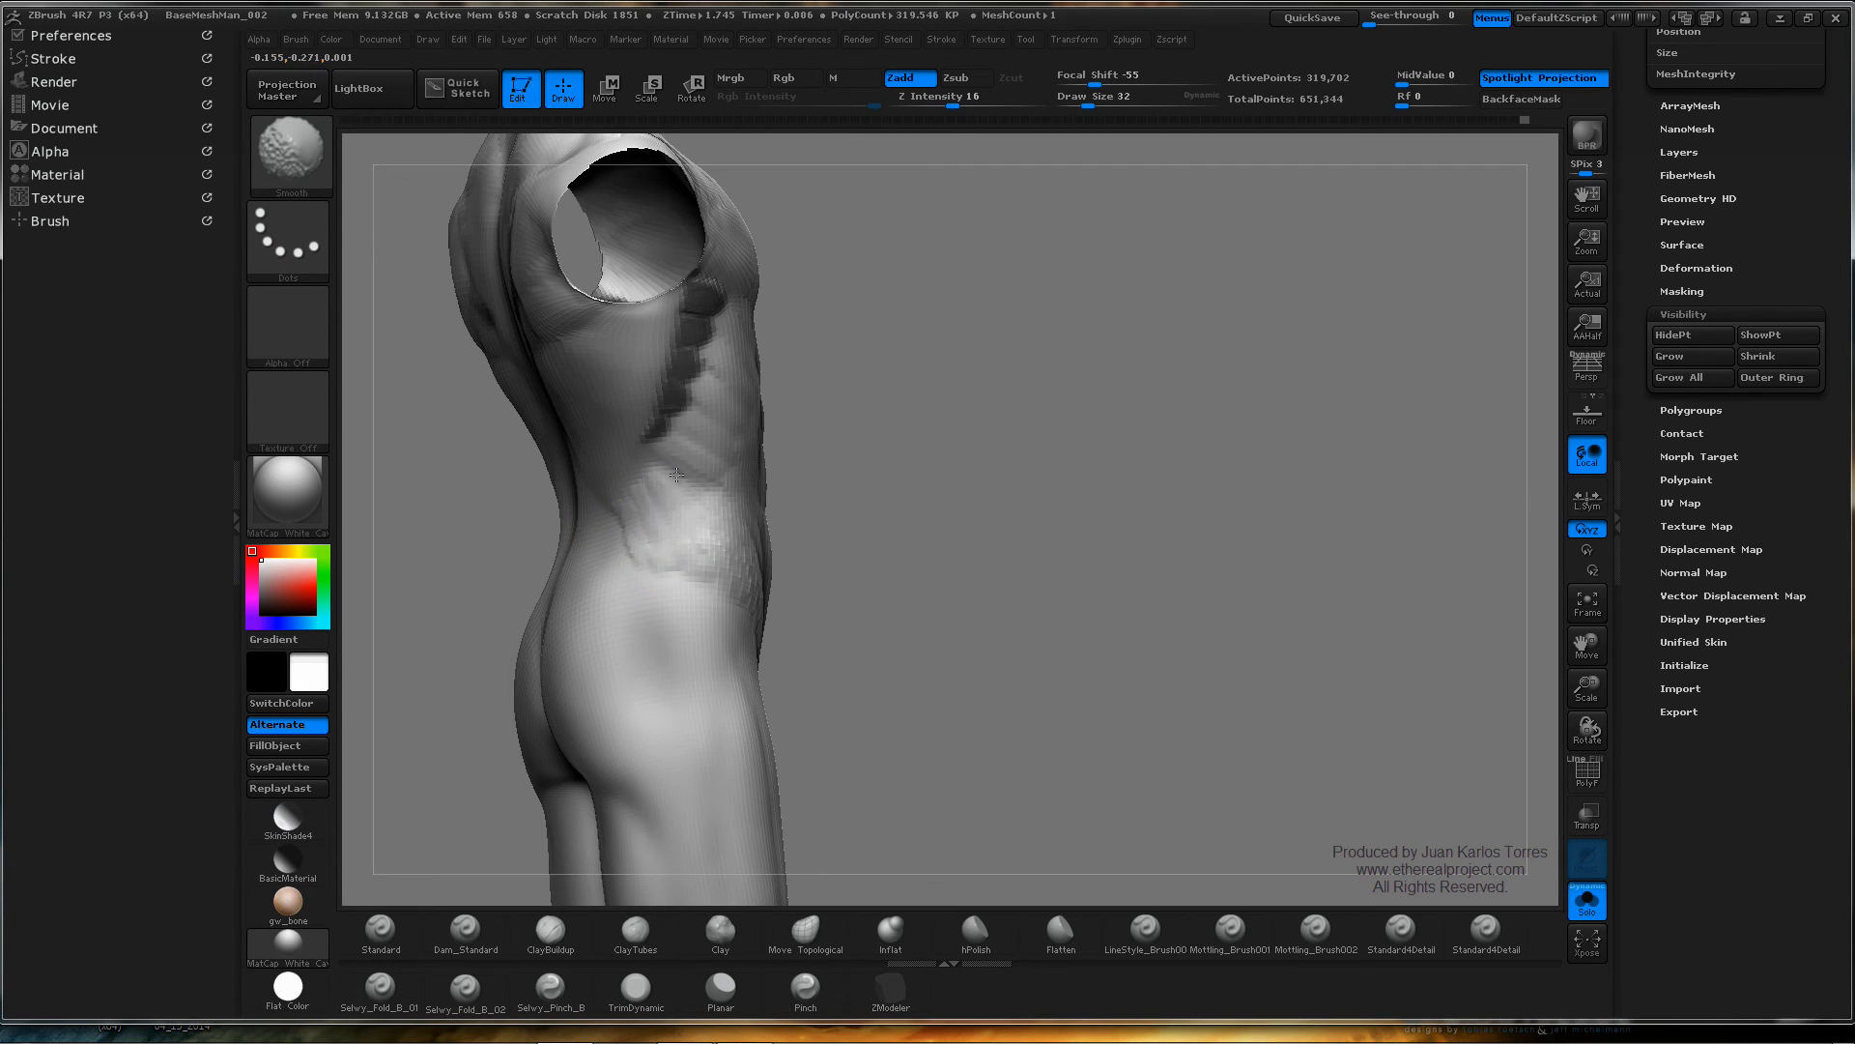
{"action": "mouse_move", "coordinate": [882, 530]}
{"action": "left_mouse_down", "text": "shift"}
{"action": "mouse_move", "coordinate": [1192, 513]}
{"action": "mouse_move", "coordinate": [1082, 505]}
{"action": "mouse_move", "coordinate": [1193, 549]}
{"action": "left_mouse_up", "text": "shift"}
- Reinforce the oblique's lower edge along the front of the hip crest with ClayTubes and smooth it into the lower abdomen
{"action": "key", "text": "ctrl"}
{"action": "key", "text": "shift"}
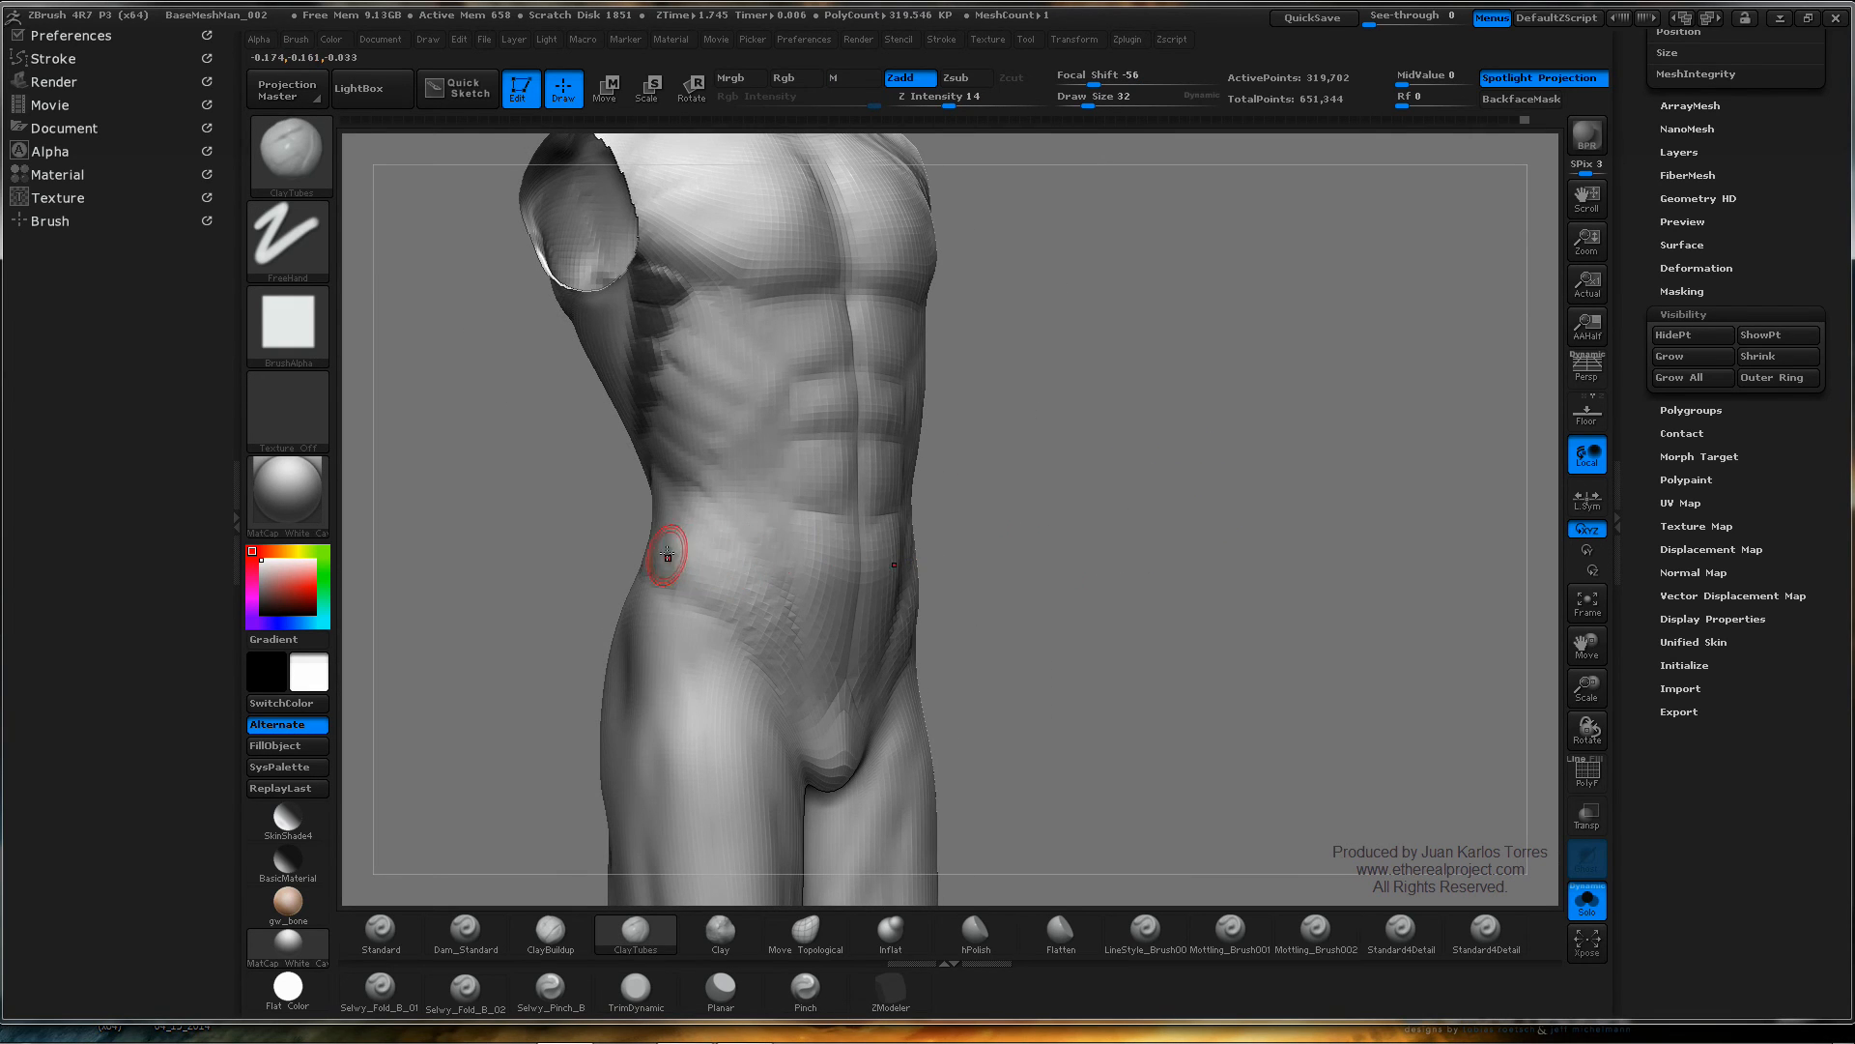
{"action": "left_click_drag", "start_coordinate": [702, 561], "coordinate": [717, 588]}
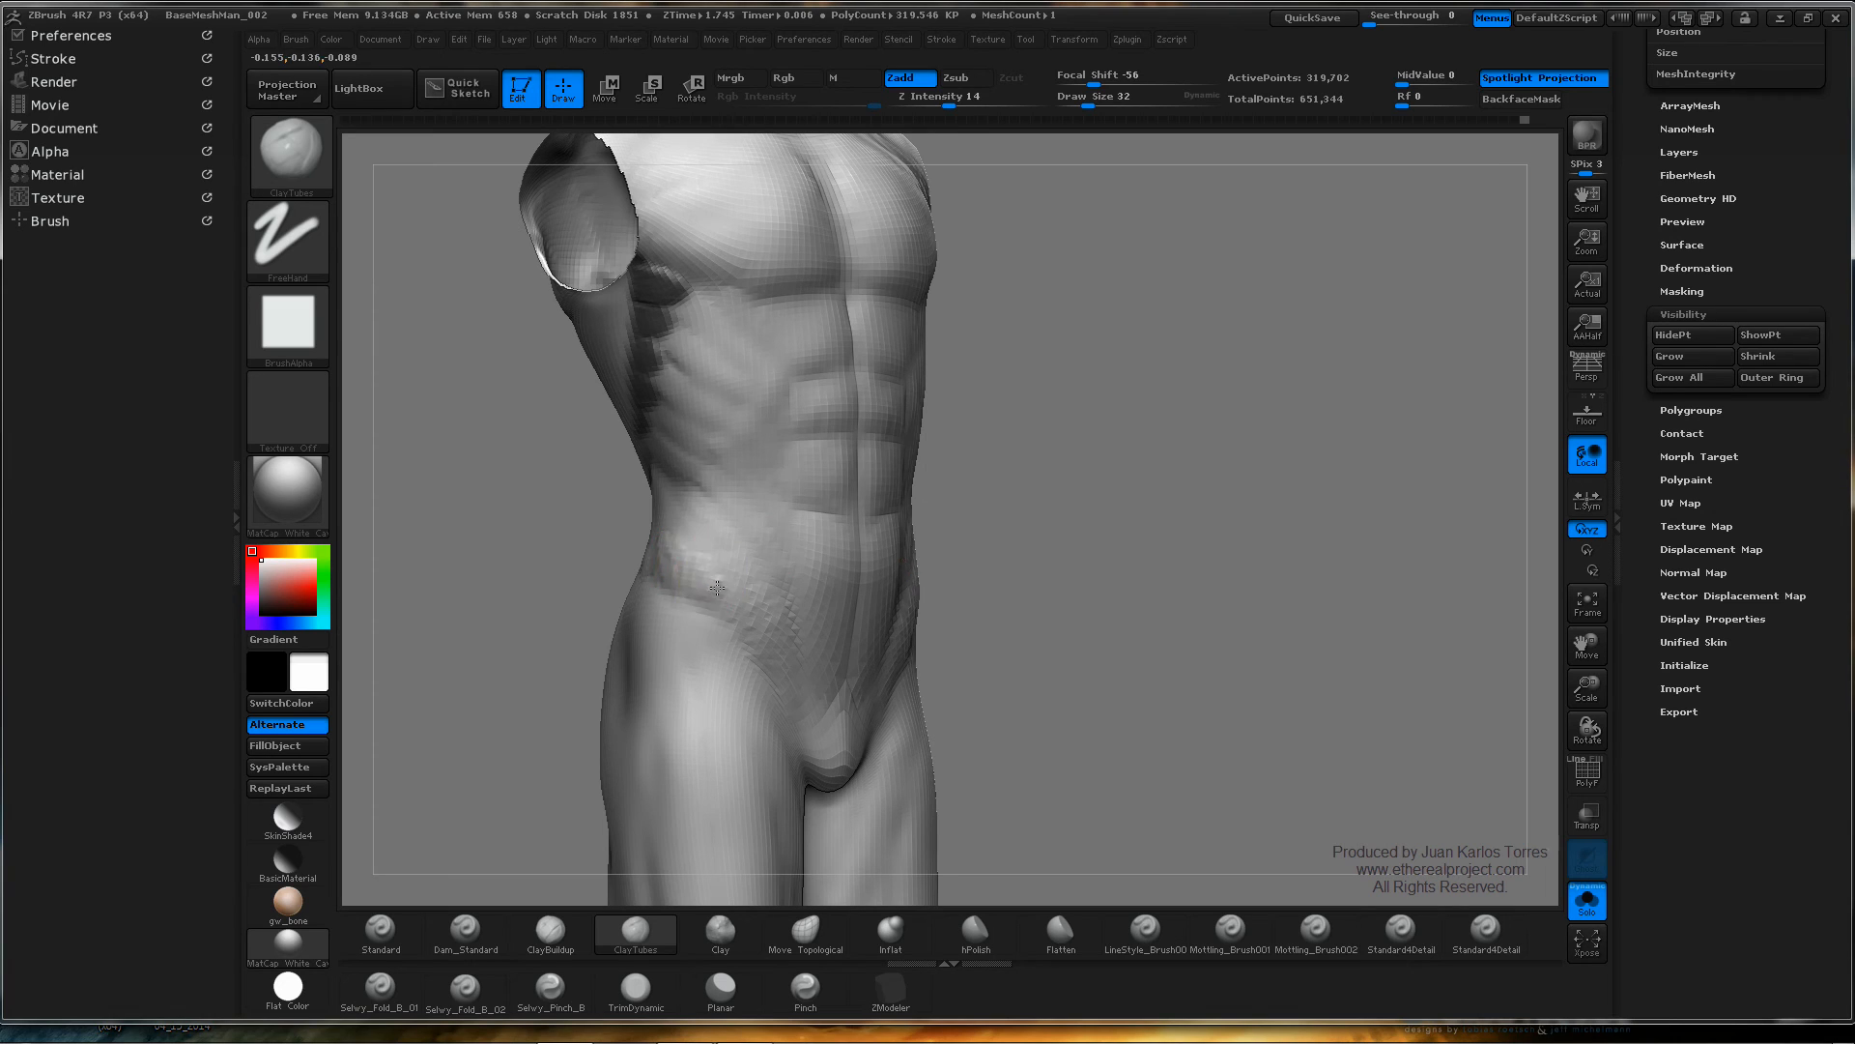
{"action": "key", "text": "shift"}
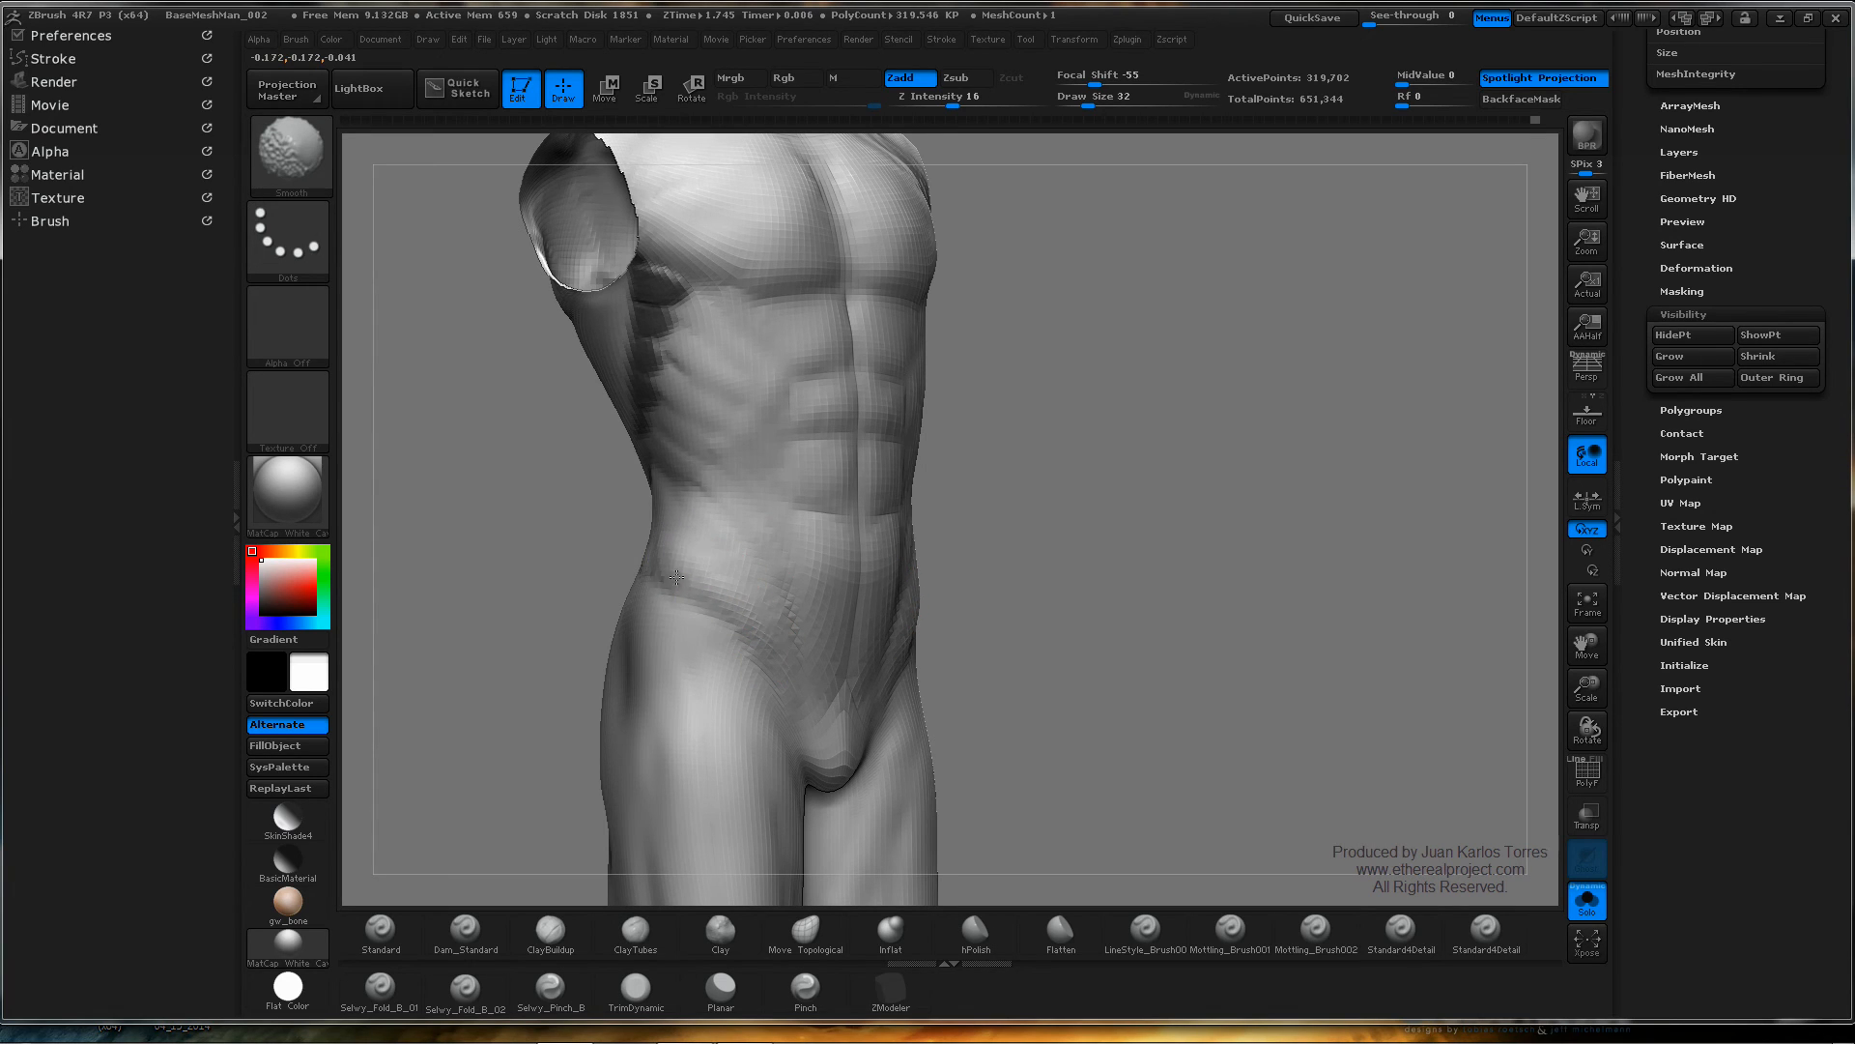
{"action": "mouse_move", "coordinate": [944, 542]}
{"action": "left_mouse_down"}
{"action": "mouse_move", "coordinate": [1073, 542]}
{"action": "mouse_move", "coordinate": [1048, 518]}
{"action": "mouse_move", "coordinate": [1187, 479]}
{"action": "mouse_move", "coordinate": [1180, 505]}
{"action": "mouse_move", "coordinate": [986, 493]}
{"action": "mouse_move", "coordinate": [828, 525]}
{"action": "left_mouse_up"}
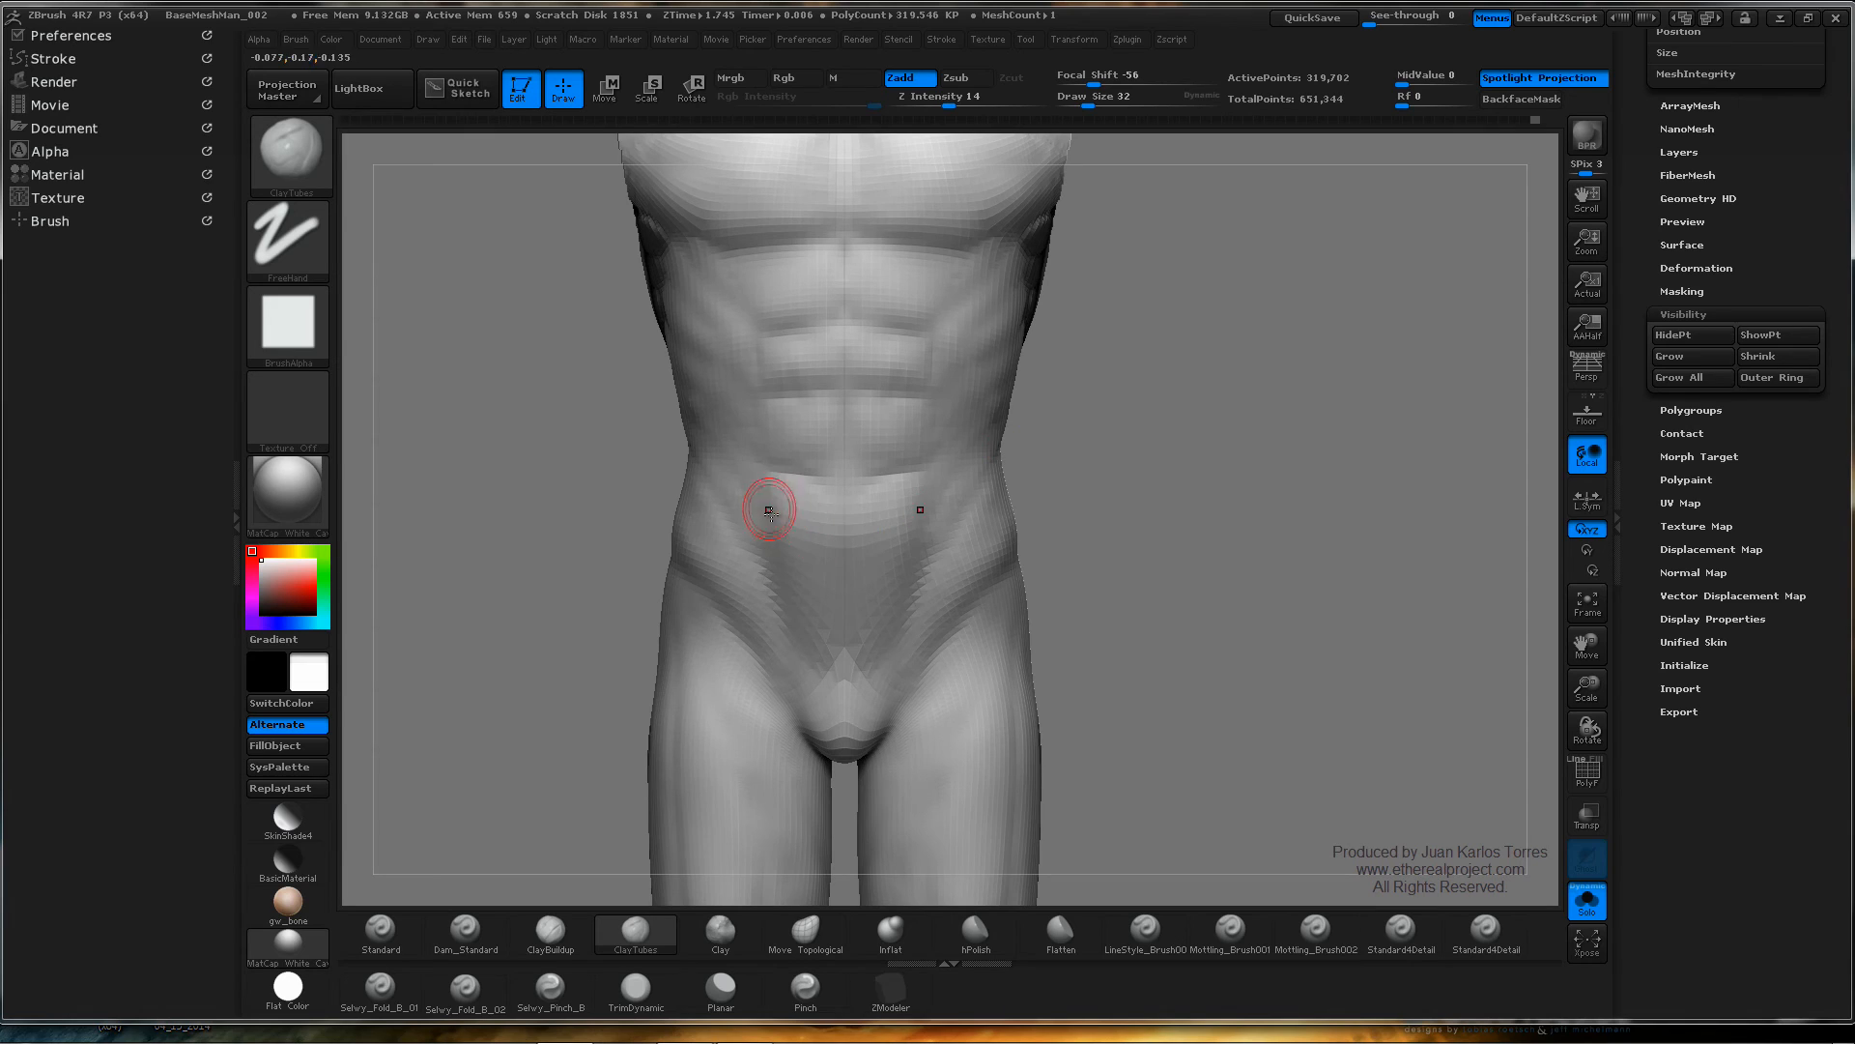
- Fill out the pubic area with ClayTubes, carve the creases around it with Dam_Standard, and smooth the transitions
{"action": "left_click_drag", "start_coordinate": [828, 621], "coordinate": [808, 569], "text": "alt"}
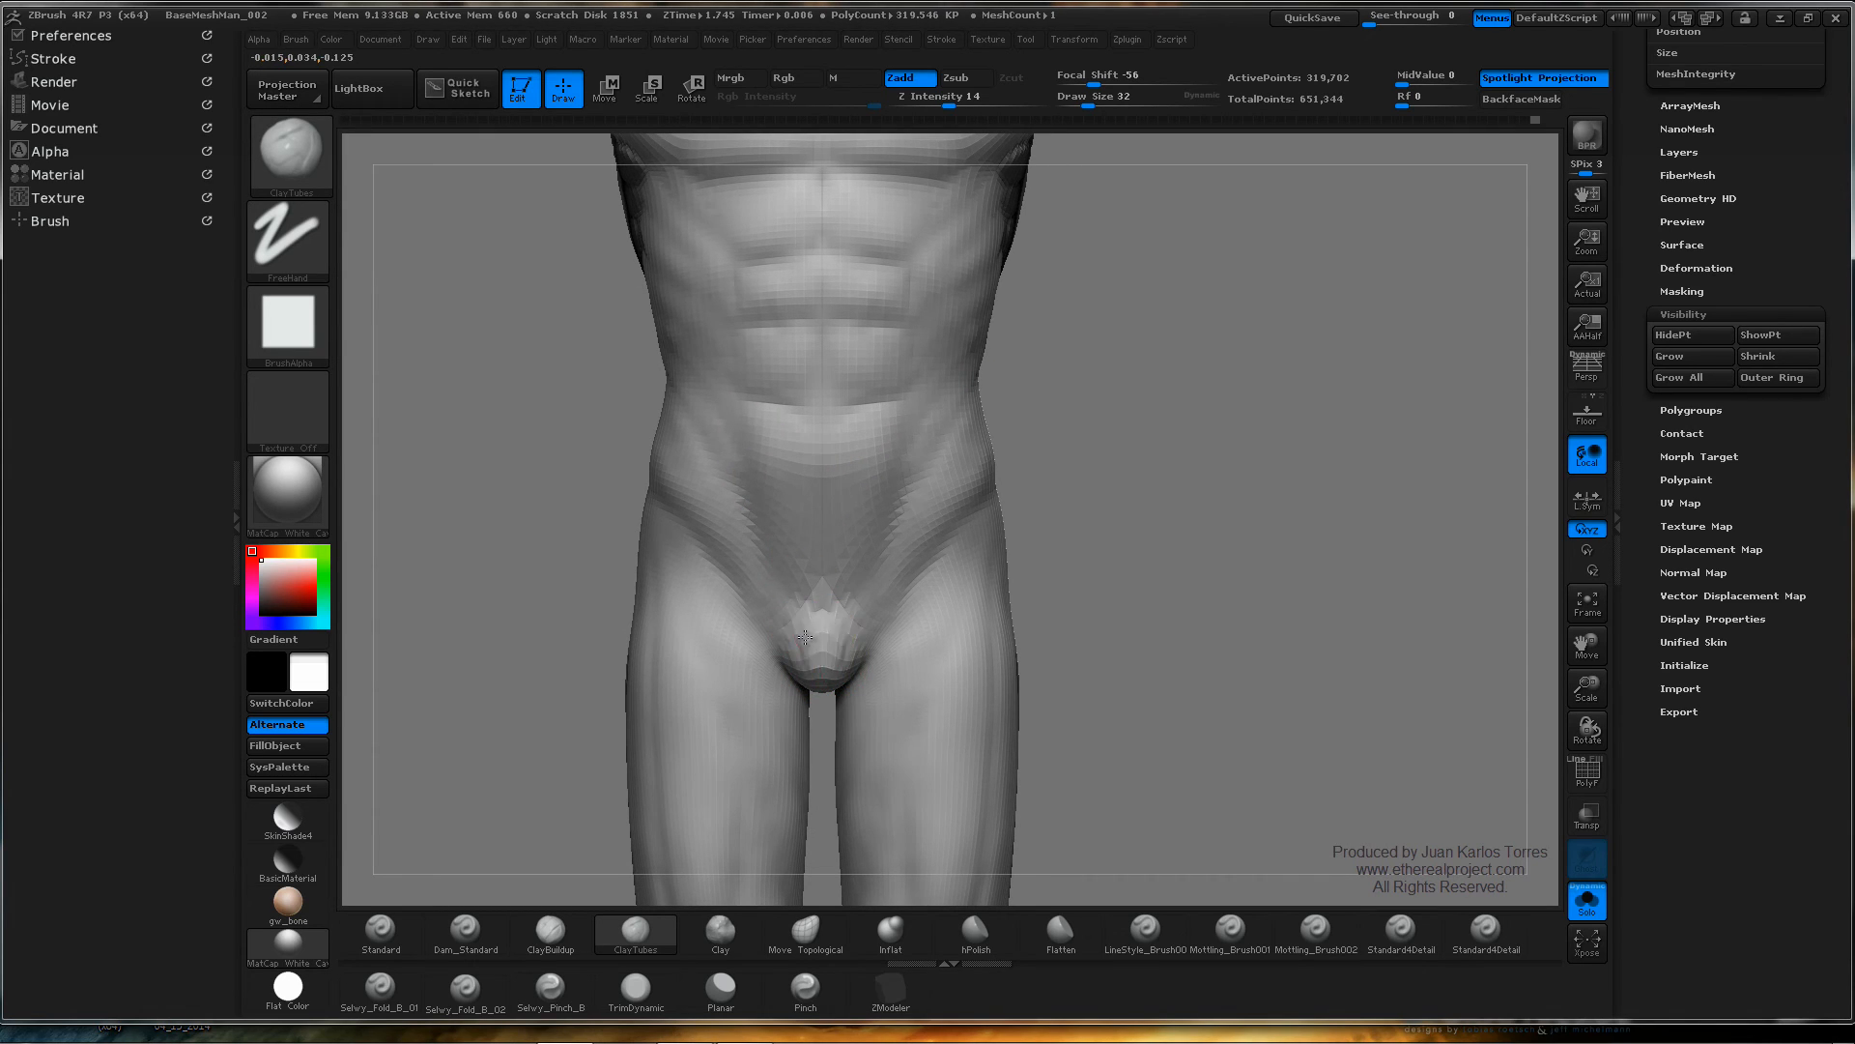
{"action": "key", "text": "shift"}
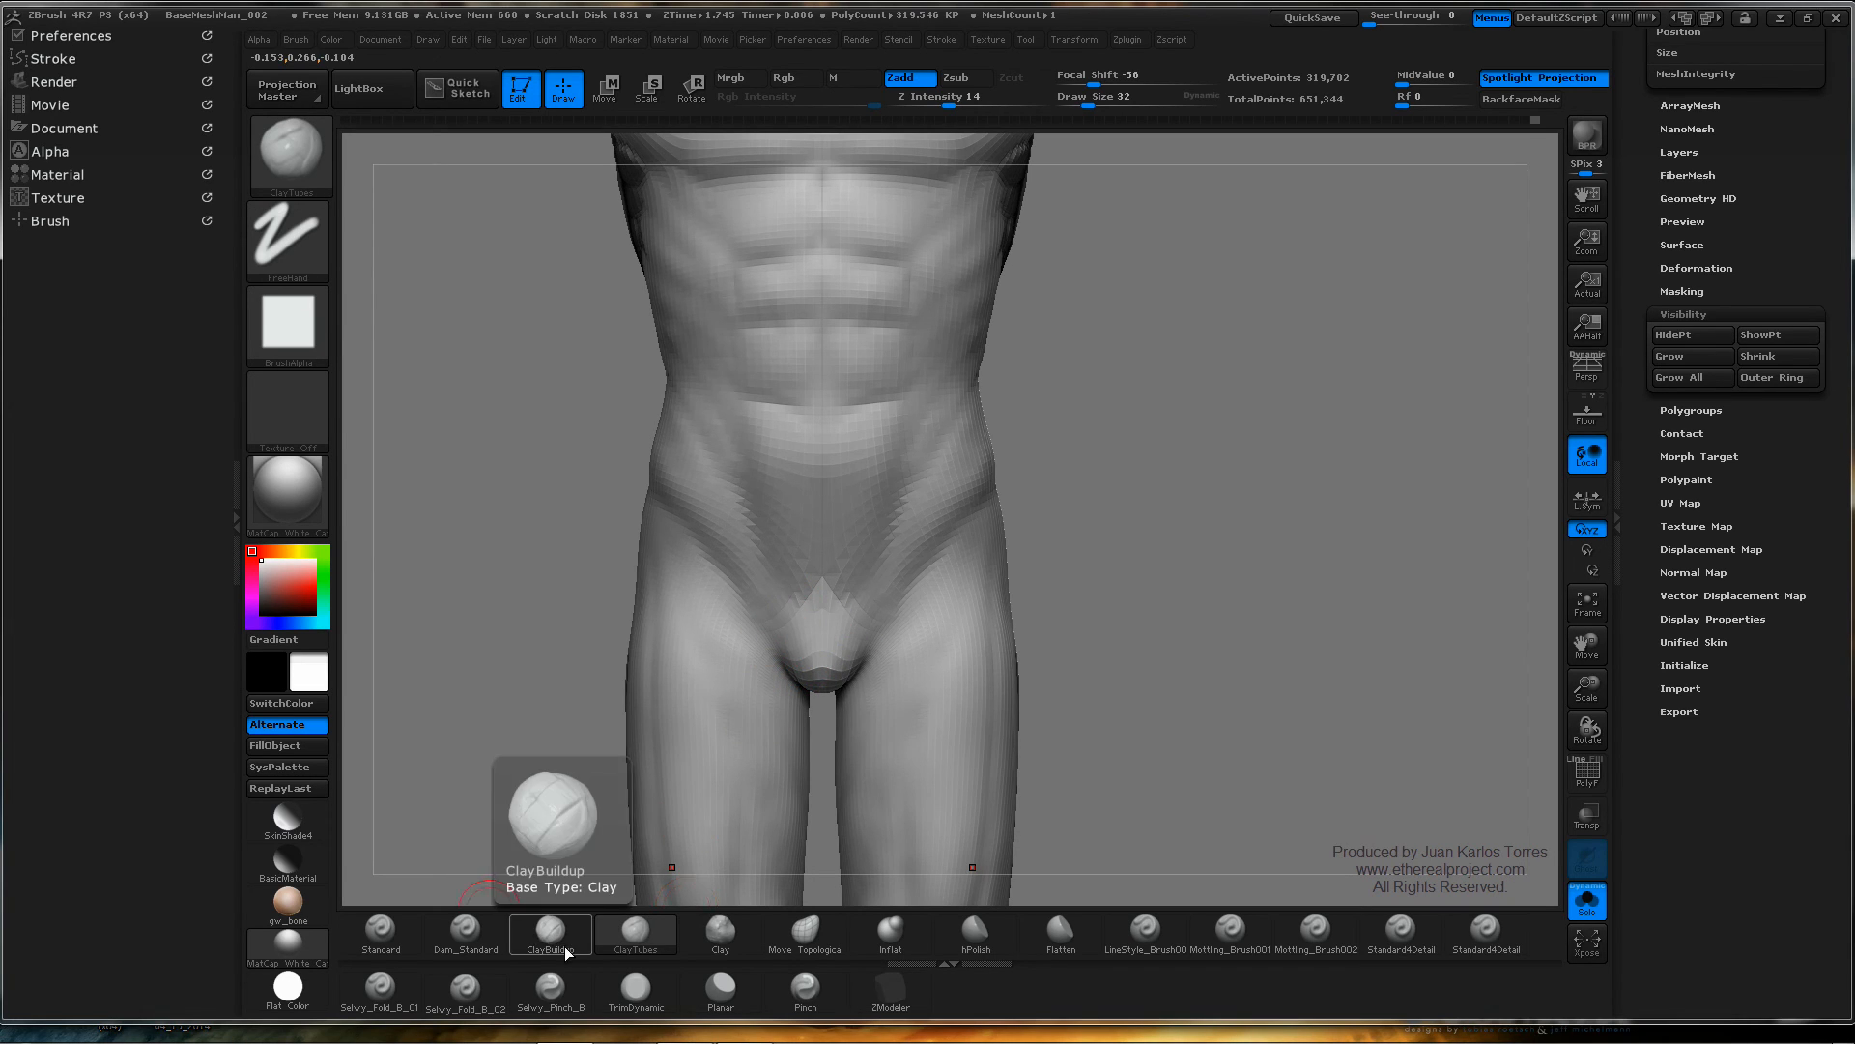
{"action": "left_click", "coordinate": [465, 929]}
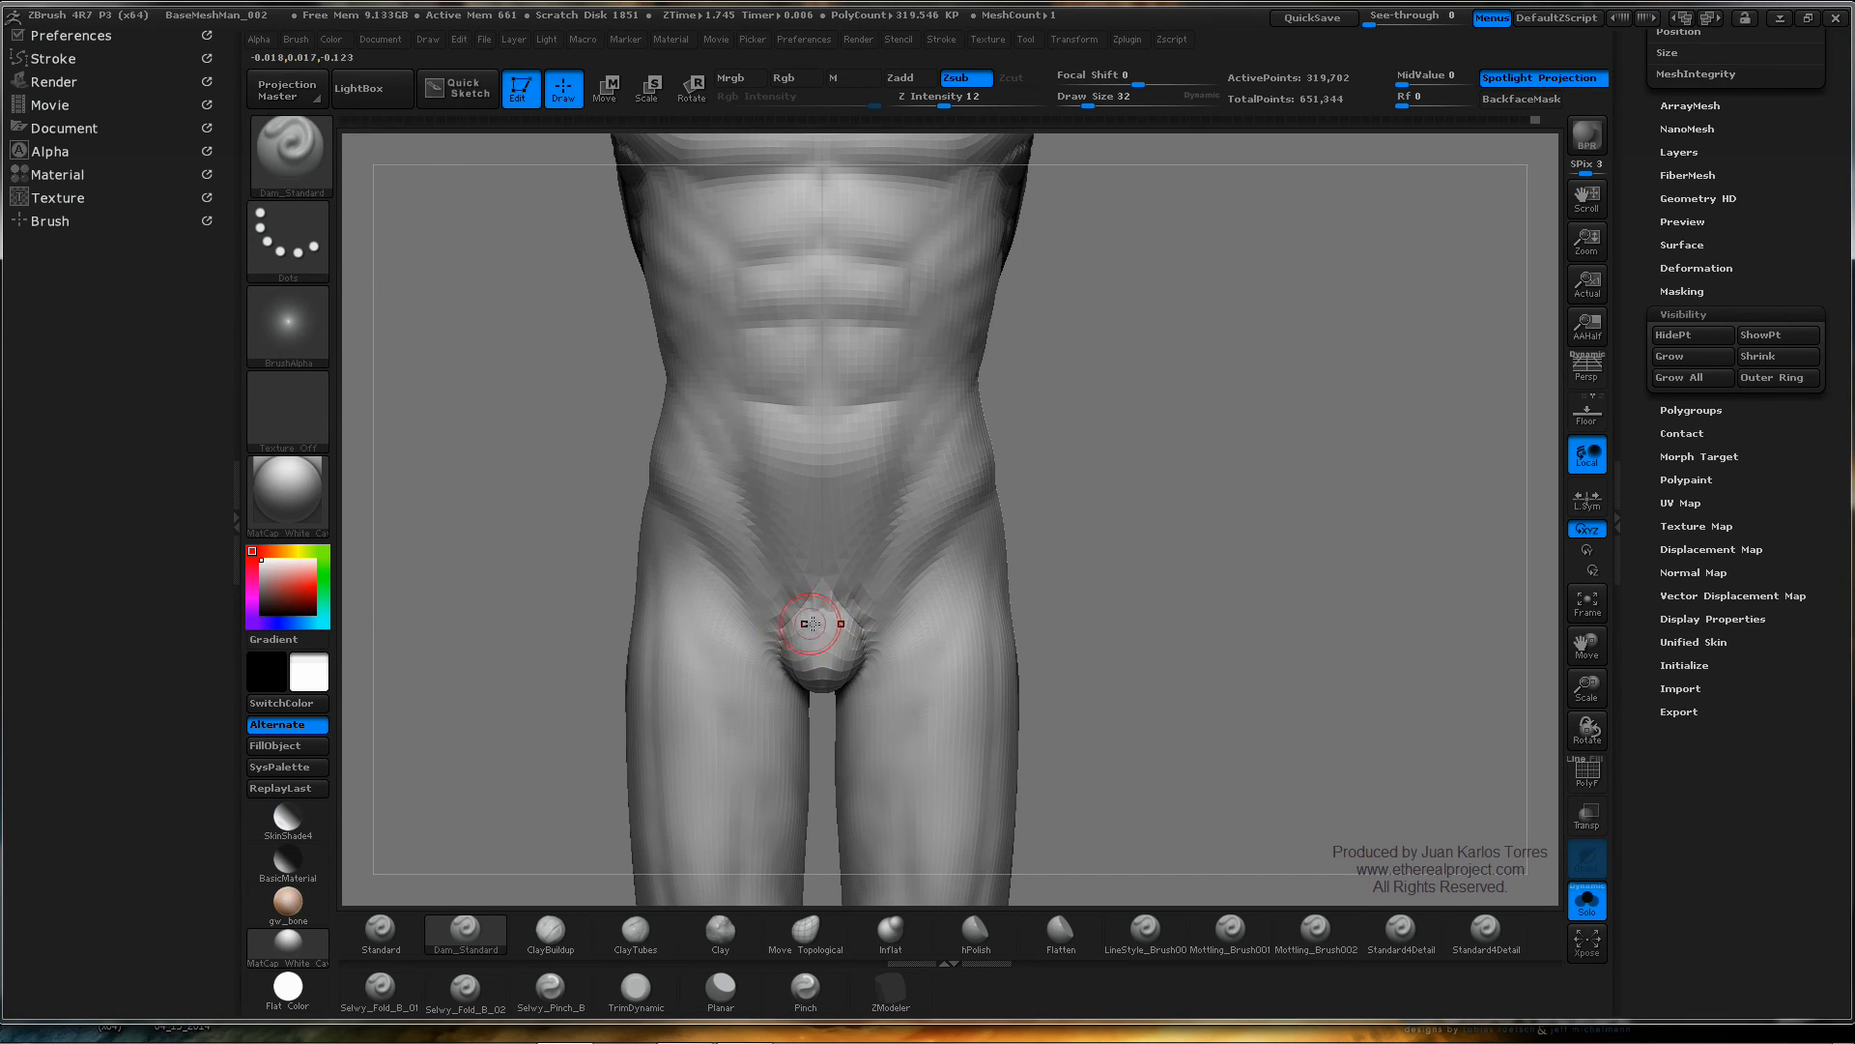
{"action": "key", "text": "shift"}
{"action": "right_click_drag", "start_coordinate": [808, 600], "coordinate": [905, 621]}
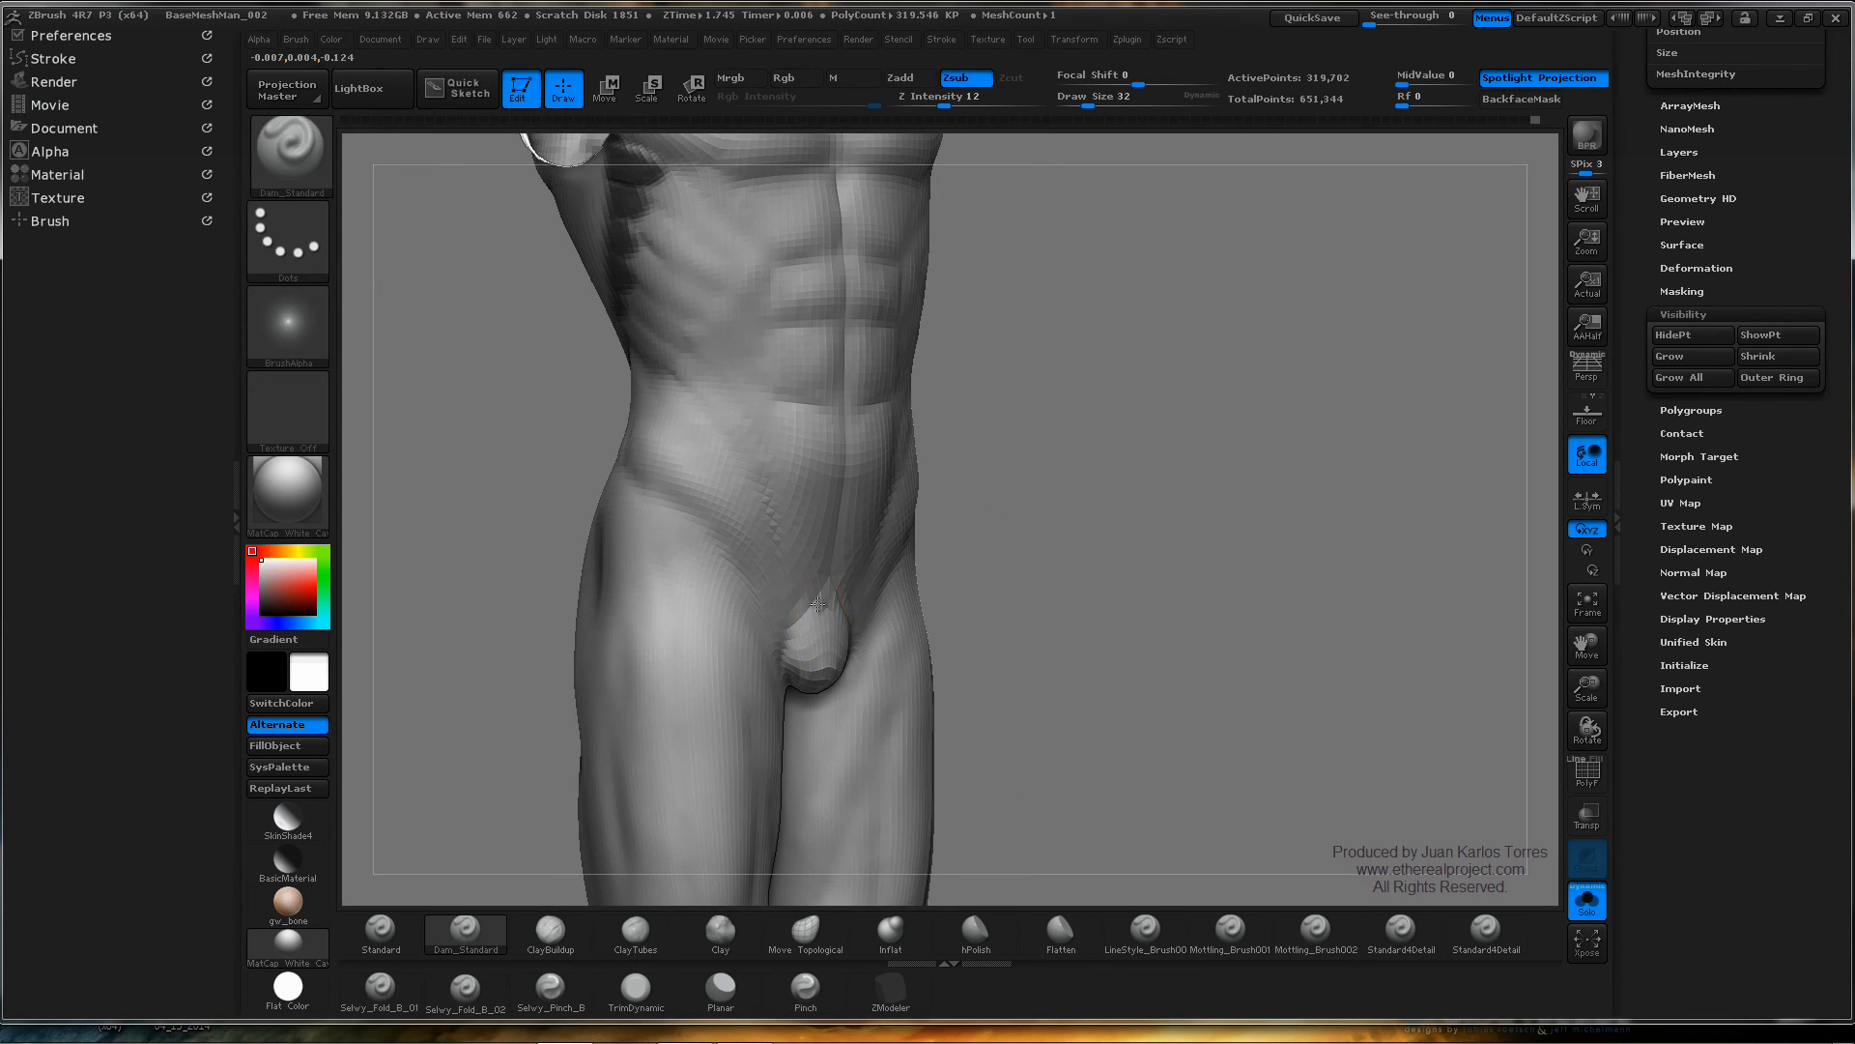
{"action": "left_click_drag", "start_coordinate": [811, 623], "coordinate": [784, 653], "text": "shift"}
{"action": "mouse_move", "coordinate": [1265, 566]}
{"action": "right_mouse_down"}
{"action": "mouse_move", "coordinate": [1001, 508]}
{"action": "mouse_move", "coordinate": [873, 593]}
{"action": "right_mouse_up"}
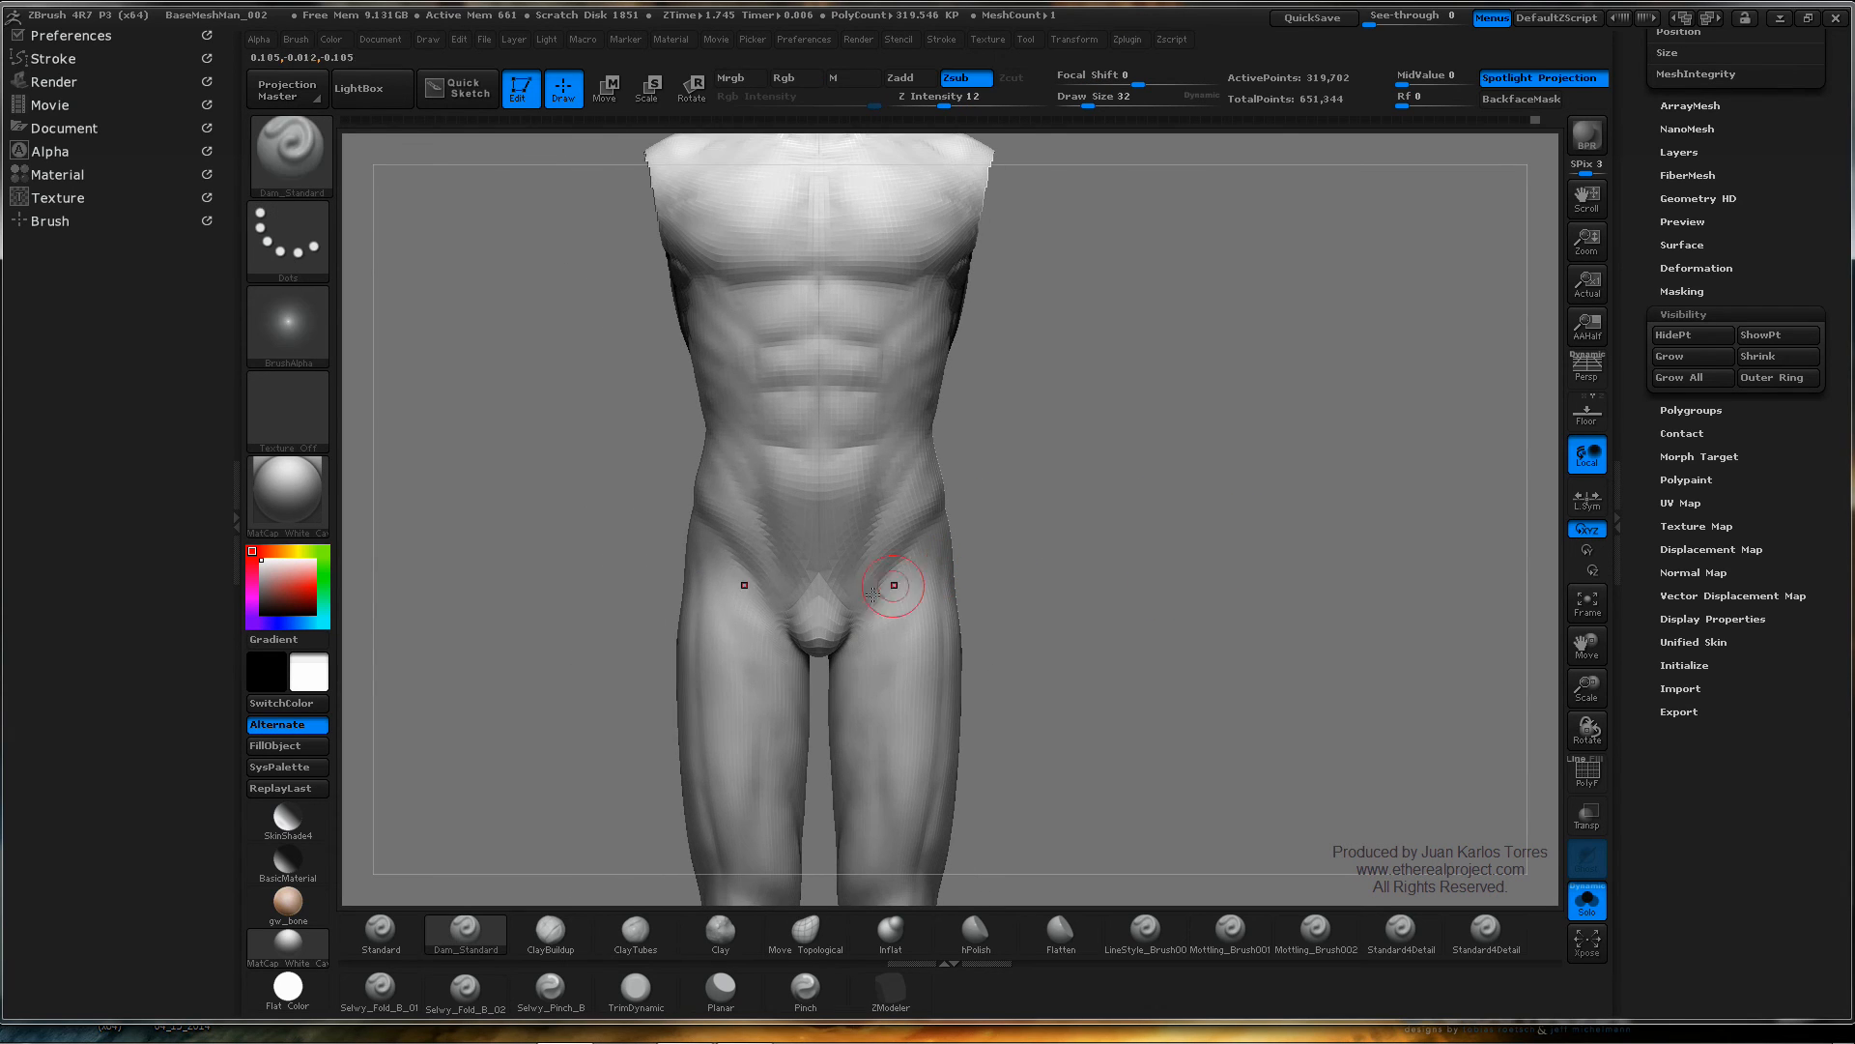
{"action": "left_click_drag", "start_coordinate": [853, 600], "coordinate": [816, 601], "text": "shift"}
- Fill the lower abdomen just above the pubis with ClayTubes and smooth the surface
{"action": "left_click", "coordinate": [636, 930]}
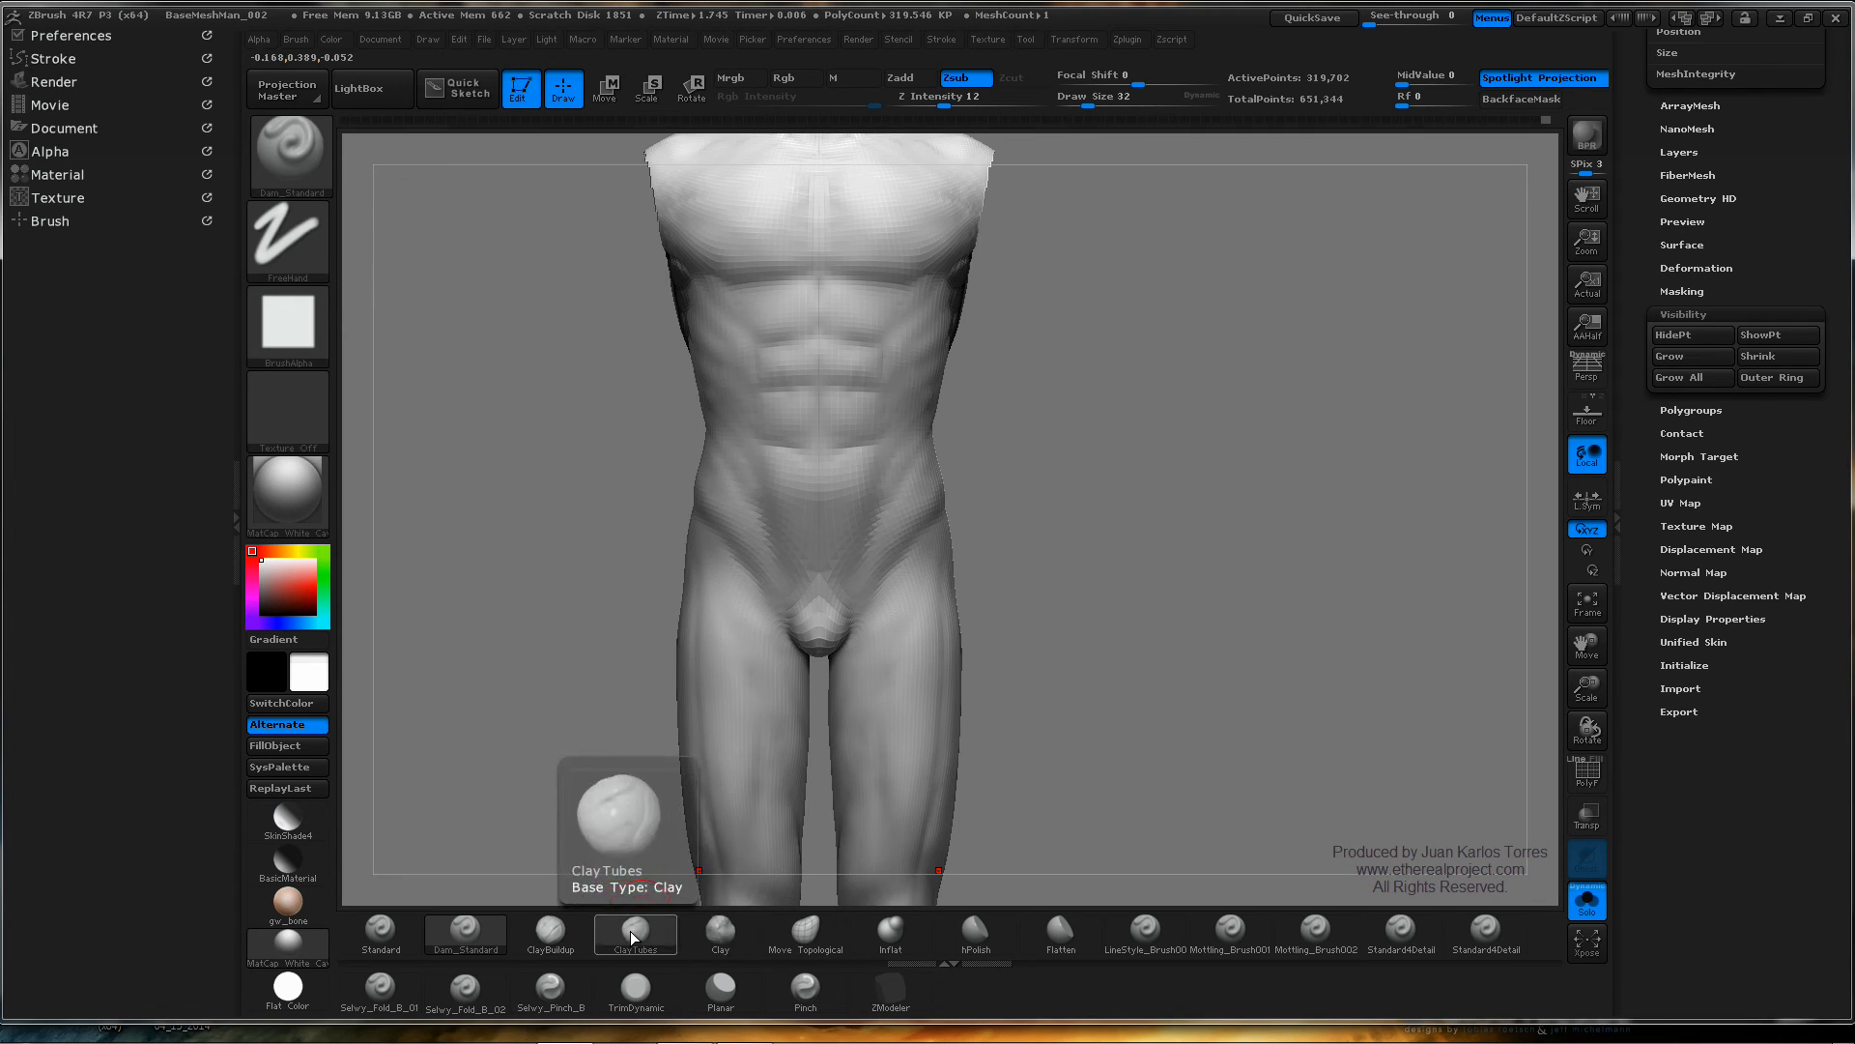
{"action": "key", "text": "shift"}
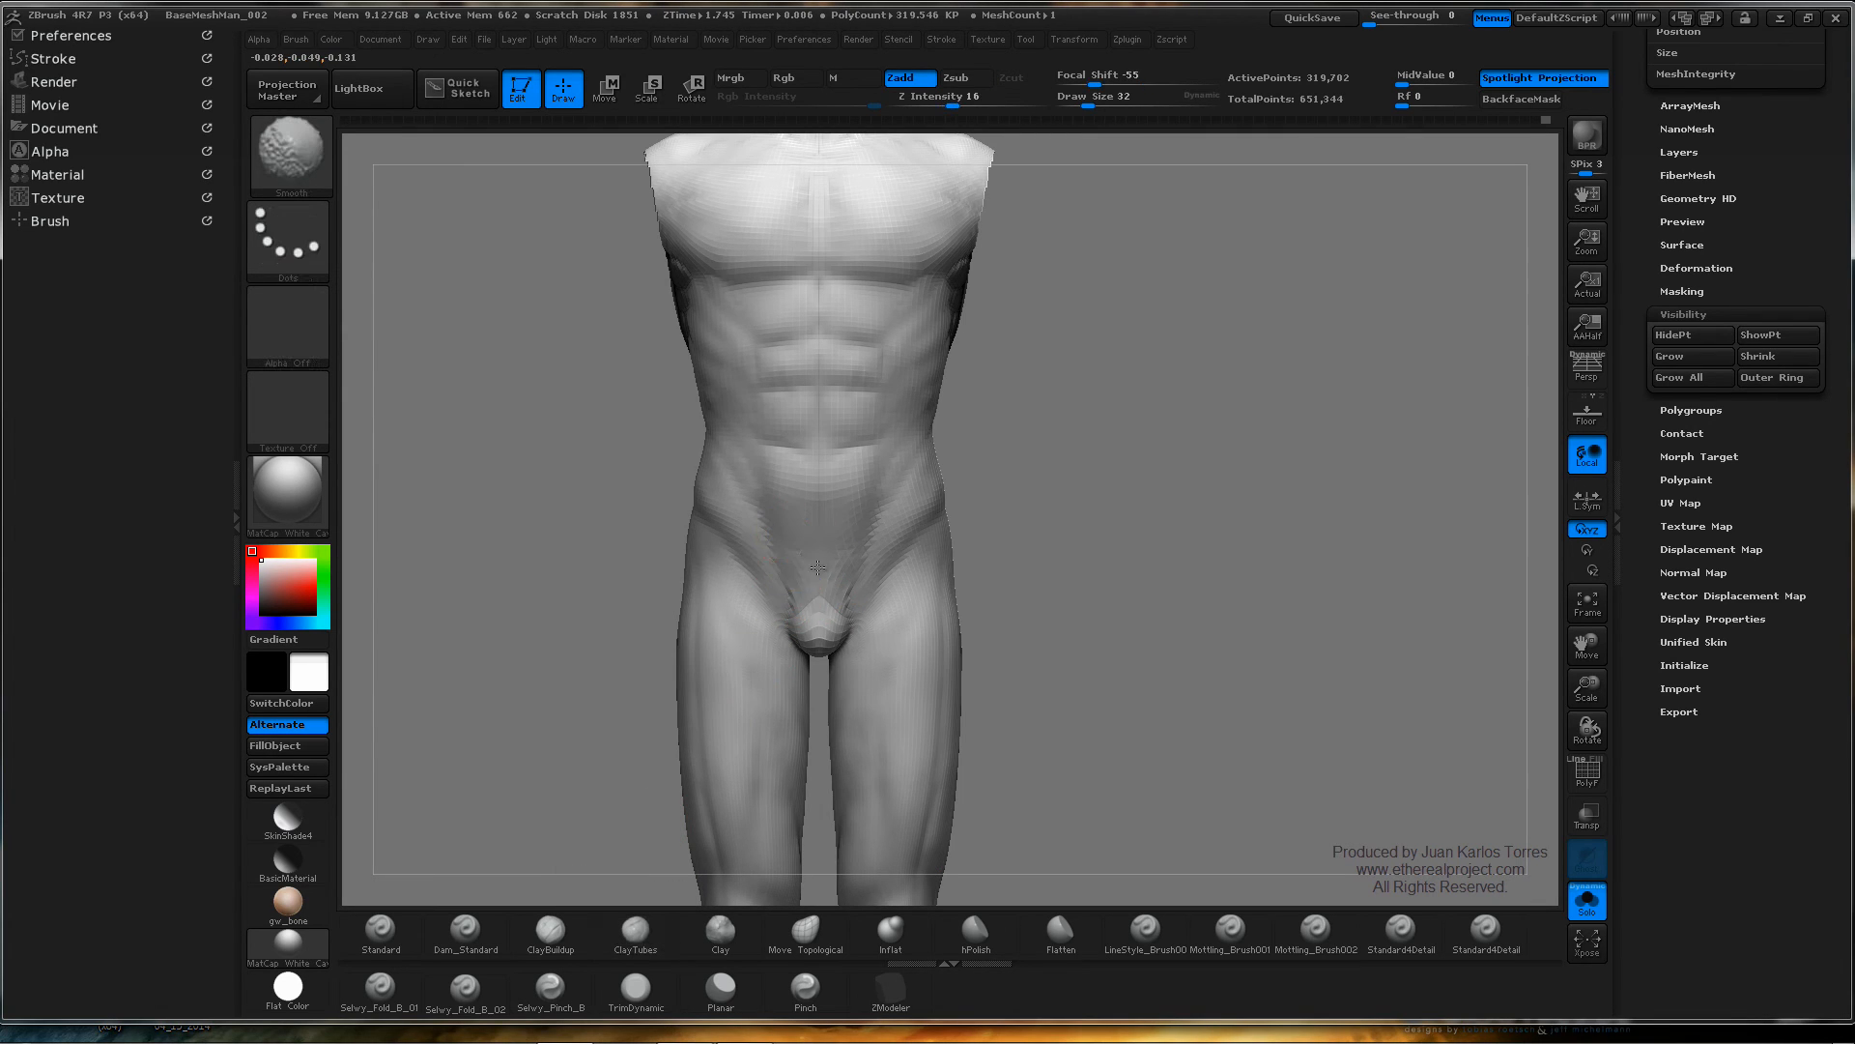
{"action": "left_click_drag", "start_coordinate": [1114, 431], "coordinate": [869, 563]}
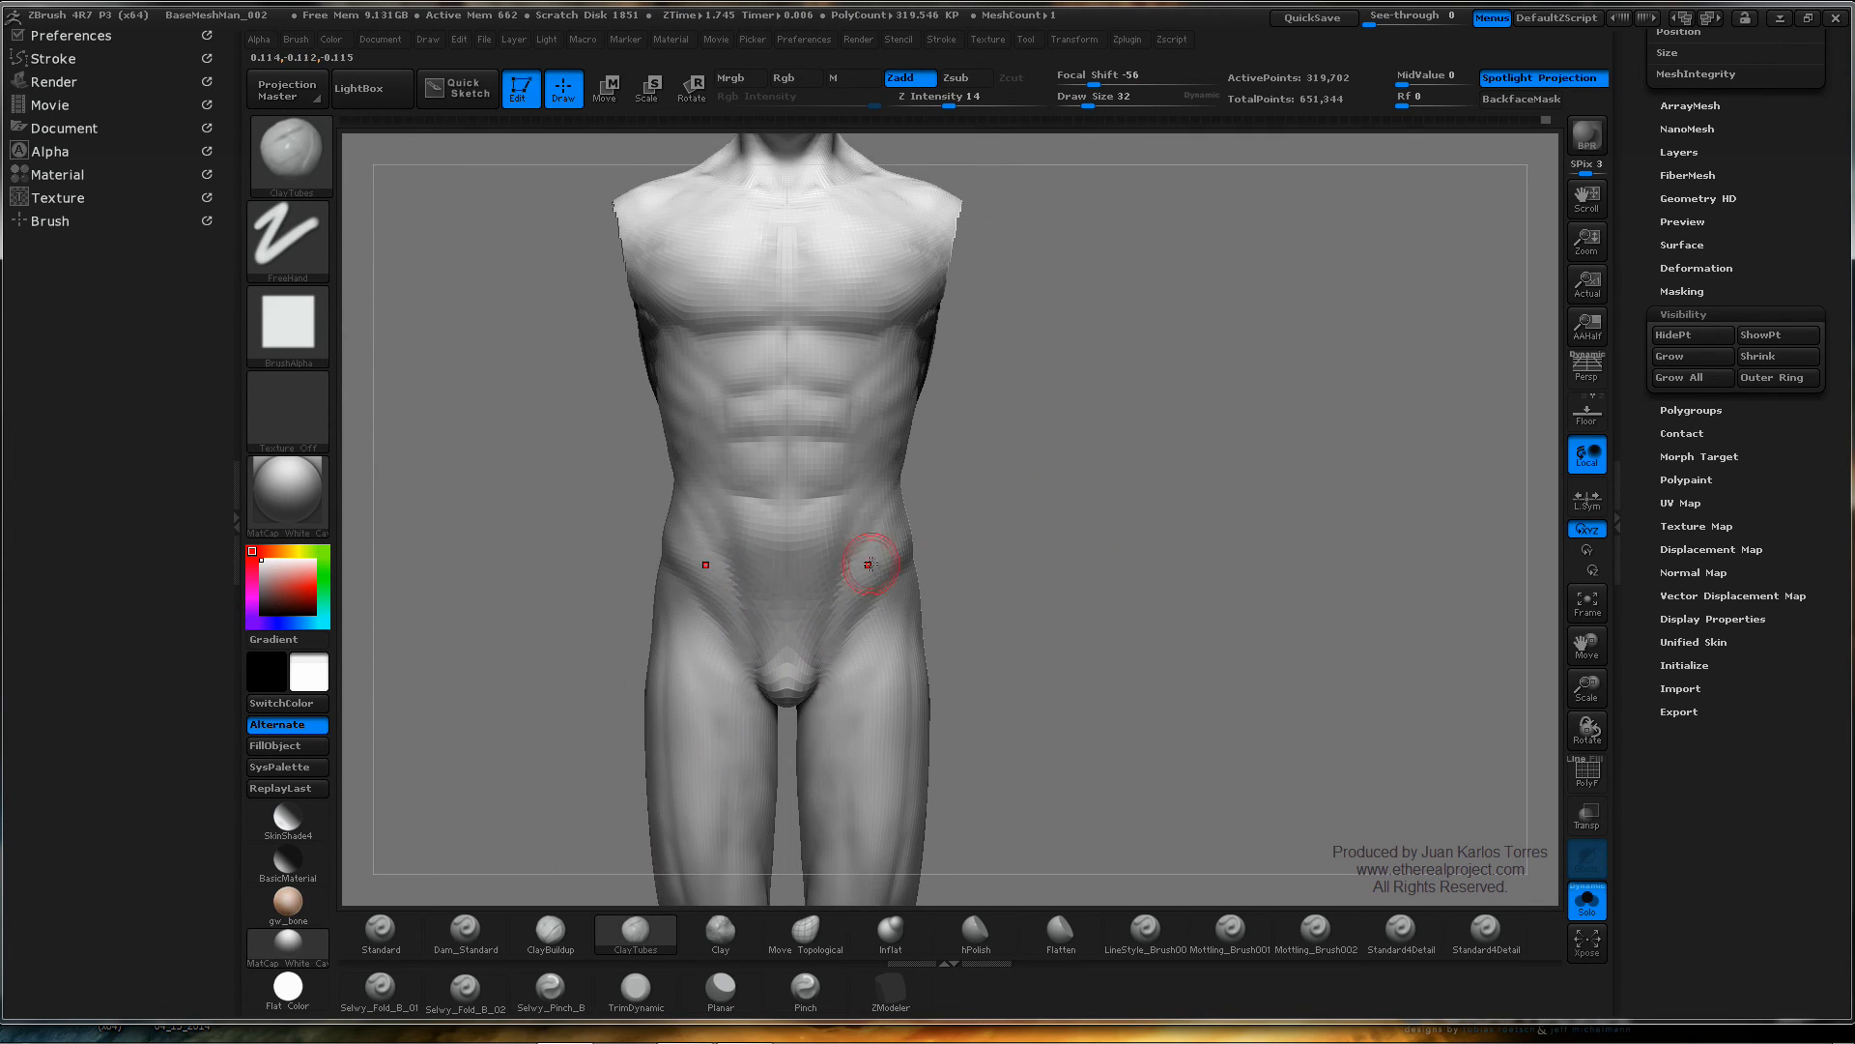
{"action": "key", "text": "shift"}
- Sharpen the inguinal creases where the thighs meet the pubis with Dam_Standard and soften them by smoothing
{"action": "left_click", "coordinate": [465, 933]}
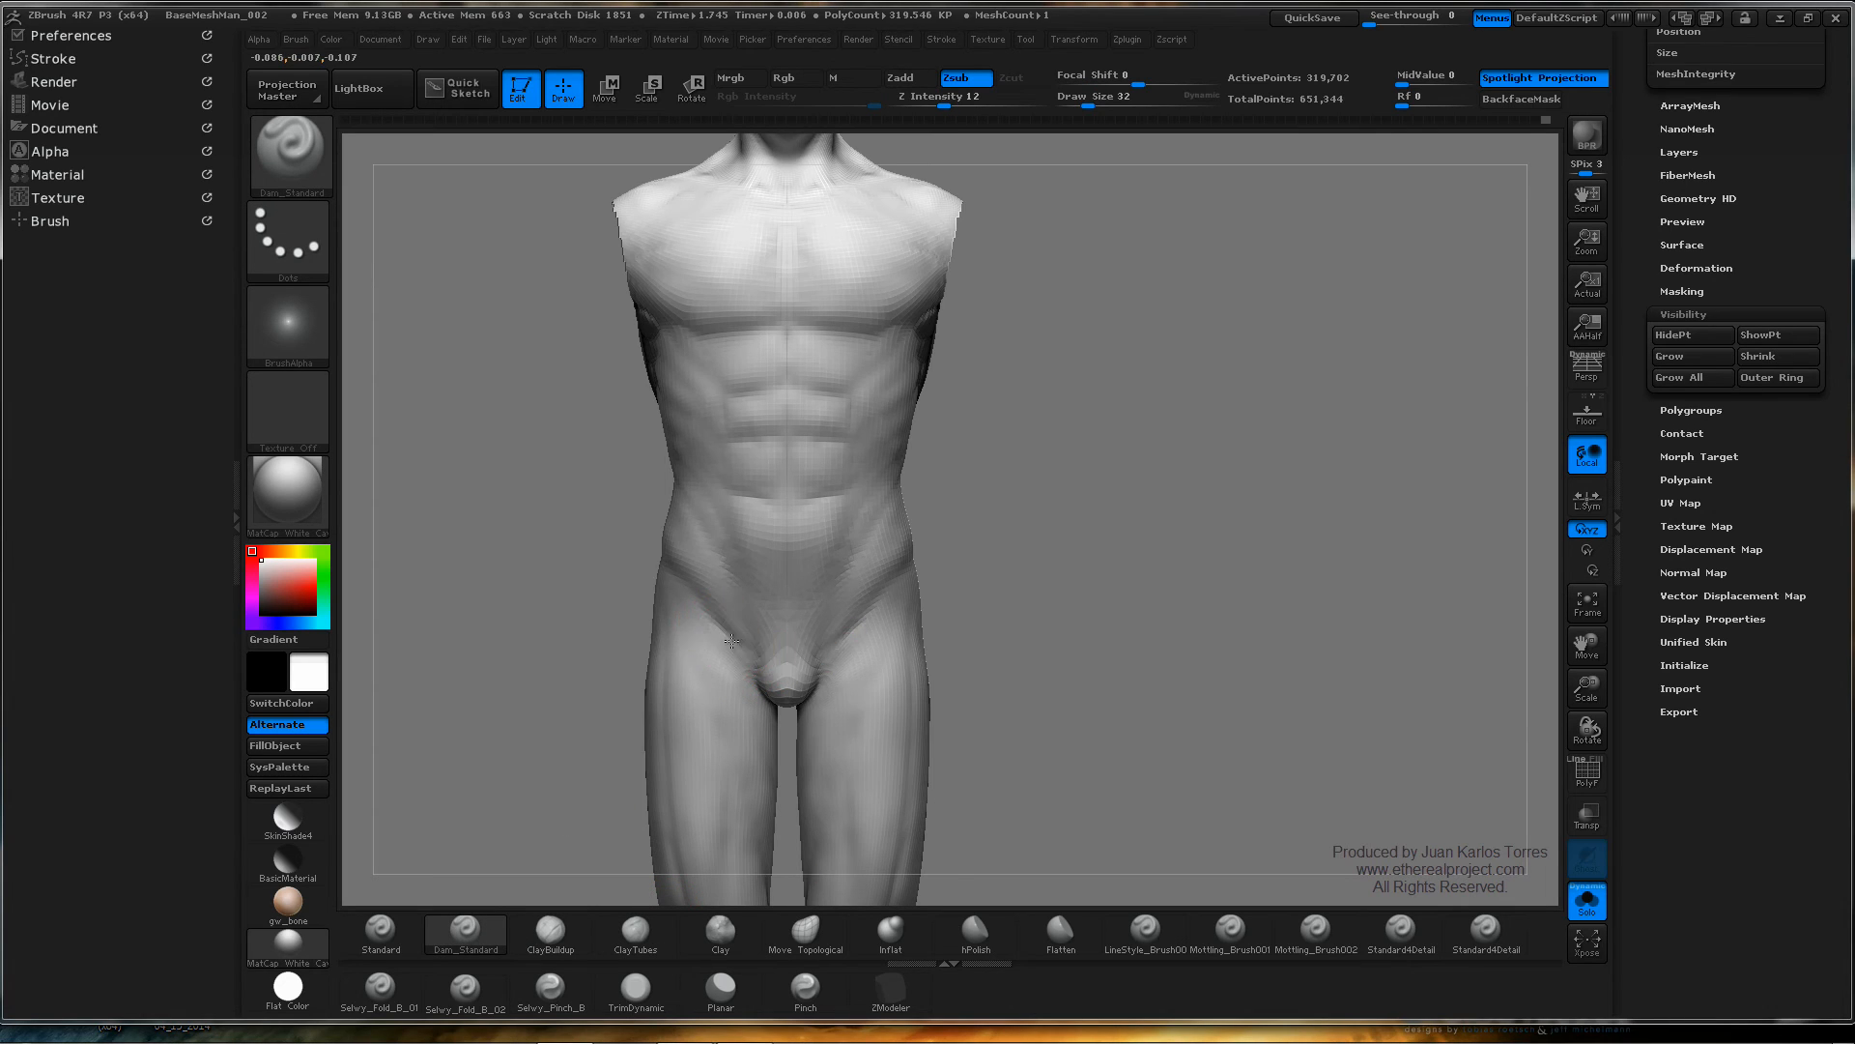
{"action": "key", "text": "shift"}
{"action": "mouse_move", "coordinate": [1172, 509]}
{"action": "right_mouse_down", "text": "ctrl"}
{"action": "mouse_move", "coordinate": [1099, 505]}
{"action": "mouse_move", "coordinate": [995, 462]}
{"action": "mouse_move", "coordinate": [1030, 632]}
{"action": "right_mouse_up", "text": "ctrl"}
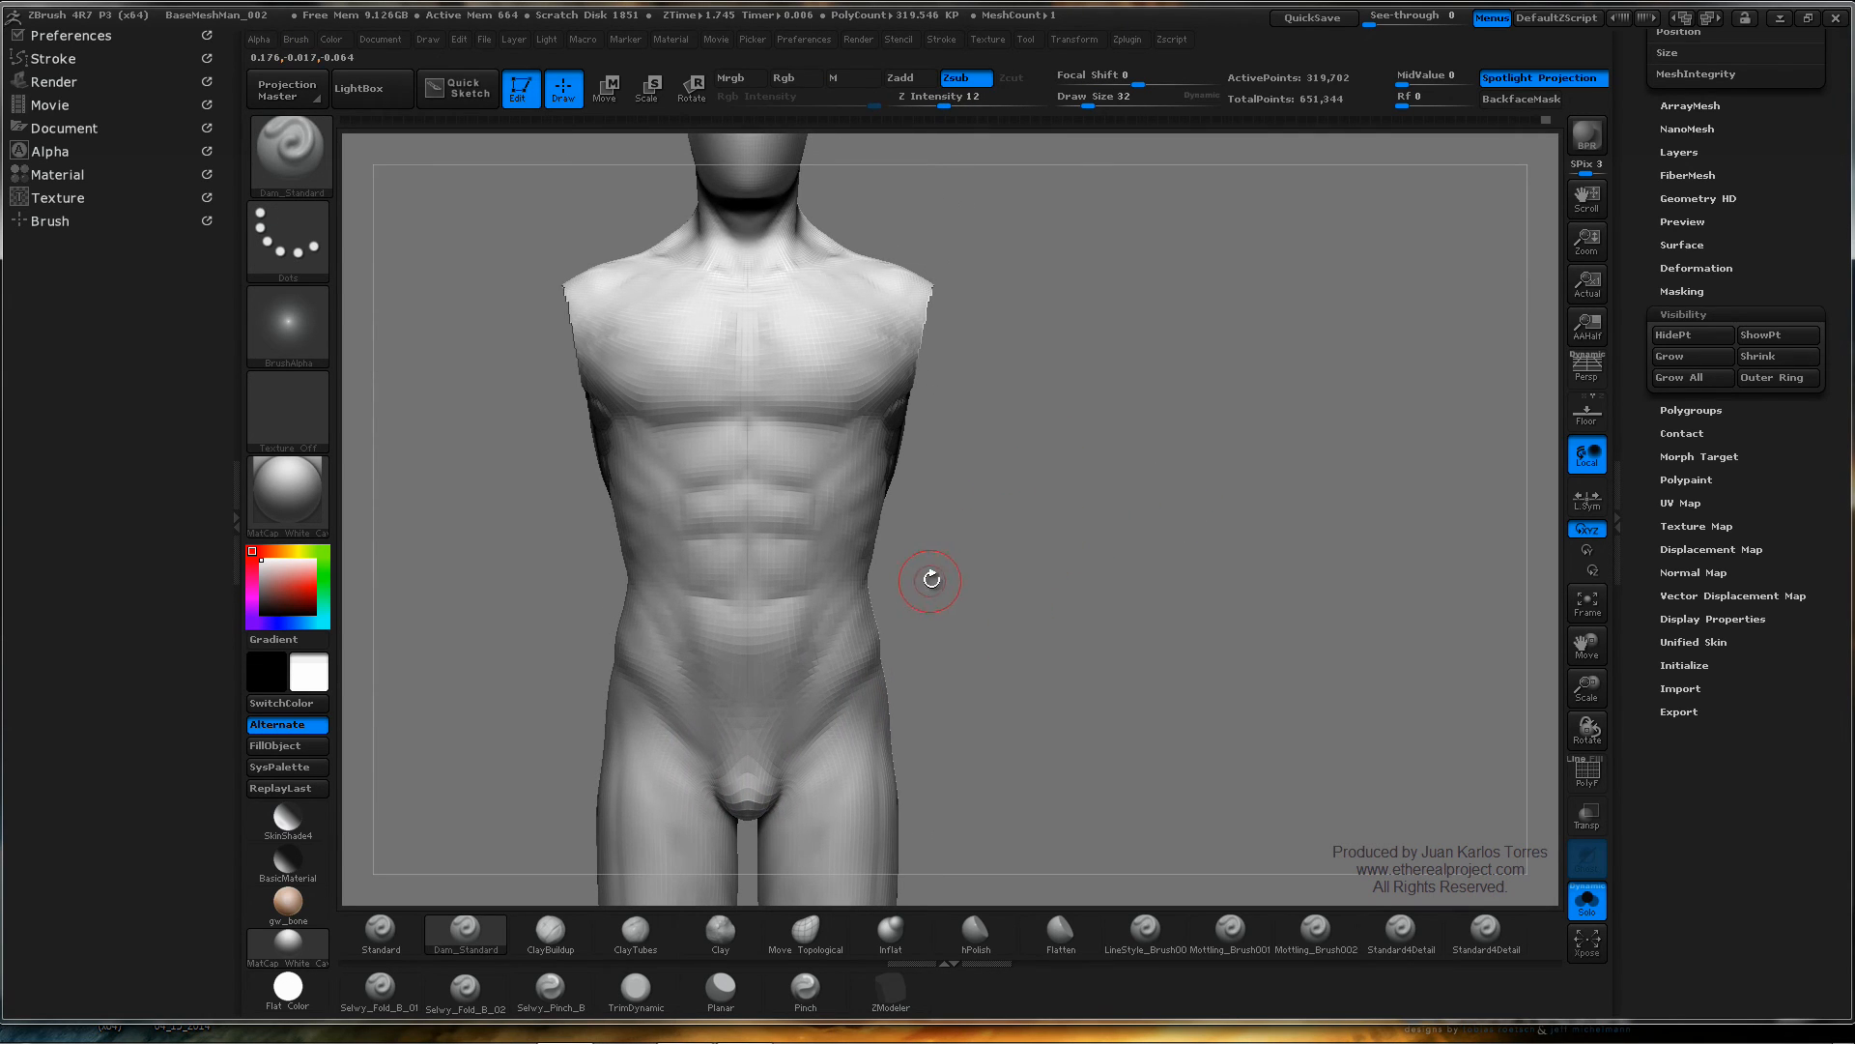
- Build up the abdominal muscle around the navel and beside the midline with ClayTubes and smooth it
{"action": "left_click", "coordinate": [635, 929]}
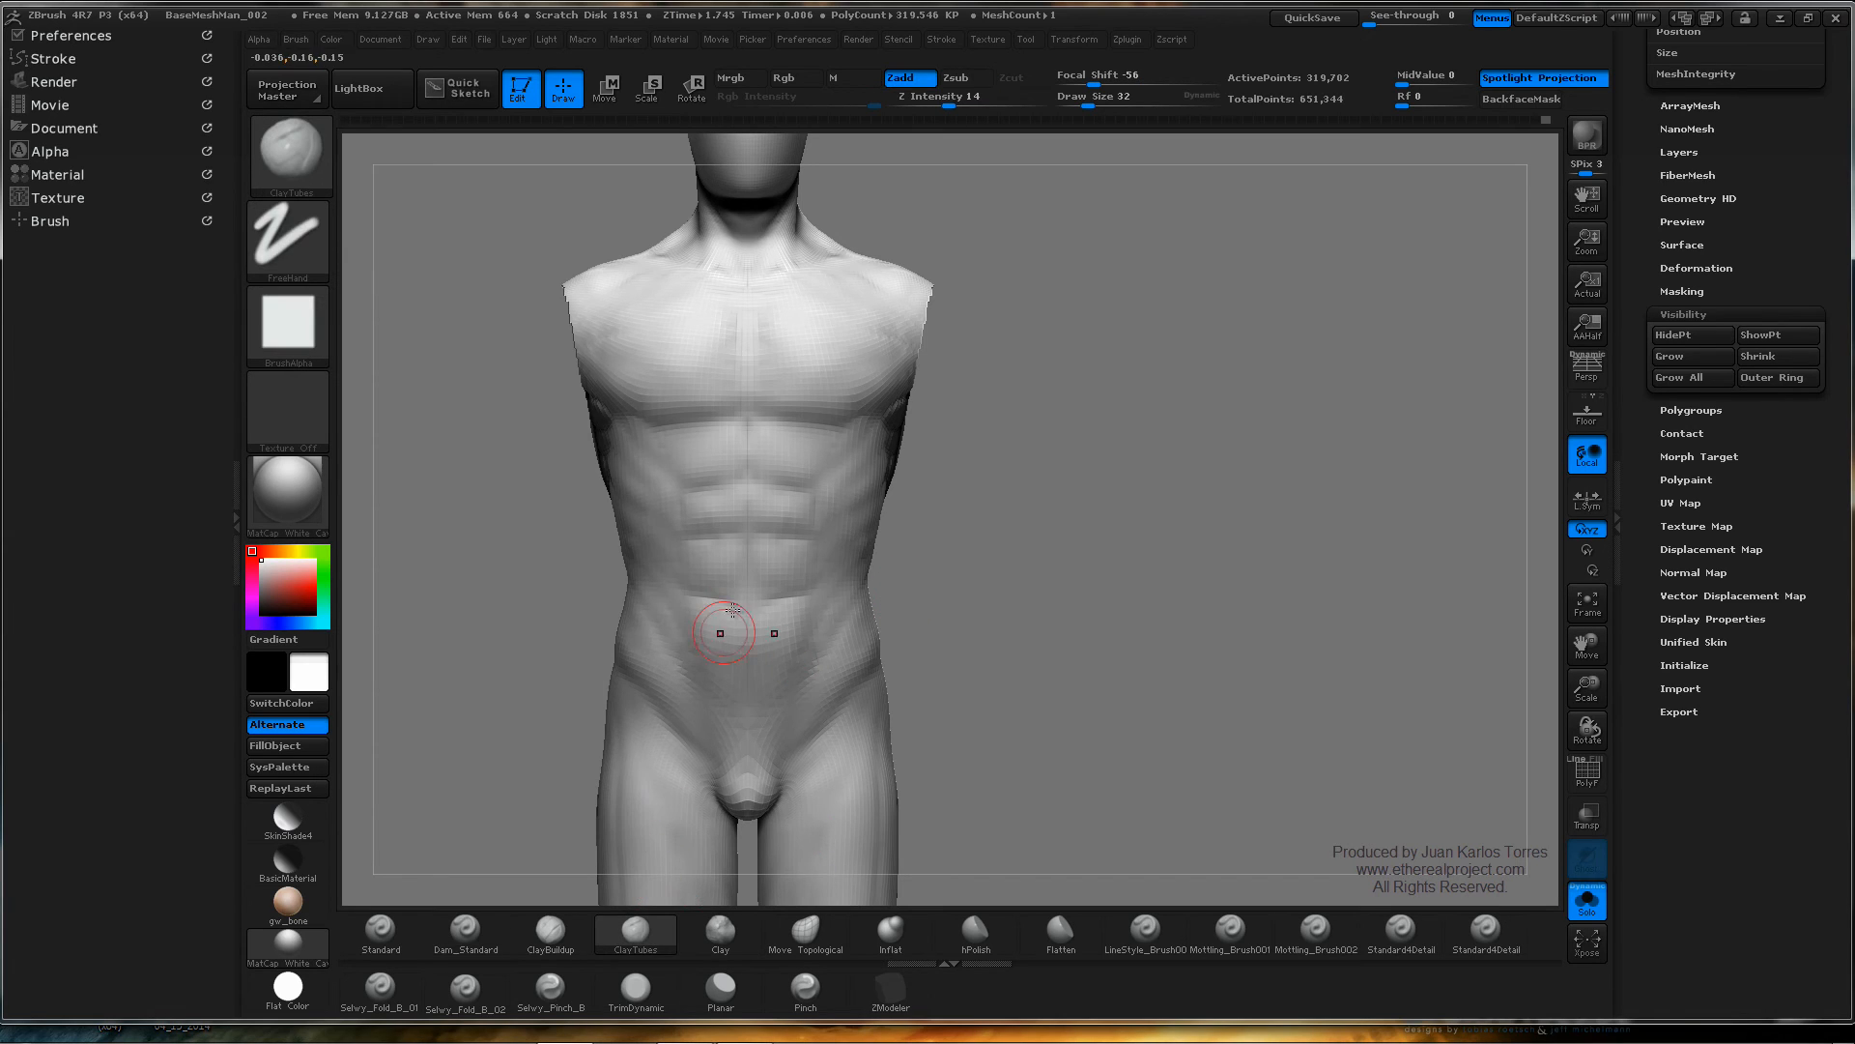
{"action": "mouse_move", "coordinate": [684, 556]}
{"action": "left_mouse_down"}
{"action": "mouse_move", "coordinate": [696, 593]}
{"action": "mouse_move", "coordinate": [685, 502]}
{"action": "mouse_move", "coordinate": [704, 654]}
{"action": "mouse_move", "coordinate": [704, 612]}
{"action": "mouse_move", "coordinate": [691, 630]}
{"action": "mouse_move", "coordinate": [713, 651]}
{"action": "left_mouse_up"}
{"action": "mouse_move", "coordinate": [692, 556]}
{"action": "left_mouse_down", "text": "shift"}
{"action": "mouse_move", "coordinate": [700, 498]}
{"action": "mouse_move", "coordinate": [701, 515]}
{"action": "left_mouse_up", "text": "shift"}
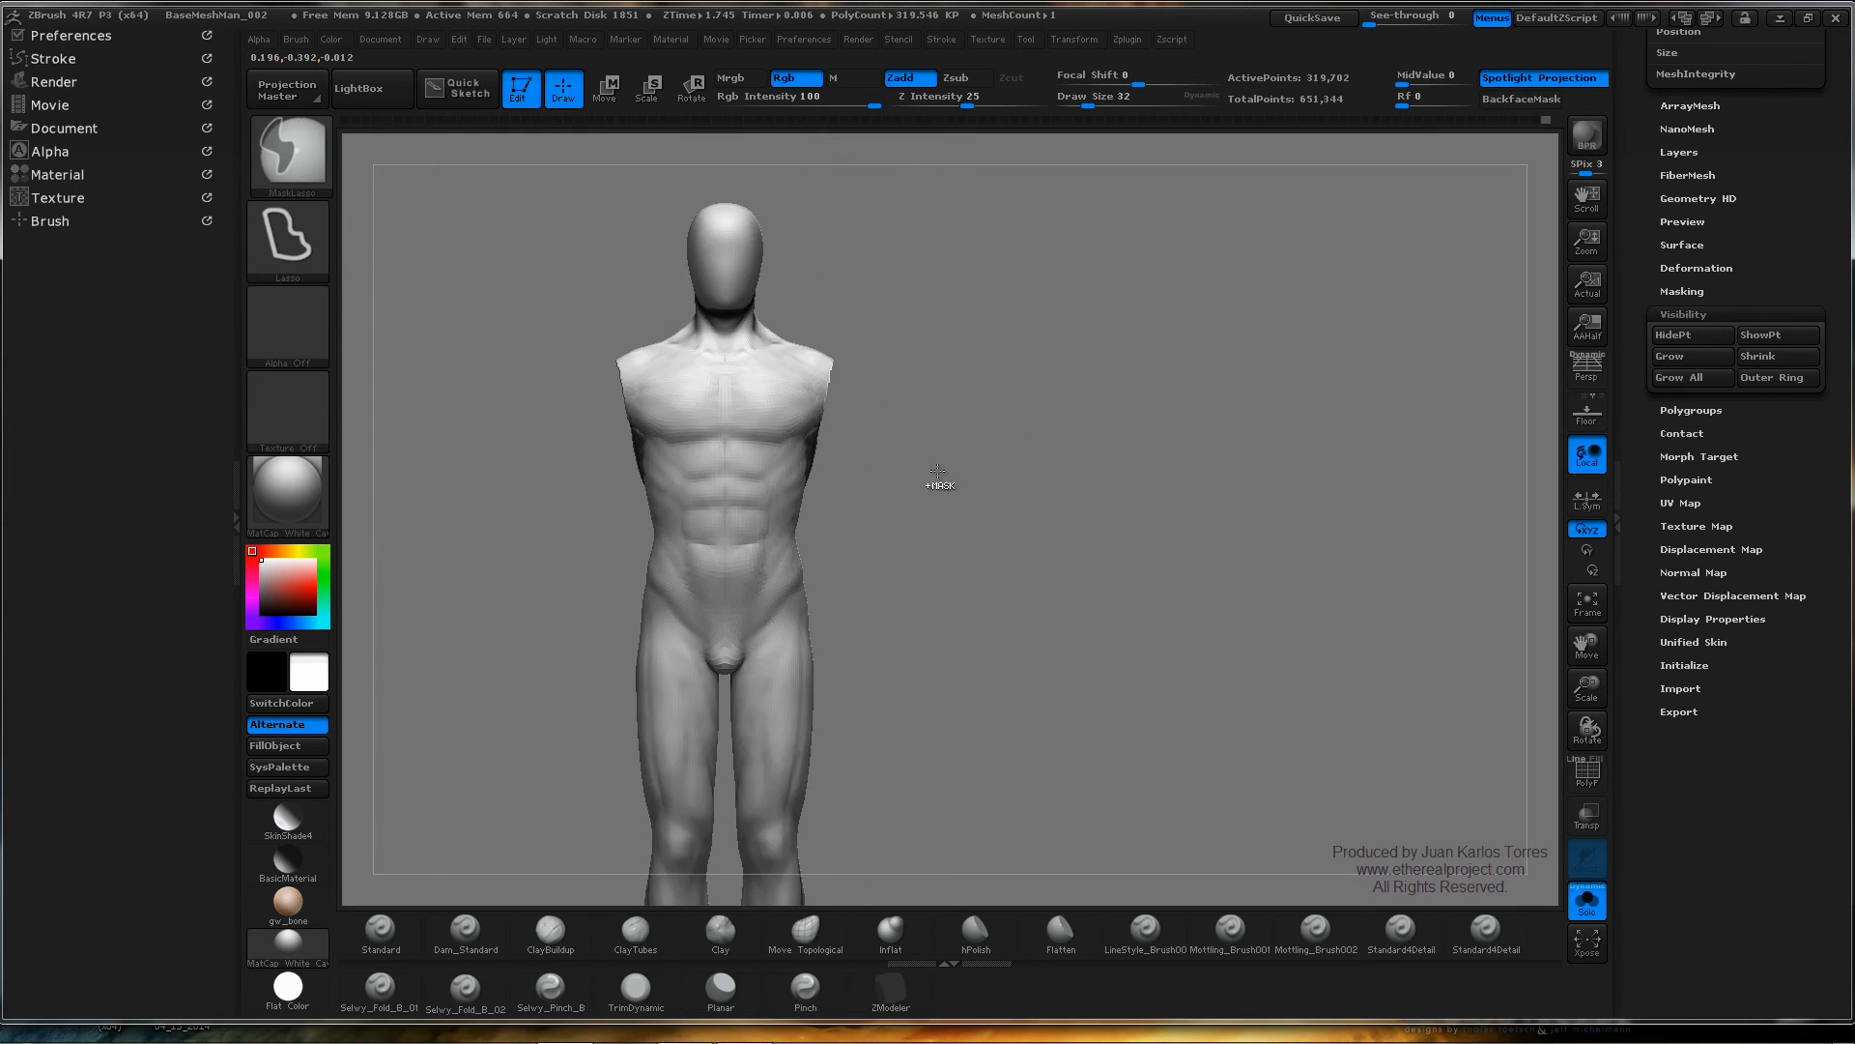
- Smooth the rough serratus strokes on the side of the rib cage below the armpit
{"action": "mouse_move", "coordinate": [937, 471]}
{"action": "left_mouse_down"}
{"action": "mouse_move", "coordinate": [986, 477]}
{"action": "mouse_move", "coordinate": [949, 487]}
{"action": "left_mouse_up"}
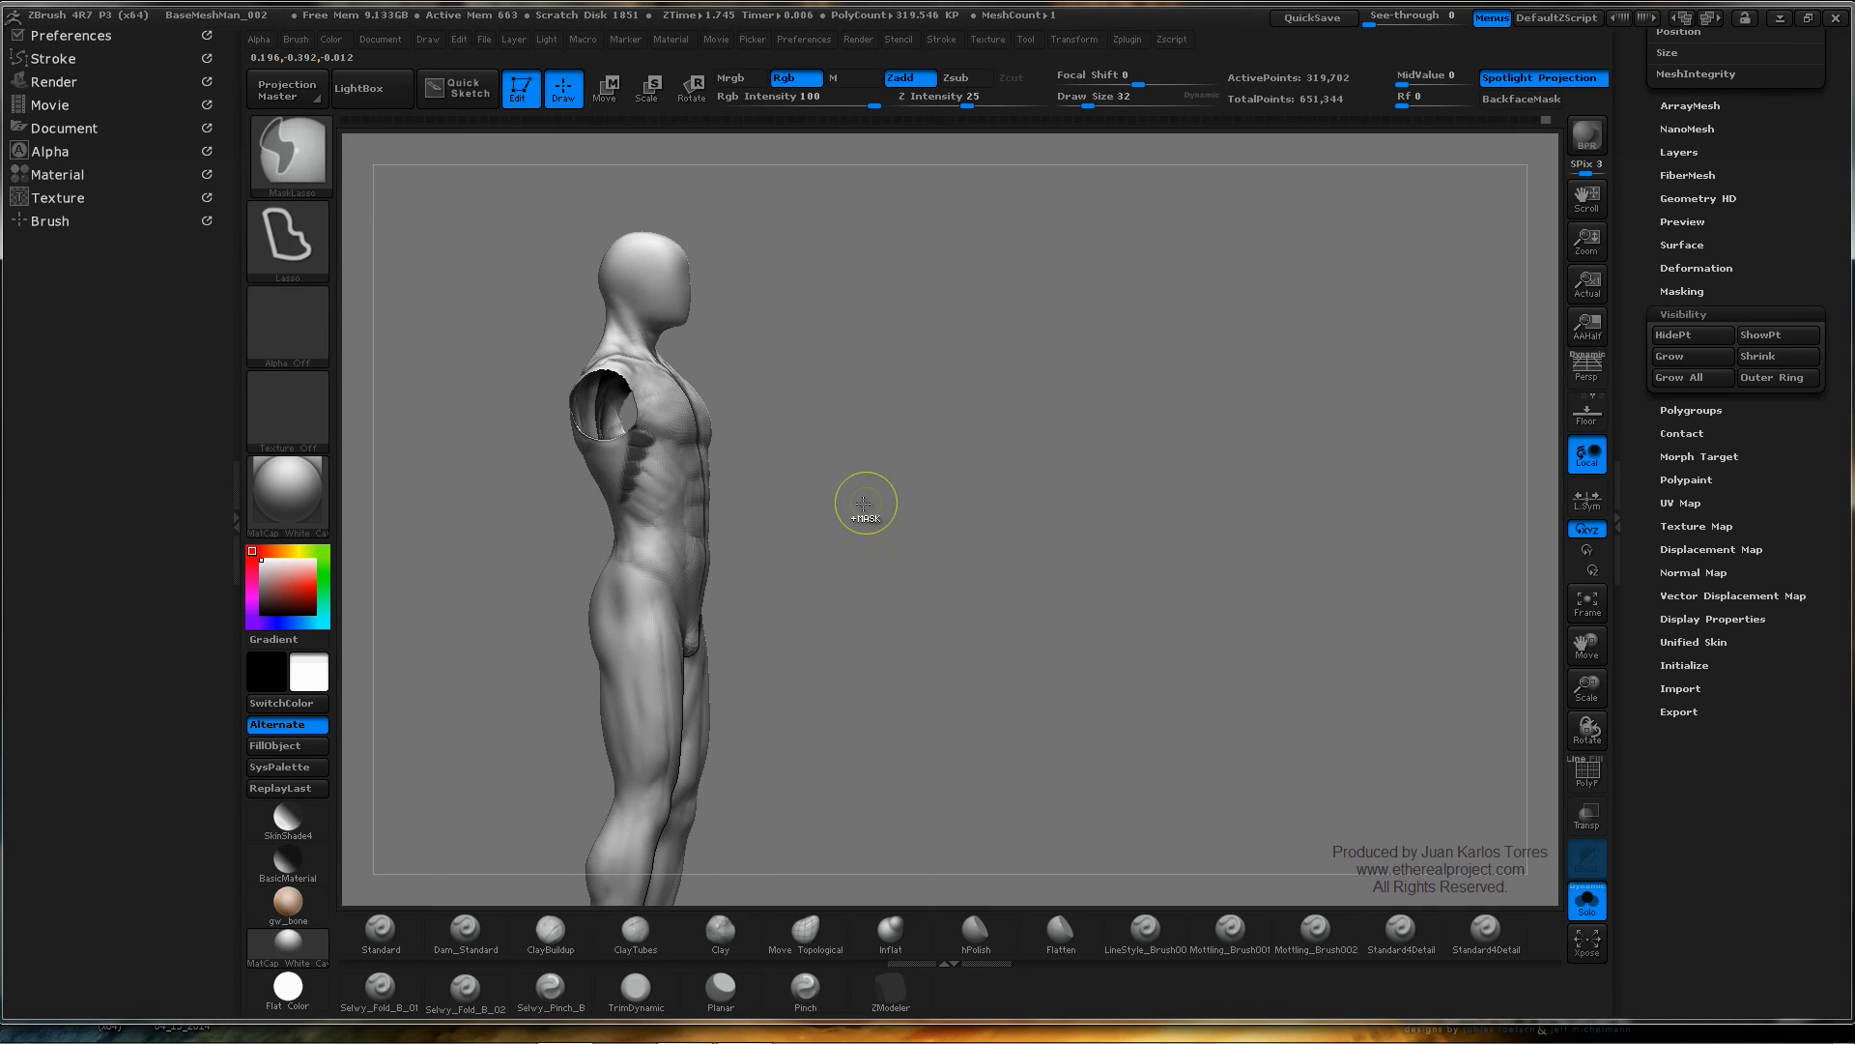
{"action": "right_click_drag", "start_coordinate": [867, 504], "coordinate": [978, 489], "text": "ctrl"}
{"action": "mouse_move", "coordinate": [609, 430]}
{"action": "left_mouse_down", "text": "shift"}
{"action": "mouse_move", "coordinate": [619, 411]}
{"action": "mouse_move", "coordinate": [619, 431]}
{"action": "left_mouse_up", "text": "shift"}
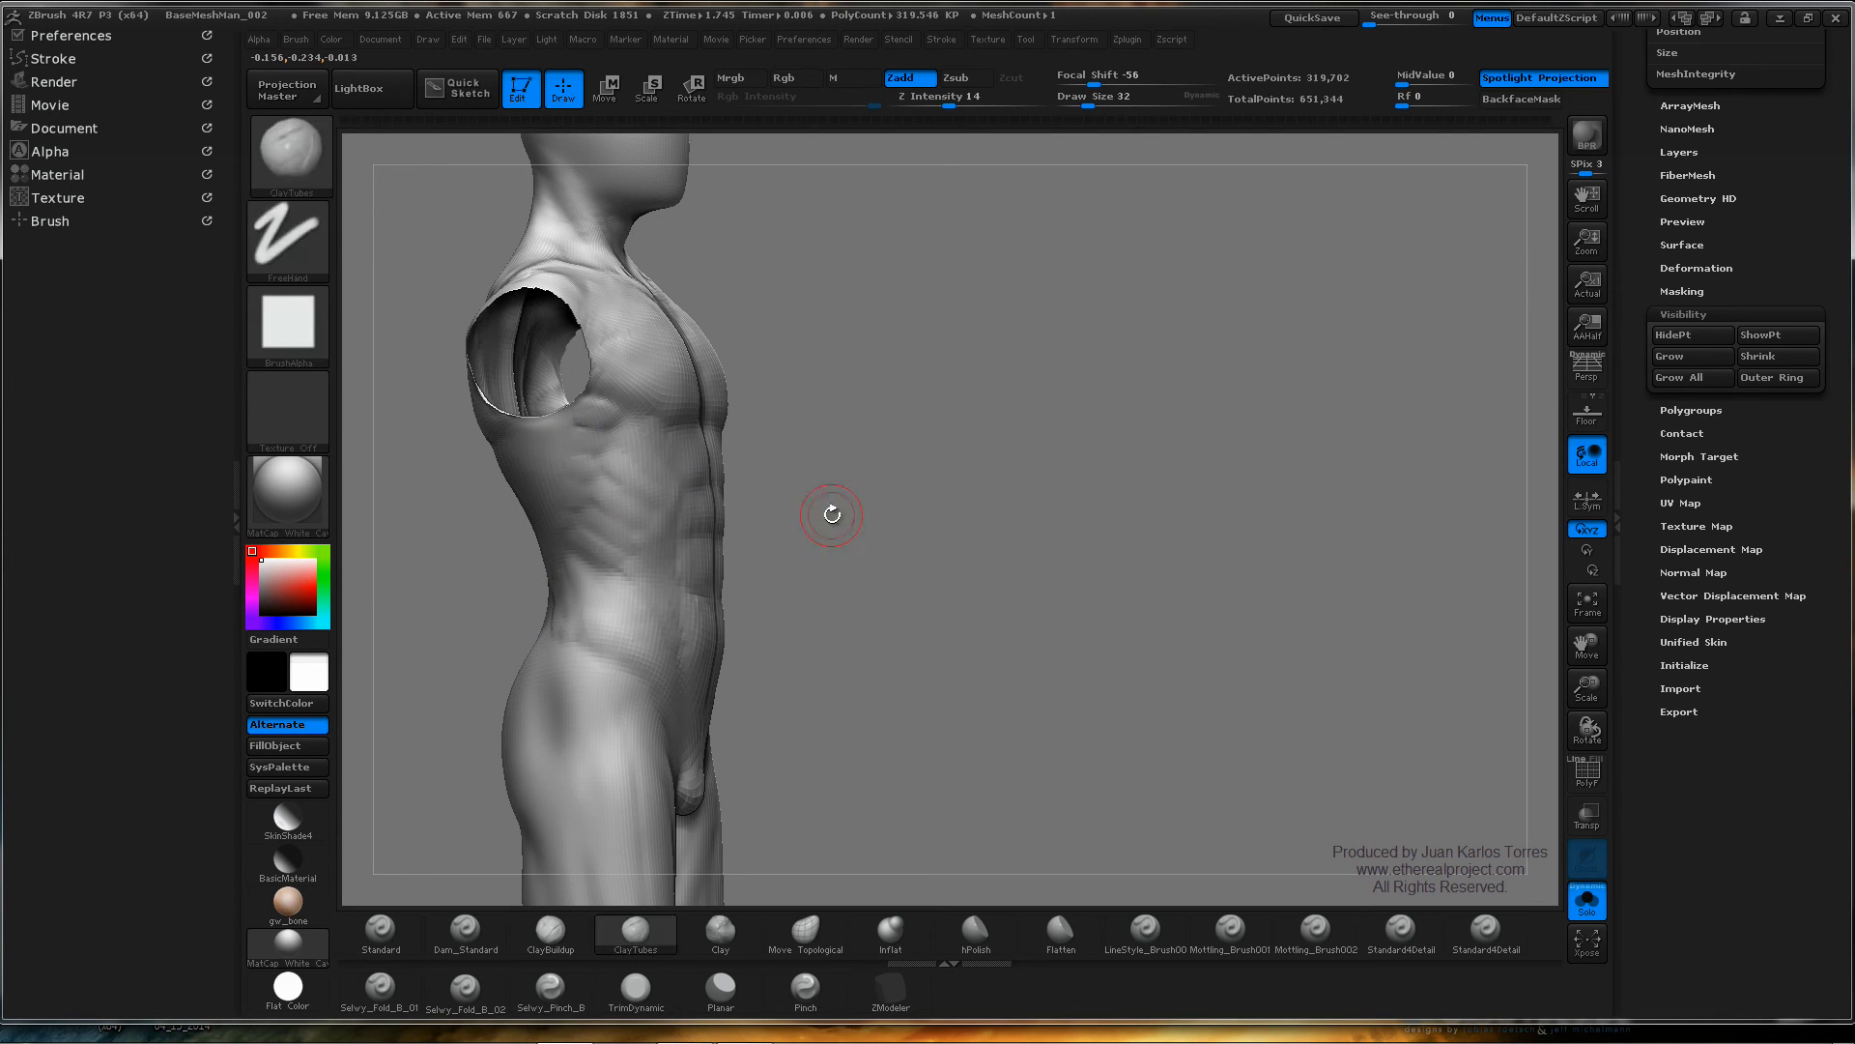
{"action": "right_click_drag", "start_coordinate": [828, 513], "coordinate": [774, 518], "text": "ctrl"}
{"action": "mouse_move", "coordinate": [882, 501]}
{"action": "left_mouse_down"}
{"action": "mouse_move", "coordinate": [805, 509]}
{"action": "mouse_move", "coordinate": [928, 506]}
{"action": "mouse_move", "coordinate": [787, 509]}
{"action": "mouse_move", "coordinate": [914, 518]}
{"action": "left_mouse_up"}
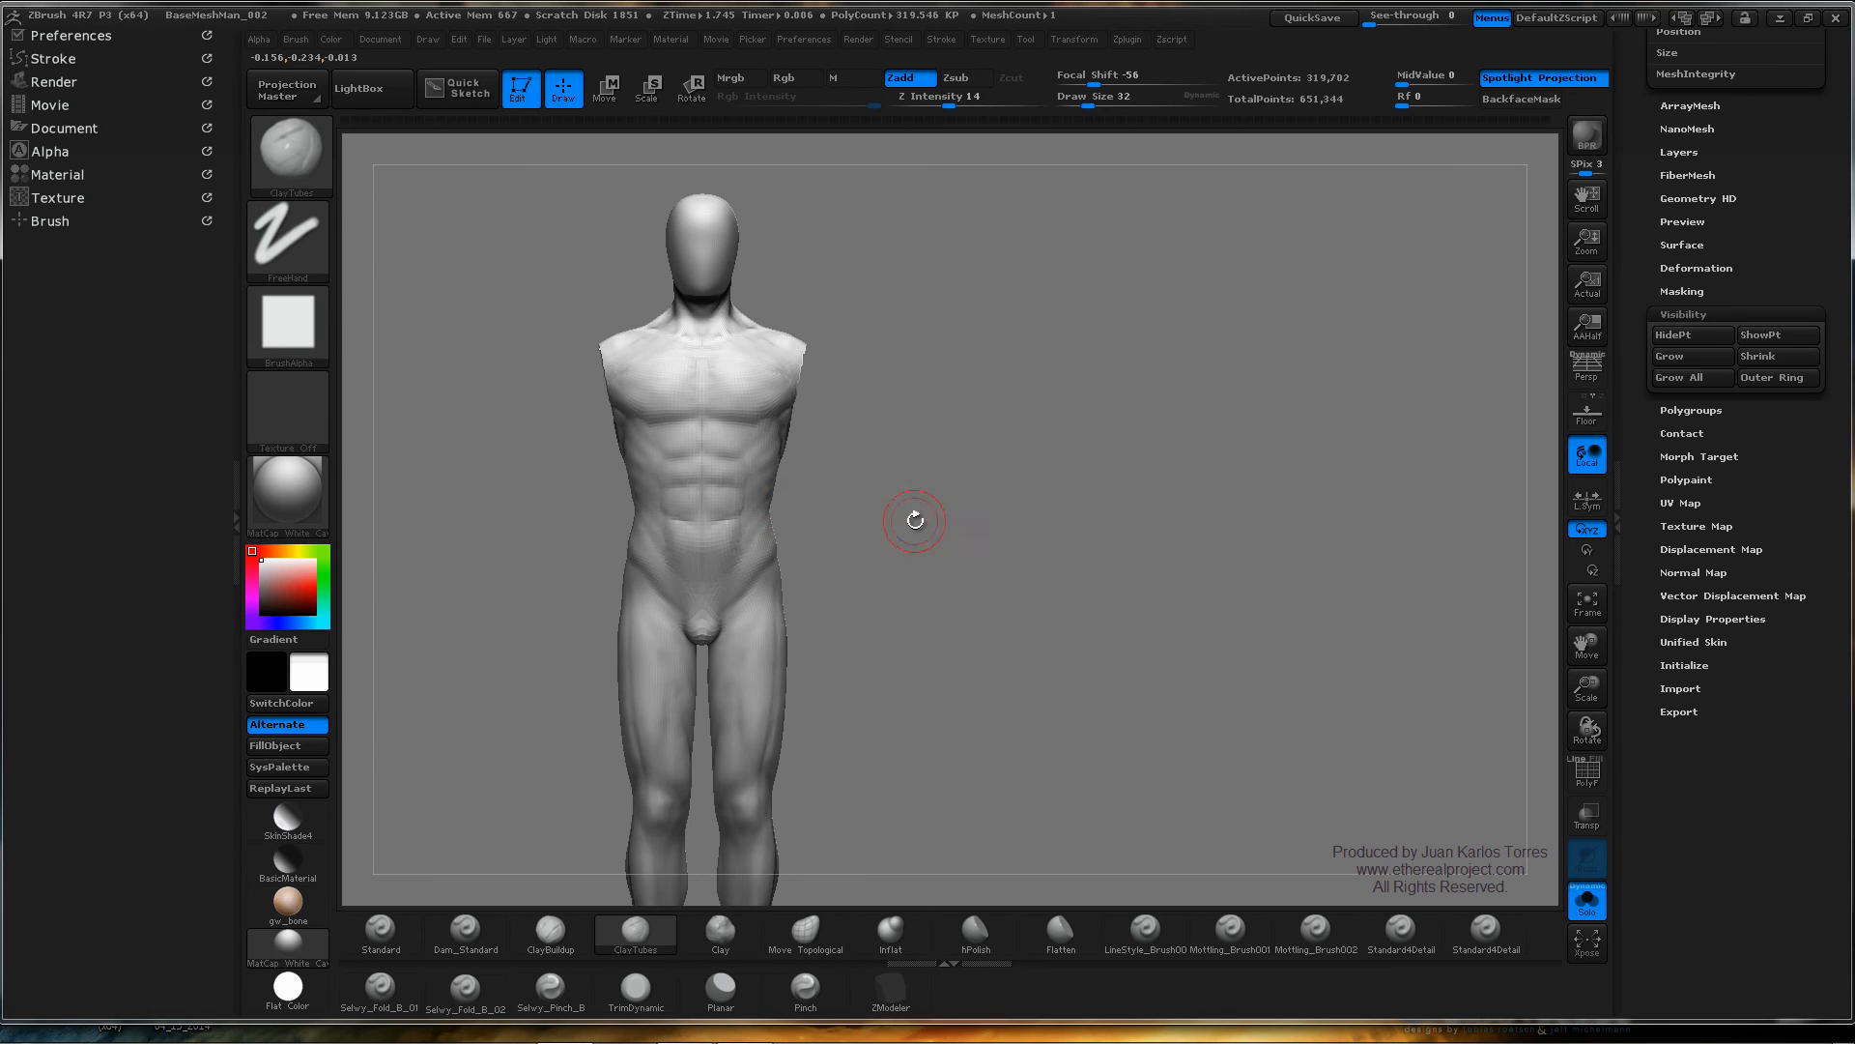
{"action": "right_click_drag", "start_coordinate": [692, 530], "coordinate": [875, 411], "text": "alt"}
{"action": "mouse_move", "coordinate": [870, 526]}
{"action": "right_mouse_down", "text": "alt"}
{"action": "mouse_move", "coordinate": [835, 454]}
{"action": "mouse_move", "coordinate": [884, 478]}
{"action": "right_mouse_up", "text": "alt"}
{"action": "right_click_drag", "start_coordinate": [870, 394], "coordinate": [784, 468], "text": "alt"}
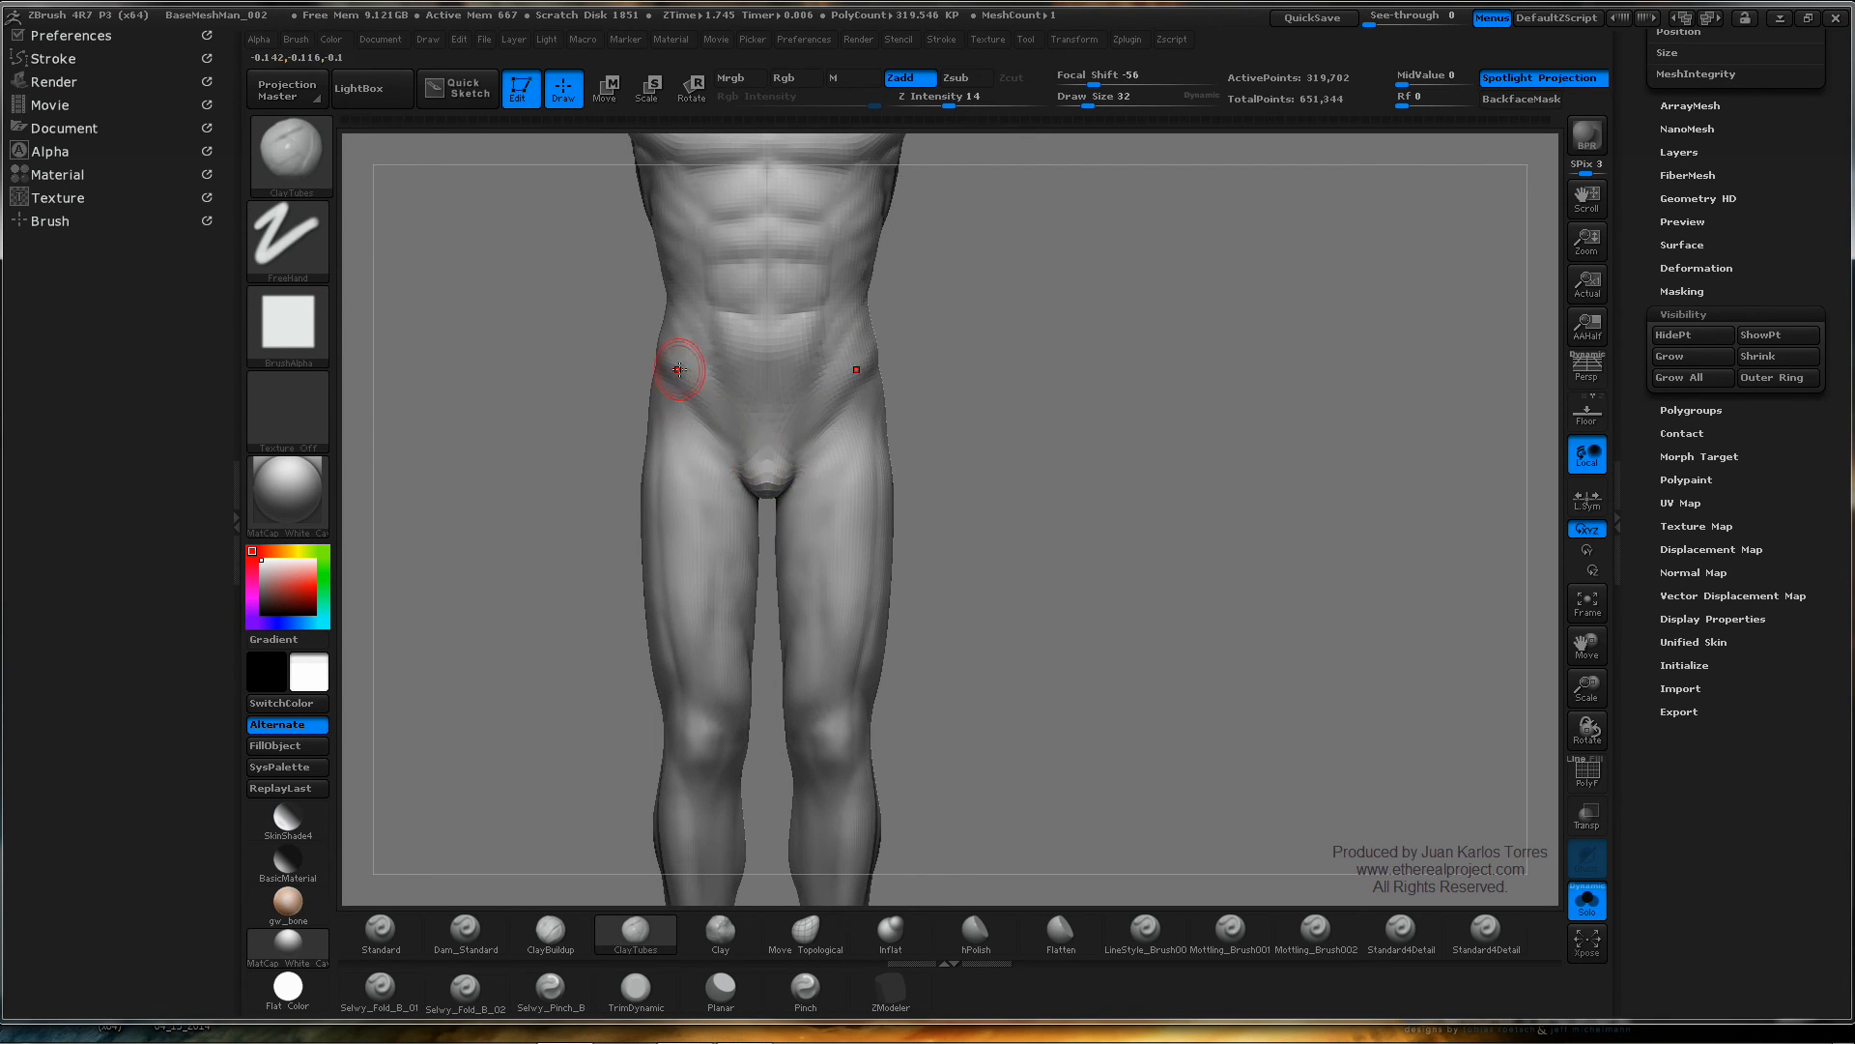
- Build up the gluteus medius on the upper outer buttock, just below the hip crest, with ClayTubes strokes
{"action": "mouse_move", "coordinate": [667, 372]}
{"action": "right_mouse_down"}
{"action": "mouse_move", "coordinate": [739, 399]}
{"action": "mouse_move", "coordinate": [626, 361]}
{"action": "mouse_move", "coordinate": [1031, 409]}
{"action": "right_mouse_up"}
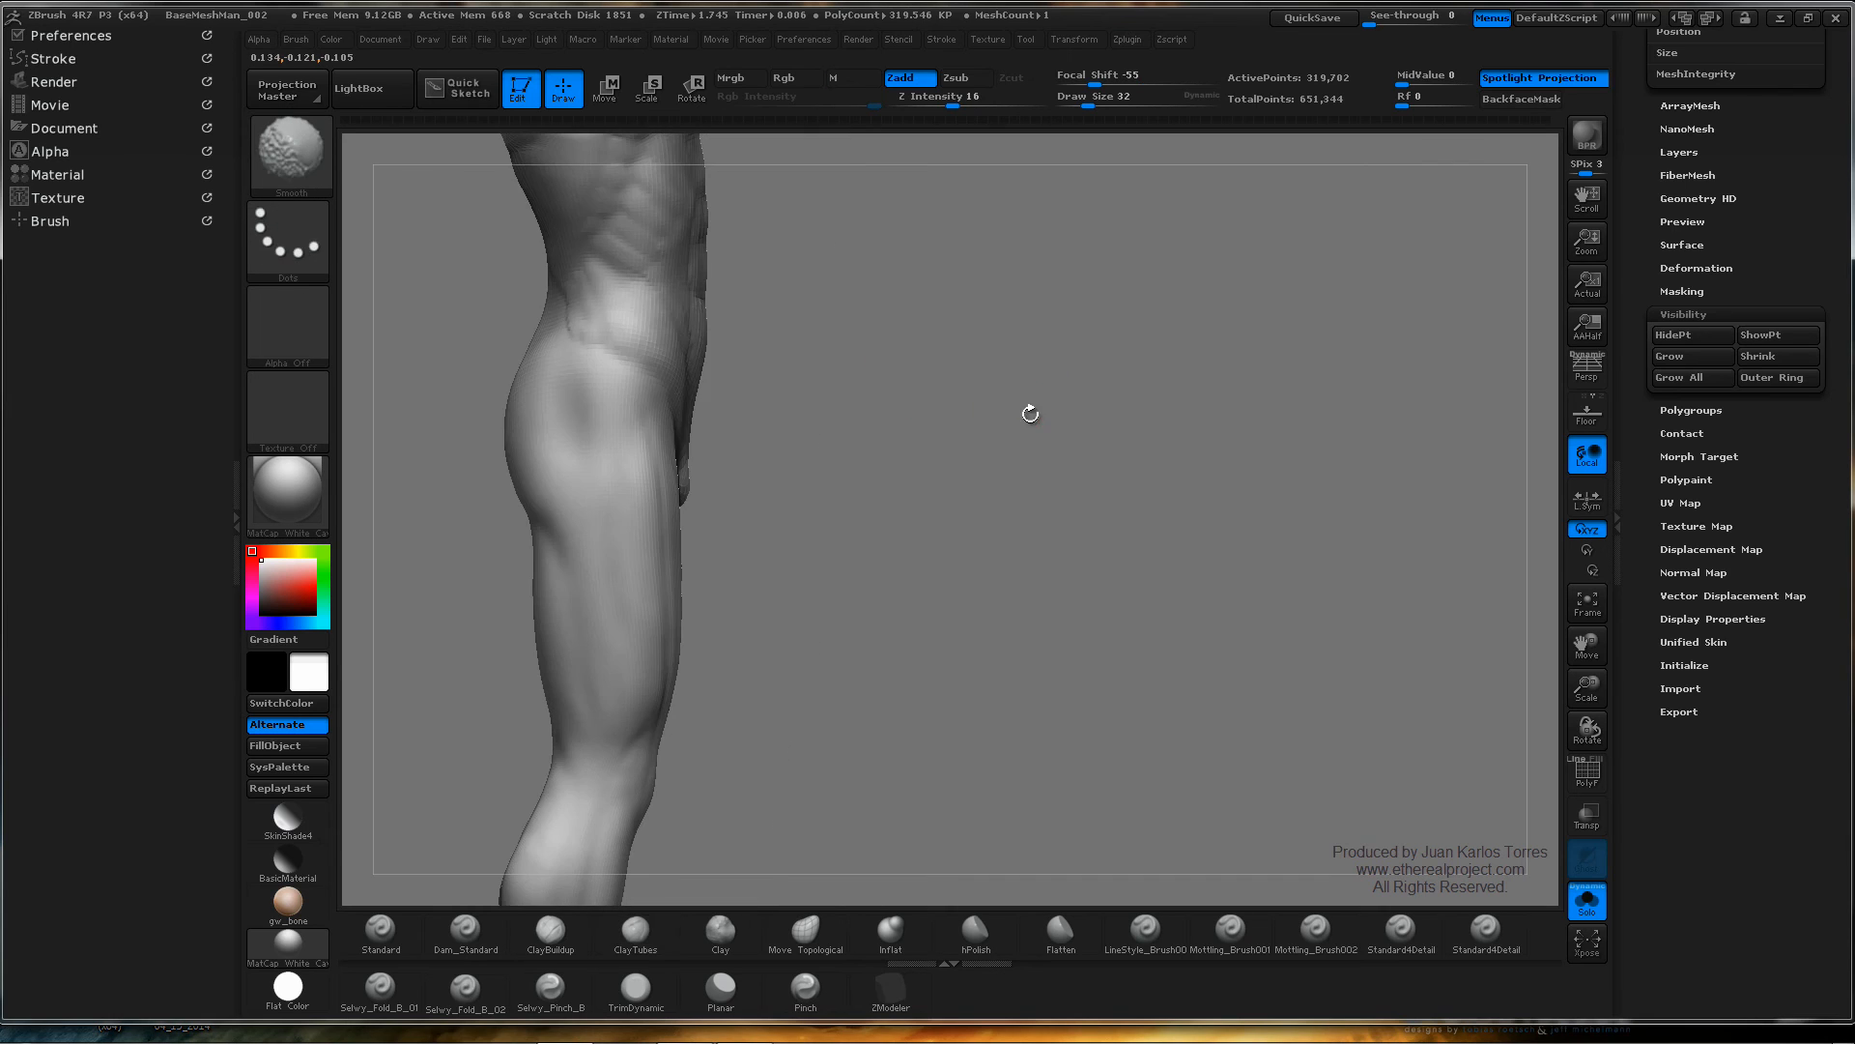
{"action": "right_click_drag", "start_coordinate": [618, 338], "coordinate": [657, 362], "text": "ctrl"}
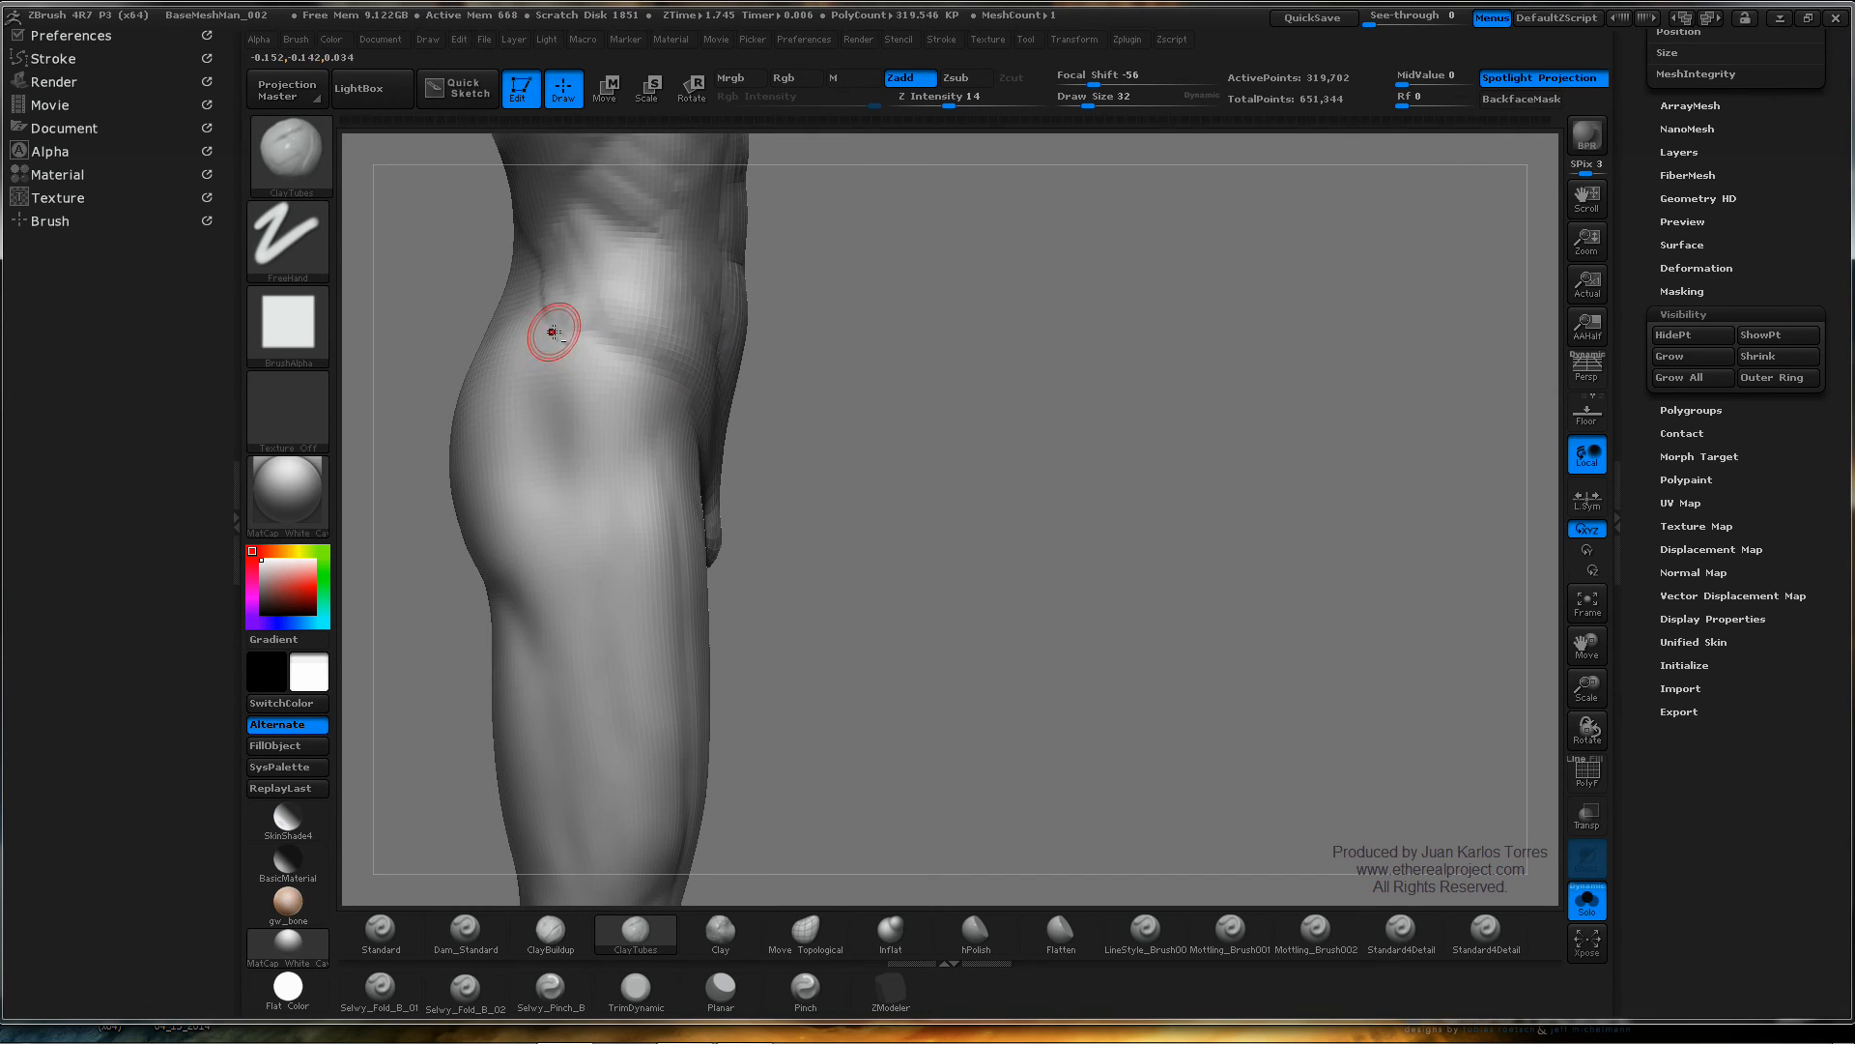
{"action": "right_click_drag", "start_coordinate": [552, 331], "coordinate": [593, 385]}
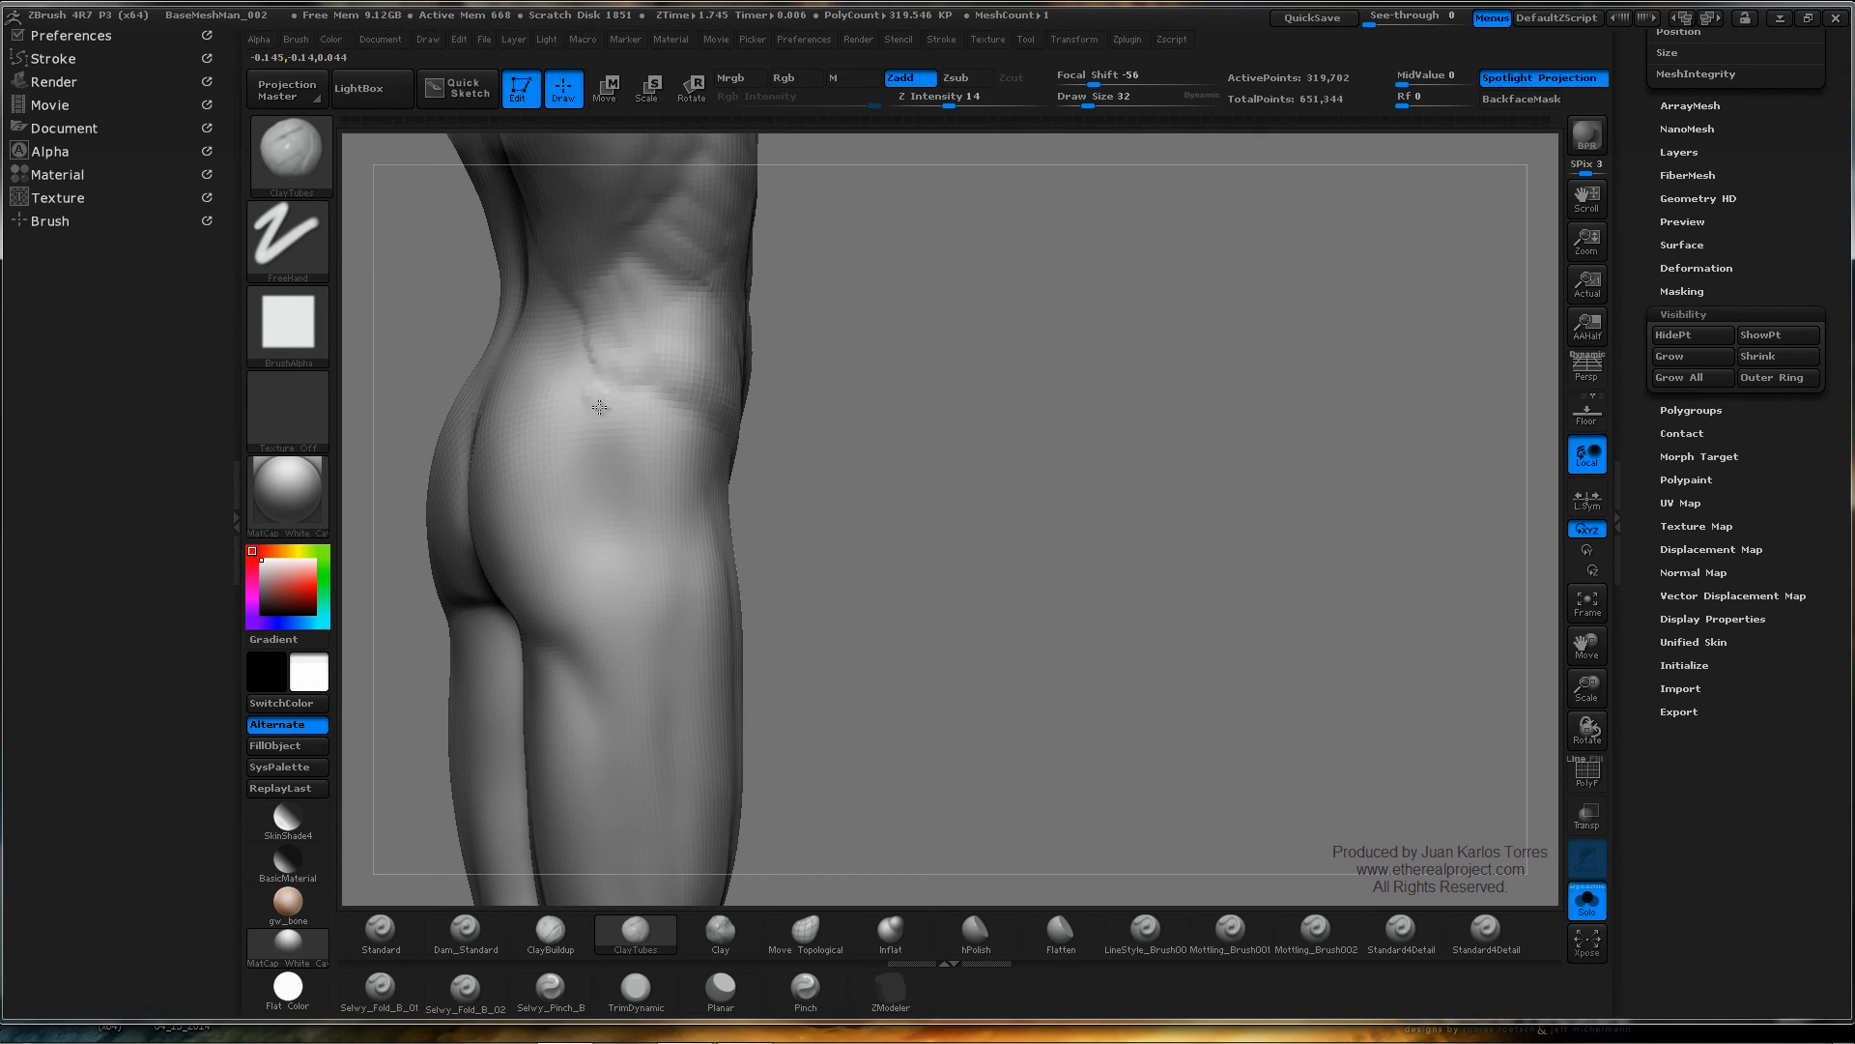
{"action": "mouse_move", "coordinate": [589, 429]}
{"action": "left_mouse_down"}
{"action": "mouse_move", "coordinate": [584, 455]}
{"action": "mouse_move", "coordinate": [502, 402]}
{"action": "mouse_move", "coordinate": [516, 467]}
{"action": "mouse_move", "coordinate": [584, 491]}
{"action": "left_mouse_up"}
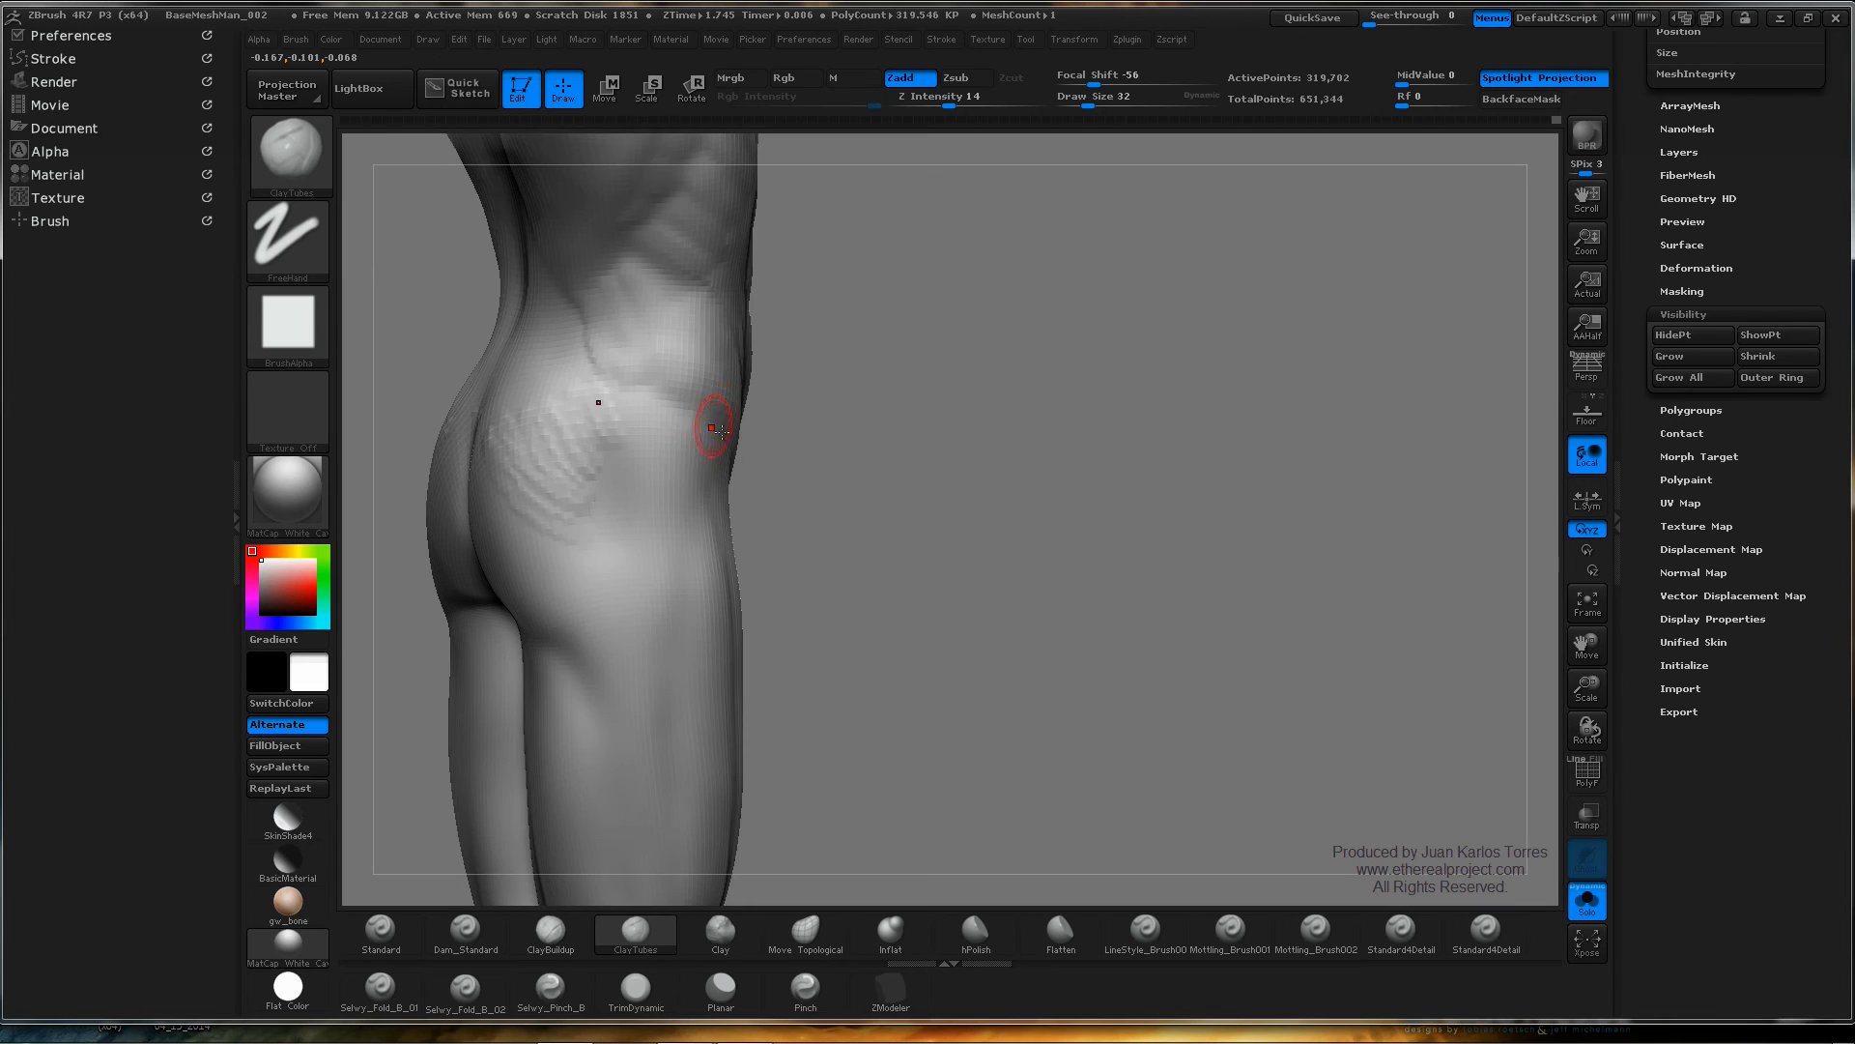
{"action": "right_click_drag", "start_coordinate": [551, 410], "coordinate": [604, 426]}
{"action": "mouse_move", "coordinate": [583, 451]}
{"action": "left_mouse_down"}
{"action": "mouse_move", "coordinate": [572, 416]}
{"action": "mouse_move", "coordinate": [638, 406]}
{"action": "left_mouse_up"}
- Add ClayTubes volume along the hip crest, from the upper buttock toward the front of the hip
{"action": "mouse_move", "coordinate": [855, 384]}
{"action": "left_mouse_down"}
{"action": "mouse_move", "coordinate": [896, 383]}
{"action": "mouse_move", "coordinate": [776, 431]}
{"action": "left_mouse_up"}
{"action": "left_click_drag", "start_coordinate": [519, 429], "coordinate": [593, 383]}
{"action": "left_click_drag", "start_coordinate": [802, 396], "coordinate": [894, 389]}
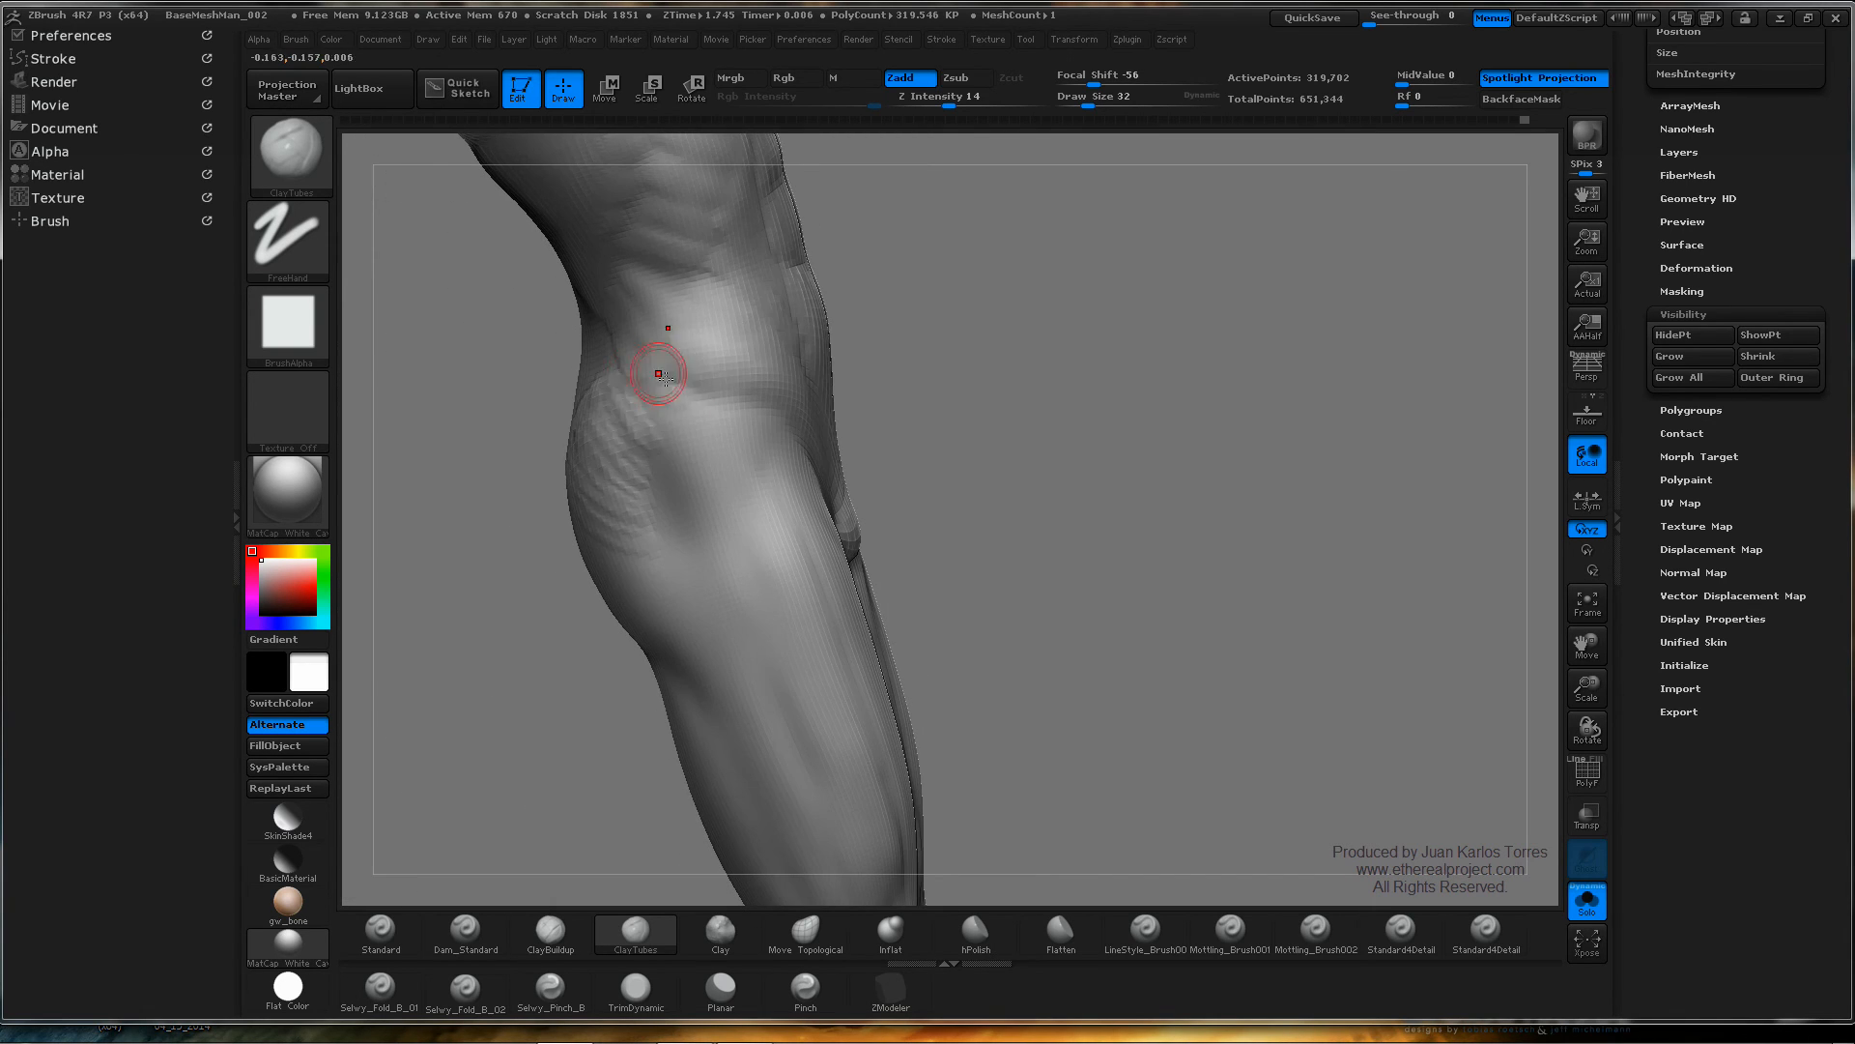
{"action": "mouse_move", "coordinate": [634, 397]}
{"action": "left_mouse_down"}
{"action": "mouse_move", "coordinate": [666, 383]}
{"action": "mouse_move", "coordinate": [747, 412]}
{"action": "left_mouse_up"}
{"action": "left_click_drag", "start_coordinate": [893, 391], "coordinate": [764, 397]}
{"action": "left_click_drag", "start_coordinate": [808, 458], "coordinate": [862, 523]}
- Smooth the ClayTubes strokes along the hip crest and the upper inner edge of the buttocks
{"action": "right_click_drag", "start_coordinate": [834, 418], "coordinate": [981, 426]}
{"action": "left_click_drag", "start_coordinate": [750, 394], "coordinate": [773, 402], "text": "shift"}
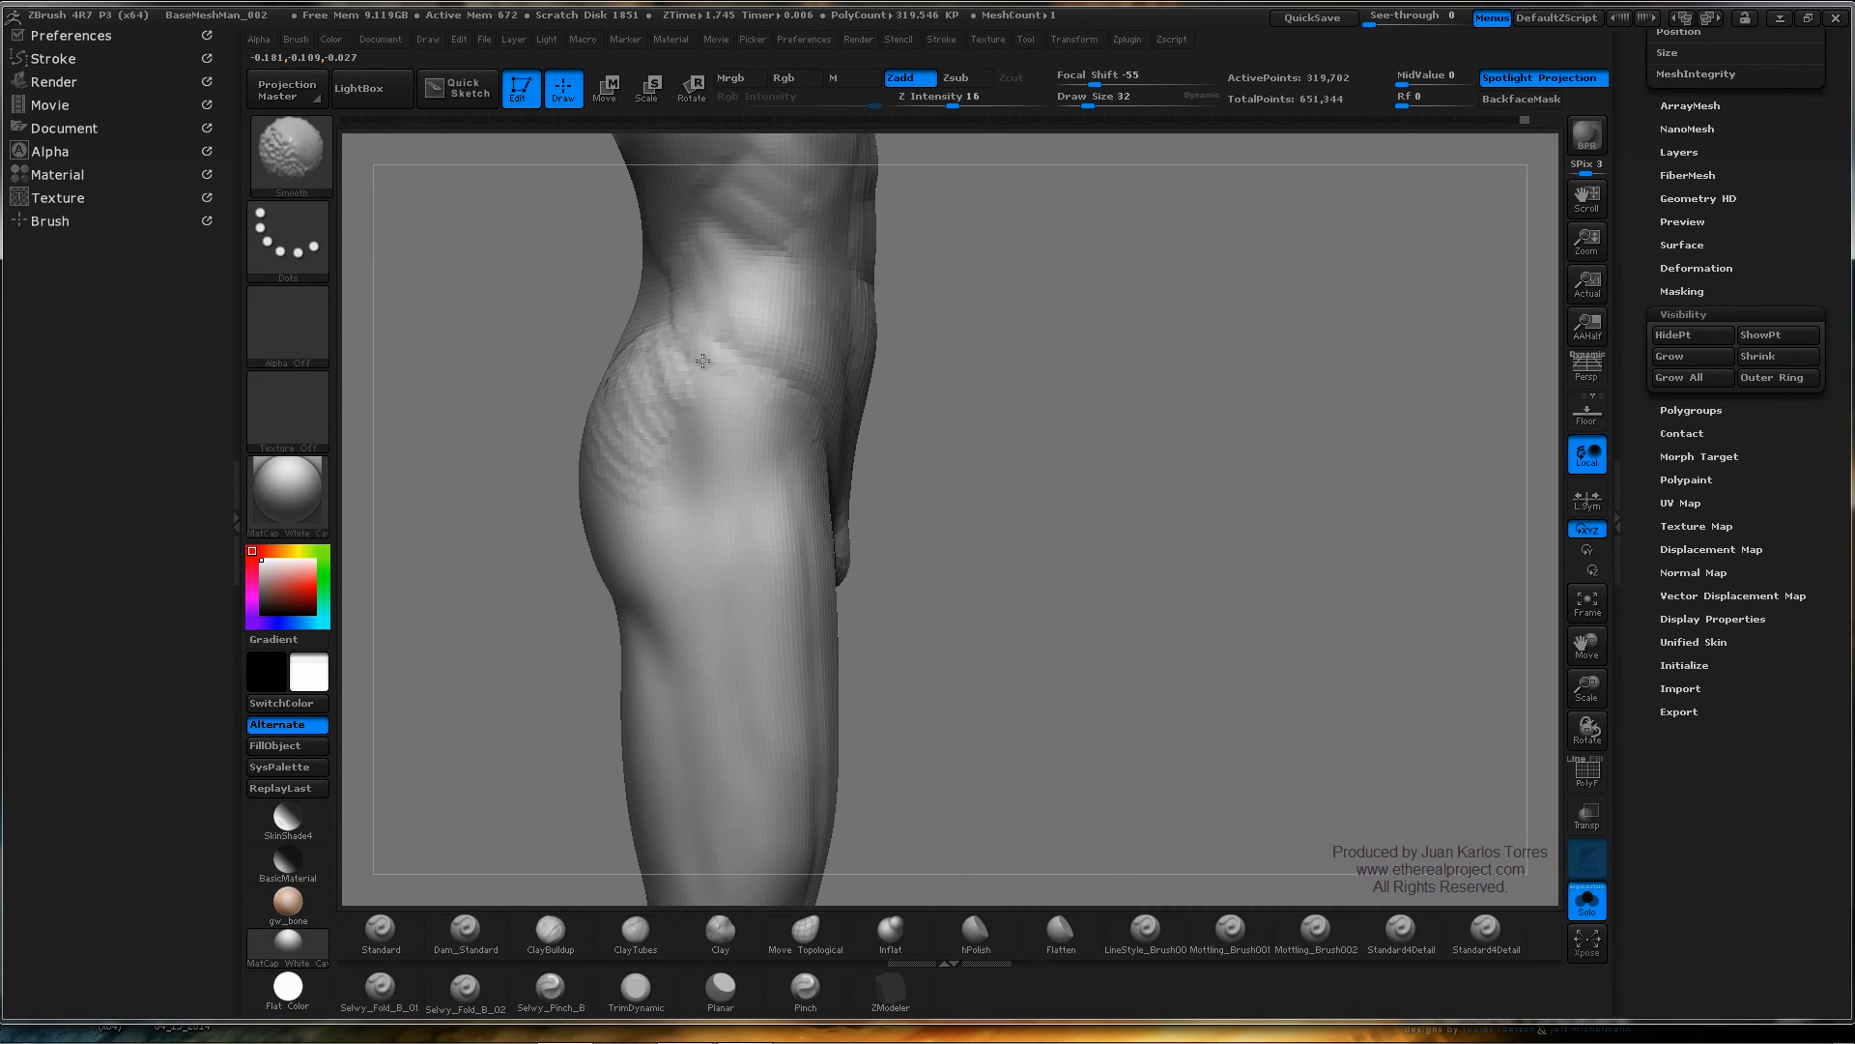
{"action": "mouse_move", "coordinate": [687, 364]}
{"action": "right_mouse_down", "text": "shift"}
{"action": "mouse_move", "coordinate": [629, 348]}
{"action": "mouse_move", "coordinate": [609, 364]}
{"action": "right_mouse_up", "text": "shift"}
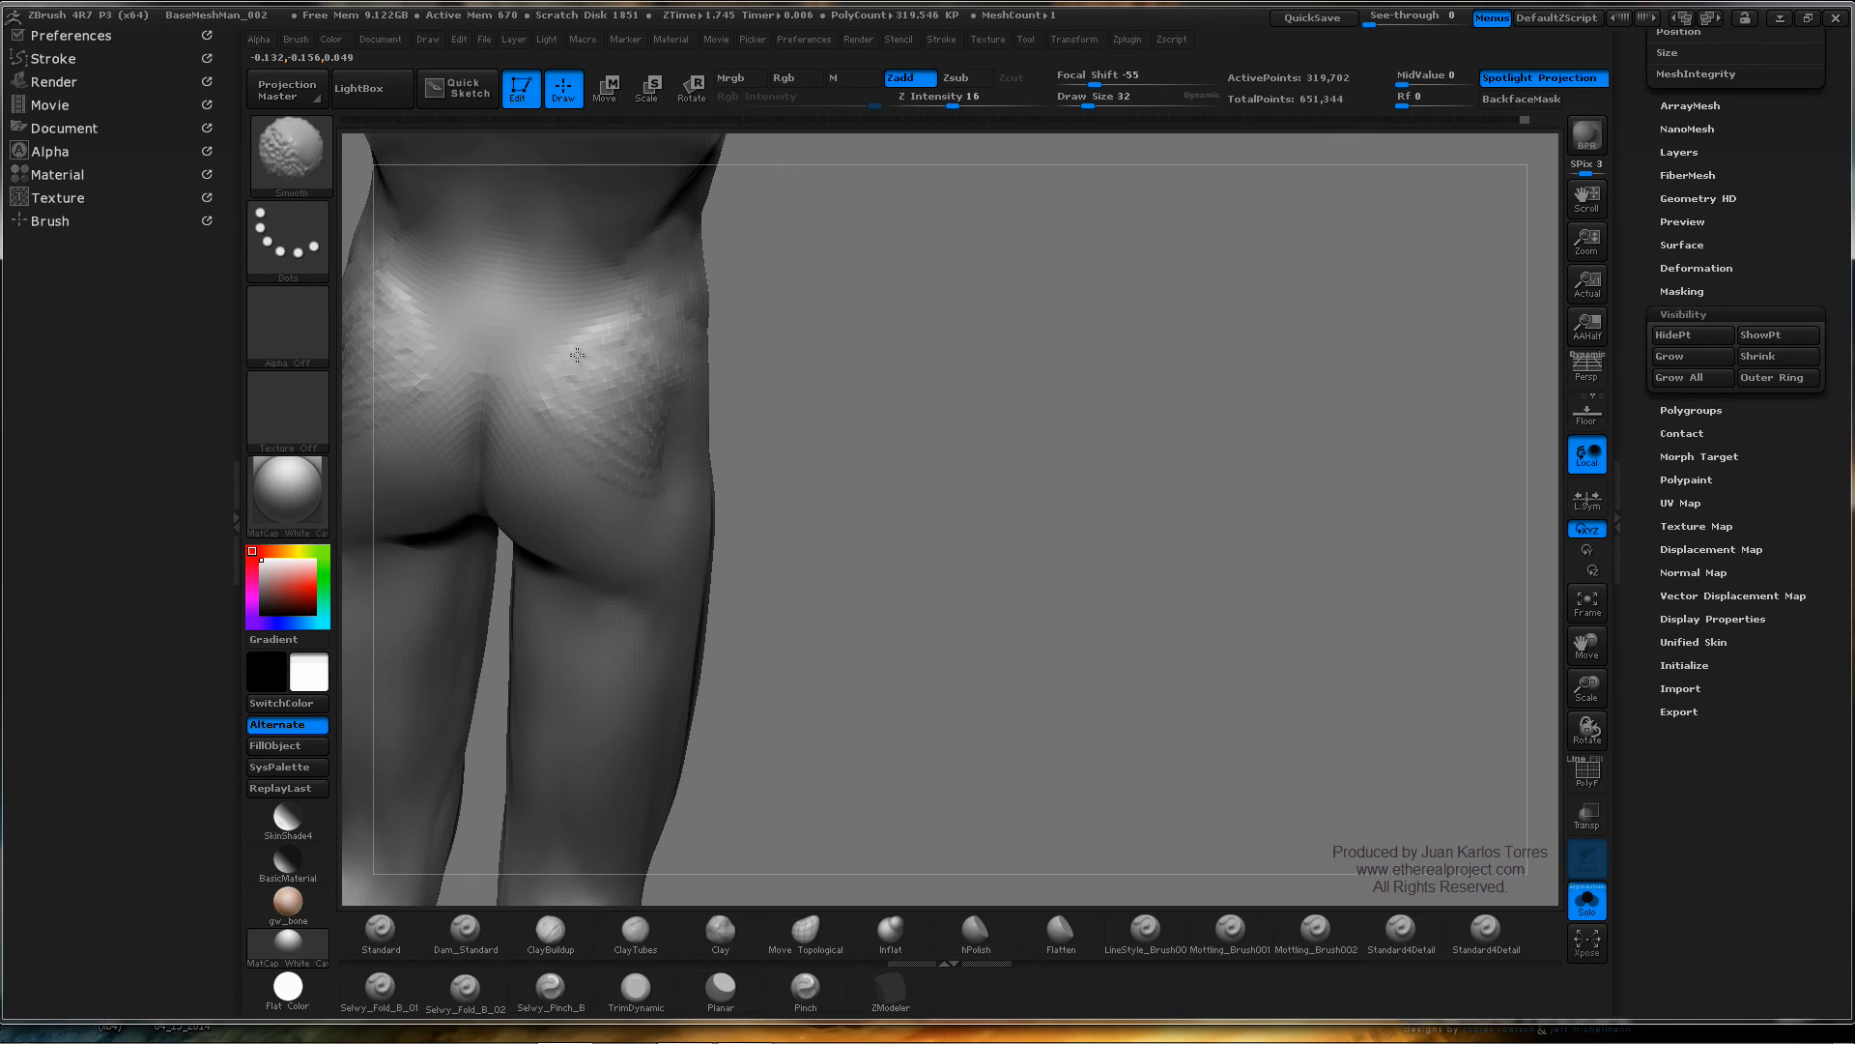
{"action": "left_click_drag", "start_coordinate": [577, 354], "coordinate": [587, 356], "text": "shift"}
{"action": "left_click_drag", "start_coordinate": [981, 331], "coordinate": [743, 374], "text": "shift"}
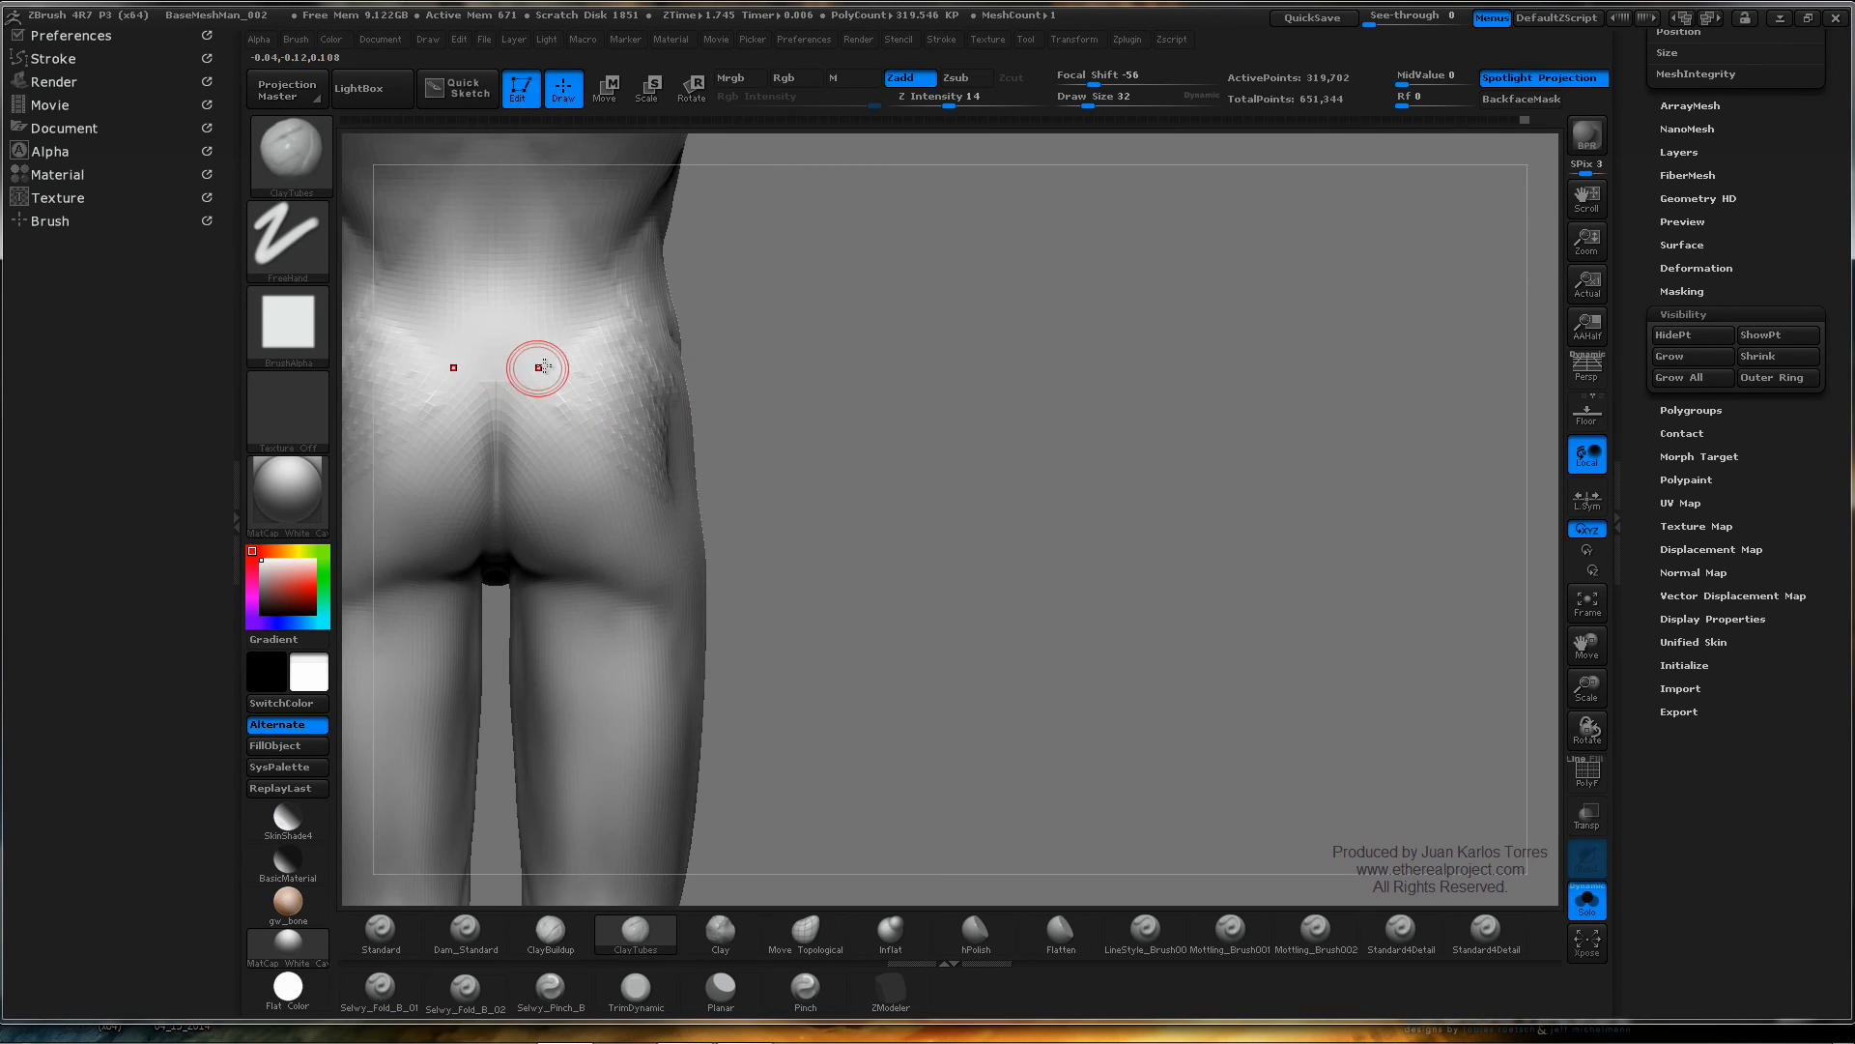
- Build up the lower back muscles on both sides of the spine with ClayTubes and smooth them
{"action": "mouse_move", "coordinate": [648, 289]}
{"action": "right_mouse_down", "text": "alt"}
{"action": "mouse_move", "coordinate": [694, 431]}
{"action": "mouse_move", "coordinate": [581, 496]}
{"action": "right_mouse_up", "text": "alt"}
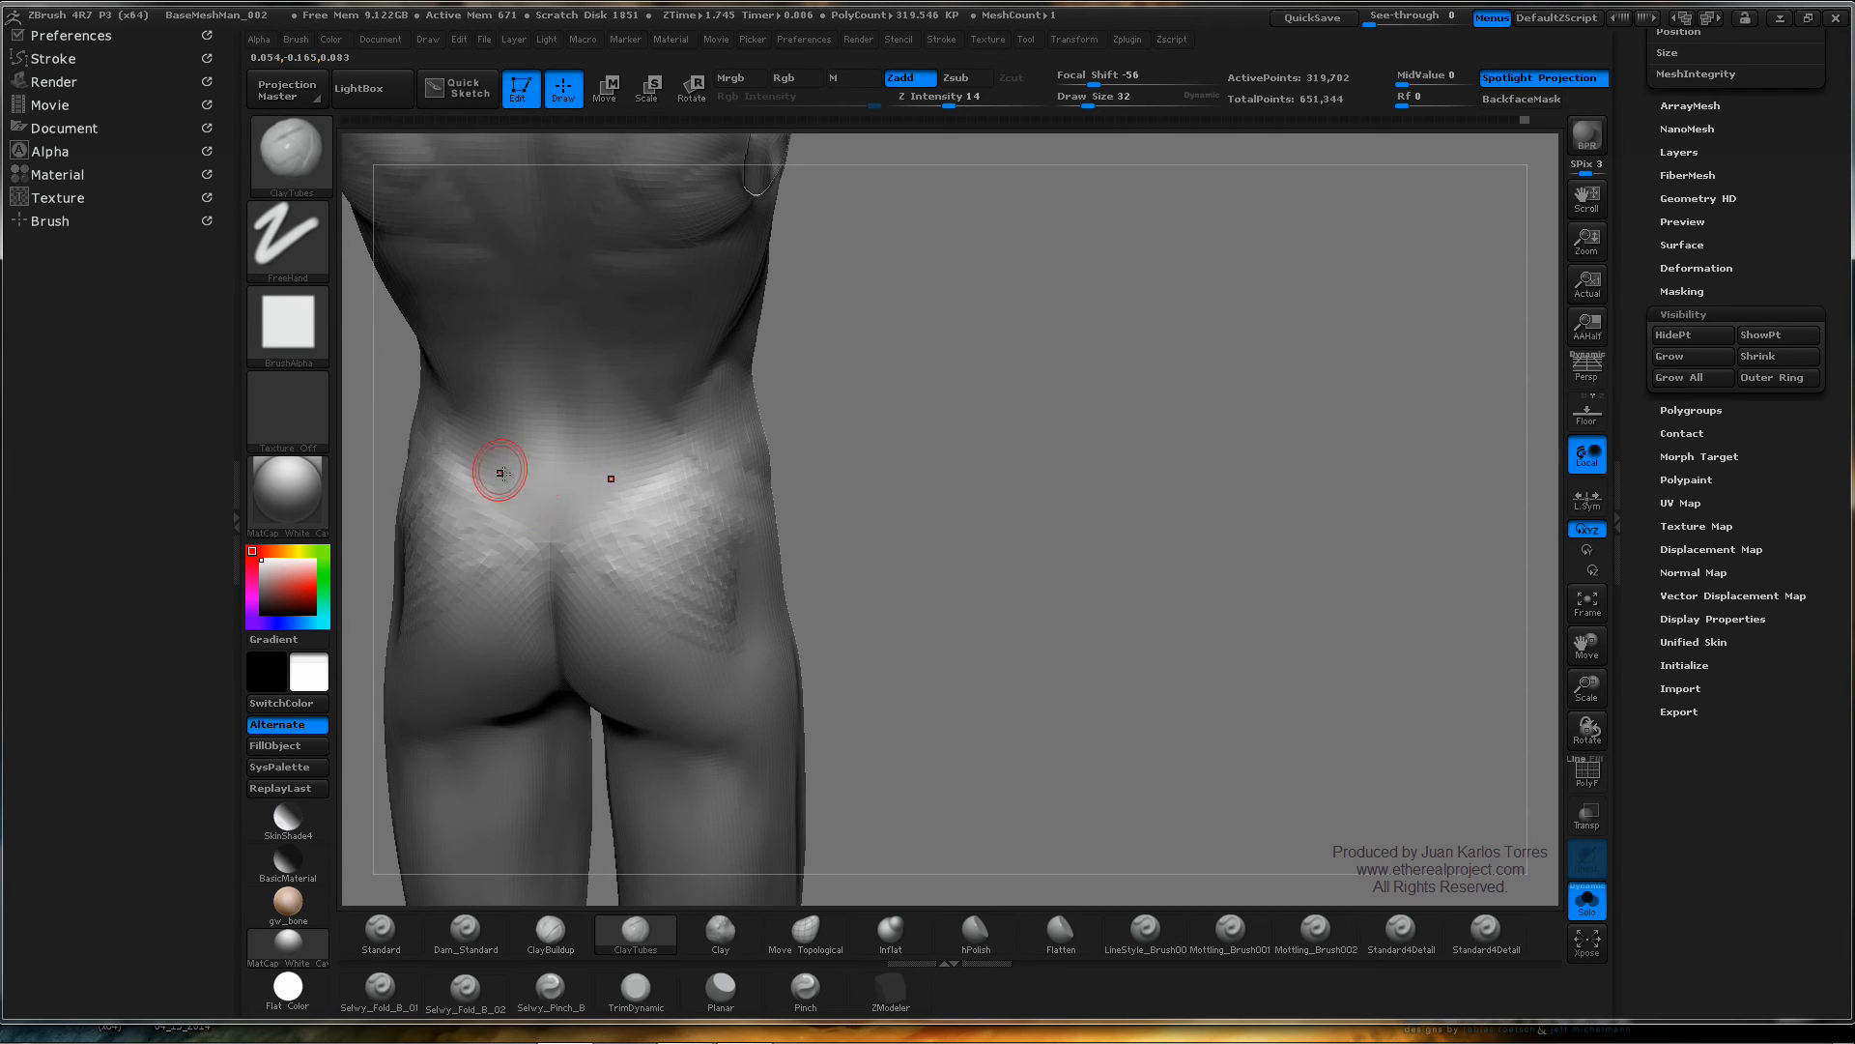
{"action": "right_click_drag", "start_coordinate": [534, 425], "coordinate": [544, 392]}
{"action": "right_click_drag", "start_coordinate": [984, 347], "coordinate": [849, 373]}
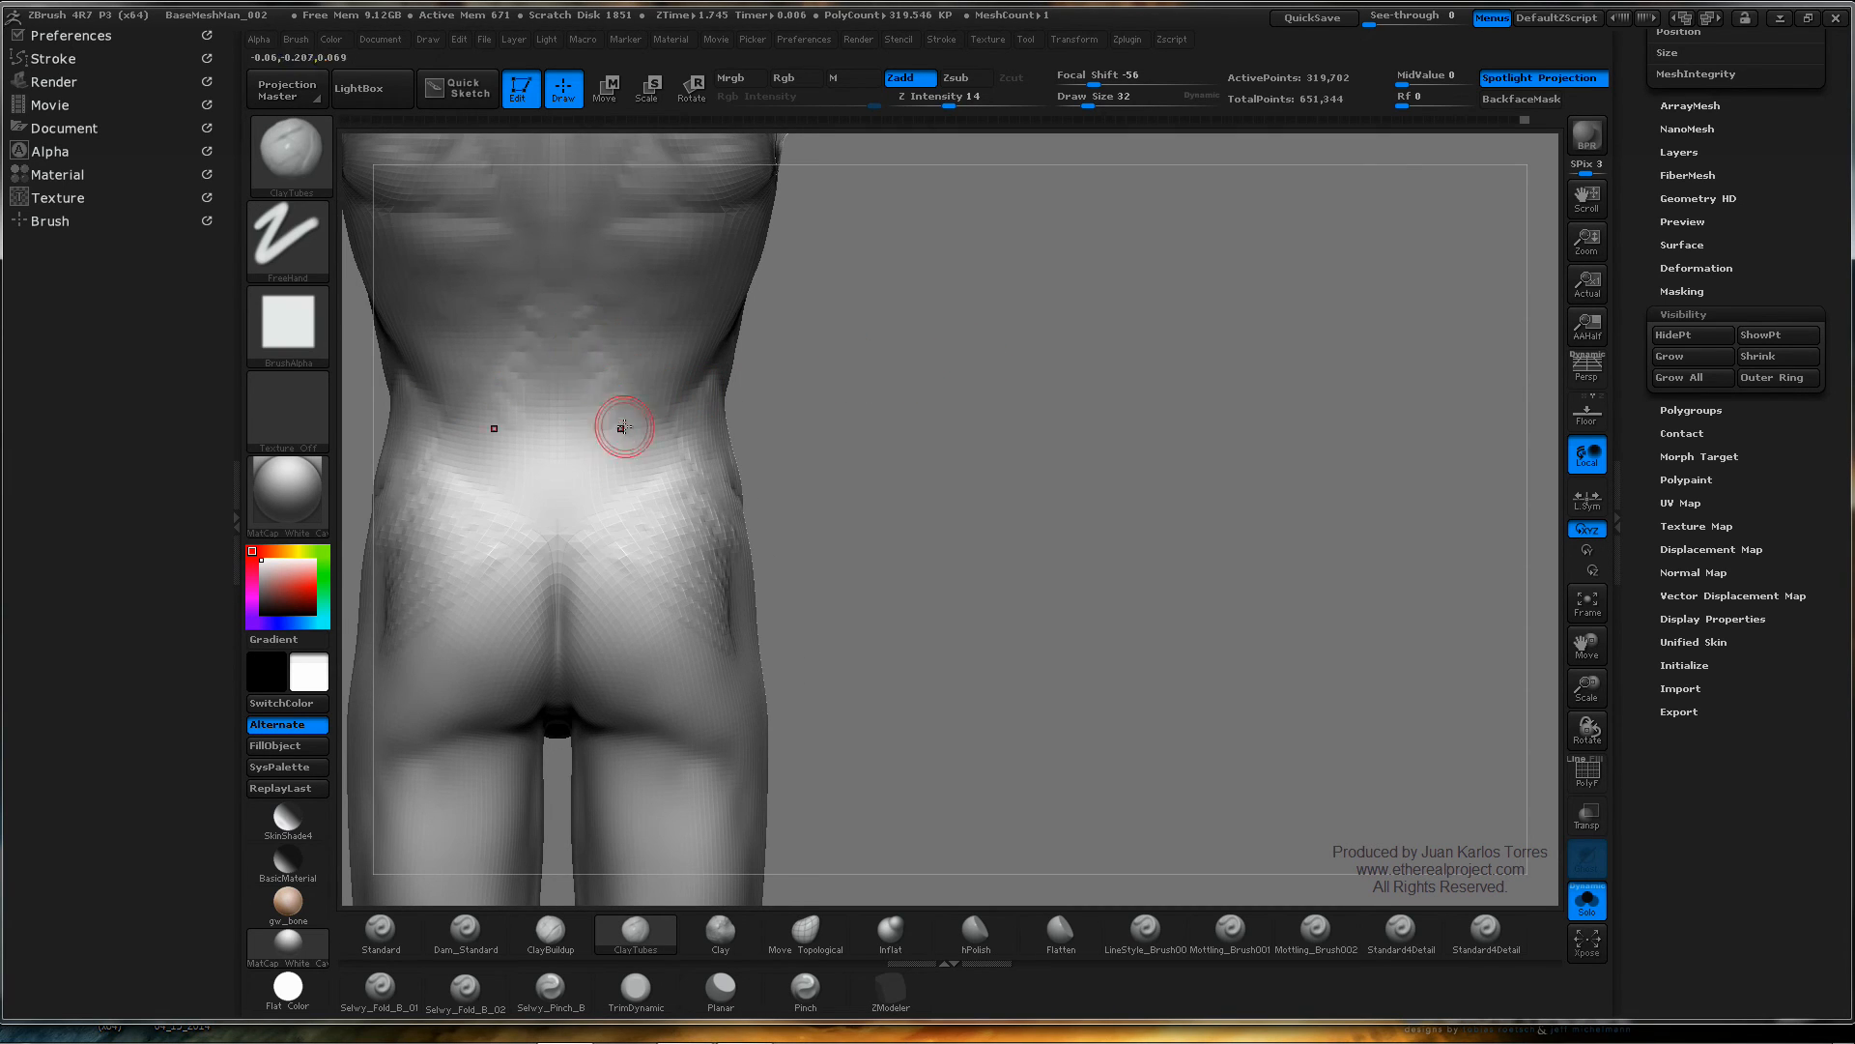
{"action": "key", "text": "shift"}
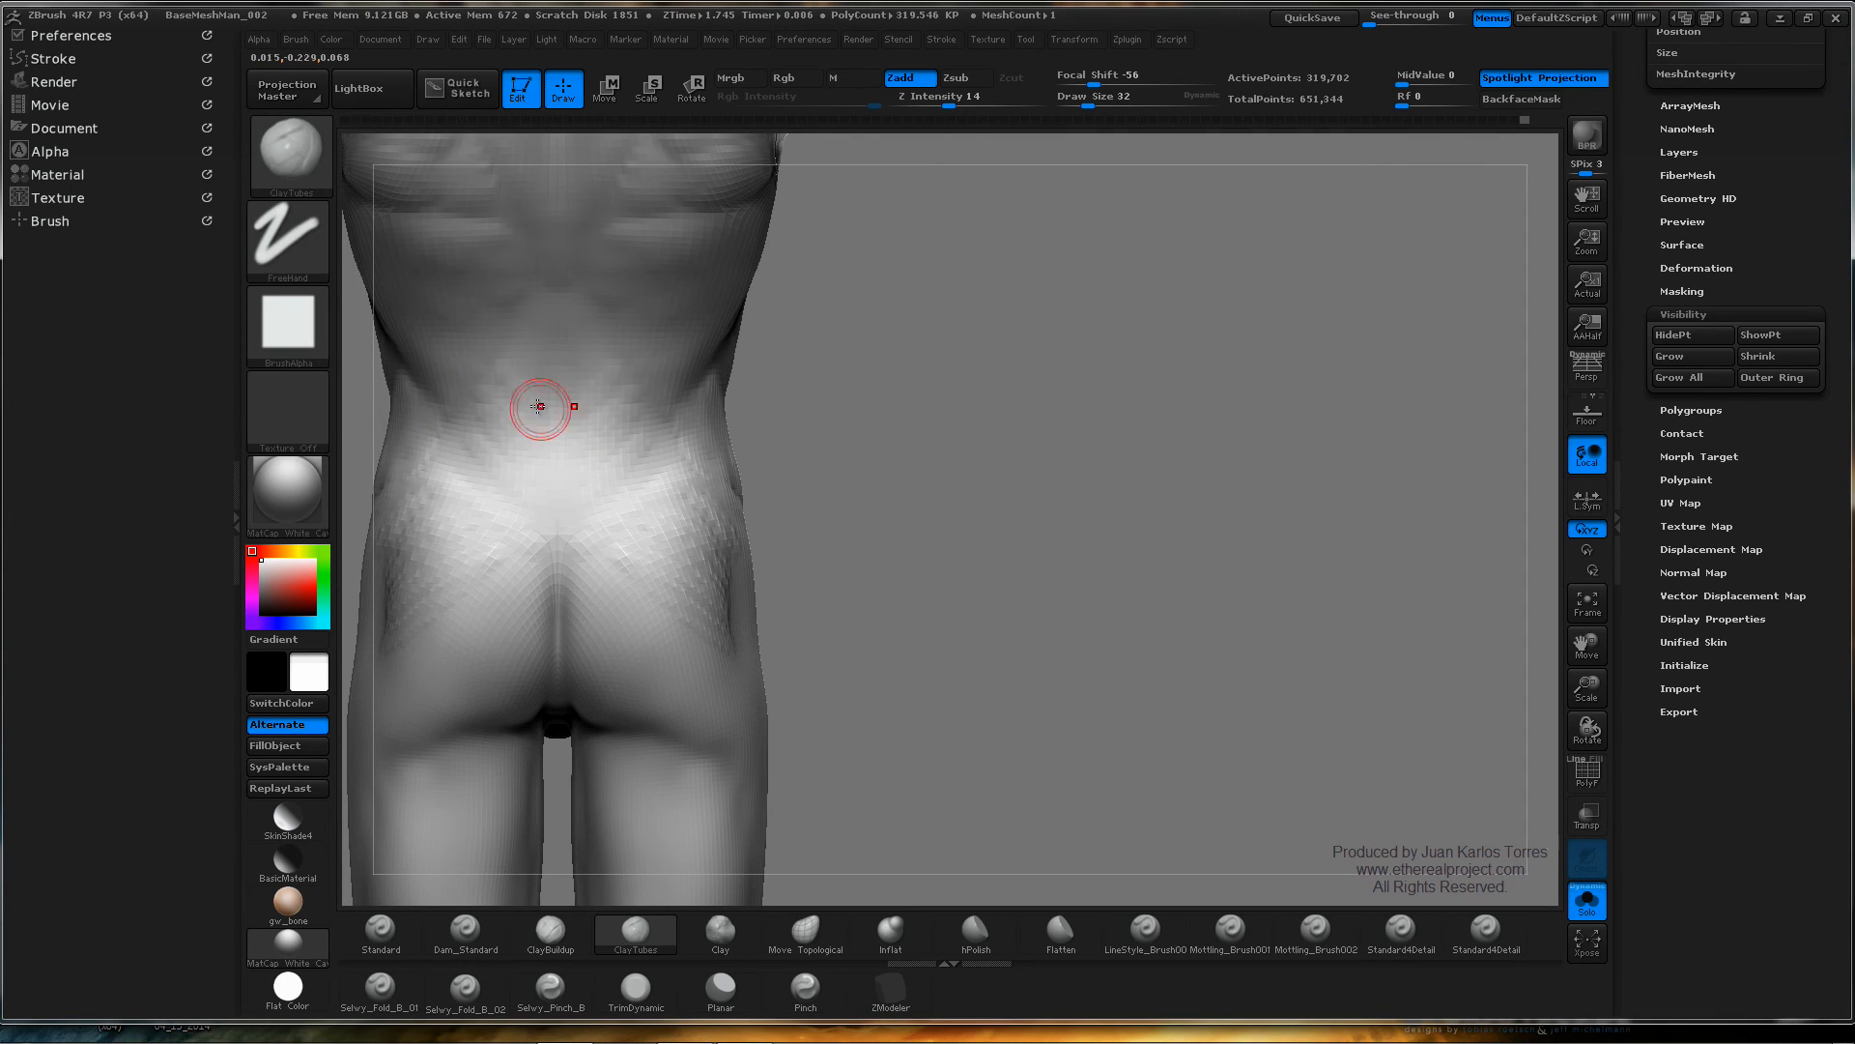
{"action": "key", "text": "shift"}
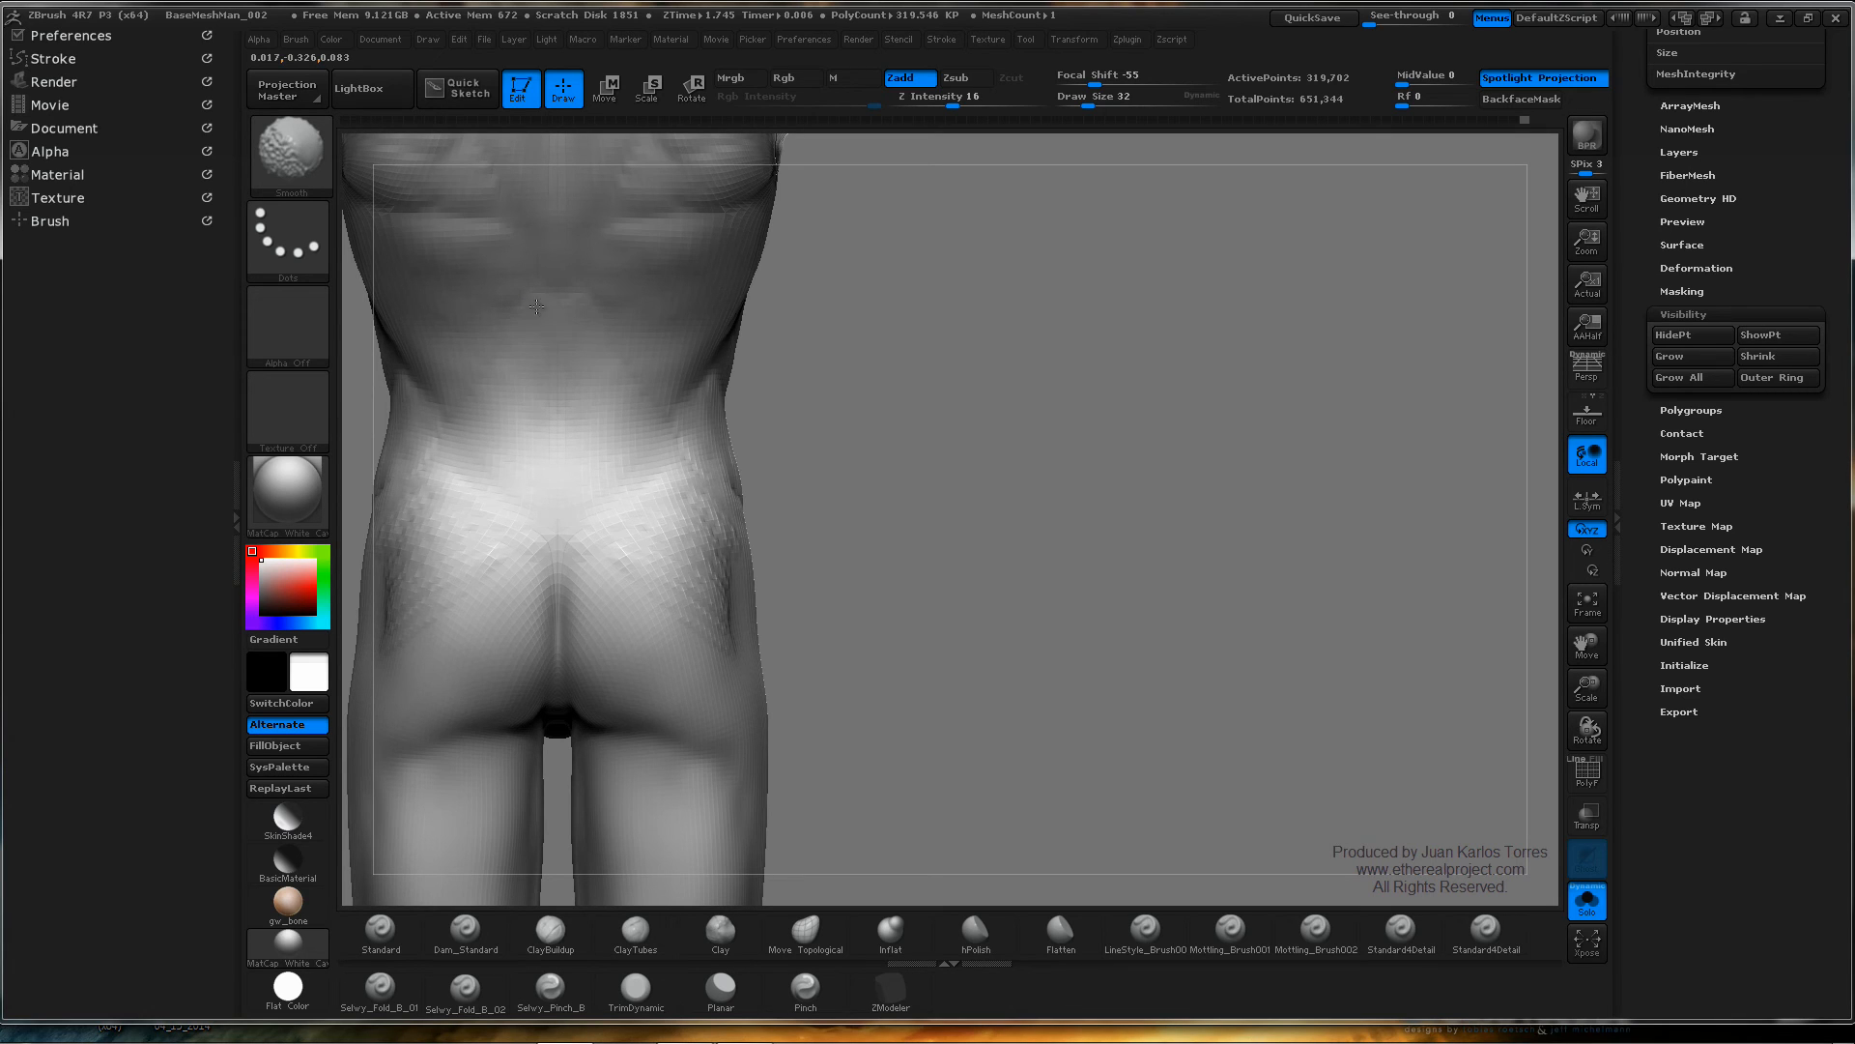
{"action": "right_click_drag", "start_coordinate": [543, 455], "coordinate": [426, 464]}
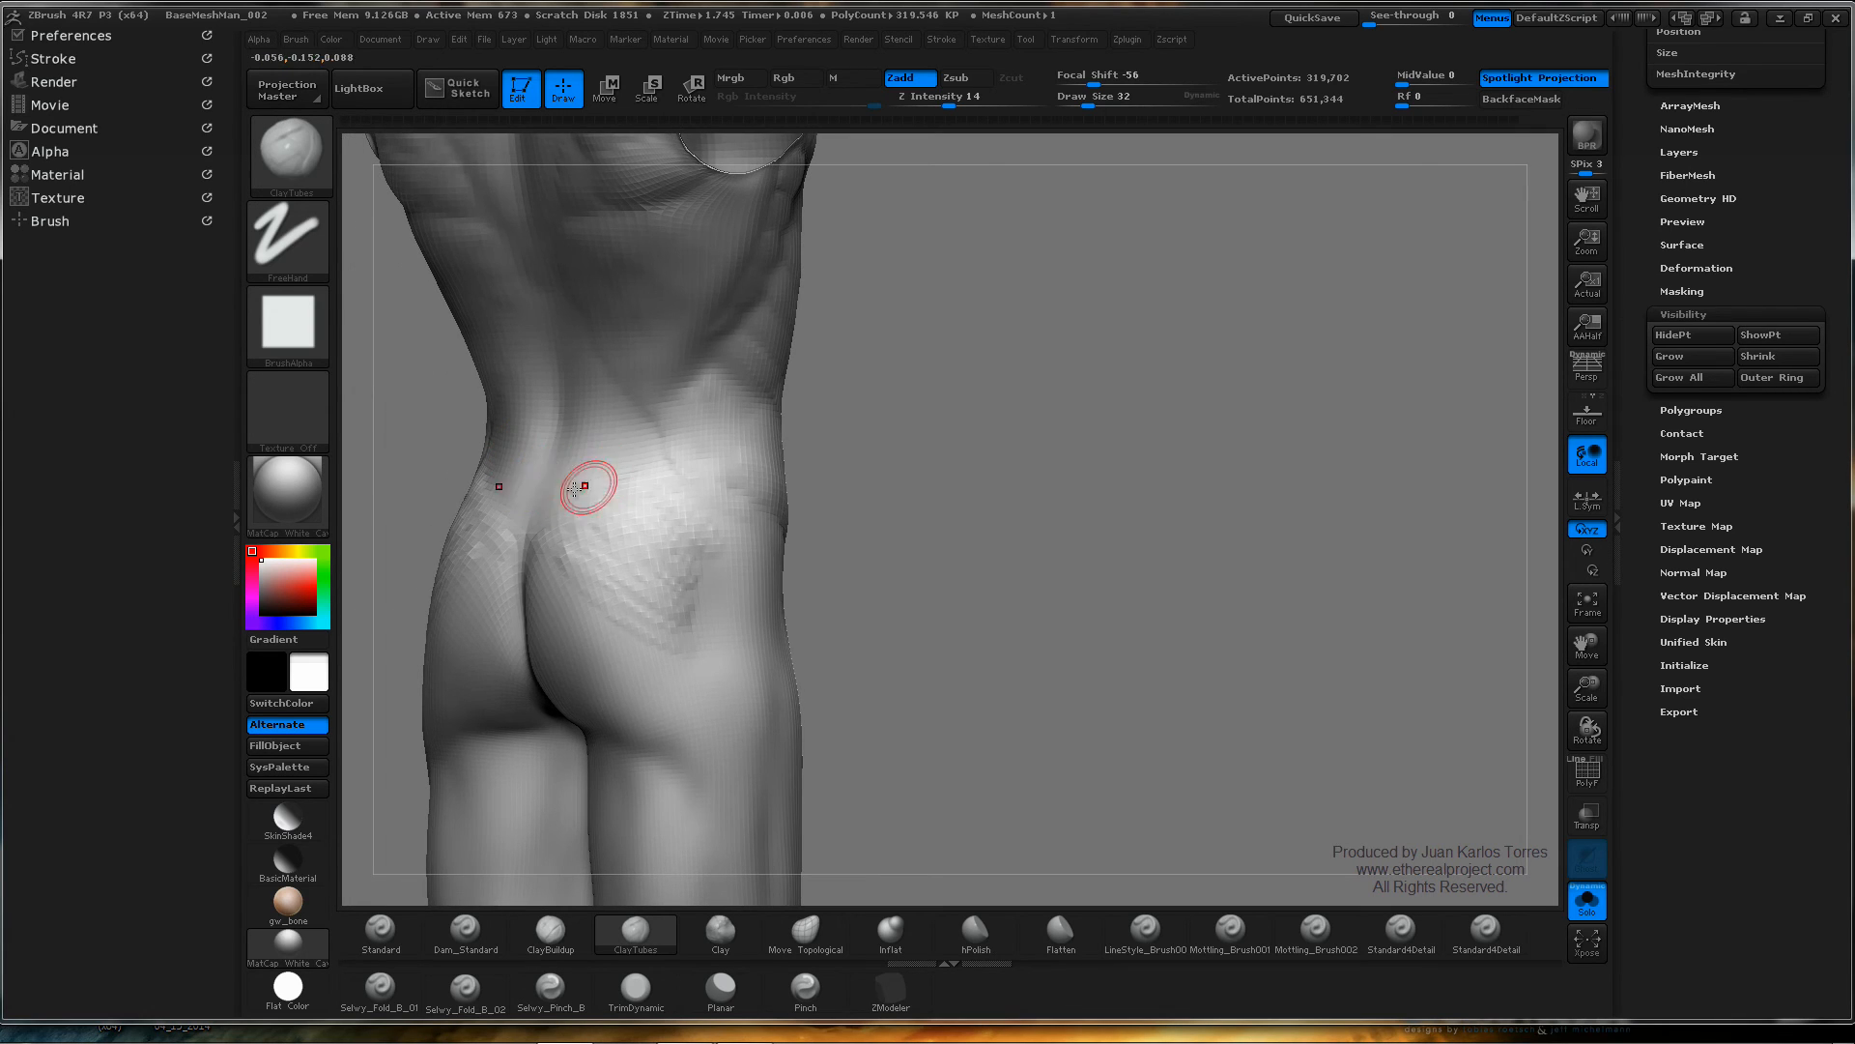
- Reshape the curve of the lower back above the buttocks with Move Topological at draw size 70
{"action": "right_click_drag", "start_coordinate": [773, 451], "coordinate": [928, 418]}
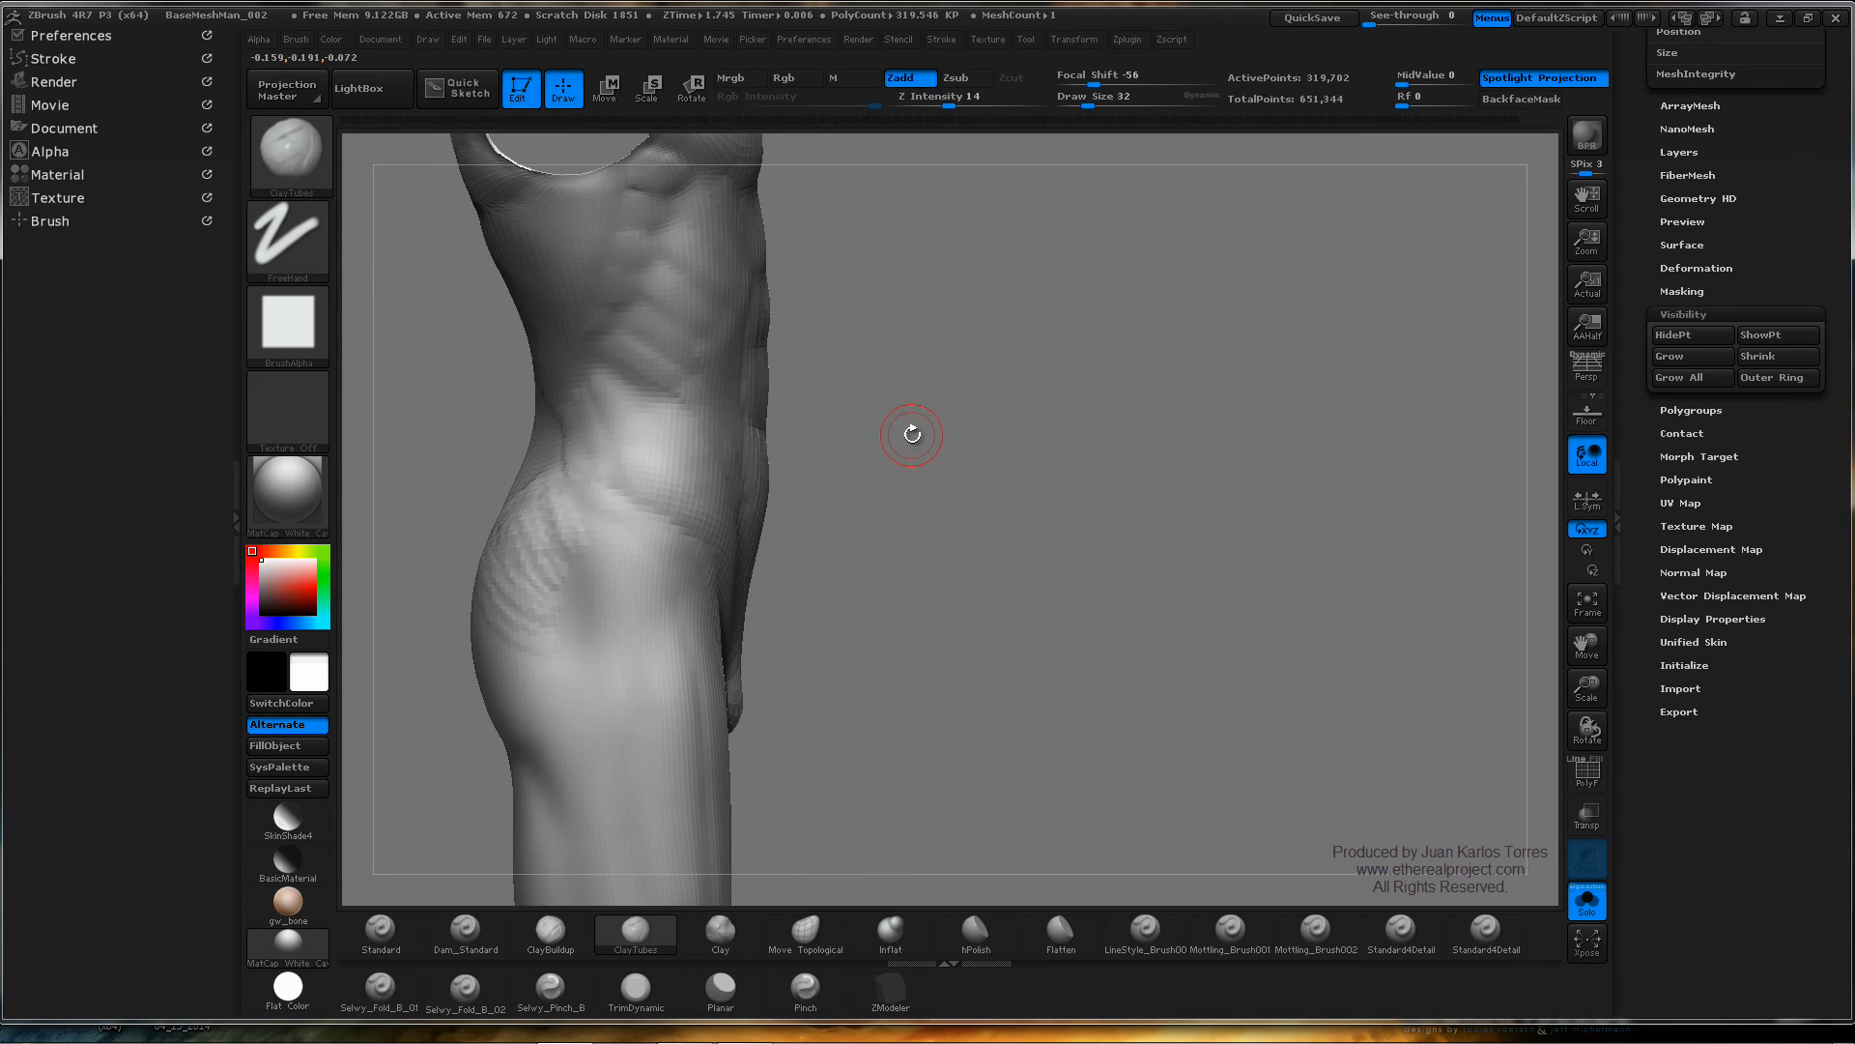
{"action": "left_click_drag", "start_coordinate": [509, 522], "coordinate": [638, 532]}
{"action": "left_click", "coordinate": [803, 934]}
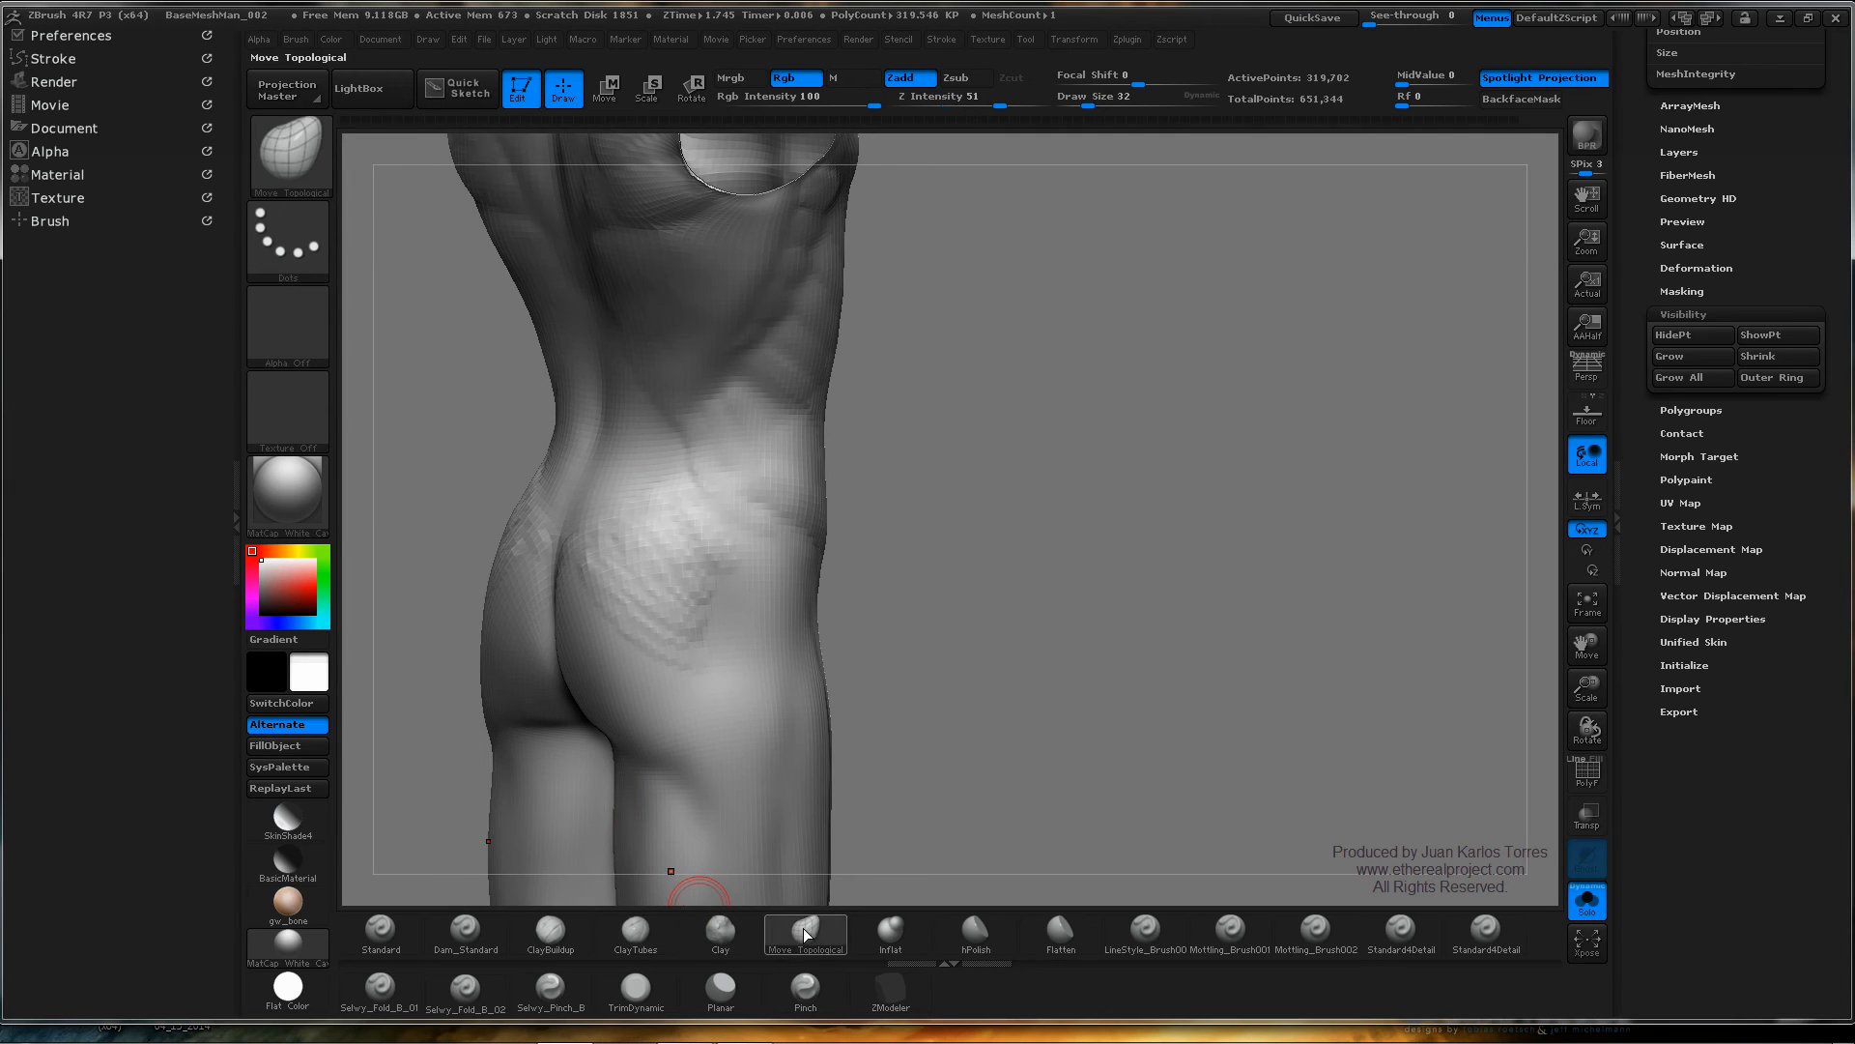
{"action": "key", "text": "space"}
{"action": "left_click_drag", "start_coordinate": [635, 492], "coordinate": [652, 489]}
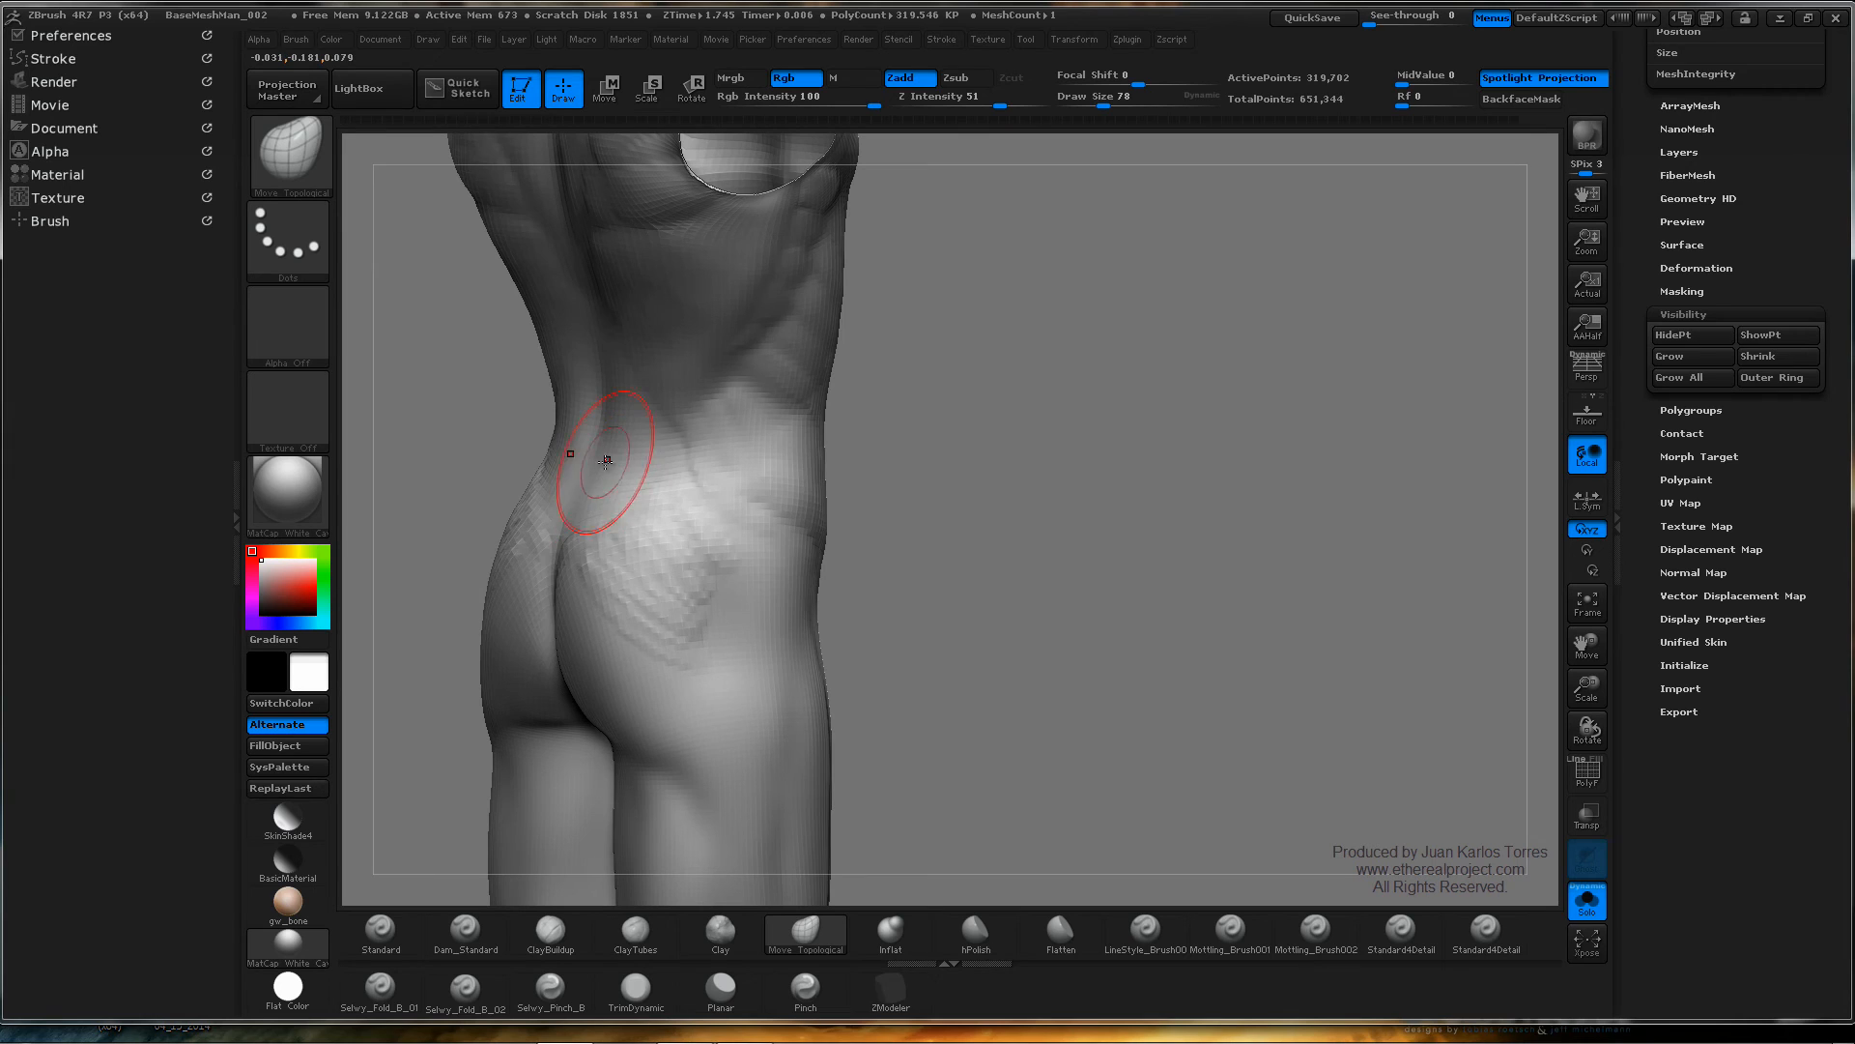
{"action": "left_click_drag", "start_coordinate": [869, 464], "coordinate": [551, 443]}
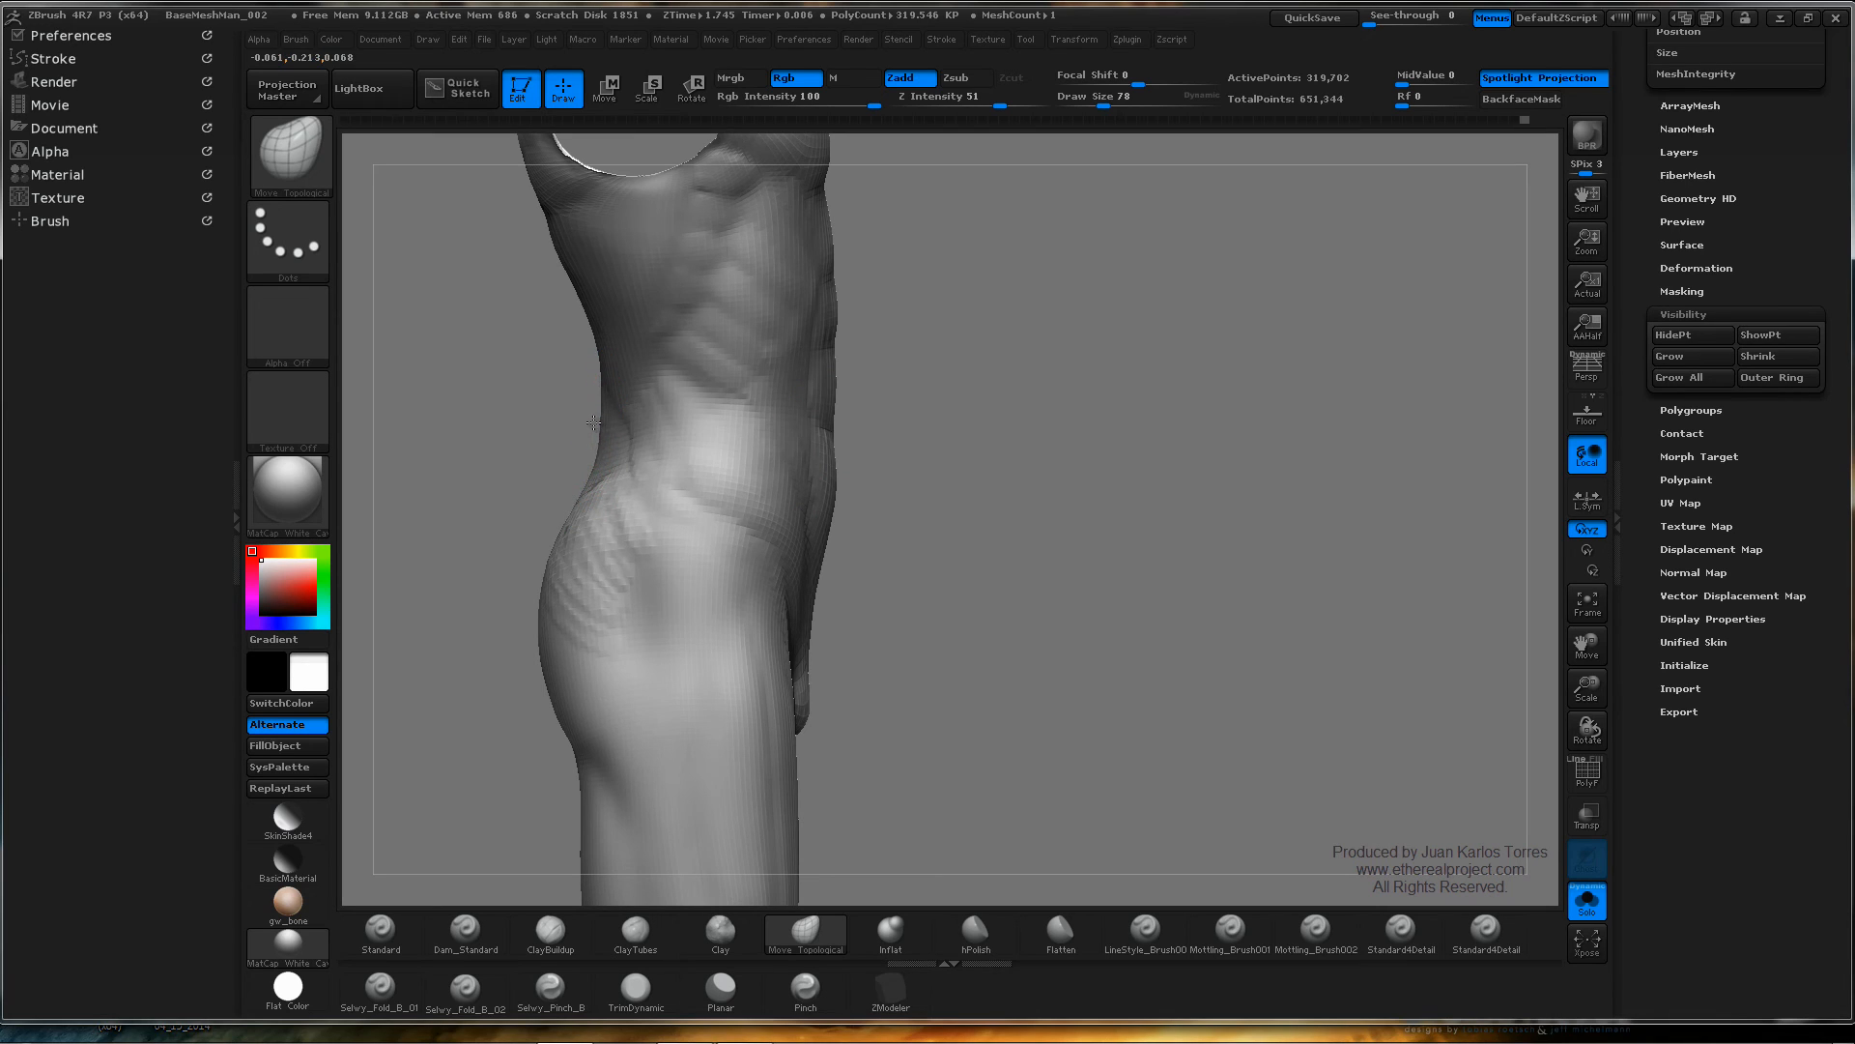
{"action": "left_click_drag", "start_coordinate": [619, 413], "coordinate": [681, 468], "text": "alt"}
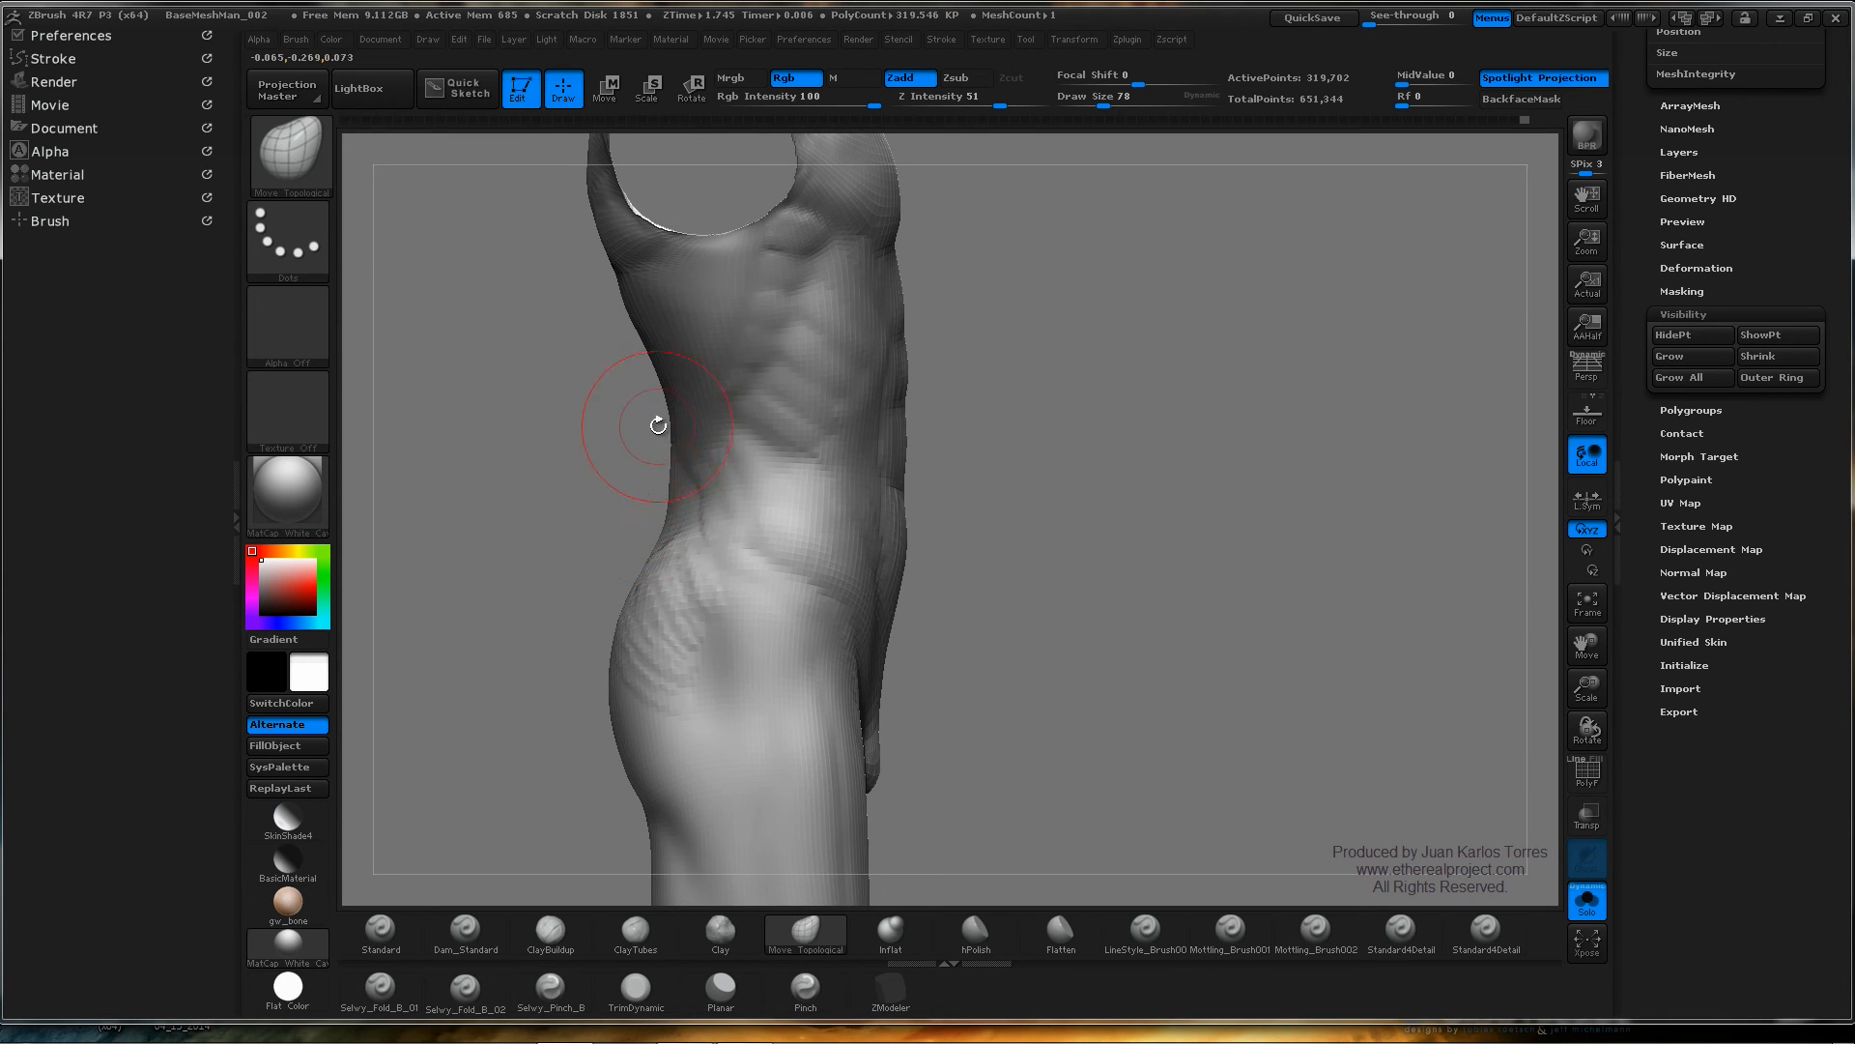
{"action": "mouse_move", "coordinate": [662, 419]}
{"action": "left_mouse_down"}
{"action": "mouse_move", "coordinate": [696, 411]}
{"action": "mouse_move", "coordinate": [663, 398]}
{"action": "mouse_move", "coordinate": [691, 391]}
{"action": "mouse_move", "coordinate": [676, 373]}
{"action": "left_mouse_up"}
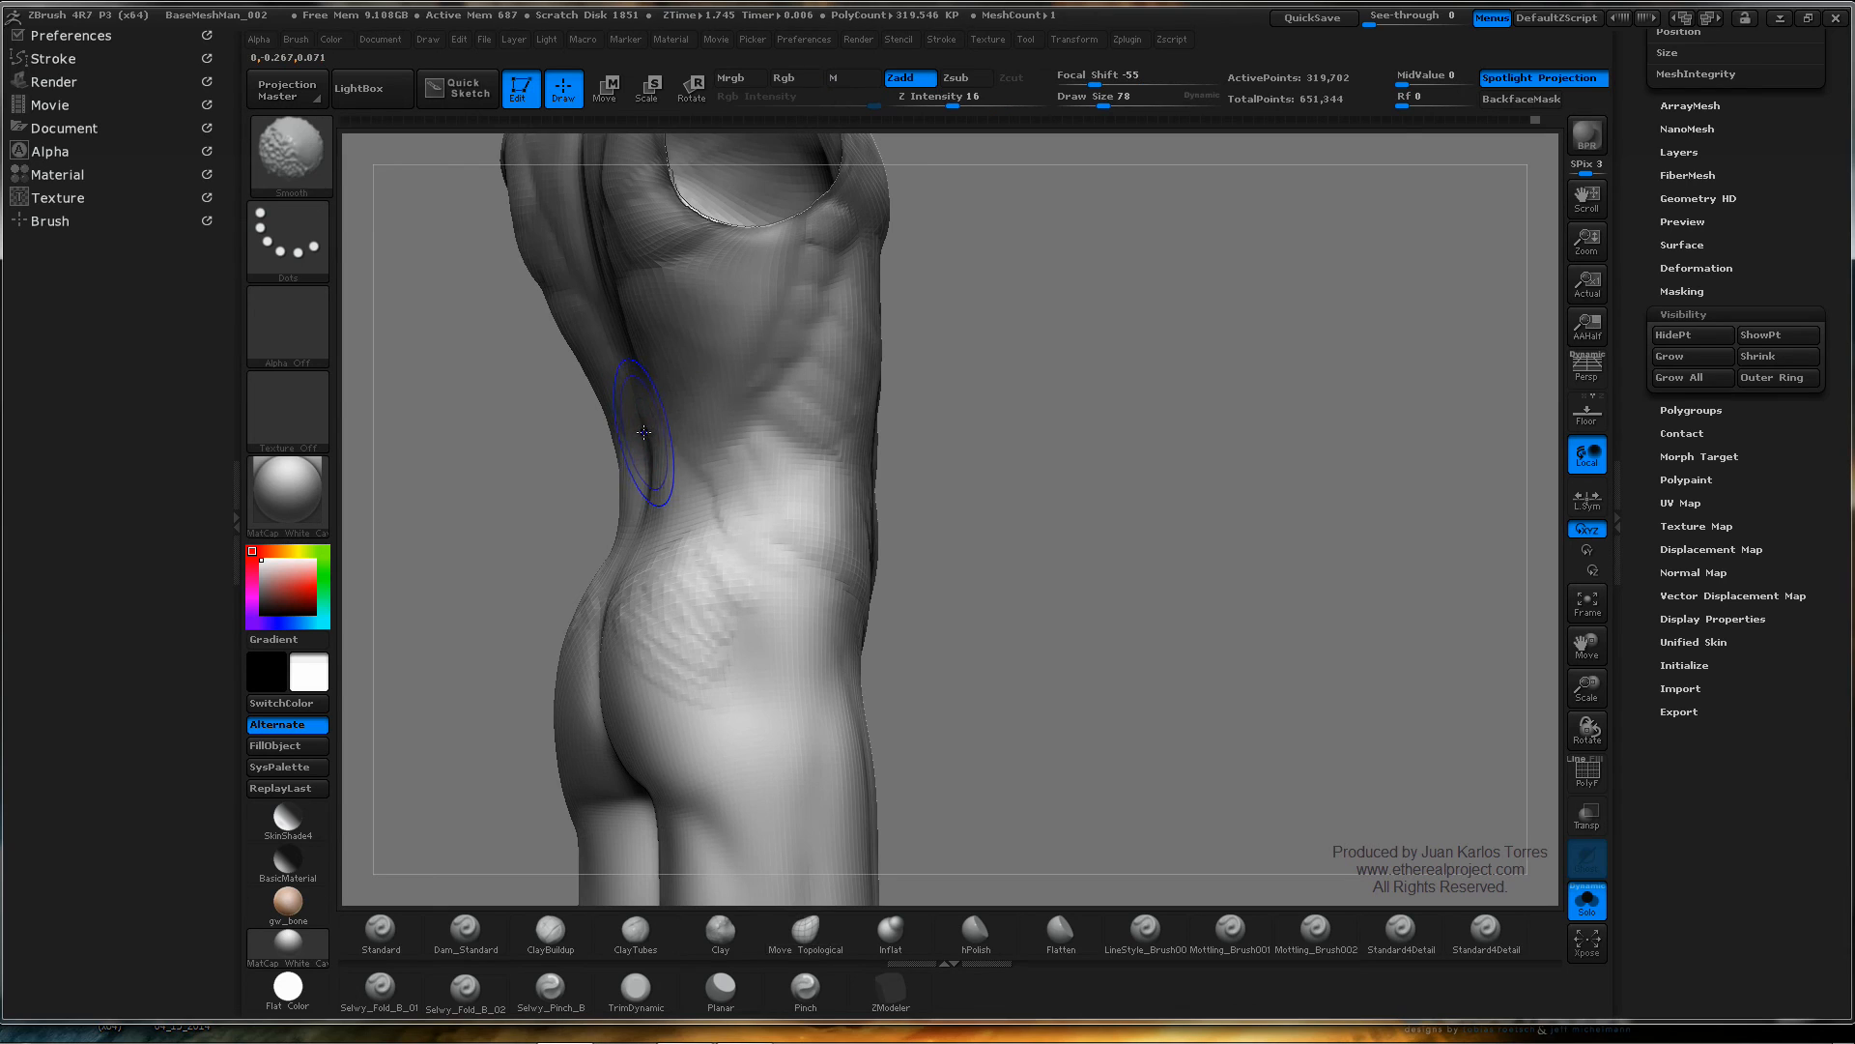
- Lower the mesh by two subdivision levels and adjust the lower and middle back profile with Move Topological
{"action": "key", "text": "shift+d"}
{"action": "key", "text": "shift+d"}
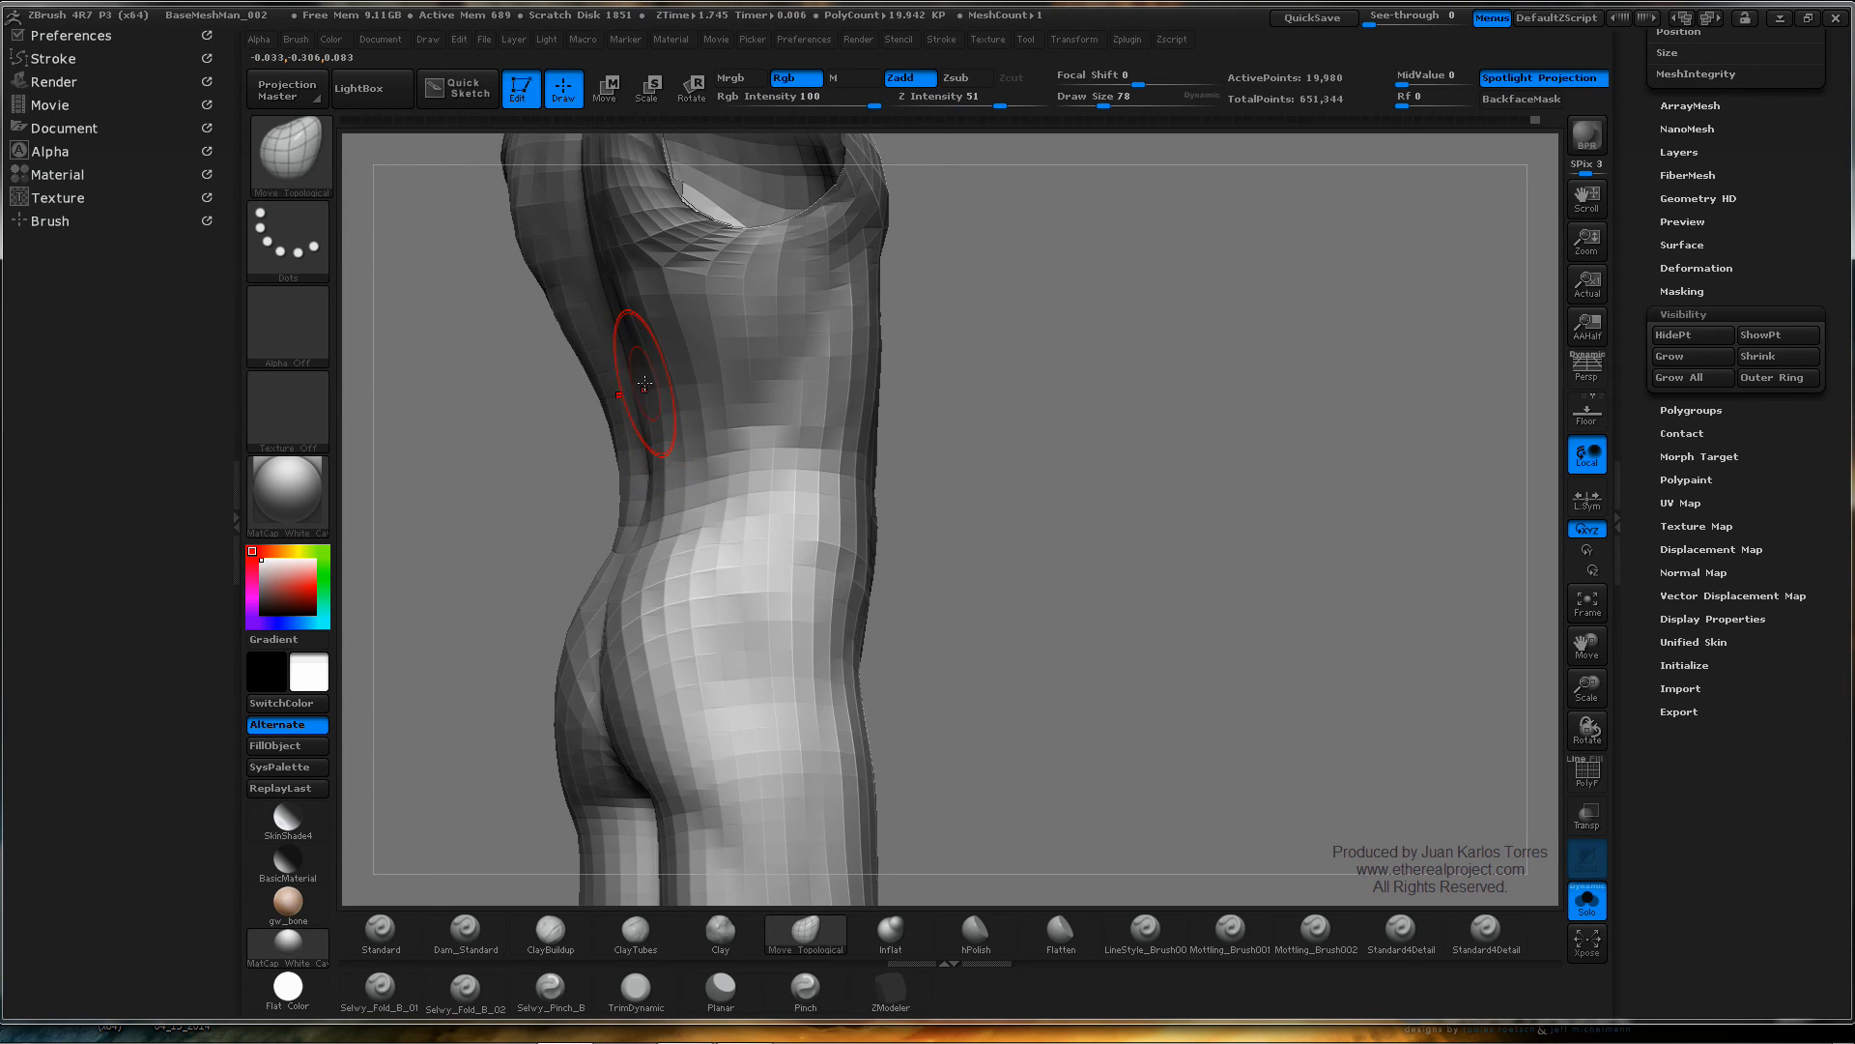
{"action": "left_click_drag", "start_coordinate": [696, 339], "coordinate": [782, 351]}
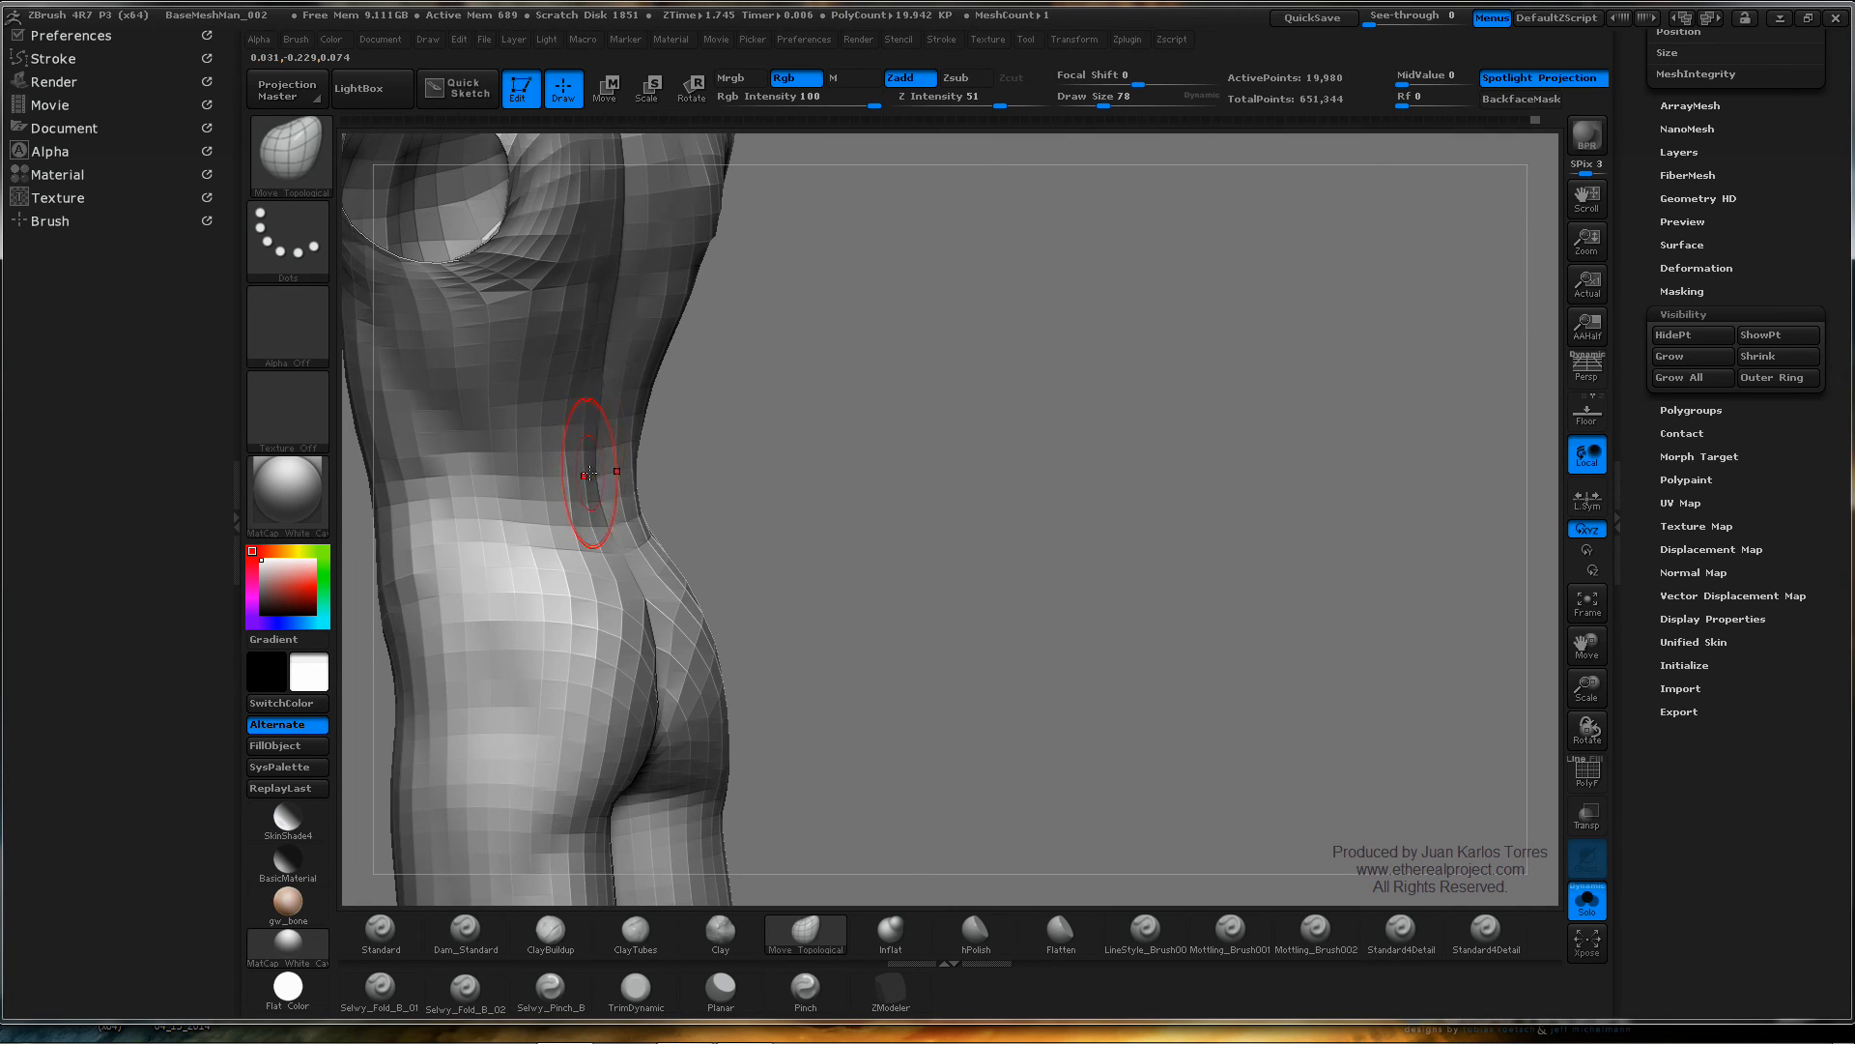
{"action": "mouse_move", "coordinate": [600, 414]}
{"action": "left_mouse_down"}
{"action": "mouse_move", "coordinate": [622, 467]}
{"action": "mouse_move", "coordinate": [619, 435]}
{"action": "left_mouse_up"}
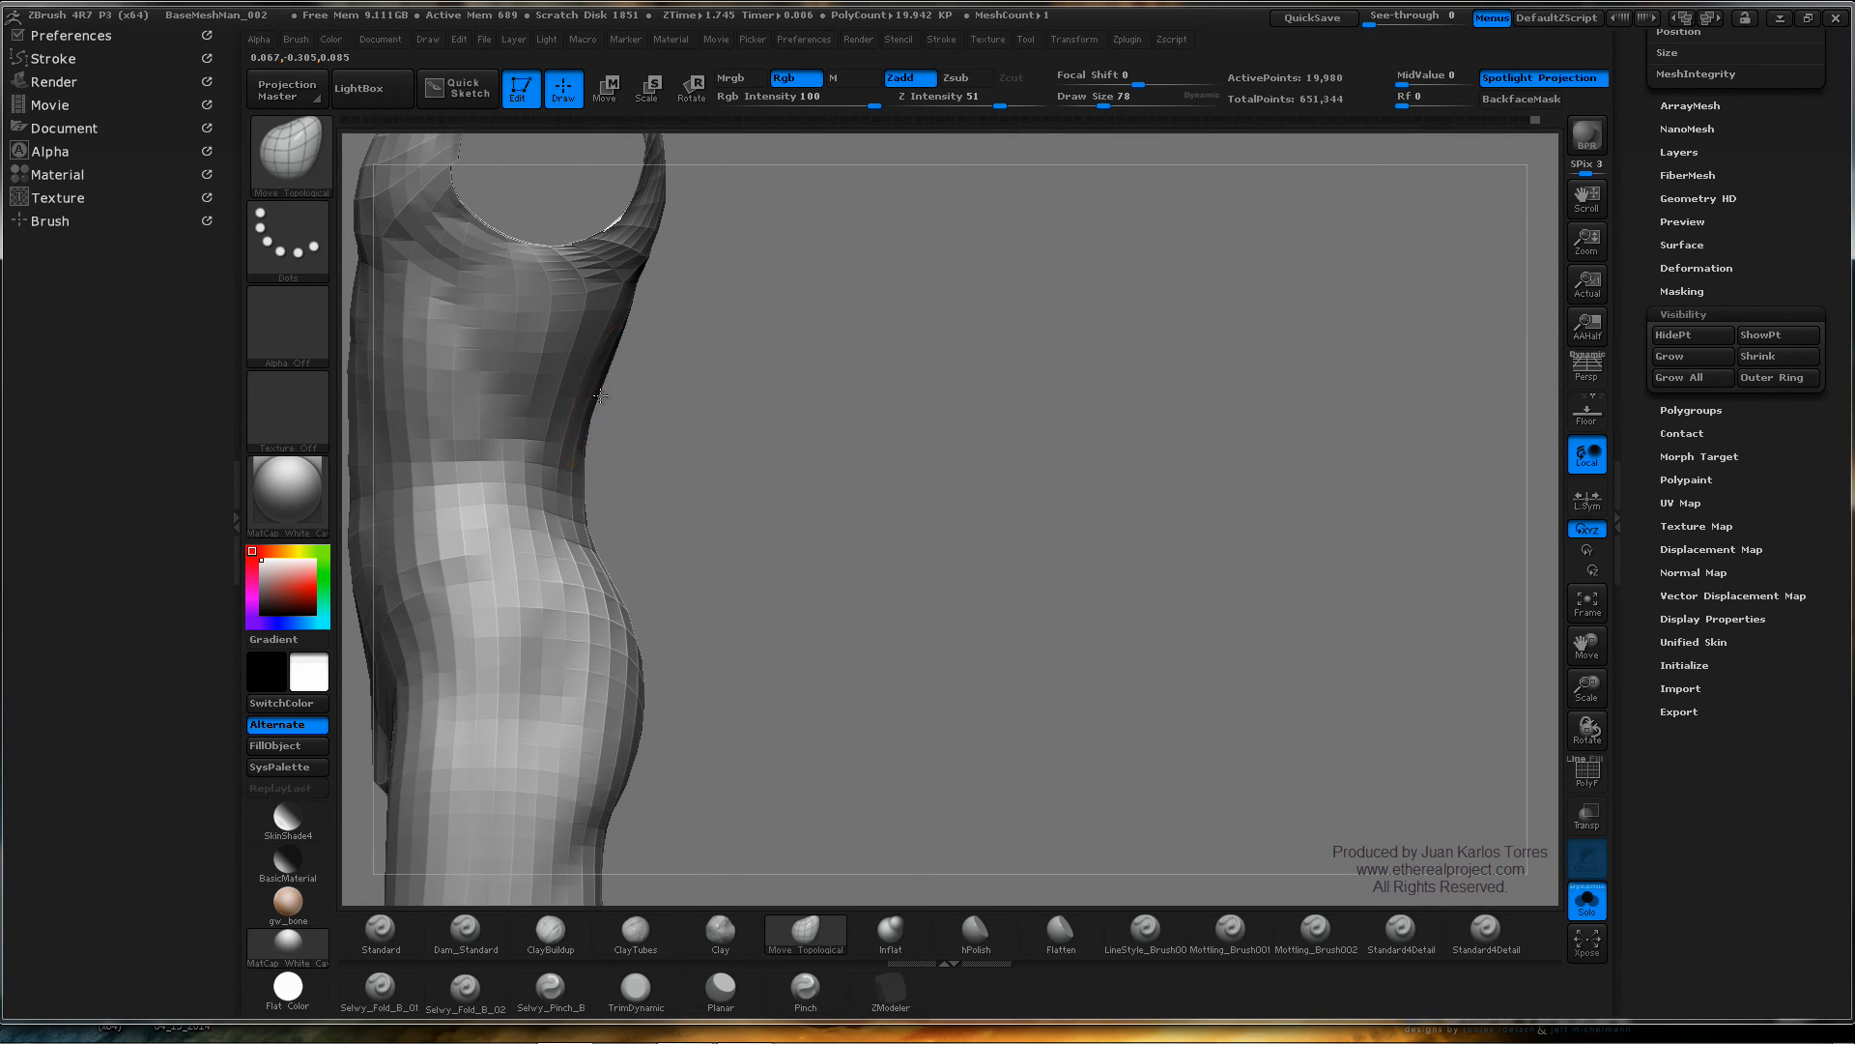
{"action": "mouse_move", "coordinate": [634, 308]}
{"action": "left_mouse_down"}
{"action": "mouse_move", "coordinate": [676, 313]}
{"action": "mouse_move", "coordinate": [670, 261]}
{"action": "mouse_move", "coordinate": [662, 428]}
{"action": "mouse_move", "coordinate": [771, 431]}
{"action": "mouse_move", "coordinate": [667, 458]}
{"action": "left_mouse_up"}
- Set the draw size to 131 and adjust the upper back profile with Move Topological
{"action": "key", "text": "space"}
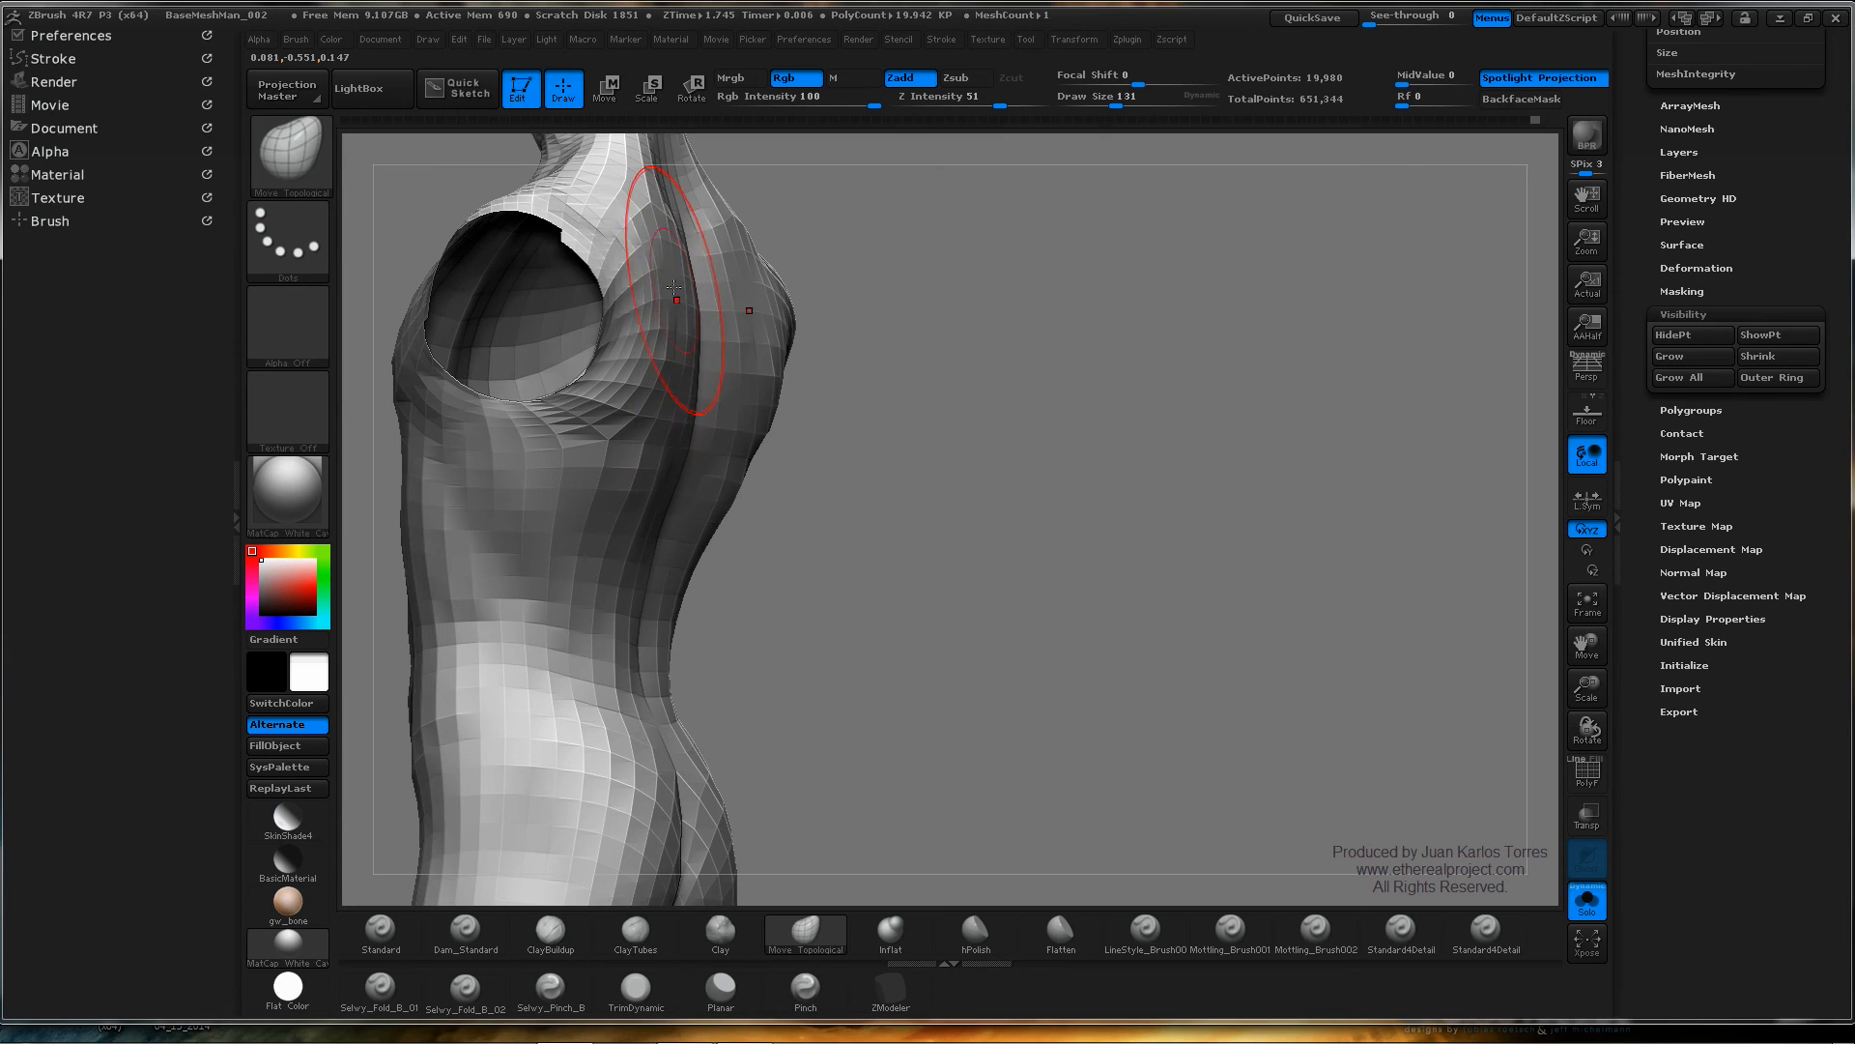
{"action": "mouse_move", "coordinate": [680, 469]}
{"action": "right_mouse_down"}
{"action": "mouse_move", "coordinate": [874, 468]}
{"action": "mouse_move", "coordinate": [704, 448]}
{"action": "mouse_move", "coordinate": [947, 438]}
{"action": "mouse_move", "coordinate": [727, 435]}
{"action": "right_mouse_up"}
{"action": "mouse_move", "coordinate": [886, 441]}
{"action": "right_mouse_down", "text": "alt"}
{"action": "mouse_move", "coordinate": [587, 416]}
{"action": "mouse_move", "coordinate": [728, 418]}
{"action": "mouse_move", "coordinate": [758, 451]}
{"action": "mouse_move", "coordinate": [745, 460]}
{"action": "mouse_move", "coordinate": [694, 462]}
{"action": "mouse_move", "coordinate": [787, 322]}
{"action": "mouse_move", "coordinate": [787, 414]}
{"action": "mouse_move", "coordinate": [680, 408]}
{"action": "right_mouse_up", "text": "alt"}
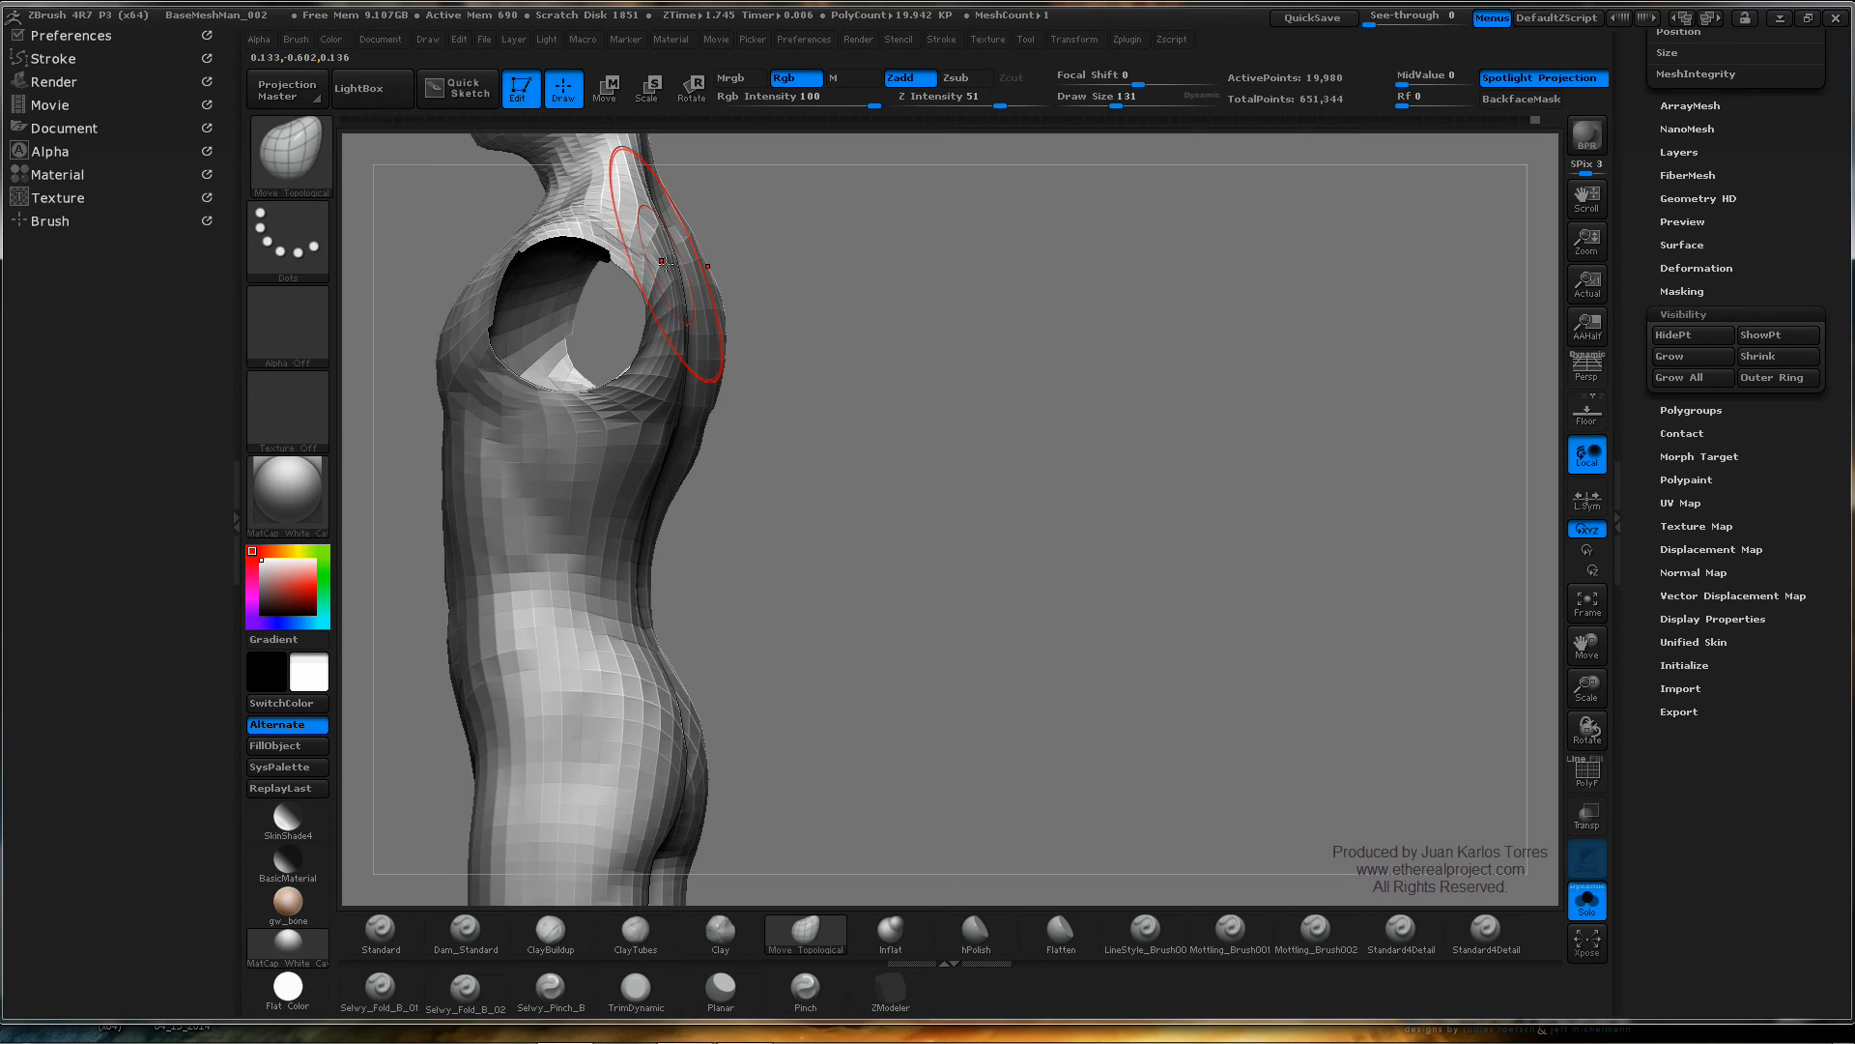
{"action": "mouse_move", "coordinate": [664, 261]}
{"action": "right_mouse_down"}
{"action": "mouse_move", "coordinate": [870, 483]}
{"action": "mouse_move", "coordinate": [821, 406]}
{"action": "mouse_move", "coordinate": [860, 483]}
{"action": "mouse_move", "coordinate": [920, 499]}
{"action": "mouse_move", "coordinate": [745, 455]}
{"action": "mouse_move", "coordinate": [773, 437]}
{"action": "mouse_move", "coordinate": [774, 406]}
{"action": "mouse_move", "coordinate": [878, 405]}
{"action": "mouse_move", "coordinate": [956, 443]}
{"action": "mouse_move", "coordinate": [650, 497]}
{"action": "right_mouse_up"}
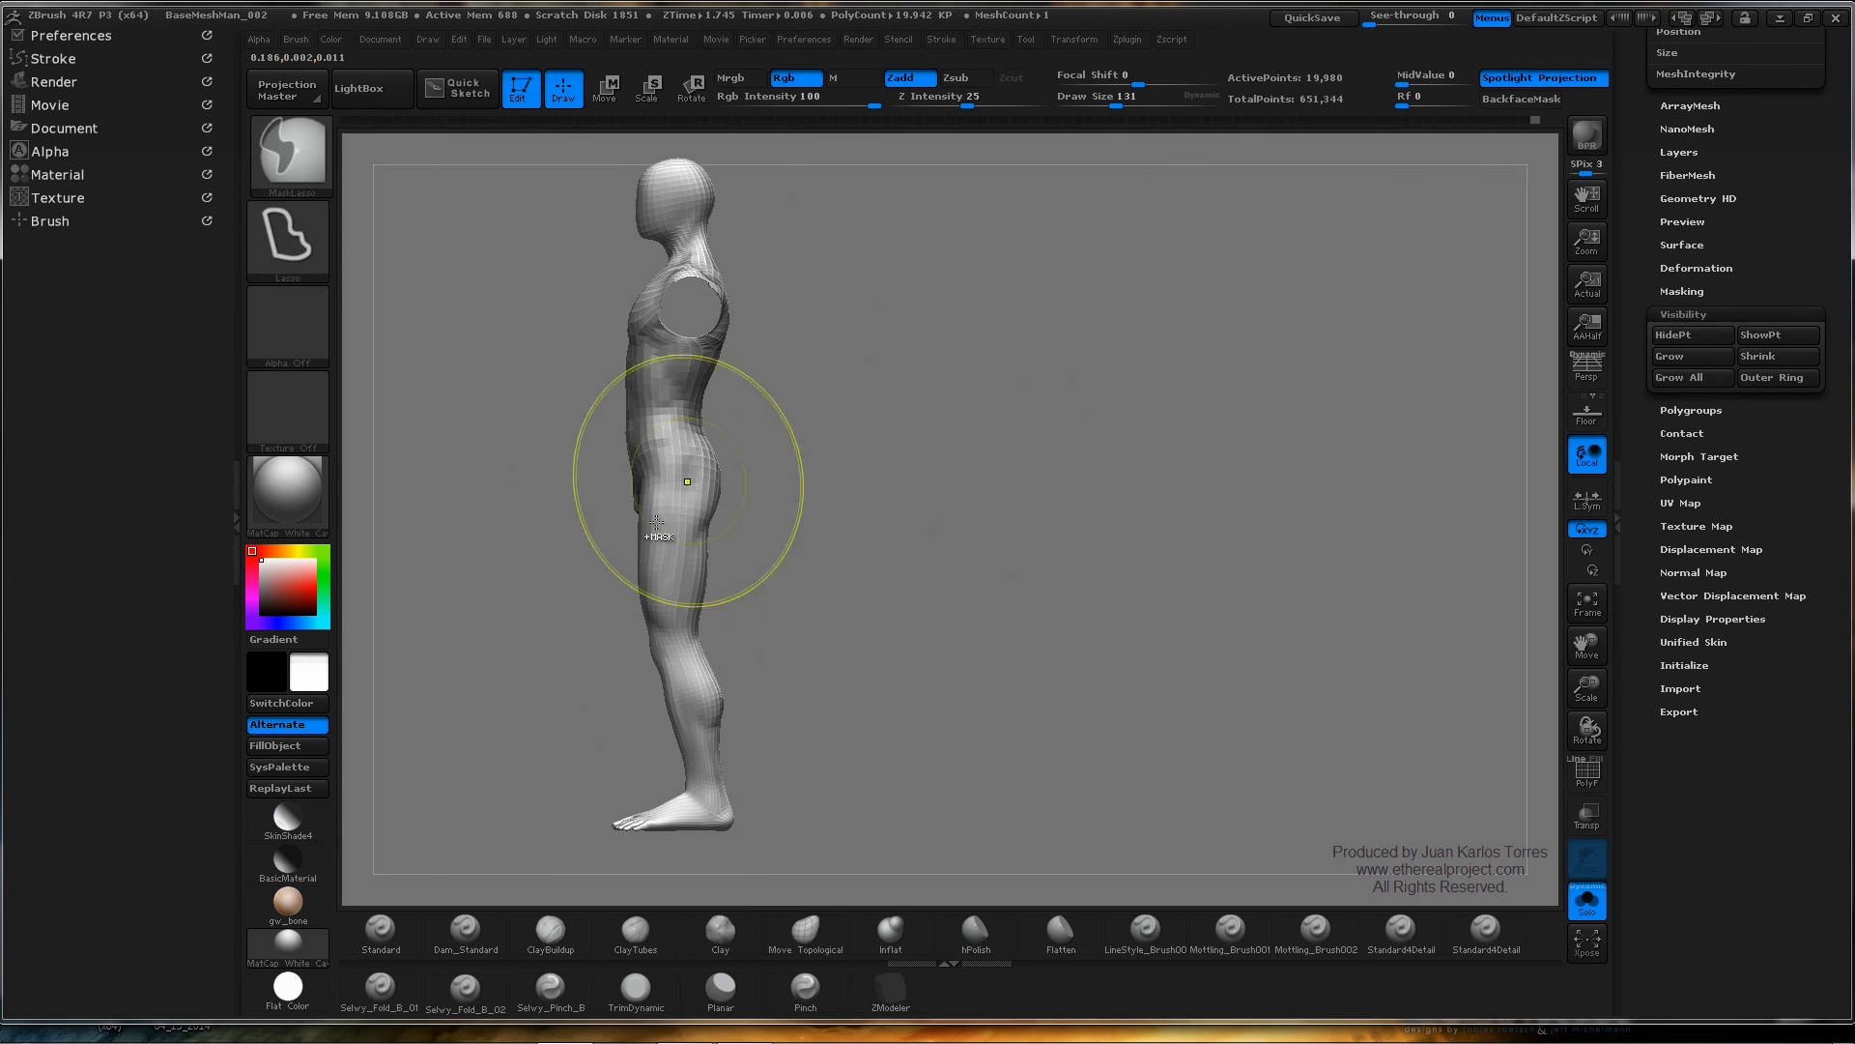
- Apply the Flat Color material and pull the front of the rib cage slightly forward in the side silhouette
{"action": "left_click", "coordinate": [288, 986]}
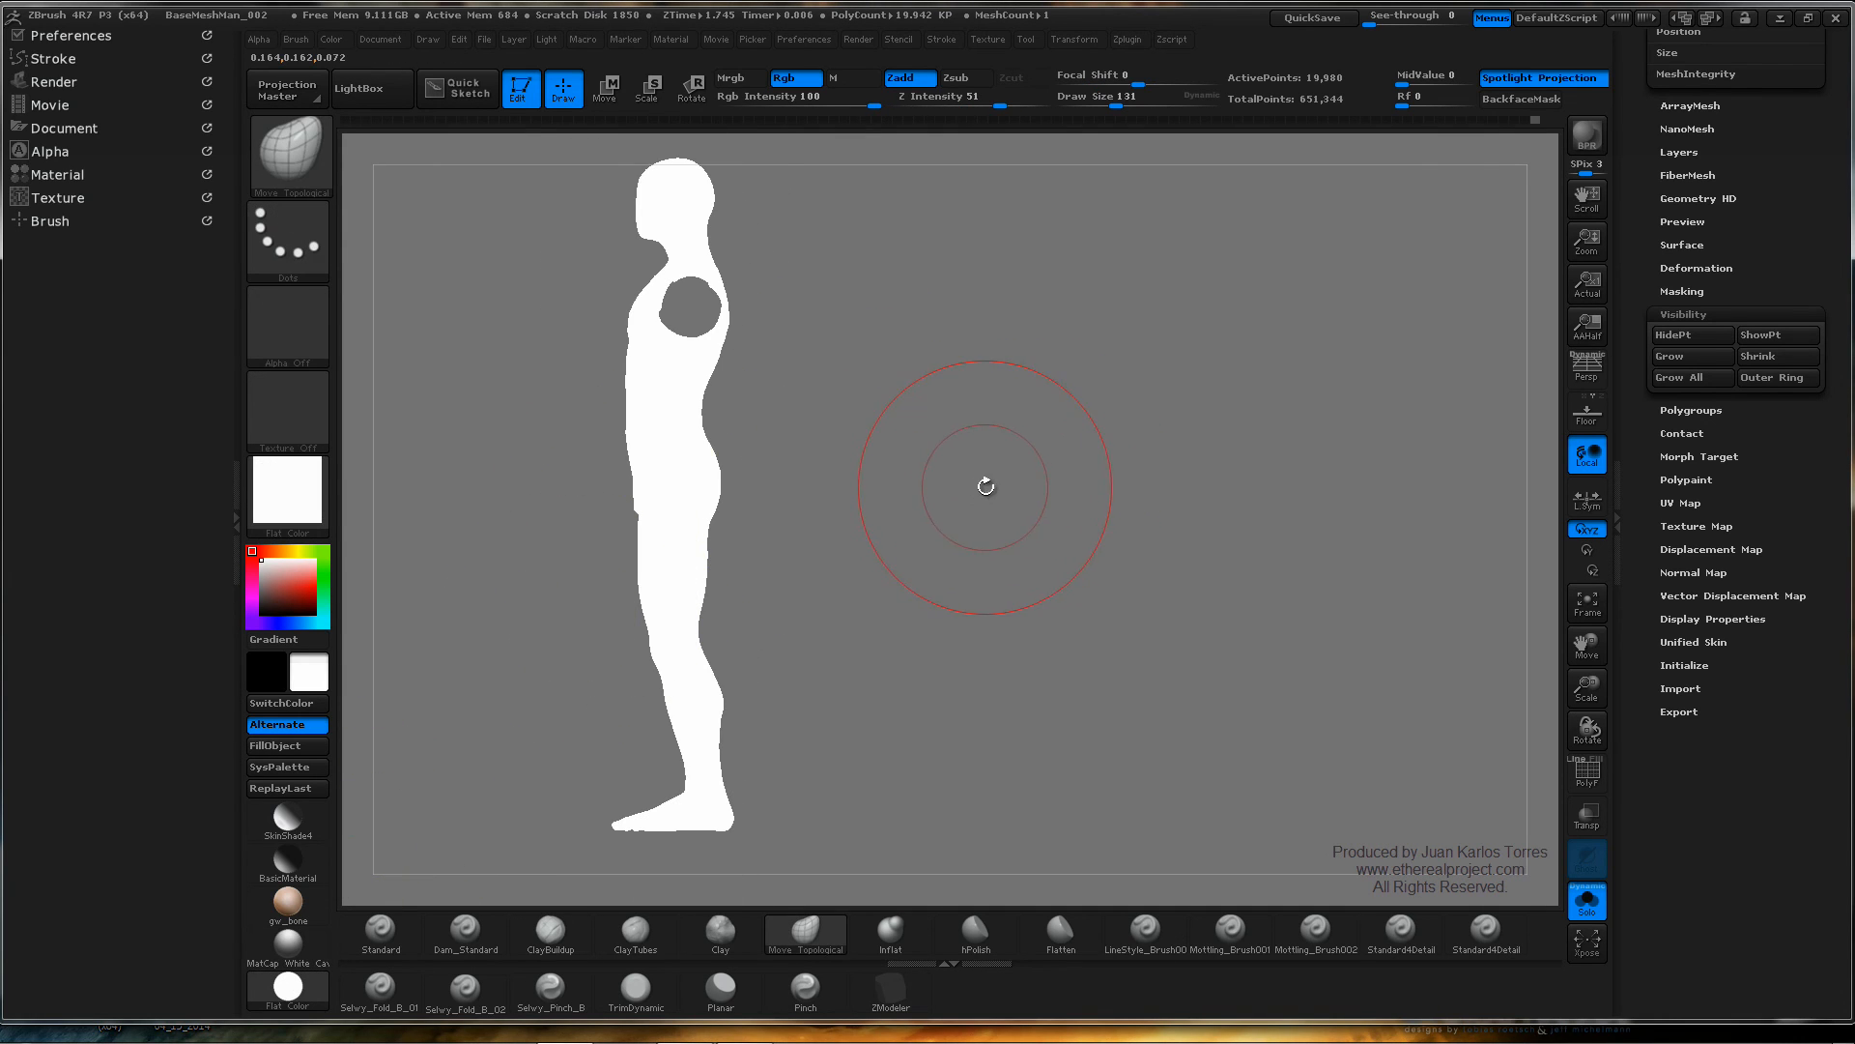
{"action": "right_click_drag", "start_coordinate": [970, 484], "coordinate": [758, 311], "text": "ctrl"}
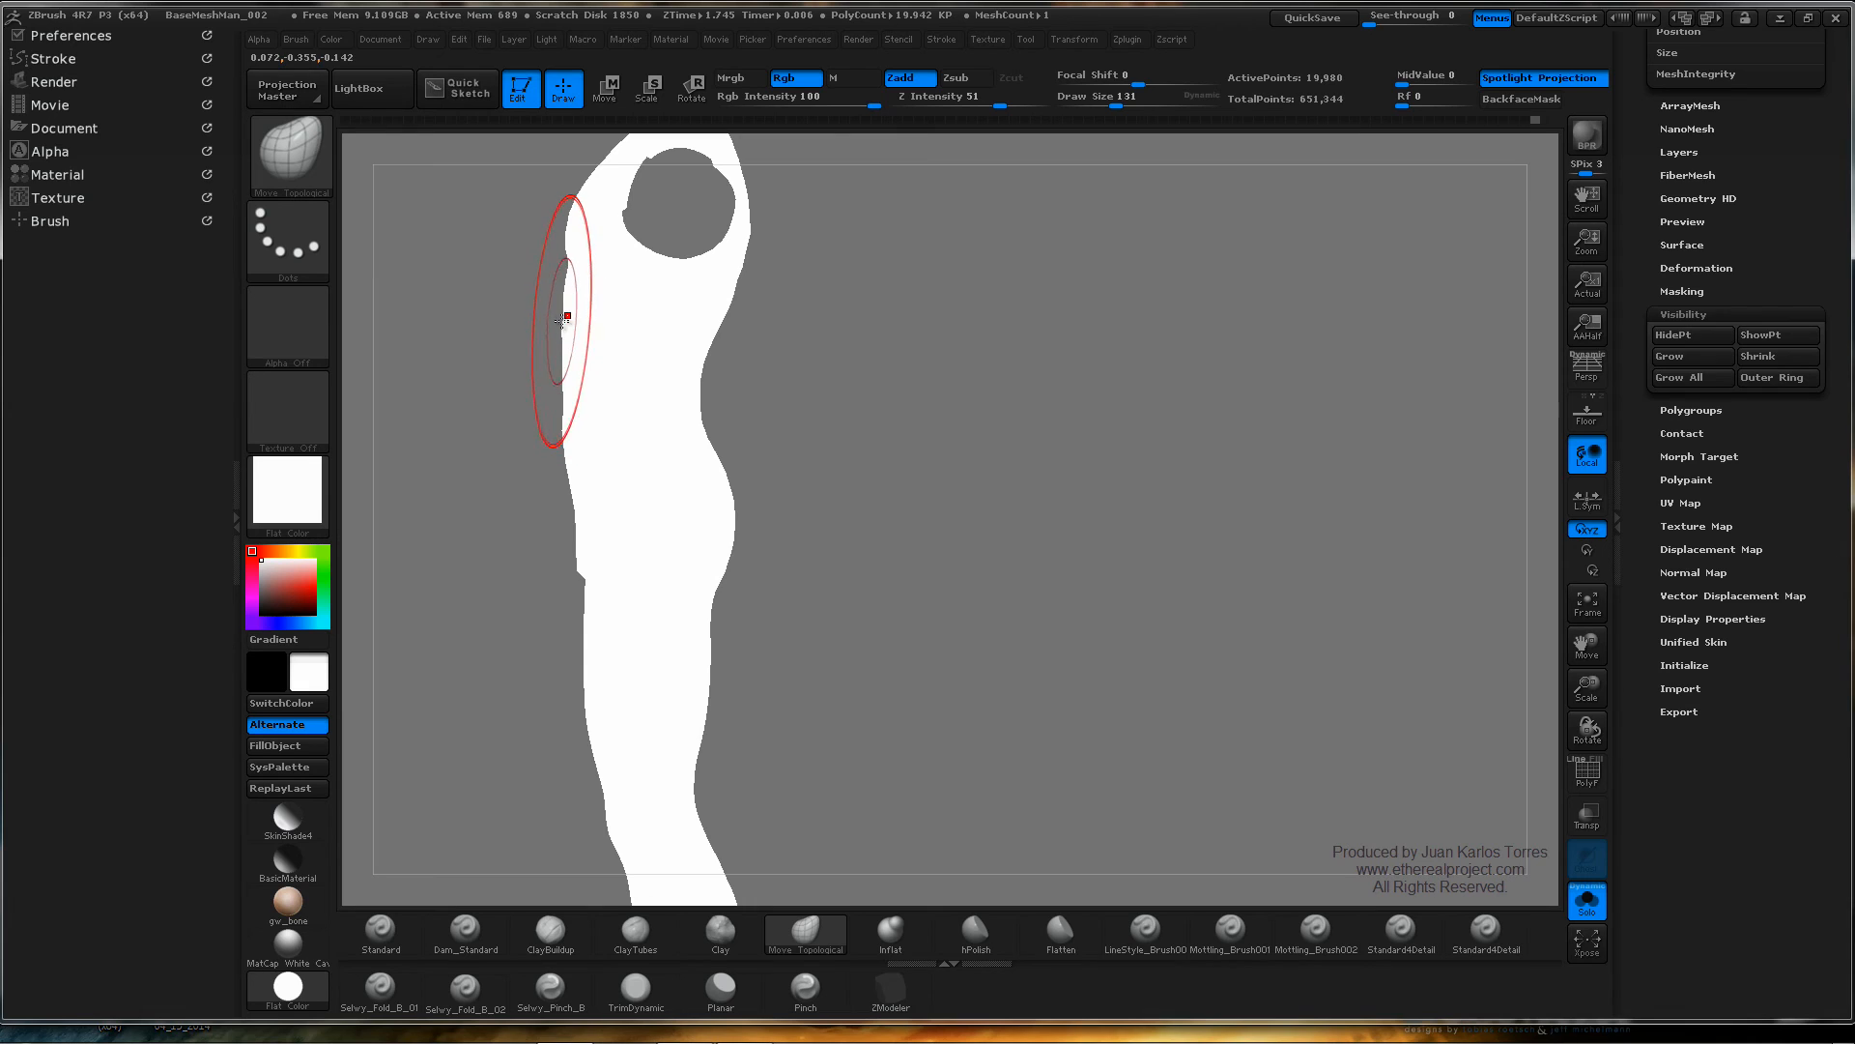
{"action": "left_click_drag", "start_coordinate": [565, 317], "coordinate": [555, 325]}
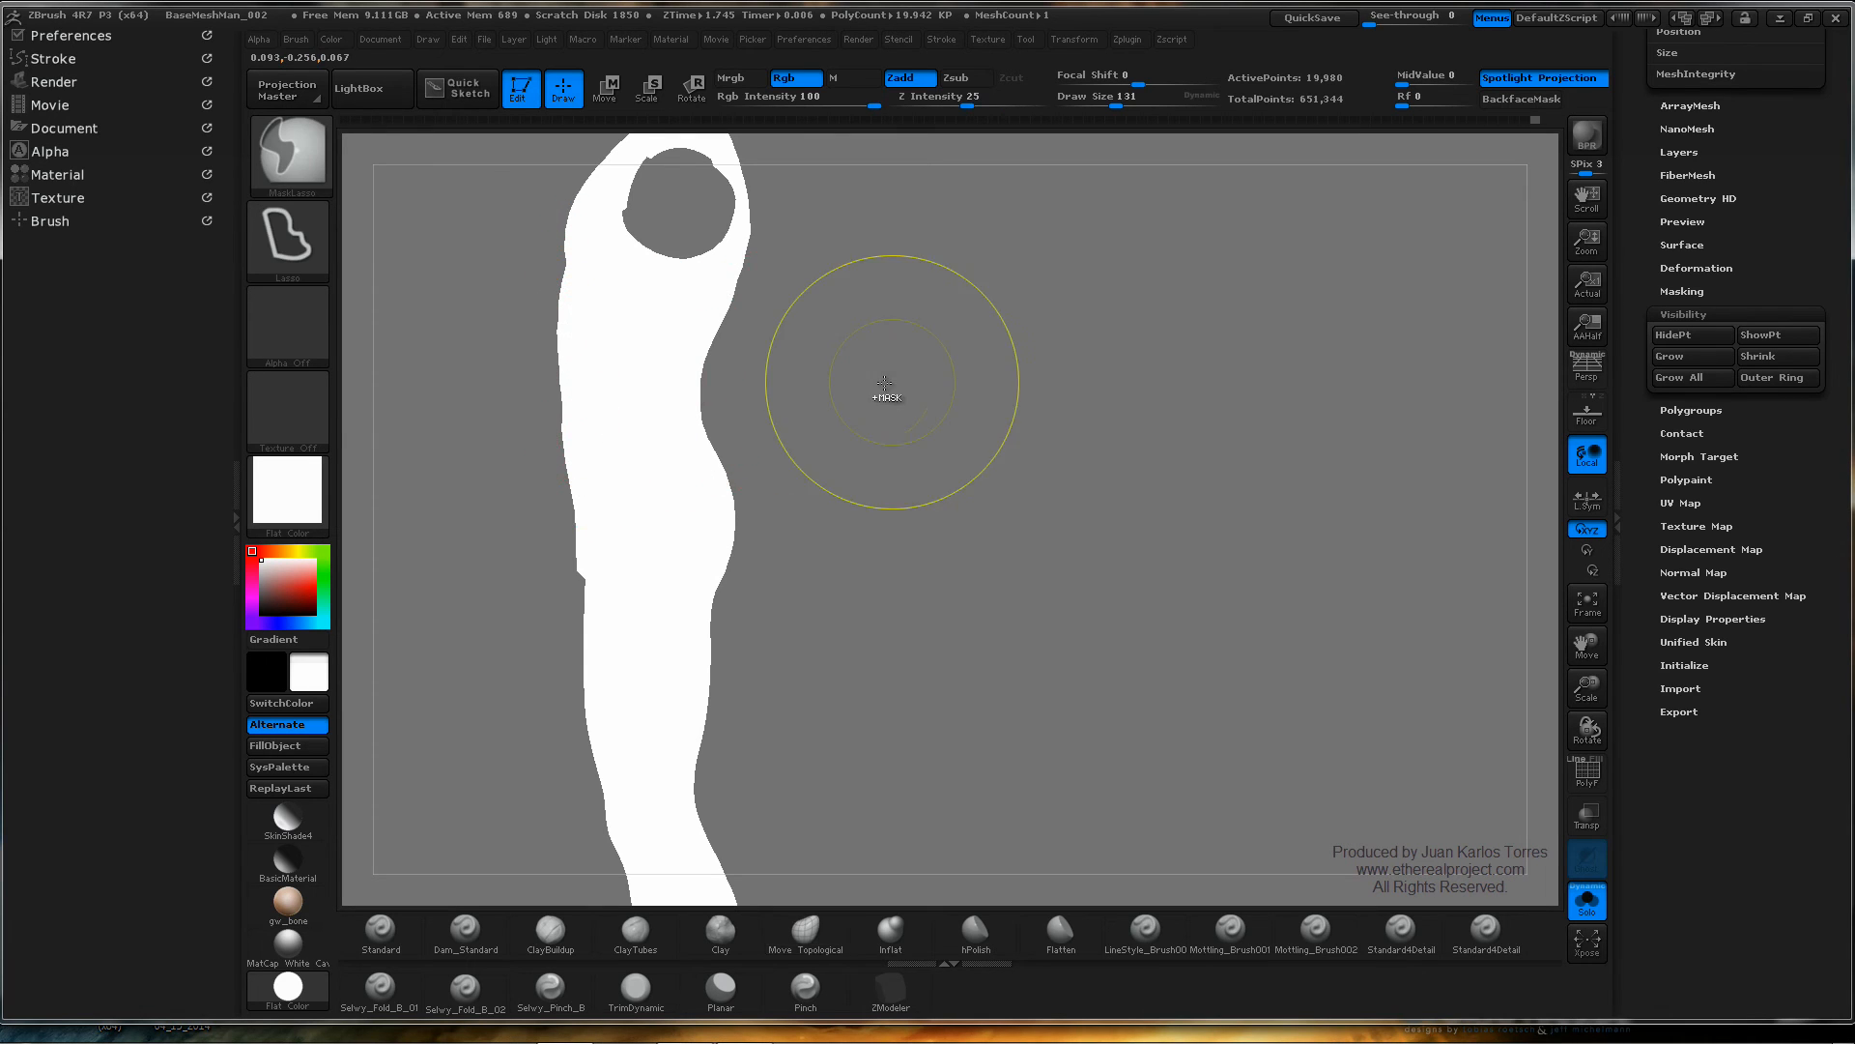
{"action": "mouse_move", "coordinate": [887, 383]}
{"action": "right_mouse_down", "text": "ctrl"}
{"action": "mouse_move", "coordinate": [783, 392]}
{"action": "mouse_move", "coordinate": [784, 419]}
{"action": "mouse_move", "coordinate": [788, 340]}
{"action": "right_mouse_up", "text": "ctrl"}
- Check the side silhouette of the thighs and calves and switch back to the white MatCap material
{"action": "key", "text": "ctrl"}
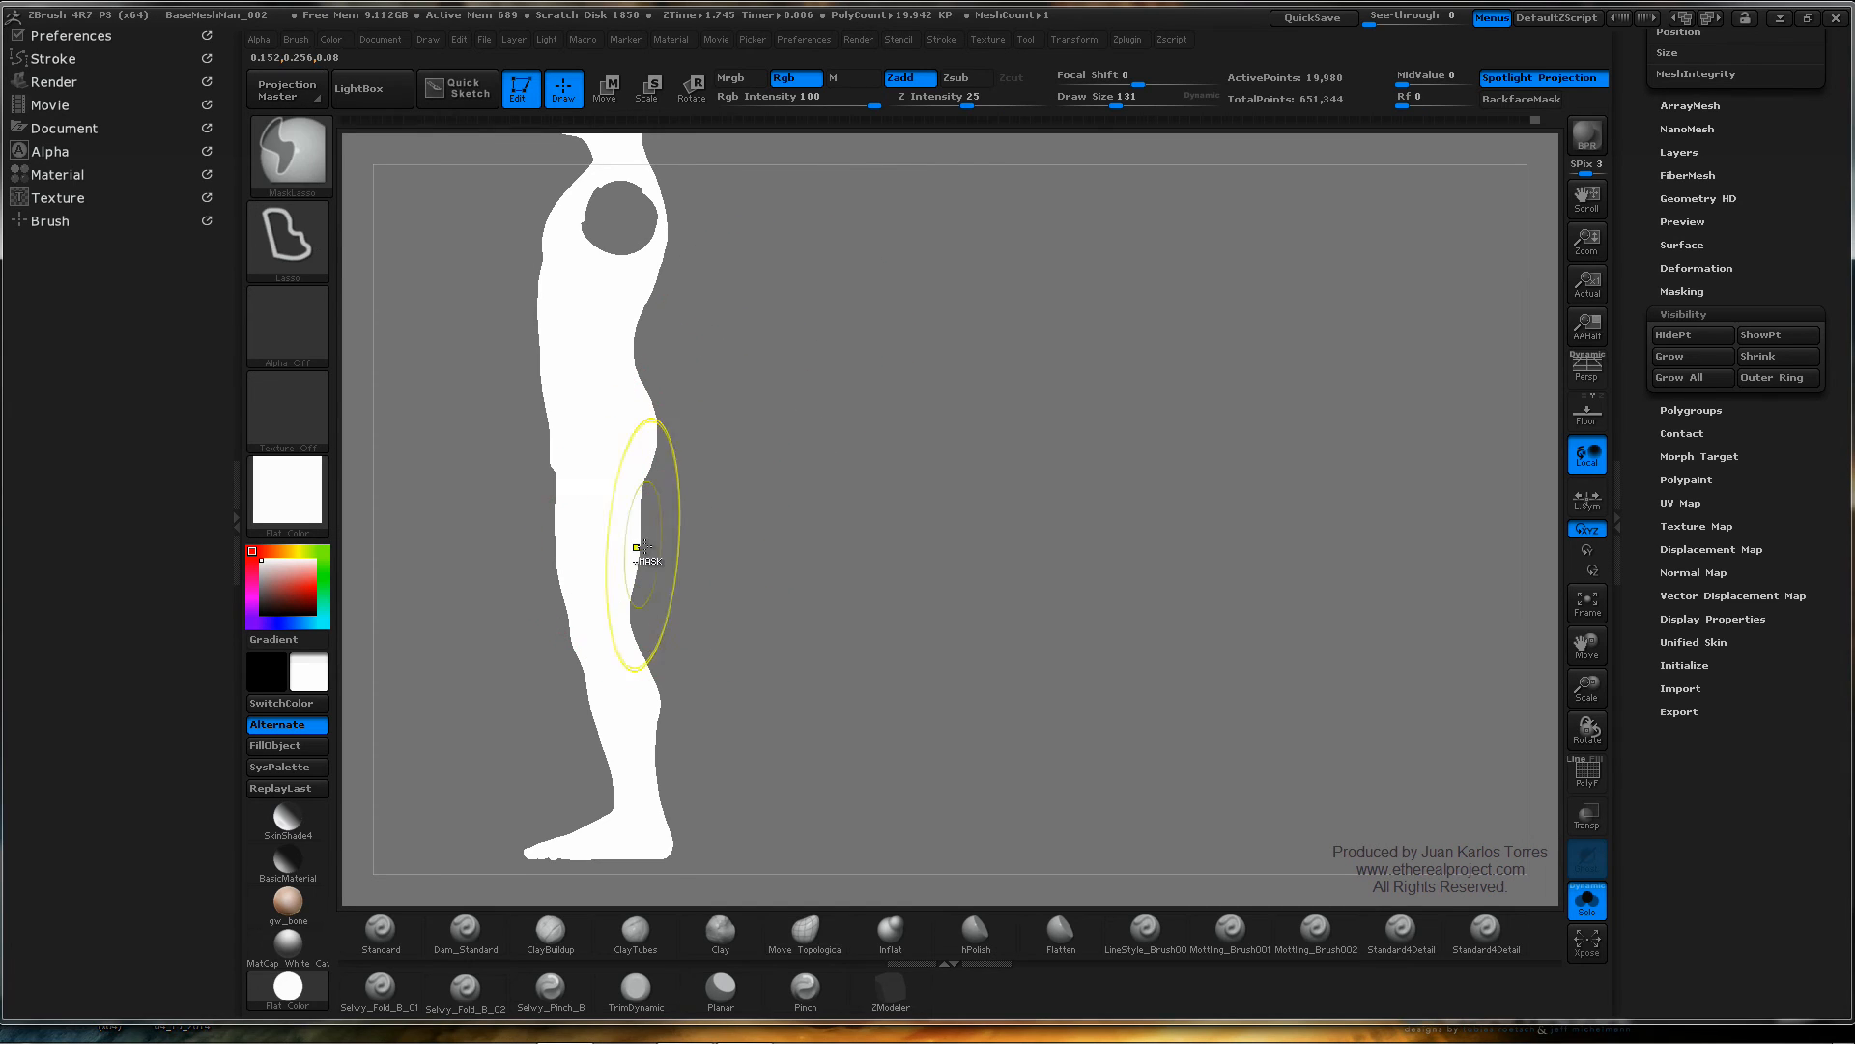
{"action": "right_click_drag", "start_coordinate": [644, 548], "coordinate": [692, 513], "text": "ctrl"}
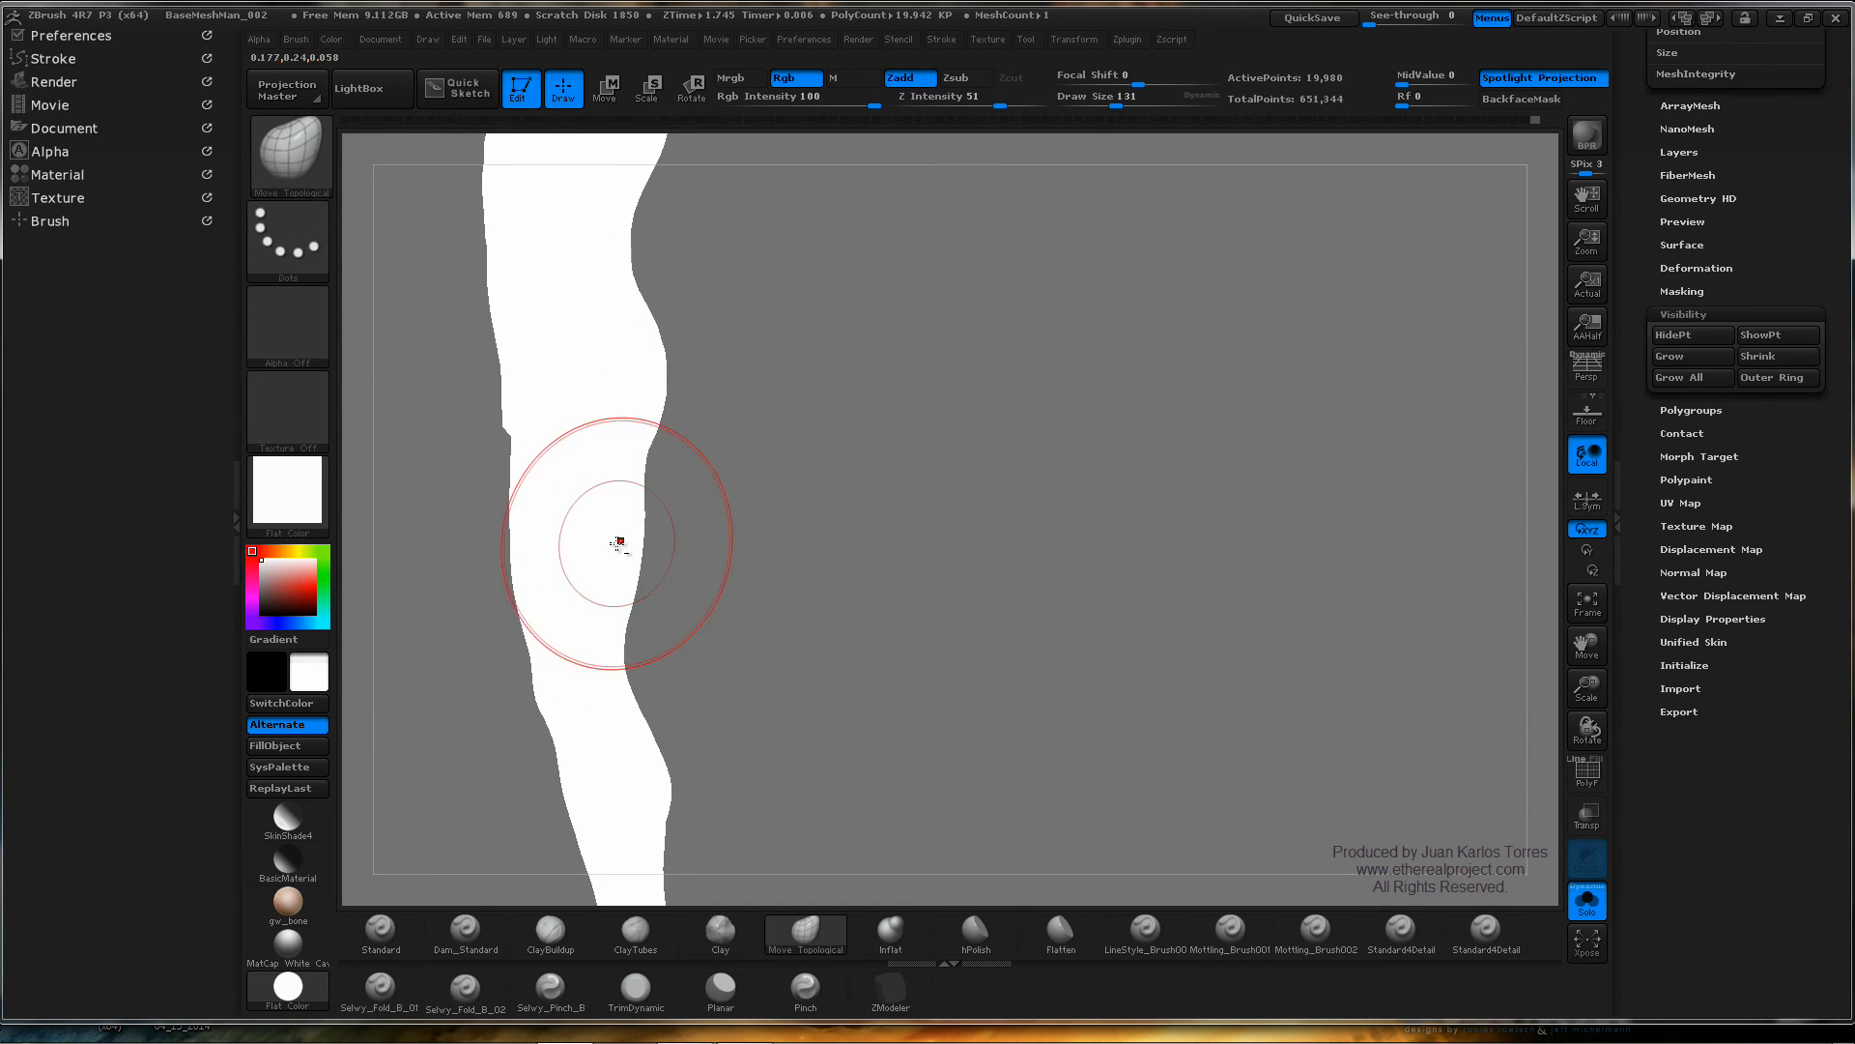
{"action": "mouse_move", "coordinate": [620, 543]}
{"action": "right_mouse_down", "text": "alt"}
{"action": "mouse_move", "coordinate": [659, 460]}
{"action": "mouse_move", "coordinate": [642, 403]}
{"action": "right_mouse_up", "text": "alt"}
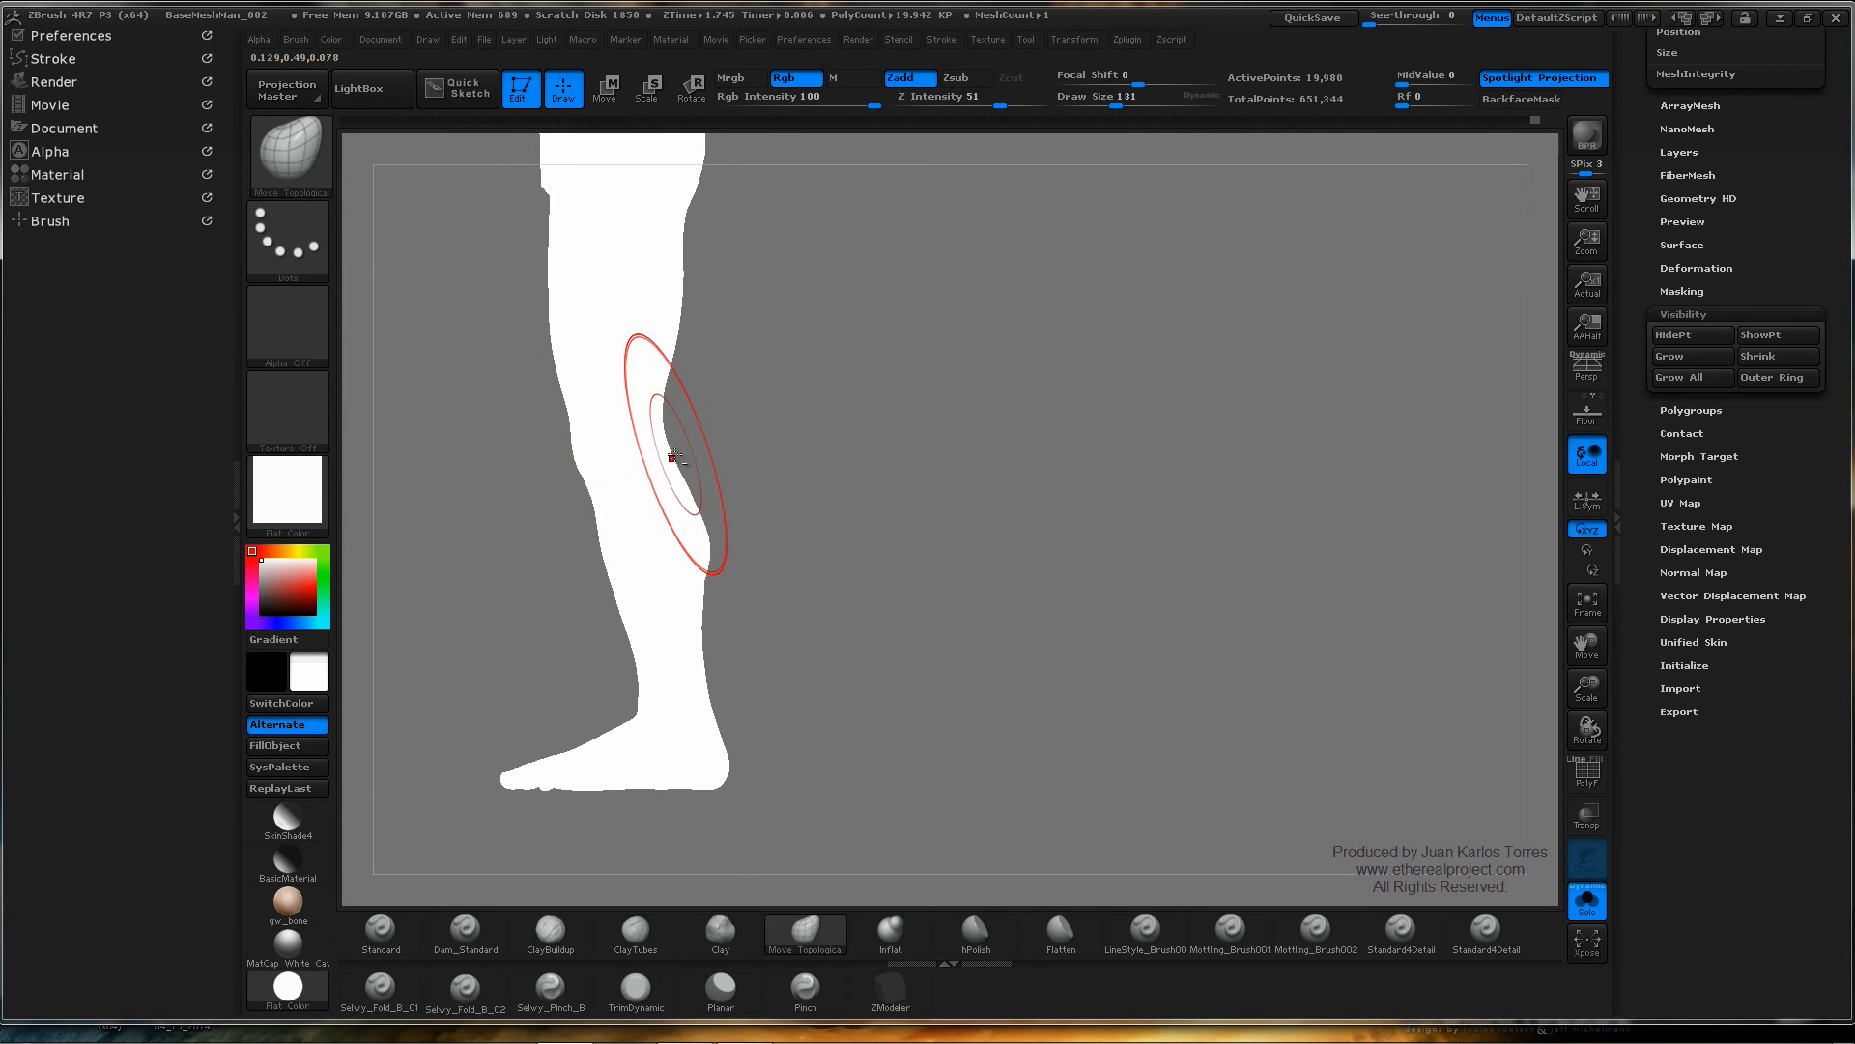
{"action": "left_click", "coordinate": [288, 943]}
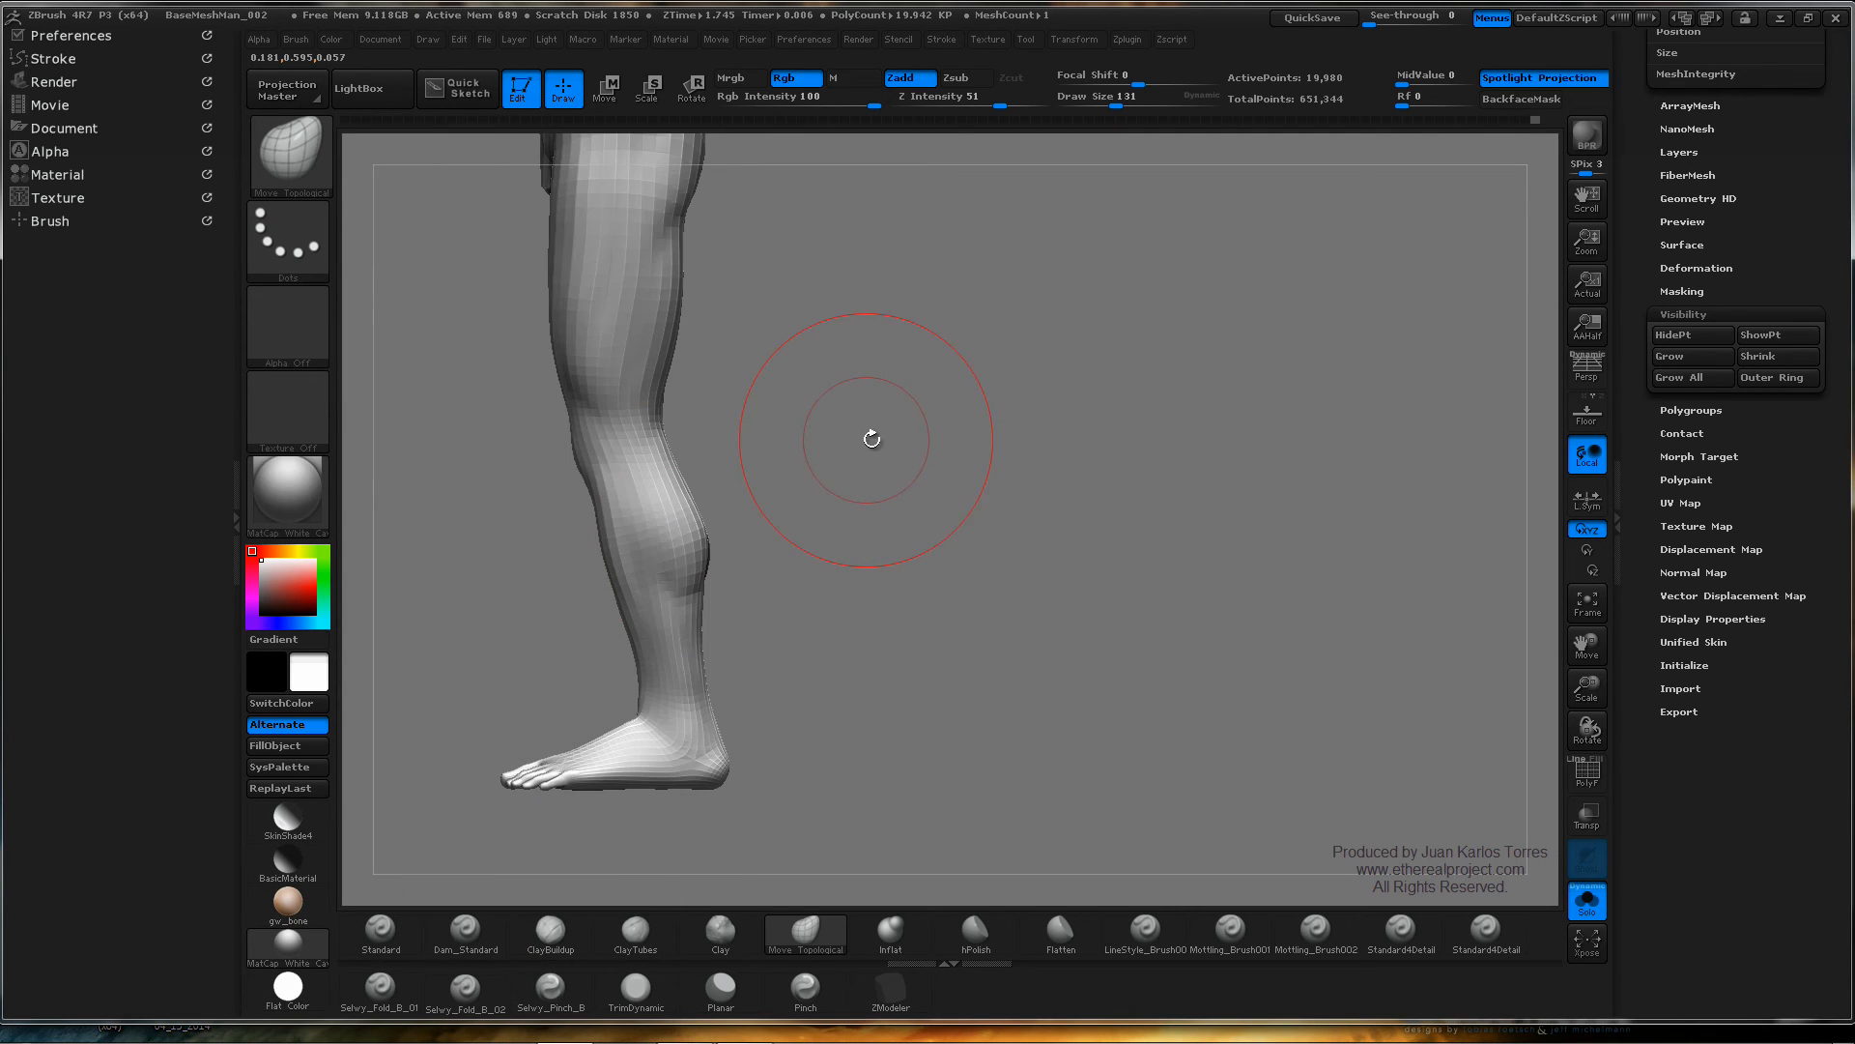
- Reduce the draw size to 56 and push the sides of the waist inward with Move Topological
{"action": "mouse_move", "coordinate": [871, 439]}
{"action": "left_mouse_down"}
{"action": "mouse_move", "coordinate": [837, 554]}
{"action": "mouse_move", "coordinate": [786, 447]}
{"action": "mouse_move", "coordinate": [935, 454]}
{"action": "mouse_move", "coordinate": [848, 385]}
{"action": "mouse_move", "coordinate": [1022, 419]}
{"action": "left_mouse_up"}
{"action": "key", "text": "ctrl"}
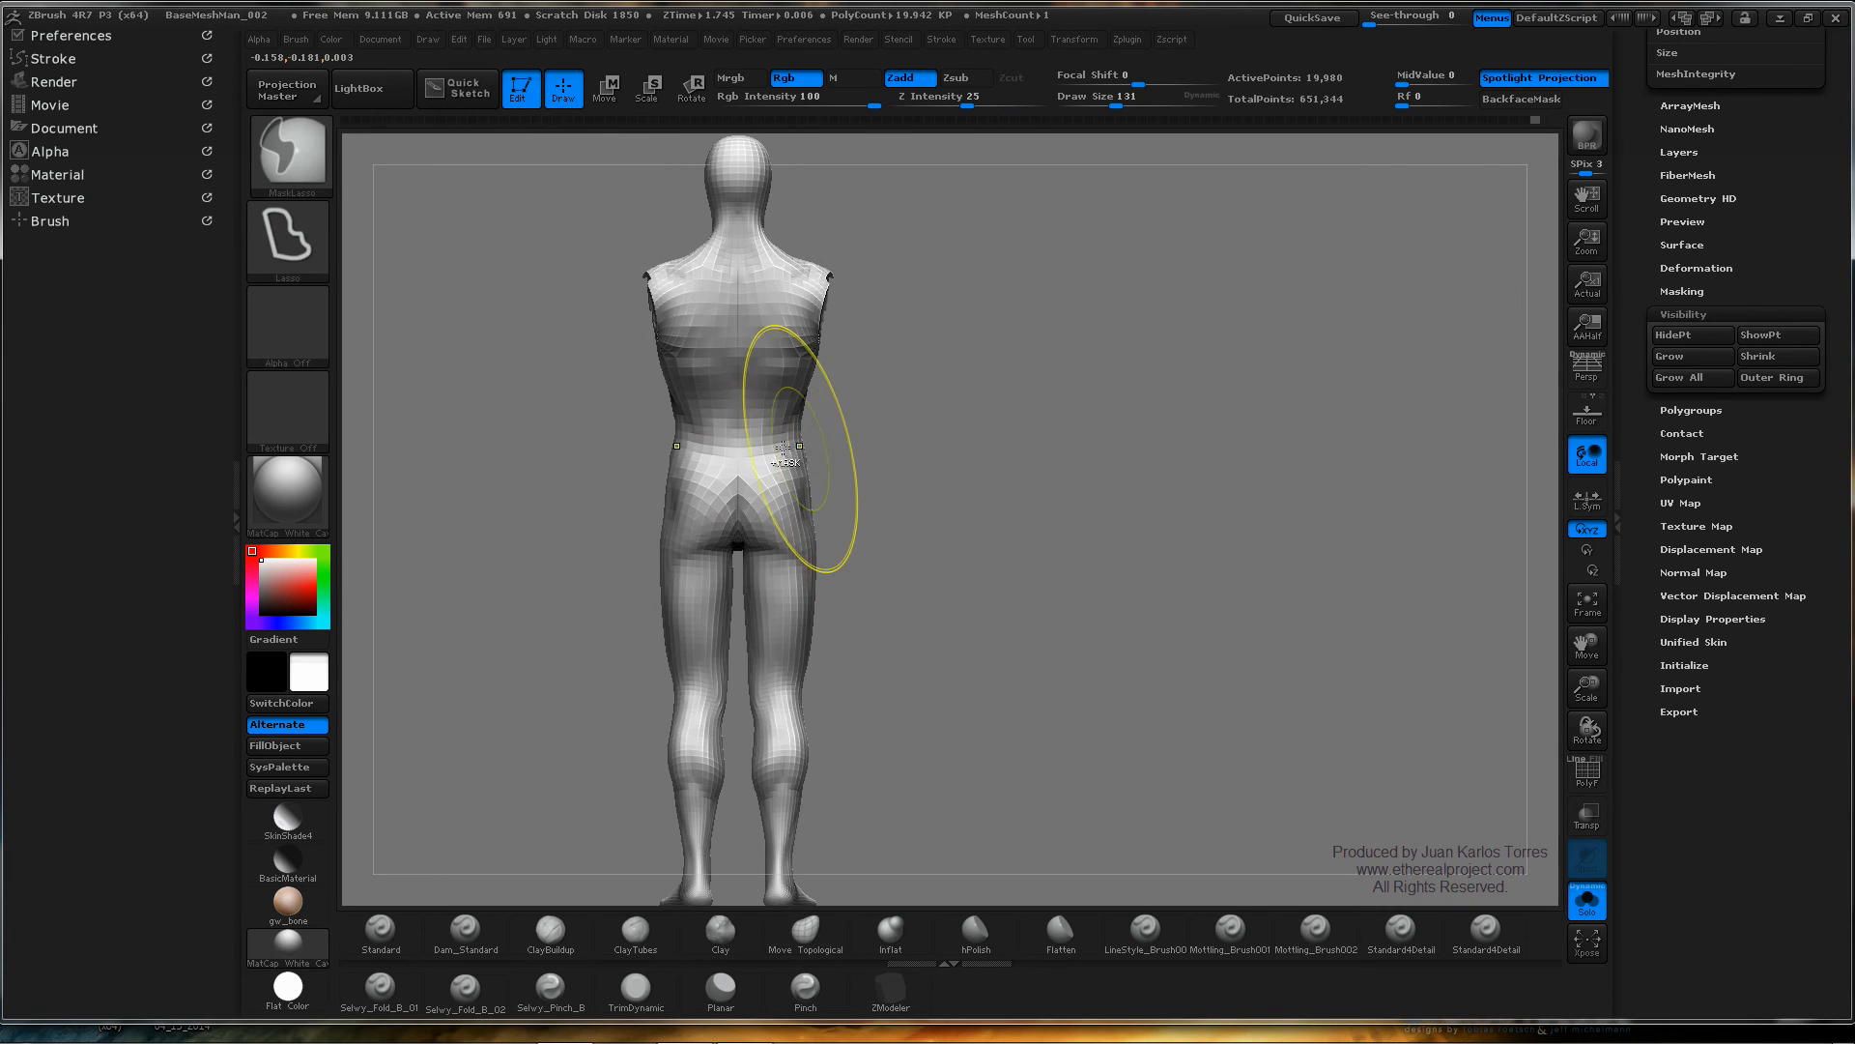
{"action": "right_click_drag", "start_coordinate": [783, 447], "coordinate": [820, 437], "text": "ctrl"}
{"action": "key", "text": "space"}
{"action": "left_click_drag", "start_coordinate": [816, 442], "coordinate": [775, 443]}
- Return the mesh to the detailed subdivision level and smooth the rough clay strokes on the upper buttocks
{"action": "key", "text": "d"}
{"action": "key", "text": "d"}
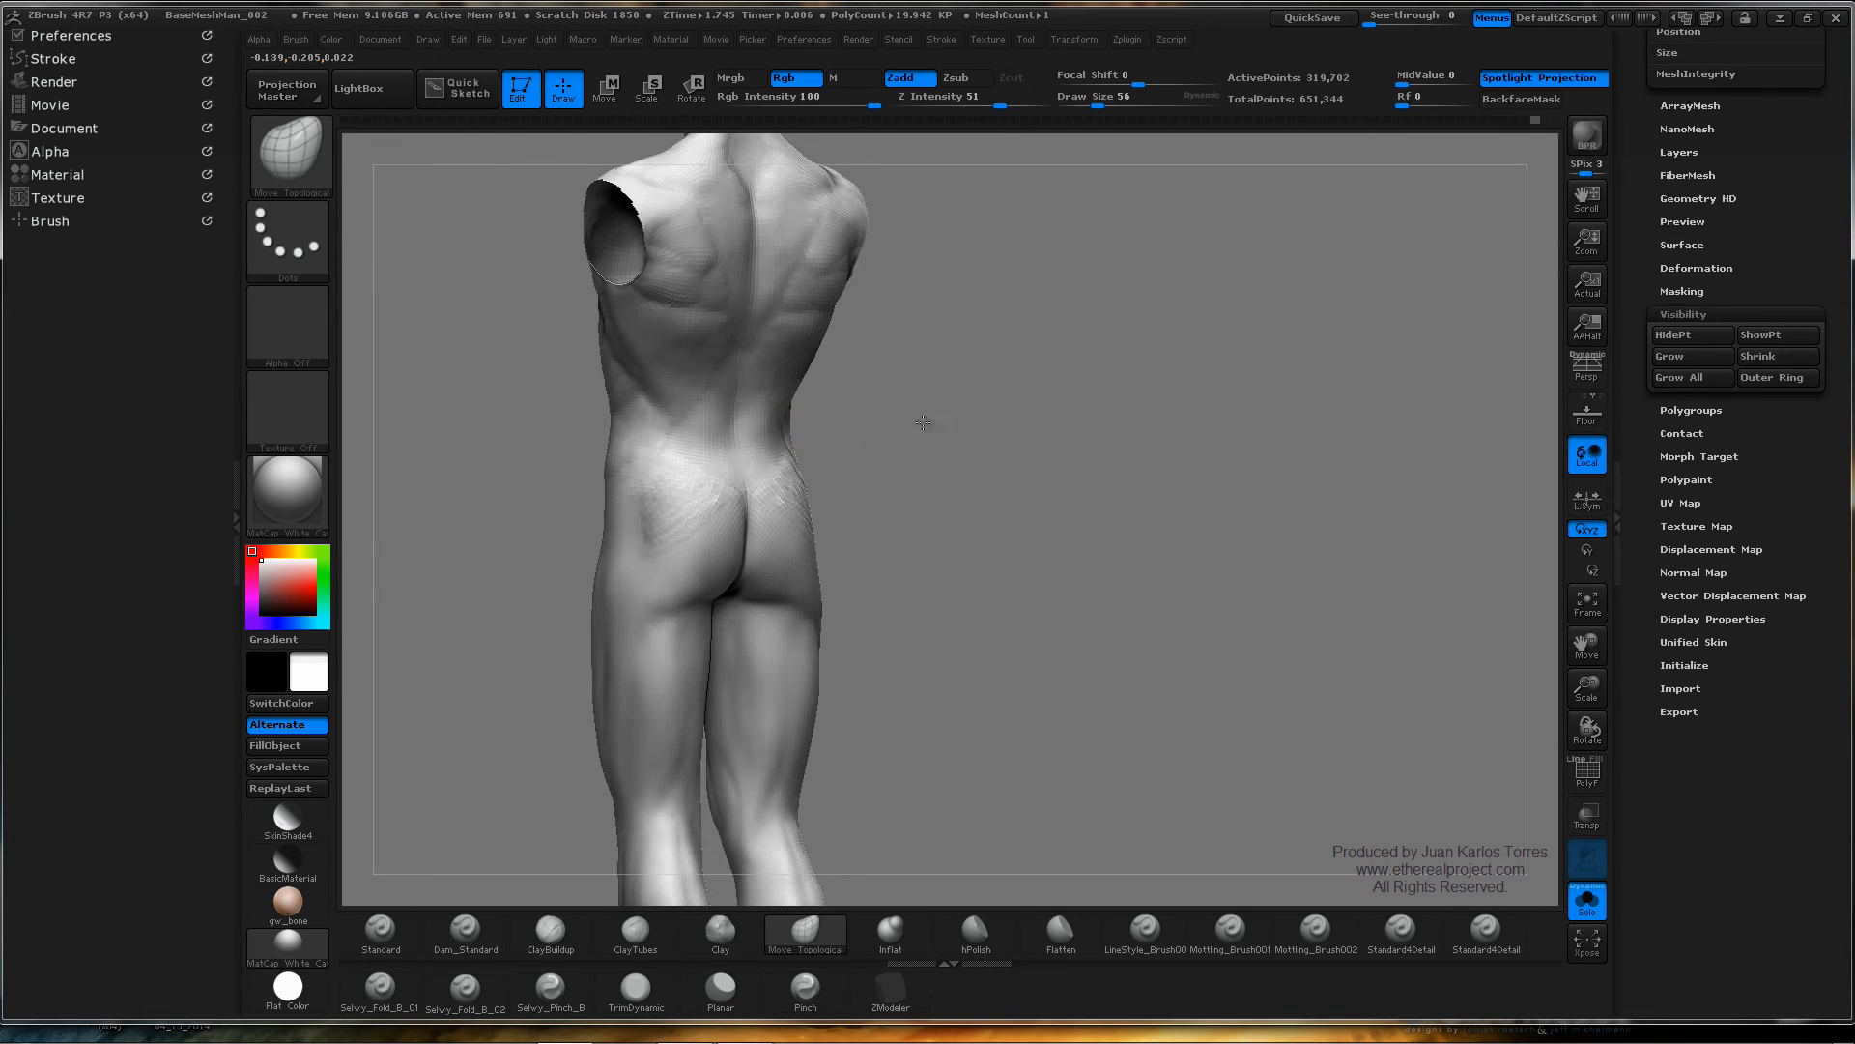
{"action": "mouse_move", "coordinate": [919, 422]}
{"action": "left_mouse_down"}
{"action": "mouse_move", "coordinate": [895, 415]}
{"action": "mouse_move", "coordinate": [678, 524]}
{"action": "left_mouse_up"}
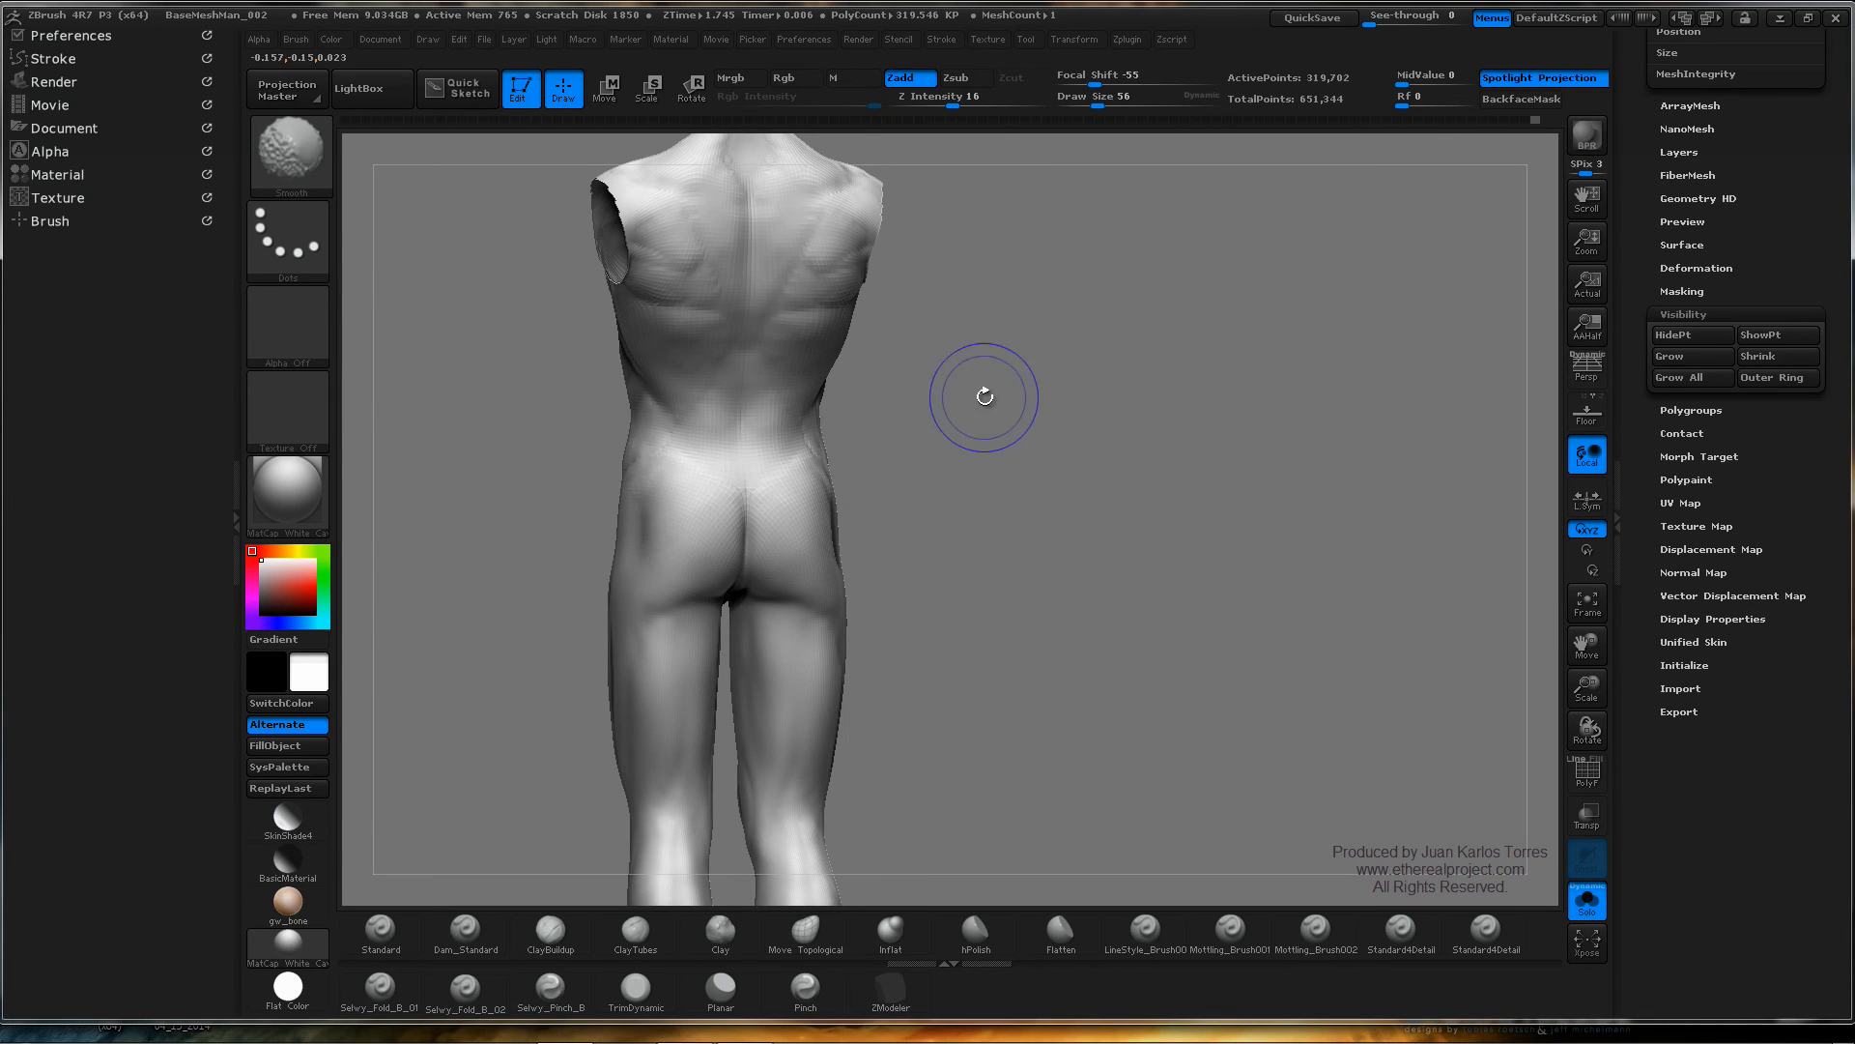
- Build diagonal gluteal muscle strokes across both buttocks using ClayTubes at draw size 39
{"action": "mouse_move", "coordinate": [982, 386]}
{"action": "left_mouse_down"}
{"action": "mouse_move", "coordinate": [1005, 414]}
{"action": "mouse_move", "coordinate": [980, 410]}
{"action": "left_mouse_up"}
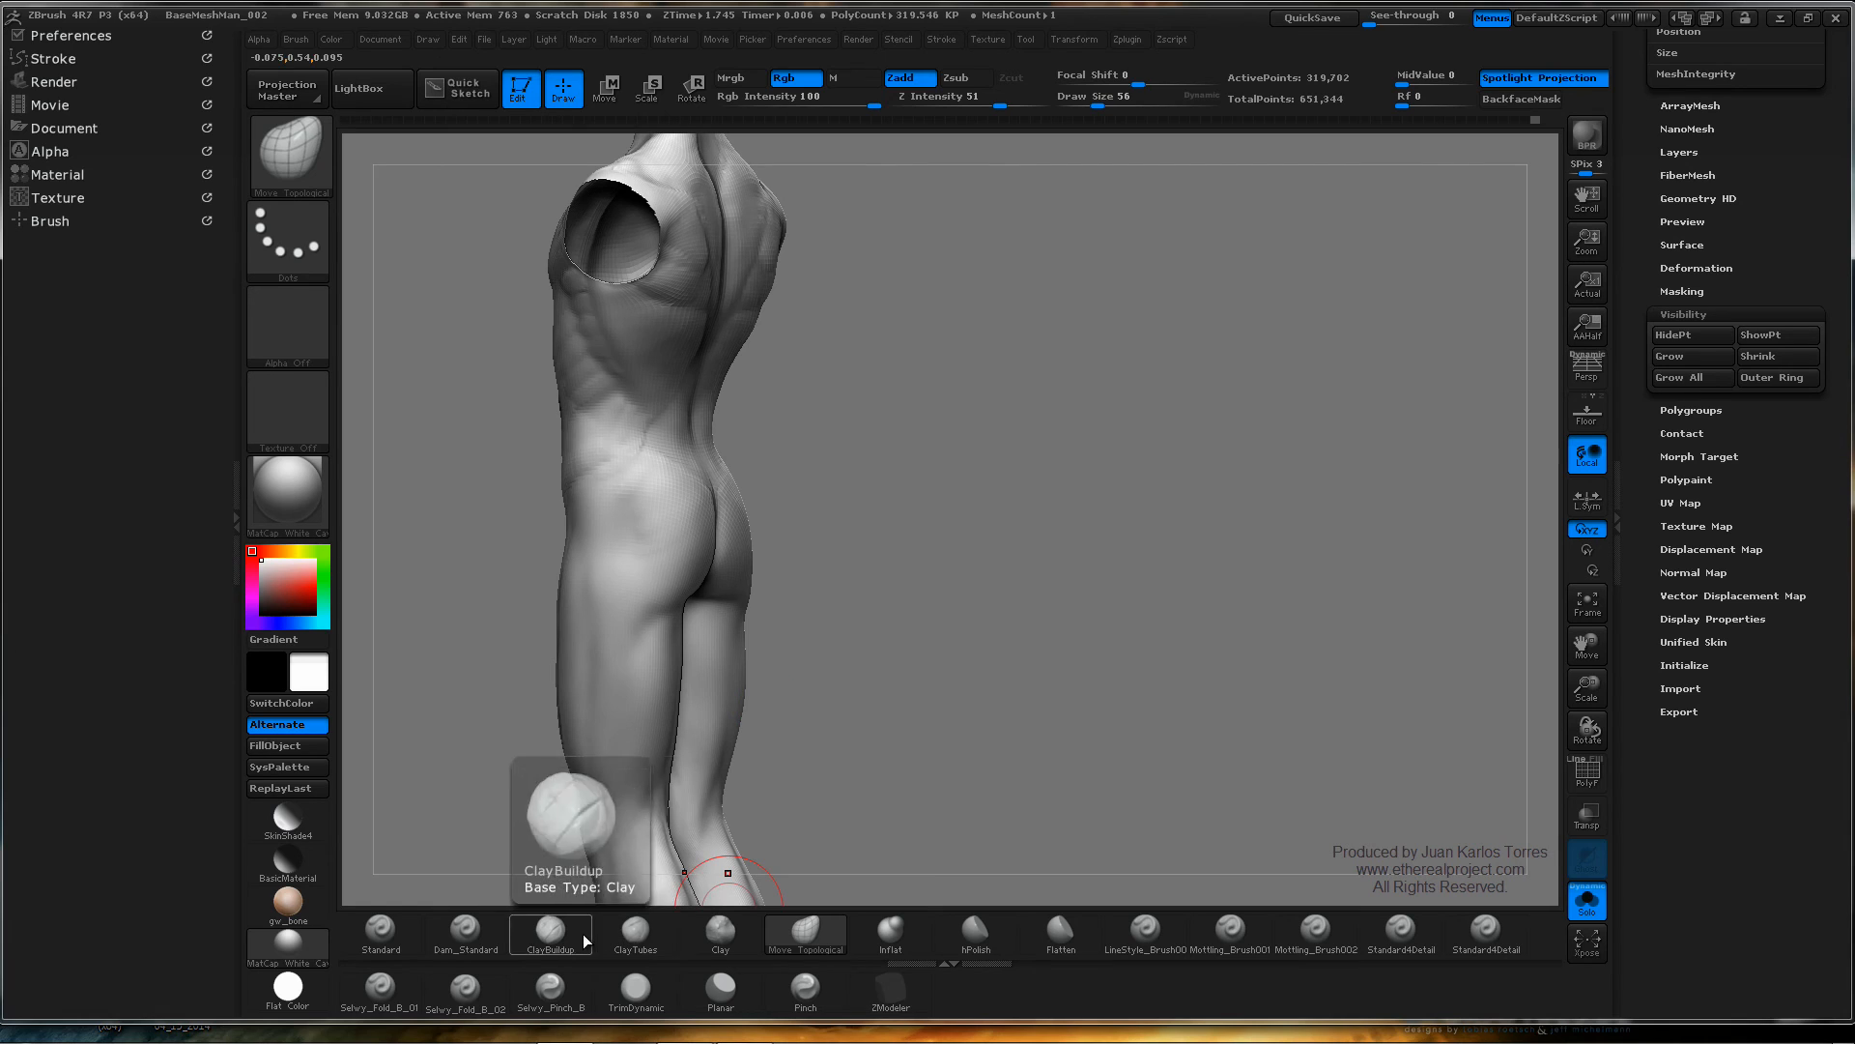
{"action": "left_click", "coordinate": [633, 942]}
{"action": "key", "text": "space"}
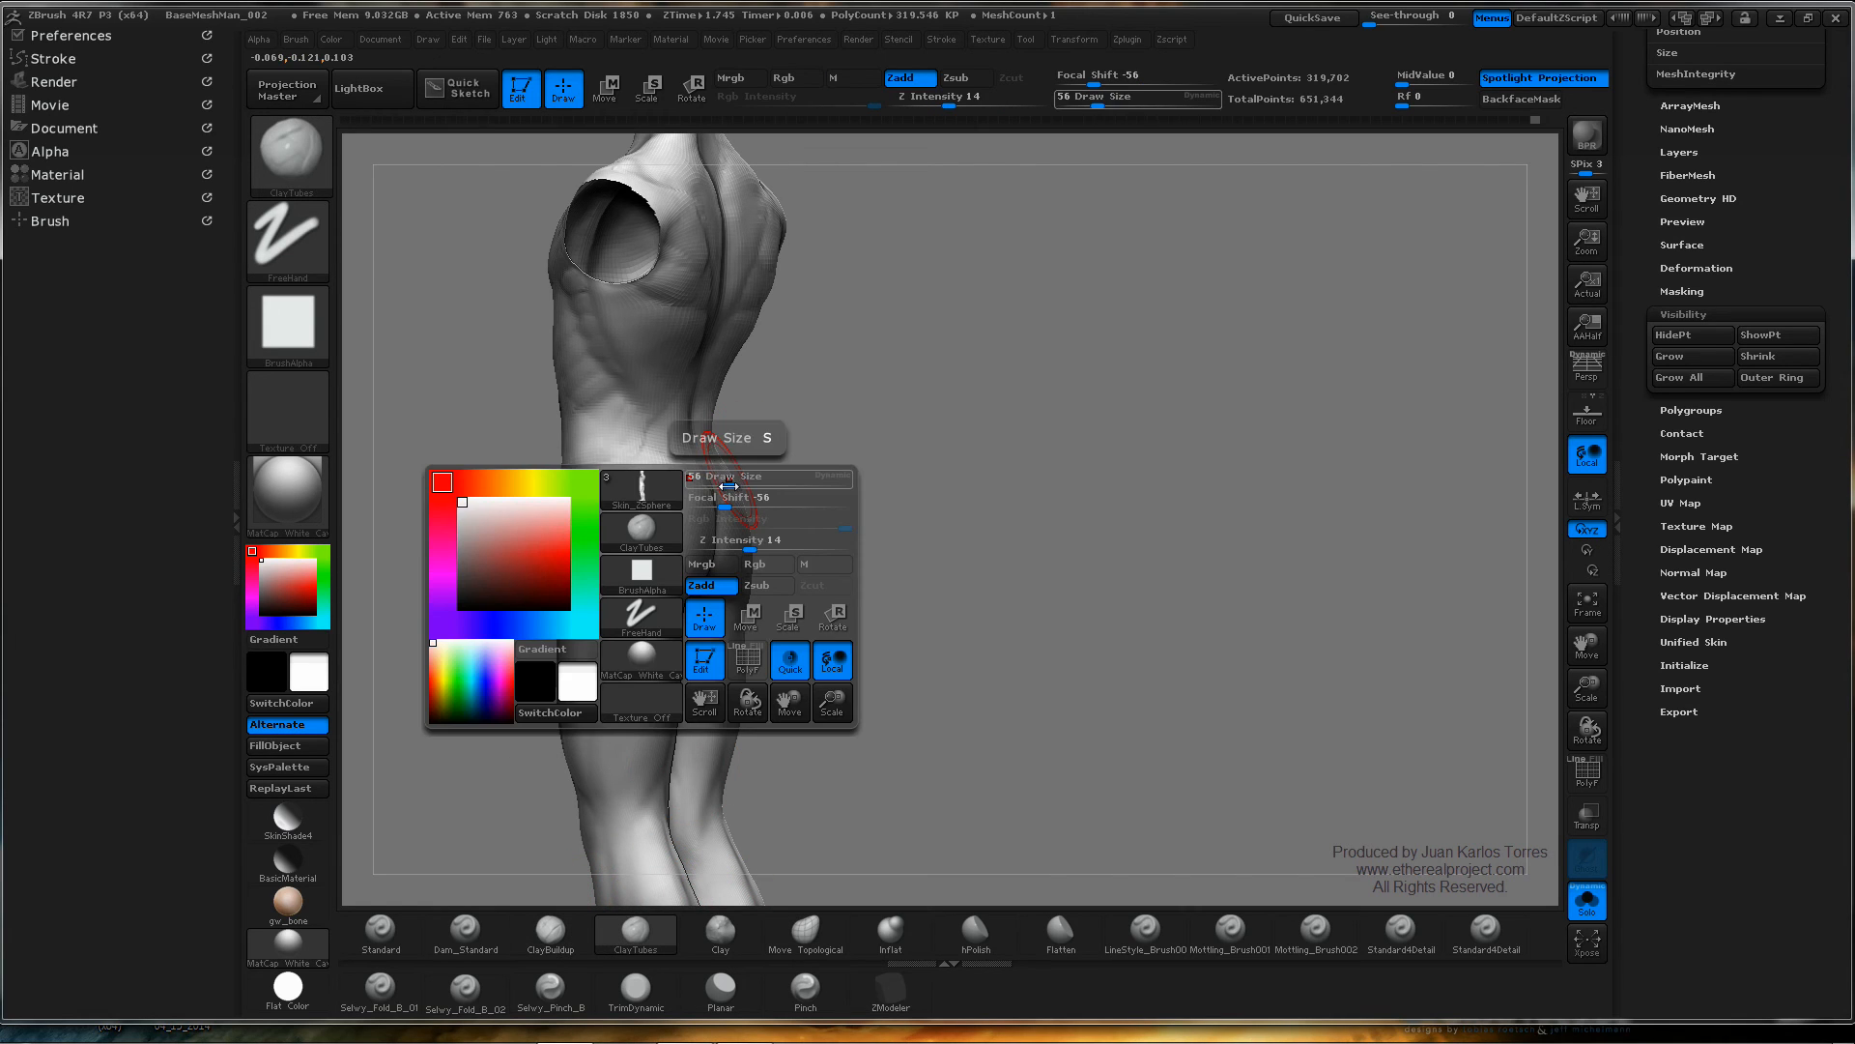
{"action": "left_click_drag", "start_coordinate": [742, 474], "coordinate": [731, 473]}
{"action": "mouse_move", "coordinate": [748, 498]}
{"action": "right_mouse_down"}
{"action": "mouse_move", "coordinate": [685, 509]}
{"action": "mouse_move", "coordinate": [711, 529]}
{"action": "right_mouse_up"}
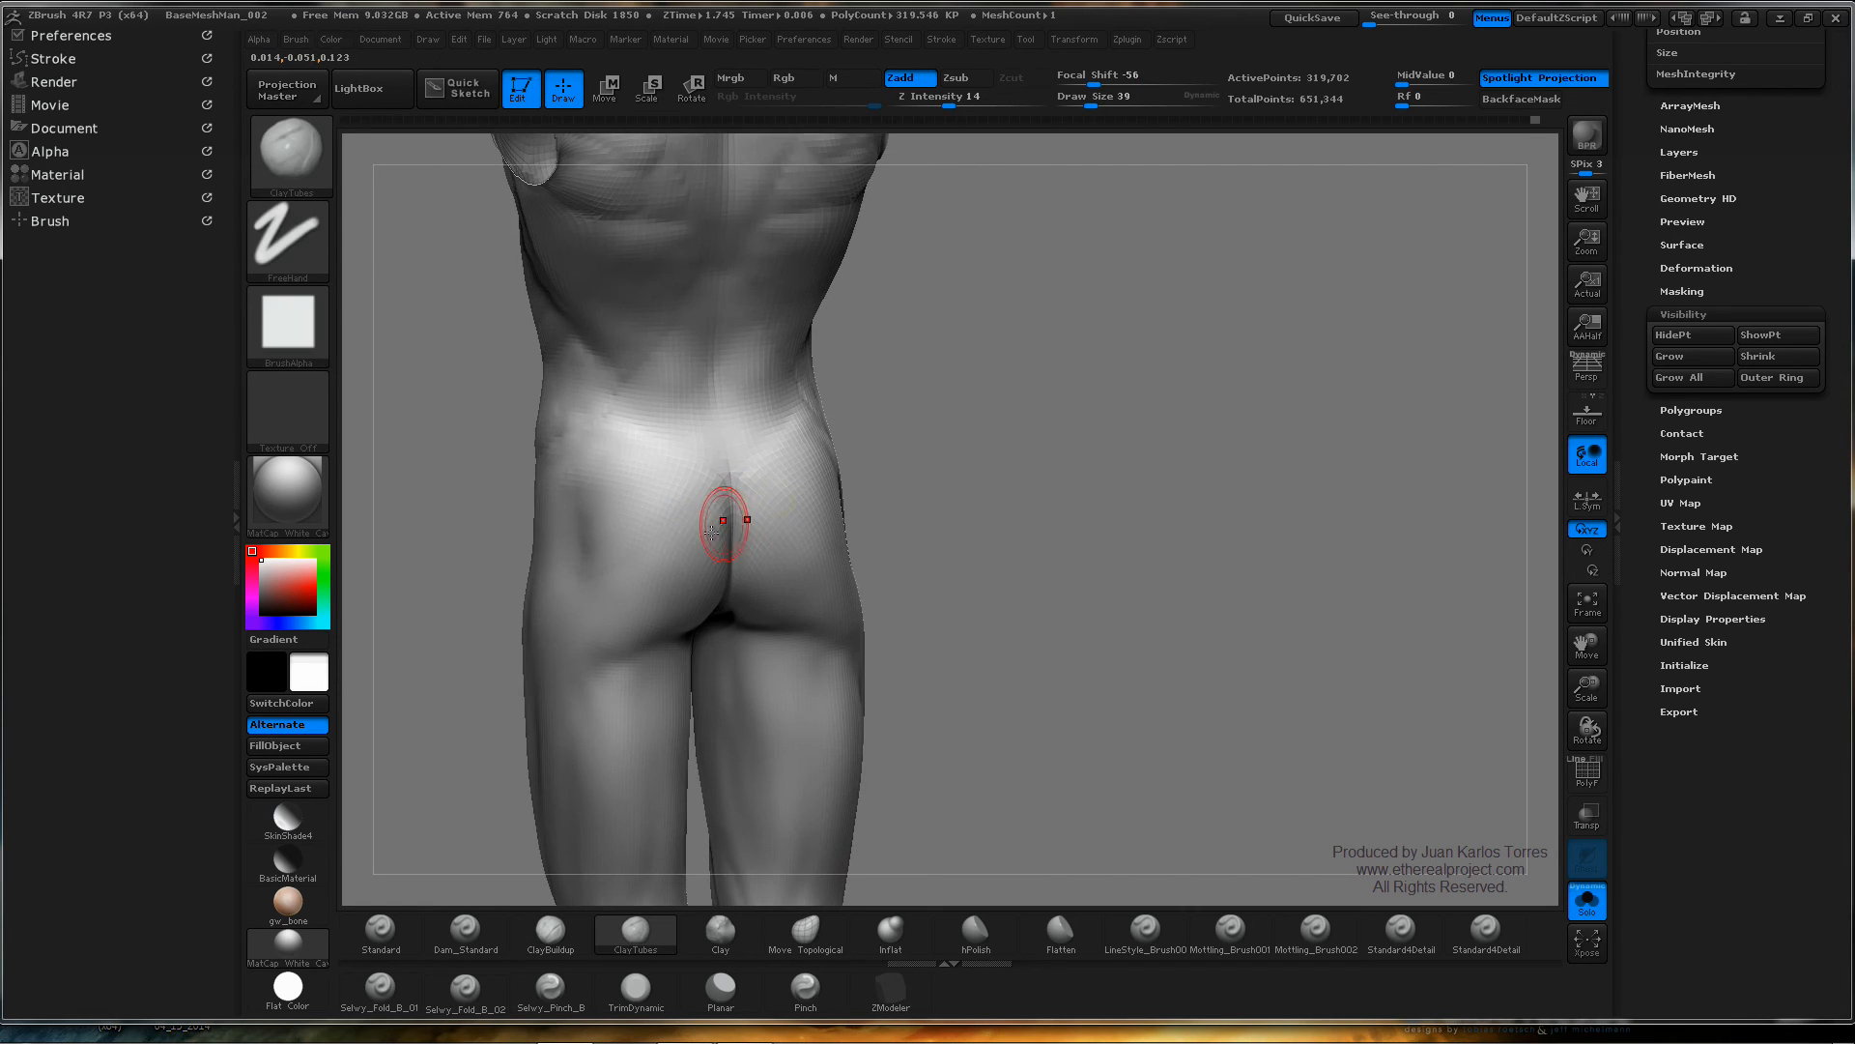
{"action": "left_click_drag", "start_coordinate": [707, 512], "coordinate": [671, 530]}
{"action": "key", "text": "ctrl+z"}
{"action": "right_click_drag", "start_coordinate": [697, 515], "coordinate": [695, 484]}
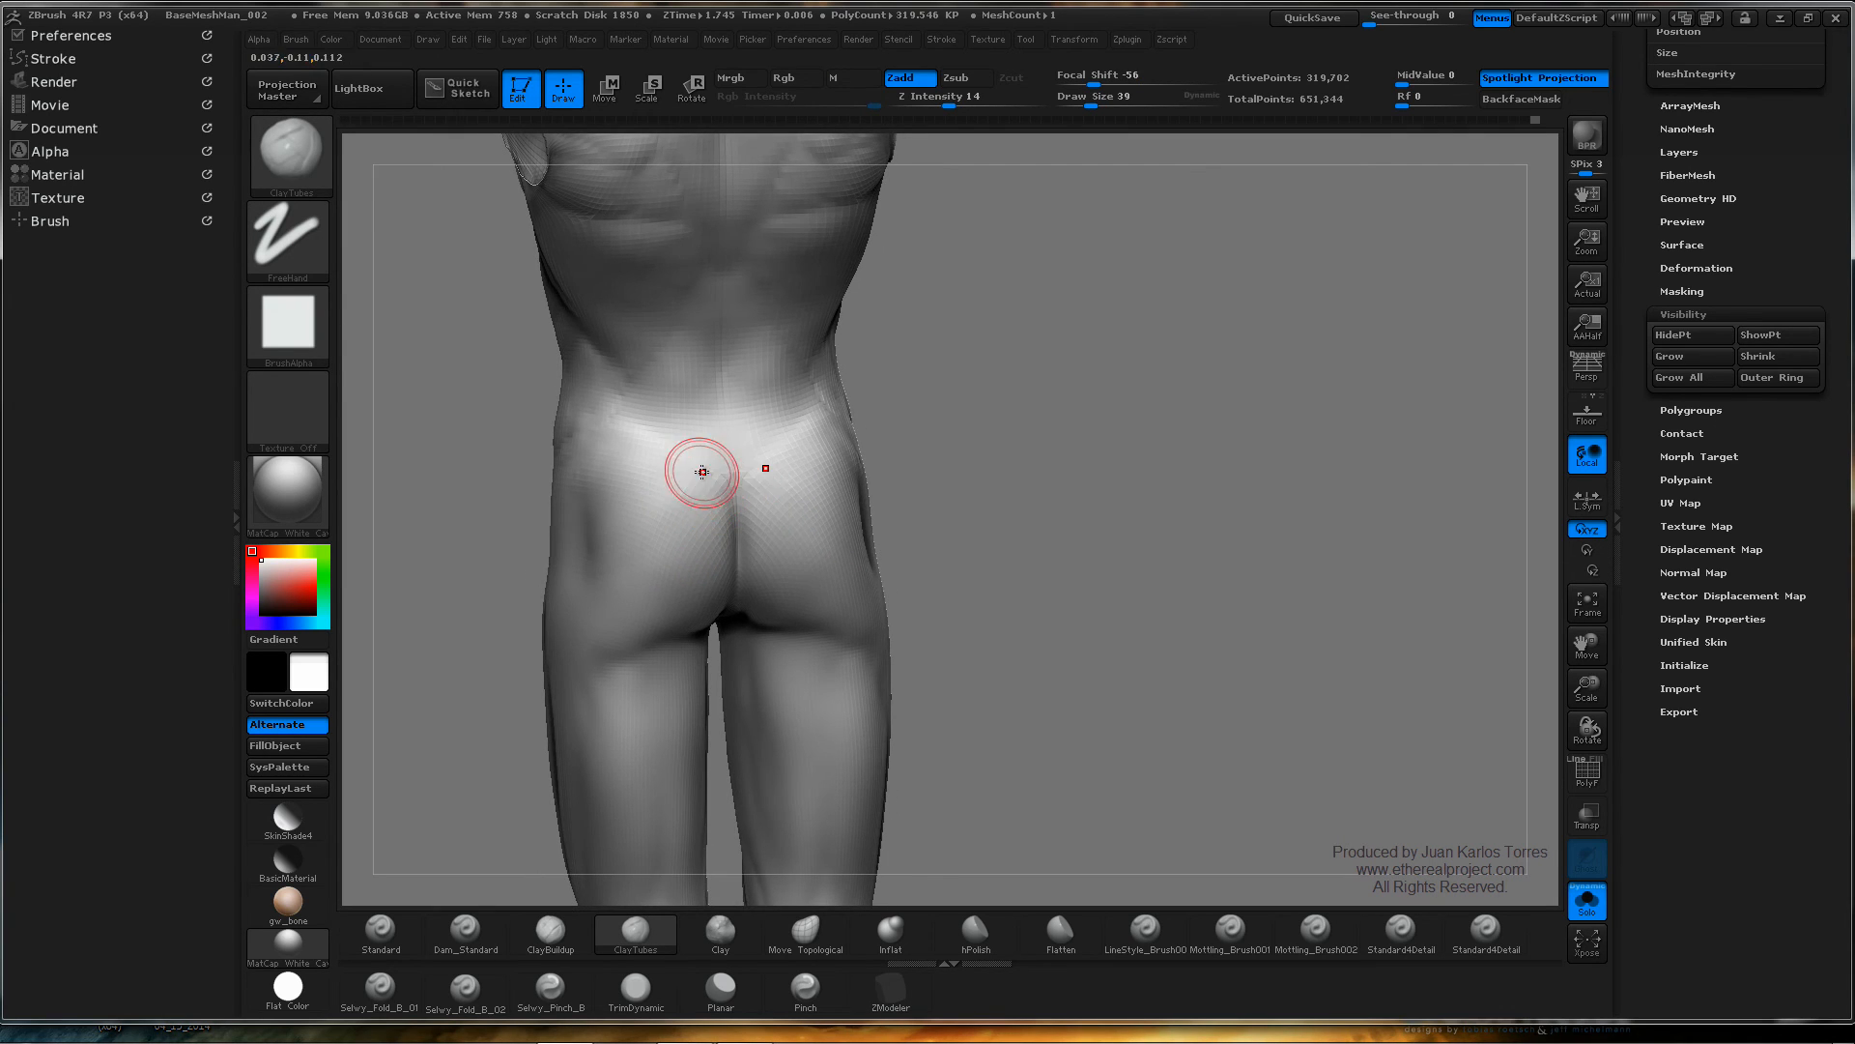
{"action": "left_click_drag", "start_coordinate": [699, 471], "coordinate": [640, 558]}
{"action": "left_click_drag", "start_coordinate": [721, 506], "coordinate": [623, 583]}
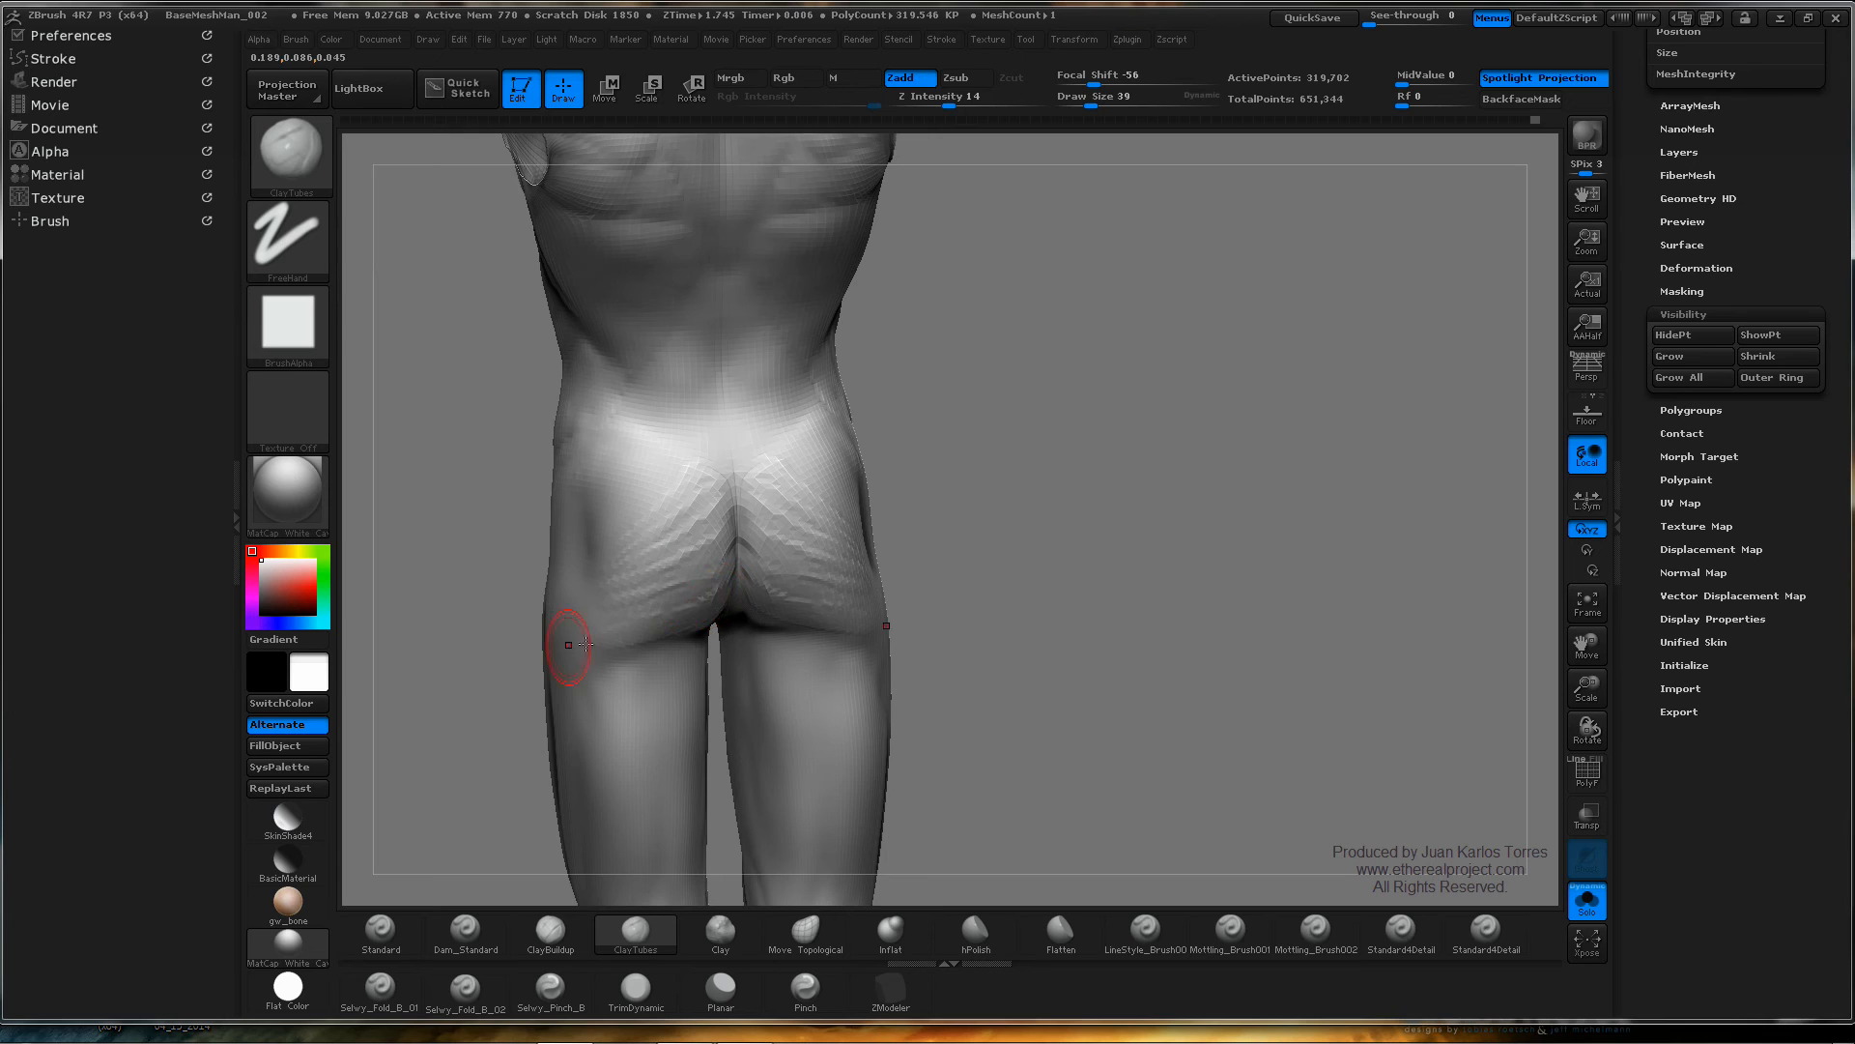
- Extend the gluteal clay strokes over the outer buttock toward the back of the upper thigh
{"action": "right_click_drag", "start_coordinate": [586, 643], "coordinate": [729, 608]}
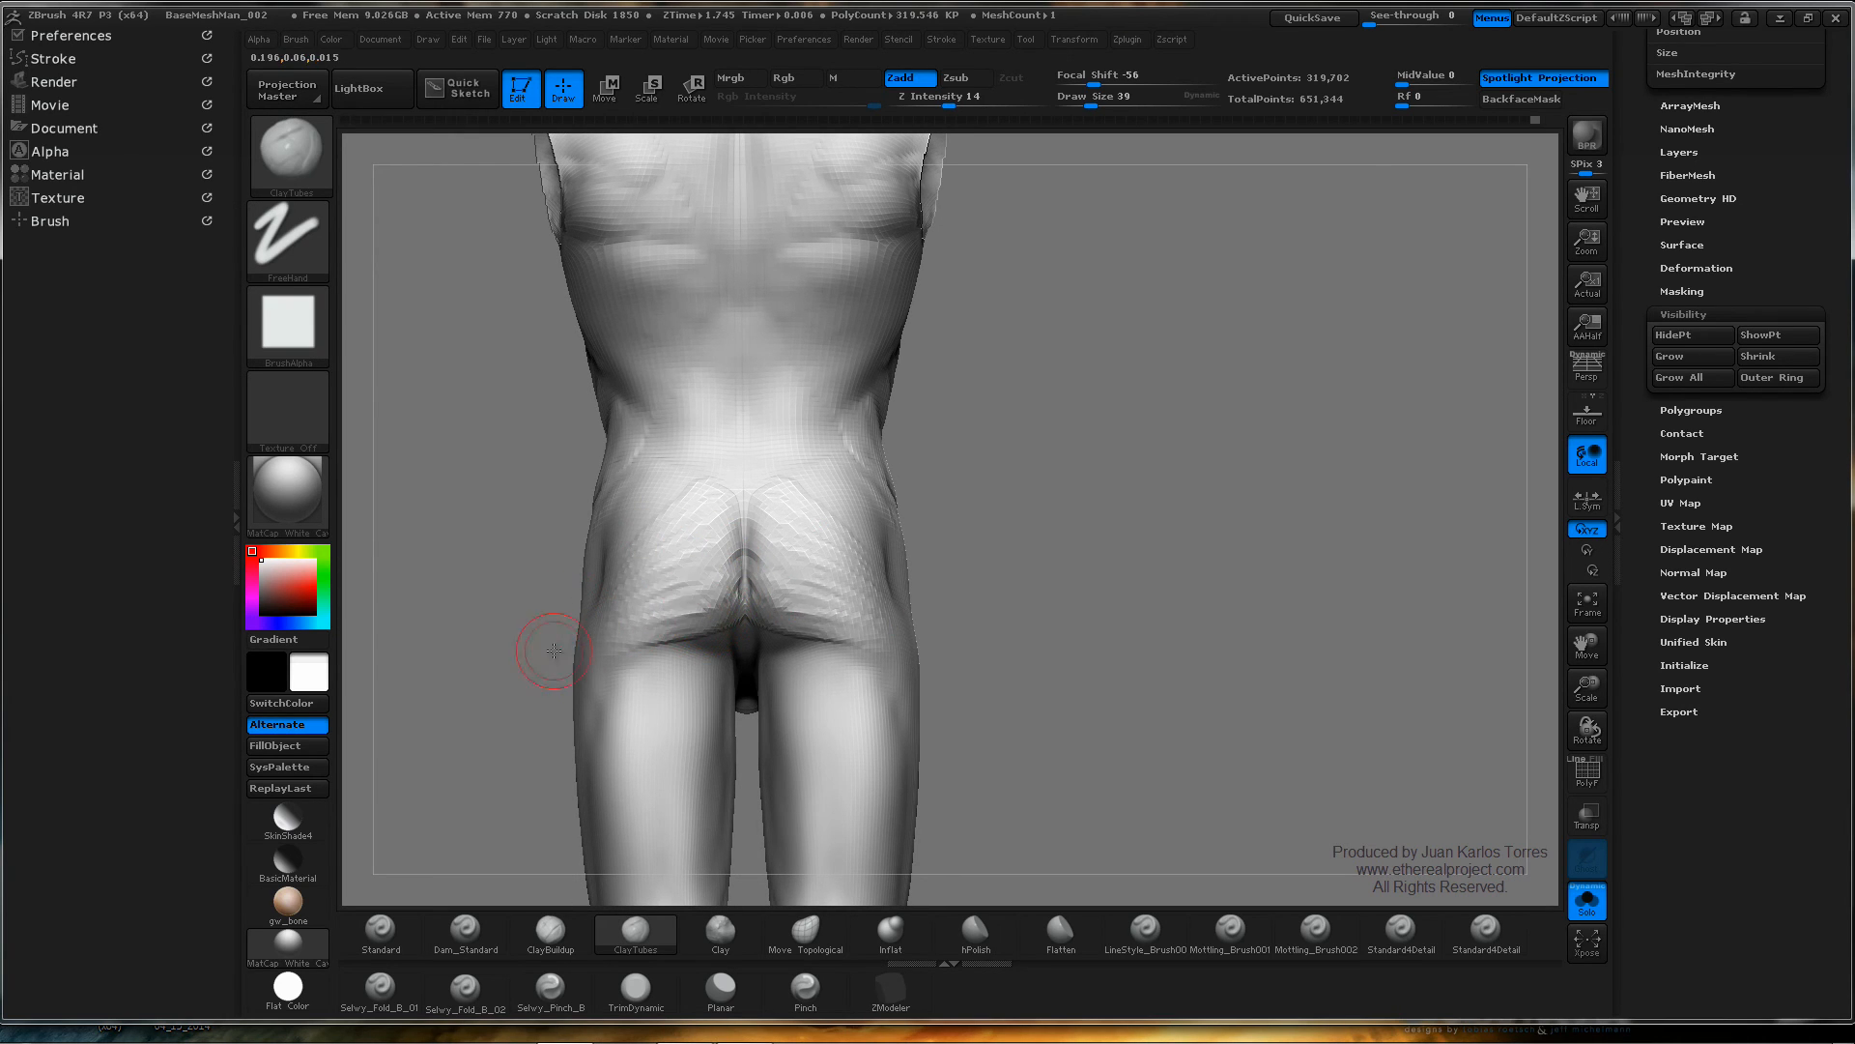
{"action": "right_click_drag", "start_coordinate": [554, 650], "coordinate": [704, 642]}
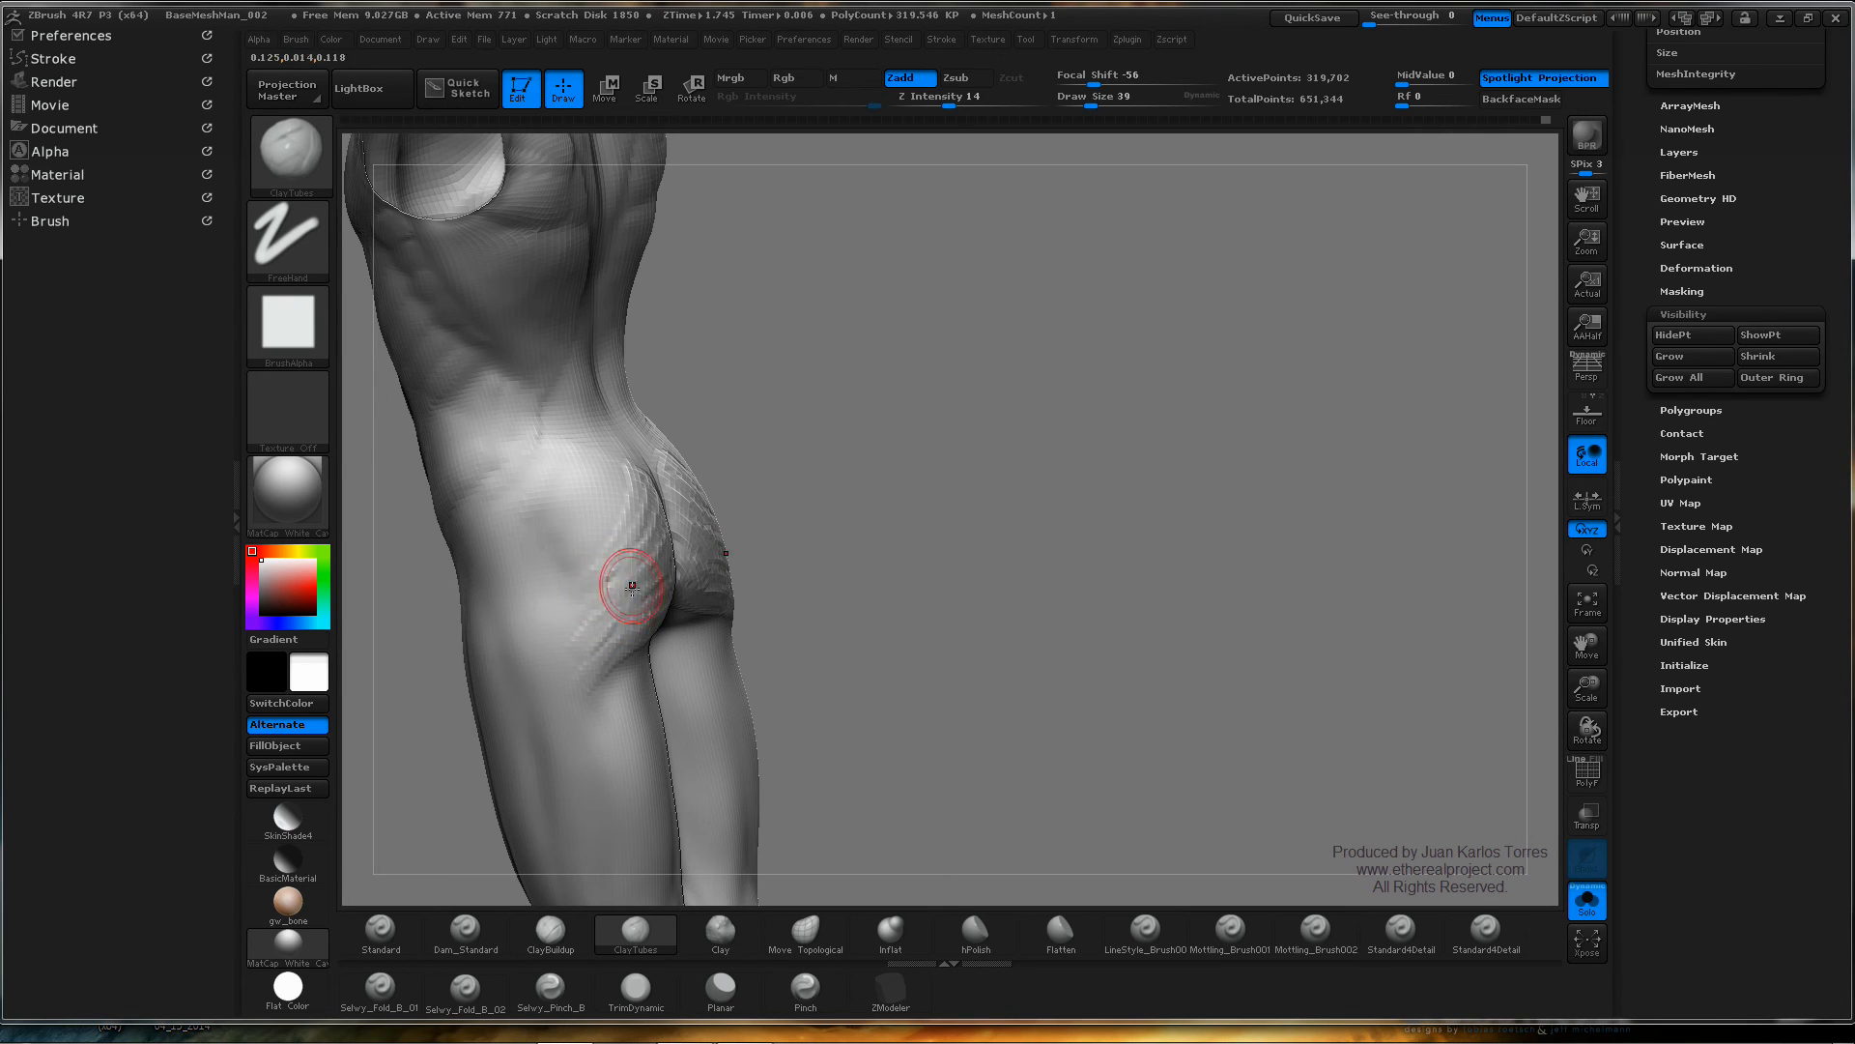
{"action": "mouse_move", "coordinate": [628, 602]}
{"action": "right_mouse_down"}
{"action": "mouse_move", "coordinate": [602, 600]}
{"action": "mouse_move", "coordinate": [630, 597]}
{"action": "right_mouse_up"}
{"action": "left_click_drag", "start_coordinate": [647, 556], "coordinate": [589, 585]}
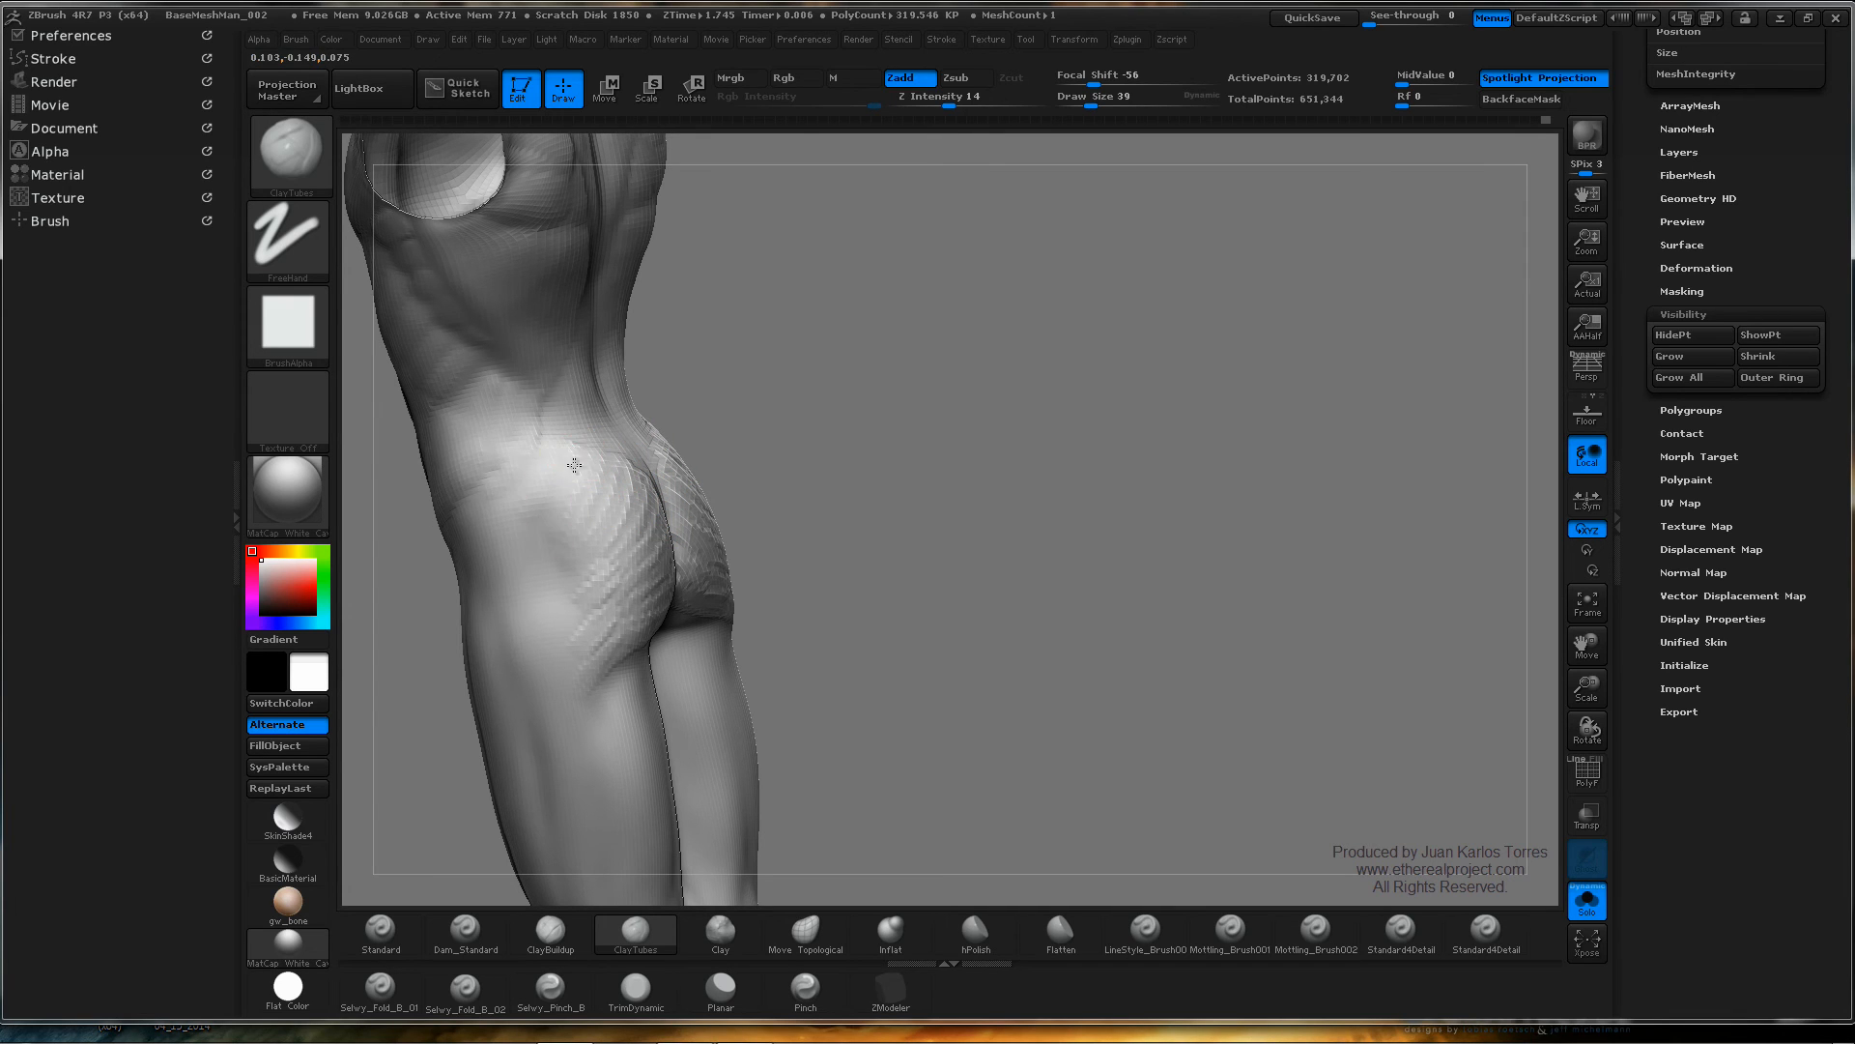
- Build up the muscle on the side of the hip with clay strokes running down from the iliac crest
{"action": "right_click_drag", "start_coordinate": [600, 477], "coordinate": [530, 489]}
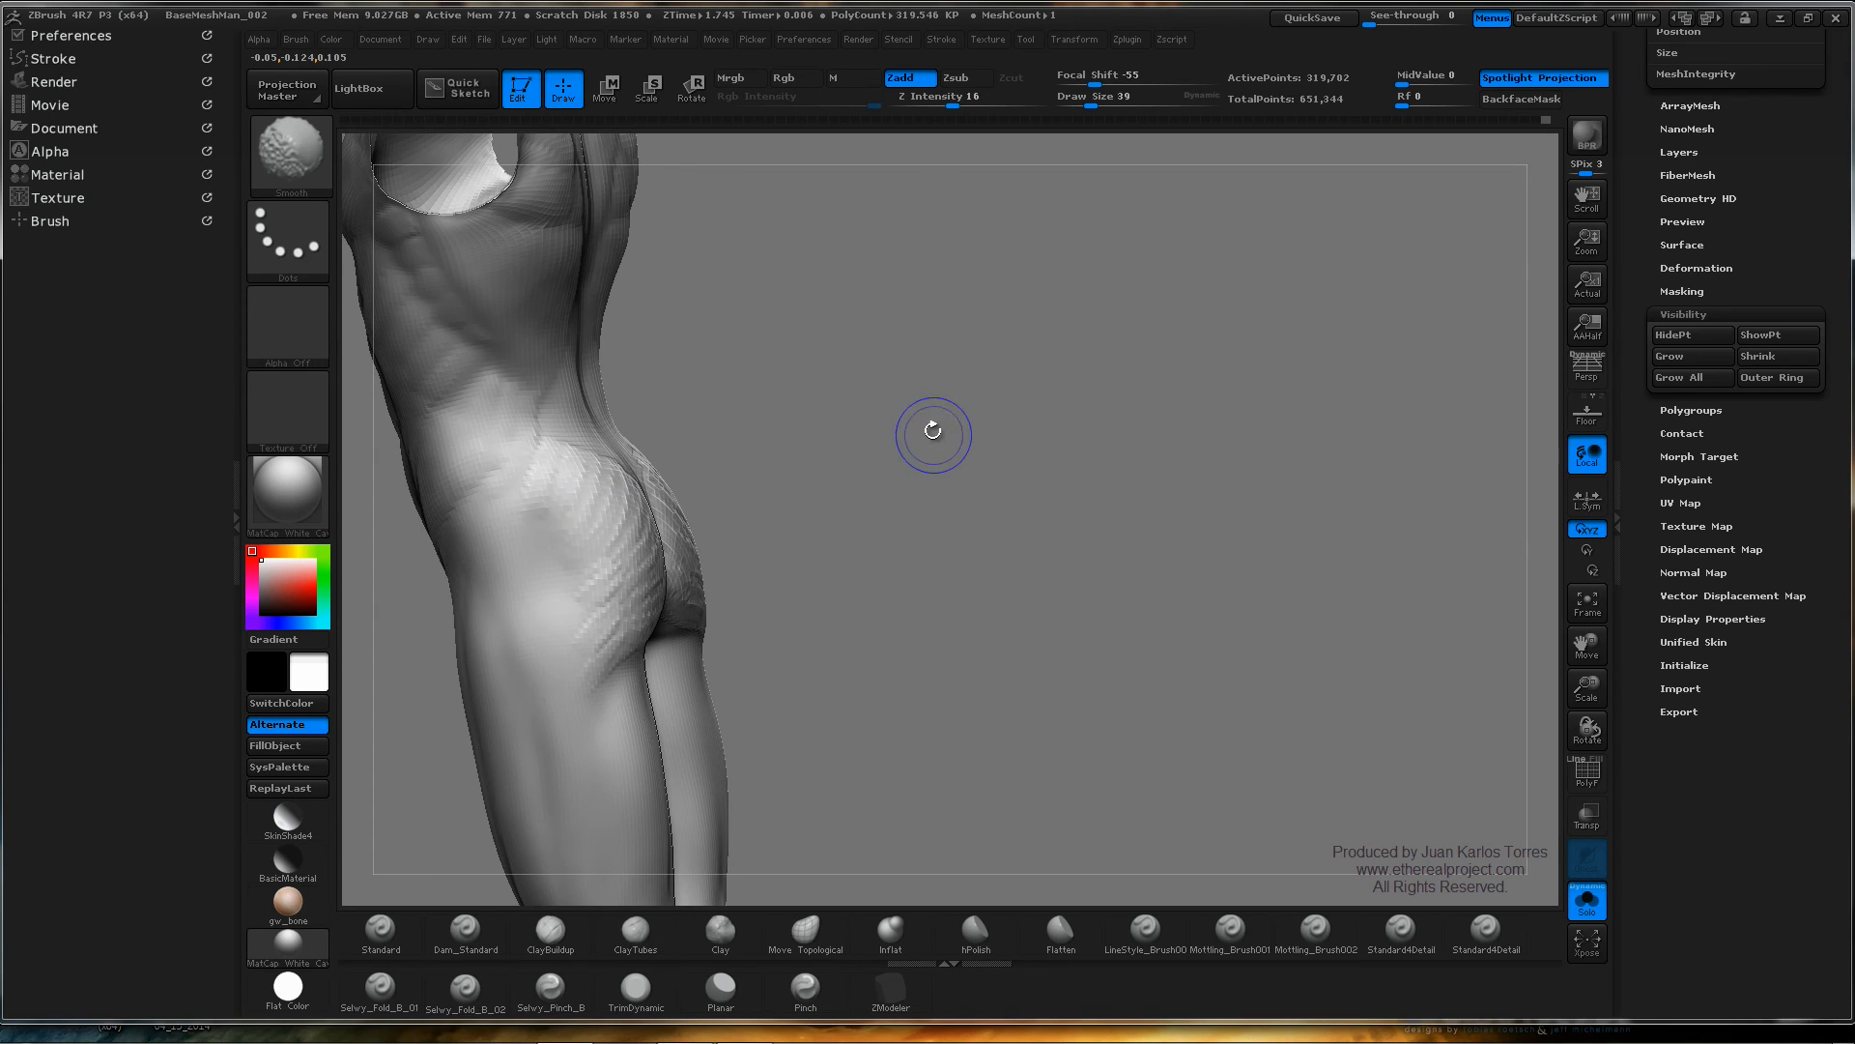
{"action": "left_click_drag", "start_coordinate": [442, 496], "coordinate": [517, 571]}
{"action": "left_click_drag", "start_coordinate": [477, 479], "coordinate": [529, 561]}
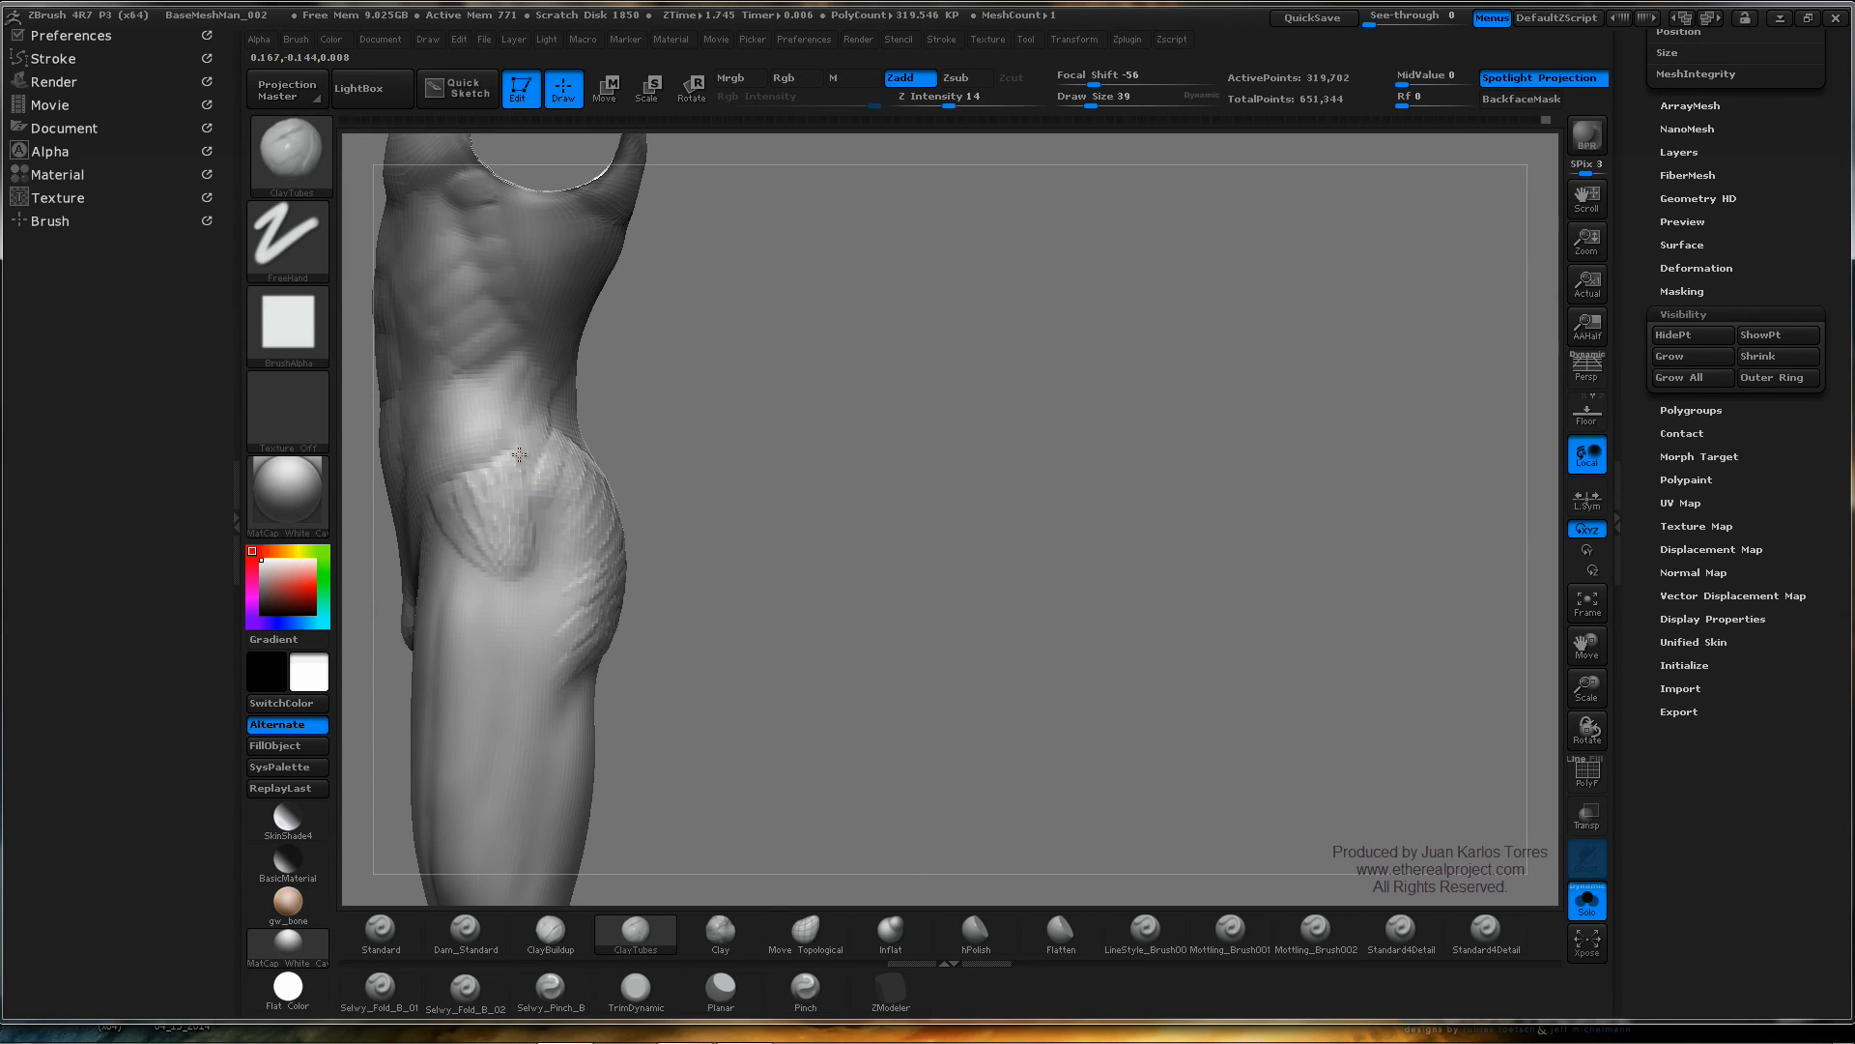
{"action": "left_click_drag", "start_coordinate": [520, 455], "coordinate": [518, 580]}
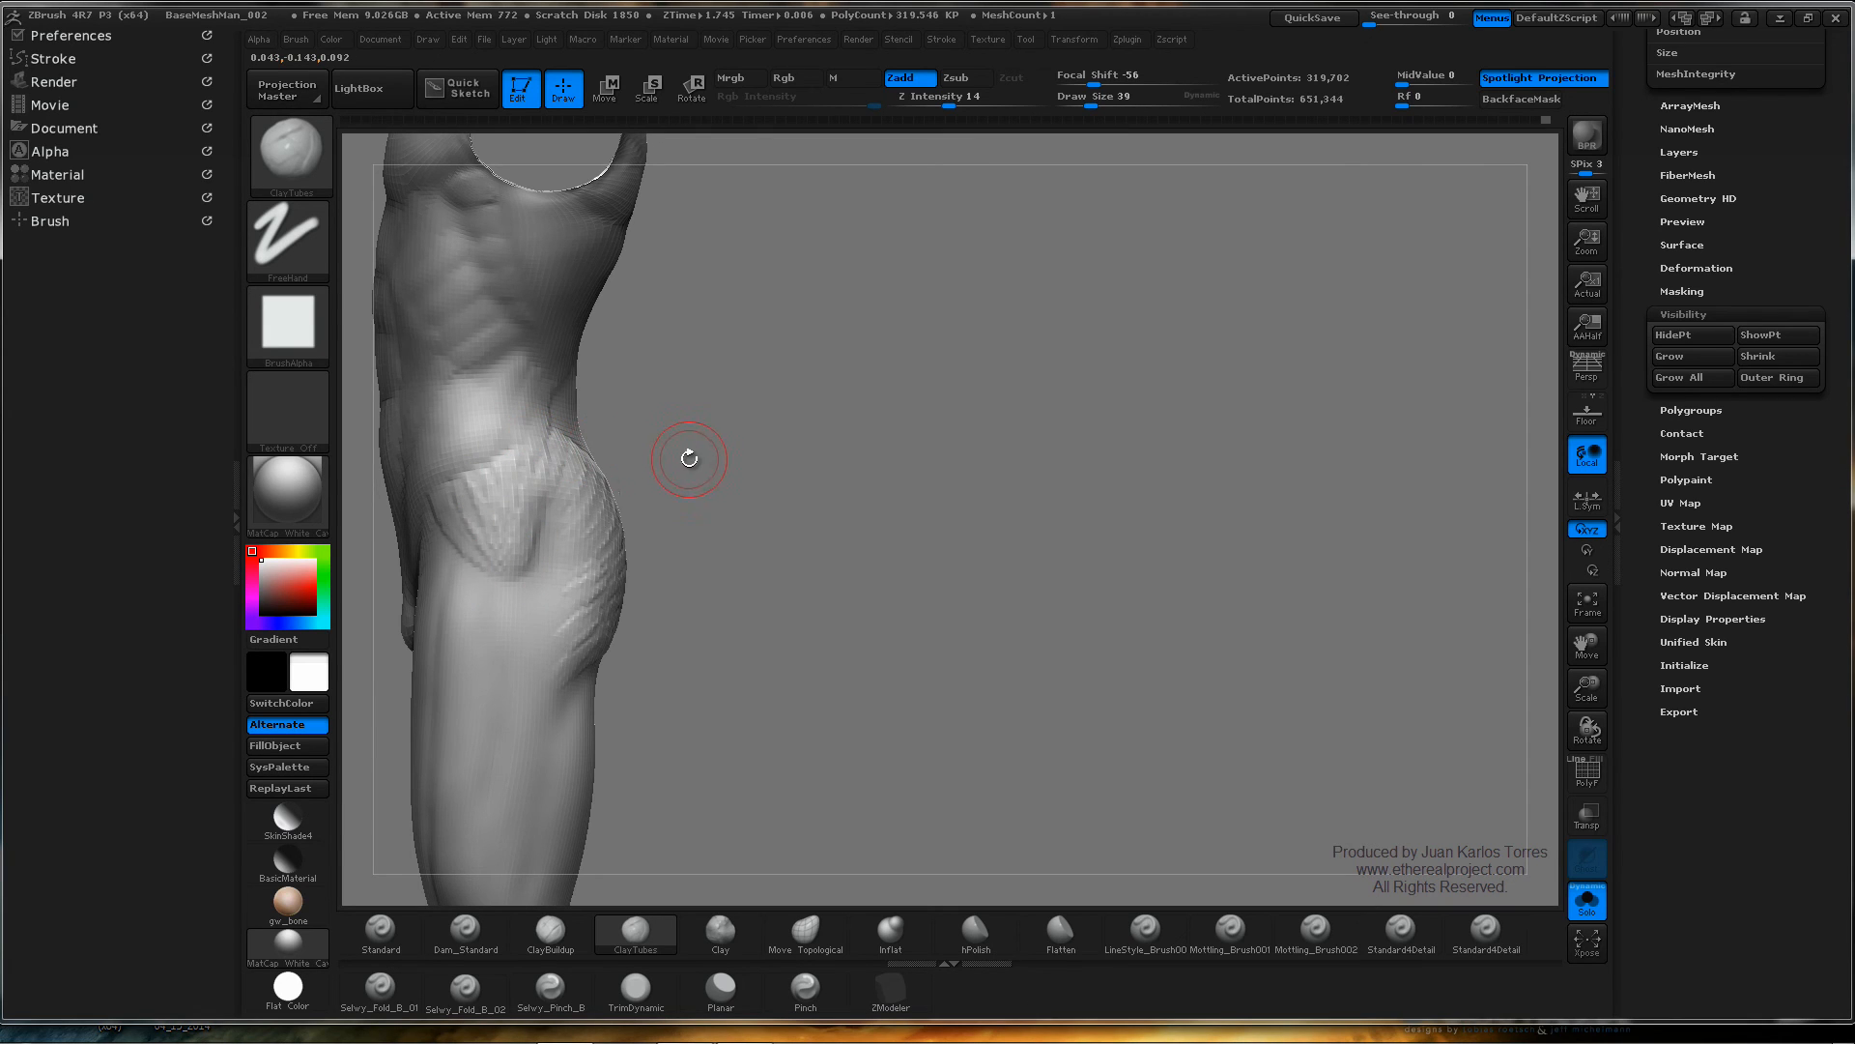
- Add clay strokes at the front of the hip and build a small mass on the upper thigh below it
{"action": "left_click_drag", "start_coordinate": [689, 458], "coordinate": [910, 423], "text": "alt"}
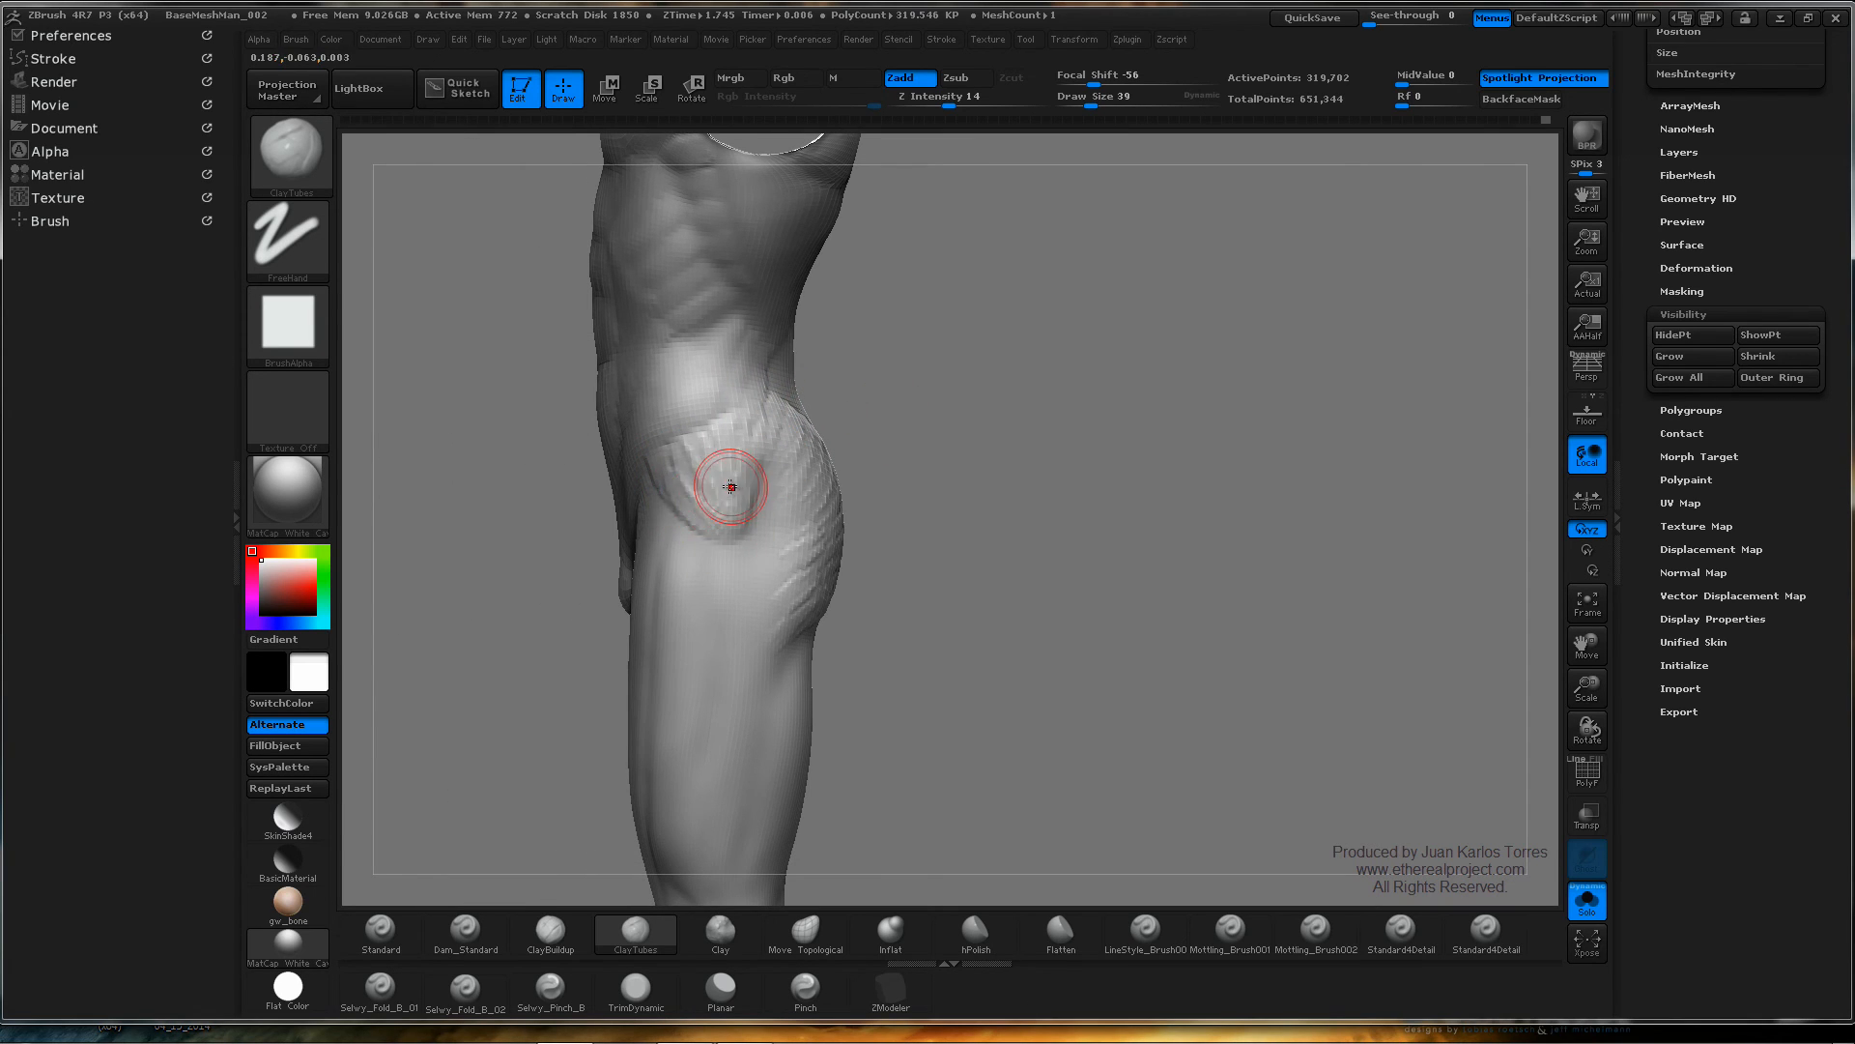
{"action": "right_click_drag", "start_coordinate": [701, 522], "coordinate": [776, 468], "text": "alt"}
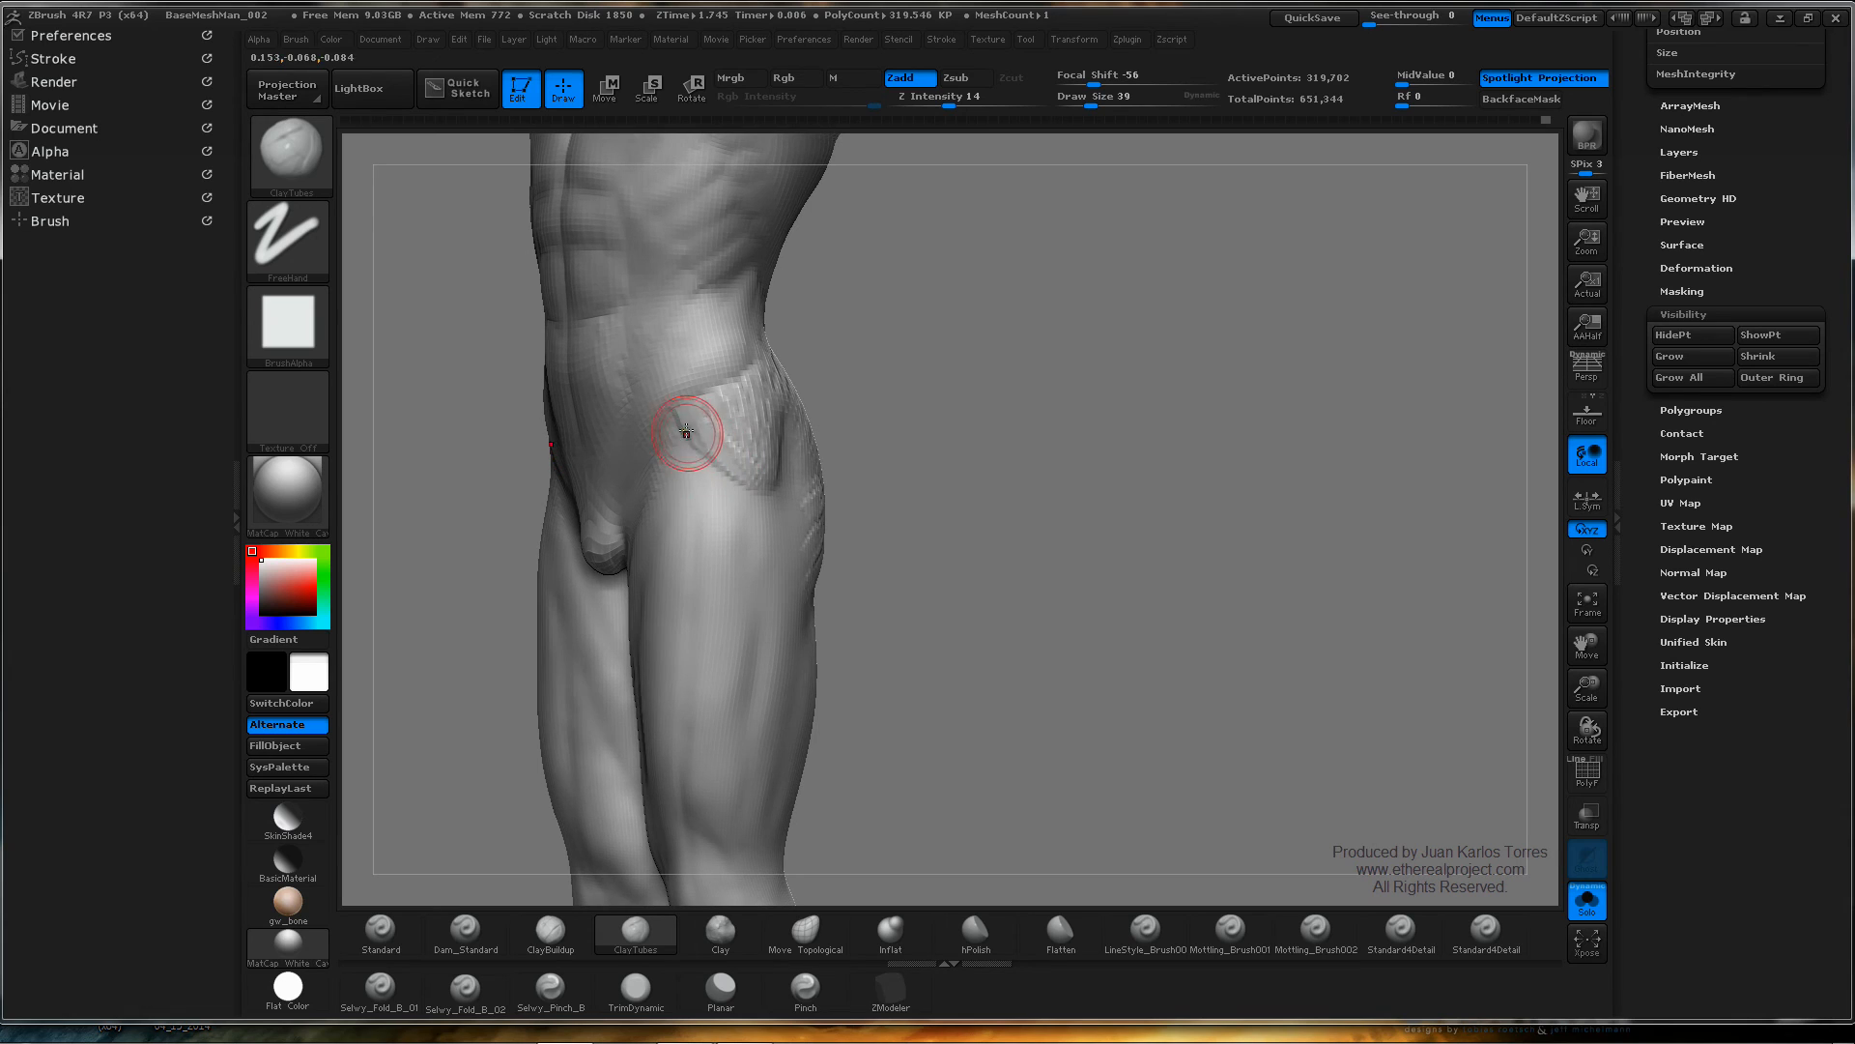
{"action": "left_click_drag", "start_coordinate": [692, 454], "coordinate": [702, 483]}
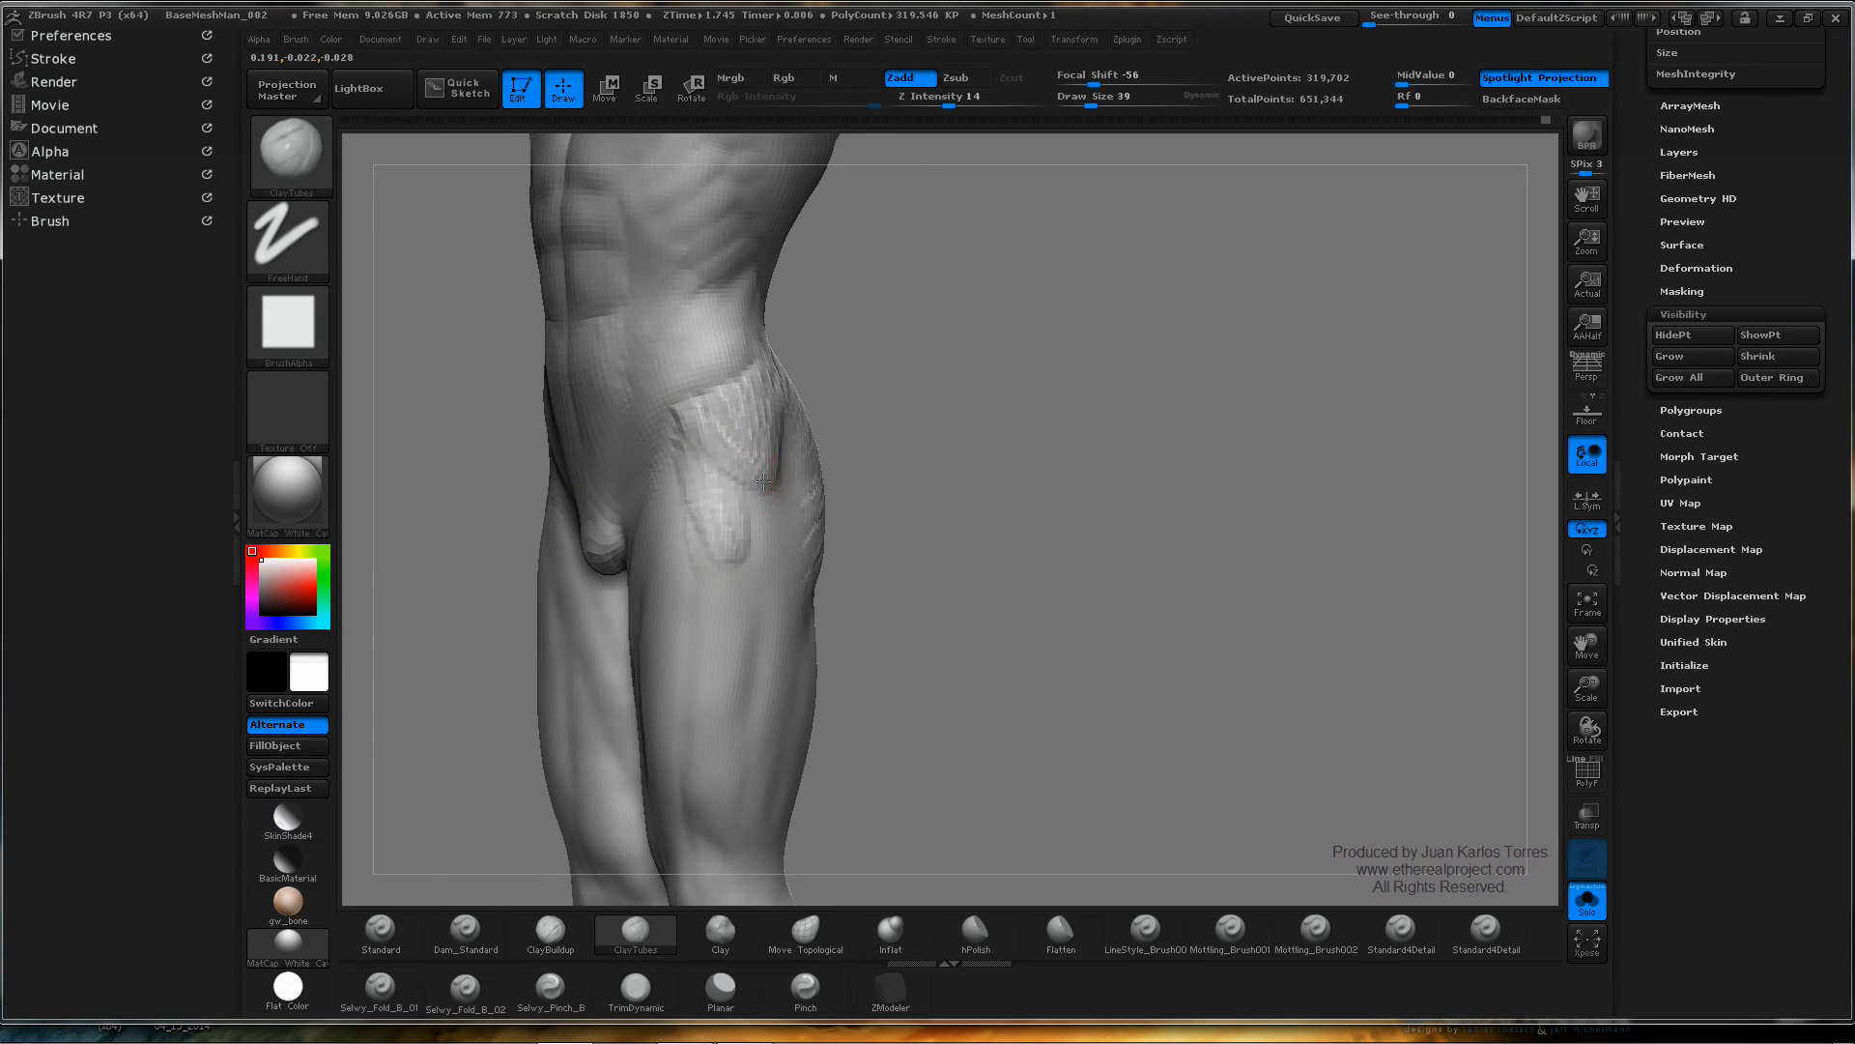
{"action": "mouse_move", "coordinate": [764, 480]}
{"action": "right_mouse_down"}
{"action": "mouse_move", "coordinate": [797, 468]}
{"action": "mouse_move", "coordinate": [699, 510]}
{"action": "right_mouse_up"}
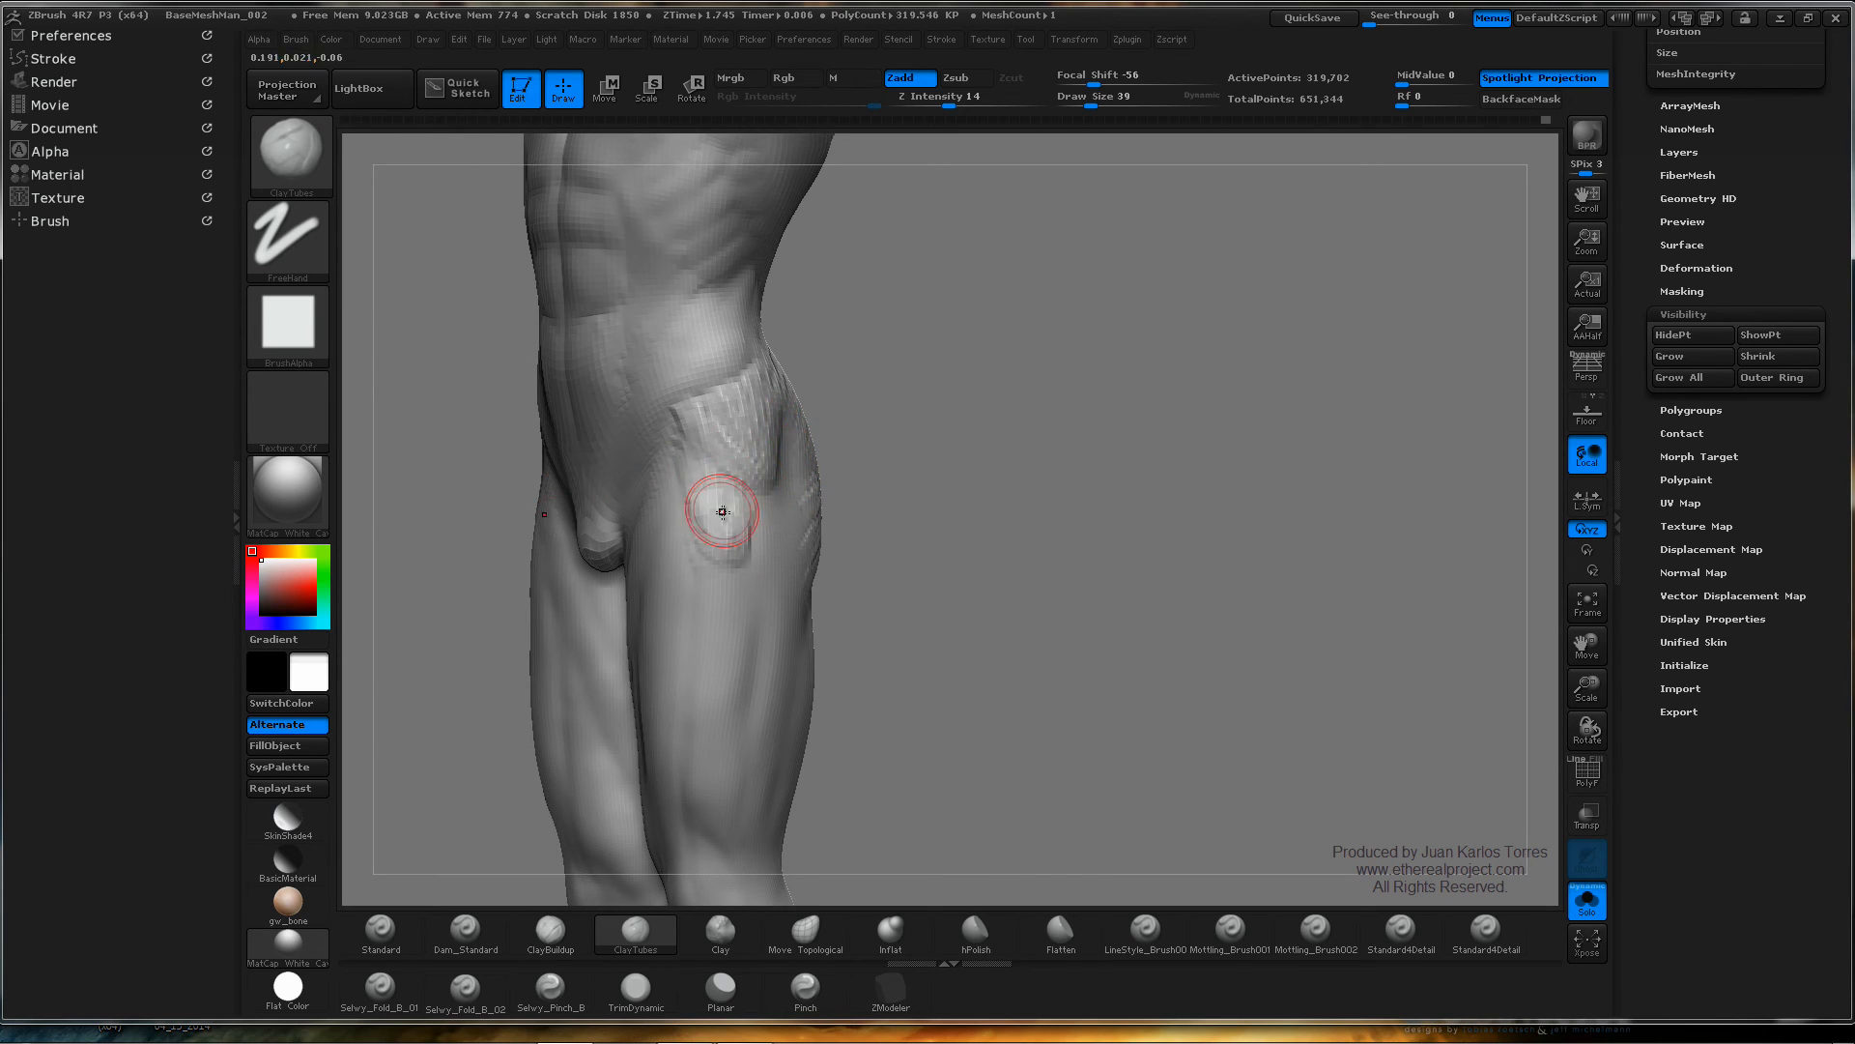
{"action": "left_click_drag", "start_coordinate": [722, 512], "coordinate": [700, 490]}
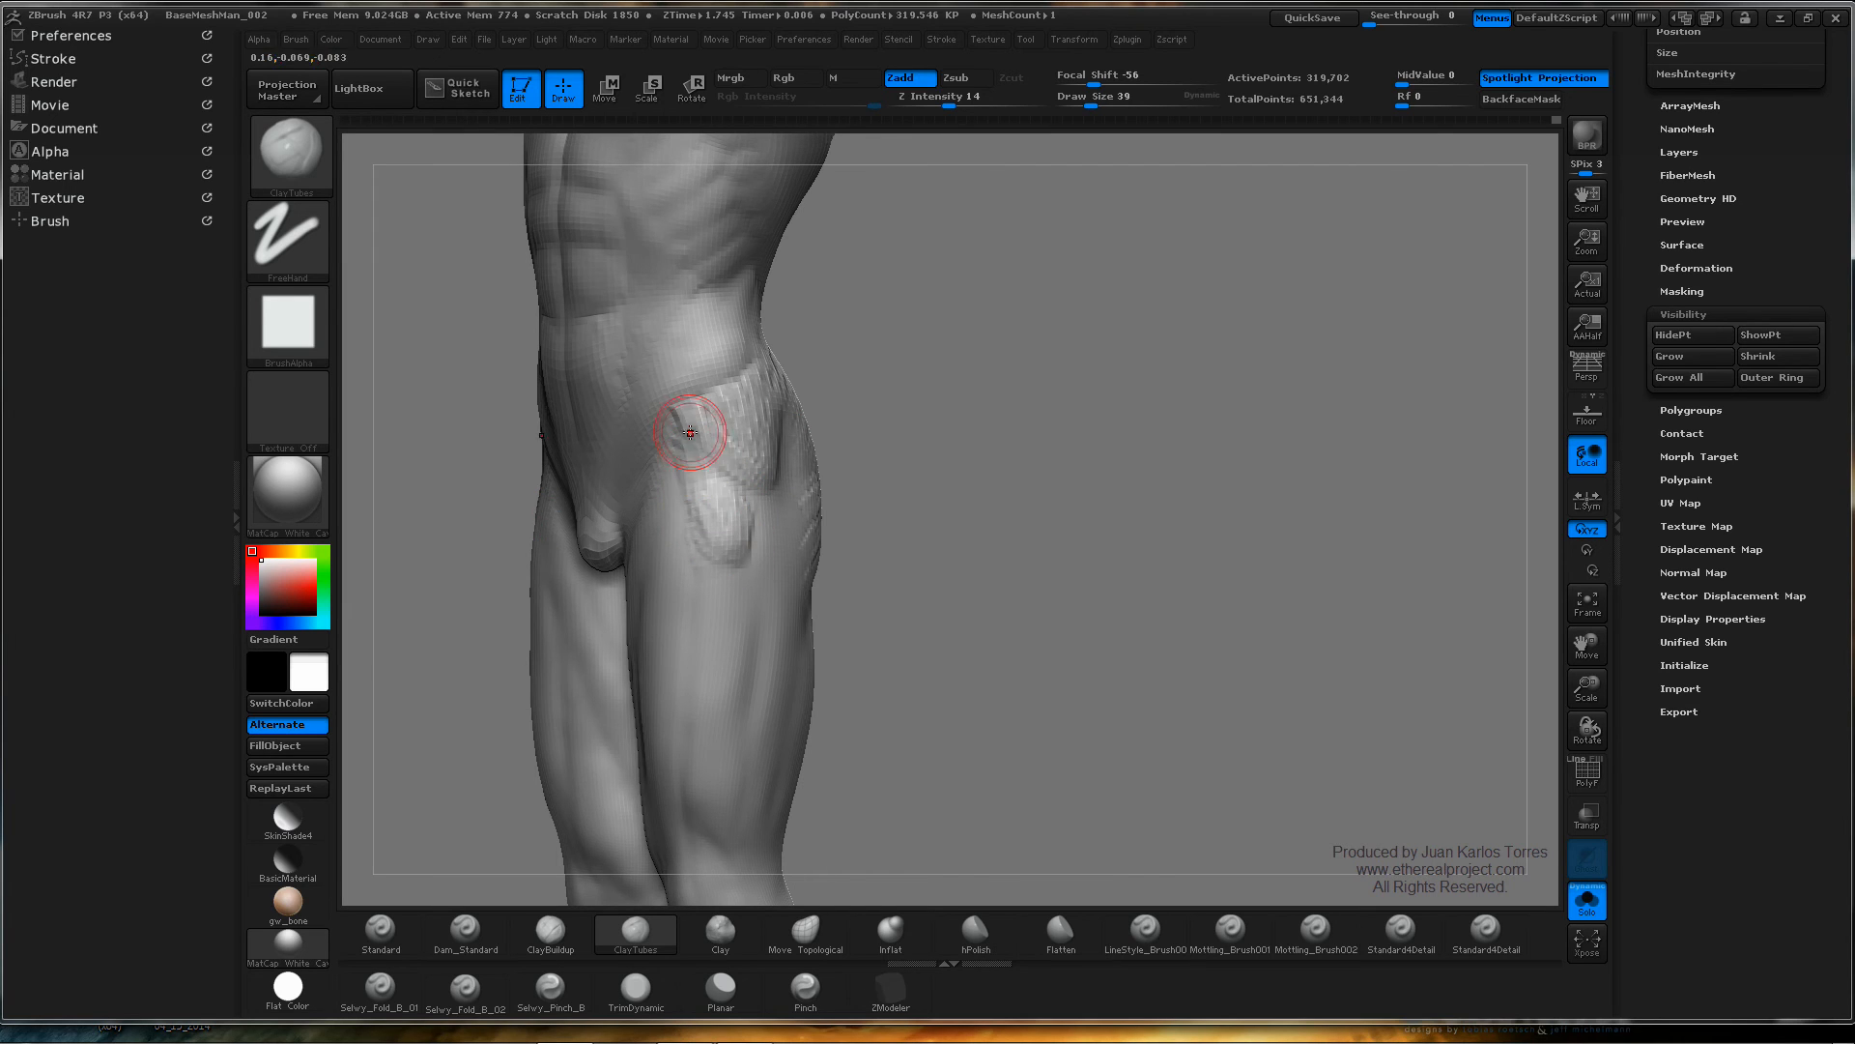
- Smooth the rough clay strokes on the side of the hip and across both buttocks
{"action": "left_click_drag", "start_coordinate": [898, 435], "coordinate": [986, 375]}
{"action": "mouse_move", "coordinate": [698, 445]}
{"action": "left_mouse_down", "text": "shift"}
{"action": "mouse_move", "coordinate": [703, 480]}
{"action": "mouse_move", "coordinate": [621, 435]}
{"action": "left_mouse_up", "text": "shift"}
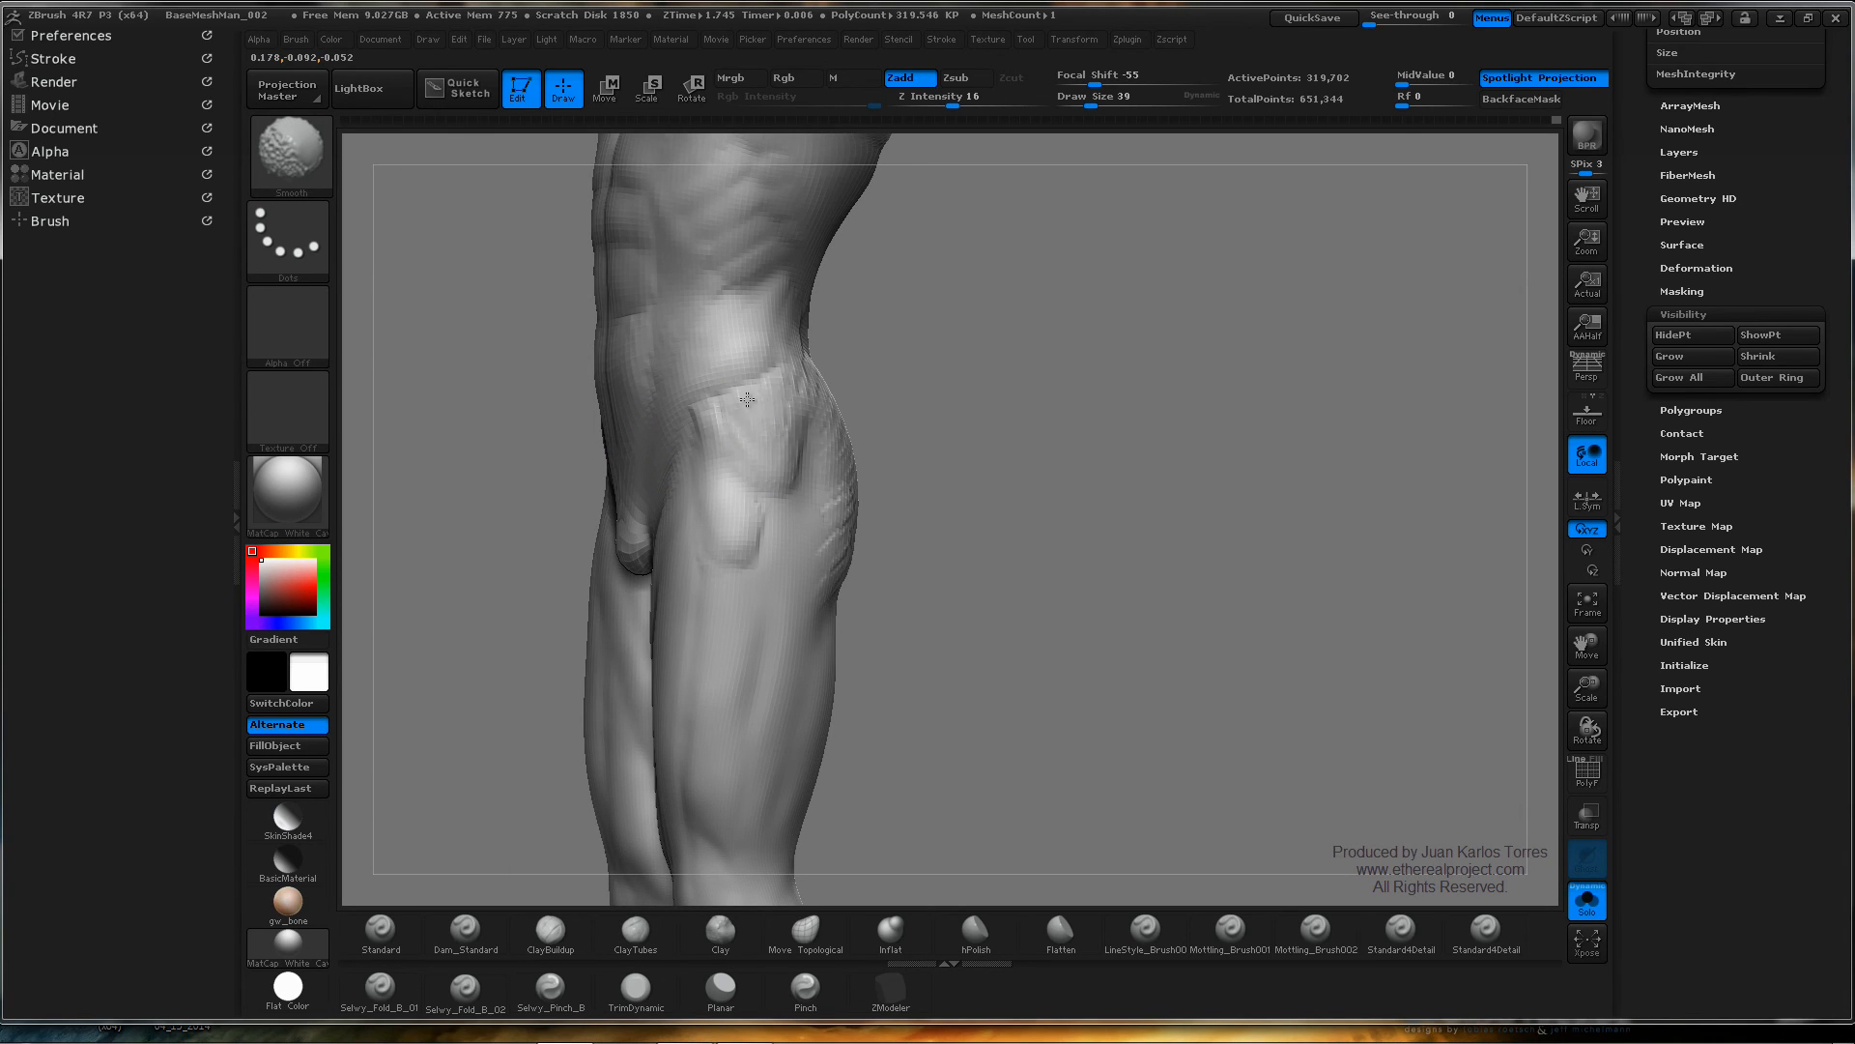
{"action": "right_click_drag", "start_coordinate": [816, 420], "coordinate": [724, 386]}
{"action": "left_click_drag", "start_coordinate": [847, 364], "coordinate": [827, 425], "text": "shift"}
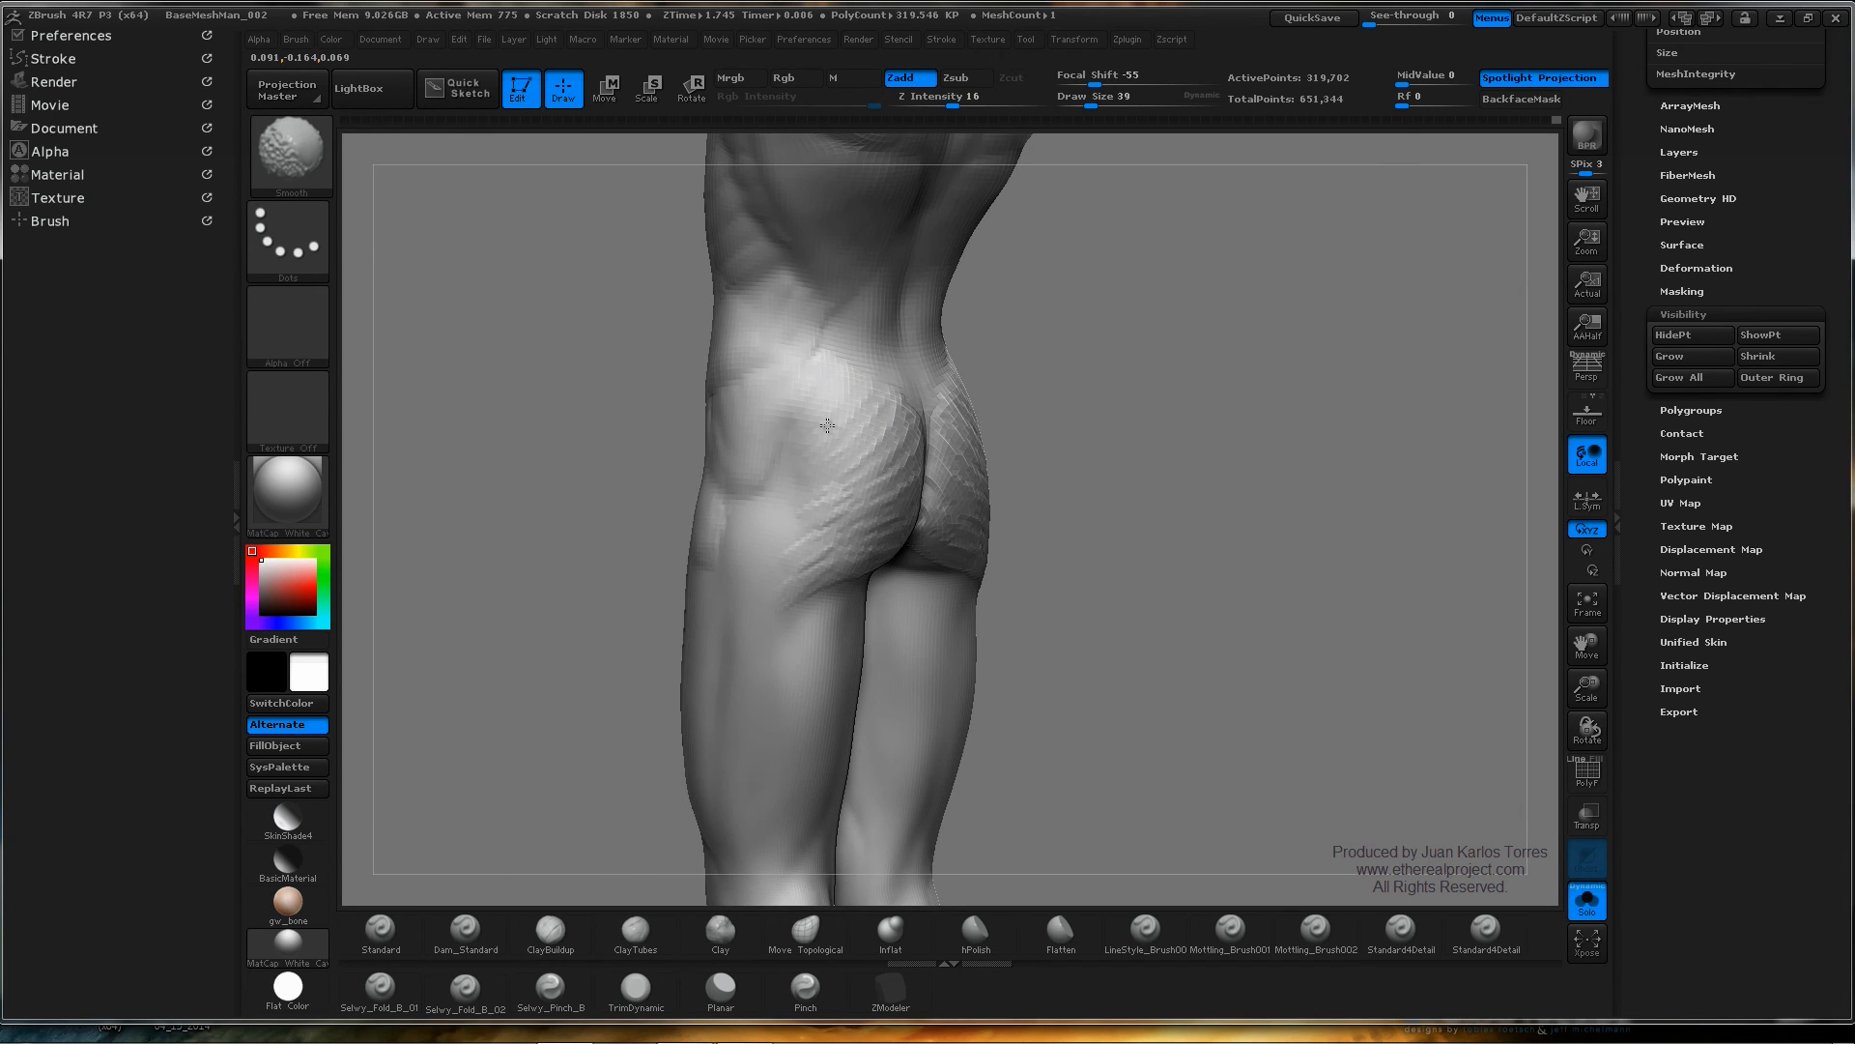
{"action": "left_click_drag", "start_coordinate": [888, 521], "coordinate": [900, 488], "text": "shift"}
{"action": "right_click_drag", "start_coordinate": [920, 444], "coordinate": [821, 460]}
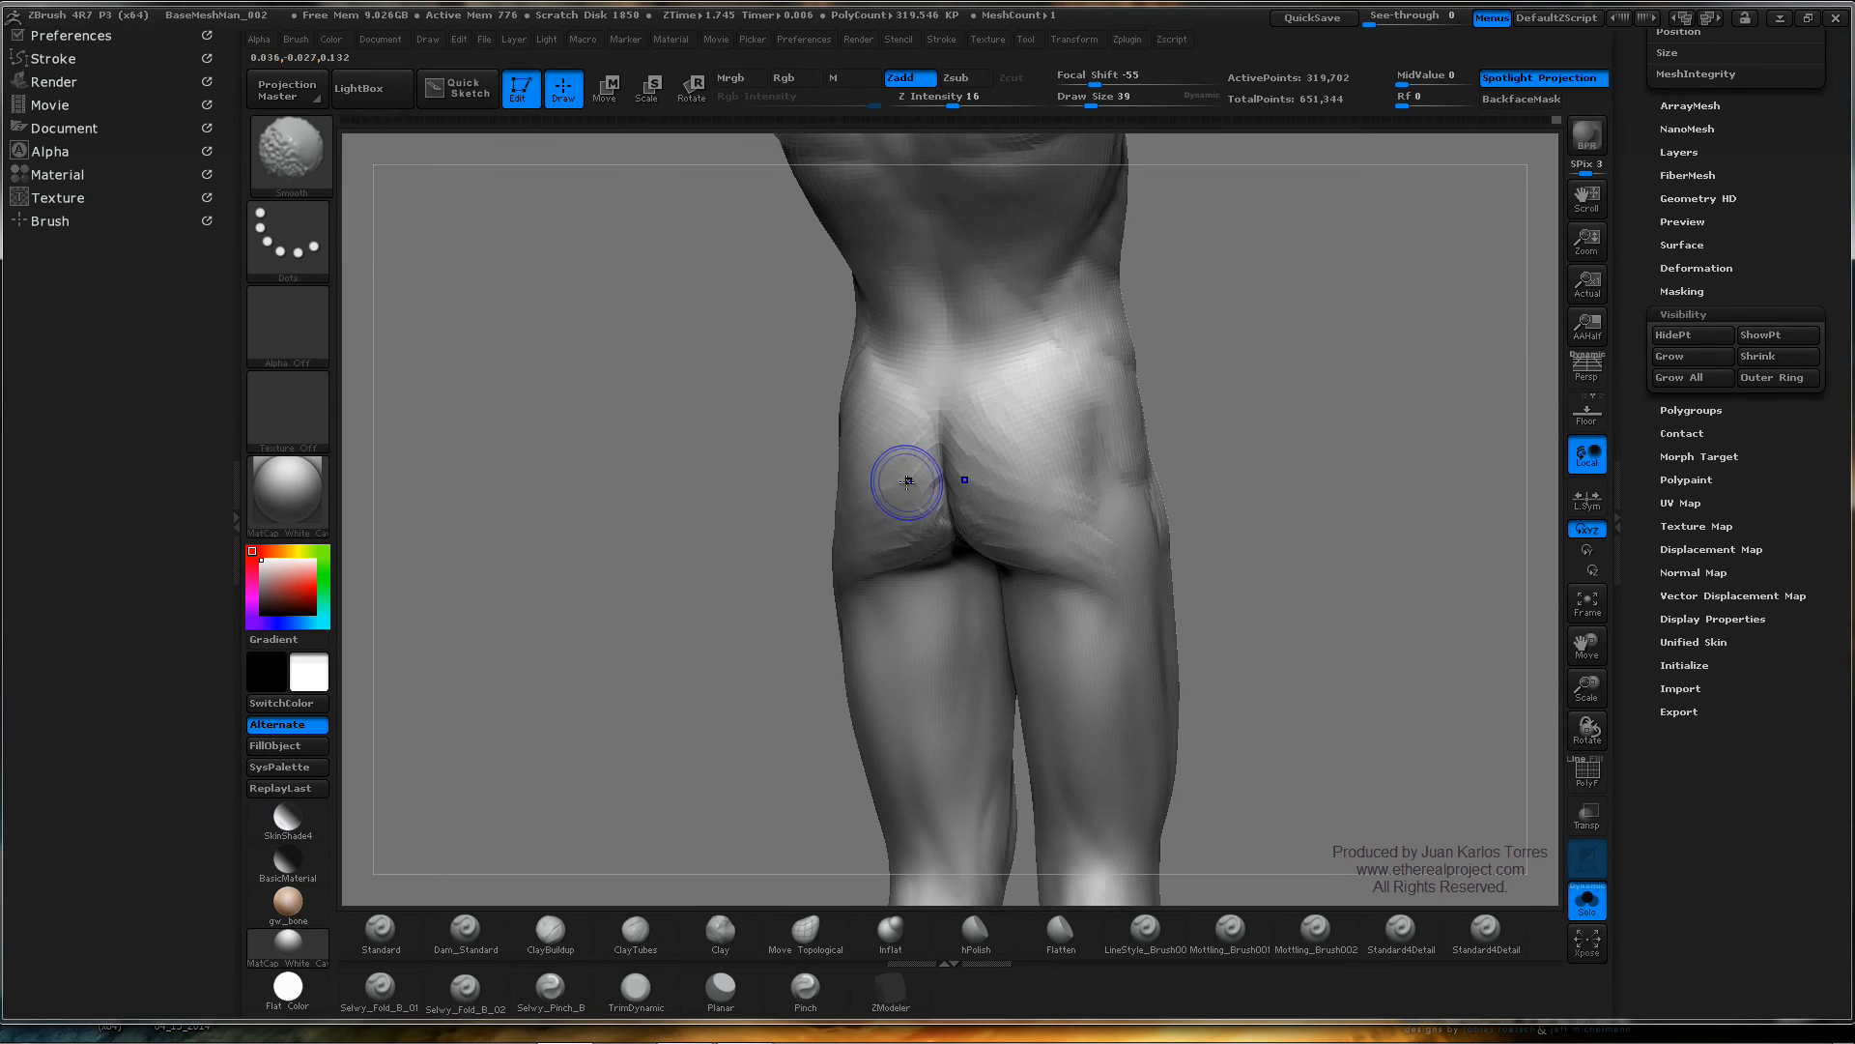
{"action": "left_click_drag", "start_coordinate": [907, 476], "coordinate": [905, 510], "text": "shift"}
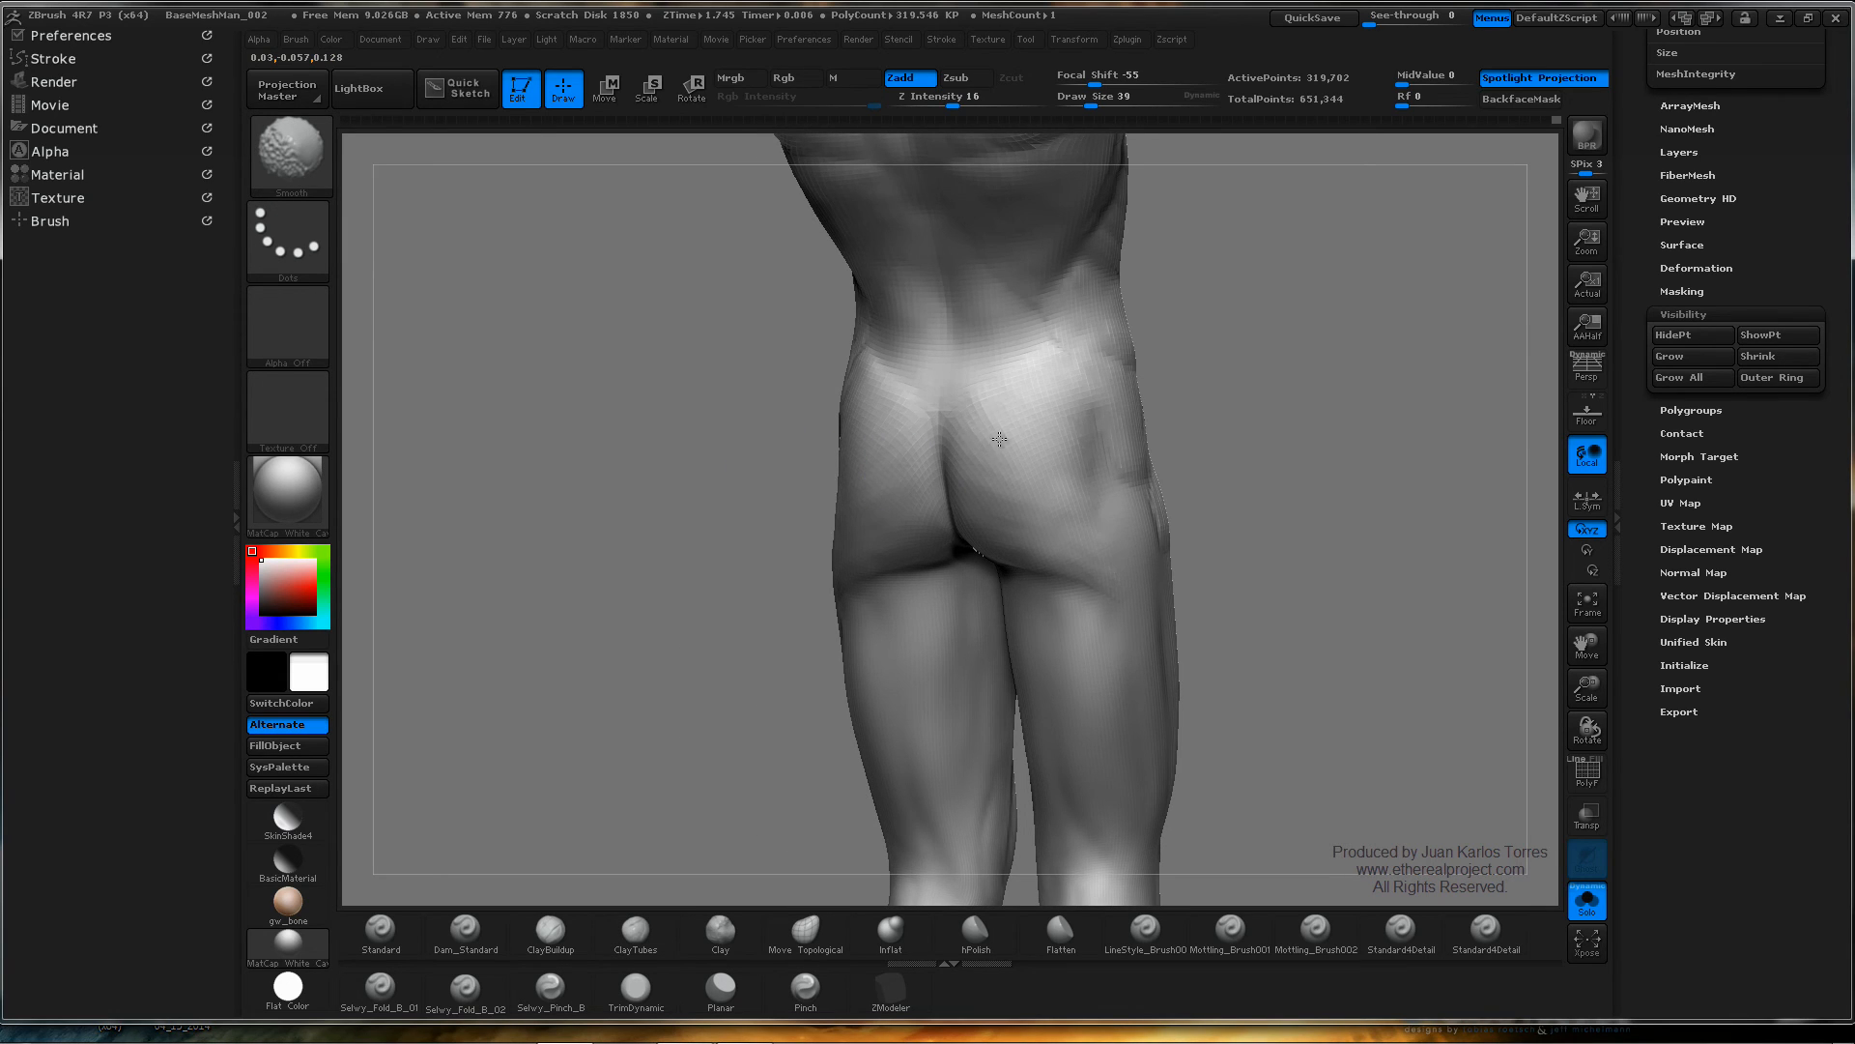
- Soften the upper thigh mass, add light clay strokes down the outer thigh and smooth them
{"action": "right_click_drag", "start_coordinate": [923, 469], "coordinate": [974, 342]}
{"action": "mouse_move", "coordinate": [974, 342]}
{"action": "right_mouse_down", "text": "ctrl"}
{"action": "mouse_move", "coordinate": [1019, 413]}
{"action": "mouse_move", "coordinate": [969, 385]}
{"action": "mouse_move", "coordinate": [870, 394]}
{"action": "mouse_move", "coordinate": [960, 381]}
{"action": "right_mouse_up", "text": "ctrl"}
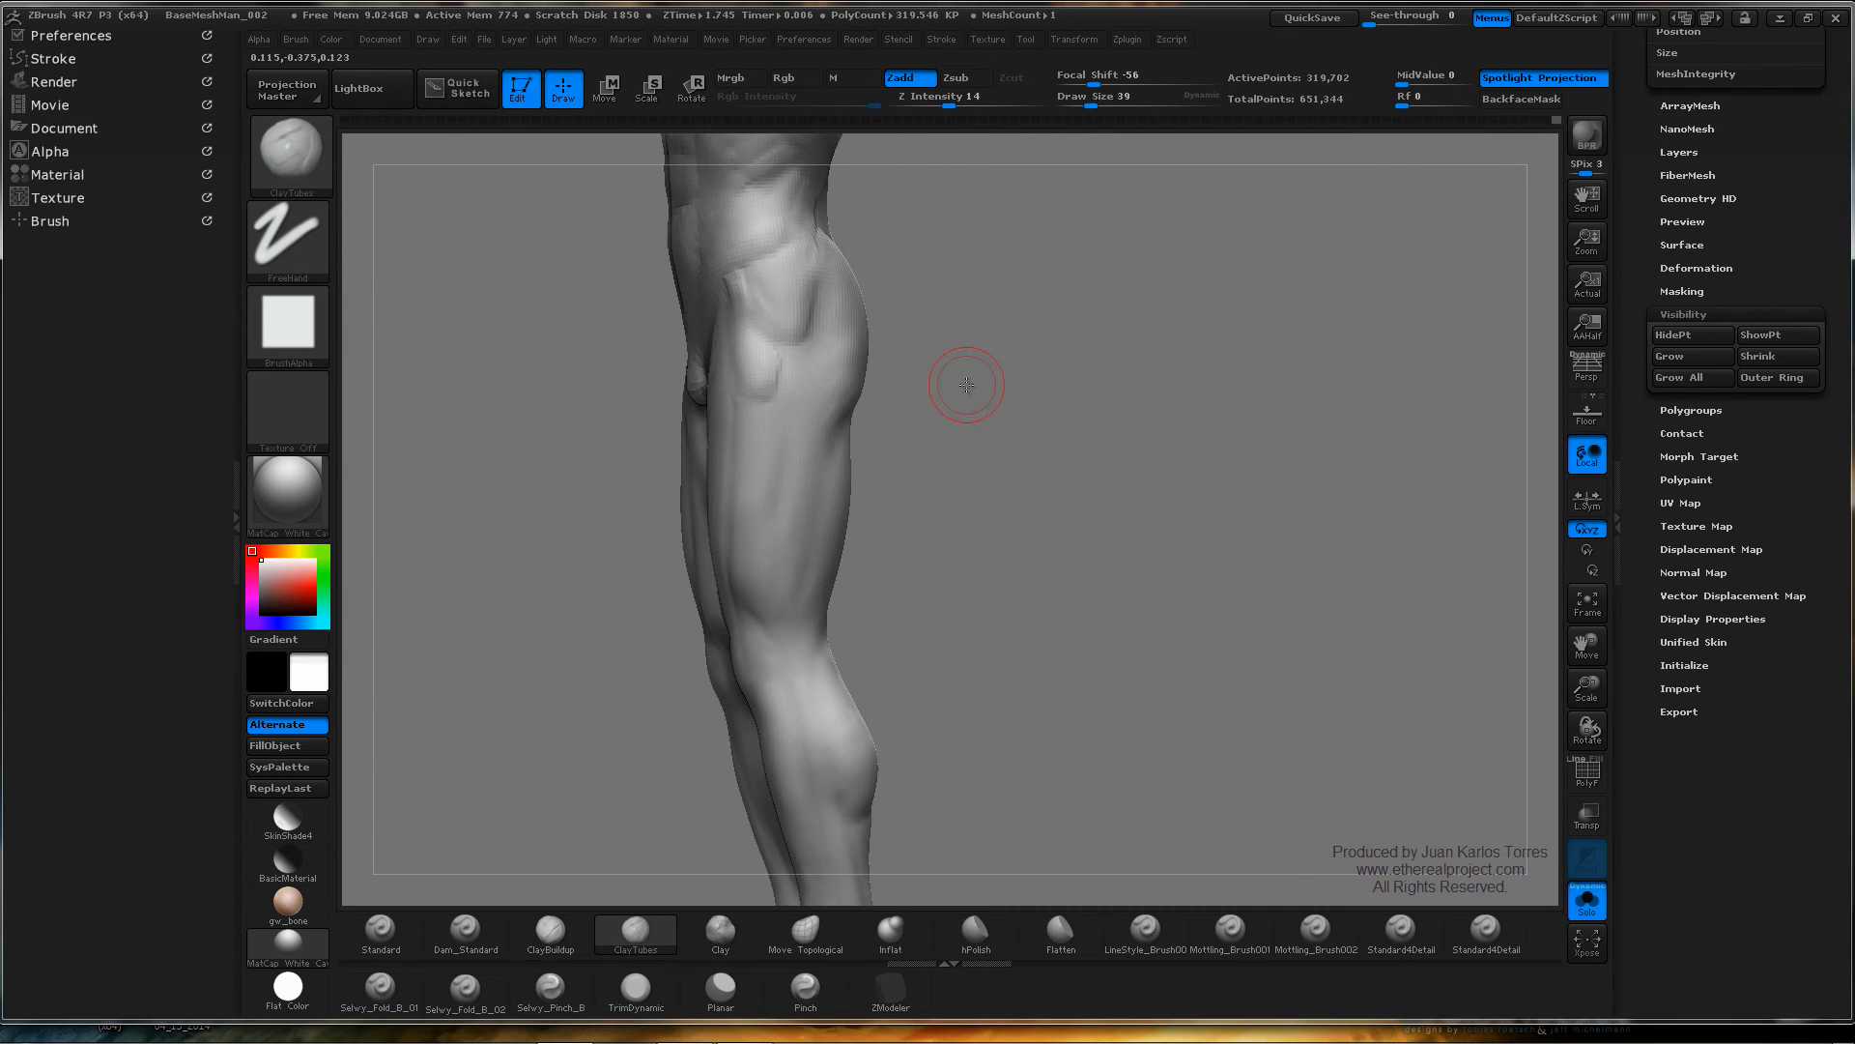
{"action": "key", "text": "shift"}
{"action": "left_click_drag", "start_coordinate": [715, 324], "coordinate": [747, 400], "text": "shift"}
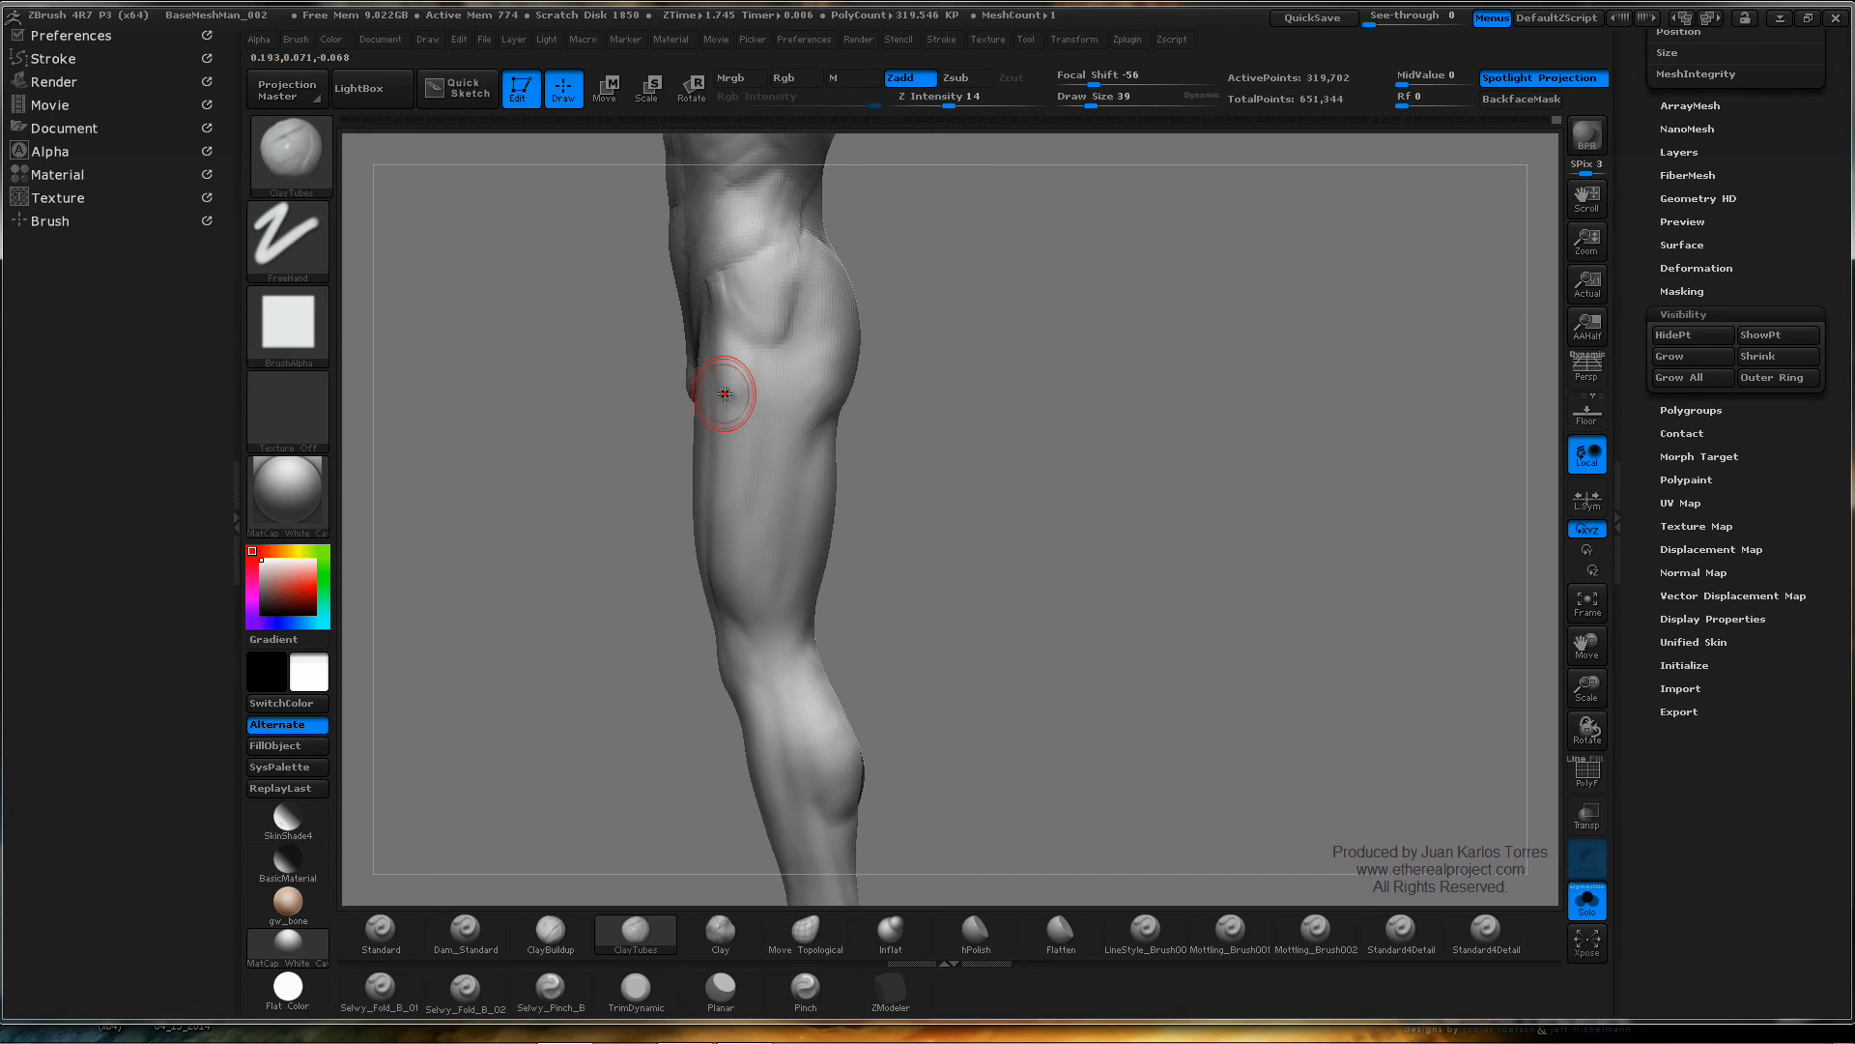
{"action": "key", "text": "ctrl+z"}
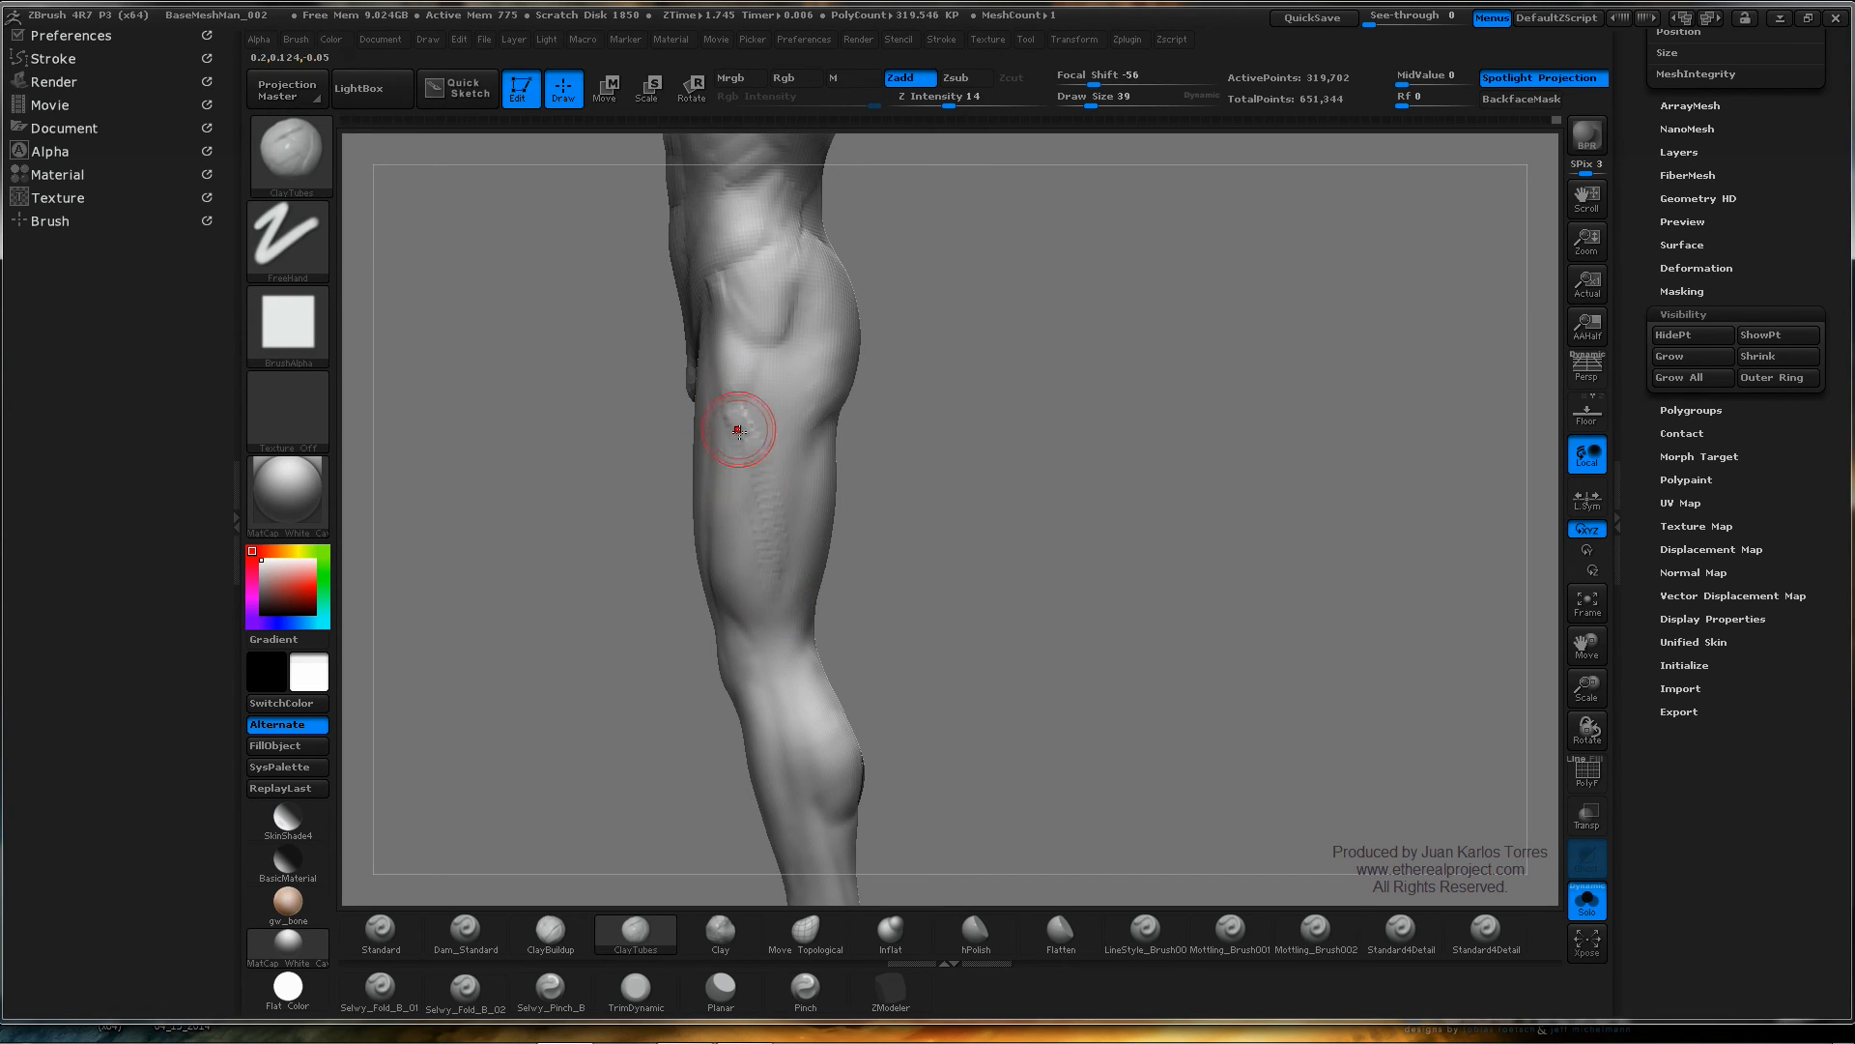
{"action": "key", "text": "shift"}
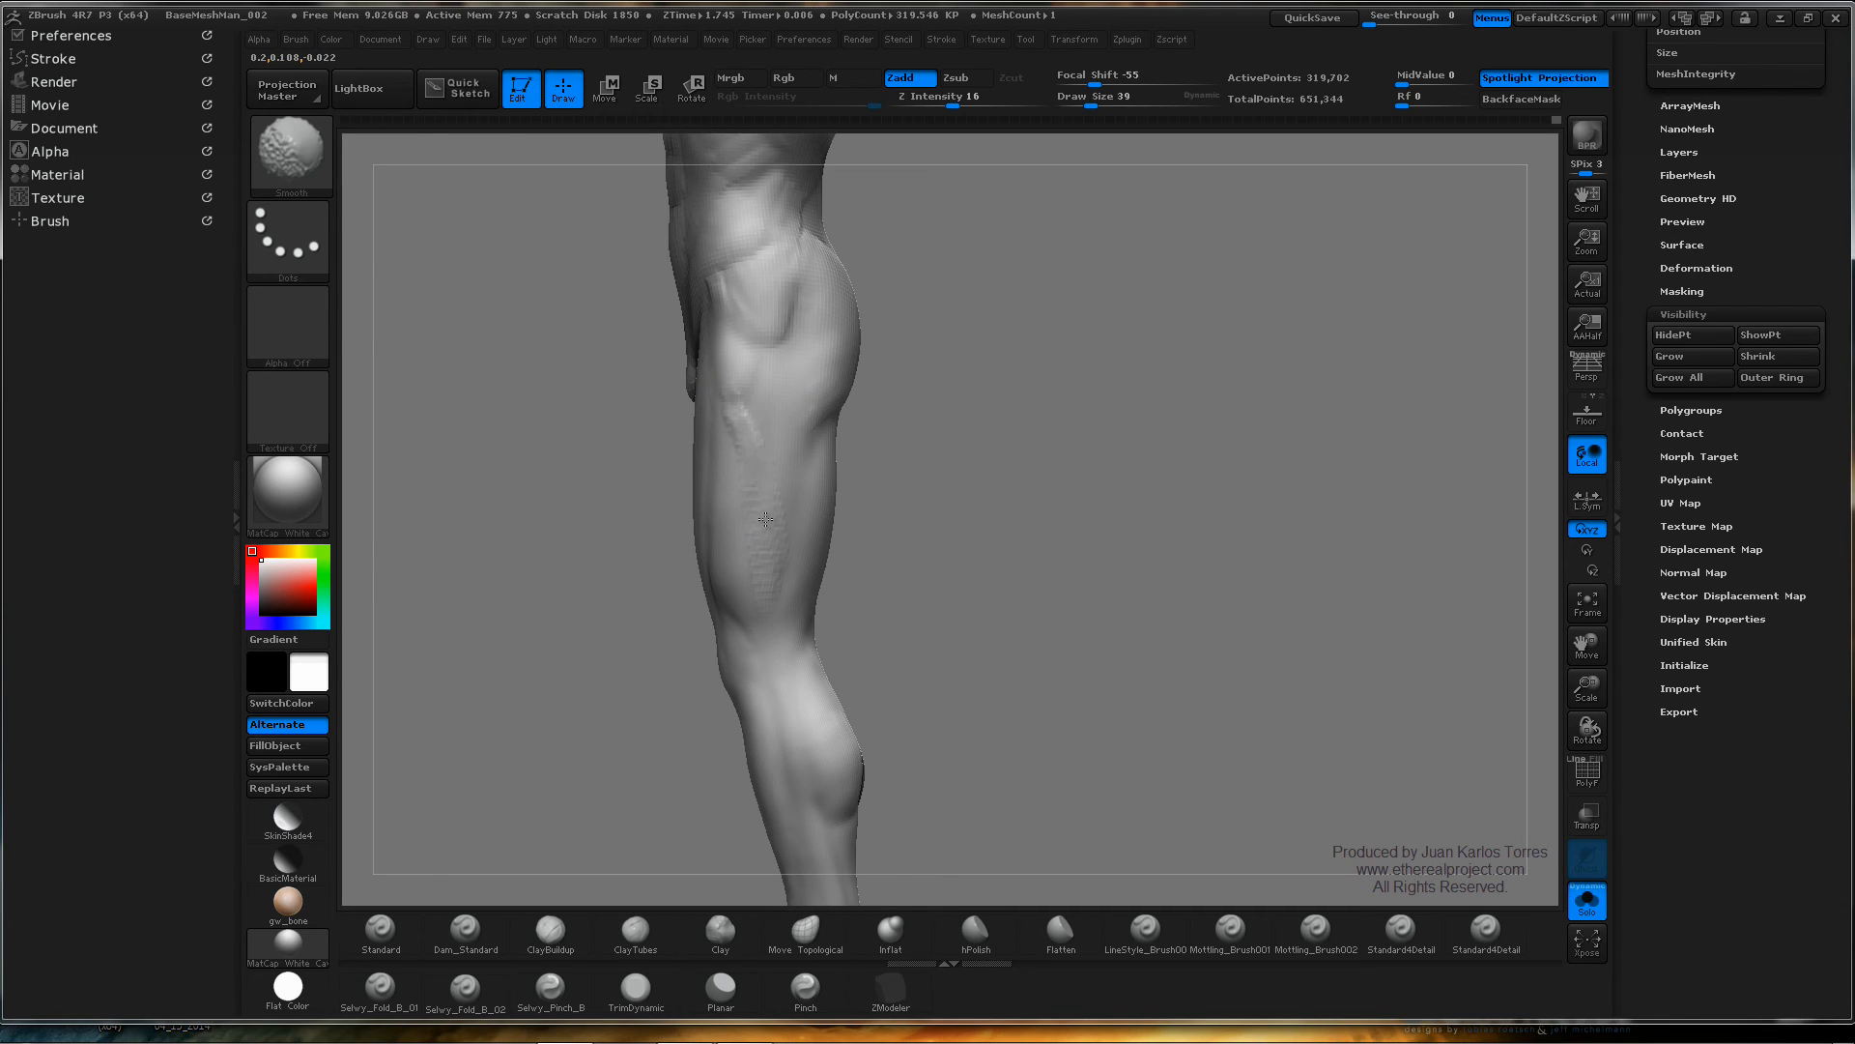
{"action": "left_click_drag", "start_coordinate": [769, 534], "coordinate": [770, 570], "text": "shift"}
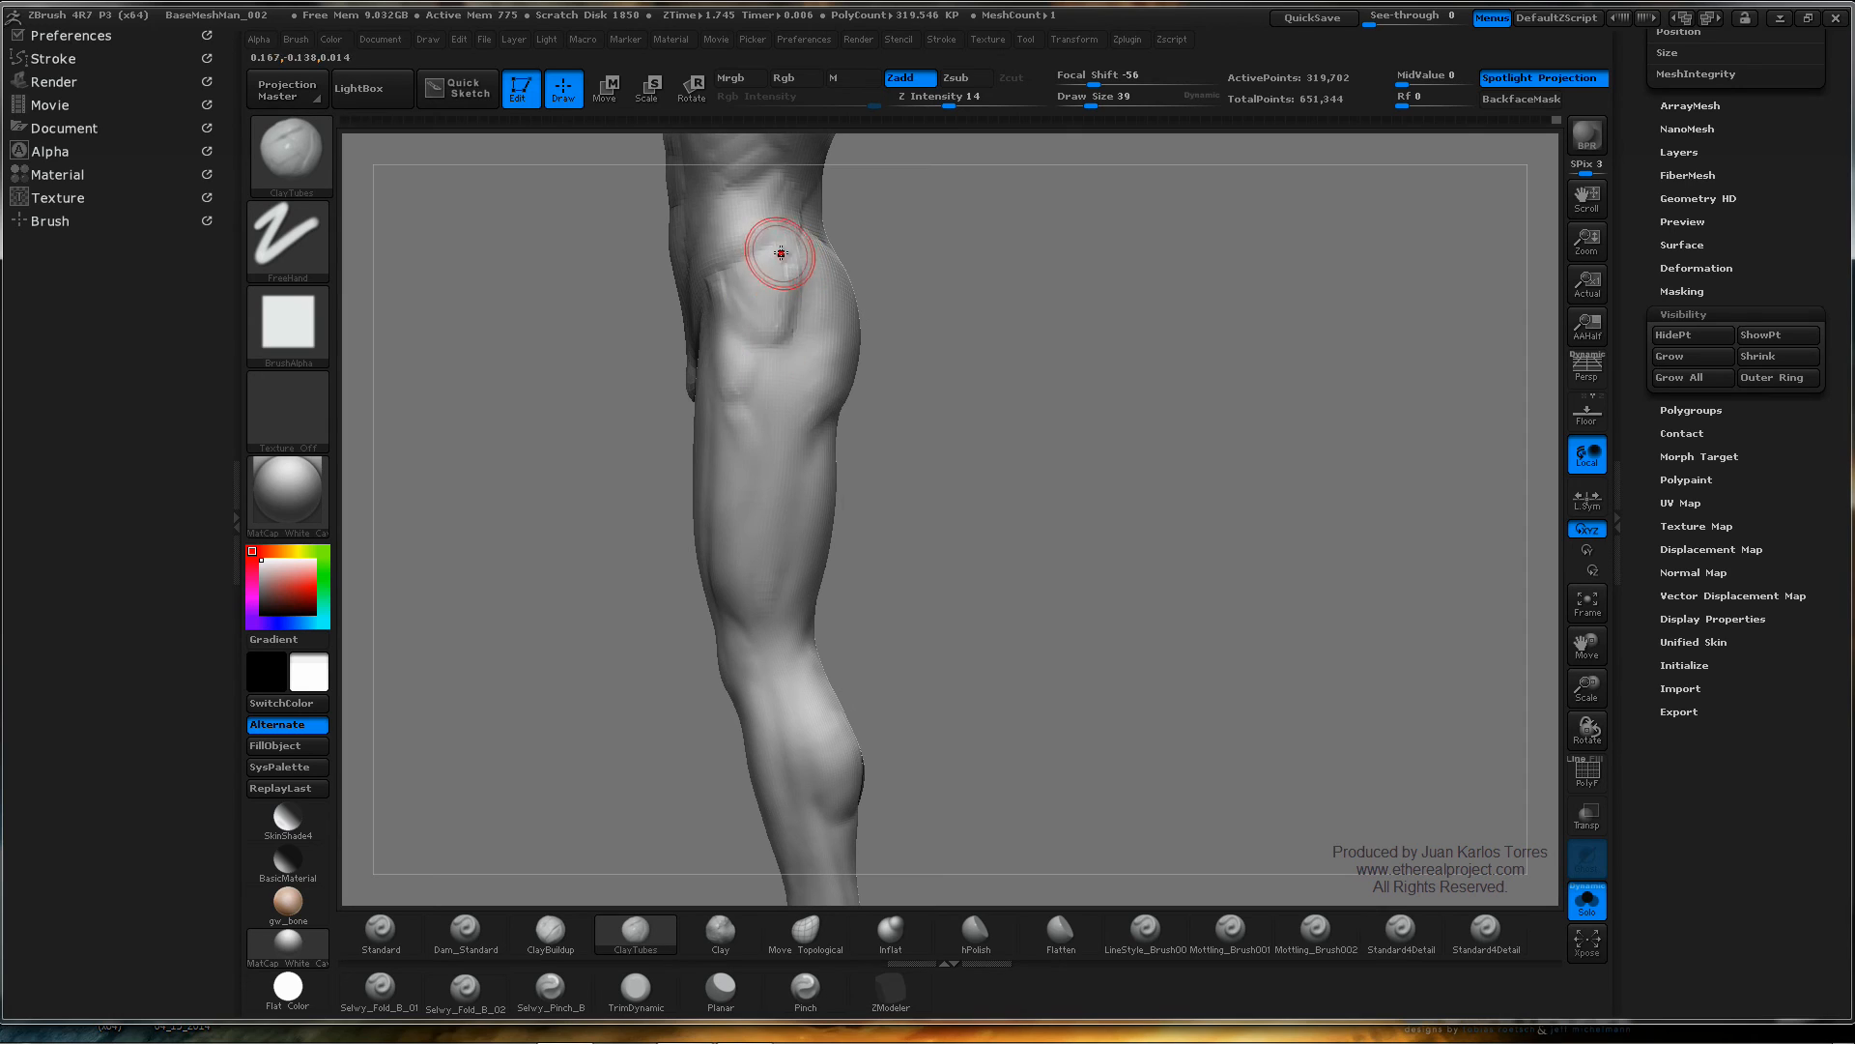
- Refine the side hip muscle with ClayTubes and smooth its transition into the upper outer thigh
{"action": "mouse_move", "coordinate": [781, 254]}
{"action": "left_mouse_down"}
{"action": "mouse_move", "coordinate": [773, 315]}
{"action": "mouse_move", "coordinate": [752, 317]}
{"action": "left_mouse_up"}
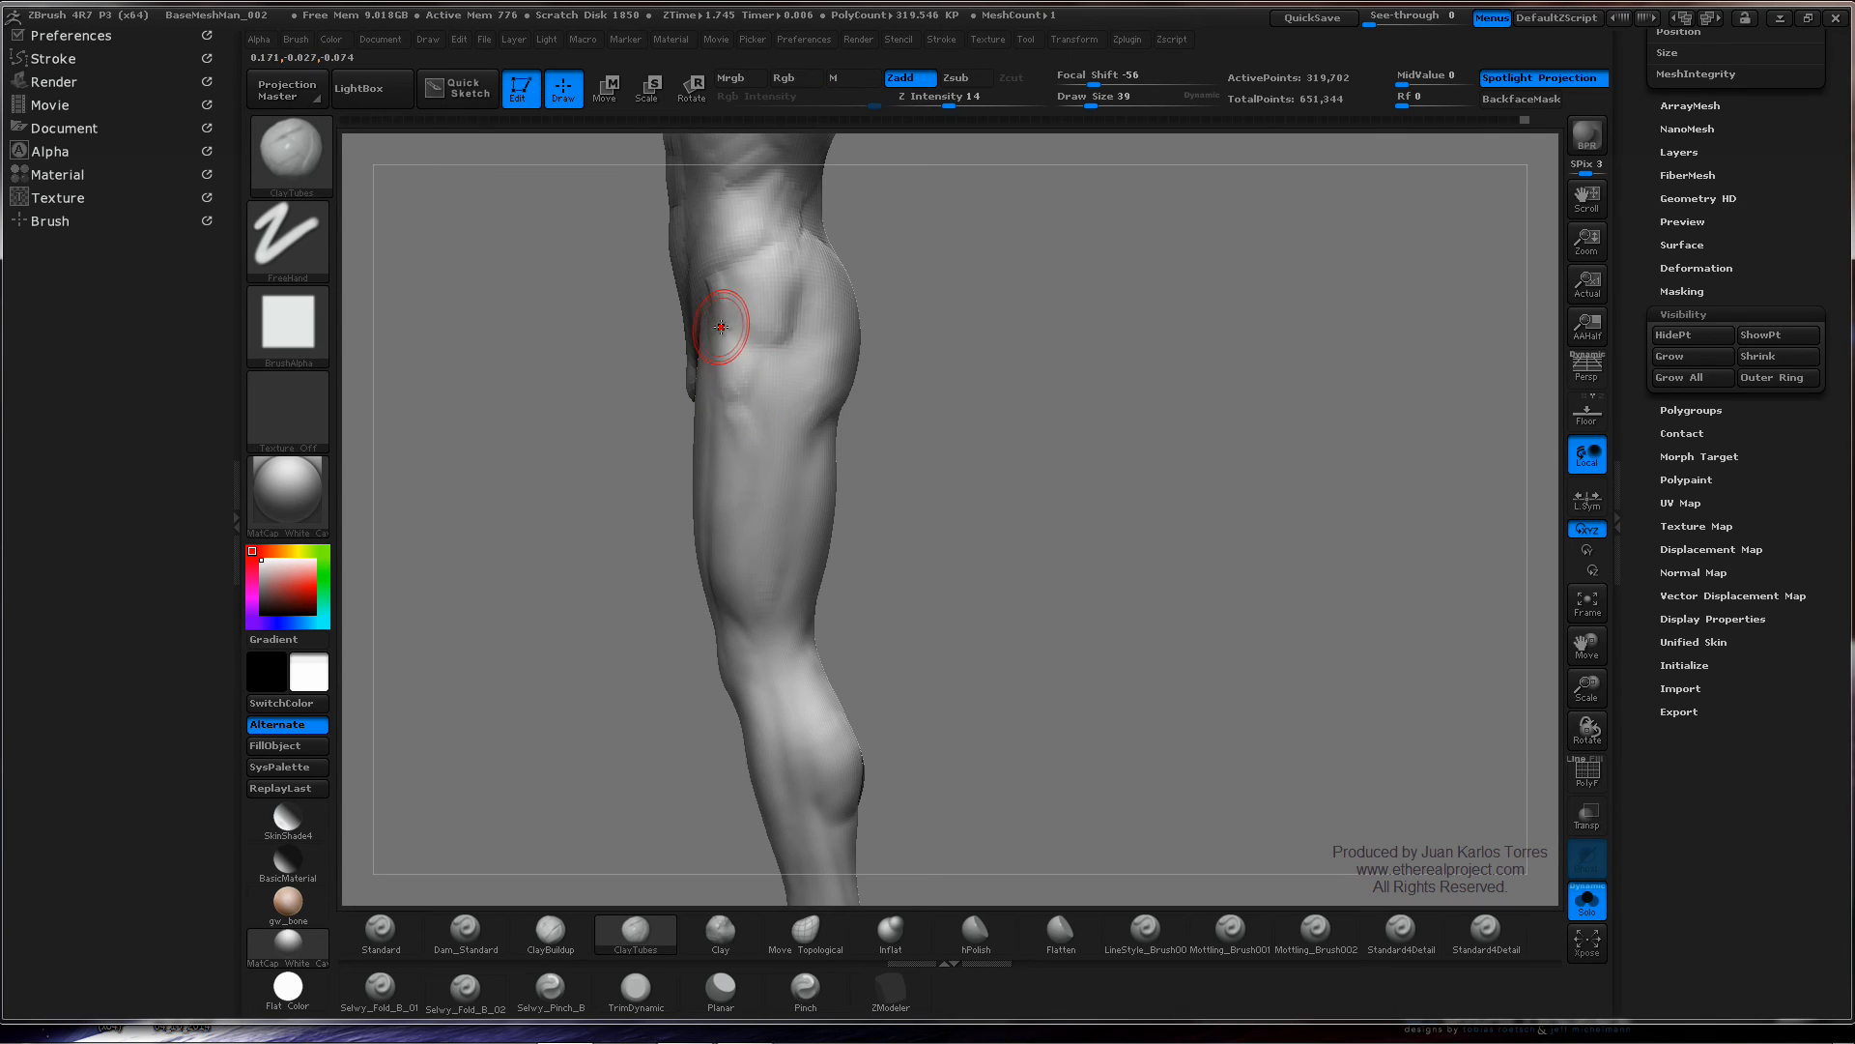
{"action": "left_click_drag", "start_coordinate": [719, 296], "coordinate": [746, 396]}
{"action": "key", "text": "shift"}
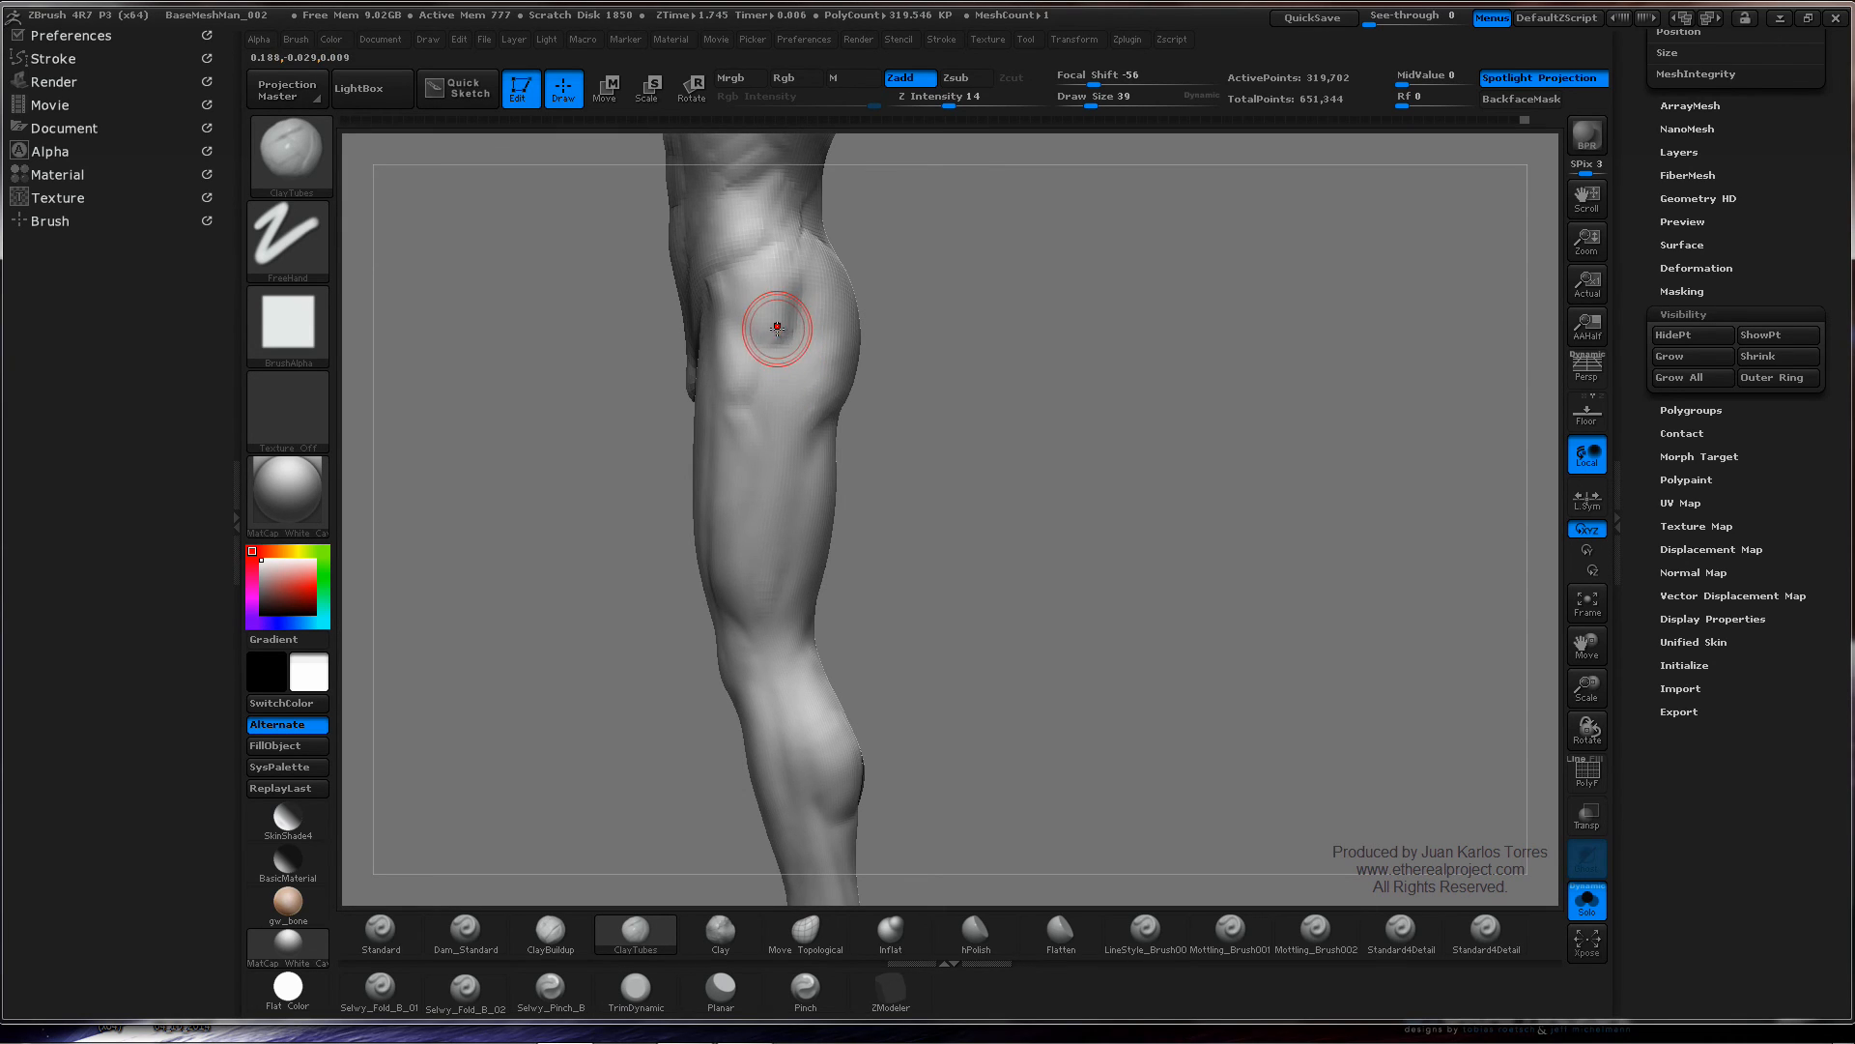
{"action": "key", "text": "shift"}
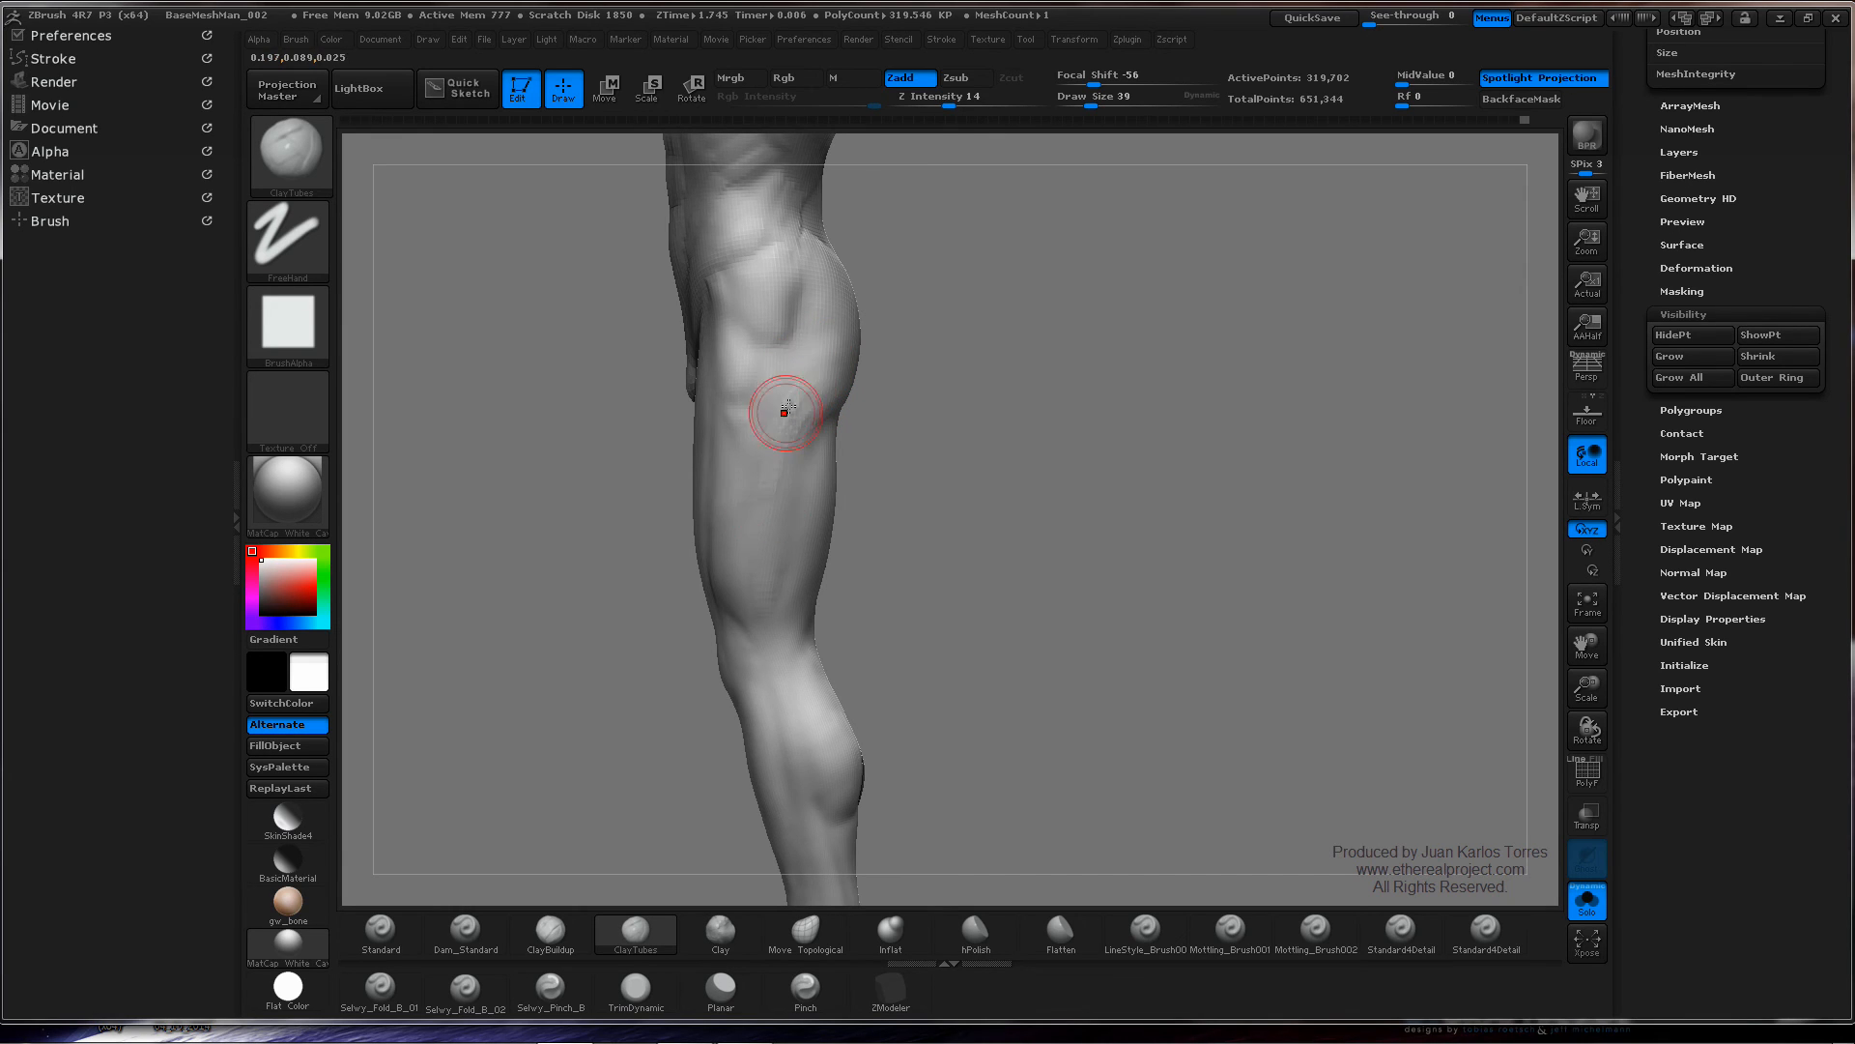
{"action": "key", "text": "shift"}
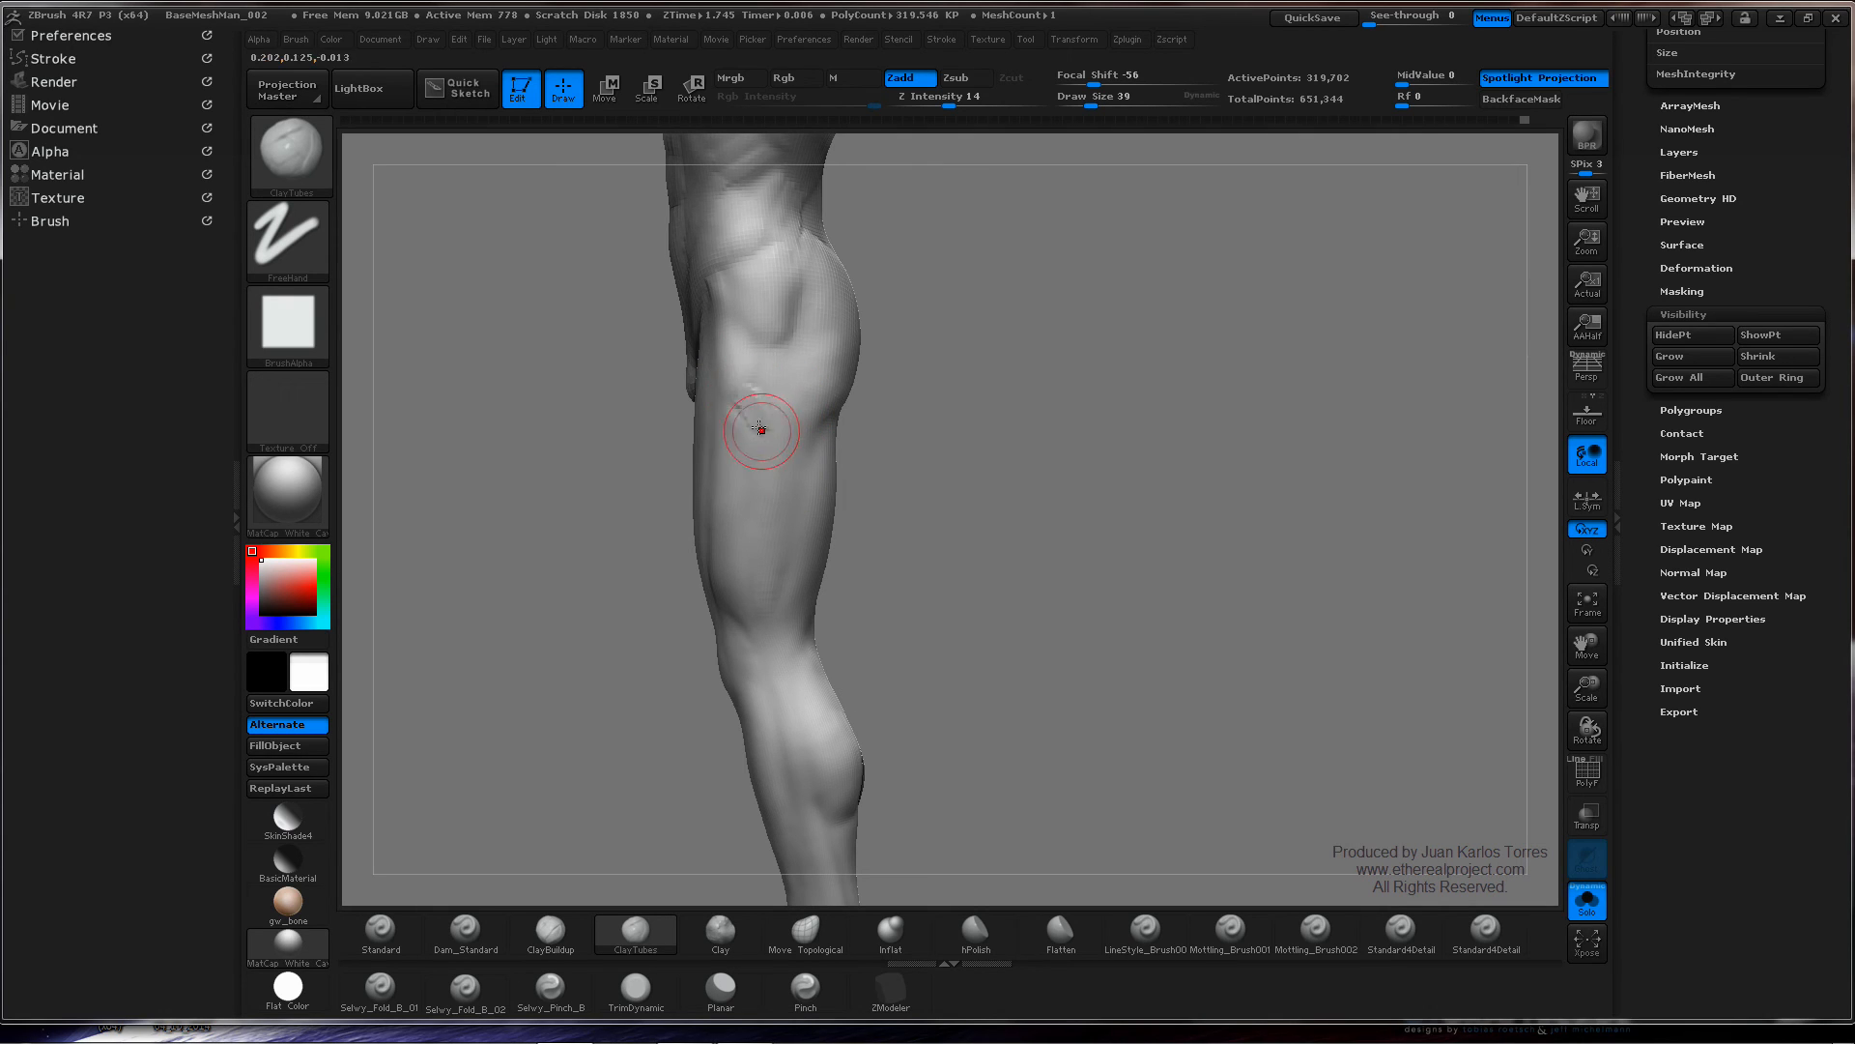
{"action": "left_click_drag", "start_coordinate": [736, 414], "coordinate": [757, 435], "text": "shift"}
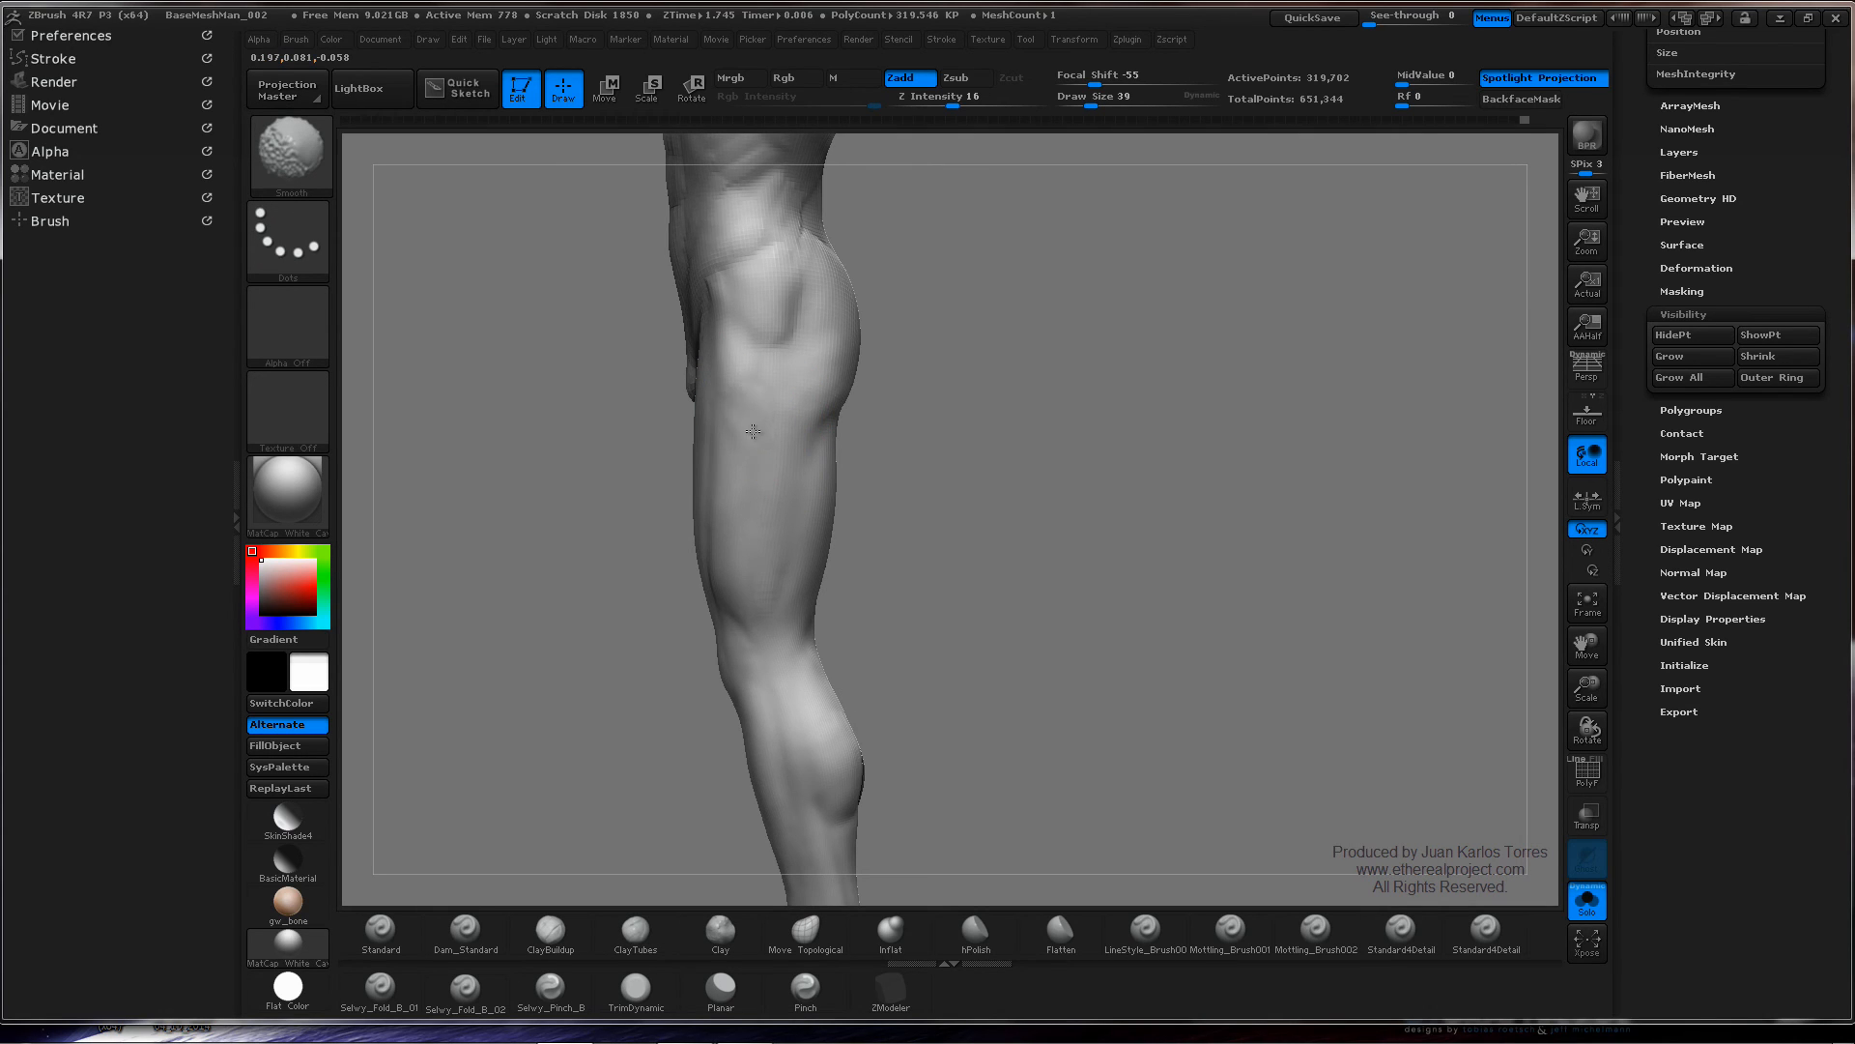
- Sculpt the outer thigh from the knee up to the lower buttock and smooth the strokes
{"action": "mouse_move", "coordinate": [870, 374]}
{"action": "left_mouse_down"}
{"action": "mouse_move", "coordinate": [817, 390]}
{"action": "mouse_move", "coordinate": [995, 372]}
{"action": "left_mouse_up"}
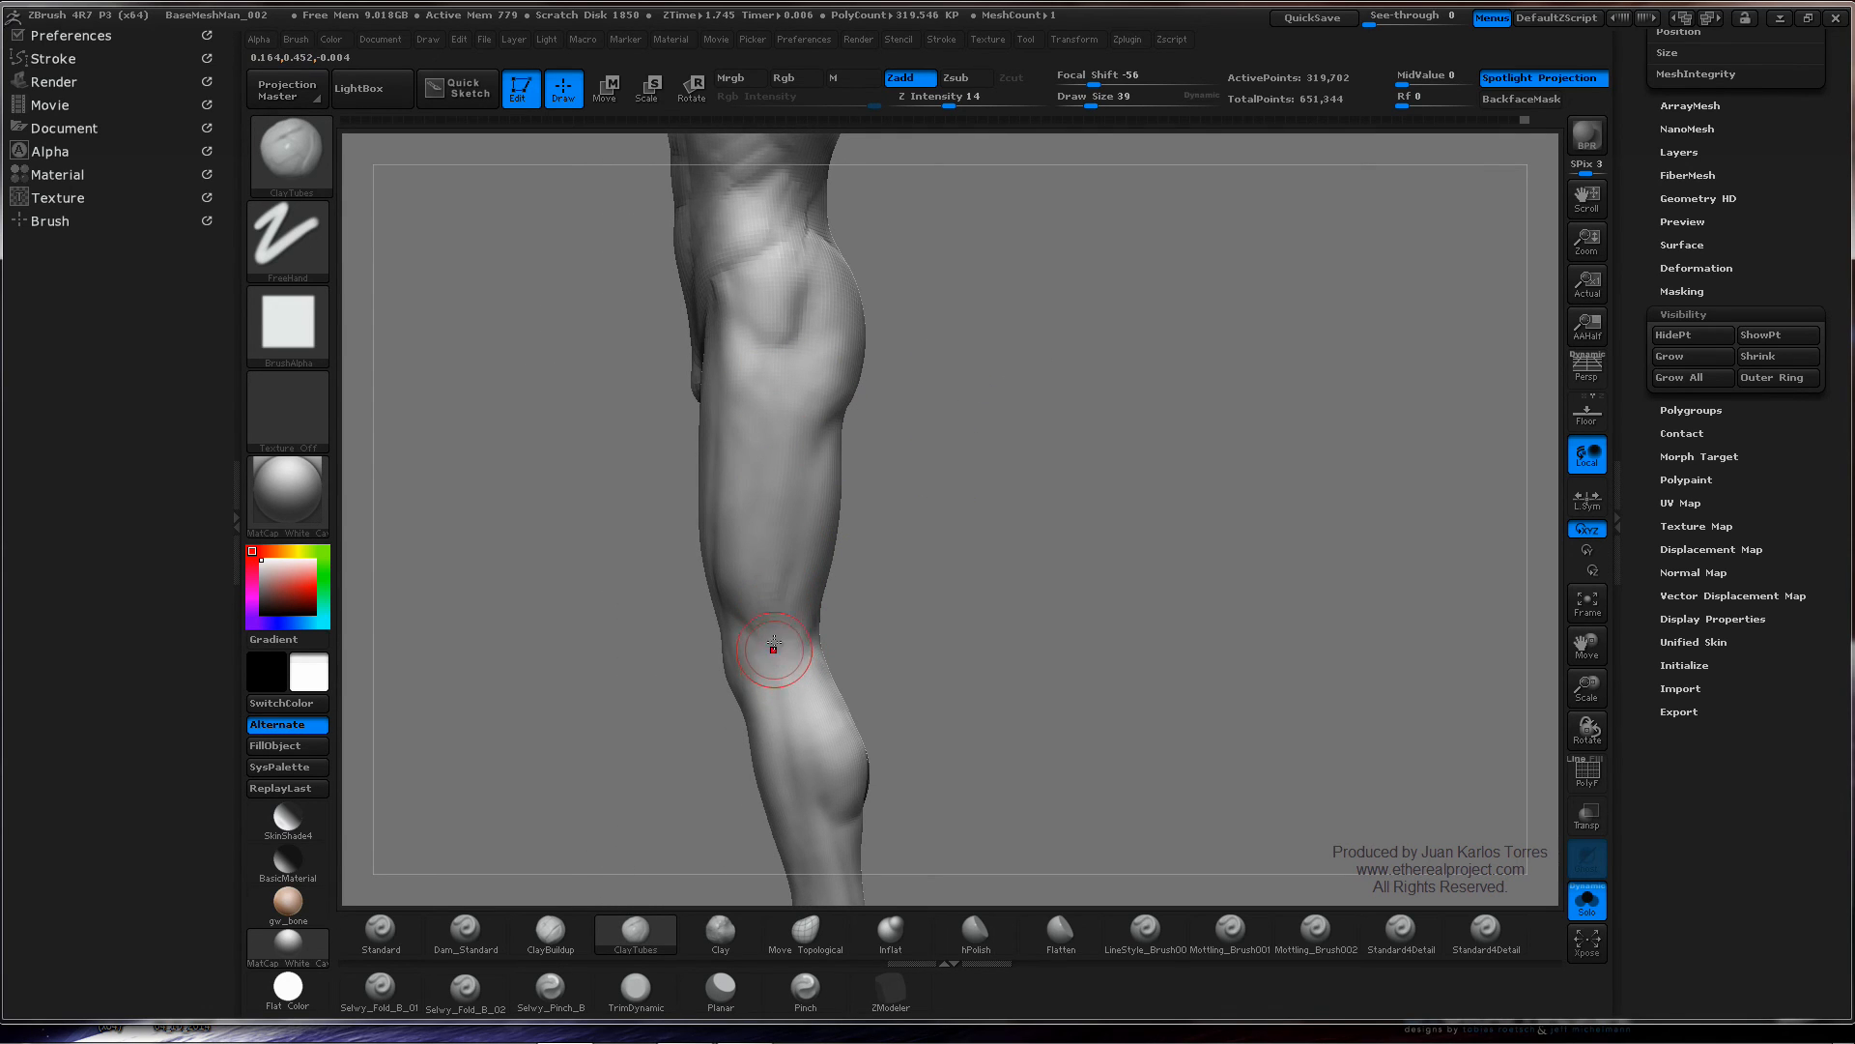
{"action": "left_click_drag", "start_coordinate": [774, 645], "coordinate": [776, 441]}
{"action": "key", "text": "shift"}
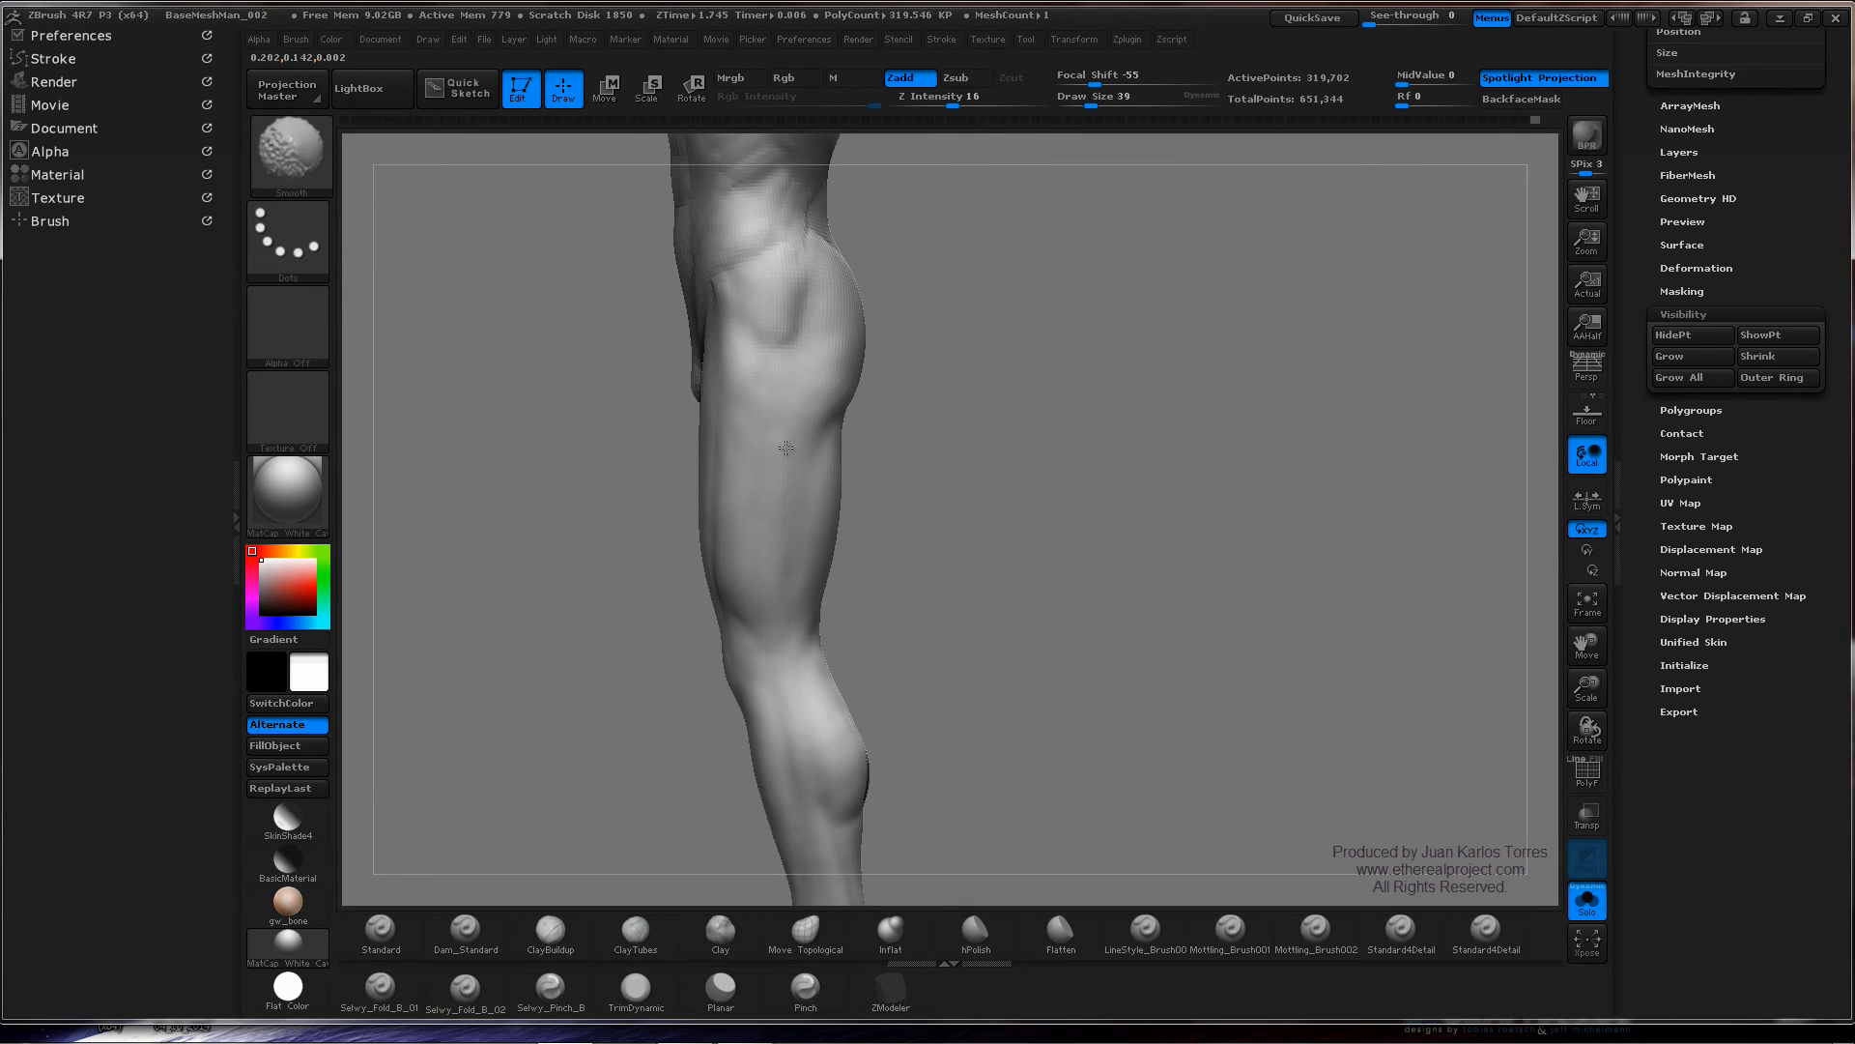
{"action": "key", "text": "shift"}
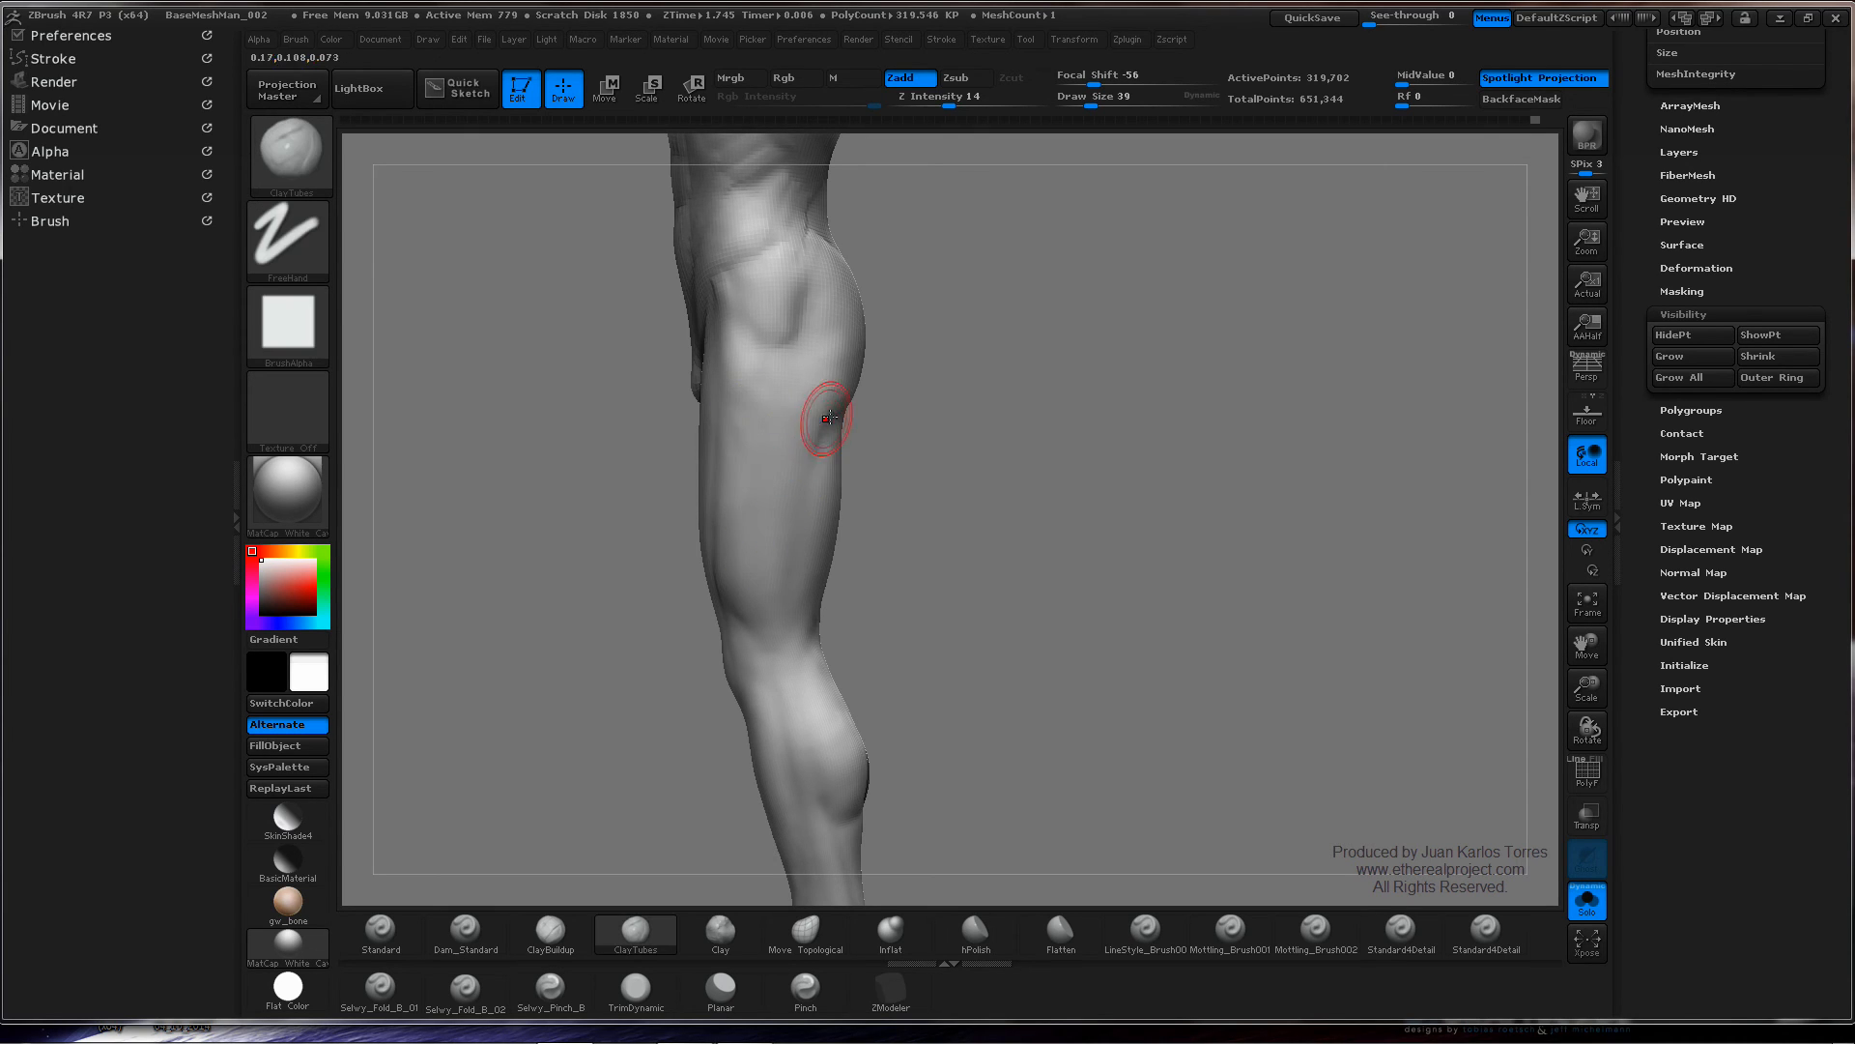
{"action": "mouse_move", "coordinate": [833, 413]}
{"action": "left_mouse_down"}
{"action": "mouse_move", "coordinate": [955, 404]}
{"action": "mouse_move", "coordinate": [882, 402]}
{"action": "mouse_move", "coordinate": [850, 419]}
{"action": "mouse_move", "coordinate": [944, 415]}
{"action": "mouse_move", "coordinate": [906, 449]}
{"action": "mouse_move", "coordinate": [919, 426]}
{"action": "mouse_move", "coordinate": [757, 490]}
{"action": "left_mouse_up"}
{"action": "key", "text": "ctrl"}
{"action": "key", "text": "shift"}
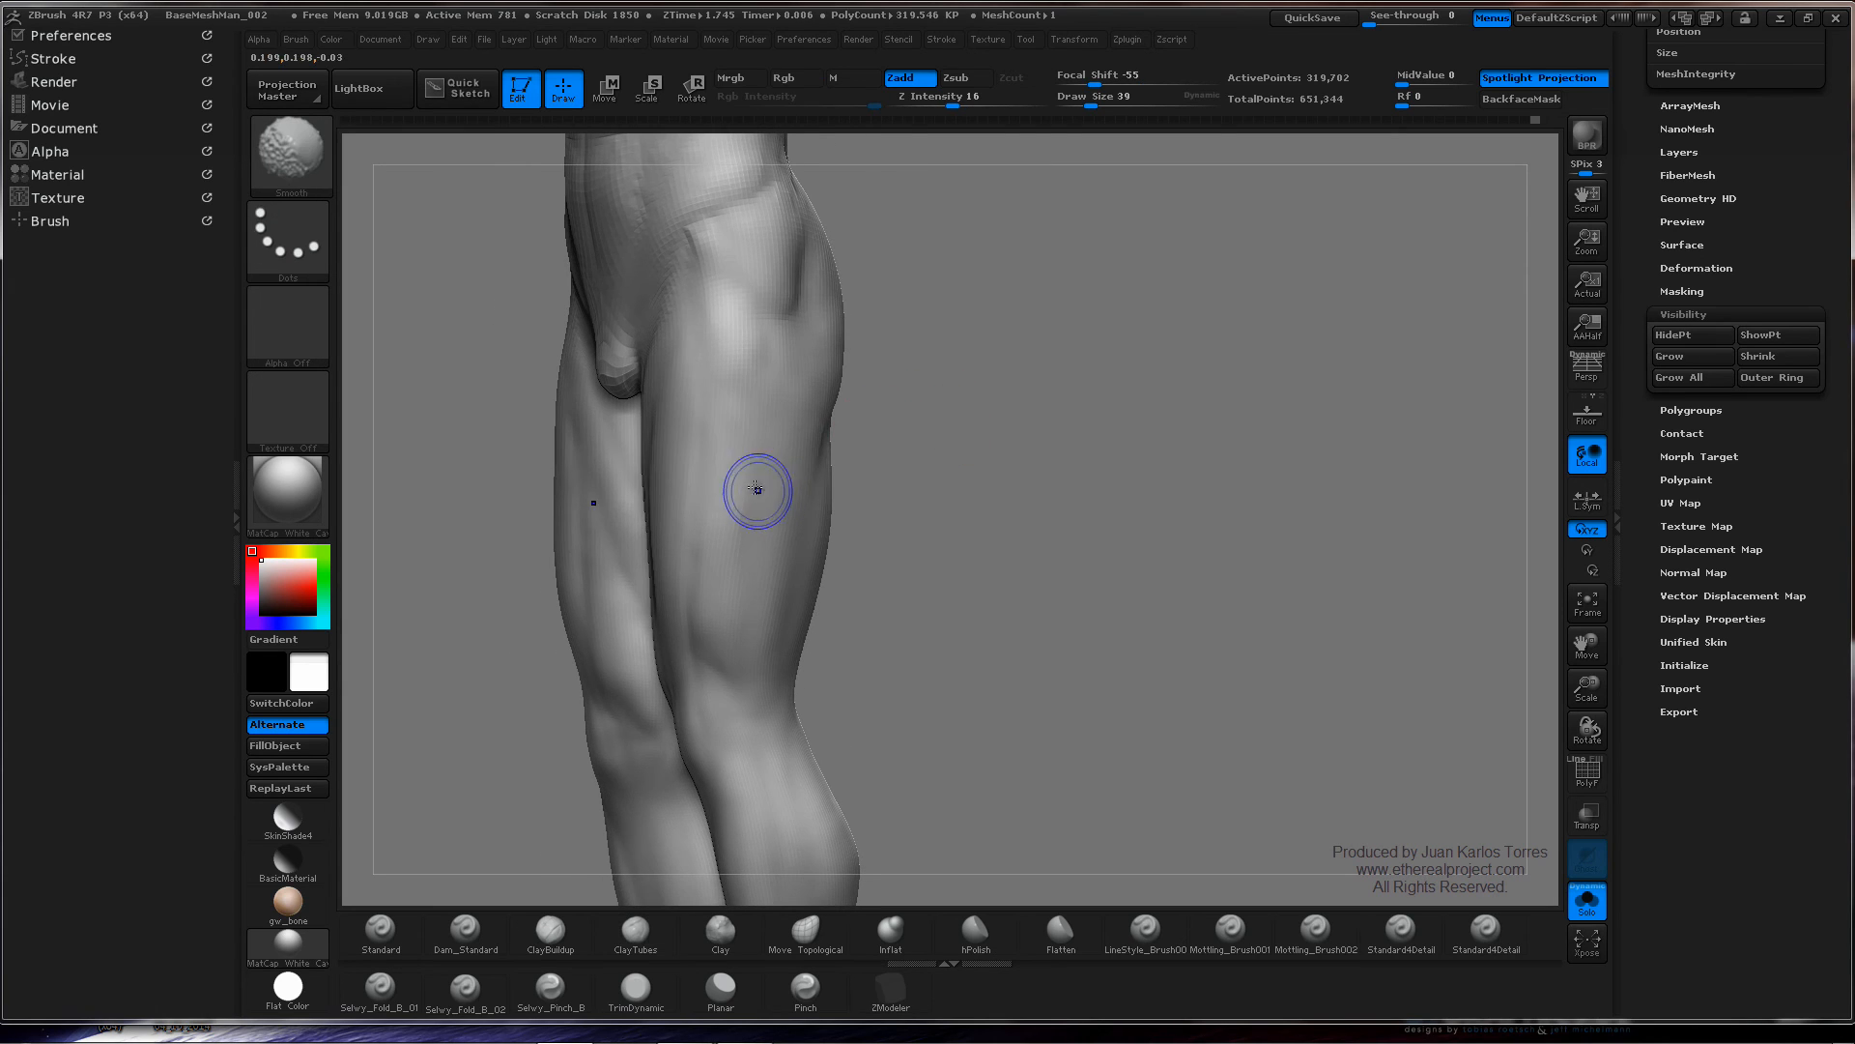
{"action": "mouse_move", "coordinate": [740, 588]}
{"action": "left_mouse_down"}
{"action": "mouse_move", "coordinate": [882, 430]}
{"action": "mouse_move", "coordinate": [986, 419]}
{"action": "mouse_move", "coordinate": [944, 397]}
{"action": "mouse_move", "coordinate": [953, 428]}
{"action": "left_mouse_up"}
{"action": "mouse_move", "coordinate": [952, 428]}
{"action": "right_mouse_down", "text": "alt"}
{"action": "mouse_move", "coordinate": [889, 399]}
{"action": "mouse_move", "coordinate": [908, 414]}
{"action": "mouse_move", "coordinate": [841, 417]}
{"action": "mouse_move", "coordinate": [961, 381]}
{"action": "right_mouse_up", "text": "alt"}
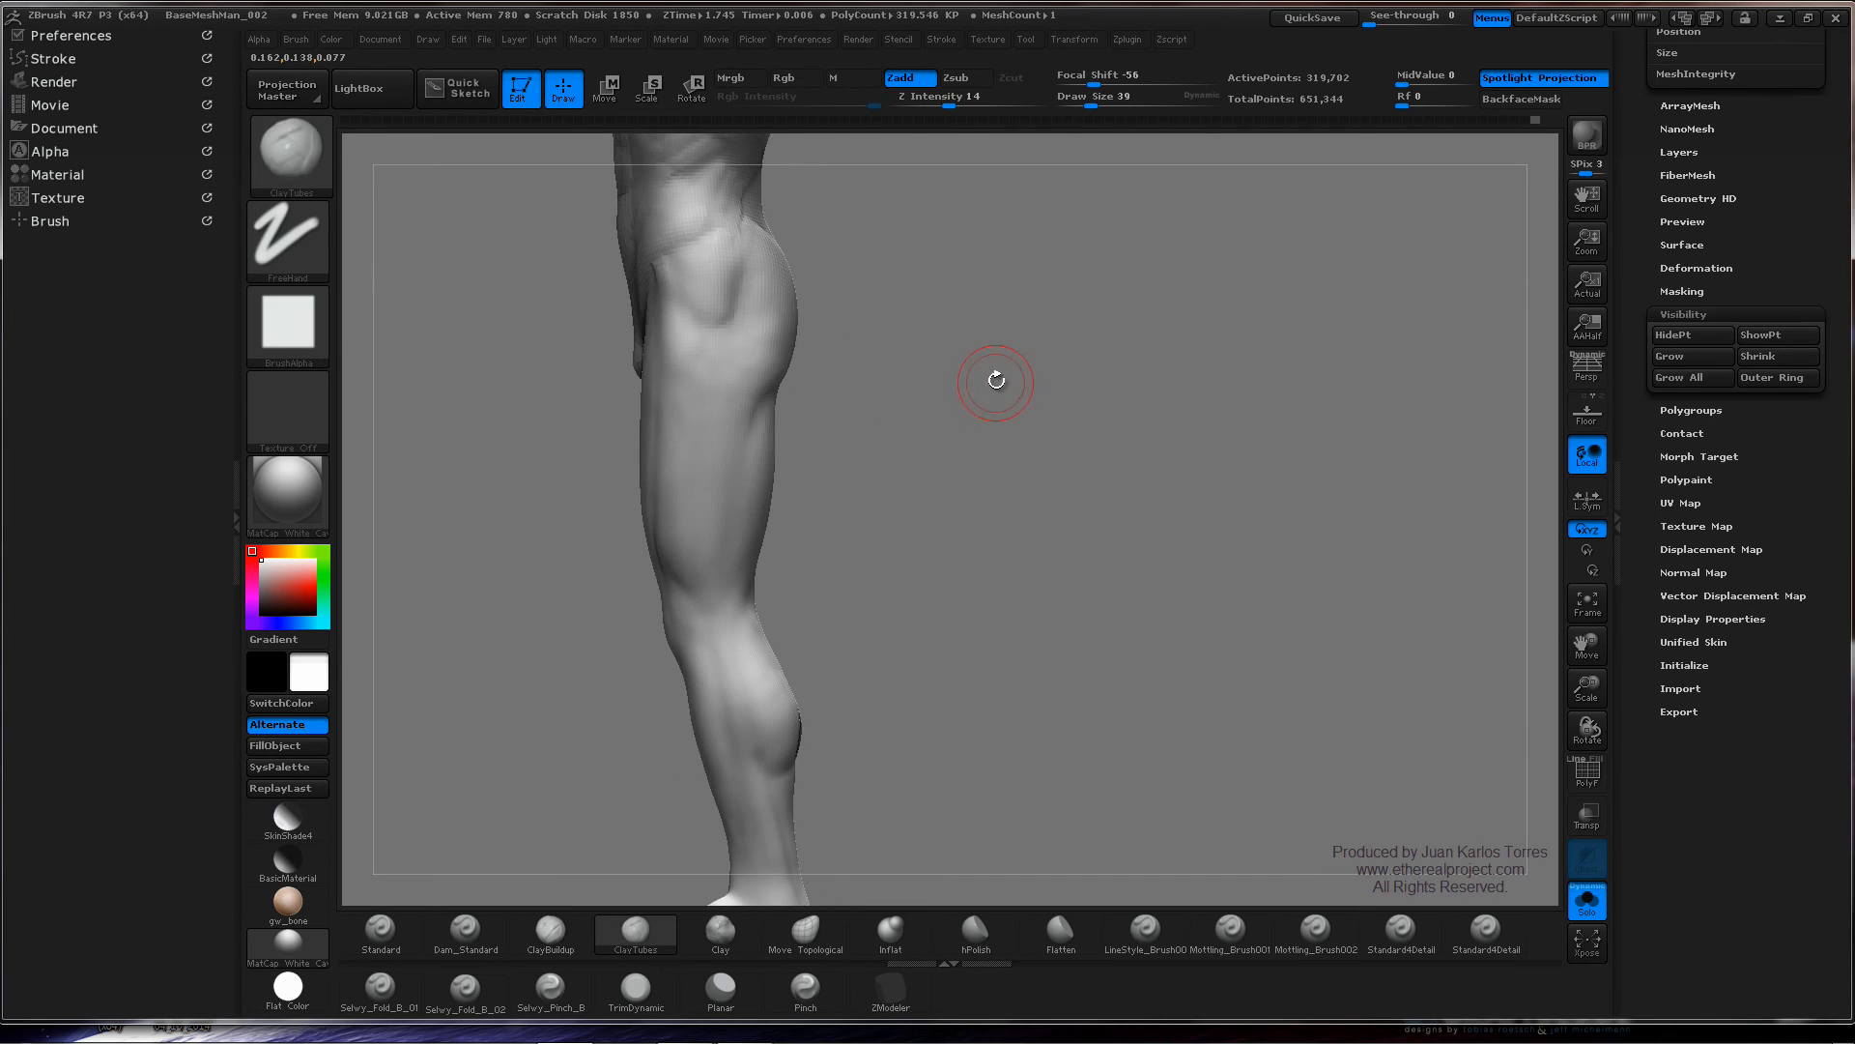
- Fill the hollow on the side of the hip beside the buttock with clay and smooth it
{"action": "mouse_move", "coordinate": [919, 319]}
{"action": "right_mouse_down", "text": "alt"}
{"action": "mouse_move", "coordinate": [834, 438]}
{"action": "mouse_move", "coordinate": [714, 428]}
{"action": "right_mouse_up", "text": "alt"}
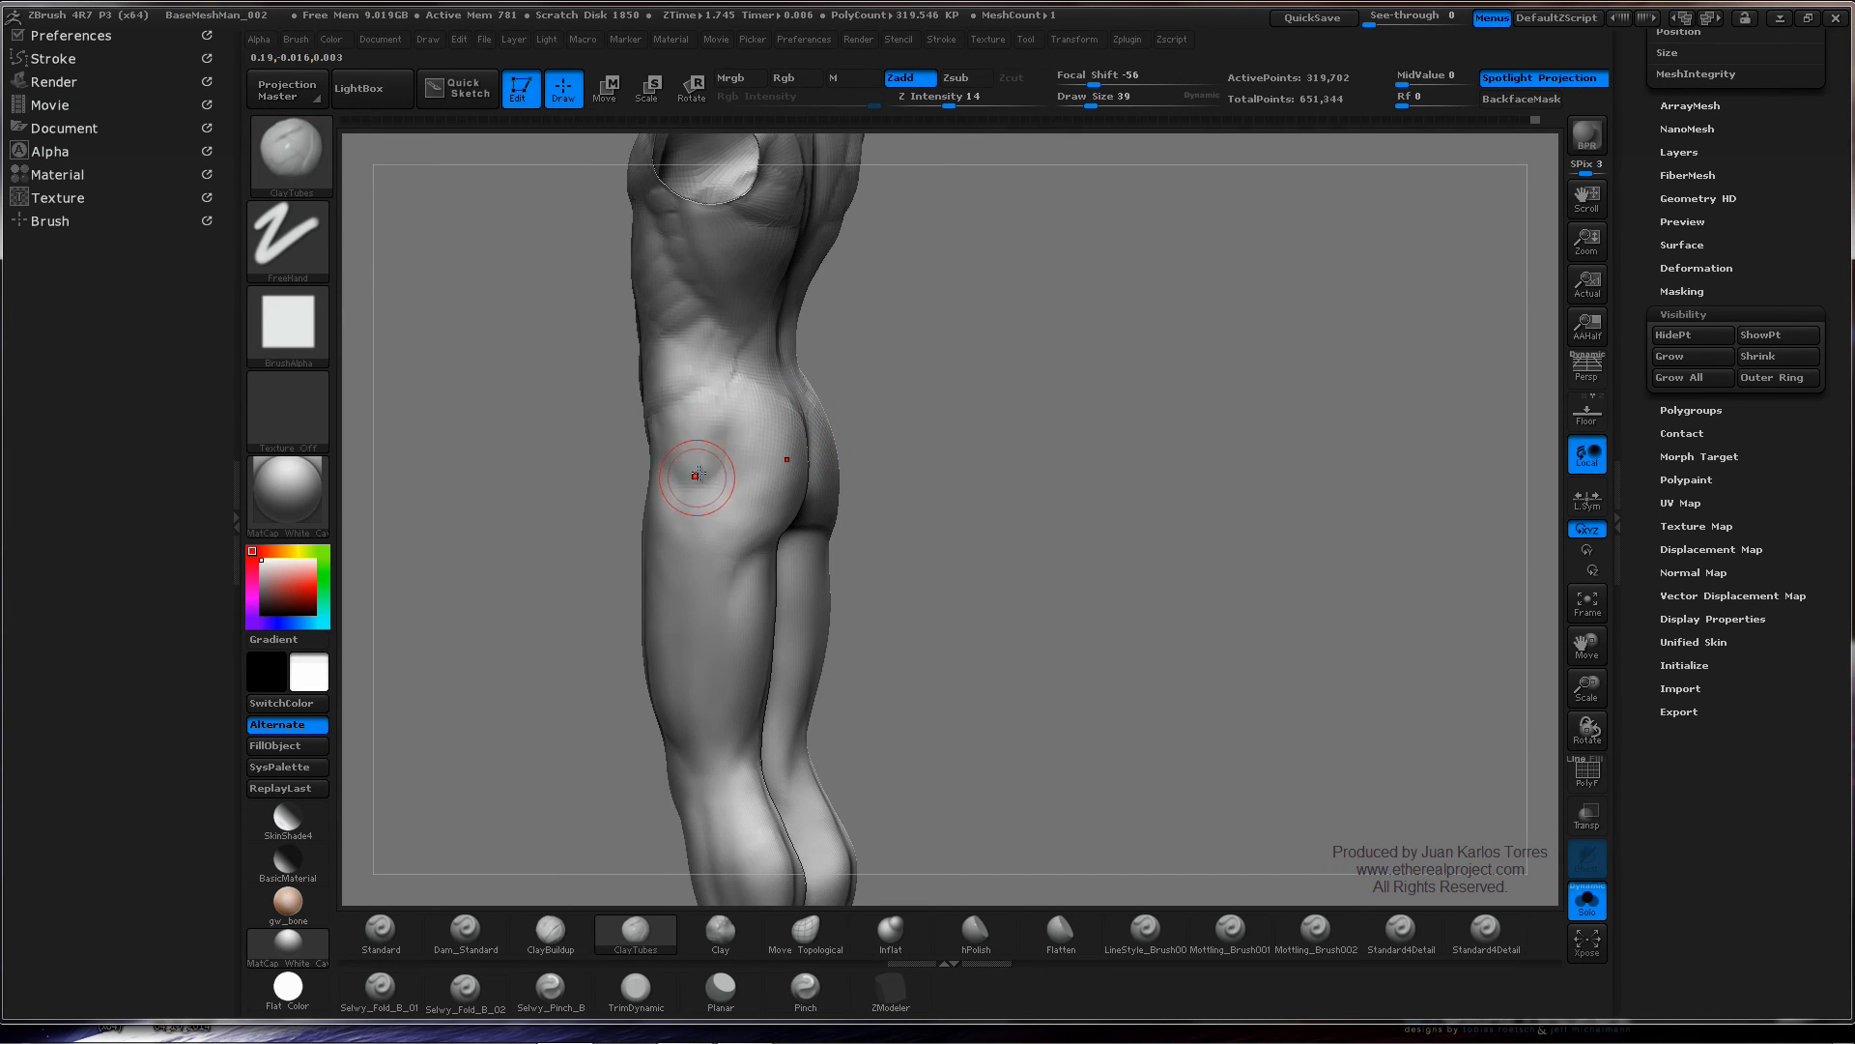
{"action": "left_click_drag", "start_coordinate": [697, 473], "coordinate": [717, 435]}
{"action": "left_click_drag", "start_coordinate": [717, 434], "coordinate": [709, 453], "text": "shift"}
- Mask a narrow strip down the front of the thigh from the hip to the knee with MaskLasso
{"action": "mouse_move", "coordinate": [710, 453]}
{"action": "right_mouse_down"}
{"action": "mouse_move", "coordinate": [989, 363]}
{"action": "mouse_move", "coordinate": [875, 372]}
{"action": "mouse_move", "coordinate": [924, 386]}
{"action": "mouse_move", "coordinate": [973, 368]}
{"action": "mouse_move", "coordinate": [947, 431]}
{"action": "mouse_move", "coordinate": [961, 298]}
{"action": "mouse_move", "coordinate": [940, 415]}
{"action": "mouse_move", "coordinate": [1040, 415]}
{"action": "mouse_move", "coordinate": [1006, 415]}
{"action": "right_mouse_up"}
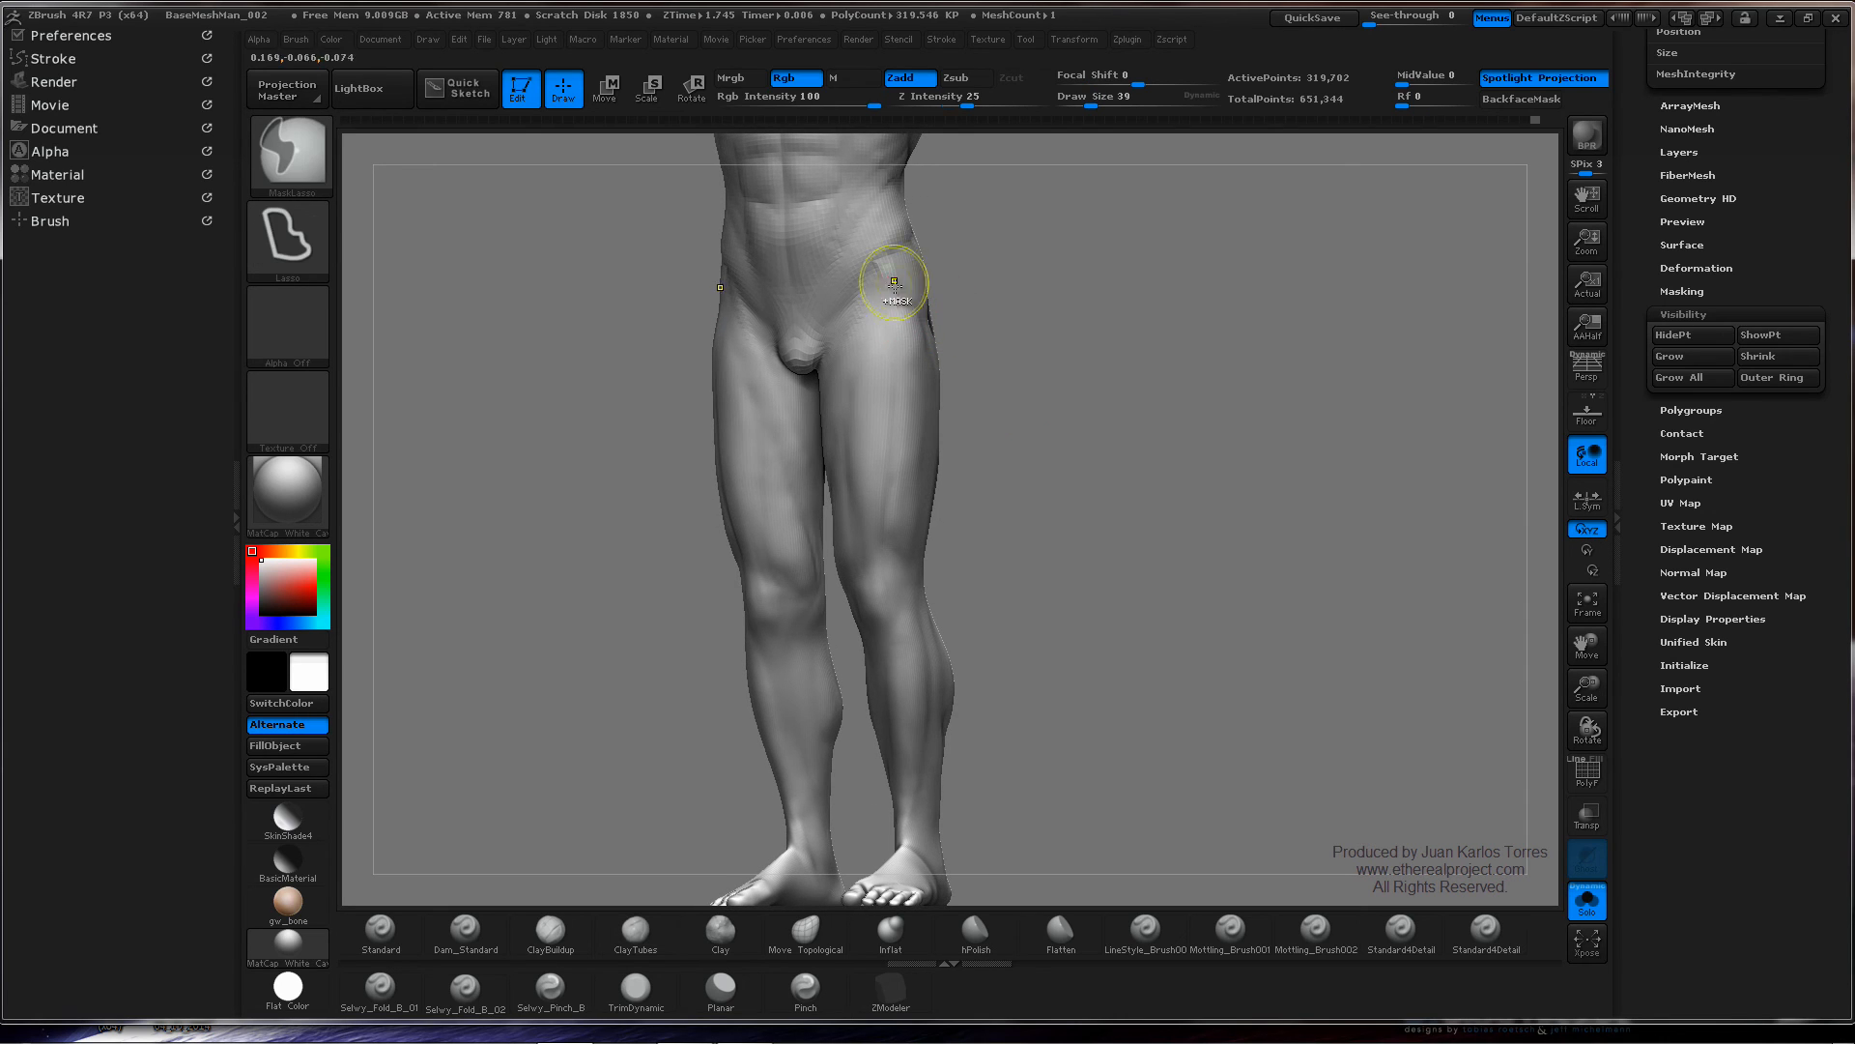
{"action": "key", "text": "ctrl"}
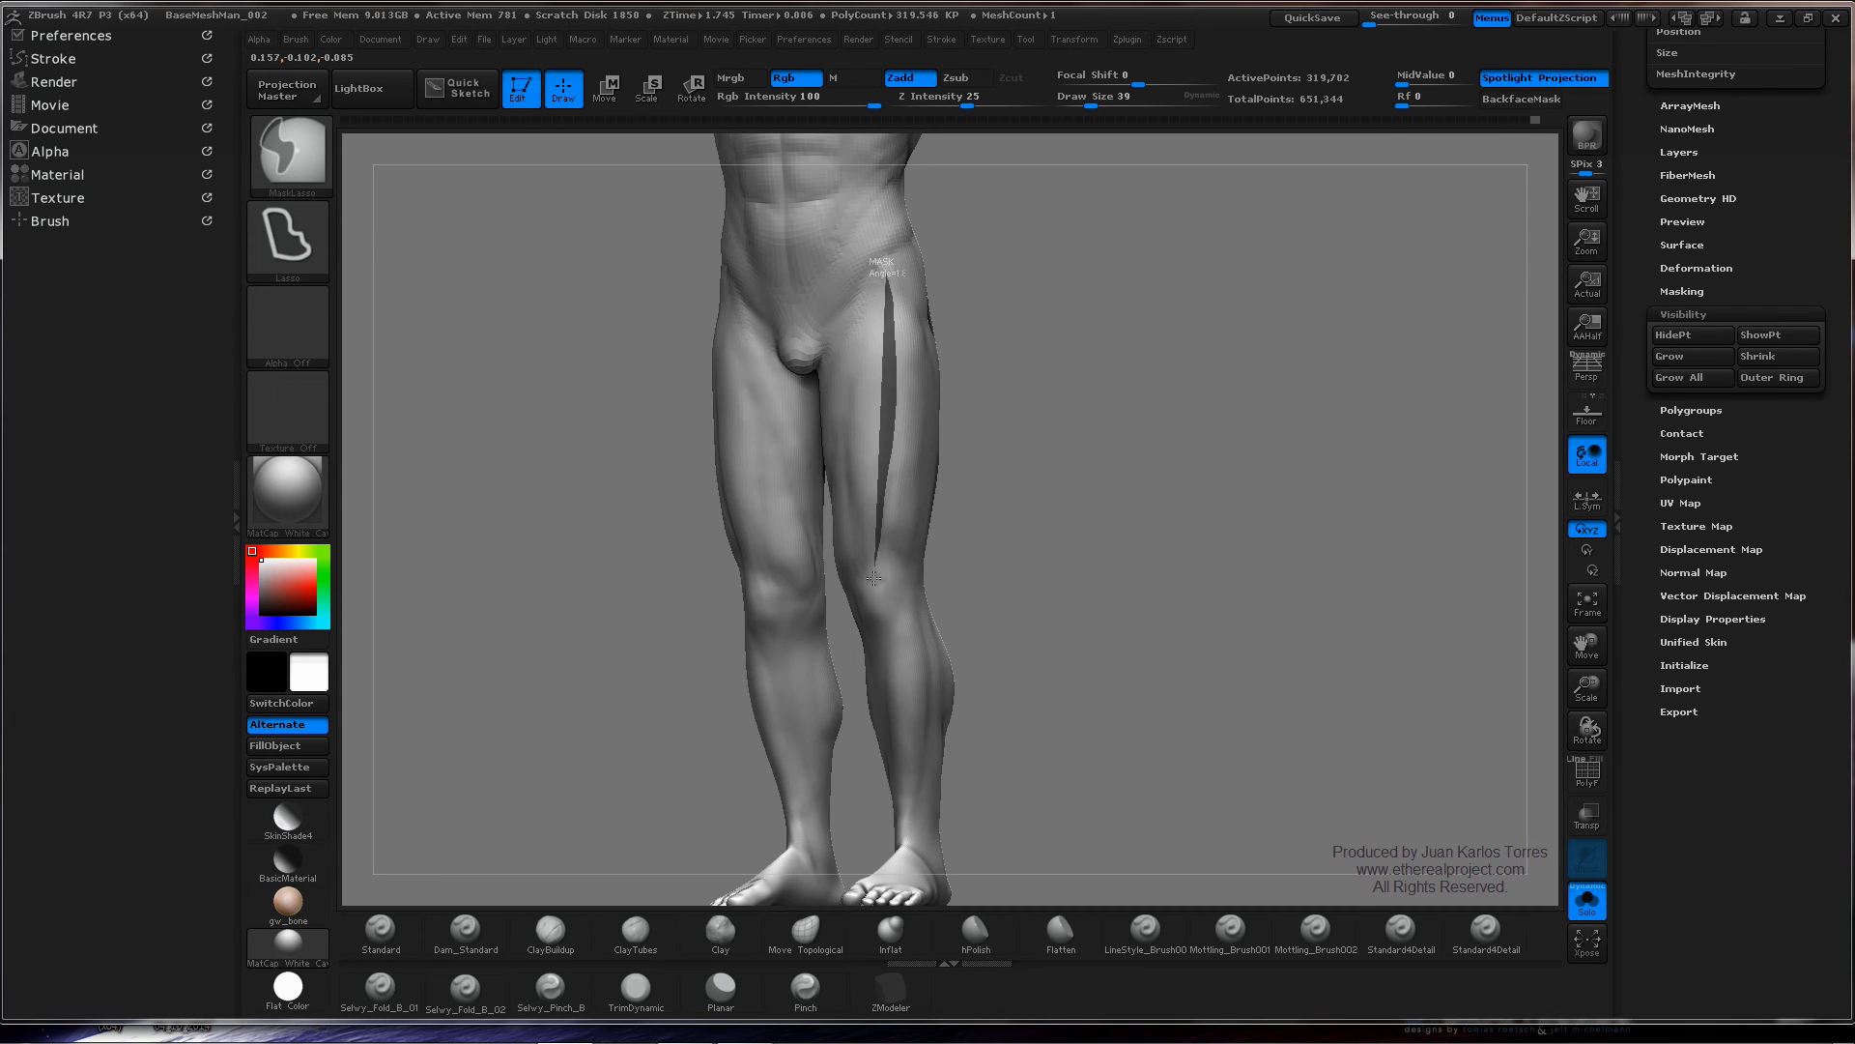
- Lasso-mask the inner front thigh from hip to knee and the side of the hip above the outer thigh
{"action": "mouse_move", "coordinate": [864, 596]}
{"action": "left_mouse_down", "text": "ctrl"}
{"action": "mouse_move", "coordinate": [843, 591]}
{"action": "mouse_move", "coordinate": [836, 414]}
{"action": "left_mouse_up", "text": "ctrl"}
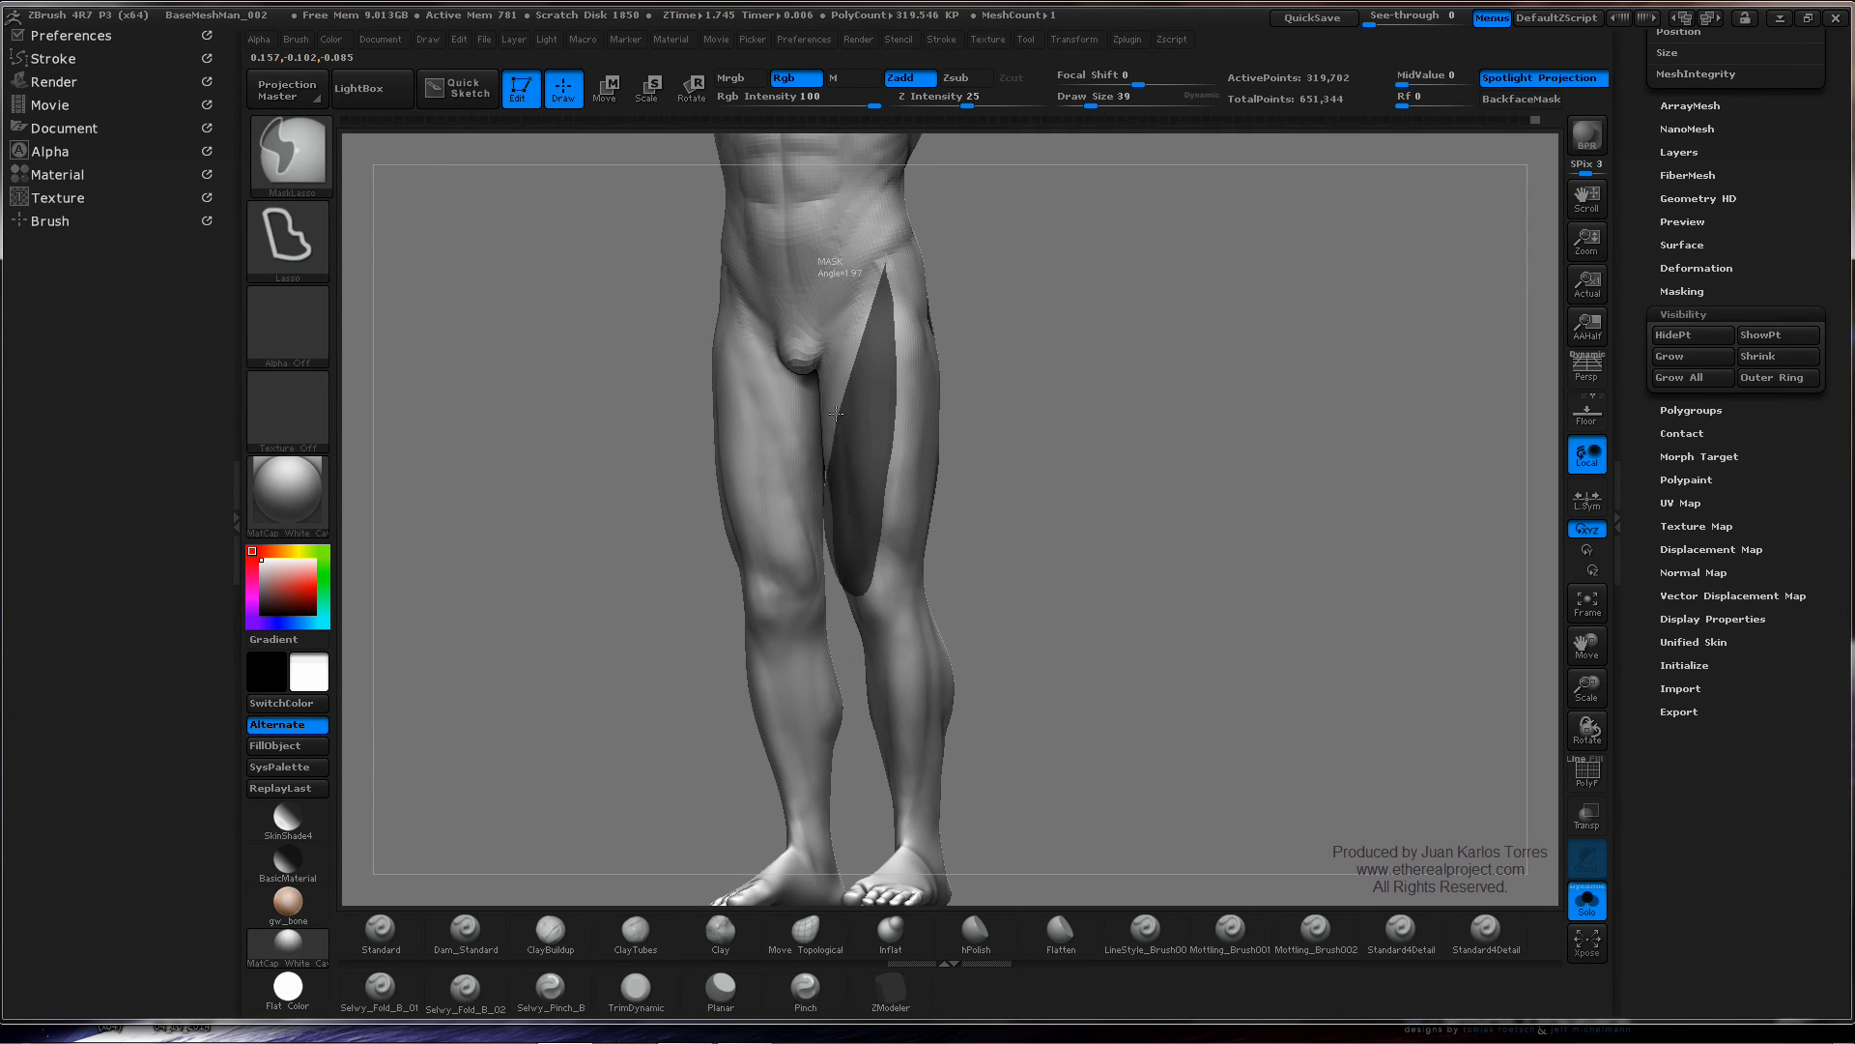
{"action": "left_click_drag", "start_coordinate": [883, 240], "coordinate": [881, 236], "text": "ctrl"}
{"action": "mouse_move", "coordinate": [882, 236]}
{"action": "right_mouse_down"}
{"action": "mouse_move", "coordinate": [967, 319]}
{"action": "mouse_move", "coordinate": [908, 359]}
{"action": "right_mouse_up"}
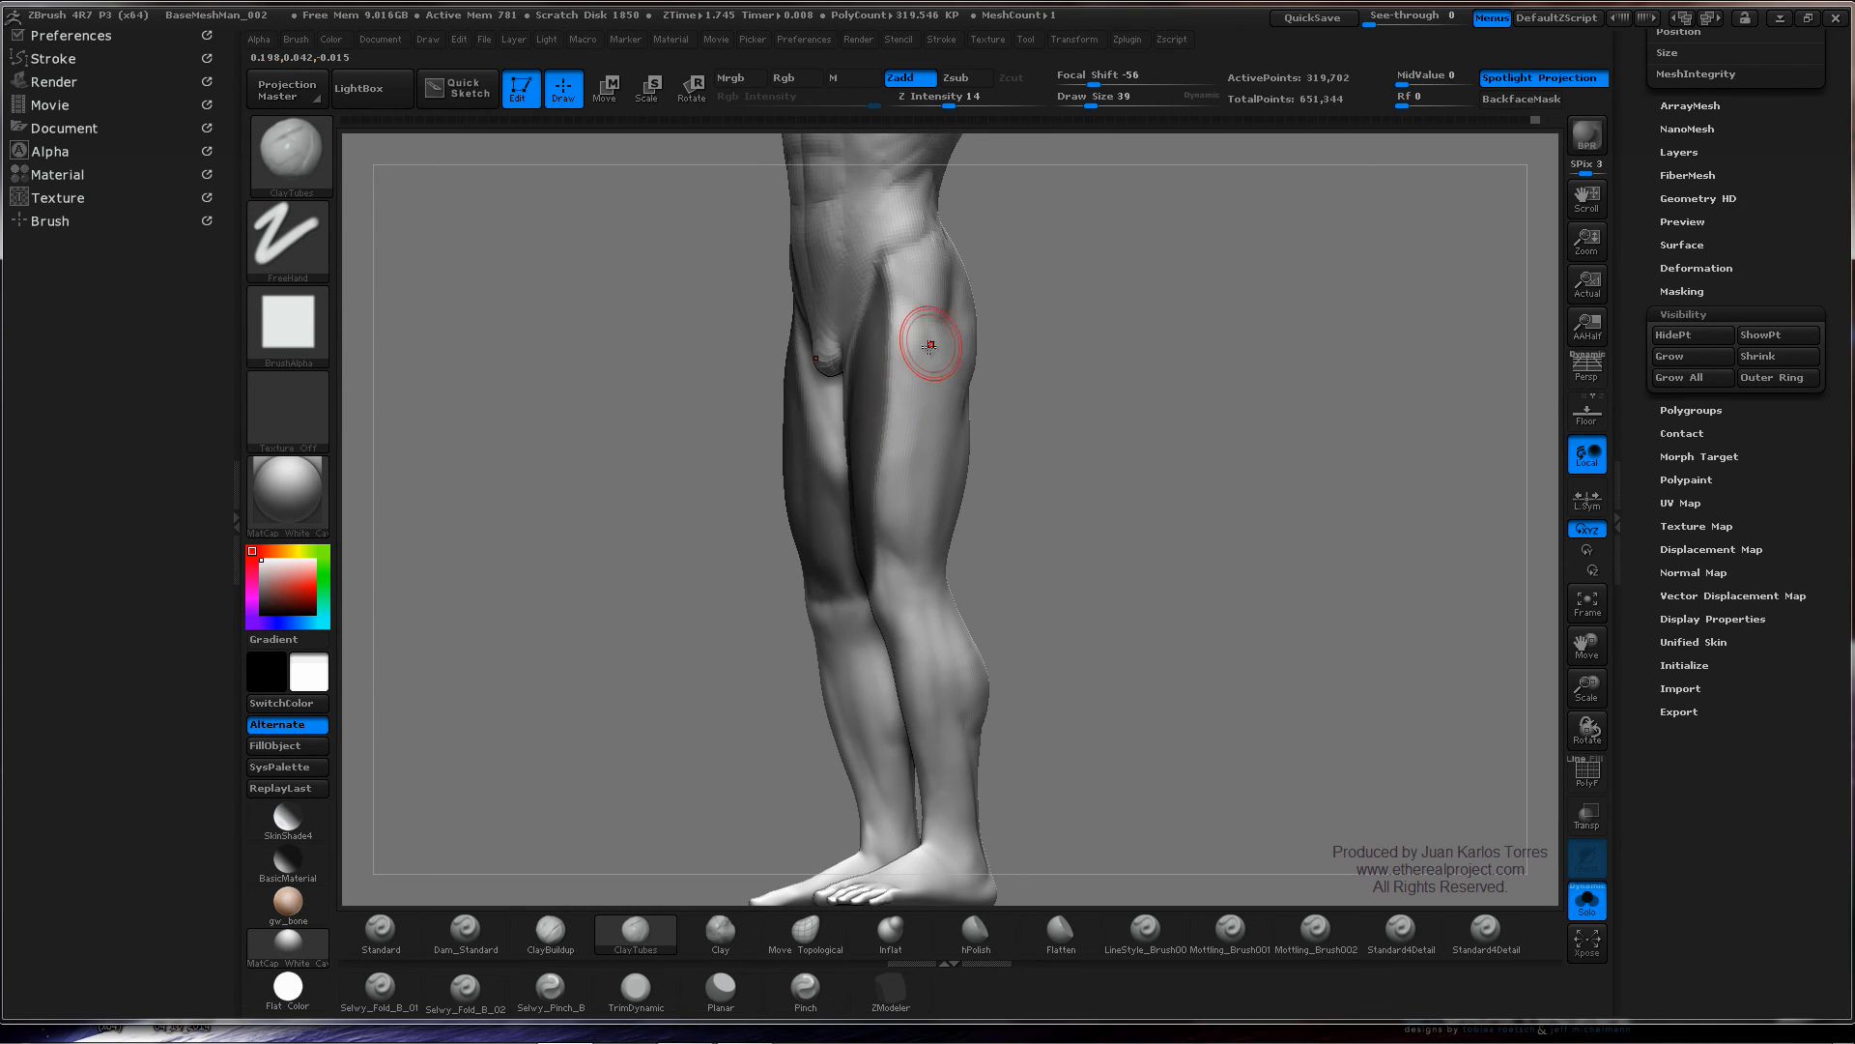
{"action": "mouse_move", "coordinate": [900, 338]}
{"action": "left_mouse_down", "text": "ctrl"}
{"action": "mouse_move", "coordinate": [849, 242]}
{"action": "mouse_move", "coordinate": [887, 251]}
{"action": "left_mouse_up", "text": "ctrl"}
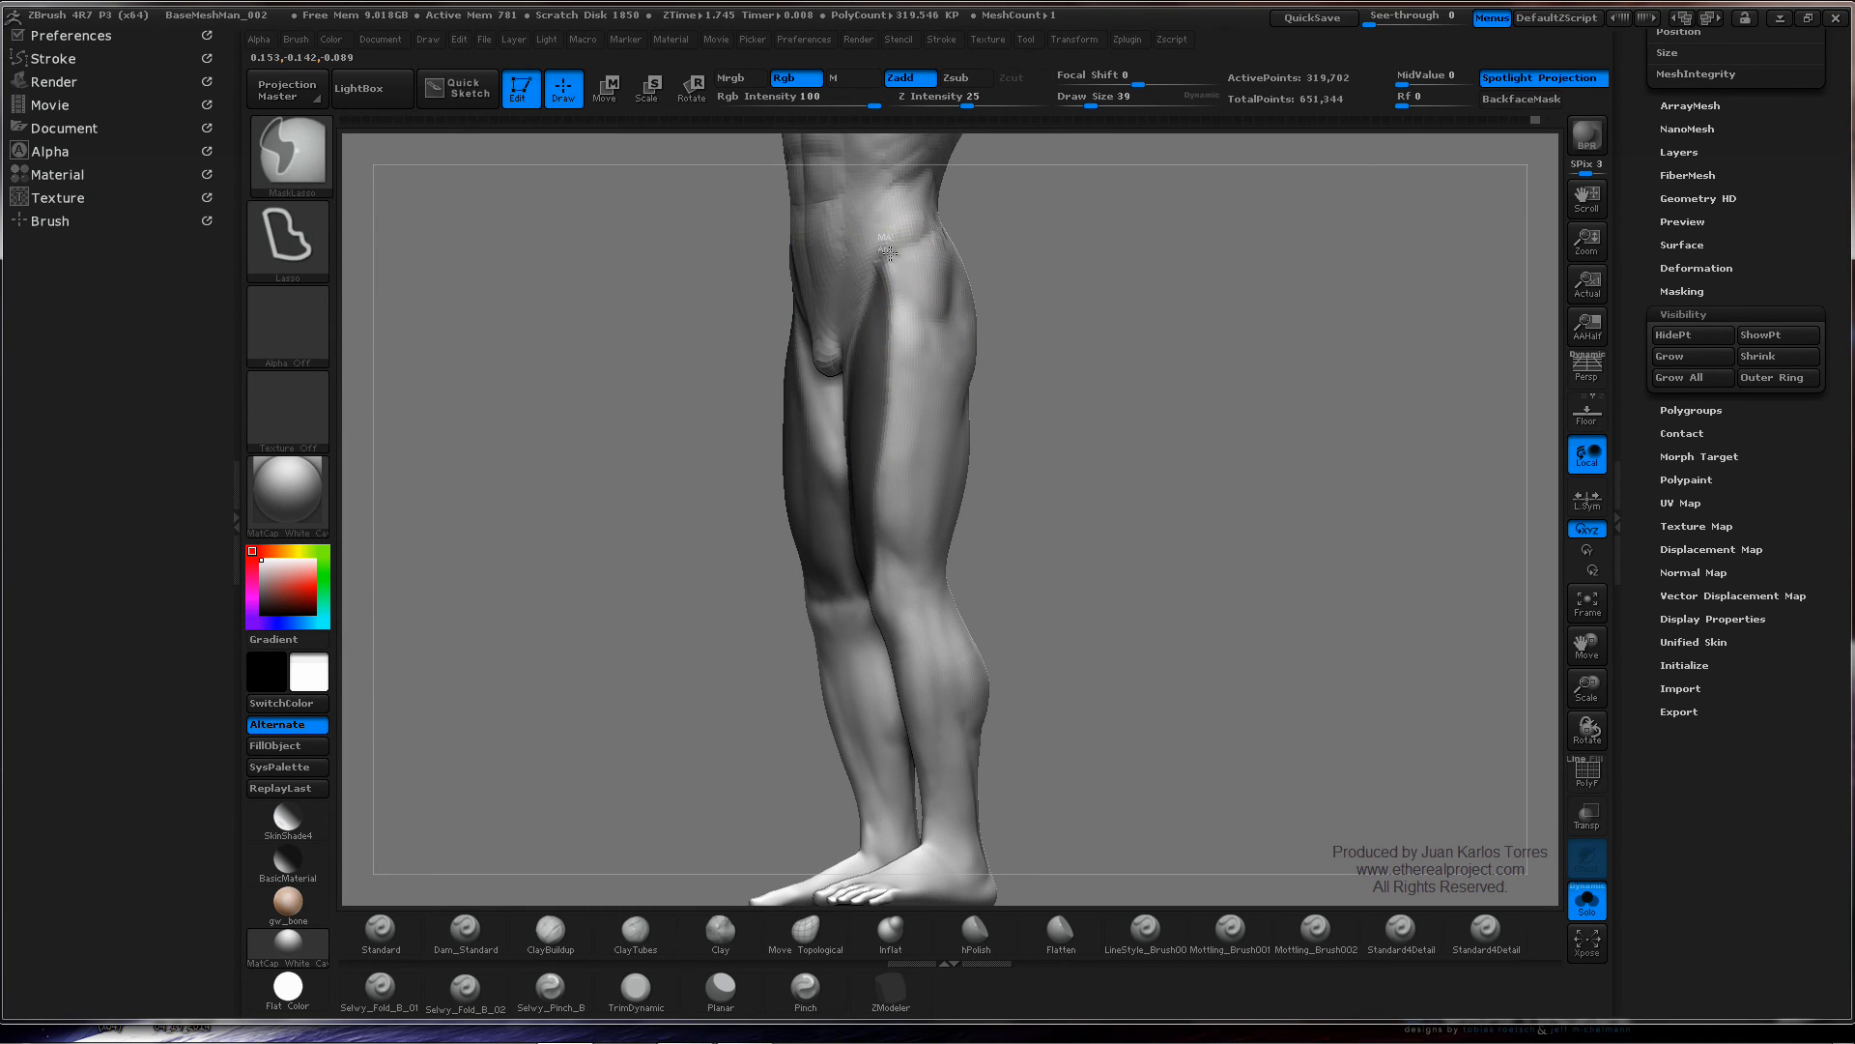
{"action": "left_click_drag", "start_coordinate": [953, 312], "coordinate": [951, 317], "text": "ctrl"}
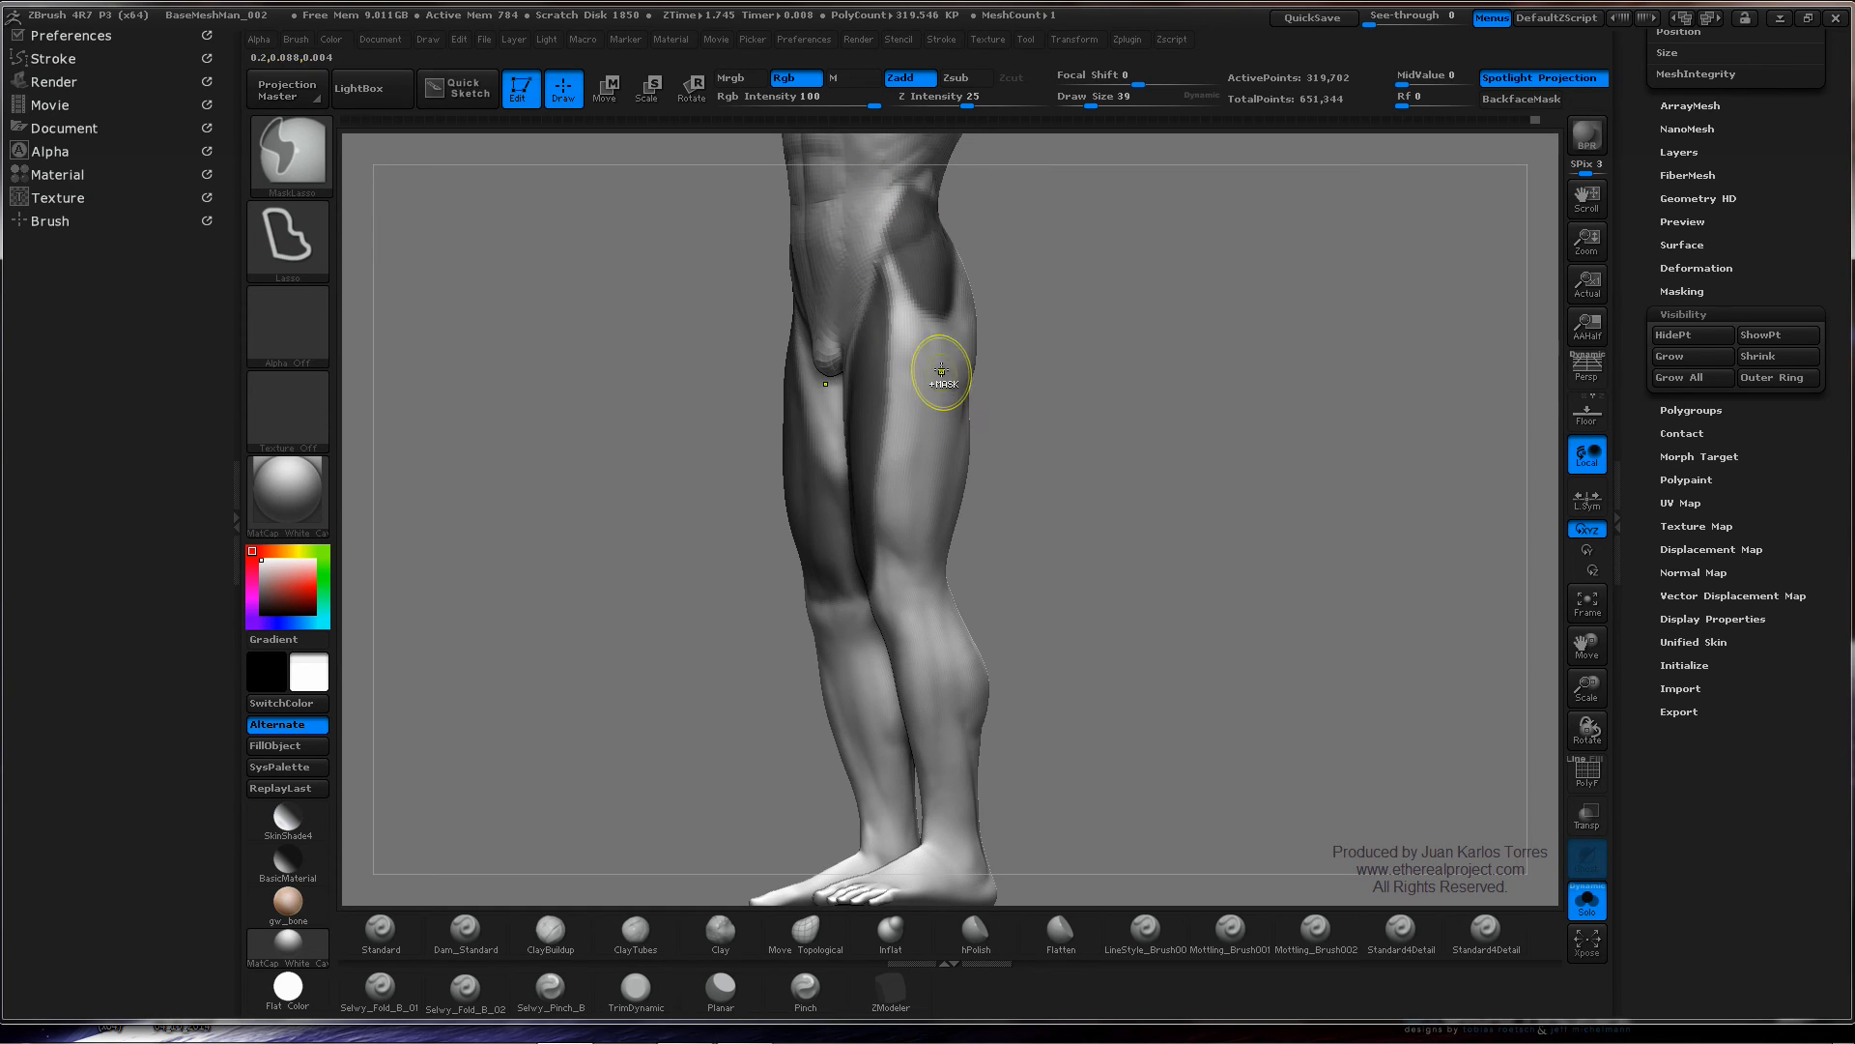
- Build up the unmasked upper front thigh below the hip bone with the ClayTubes brush and smooth the strokes
{"action": "mouse_move", "coordinate": [932, 332]}
{"action": "right_mouse_down"}
{"action": "mouse_move", "coordinate": [901, 350]}
{"action": "mouse_move", "coordinate": [928, 331]}
{"action": "right_mouse_up"}
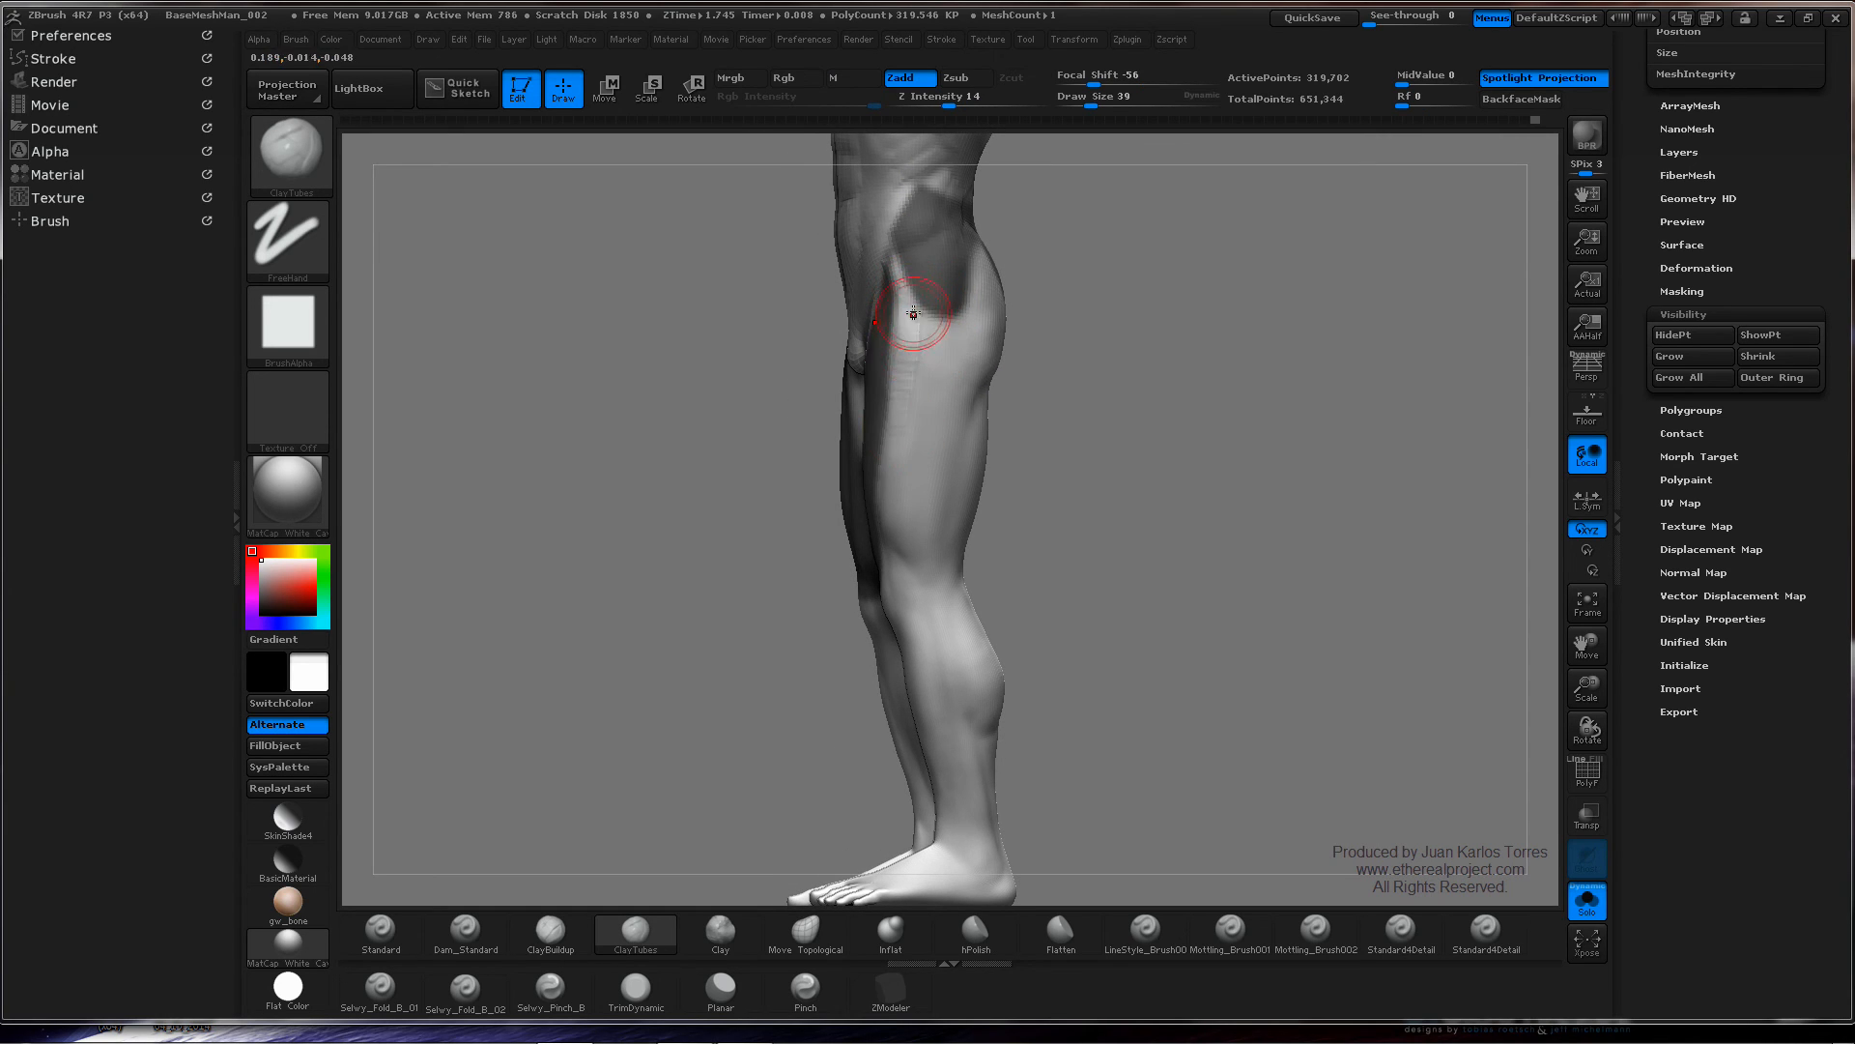
{"action": "right_click_drag", "start_coordinate": [919, 332], "coordinate": [1006, 332]}
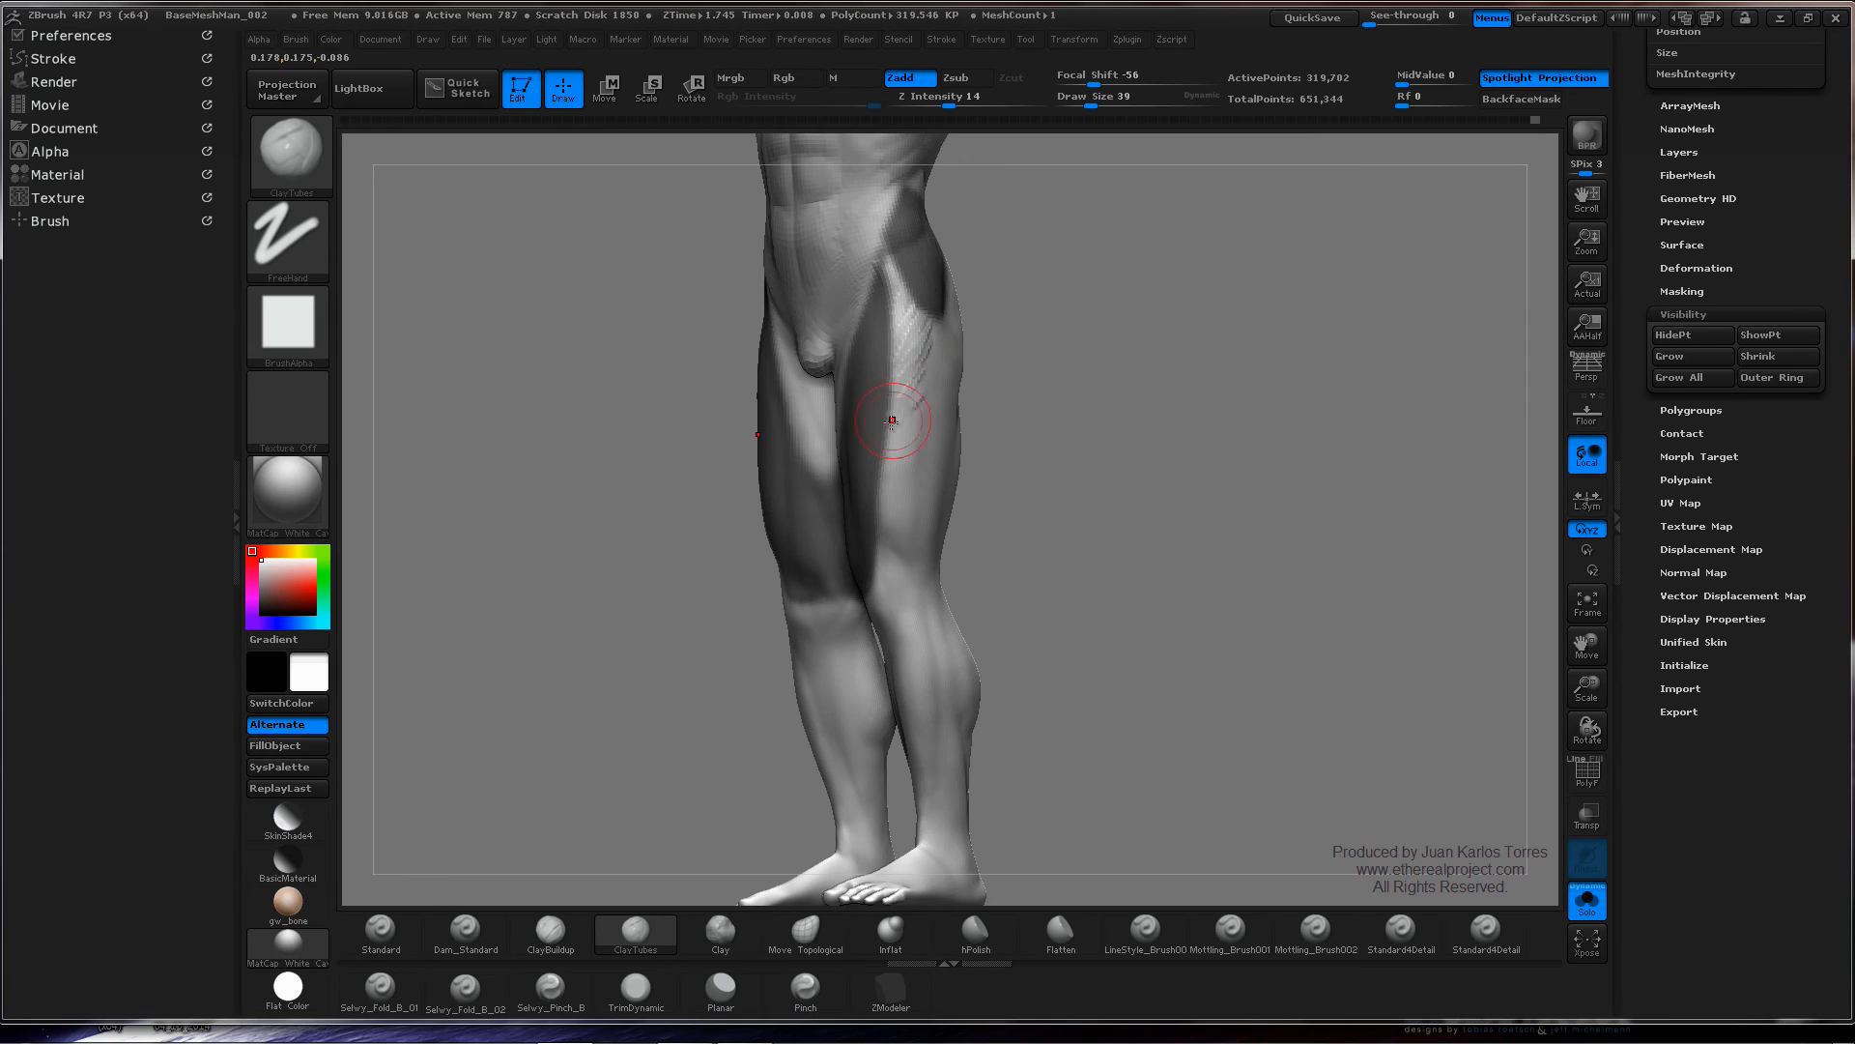
{"action": "mouse_move", "coordinate": [905, 432]}
{"action": "left_mouse_down"}
{"action": "mouse_move", "coordinate": [895, 504]}
{"action": "mouse_move", "coordinate": [914, 554]}
{"action": "left_mouse_up"}
{"action": "mouse_move", "coordinate": [1010, 414]}
{"action": "left_mouse_down"}
{"action": "mouse_move", "coordinate": [949, 396]}
{"action": "mouse_move", "coordinate": [922, 411]}
{"action": "left_mouse_up"}
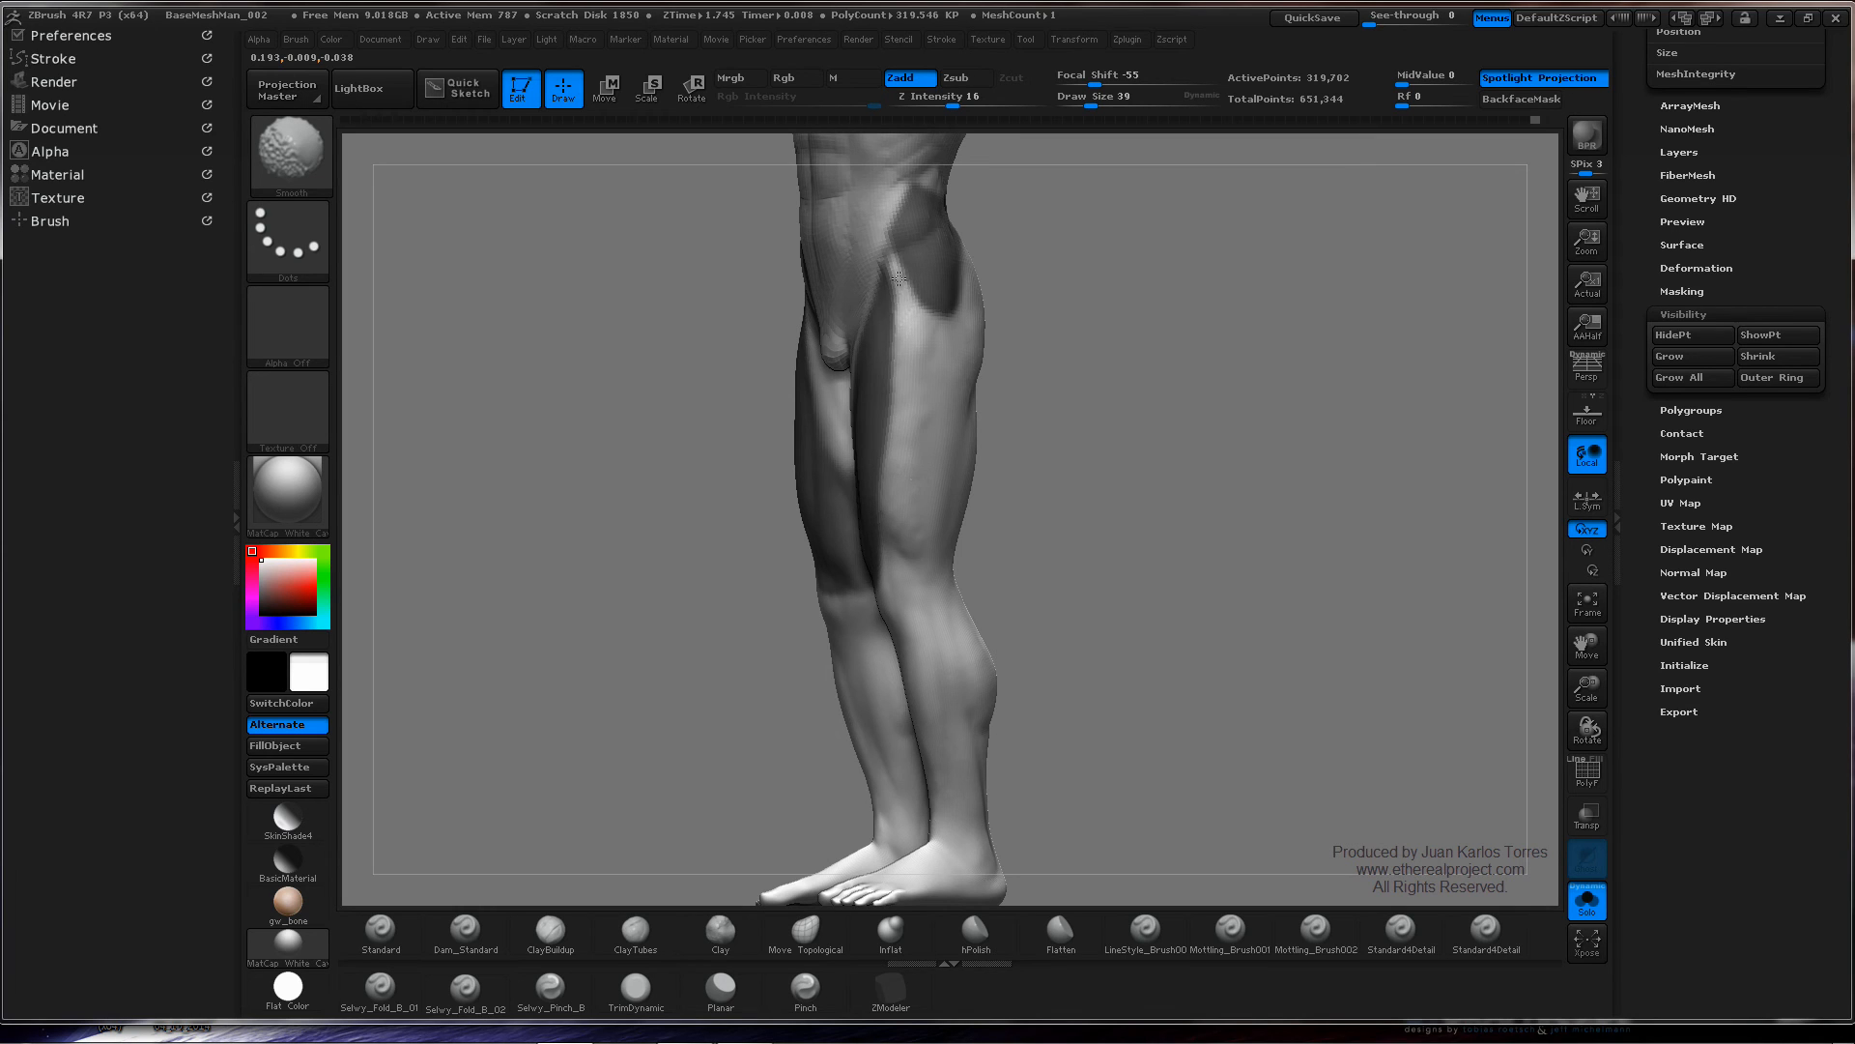
{"action": "mouse_move", "coordinate": [1002, 361]}
{"action": "left_mouse_down"}
{"action": "mouse_move", "coordinate": [1050, 365]}
{"action": "mouse_move", "coordinate": [1008, 330]}
{"action": "left_mouse_up"}
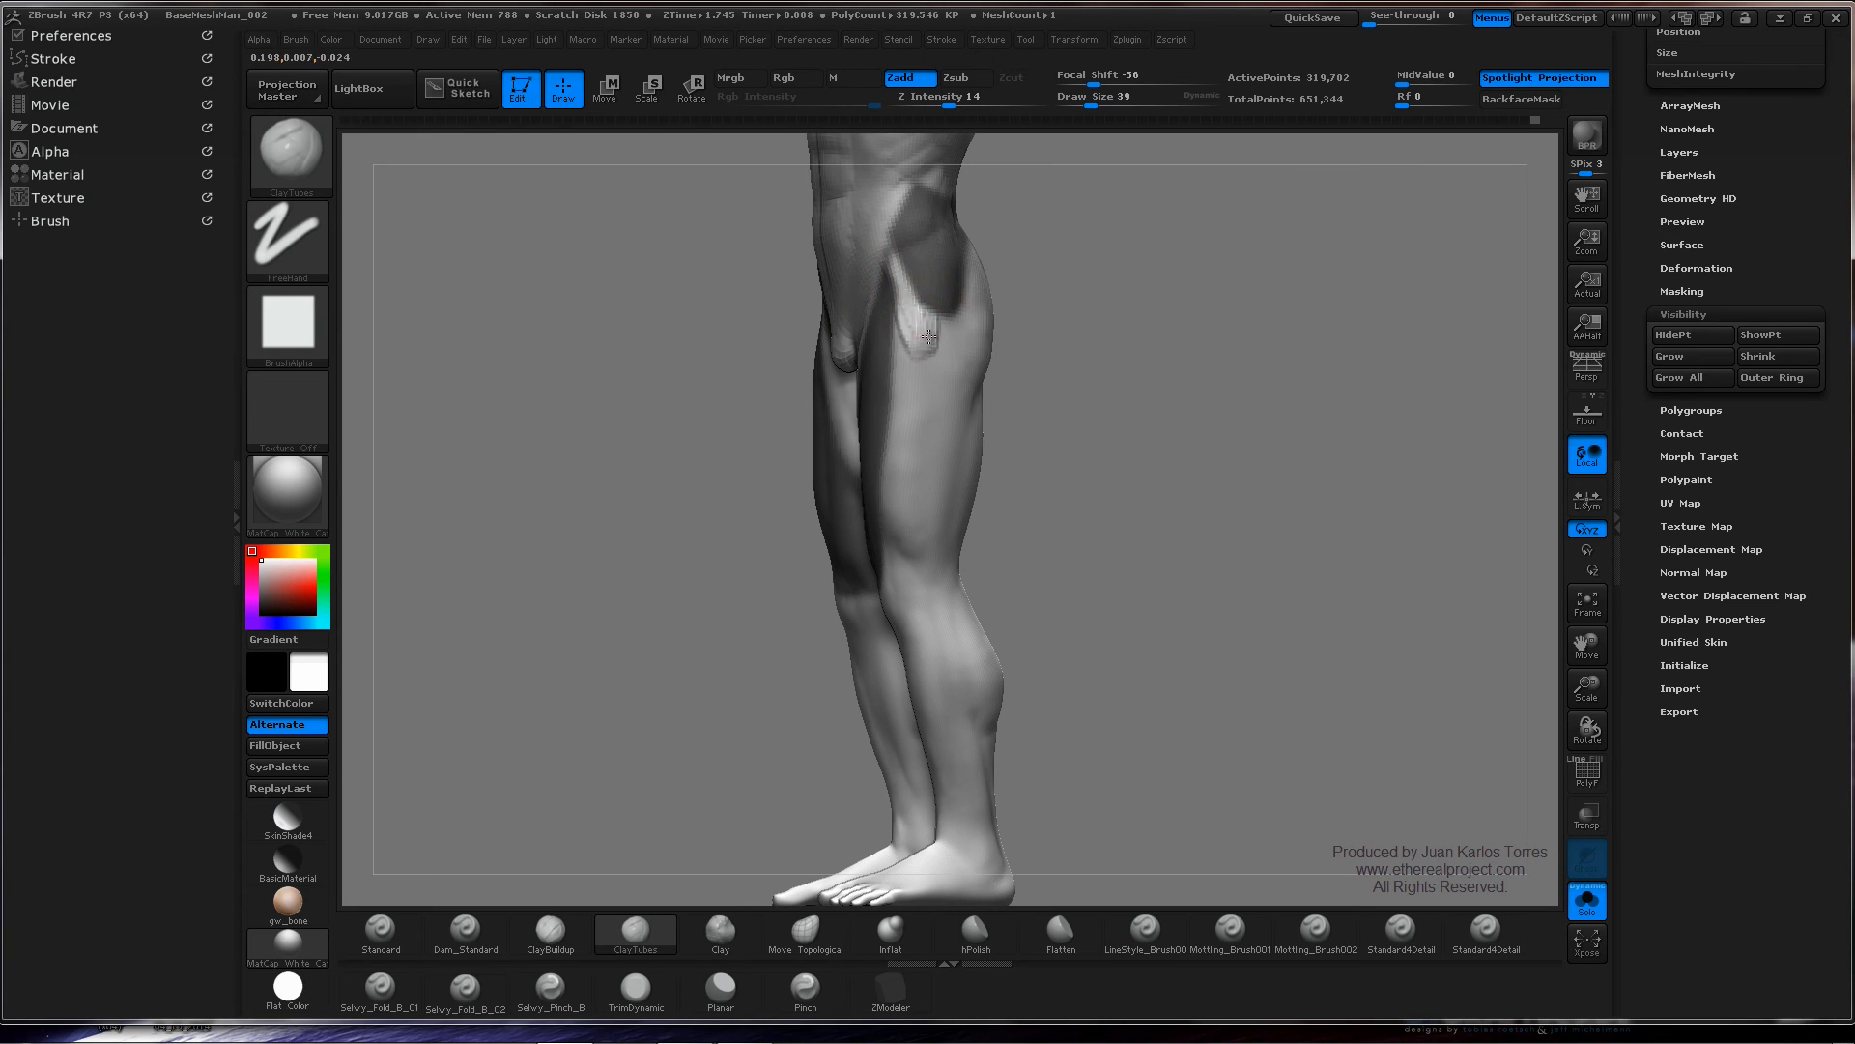
{"action": "key", "text": "shift"}
{"action": "mouse_move", "coordinate": [921, 319]}
{"action": "left_mouse_down", "text": "shift"}
{"action": "mouse_move", "coordinate": [928, 370]}
{"action": "mouse_move", "coordinate": [919, 339]}
{"action": "mouse_move", "coordinate": [902, 360]}
{"action": "mouse_move", "coordinate": [899, 268]}
{"action": "mouse_move", "coordinate": [931, 357]}
{"action": "mouse_move", "coordinate": [908, 271]}
{"action": "mouse_move", "coordinate": [911, 409]}
{"action": "left_mouse_up", "text": "shift"}
{"action": "key", "text": "shift"}
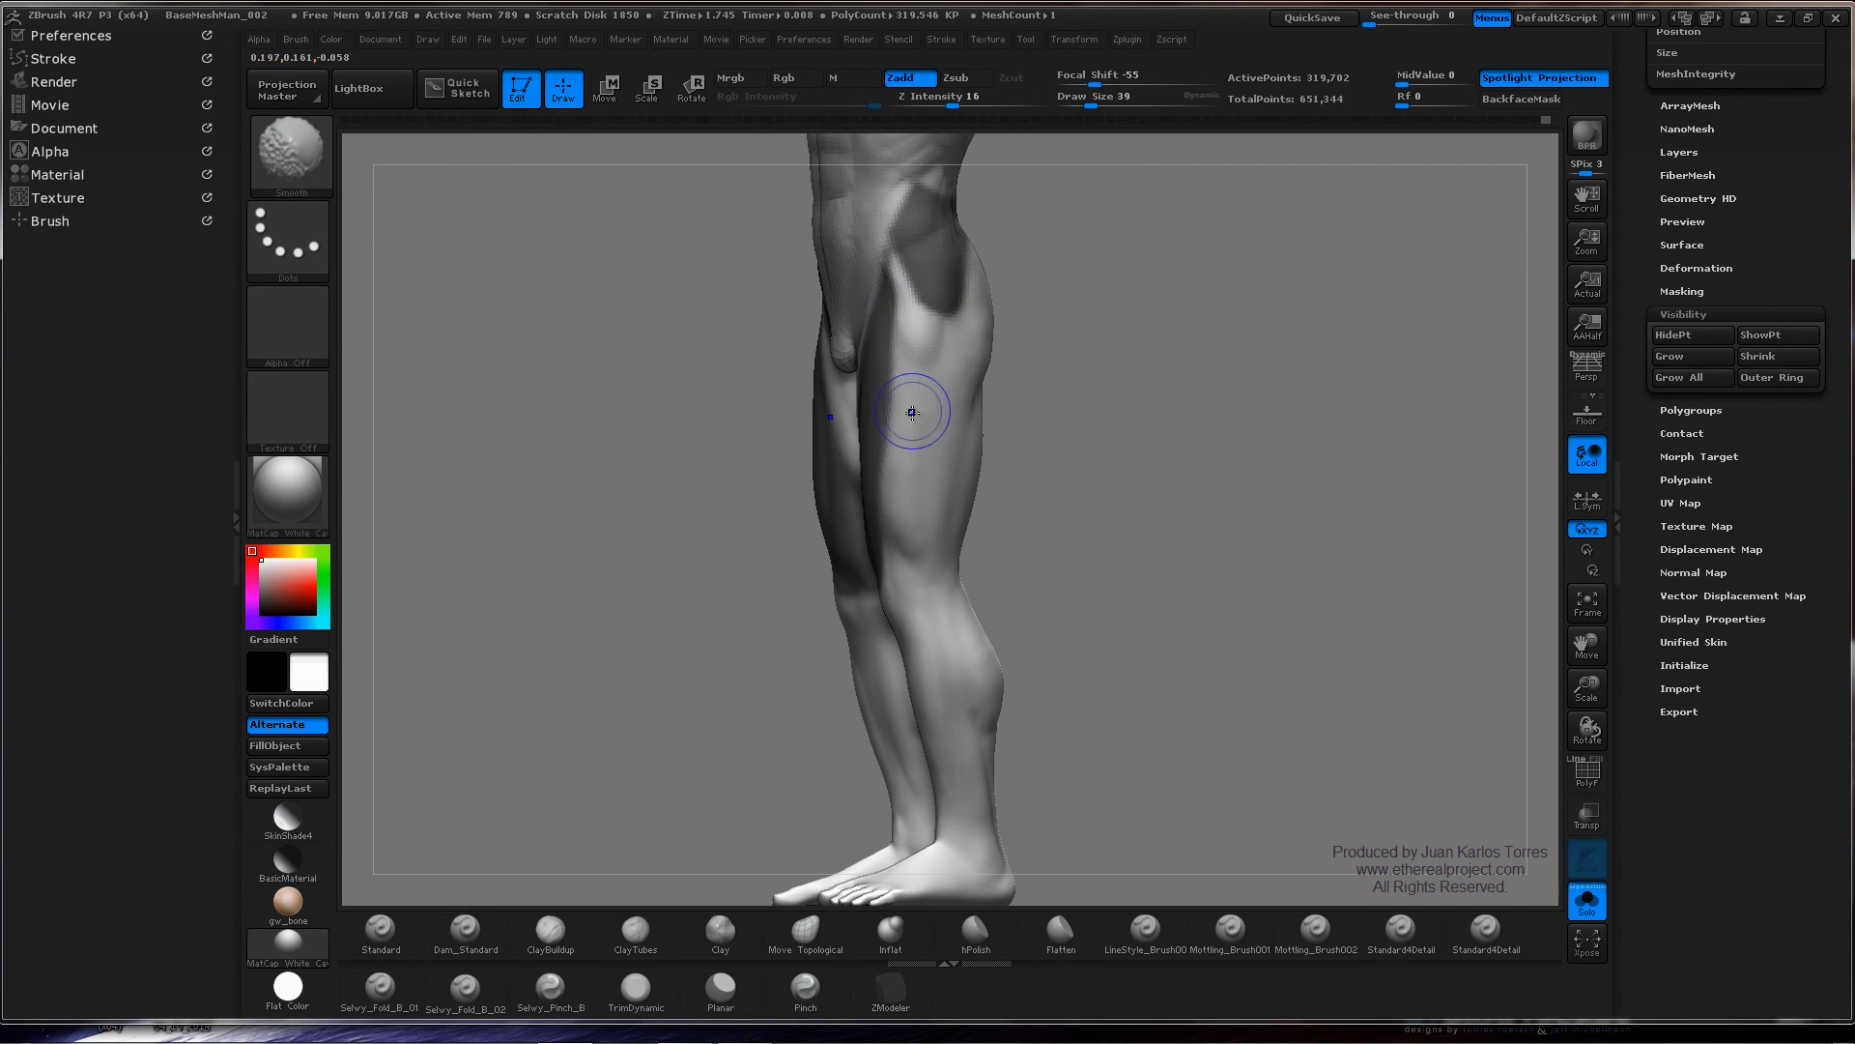
- Extend the lasso mask over the front hip muscle and down the outer side of the thigh to the knee
{"action": "mouse_move", "coordinate": [882, 318]}
{"action": "left_mouse_down", "text": "ctrl"}
{"action": "mouse_move", "coordinate": [919, 373]}
{"action": "mouse_move", "coordinate": [863, 214]}
{"action": "left_mouse_up", "text": "ctrl"}
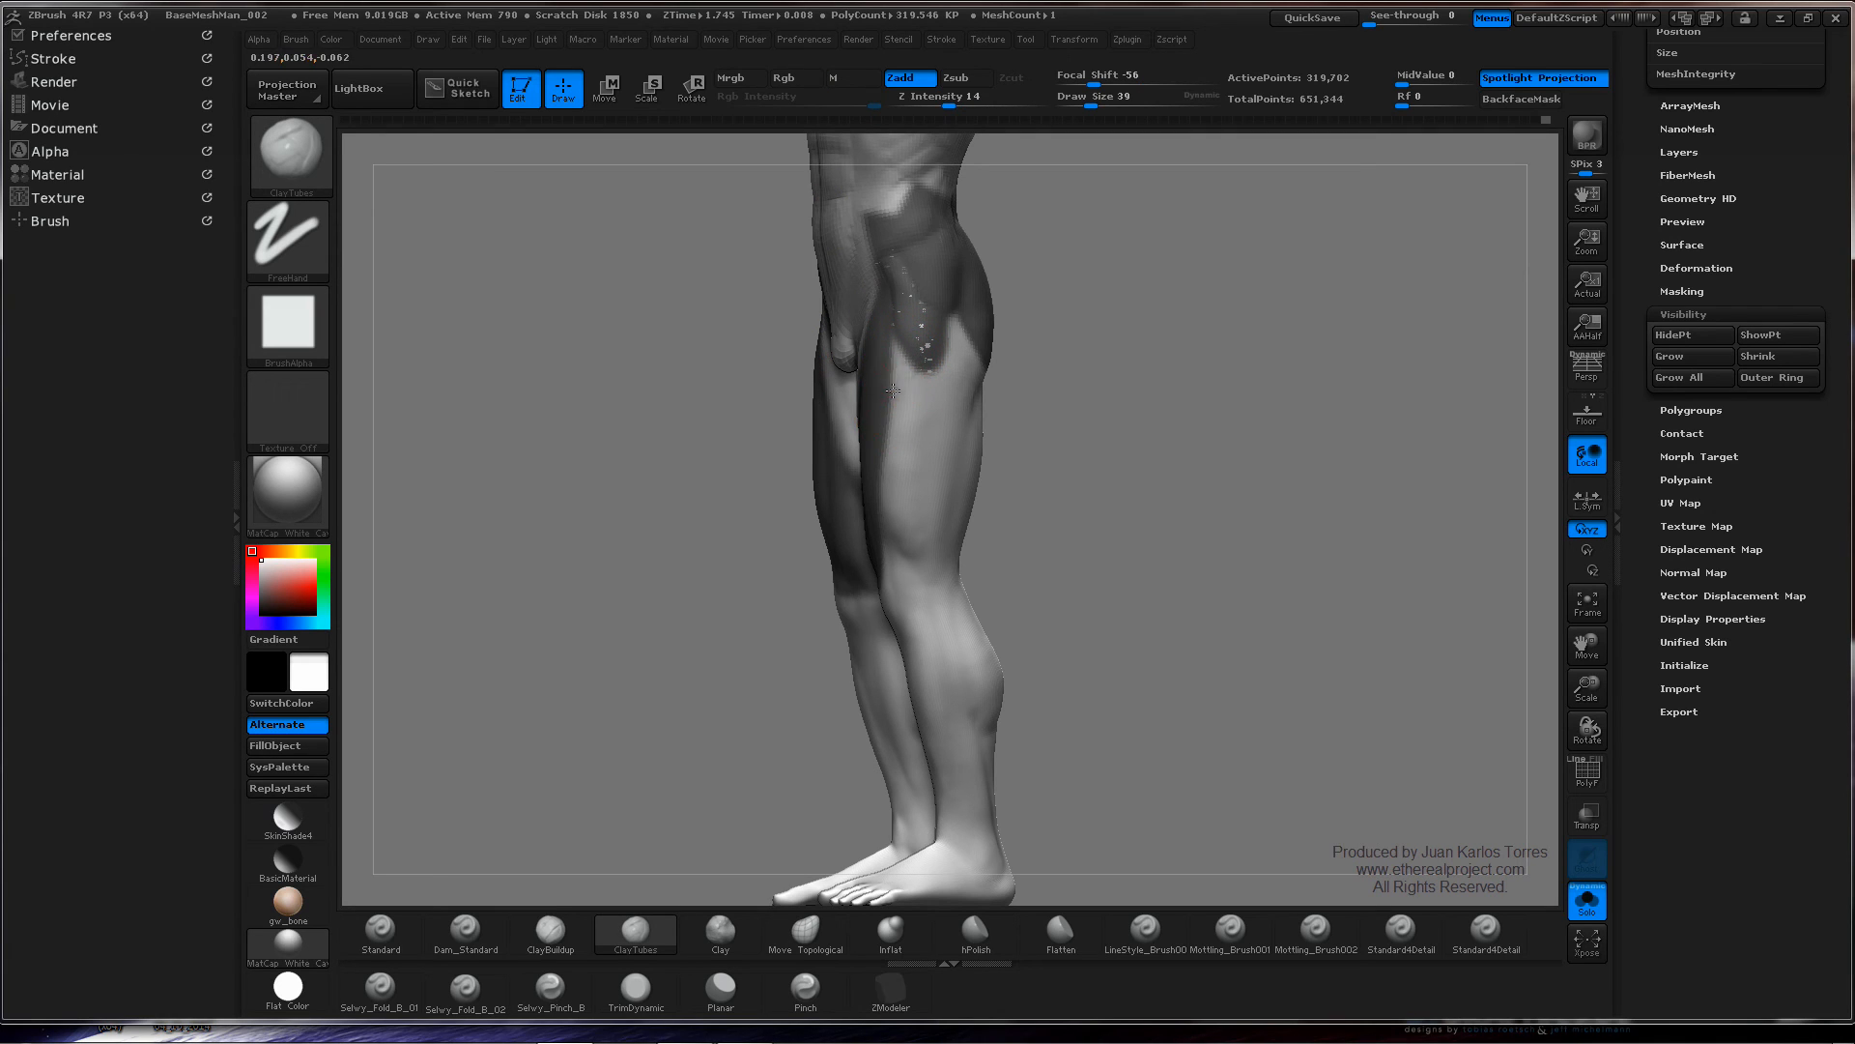
{"action": "mouse_move", "coordinate": [896, 501]}
{"action": "left_mouse_down"}
{"action": "mouse_move", "coordinate": [908, 533]}
{"action": "mouse_move", "coordinate": [924, 410]}
{"action": "left_mouse_up"}
{"action": "key", "text": "ctrl"}
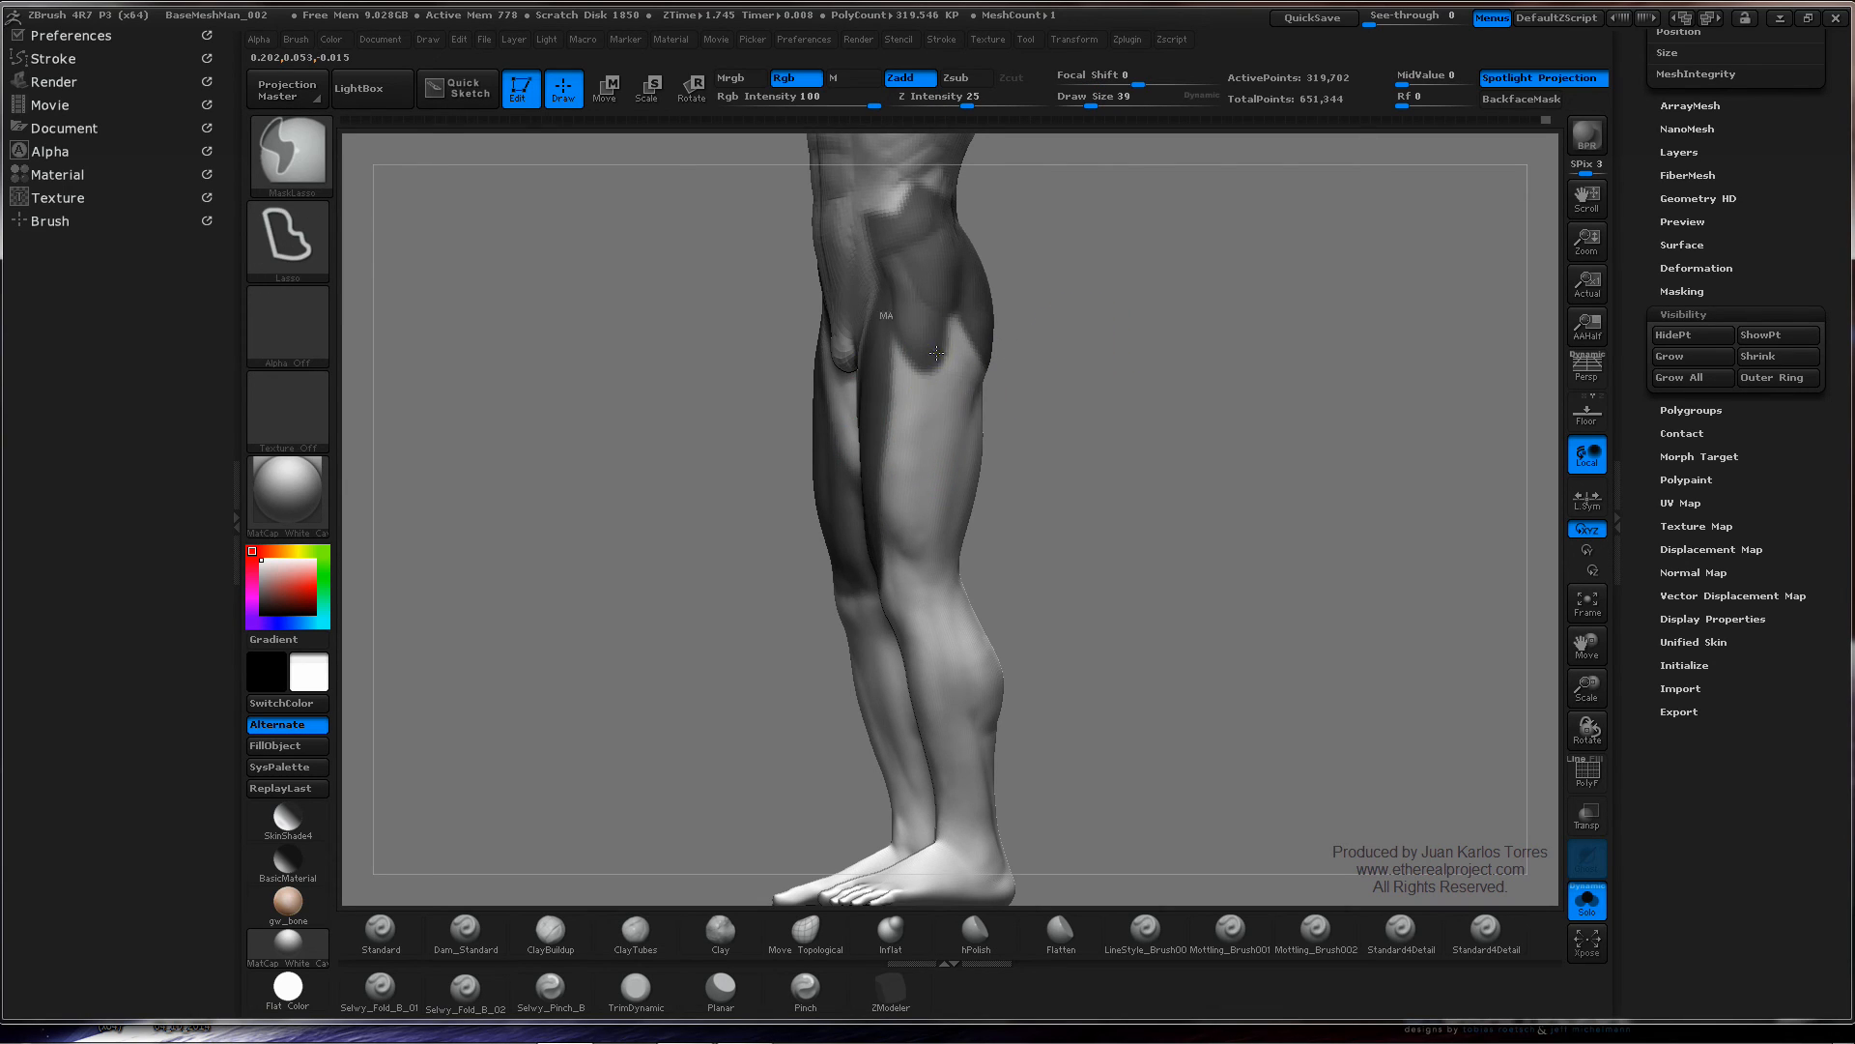
{"action": "mouse_move", "coordinate": [924, 532]}
{"action": "left_mouse_down", "text": "ctrl"}
{"action": "mouse_move", "coordinate": [1010, 253]}
{"action": "mouse_move", "coordinate": [933, 368]}
{"action": "left_mouse_up", "text": "ctrl"}
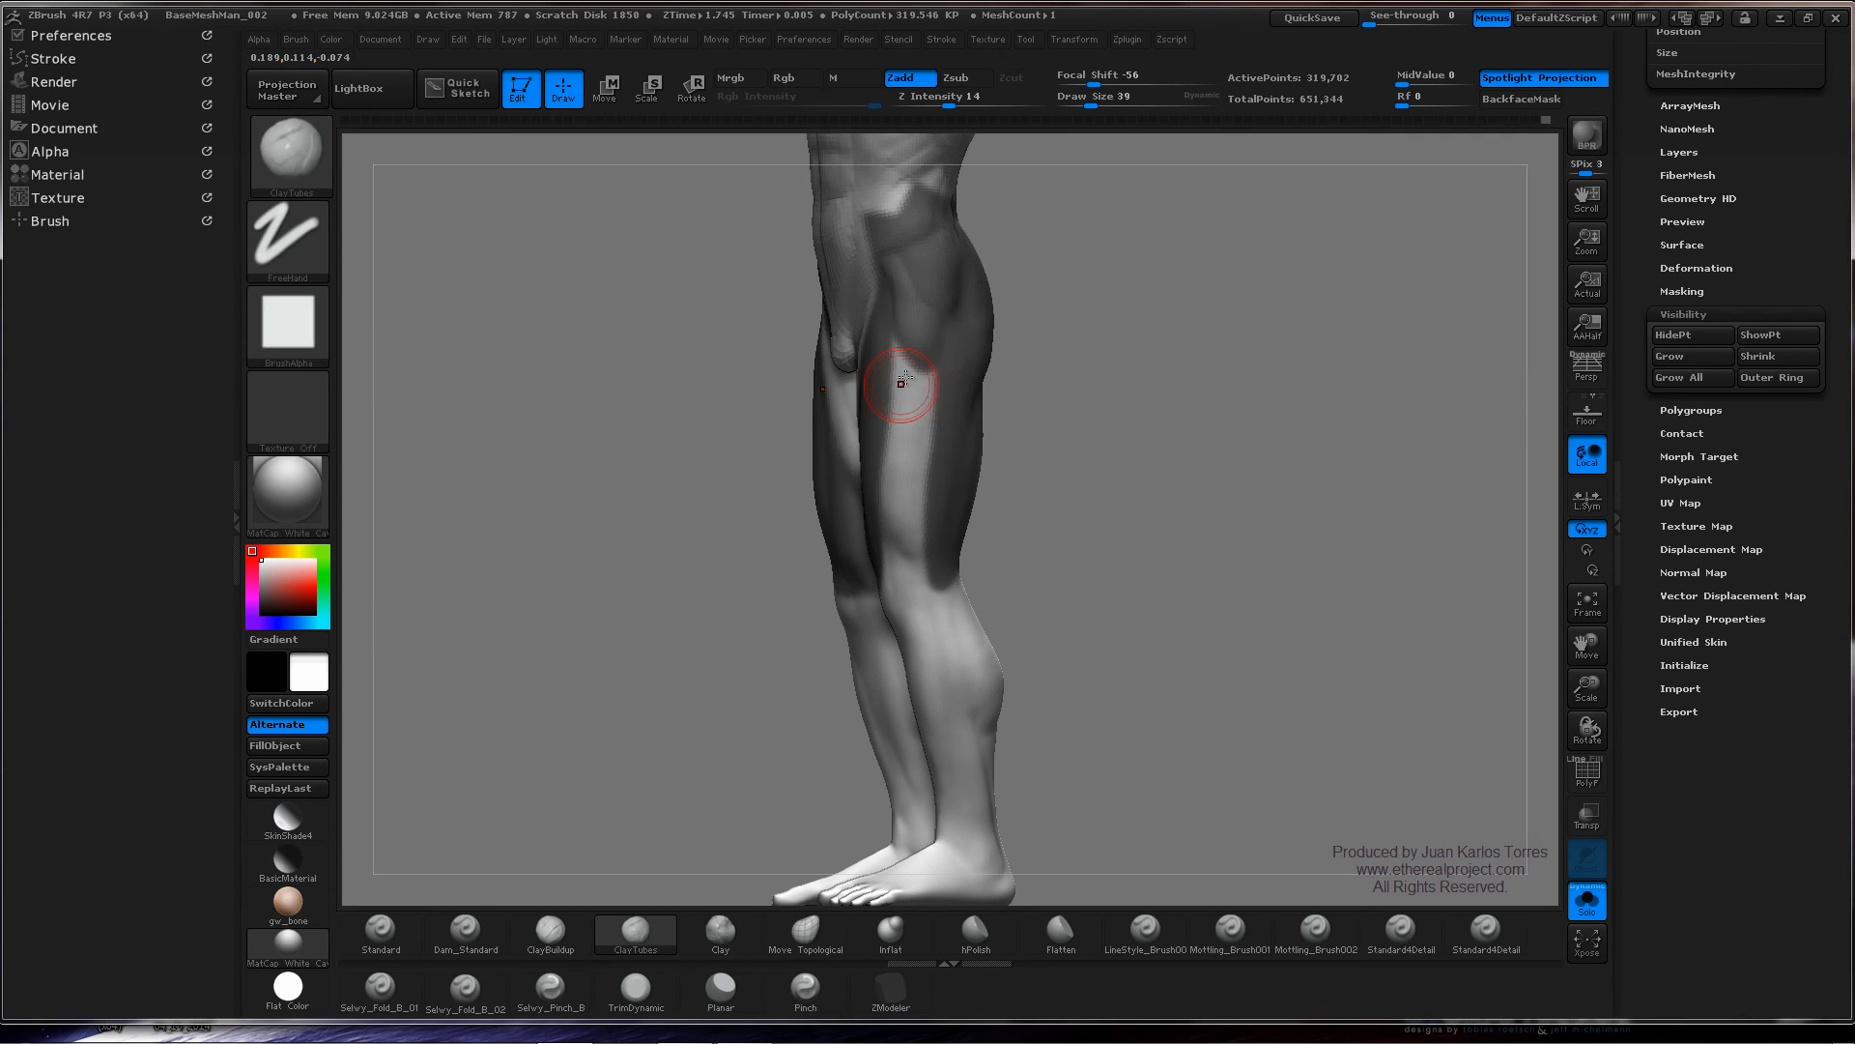
- Build up the unmasked strip along the front outer thigh with ClayTubes and smooth it
{"action": "mouse_move", "coordinate": [927, 387]}
{"action": "left_mouse_down"}
{"action": "mouse_move", "coordinate": [899, 481]}
{"action": "mouse_move", "coordinate": [914, 472]}
{"action": "mouse_move", "coordinate": [908, 544]}
{"action": "mouse_move", "coordinate": [921, 480]}
{"action": "mouse_move", "coordinate": [1006, 426]}
{"action": "left_mouse_up"}
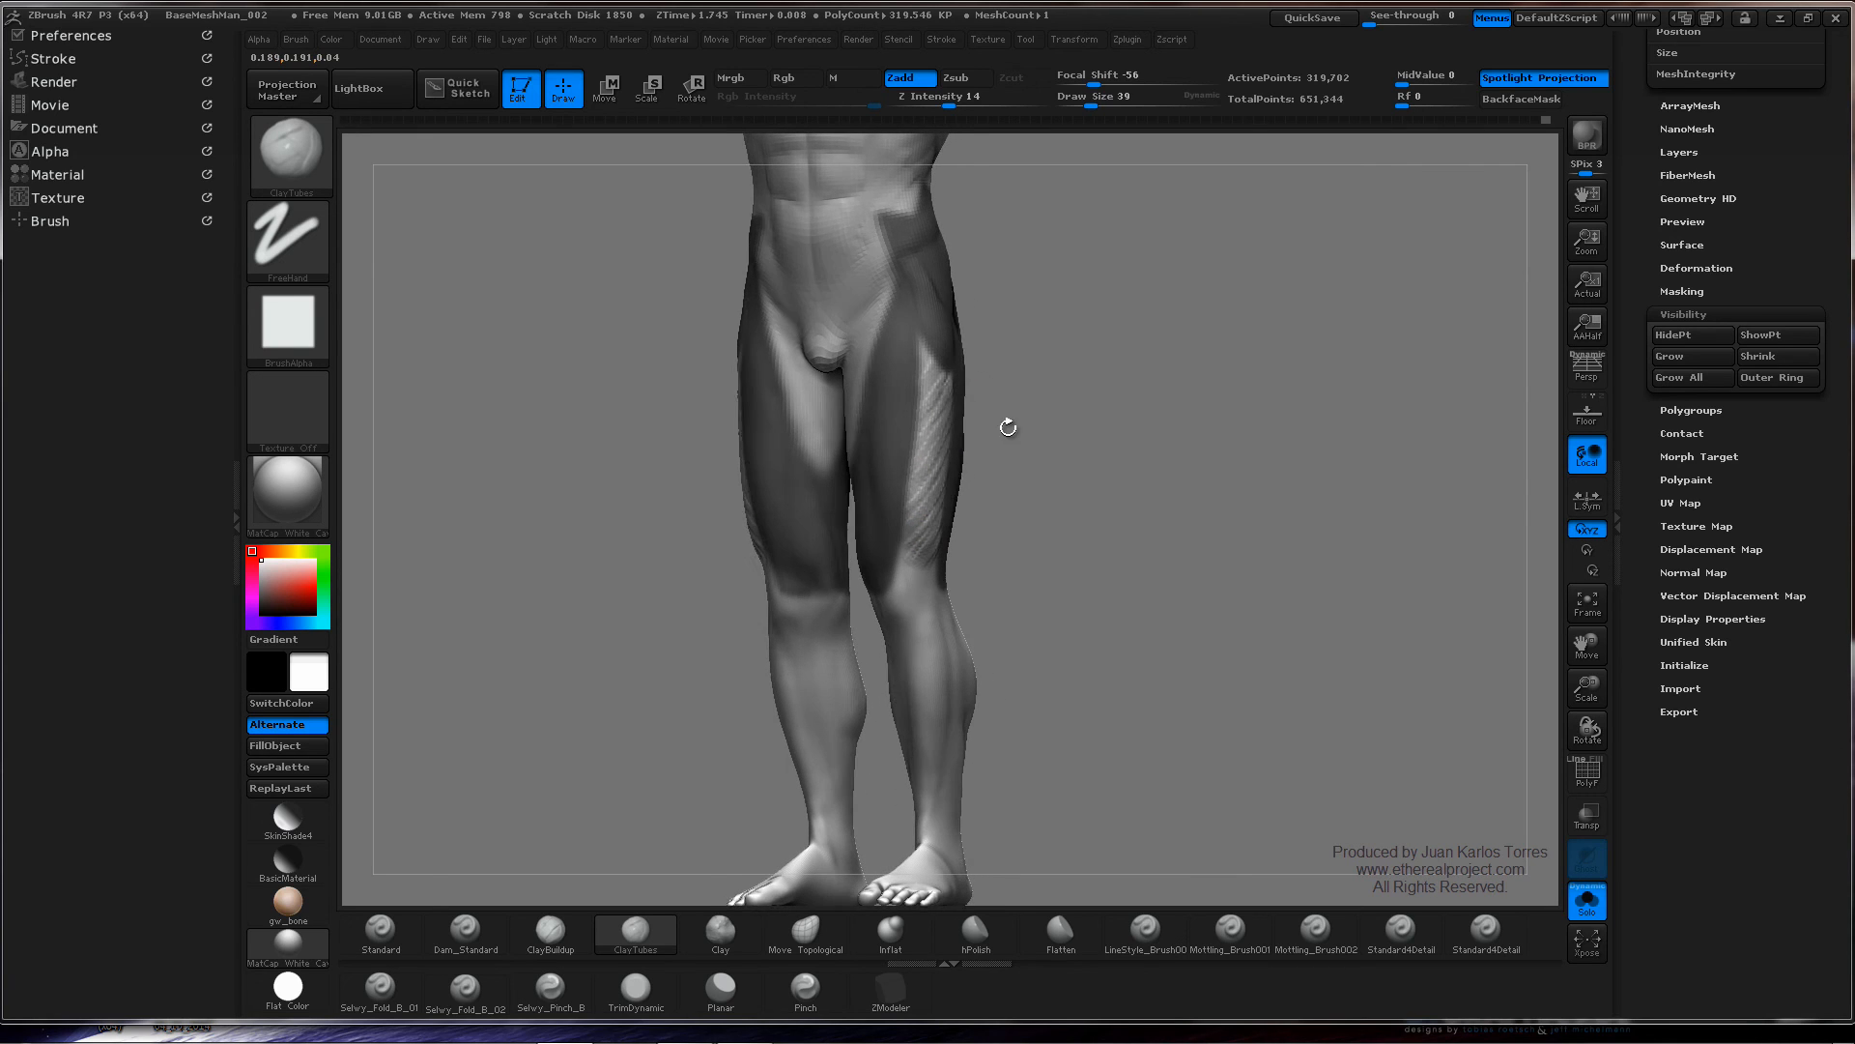
{"action": "left_click_drag", "start_coordinate": [939, 365], "coordinate": [935, 436], "text": "shift"}
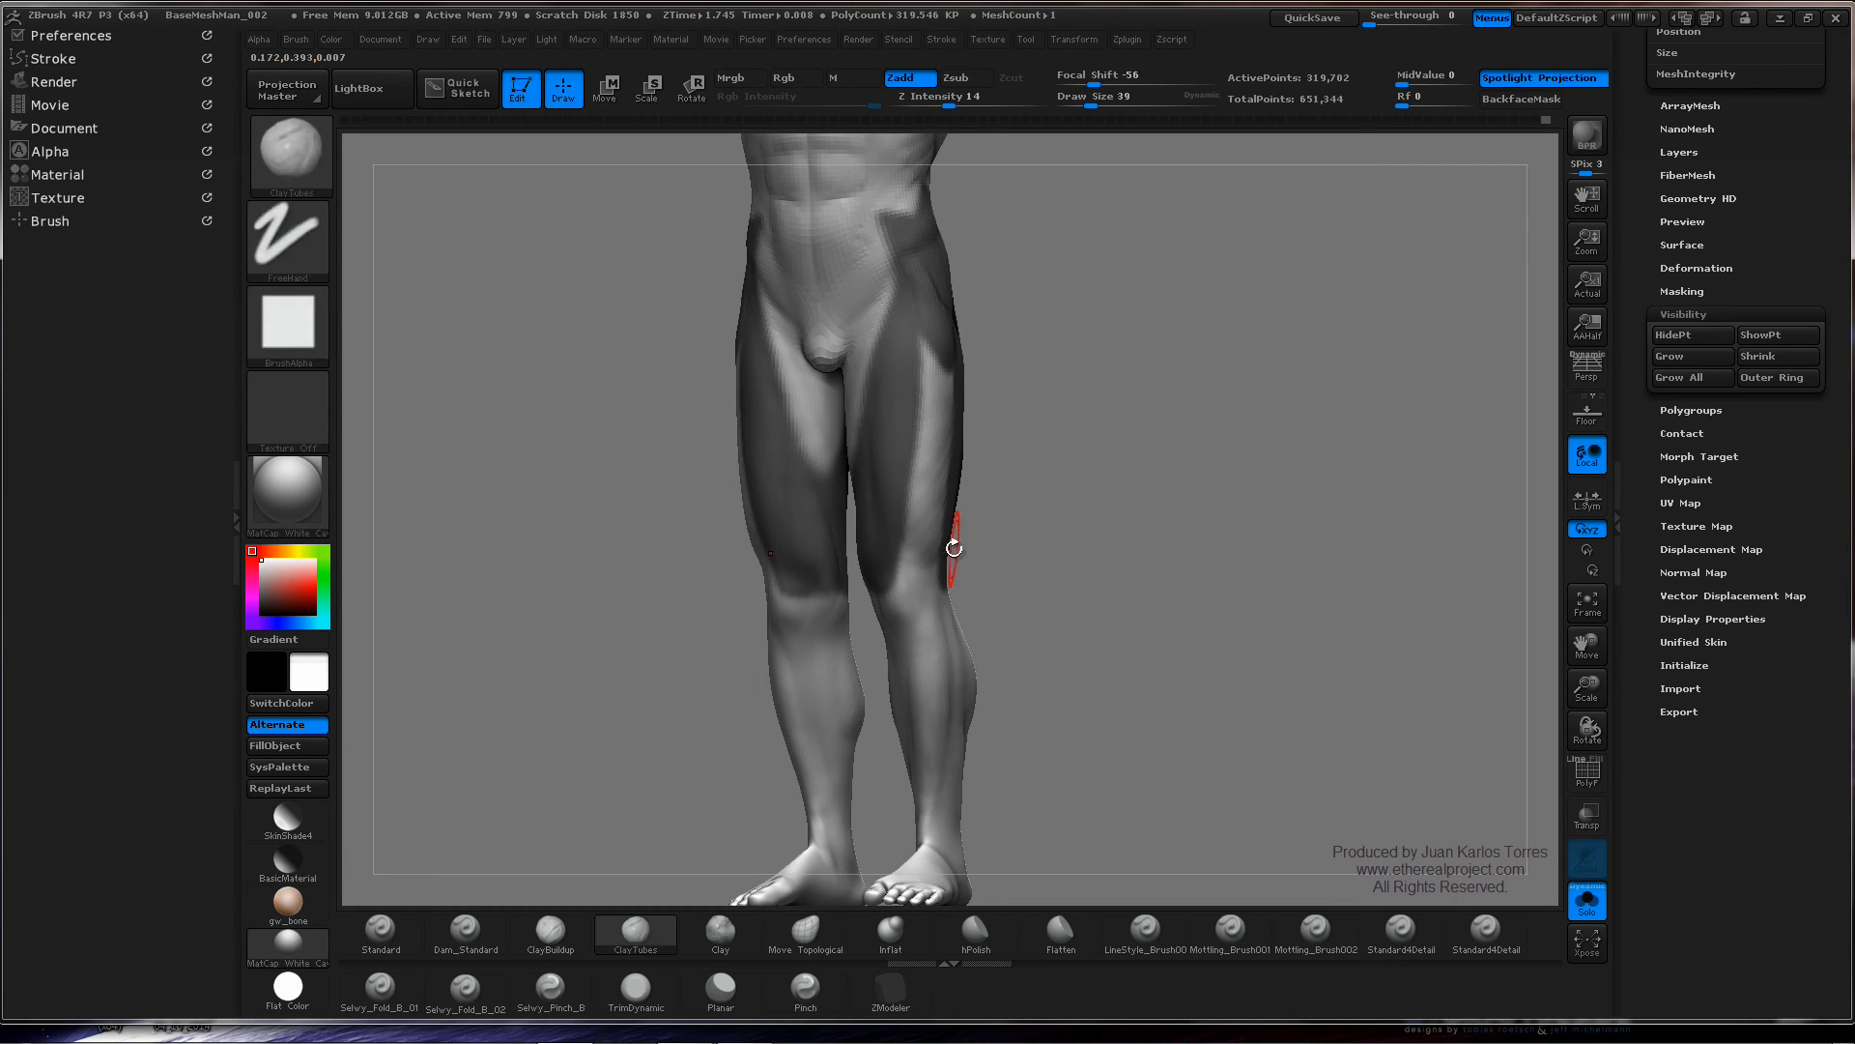
- Clear the mask and blend the new muscle into the front of the thigh with clay and smoothing strokes
{"action": "left_click", "coordinate": [1170, 387], "text": "ctrl"}
{"action": "mouse_move", "coordinate": [1141, 397]}
{"action": "left_mouse_down"}
{"action": "mouse_move", "coordinate": [1101, 433]}
{"action": "mouse_move", "coordinate": [1066, 407]}
{"action": "mouse_move", "coordinate": [1093, 394]}
{"action": "mouse_move", "coordinate": [903, 364]}
{"action": "left_mouse_up"}
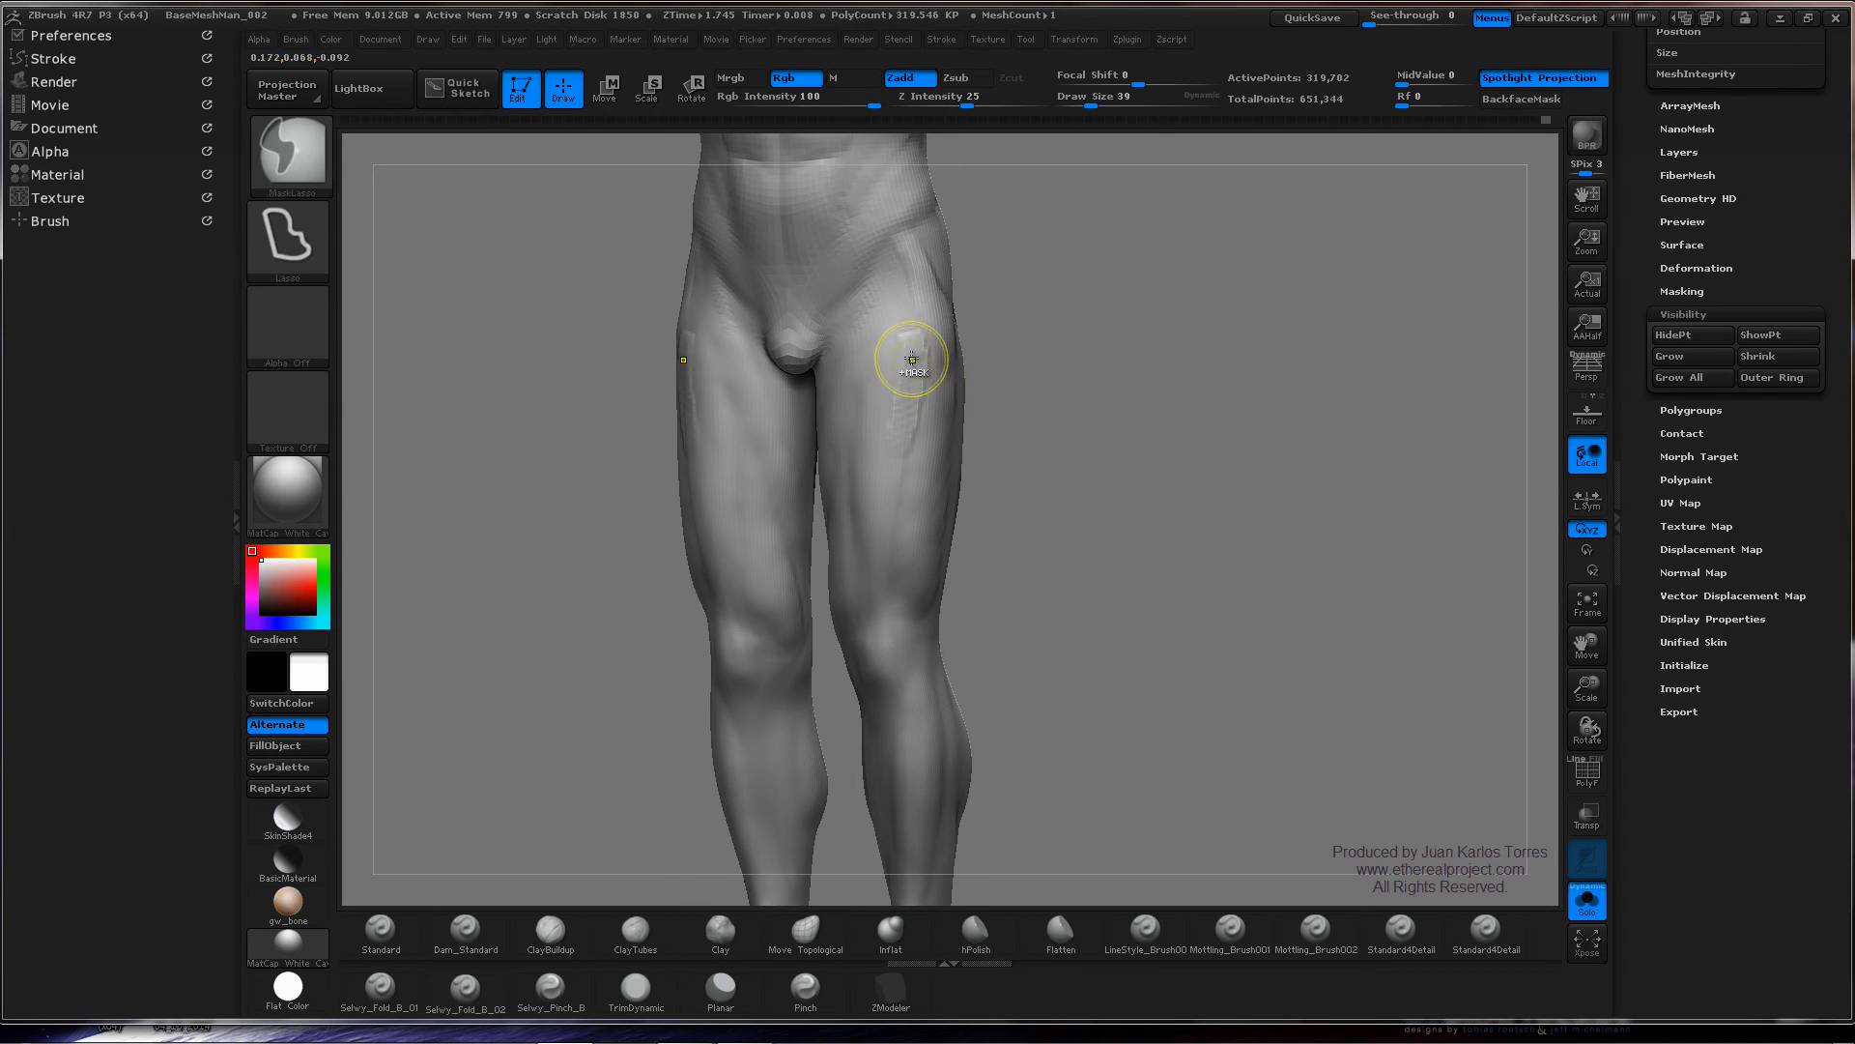
{"action": "left_click_drag", "start_coordinate": [907, 335], "coordinate": [906, 376], "text": "shift"}
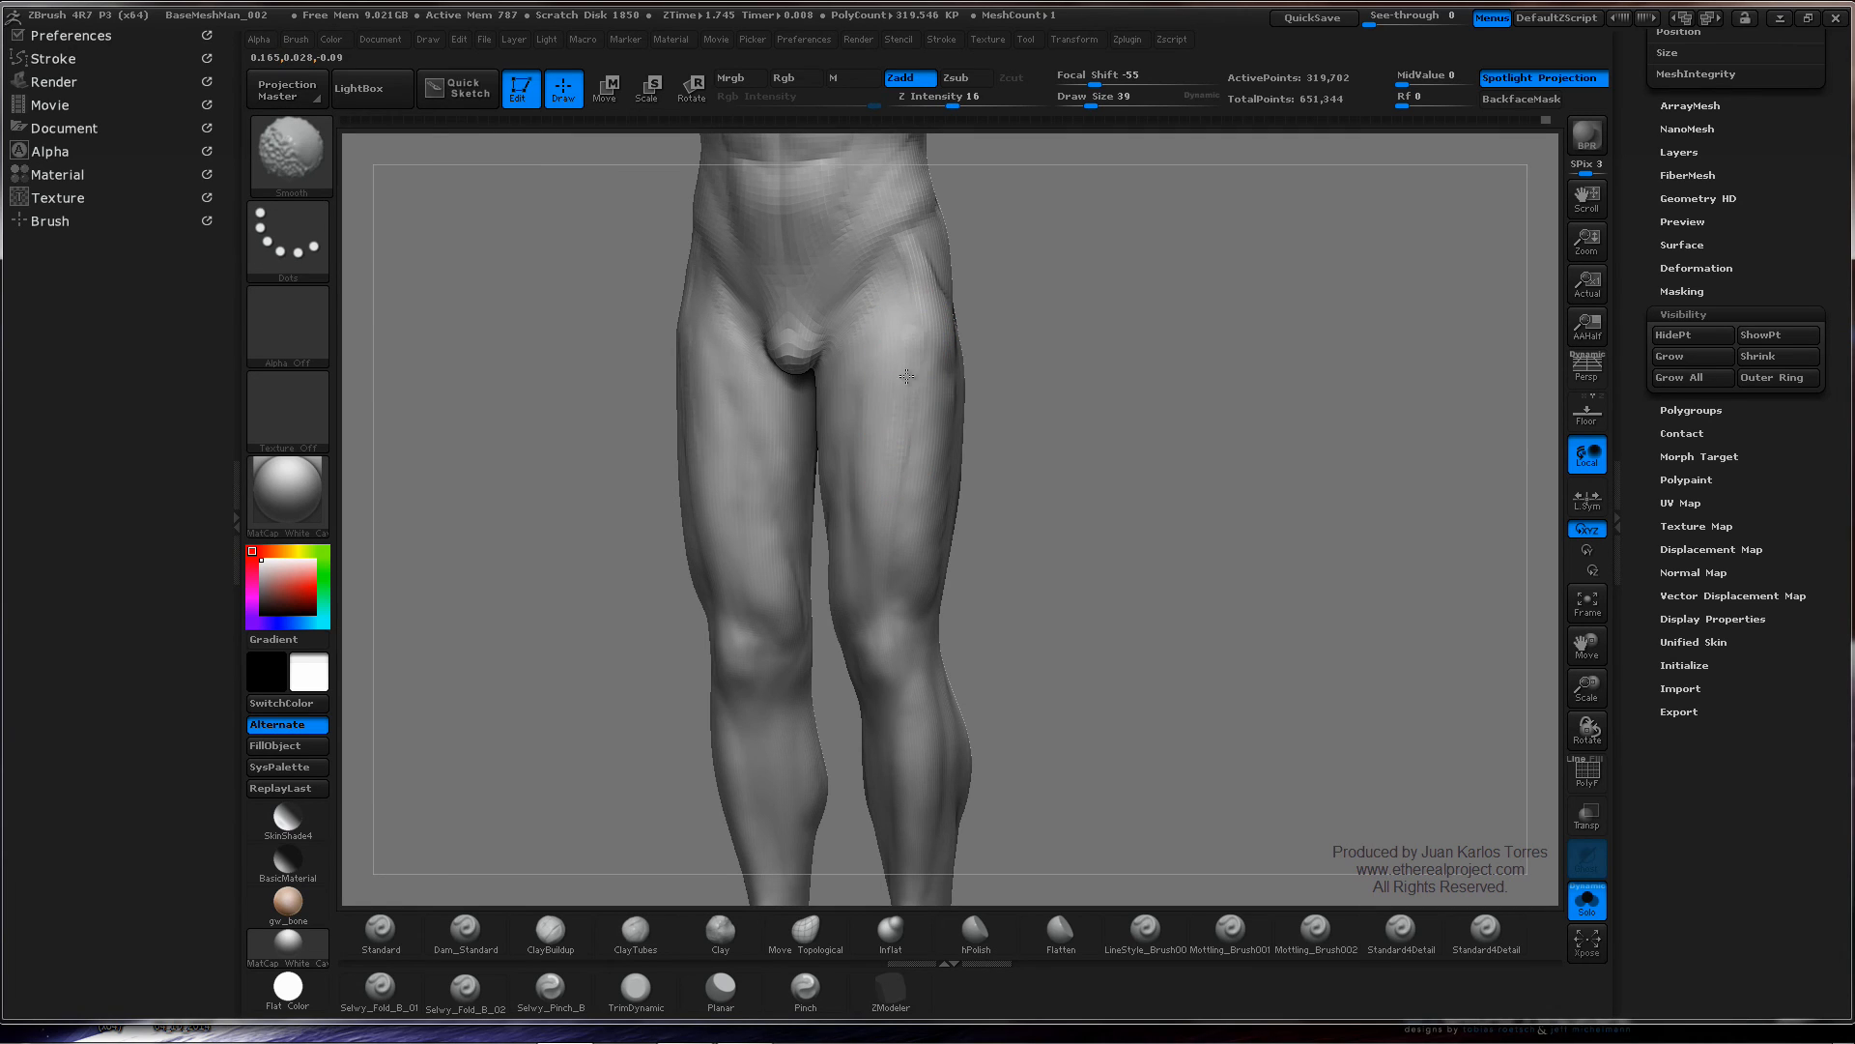
{"action": "left_click_drag", "start_coordinate": [893, 508], "coordinate": [889, 504], "text": "shift"}
{"action": "right_click_drag", "start_coordinate": [884, 435], "coordinate": [941, 422]}
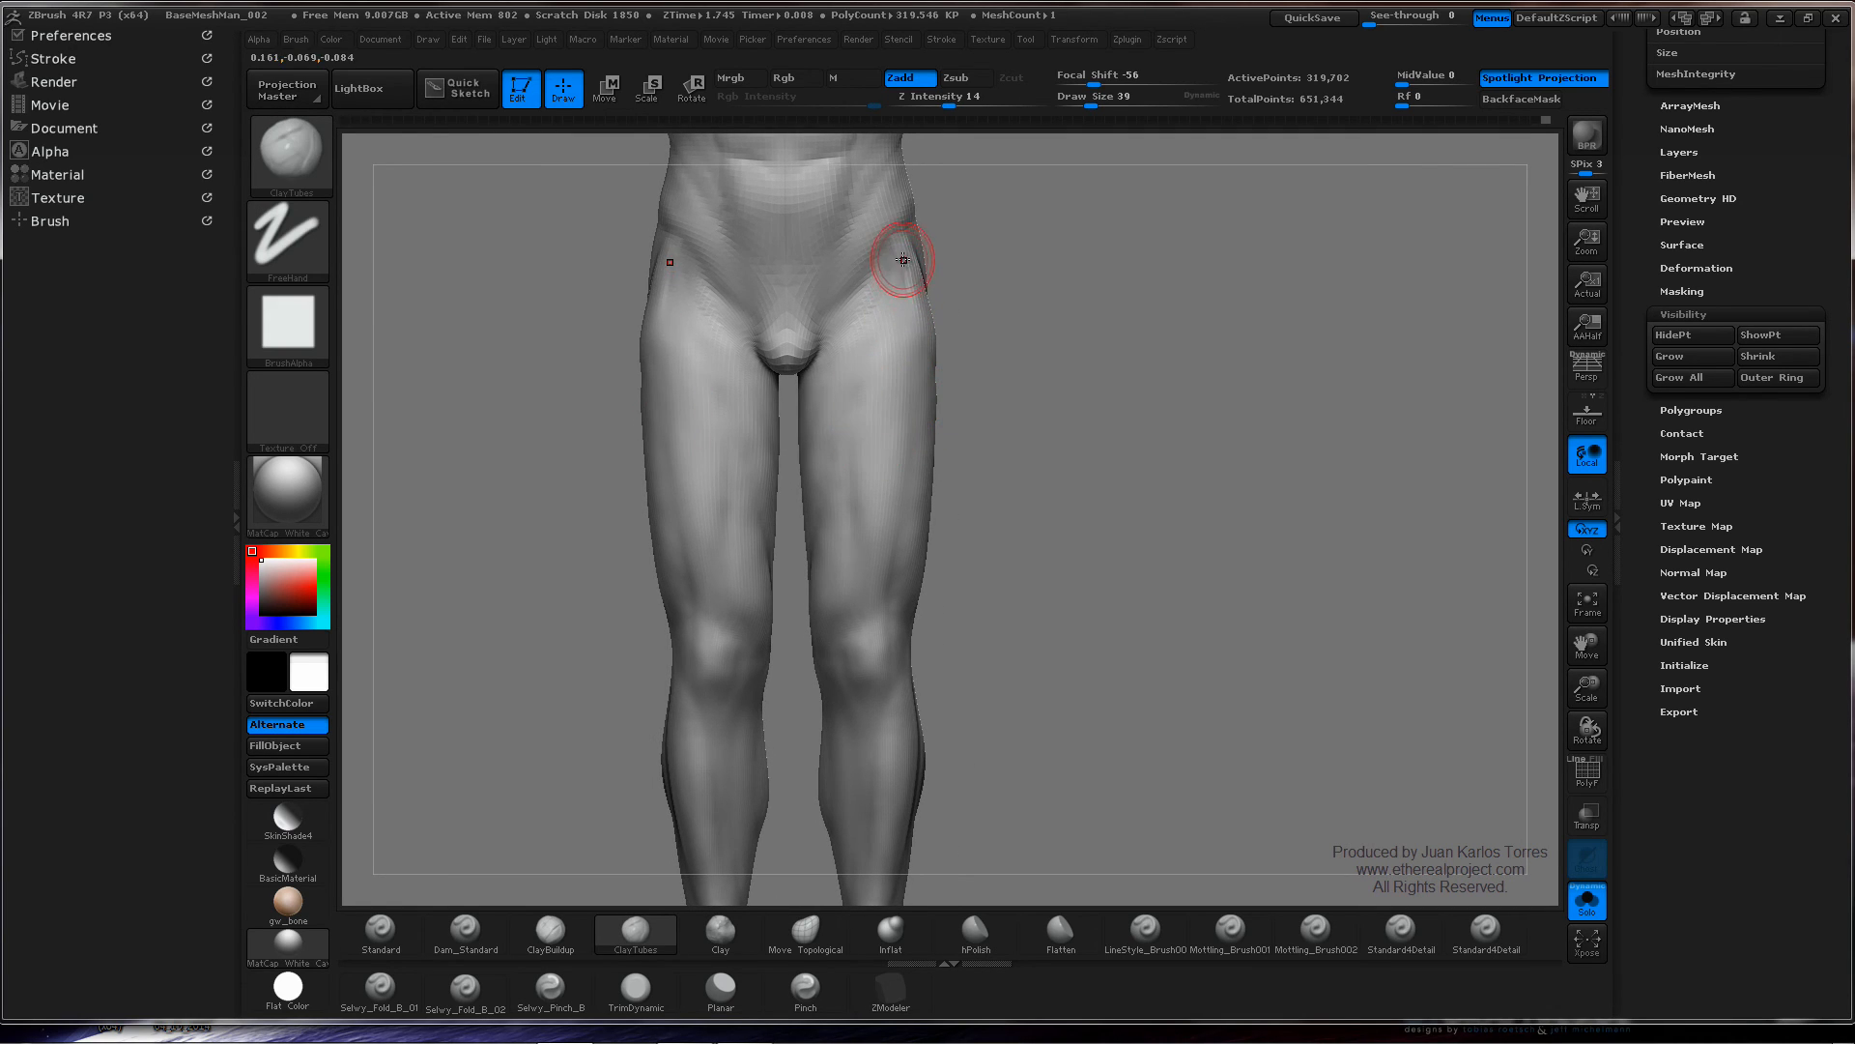
- Refine the hollow just below the front hip bone using smoothing strokes and the Dam_Standard brush
{"action": "left_click_drag", "start_coordinate": [898, 238], "coordinate": [898, 246], "text": "shift"}
{"action": "key", "text": "ctrl"}
{"action": "left_click", "coordinate": [468, 937]}
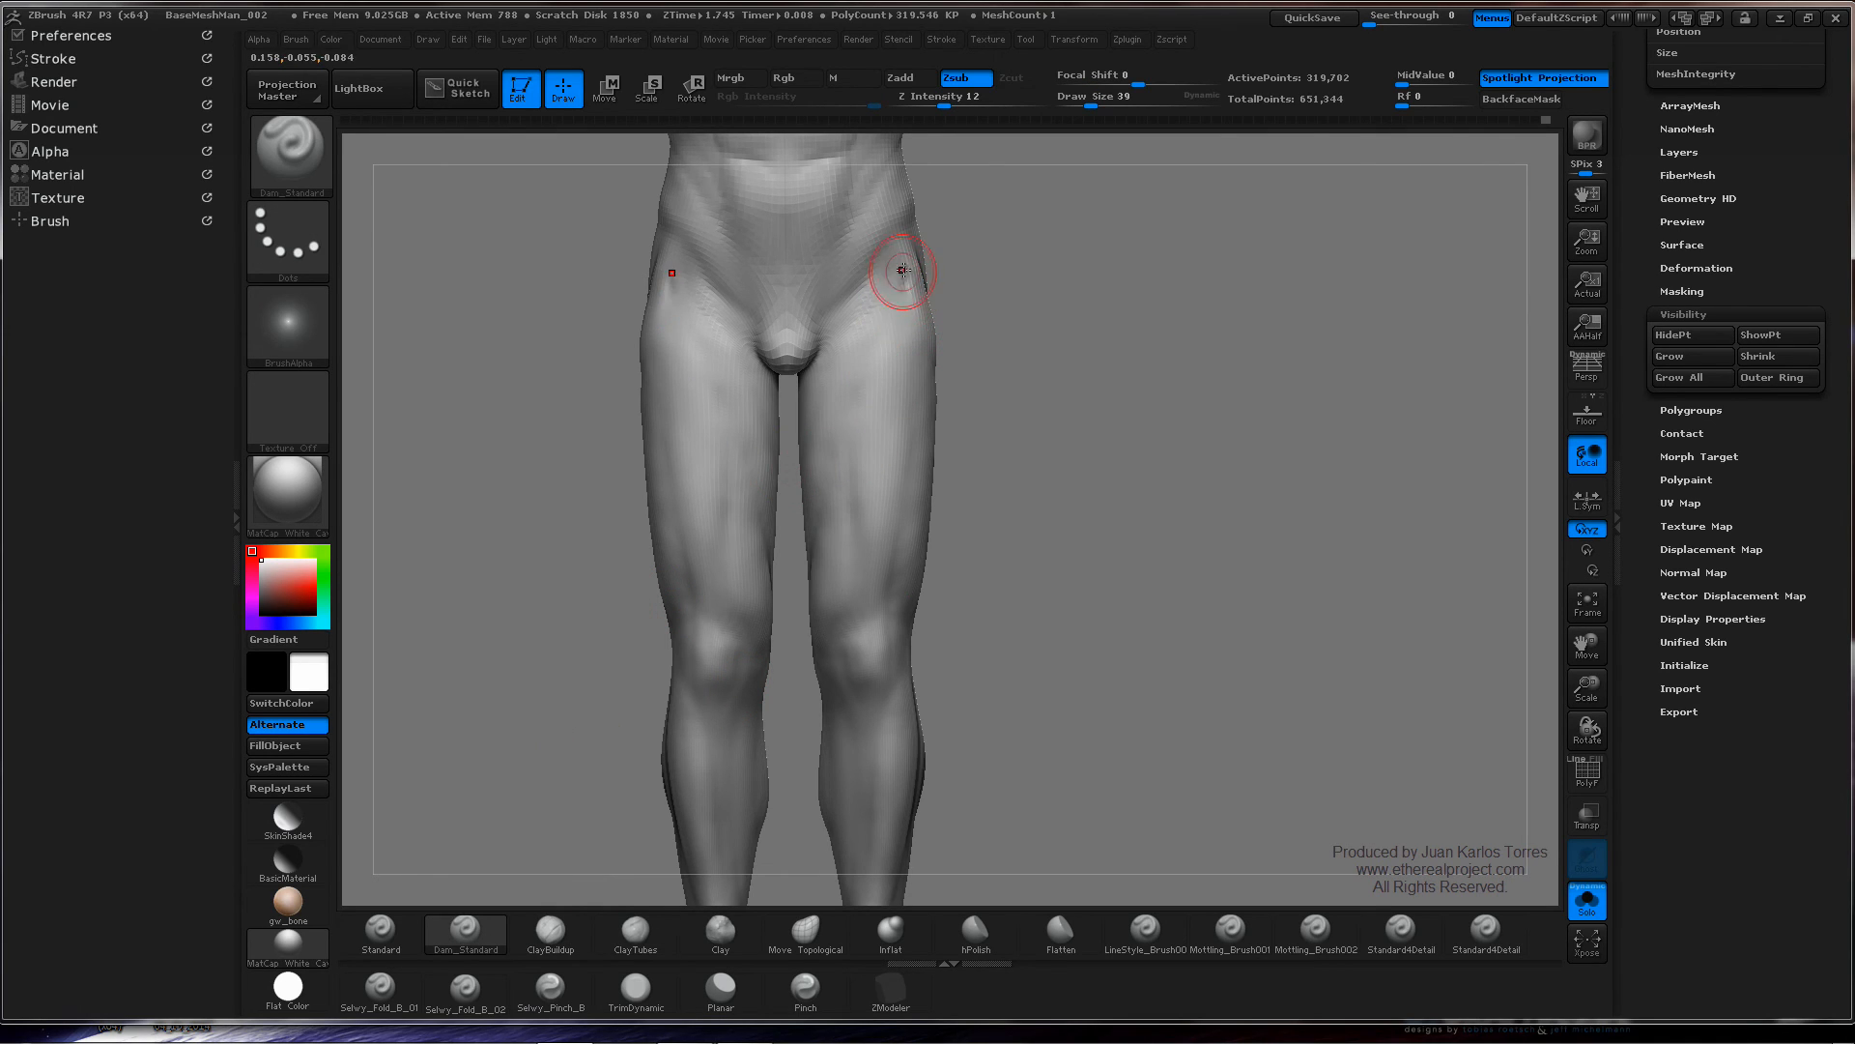
{"action": "key", "text": "shift"}
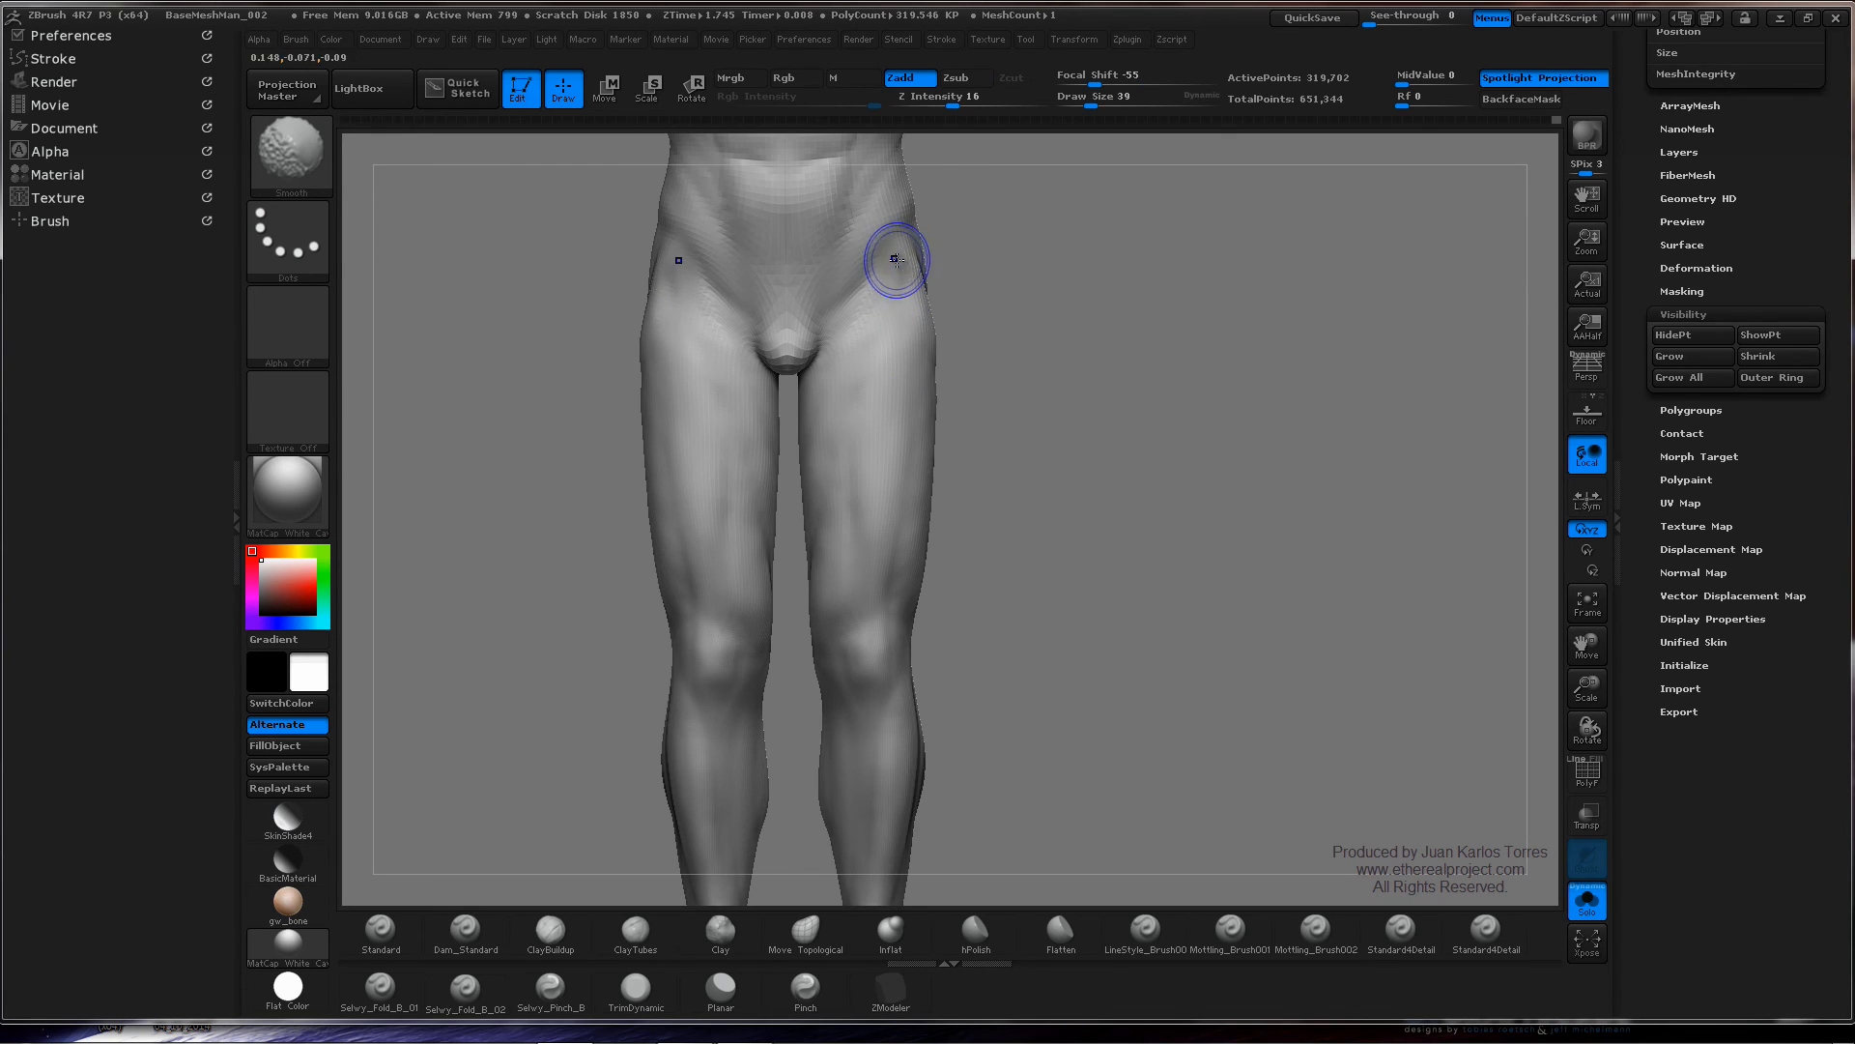
{"action": "left_click_drag", "start_coordinate": [896, 253], "coordinate": [914, 314]}
- Smooth the outer hip and the outer front thigh
{"action": "right_click_drag", "start_coordinate": [913, 346], "coordinate": [817, 365]}
{"action": "key", "text": "shift"}
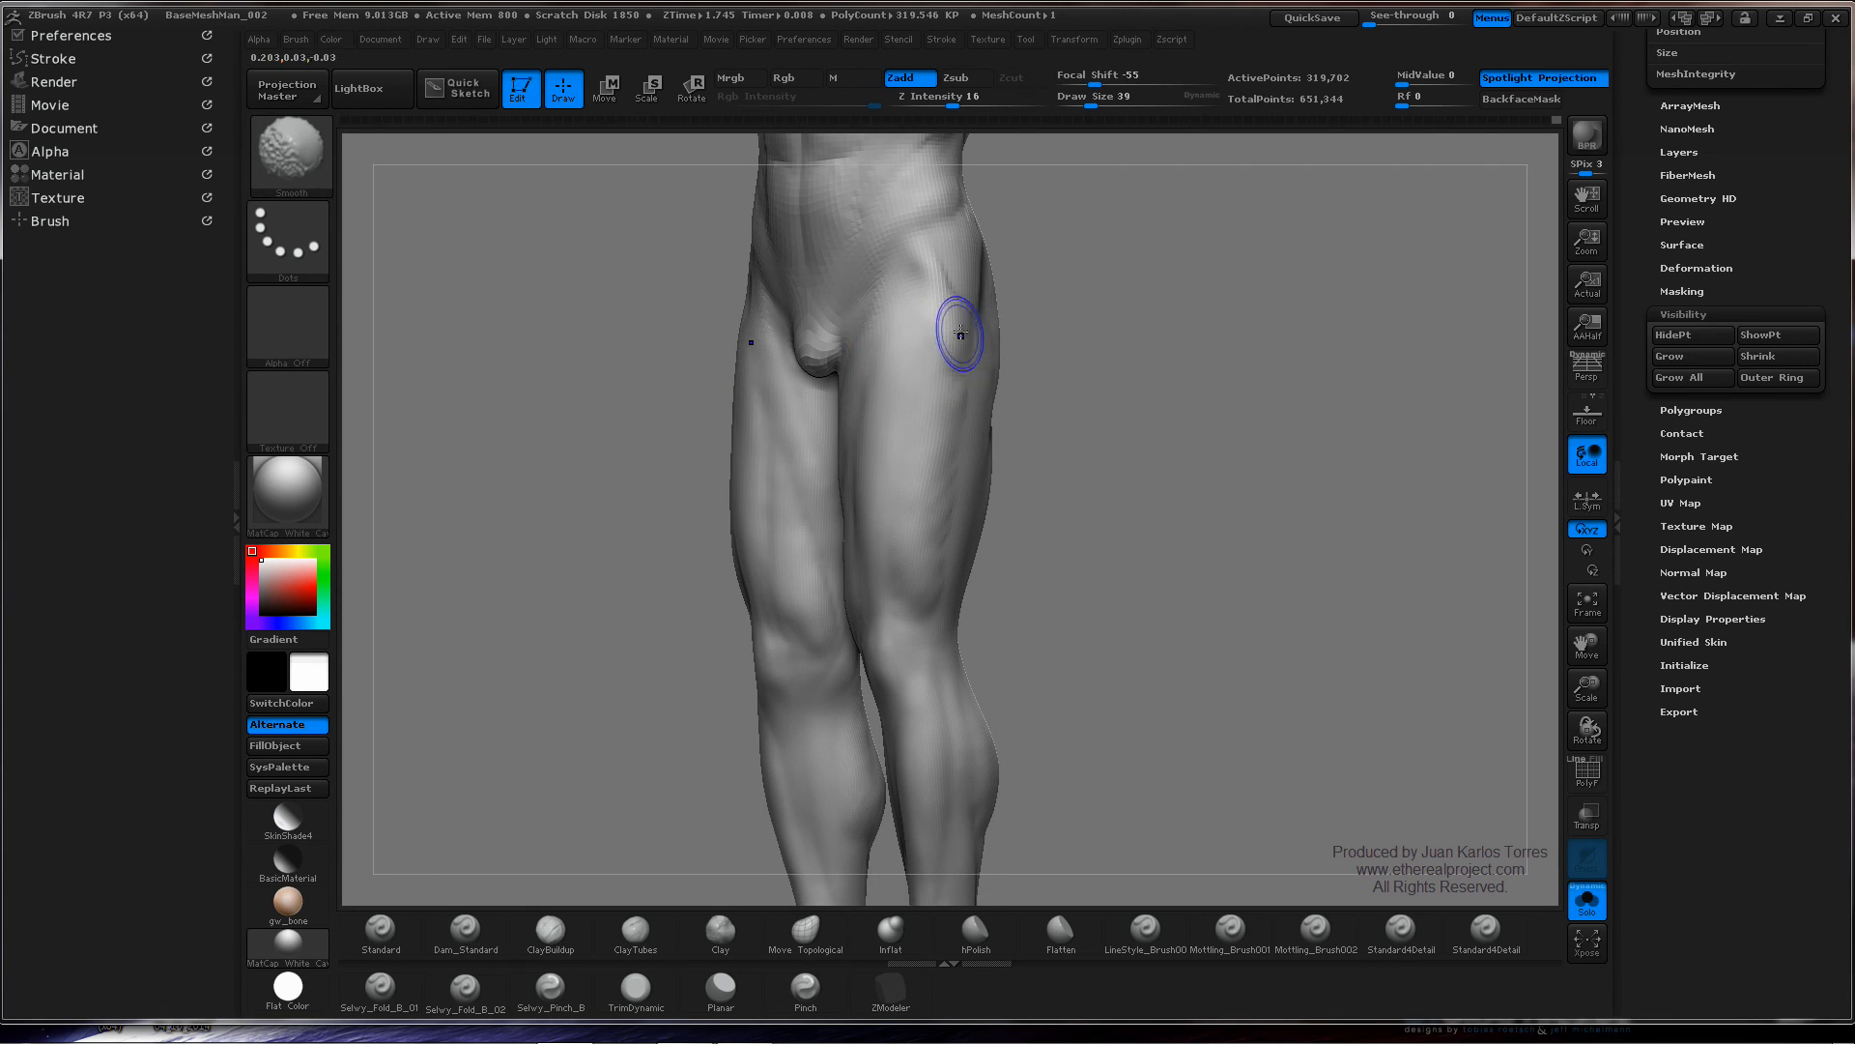
{"action": "left_click_drag", "start_coordinate": [959, 334], "coordinate": [944, 466], "text": "shift"}
{"action": "right_click_drag", "start_coordinate": [952, 383], "coordinate": [1003, 376]}
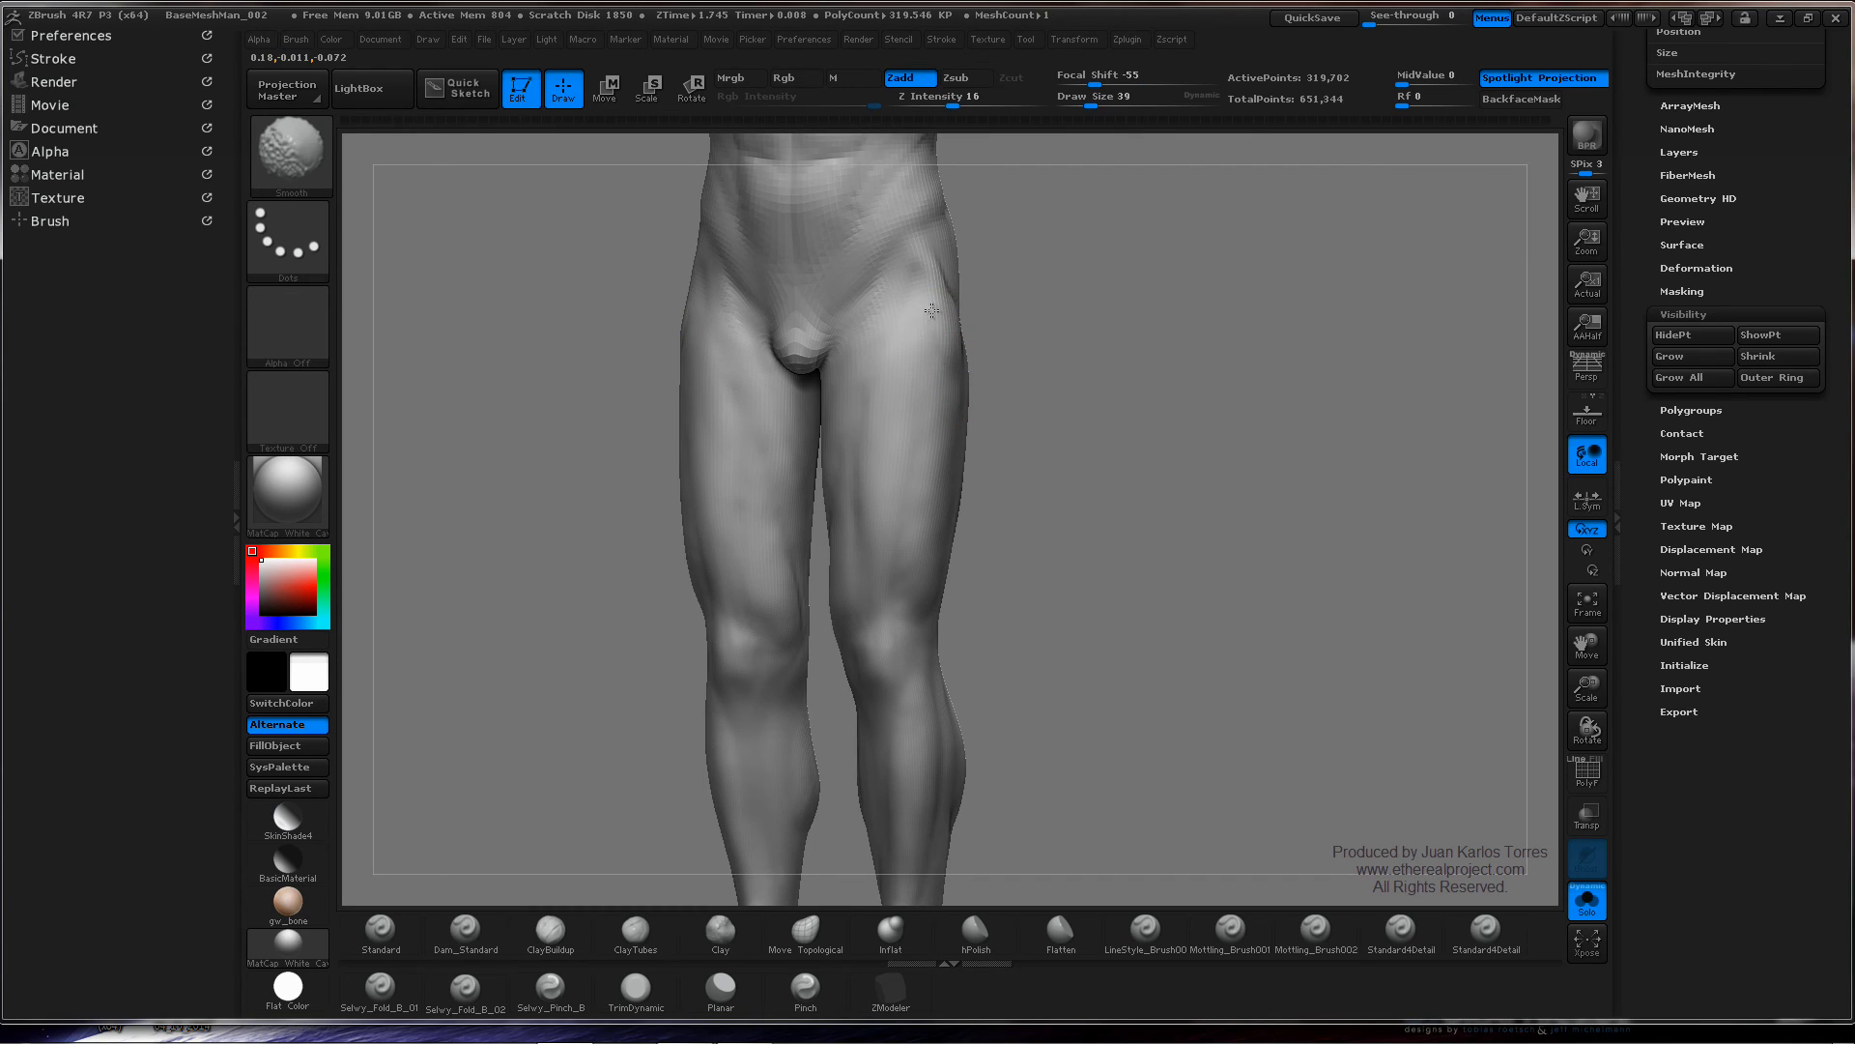
{"action": "left_click_drag", "start_coordinate": [947, 353], "coordinate": [956, 425], "text": "shift"}
{"action": "right_click_drag", "start_coordinate": [958, 415], "coordinate": [989, 376]}
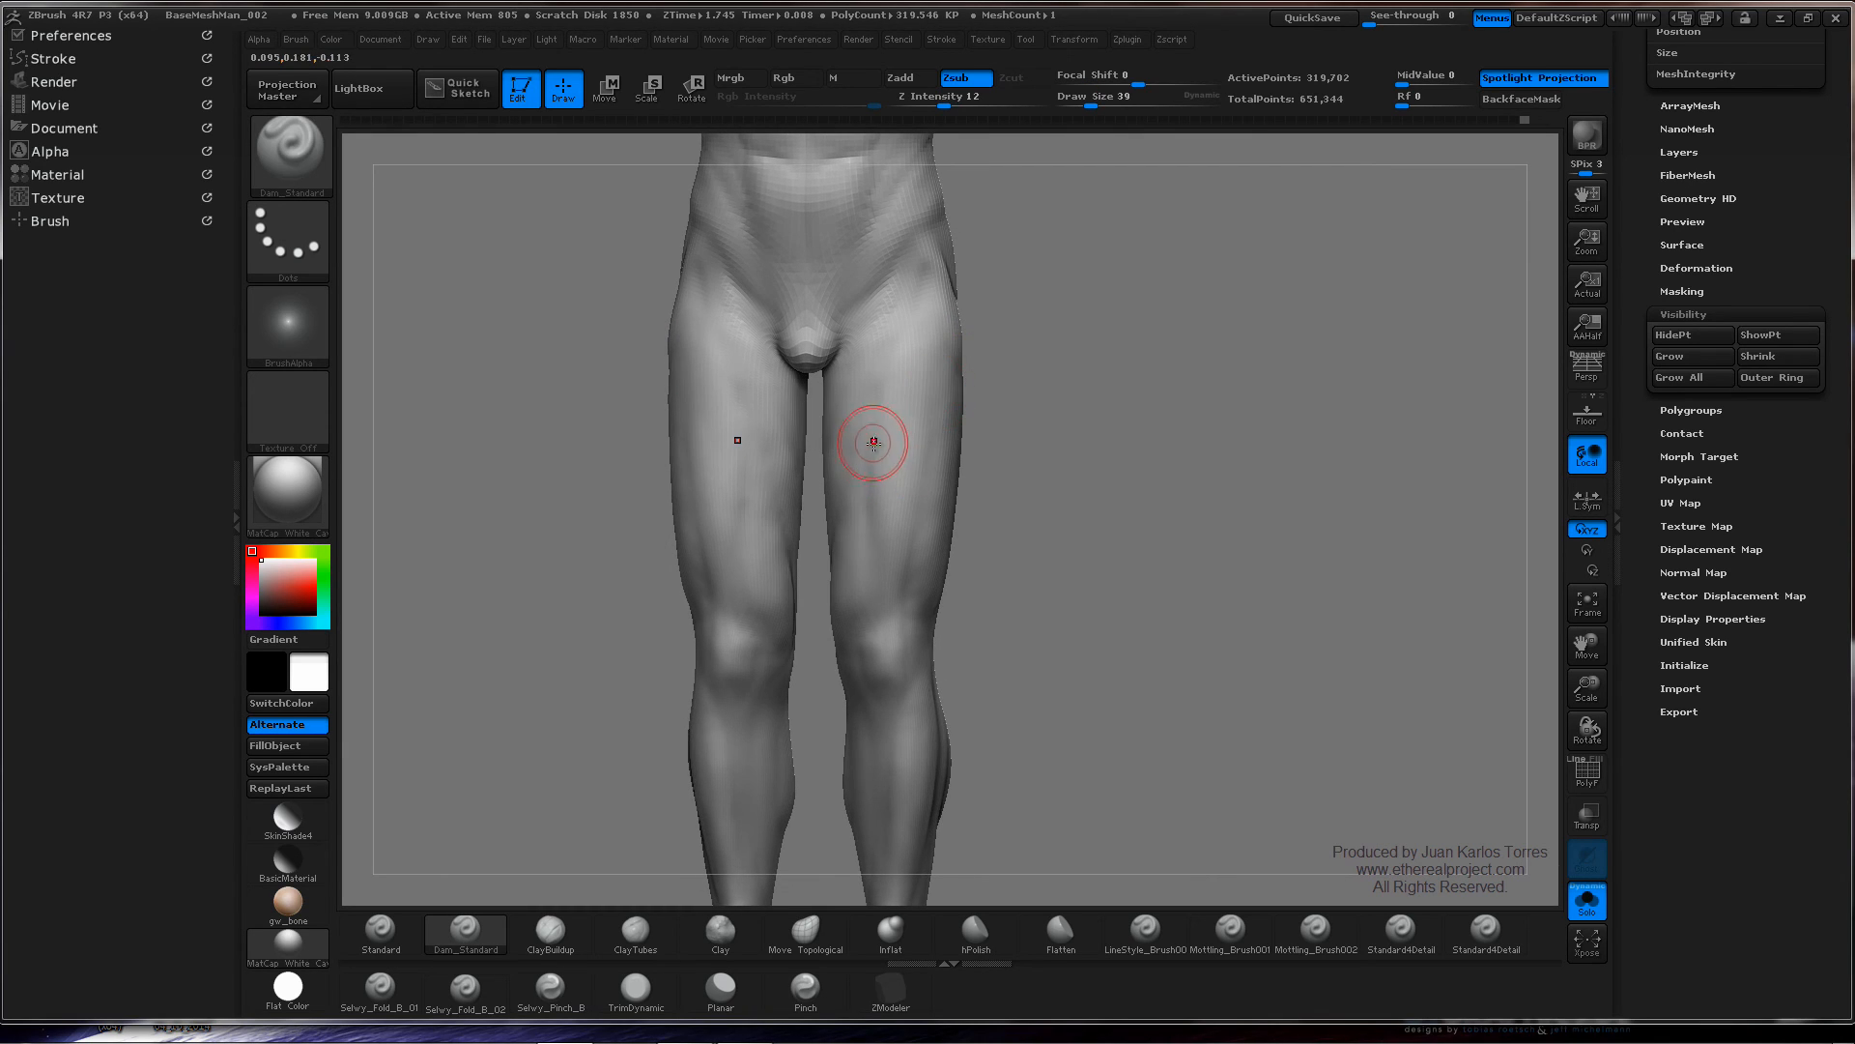
- Carve the muscle separations down the front of the thigh toward the knee with Dam_Standard
{"action": "left_click_drag", "start_coordinate": [1056, 373], "coordinate": [1063, 388]}
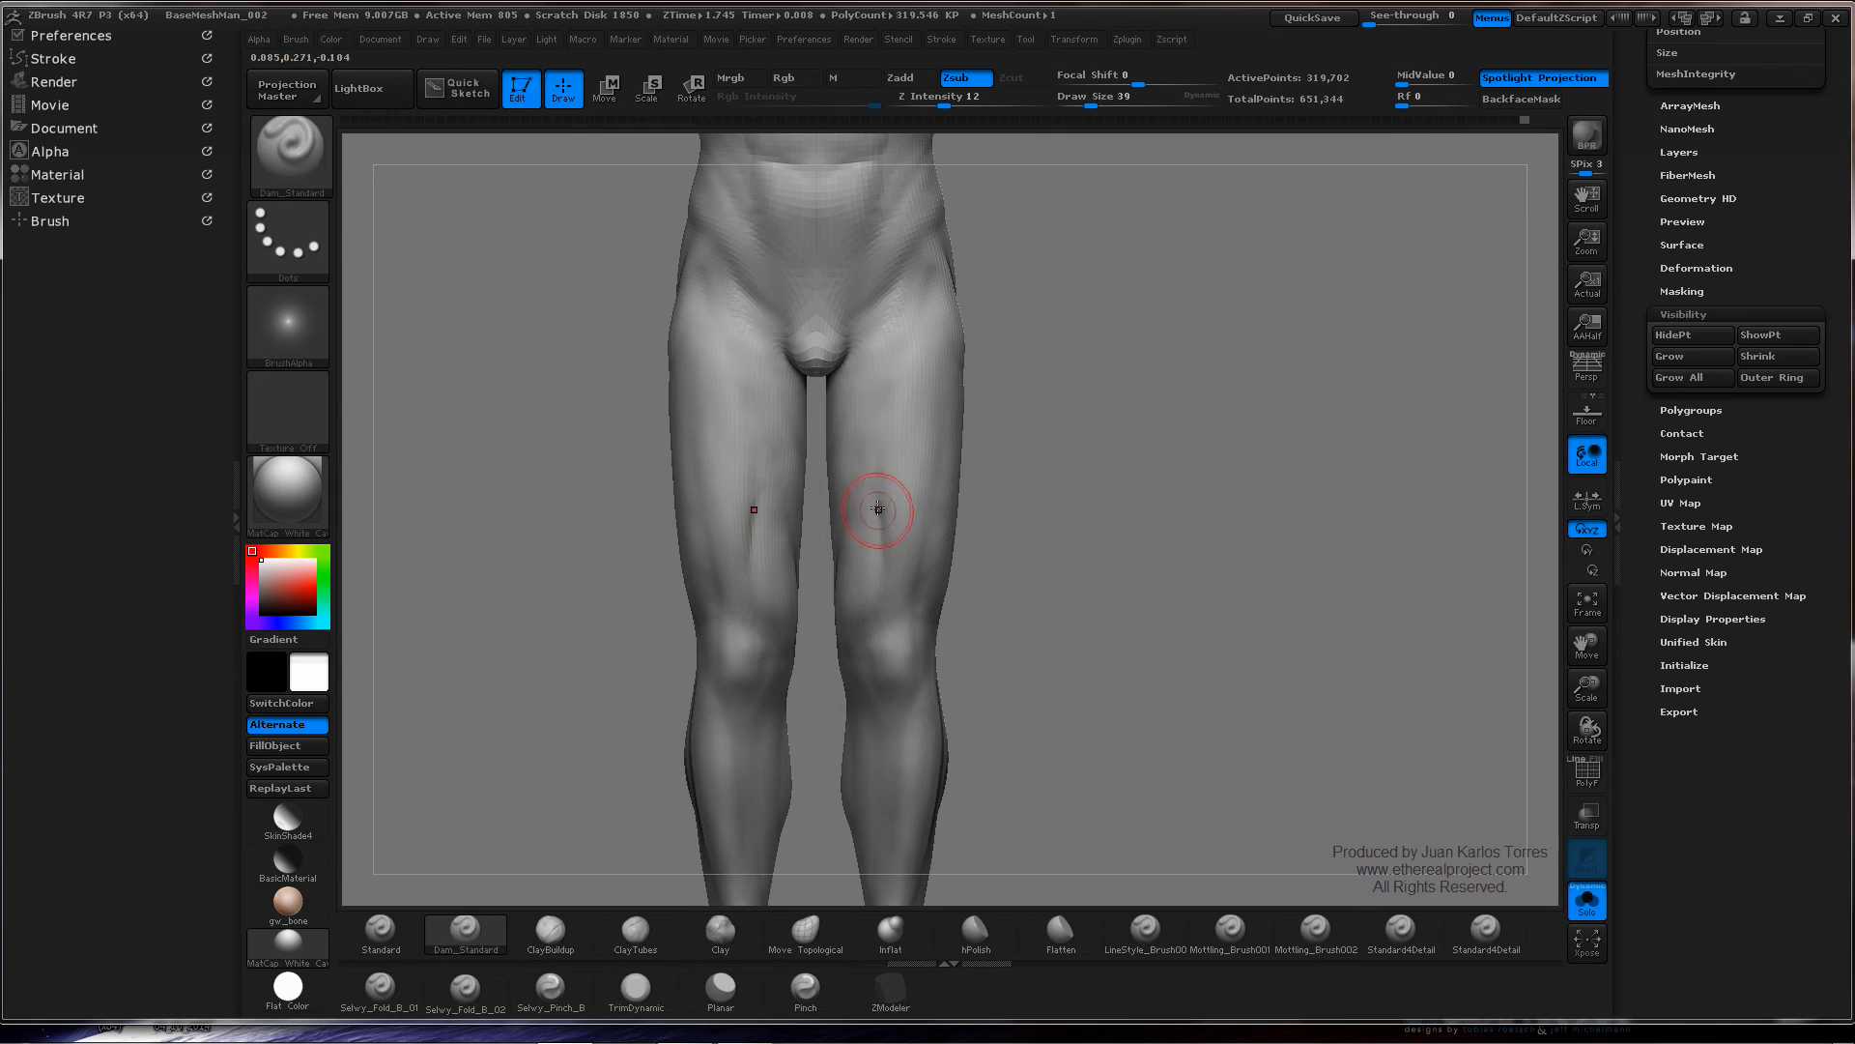
{"action": "key", "text": "ctrl"}
{"action": "left_click_drag", "start_coordinate": [874, 512], "coordinate": [883, 620]}
{"action": "mouse_move", "coordinate": [967, 323]}
{"action": "left_mouse_down"}
{"action": "mouse_move", "coordinate": [990, 337]}
{"action": "mouse_move", "coordinate": [928, 361]}
{"action": "left_mouse_up"}
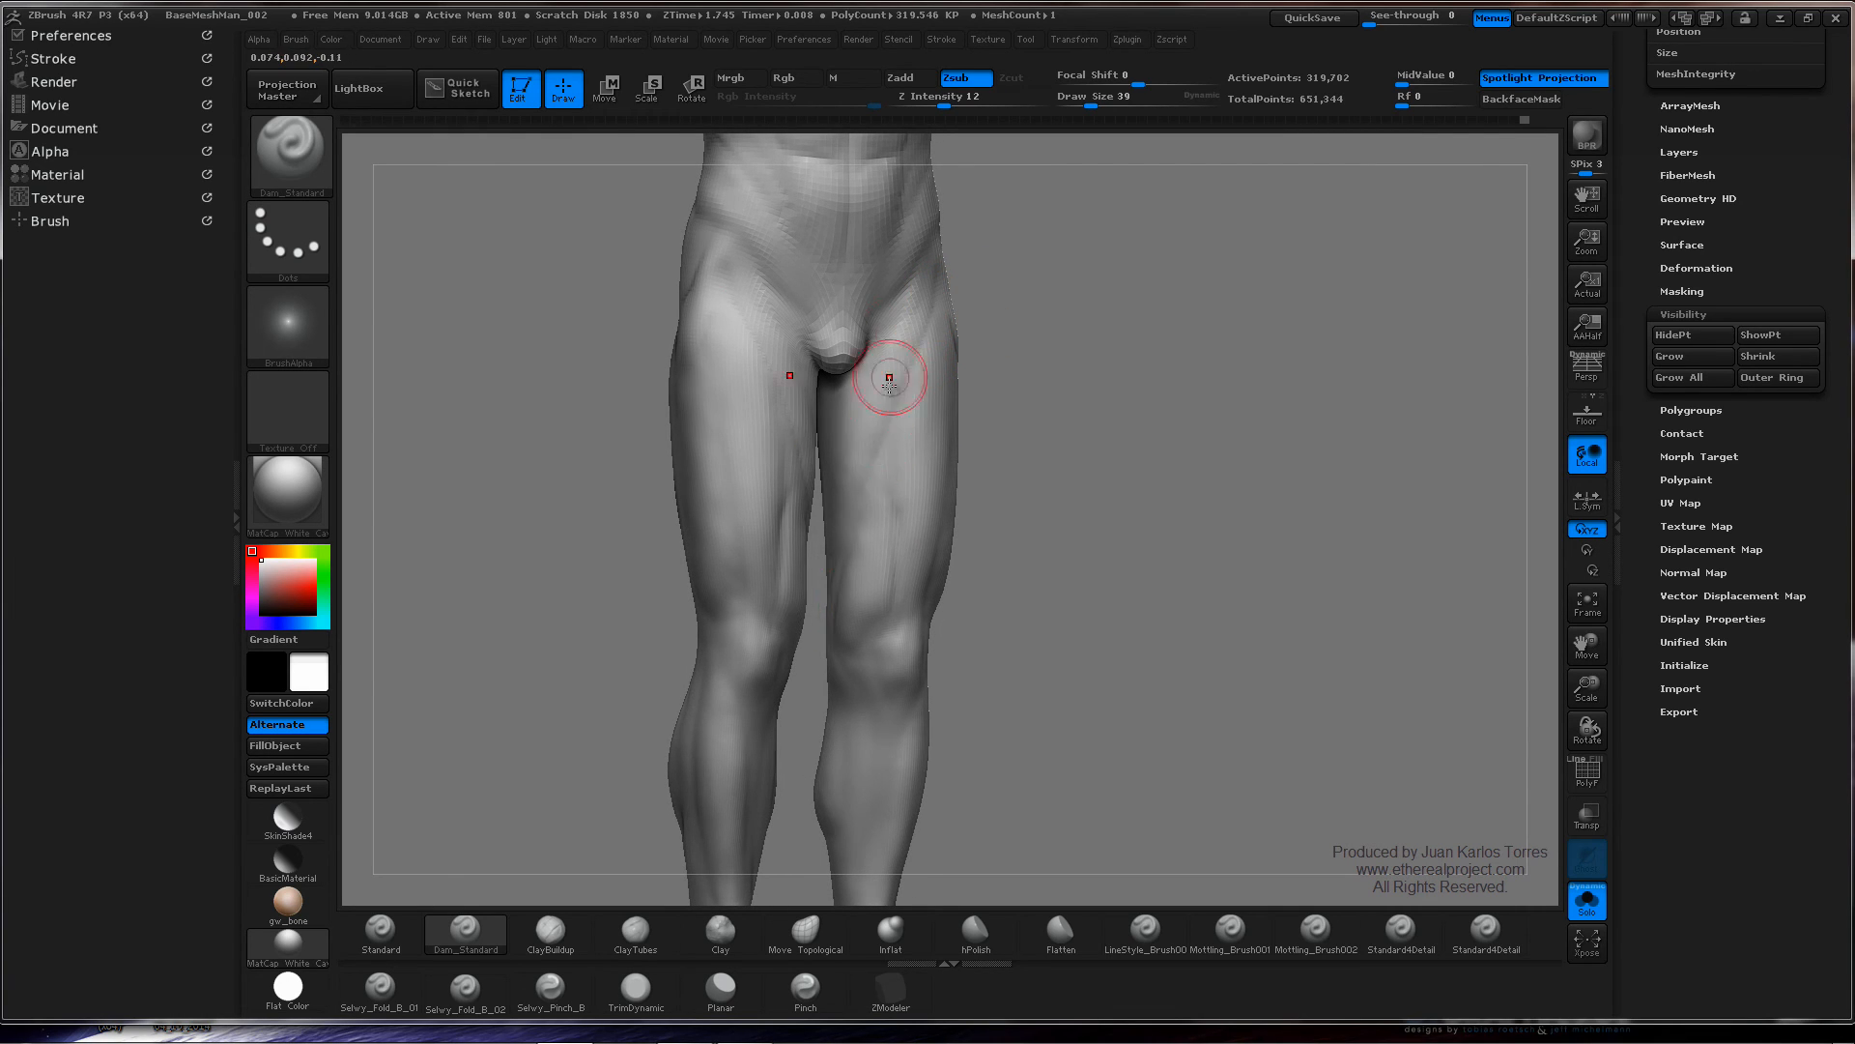
- Define the diagonal muscle line across the upper front thigh with Dam_Standard and soften it with smoothing
{"action": "key", "text": "shift"}
{"action": "mouse_move", "coordinate": [967, 387]}
{"action": "left_mouse_down"}
{"action": "mouse_move", "coordinate": [1110, 357]}
{"action": "mouse_move", "coordinate": [1104, 387]}
{"action": "left_mouse_up"}
{"action": "right_click_drag", "start_coordinate": [907, 473], "coordinate": [949, 474]}
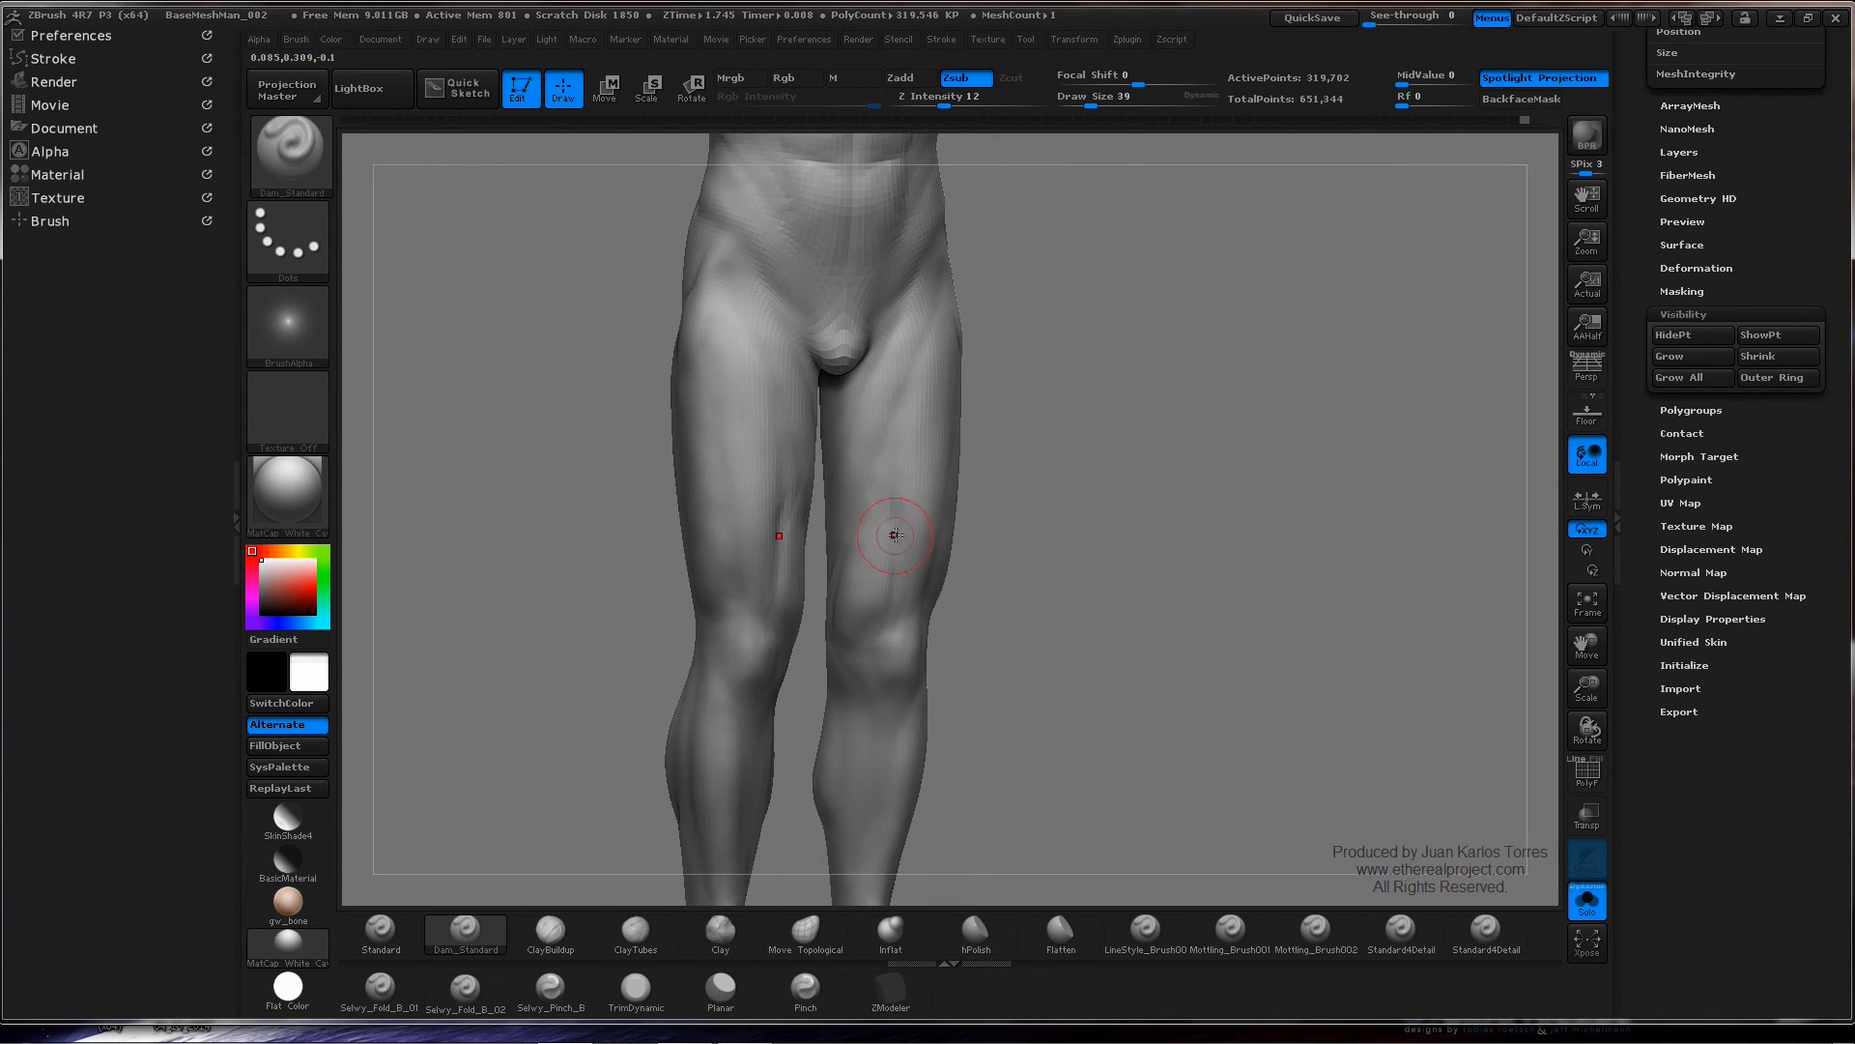
{"action": "key", "text": "shift"}
{"action": "right_click_drag", "start_coordinate": [944, 468], "coordinate": [879, 477]}
{"action": "left_click_drag", "start_coordinate": [1156, 414], "coordinate": [1140, 426], "text": "shift"}
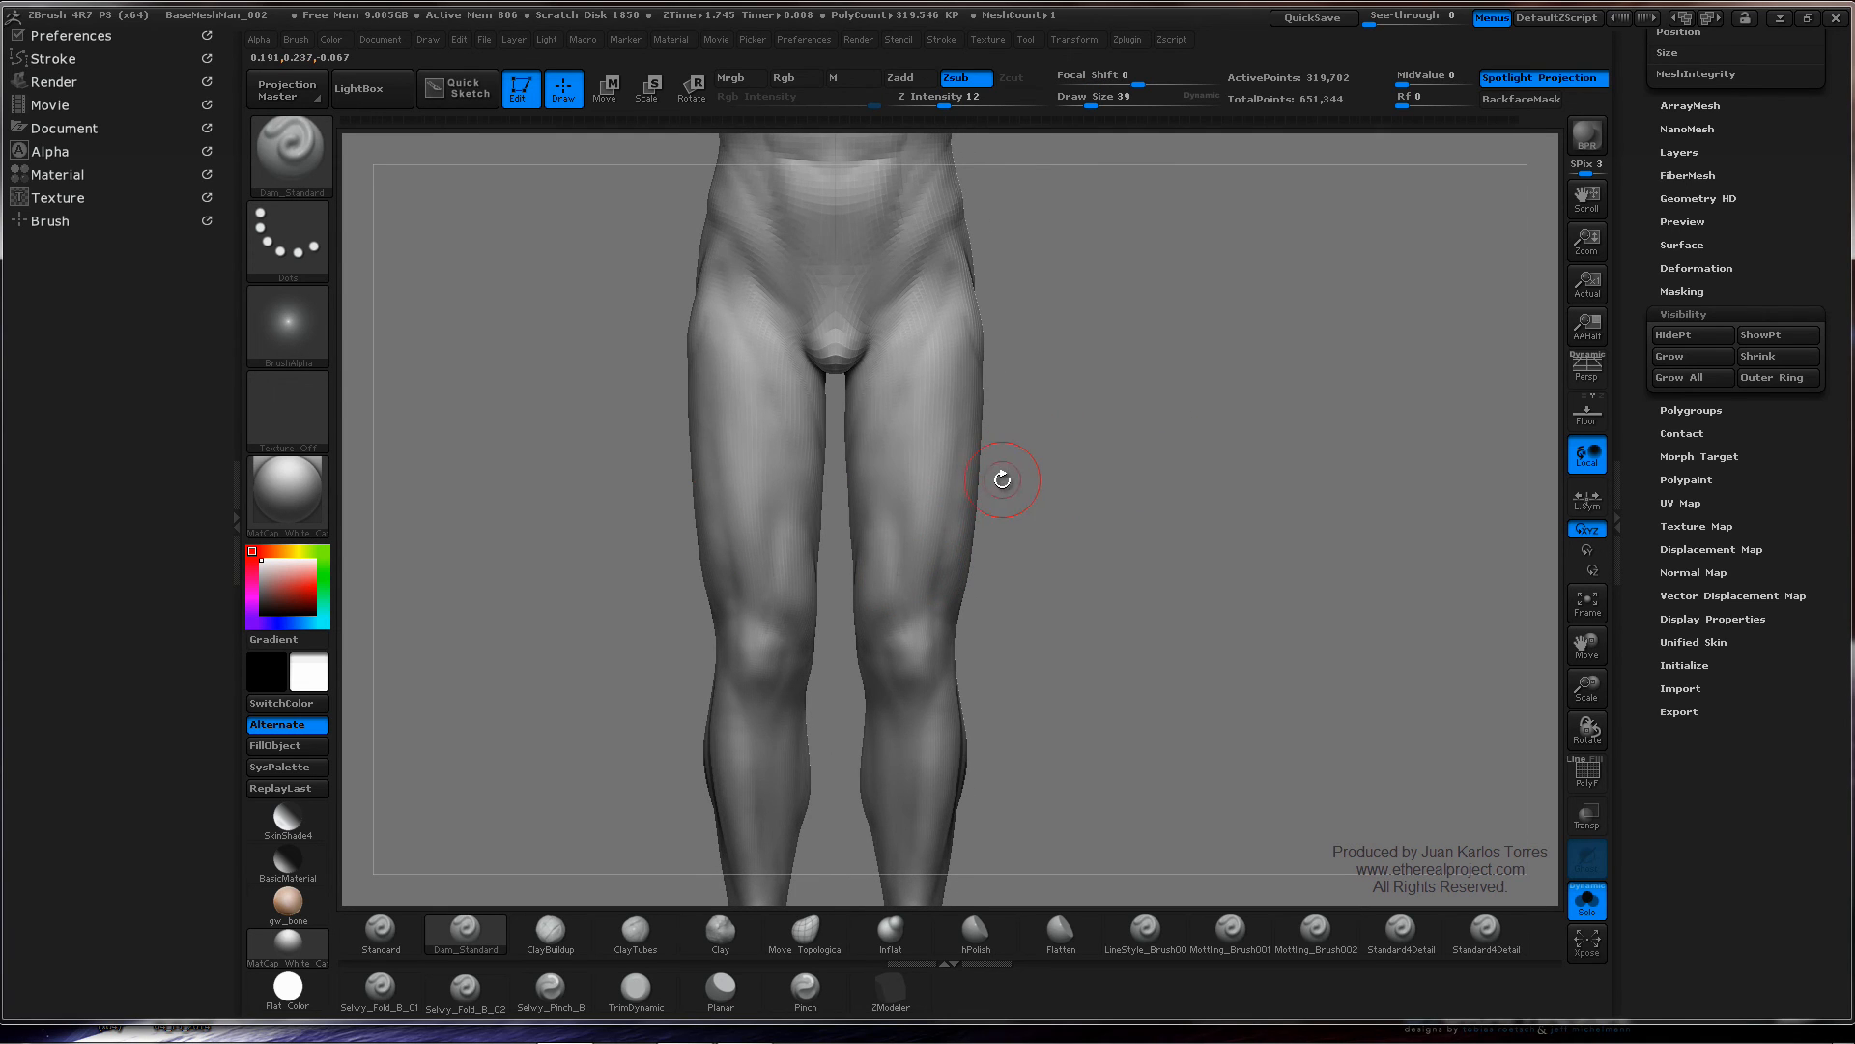
- Lasso-mask the teardrop muscle on the inner thigh above the knee and invert the mask
{"action": "right_click_drag", "start_coordinate": [928, 529], "coordinate": [891, 509]}
{"action": "key", "text": "ctrl"}
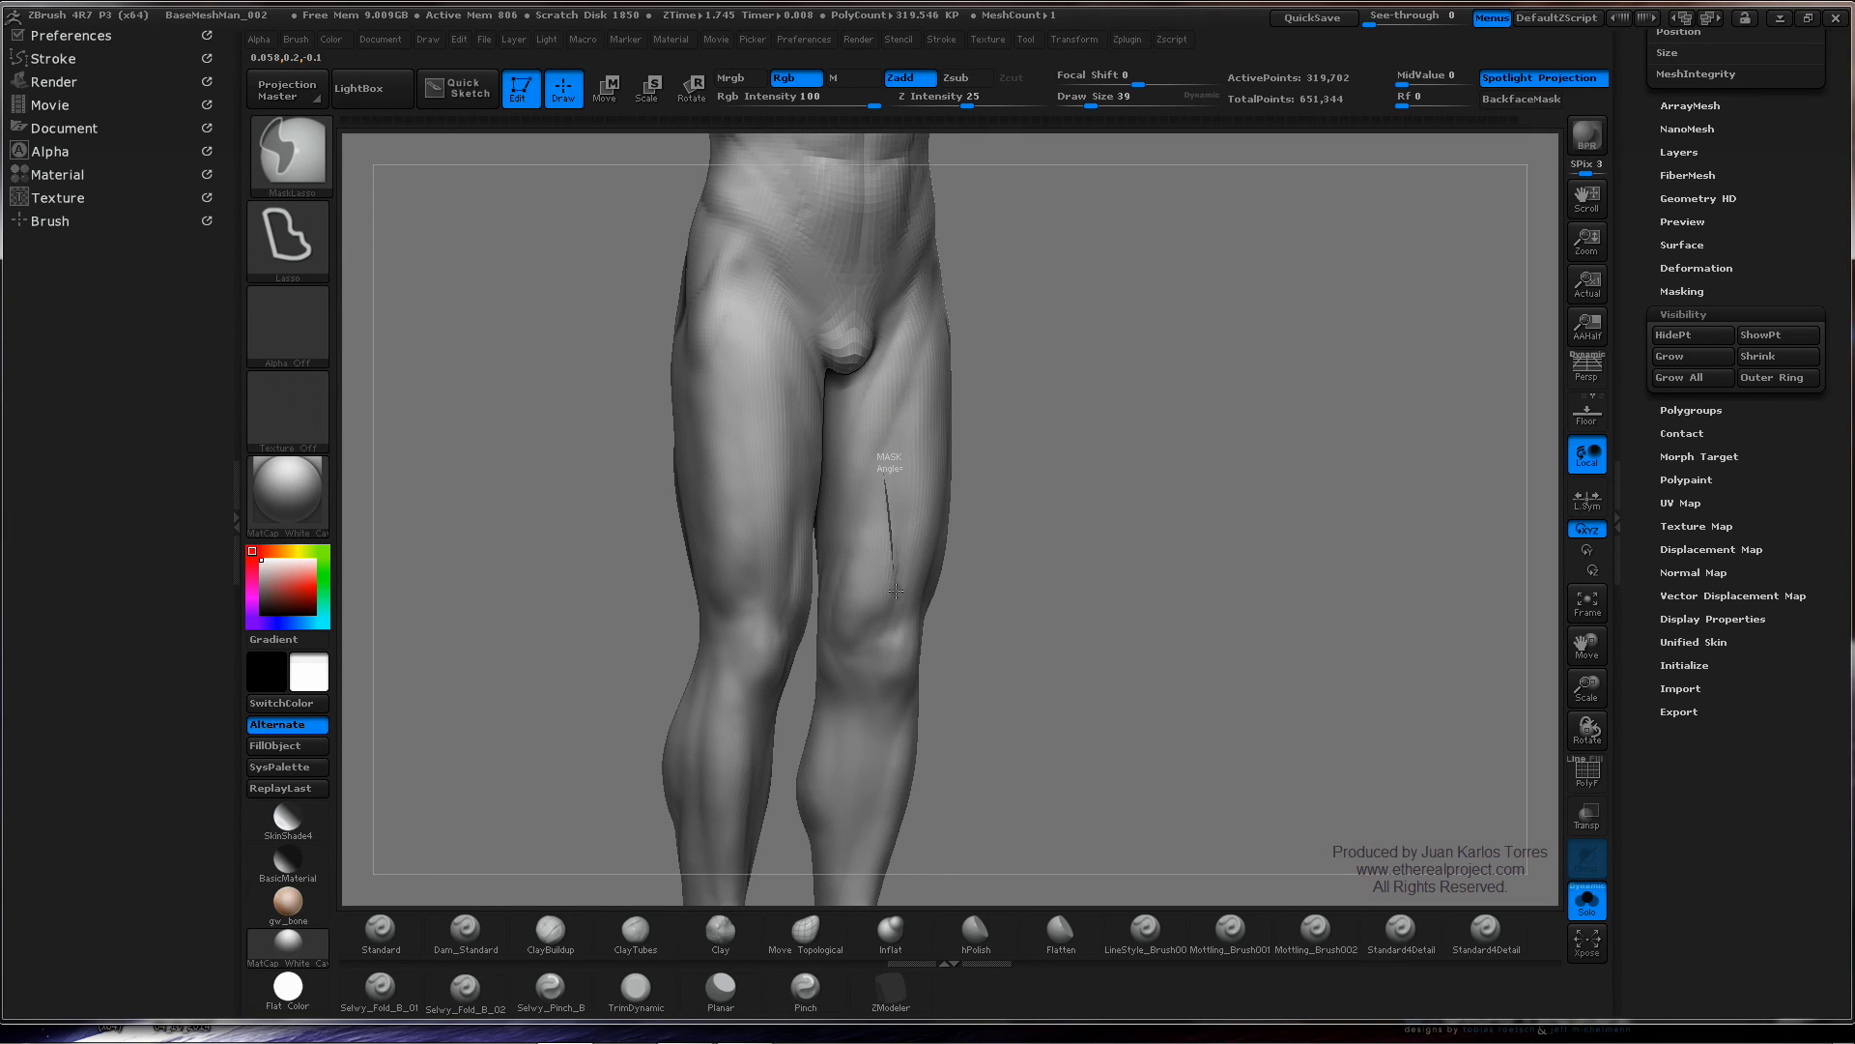
{"action": "mouse_move", "coordinate": [897, 589]}
{"action": "left_mouse_down", "text": "ctrl"}
{"action": "mouse_move", "coordinate": [866, 644]}
{"action": "mouse_move", "coordinate": [839, 648]}
{"action": "mouse_move", "coordinate": [831, 626]}
{"action": "left_mouse_up", "text": "ctrl"}
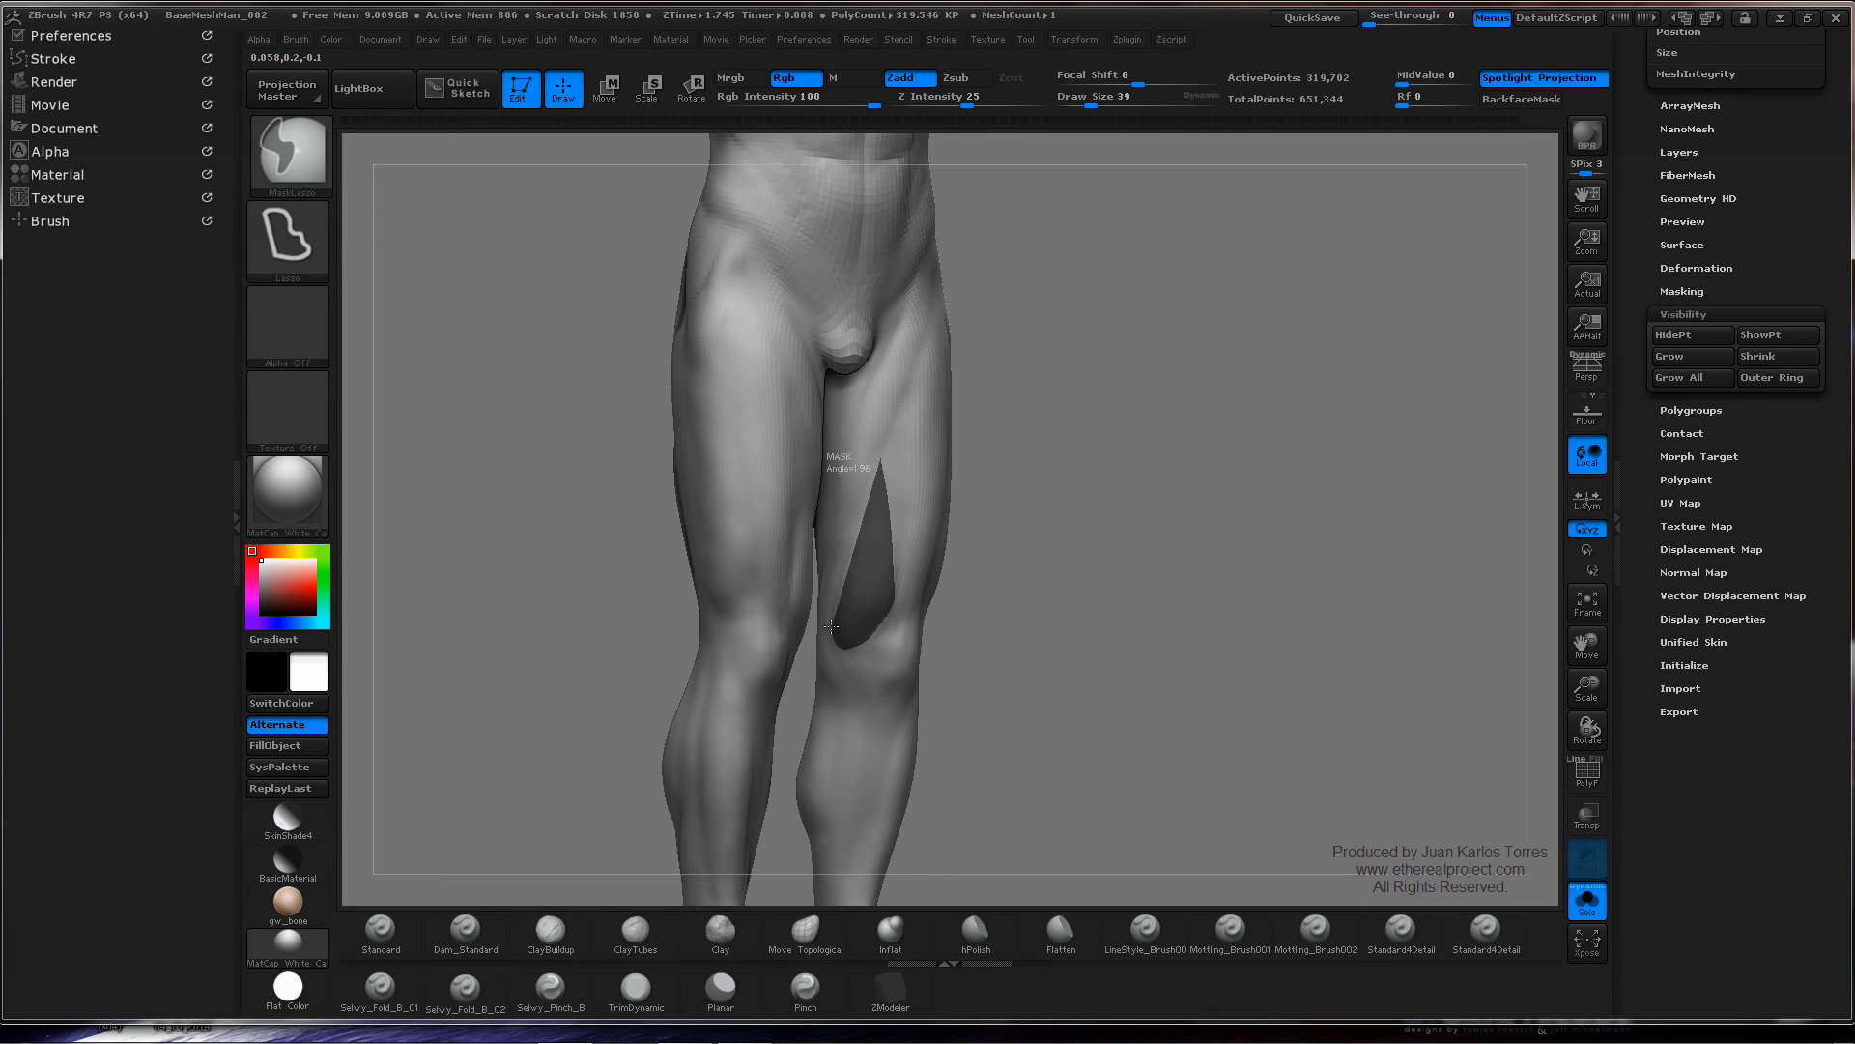
{"action": "left_click_drag", "start_coordinate": [871, 473], "coordinate": [872, 471], "text": "ctrl"}
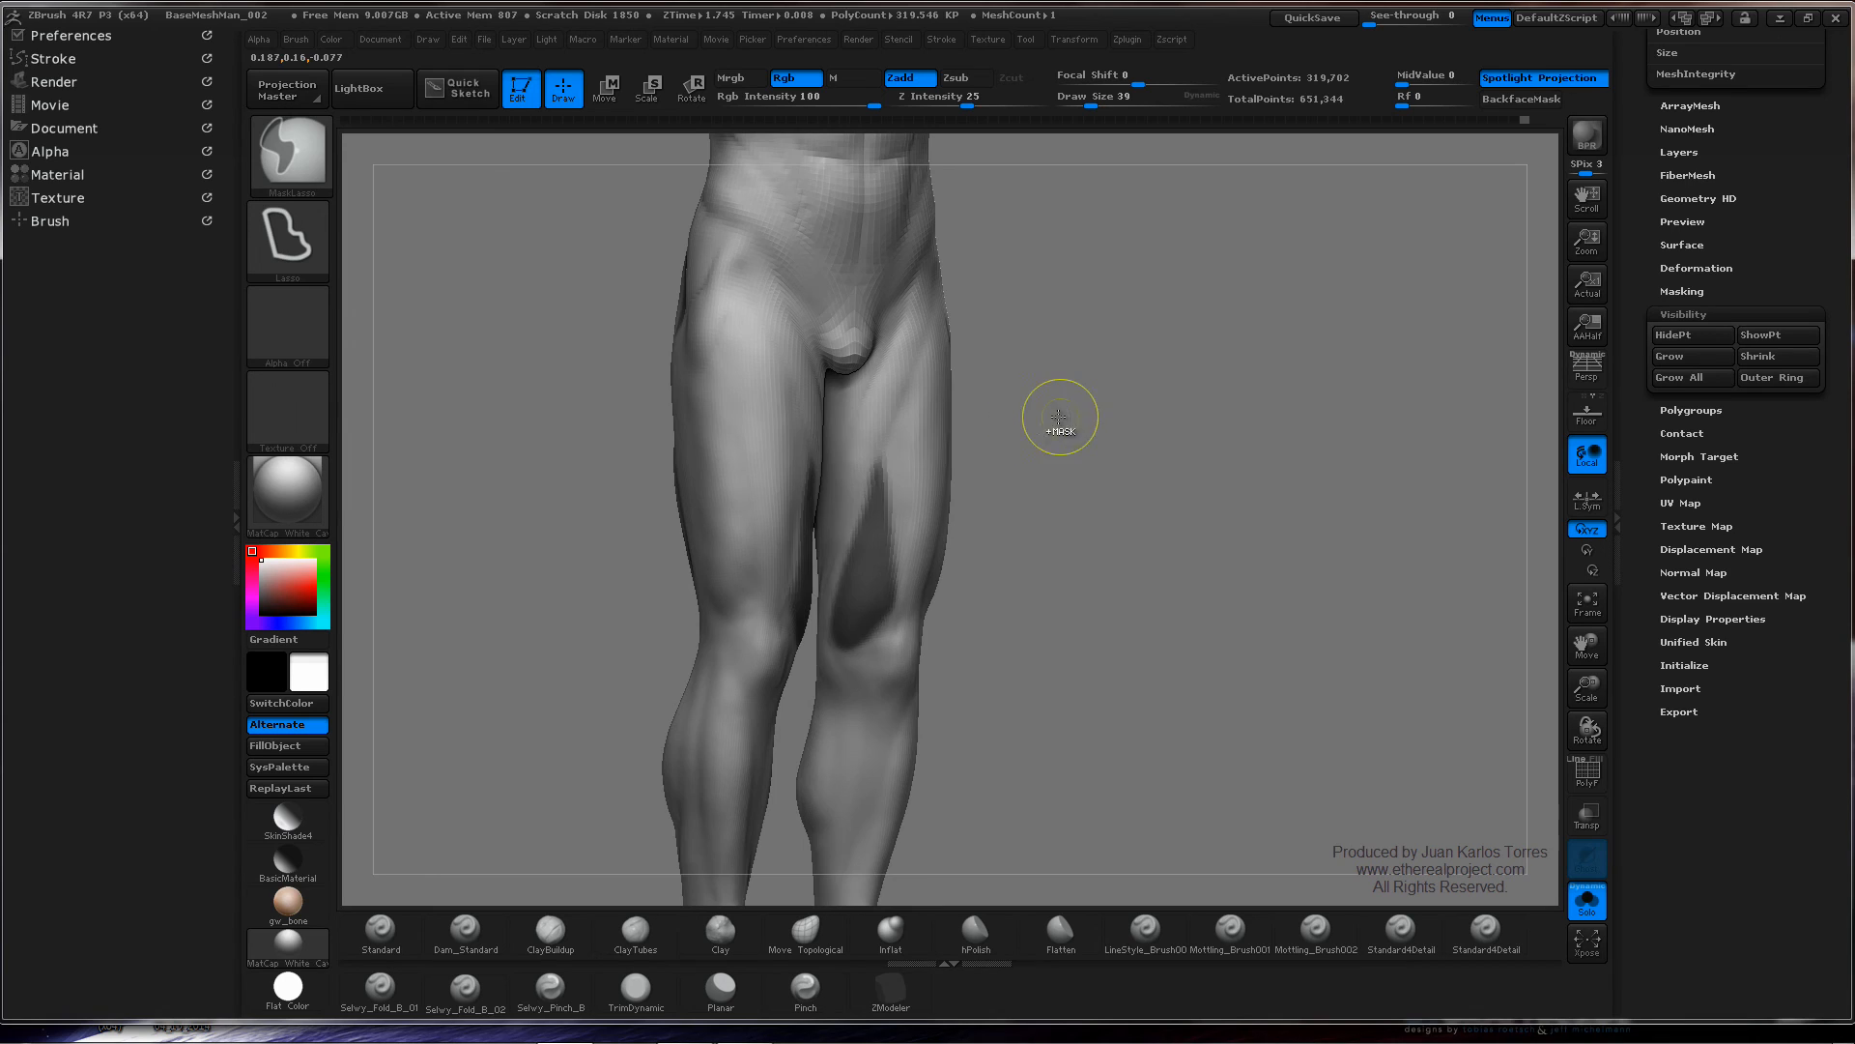
{"action": "left_click", "coordinate": [1063, 426], "text": "ctrl"}
{"action": "mouse_move", "coordinate": [1122, 410]}
{"action": "left_mouse_down"}
{"action": "mouse_move", "coordinate": [1056, 435]}
{"action": "mouse_move", "coordinate": [1091, 422]}
{"action": "left_mouse_up"}
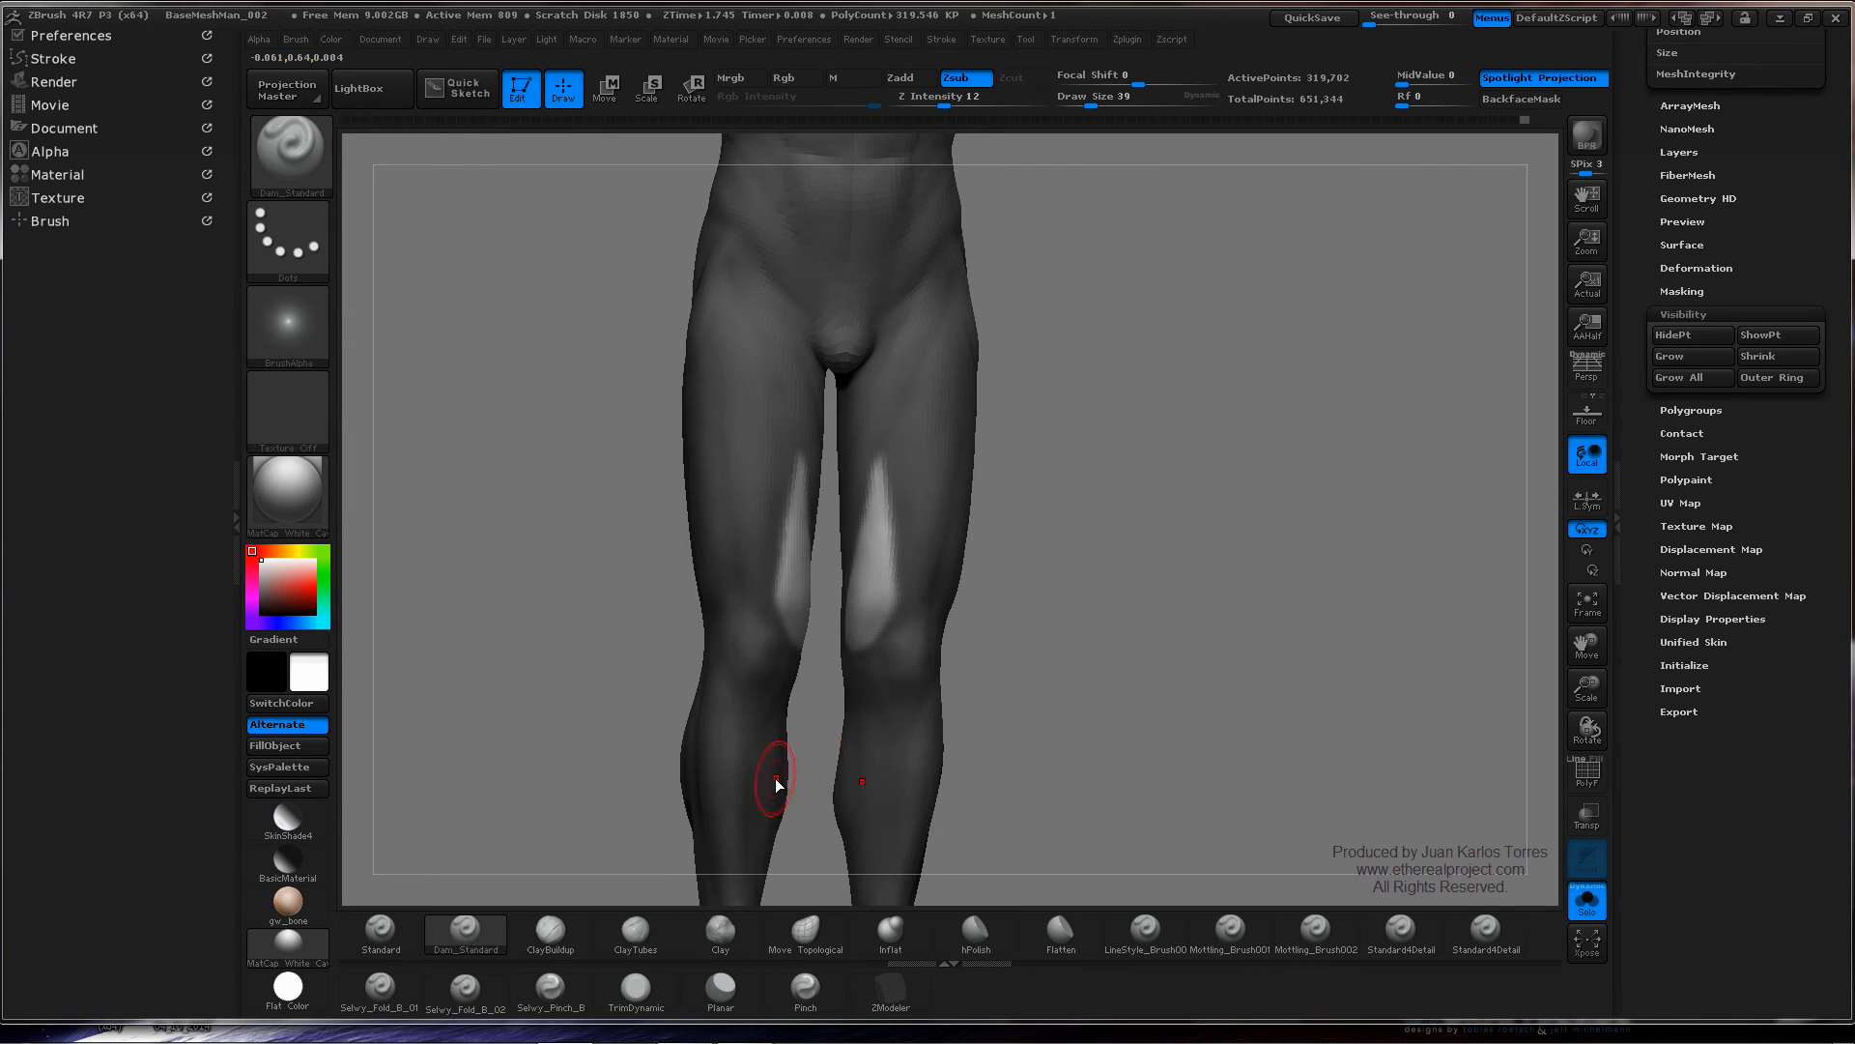
- Build up the unmasked teardrop muscle above the inner knee with the ClayTubes brush
{"action": "left_click", "coordinate": [549, 929]}
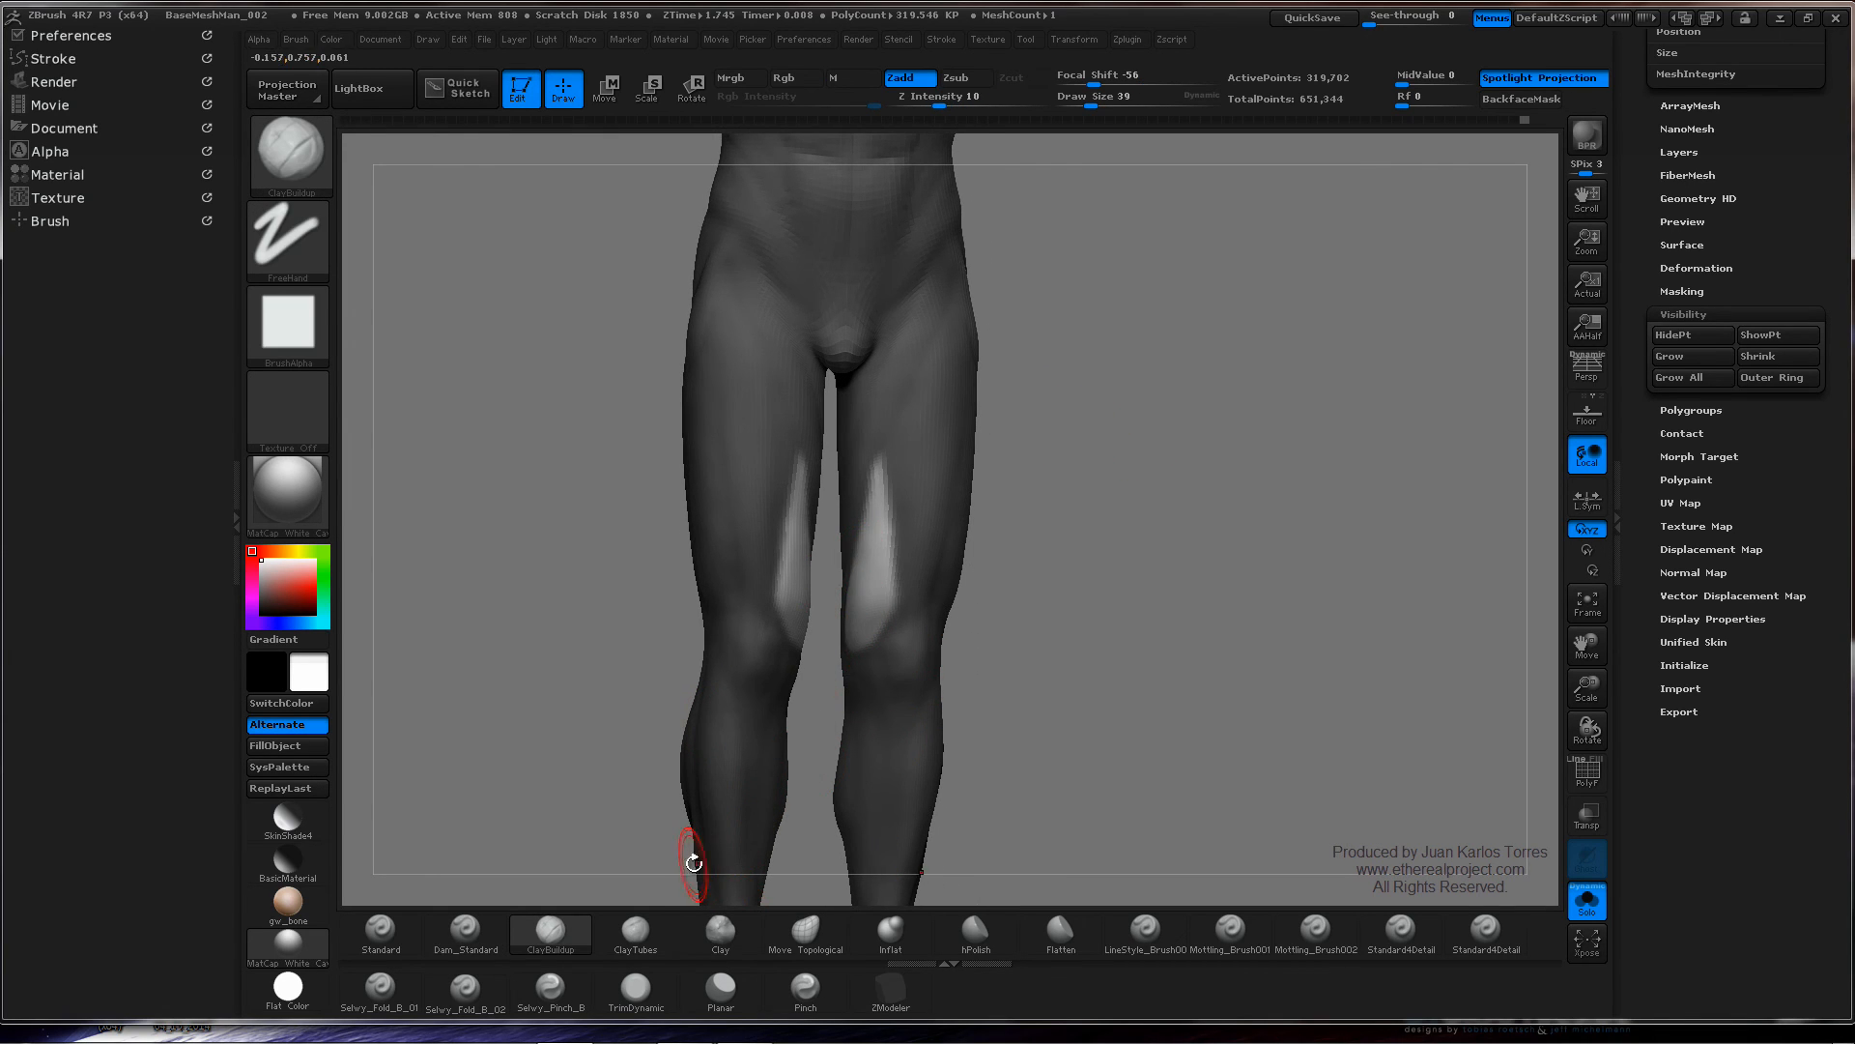
{"action": "left_click", "coordinate": [635, 929]}
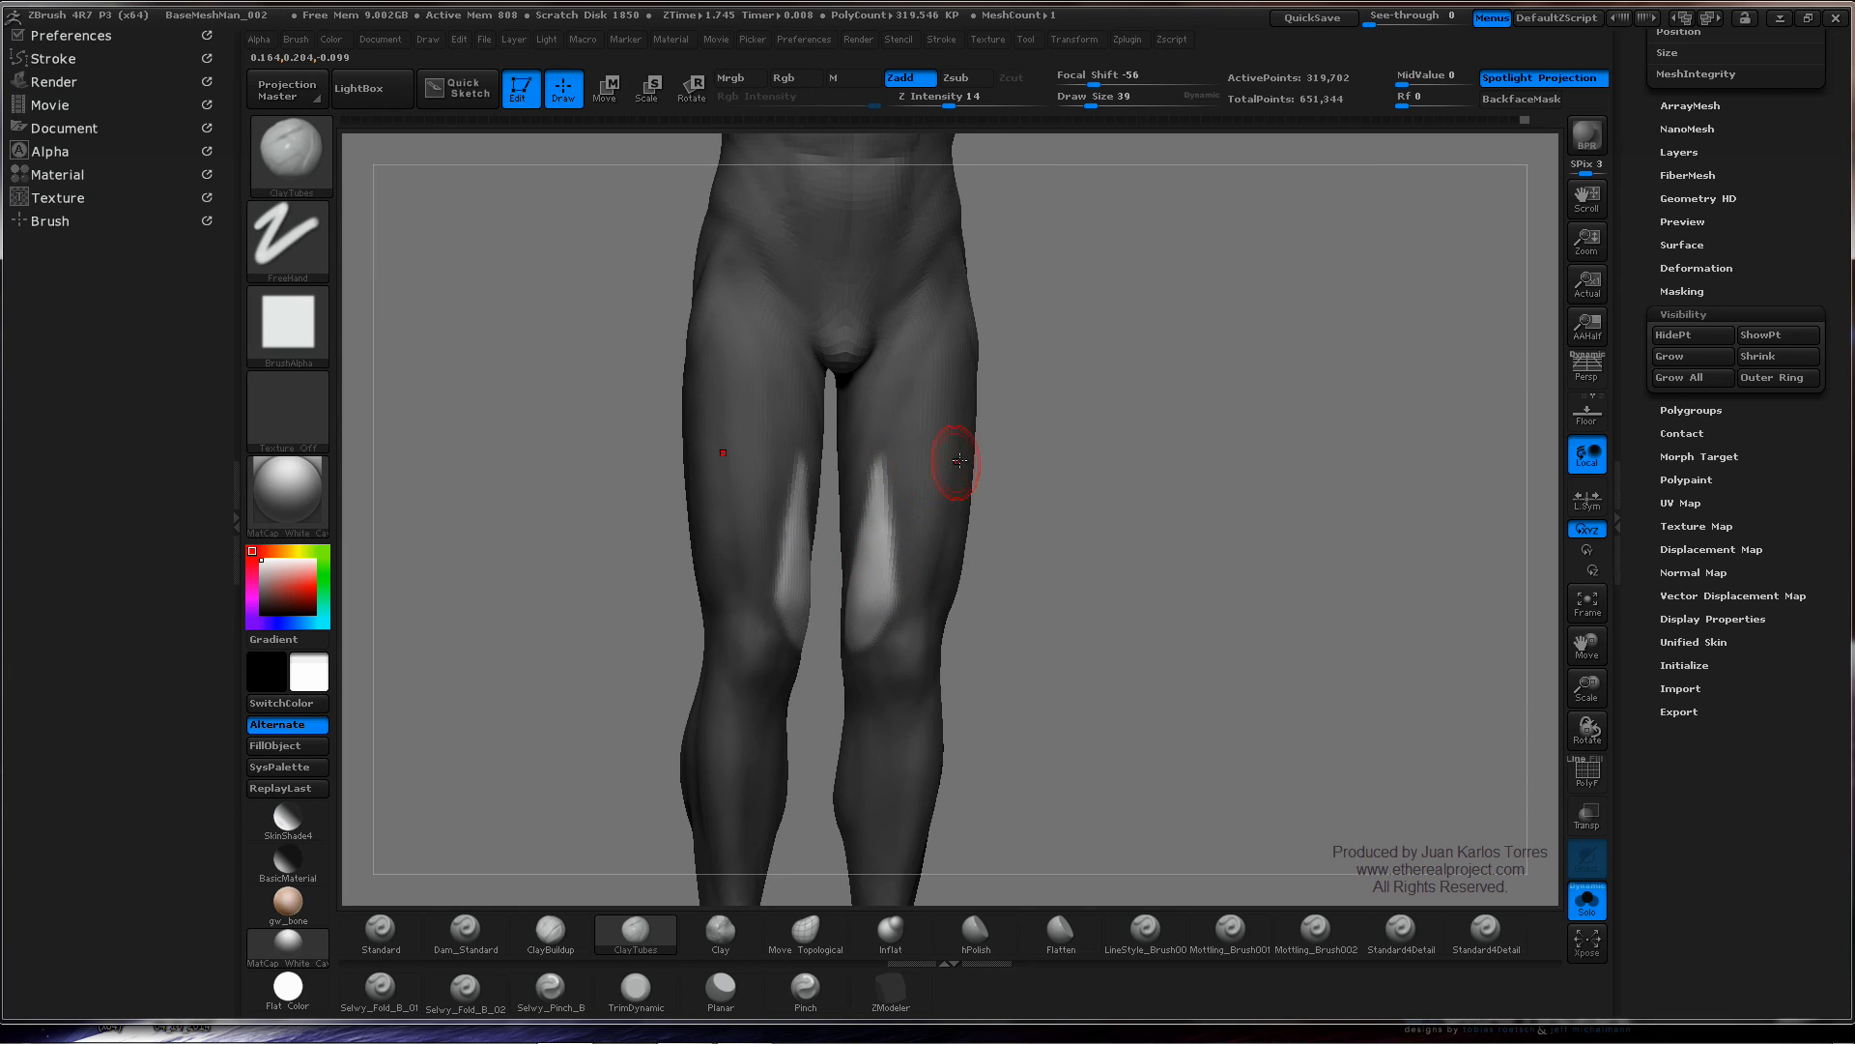
{"action": "left_click_drag", "start_coordinate": [1132, 444], "coordinate": [1082, 460], "text": "shift"}
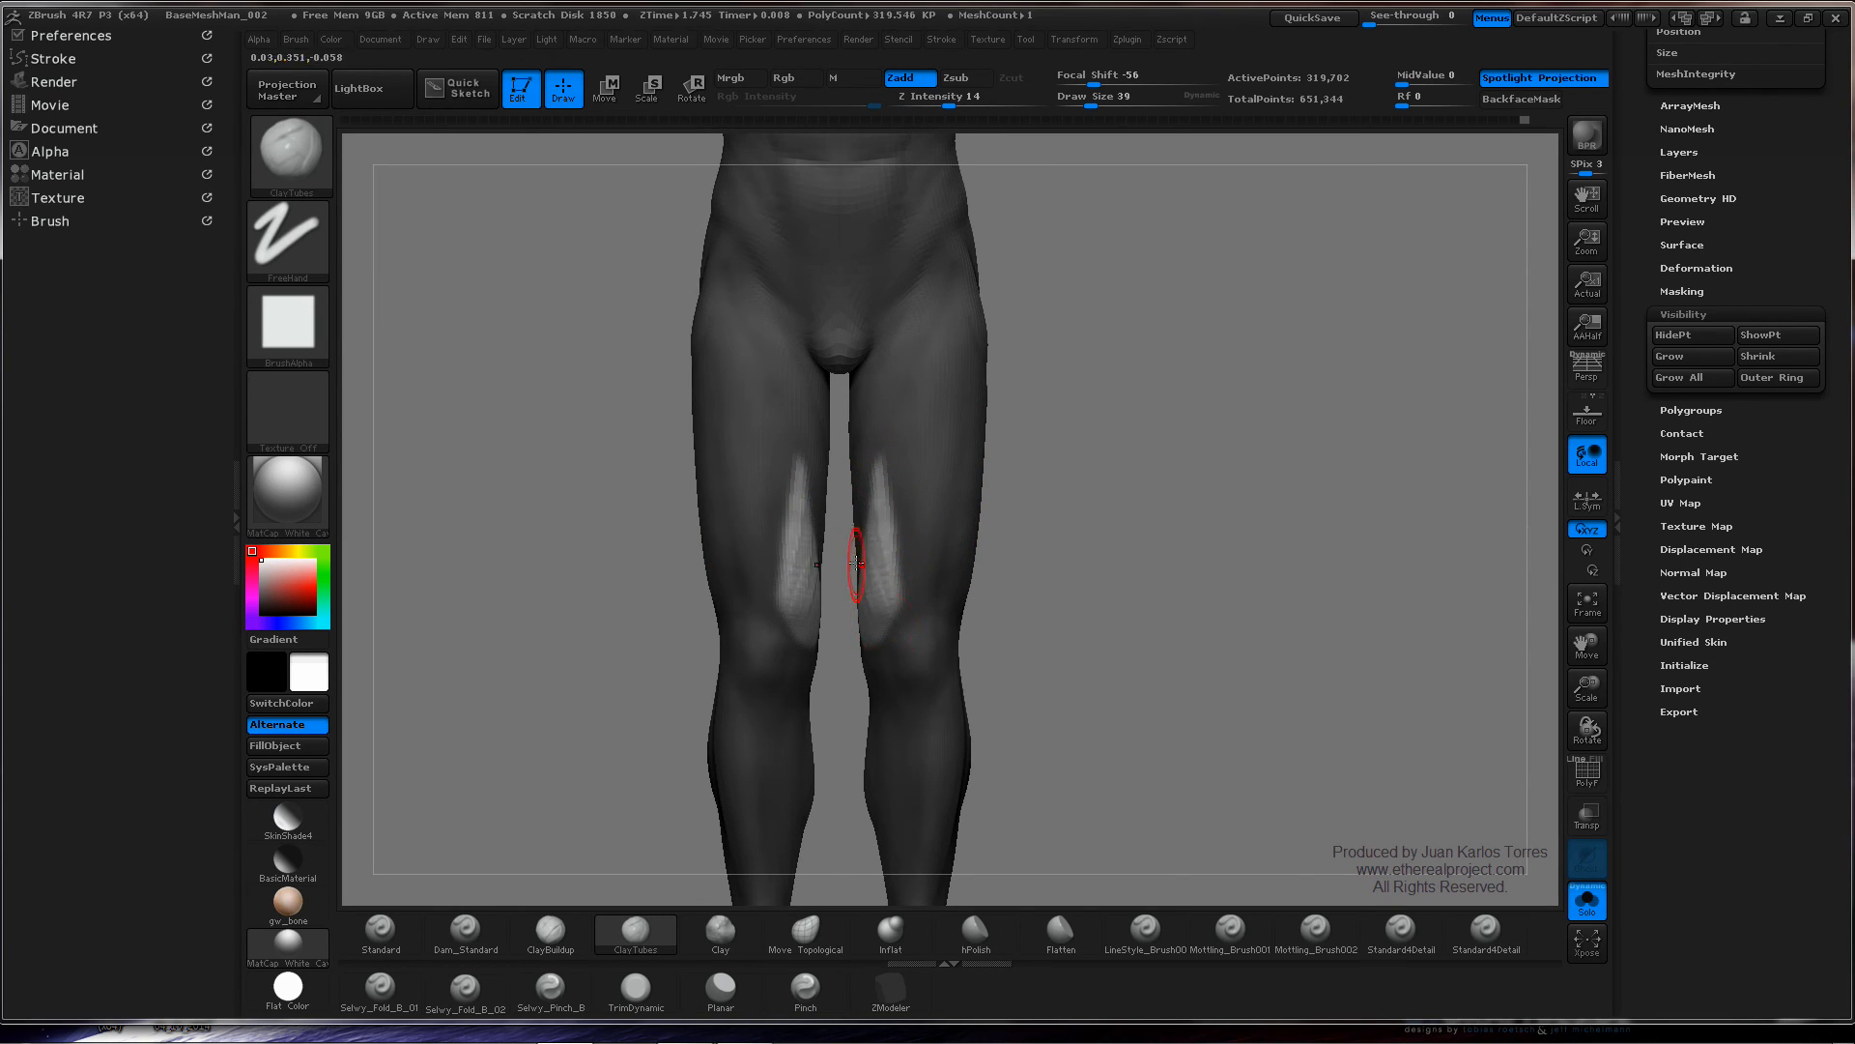
{"action": "left_click_drag", "start_coordinate": [839, 565], "coordinate": [885, 517]}
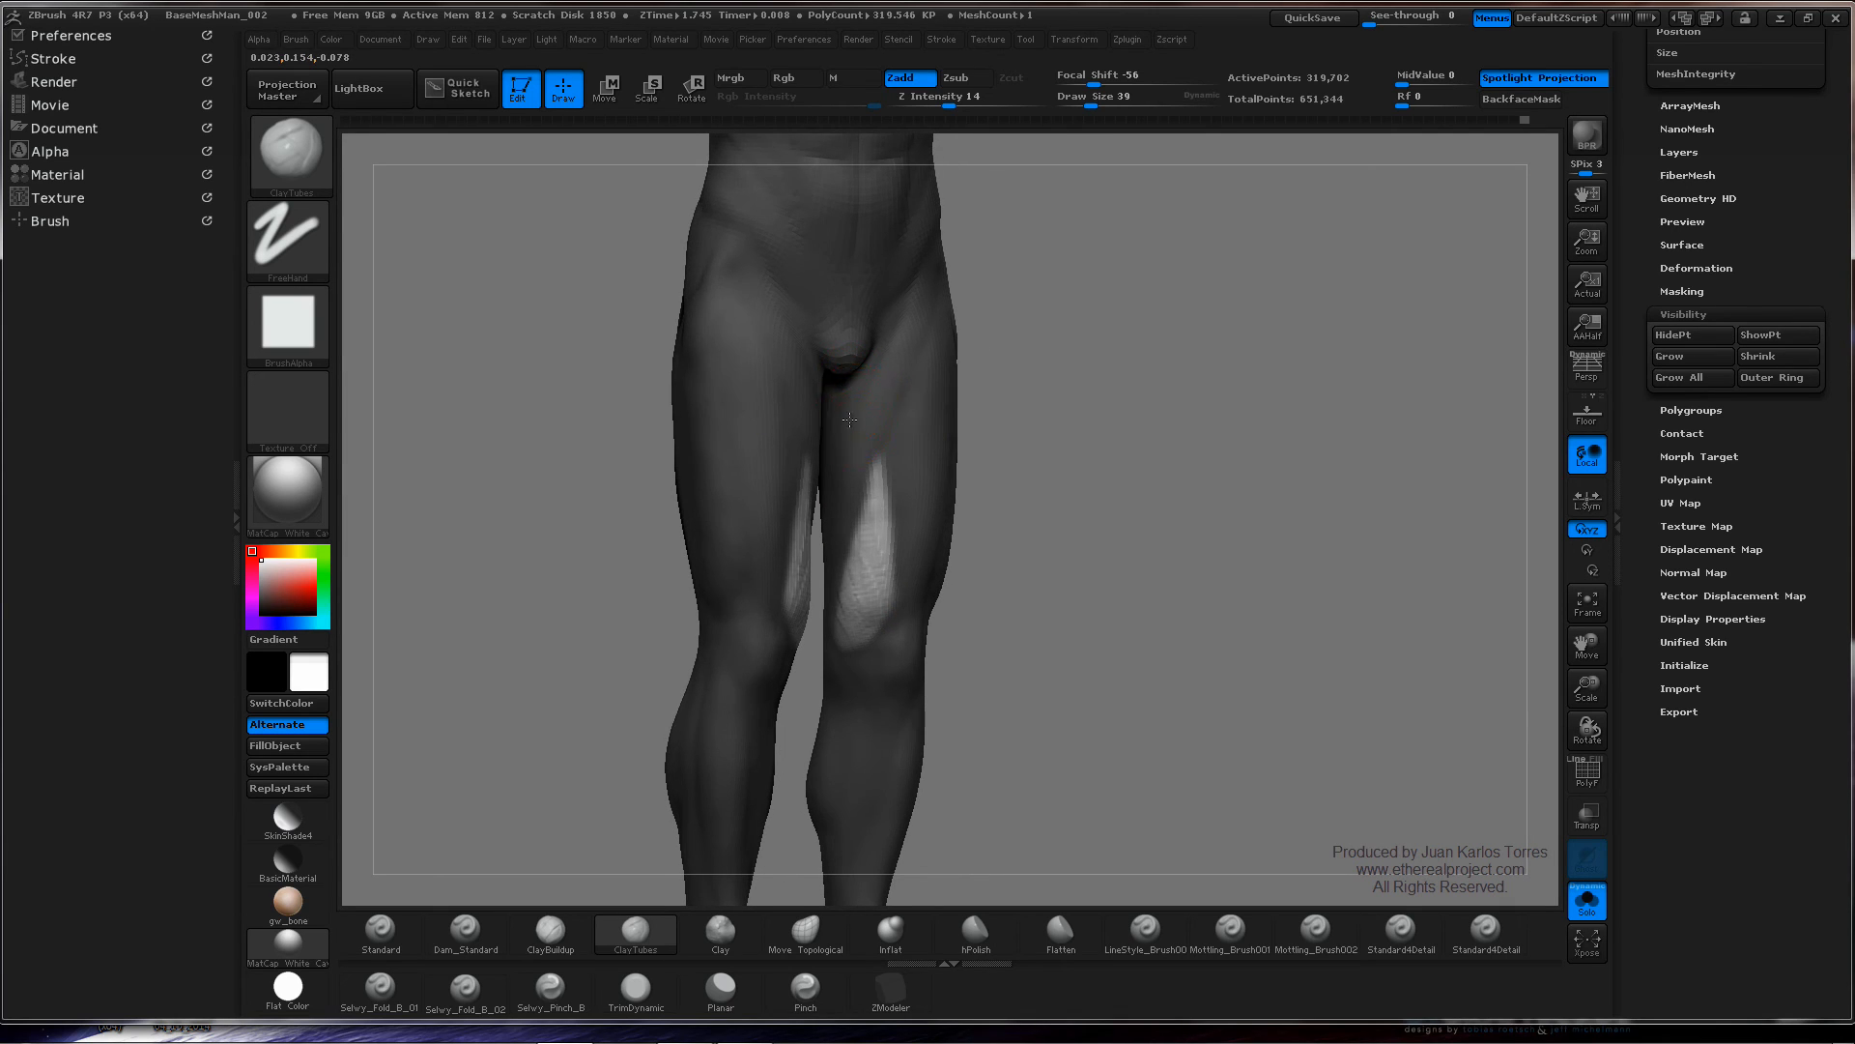
{"action": "left_click_drag", "start_coordinate": [849, 419], "coordinate": [853, 389]}
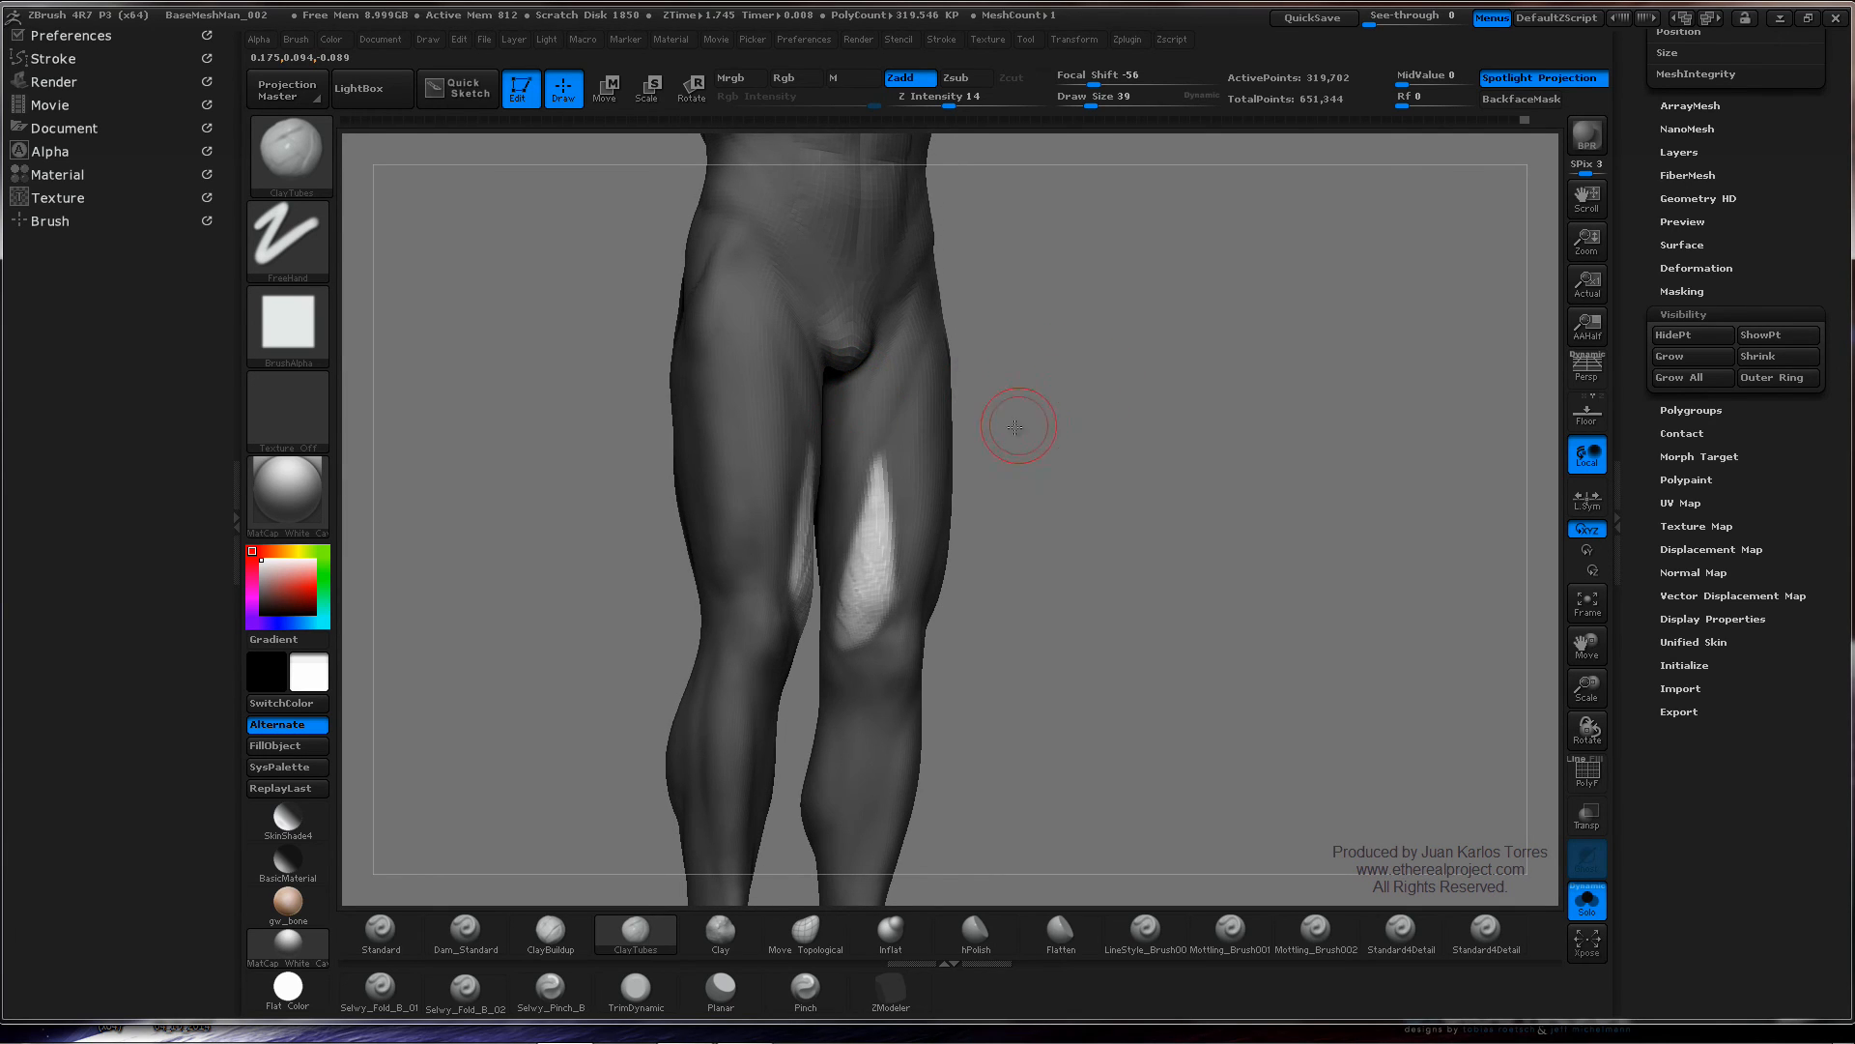
- Refine the unmasked teardrop muscle above the inner knee with ClayTubes and smooth its surface
{"action": "left_click_drag", "start_coordinate": [1015, 414], "coordinate": [965, 464]}
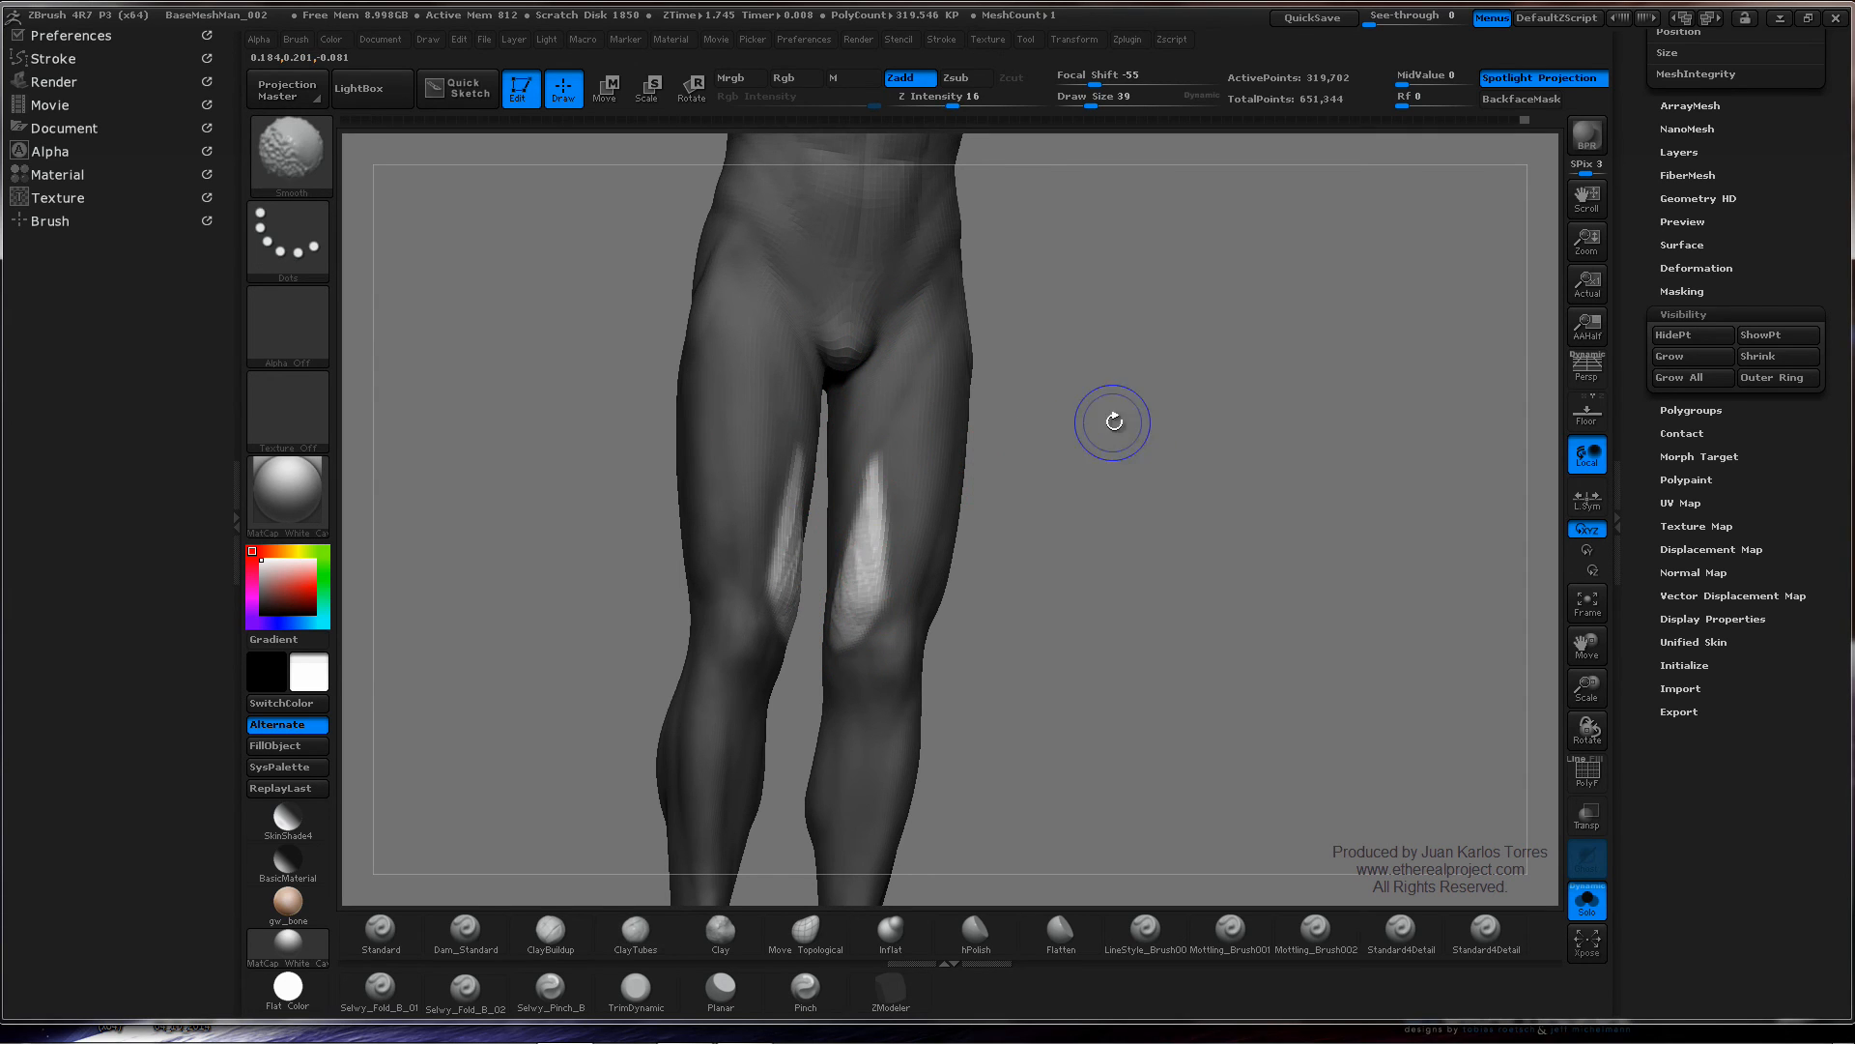
{"action": "left_click_drag", "start_coordinate": [1111, 418], "coordinate": [906, 529], "text": "shift"}
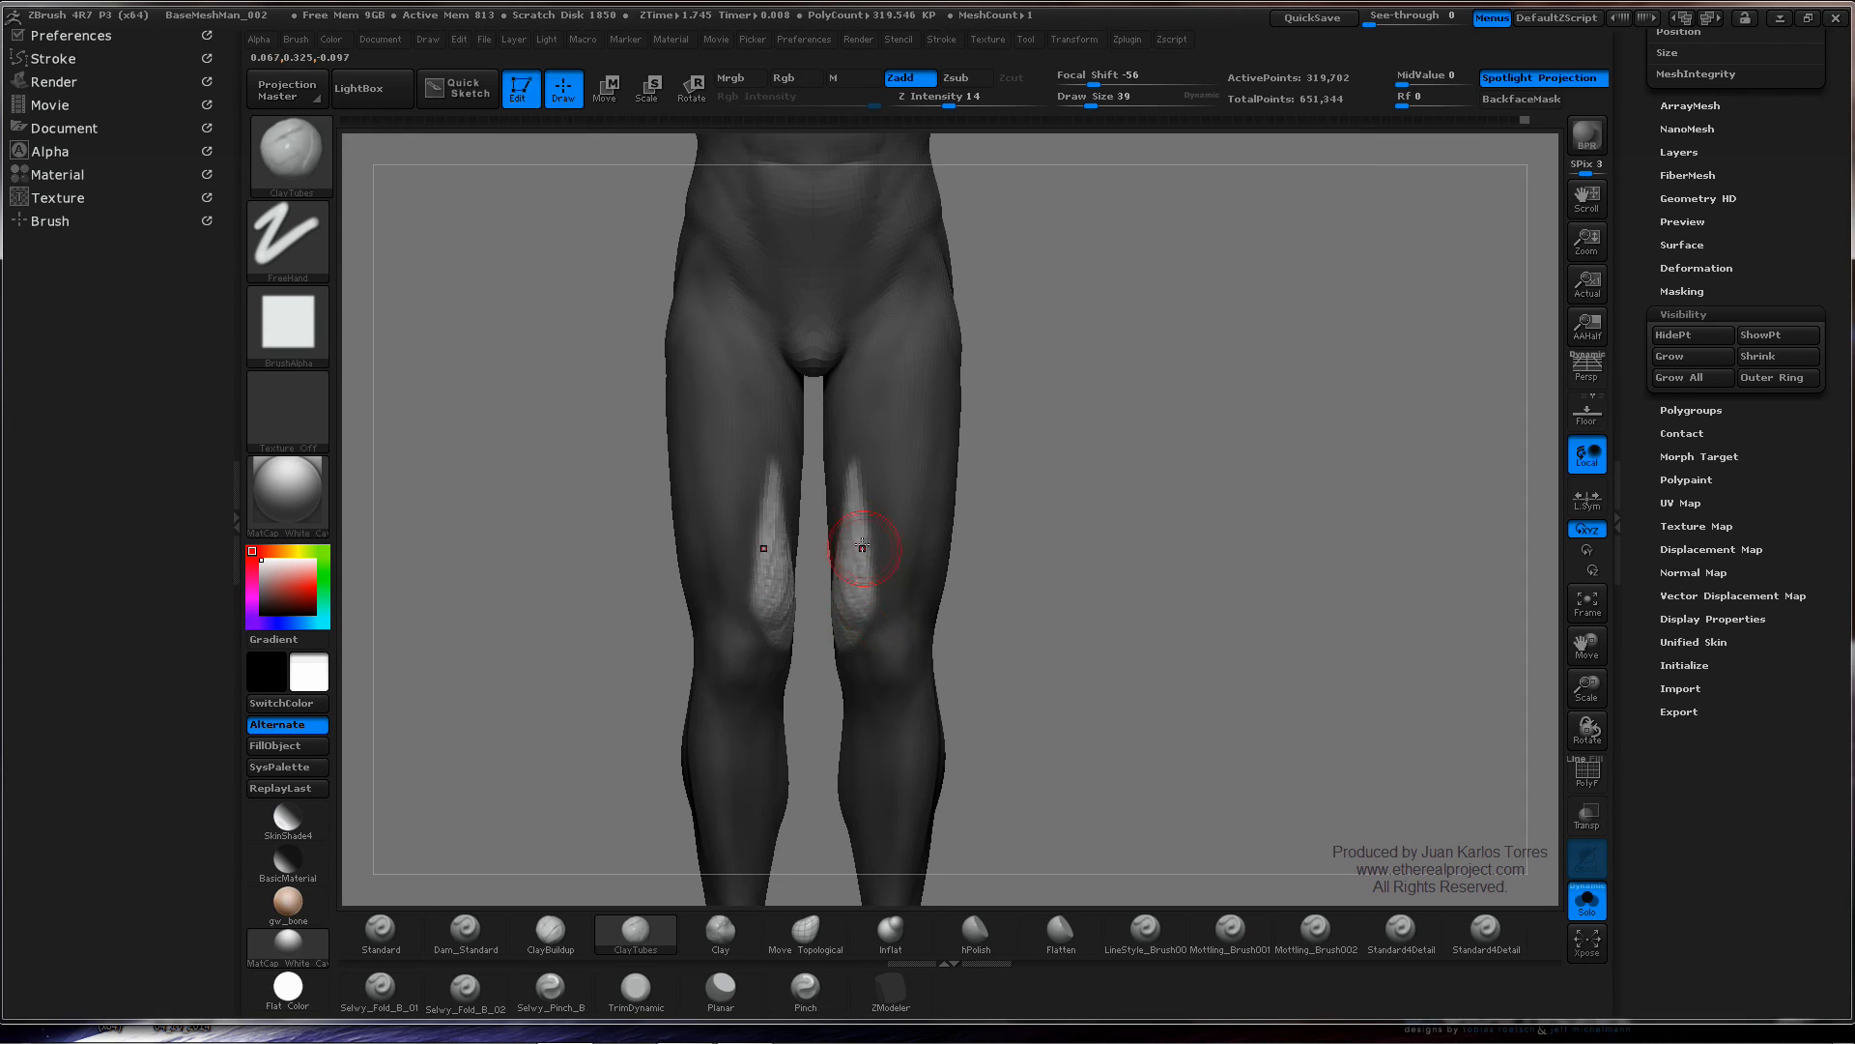
{"action": "key", "text": "shift"}
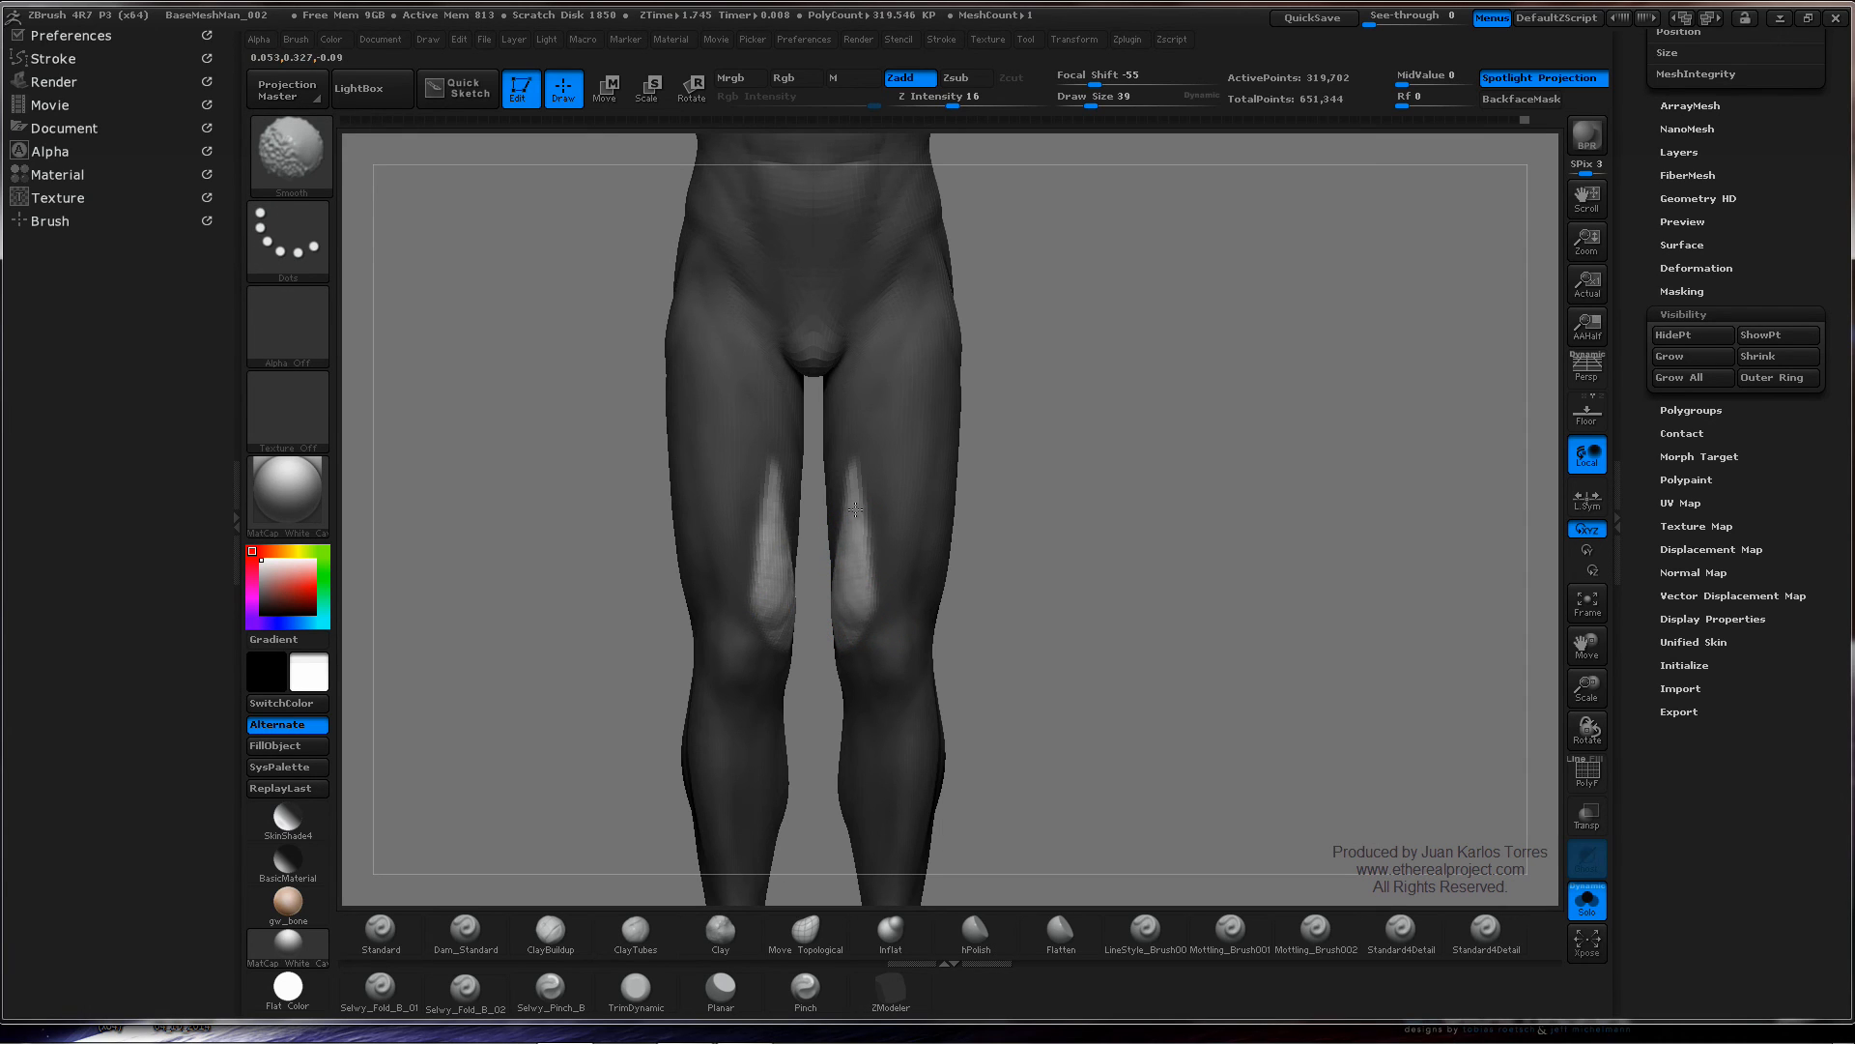
{"action": "left_click_drag", "start_coordinate": [860, 604], "coordinate": [851, 630], "text": "shift"}
- Smooth the remaining roughness on the teardrop muscle with the mask visible, and clear the mask
{"action": "left_click_drag", "start_coordinate": [1123, 488], "coordinate": [1040, 552], "text": "ctrl"}
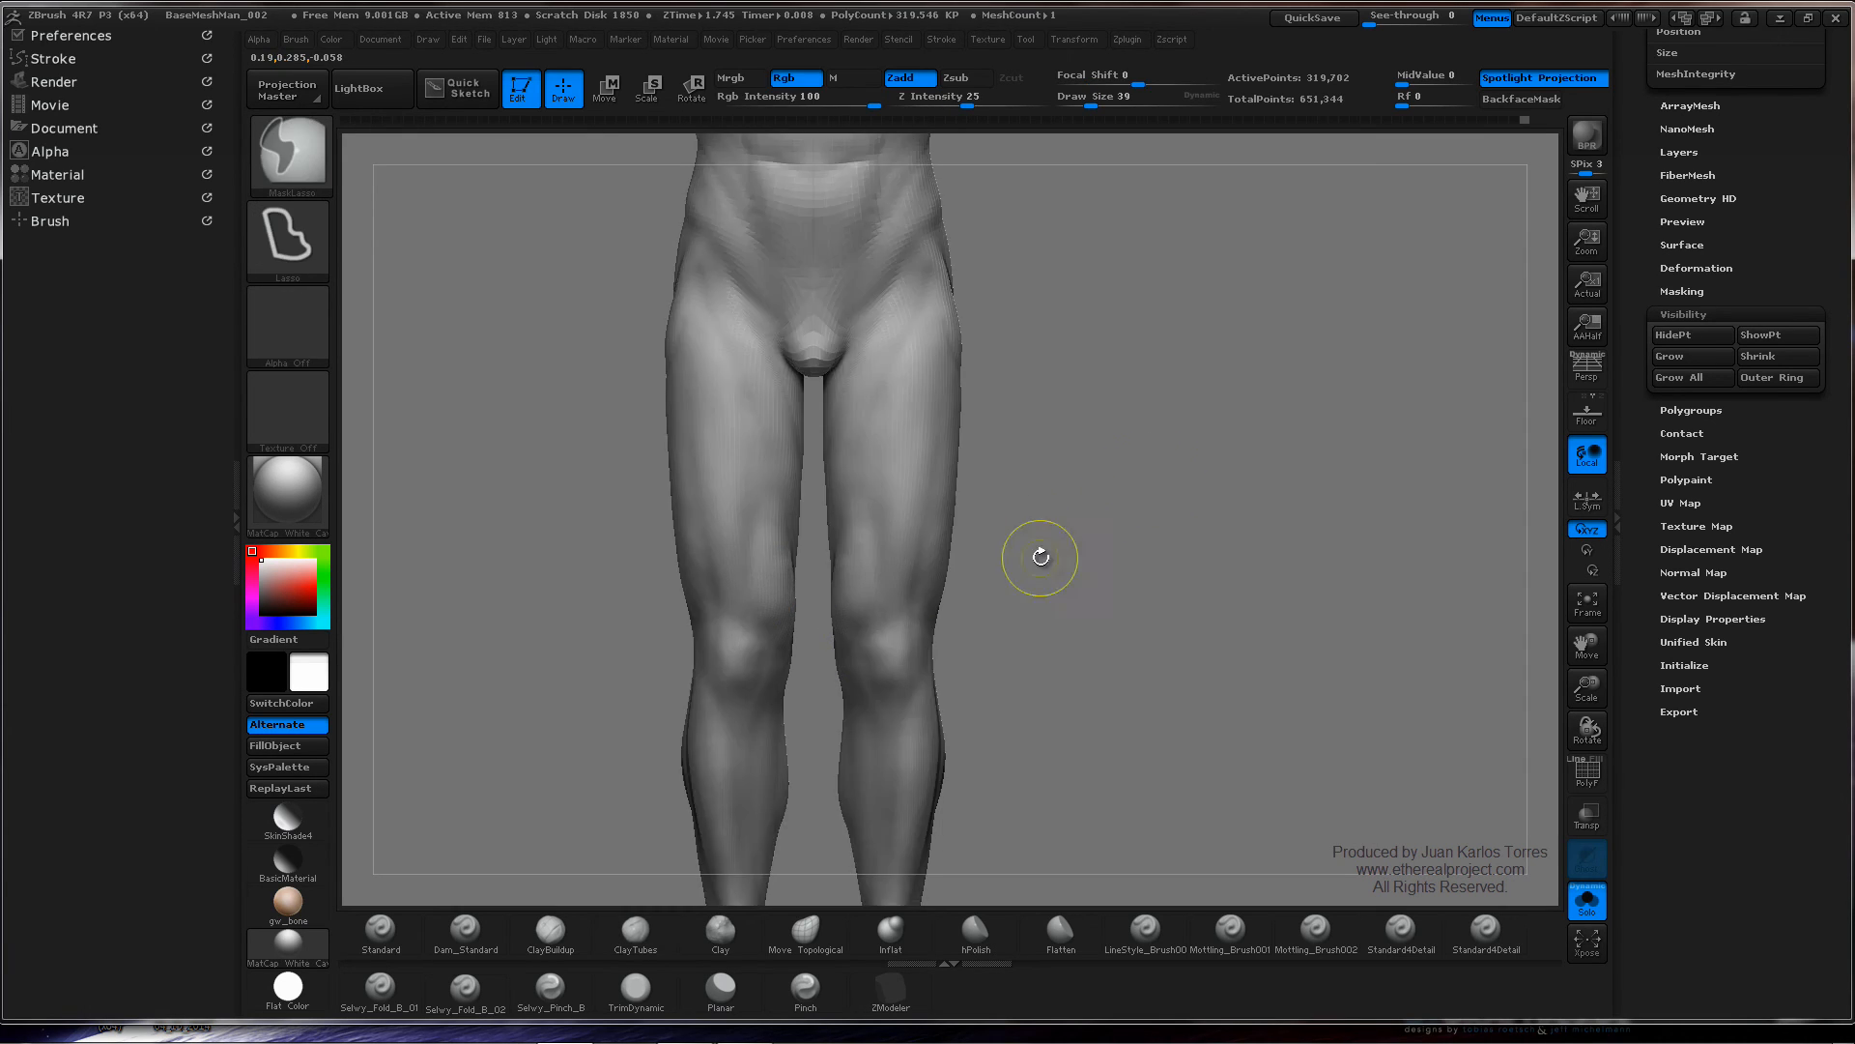
{"action": "right_click_drag", "start_coordinate": [1047, 501], "coordinate": [1160, 473], "text": "ctrl"}
{"action": "key", "text": "ctrl+h"}
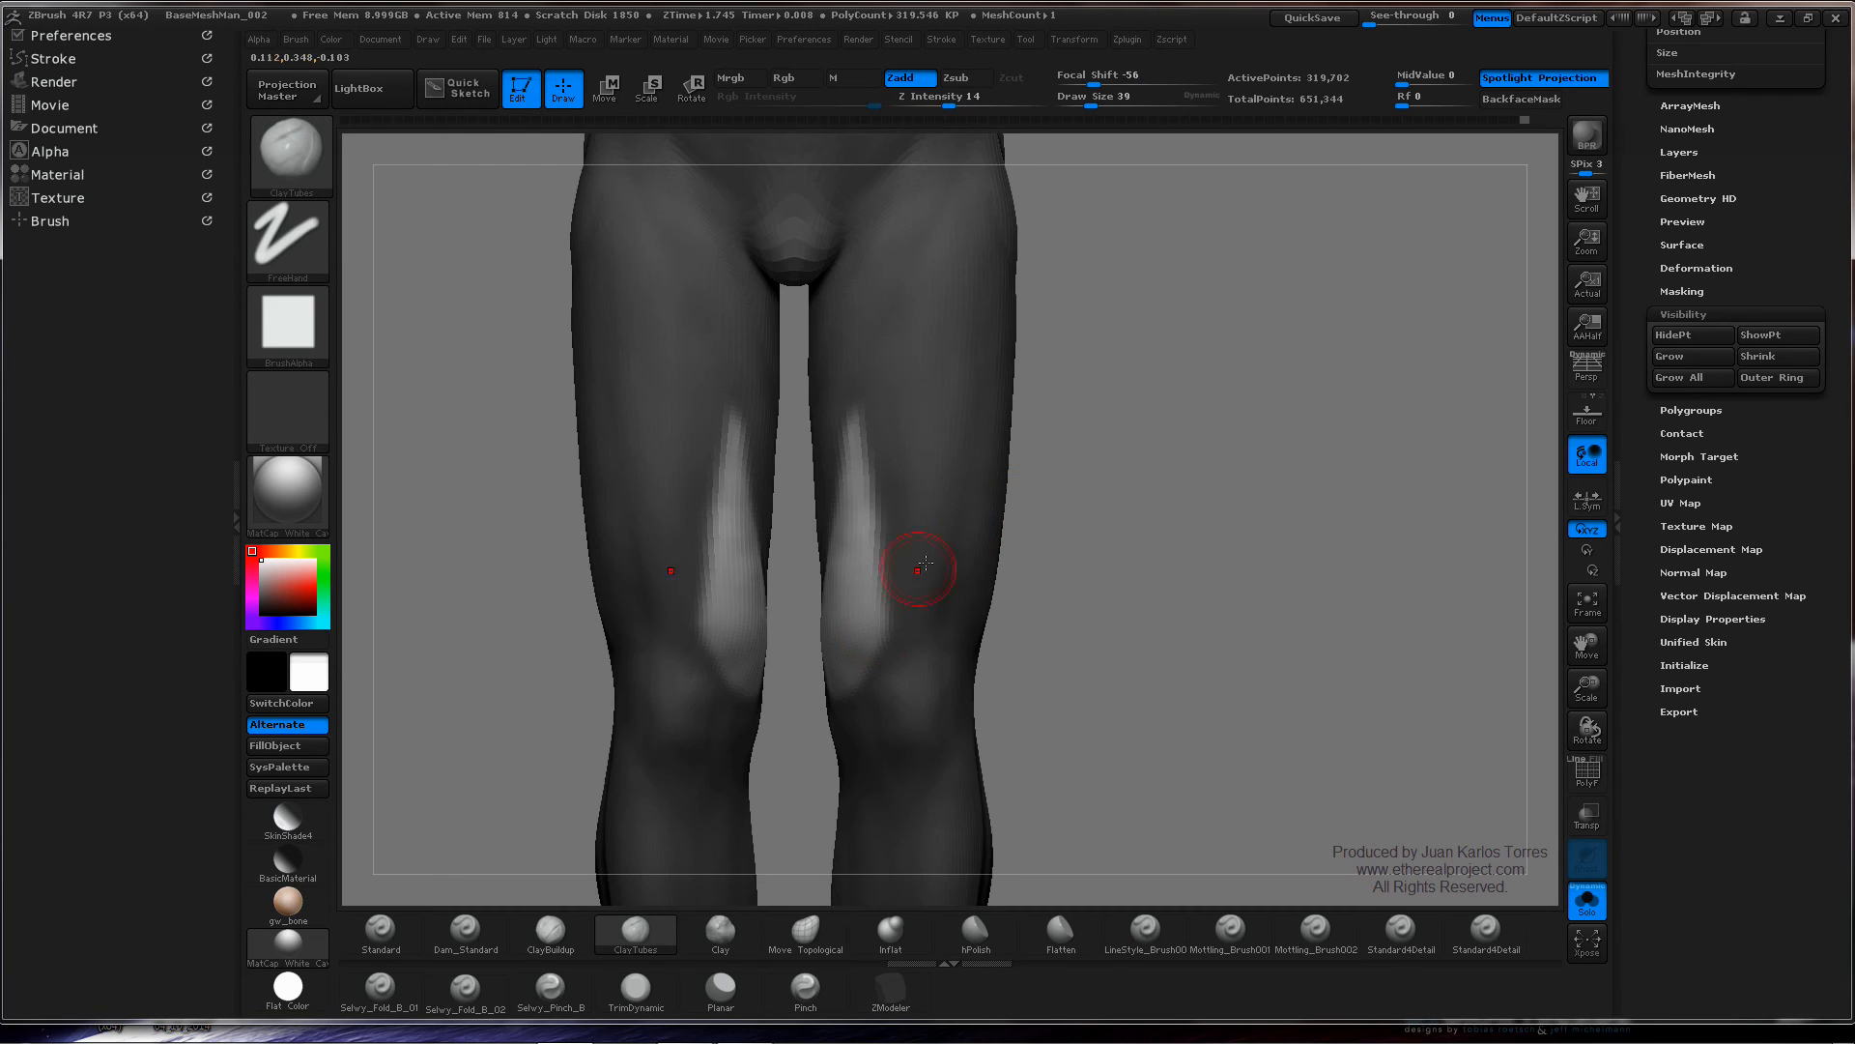
{"action": "key", "text": "shift"}
{"action": "key", "text": "shift"}
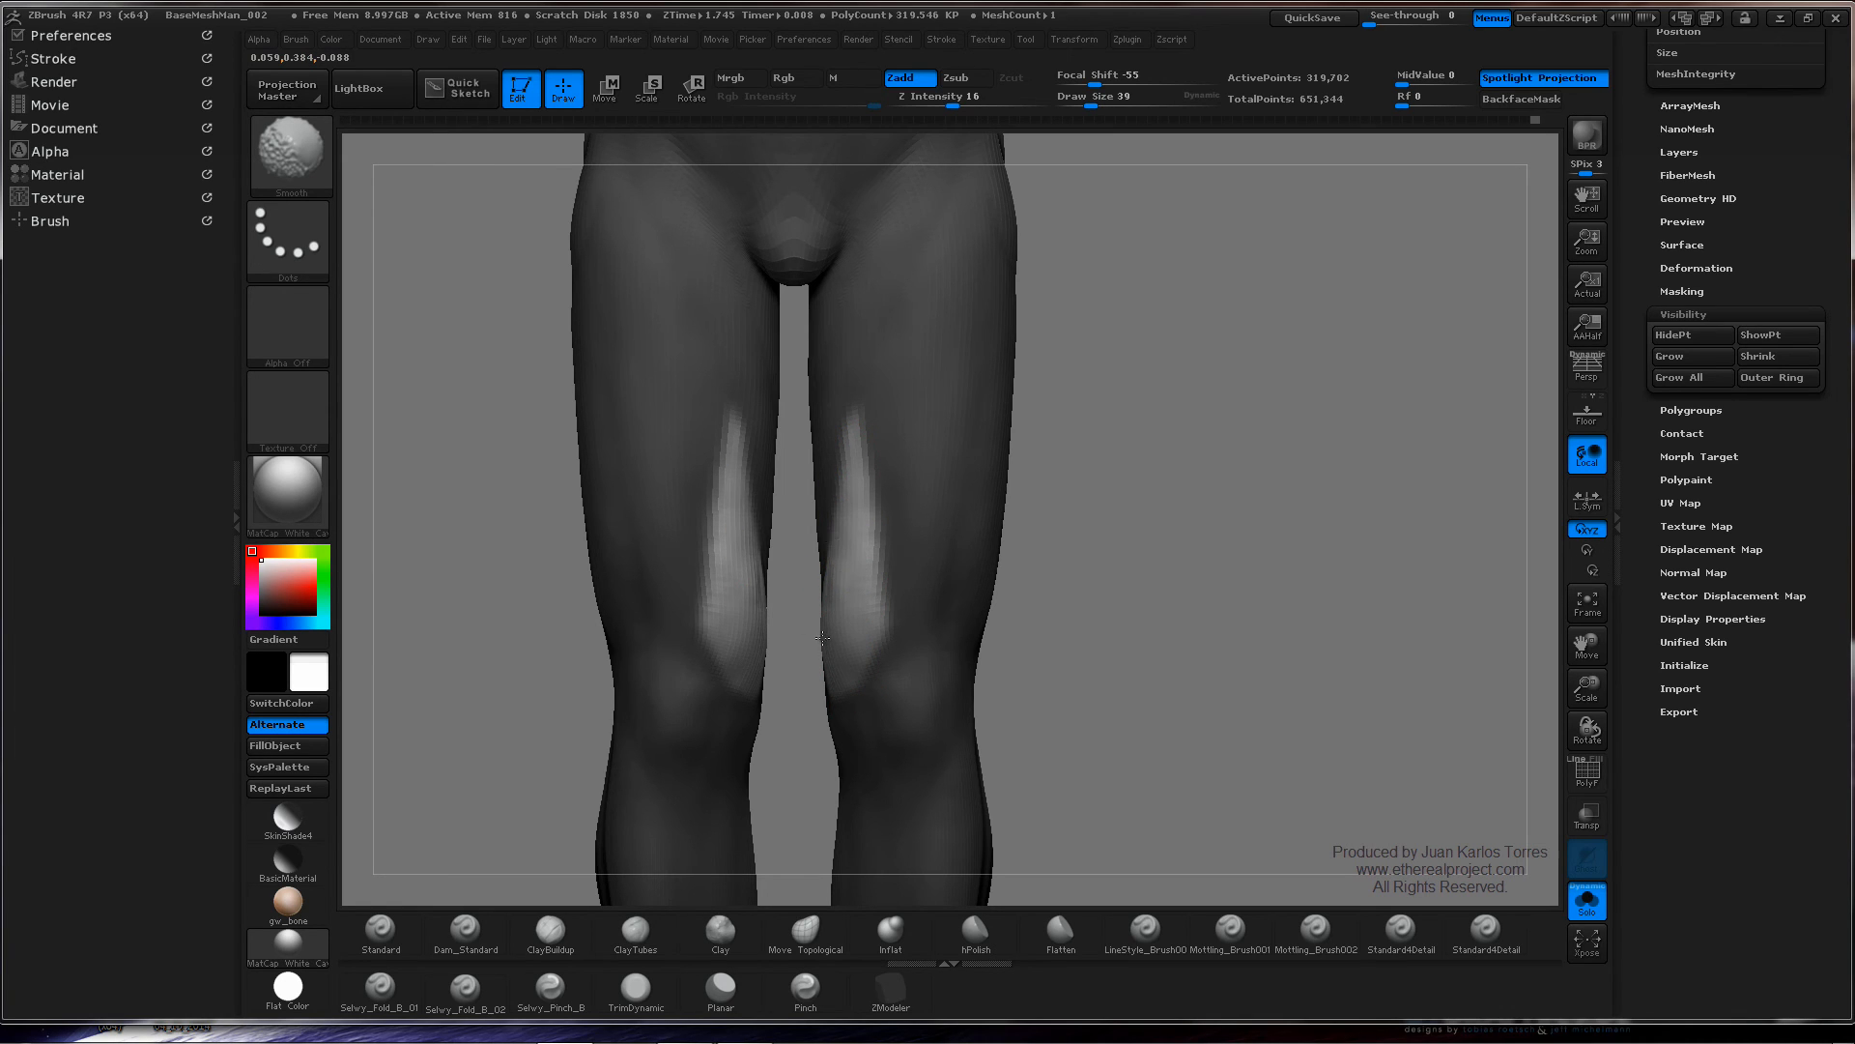
{"action": "left_click_drag", "start_coordinate": [1058, 578], "coordinate": [1081, 578], "text": "ctrl"}
- Carve a crease under the kneecap with Dam_Standard and soften it with smoothing
{"action": "mouse_move", "coordinate": [1084, 571]}
{"action": "right_mouse_down", "text": "ctrl"}
{"action": "mouse_move", "coordinate": [1110, 472]}
{"action": "mouse_move", "coordinate": [1171, 450]}
{"action": "mouse_move", "coordinate": [1140, 441]}
{"action": "mouse_move", "coordinate": [1247, 451]}
{"action": "right_mouse_up", "text": "ctrl"}
{"action": "right_click_drag", "start_coordinate": [1100, 469], "coordinate": [1087, 396], "text": "alt"}
{"action": "mouse_move", "coordinate": [1087, 397]}
{"action": "right_mouse_down", "text": "ctrl"}
{"action": "mouse_move", "coordinate": [1140, 450]}
{"action": "mouse_move", "coordinate": [1047, 491]}
{"action": "right_mouse_up", "text": "ctrl"}
{"action": "mouse_move", "coordinate": [919, 600]}
{"action": "right_mouse_down", "text": "ctrl"}
{"action": "mouse_move", "coordinate": [1006, 456]}
{"action": "mouse_move", "coordinate": [995, 496]}
{"action": "mouse_move", "coordinate": [976, 472]}
{"action": "right_mouse_up", "text": "ctrl"}
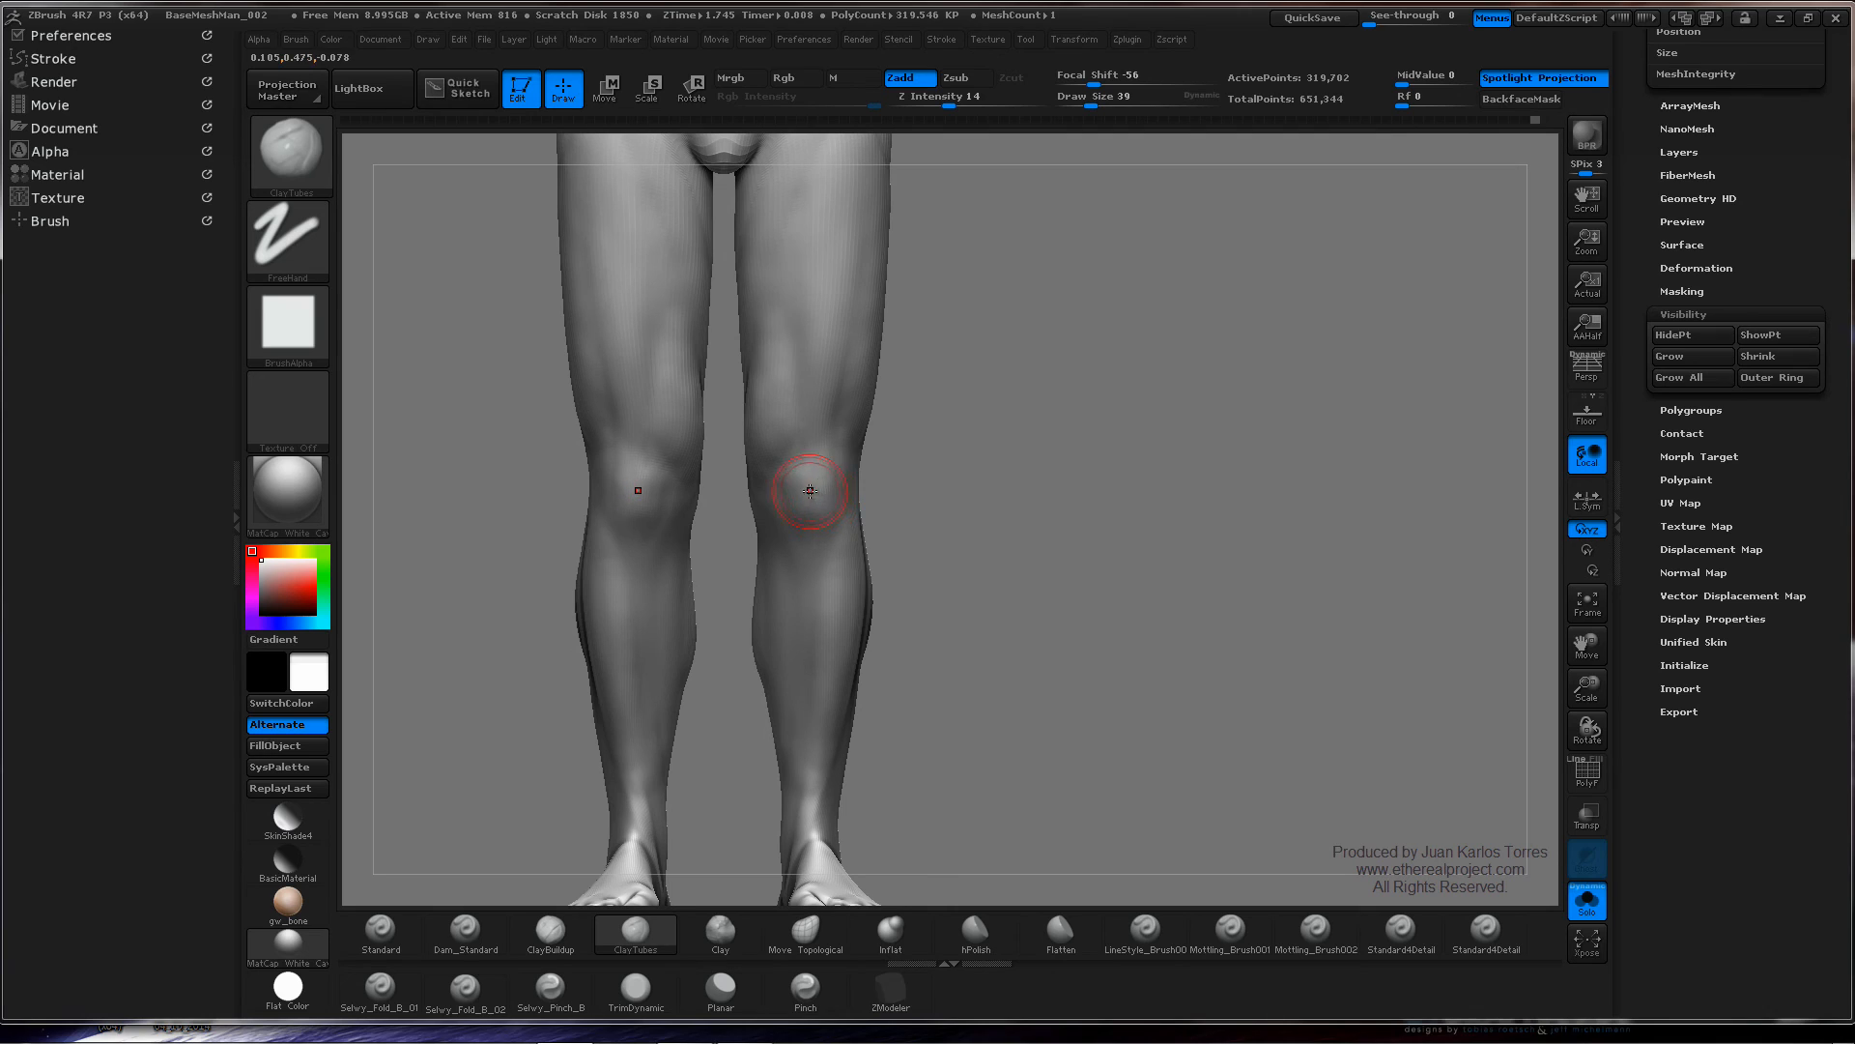
{"action": "left_click", "coordinate": [465, 929]}
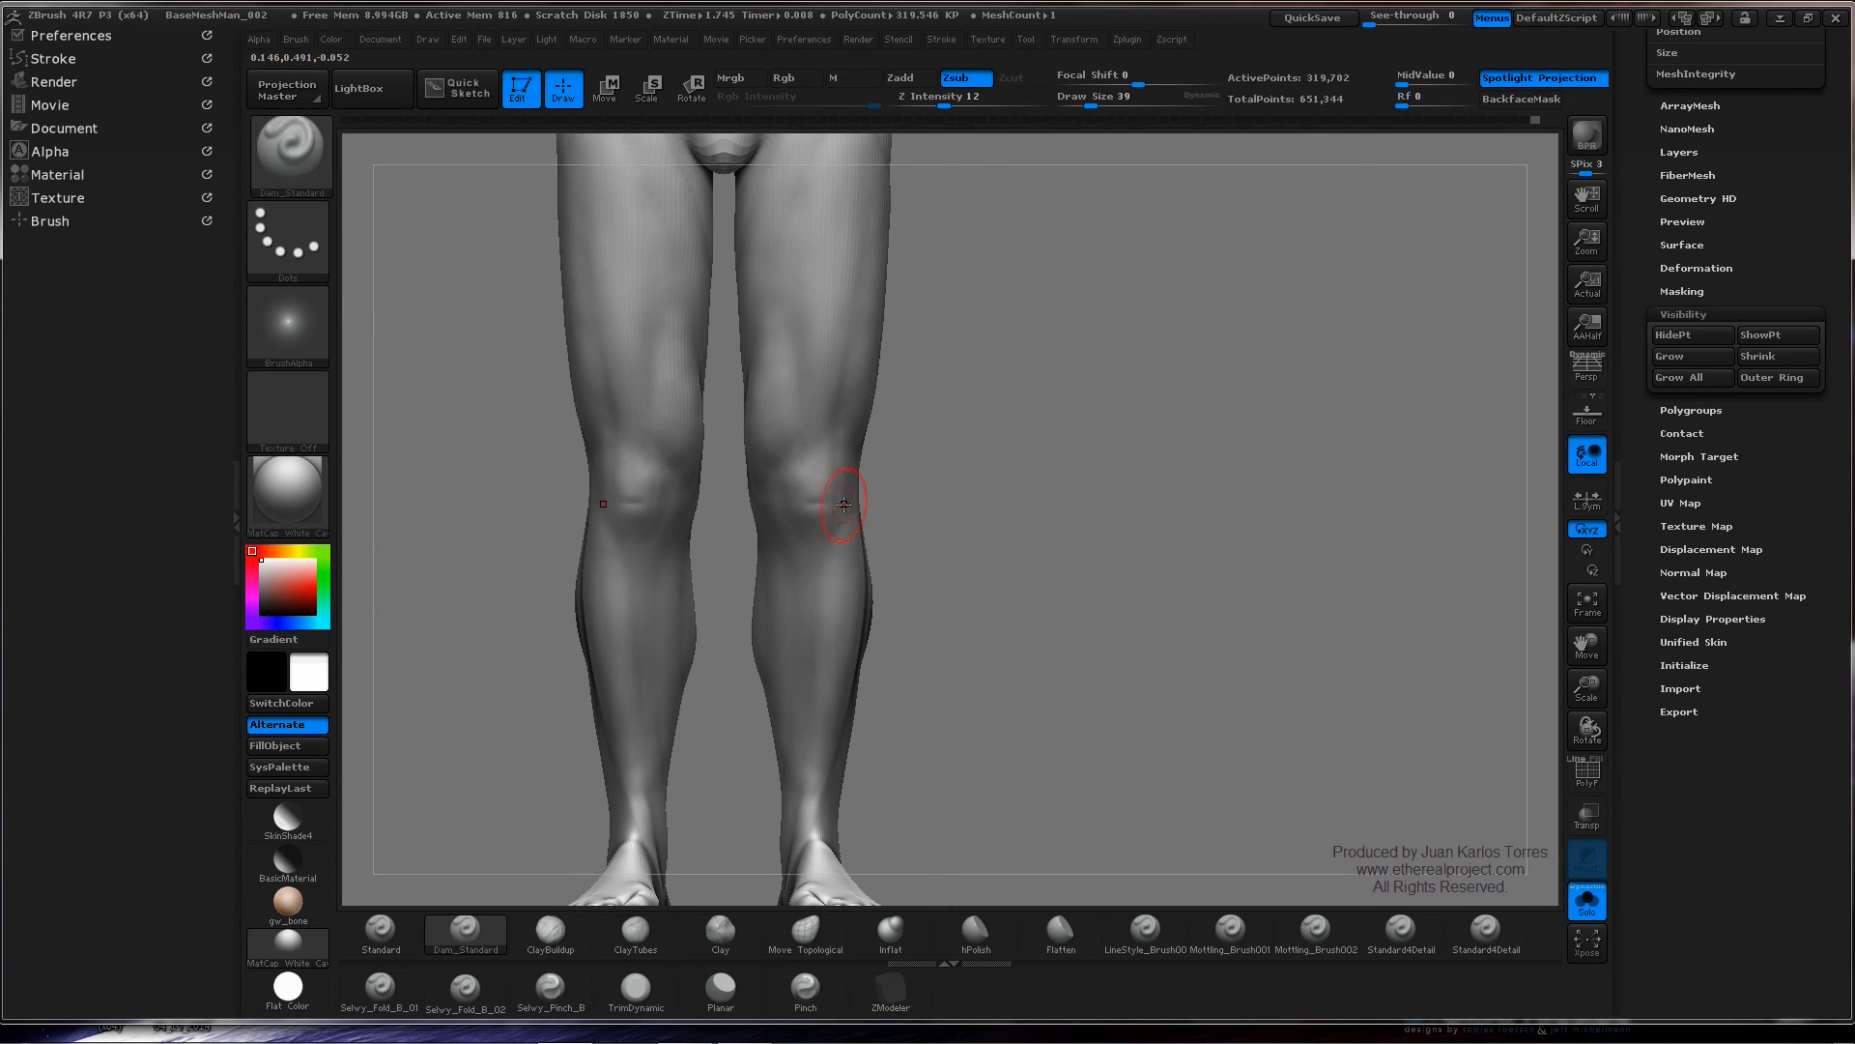
{"action": "key", "text": "shift"}
{"action": "key", "text": "shift"}
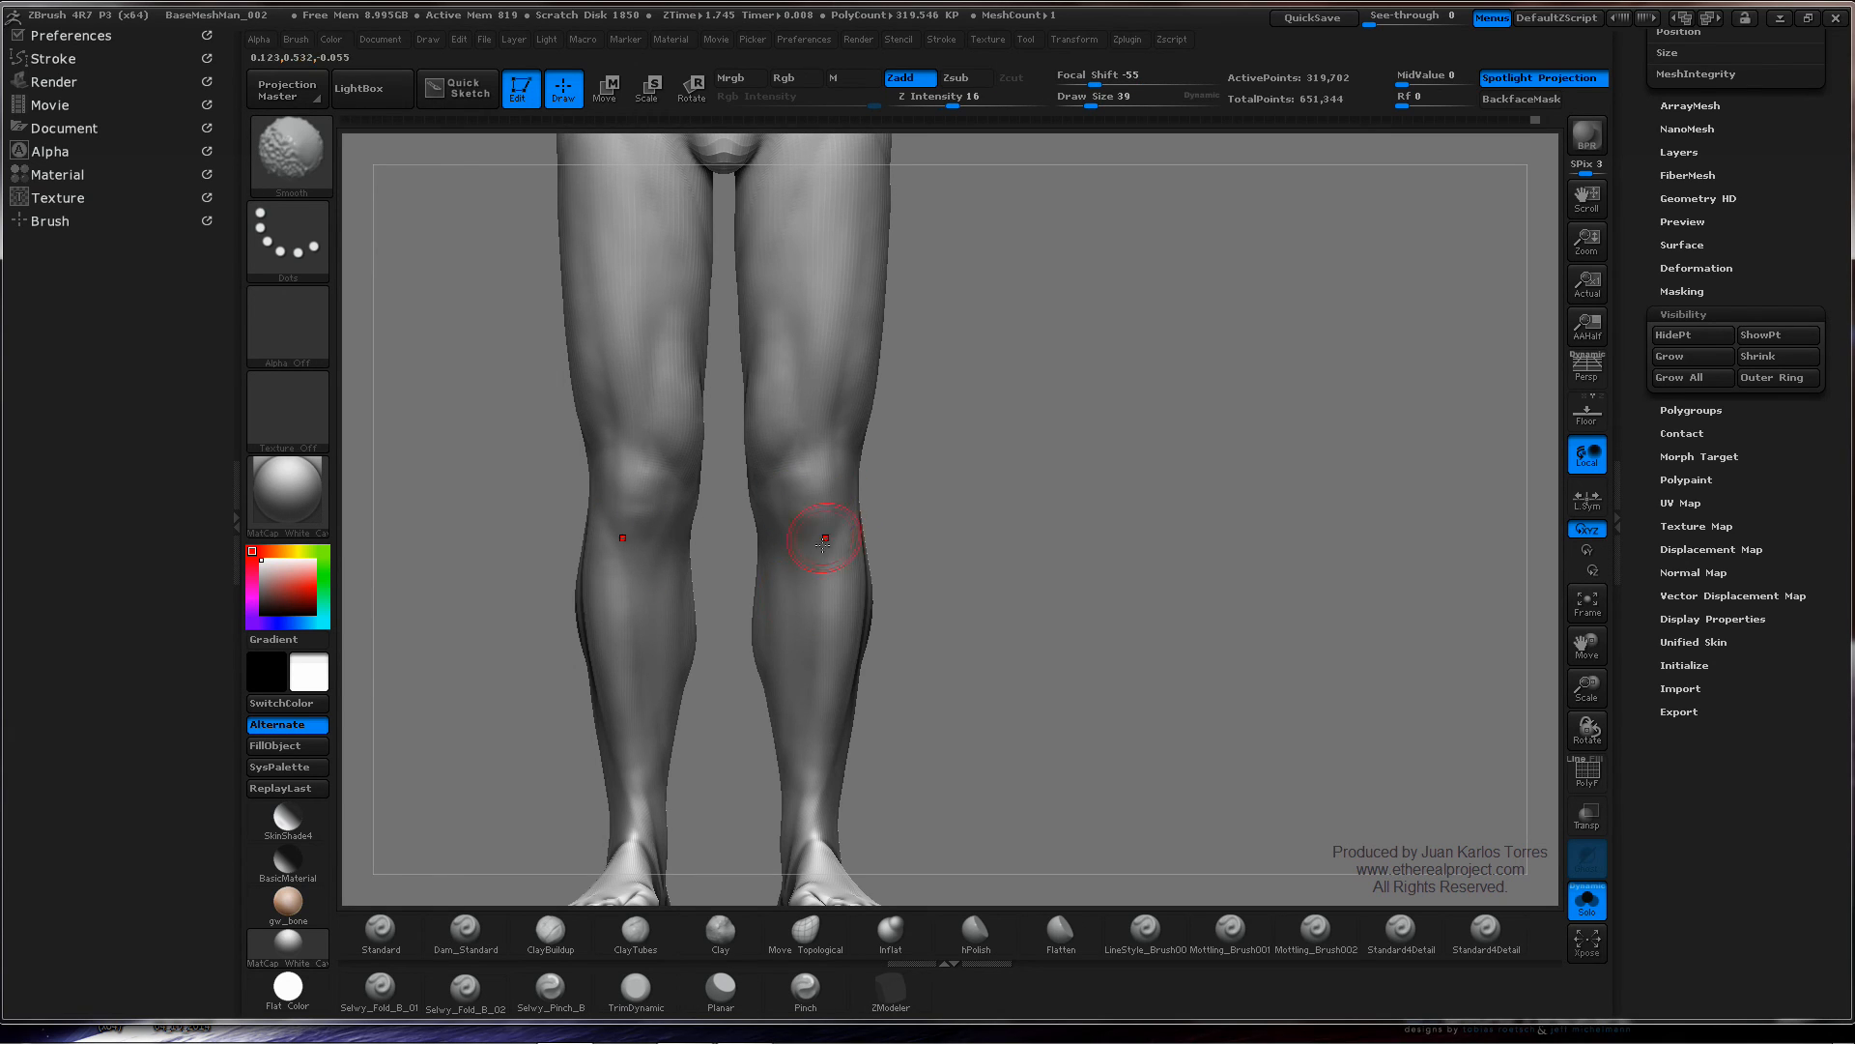
- Build up the kneecap and the area just below it with ClayTubes and smooth the transitions
{"action": "left_click", "coordinate": [636, 931]}
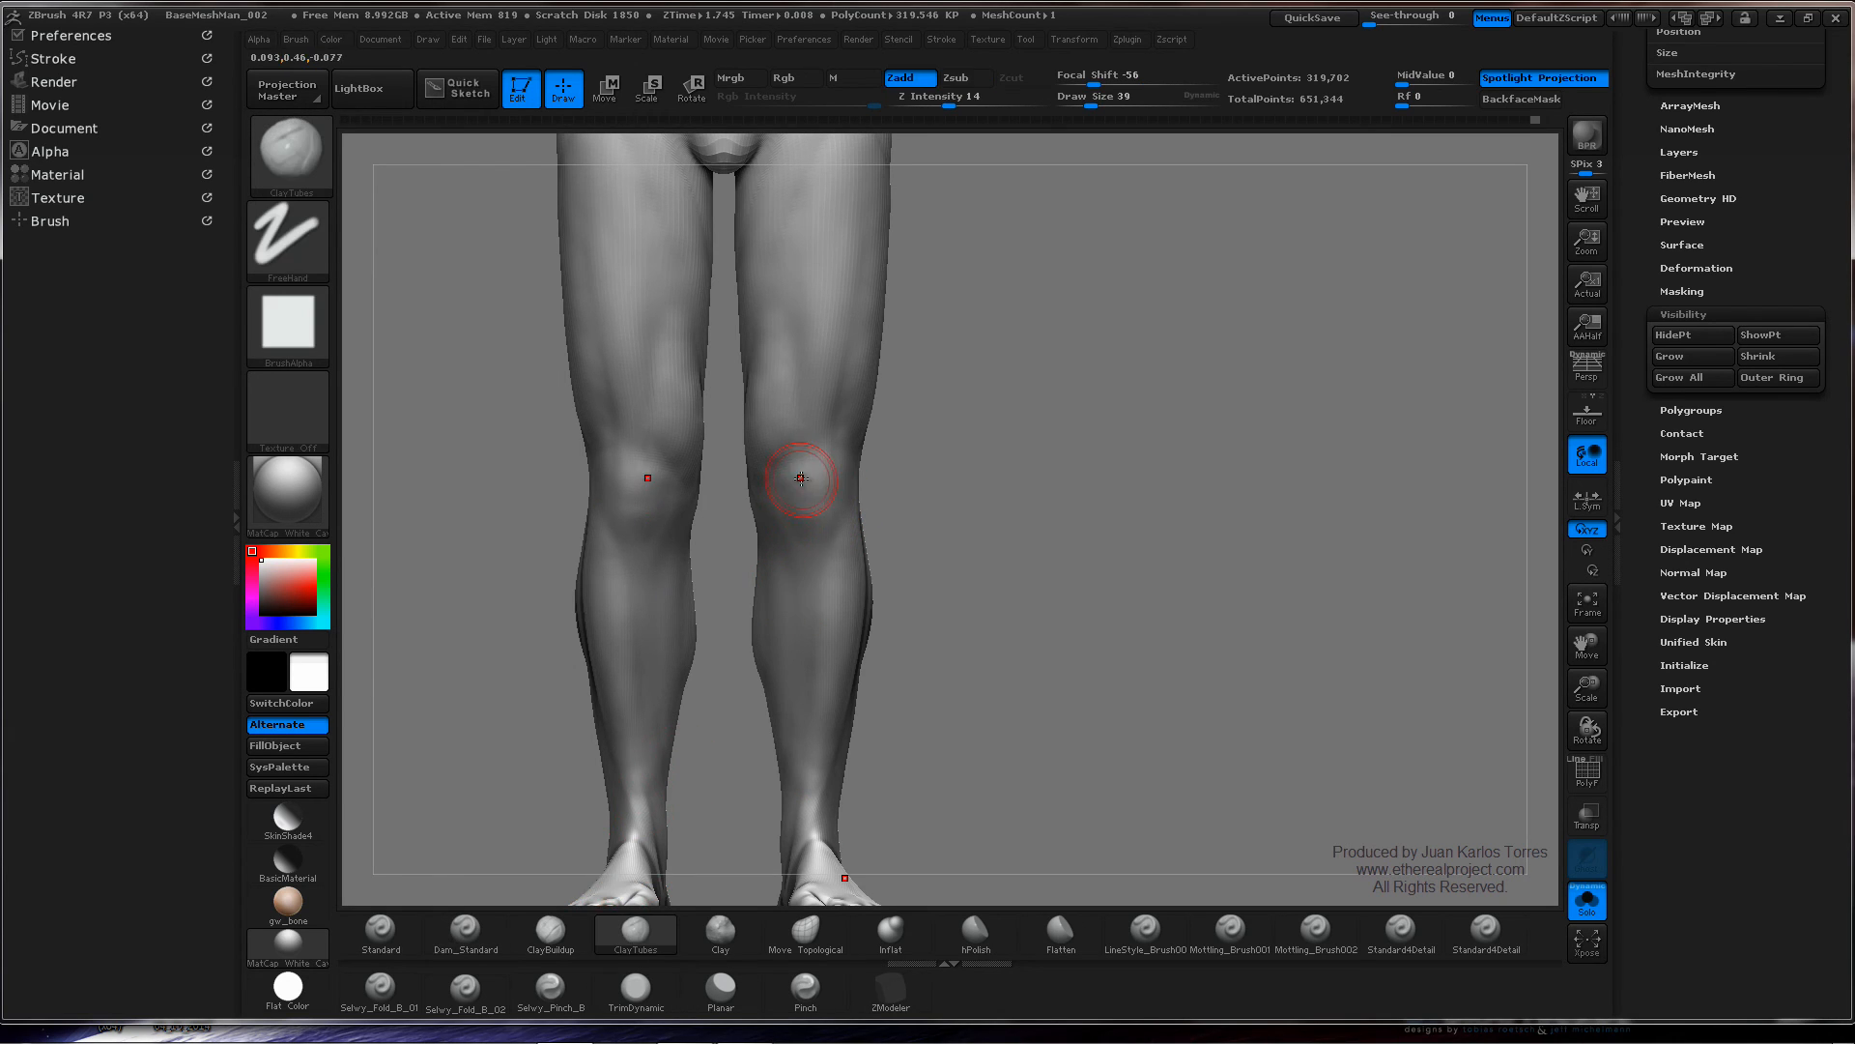
{"action": "key", "text": "shift"}
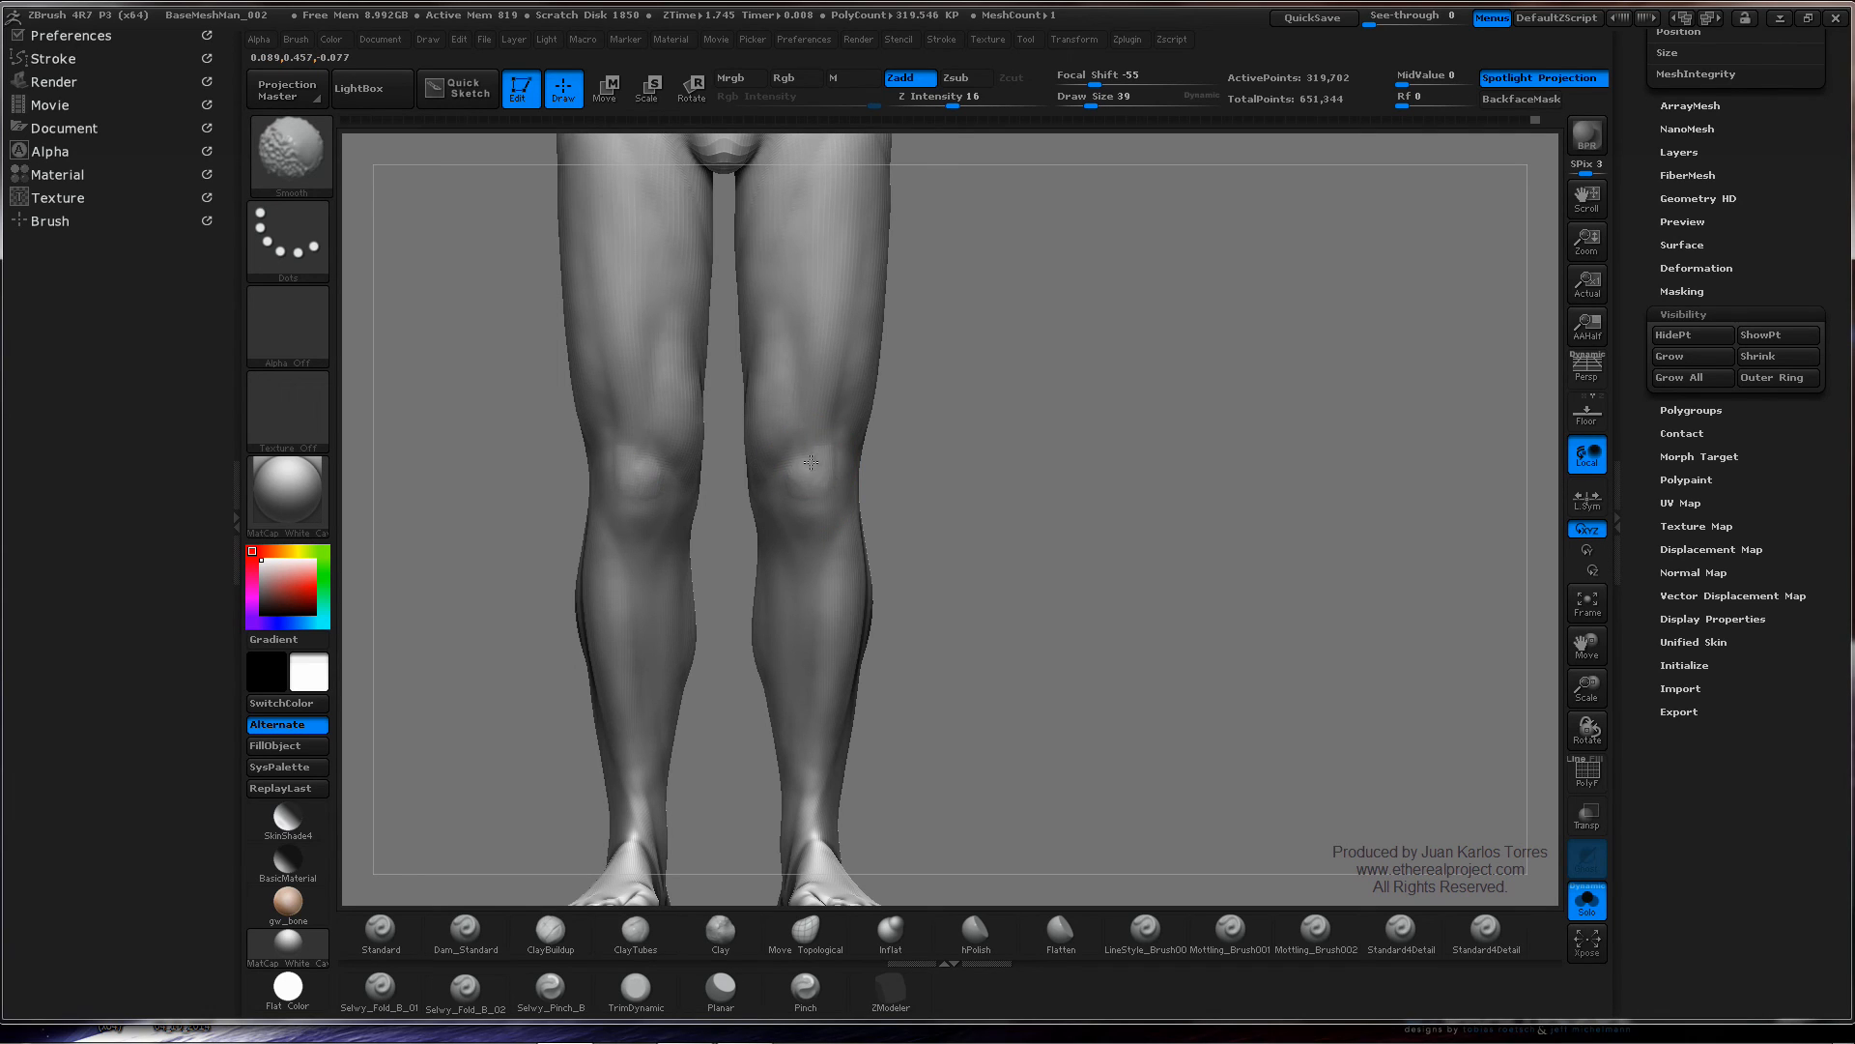
{"action": "key", "text": "shift"}
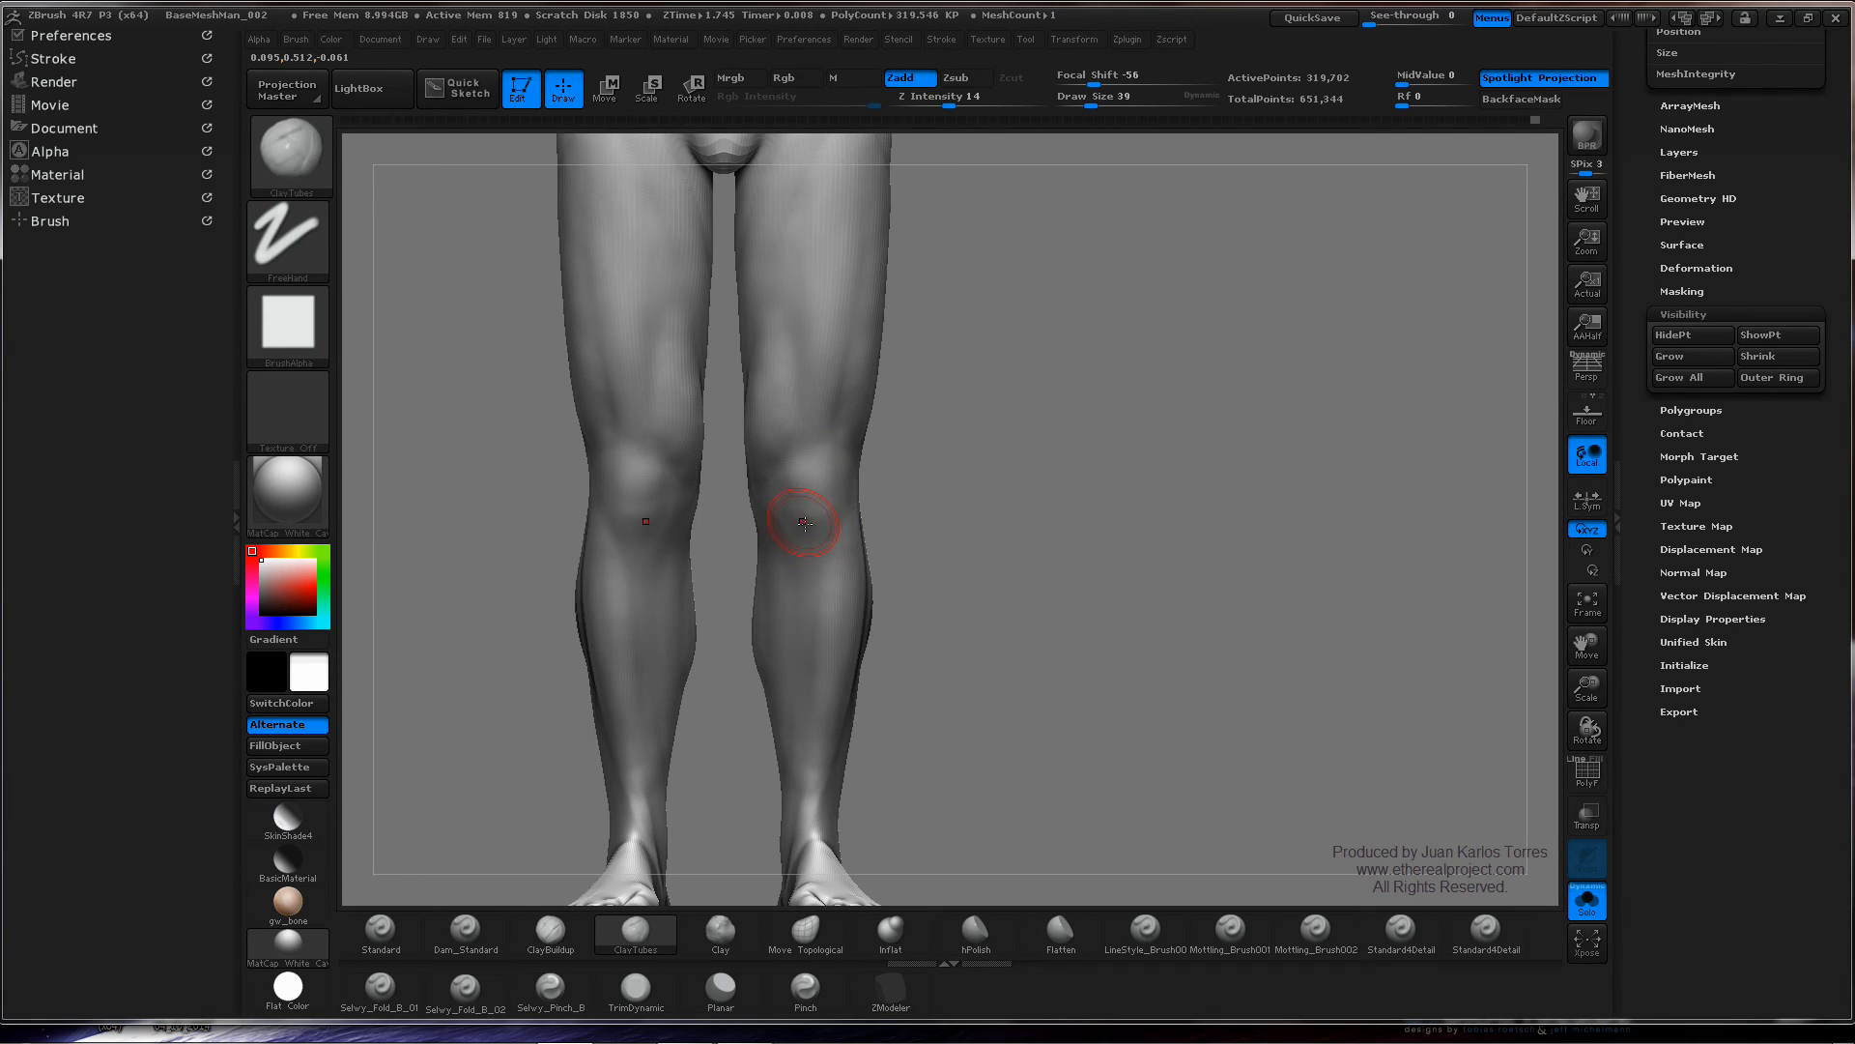
{"action": "key", "text": "shift"}
{"action": "left_click_drag", "start_coordinate": [821, 536], "coordinate": [808, 557], "text": "shift"}
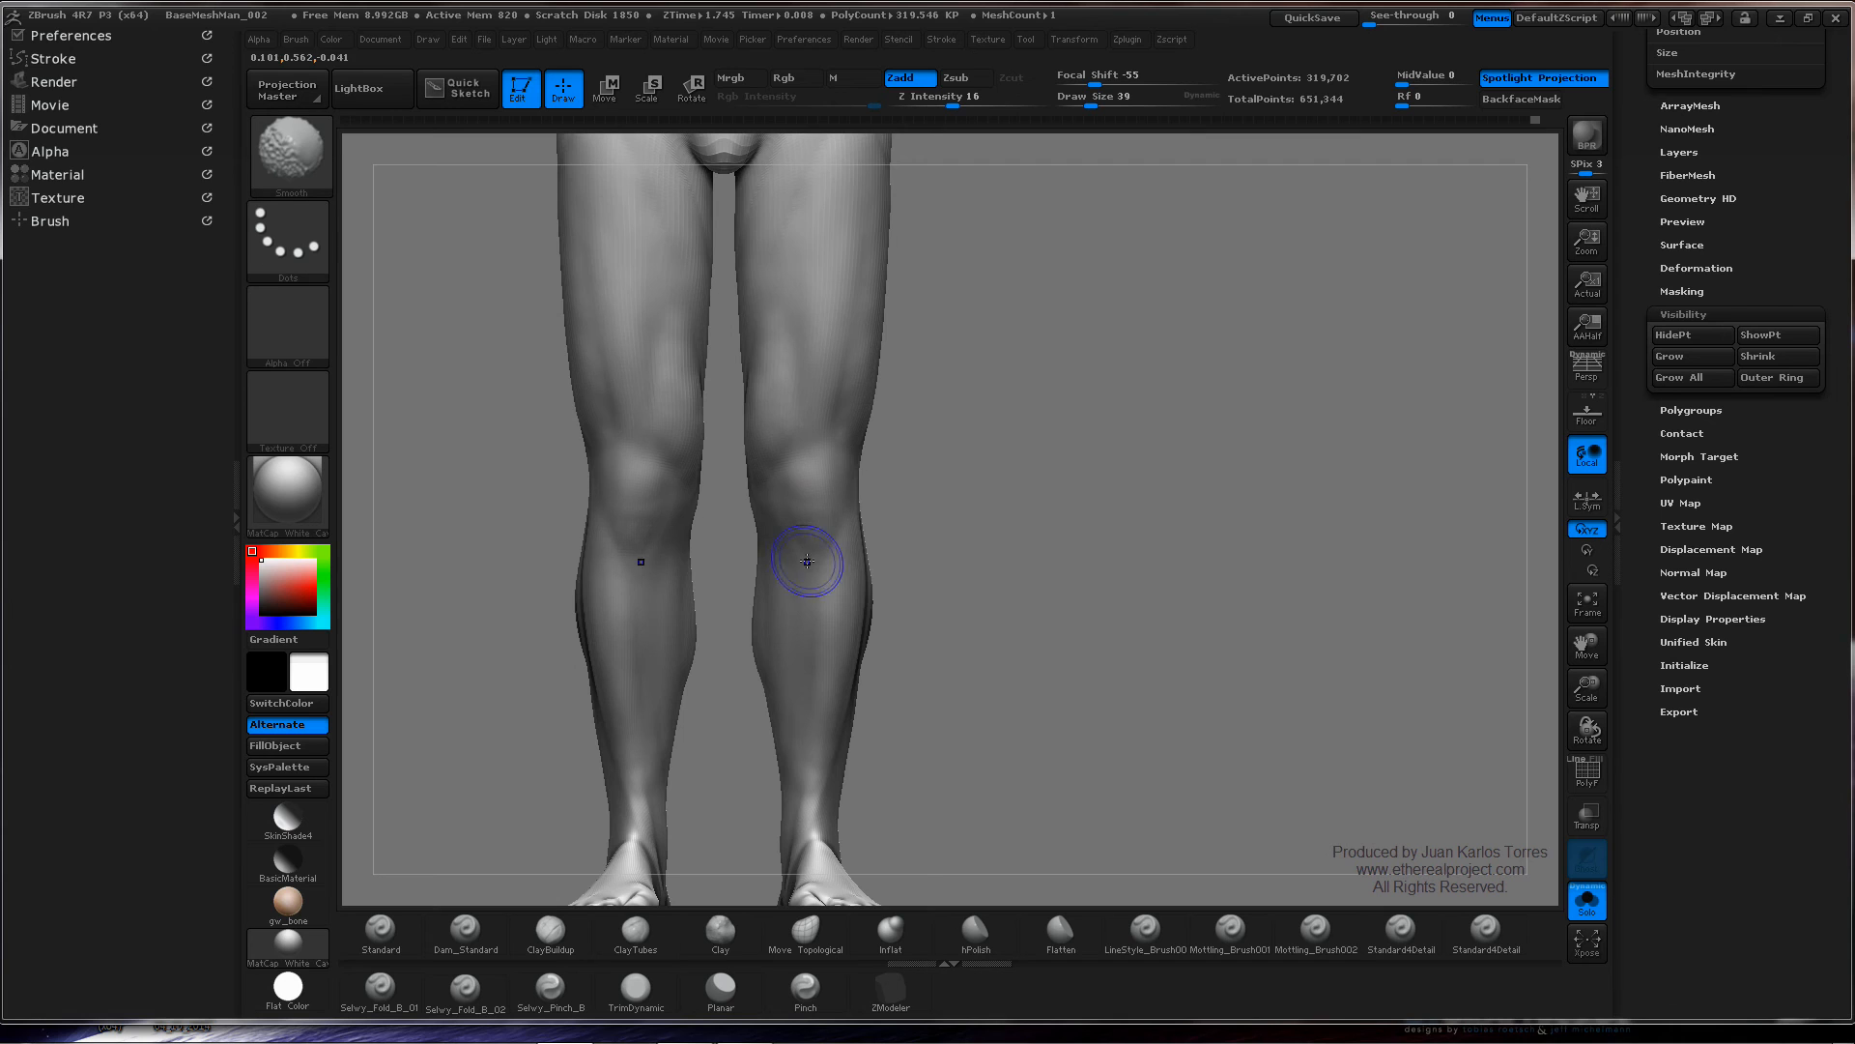
- Build up the hamstring in a vertical band down the back of the thigh with ClayTubes
{"action": "mouse_move", "coordinate": [833, 517]}
{"action": "right_mouse_down"}
{"action": "mouse_move", "coordinate": [790, 483]}
{"action": "mouse_move", "coordinate": [754, 494]}
{"action": "mouse_move", "coordinate": [867, 460]}
{"action": "right_mouse_up"}
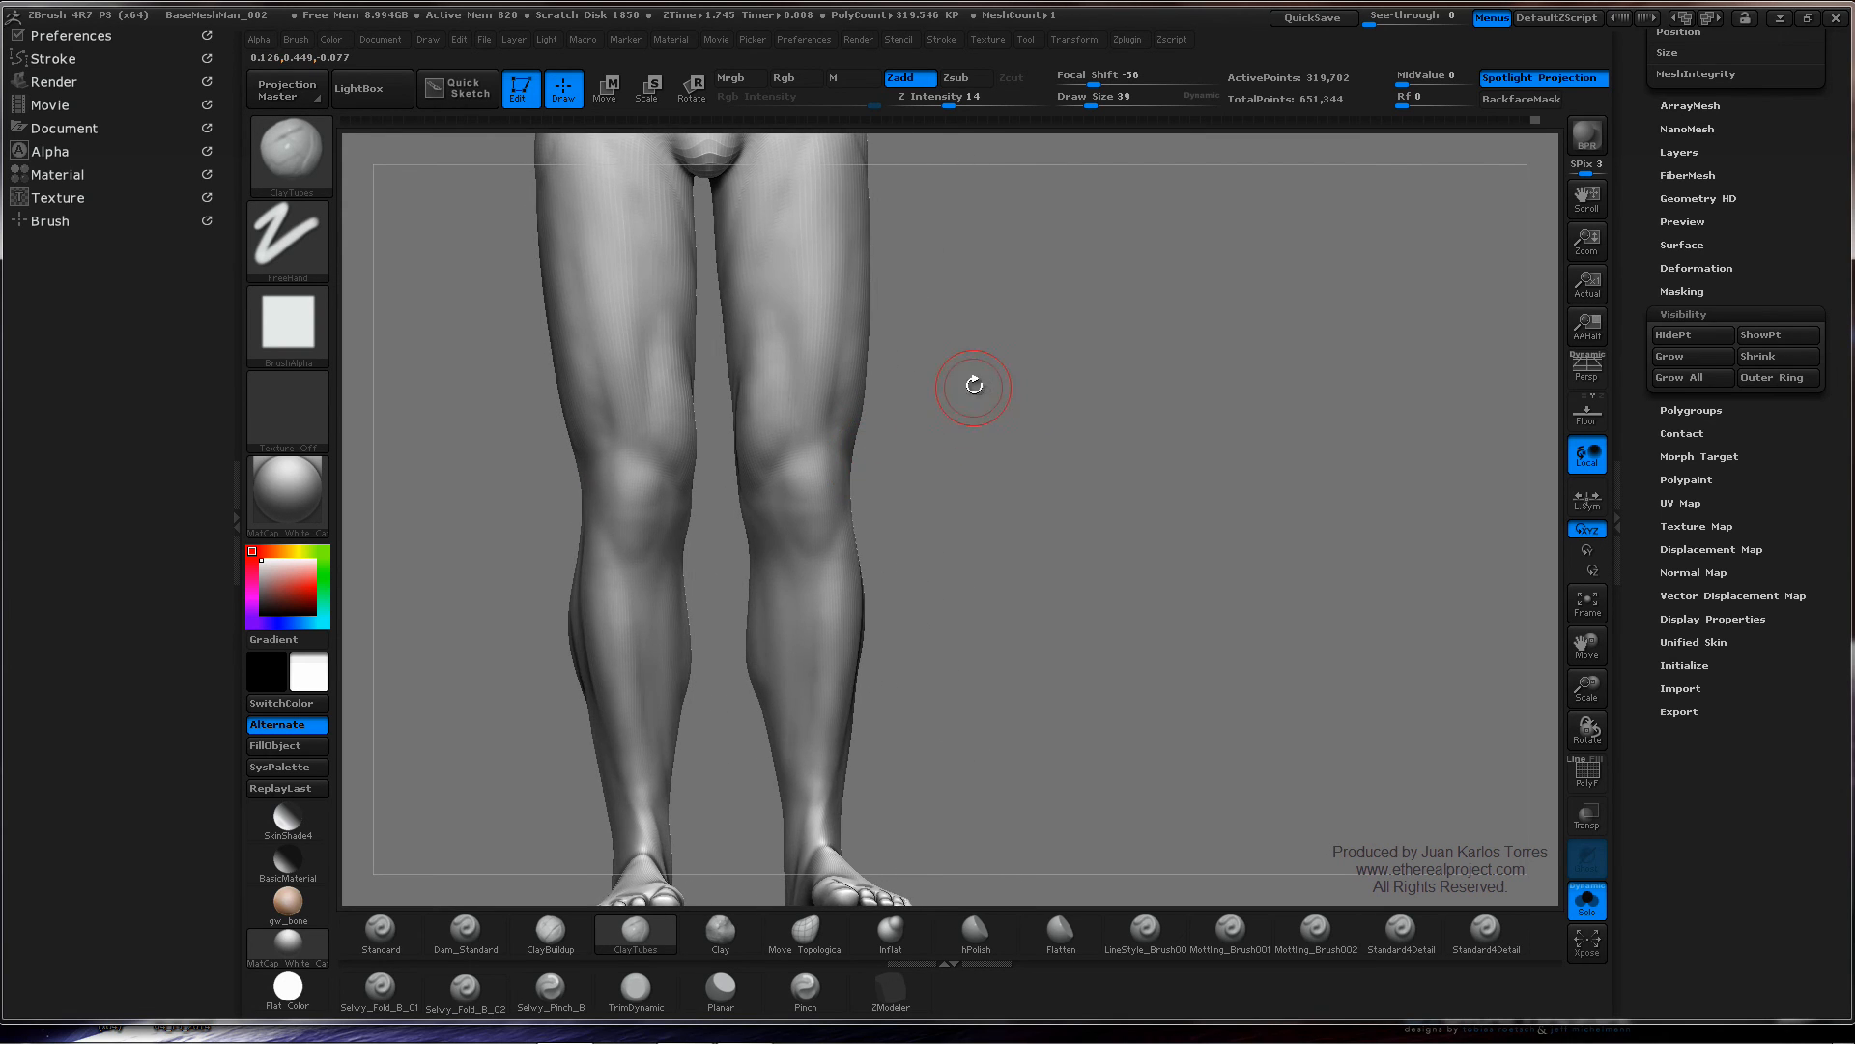
{"action": "mouse_move", "coordinate": [969, 381]}
{"action": "right_mouse_down"}
{"action": "mouse_move", "coordinate": [986, 501]}
{"action": "mouse_move", "coordinate": [828, 535]}
{"action": "mouse_move", "coordinate": [924, 472]}
{"action": "right_mouse_up"}
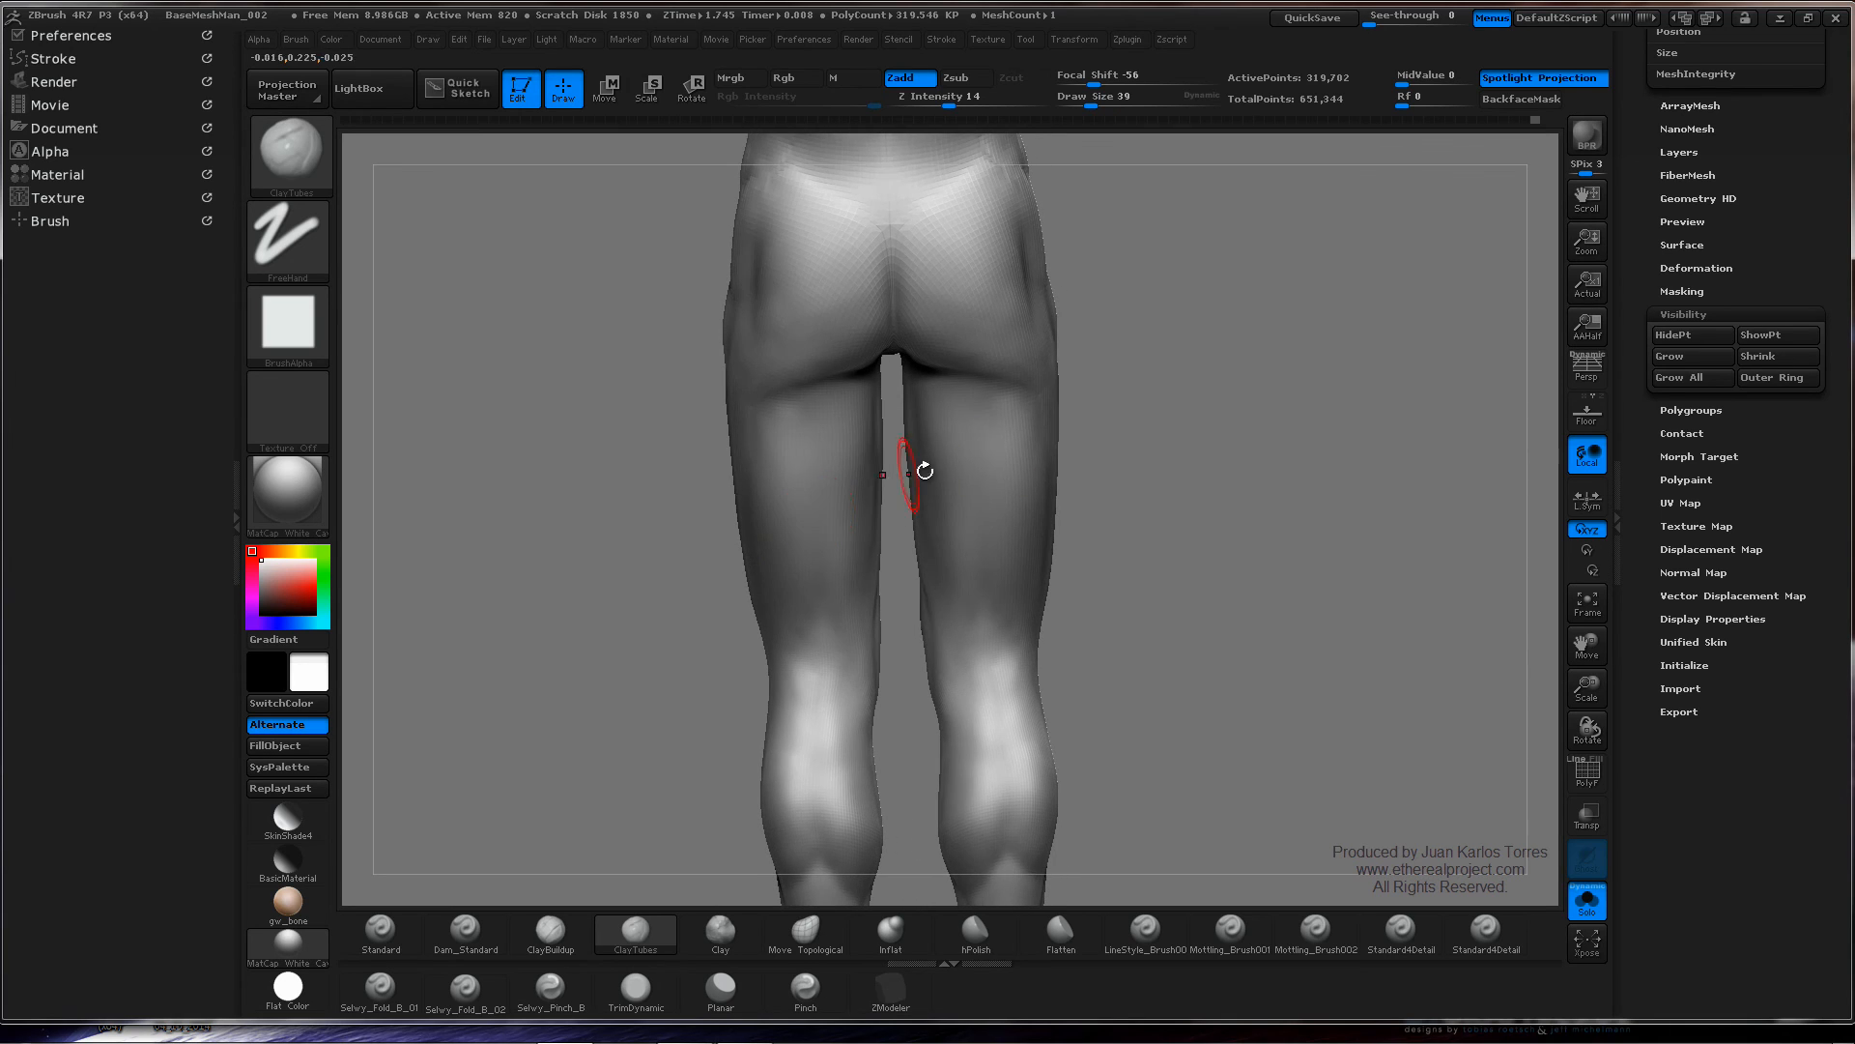
{"action": "left_click_drag", "start_coordinate": [1193, 494], "coordinate": [1177, 407], "text": "shift"}
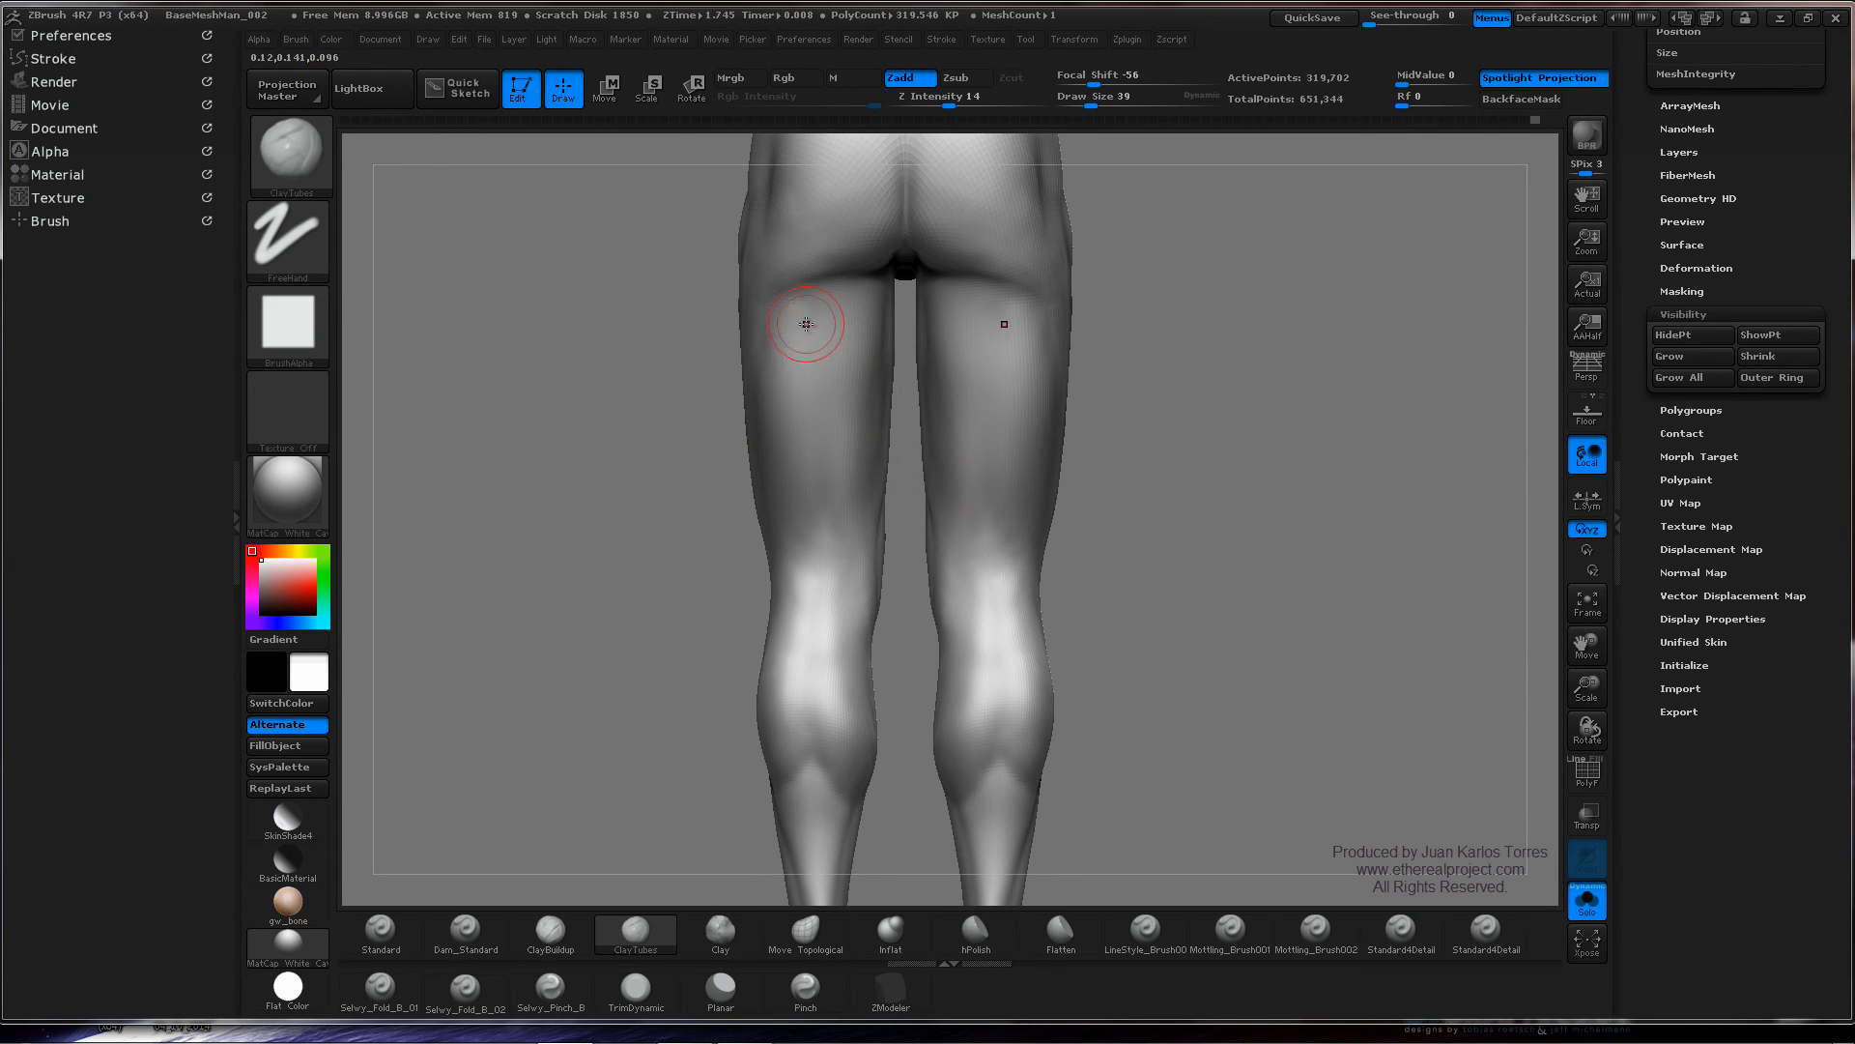
{"action": "mouse_move", "coordinate": [972, 439]}
{"action": "right_mouse_down", "text": "ctrl"}
{"action": "mouse_move", "coordinate": [951, 375]}
{"action": "mouse_move", "coordinate": [1122, 346]}
{"action": "right_mouse_up", "text": "ctrl"}
{"action": "right_click_drag", "start_coordinate": [1002, 312], "coordinate": [857, 380], "text": "alt"}
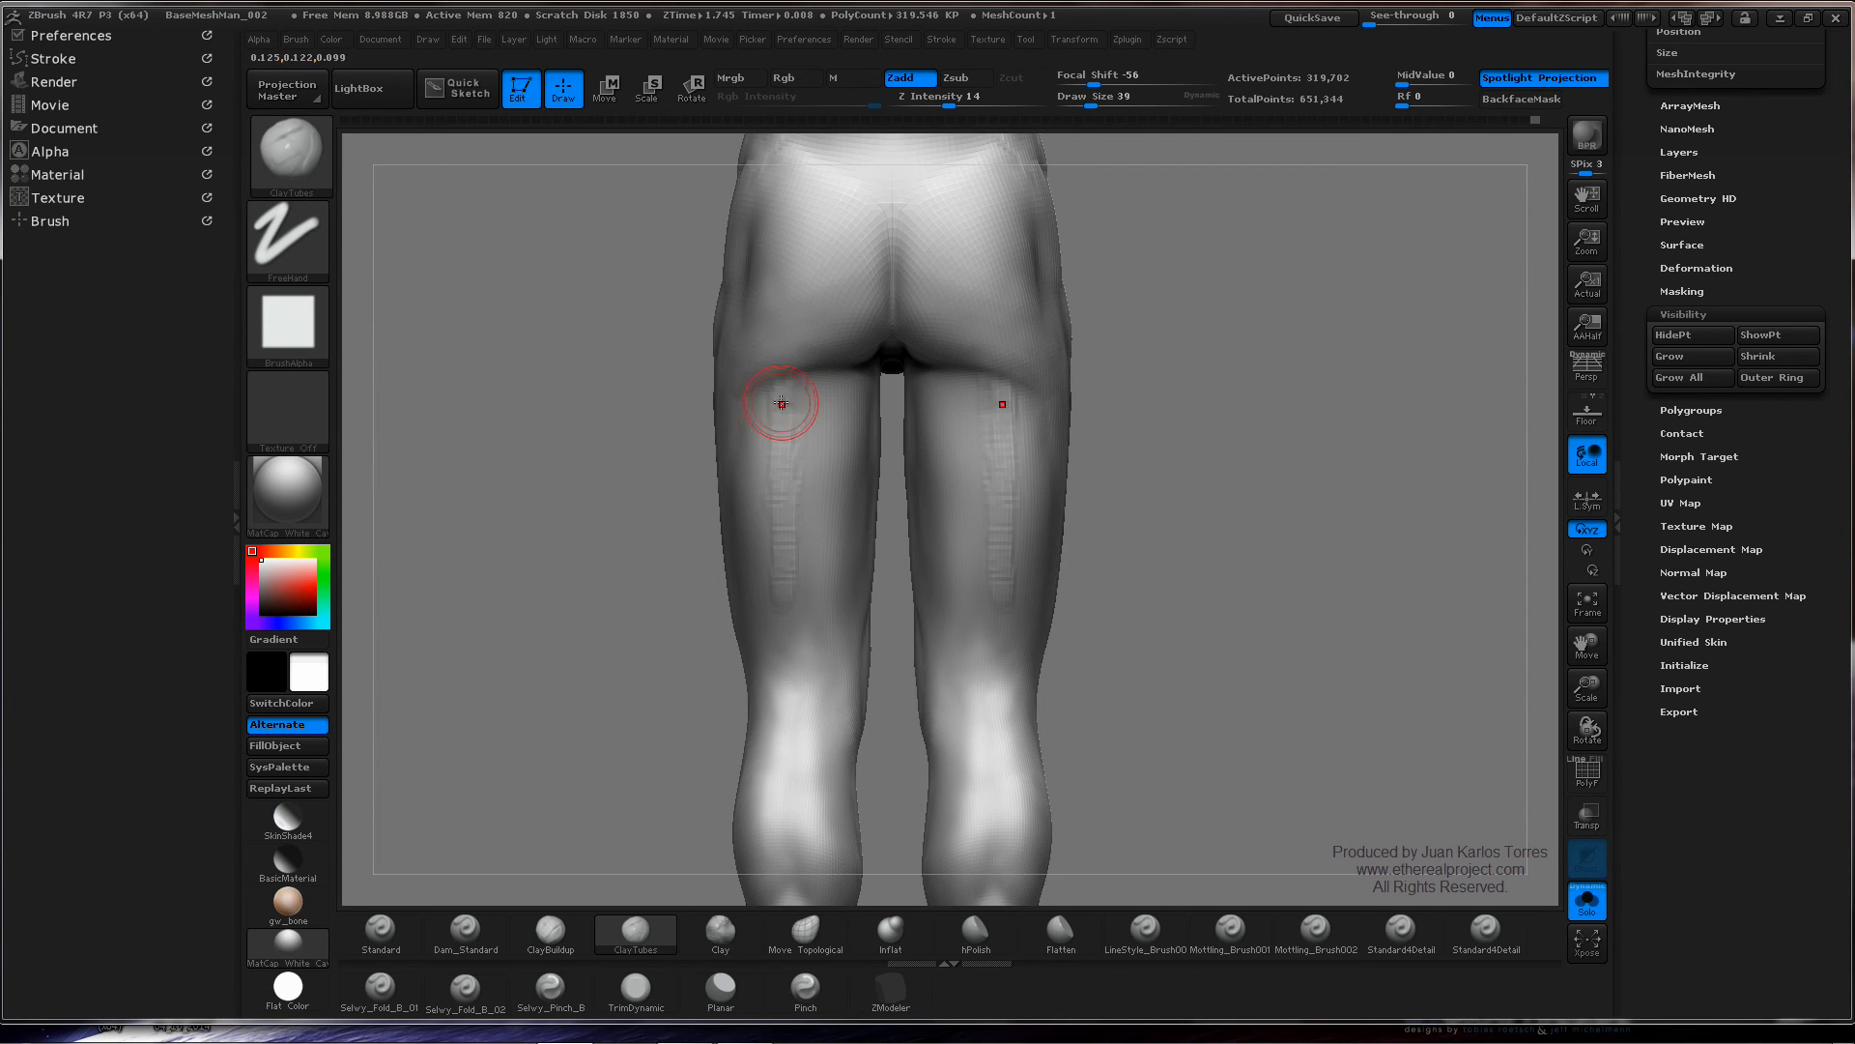
- Lasso-mask the buttocks and the outer thigh around the hamstring, building up and smoothing the exposed muscle
{"action": "mouse_move", "coordinate": [696, 426]}
{"action": "left_mouse_down", "text": "ctrl"}
{"action": "mouse_move", "coordinate": [712, 240]}
{"action": "mouse_move", "coordinate": [752, 438]}
{"action": "left_mouse_up", "text": "ctrl"}
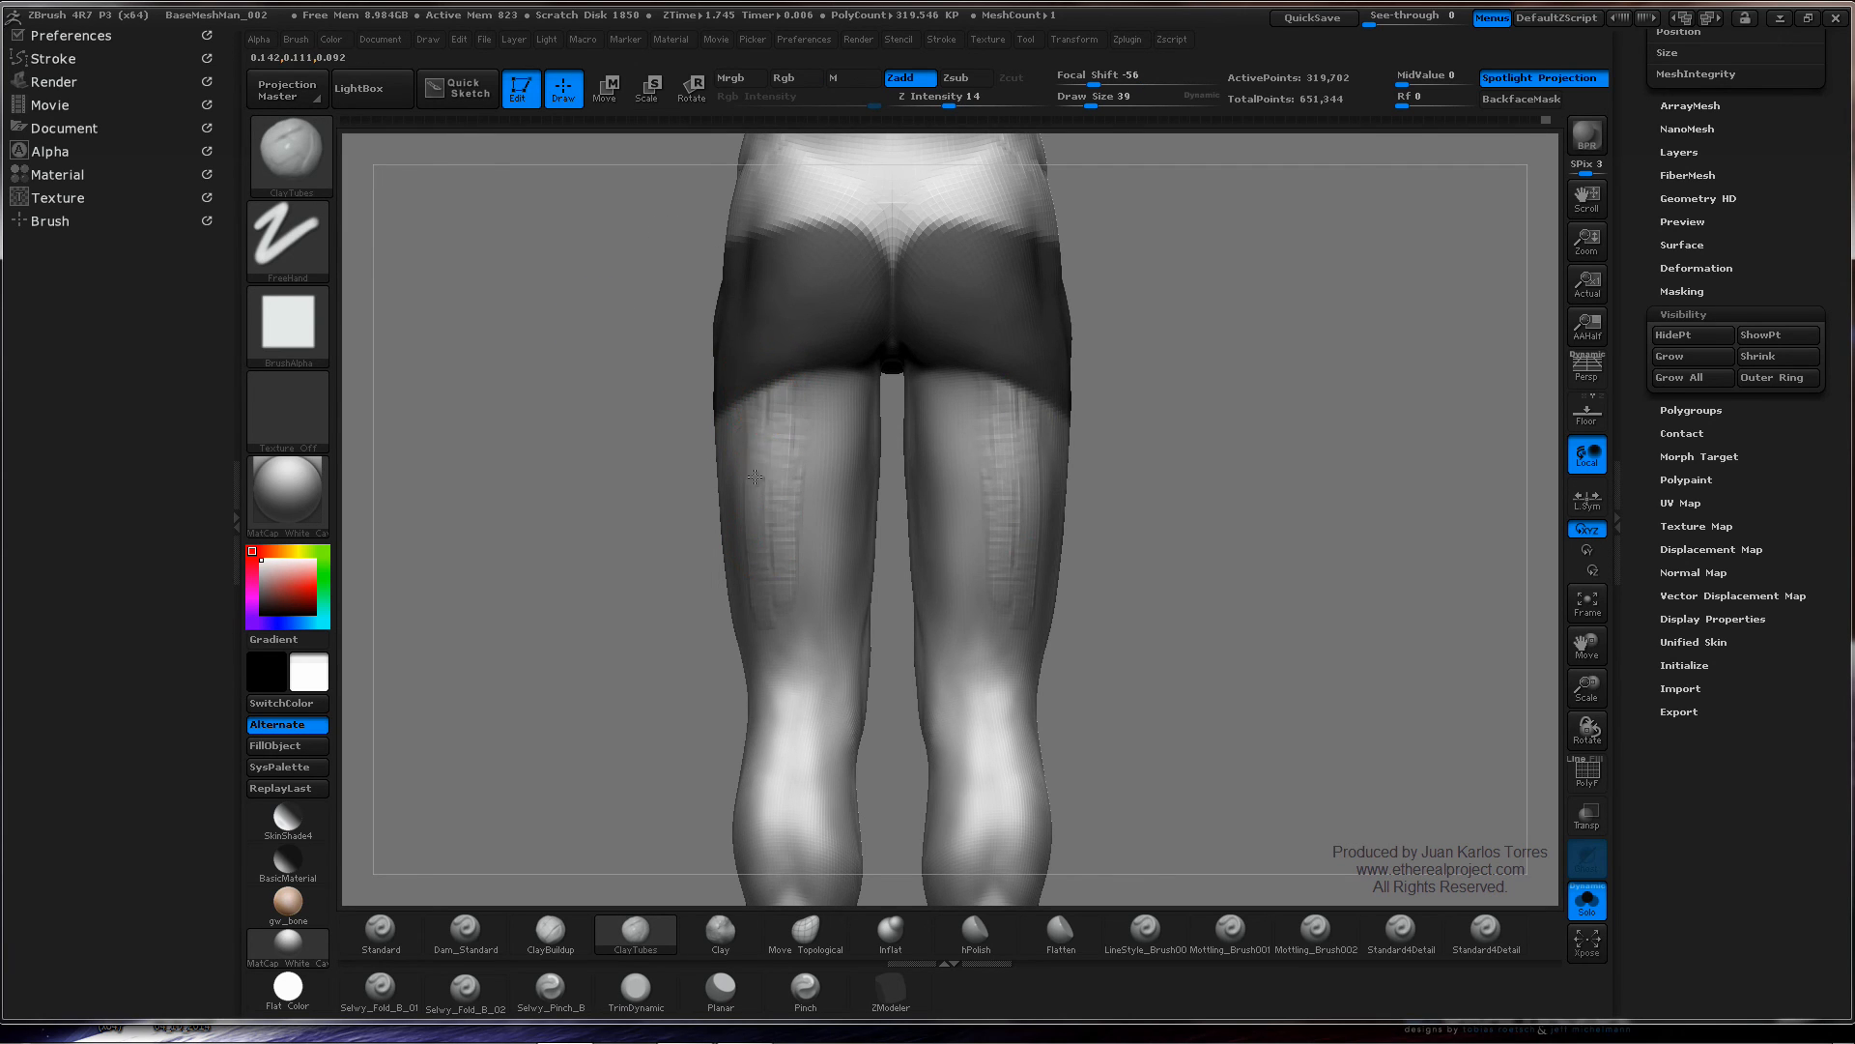
{"action": "mouse_move", "coordinate": [761, 486]}
{"action": "right_mouse_down"}
{"action": "mouse_move", "coordinate": [810, 483]}
{"action": "mouse_move", "coordinate": [731, 432]}
{"action": "right_mouse_up"}
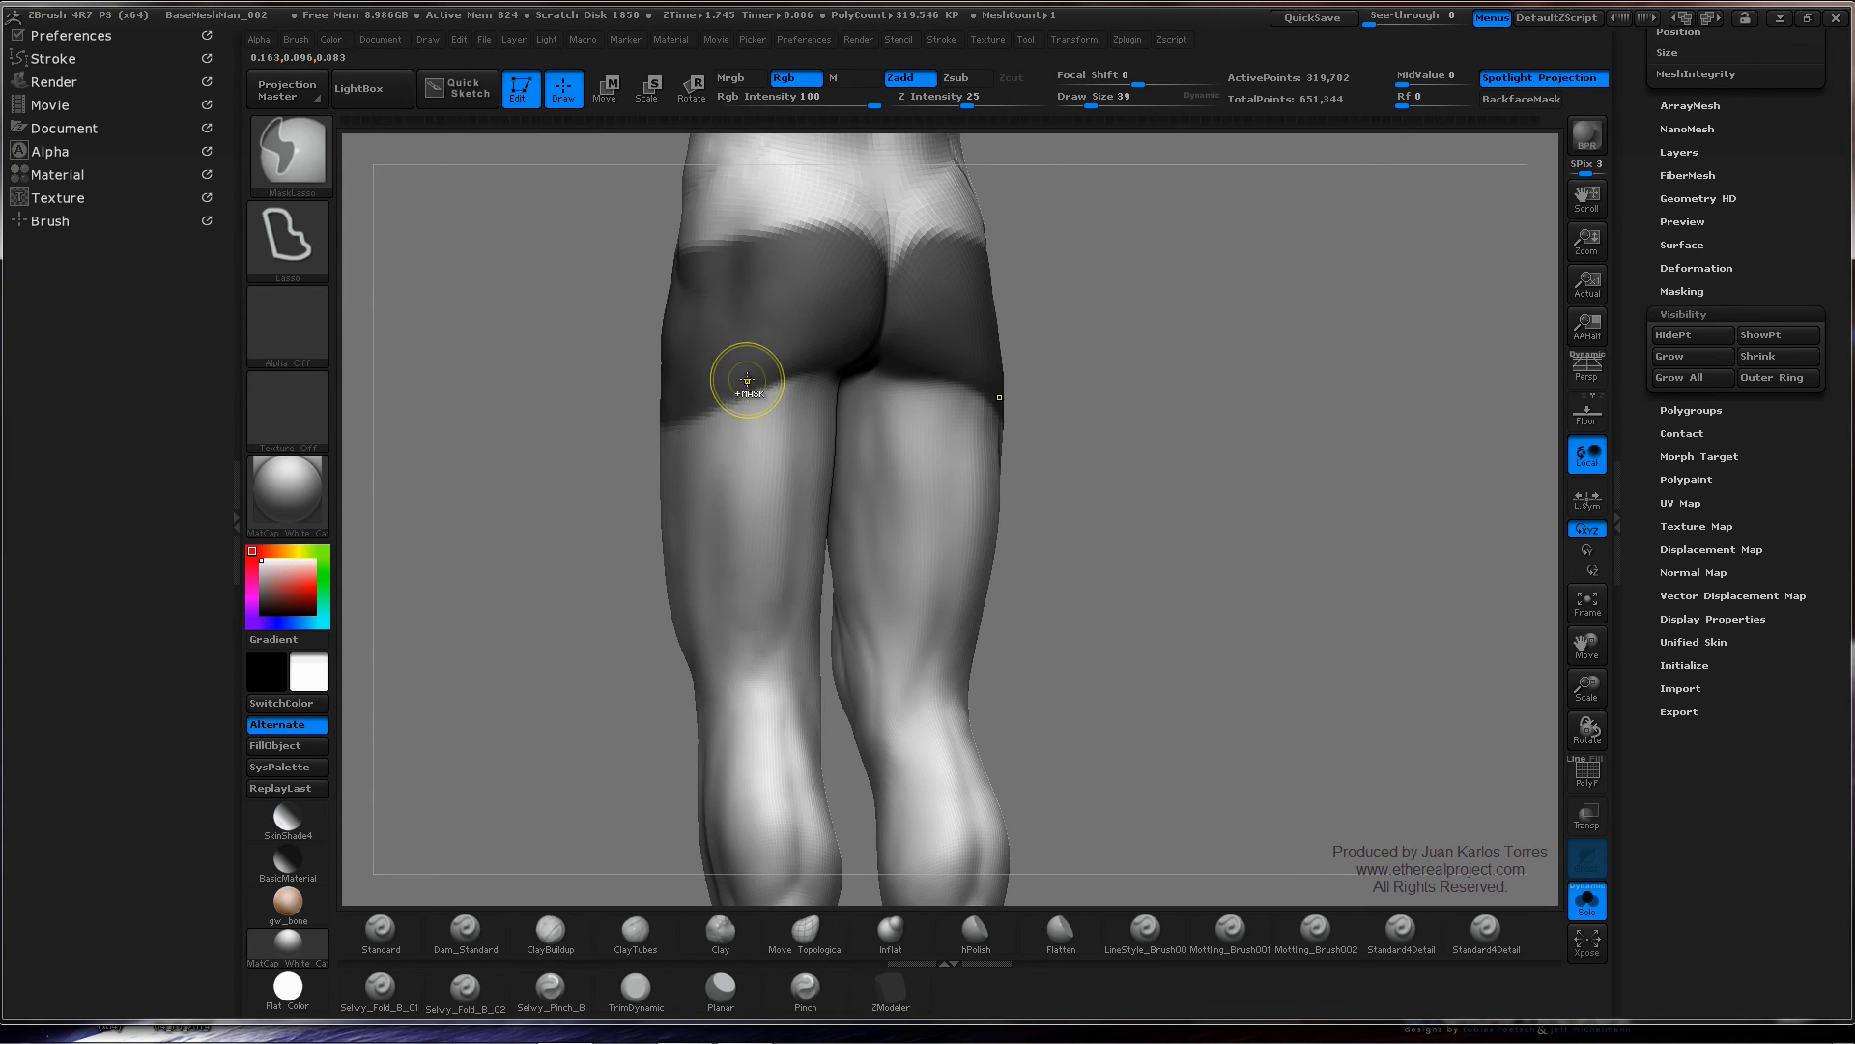
{"action": "left_click_drag", "start_coordinate": [747, 375], "coordinate": [742, 417], "text": "ctrl"}
{"action": "mouse_move", "coordinate": [730, 606]}
{"action": "left_mouse_down", "text": "ctrl"}
{"action": "mouse_move", "coordinate": [651, 706]}
{"action": "mouse_move", "coordinate": [649, 410]}
{"action": "left_mouse_up", "text": "ctrl"}
{"action": "right_click_drag", "start_coordinate": [782, 468], "coordinate": [1147, 467]}
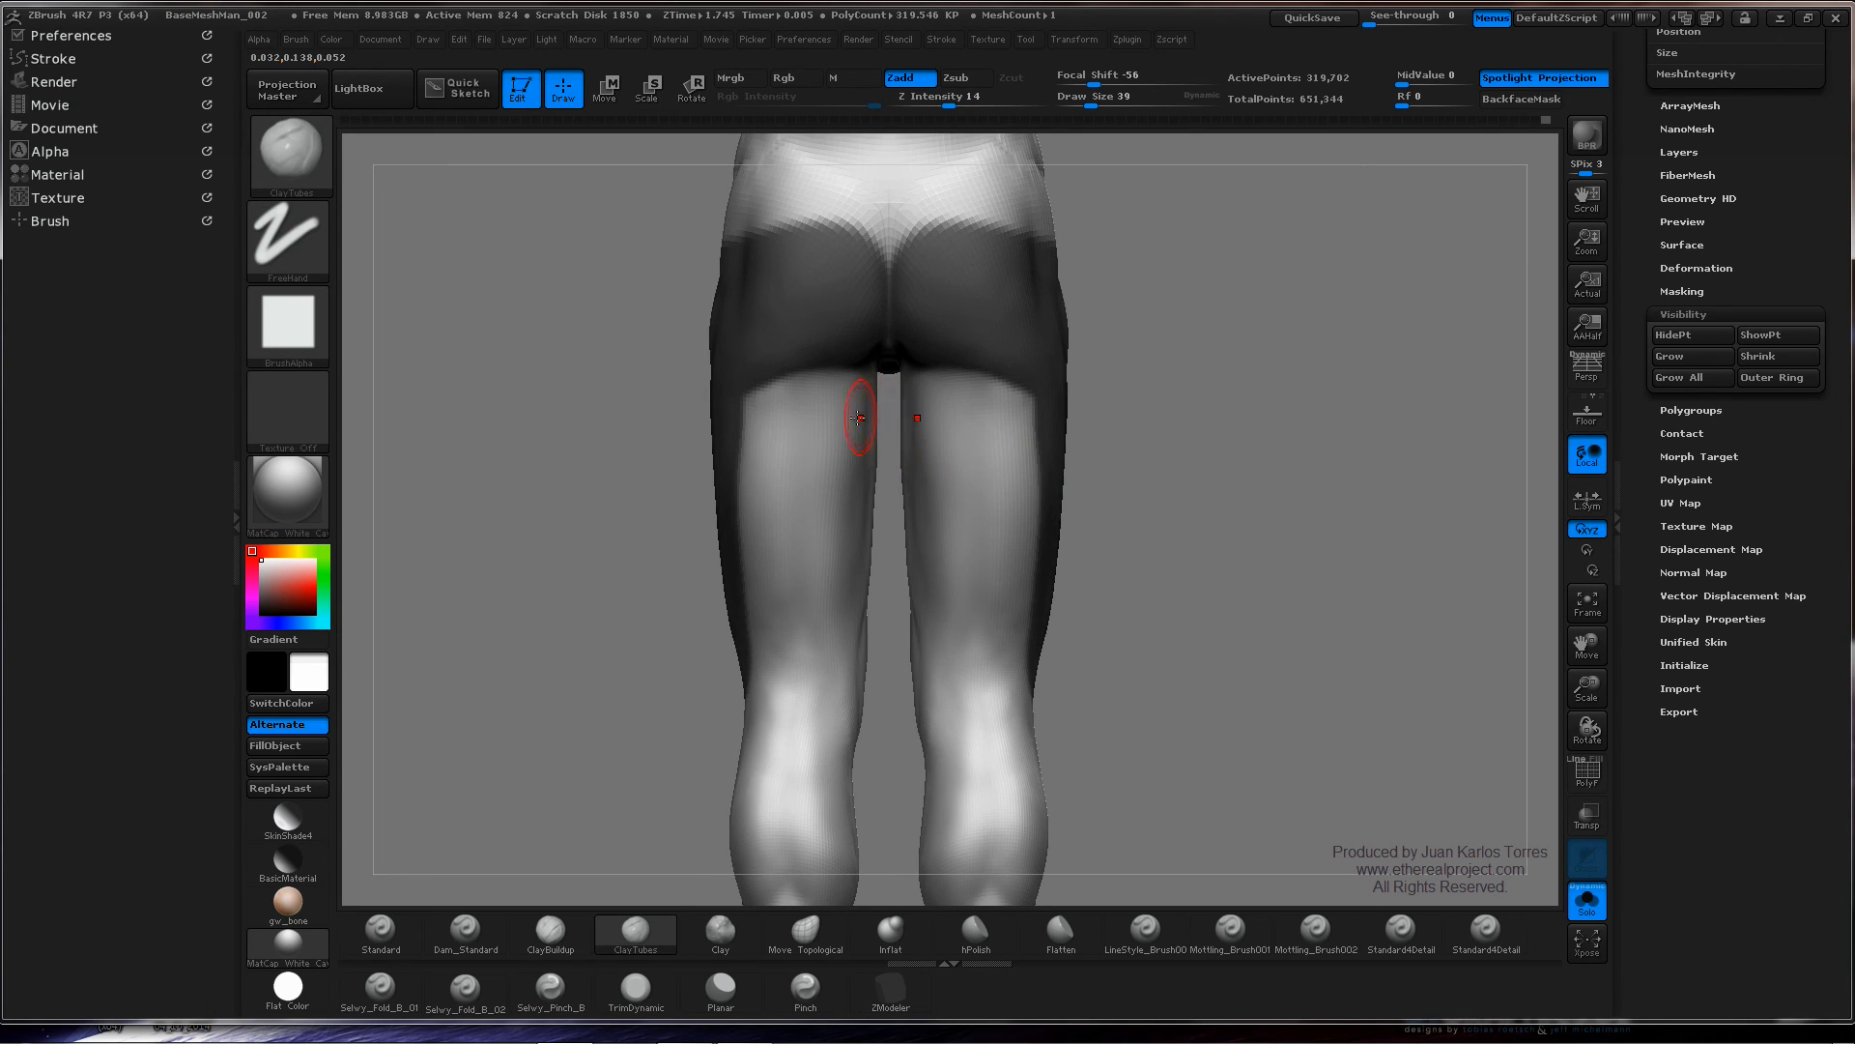
- Add volume along the inner half of the hamstring with ClayTubes and smooth the strokes down toward the knee
{"action": "mouse_move", "coordinate": [859, 418]}
{"action": "right_mouse_down"}
{"action": "mouse_move", "coordinate": [816, 429]}
{"action": "mouse_move", "coordinate": [809, 401]}
{"action": "right_mouse_up"}
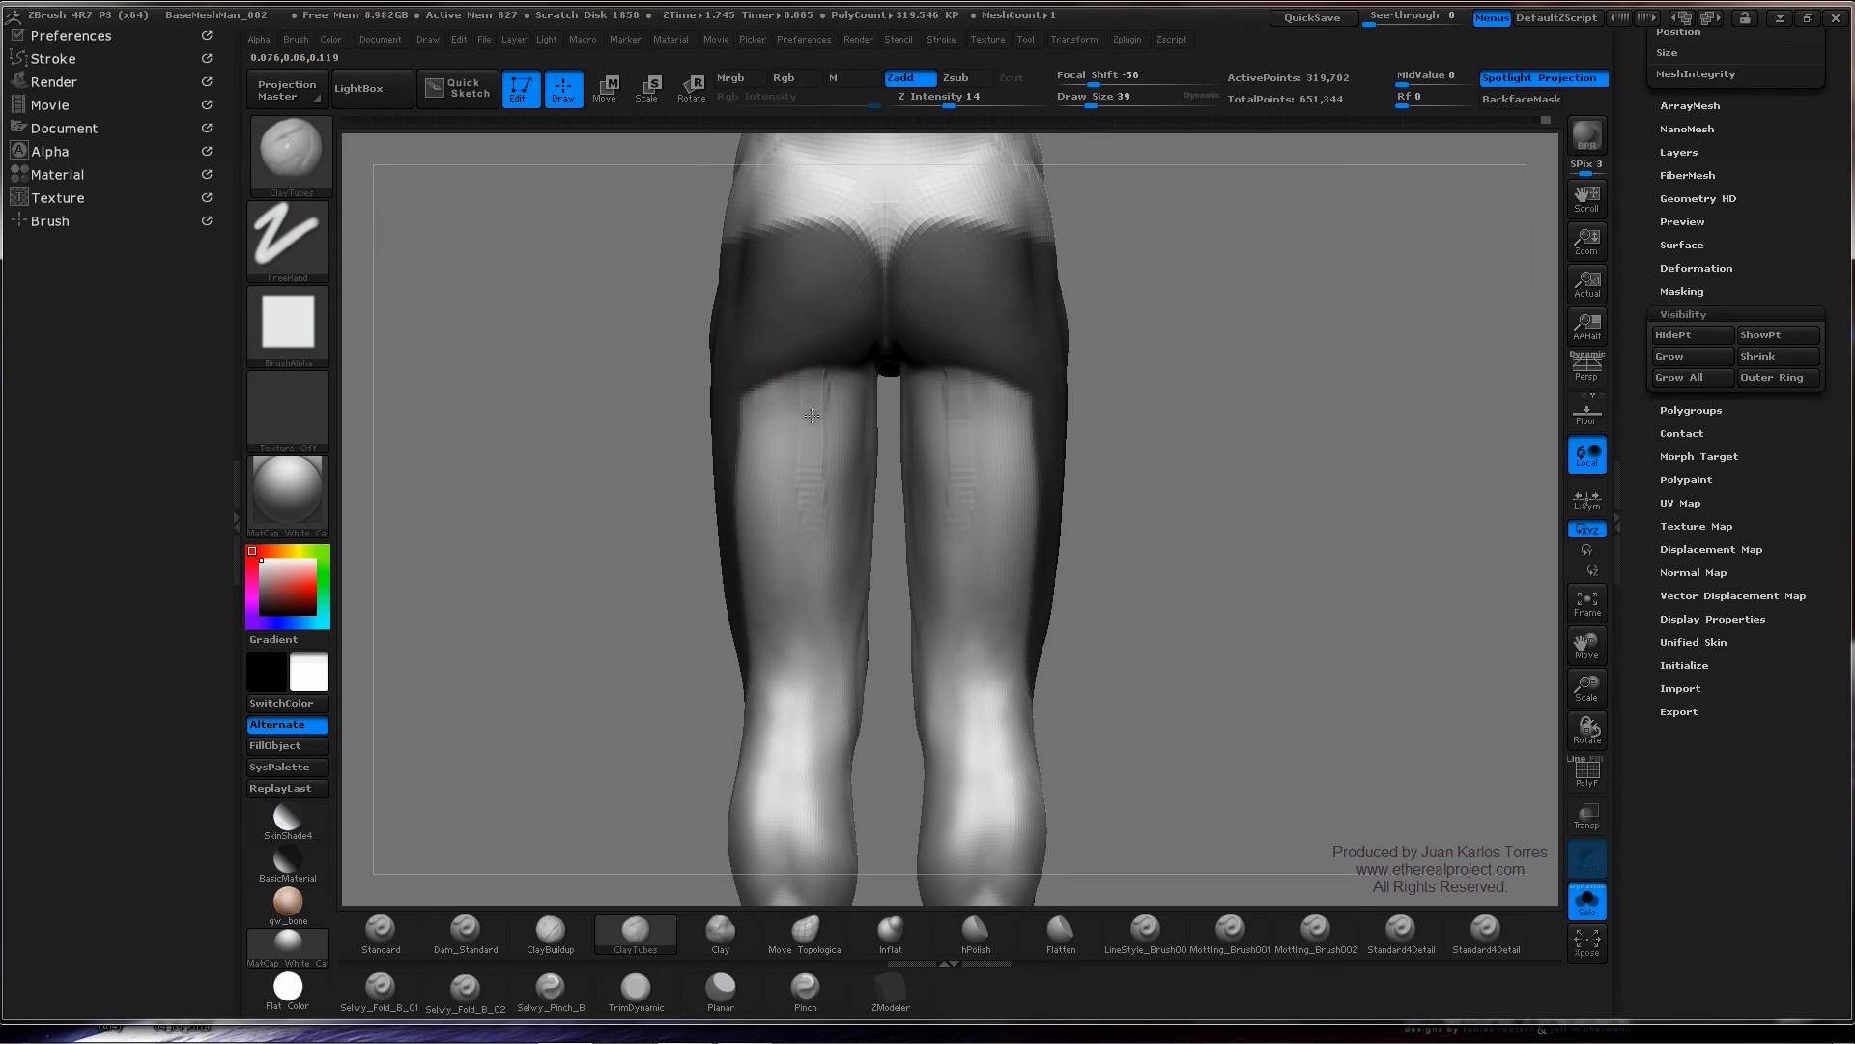
{"action": "left_click_drag", "start_coordinate": [823, 372], "coordinate": [833, 636]}
{"action": "key", "text": "shift"}
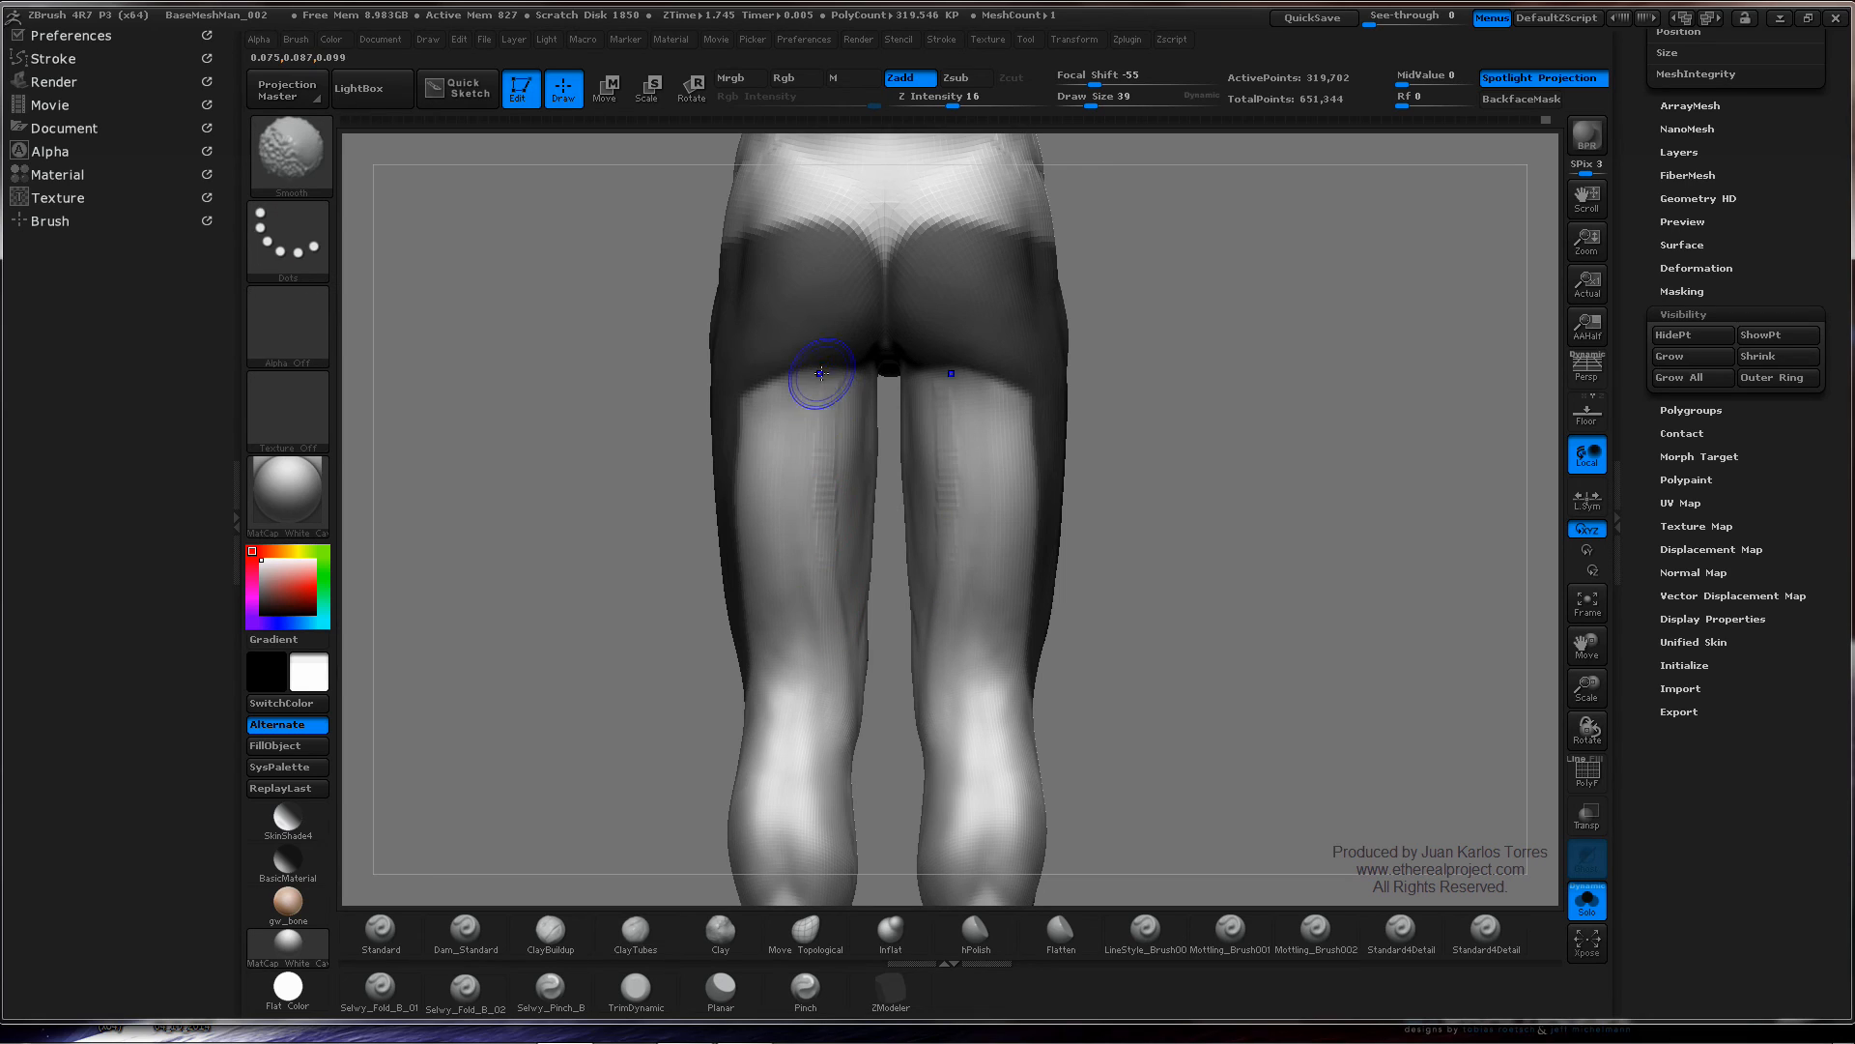
{"action": "left_click_drag", "start_coordinate": [826, 601], "coordinate": [846, 765], "text": "shift"}
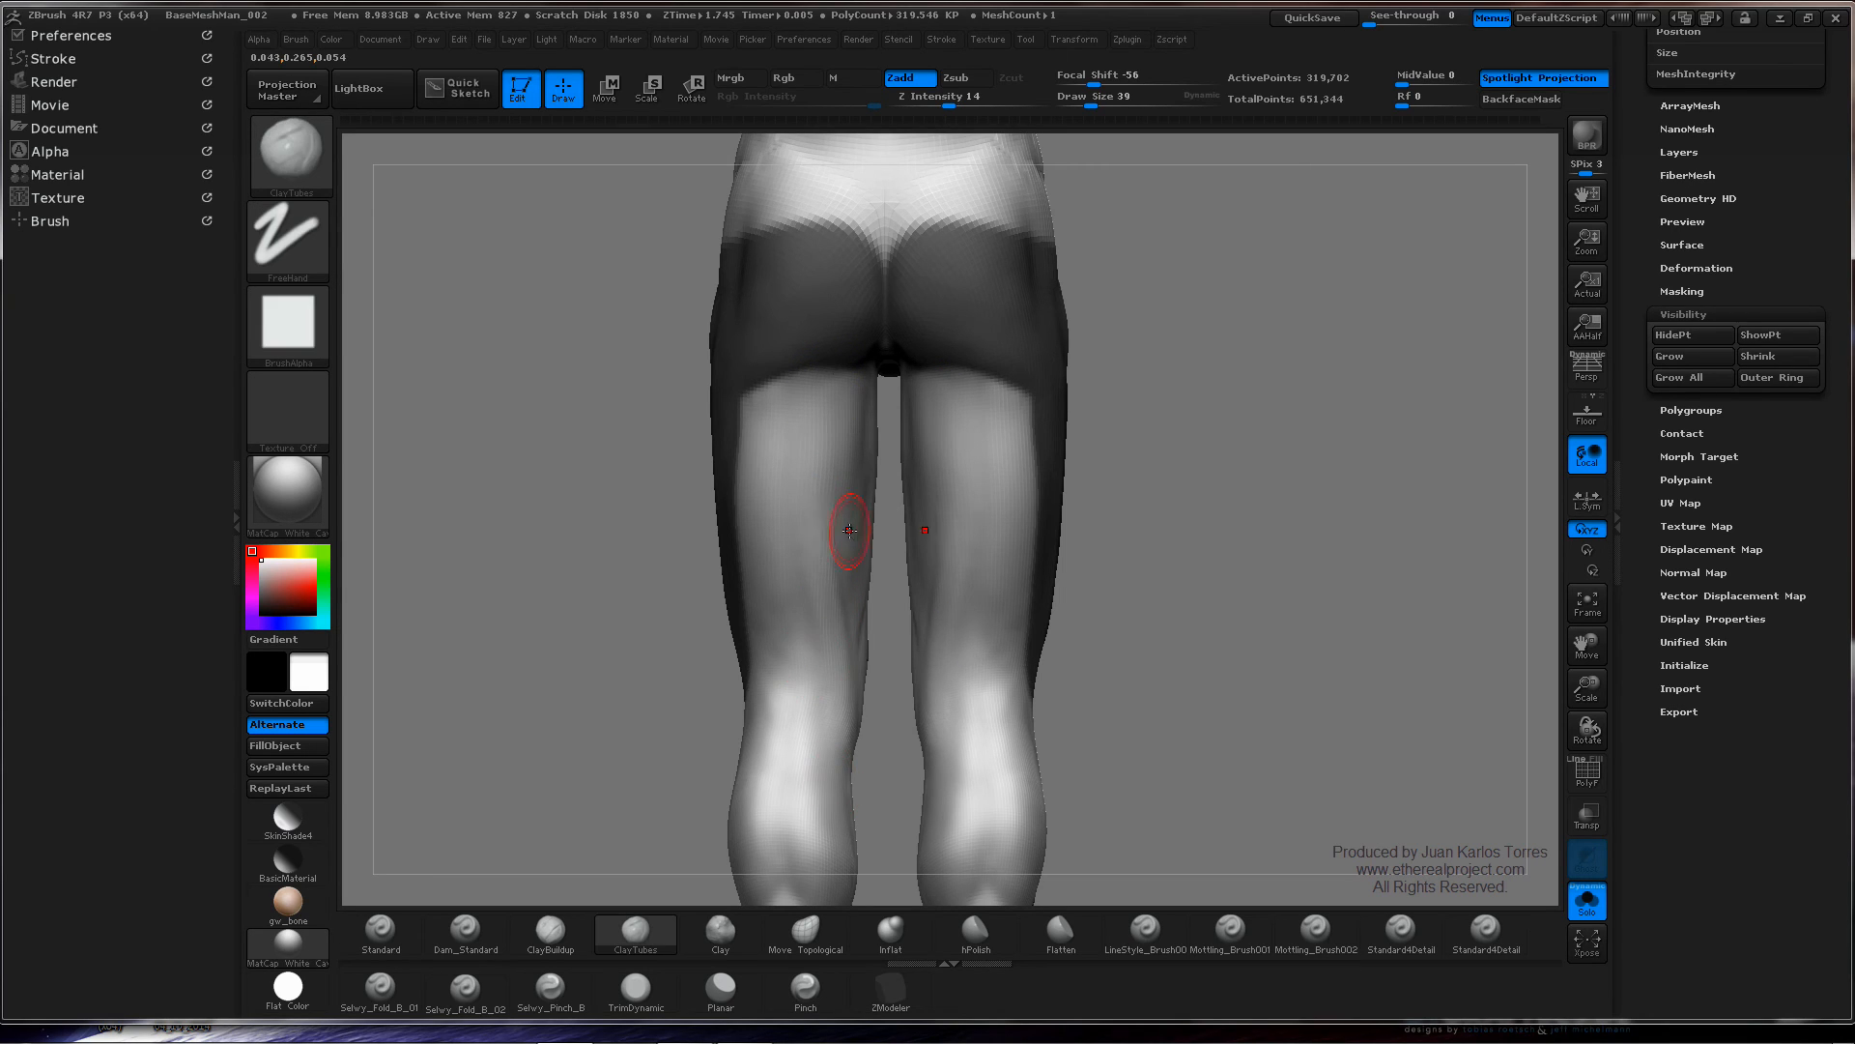
- Define the muscle strands along the inner back thigh with ClayTubes and blend them with smoothing
{"action": "right_click_drag", "start_coordinate": [816, 503], "coordinate": [799, 479]}
{"action": "left_click_drag", "start_coordinate": [855, 377], "coordinate": [851, 575]}
{"action": "key", "text": "ctrl+shift"}
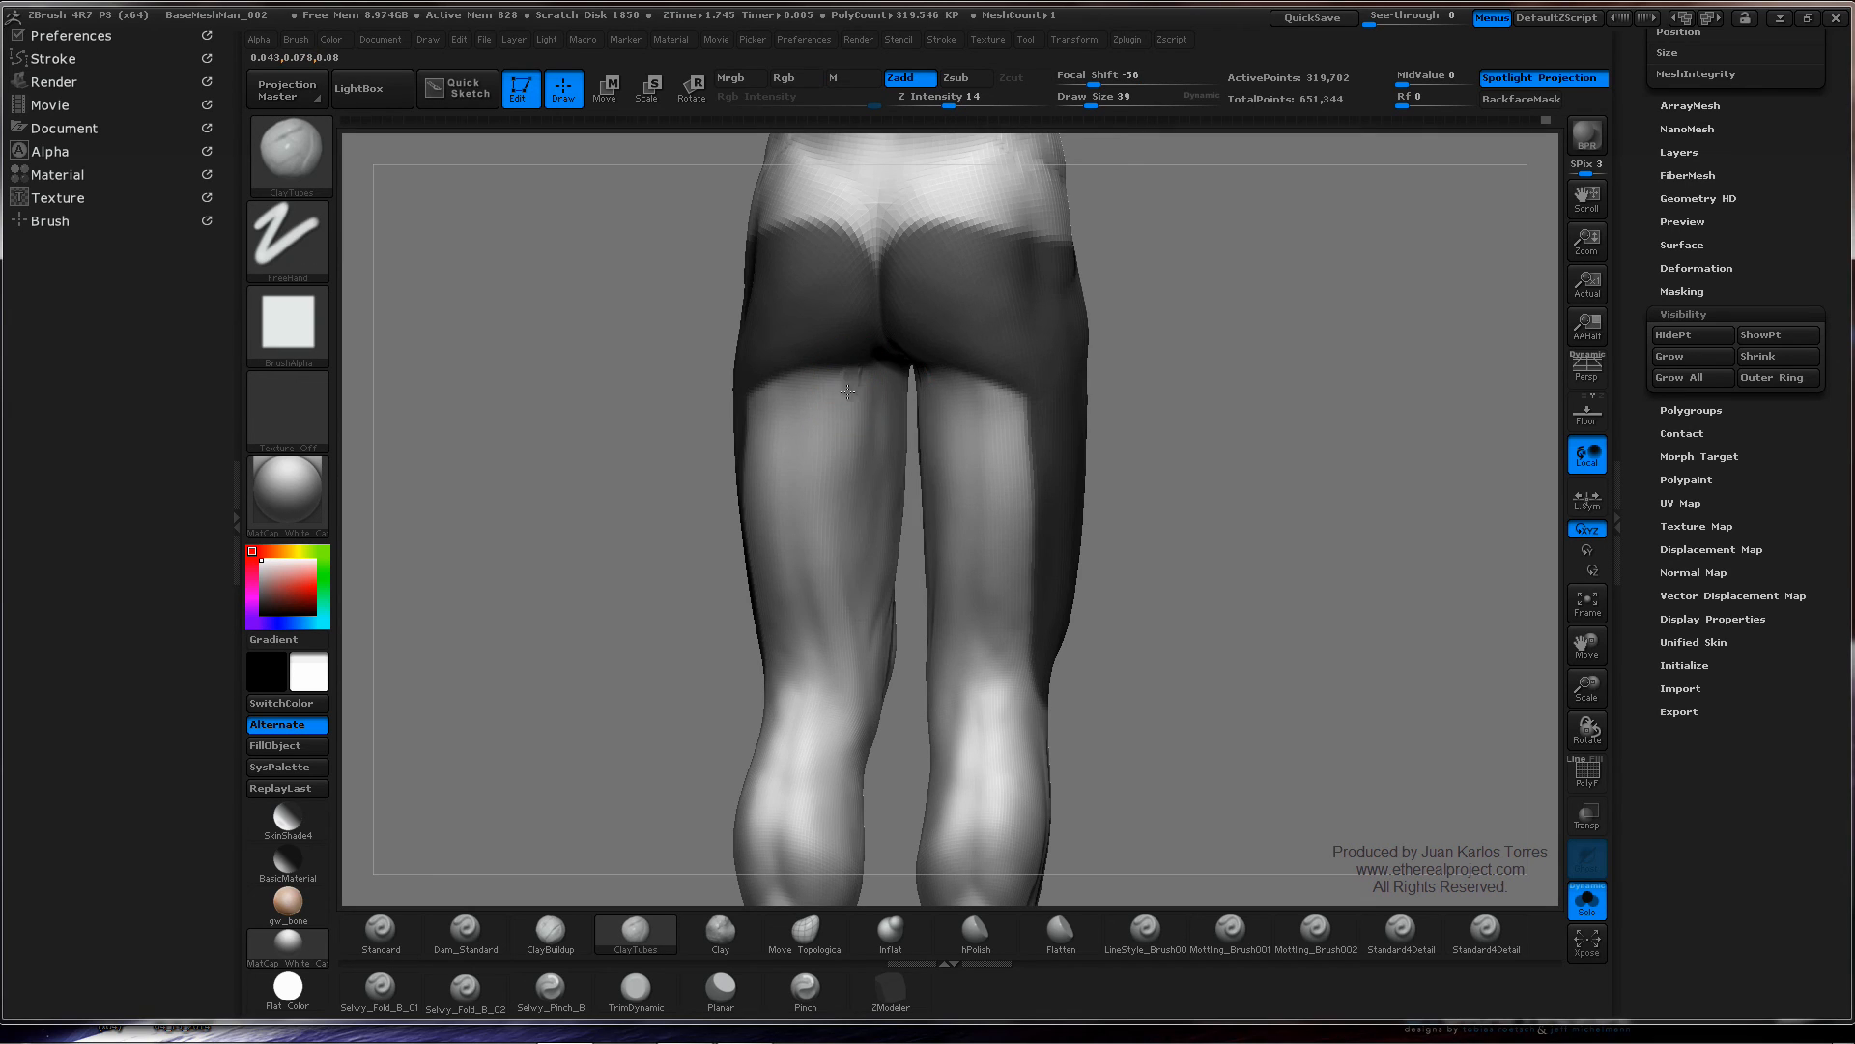
{"action": "left_click_drag", "start_coordinate": [850, 381], "coordinate": [847, 532], "text": "shift"}
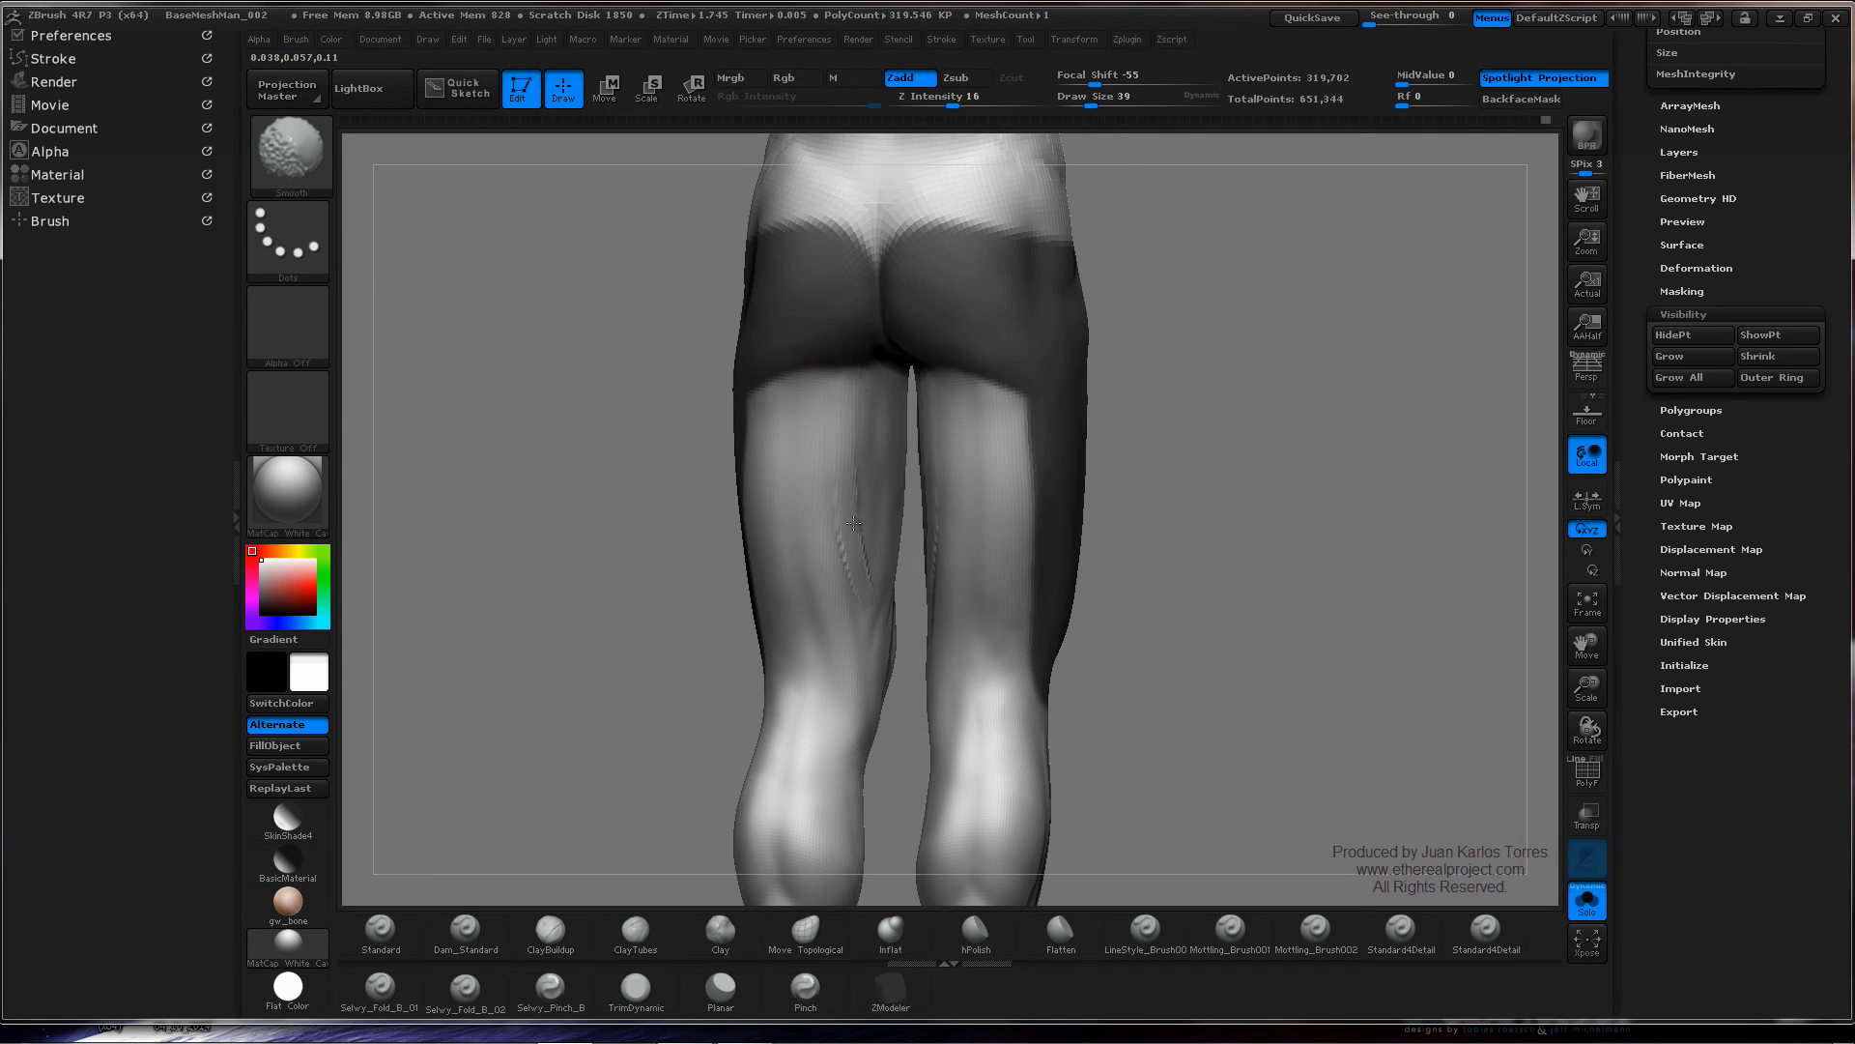
{"action": "left_click_drag", "start_coordinate": [855, 579], "coordinate": [851, 652], "text": "shift"}
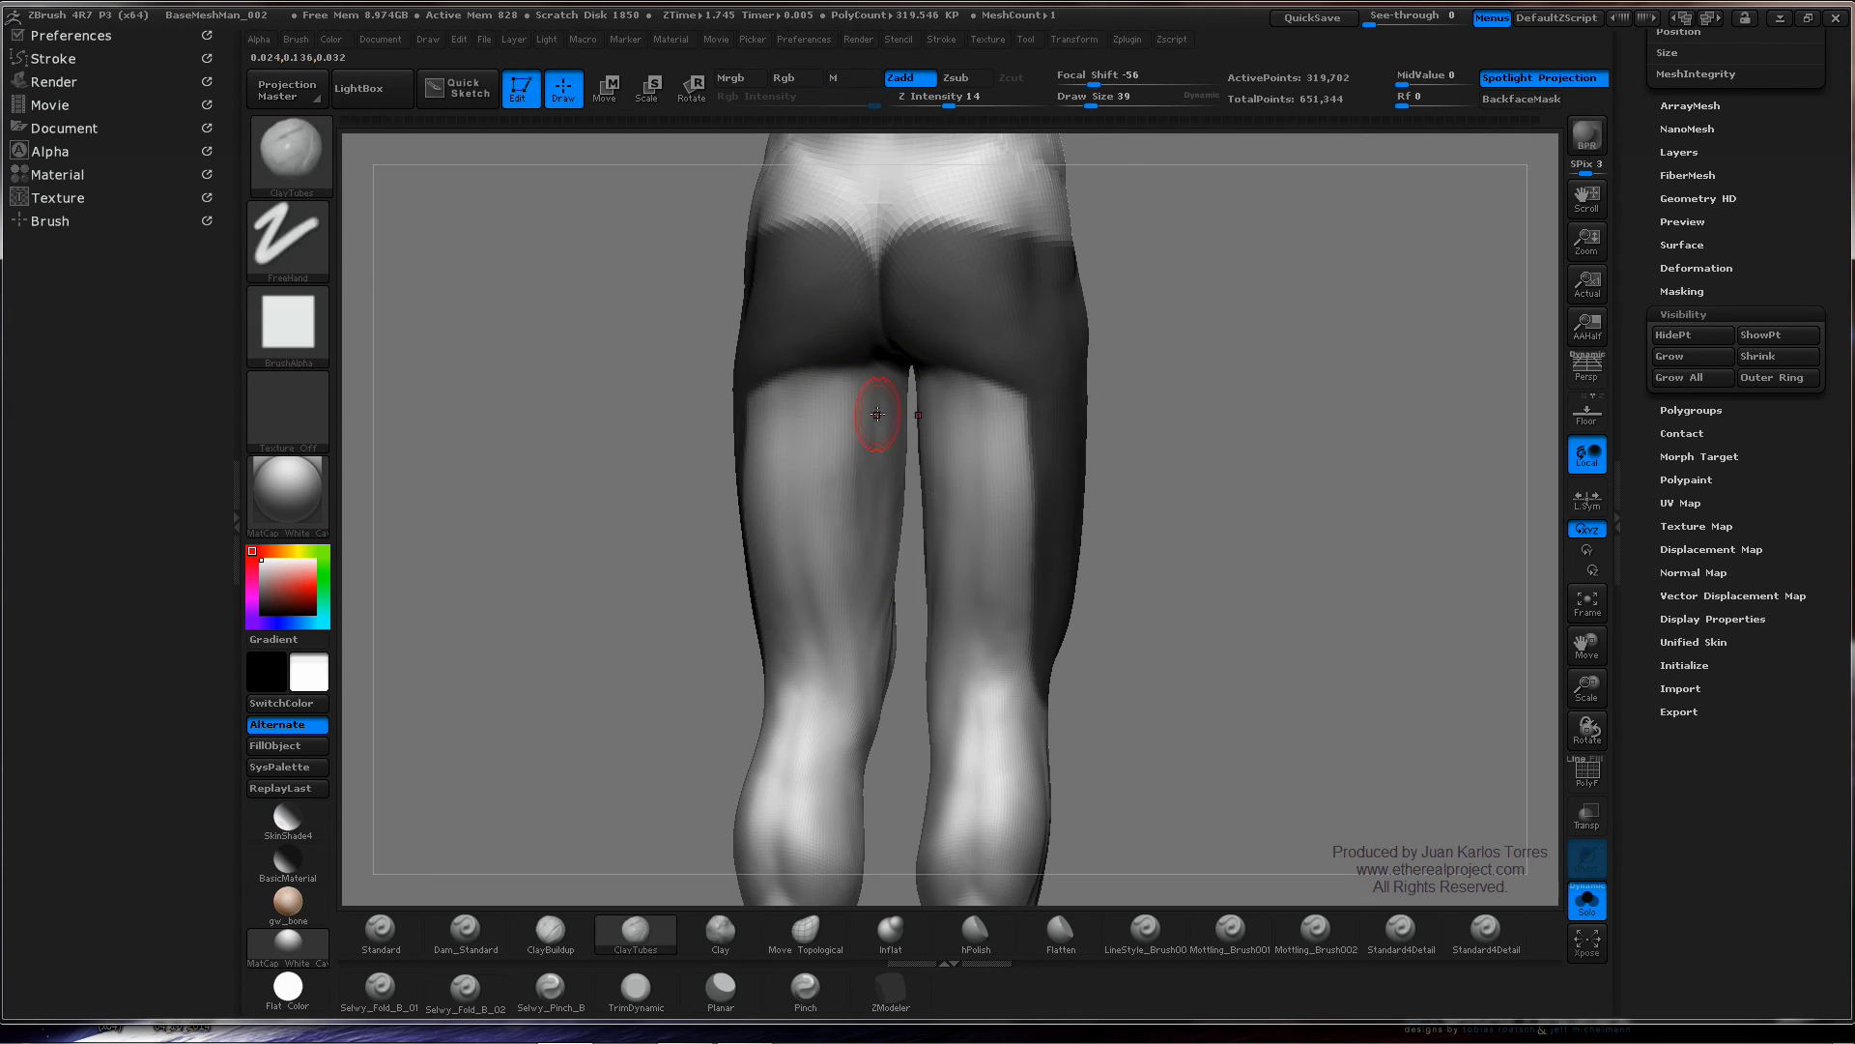
- Build up and smooth the innermost thigh muscle just below the buttock, and clear the mask
{"action": "left_click_drag", "start_coordinate": [880, 365], "coordinate": [882, 401]}
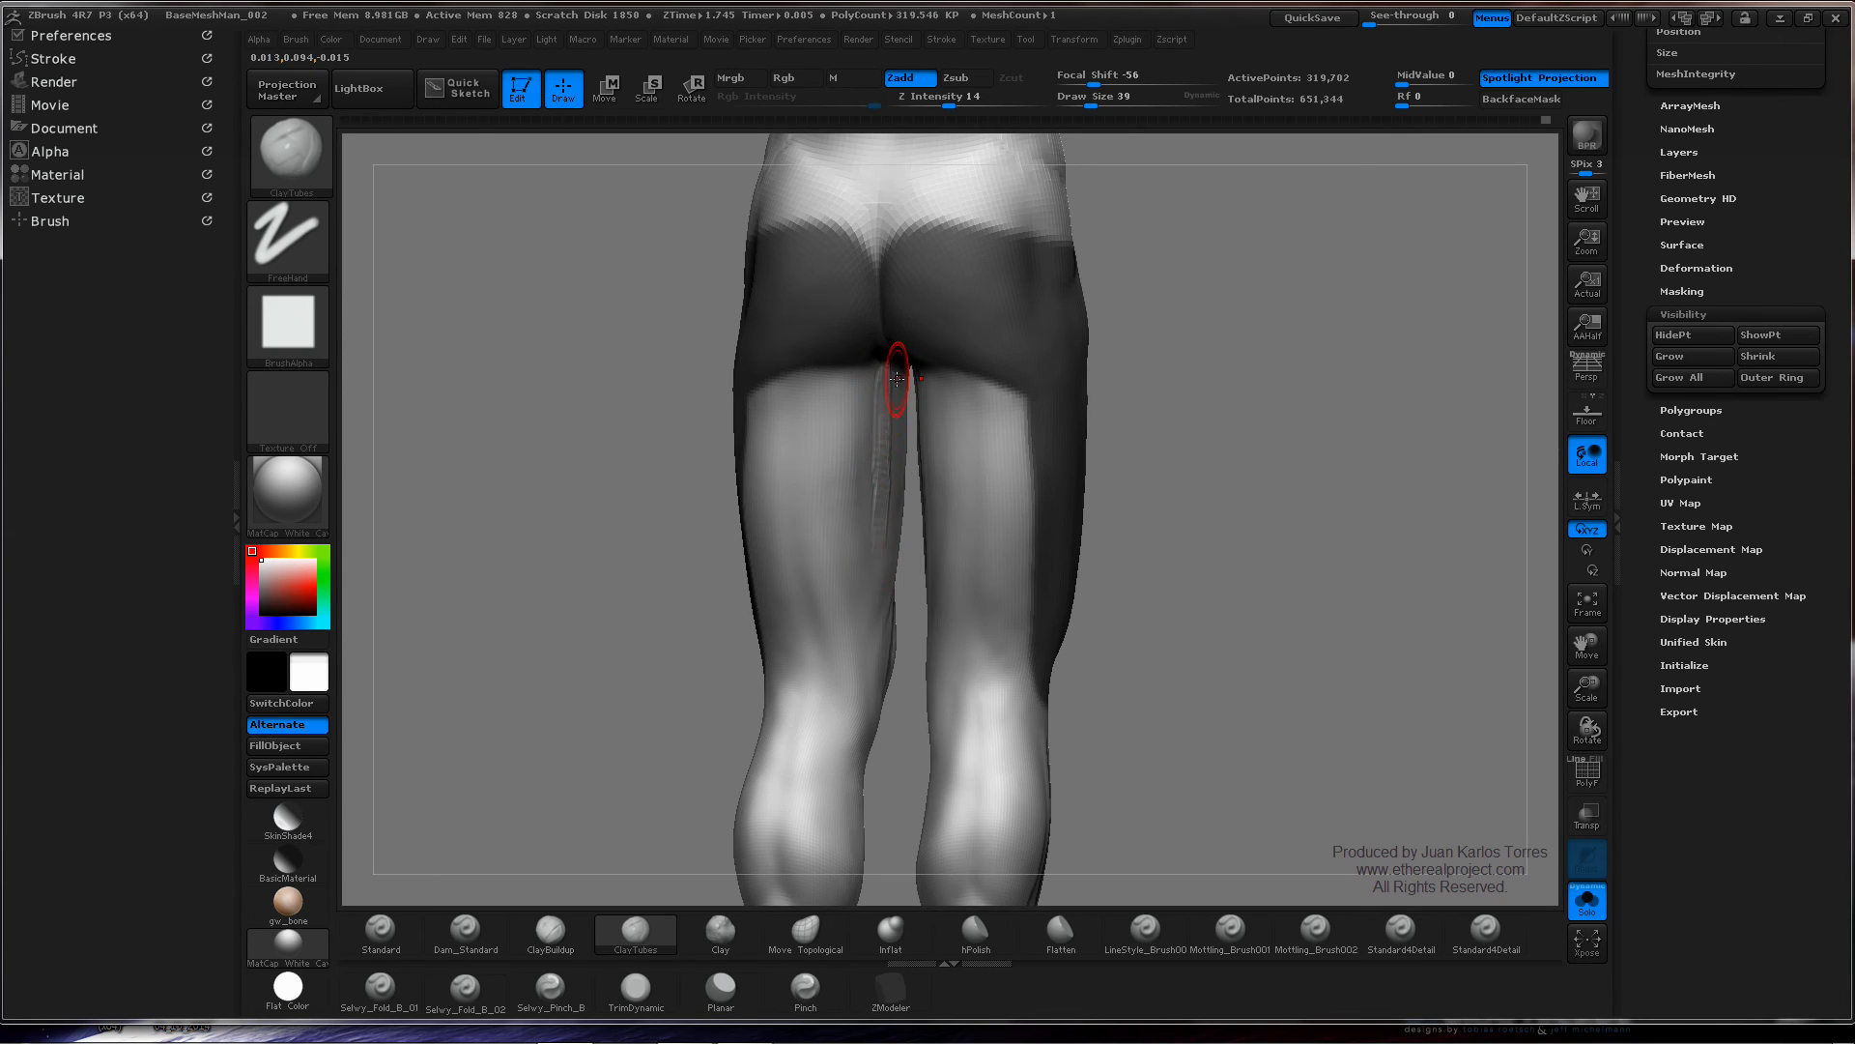
{"action": "left_click_drag", "start_coordinate": [880, 451], "coordinate": [885, 389], "text": "shift"}
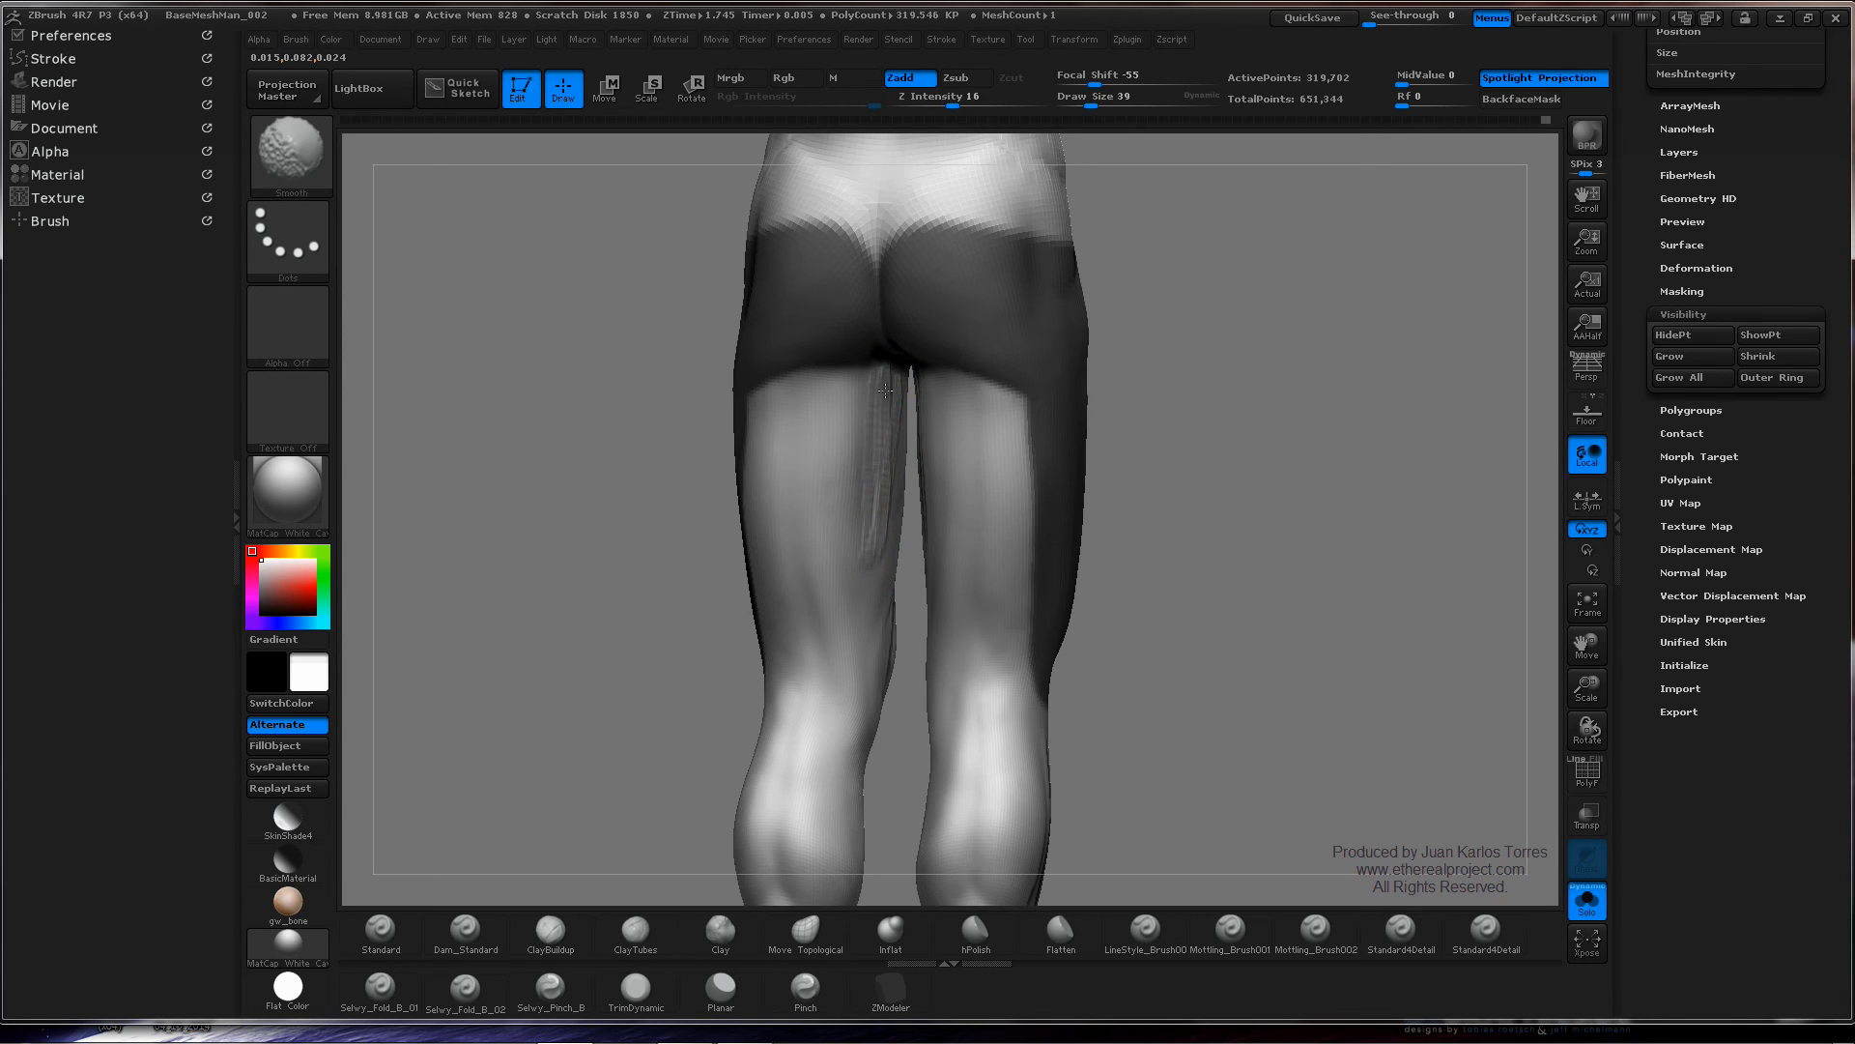
{"action": "left_click_drag", "start_coordinate": [867, 515], "coordinate": [871, 565], "text": "shift"}
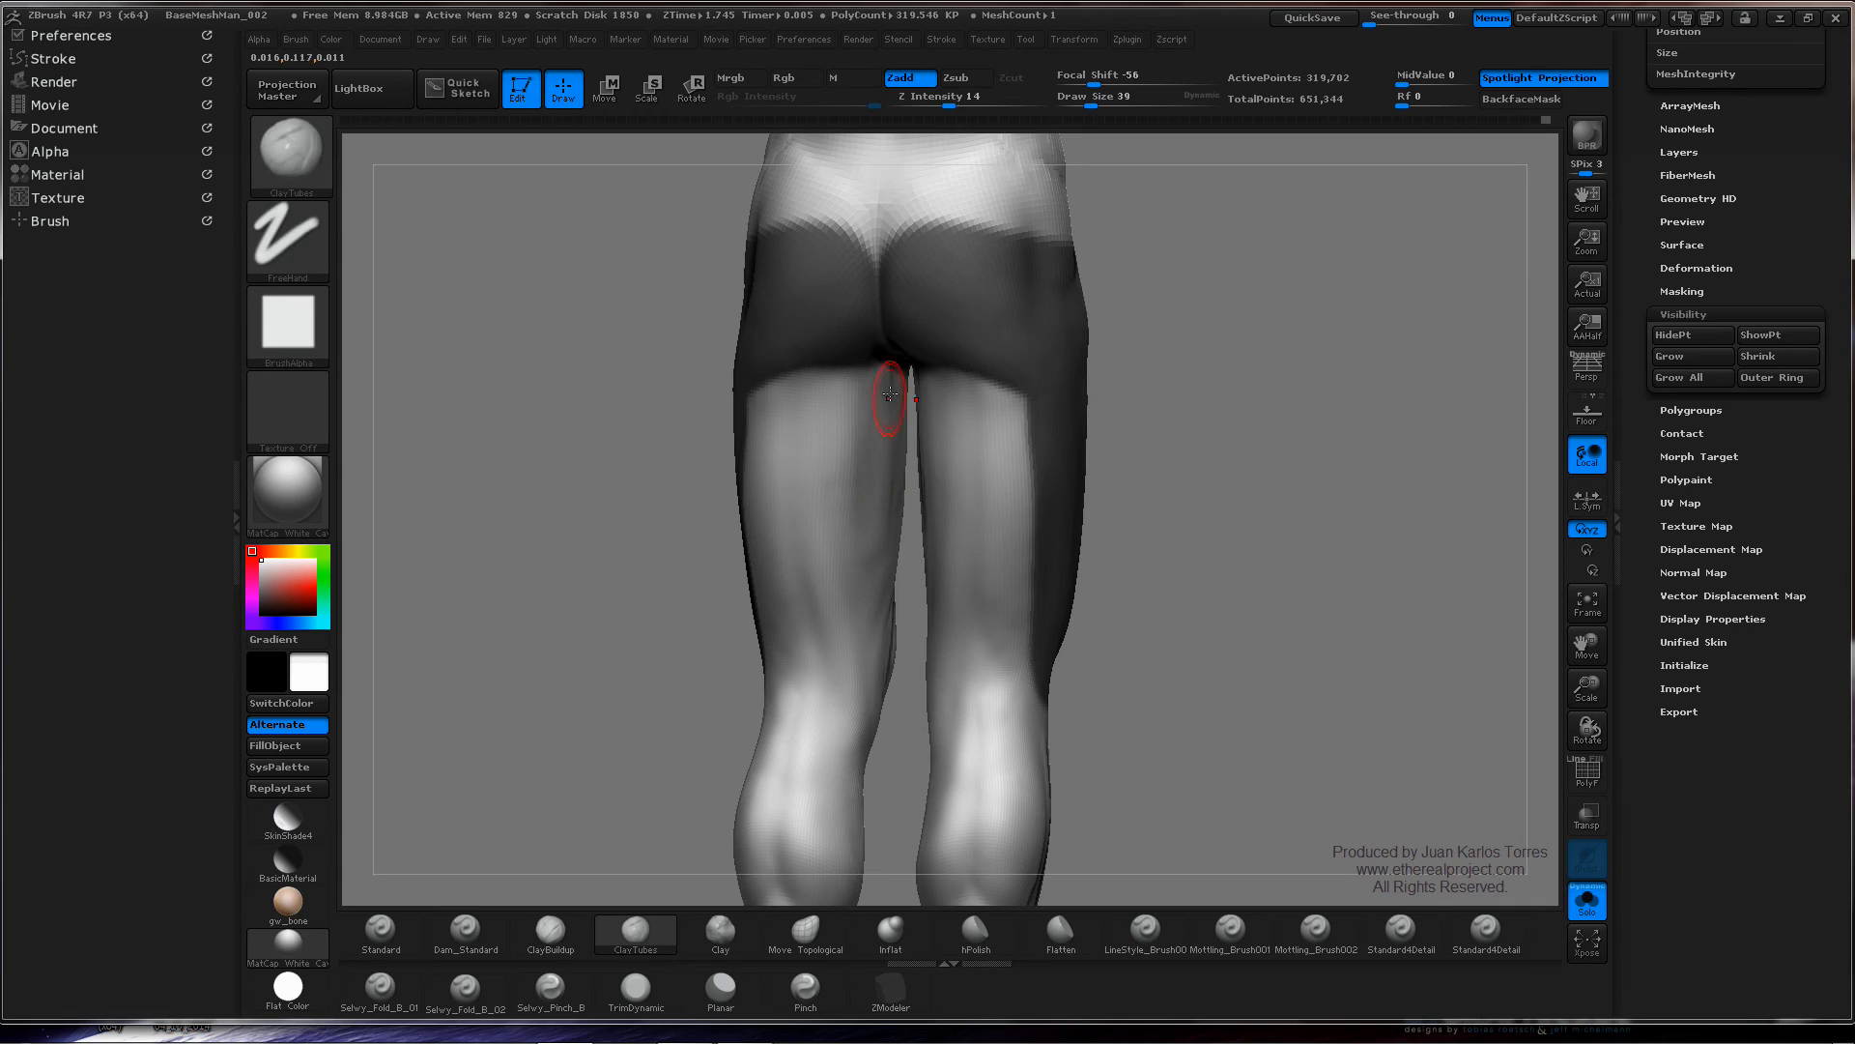
{"action": "mouse_move", "coordinate": [887, 370]}
{"action": "left_mouse_down"}
{"action": "mouse_move", "coordinate": [890, 396]}
{"action": "mouse_move", "coordinate": [893, 365]}
{"action": "left_mouse_up"}
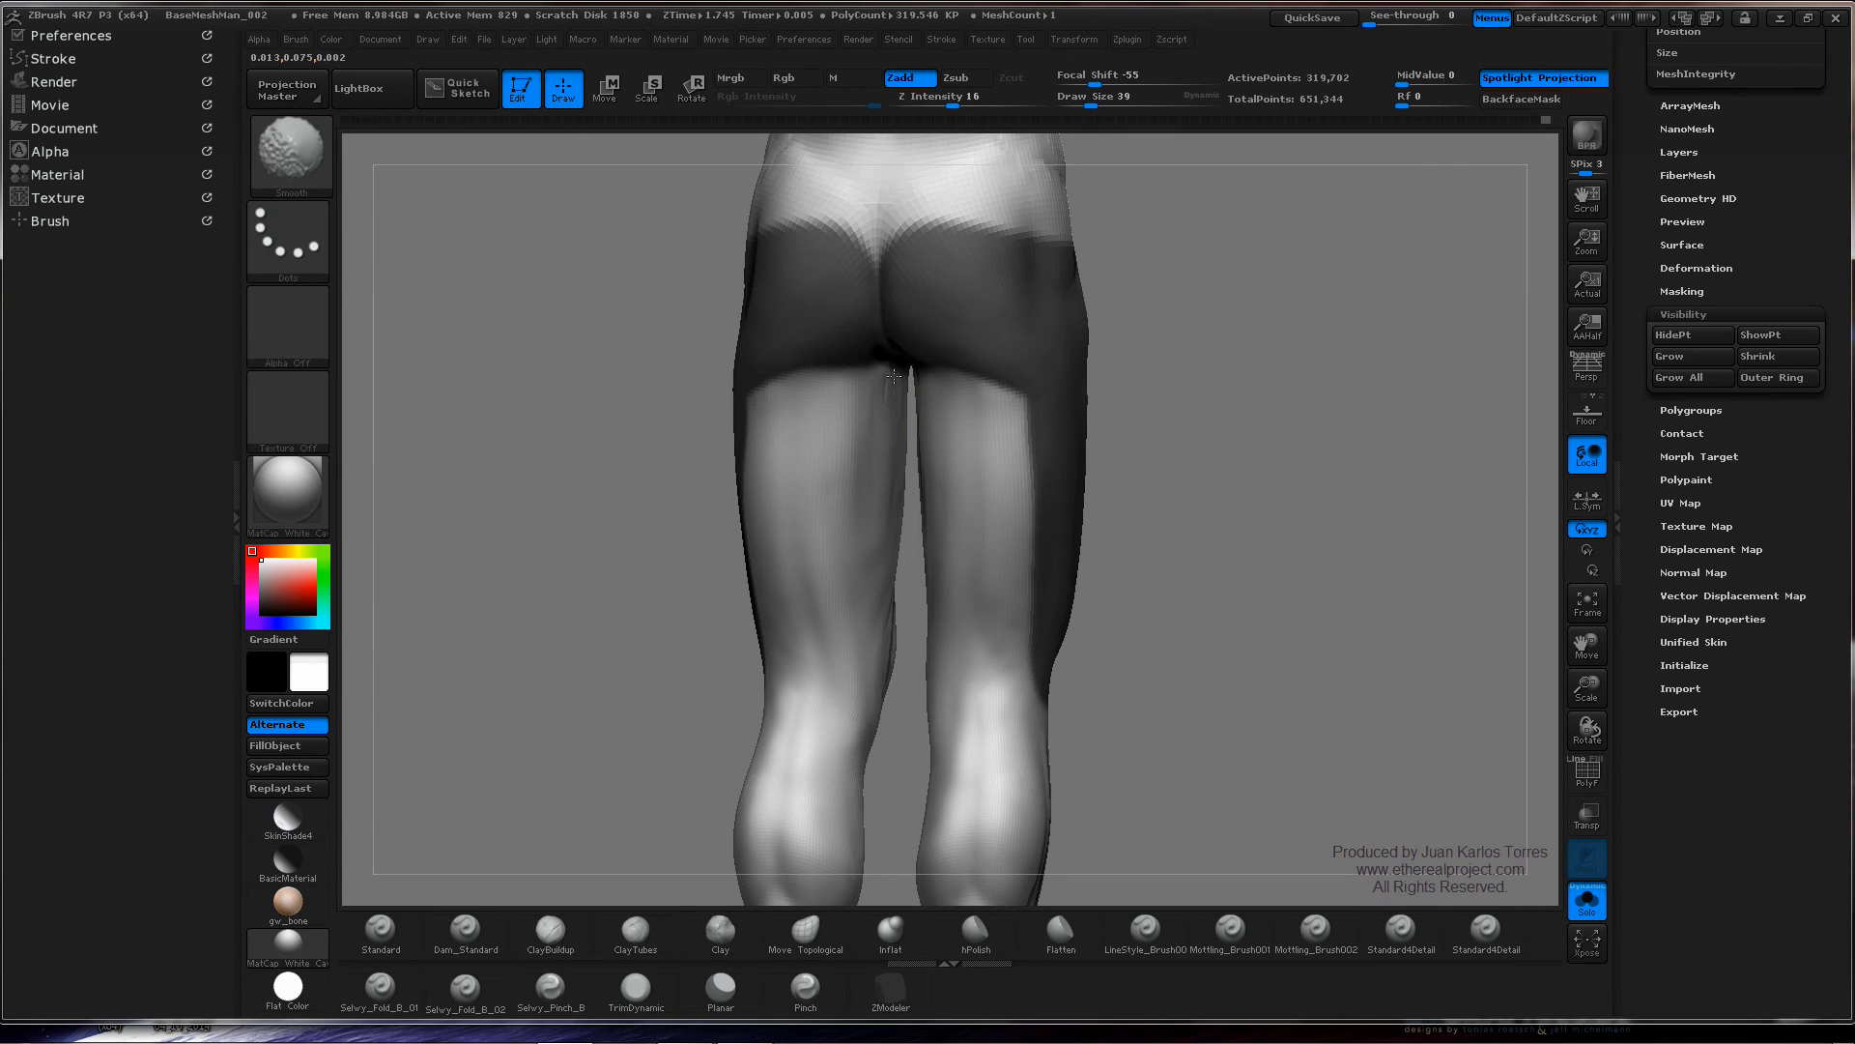
{"action": "left_click_drag", "start_coordinate": [1164, 427], "coordinate": [1220, 416]}
{"action": "left_click_drag", "start_coordinate": [1358, 421], "coordinate": [1275, 459], "text": "ctrl"}
- Fill out the inner lower leg beneath the calf with ClayTubes and smooth the strokes
{"action": "right_click_drag", "start_coordinate": [1351, 447], "coordinate": [1043, 410], "text": "ctrl"}
{"action": "mouse_move", "coordinate": [1125, 442]}
{"action": "left_mouse_down"}
{"action": "mouse_move", "coordinate": [1089, 455]}
{"action": "mouse_move", "coordinate": [1059, 525]}
{"action": "left_mouse_up"}
{"action": "mouse_move", "coordinate": [969, 604]}
{"action": "right_mouse_down", "text": "alt"}
{"action": "mouse_move", "coordinate": [983, 491]}
{"action": "mouse_move", "coordinate": [1063, 520]}
{"action": "mouse_move", "coordinate": [979, 519]}
{"action": "right_mouse_up", "text": "alt"}
{"action": "mouse_move", "coordinate": [873, 626]}
{"action": "right_mouse_down"}
{"action": "mouse_move", "coordinate": [978, 556]}
{"action": "mouse_move", "coordinate": [783, 571]}
{"action": "right_mouse_up"}
{"action": "mouse_move", "coordinate": [903, 557]}
{"action": "right_mouse_down"}
{"action": "mouse_move", "coordinate": [839, 561]}
{"action": "mouse_move", "coordinate": [884, 536]}
{"action": "mouse_move", "coordinate": [837, 523]}
{"action": "mouse_move", "coordinate": [882, 522]}
{"action": "right_mouse_up"}
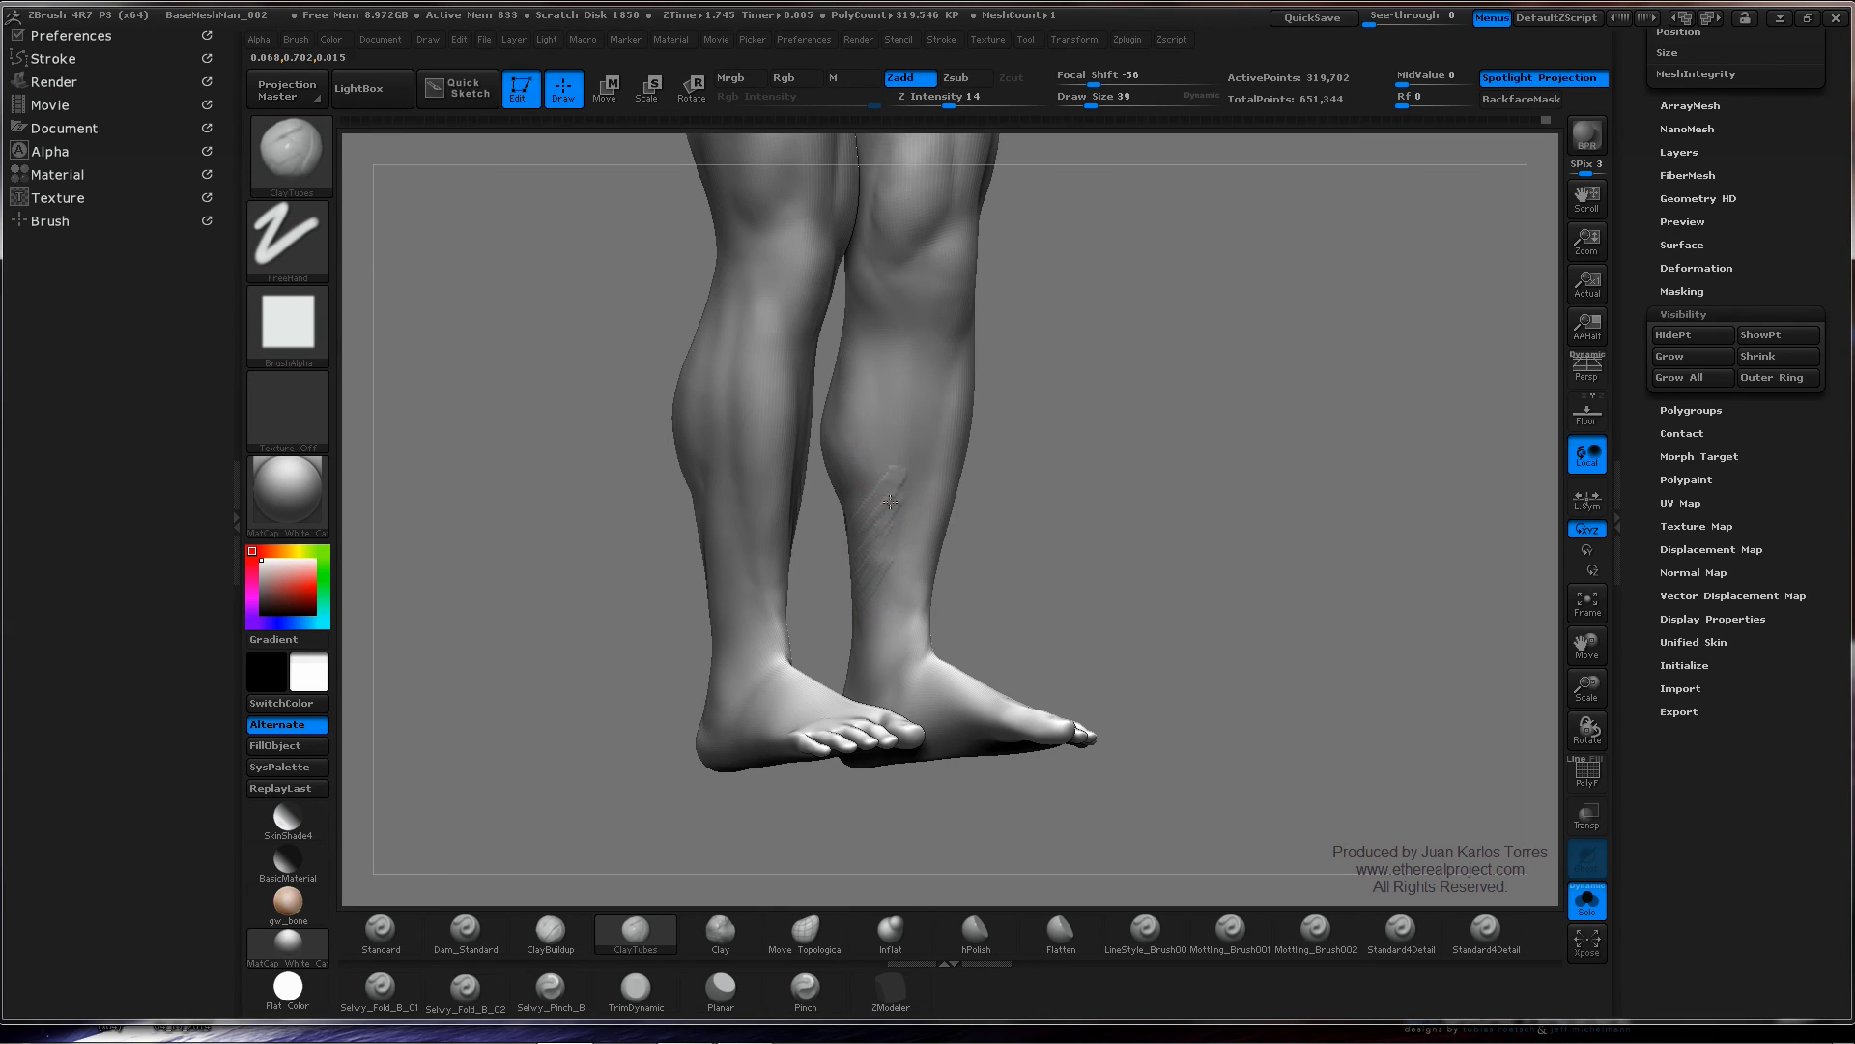
{"action": "key", "text": "shift"}
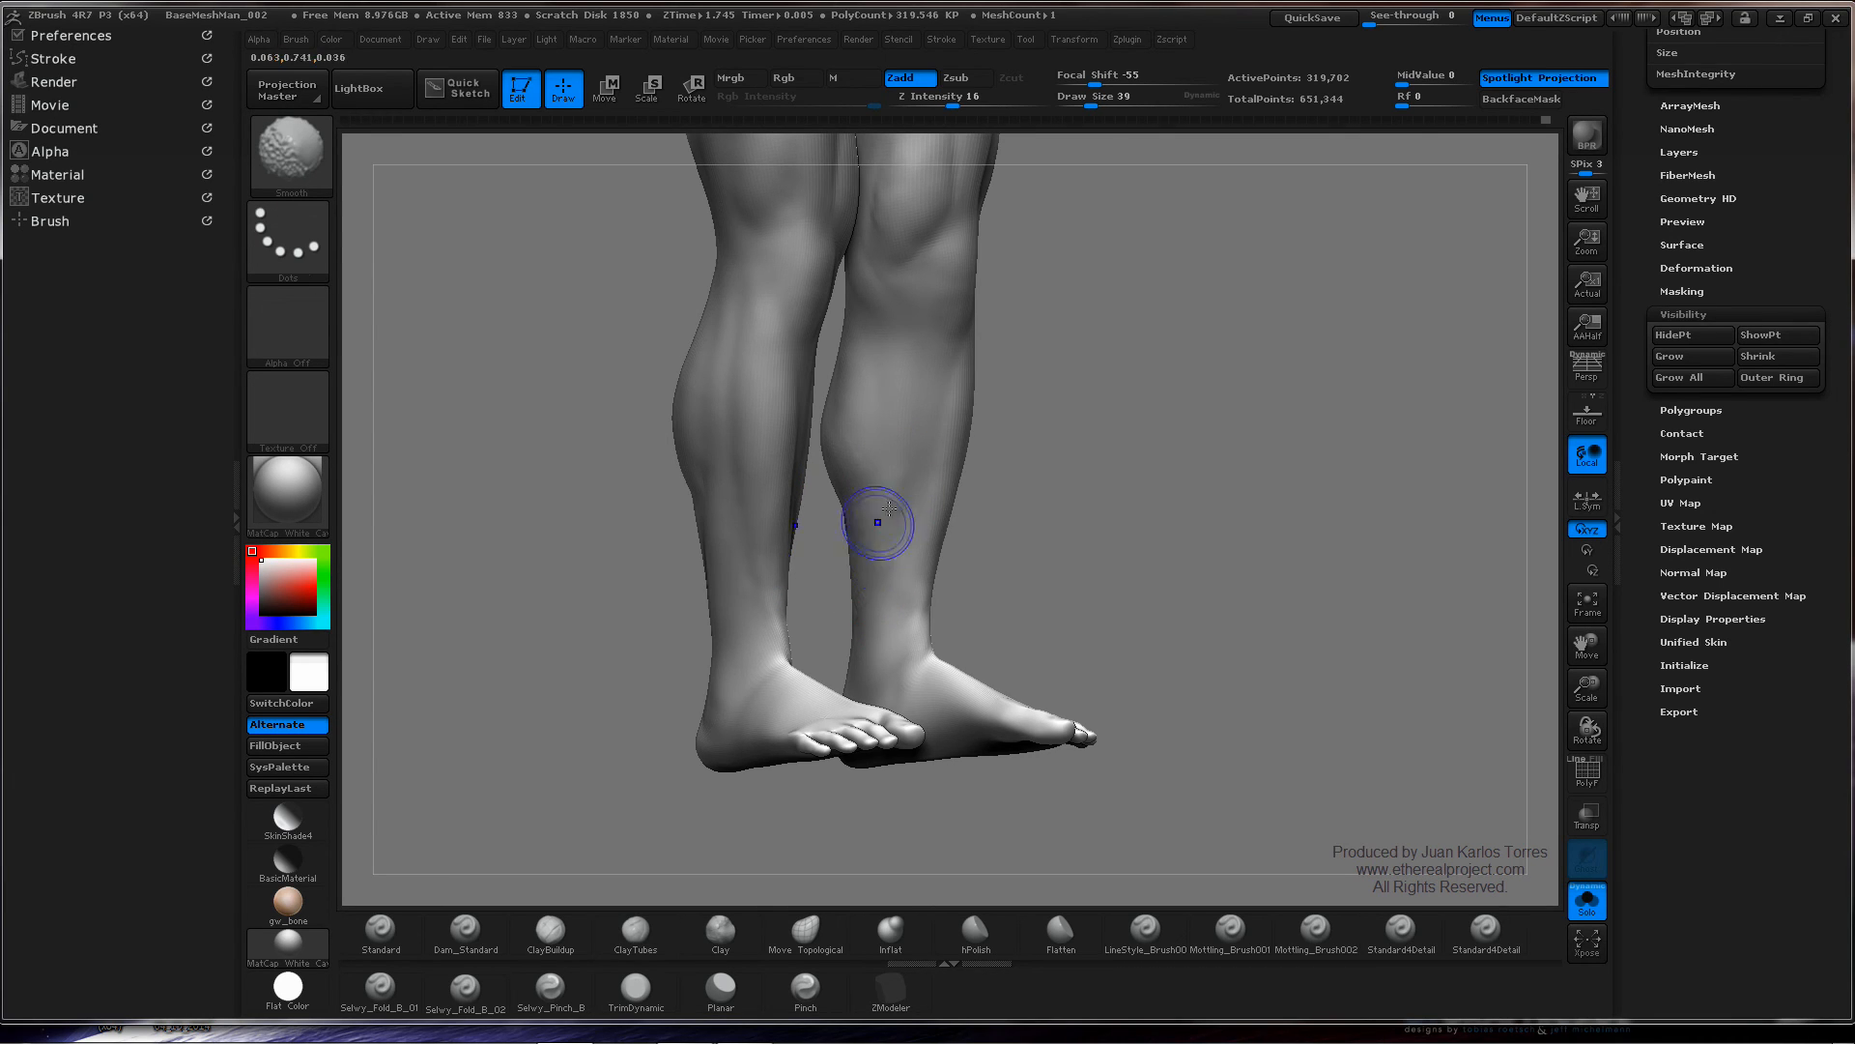
- Smooth the back of the lower leg from the base of the calf down toward the heel
{"action": "right_click_drag", "start_coordinate": [890, 509], "coordinate": [903, 546]}
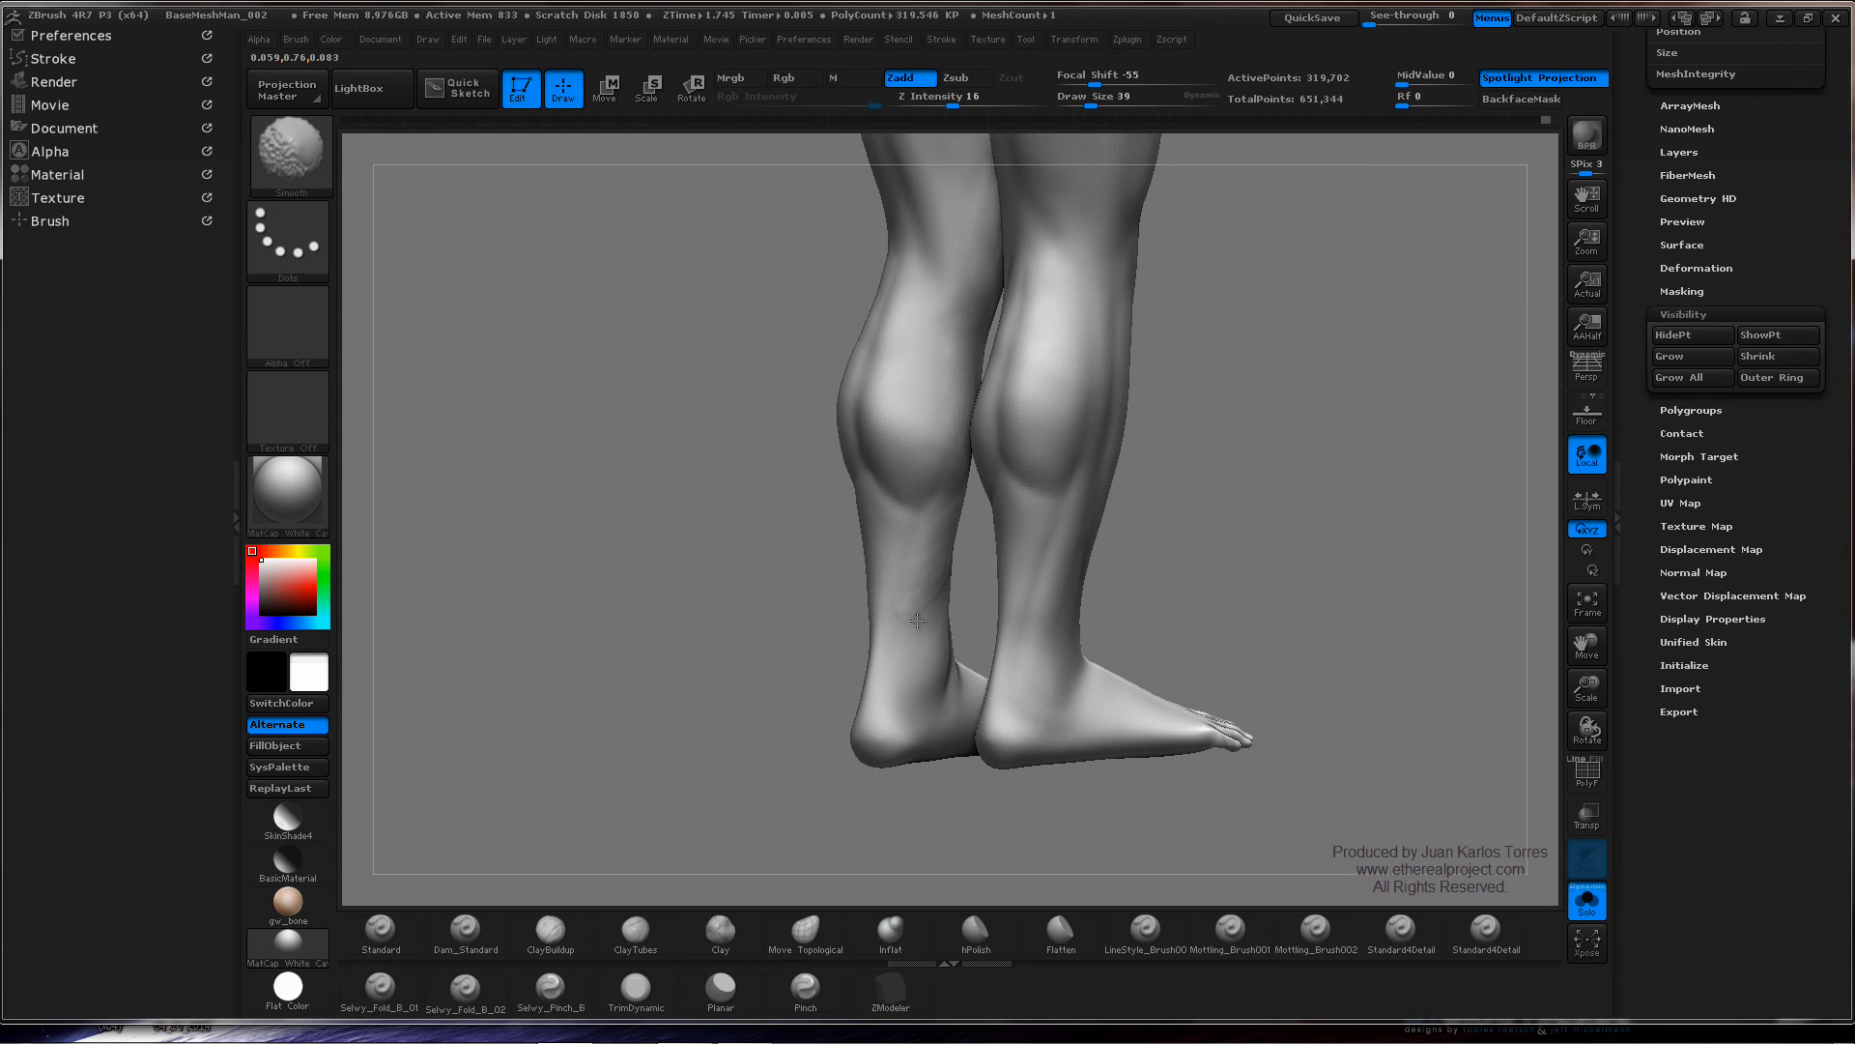
{"action": "mouse_move", "coordinate": [932, 540]}
{"action": "left_mouse_down", "text": "shift"}
{"action": "mouse_move", "coordinate": [924, 587]}
{"action": "mouse_move", "coordinate": [890, 605]}
{"action": "mouse_move", "coordinate": [929, 591]}
{"action": "left_mouse_up", "text": "shift"}
{"action": "left_click_drag", "start_coordinate": [940, 584], "coordinate": [901, 645], "text": "shift"}
{"action": "left_click_drag", "start_coordinate": [1140, 502], "coordinate": [1217, 505]}
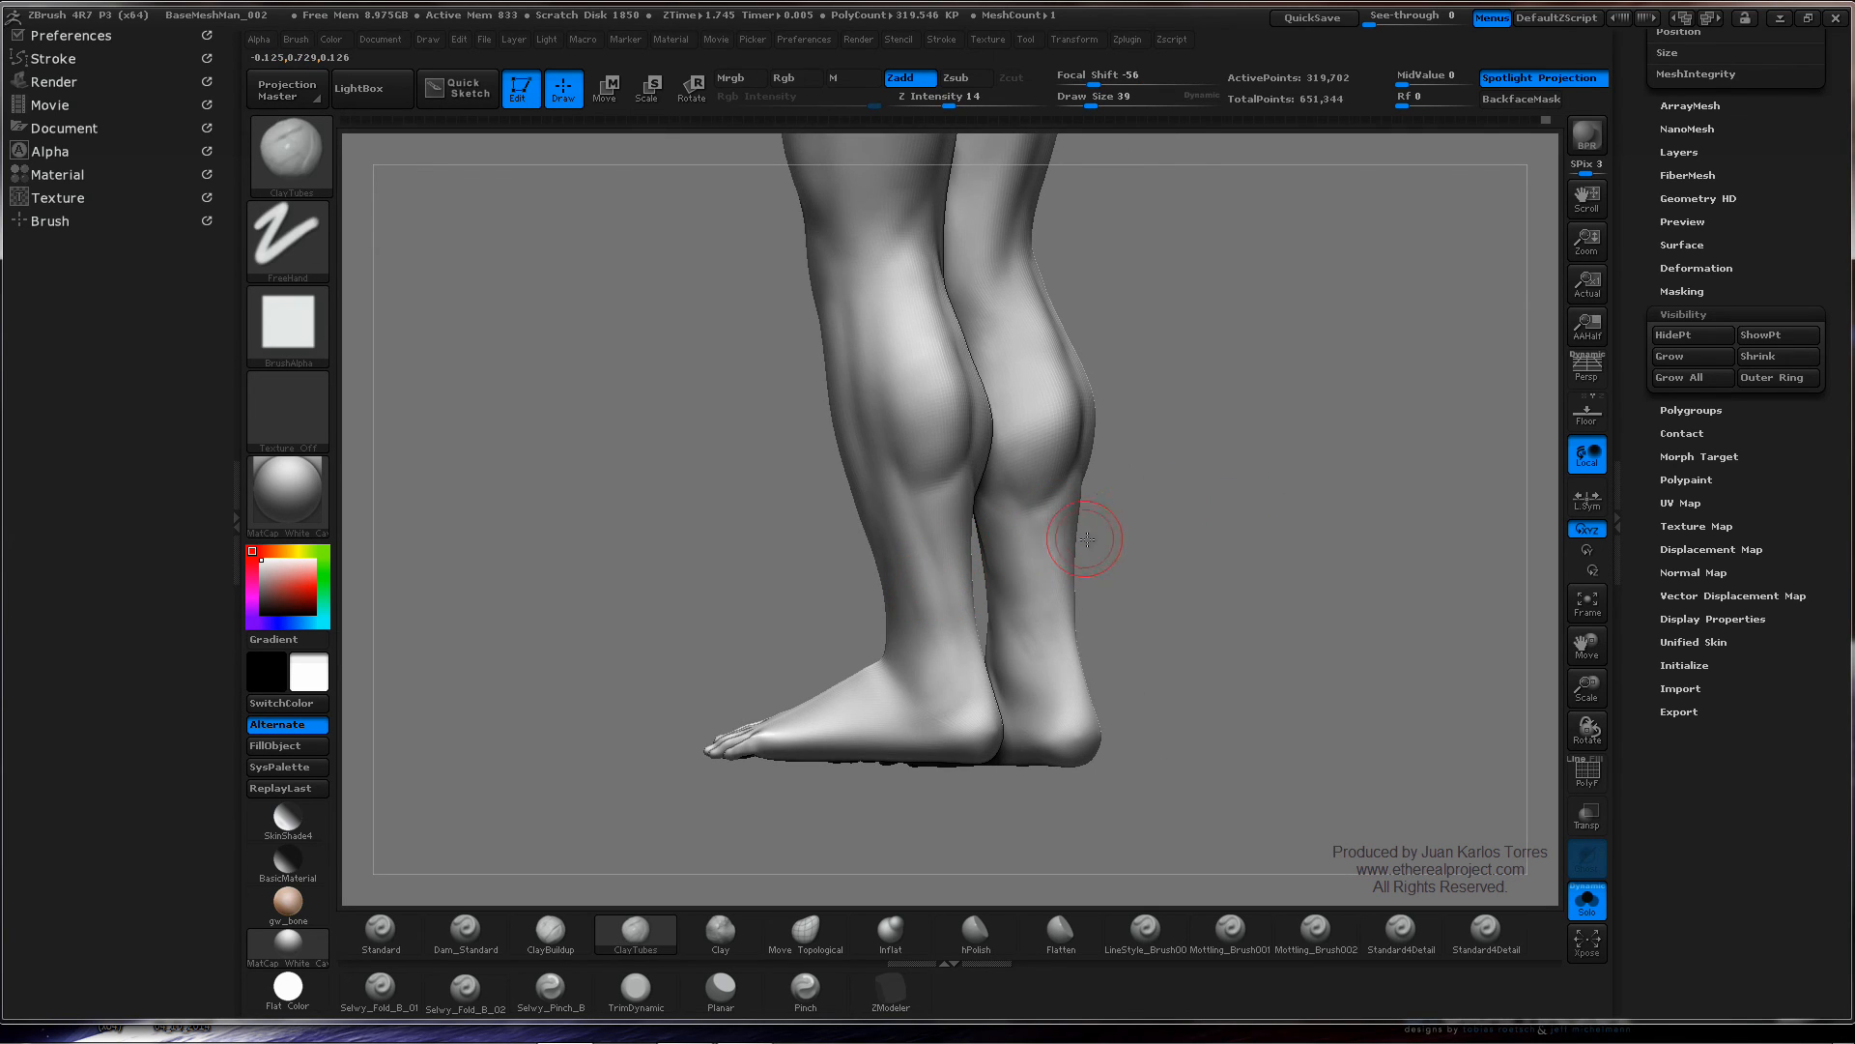
- Build up the outer side of the lower leg beneath the calf with ClayTubes and smooth the strokes
{"action": "mouse_move", "coordinate": [1098, 518]}
{"action": "left_mouse_down"}
{"action": "mouse_move", "coordinate": [1189, 518]}
{"action": "mouse_move", "coordinate": [1025, 551]}
{"action": "mouse_move", "coordinate": [948, 593]}
{"action": "left_mouse_up"}
{"action": "mouse_move", "coordinate": [829, 602]}
{"action": "left_mouse_down"}
{"action": "mouse_move", "coordinate": [841, 667]}
{"action": "mouse_move", "coordinate": [821, 632]}
{"action": "mouse_move", "coordinate": [833, 599]}
{"action": "left_mouse_up"}
{"action": "mouse_move", "coordinate": [857, 588]}
{"action": "right_mouse_down"}
{"action": "mouse_move", "coordinate": [831, 594]}
{"action": "mouse_move", "coordinate": [855, 548]}
{"action": "right_mouse_up"}
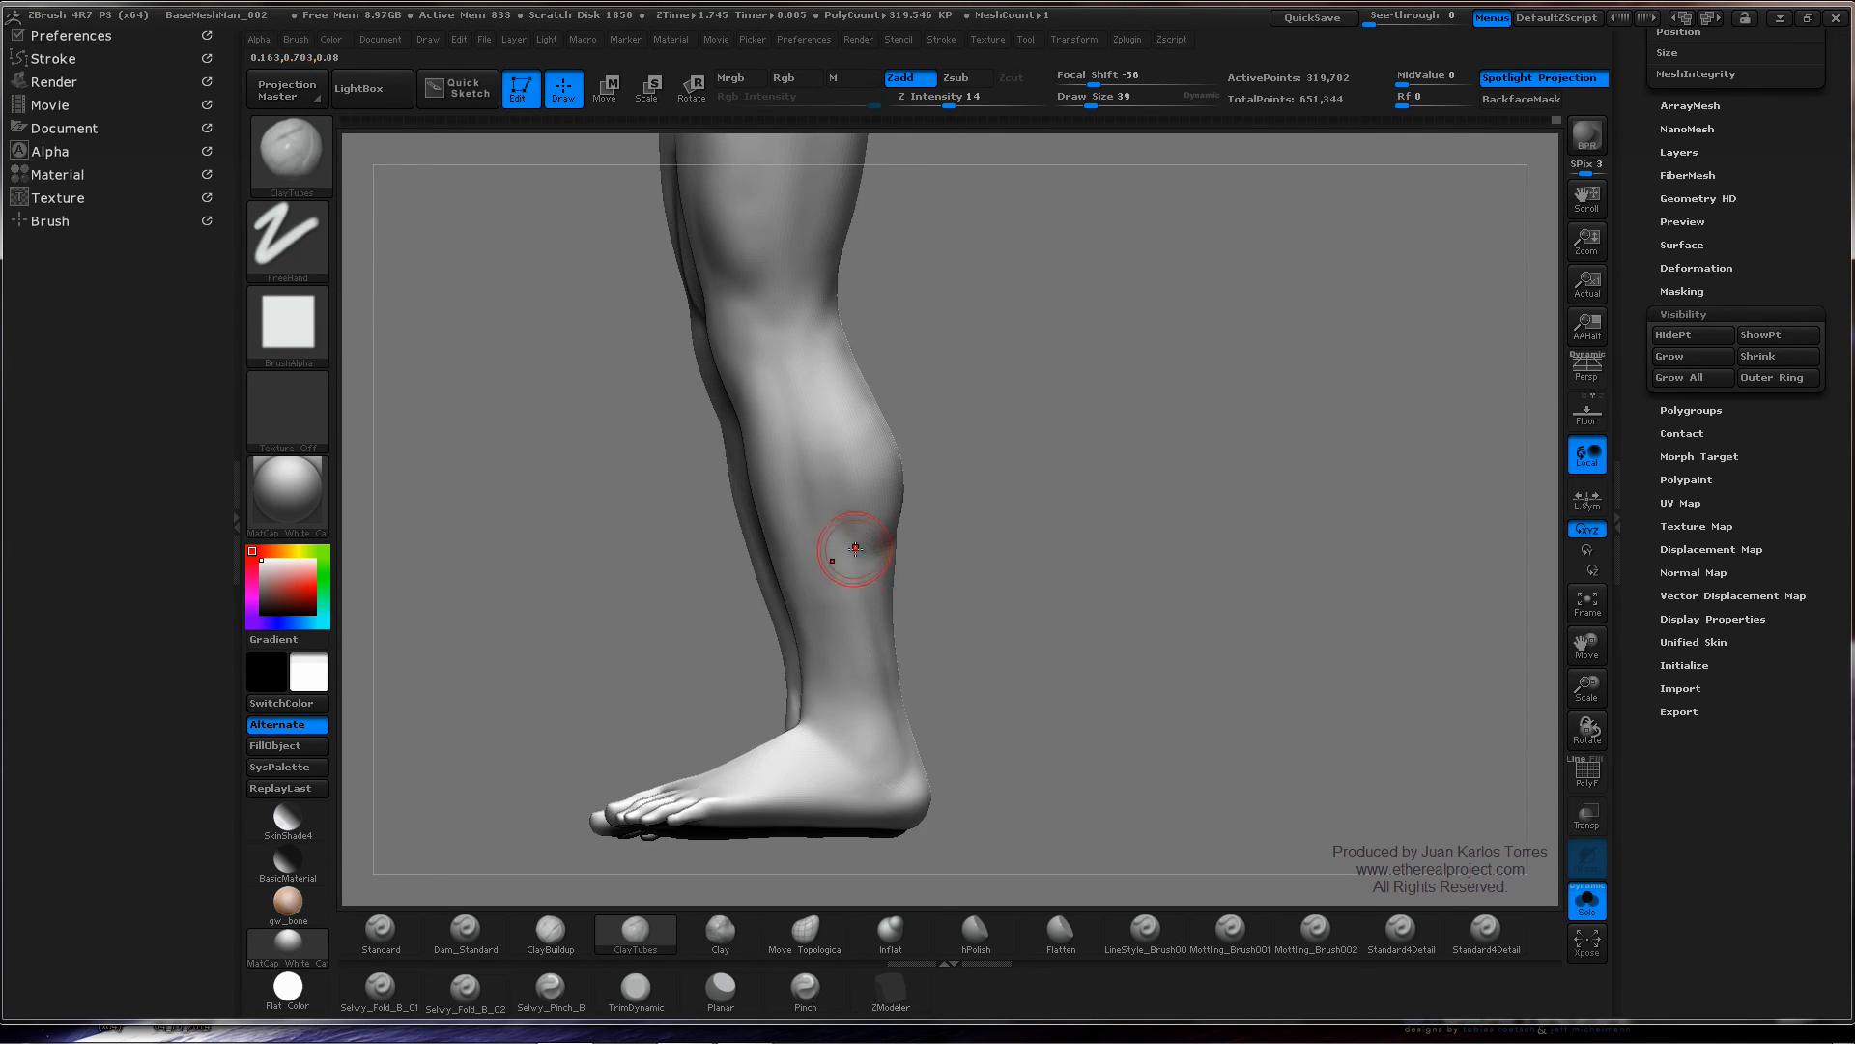
{"action": "mouse_move", "coordinate": [835, 543]}
{"action": "left_mouse_down"}
{"action": "mouse_move", "coordinate": [865, 663]}
{"action": "mouse_move", "coordinate": [840, 564]}
{"action": "left_mouse_up"}
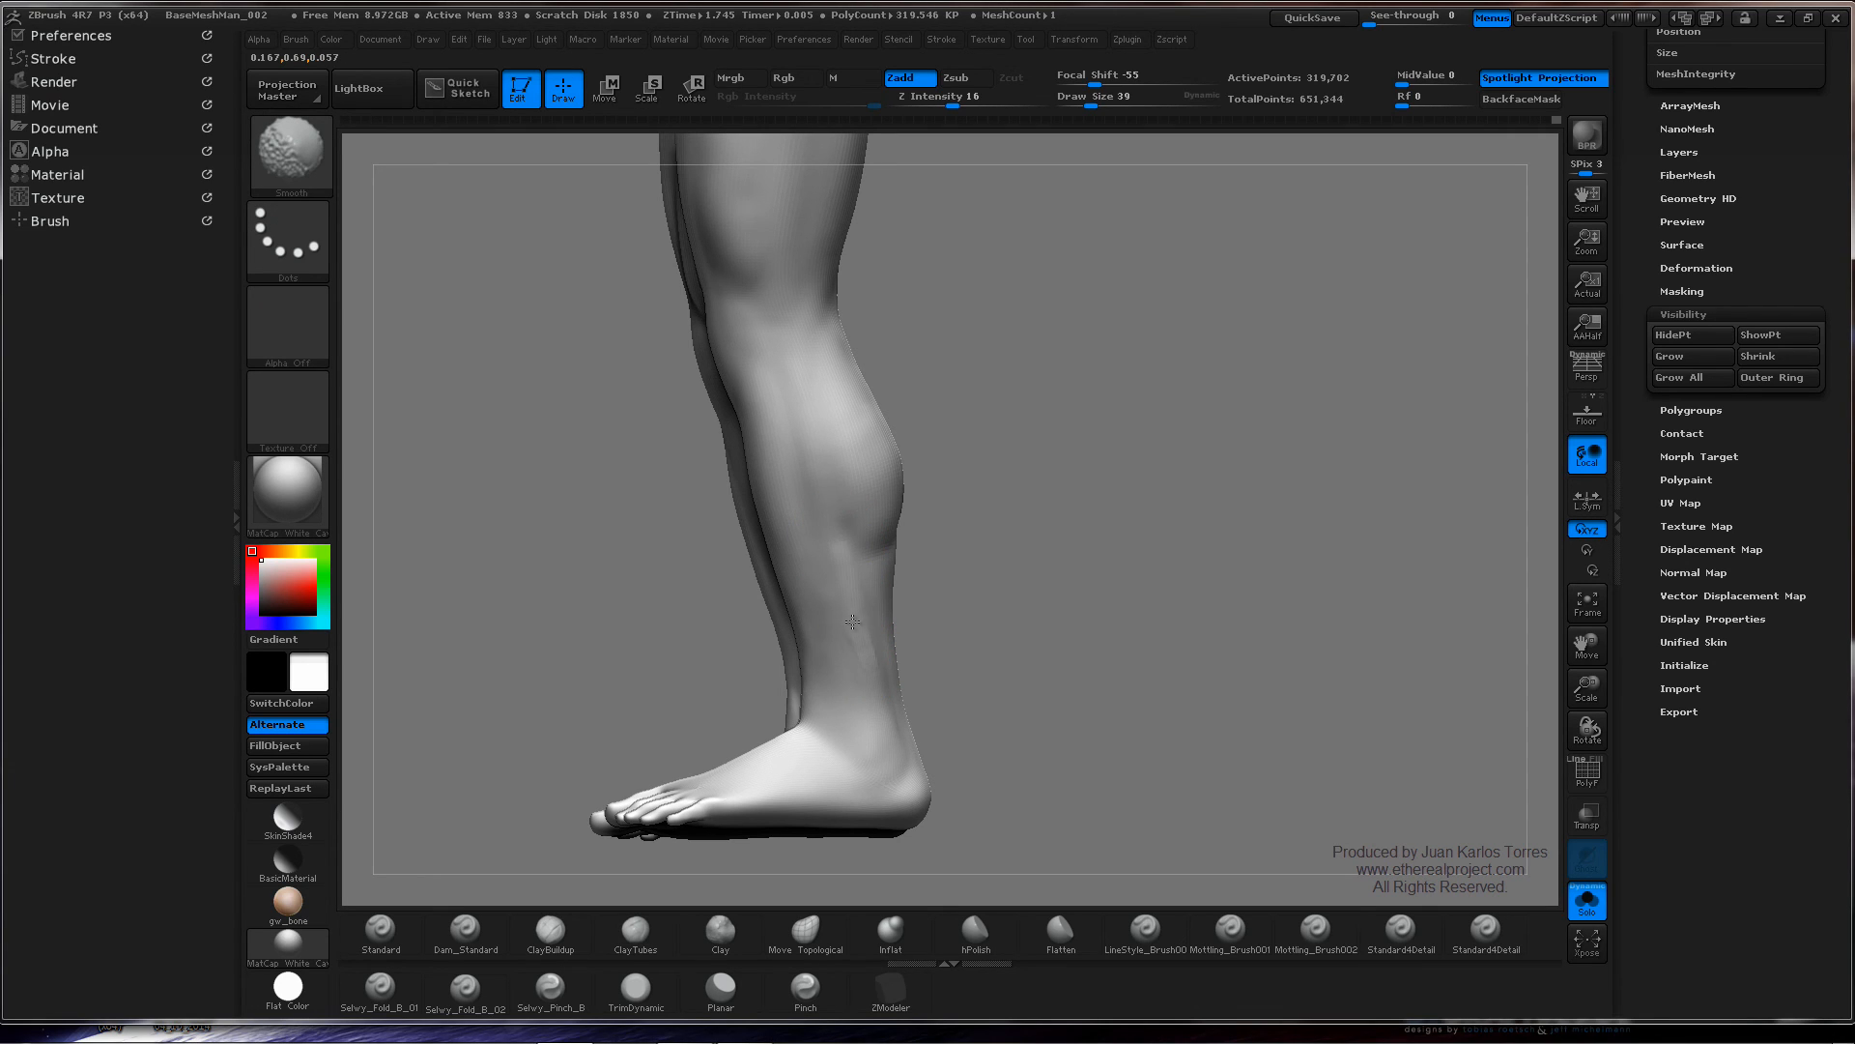
{"action": "mouse_move", "coordinate": [918, 567]}
{"action": "right_mouse_down"}
{"action": "mouse_move", "coordinate": [815, 593]}
{"action": "mouse_move", "coordinate": [873, 595]}
{"action": "mouse_move", "coordinate": [887, 553]}
{"action": "right_mouse_up"}
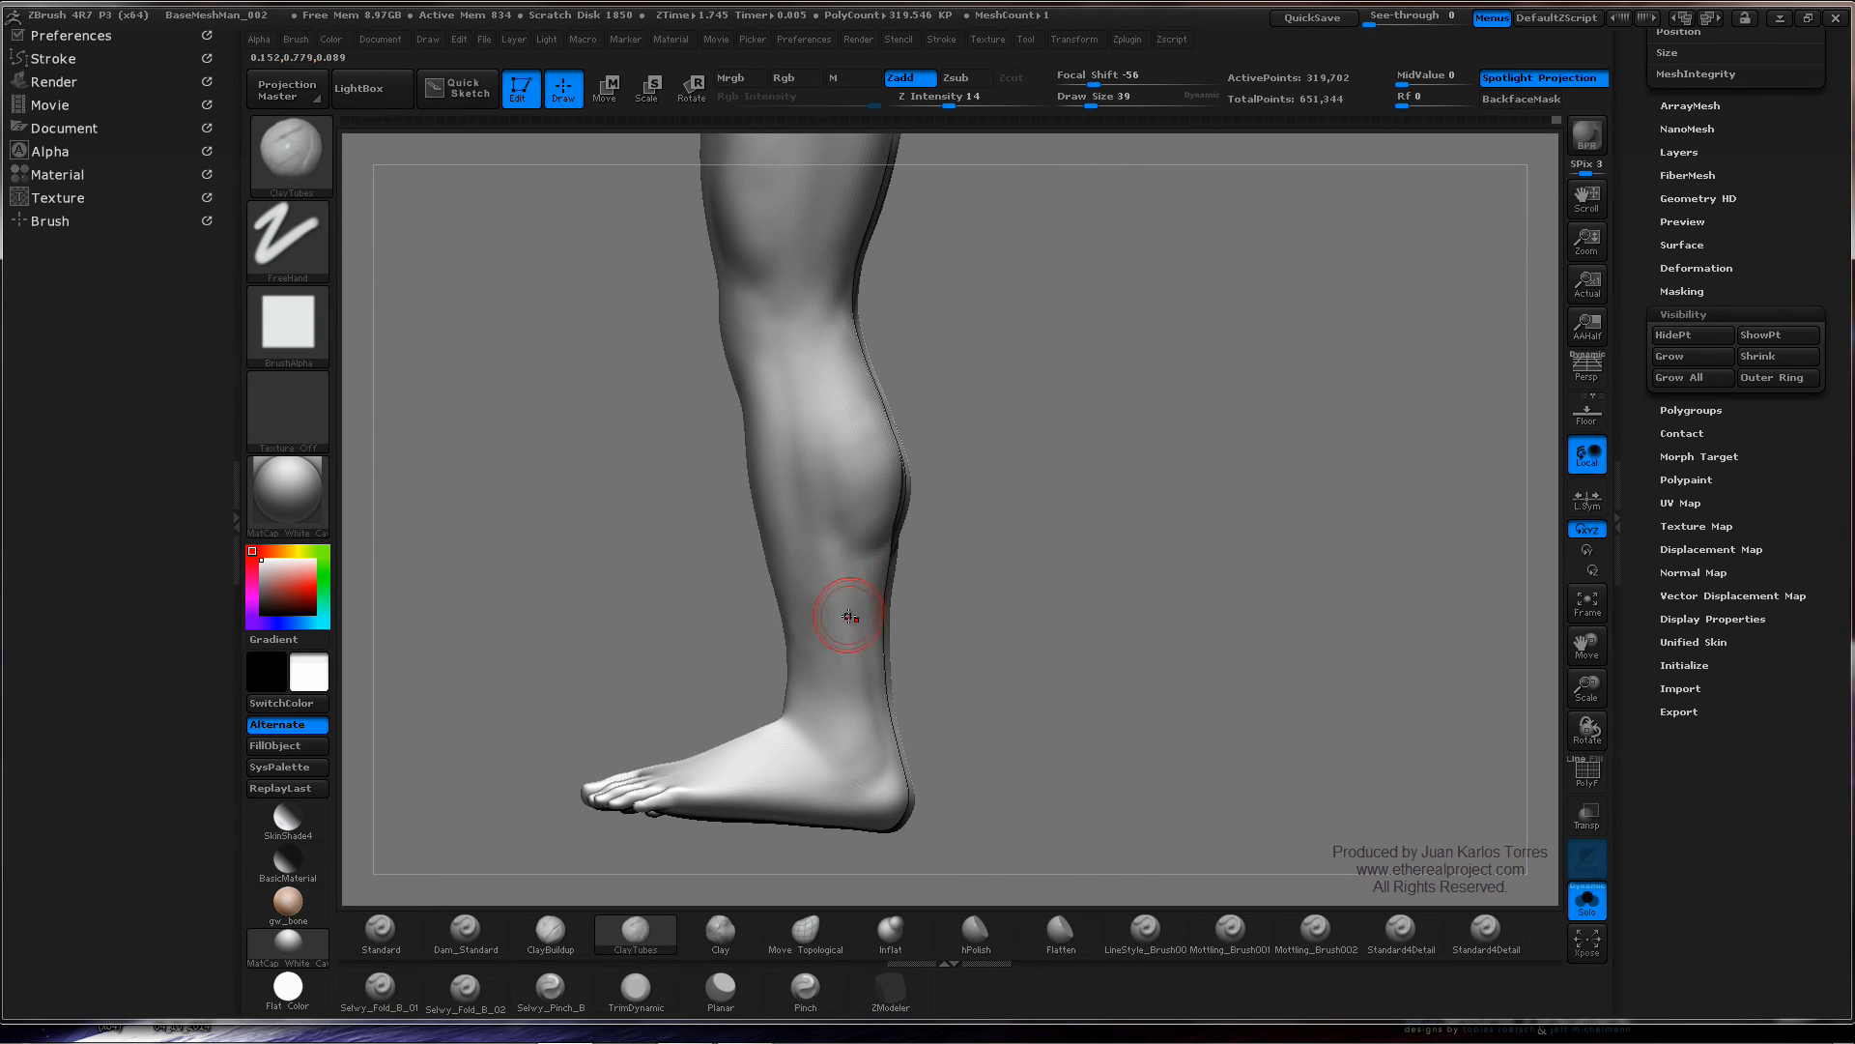
{"action": "right_click_drag", "start_coordinate": [815, 602], "coordinate": [893, 596]}
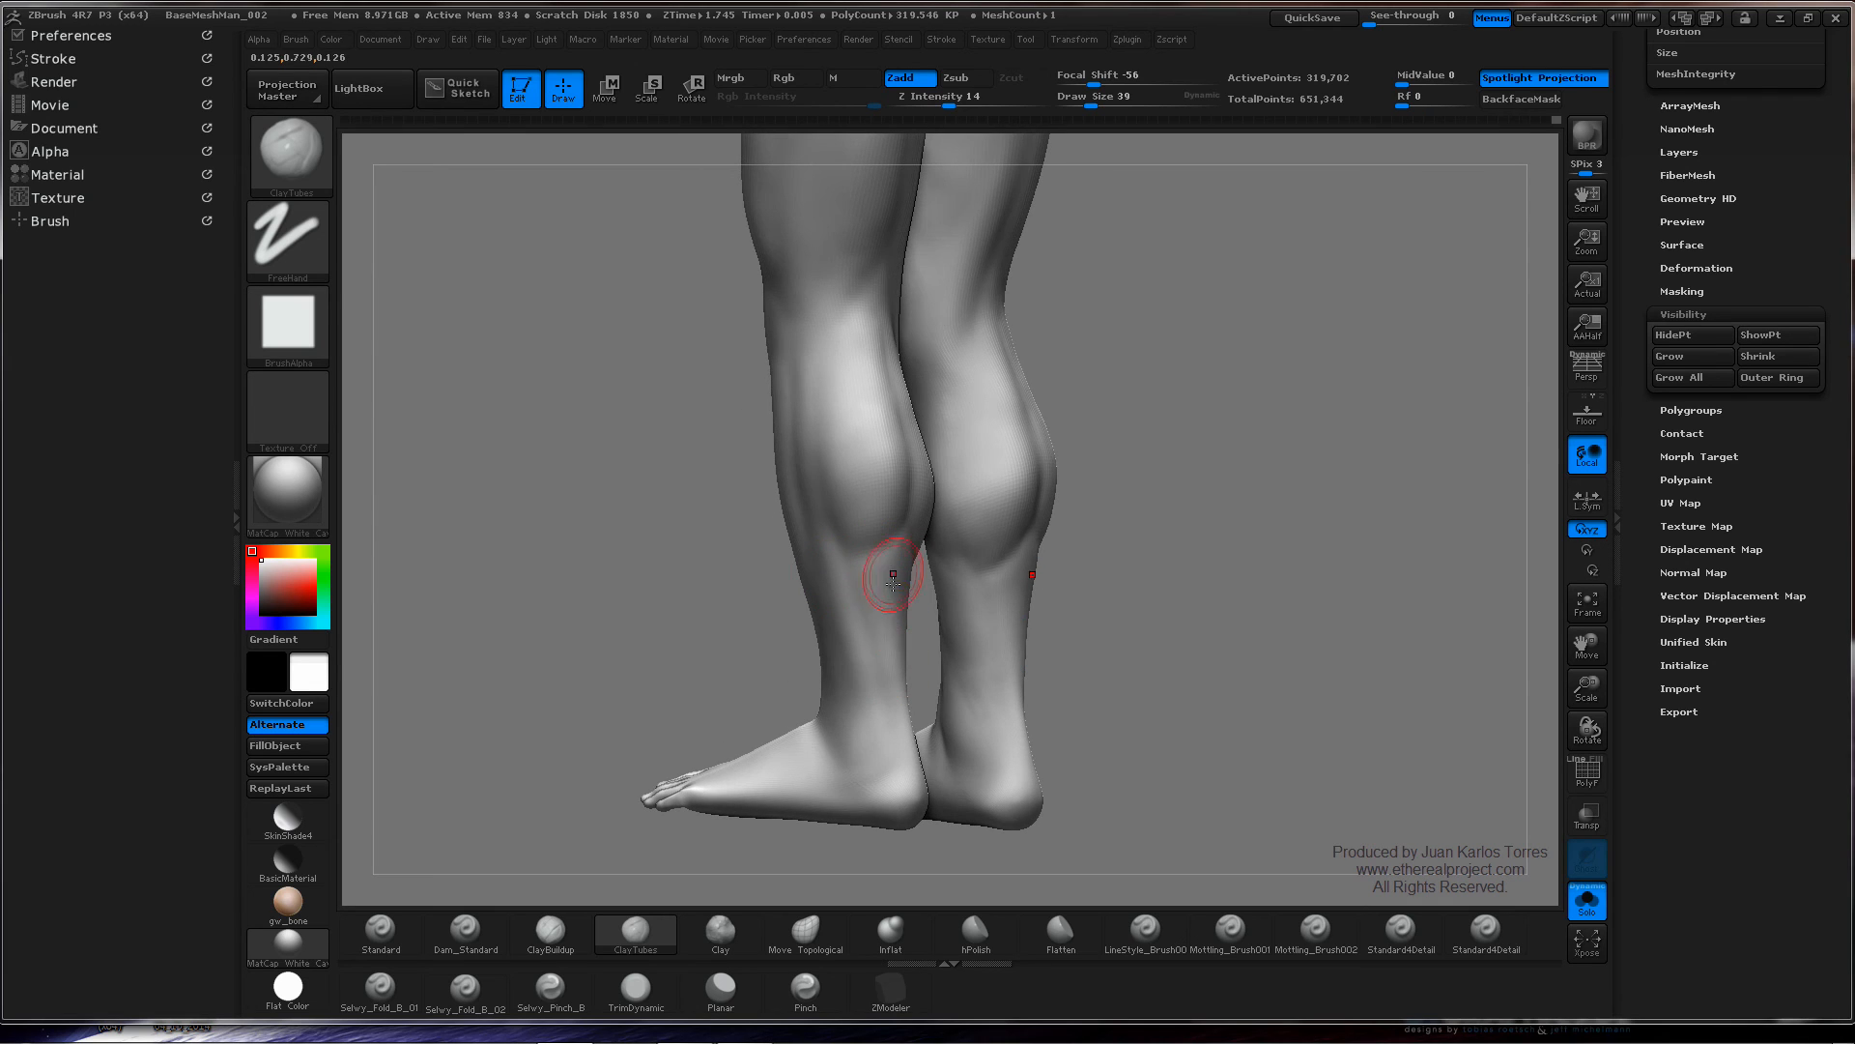
- Reduce the brush size, build up the muscle at the front of the hip with ClayTubes, and smooth it
{"action": "right_click_drag", "start_coordinate": [1147, 484], "coordinate": [1075, 543]}
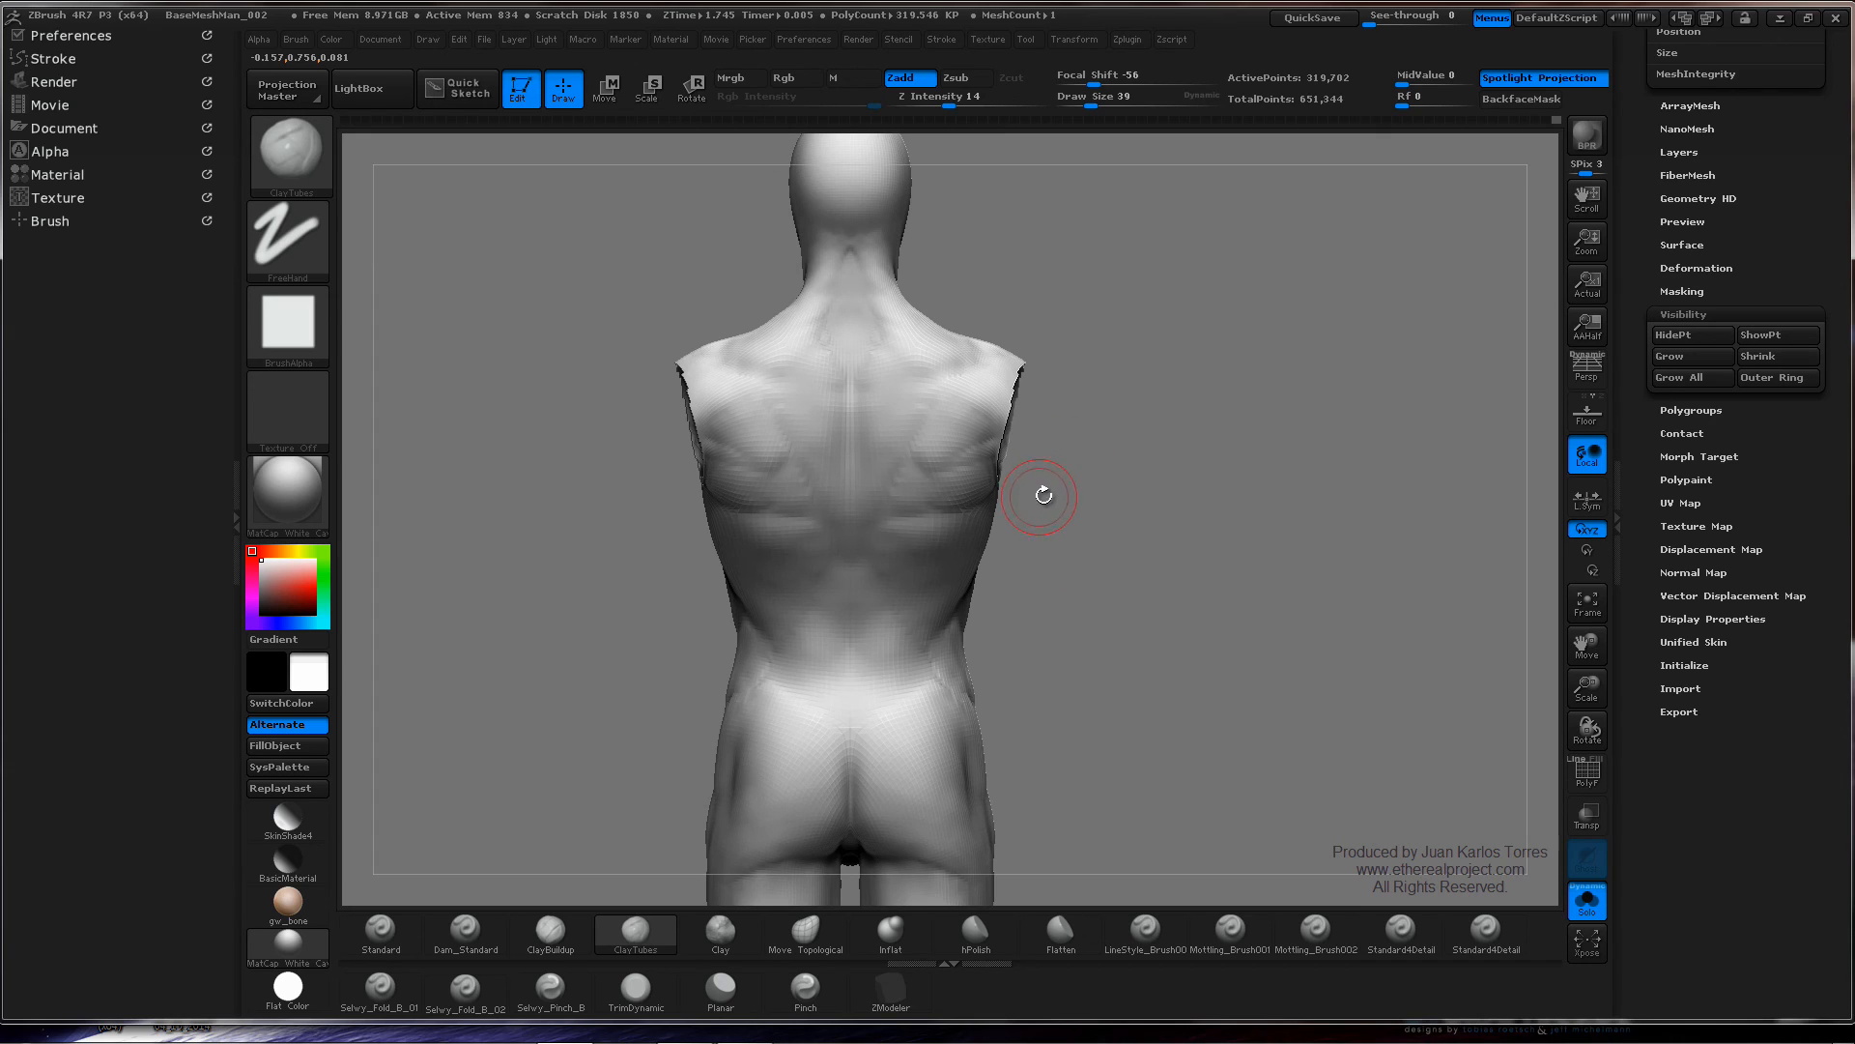
{"action": "right_click_drag", "start_coordinate": [1177, 506], "coordinate": [1080, 377], "text": "ctrl"}
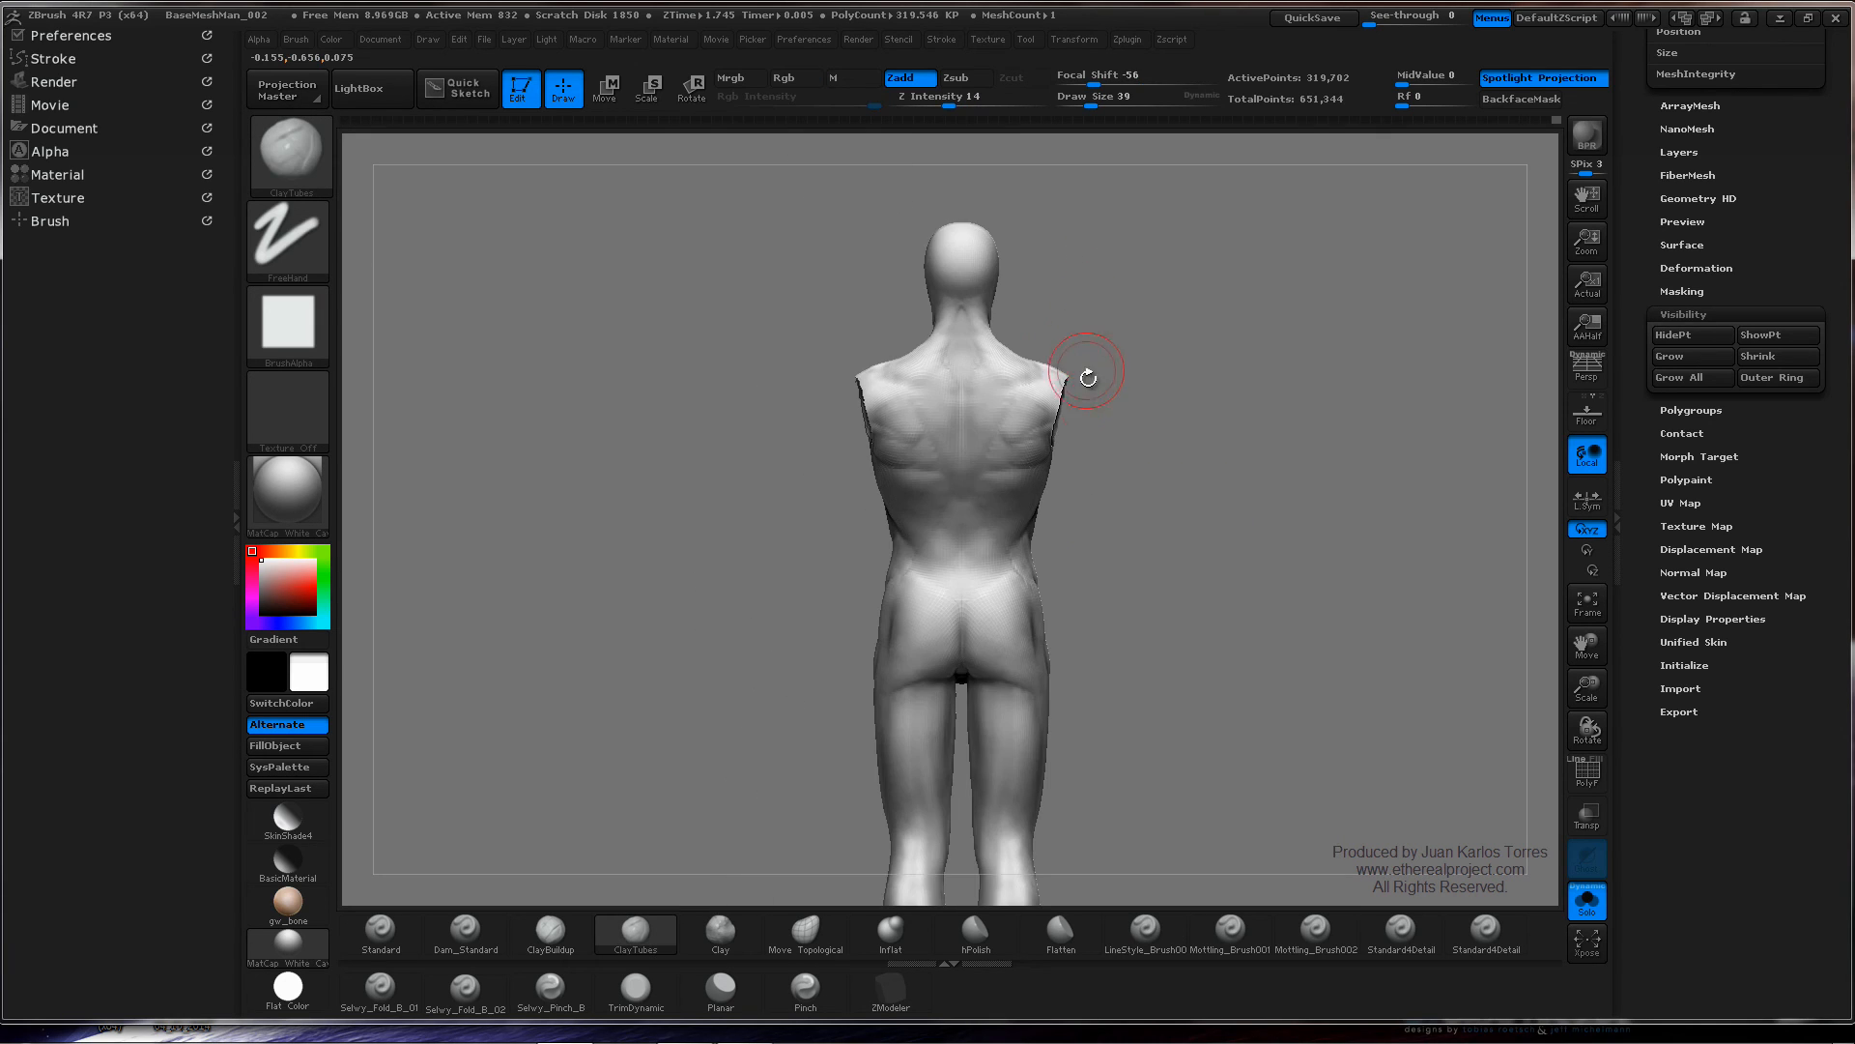
{"action": "mouse_move", "coordinate": [1066, 508]}
{"action": "right_mouse_down"}
{"action": "mouse_move", "coordinate": [1196, 513]}
{"action": "mouse_move", "coordinate": [1131, 525]}
{"action": "mouse_move", "coordinate": [1185, 497]}
{"action": "mouse_move", "coordinate": [1151, 410]}
{"action": "right_mouse_up"}
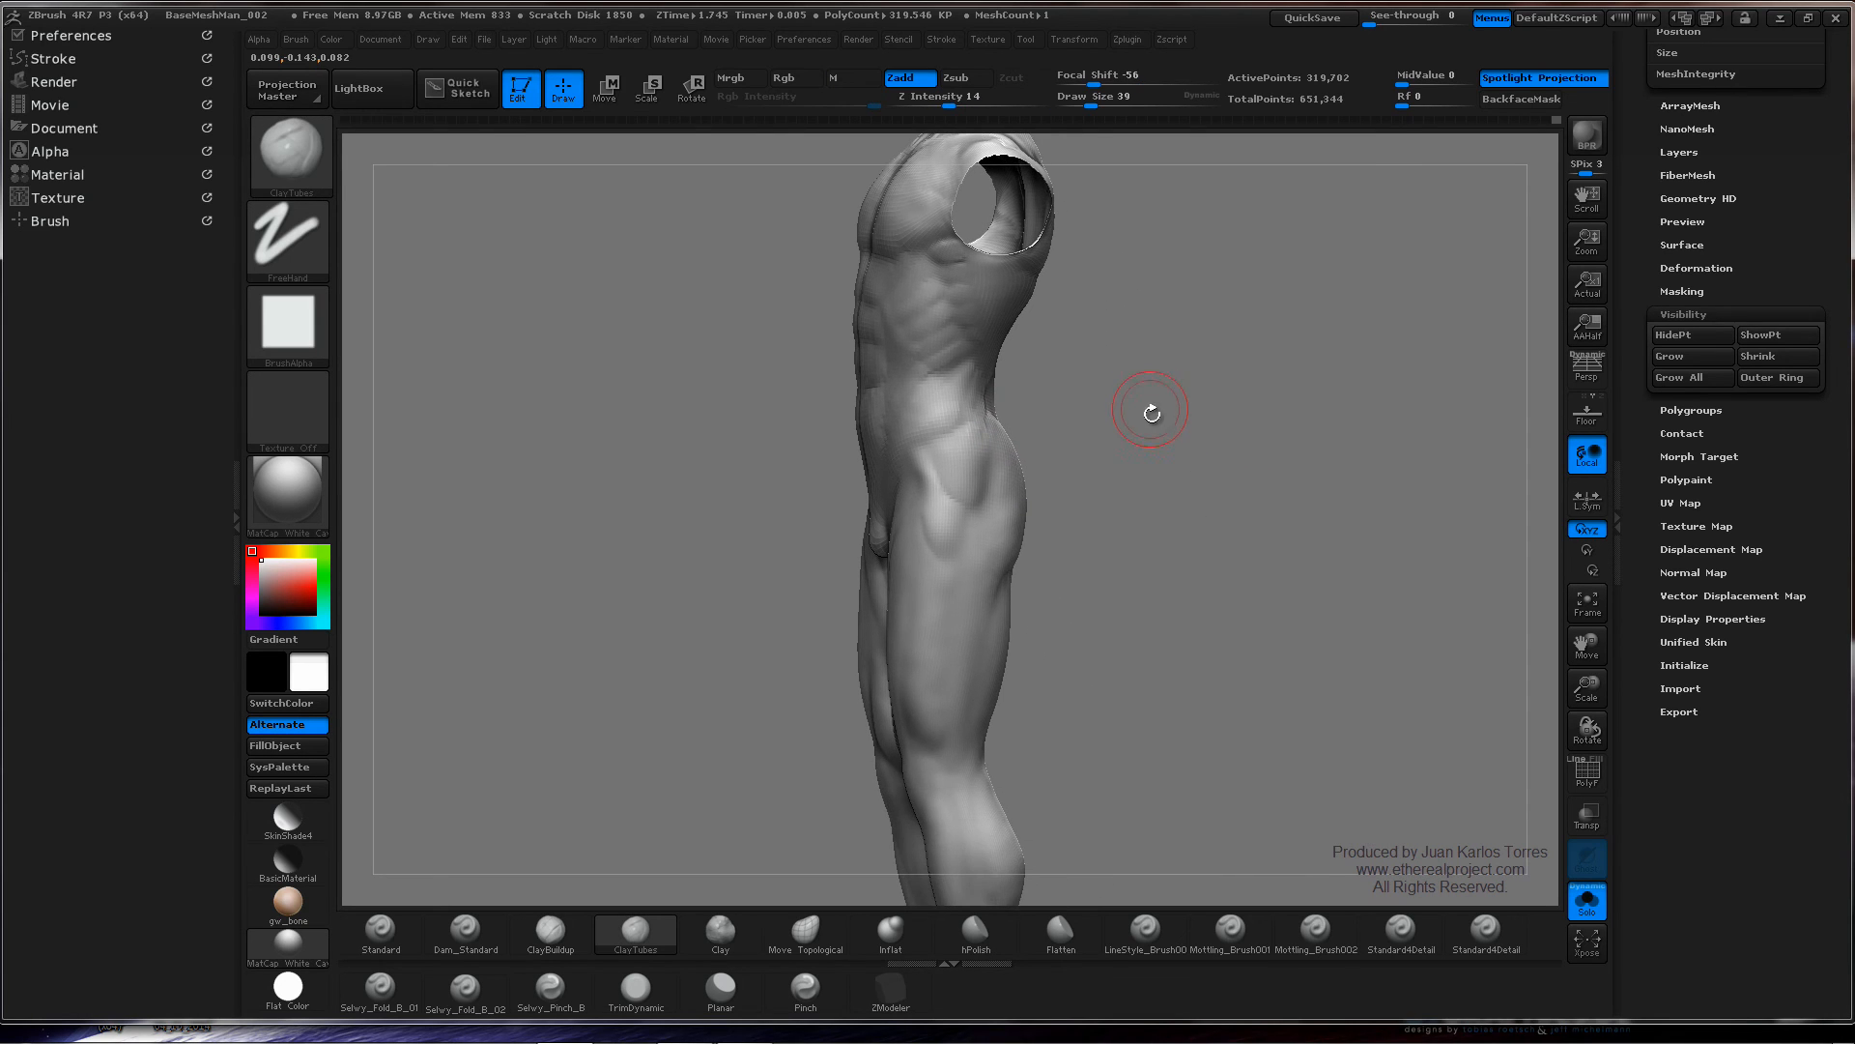
{"action": "mouse_move", "coordinate": [1001, 553]}
{"action": "right_mouse_down", "text": "ctrl"}
{"action": "mouse_move", "coordinate": [1064, 527]}
{"action": "mouse_move", "coordinate": [1039, 522]}
{"action": "right_mouse_up", "text": "ctrl"}
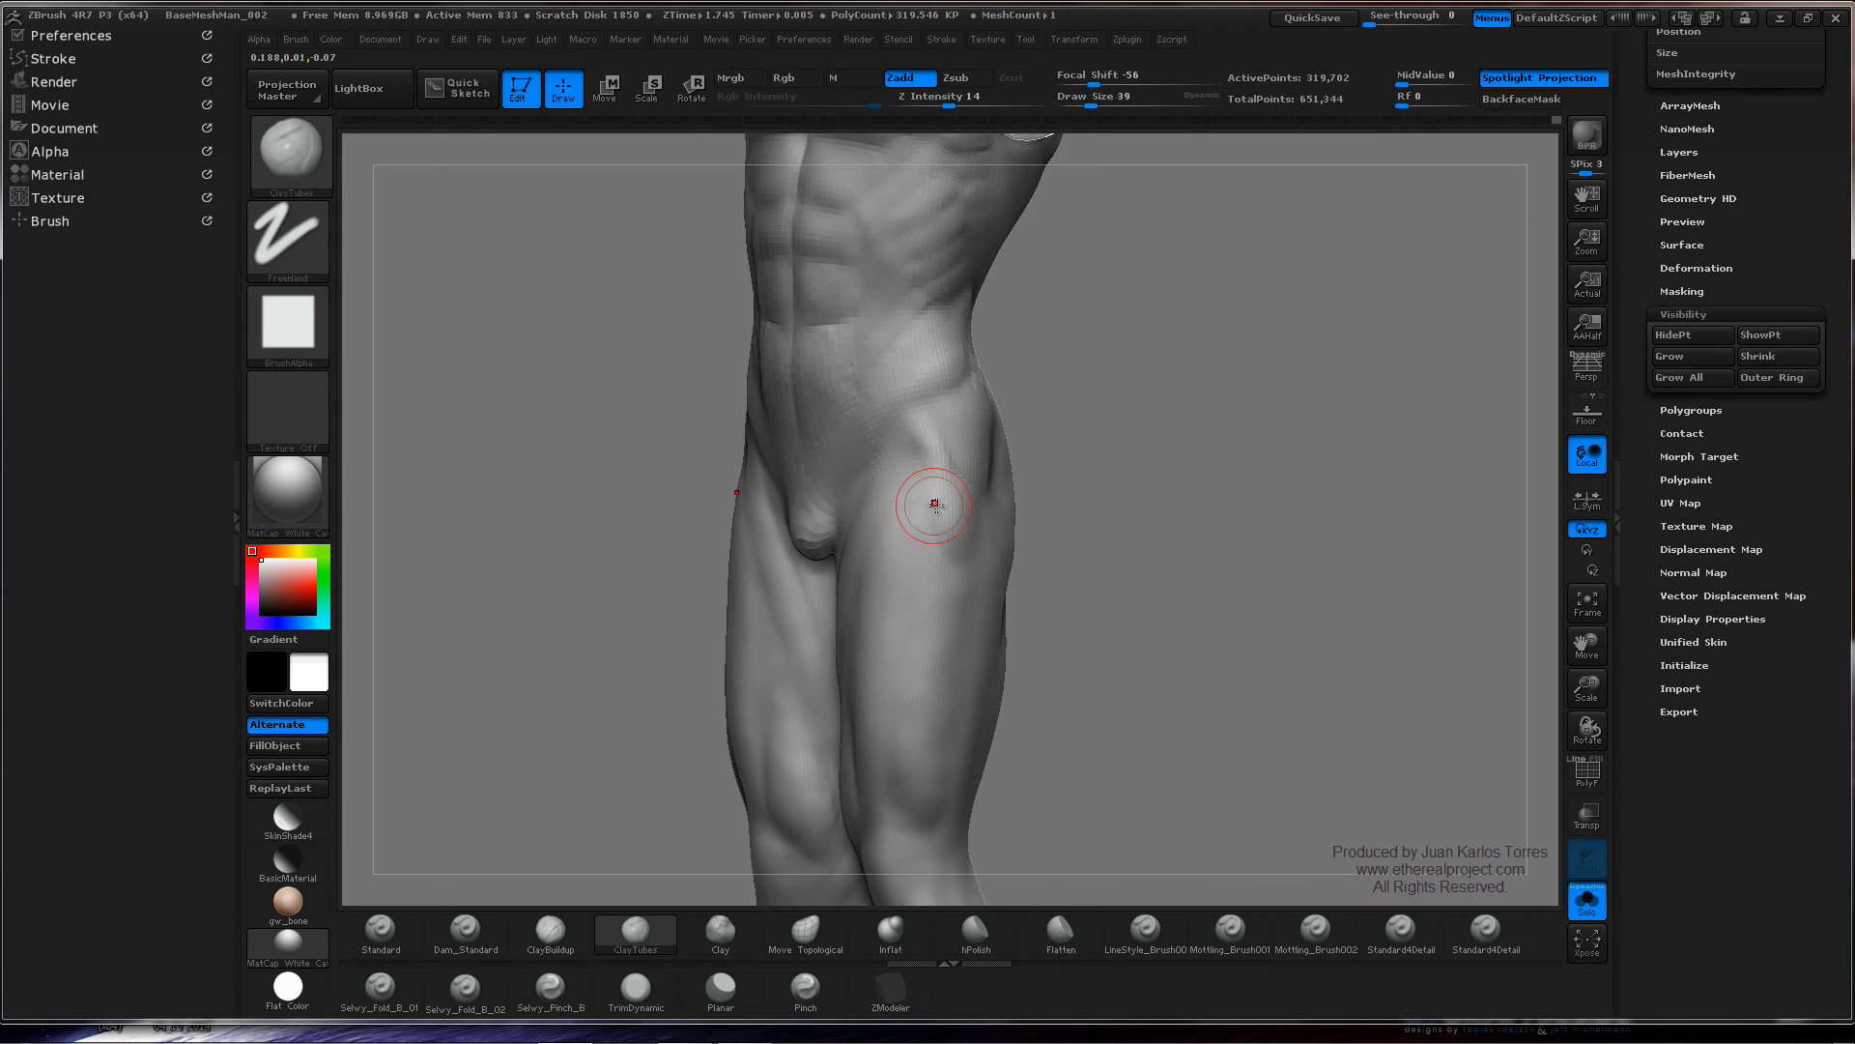
{"action": "key", "text": "space"}
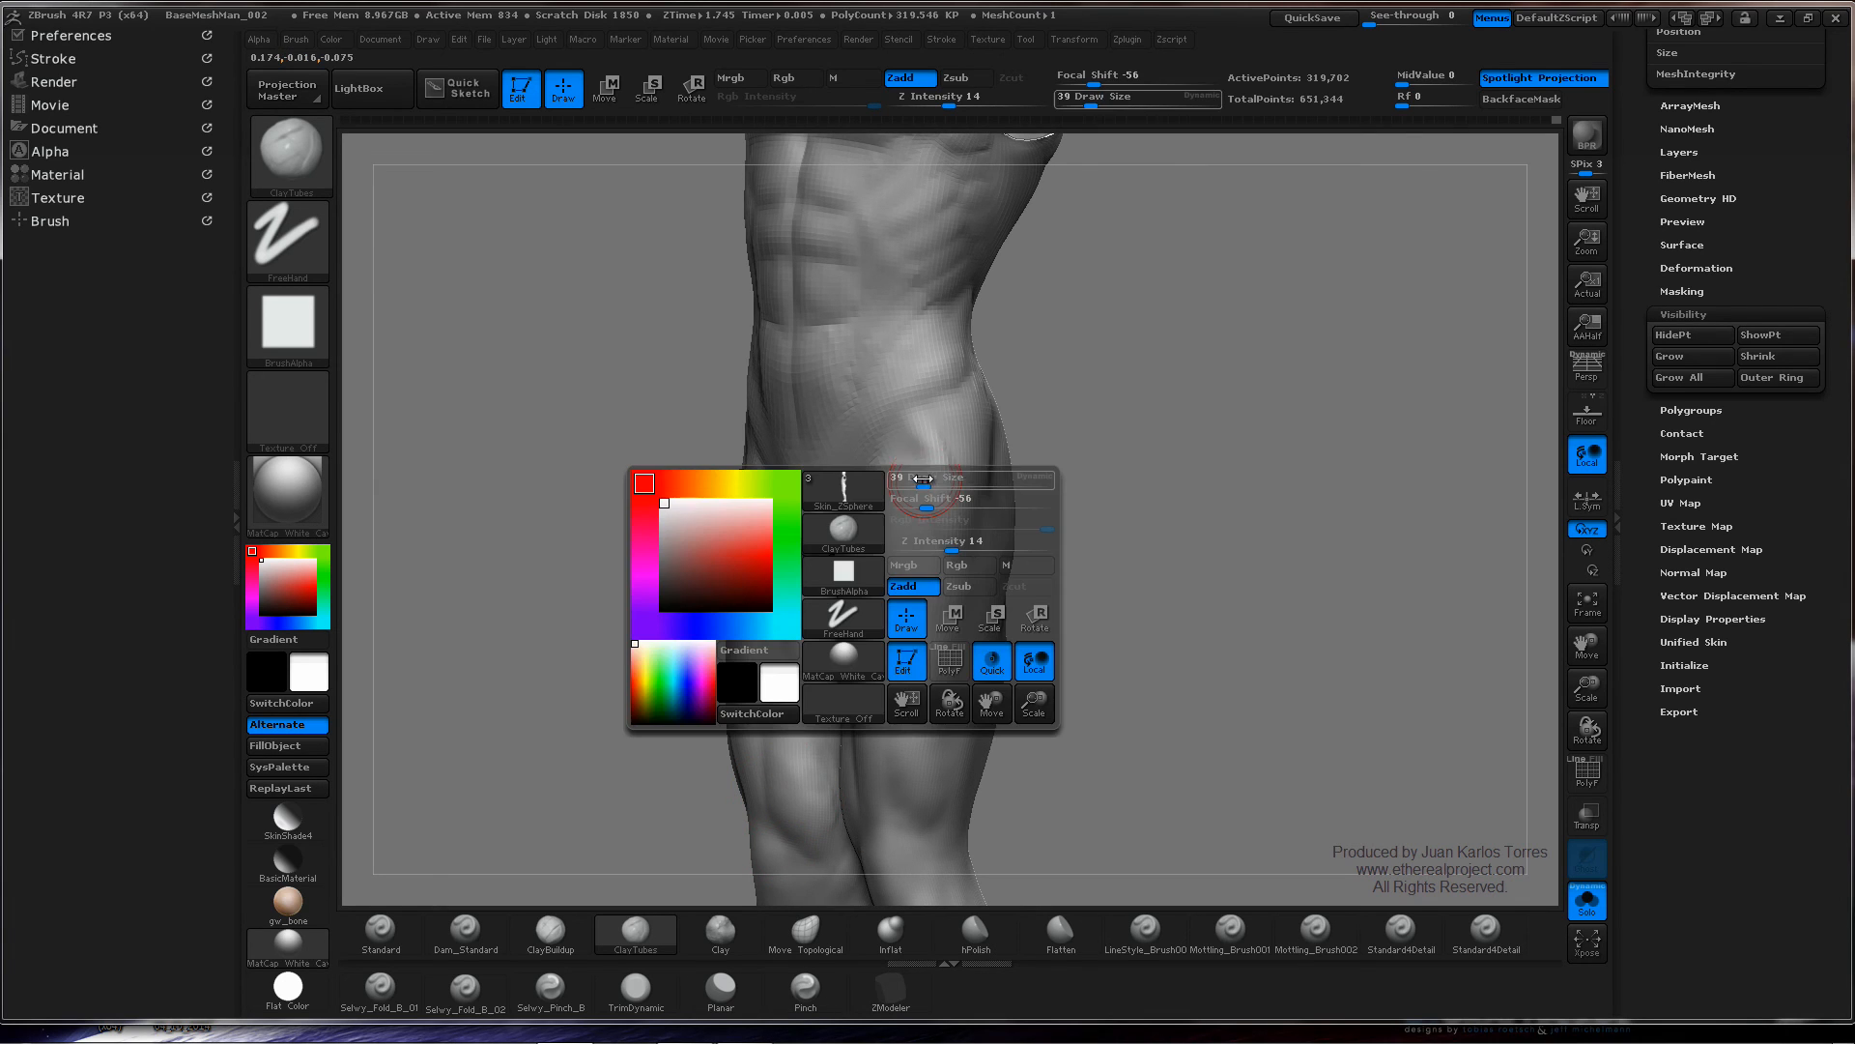
{"action": "left_click", "coordinate": [921, 481]}
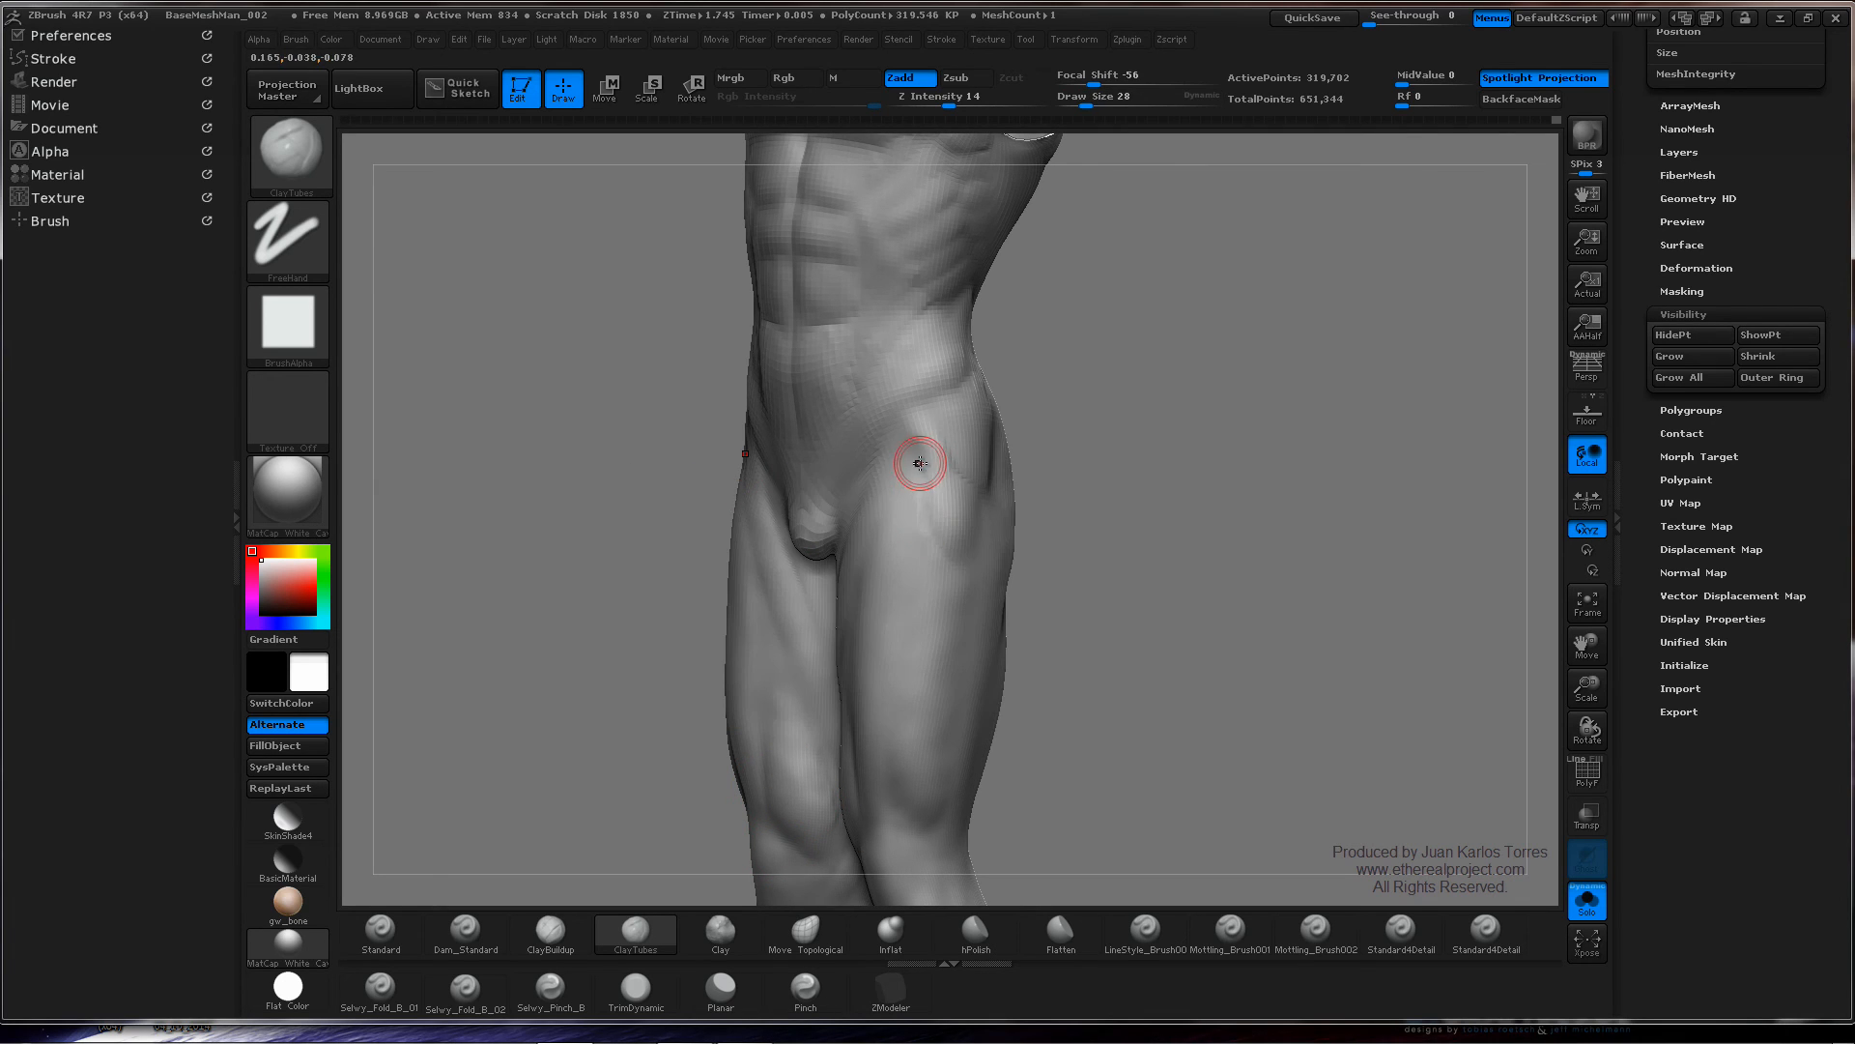
{"action": "key", "text": "shift"}
{"action": "right_click_drag", "start_coordinate": [921, 476], "coordinate": [903, 481]}
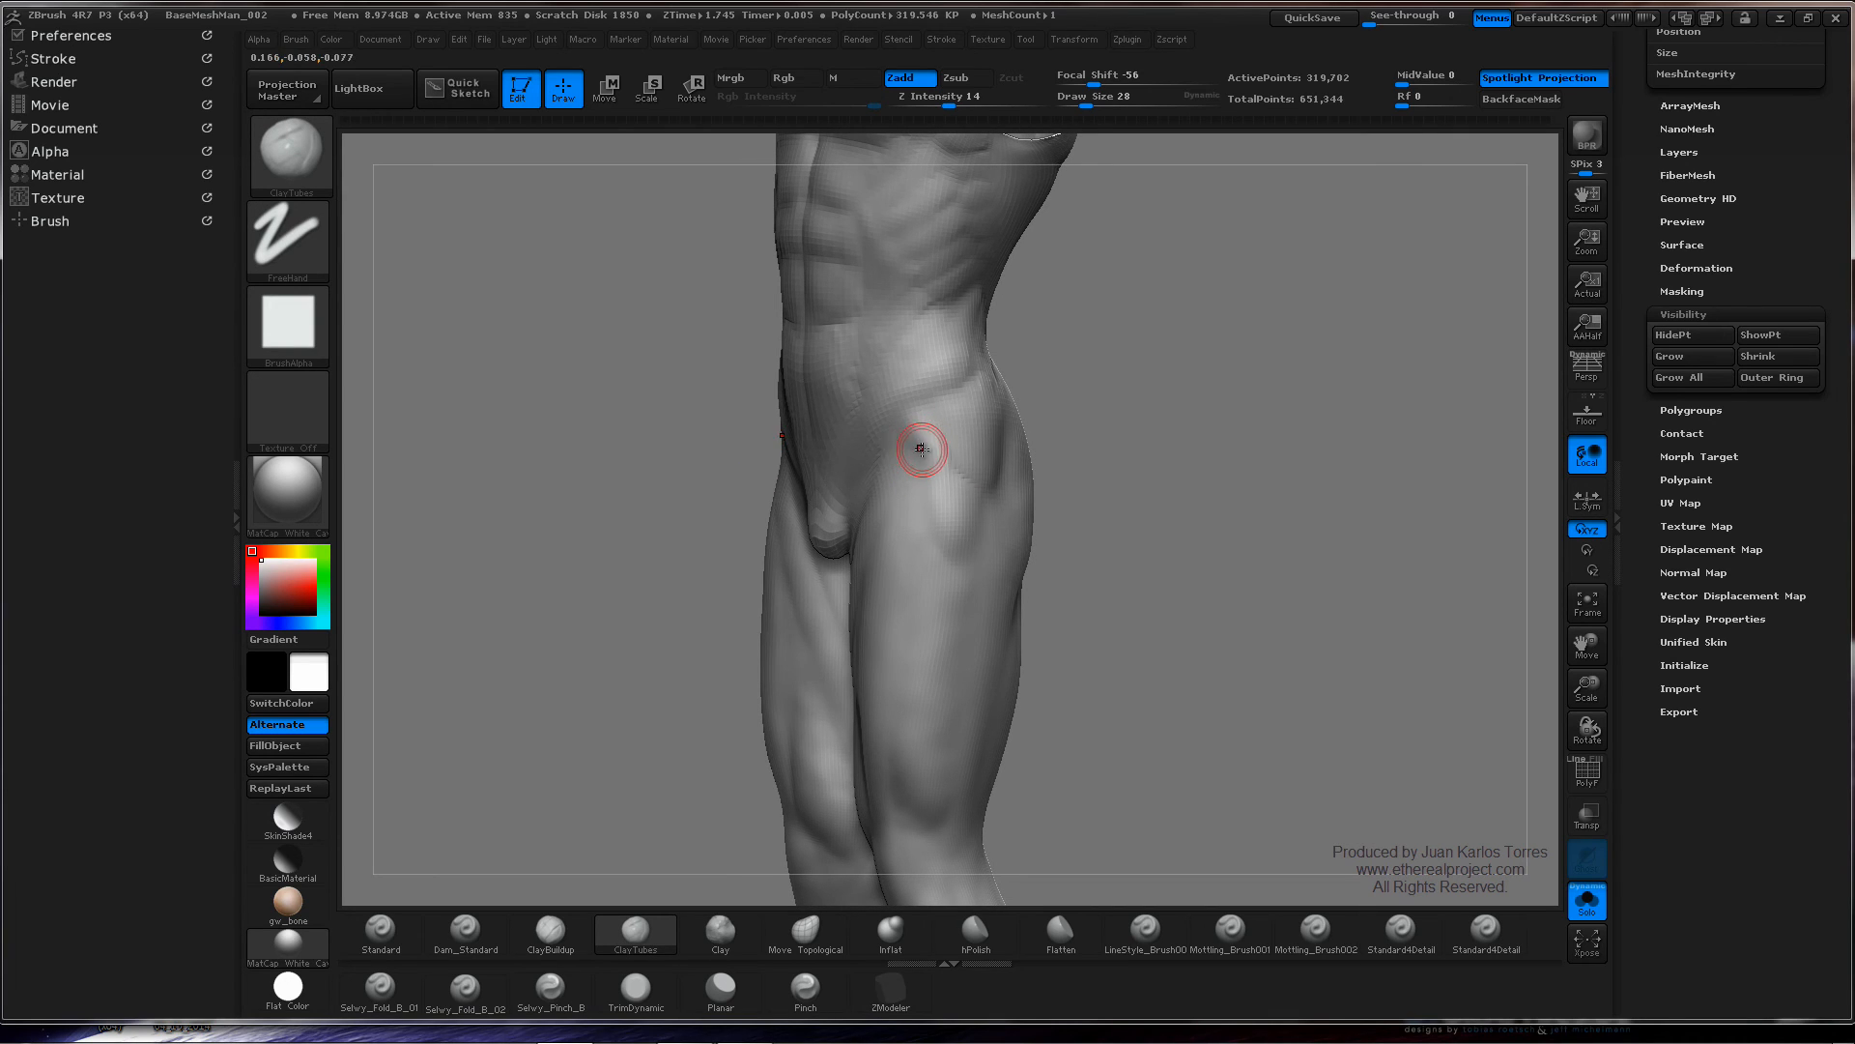
{"action": "key", "text": "shift"}
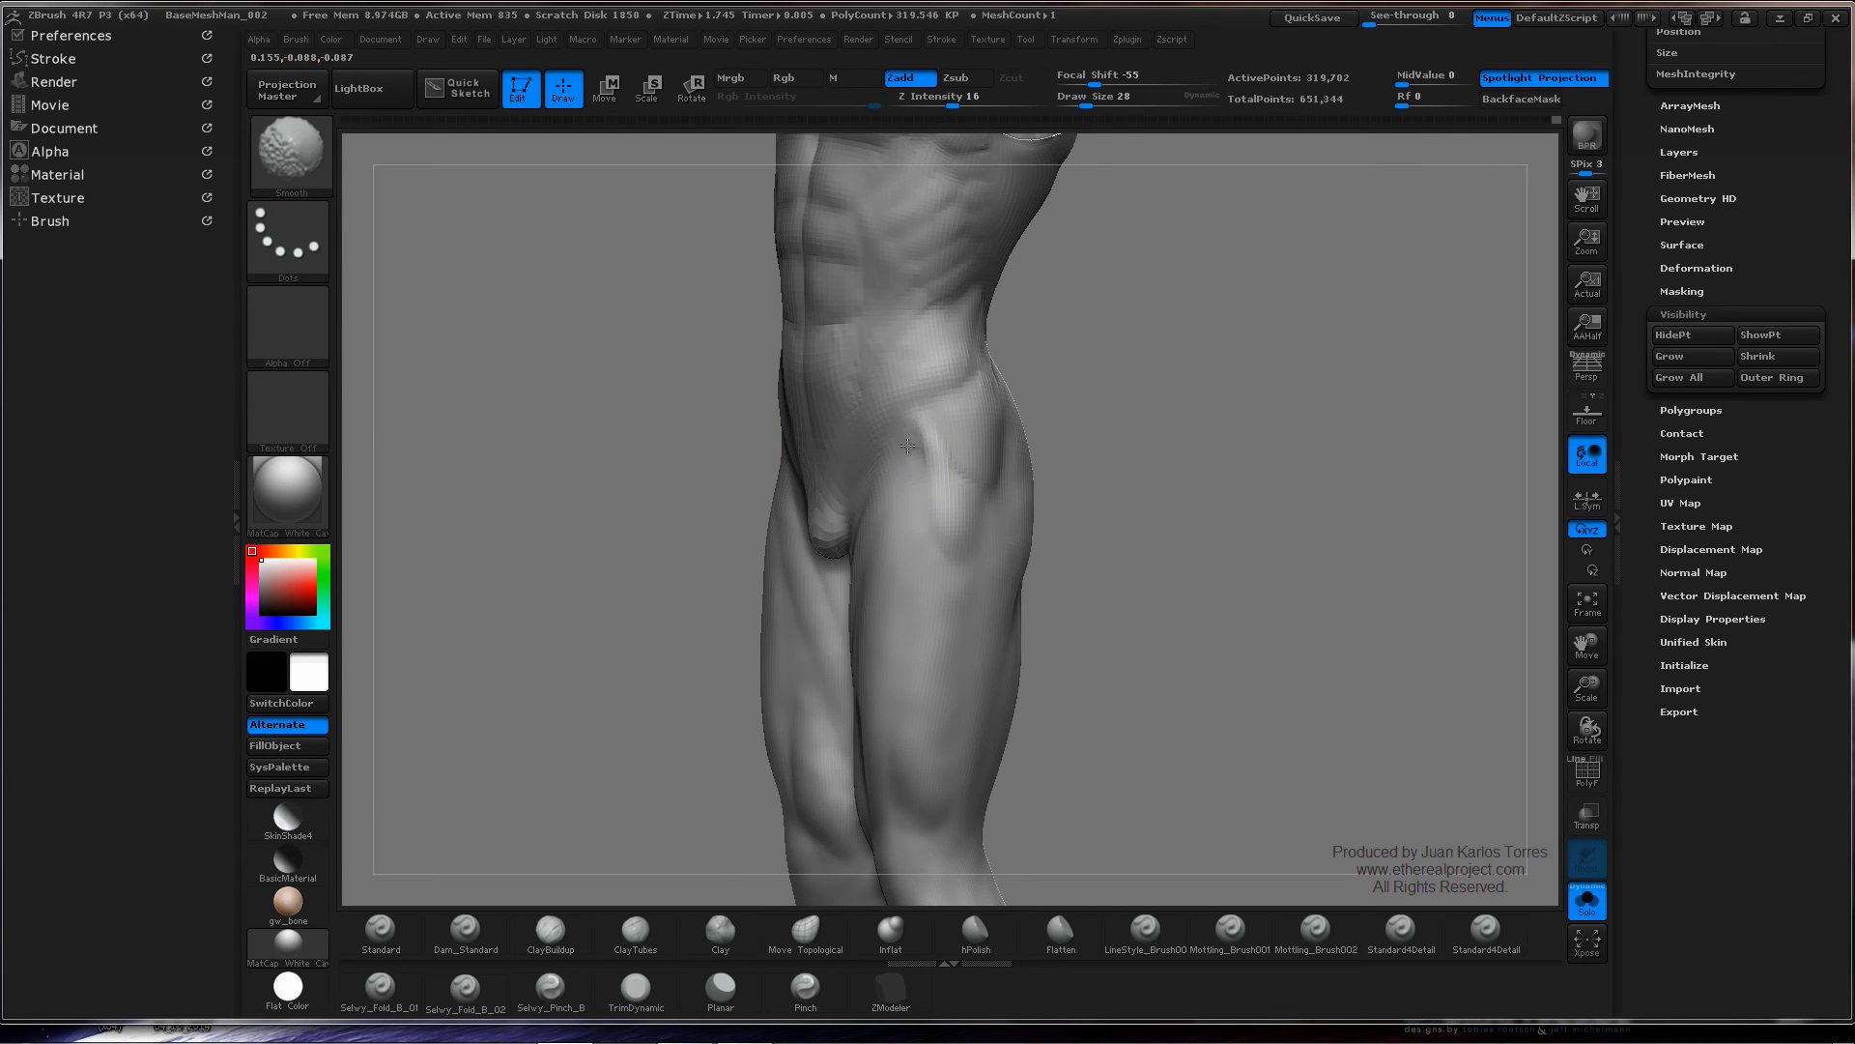
{"action": "left_click_drag", "start_coordinate": [913, 446], "coordinate": [948, 448], "text": "shift"}
- Extend the front hip muscle down onto the upper outer thigh with ClayTubes and blend the strokes by smoothing
{"action": "mouse_move", "coordinate": [948, 447]}
{"action": "right_mouse_down"}
{"action": "mouse_move", "coordinate": [1051, 406]}
{"action": "mouse_move", "coordinate": [1039, 444]}
{"action": "mouse_move", "coordinate": [936, 426]}
{"action": "right_mouse_up"}
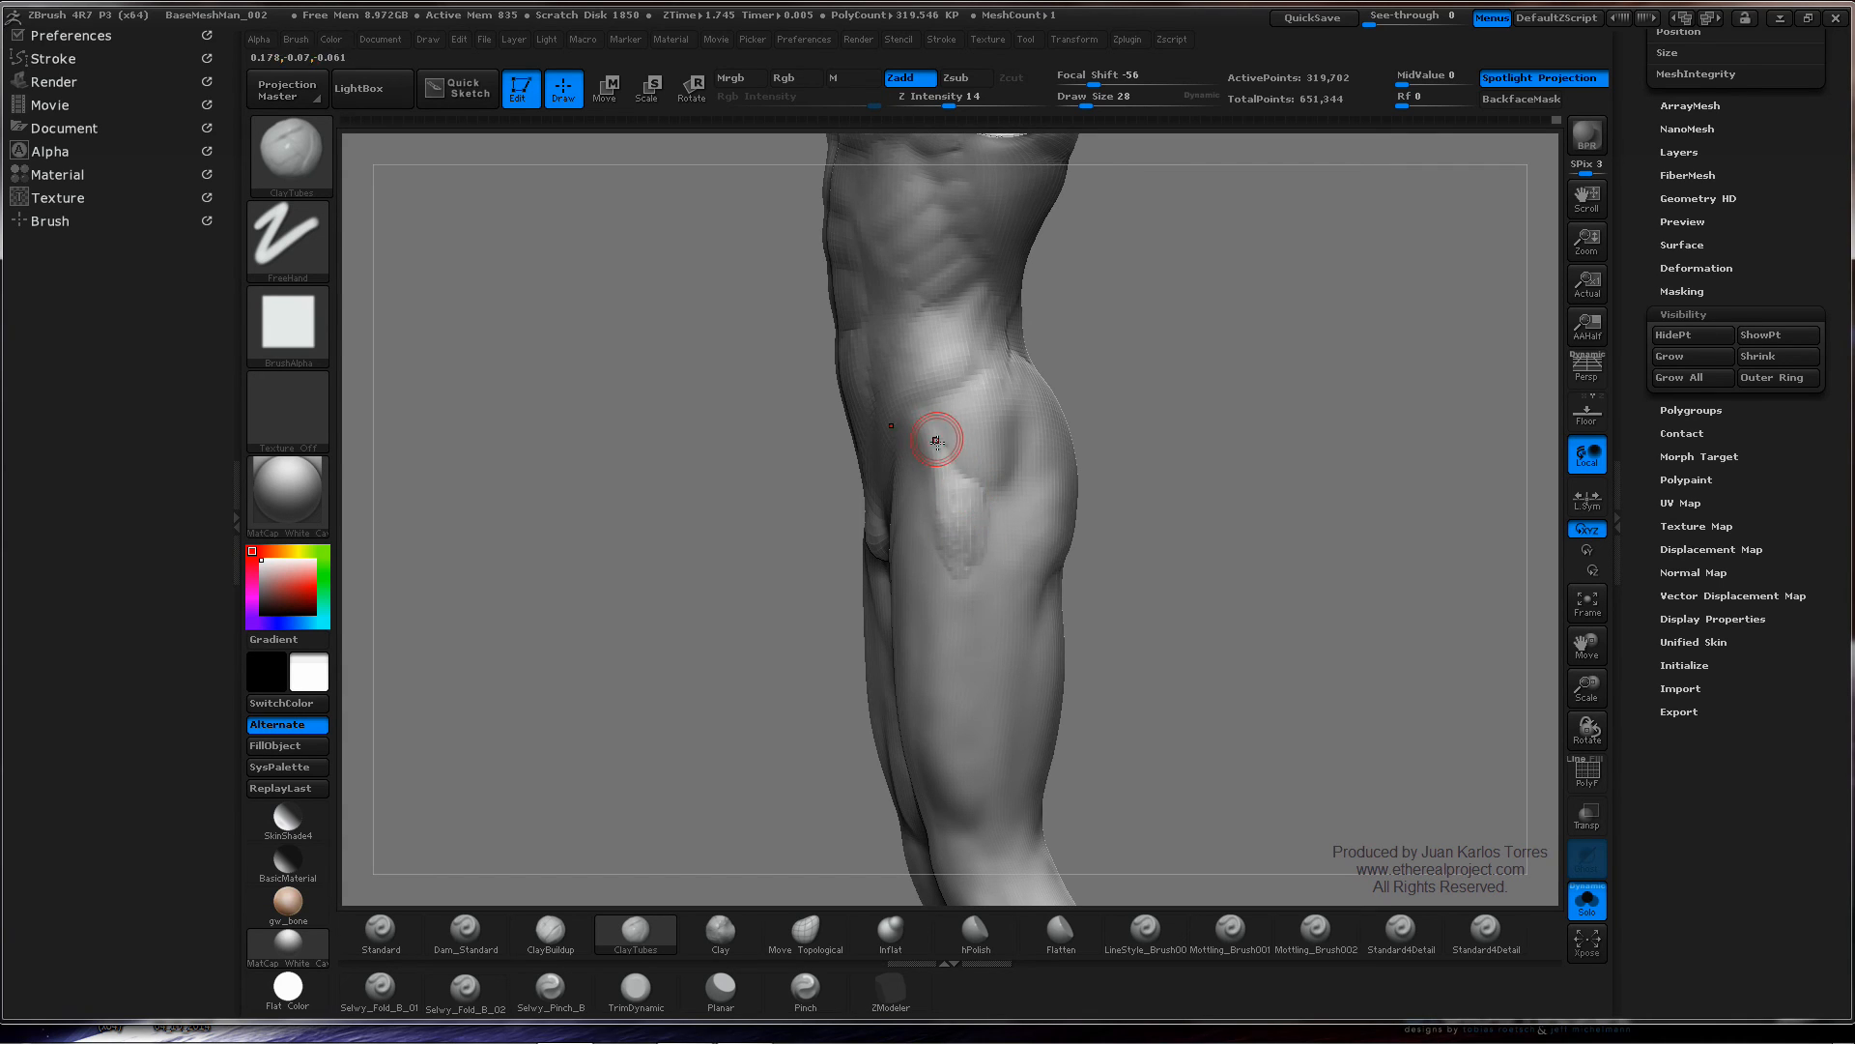
{"action": "key", "text": "shift"}
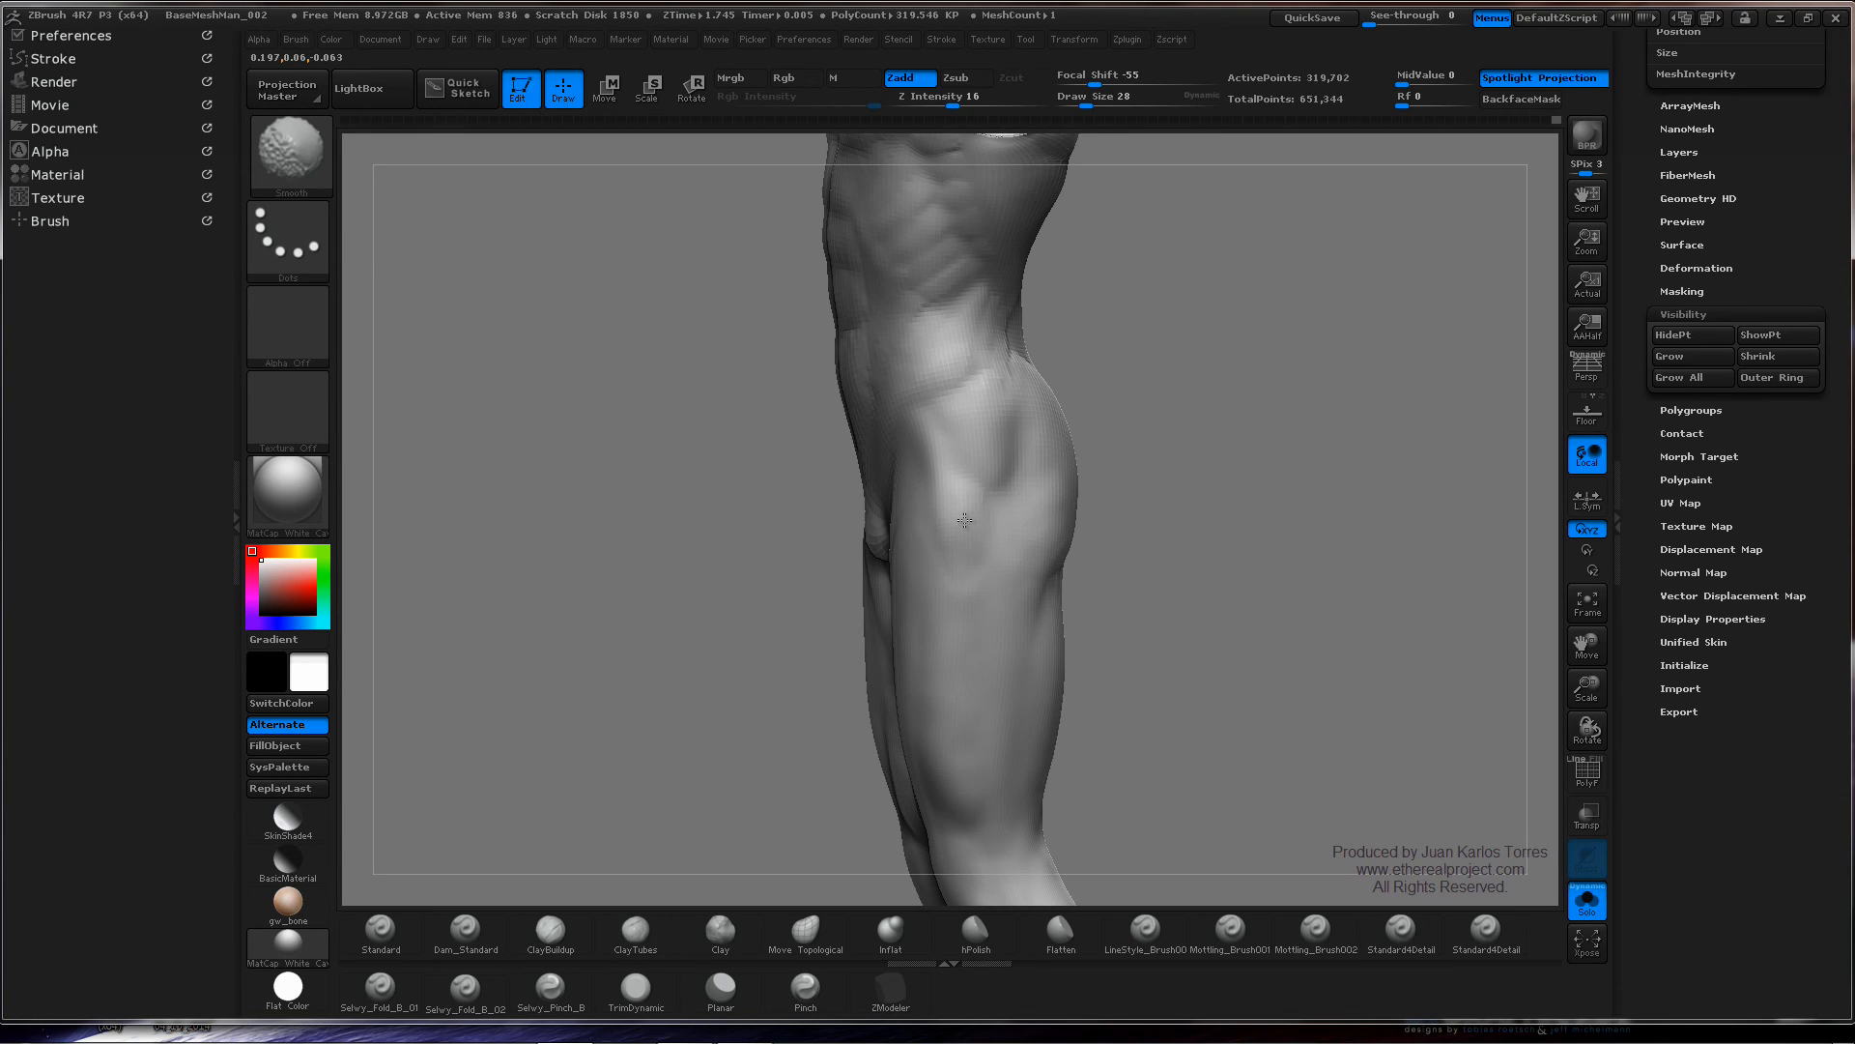
{"action": "right_click_drag", "start_coordinate": [869, 531], "coordinate": [957, 530]}
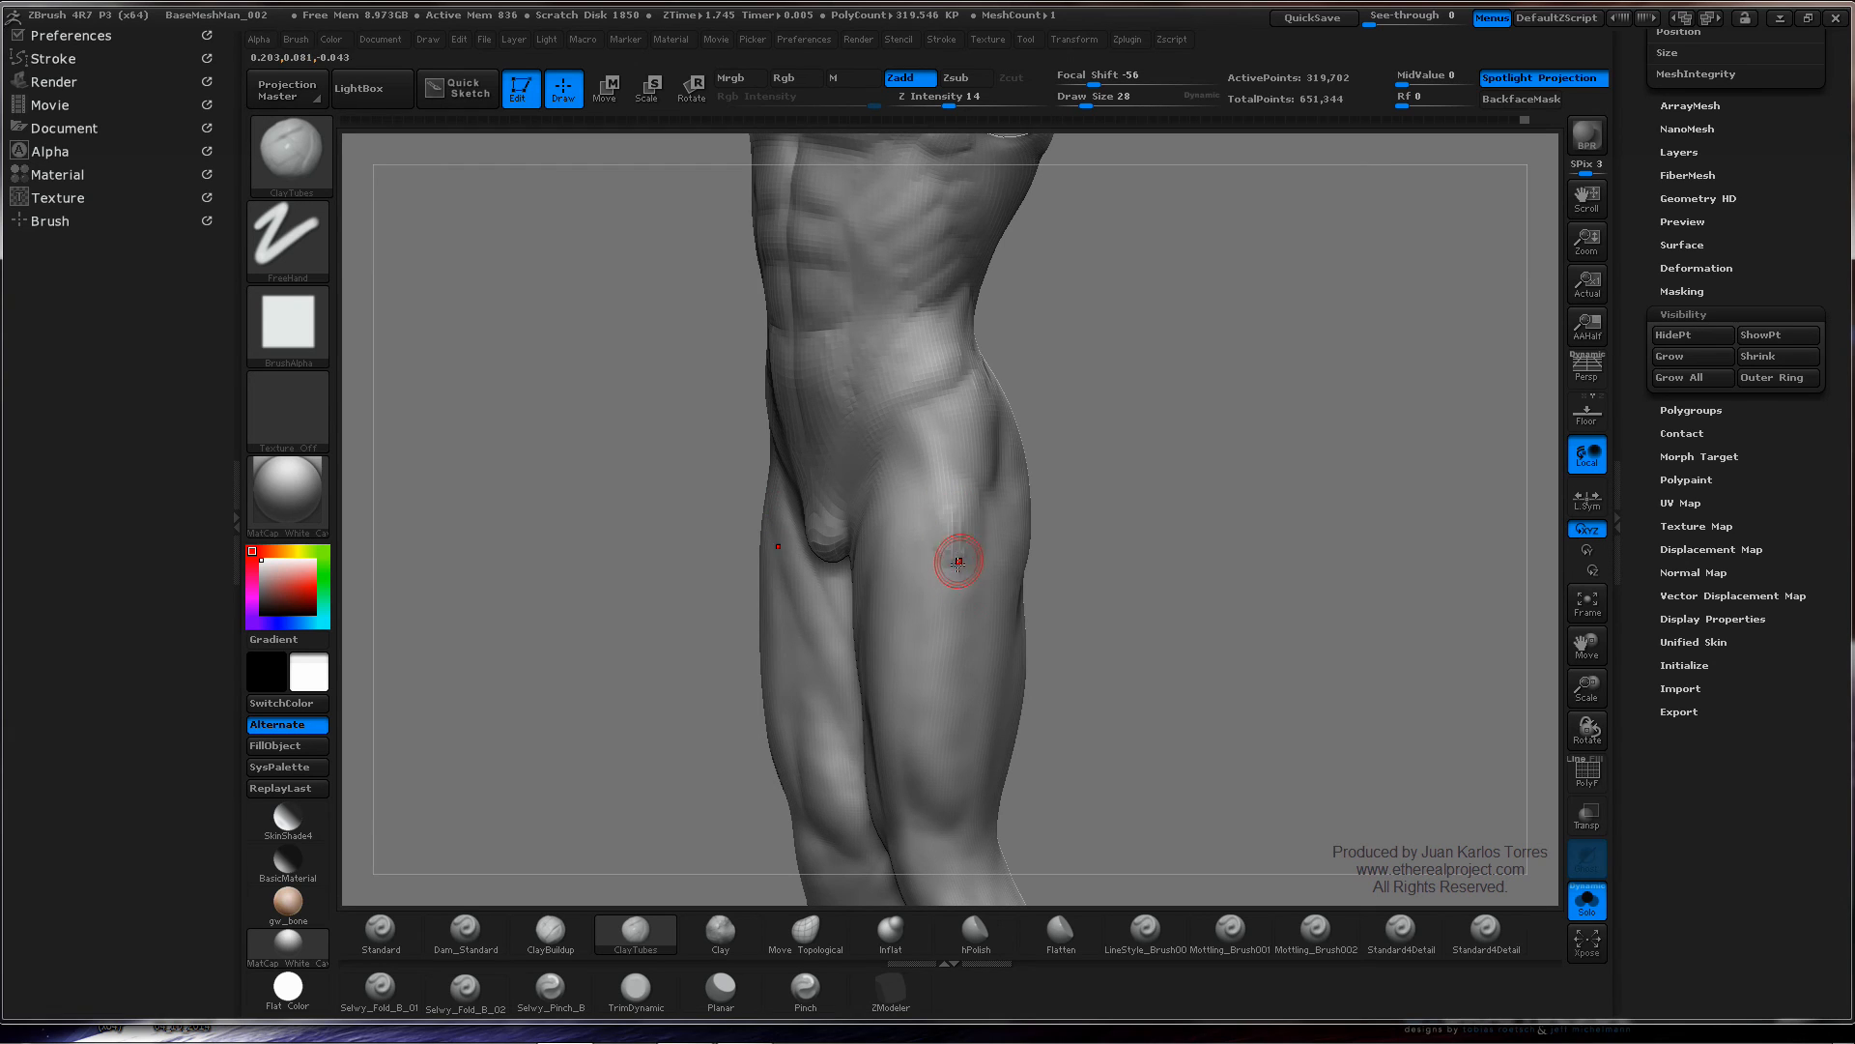
{"action": "key", "text": "shift"}
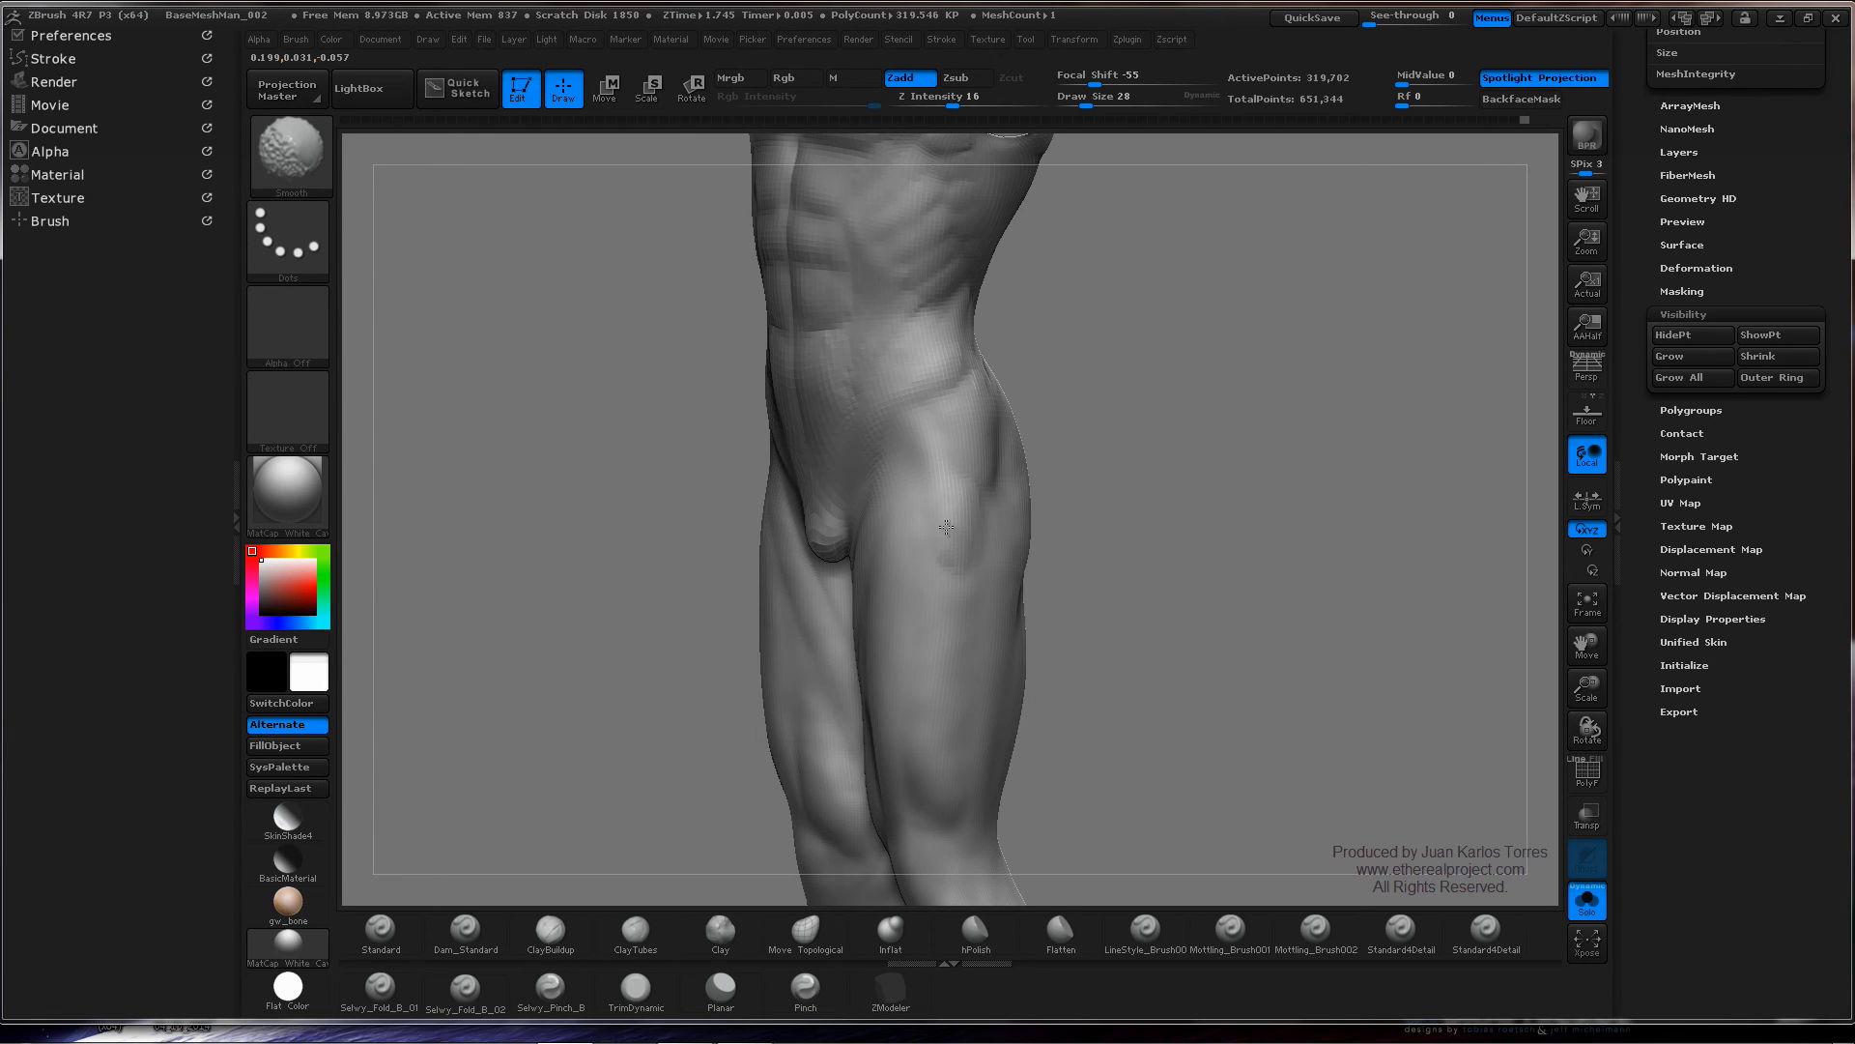
- Define the muscle edges on the side of the hip with Dam_Standard and smooth the upper outer thigh
{"action": "right_click_drag", "start_coordinate": [1082, 495], "coordinate": [1157, 482], "text": "shift"}
{"action": "mouse_move", "coordinate": [1287, 479]}
{"action": "right_mouse_down", "text": "ctrl"}
{"action": "mouse_move", "coordinate": [1073, 442]}
{"action": "mouse_move", "coordinate": [1356, 458]}
{"action": "right_mouse_up", "text": "ctrl"}
{"action": "right_click_drag", "start_coordinate": [1338, 395], "coordinate": [1193, 377], "text": "alt"}
{"action": "left_click", "coordinate": [464, 929]}
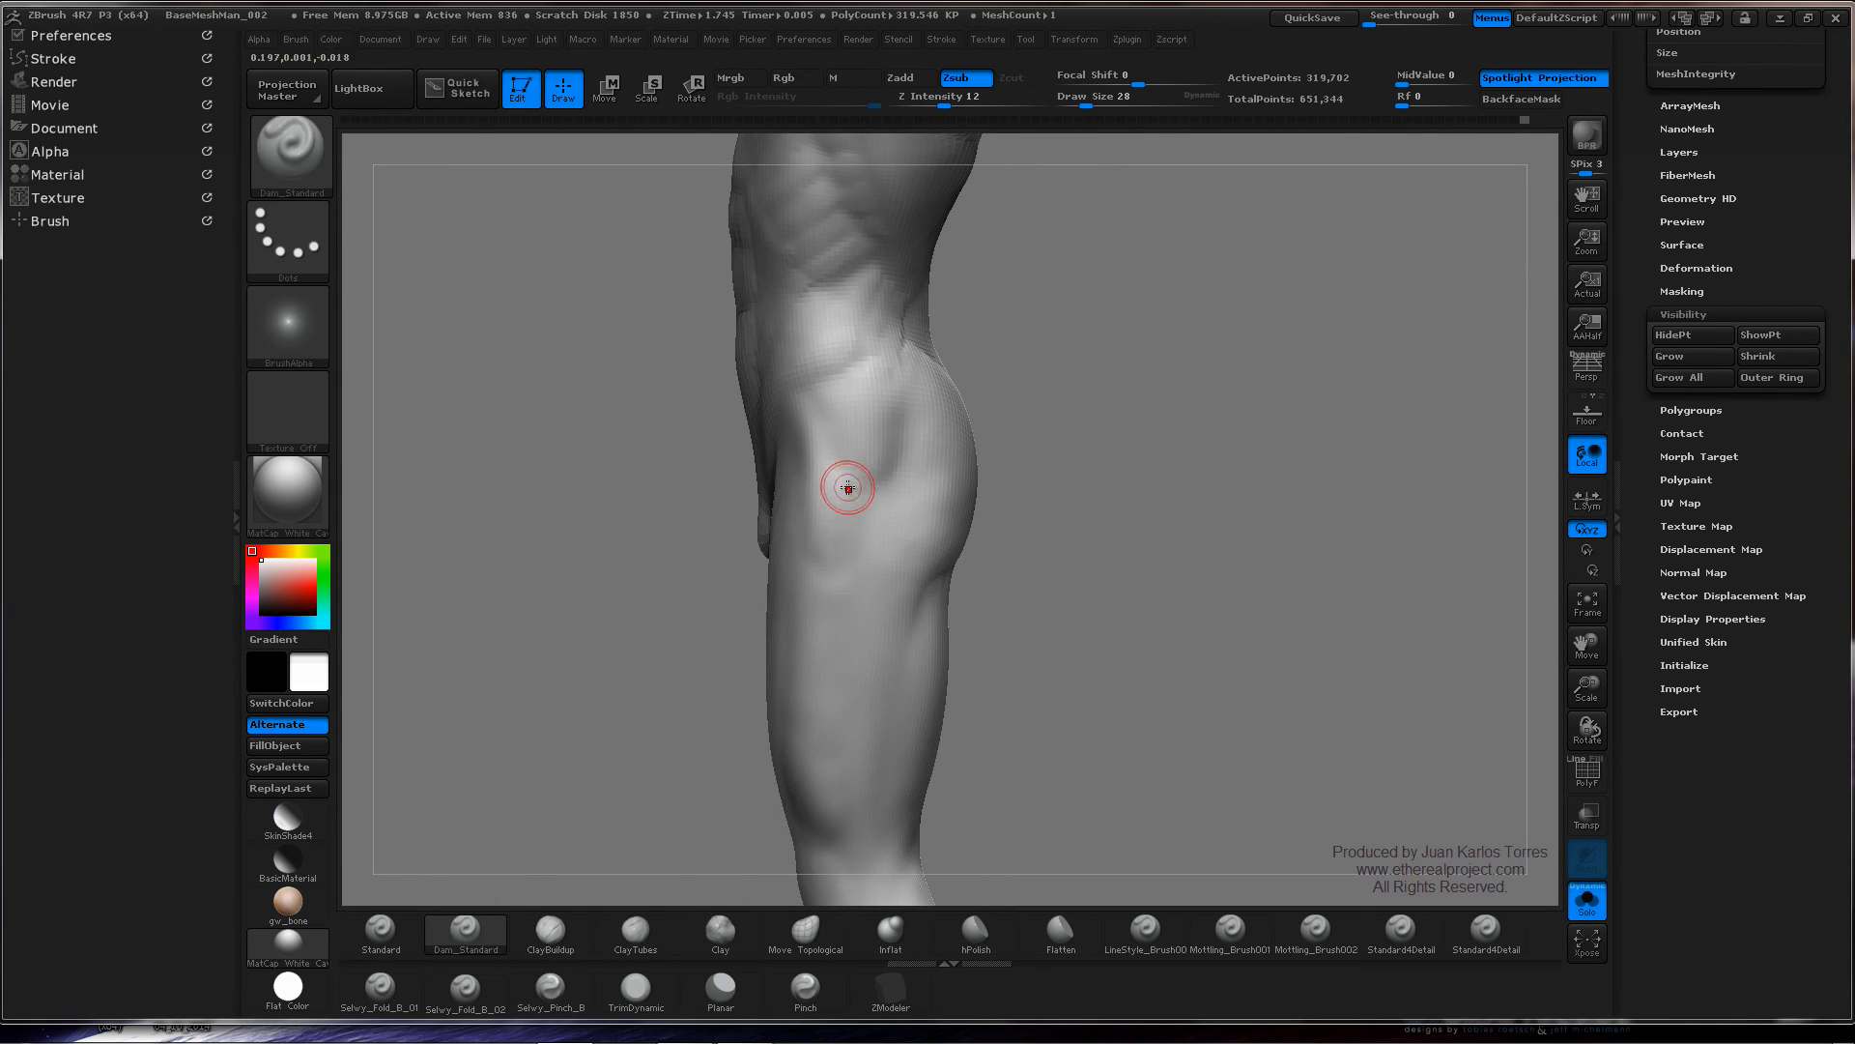
{"action": "key", "text": "shift"}
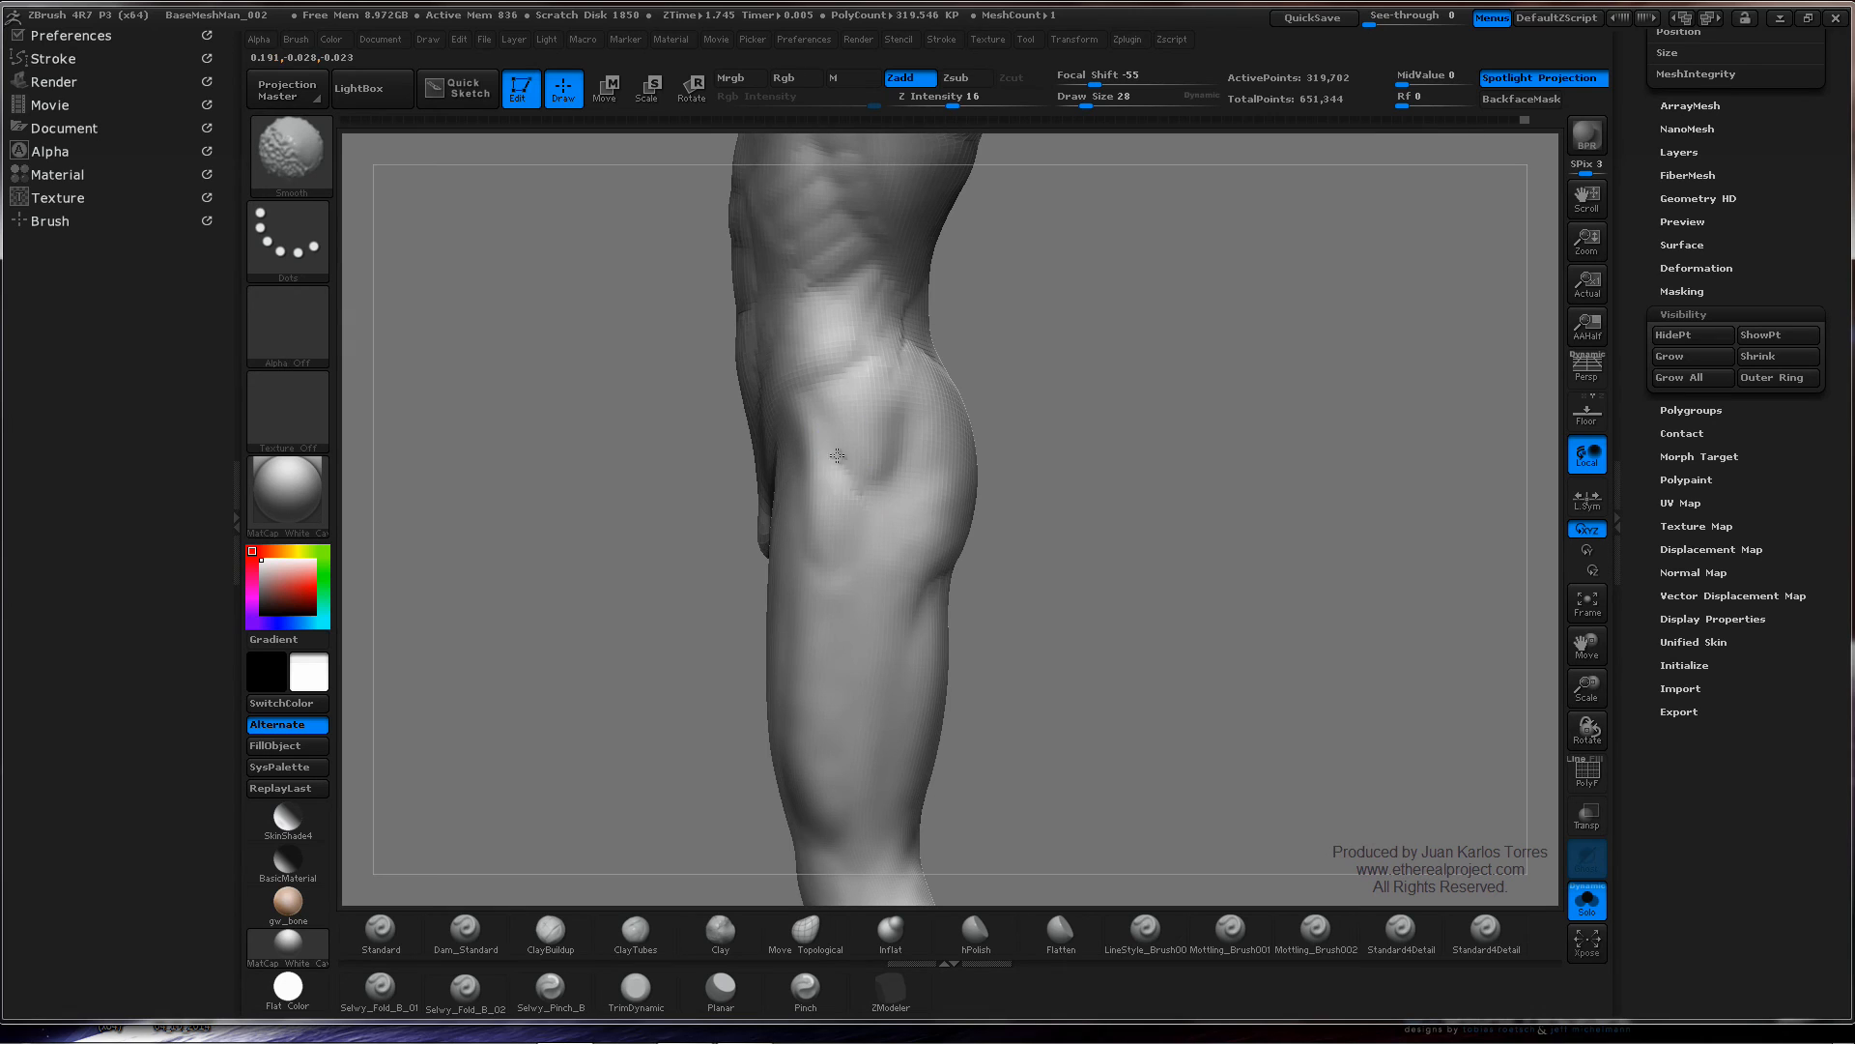
{"action": "left_click_drag", "start_coordinate": [860, 526], "coordinate": [861, 537], "text": "shift"}
- Carve the outline of the outer hip muscle down to its lower end with Dam_Standard and soften the grooves
{"action": "right_click_drag", "start_coordinate": [1208, 471], "coordinate": [981, 430], "text": "ctrl"}
{"action": "mouse_move", "coordinate": [981, 430]}
{"action": "right_mouse_down"}
{"action": "mouse_move", "coordinate": [1044, 426]}
{"action": "mouse_move", "coordinate": [1036, 491]}
{"action": "mouse_move", "coordinate": [1329, 458]}
{"action": "right_mouse_up"}
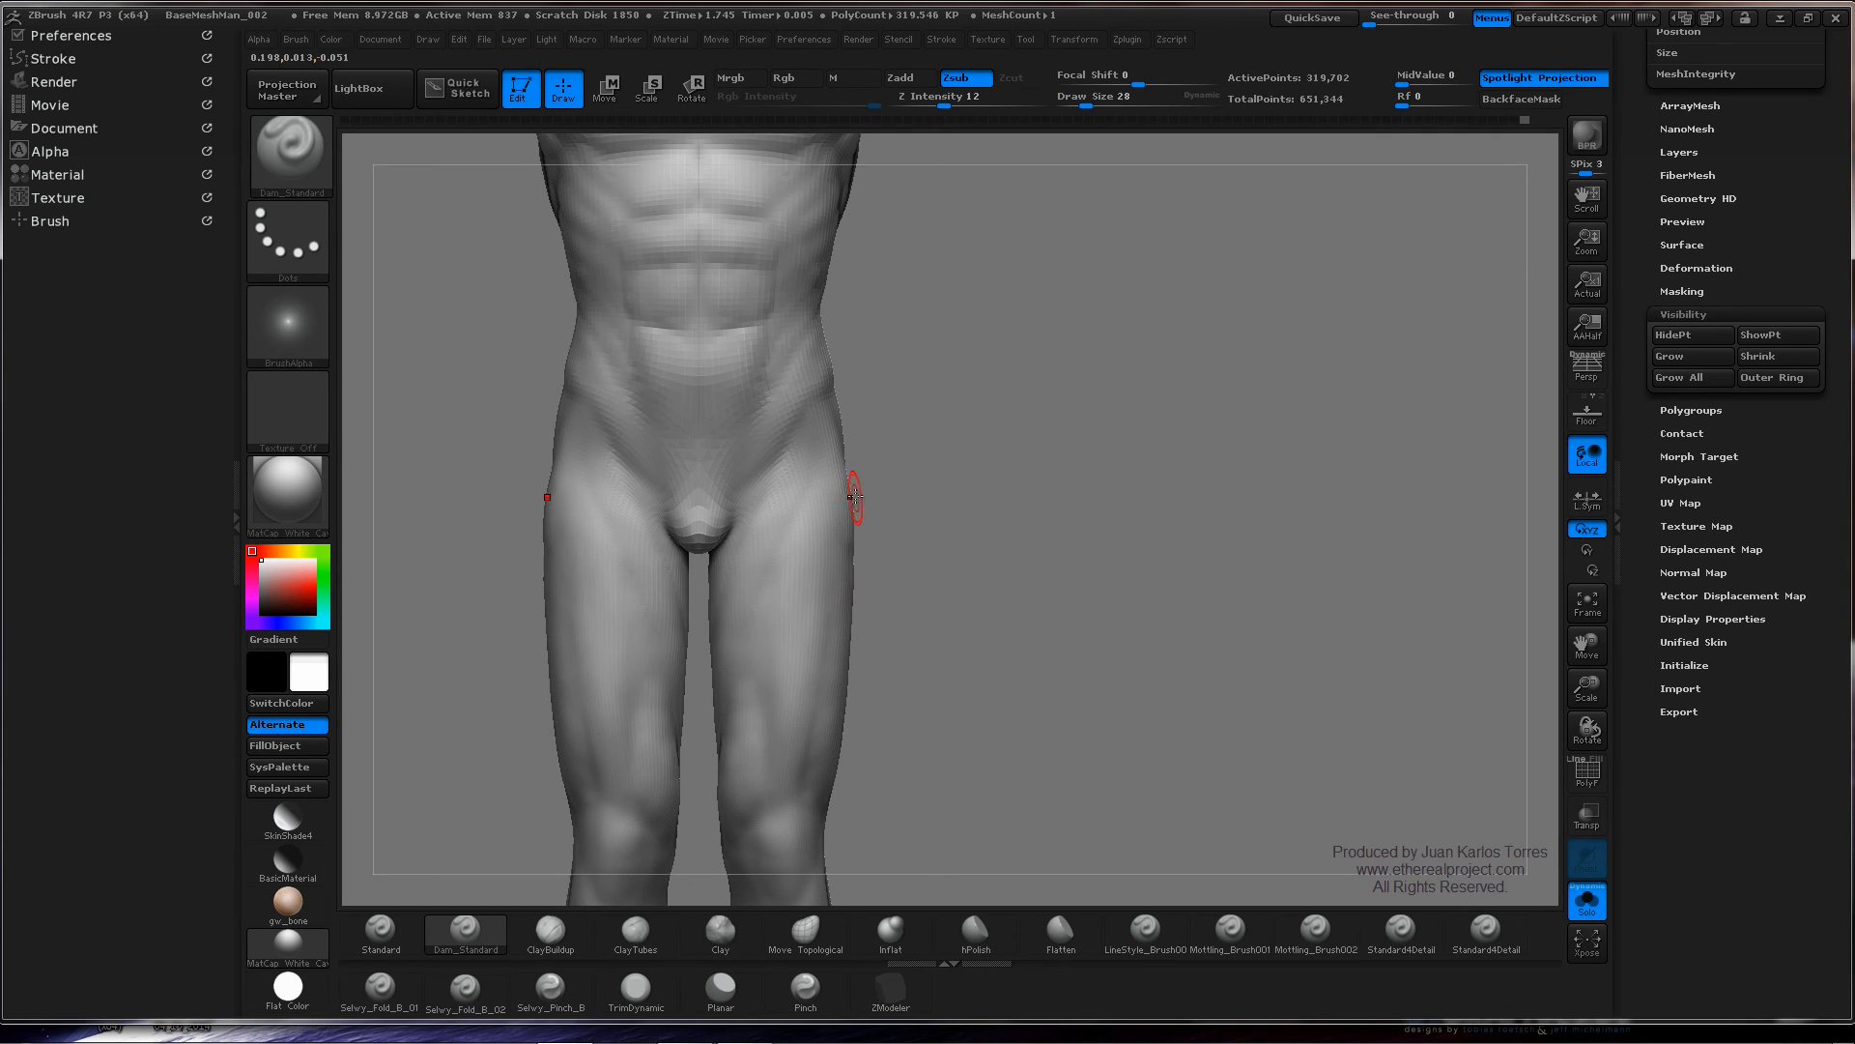
{"action": "right_click_drag", "start_coordinate": [874, 503], "coordinate": [829, 452]}
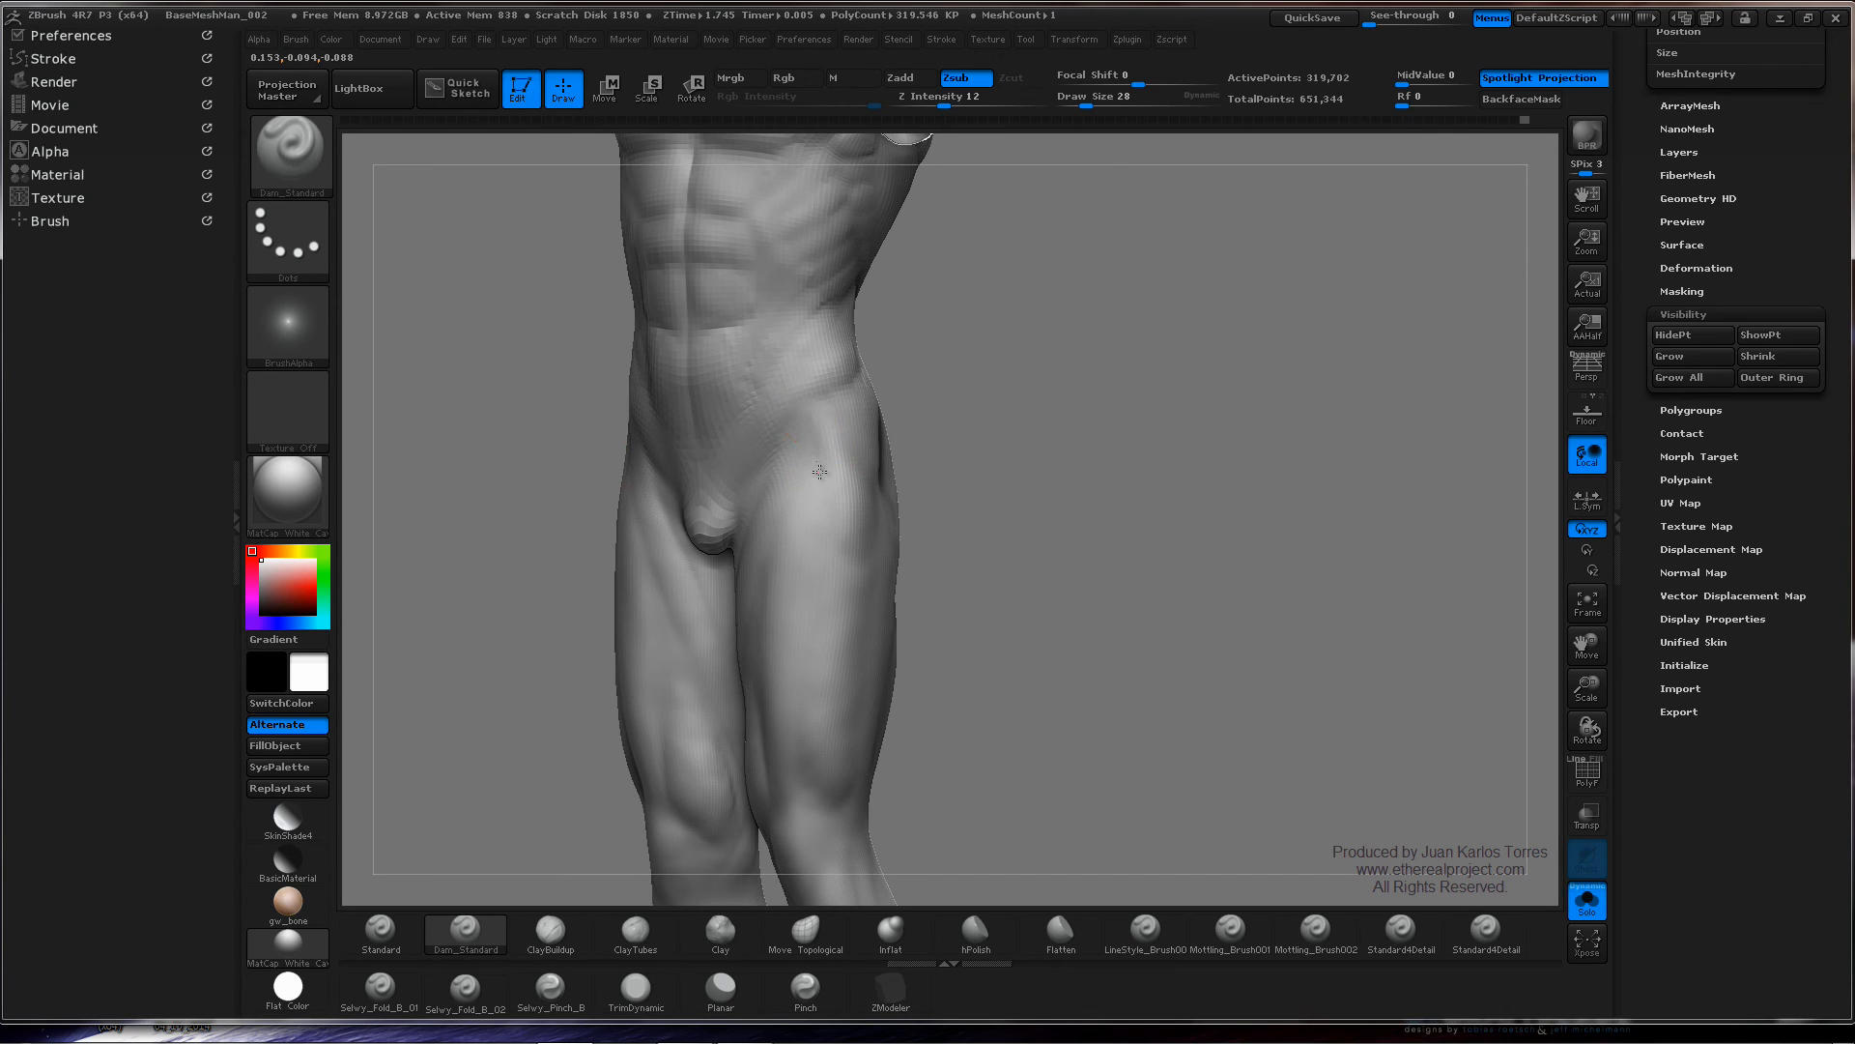
{"action": "right_click_drag", "start_coordinate": [807, 415], "coordinate": [856, 413]}
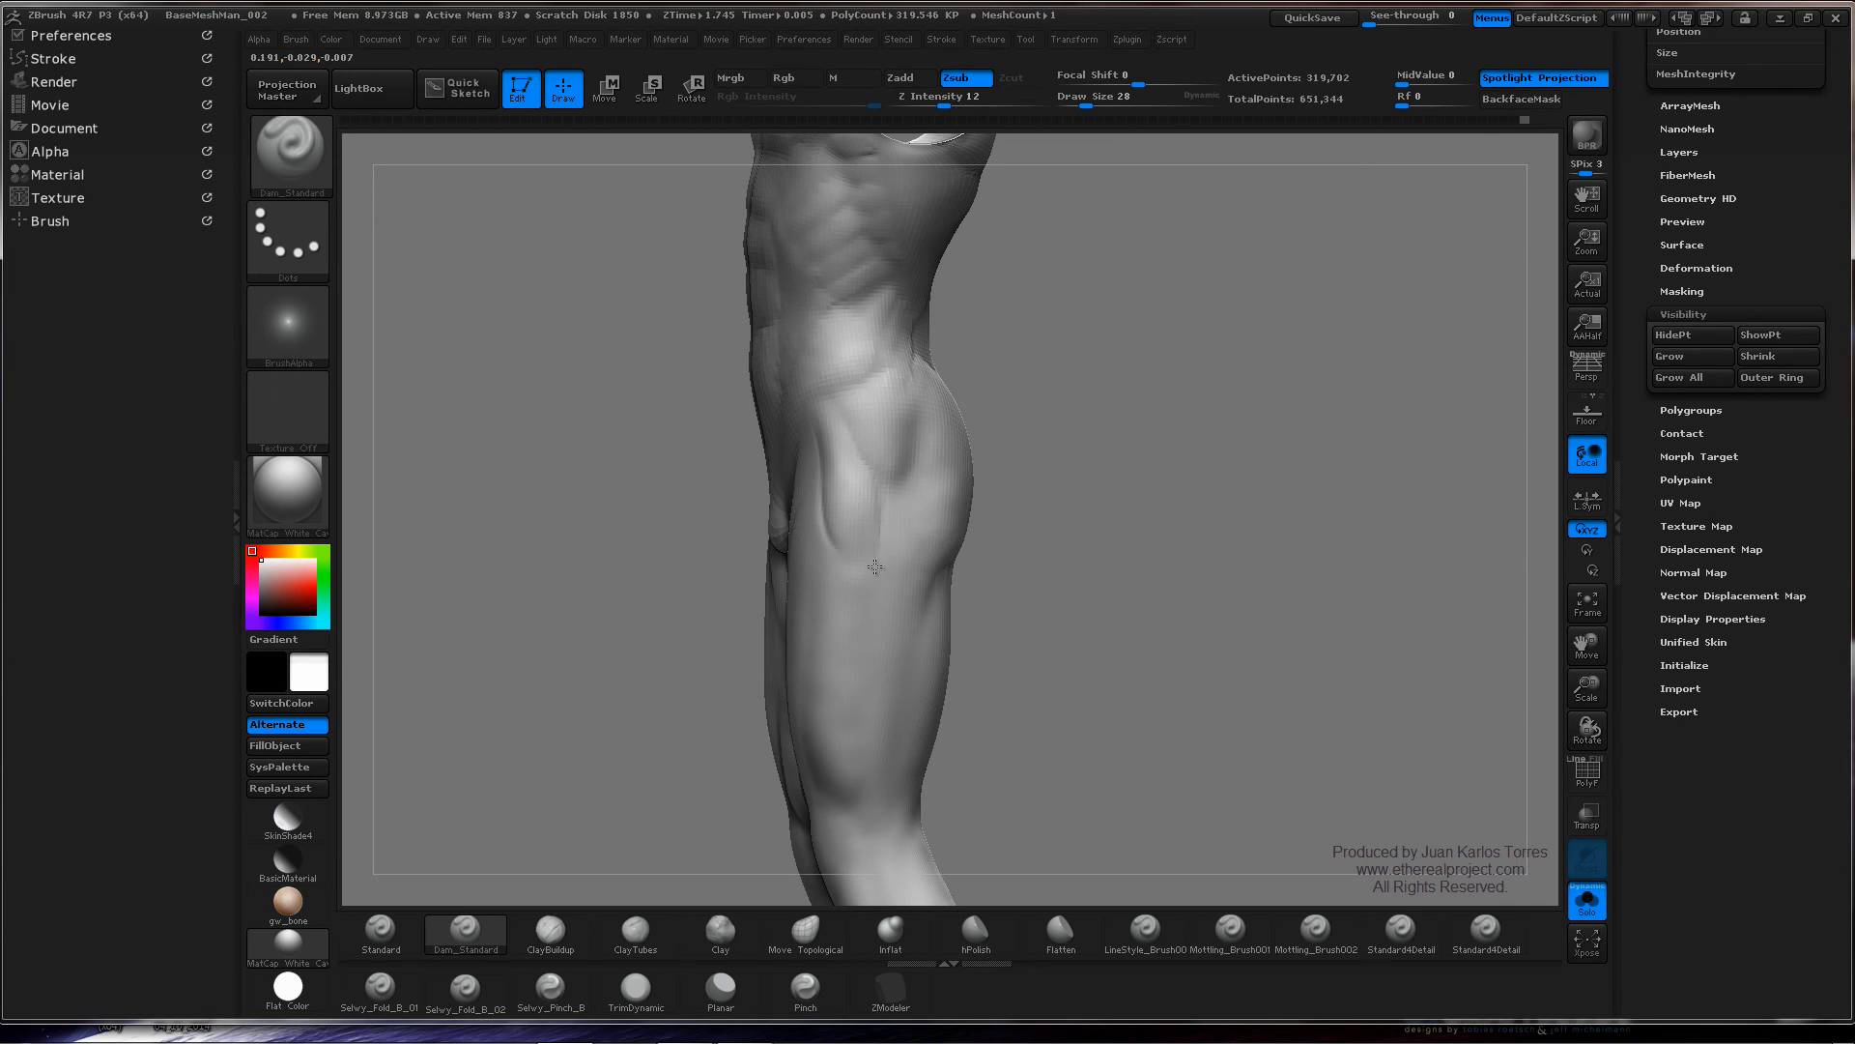
{"action": "key", "text": "shift"}
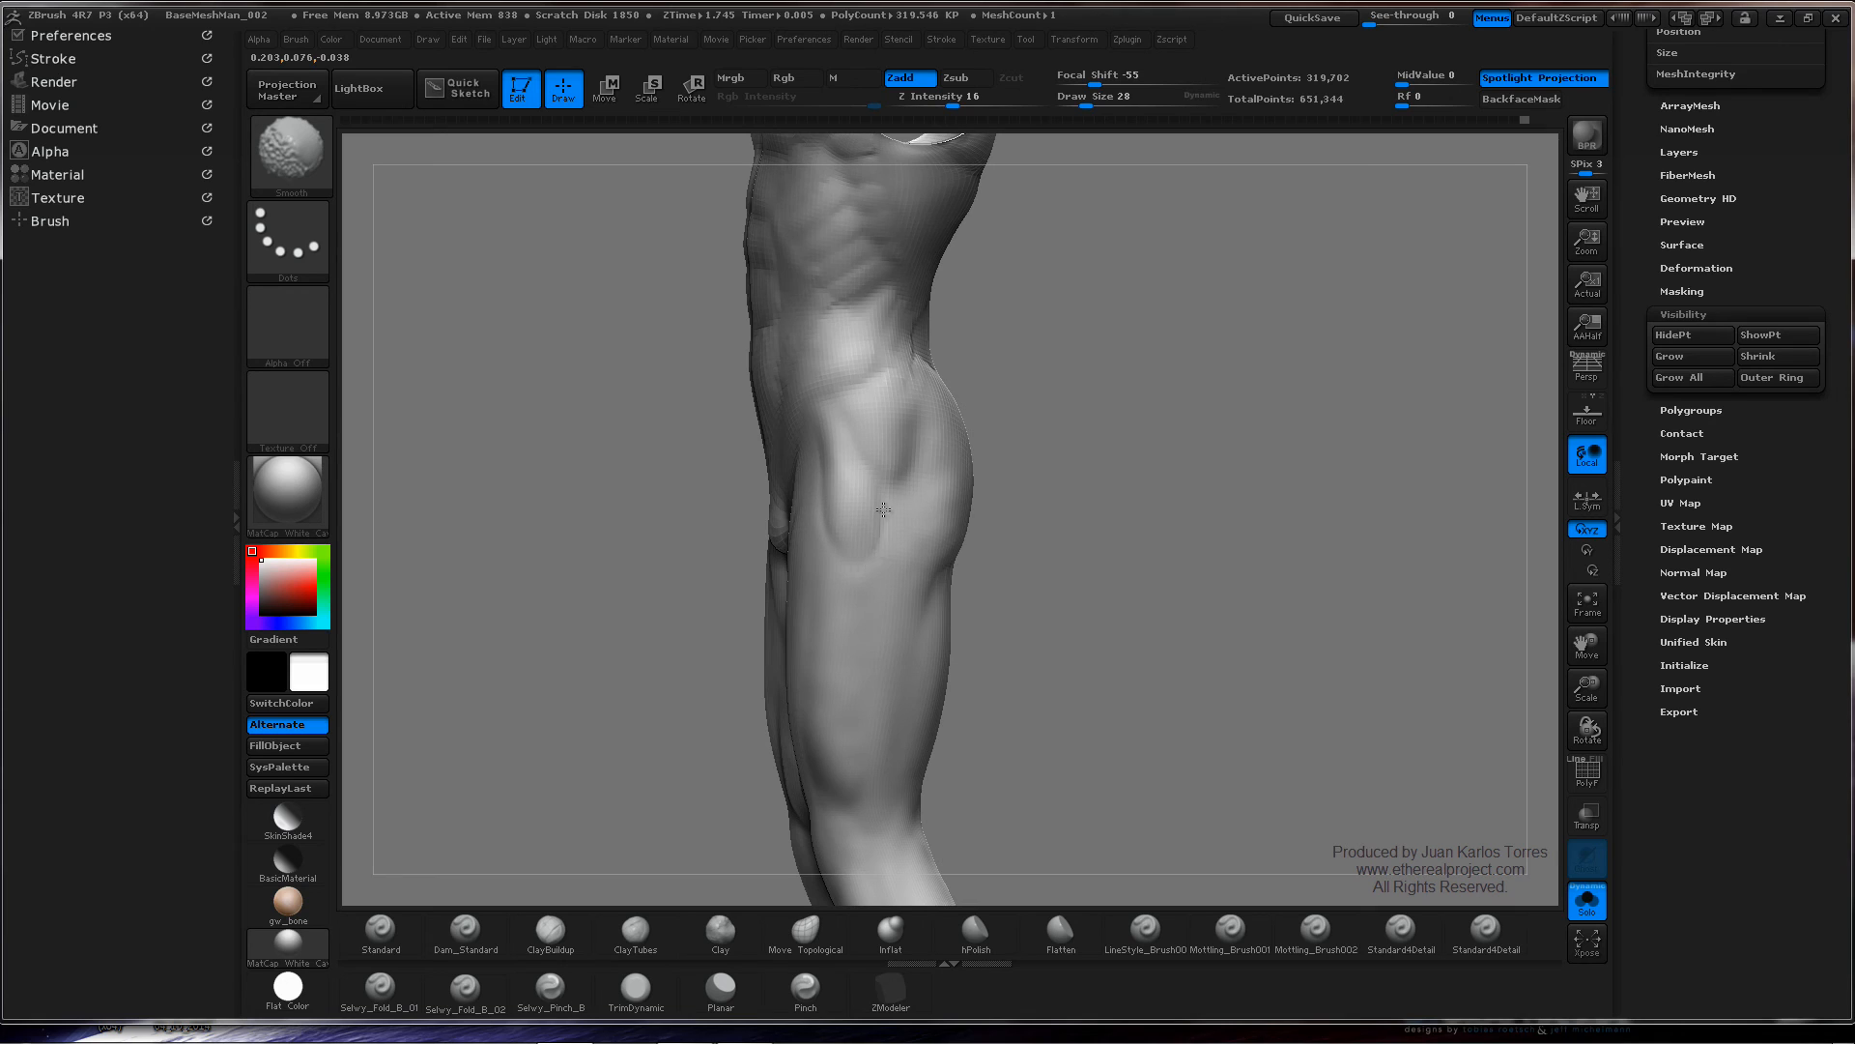
- Crease the front of the hip and the groin line toward the crotch with Dam_Standard and smooth the lines
{"action": "right_click_drag", "start_coordinate": [845, 571], "coordinate": [982, 538]}
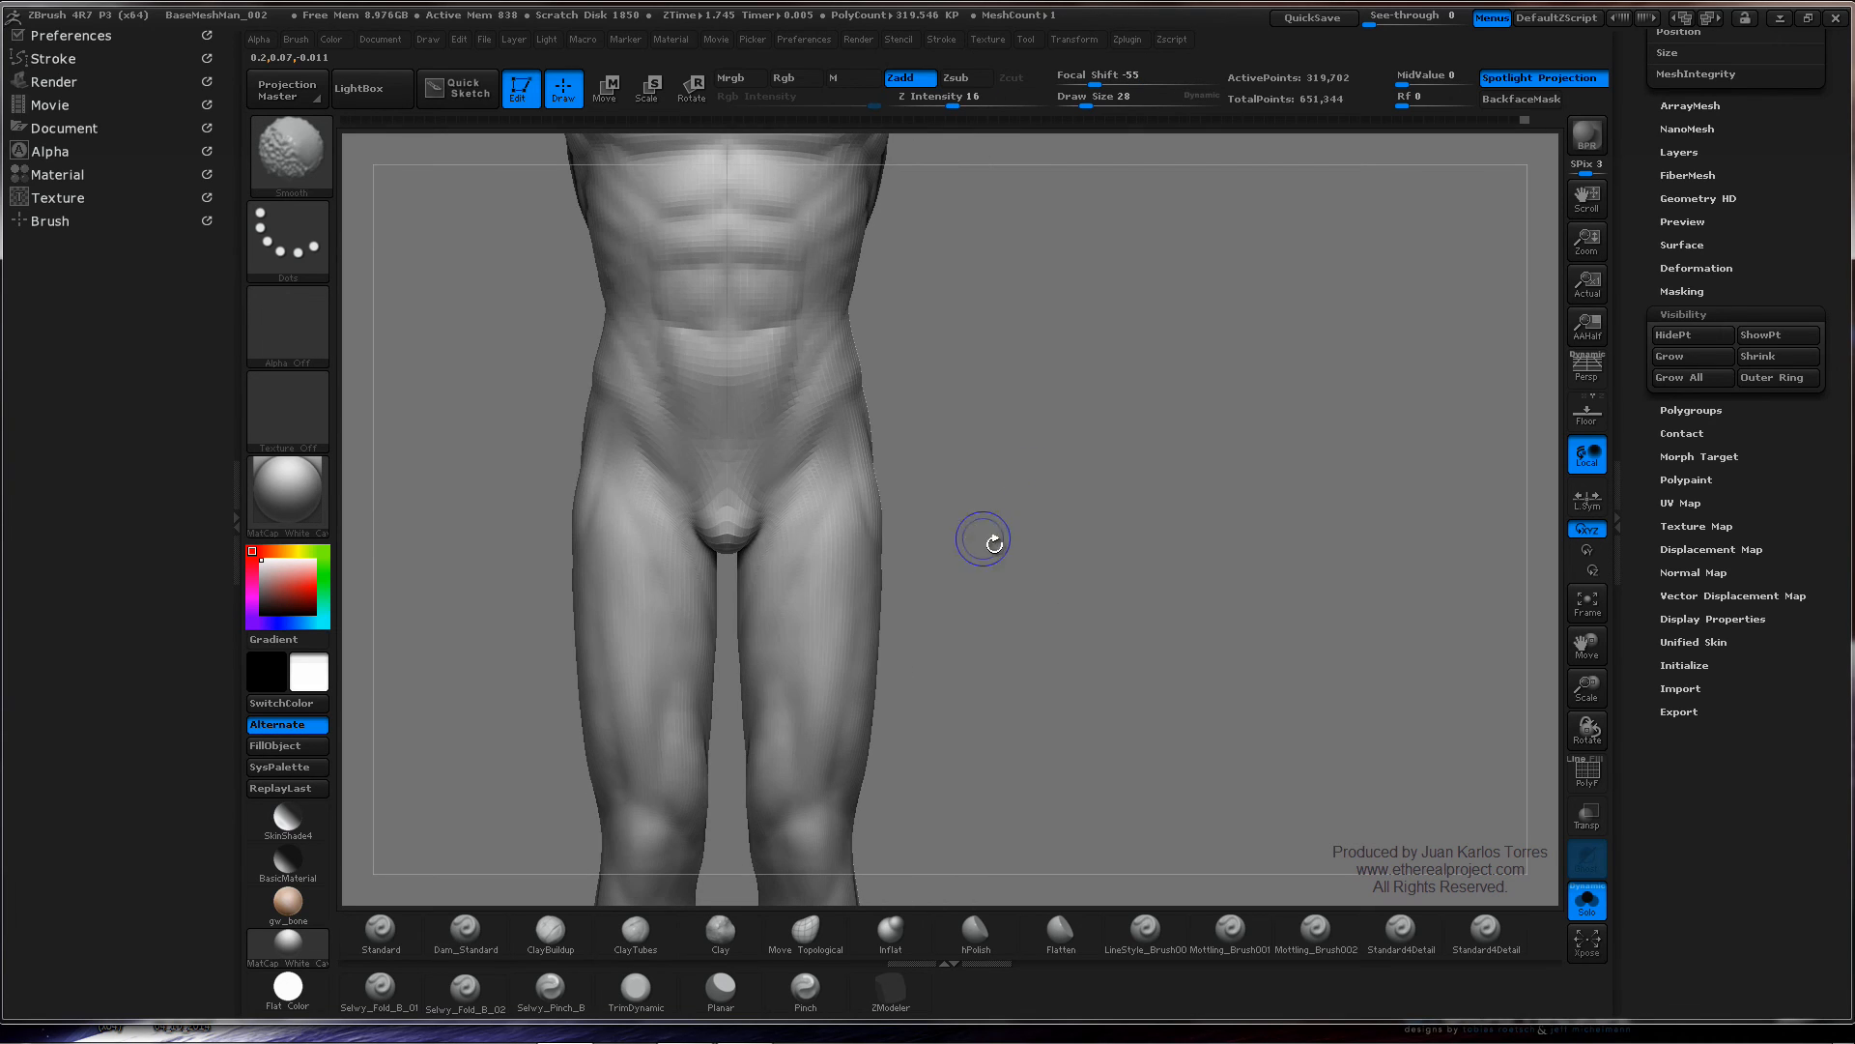
{"action": "key", "text": "shift"}
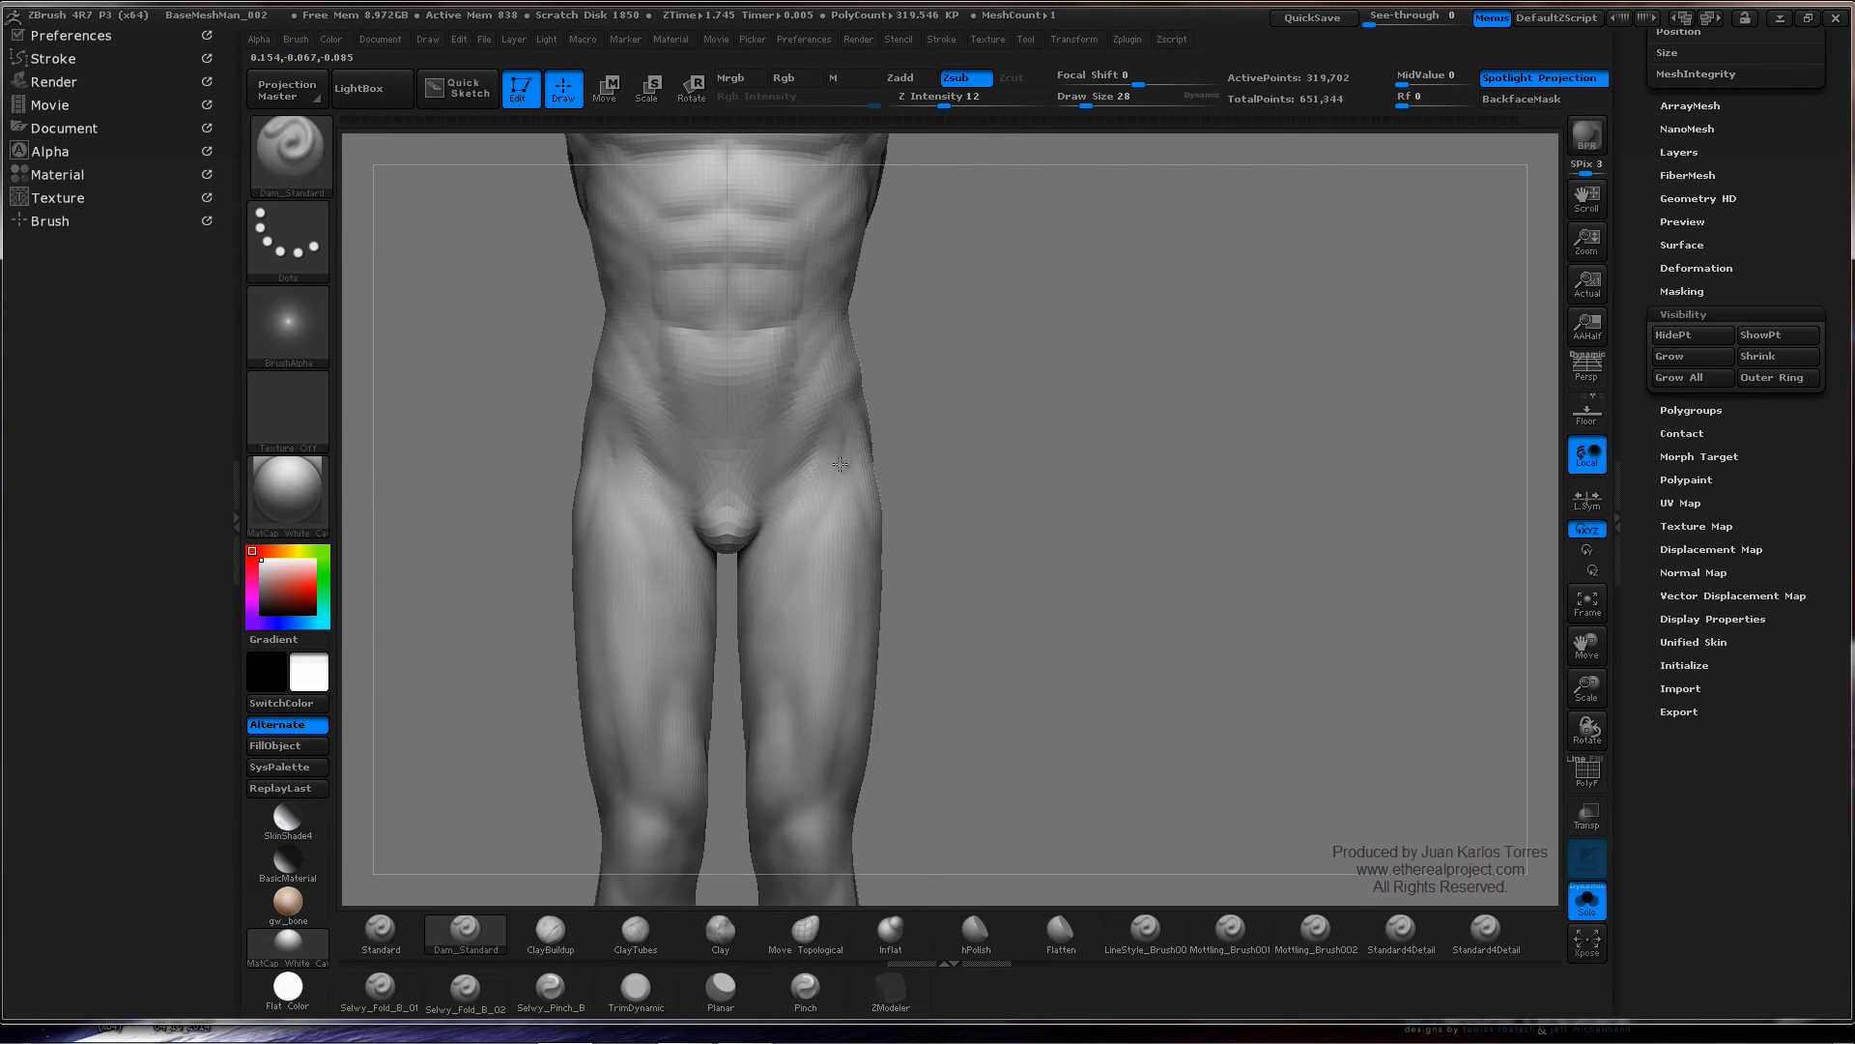
{"action": "key", "text": "shift"}
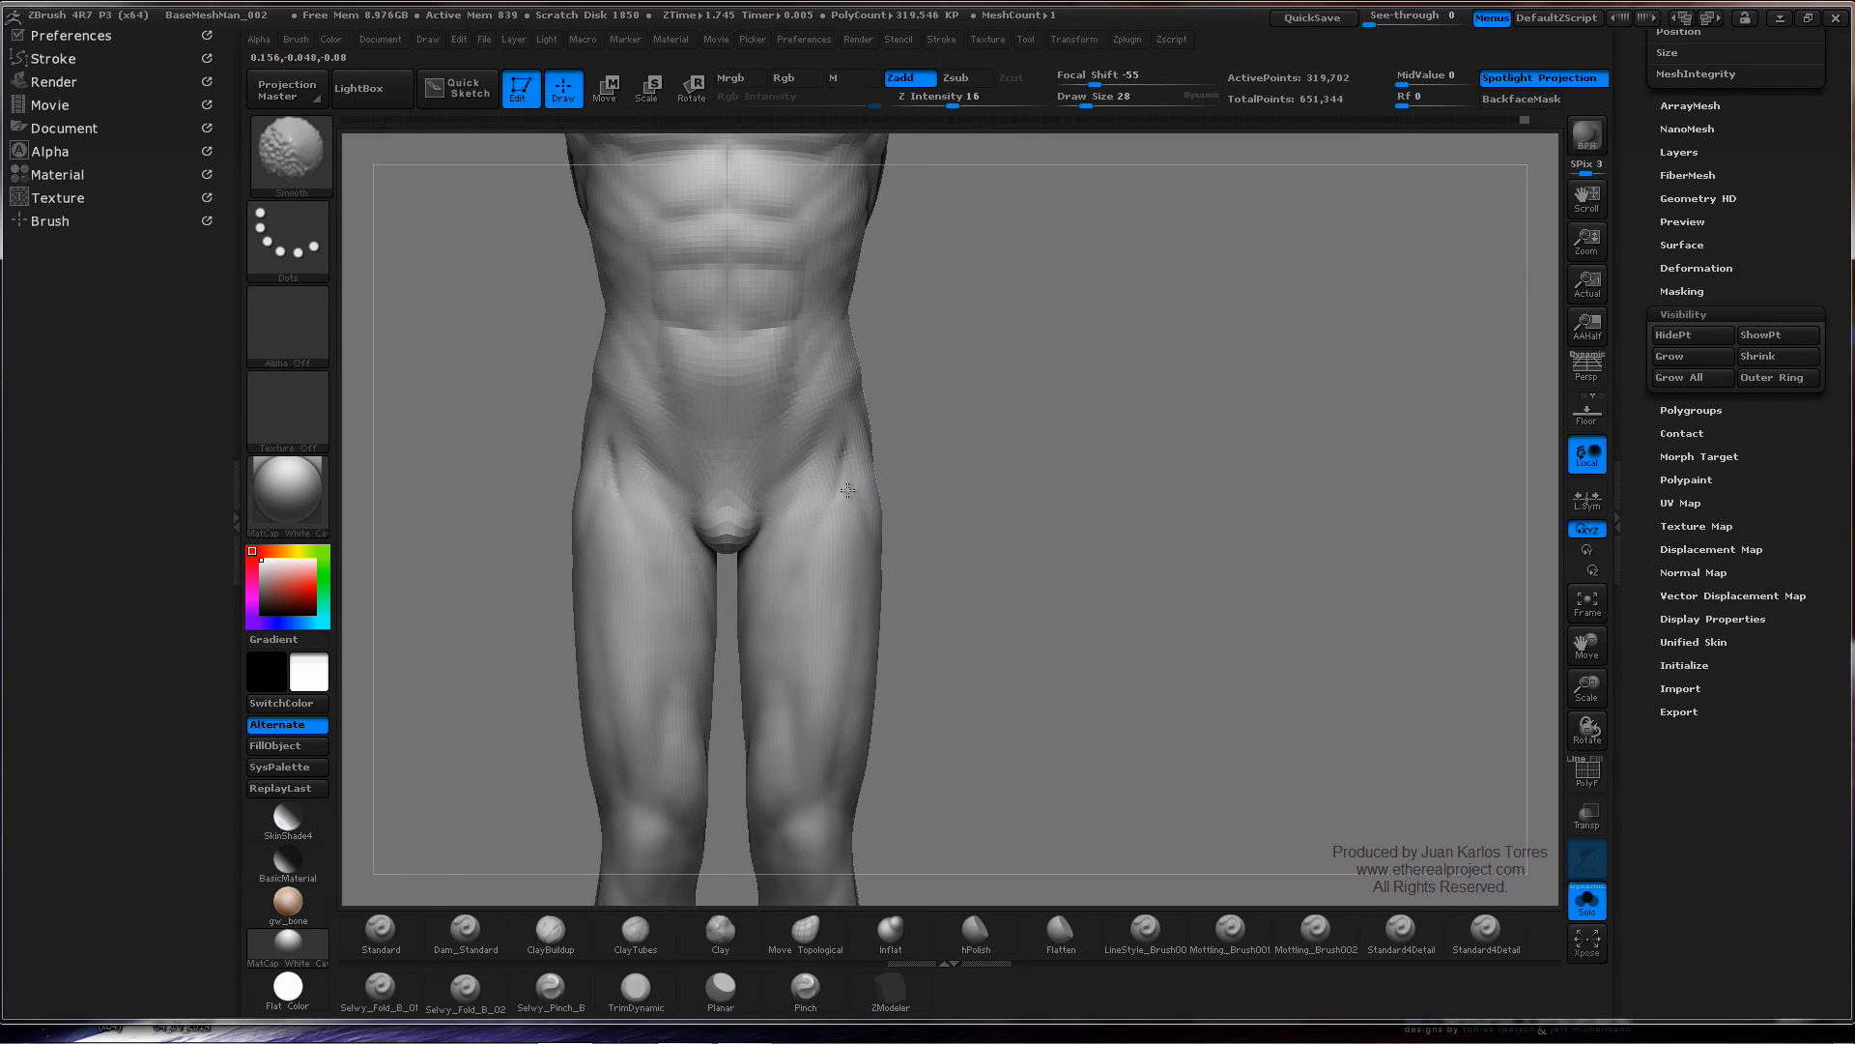
{"action": "key", "text": "shift"}
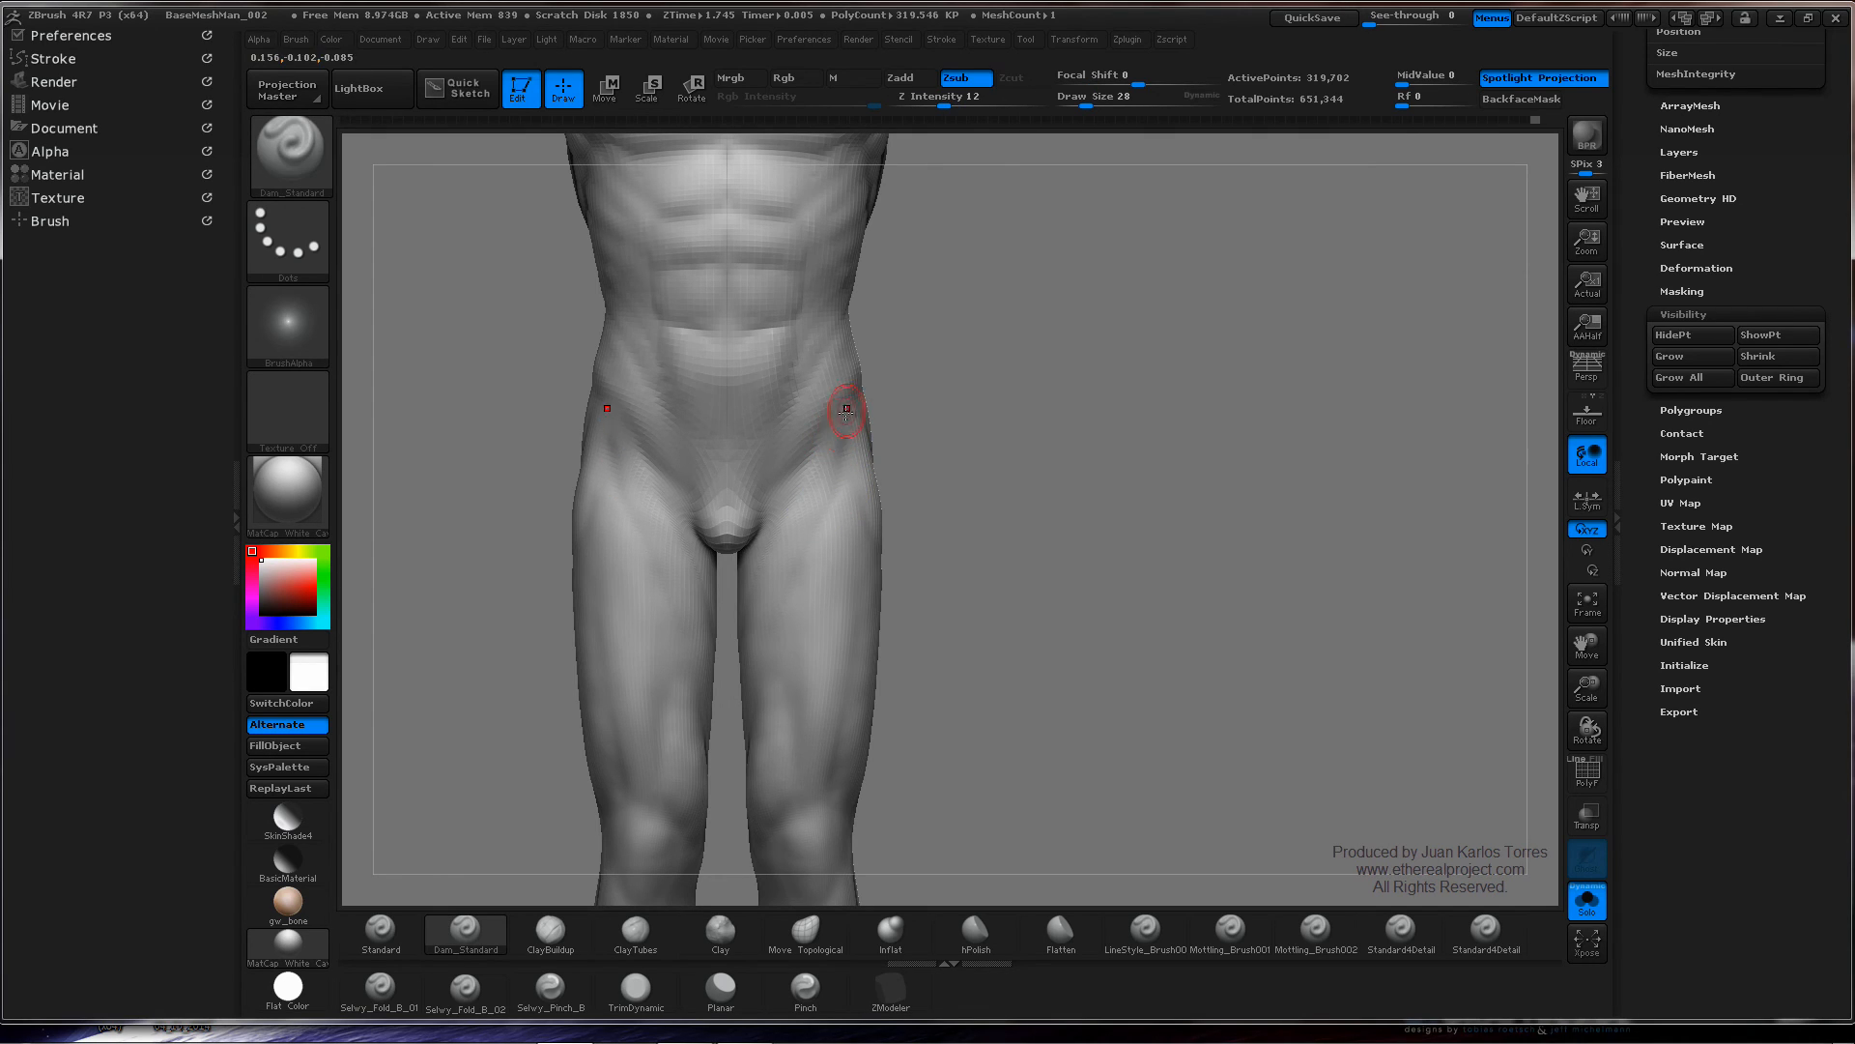
{"action": "left_click_drag", "start_coordinate": [840, 414], "coordinate": [796, 474], "text": "shift"}
{"action": "left_click_drag", "start_coordinate": [839, 423], "coordinate": [797, 466]}
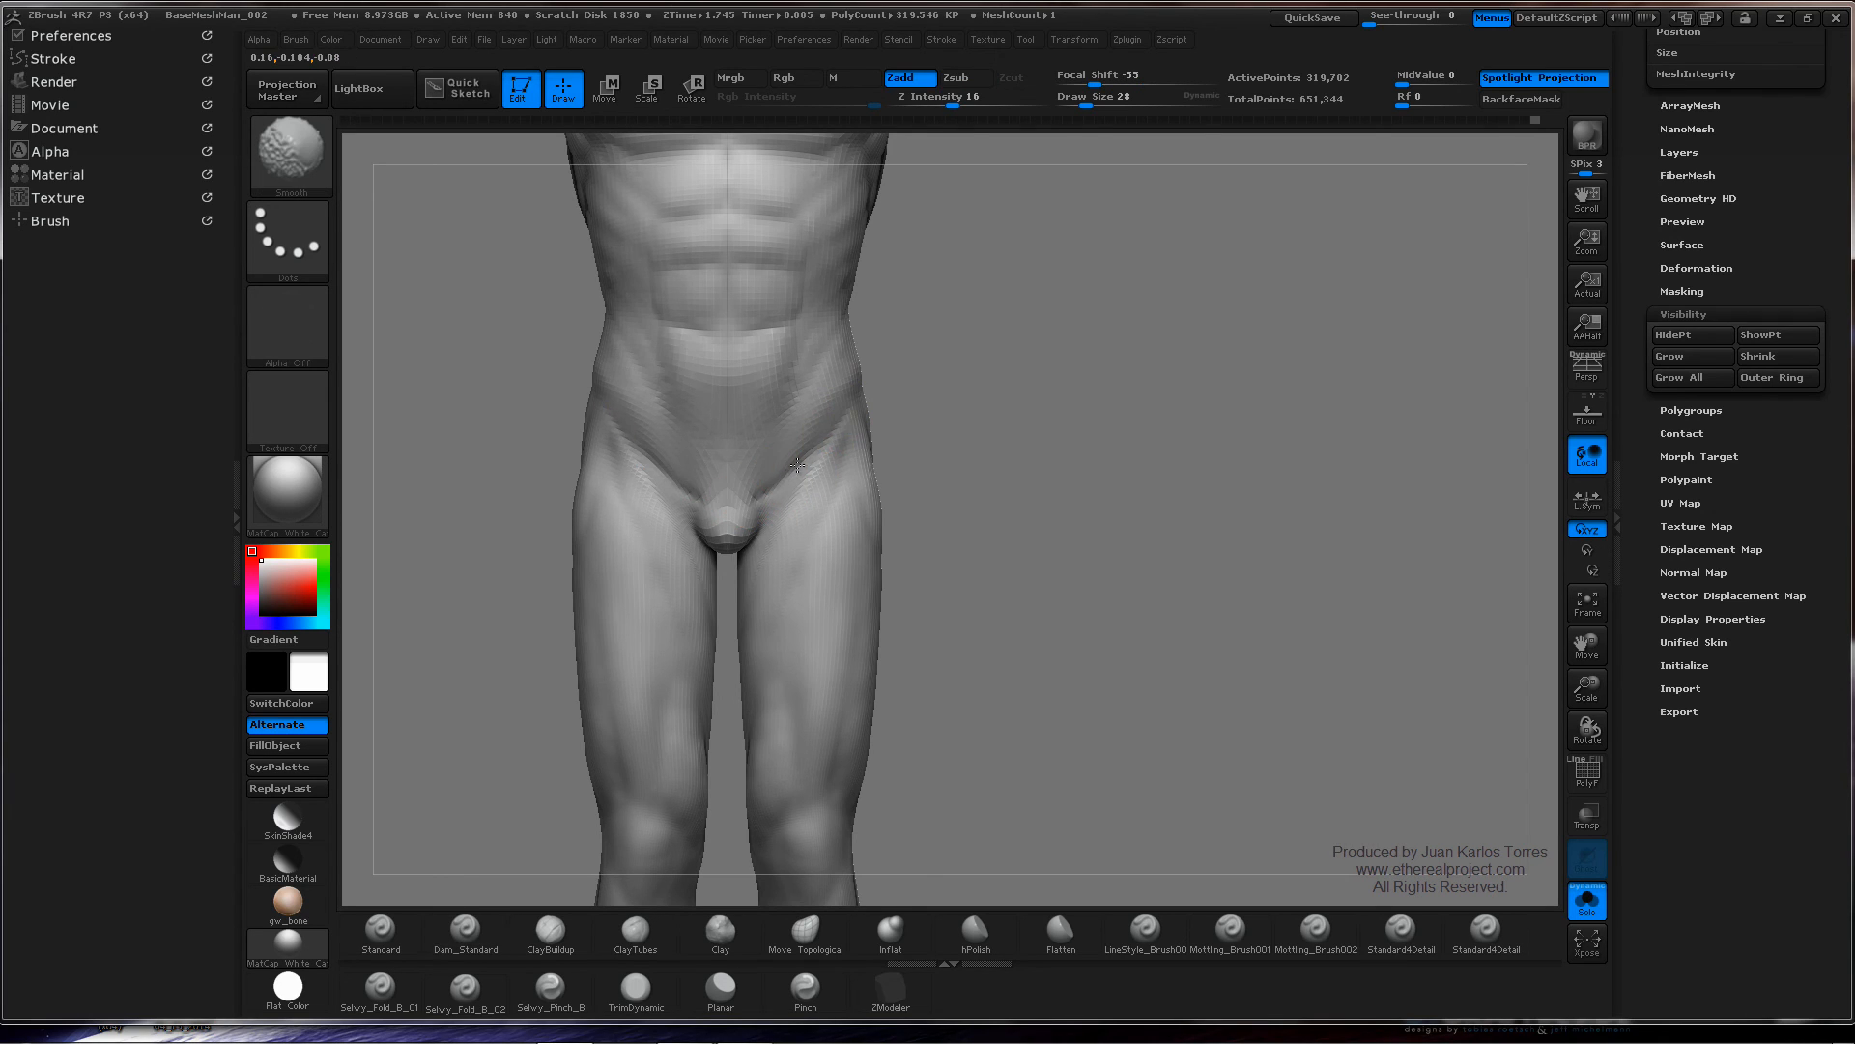
- Carve the hollows beneath the outer ends of the collarbones with Dam_Standard and soften them by smoothing
{"action": "key", "text": "f"}
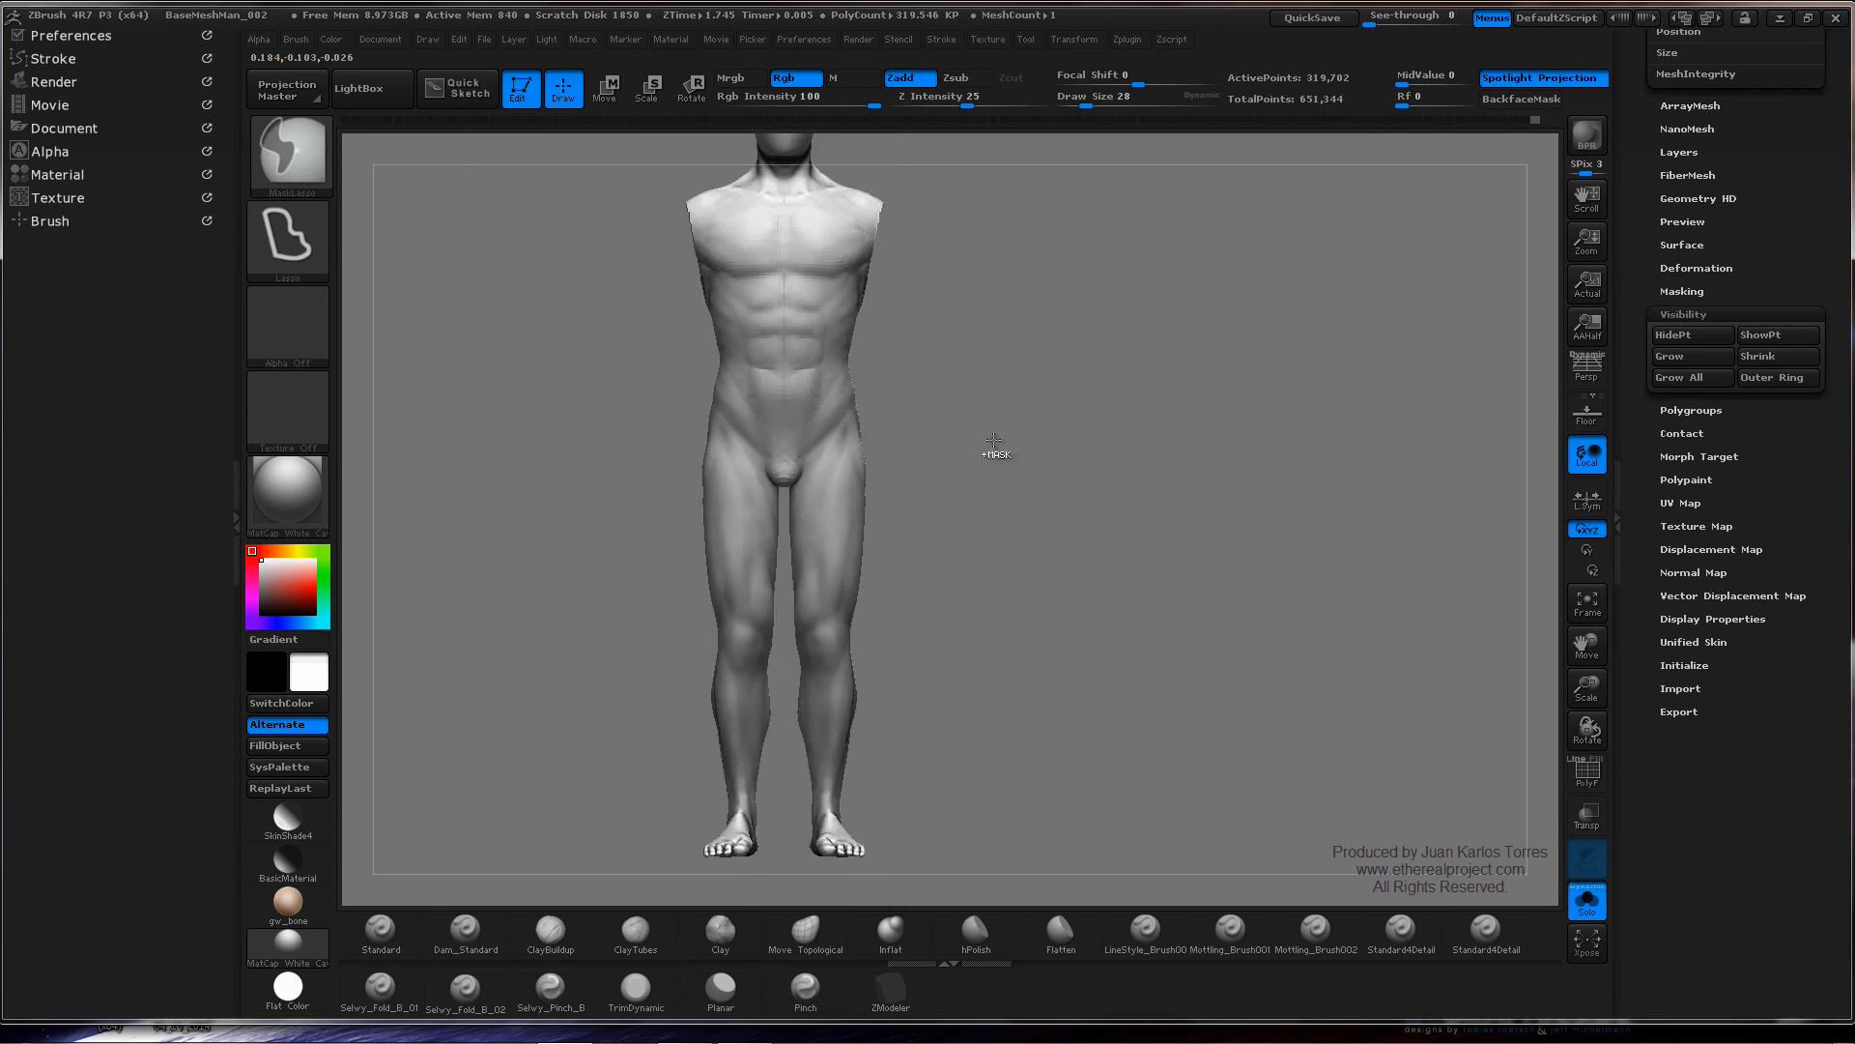
{"action": "left_click_drag", "start_coordinate": [908, 480], "coordinate": [1047, 464], "text": "alt"}
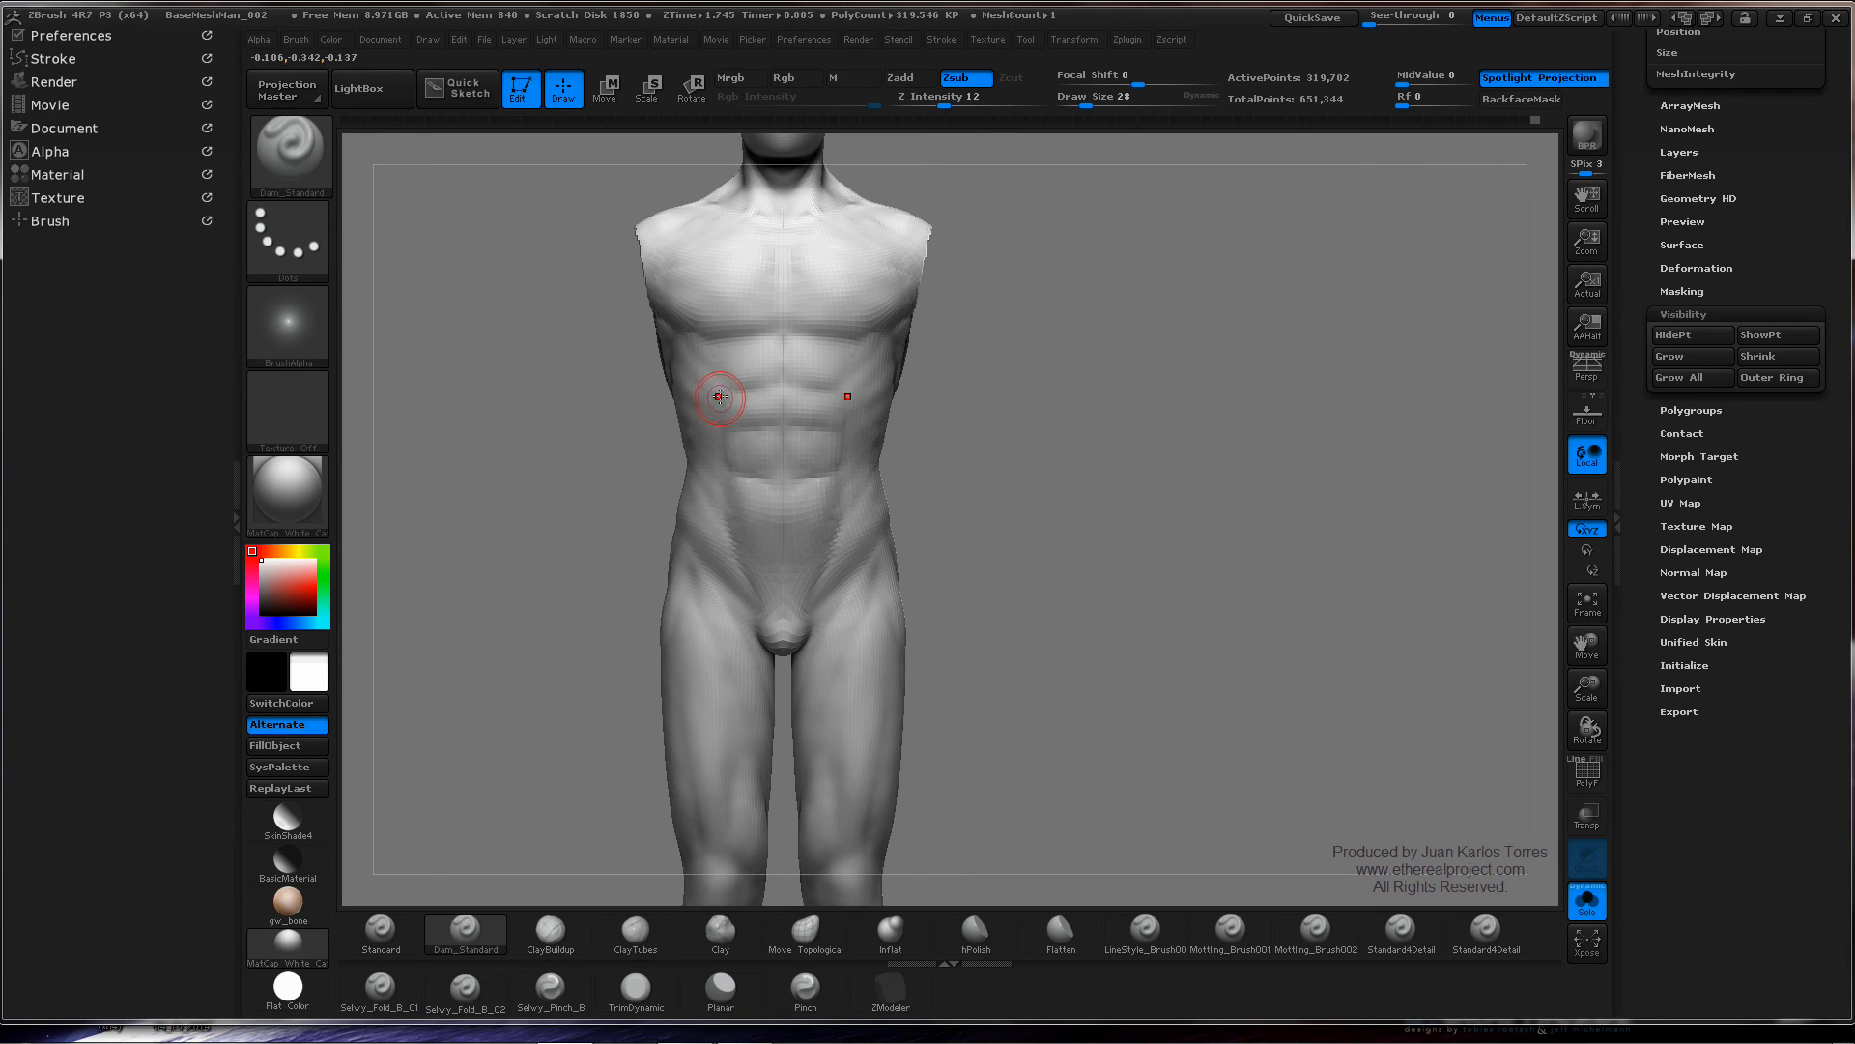
{"action": "right_click_drag", "start_coordinate": [1131, 470], "coordinate": [1048, 449], "text": "ctrl"}
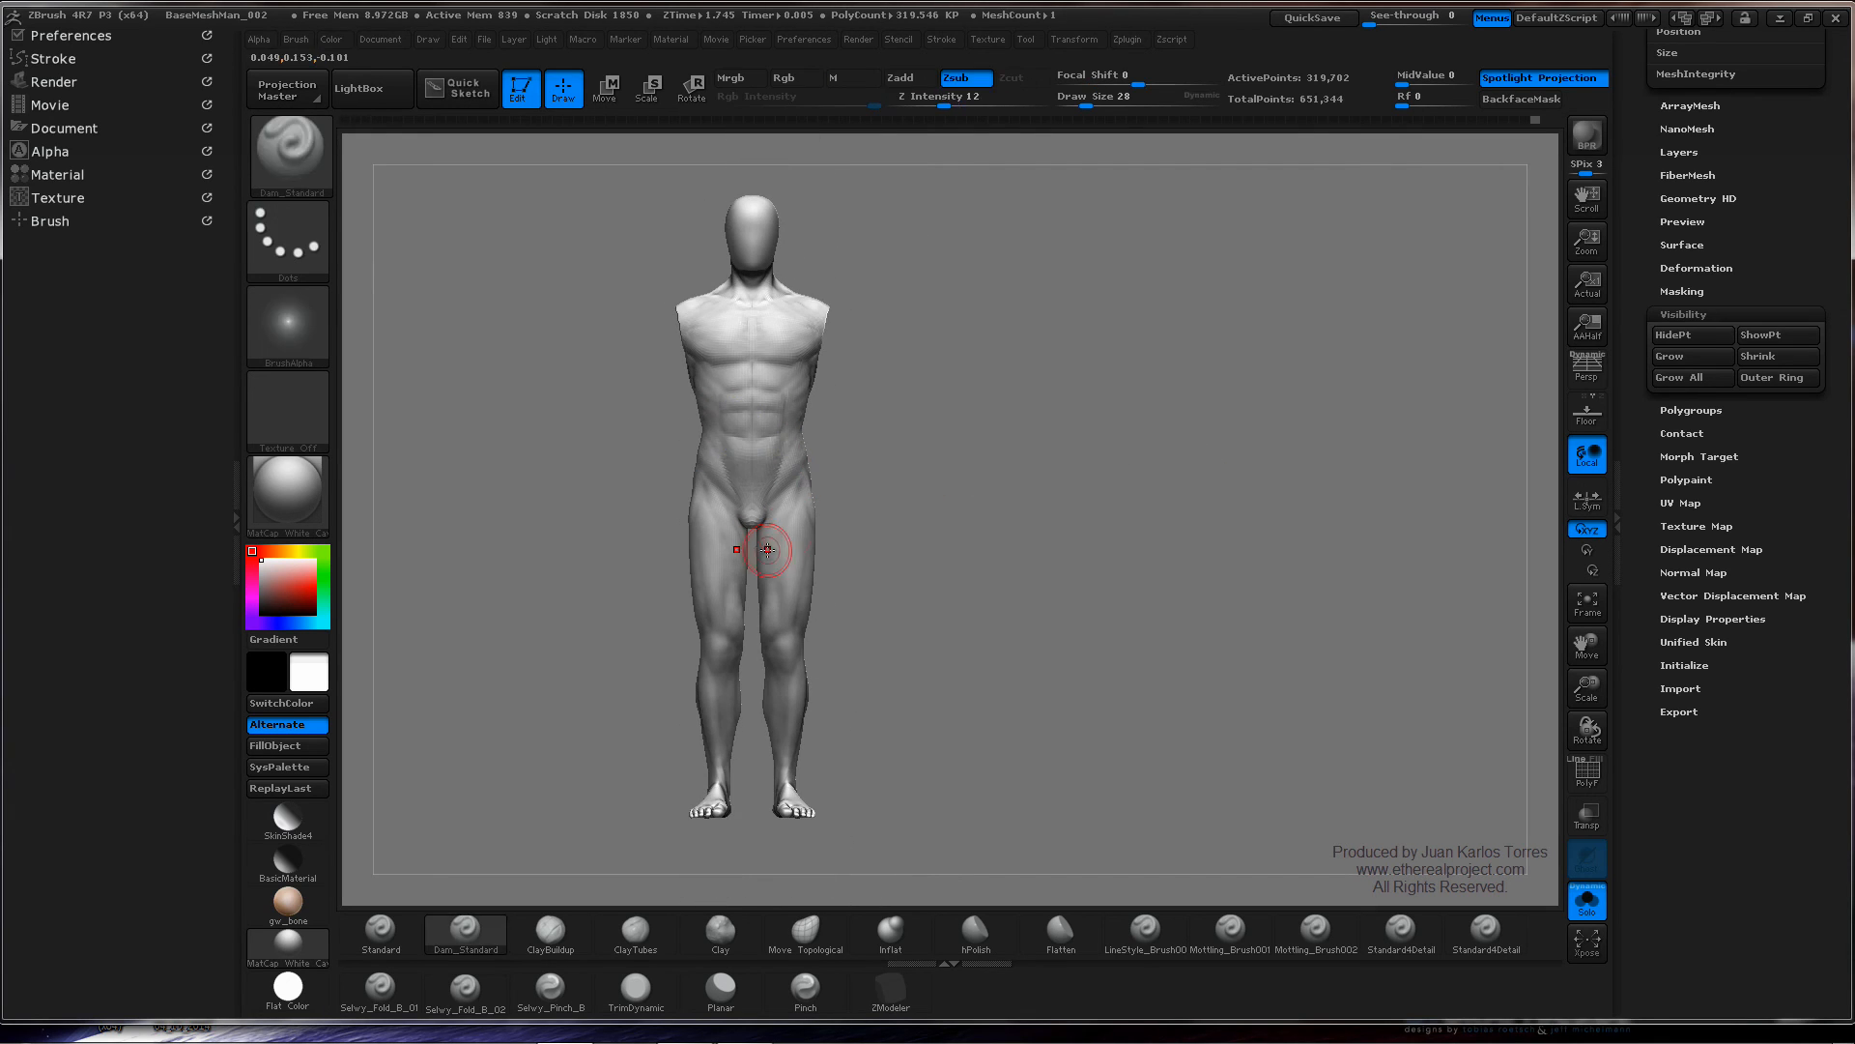
{"action": "mouse_move", "coordinate": [939, 481]}
{"action": "right_mouse_down", "text": "ctrl"}
{"action": "mouse_move", "coordinate": [994, 415]}
{"action": "mouse_move", "coordinate": [1011, 513]}
{"action": "right_mouse_up", "text": "ctrl"}
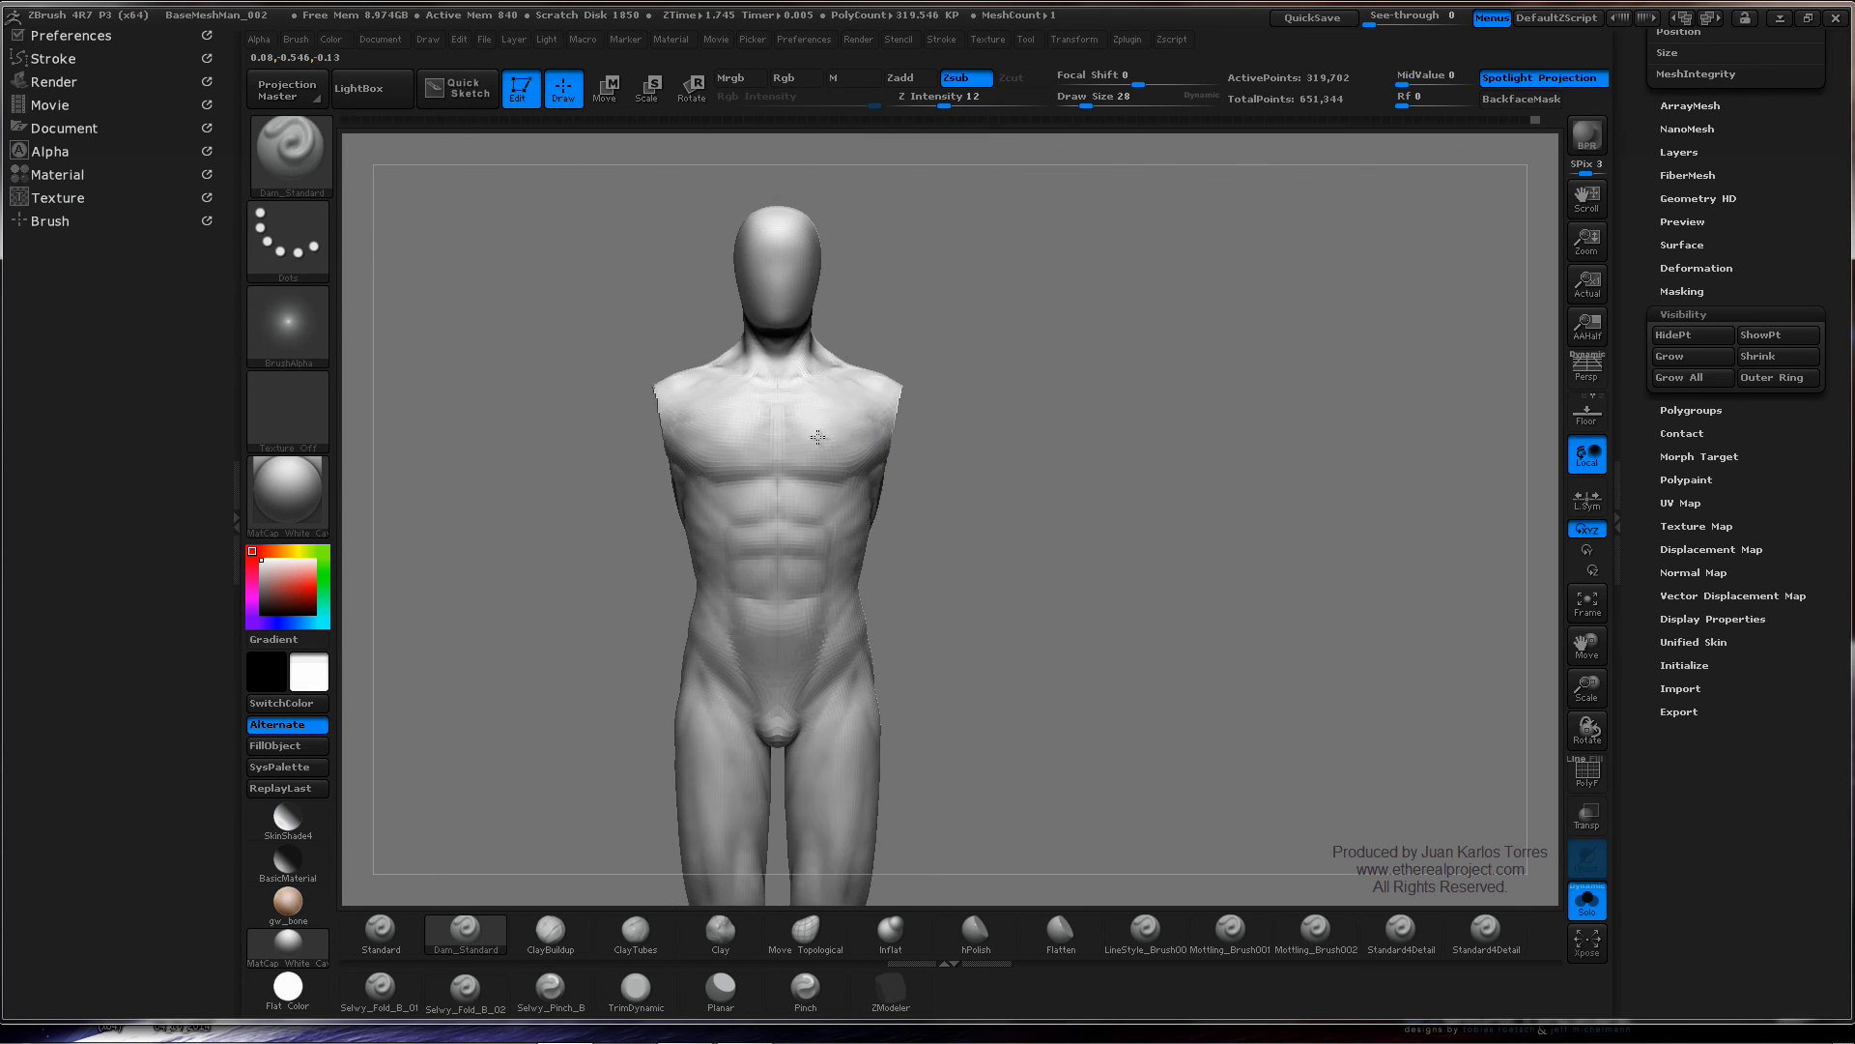
{"action": "right_click_drag", "start_coordinate": [815, 435], "coordinate": [807, 468]}
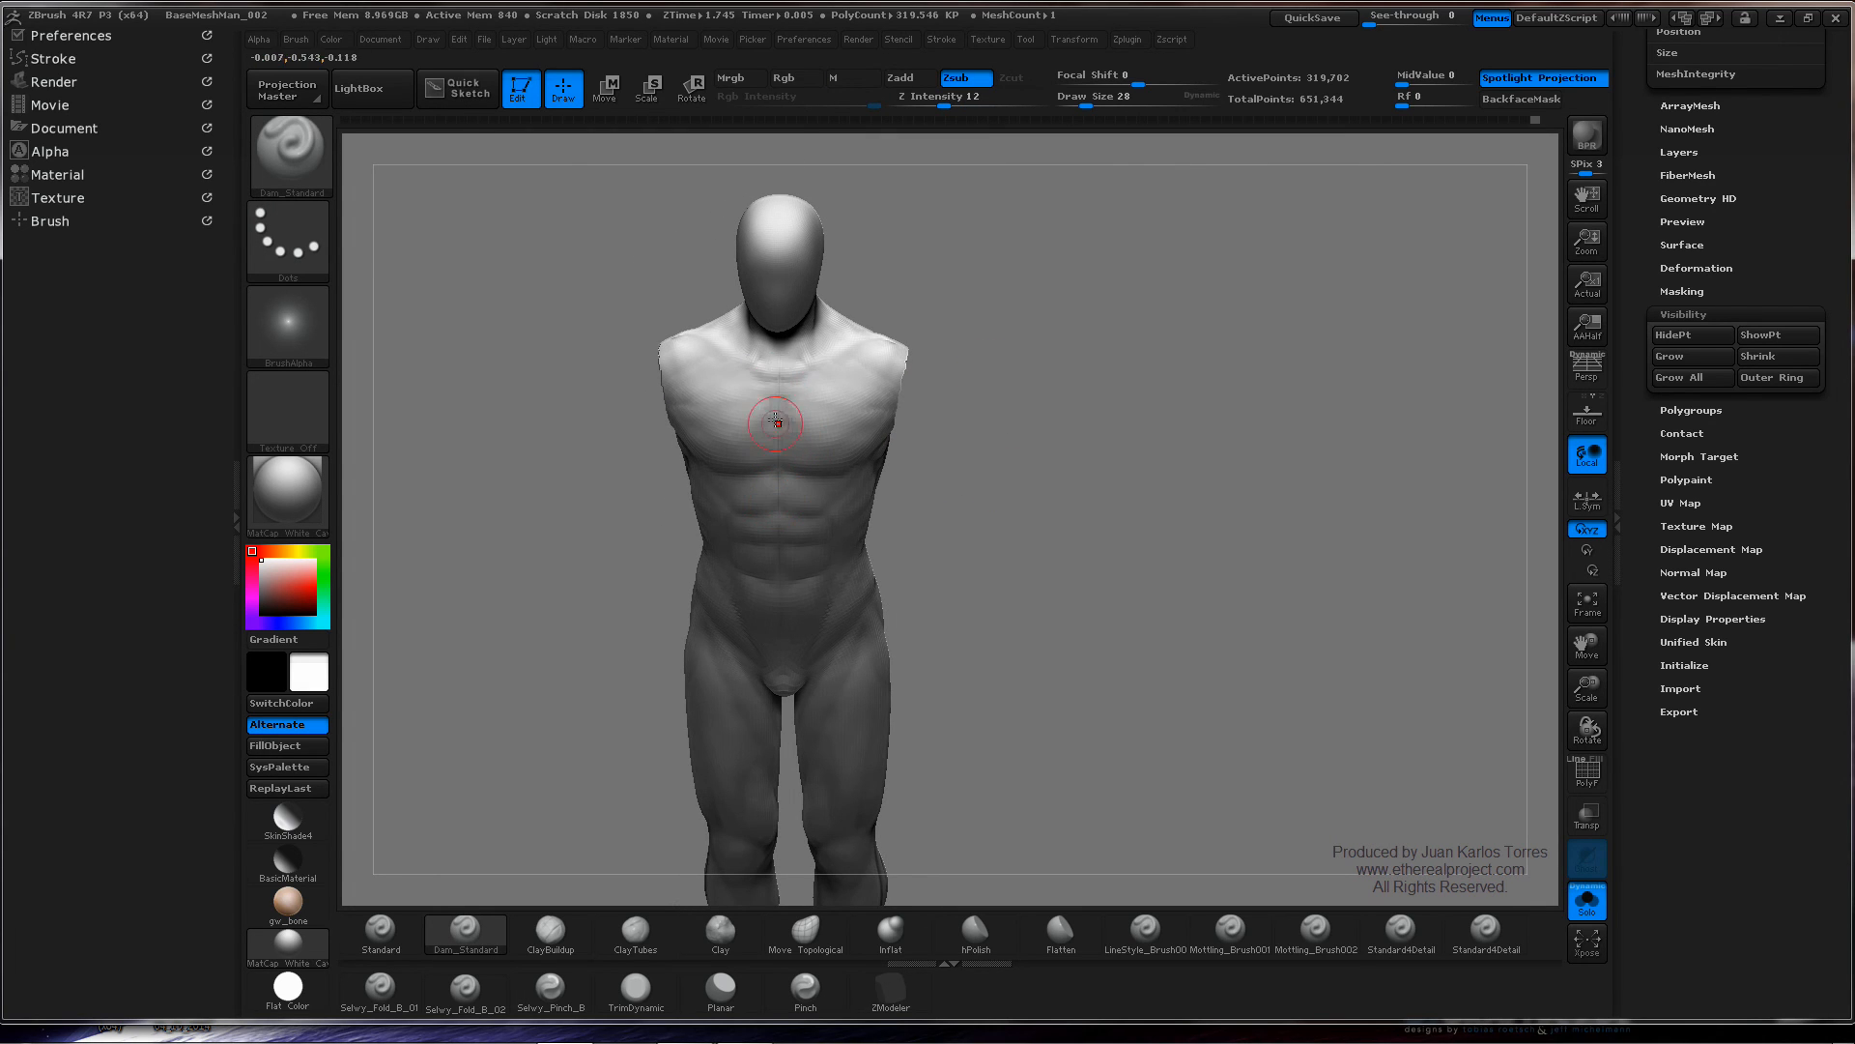
{"action": "mouse_move", "coordinate": [774, 379]}
{"action": "right_mouse_down", "text": "ctrl"}
{"action": "mouse_move", "coordinate": [894, 344]}
{"action": "mouse_move", "coordinate": [799, 501]}
{"action": "mouse_move", "coordinate": [641, 442]}
{"action": "right_mouse_up", "text": "ctrl"}
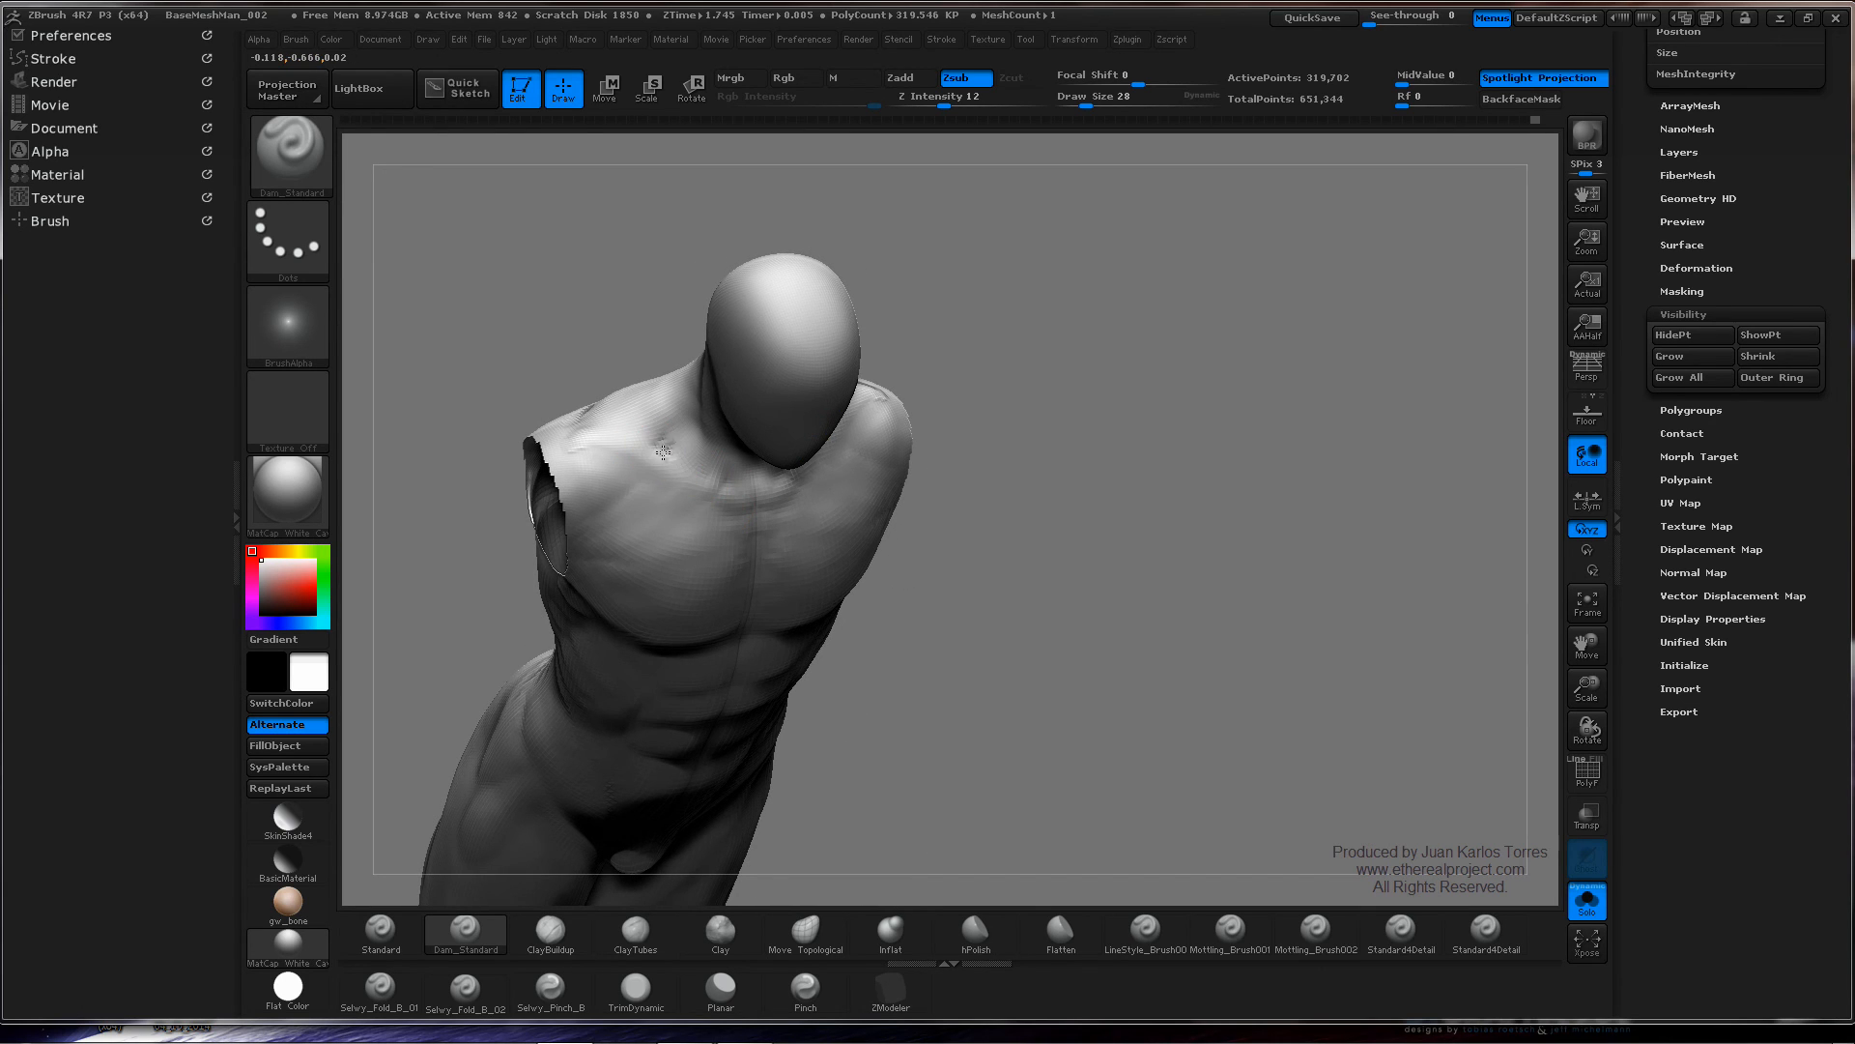
{"action": "key", "text": "shift"}
{"action": "right_click_drag", "start_coordinate": [671, 430], "coordinate": [629, 373]}
{"action": "right_click_drag", "start_coordinate": [1024, 414], "coordinate": [982, 485], "text": "alt"}
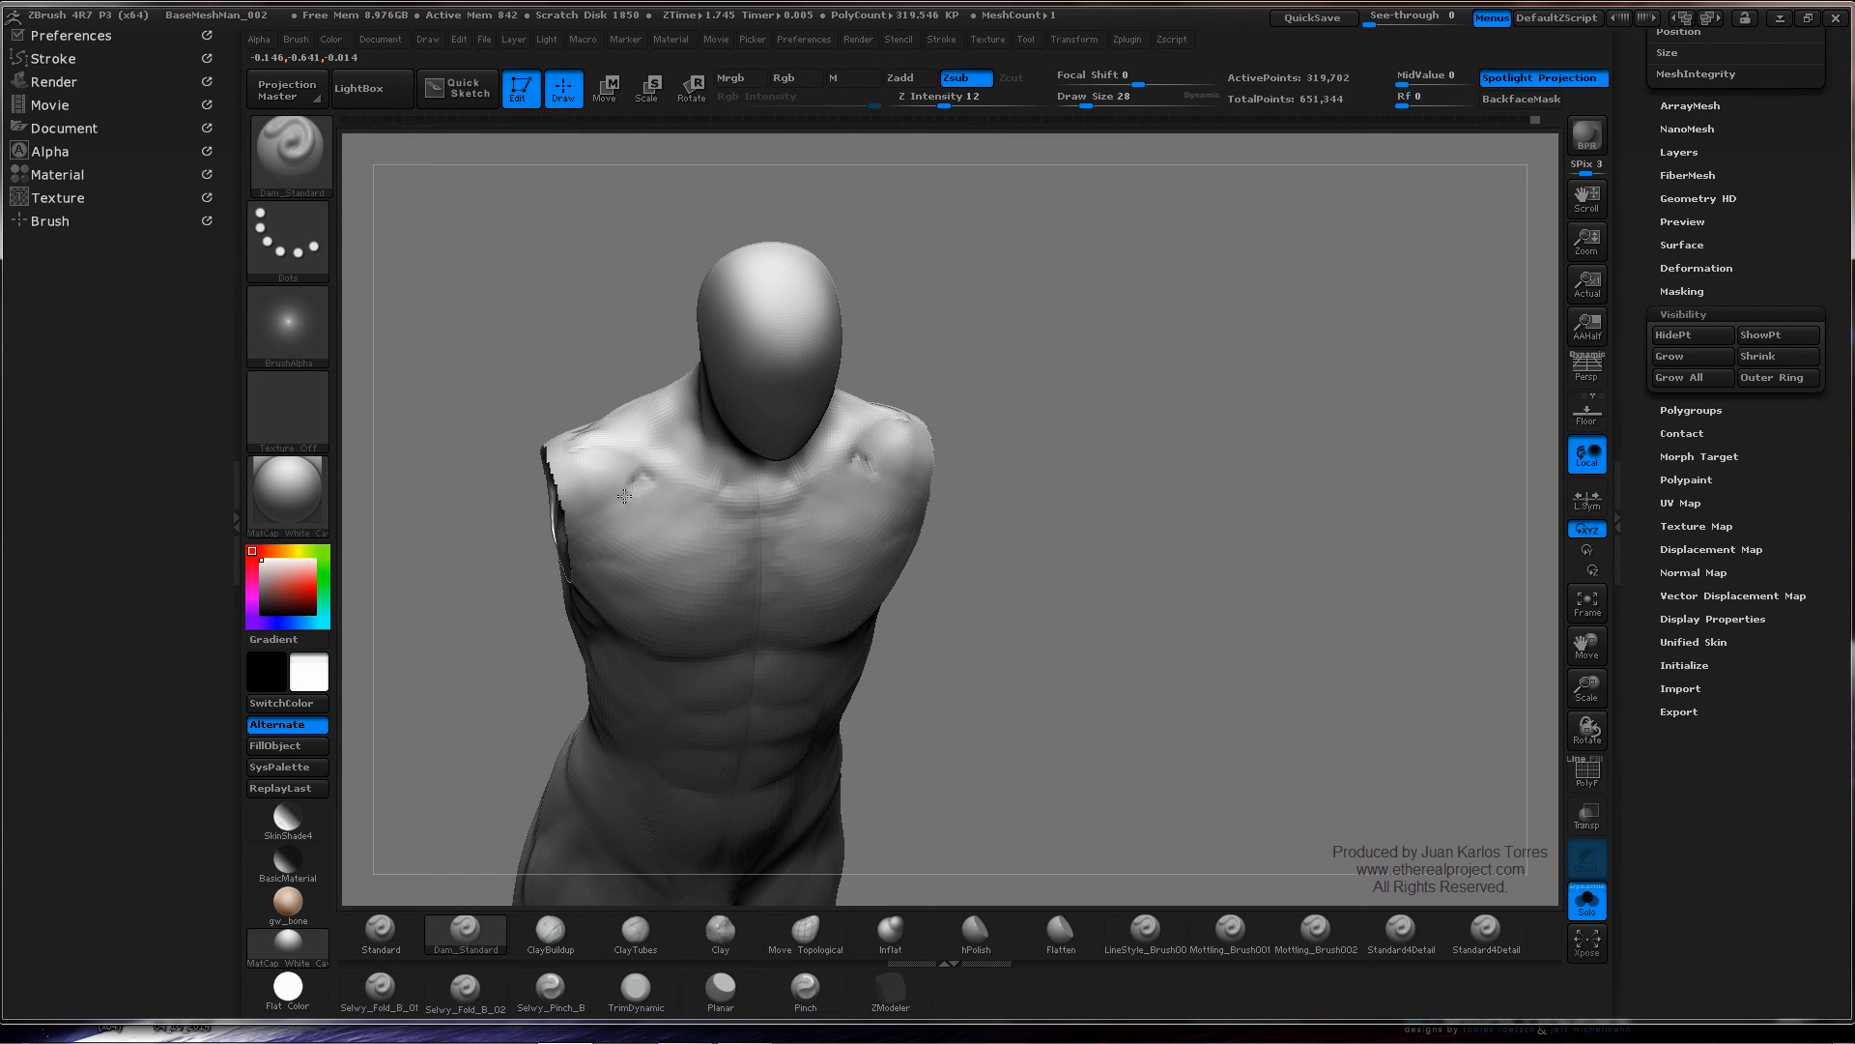
{"action": "key", "text": "shift"}
{"action": "left_click_drag", "start_coordinate": [632, 488], "coordinate": [641, 486], "text": "shift"}
{"action": "key", "text": "shift"}
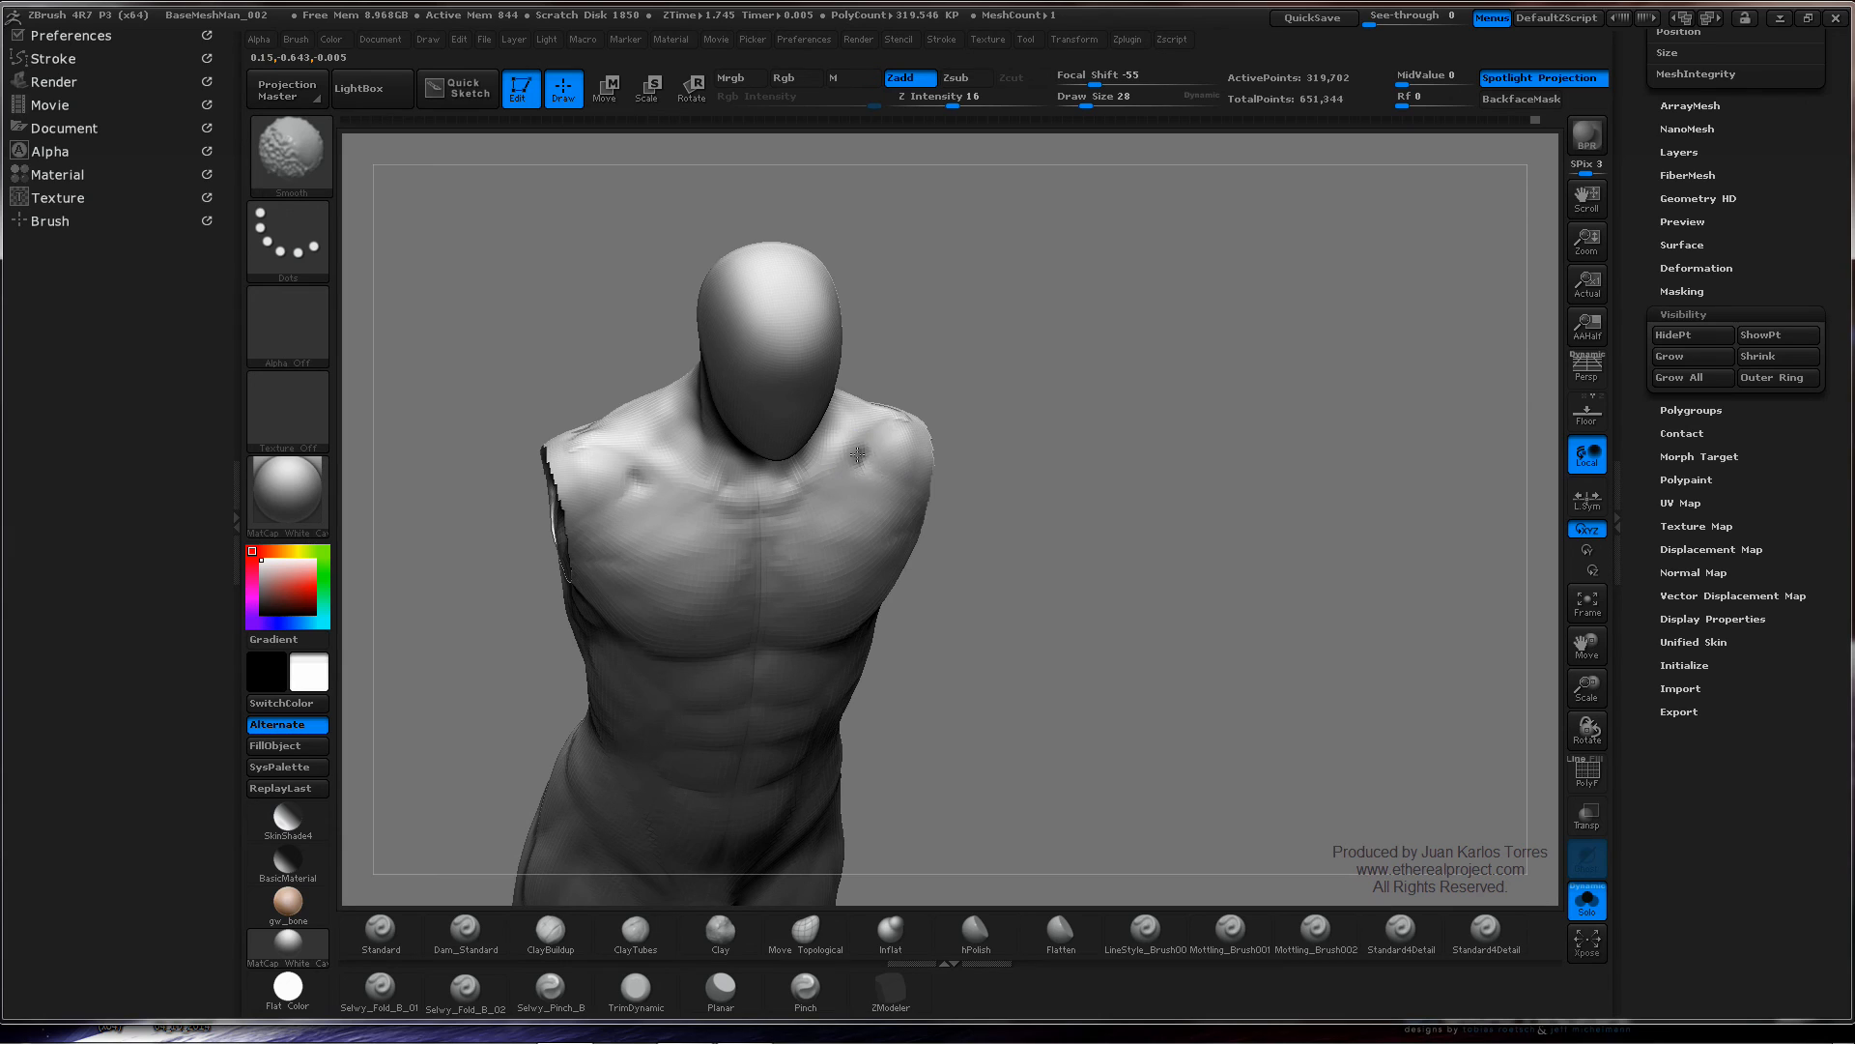
- Blend the hollows beneath the outer collarbones into the shoulders by smoothing and touching them up with Dam_Standard
{"action": "left_click_drag", "start_coordinate": [861, 455], "coordinate": [885, 442], "text": "shift"}
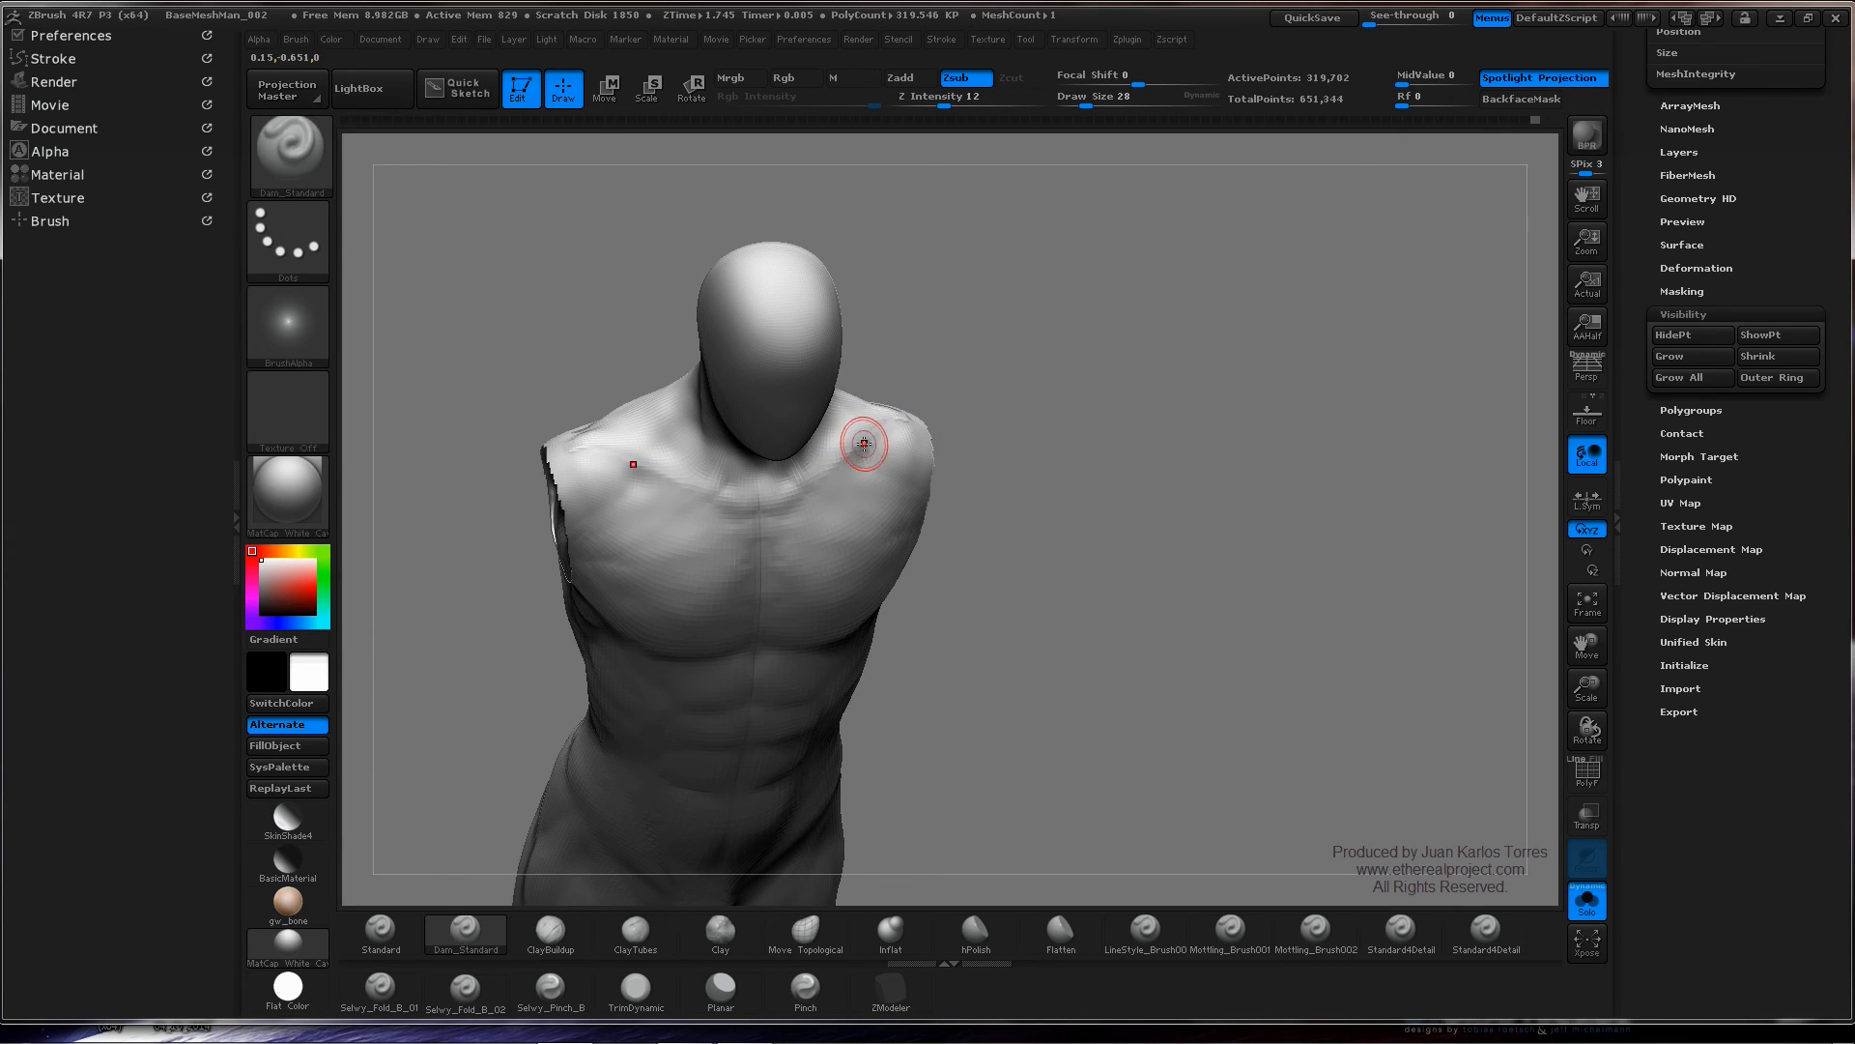
{"action": "key", "text": "shift"}
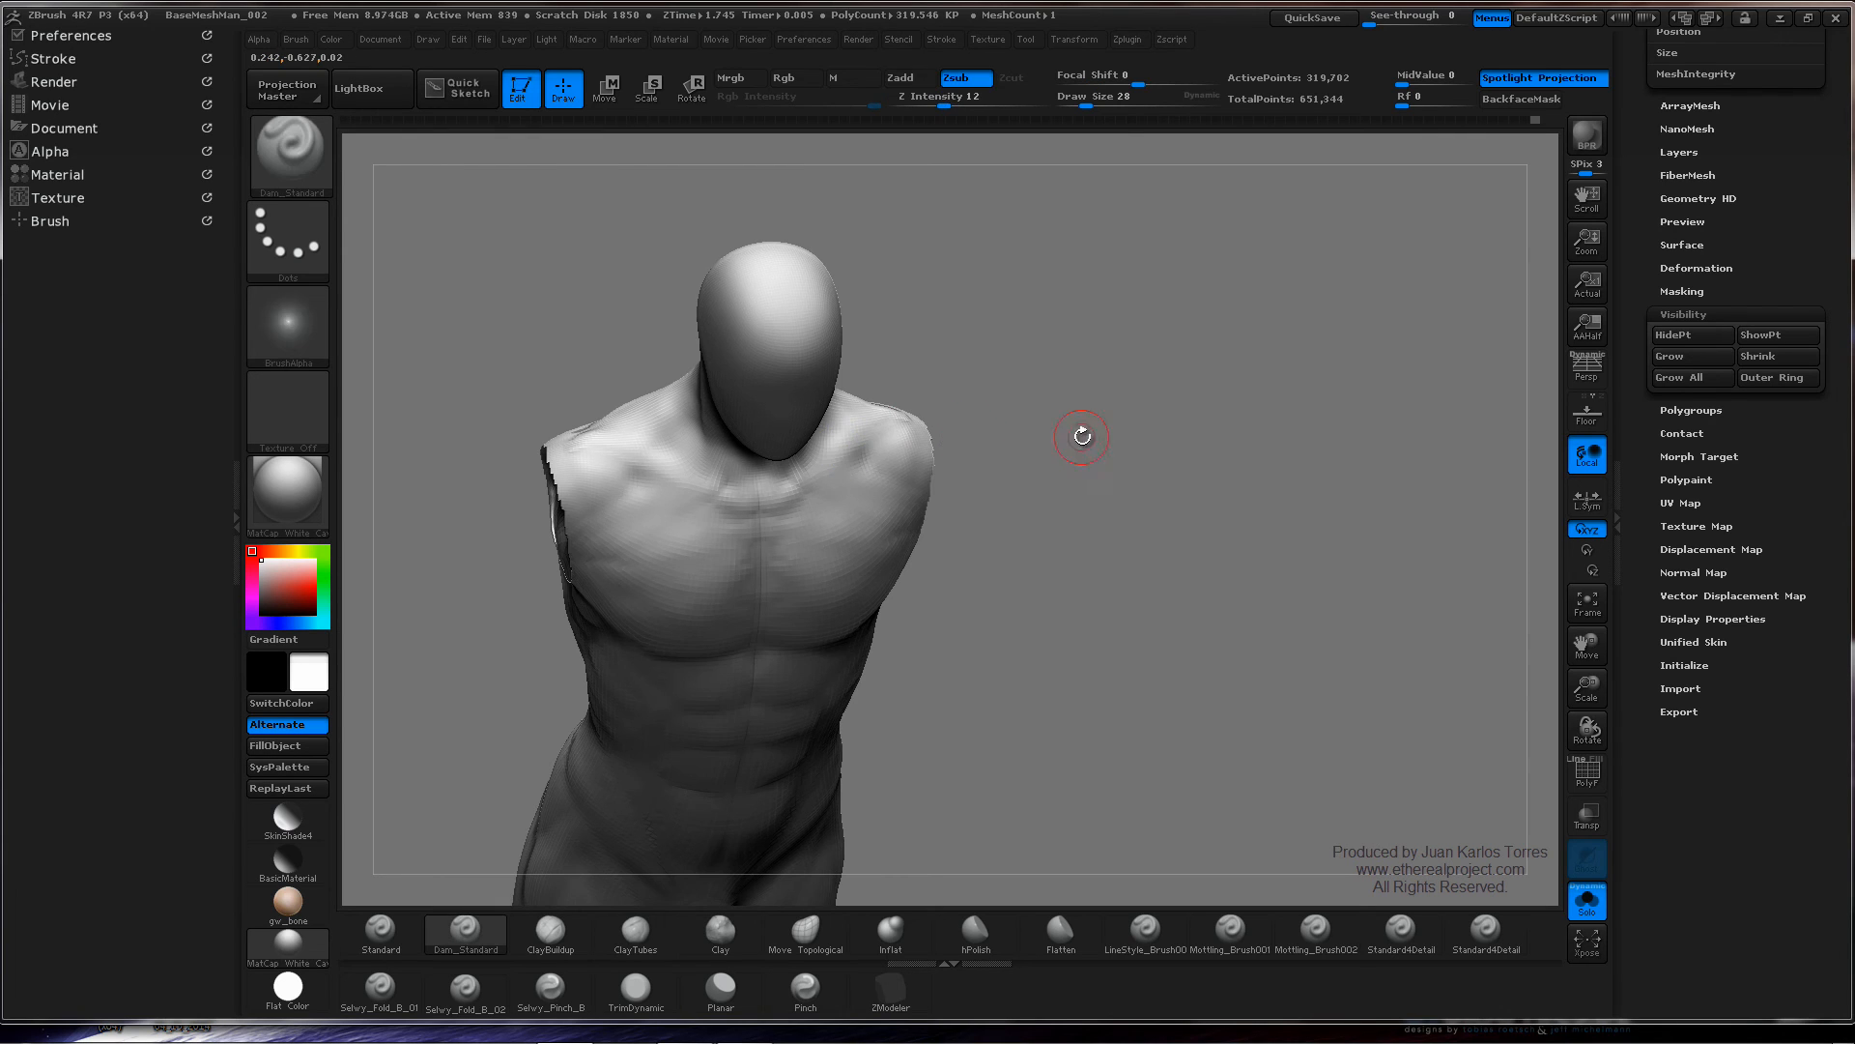
{"action": "mouse_move", "coordinate": [1076, 431]}
{"action": "left_mouse_down", "text": "shift"}
{"action": "mouse_move", "coordinate": [1197, 455]}
{"action": "mouse_move", "coordinate": [1133, 519]}
{"action": "mouse_move", "coordinate": [1102, 315]}
{"action": "mouse_move", "coordinate": [1185, 464]}
{"action": "mouse_move", "coordinate": [985, 481]}
{"action": "mouse_move", "coordinate": [1064, 484]}
{"action": "mouse_move", "coordinate": [1005, 478]}
{"action": "mouse_move", "coordinate": [1014, 464]}
{"action": "mouse_move", "coordinate": [1179, 489]}
{"action": "mouse_move", "coordinate": [1238, 344]}
{"action": "mouse_move", "coordinate": [1033, 433]}
{"action": "left_mouse_up", "text": "shift"}
- Carve the cleft between the buttocks with Dam_Standard from behind and below, and smooth its upper end
{"action": "right_click_drag", "start_coordinate": [1033, 434], "coordinate": [825, 529], "text": "ctrl"}
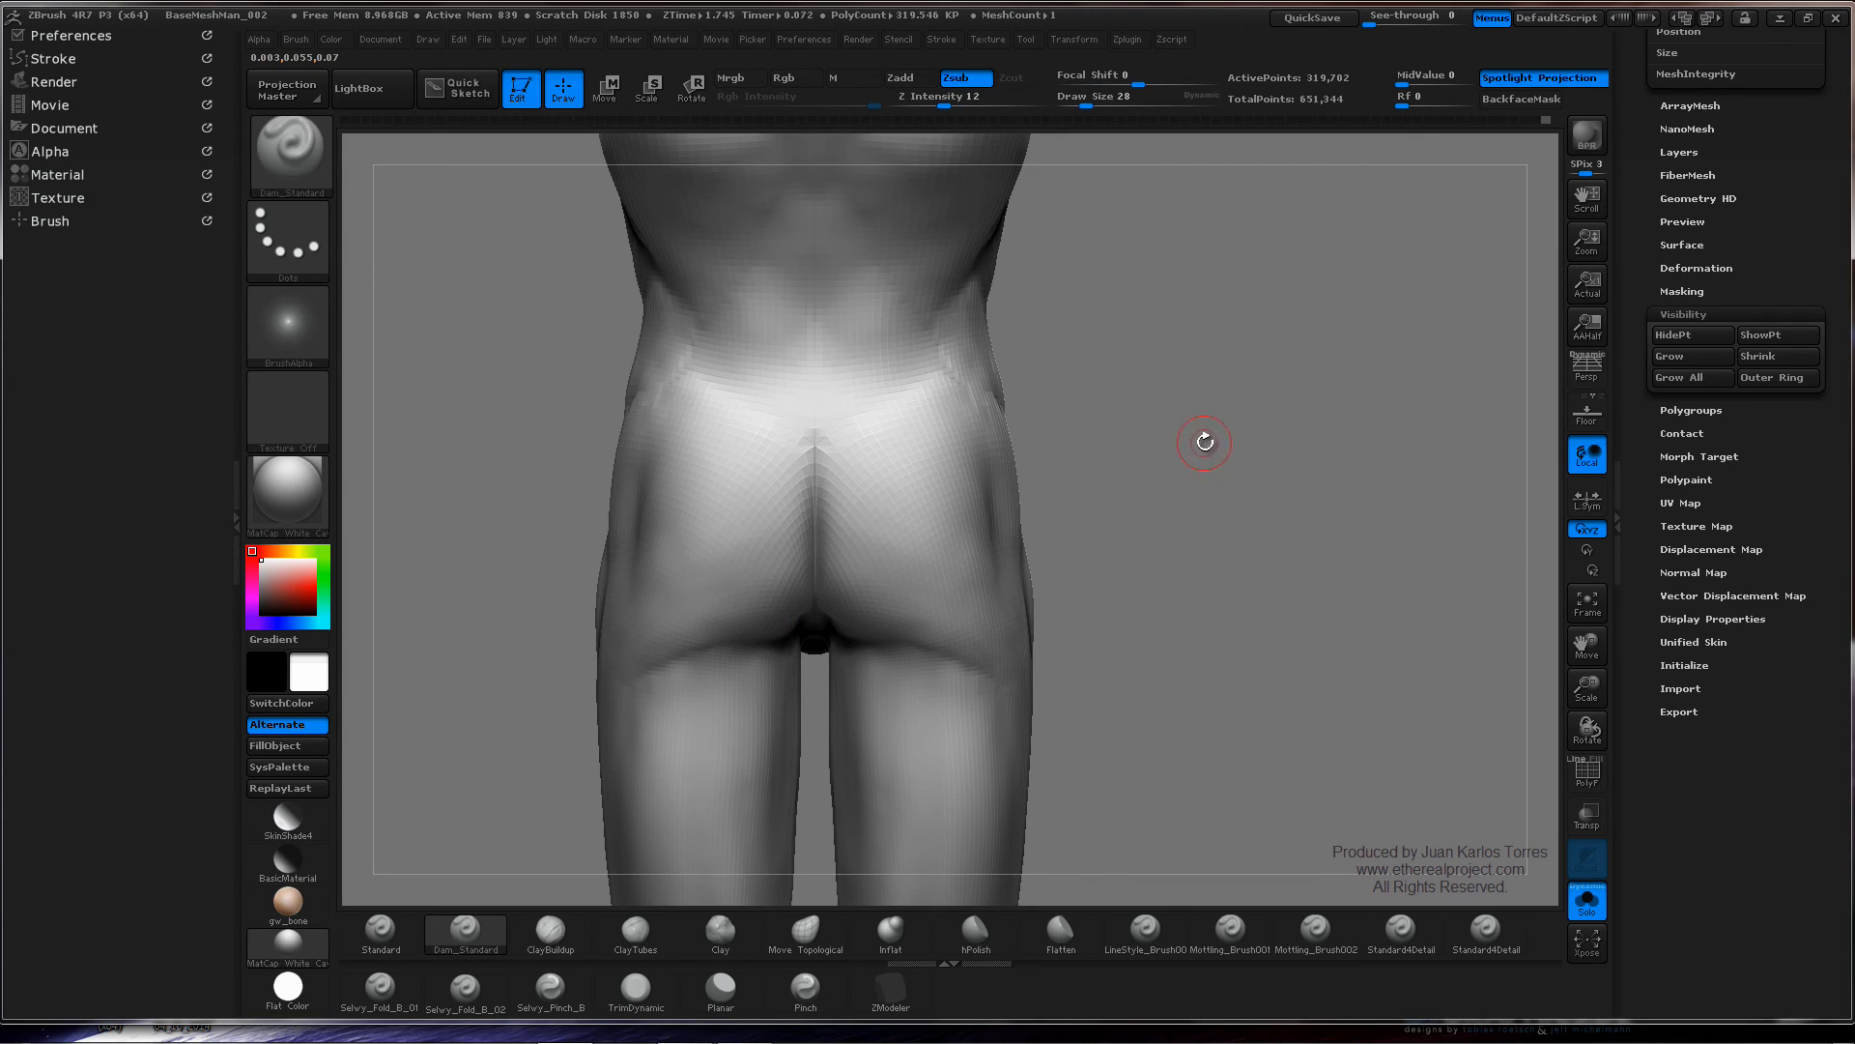
{"action": "key", "text": "shift"}
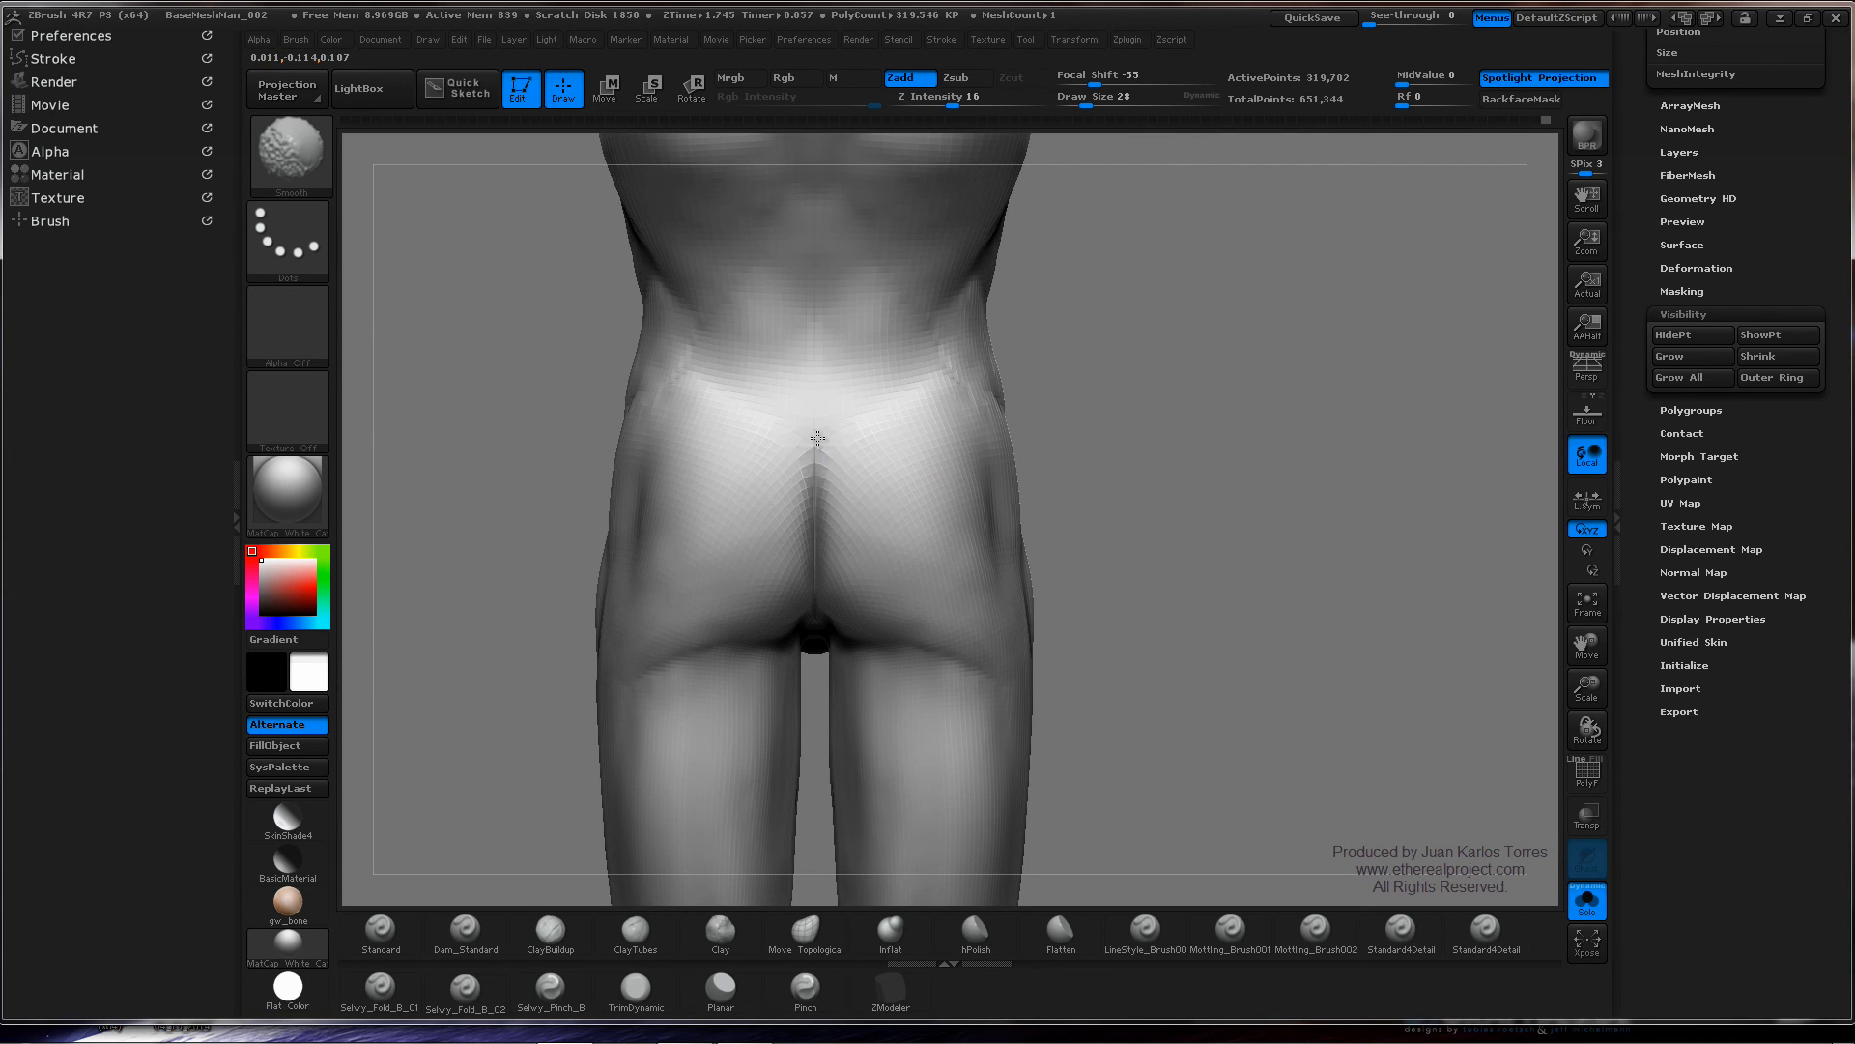
{"action": "left_click_drag", "start_coordinate": [919, 477], "coordinate": [1098, 468]}
{"action": "left_click_drag", "start_coordinate": [1018, 513], "coordinate": [1107, 488]}
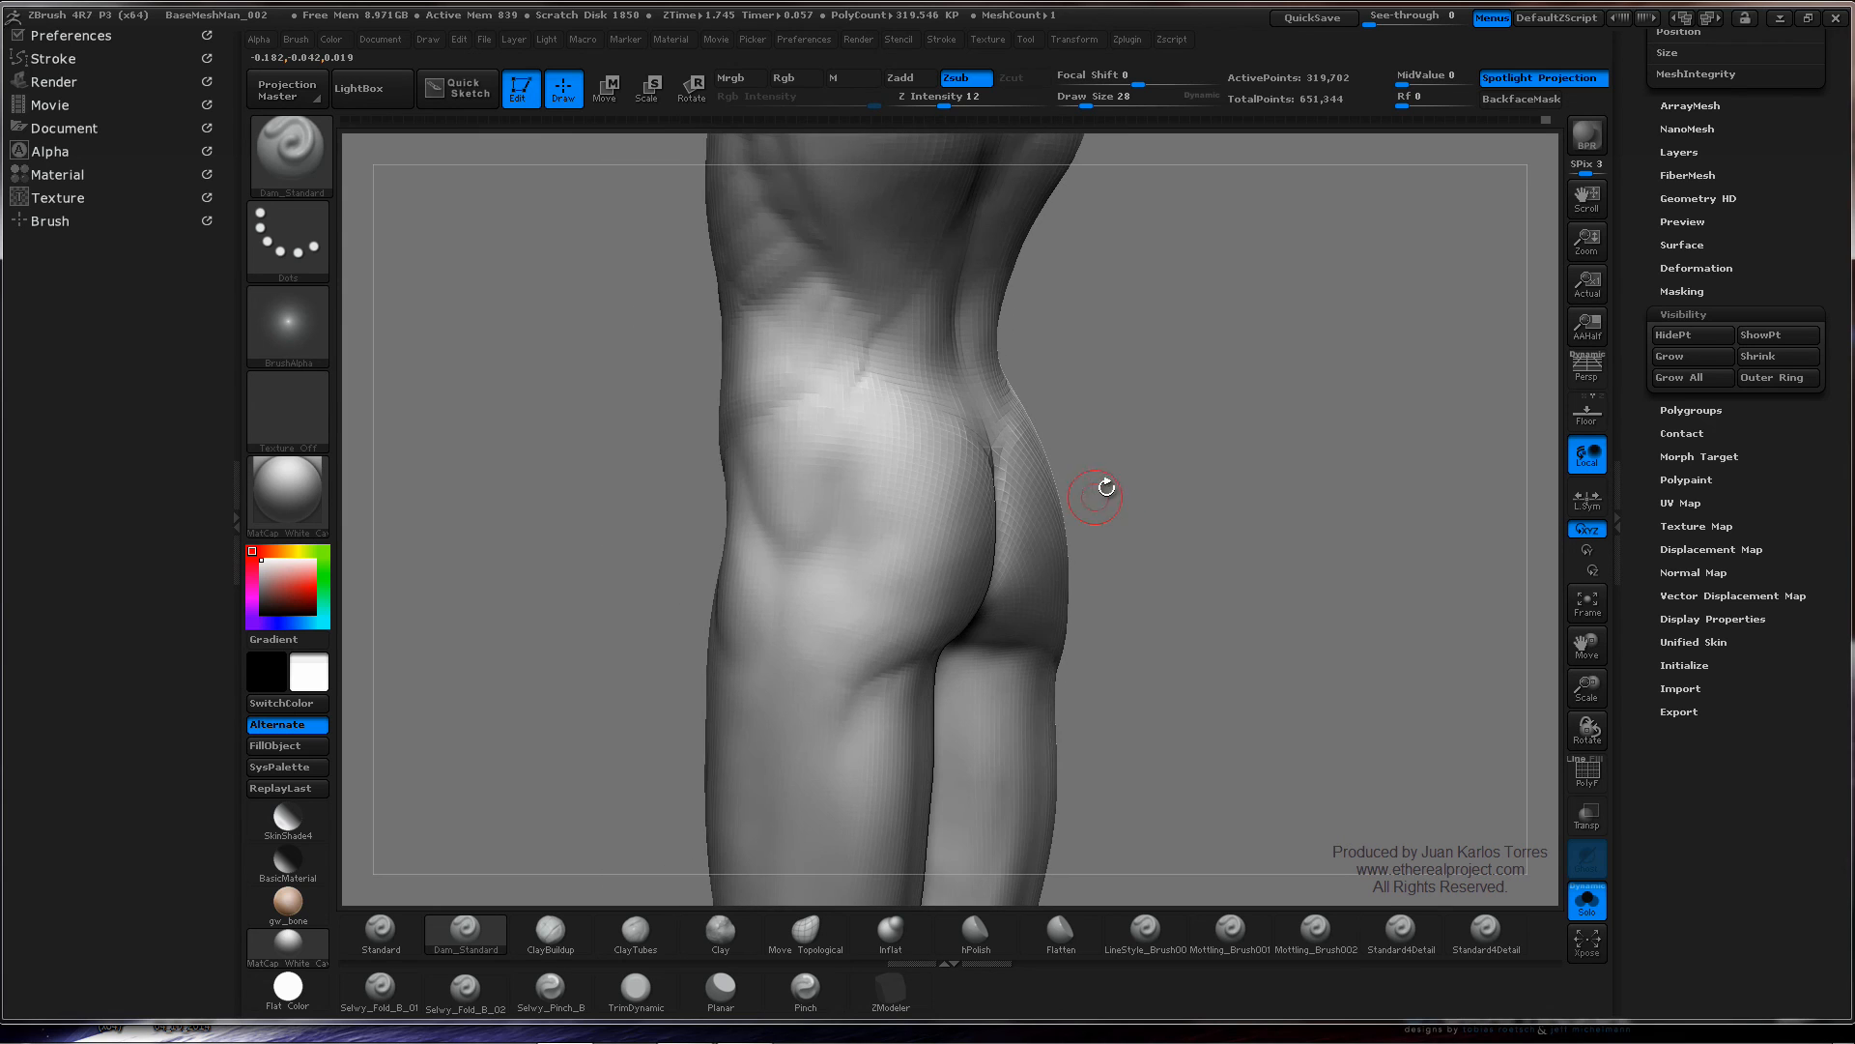
{"action": "mouse_move", "coordinate": [1238, 455]}
{"action": "left_mouse_down"}
{"action": "mouse_move", "coordinate": [1159, 419]}
{"action": "mouse_move", "coordinate": [1176, 310]}
{"action": "mouse_move", "coordinate": [1187, 473]}
{"action": "mouse_move", "coordinate": [1147, 381]}
{"action": "mouse_move", "coordinate": [952, 454]}
{"action": "left_mouse_up"}
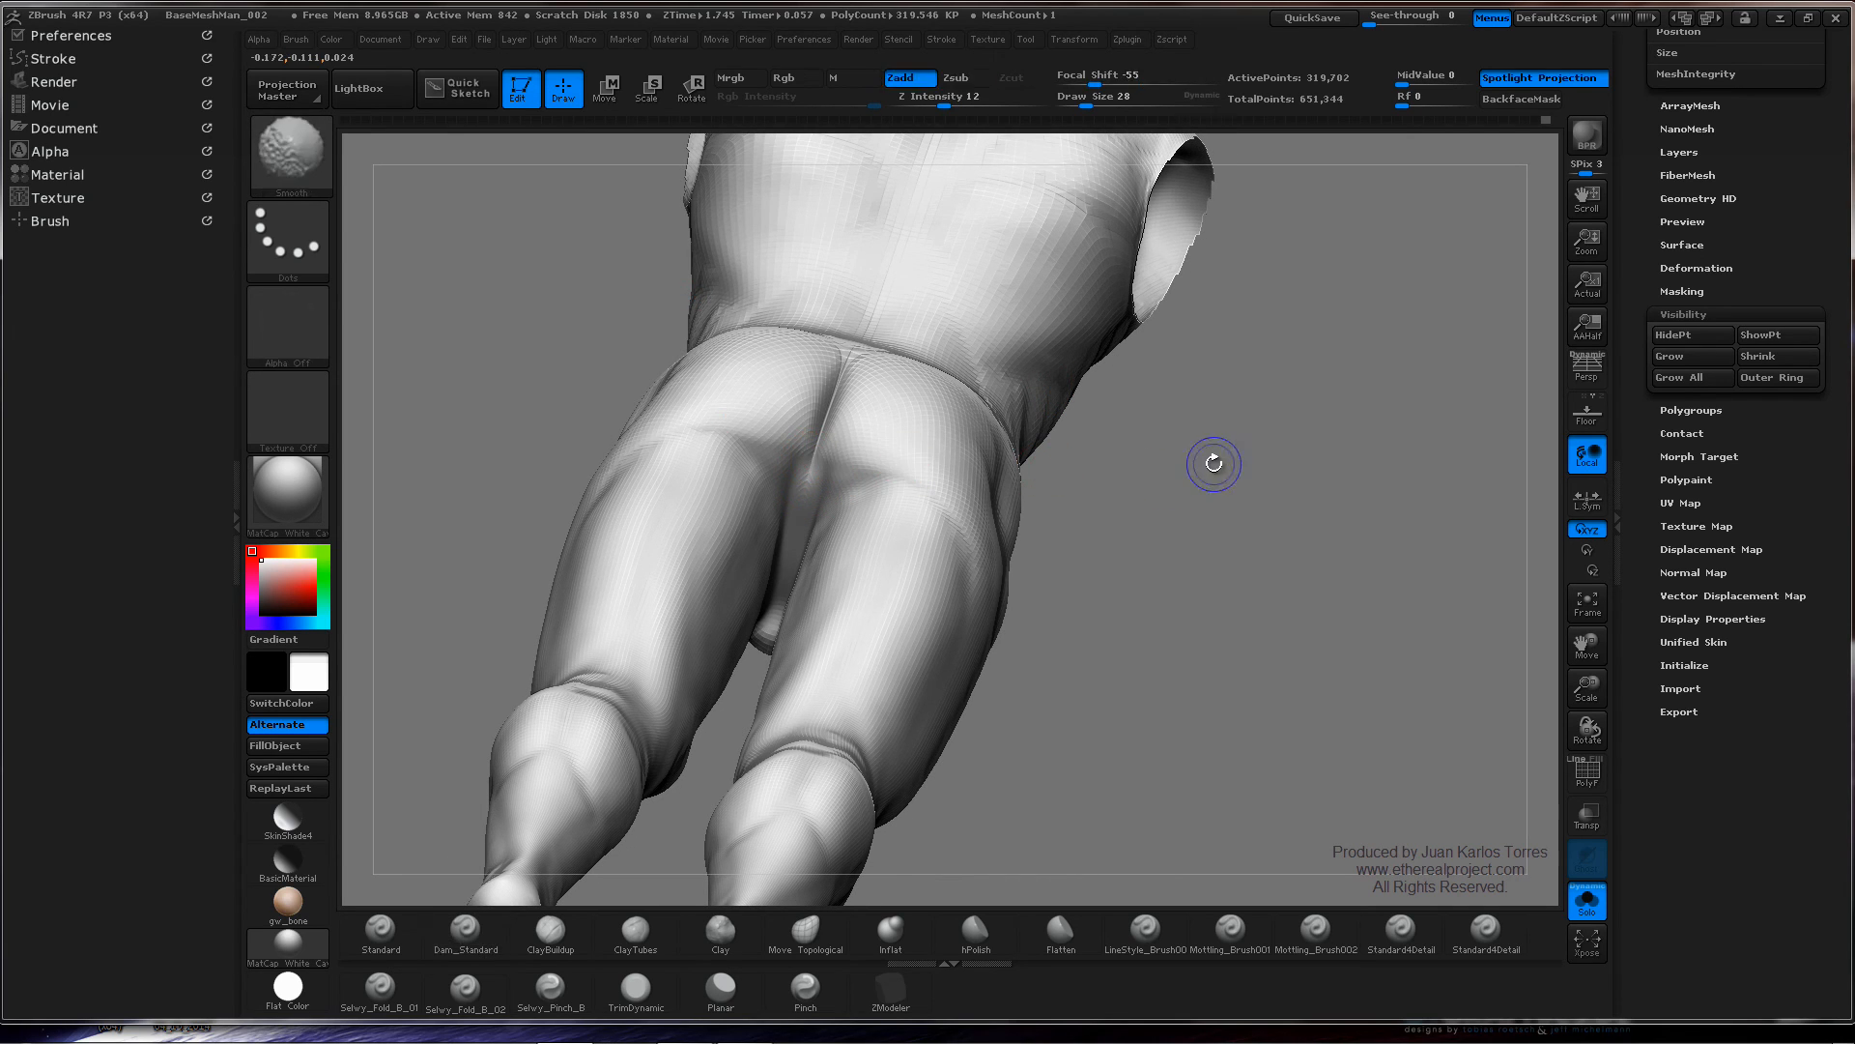
{"action": "left_click_drag", "start_coordinate": [1209, 460], "coordinate": [1221, 510], "text": "shift"}
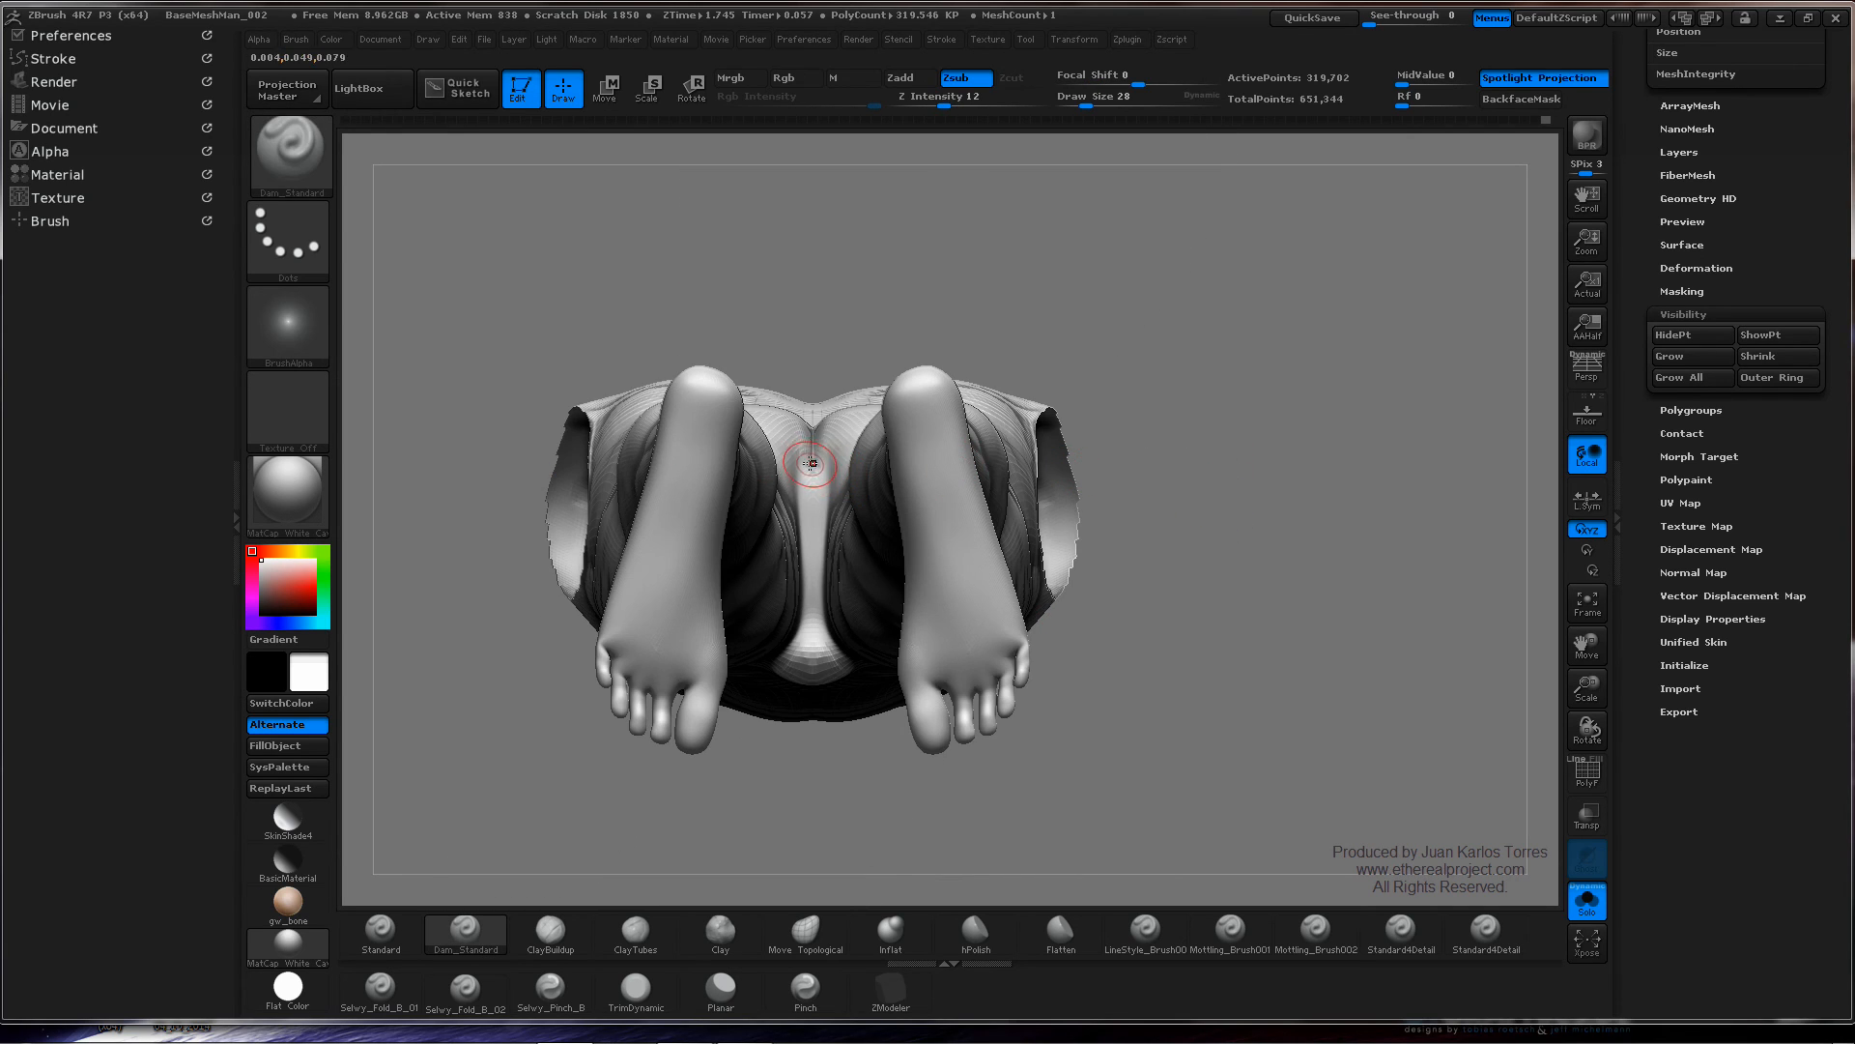
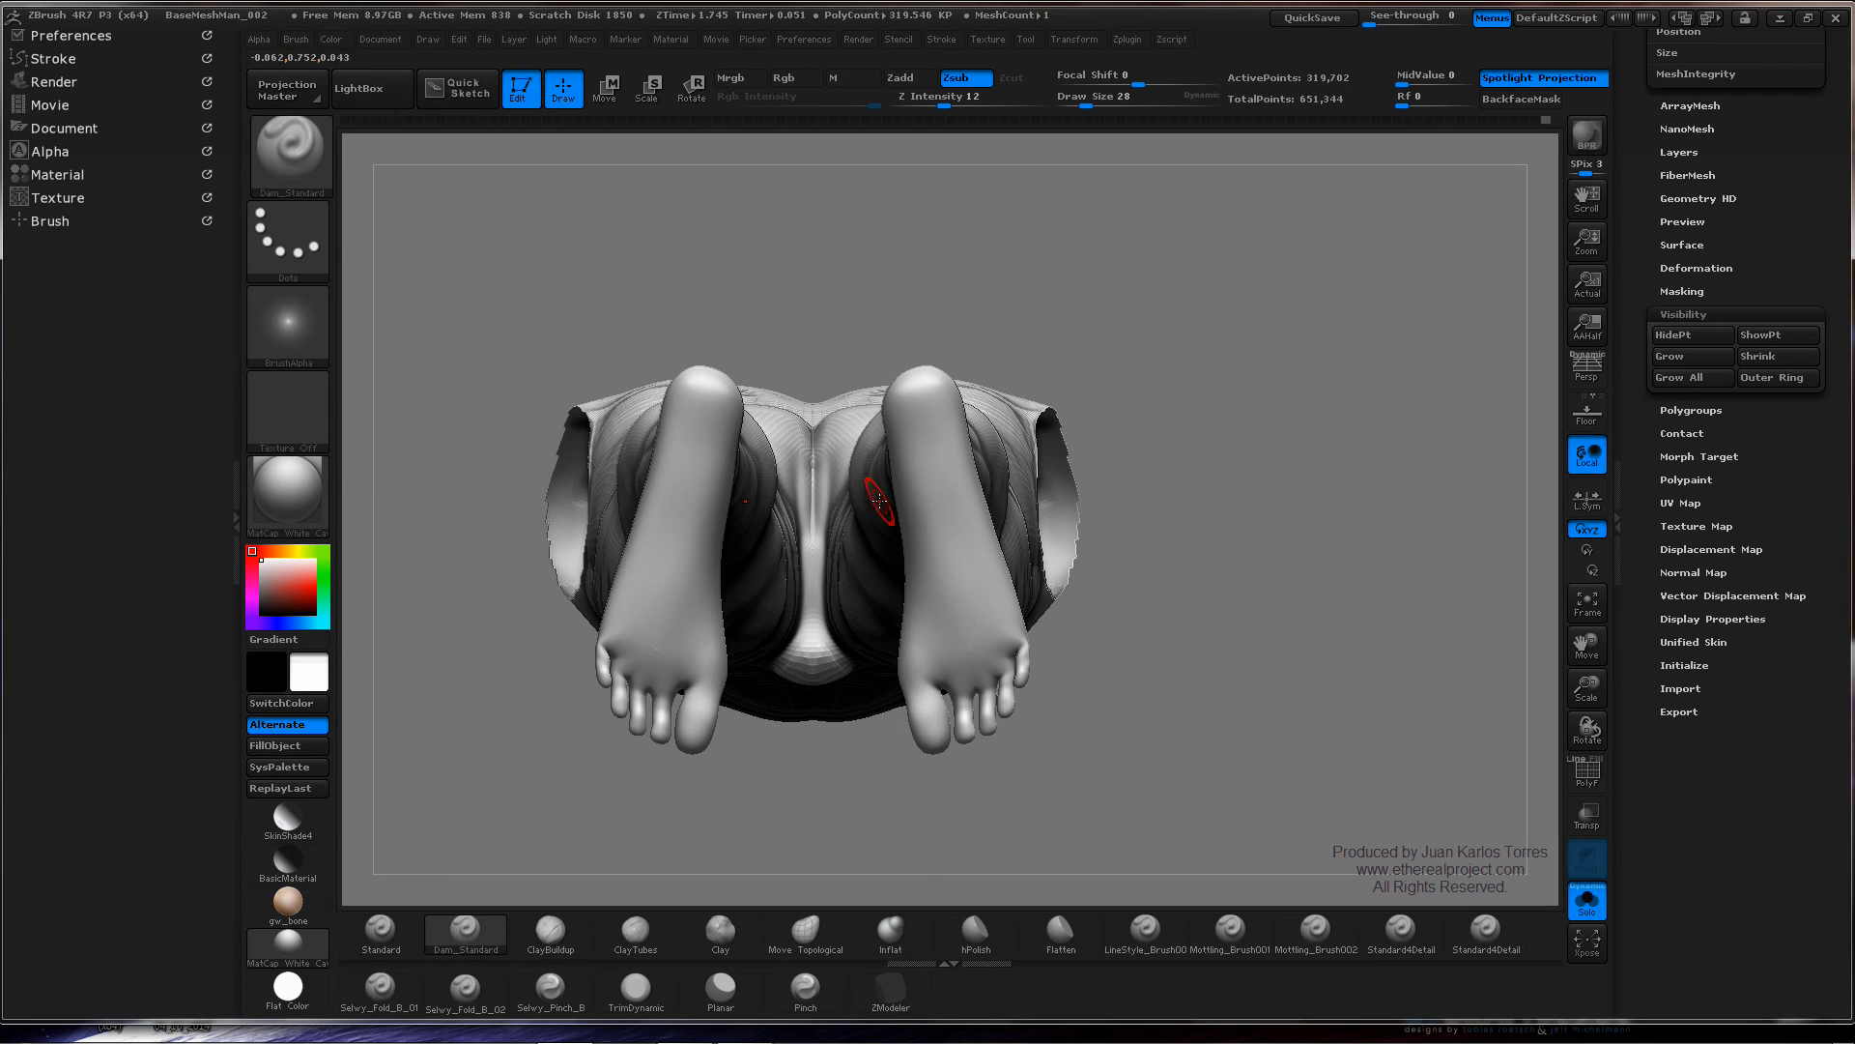
{"action": "key", "text": "shift"}
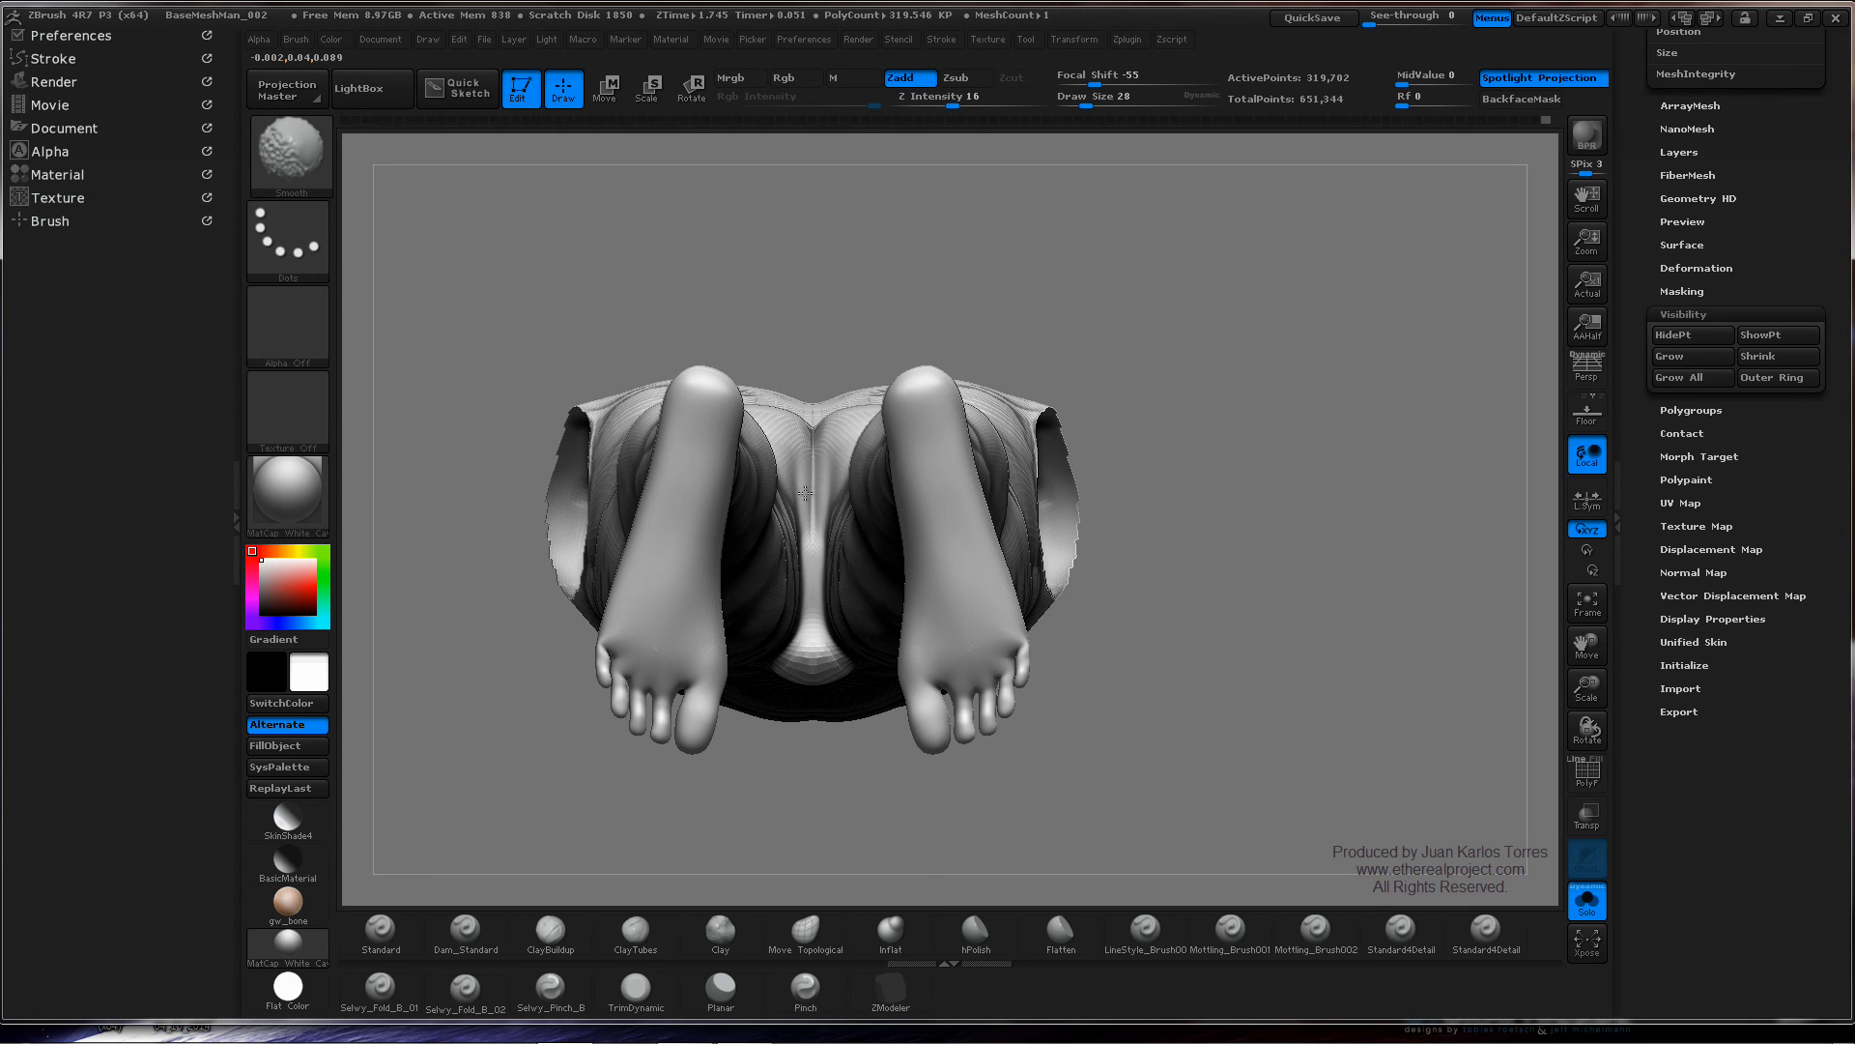
{"action": "left_click_drag", "start_coordinate": [828, 468], "coordinate": [831, 684]}
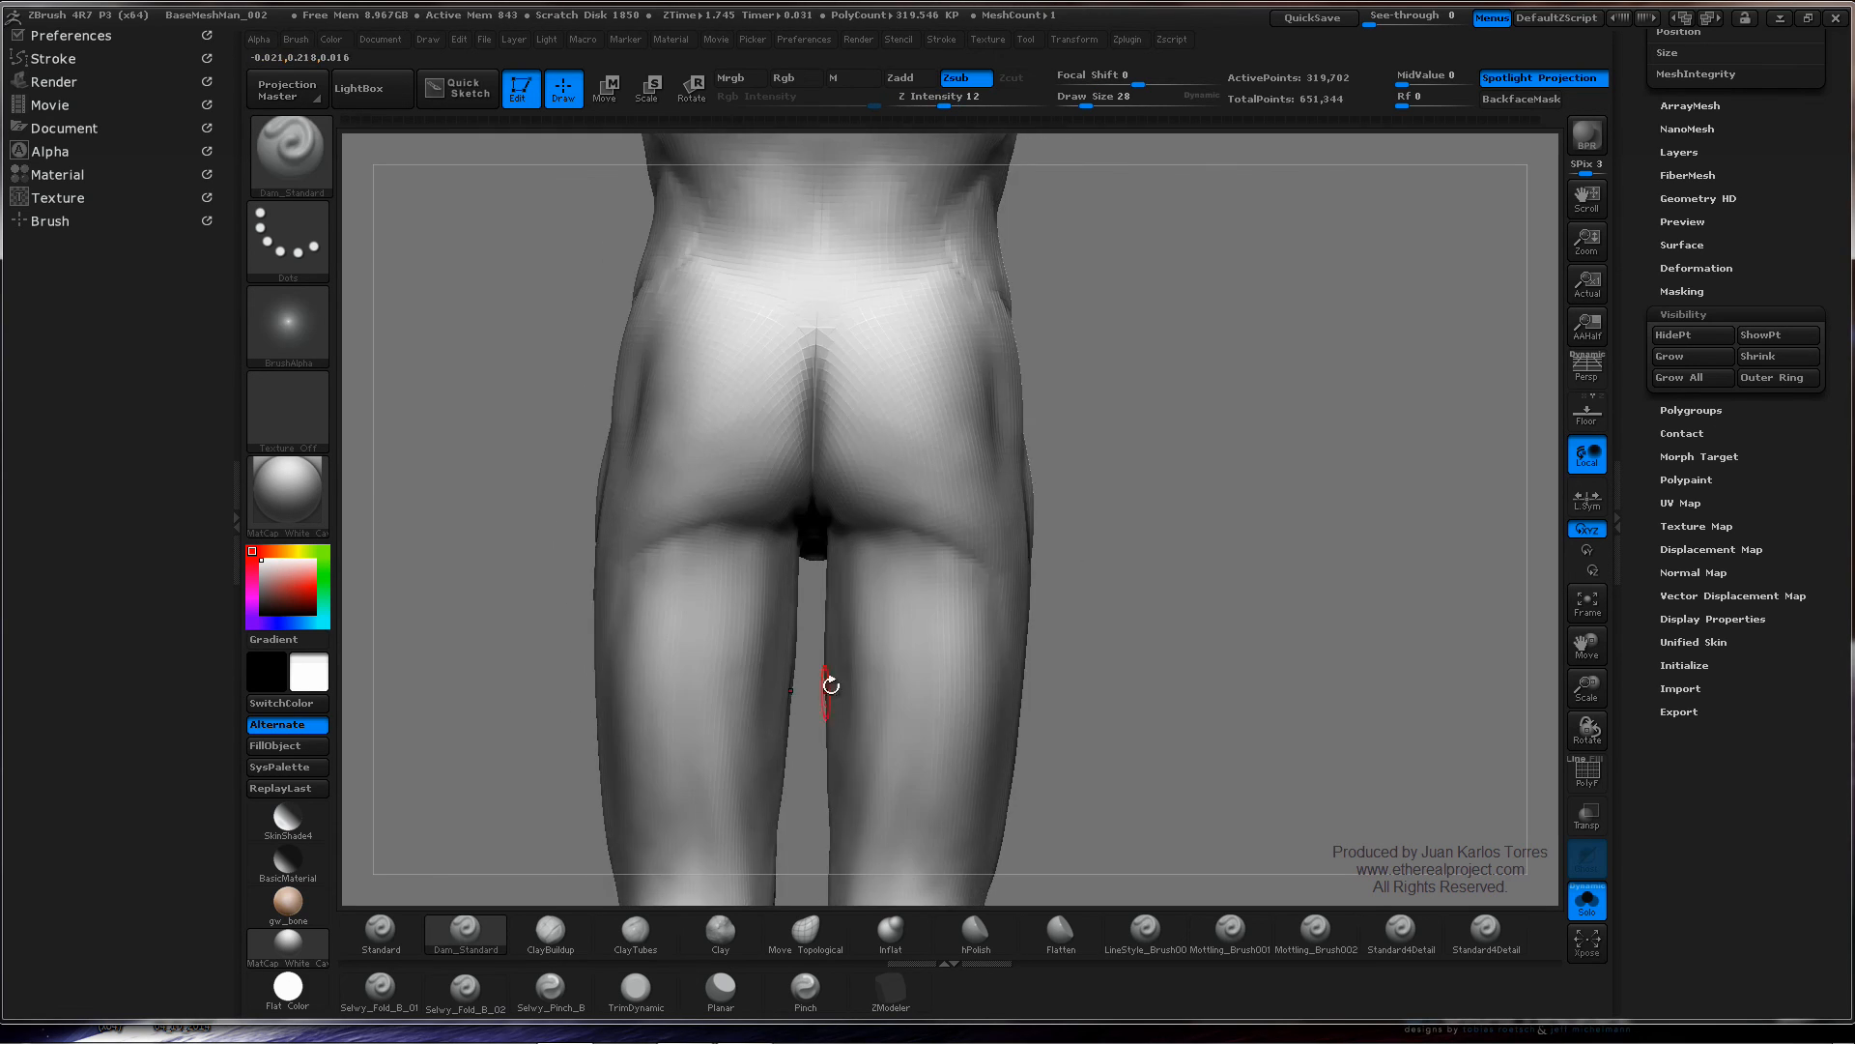
- Deepen the lower end of the gluteal cleft and the inner ends of the folds under the buttocks with Dam_Standard
{"action": "left_click_drag", "start_coordinate": [1143, 447], "coordinate": [947, 499]}
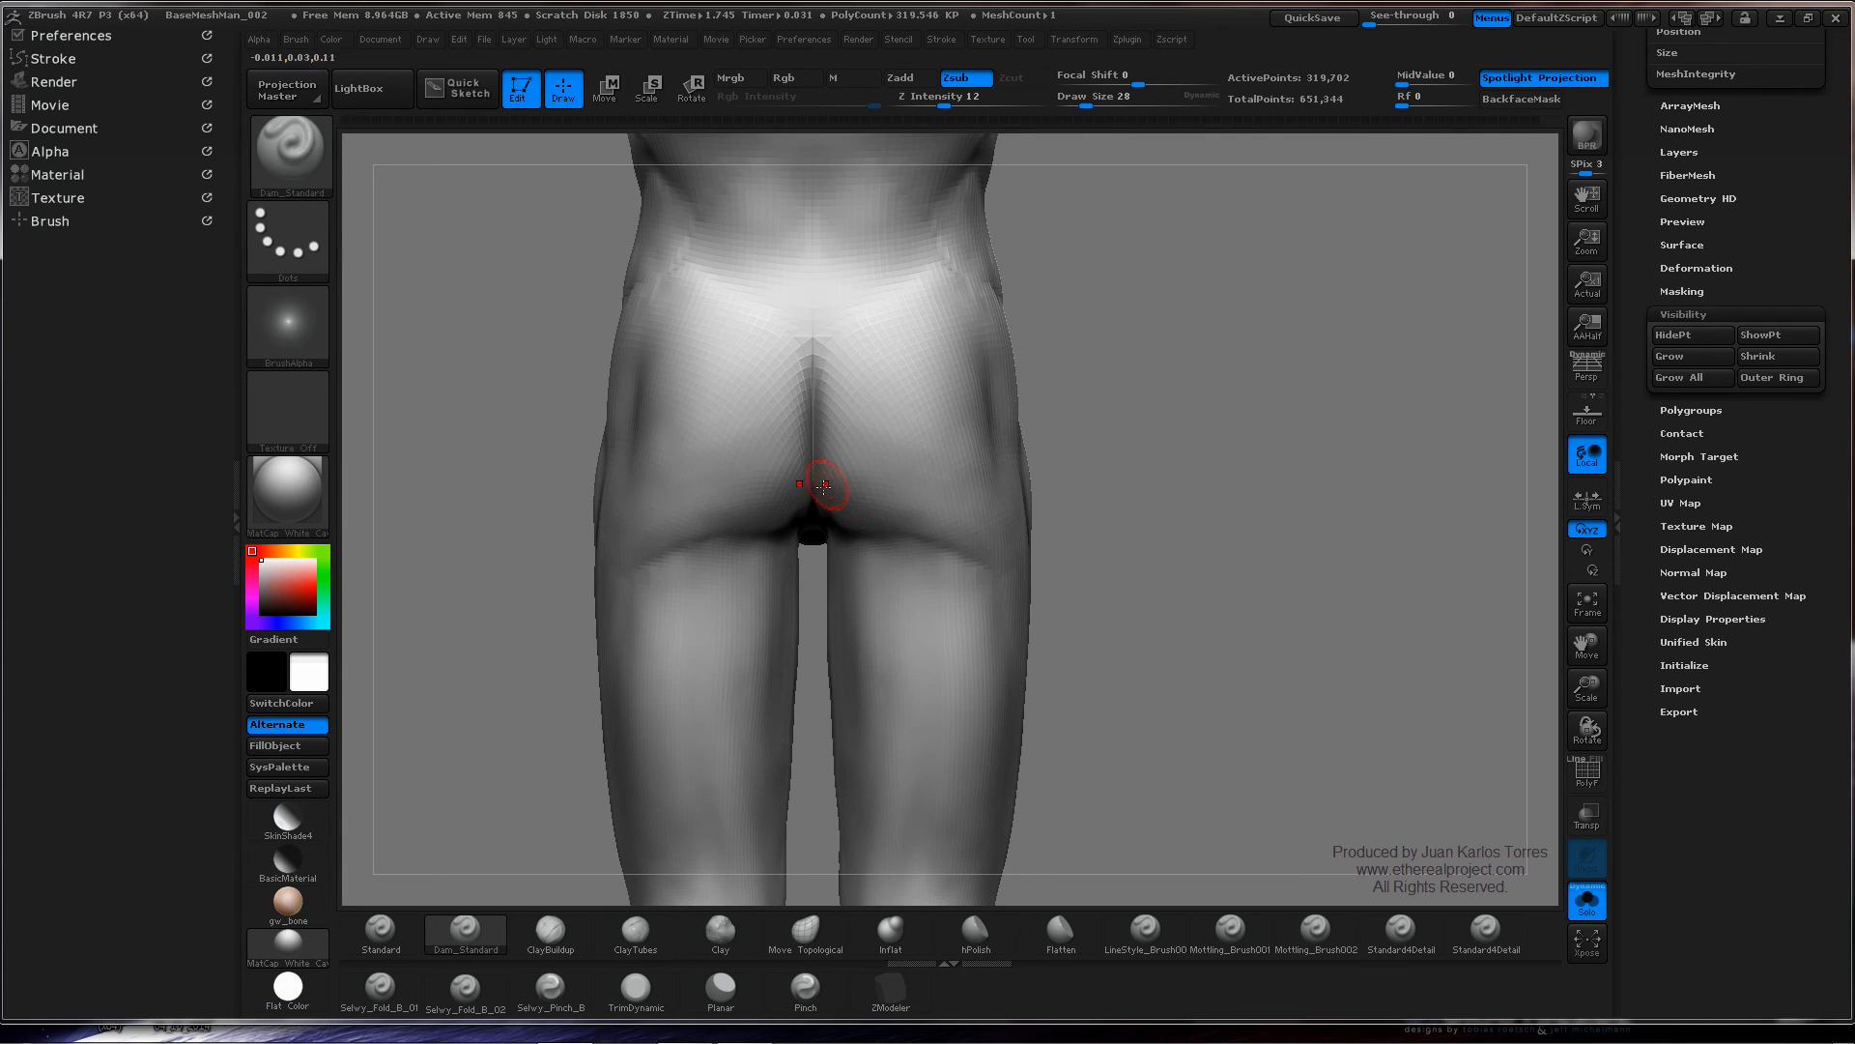
{"action": "key", "text": "shift"}
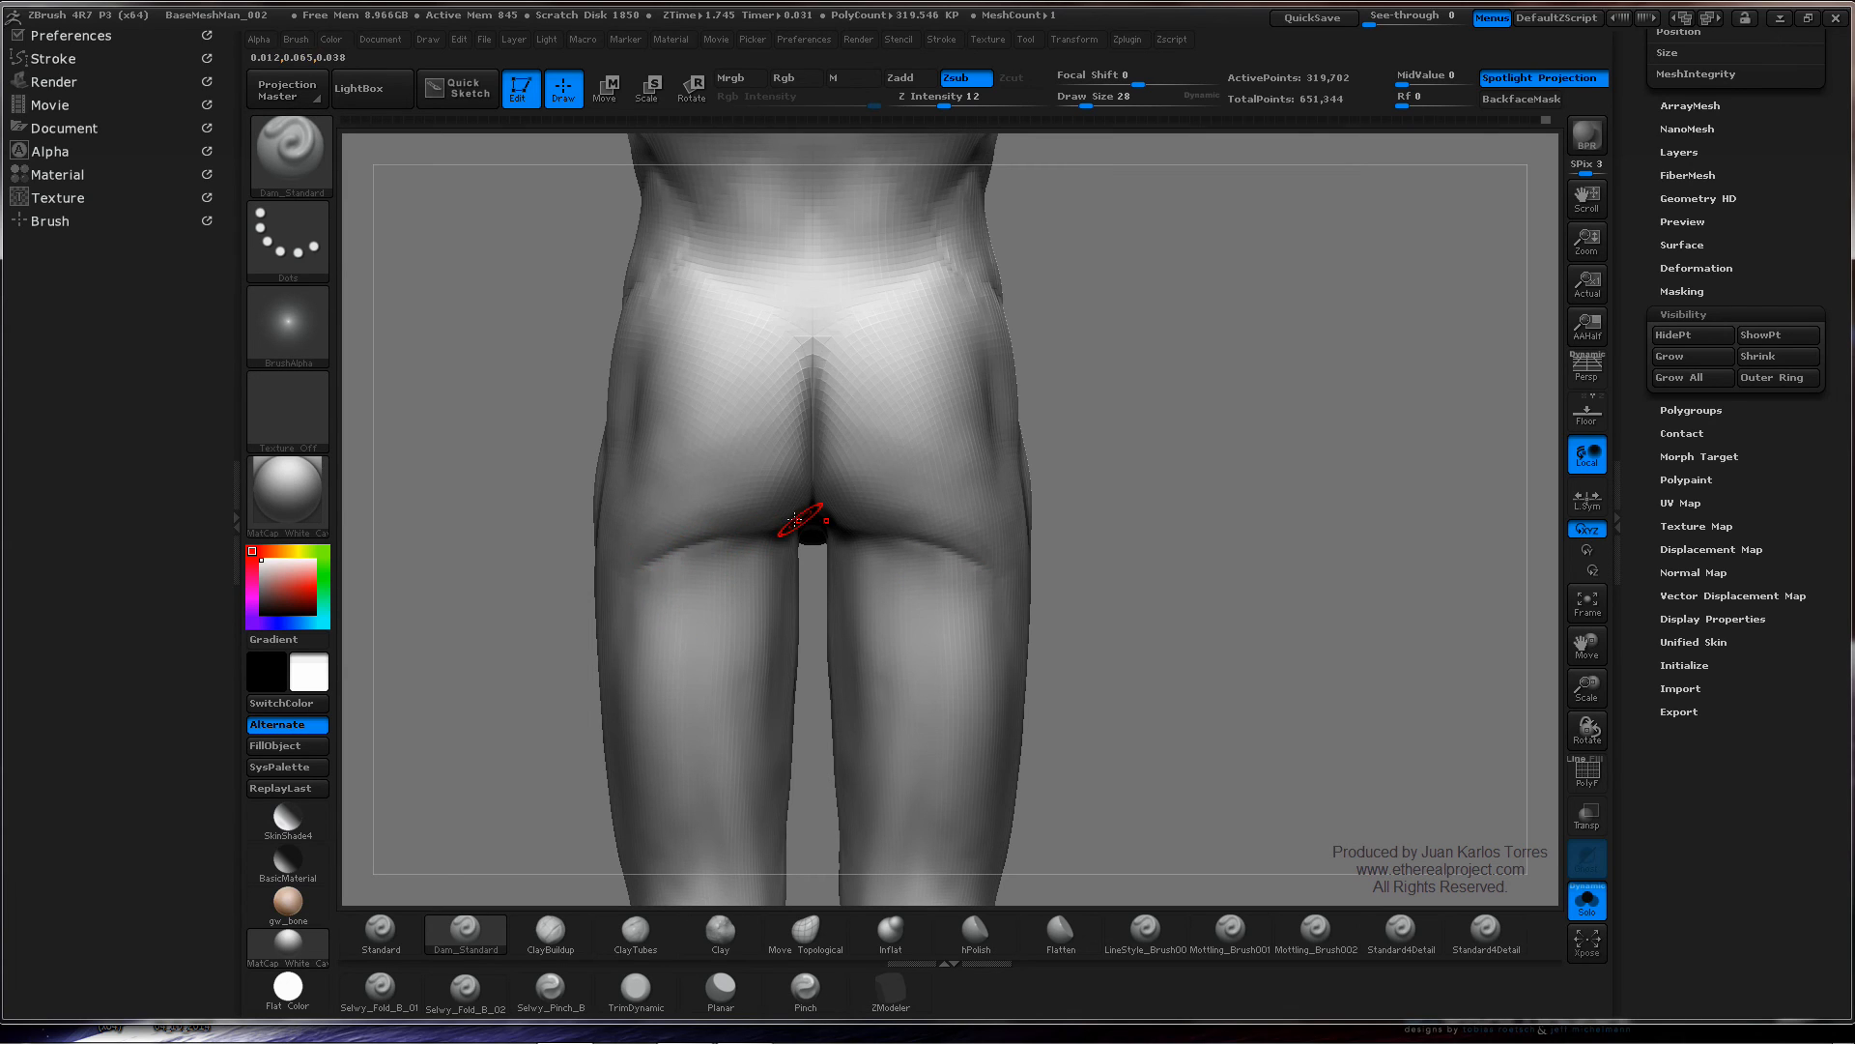
{"action": "key", "text": "shift"}
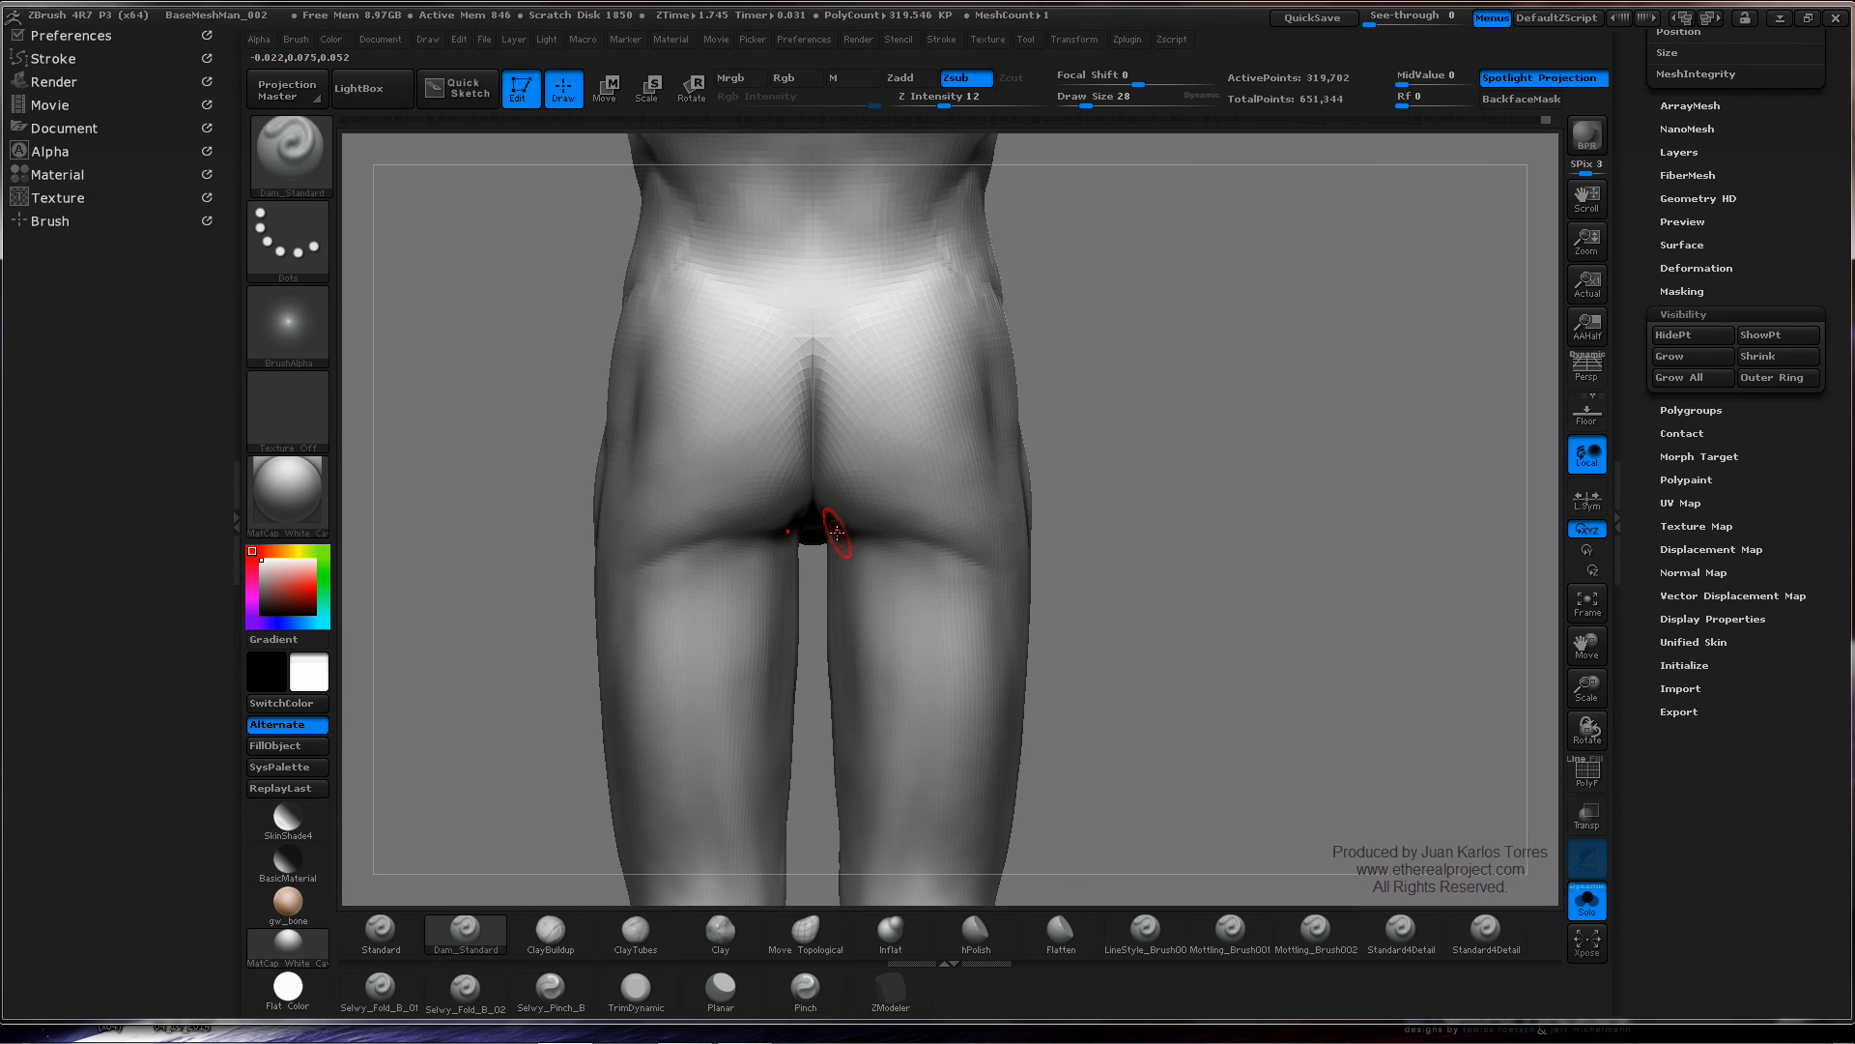
{"action": "key", "text": "shift"}
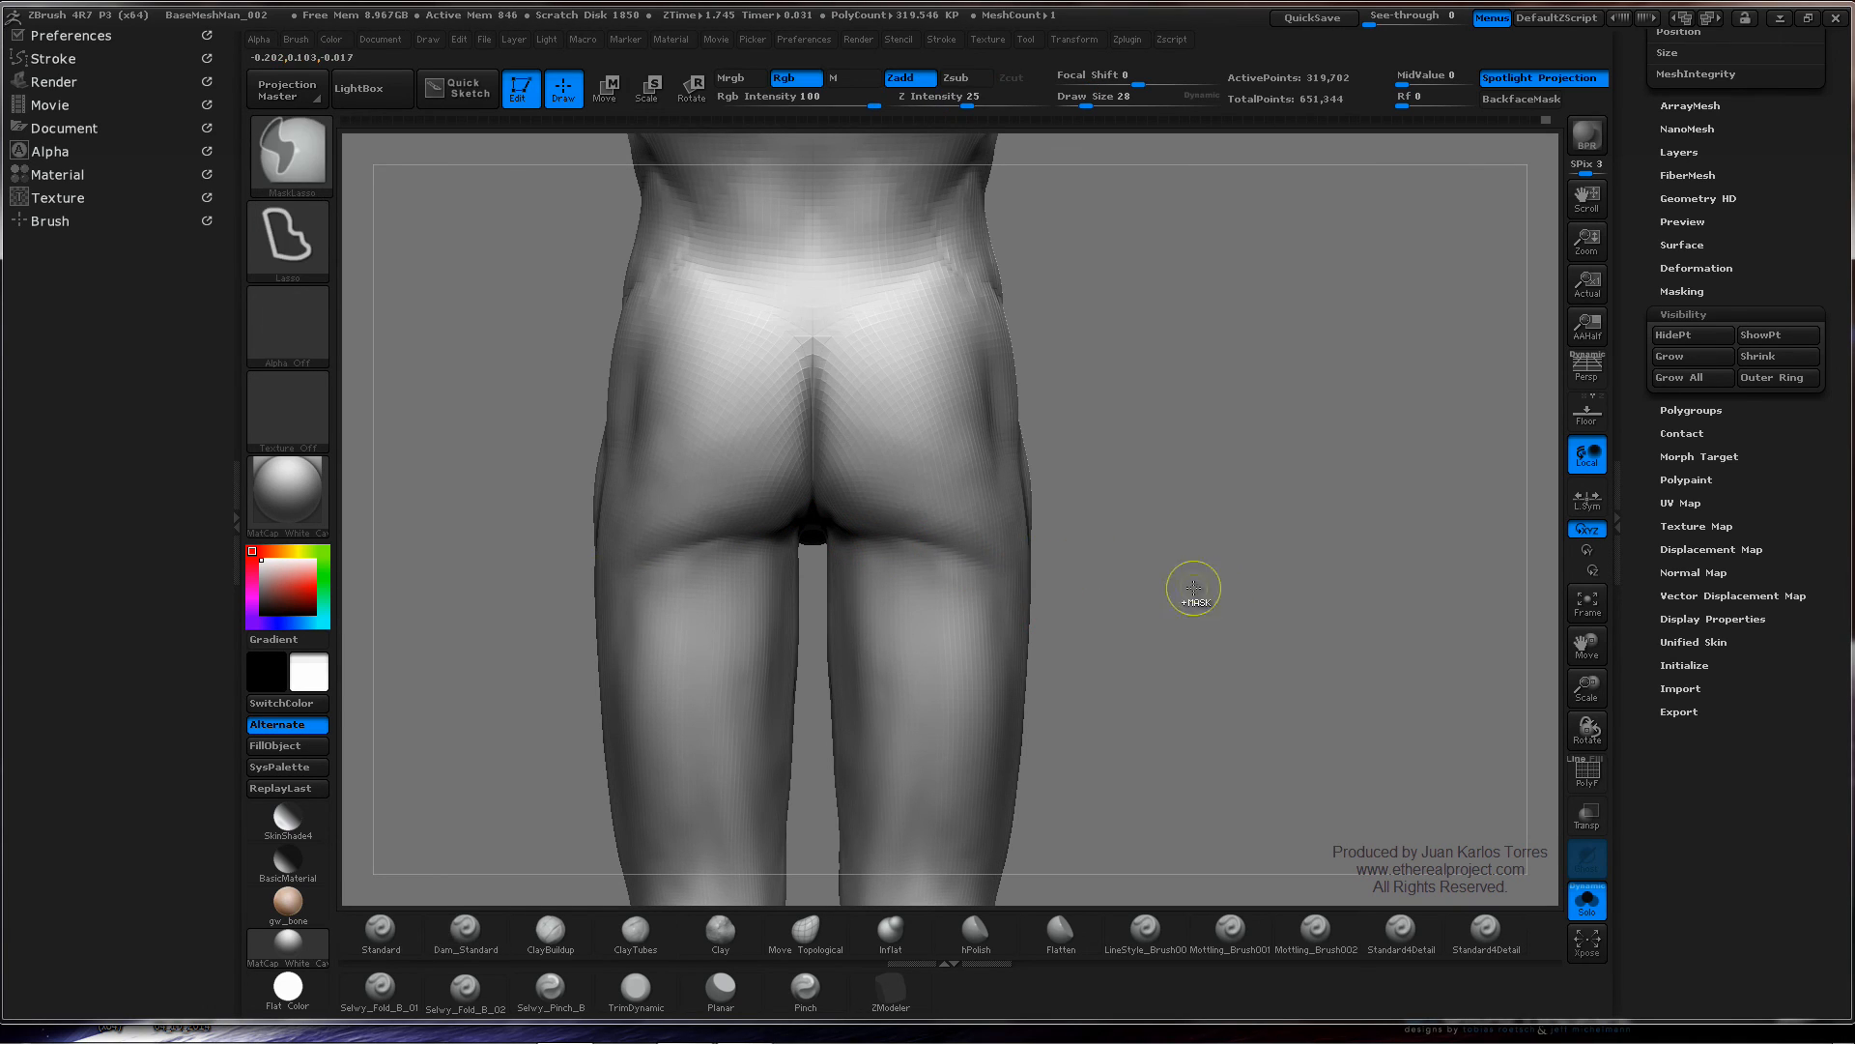
- Reshape the buttocks' profile at the lowest subdivision level with the Move Topological brush at draw size 105
{"action": "key", "text": "f"}
{"action": "mouse_move", "coordinate": [1106, 543]}
{"action": "left_mouse_down"}
{"action": "mouse_move", "coordinate": [1048, 521]}
{"action": "mouse_move", "coordinate": [1150, 564]}
{"action": "left_mouse_up"}
{"action": "mouse_move", "coordinate": [1198, 547]}
{"action": "right_mouse_down", "text": "alt"}
{"action": "mouse_move", "coordinate": [984, 503]}
{"action": "mouse_move", "coordinate": [1069, 504]}
{"action": "right_mouse_up", "text": "alt"}
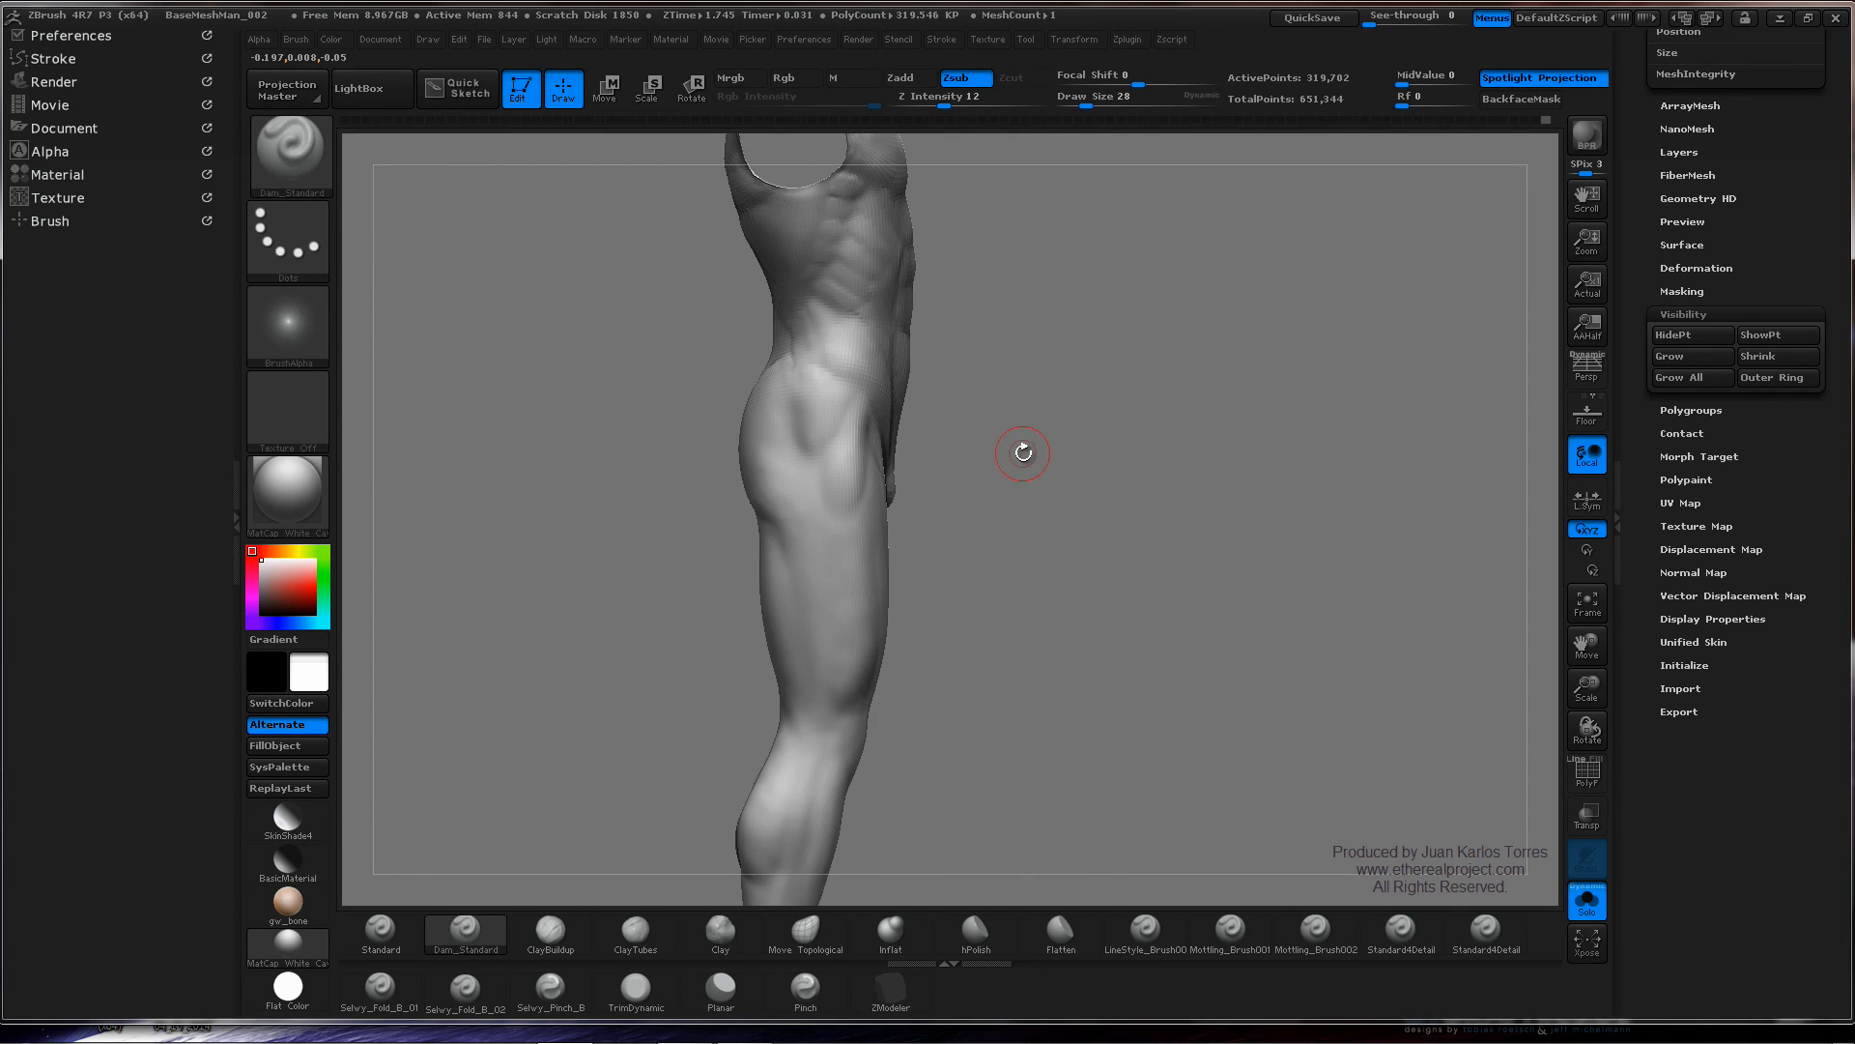
{"action": "left_click_drag", "start_coordinate": [1007, 434], "coordinate": [956, 475]}
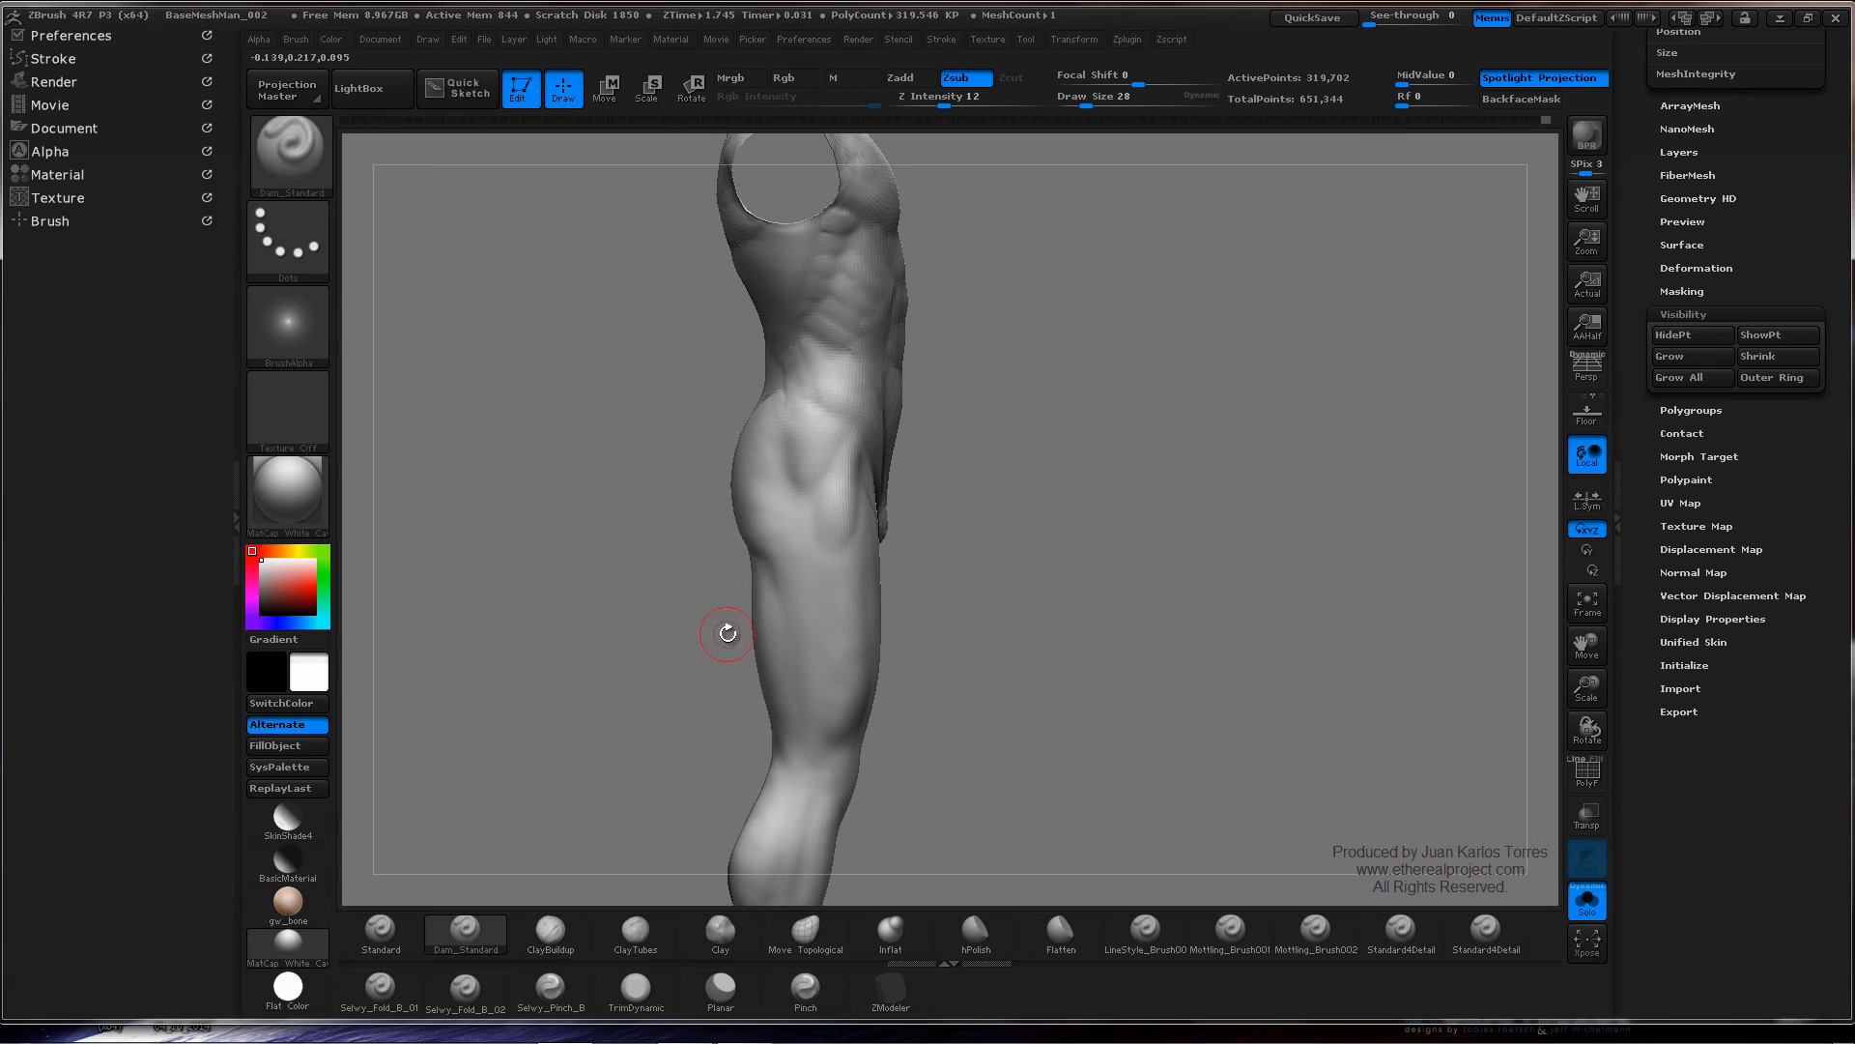
{"action": "key", "text": "shift"}
{"action": "key", "text": "shift+d"}
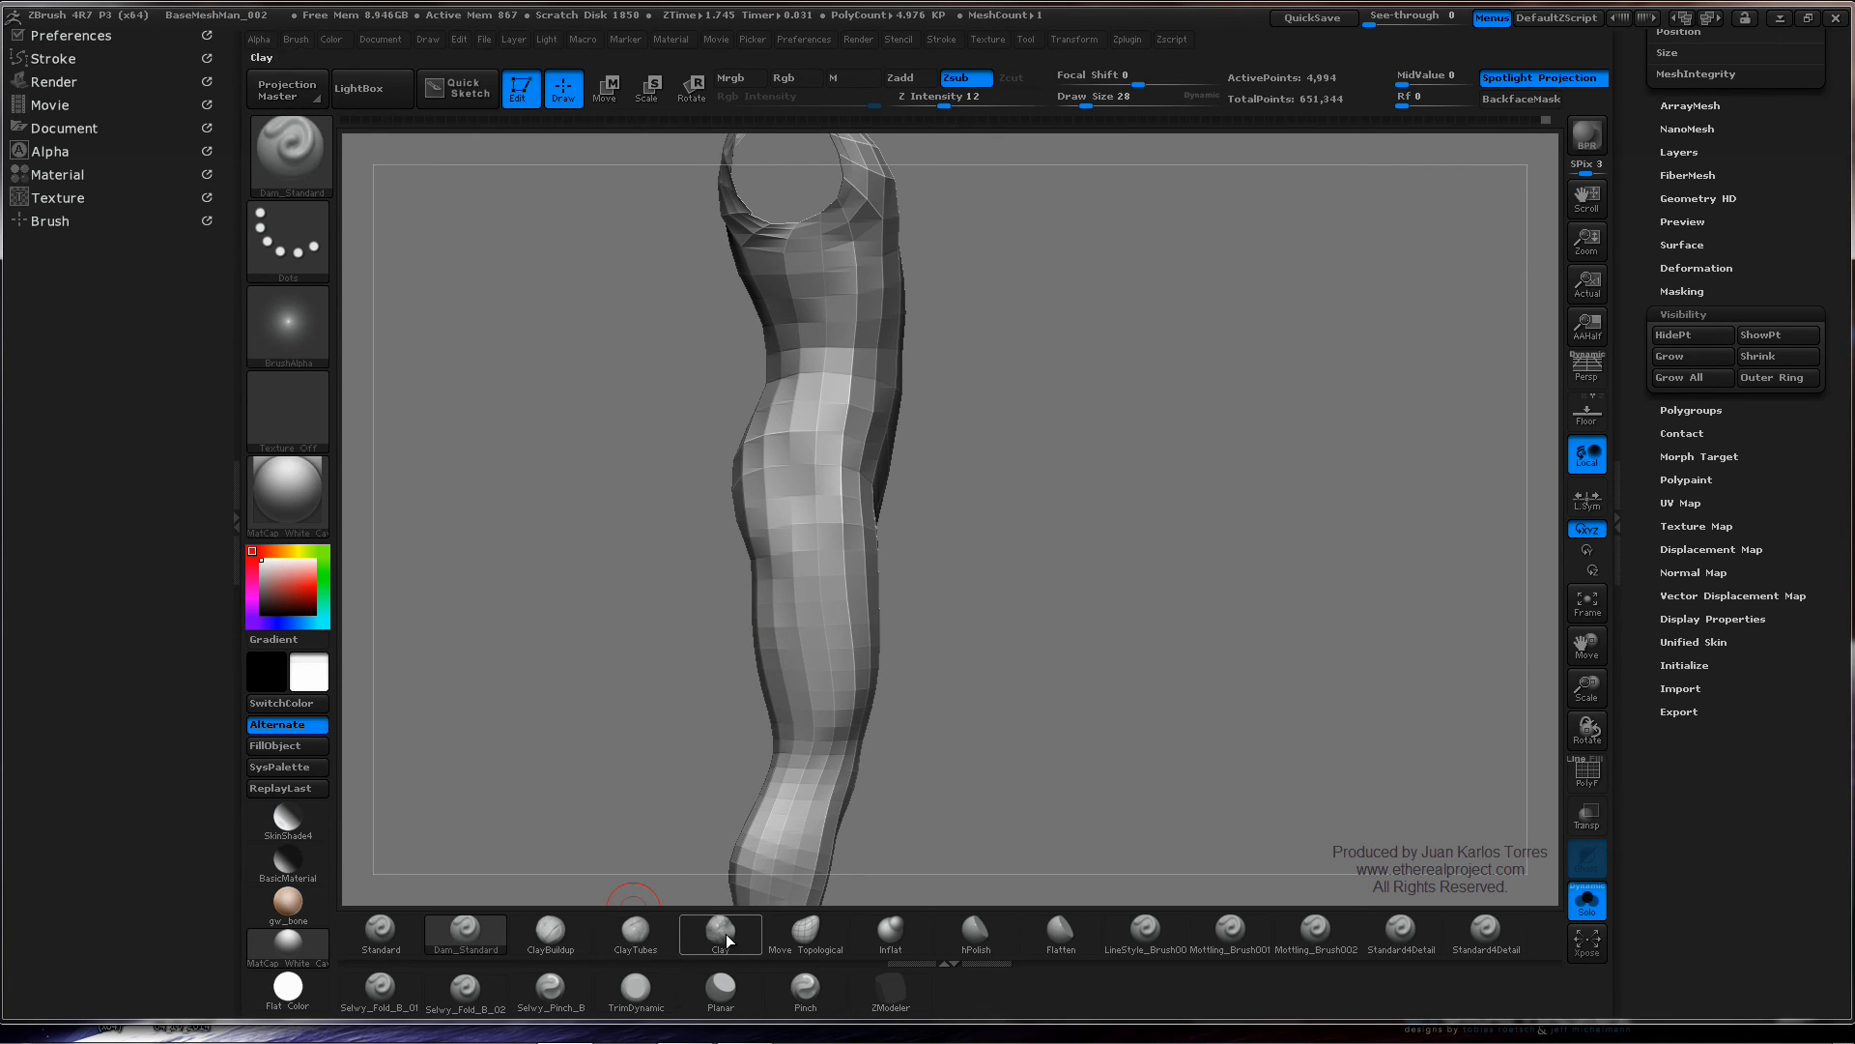
{"action": "left_click", "coordinate": [805, 932]}
{"action": "key", "text": "space"}
{"action": "mouse_move", "coordinate": [768, 491]}
{"action": "left_mouse_down"}
{"action": "mouse_move", "coordinate": [790, 491]}
{"action": "mouse_move", "coordinate": [731, 475]}
{"action": "mouse_move", "coordinate": [756, 559]}
{"action": "left_mouse_up"}
{"action": "left_click_drag", "start_coordinate": [749, 478], "coordinate": [732, 504]}
{"action": "left_click_drag", "start_coordinate": [750, 430], "coordinate": [714, 364]}
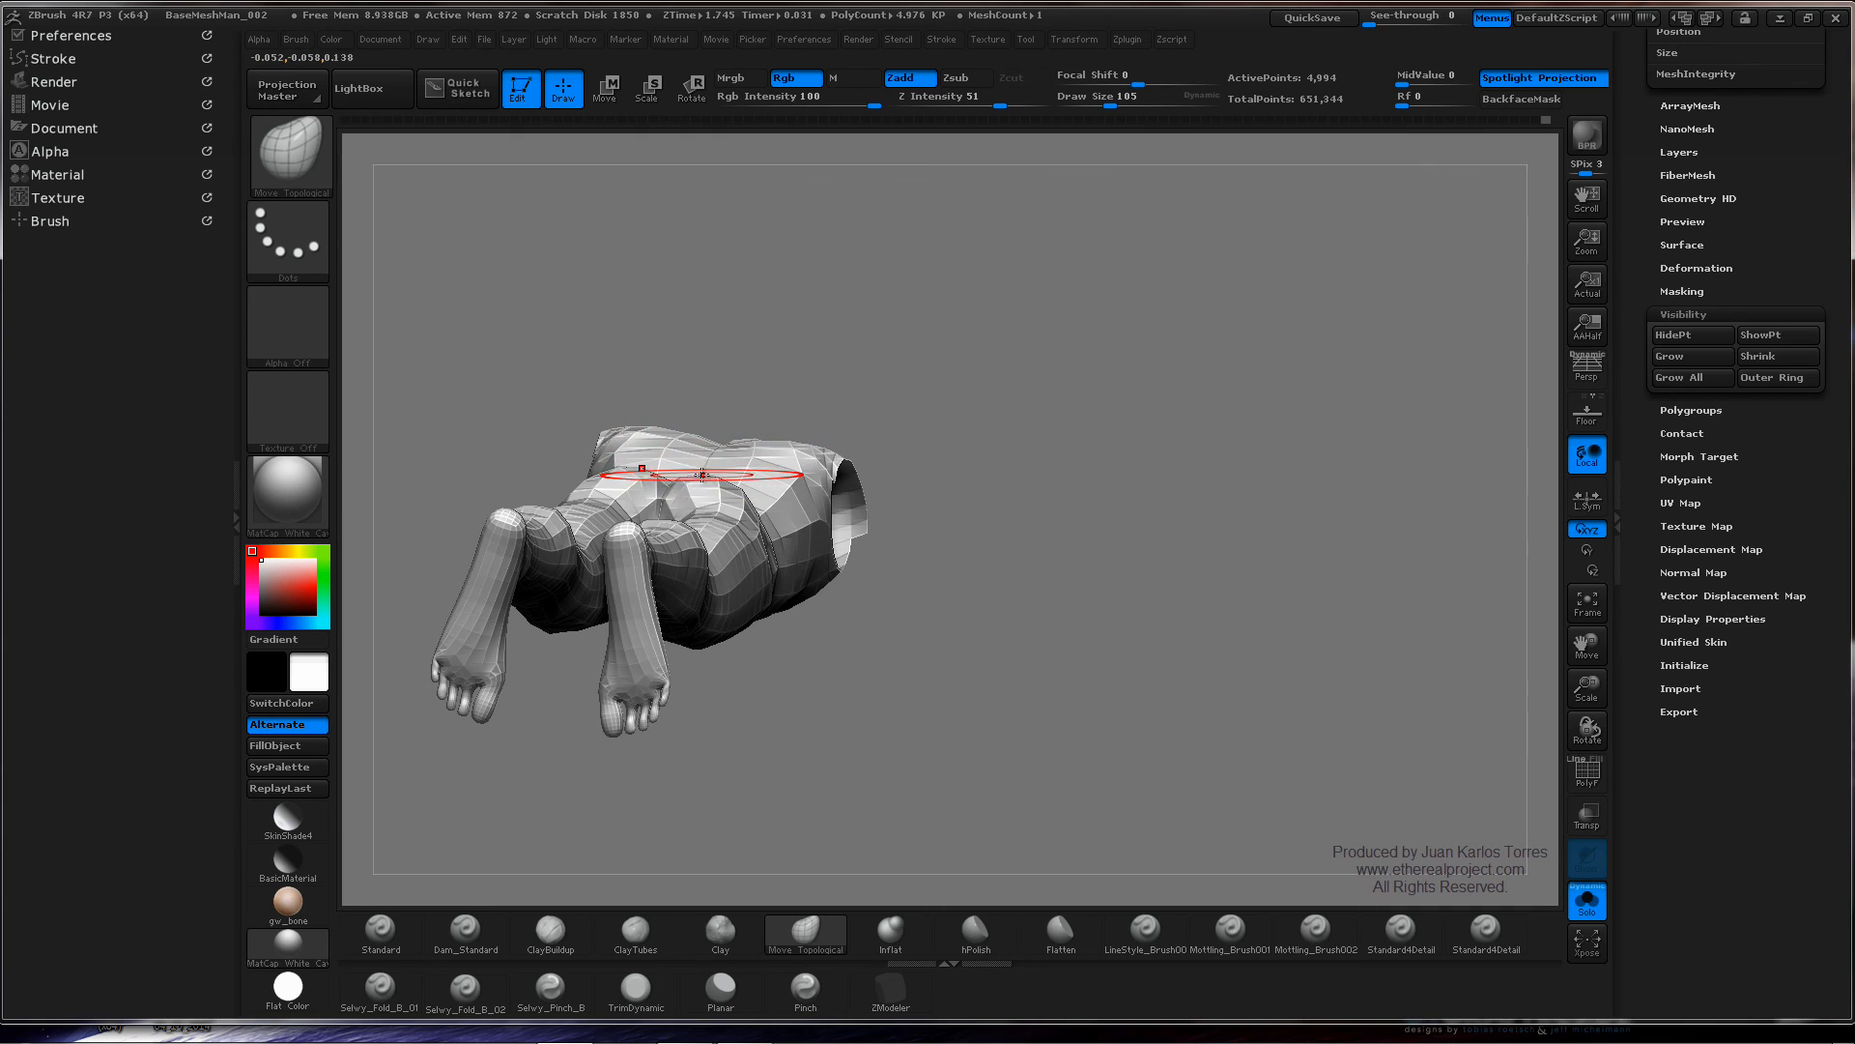
- Check the full figure's side silhouette at the high subdivision level with the Flat Color material and restore the white MatCap
{"action": "left_click_drag", "start_coordinate": [702, 478], "coordinate": [932, 499]}
{"action": "left_click", "coordinate": [287, 986]}
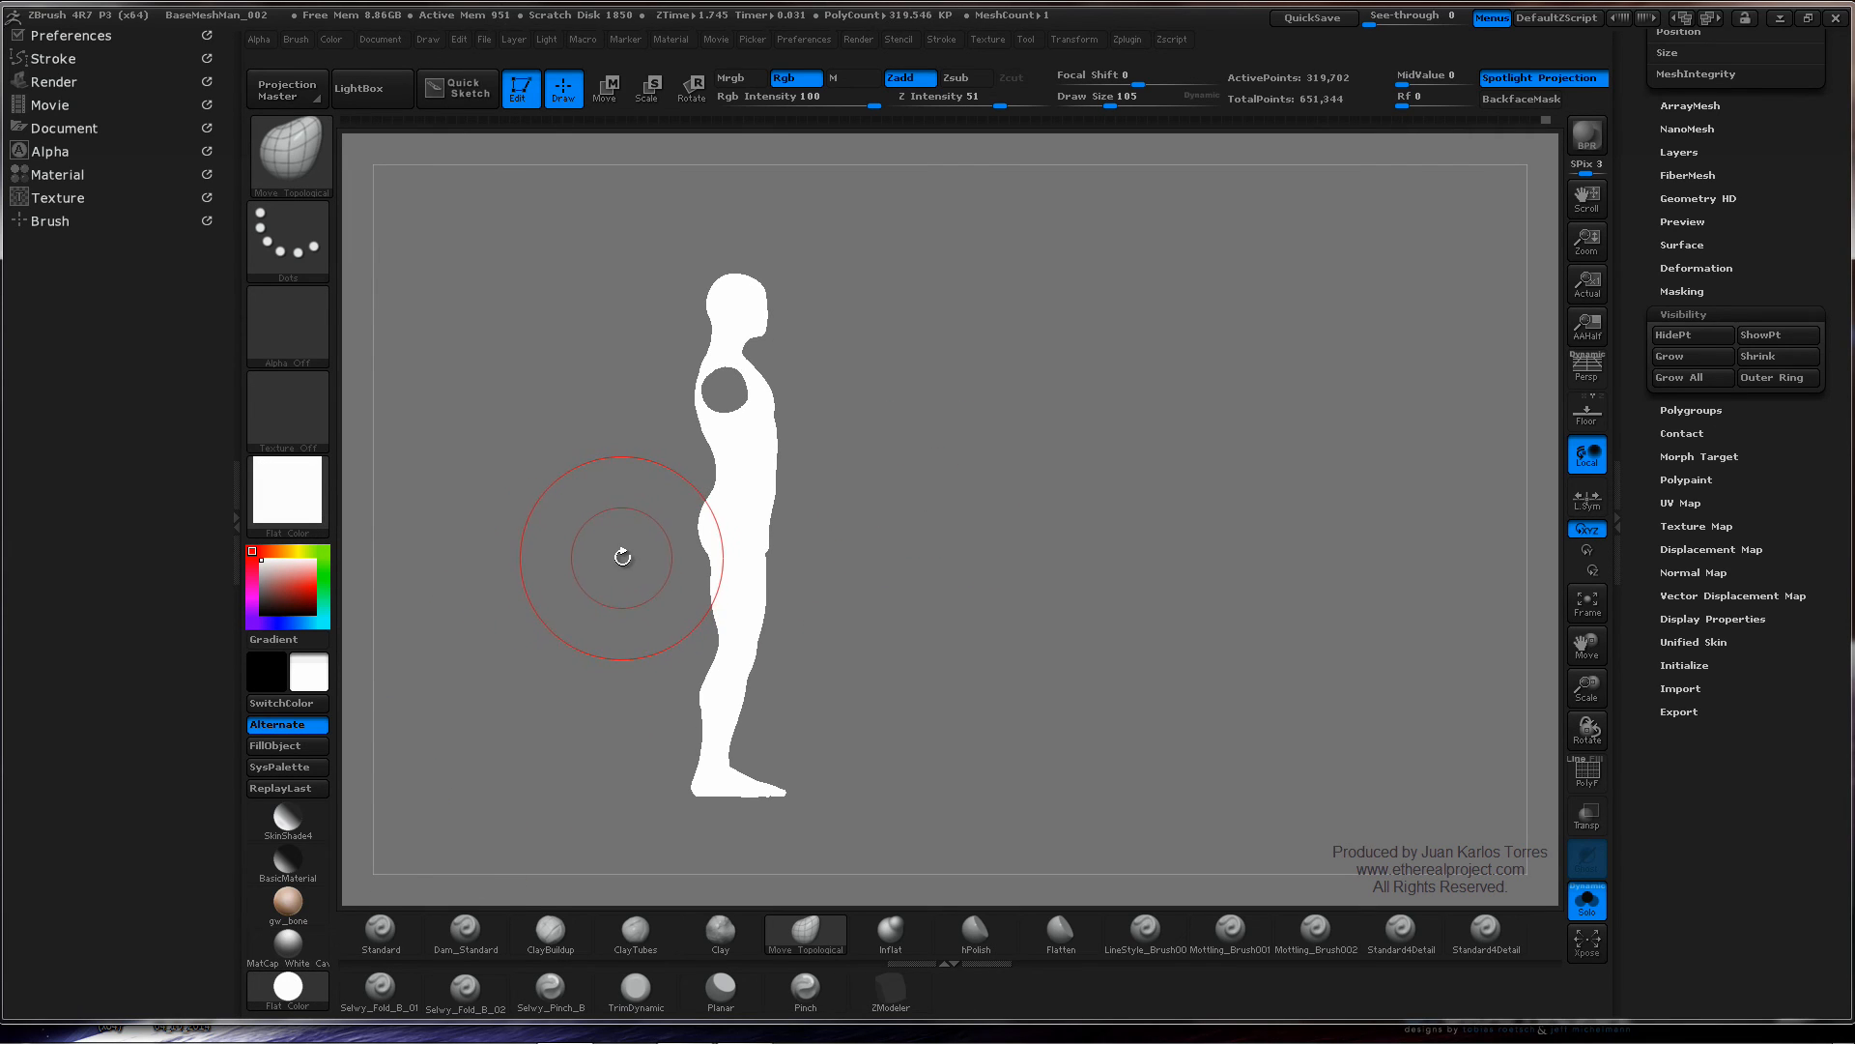
{"action": "left_click", "coordinate": [287, 942]}
- Adjust the rear contour of the buttocks from the side with Move Topological
{"action": "key", "text": "ctrl"}
{"action": "mouse_move", "coordinate": [680, 562]}
{"action": "right_mouse_down", "text": "ctrl"}
{"action": "mouse_move", "coordinate": [817, 556]}
{"action": "mouse_move", "coordinate": [781, 574]}
{"action": "mouse_move", "coordinate": [807, 587]}
{"action": "right_mouse_up", "text": "ctrl"}
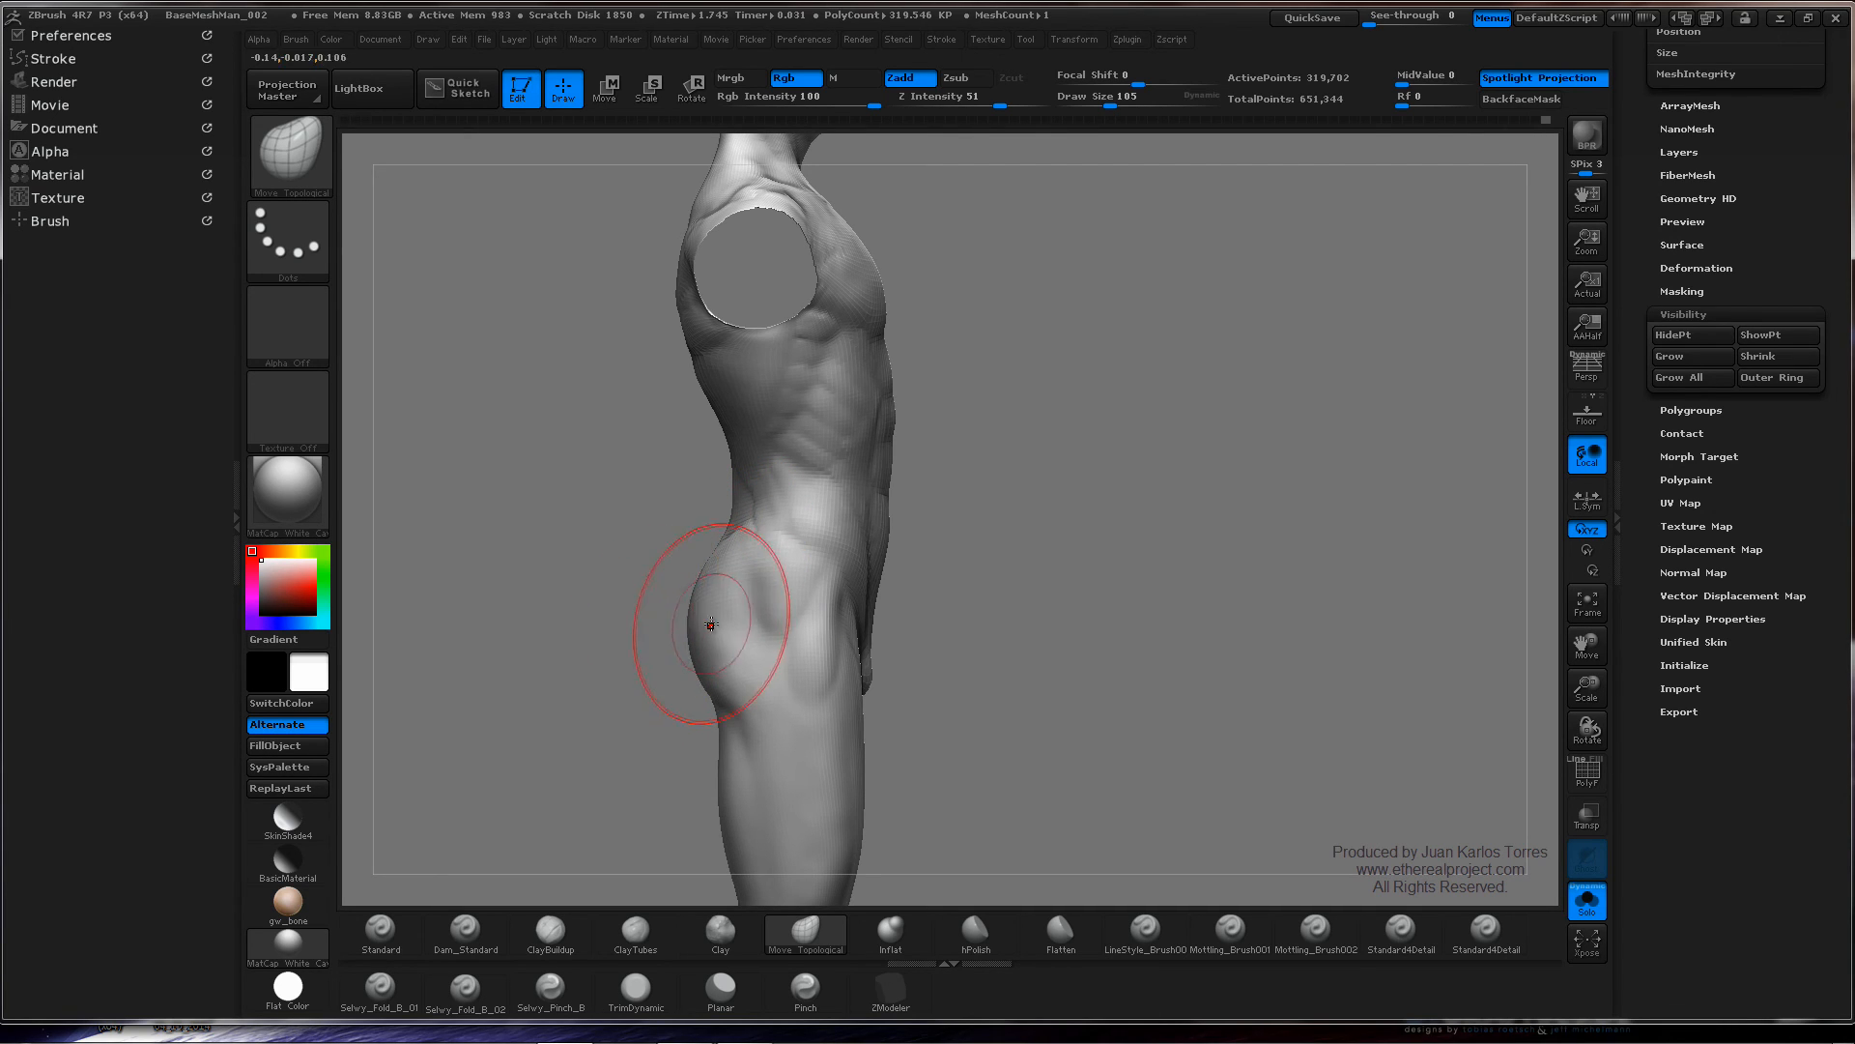
{"action": "left_click_drag", "start_coordinate": [685, 635], "coordinate": [944, 451]}
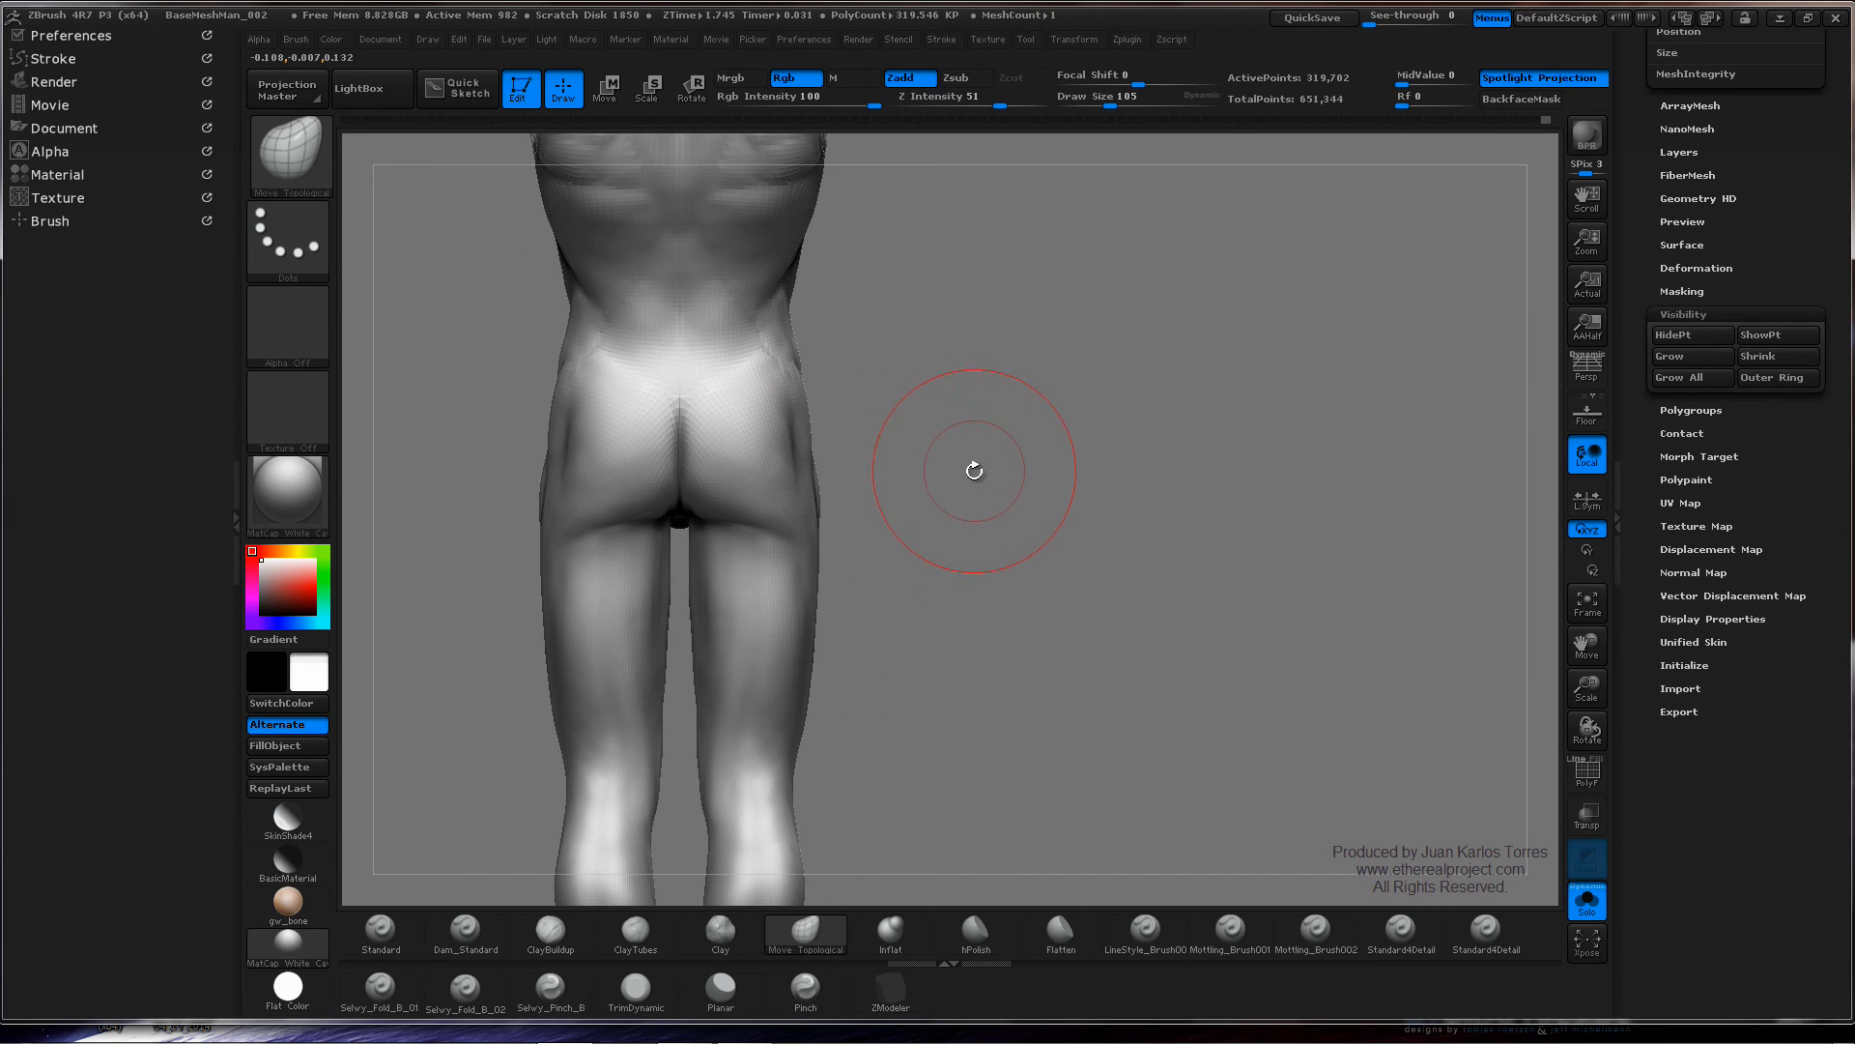
- Even out the buttocks and the side of the hip with the Flatten brush and smoothing
{"action": "left_click", "coordinate": [1061, 938]}
{"action": "mouse_move", "coordinate": [965, 551]}
{"action": "left_mouse_down", "text": "shift"}
{"action": "mouse_move", "coordinate": [845, 510]}
{"action": "mouse_move", "coordinate": [1133, 547]}
{"action": "mouse_move", "coordinate": [1110, 505]}
{"action": "left_mouse_up", "text": "shift"}
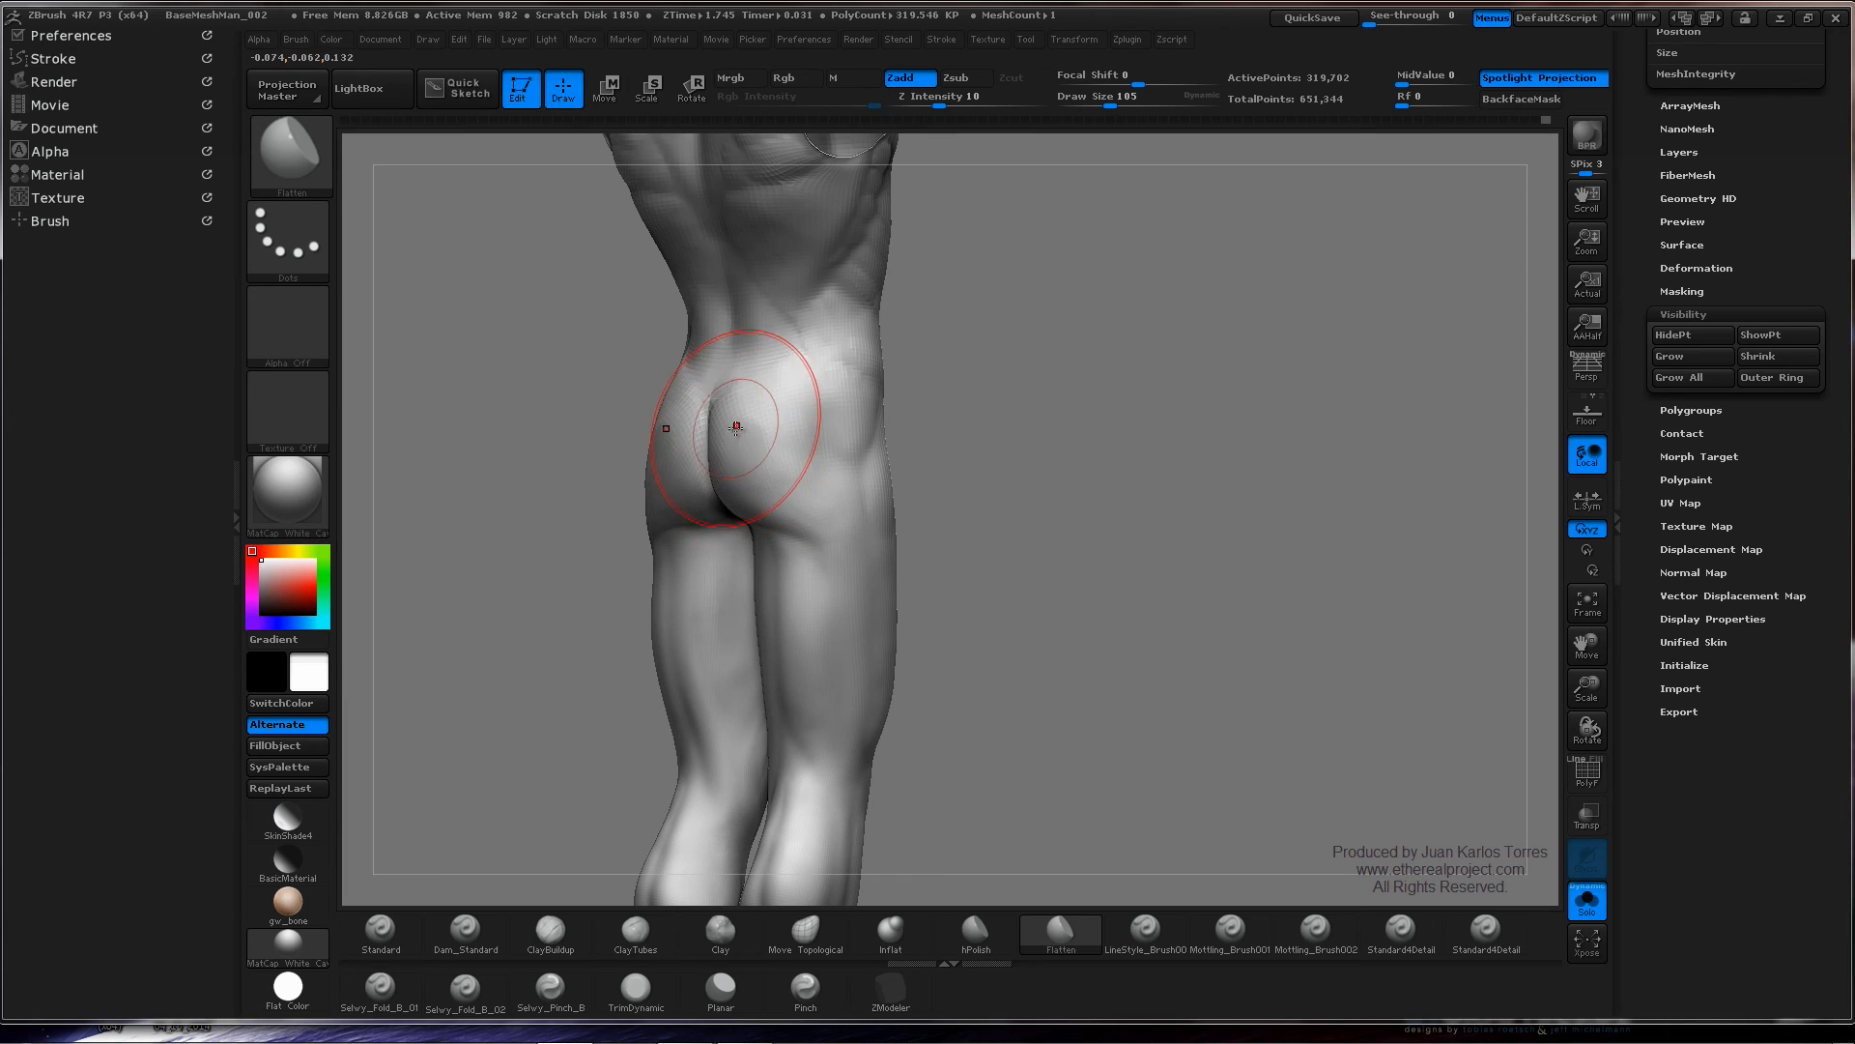
{"action": "left_click_drag", "start_coordinate": [757, 471], "coordinate": [740, 456], "text": "shift"}
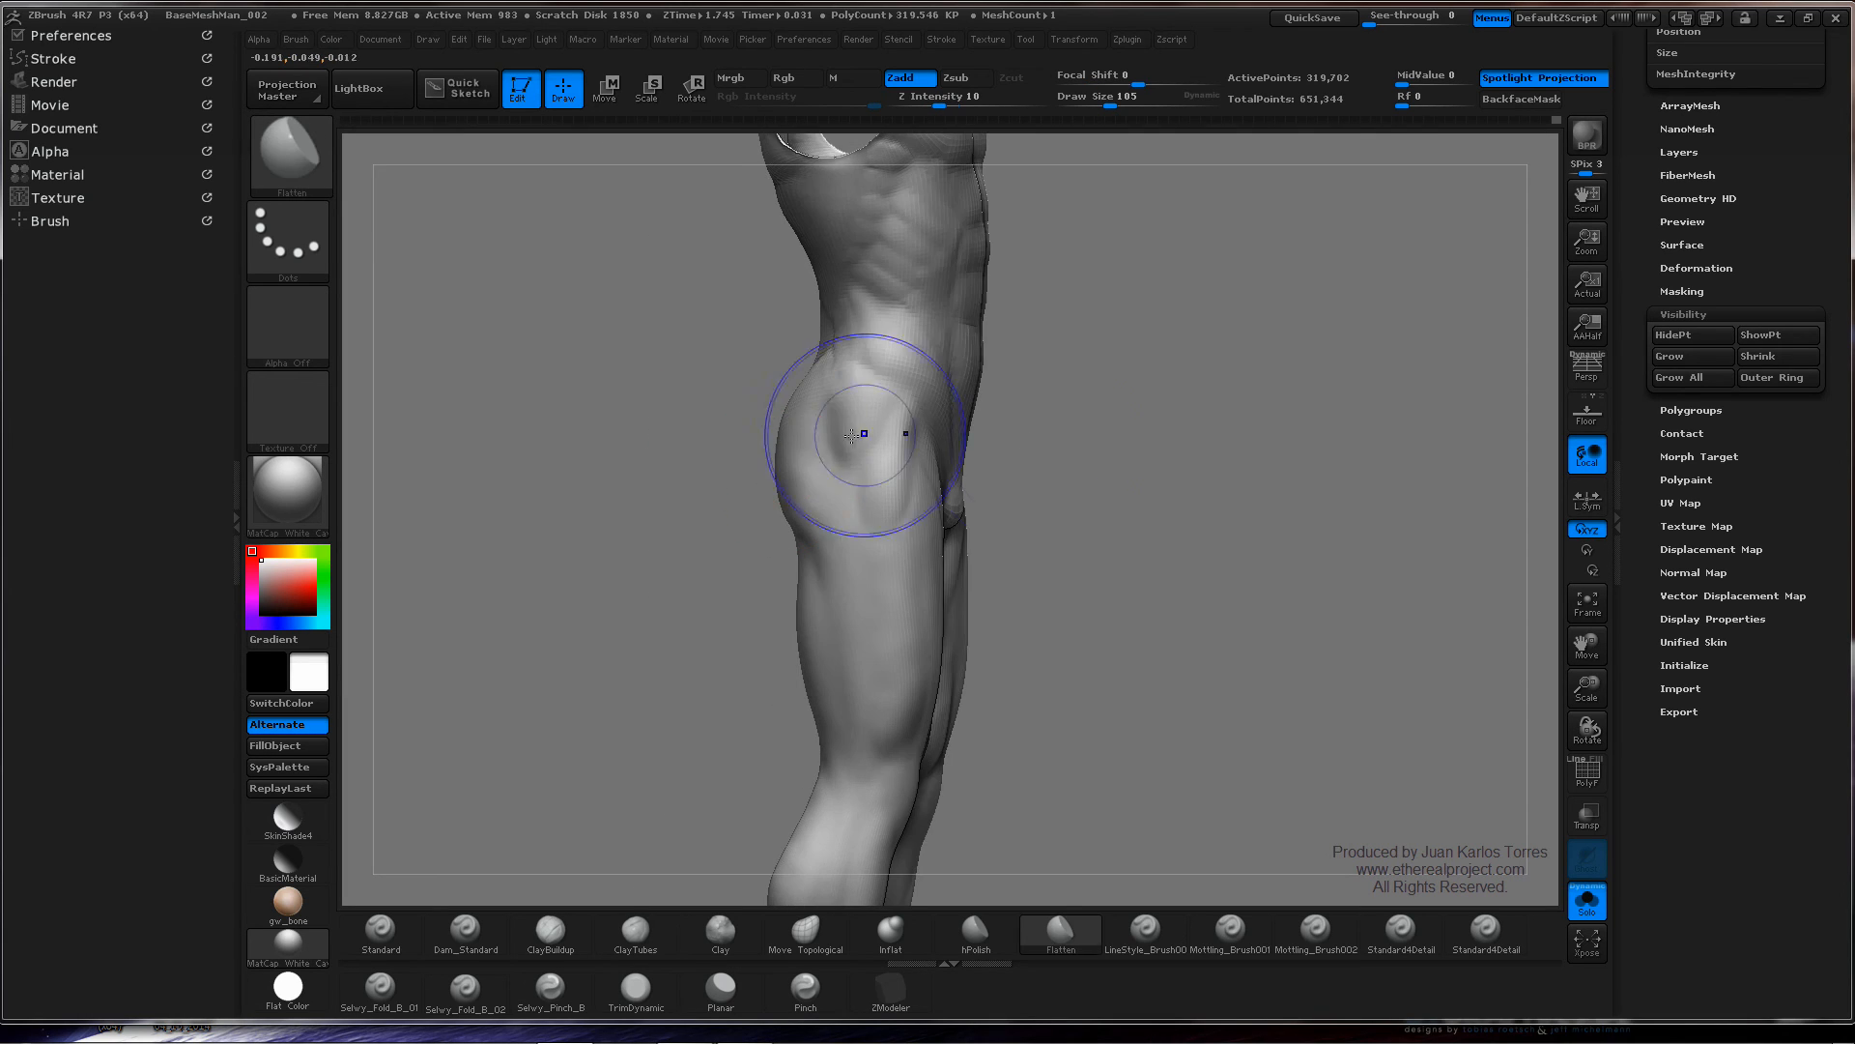
{"action": "key", "text": "ctrl"}
{"action": "right_click_drag", "start_coordinate": [1082, 495], "coordinate": [1139, 484], "text": "ctrl"}
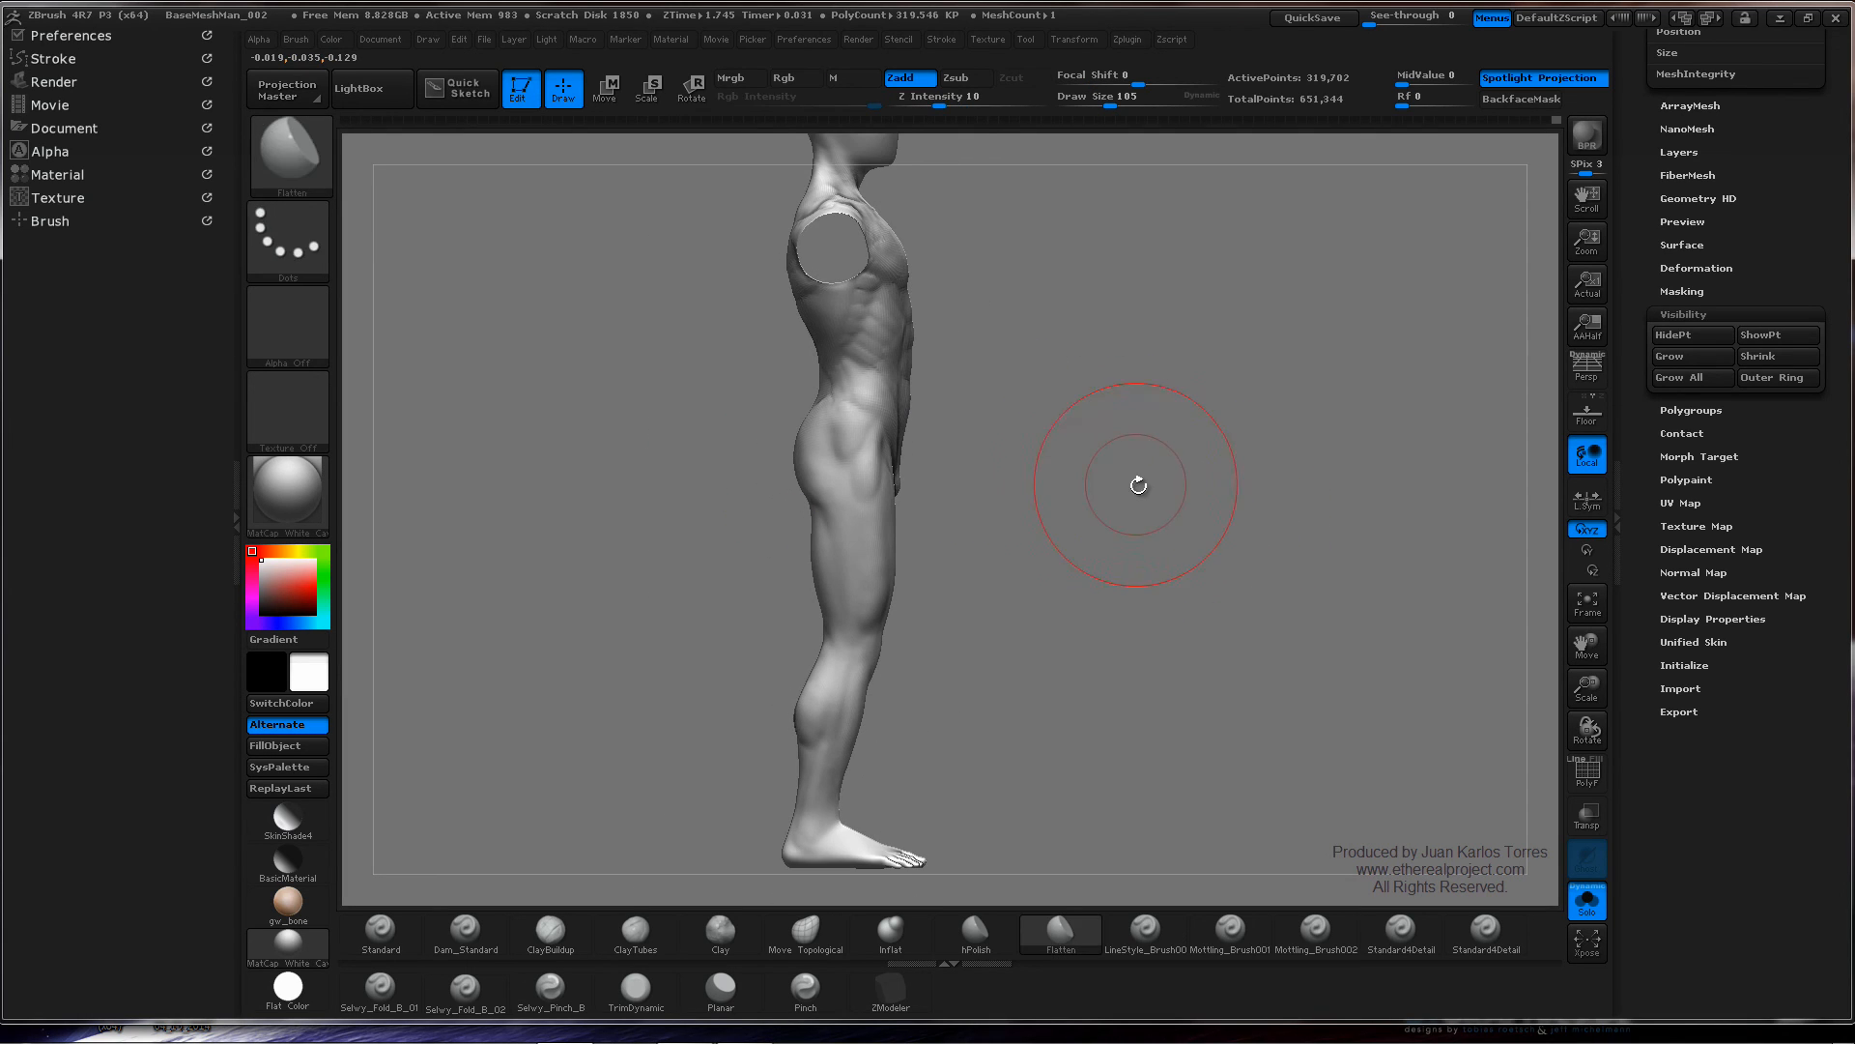
- Flatten the upper buttocks near the lower back and smooth their rear surface
{"action": "mouse_move", "coordinate": [1053, 443]}
{"action": "right_mouse_down", "text": "alt"}
{"action": "mouse_move", "coordinate": [1044, 501]}
{"action": "mouse_move", "coordinate": [1151, 484]}
{"action": "right_mouse_up", "text": "alt"}
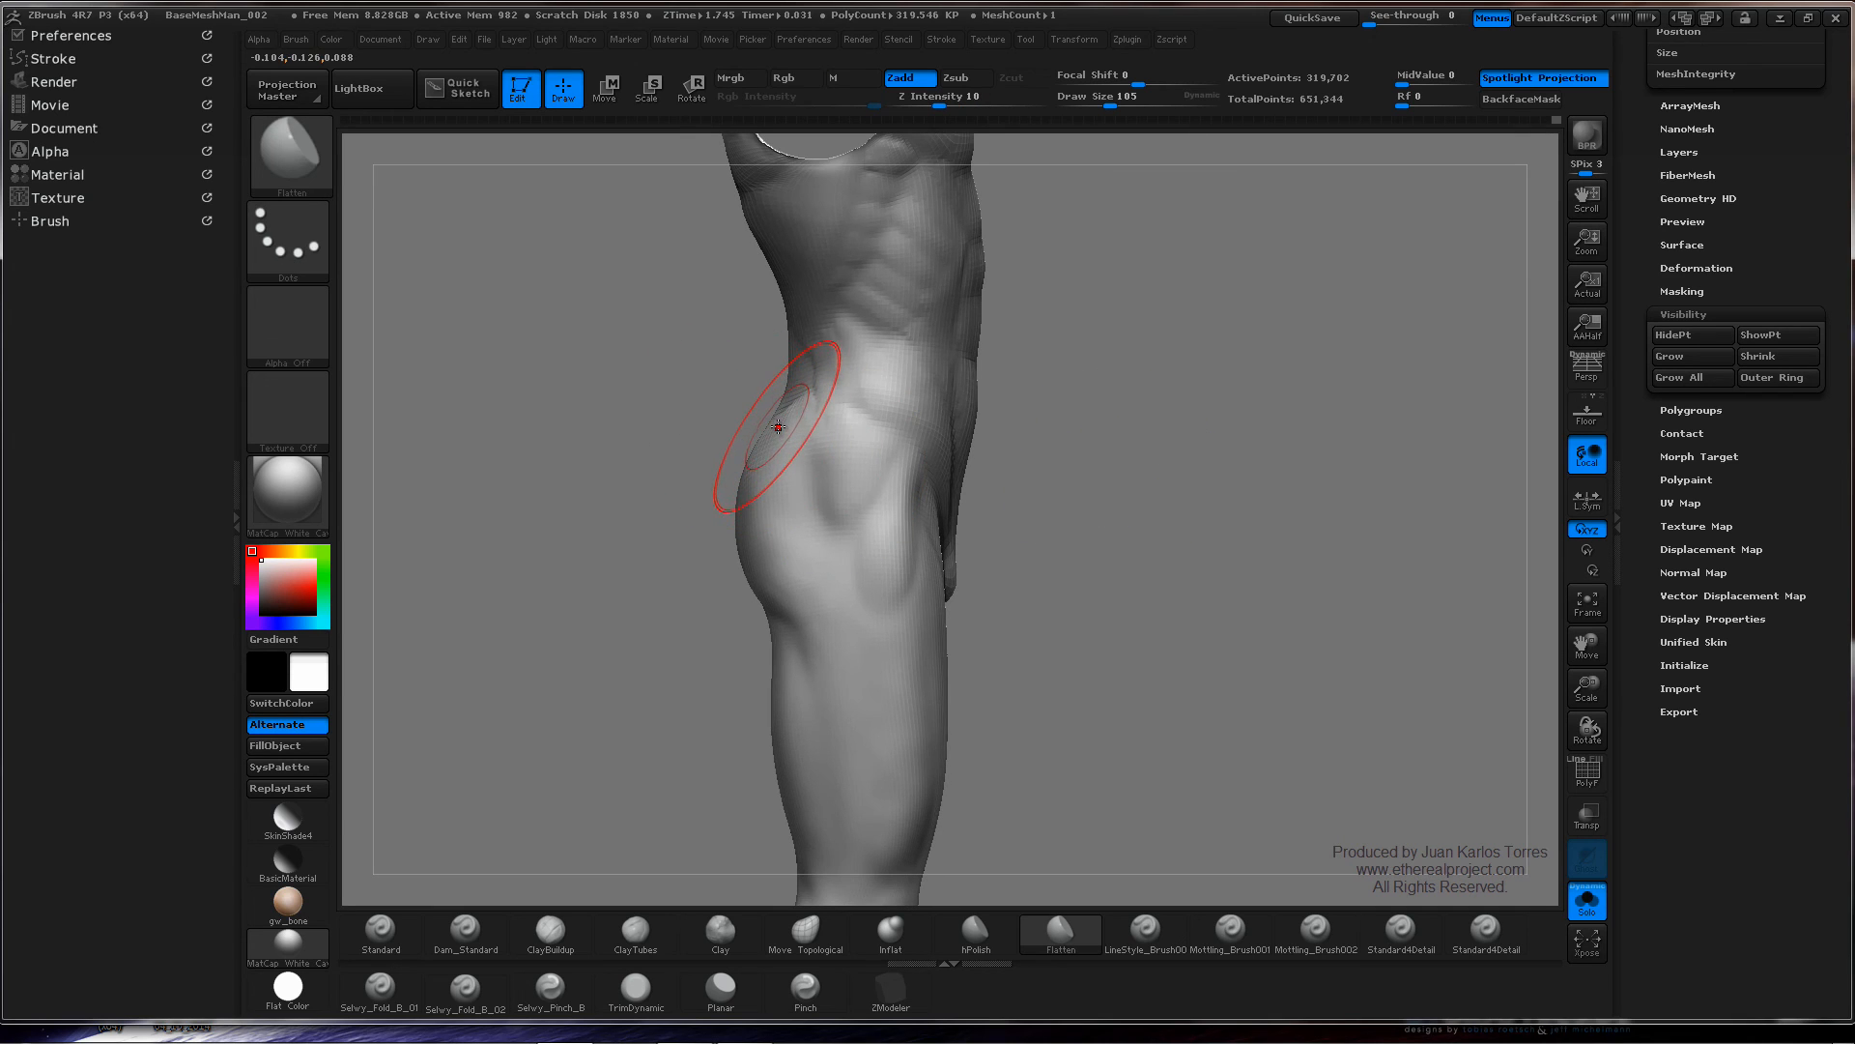
{"action": "mouse_move", "coordinate": [770, 431]}
{"action": "right_mouse_down", "text": "ctrl"}
{"action": "mouse_move", "coordinate": [1002, 477]}
{"action": "mouse_move", "coordinate": [1056, 456]}
{"action": "mouse_move", "coordinate": [716, 509]}
{"action": "right_mouse_up", "text": "ctrl"}
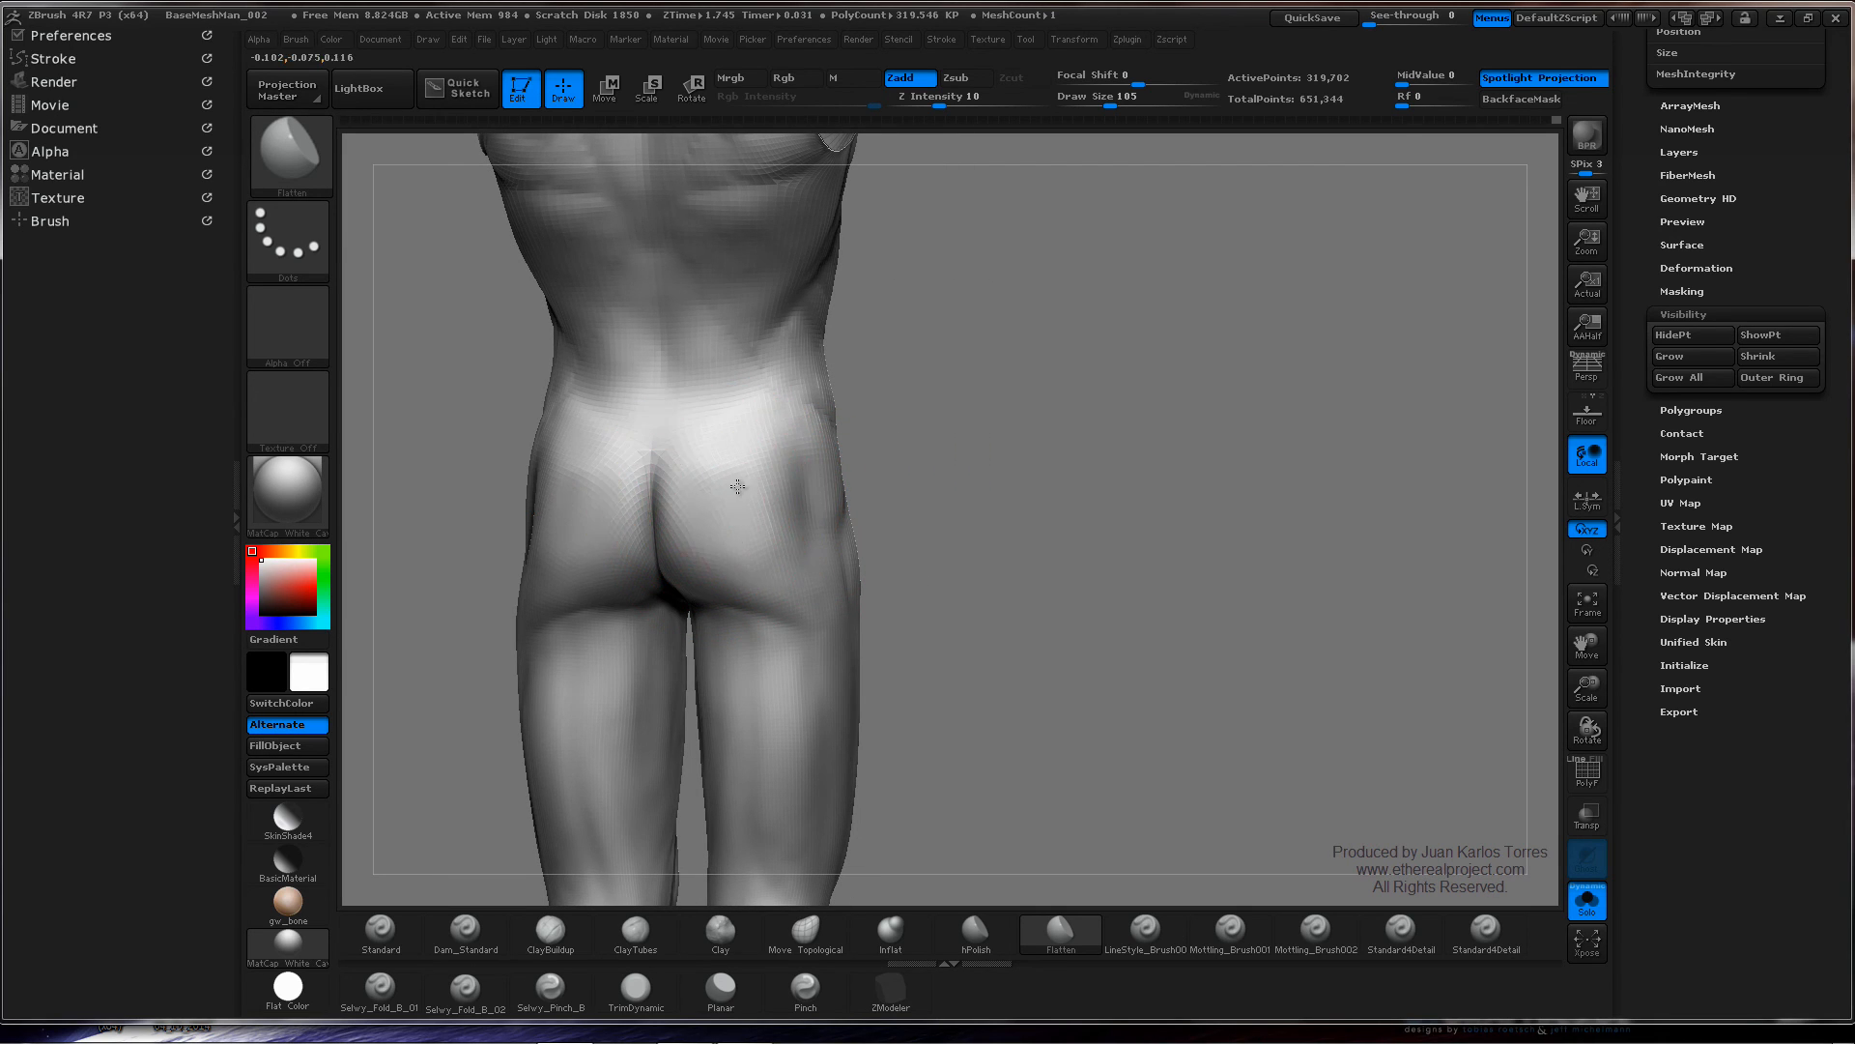
{"action": "key", "text": "shift"}
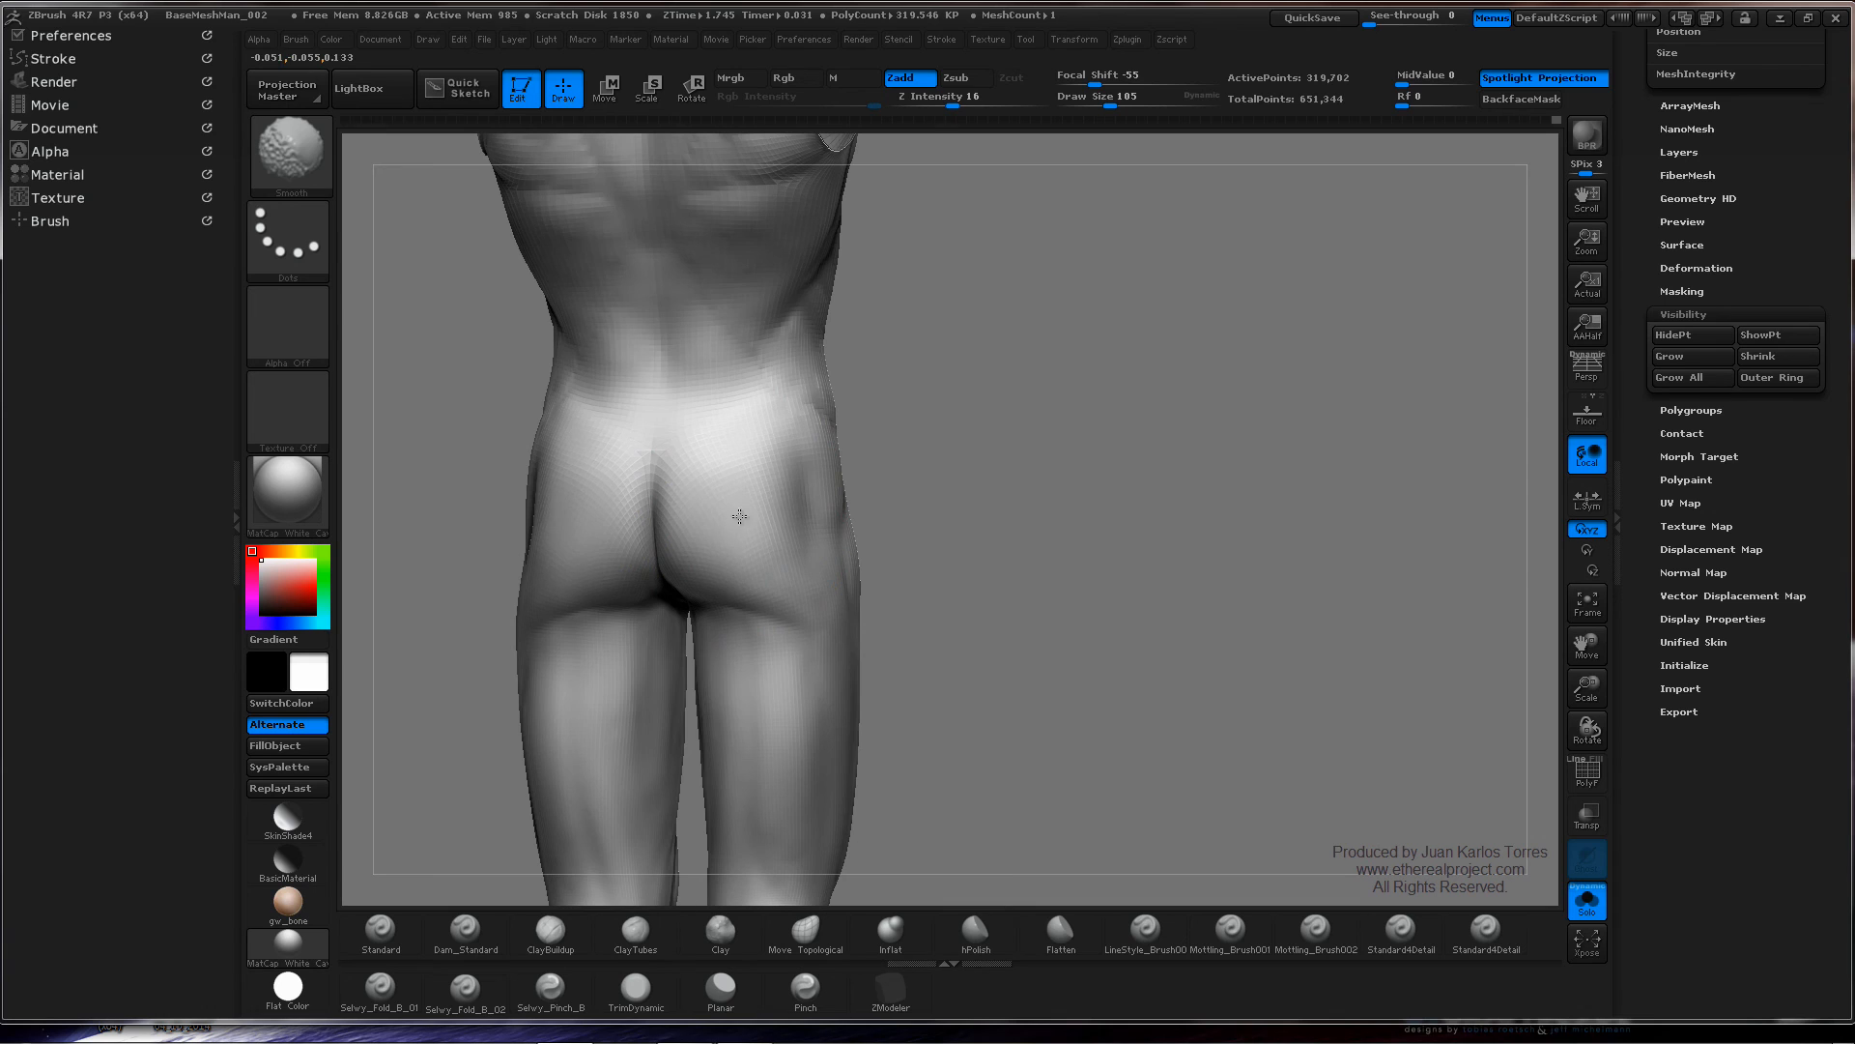
{"action": "right_click_drag", "start_coordinate": [739, 516], "coordinate": [981, 493]}
{"action": "right_click_drag", "start_coordinate": [1164, 560], "coordinate": [1105, 525]}
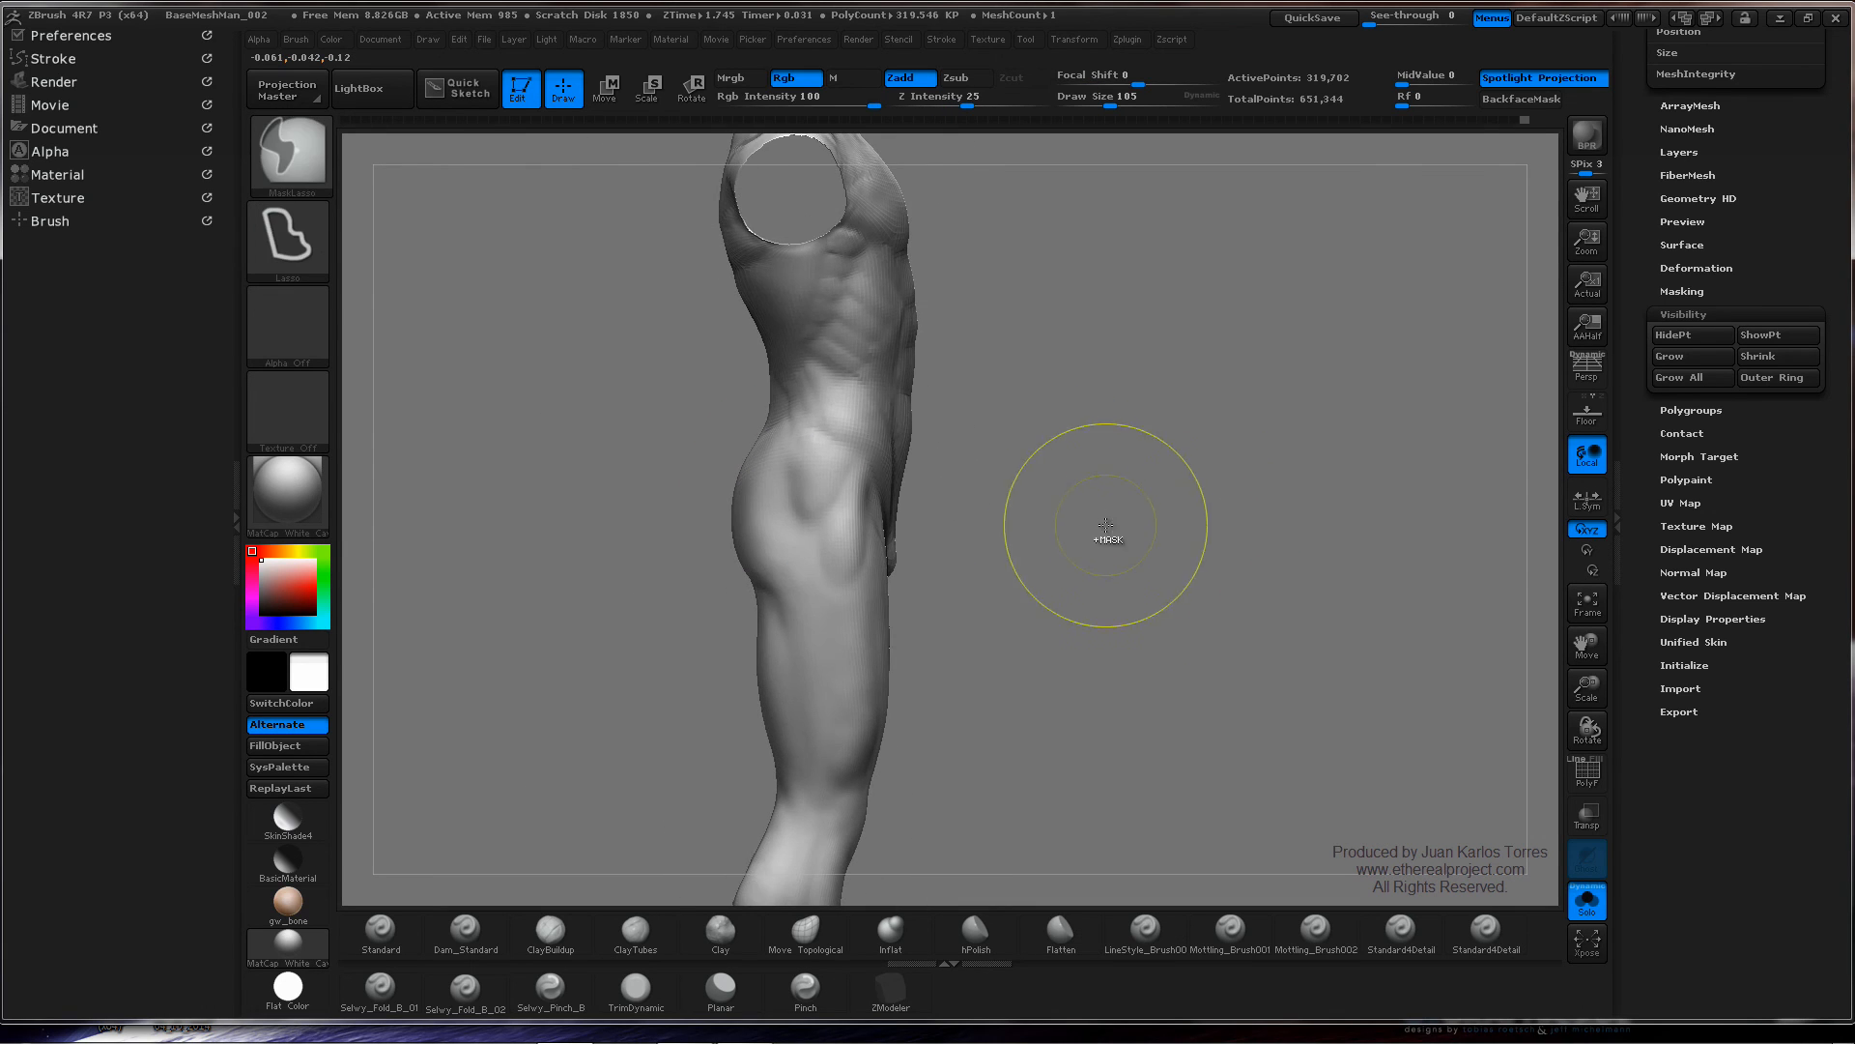
- Flatten the outer sides of the buttocks at draw size 59 and smooth them into the hips
{"action": "right_click_drag", "start_coordinate": [813, 514], "coordinate": [781, 684], "text": "ctrl"}
{"action": "right_click_drag", "start_coordinate": [718, 505], "coordinate": [770, 504]}
{"action": "key", "text": "space"}
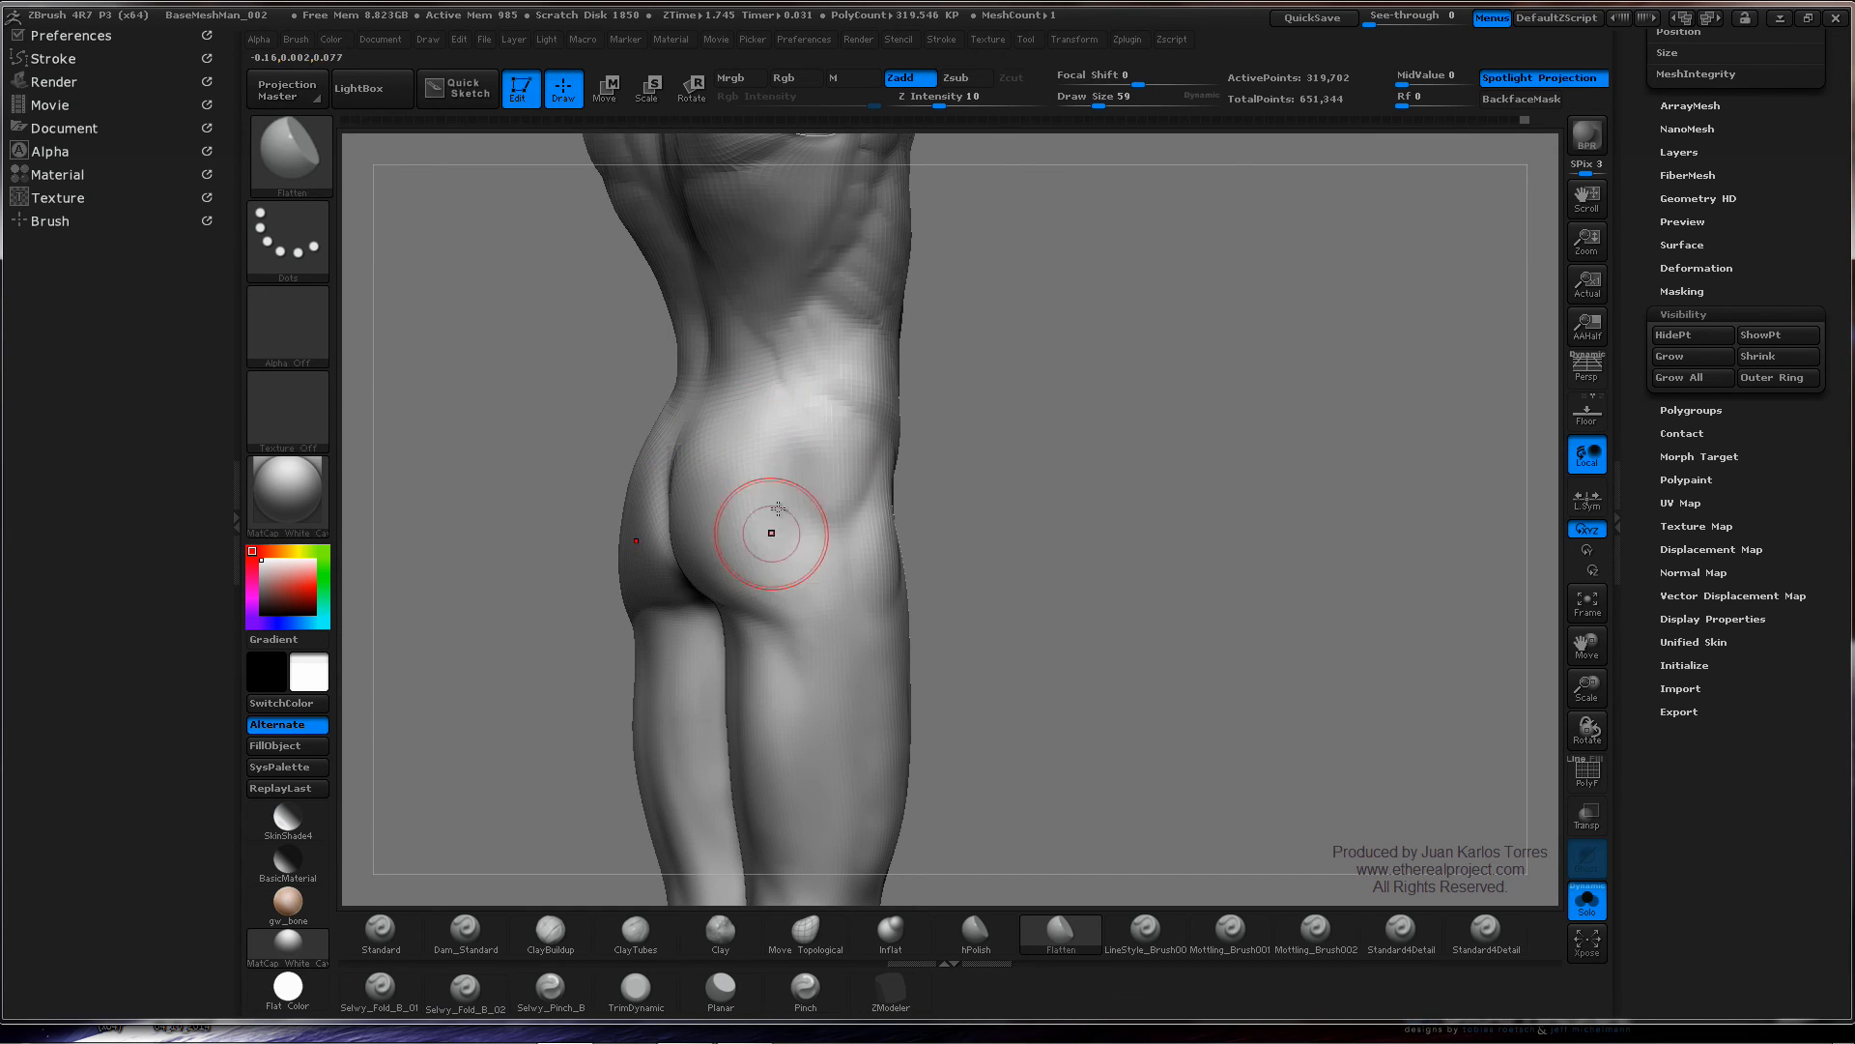
{"action": "right_click_drag", "start_coordinate": [777, 509], "coordinate": [789, 471]}
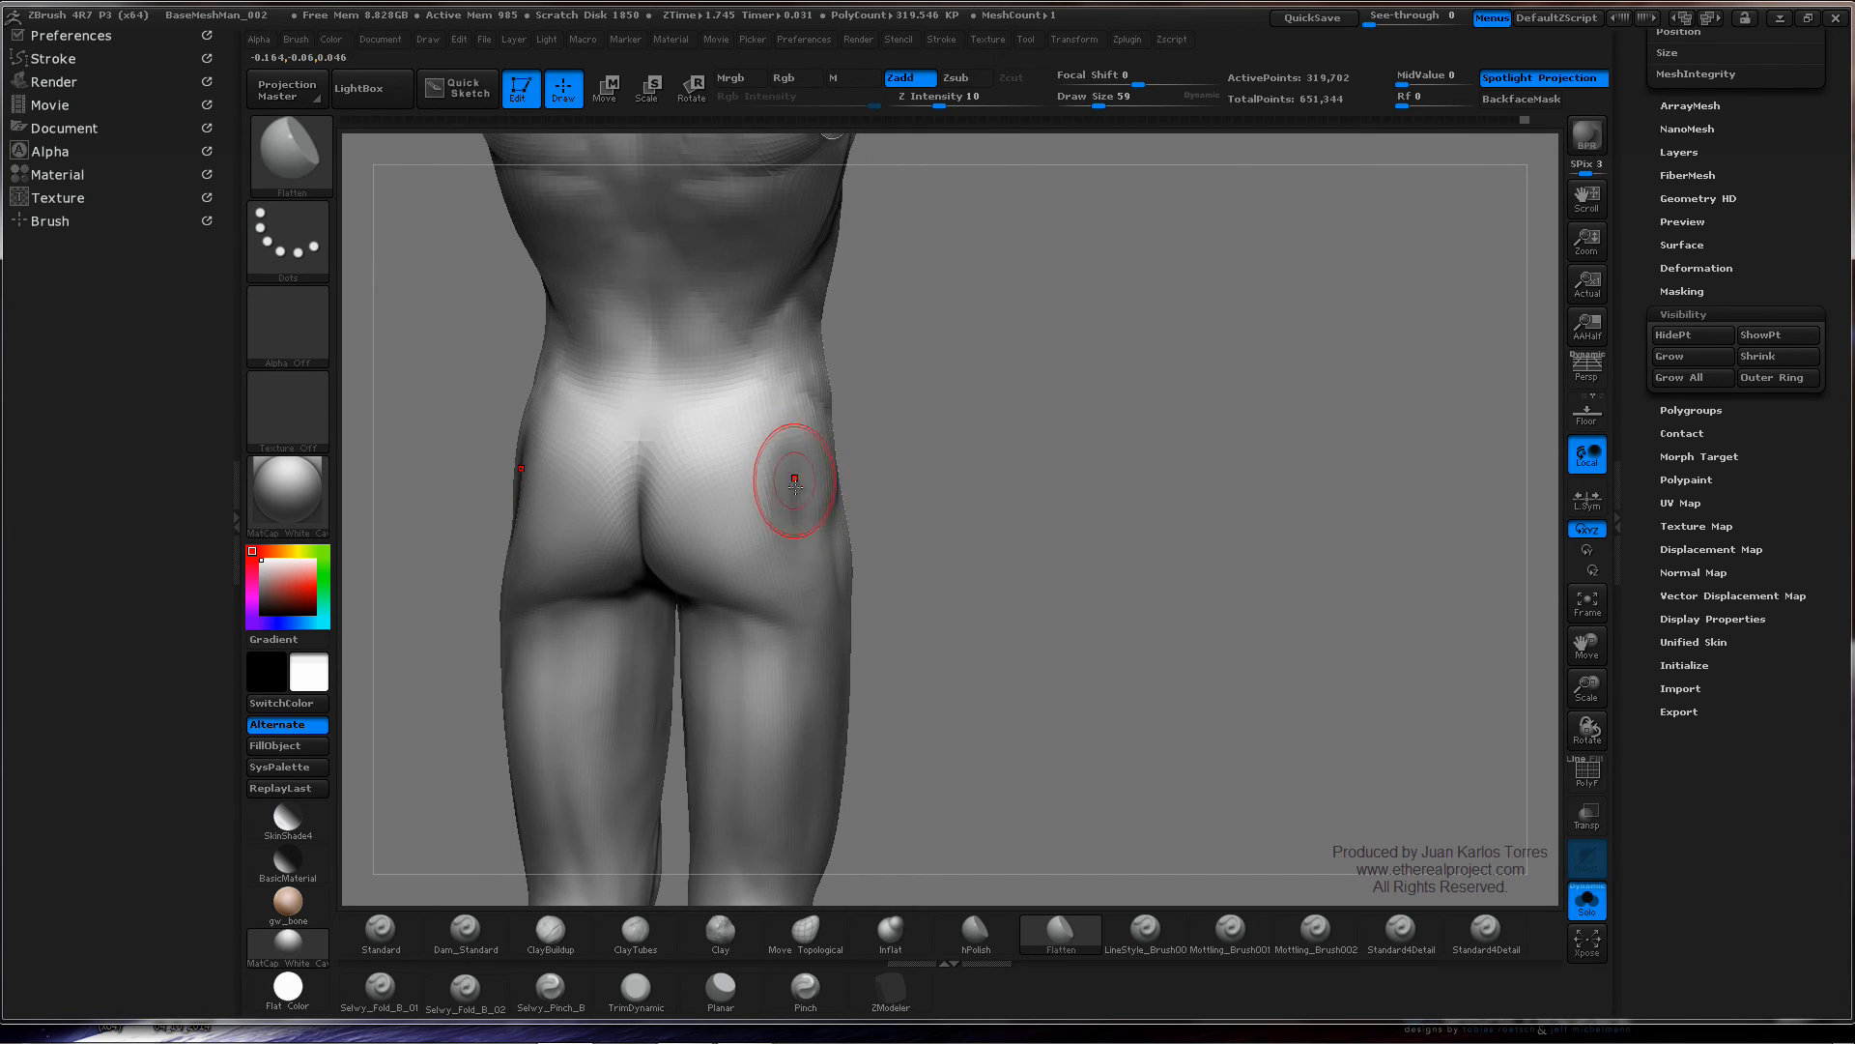
{"action": "left_click_drag", "start_coordinate": [788, 480], "coordinate": [792, 537], "text": "shift"}
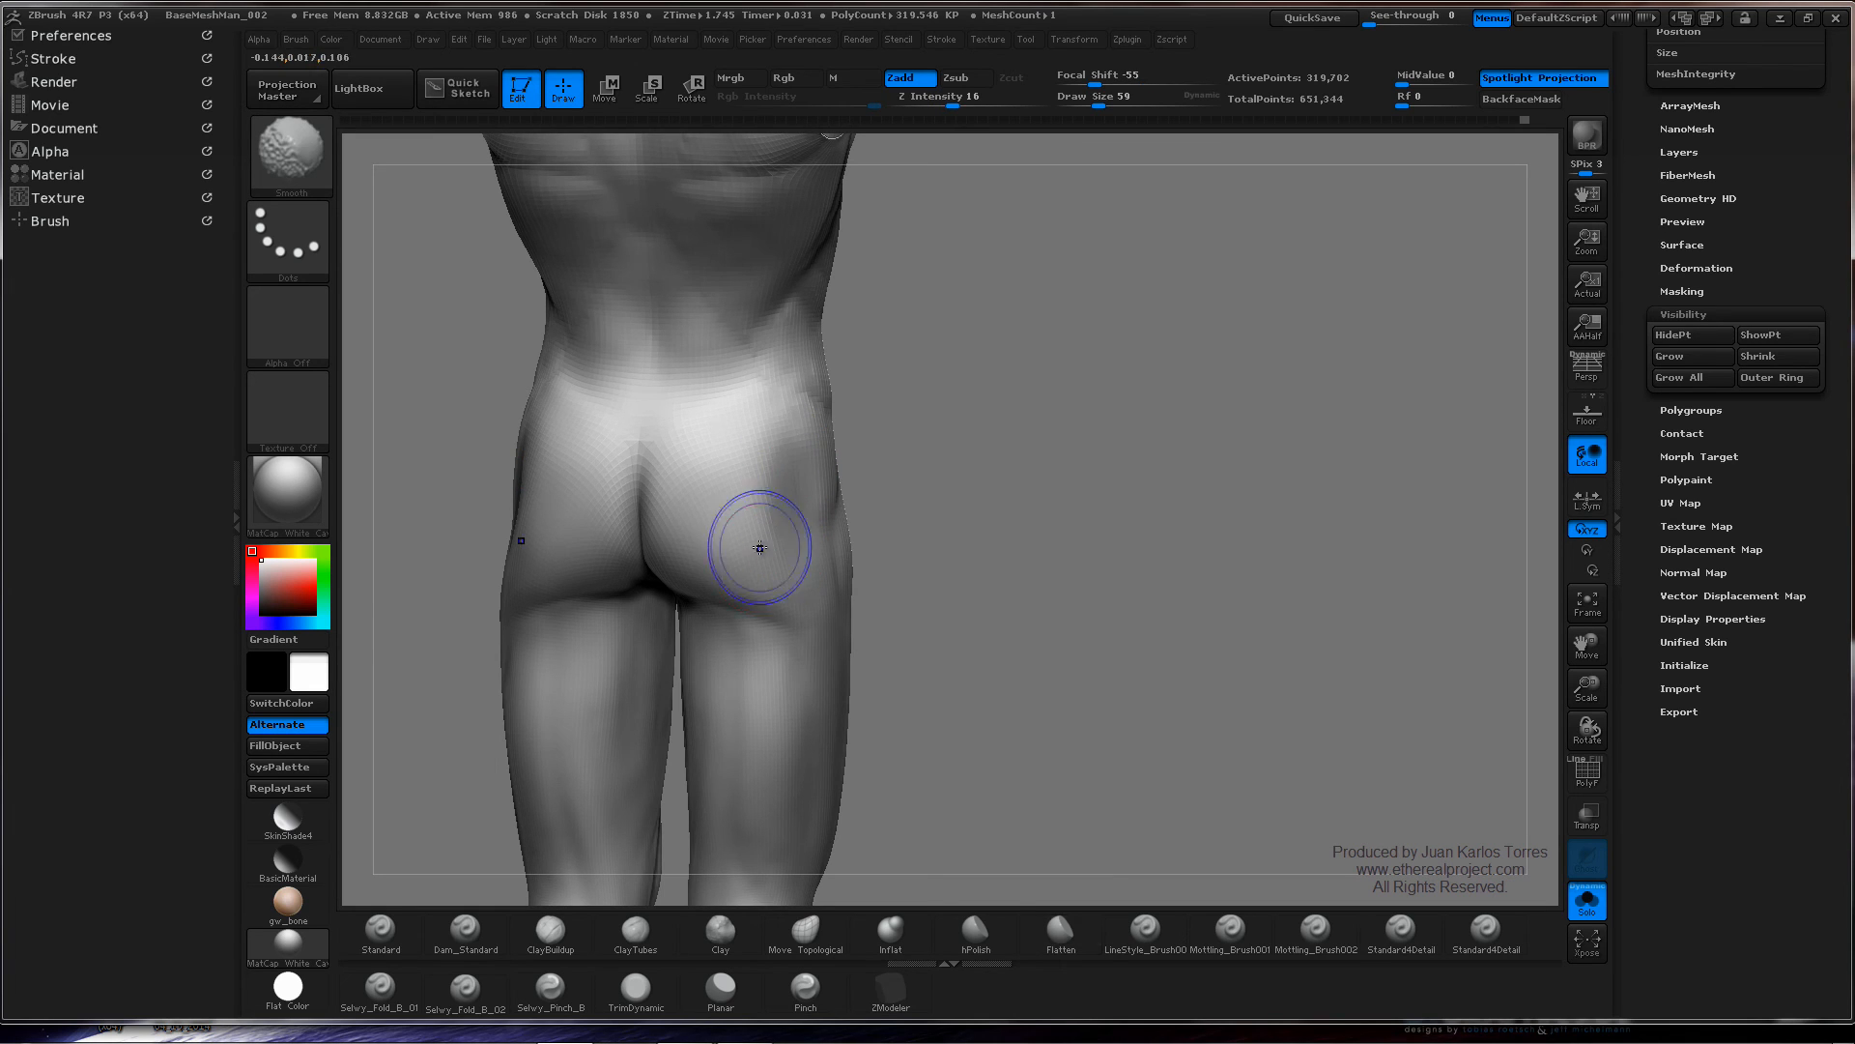
{"action": "mouse_move", "coordinate": [759, 548]}
{"action": "right_mouse_down"}
{"action": "mouse_move", "coordinate": [691, 473]}
{"action": "mouse_move", "coordinate": [658, 534]}
{"action": "mouse_move", "coordinate": [1043, 559]}
{"action": "right_mouse_up"}
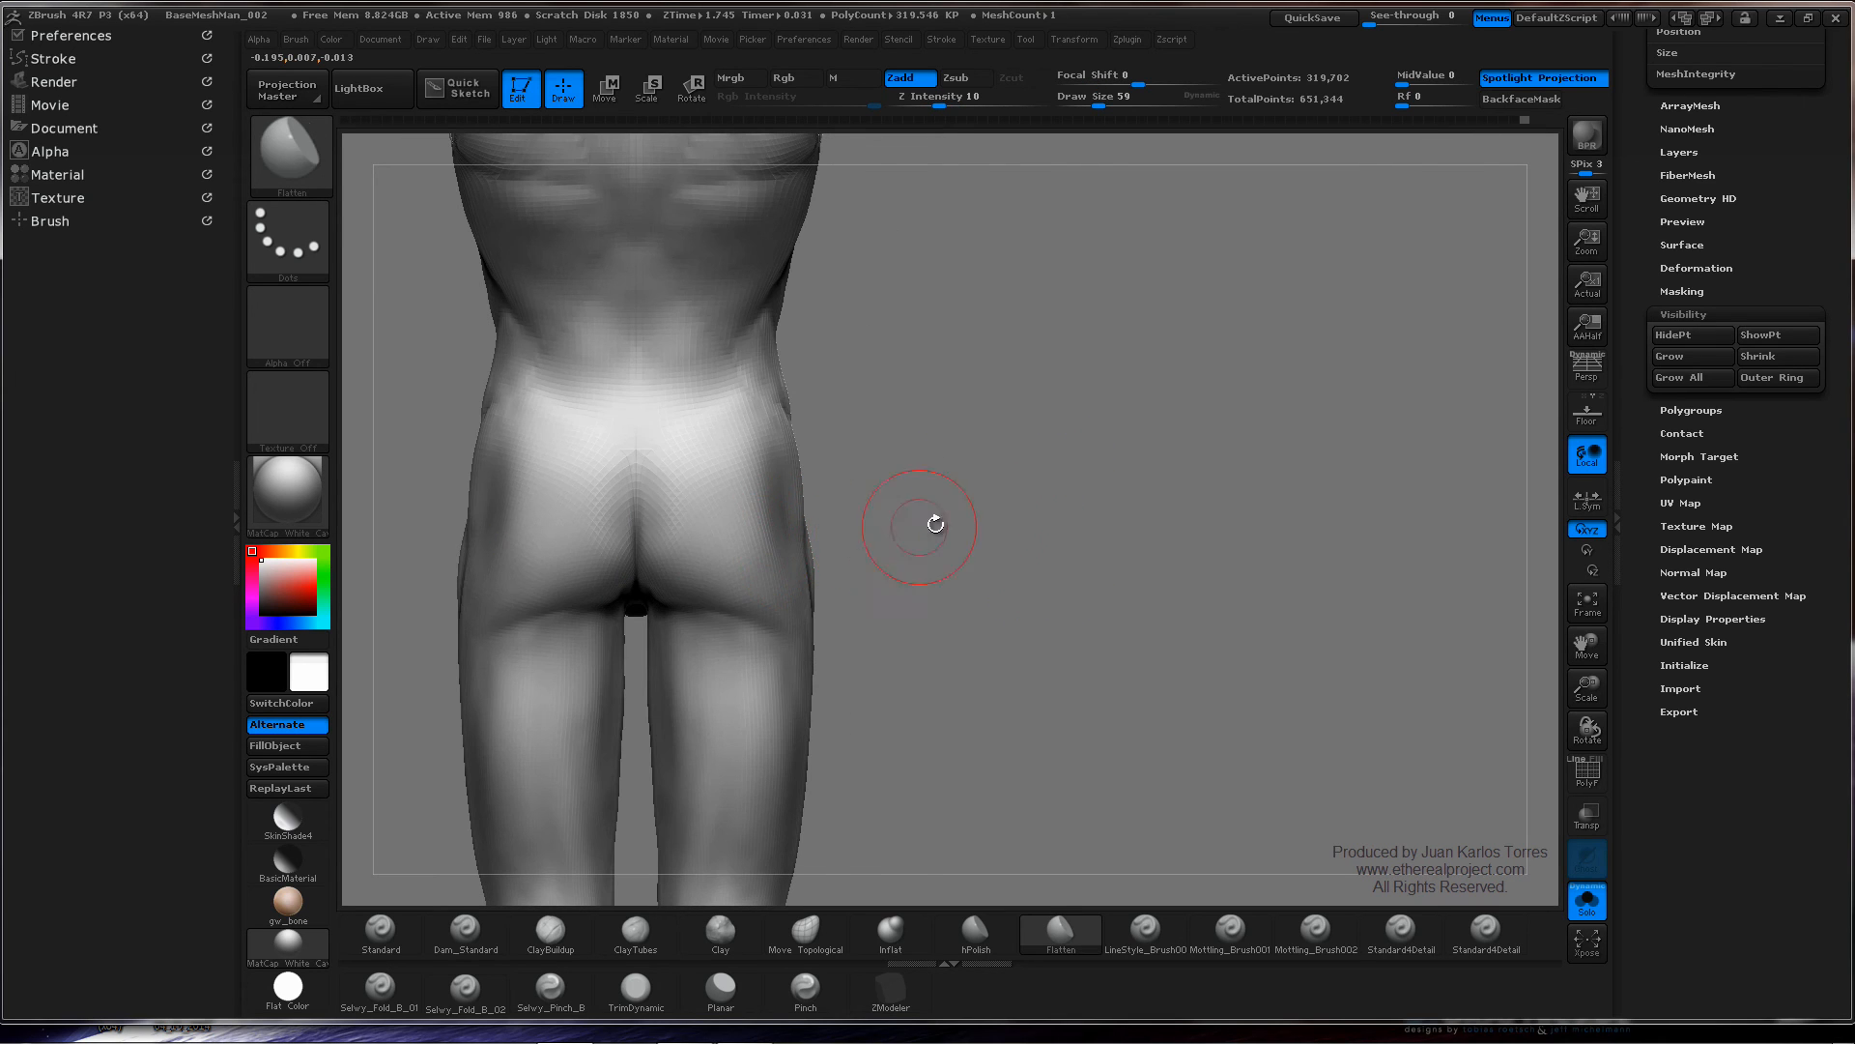
- Flatten the underside of the buttocks and smooth the transition into the backs of the thighs
{"action": "mouse_move", "coordinate": [936, 523]}
{"action": "right_mouse_down"}
{"action": "mouse_move", "coordinate": [837, 531]}
{"action": "mouse_move", "coordinate": [850, 476]}
{"action": "mouse_move", "coordinate": [679, 576]}
{"action": "right_mouse_up"}
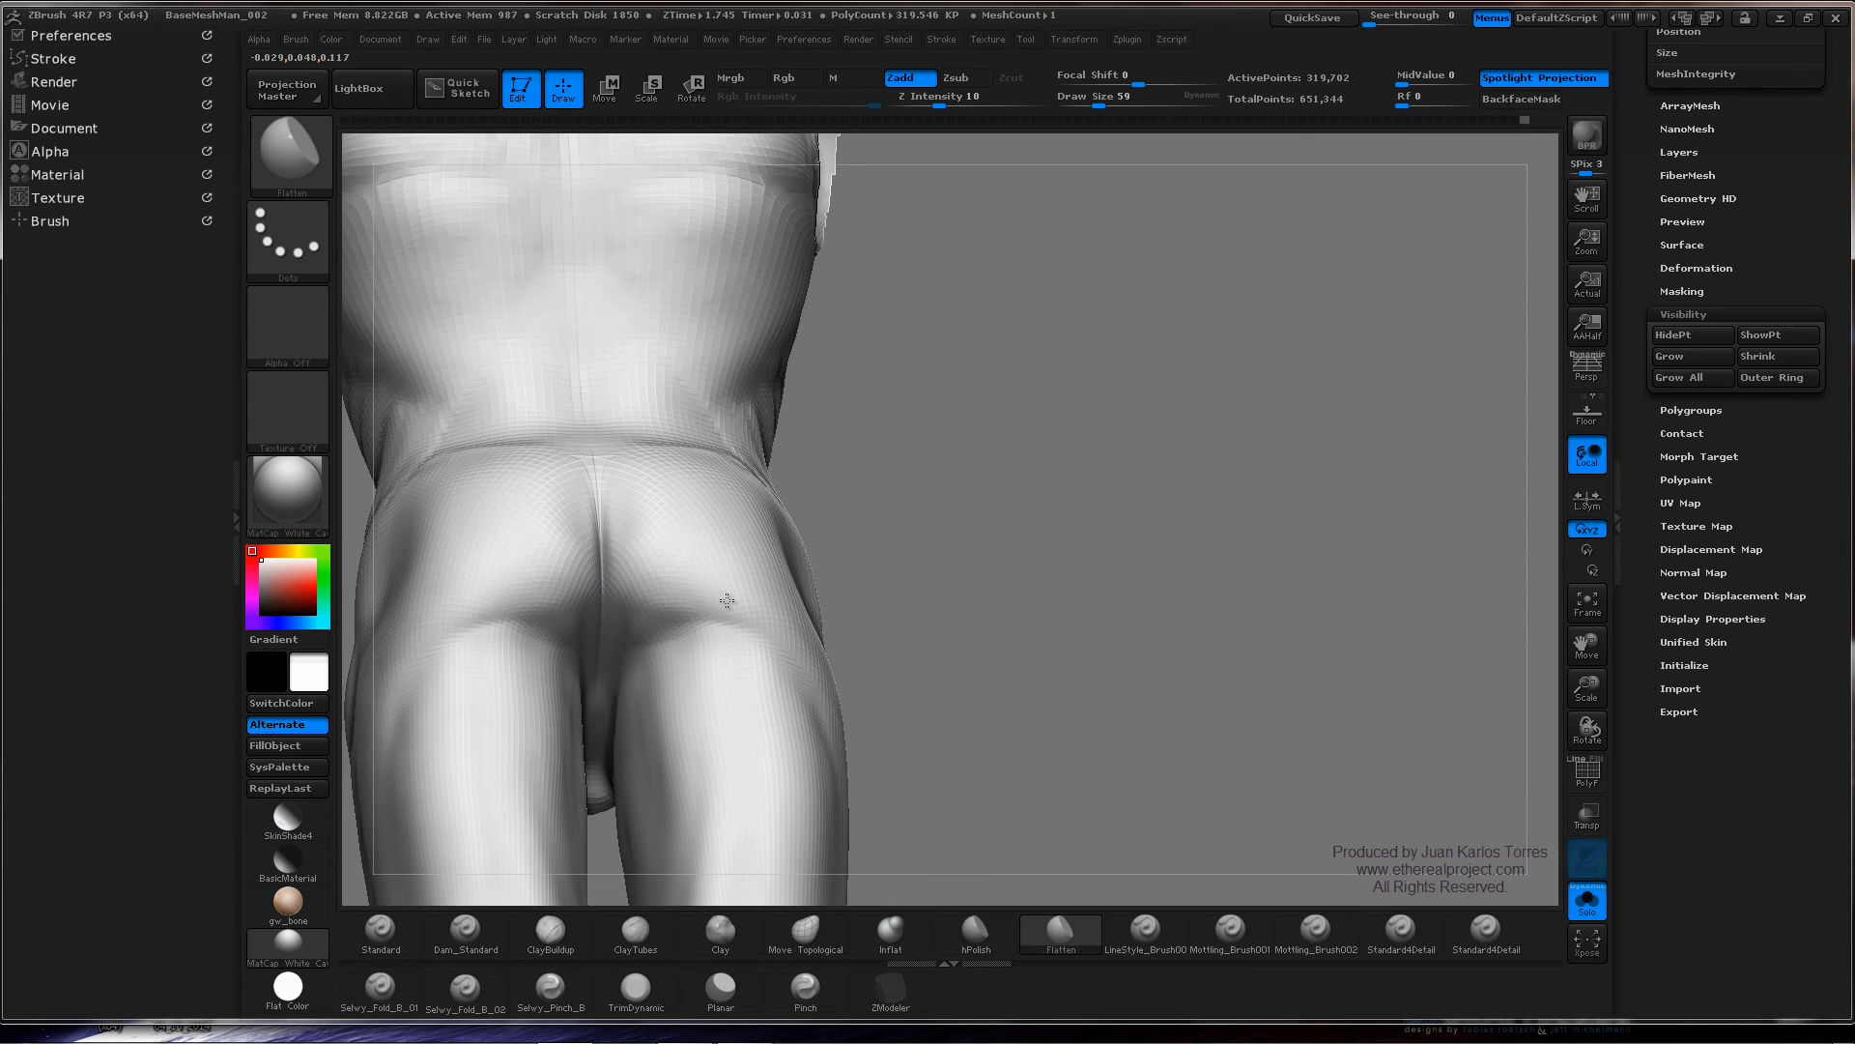
{"action": "right_click_drag", "start_coordinate": [770, 614], "coordinate": [676, 618]}
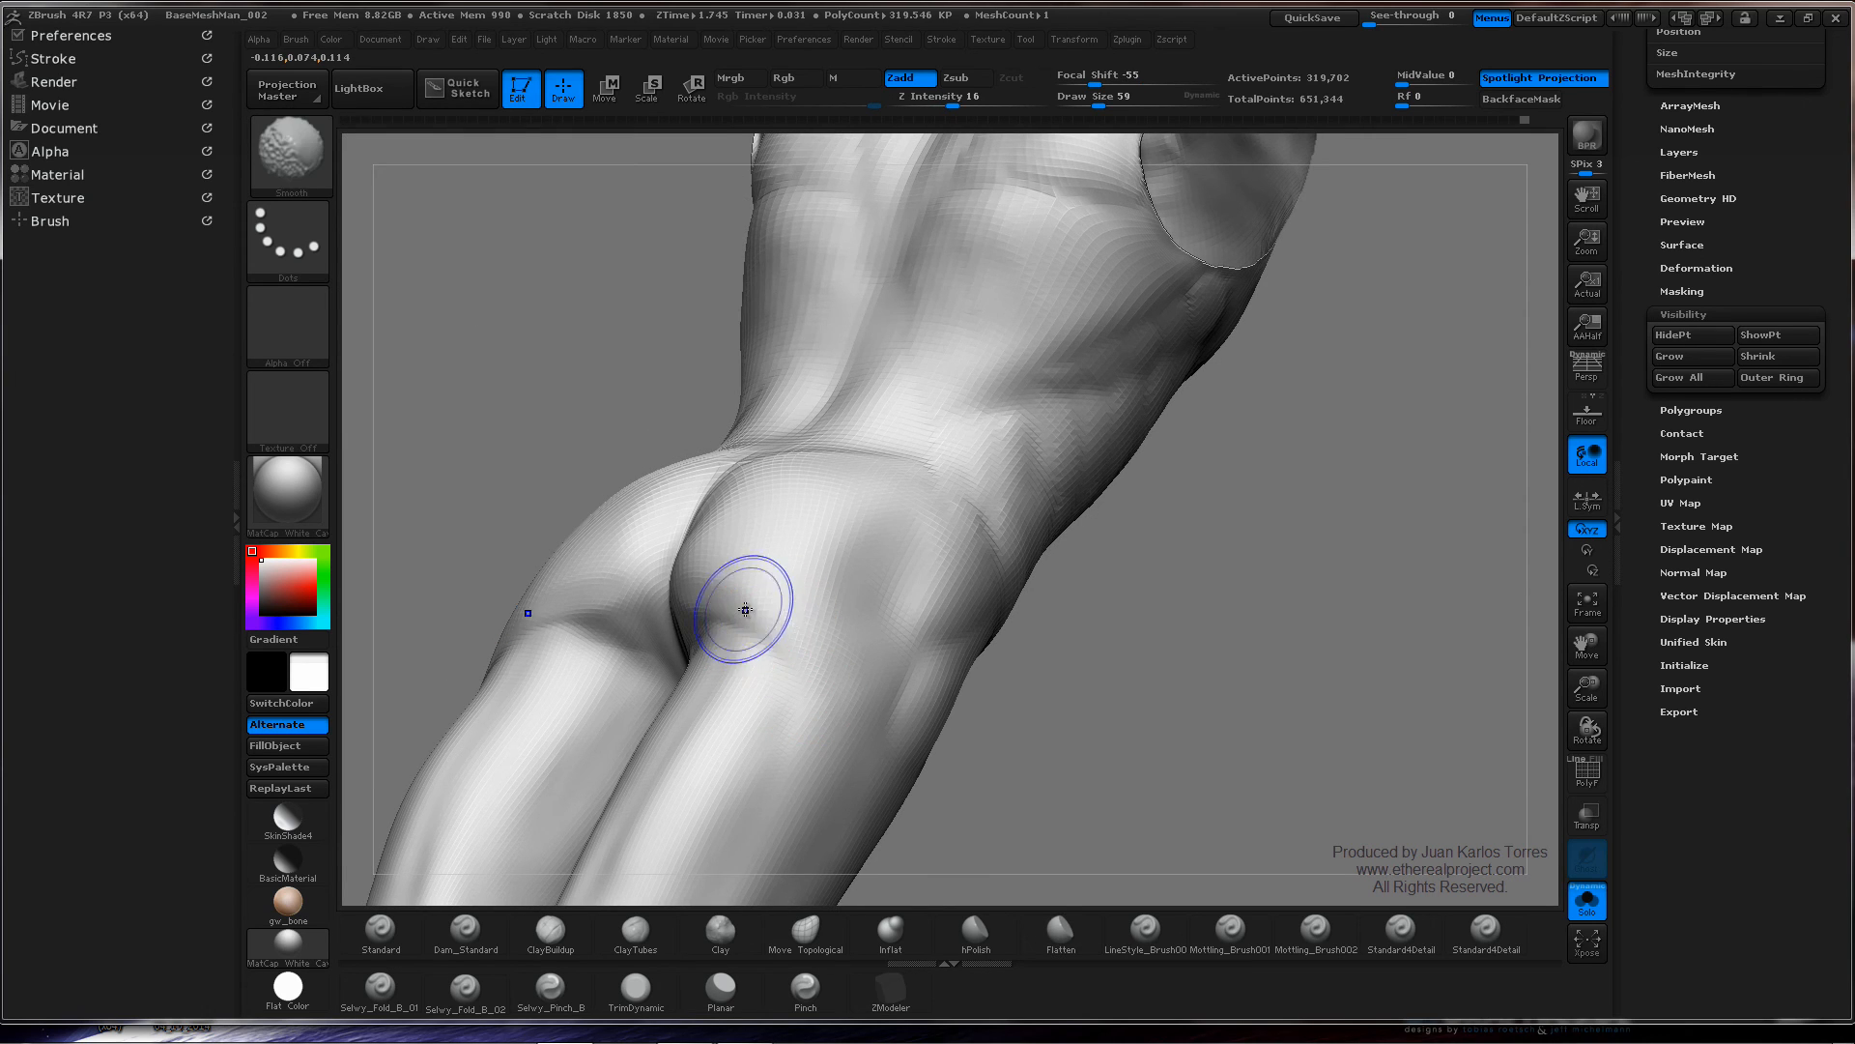
{"action": "left_click_drag", "start_coordinate": [745, 608], "coordinate": [700, 592], "text": "shift"}
{"action": "right_click_drag", "start_coordinate": [686, 633], "coordinate": [970, 676]}
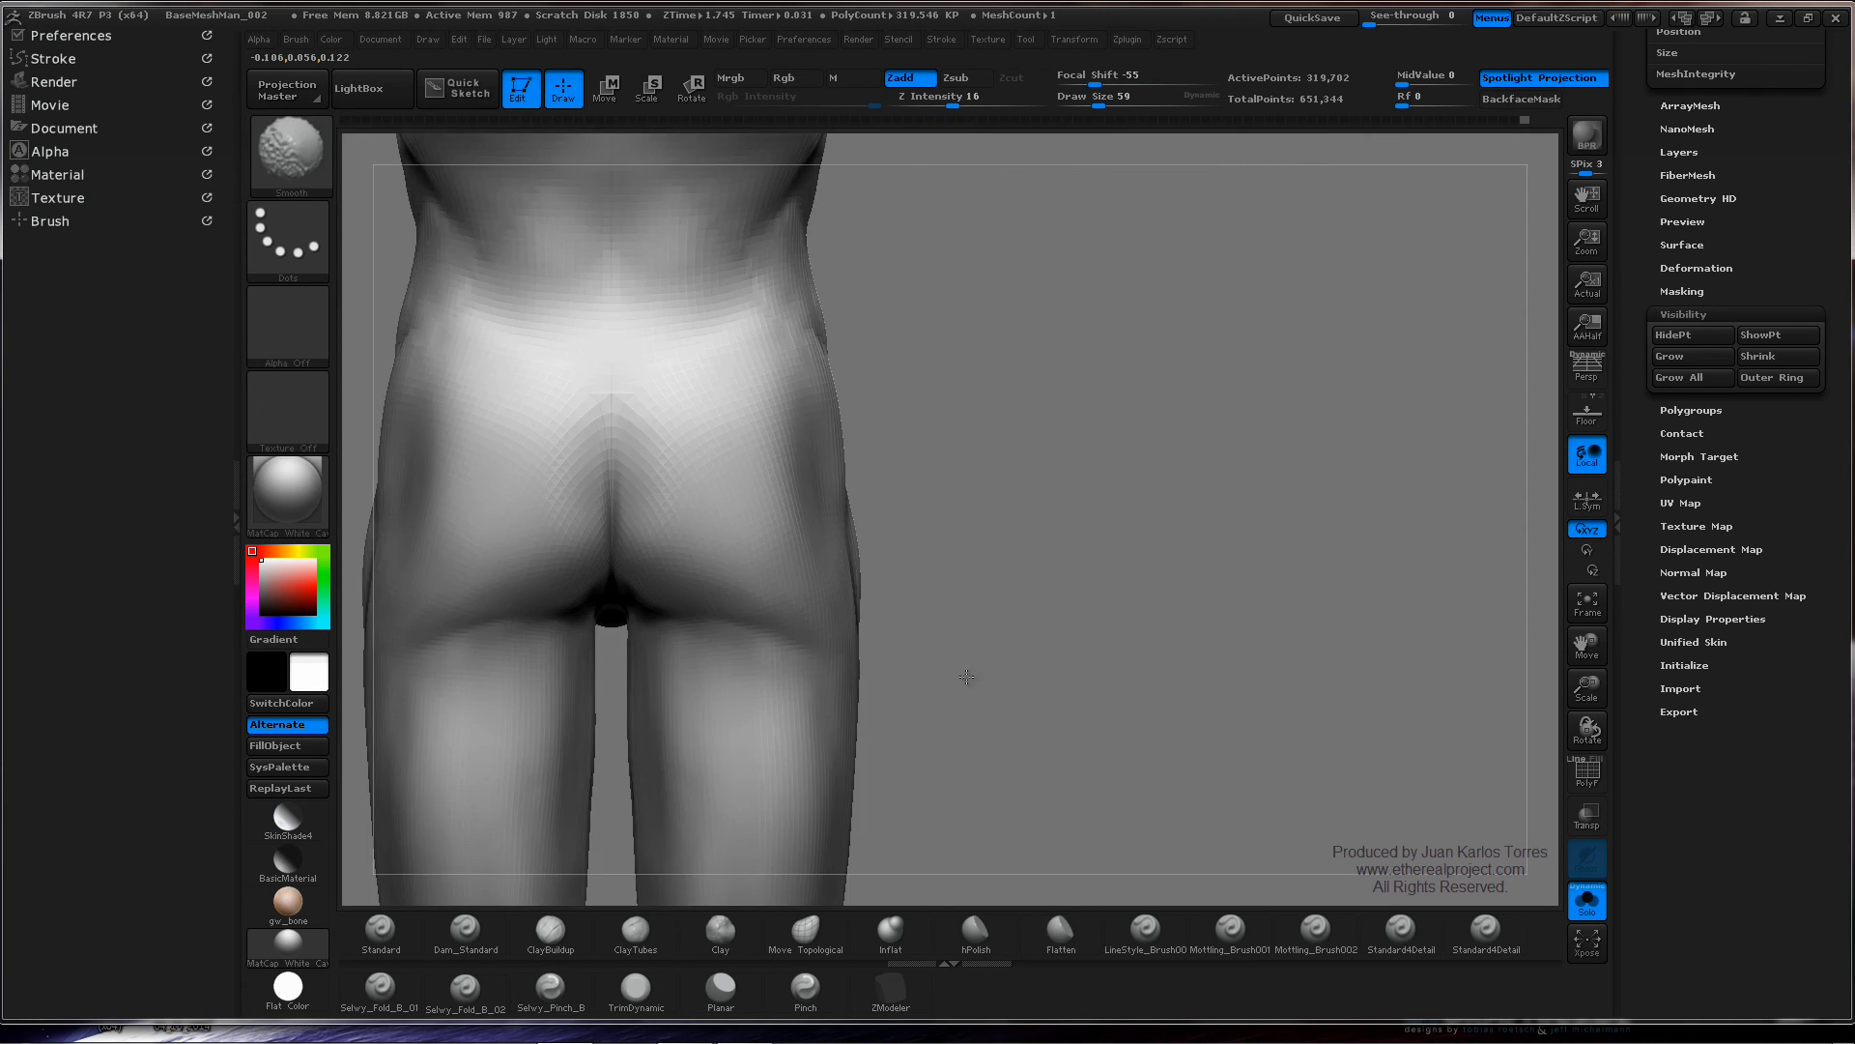
- Pull the rear profile of the buttocks outward with the Move Topological brush at draw size 145
{"action": "right_click_drag", "start_coordinate": [1148, 560], "coordinate": [887, 531], "text": "ctrl"}
{"action": "mouse_move", "coordinate": [945, 540]}
{"action": "right_mouse_down"}
{"action": "mouse_move", "coordinate": [869, 538]}
{"action": "mouse_move", "coordinate": [877, 518]}
{"action": "mouse_move", "coordinate": [928, 580]}
{"action": "mouse_move", "coordinate": [1007, 559]}
{"action": "mouse_move", "coordinate": [907, 547]}
{"action": "right_mouse_up"}
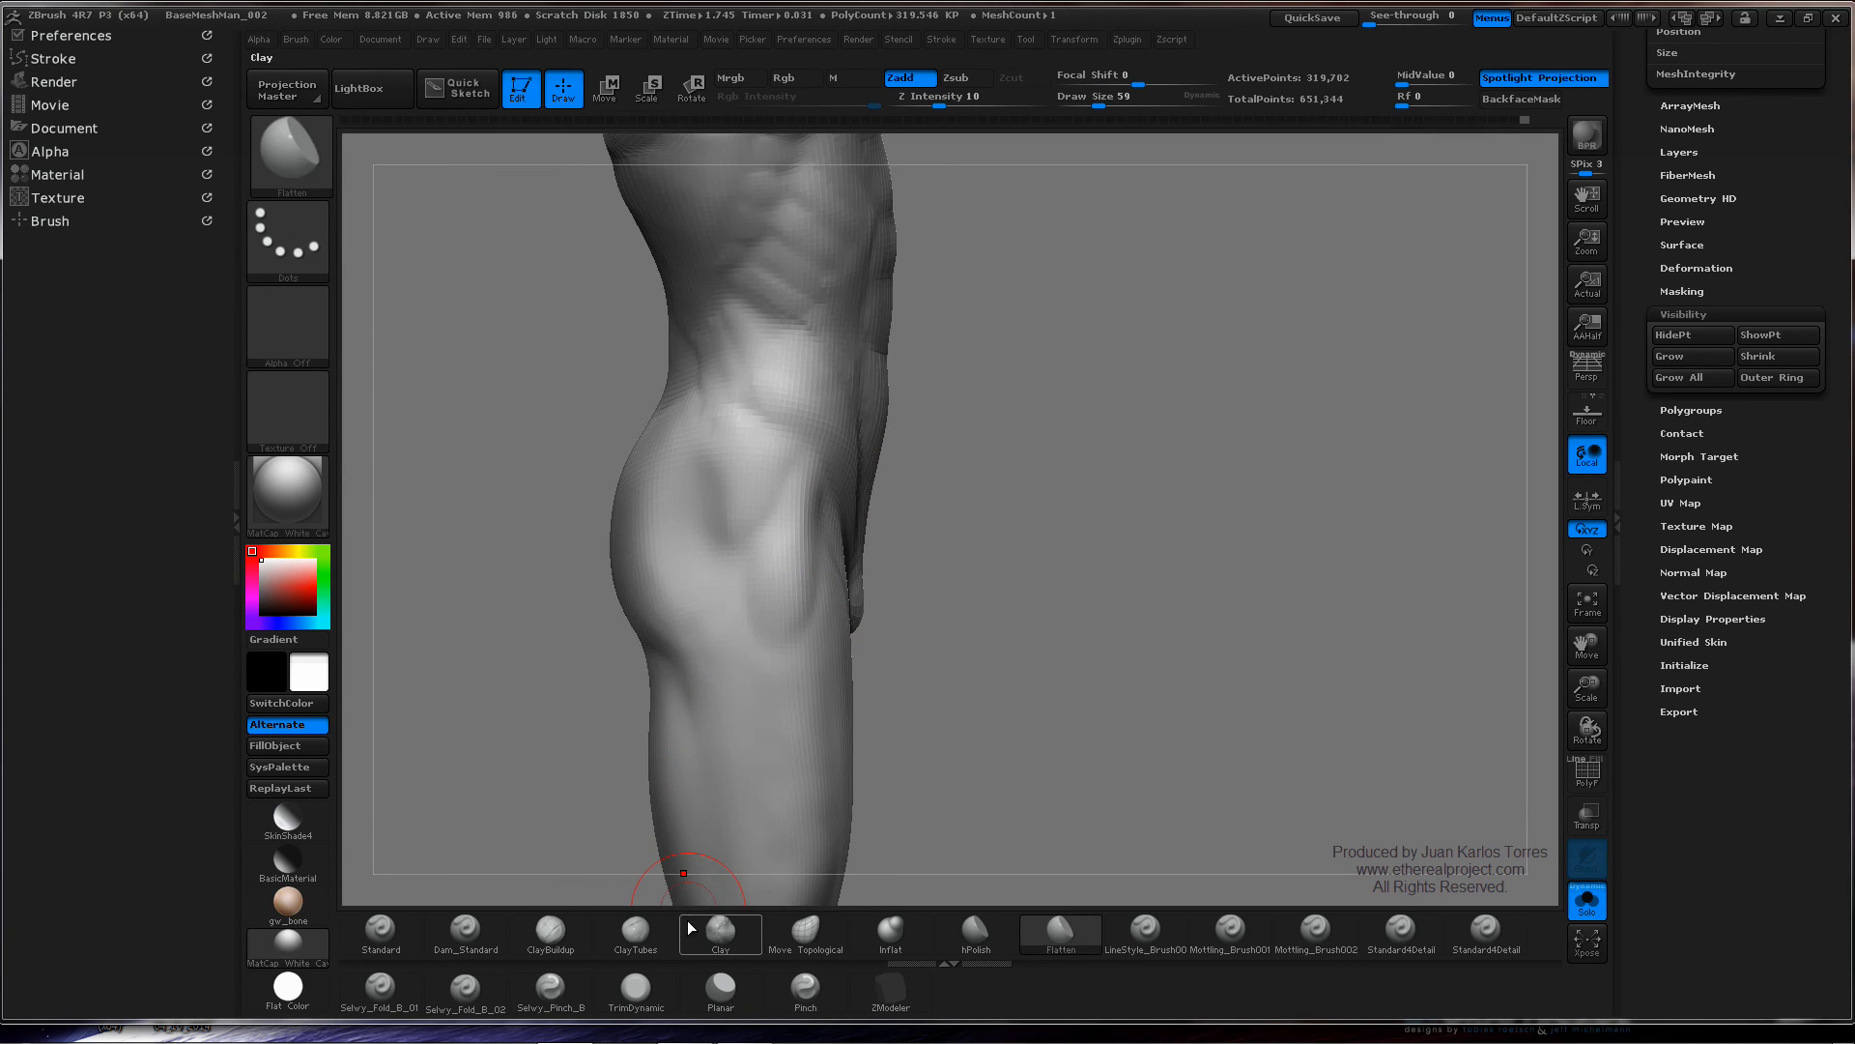
{"action": "left_click", "coordinate": [806, 940]}
{"action": "key", "text": "space"}
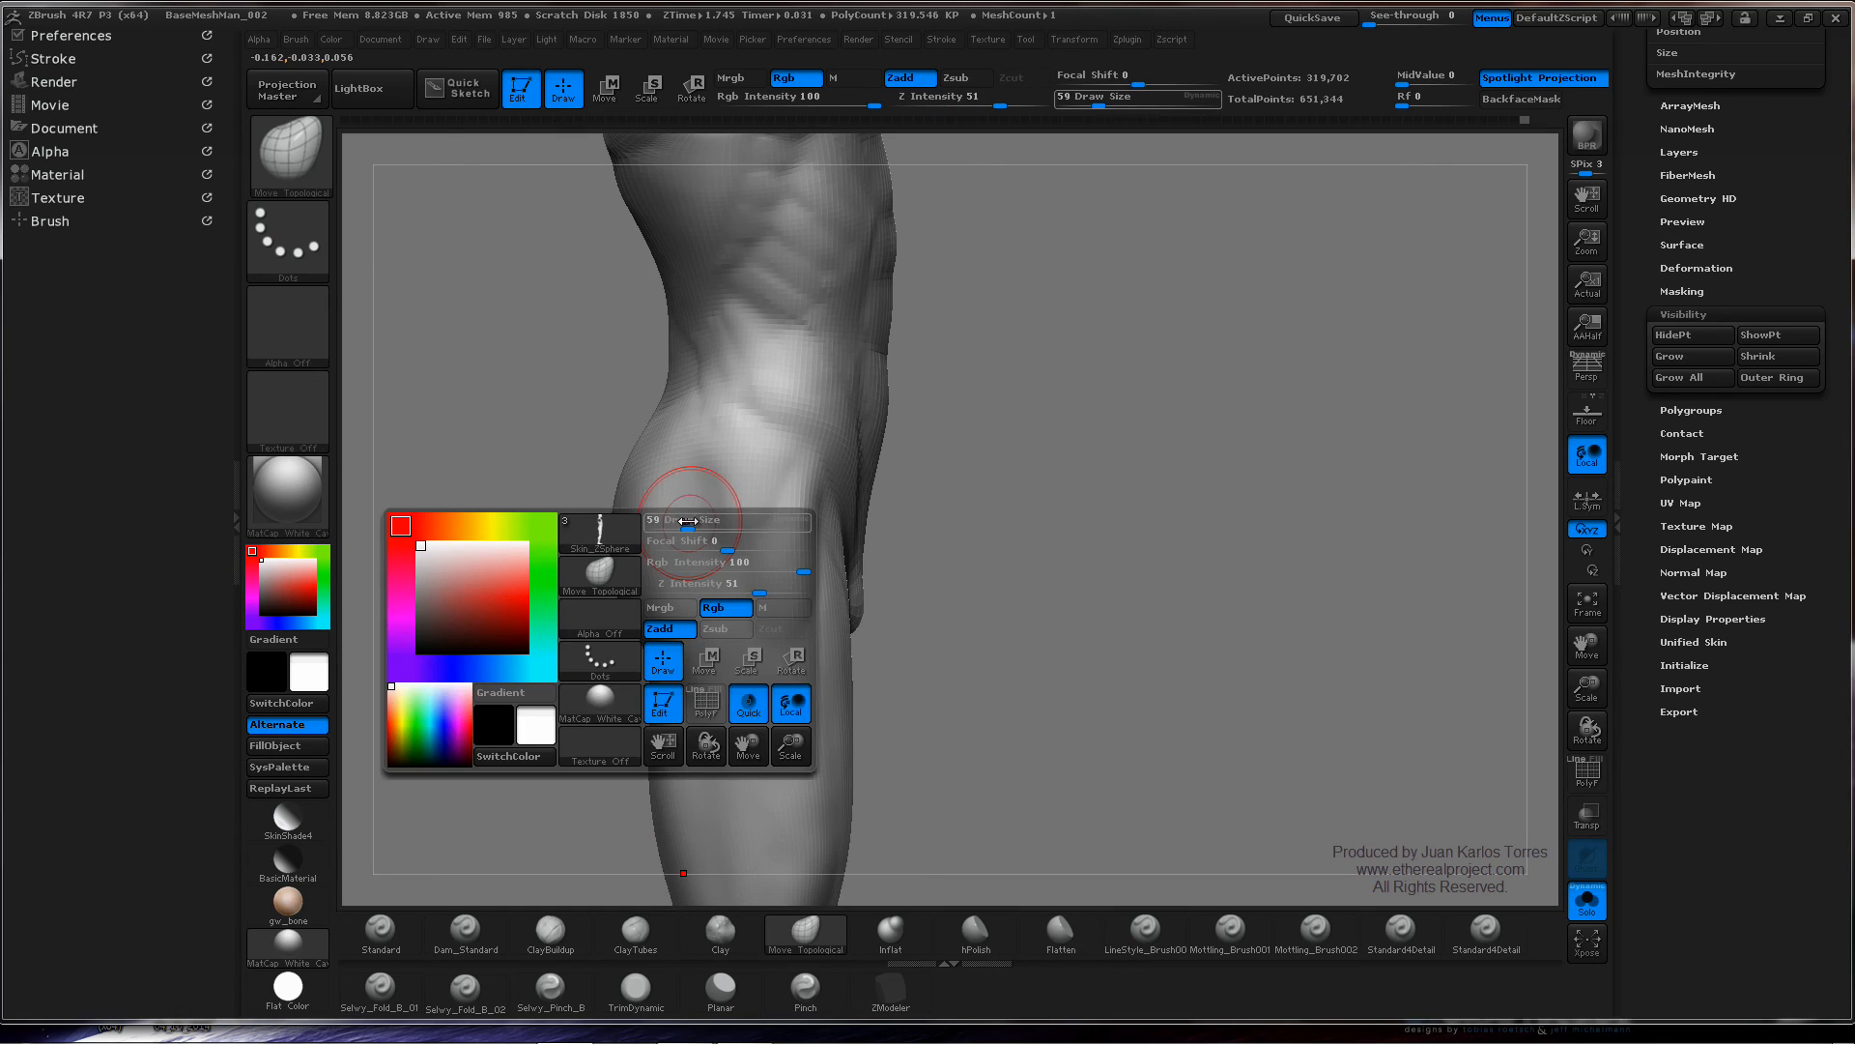
{"action": "left_click_drag", "start_coordinate": [671, 527], "coordinate": [687, 529]}
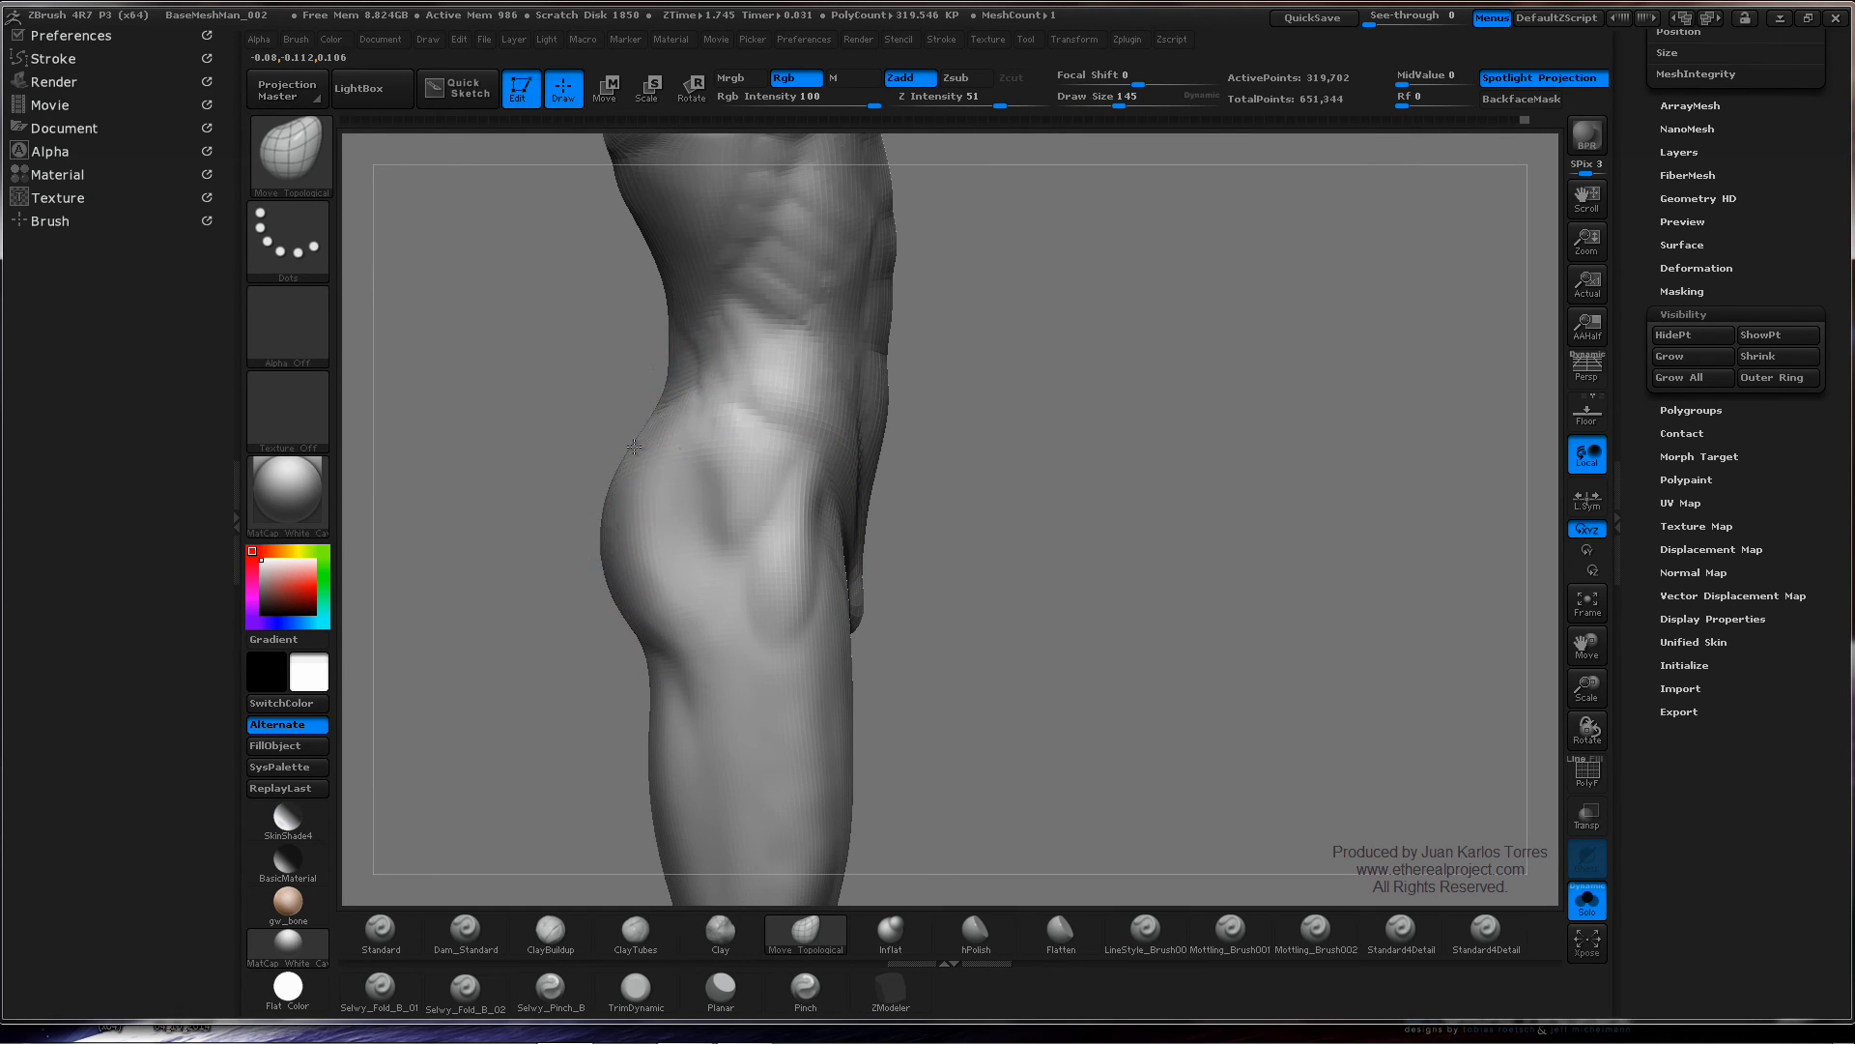
{"action": "left_click_drag", "start_coordinate": [620, 590], "coordinate": [614, 607]}
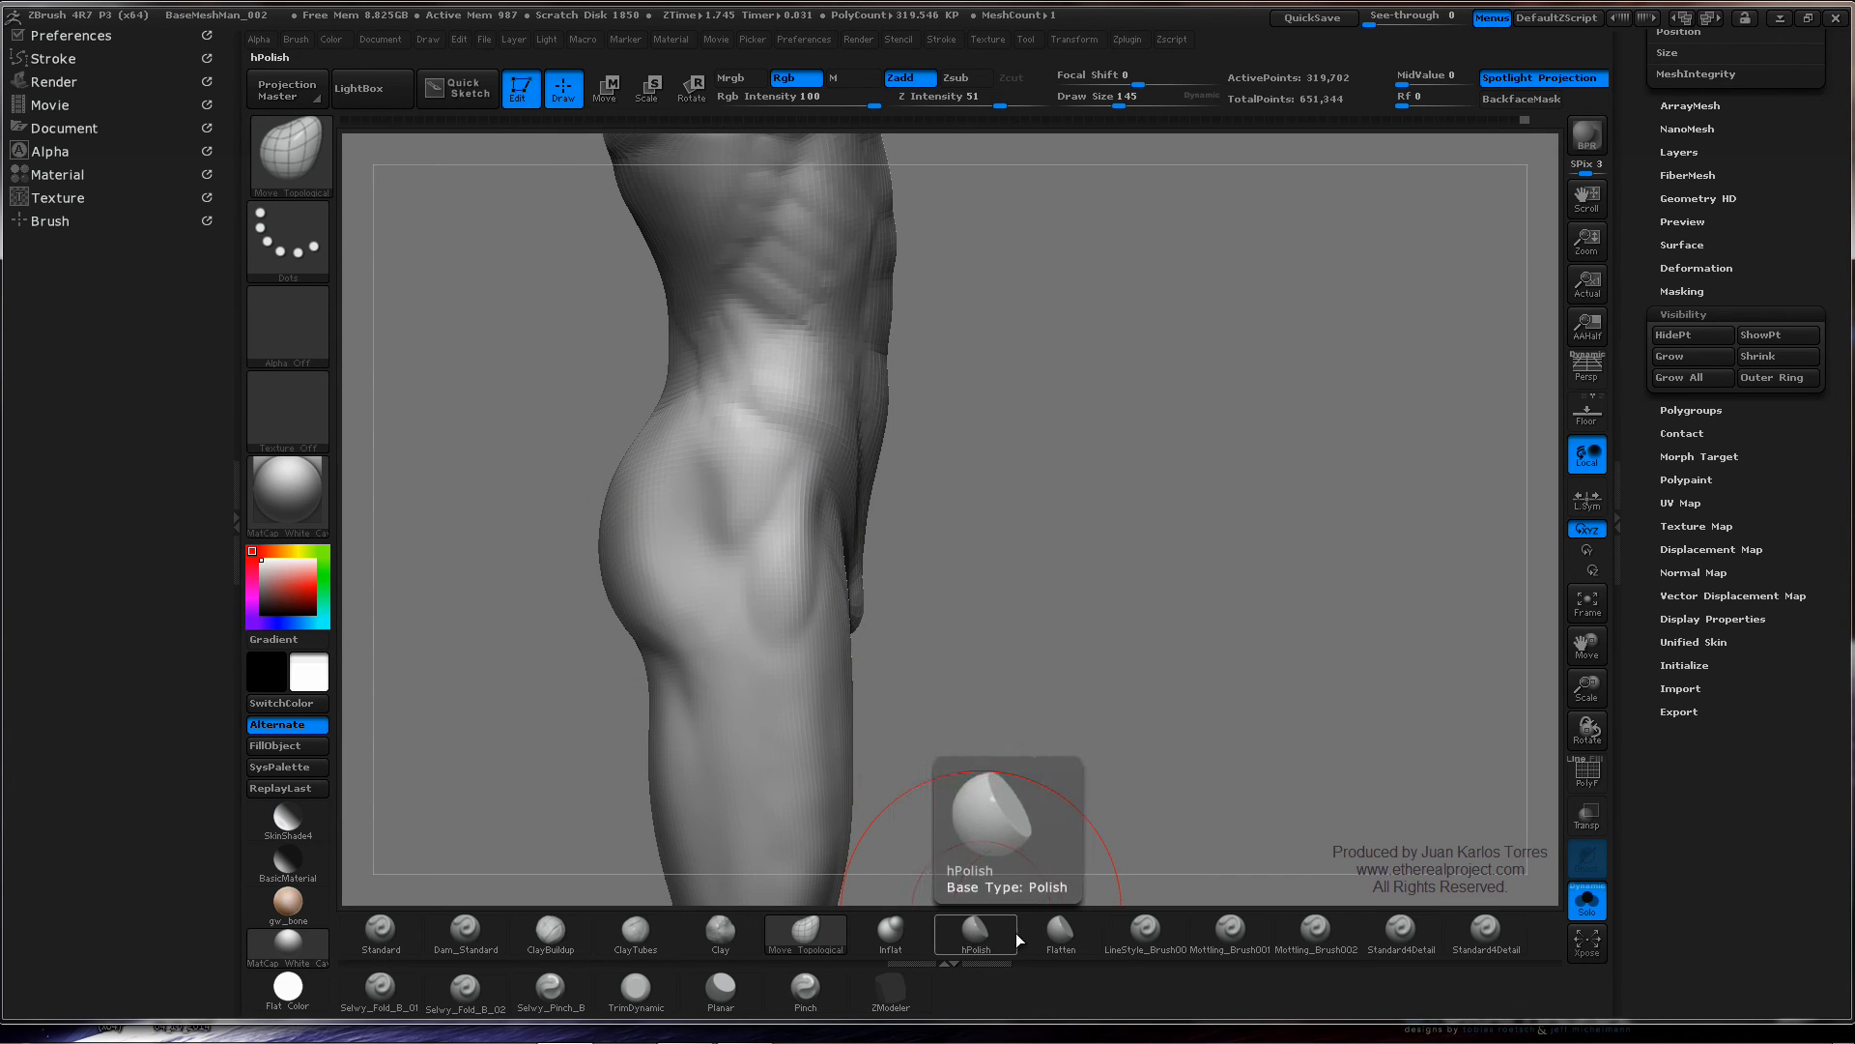
- Flatten the rear surface of the buttocks at draw size 145, undoing one stroke, and smooth it
{"action": "left_click", "coordinate": [1061, 933]}
{"action": "right_click_drag", "start_coordinate": [764, 546], "coordinate": [879, 536]}
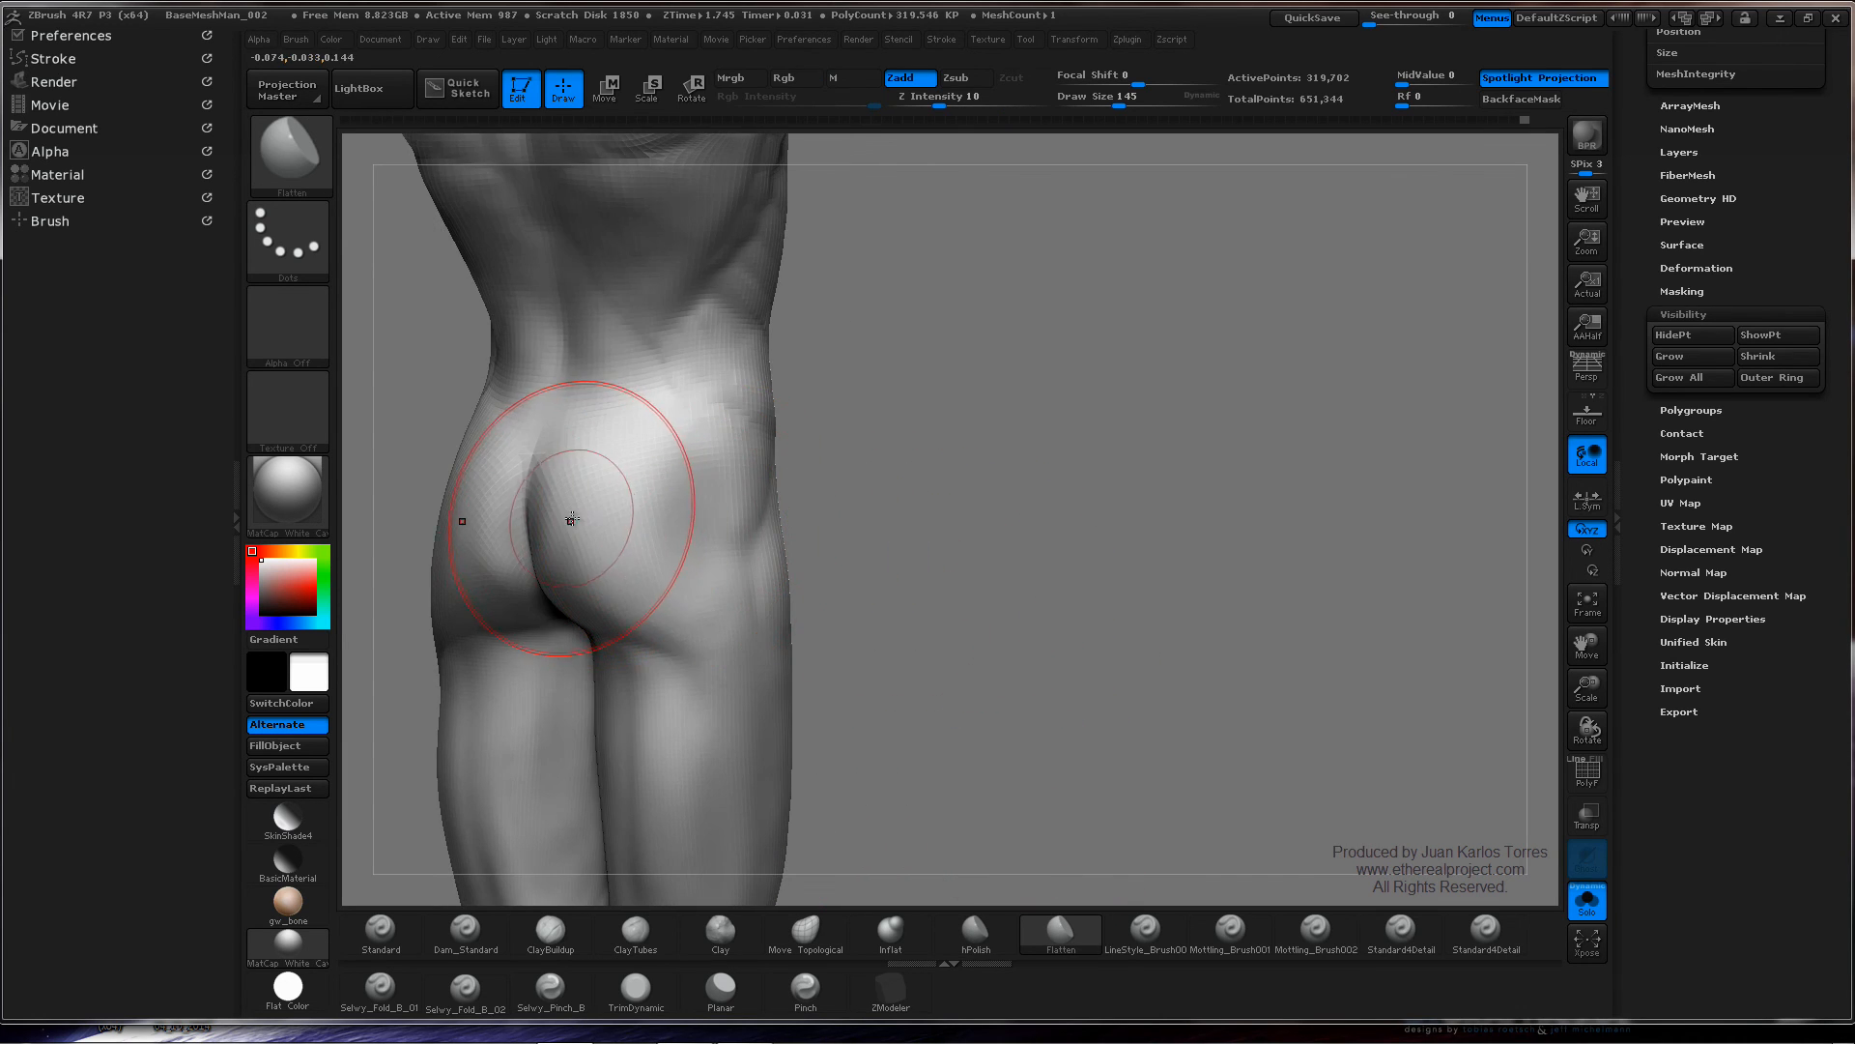
{"action": "key", "text": "ctrl+z"}
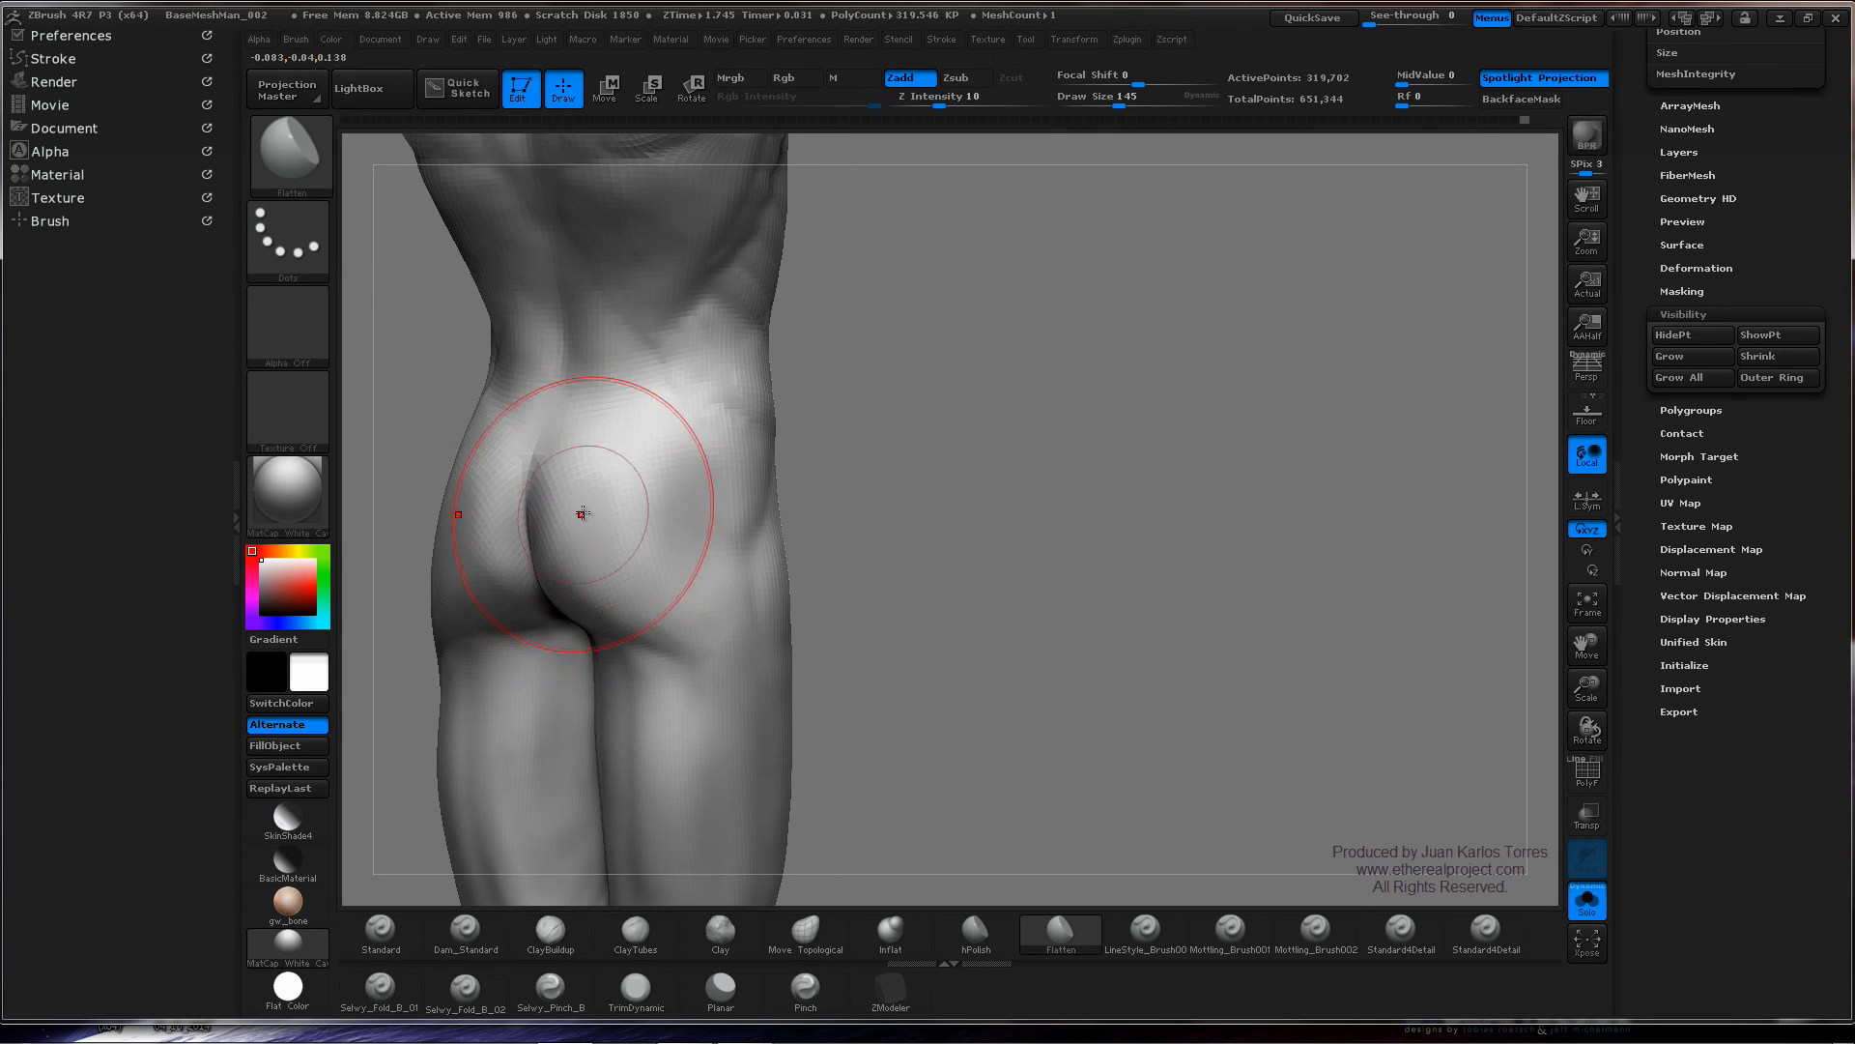
{"action": "key", "text": "shift"}
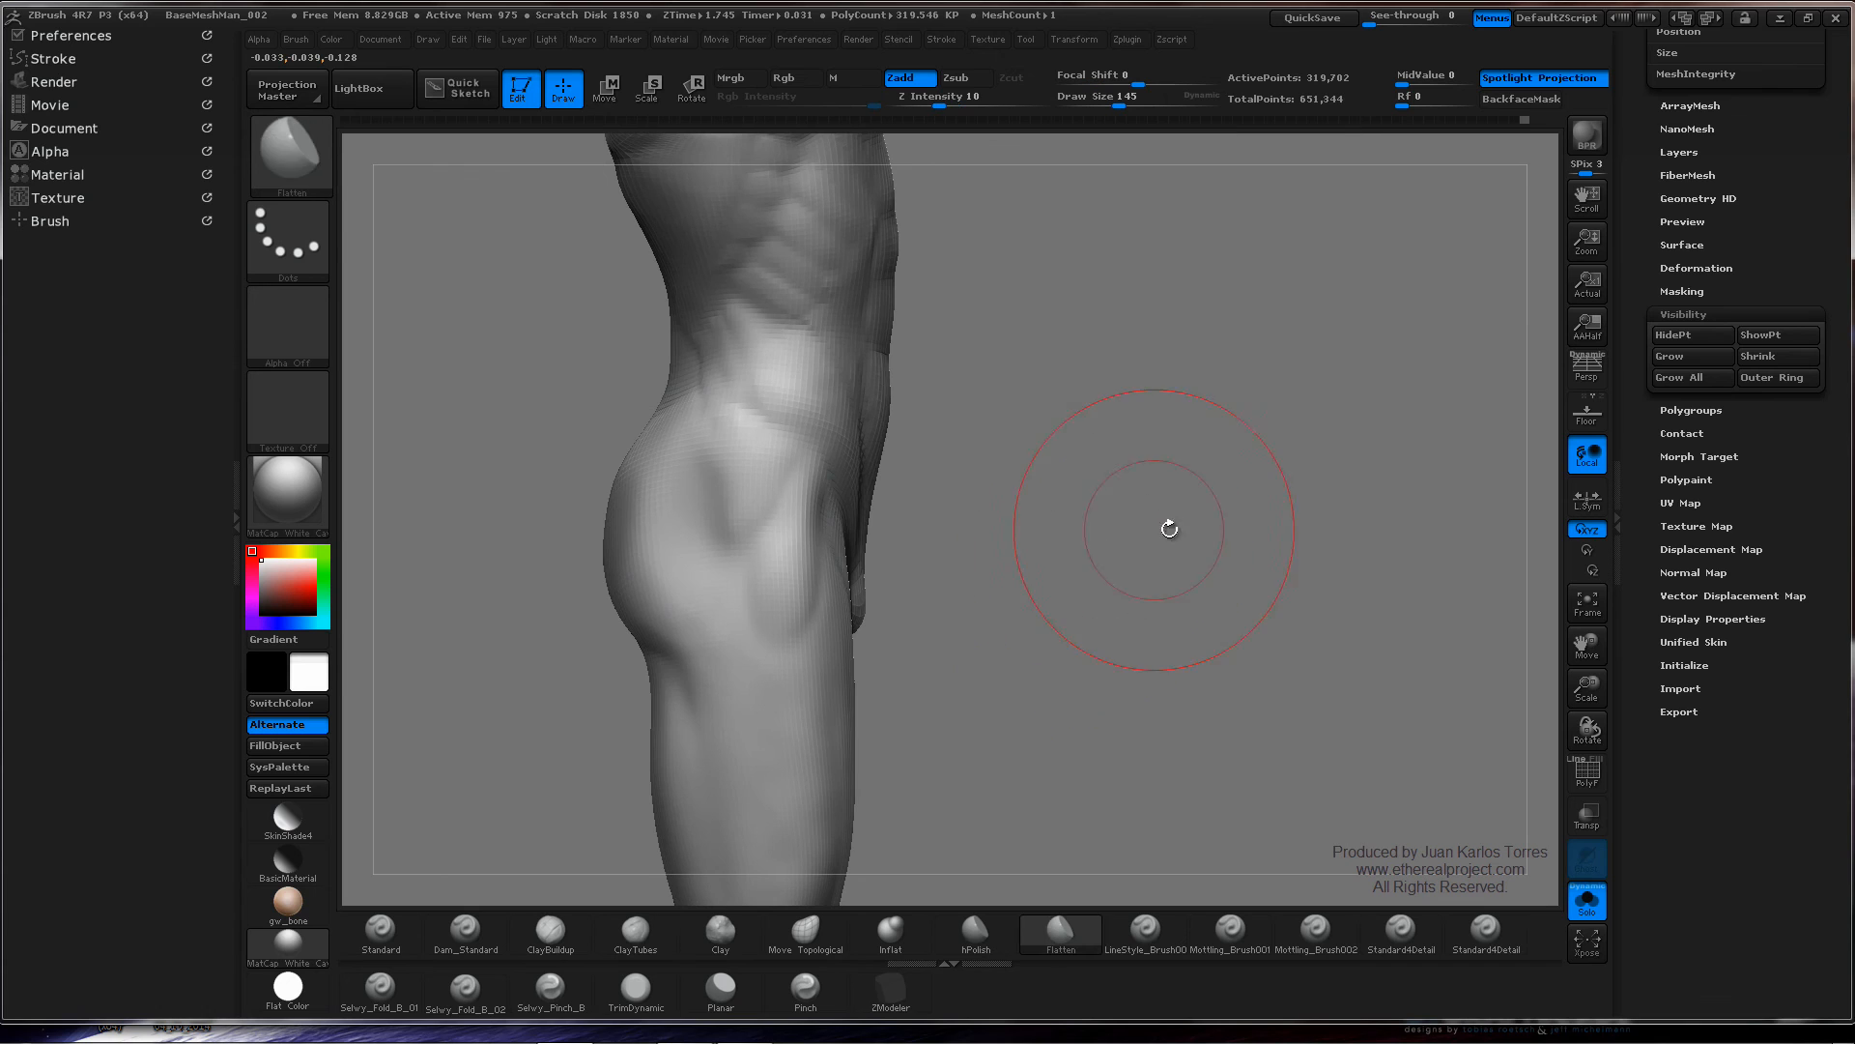
- Flatten the side of the hip and buttock at draw size 75
{"action": "key", "text": "ctrl"}
{"action": "mouse_move", "coordinate": [931, 464]}
{"action": "right_mouse_down", "text": "ctrl"}
{"action": "mouse_move", "coordinate": [965, 489]}
{"action": "mouse_move", "coordinate": [1020, 487]}
{"action": "right_mouse_up", "text": "ctrl"}
{"action": "mouse_move", "coordinate": [641, 559]}
{"action": "right_mouse_down"}
{"action": "mouse_move", "coordinate": [622, 529]}
{"action": "mouse_move", "coordinate": [643, 523]}
{"action": "right_mouse_up"}
{"action": "right_click", "coordinate": [671, 542]}
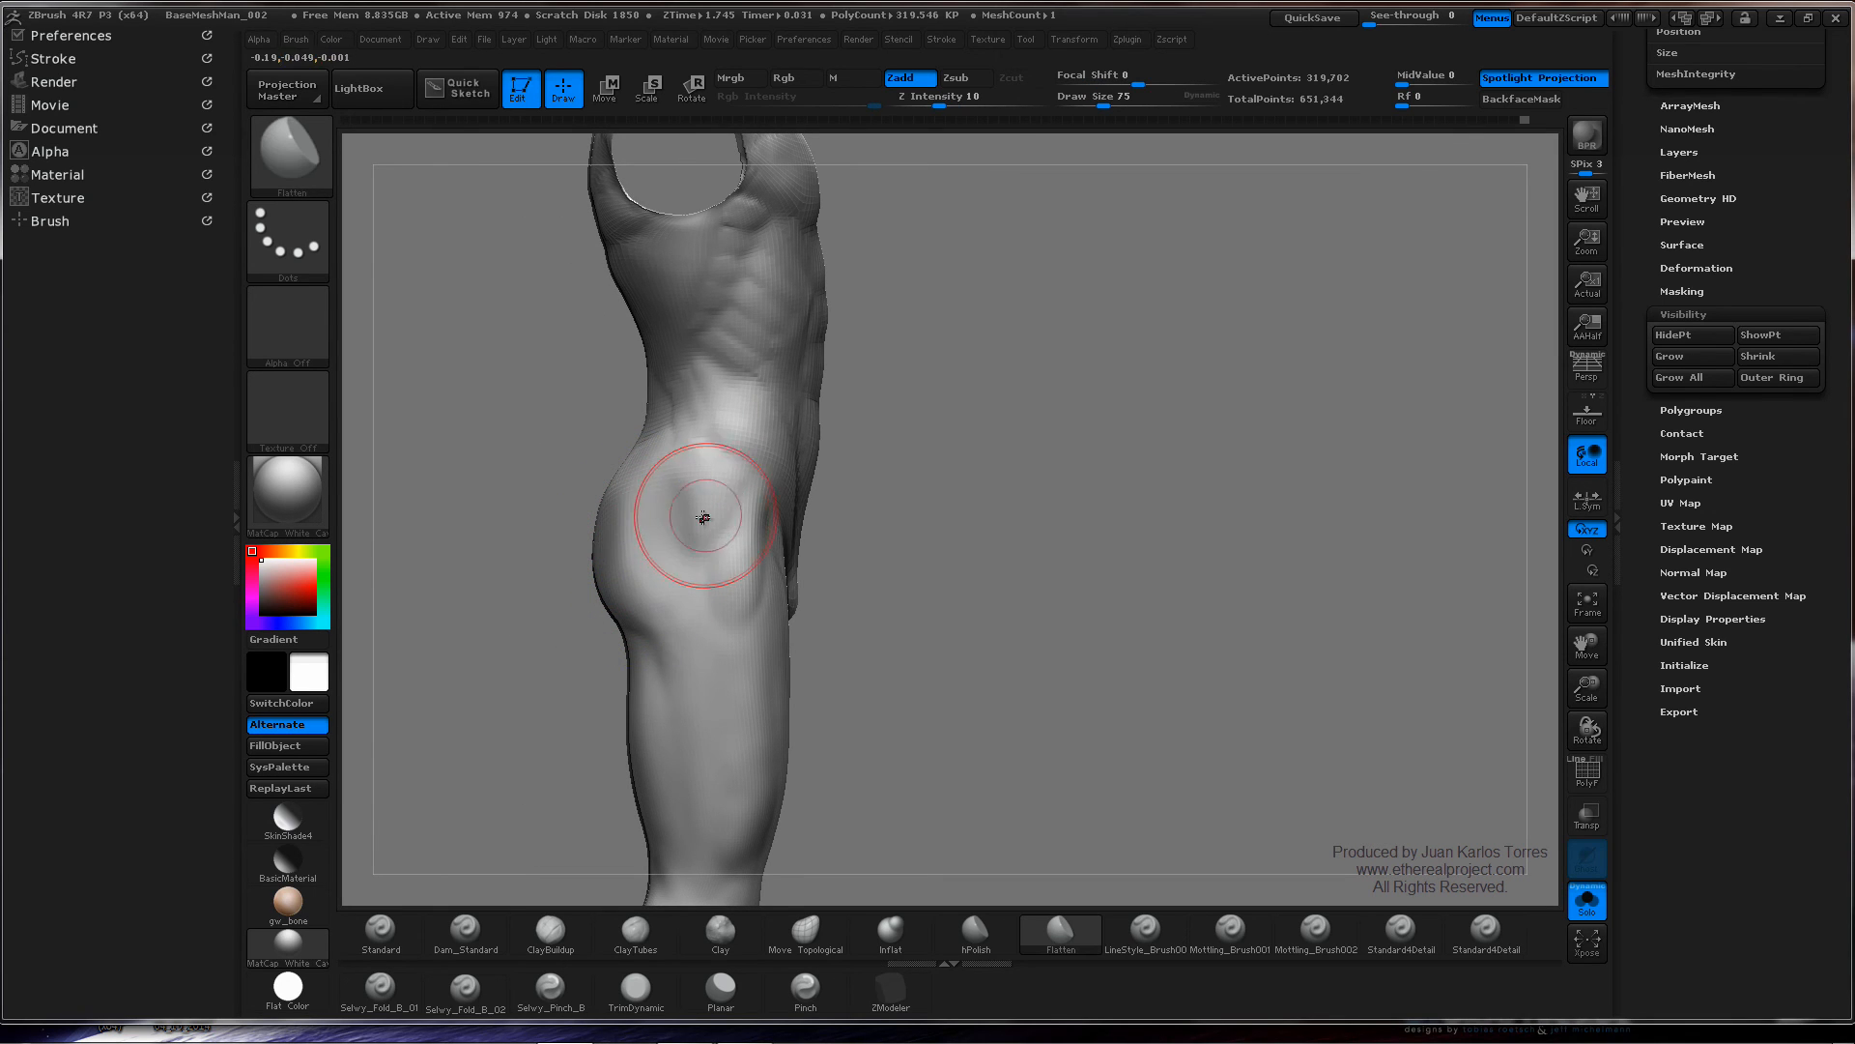
{"action": "right_click_drag", "start_coordinate": [710, 503], "coordinate": [827, 448]}
{"action": "key", "text": "ctrl"}
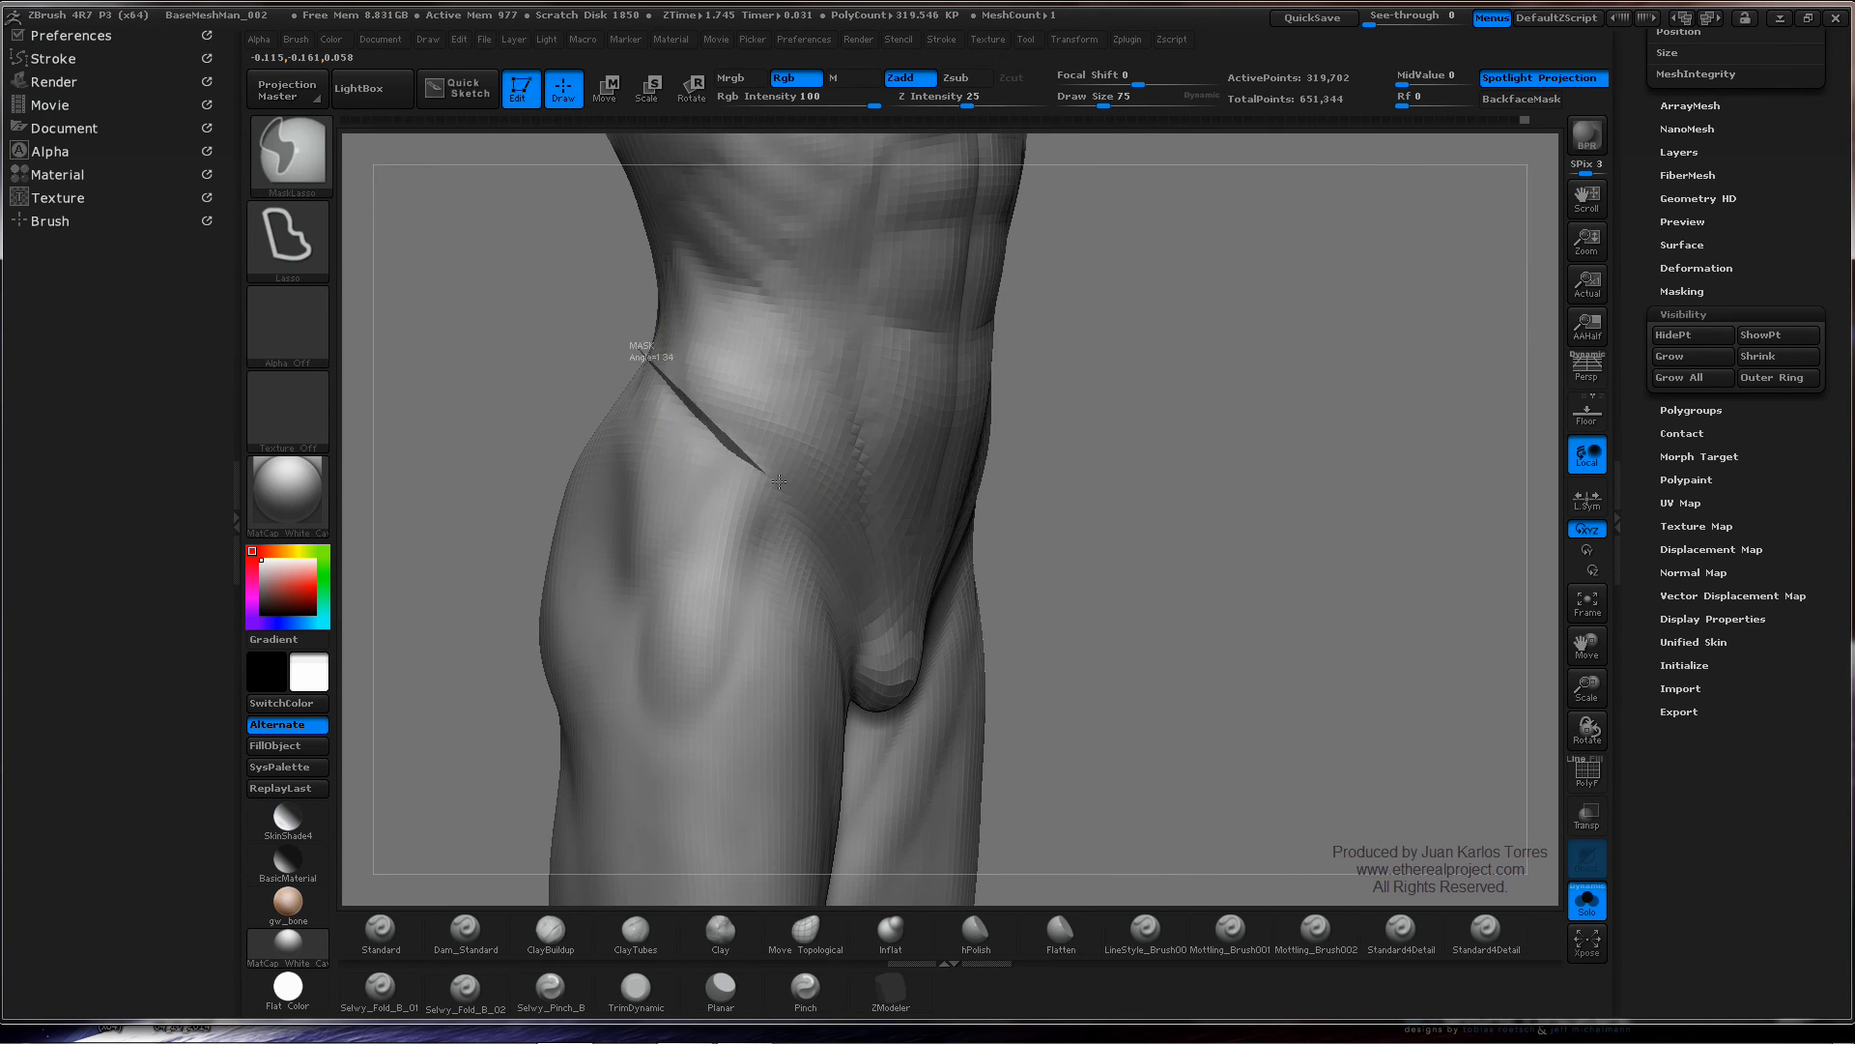
{"action": "left_click_drag", "start_coordinate": [779, 482], "coordinate": [589, 502], "text": "ctrl"}
{"action": "key", "text": "ctrl+z"}
- Lasso-mask the waist, buttocks and thighs, leaving a triangular muscle area on the side of the hip unmasked
{"action": "mouse_move", "coordinate": [808, 468]}
{"action": "right_mouse_down"}
{"action": "mouse_move", "coordinate": [1092, 451]}
{"action": "mouse_move", "coordinate": [613, 373]}
{"action": "right_mouse_up"}
{"action": "key", "text": "ctrl"}
{"action": "mouse_move", "coordinate": [712, 425]}
{"action": "left_mouse_down", "text": "ctrl"}
{"action": "mouse_move", "coordinate": [966, 541]}
{"action": "mouse_move", "coordinate": [936, 448]}
{"action": "left_mouse_up", "text": "ctrl"}
{"action": "mouse_move", "coordinate": [733, 525]}
{"action": "left_mouse_down", "text": "ctrl"}
{"action": "mouse_move", "coordinate": [671, 741]}
{"action": "mouse_move", "coordinate": [875, 491]}
{"action": "left_mouse_up", "text": "ctrl"}
{"action": "left_click_drag", "start_coordinate": [754, 460], "coordinate": [730, 520], "text": "ctrl"}
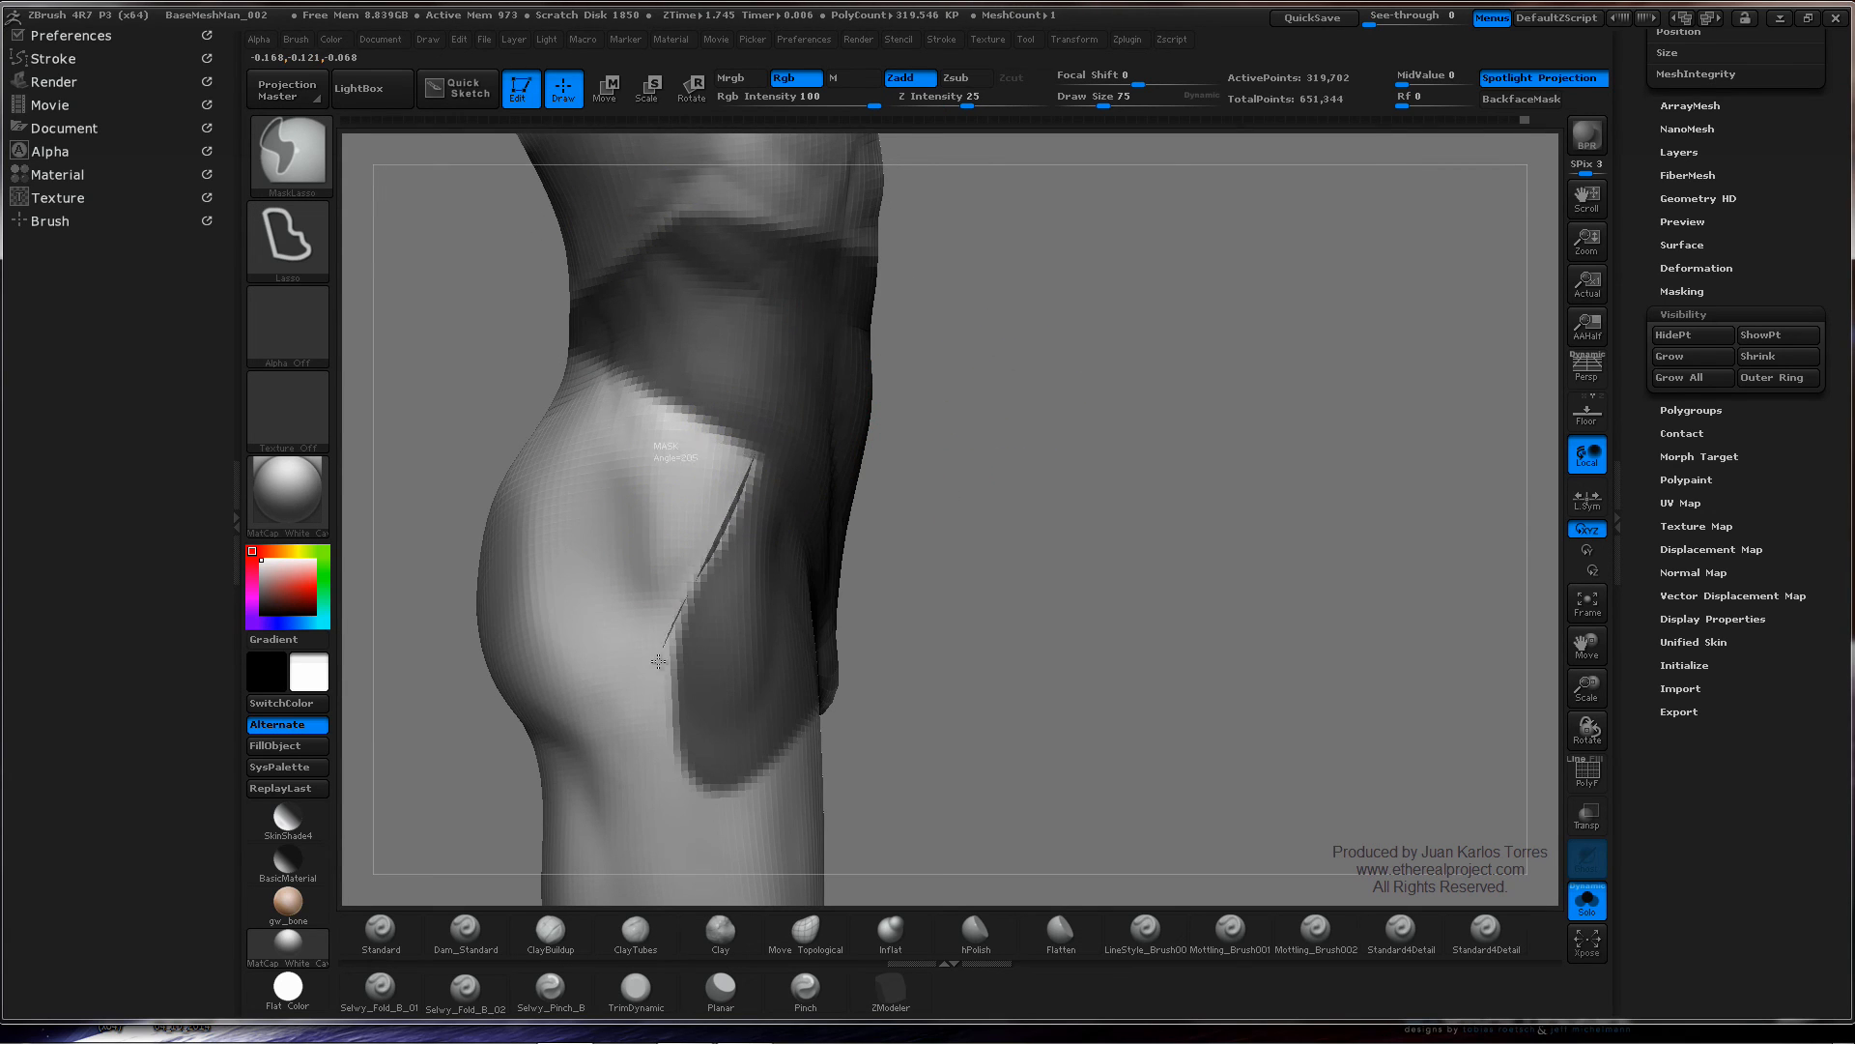
{"action": "mouse_move", "coordinate": [658, 661]}
{"action": "left_mouse_down", "text": "ctrl"}
{"action": "mouse_move", "coordinate": [692, 613]}
{"action": "mouse_move", "coordinate": [611, 367]}
{"action": "mouse_move", "coordinate": [398, 467]}
{"action": "mouse_move", "coordinate": [853, 802]}
{"action": "left_mouse_up", "text": "ctrl"}
- Pull the unmasked hip areas outward from the front with the Move Topological brush at draw size 170
{"action": "left_click", "coordinate": [1061, 933]}
{"action": "left_click_drag", "start_coordinate": [1122, 426], "coordinate": [1040, 436]}
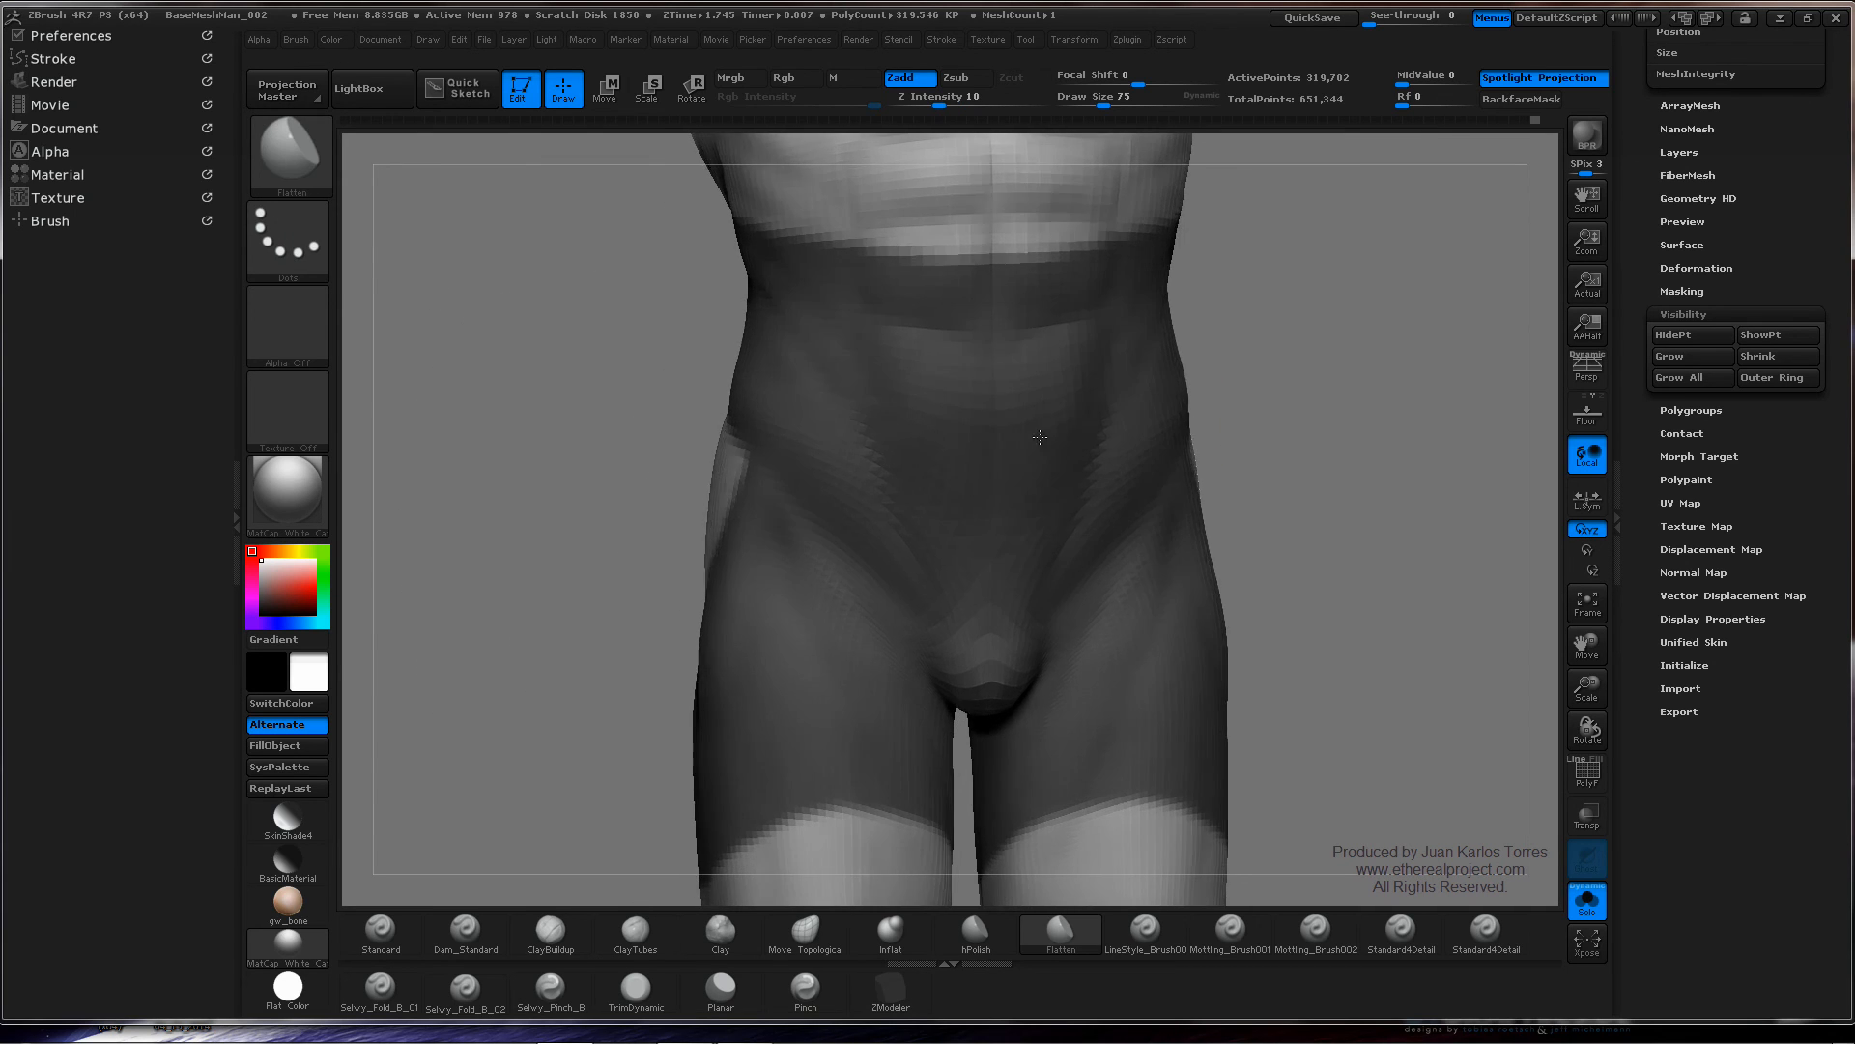
{"action": "mouse_move", "coordinate": [541, 455]}
{"action": "left_mouse_down"}
{"action": "mouse_move", "coordinate": [683, 477]}
{"action": "mouse_move", "coordinate": [600, 539]}
{"action": "left_mouse_up"}
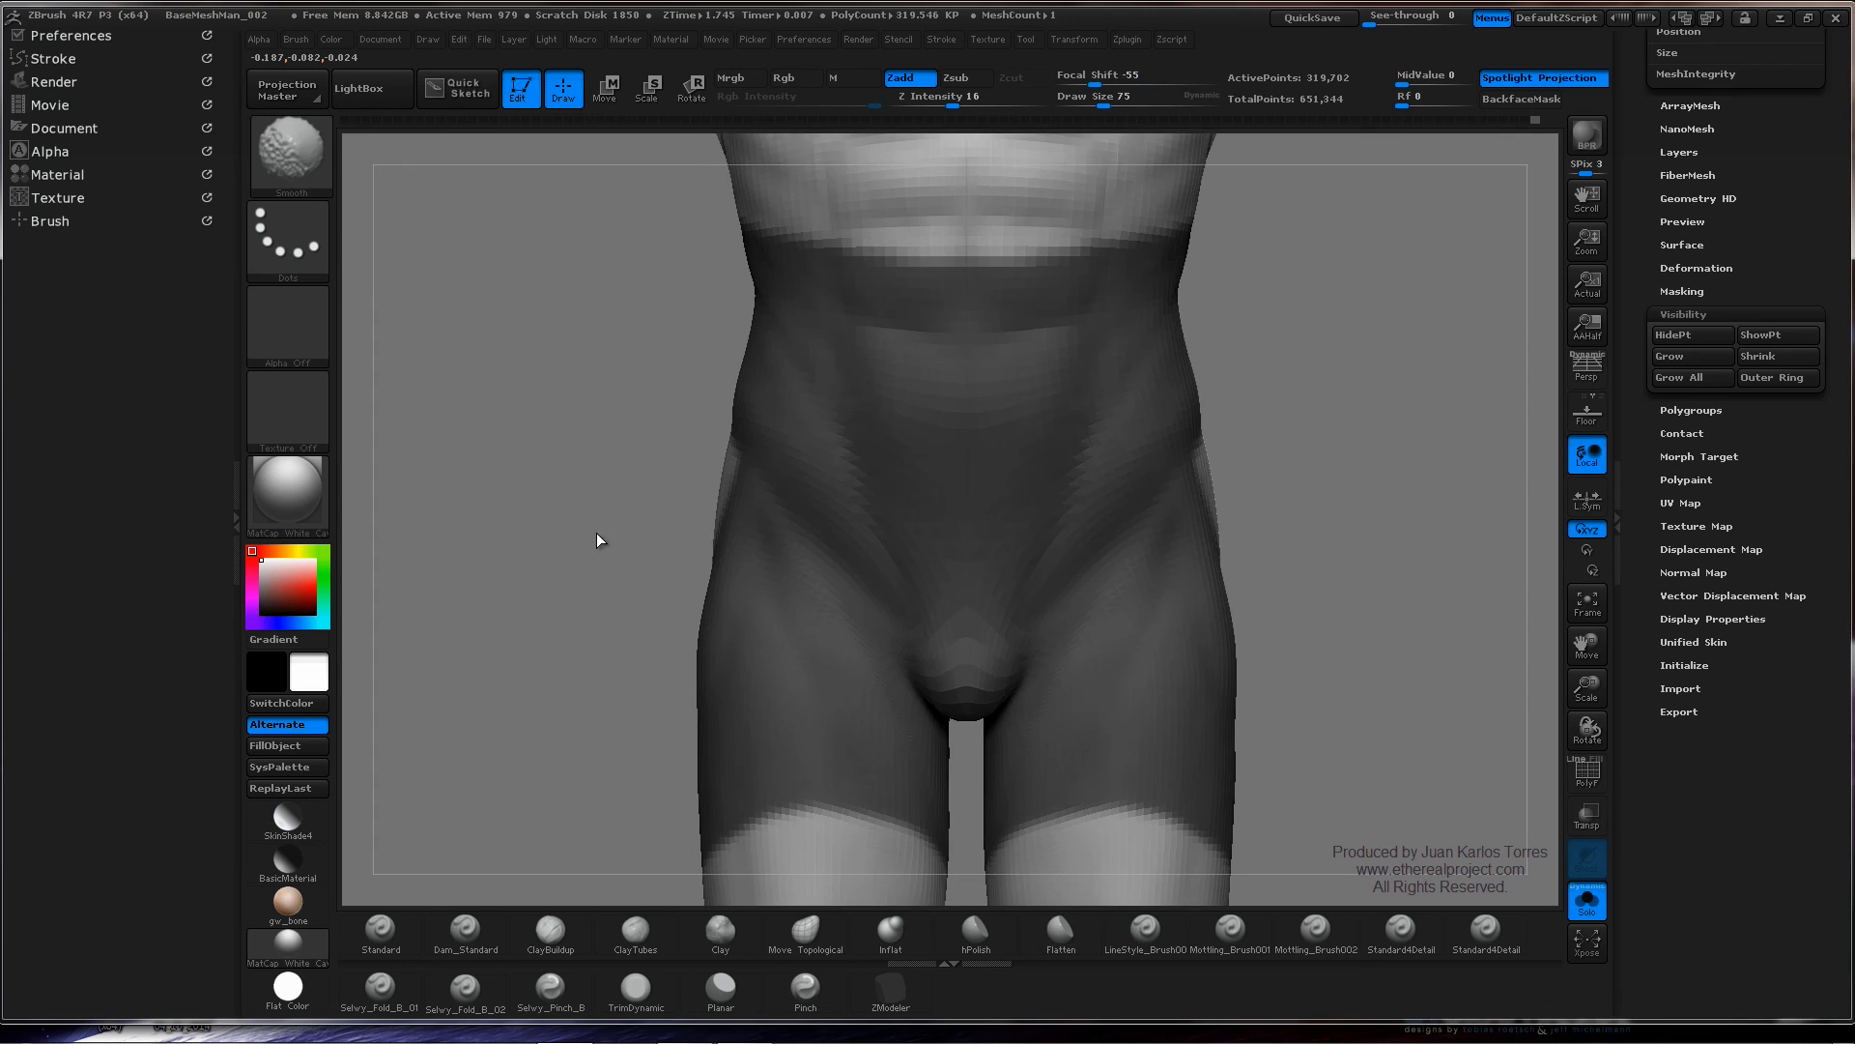
{"action": "left_click", "coordinate": [809, 943]}
{"action": "key", "text": "space"}
{"action": "left_click_drag", "start_coordinate": [634, 469], "coordinate": [659, 468]}
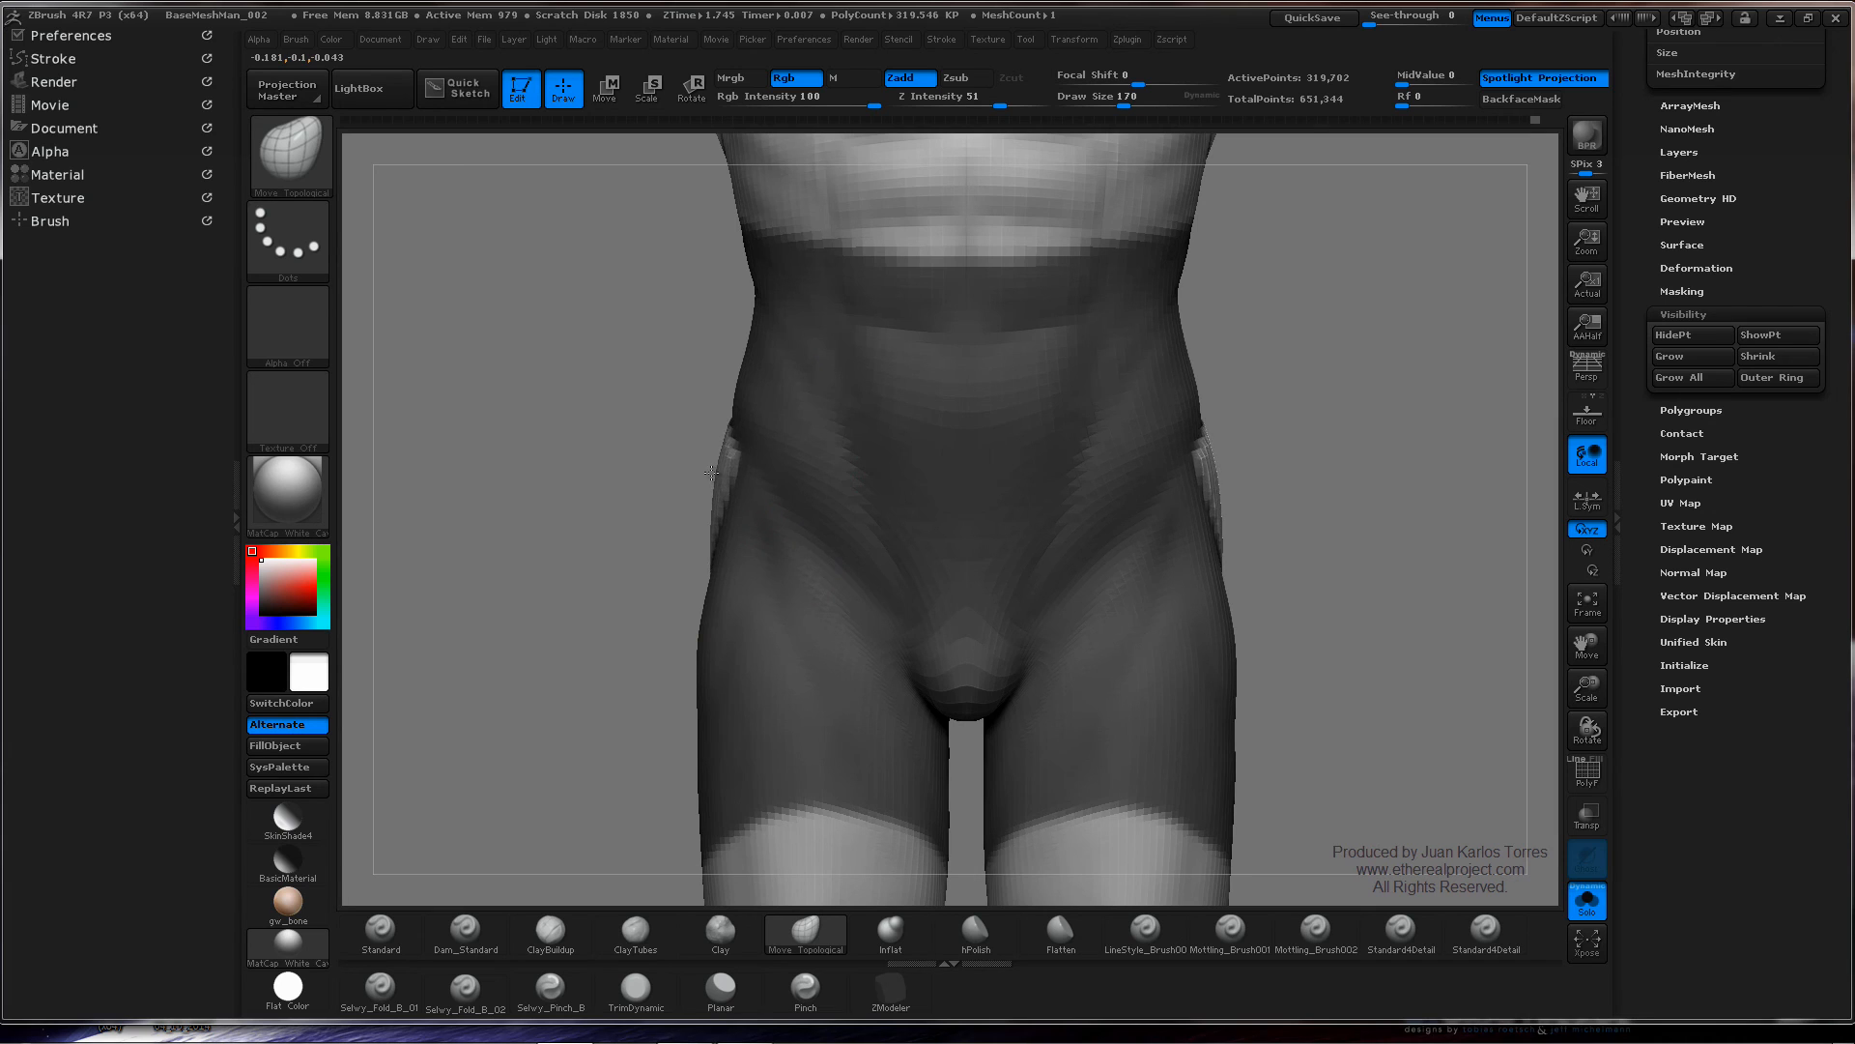
{"action": "left_click_drag", "start_coordinate": [711, 474], "coordinate": [704, 470]}
- Refine the shape of the unmasked hip muscle from the side and smooth its surface
{"action": "mouse_move", "coordinate": [667, 472]}
{"action": "right_mouse_down"}
{"action": "mouse_move", "coordinate": [802, 462]}
{"action": "mouse_move", "coordinate": [682, 458]}
{"action": "mouse_move", "coordinate": [721, 493]}
{"action": "mouse_move", "coordinate": [764, 491]}
{"action": "right_mouse_up"}
{"action": "key", "text": "shift"}
{"action": "right_click_drag", "start_coordinate": [623, 434], "coordinate": [657, 435]}
{"action": "left_click_drag", "start_coordinate": [635, 432], "coordinate": [853, 397], "text": "shift"}
{"action": "left_click_drag", "start_coordinate": [1180, 353], "coordinate": [1207, 412], "text": "shift"}
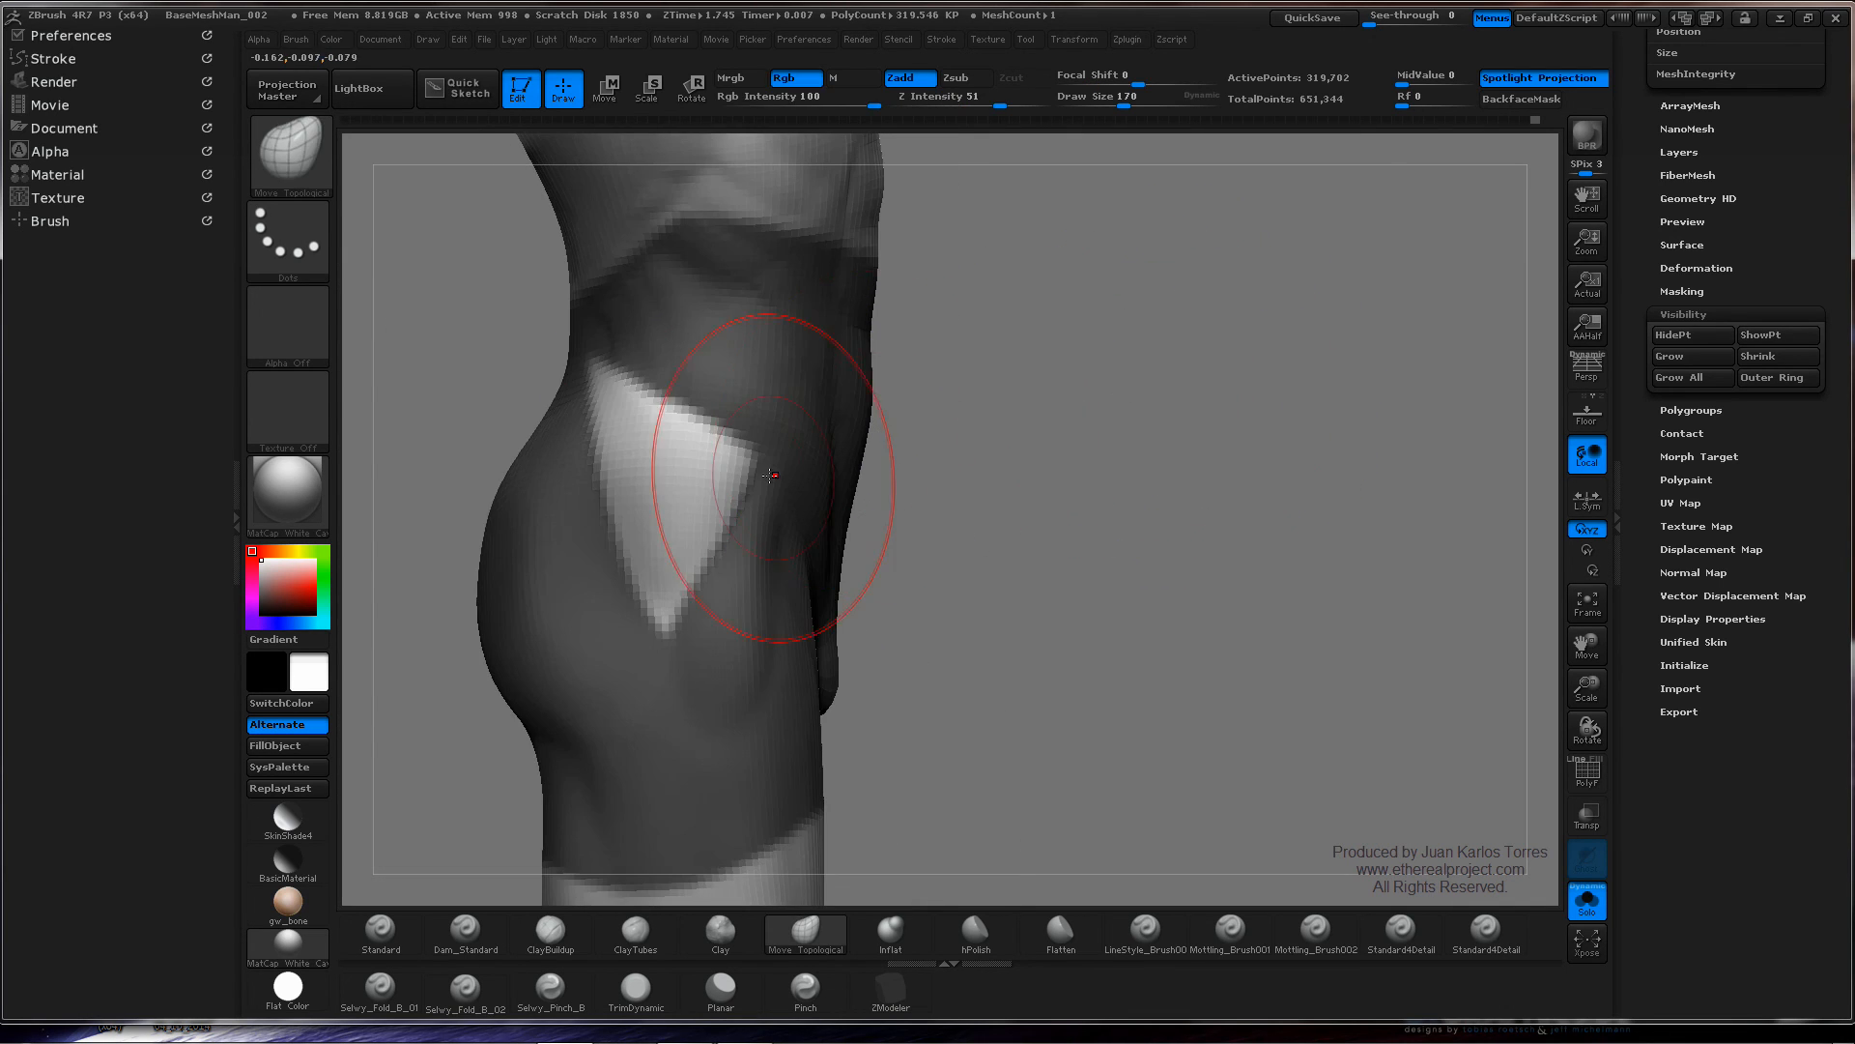
{"action": "mouse_move", "coordinate": [773, 490]}
{"action": "right_mouse_down"}
{"action": "mouse_move", "coordinate": [609, 493]}
{"action": "mouse_move", "coordinate": [716, 495]}
{"action": "right_mouse_up"}
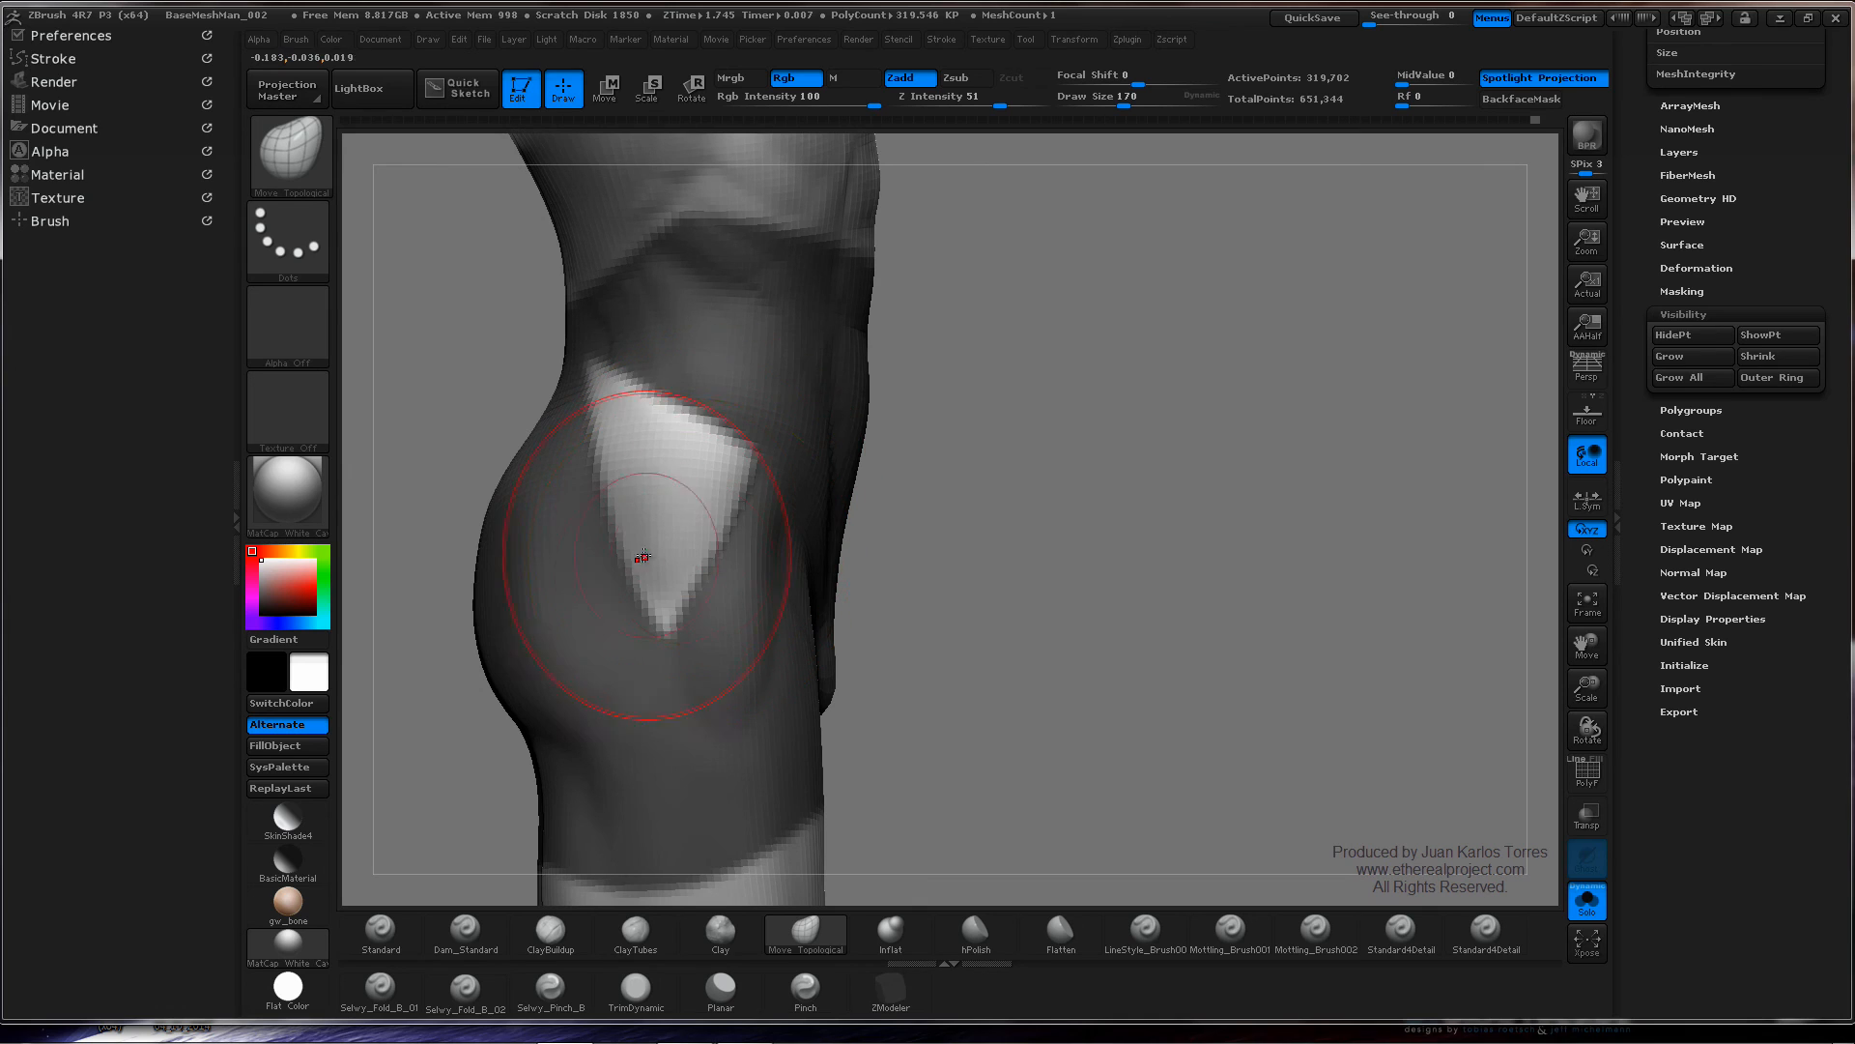
- Build up the unmasked hip muscle with the Clay brush at draw size 65 and smooth the added volume
{"action": "left_click_drag", "start_coordinate": [1134, 413], "coordinate": [1063, 440], "text": "ctrl"}
{"action": "key", "text": "space"}
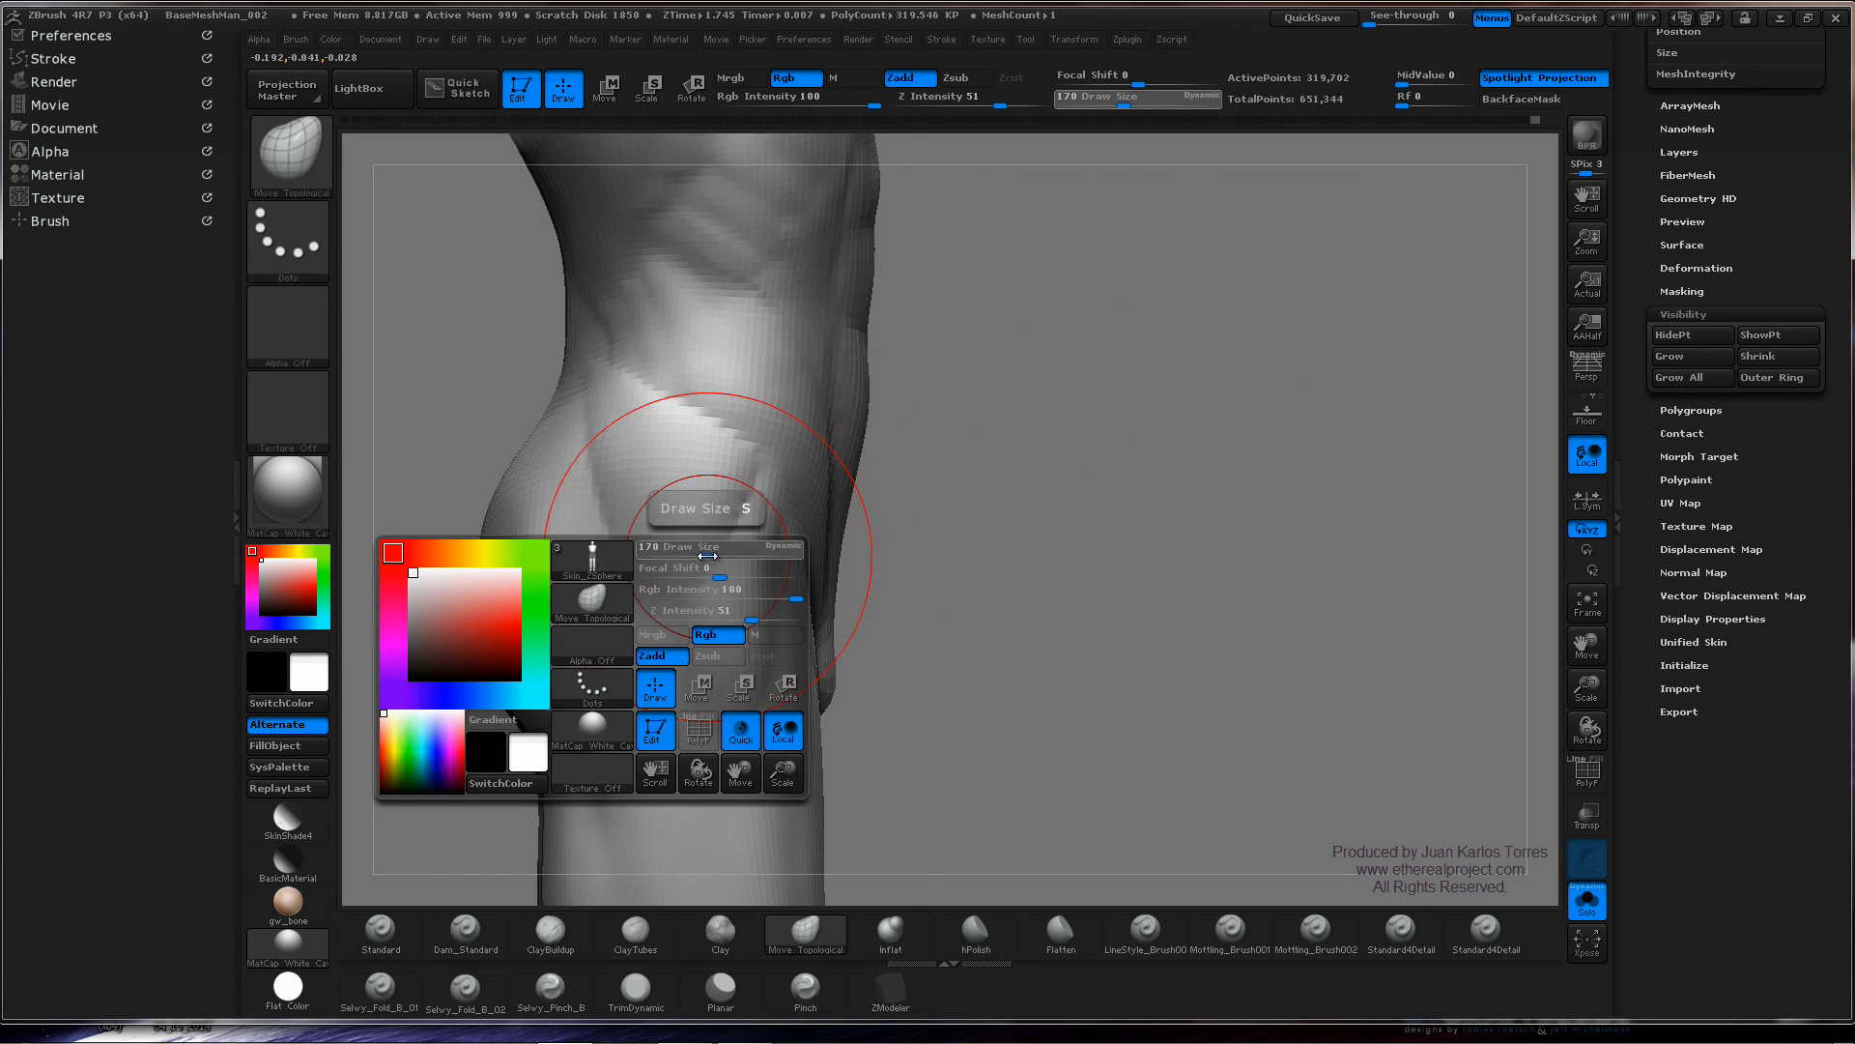
{"action": "left_click_drag", "start_coordinate": [688, 553], "coordinate": [654, 549]}
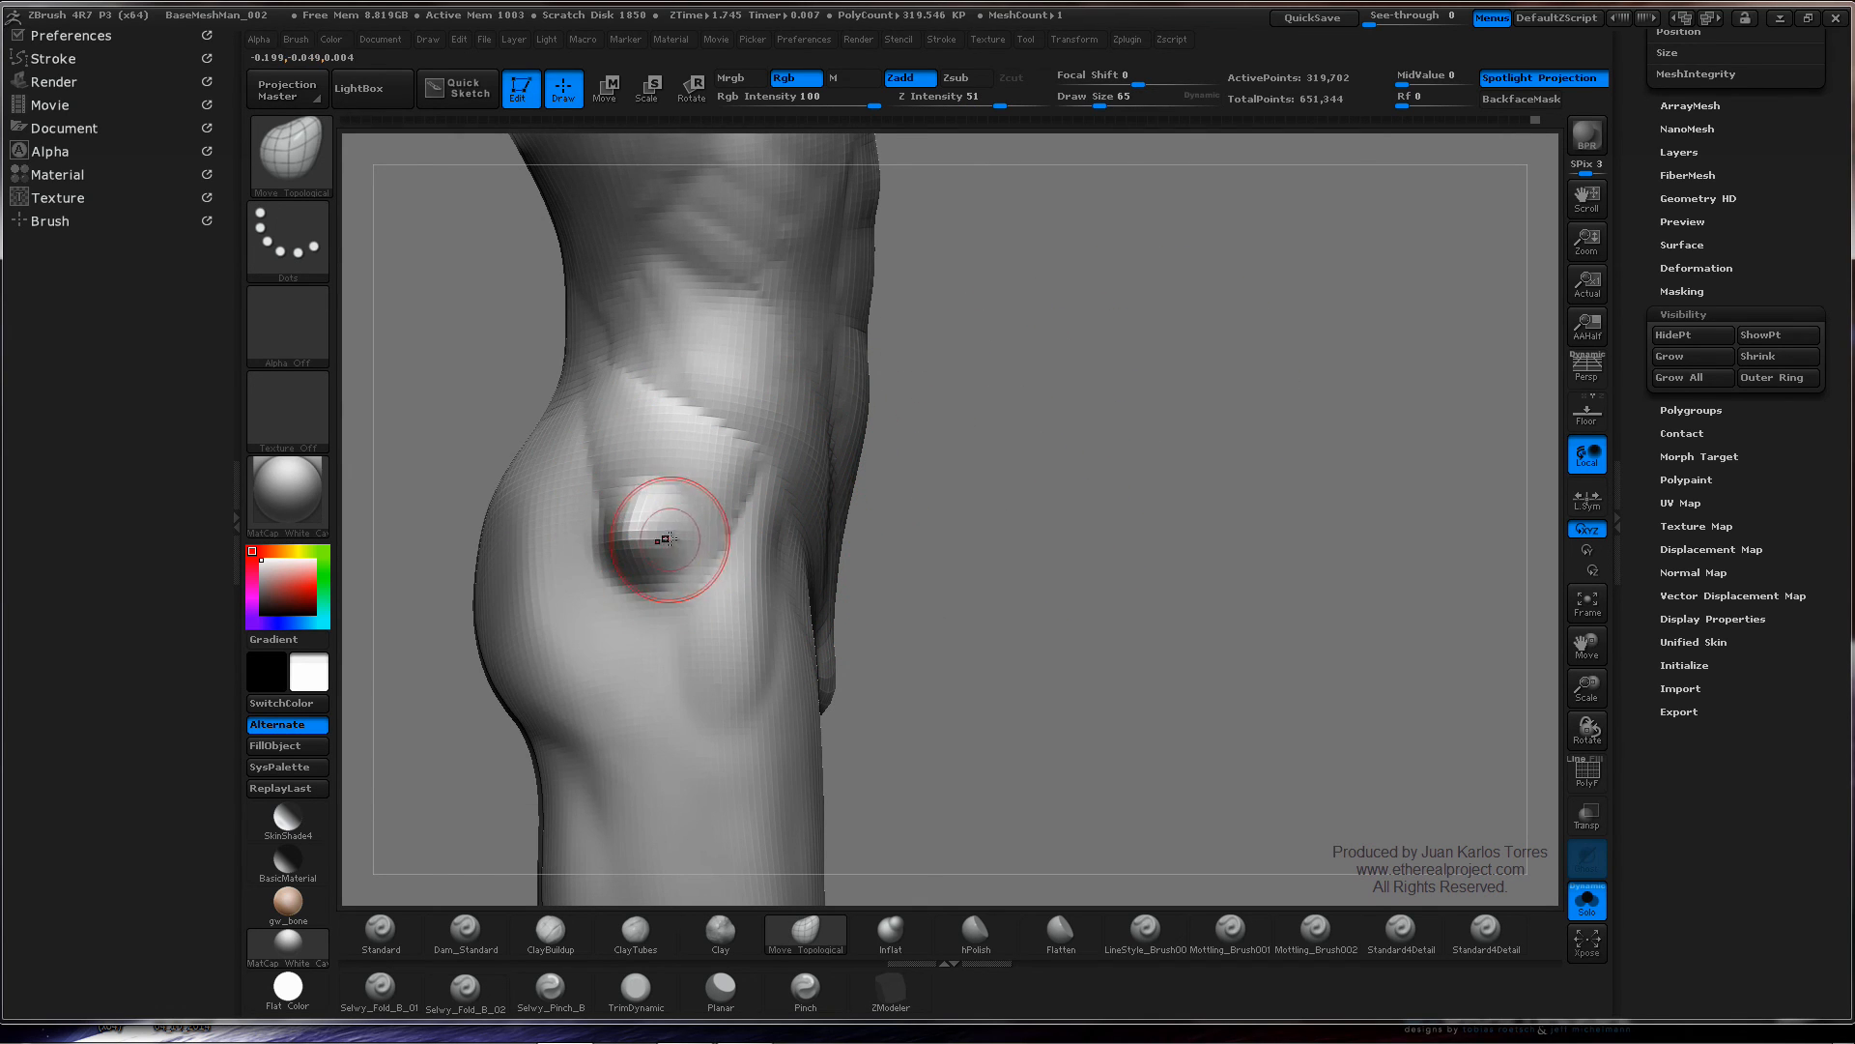
{"action": "left_click", "coordinate": [722, 926]}
{"action": "key", "text": "ctrl+h"}
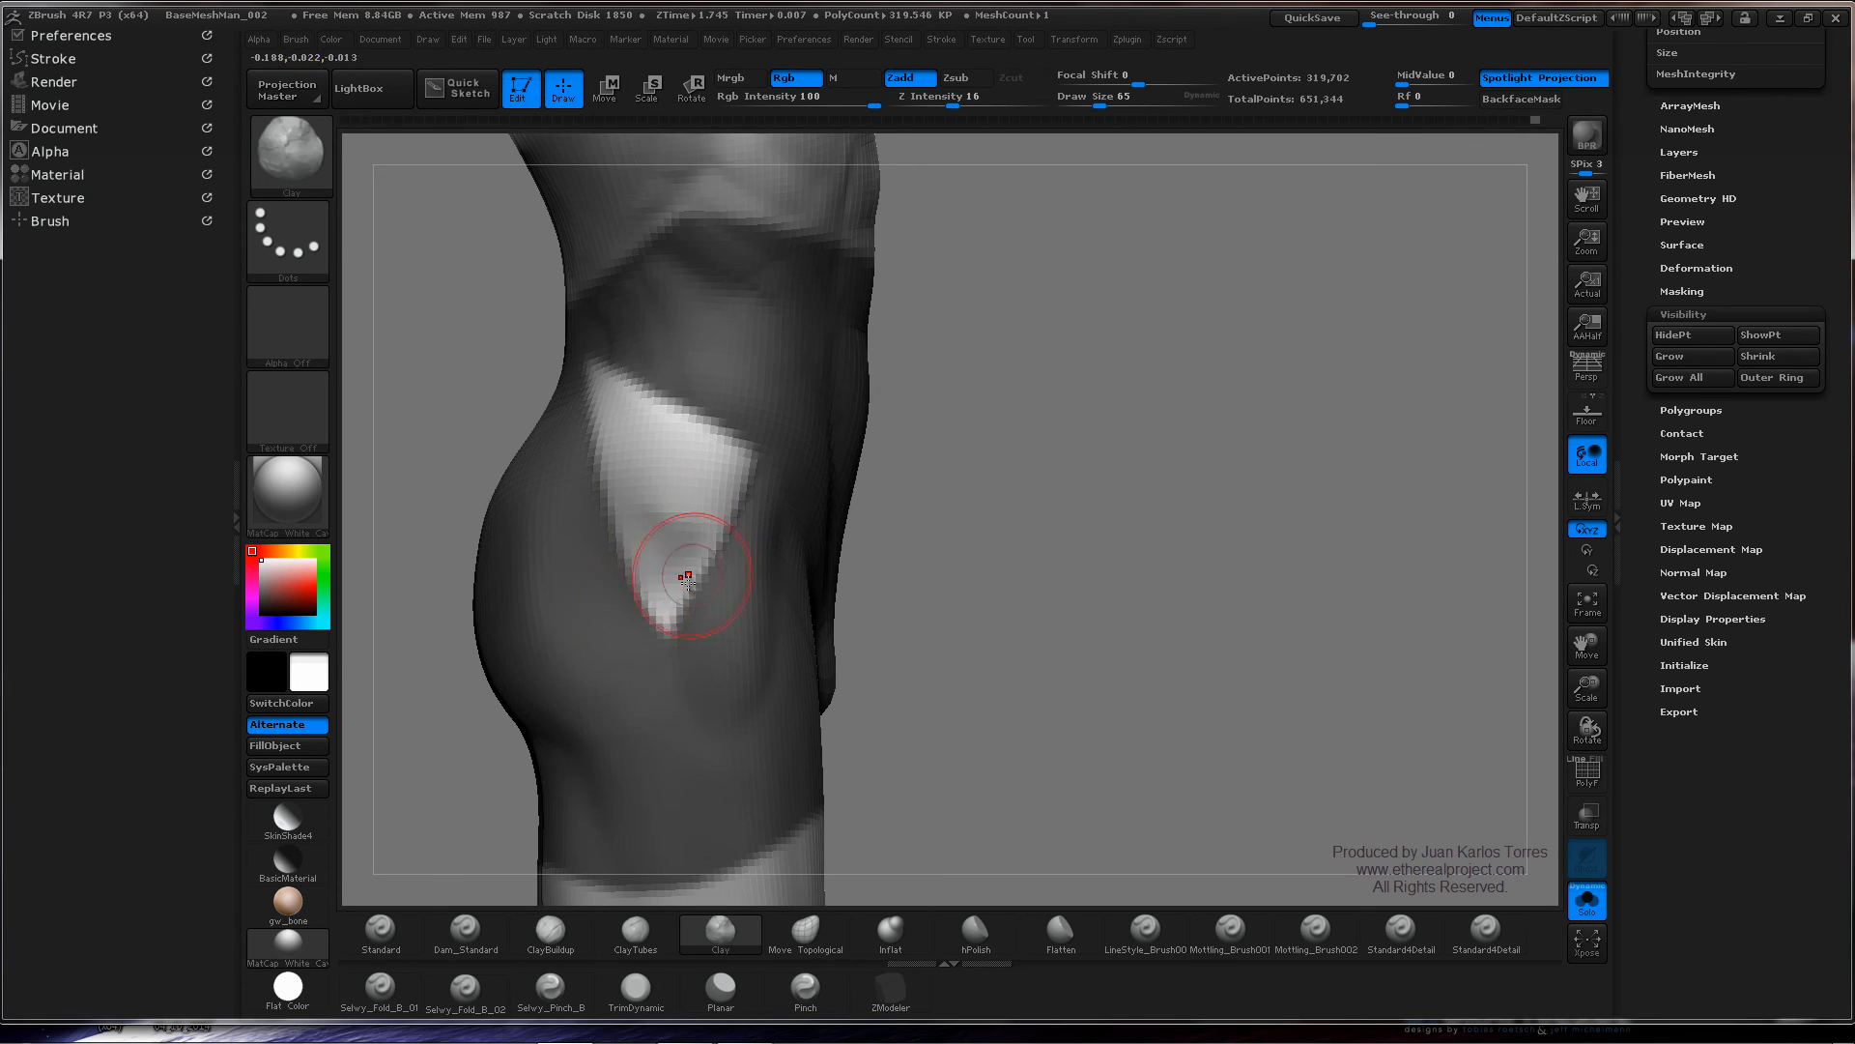
{"action": "key", "text": "shift"}
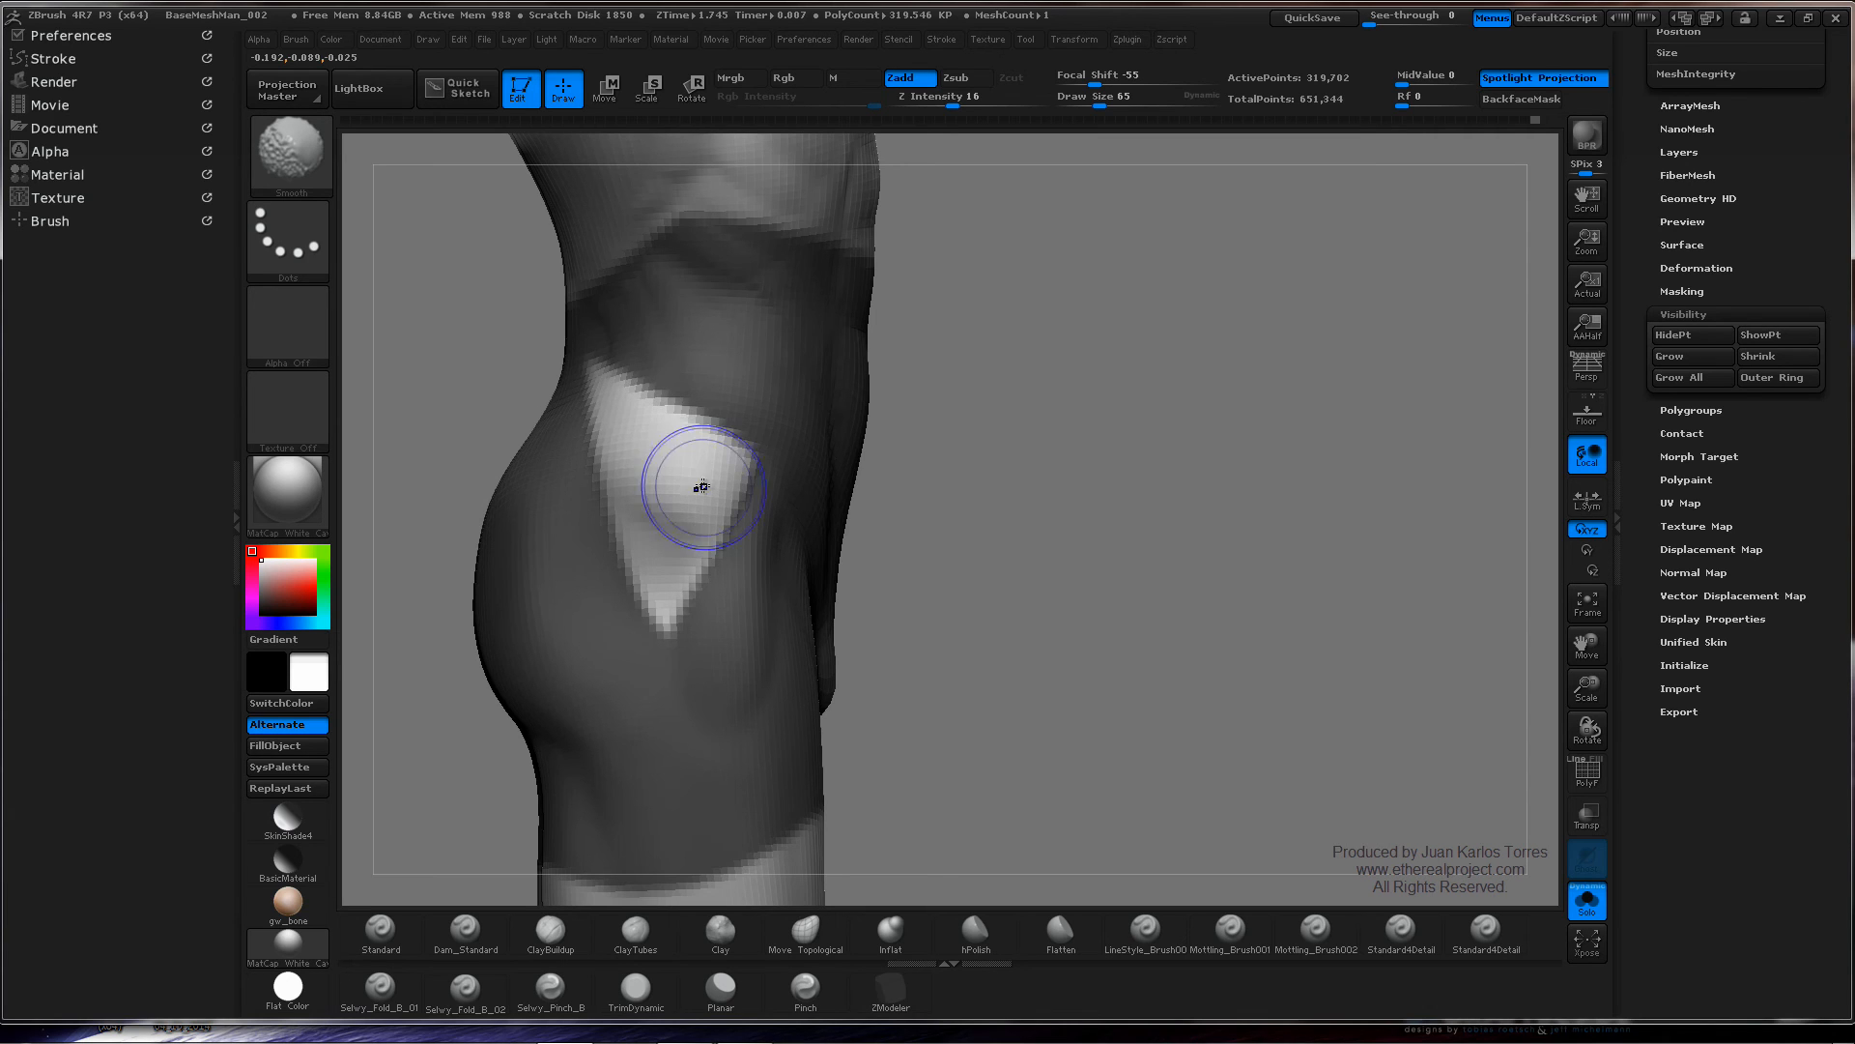
- Smooth the jagged edges of the hip muscle into the waist, buttock and upper thigh
{"action": "mouse_move", "coordinate": [957, 477]}
{"action": "left_mouse_down"}
{"action": "mouse_move", "coordinate": [962, 419]}
{"action": "mouse_move", "coordinate": [908, 419]}
{"action": "mouse_move", "coordinate": [998, 402]}
{"action": "mouse_move", "coordinate": [1005, 425]}
{"action": "left_mouse_up"}
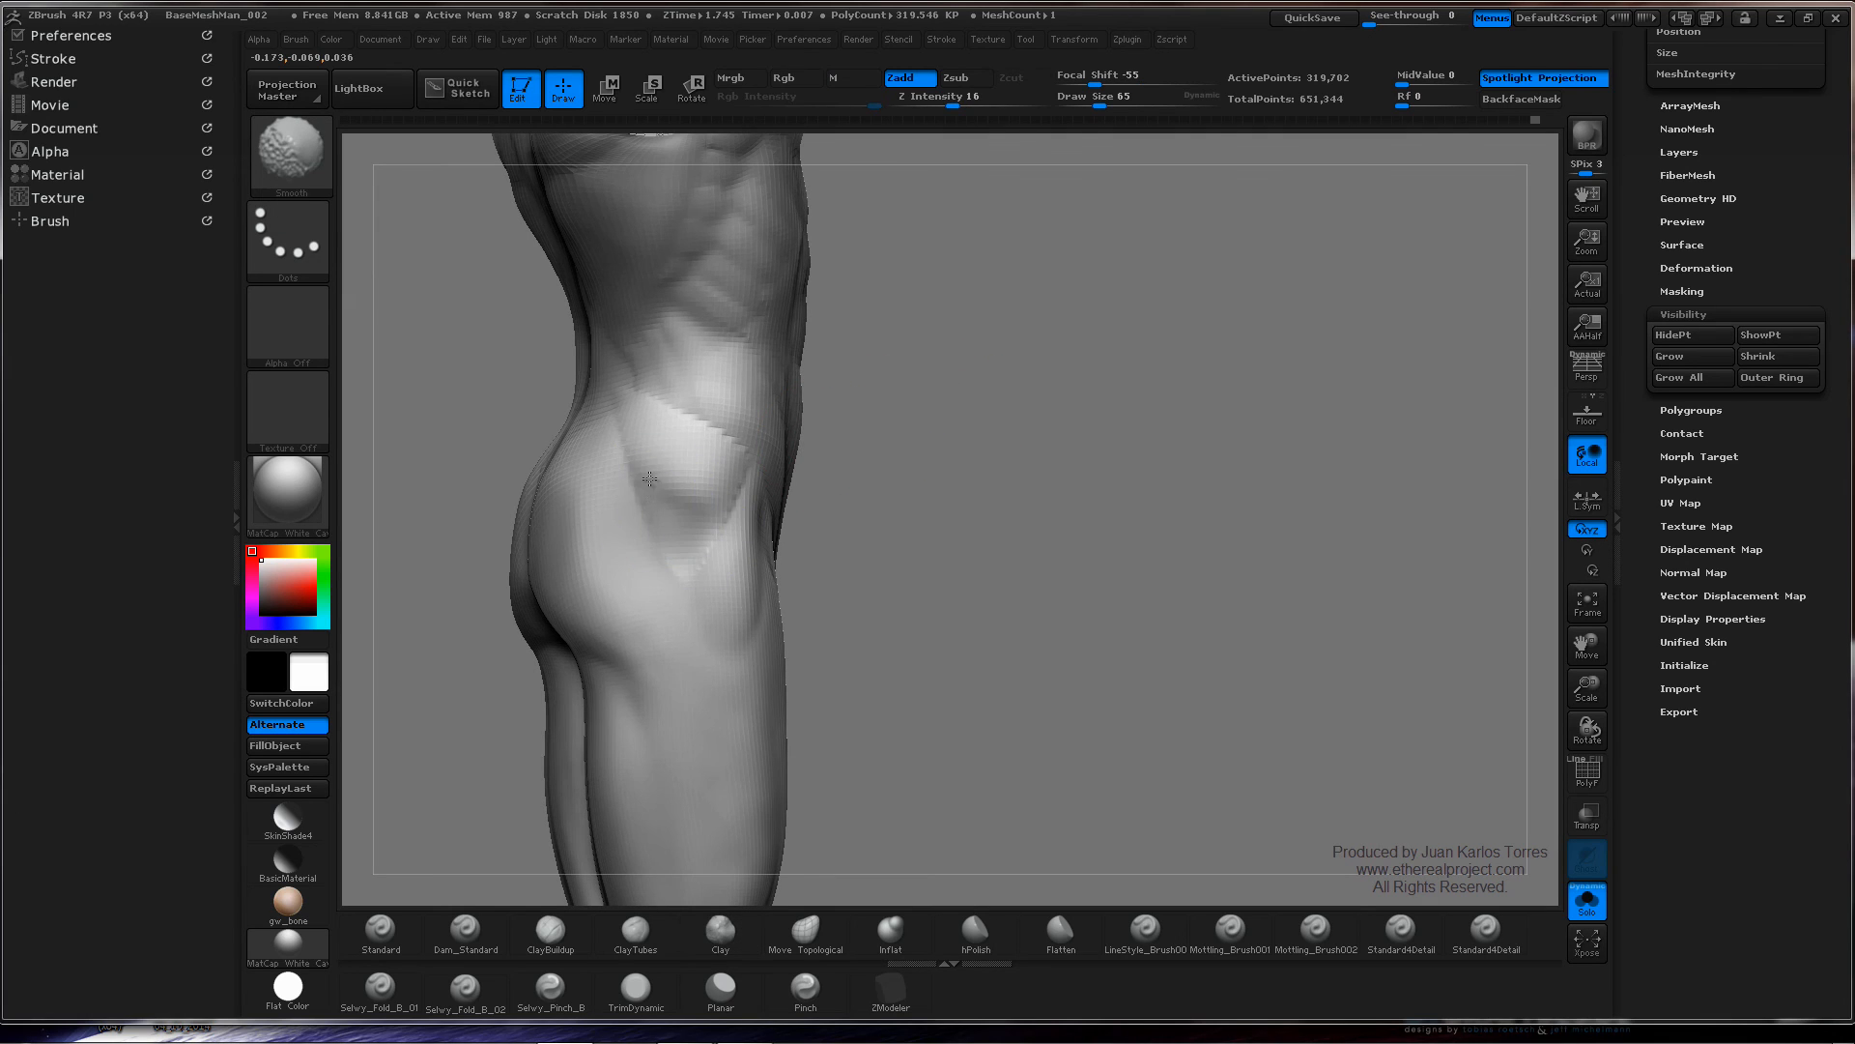
{"action": "mouse_move", "coordinate": [708, 514]}
{"action": "left_mouse_down", "text": "shift"}
{"action": "mouse_move", "coordinate": [634, 393]}
{"action": "mouse_move", "coordinate": [676, 393]}
{"action": "mouse_move", "coordinate": [621, 398]}
{"action": "left_mouse_up", "text": "shift"}
{"action": "mouse_move", "coordinate": [981, 415]}
{"action": "right_mouse_down", "text": "ctrl"}
{"action": "mouse_move", "coordinate": [763, 397]}
{"action": "mouse_move", "coordinate": [782, 406]}
{"action": "mouse_move", "coordinate": [658, 430]}
{"action": "mouse_move", "coordinate": [709, 410]}
{"action": "mouse_move", "coordinate": [672, 430]}
{"action": "mouse_move", "coordinate": [785, 443]}
{"action": "right_mouse_up", "text": "ctrl"}
{"action": "right_click_drag", "start_coordinate": [691, 455], "coordinate": [762, 466]}
- Add clay around the hip muscle at draw size 20 and smooth the transition towards the buttock
{"action": "key", "text": "space"}
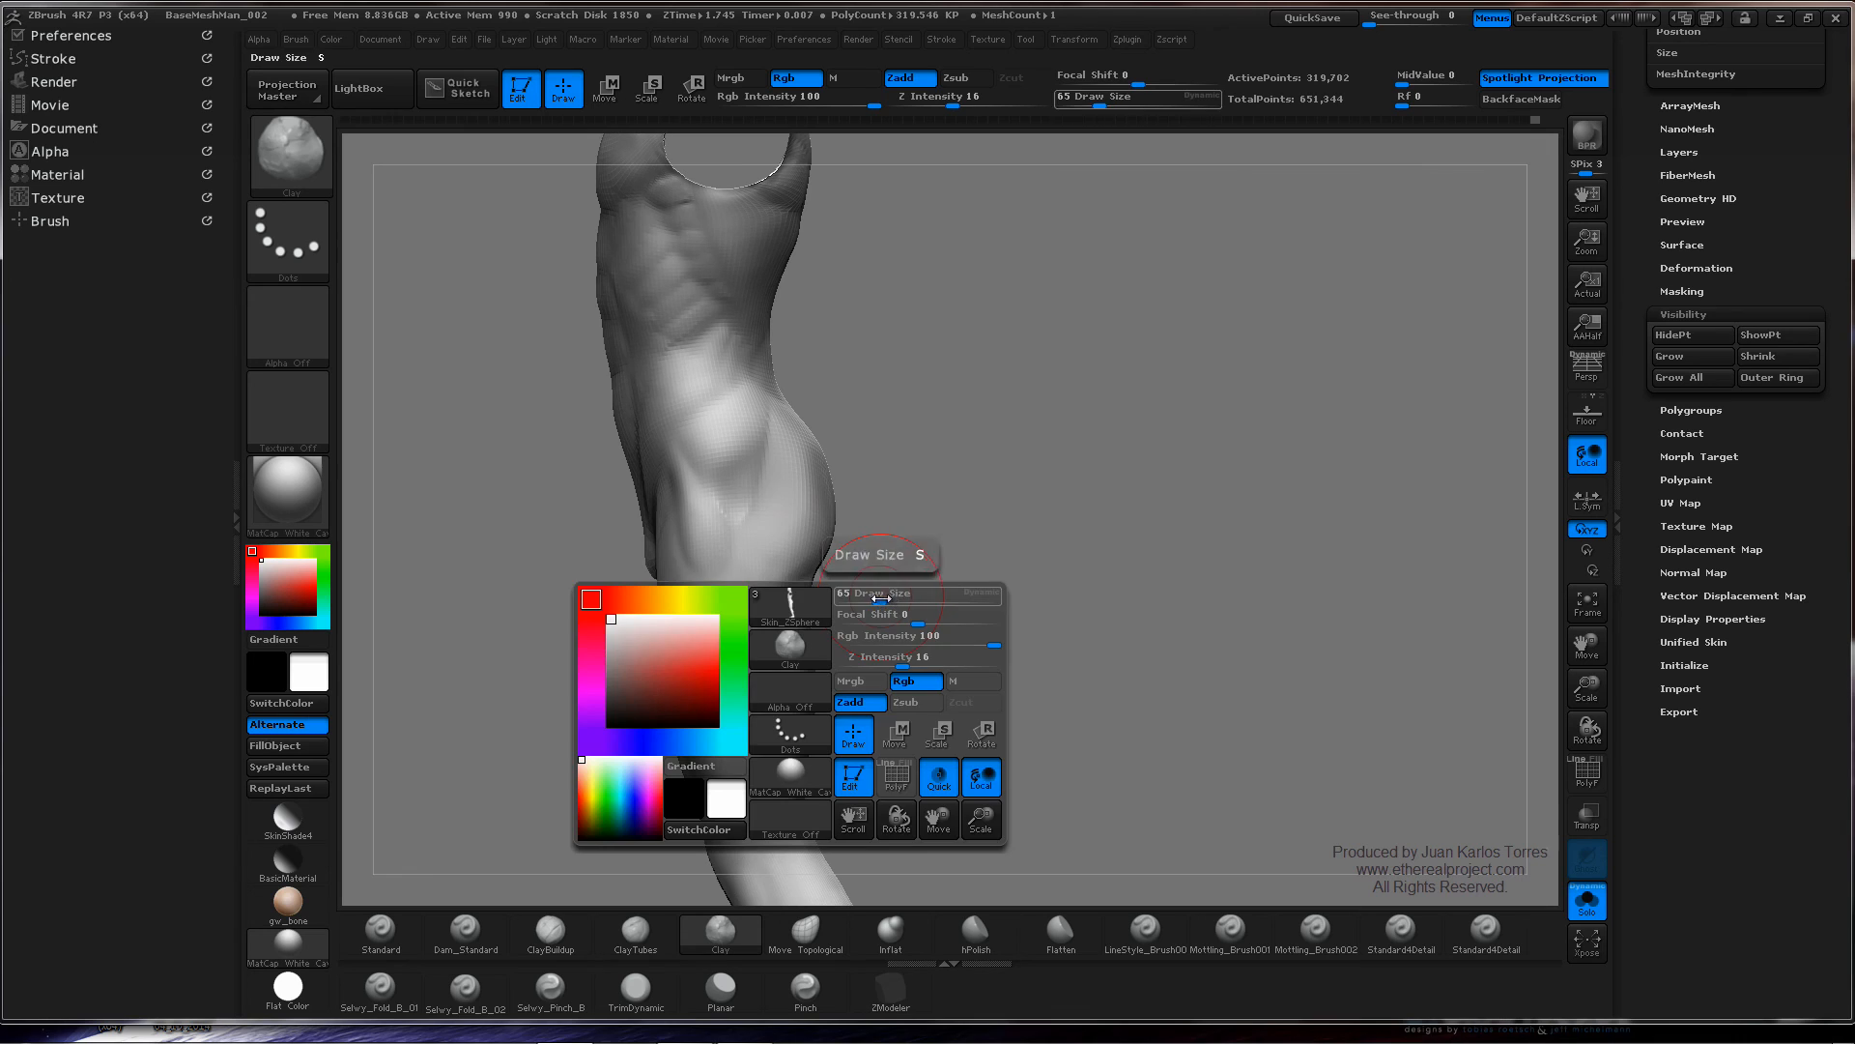
{"action": "left_click_drag", "start_coordinate": [882, 595], "coordinate": [866, 595]}
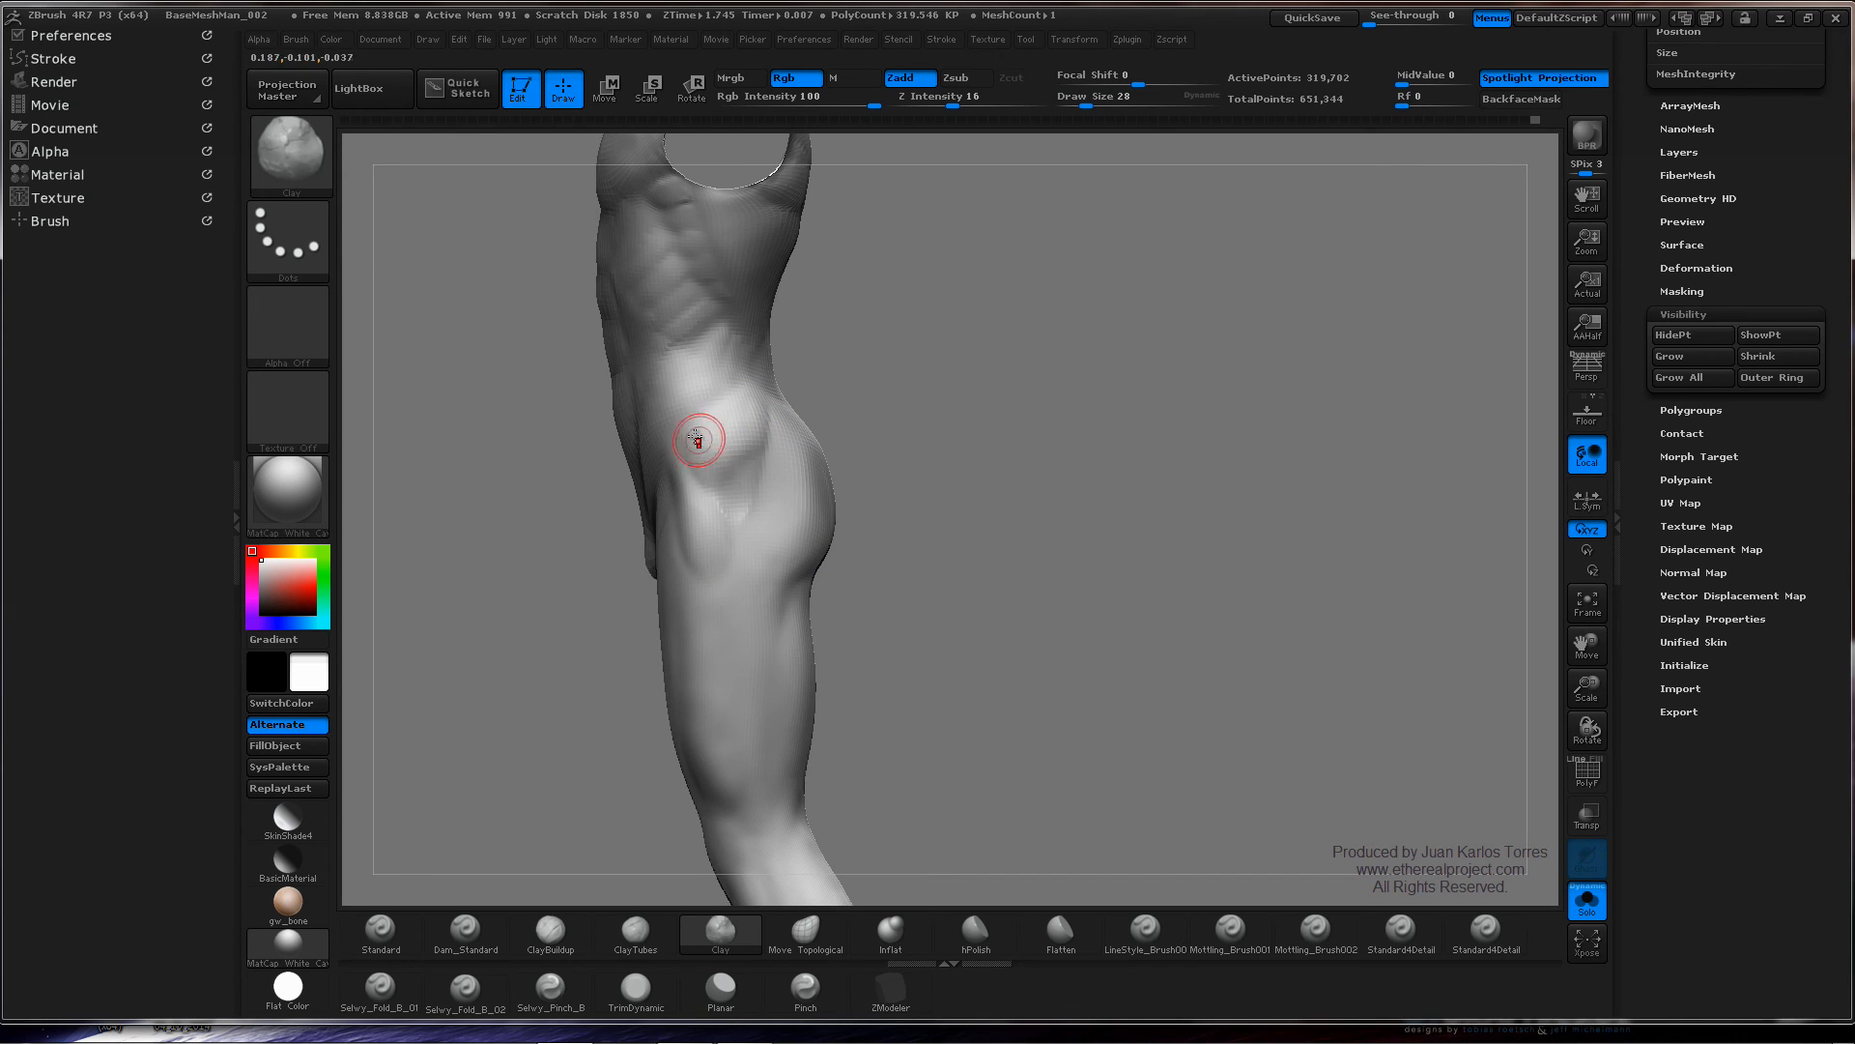
{"action": "key", "text": "shift"}
{"action": "mouse_move", "coordinate": [770, 456]}
{"action": "right_mouse_down"}
{"action": "mouse_move", "coordinate": [738, 447]}
{"action": "mouse_move", "coordinate": [821, 426]}
{"action": "right_mouse_up"}
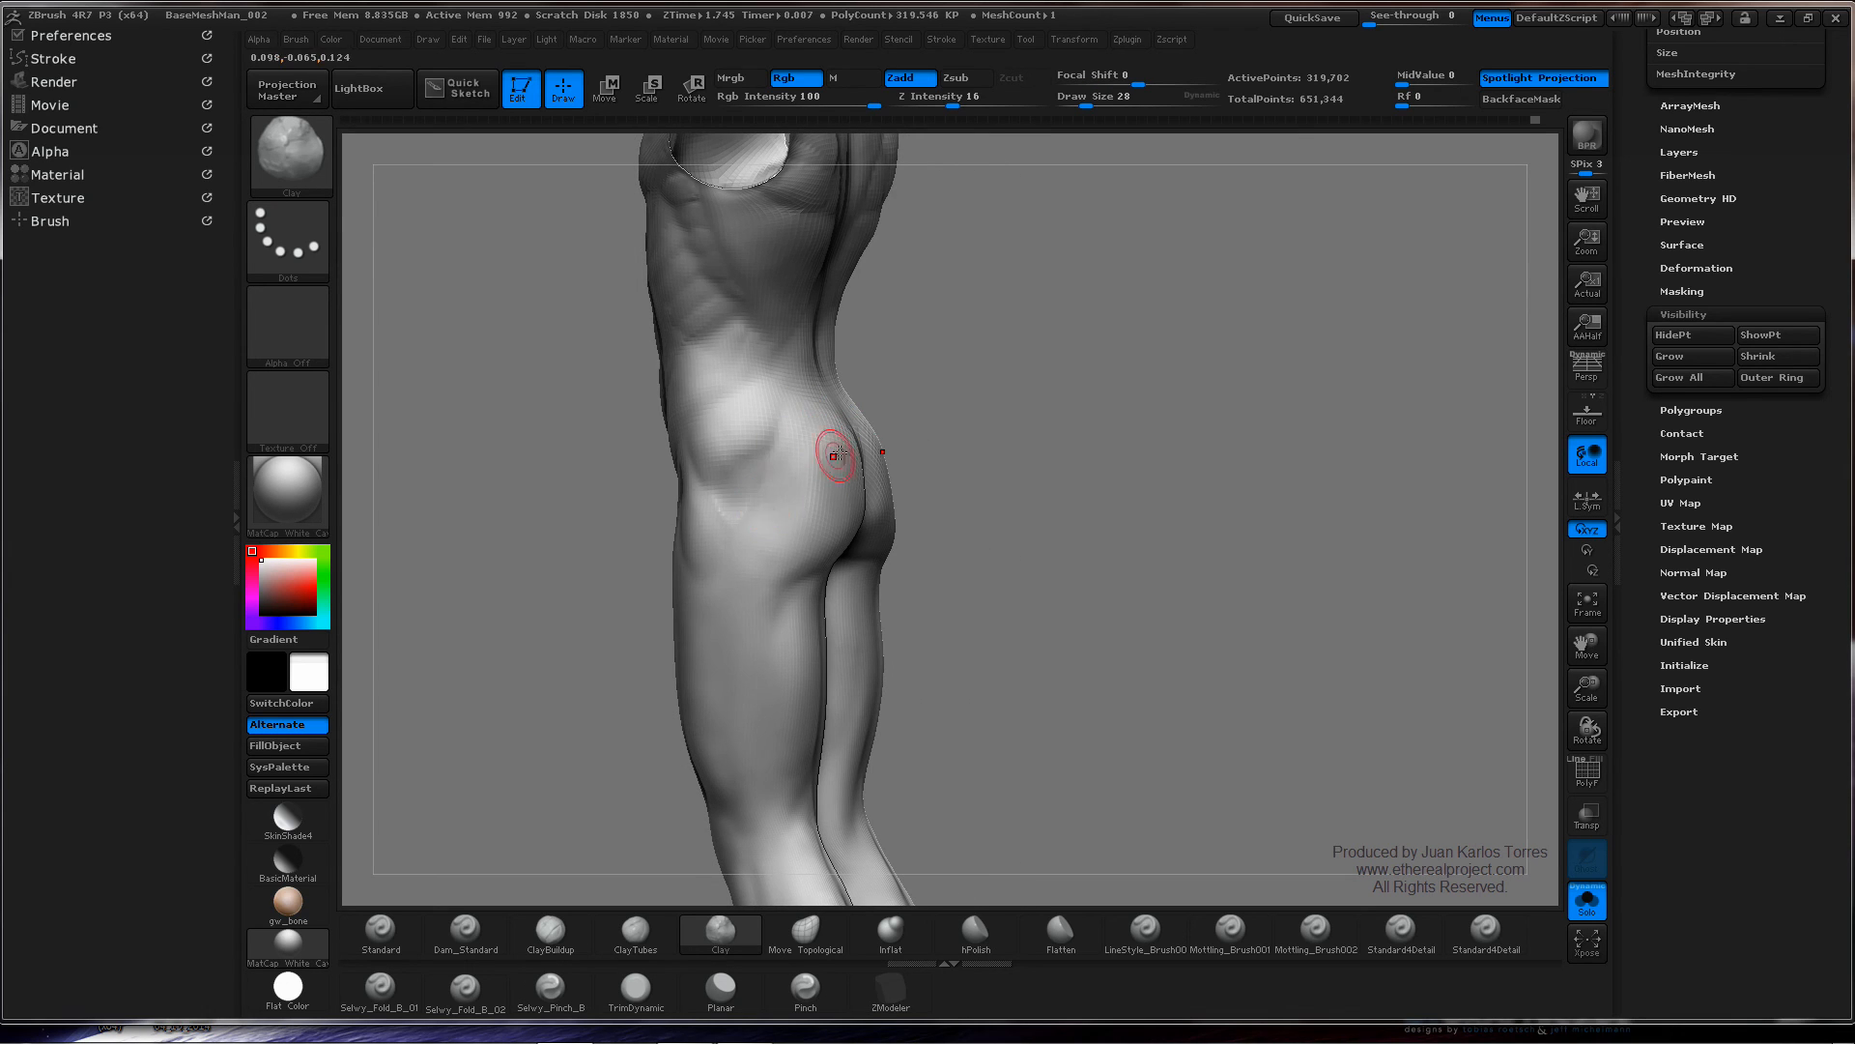
{"action": "key", "text": "shift"}
{"action": "left_click_drag", "start_coordinate": [802, 509], "coordinate": [813, 470], "text": "shift"}
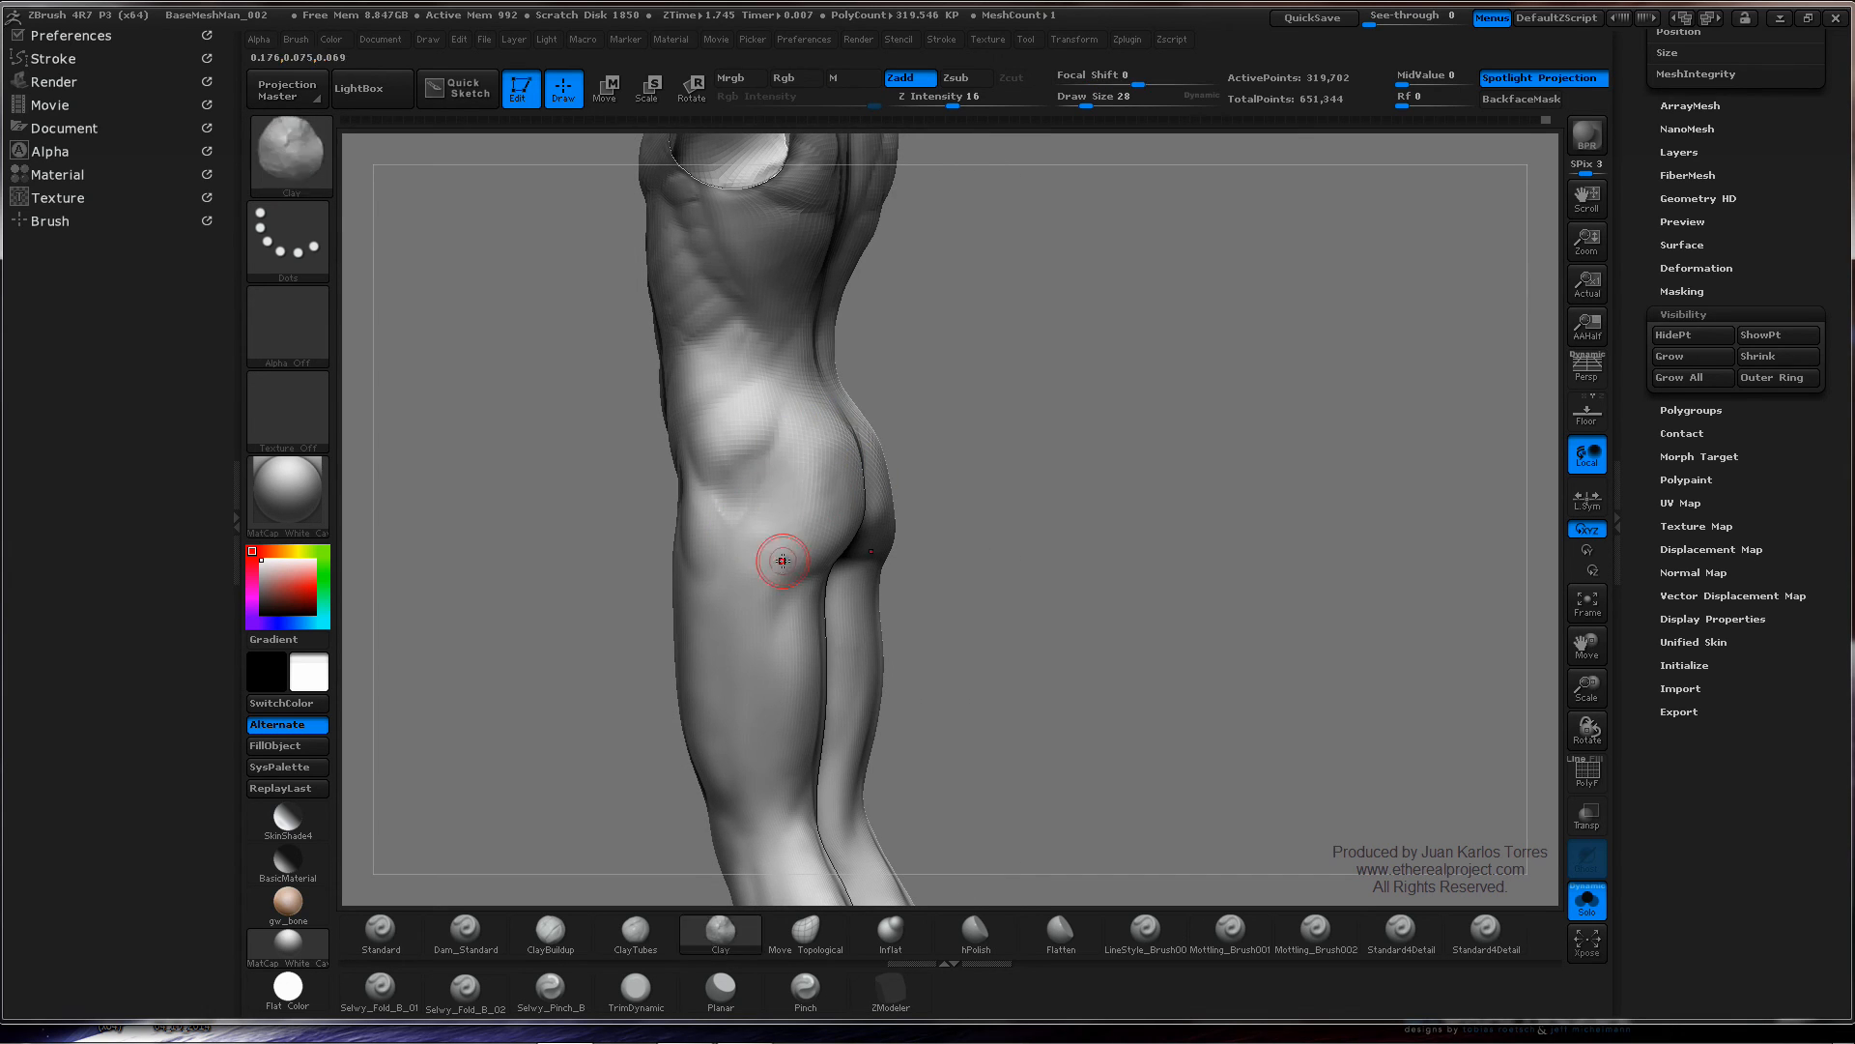
- Refine the lower end of the hip muscle where it meets the outer thigh with clay strokes and smoothing
{"action": "mouse_move", "coordinate": [783, 559]}
{"action": "right_mouse_down", "text": "shift"}
{"action": "mouse_move", "coordinate": [1143, 431]}
{"action": "mouse_move", "coordinate": [890, 455]}
{"action": "right_mouse_up", "text": "shift"}
{"action": "right_click_drag", "start_coordinate": [983, 408], "coordinate": [1053, 431], "text": "ctrl"}
{"action": "mouse_move", "coordinate": [911, 484]}
{"action": "right_mouse_down", "text": "alt"}
{"action": "mouse_move", "coordinate": [1014, 447]}
{"action": "mouse_move", "coordinate": [952, 410]}
{"action": "mouse_move", "coordinate": [942, 456]}
{"action": "right_mouse_up", "text": "alt"}
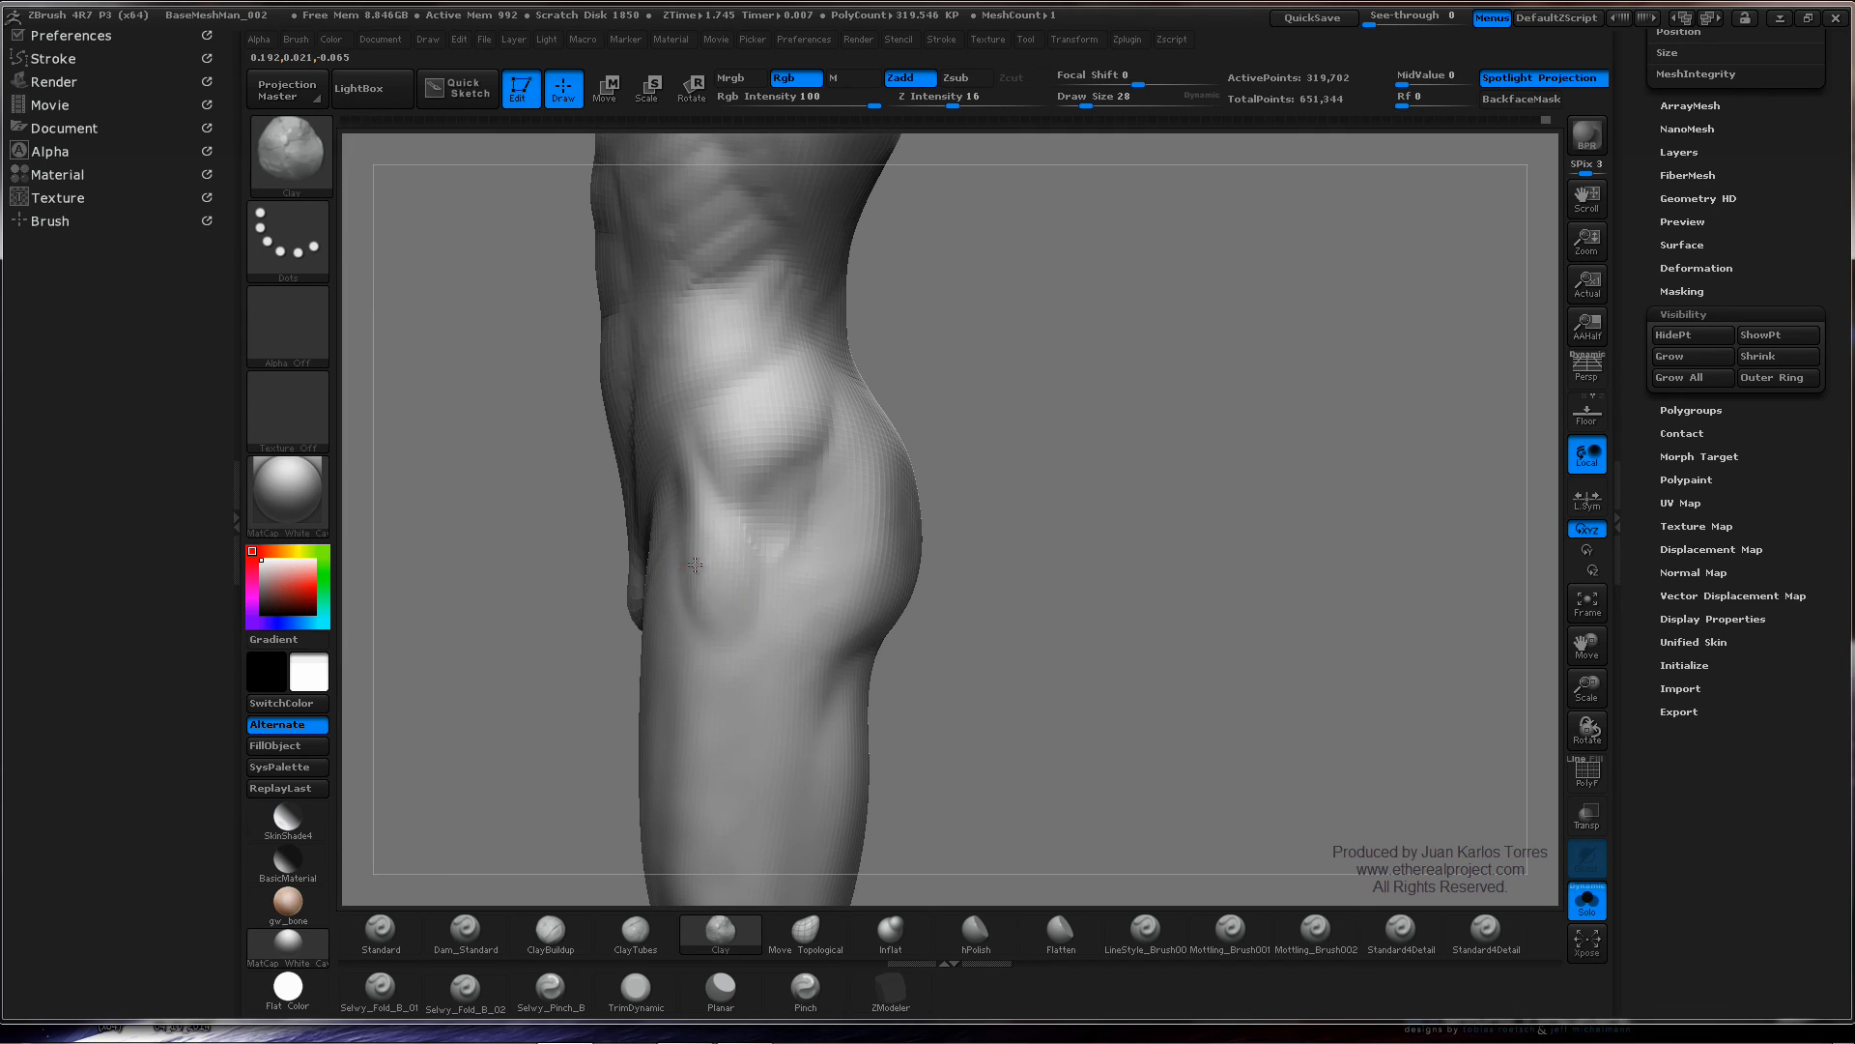
{"action": "key", "text": "shift"}
{"action": "mouse_move", "coordinate": [766, 505]}
{"action": "right_mouse_down"}
{"action": "mouse_move", "coordinate": [877, 464]}
{"action": "mouse_move", "coordinate": [969, 469]}
{"action": "mouse_move", "coordinate": [776, 533]}
{"action": "mouse_move", "coordinate": [919, 464]}
{"action": "mouse_move", "coordinate": [796, 477]}
{"action": "right_mouse_up"}
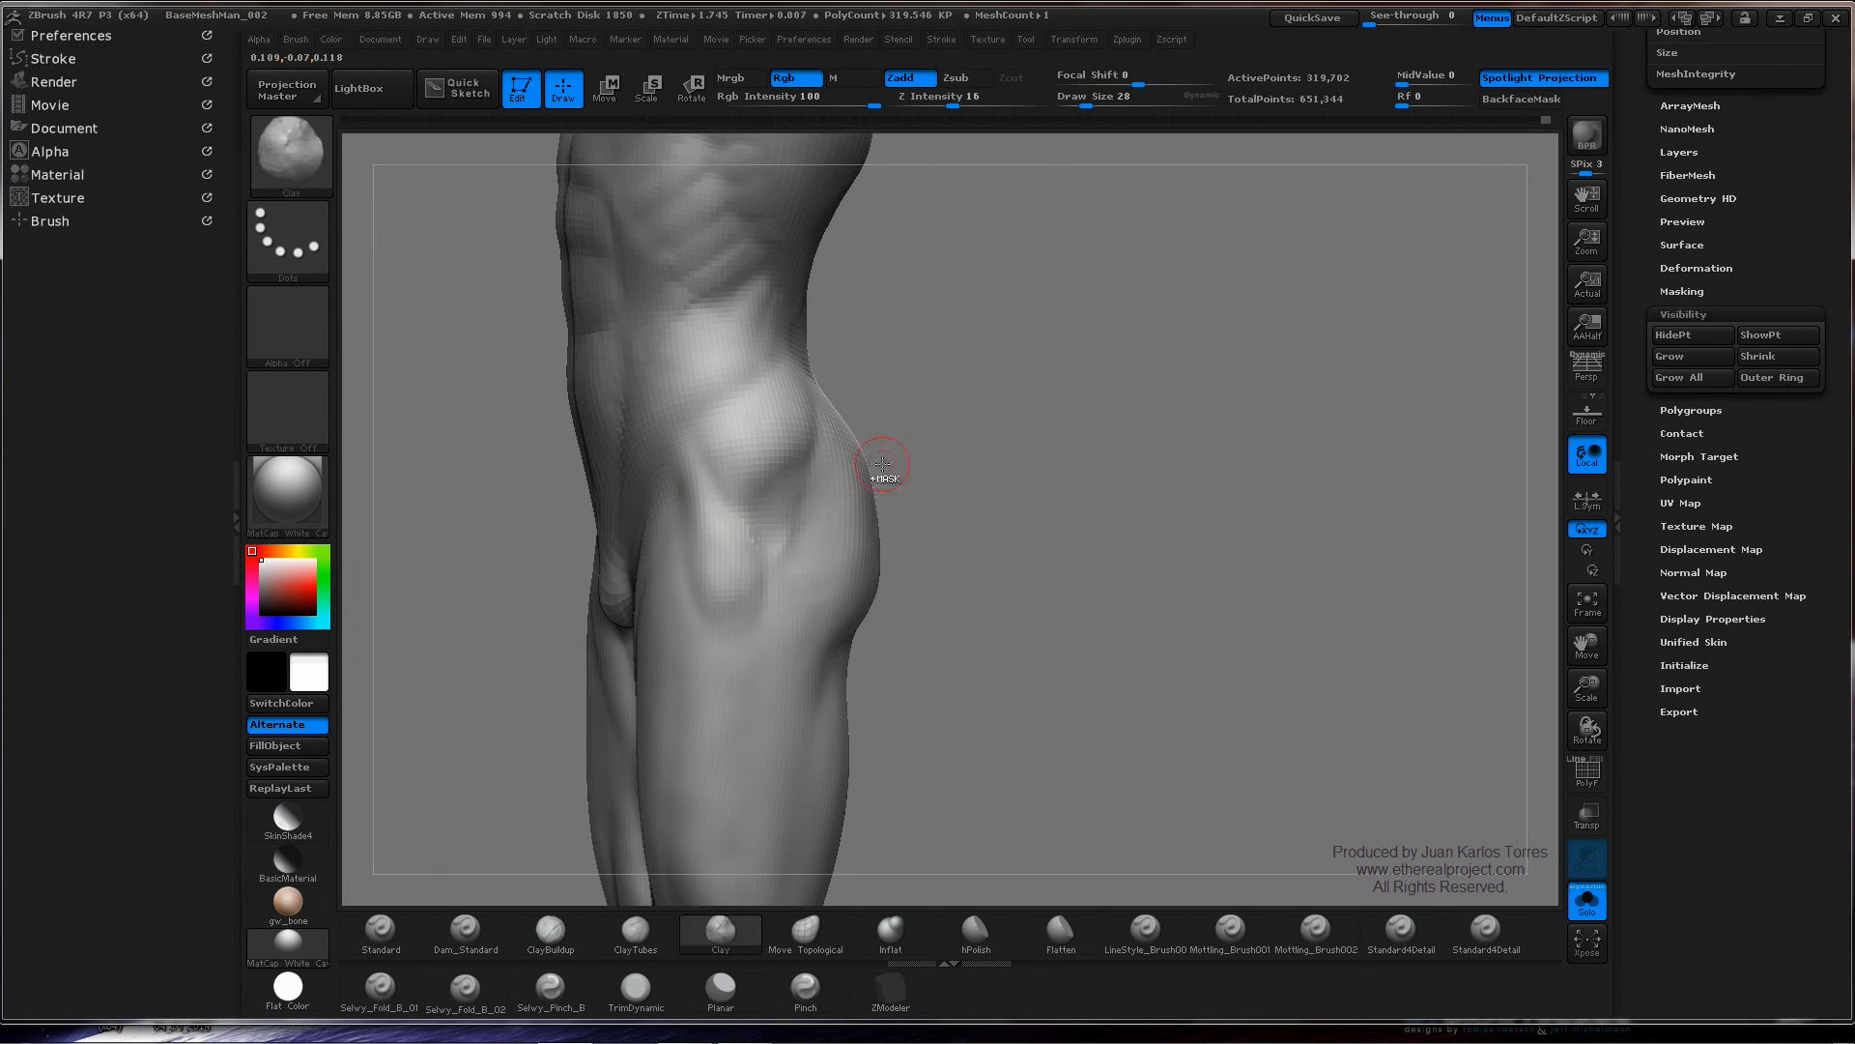
- Blend the rear edge of the hip muscle into the side of the buttock with Clay and smoothing
{"action": "mouse_move", "coordinate": [883, 468]}
{"action": "right_mouse_down"}
{"action": "mouse_move", "coordinate": [1047, 414]}
{"action": "mouse_move", "coordinate": [833, 474]}
{"action": "right_mouse_up"}
{"action": "key", "text": "shift"}
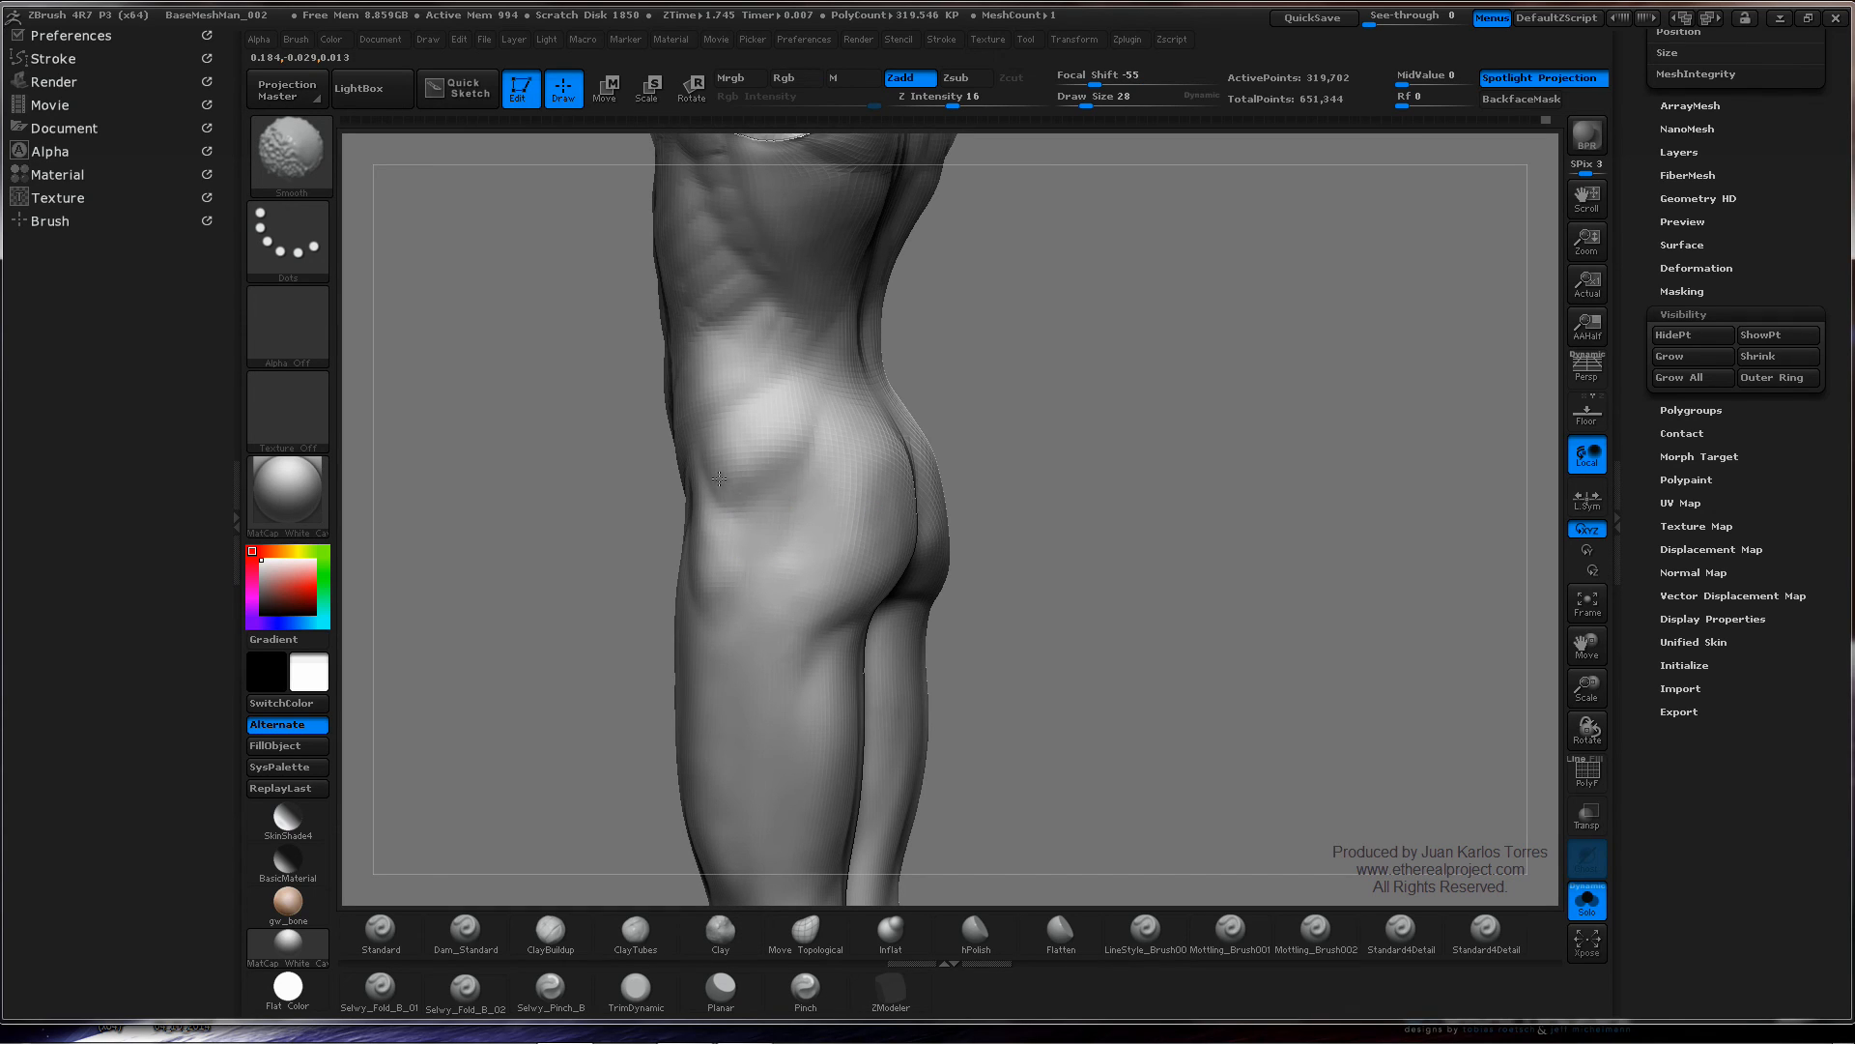
{"action": "mouse_move", "coordinate": [869, 401]}
{"action": "right_mouse_down"}
{"action": "mouse_move", "coordinate": [1089, 401]}
{"action": "mouse_move", "coordinate": [985, 423]}
{"action": "mouse_move", "coordinate": [1048, 448]}
{"action": "mouse_move", "coordinate": [944, 433]}
{"action": "mouse_move", "coordinate": [1081, 406]}
{"action": "mouse_move", "coordinate": [1041, 450]}
{"action": "mouse_move", "coordinate": [985, 447]}
{"action": "right_mouse_up"}
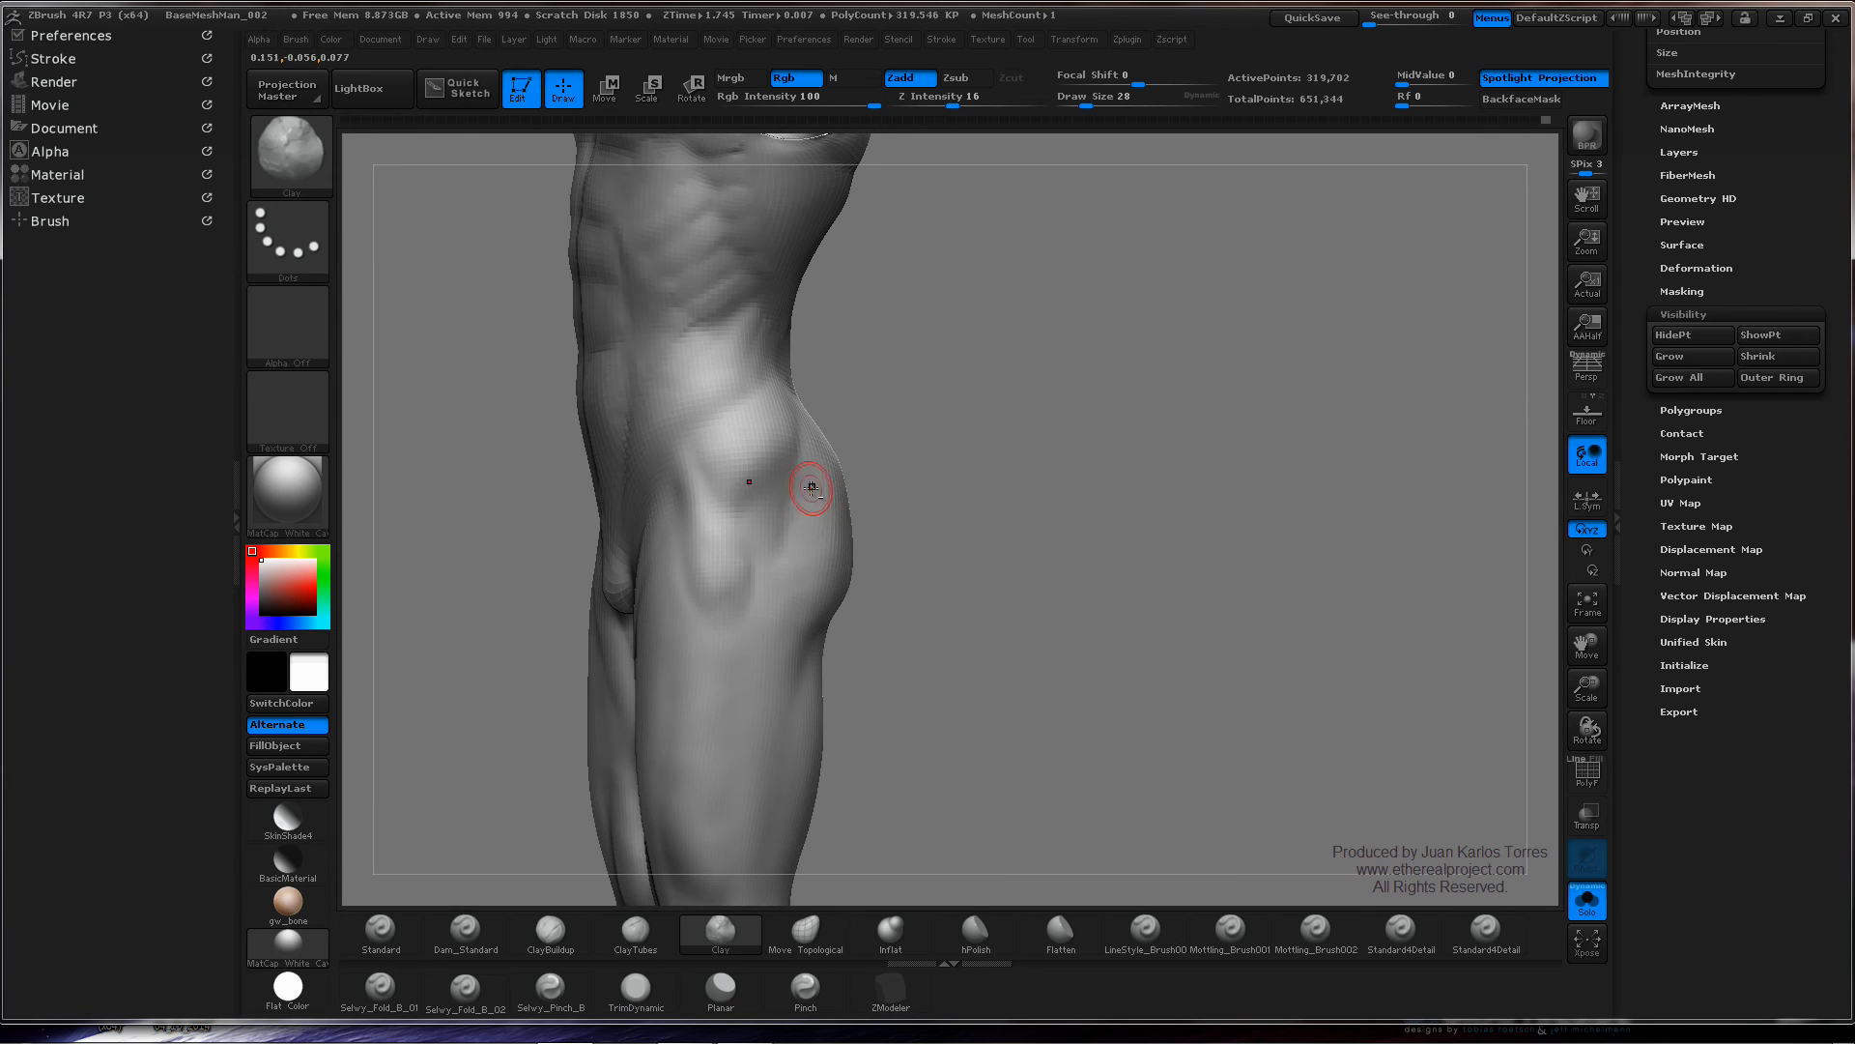
{"action": "key", "text": "shift"}
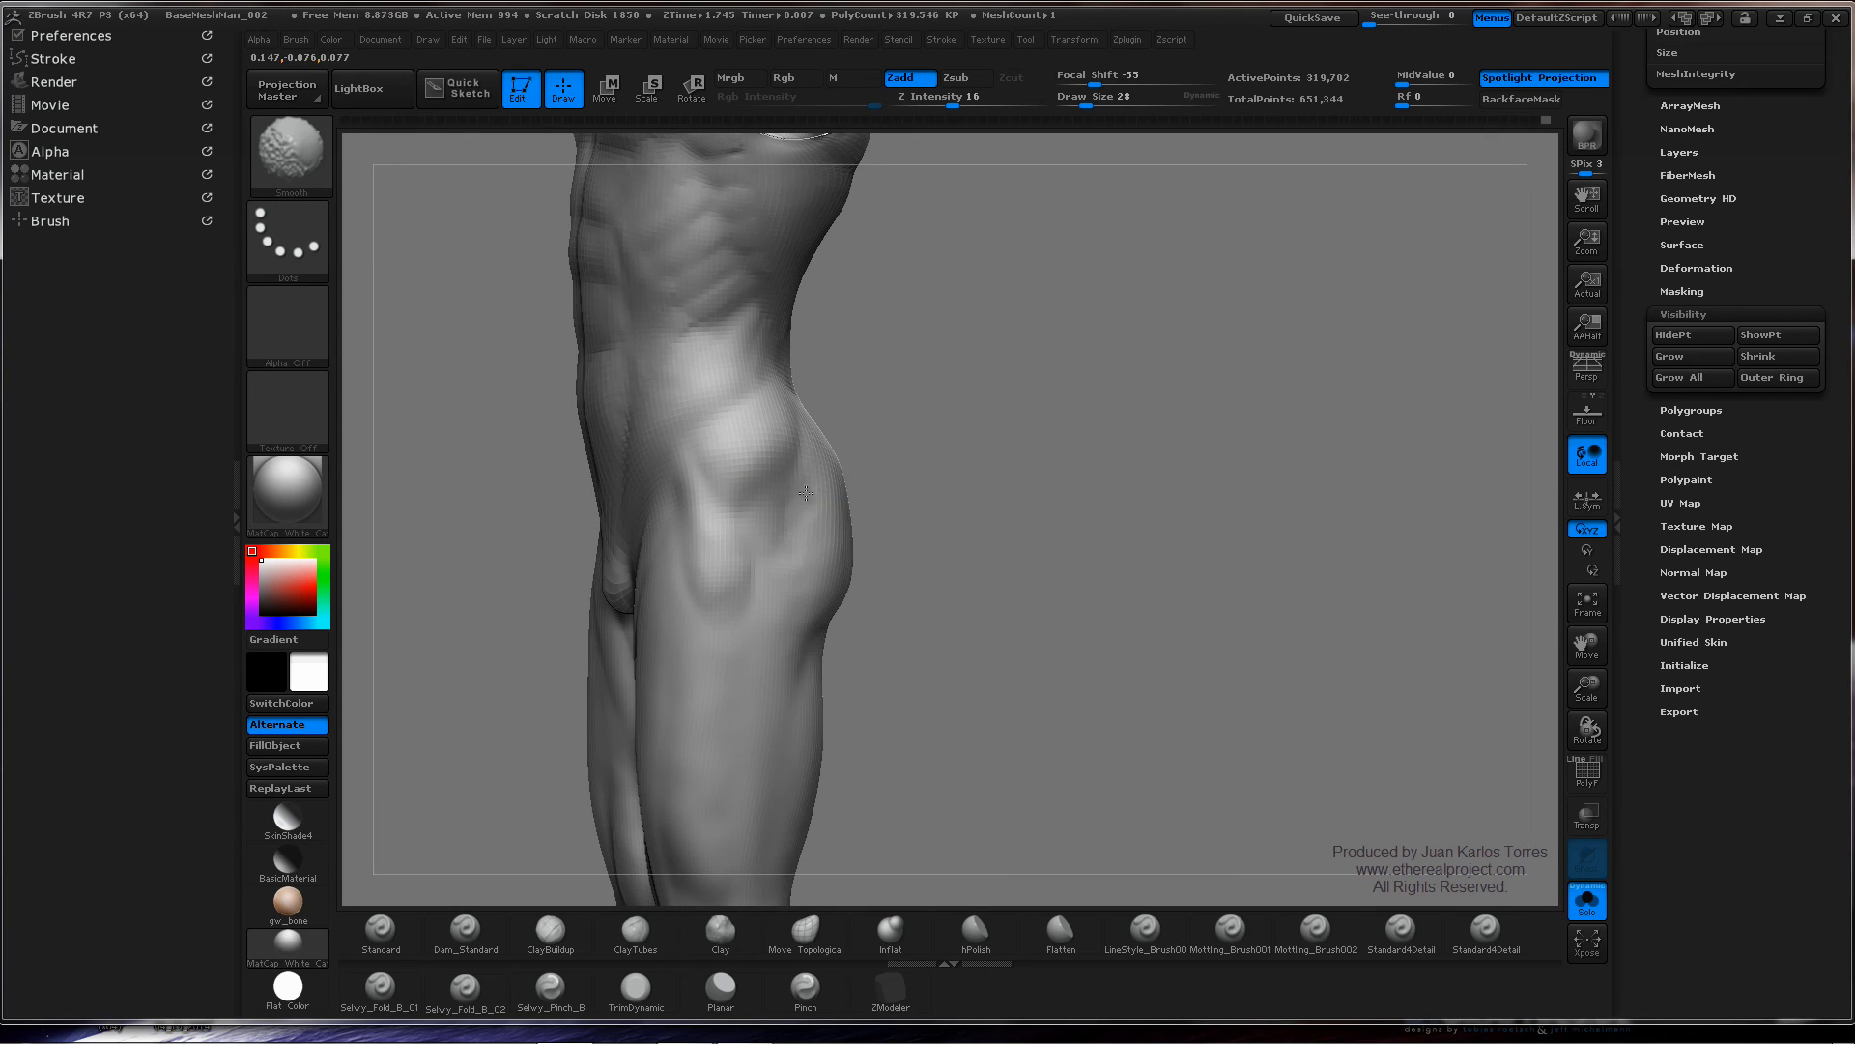
{"action": "mouse_move", "coordinate": [1083, 452]}
{"action": "right_mouse_down"}
{"action": "mouse_move", "coordinate": [952, 514]}
{"action": "mouse_move", "coordinate": [879, 468]}
{"action": "mouse_move", "coordinate": [957, 435]}
{"action": "mouse_move", "coordinate": [1217, 426]}
{"action": "mouse_move", "coordinate": [1169, 444]}
{"action": "mouse_move", "coordinate": [1069, 431]}
{"action": "mouse_move", "coordinate": [951, 510]}
{"action": "mouse_move", "coordinate": [976, 503]}
{"action": "right_mouse_up"}
- Carve the upper edge of the hip below the lower back with the Dam_Standard brush and smooth the crease
{"action": "left_click", "coordinate": [548, 925]}
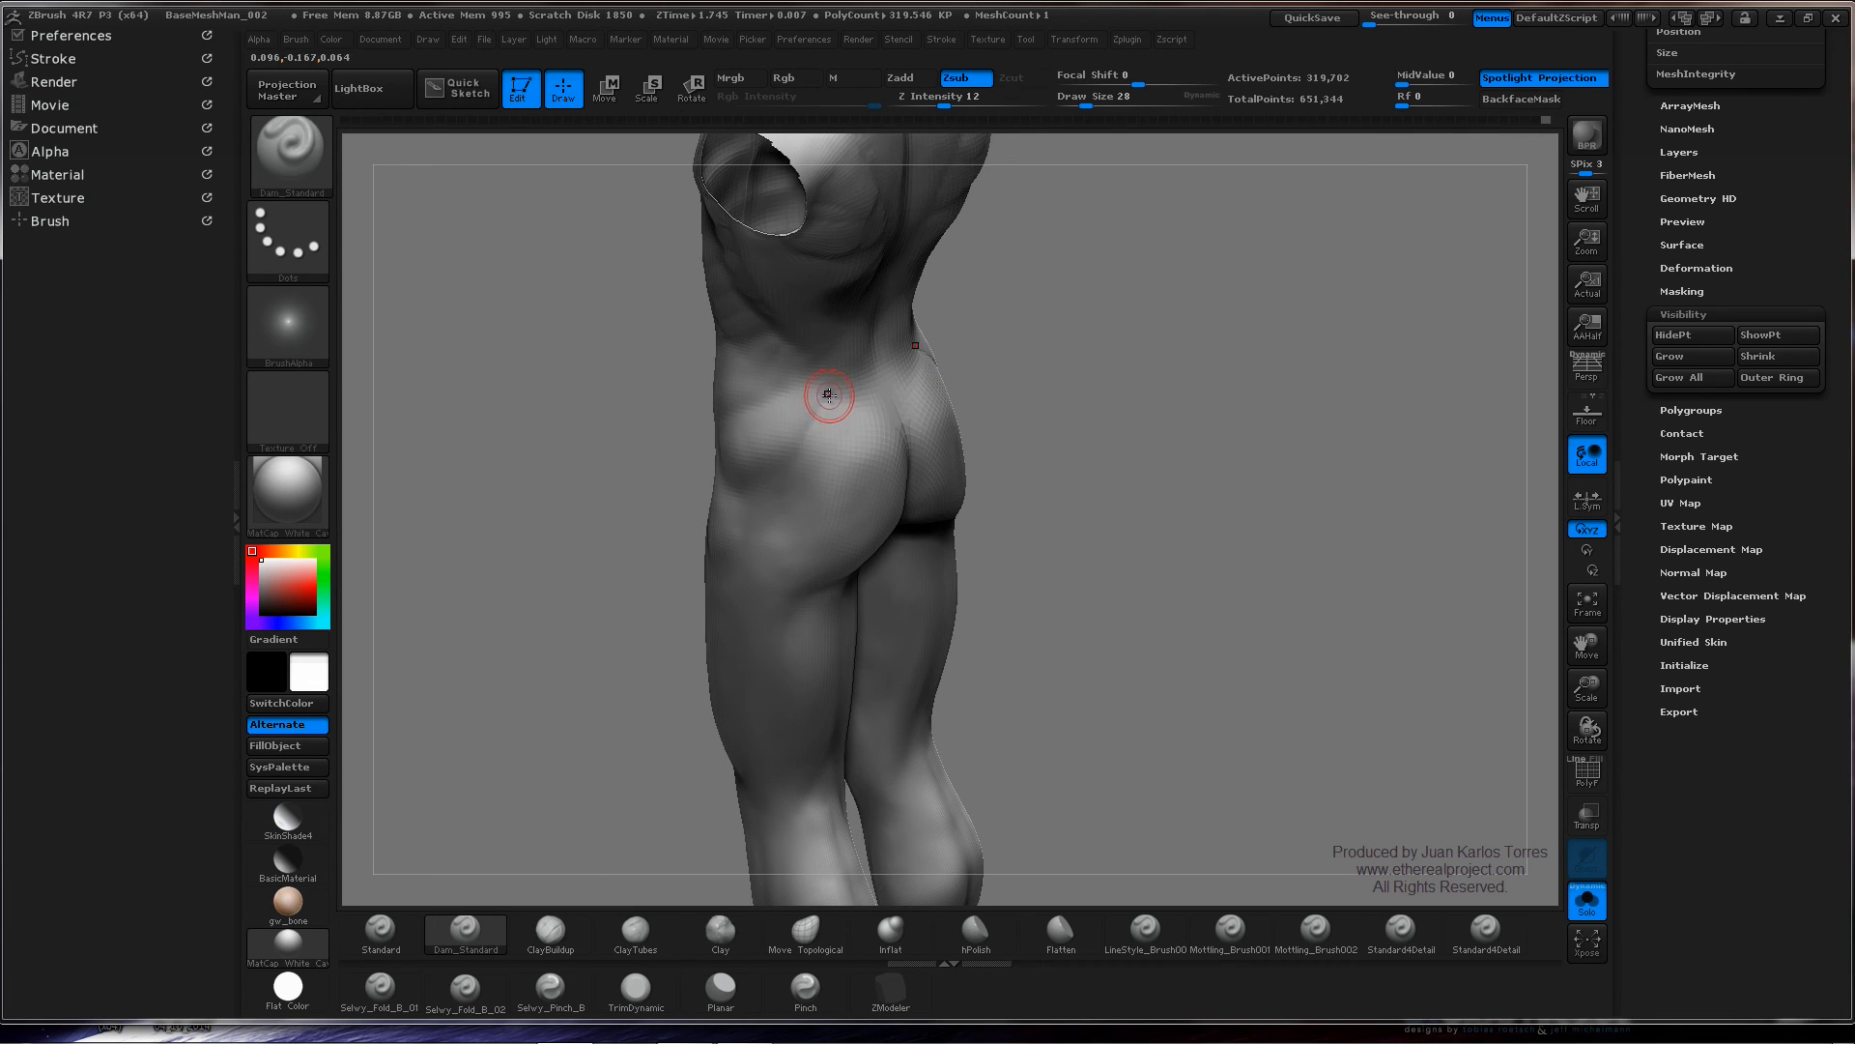
{"action": "right_click_drag", "start_coordinate": [828, 401], "coordinate": [785, 471]}
{"action": "mouse_move", "coordinate": [818, 384]}
{"action": "right_mouse_down"}
{"action": "mouse_move", "coordinate": [808, 415]}
{"action": "mouse_move", "coordinate": [773, 405]}
{"action": "right_mouse_up"}
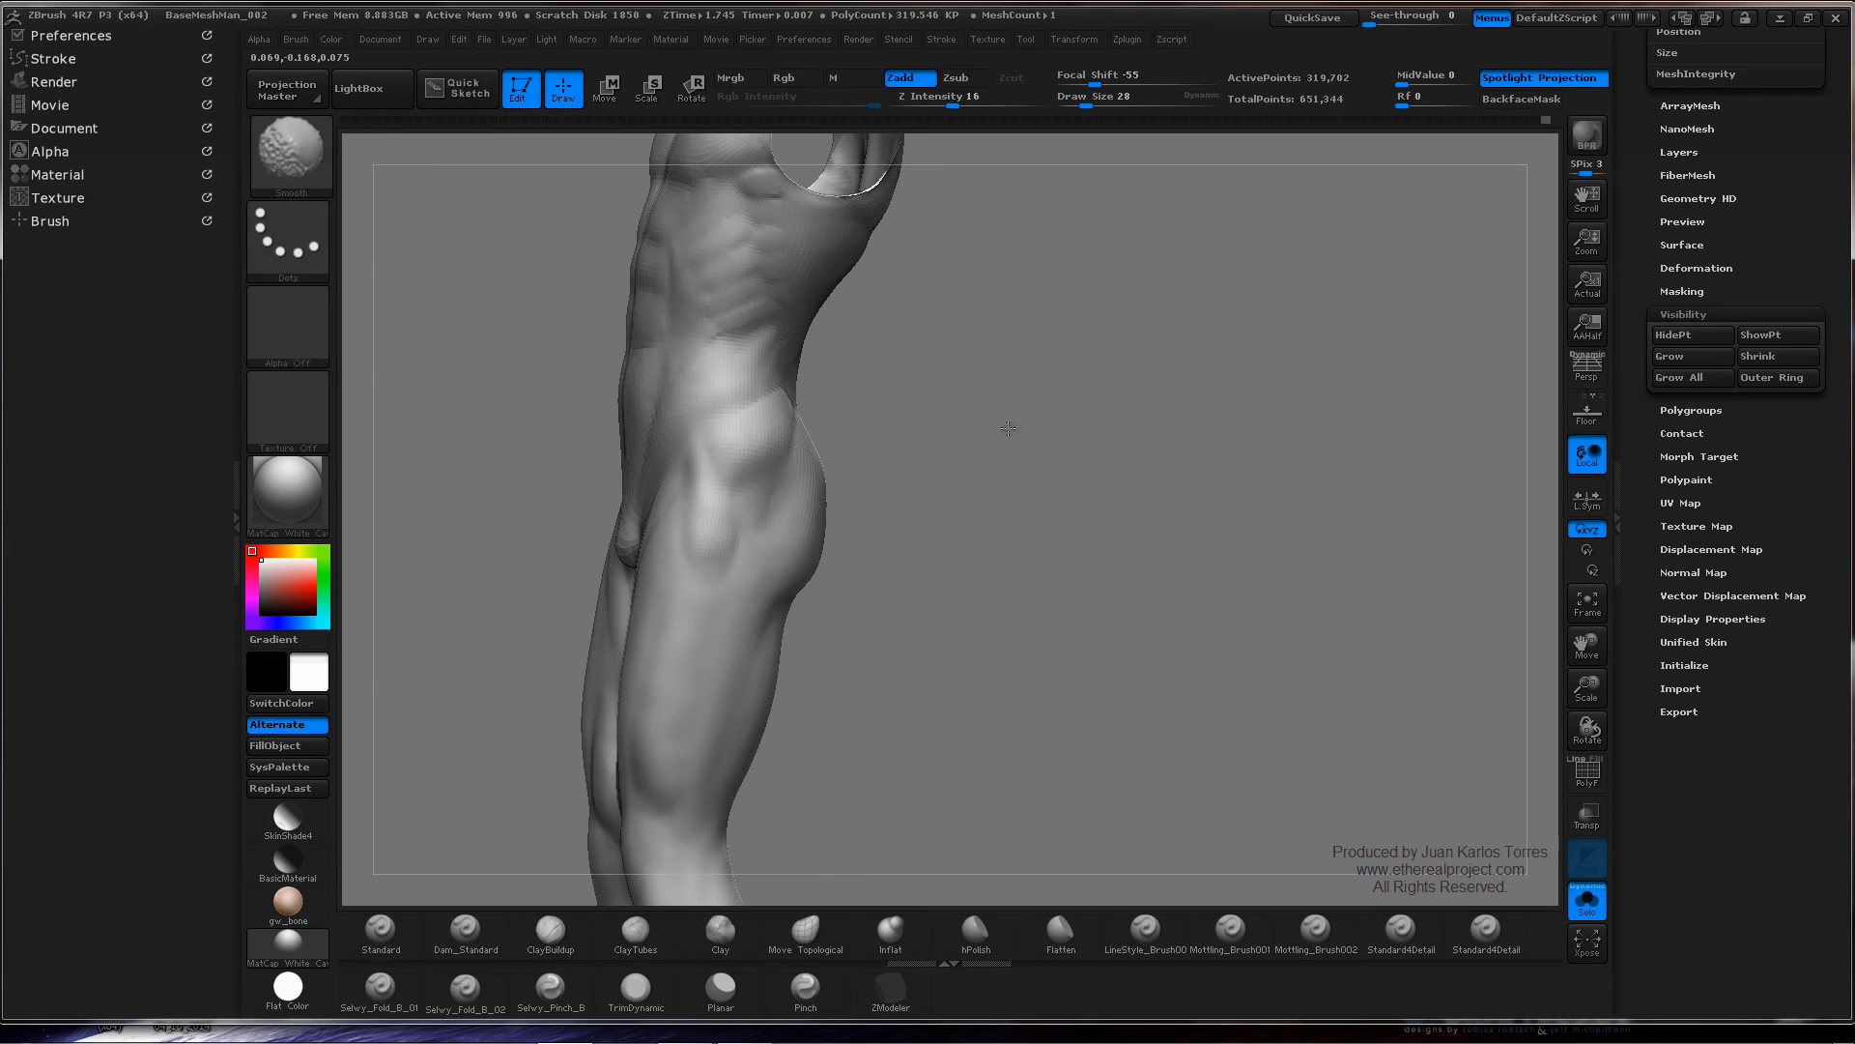
{"action": "right_click_drag", "start_coordinate": [1006, 426], "coordinate": [776, 394]}
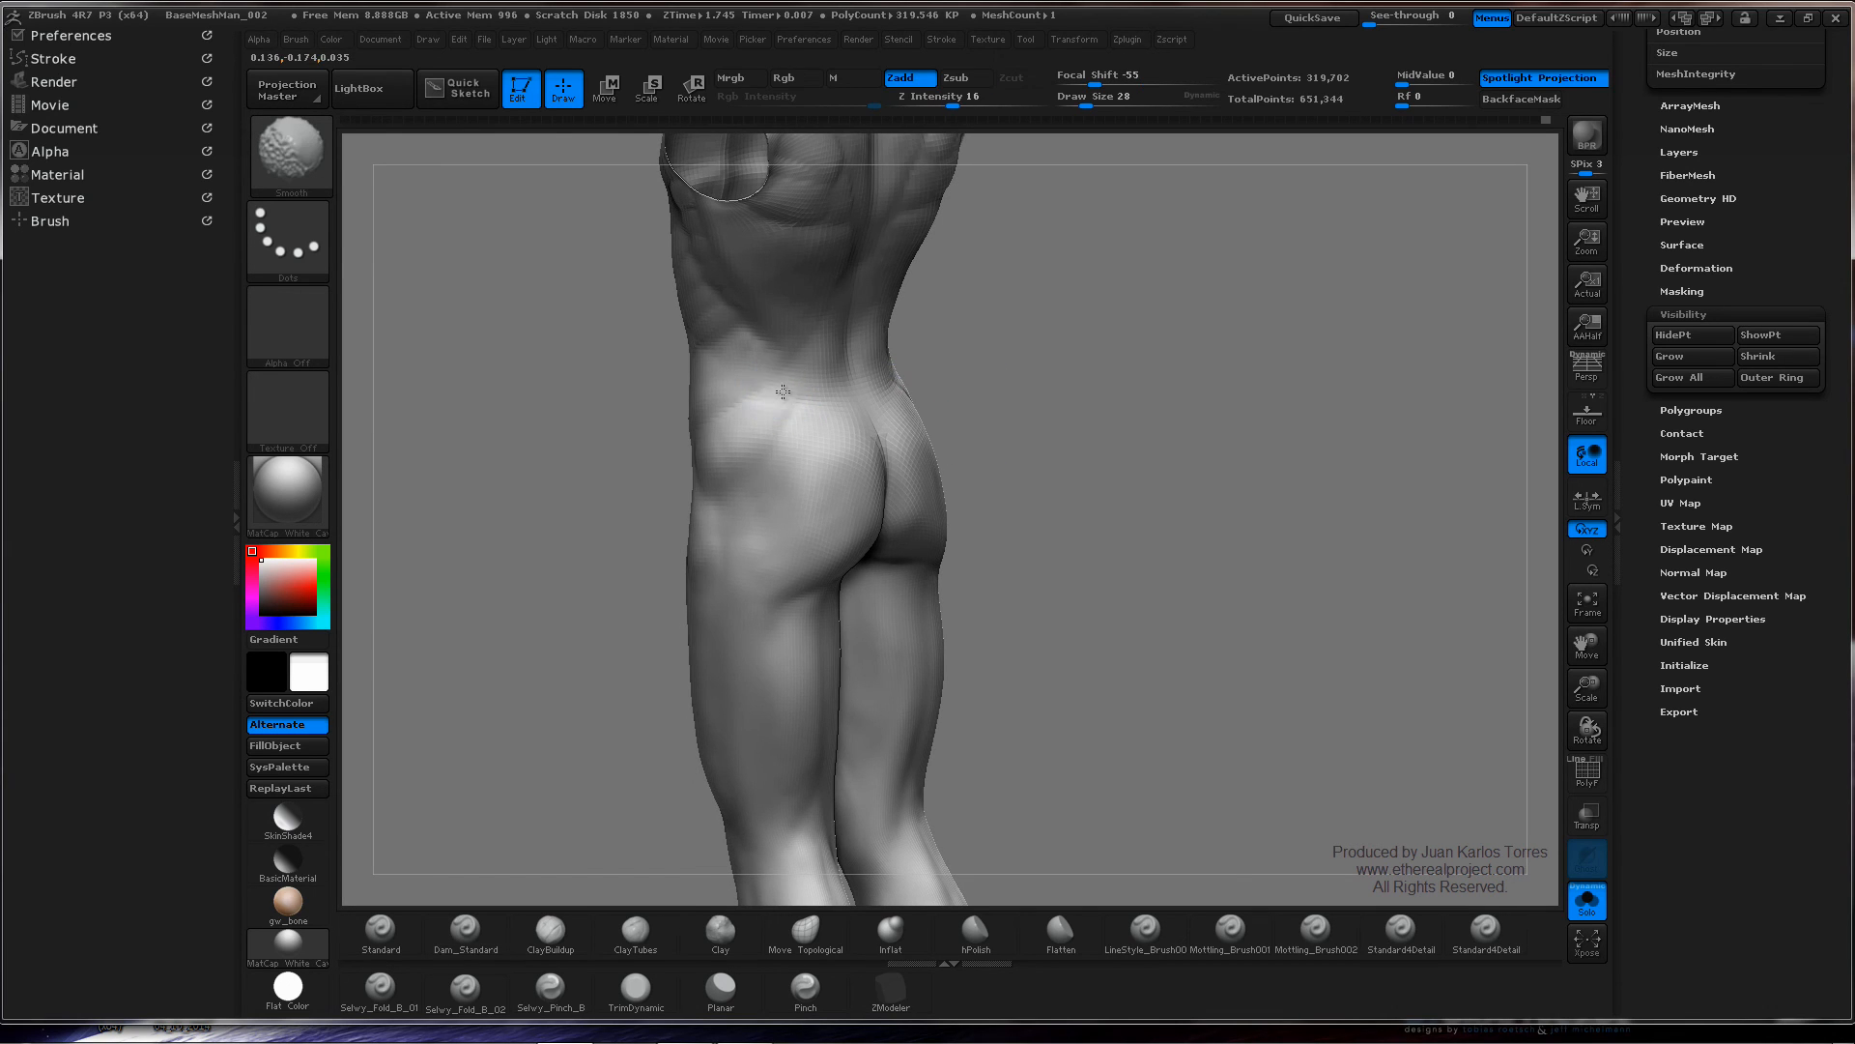
{"action": "left_click_drag", "start_coordinate": [783, 392], "coordinate": [756, 398], "text": "shift"}
- Define the front edge of the hip with Dam_Standard, smooth it, and check the pelvis and thighs from the front
{"action": "right_click_drag", "start_coordinate": [769, 397], "coordinate": [708, 426]}
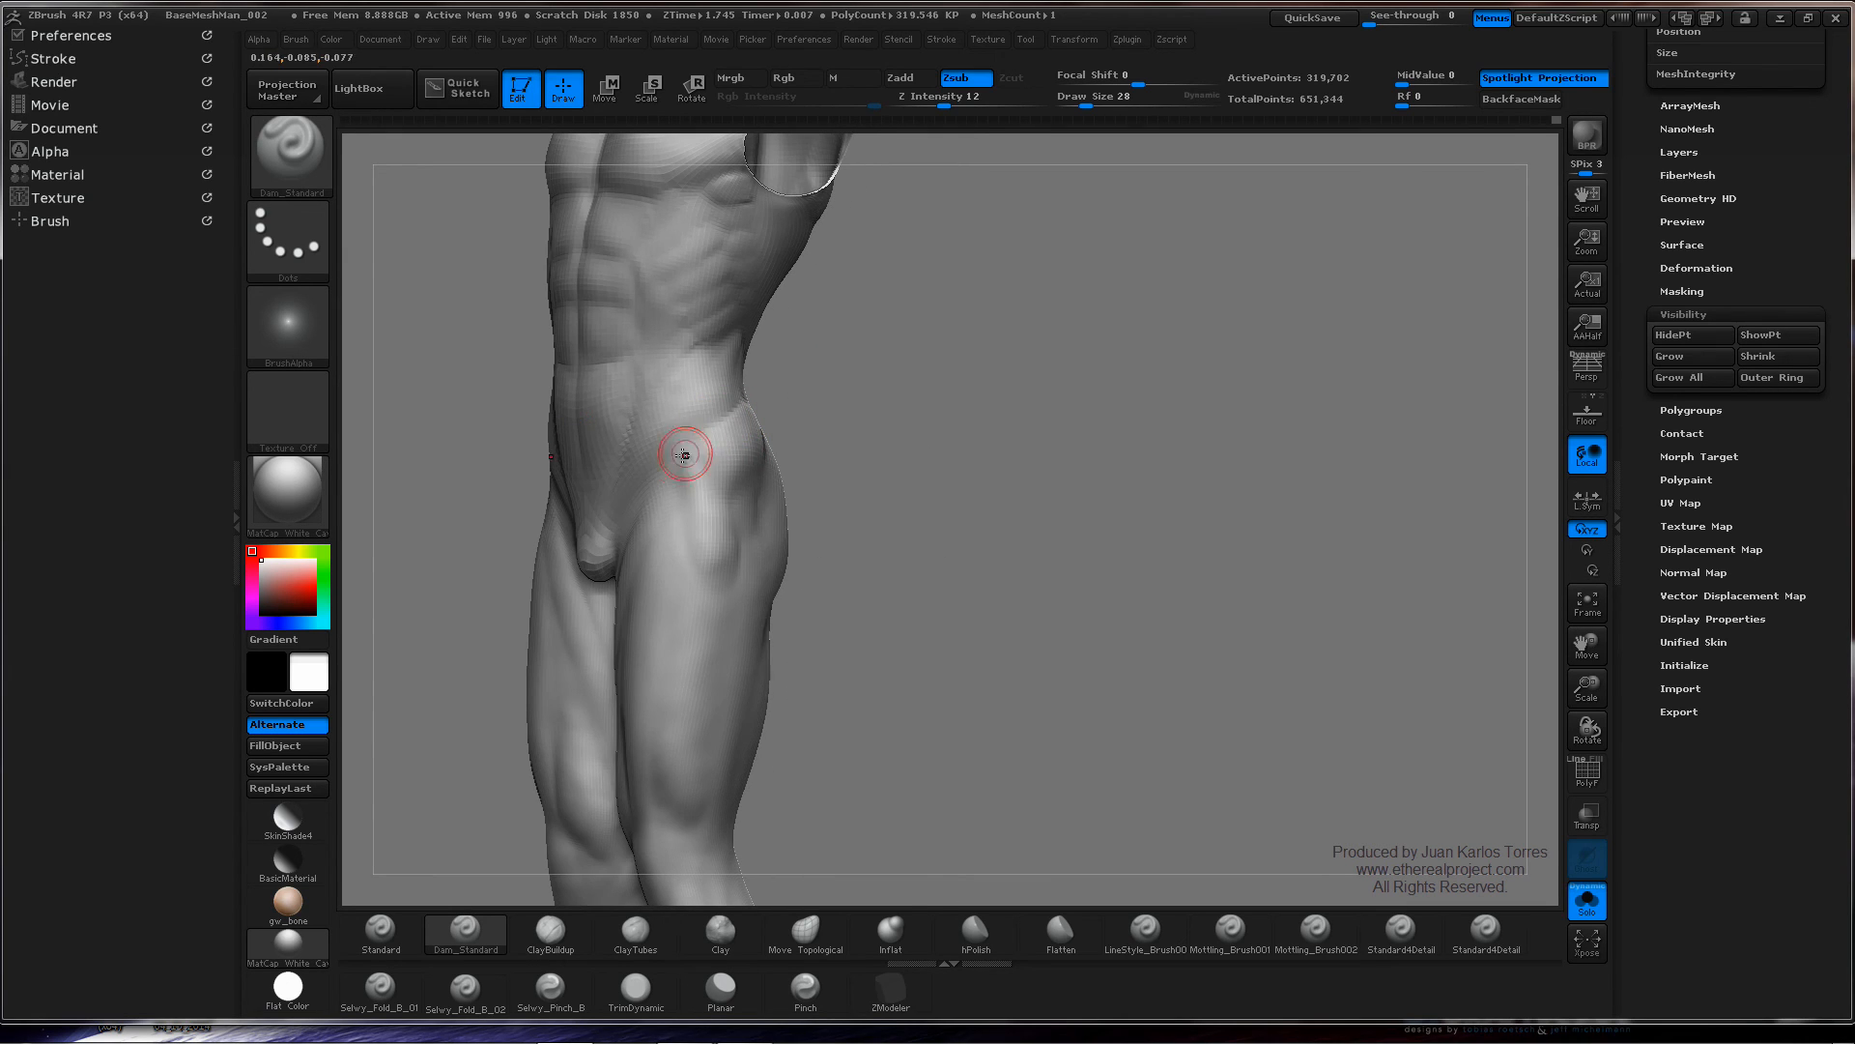
{"action": "mouse_move", "coordinate": [706, 440]}
{"action": "left_mouse_down", "text": "shift"}
{"action": "mouse_move", "coordinate": [808, 397]}
{"action": "mouse_move", "coordinate": [831, 412]}
{"action": "left_mouse_up", "text": "shift"}
{"action": "left_click_drag", "start_coordinate": [989, 405], "coordinate": [960, 464], "text": "shift"}
{"action": "mouse_move", "coordinate": [959, 465]}
{"action": "right_mouse_down", "text": "ctrl"}
{"action": "mouse_move", "coordinate": [849, 418]}
{"action": "mouse_move", "coordinate": [1026, 462]}
{"action": "mouse_move", "coordinate": [946, 410]}
{"action": "mouse_move", "coordinate": [982, 418]}
{"action": "right_mouse_up", "text": "ctrl"}
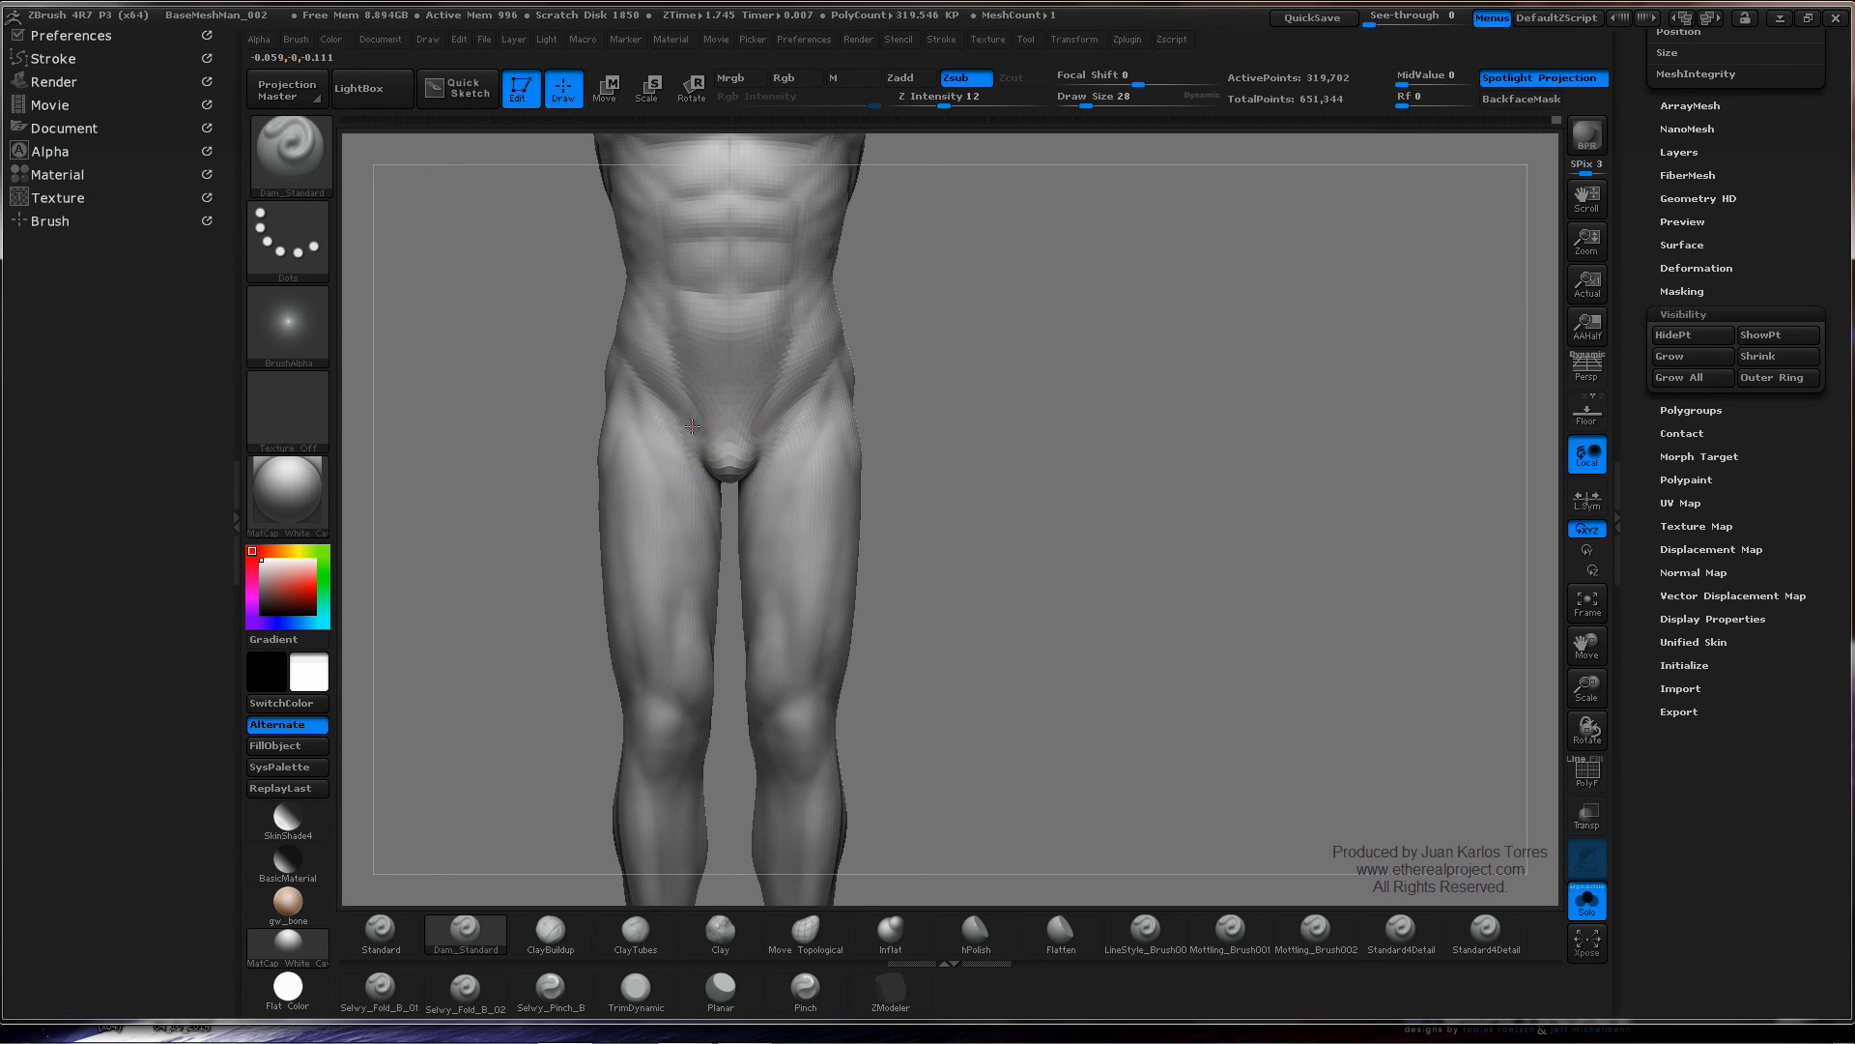
{"action": "right_click_drag", "start_coordinate": [701, 429], "coordinate": [633, 355]}
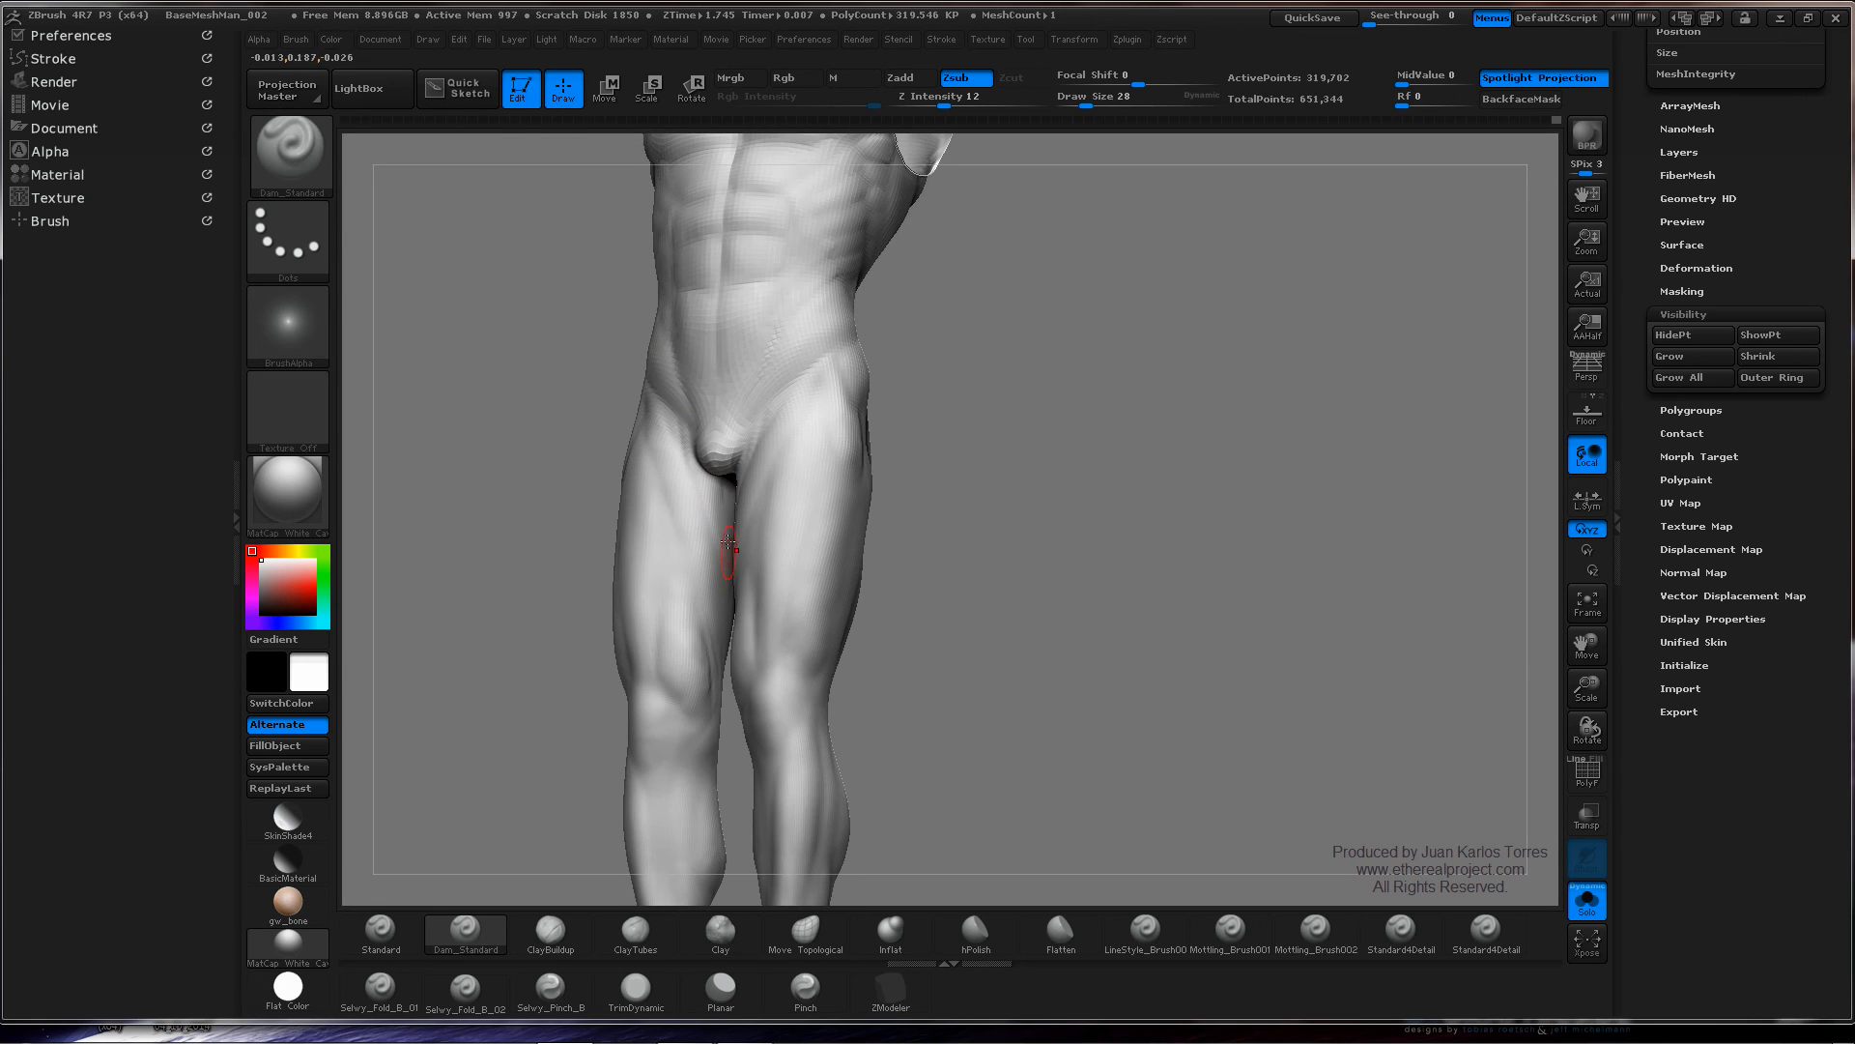
- Smooth the lower shins and ankles just above the feet, dropping the mesh one subdivision level
{"action": "key", "text": "shift"}
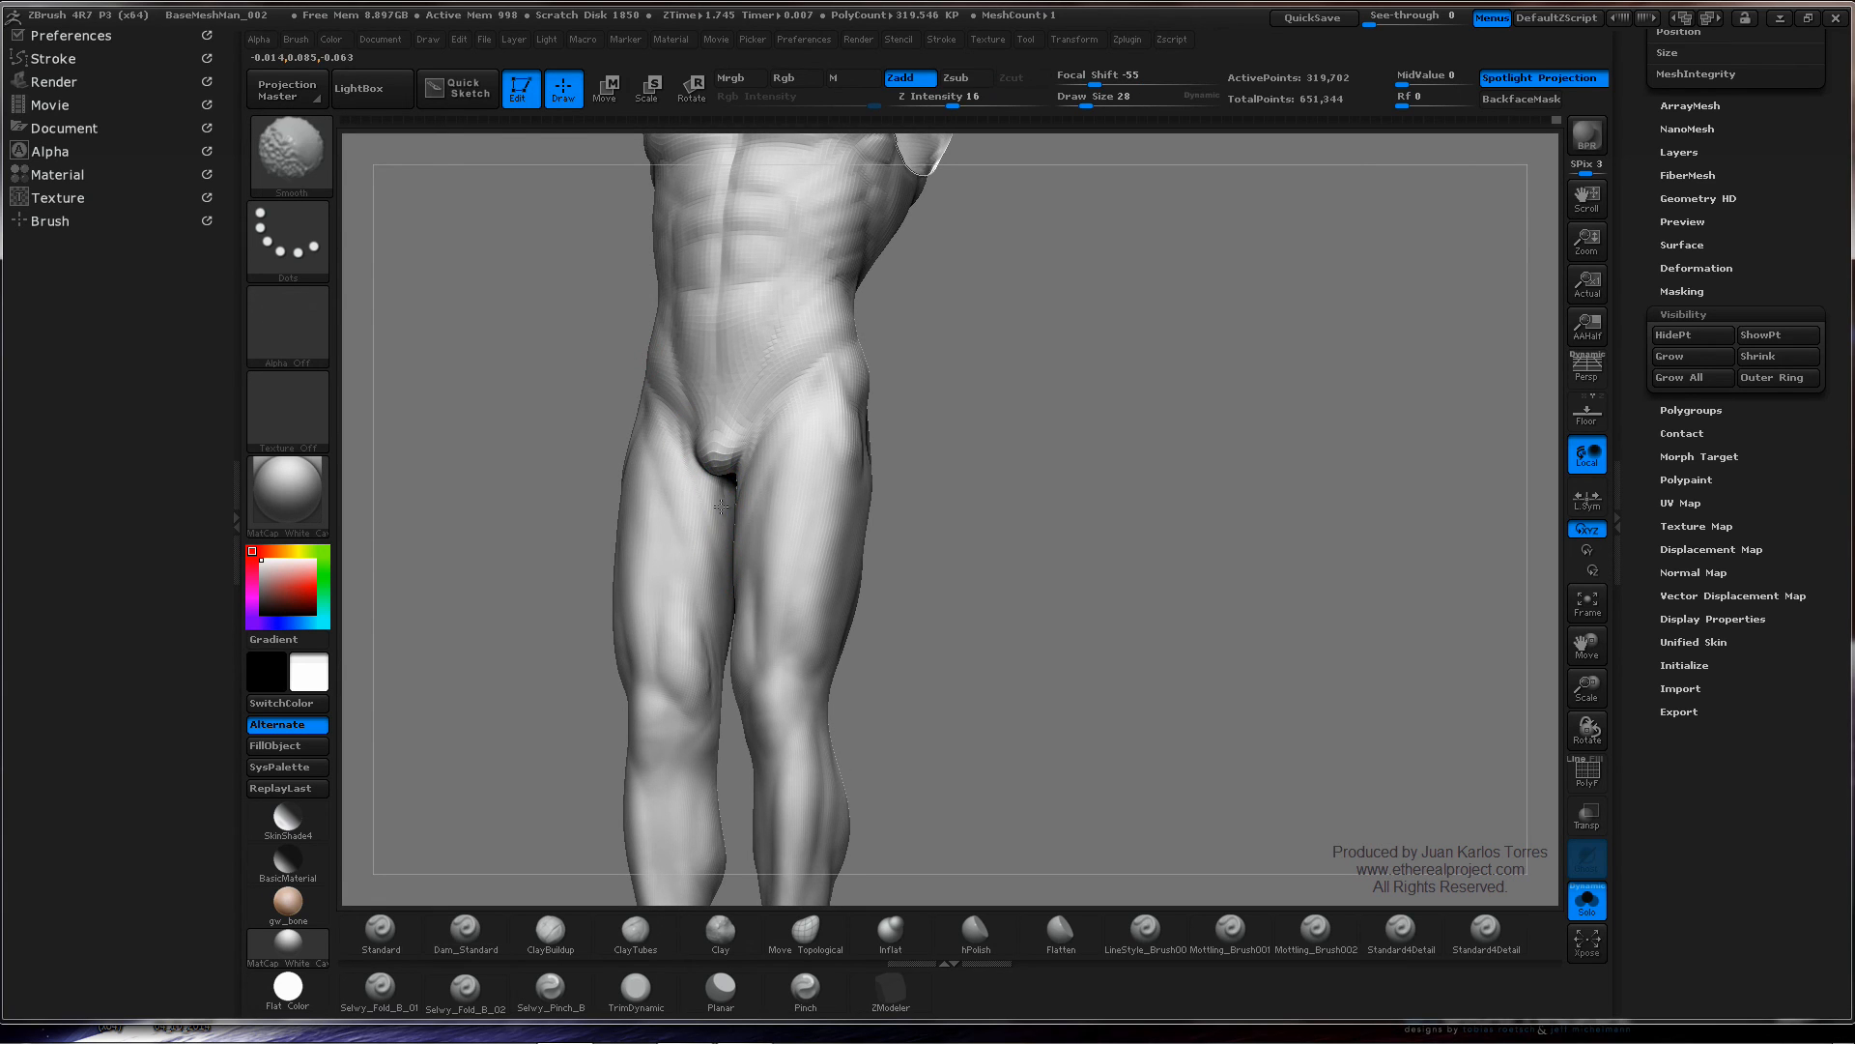
{"action": "right_click_drag", "start_coordinate": [885, 411], "coordinate": [1025, 431]}
{"action": "mouse_move", "coordinate": [1024, 431]}
{"action": "right_mouse_down", "text": "ctrl"}
{"action": "mouse_move", "coordinate": [1058, 427]}
{"action": "mouse_move", "coordinate": [925, 415]}
{"action": "mouse_move", "coordinate": [963, 425]}
{"action": "right_mouse_up", "text": "ctrl"}
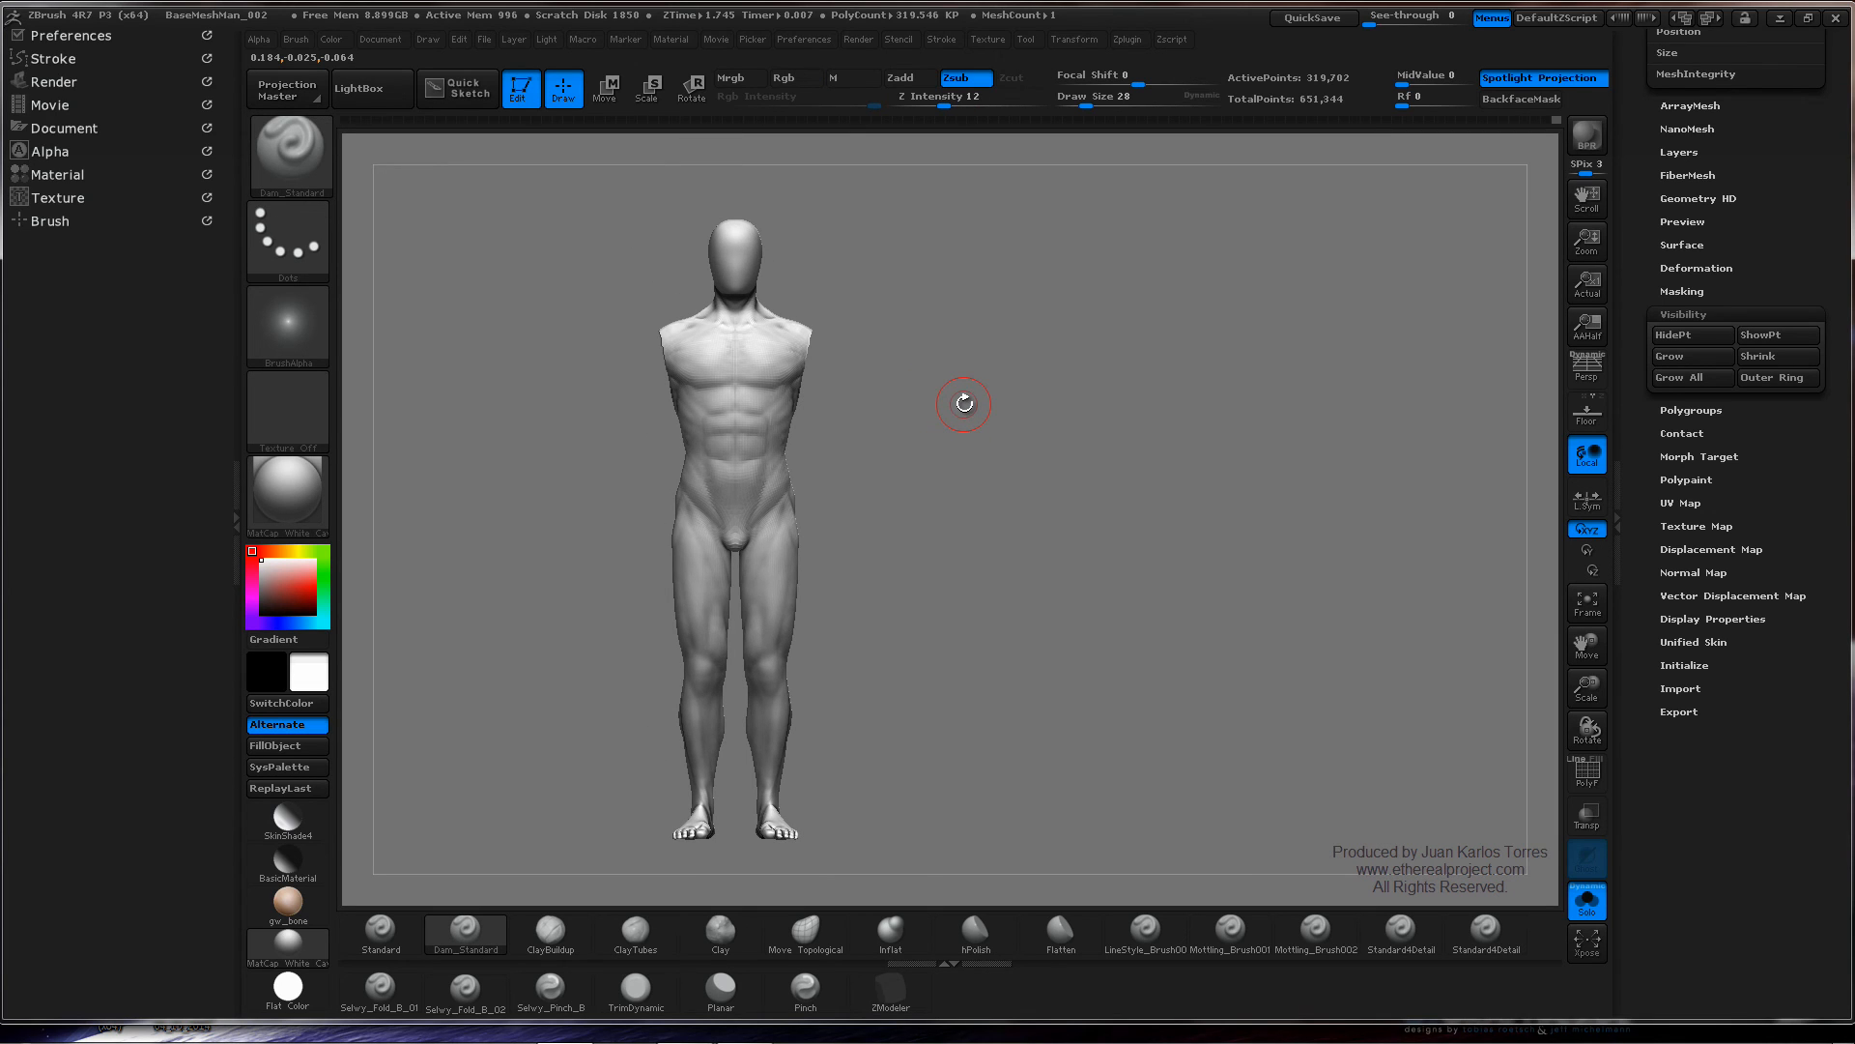
{"action": "mouse_move", "coordinate": [812, 649]}
{"action": "right_mouse_down", "text": "alt"}
{"action": "mouse_move", "coordinate": [827, 470]}
{"action": "mouse_move", "coordinate": [1063, 410]}
{"action": "right_mouse_up", "text": "alt"}
{"action": "mouse_move", "coordinate": [776, 578]}
{"action": "right_mouse_down", "text": "alt"}
{"action": "mouse_move", "coordinate": [810, 476]}
{"action": "mouse_move", "coordinate": [801, 497]}
{"action": "right_mouse_up", "text": "alt"}
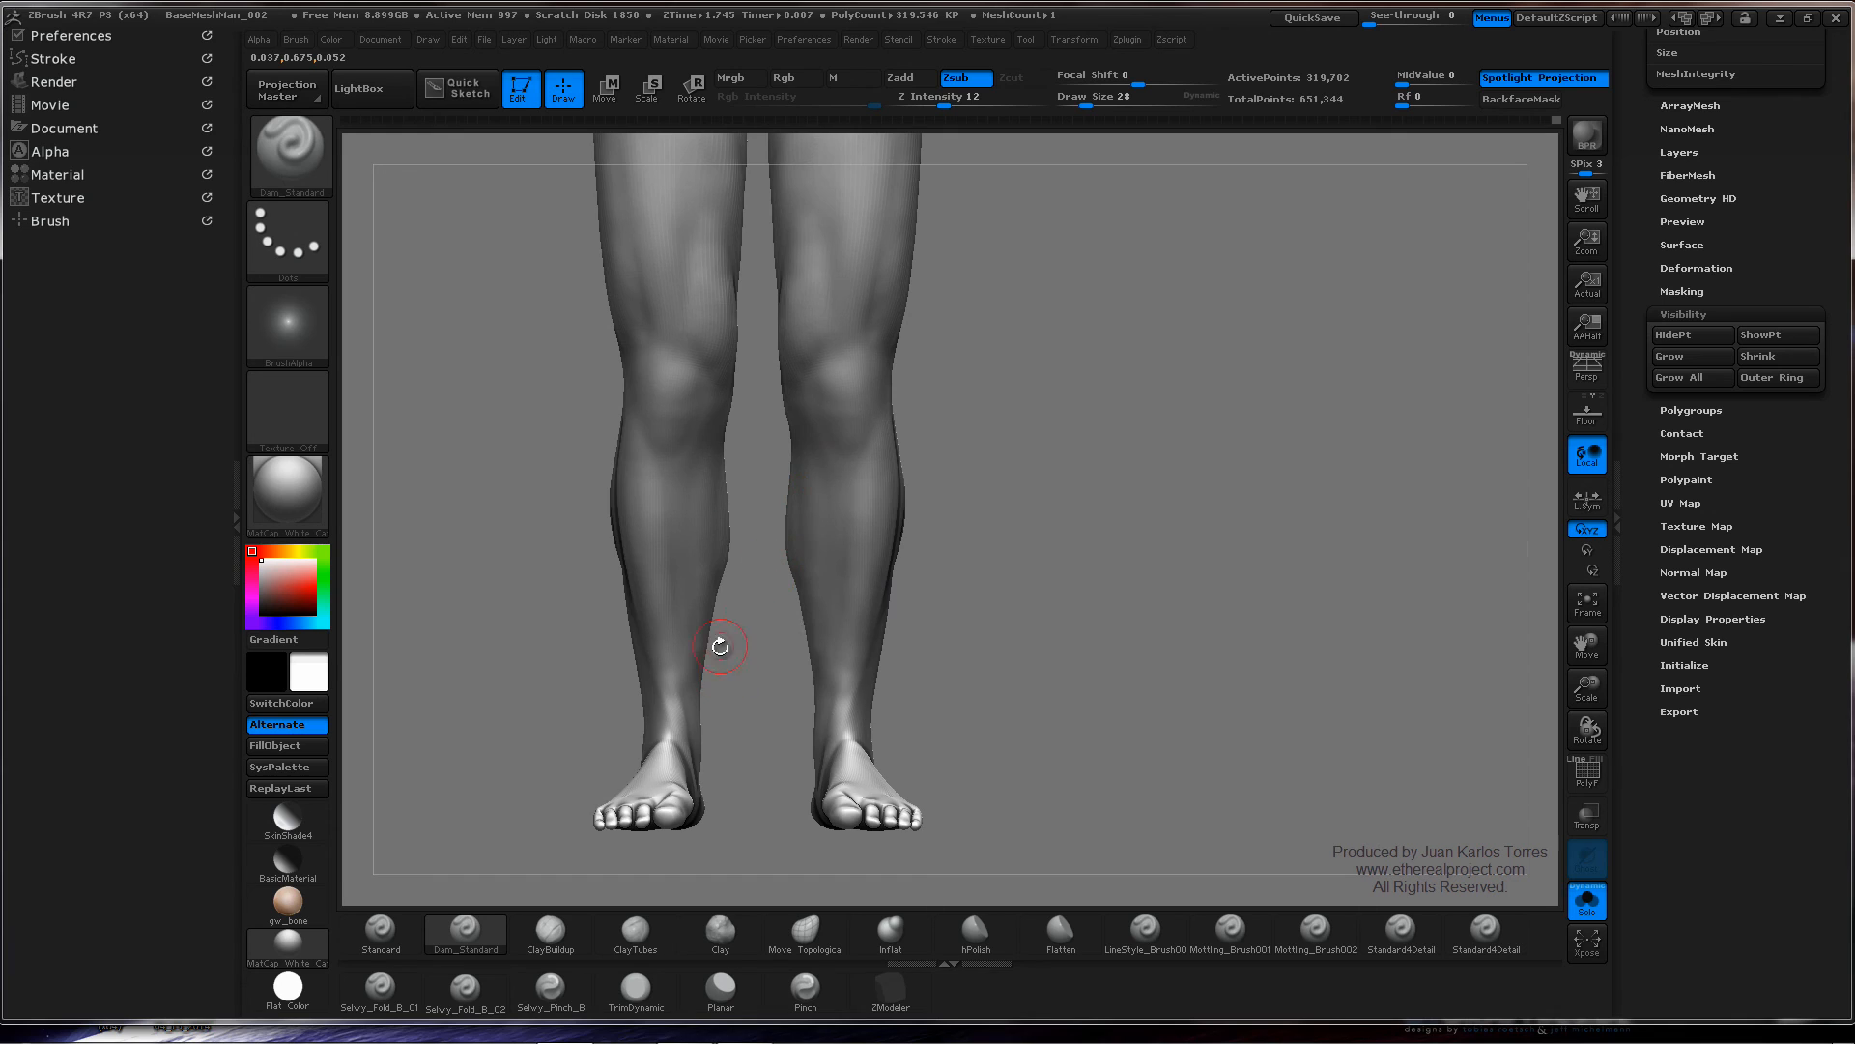
{"action": "mouse_move", "coordinate": [719, 647]}
{"action": "right_mouse_down"}
{"action": "mouse_move", "coordinate": [680, 676]}
{"action": "mouse_move", "coordinate": [746, 692]}
{"action": "right_mouse_up"}
{"action": "left_click_drag", "start_coordinate": [753, 716], "coordinate": [750, 727], "text": "shift"}
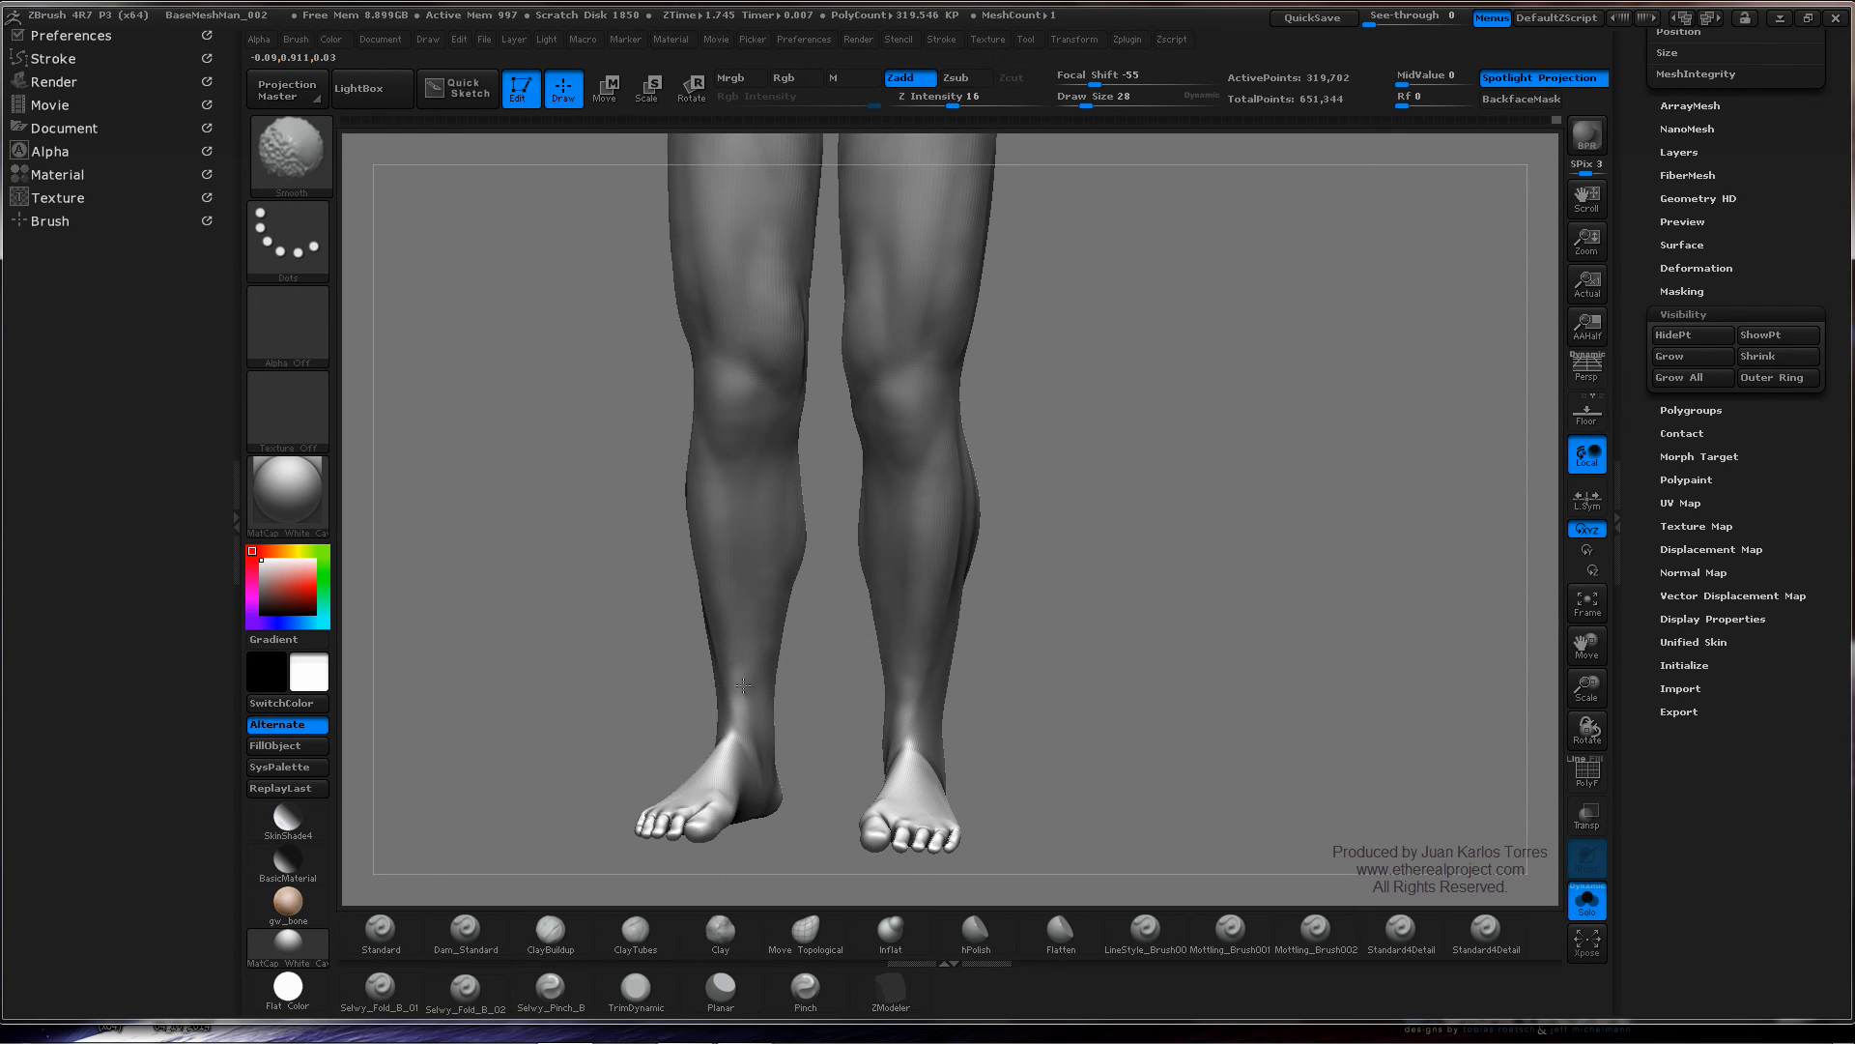
{"action": "key", "text": "shift+d"}
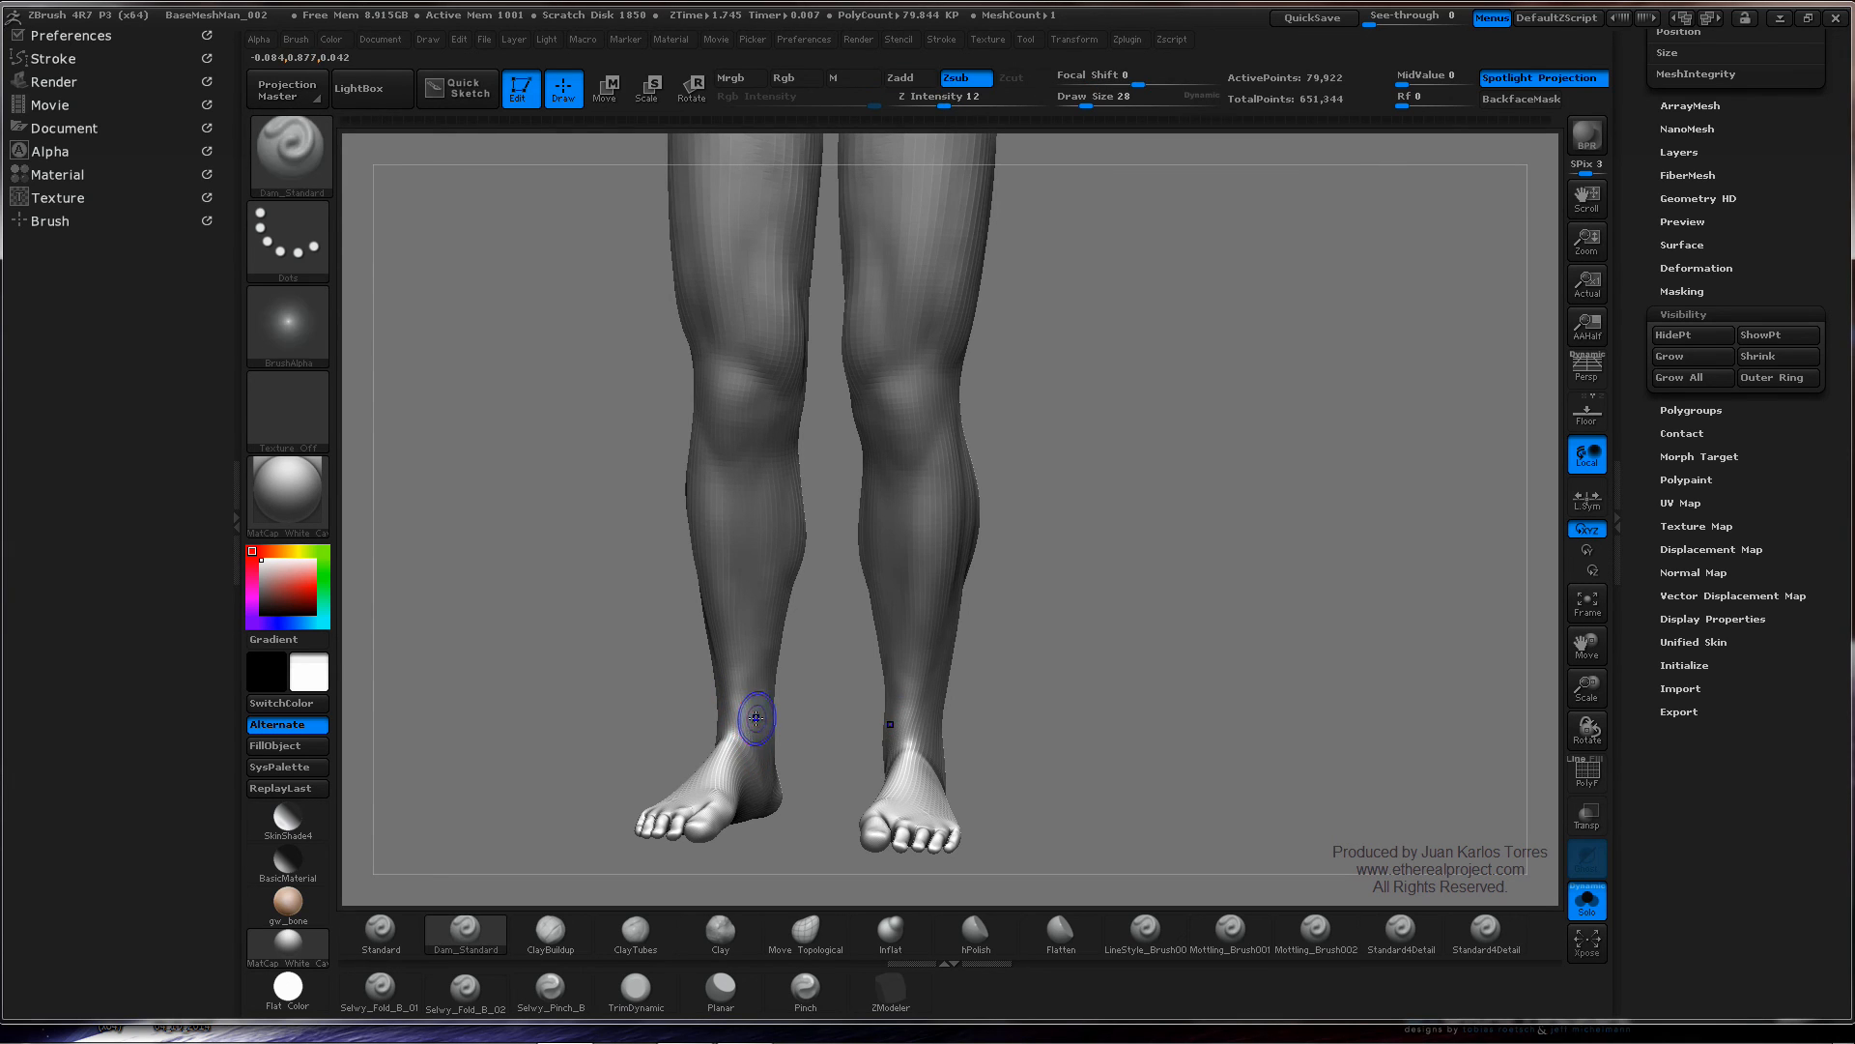
{"action": "right_click_drag", "start_coordinate": [817, 596], "coordinate": [899, 604]}
{"action": "mouse_move", "coordinate": [705, 734]}
{"action": "left_mouse_down", "text": "shift"}
{"action": "mouse_move", "coordinate": [708, 757]}
{"action": "mouse_move", "coordinate": [678, 766]}
{"action": "left_mouse_up", "text": "shift"}
- Examine the figure's overall proportions from the side and front, ending on a close front view of the torso
{"action": "right_click_drag", "start_coordinate": [850, 625], "coordinate": [1141, 510], "text": "shift"}
{"action": "right_click_drag", "start_coordinate": [1213, 435], "coordinate": [973, 455], "text": "ctrl"}
{"action": "right_click_drag", "start_coordinate": [972, 372], "coordinate": [977, 555], "text": "alt"}
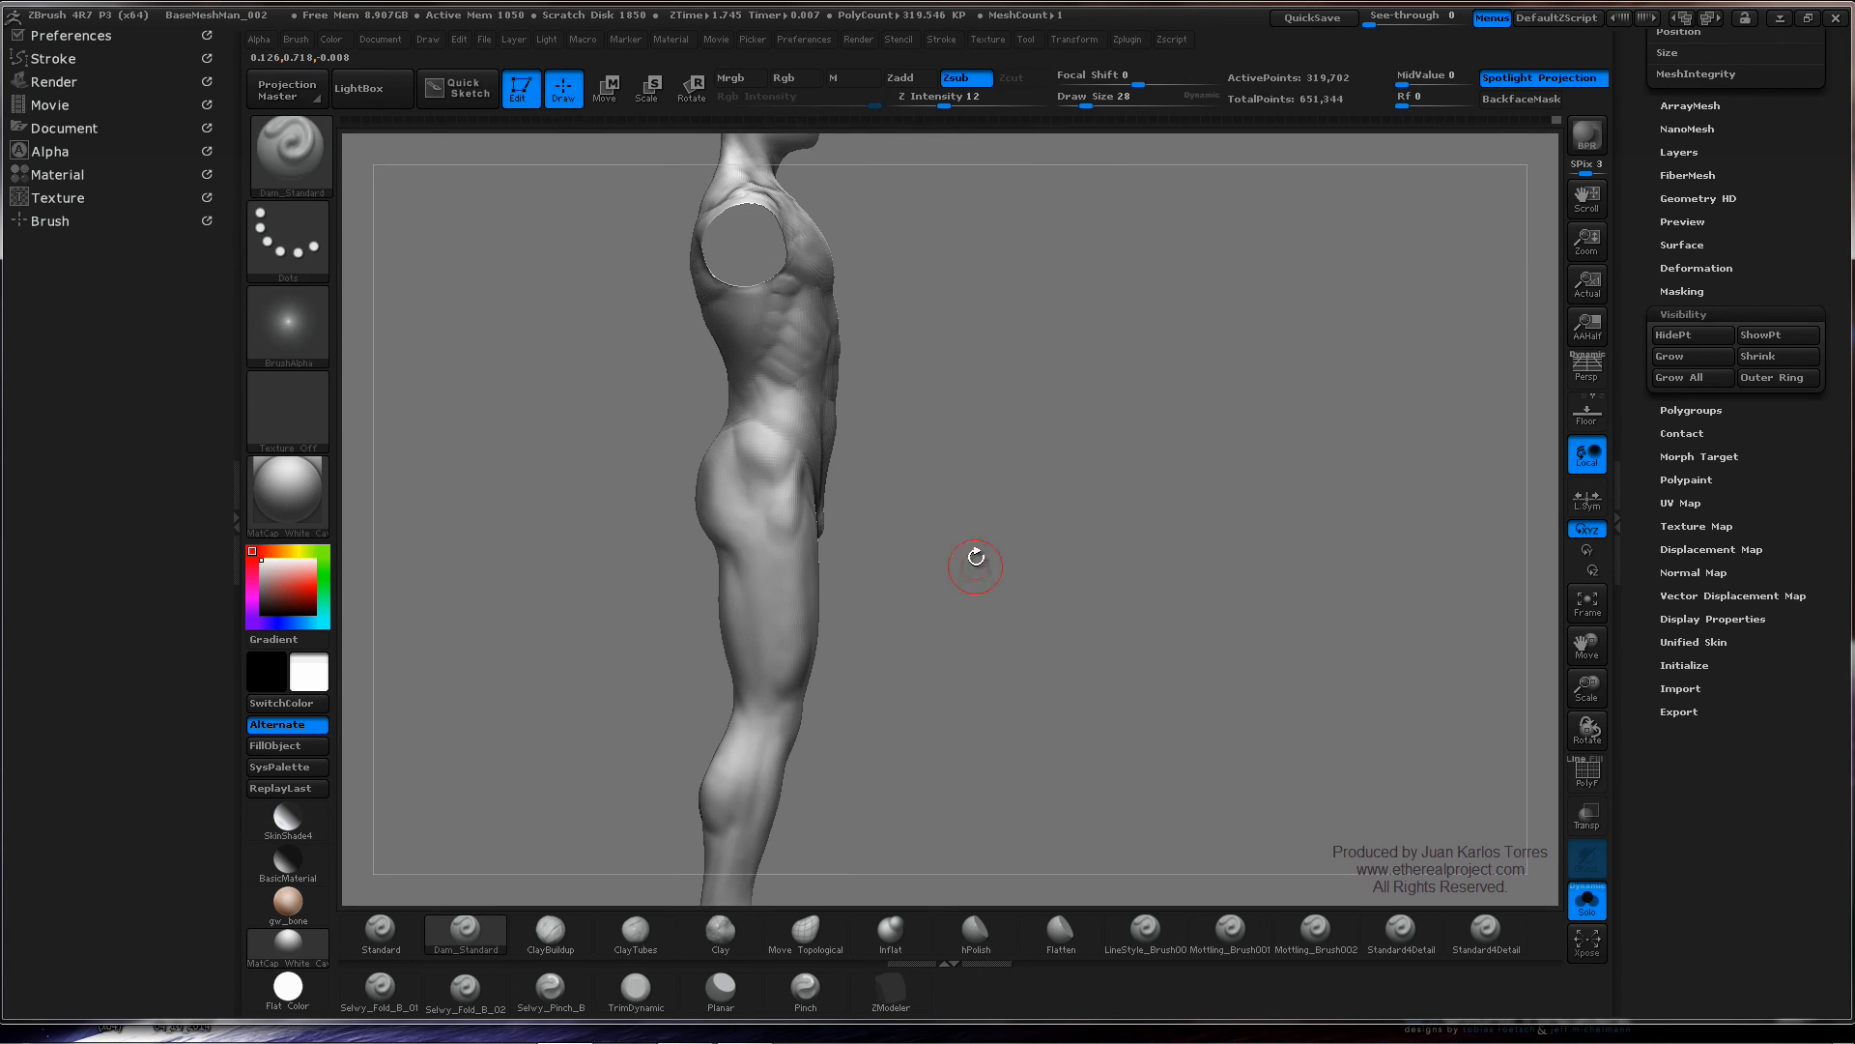
{"action": "right_click_drag", "start_coordinate": [985, 473], "coordinate": [1065, 450]}
{"action": "right_click_drag", "start_coordinate": [1067, 526], "coordinate": [1064, 526], "text": "shift"}
{"action": "mouse_move", "coordinate": [1157, 456]}
{"action": "right_mouse_down", "text": "ctrl"}
{"action": "mouse_move", "coordinate": [1045, 455]}
{"action": "mouse_move", "coordinate": [1104, 339]}
{"action": "right_mouse_up", "text": "ctrl"}
{"action": "mouse_move", "coordinate": [936, 467]}
{"action": "right_mouse_down", "text": "ctrl"}
{"action": "mouse_move", "coordinate": [1057, 427]}
{"action": "mouse_move", "coordinate": [975, 394]}
{"action": "right_mouse_up", "text": "ctrl"}
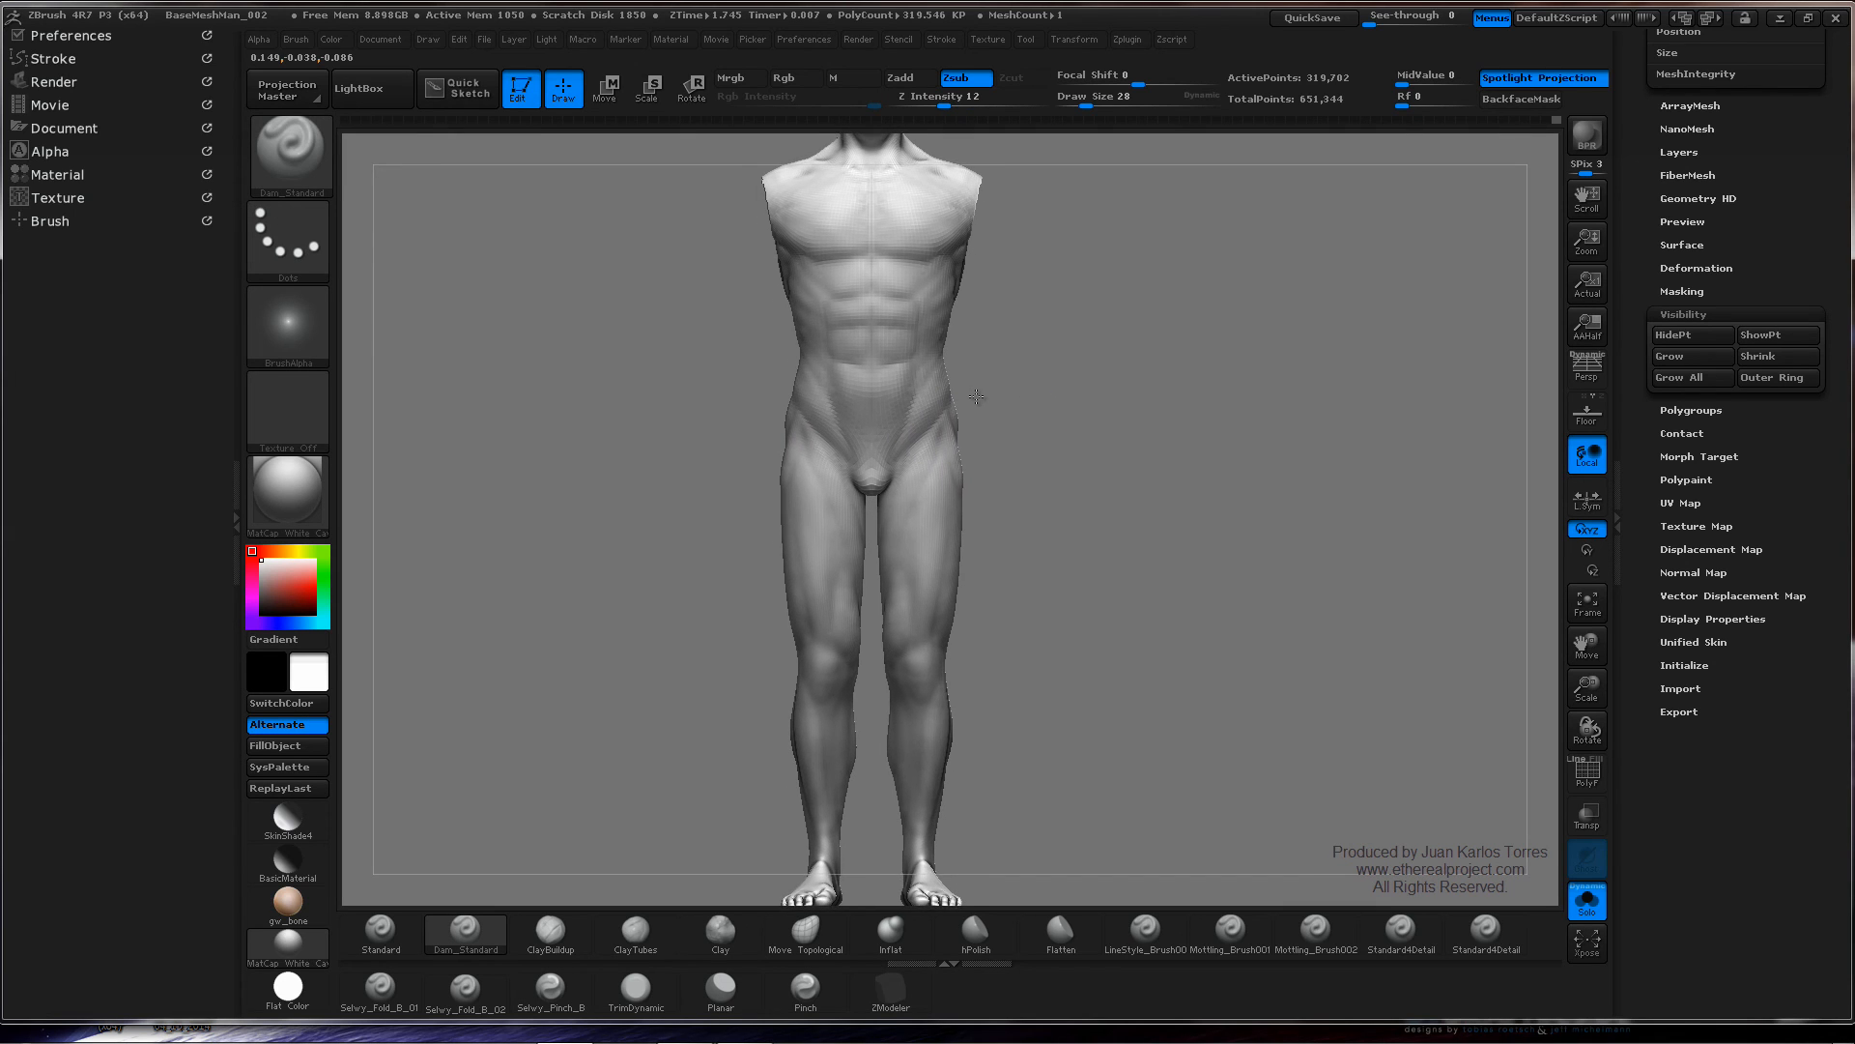
{"action": "mouse_move", "coordinate": [906, 486]}
{"action": "right_mouse_down"}
{"action": "mouse_move", "coordinate": [1104, 485]}
{"action": "mouse_move", "coordinate": [1073, 484]}
{"action": "mouse_move", "coordinate": [1059, 358]}
{"action": "mouse_move", "coordinate": [1031, 496]}
{"action": "right_mouse_up"}
{"action": "mouse_move", "coordinate": [931, 462]}
{"action": "right_mouse_down", "text": "ctrl"}
{"action": "mouse_move", "coordinate": [1076, 418]}
{"action": "mouse_move", "coordinate": [1158, 355]}
{"action": "right_mouse_up", "text": "ctrl"}
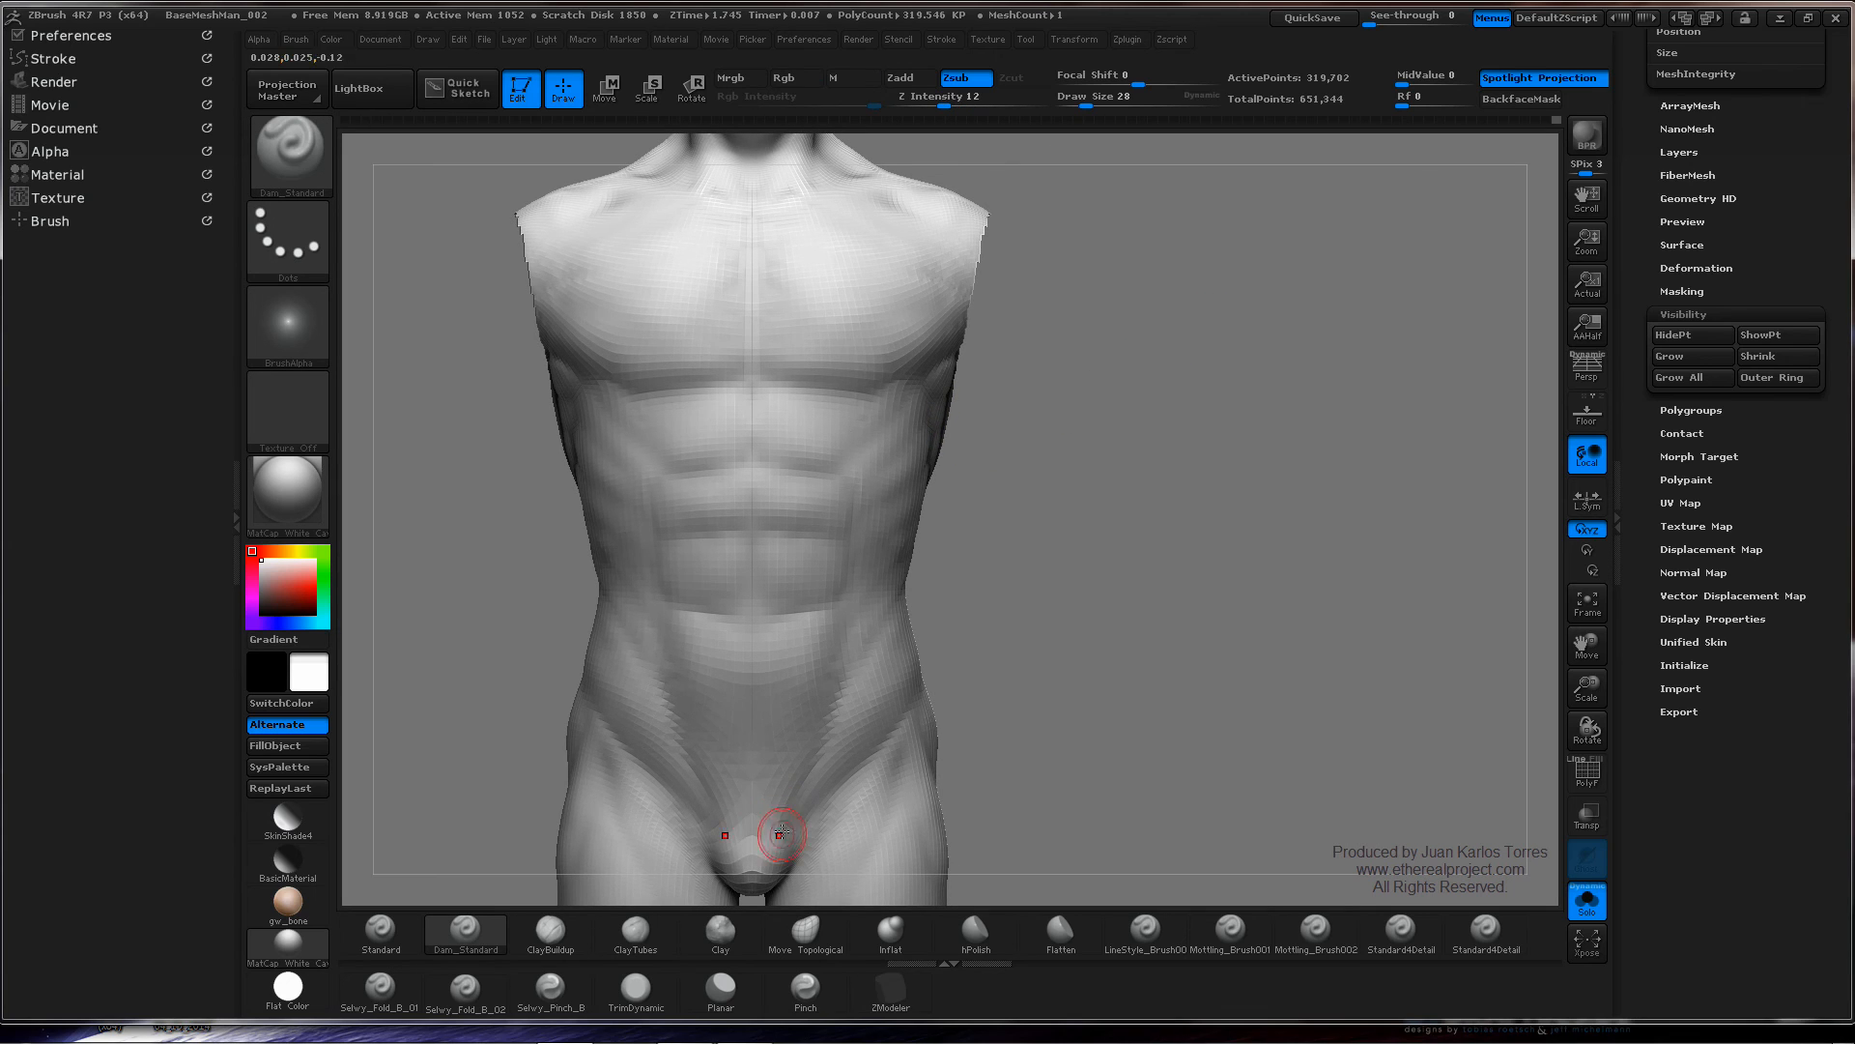
- Build up the abdominal muscle blocks with the ClayTubes brush at draw size 72 and smooth the strokes
{"action": "left_click", "coordinate": [1061, 932]}
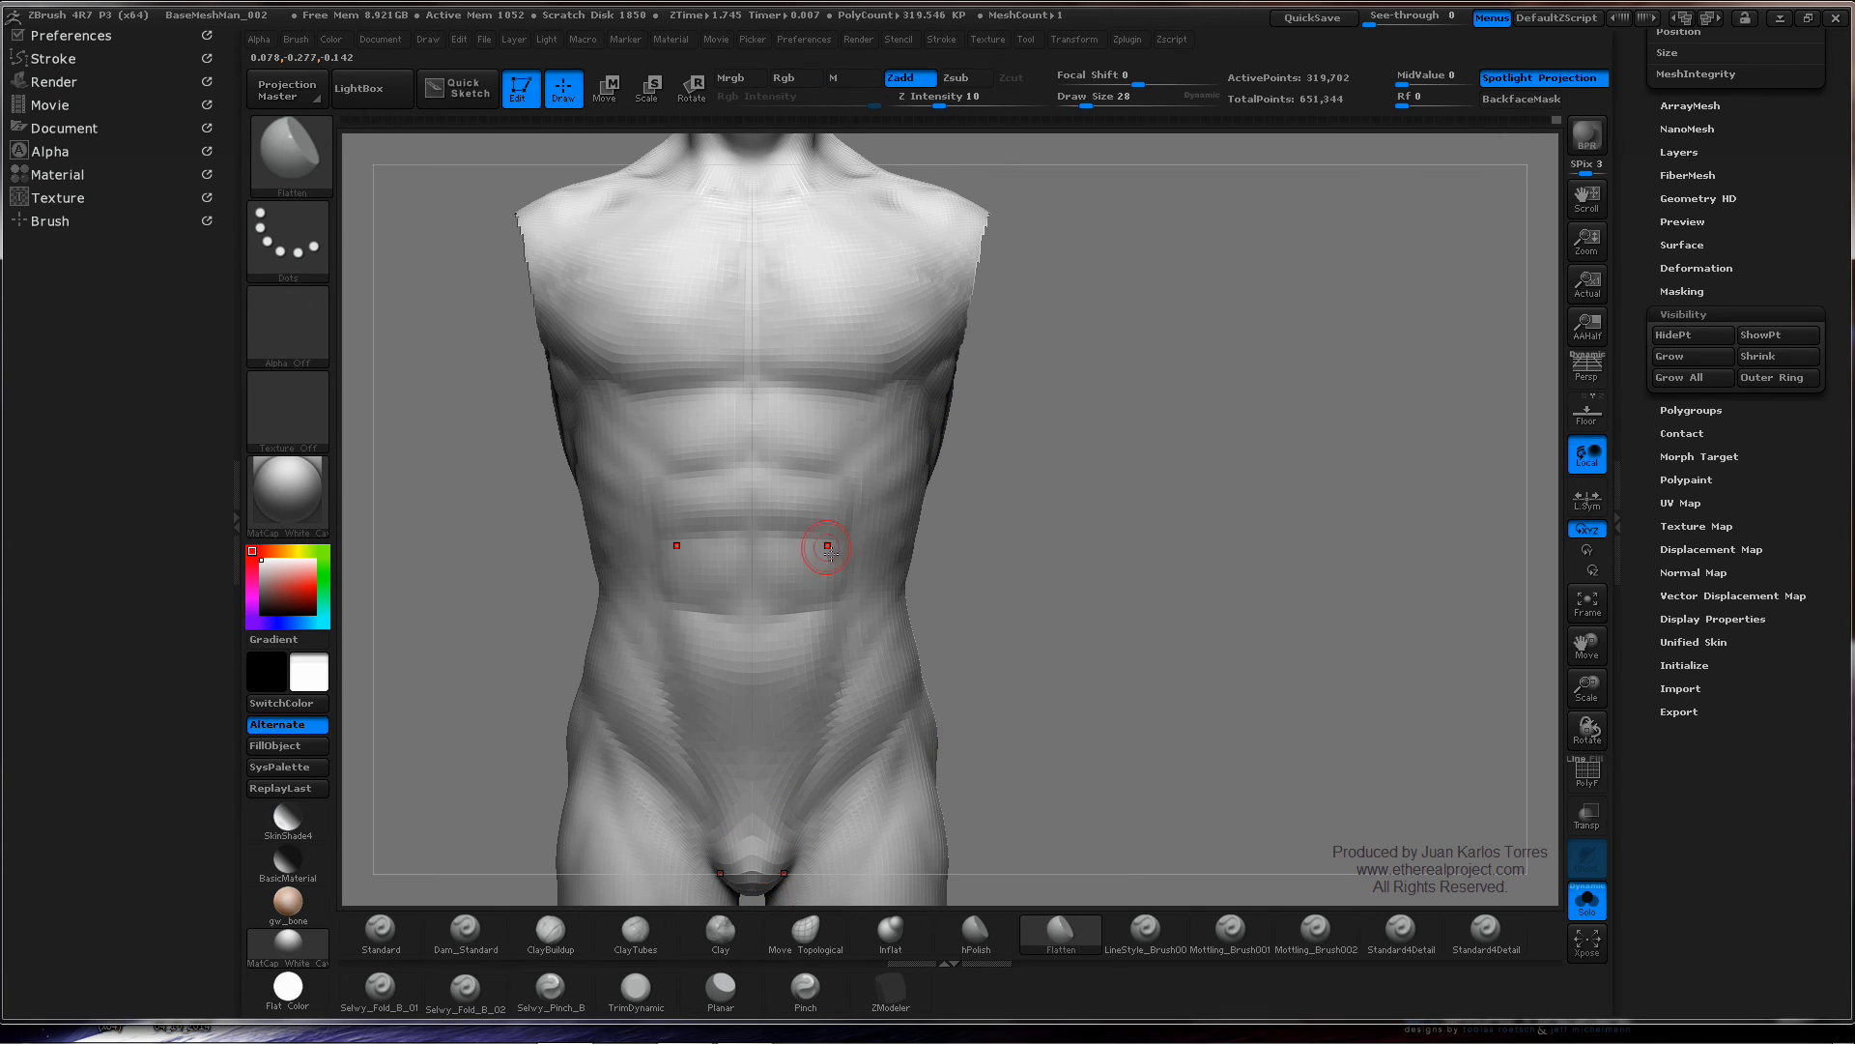
{"action": "key", "text": "space"}
{"action": "left_click_drag", "start_coordinate": [762, 532], "coordinate": [773, 530]}
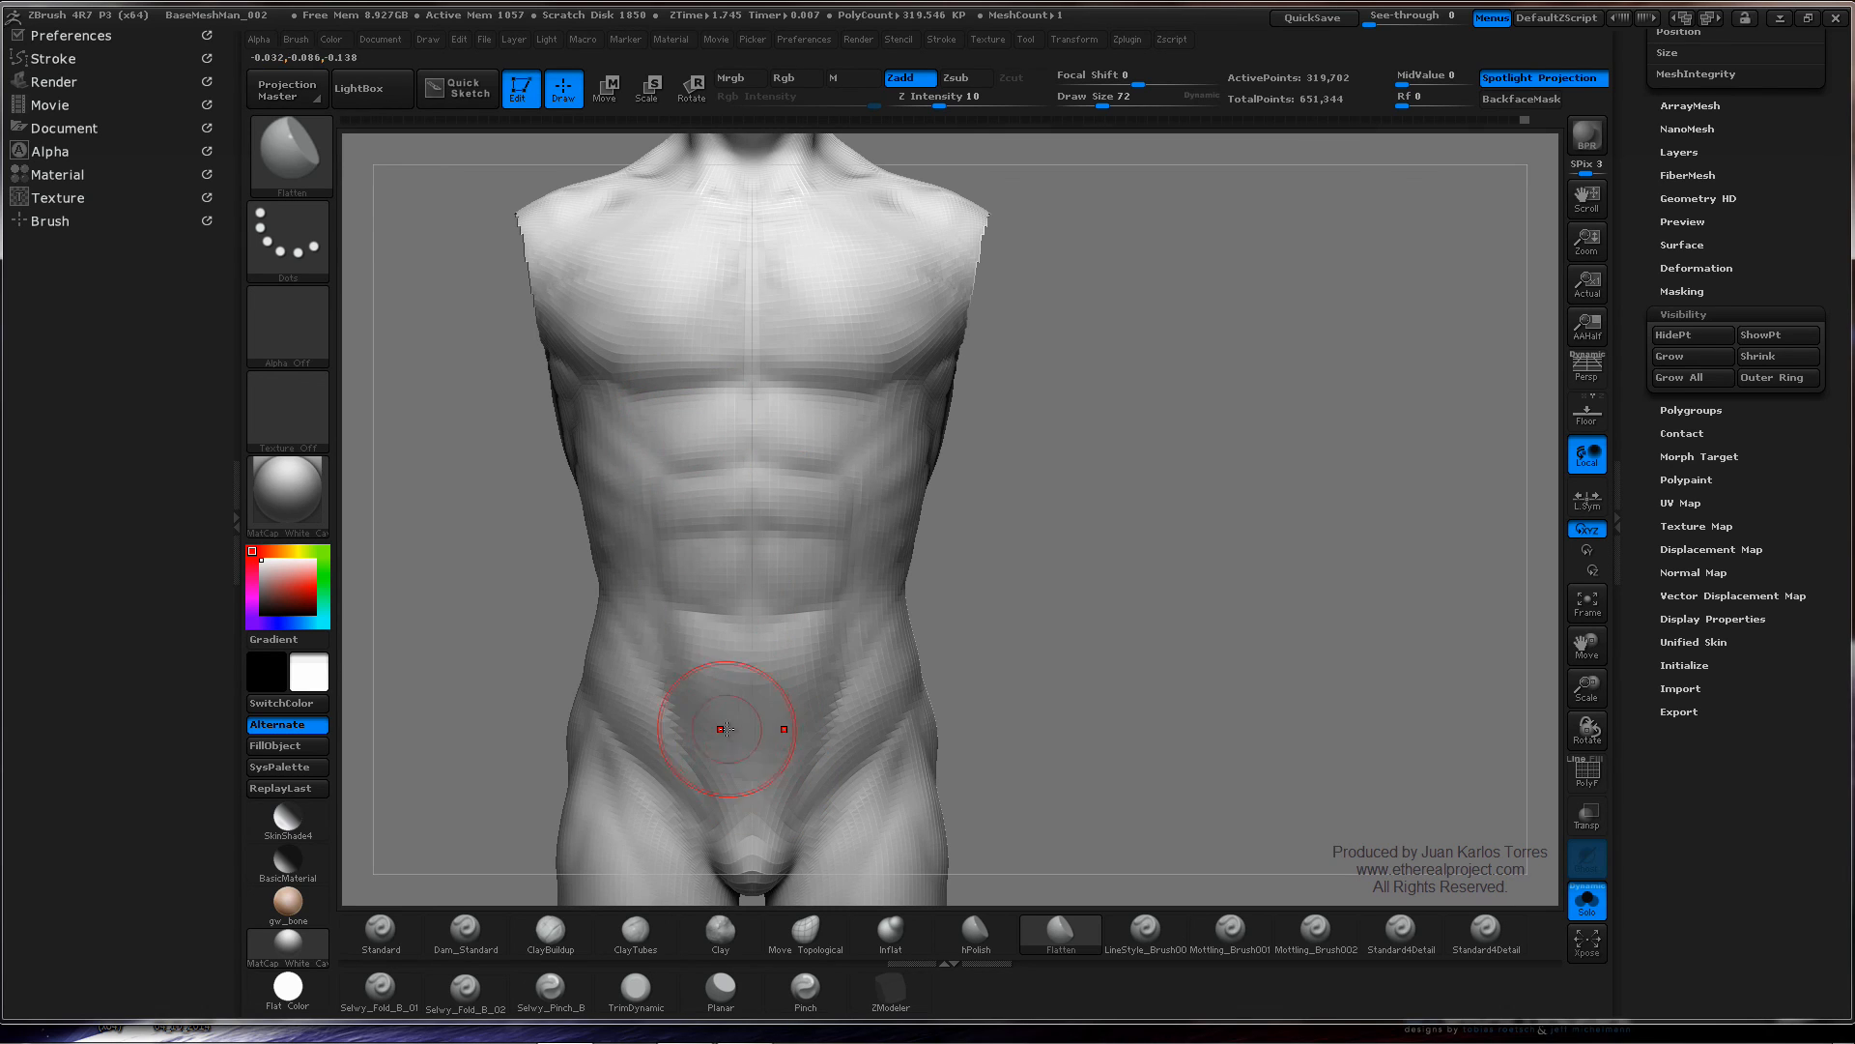
{"action": "left_click", "coordinate": [647, 942]}
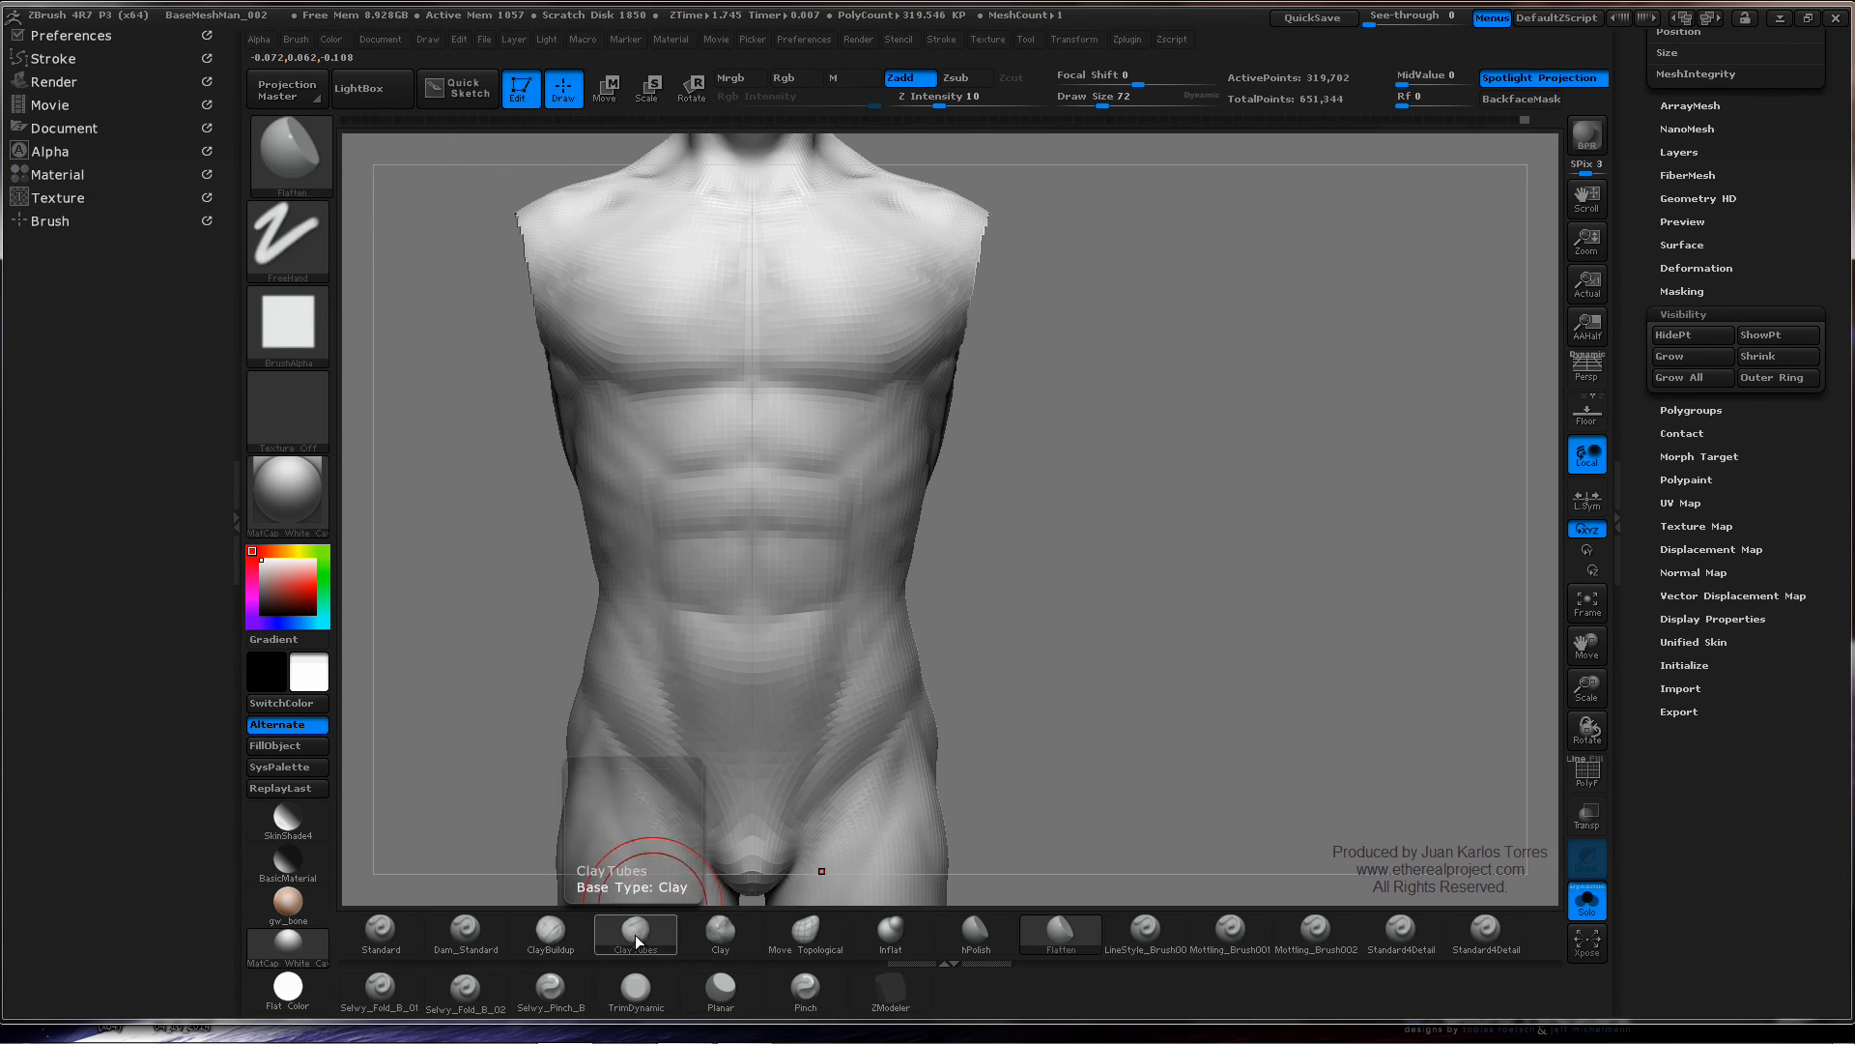
{"action": "mouse_move", "coordinate": [663, 642]}
{"action": "left_mouse_down"}
{"action": "mouse_move", "coordinate": [693, 699]}
{"action": "mouse_move", "coordinate": [728, 673]}
{"action": "left_mouse_up"}
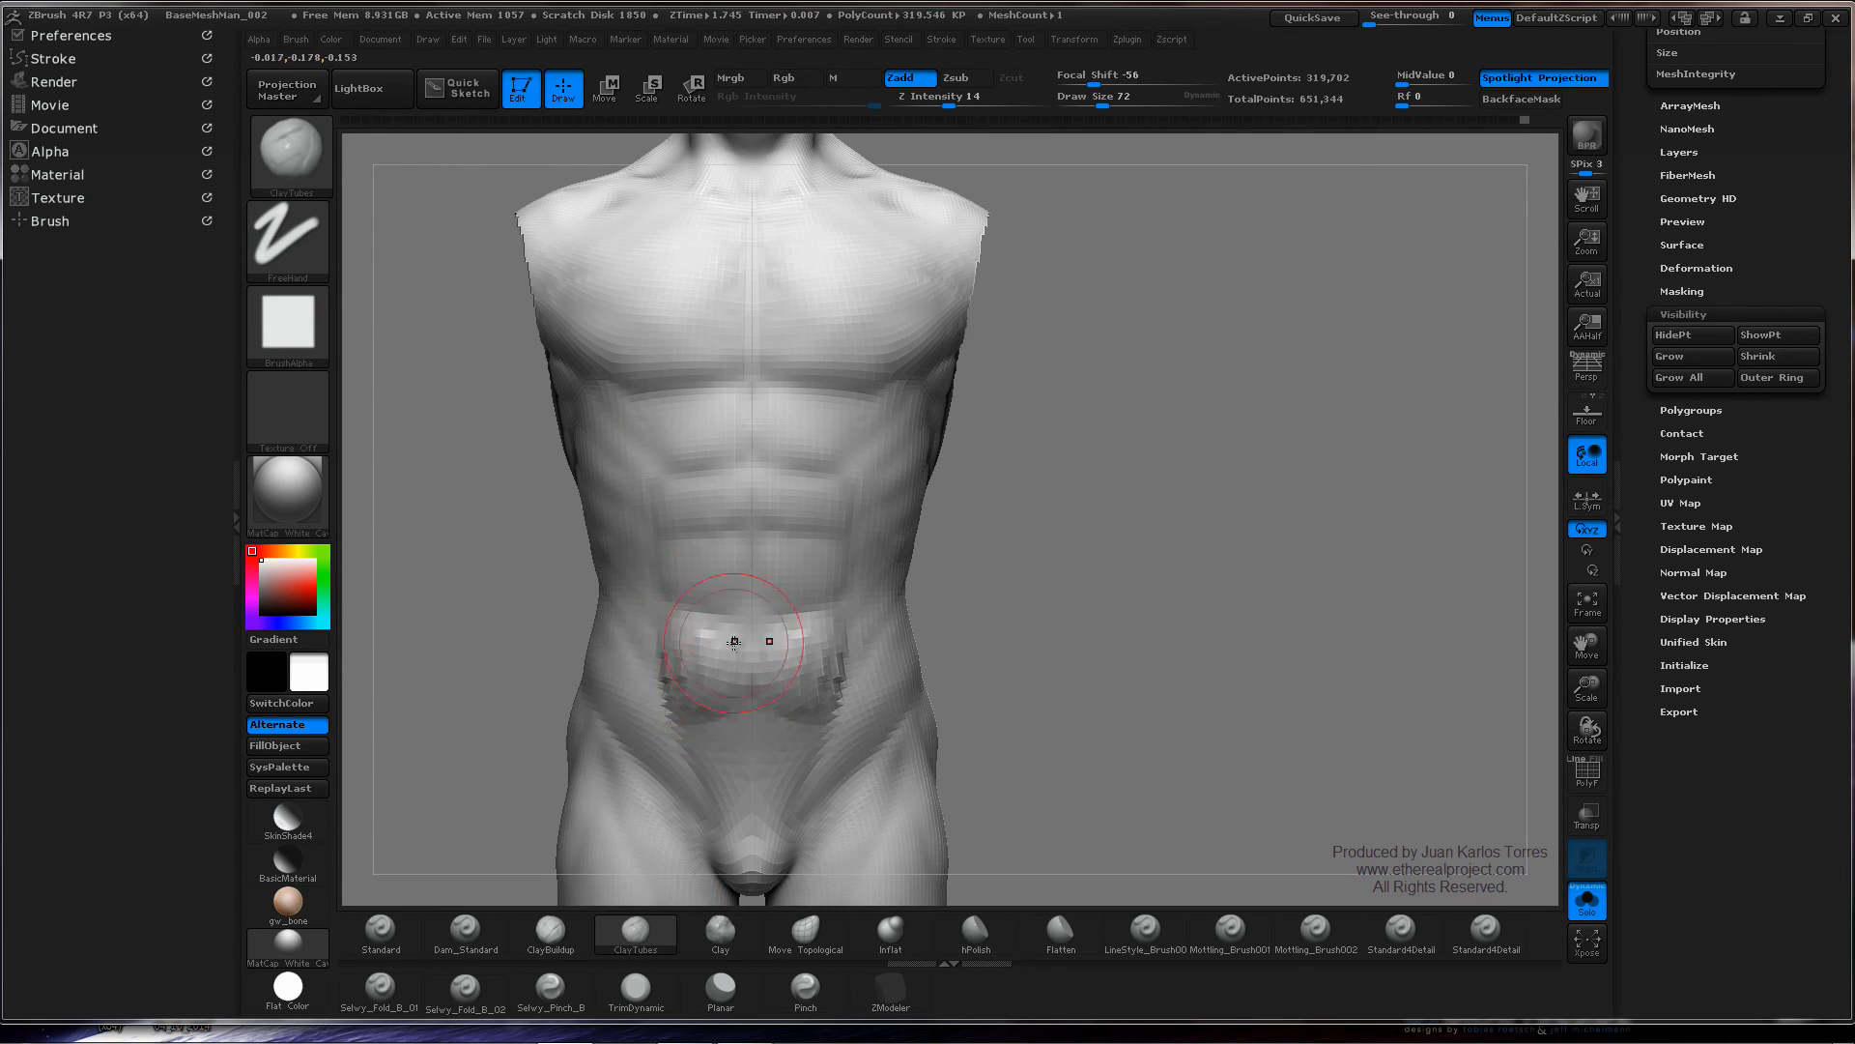
{"action": "mouse_move", "coordinate": [683, 563]}
{"action": "left_mouse_down"}
{"action": "mouse_move", "coordinate": [684, 592]}
{"action": "mouse_move", "coordinate": [721, 588]}
{"action": "left_mouse_up"}
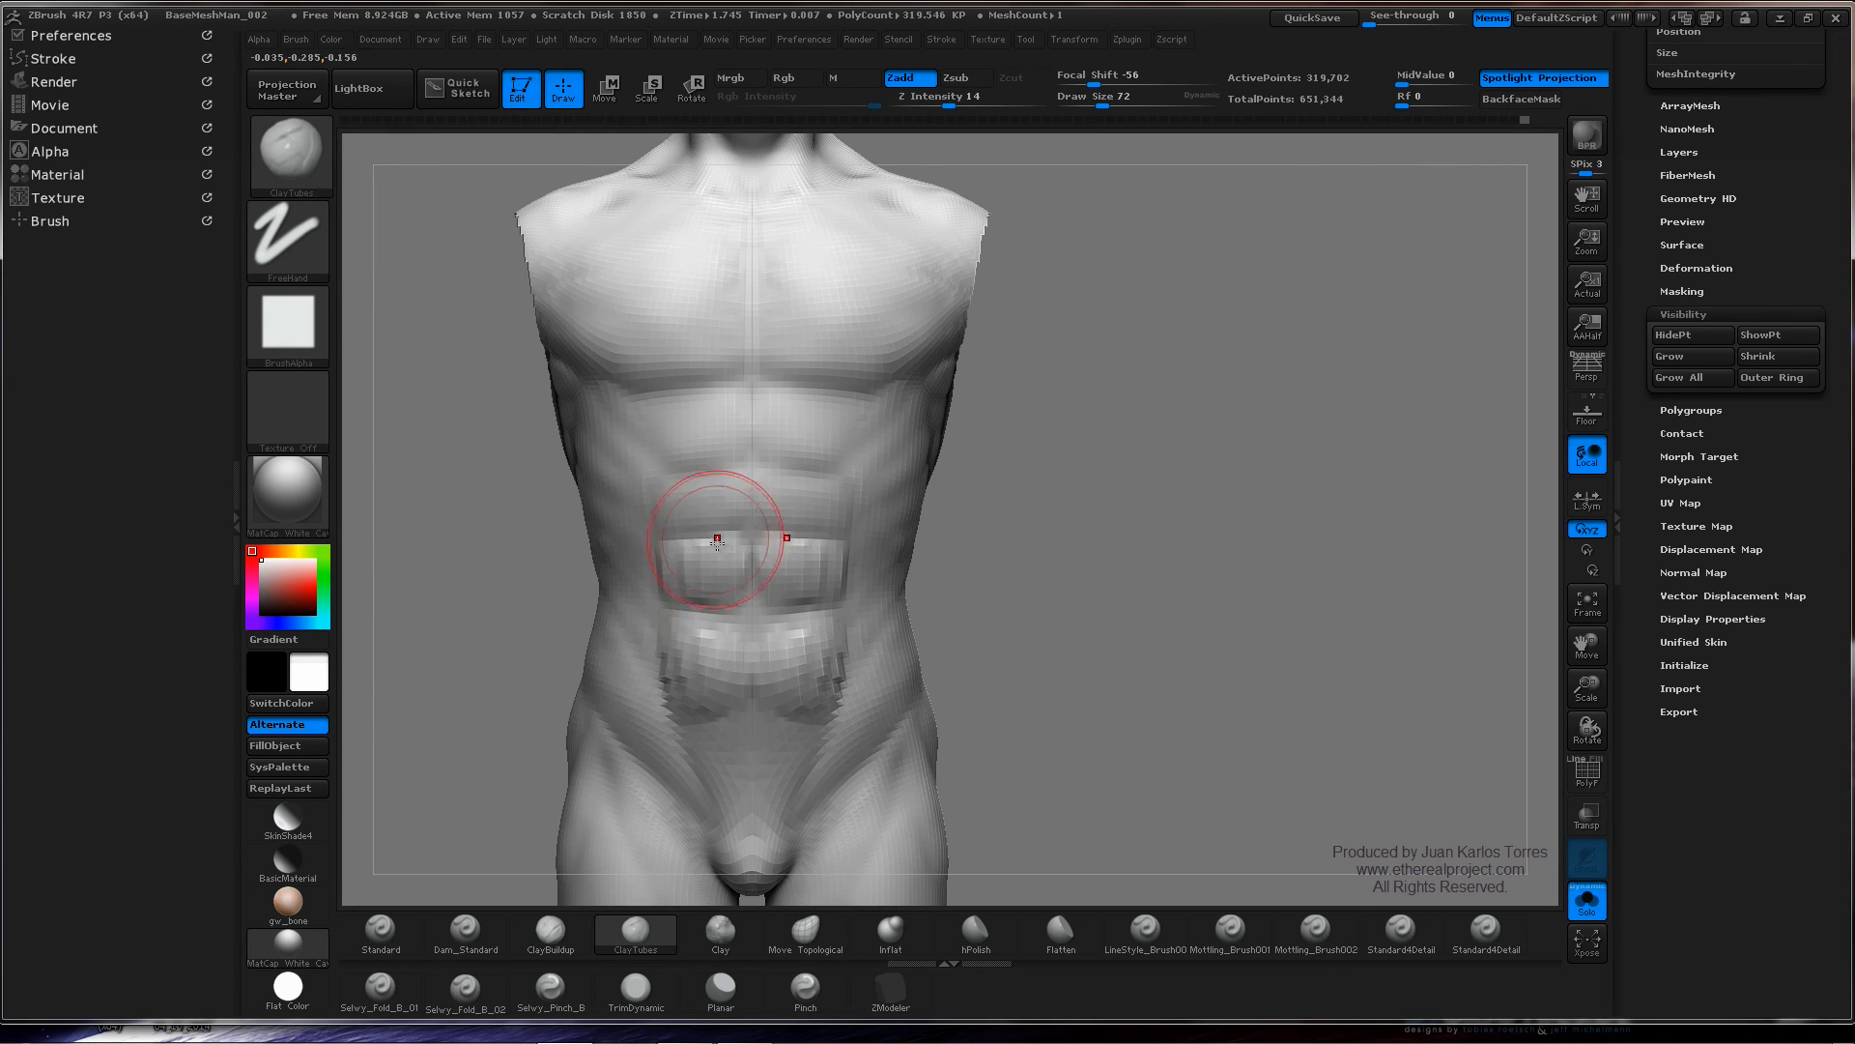
{"action": "left_click_drag", "start_coordinate": [678, 500], "coordinate": [704, 507]}
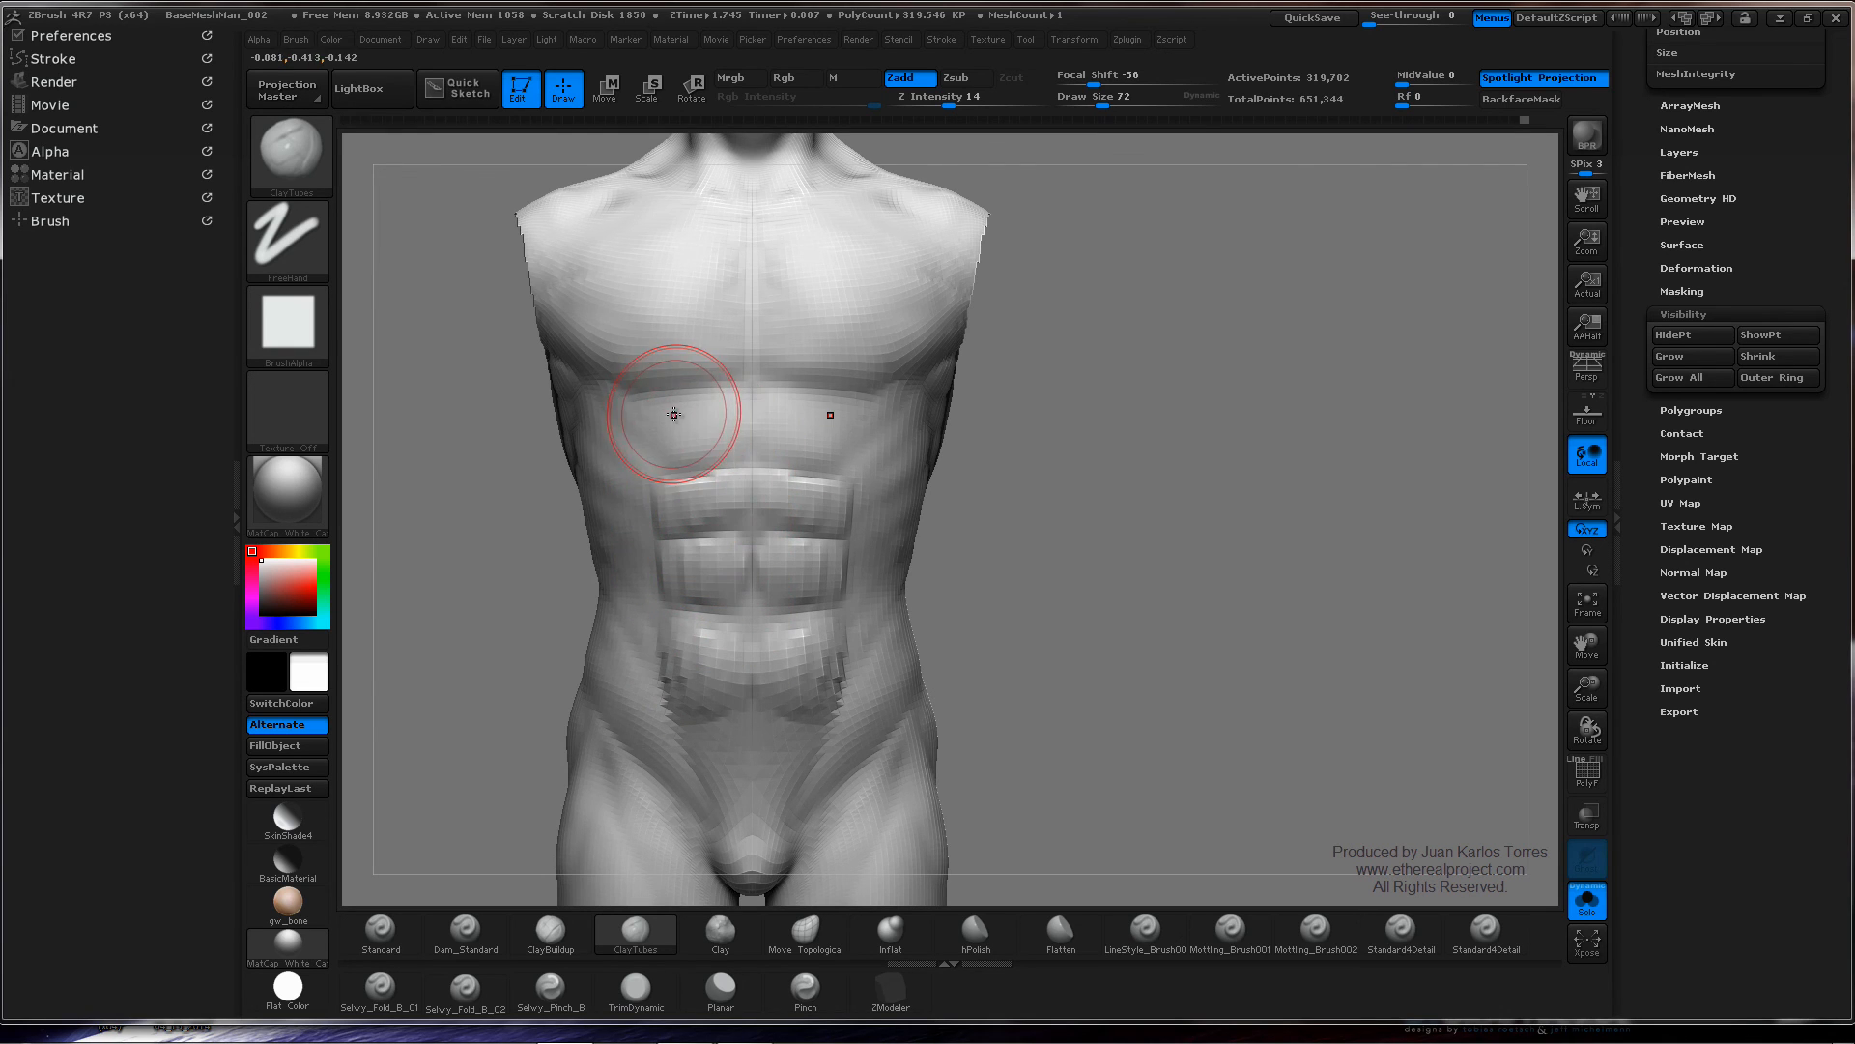
{"action": "mouse_move", "coordinate": [673, 414]}
{"action": "left_mouse_down"}
{"action": "mouse_move", "coordinate": [679, 444]}
{"action": "mouse_move", "coordinate": [730, 448]}
{"action": "mouse_move", "coordinate": [675, 427]}
{"action": "left_mouse_up"}
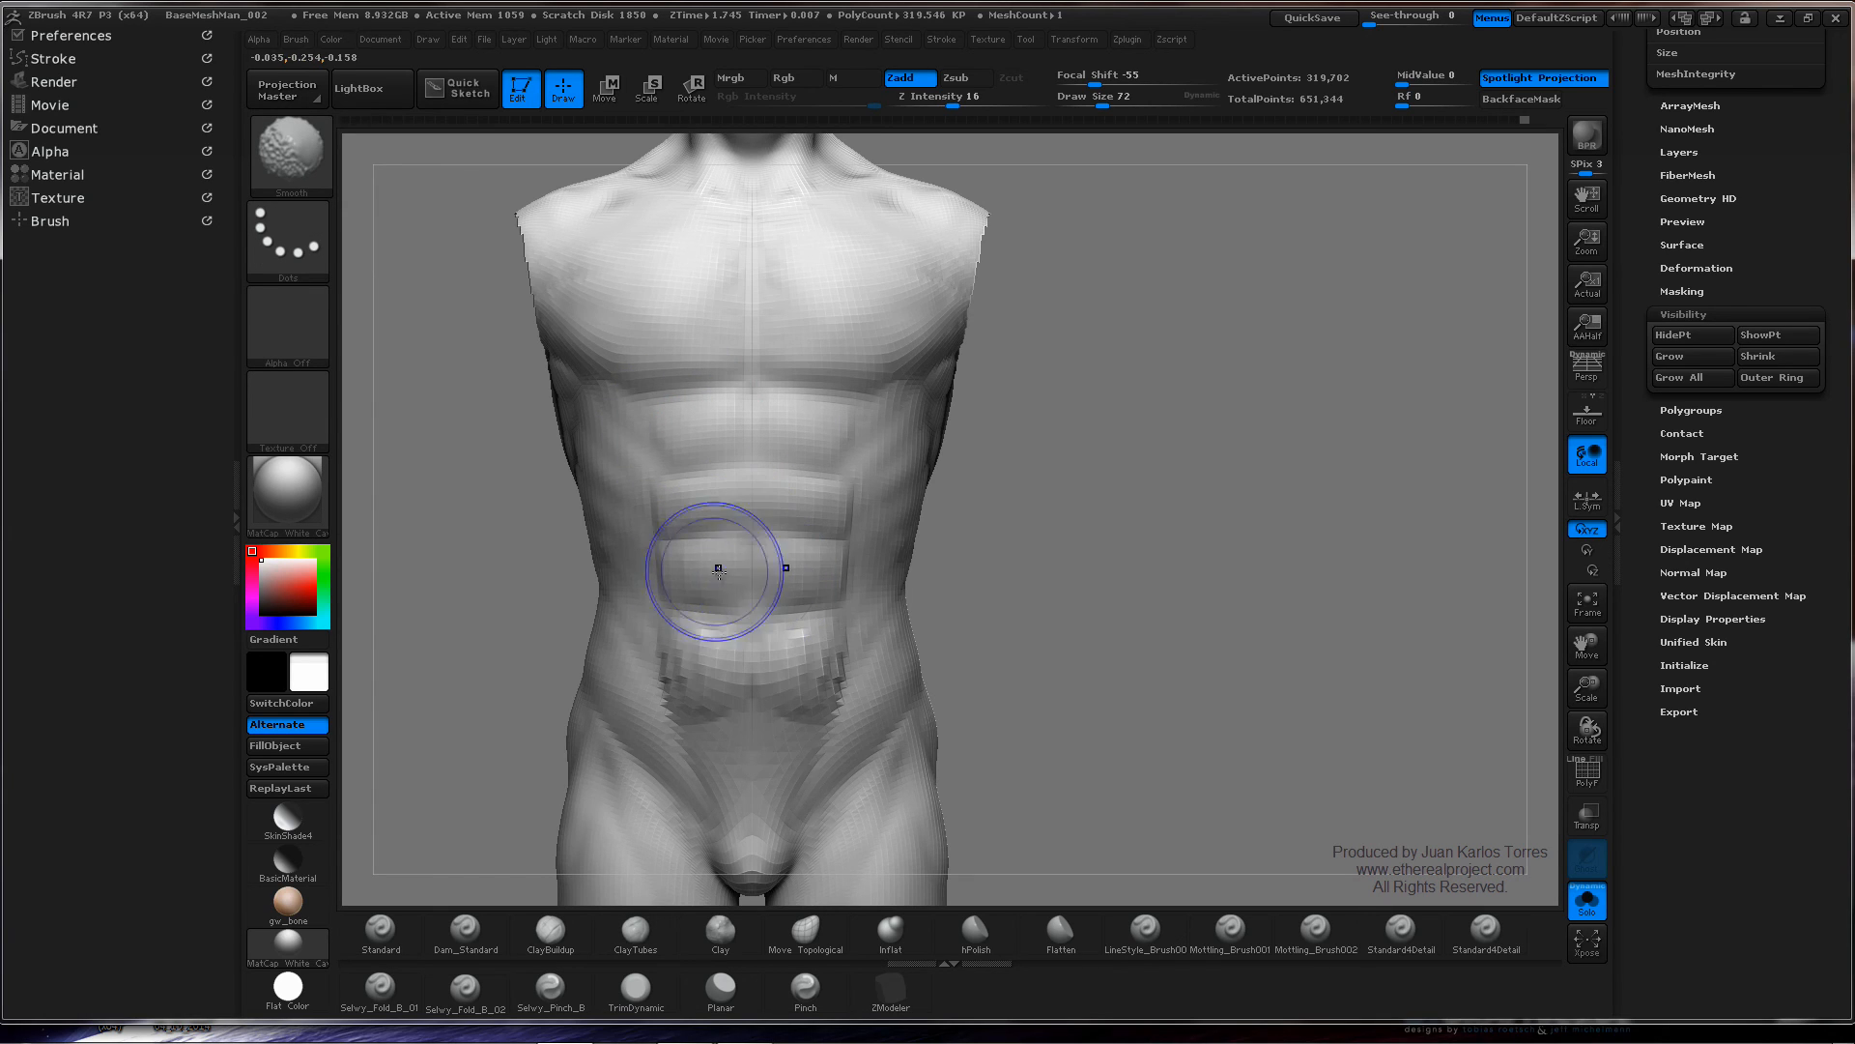
{"action": "mouse_move", "coordinate": [716, 559]}
{"action": "left_mouse_down", "text": "shift"}
{"action": "mouse_move", "coordinate": [700, 682]}
{"action": "mouse_move", "coordinate": [802, 666]}
{"action": "mouse_move", "coordinate": [710, 672]}
{"action": "left_mouse_up", "text": "shift"}
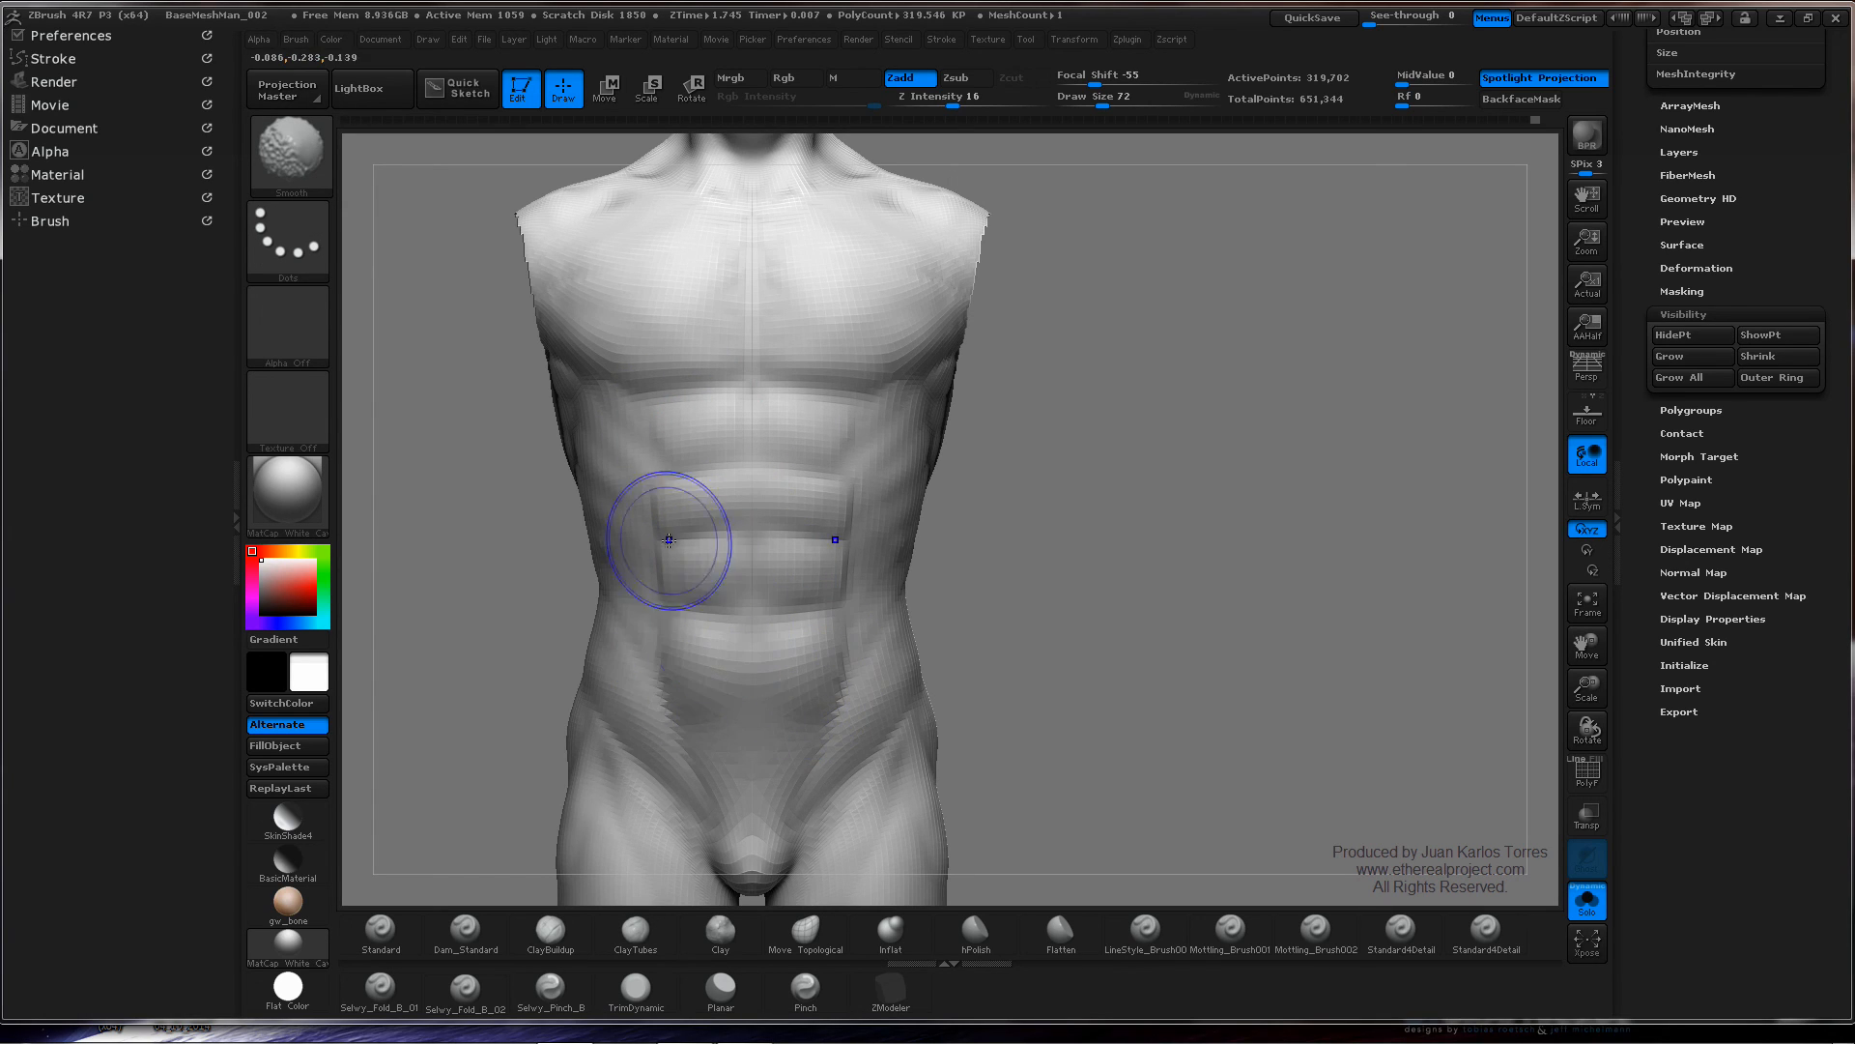
{"action": "left_click_drag", "start_coordinate": [669, 435], "coordinate": [654, 470], "text": "shift"}
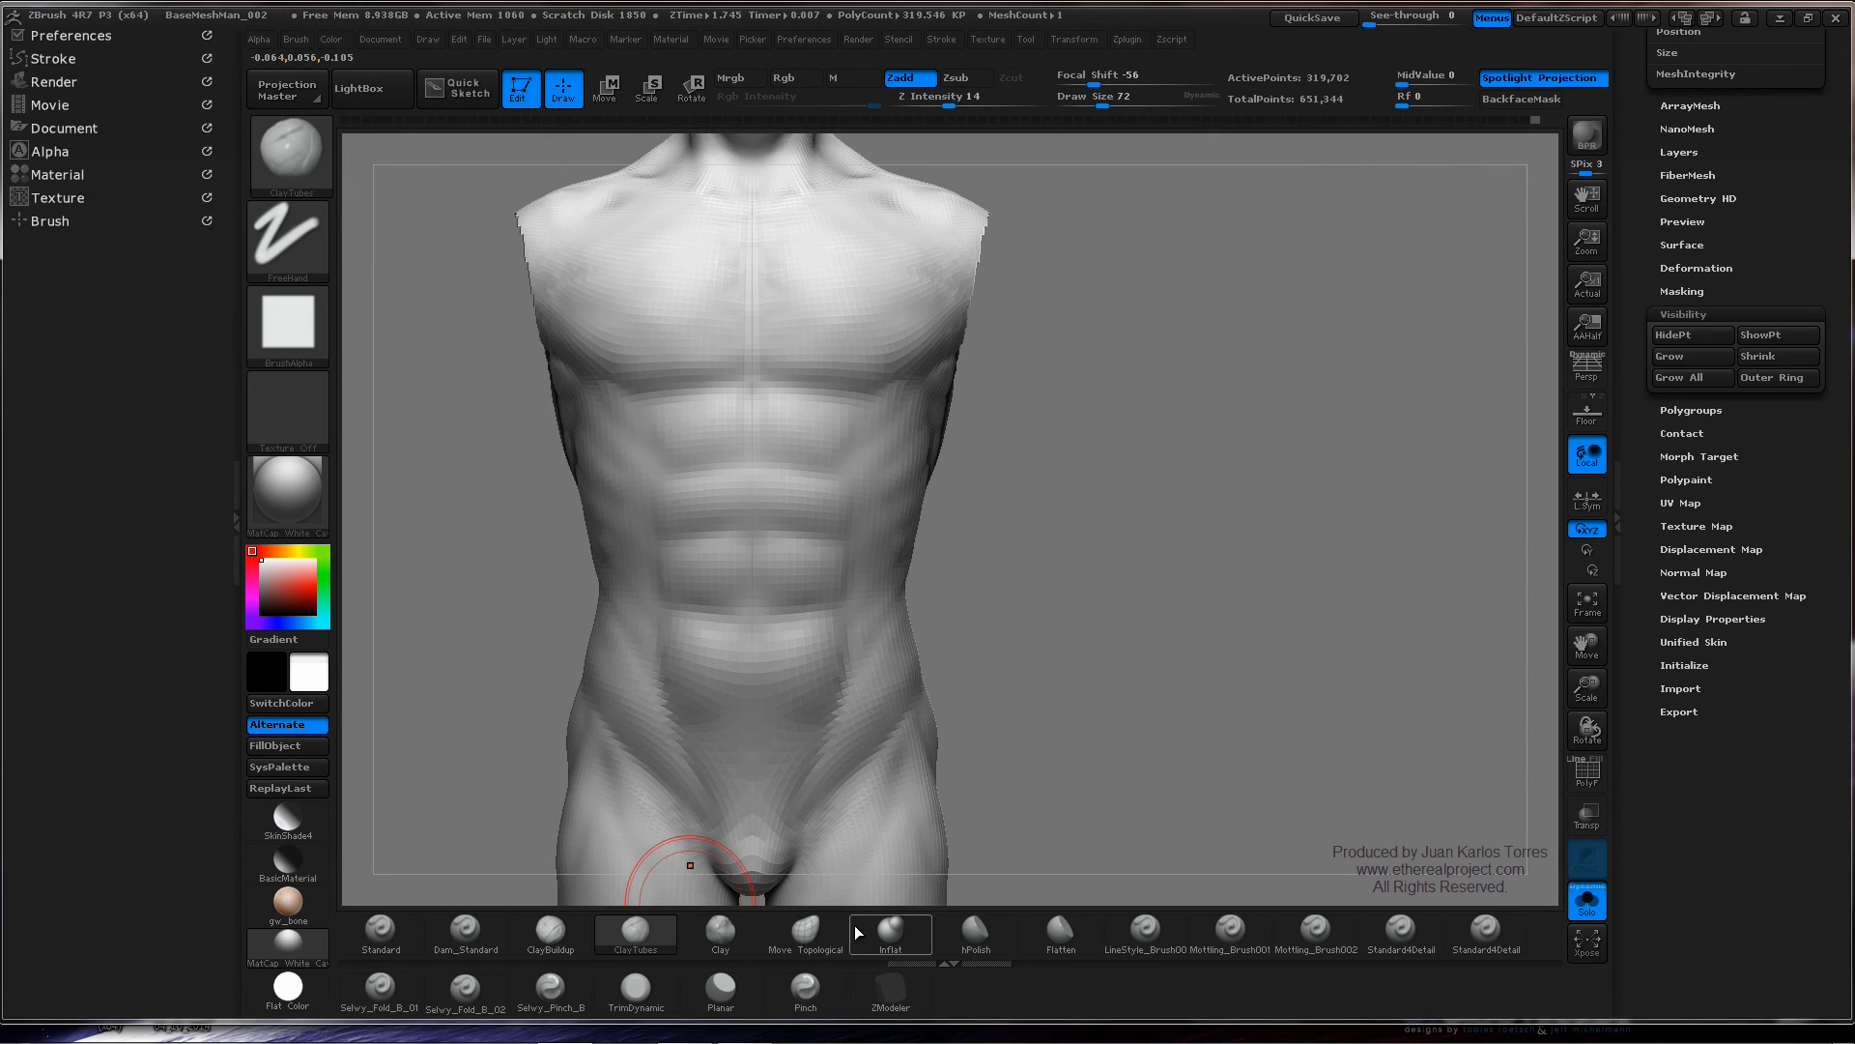
- Even out the abdominal muscles from below the chest to the lower belly with the Flatten brush
{"action": "left_click", "coordinate": [1060, 930]}
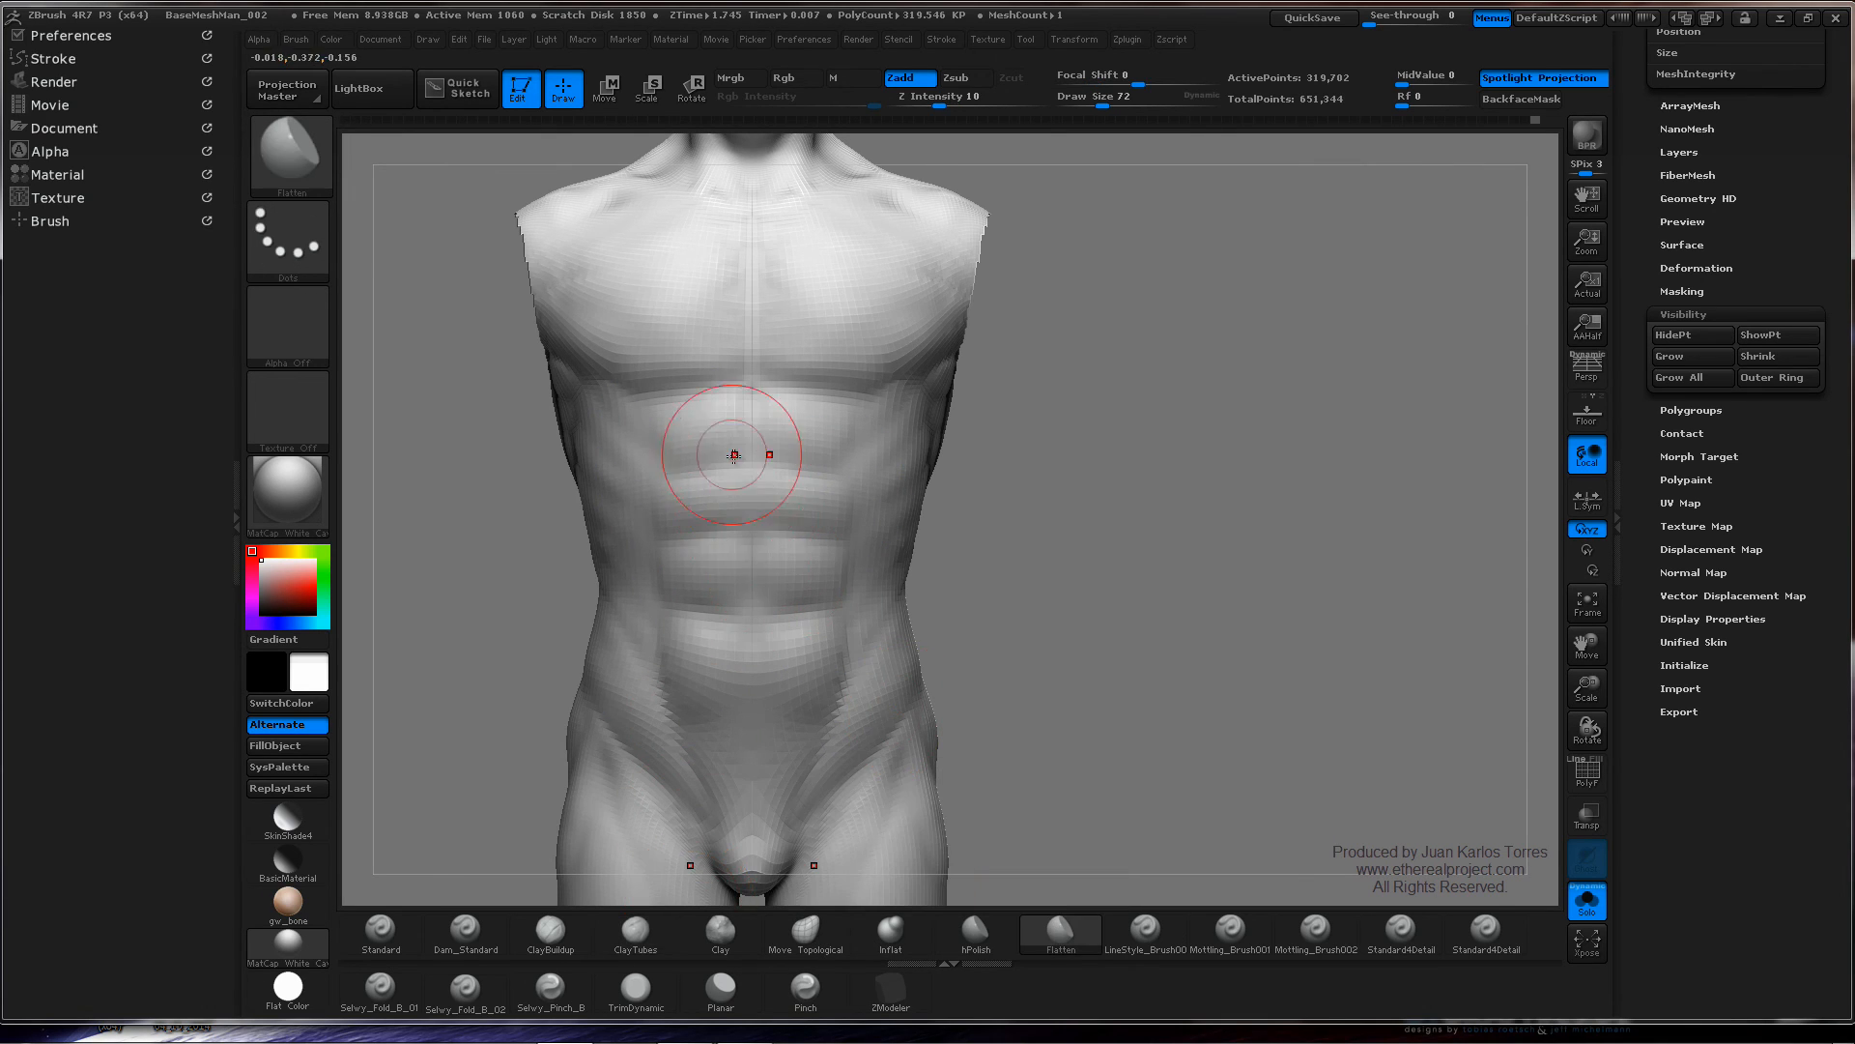
{"action": "left_click_drag", "start_coordinate": [693, 426], "coordinate": [716, 439]}
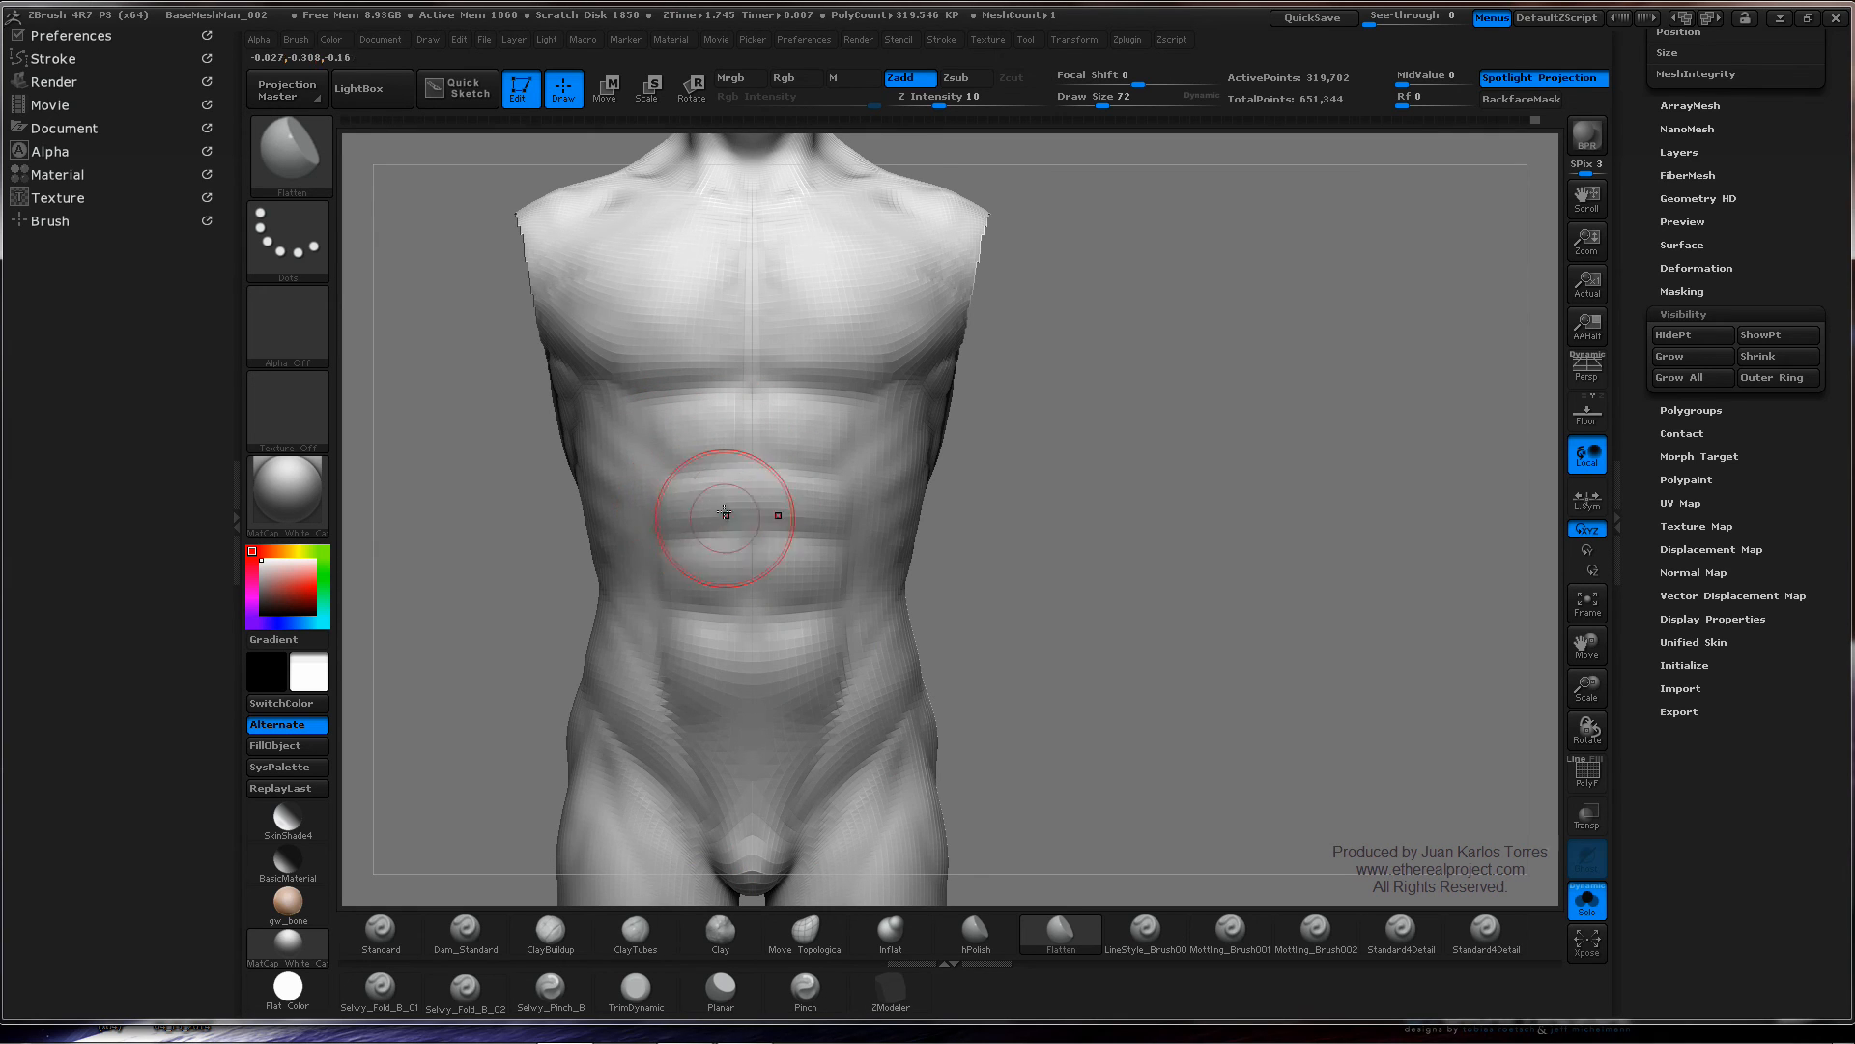
{"action": "left_click_drag", "start_coordinate": [724, 513], "coordinate": [692, 575]}
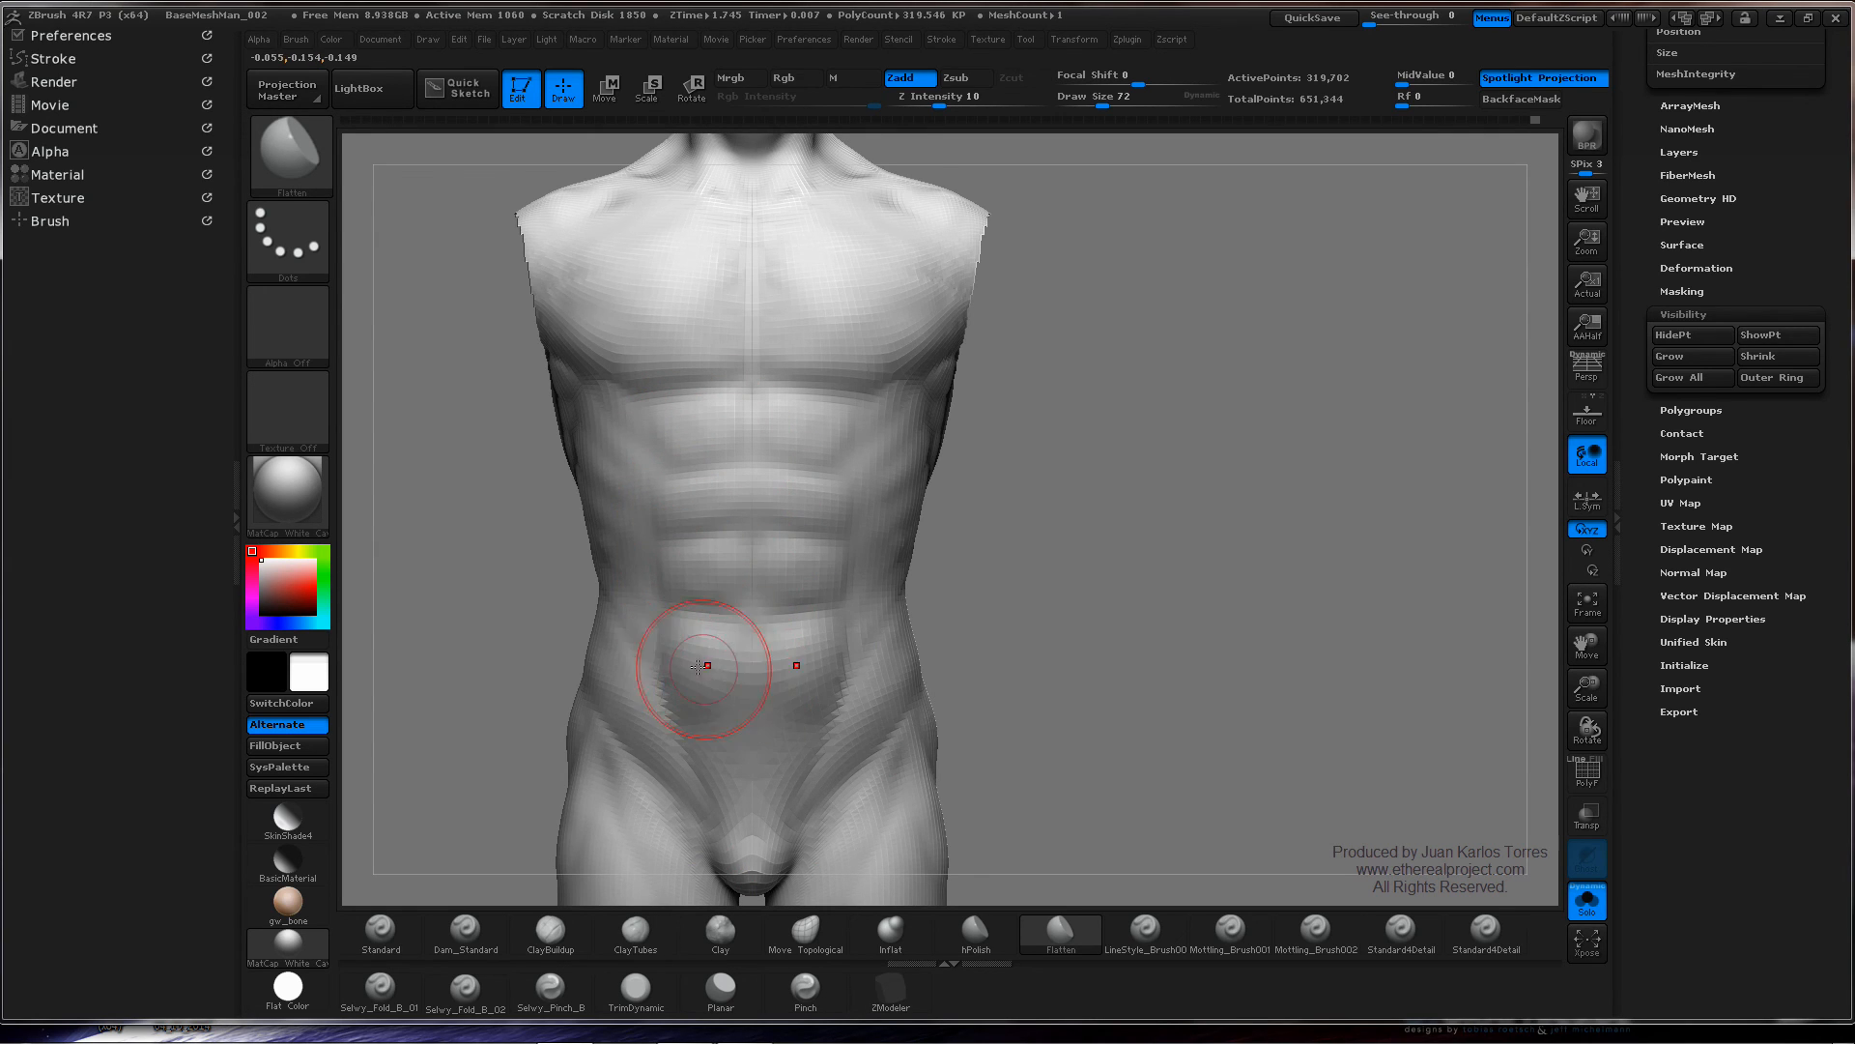
{"action": "left_click_drag", "start_coordinate": [725, 678], "coordinate": [725, 649]}
- Set the Flatten brush's Z Intensity to 8 and flatten the shoulder-blade area of the upper back
{"action": "mouse_move", "coordinate": [1073, 567]}
{"action": "right_mouse_down", "text": "ctrl"}
{"action": "mouse_move", "coordinate": [884, 520]}
{"action": "mouse_move", "coordinate": [976, 536]}
{"action": "mouse_move", "coordinate": [808, 549]}
{"action": "mouse_move", "coordinate": [791, 610]}
{"action": "right_mouse_up", "text": "ctrl"}
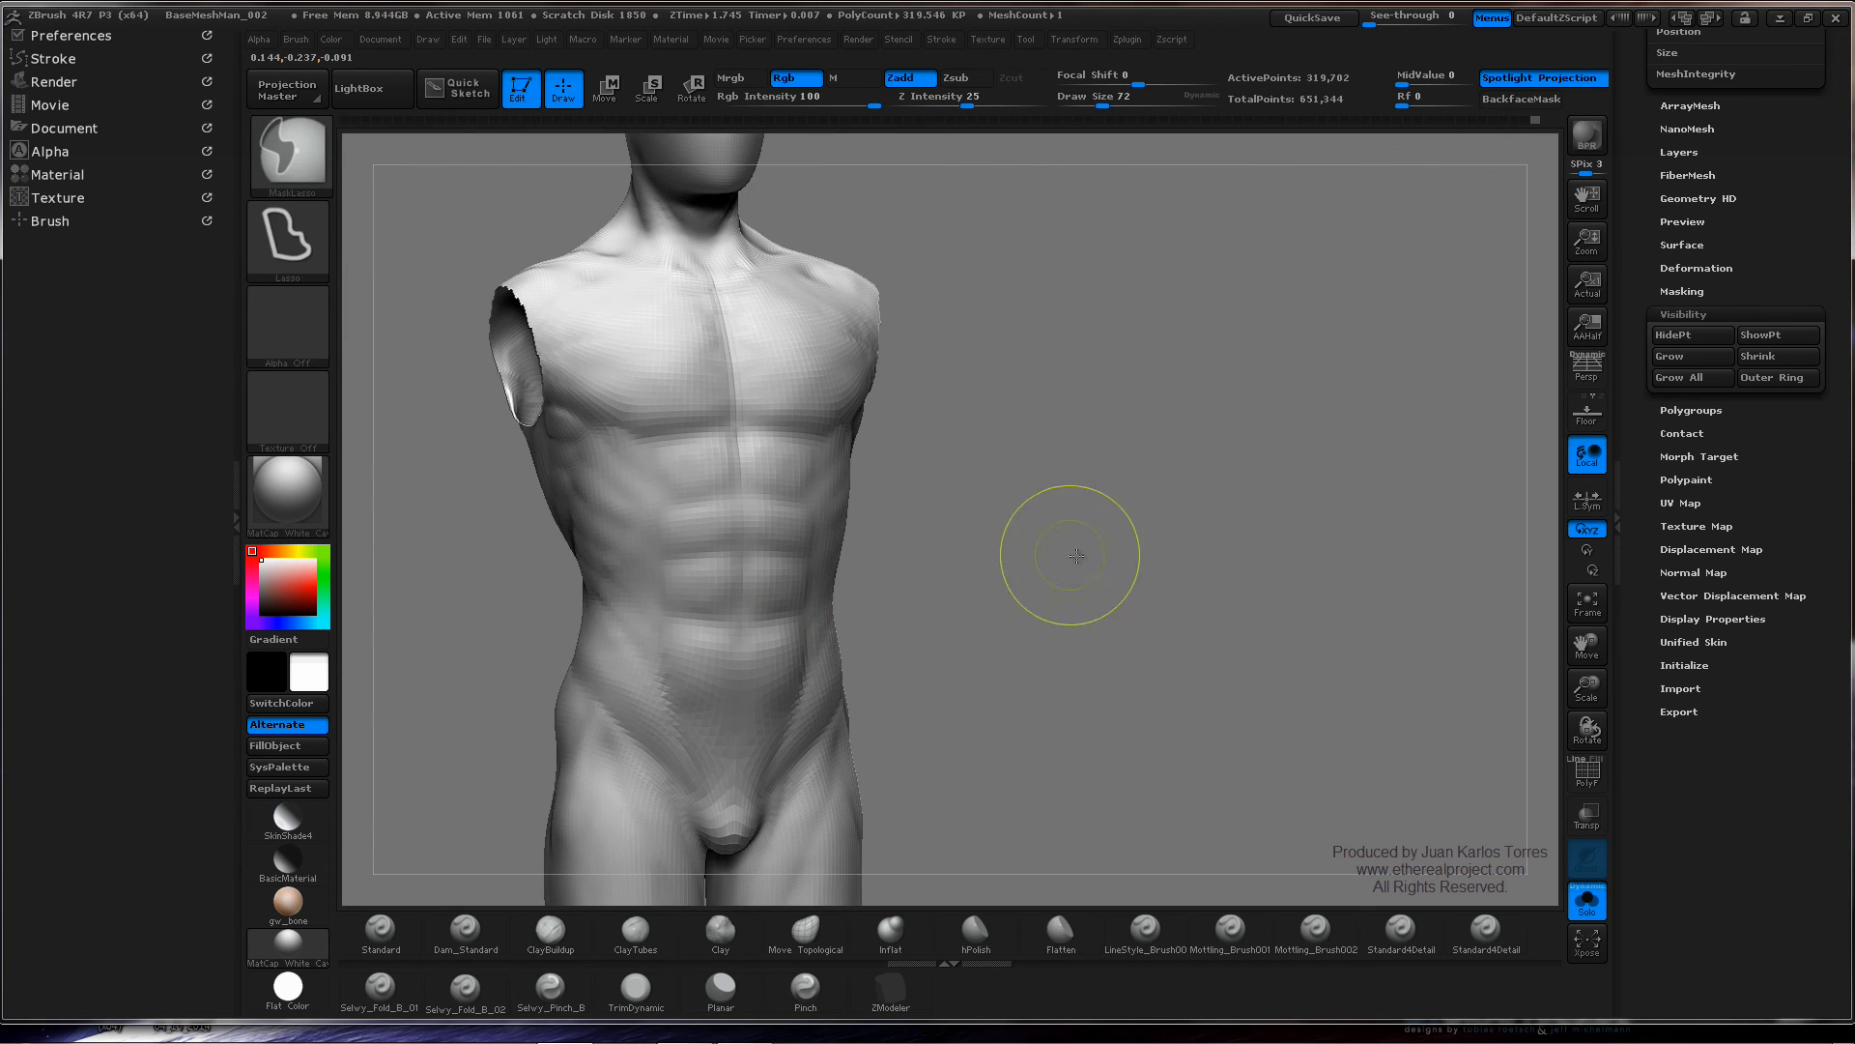
{"action": "mouse_move", "coordinate": [1068, 542]}
{"action": "right_mouse_down", "text": "ctrl"}
{"action": "mouse_move", "coordinate": [912, 538]}
{"action": "mouse_move", "coordinate": [947, 600]}
{"action": "mouse_move", "coordinate": [908, 558]}
{"action": "mouse_move", "coordinate": [990, 539]}
{"action": "mouse_move", "coordinate": [966, 552]}
{"action": "mouse_move", "coordinate": [1024, 555]}
{"action": "mouse_move", "coordinate": [1001, 564]}
{"action": "right_mouse_up", "text": "ctrl"}
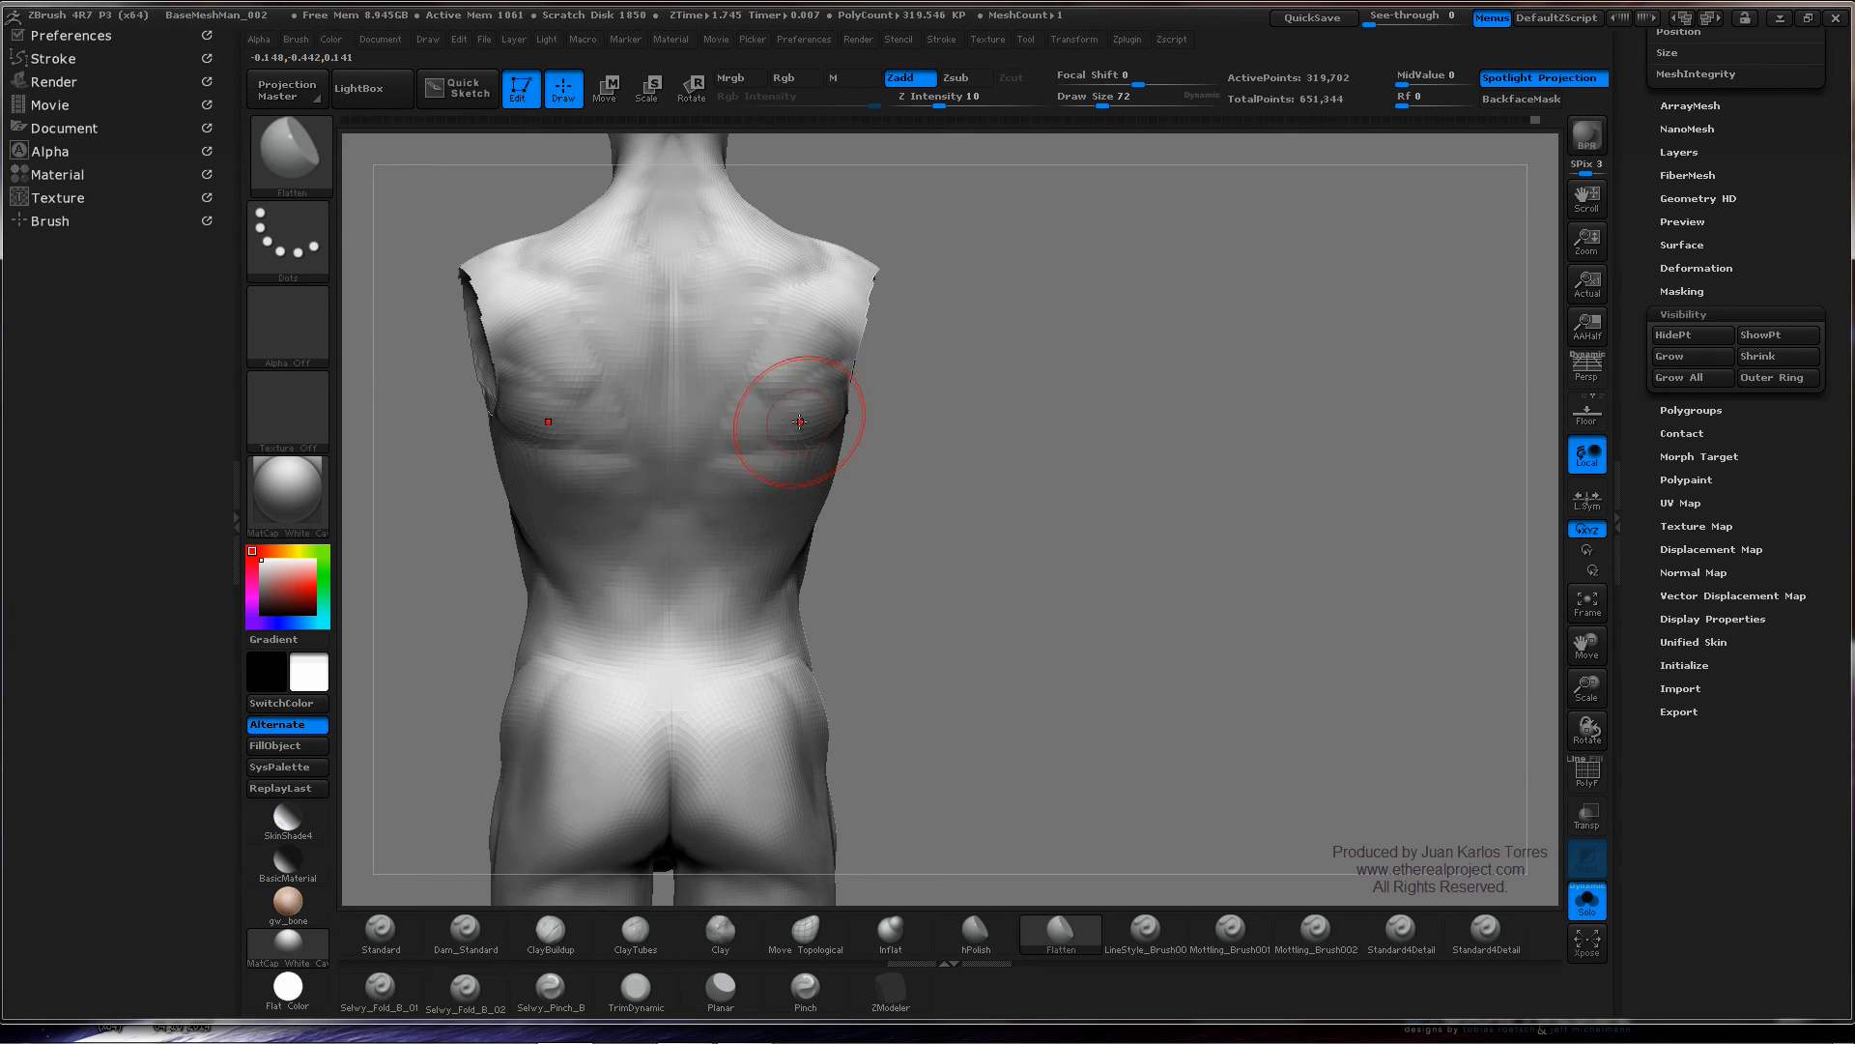
{"action": "key", "text": "space"}
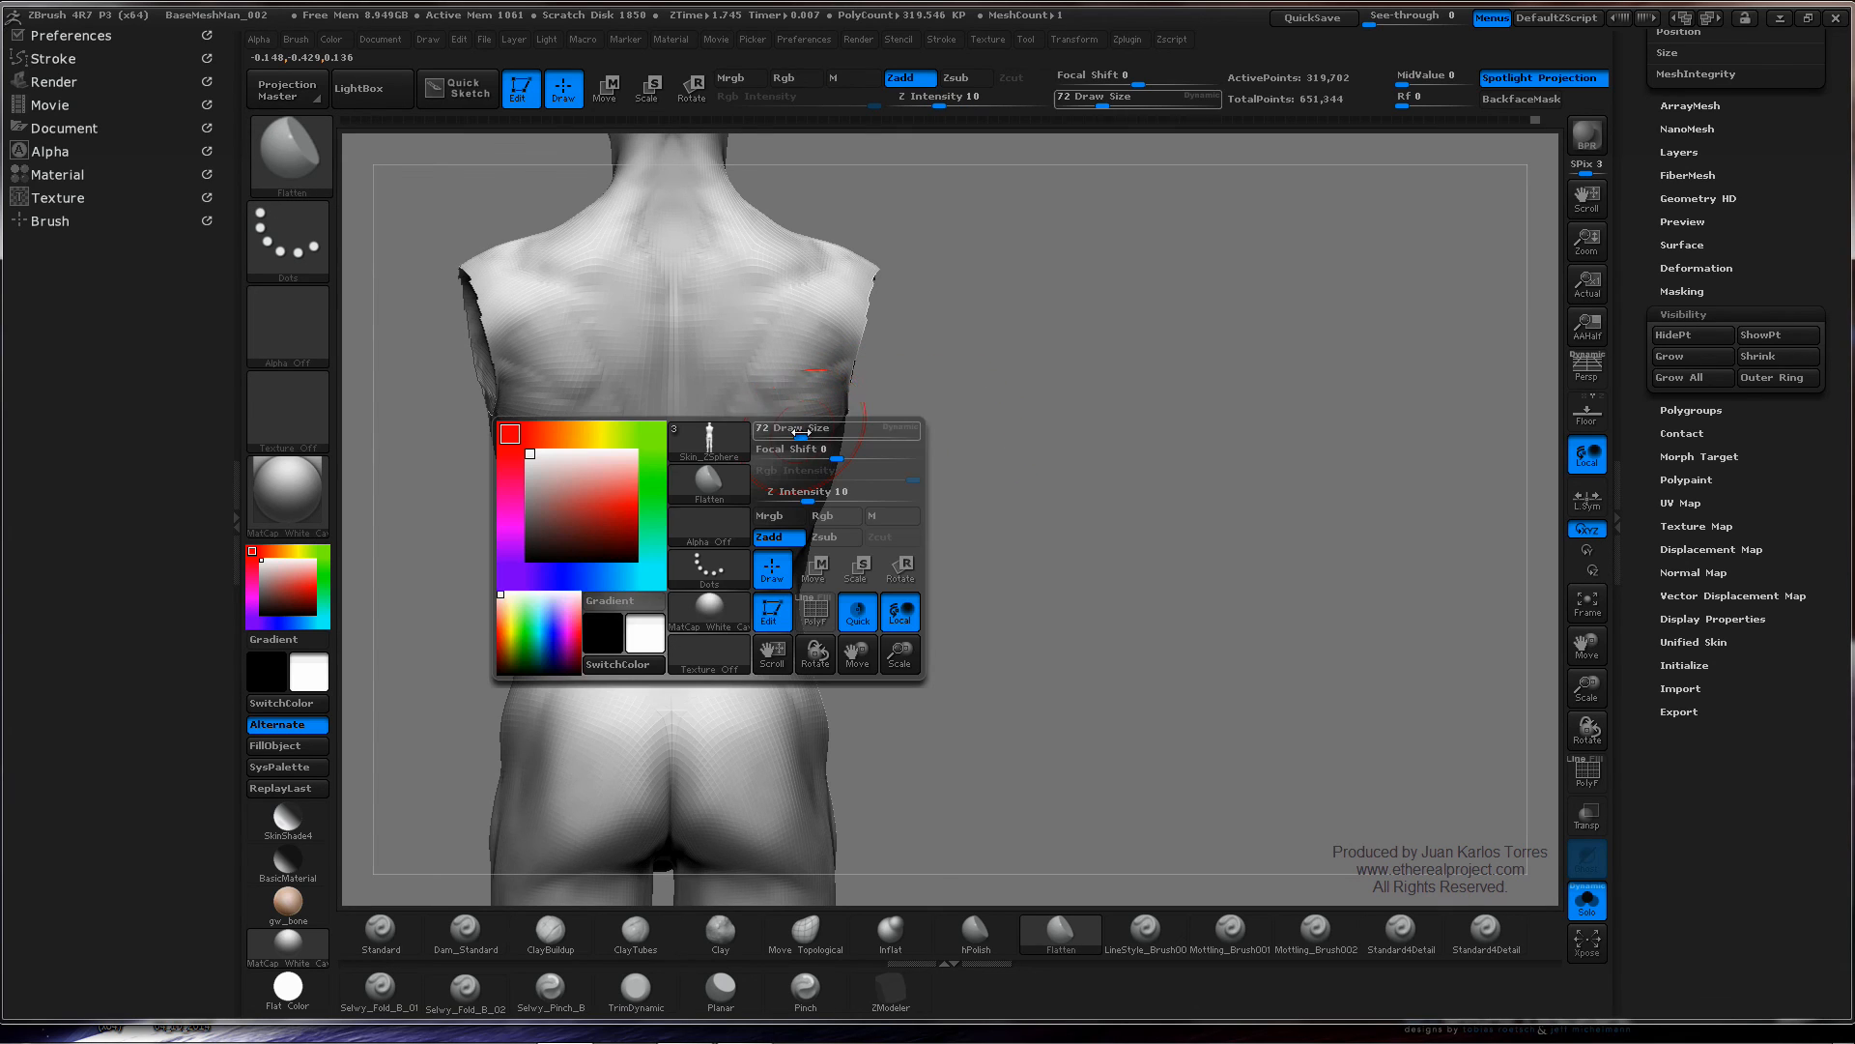
{"action": "left_click_drag", "start_coordinate": [808, 495], "coordinate": [806, 497]}
{"action": "right_click_drag", "start_coordinate": [874, 423], "coordinate": [821, 419]}
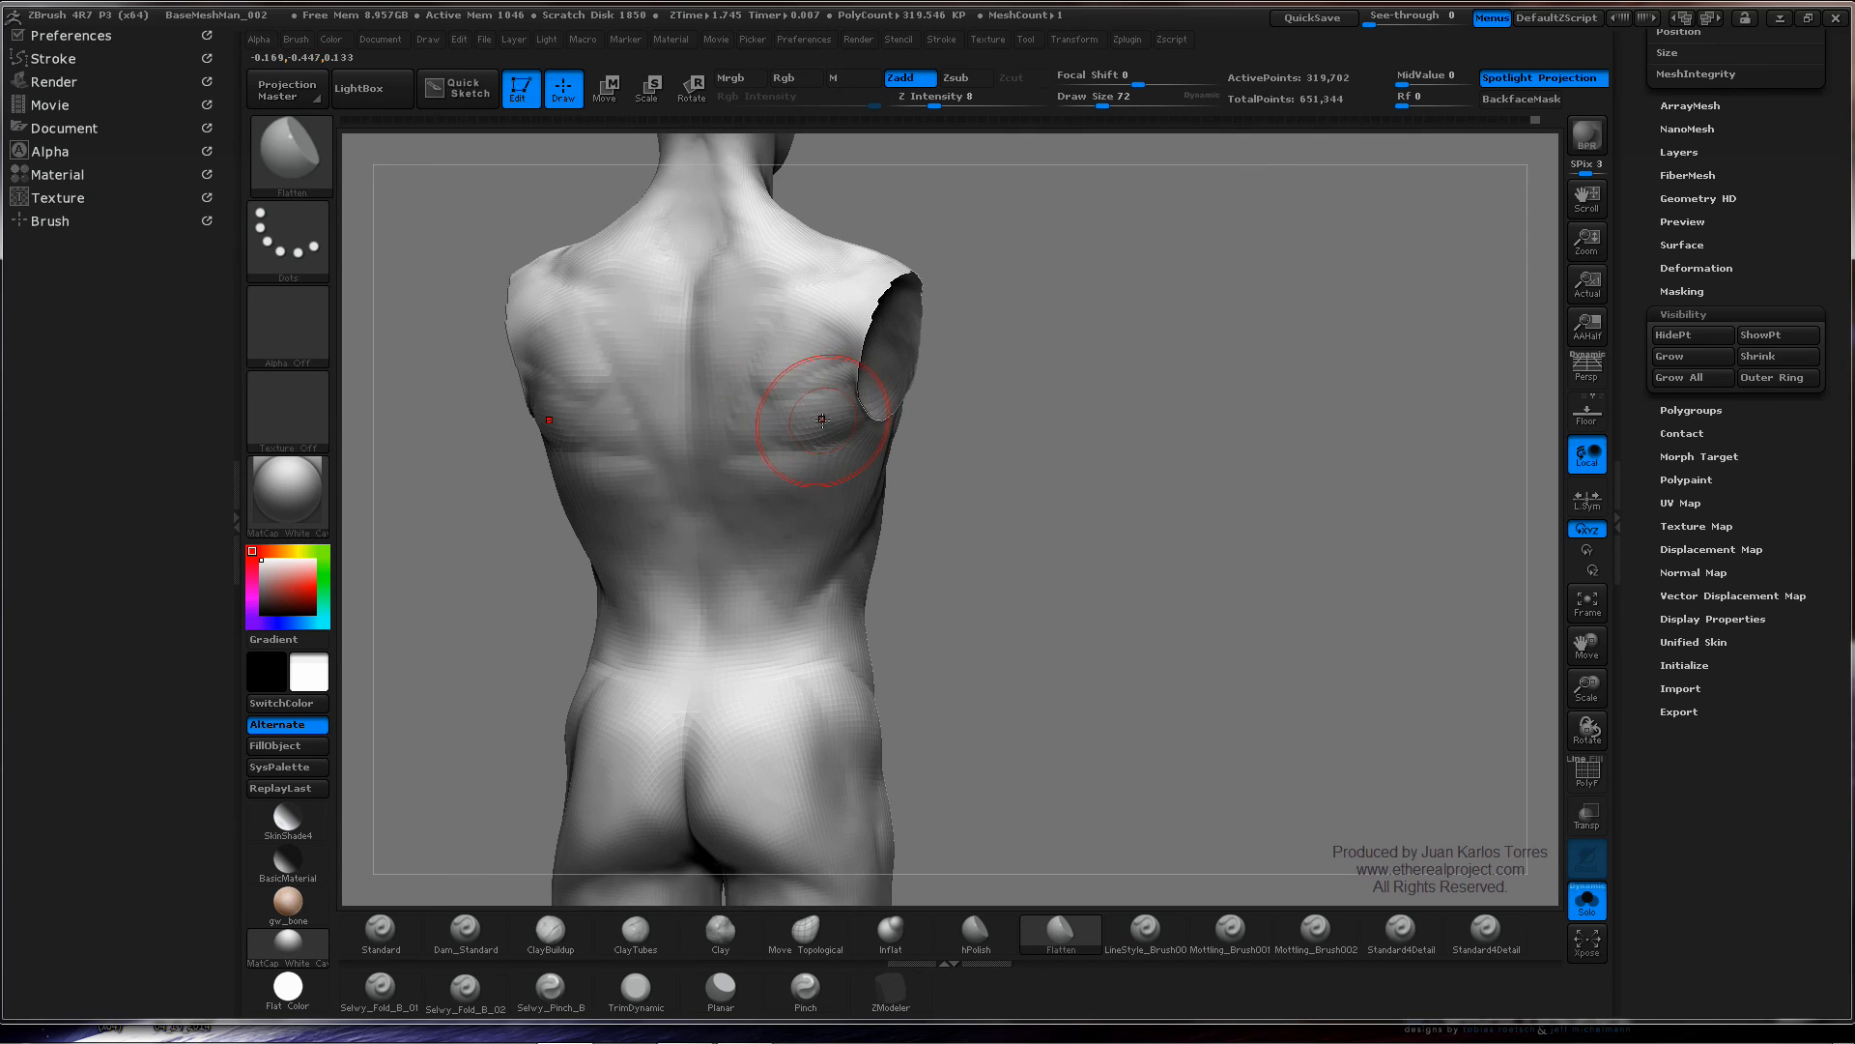
{"action": "left_click_drag", "start_coordinate": [782, 373], "coordinate": [784, 350]}
- Mask the torso between the lower edge of the chest and the waist with a lasso mask
{"action": "right_click_drag", "start_coordinate": [1085, 406], "coordinate": [1026, 425], "text": "ctrl"}
{"action": "mouse_move", "coordinate": [1026, 425]}
{"action": "right_mouse_down", "text": "shift"}
{"action": "mouse_move", "coordinate": [1068, 449]}
{"action": "mouse_move", "coordinate": [954, 410]}
{"action": "mouse_move", "coordinate": [1157, 483]}
{"action": "right_mouse_up", "text": "shift"}
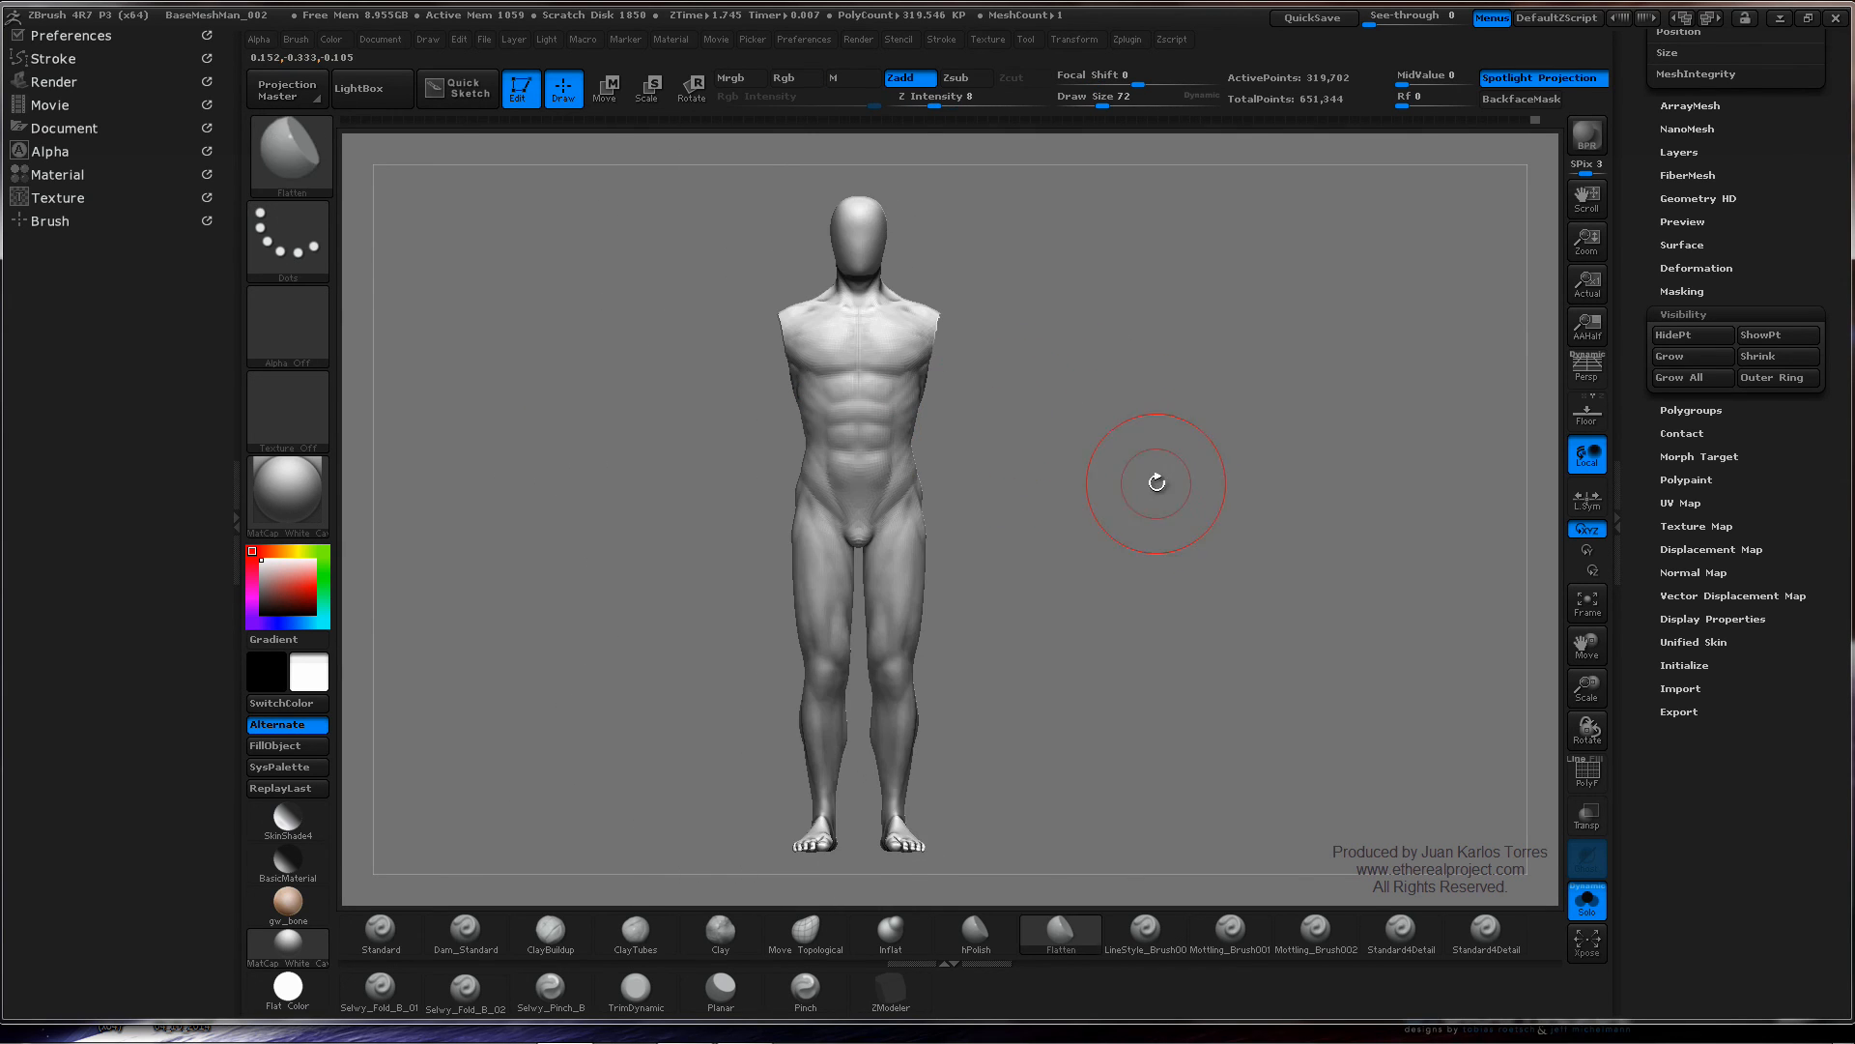
{"action": "right_click_drag", "start_coordinate": [1086, 427], "coordinate": [1139, 431], "text": "ctrl"}
{"action": "right_click_drag", "start_coordinate": [1105, 369], "coordinate": [1047, 454], "text": "alt"}
{"action": "mouse_move", "coordinate": [1047, 454]}
{"action": "right_mouse_down"}
{"action": "mouse_move", "coordinate": [947, 425]}
{"action": "mouse_move", "coordinate": [1086, 442]}
{"action": "right_mouse_up"}
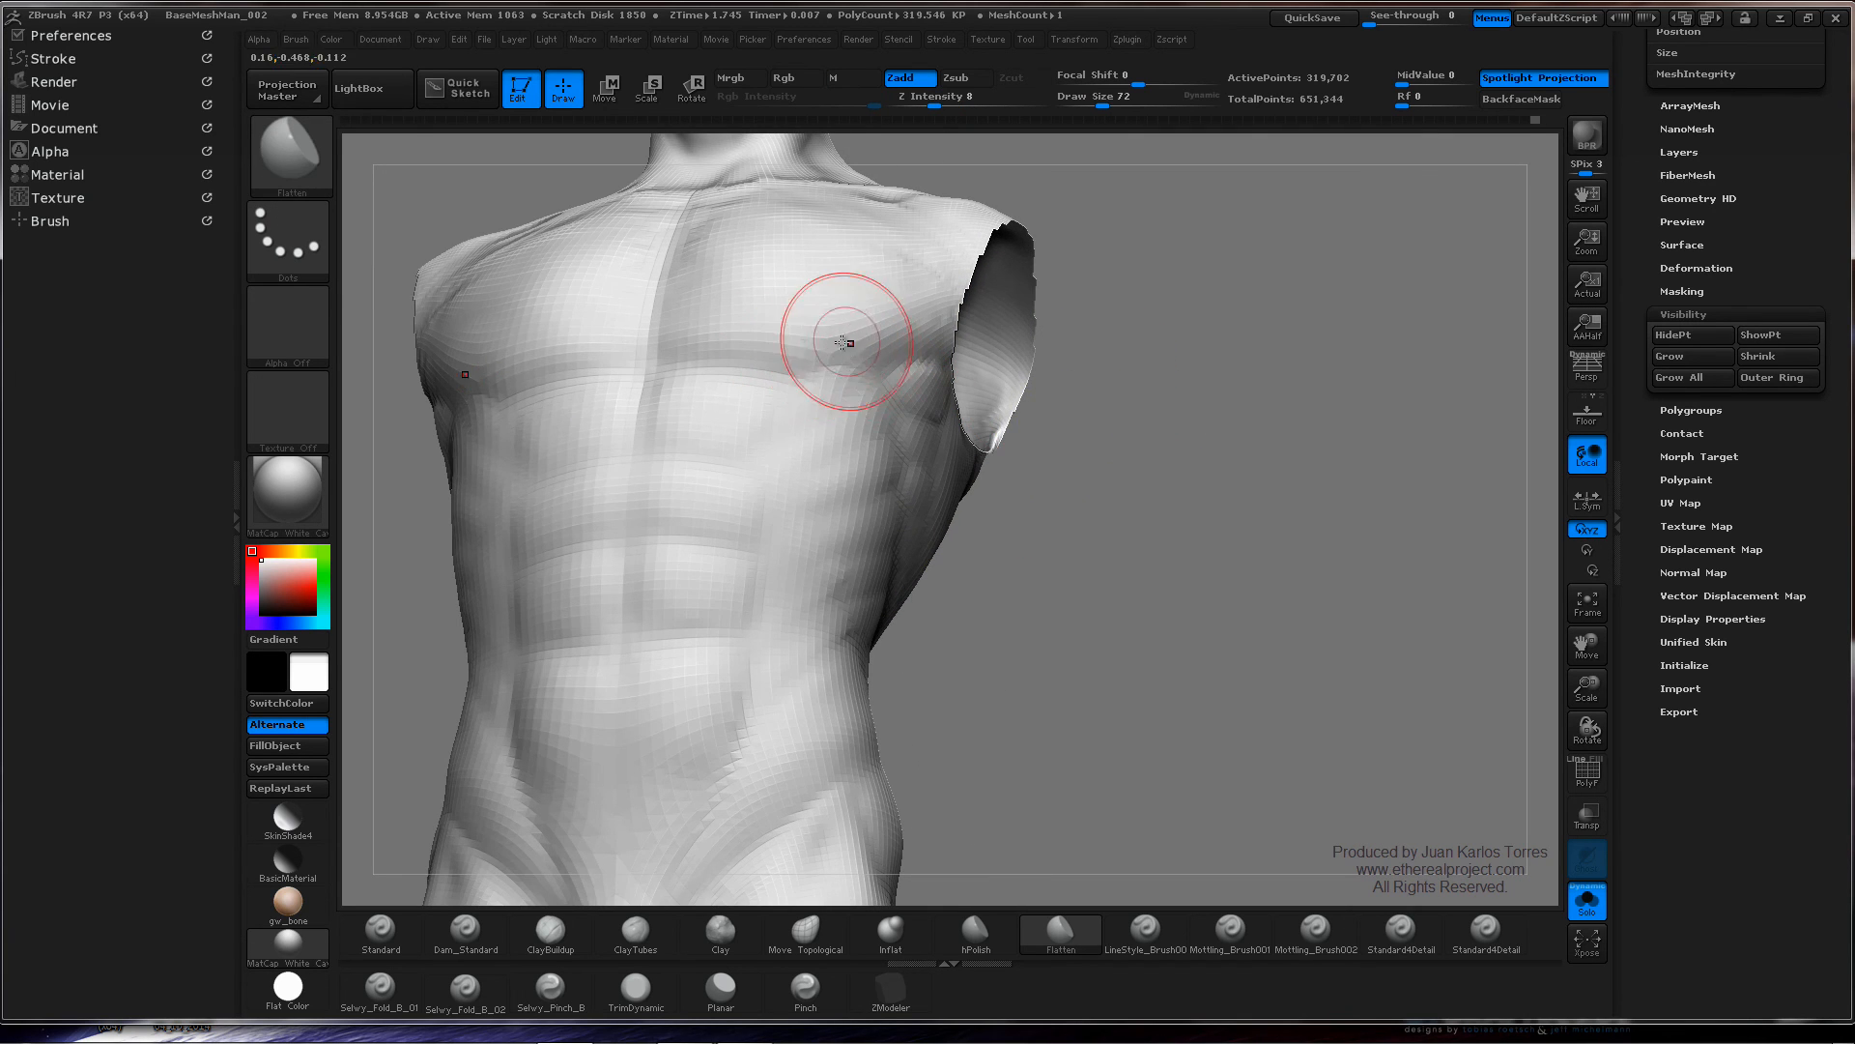
{"action": "right_click_drag", "start_coordinate": [783, 382], "coordinate": [814, 397]}
{"action": "left_click_drag", "start_coordinate": [1029, 430], "coordinate": [1058, 439], "text": "shift"}
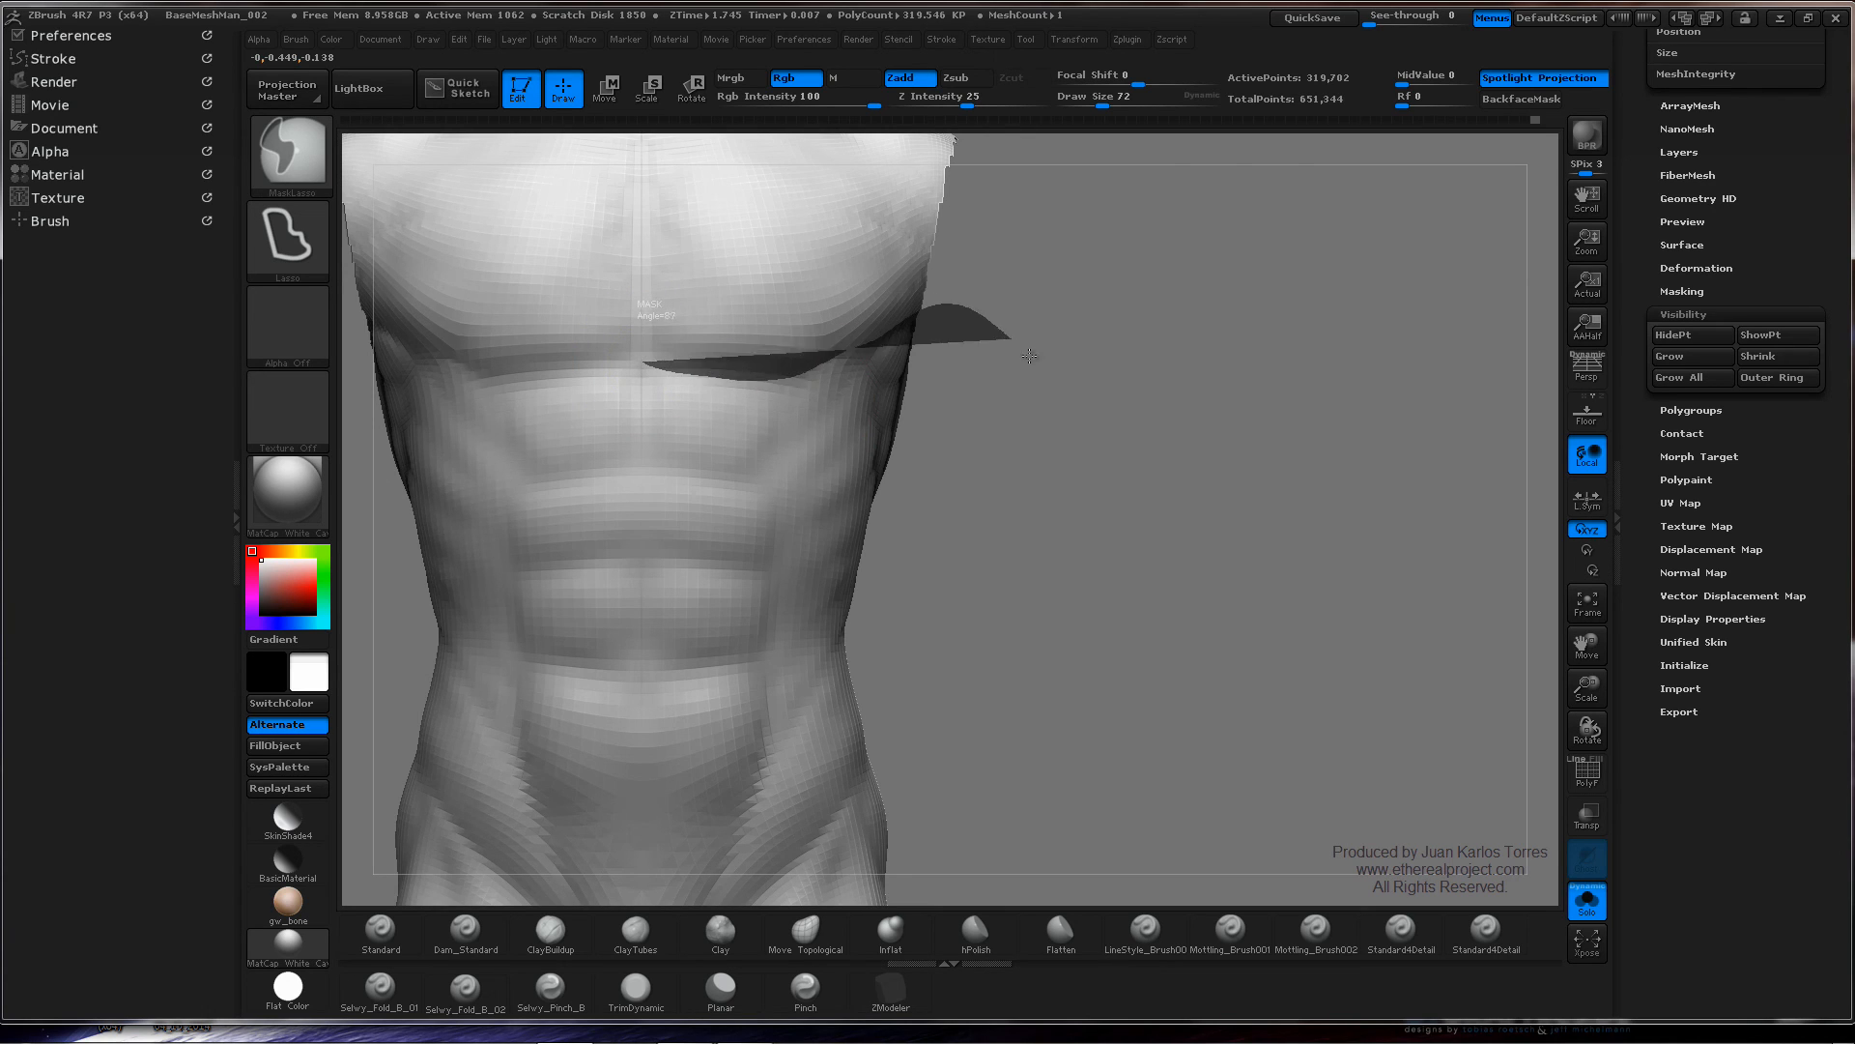
{"action": "mouse_move", "coordinate": [1029, 356]}
{"action": "left_mouse_down", "text": "ctrl"}
{"action": "mouse_move", "coordinate": [493, 773]}
{"action": "mouse_move", "coordinate": [435, 676]}
{"action": "left_mouse_up", "text": "ctrl"}
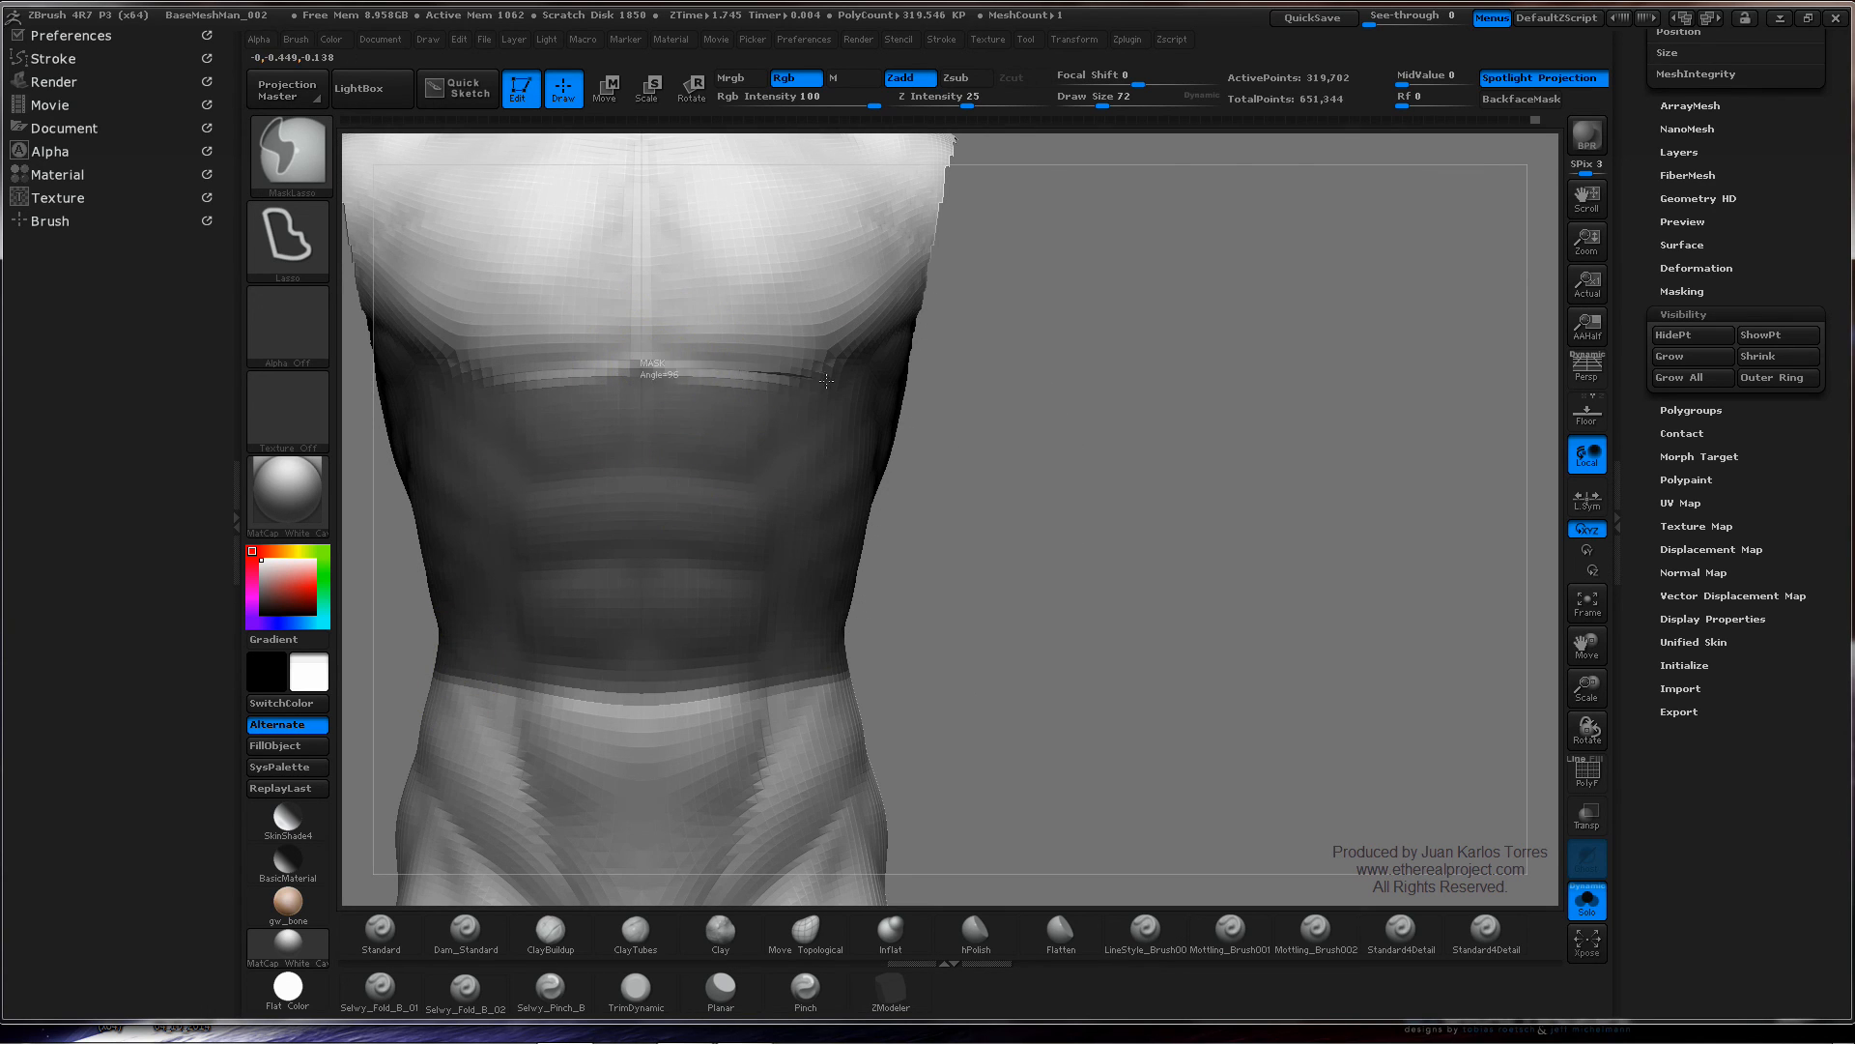
- Reshape the lower part of the unmasked chest with the Move Topological brush
{"action": "mouse_move", "coordinate": [510, 510]}
{"action": "right_mouse_down"}
{"action": "mouse_move", "coordinate": [738, 311]}
{"action": "mouse_move", "coordinate": [692, 378]}
{"action": "mouse_move", "coordinate": [741, 577]}
{"action": "right_mouse_up"}
{"action": "left_click", "coordinate": [805, 932]}
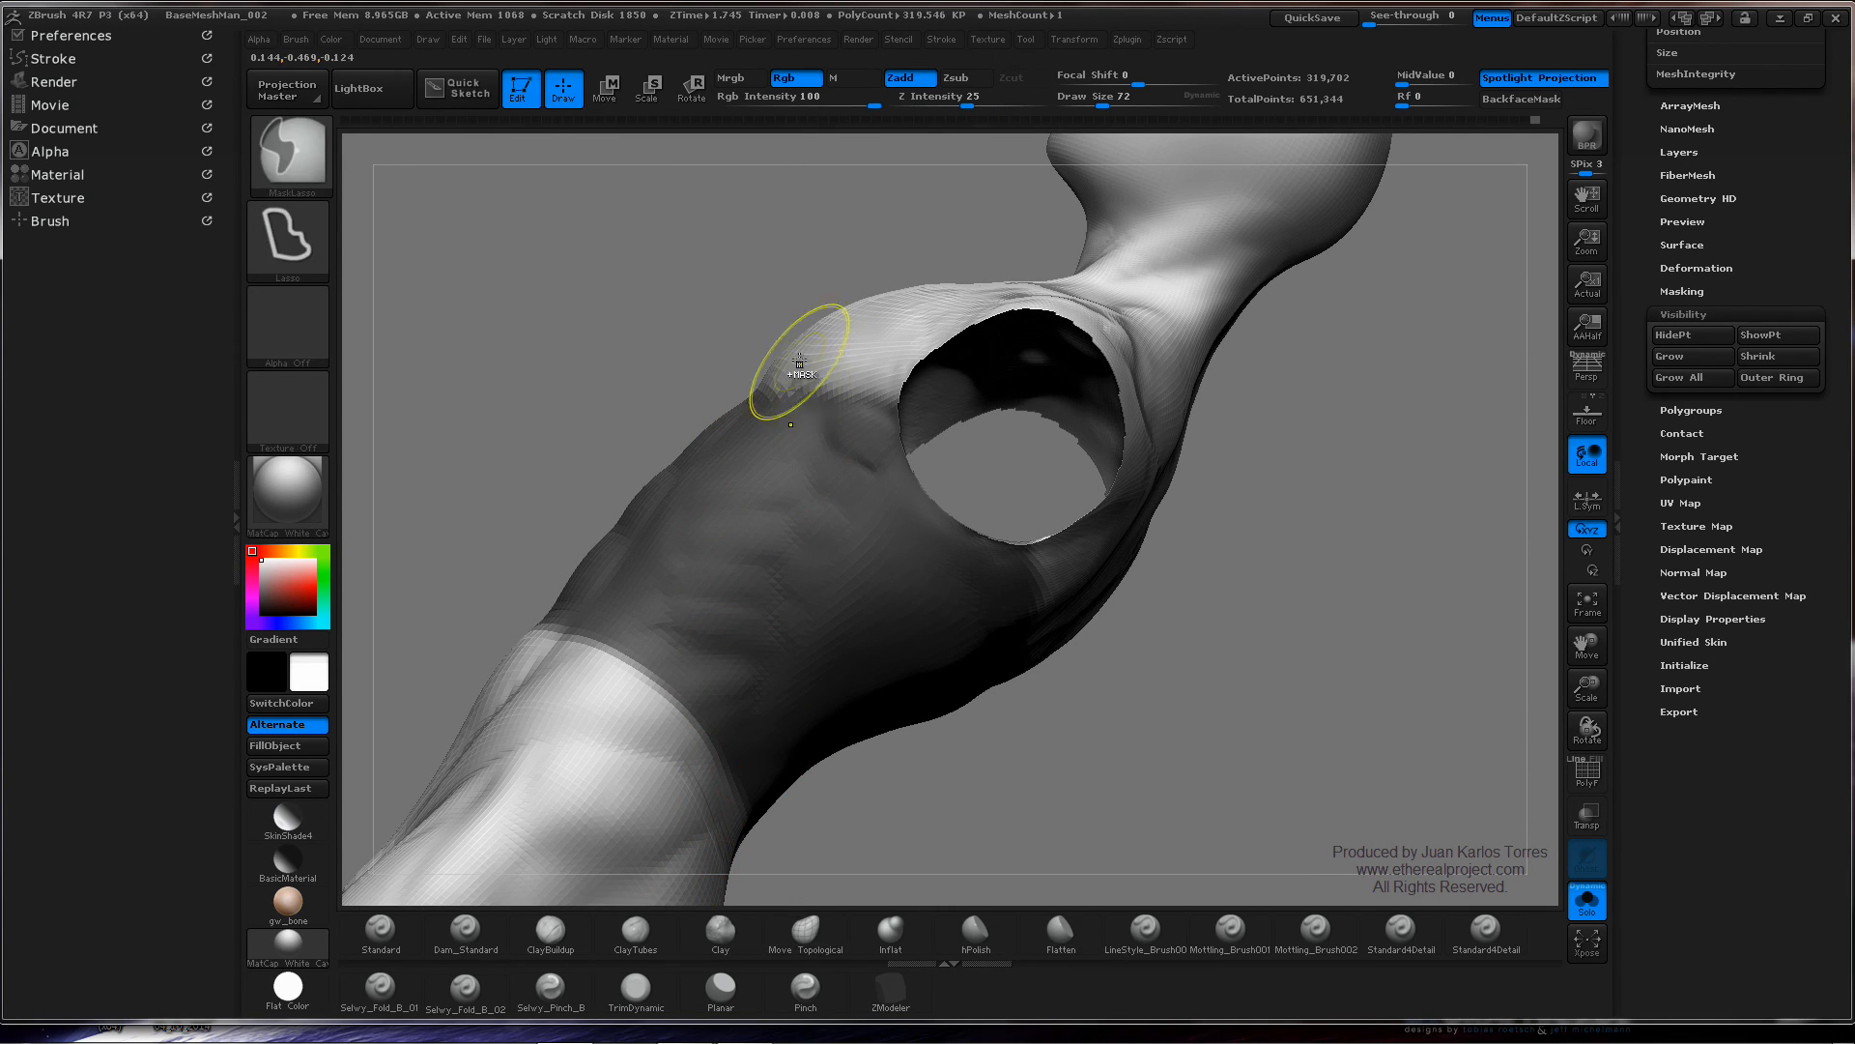
{"action": "right_click_drag", "start_coordinate": [781, 341], "coordinate": [985, 364]}
{"action": "mouse_move", "coordinate": [1060, 414]}
{"action": "right_mouse_down"}
{"action": "mouse_move", "coordinate": [919, 373]}
{"action": "mouse_move", "coordinate": [894, 468]}
{"action": "mouse_move", "coordinate": [787, 502]}
{"action": "mouse_move", "coordinate": [1085, 455]}
{"action": "mouse_move", "coordinate": [1198, 461]}
{"action": "right_mouse_up"}
{"action": "mouse_move", "coordinate": [709, 574]}
{"action": "right_mouse_down"}
{"action": "mouse_move", "coordinate": [764, 455]}
{"action": "mouse_move", "coordinate": [681, 451]}
{"action": "mouse_move", "coordinate": [664, 391]}
{"action": "mouse_move", "coordinate": [622, 446]}
{"action": "mouse_move", "coordinate": [672, 536]}
{"action": "mouse_move", "coordinate": [652, 497]}
{"action": "mouse_move", "coordinate": [667, 488]}
{"action": "mouse_move", "coordinate": [667, 507]}
{"action": "mouse_move", "coordinate": [694, 474]}
{"action": "mouse_move", "coordinate": [746, 495]}
{"action": "mouse_move", "coordinate": [783, 464]}
{"action": "mouse_move", "coordinate": [808, 393]}
{"action": "mouse_move", "coordinate": [738, 433]}
{"action": "mouse_move", "coordinate": [994, 351]}
{"action": "mouse_move", "coordinate": [1086, 414]}
{"action": "mouse_move", "coordinate": [1007, 394]}
{"action": "mouse_move", "coordinate": [1025, 375]}
{"action": "right_mouse_up"}
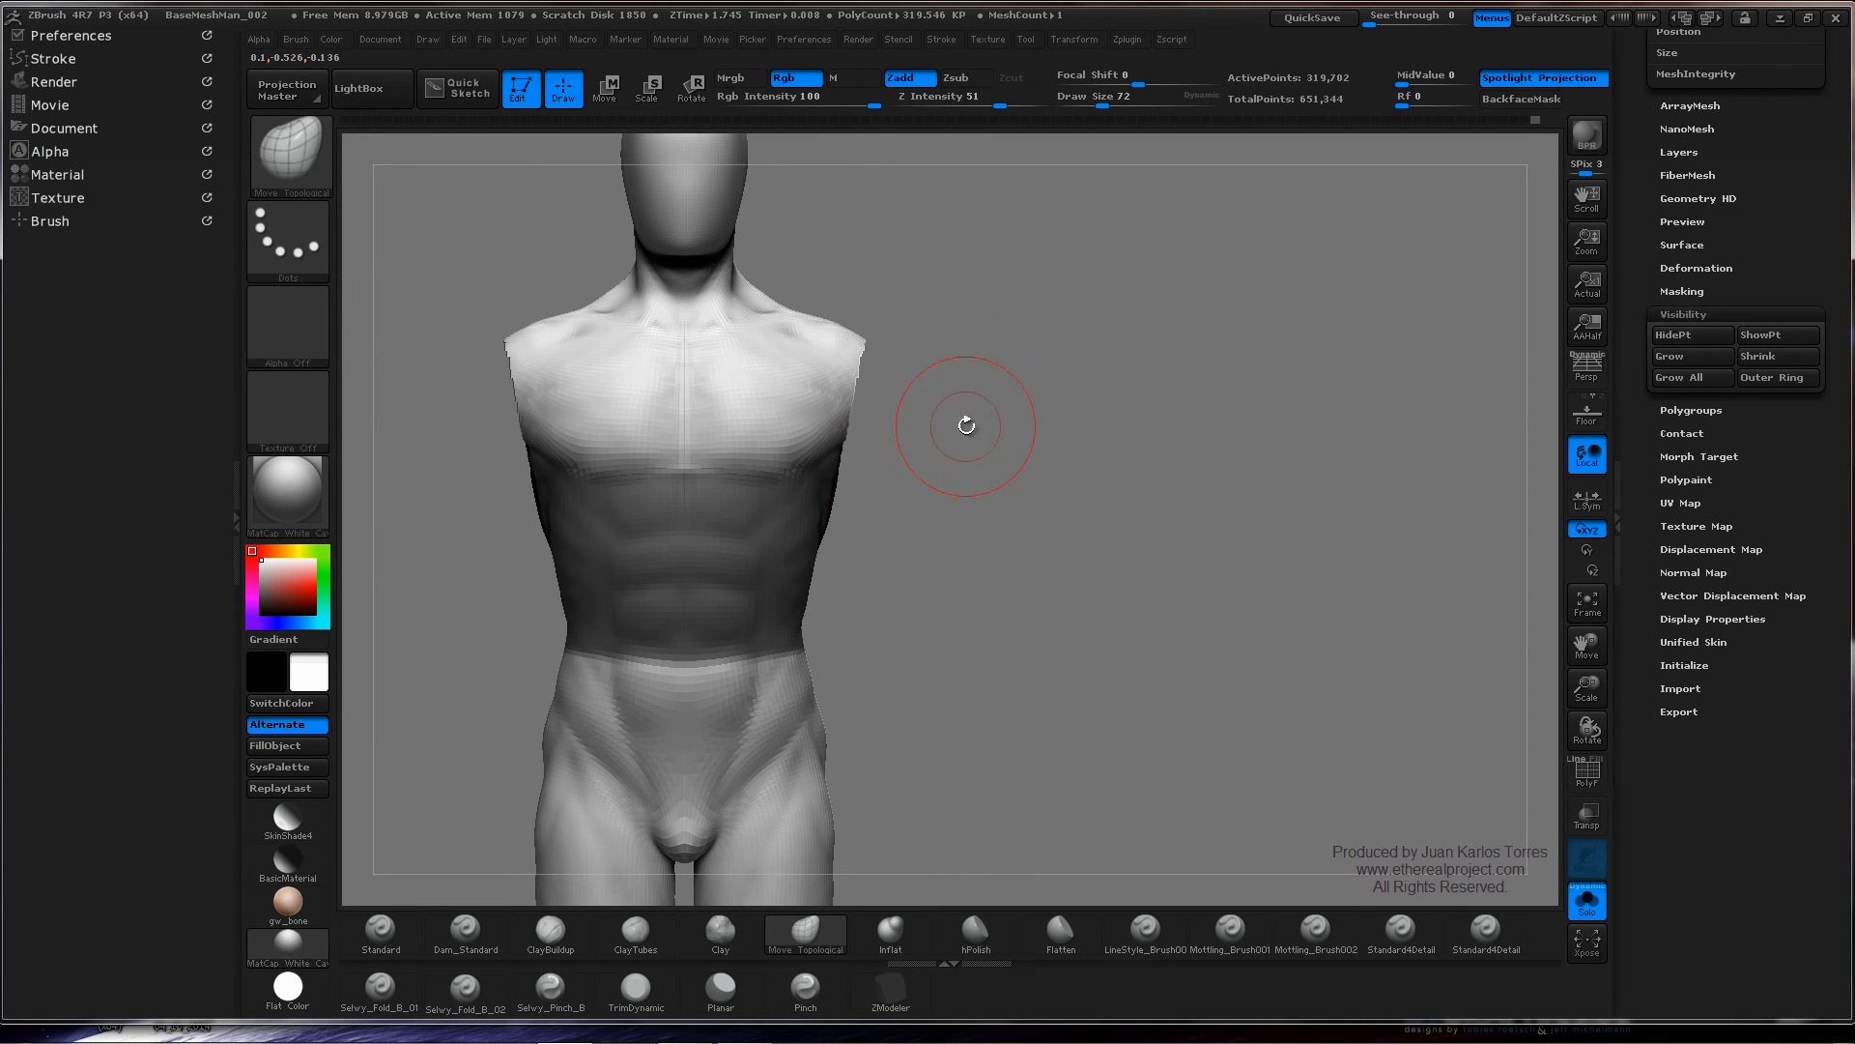
{"action": "left_click", "coordinate": [465, 930]}
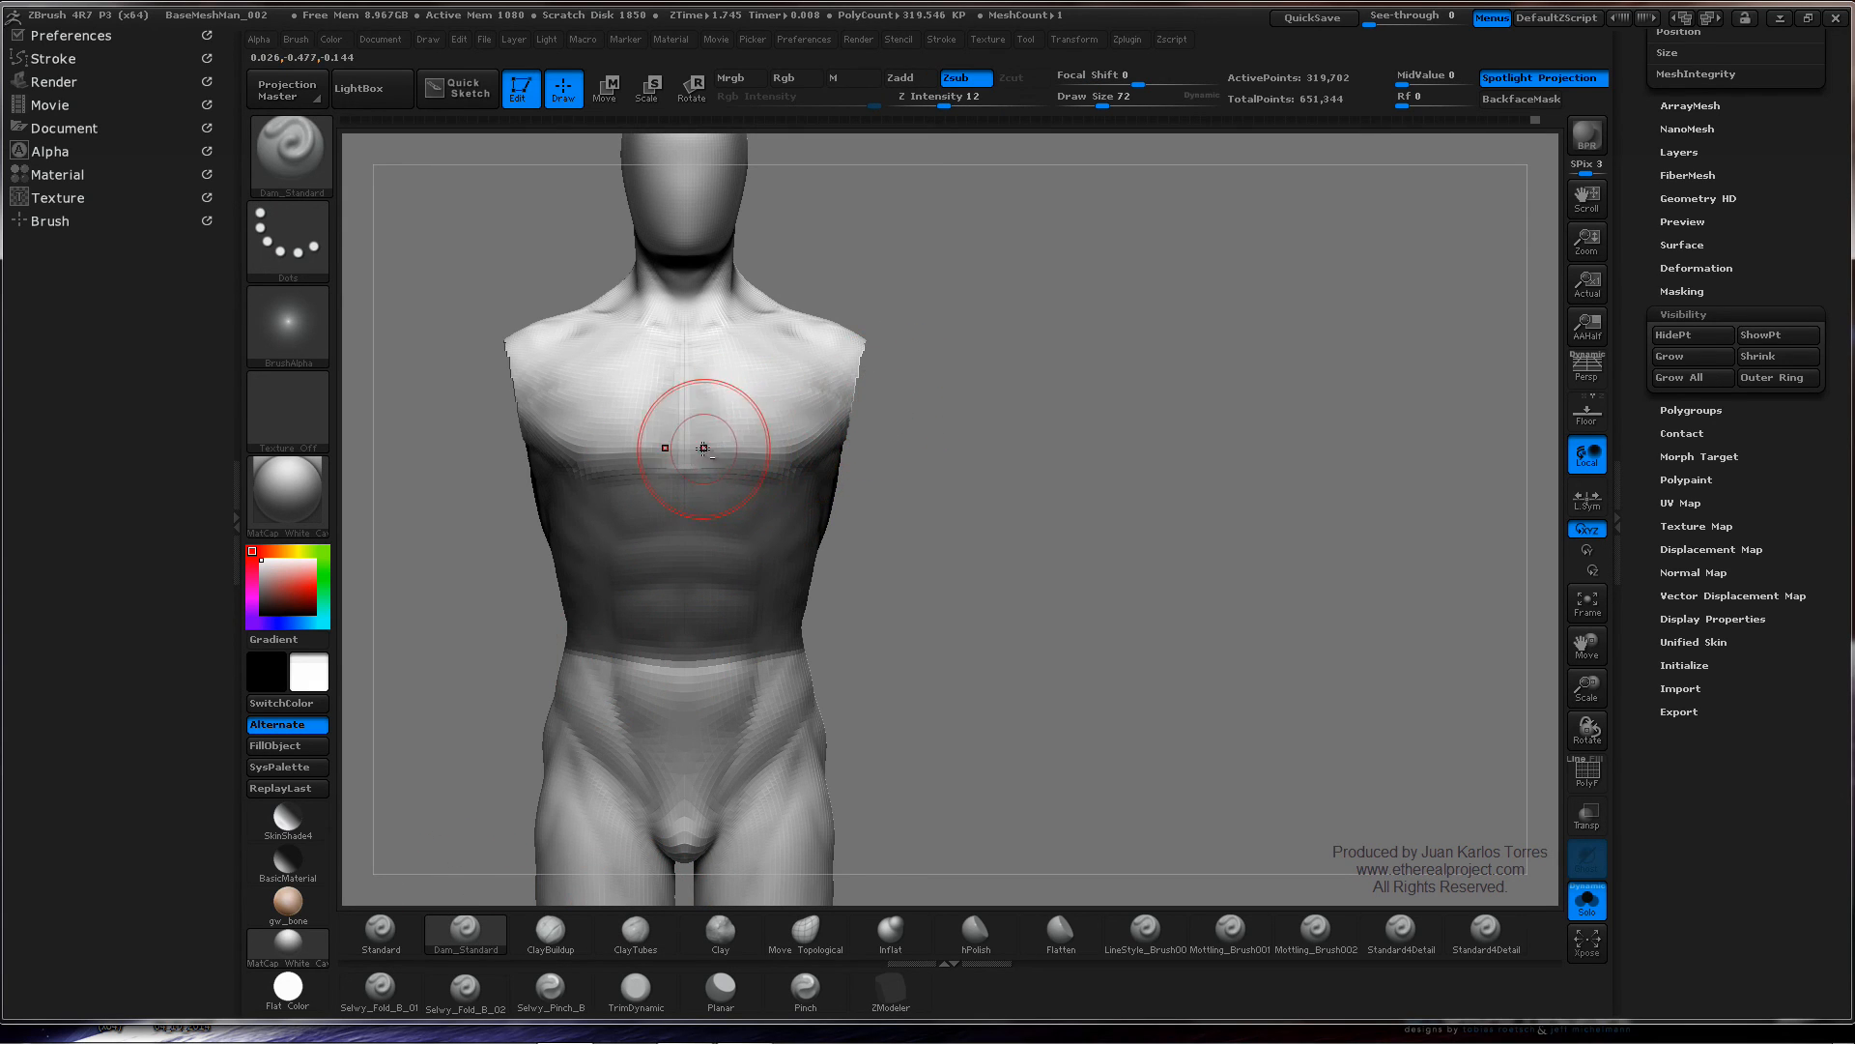
{"action": "key", "text": "shift"}
{"action": "mouse_move", "coordinate": [995, 416]}
{"action": "left_mouse_down"}
{"action": "mouse_move", "coordinate": [952, 425]}
{"action": "mouse_move", "coordinate": [1000, 479]}
{"action": "mouse_move", "coordinate": [1014, 538]}
{"action": "left_mouse_up"}
{"action": "key", "text": "ctrl+z"}
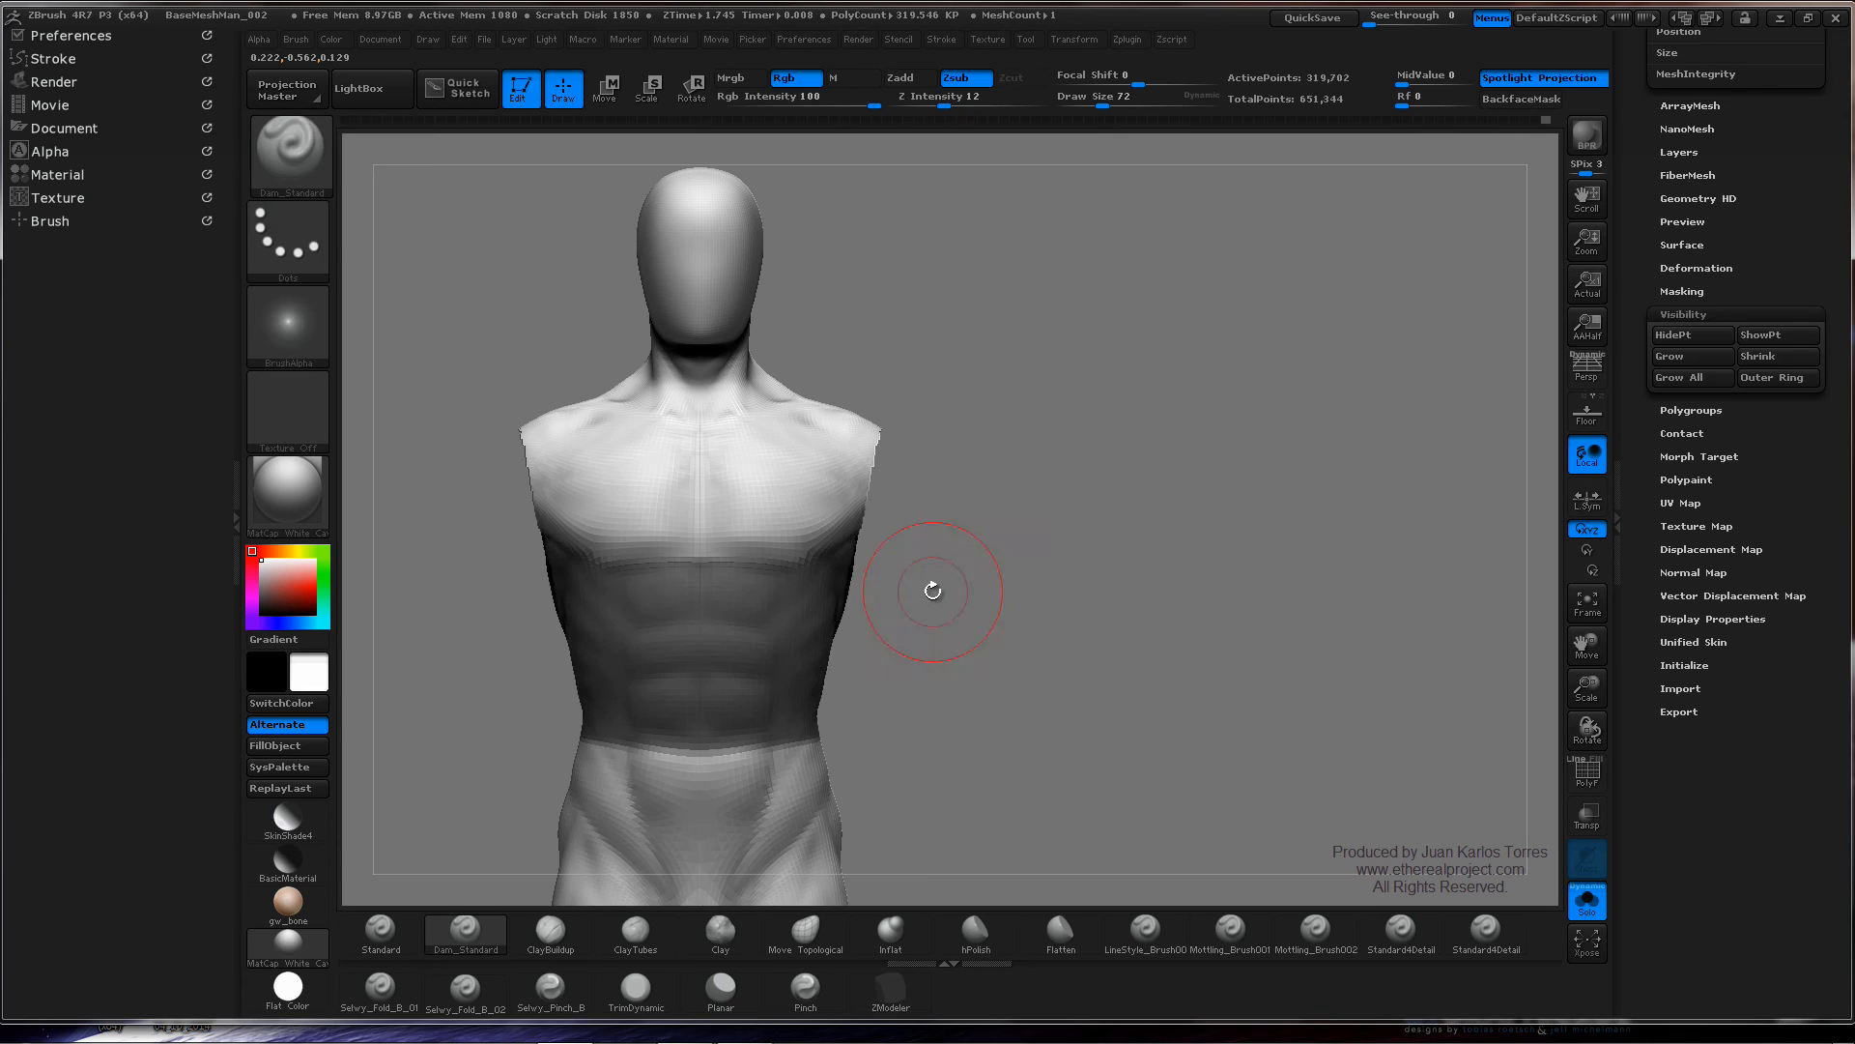
- Flatten the lower edge of the chest along the mask boundary with the Flatten brush
{"action": "mouse_move", "coordinate": [931, 588]}
{"action": "left_mouse_down", "text": "alt"}
{"action": "mouse_move", "coordinate": [890, 497]}
{"action": "mouse_move", "coordinate": [1011, 550]}
{"action": "mouse_move", "coordinate": [906, 590]}
{"action": "left_mouse_up", "text": "alt"}
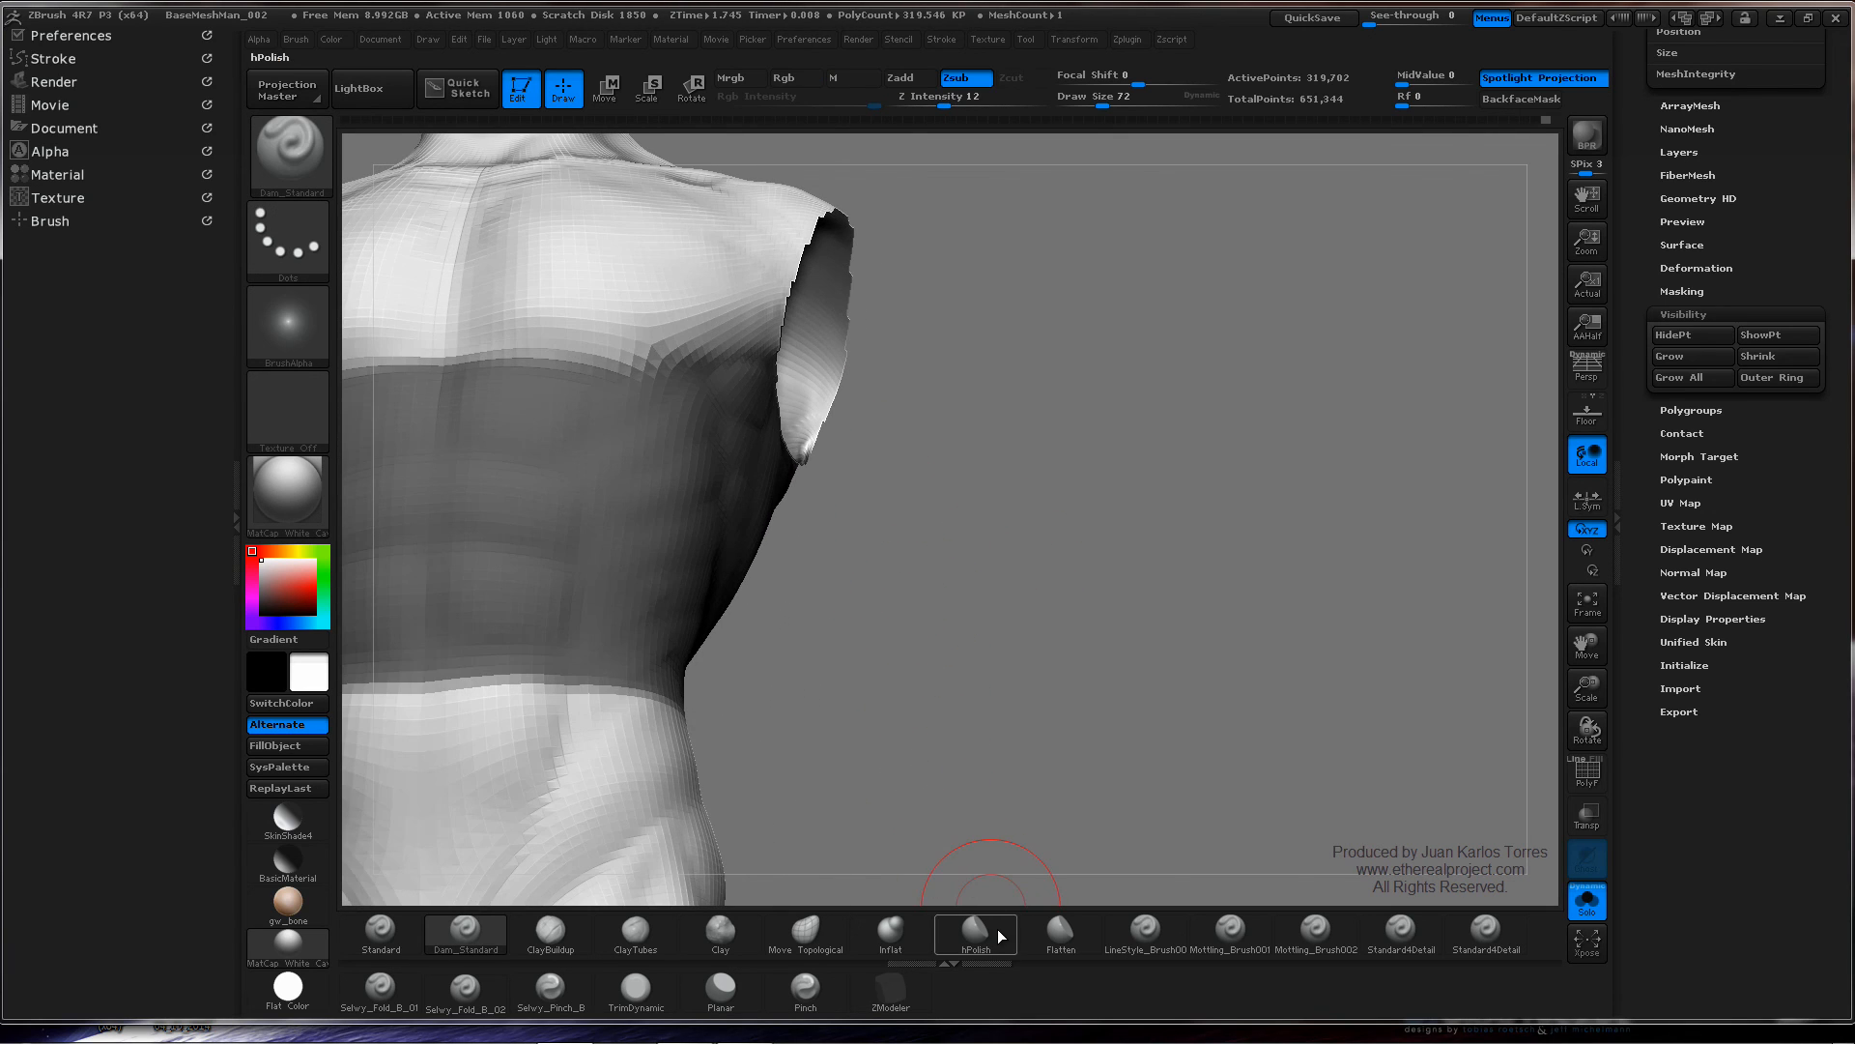
{"action": "key", "text": "b"}
{"action": "key", "text": "f"}
{"action": "key", "text": "l"}
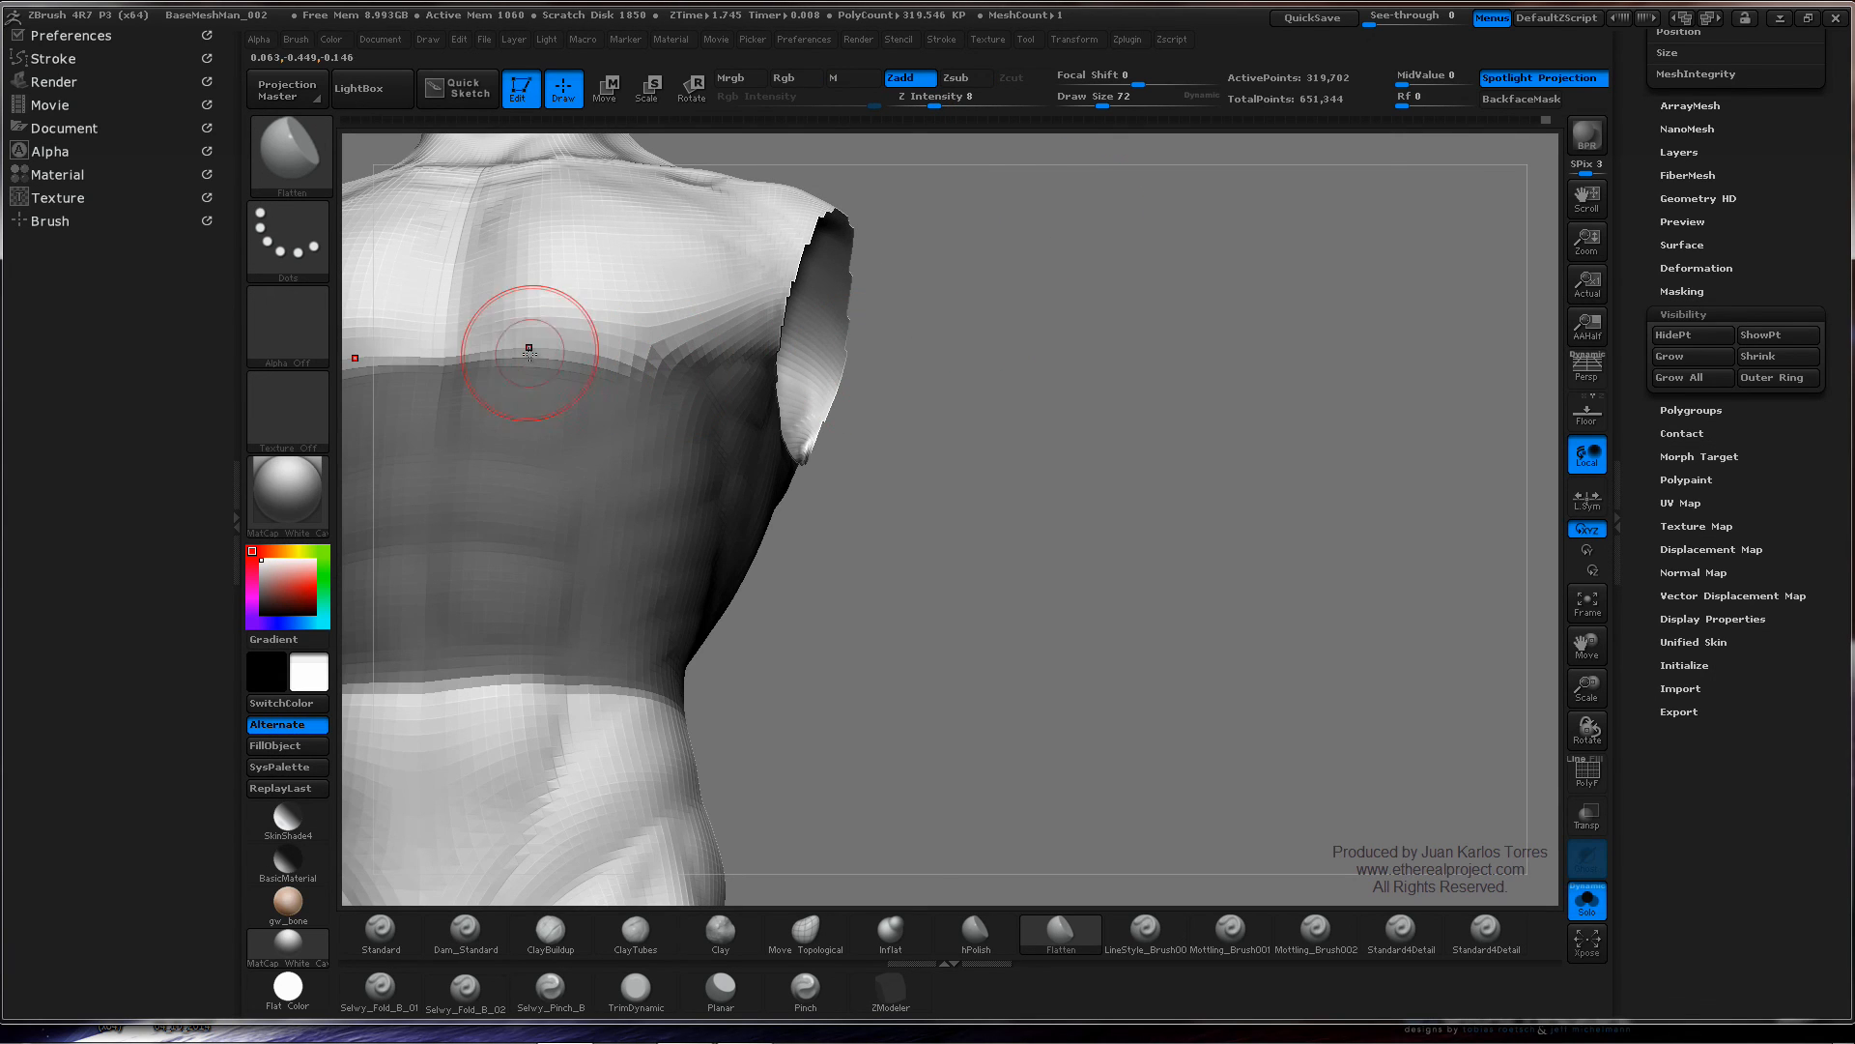
{"action": "mouse_move", "coordinate": [822, 309]}
{"action": "left_mouse_down"}
{"action": "mouse_move", "coordinate": [692, 352]}
{"action": "mouse_move", "coordinate": [998, 413]}
{"action": "mouse_move", "coordinate": [1128, 495]}
{"action": "left_mouse_up"}
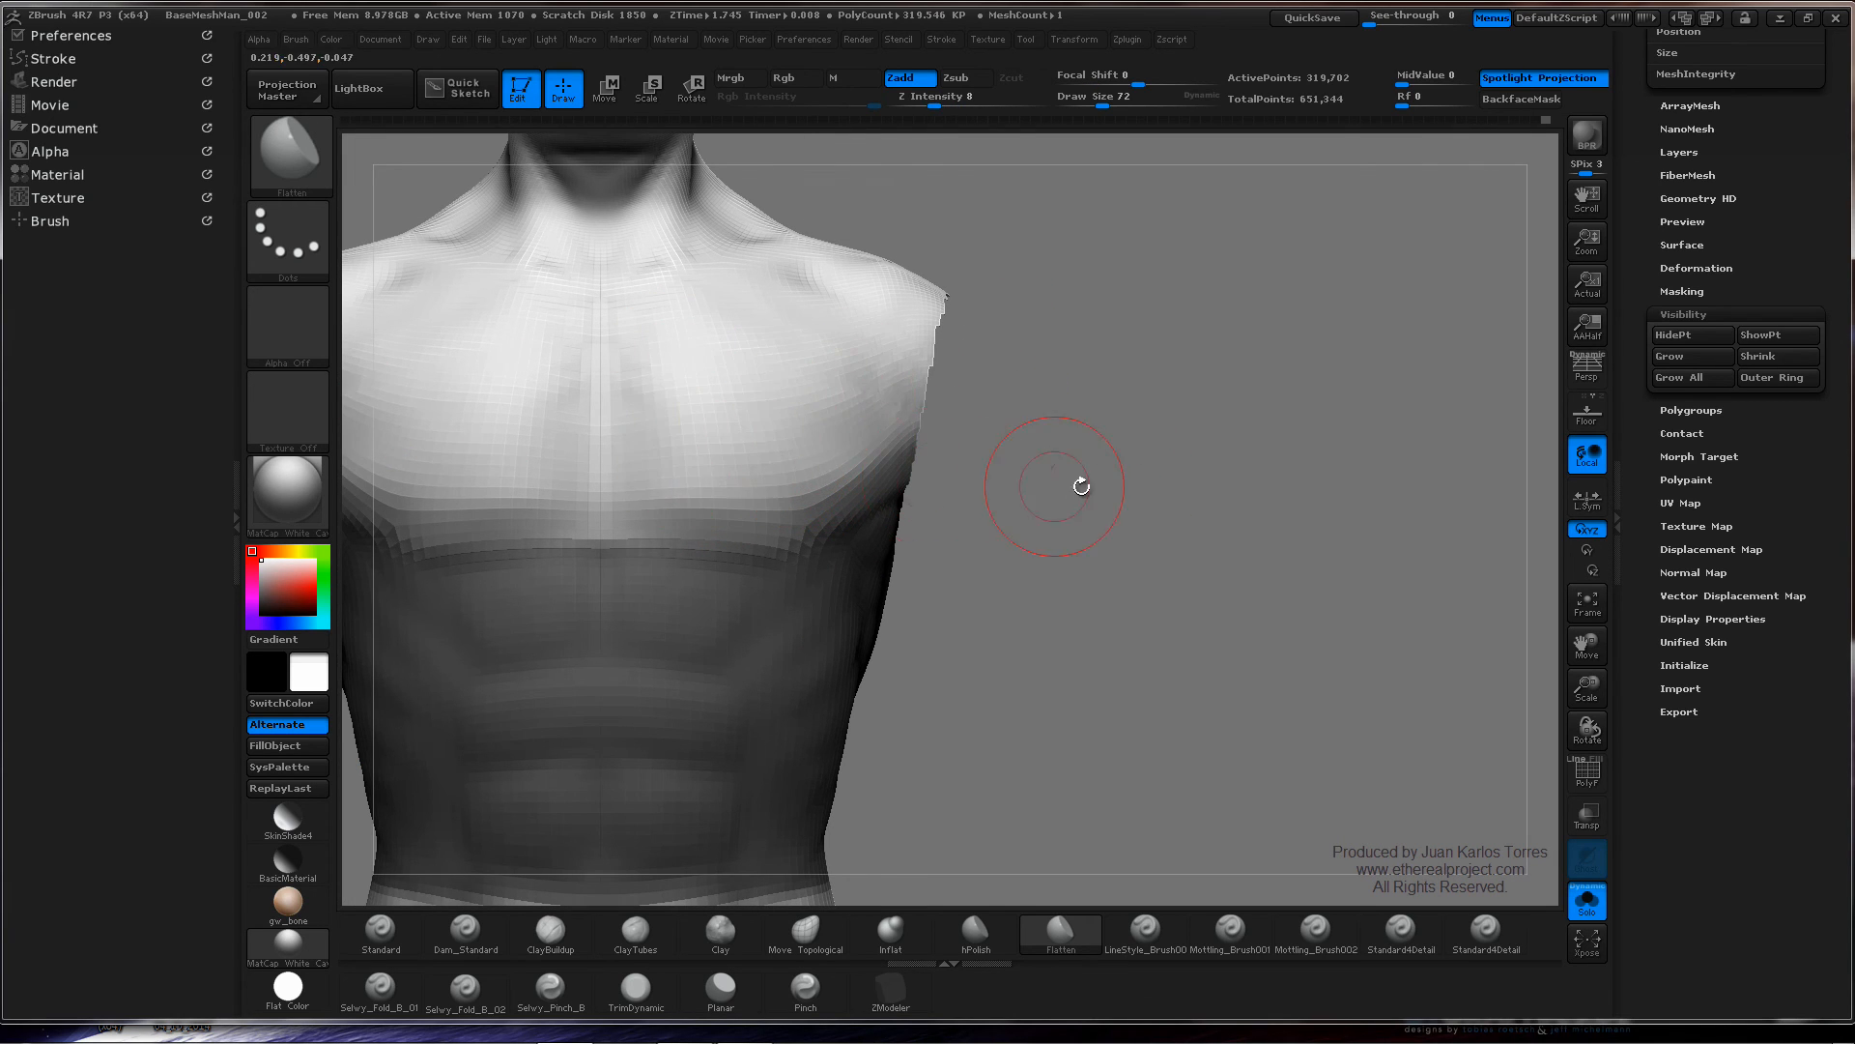
- Clear the torso mask and smooth the side of the chest along the arm opening
{"action": "mouse_move", "coordinate": [1233, 477]}
{"action": "left_mouse_down"}
{"action": "mouse_move", "coordinate": [1022, 518]}
{"action": "mouse_move", "coordinate": [960, 442]}
{"action": "mouse_move", "coordinate": [1022, 448]}
{"action": "mouse_move", "coordinate": [874, 434]}
{"action": "left_mouse_up"}
{"action": "key", "text": "shift"}
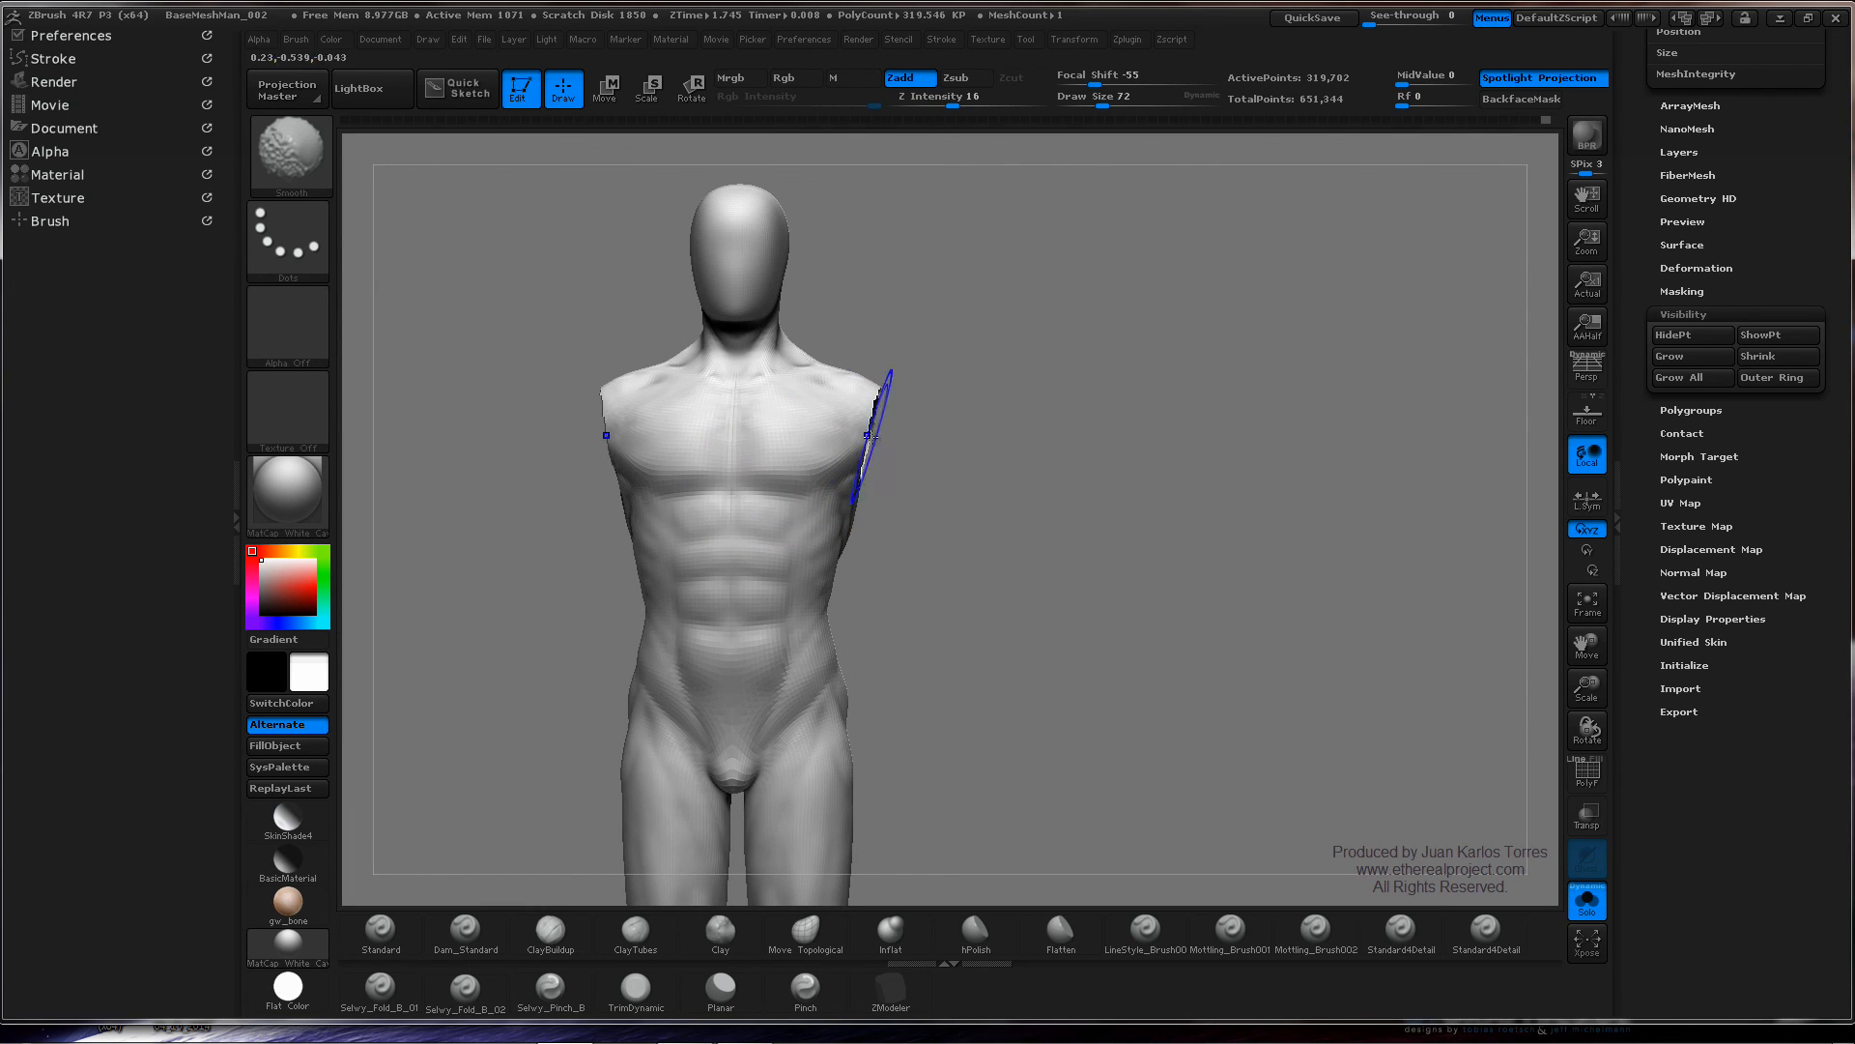
{"action": "mouse_move", "coordinate": [1111, 447]}
{"action": "right_mouse_down", "text": "ctrl"}
{"action": "mouse_move", "coordinate": [999, 443]}
{"action": "mouse_move", "coordinate": [1002, 408]}
{"action": "right_mouse_up", "text": "ctrl"}
{"action": "mouse_move", "coordinate": [1002, 407]}
{"action": "right_mouse_down", "text": "ctrl"}
{"action": "mouse_move", "coordinate": [993, 436]}
{"action": "mouse_move", "coordinate": [1056, 467]}
{"action": "mouse_move", "coordinate": [1049, 420]}
{"action": "right_mouse_up", "text": "ctrl"}
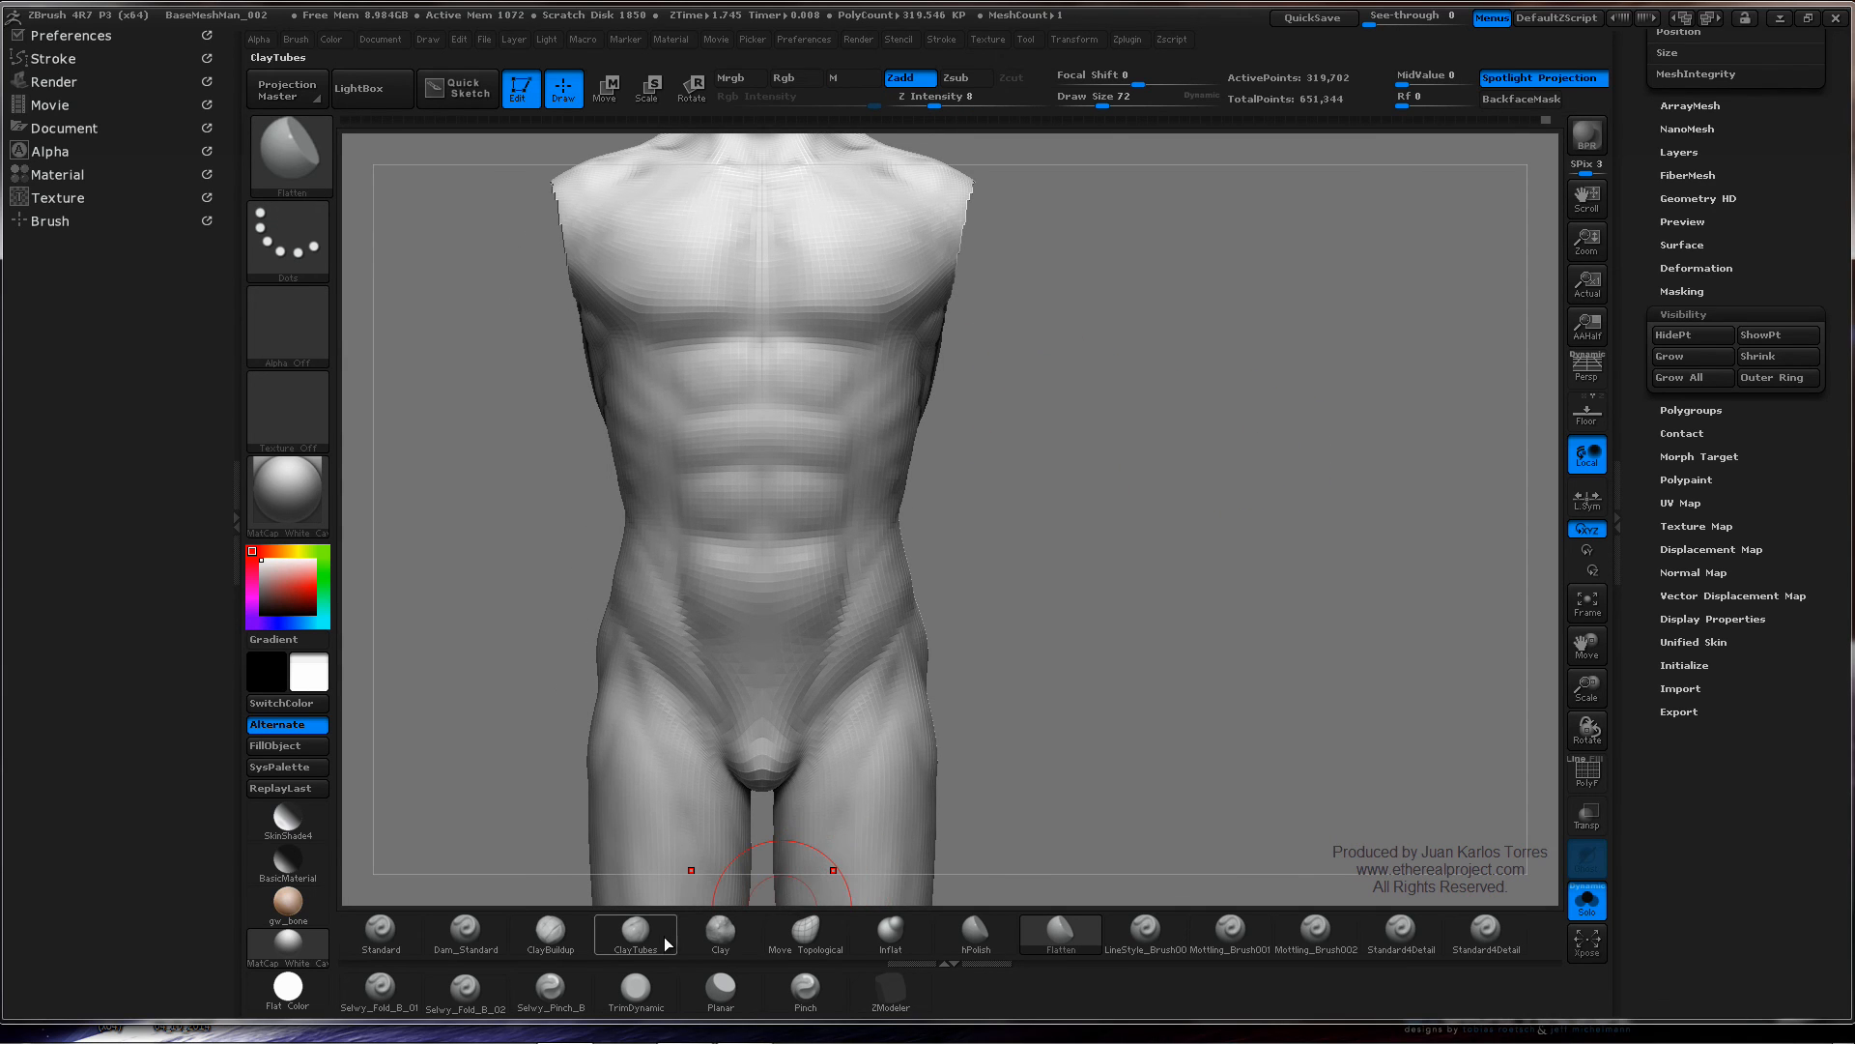
- Switch to the Dam_Standard brush and set its Draw Size to 70 and Z Intensity to 10 for carving the abdomen
{"action": "left_click", "coordinate": [466, 930]}
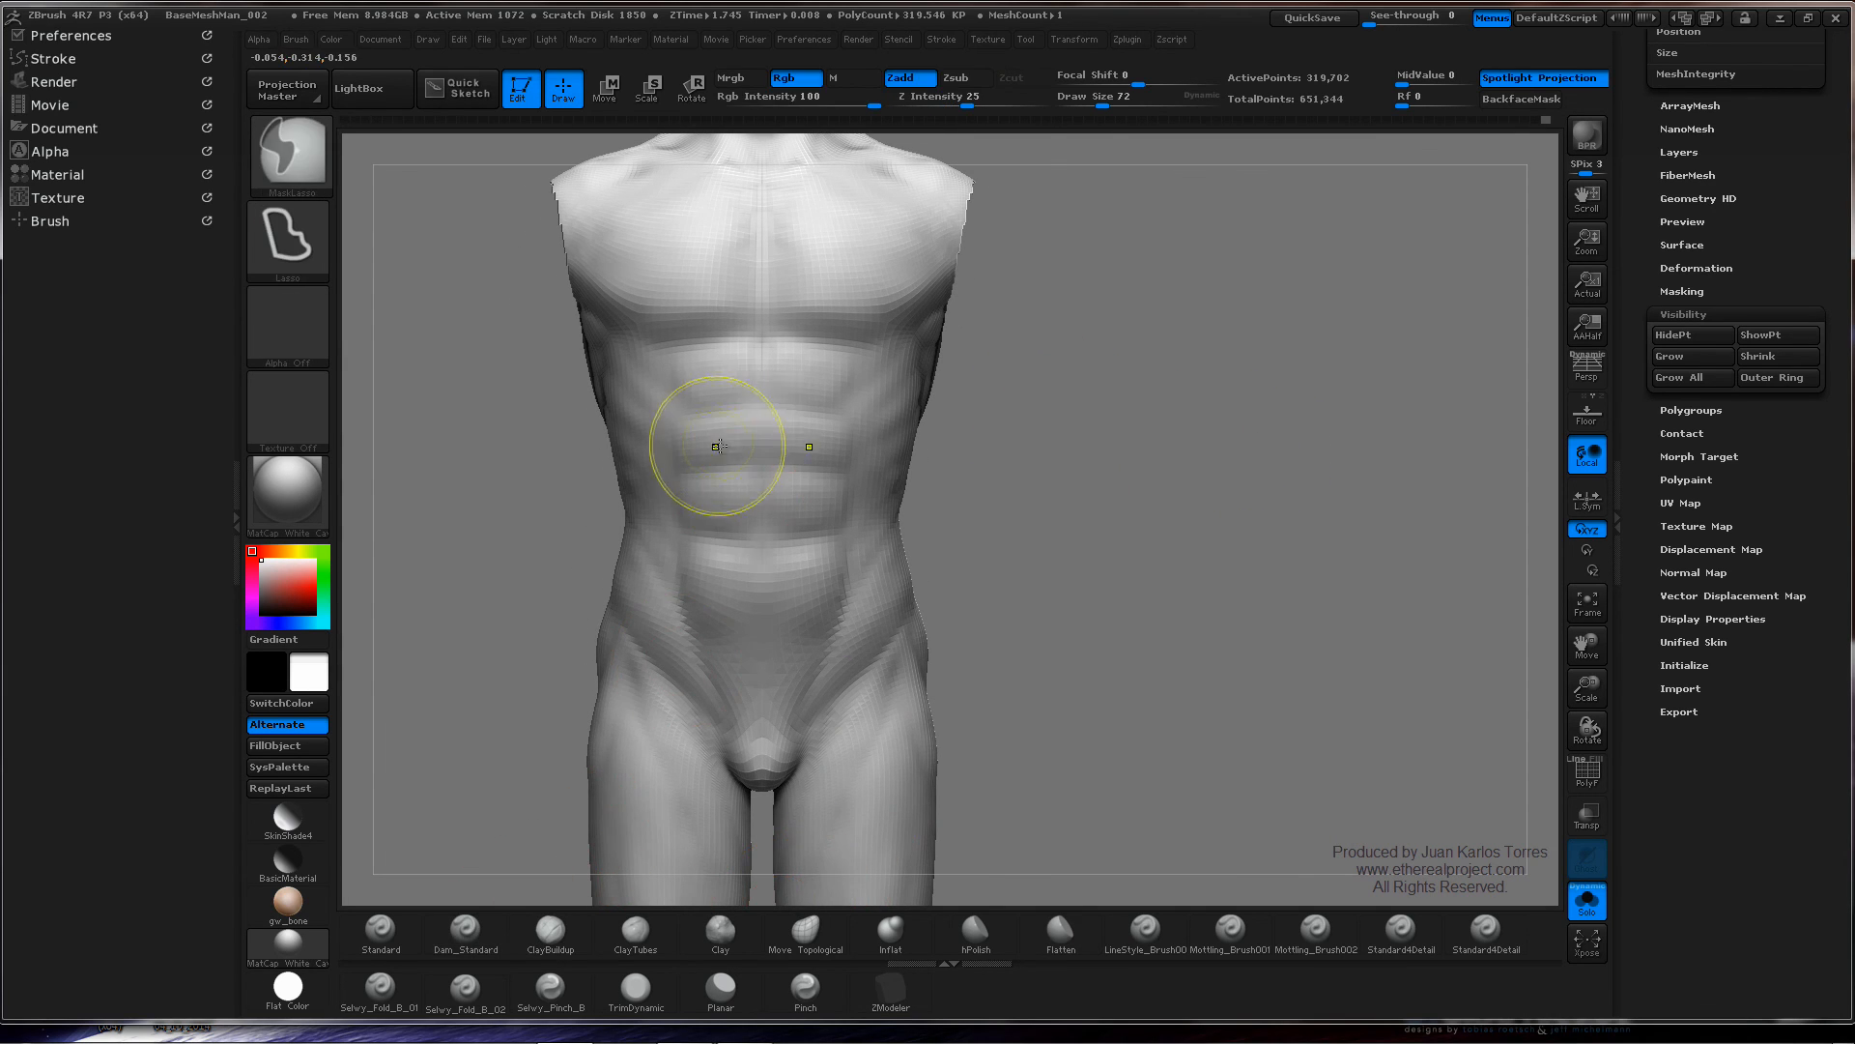
{"action": "right_click_drag", "start_coordinate": [704, 435], "coordinate": [745, 414], "text": "ctrl"}
{"action": "key", "text": "space"}
{"action": "left_click_drag", "start_coordinate": [745, 435], "coordinate": [749, 436]}
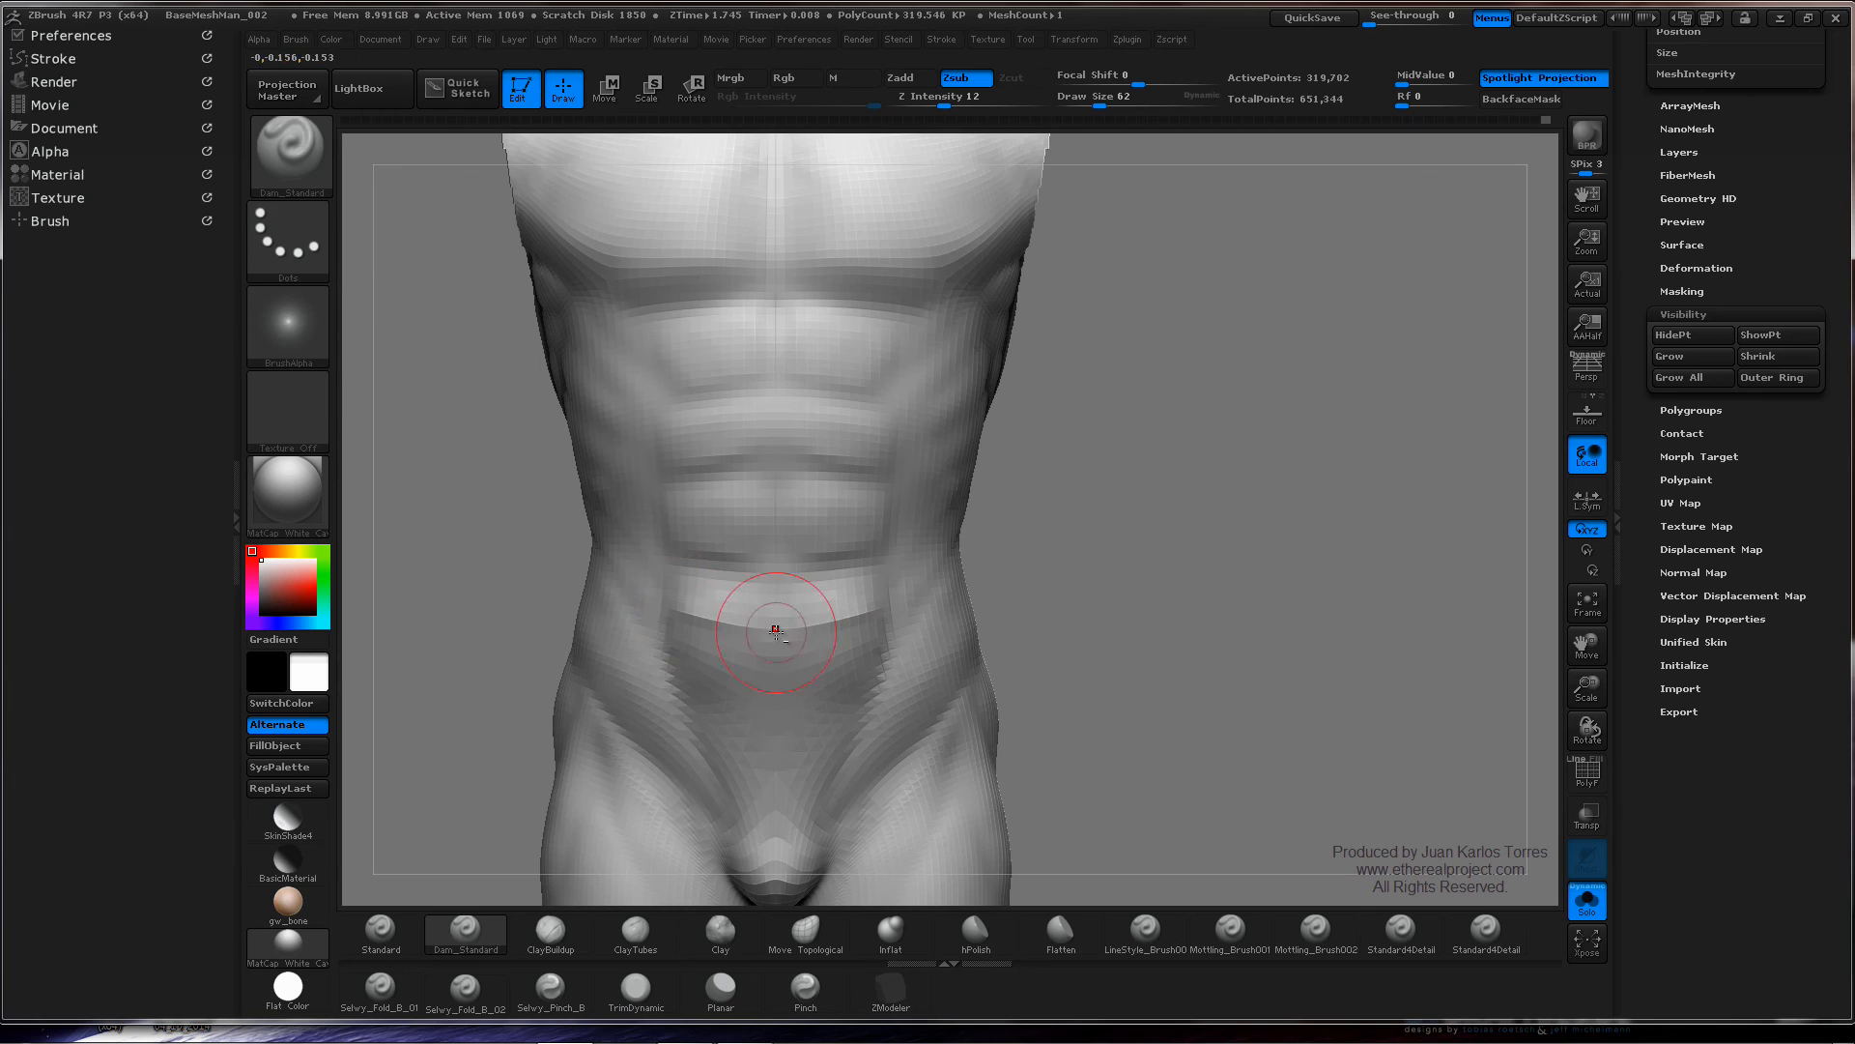
{"action": "key", "text": "ctrl"}
{"action": "key", "text": "ctrl+z"}
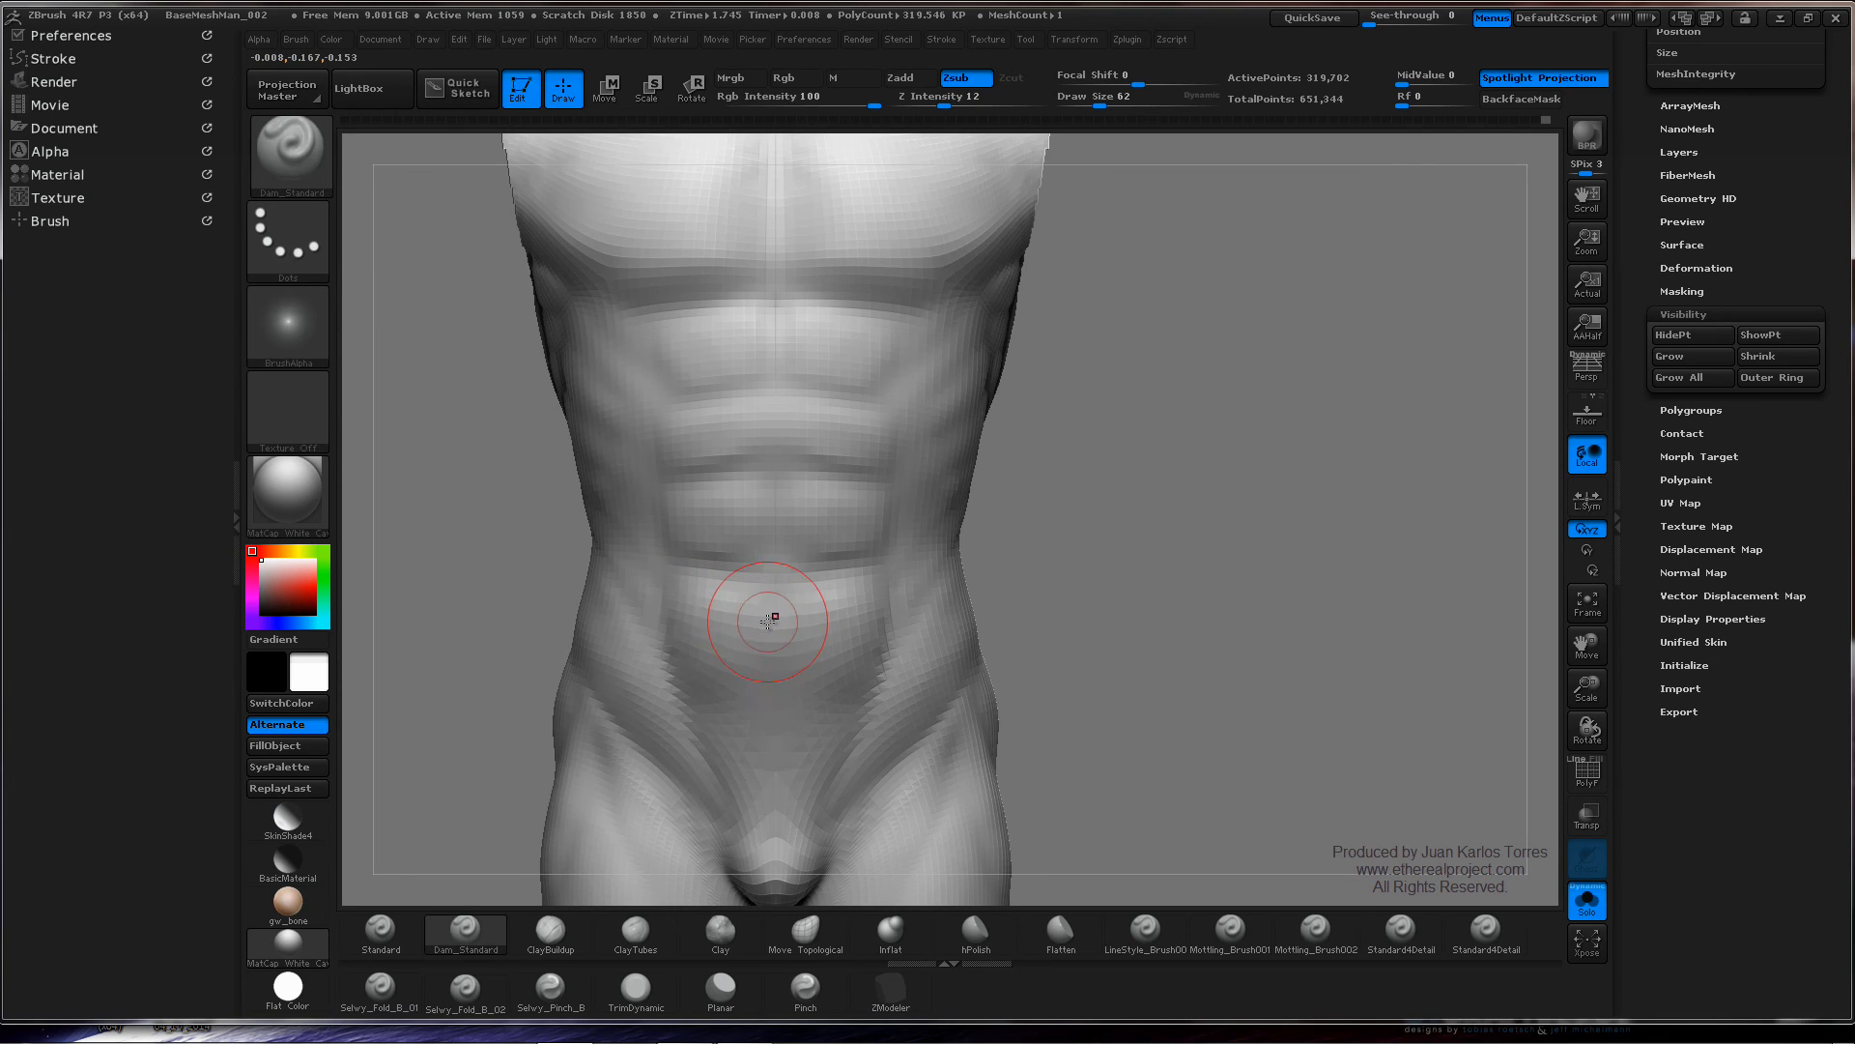
{"action": "key", "text": "space"}
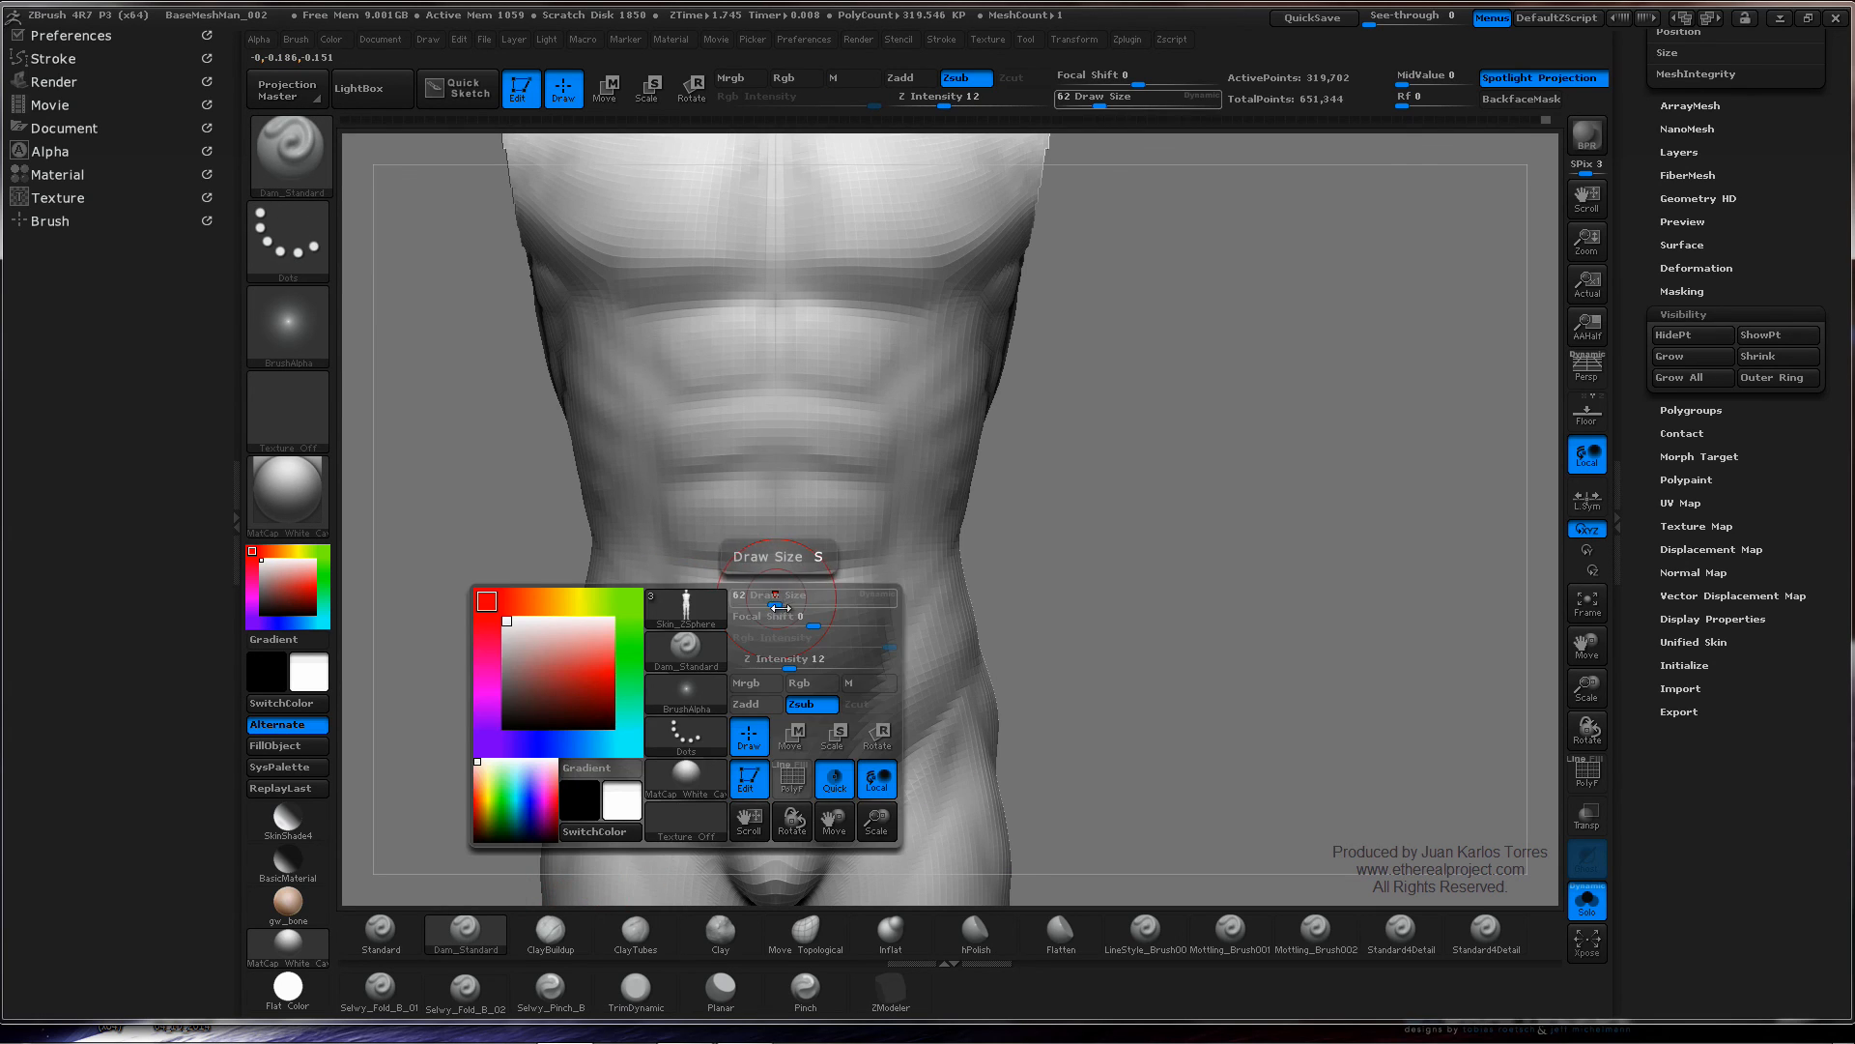
{"action": "left_click_drag", "start_coordinate": [783, 663], "coordinate": [786, 664]}
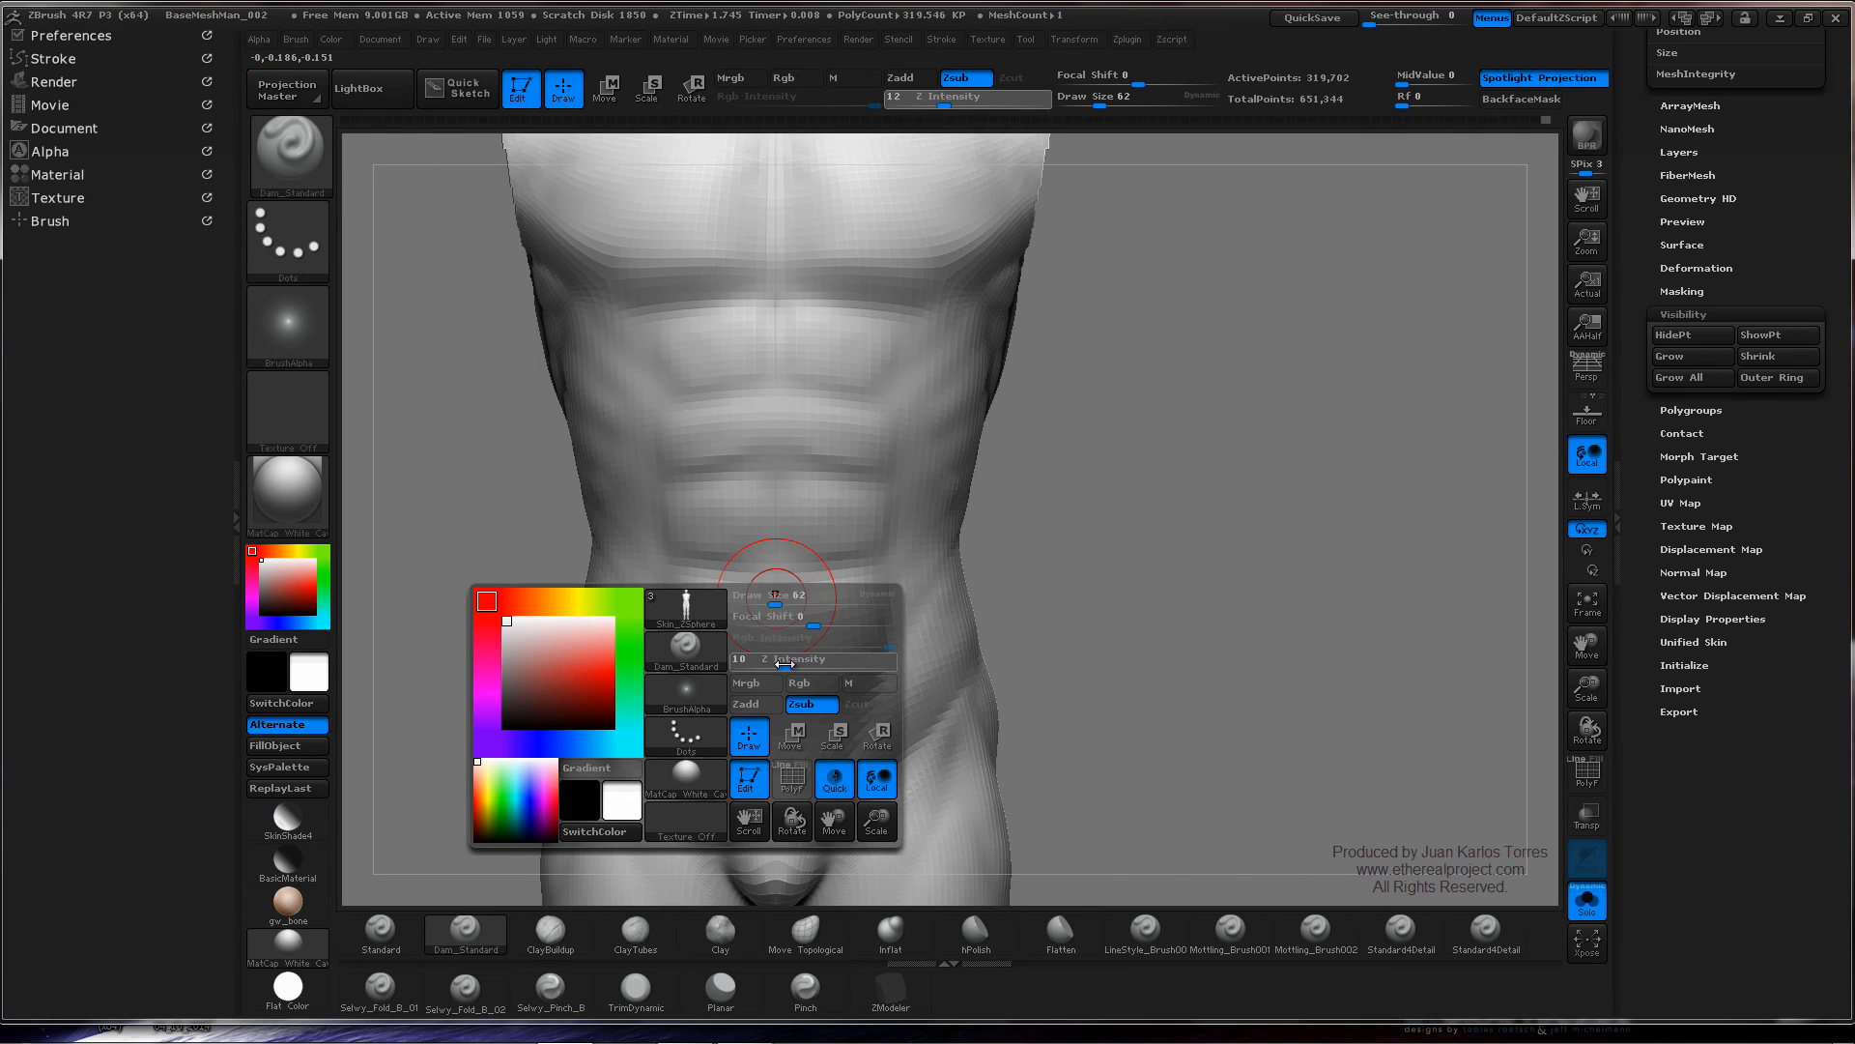
- Carve the horizontal creases between the rows of abdominal muscles with the Dam_Standard brush
{"action": "key", "text": "shift"}
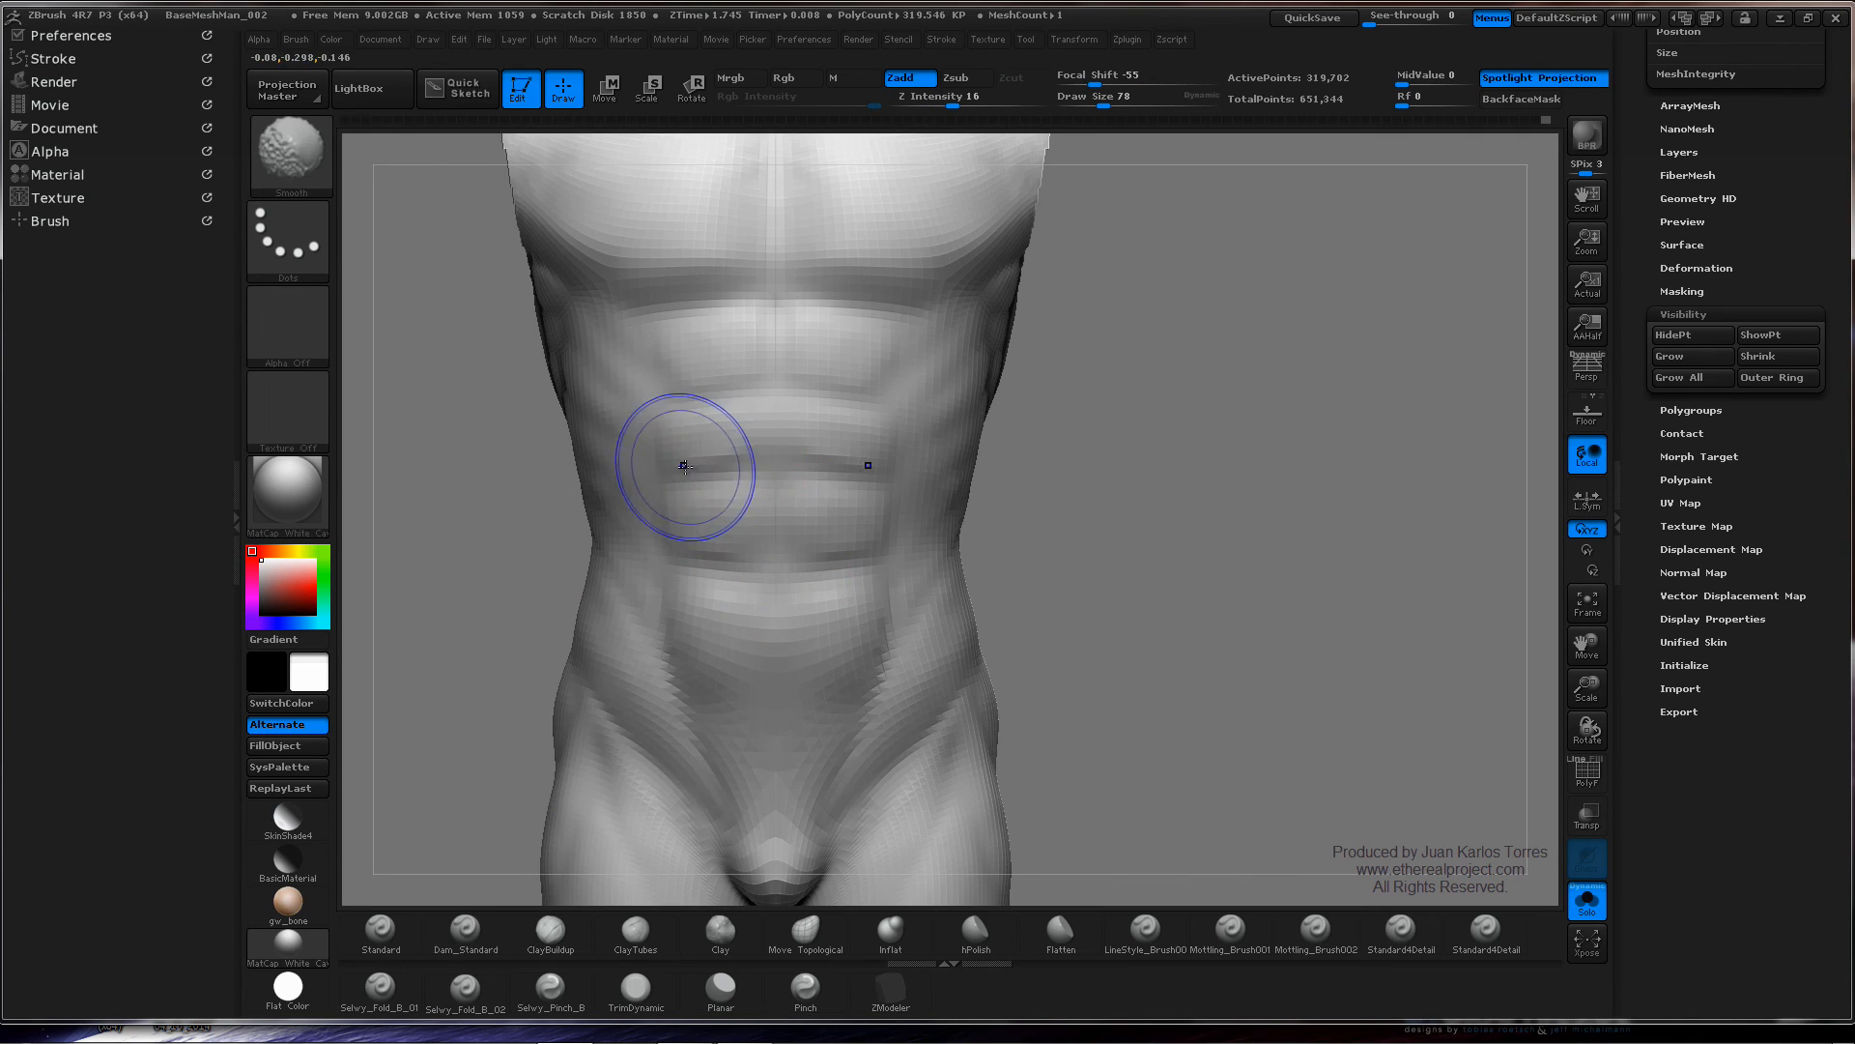
{"action": "mouse_move", "coordinate": [684, 466]}
{"action": "left_mouse_down", "text": "shift"}
{"action": "mouse_move", "coordinate": [774, 443]}
{"action": "mouse_move", "coordinate": [710, 447]}
{"action": "mouse_move", "coordinate": [715, 462]}
{"action": "mouse_move", "coordinate": [775, 456]}
{"action": "left_mouse_up", "text": "shift"}
{"action": "key", "text": "ctrl+z"}
{"action": "left_click_drag", "start_coordinate": [849, 385], "coordinate": [683, 373]}
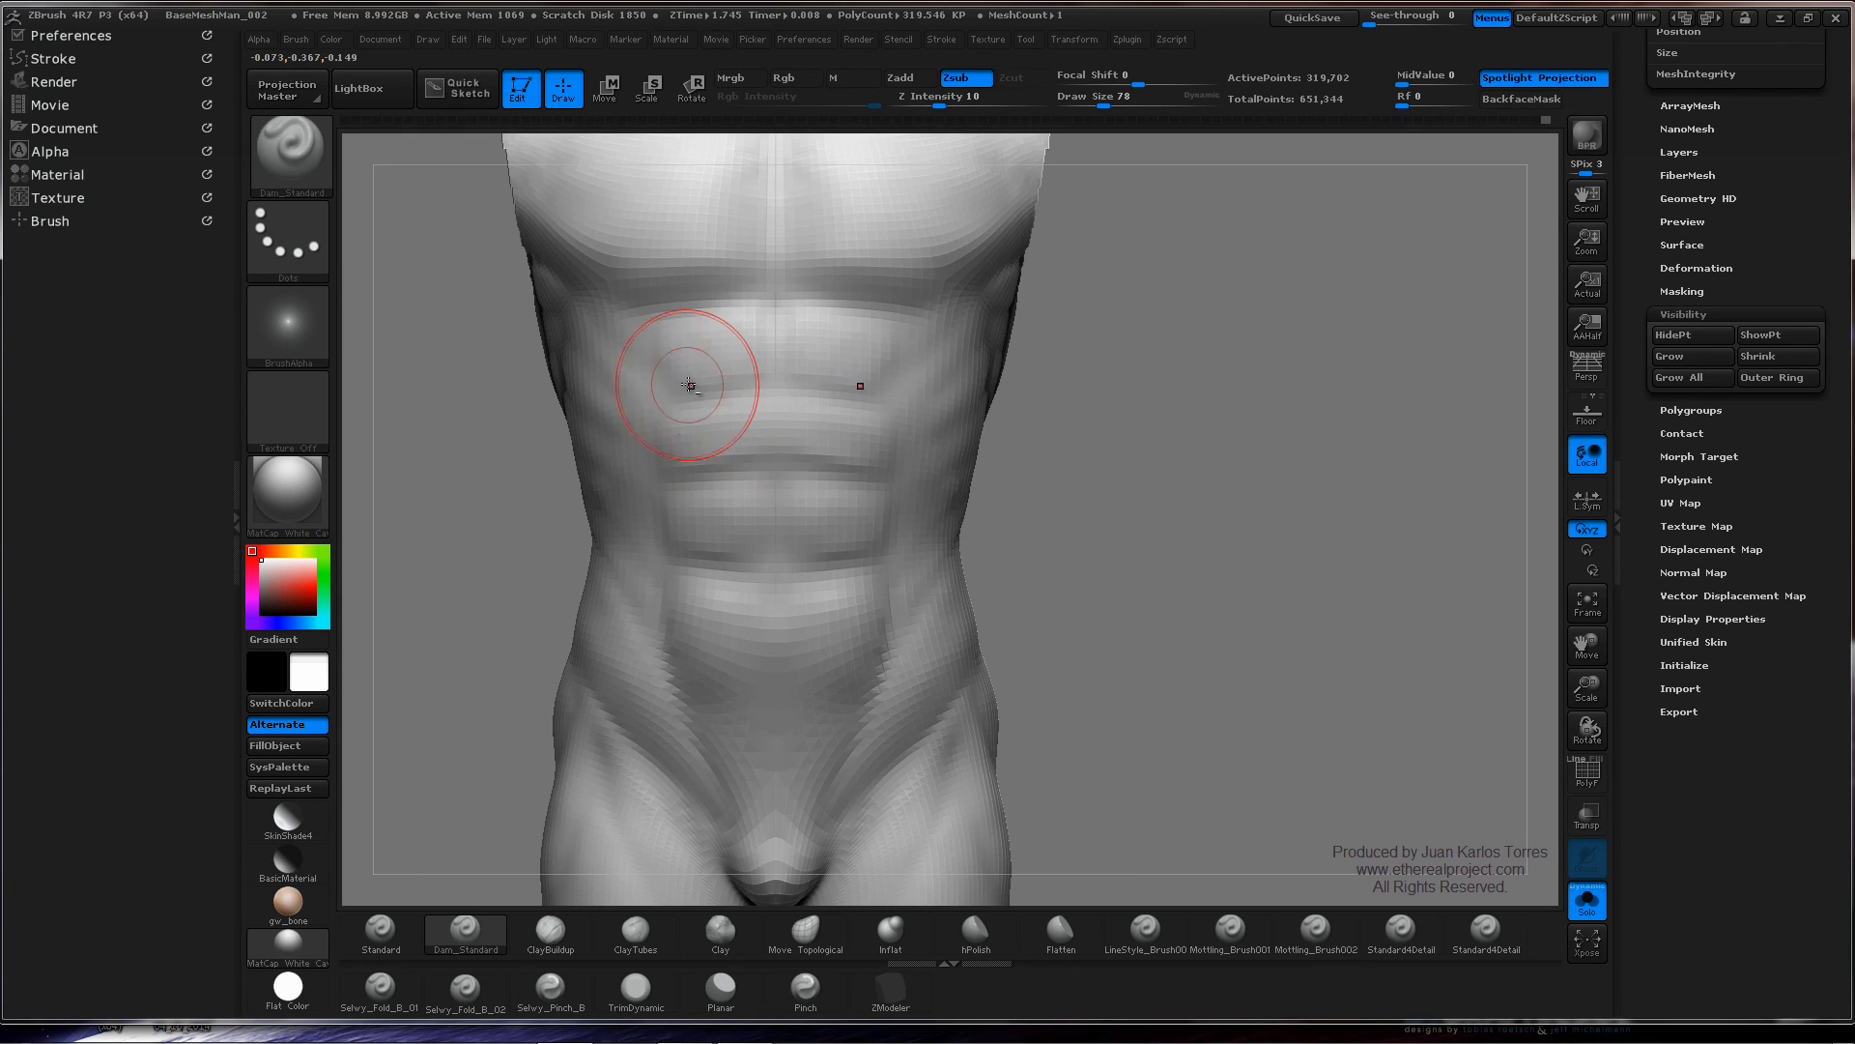
{"action": "mouse_move", "coordinate": [871, 564]}
{"action": "left_mouse_down"}
{"action": "mouse_move", "coordinate": [683, 567]}
{"action": "mouse_move", "coordinate": [773, 574]}
{"action": "left_mouse_up"}
{"action": "left_click_drag", "start_coordinate": [671, 475], "coordinate": [775, 468]}
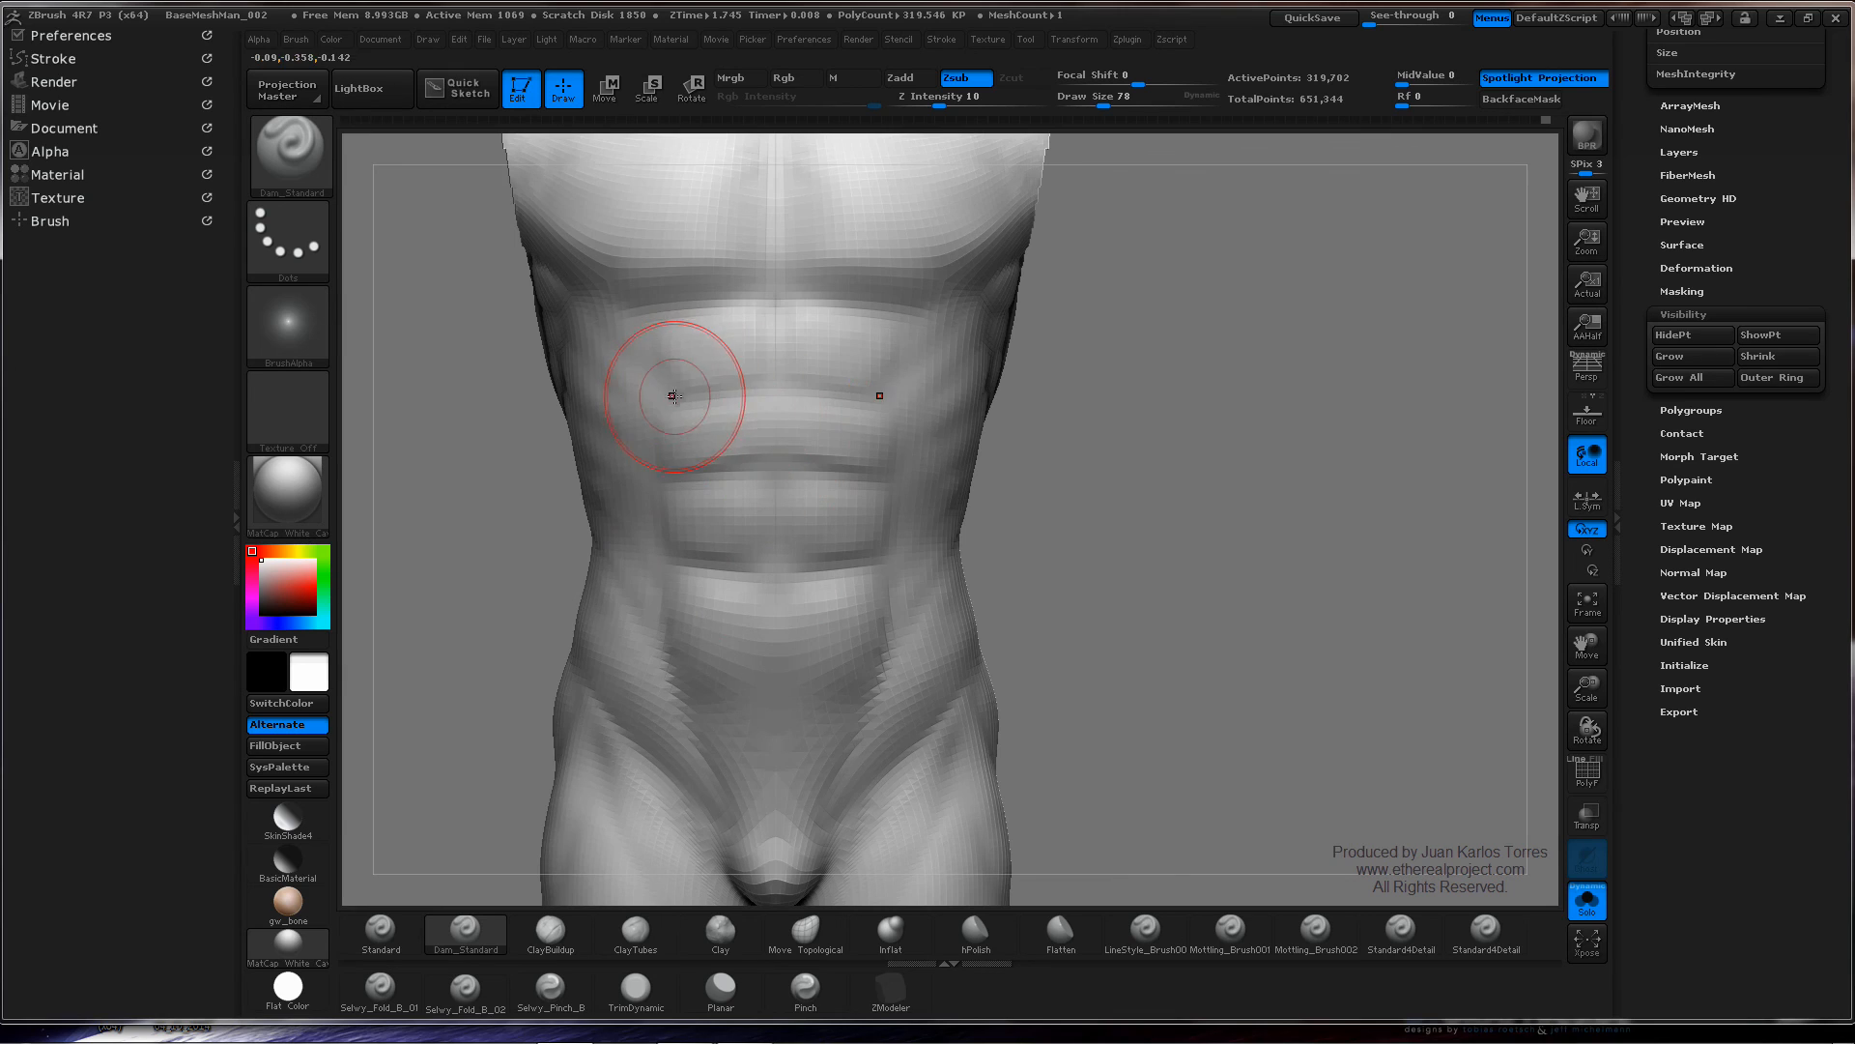
{"action": "left_click_drag", "start_coordinate": [676, 395], "coordinate": [779, 378]}
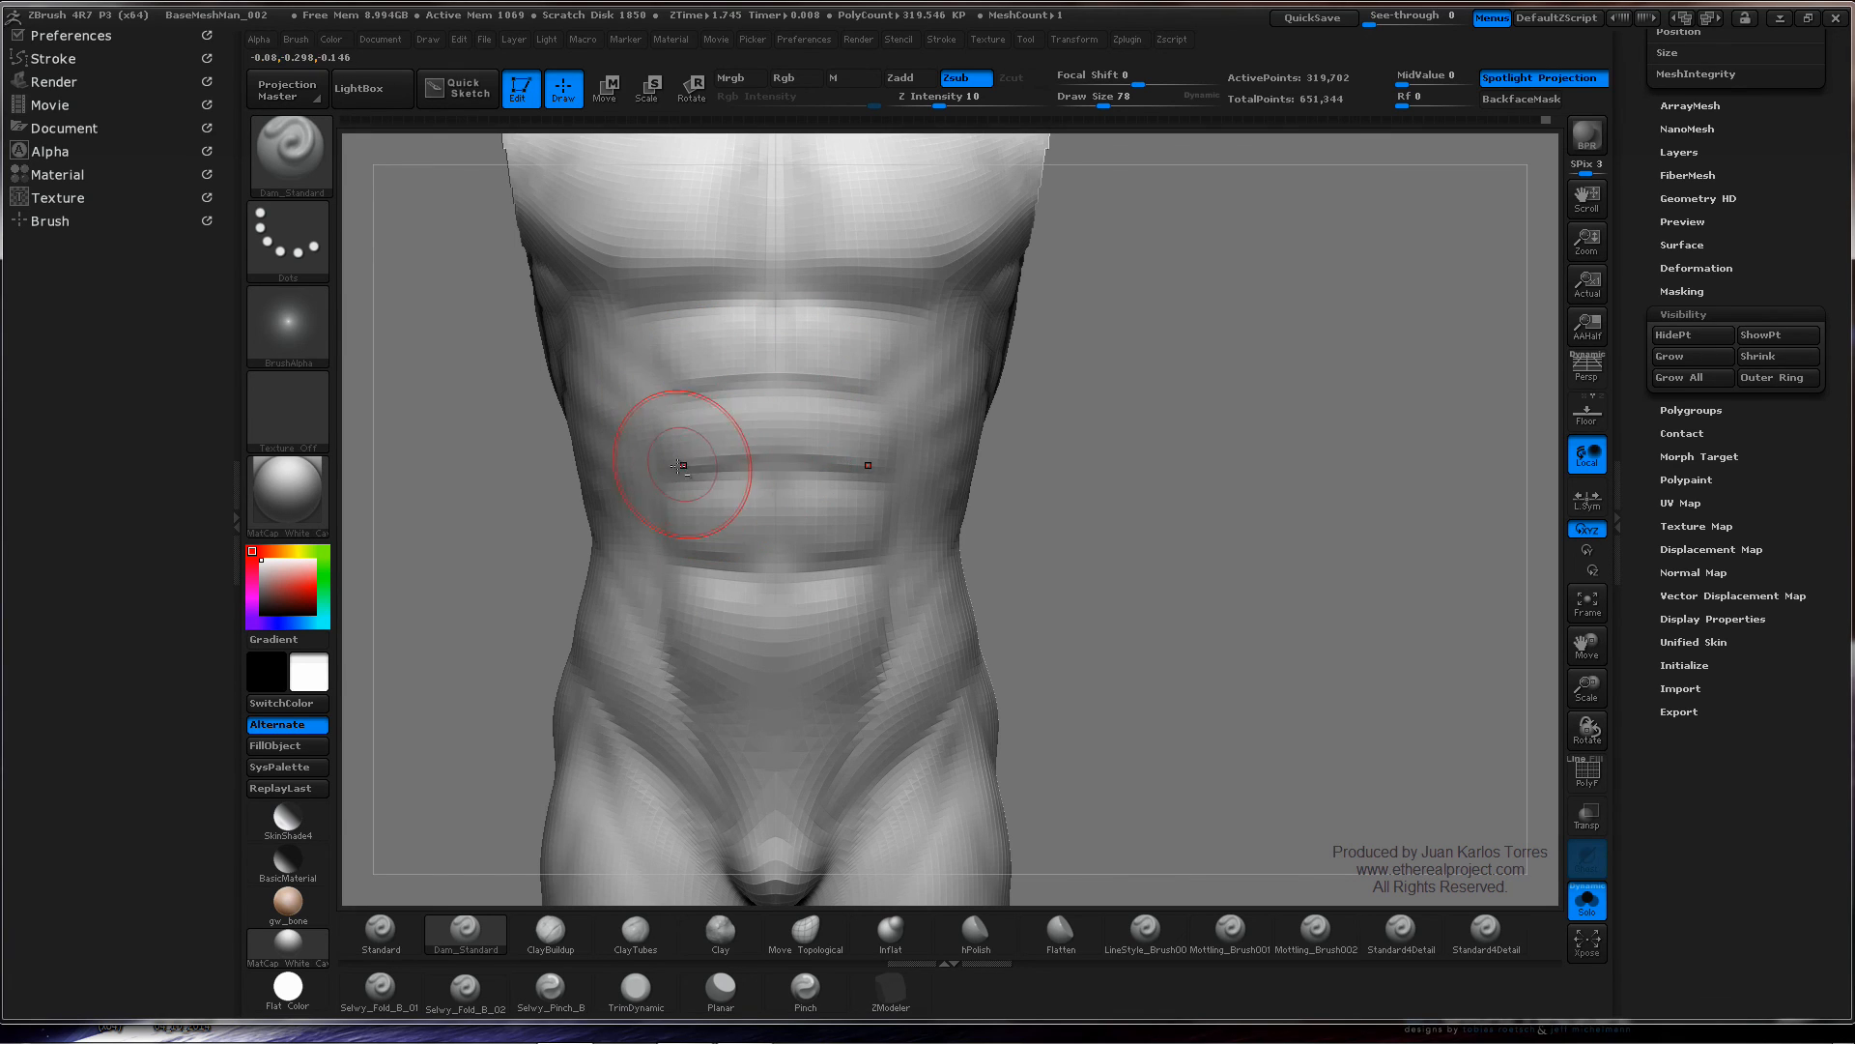
{"action": "left_click_drag", "start_coordinate": [683, 465], "coordinate": [773, 471]}
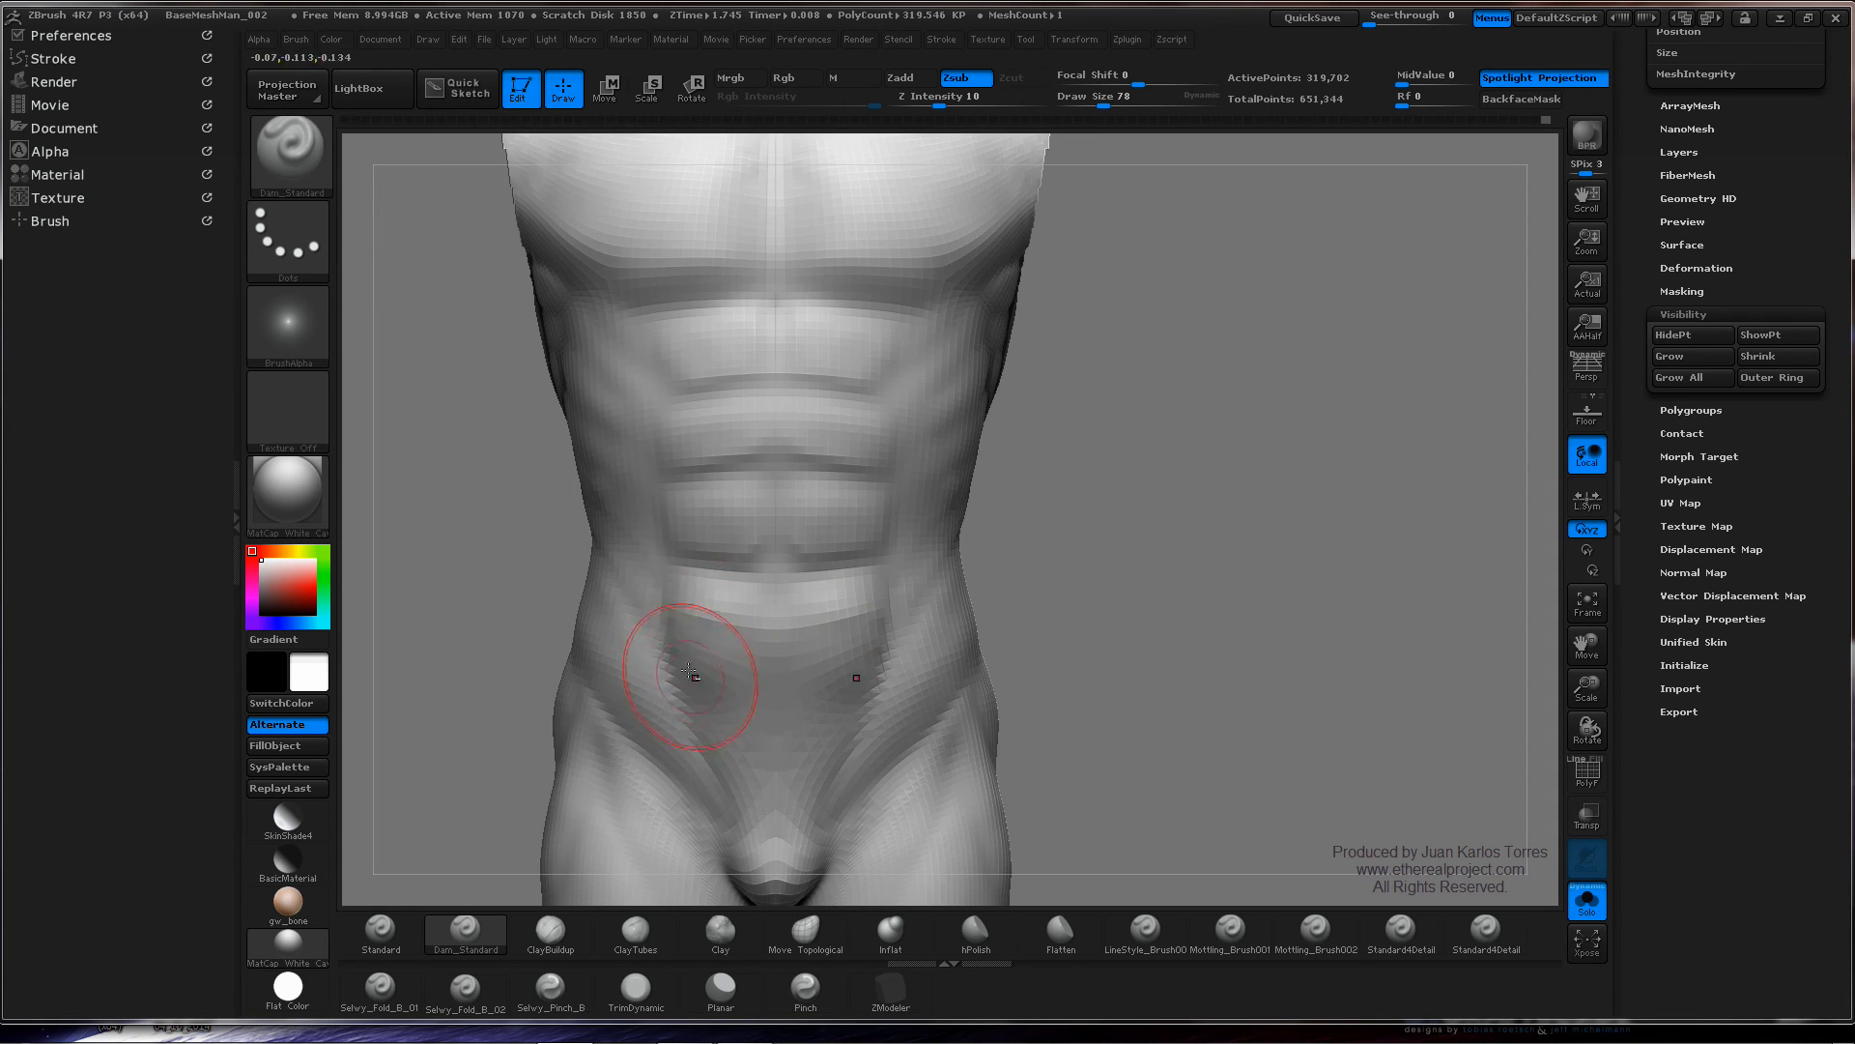
- Carve the outer edges of the lower abdomen and the crease above the groin
{"action": "left_click_drag", "start_coordinate": [664, 597], "coordinate": [674, 664]}
{"action": "mouse_move", "coordinate": [738, 818]}
{"action": "left_mouse_down"}
{"action": "mouse_move", "coordinate": [794, 822]}
{"action": "mouse_move", "coordinate": [774, 773]}
{"action": "left_mouse_up"}
{"action": "left_click_drag", "start_coordinate": [745, 835], "coordinate": [812, 812]}
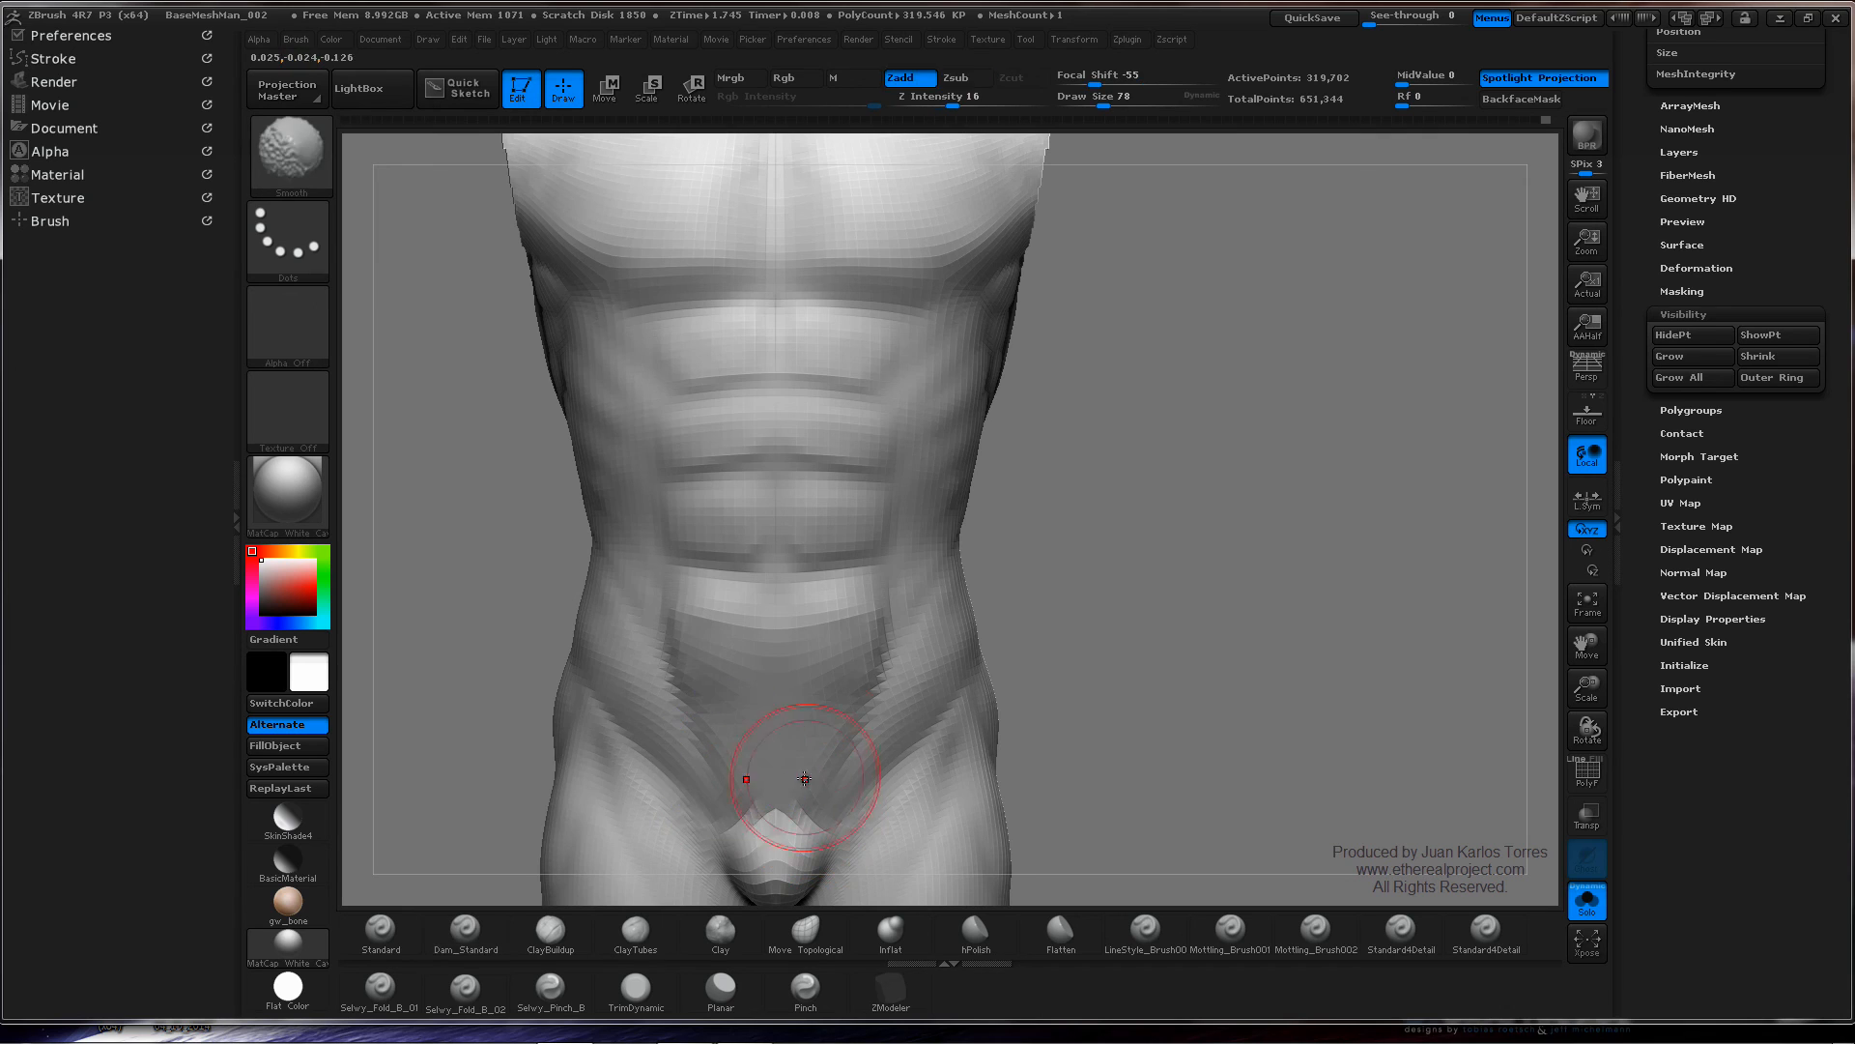
- Set the Draw Size to 35 and carve the grooves between the serratus muscles on the side of the rib cage
{"action": "mouse_move", "coordinate": [1180, 551]}
{"action": "left_mouse_down"}
{"action": "mouse_move", "coordinate": [1024, 530]}
{"action": "mouse_move", "coordinate": [1046, 538]}
{"action": "mouse_move", "coordinate": [882, 555]}
{"action": "left_mouse_up"}
{"action": "mouse_move", "coordinate": [710, 584]}
{"action": "left_mouse_down"}
{"action": "mouse_move", "coordinate": [560, 579]}
{"action": "mouse_move", "coordinate": [712, 572]}
{"action": "mouse_move", "coordinate": [653, 545]}
{"action": "left_mouse_up"}
{"action": "key", "text": "space"}
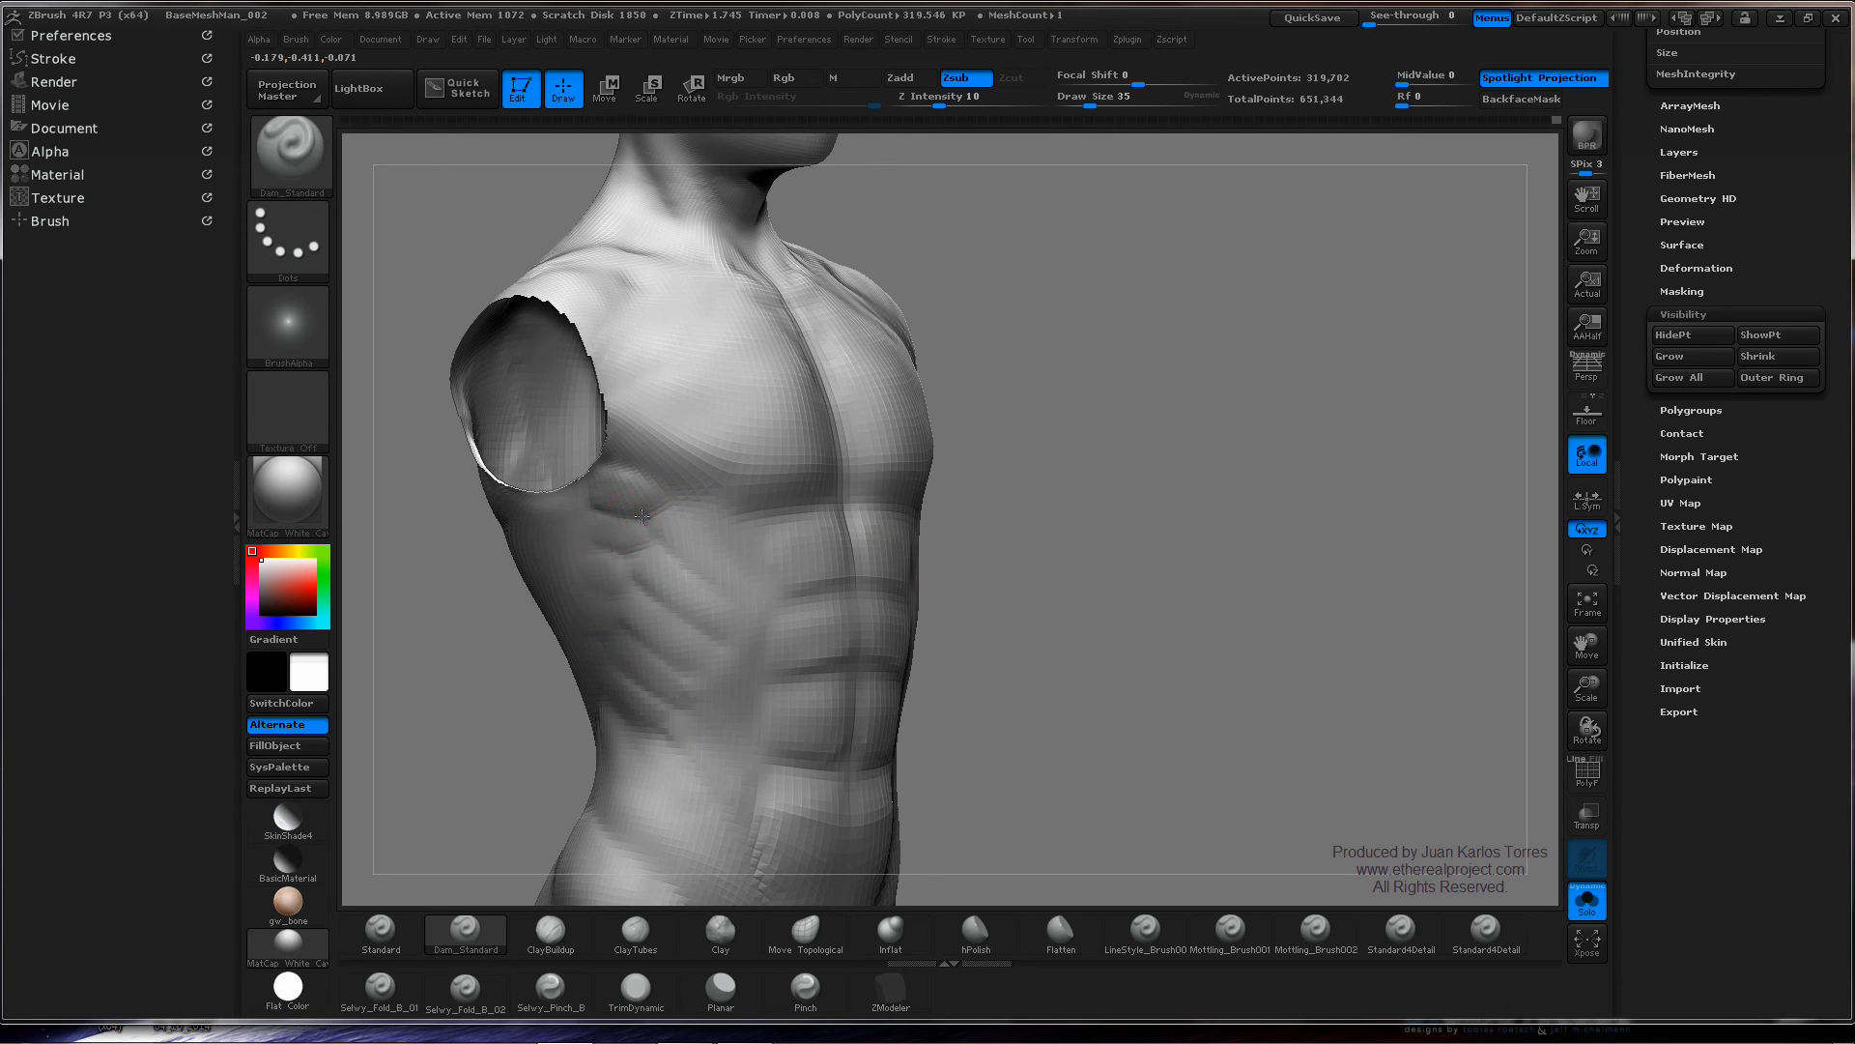
{"action": "right_click_drag", "start_coordinate": [659, 550], "coordinate": [649, 578]}
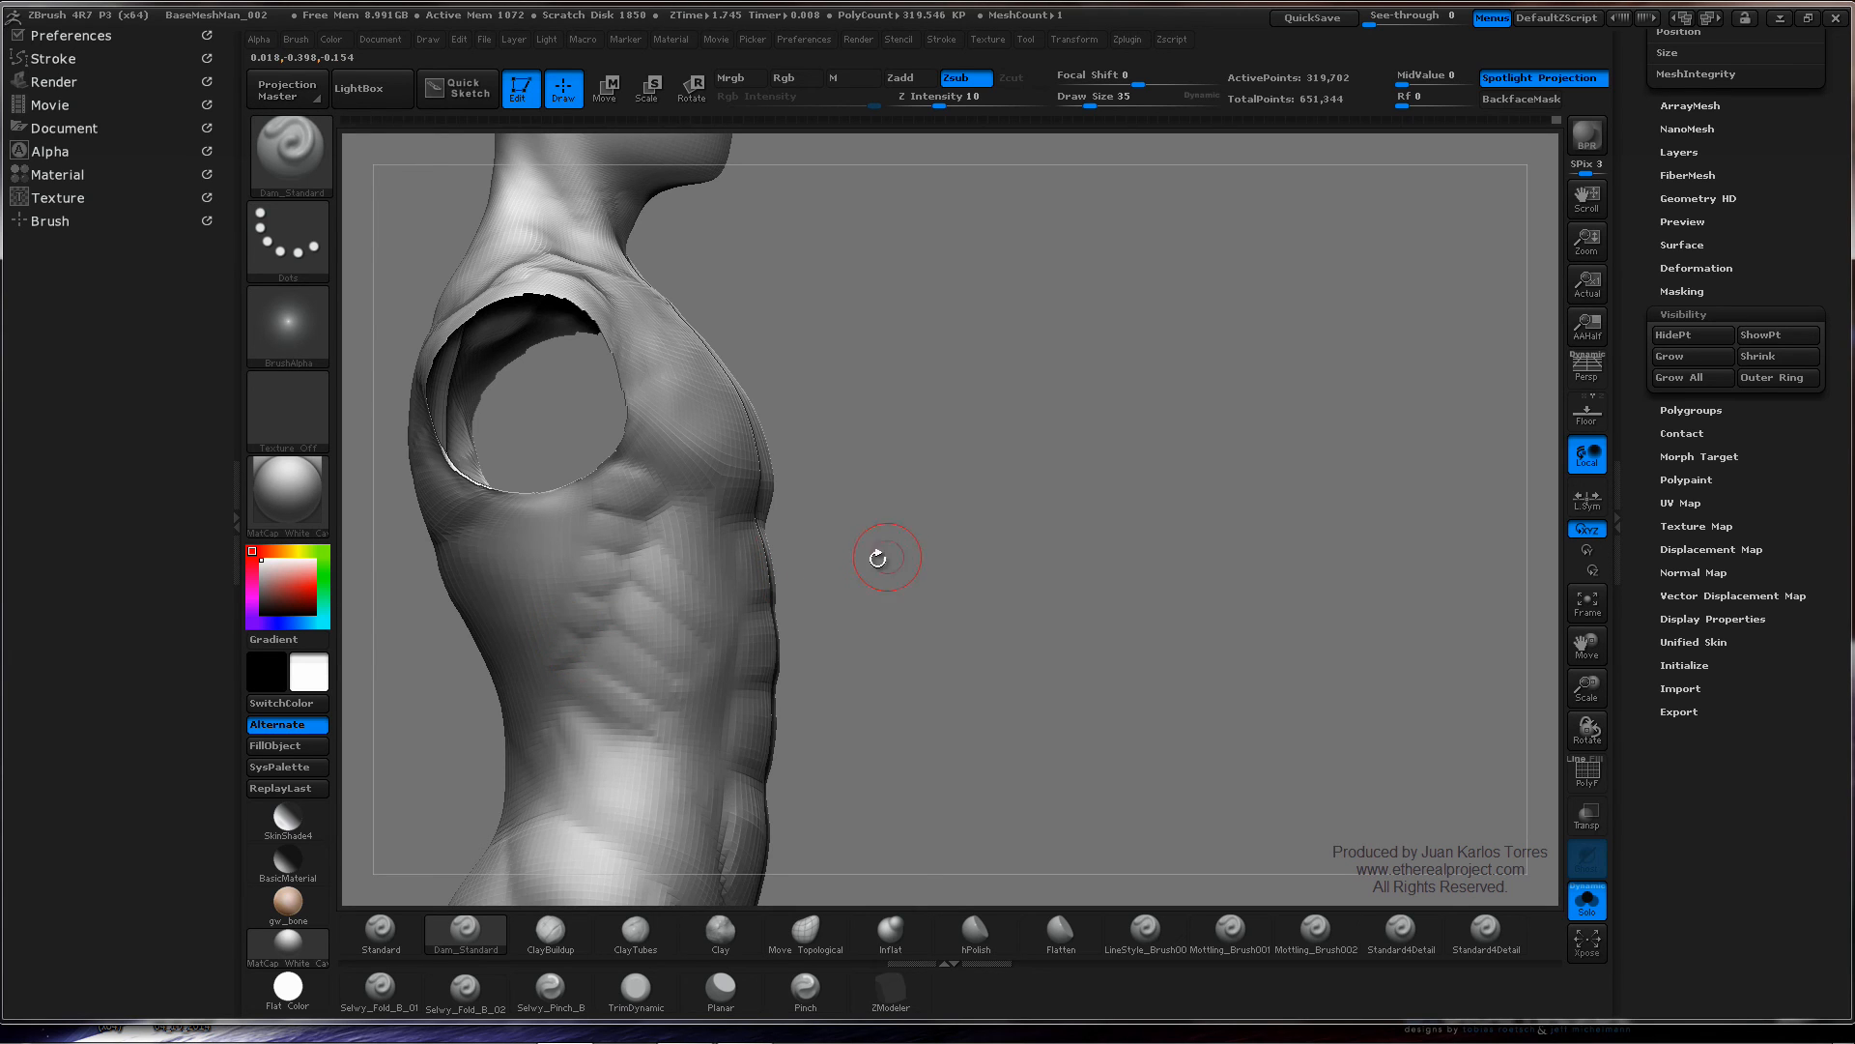
{"action": "right_click_drag", "start_coordinate": [1003, 544], "coordinate": [953, 552]}
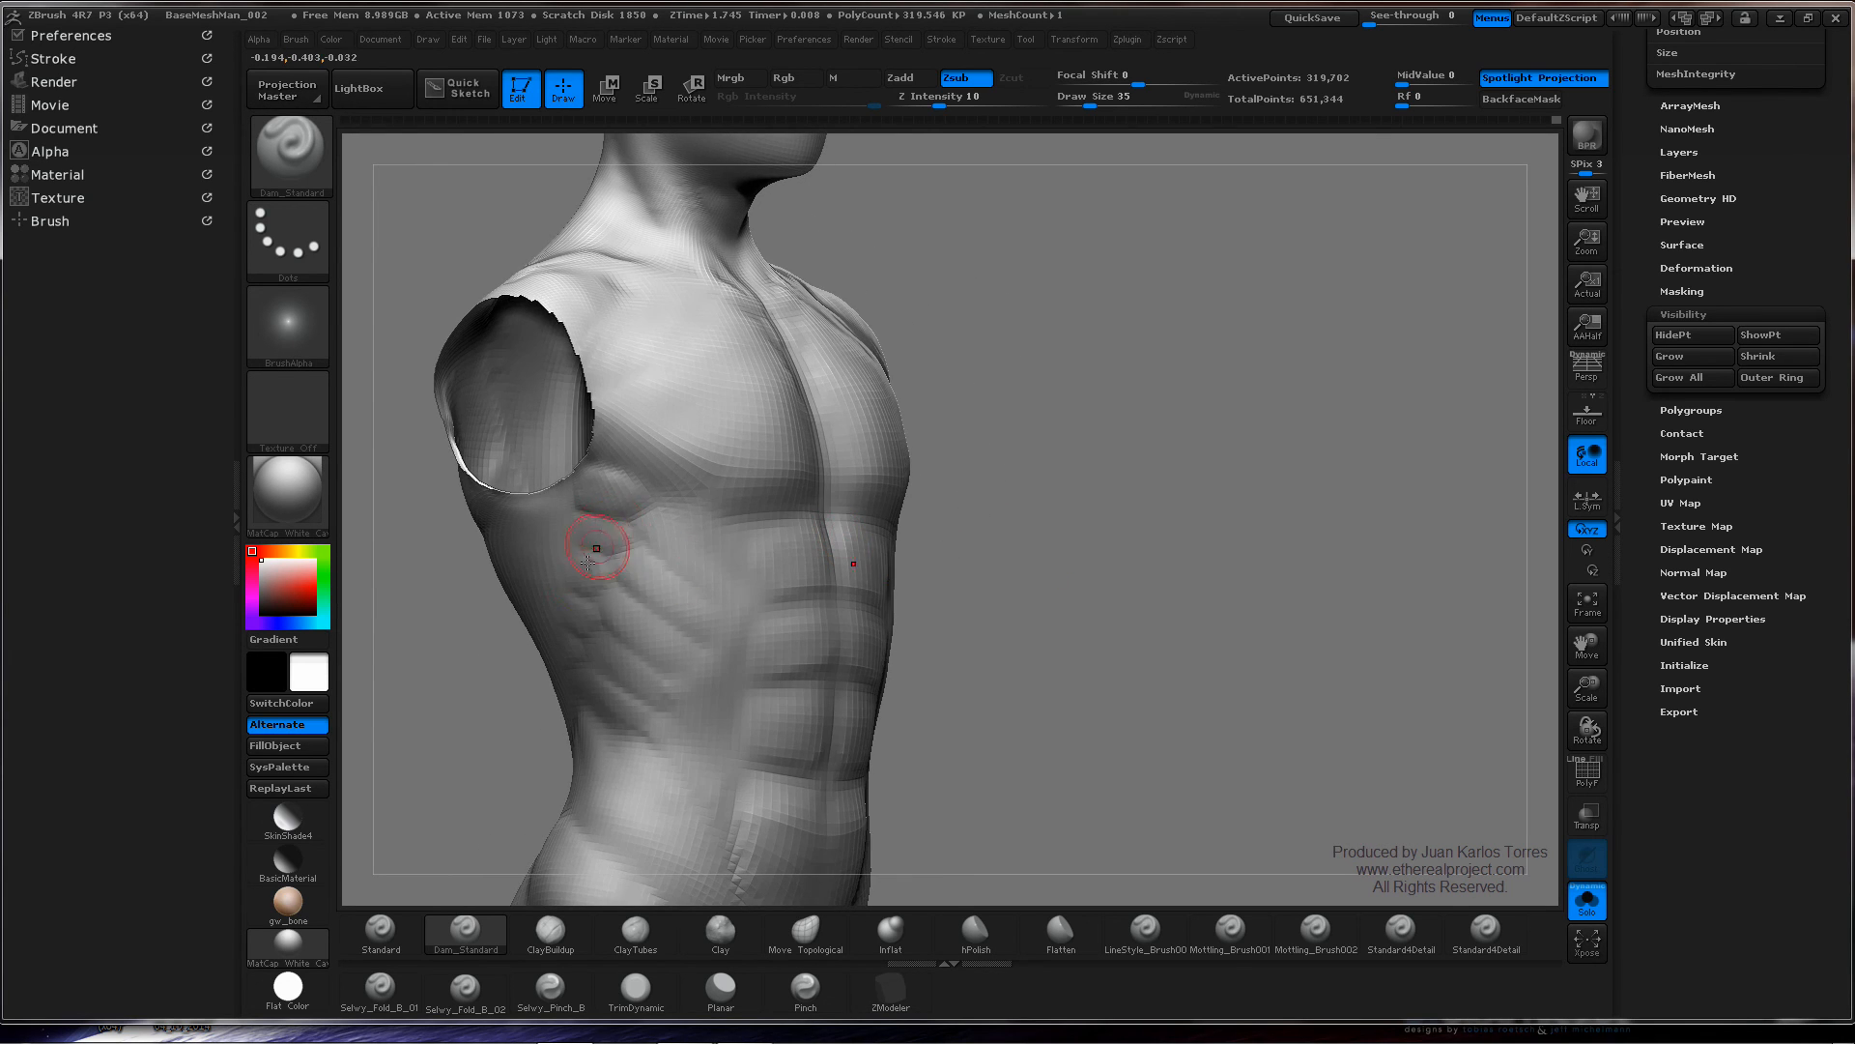
{"action": "mouse_move", "coordinate": [597, 545]}
{"action": "right_mouse_down"}
{"action": "mouse_move", "coordinate": [656, 522]}
{"action": "mouse_move", "coordinate": [580, 556]}
{"action": "right_mouse_up"}
{"action": "right_click_drag", "start_coordinate": [860, 572], "coordinate": [940, 568], "text": "shift"}
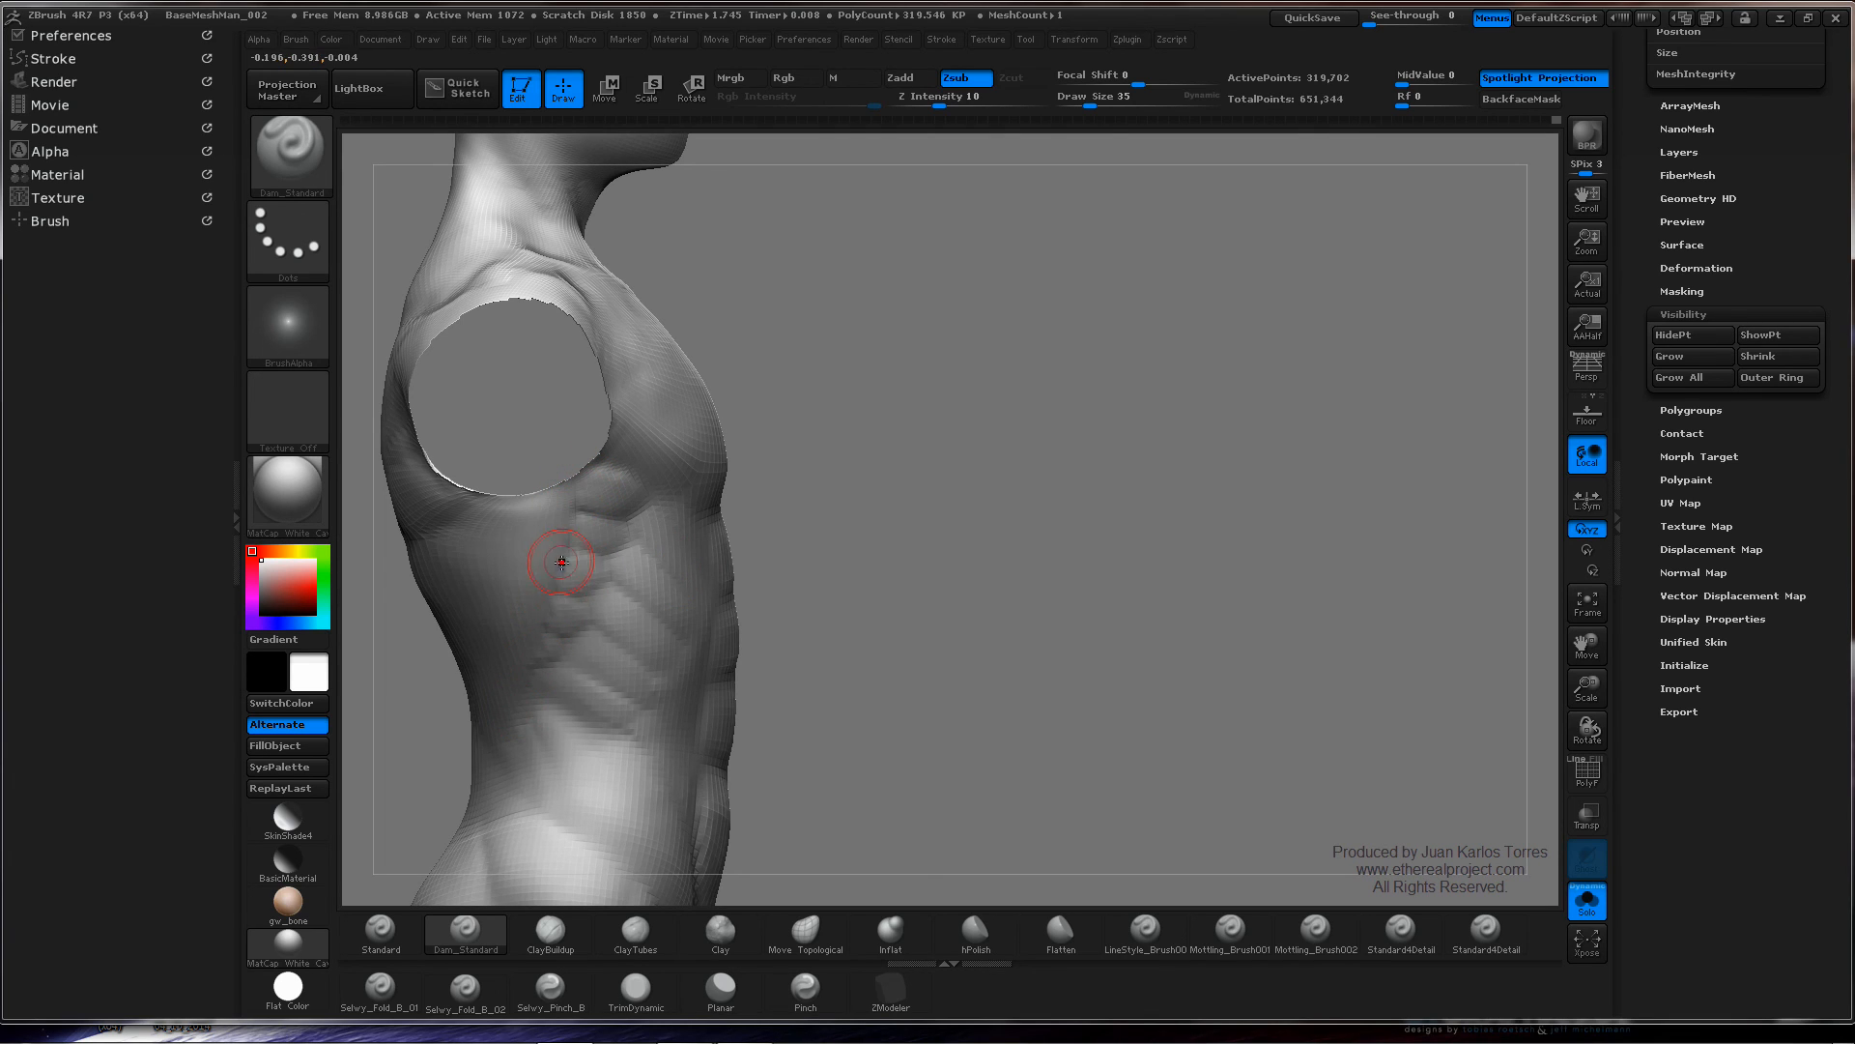
- Set the Draw Size to 65 and deepen the rib and oblique grooves along the side of the torso
{"action": "key", "text": "shift"}
{"action": "mouse_move", "coordinate": [643, 523]}
{"action": "right_mouse_down"}
{"action": "mouse_move", "coordinate": [584, 516]}
{"action": "mouse_move", "coordinate": [624, 506]}
{"action": "right_mouse_up"}
{"action": "key", "text": "space"}
{"action": "left_click_drag", "start_coordinate": [624, 502], "coordinate": [629, 502]}
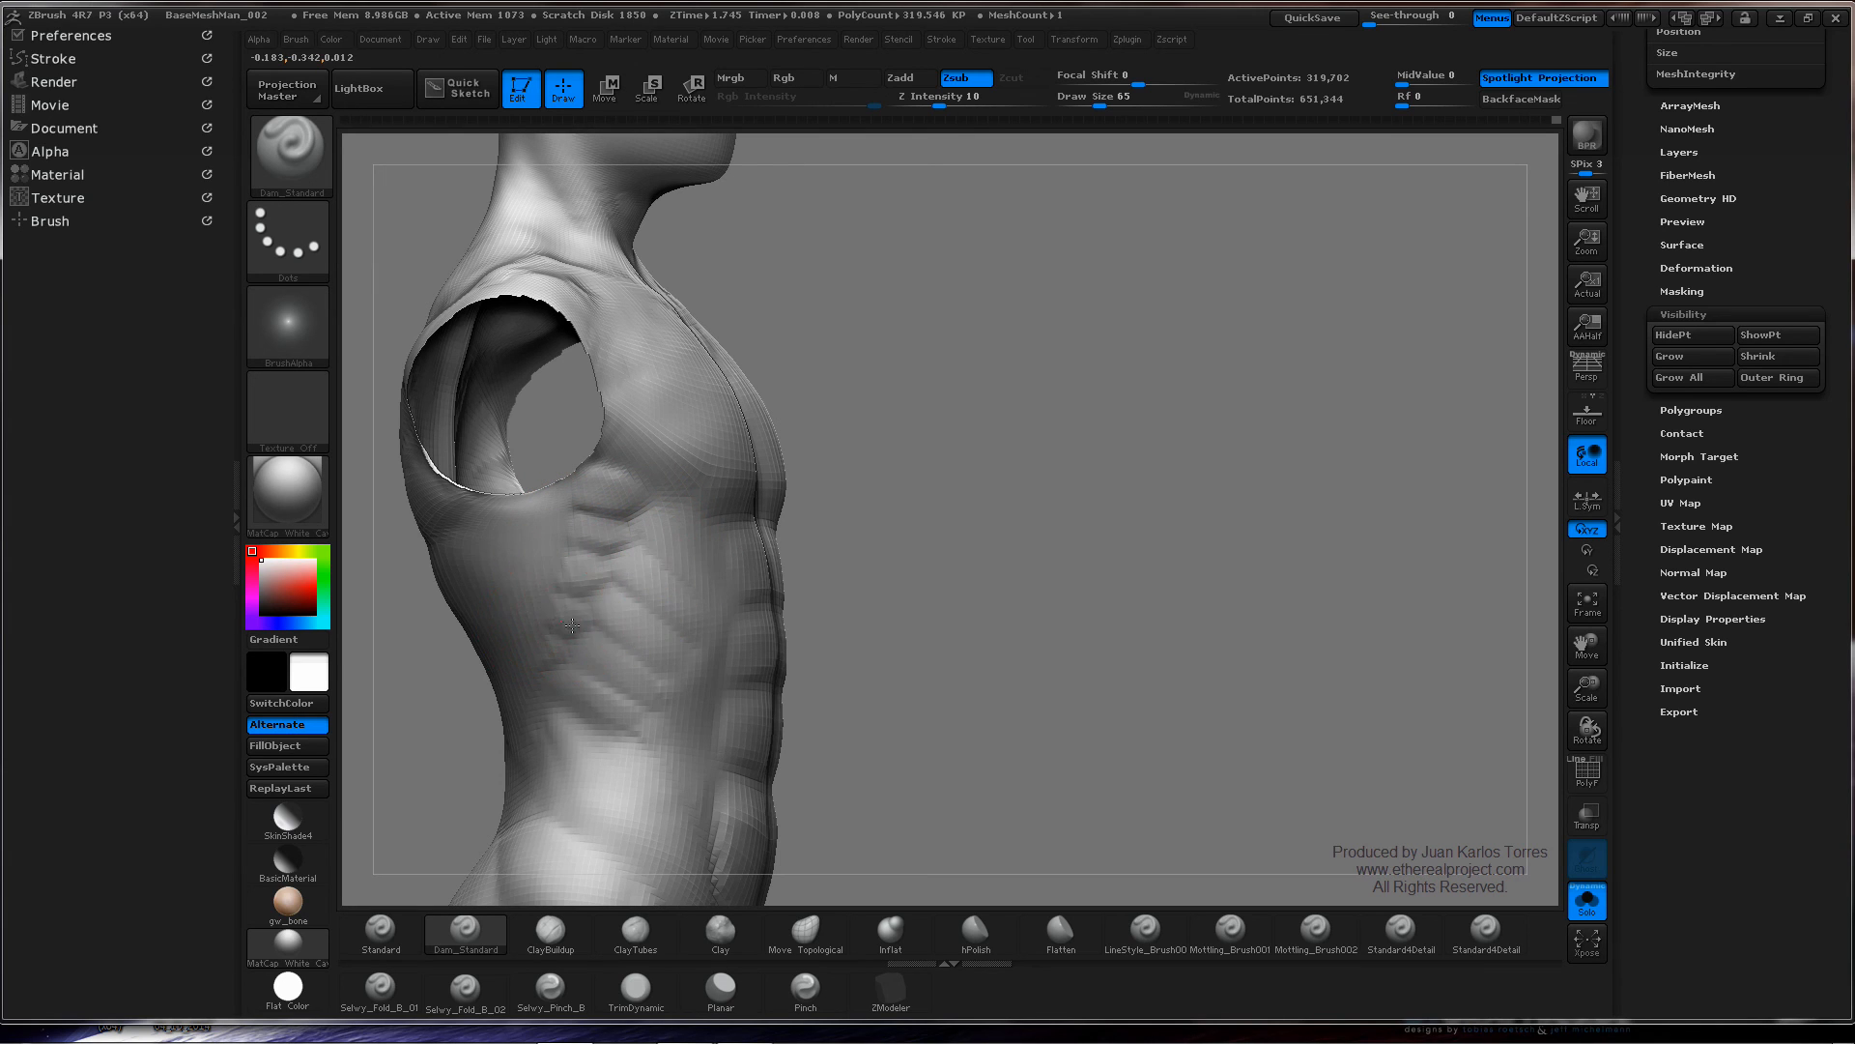
{"action": "right_click_drag", "start_coordinate": [1009, 548], "coordinate": [928, 567], "text": "ctrl"}
{"action": "right_click_drag", "start_coordinate": [815, 580], "coordinate": [696, 526], "text": "alt"}
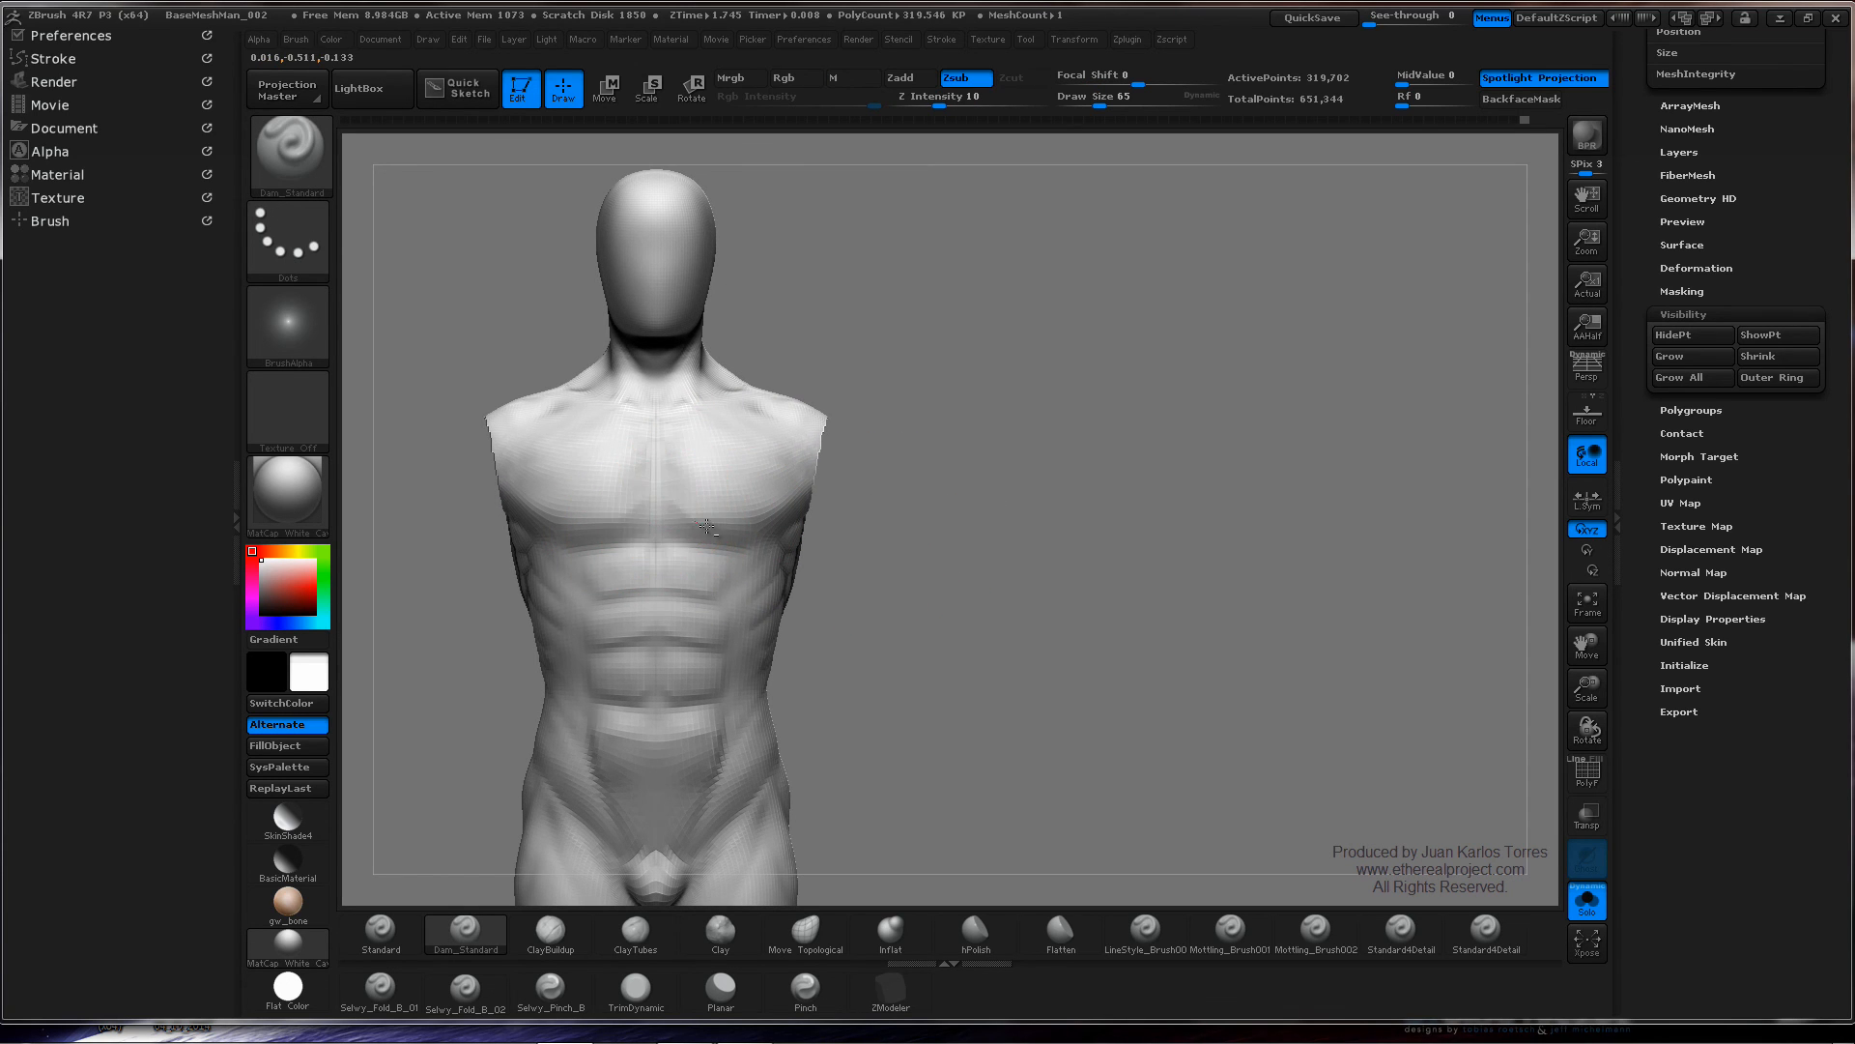
- Carve the creases along the hip crest and the outer edge of the buttock with the Dam_Standard brush
{"action": "mouse_move", "coordinate": [1025, 458]}
{"action": "right_mouse_down", "text": "ctrl"}
{"action": "mouse_move", "coordinate": [872, 513]}
{"action": "mouse_move", "coordinate": [899, 422]}
{"action": "mouse_move", "coordinate": [1023, 468]}
{"action": "right_mouse_up", "text": "ctrl"}
{"action": "mouse_move", "coordinate": [913, 564]}
{"action": "right_mouse_down", "text": "alt"}
{"action": "mouse_move", "coordinate": [917, 334]}
{"action": "mouse_move", "coordinate": [778, 394]}
{"action": "right_mouse_up", "text": "alt"}
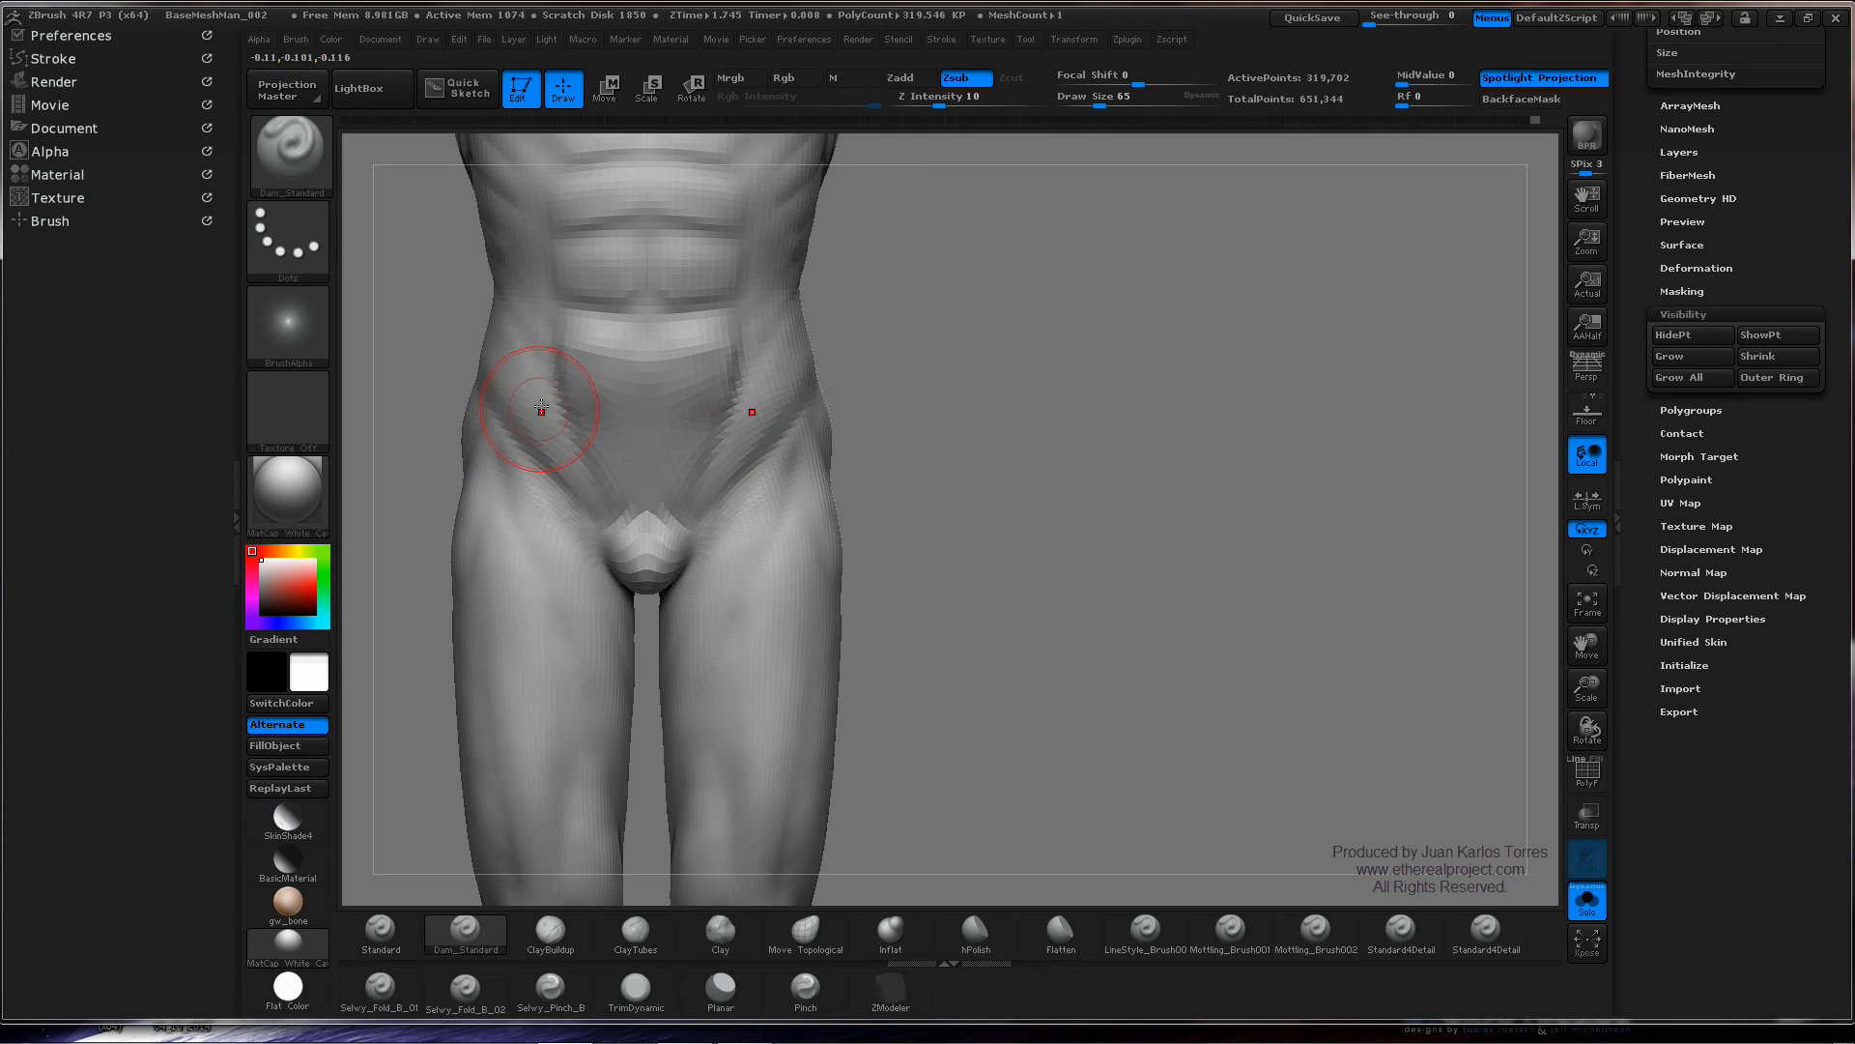
{"action": "mouse_move", "coordinate": [550, 368]}
{"action": "right_mouse_down"}
{"action": "mouse_move", "coordinate": [567, 373]}
{"action": "mouse_move", "coordinate": [531, 382]}
{"action": "mouse_move", "coordinate": [599, 398]}
{"action": "right_mouse_up"}
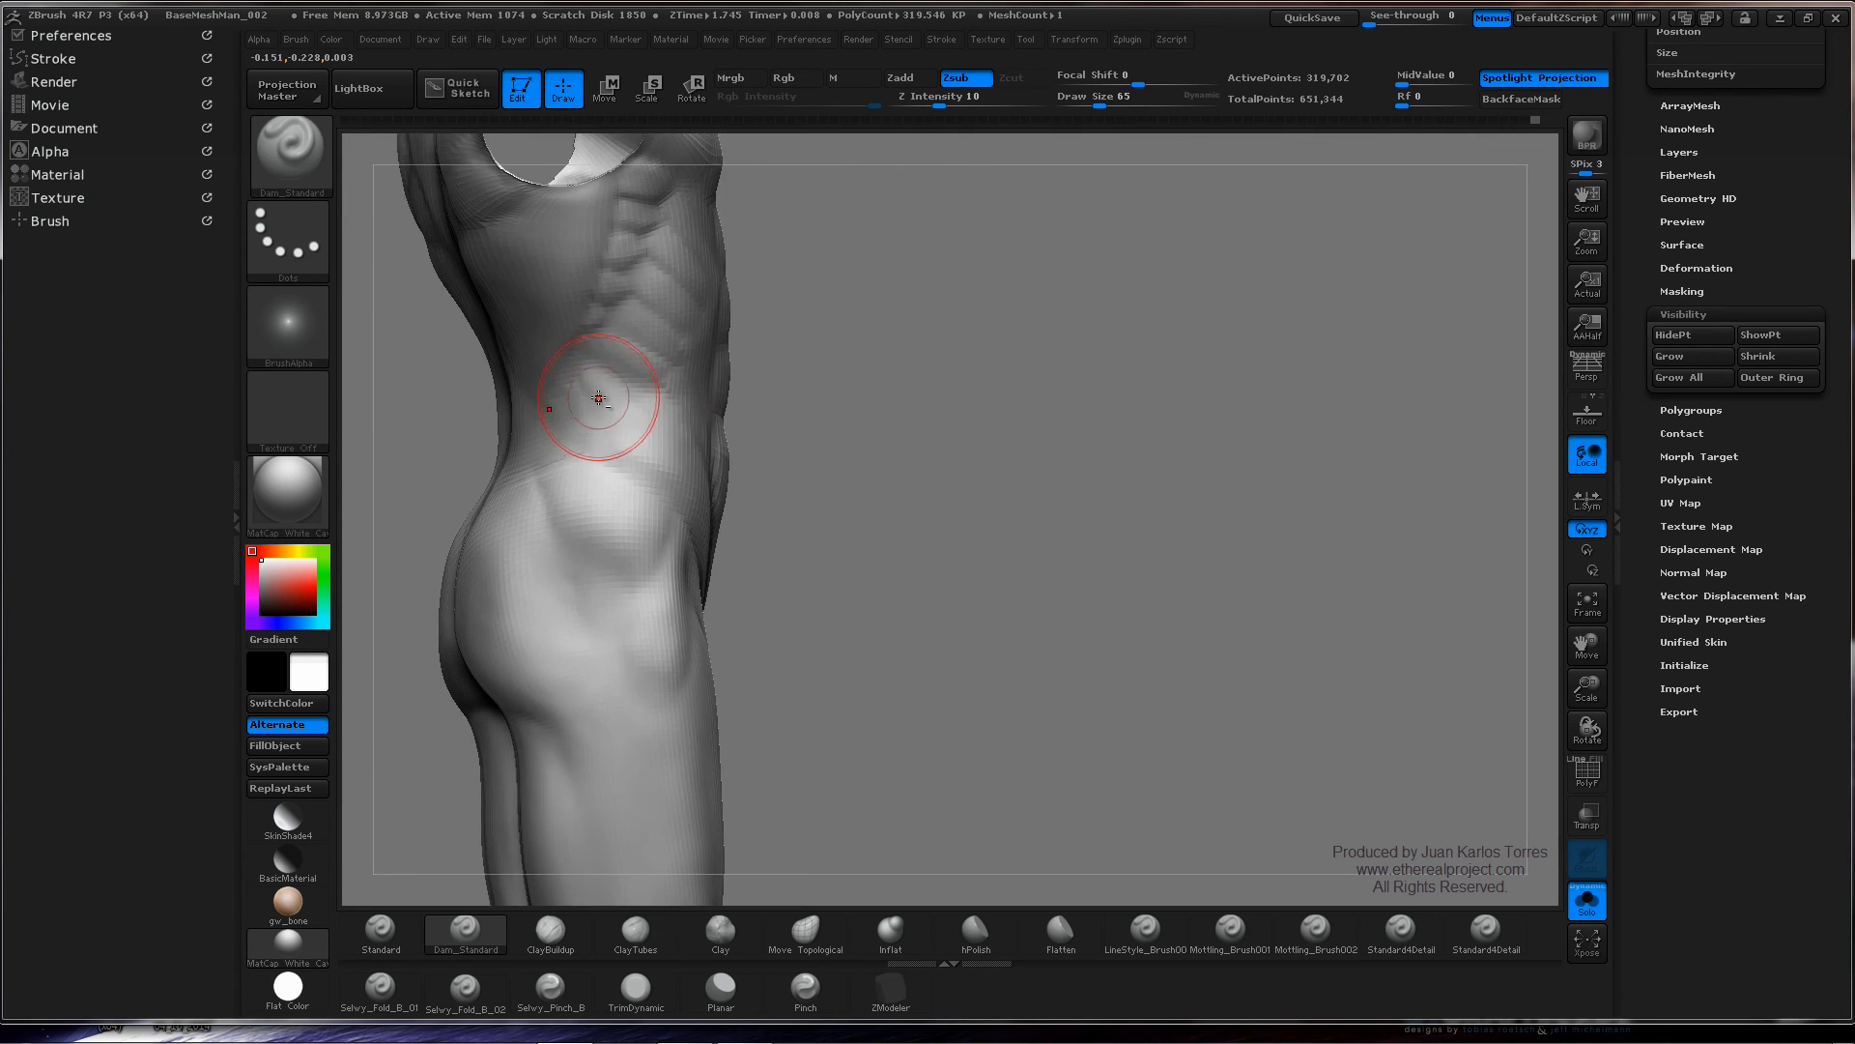
{"action": "mouse_move", "coordinate": [654, 467]}
{"action": "right_mouse_down"}
{"action": "mouse_move", "coordinate": [882, 415]}
{"action": "mouse_move", "coordinate": [757, 409]}
{"action": "right_mouse_up"}
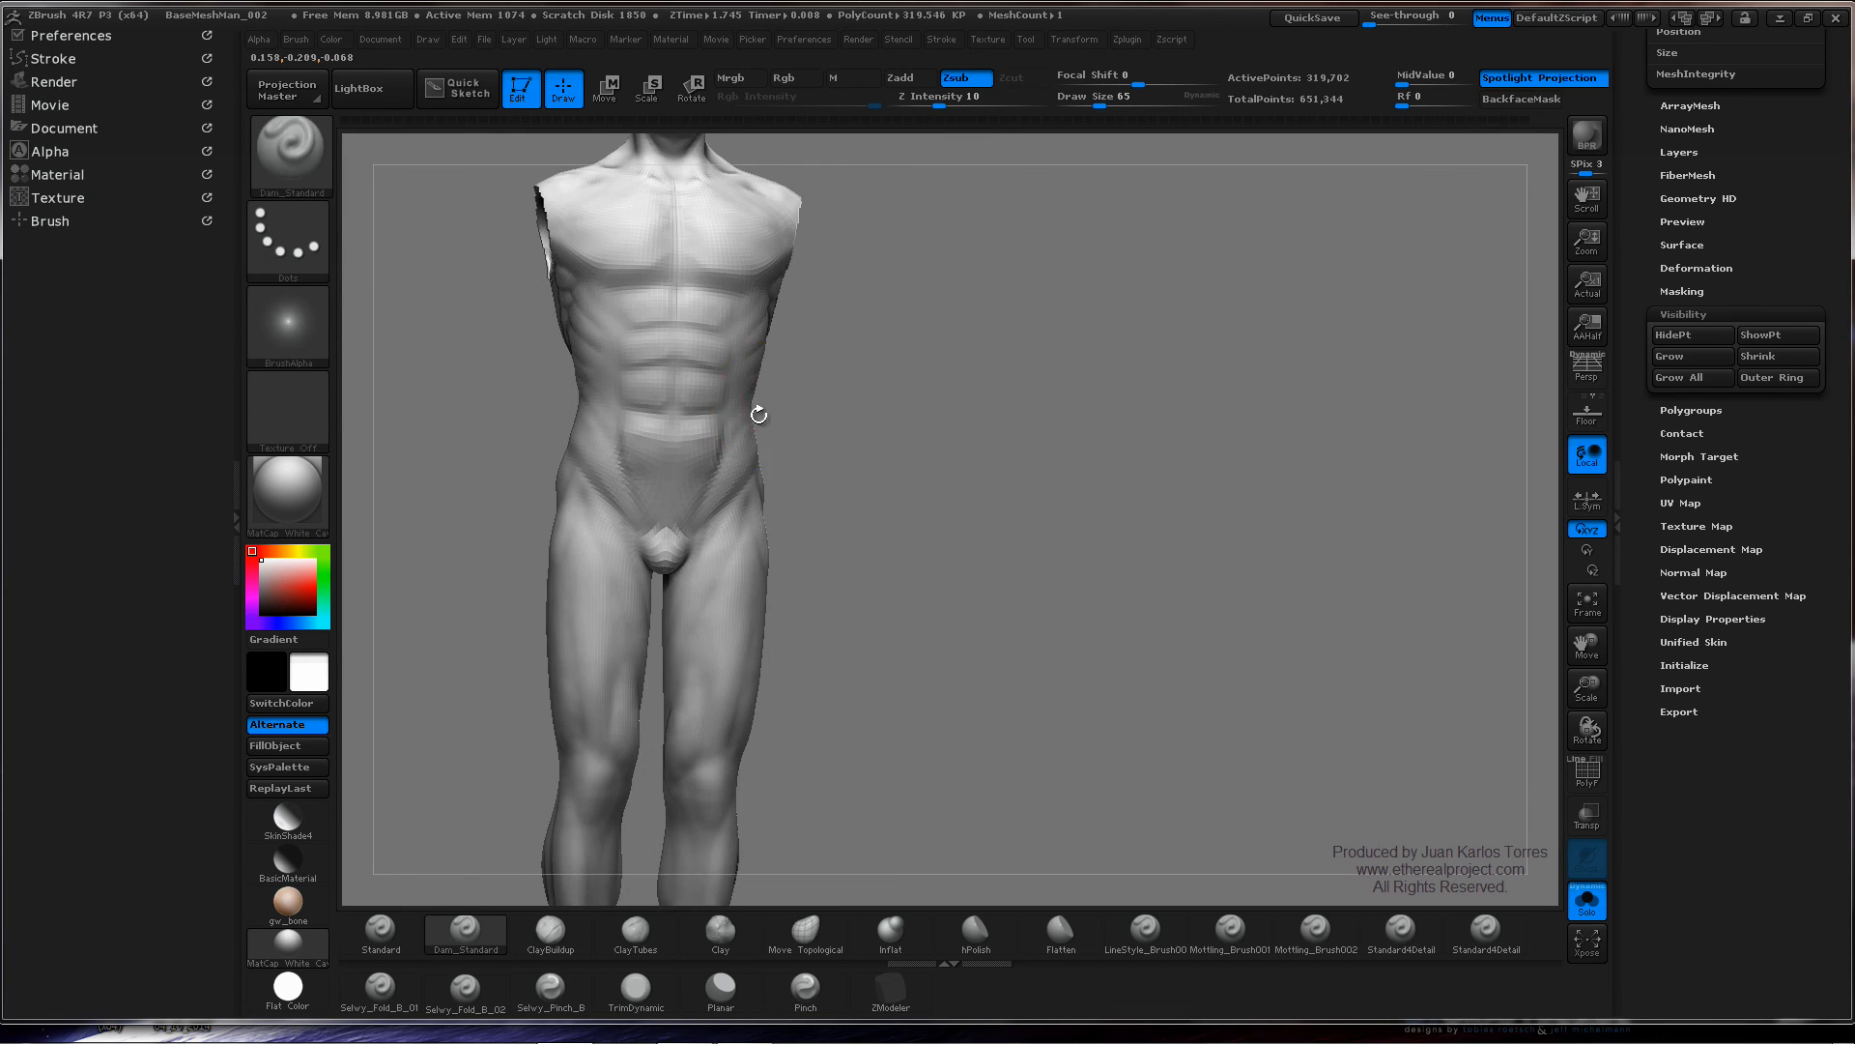
{"action": "mouse_move", "coordinate": [886, 380]}
{"action": "right_mouse_down"}
{"action": "mouse_move", "coordinate": [828, 410]}
{"action": "mouse_move", "coordinate": [787, 402]}
{"action": "mouse_move", "coordinate": [853, 401]}
{"action": "right_mouse_up"}
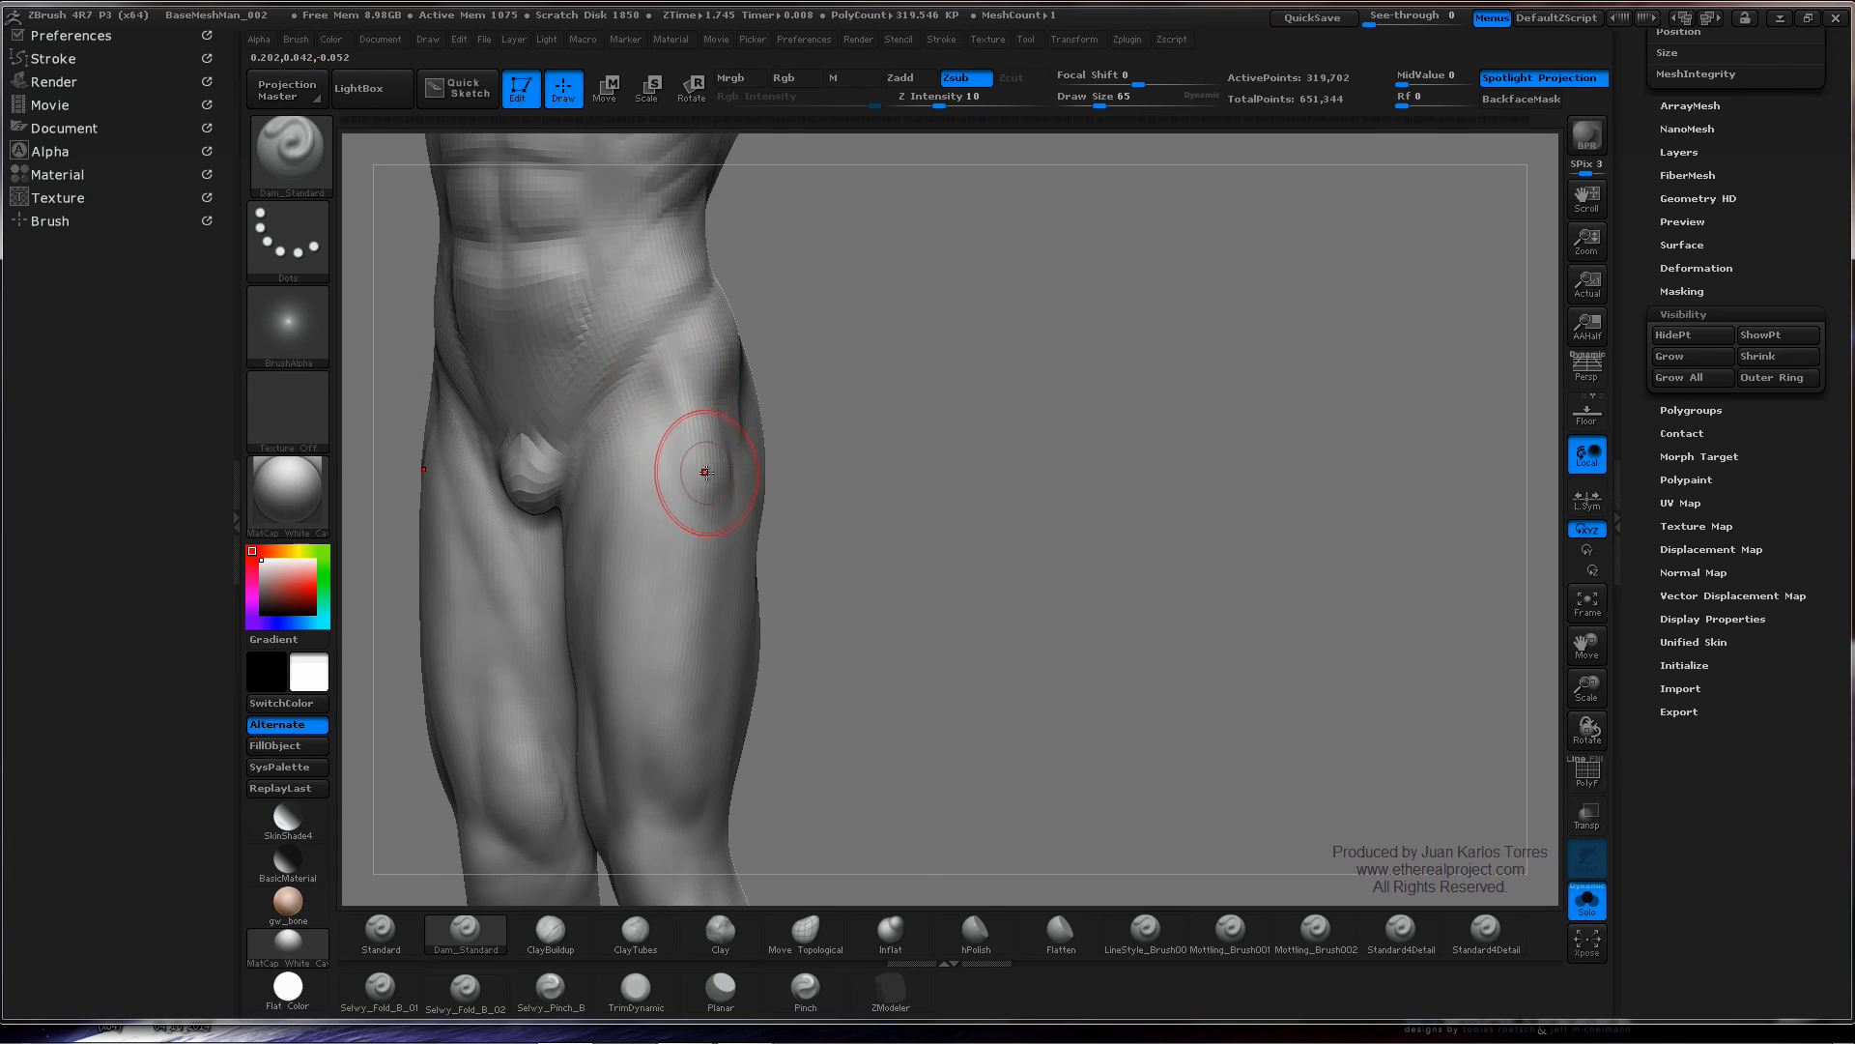
{"action": "right_click_drag", "start_coordinate": [722, 493], "coordinate": [705, 497]}
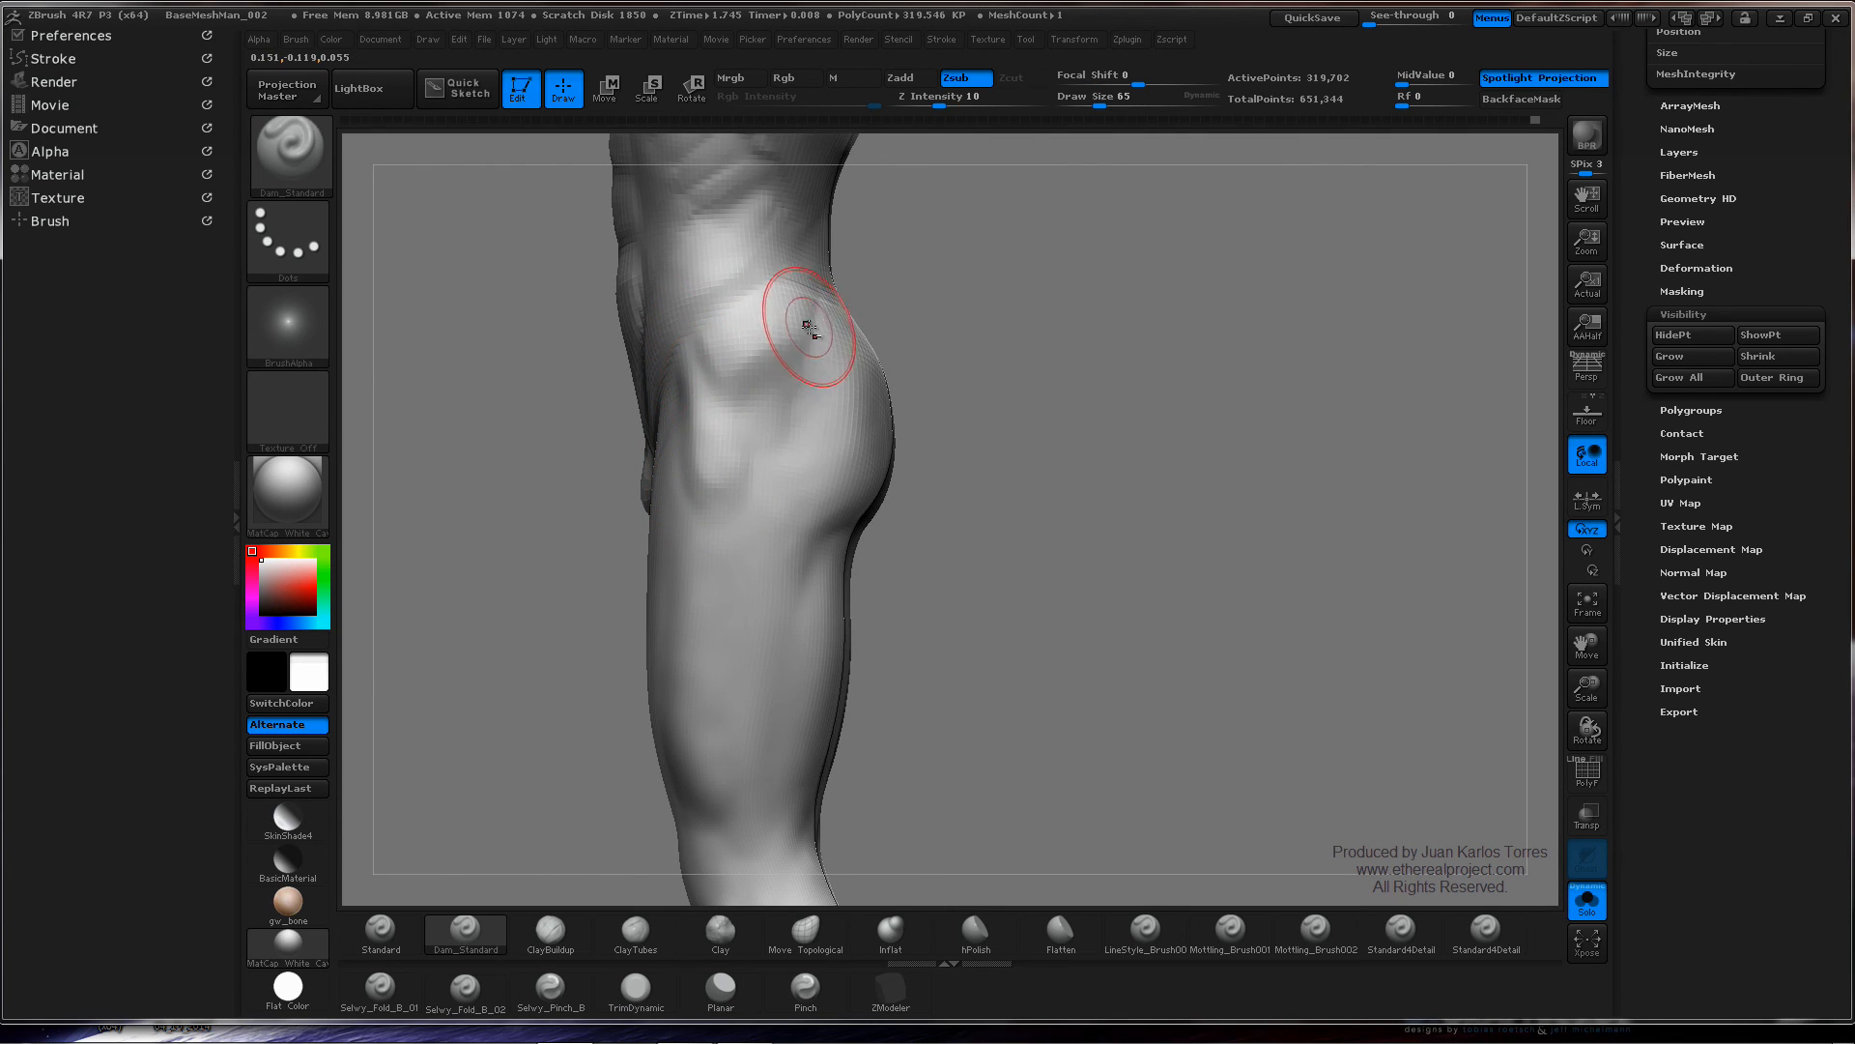
{"action": "right_click_drag", "start_coordinate": [875, 356], "coordinate": [843, 374]}
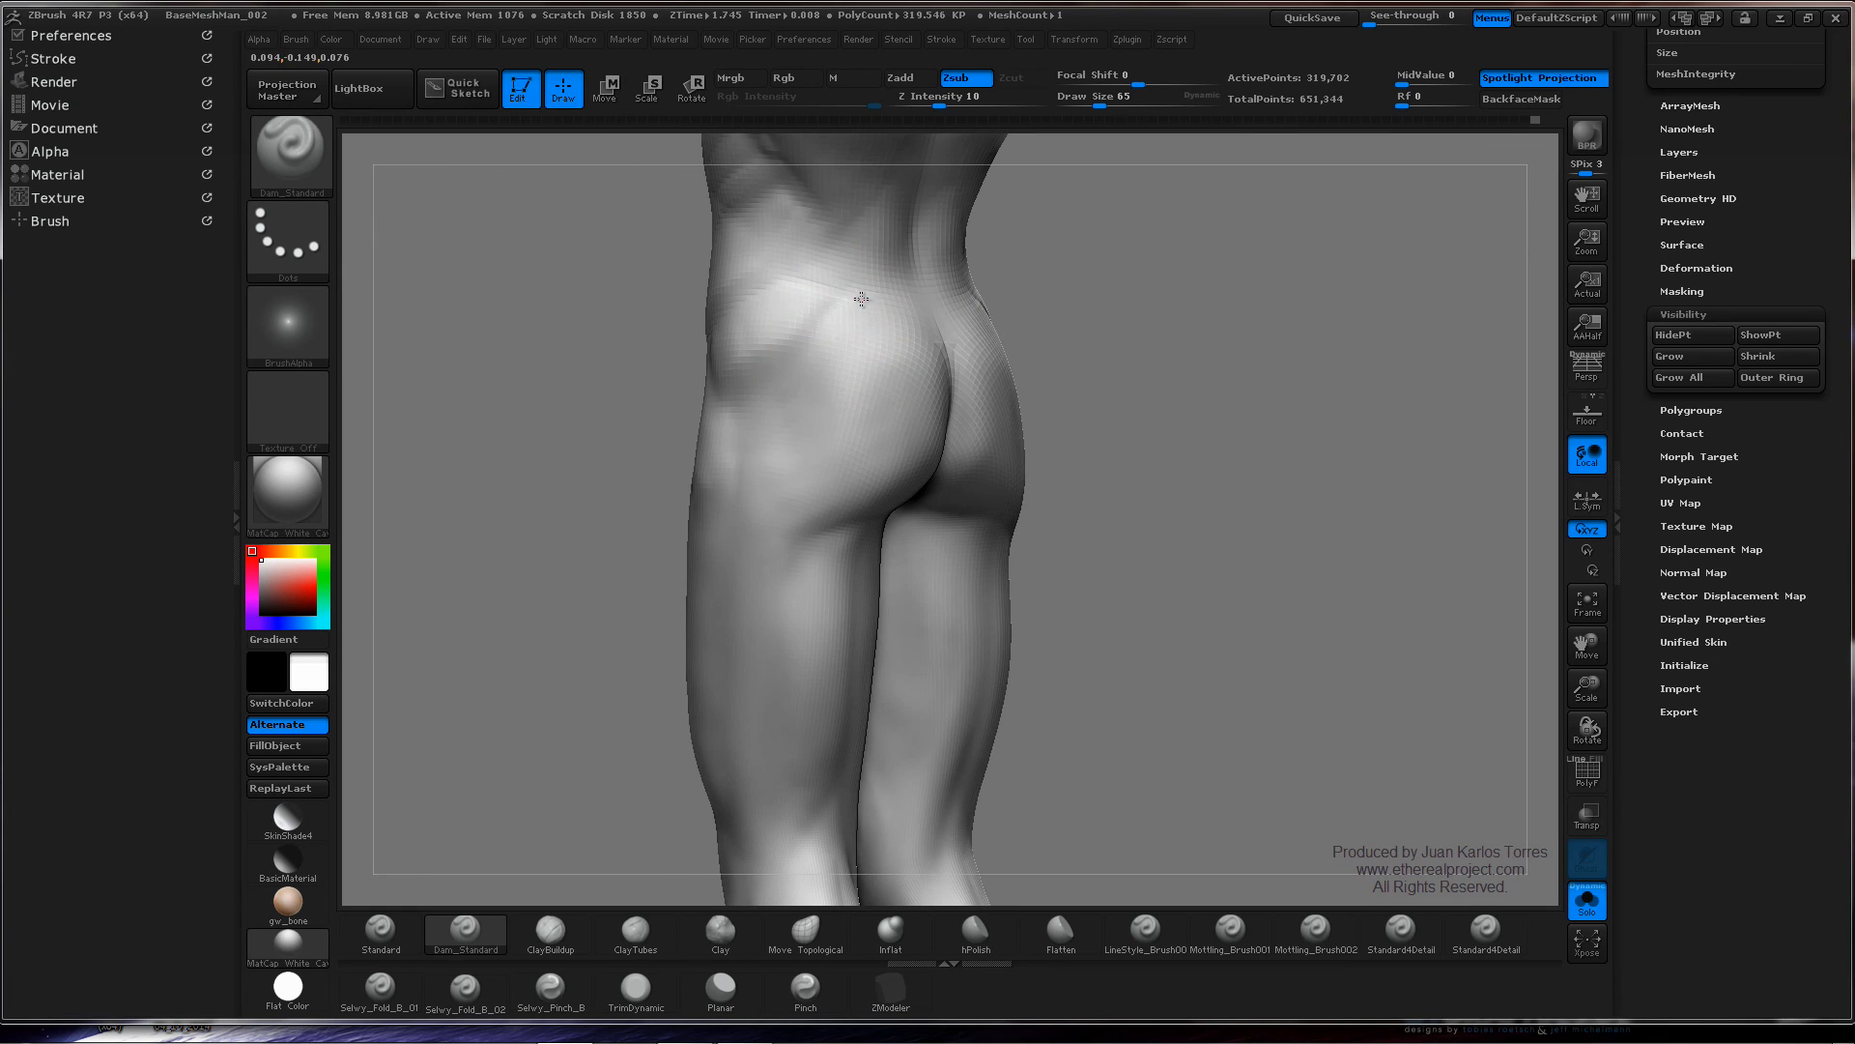
{"action": "mouse_move", "coordinate": [821, 482]}
{"action": "right_mouse_down"}
{"action": "mouse_move", "coordinate": [779, 453]}
{"action": "mouse_move", "coordinate": [813, 443]}
{"action": "right_mouse_up"}
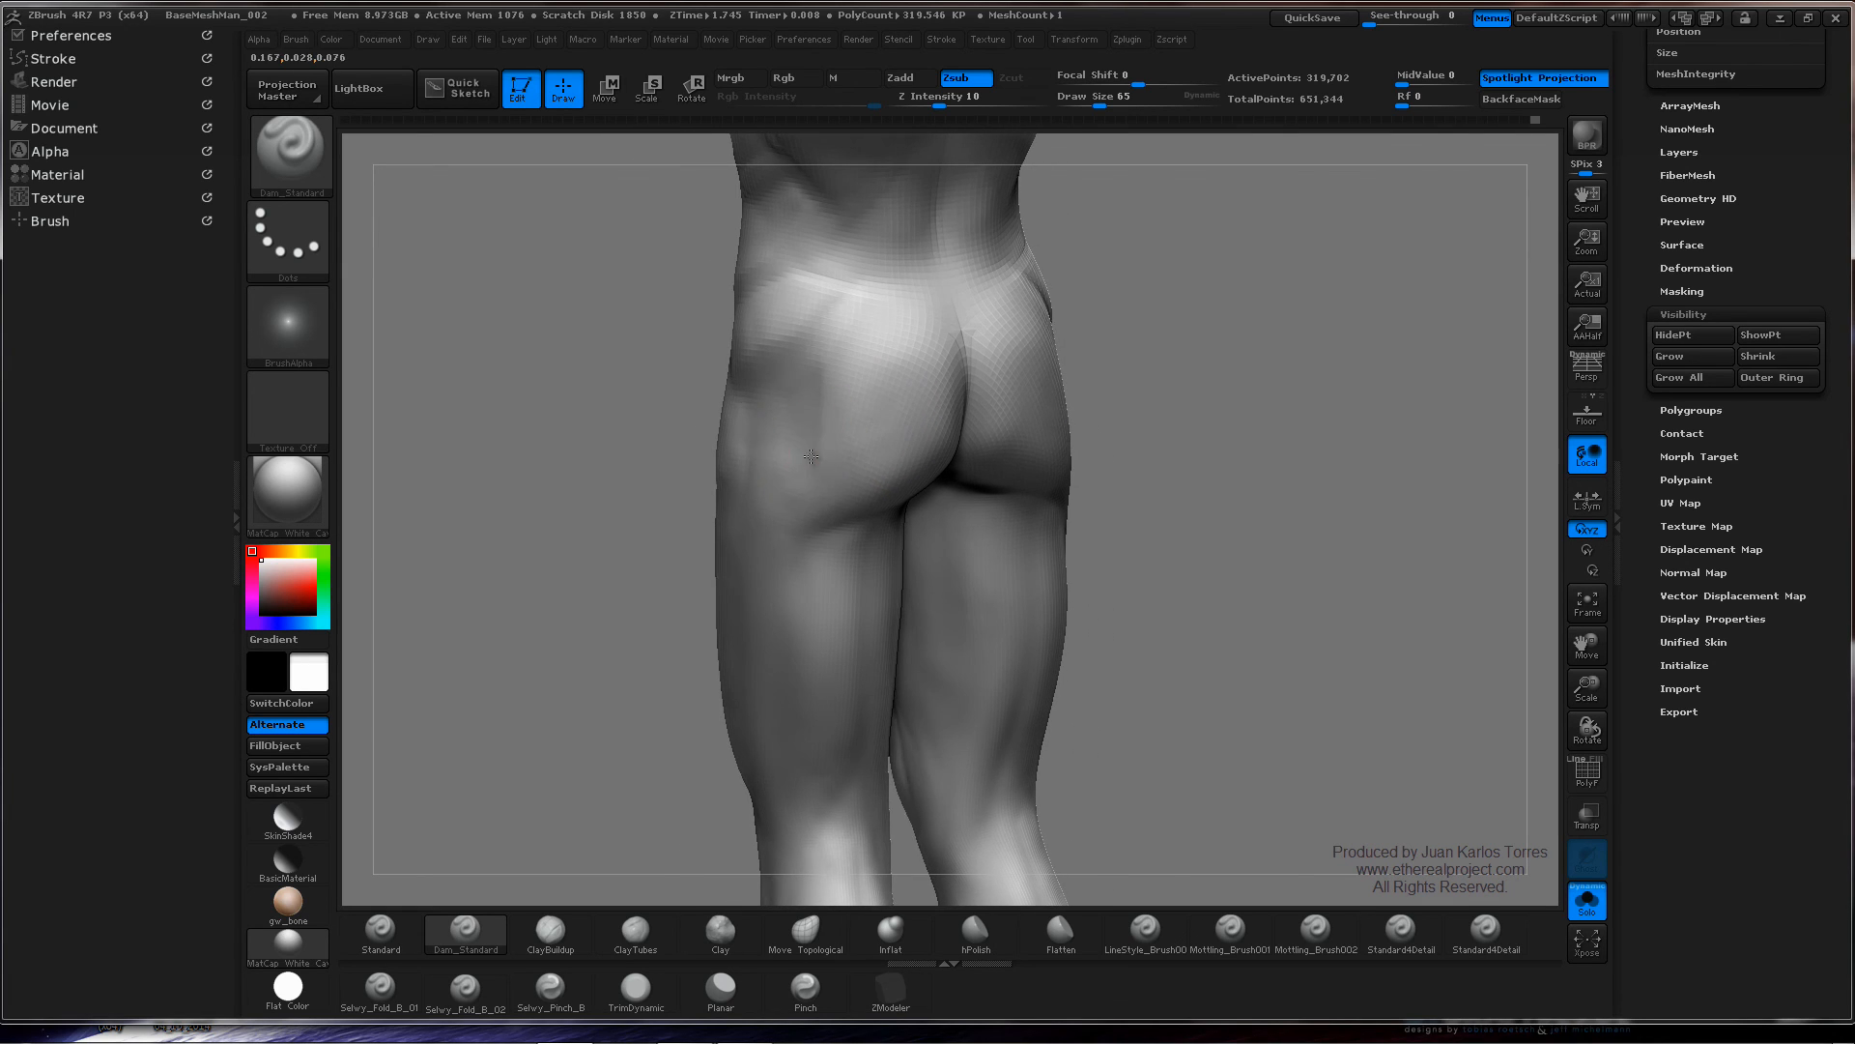
- Set the Draw Size to 126 and deepen the hollows at the sides of the buttocks and the cleft between them
{"action": "key", "text": "space"}
{"action": "left_click_drag", "start_coordinate": [819, 435], "coordinate": [850, 435]}
{"action": "right_click_drag", "start_coordinate": [844, 421], "coordinate": [835, 522]}
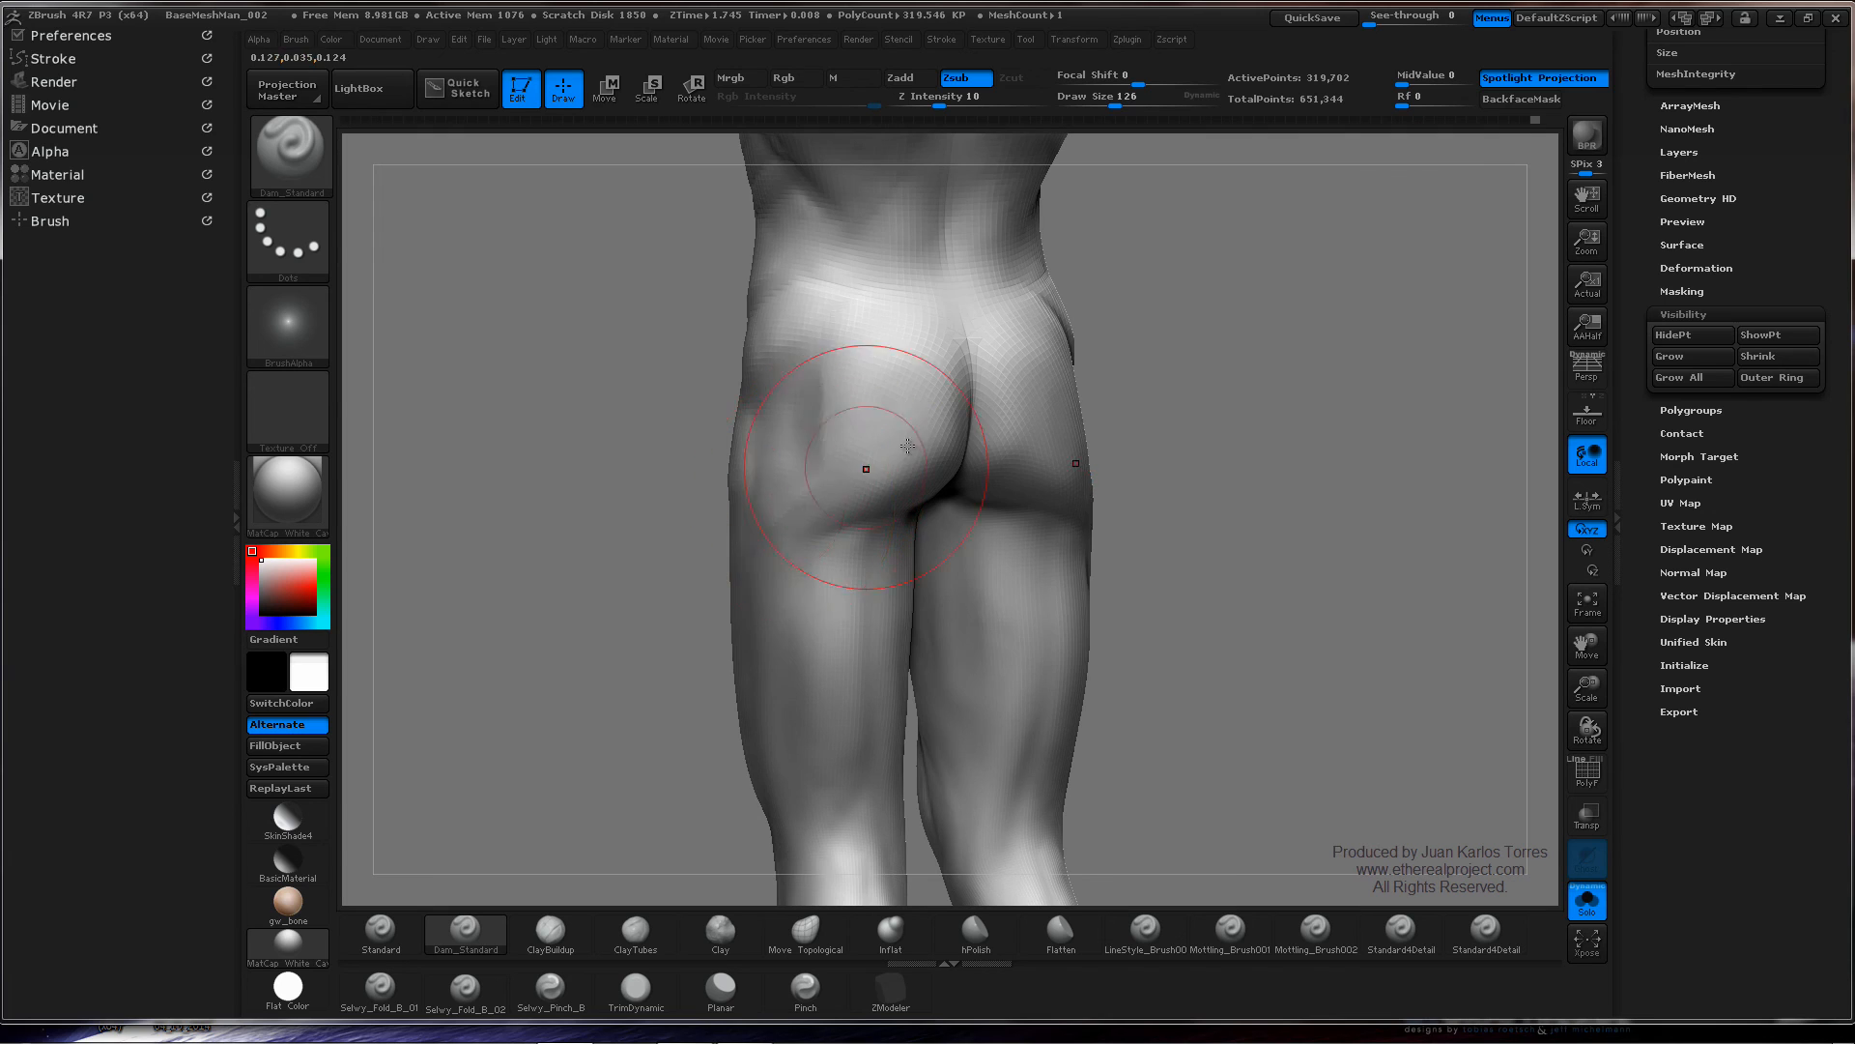
{"action": "right_click_drag", "start_coordinate": [907, 445], "coordinate": [921, 406]}
{"action": "left_click_drag", "start_coordinate": [959, 340], "coordinate": [961, 456]}
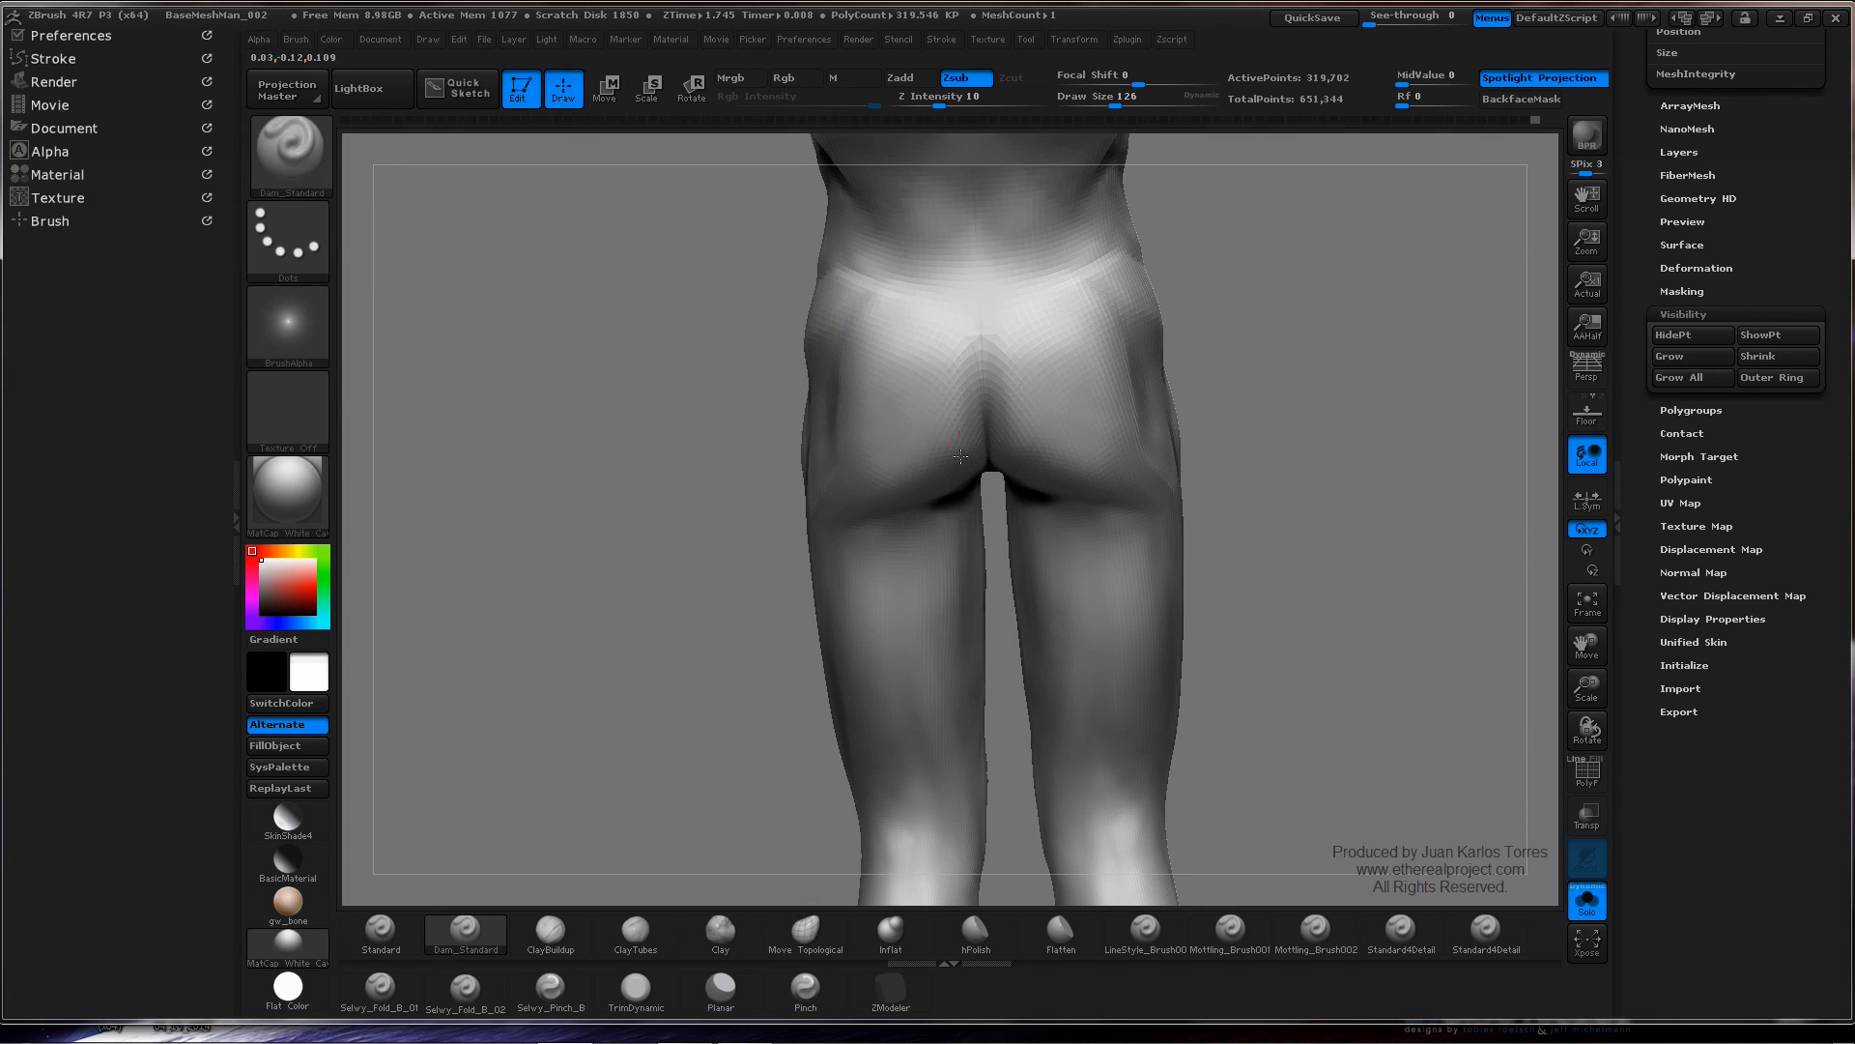
{"action": "right_click_drag", "start_coordinate": [961, 456], "coordinate": [956, 470]}
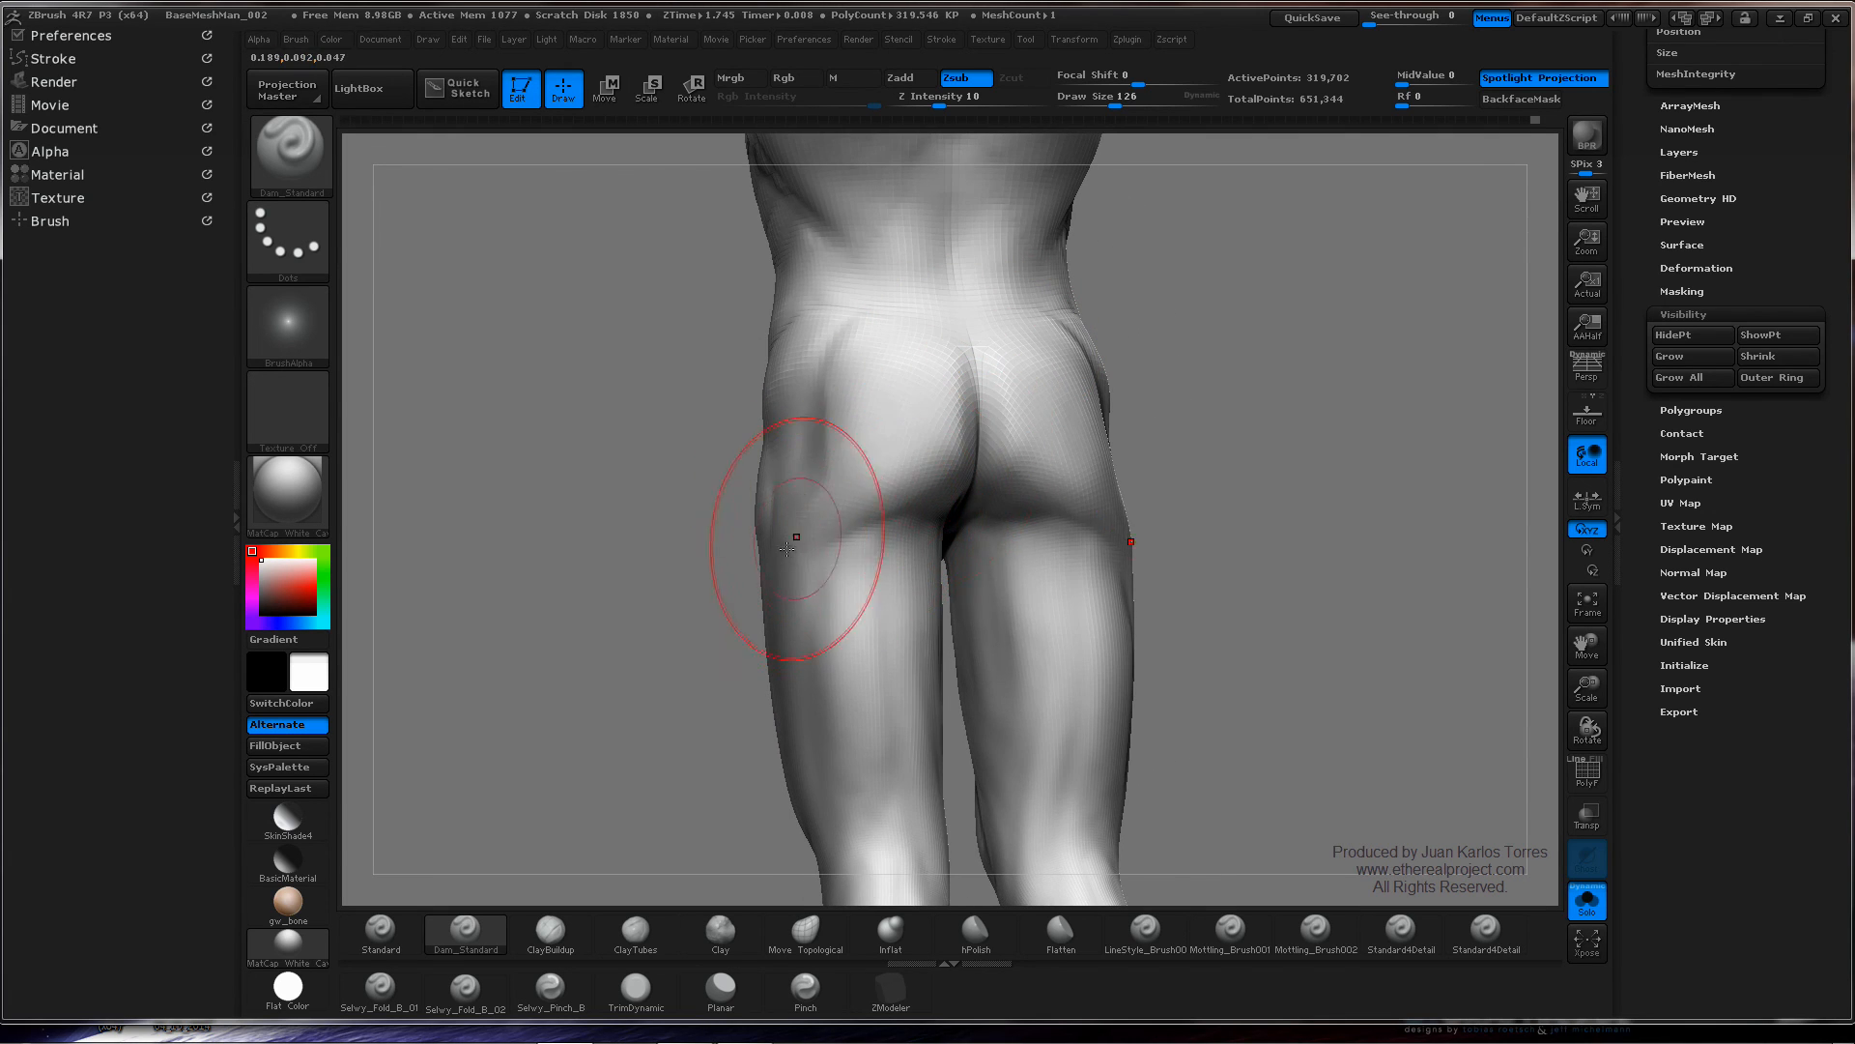
- Smooth the outer hip, buttock and upper thigh
{"action": "mouse_move", "coordinate": [800, 534]}
{"action": "right_mouse_down", "text": "ctrl"}
{"action": "mouse_move", "coordinate": [1064, 373]}
{"action": "mouse_move", "coordinate": [1229, 409]}
{"action": "mouse_move", "coordinate": [1026, 413]}
{"action": "mouse_move", "coordinate": [1032, 393]}
{"action": "mouse_move", "coordinate": [1112, 401]}
{"action": "right_mouse_up", "text": "ctrl"}
{"action": "left_click_drag", "start_coordinate": [681, 386], "coordinate": [694, 403], "text": "shift"}
{"action": "left_click_drag", "start_coordinate": [685, 497], "coordinate": [652, 526], "text": "shift"}
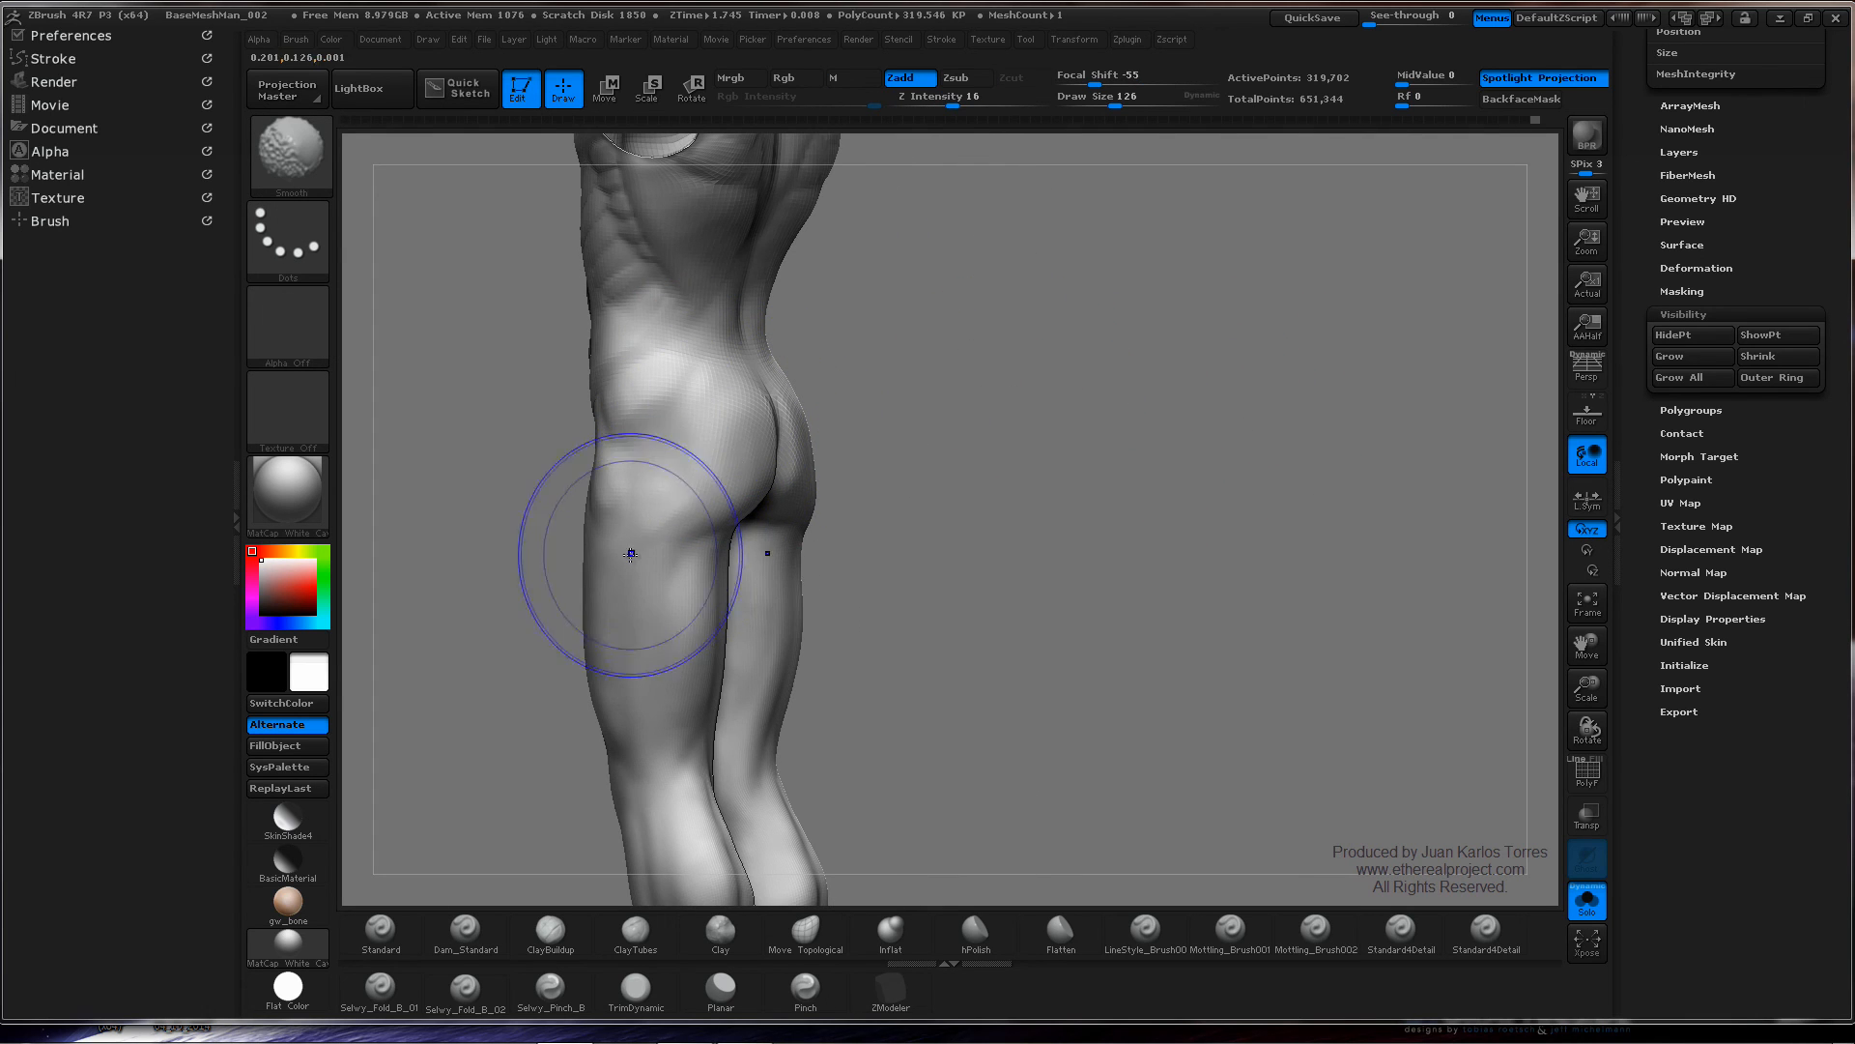
{"action": "right_click_drag", "start_coordinate": [841, 446], "coordinate": [754, 443]}
{"action": "mouse_move", "coordinate": [739, 430]}
{"action": "left_mouse_down", "text": "shift"}
{"action": "mouse_move", "coordinate": [720, 415]}
{"action": "mouse_move", "coordinate": [682, 473]}
{"action": "left_mouse_up", "text": "shift"}
- Set the Draw Size to 28 and carve the muscle lines around the shoulder blades on the upper back
{"action": "right_click_drag", "start_coordinate": [1057, 404], "coordinate": [1022, 449], "text": "ctrl"}
{"action": "right_click_drag", "start_coordinate": [1022, 449], "coordinate": [1002, 463], "text": "shift"}
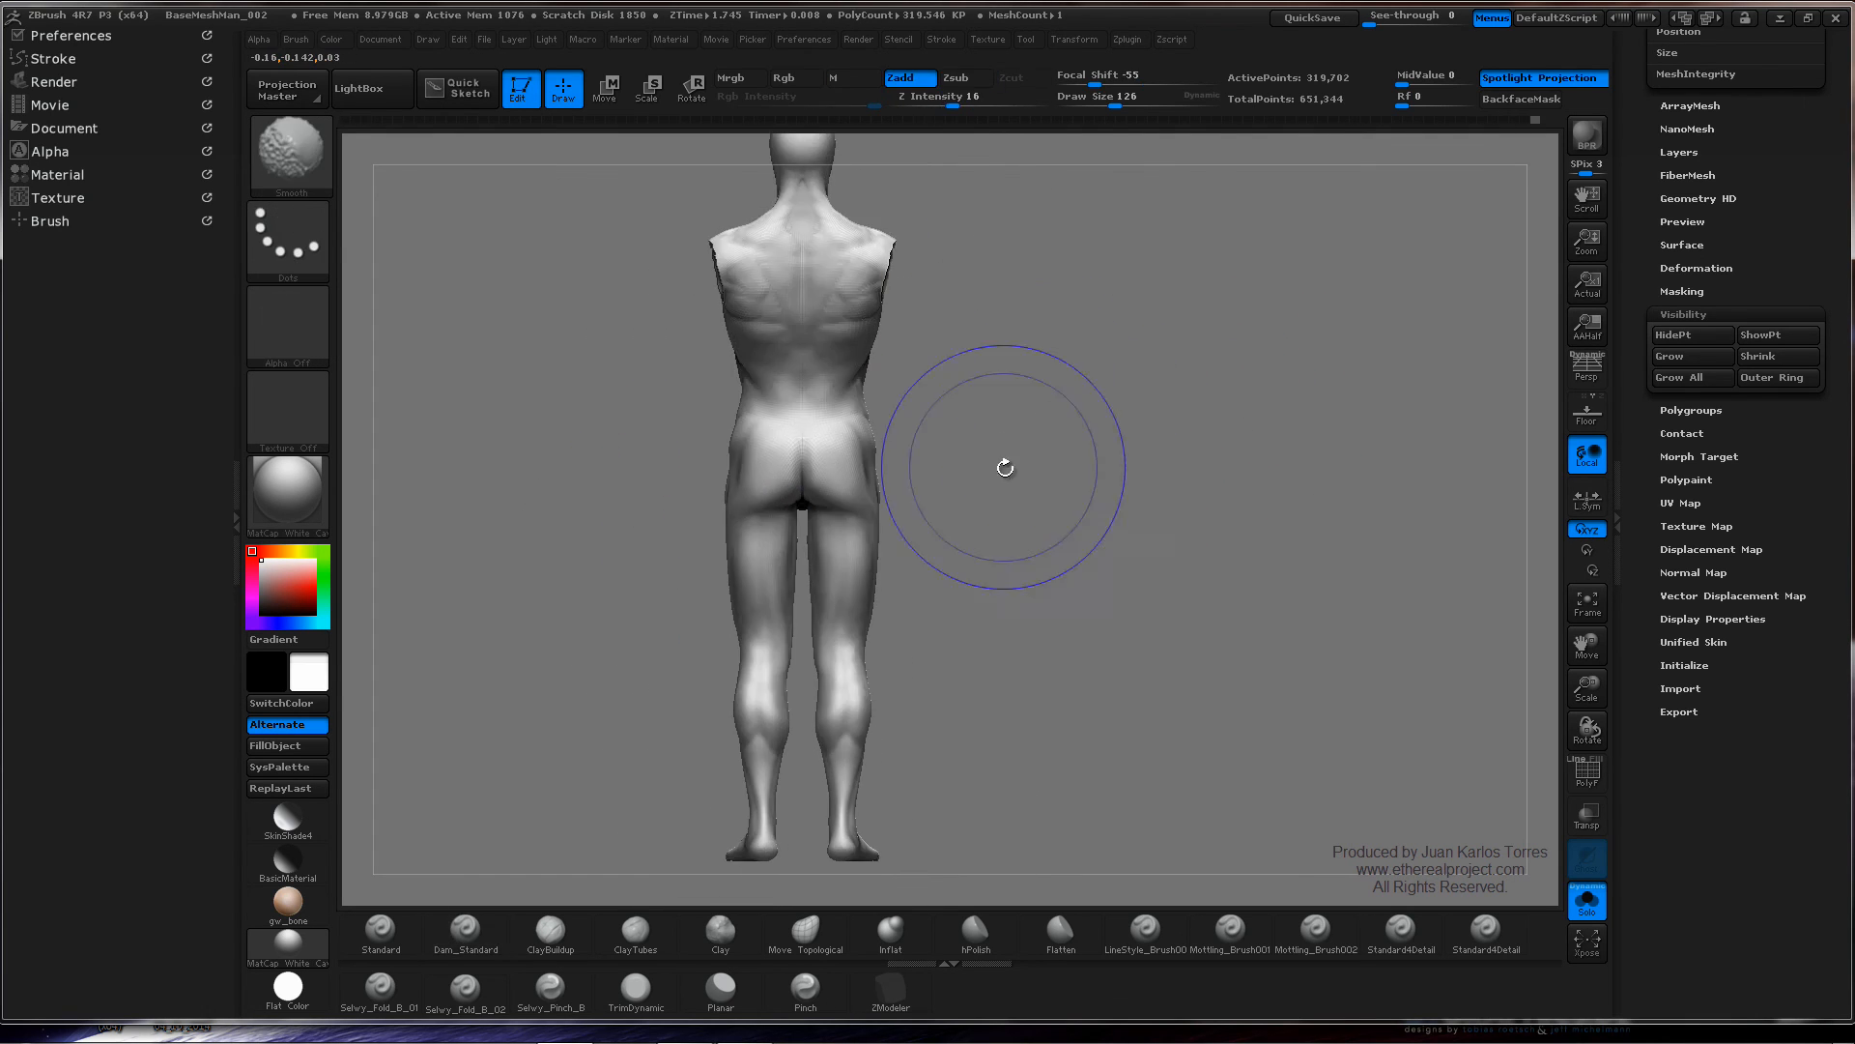
{"action": "mouse_move", "coordinate": [778, 389]}
{"action": "right_mouse_down", "text": "ctrl"}
{"action": "mouse_move", "coordinate": [887, 327]}
{"action": "mouse_move", "coordinate": [839, 437]}
{"action": "right_mouse_up", "text": "ctrl"}
{"action": "right_click_drag", "start_coordinate": [839, 437], "coordinate": [870, 372], "text": "ctrl"}
{"action": "right_click_drag", "start_coordinate": [870, 372], "coordinate": [838, 403]}
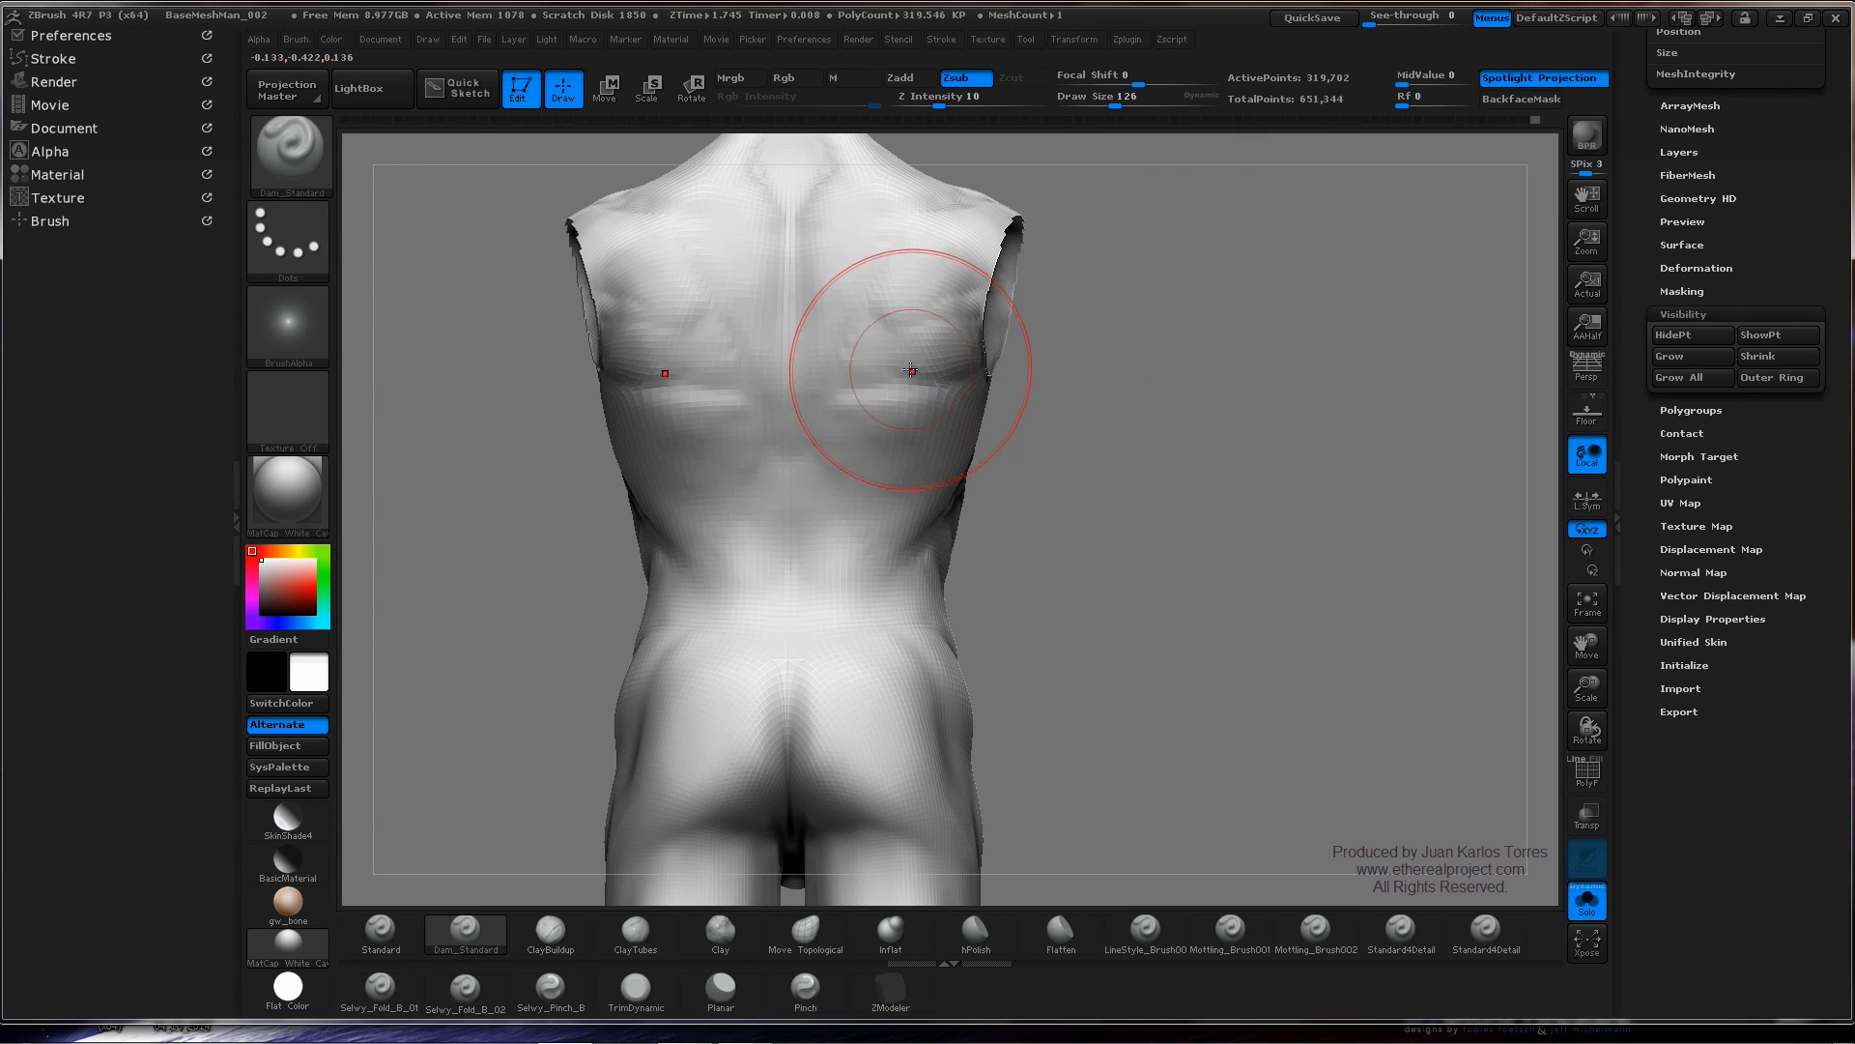
{"action": "right_click", "coordinate": [877, 378]}
{"action": "left_click_drag", "start_coordinate": [877, 378], "coordinate": [865, 391]}
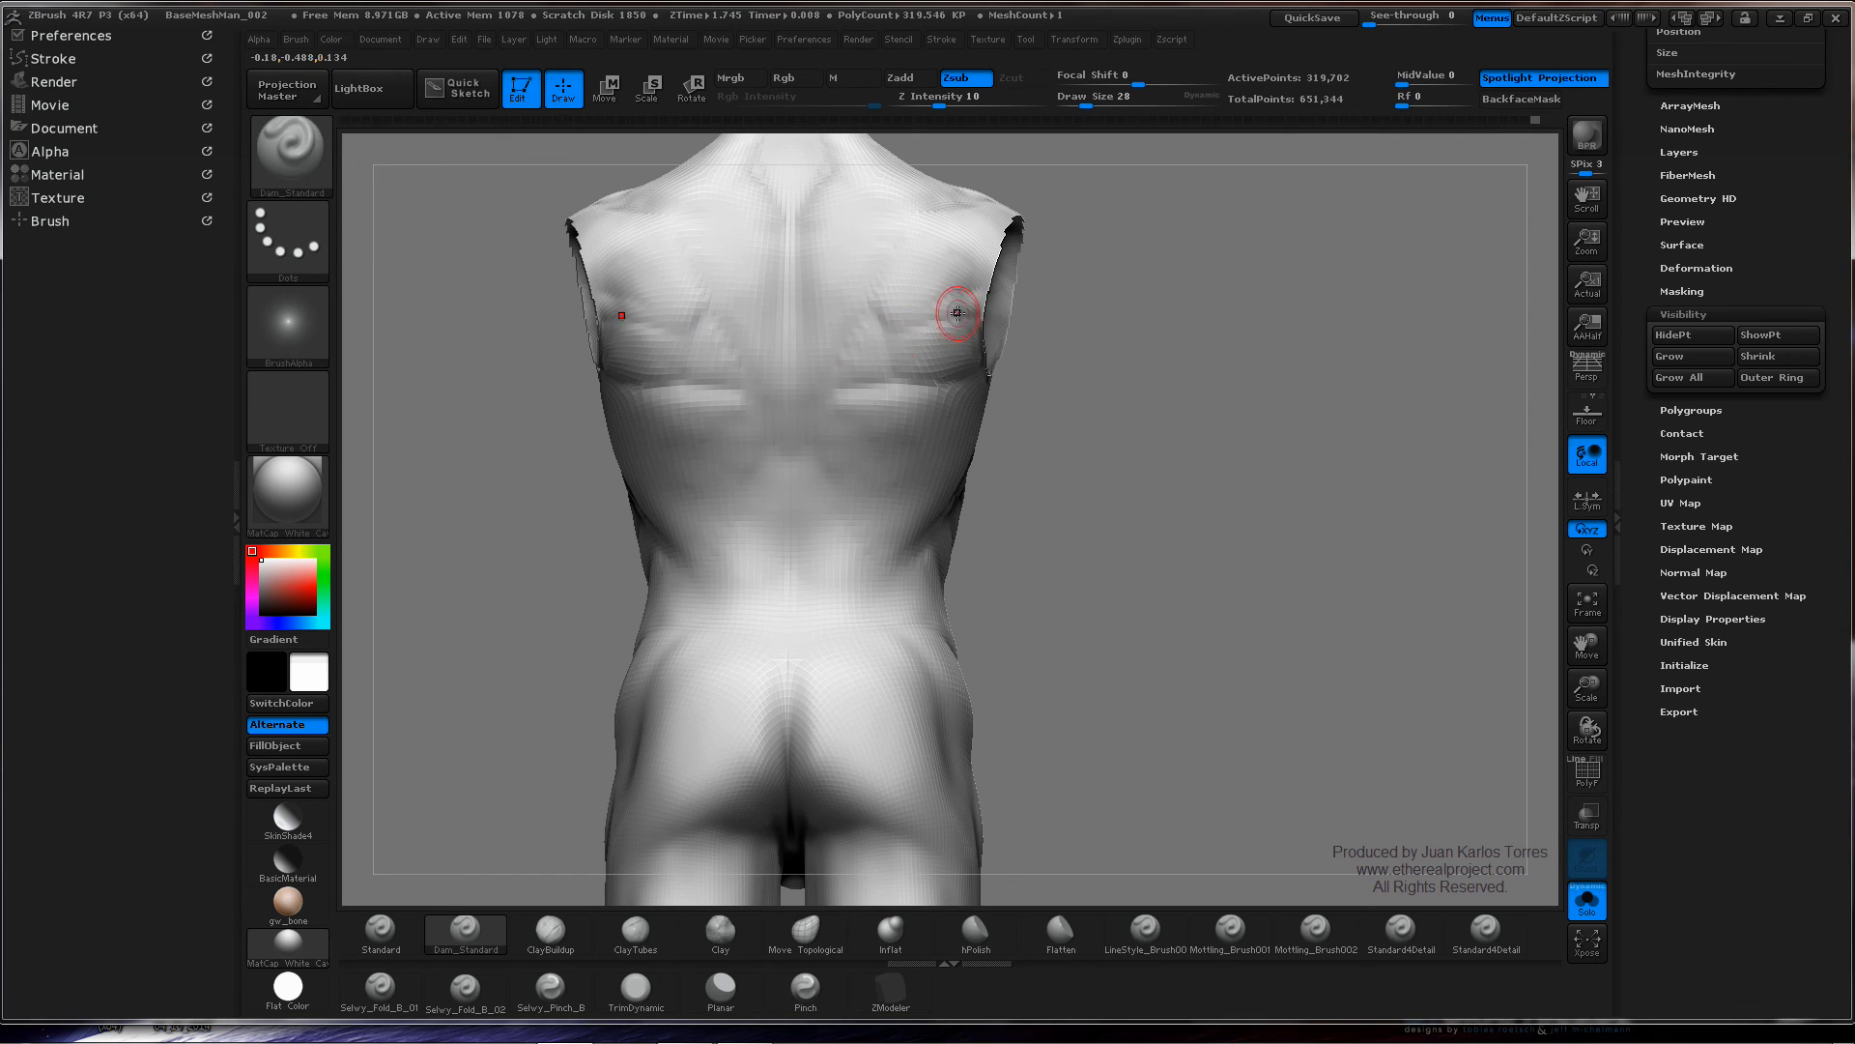
{"action": "right_click_drag", "start_coordinate": [957, 313], "coordinate": [949, 307]}
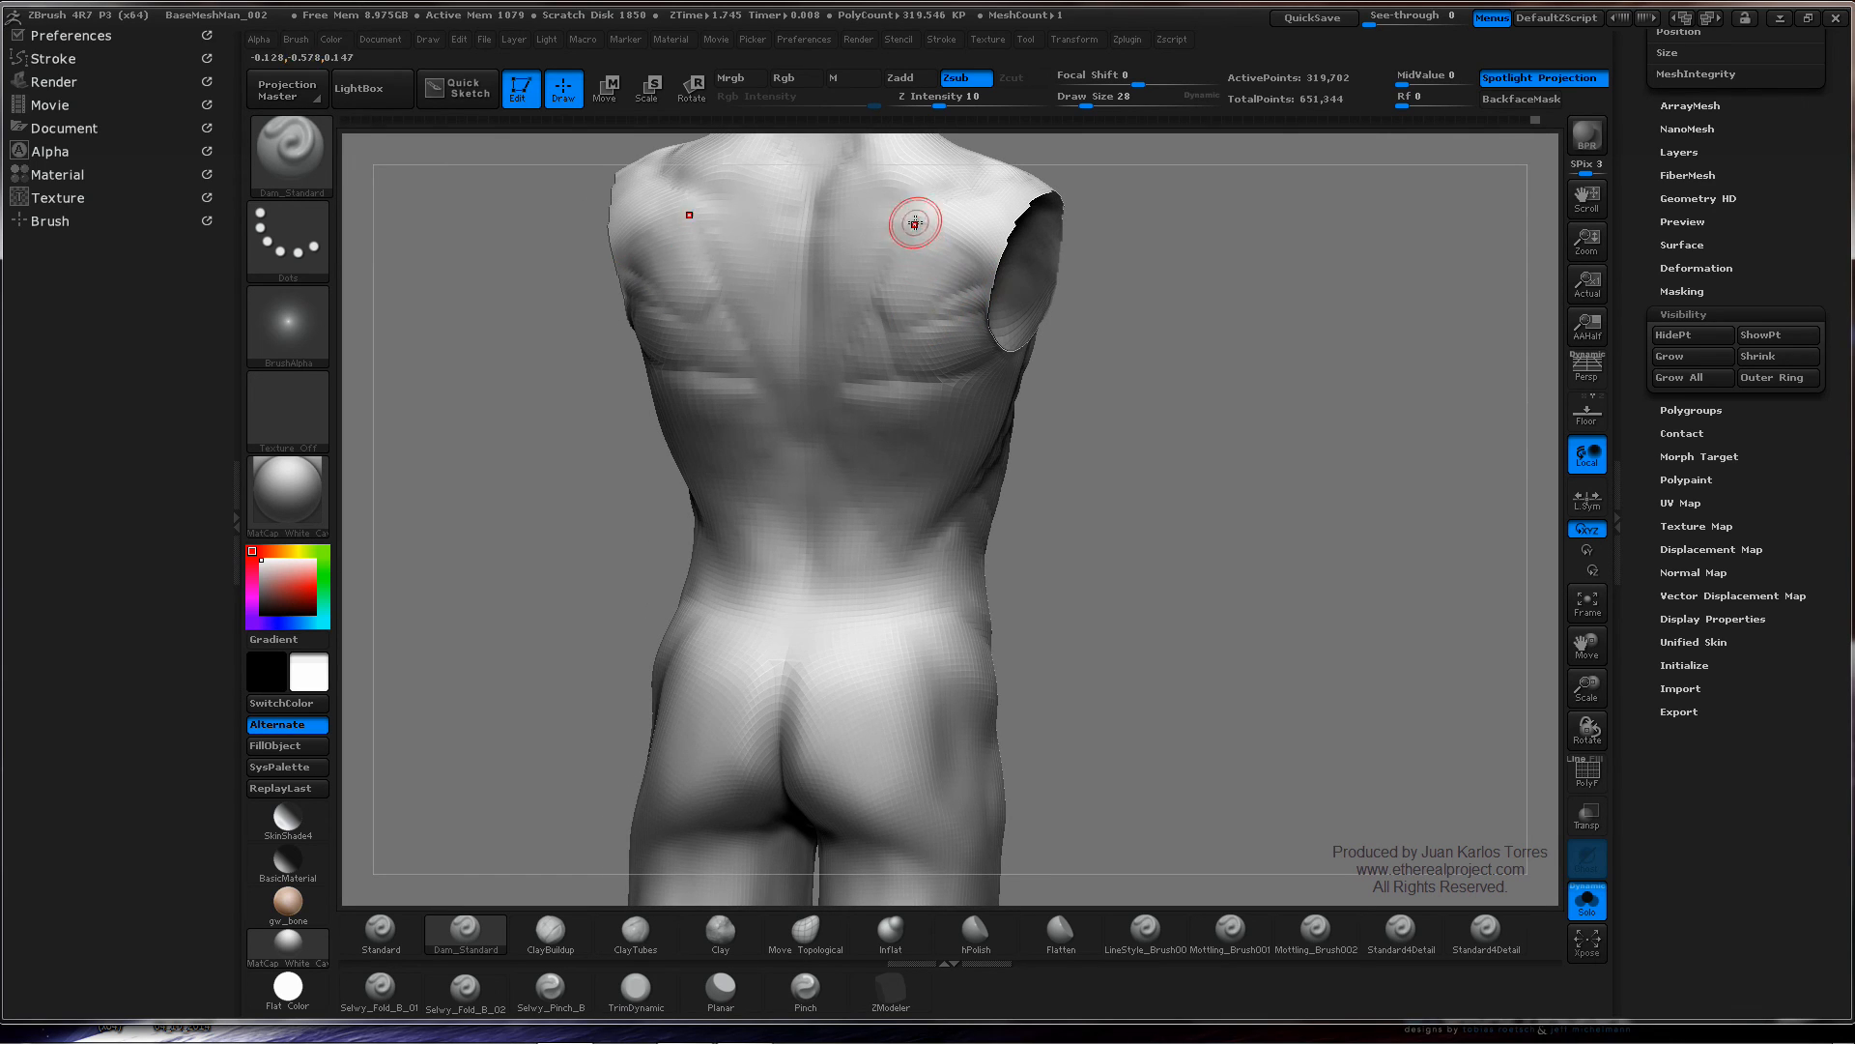
{"action": "right_click_drag", "start_coordinate": [1081, 287], "coordinate": [1040, 422]}
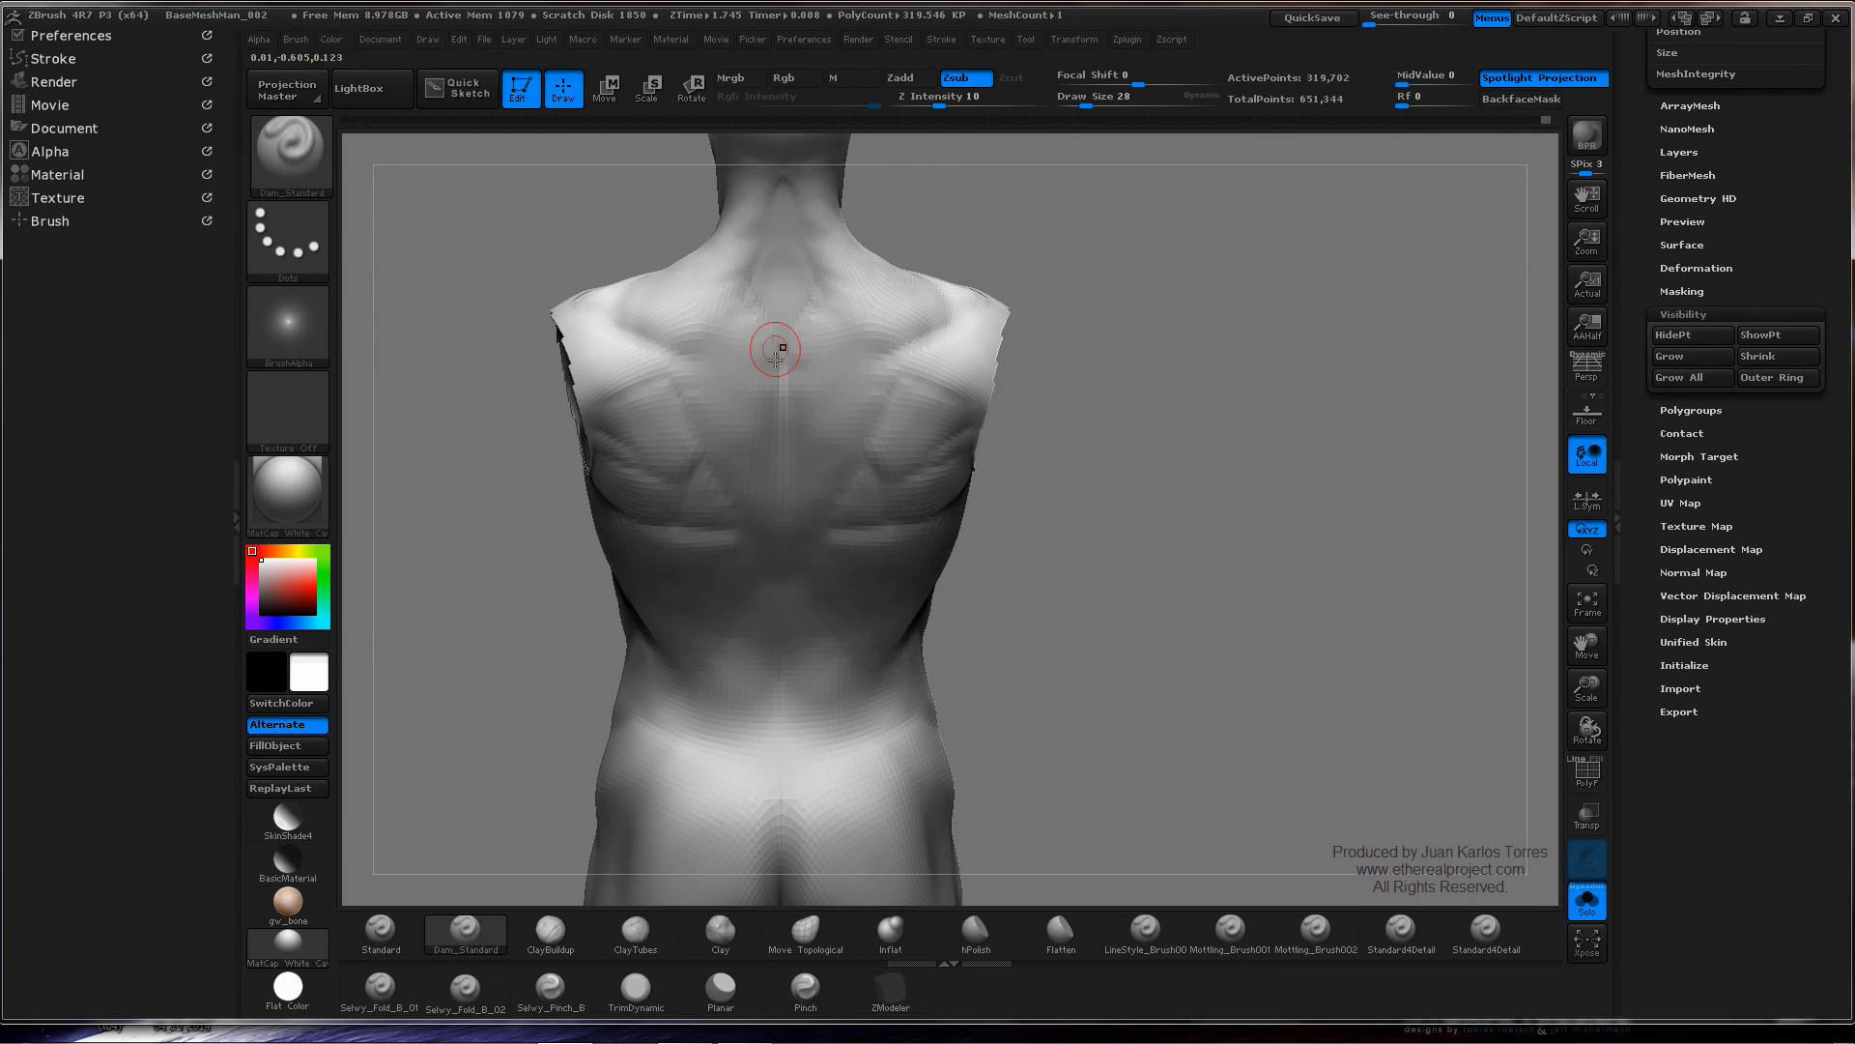
- Carve the muscle lines at the back of the neck and smooth the spine crease at the top of the back
{"action": "left_click_drag", "start_coordinate": [1131, 434], "coordinate": [1143, 443], "text": "shift"}
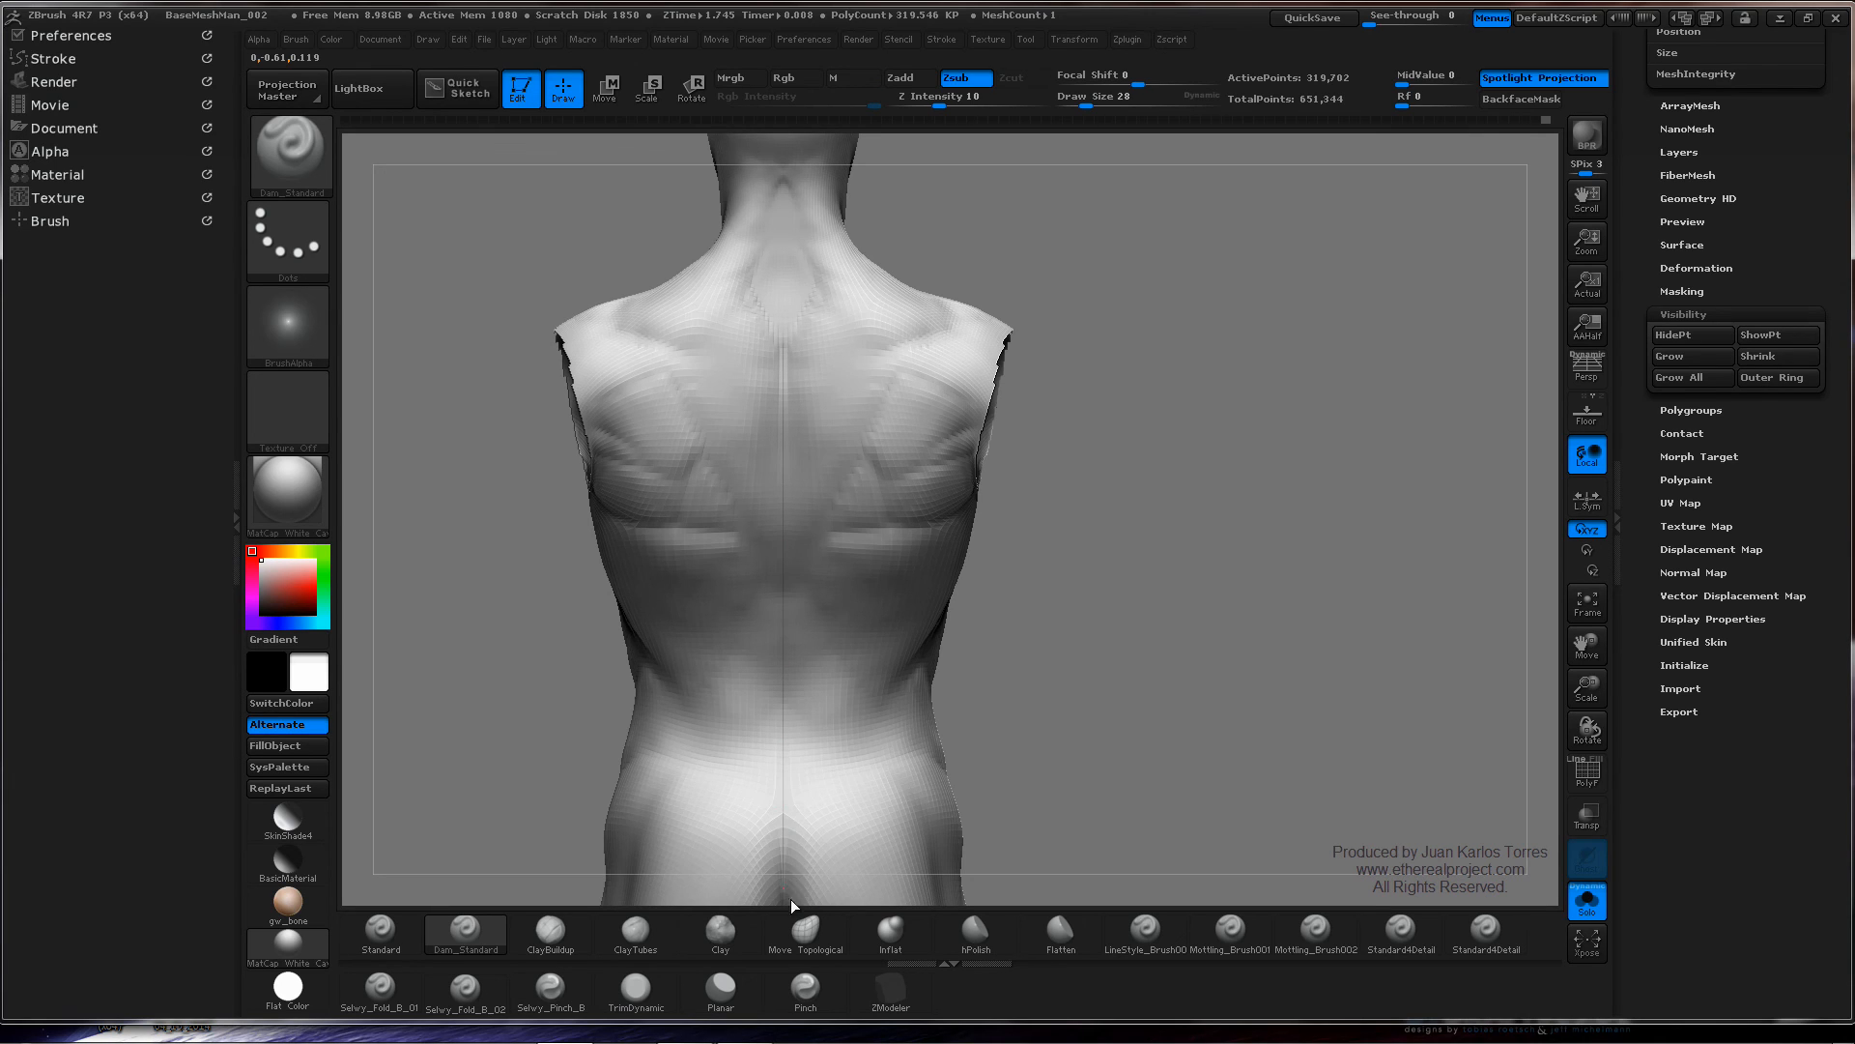
{"action": "key", "text": "shift"}
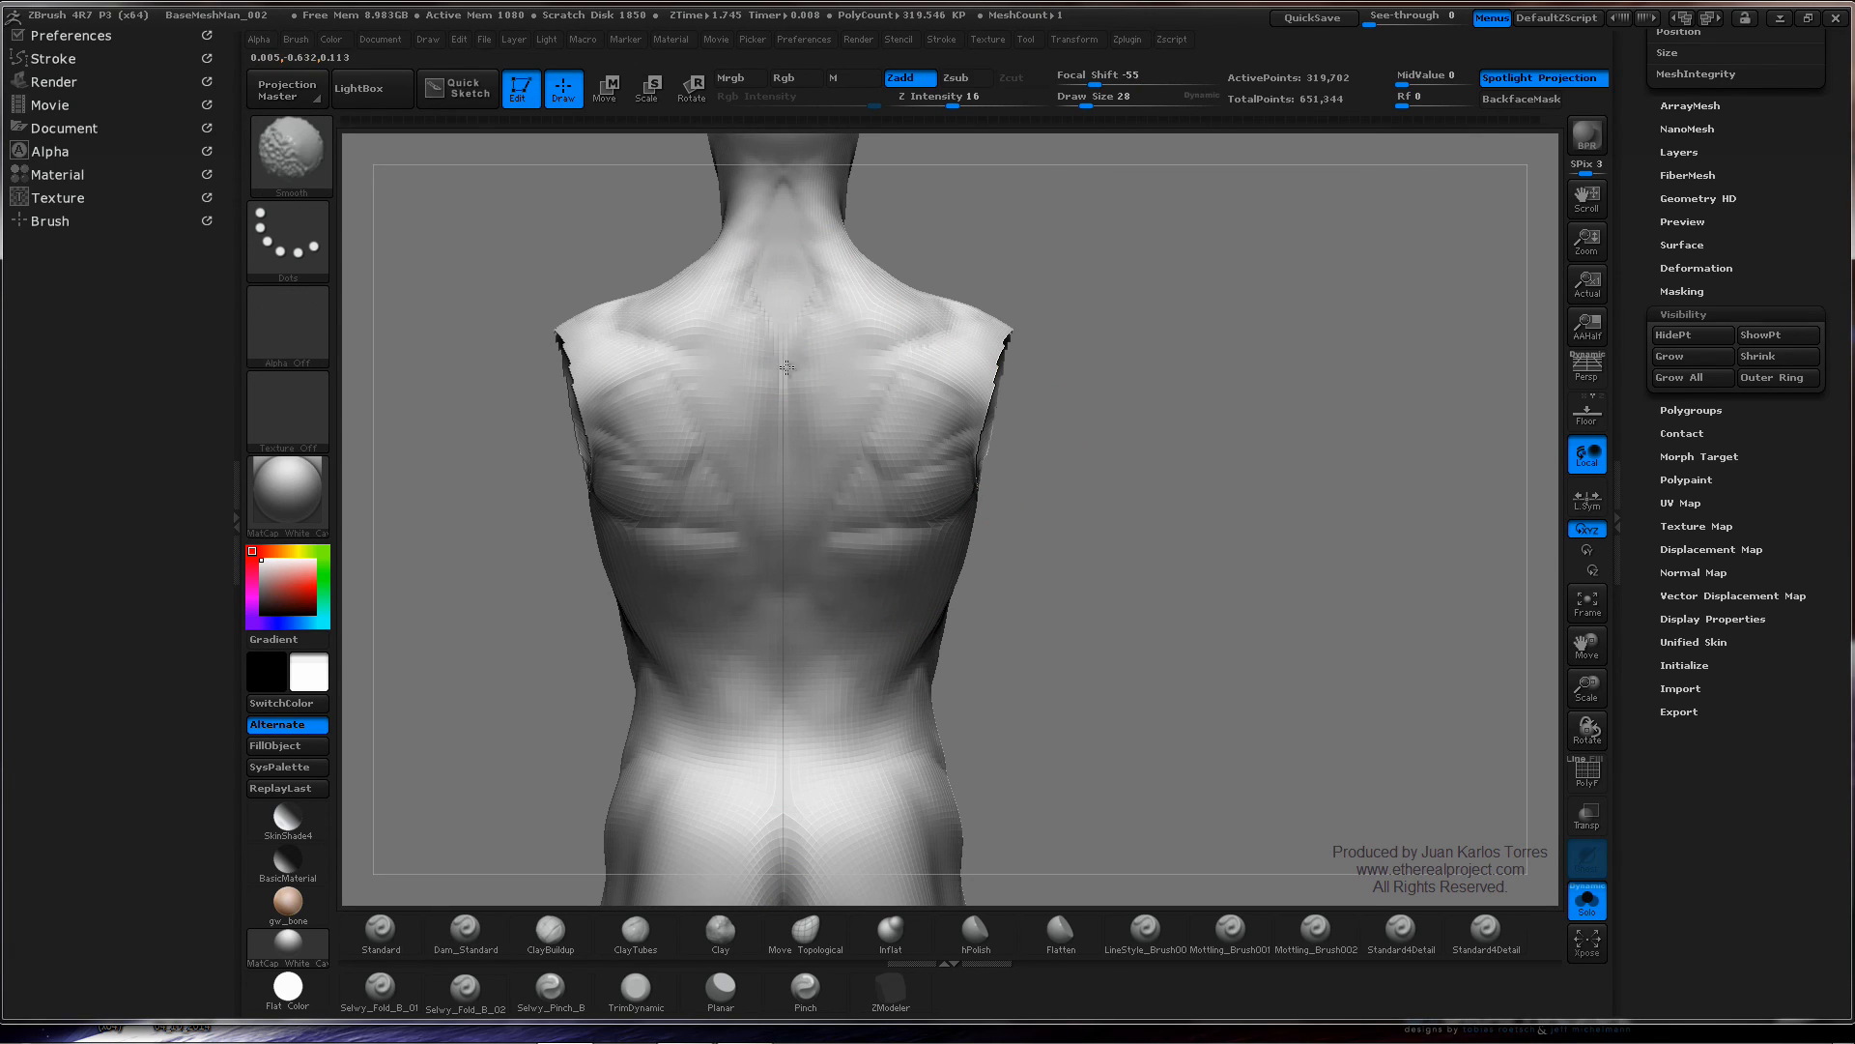
{"action": "left_click", "coordinate": [779, 188]}
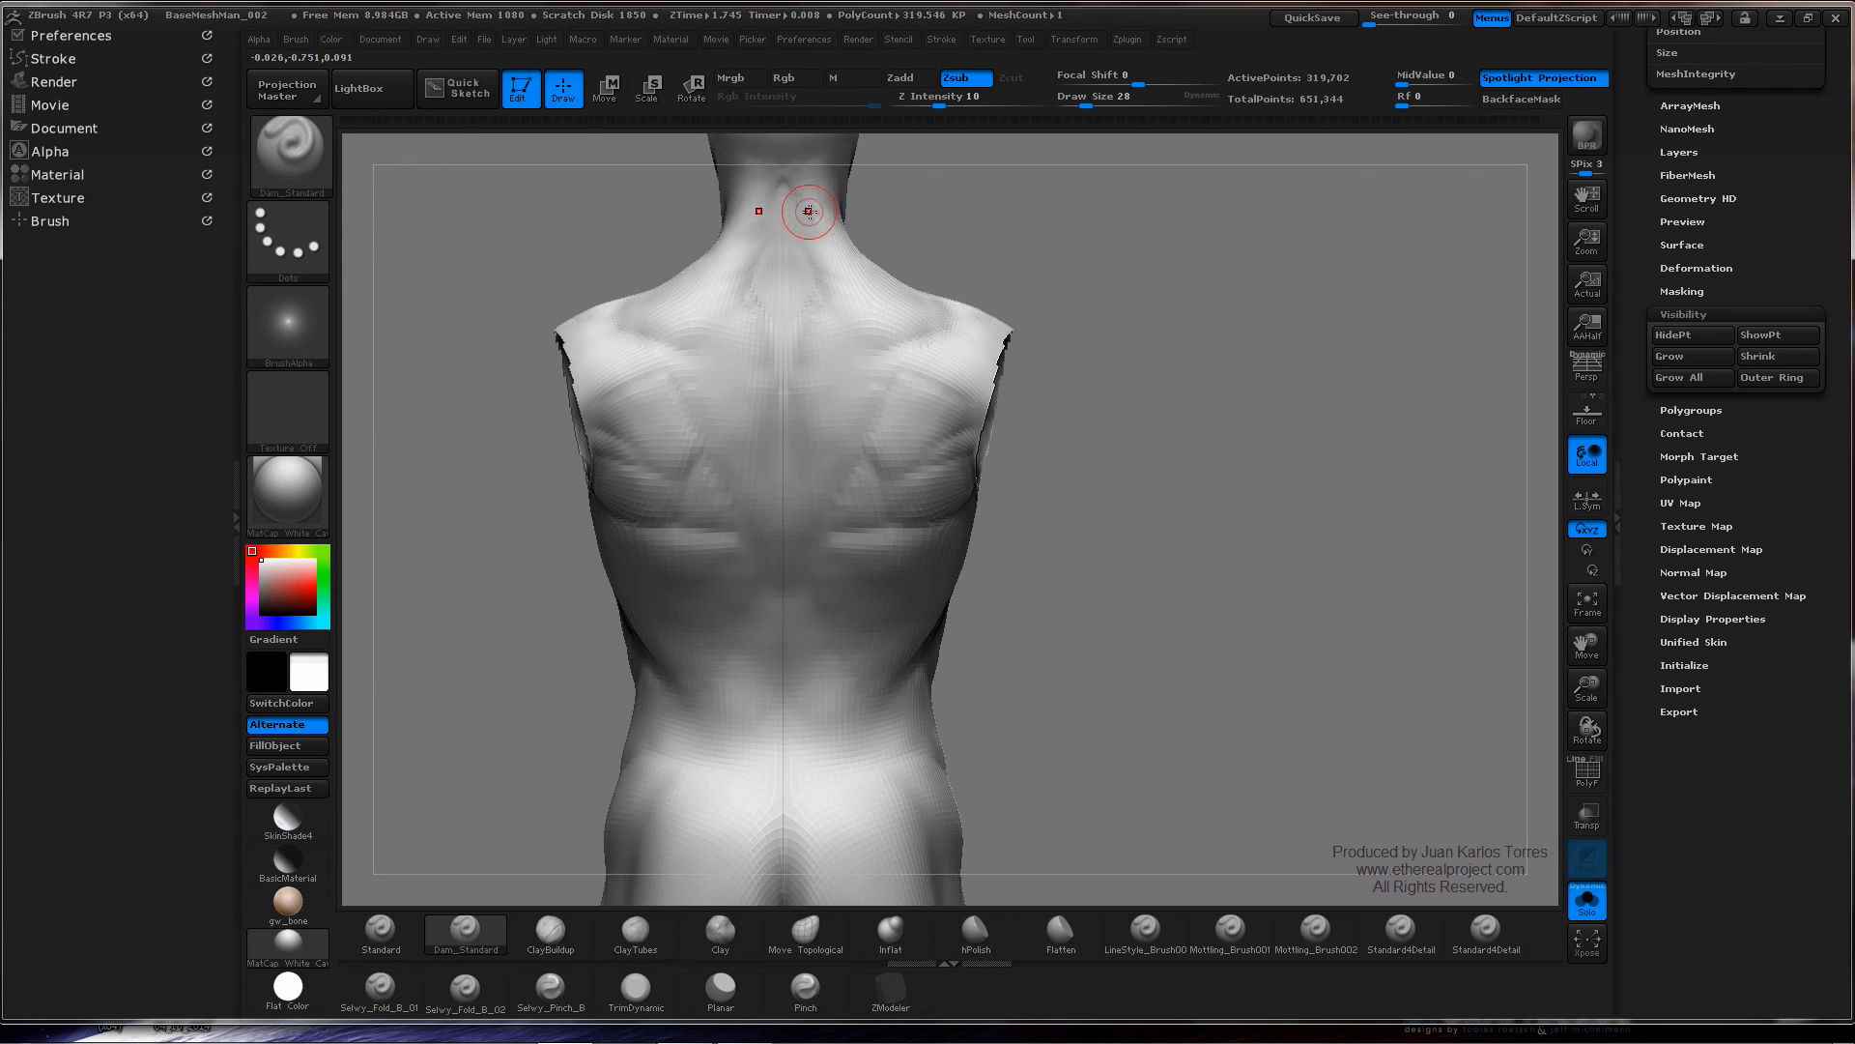
{"action": "mouse_move", "coordinate": [850, 198]}
{"action": "left_mouse_down"}
{"action": "mouse_move", "coordinate": [872, 216]}
{"action": "mouse_move", "coordinate": [795, 238]}
{"action": "mouse_move", "coordinate": [1064, 290]}
{"action": "left_mouse_up"}
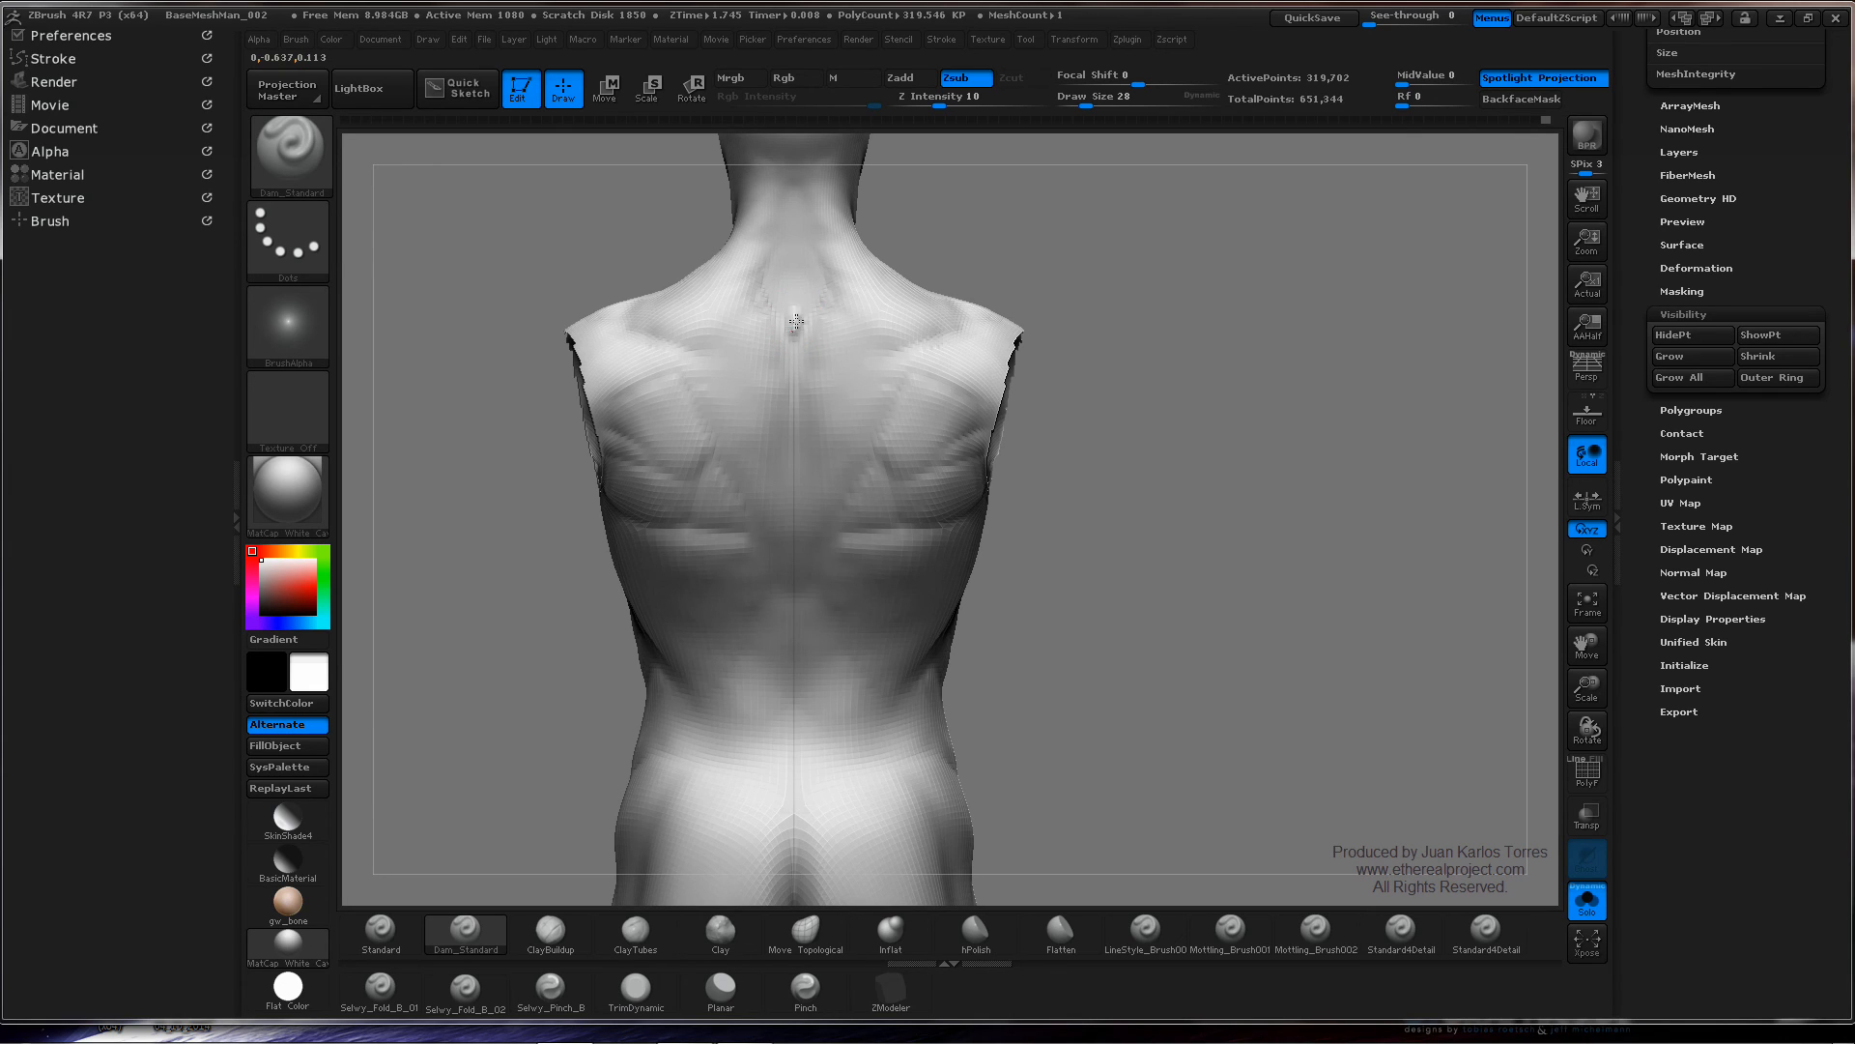
{"action": "left_click_drag", "start_coordinate": [795, 321], "coordinate": [792, 340], "text": "shift"}
{"action": "left_click_drag", "start_coordinate": [926, 262], "coordinate": [1026, 266]}
{"action": "key", "text": "shift"}
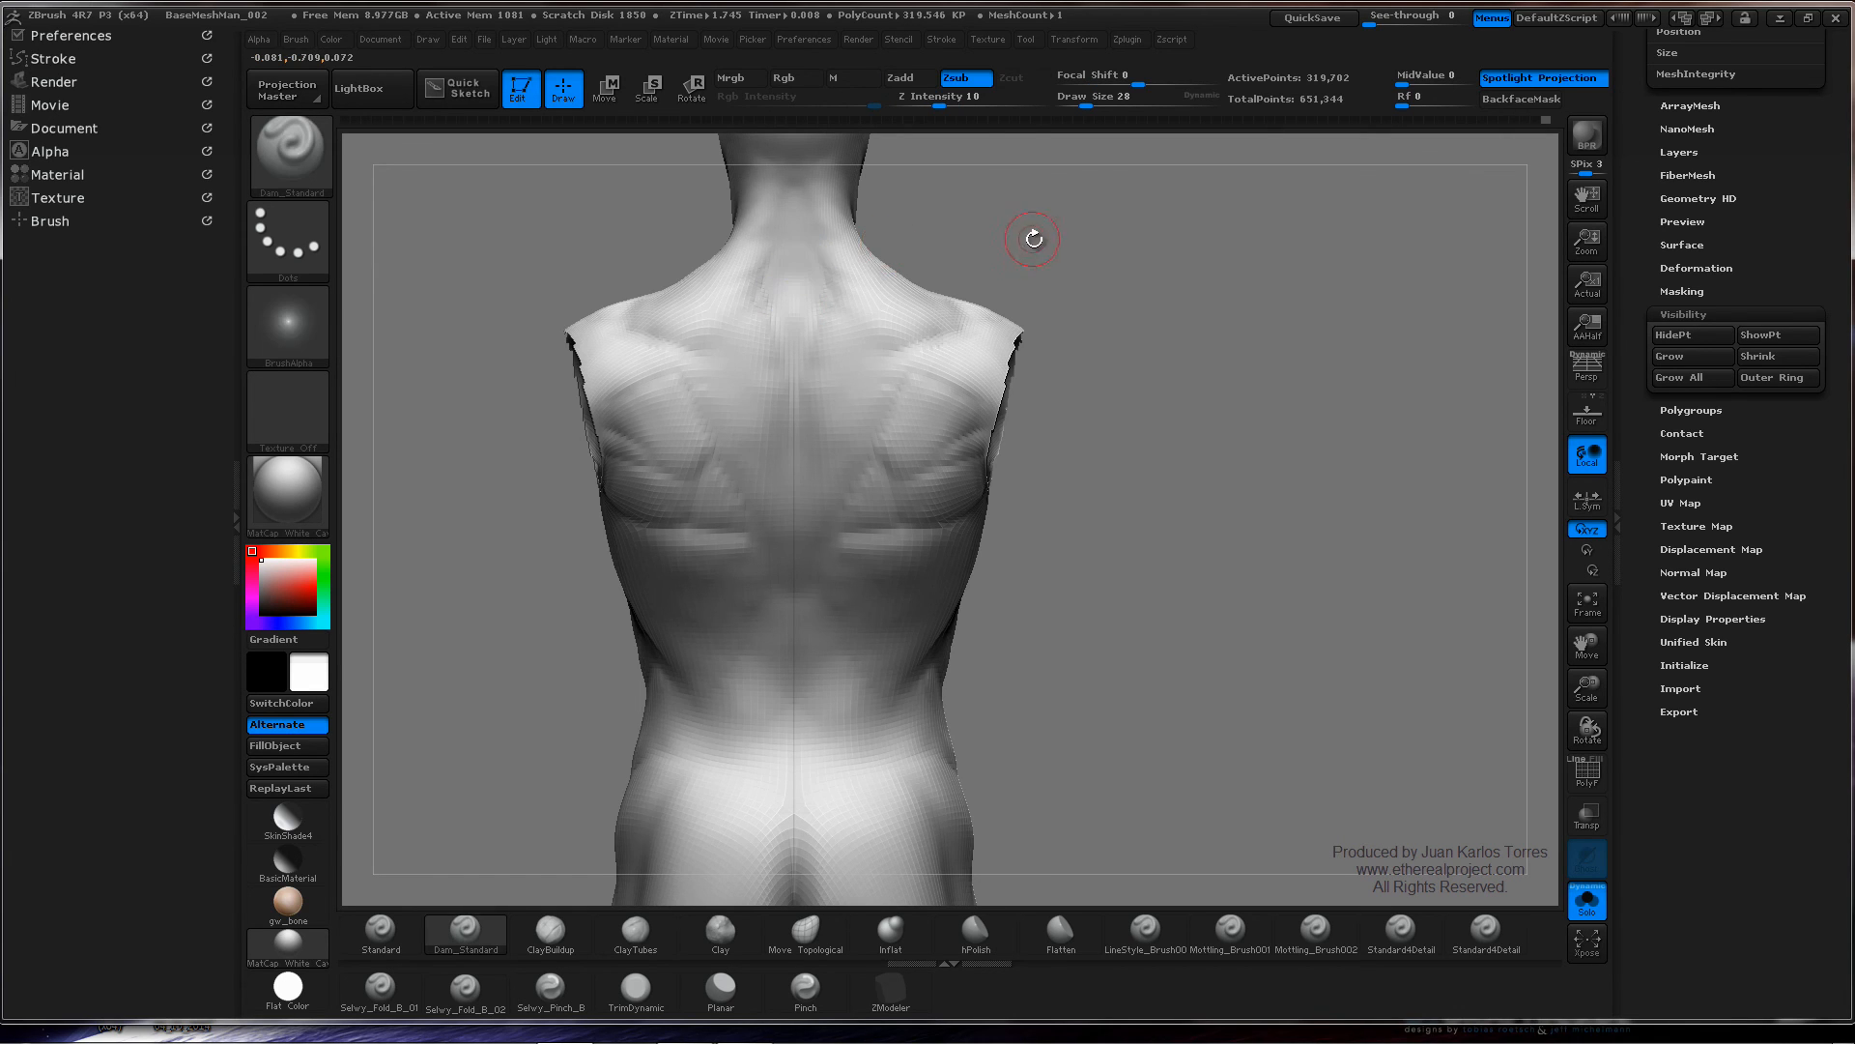
- Set the Draw Size to 68 and Z Intensity to 7, and deepen the spine groove and the hollows along the shoulder blades and trapezius
{"action": "mouse_move", "coordinate": [1035, 236]}
{"action": "left_mouse_down"}
{"action": "mouse_move", "coordinate": [1077, 228]}
{"action": "mouse_move", "coordinate": [1076, 273]}
{"action": "left_mouse_up"}
{"action": "key", "text": "ctrl+shift"}
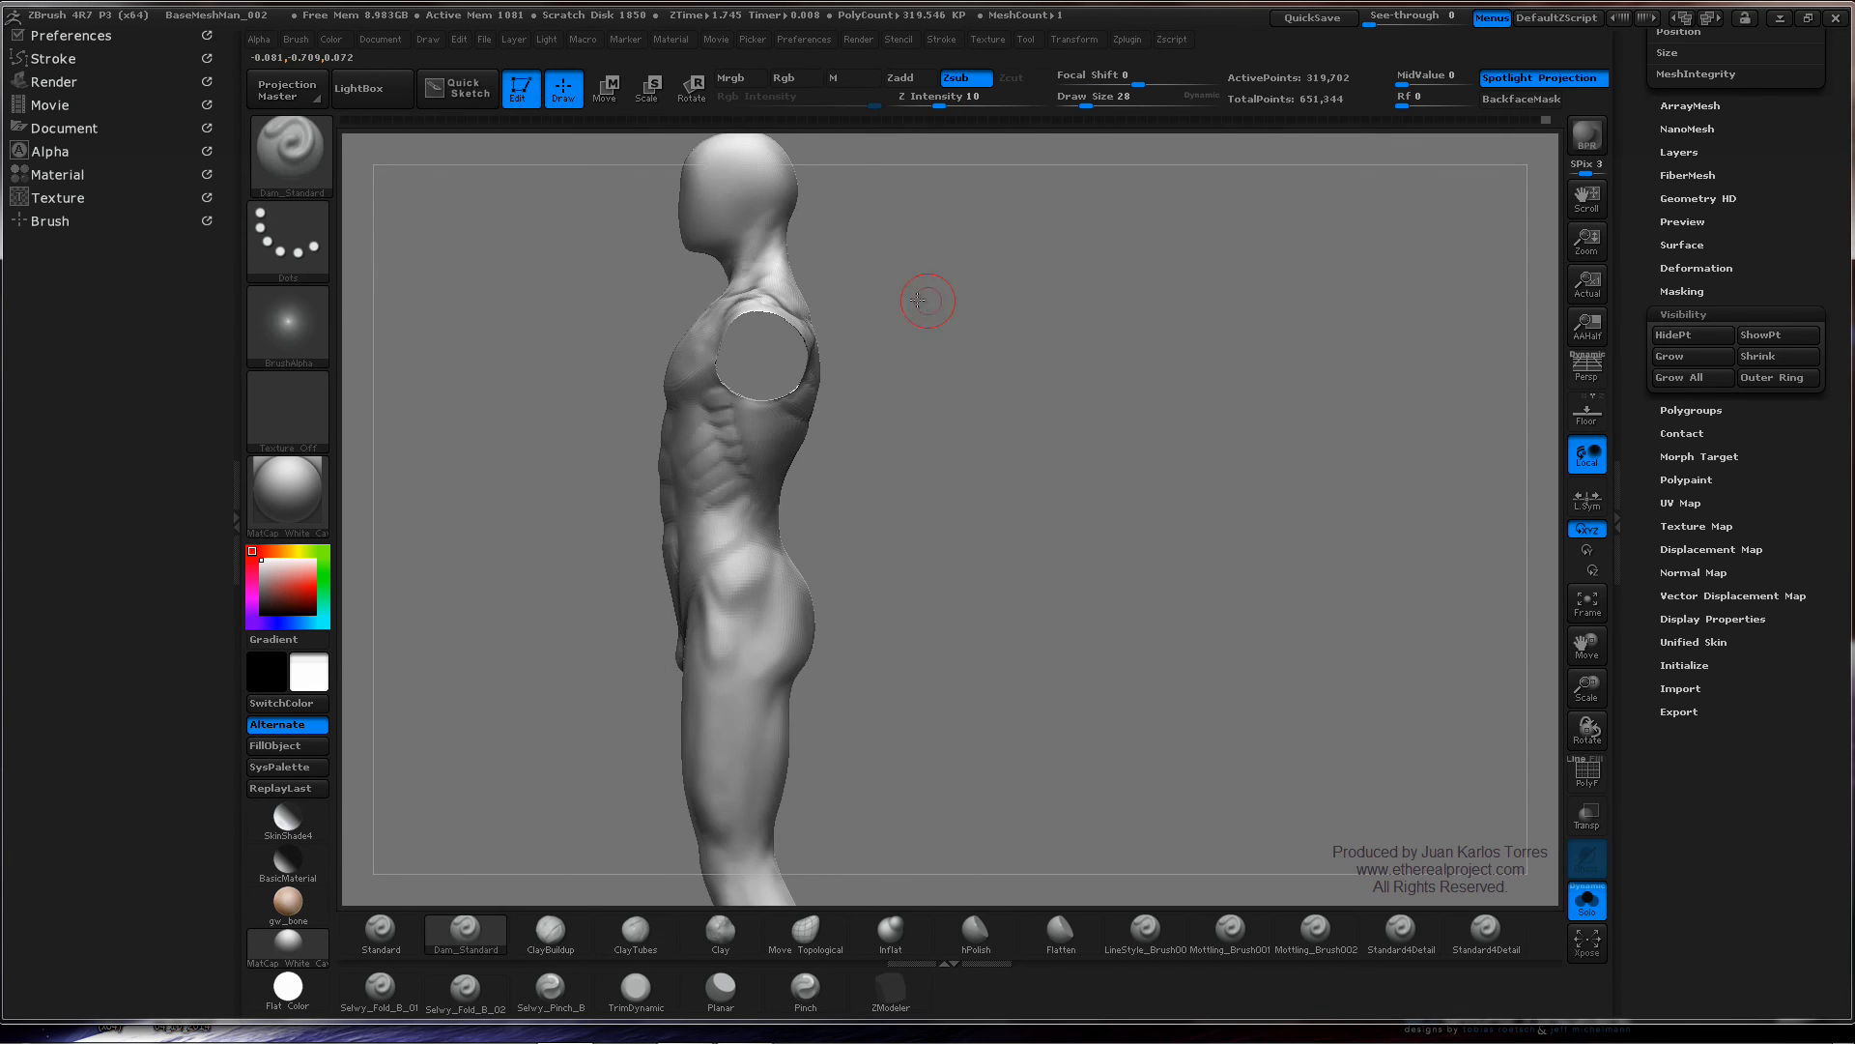
{"action": "mouse_move", "coordinate": [928, 298]}
{"action": "left_mouse_down"}
{"action": "mouse_move", "coordinate": [1006, 281]}
{"action": "mouse_move", "coordinate": [963, 332]}
{"action": "mouse_move", "coordinate": [944, 319]}
{"action": "left_mouse_up"}
{"action": "right_click_drag", "start_coordinate": [944, 319], "coordinate": [1014, 331], "text": "ctrl"}
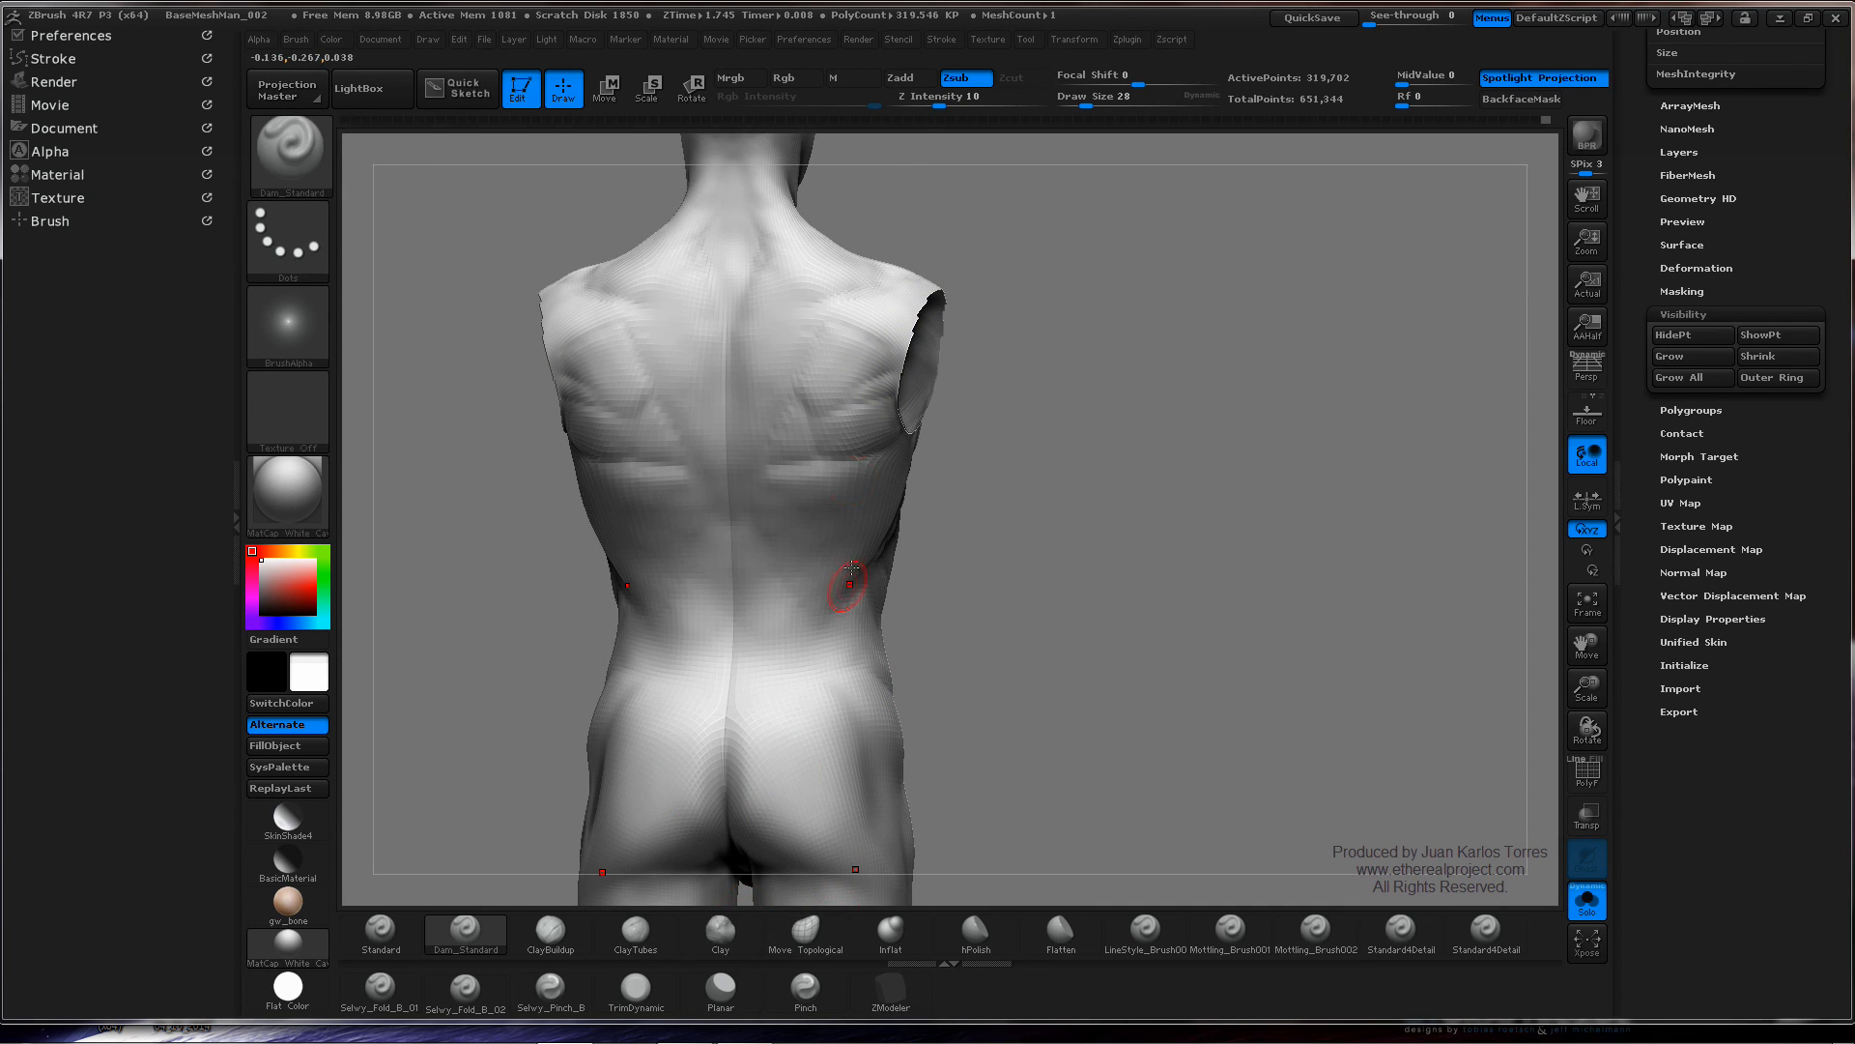
{"action": "right_click", "coordinate": [833, 396]}
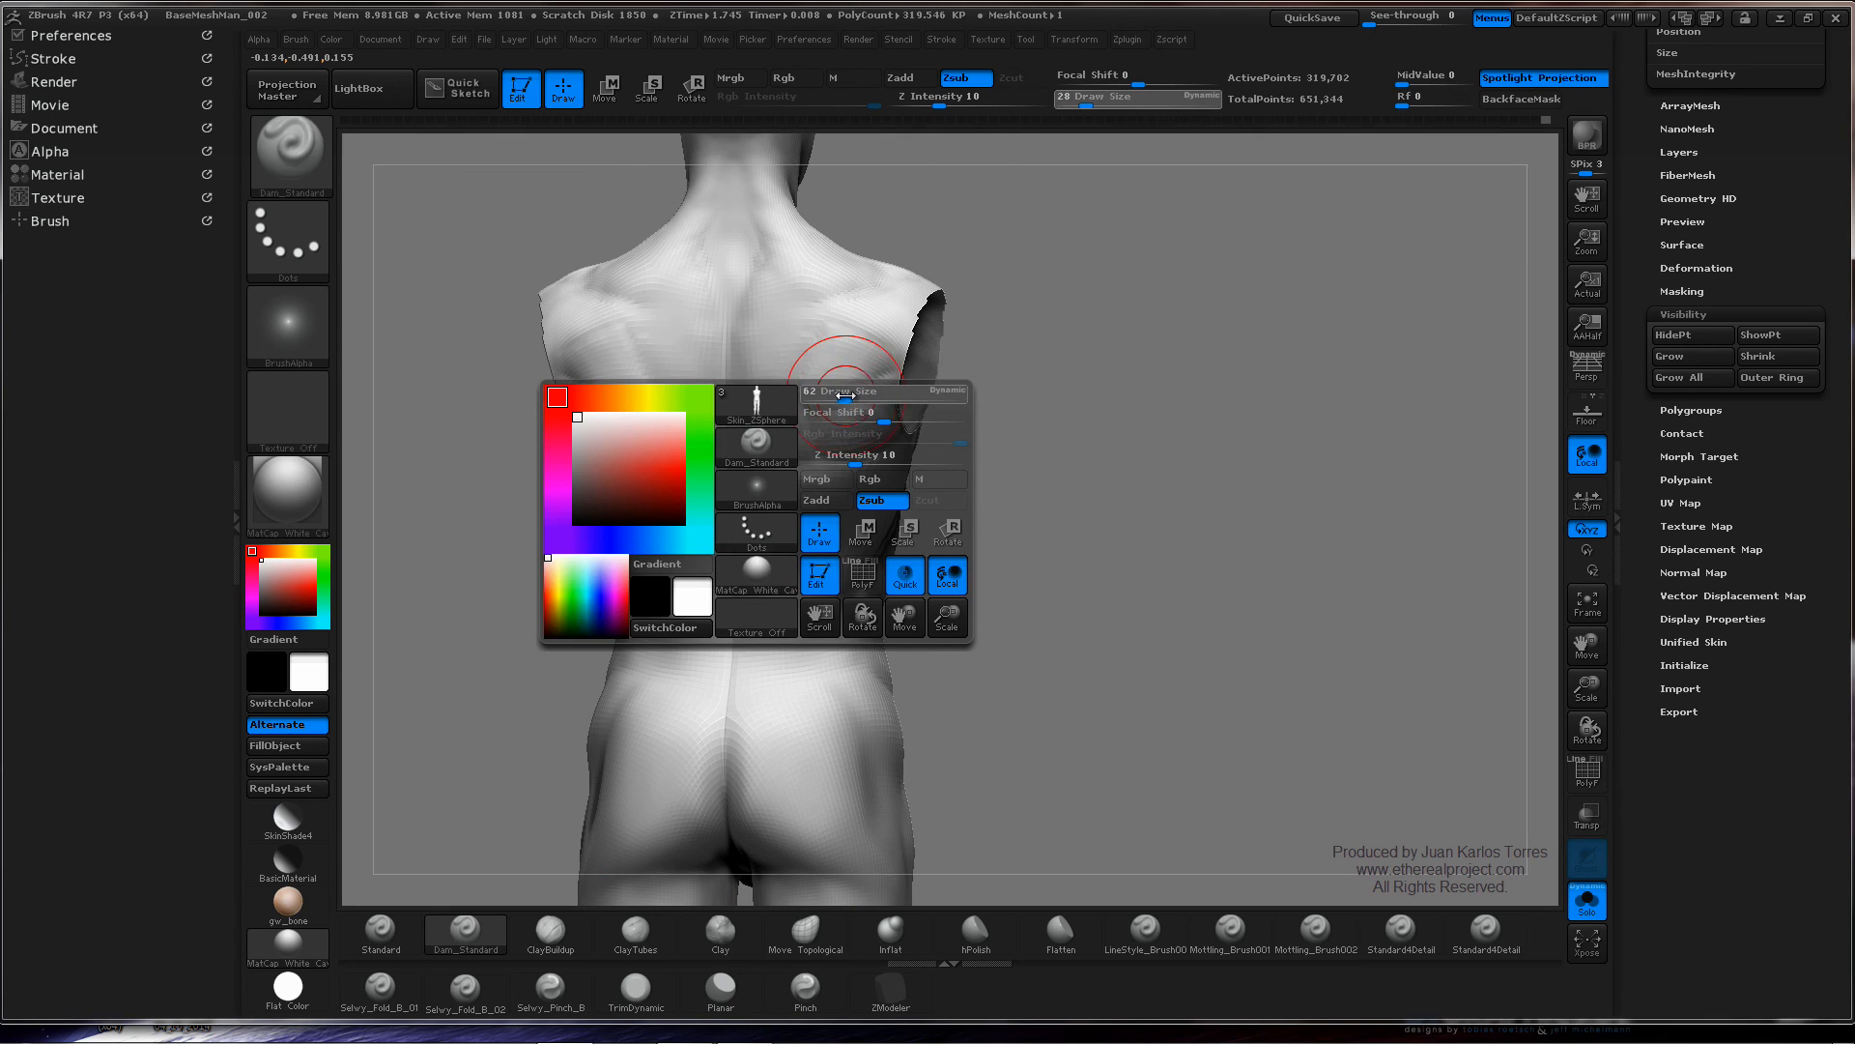
{"action": "left_click_drag", "start_coordinate": [846, 395], "coordinate": [851, 395]}
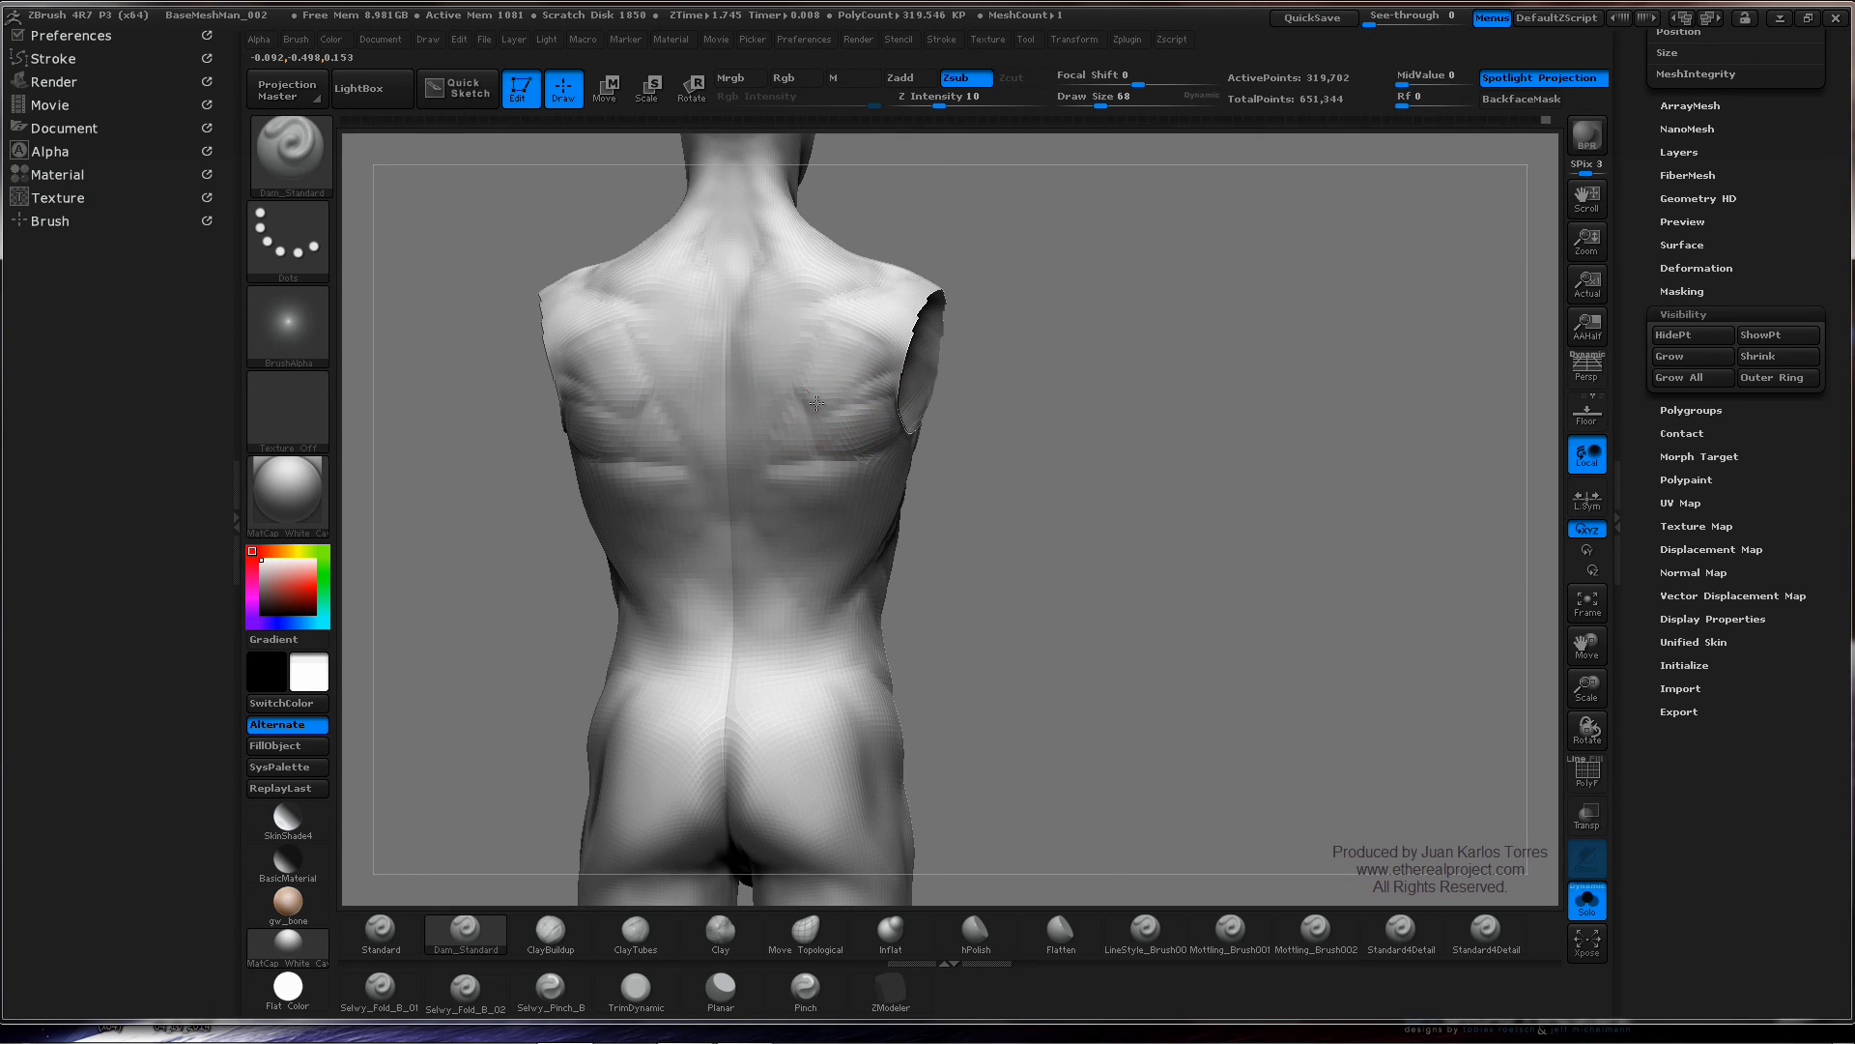
{"action": "right_click", "coordinate": [869, 406]}
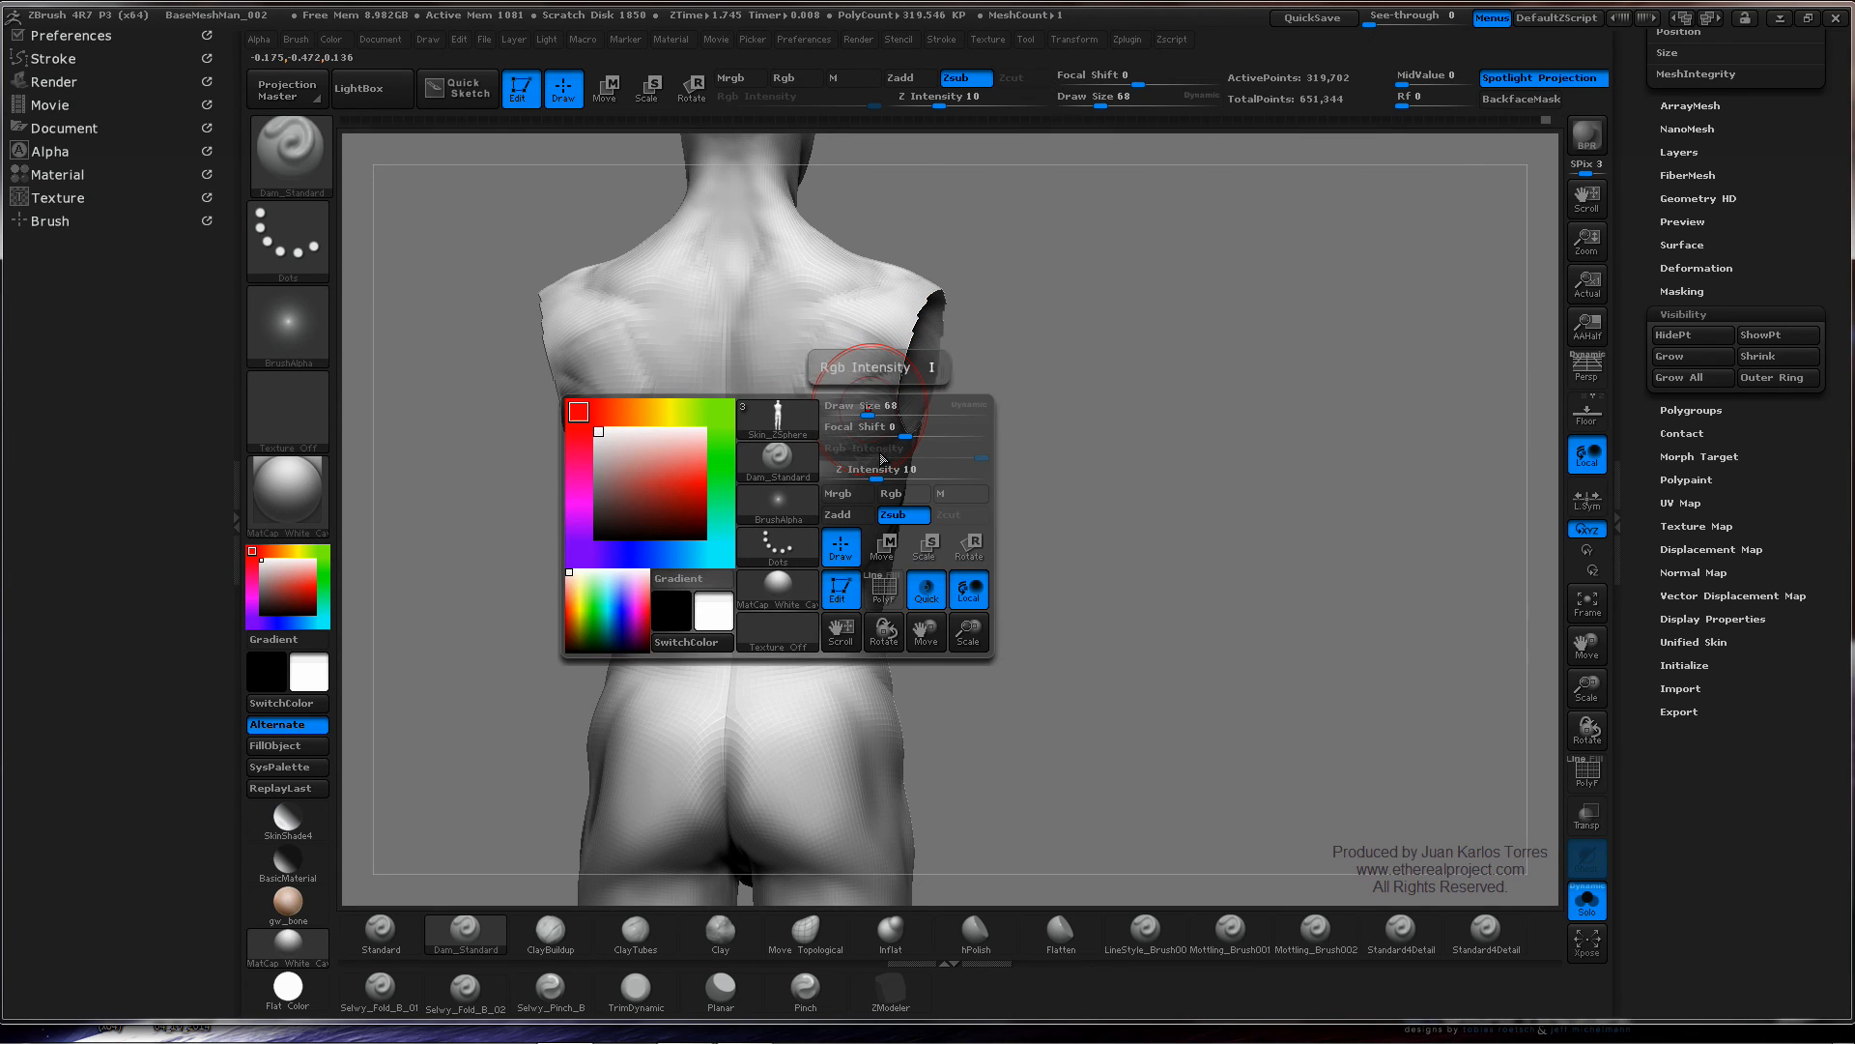
{"action": "left_click_drag", "start_coordinate": [877, 474], "coordinate": [869, 475]}
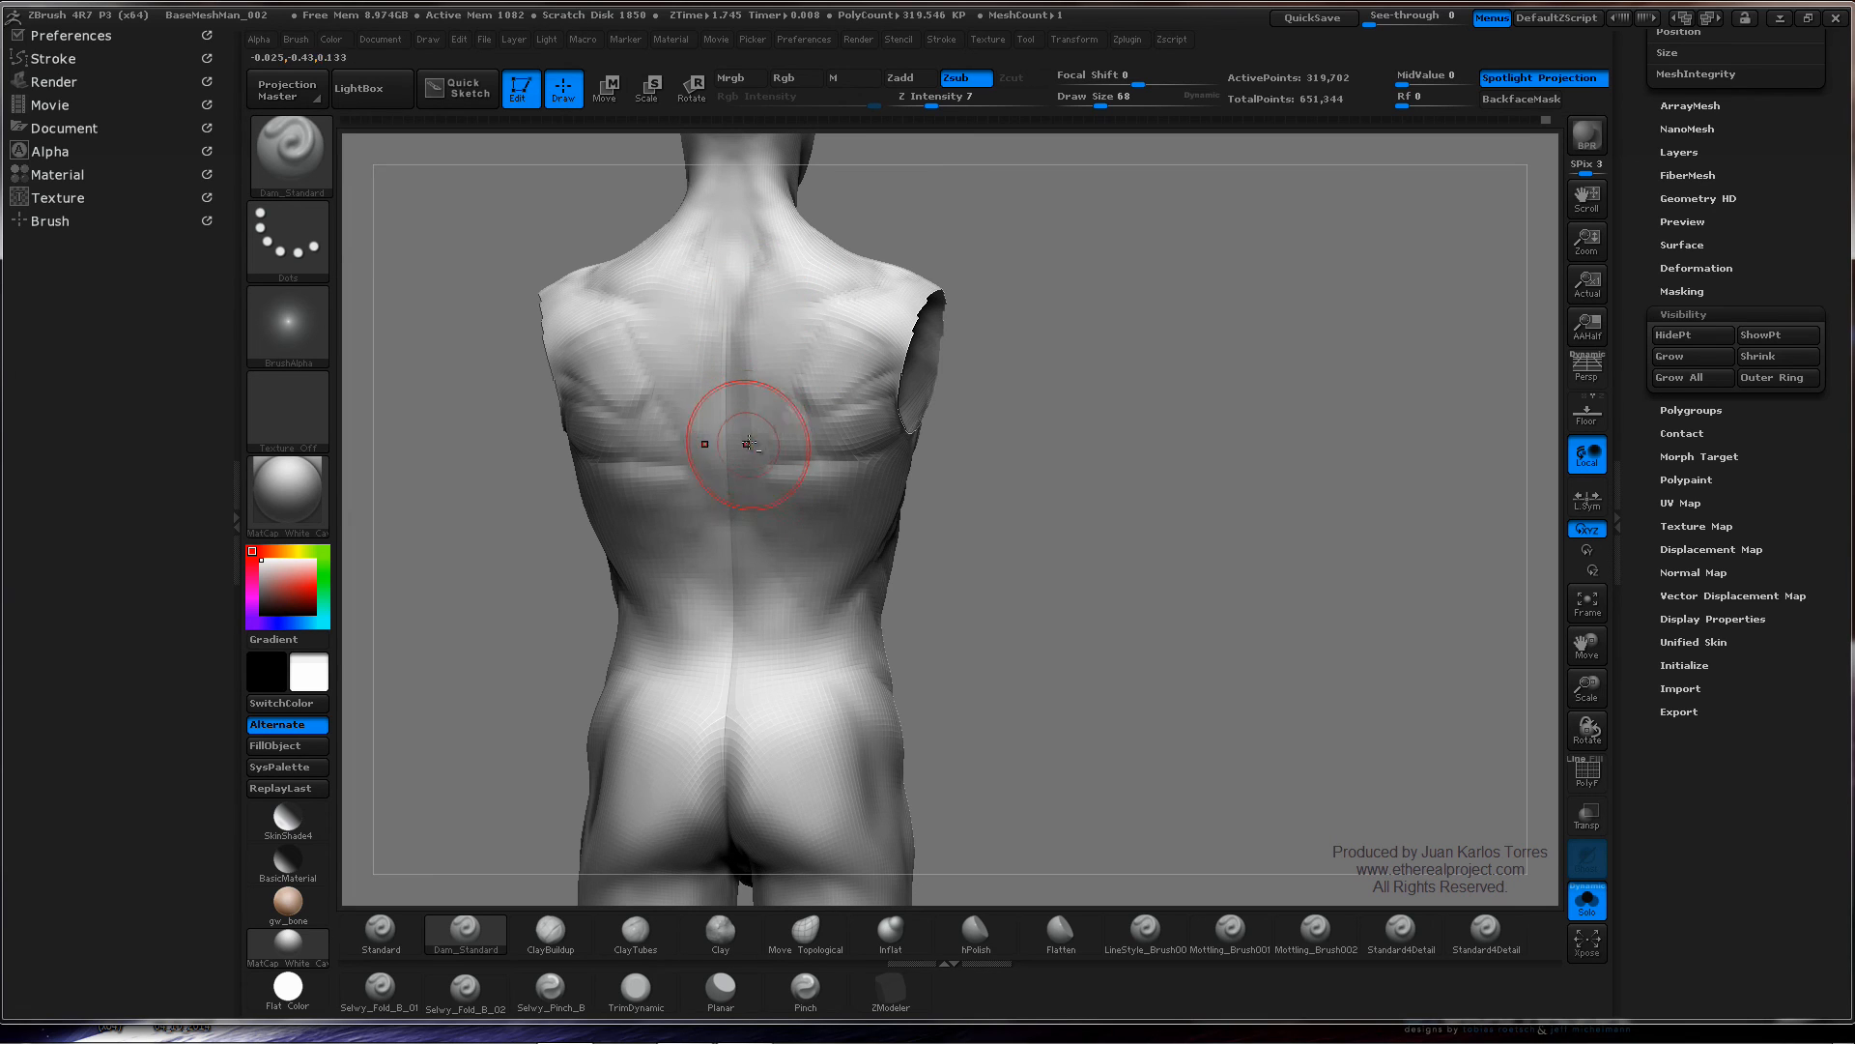
{"action": "right_click_drag", "start_coordinate": [741, 494], "coordinate": [833, 464]}
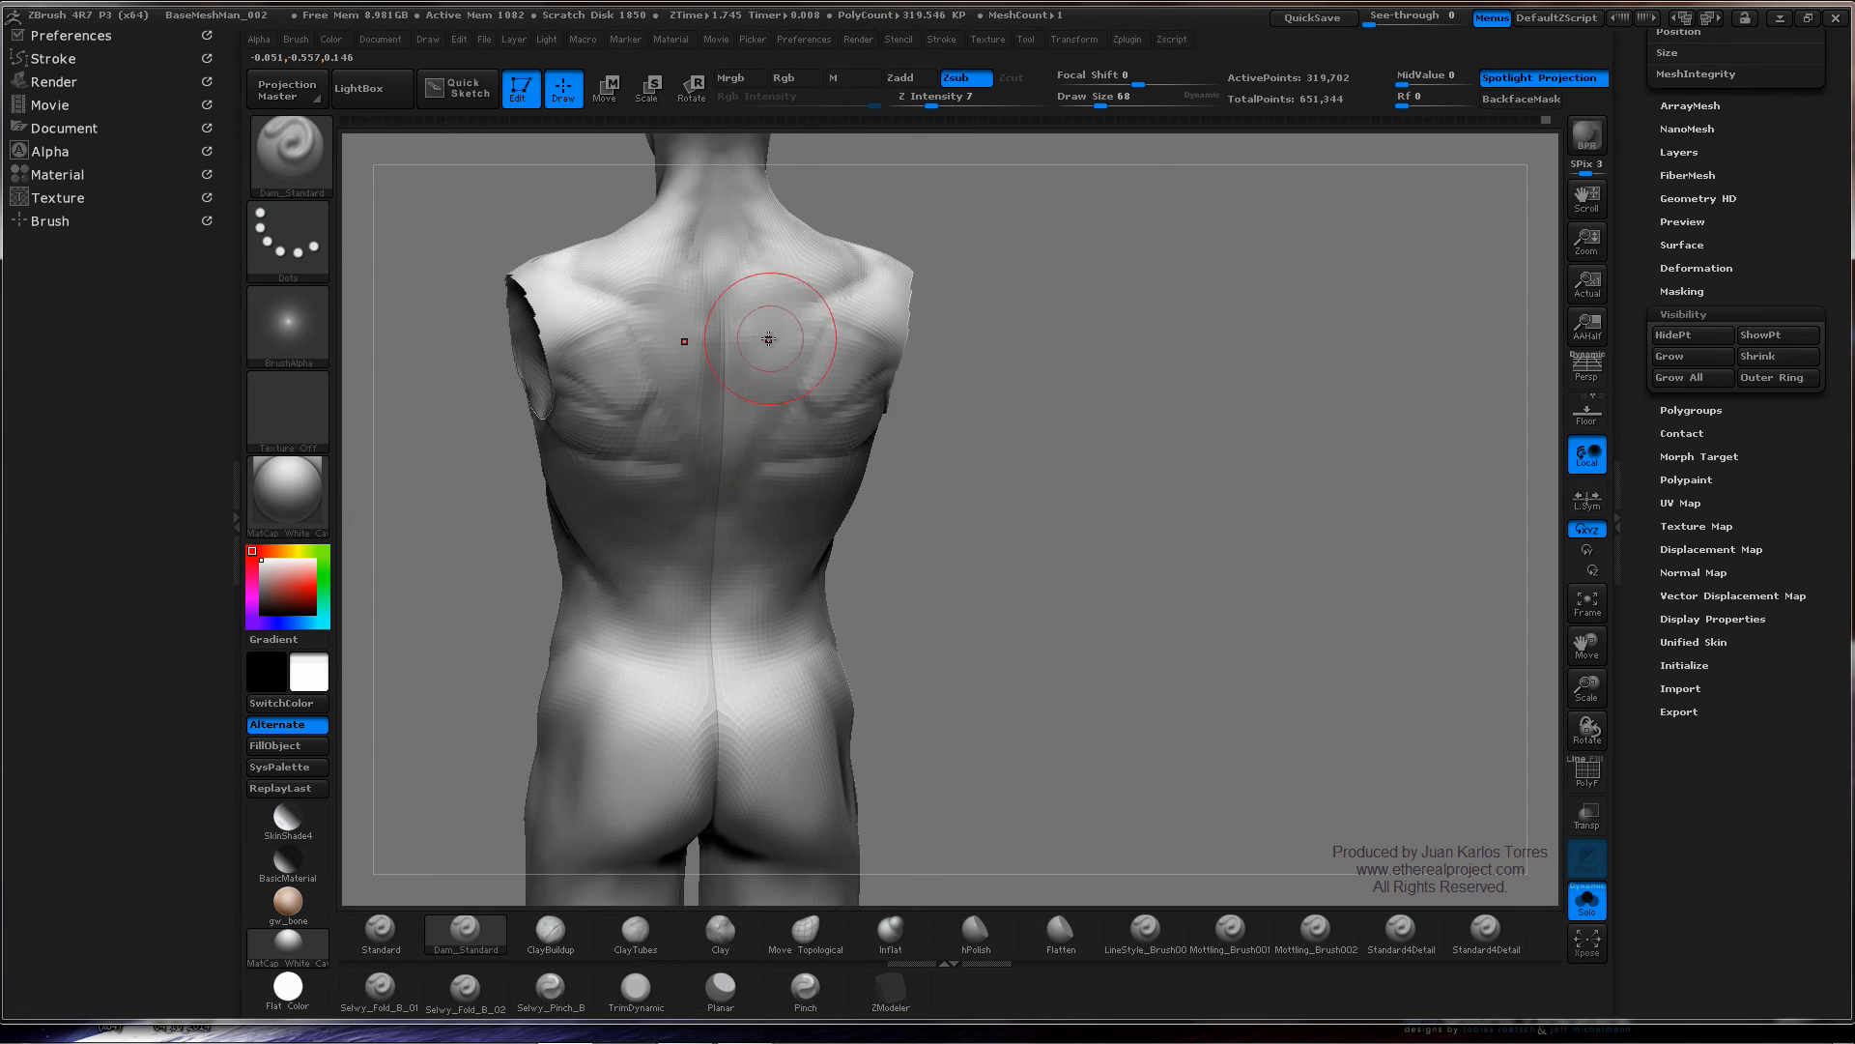
{"action": "right_click_drag", "start_coordinate": [771, 340], "coordinate": [691, 452], "text": "alt"}
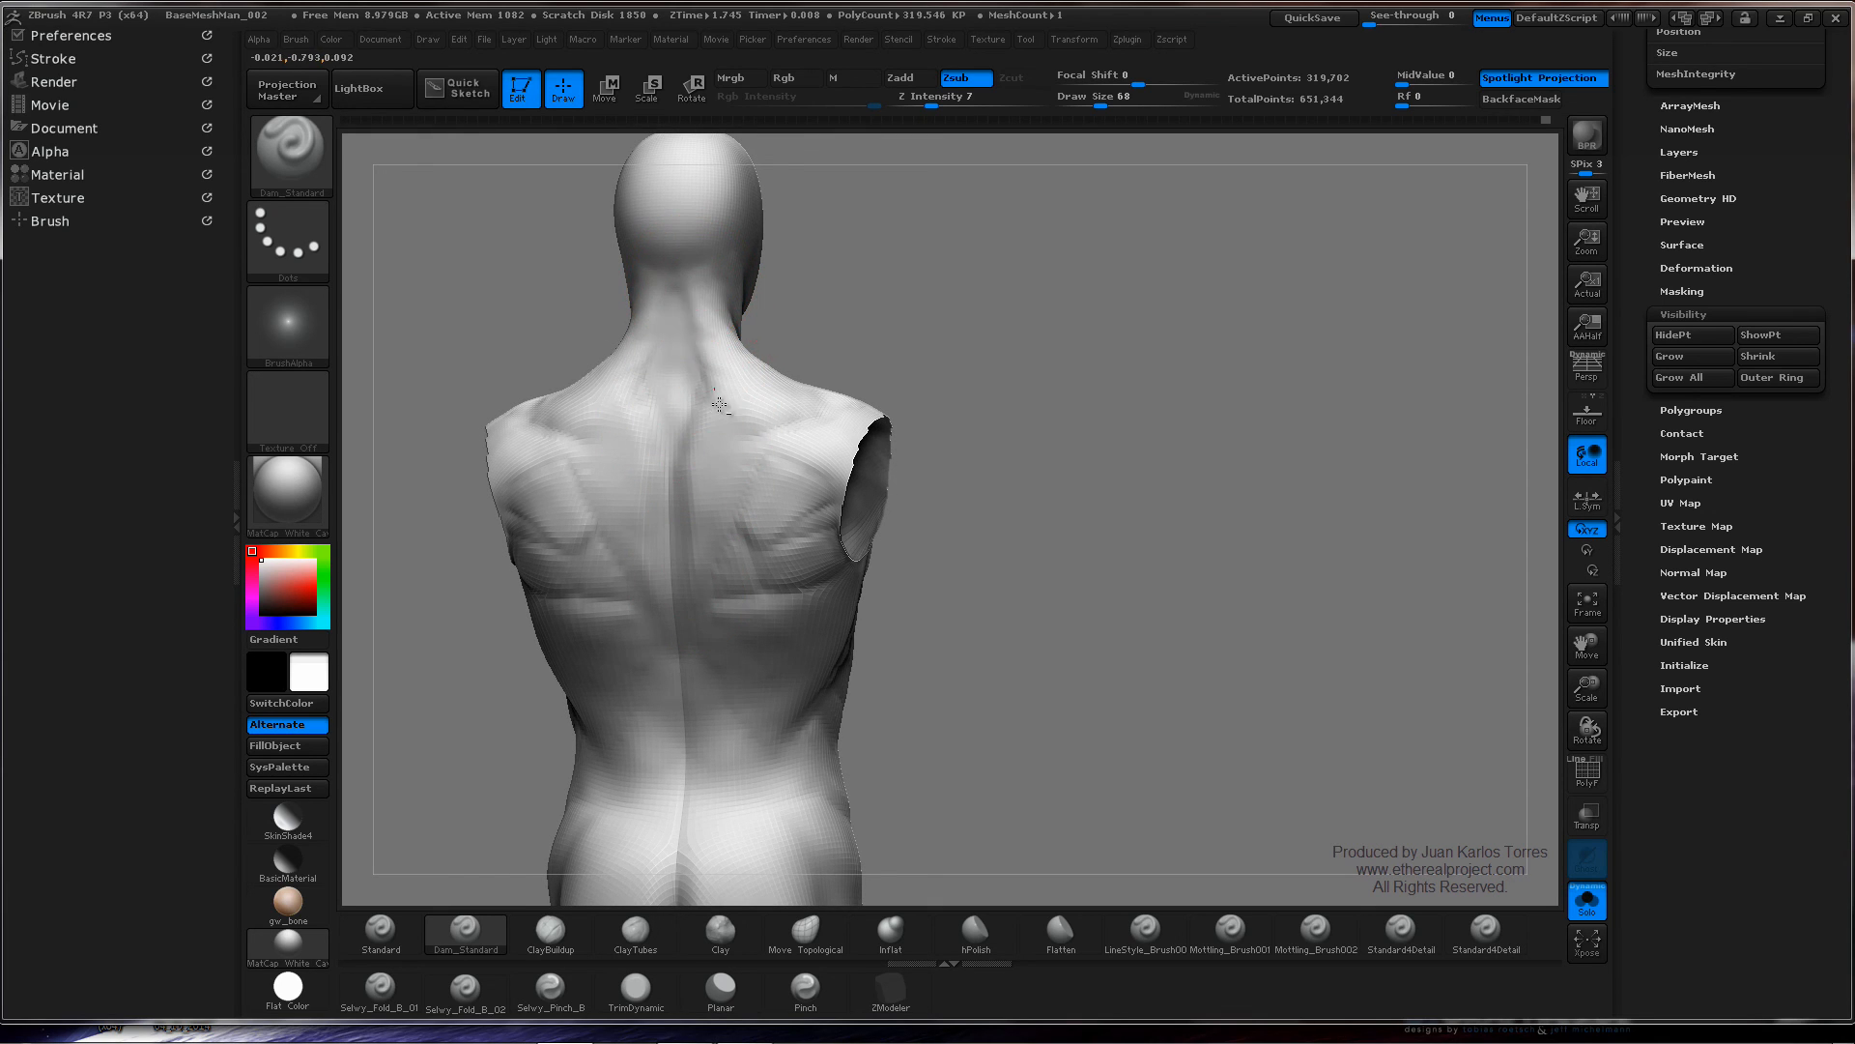
{"action": "right_click_drag", "start_coordinate": [749, 391], "coordinate": [750, 293]}
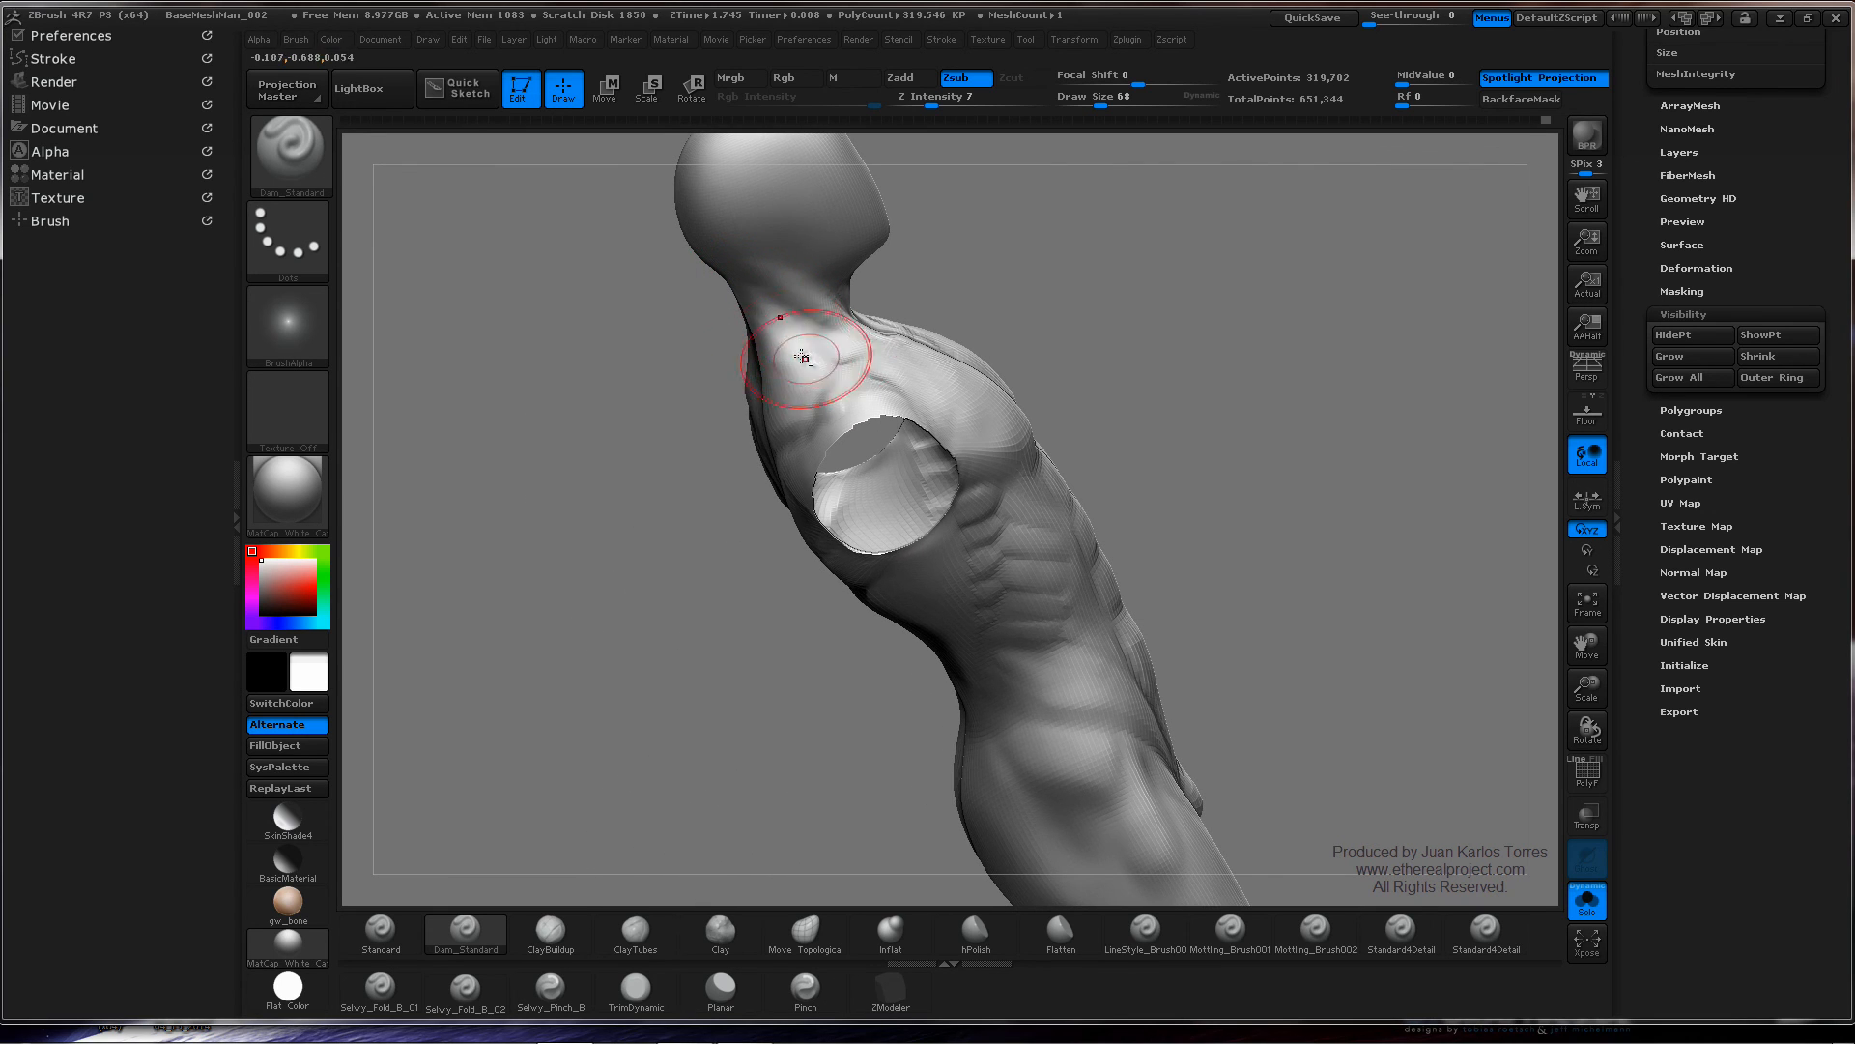
{"action": "right_click_drag", "start_coordinate": [902, 313], "coordinate": [875, 415], "text": "shift"}
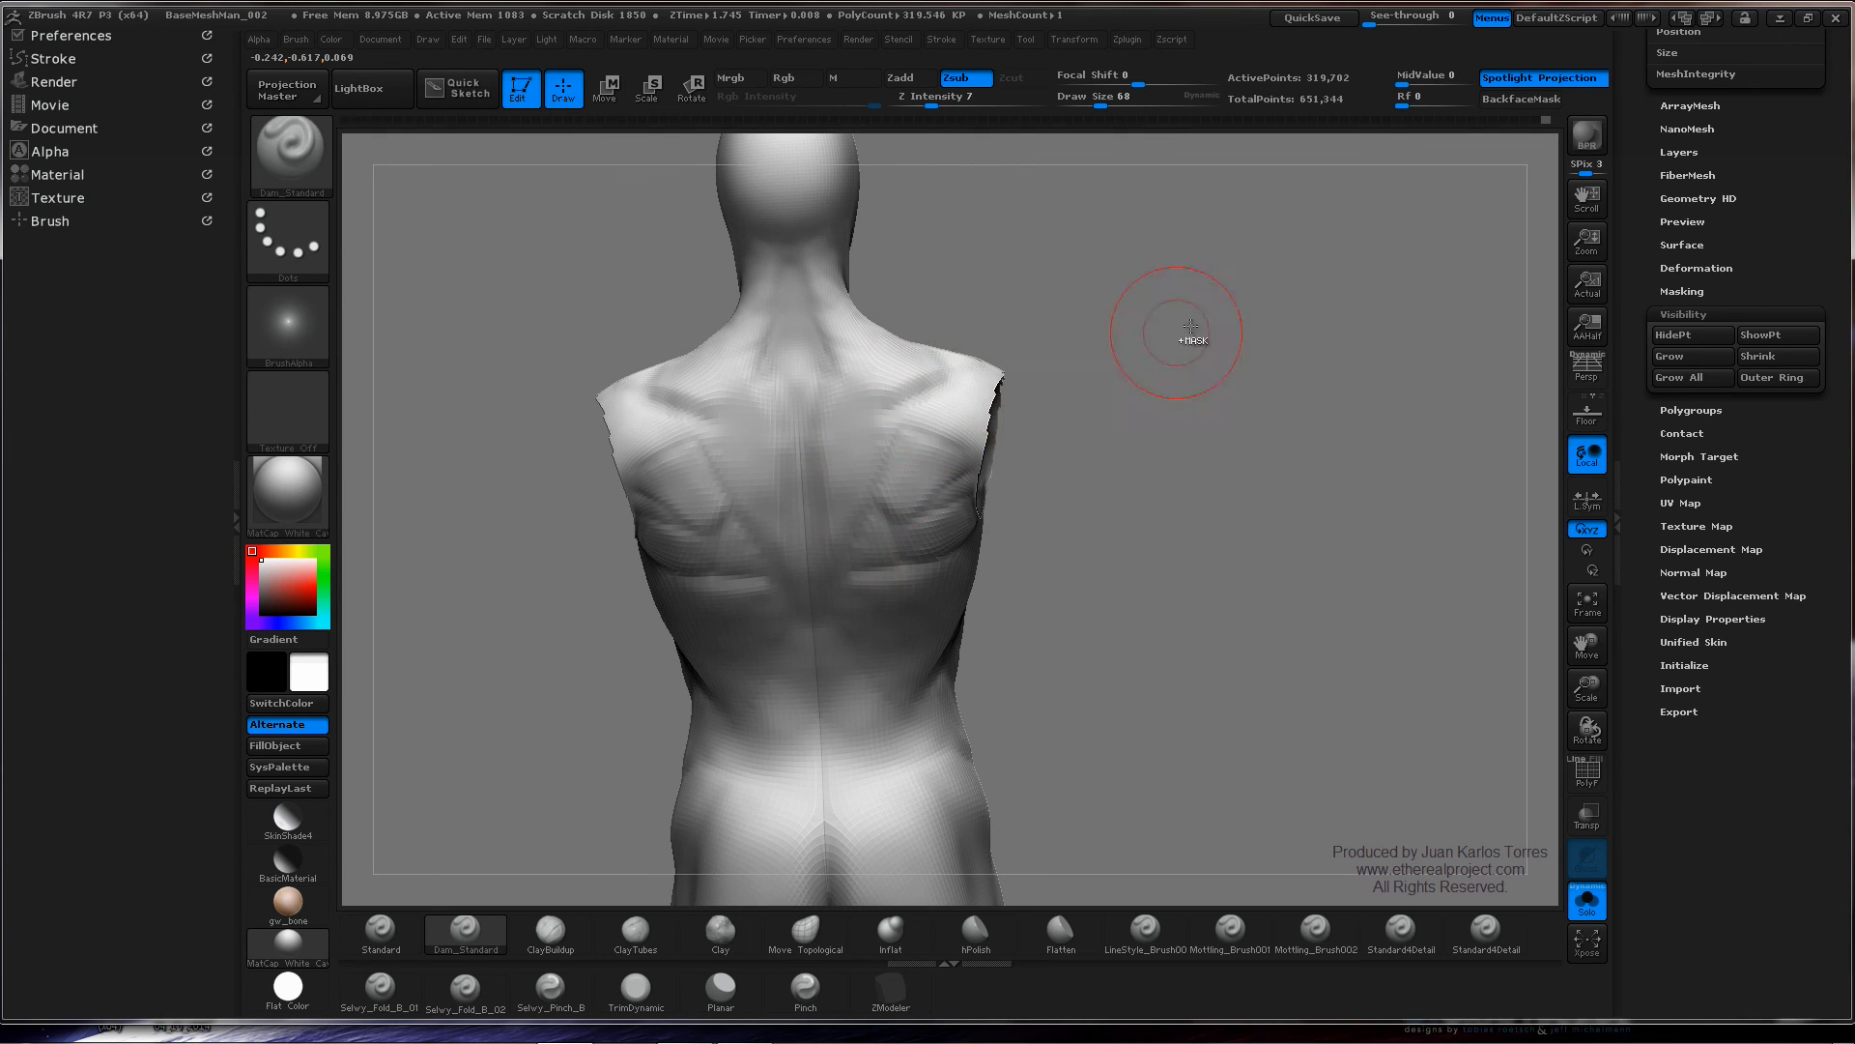
- Examine the sculpted back, chest and overall proportions of the figure from behind and from the front
{"action": "right_click_drag", "start_coordinate": [1190, 327], "coordinate": [1019, 324], "text": "ctrl"}
{"action": "right_click_drag", "start_coordinate": [886, 327], "coordinate": [880, 323], "text": "ctrl"}
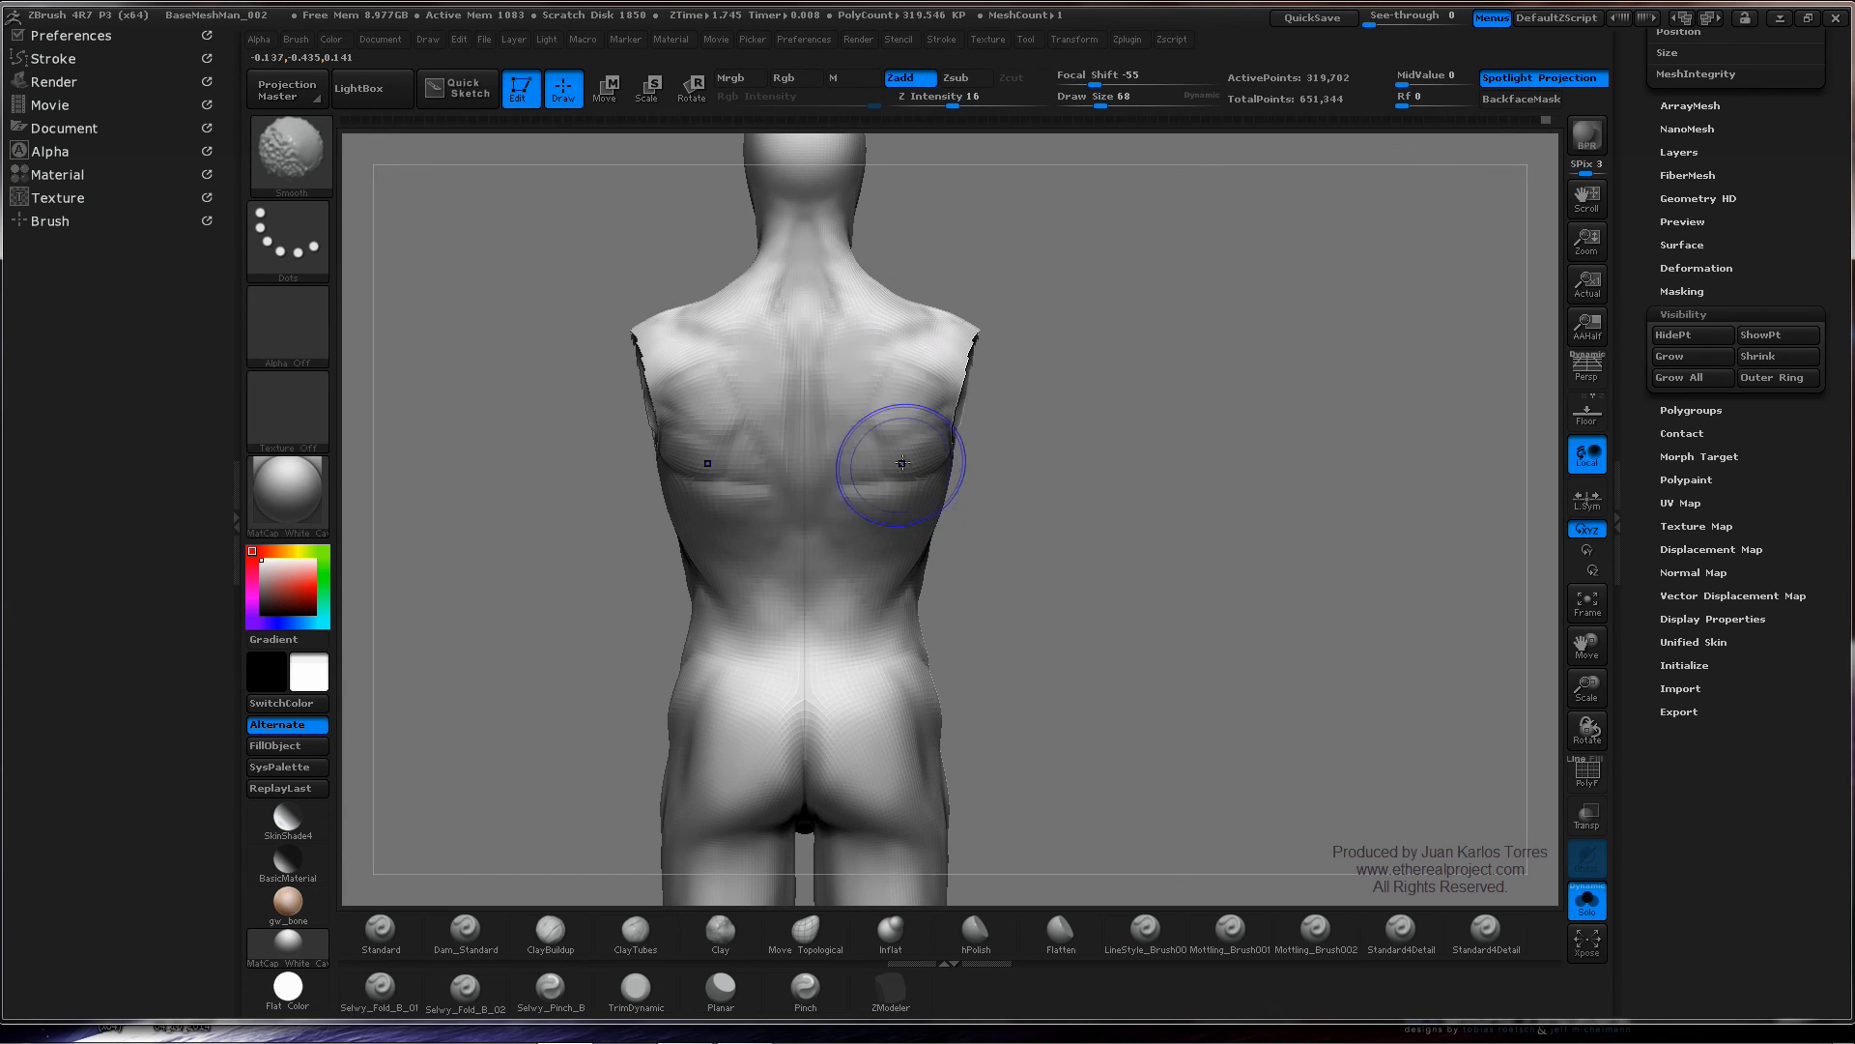
{"action": "right_click_drag", "start_coordinate": [1101, 393], "coordinate": [952, 396], "text": "ctrl"}
{"action": "mouse_move", "coordinate": [952, 396]}
{"action": "right_mouse_down"}
{"action": "mouse_move", "coordinate": [1056, 385]}
{"action": "mouse_move", "coordinate": [983, 333]}
{"action": "mouse_move", "coordinate": [1089, 331]}
{"action": "mouse_move", "coordinate": [1205, 381]}
{"action": "mouse_move", "coordinate": [1016, 346]}
{"action": "right_mouse_up"}
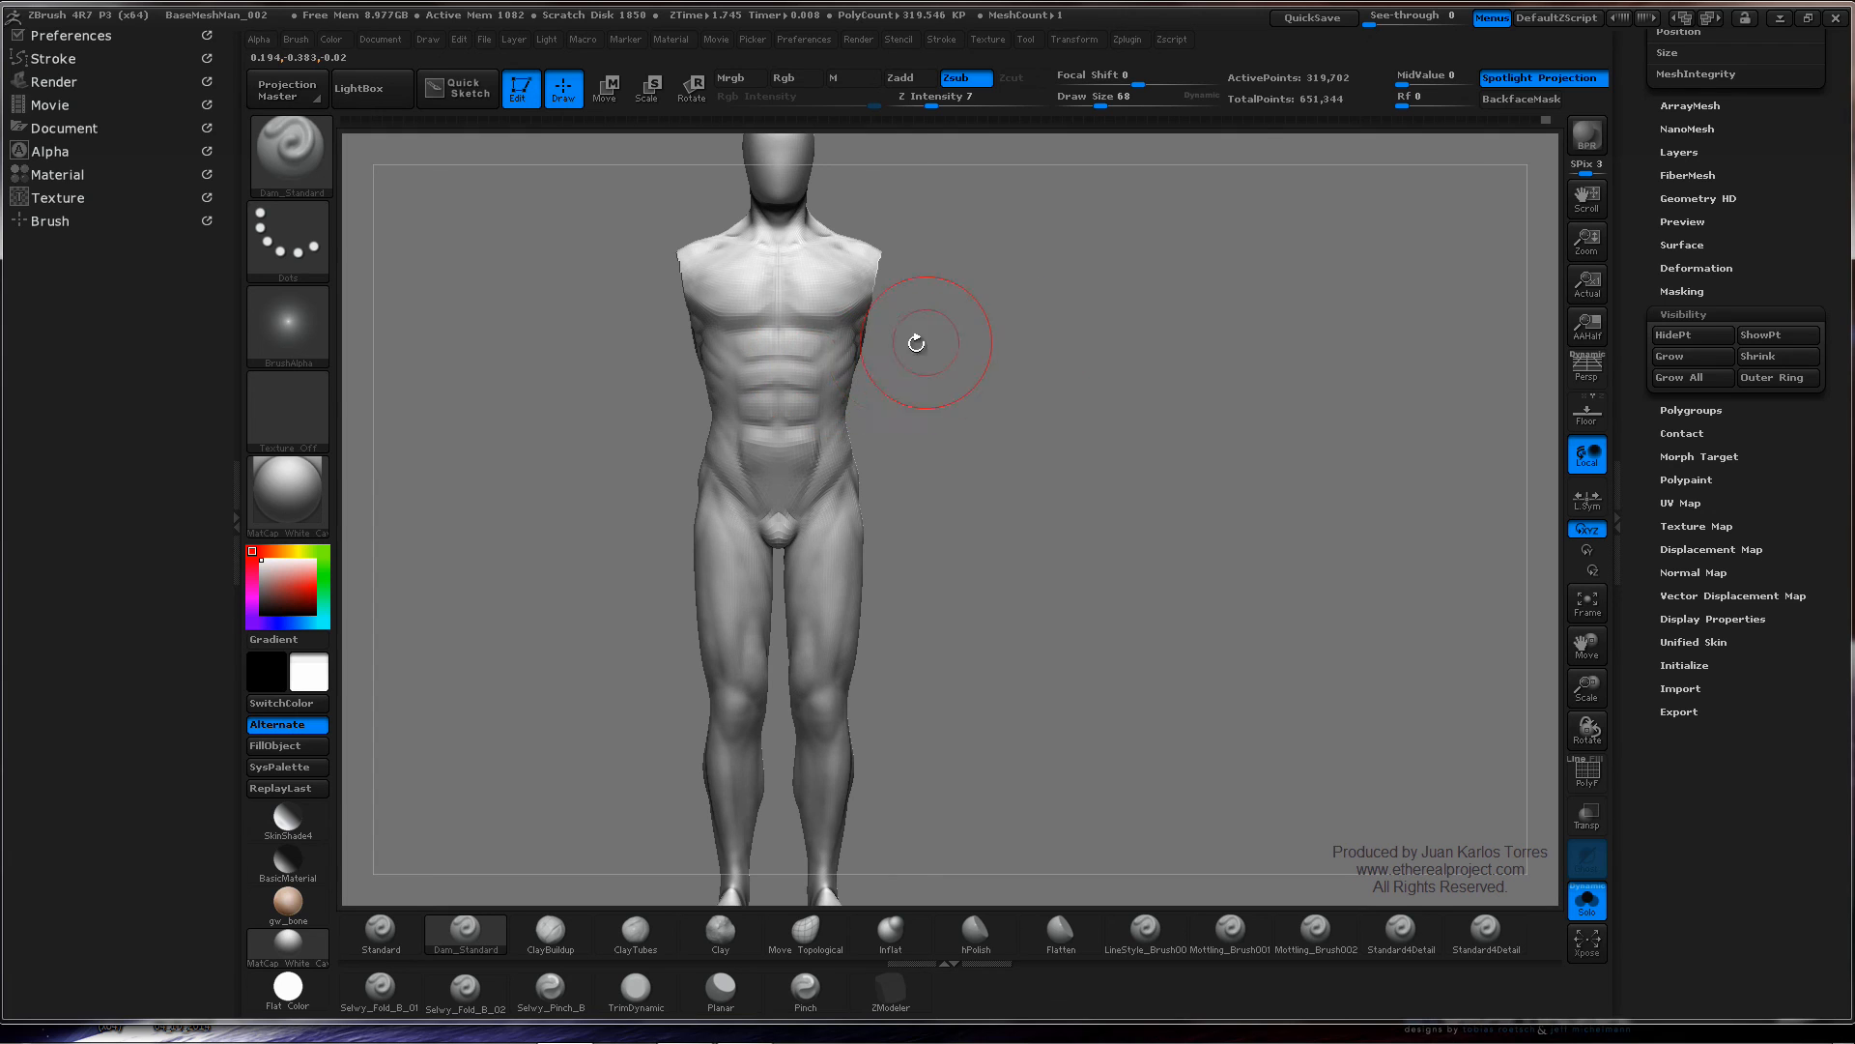
{"action": "mouse_move", "coordinate": [837, 278]}
{"action": "right_mouse_down", "text": "alt"}
{"action": "mouse_move", "coordinate": [841, 339]}
{"action": "mouse_move", "coordinate": [741, 356]}
{"action": "mouse_move", "coordinate": [770, 318]}
{"action": "mouse_move", "coordinate": [763, 372]}
{"action": "mouse_move", "coordinate": [726, 300]}
{"action": "right_mouse_up", "text": "alt"}
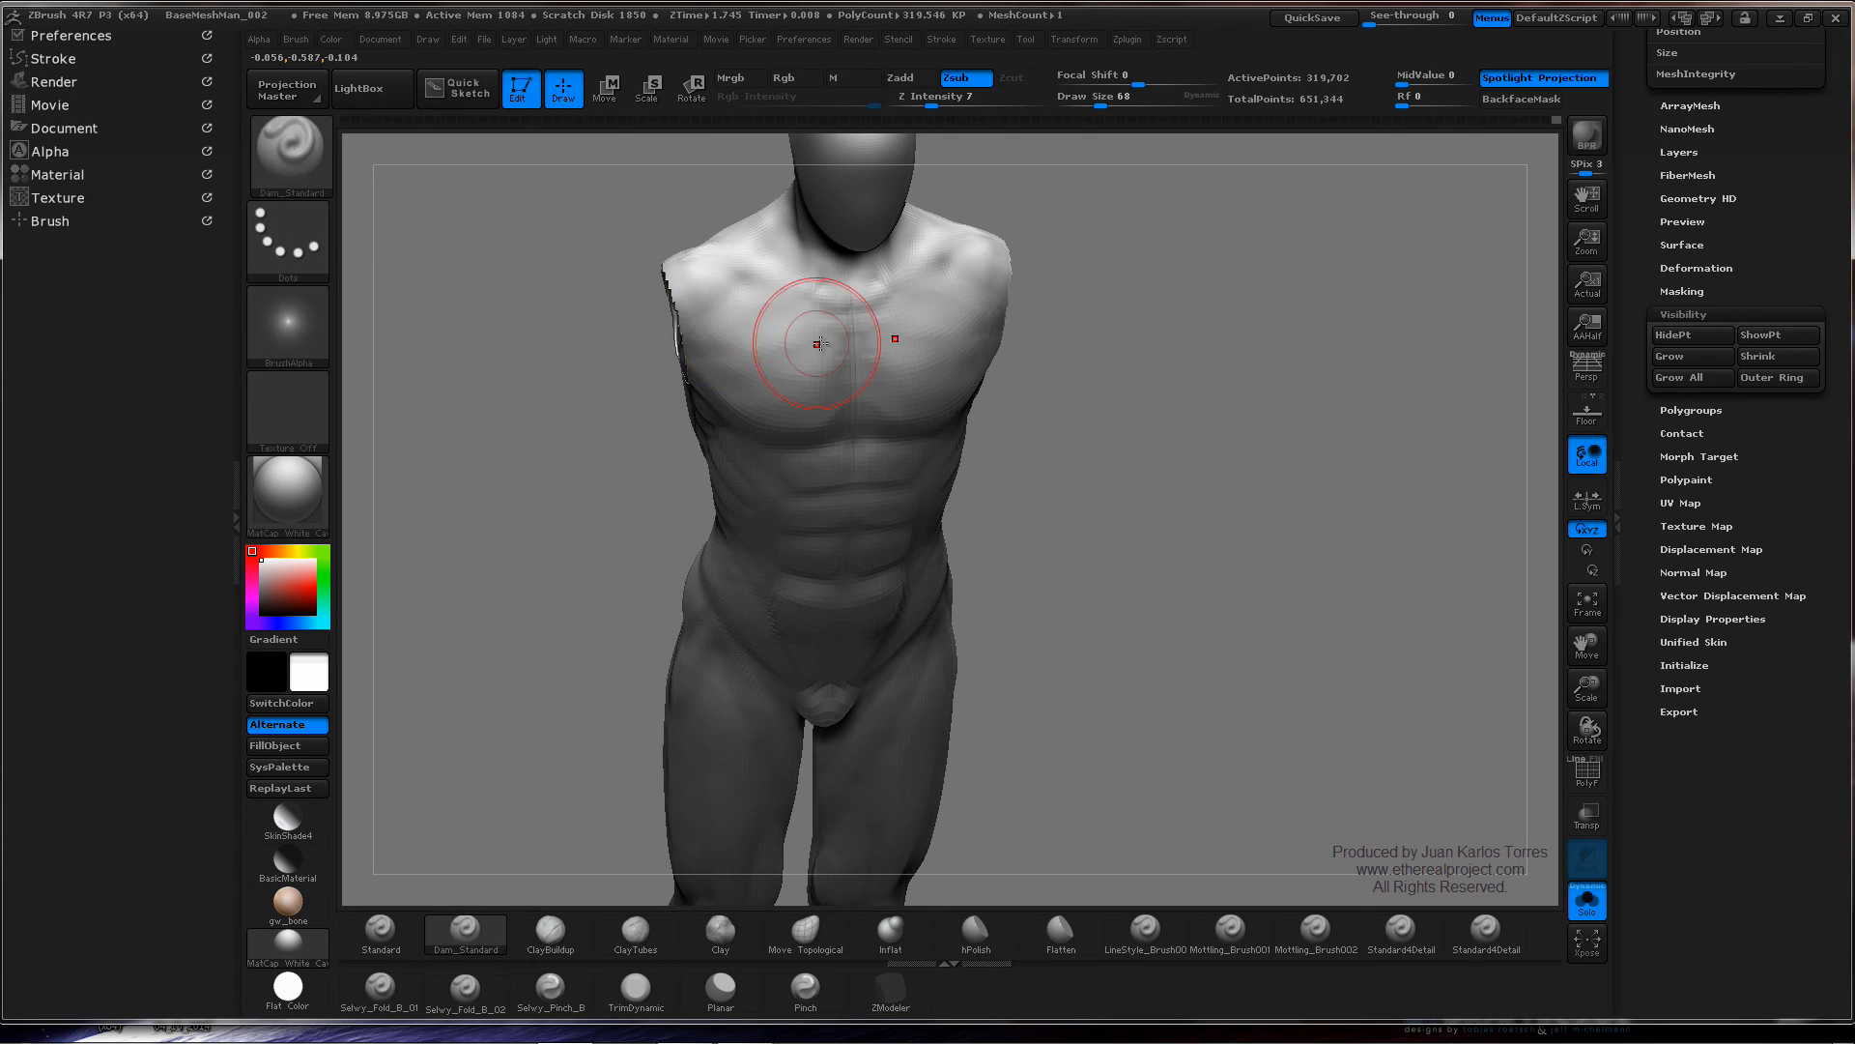
{"action": "right_click_drag", "start_coordinate": [787, 321], "coordinate": [783, 252]}
{"action": "right_click_drag", "start_coordinate": [1237, 334], "coordinate": [1005, 300], "text": "shift"}
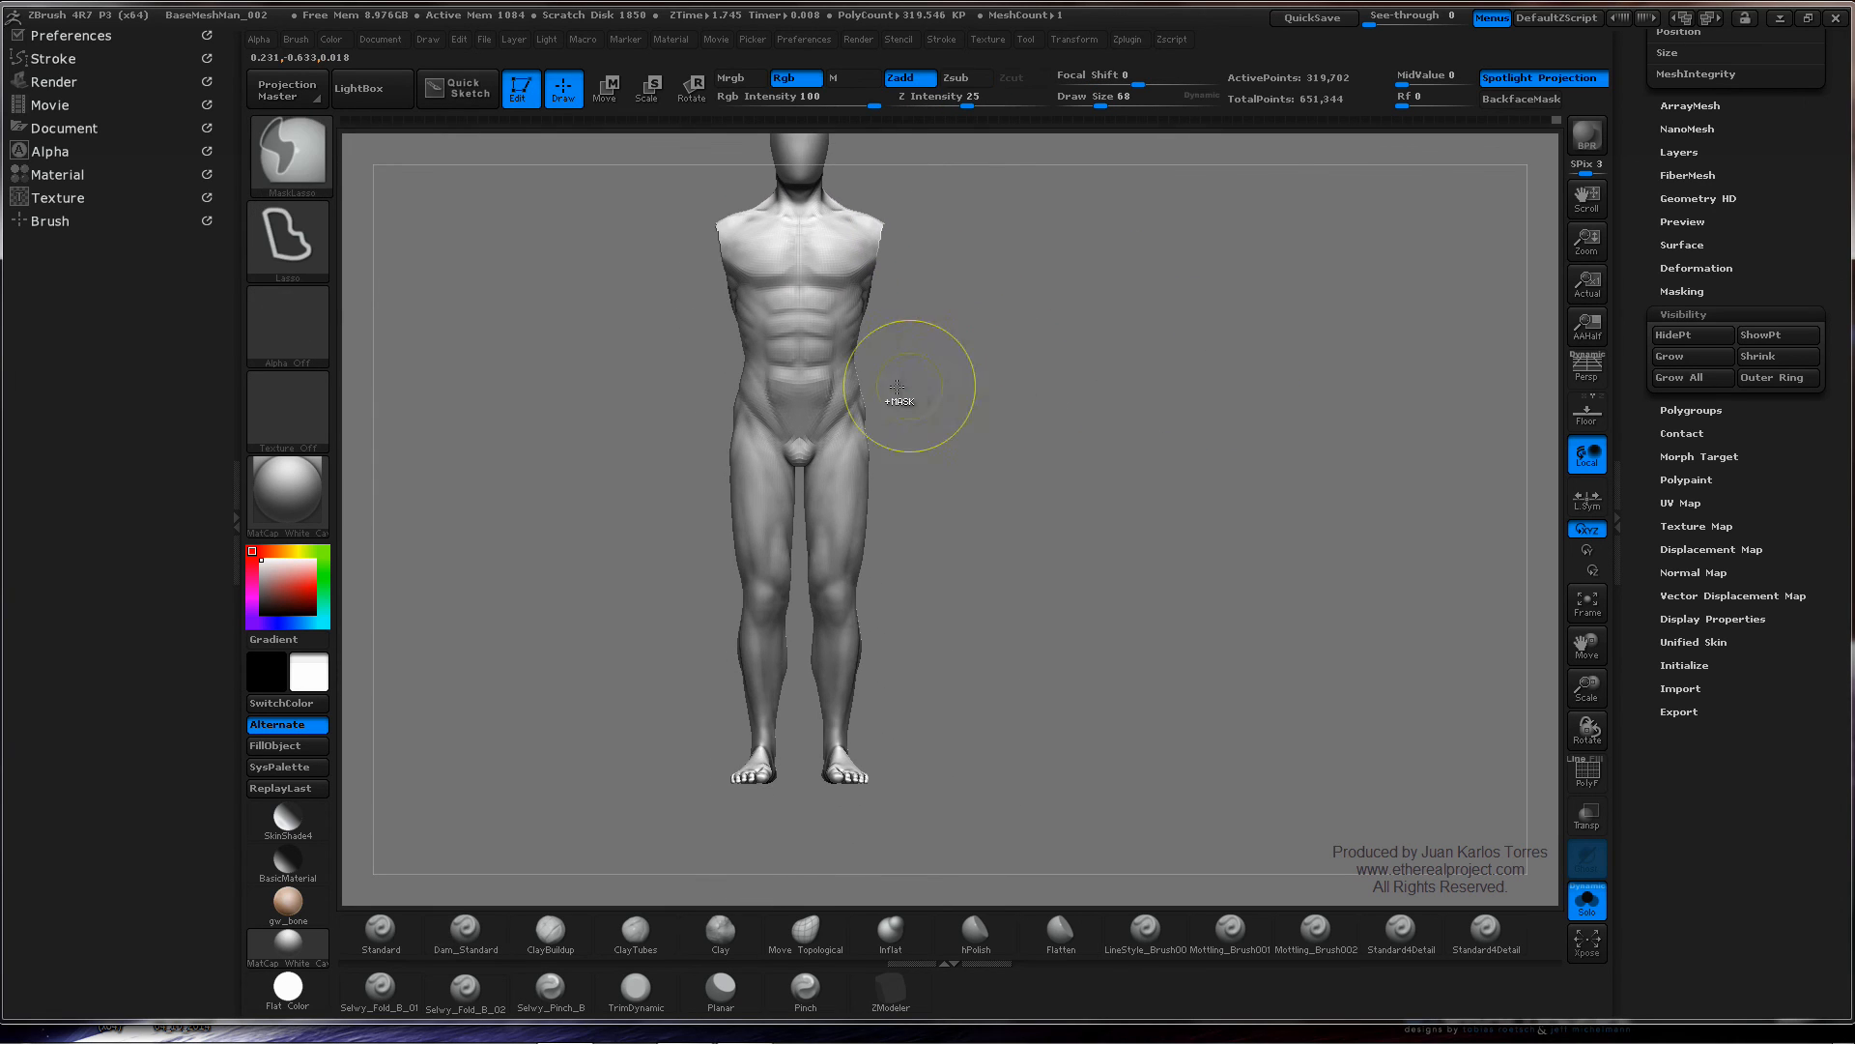
{"action": "right_click_drag", "start_coordinate": [894, 397], "coordinate": [957, 351], "text": "ctrl"}
- Carve soft muscle separations down the front and outer side of the thighs with the Dam_Standard brush
{"action": "right_click_drag", "start_coordinate": [838, 646], "coordinate": [801, 290], "text": "alt"}
{"action": "right_click_drag", "start_coordinate": [789, 368], "coordinate": [783, 360], "text": "alt"}
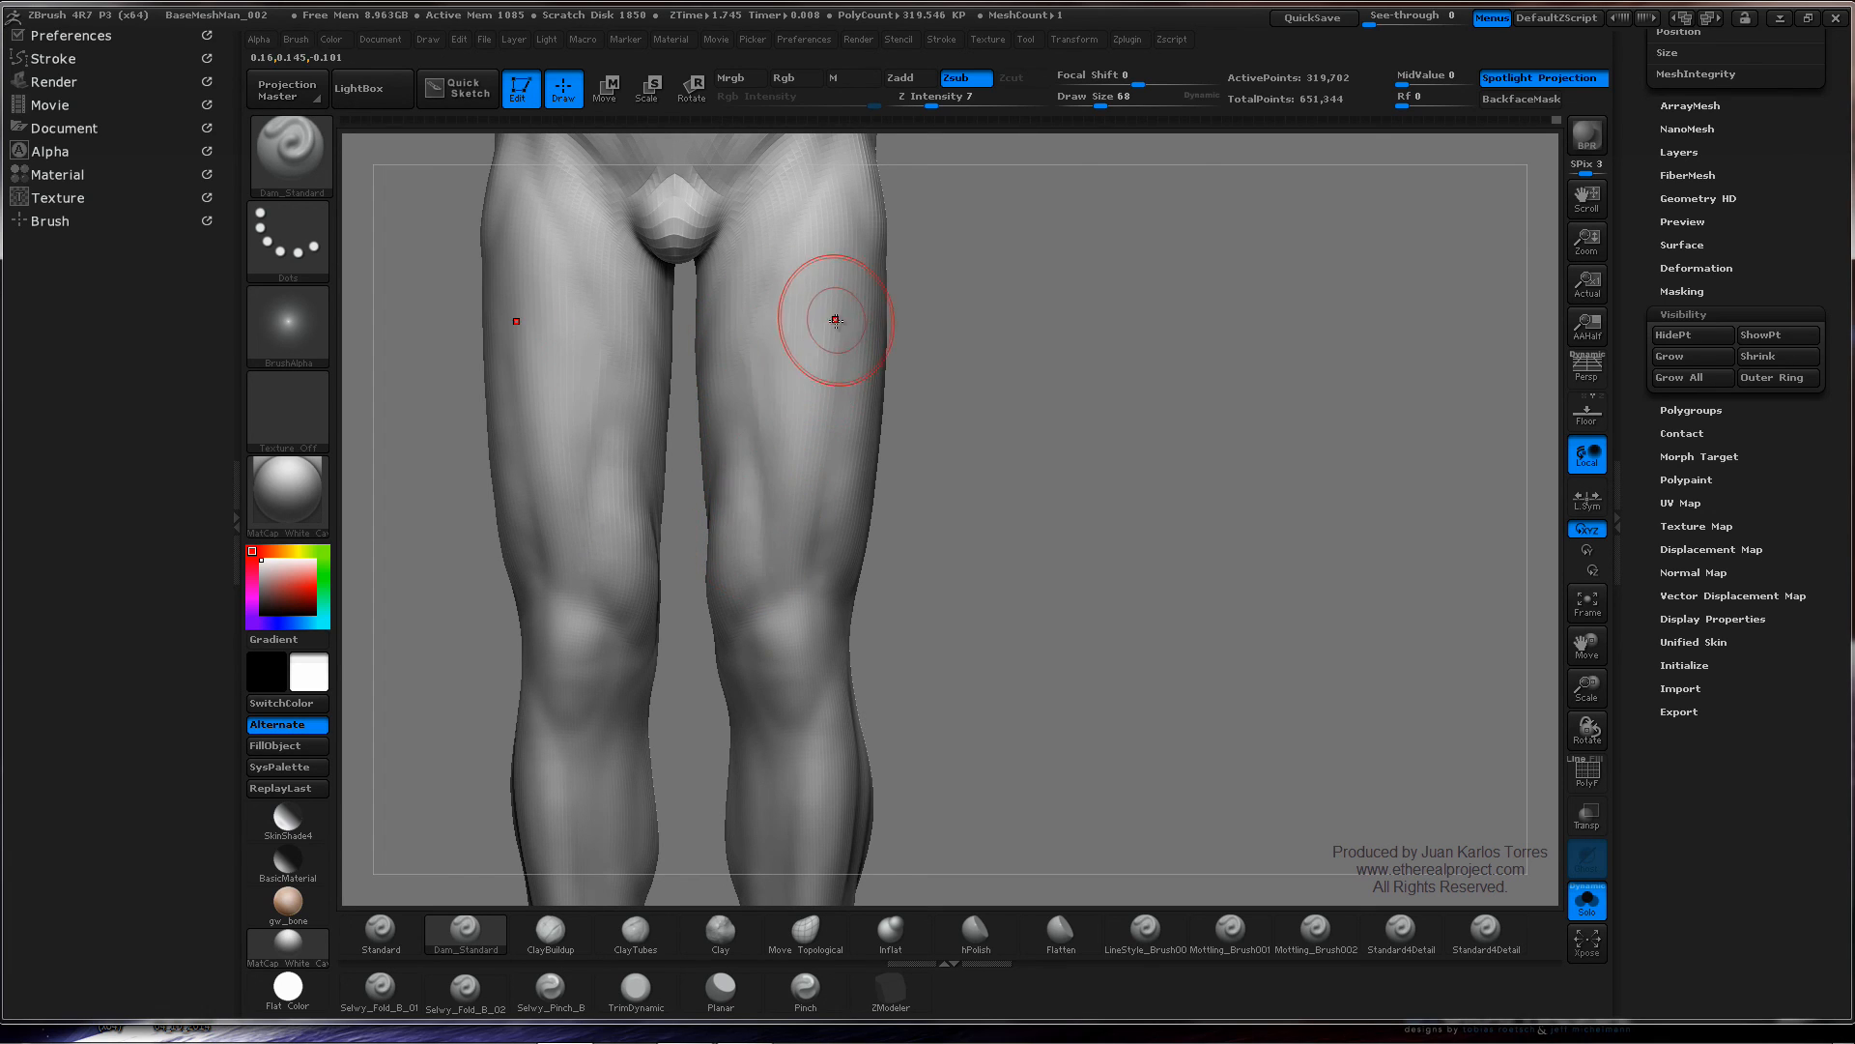
{"action": "right_click_drag", "start_coordinate": [883, 351], "coordinate": [832, 353]}
{"action": "mouse_move", "coordinate": [857, 195]}
{"action": "left_mouse_down"}
{"action": "mouse_move", "coordinate": [830, 375]}
{"action": "mouse_move", "coordinate": [821, 339]}
{"action": "left_mouse_up"}
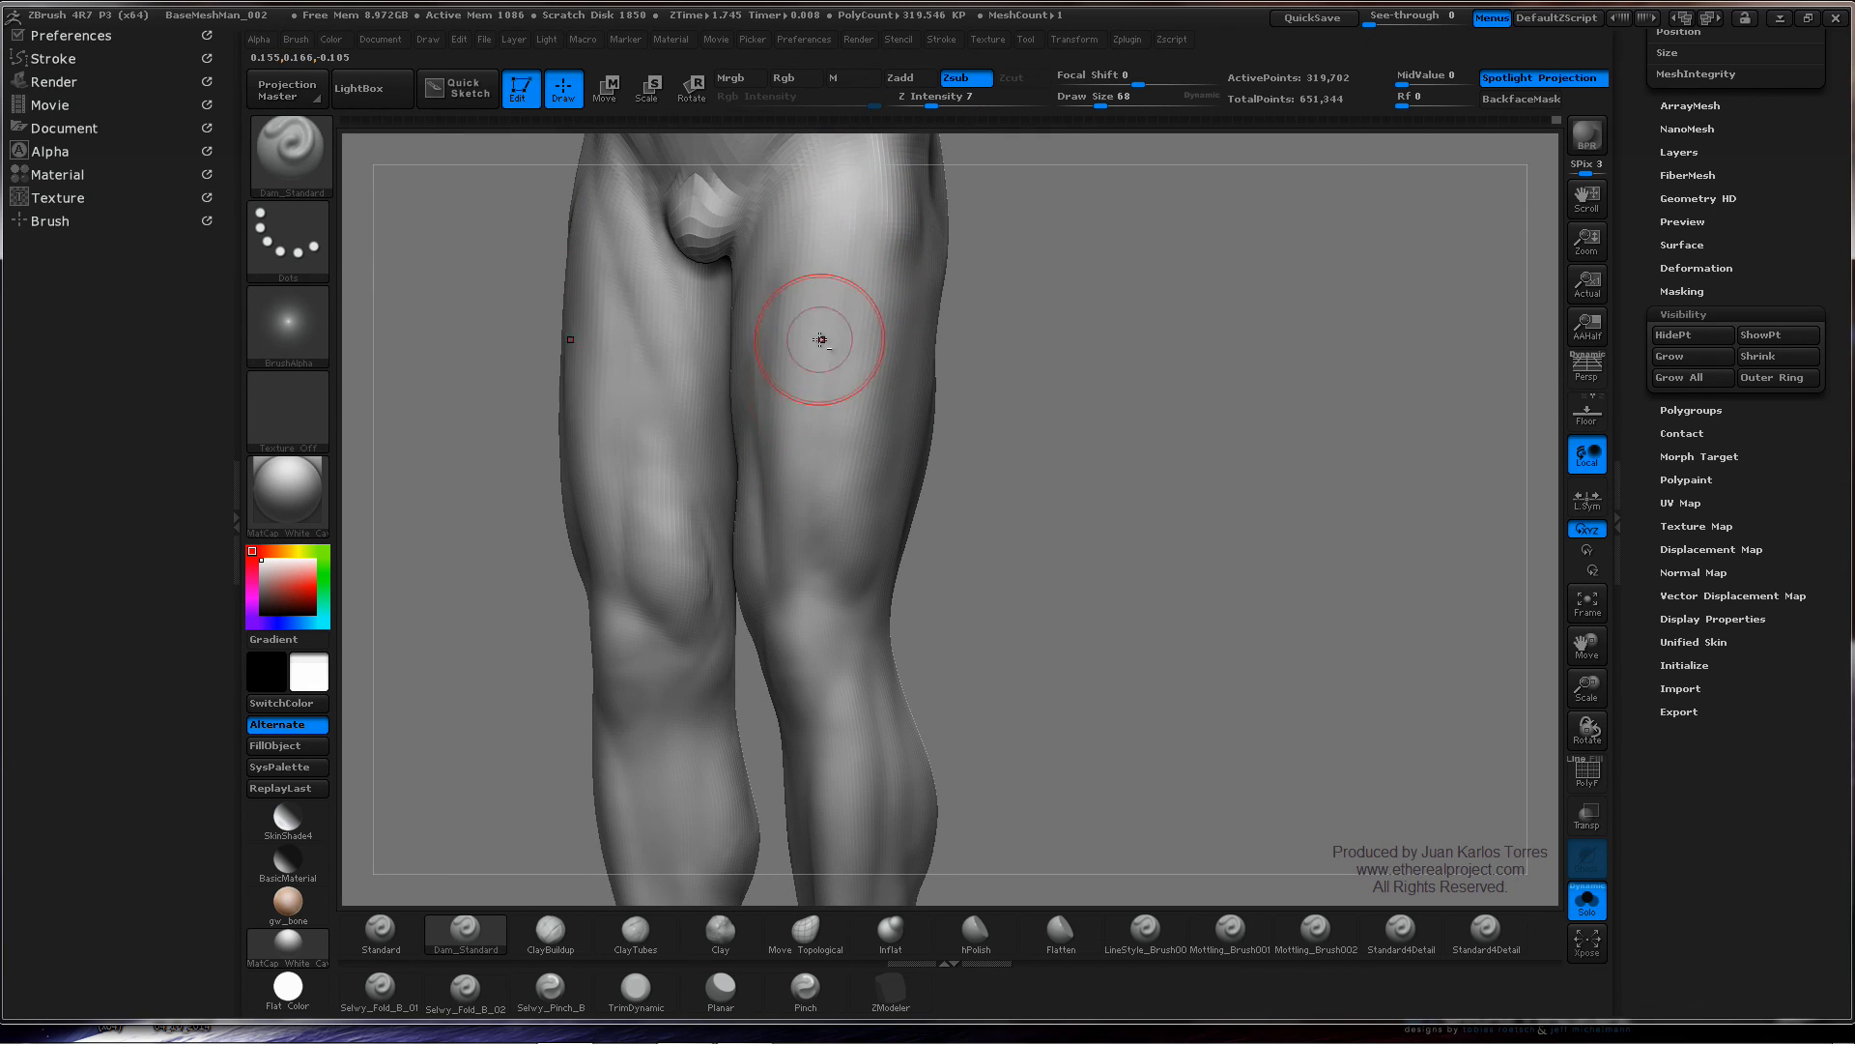
{"action": "right_click_drag", "start_coordinate": [789, 492], "coordinate": [648, 432]}
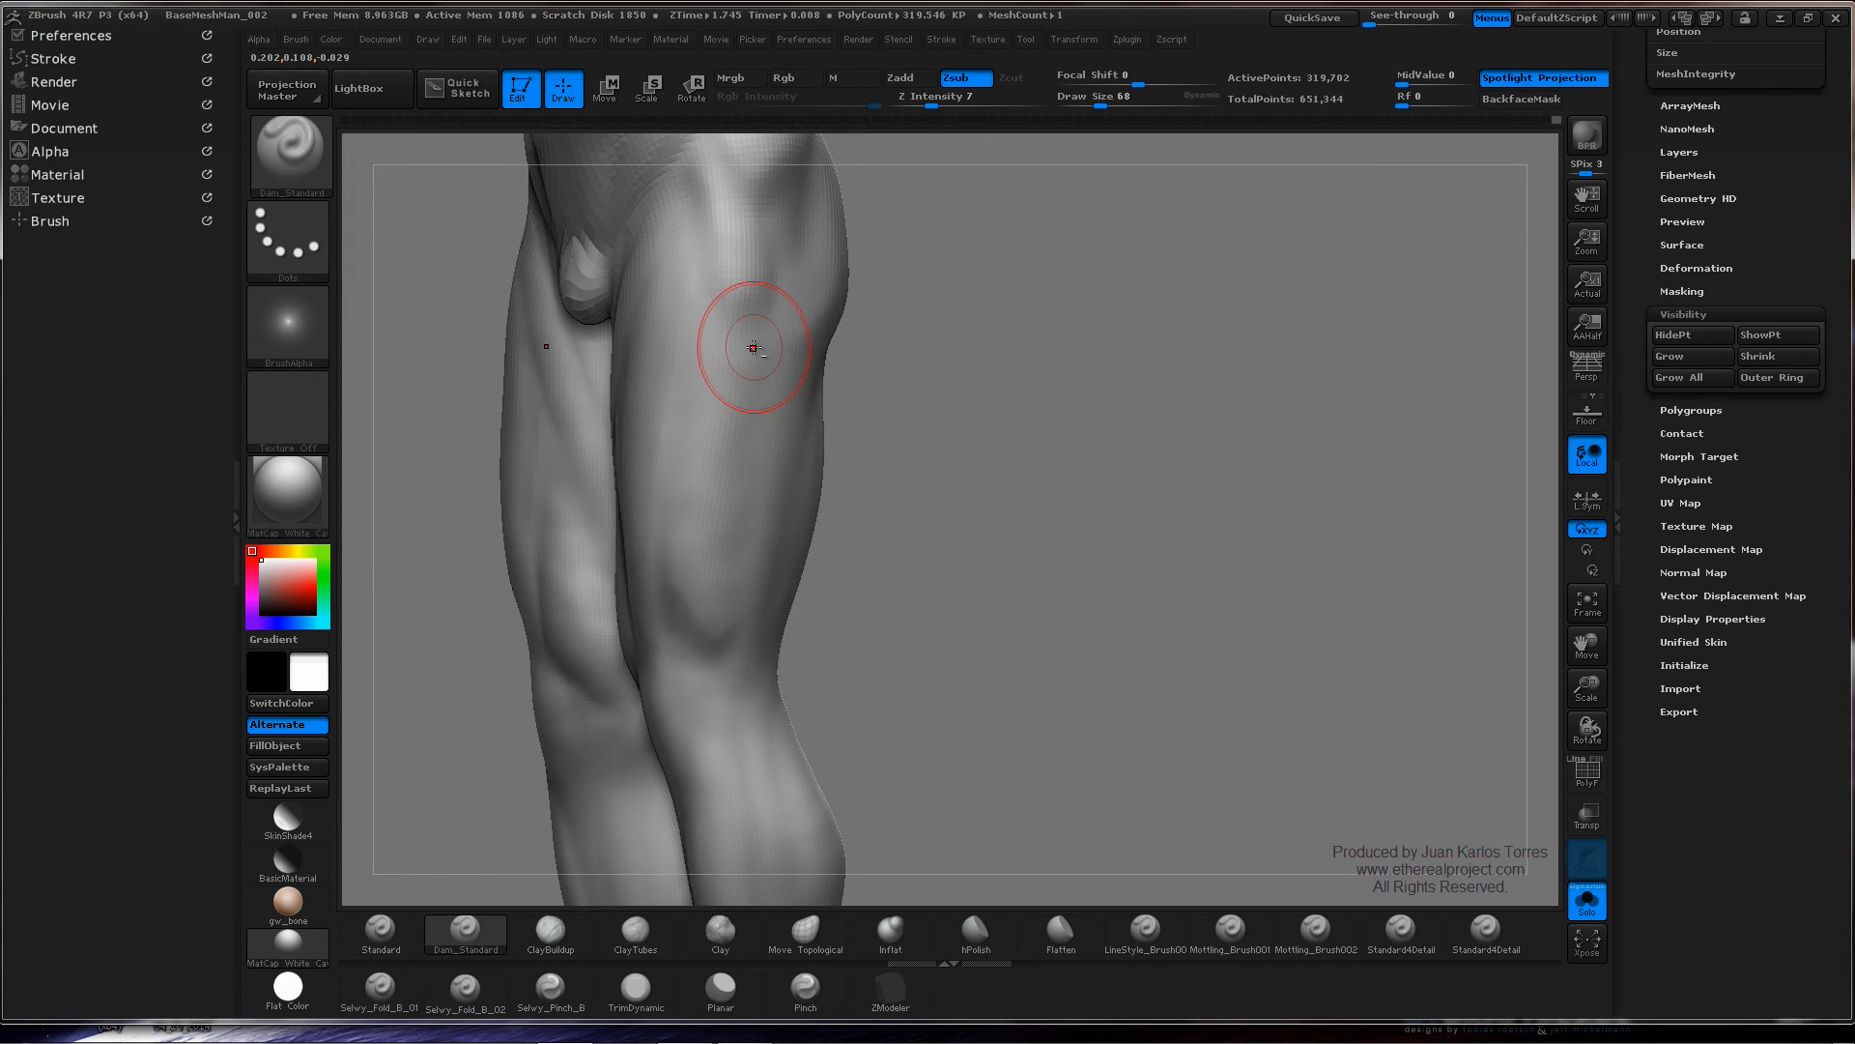
{"action": "mouse_move", "coordinate": [704, 489]}
{"action": "right_mouse_down"}
{"action": "mouse_move", "coordinate": [803, 365]}
{"action": "mouse_move", "coordinate": [851, 377]}
{"action": "right_mouse_up"}
{"action": "left_click_drag", "start_coordinate": [663, 496], "coordinate": [646, 555]}
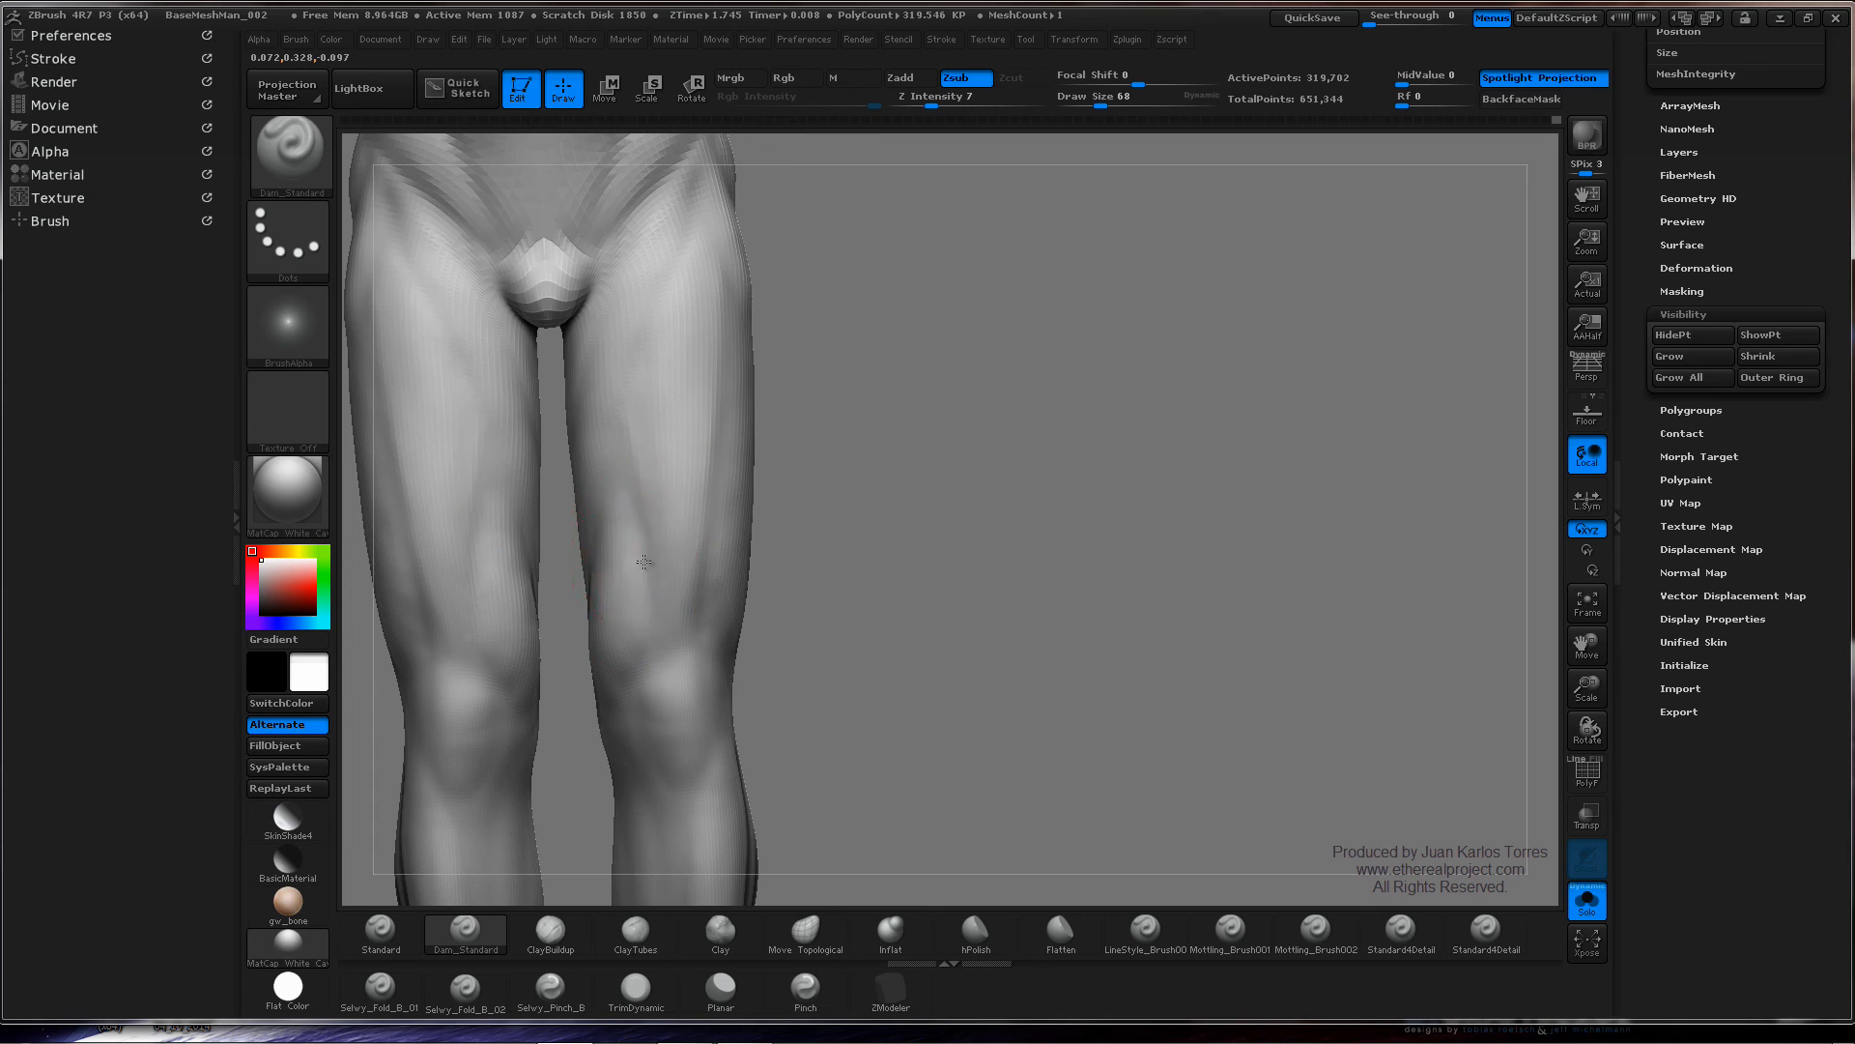
- Carve the inner thigh muscle lines down to the inner side of the knees
{"action": "right_click_drag", "start_coordinate": [649, 560], "coordinate": [724, 570]}
{"action": "left_click_drag", "start_coordinate": [637, 623], "coordinate": [593, 708]}
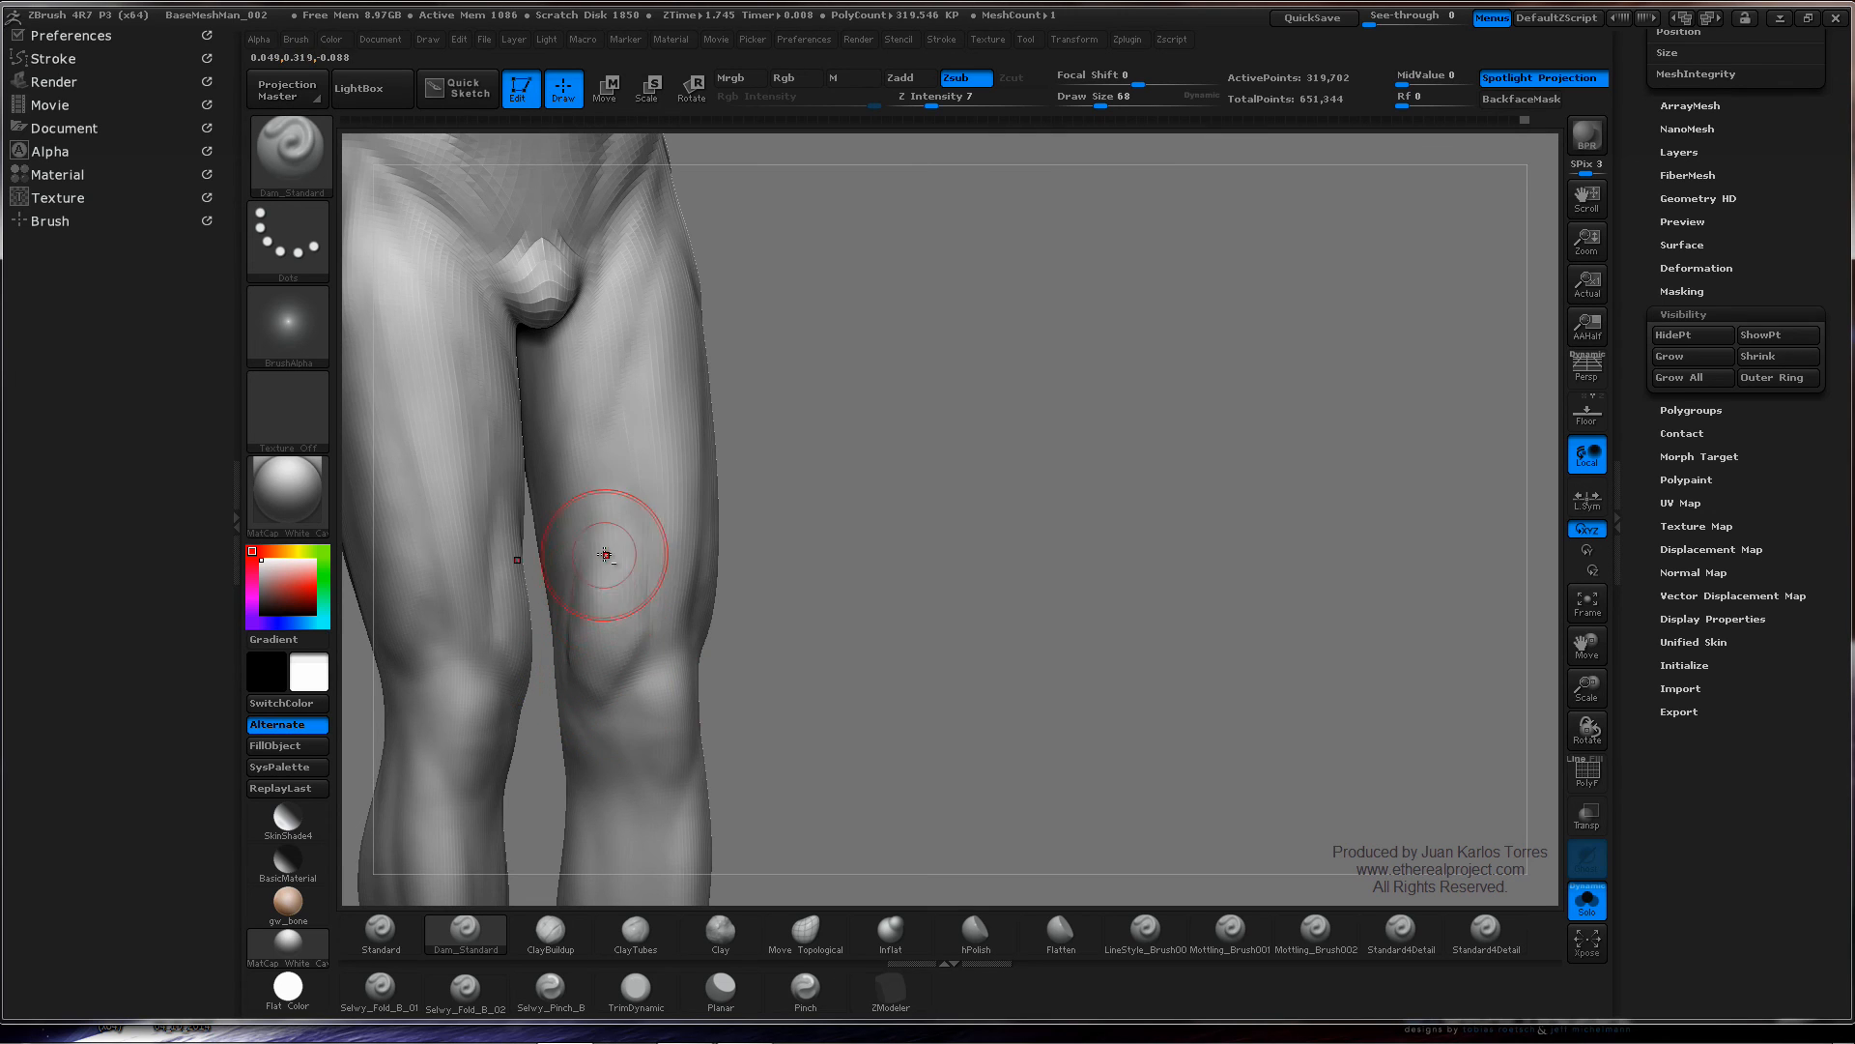
{"action": "right_click_drag", "start_coordinate": [605, 555], "coordinate": [619, 630], "text": "alt"}
{"action": "left_click_drag", "start_coordinate": [580, 732], "coordinate": [599, 633]}
{"action": "right_click_drag", "start_coordinate": [616, 594], "coordinate": [625, 557]}
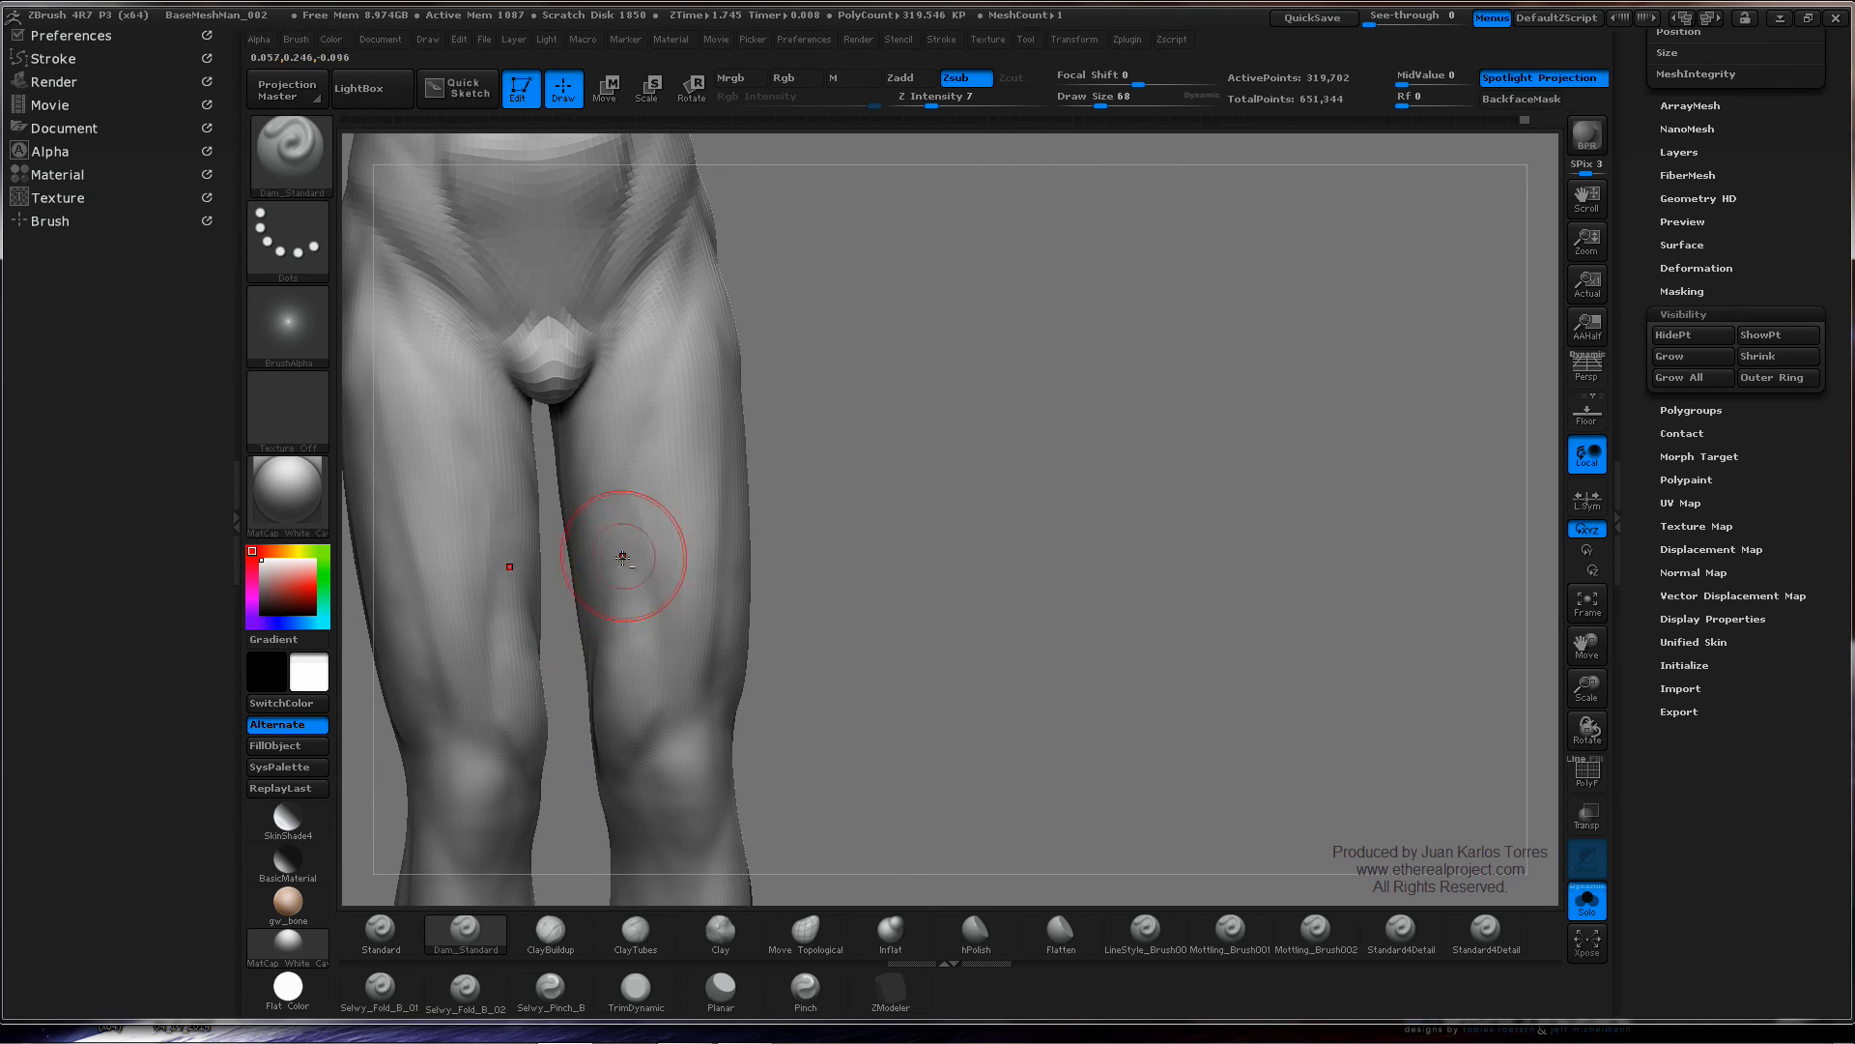
{"action": "left_click_drag", "start_coordinate": [630, 574], "coordinate": [630, 553]}
- Carve the diagonal muscle line across the upper thighs from the outer hip towards the inner thigh
{"action": "mouse_move", "coordinate": [665, 654]}
{"action": "right_mouse_down", "text": "ctrl"}
{"action": "mouse_move", "coordinate": [670, 523]}
{"action": "mouse_move", "coordinate": [942, 563]}
{"action": "right_mouse_up", "text": "ctrl"}
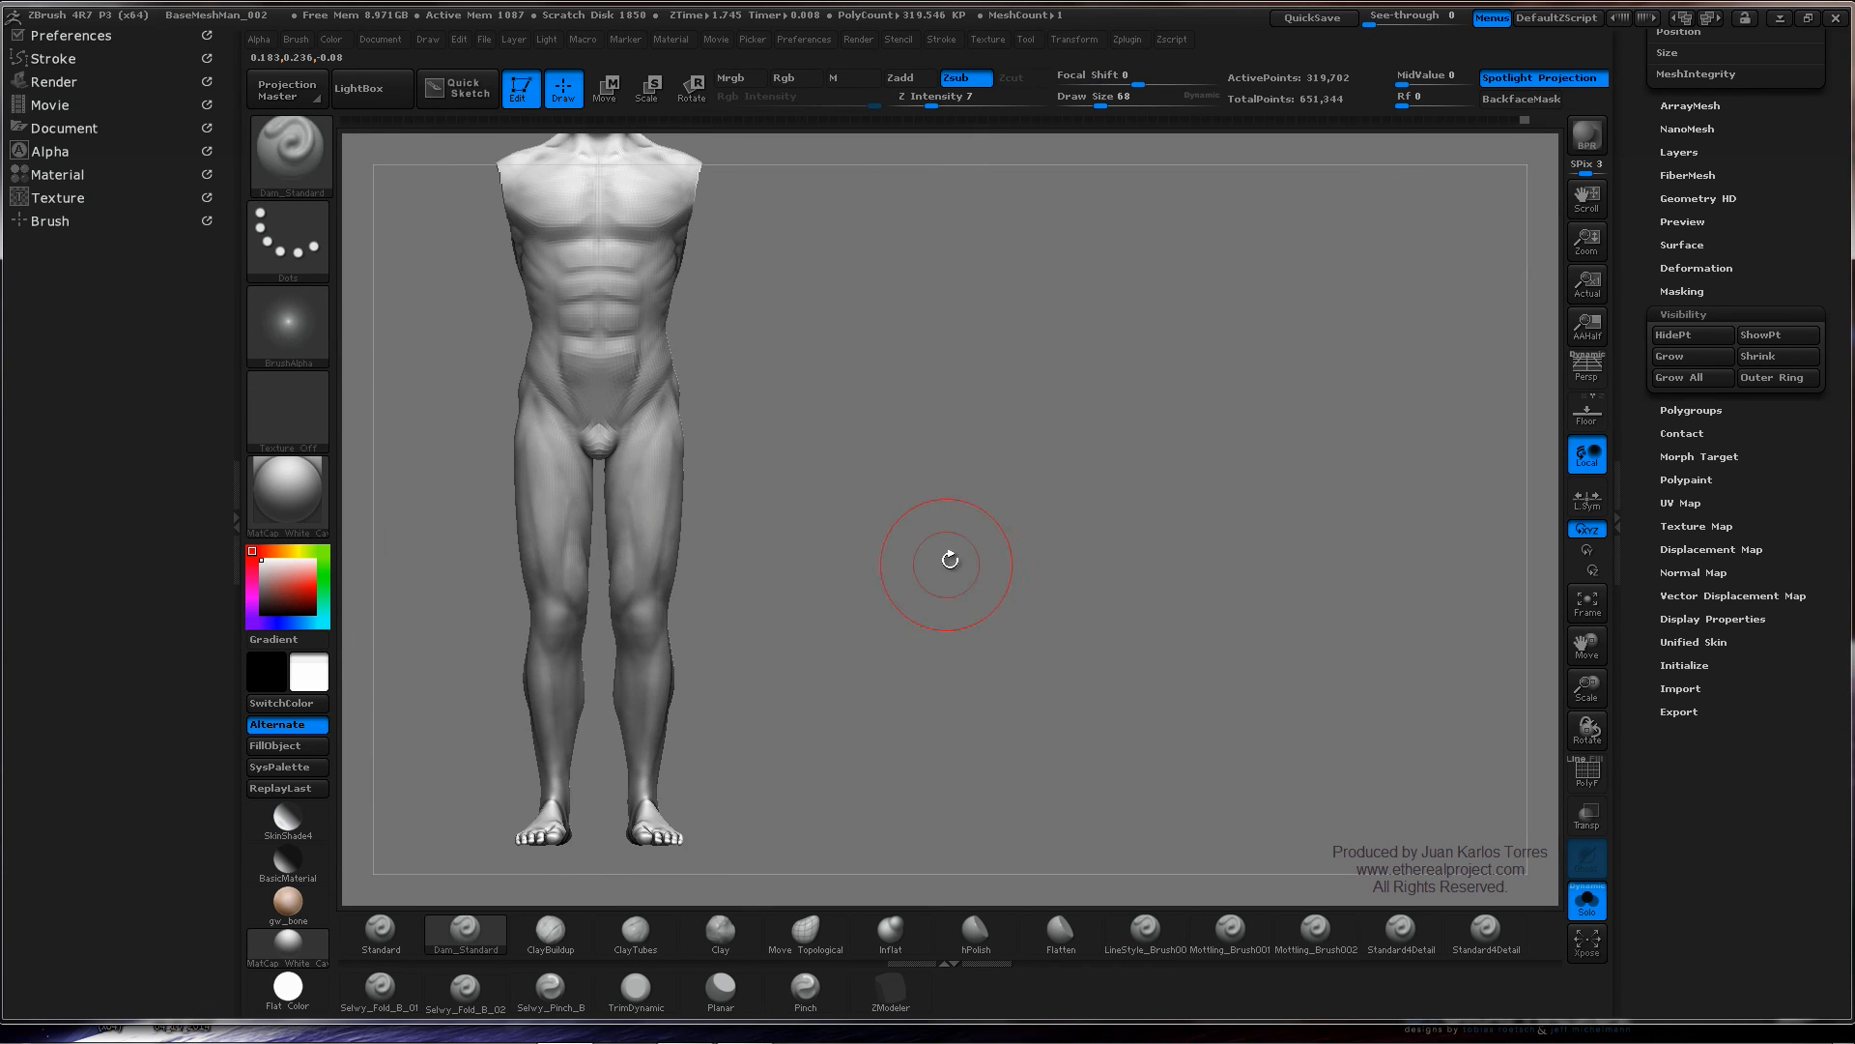
{"action": "right_click_drag", "start_coordinate": [820, 577], "coordinate": [928, 552], "text": "alt"}
{"action": "right_click_drag", "start_coordinate": [705, 421], "coordinate": [684, 541], "text": "ctrl"}
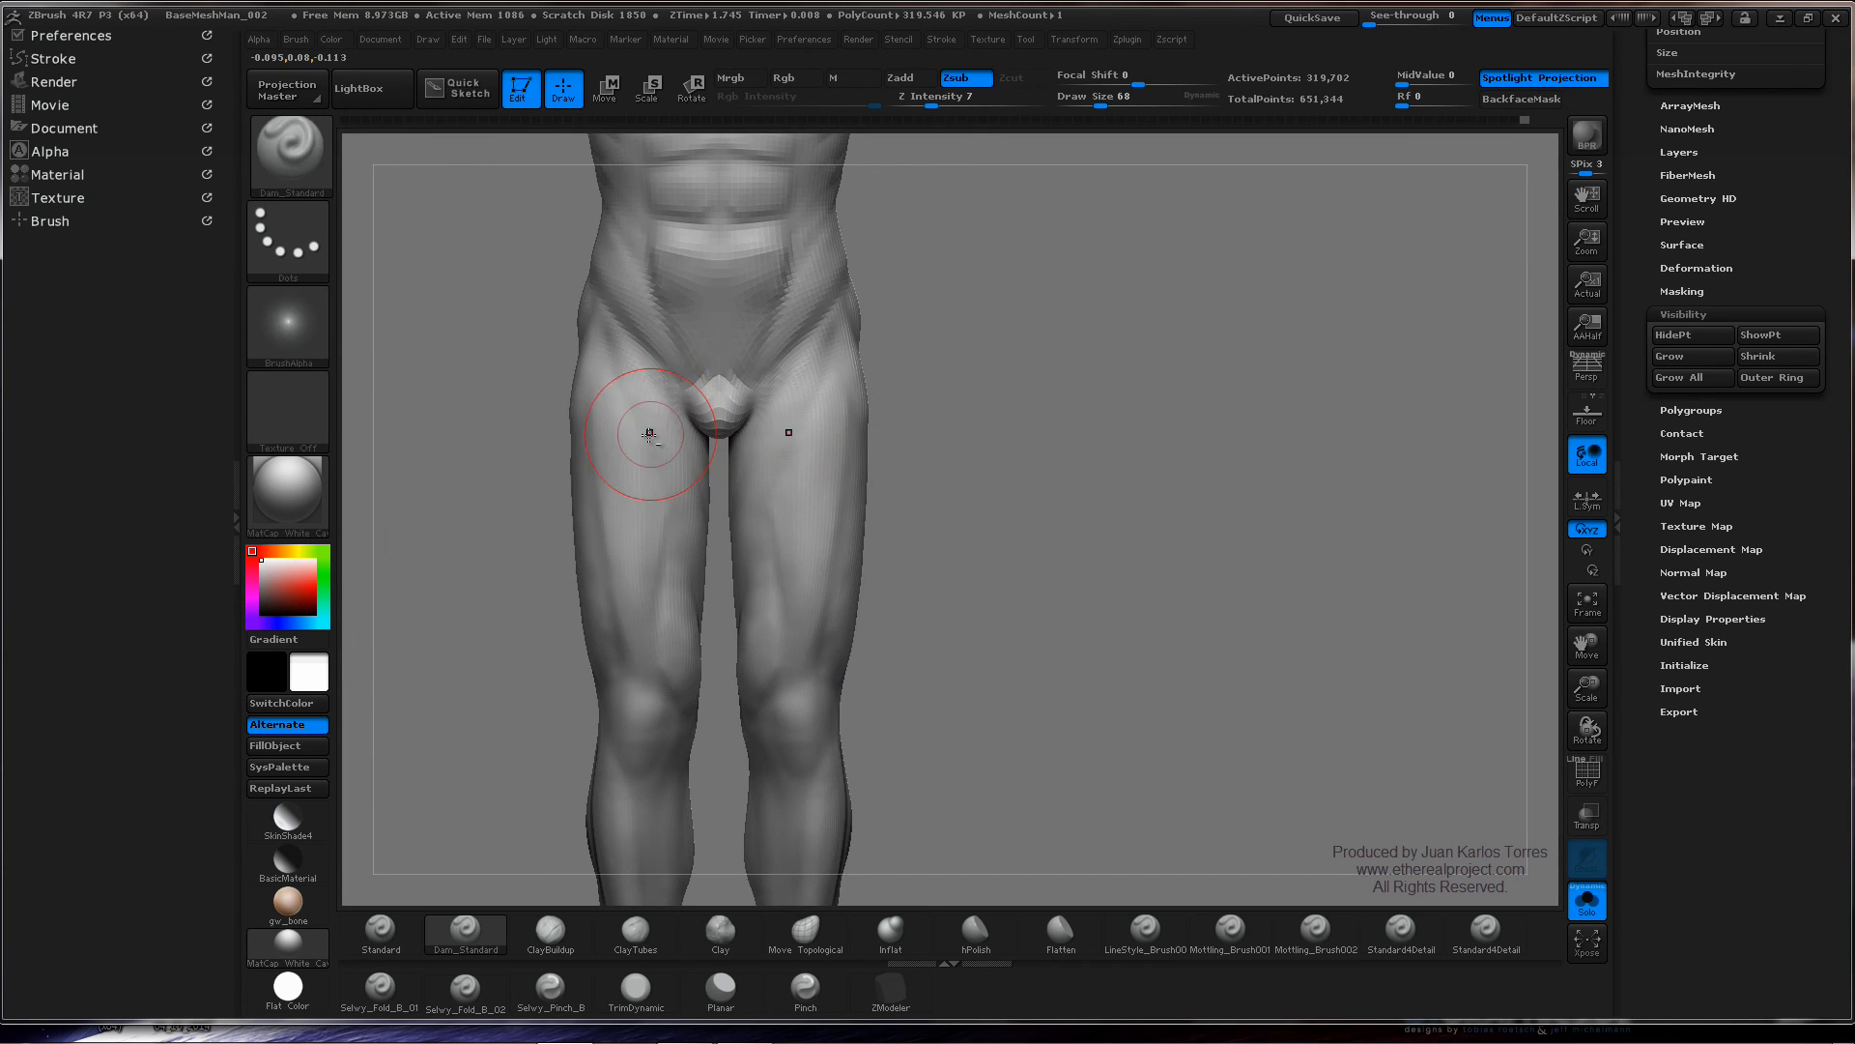
{"action": "left_click_drag", "start_coordinate": [607, 346], "coordinate": [664, 452]}
{"action": "mouse_move", "coordinate": [638, 383]}
{"action": "left_mouse_down"}
{"action": "mouse_move", "coordinate": [687, 504]}
{"action": "mouse_move", "coordinate": [670, 525]}
{"action": "left_mouse_up"}
{"action": "right_click_drag", "start_coordinate": [905, 466], "coordinate": [930, 323], "text": "ctrl"}
{"action": "right_click_drag", "start_coordinate": [877, 411], "coordinate": [940, 485], "text": "alt"}
{"action": "right_click_drag", "start_coordinate": [971, 422], "coordinate": [935, 338], "text": "ctrl"}
{"action": "right_click_drag", "start_coordinate": [953, 377], "coordinate": [936, 434]}
{"action": "right_click_drag", "start_coordinate": [818, 334], "coordinate": [851, 532], "text": "alt"}
{"action": "right_click_drag", "start_coordinate": [1003, 299], "coordinate": [1068, 440], "text": "ctrl"}
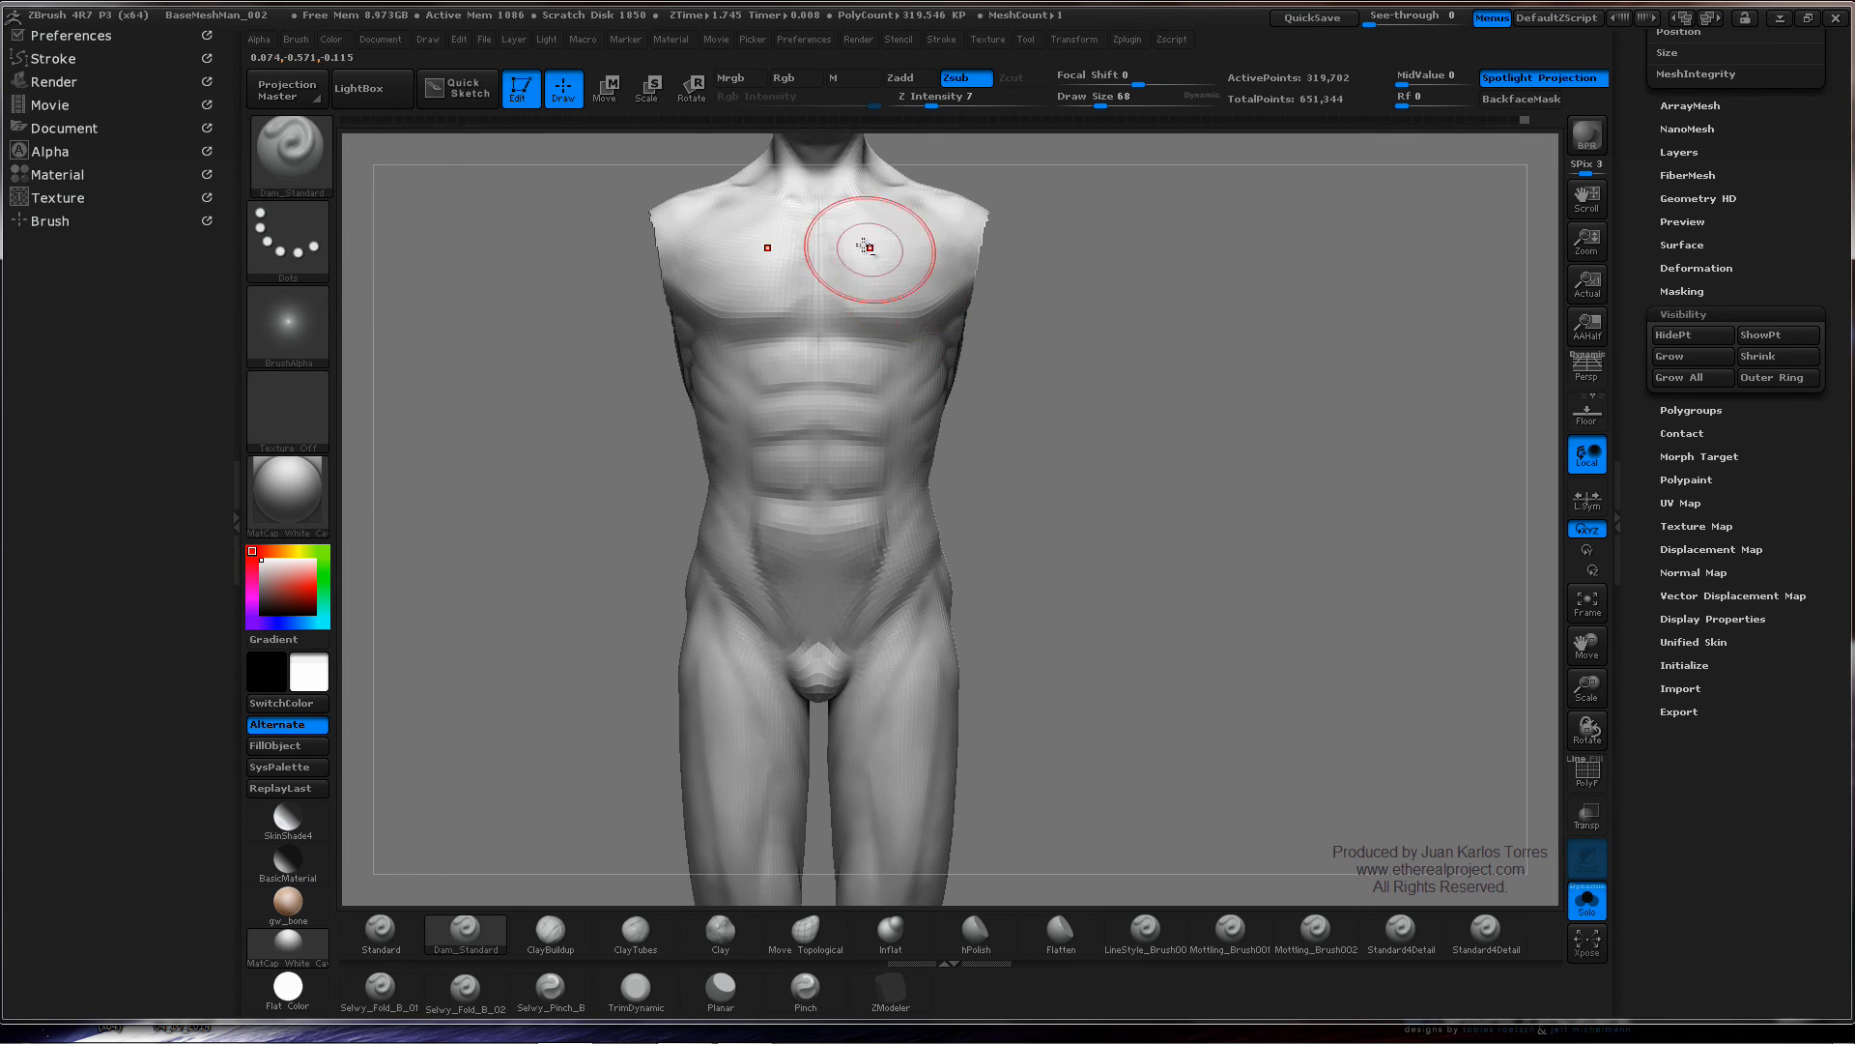
- Carve the lower edge of the collarbones from the shoulders to the pit of the neck
{"action": "right_click_drag", "start_coordinate": [865, 247], "coordinate": [823, 691], "text": "alt"}
{"action": "mouse_move", "coordinate": [799, 509]}
{"action": "right_mouse_down"}
{"action": "mouse_move", "coordinate": [745, 522]}
{"action": "mouse_move", "coordinate": [822, 511]}
{"action": "right_mouse_up"}
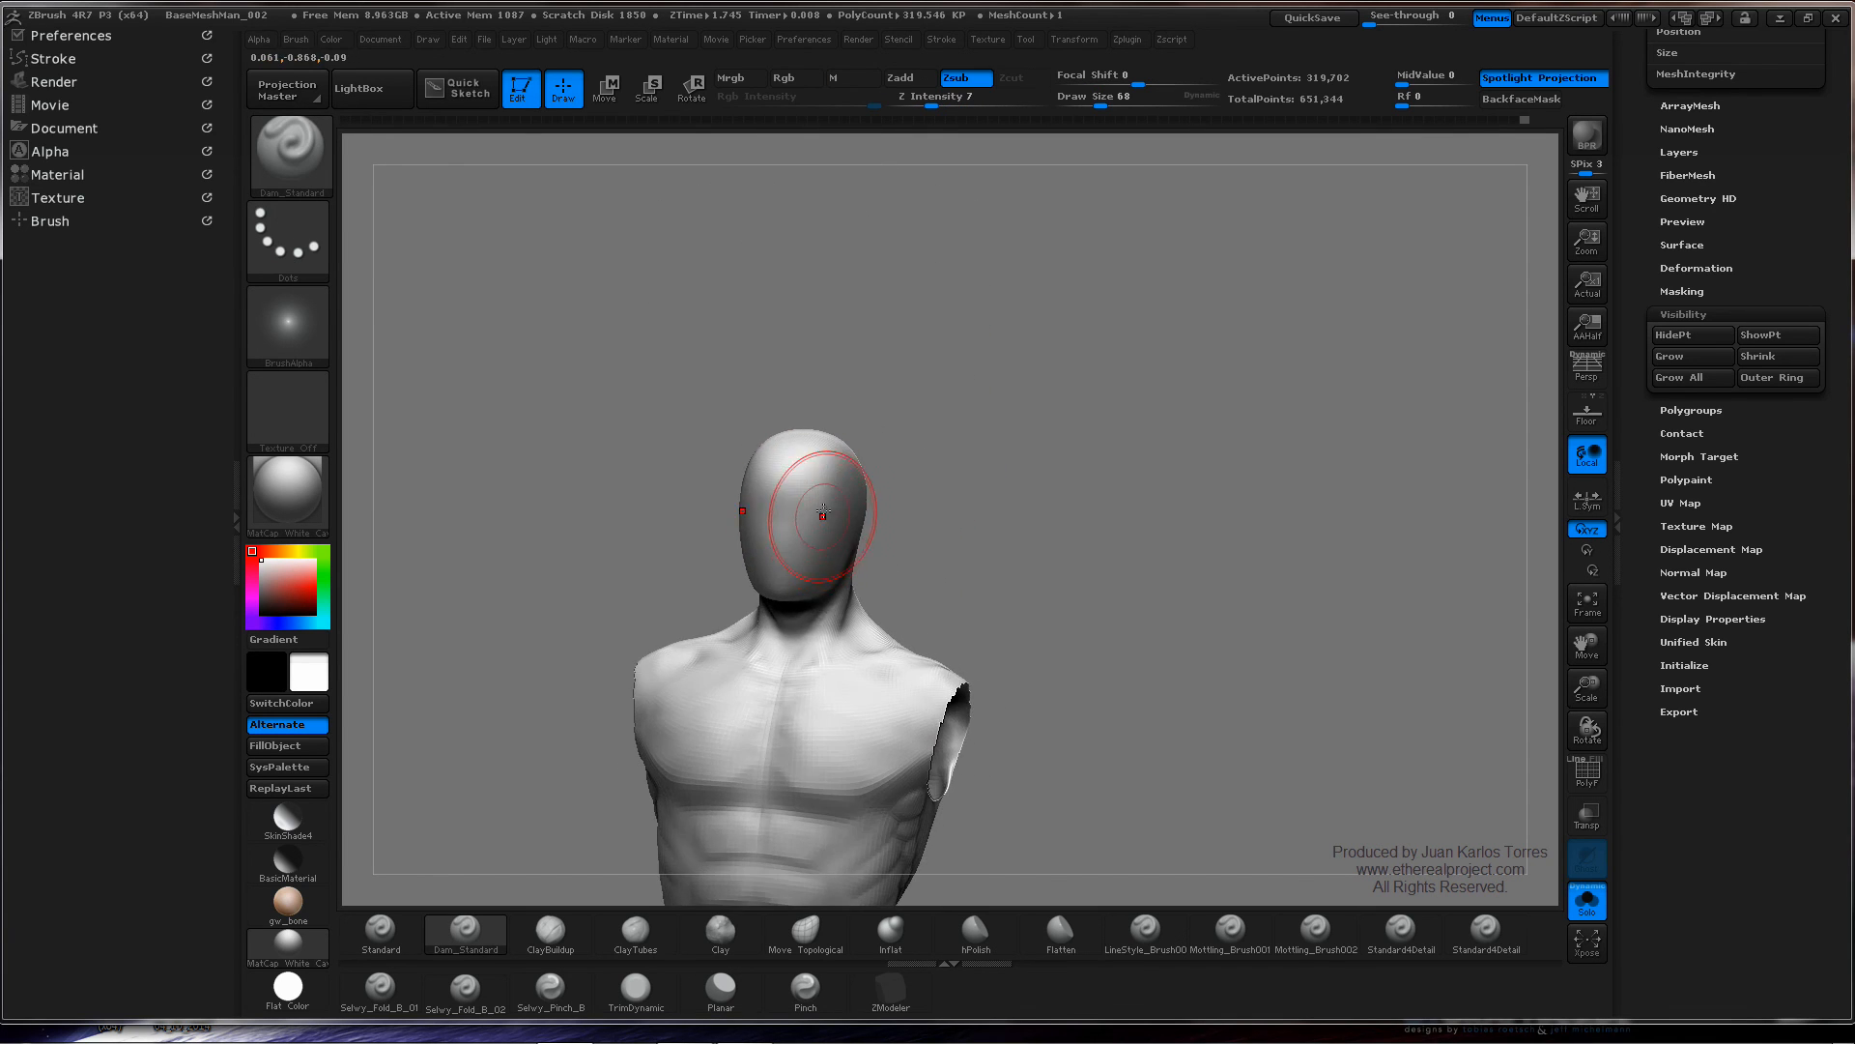
{"action": "right_click_drag", "start_coordinate": [952, 433], "coordinate": [1002, 484], "text": "shift"}
{"action": "right_click_drag", "start_coordinate": [864, 551], "coordinate": [848, 475], "text": "alt"}
{"action": "right_click_drag", "start_coordinate": [841, 401], "coordinate": [832, 467], "text": "ctrl"}
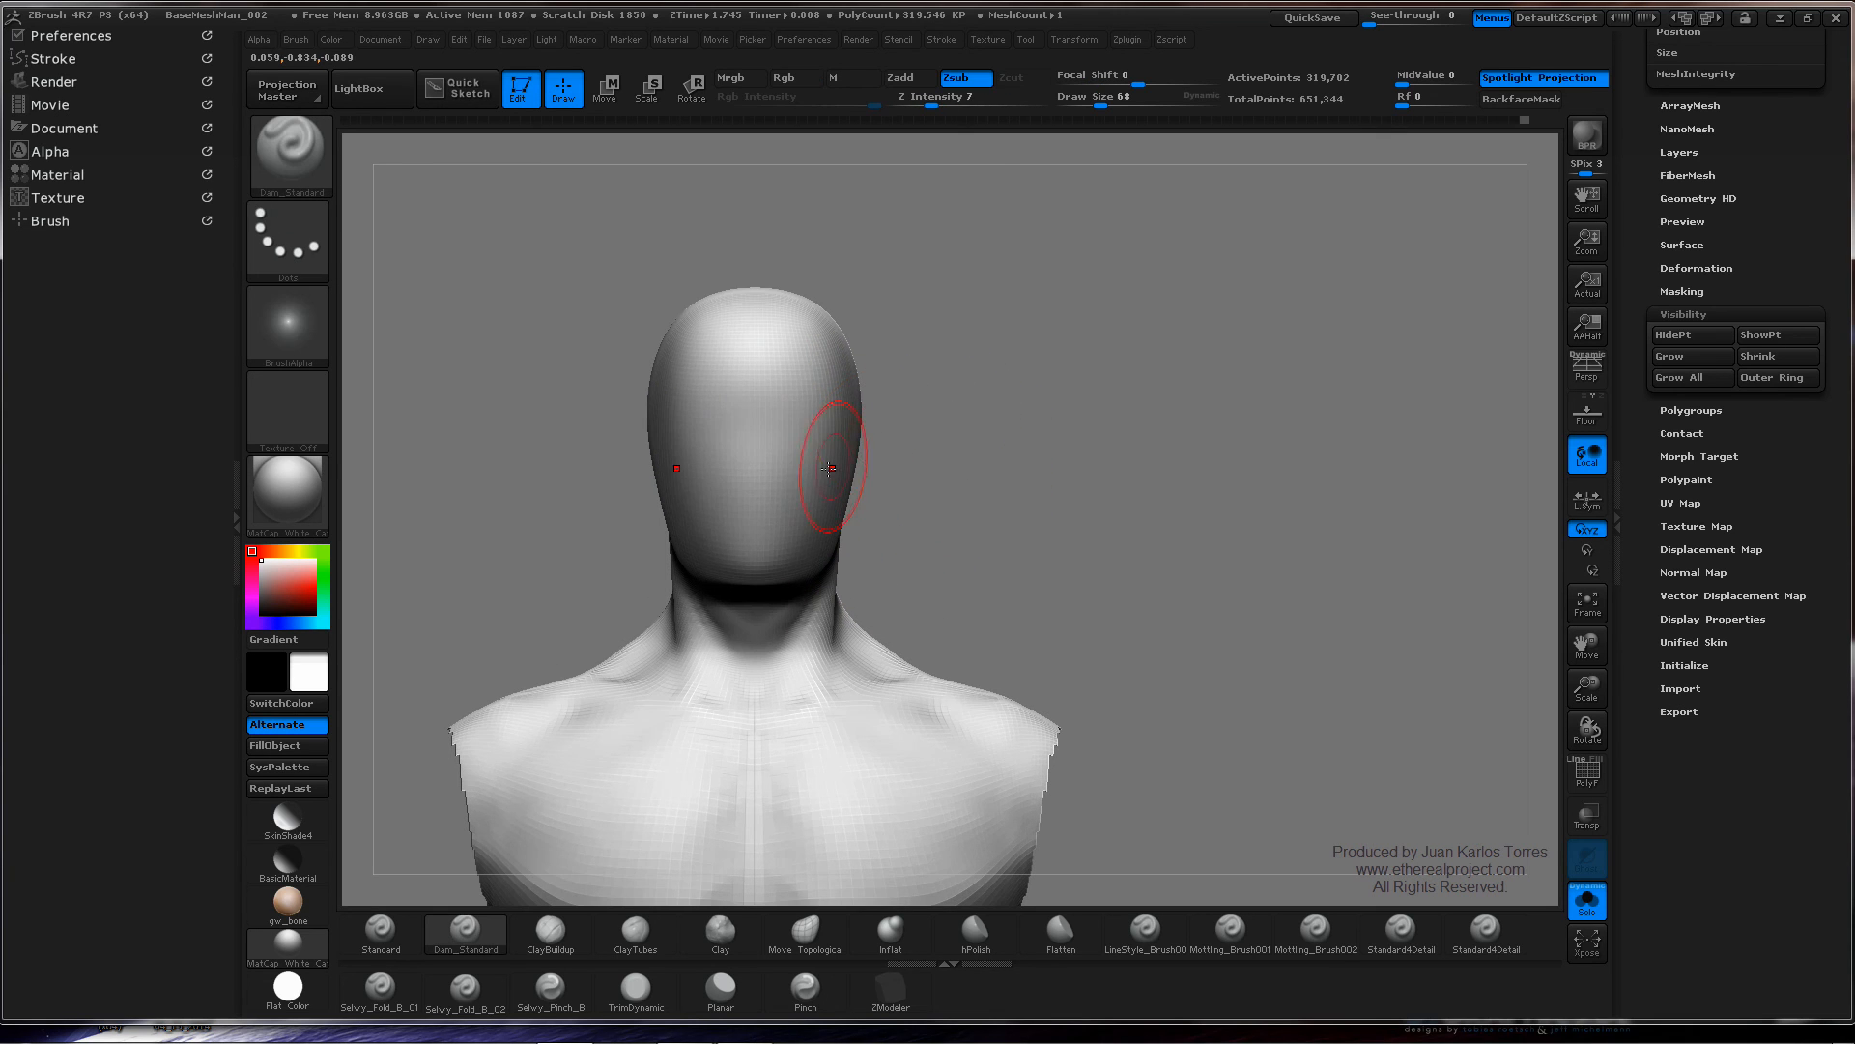
{"action": "right_click_drag", "start_coordinate": [808, 559], "coordinate": [745, 749]}
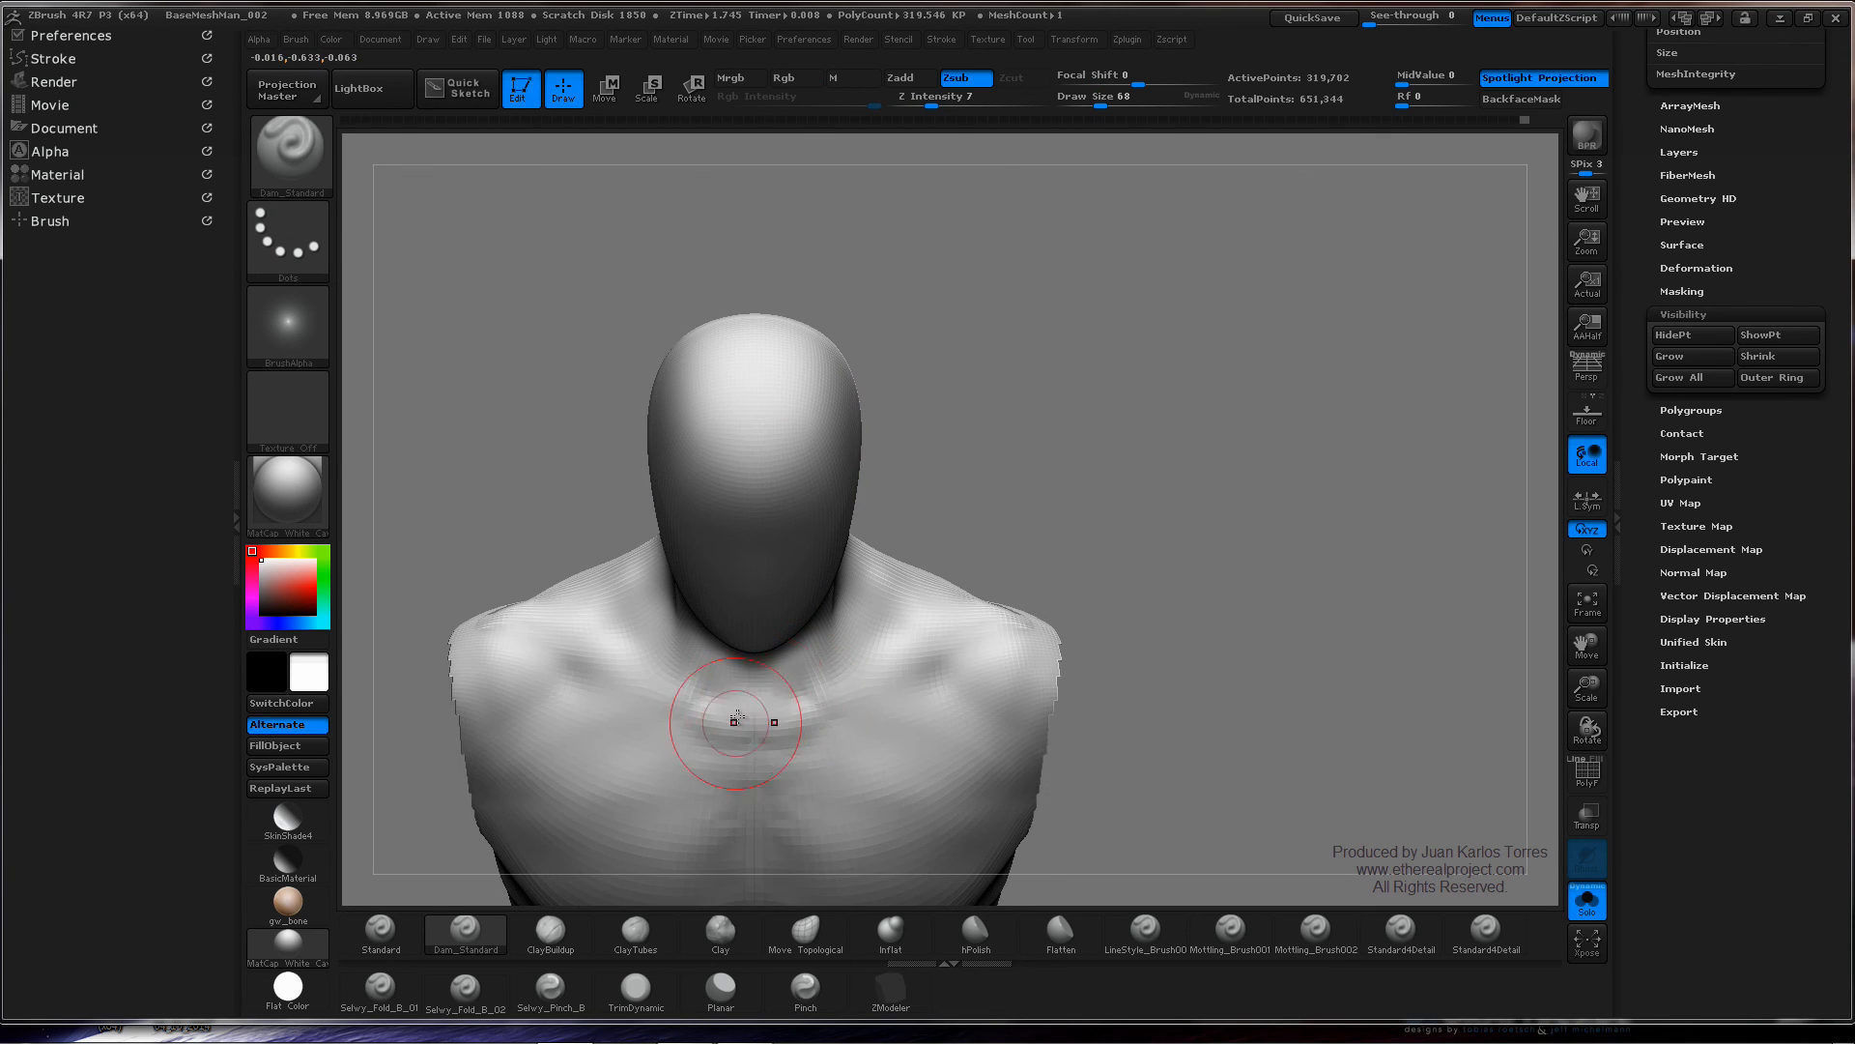
{"action": "left_click_drag", "start_coordinate": [698, 729], "coordinate": [742, 739]}
{"action": "left_click_drag", "start_coordinate": [708, 734], "coordinate": [743, 736]}
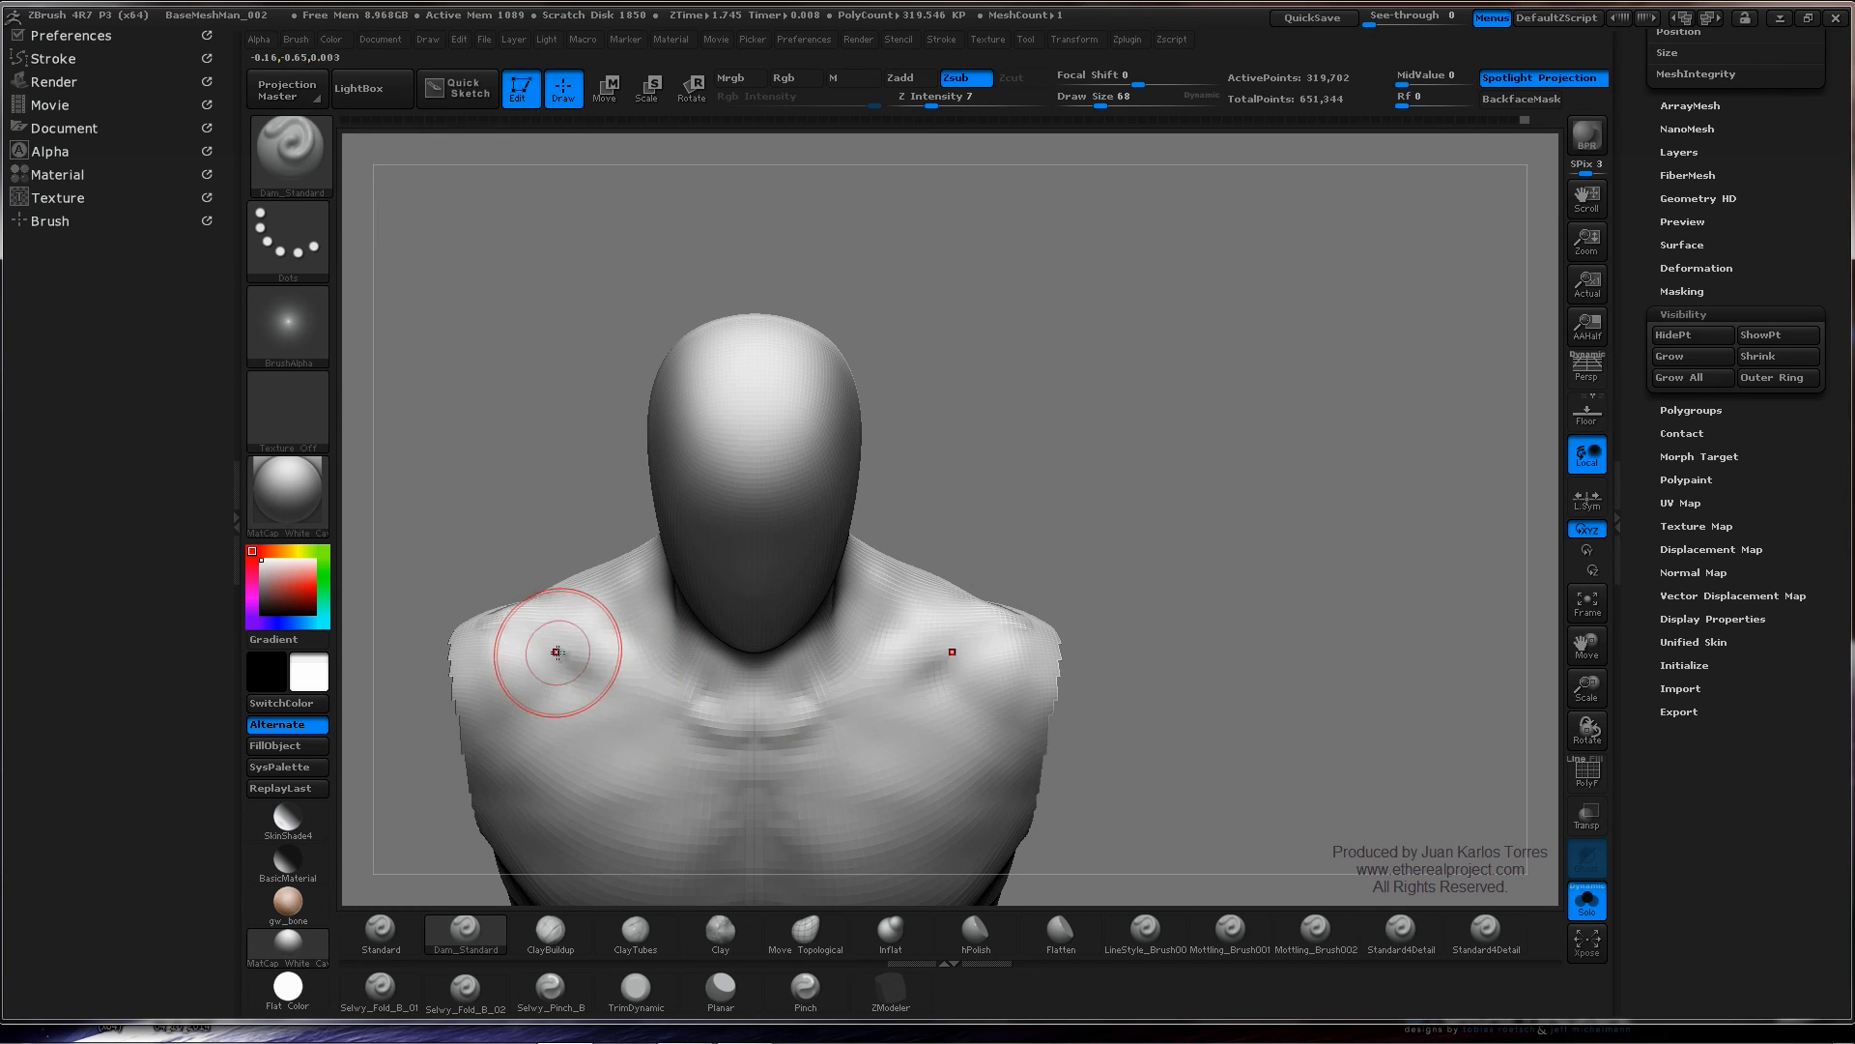
{"action": "left_click_drag", "start_coordinate": [596, 670], "coordinate": [710, 730]}
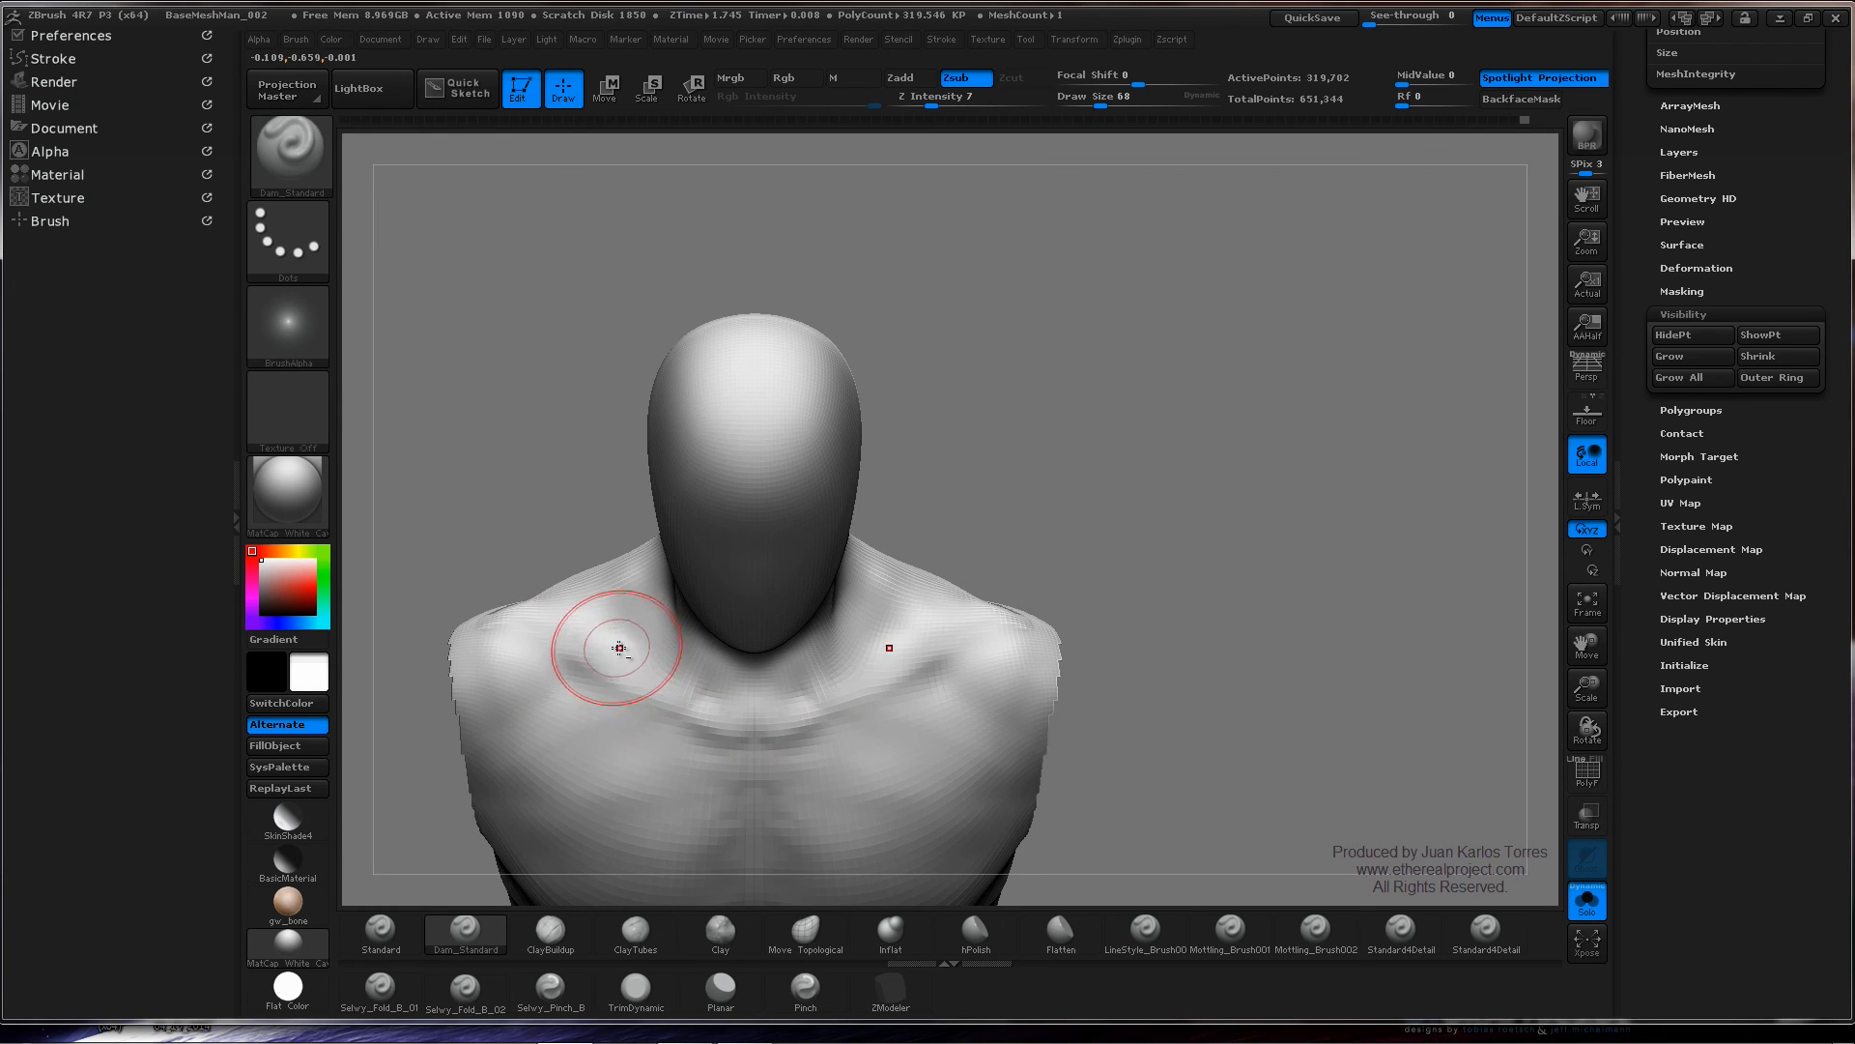
- Define the outer end of the collarbones across the top of the shoulders
{"action": "mouse_move", "coordinate": [613, 646]}
{"action": "right_mouse_down", "text": "alt"}
{"action": "mouse_move", "coordinate": [634, 699]}
{"action": "mouse_move", "coordinate": [625, 646]}
{"action": "mouse_move", "coordinate": [577, 639]}
{"action": "right_mouse_up", "text": "alt"}
{"action": "key", "text": "ctrl"}
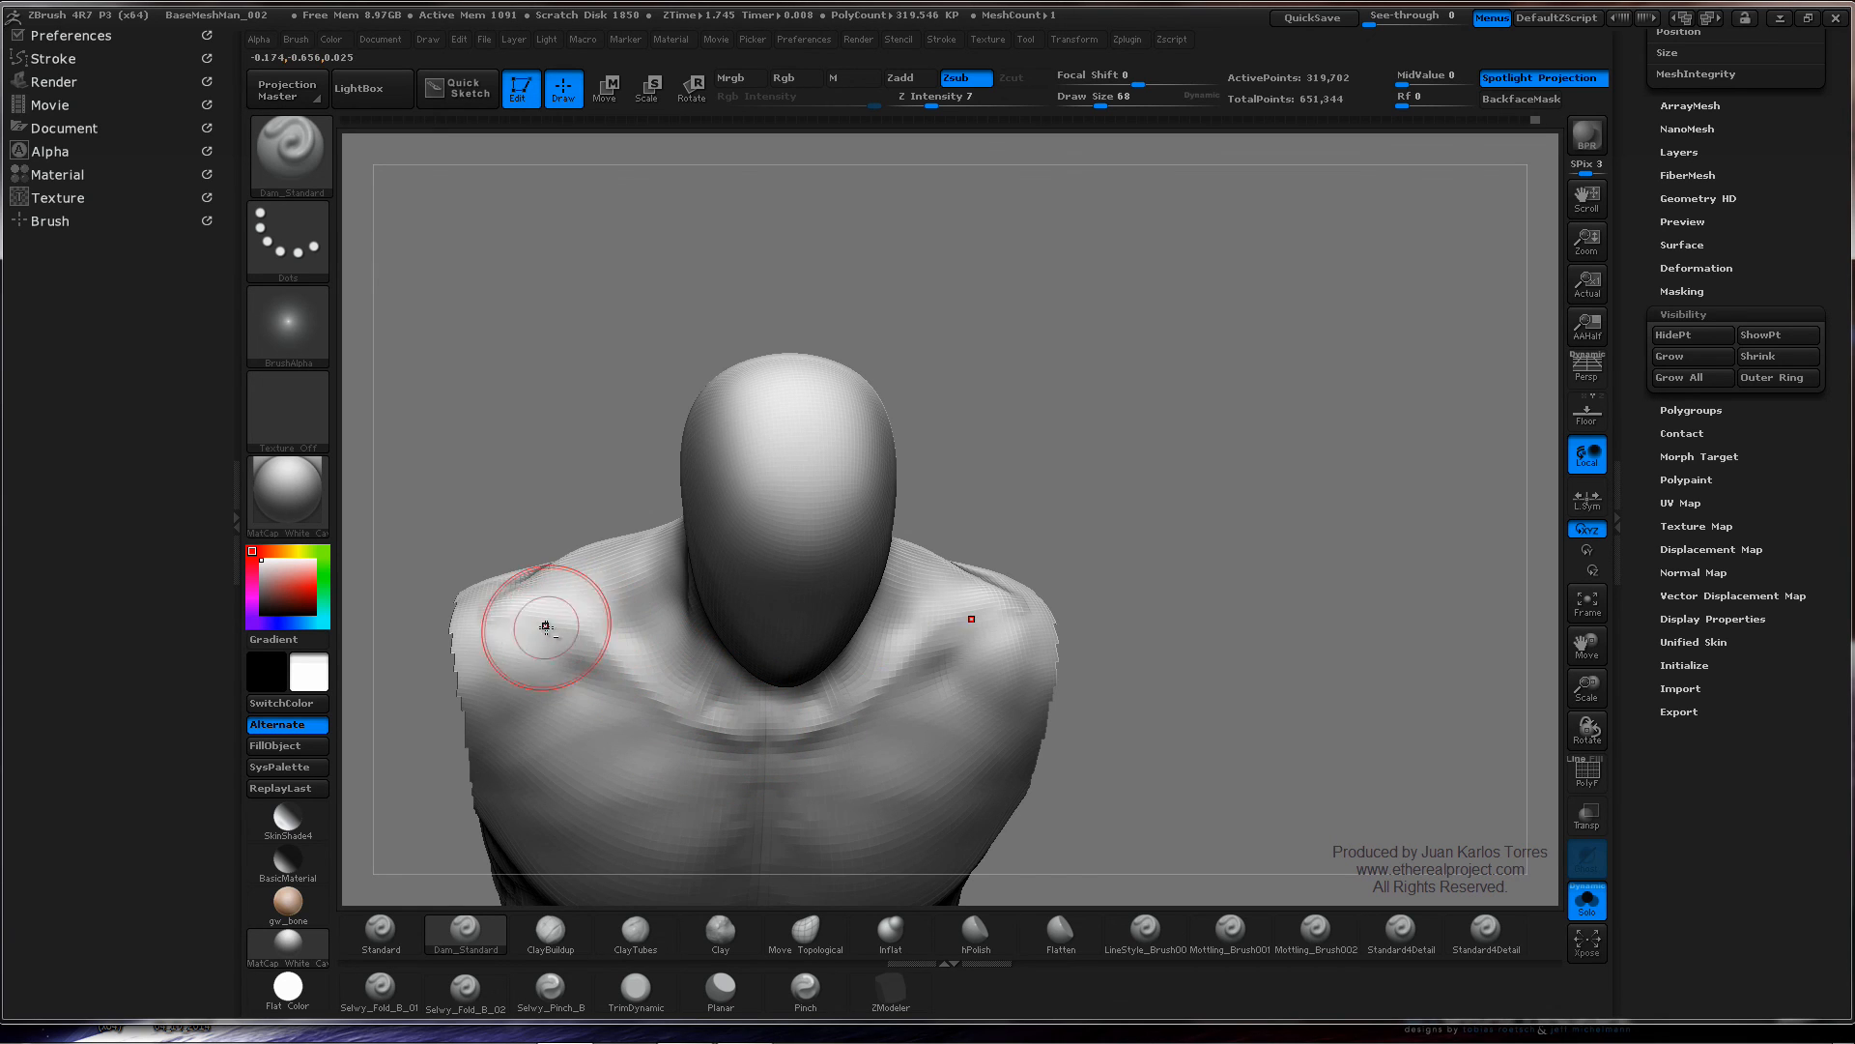
{"action": "mouse_move", "coordinate": [440, 618]}
{"action": "left_mouse_down"}
{"action": "mouse_move", "coordinate": [553, 624]}
{"action": "mouse_move", "coordinate": [528, 586]}
{"action": "mouse_move", "coordinate": [504, 589]}
{"action": "mouse_move", "coordinate": [562, 600]}
{"action": "left_mouse_up"}
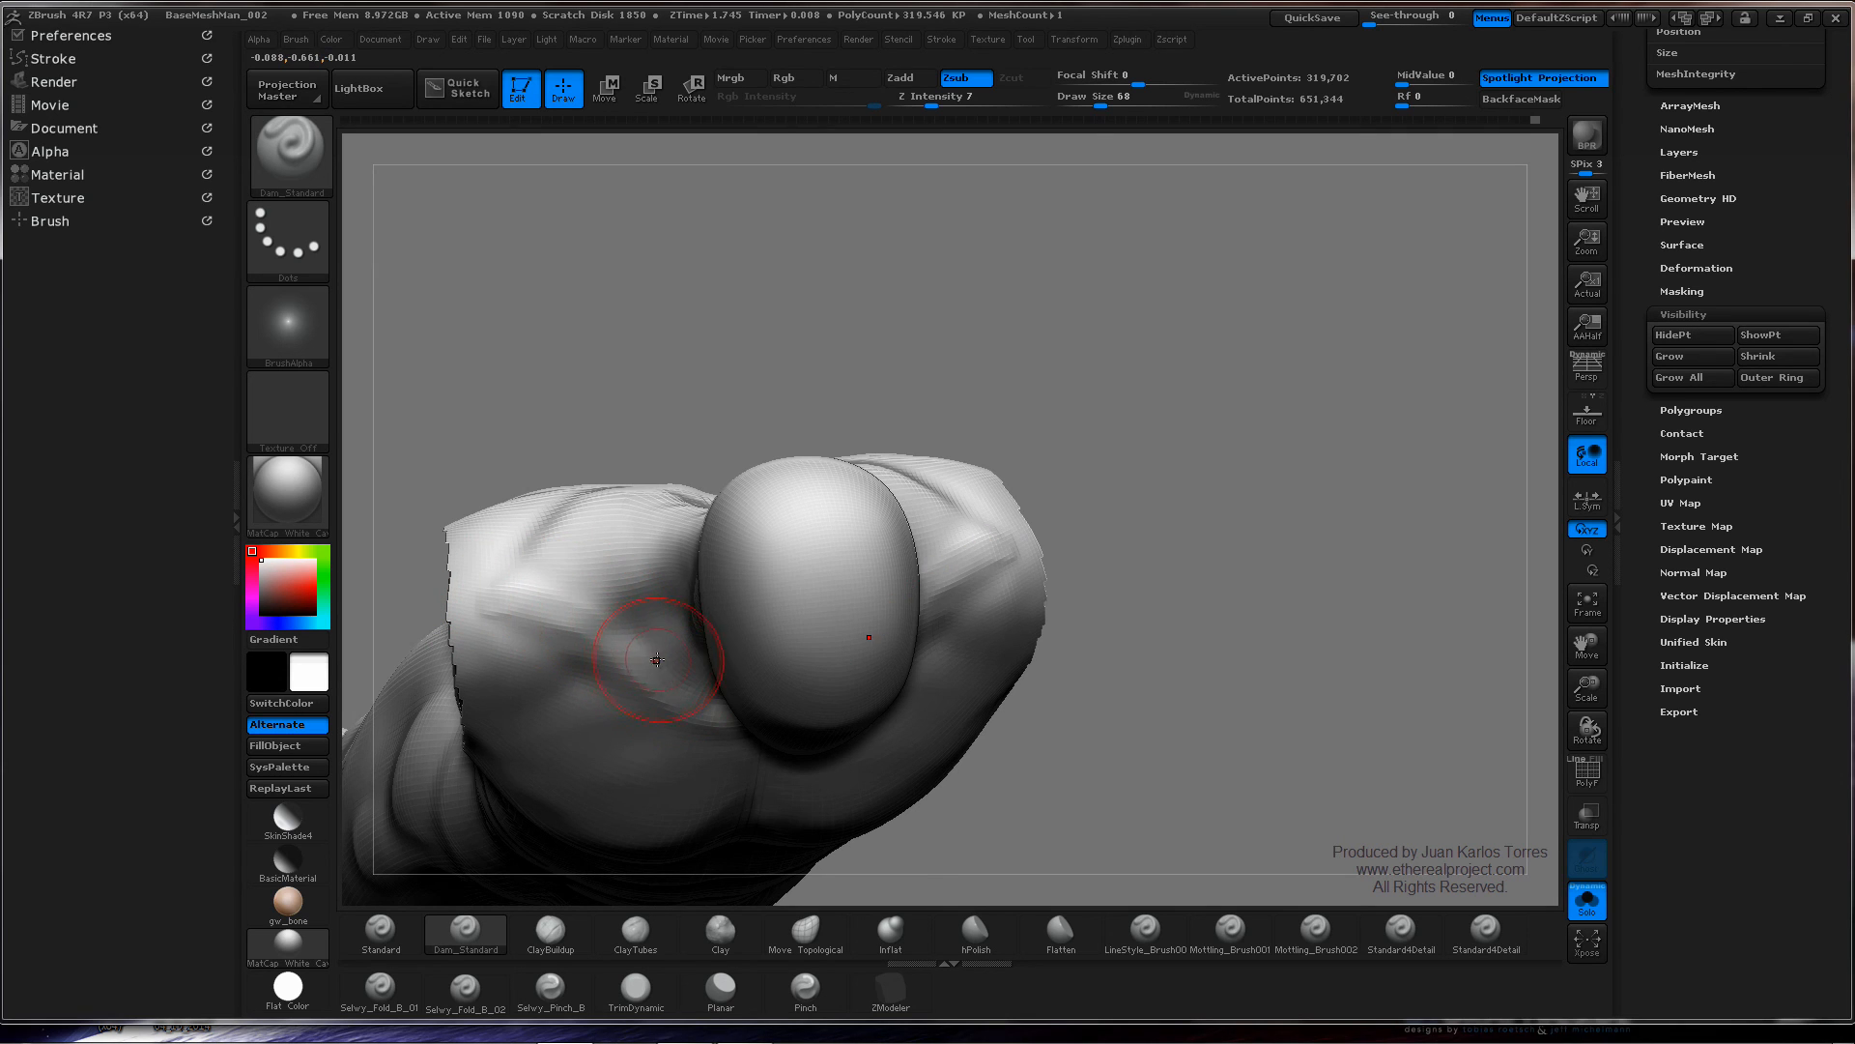
- Deepen the creases at the inner ends of the collarbones around the pit of the neck
{"action": "right_click_drag", "start_coordinate": [657, 660], "coordinate": [668, 580]}
{"action": "left_click_drag", "start_coordinate": [679, 678], "coordinate": [727, 700]}
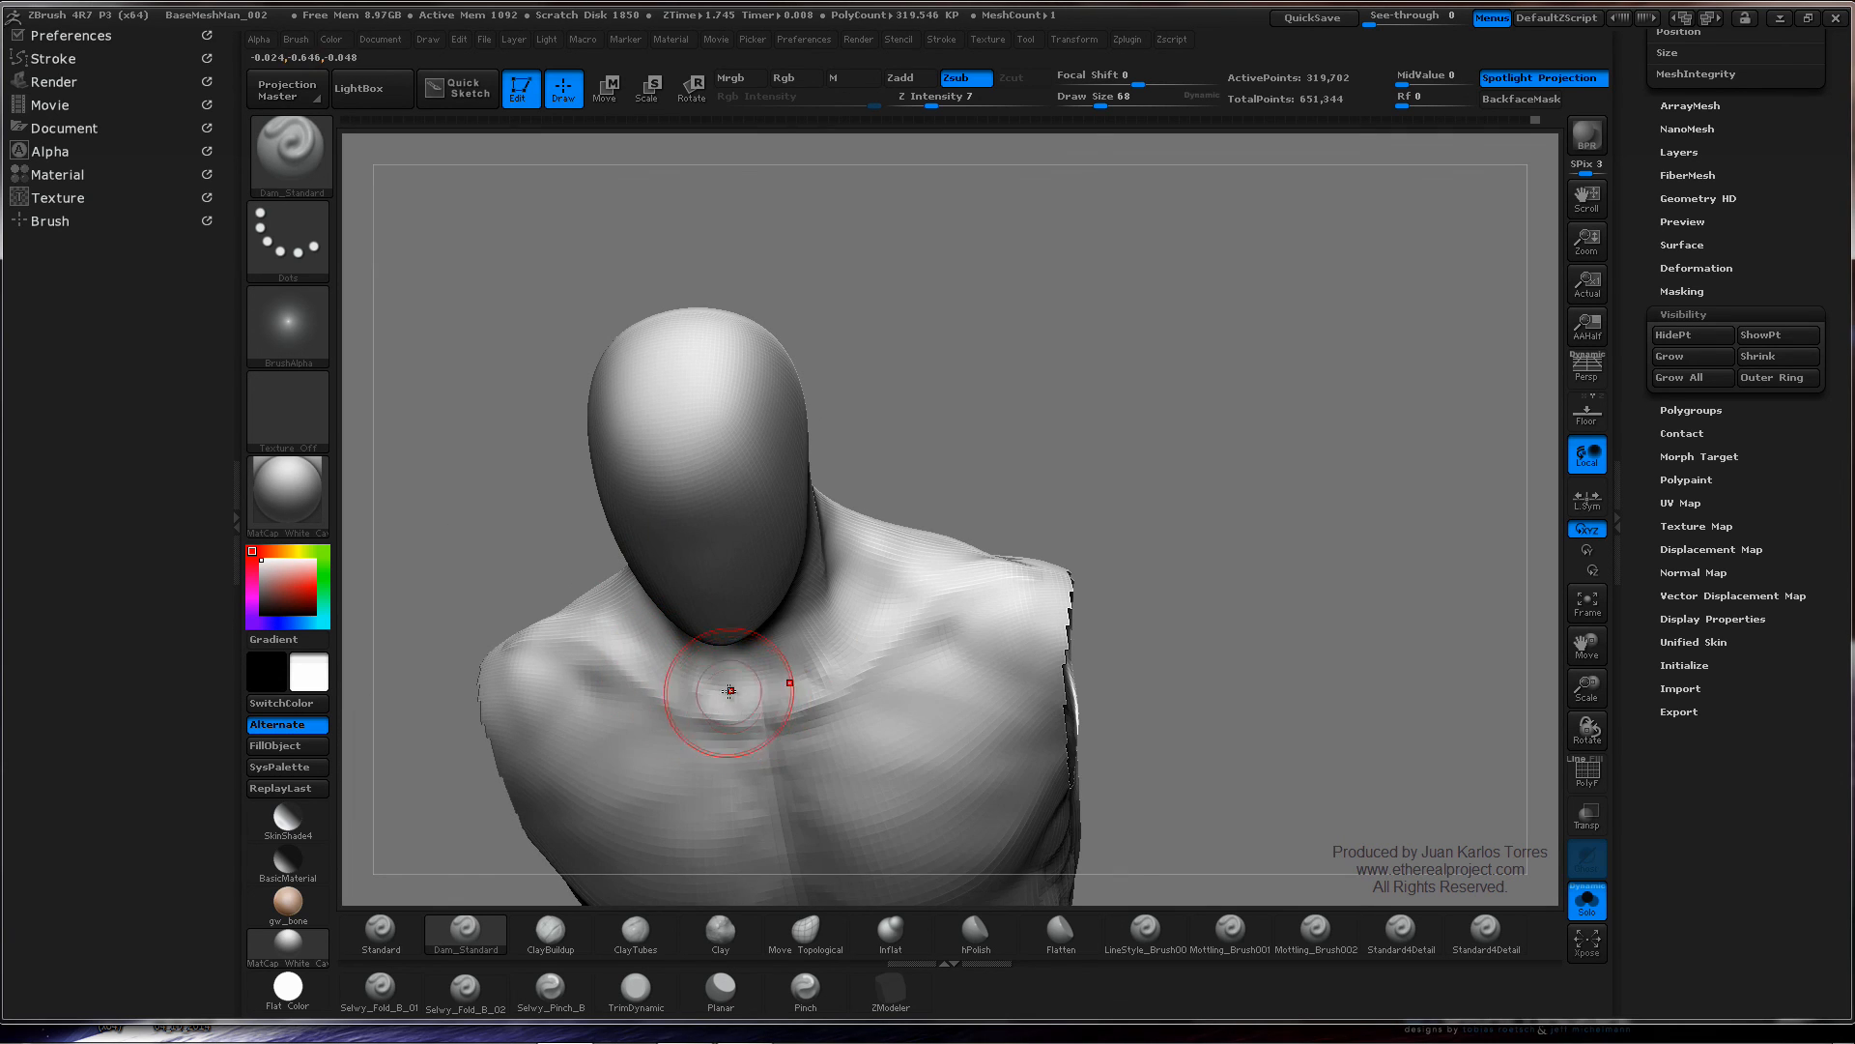
{"action": "mouse_move", "coordinate": [729, 689]}
{"action": "right_mouse_down"}
{"action": "mouse_move", "coordinate": [779, 567]}
{"action": "mouse_move", "coordinate": [1064, 505]}
{"action": "mouse_move", "coordinate": [1015, 614]}
{"action": "mouse_move", "coordinate": [1143, 584]}
{"action": "mouse_move", "coordinate": [1072, 513]}
{"action": "mouse_move", "coordinate": [885, 506]}
{"action": "right_mouse_up"}
{"action": "right_click_drag", "start_coordinate": [923, 426], "coordinate": [906, 410]}
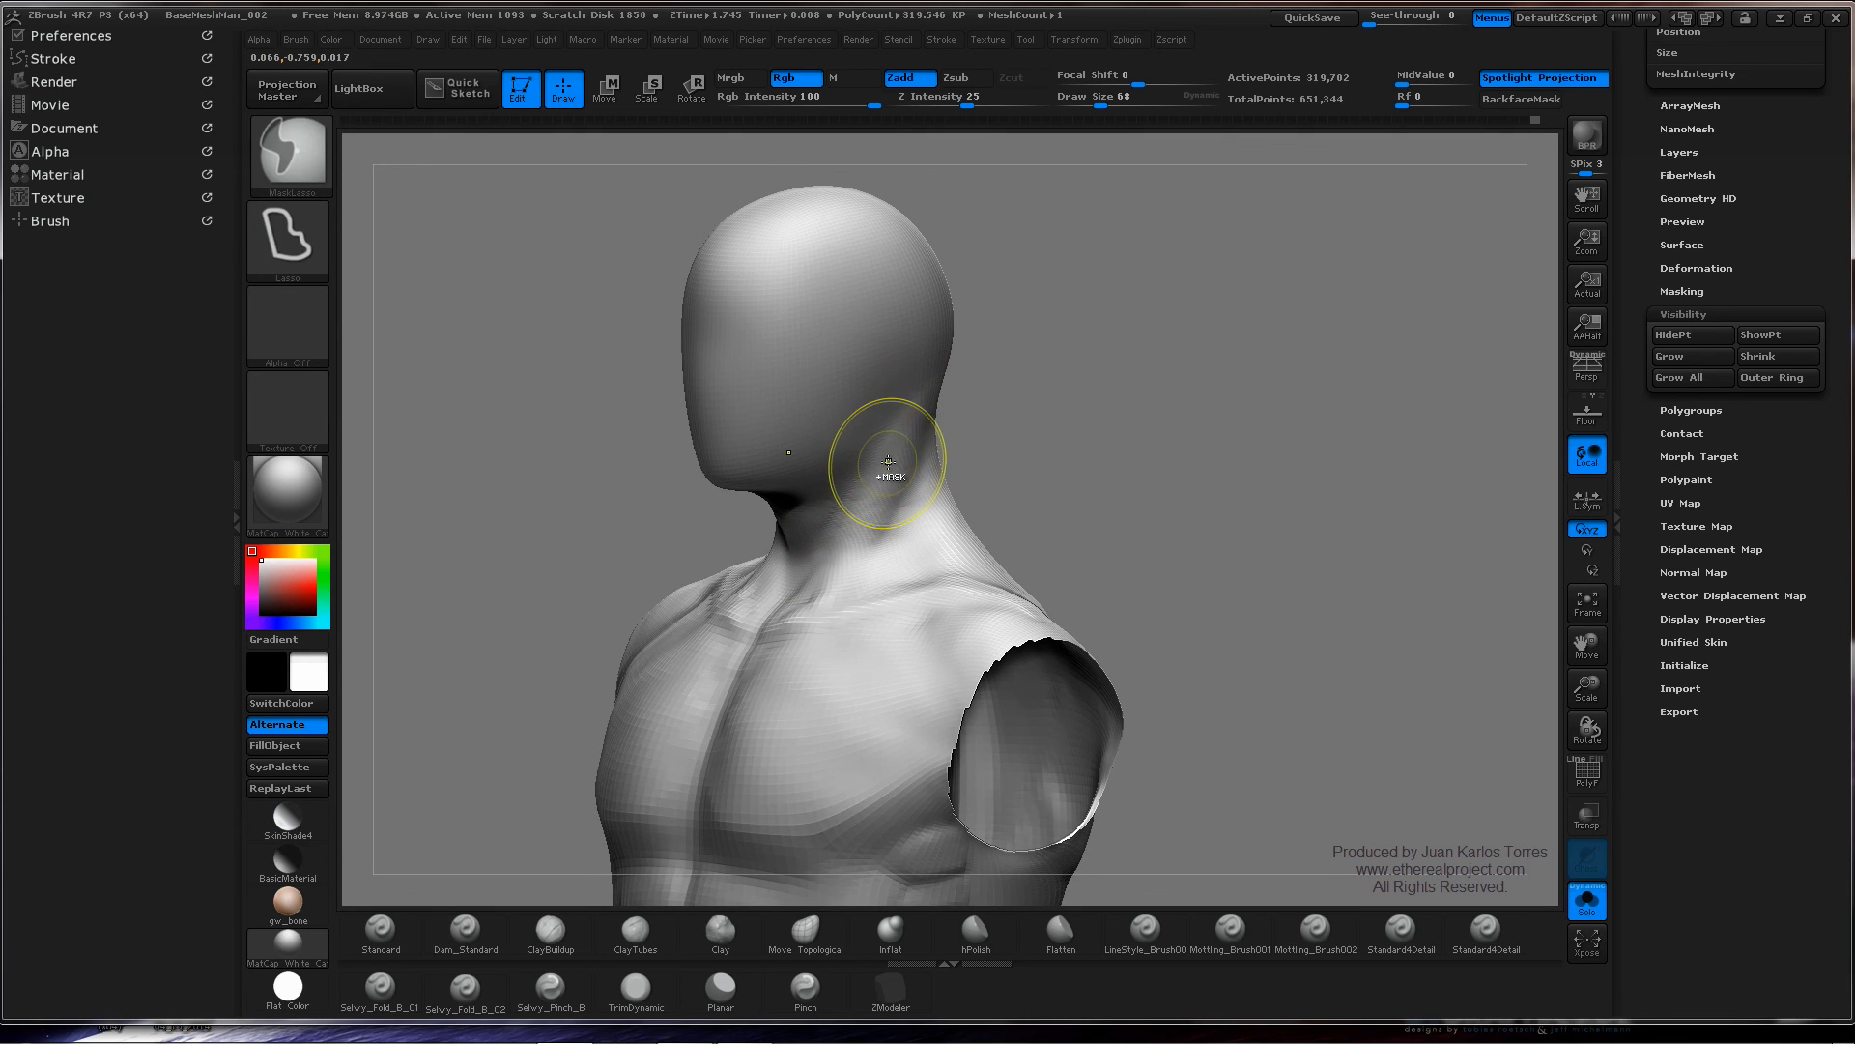
- Carve the neck muscle lines diagonally from behind the jaw down to the inner ends of the collarbones
{"action": "right_click_drag", "start_coordinate": [898, 429], "coordinate": [901, 415]}
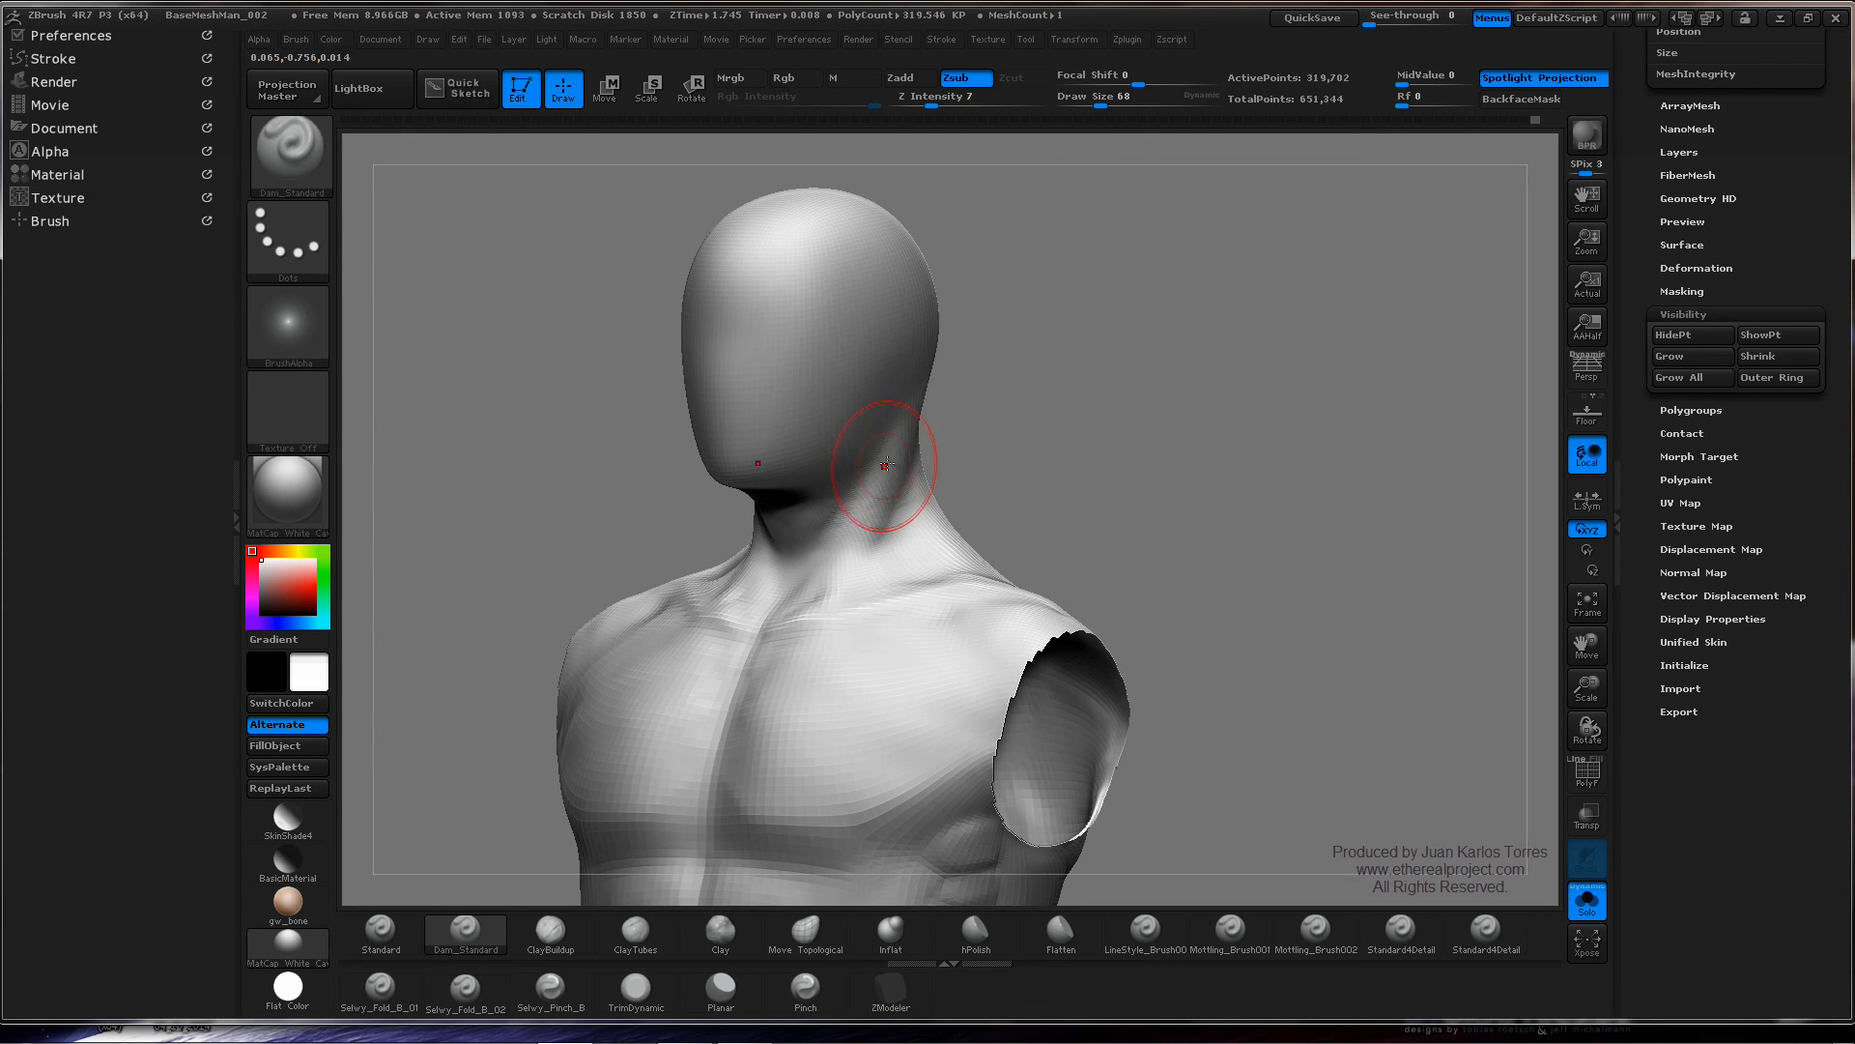
{"action": "right_click_drag", "start_coordinate": [885, 465], "coordinate": [942, 465]}
{"action": "right_click_drag", "start_coordinate": [870, 553], "coordinate": [921, 517]}
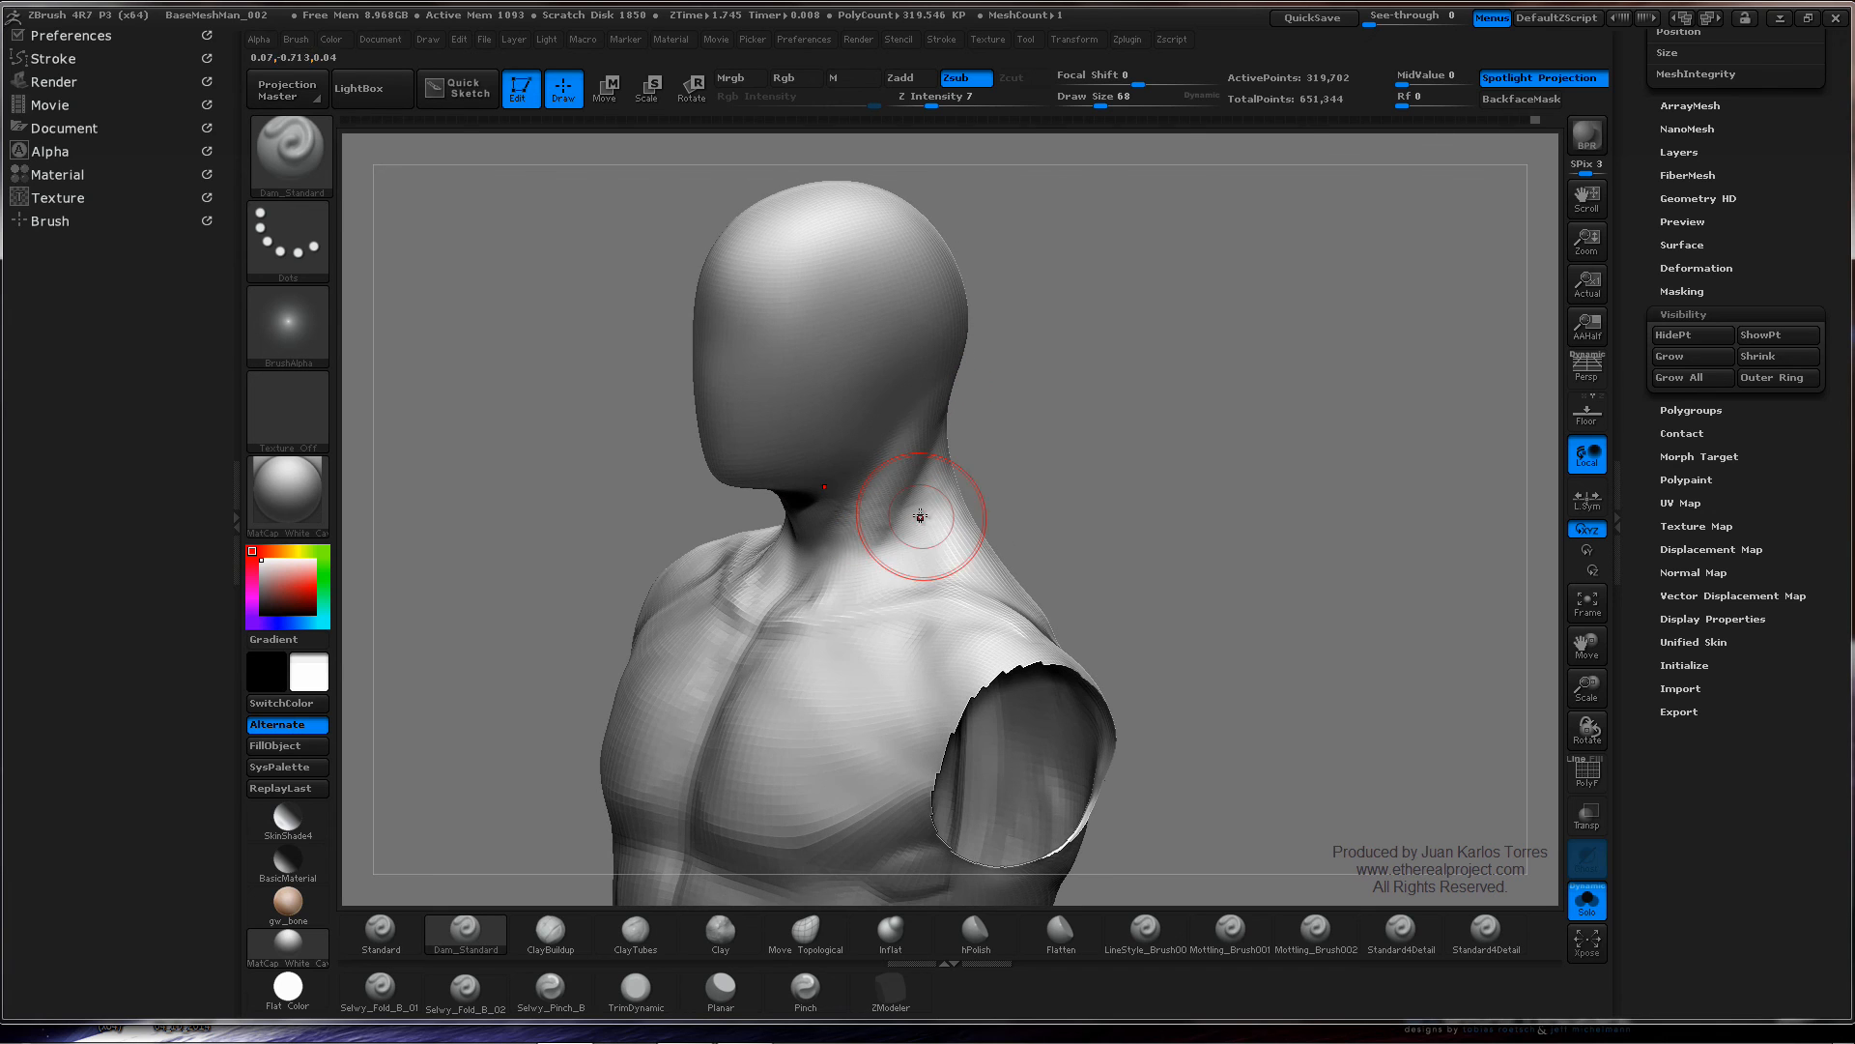
{"action": "mouse_move", "coordinate": [831, 601]}
{"action": "right_mouse_down"}
{"action": "mouse_move", "coordinate": [857, 557]}
{"action": "mouse_move", "coordinate": [781, 551]}
{"action": "mouse_move", "coordinate": [819, 599]}
{"action": "right_mouse_up"}
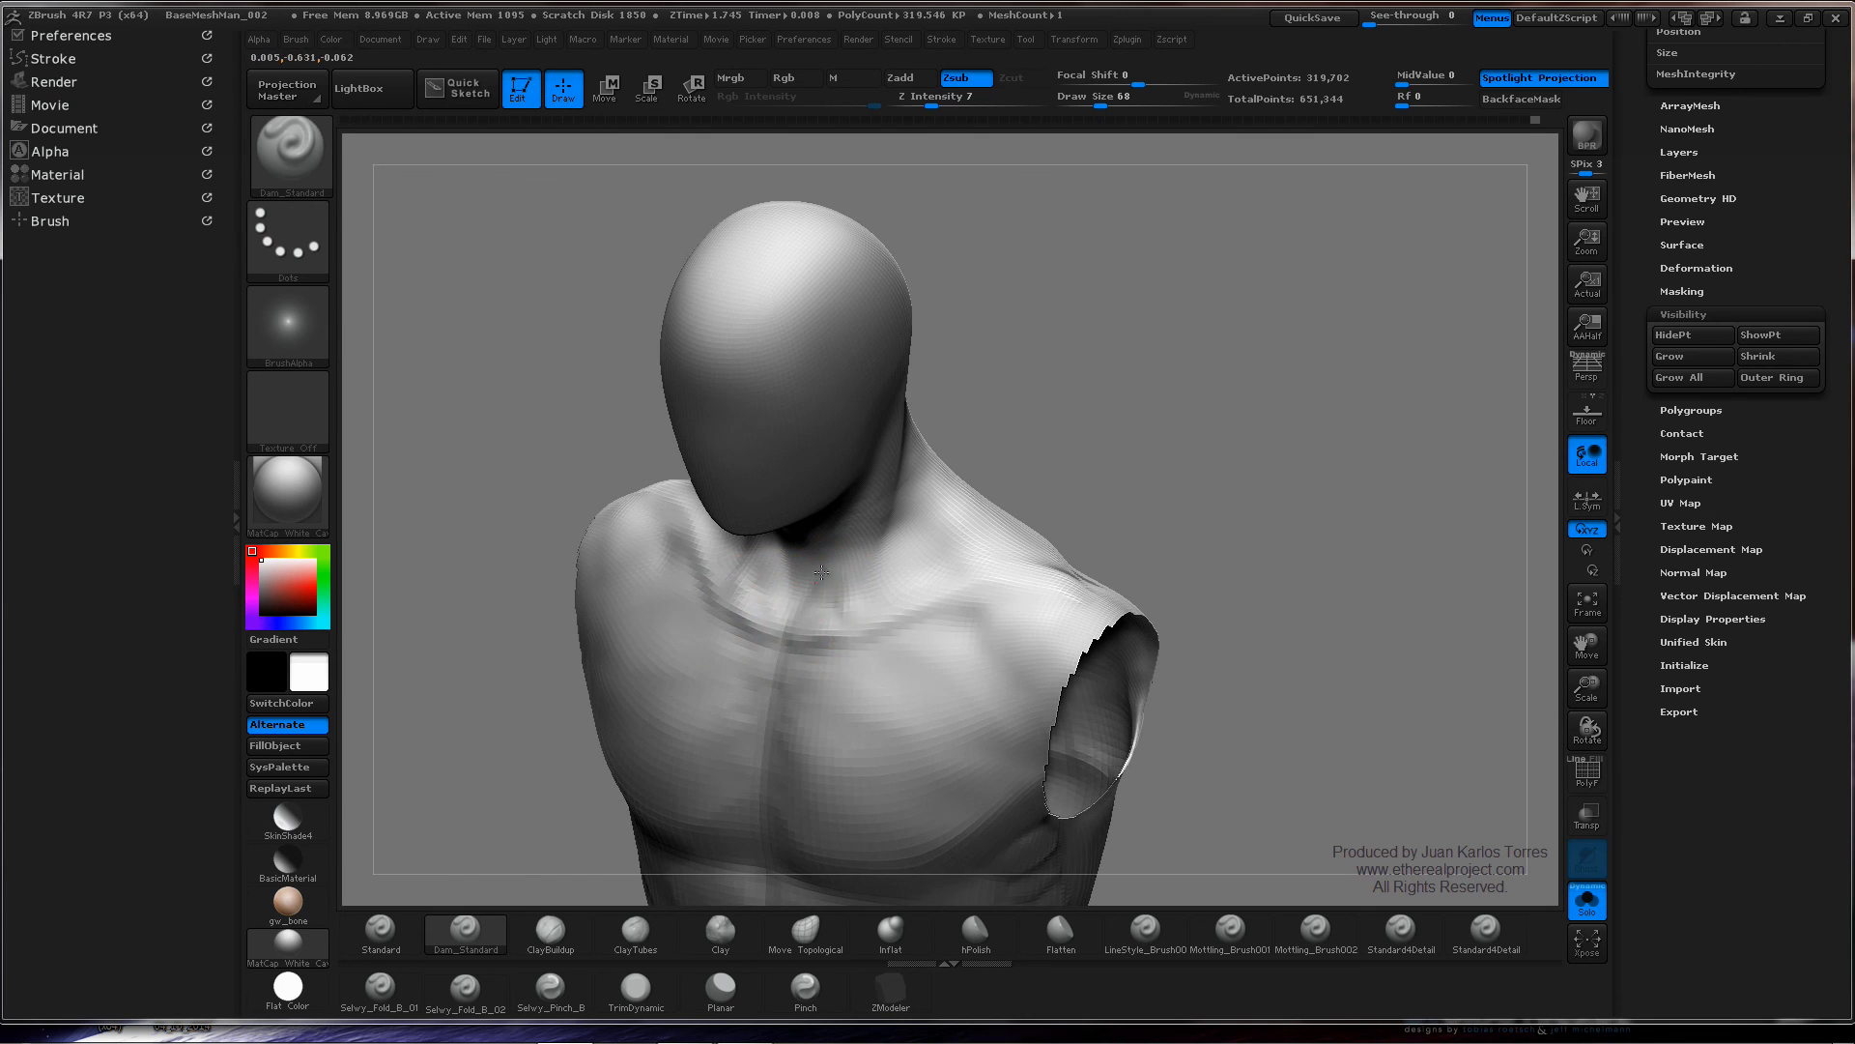
{"action": "right_click_drag", "start_coordinate": [845, 534], "coordinate": [887, 543]}
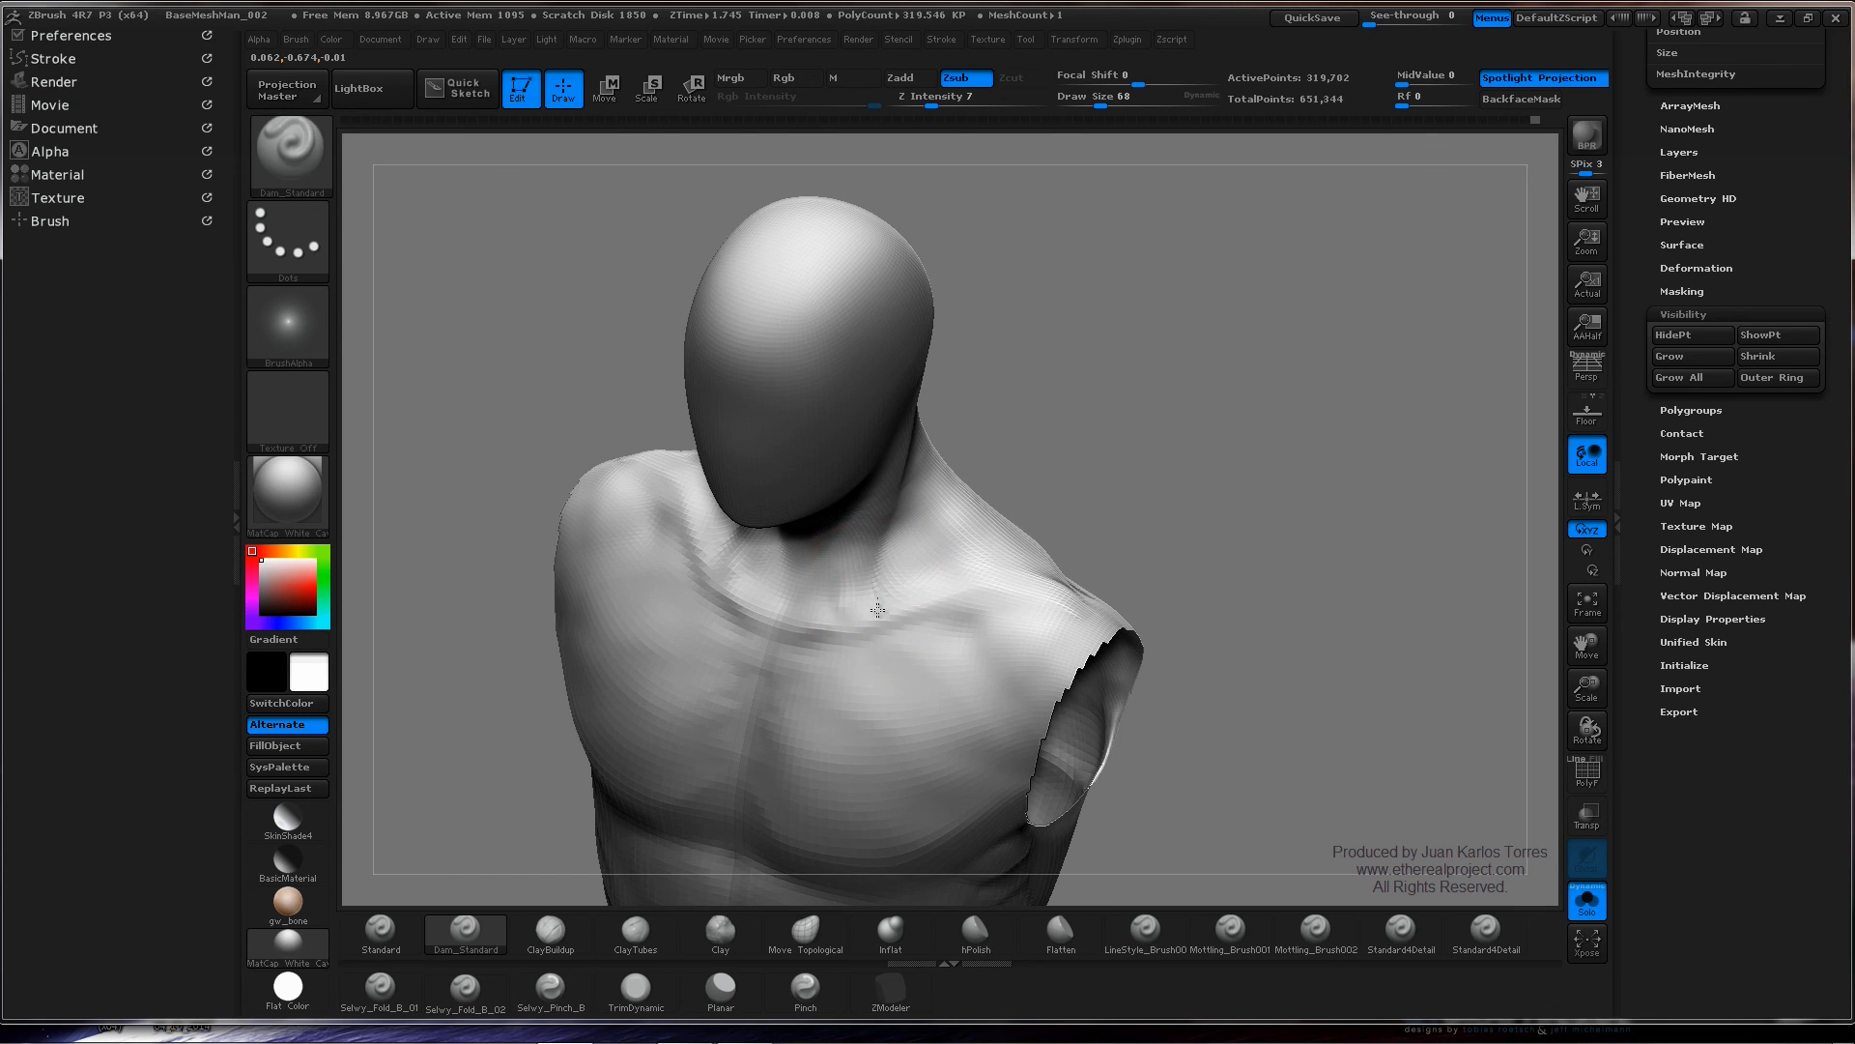
{"action": "right_click_drag", "start_coordinate": [902, 468], "coordinate": [911, 423]}
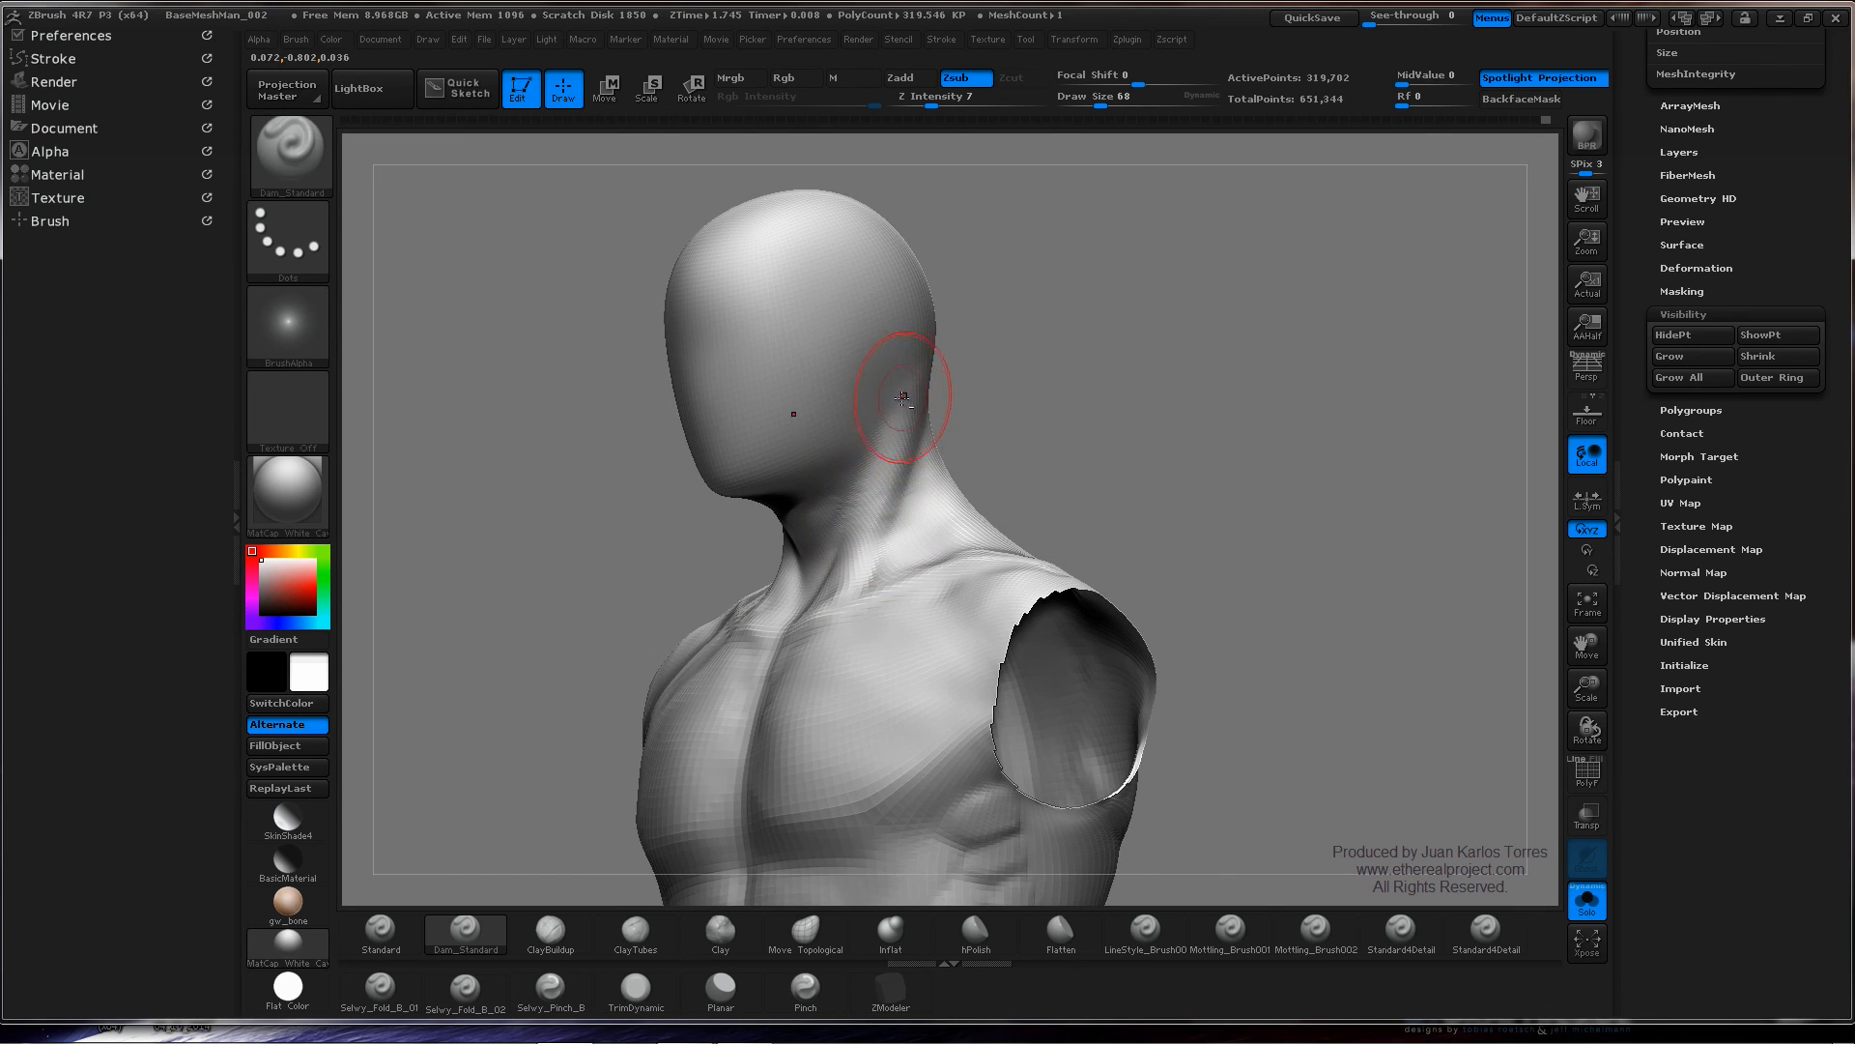
{"action": "right_click_drag", "start_coordinate": [875, 481], "coordinate": [920, 418]}
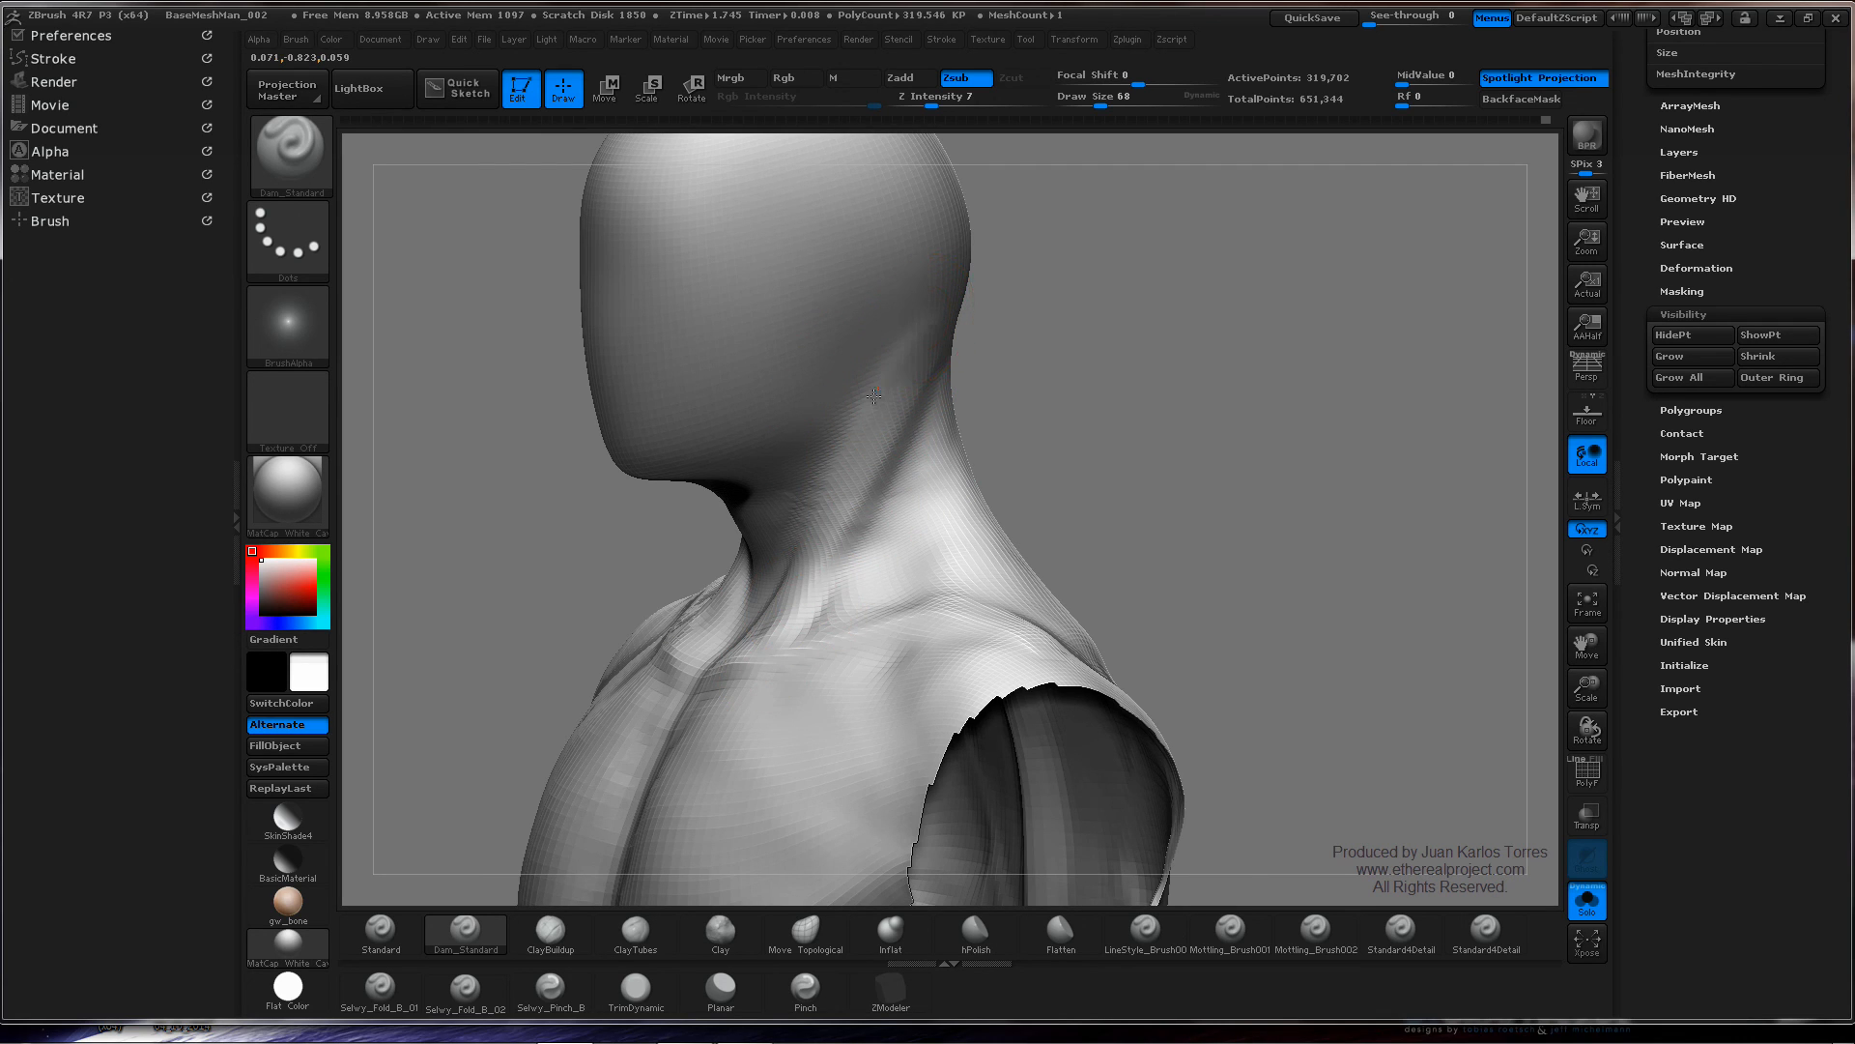
{"action": "right_click_drag", "start_coordinate": [856, 478], "coordinate": [828, 518]}
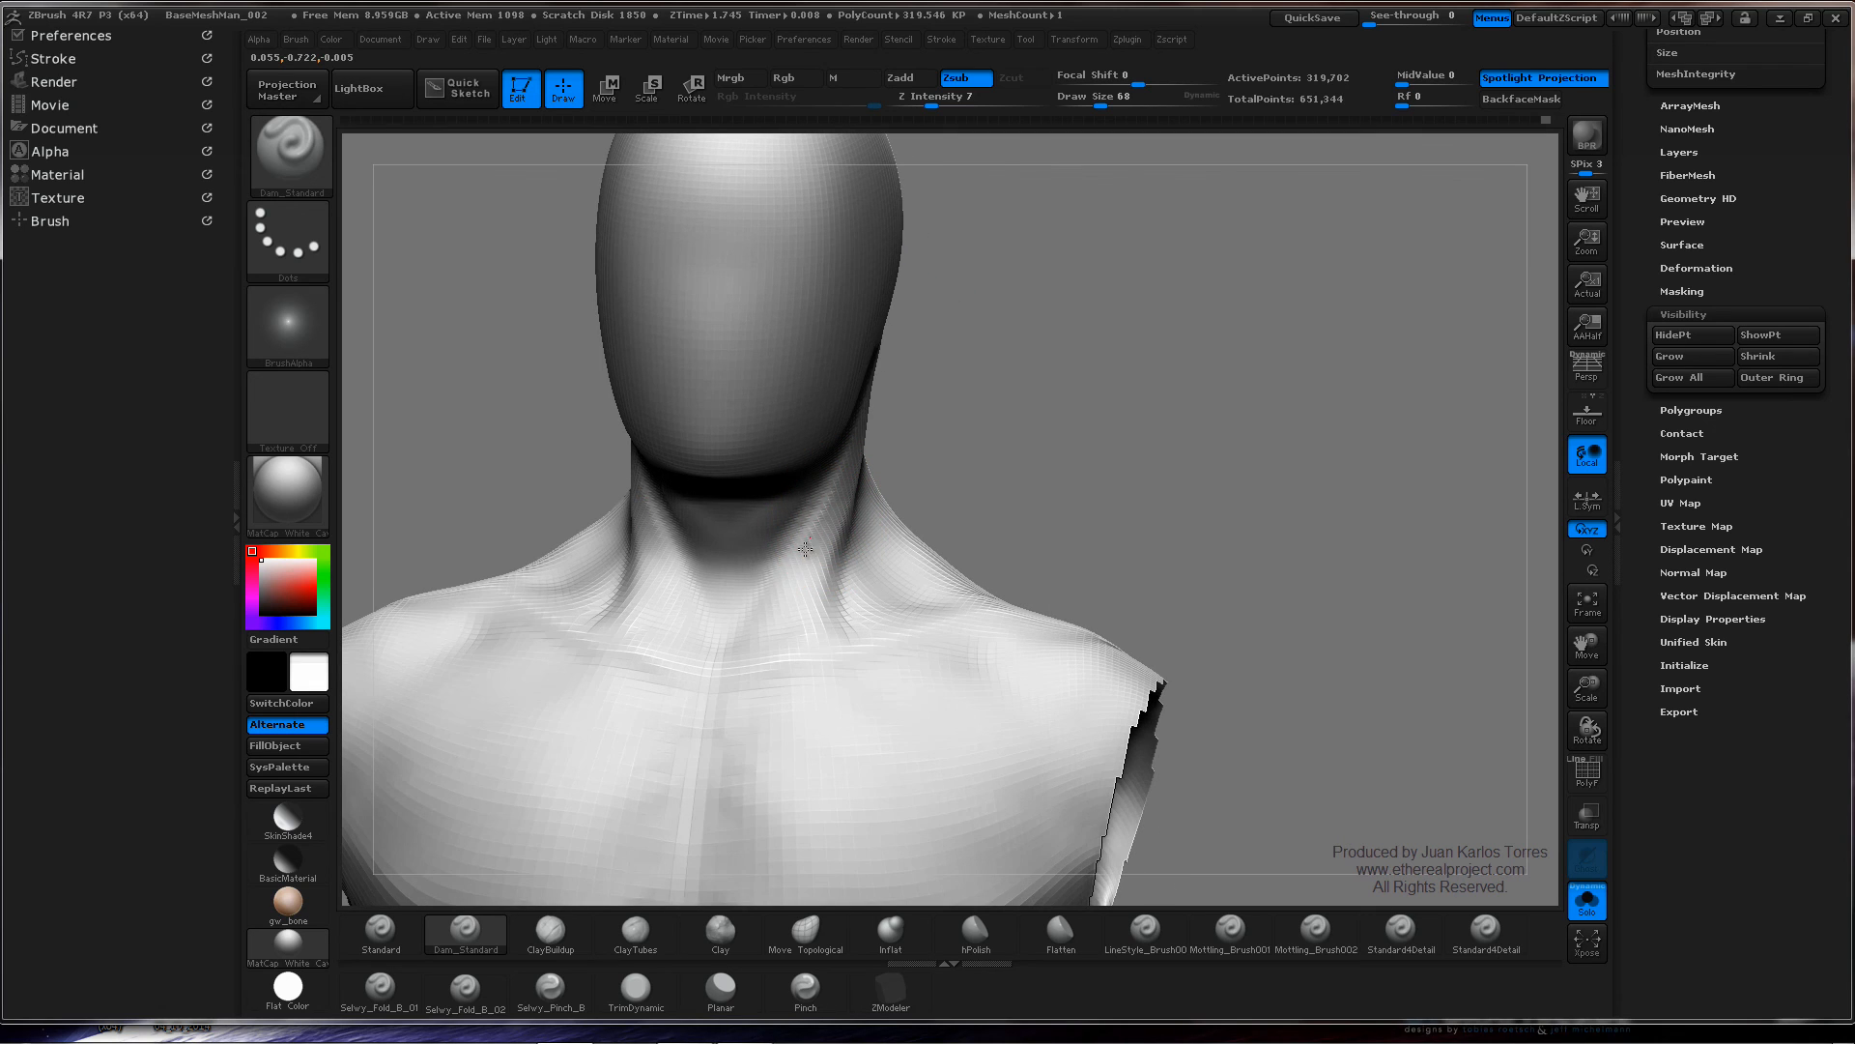
{"action": "left_click_drag", "start_coordinate": [757, 630], "coordinate": [741, 663]}
{"action": "mouse_move", "coordinate": [899, 532]}
{"action": "right_mouse_down", "text": "ctrl"}
{"action": "mouse_move", "coordinate": [957, 444]}
{"action": "mouse_move", "coordinate": [1124, 493]}
{"action": "mouse_move", "coordinate": [890, 530]}
{"action": "mouse_move", "coordinate": [1019, 531]}
{"action": "right_mouse_up", "text": "ctrl"}
{"action": "key", "text": "shift"}
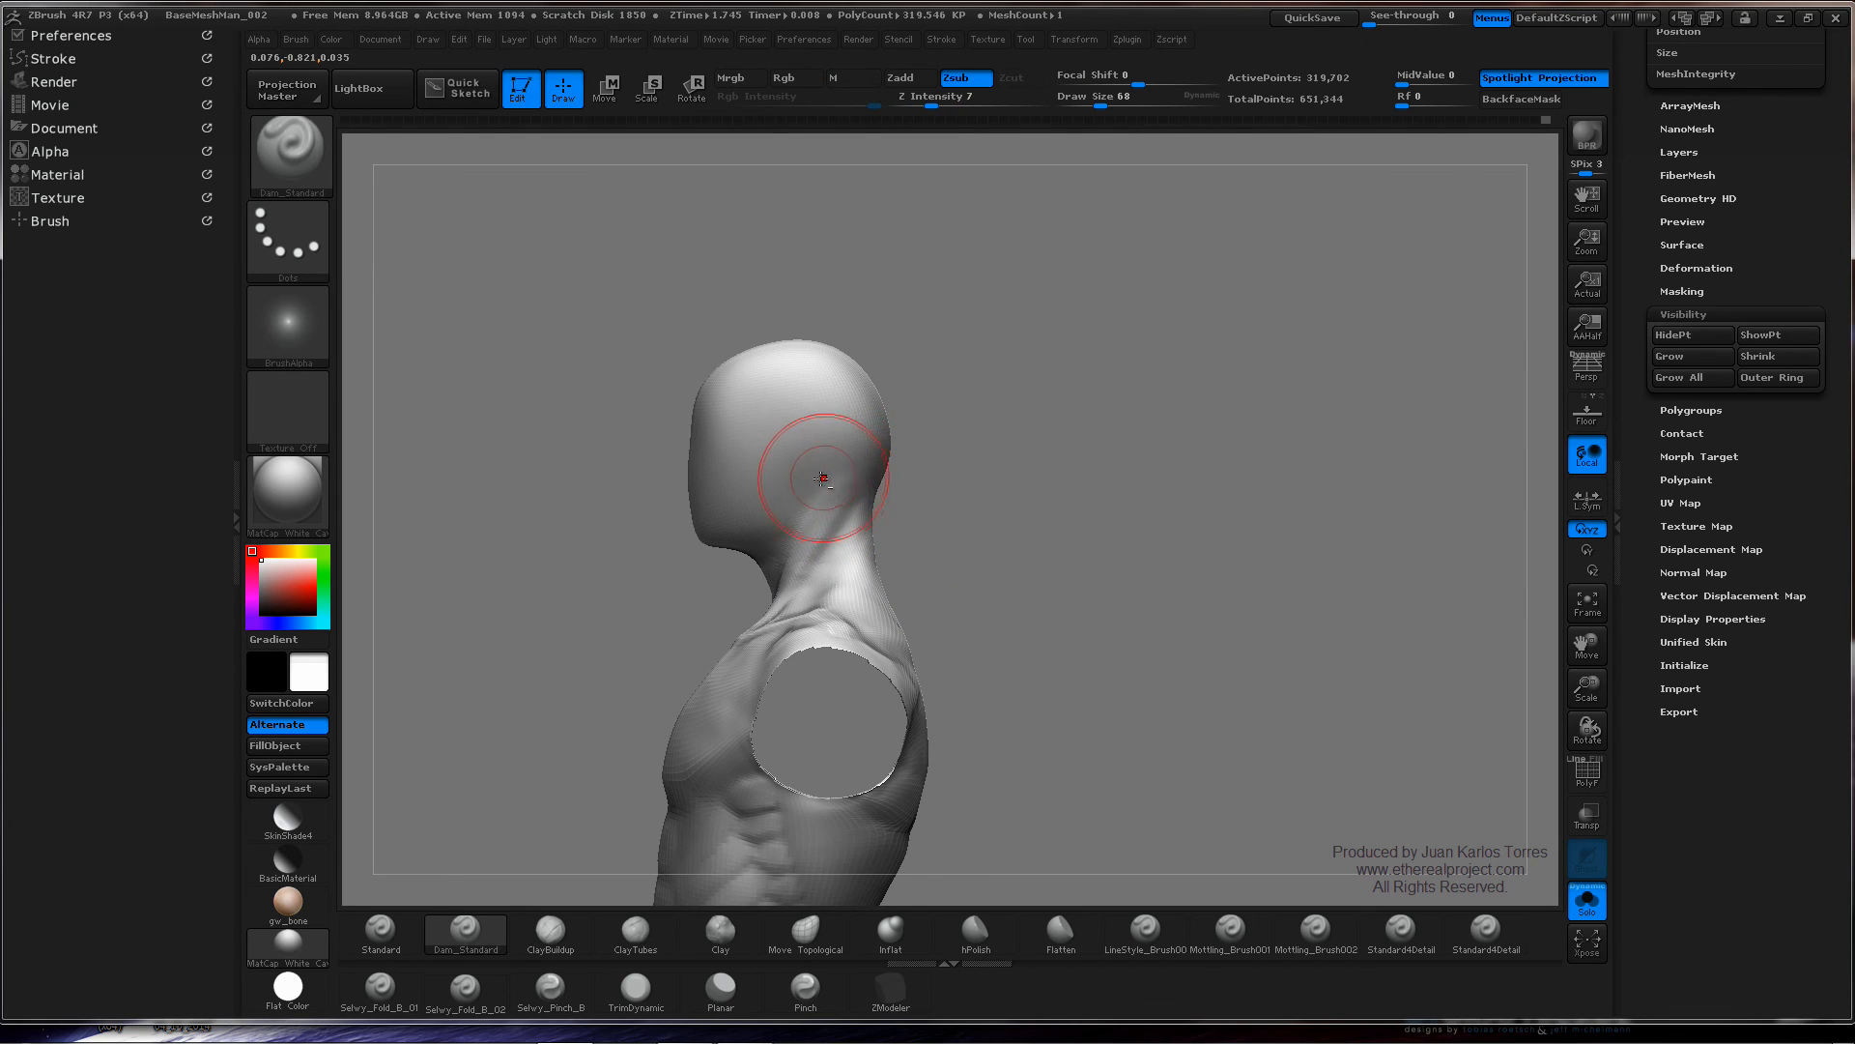
- Carve the lower edge of the jaw from the chin back to the neck below the ear
{"action": "mouse_move", "coordinate": [807, 440]}
{"action": "right_mouse_down", "text": "alt"}
{"action": "mouse_move", "coordinate": [894, 411]}
{"action": "mouse_move", "coordinate": [933, 461]}
{"action": "mouse_move", "coordinate": [801, 533]}
{"action": "right_mouse_up", "text": "alt"}
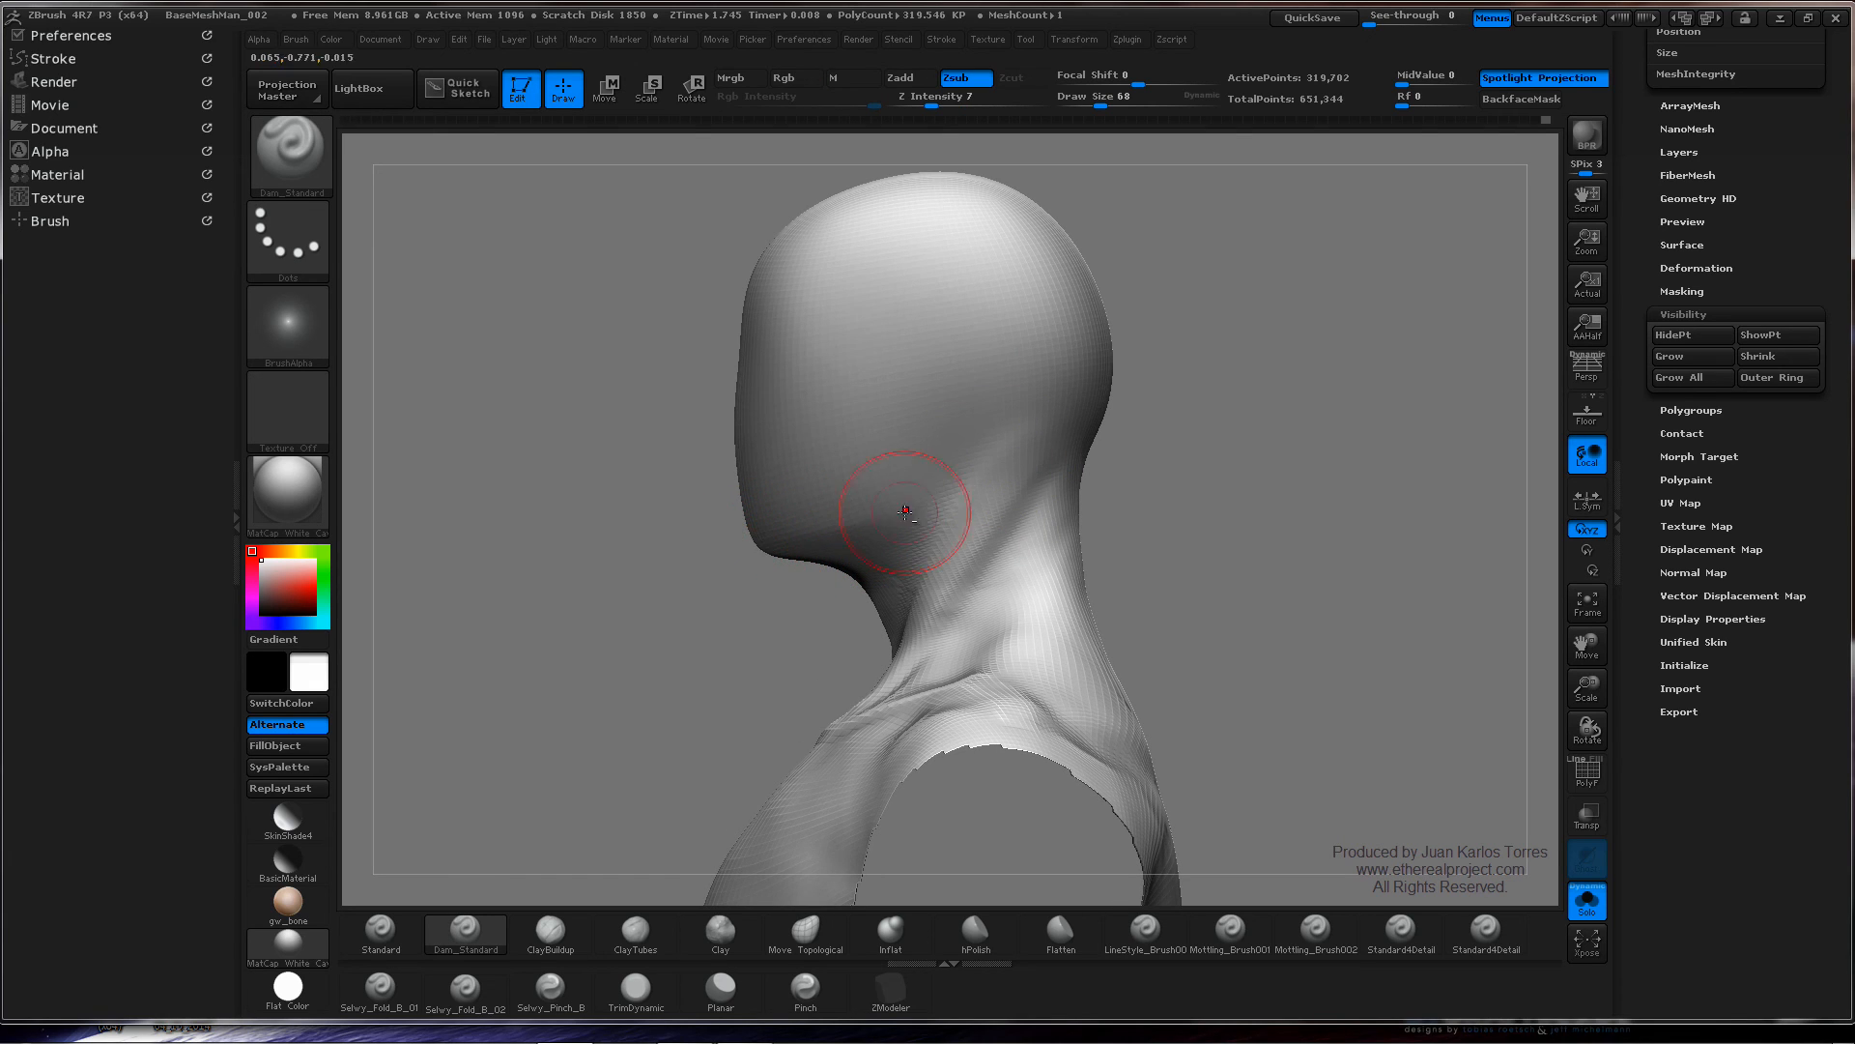
{"action": "right_click_drag", "start_coordinate": [831, 534], "coordinate": [938, 497], "text": "alt"}
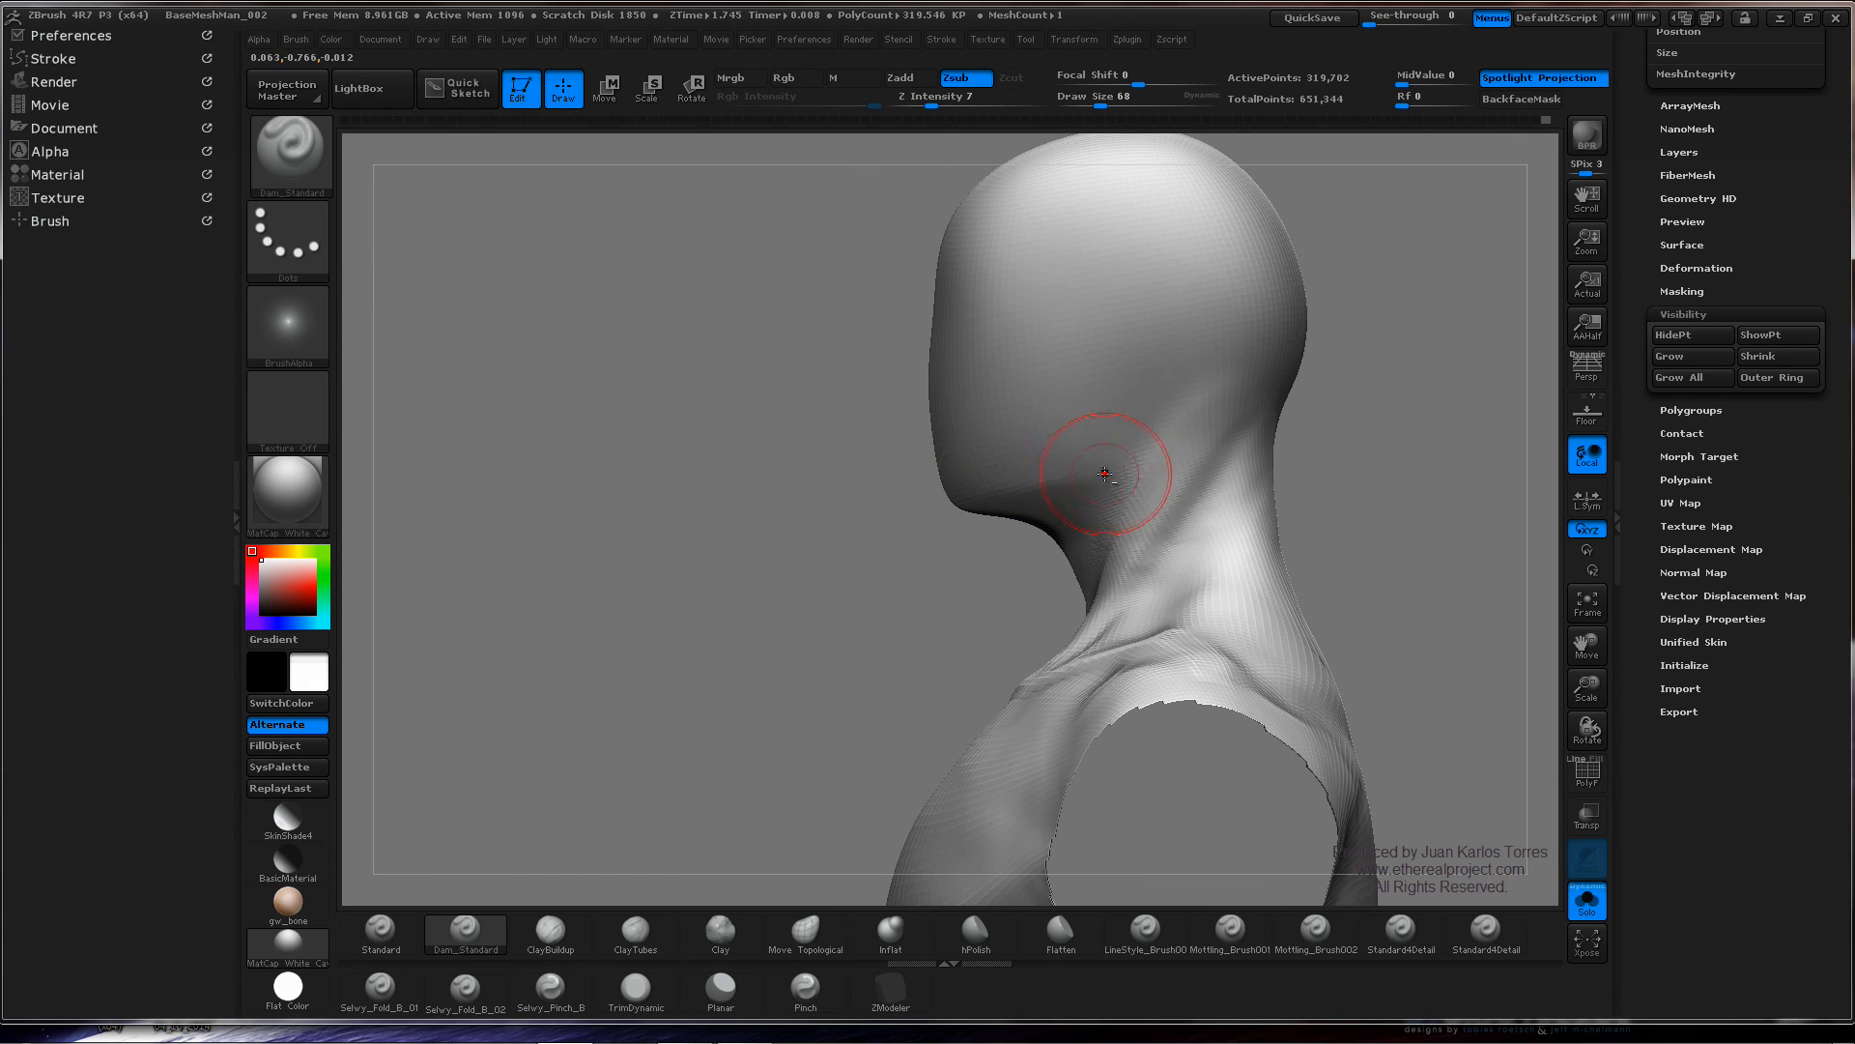
{"action": "right_click_drag", "start_coordinate": [1068, 445], "coordinate": [795, 505], "text": "alt"}
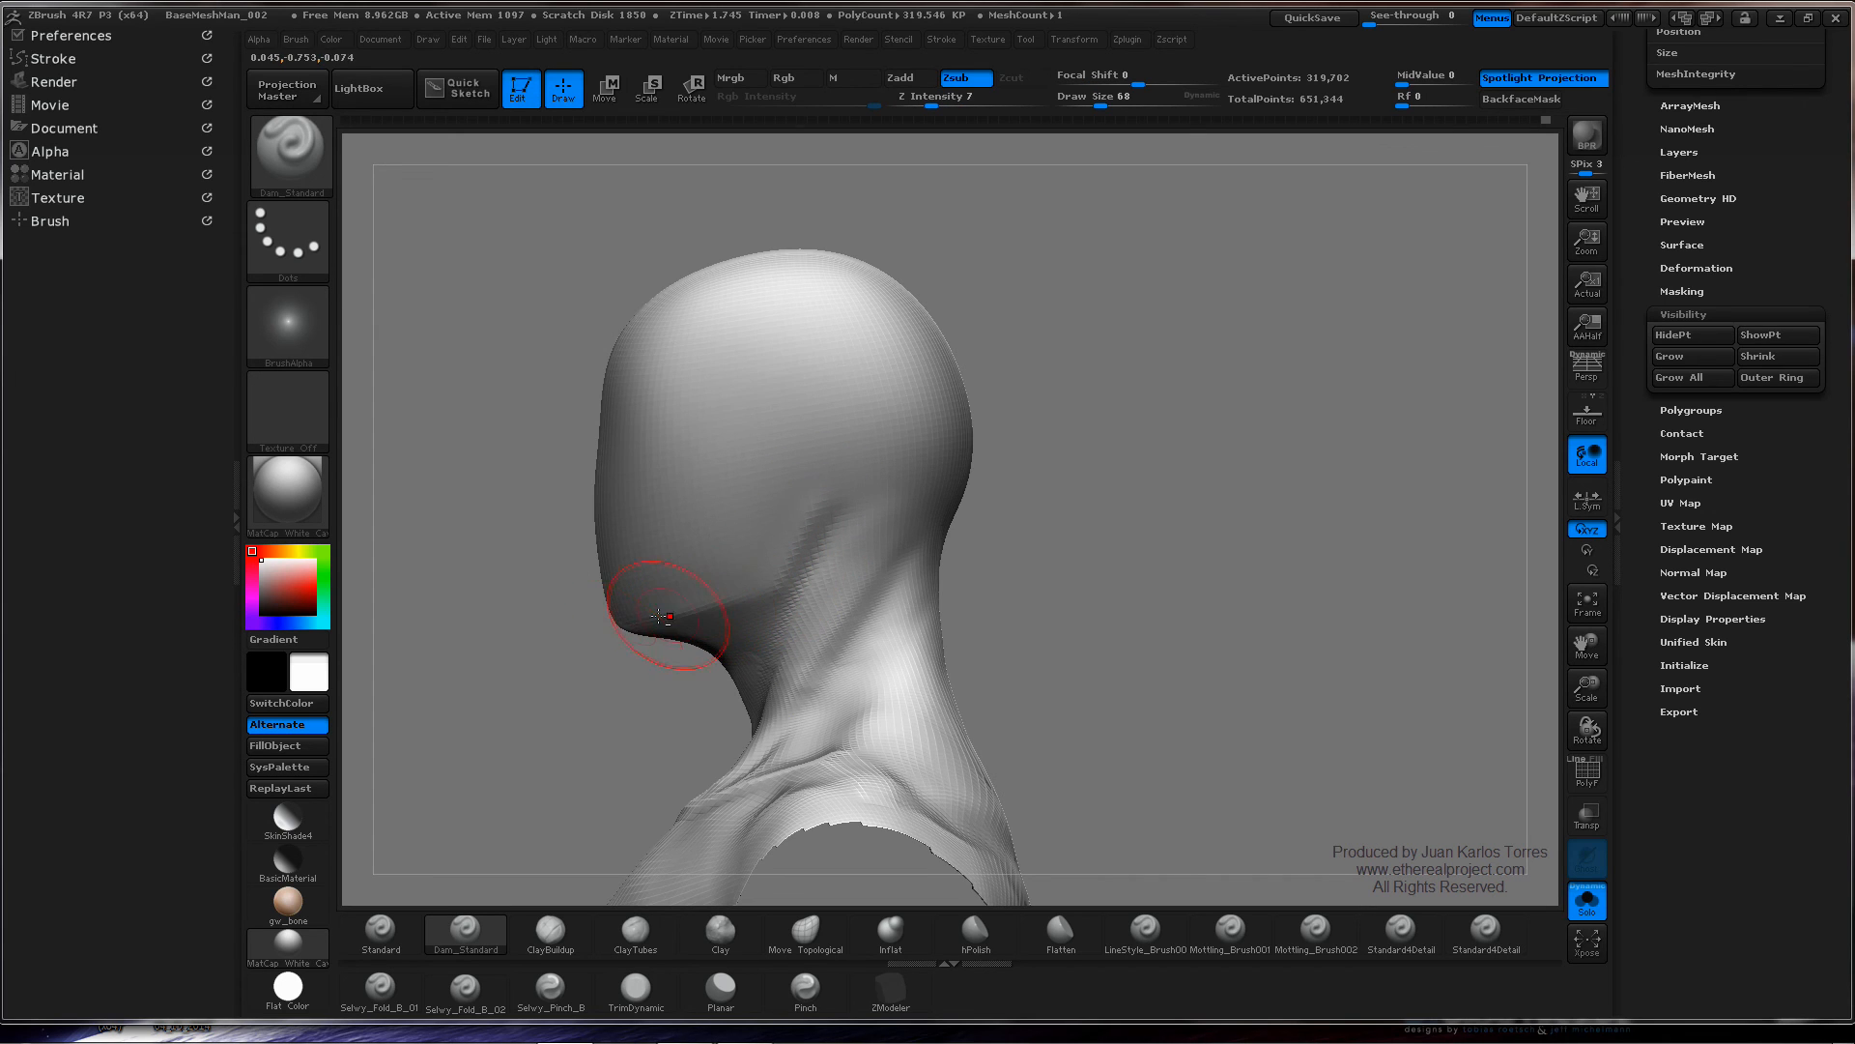
{"action": "mouse_move", "coordinate": [691, 595]}
{"action": "right_mouse_down", "text": "shift"}
{"action": "mouse_move", "coordinate": [546, 623]}
{"action": "mouse_move", "coordinate": [677, 619]}
{"action": "mouse_move", "coordinate": [1127, 489]}
{"action": "mouse_move", "coordinate": [745, 496]}
{"action": "mouse_move", "coordinate": [788, 444]}
{"action": "right_mouse_up", "text": "shift"}
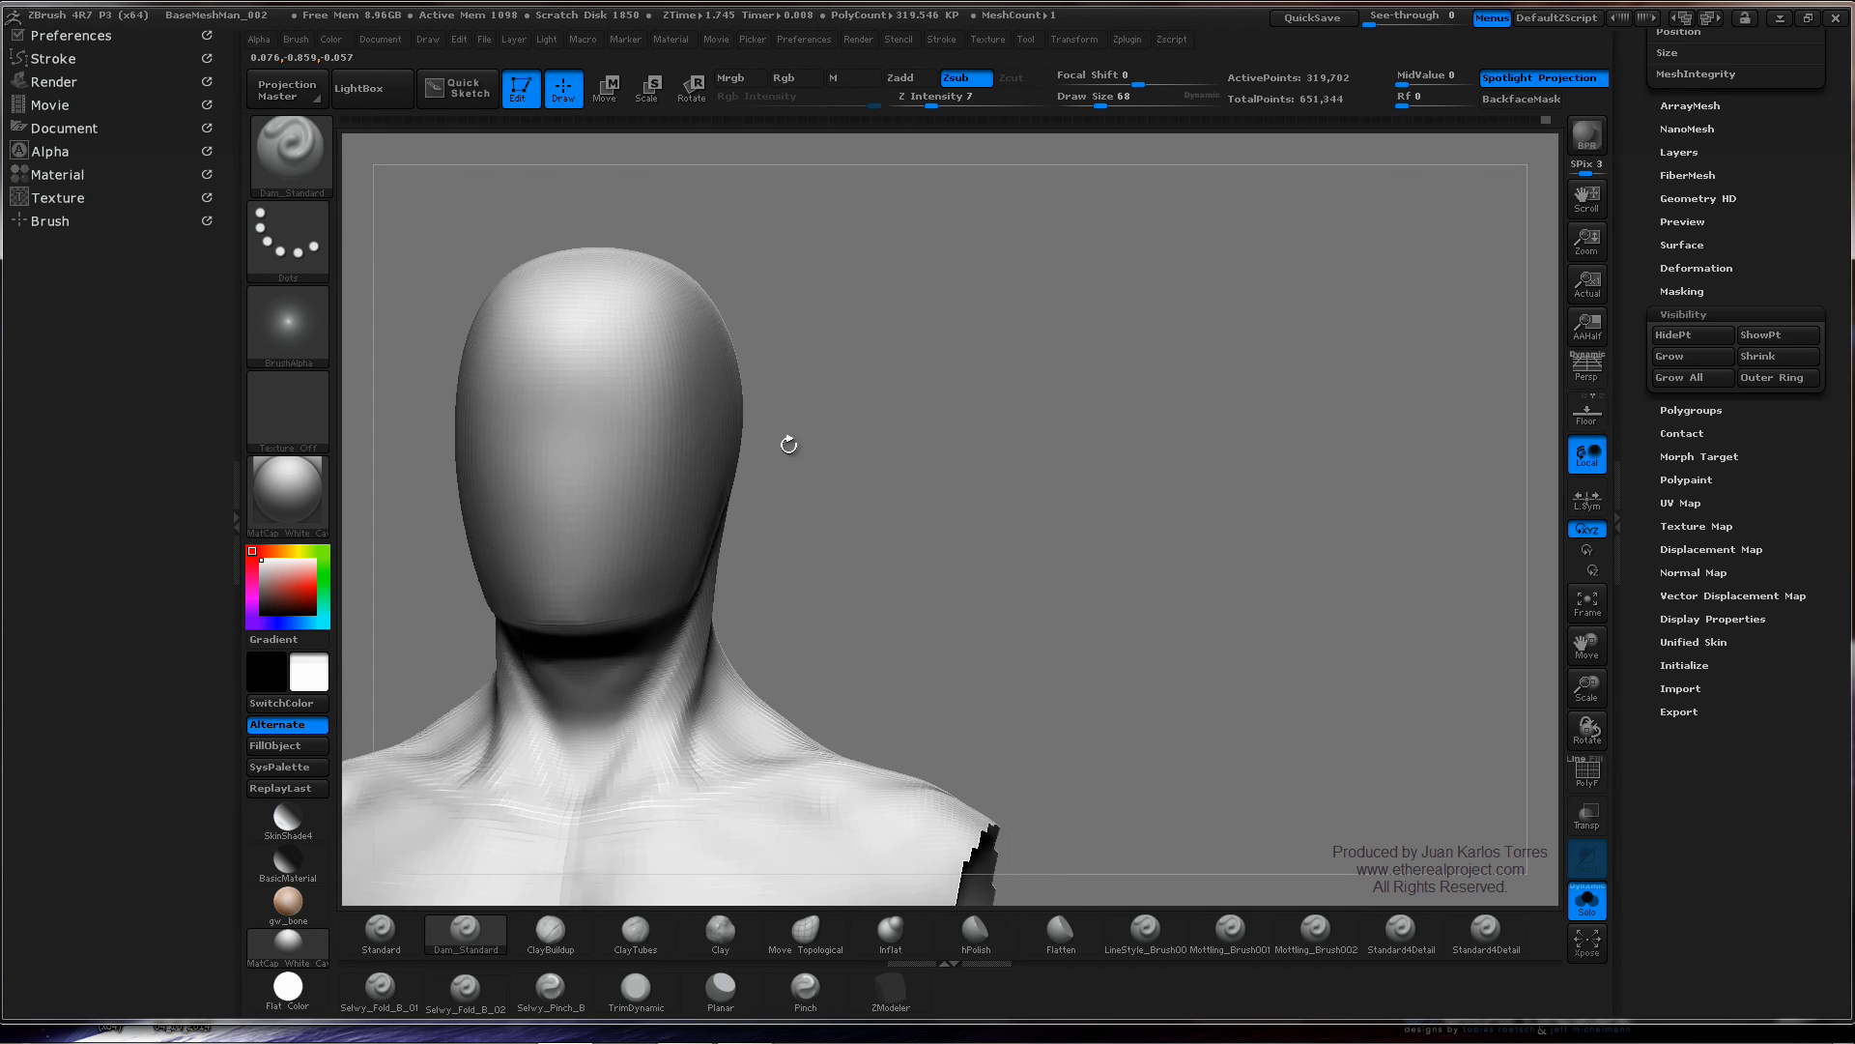
- Enlarge the Dam_Standard brush to a draw size of 126 and crease the face plane across the forehead and down the sides of the head
{"action": "right_click_drag", "start_coordinate": [845, 381], "coordinate": [682, 406]}
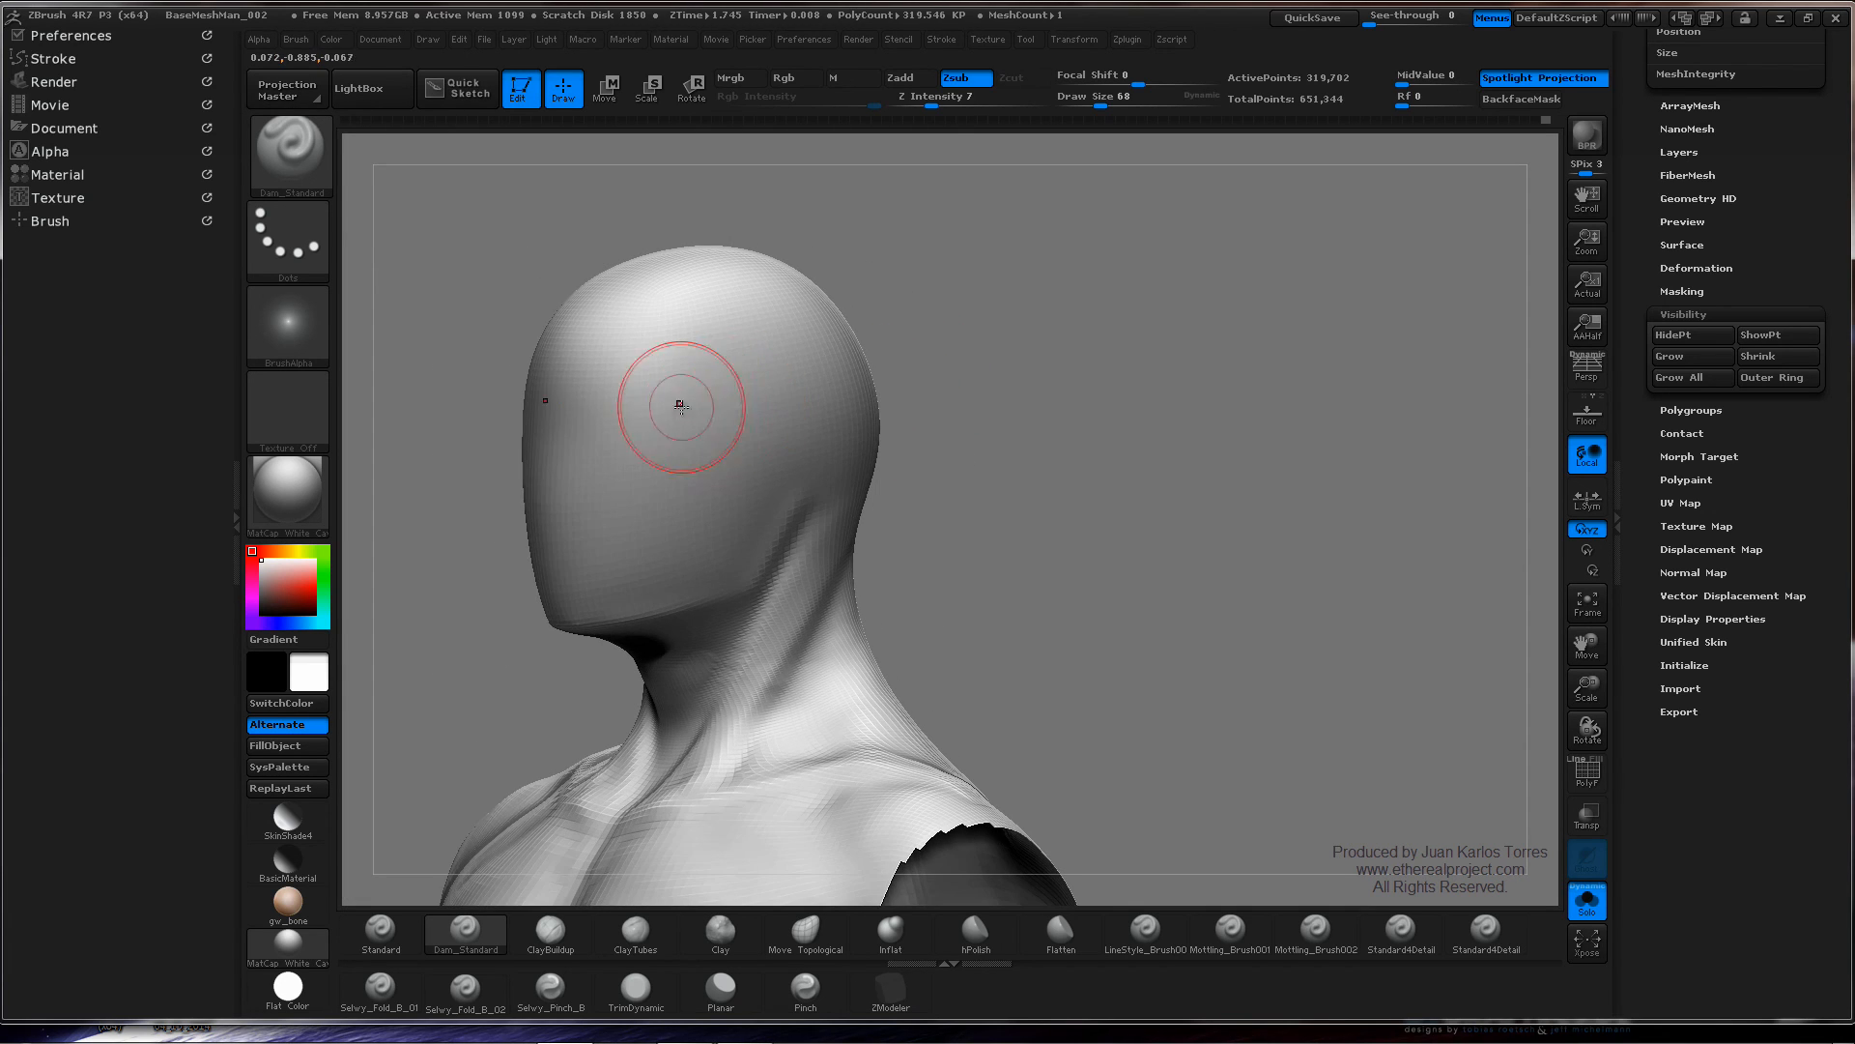
{"action": "right_click", "coordinate": [681, 406]}
{"action": "left_click_drag", "start_coordinate": [626, 368], "coordinate": [656, 368]}
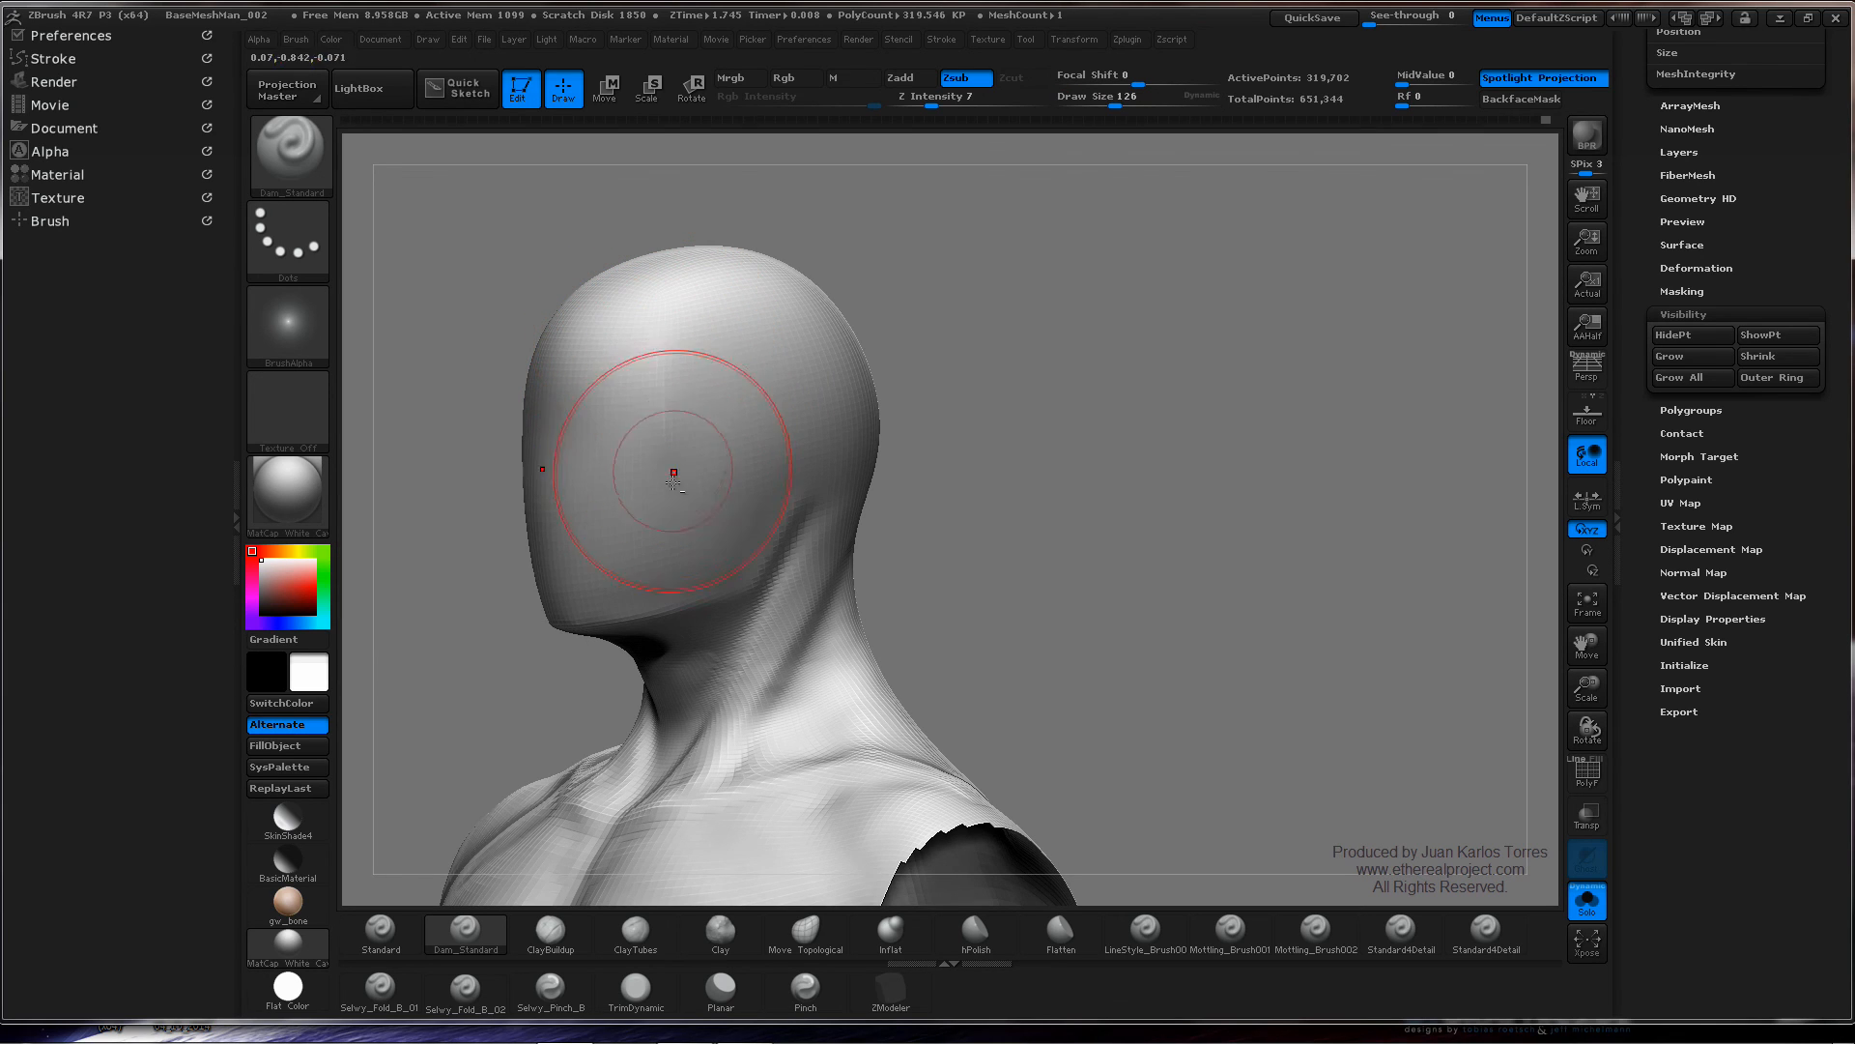
{"action": "mouse_move", "coordinate": [663, 435]}
{"action": "right_mouse_down"}
{"action": "mouse_move", "coordinate": [758, 435]}
{"action": "mouse_move", "coordinate": [809, 483]}
{"action": "mouse_move", "coordinate": [912, 393]}
{"action": "mouse_move", "coordinate": [829, 364]}
{"action": "right_mouse_up"}
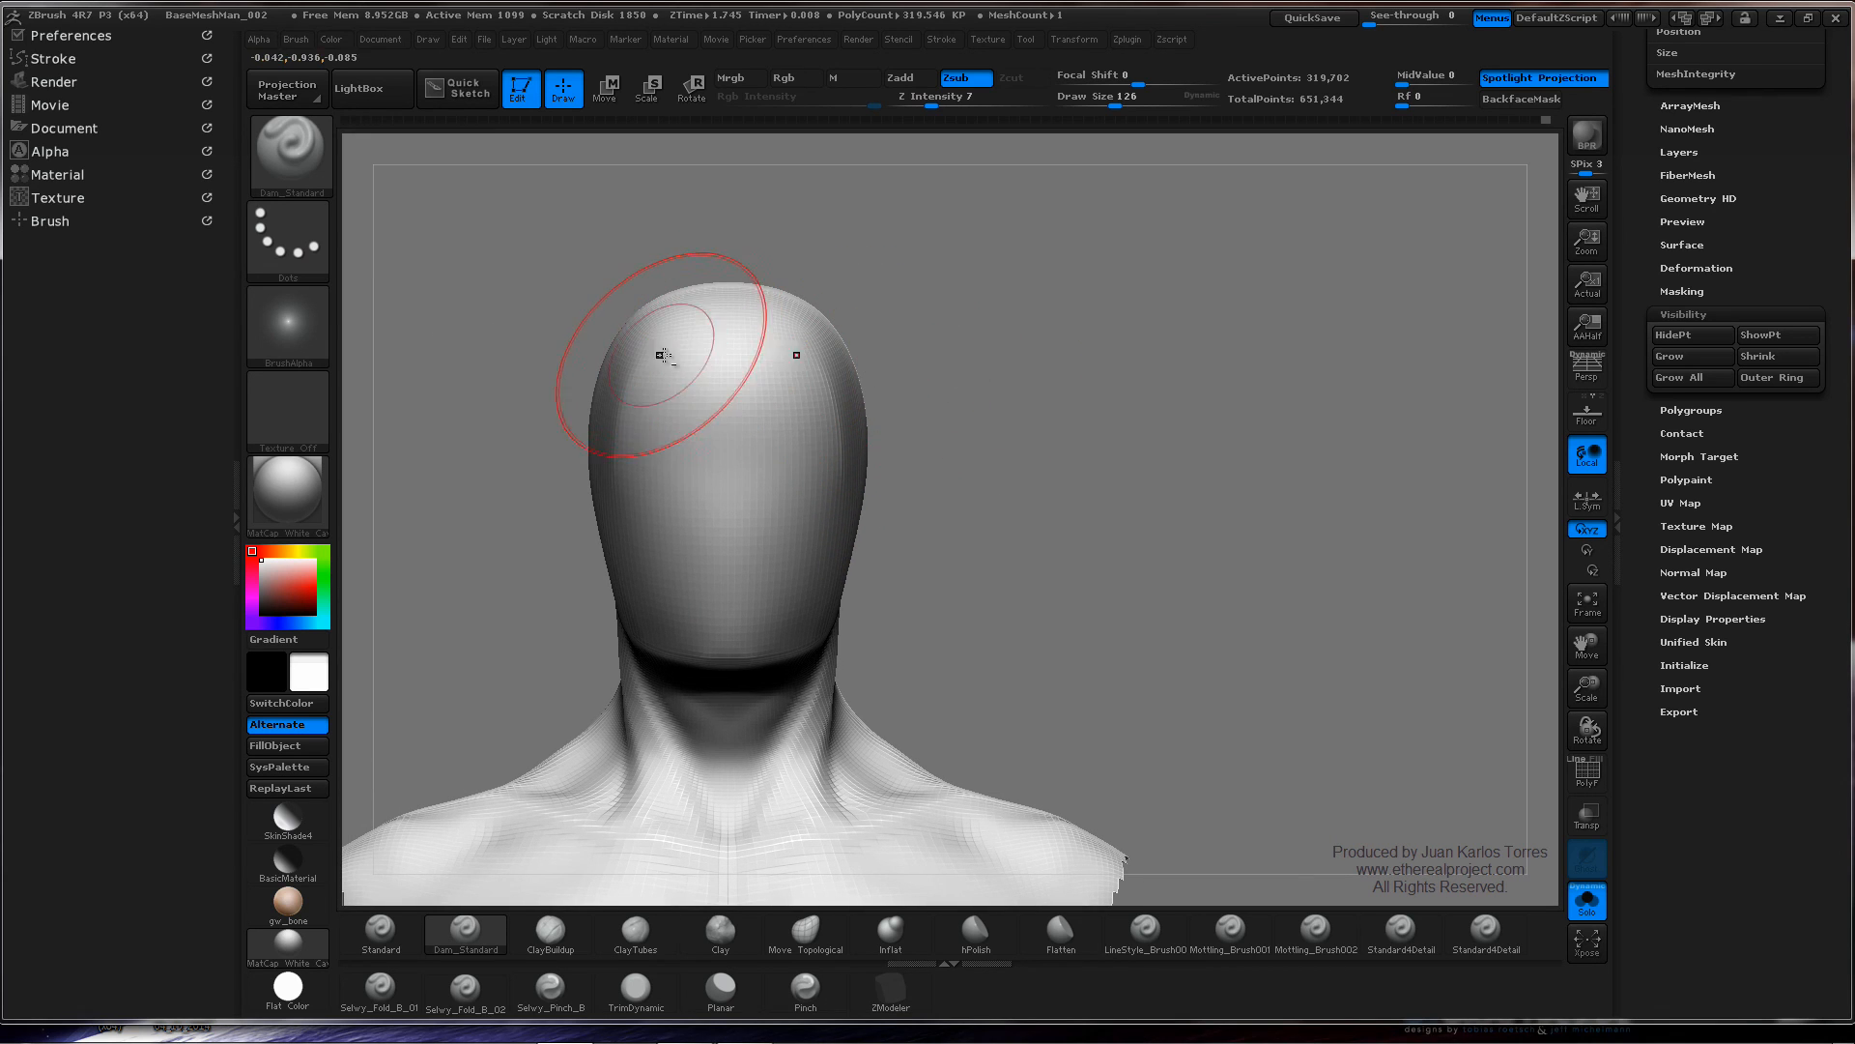
{"action": "left_click_drag", "start_coordinate": [663, 355], "coordinate": [795, 353]}
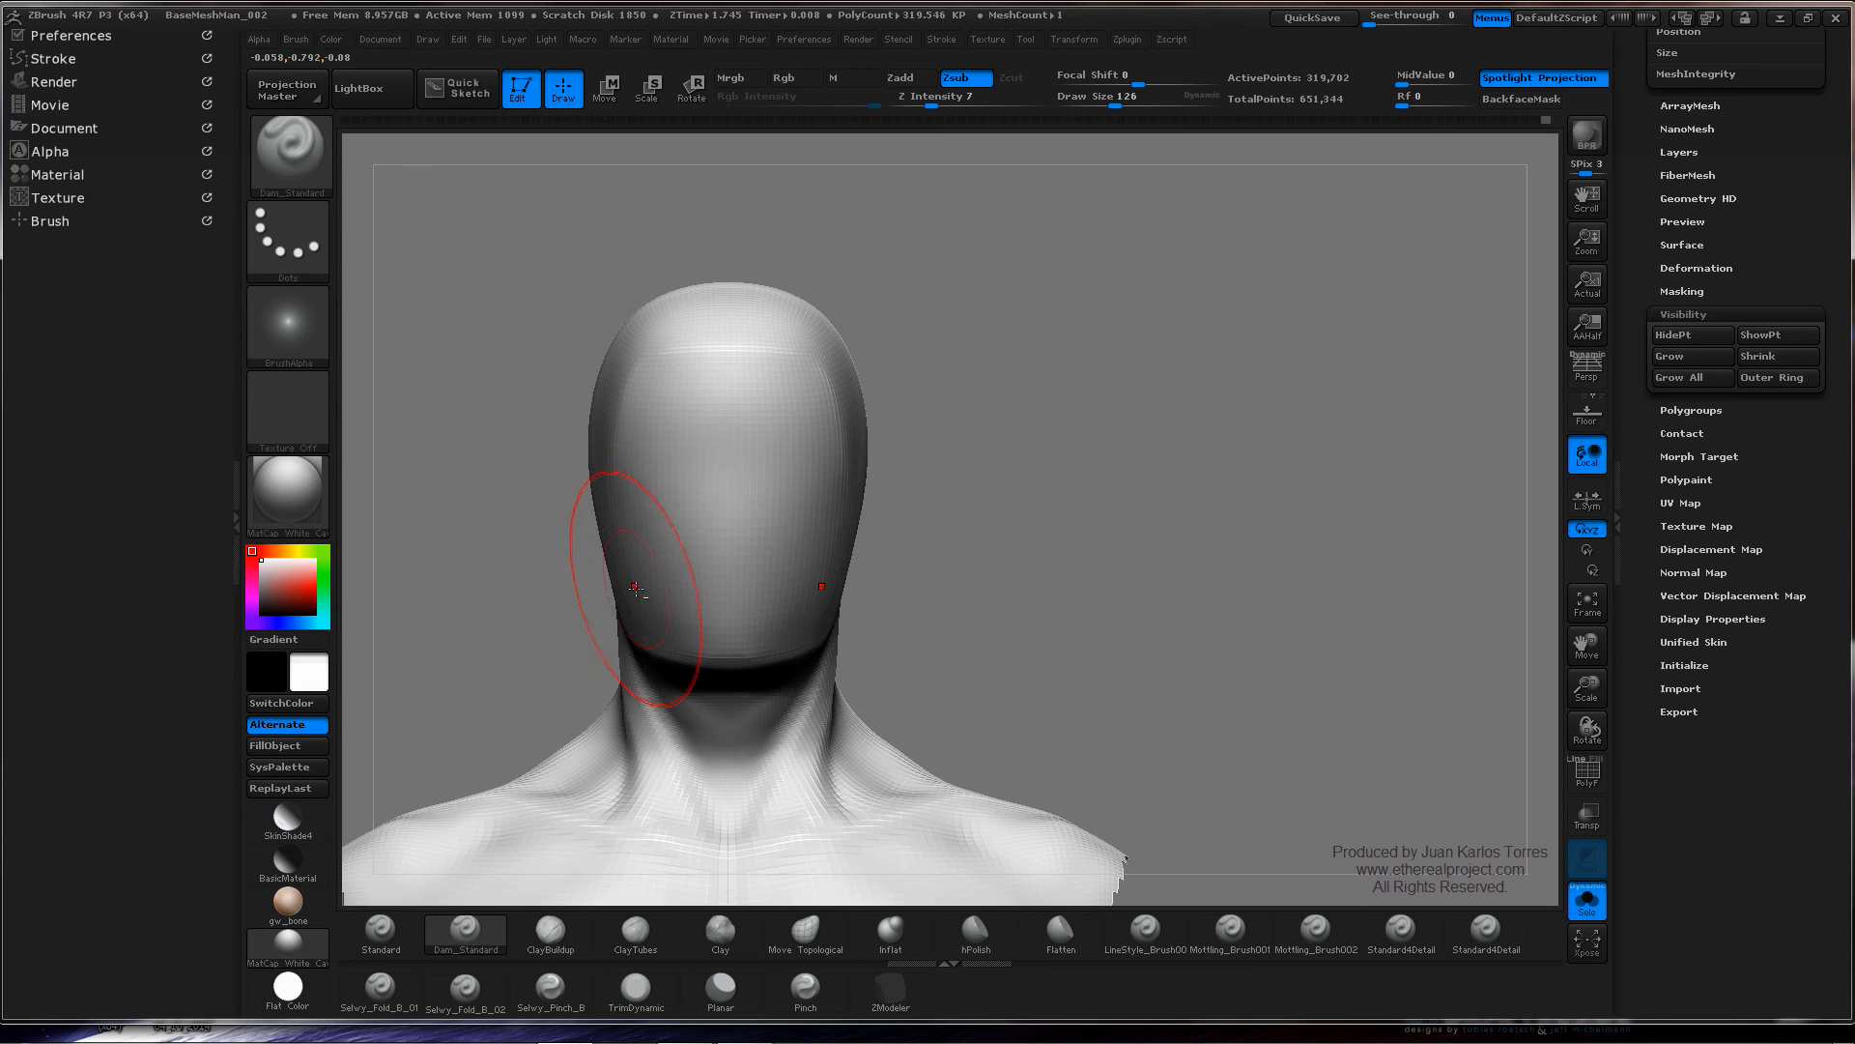
{"action": "left_click_drag", "start_coordinate": [712, 524], "coordinate": [705, 488]}
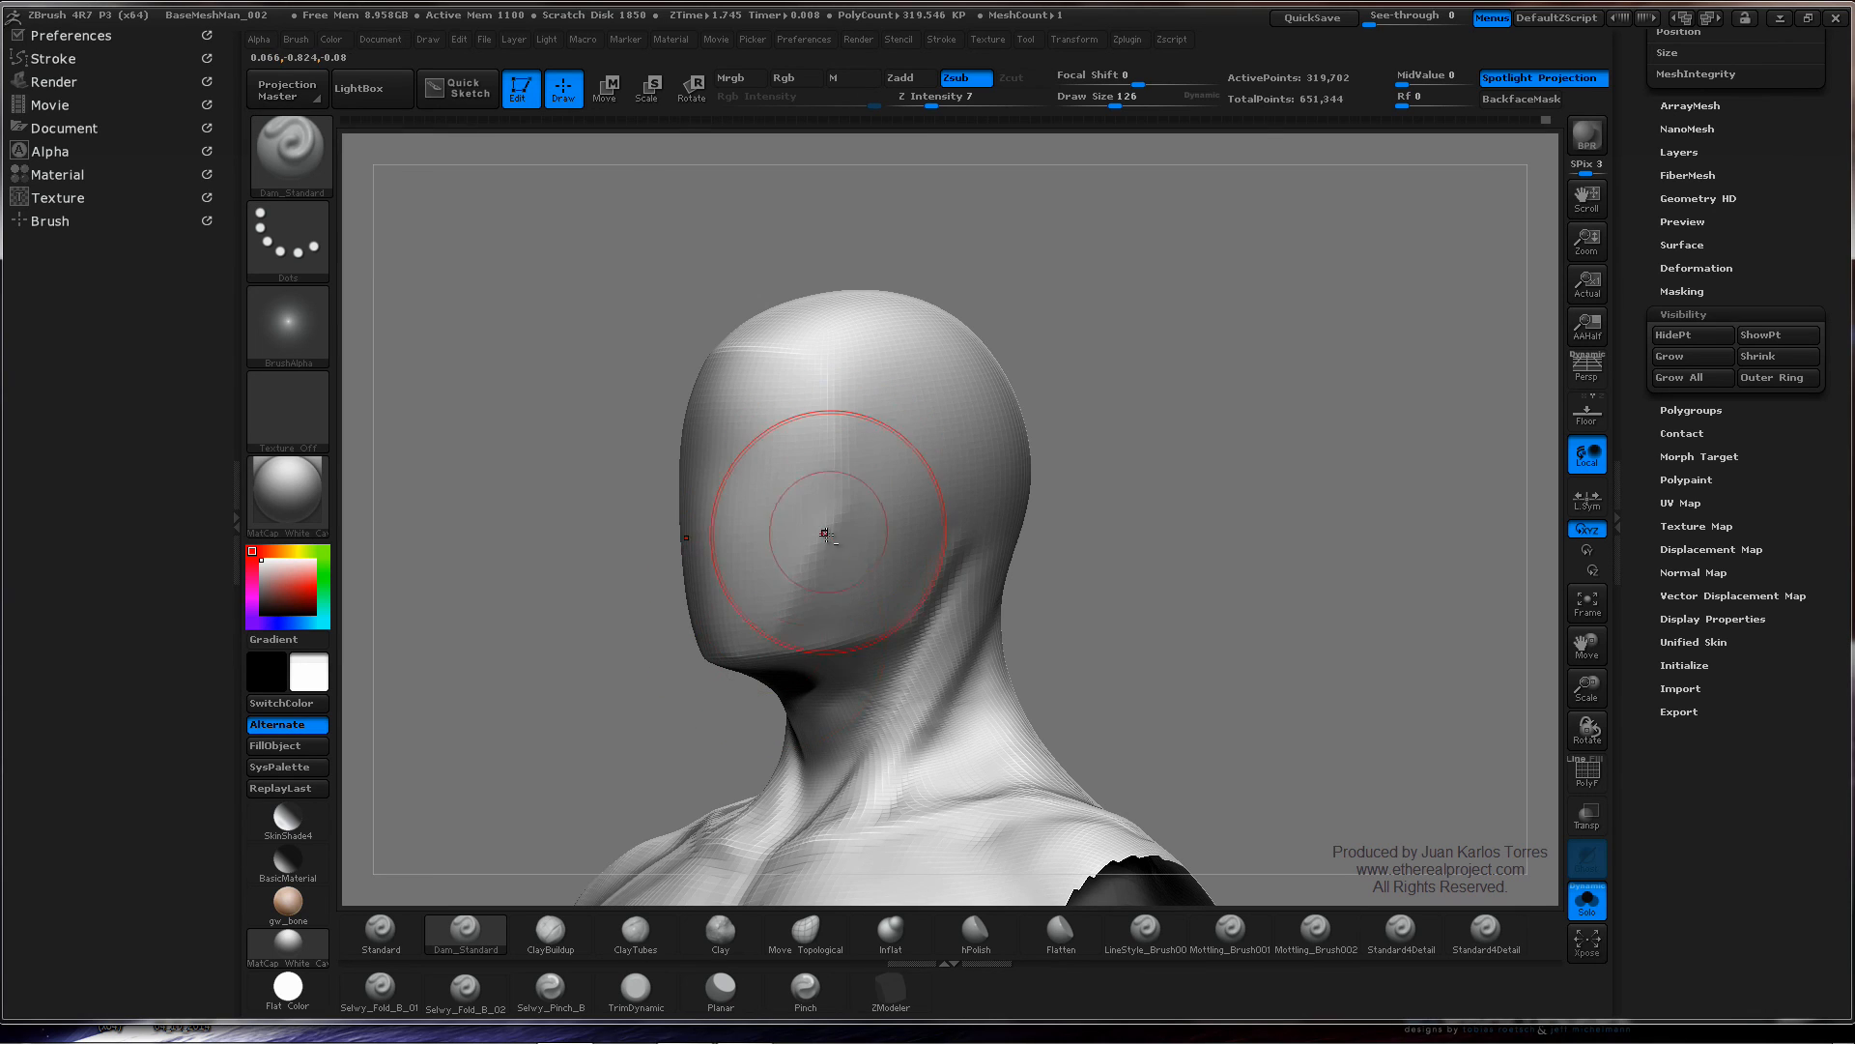
{"action": "key", "text": "shift"}
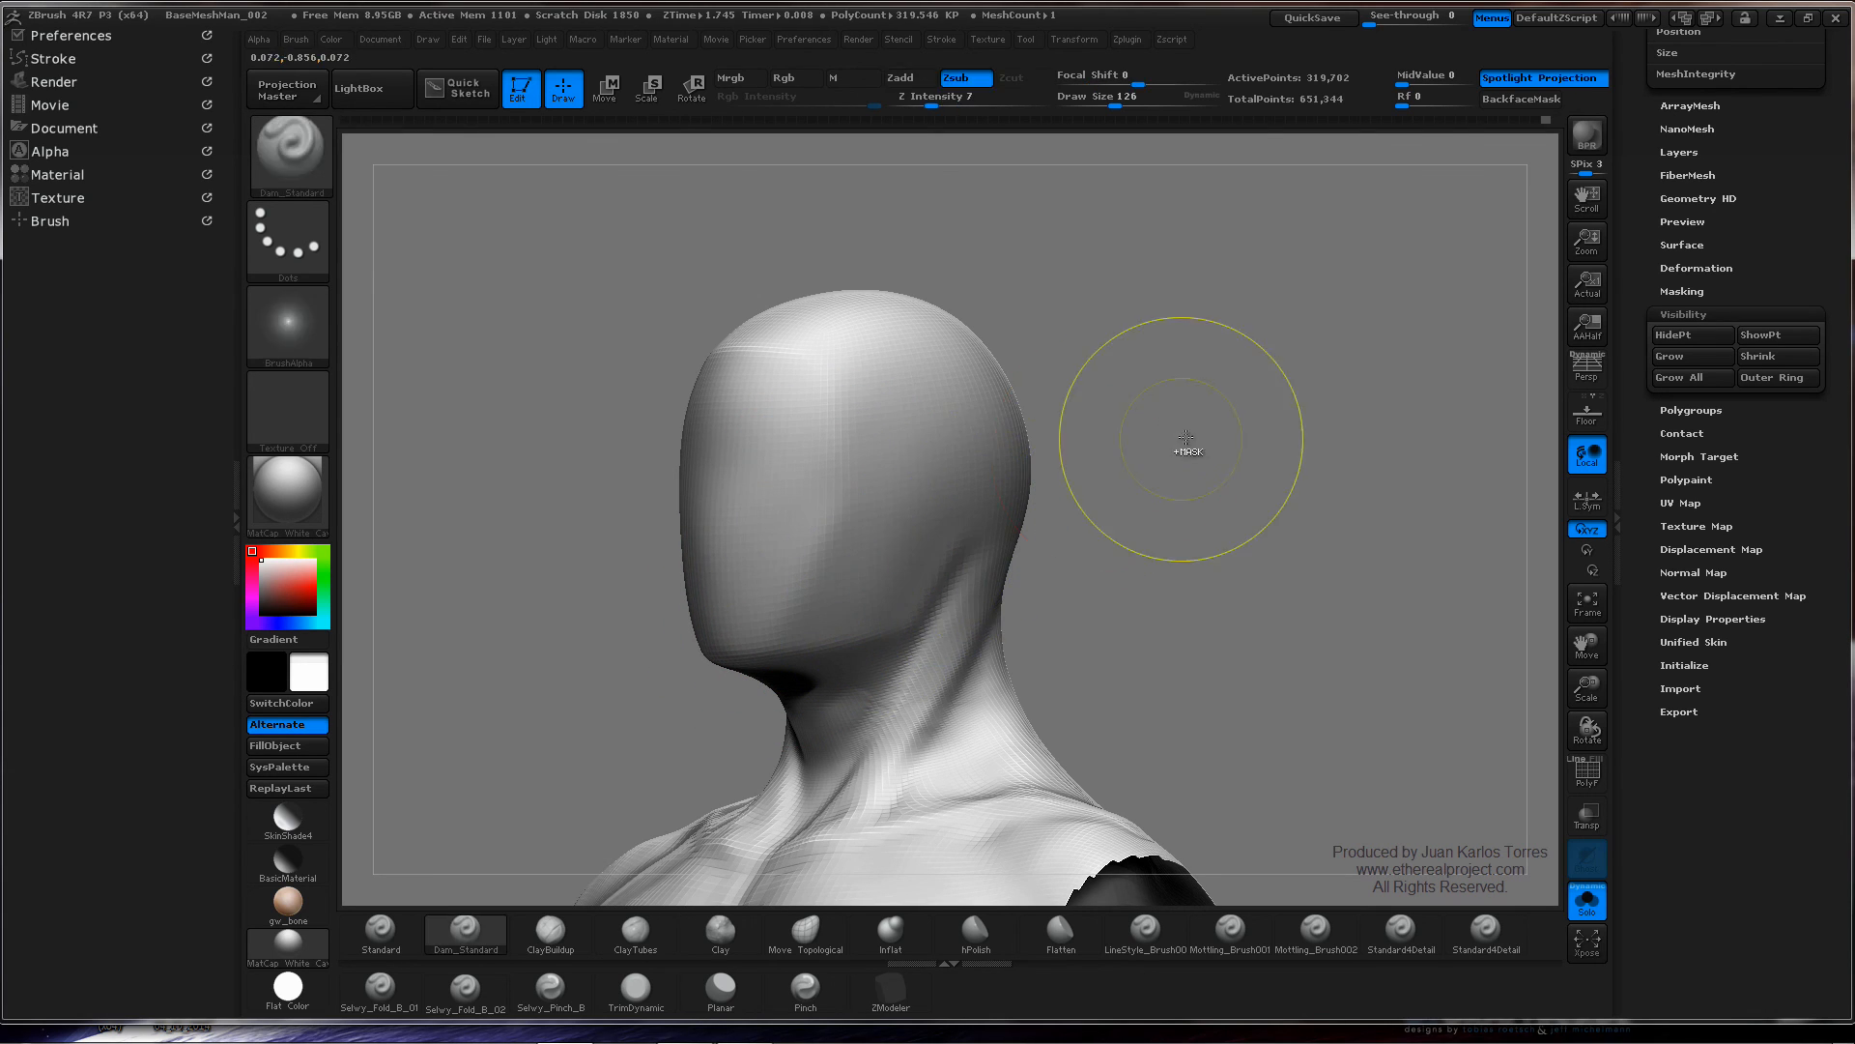
- Examine the proportions of the whole figure from the front and dismiss the USB device notification
{"action": "mouse_move", "coordinate": [1188, 427]}
{"action": "left_mouse_down", "text": "alt"}
{"action": "mouse_move", "coordinate": [767, 402]}
{"action": "mouse_move", "coordinate": [1060, 526]}
{"action": "mouse_move", "coordinate": [982, 386]}
{"action": "mouse_move", "coordinate": [968, 397]}
{"action": "left_mouse_up", "text": "alt"}
{"action": "right_click_drag", "start_coordinate": [967, 397], "coordinate": [1025, 429], "text": "alt"}
{"action": "key", "text": "ctrl"}
{"action": "right_click_drag", "start_coordinate": [901, 428], "coordinate": [920, 415], "text": "ctrl"}
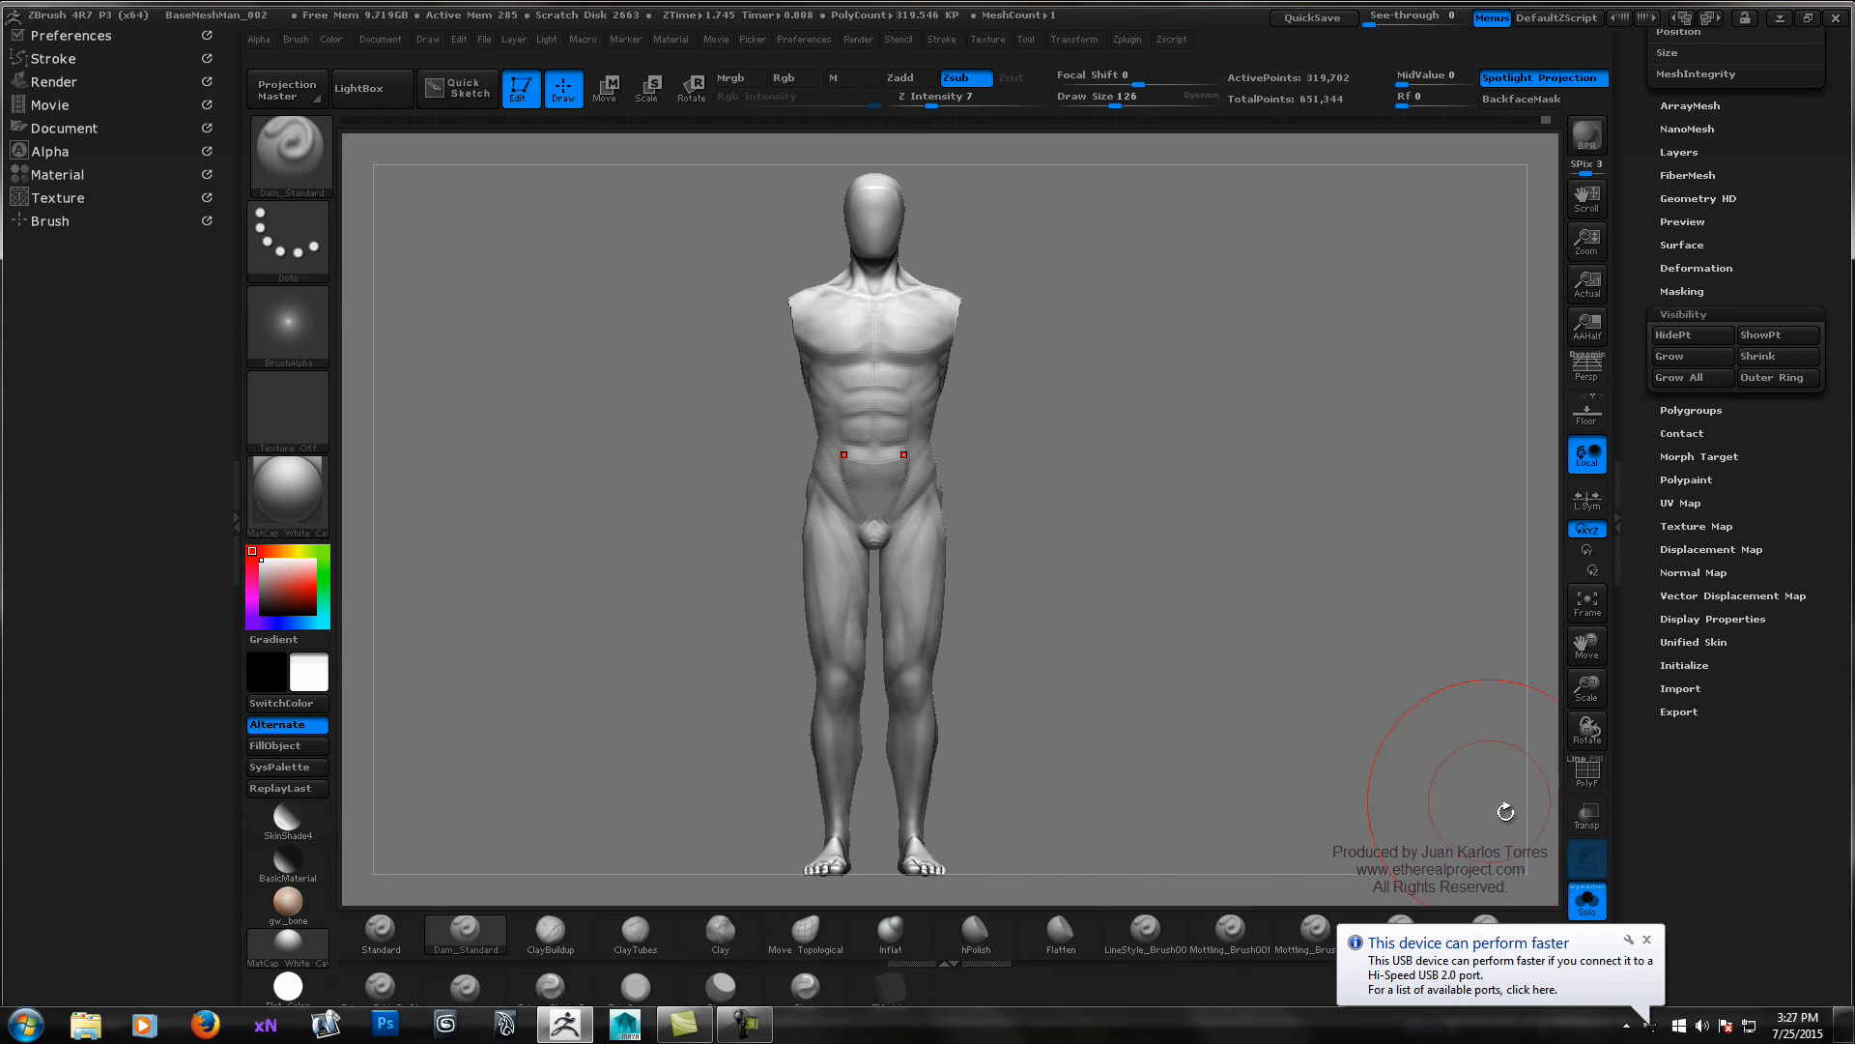
{"action": "left_click", "coordinate": [1648, 940]}
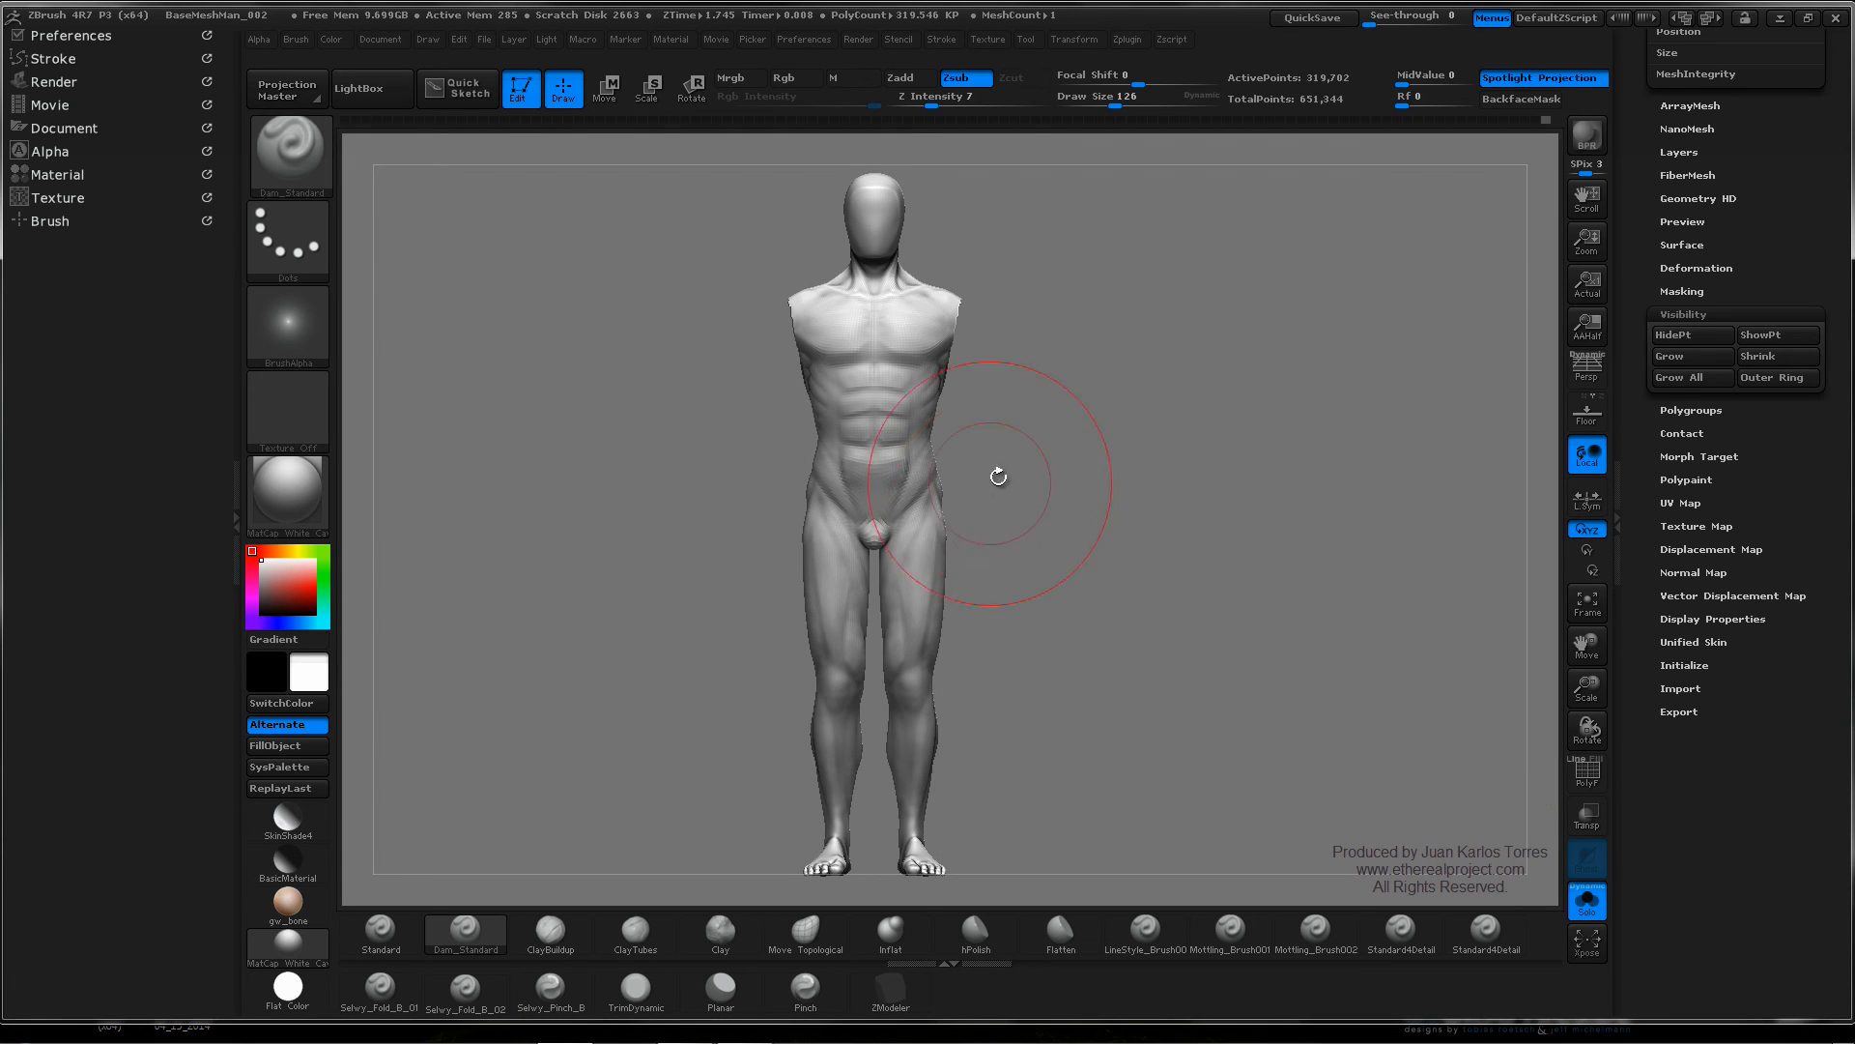
- Set the draw size to 97 and outline the side plane of the head from the temple around the skull
{"action": "key", "text": "space"}
{"action": "left_click_drag", "start_coordinate": [1090, 404], "coordinate": [1074, 405]}
{"action": "right_click_drag", "start_coordinate": [1073, 406], "coordinate": [952, 410]}
{"action": "right_click_drag", "start_coordinate": [981, 328], "coordinate": [1046, 311], "text": "ctrl"}
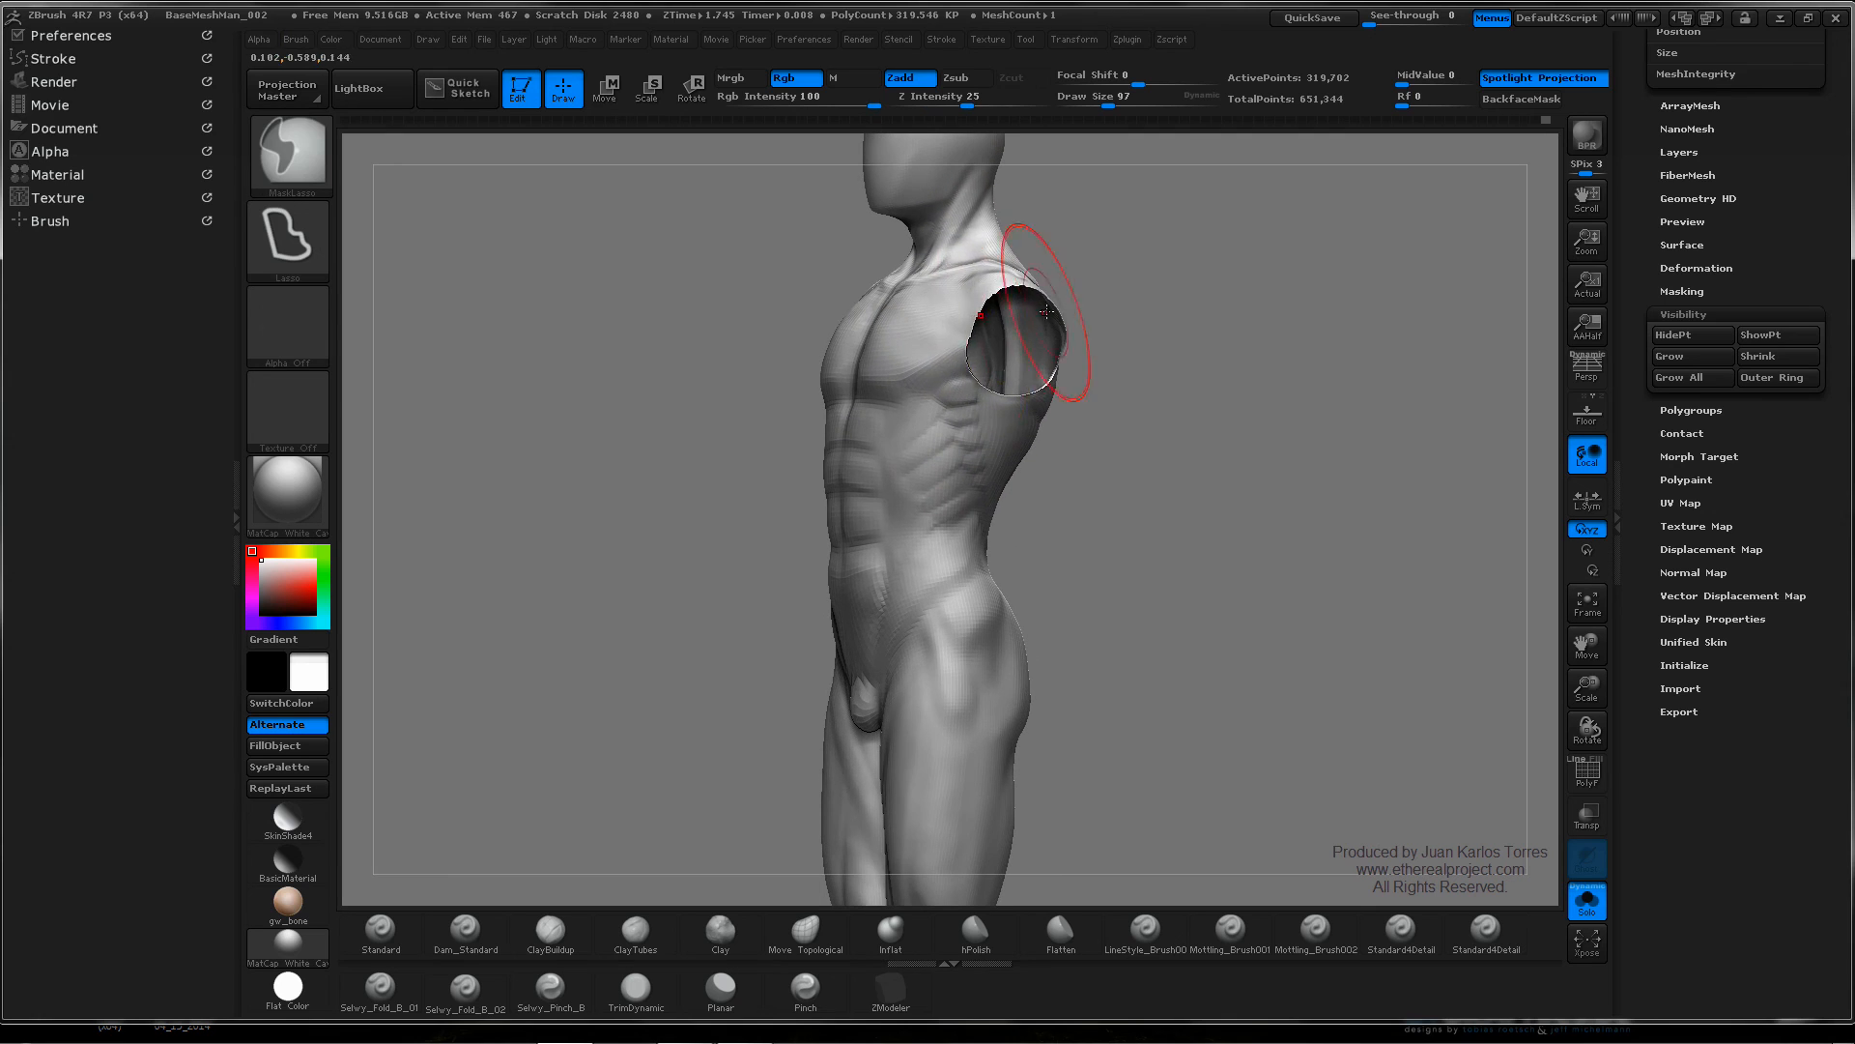
{"action": "mouse_move", "coordinate": [965, 218]}
{"action": "right_mouse_down", "text": "alt"}
{"action": "mouse_move", "coordinate": [911, 507]}
{"action": "mouse_move", "coordinate": [863, 505]}
{"action": "right_mouse_up", "text": "alt"}
{"action": "right_click_drag", "start_coordinate": [1073, 468], "coordinate": [1175, 460]}
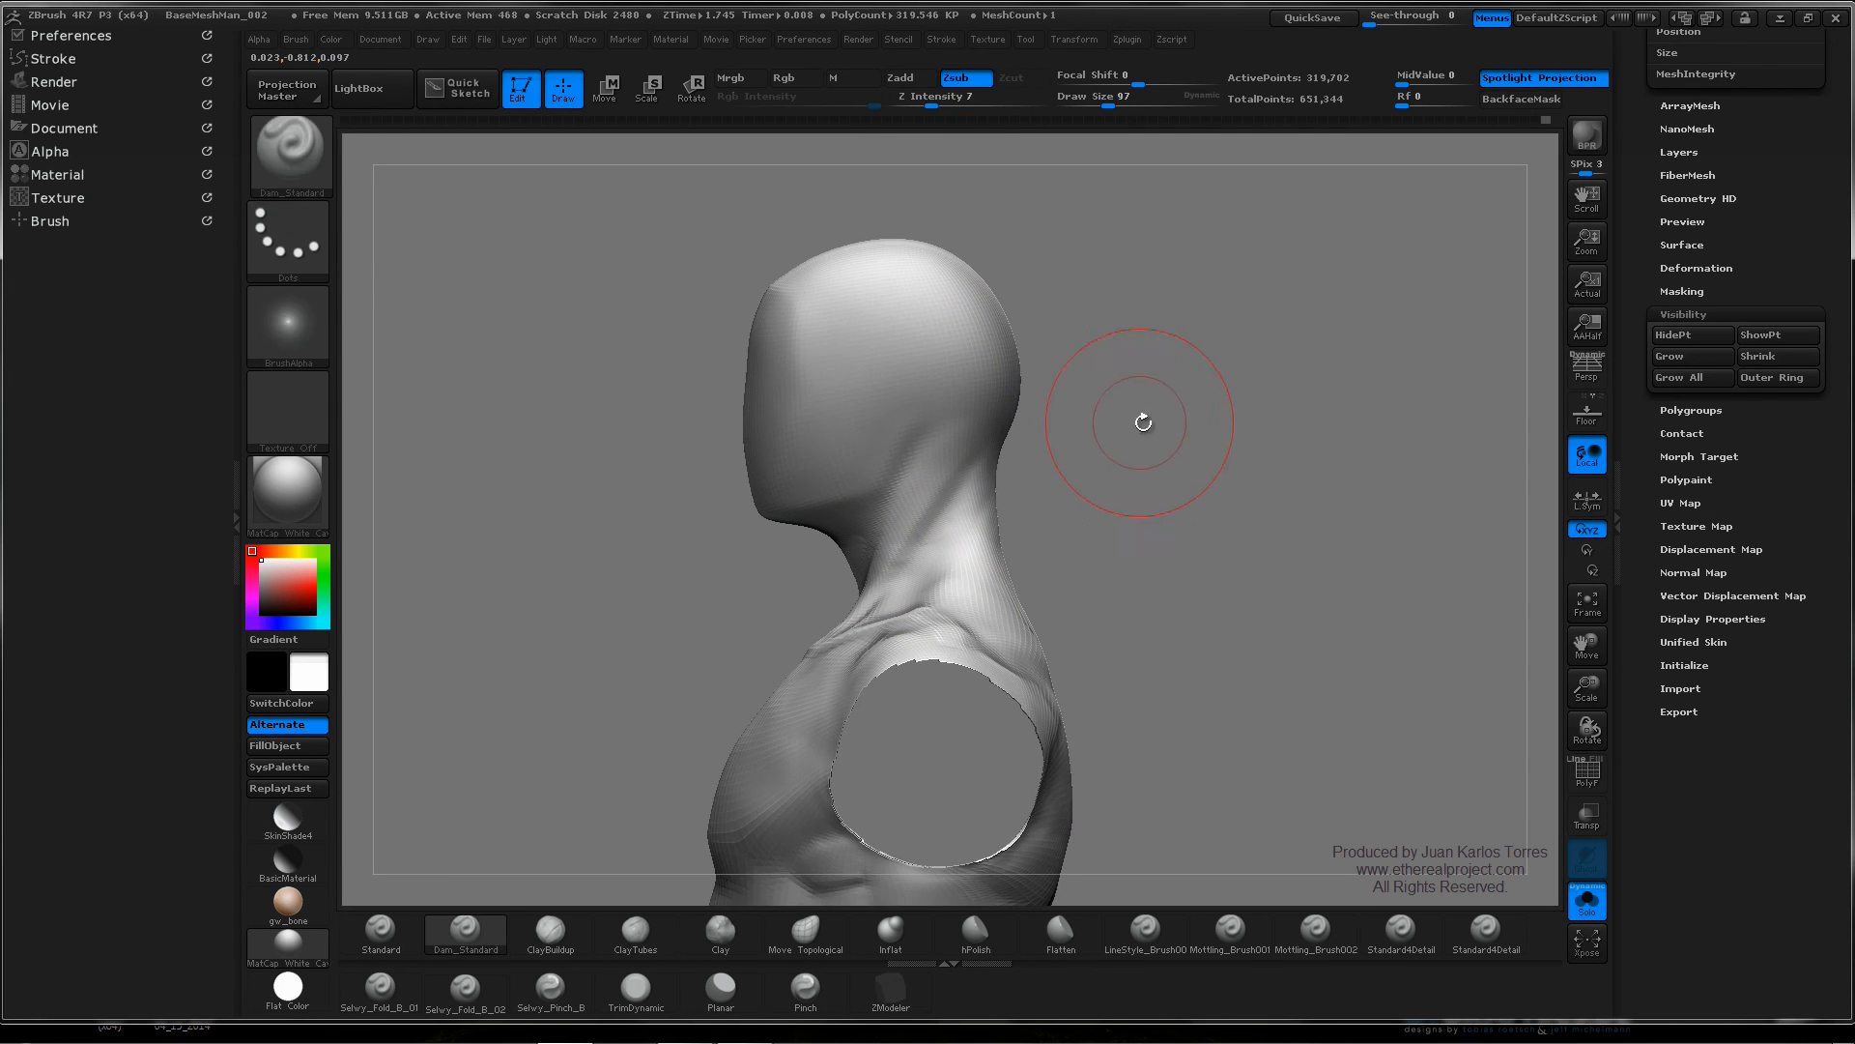
{"action": "right_click_drag", "start_coordinate": [1133, 400], "coordinate": [1103, 482], "text": "alt"}
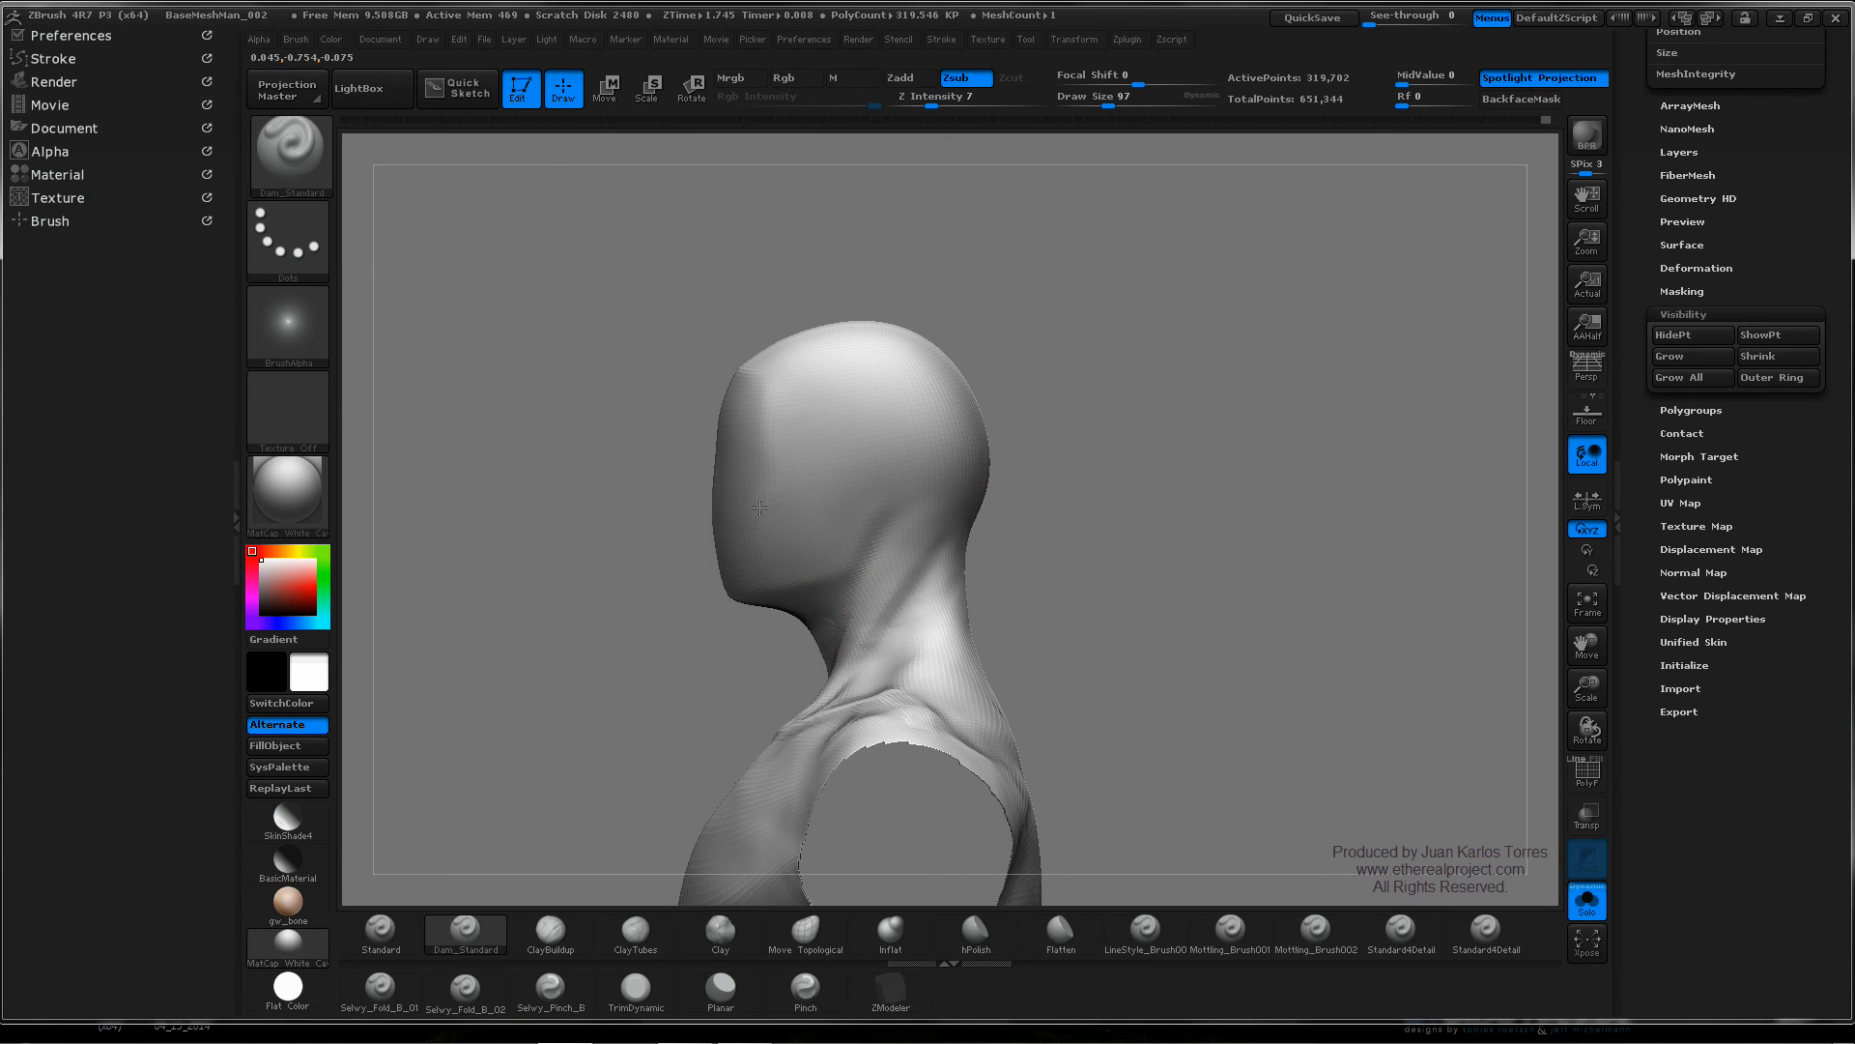
{"action": "mouse_move", "coordinate": [761, 431]}
{"action": "left_mouse_down"}
{"action": "mouse_move", "coordinate": [790, 380]}
{"action": "mouse_move", "coordinate": [775, 396]}
{"action": "left_mouse_up"}
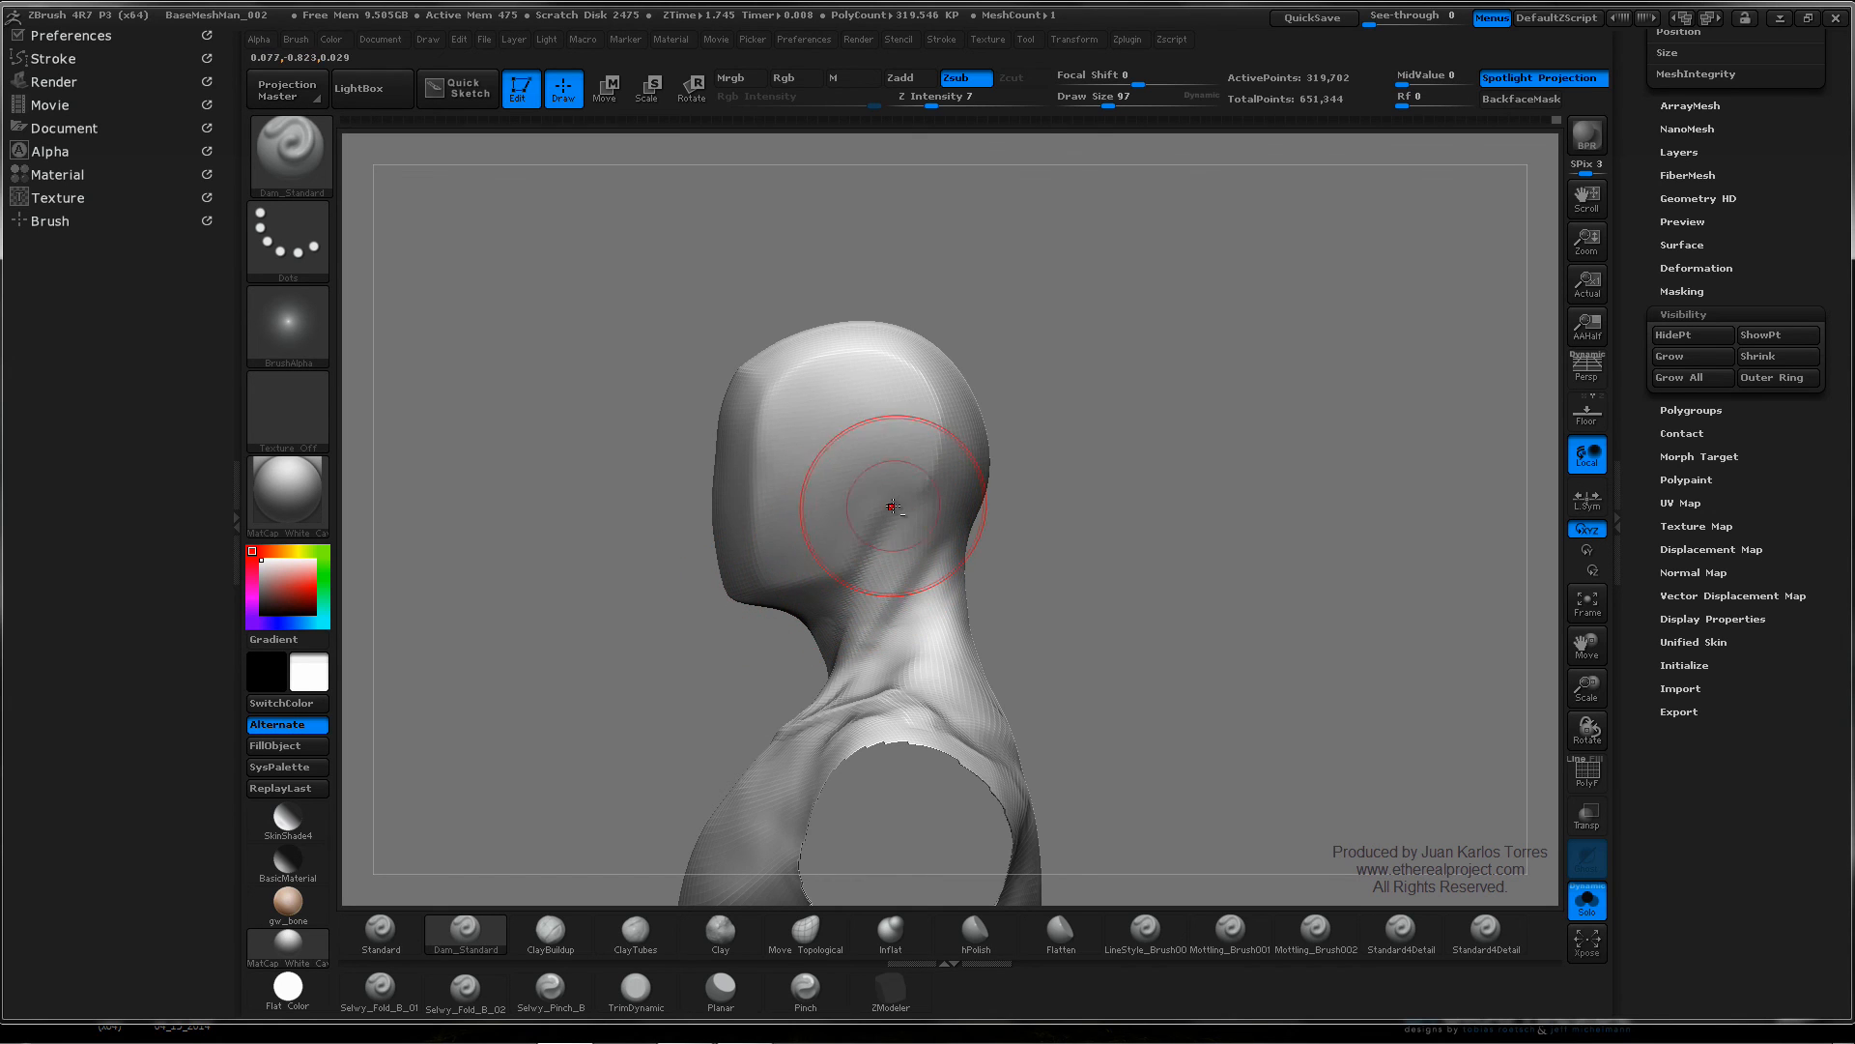
{"action": "mouse_move", "coordinate": [1002, 385]}
{"action": "left_mouse_down"}
{"action": "mouse_move", "coordinate": [994, 426]}
{"action": "mouse_move", "coordinate": [1085, 415]}
{"action": "mouse_move", "coordinate": [981, 441]}
{"action": "left_mouse_up"}
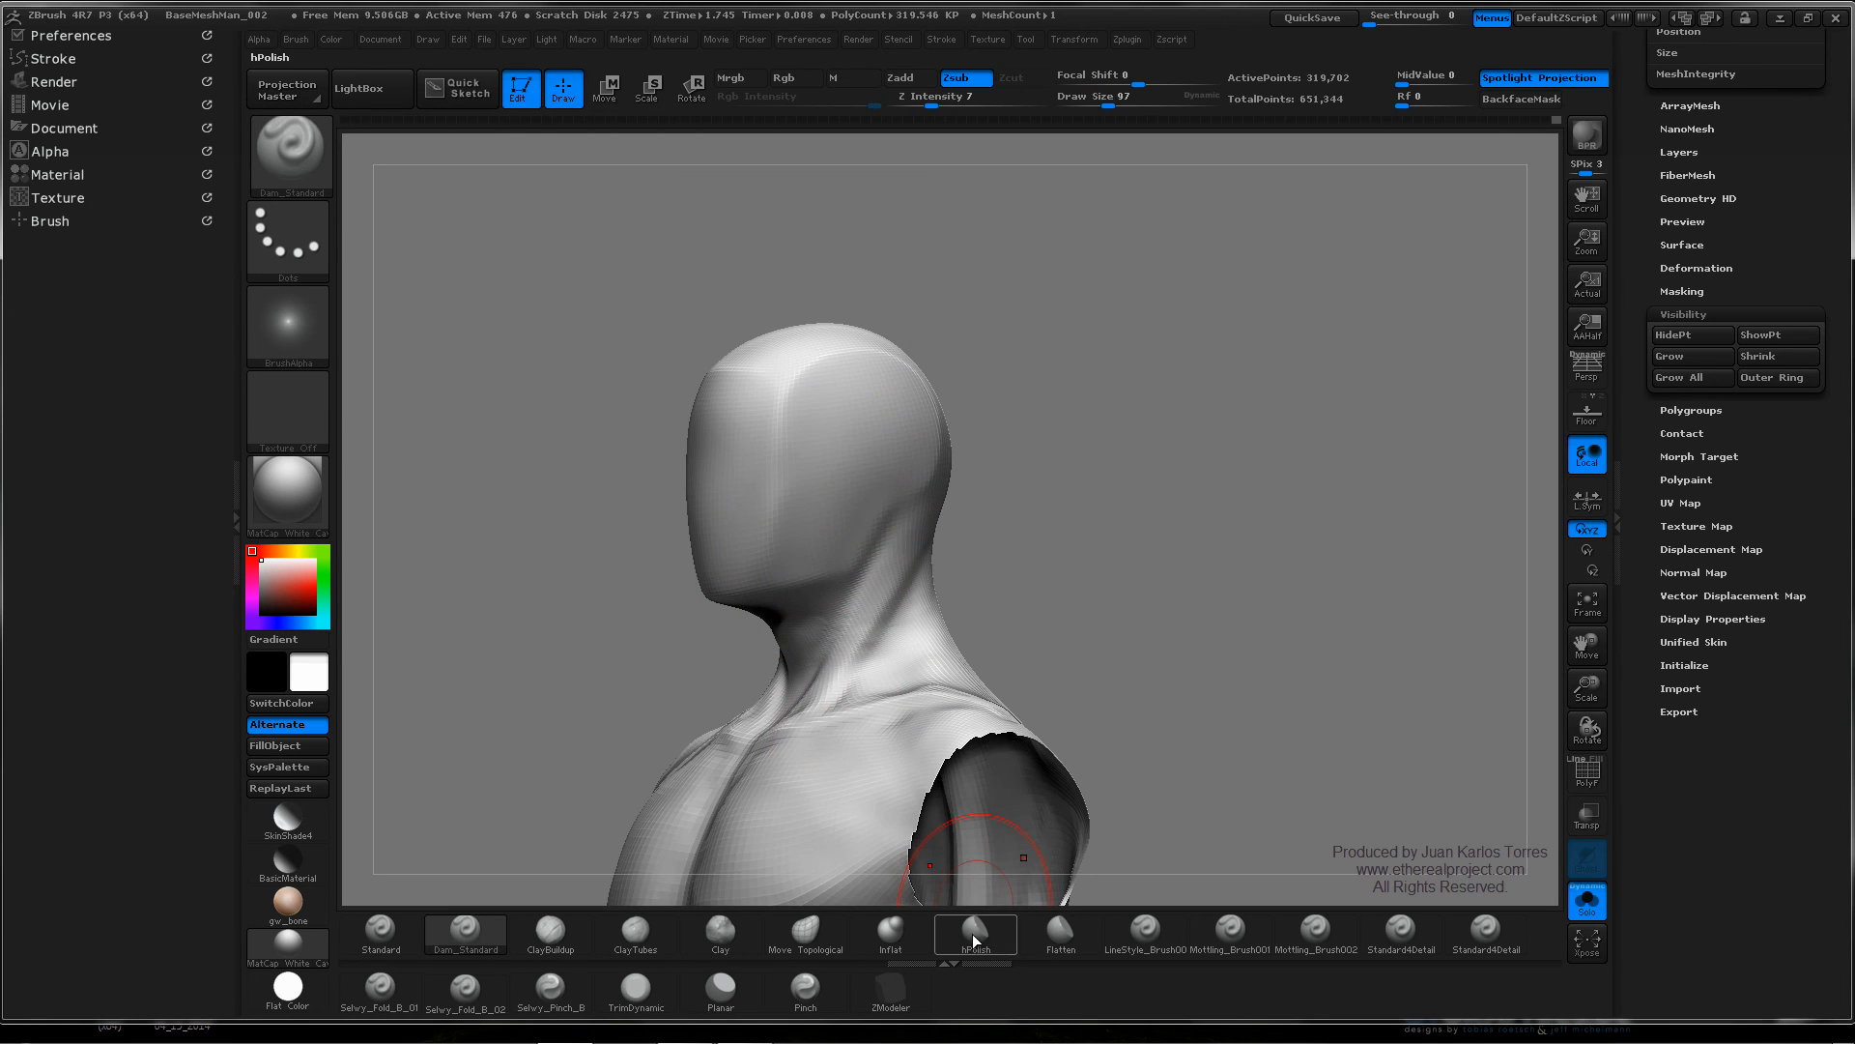
- Flatten the side planes of the head inside the carved outline with the hPolish brush
{"action": "left_click", "coordinate": [1060, 931]}
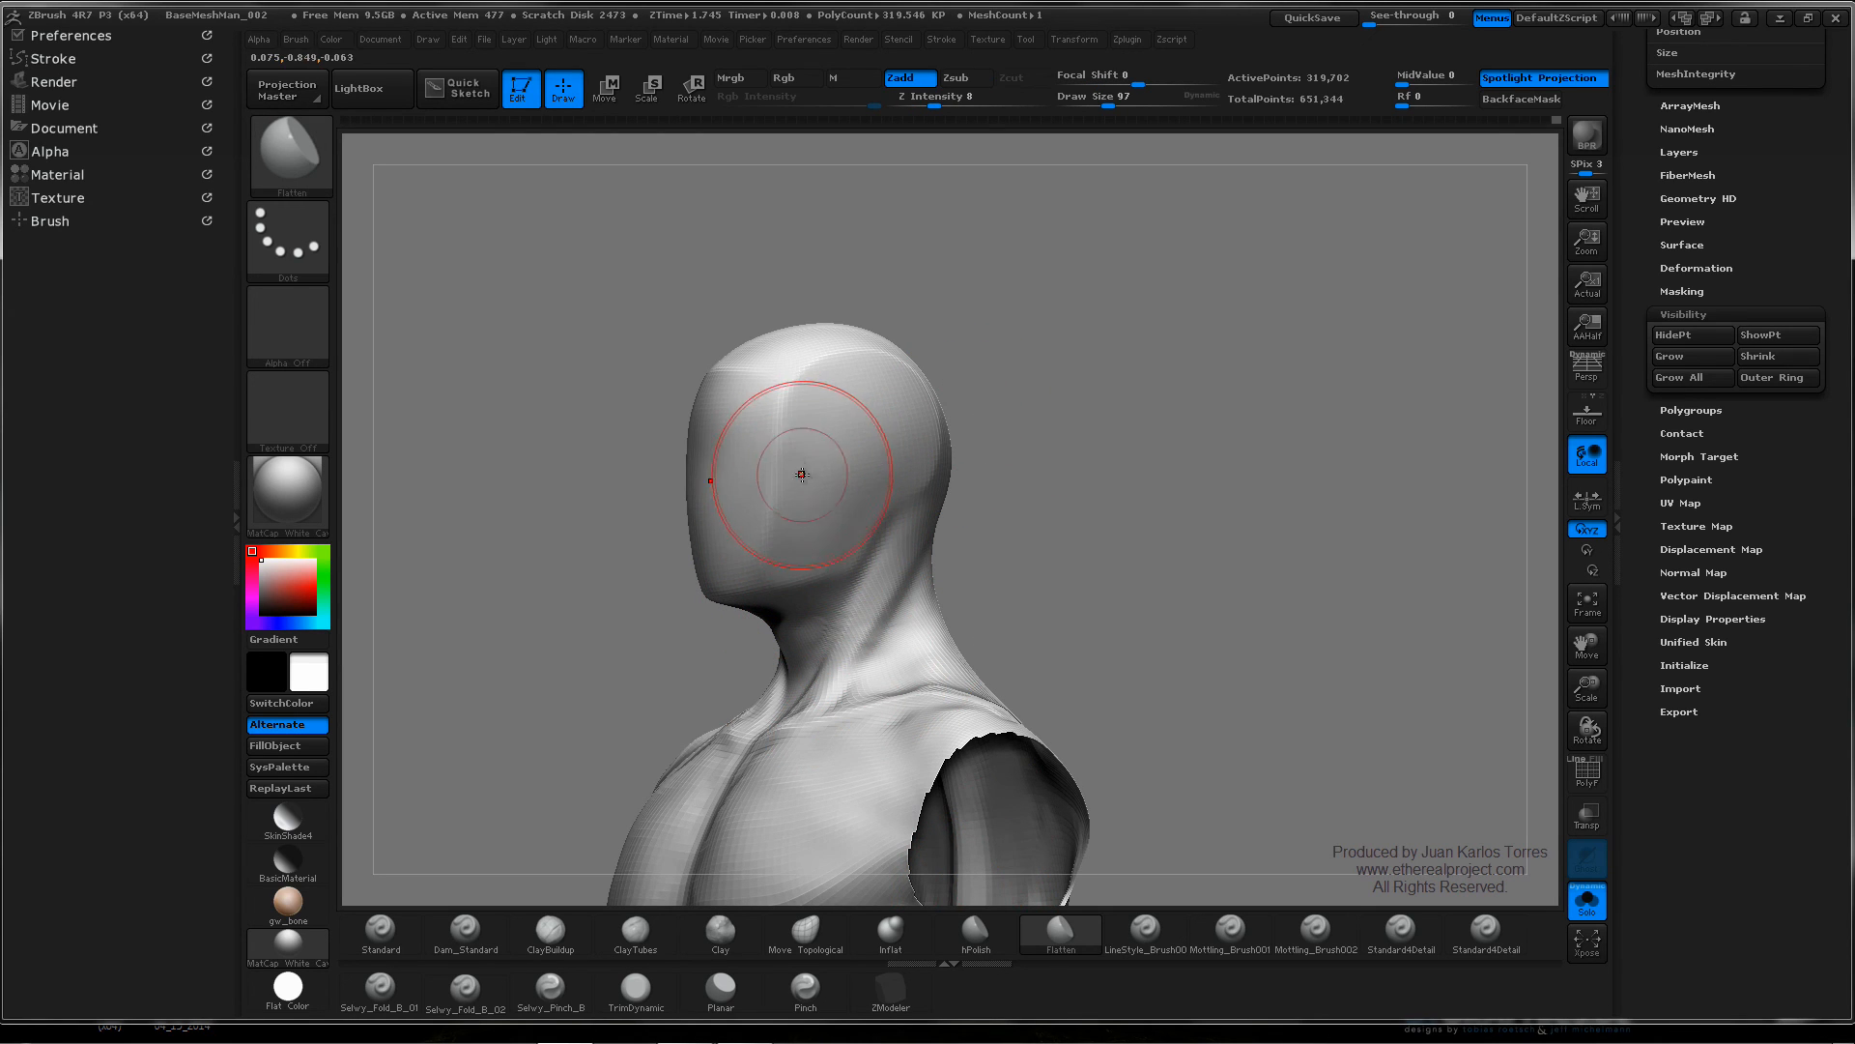
{"action": "left_click", "coordinate": [975, 931]}
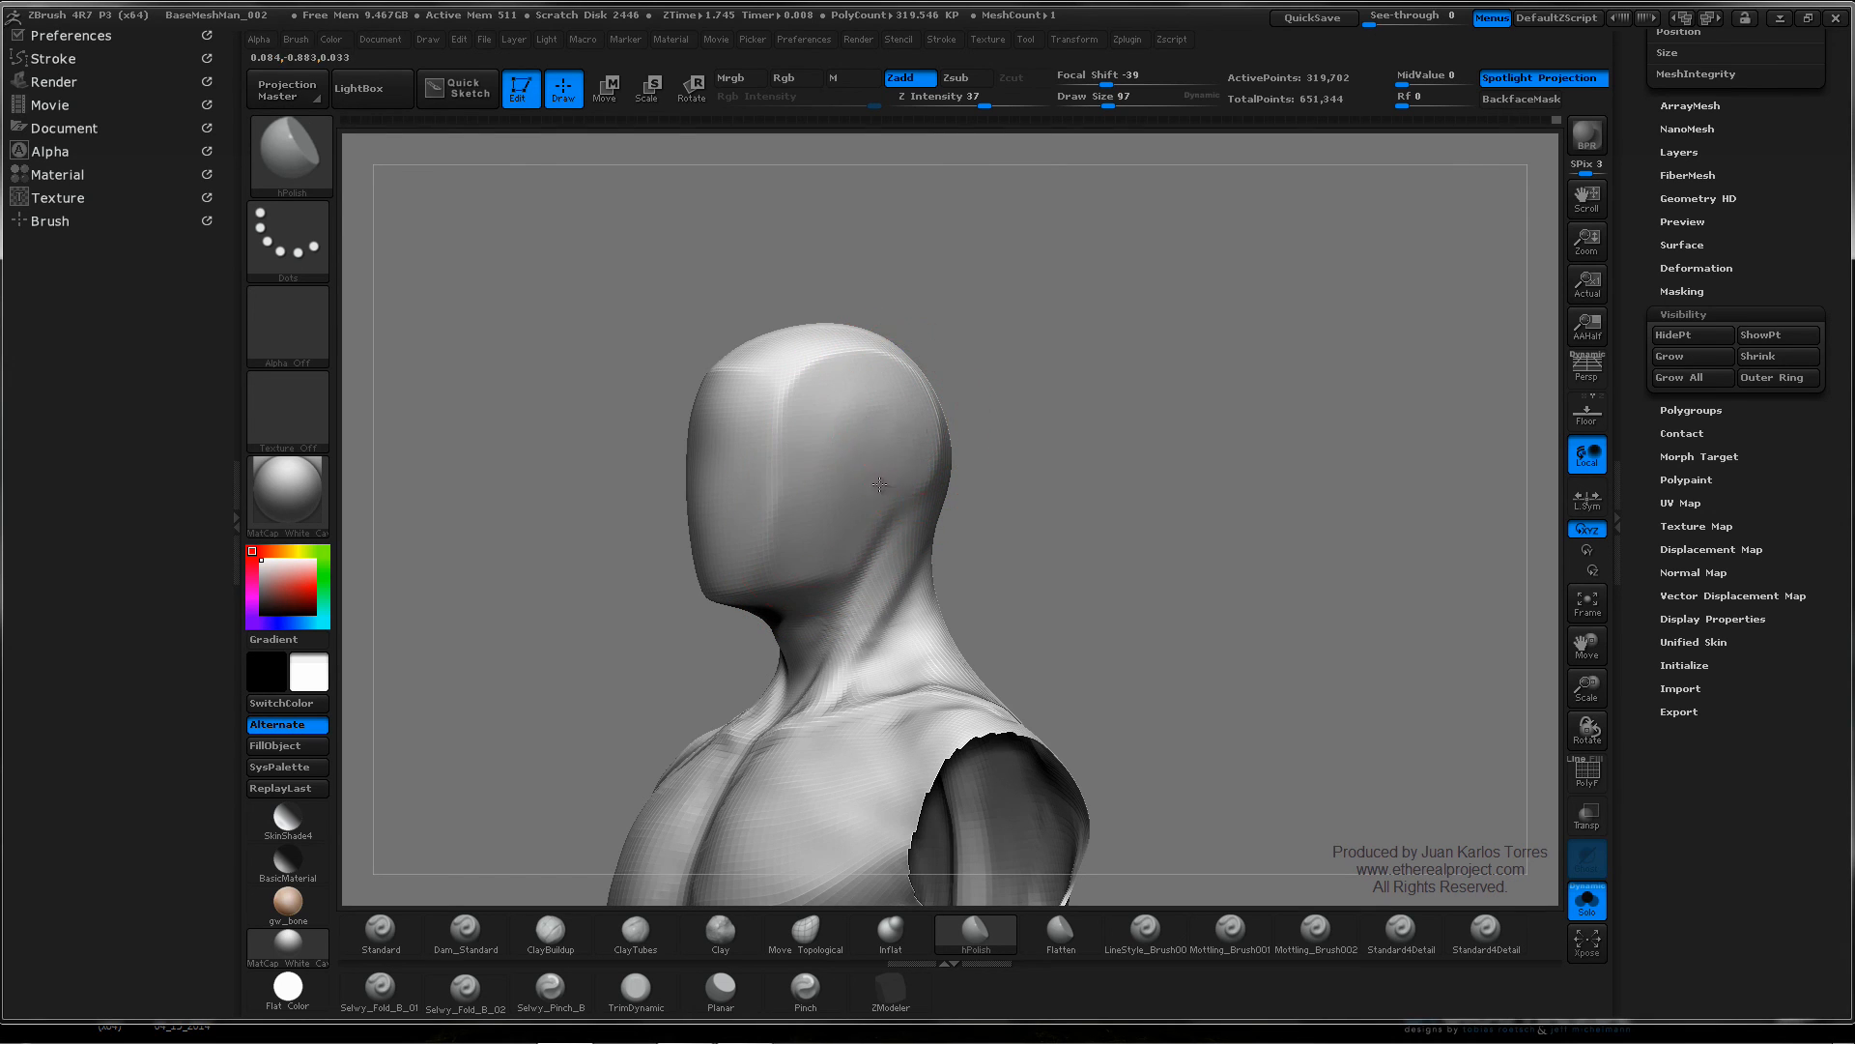
{"action": "key", "text": "shift"}
{"action": "mouse_move", "coordinate": [886, 431]}
{"action": "left_mouse_down", "text": "shift"}
{"action": "mouse_move", "coordinate": [903, 409]}
{"action": "mouse_move", "coordinate": [1130, 408]}
{"action": "left_mouse_up", "text": "shift"}
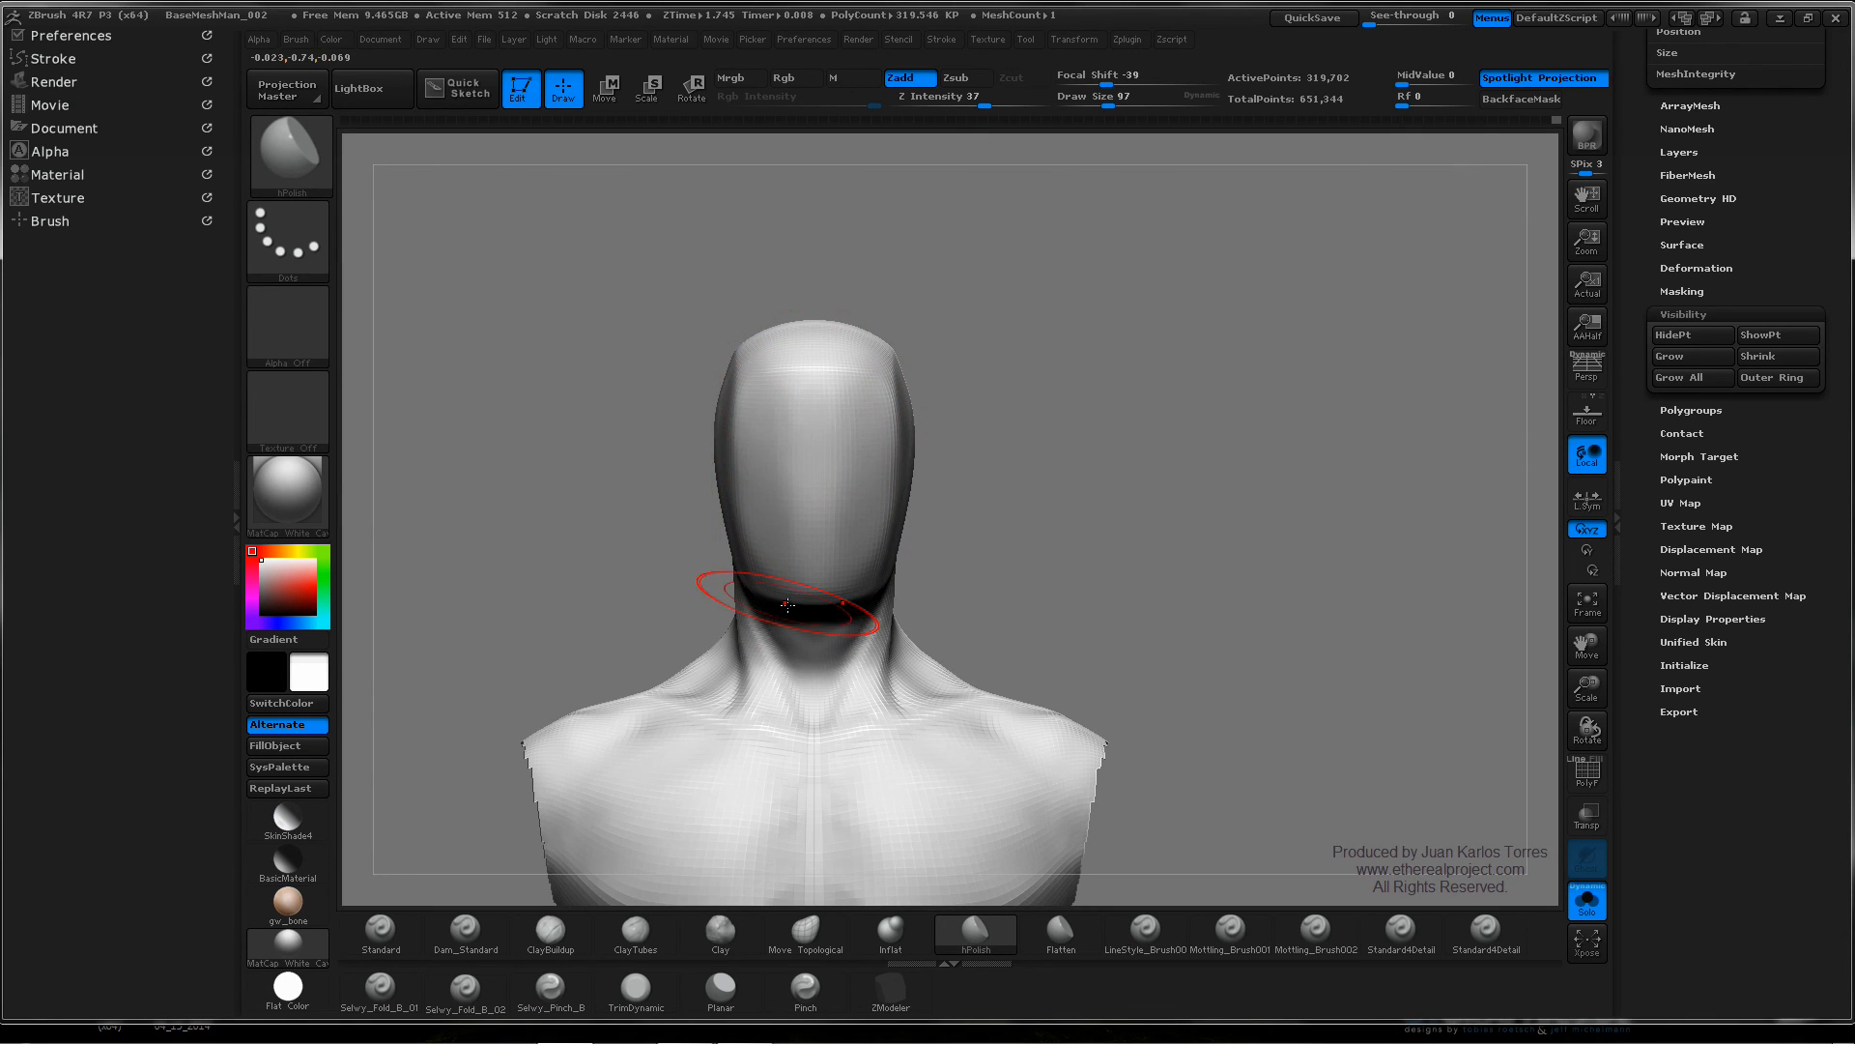
- Polish and smooth the forehead up to the top of the skull
{"action": "left_click_drag", "start_coordinate": [961, 428], "coordinate": [850, 415]}
{"action": "left_click_drag", "start_coordinate": [1197, 395], "coordinate": [1078, 430], "text": "shift"}
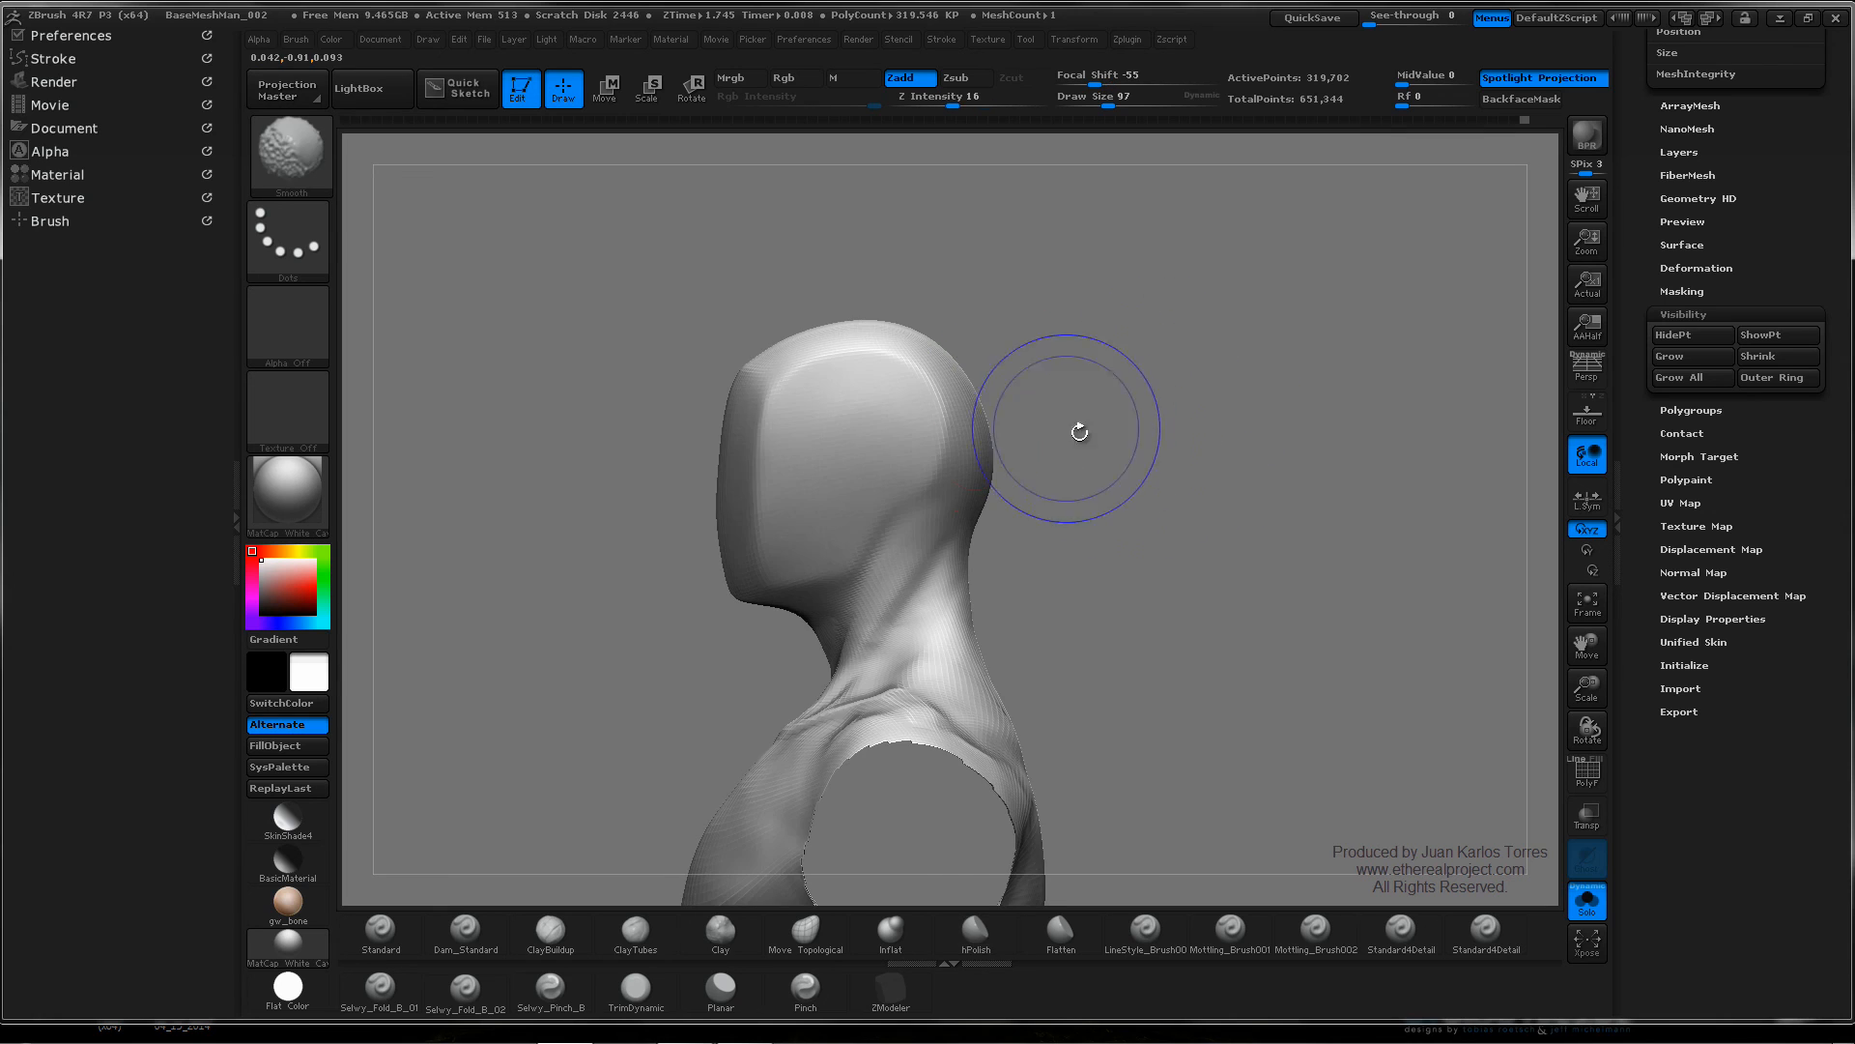
{"action": "mouse_move", "coordinate": [706, 416]}
{"action": "left_mouse_down"}
{"action": "mouse_move", "coordinate": [839, 405]}
{"action": "mouse_move", "coordinate": [789, 368]}
{"action": "mouse_move", "coordinate": [866, 393]}
{"action": "left_mouse_up"}
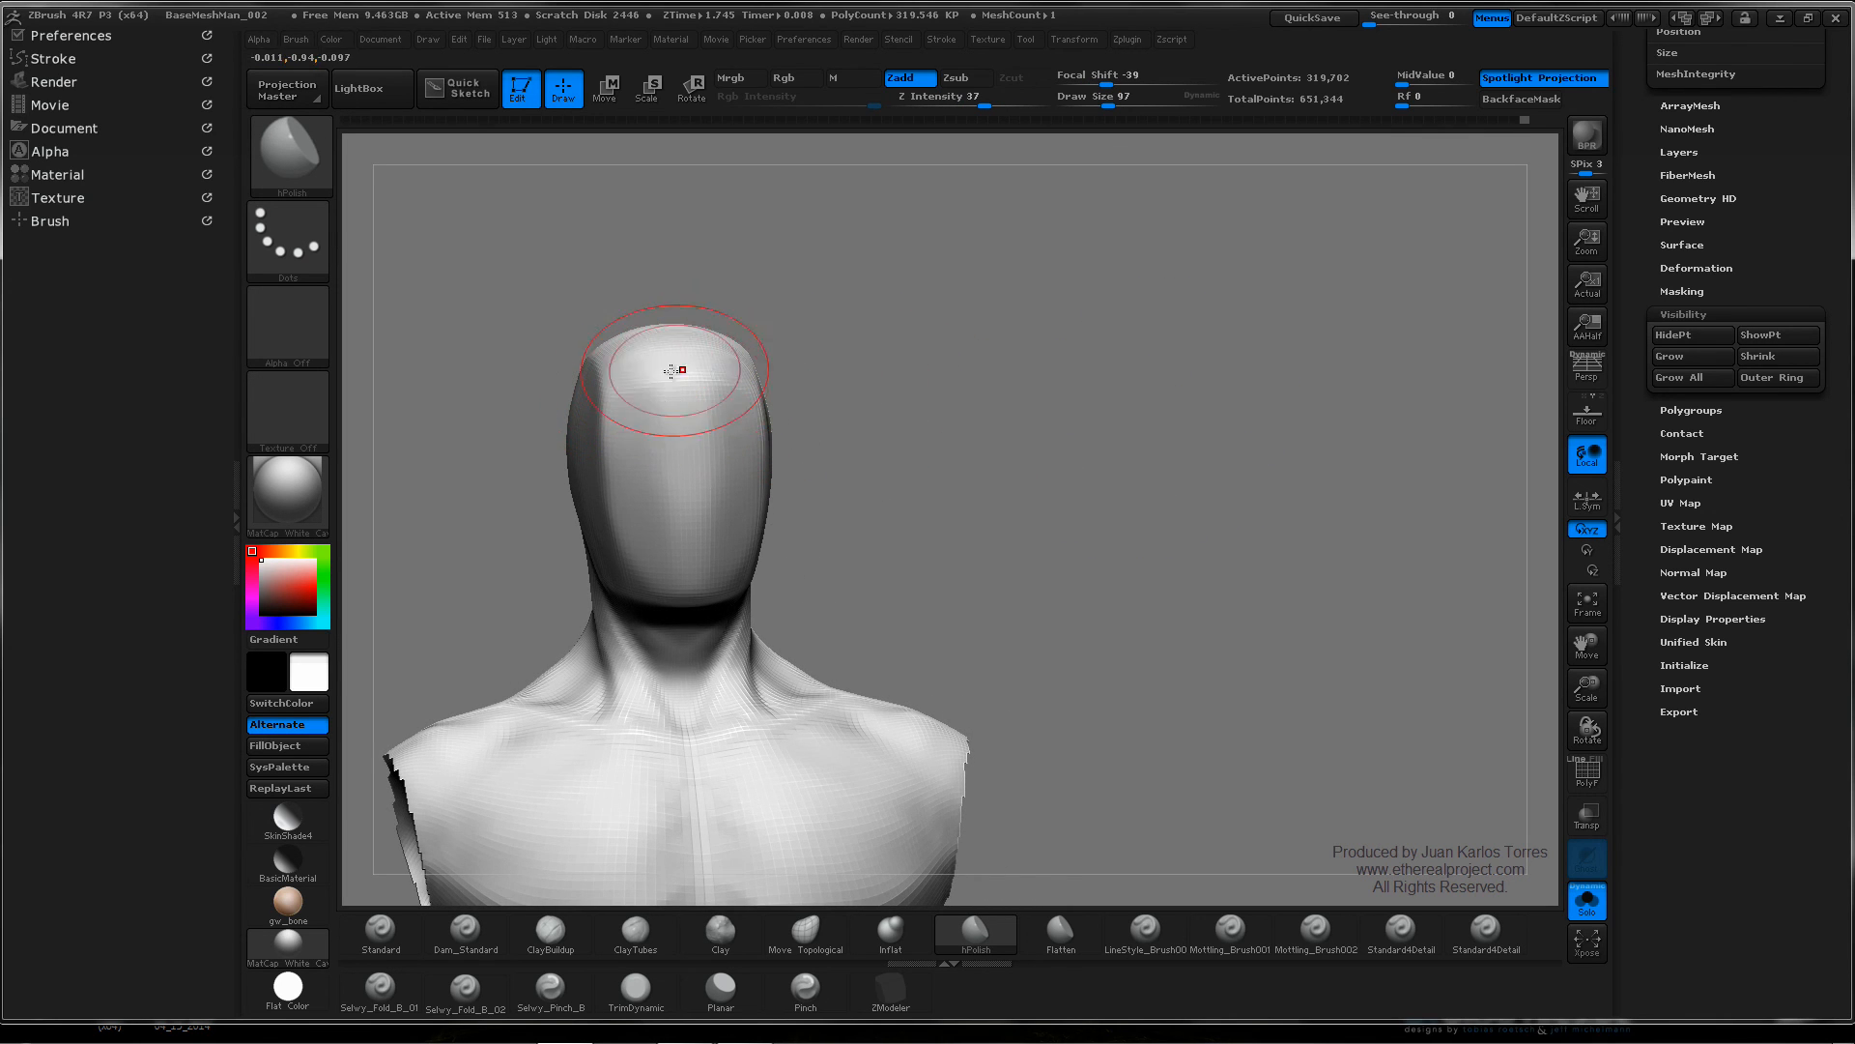
{"action": "left_click_drag", "start_coordinate": [671, 381], "coordinate": [700, 373], "text": "shift"}
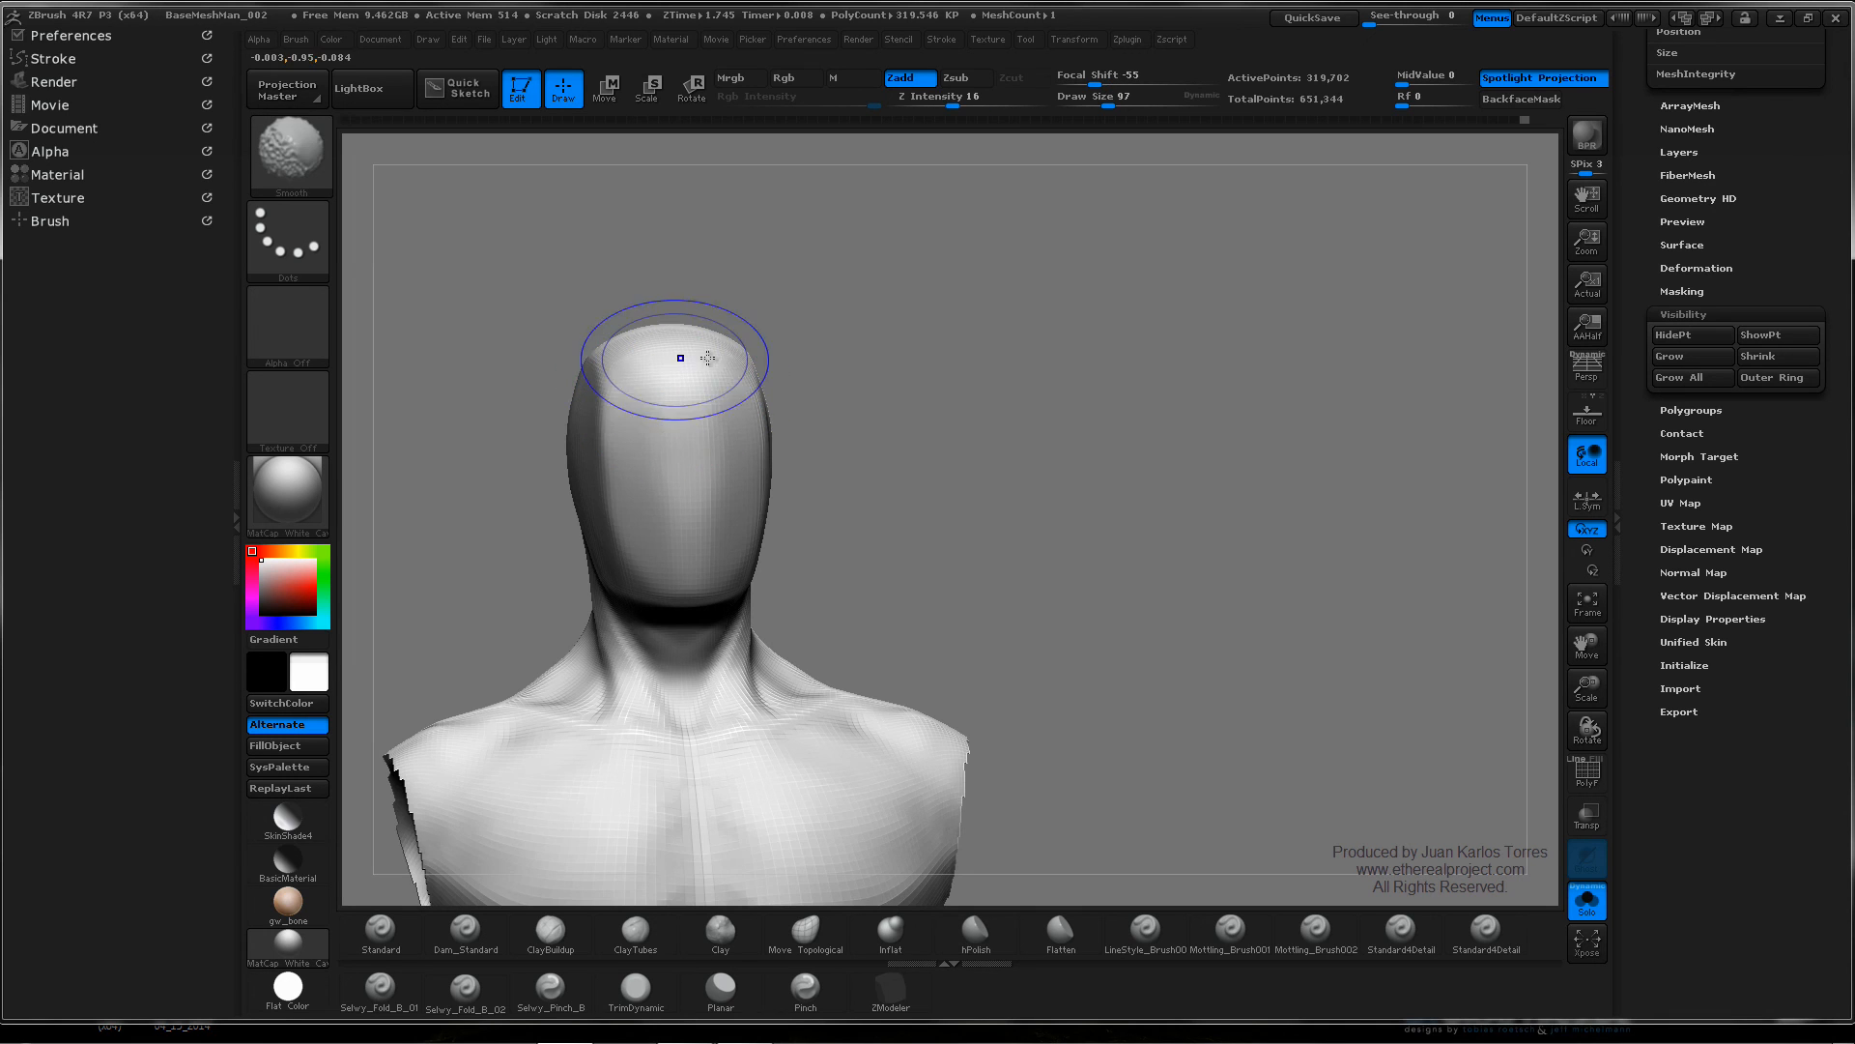
- Polish the cheek and jaw planes along the lower side of the face
{"action": "left_click_drag", "start_coordinate": [843, 386], "coordinate": [642, 410]}
{"action": "left_click_drag", "start_coordinate": [1141, 416], "coordinate": [1180, 426], "text": "shift"}
{"action": "right_click_drag", "start_coordinate": [1221, 386], "coordinate": [1156, 390], "text": "ctrl"}
{"action": "mouse_move", "coordinate": [749, 549]}
{"action": "right_mouse_down"}
{"action": "mouse_move", "coordinate": [823, 532]}
{"action": "mouse_move", "coordinate": [722, 530]}
{"action": "right_mouse_up"}
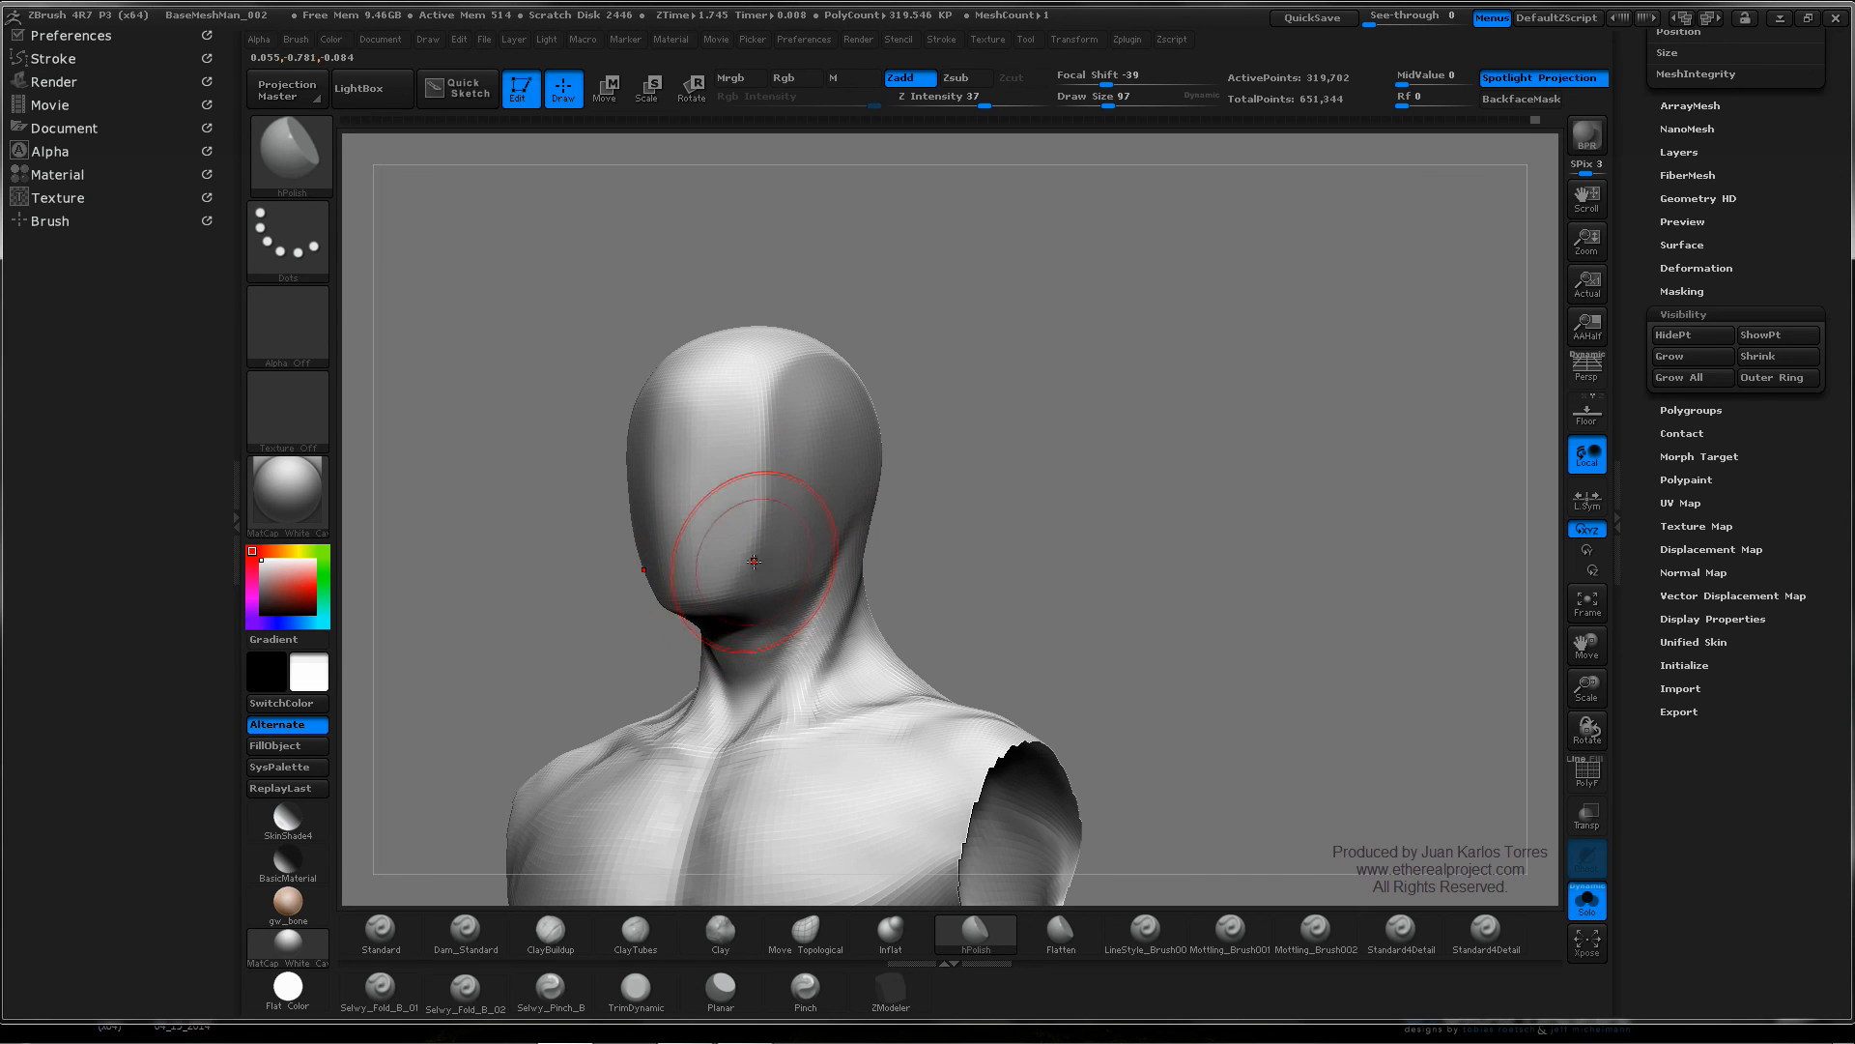
{"action": "left_click_drag", "start_coordinate": [1030, 428], "coordinate": [889, 426]}
{"action": "left_click_drag", "start_coordinate": [1092, 431], "coordinate": [1127, 435], "text": "shift"}
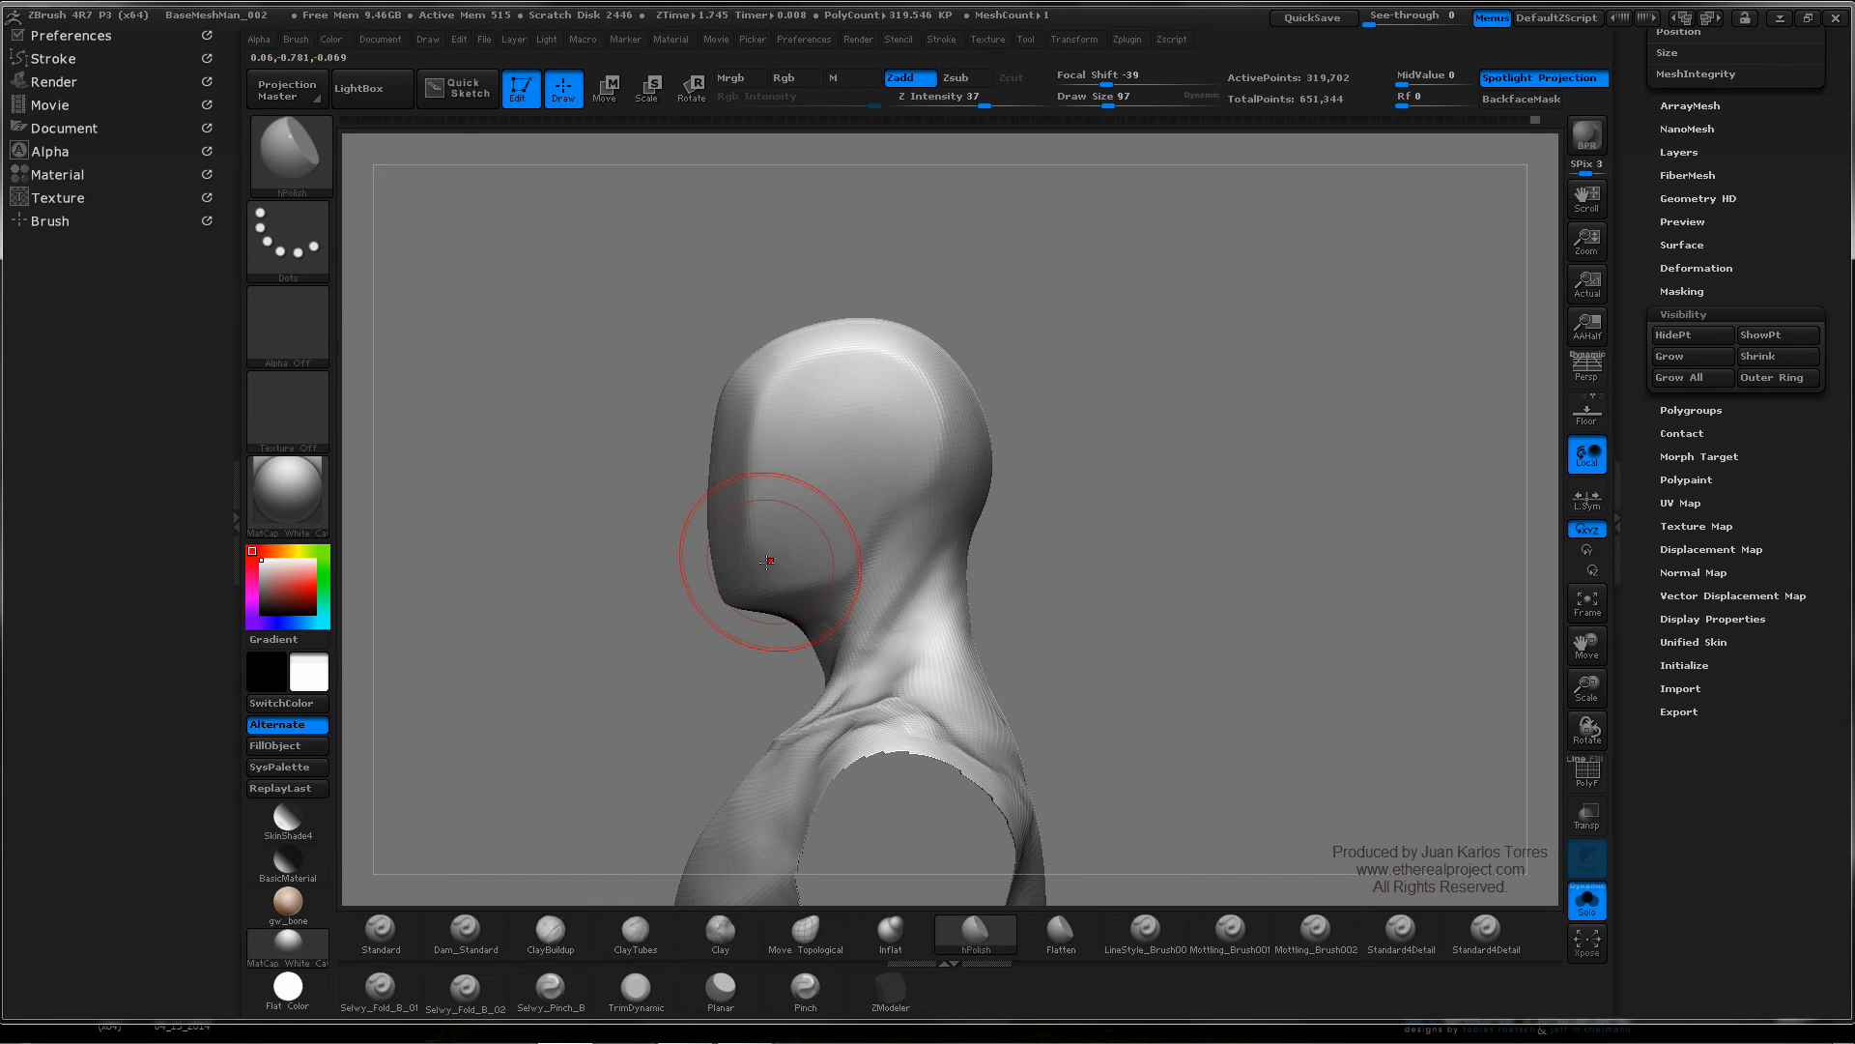
- Set the hPolish intensity to 9 and define the plane break at the back base of the skull with Dam_Standard and hPolish
{"action": "right_click_drag", "start_coordinate": [963, 426], "coordinate": [998, 406]}
{"action": "mouse_move", "coordinate": [1174, 423]}
{"action": "left_mouse_down", "text": "shift"}
{"action": "mouse_move", "coordinate": [1242, 386]}
{"action": "mouse_move", "coordinate": [1139, 444]}
{"action": "mouse_move", "coordinate": [1172, 476]}
{"action": "mouse_move", "coordinate": [1046, 485]}
{"action": "left_mouse_up", "text": "shift"}
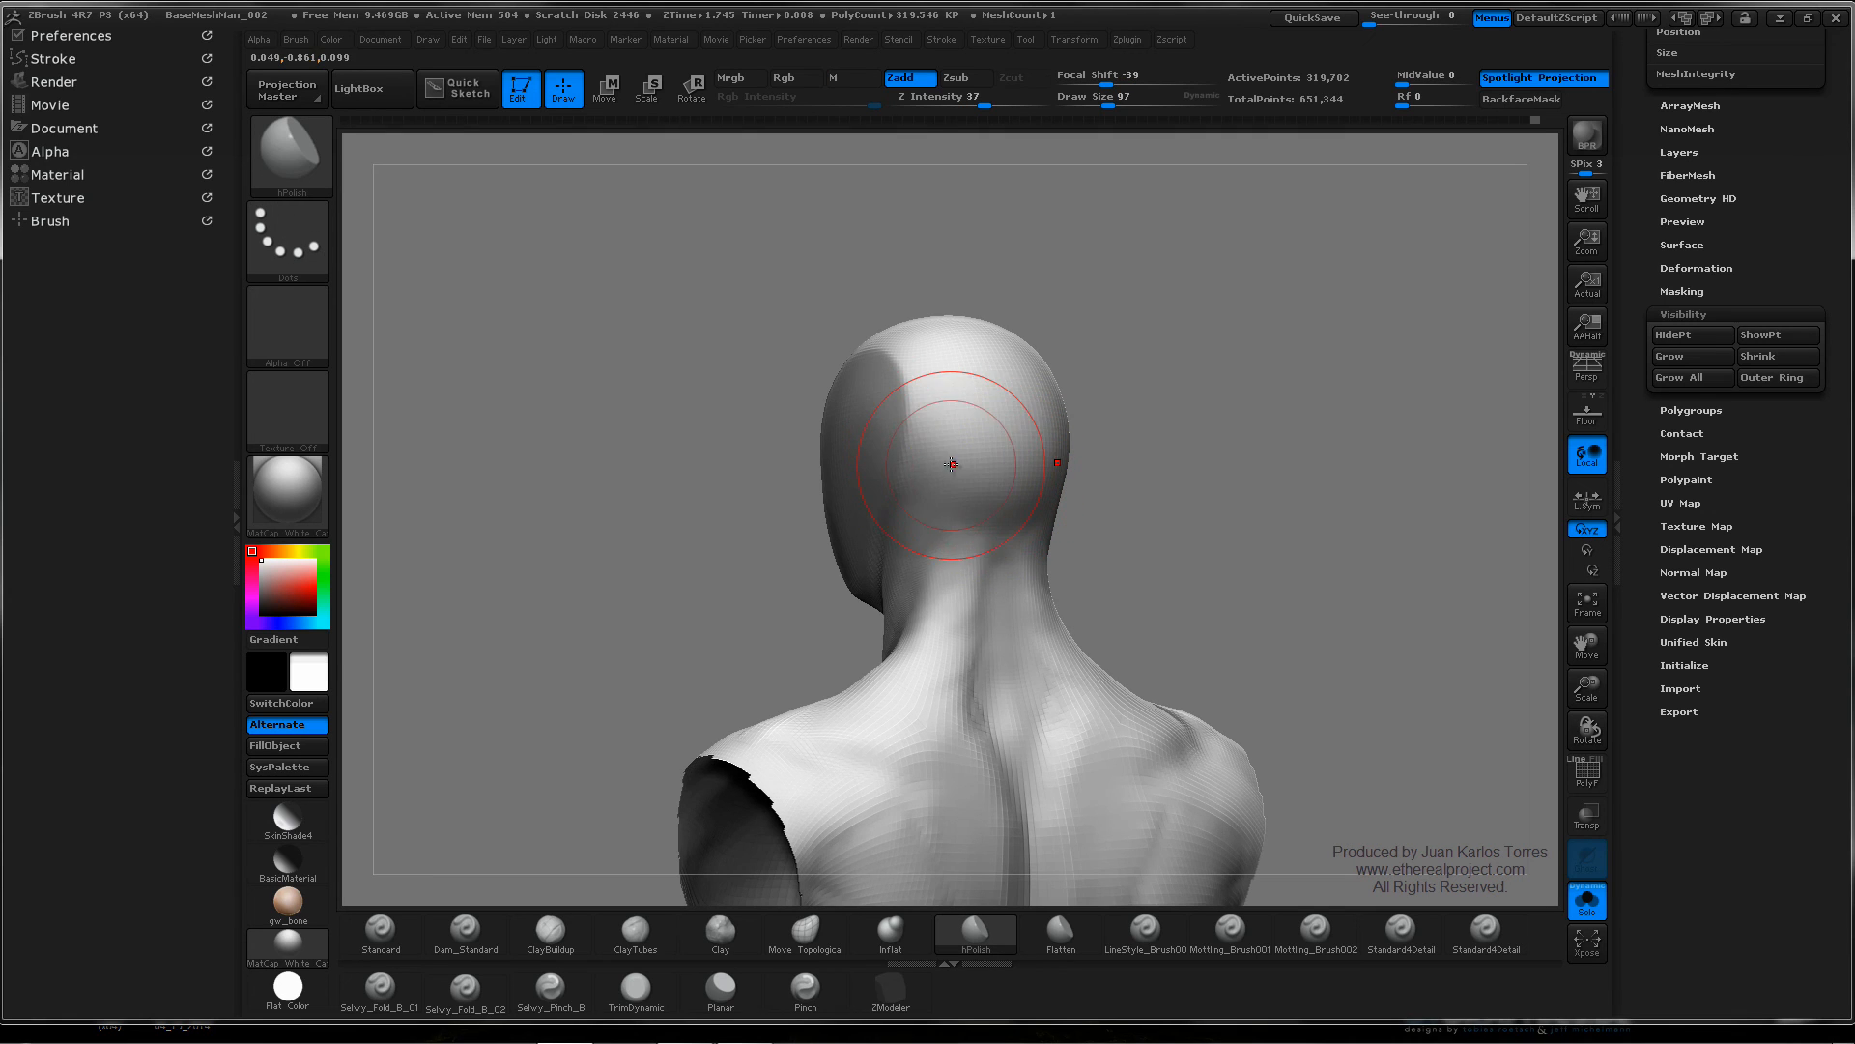
{"action": "key", "text": "space"}
{"action": "left_click_drag", "start_coordinate": [1063, 630], "coordinate": [1005, 628]}
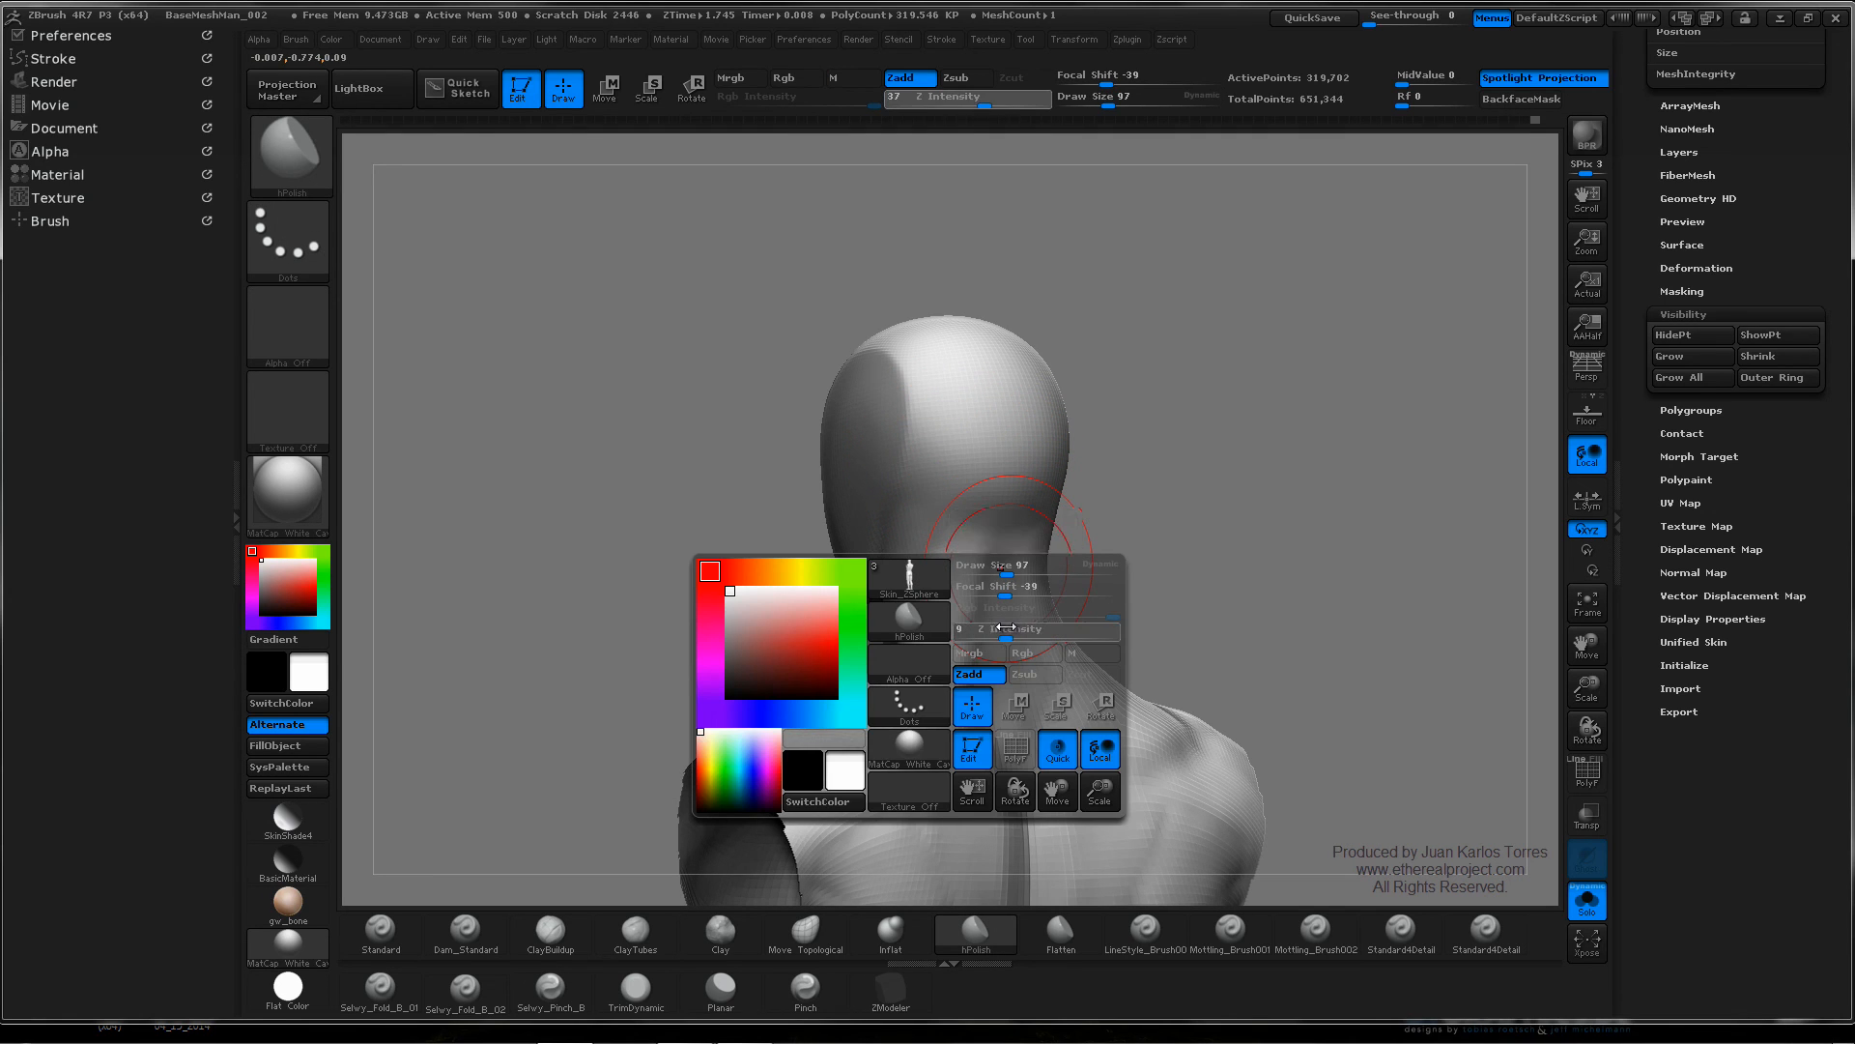
{"action": "key", "text": "ctrl"}
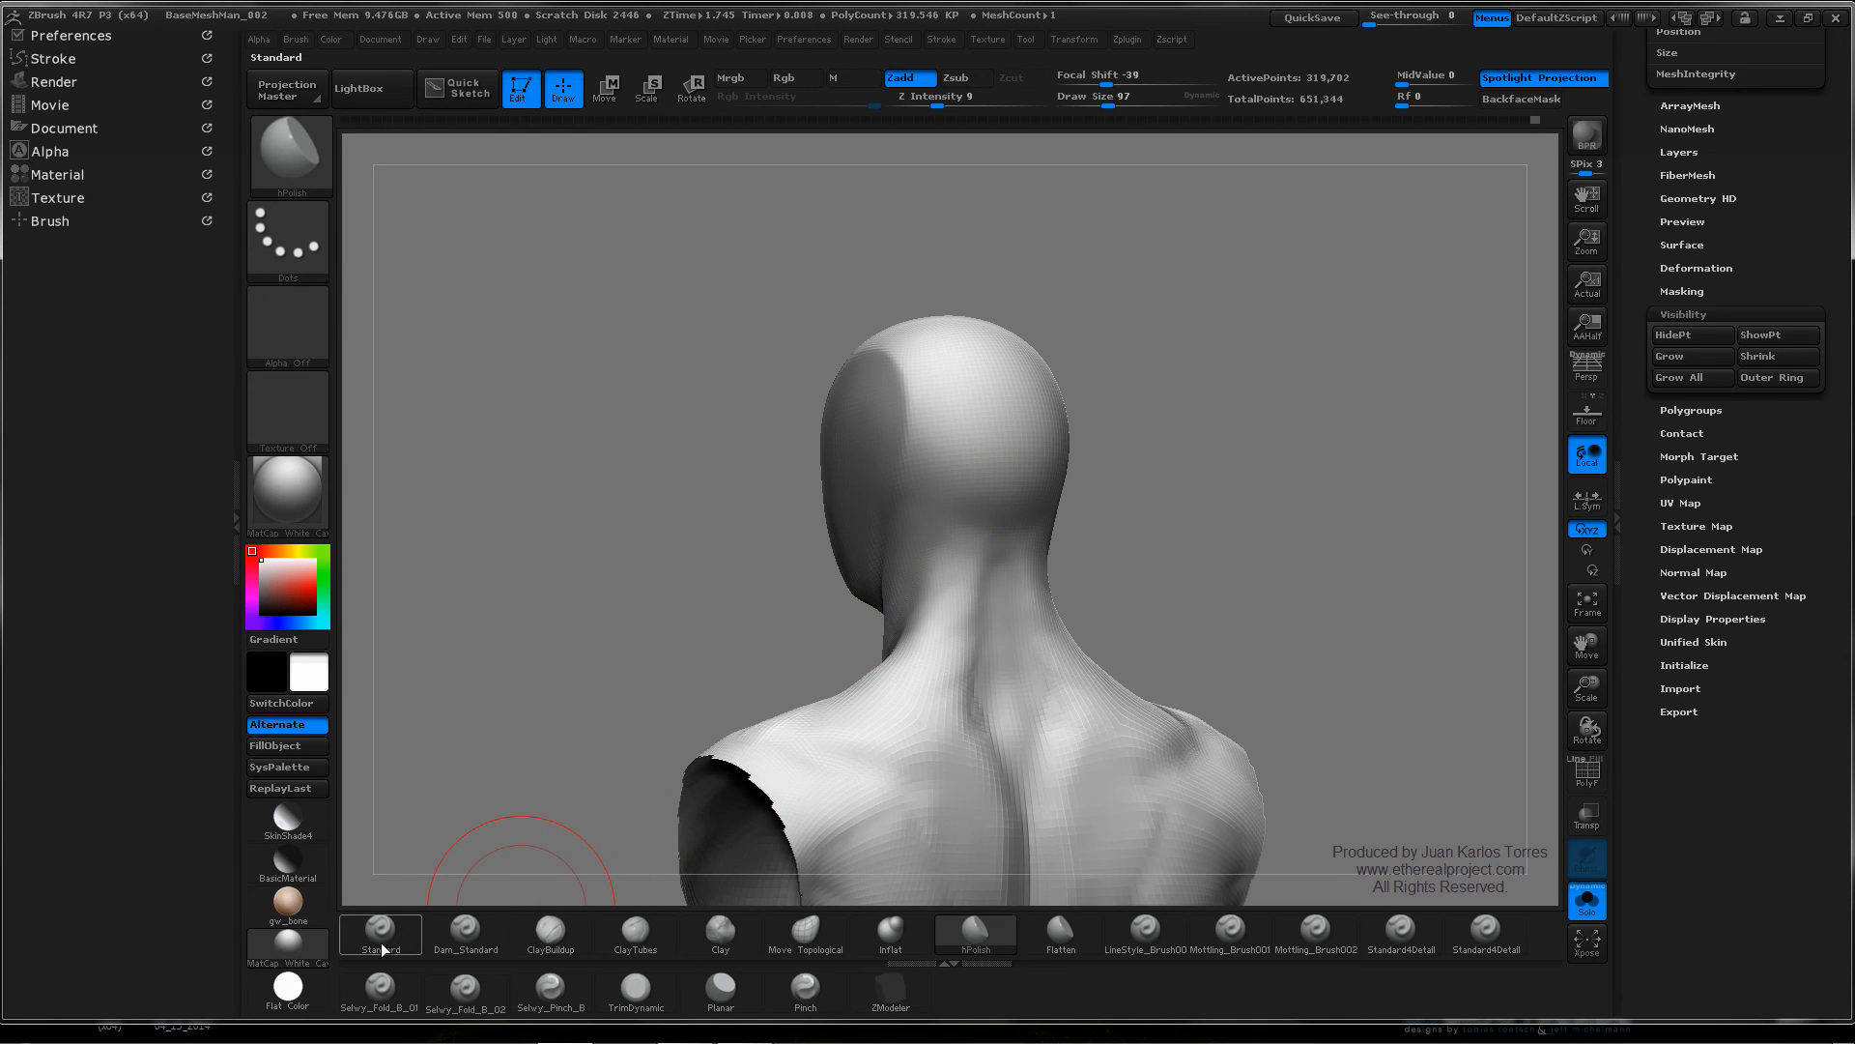
{"action": "left_click", "coordinate": [466, 930]}
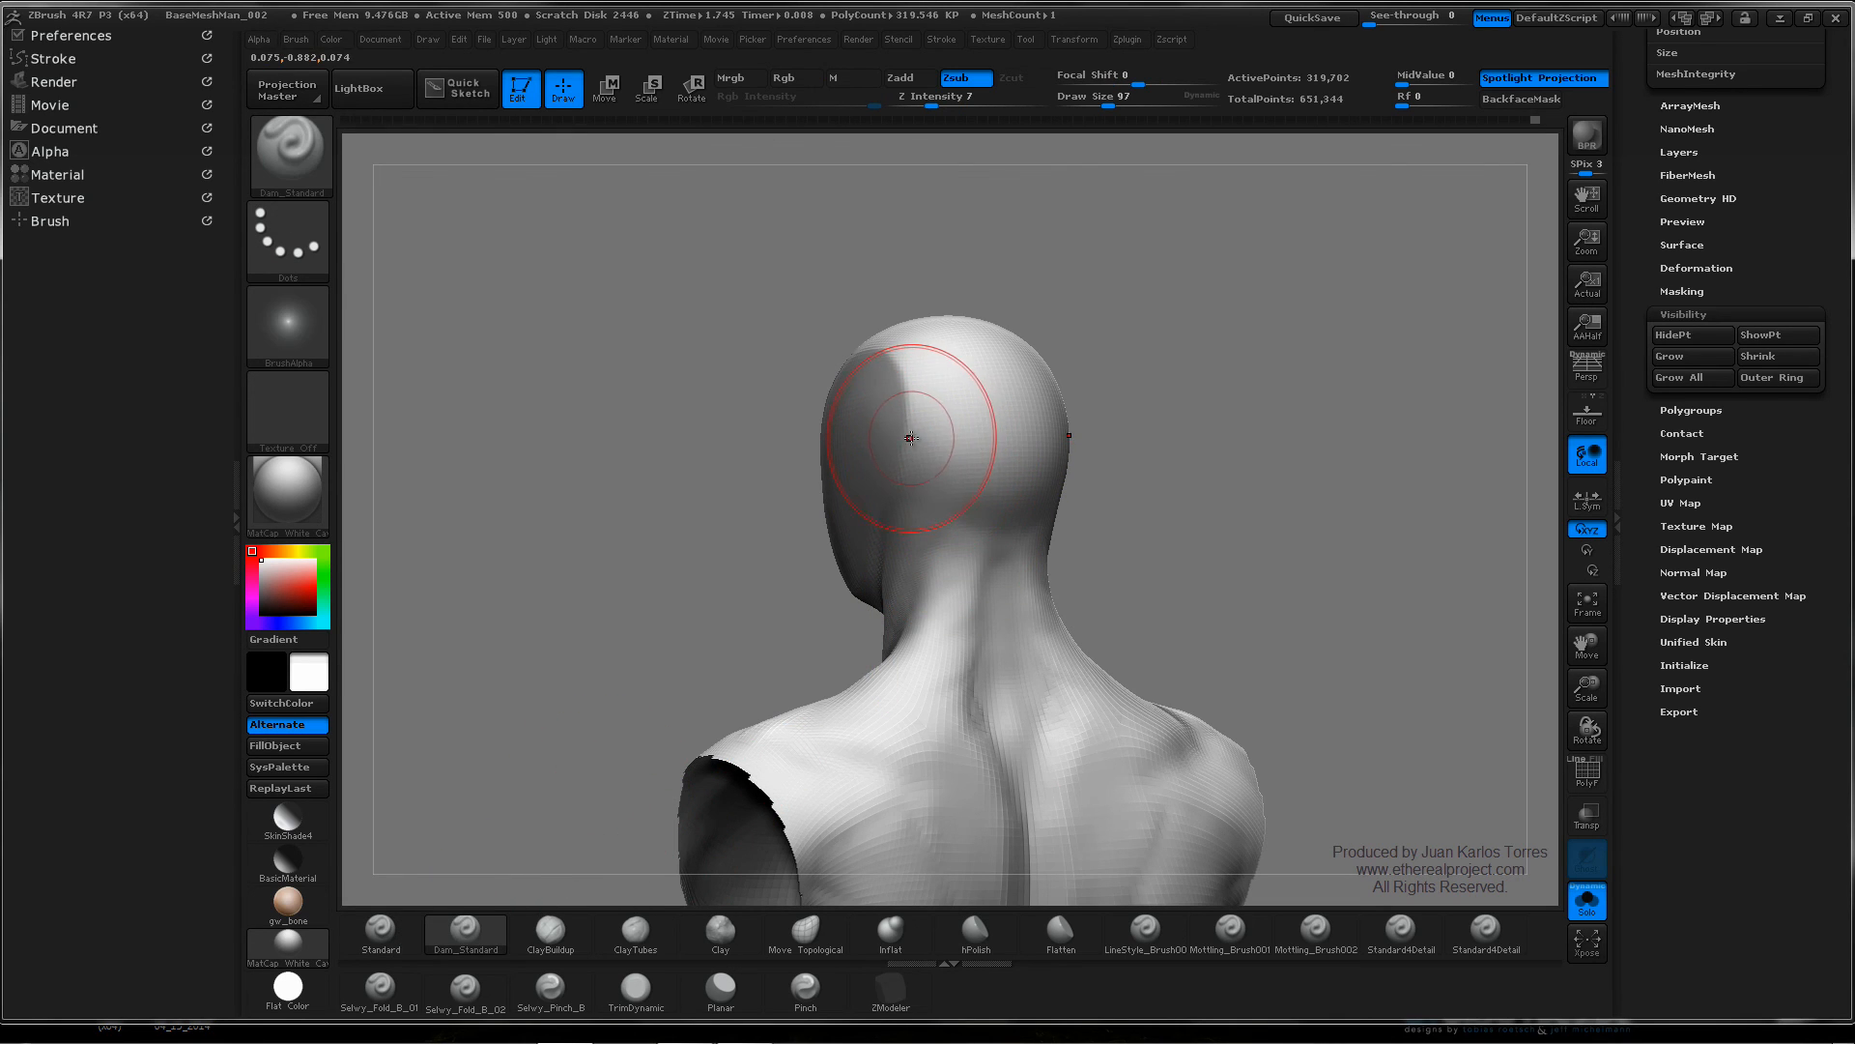
{"action": "key", "text": "ctrl"}
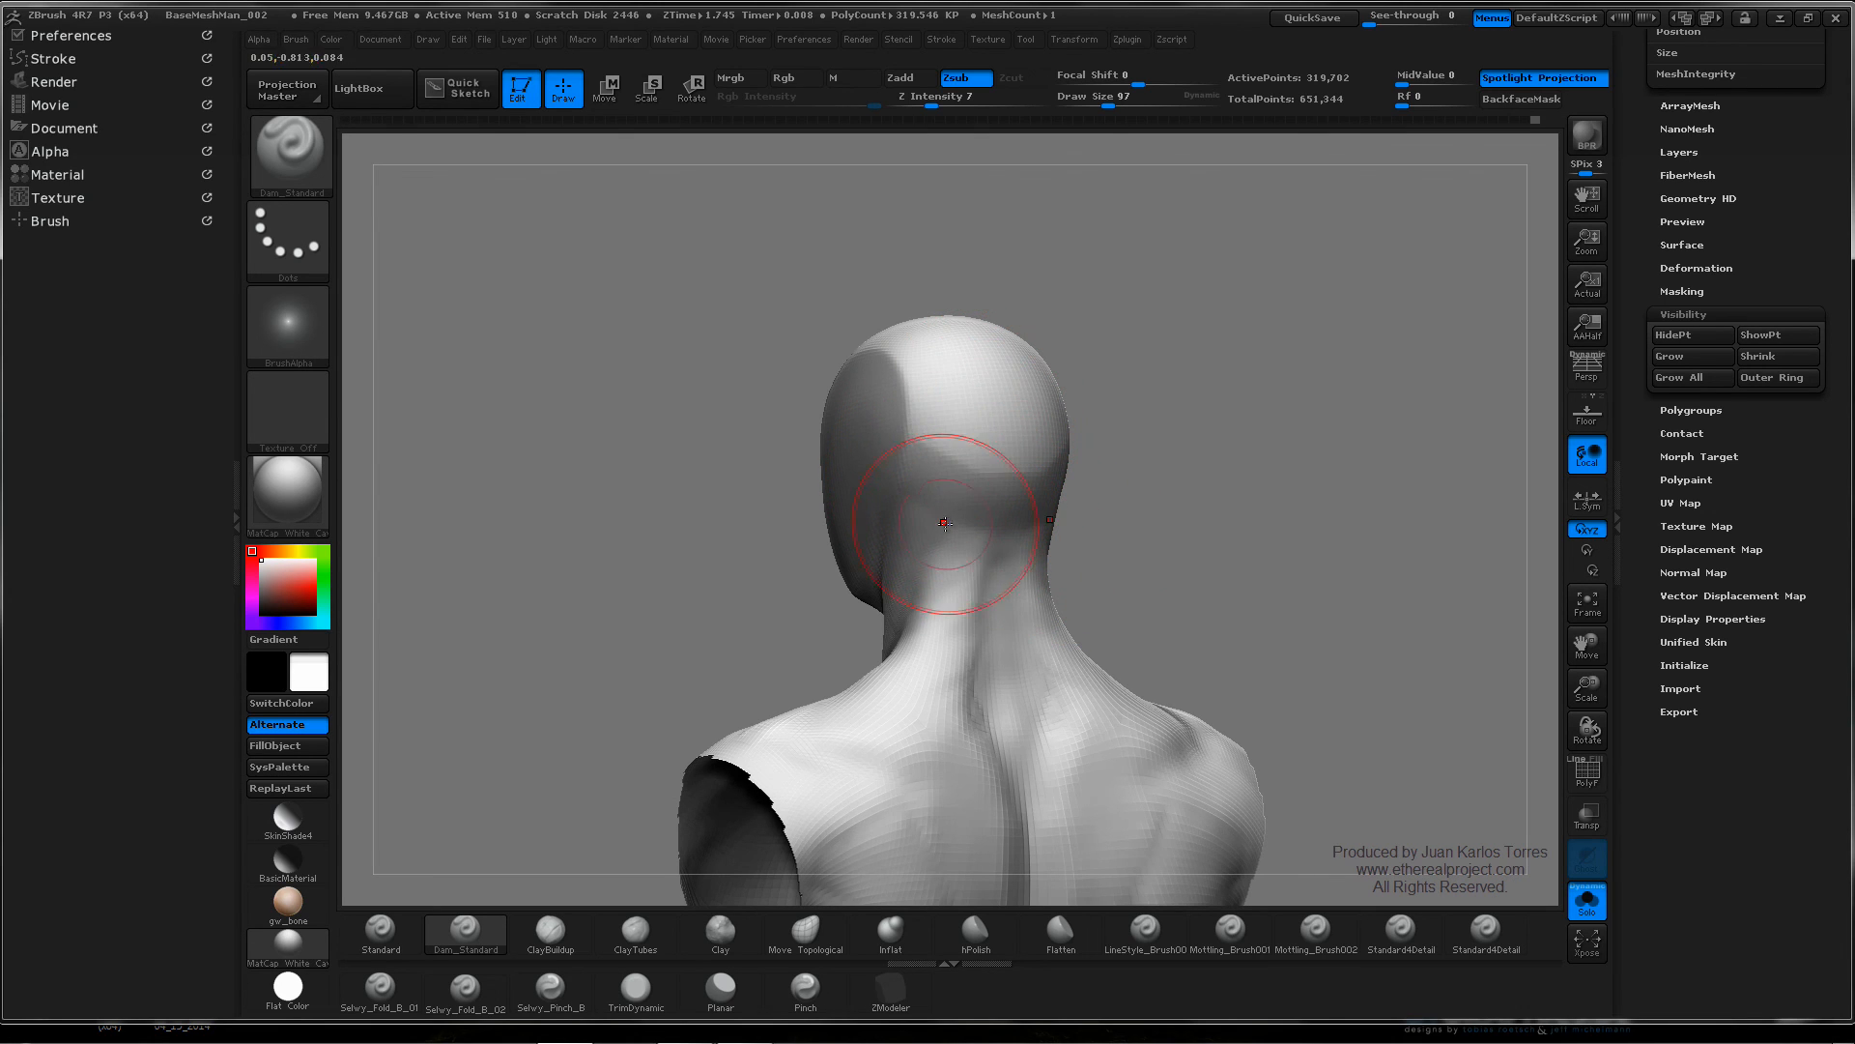
{"action": "left_click", "coordinate": [974, 932]}
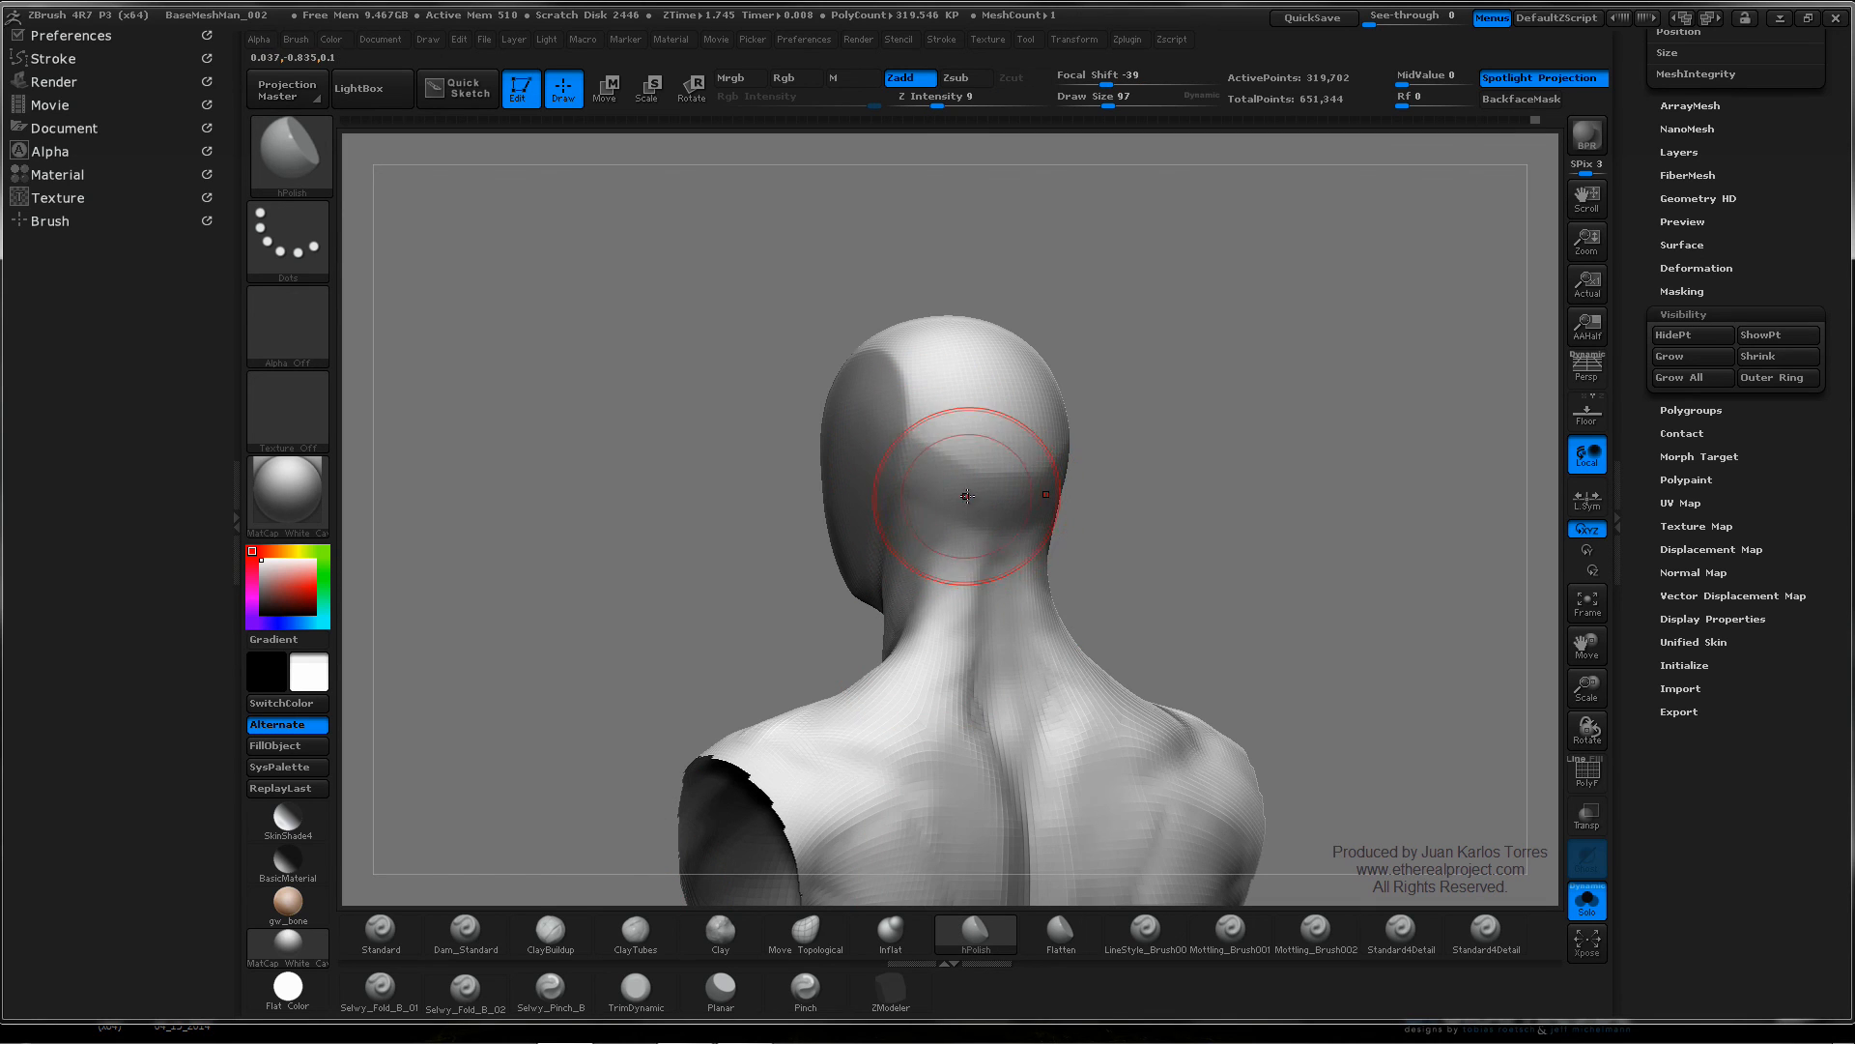
- Examine the head planes from the three-quarter, front and side views
{"action": "mouse_move", "coordinate": [1305, 476]}
{"action": "left_mouse_down"}
{"action": "mouse_move", "coordinate": [1085, 447]}
{"action": "mouse_move", "coordinate": [1147, 502]}
{"action": "left_mouse_up"}
{"action": "key", "text": "ctrl"}
{"action": "mouse_move", "coordinate": [1134, 422]}
{"action": "left_mouse_down"}
{"action": "mouse_move", "coordinate": [930, 441]}
{"action": "mouse_move", "coordinate": [918, 491]}
{"action": "left_mouse_up"}
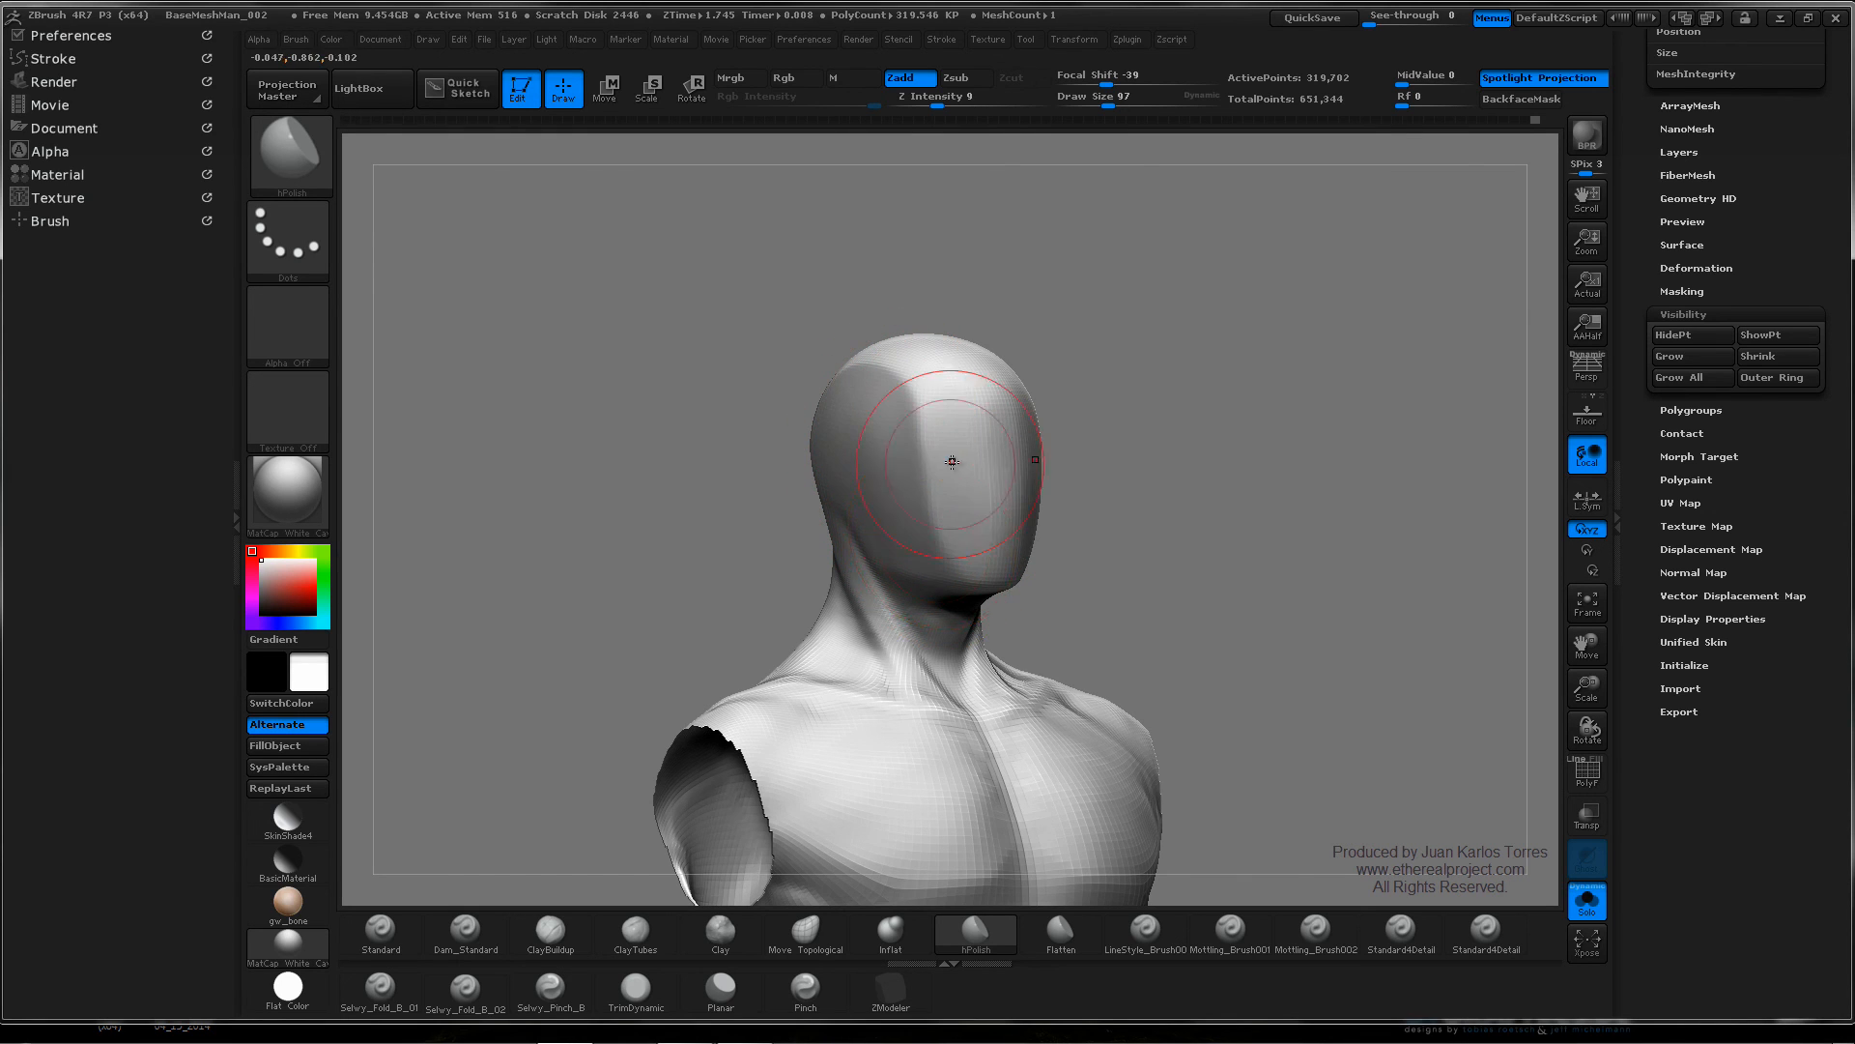
{"action": "left_click_drag", "start_coordinate": [1188, 471], "coordinate": [1018, 426]}
{"action": "left_click_drag", "start_coordinate": [1263, 423], "coordinate": [1331, 475], "text": "shift"}
{"action": "right_click_drag", "start_coordinate": [1354, 458], "coordinate": [1119, 441], "text": "ctrl"}
{"action": "mouse_move", "coordinate": [1123, 440]}
{"action": "left_mouse_down"}
{"action": "mouse_move", "coordinate": [1056, 448]}
{"action": "mouse_move", "coordinate": [1118, 439]}
{"action": "left_mouse_up"}
{"action": "right_click_drag", "start_coordinate": [1121, 438], "coordinate": [1512, 415], "text": "ctrl"}
{"action": "left_click_drag", "start_coordinate": [1028, 435], "coordinate": [1017, 546]}
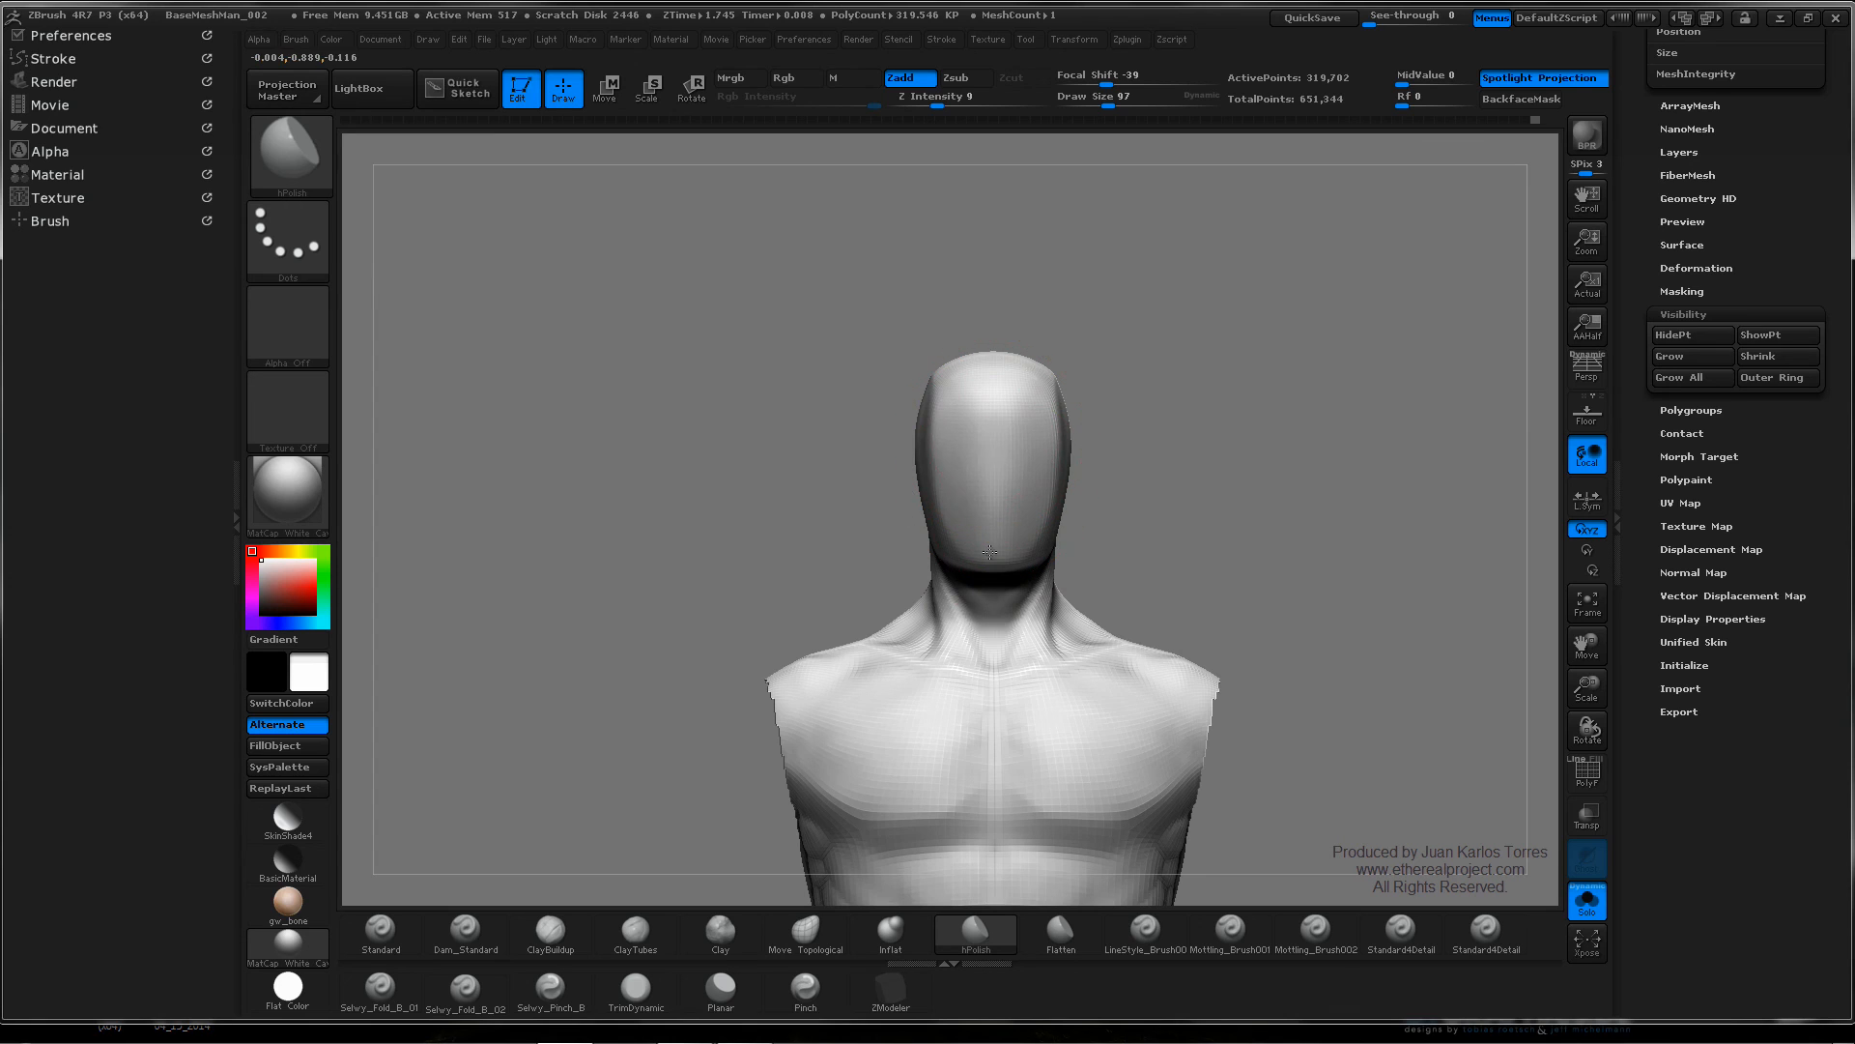
{"action": "left_click_drag", "start_coordinate": [1063, 414], "coordinate": [1155, 415]}
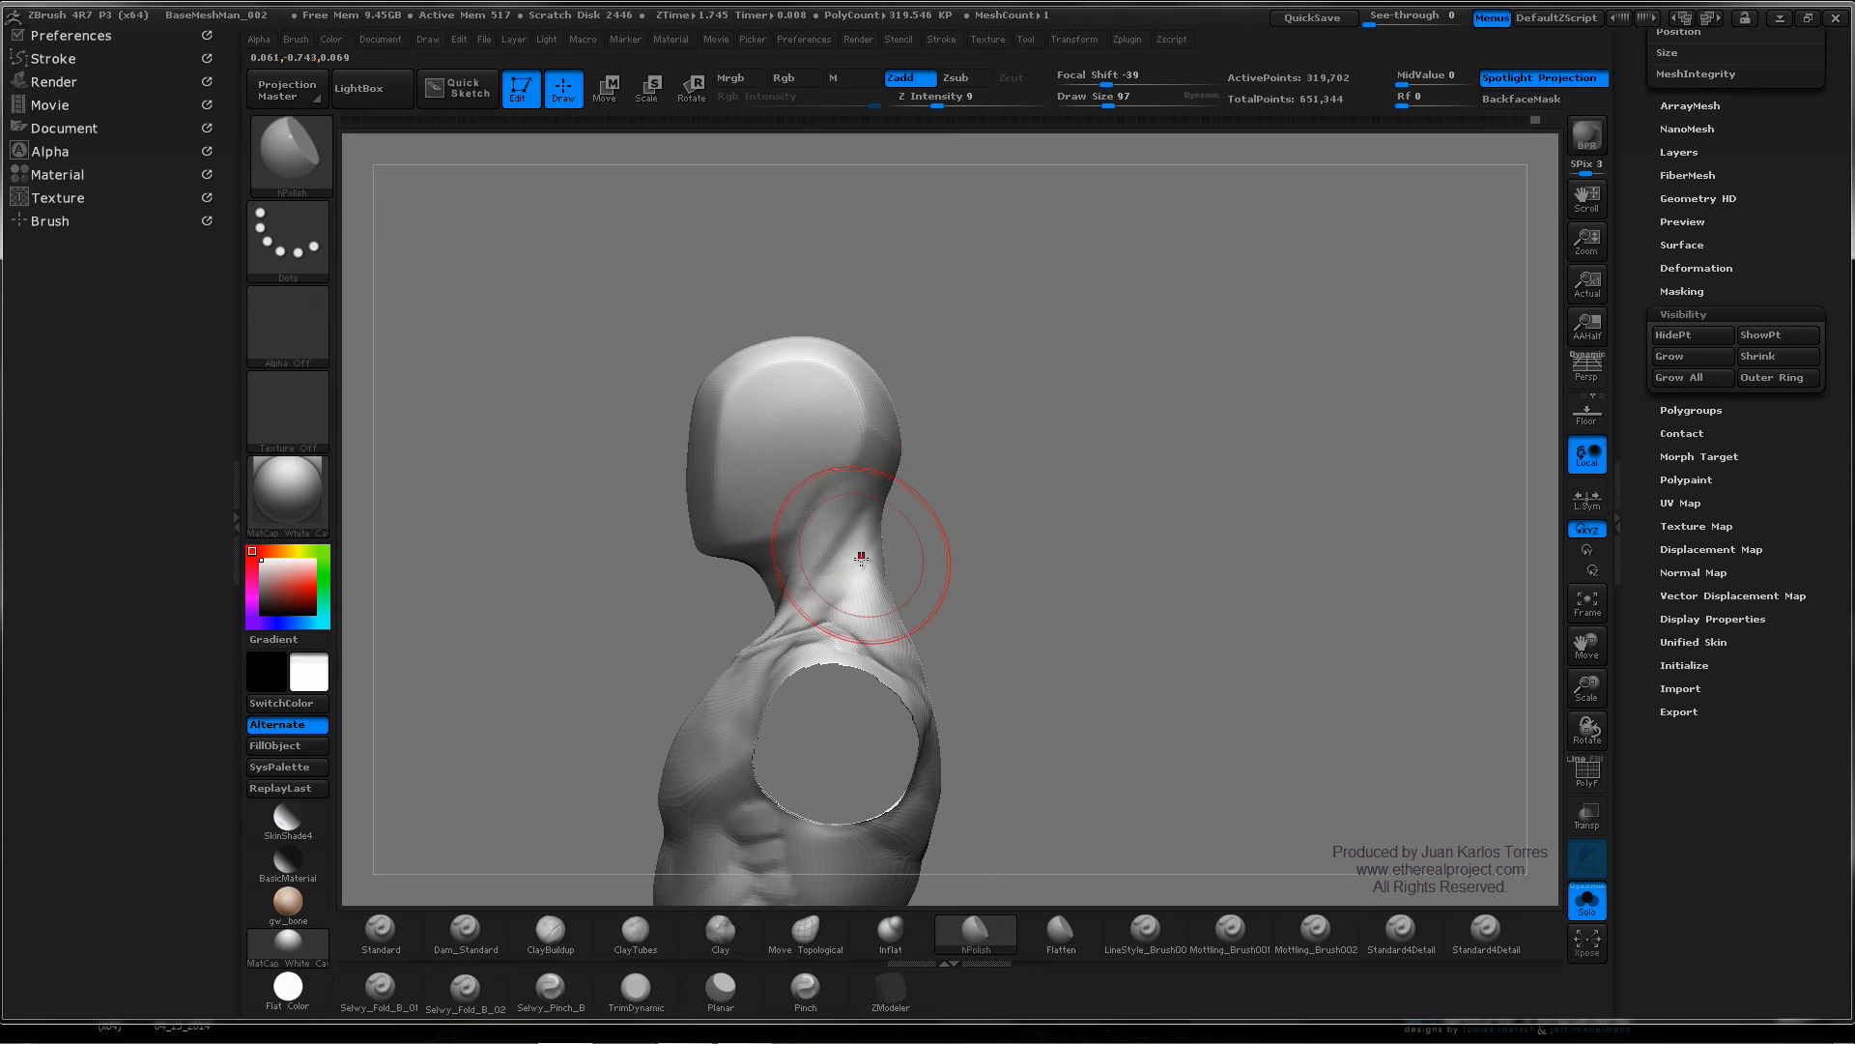
- Set the draw size to 35 and lasso-mask a narrow upright ear shape on the side of the head
{"action": "key", "text": "space"}
{"action": "left_click_drag", "start_coordinate": [967, 547], "coordinate": [901, 554]}
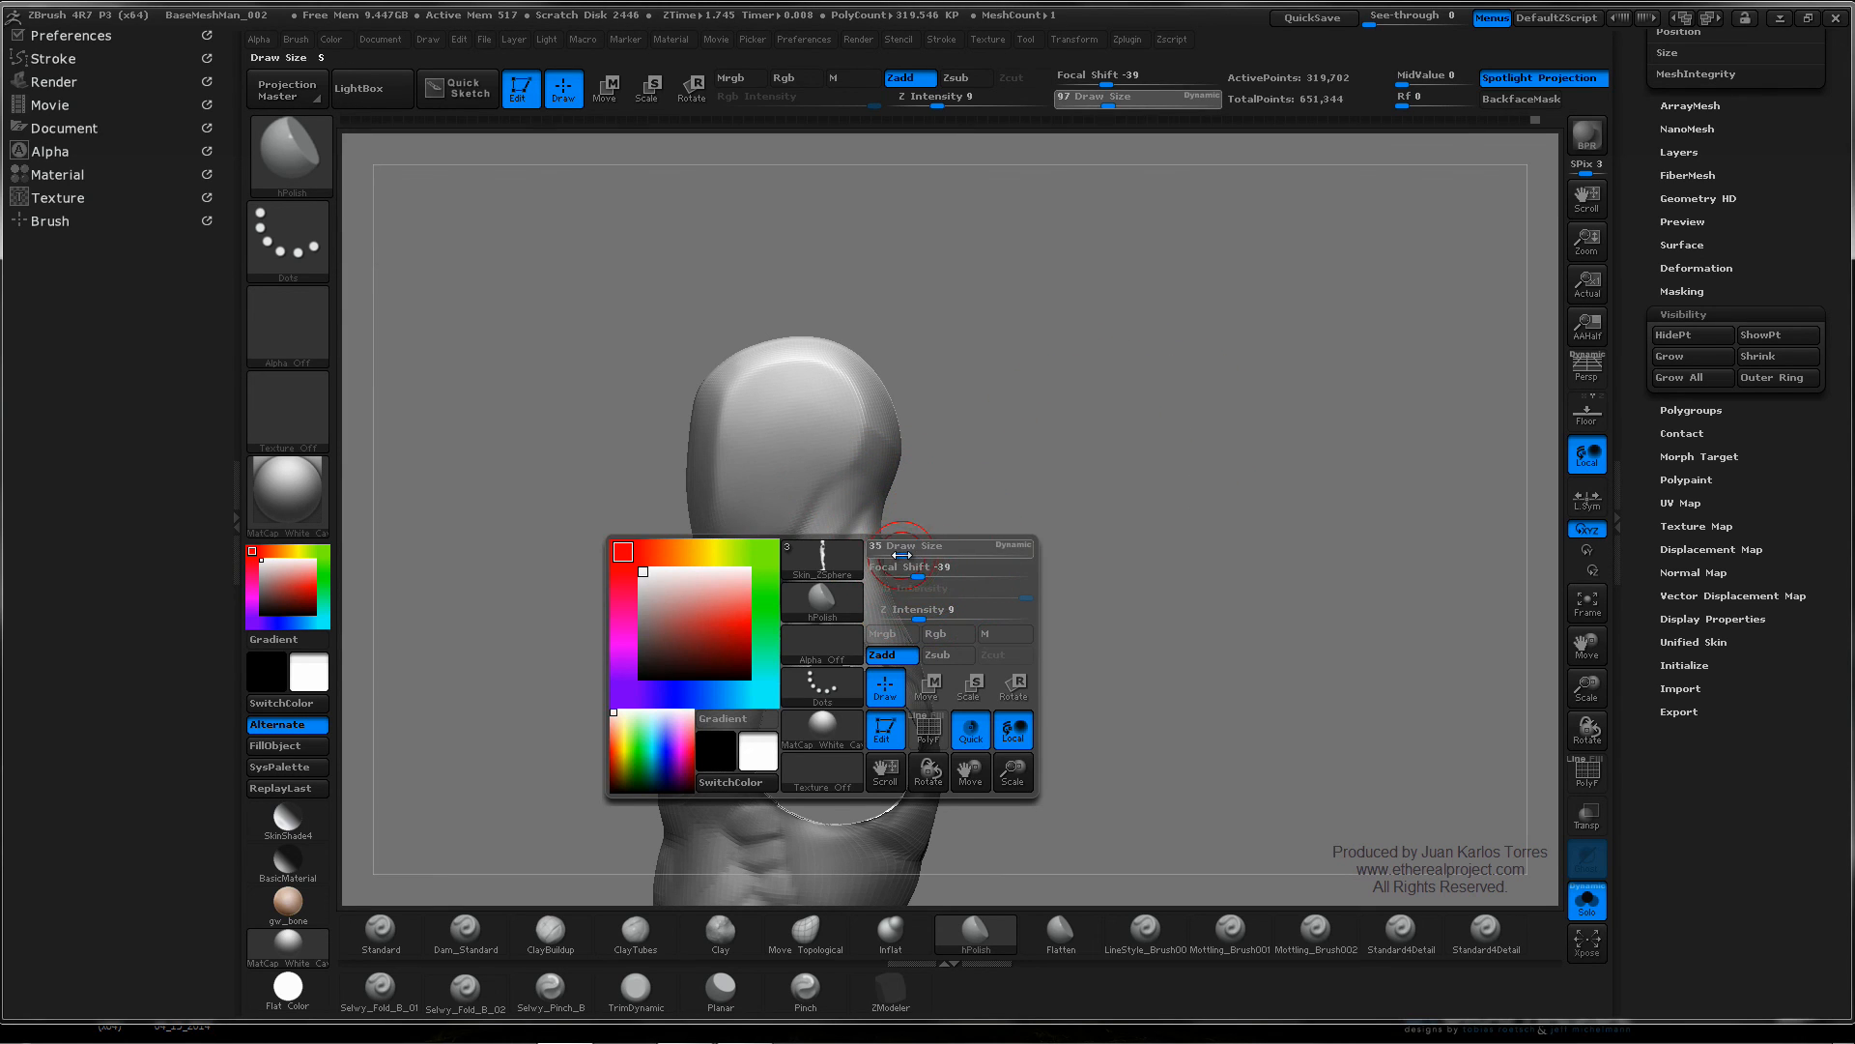
{"action": "key", "text": "ctrl"}
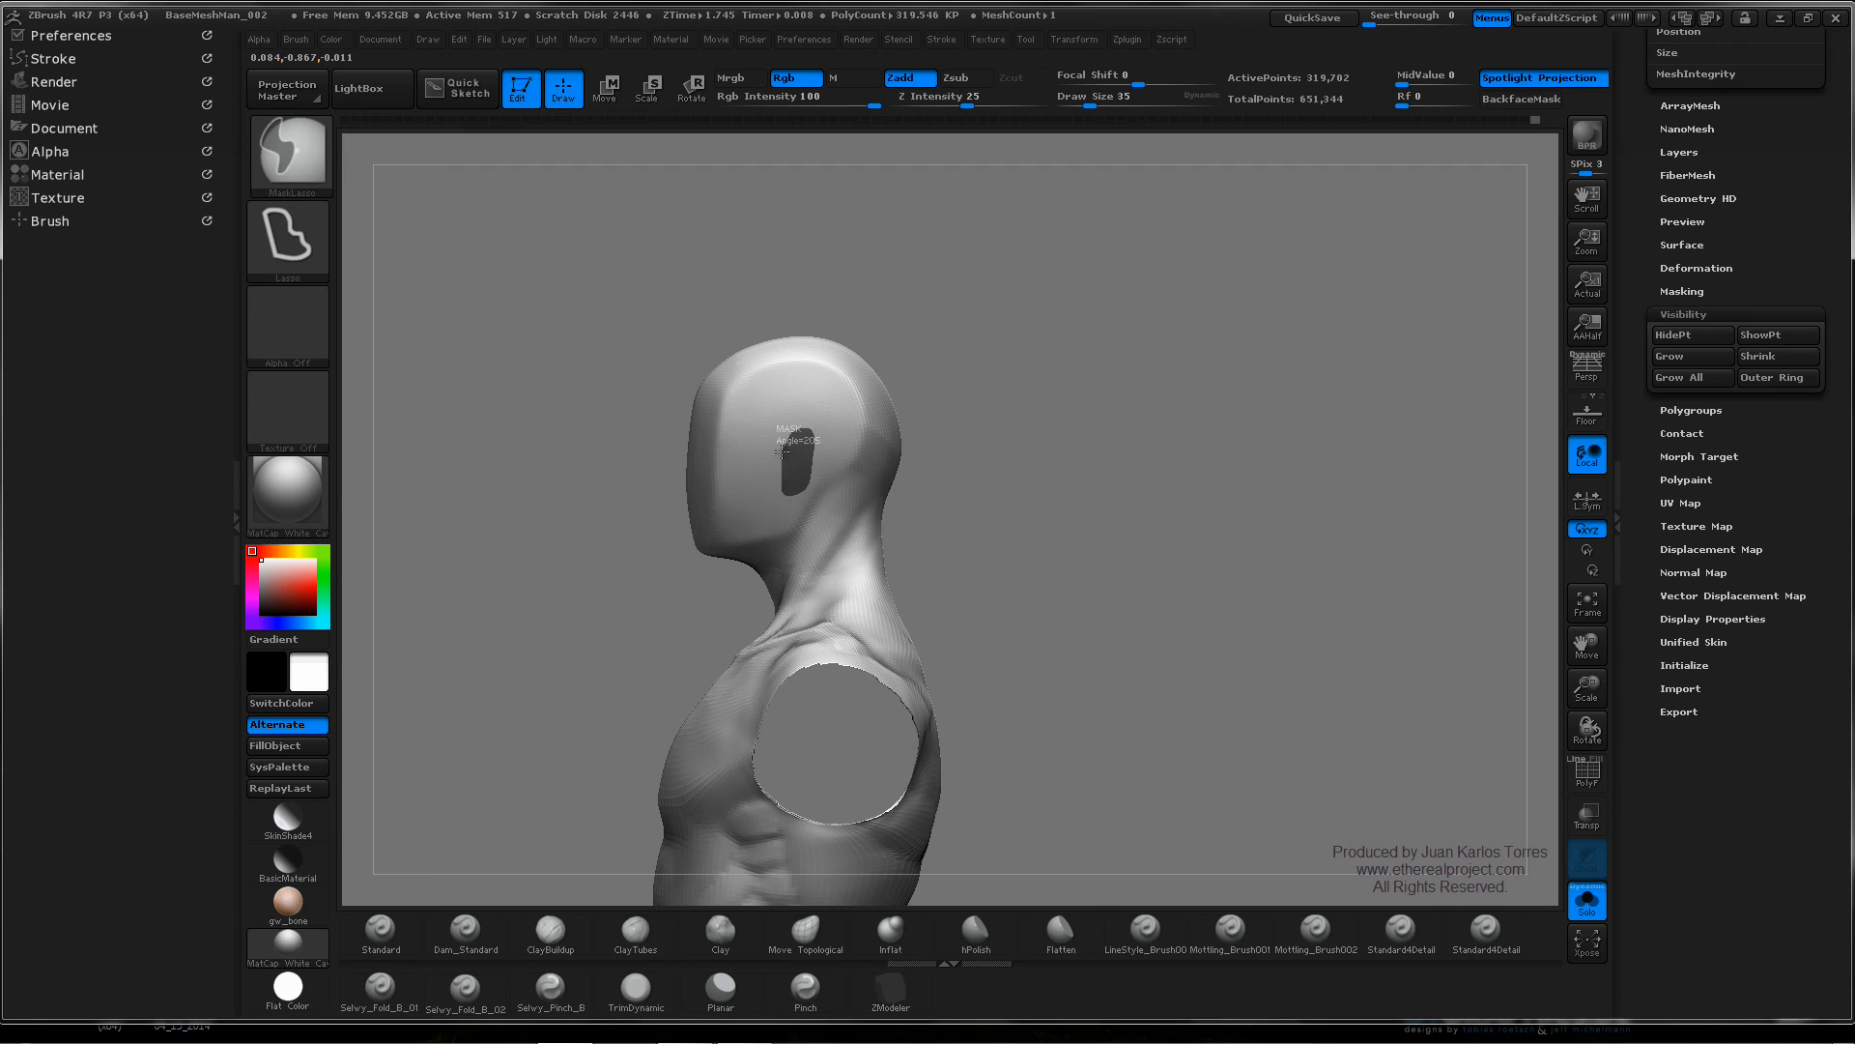
{"action": "left_click_drag", "start_coordinate": [783, 451], "coordinate": [785, 447], "text": "ctrl"}
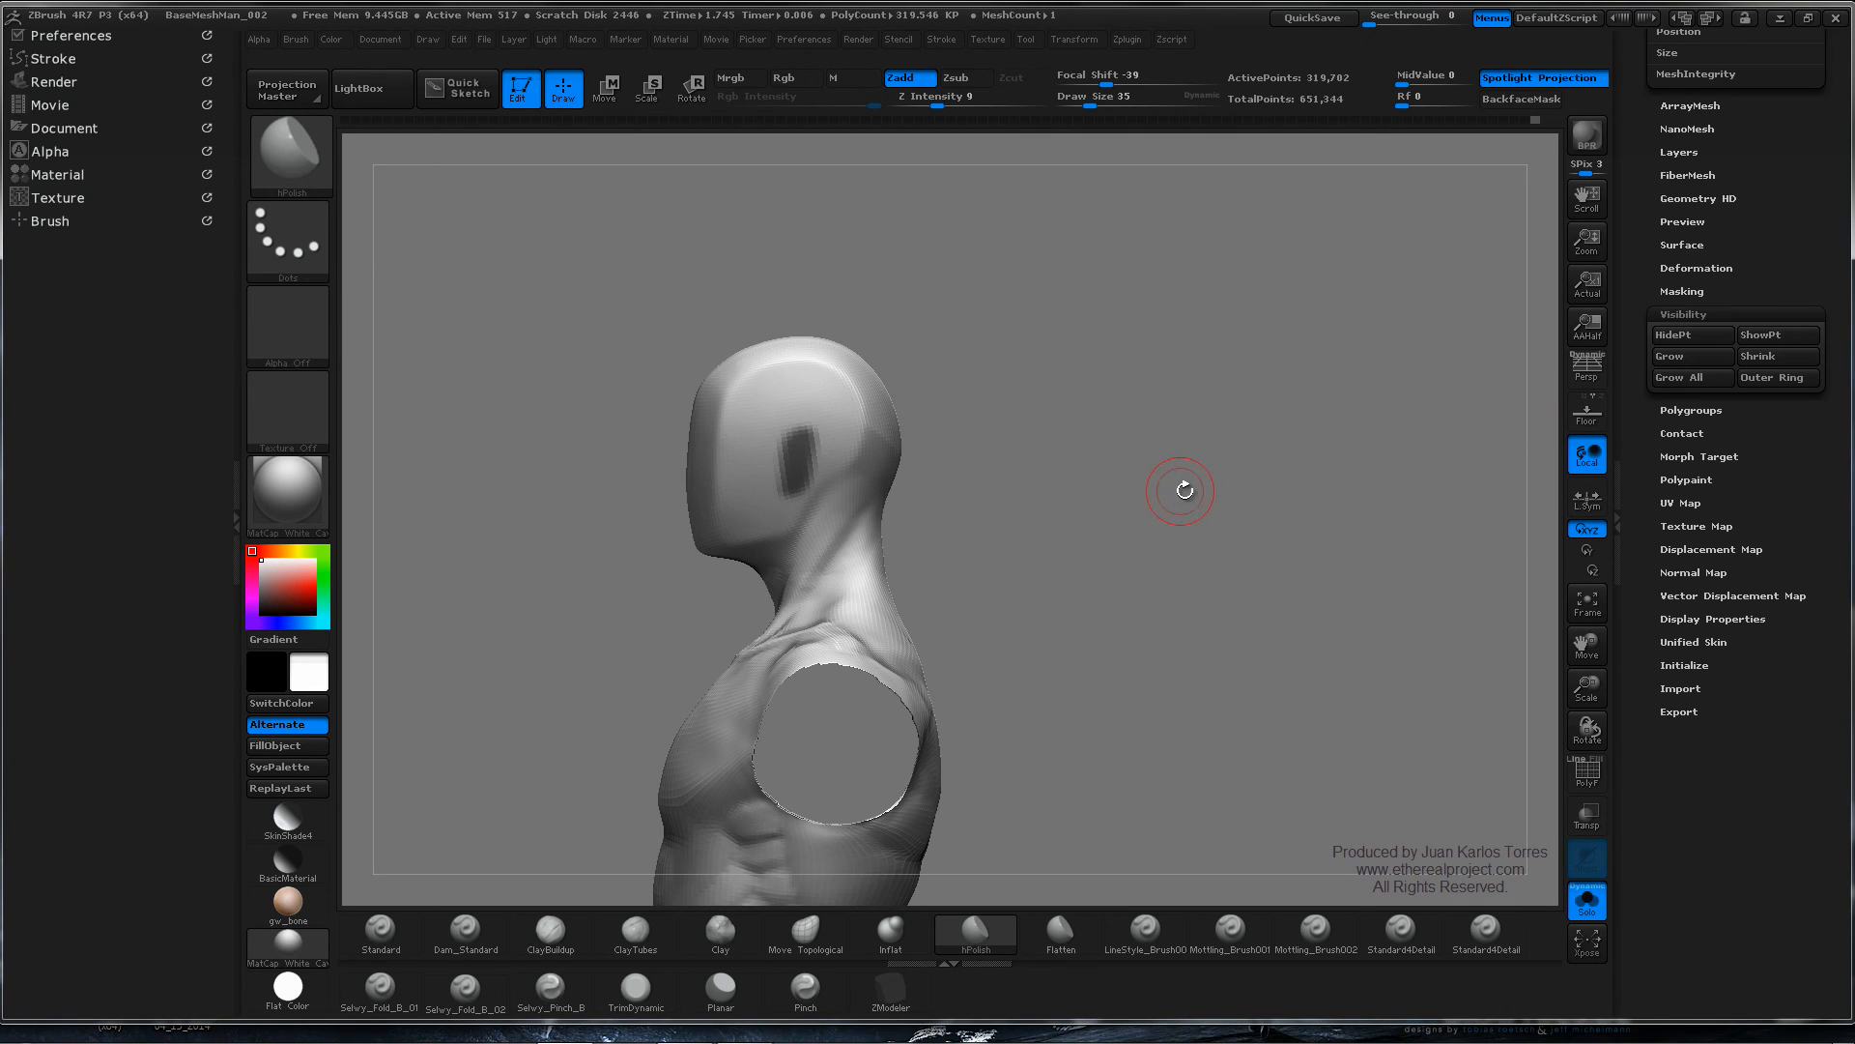
- Show the proportion guide planes, set the draw size to 140 and drop the body mesh to a low subdivision level
{"action": "left_click", "coordinate": [1587, 901]}
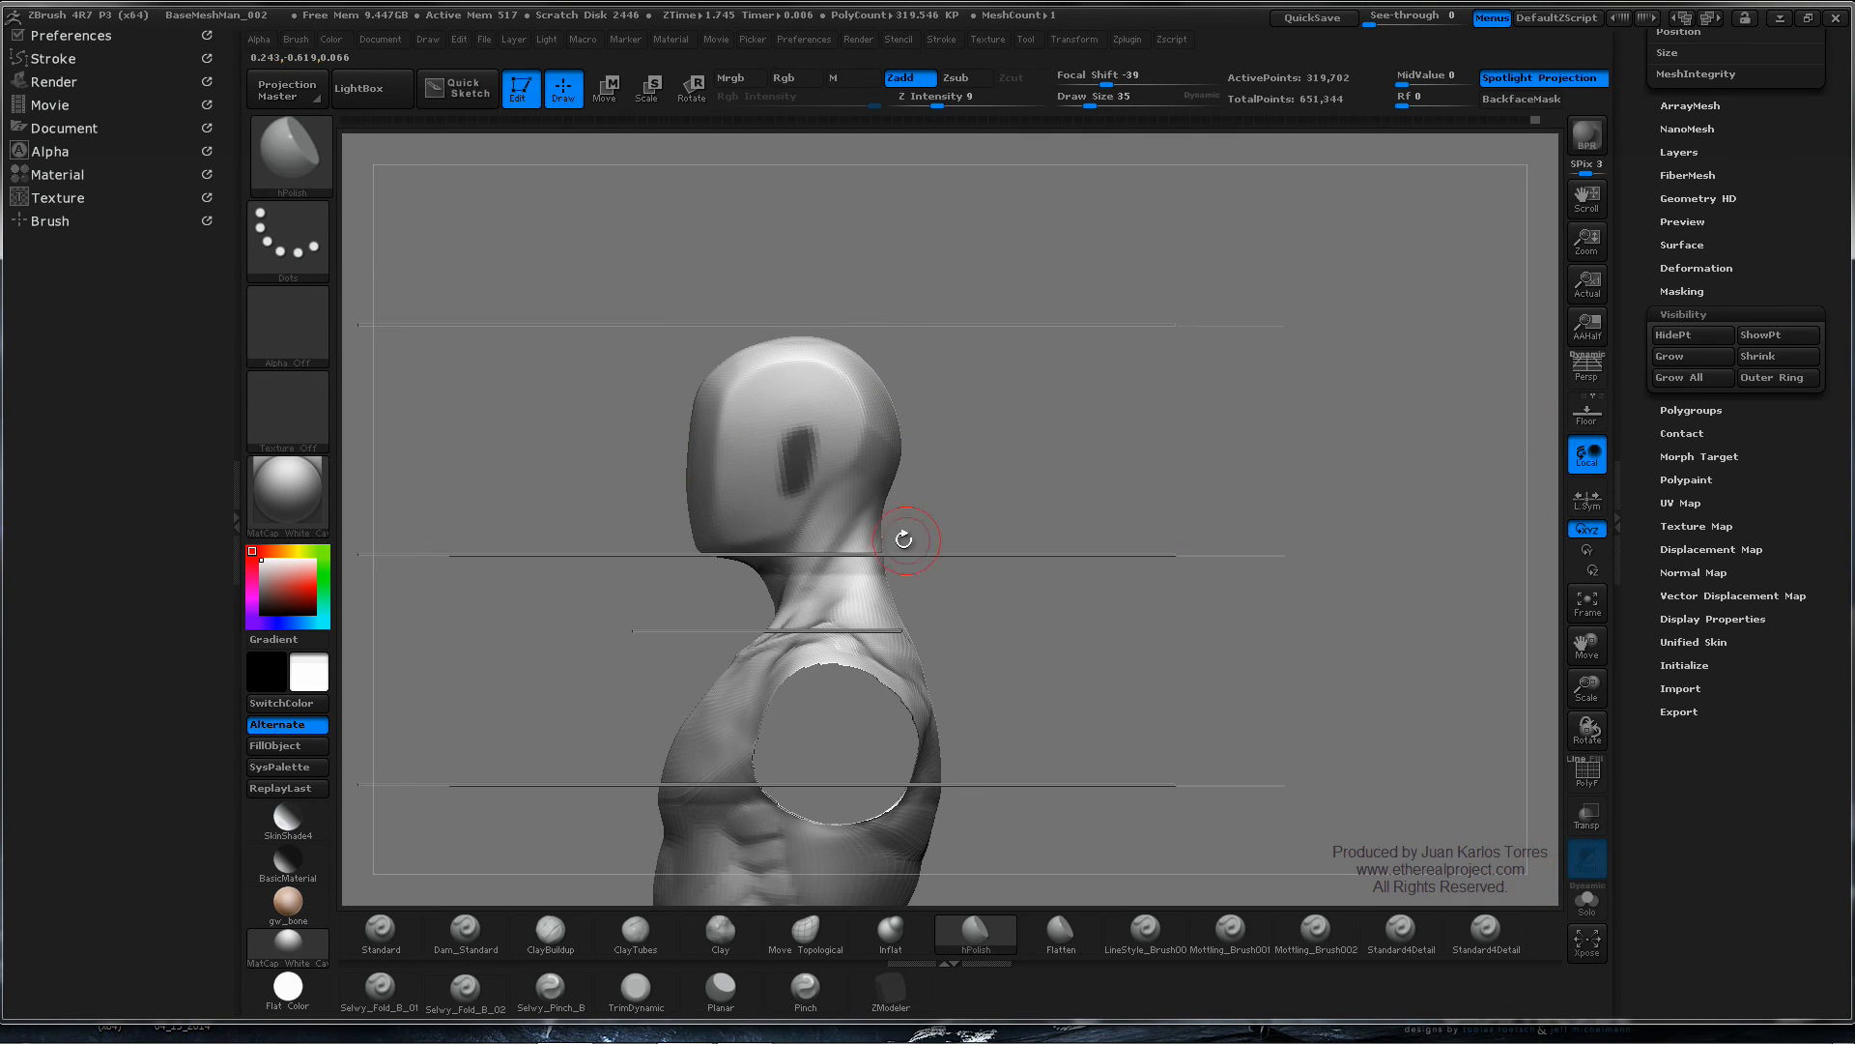
{"action": "key", "text": "space"}
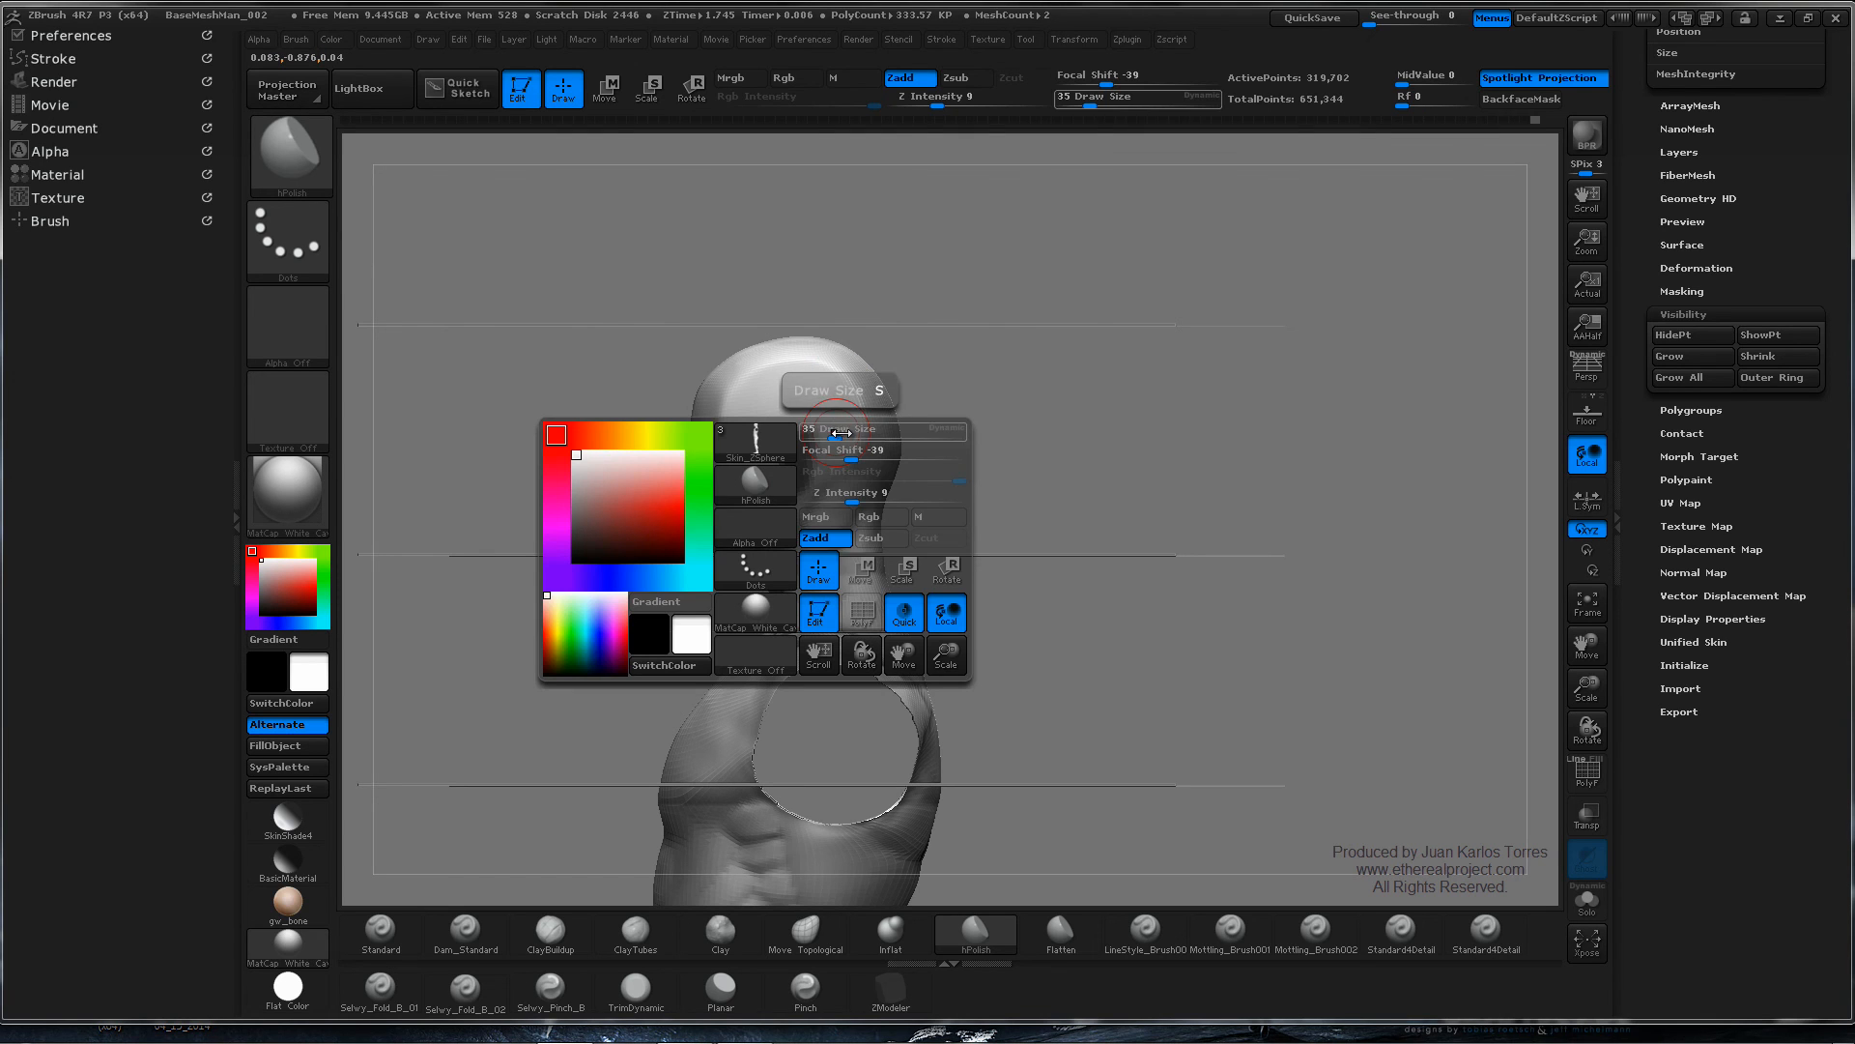
{"action": "left_click_drag", "start_coordinate": [837, 432], "coordinate": [862, 426]}
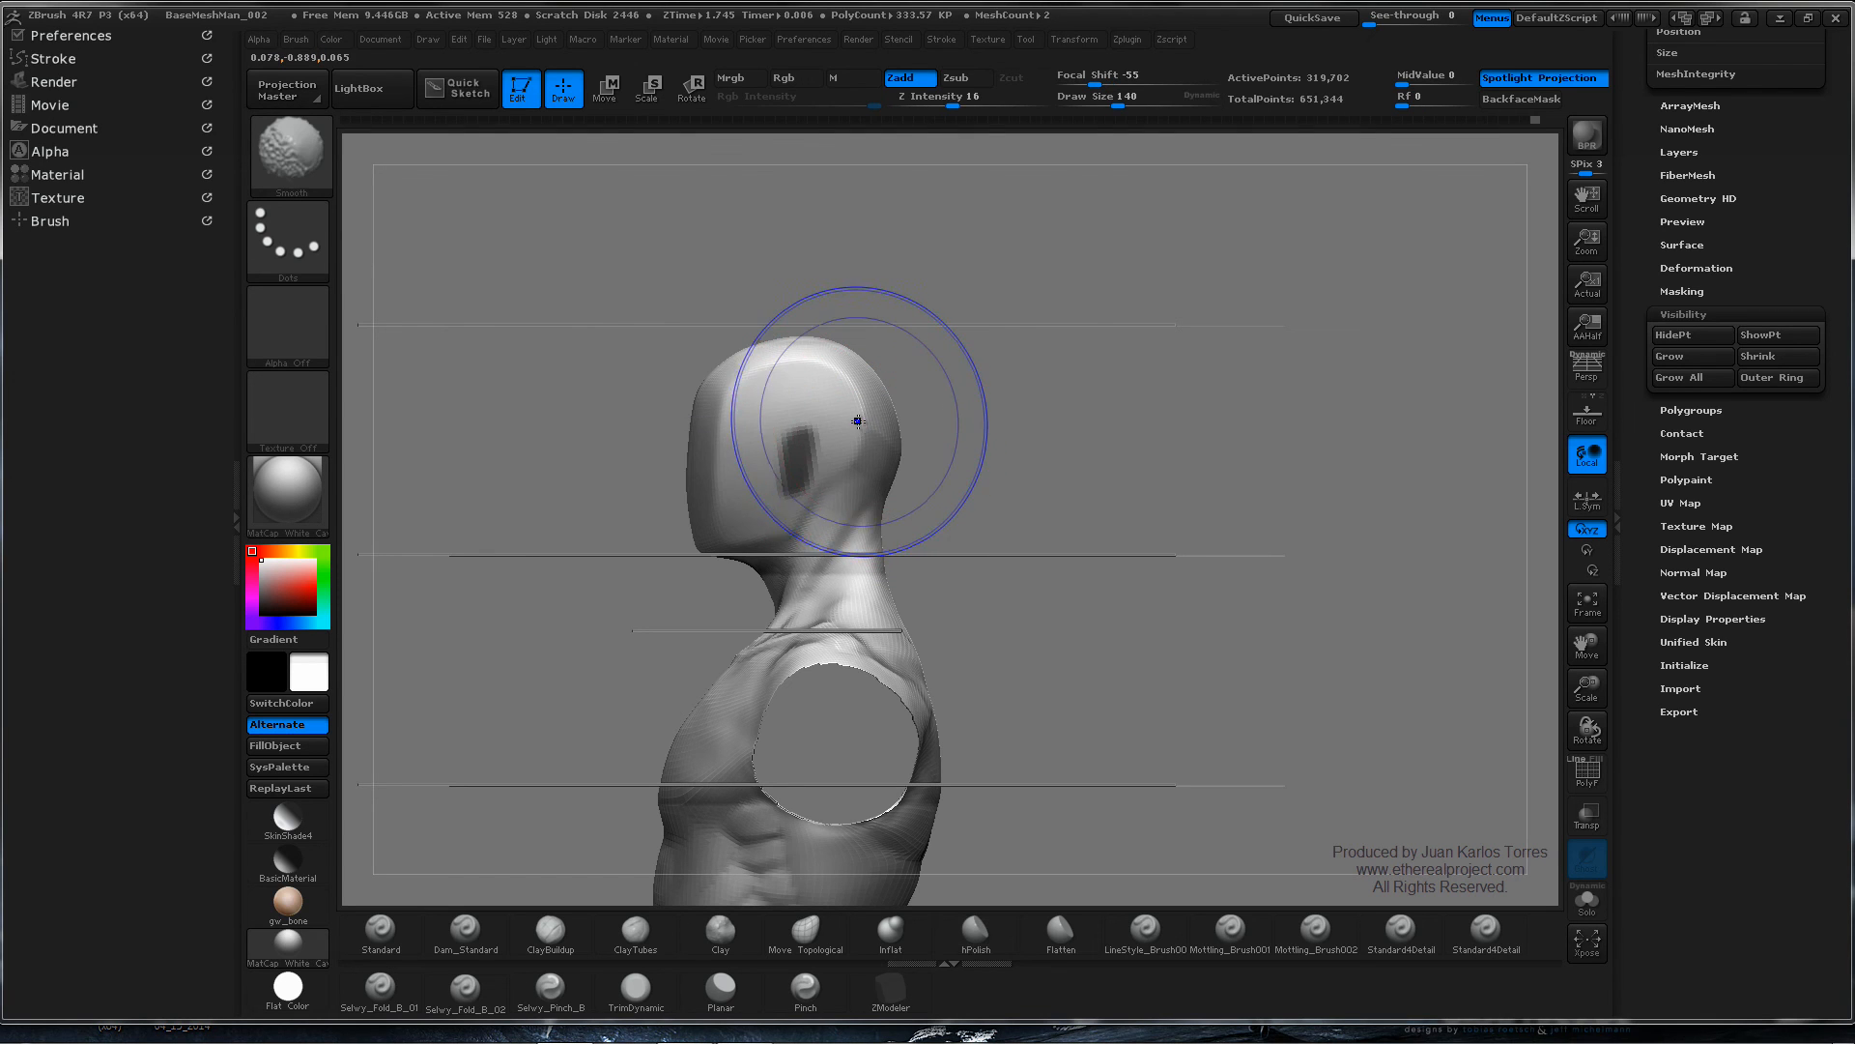
{"action": "key", "text": "shift+d"}
{"action": "key", "text": "shift+d"}
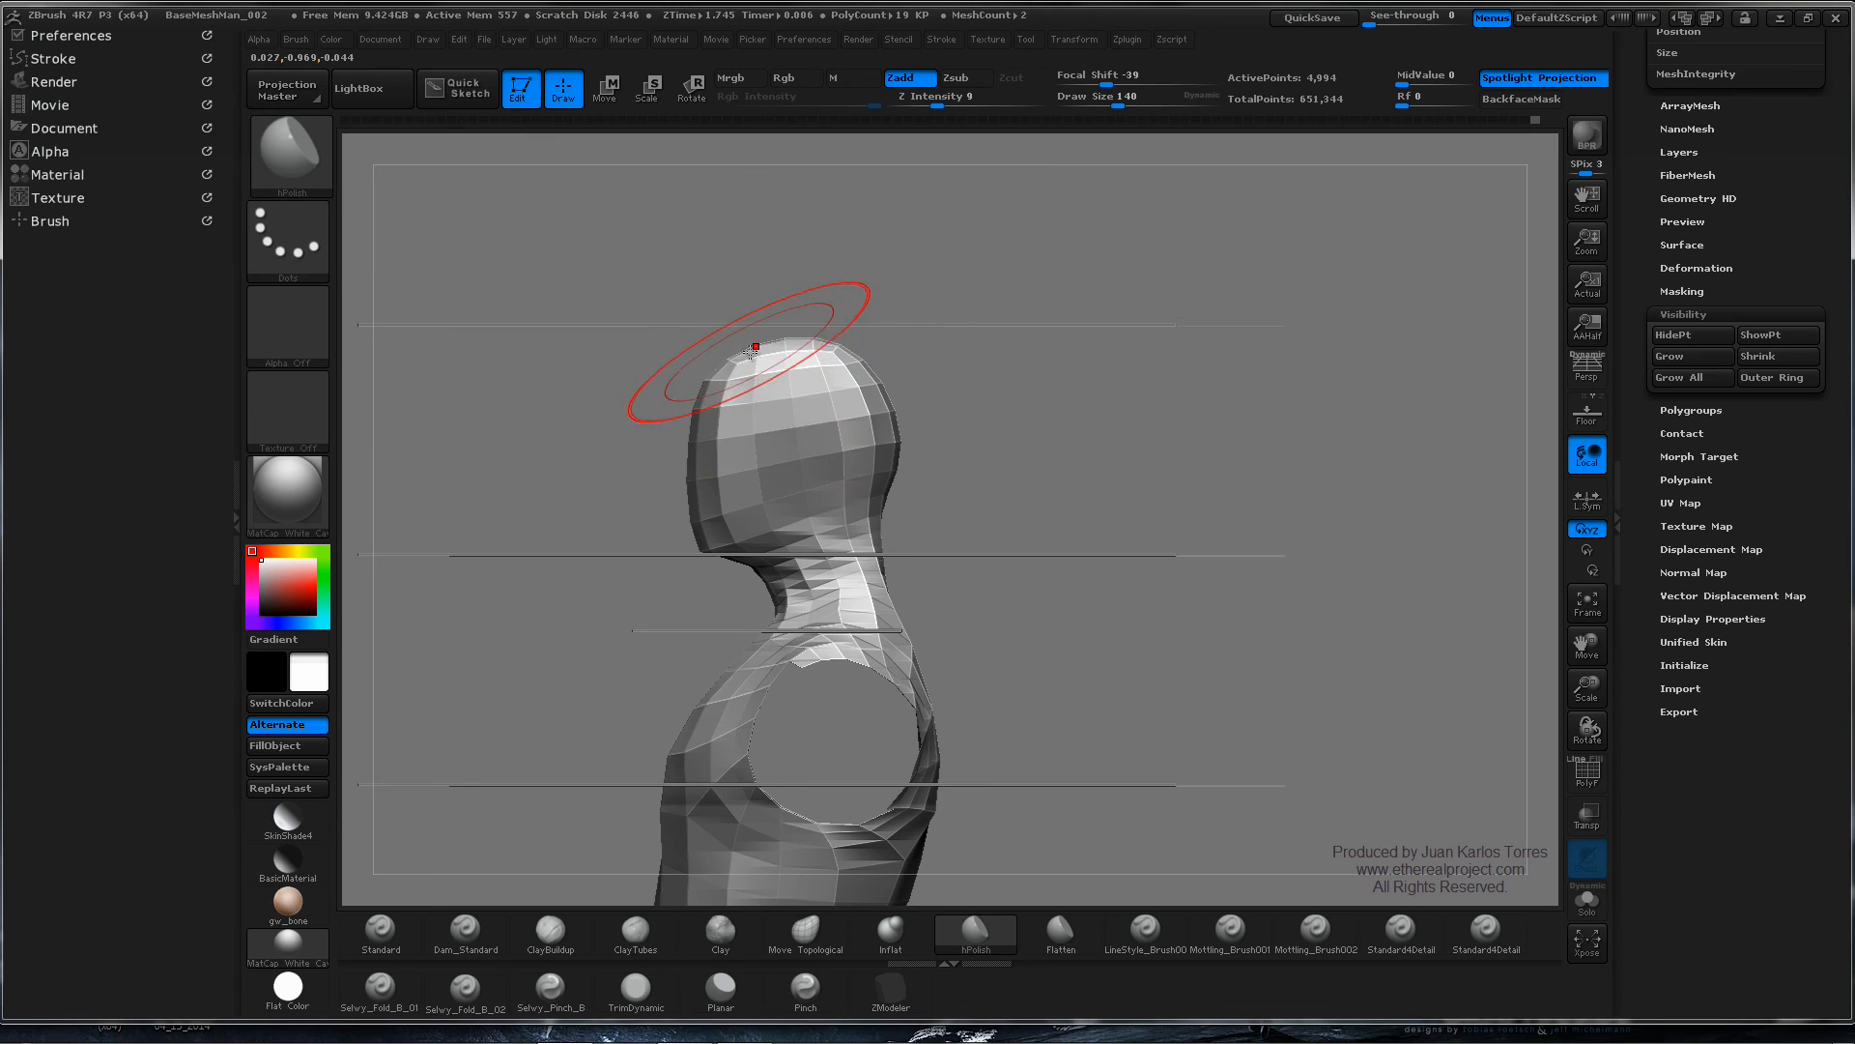
- Raise the crown to the upper guide and push the face slightly forward with Move Topological, returning the mesh to its high subdivision level
{"action": "left_click", "coordinate": [820, 931]}
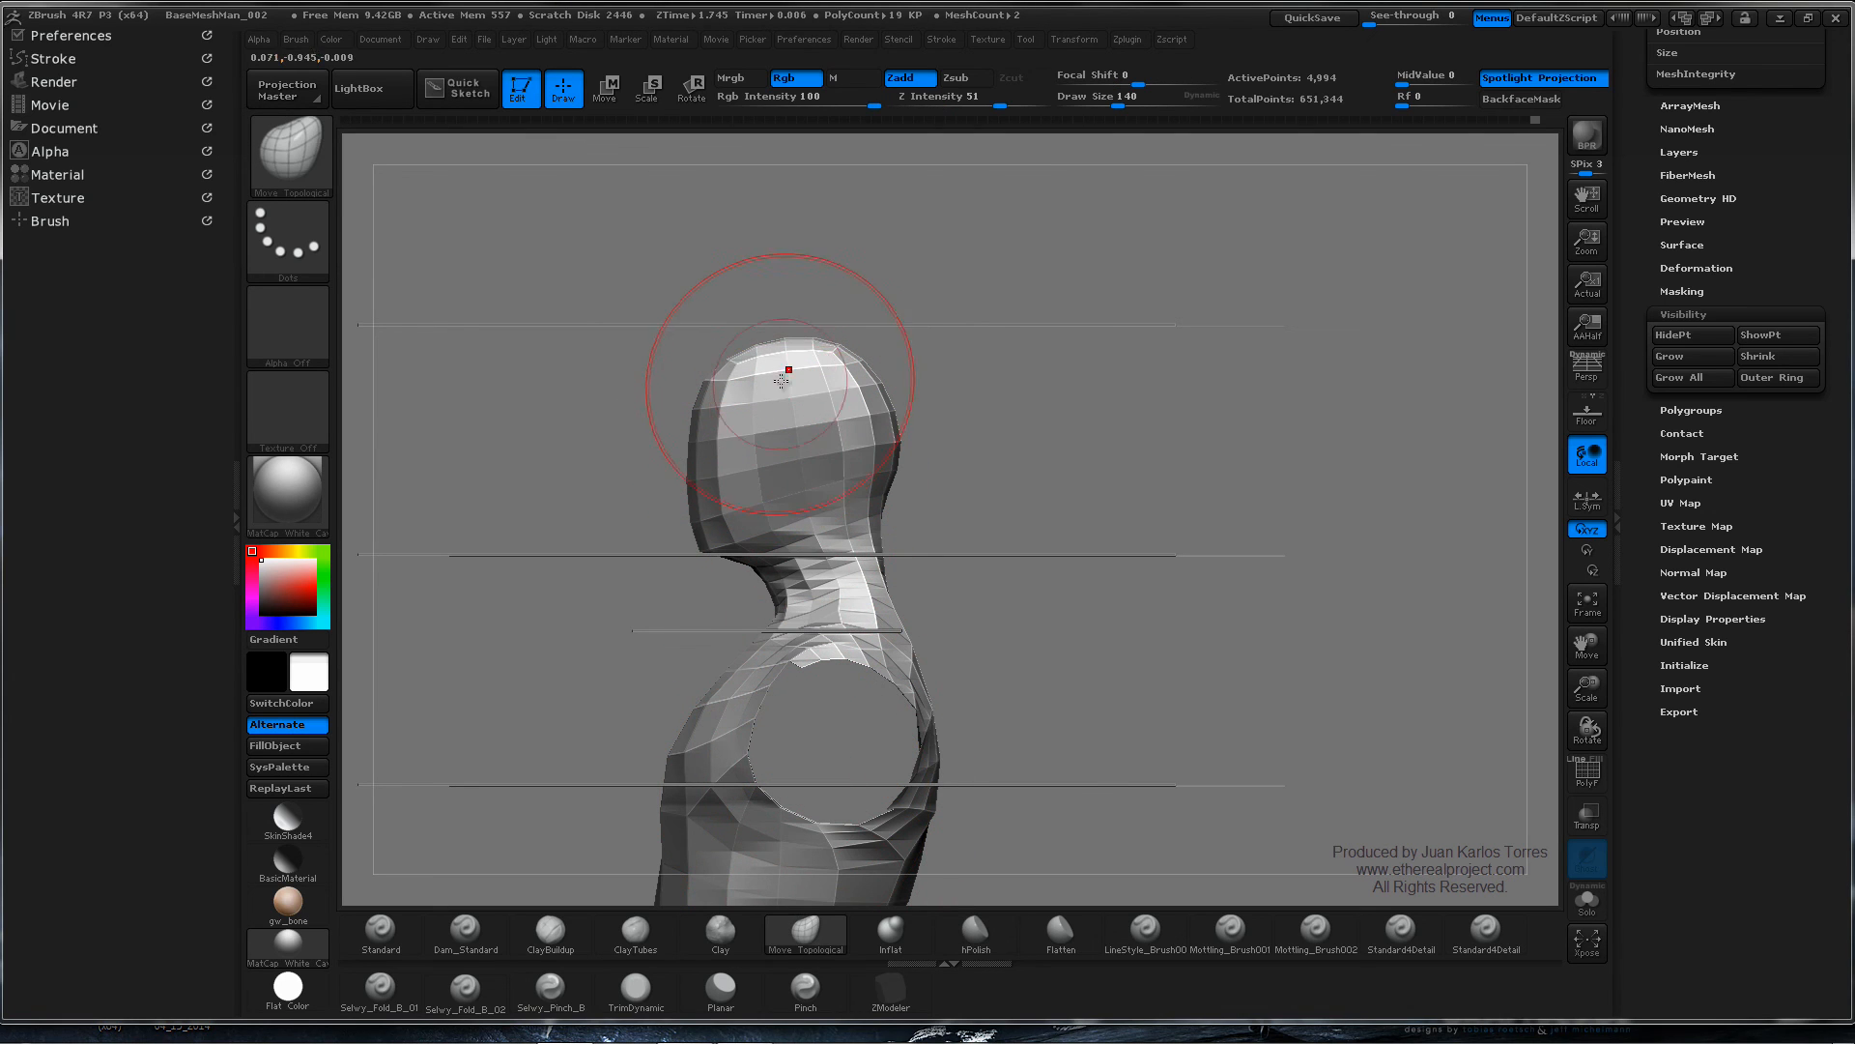
{"action": "mouse_move", "coordinate": [737, 354]}
{"action": "left_mouse_down"}
{"action": "mouse_move", "coordinate": [888, 370]}
{"action": "mouse_move", "coordinate": [719, 367]}
{"action": "left_mouse_up"}
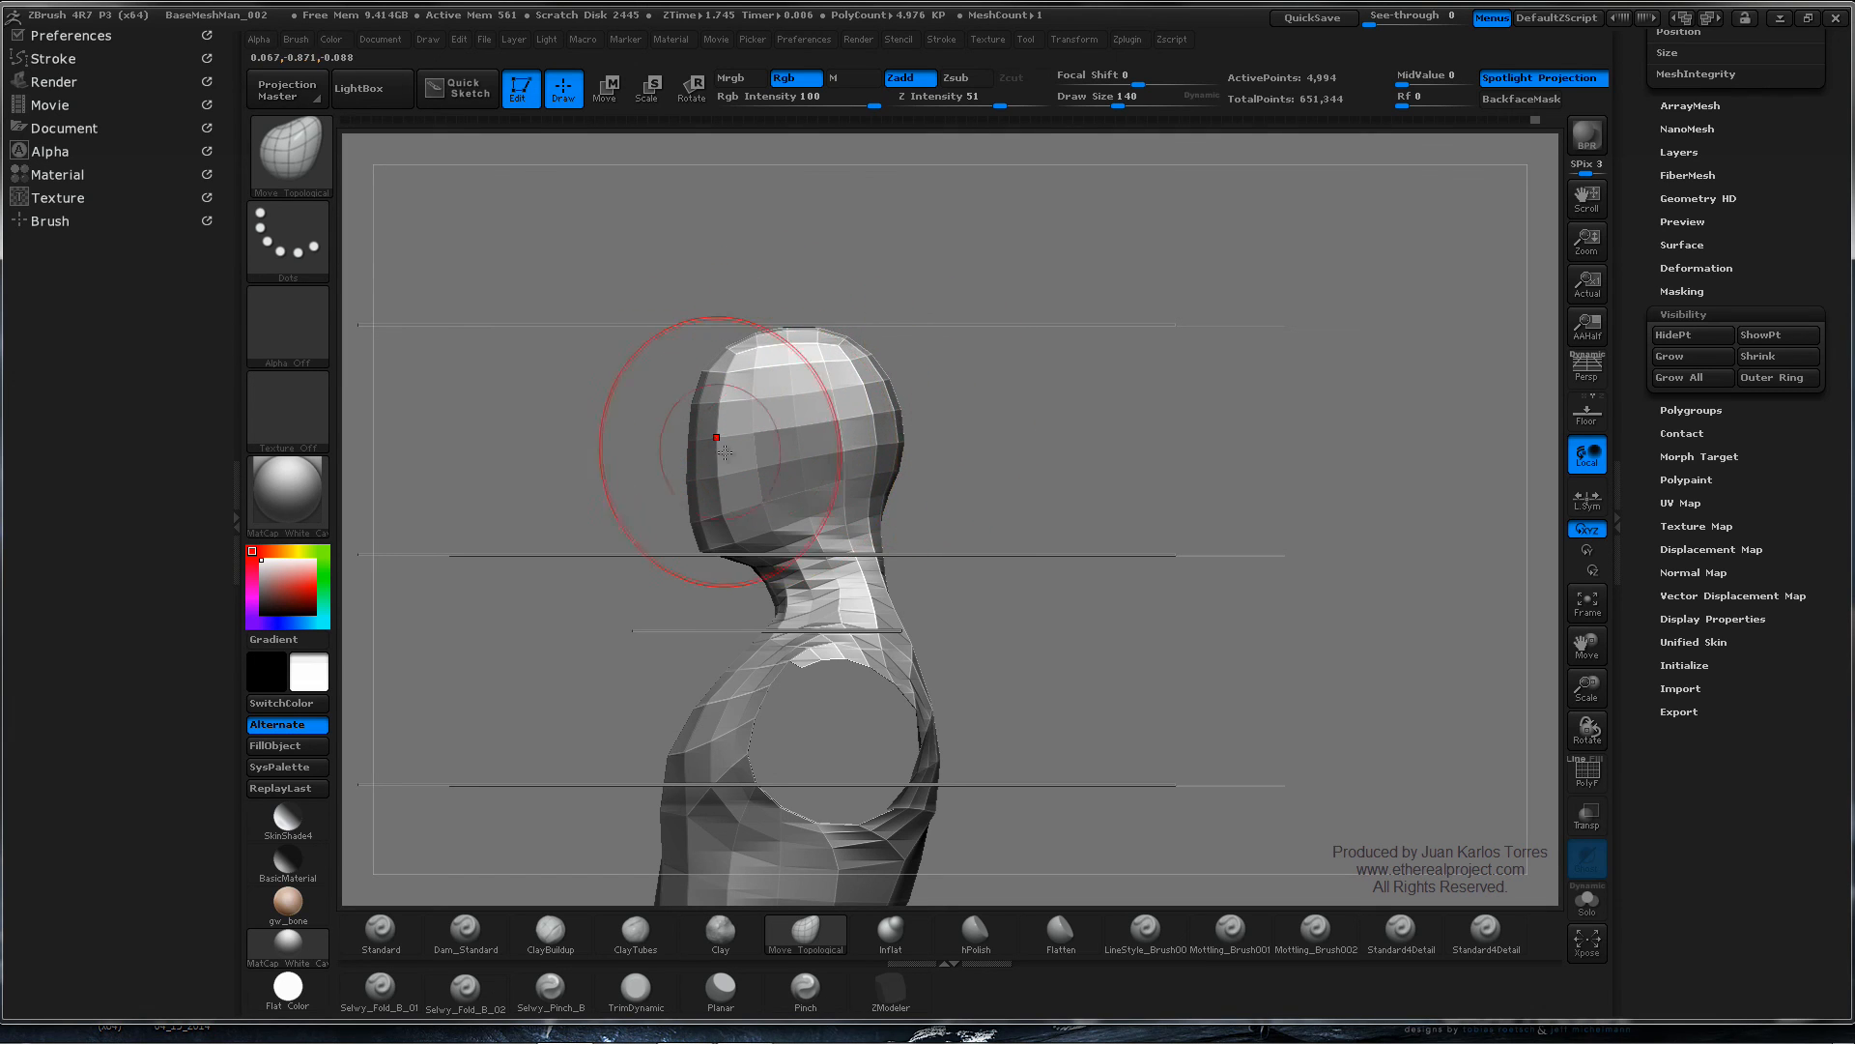
{"action": "left_click_drag", "start_coordinate": [694, 454], "coordinate": [688, 454]}
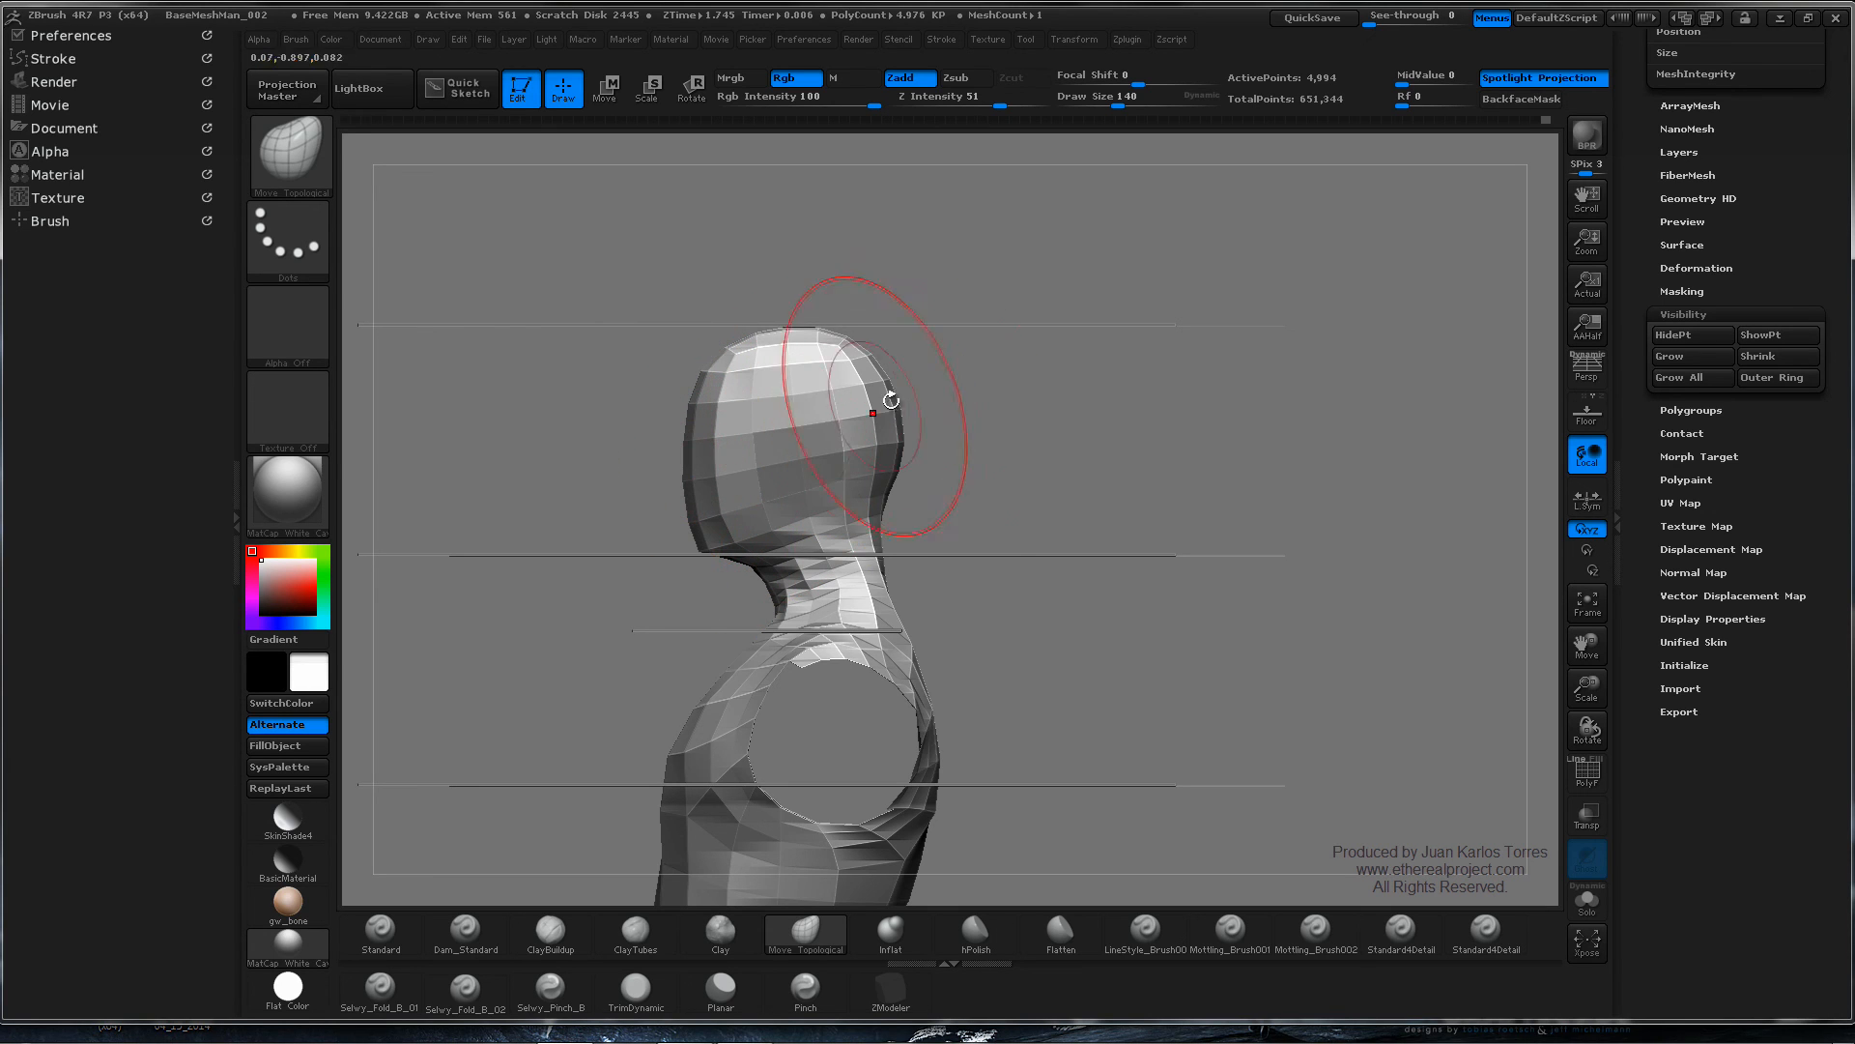
{"action": "key", "text": "ctrl+d"}
{"action": "key", "text": "ctrl+d"}
{"action": "key", "text": "ctrl+d"}
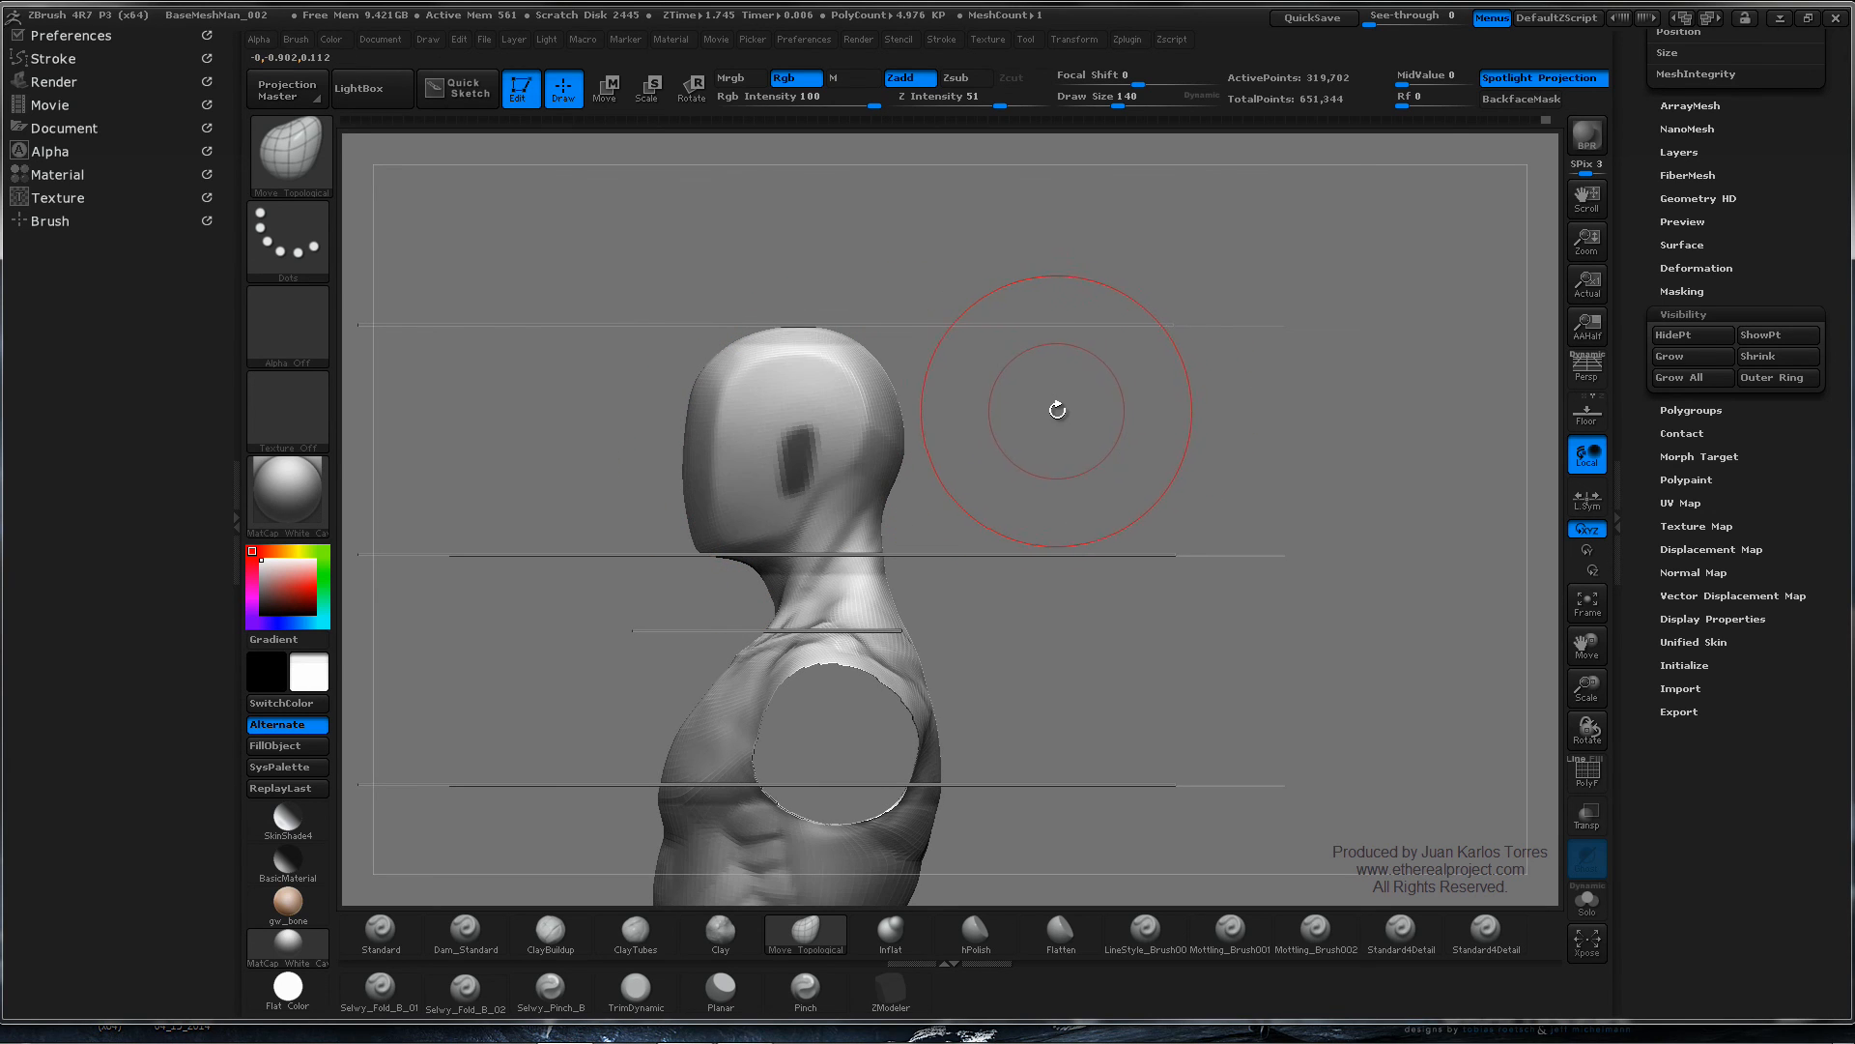
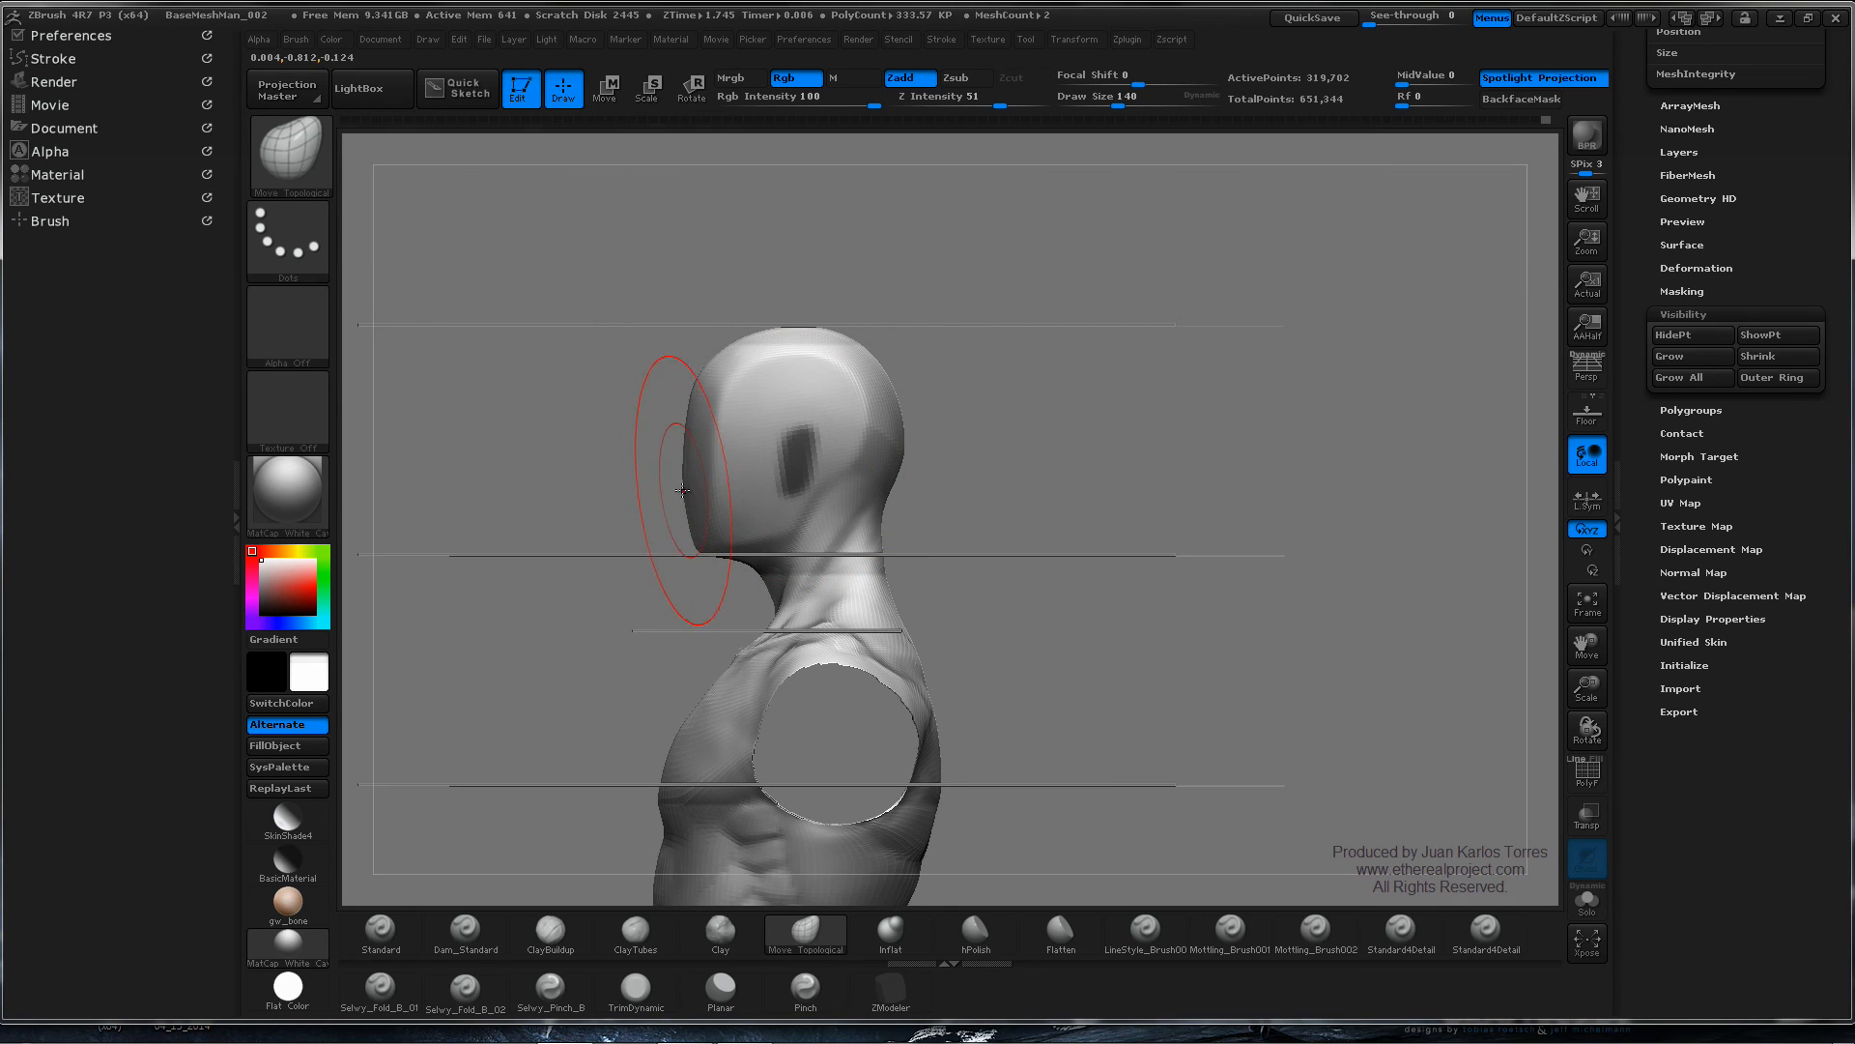
- Trim and redraw the lower part of the ear mask with the lasso
{"action": "key", "text": "ctrl"}
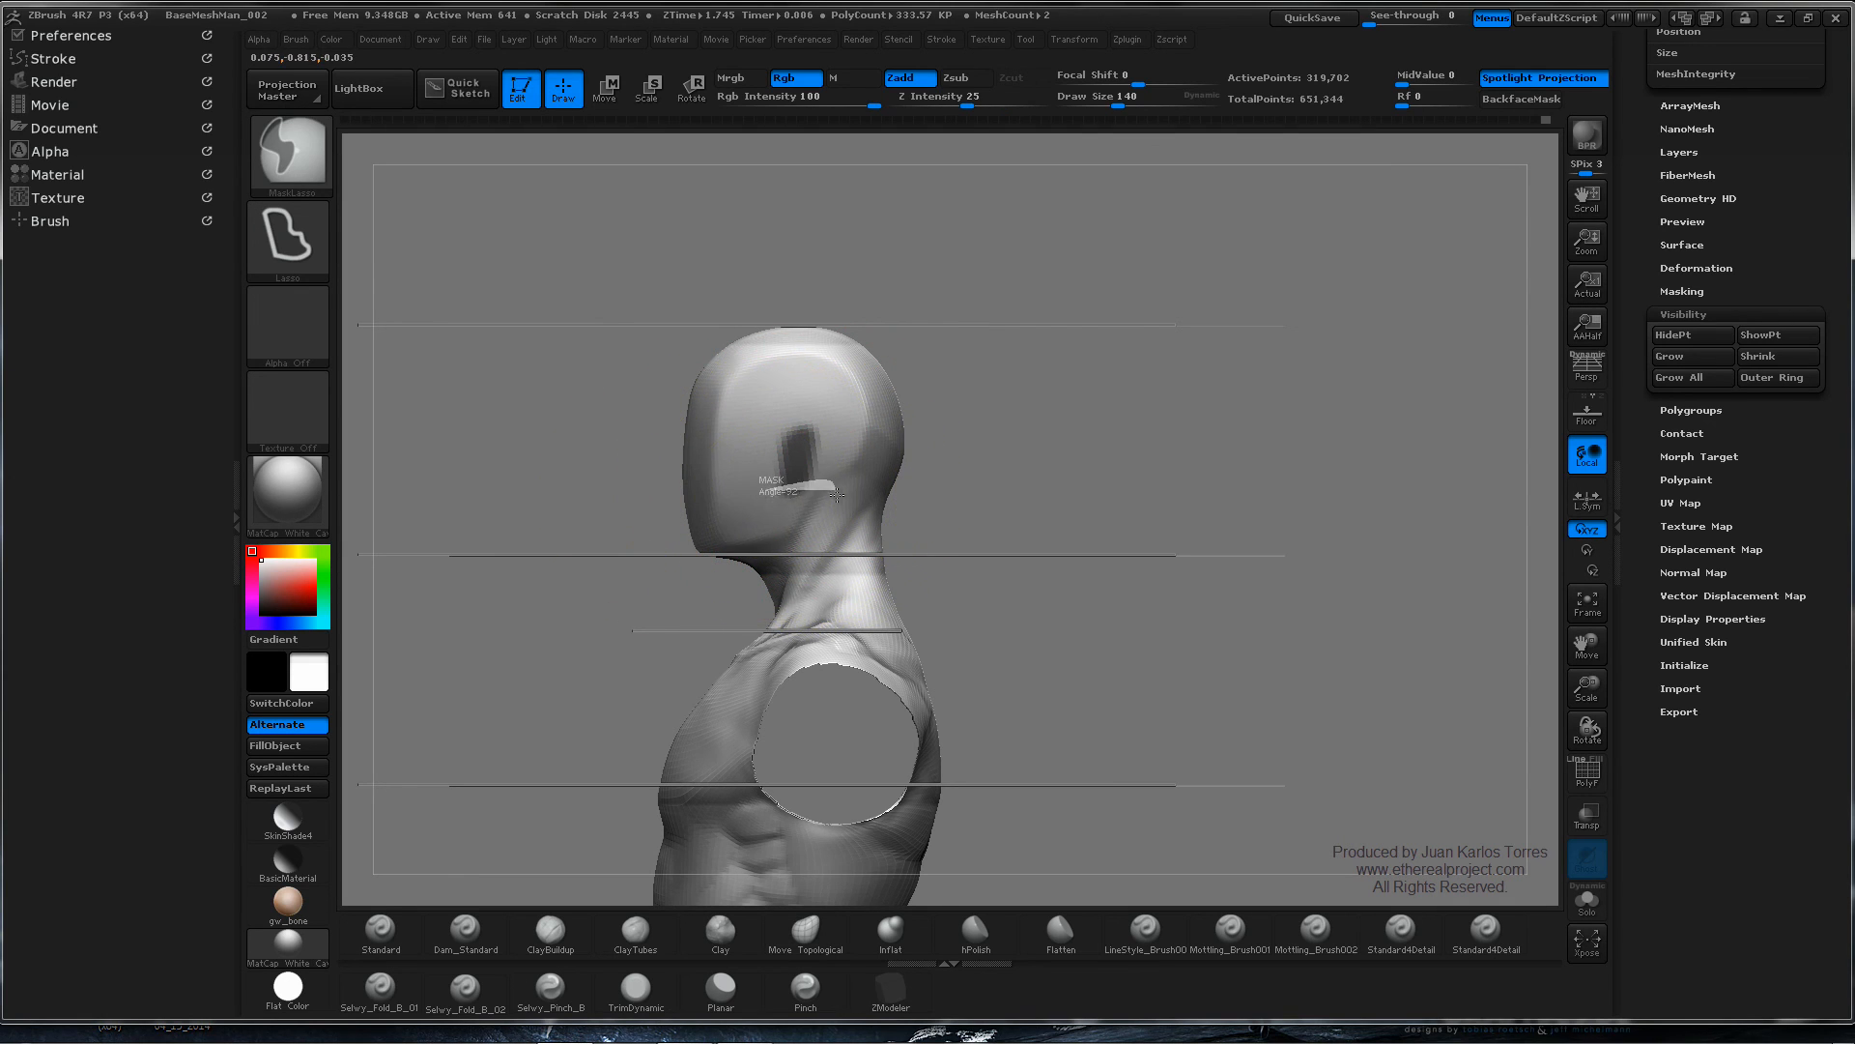
{"action": "left_click_drag", "start_coordinate": [837, 495], "coordinate": [837, 493], "text": "ctrl"}
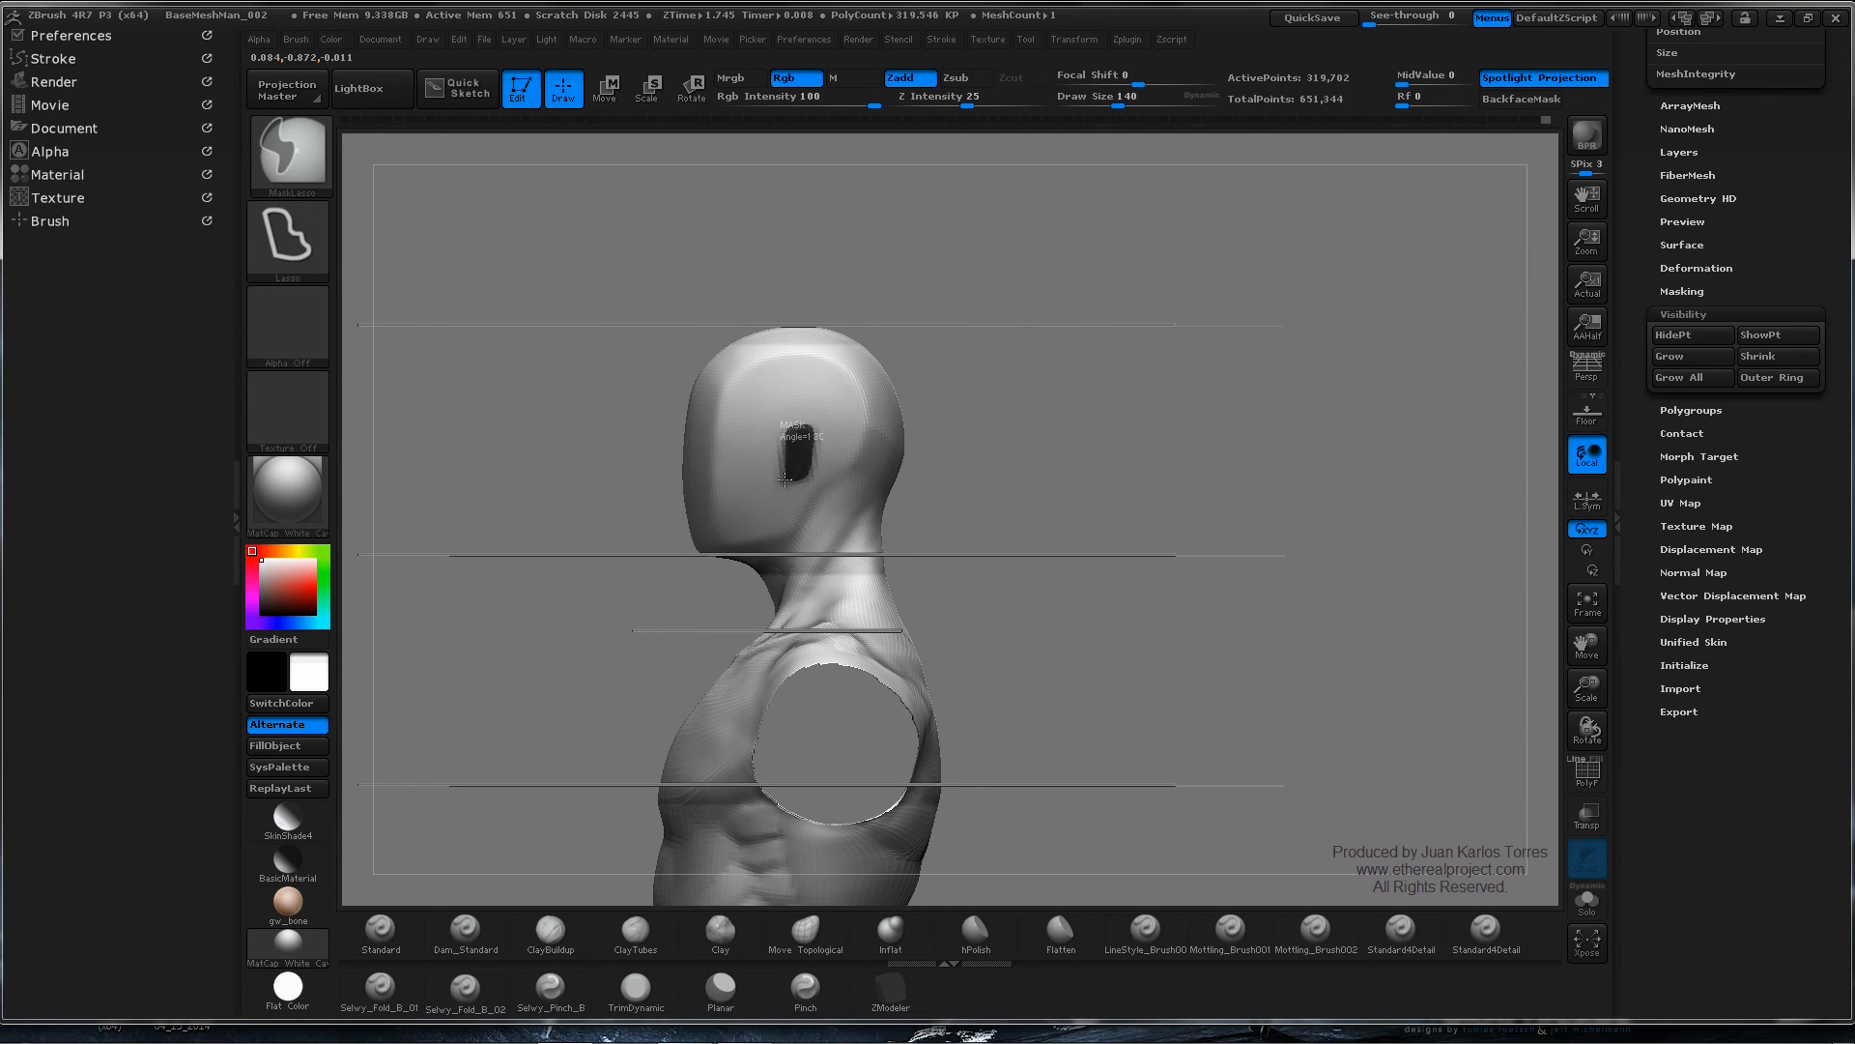
{"action": "mouse_move", "coordinate": [784, 479]}
{"action": "left_mouse_down", "text": "ctrl"}
{"action": "mouse_move", "coordinate": [780, 435]}
{"action": "mouse_move", "coordinate": [819, 482]}
{"action": "mouse_move", "coordinate": [768, 501]}
{"action": "left_mouse_up", "text": "ctrl"}
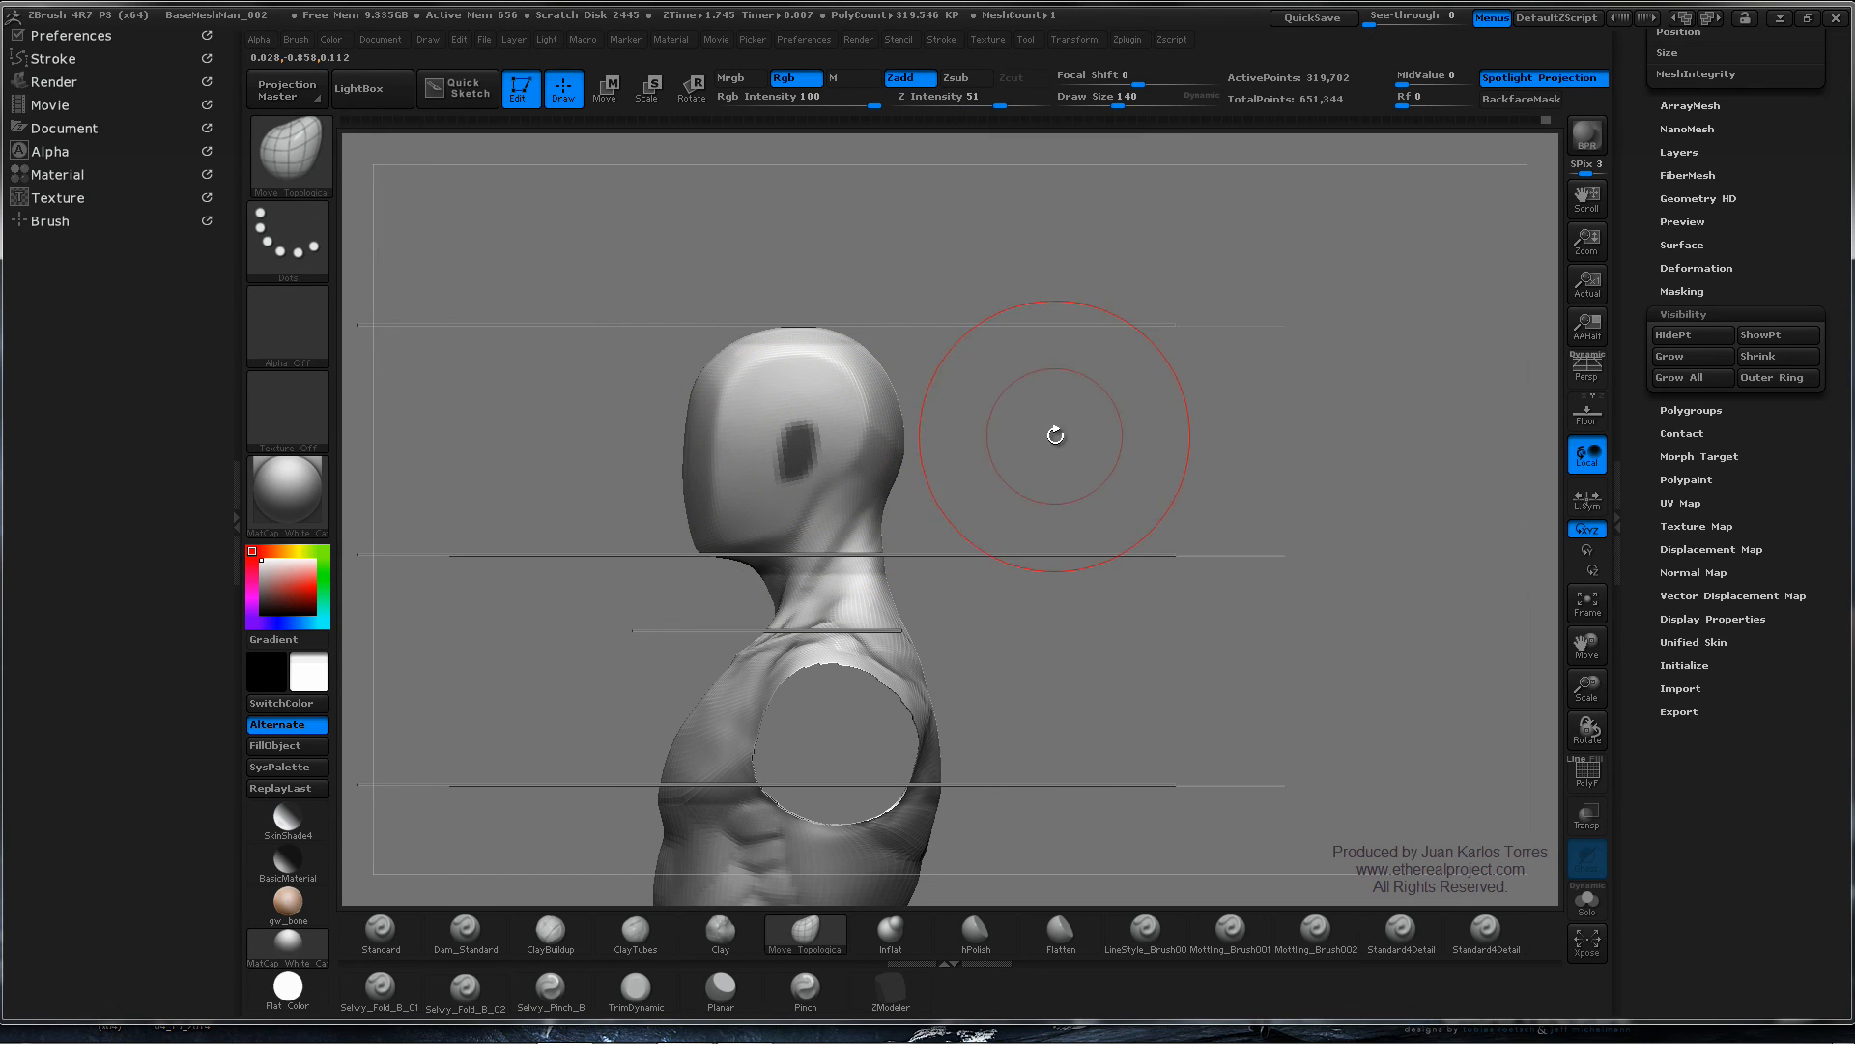
- Invert the ear mask, set the draw size to 56 and isolate the body mesh from the guide planes
{"action": "left_click", "coordinate": [1069, 426], "text": "ctrl"}
{"action": "mouse_move", "coordinate": [987, 432]}
{"action": "left_mouse_down", "text": "shift"}
{"action": "mouse_move", "coordinate": [1089, 412]}
{"action": "mouse_move", "coordinate": [1093, 436]}
{"action": "mouse_move", "coordinate": [948, 462]}
{"action": "mouse_move", "coordinate": [986, 464]}
{"action": "left_mouse_up", "text": "shift"}
{"action": "key", "text": "space"}
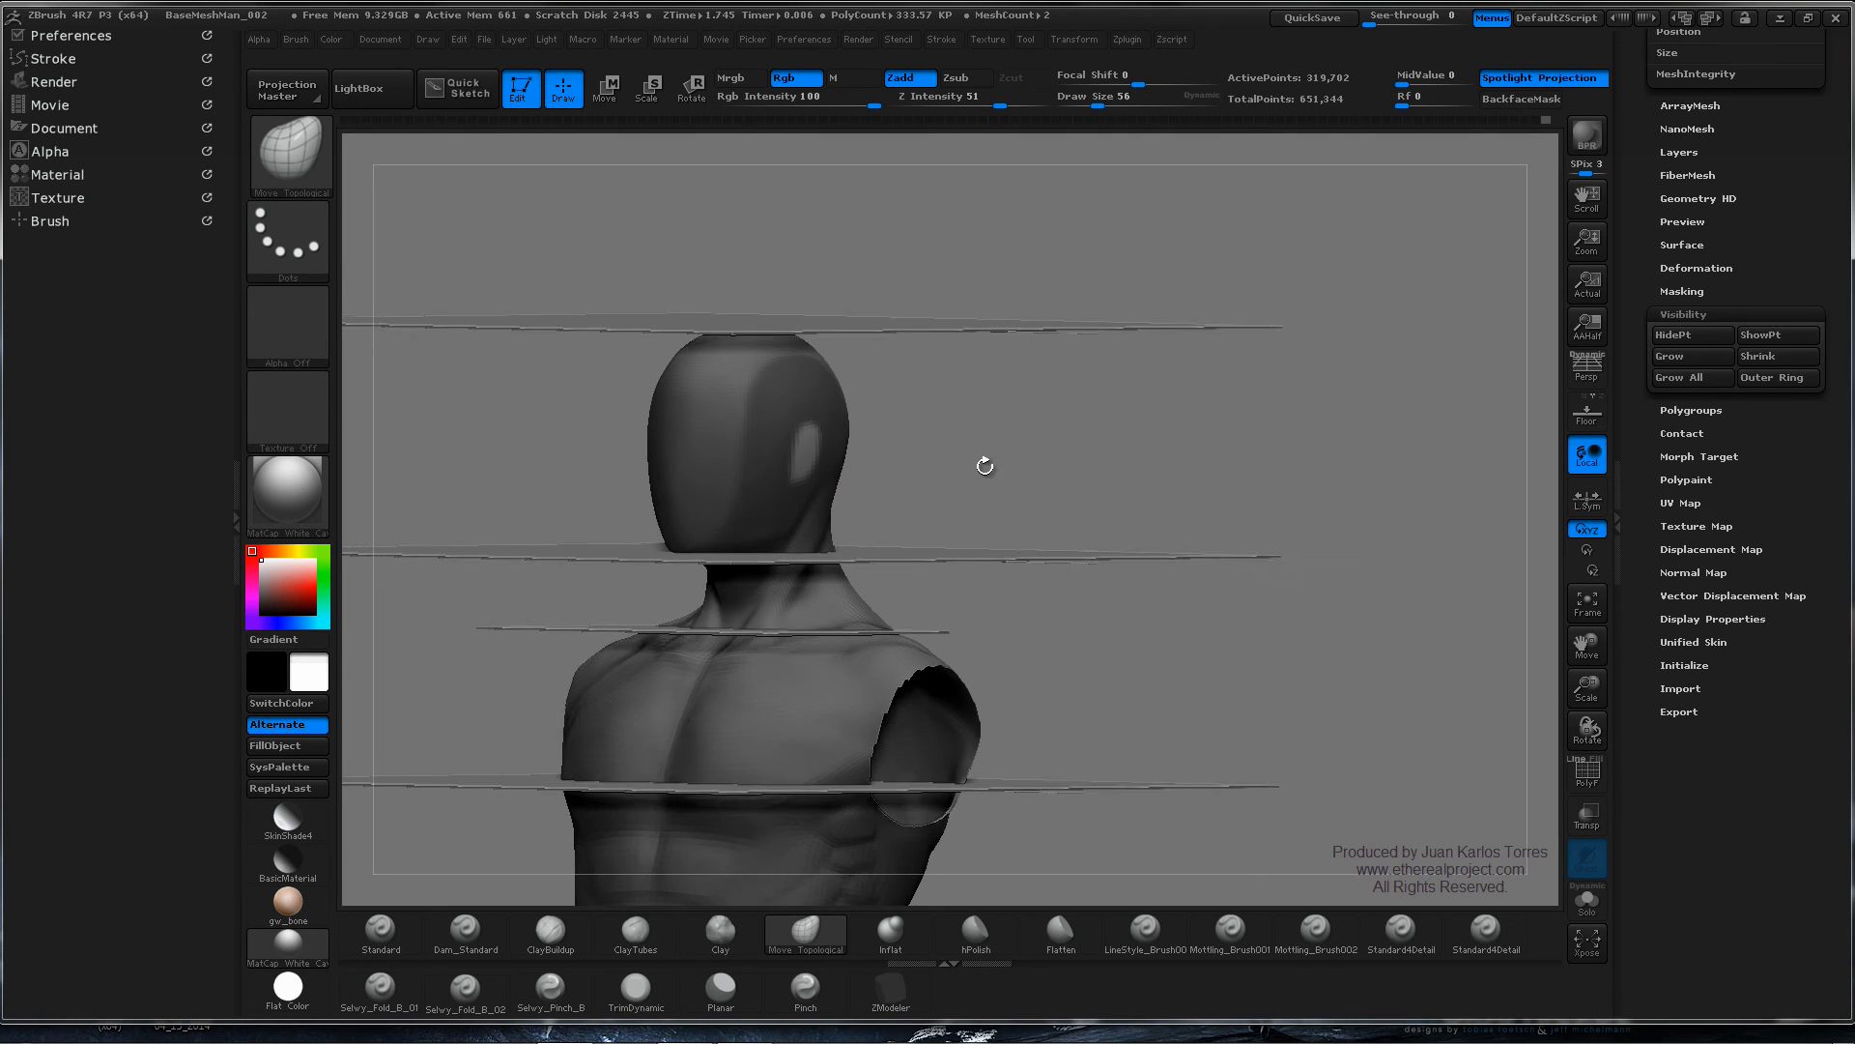
{"action": "left_click", "coordinate": [1590, 901]}
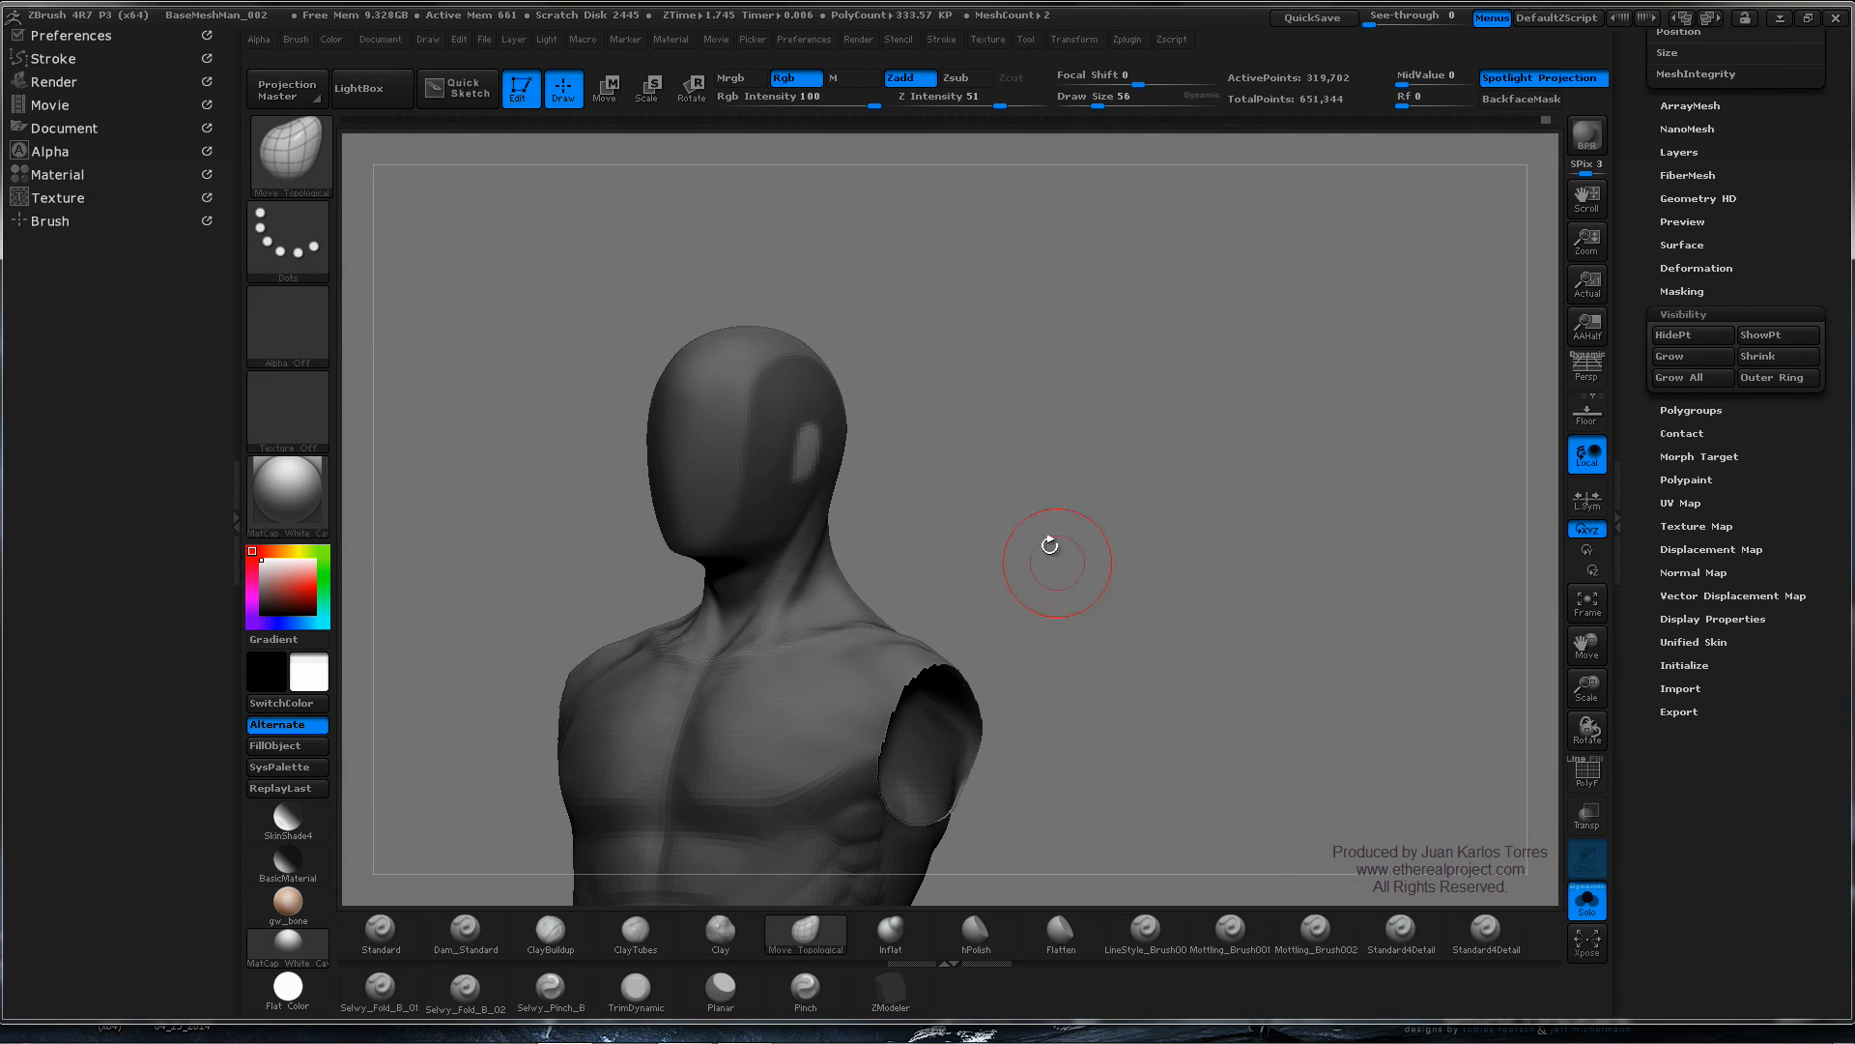
{"action": "mouse_move", "coordinate": [1051, 538]}
{"action": "left_mouse_down"}
{"action": "mouse_move", "coordinate": [931, 517]}
{"action": "mouse_move", "coordinate": [1035, 518]}
{"action": "left_mouse_up"}
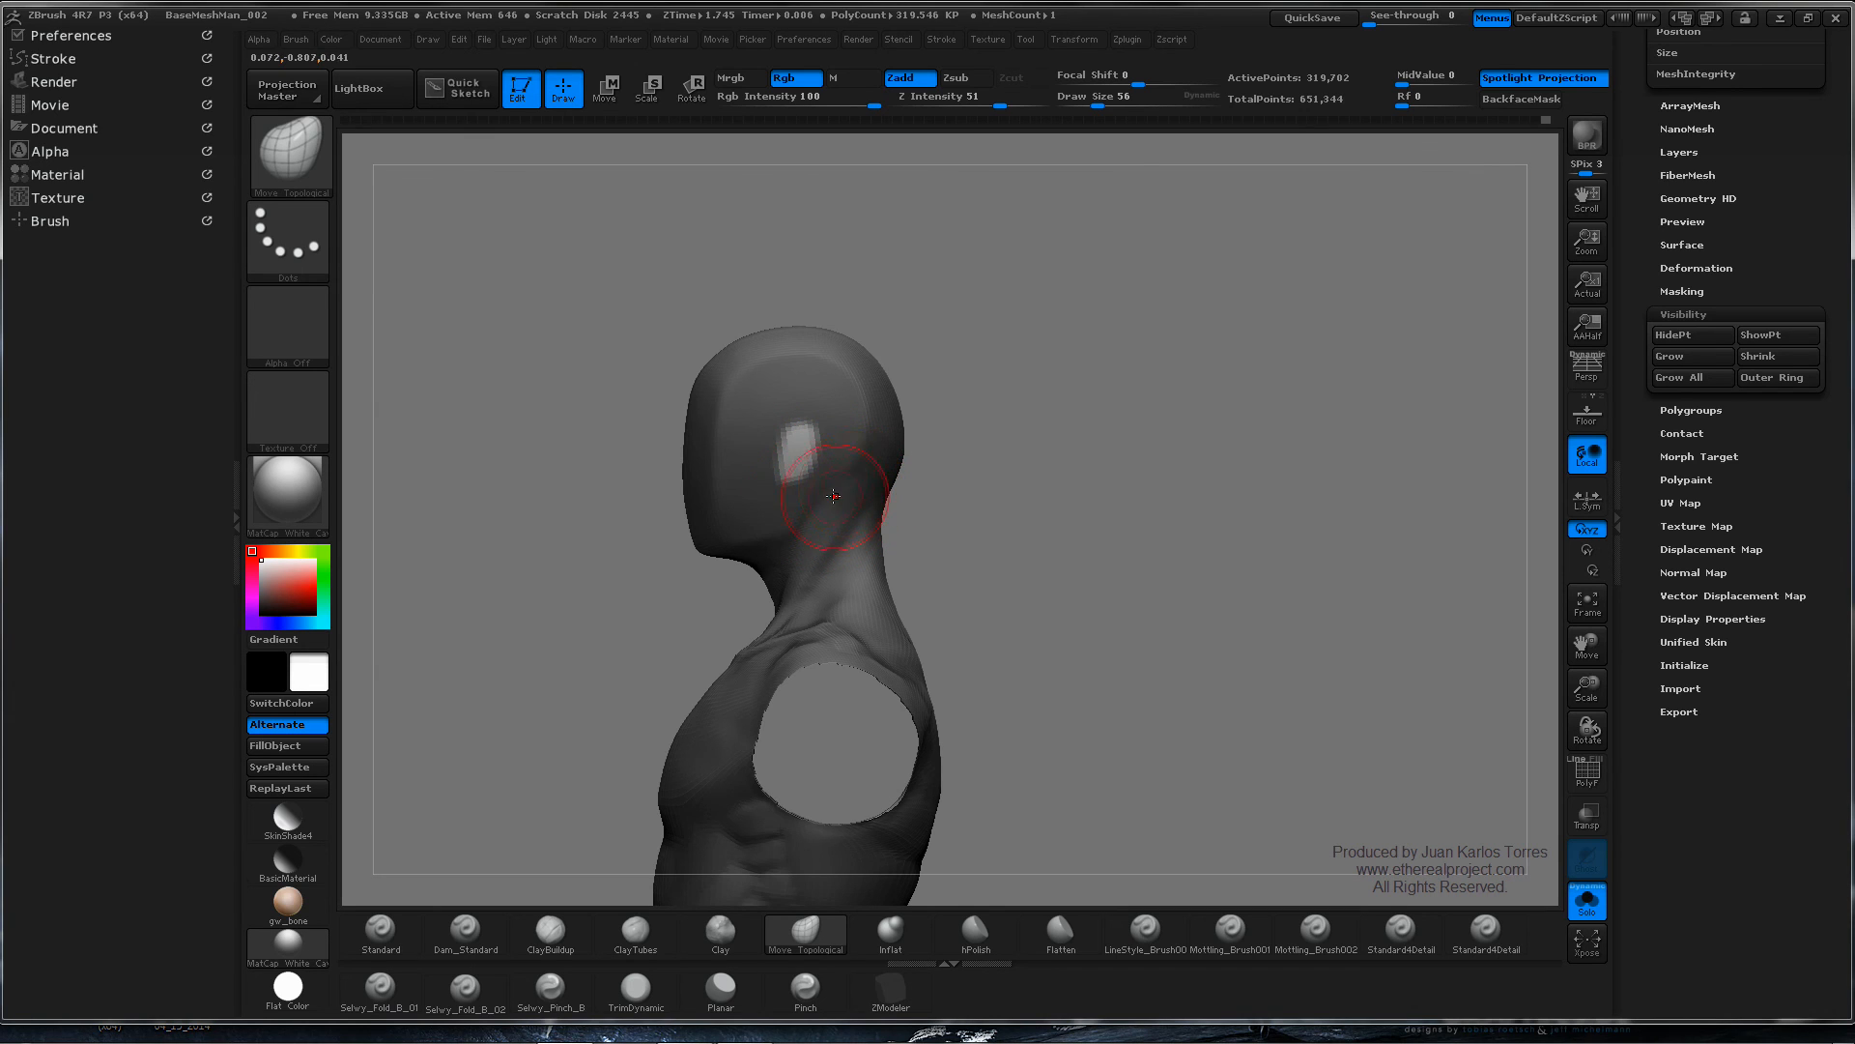
- Invert the mask back and reshape the ear mask into a slanted outline on the side of the head
{"action": "key", "text": "ctrl"}
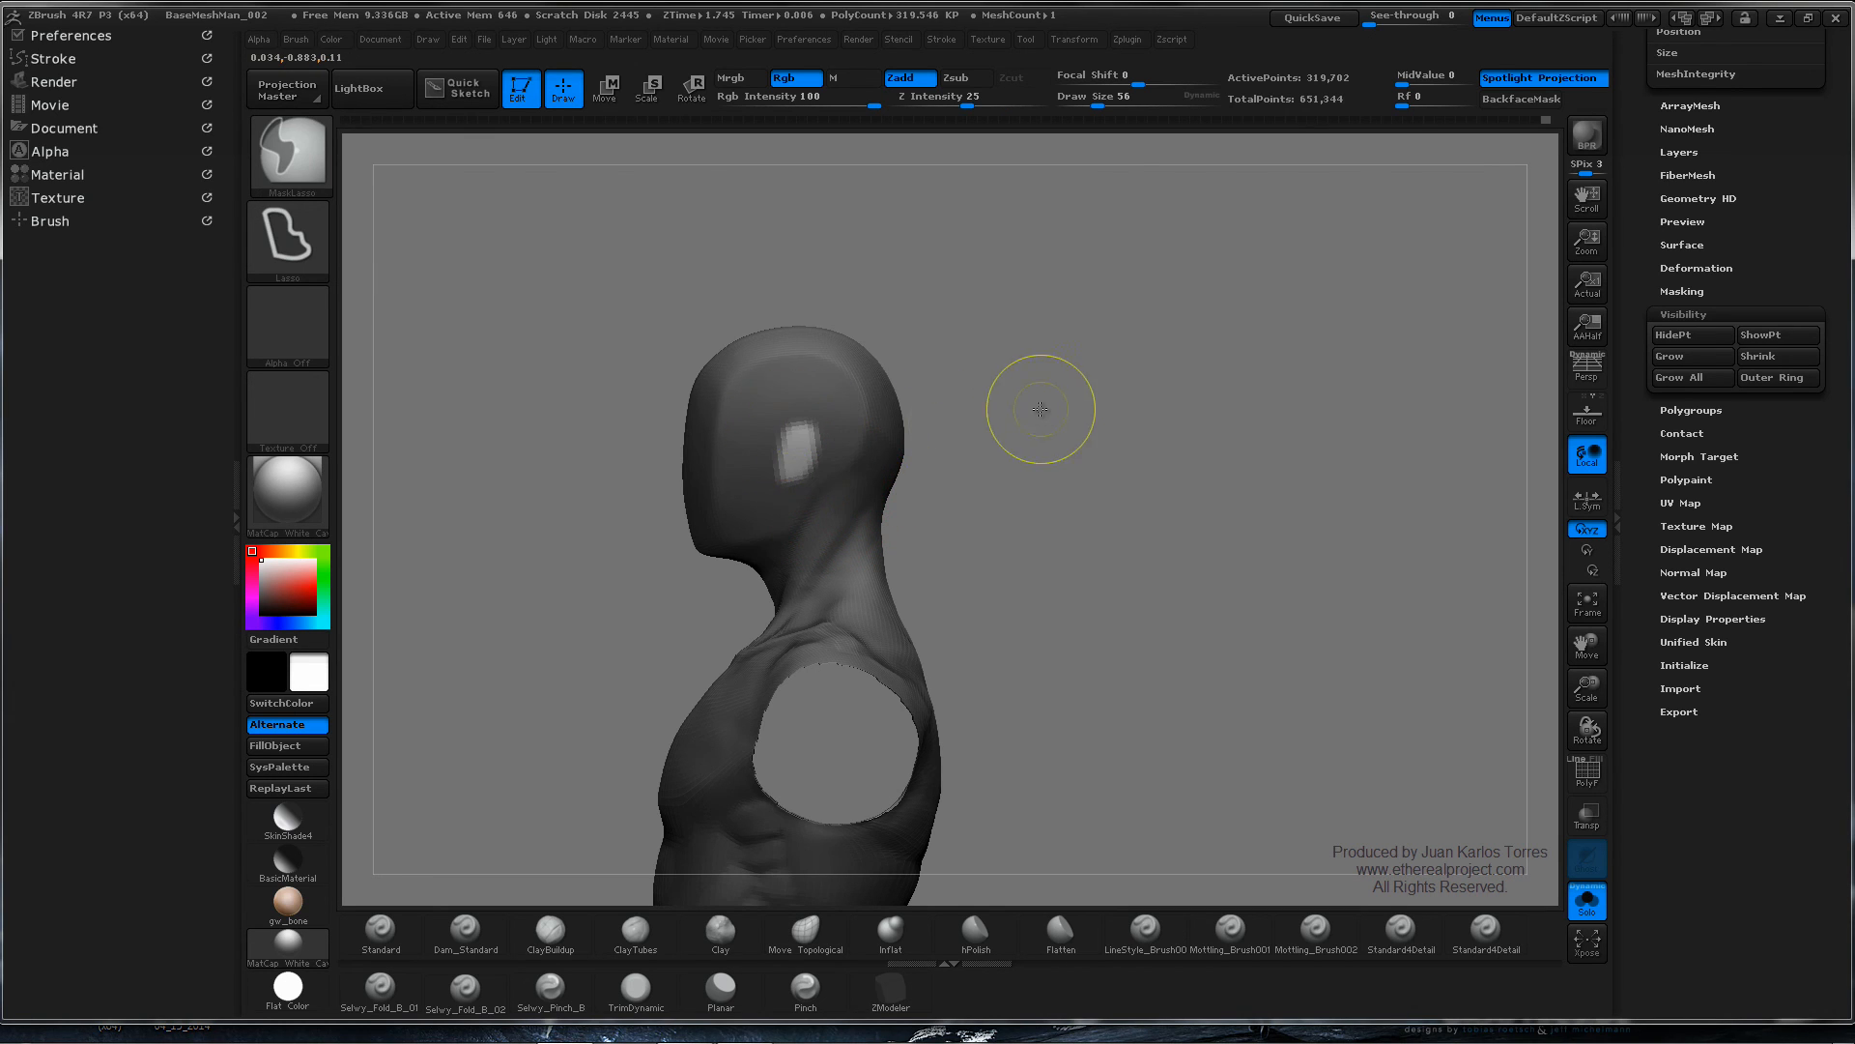
{"action": "left_click", "coordinate": [1035, 406], "text": "ctrl"}
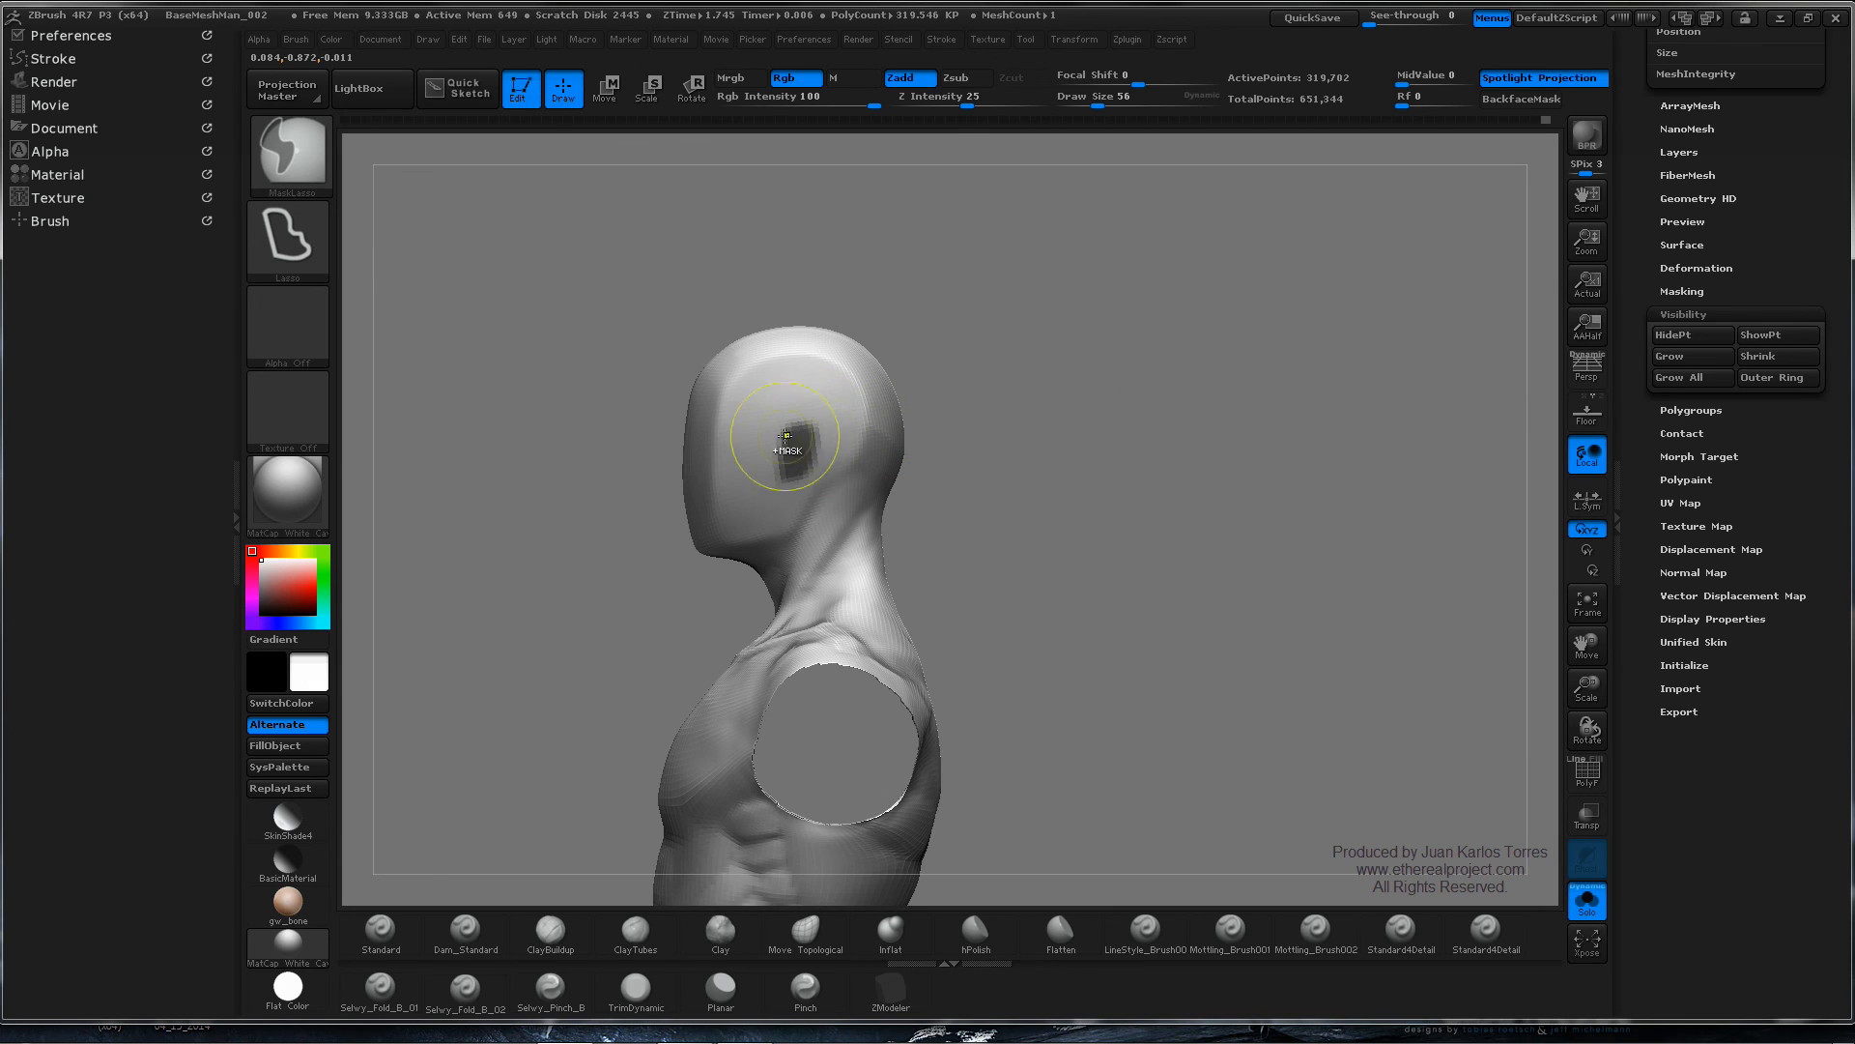
{"action": "left_click_drag", "start_coordinate": [786, 489], "coordinate": [787, 492], "text": "ctrl"}
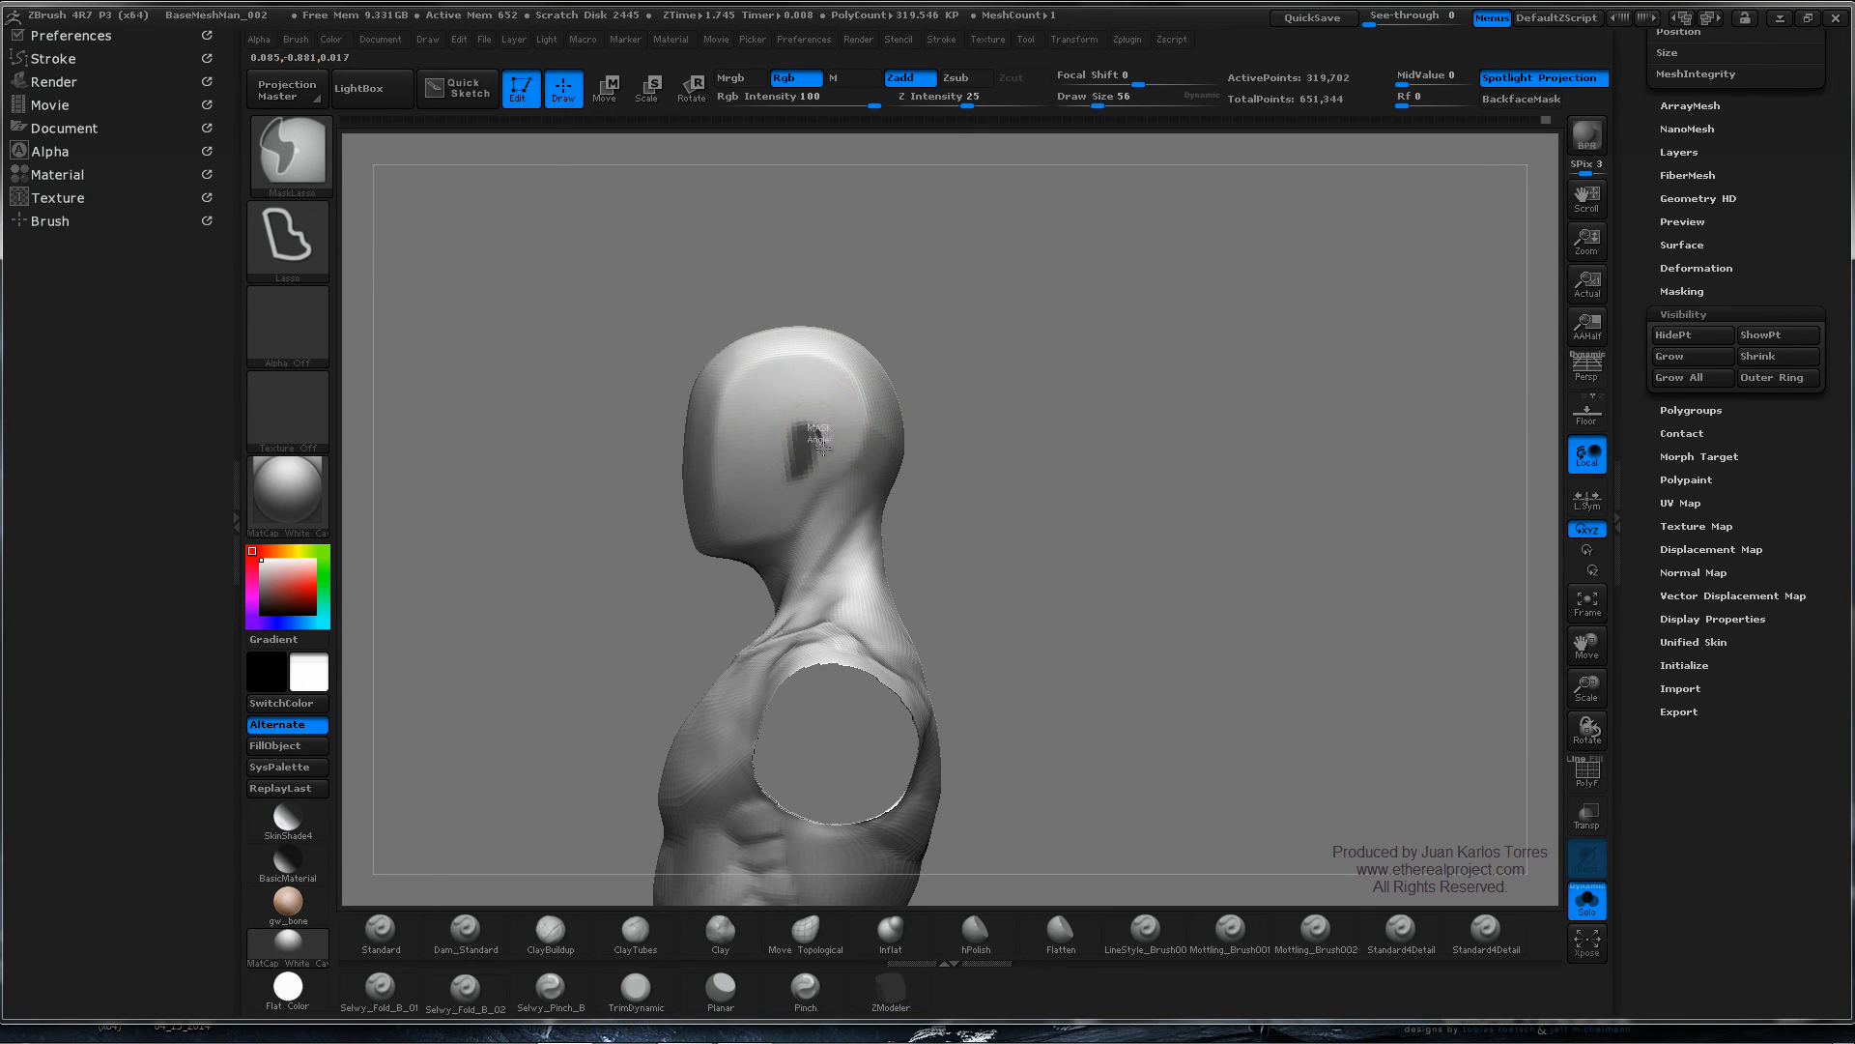
{"action": "left_click_drag", "start_coordinate": [800, 489], "coordinate": [801, 486], "text": "ctrl"}
{"action": "left_click_drag", "start_coordinate": [810, 475], "coordinate": [807, 470], "text": "ctrl"}
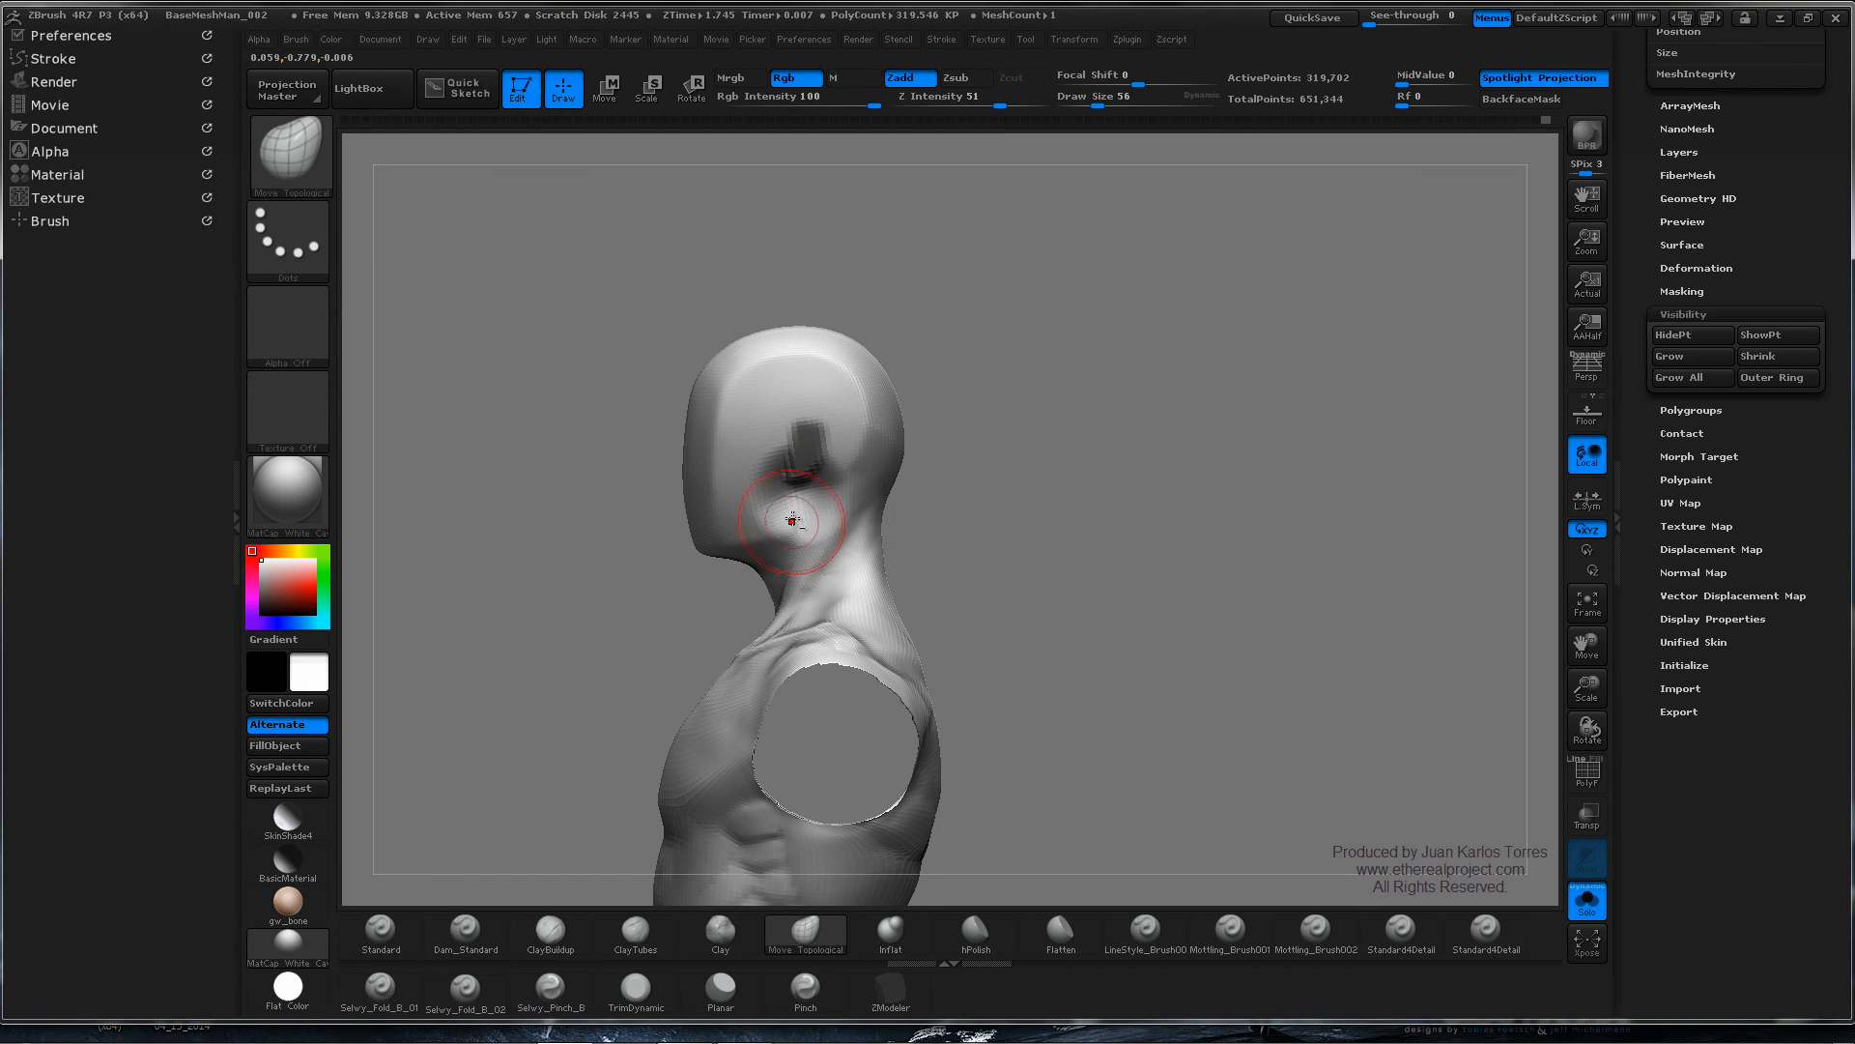
- Refine the lasso mask on the side of the head, trimming it to a small ear-sized patch
{"action": "left_click", "coordinate": [806, 986]}
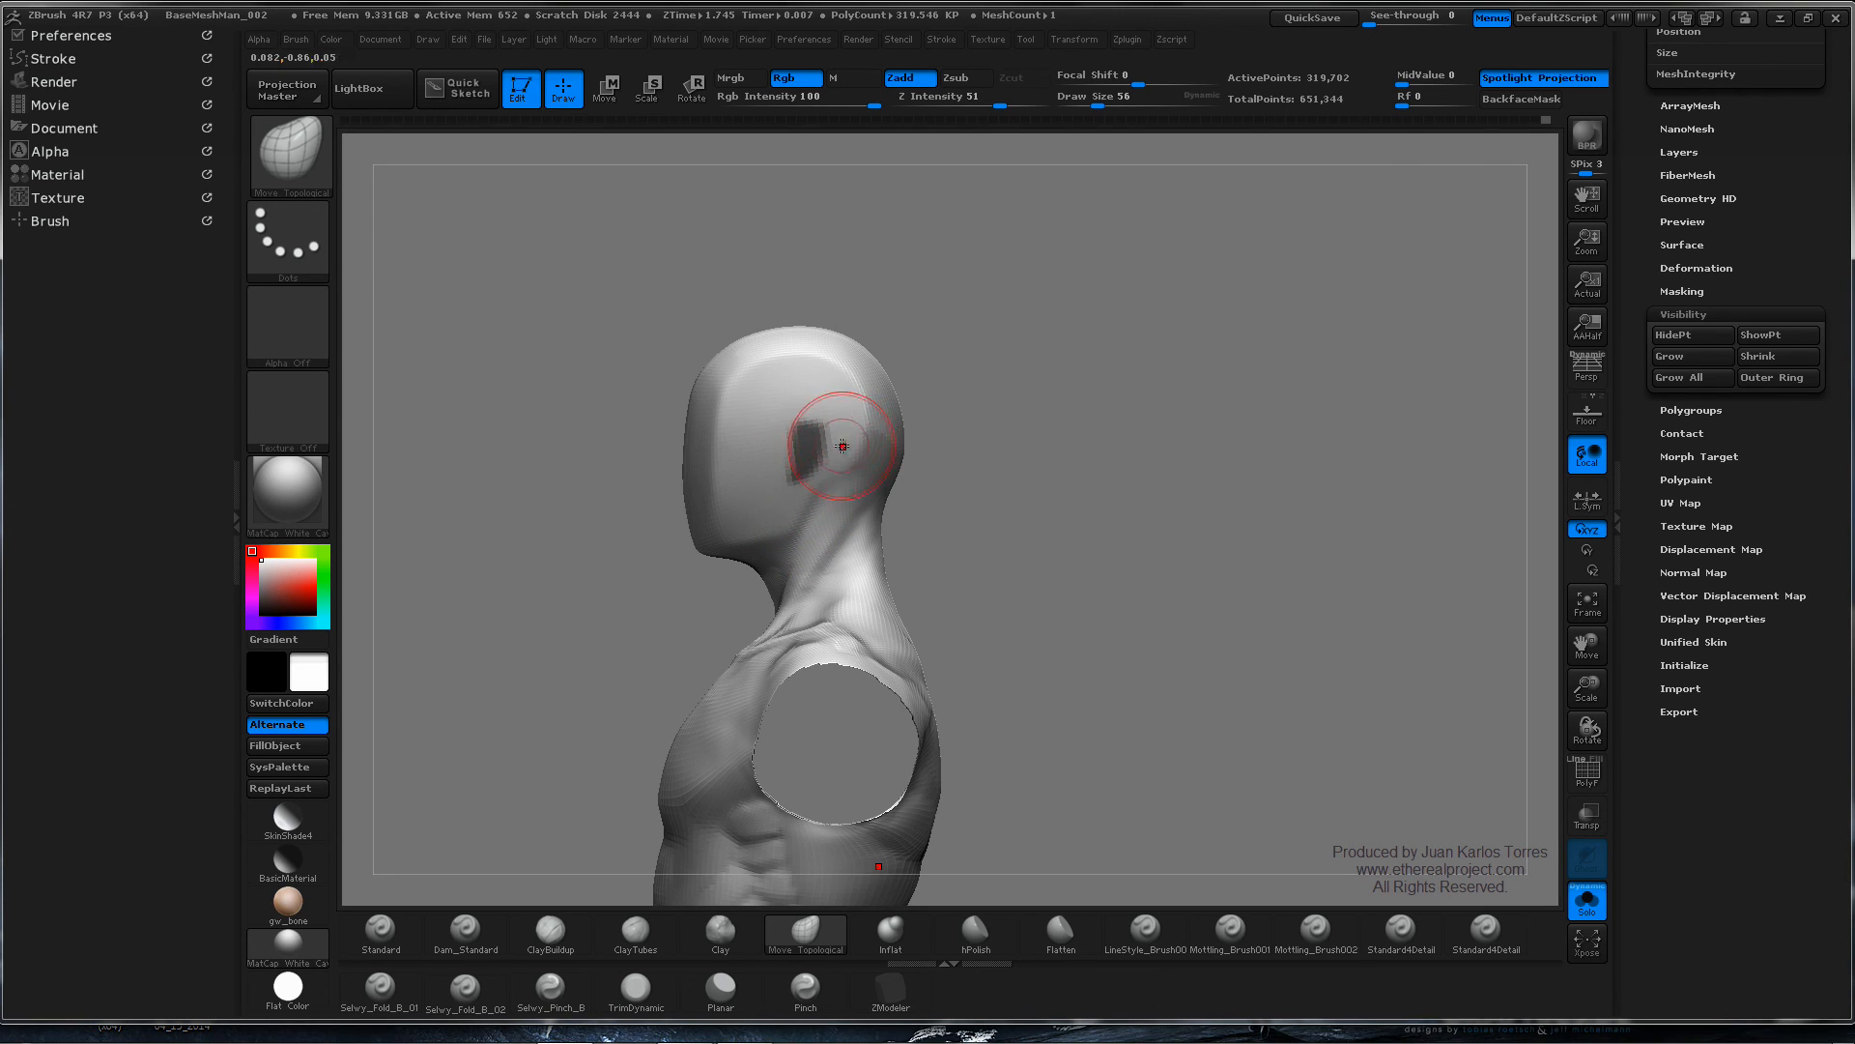
{"action": "key", "text": "ctrl"}
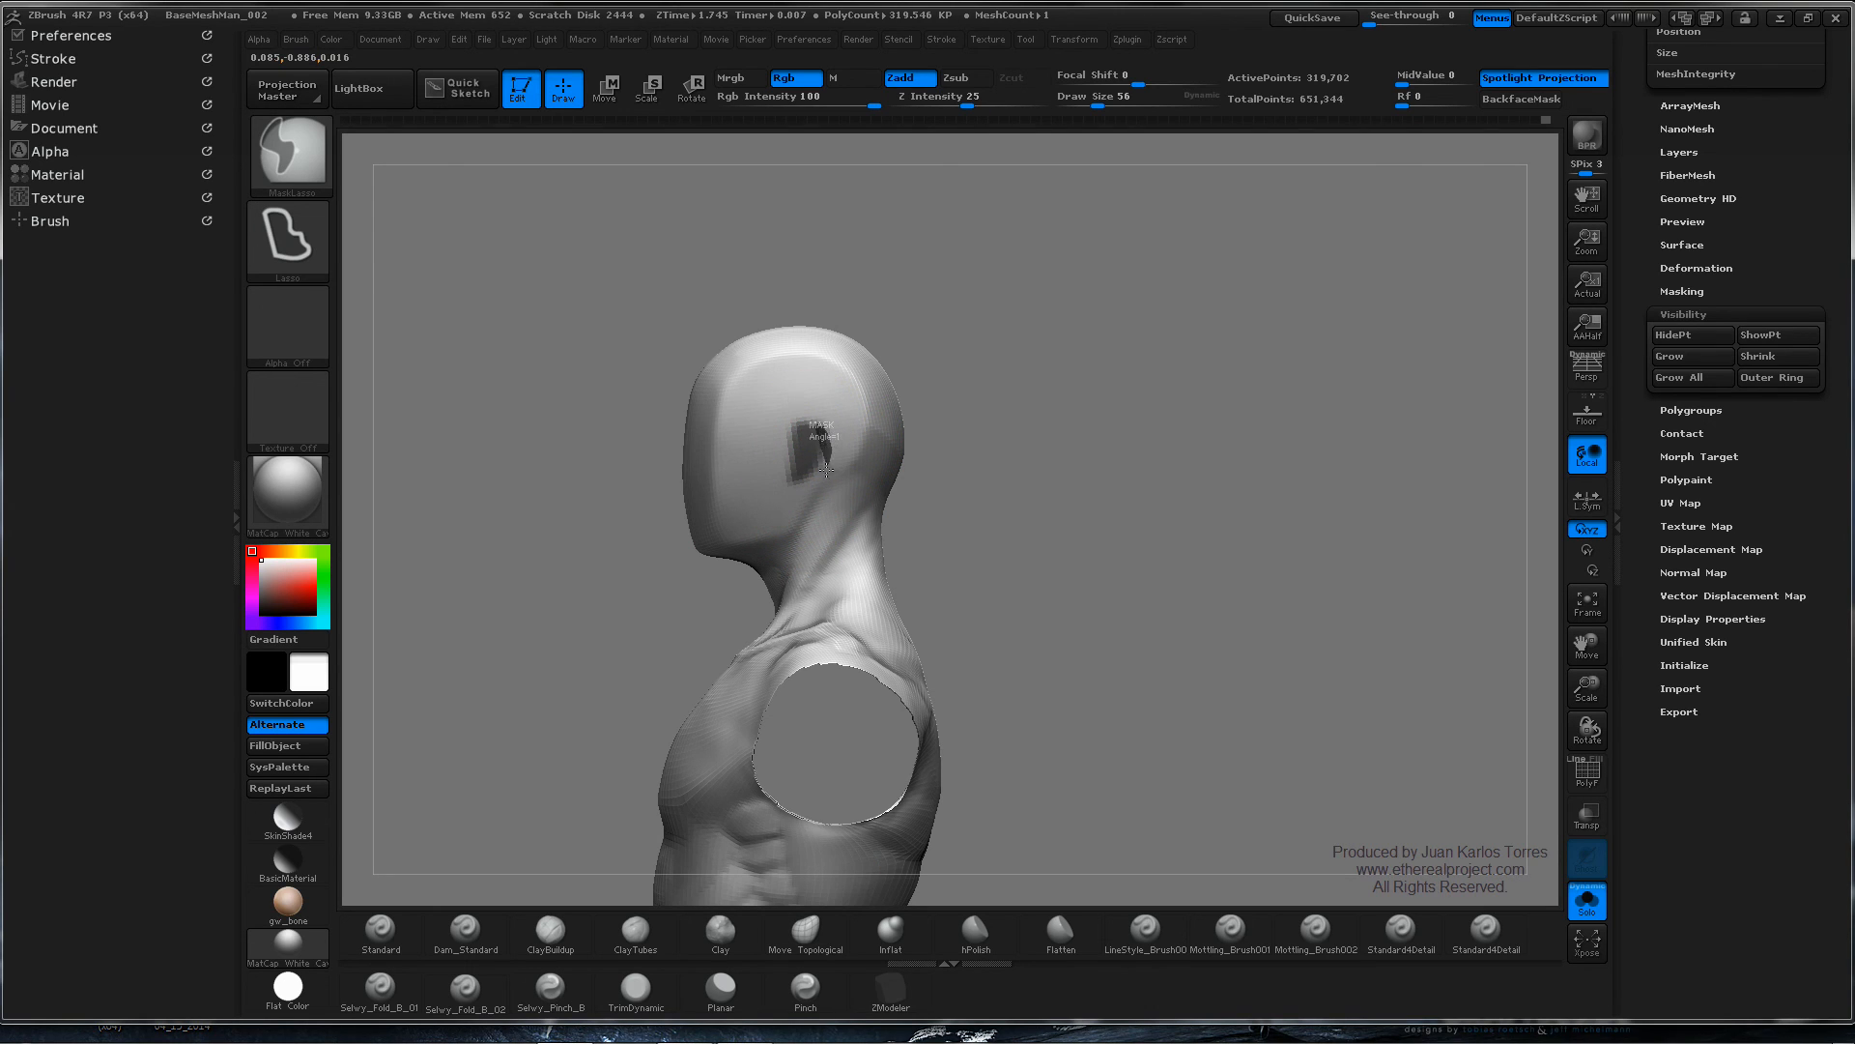
{"action": "mouse_move", "coordinate": [799, 486]}
{"action": "left_mouse_down", "text": "ctrl"}
{"action": "mouse_move", "coordinate": [793, 435]}
{"action": "mouse_move", "coordinate": [750, 445]}
{"action": "left_mouse_up", "text": "ctrl"}
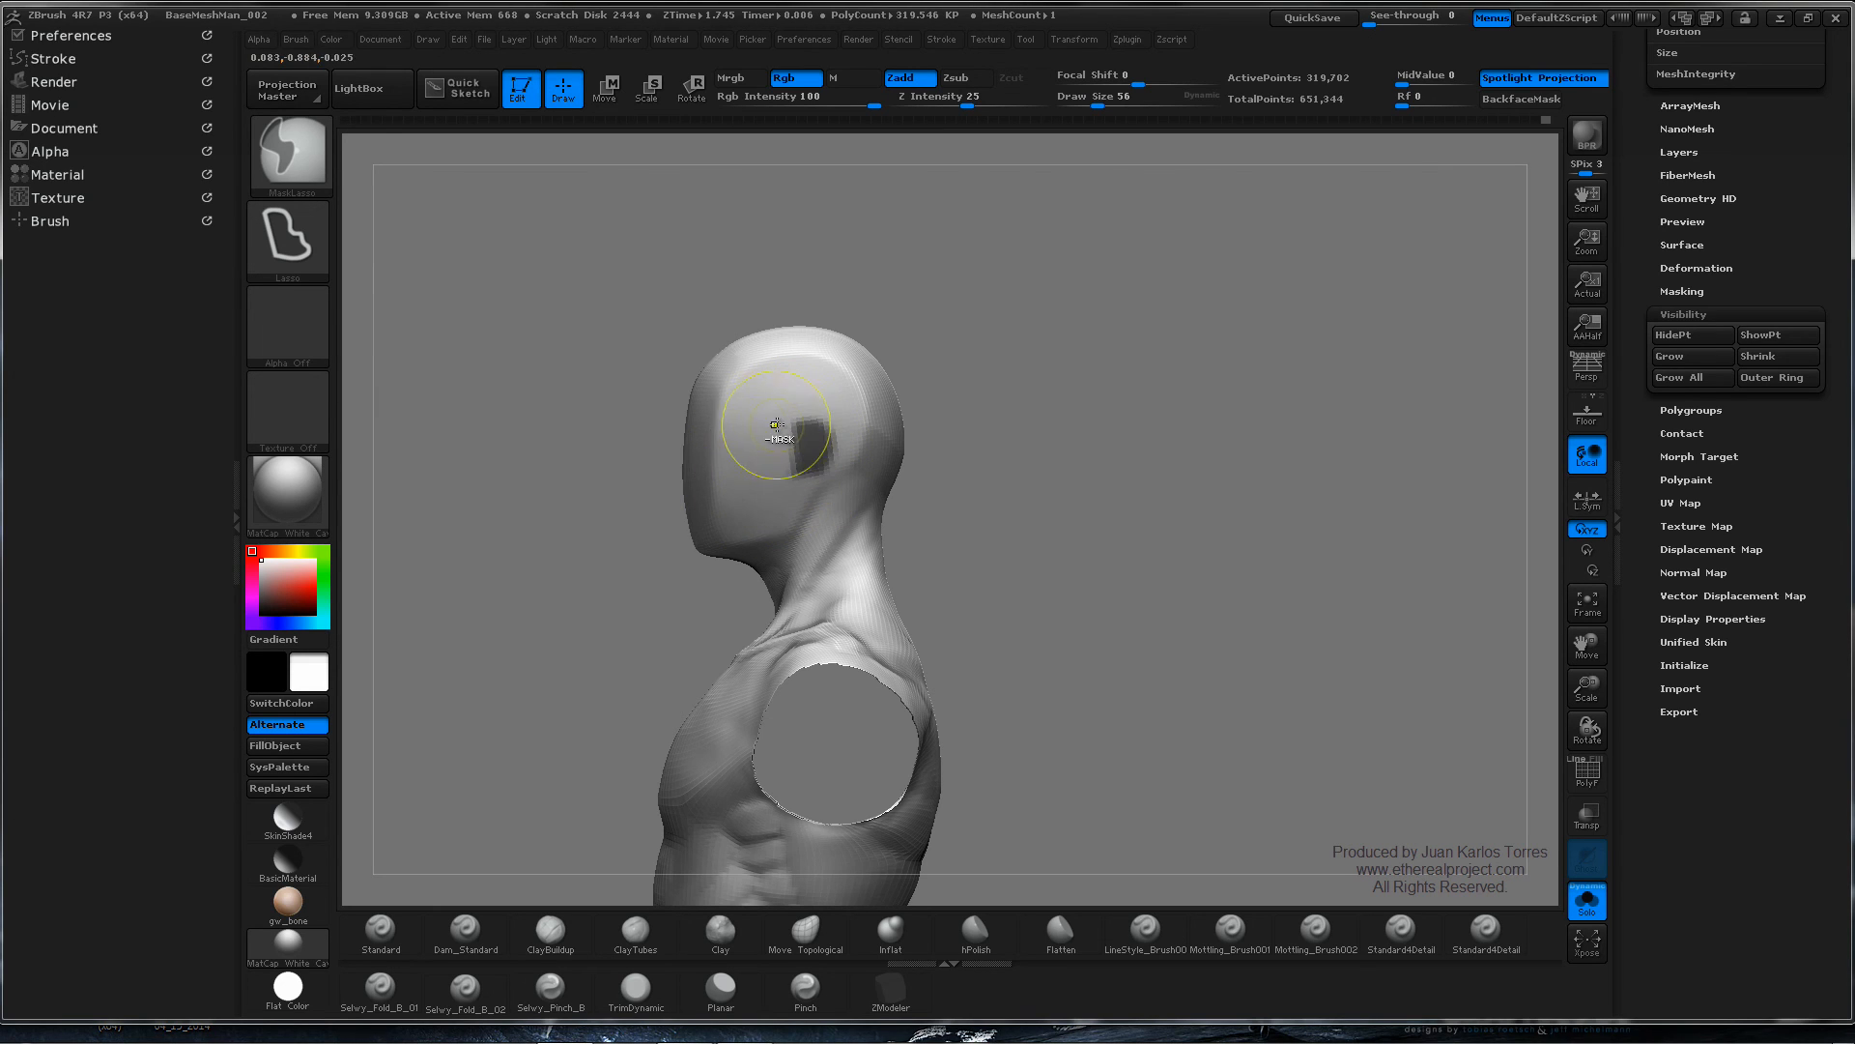
{"action": "left_click_drag", "start_coordinate": [842, 417], "coordinate": [828, 385], "text": "ctrl+alt"}
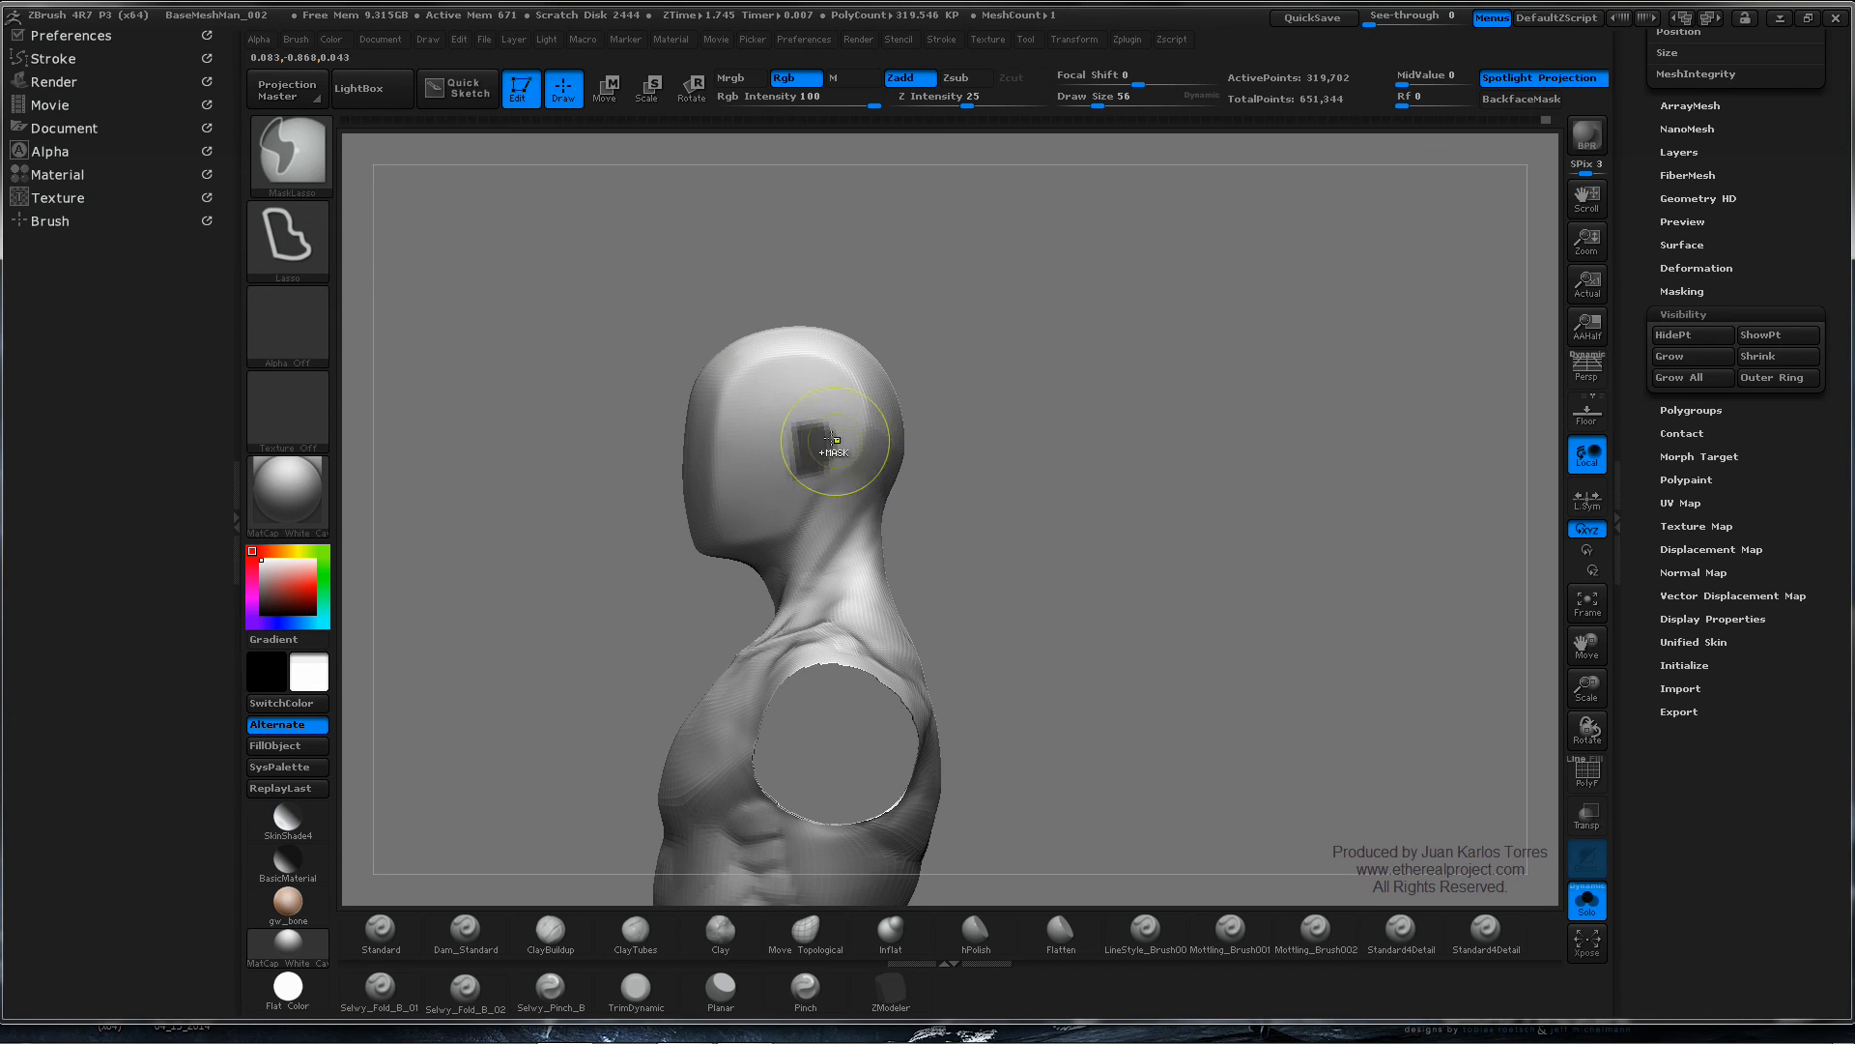
{"action": "left_click_drag", "start_coordinate": [762, 487], "coordinate": [781, 363], "text": "ctrl+alt"}
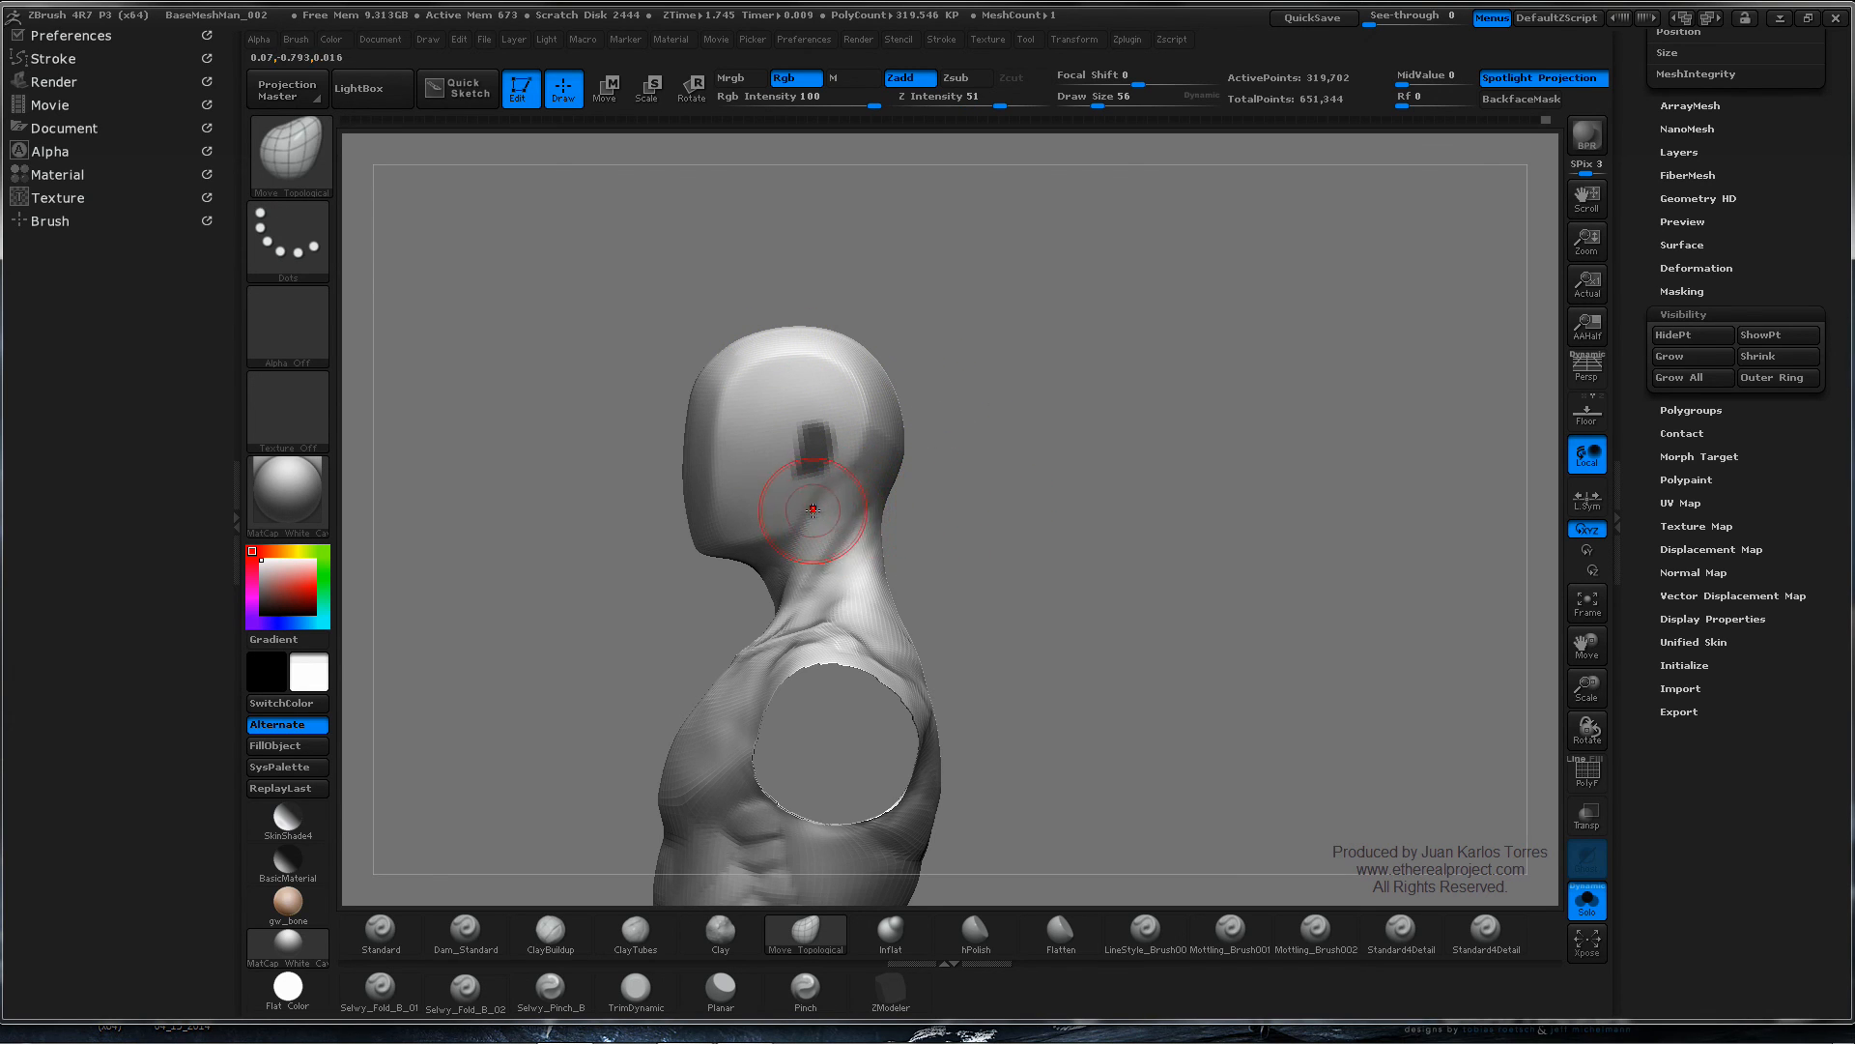
- Choose the Dam_Standard brush and set its Draw Size to 62 and Z Intensity to 6
{"action": "left_click", "coordinate": [465, 929]}
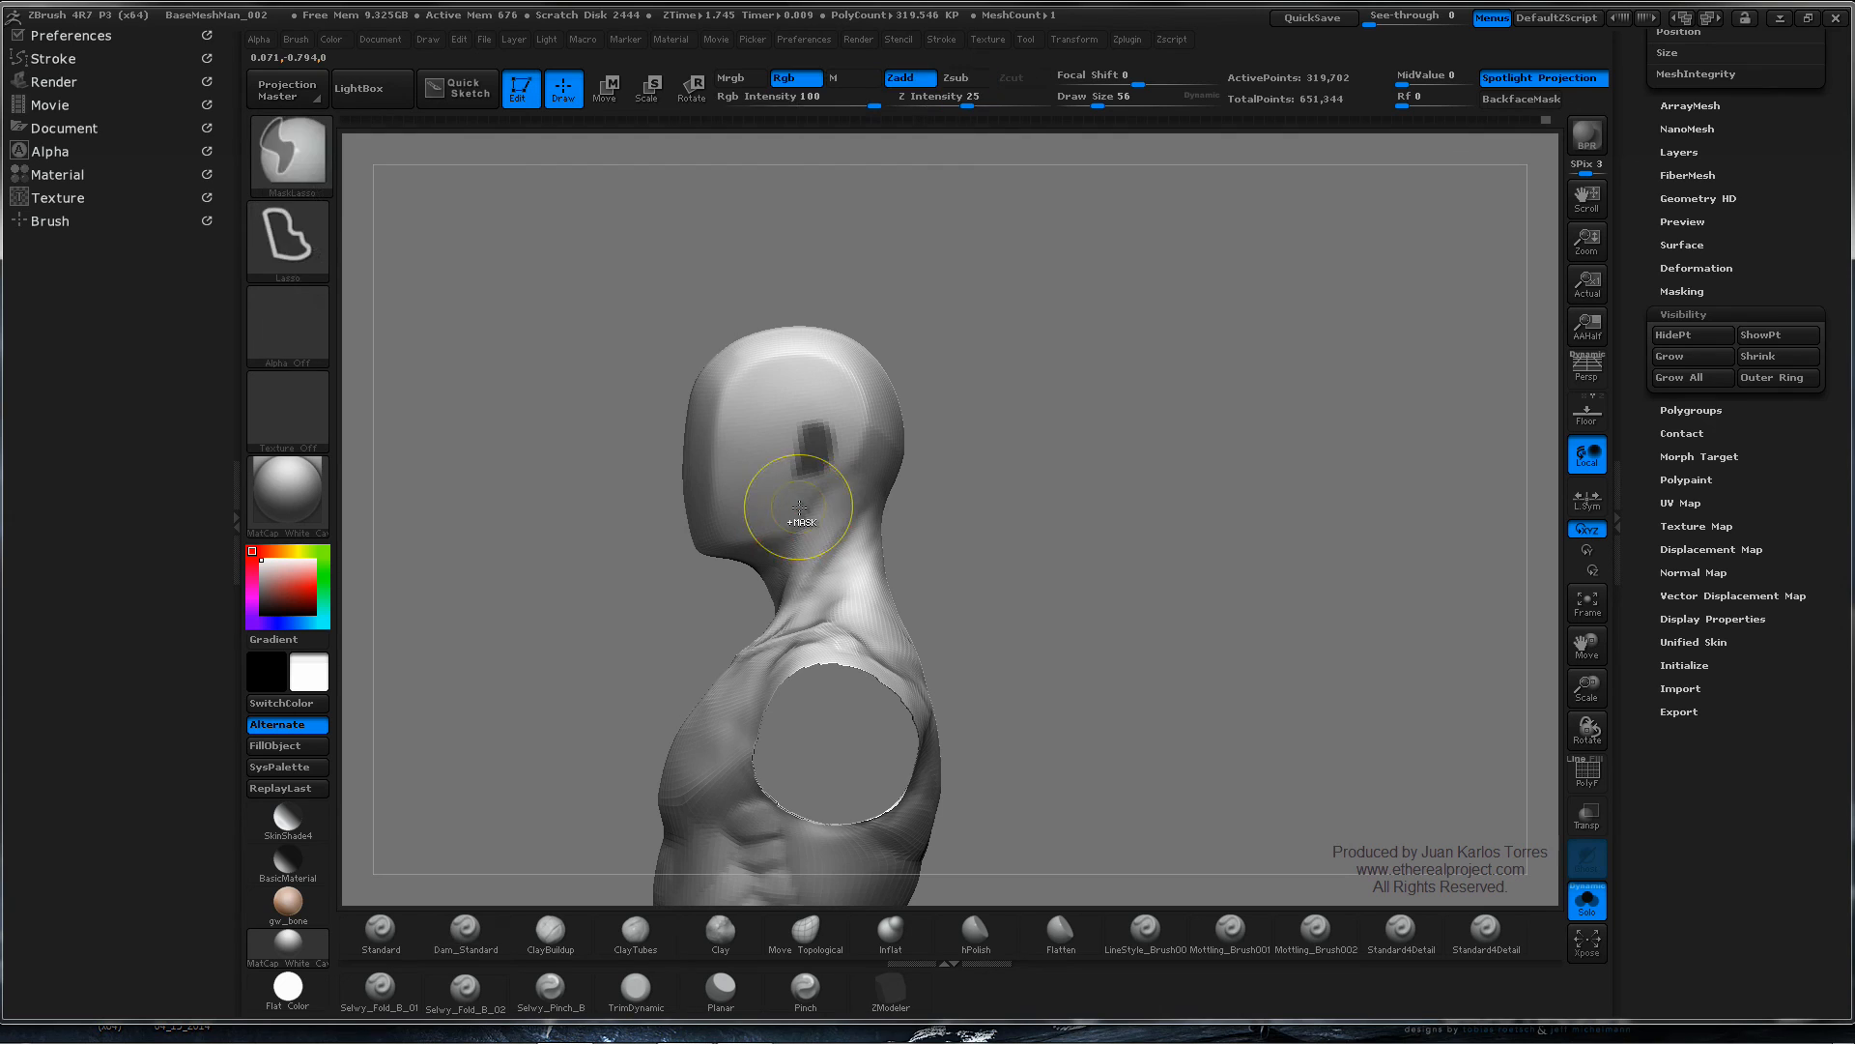
{"action": "key", "text": "space"}
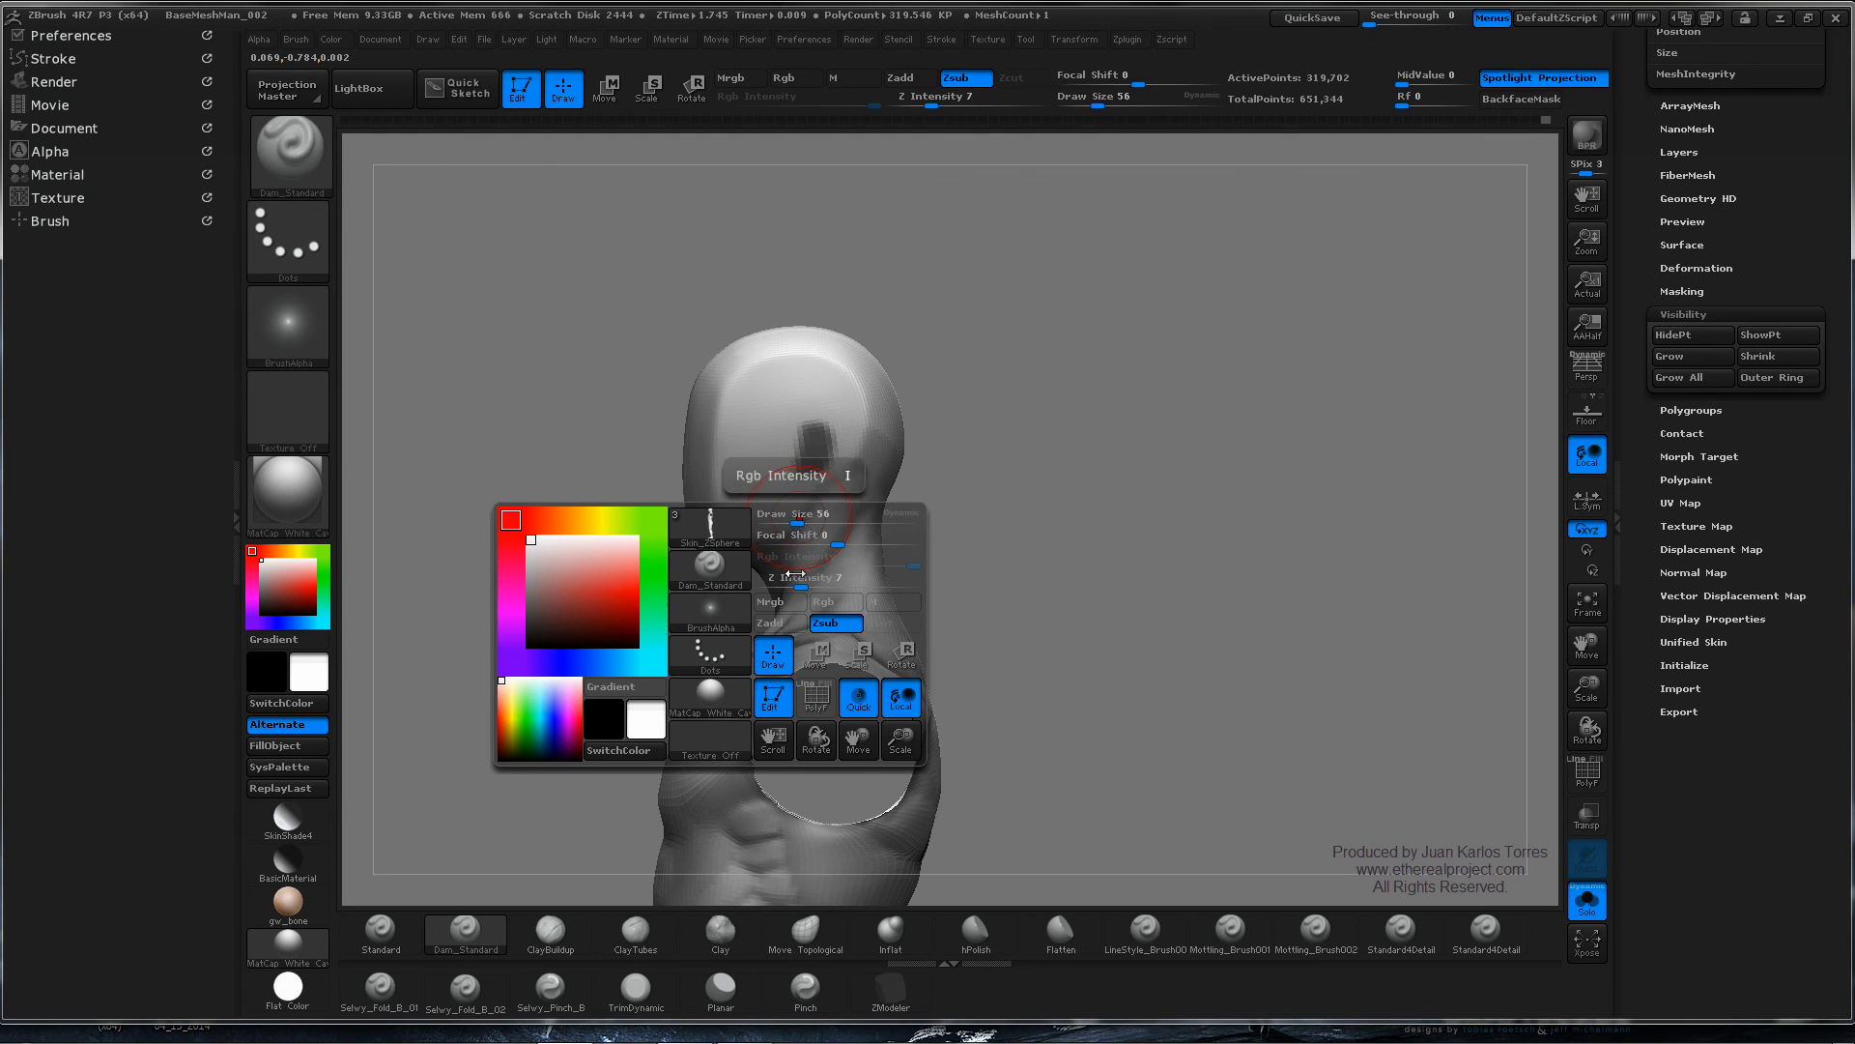
{"action": "left_click_drag", "start_coordinate": [801, 583], "coordinate": [809, 583]}
{"action": "left_click_drag", "start_coordinate": [794, 519], "coordinate": [786, 519]}
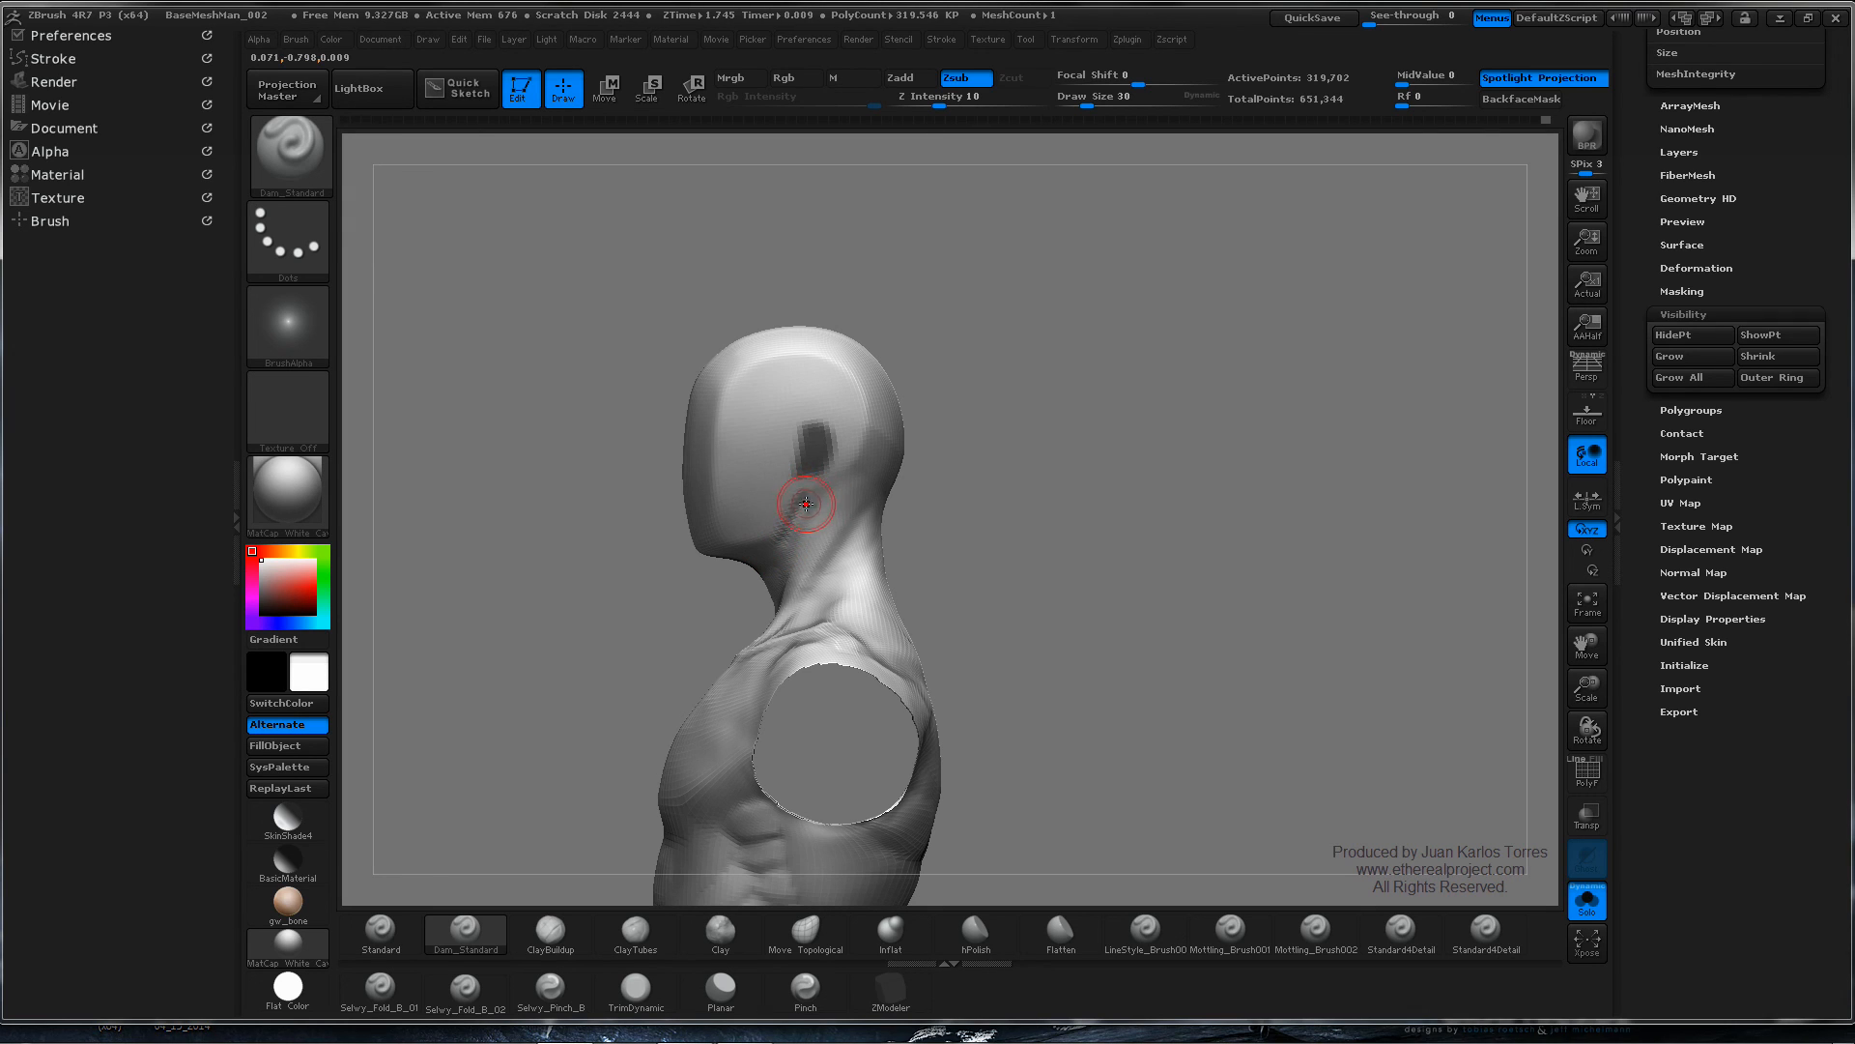
{"action": "key", "text": "shift"}
{"action": "key", "text": "shift"}
{"action": "key", "text": "shift"}
{"action": "type", "text": "62"}
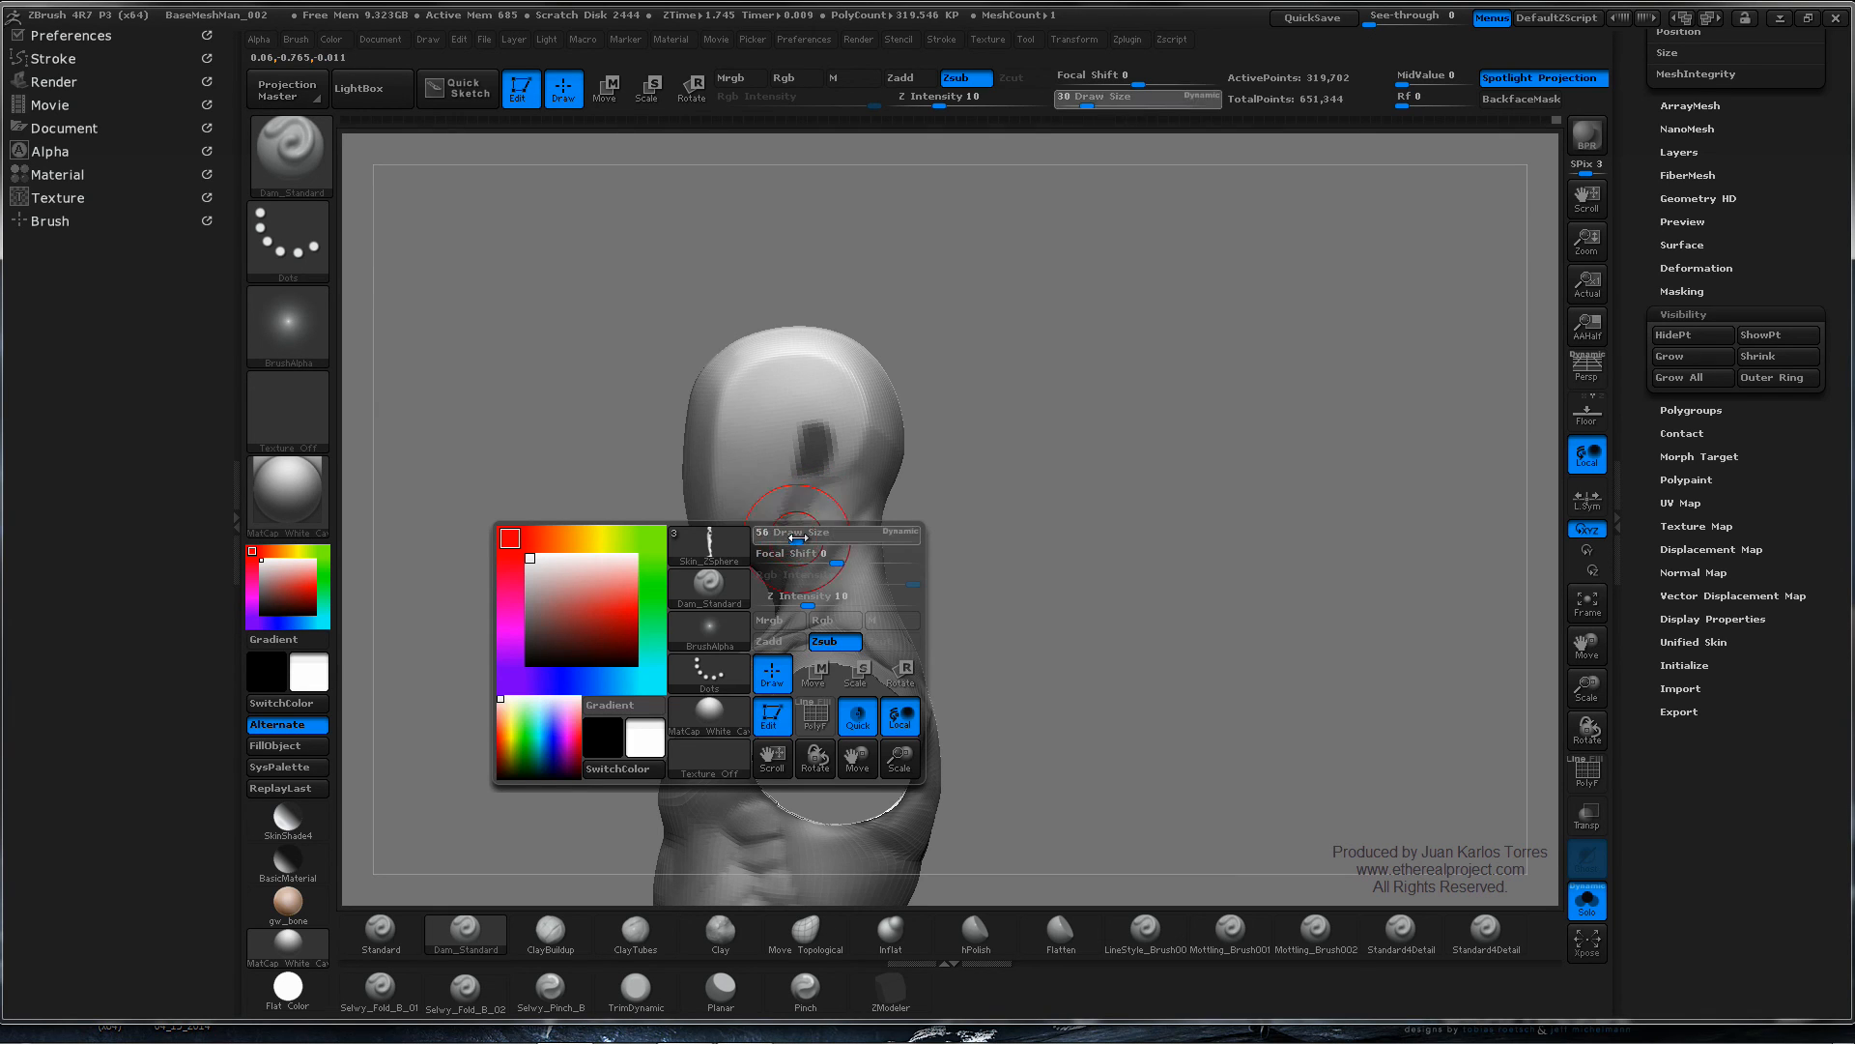
{"action": "left_click", "coordinate": [799, 599]}
{"action": "type", "text": "6"}
{"action": "key", "text": "Return"}
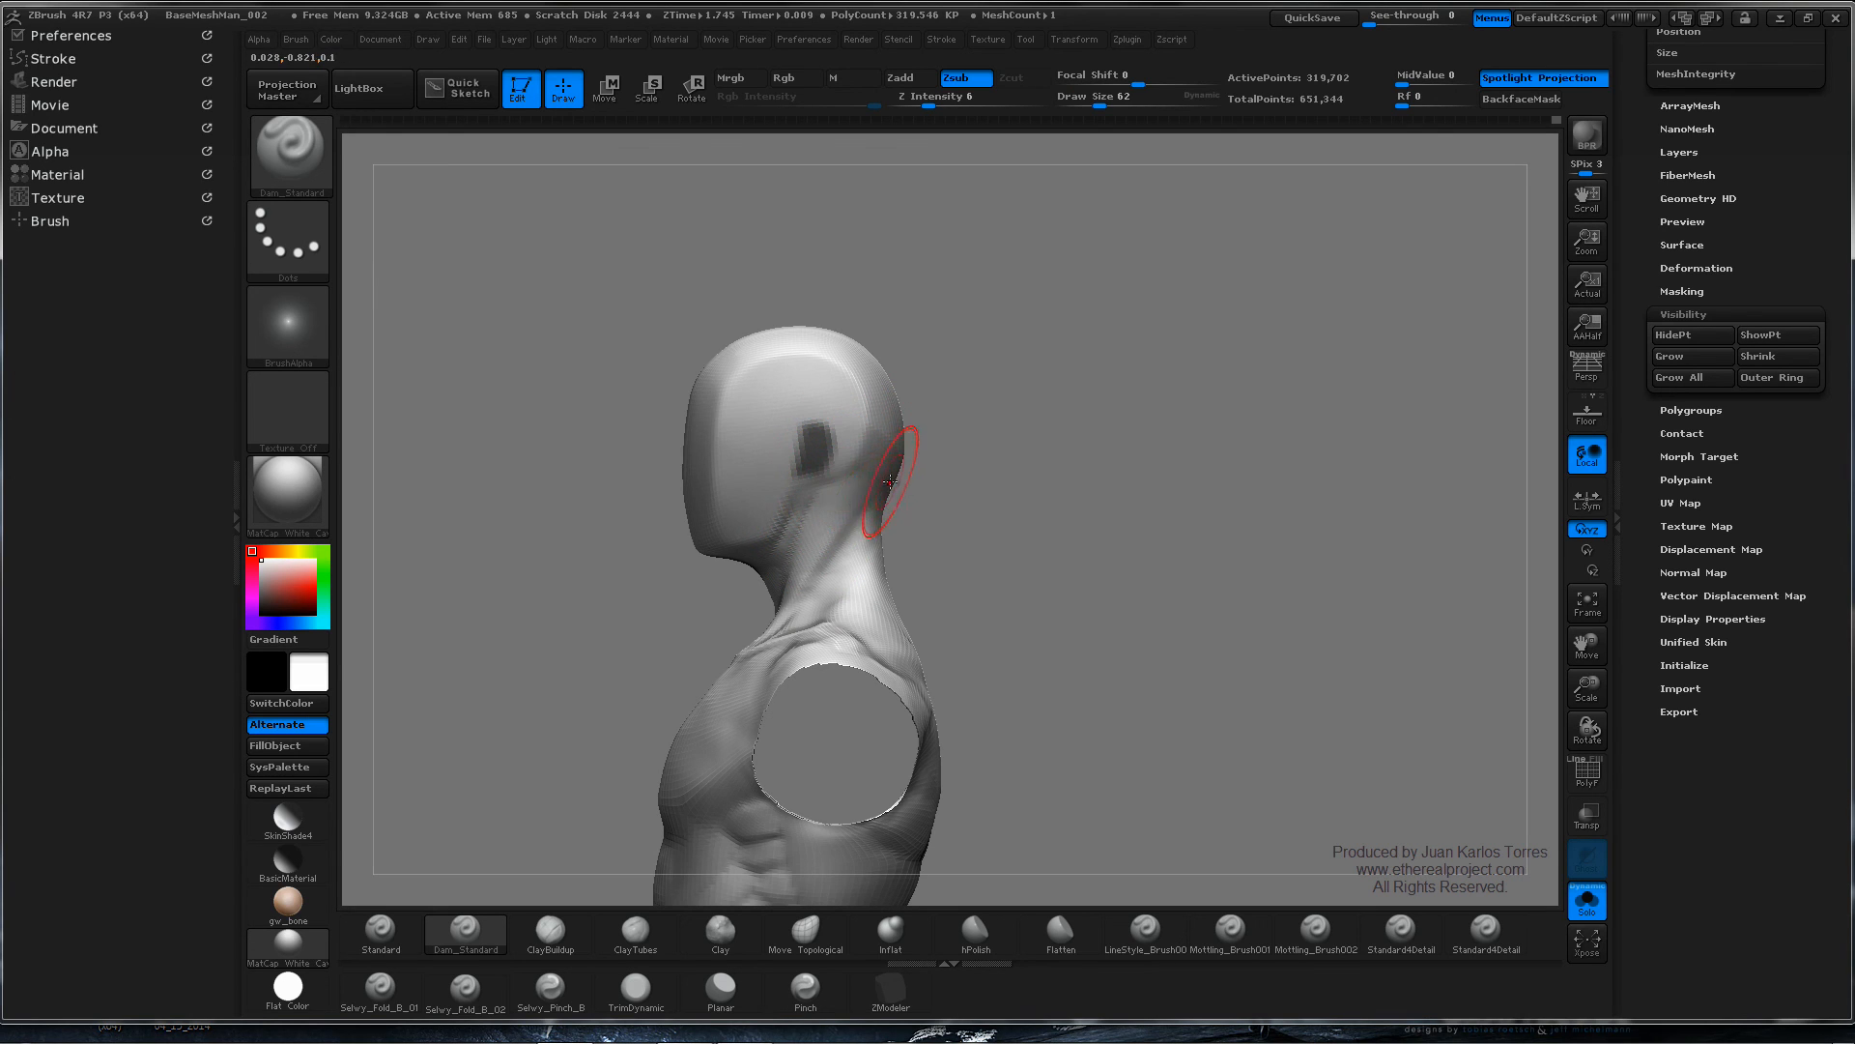
- Invert the mask to leave only the ear patch editable, and choose the Clay brush with Draw Size 37
{"action": "key", "text": "ctrl"}
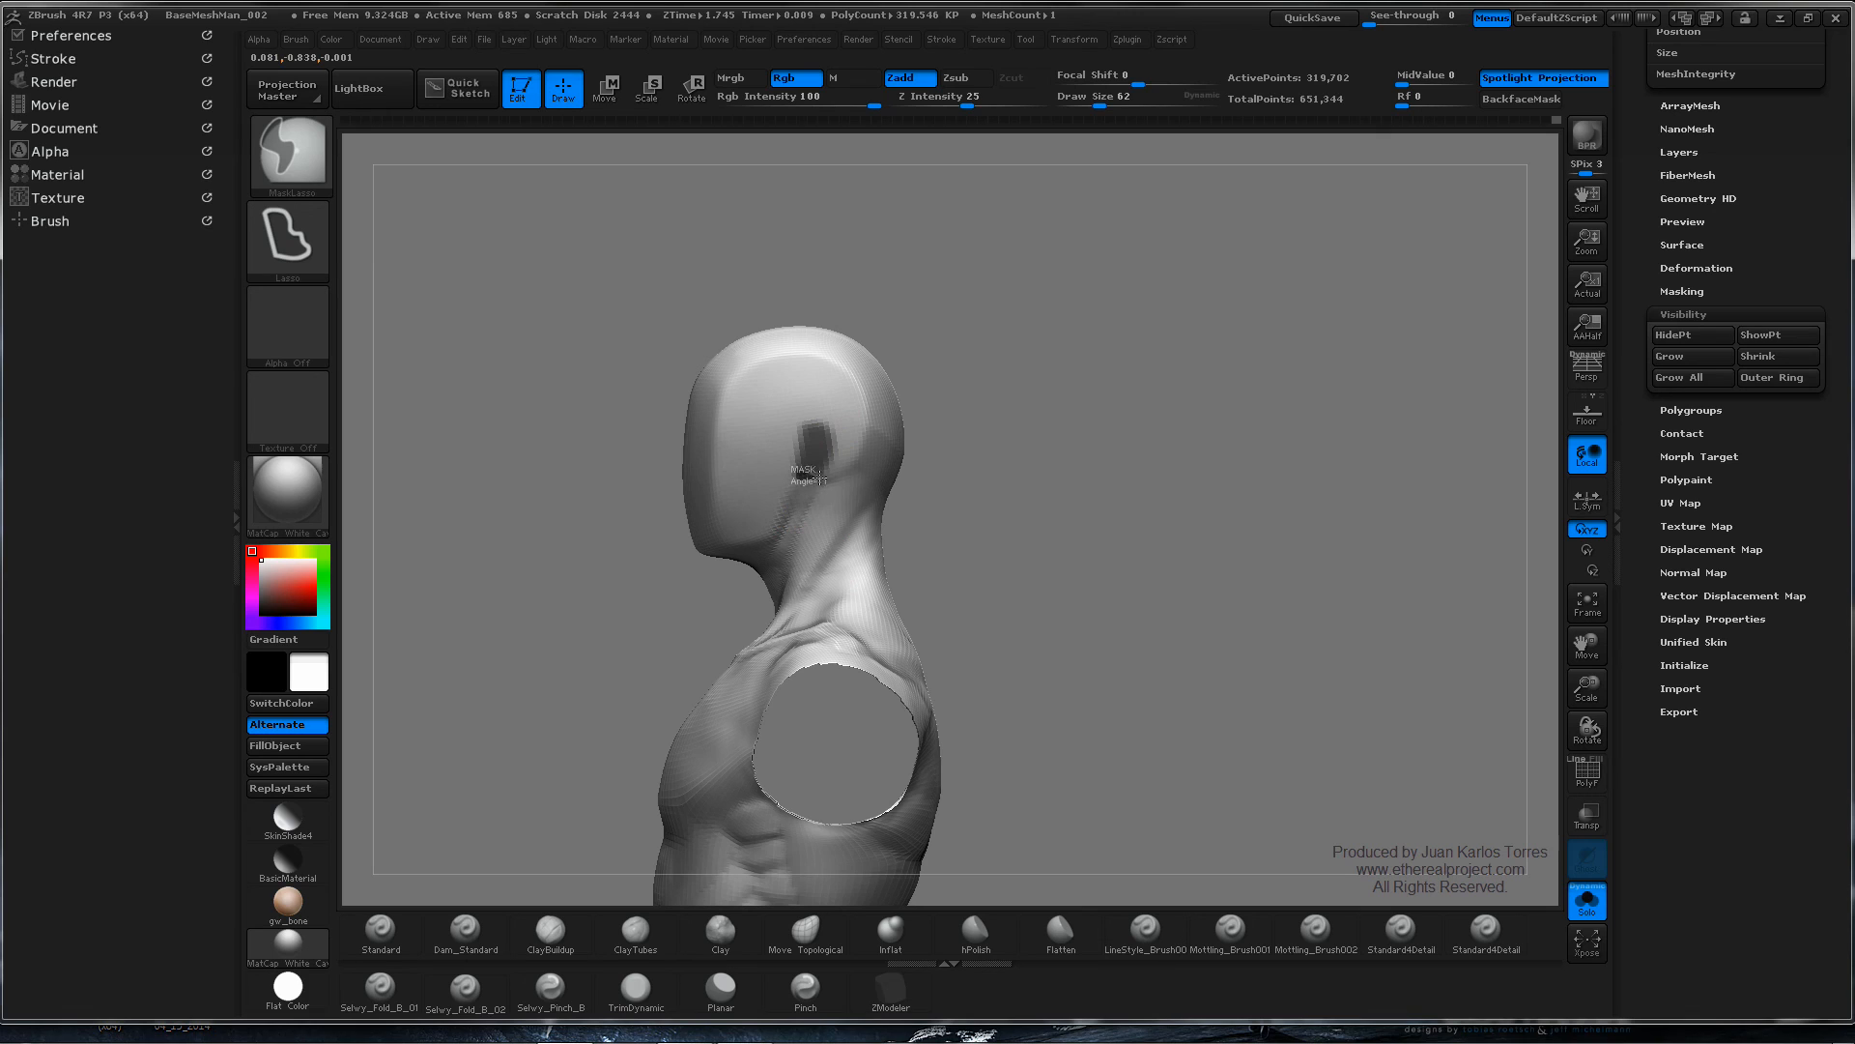
{"action": "left_click", "coordinate": [1073, 472], "text": "ctrl"}
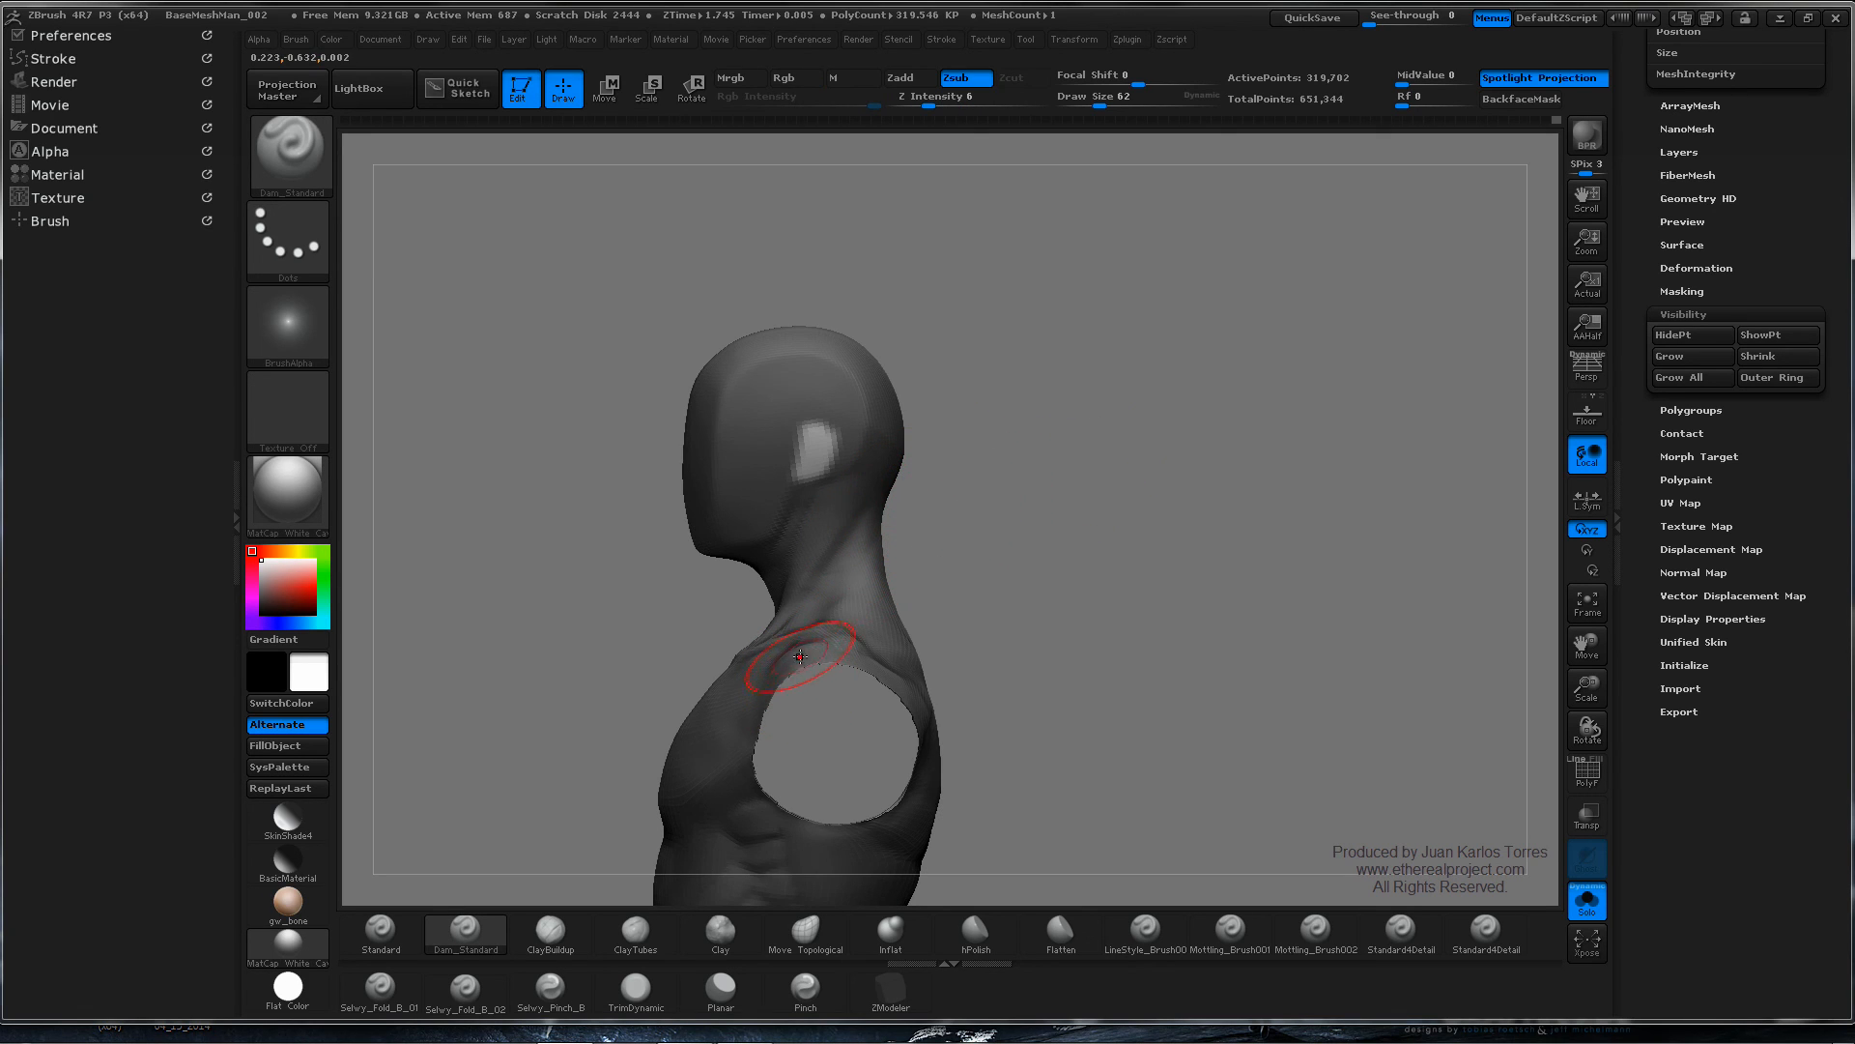
{"action": "left_click", "coordinate": [720, 929]}
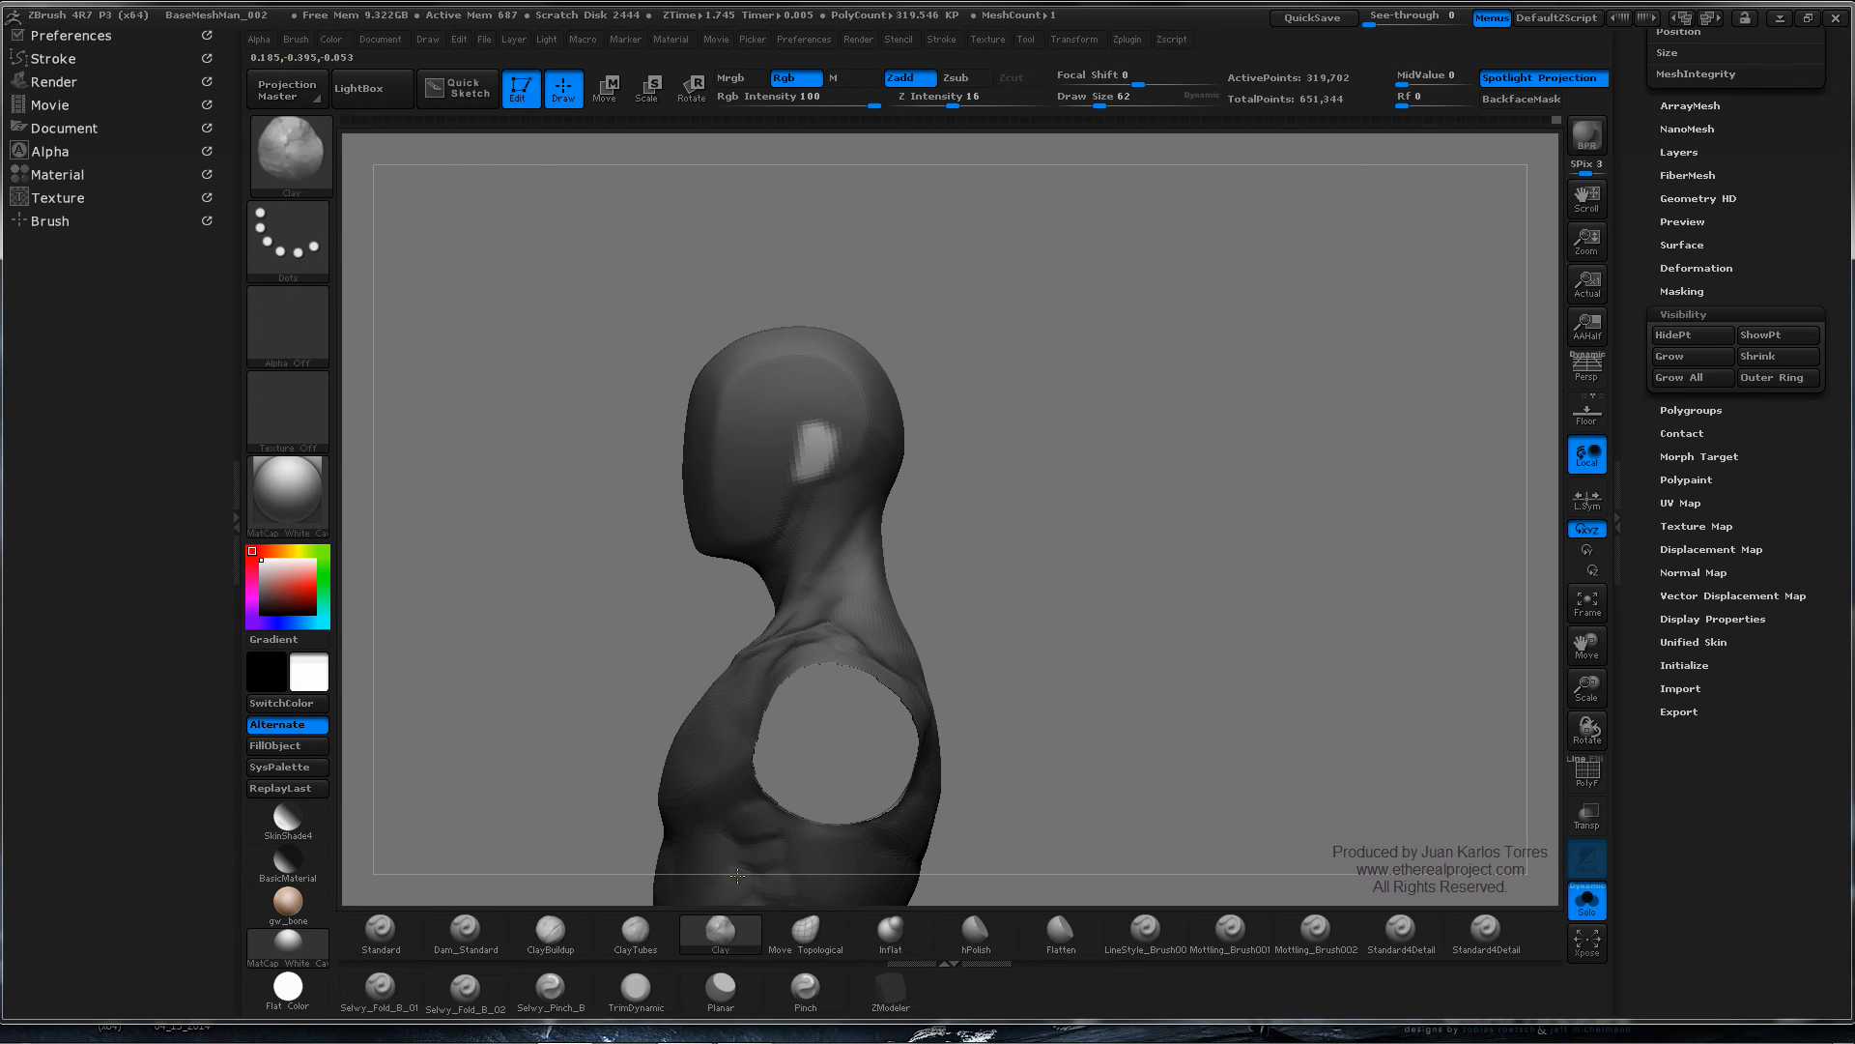
{"action": "key", "text": "space"}
{"action": "left_click_drag", "start_coordinate": [1051, 435], "coordinate": [1010, 433]}
- Pull the unmasked ear patch out from the head and angle it with Transpose Rotate and Move
{"action": "key", "text": "r"}
{"action": "mouse_move", "coordinate": [806, 456]}
{"action": "left_mouse_down"}
{"action": "mouse_move", "coordinate": [1014, 381]}
{"action": "mouse_move", "coordinate": [918, 406]}
{"action": "left_mouse_up"}
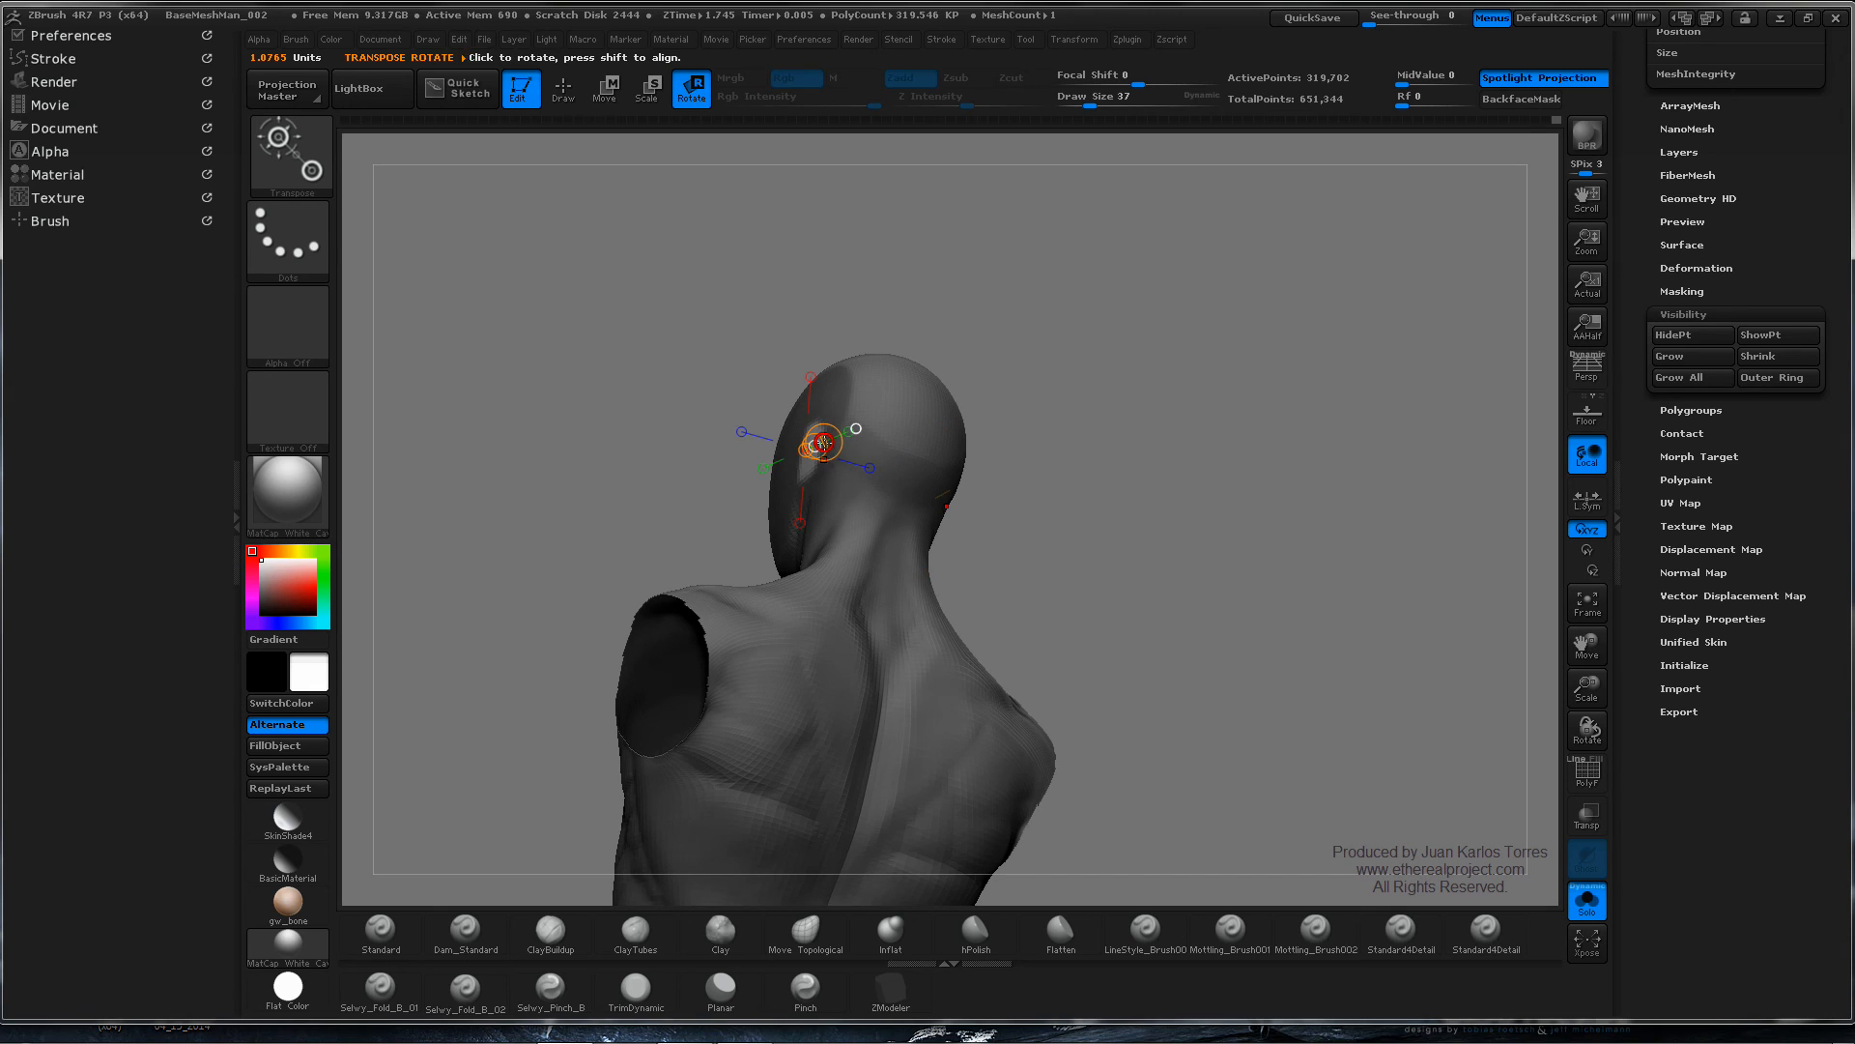
{"action": "left_click_drag", "start_coordinate": [1015, 290], "coordinate": [860, 432]}
{"action": "left_click", "coordinate": [767, 438]}
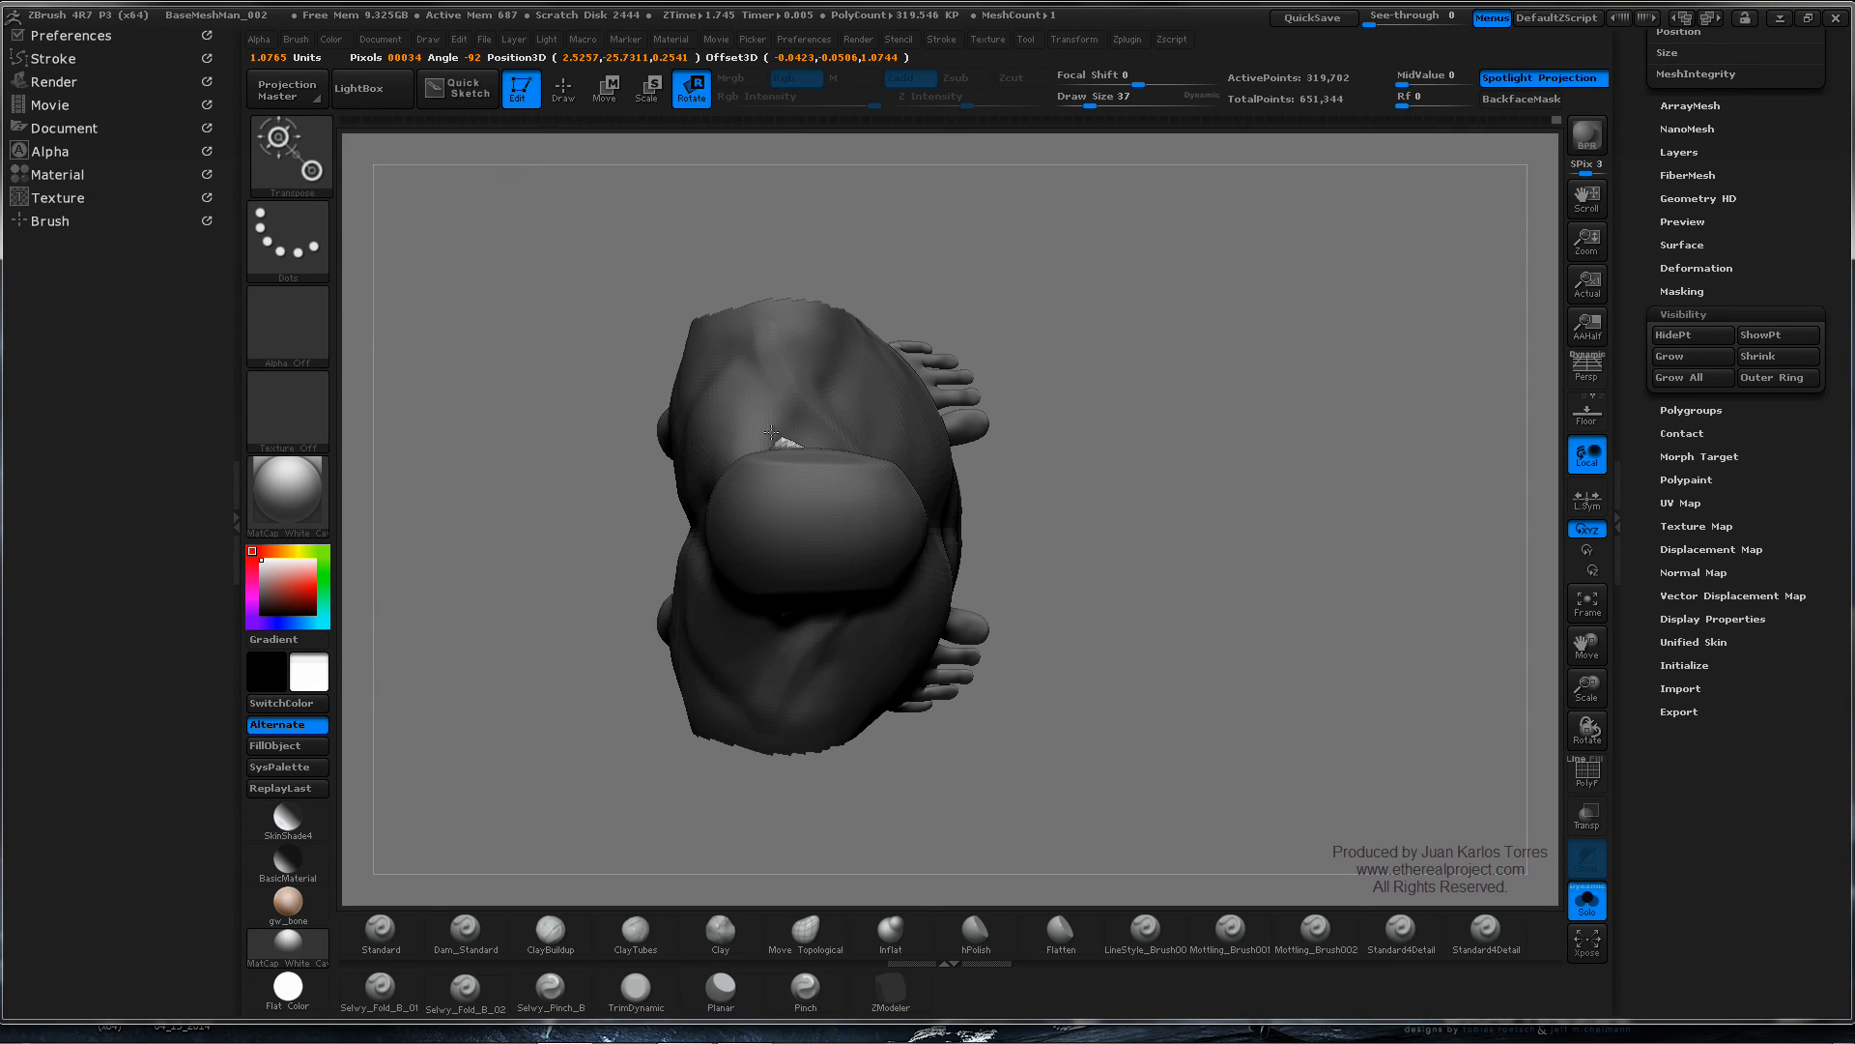
{"action": "left_click", "coordinate": [771, 432]}
{"action": "key", "text": "w"}
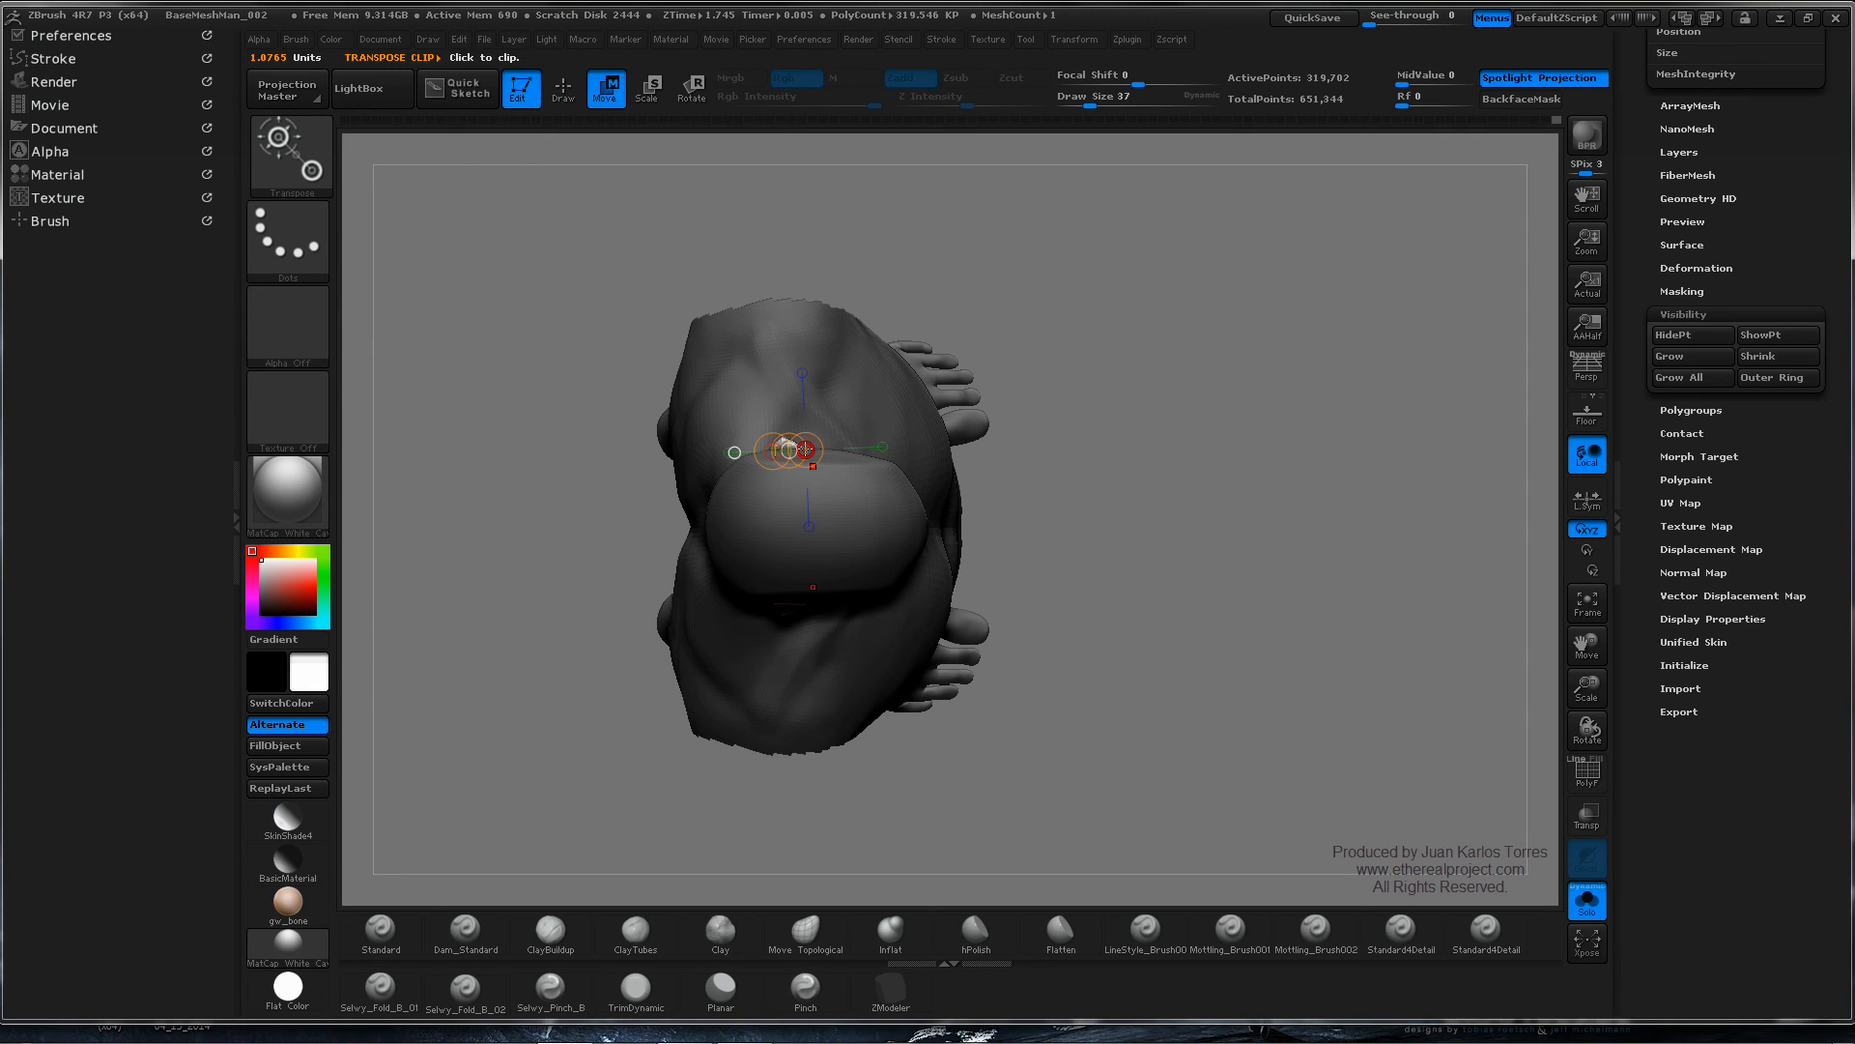
{"action": "left_click", "coordinate": [790, 447]}
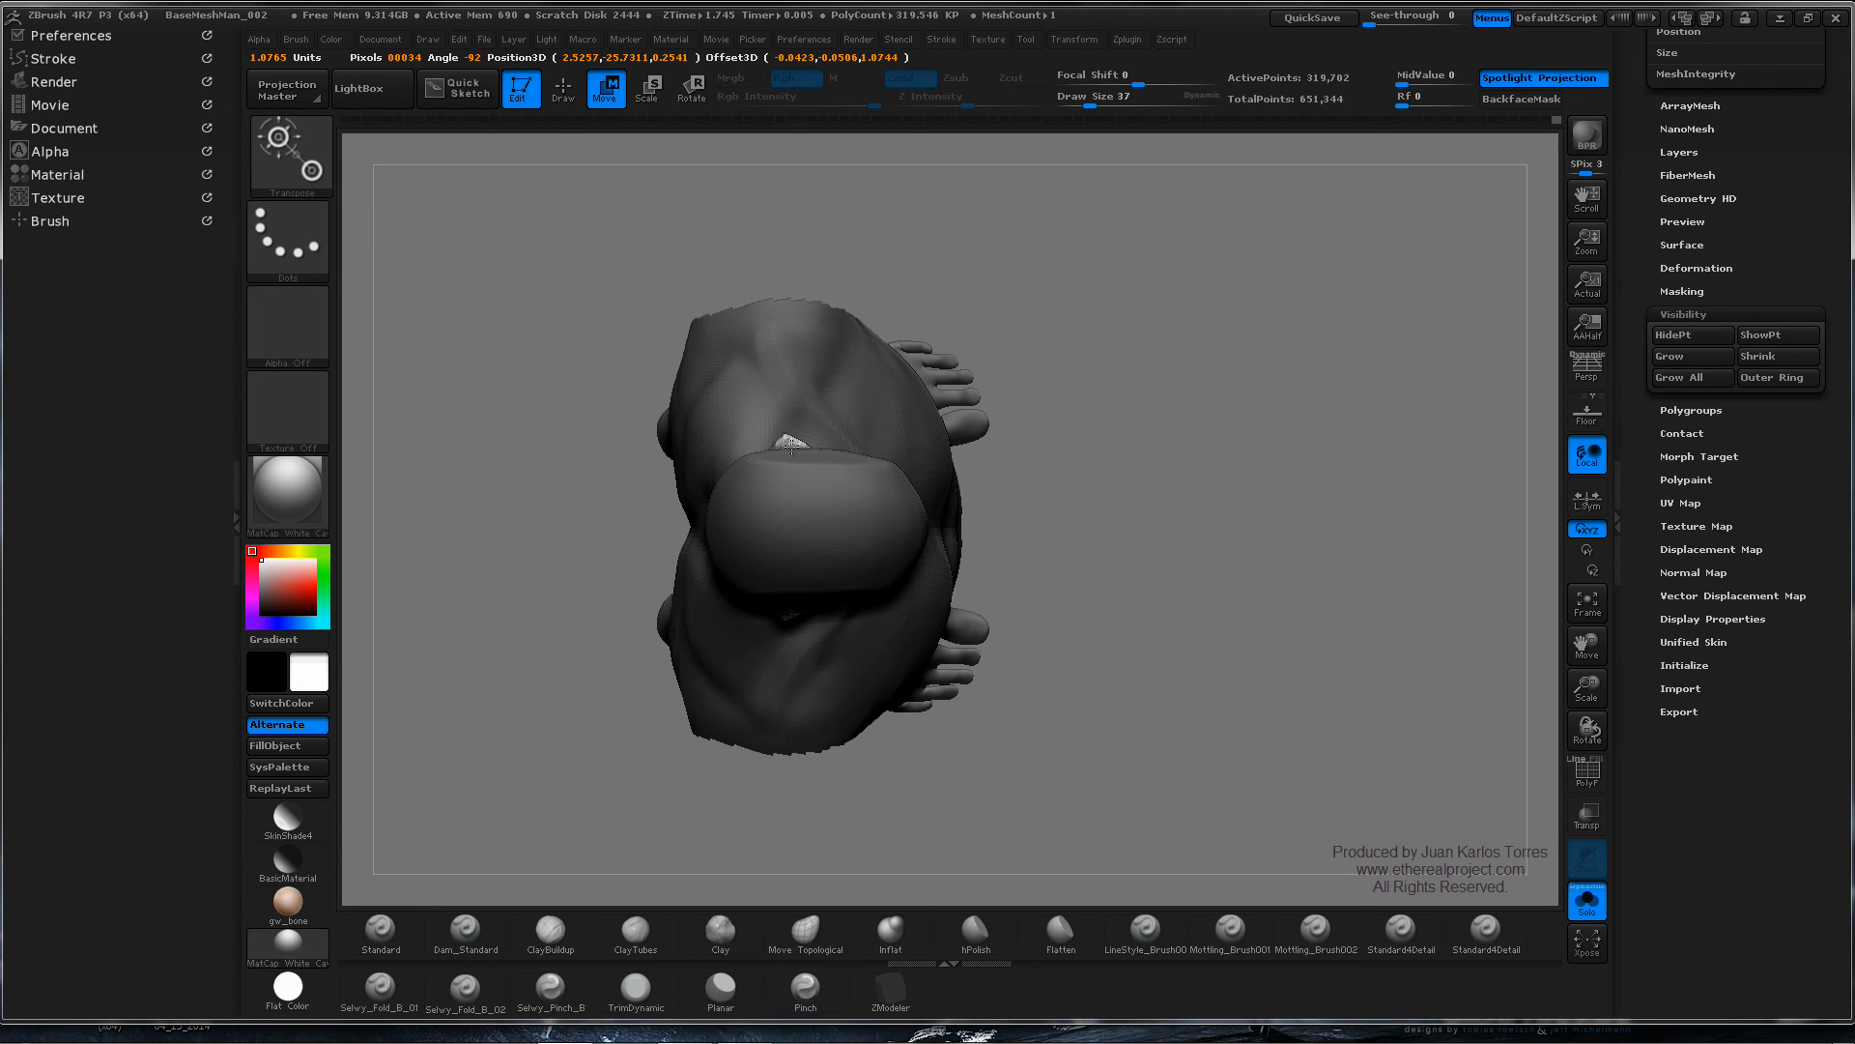
{"action": "left_click_drag", "start_coordinate": [971, 435], "coordinate": [1118, 463]}
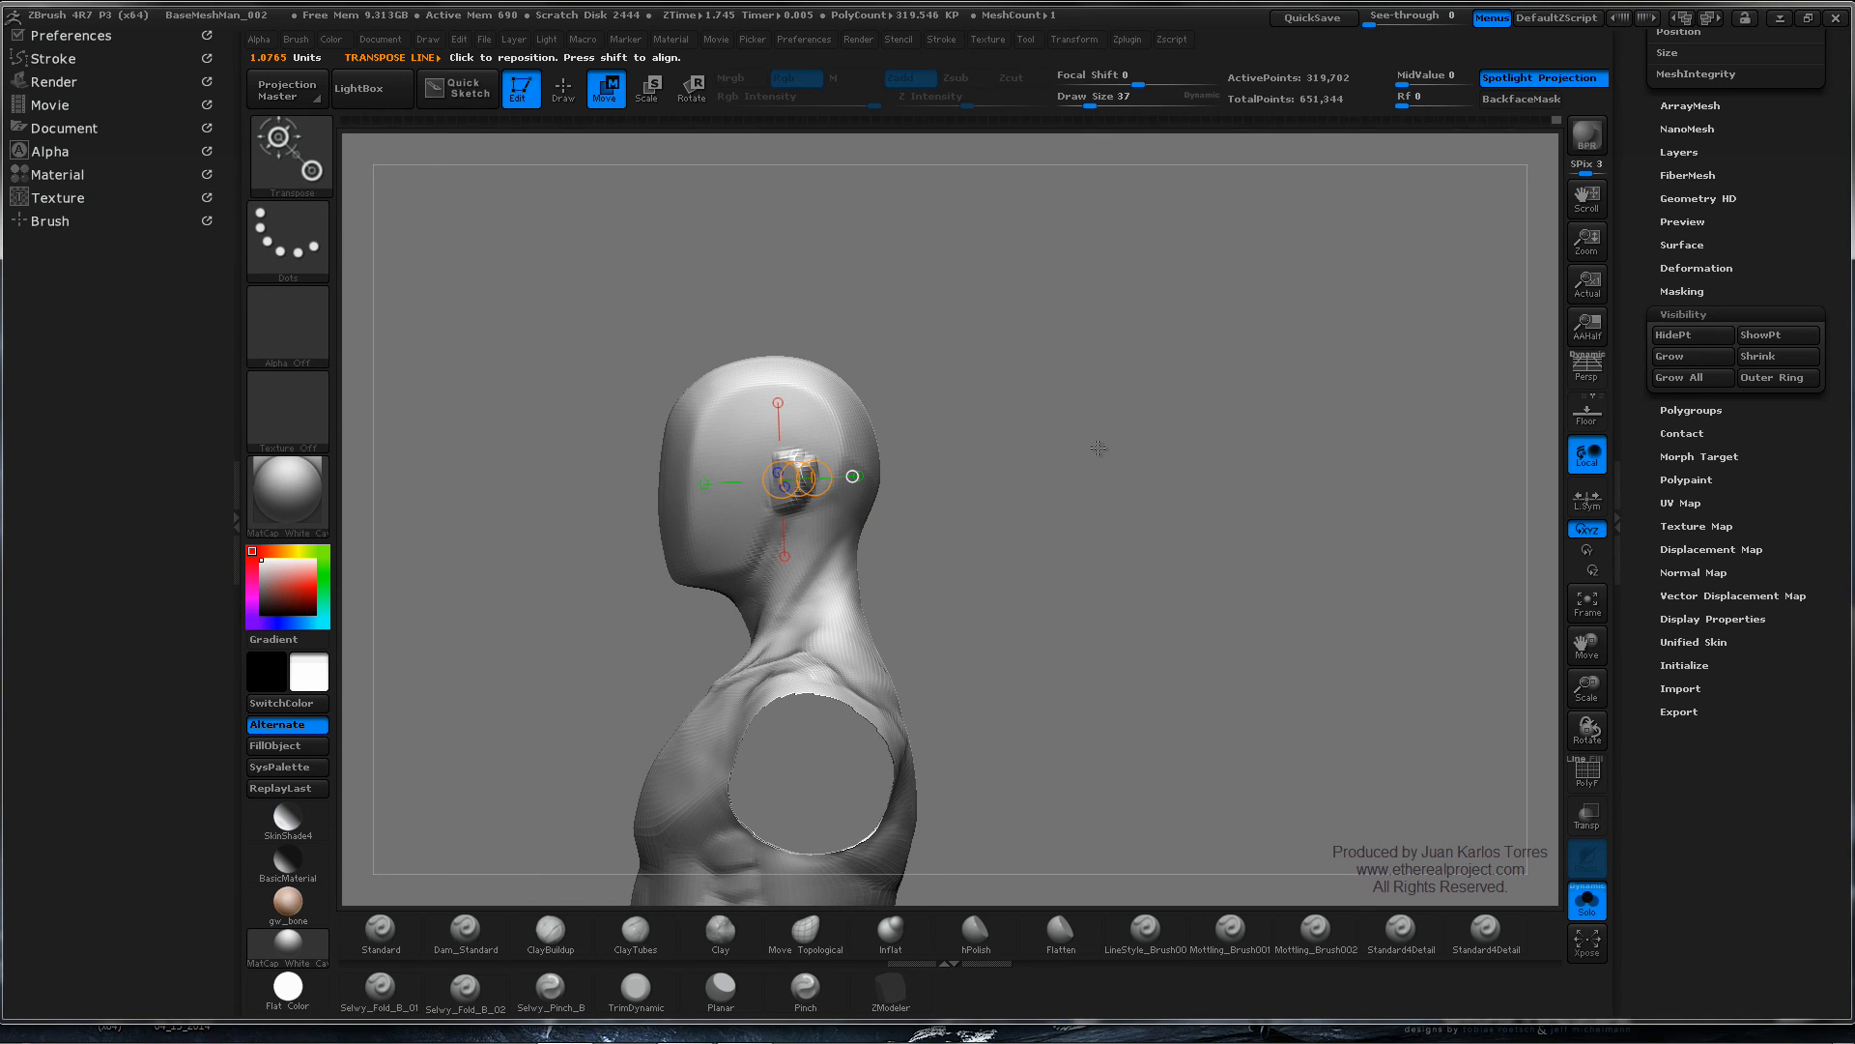
- Invert the mask to protect the head, and smooth the raised ear using Clay with its Smooth mode
{"action": "left_click", "coordinate": [1098, 450], "text": "ctrl"}
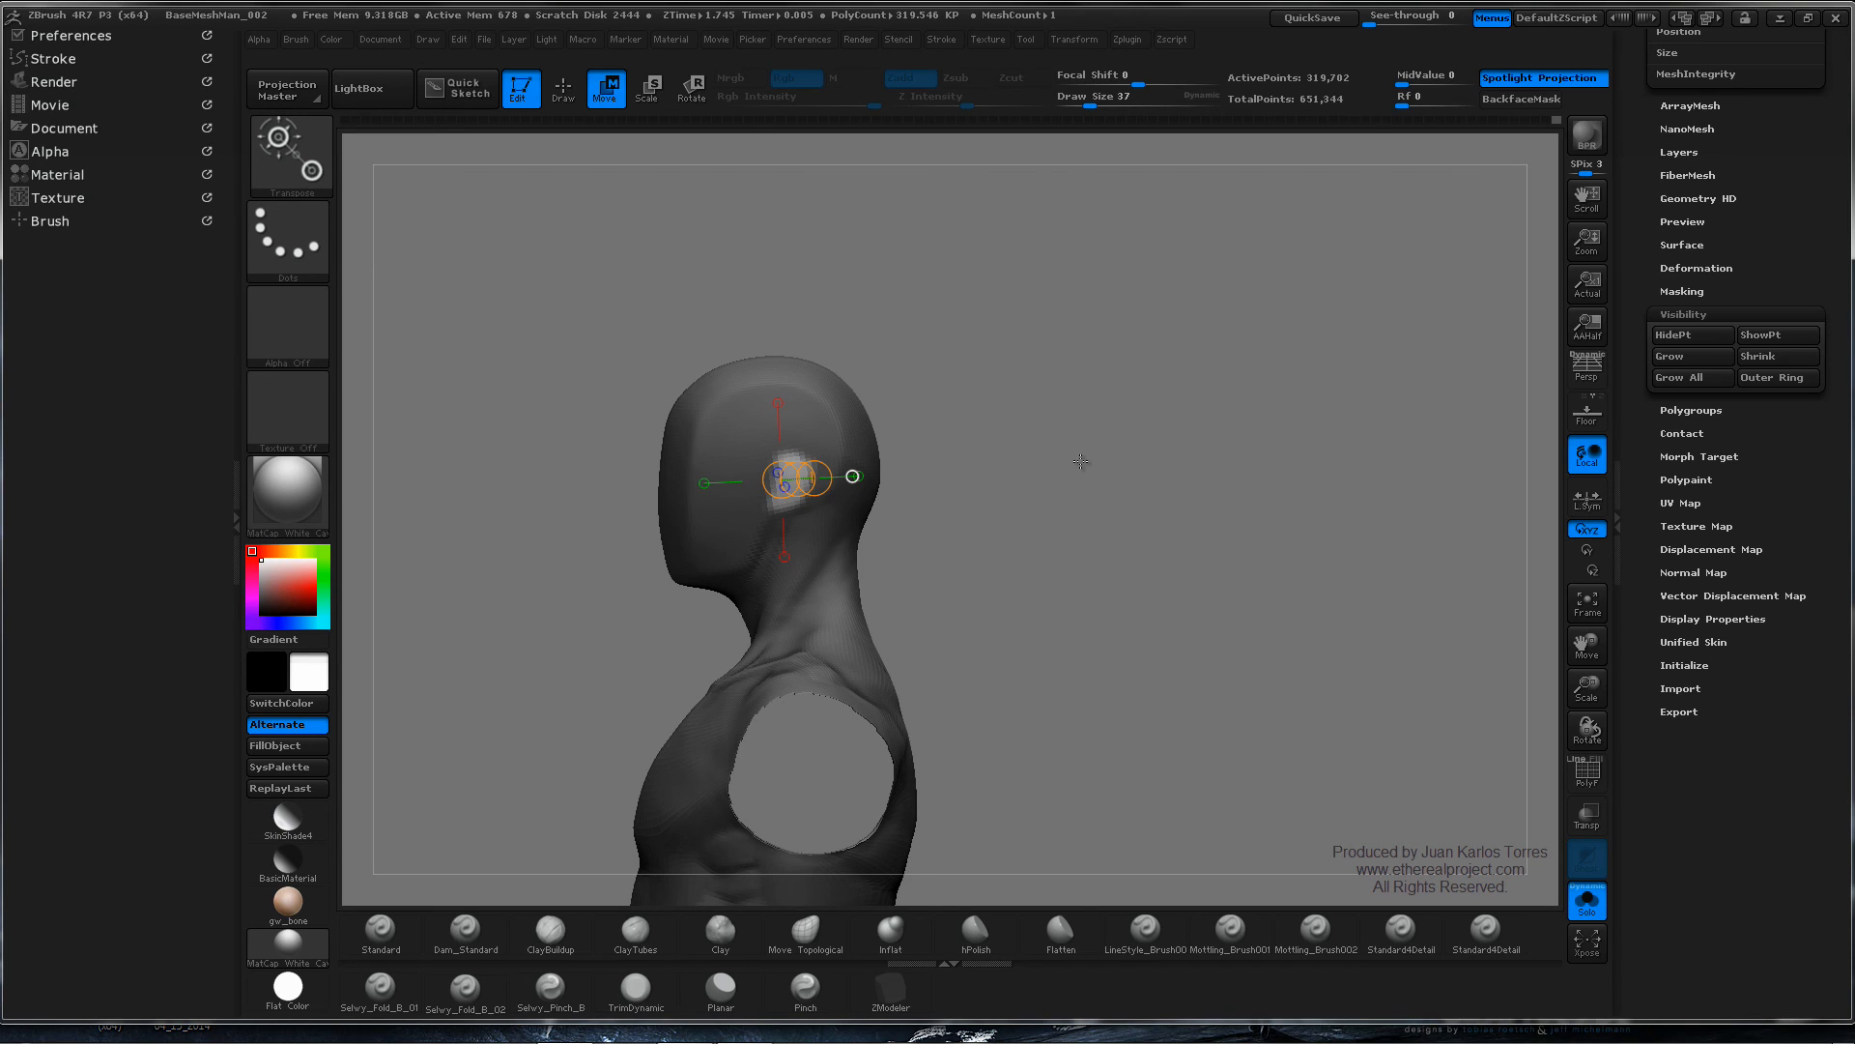
{"action": "key", "text": "b"}
{"action": "key", "text": "c"}
{"action": "key", "text": "l"}
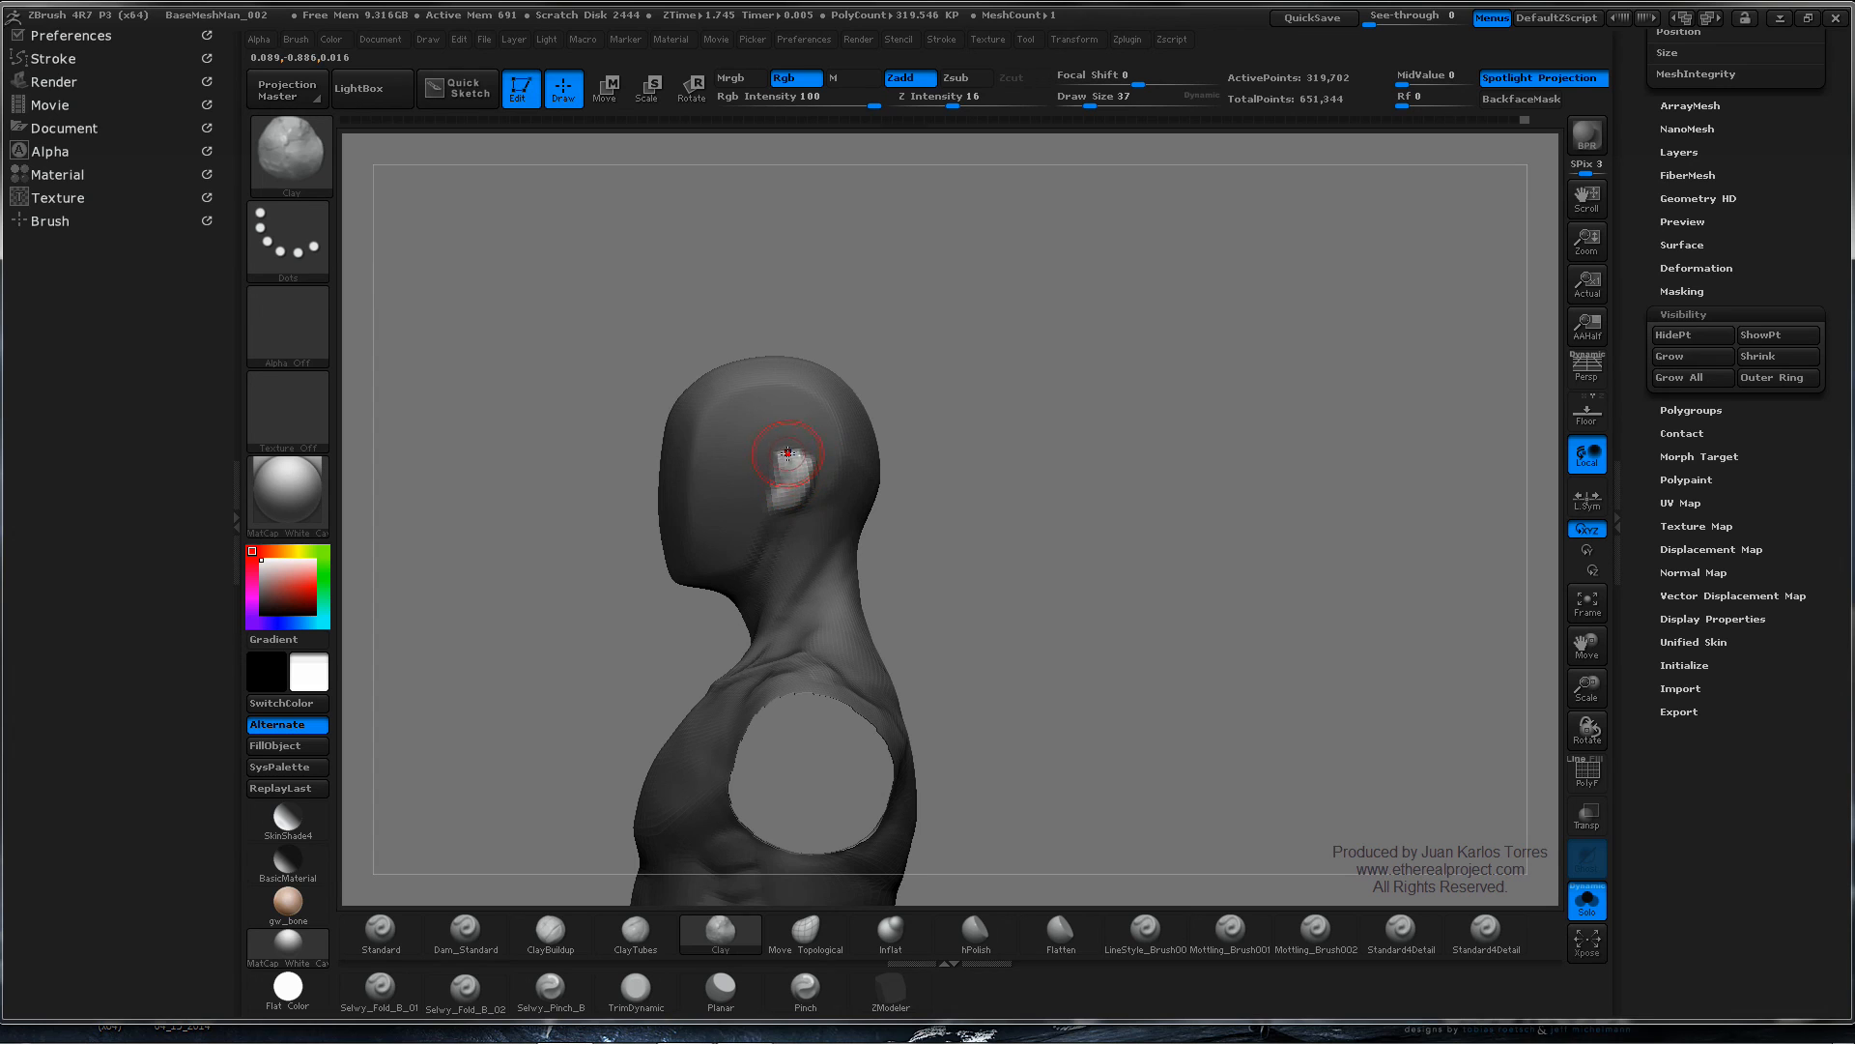
{"action": "key", "text": "shift"}
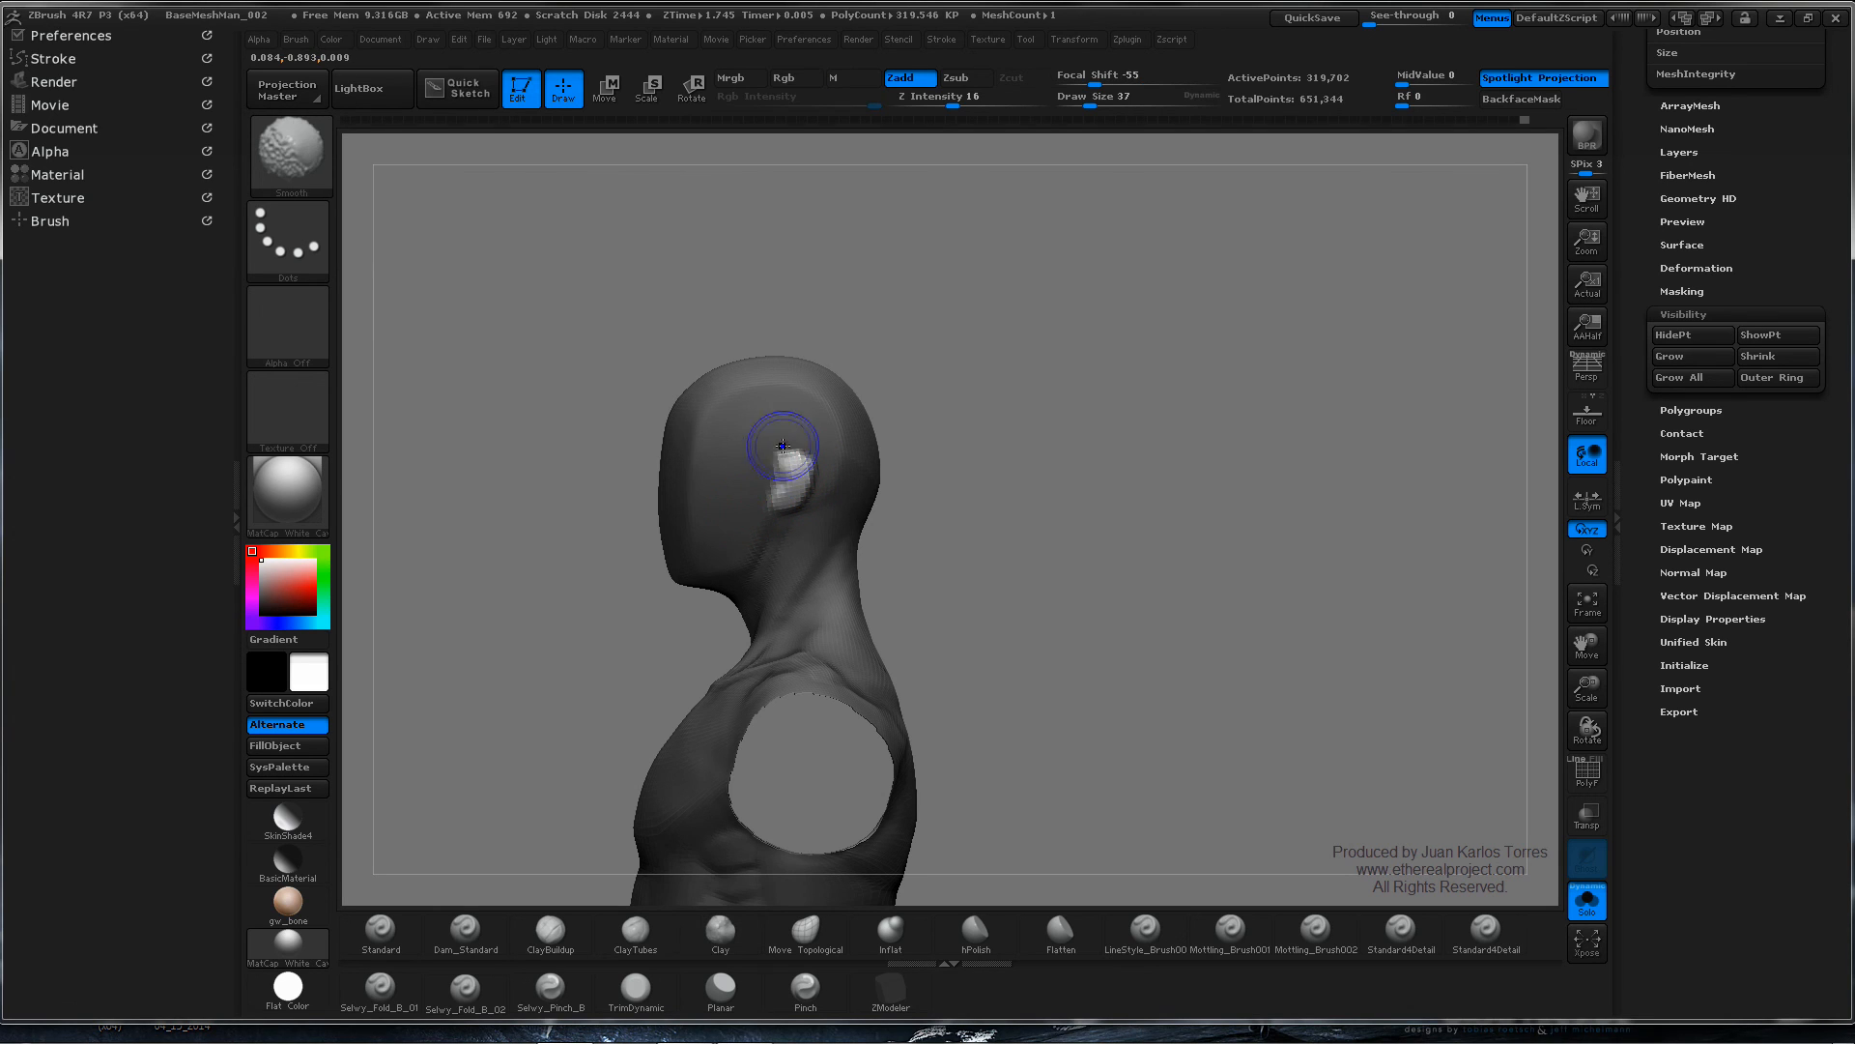
{"action": "left_click_drag", "start_coordinate": [633, 503], "coordinate": [944, 447]}
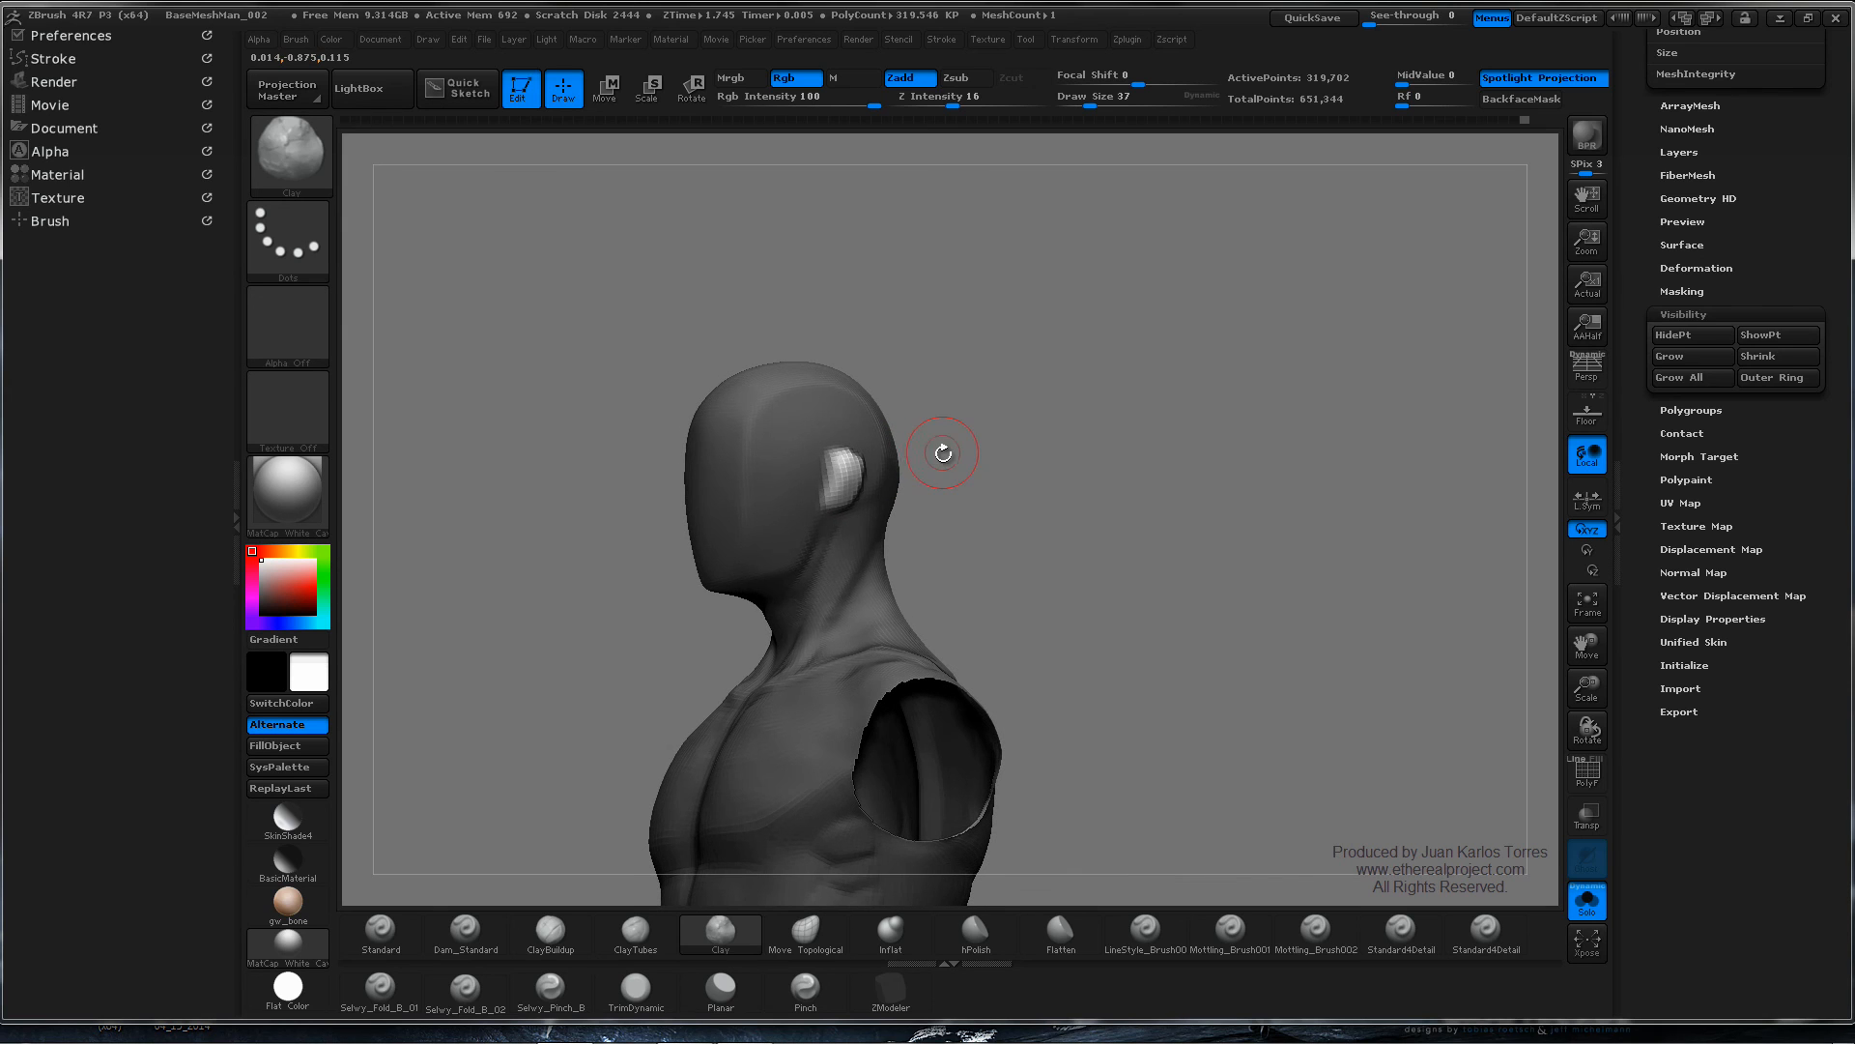
{"action": "key", "text": "shift"}
{"action": "left_click_drag", "start_coordinate": [846, 473], "coordinate": [1107, 515]}
- Carve the ear's contour using Dam_Standard with Draw Size 50, and clear the mask from the body
{"action": "left_click", "coordinate": [491, 935]}
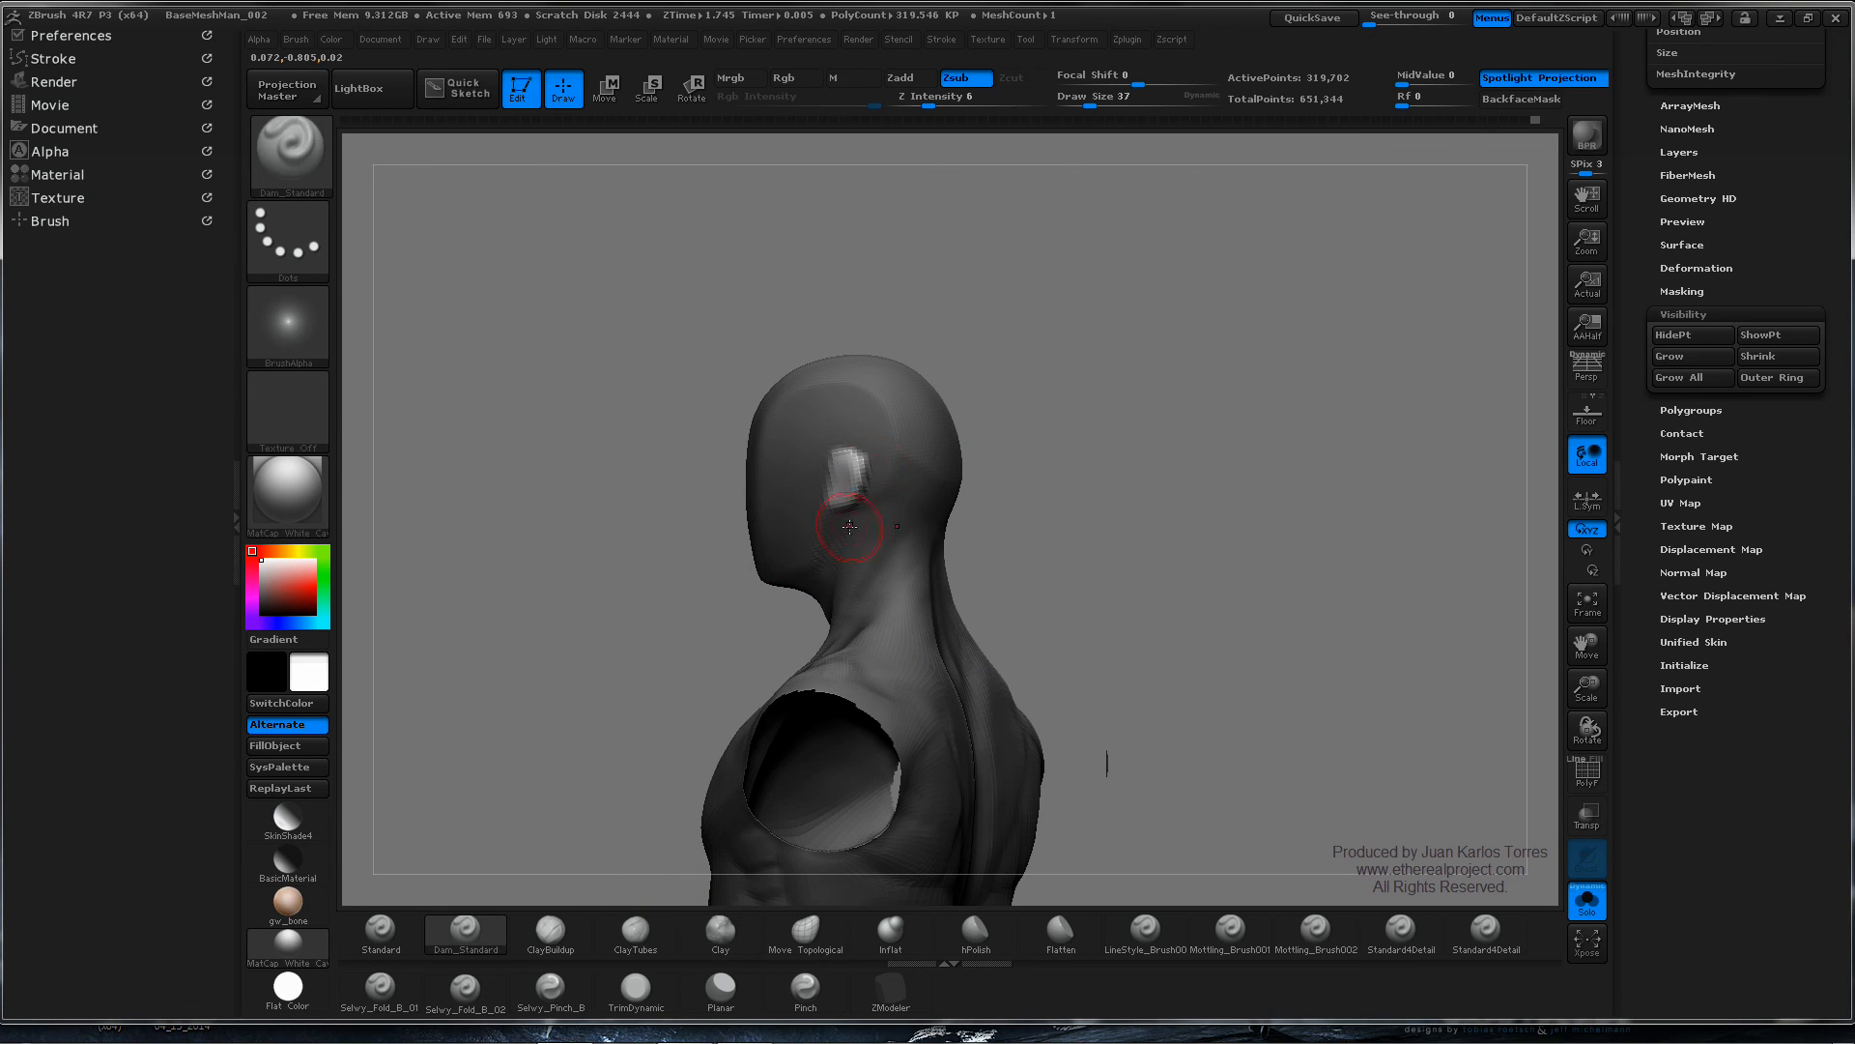
{"action": "mouse_move", "coordinate": [849, 527]}
{"action": "left_mouse_down"}
{"action": "mouse_move", "coordinate": [916, 449]}
{"action": "mouse_move", "coordinate": [833, 458]}
{"action": "left_mouse_up"}
{"action": "key", "text": "space"}
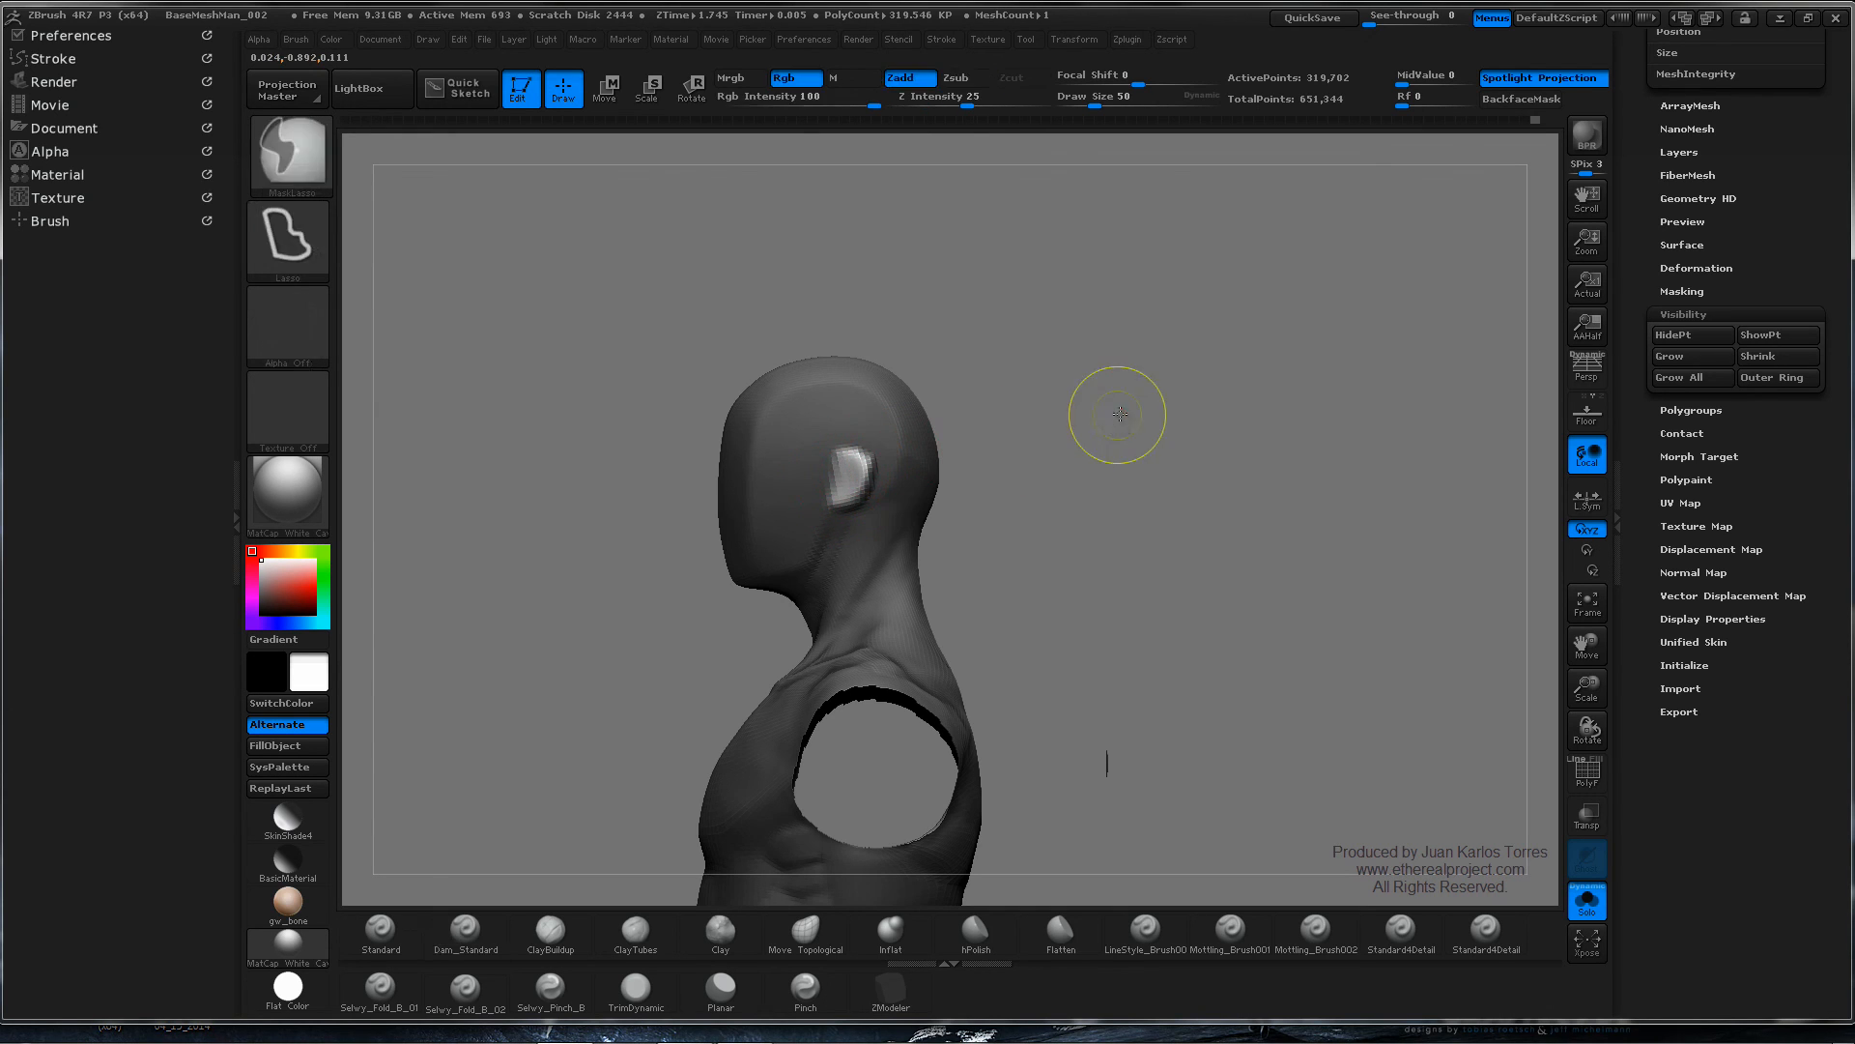
{"action": "left_click_drag", "start_coordinate": [1109, 414], "coordinate": [785, 470]}
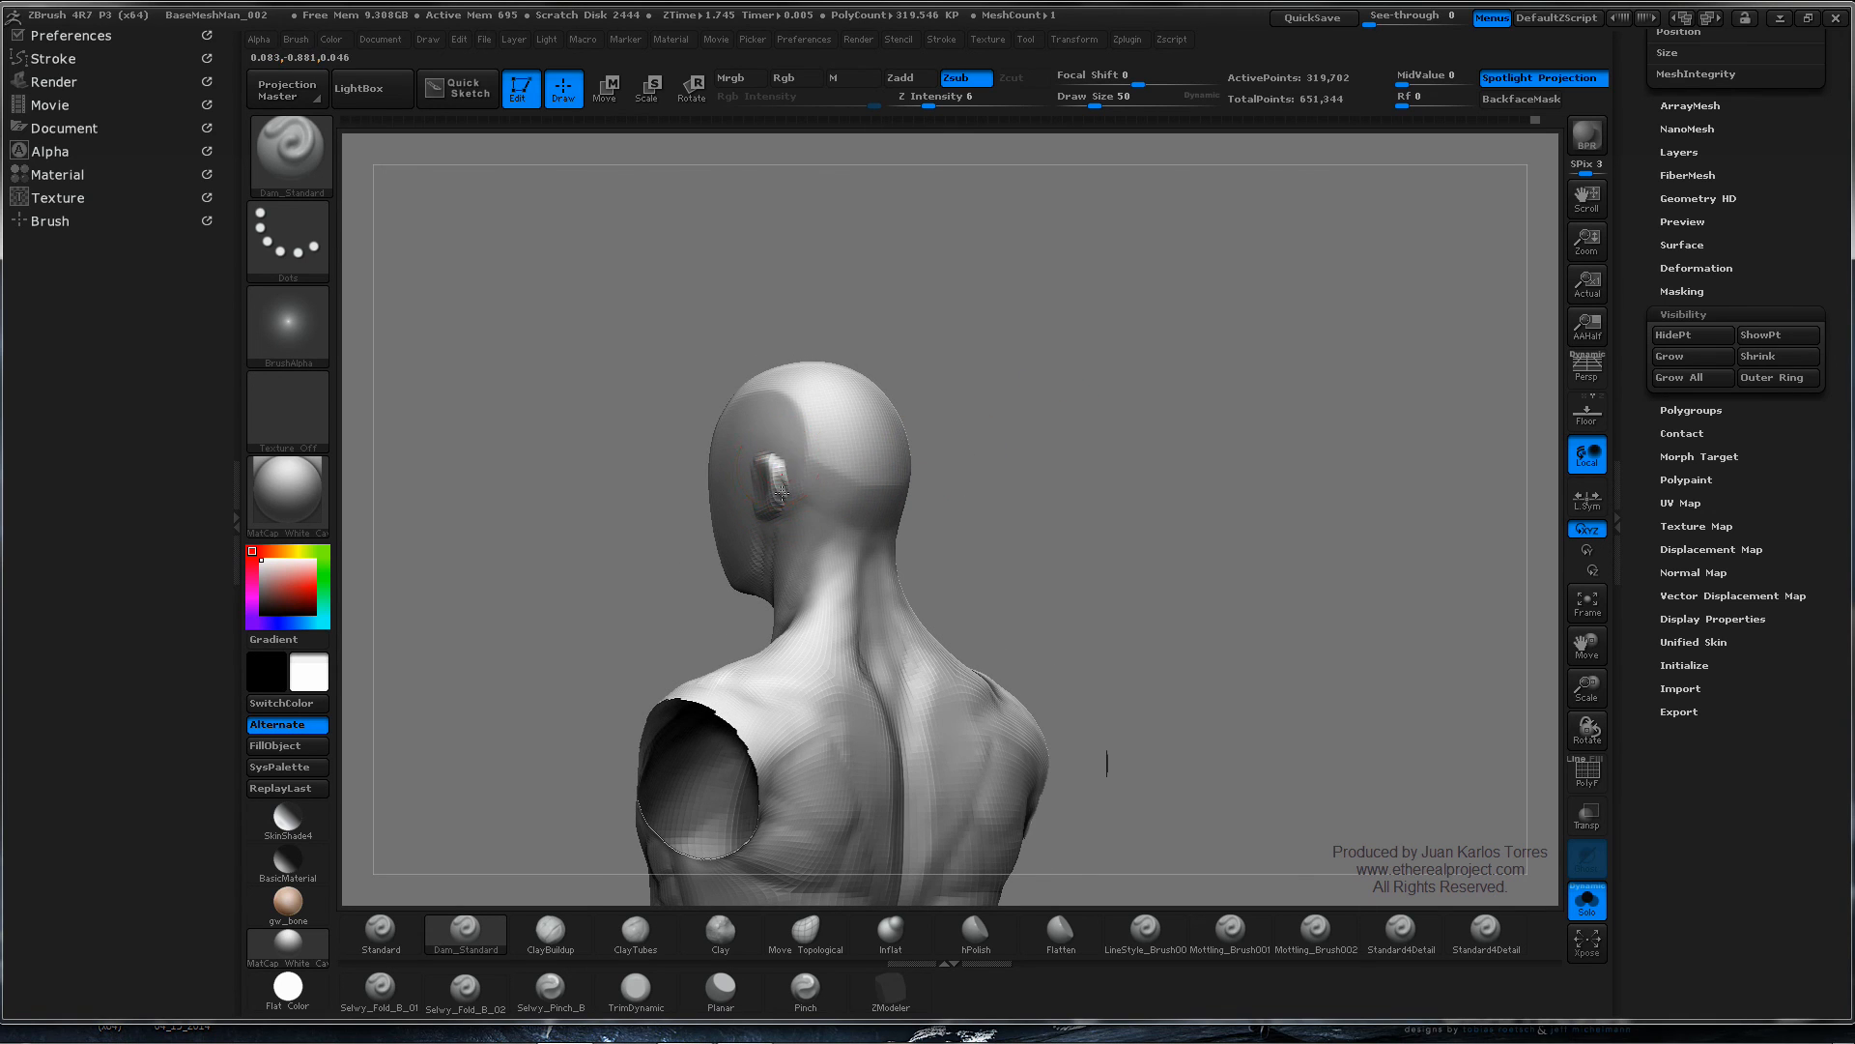
{"action": "mouse_move", "coordinate": [772, 457]}
{"action": "right_mouse_down"}
{"action": "mouse_move", "coordinate": [944, 444]}
{"action": "mouse_move", "coordinate": [1106, 478]}
{"action": "mouse_move", "coordinate": [890, 465]}
{"action": "right_mouse_up"}
{"action": "mouse_move", "coordinate": [1056, 465]}
{"action": "right_mouse_down", "text": "ctrl"}
{"action": "mouse_move", "coordinate": [1006, 501]}
{"action": "mouse_move", "coordinate": [1141, 410]}
{"action": "mouse_move", "coordinate": [1048, 406]}
{"action": "mouse_move", "coordinate": [1193, 431]}
{"action": "mouse_move", "coordinate": [1111, 440]}
{"action": "right_mouse_up", "text": "ctrl"}
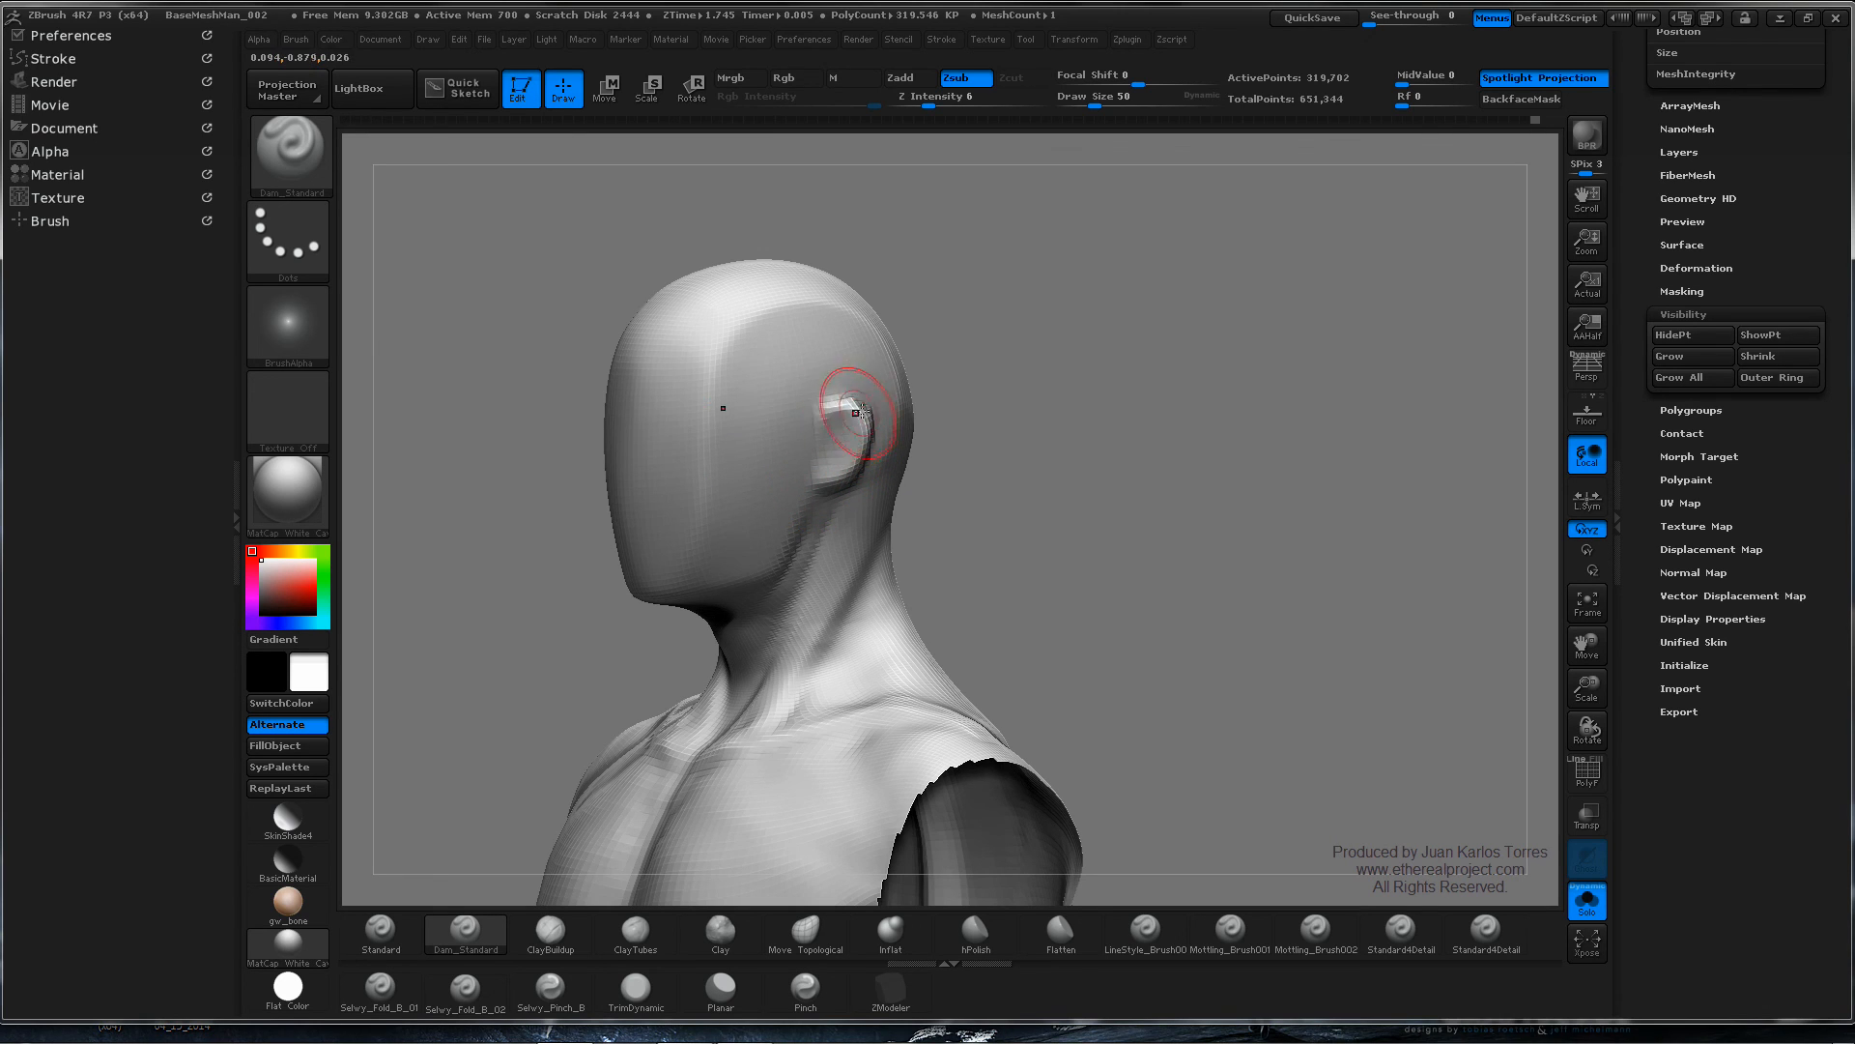
{"action": "right_click_drag", "start_coordinate": [856, 412], "coordinate": [864, 411]}
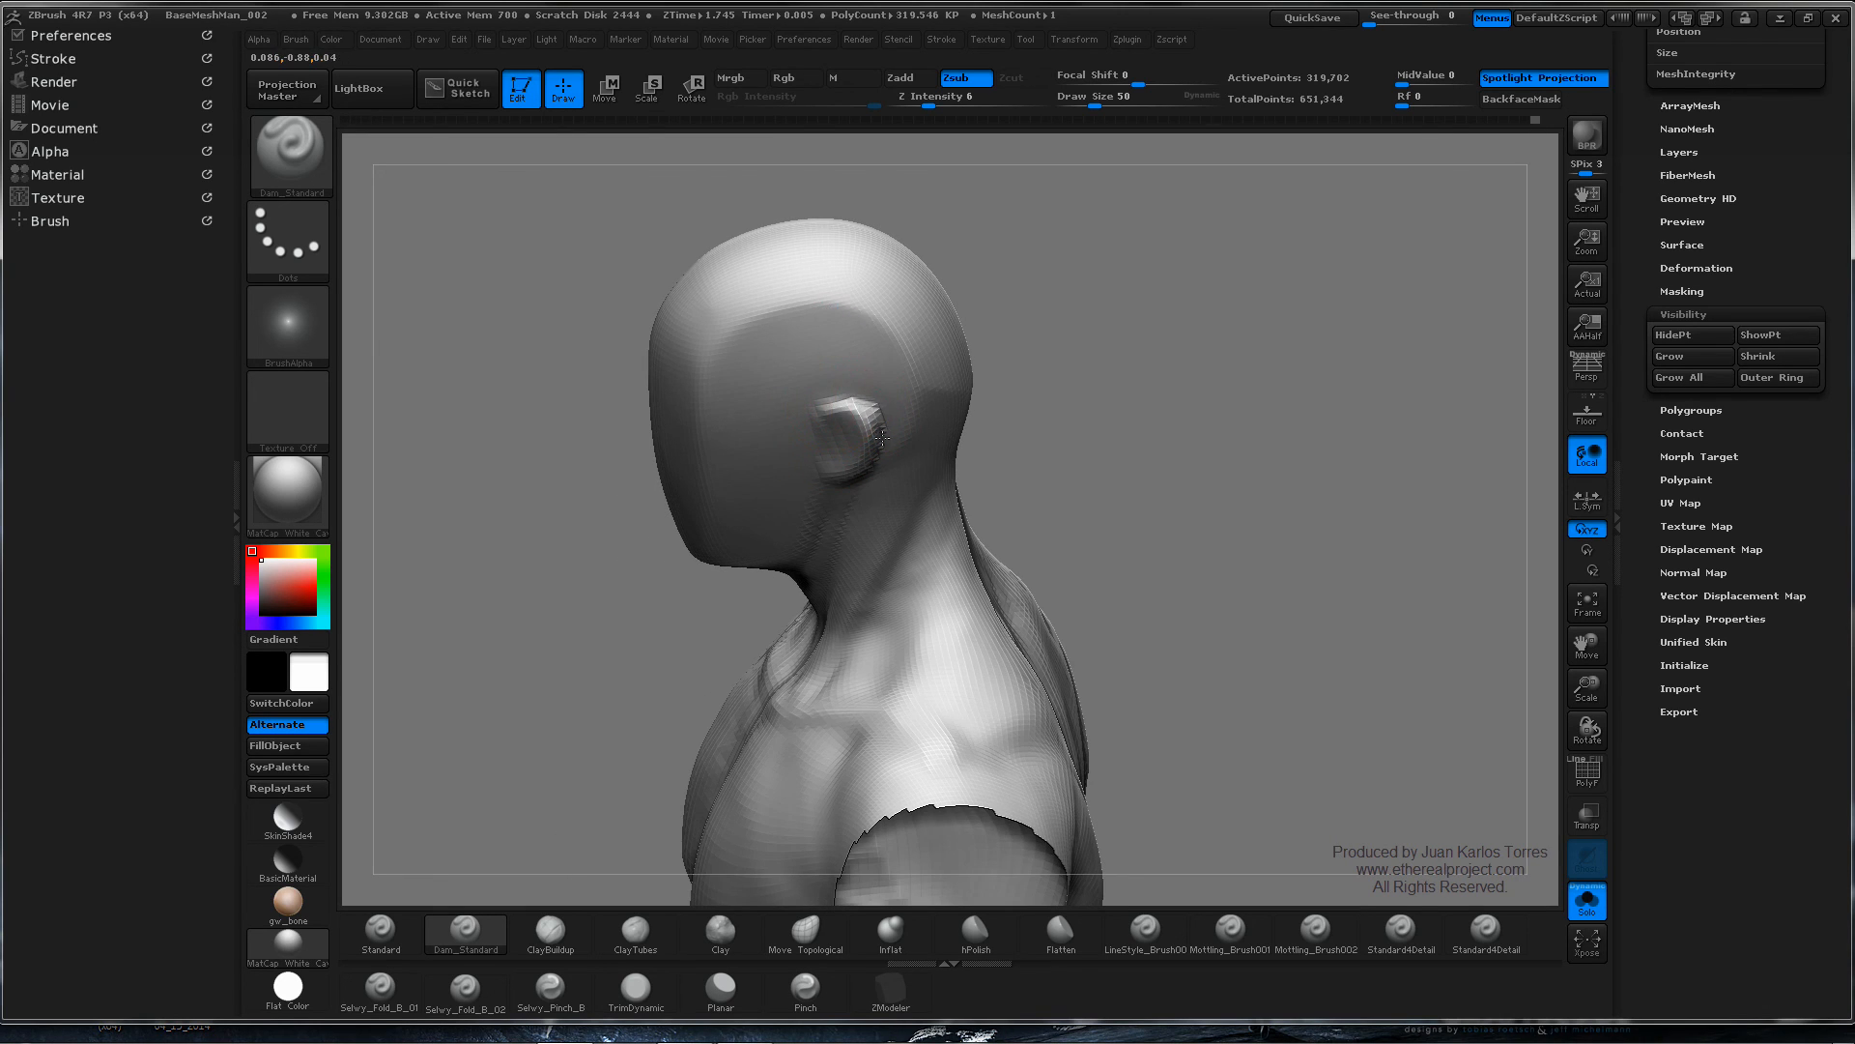
{"action": "right_click_drag", "start_coordinate": [910, 430], "coordinate": [967, 338]}
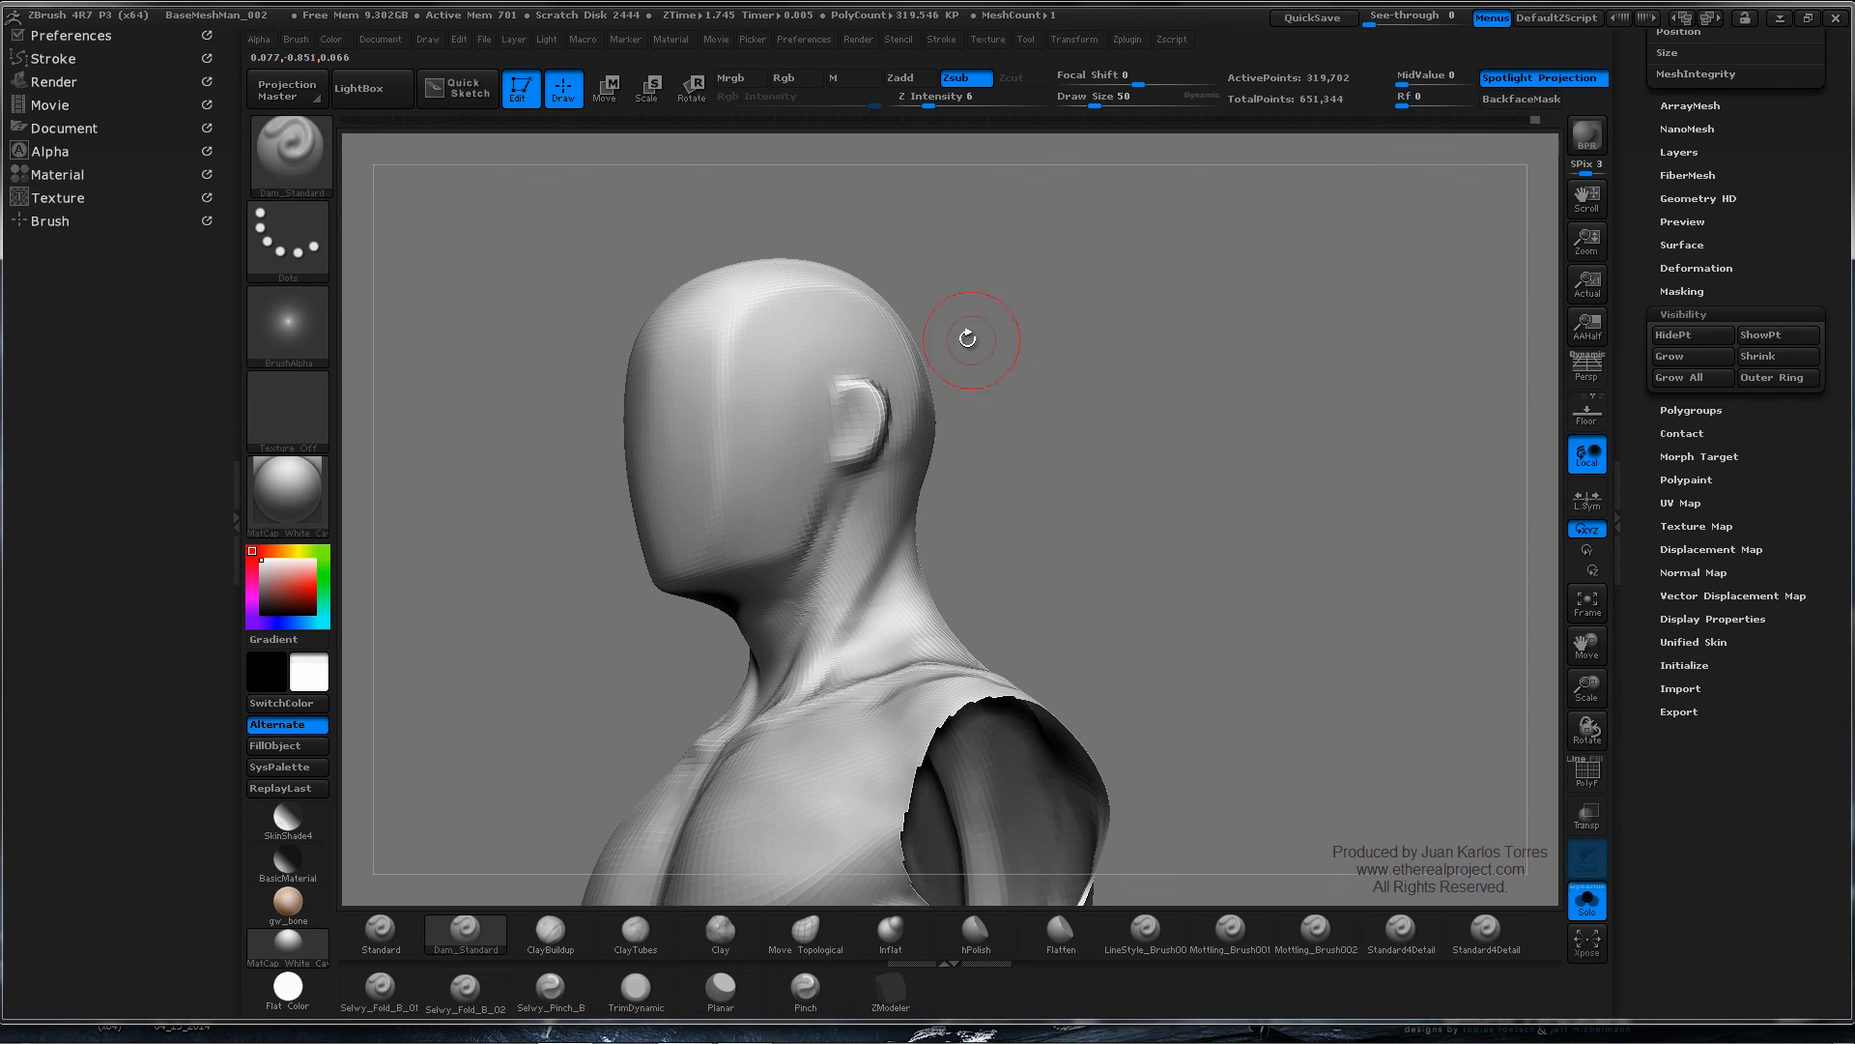
- Examine the head, torso and full figure from the front and three-quarter views
{"action": "right_click_drag", "start_coordinate": [1199, 451], "coordinate": [1136, 458]}
{"action": "mouse_move", "coordinate": [1276, 448]}
{"action": "right_mouse_down", "text": "alt"}
{"action": "mouse_move", "coordinate": [1109, 443]}
{"action": "mouse_move", "coordinate": [1109, 463]}
{"action": "right_mouse_up", "text": "alt"}
{"action": "right_click_drag", "start_coordinate": [890, 579], "coordinate": [906, 497], "text": "alt"}
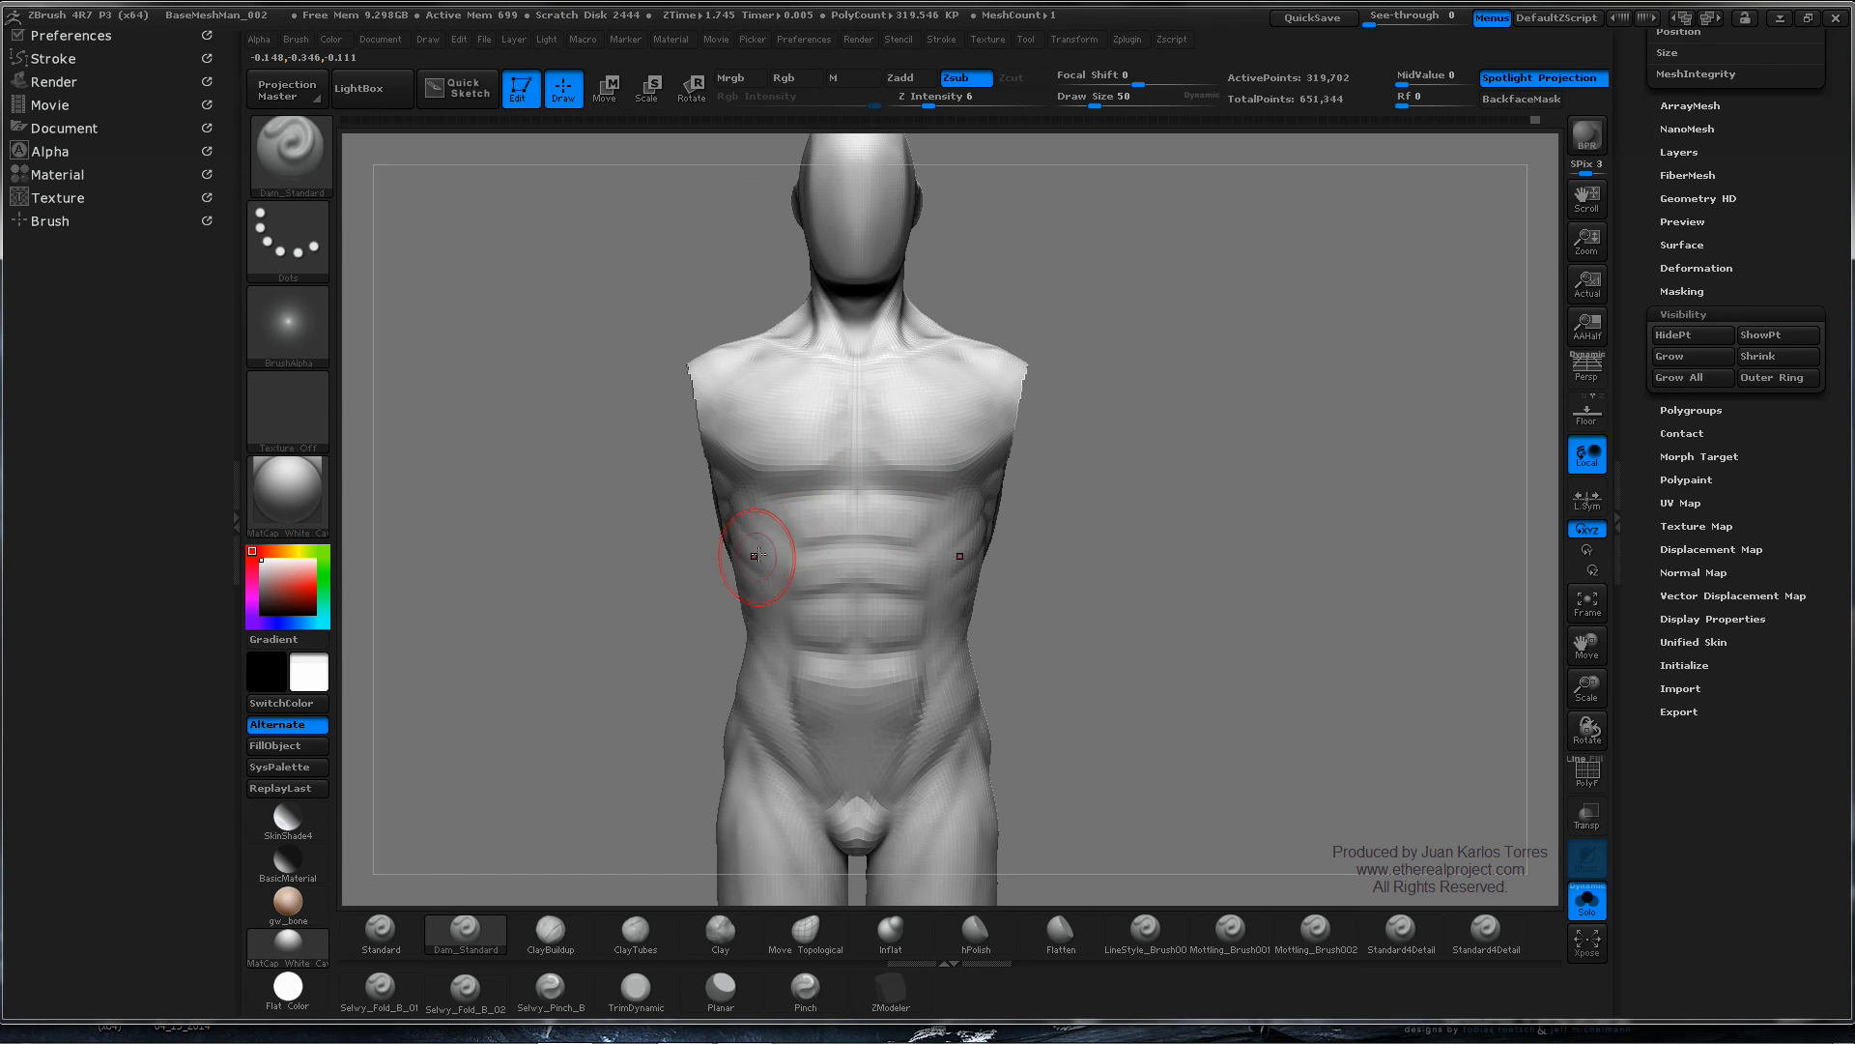
{"action": "mouse_move", "coordinate": [1177, 481]}
{"action": "right_mouse_down", "text": "ctrl"}
{"action": "mouse_move", "coordinate": [1094, 482]}
{"action": "mouse_move", "coordinate": [1165, 475]}
{"action": "right_mouse_up", "text": "ctrl"}
{"action": "left_click_drag", "start_coordinate": [1165, 474], "coordinate": [1015, 497]}
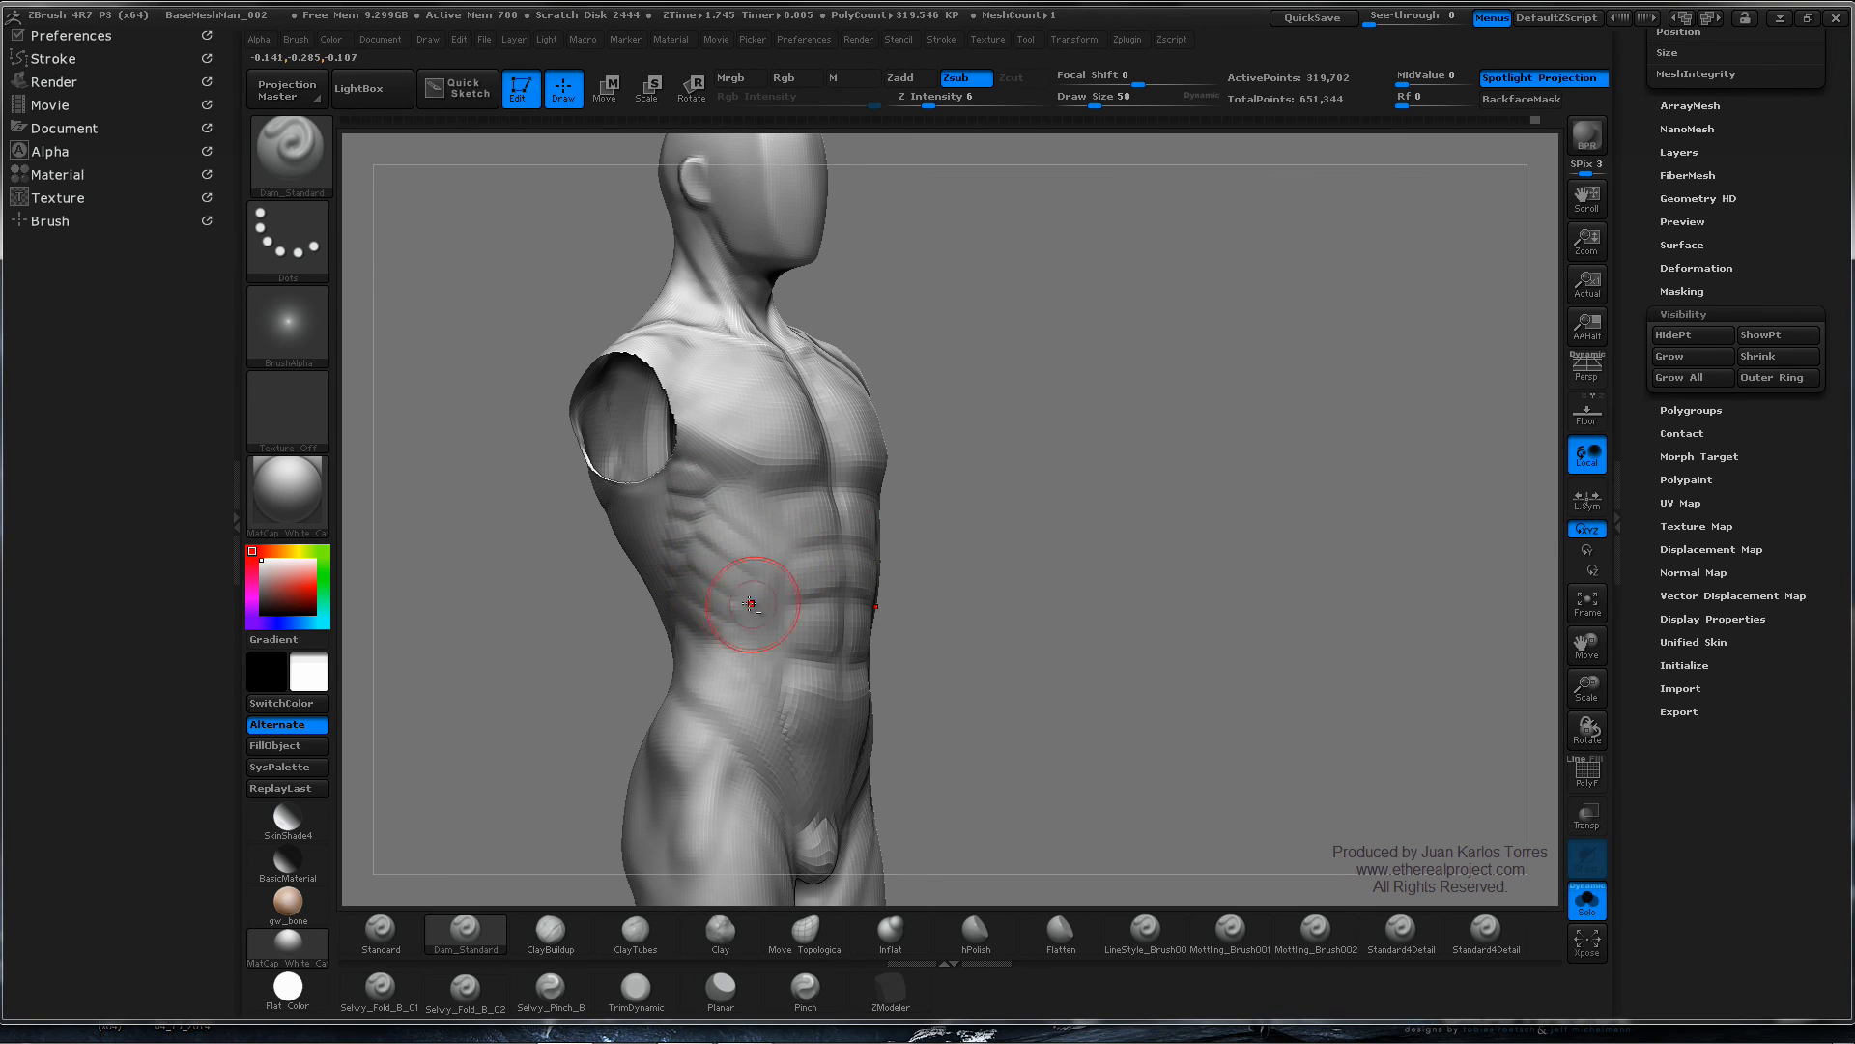
{"action": "mouse_move", "coordinate": [914, 490]}
{"action": "left_mouse_down"}
{"action": "mouse_move", "coordinate": [1005, 489]}
{"action": "mouse_move", "coordinate": [1205, 555]}
{"action": "left_mouse_up"}
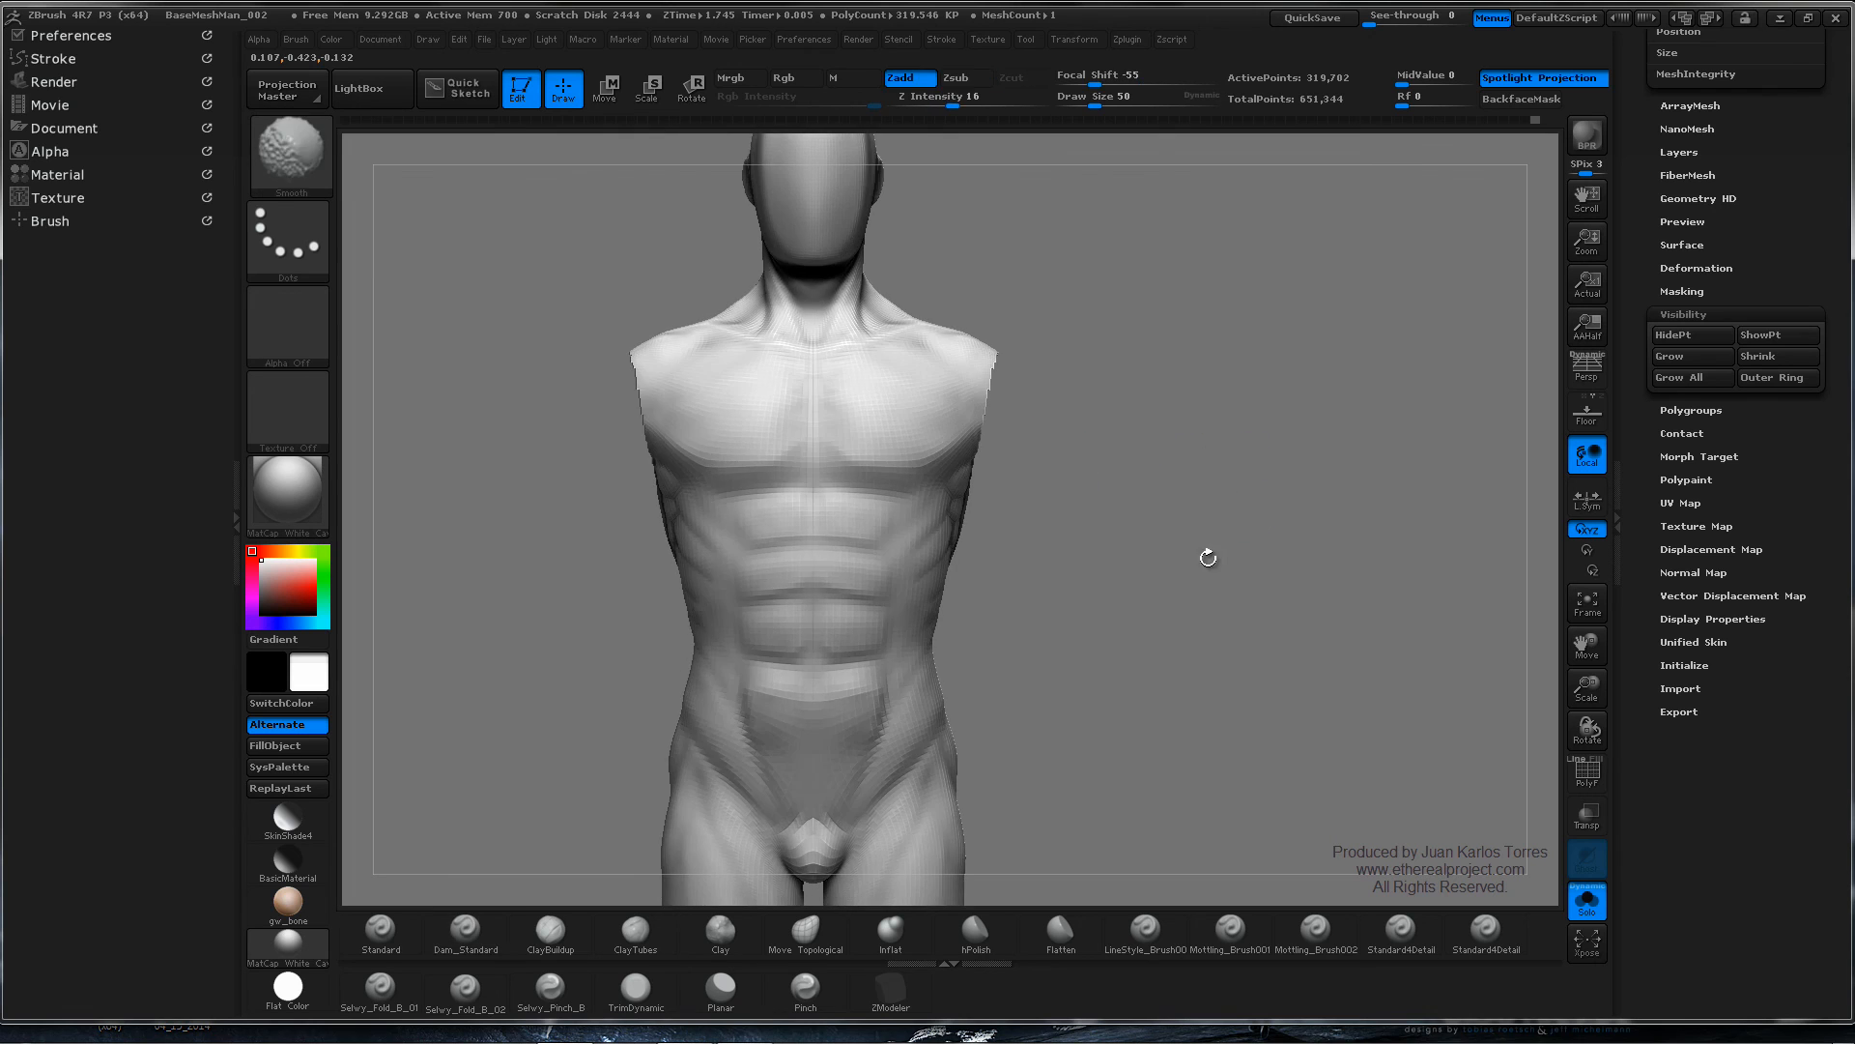
{"action": "right_click_drag", "start_coordinate": [1205, 555], "coordinate": [1095, 500], "text": "ctrl"}
{"action": "mouse_move", "coordinate": [1095, 499]}
{"action": "left_mouse_down"}
{"action": "mouse_move", "coordinate": [1019, 512]}
{"action": "mouse_move", "coordinate": [1005, 558]}
{"action": "mouse_move", "coordinate": [1007, 501]}
{"action": "mouse_move", "coordinate": [1027, 504]}
{"action": "left_mouse_up"}
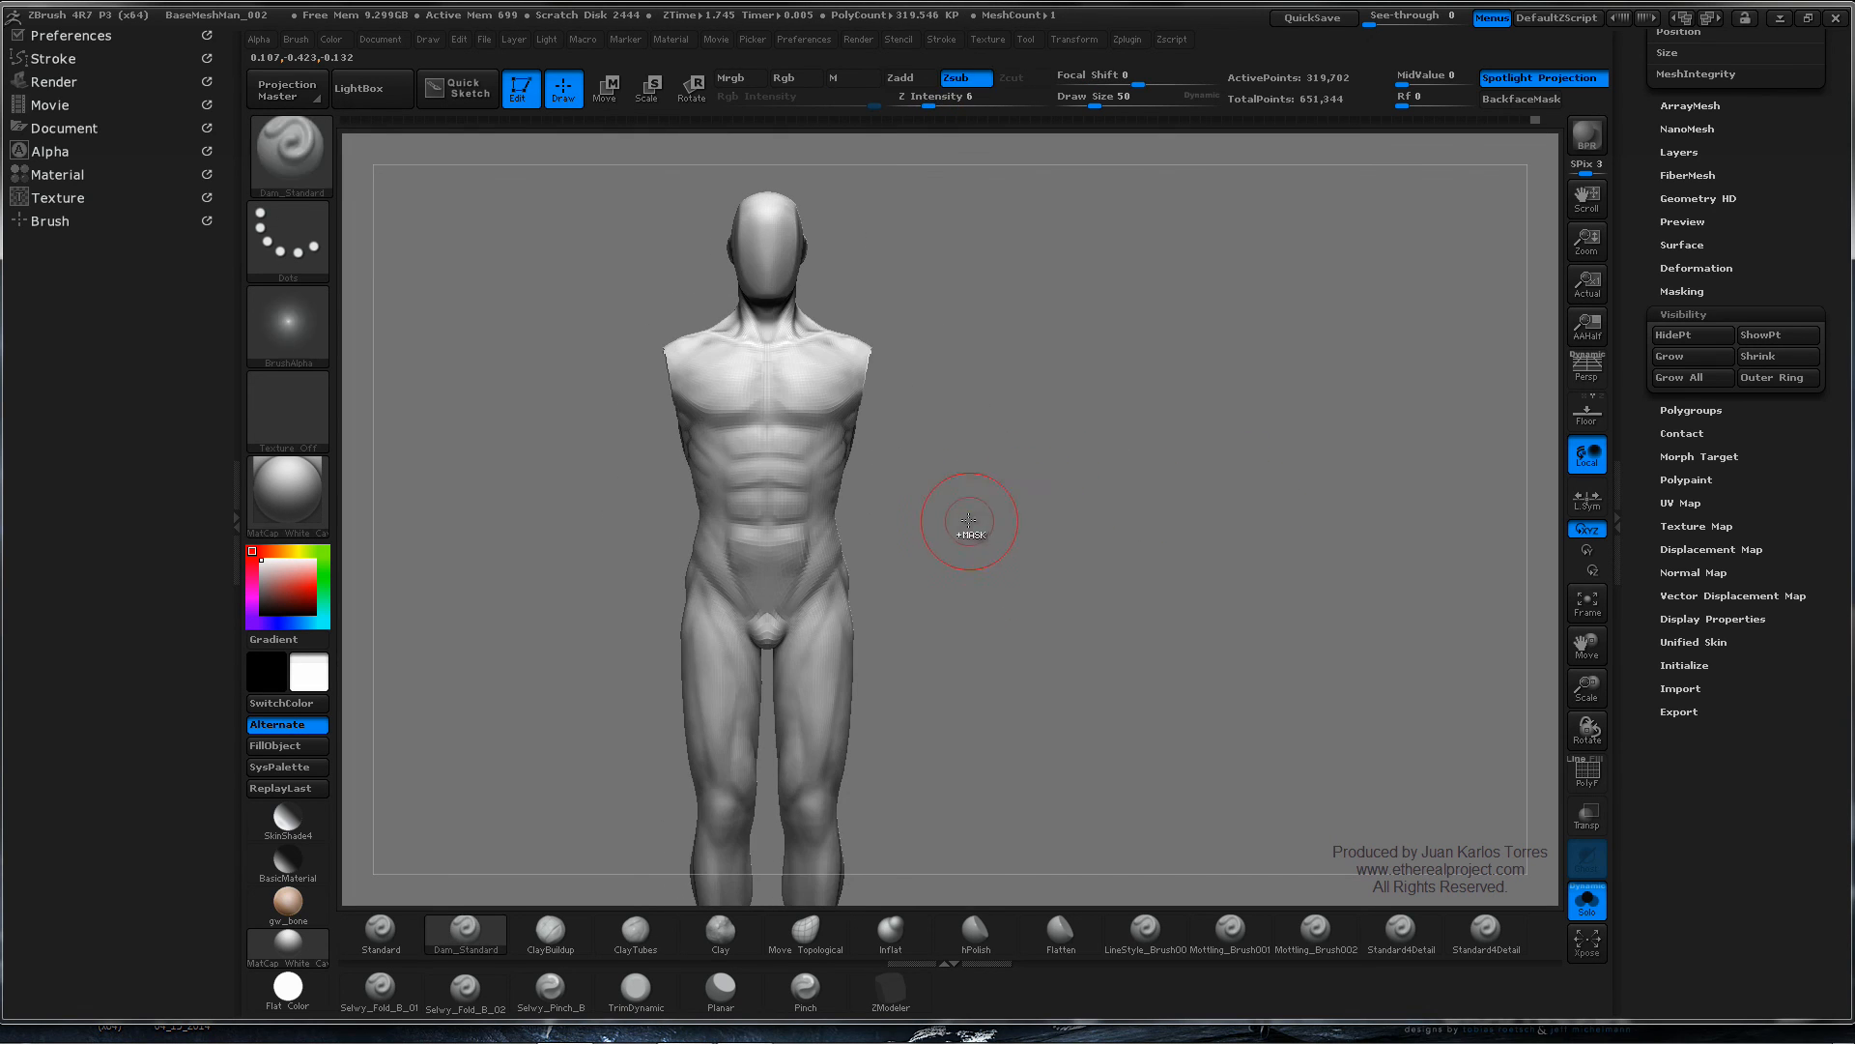
{"action": "mouse_move", "coordinate": [969, 528]}
{"action": "right_mouse_down", "text": "ctrl"}
{"action": "mouse_move", "coordinate": [1121, 511]}
{"action": "mouse_move", "coordinate": [1008, 495]}
{"action": "right_mouse_up", "text": "ctrl"}
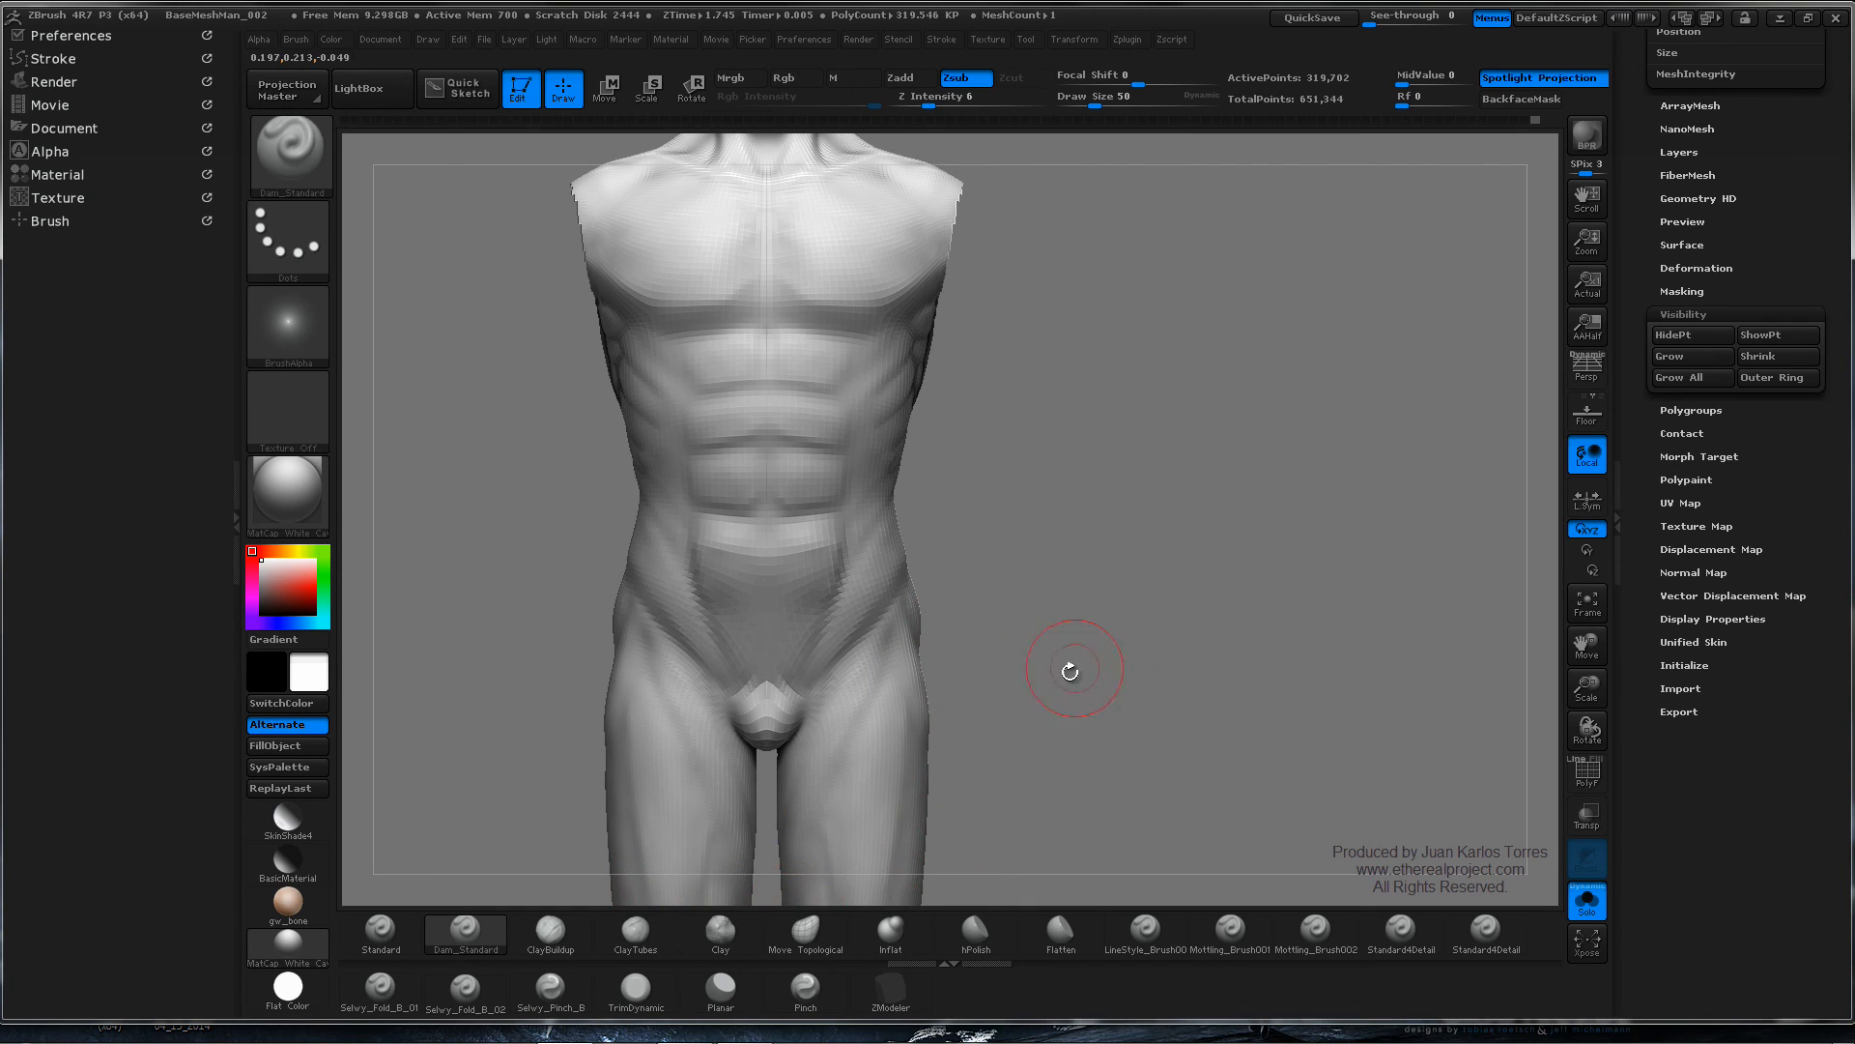
- Switch the body mesh to one subdivision level lower than the current one
{"action": "key", "text": "shift+d"}
{"action": "key", "text": "shift+d"}
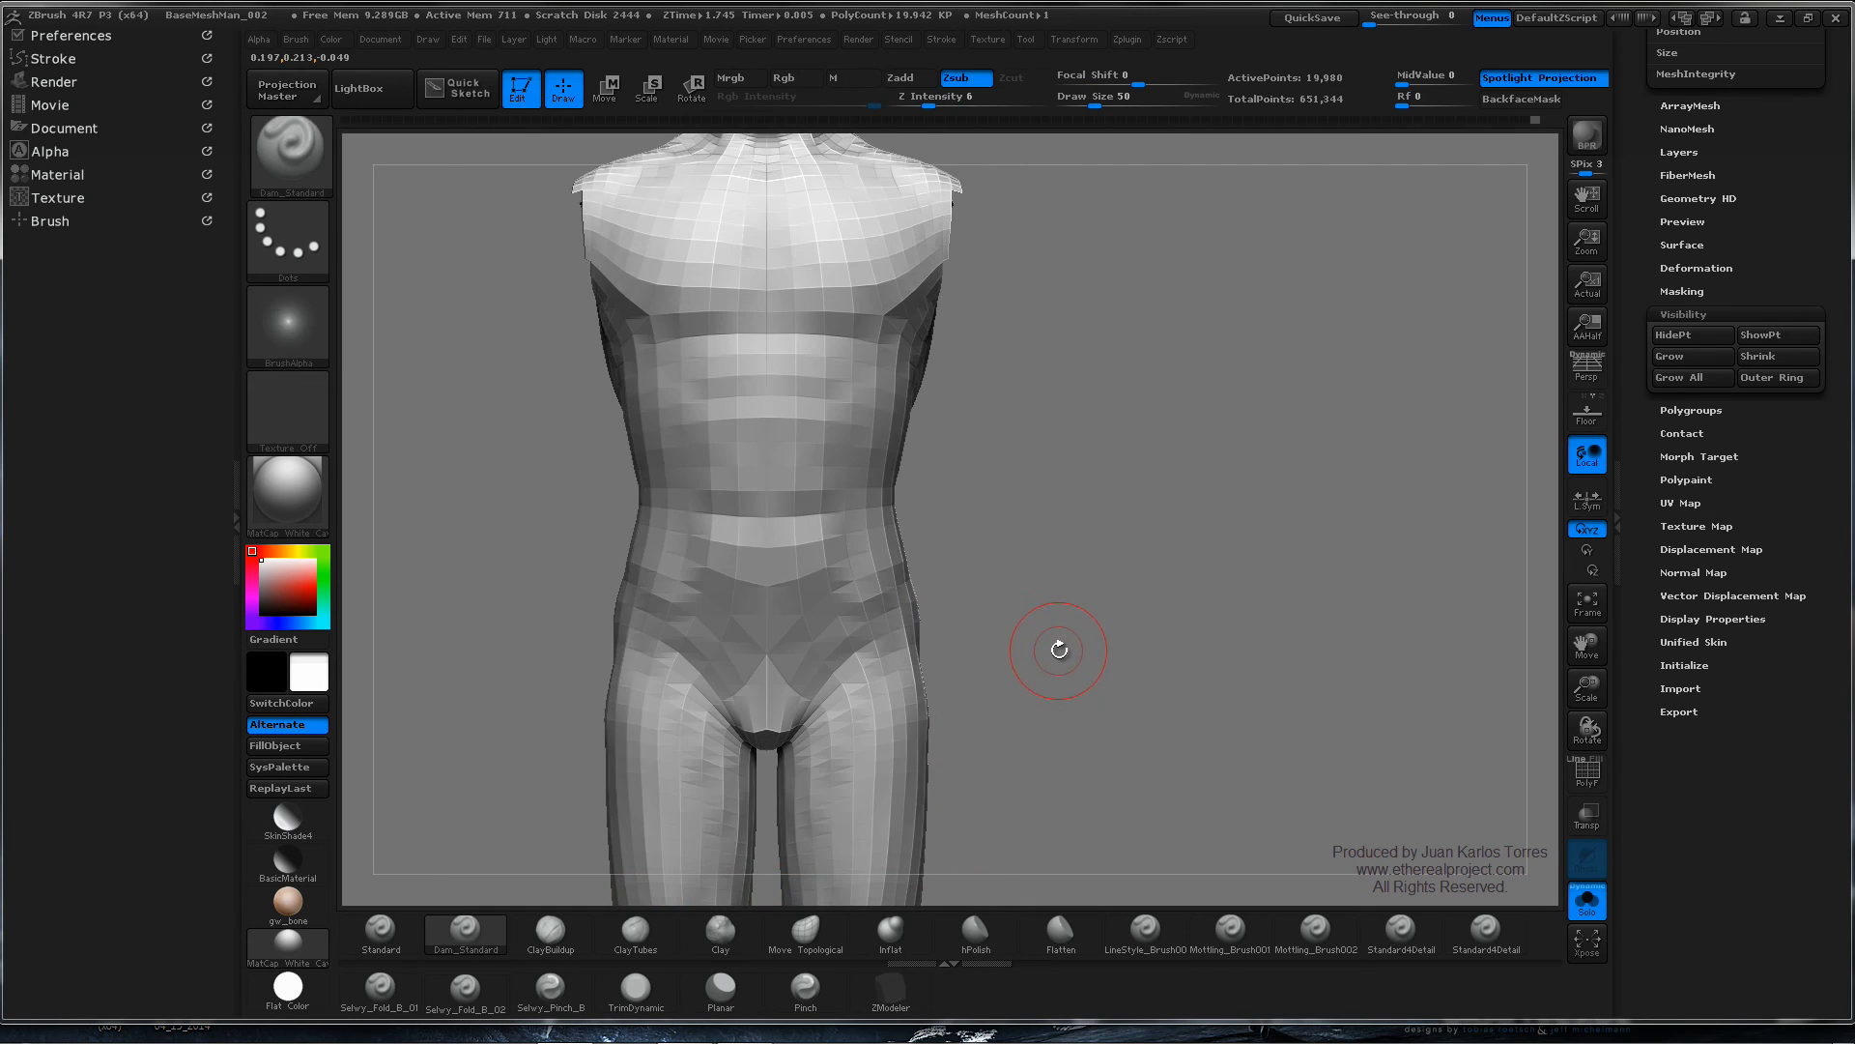
{"action": "key", "text": "d"}
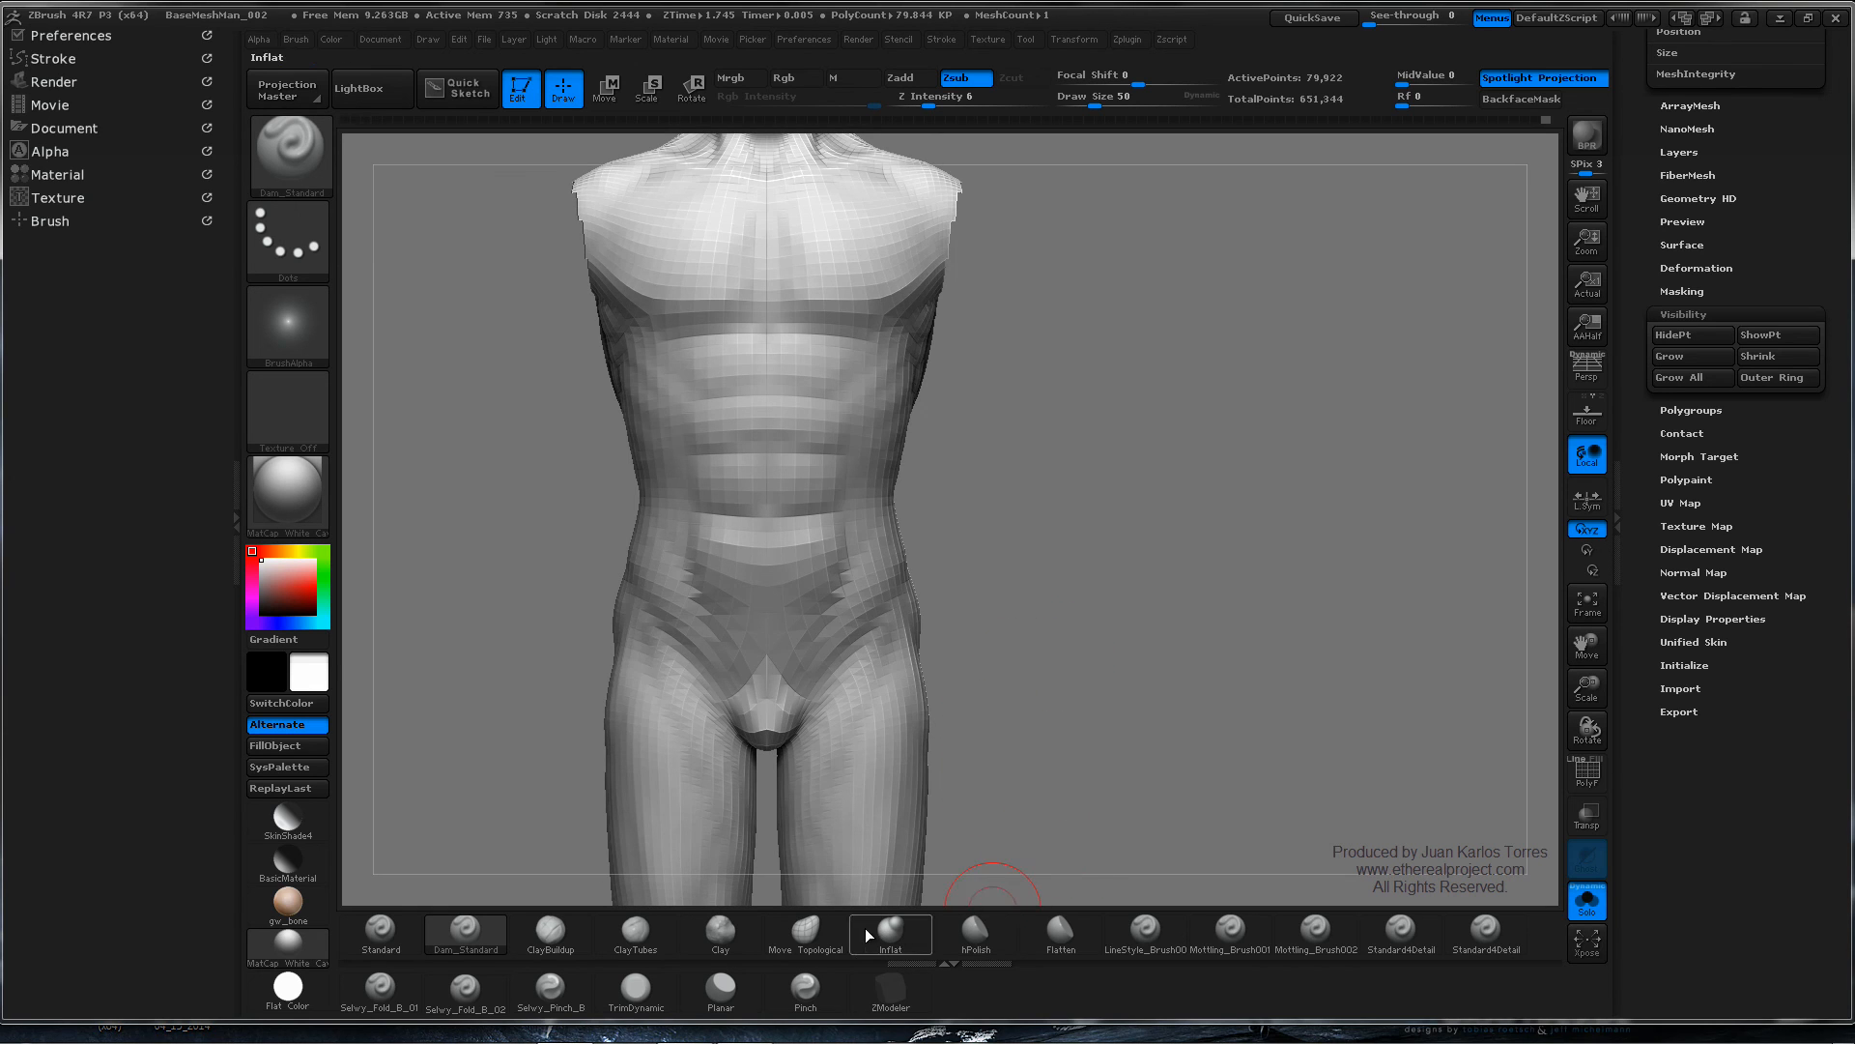
- Build up and smooth the waist and flanks with the Clay brush, and raise the mesh one subdivision level
{"action": "left_click", "coordinate": [720, 930]}
{"action": "mouse_move", "coordinate": [1111, 629]}
{"action": "left_mouse_down"}
{"action": "mouse_move", "coordinate": [865, 601]}
{"action": "mouse_move", "coordinate": [879, 565]}
{"action": "left_mouse_up"}
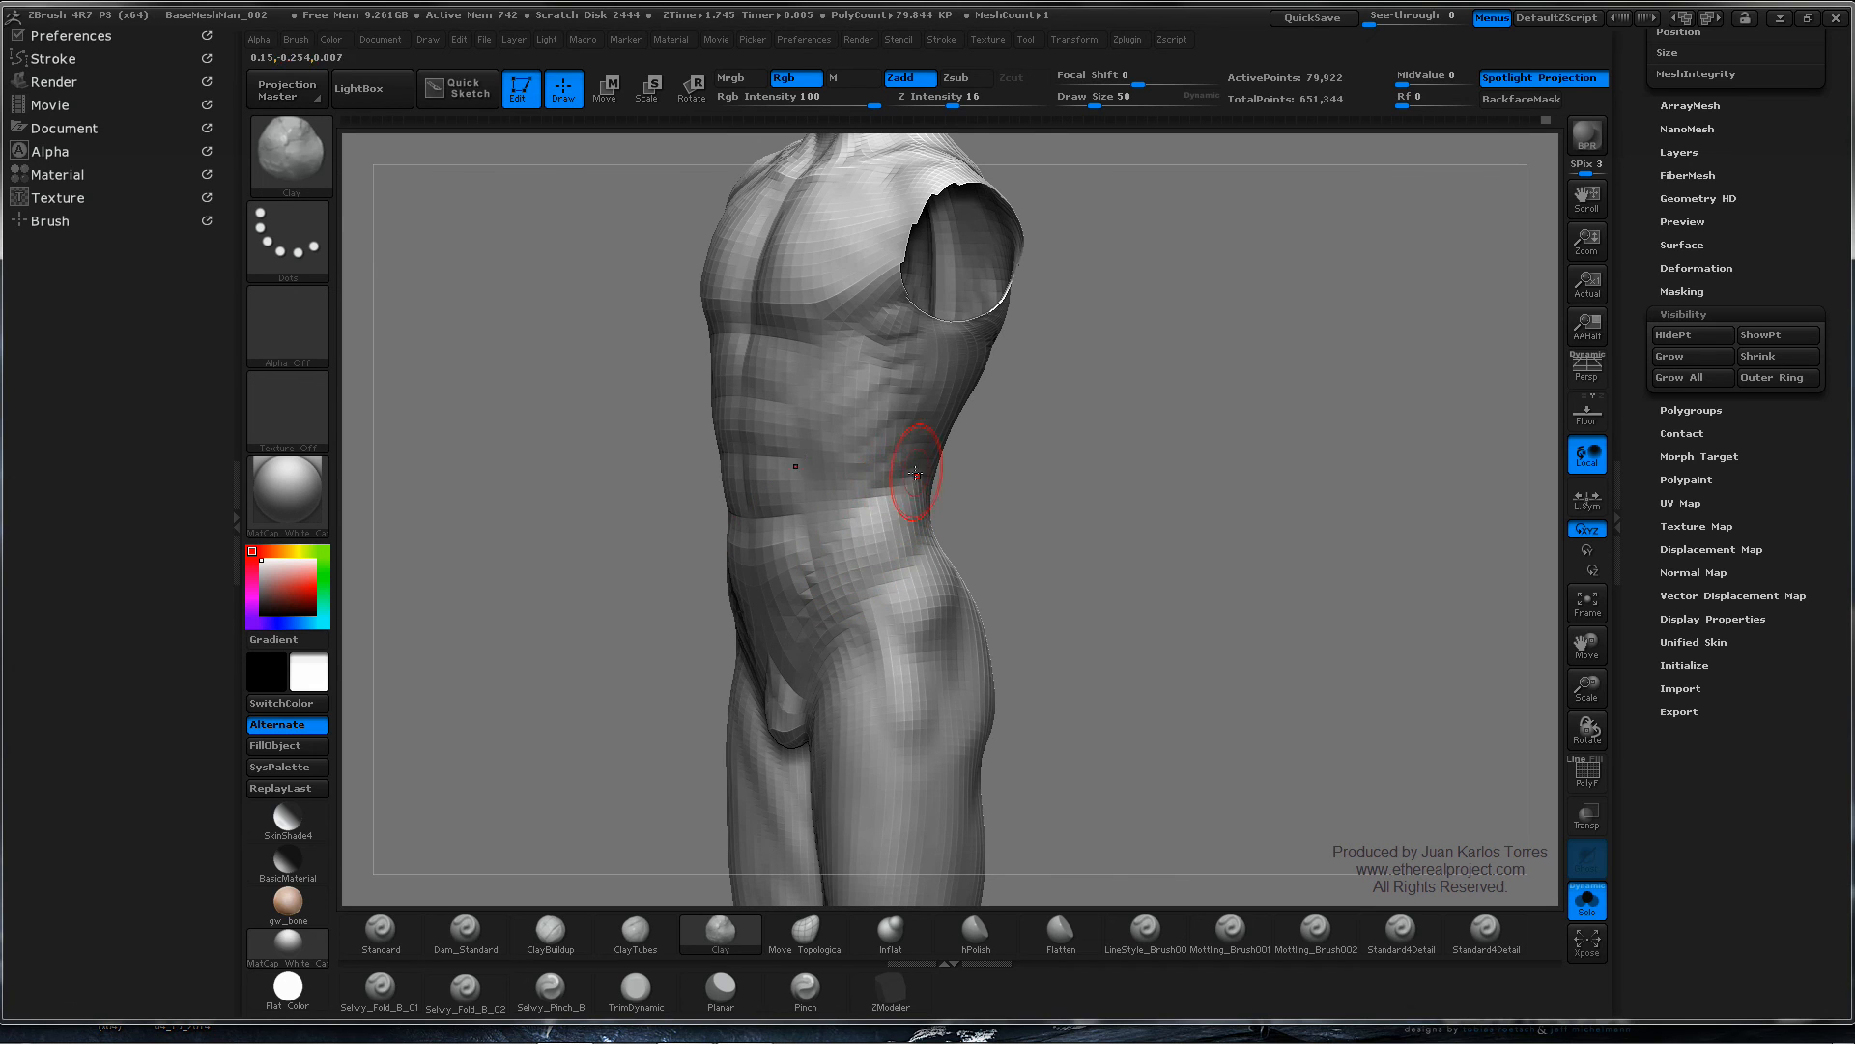
{"action": "left_click_drag", "start_coordinate": [933, 522], "coordinate": [982, 525], "text": "shift"}
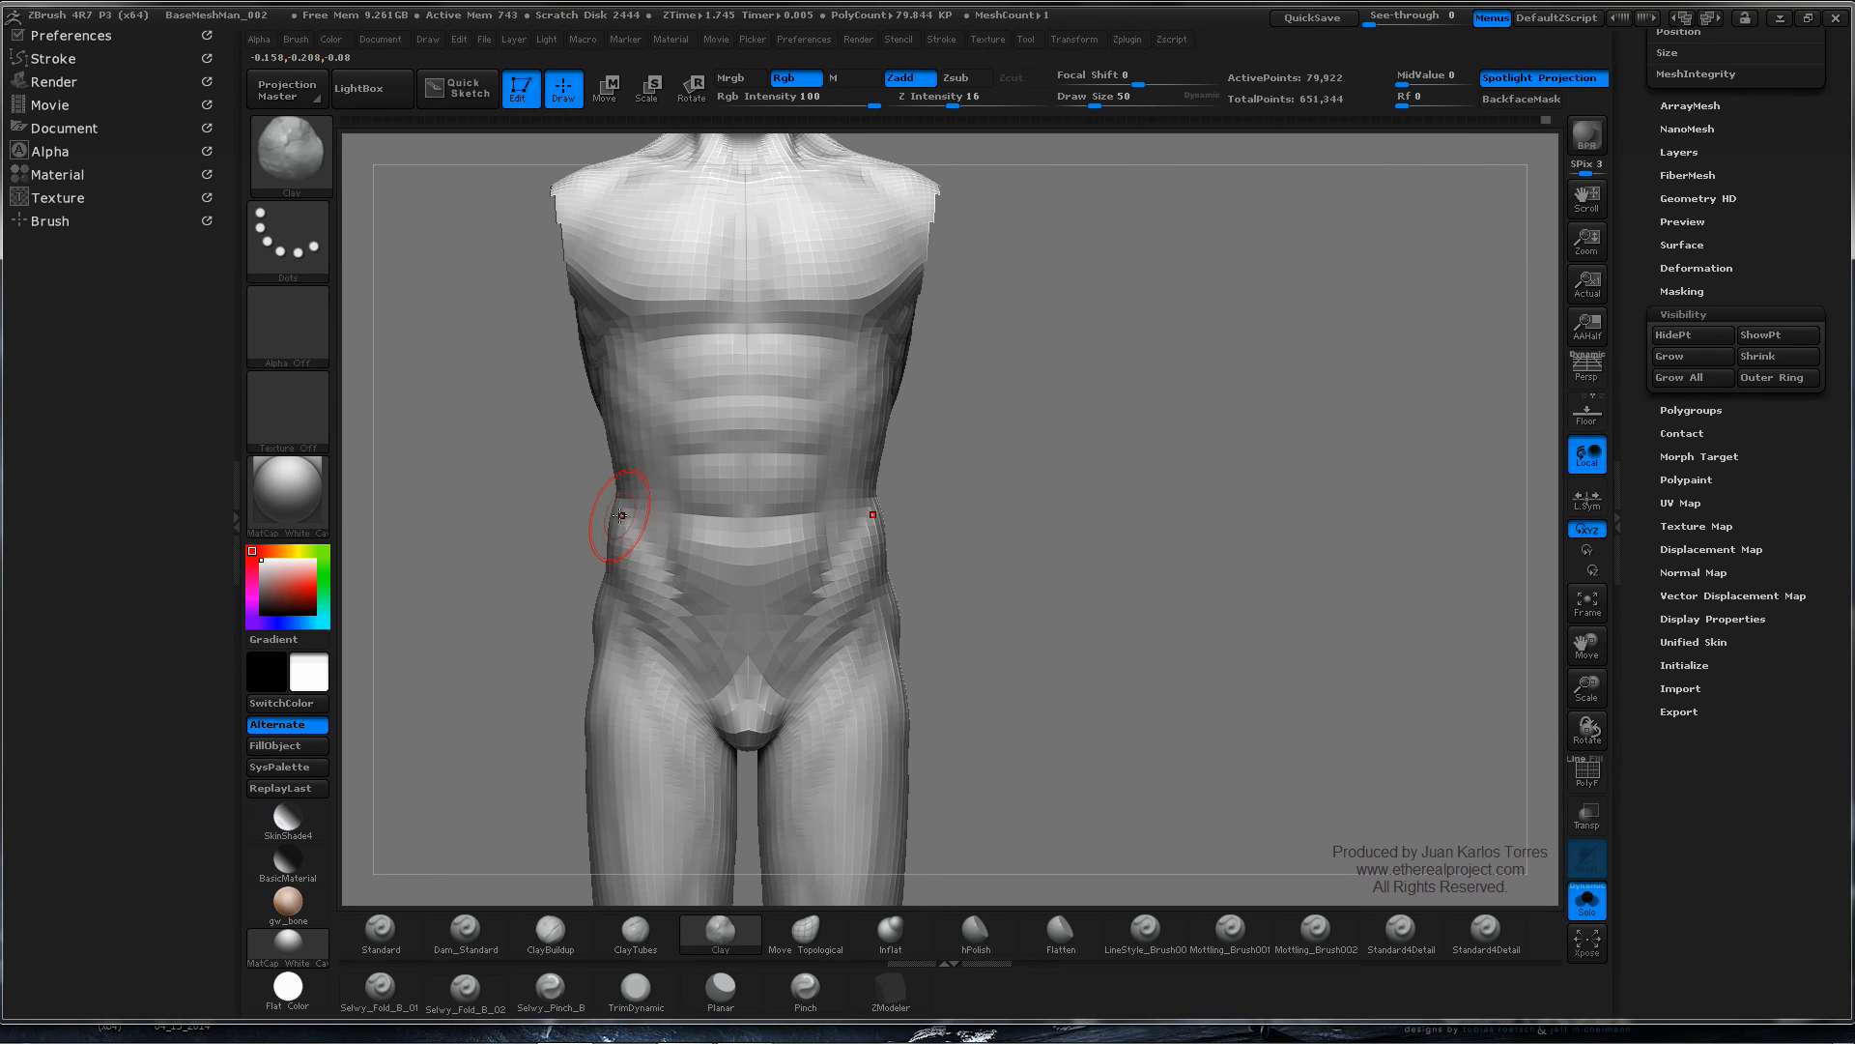
{"action": "left_click_drag", "start_coordinate": [584, 561], "coordinate": [619, 483], "text": "shift"}
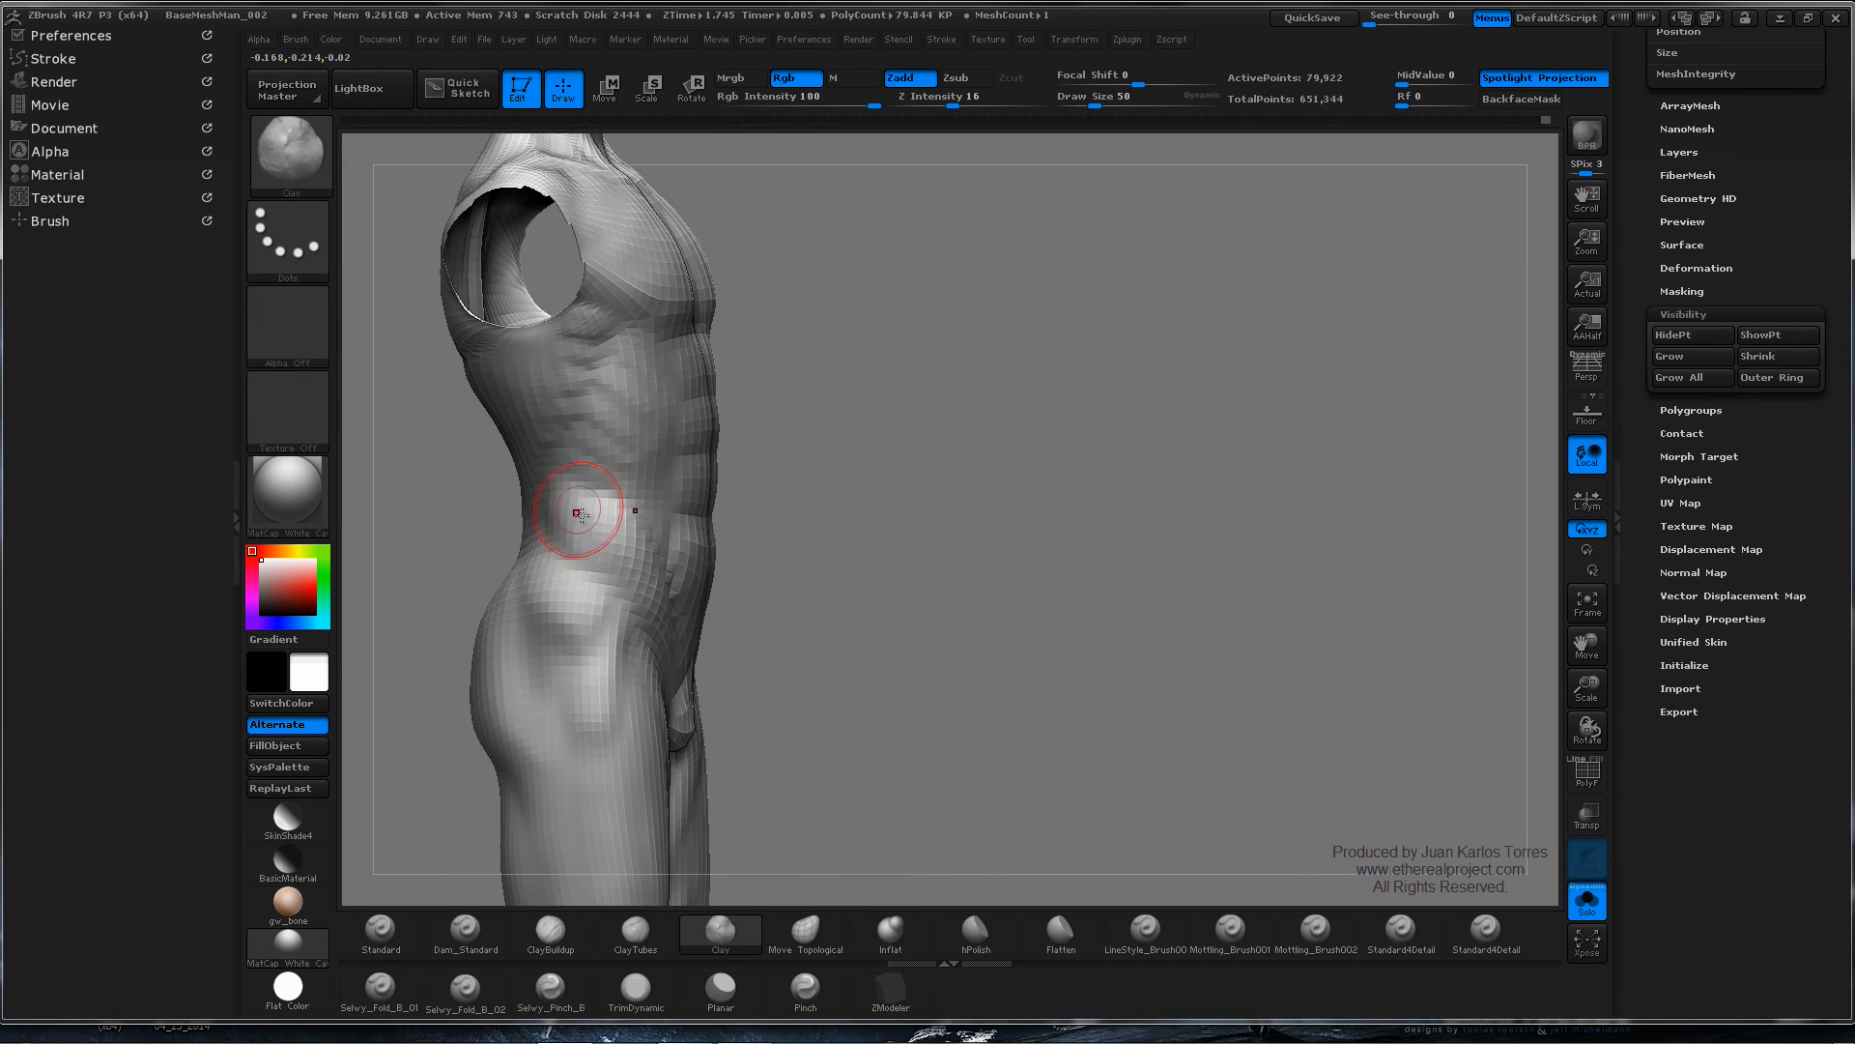
{"action": "mouse_move", "coordinate": [841, 489]}
{"action": "left_mouse_down", "text": "shift"}
{"action": "mouse_move", "coordinate": [808, 485]}
{"action": "mouse_move", "coordinate": [1068, 505]}
{"action": "mouse_move", "coordinate": [1004, 482]}
{"action": "mouse_move", "coordinate": [682, 559]}
{"action": "left_mouse_up", "text": "shift"}
{"action": "key", "text": "d"}
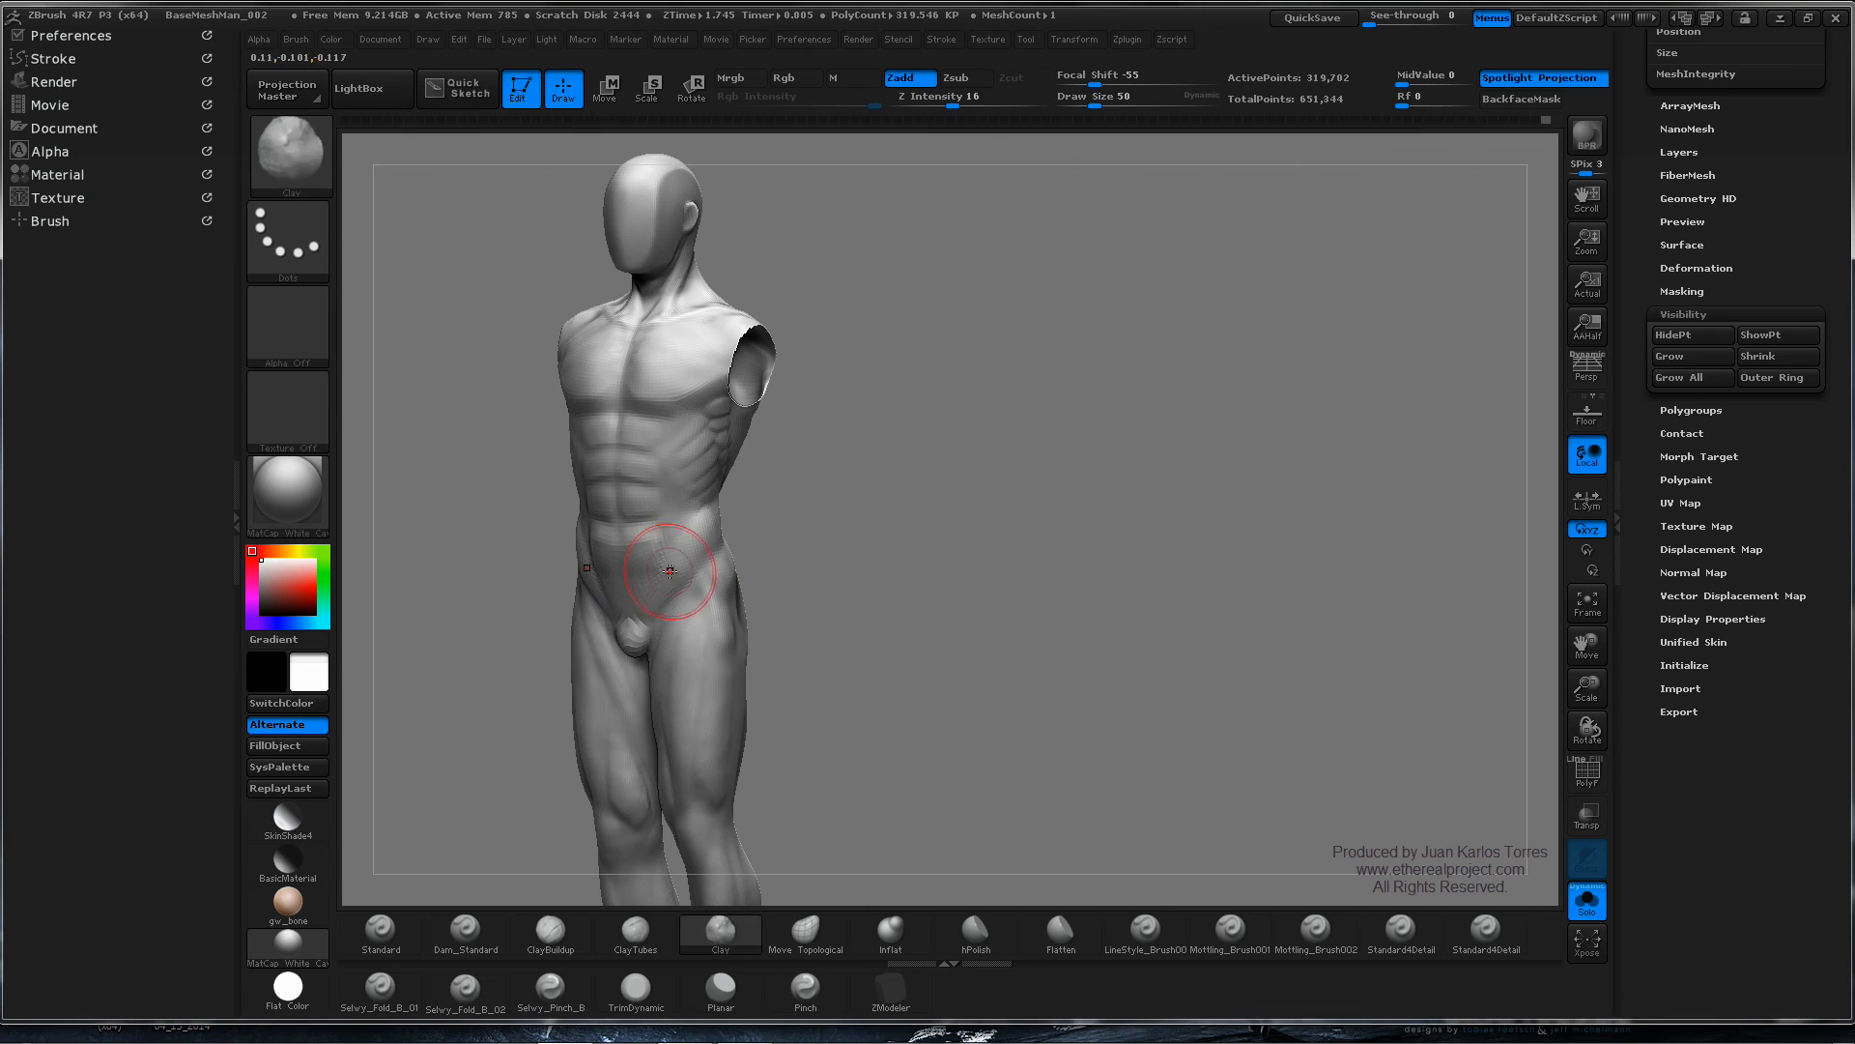
- Refine the obliques above the hips using Clay with Draw Size 39, smoothing their transitions into the waist
{"action": "right_click_drag", "start_coordinate": [833, 507], "coordinate": [919, 480], "text": "ctrl"}
{"action": "left_click_drag", "start_coordinate": [865, 502], "coordinate": [1052, 489], "text": "shift"}
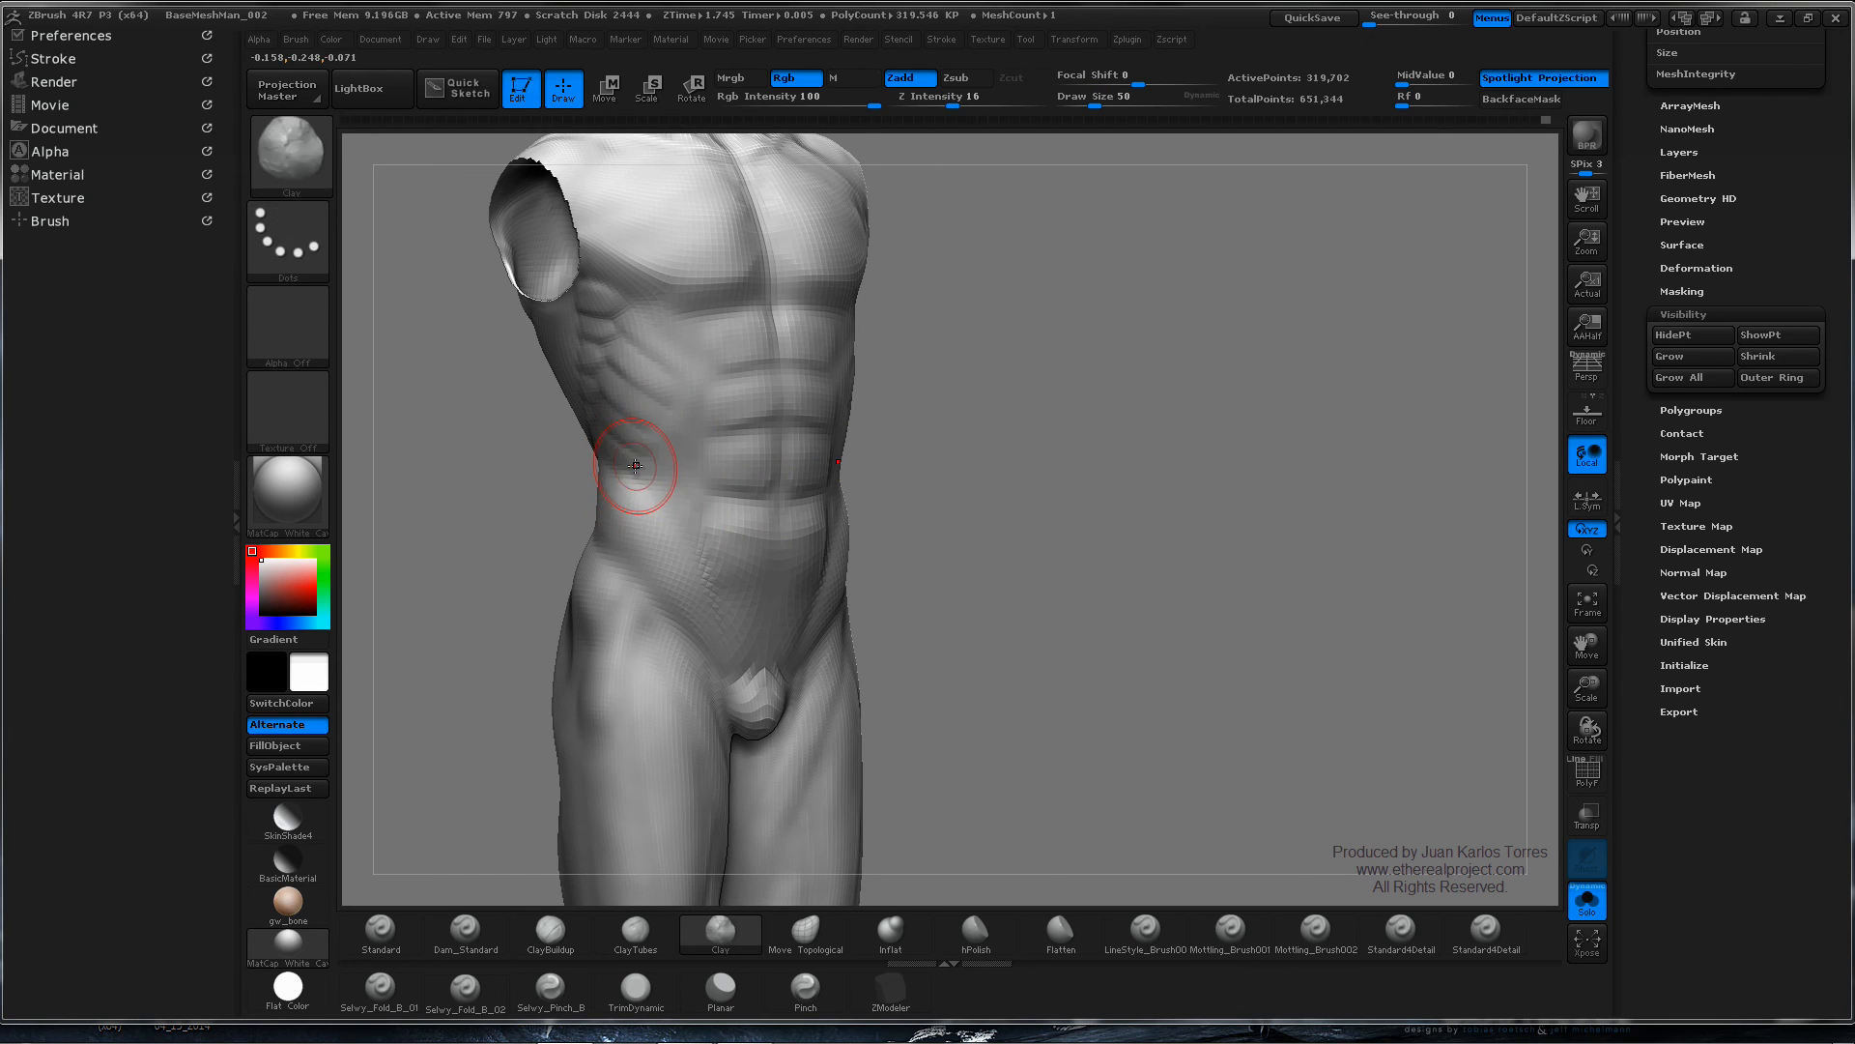
{"action": "key", "text": "space"}
{"action": "left_click_drag", "start_coordinate": [633, 471], "coordinate": [603, 470]}
{"action": "key", "text": "shift"}
{"action": "mouse_move", "coordinate": [989, 430]}
{"action": "right_mouse_down", "text": "ctrl"}
{"action": "mouse_move", "coordinate": [919, 459]}
{"action": "mouse_move", "coordinate": [963, 440]}
{"action": "right_mouse_up", "text": "ctrl"}
{"action": "left_click_drag", "start_coordinate": [815, 413], "coordinate": [839, 458], "text": "shift"}
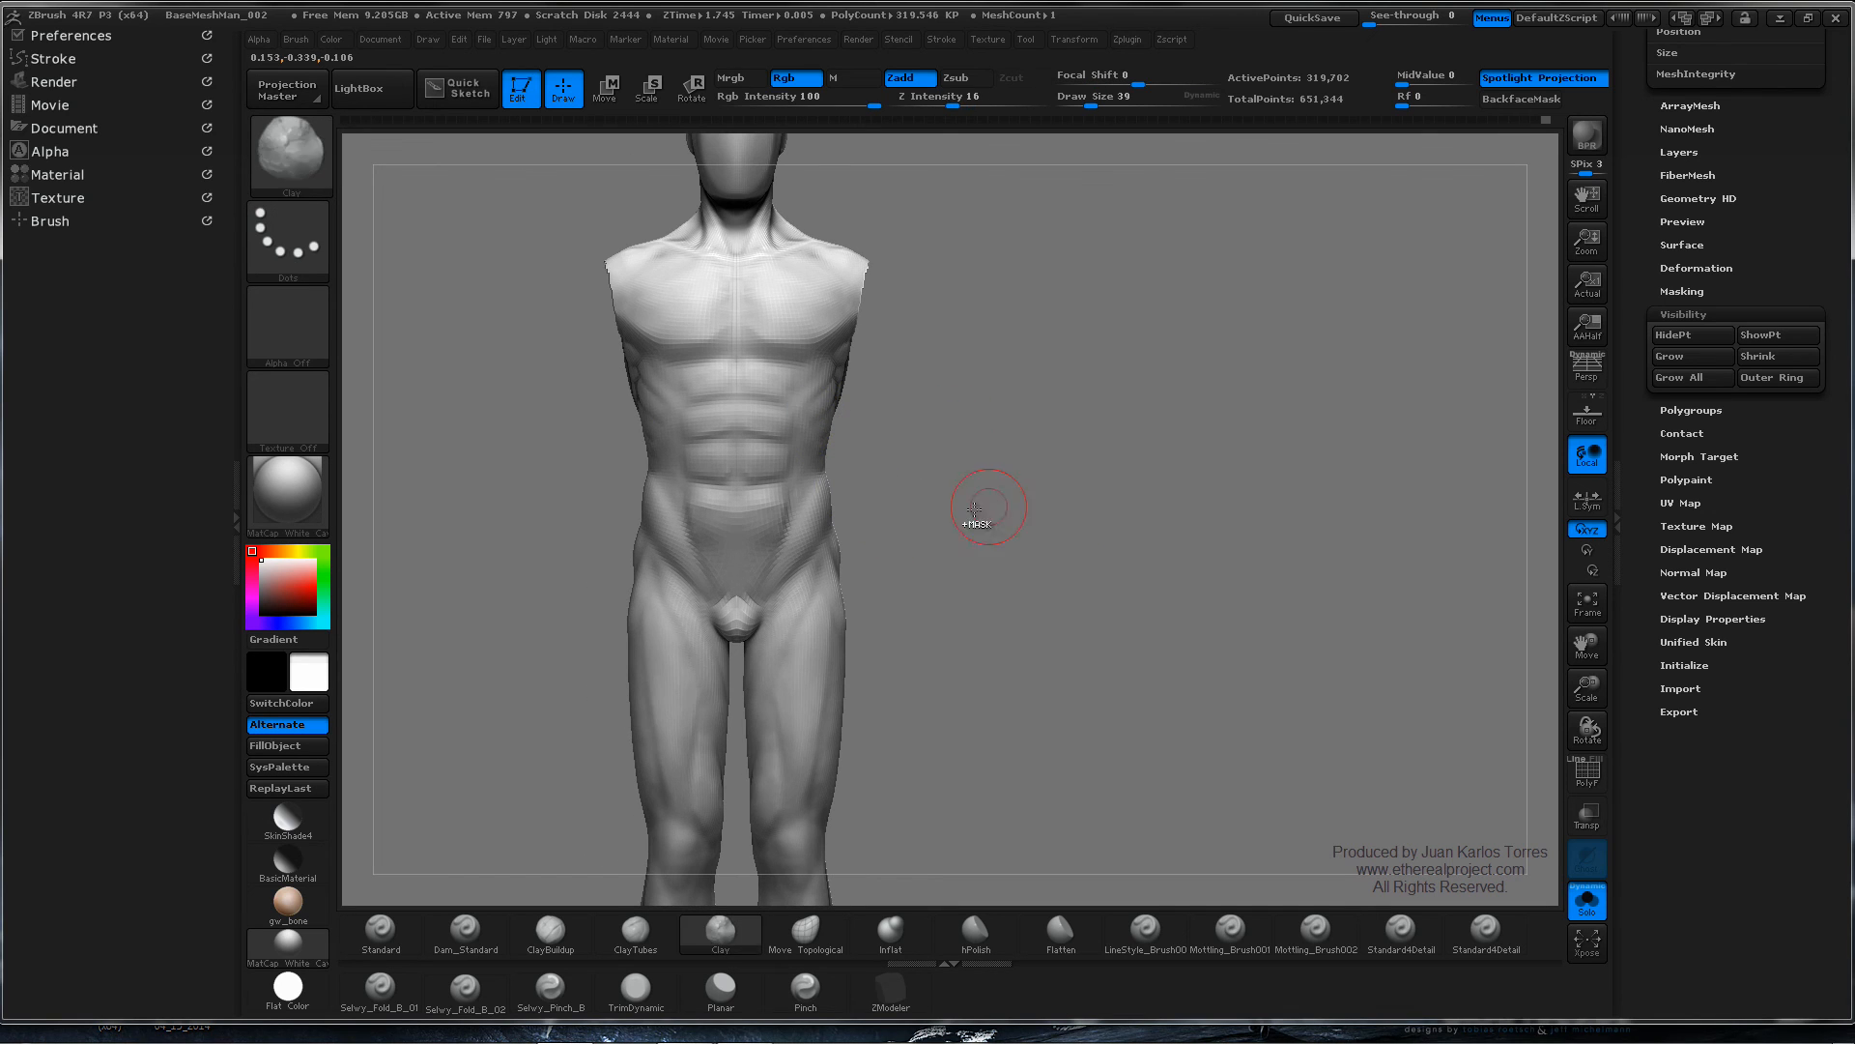
- Shape and smooth the flanks where they wrap around toward the lower back using the Clay brush
{"action": "mouse_move", "coordinate": [989, 506]}
{"action": "right_mouse_down", "text": "ctrl"}
{"action": "mouse_move", "coordinate": [1003, 473]}
{"action": "mouse_move", "coordinate": [951, 489]}
{"action": "mouse_move", "coordinate": [986, 493]}
{"action": "mouse_move", "coordinate": [998, 476]}
{"action": "mouse_move", "coordinate": [965, 480]}
{"action": "mouse_move", "coordinate": [1068, 419]}
{"action": "mouse_move", "coordinate": [856, 464]}
{"action": "mouse_move", "coordinate": [900, 458]}
{"action": "right_mouse_up", "text": "ctrl"}
{"action": "left_click", "coordinate": [810, 81]}
{"action": "mouse_move", "coordinate": [901, 458]}
{"action": "left_mouse_down", "text": "shift"}
{"action": "mouse_move", "coordinate": [868, 468]}
{"action": "mouse_move", "coordinate": [877, 480]}
{"action": "left_mouse_up", "text": "shift"}
{"action": "mouse_move", "coordinate": [877, 479]}
{"action": "right_mouse_down"}
{"action": "mouse_move", "coordinate": [908, 477]}
{"action": "mouse_move", "coordinate": [840, 479]}
{"action": "right_mouse_up"}
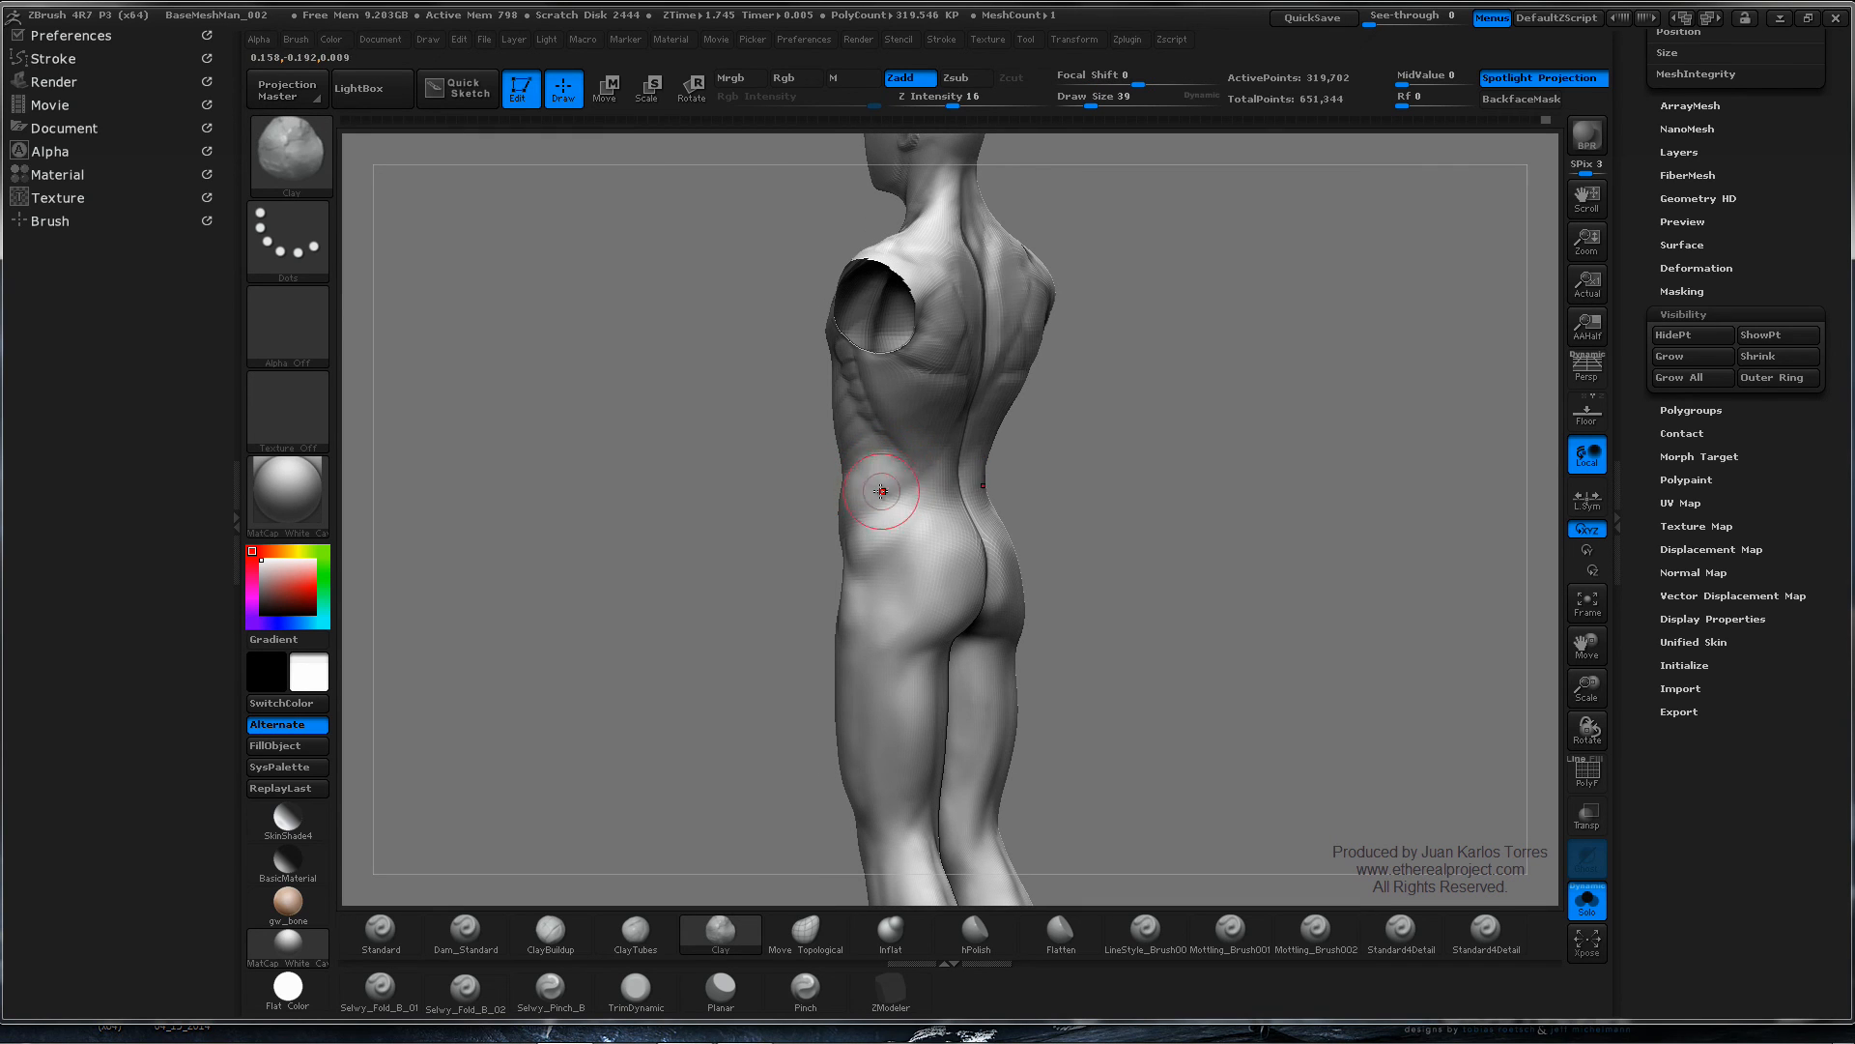
{"action": "left_click_drag", "start_coordinate": [878, 466], "coordinate": [877, 474], "text": "shift"}
{"action": "mouse_move", "coordinate": [871, 472]}
{"action": "right_mouse_down"}
{"action": "mouse_move", "coordinate": [1027, 484]}
{"action": "mouse_move", "coordinate": [966, 471]}
{"action": "mouse_move", "coordinate": [1085, 468]}
{"action": "mouse_move", "coordinate": [1064, 468]}
{"action": "mouse_move", "coordinate": [1054, 523]}
{"action": "mouse_move", "coordinate": [907, 518]}
{"action": "mouse_move", "coordinate": [880, 560]}
{"action": "right_mouse_up"}
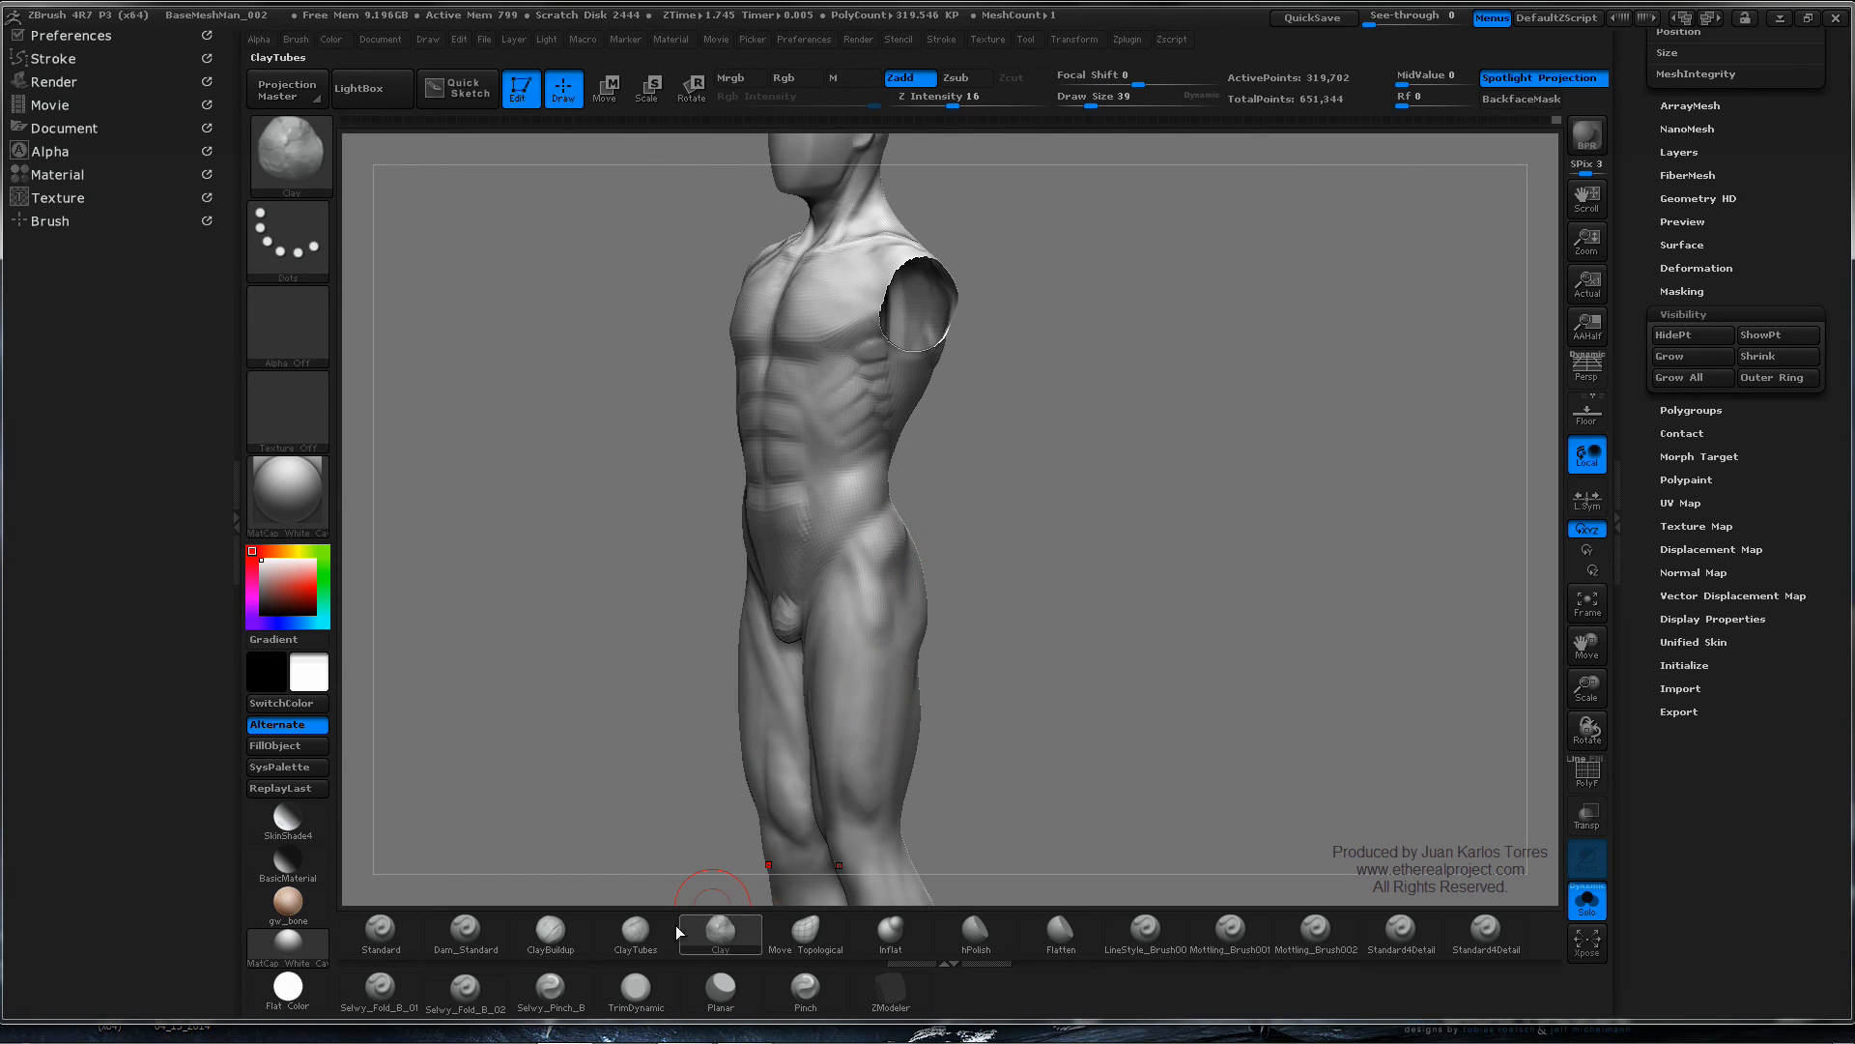
- Carve the border between the lower abdomen and the hip using Dam_Standard with Draw Size 65
{"action": "left_click", "coordinate": [483, 933]}
{"action": "right_click_drag", "start_coordinate": [1043, 448], "coordinate": [1052, 497], "text": "ctrl"}
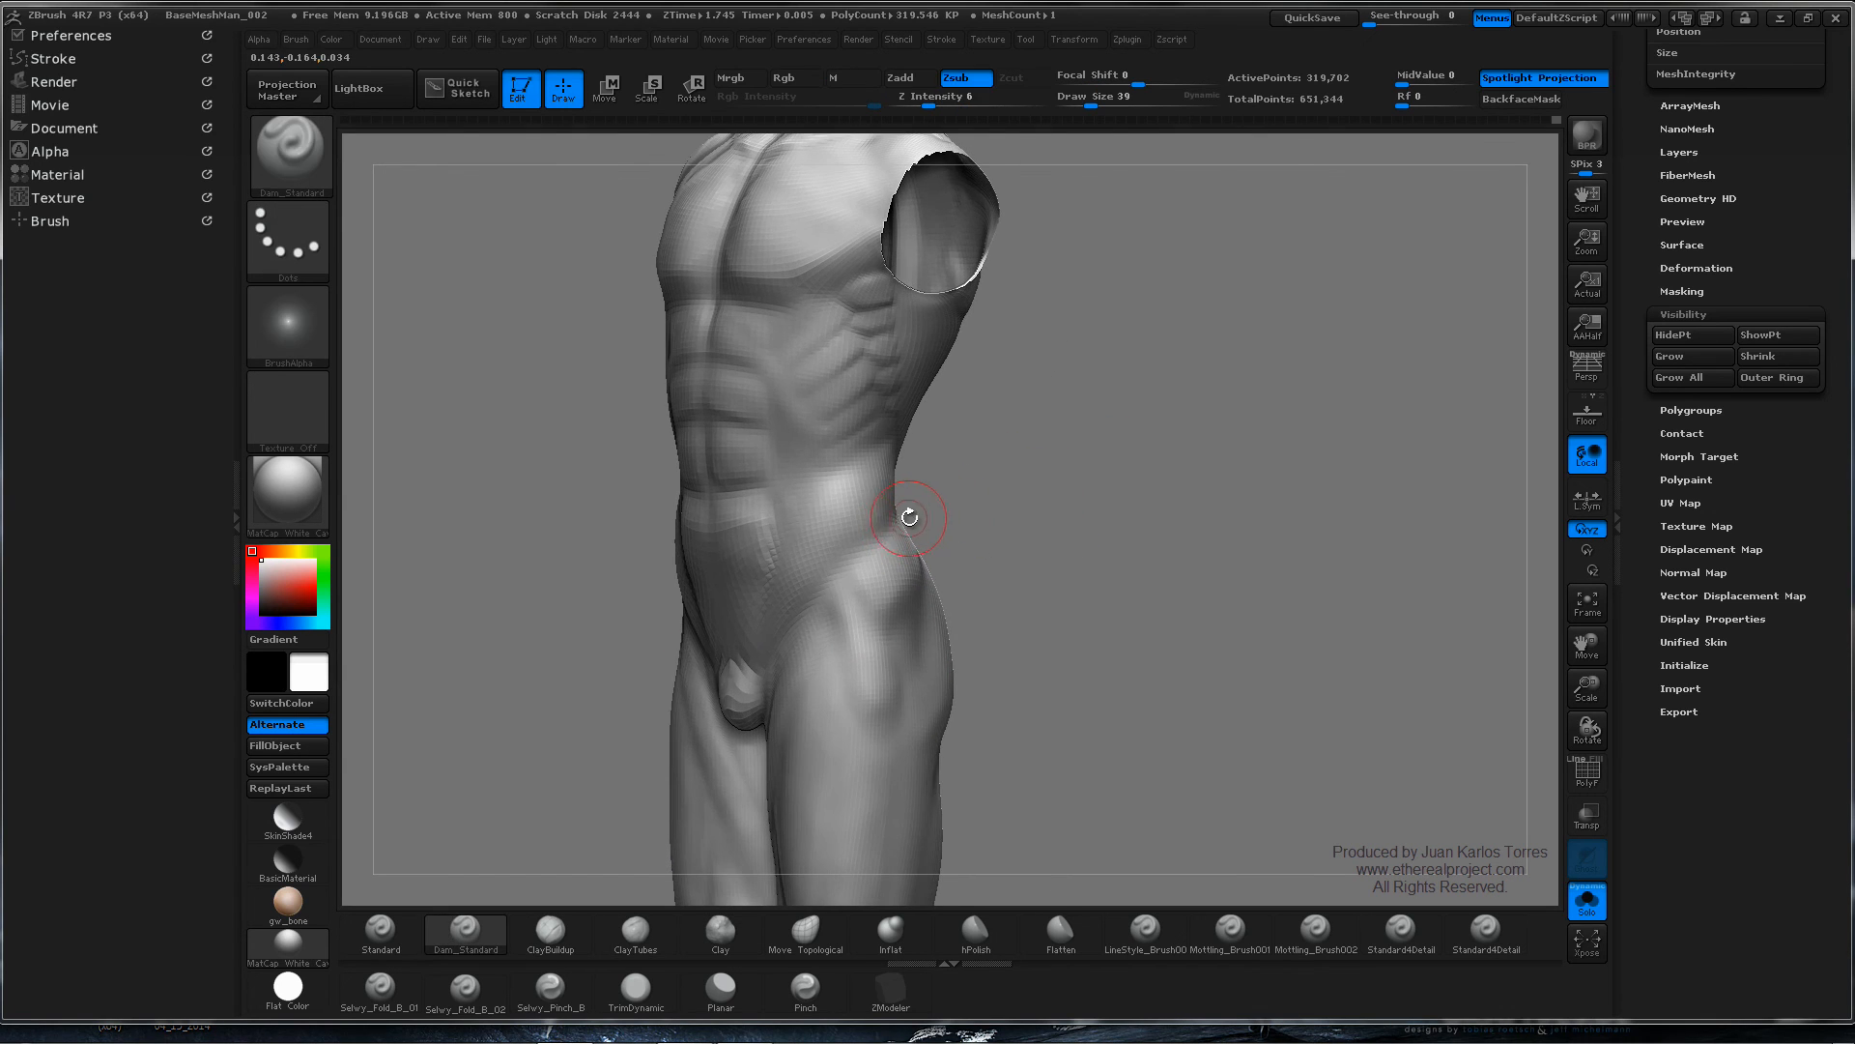
{"action": "key", "text": "space"}
{"action": "left_click_drag", "start_coordinate": [917, 519], "coordinate": [915, 520]}
{"action": "right_click_drag", "start_coordinate": [915, 522], "coordinate": [976, 530]}
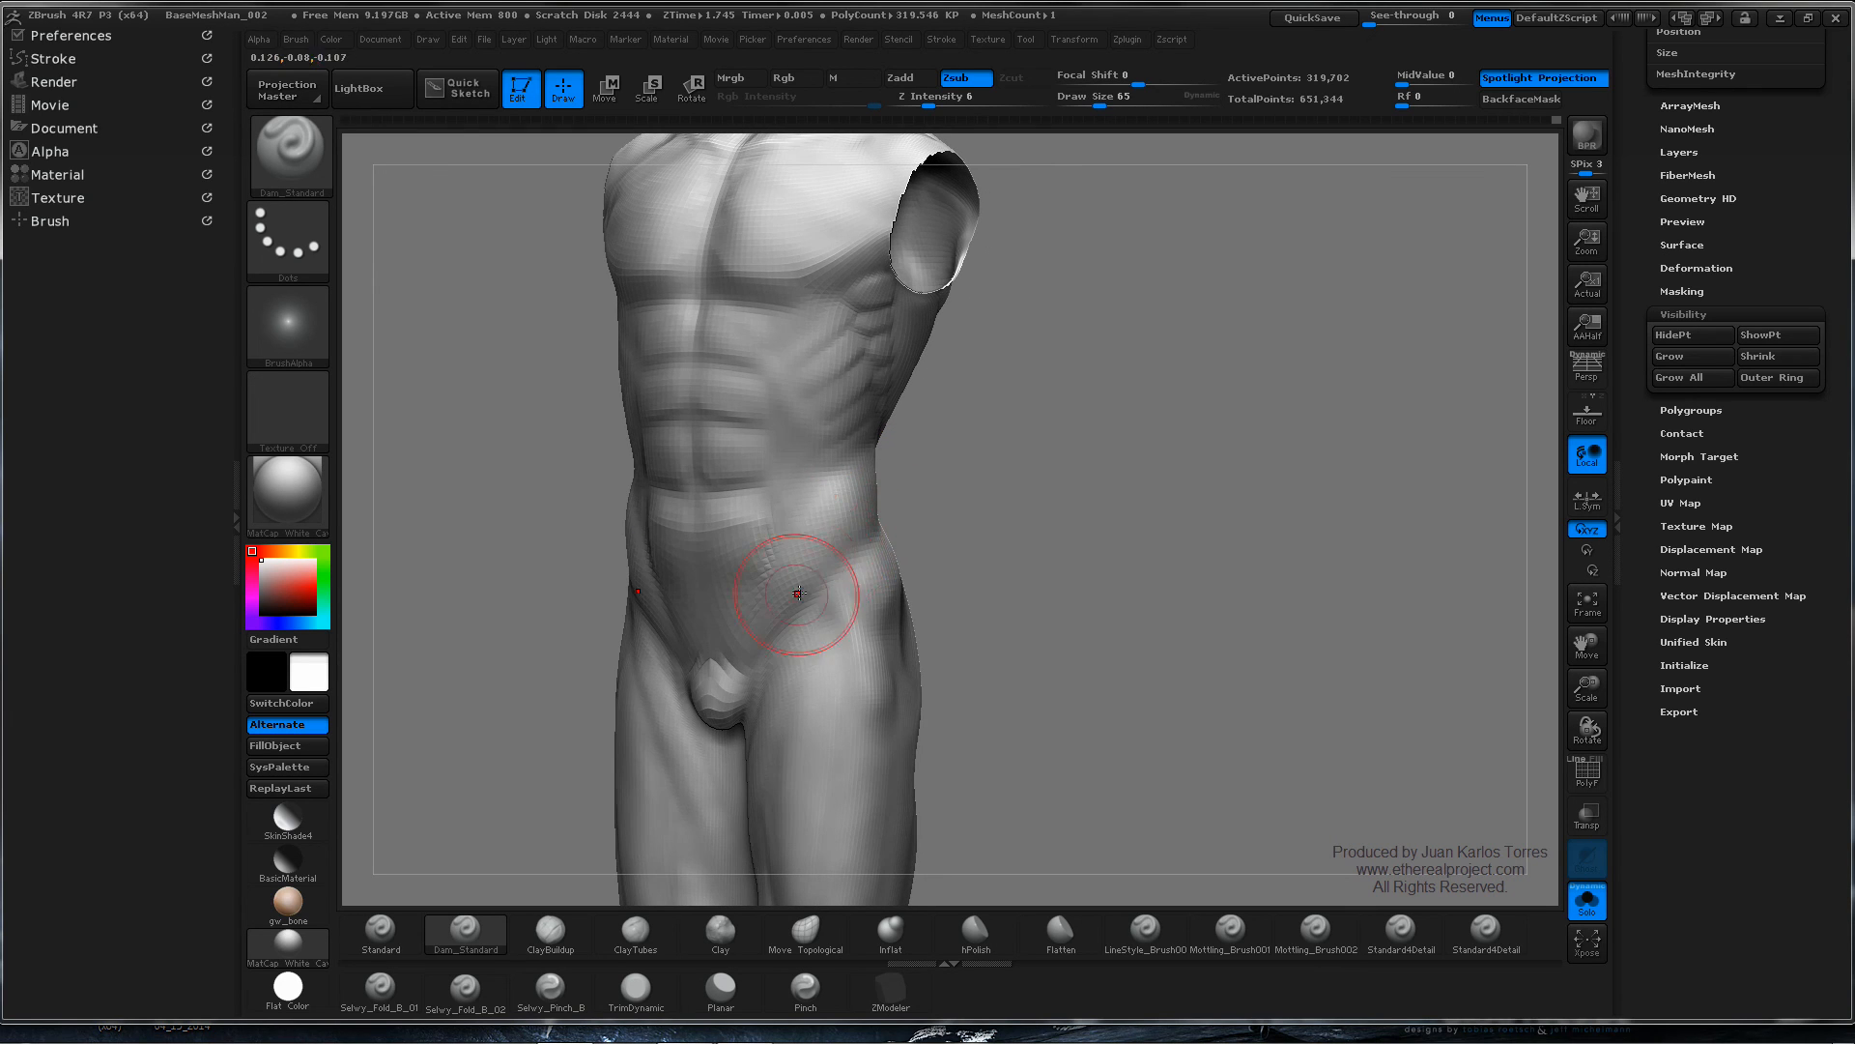
{"action": "right_click_drag", "start_coordinate": [821, 559], "coordinate": [870, 555], "text": "shift"}
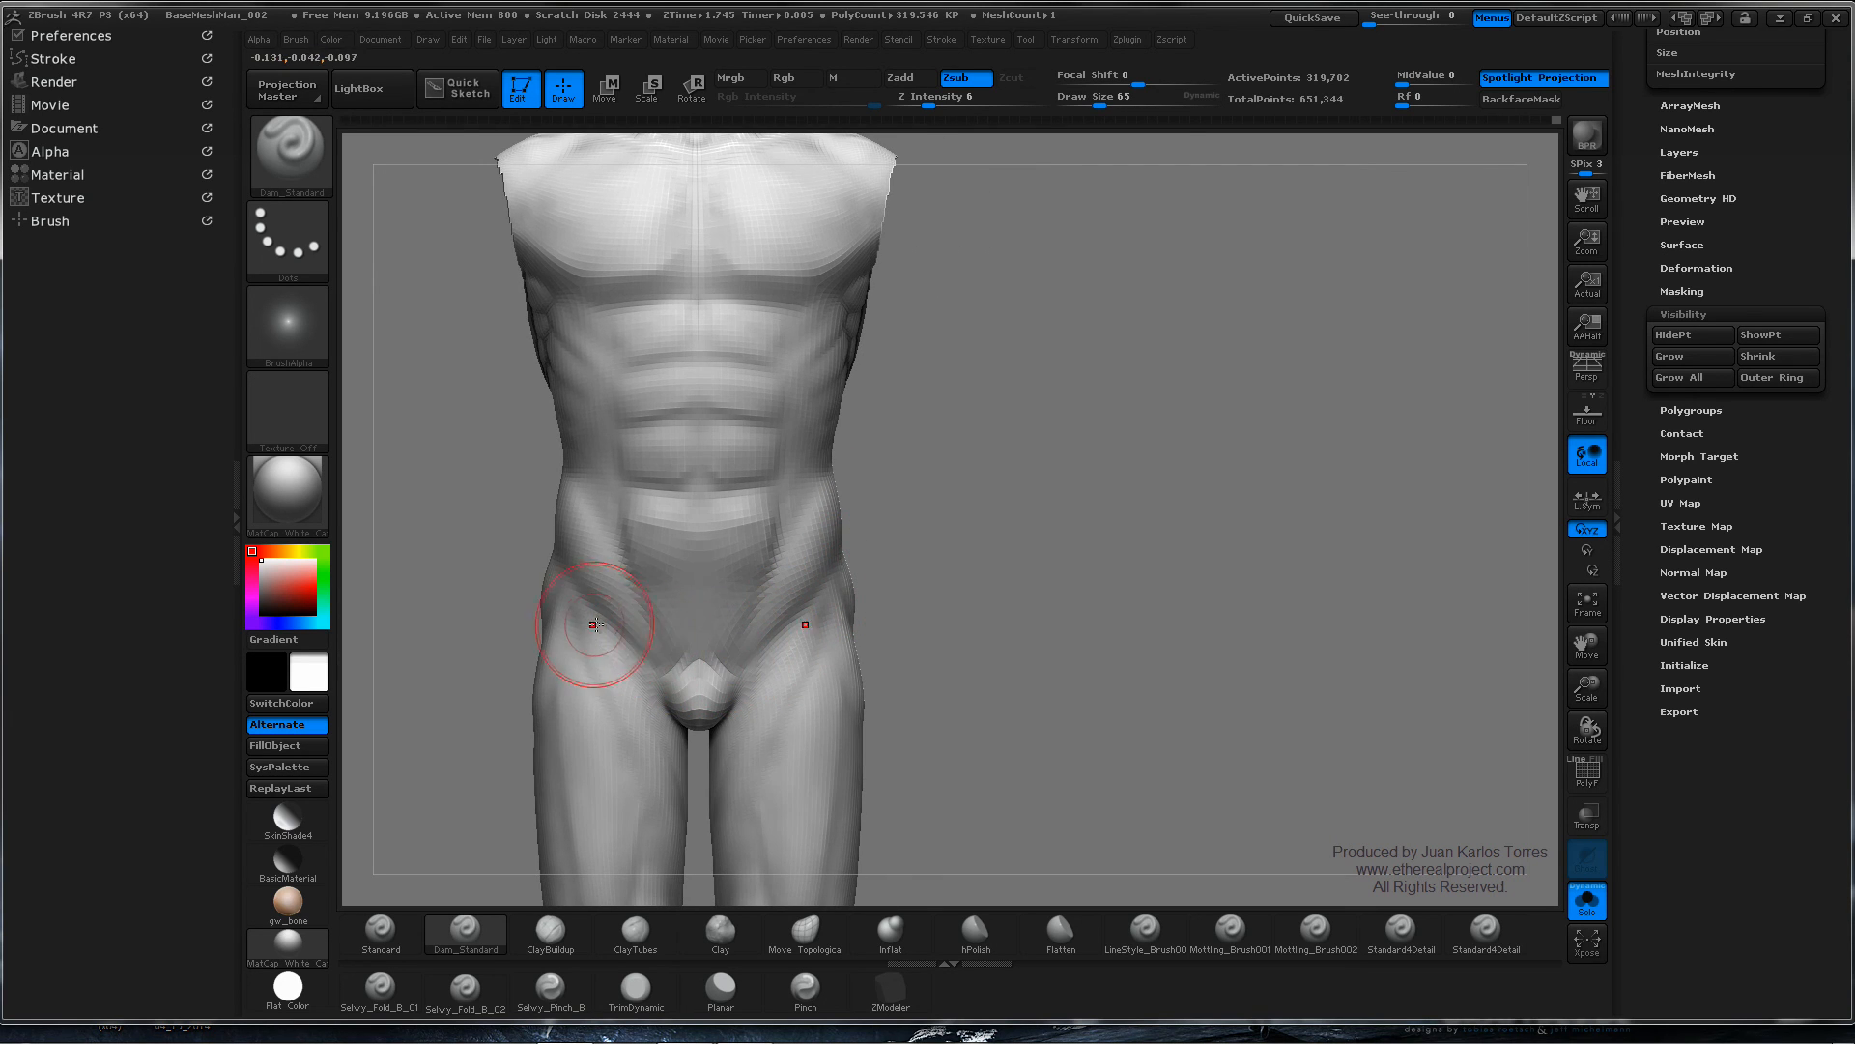
- Sharpen the groin crease using Dam_Standard with Draw Size 26 and Z Intensity 12, and smooth its lower end
{"action": "key", "text": "space"}
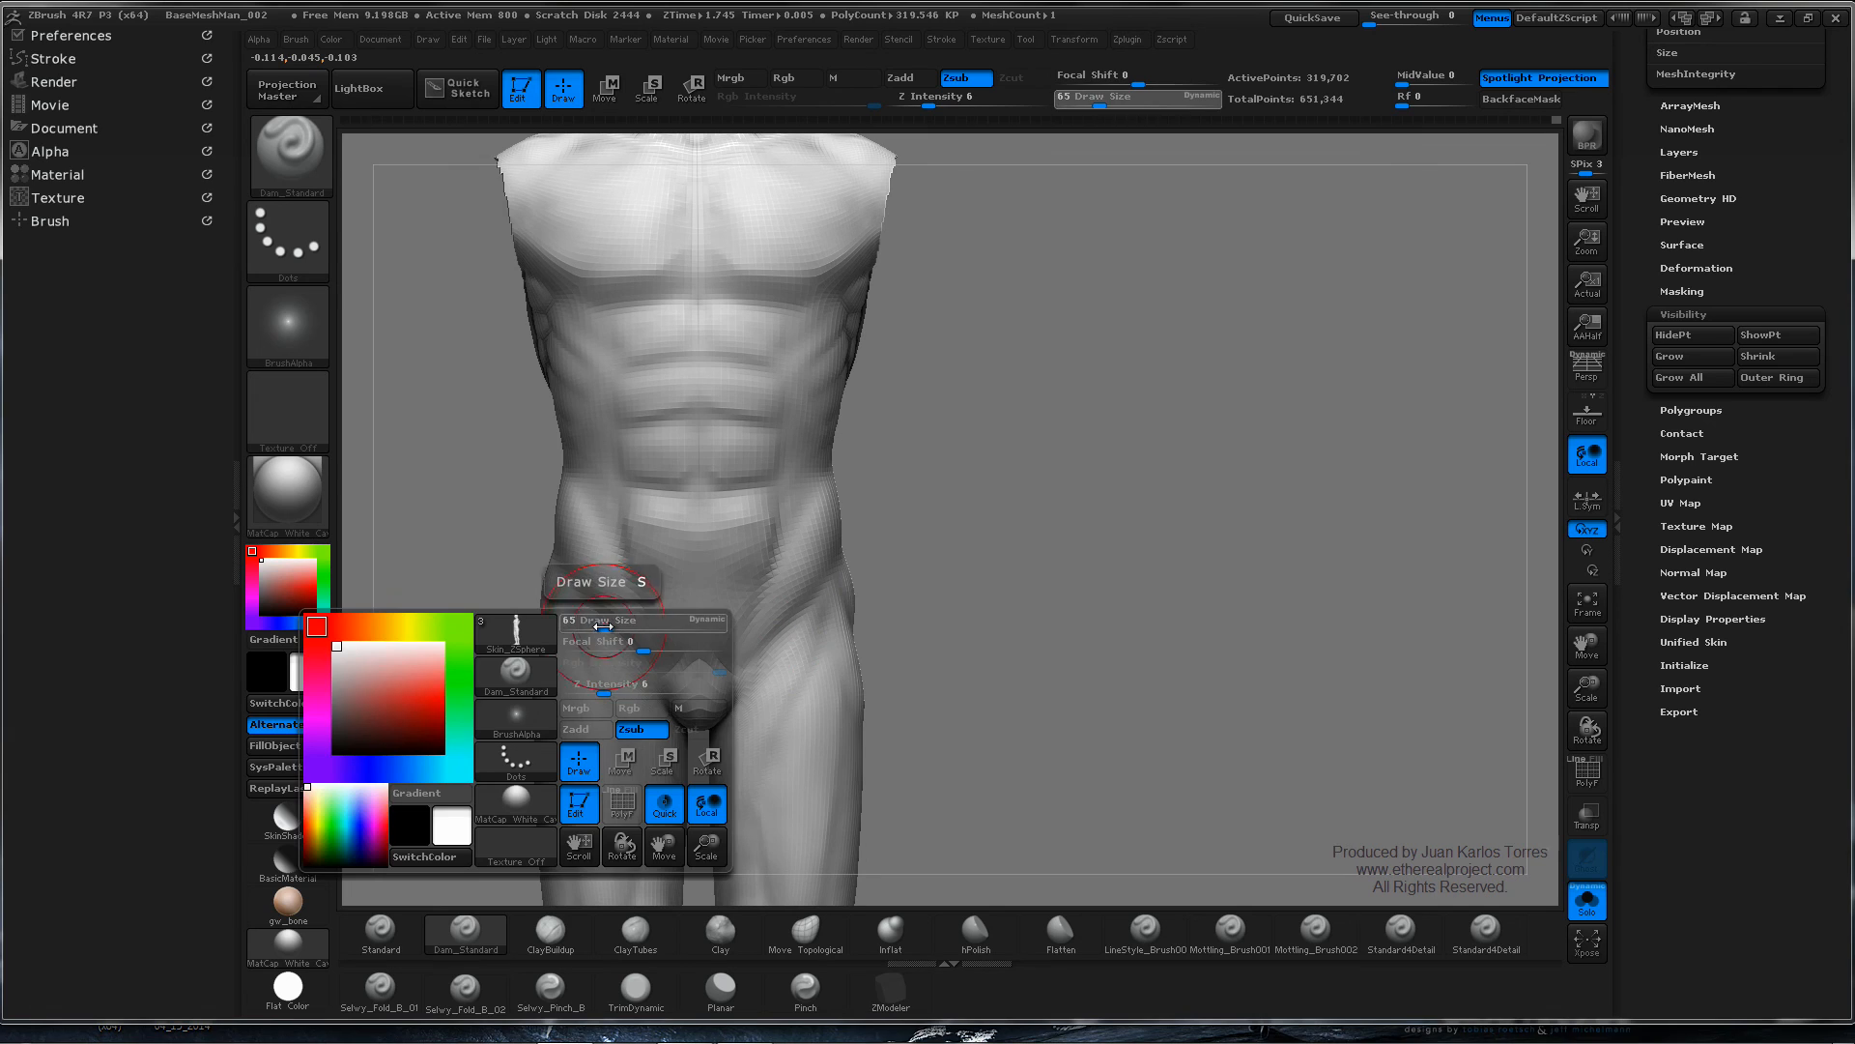
{"action": "mouse_move", "coordinate": [606, 629]}
{"action": "left_mouse_down"}
{"action": "mouse_move", "coordinate": [589, 629]}
{"action": "mouse_move", "coordinate": [626, 683]}
{"action": "left_mouse_up"}
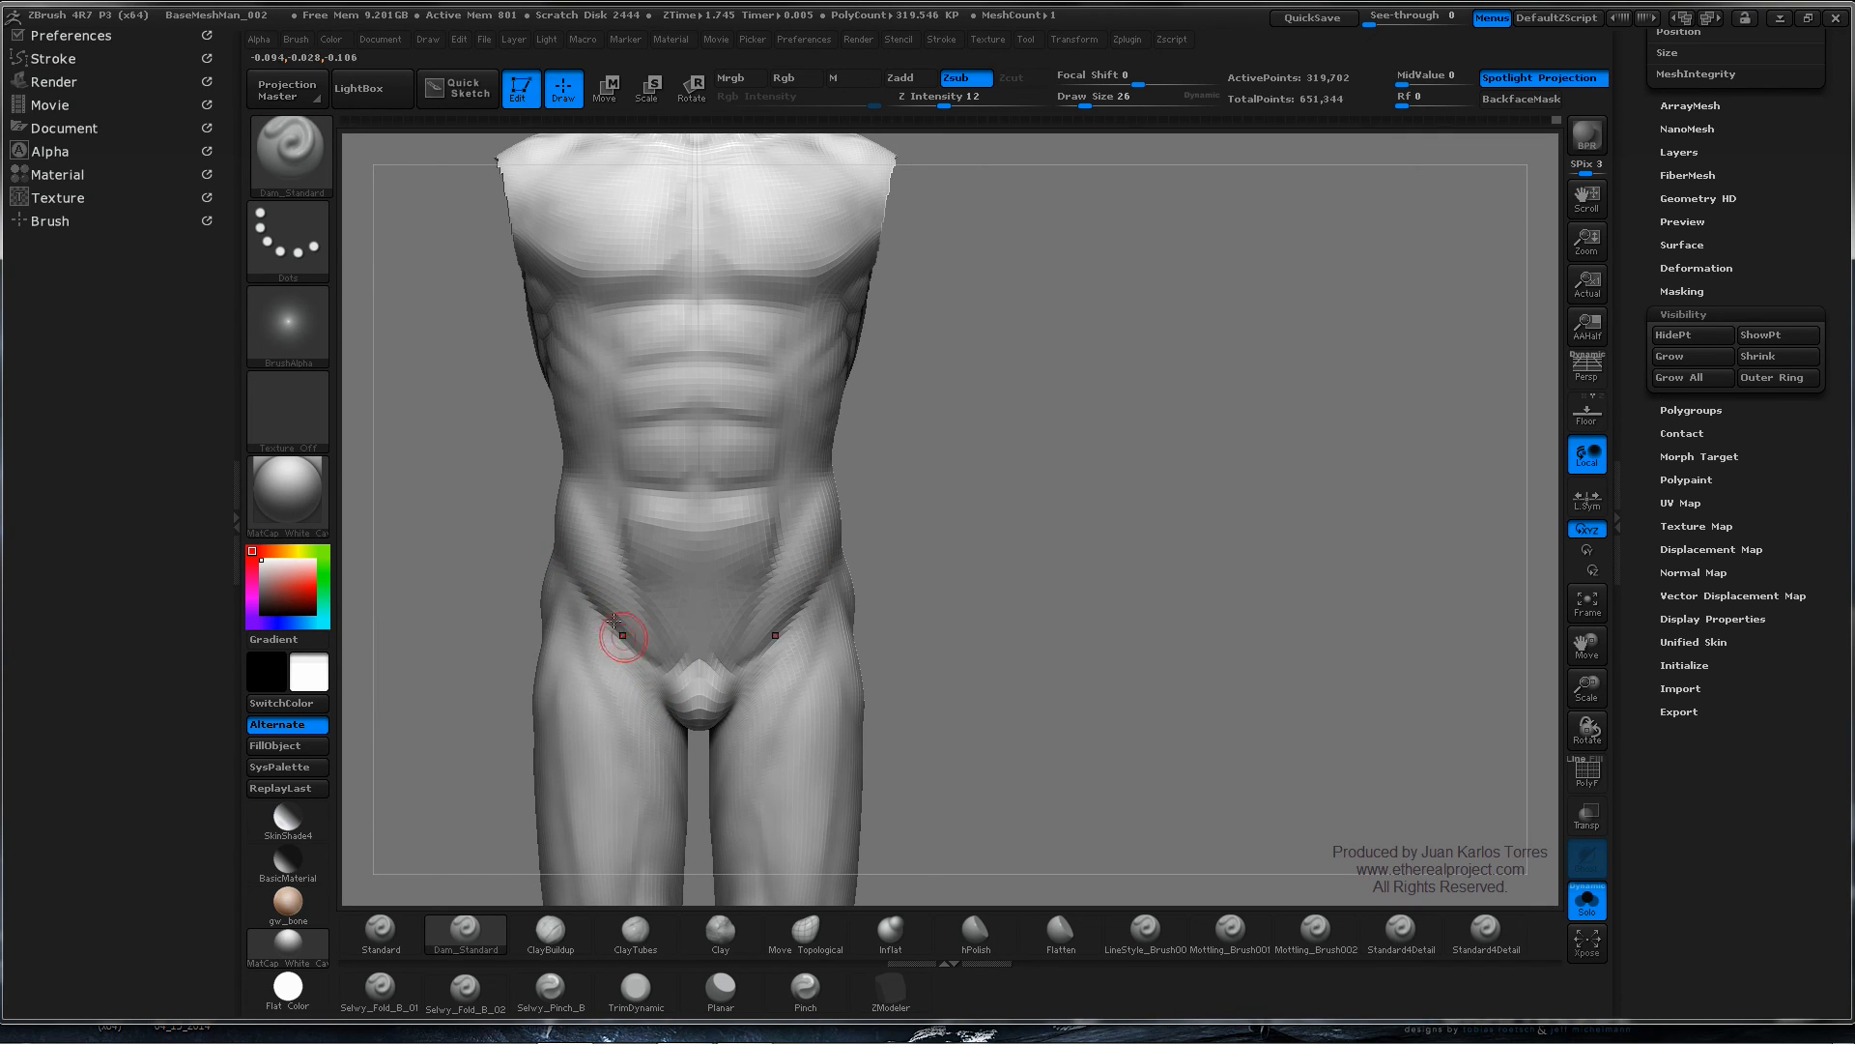
{"action": "left_click_drag", "start_coordinate": [575, 587], "coordinate": [630, 659]}
{"action": "left_click_drag", "start_coordinate": [976, 561], "coordinate": [851, 570]}
{"action": "left_click_drag", "start_coordinate": [817, 607], "coordinate": [829, 576], "text": "shift"}
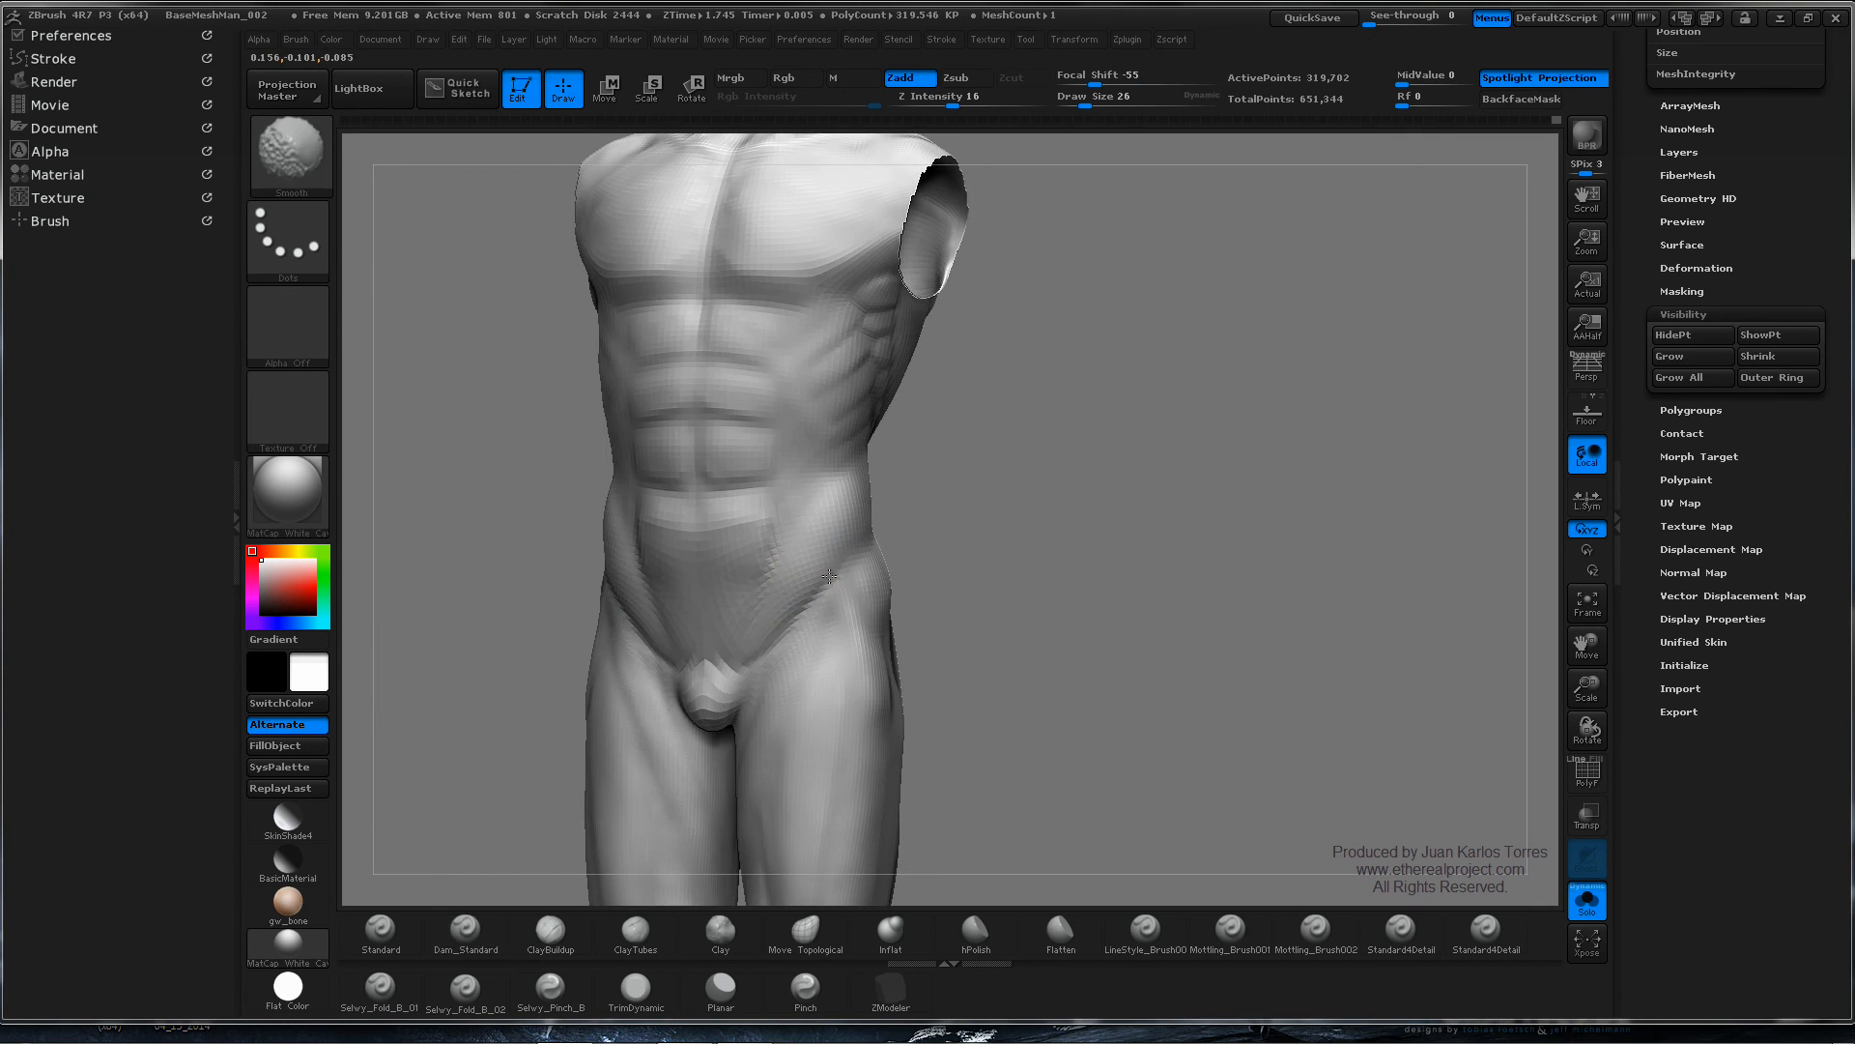
{"action": "left_click_drag", "start_coordinate": [767, 650], "coordinate": [762, 655], "text": "shift"}
- Refine the lower edge of the obliques at the hip using Dam_Standard with Draw Size 56 and Z Intensity 6
{"action": "mouse_move", "coordinate": [810, 547]}
{"action": "right_mouse_down"}
{"action": "mouse_move", "coordinate": [860, 541]}
{"action": "mouse_move", "coordinate": [817, 522]}
{"action": "mouse_move", "coordinate": [849, 556]}
{"action": "right_mouse_up"}
{"action": "key", "text": "space"}
{"action": "left_click_drag", "start_coordinate": [869, 547], "coordinate": [882, 548]}
{"action": "key", "text": "space"}
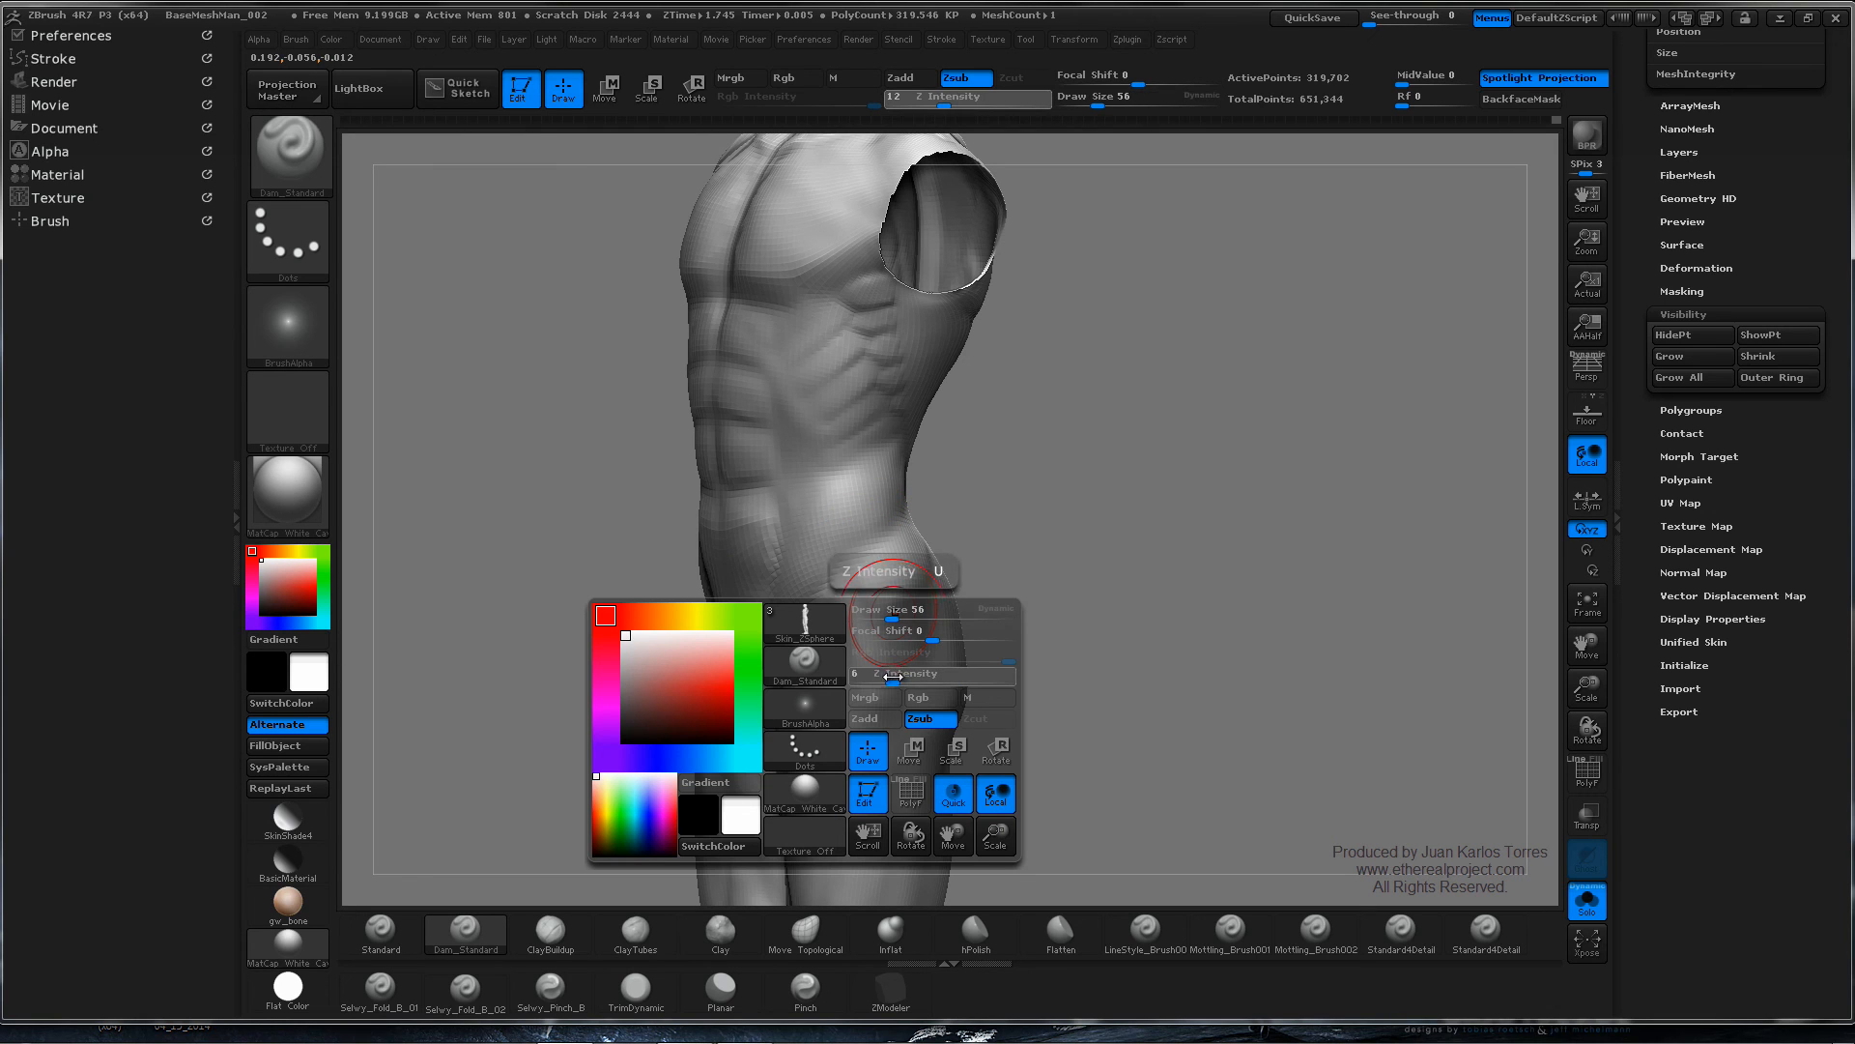
{"action": "left_click_drag", "start_coordinate": [907, 677], "coordinate": [887, 679]}
{"action": "mouse_move", "coordinate": [858, 621]}
{"action": "right_mouse_down"}
{"action": "mouse_move", "coordinate": [869, 571]}
{"action": "mouse_move", "coordinate": [795, 622]}
{"action": "right_mouse_up"}
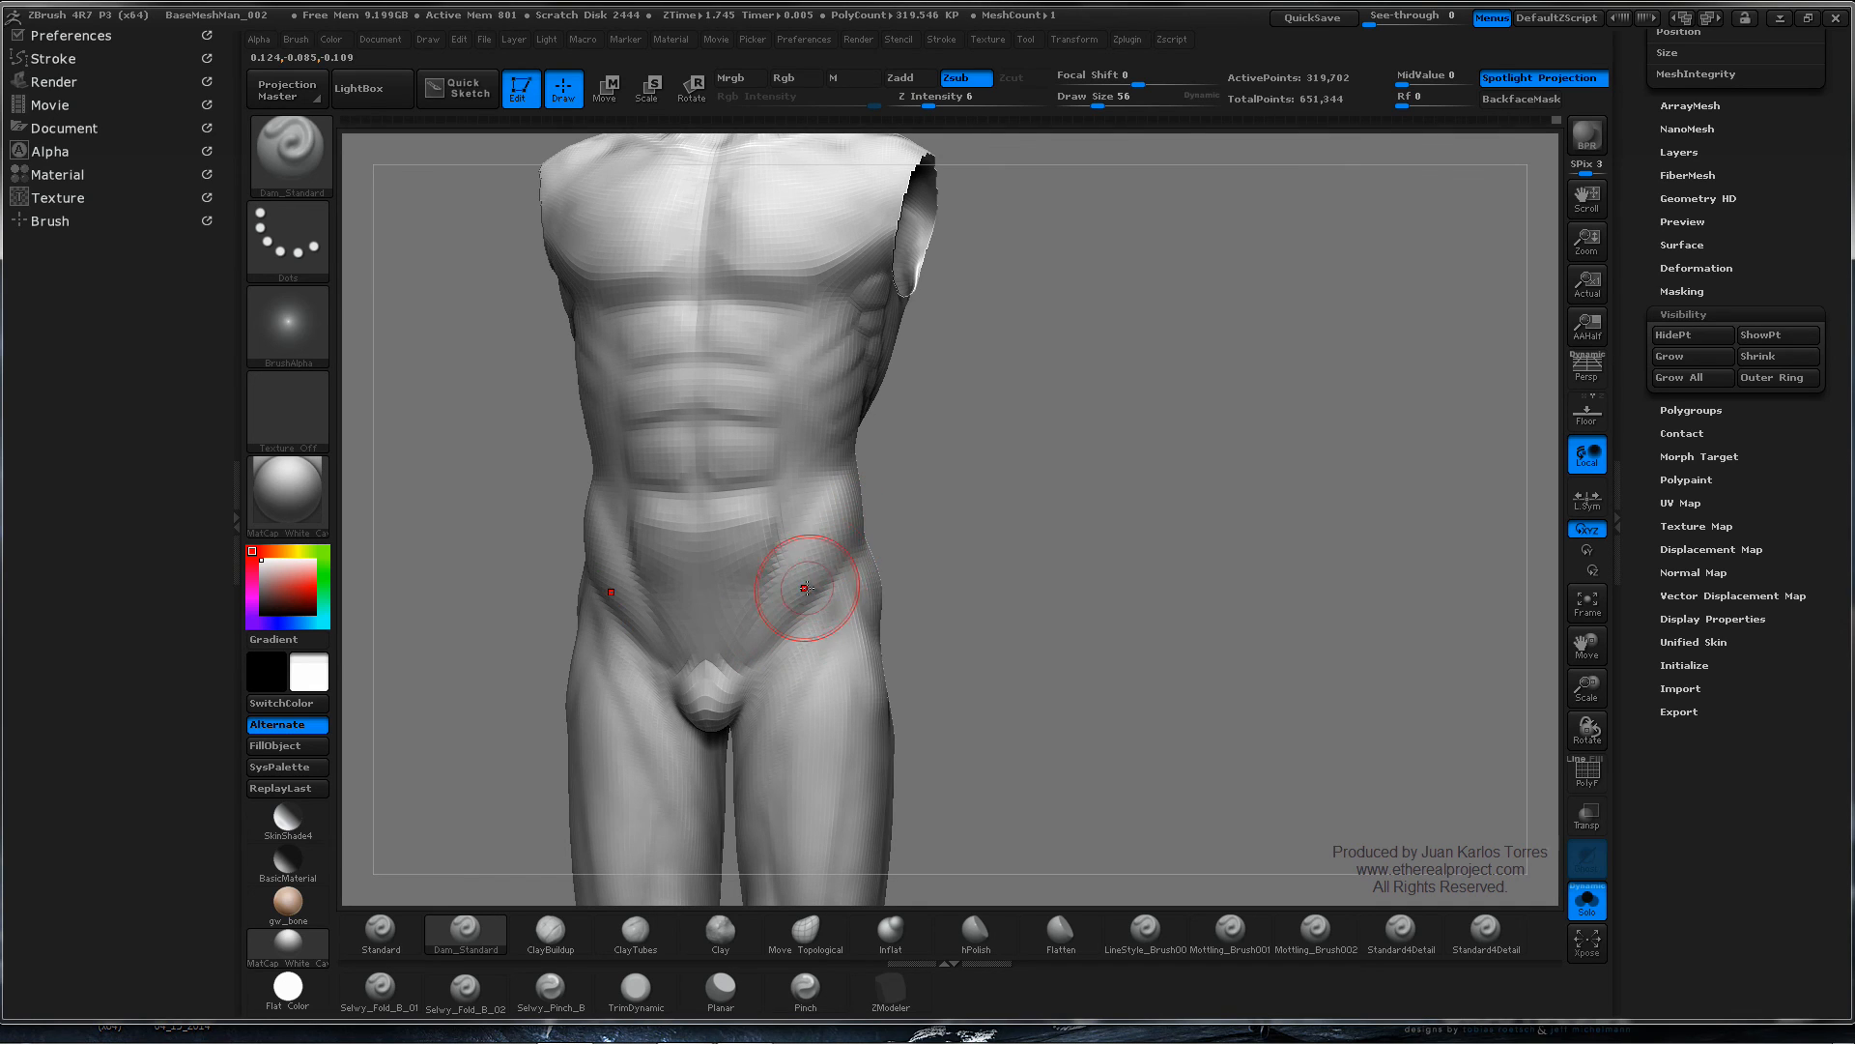
- Define the crease running over the hip bone and the side of the lower abdomen with Dam_Standard
{"action": "key", "text": "ctrl"}
{"action": "key", "text": "ctrl"}
{"action": "right_click_drag", "start_coordinate": [790, 604], "coordinate": [599, 597]}
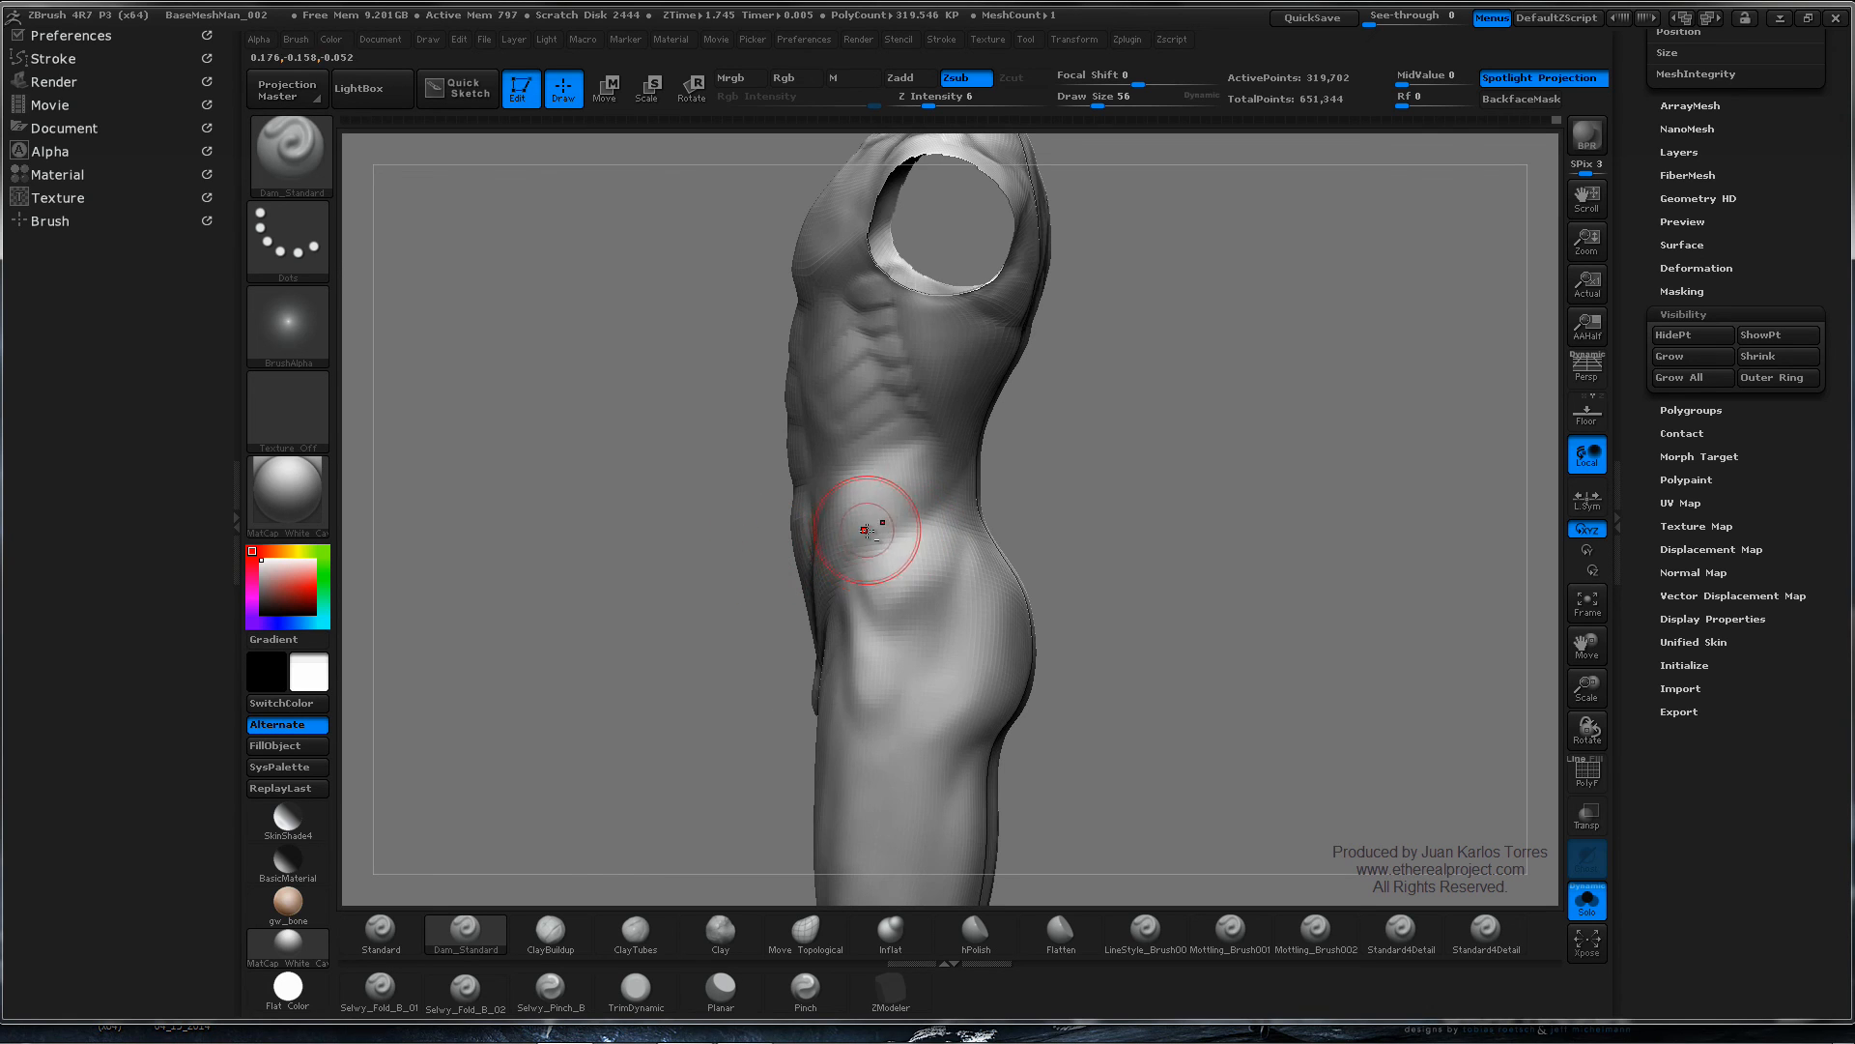
{"action": "mouse_move", "coordinate": [858, 534]}
{"action": "right_mouse_down"}
{"action": "mouse_move", "coordinate": [953, 497]}
{"action": "mouse_move", "coordinate": [899, 480]}
{"action": "right_mouse_up"}
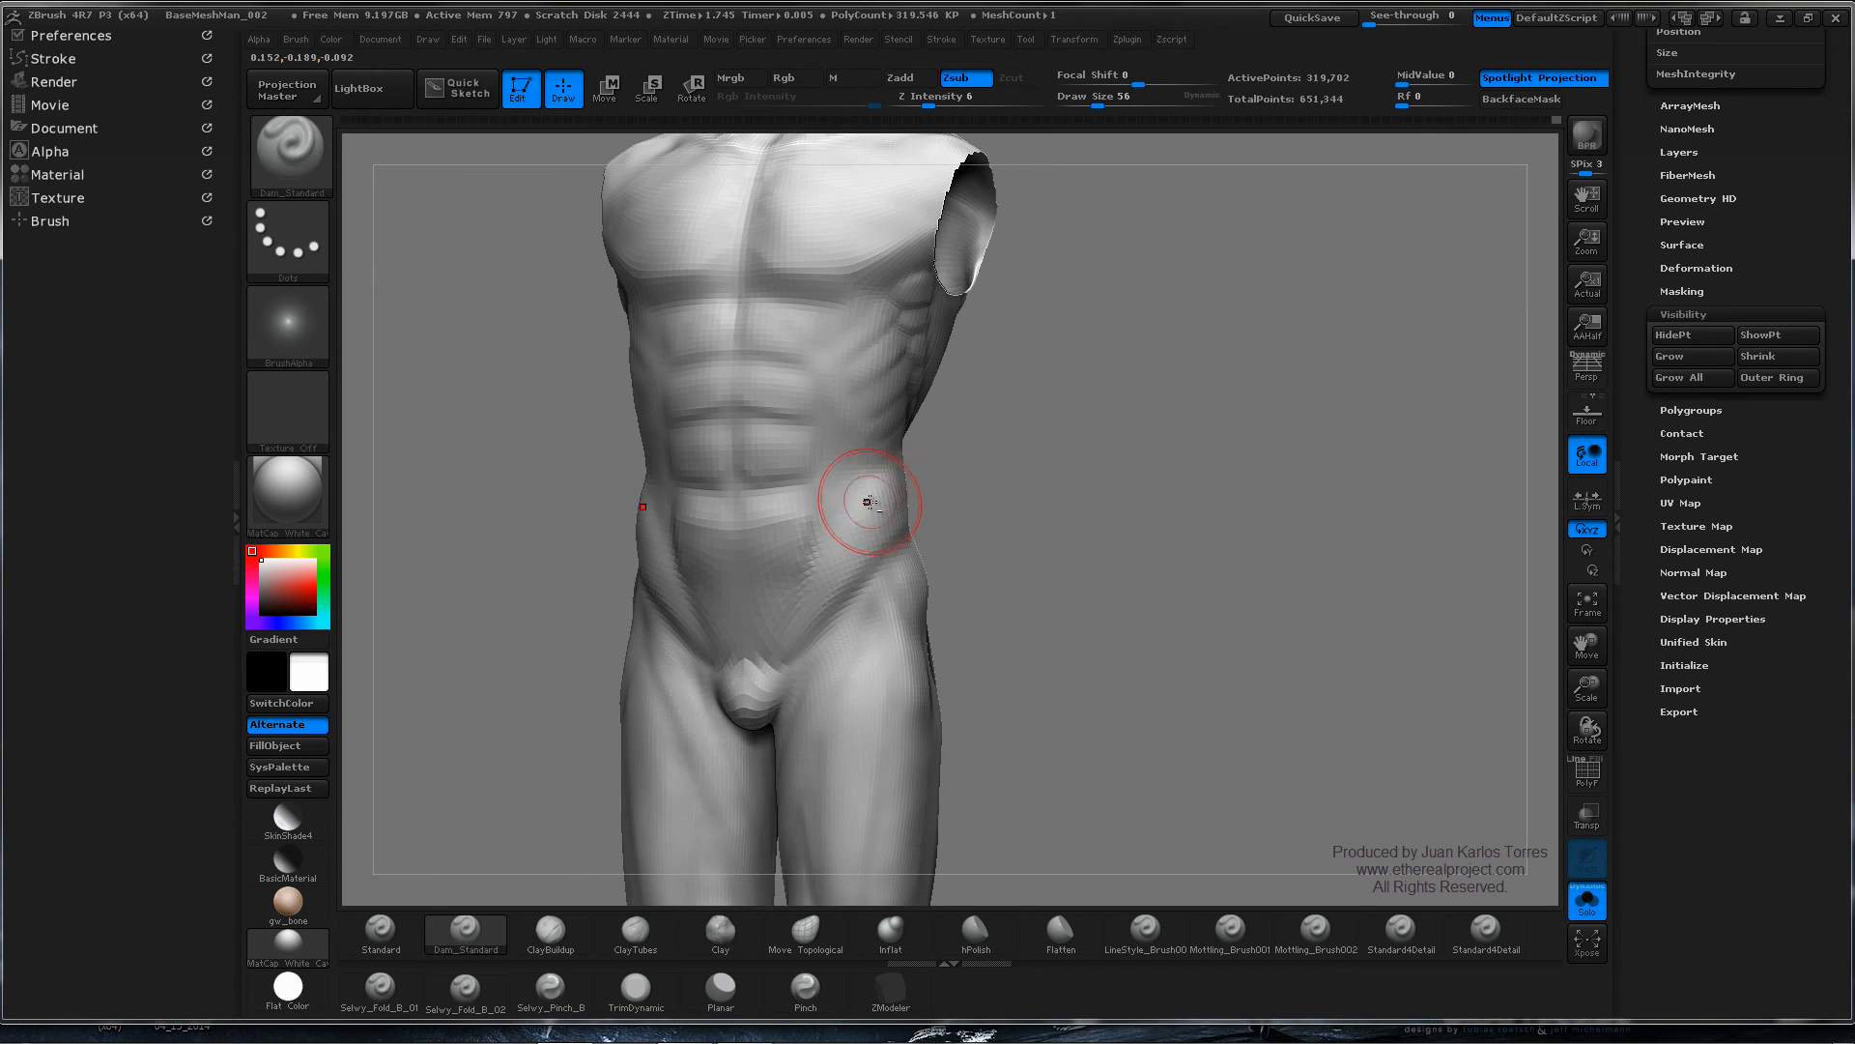
{"action": "key", "text": "ctrl"}
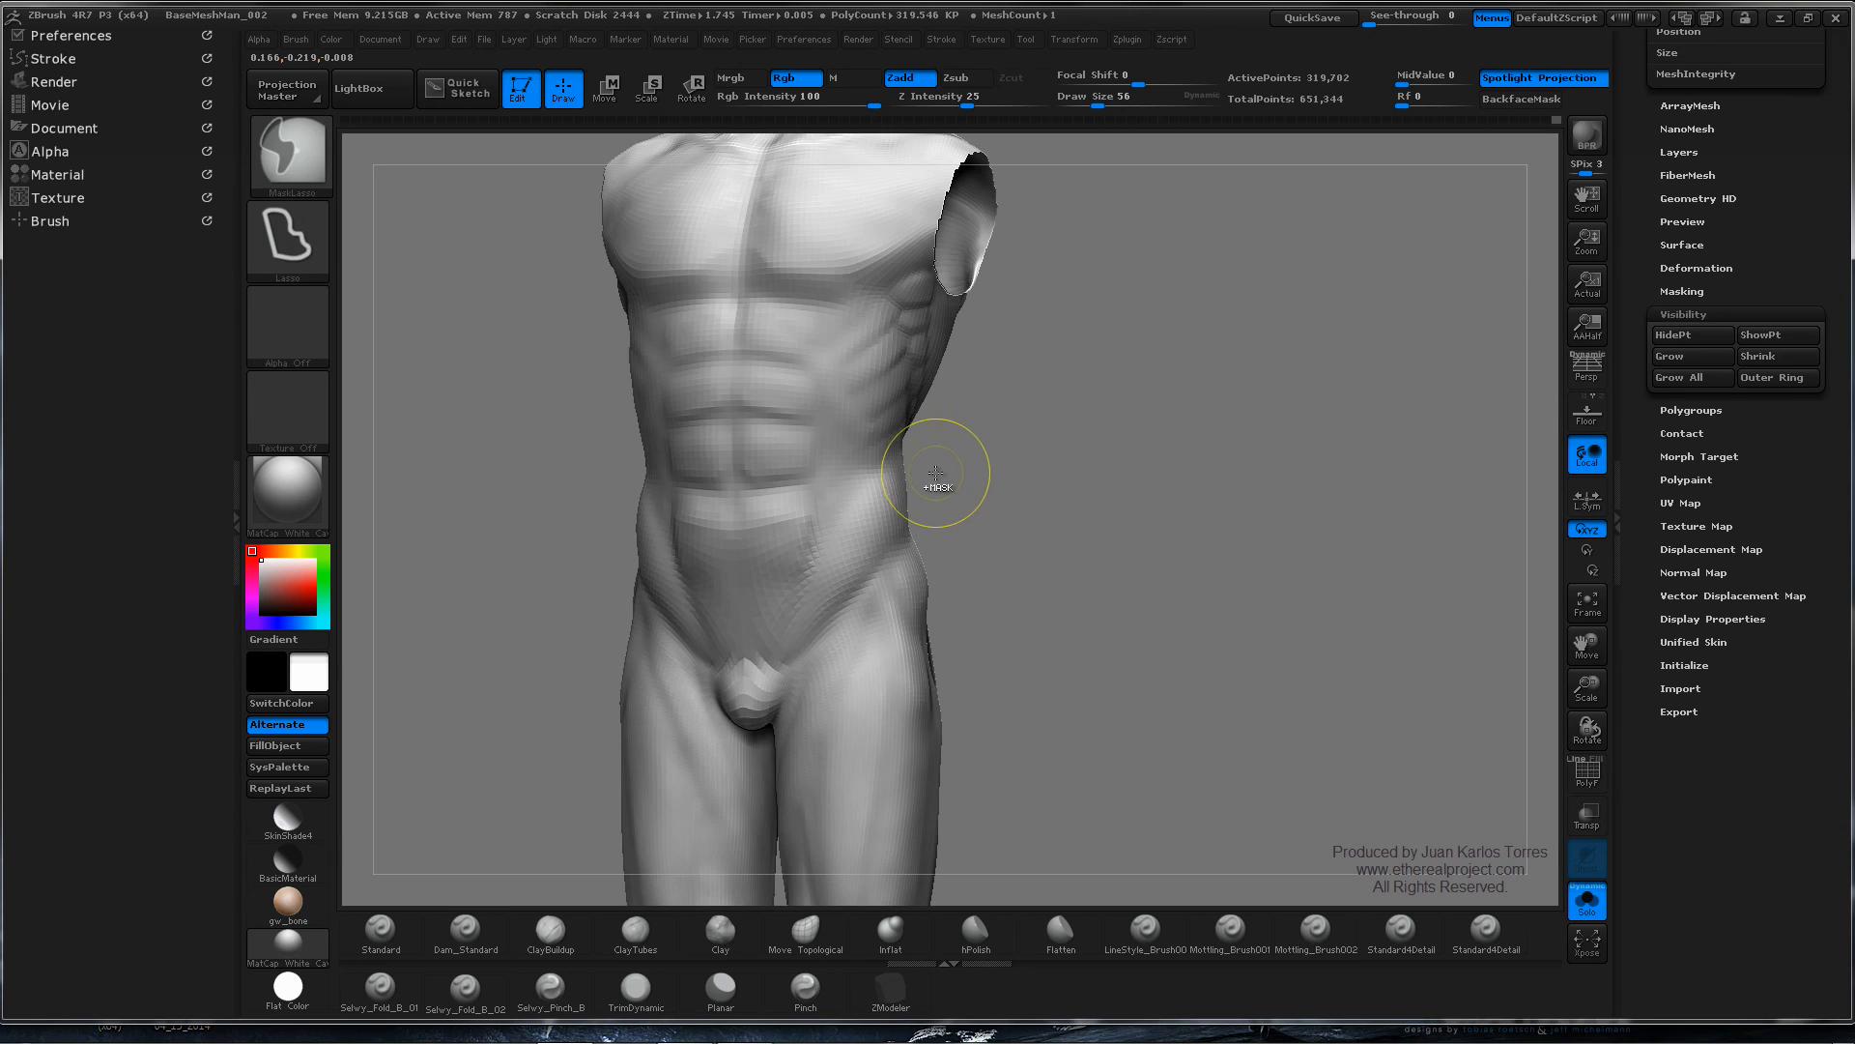
{"action": "mouse_move", "coordinate": [935, 473]}
{"action": "right_mouse_down"}
{"action": "mouse_move", "coordinate": [870, 488]}
{"action": "mouse_move", "coordinate": [925, 495]}
{"action": "right_mouse_up"}
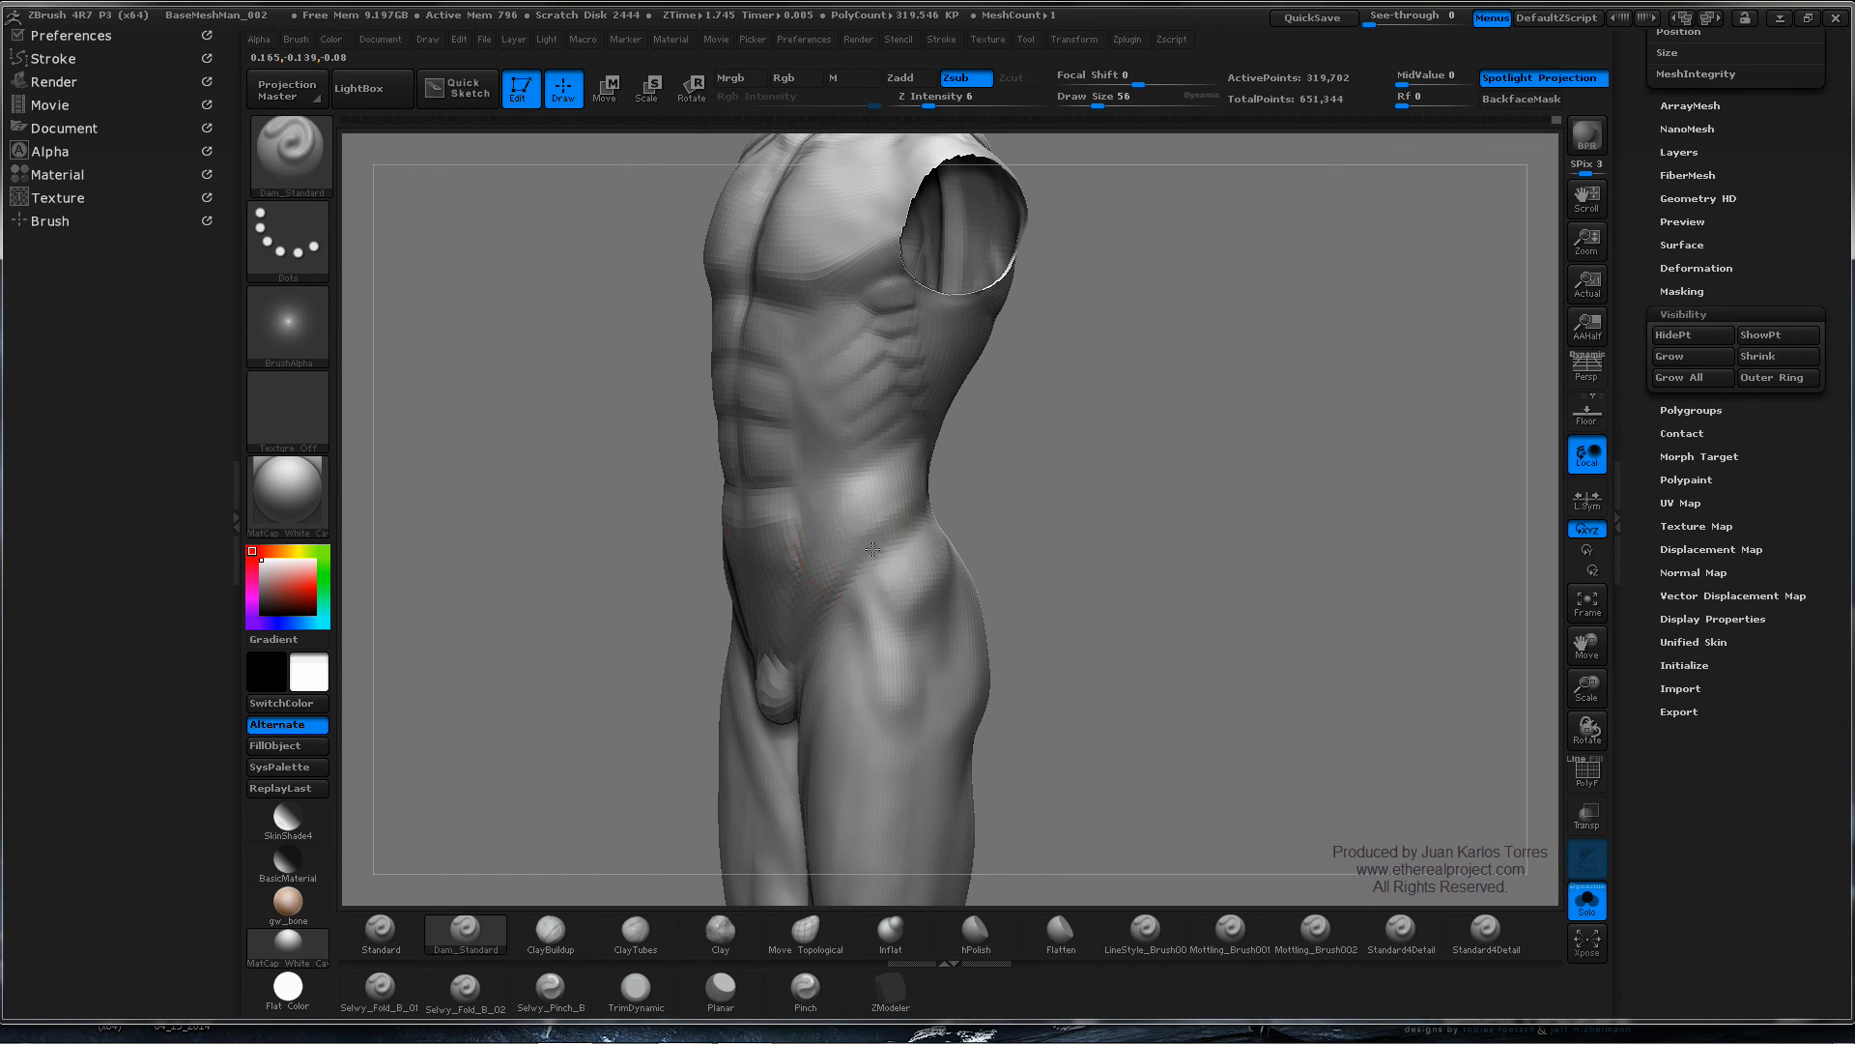
{"action": "mouse_move", "coordinate": [873, 548]}
{"action": "right_mouse_down"}
{"action": "mouse_move", "coordinate": [793, 493]}
{"action": "mouse_move", "coordinate": [1035, 468]}
{"action": "right_mouse_up"}
- Examine the full figure, abdomen, side profile and legs for the overall muscle shapes
{"action": "key", "text": "f"}
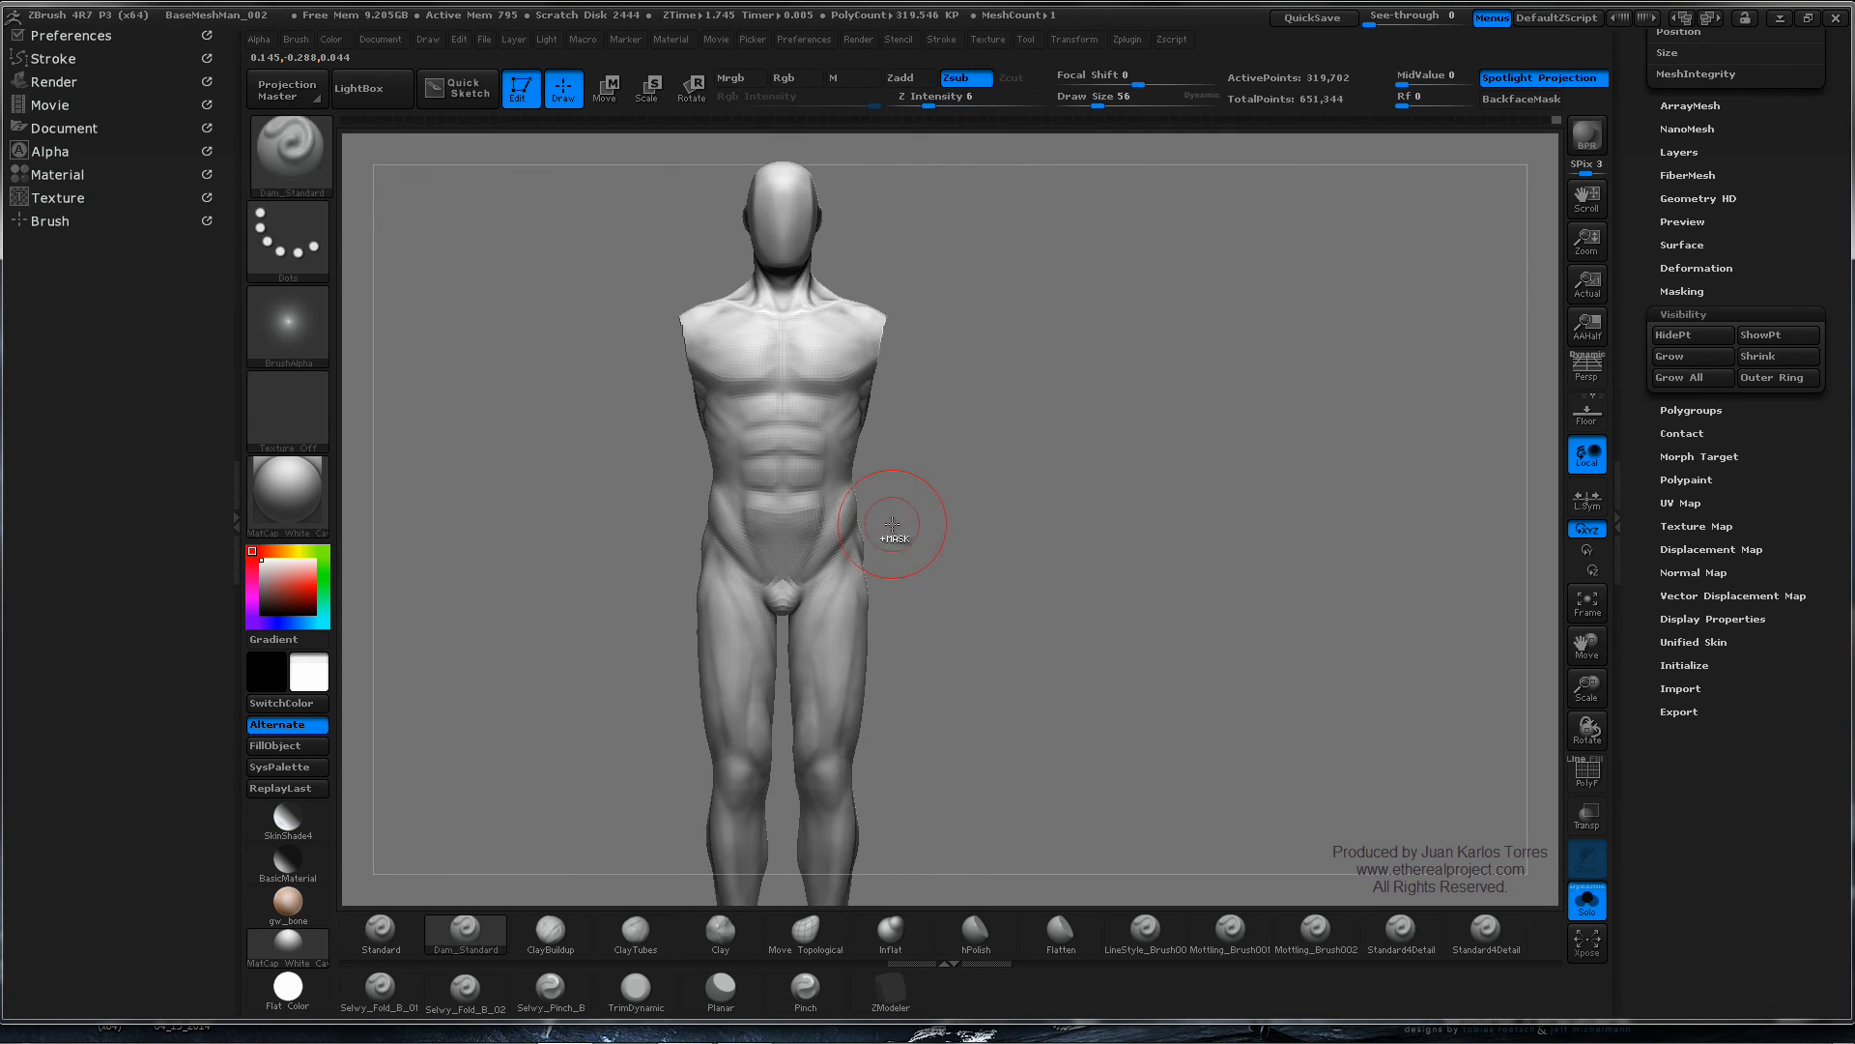
{"action": "mouse_move", "coordinate": [892, 523]}
{"action": "right_mouse_down", "text": "ctrl"}
{"action": "mouse_move", "coordinate": [944, 484]}
{"action": "mouse_move", "coordinate": [987, 485]}
{"action": "mouse_move", "coordinate": [973, 498]}
{"action": "mouse_move", "coordinate": [1013, 455]}
{"action": "mouse_move", "coordinate": [1146, 455]}
{"action": "right_mouse_up", "text": "ctrl"}
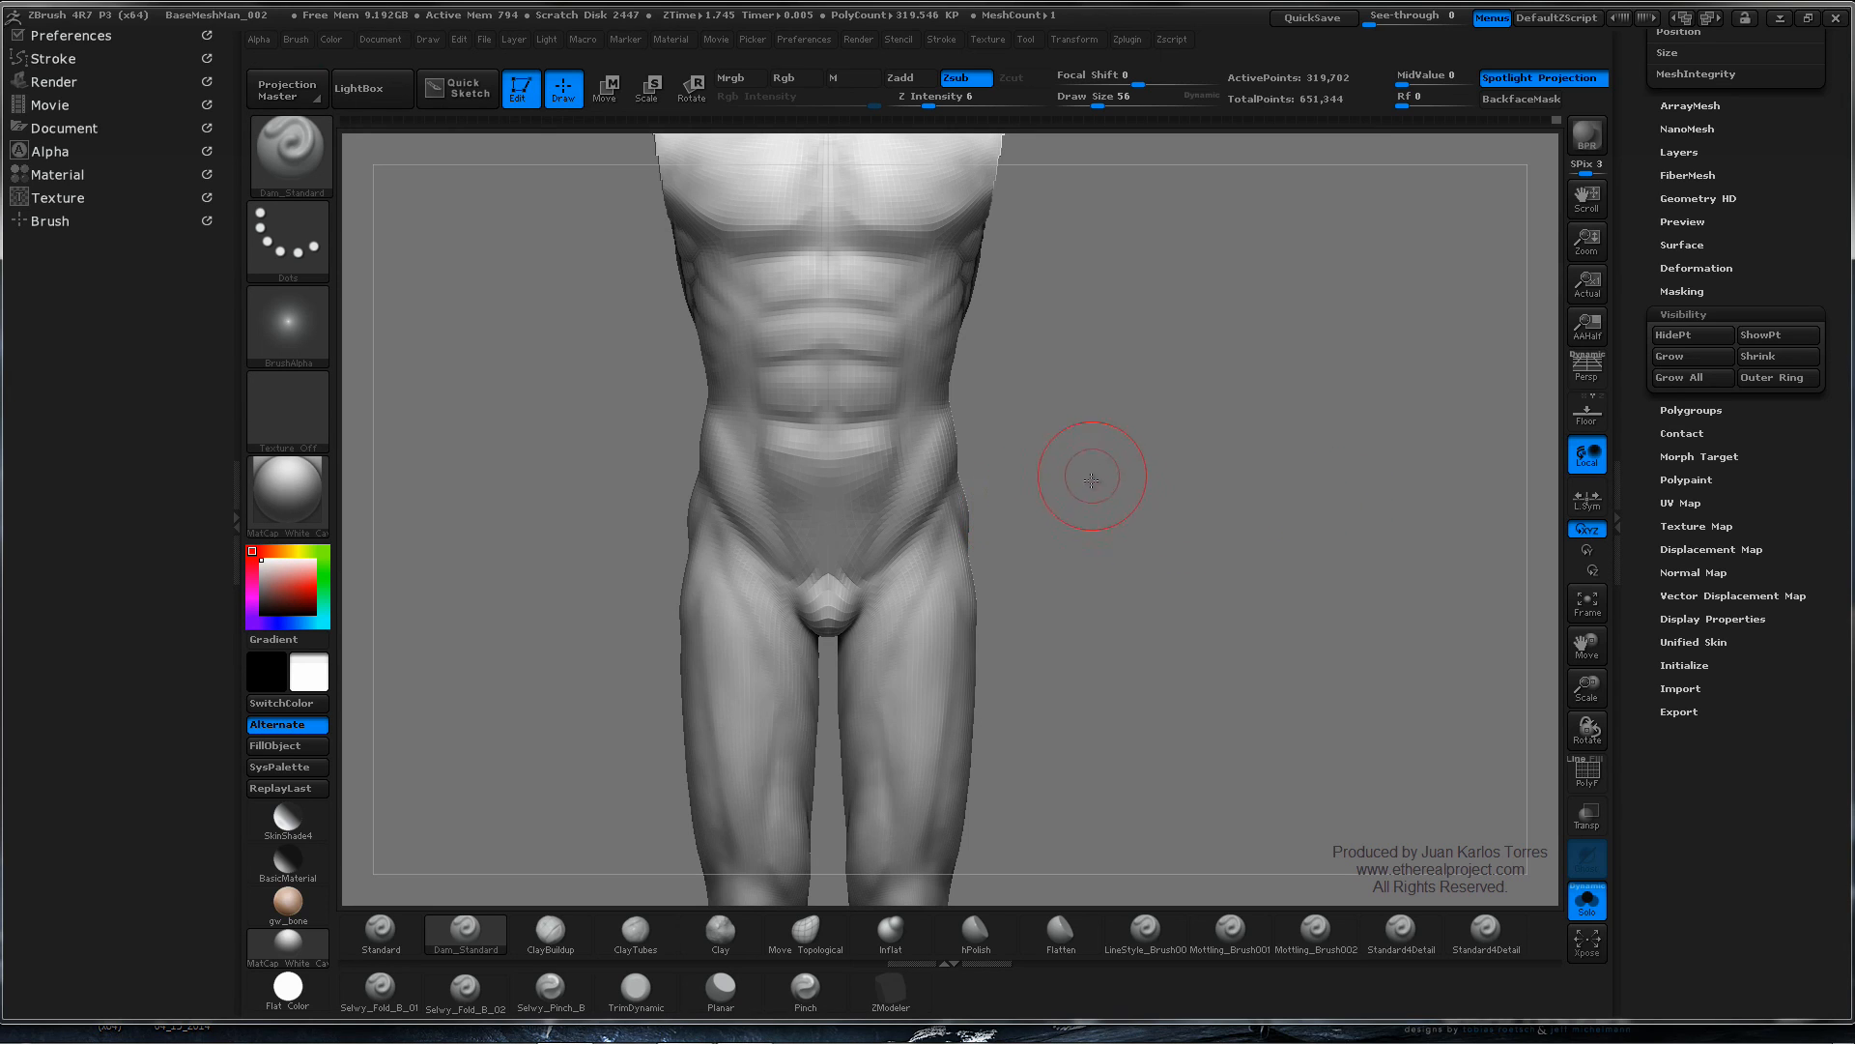
{"action": "mouse_move", "coordinate": [1086, 476]}
{"action": "left_mouse_down"}
{"action": "mouse_move", "coordinate": [1052, 518]}
{"action": "mouse_move", "coordinate": [1048, 477]}
{"action": "mouse_move", "coordinate": [1088, 456]}
{"action": "mouse_move", "coordinate": [1084, 418]}
{"action": "mouse_move", "coordinate": [1147, 430]}
{"action": "mouse_move", "coordinate": [1128, 487]}
{"action": "left_mouse_up"}
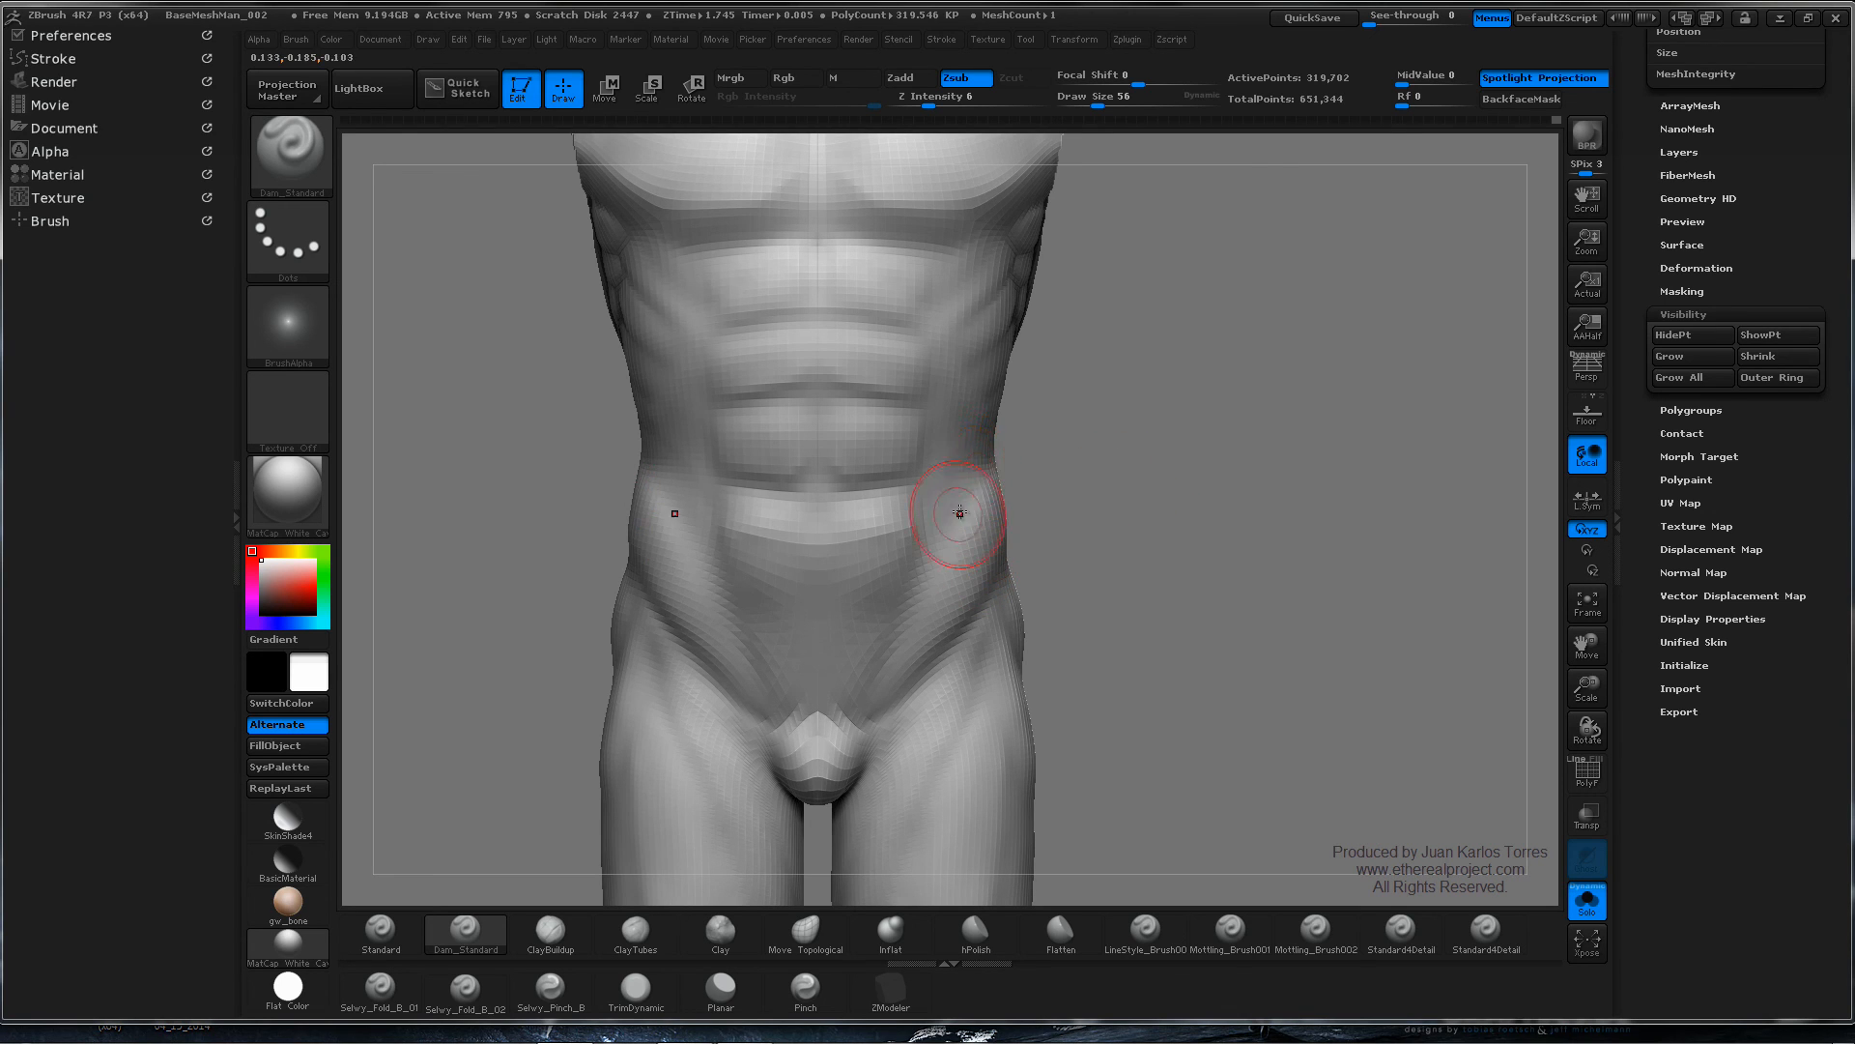
{"action": "left_click_drag", "start_coordinate": [1033, 505], "coordinate": [1180, 531]}
{"action": "left_click_drag", "start_coordinate": [1284, 484], "coordinate": [1073, 483], "text": "alt"}
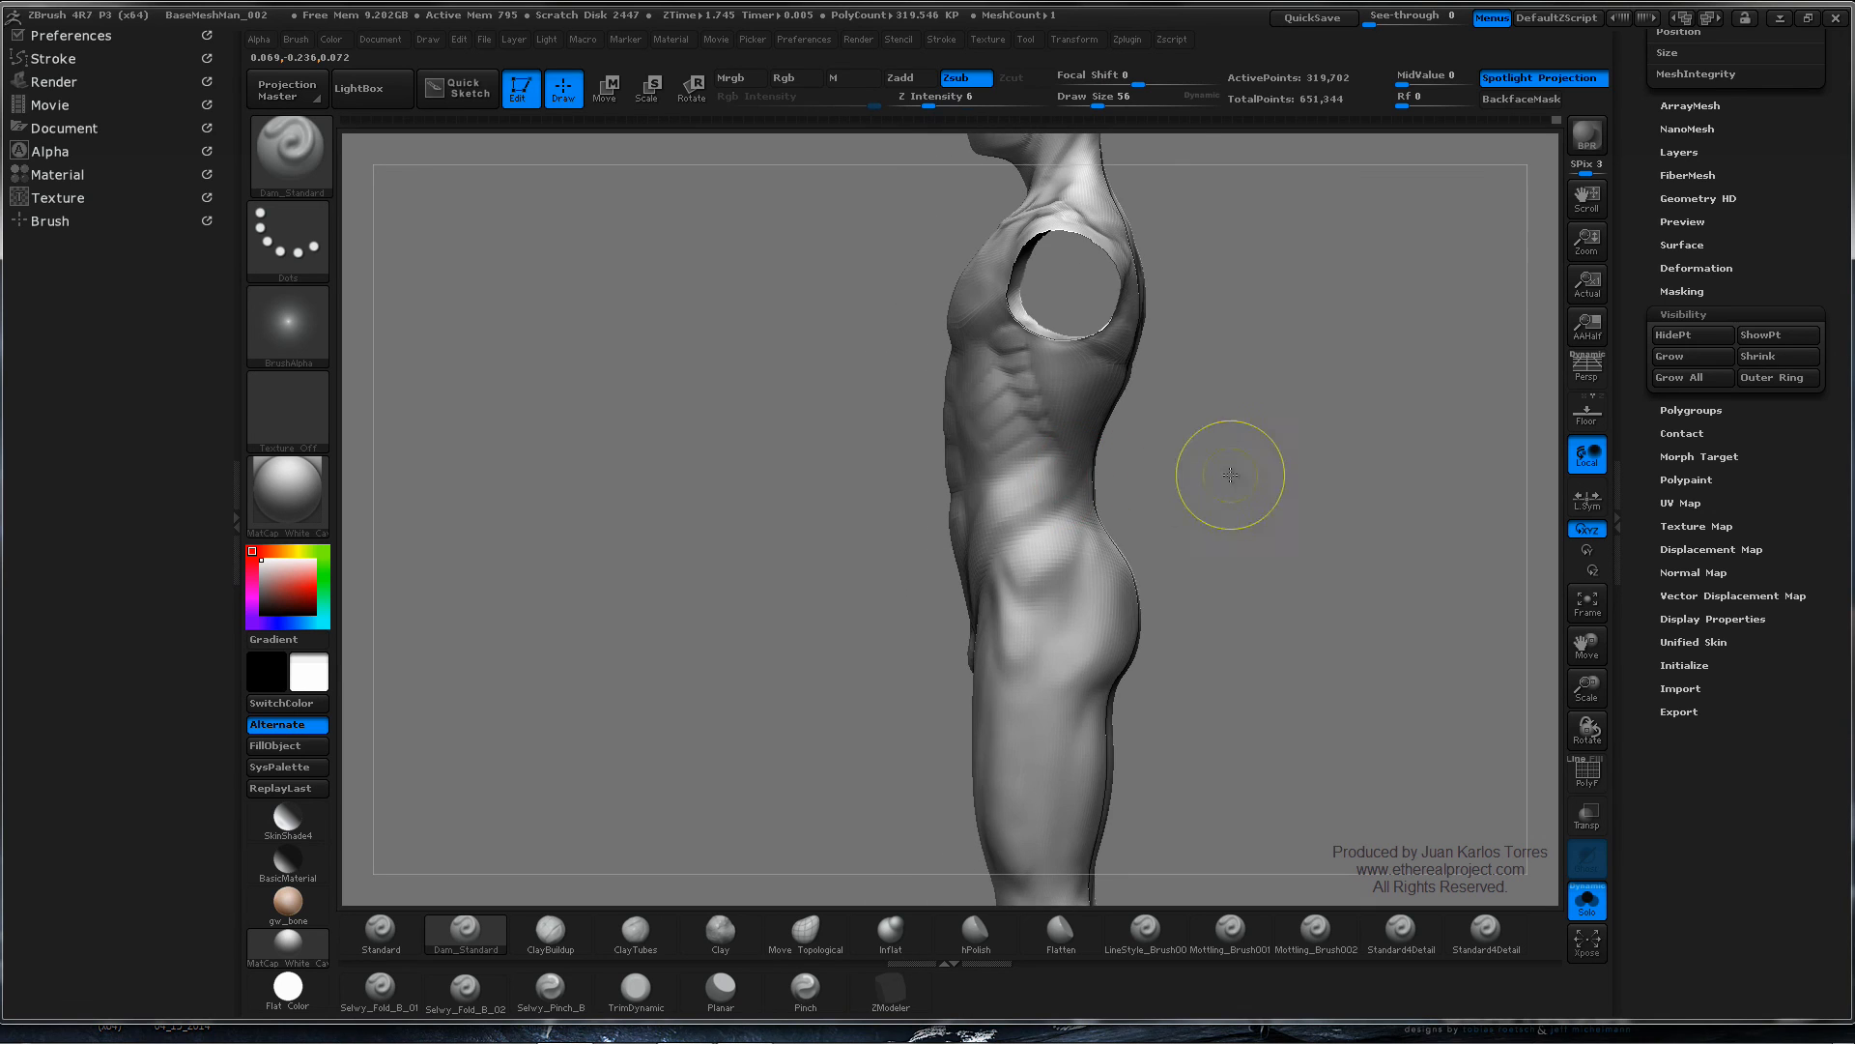
{"action": "mouse_move", "coordinate": [1231, 472]}
{"action": "left_mouse_down"}
{"action": "mouse_move", "coordinate": [1149, 494]}
{"action": "mouse_move", "coordinate": [1069, 393]}
{"action": "mouse_move", "coordinate": [1072, 431]}
{"action": "mouse_move", "coordinate": [1135, 418]}
{"action": "mouse_move", "coordinate": [1096, 471]}
{"action": "mouse_move", "coordinate": [1028, 505]}
{"action": "mouse_move", "coordinate": [1119, 485]}
{"action": "mouse_move", "coordinate": [962, 551]}
{"action": "mouse_move", "coordinate": [970, 477]}
{"action": "left_mouse_up"}
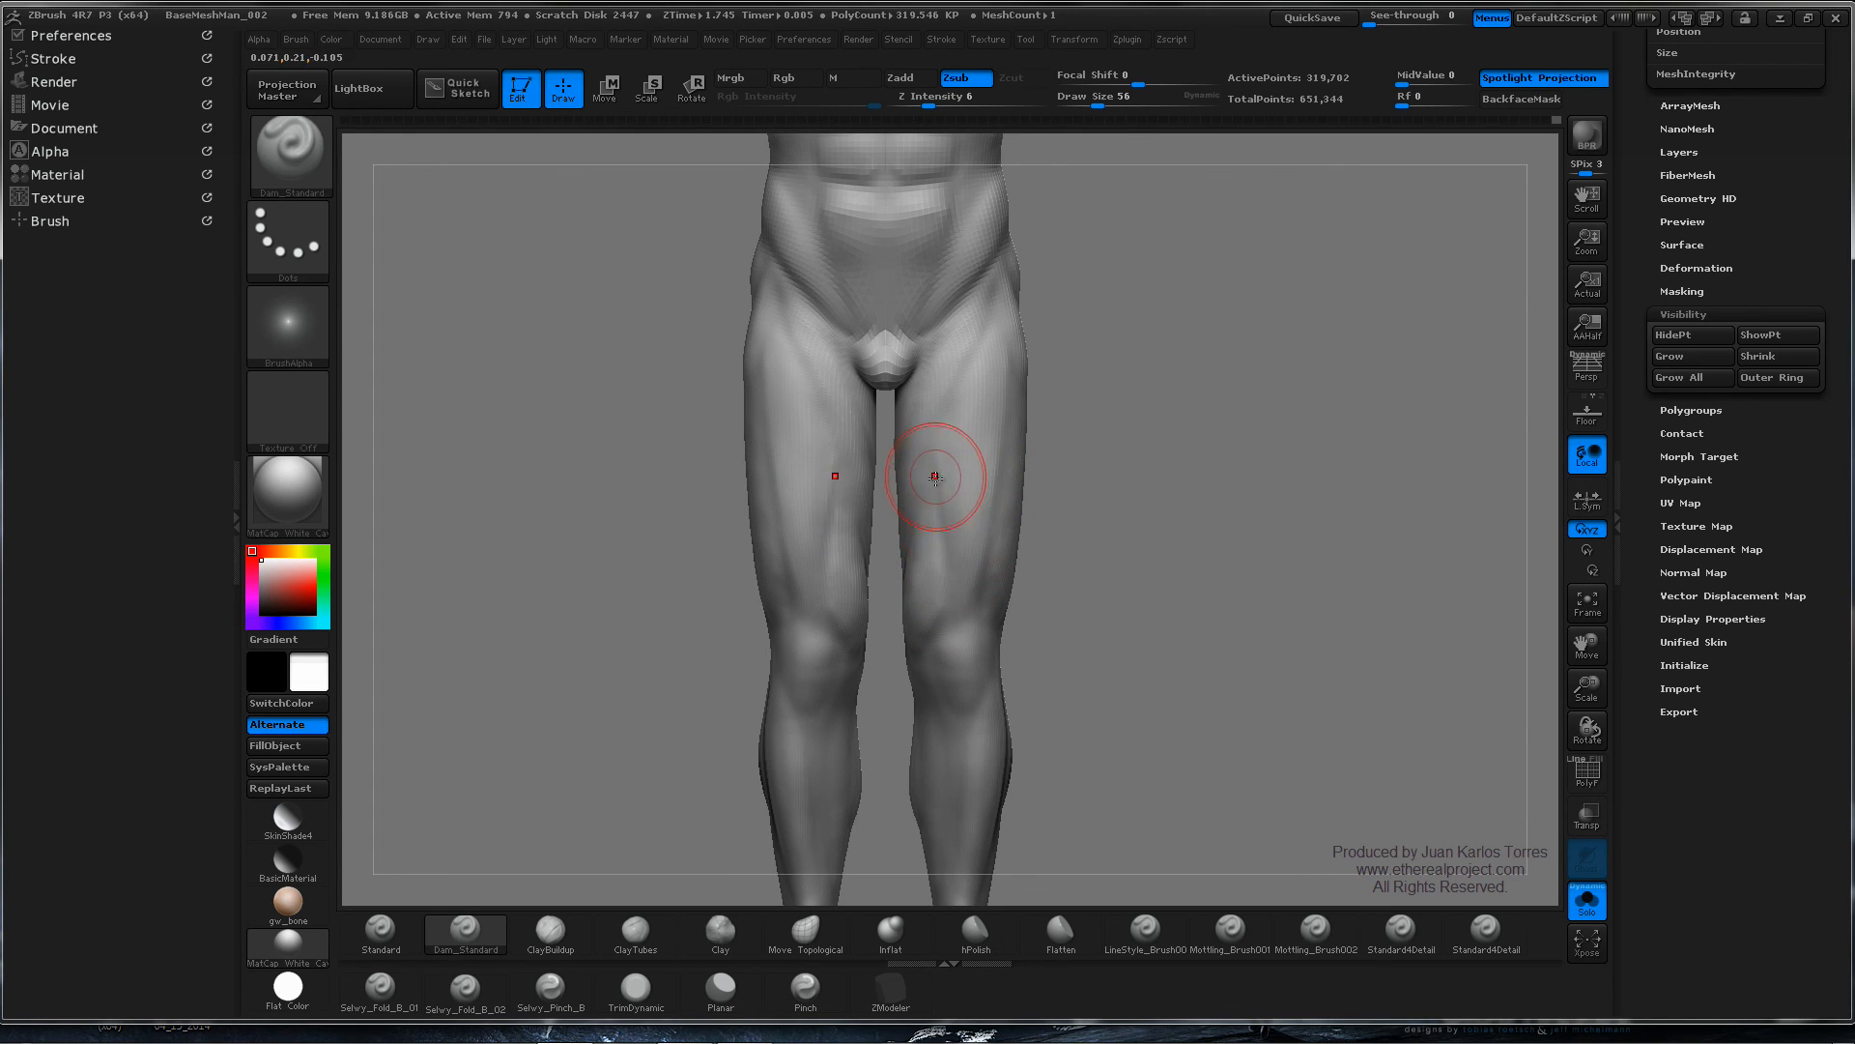
- Choose the Clay brush and mask the inner thighs from the groin toward the knees with MaskLasso
{"action": "left_click", "coordinate": [720, 929]}
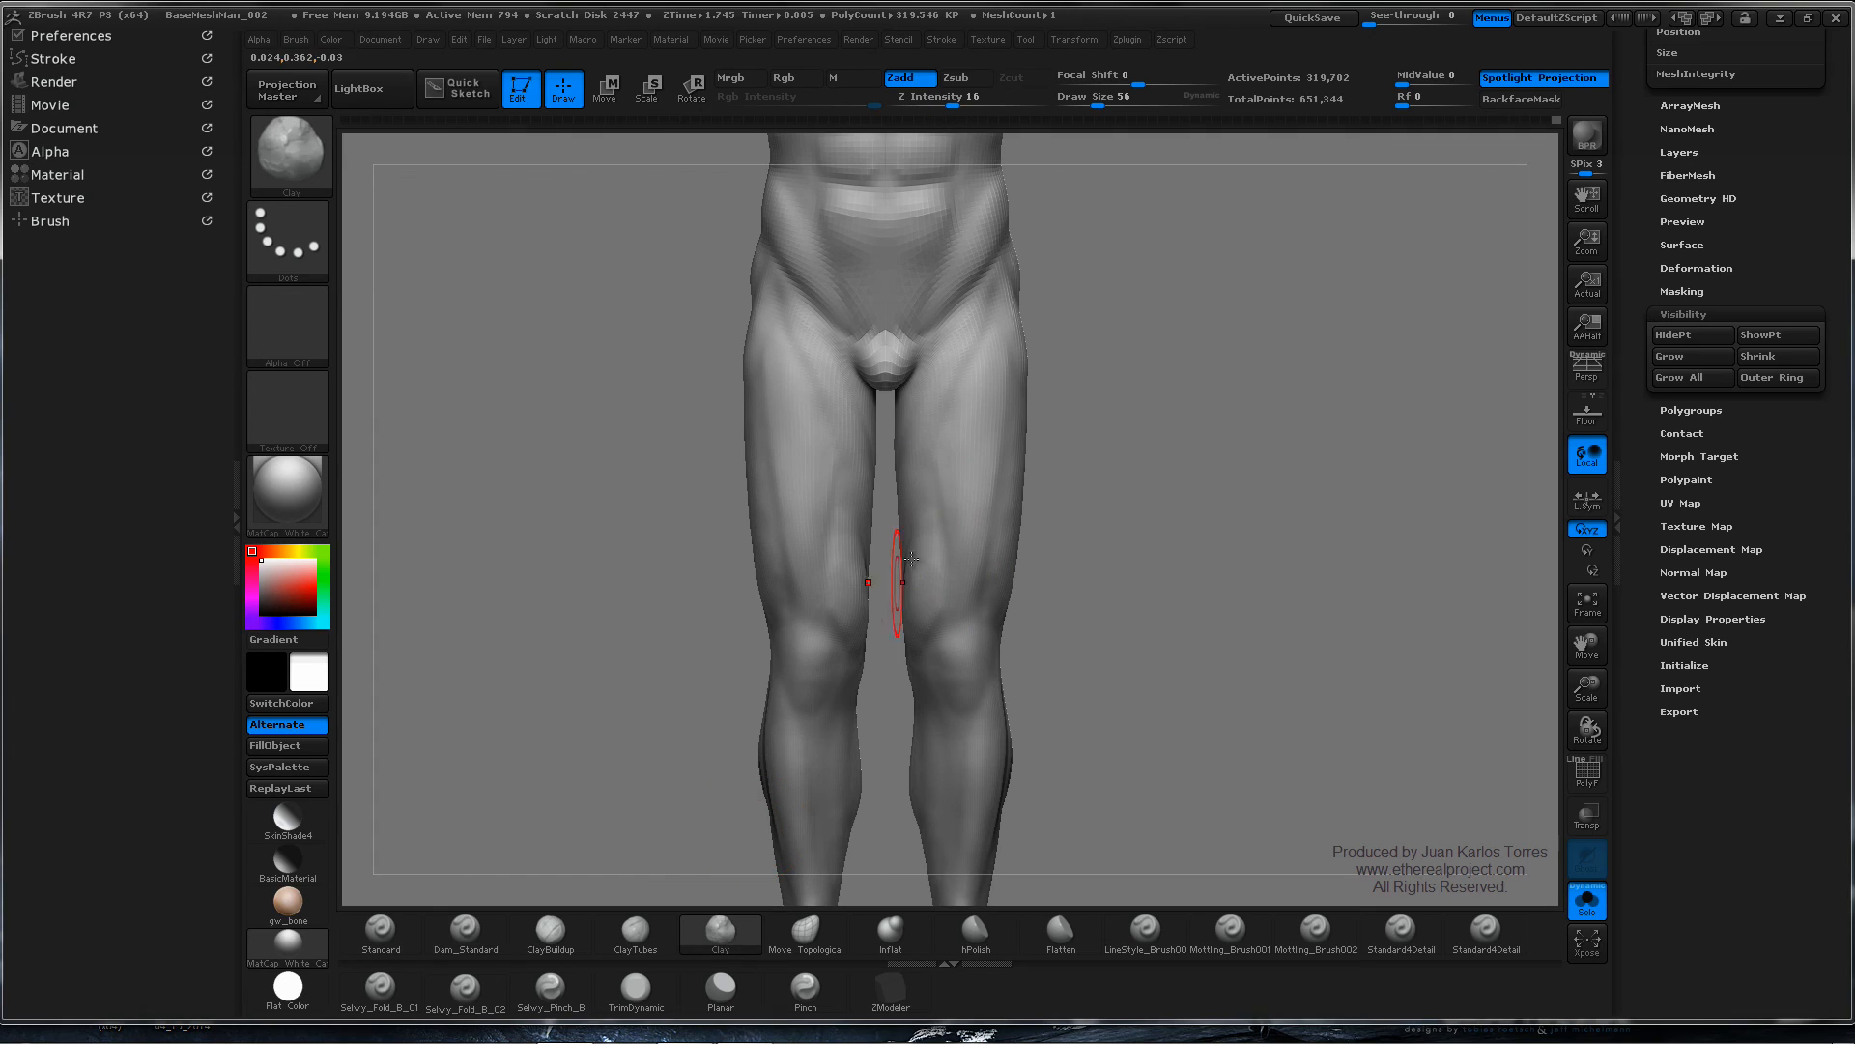
{"action": "key", "text": "ctrl"}
{"action": "key", "text": "ctrl"}
{"action": "left_click_drag", "start_coordinate": [903, 562], "coordinate": [969, 301], "text": "ctrl"}
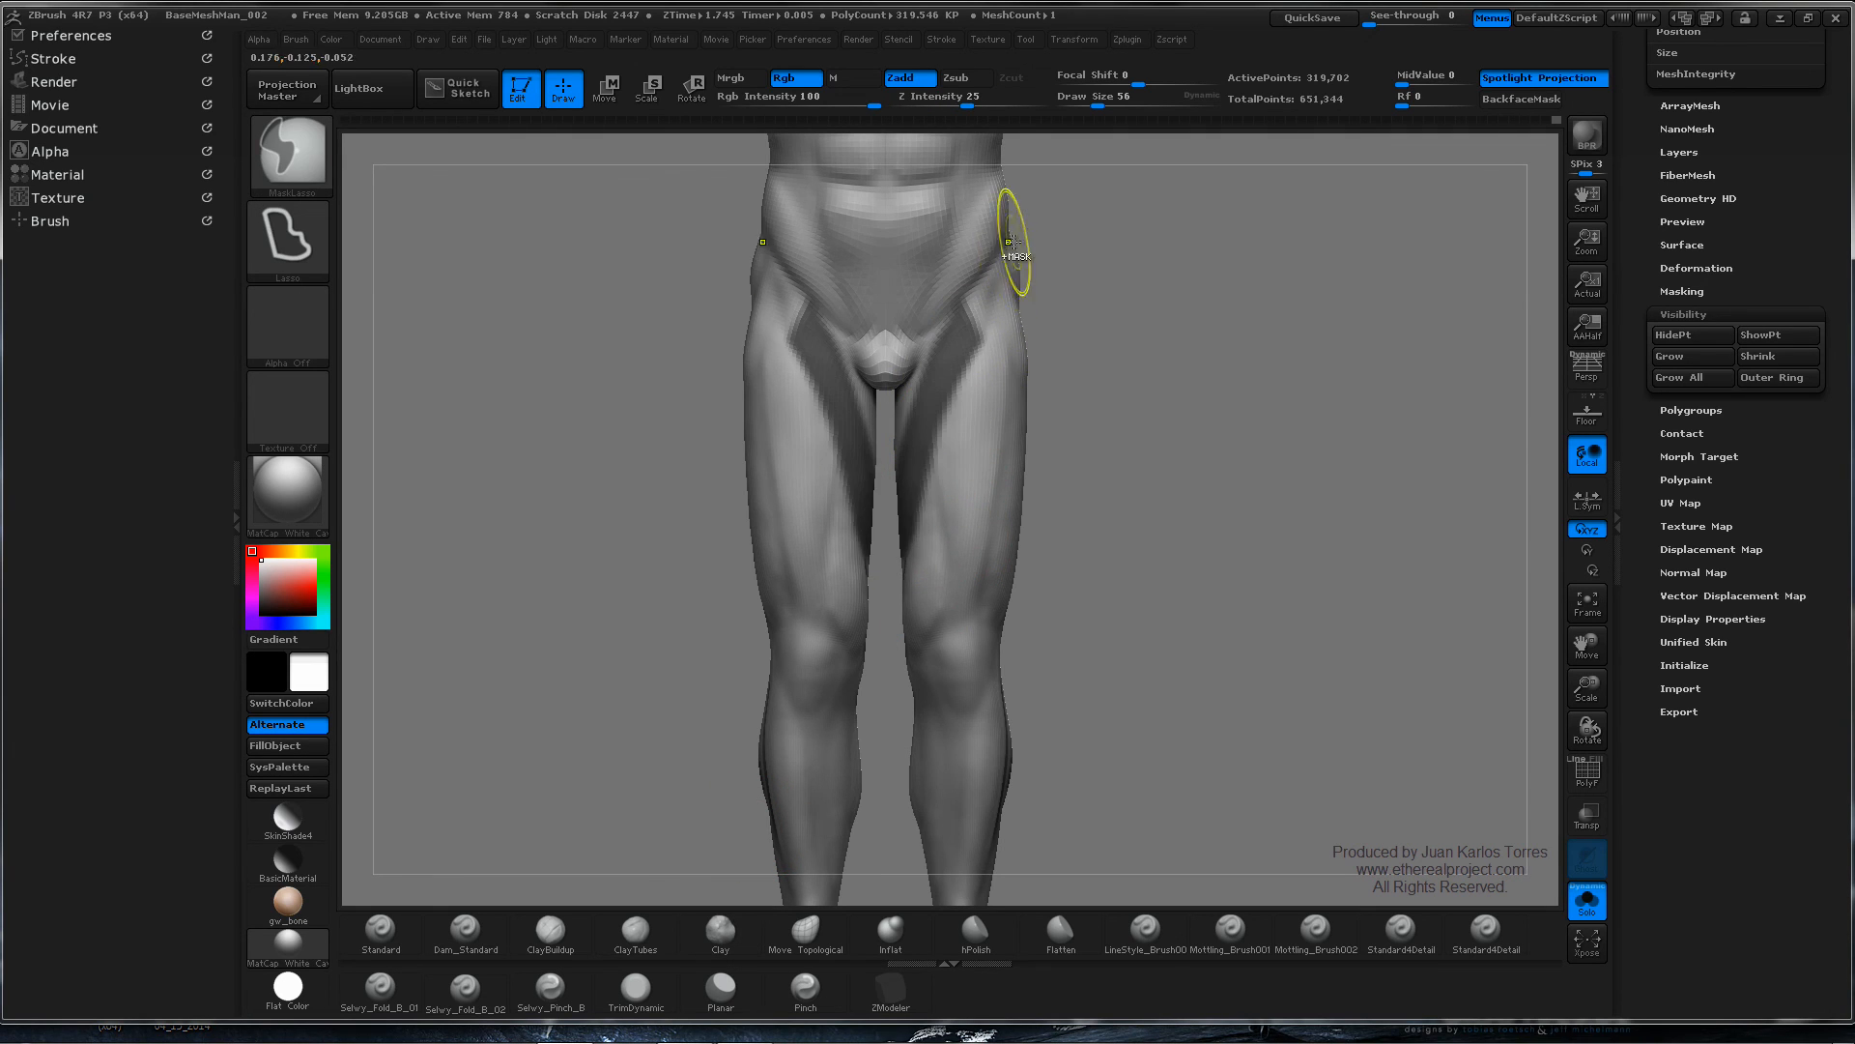
- Build up and smooth the front thigh muscles beside the mask using Clay with Draw Size 35, and clear the mask
{"action": "key", "text": "space"}
{"action": "left_click_drag", "start_coordinate": [976, 490], "coordinate": [969, 493]}
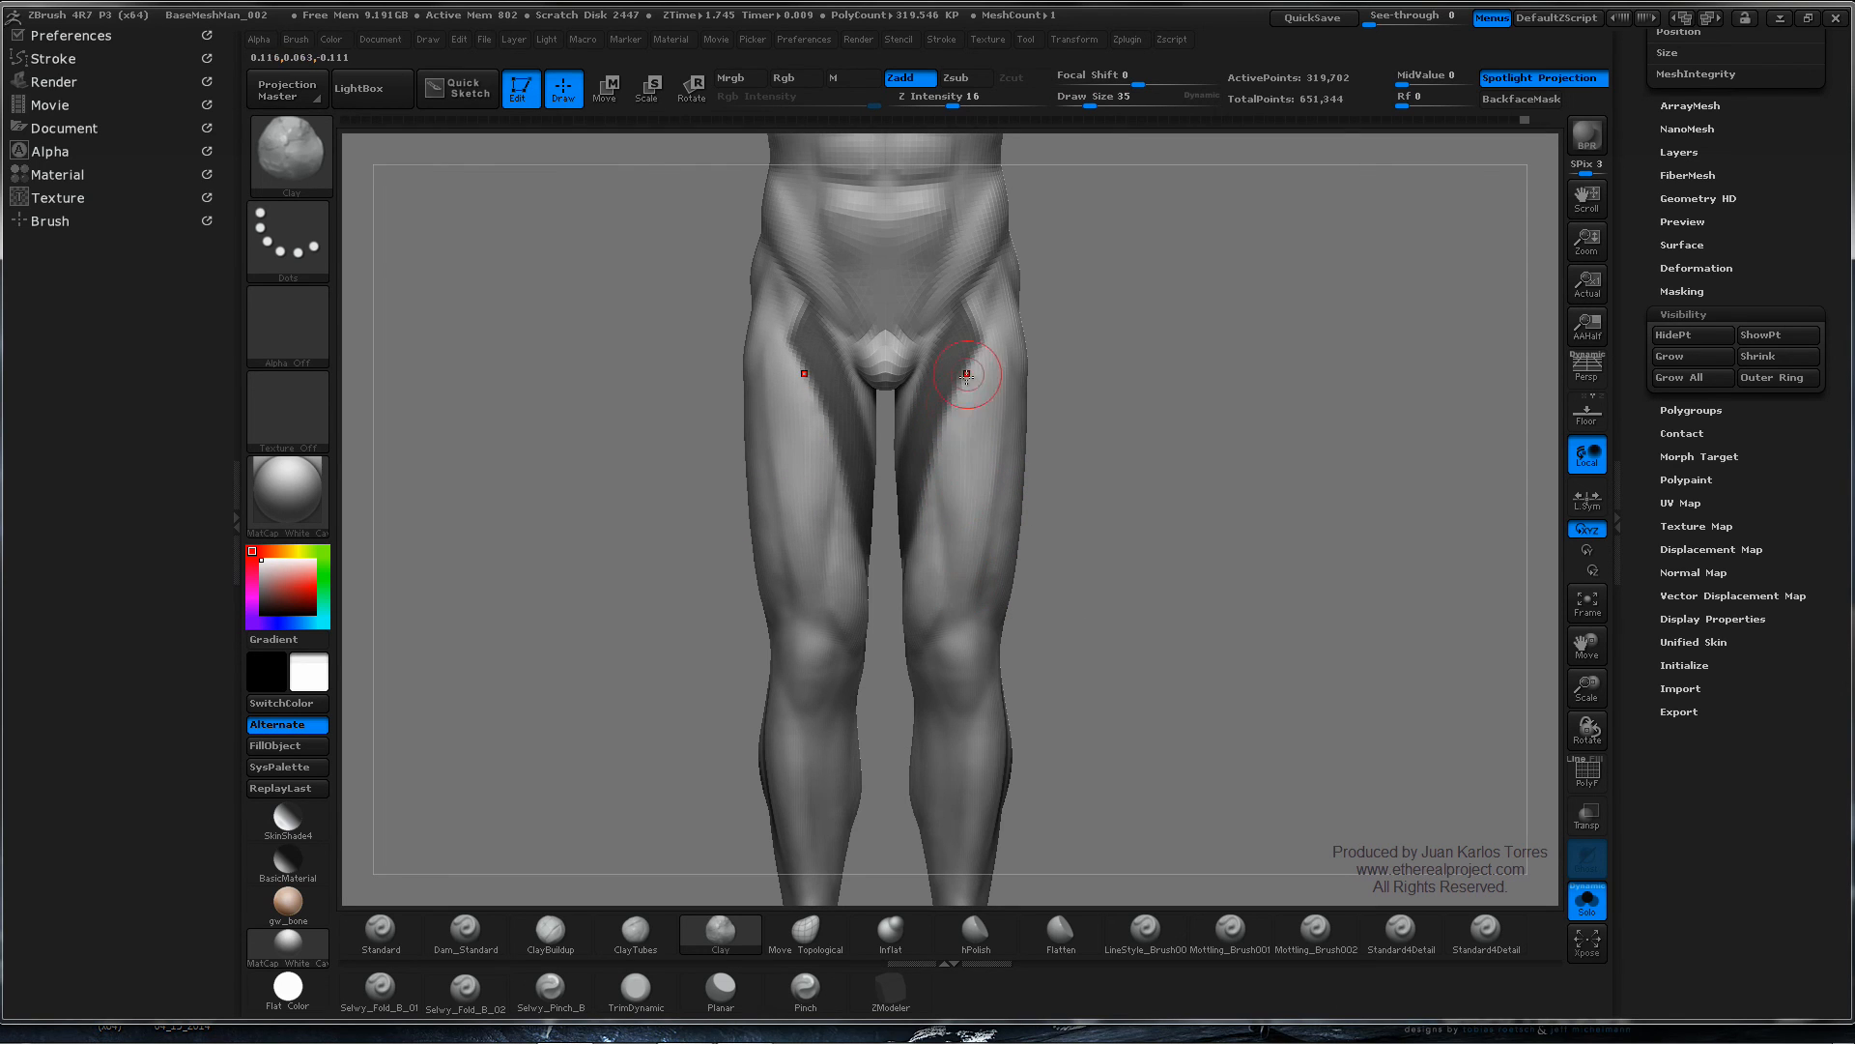
{"action": "key", "text": "shift"}
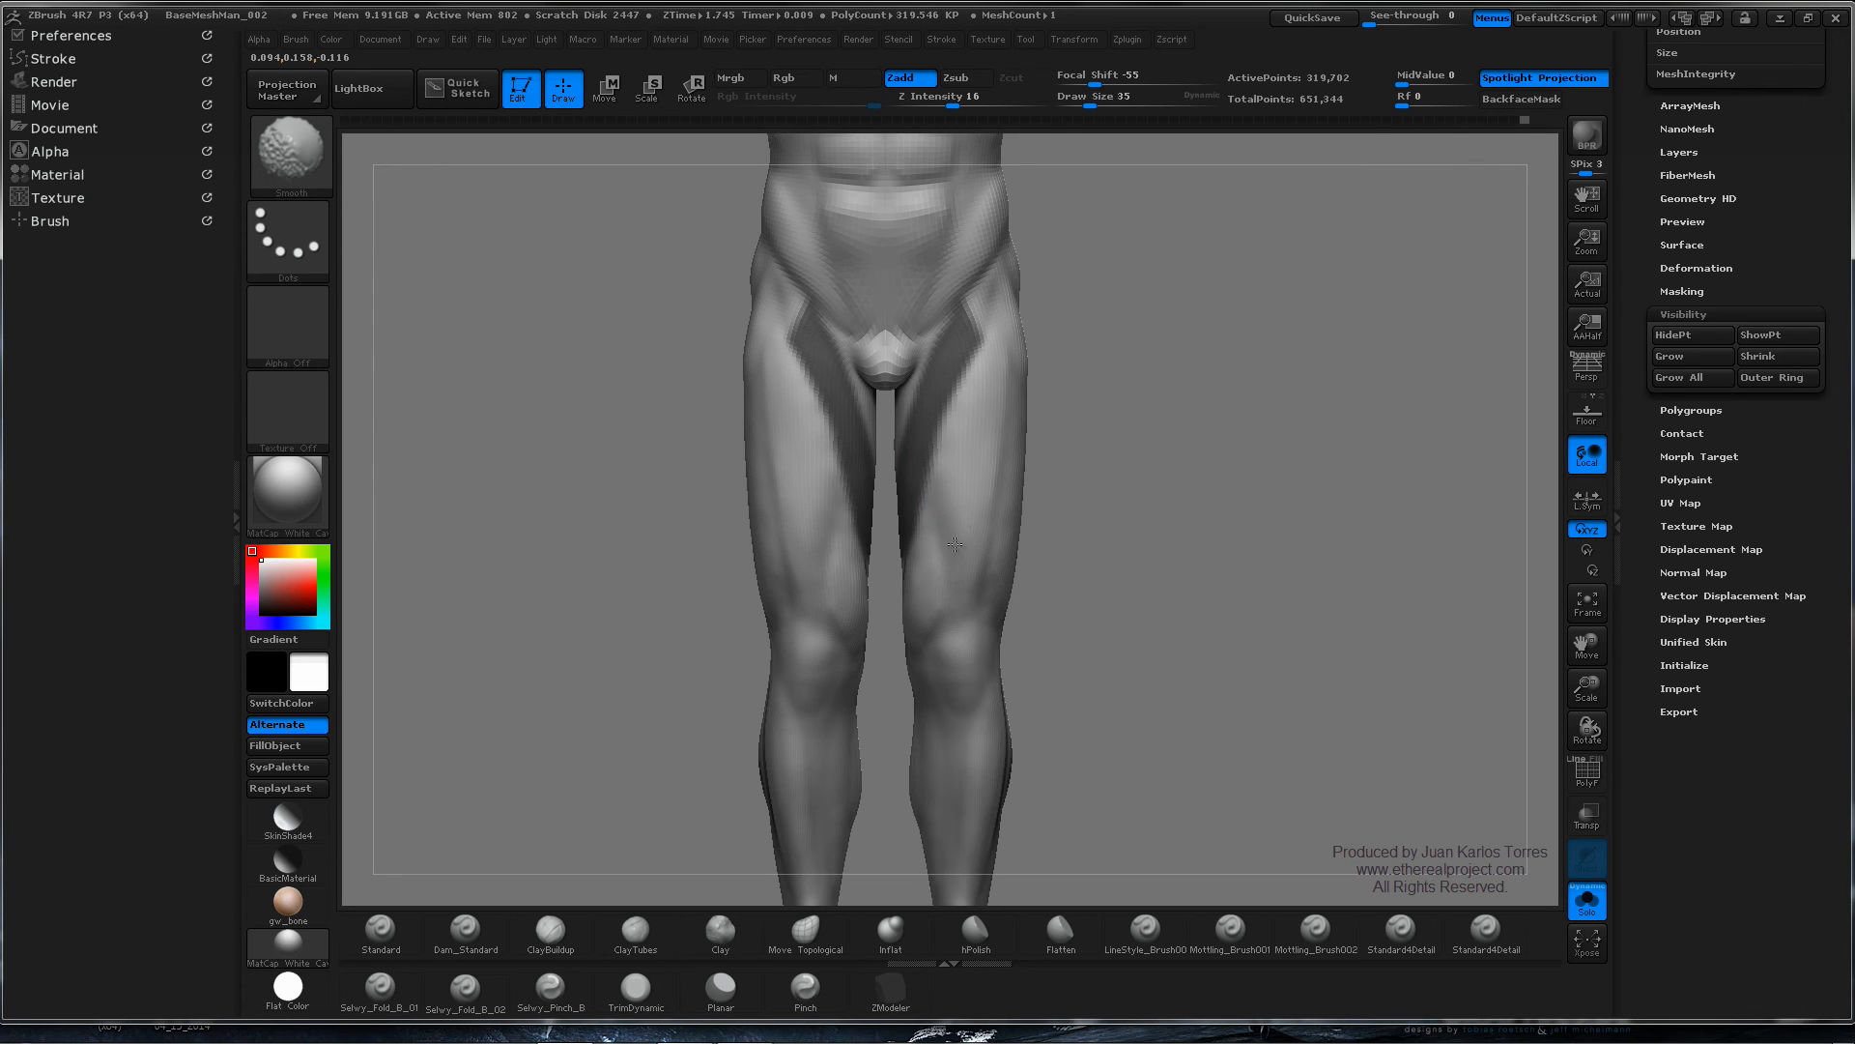
{"action": "mouse_move", "coordinate": [1128, 427]}
{"action": "left_mouse_down", "text": "shift"}
{"action": "mouse_move", "coordinate": [1189, 430]}
{"action": "mouse_move", "coordinate": [1086, 440]}
{"action": "mouse_move", "coordinate": [1014, 385]}
{"action": "left_mouse_up", "text": "shift"}
{"action": "mouse_move", "coordinate": [1254, 410]}
{"action": "left_mouse_down"}
{"action": "mouse_move", "coordinate": [1128, 426]}
{"action": "mouse_move", "coordinate": [1173, 421]}
{"action": "mouse_move", "coordinate": [1157, 452]}
{"action": "mouse_move", "coordinate": [1175, 493]}
{"action": "mouse_move", "coordinate": [1110, 410]}
{"action": "left_mouse_up"}
{"action": "key", "text": "ctrl"}
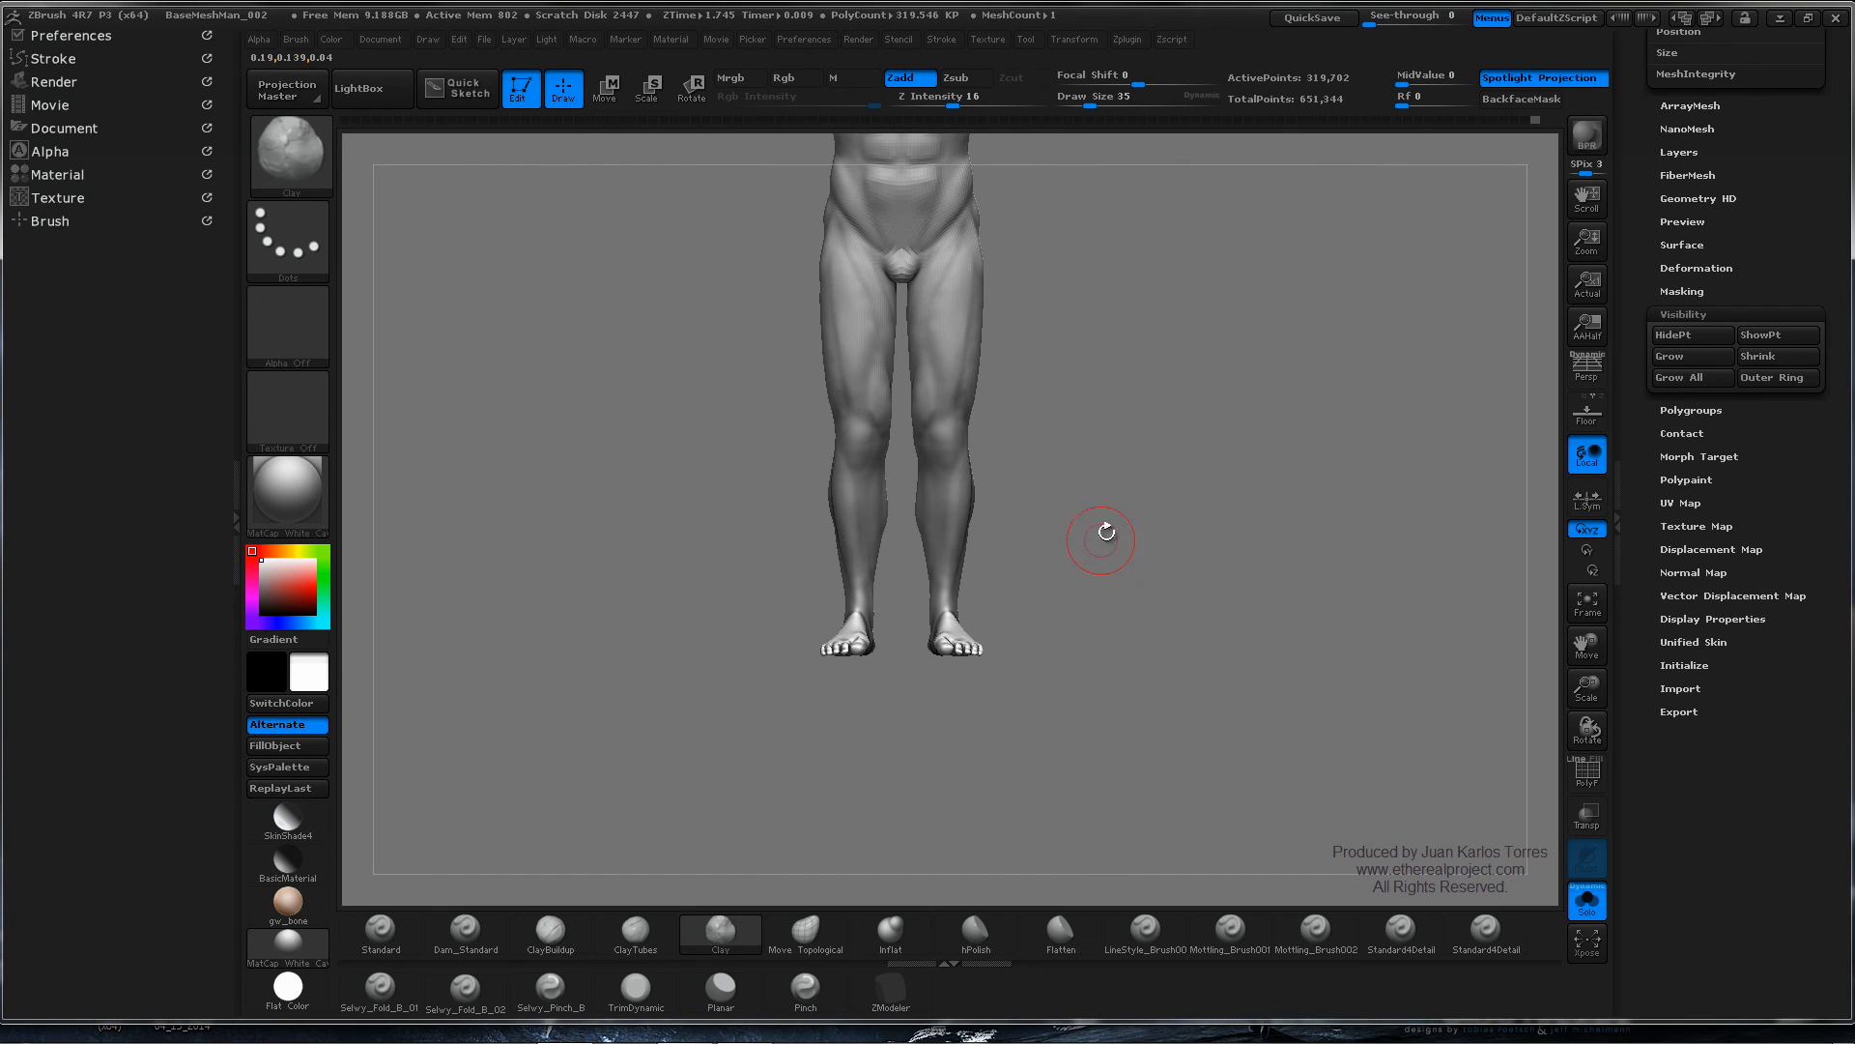
- Smooth the foot around the base of the little toe, and switch the mesh two subdivision levels lower
{"action": "mouse_move", "coordinate": [1027, 605]}
{"action": "left_mouse_down", "text": "alt"}
{"action": "mouse_move", "coordinate": [1042, 482]}
{"action": "mouse_move", "coordinate": [1063, 475]}
{"action": "left_mouse_up", "text": "alt"}
{"action": "mouse_move", "coordinate": [1063, 475]}
{"action": "right_mouse_down", "text": "ctrl"}
{"action": "mouse_move", "coordinate": [1061, 513]}
{"action": "mouse_move", "coordinate": [1124, 462]}
{"action": "mouse_move", "coordinate": [1251, 426]}
{"action": "right_mouse_up", "text": "ctrl"}
{"action": "mouse_move", "coordinate": [909, 464]}
{"action": "left_mouse_down"}
{"action": "mouse_move", "coordinate": [1024, 541]}
{"action": "mouse_move", "coordinate": [1058, 609]}
{"action": "left_mouse_up"}
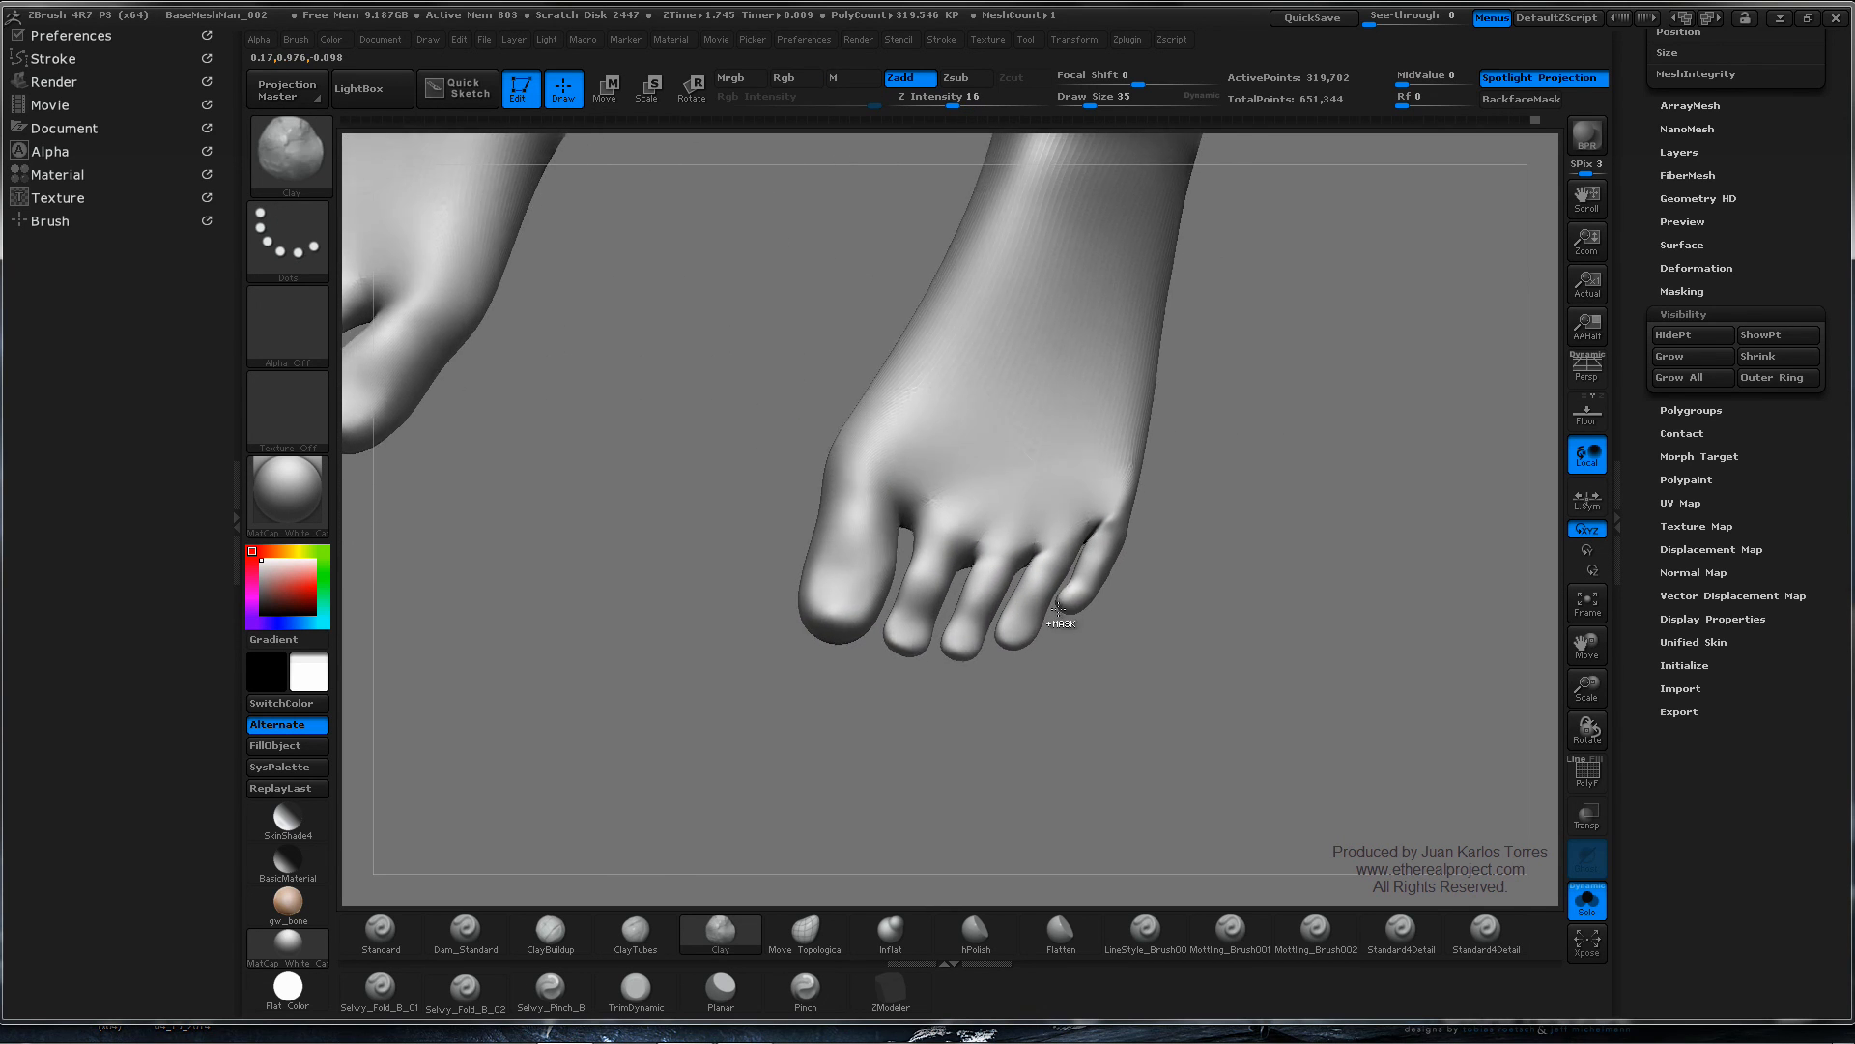
{"action": "right_click_drag", "start_coordinate": [1058, 609], "coordinate": [1127, 525]}
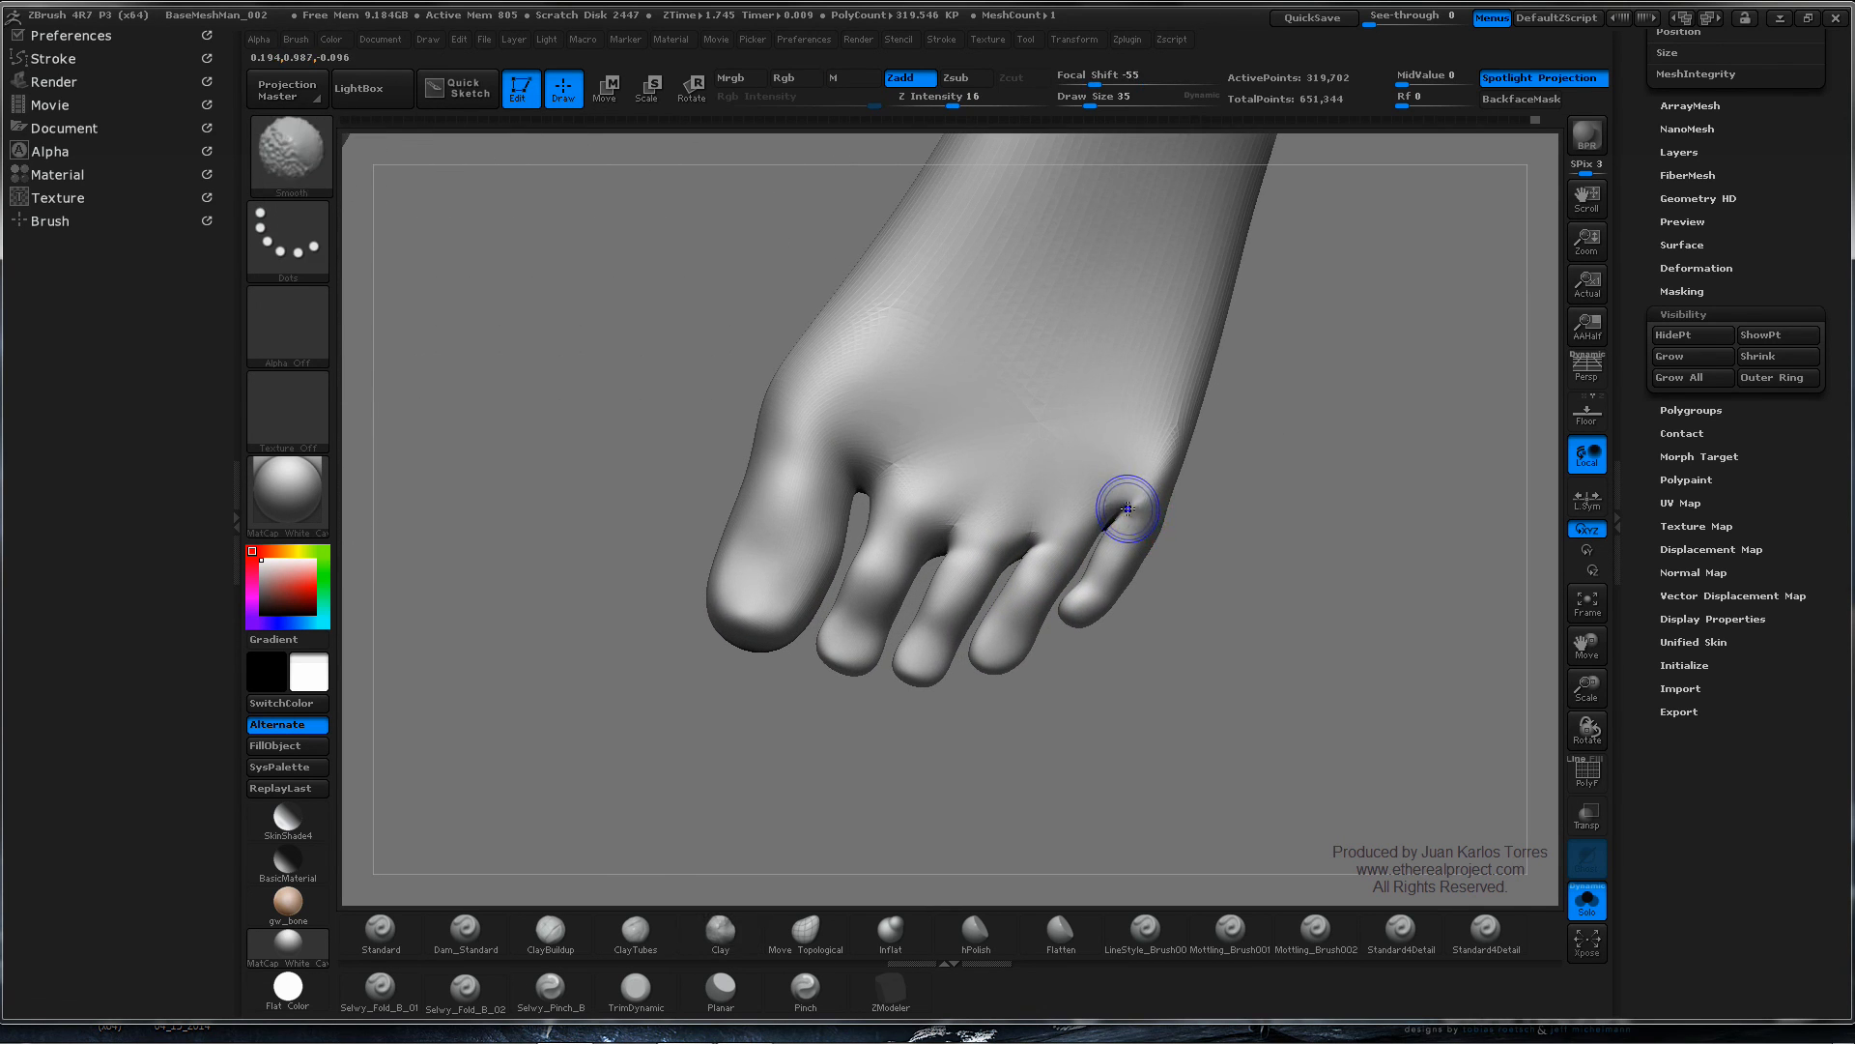
{"action": "key", "text": "shift+d"}
{"action": "mouse_move", "coordinate": [995, 539]}
{"action": "right_mouse_down", "text": "ctrl"}
{"action": "mouse_move", "coordinate": [924, 508]}
{"action": "mouse_move", "coordinate": [932, 619]}
{"action": "right_mouse_up", "text": "ctrl"}
{"action": "mouse_move", "coordinate": [1043, 526]}
{"action": "right_mouse_down", "text": "ctrl"}
{"action": "mouse_move", "coordinate": [909, 503]}
{"action": "mouse_move", "coordinate": [1035, 418]}
{"action": "mouse_move", "coordinate": [978, 469]}
{"action": "mouse_move", "coordinate": [1324, 422]}
{"action": "mouse_move", "coordinate": [811, 538]}
{"action": "right_mouse_up", "text": "ctrl"}
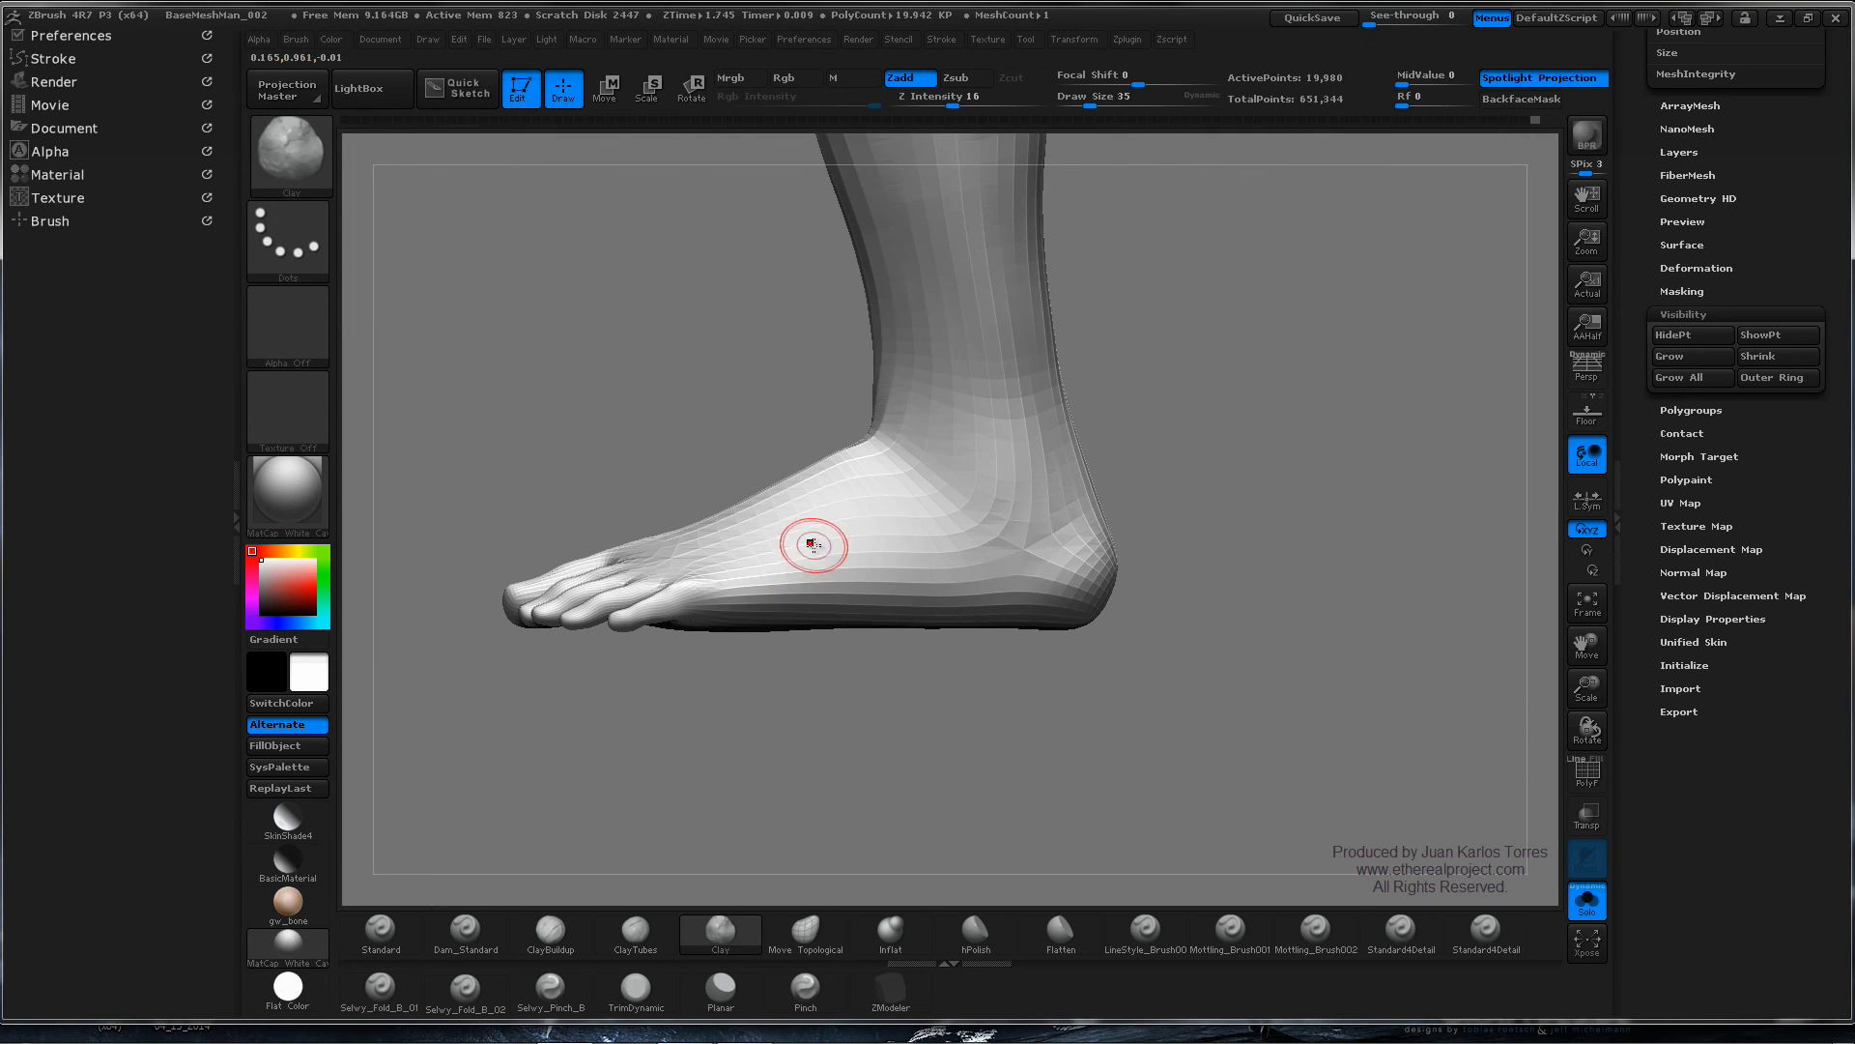
- Set the mesh to one subdivision level below the highest and build up the outer ankle bone with Clay
{"action": "key", "text": "d"}
{"action": "key", "text": "d"}
{"action": "right_click_drag", "start_coordinate": [1035, 484], "coordinate": [1071, 470], "text": "ctrl"}
{"action": "key", "text": "shift+d"}
{"action": "right_click_drag", "start_coordinate": [1070, 470], "coordinate": [1020, 493]}
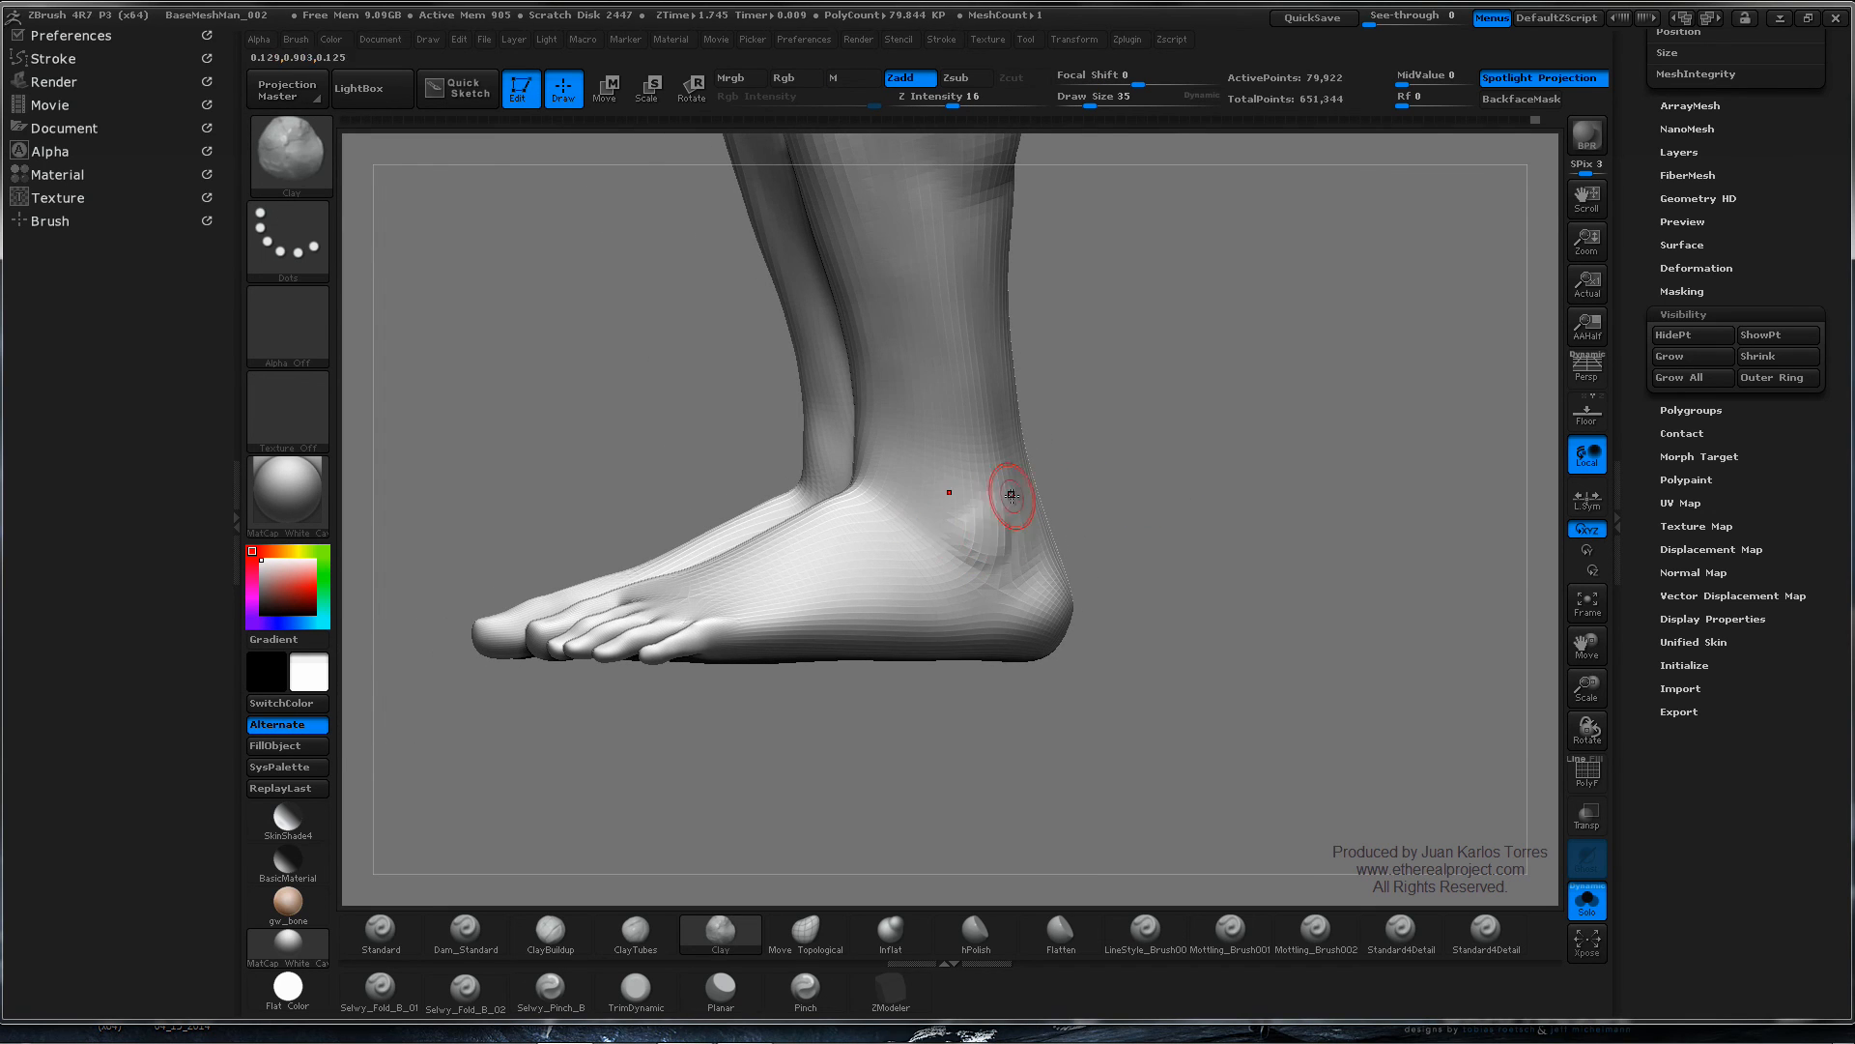
{"action": "right_click_drag", "start_coordinate": [994, 489], "coordinate": [984, 548]}
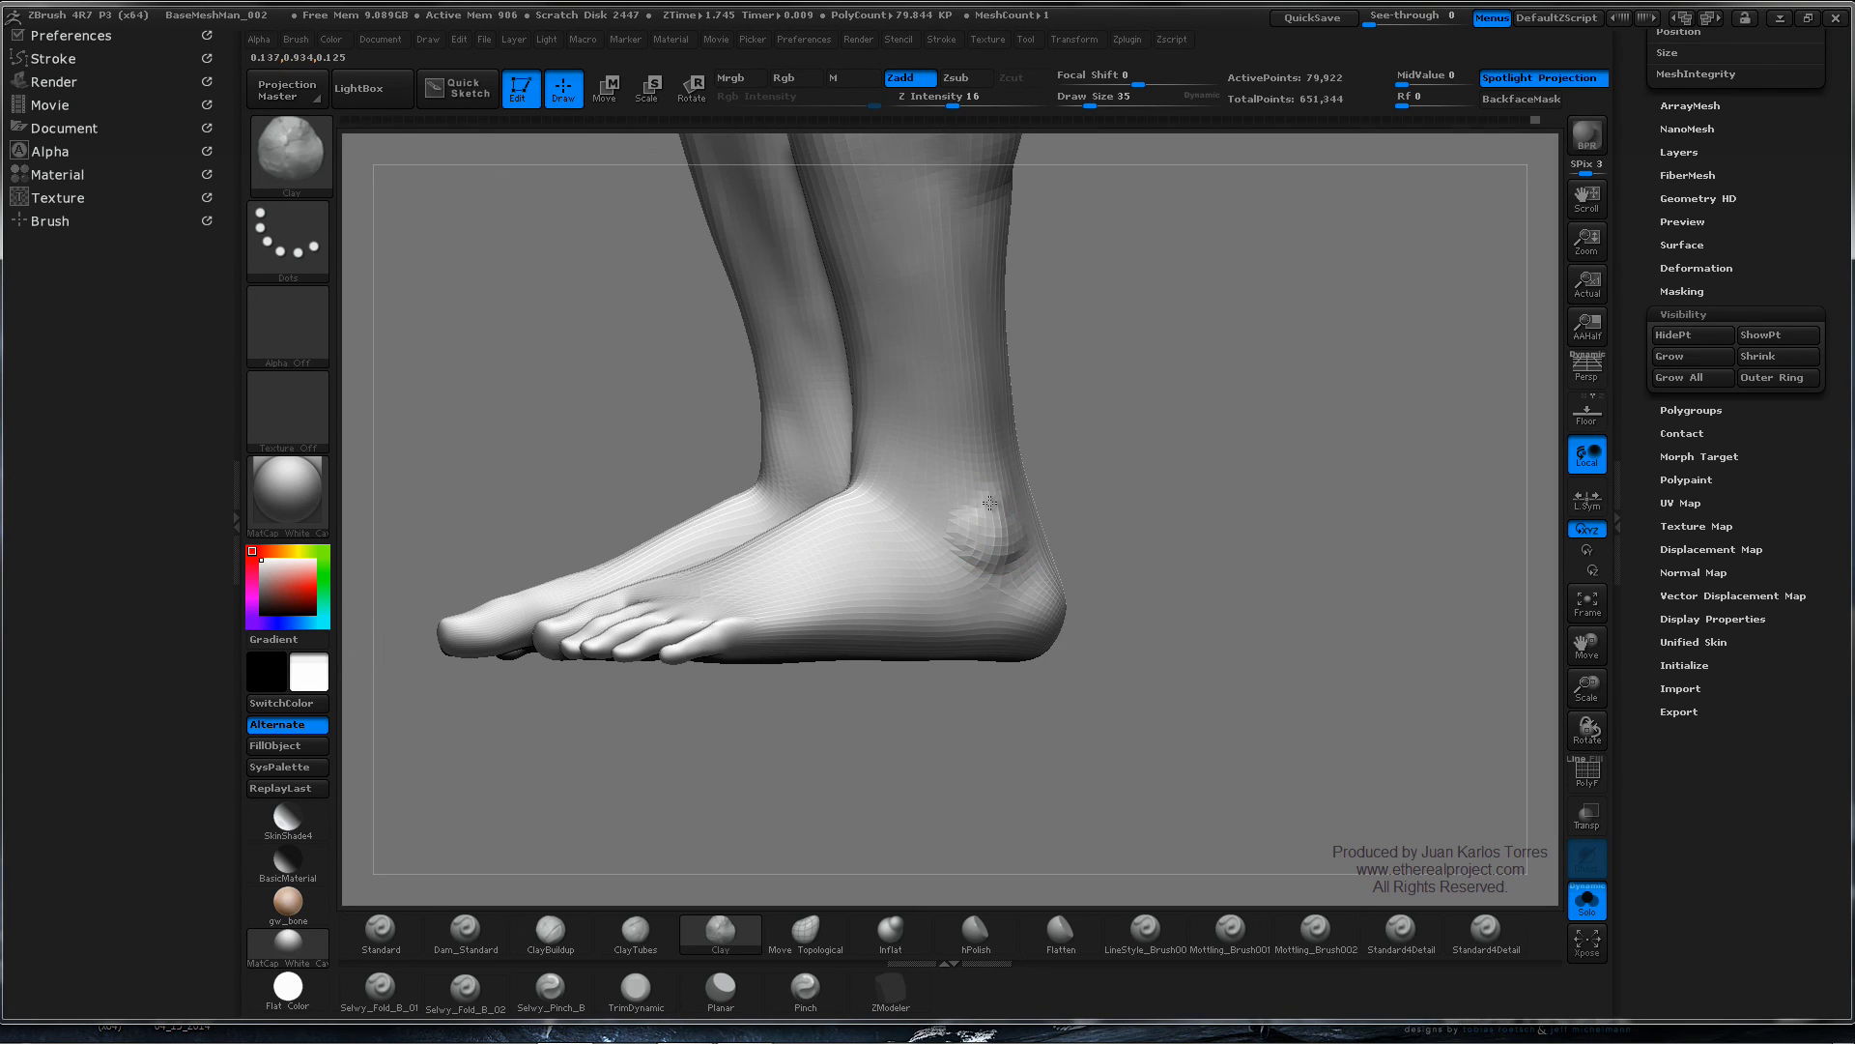
- Build up the outer ankle bone with Clay, extend it upward into the lower leg, and smooth its edges
{"action": "key", "text": "shift"}
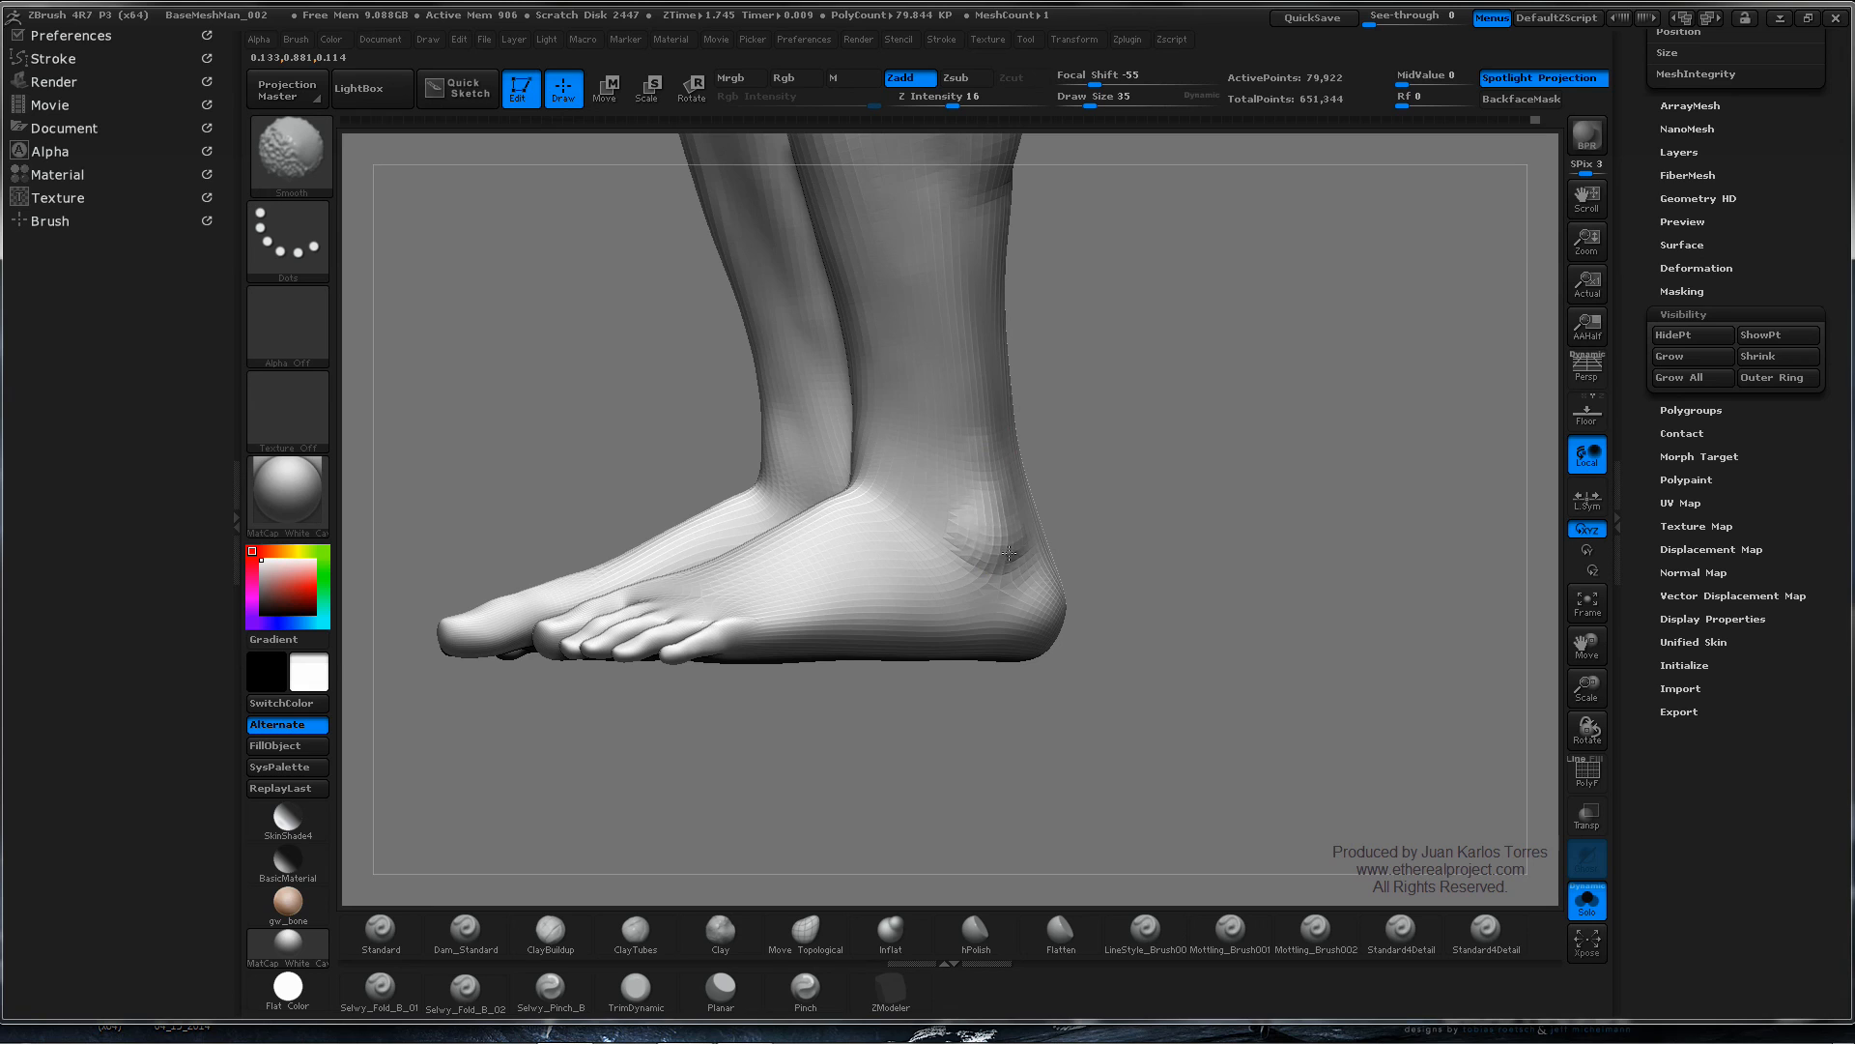
{"action": "mouse_move", "coordinate": [1007, 512]}
{"action": "left_mouse_down", "text": "shift"}
{"action": "mouse_move", "coordinate": [999, 532]}
{"action": "mouse_move", "coordinate": [977, 522]}
{"action": "left_mouse_up", "text": "shift"}
{"action": "right_click_drag", "start_coordinate": [977, 521], "coordinate": [968, 538]}
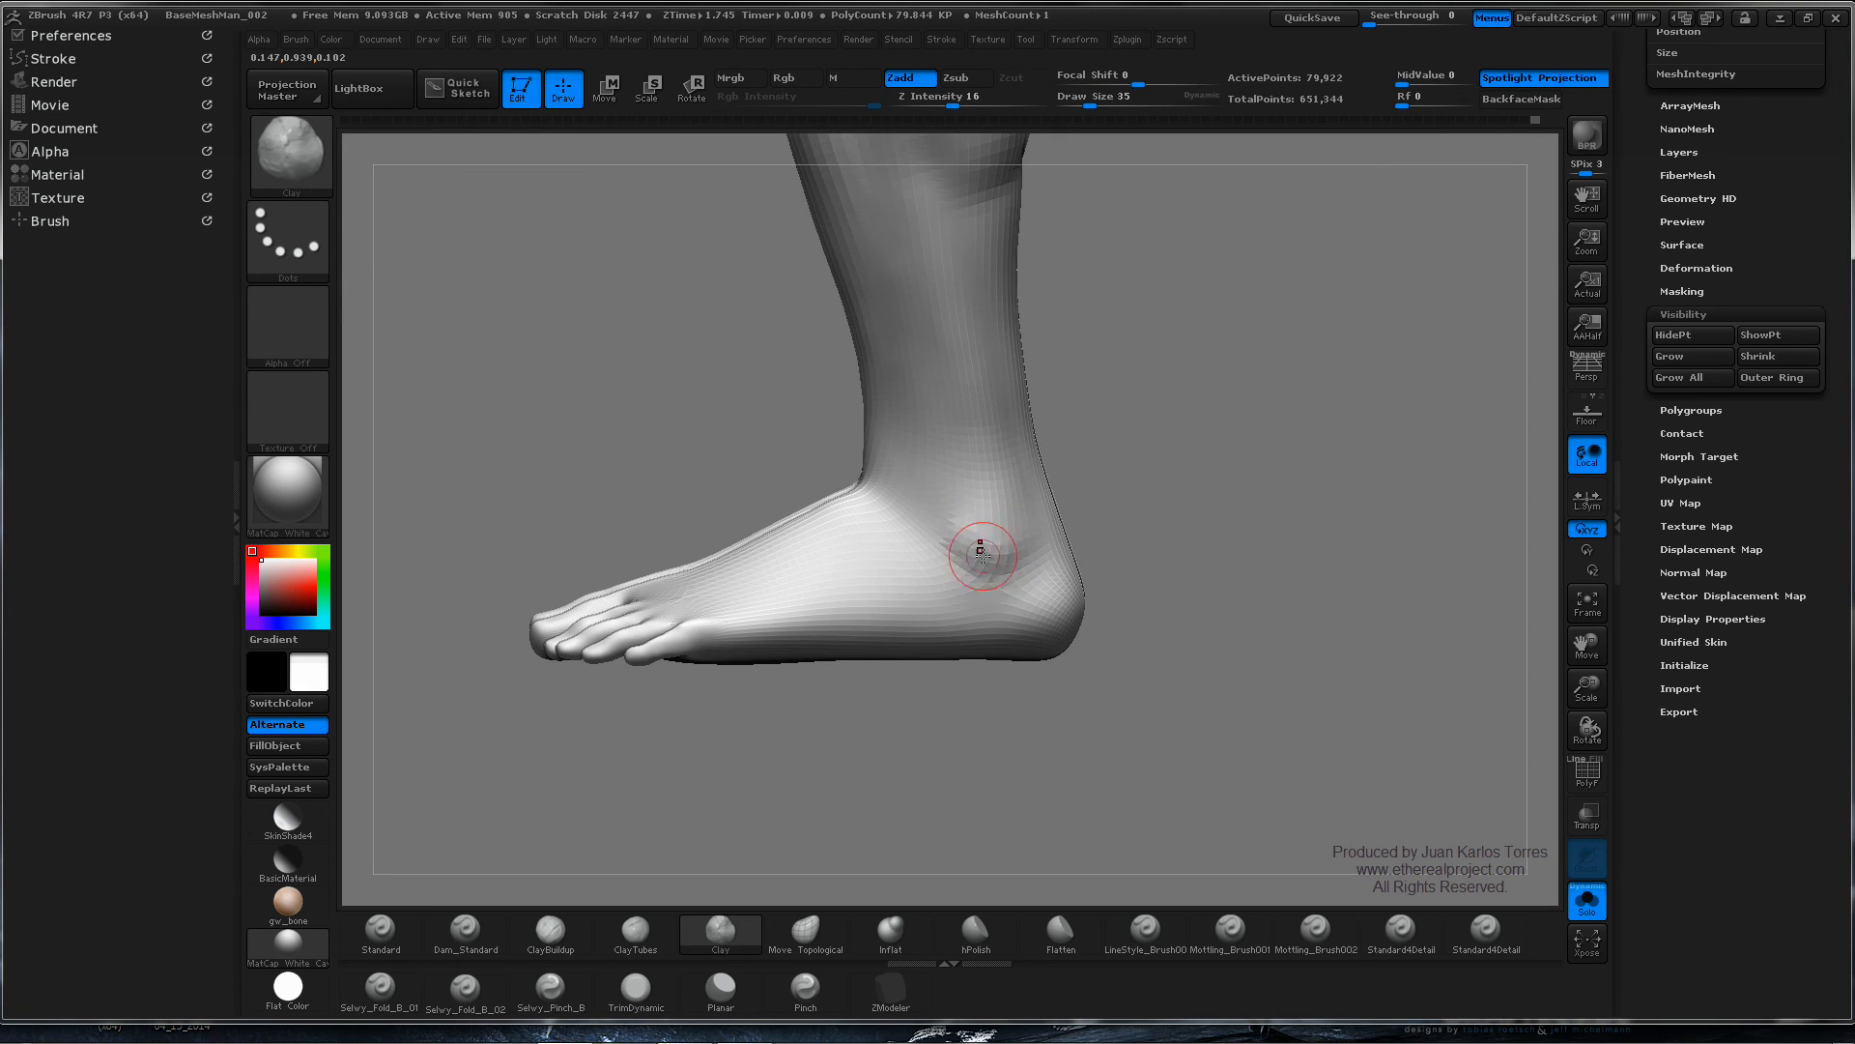
{"action": "left_click_drag", "start_coordinate": [998, 563], "coordinate": [994, 459]}
{"action": "mouse_move", "coordinate": [975, 529]}
{"action": "left_mouse_down"}
{"action": "mouse_move", "coordinate": [973, 445]}
{"action": "mouse_move", "coordinate": [974, 521]}
{"action": "mouse_move", "coordinate": [993, 474]}
{"action": "left_mouse_up"}
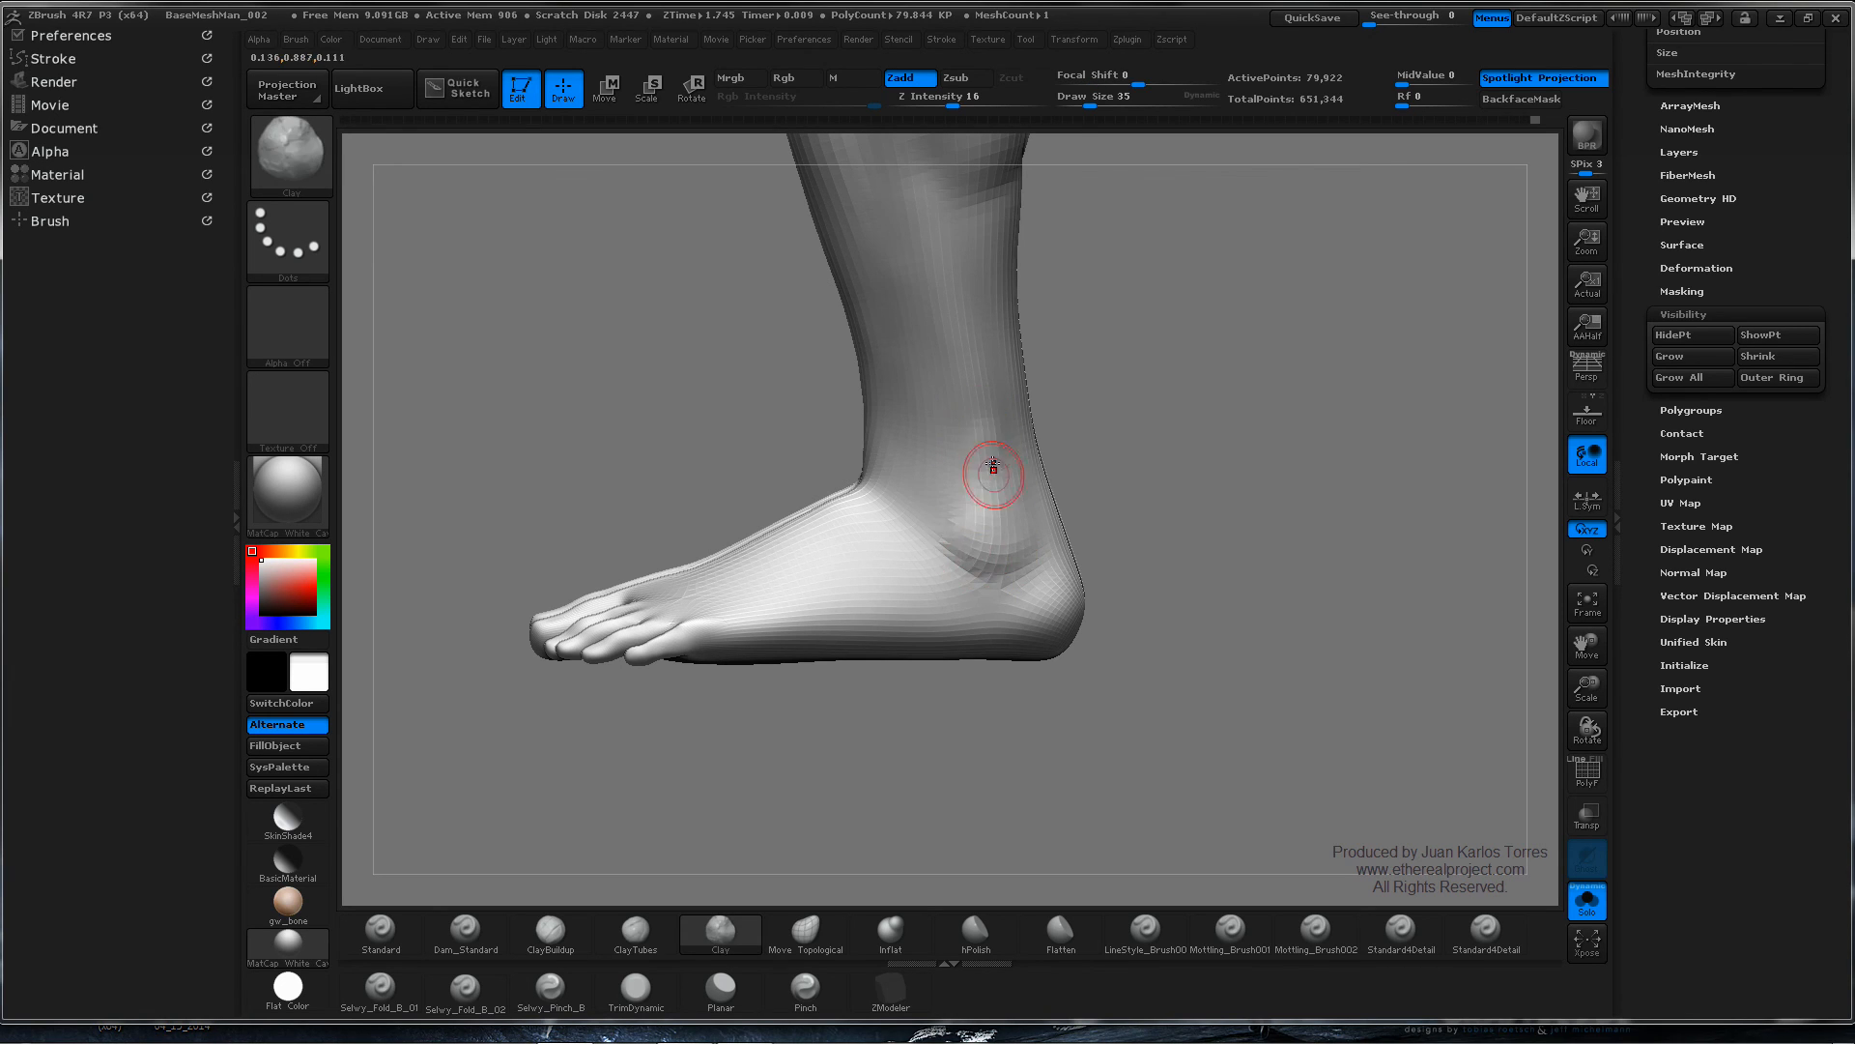
{"action": "left_click_drag", "start_coordinate": [1006, 558], "coordinate": [988, 463], "text": "shift"}
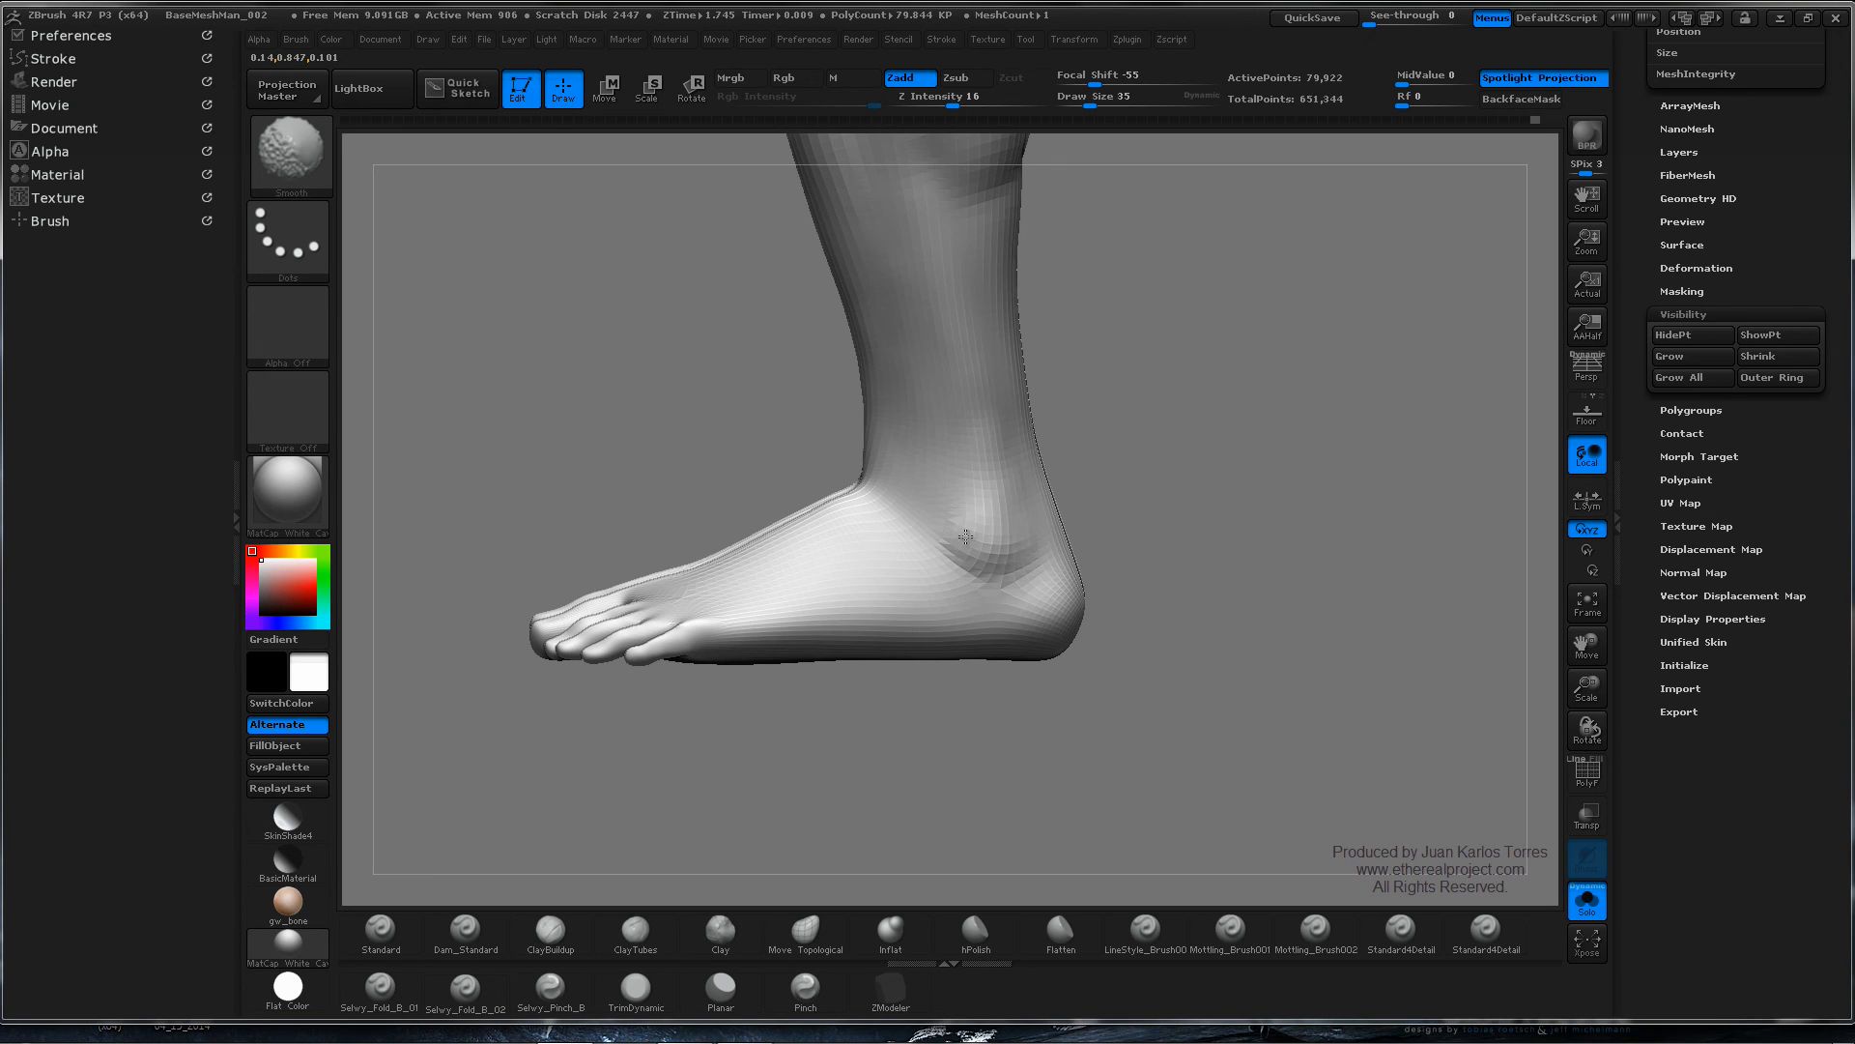
{"action": "left_click_drag", "start_coordinate": [966, 536], "coordinate": [971, 490], "text": "shift"}
- Build up the inner ankle bone with Clay and smooth it into the surrounding ankle
{"action": "mouse_move", "coordinate": [1082, 467]}
{"action": "right_mouse_down", "text": "ctrl"}
{"action": "mouse_move", "coordinate": [960, 418]}
{"action": "mouse_move", "coordinate": [1265, 408]}
{"action": "mouse_move", "coordinate": [1164, 450]}
{"action": "mouse_move", "coordinate": [1088, 454]}
{"action": "mouse_move", "coordinate": [1122, 444]}
{"action": "mouse_move", "coordinate": [1129, 462]}
{"action": "mouse_move", "coordinate": [891, 508]}
{"action": "right_mouse_up", "text": "ctrl"}
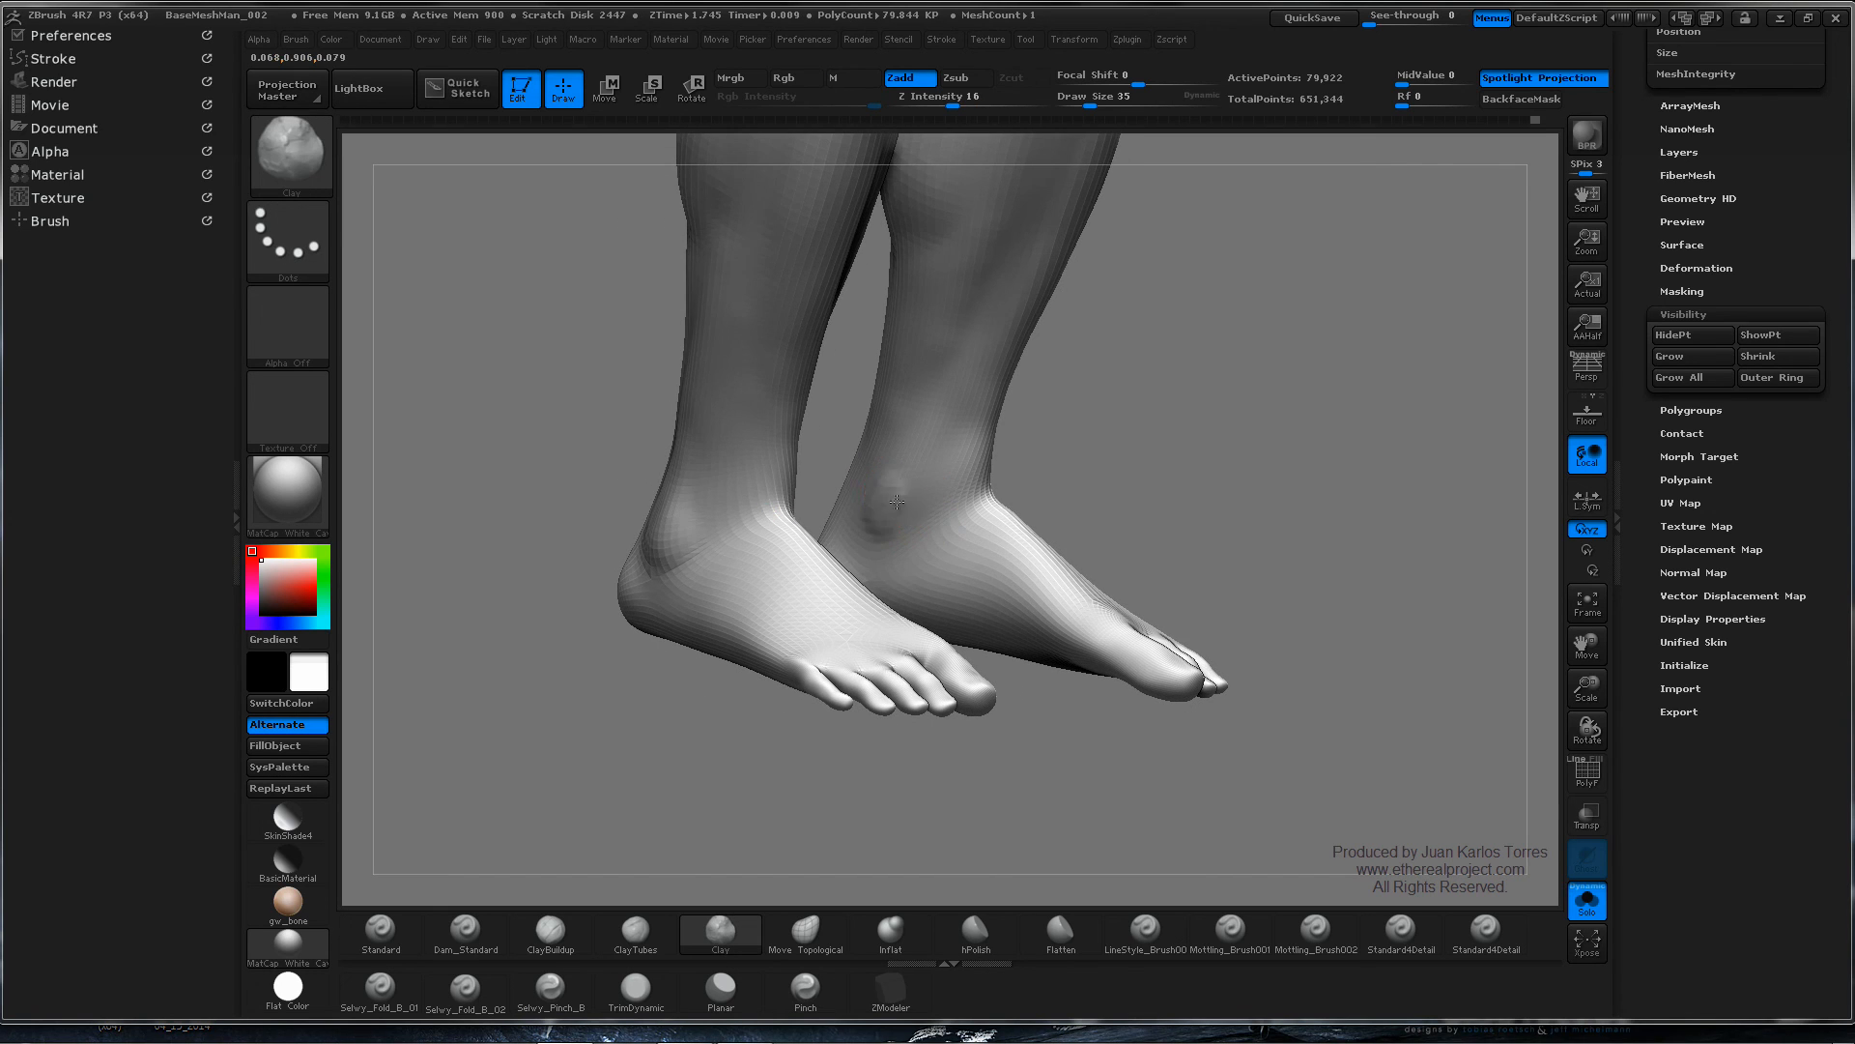
{"action": "key", "text": "shift"}
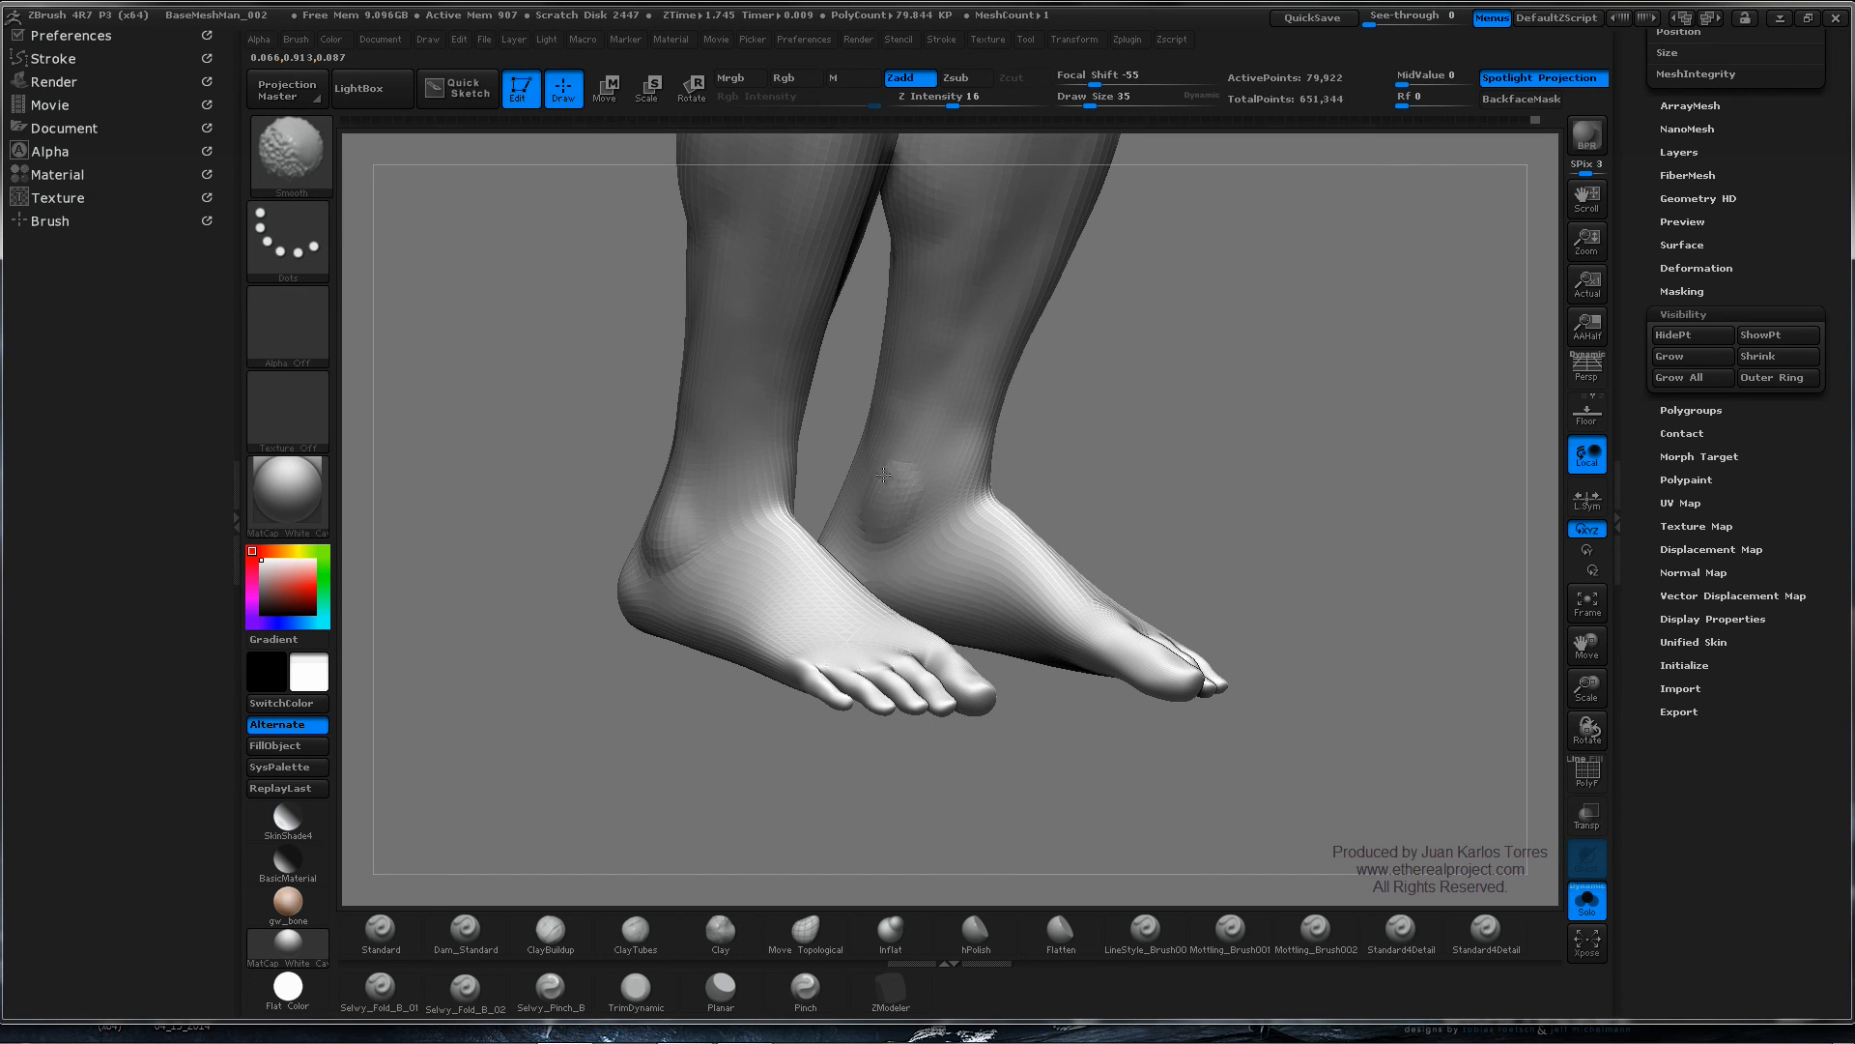
{"action": "mouse_move", "coordinate": [913, 459]}
{"action": "right_mouse_down"}
{"action": "mouse_move", "coordinate": [850, 464]}
{"action": "mouse_move", "coordinate": [889, 493]}
{"action": "right_mouse_up"}
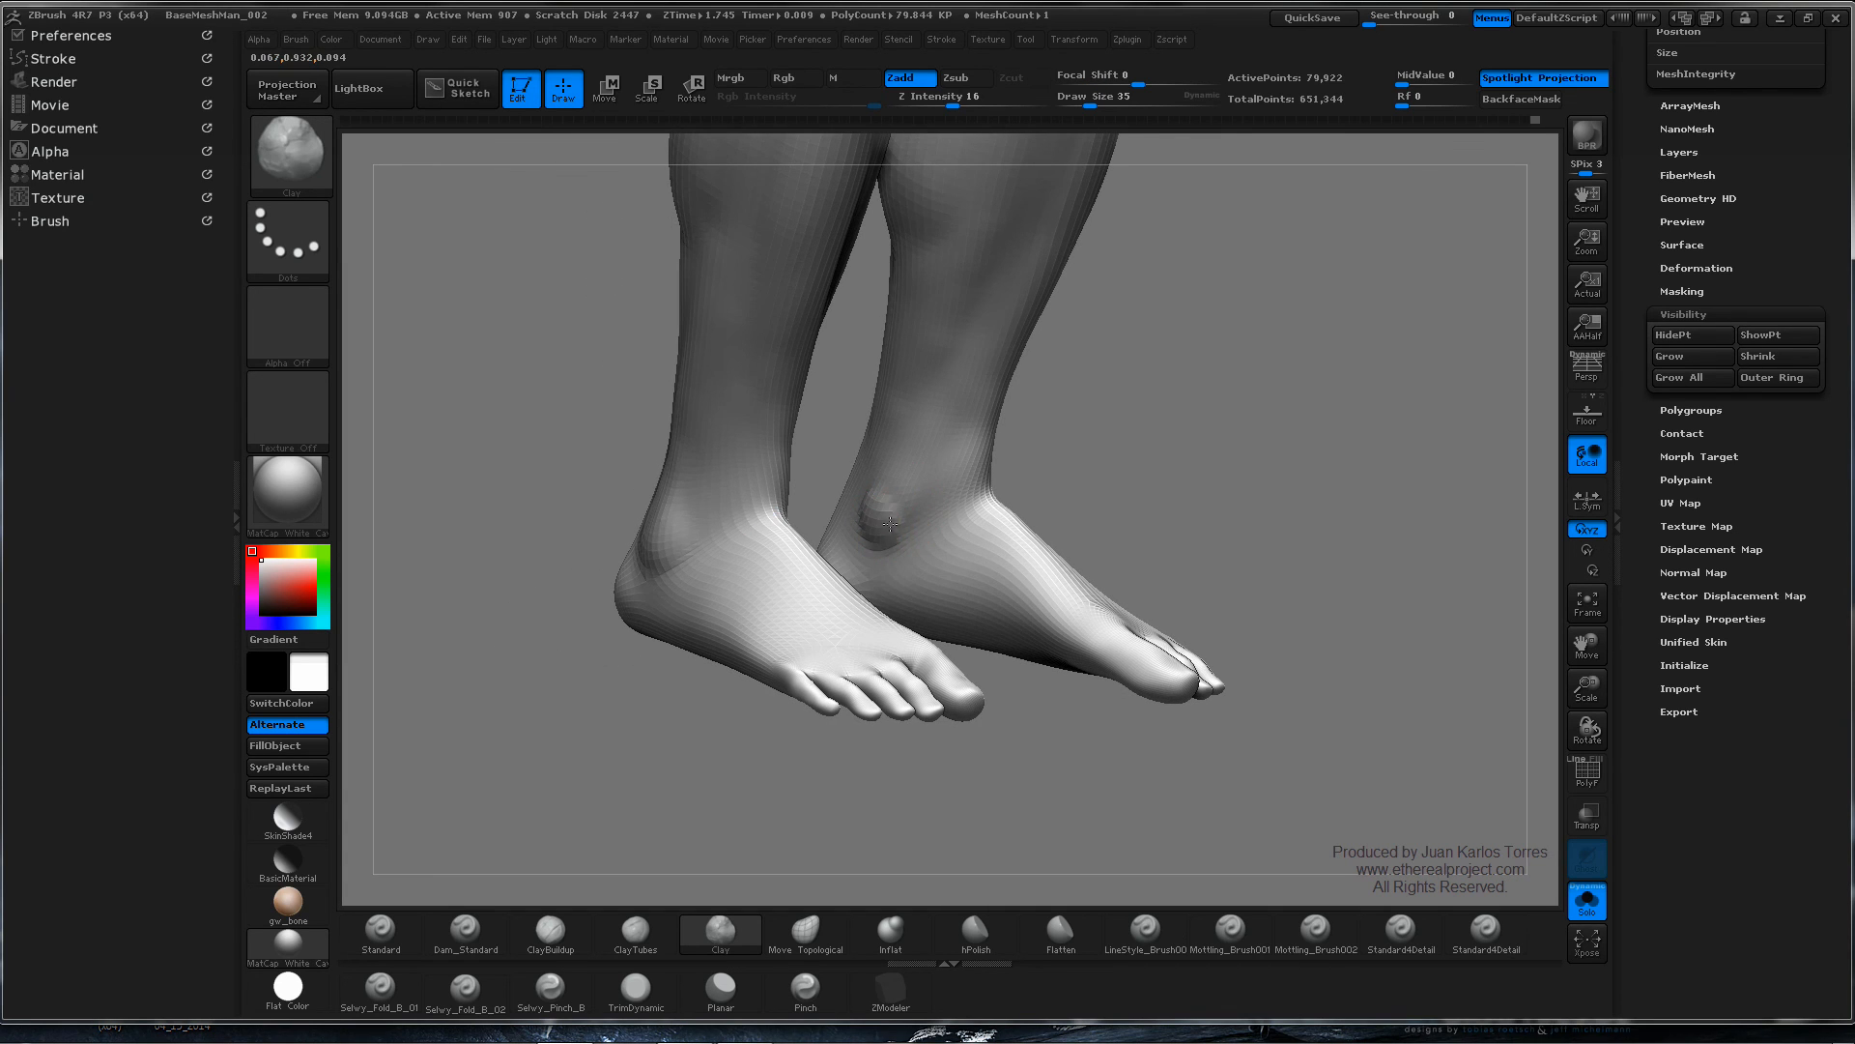
{"action": "key", "text": "shift"}
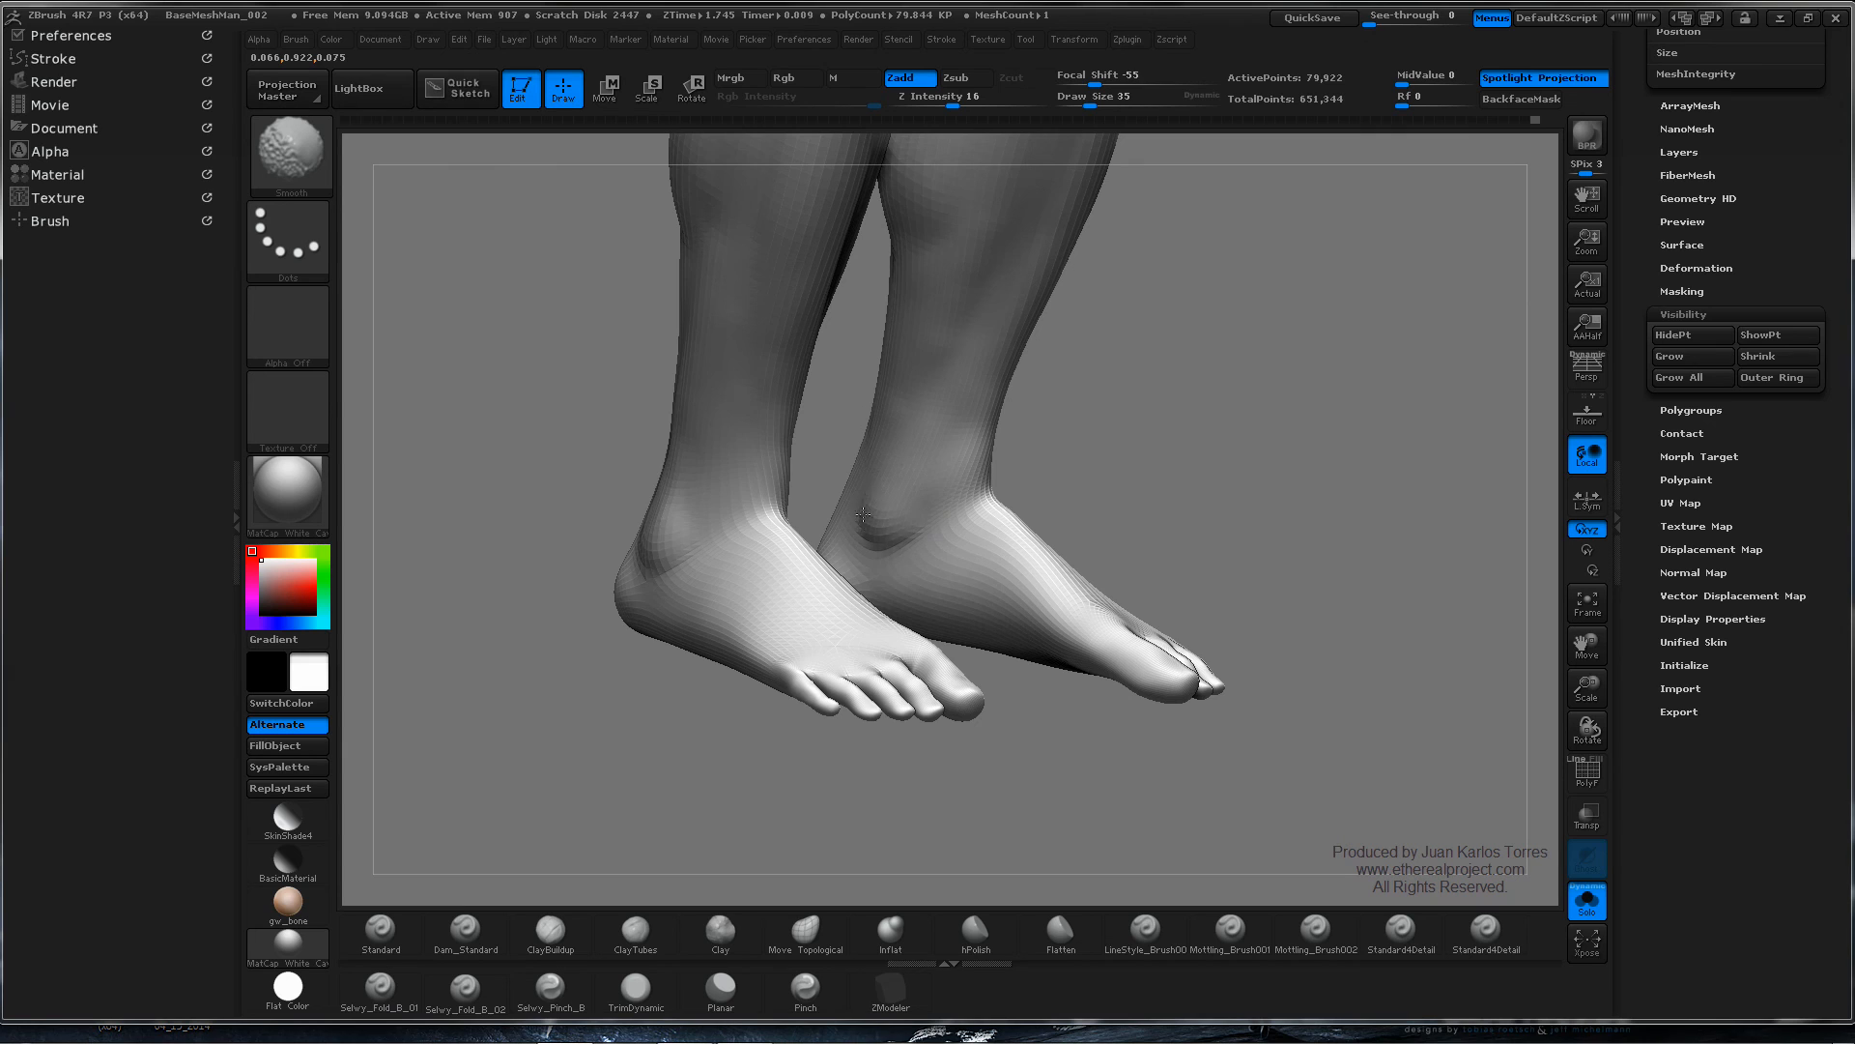
{"action": "right_click_drag", "start_coordinate": [888, 487], "coordinate": [1036, 468]}
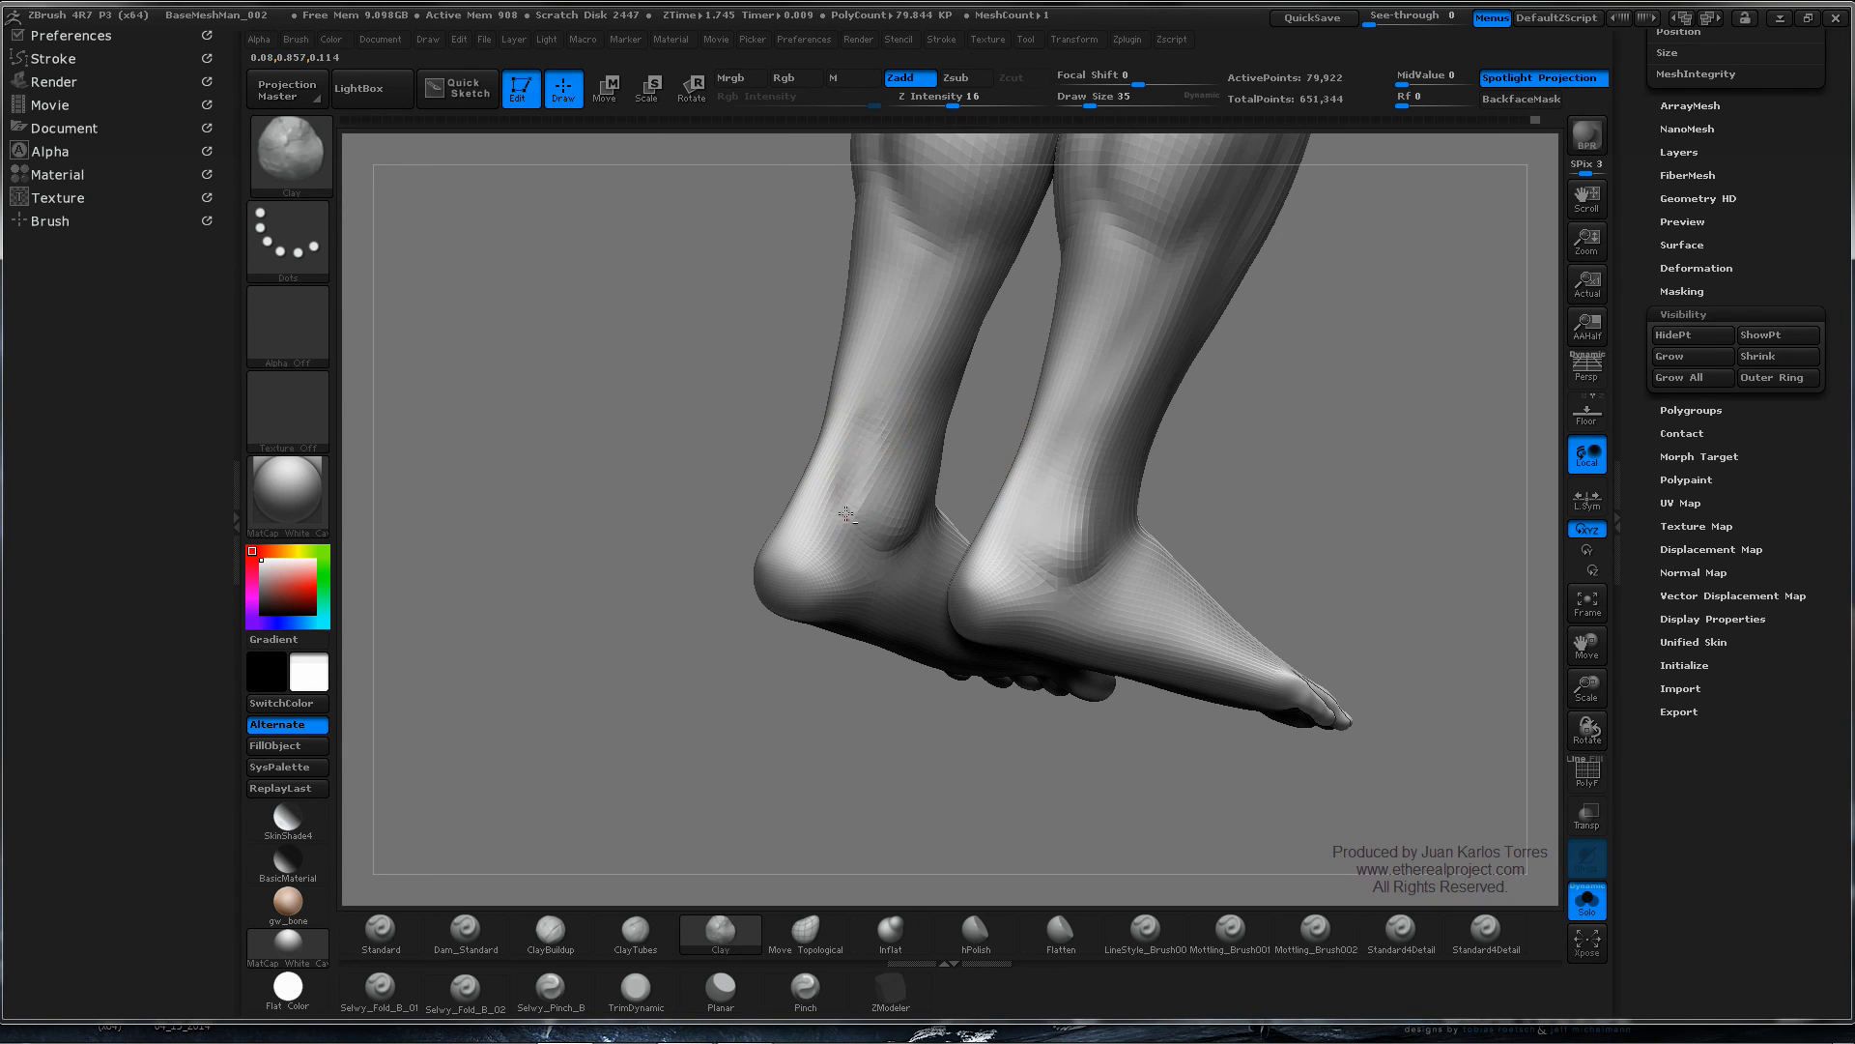
{"action": "key", "text": "shift"}
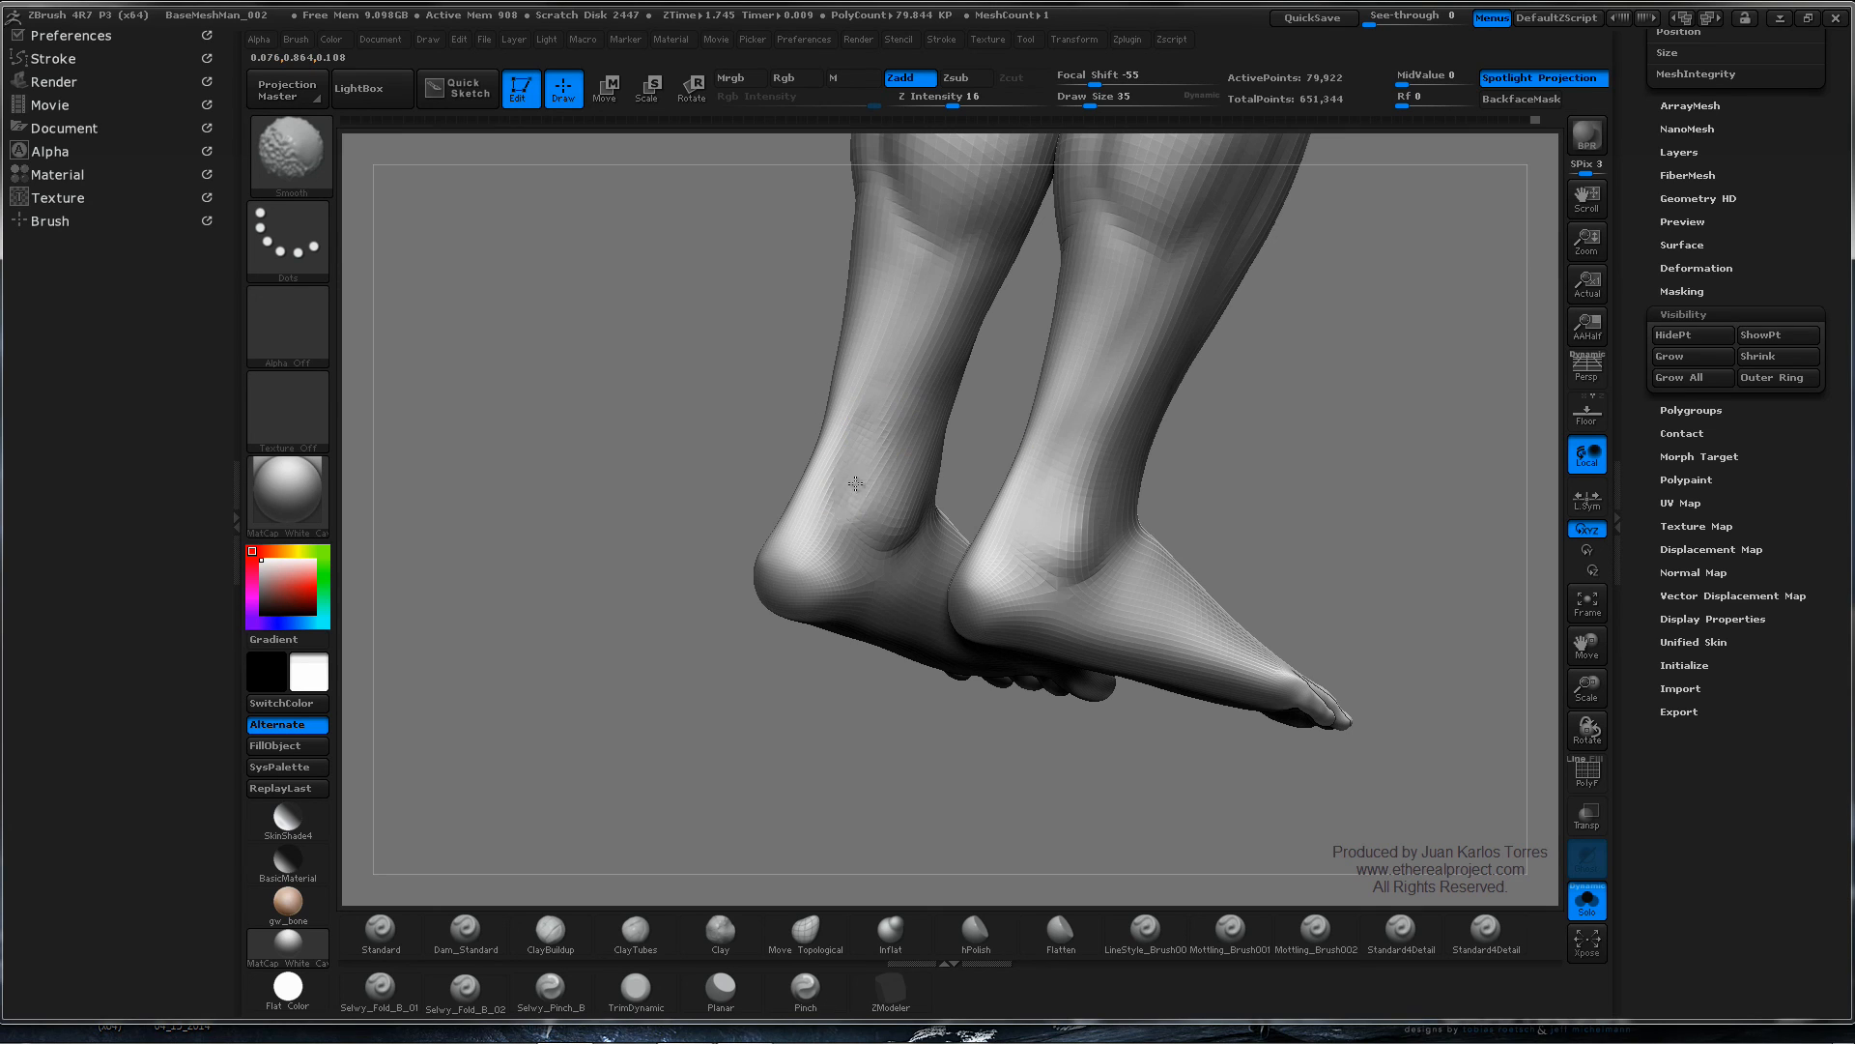
- Shape the area between the outer ankle bone and the Achilles tendon with Clay, undo the last stroke, and smooth the transition
{"action": "right_click_drag", "start_coordinate": [844, 520], "coordinate": [976, 499]}
{"action": "mouse_move", "coordinate": [833, 470]}
{"action": "left_mouse_down"}
{"action": "mouse_move", "coordinate": [821, 533]}
{"action": "mouse_move", "coordinate": [840, 430]}
{"action": "left_mouse_up"}
{"action": "left_click_drag", "start_coordinate": [810, 547], "coordinate": [852, 401]}
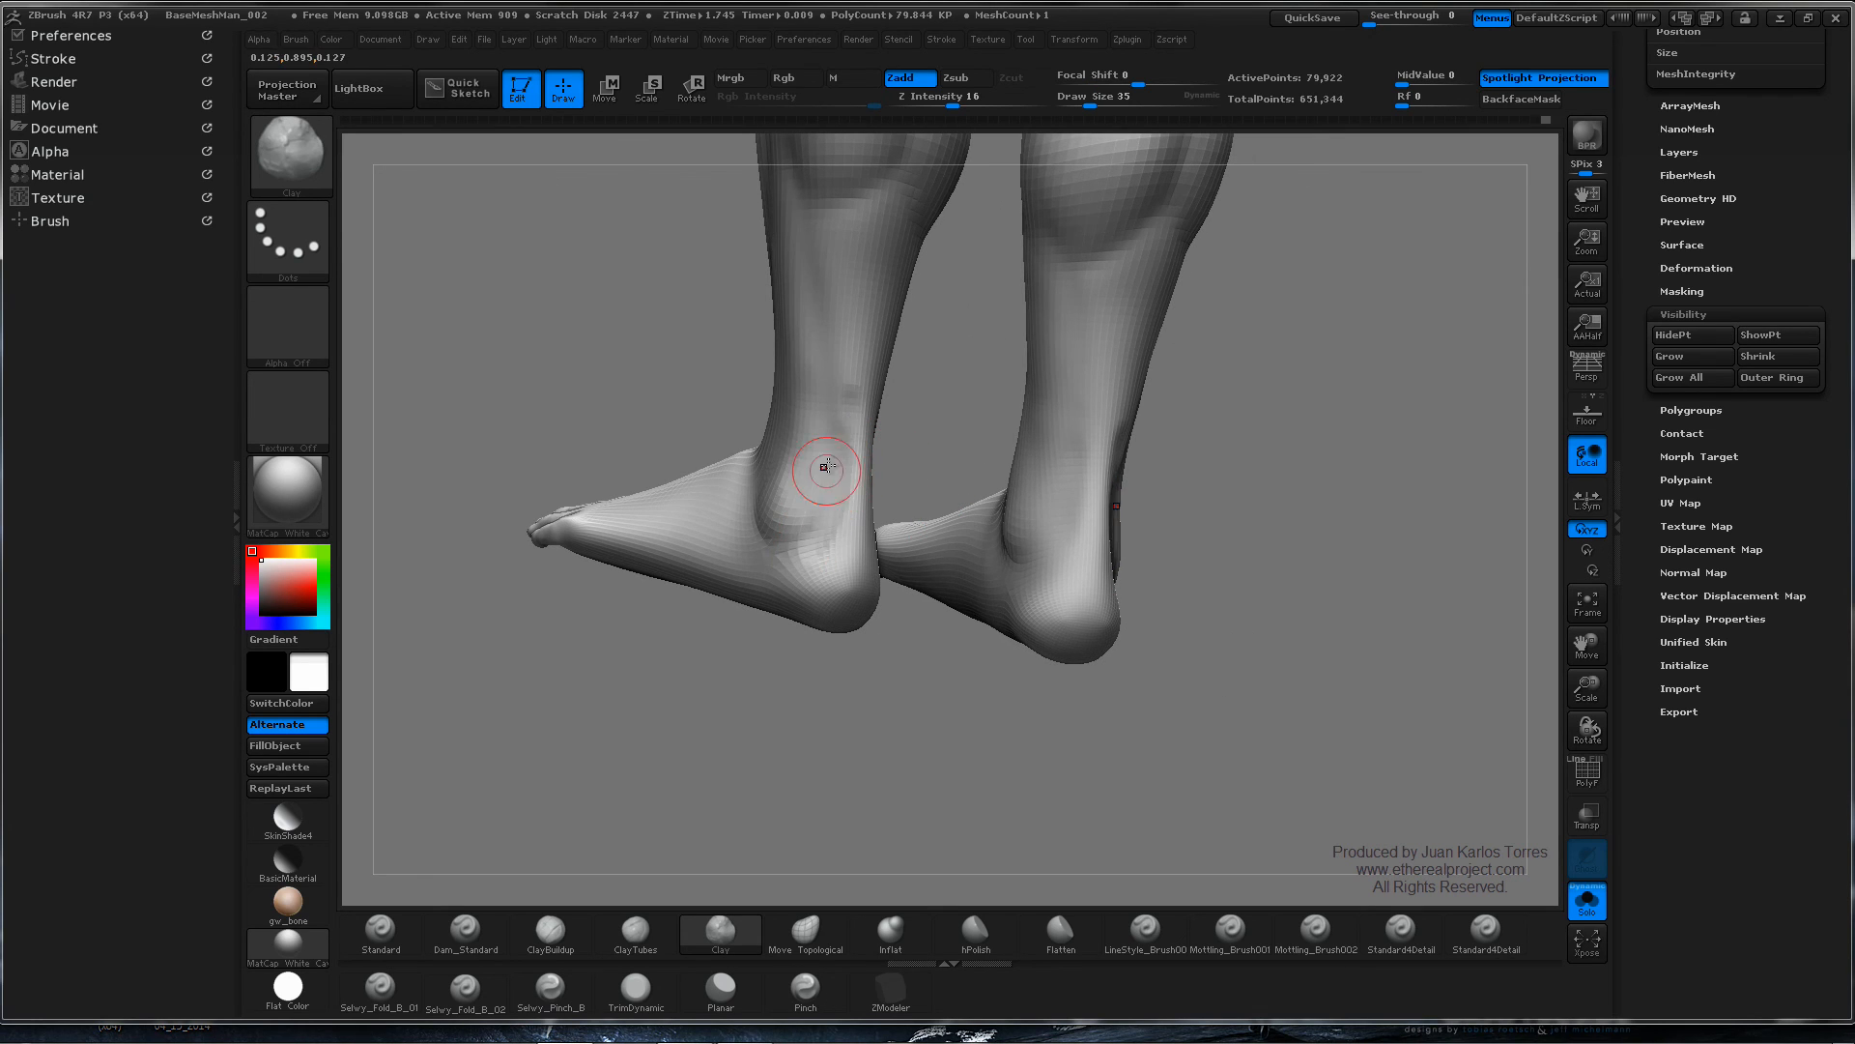
{"action": "key", "text": "ctrl+z"}
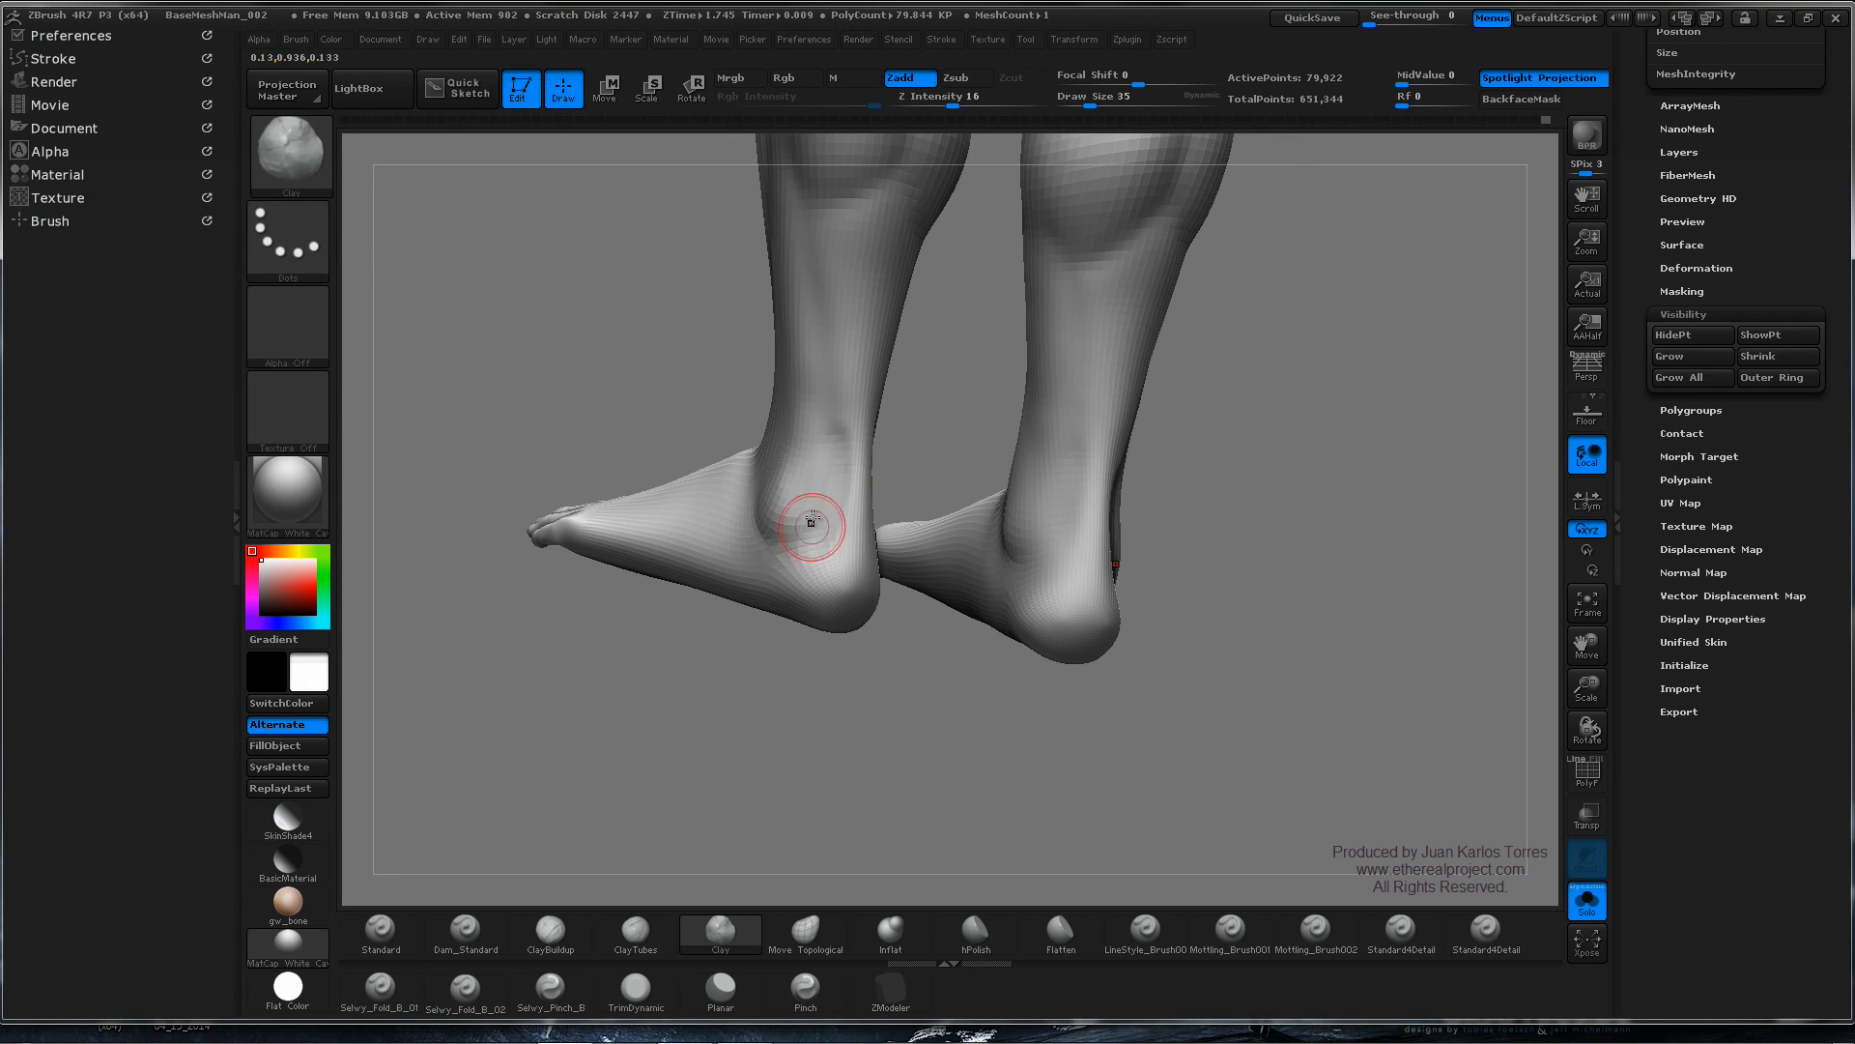
{"action": "key", "text": "shift"}
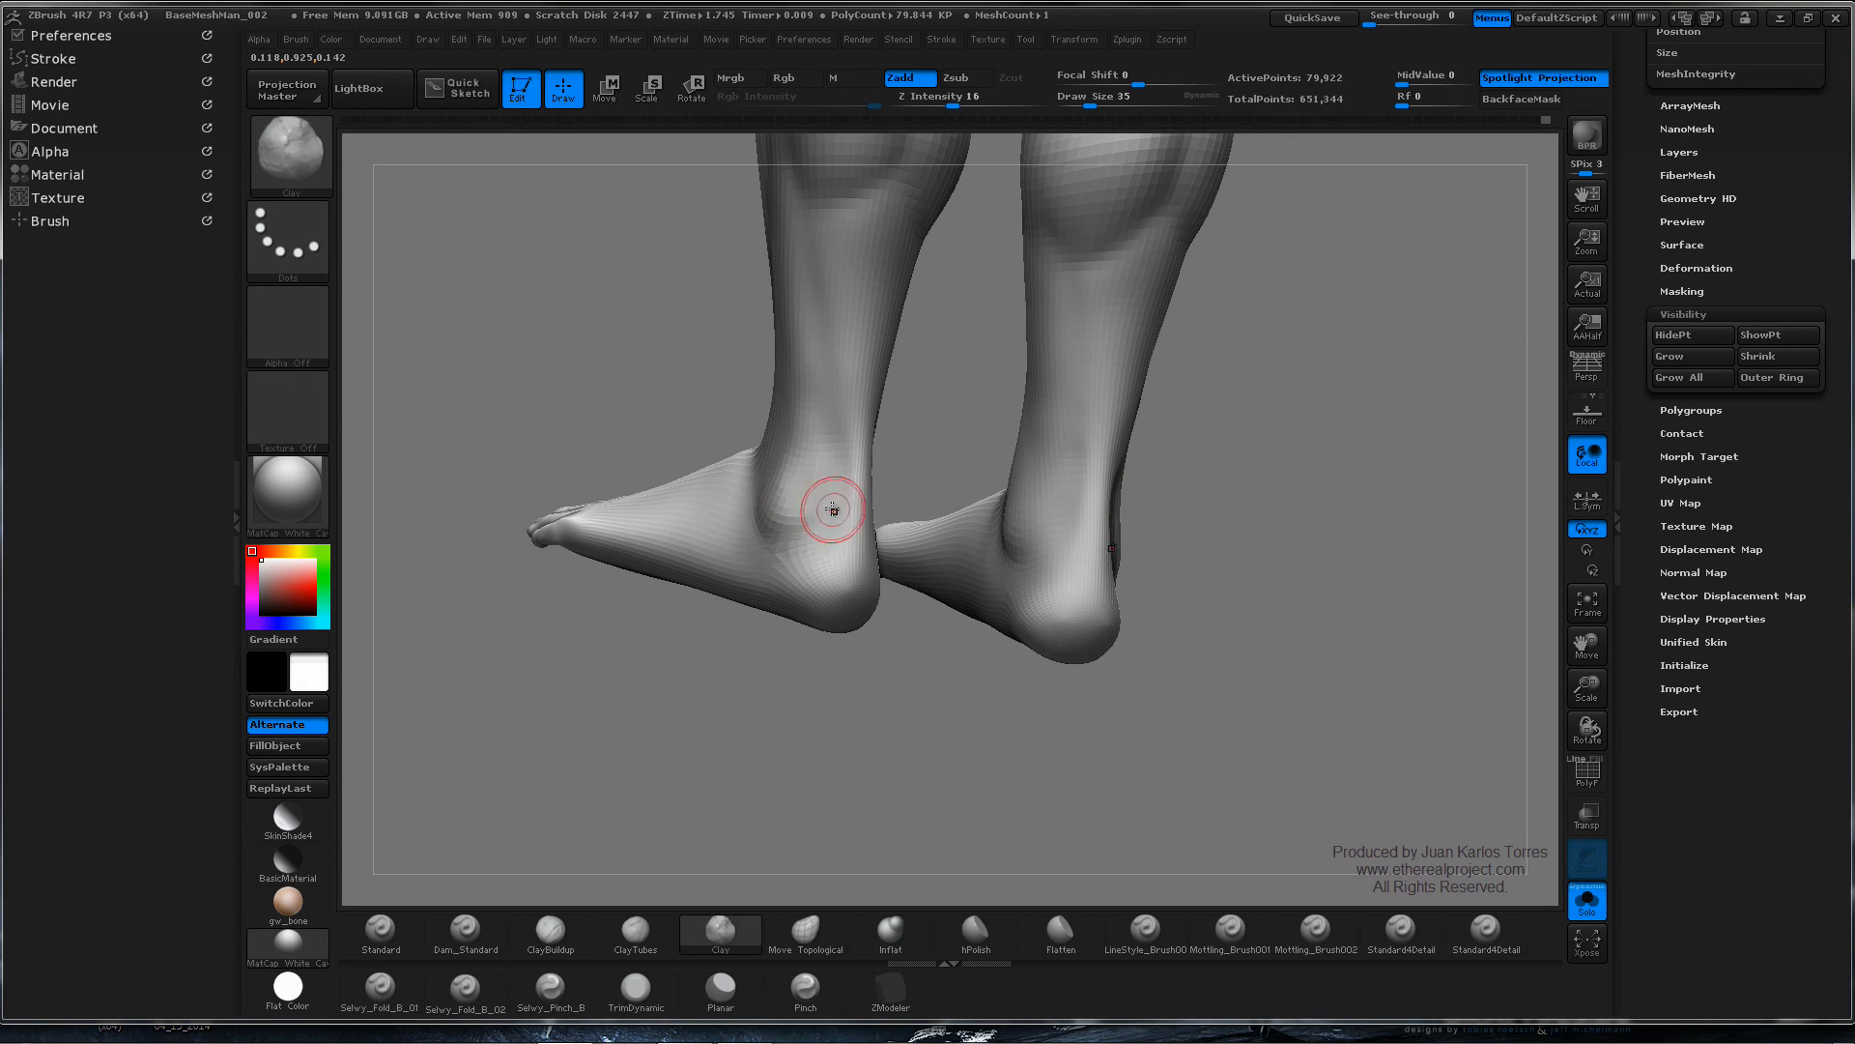
- Smooth the inner side of the ankle between the Achilles tendon and the heel
{"action": "mouse_move", "coordinate": [829, 506]}
{"action": "right_mouse_down"}
{"action": "mouse_move", "coordinate": [1243, 477]}
{"action": "mouse_move", "coordinate": [890, 477]}
{"action": "mouse_move", "coordinate": [879, 497]}
{"action": "right_mouse_up"}
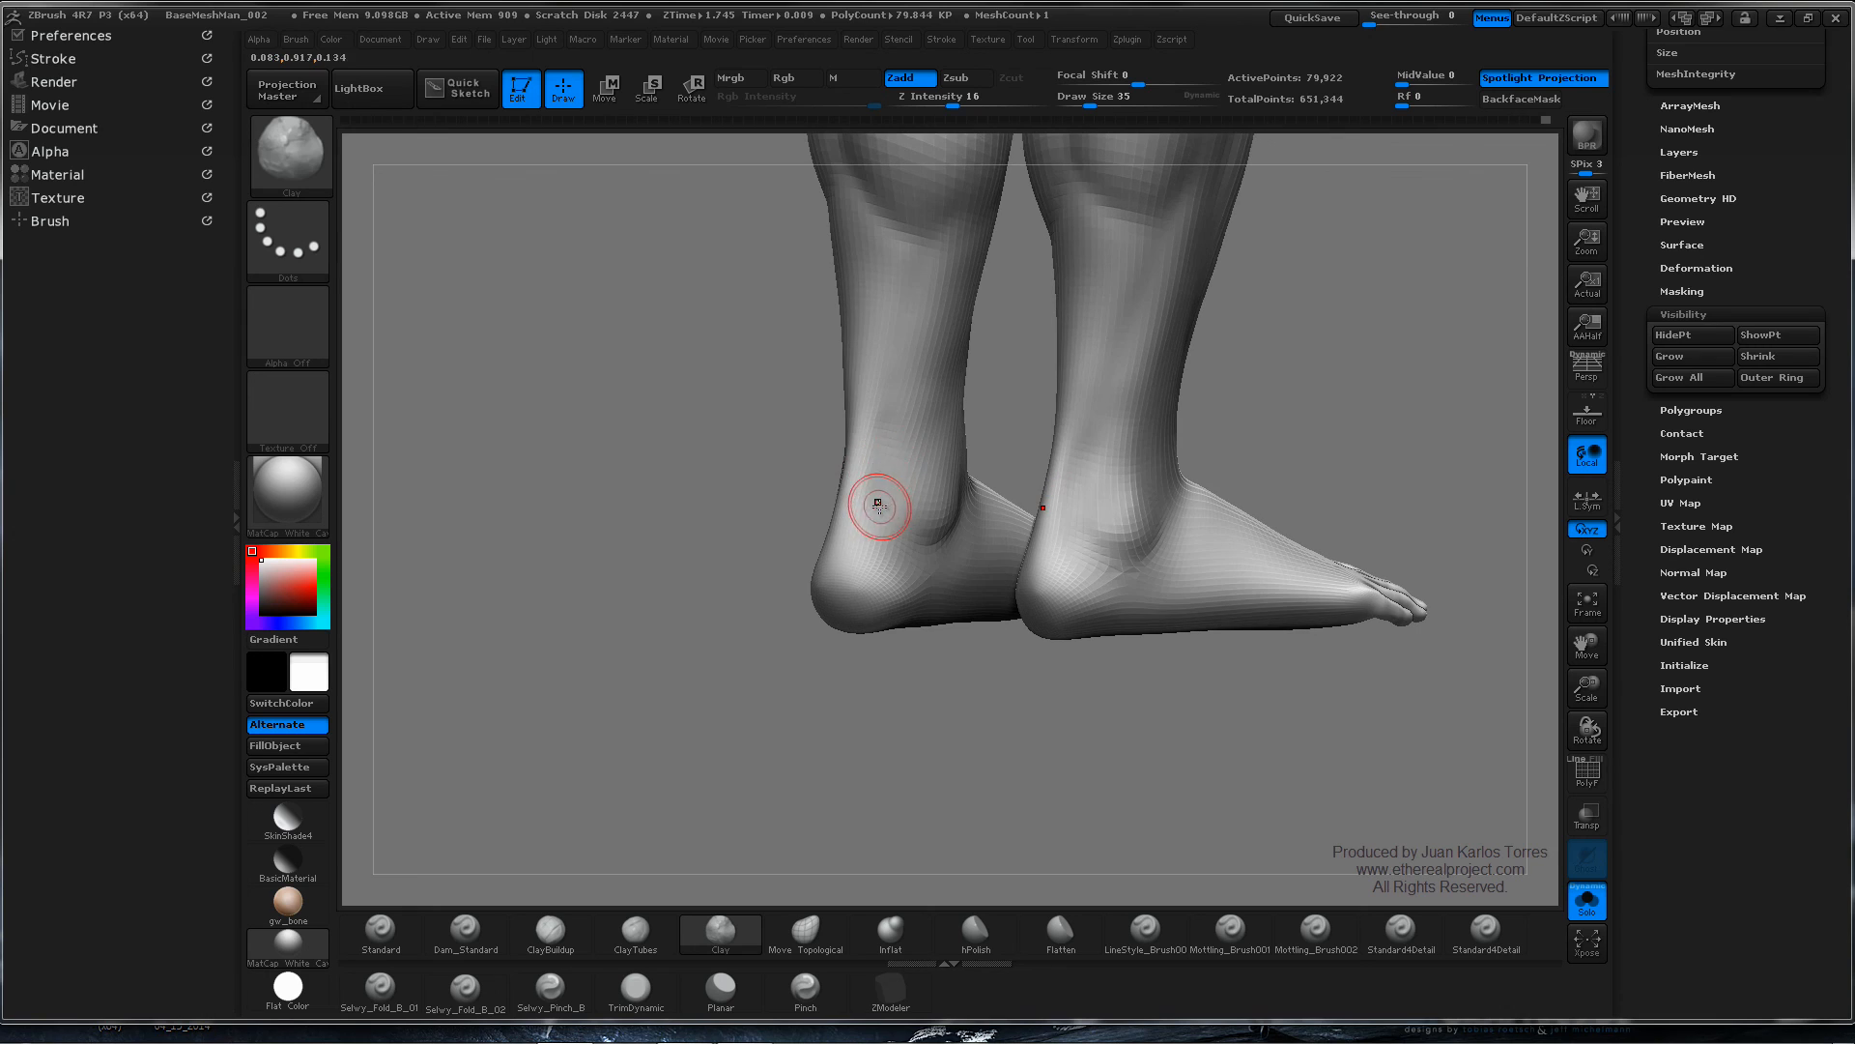
{"action": "key", "text": "shift"}
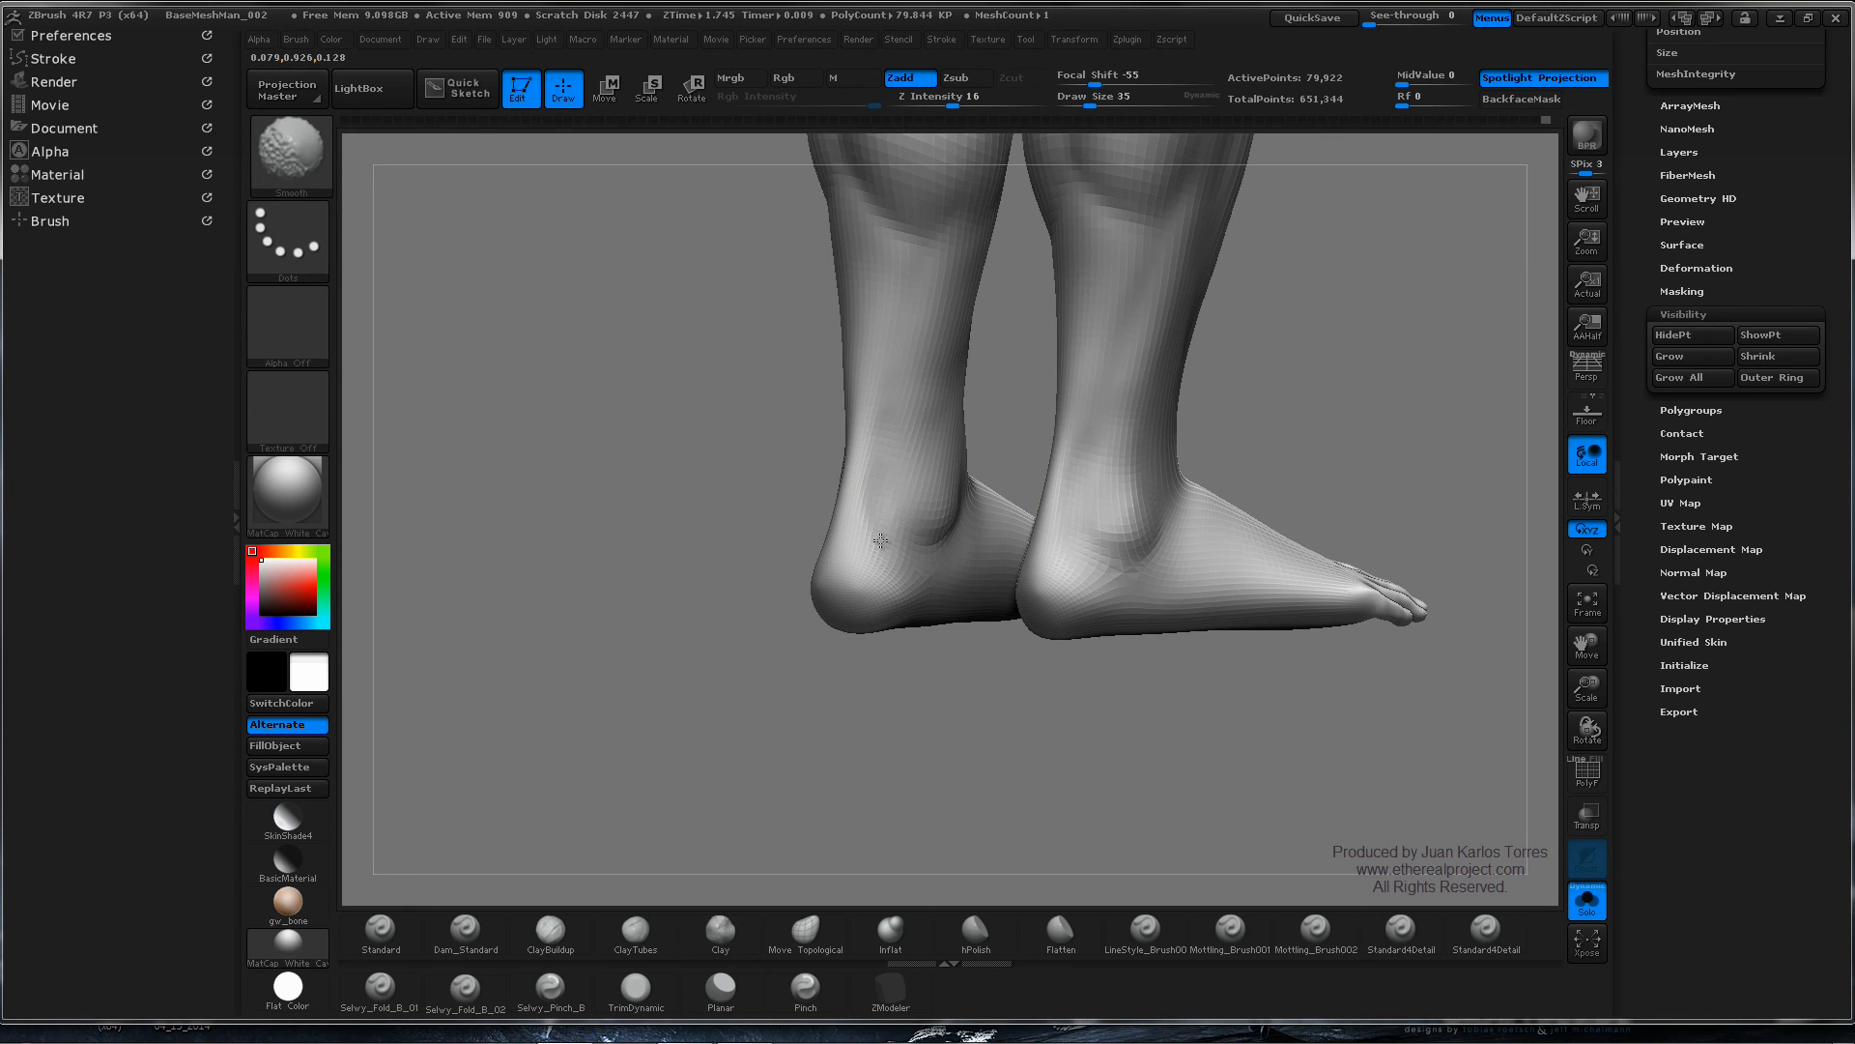
{"action": "mouse_move", "coordinate": [890, 554]}
{"action": "right_mouse_down"}
{"action": "mouse_move", "coordinate": [948, 513]}
{"action": "mouse_move", "coordinate": [931, 496]}
{"action": "right_mouse_up"}
{"action": "key", "text": "shift"}
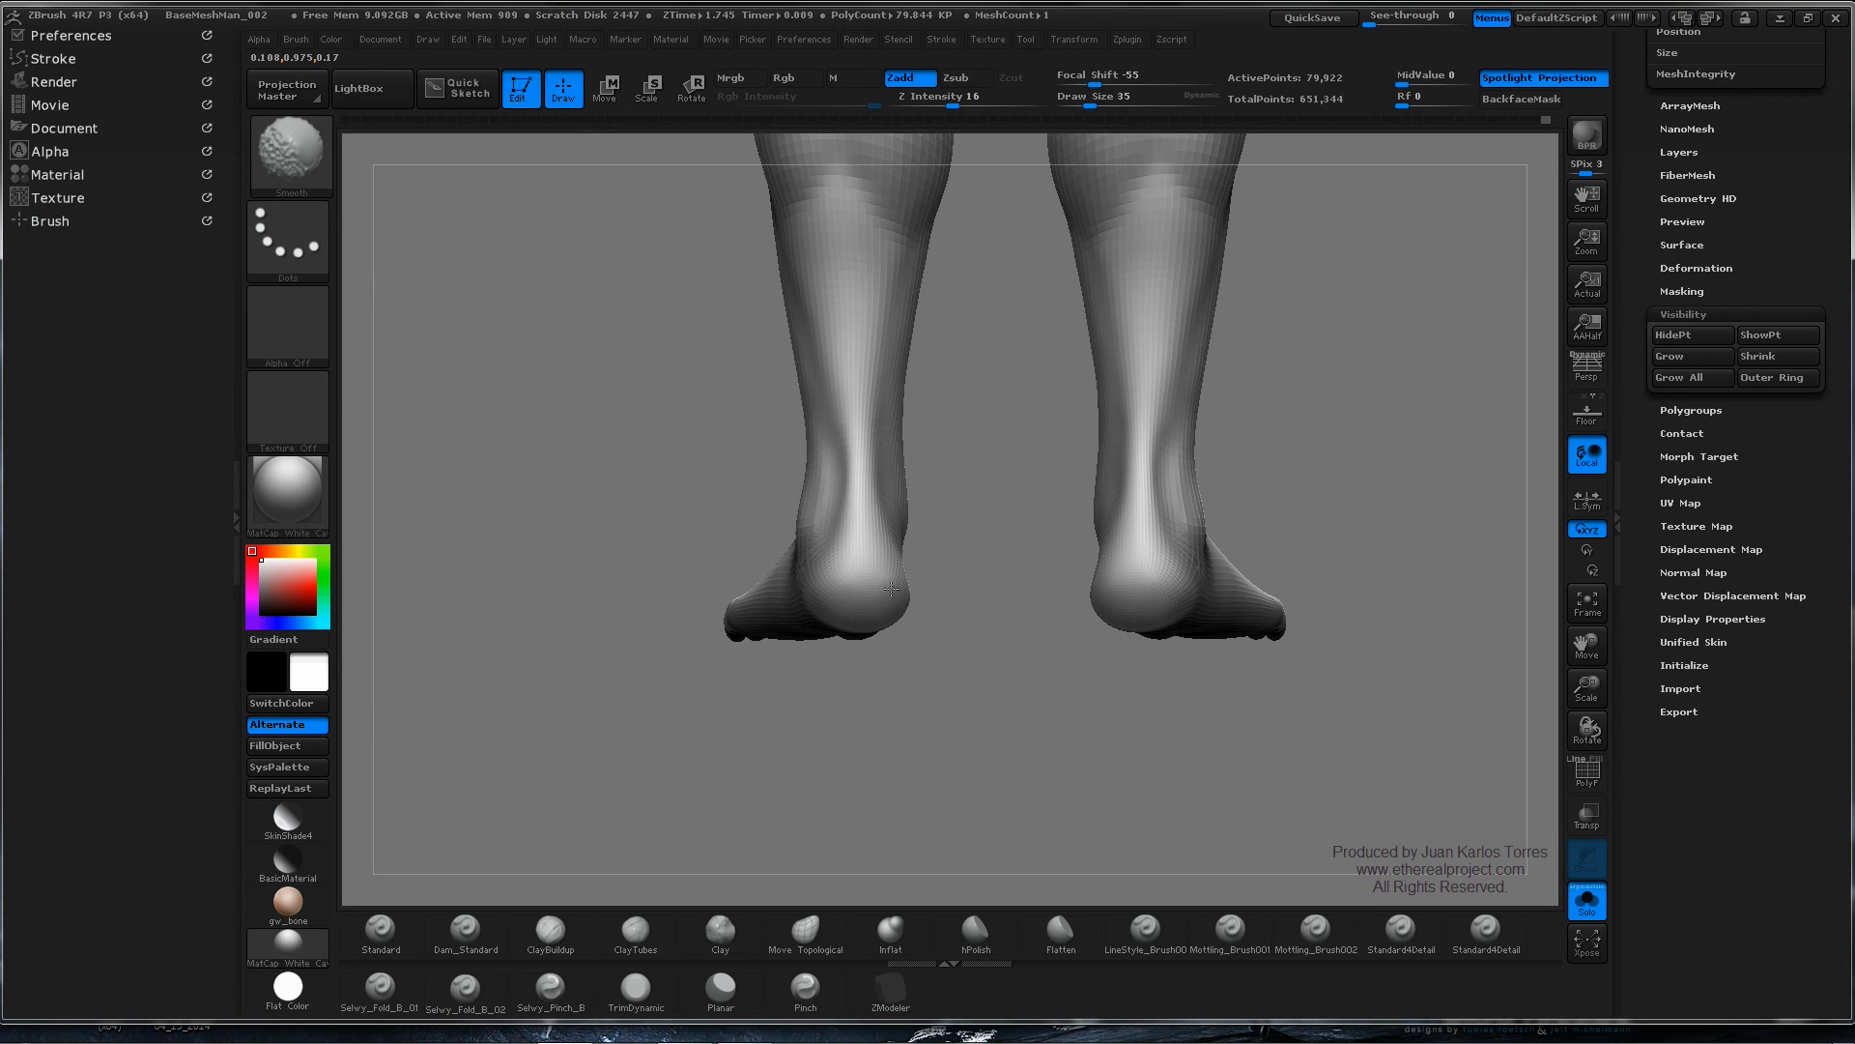
- Refine the back and sides of the heel with Clay and smooth them into a rounded form
{"action": "left_click_drag", "start_coordinate": [881, 590], "coordinate": [885, 583], "text": "shift"}
{"action": "mouse_move", "coordinate": [924, 561]}
{"action": "right_mouse_down"}
{"action": "mouse_move", "coordinate": [974, 551]}
{"action": "mouse_move", "coordinate": [934, 548]}
{"action": "right_mouse_up"}
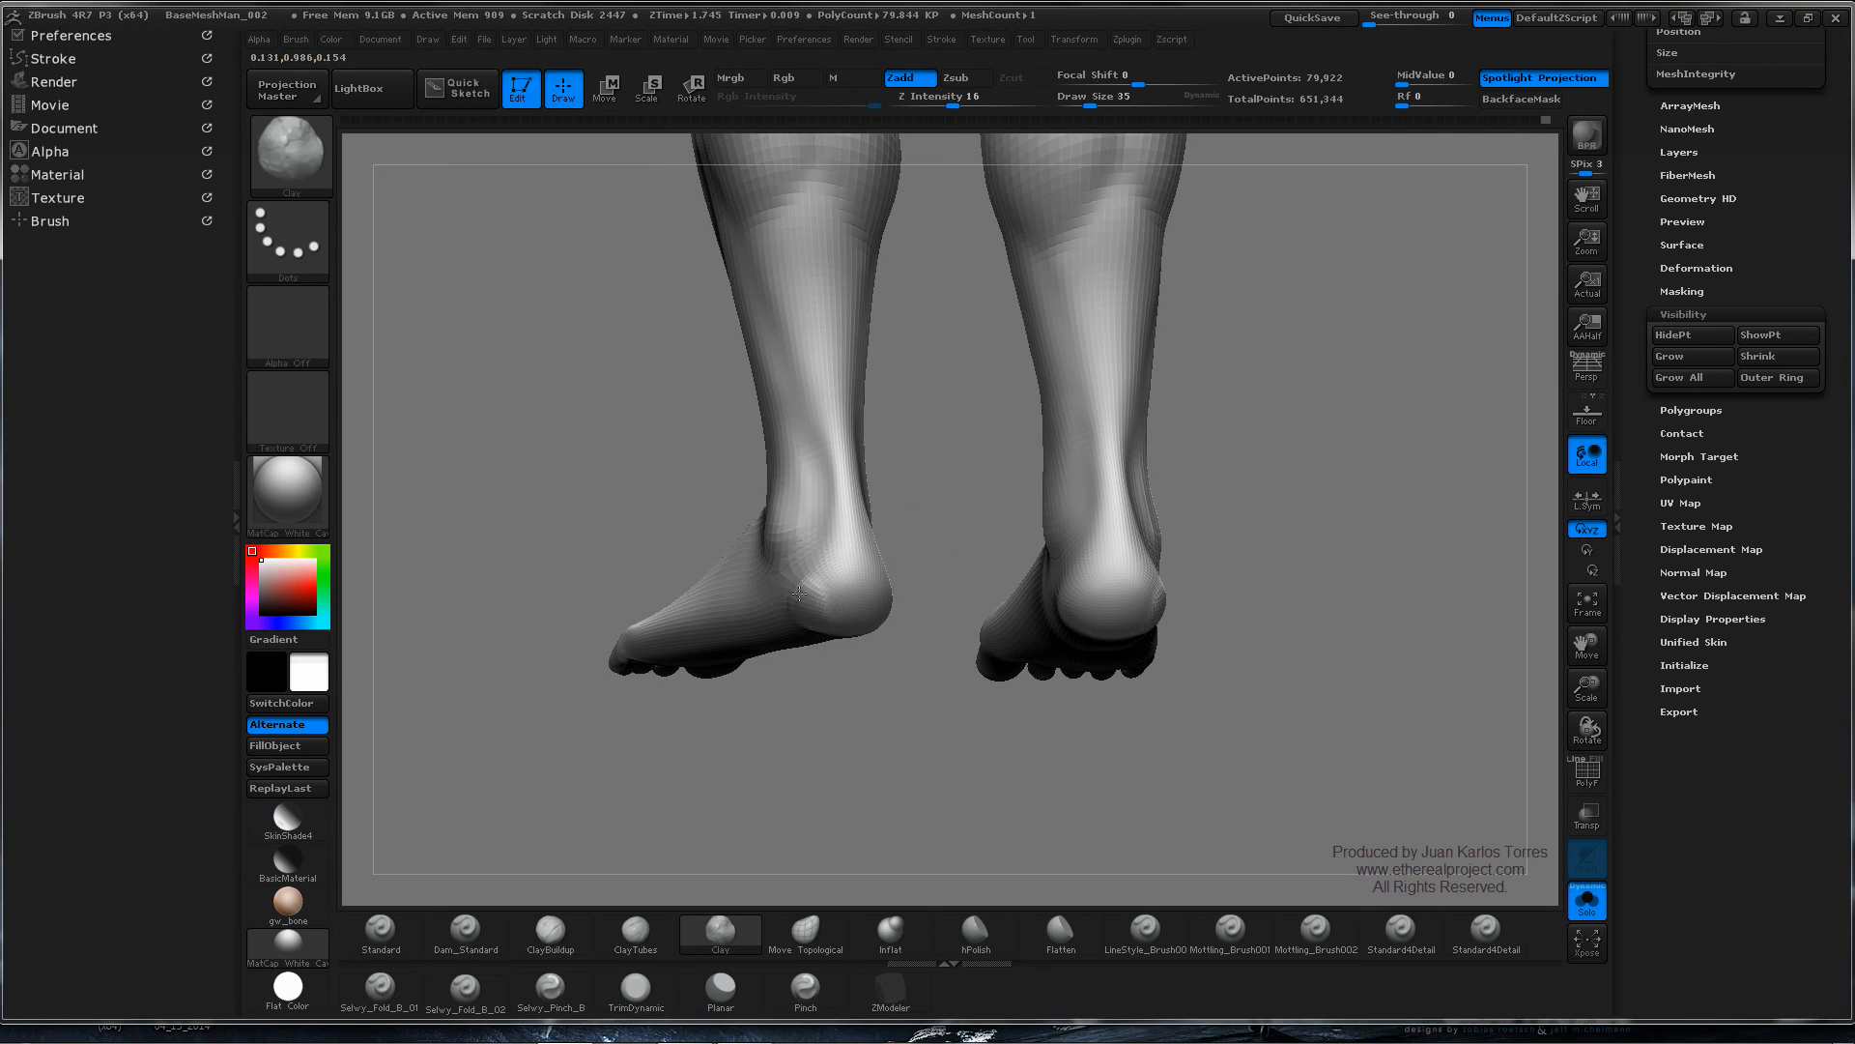
{"action": "key", "text": "shift"}
{"action": "right_click_drag", "start_coordinate": [804, 603], "coordinate": [839, 587]}
{"action": "key", "text": "shift"}
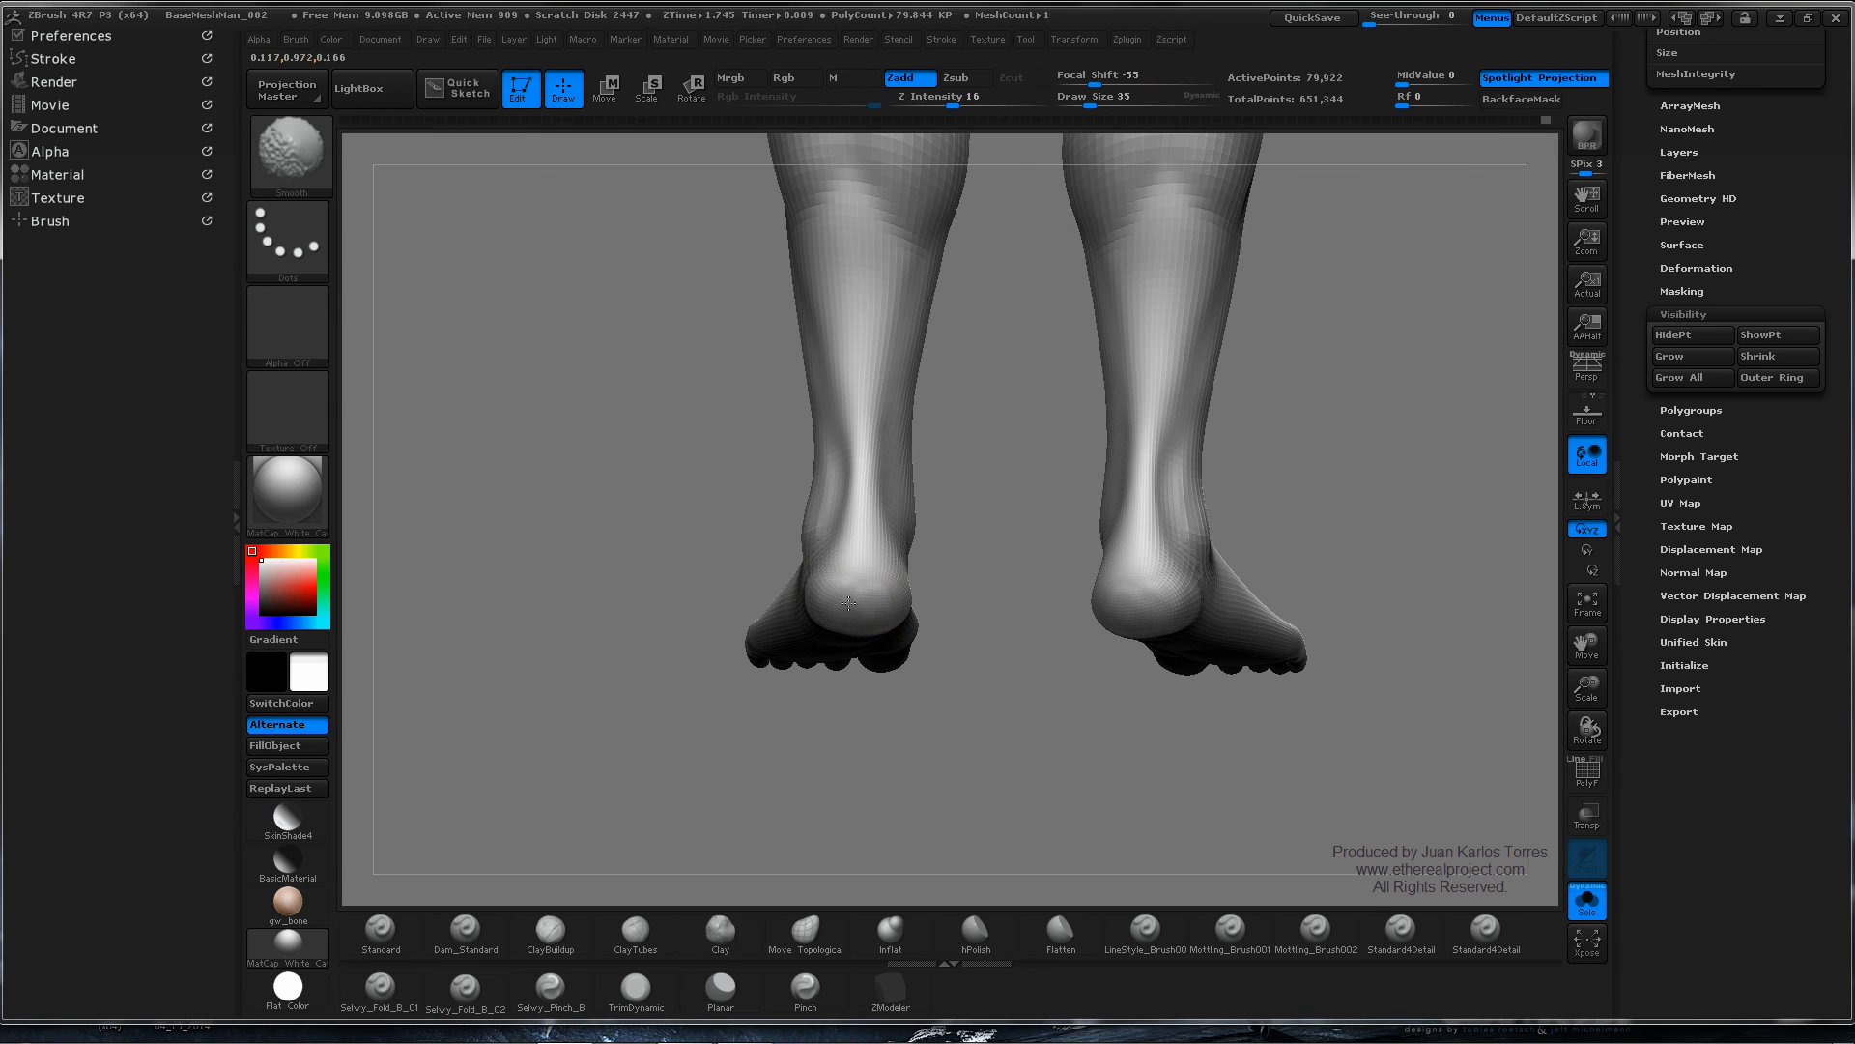
- Add Clay in front of the inner ankle bone and smooth it down toward the inner side of the foot
{"action": "mouse_move", "coordinate": [867, 605]}
{"action": "right_mouse_down"}
{"action": "mouse_move", "coordinate": [964, 542]}
{"action": "mouse_move", "coordinate": [1055, 532]}
{"action": "right_mouse_up"}
{"action": "mouse_move", "coordinate": [824, 572]}
{"action": "right_mouse_down"}
{"action": "mouse_move", "coordinate": [898, 502]}
{"action": "mouse_move", "coordinate": [994, 513]}
{"action": "mouse_move", "coordinate": [956, 502]}
{"action": "mouse_move", "coordinate": [887, 540]}
{"action": "right_mouse_up"}
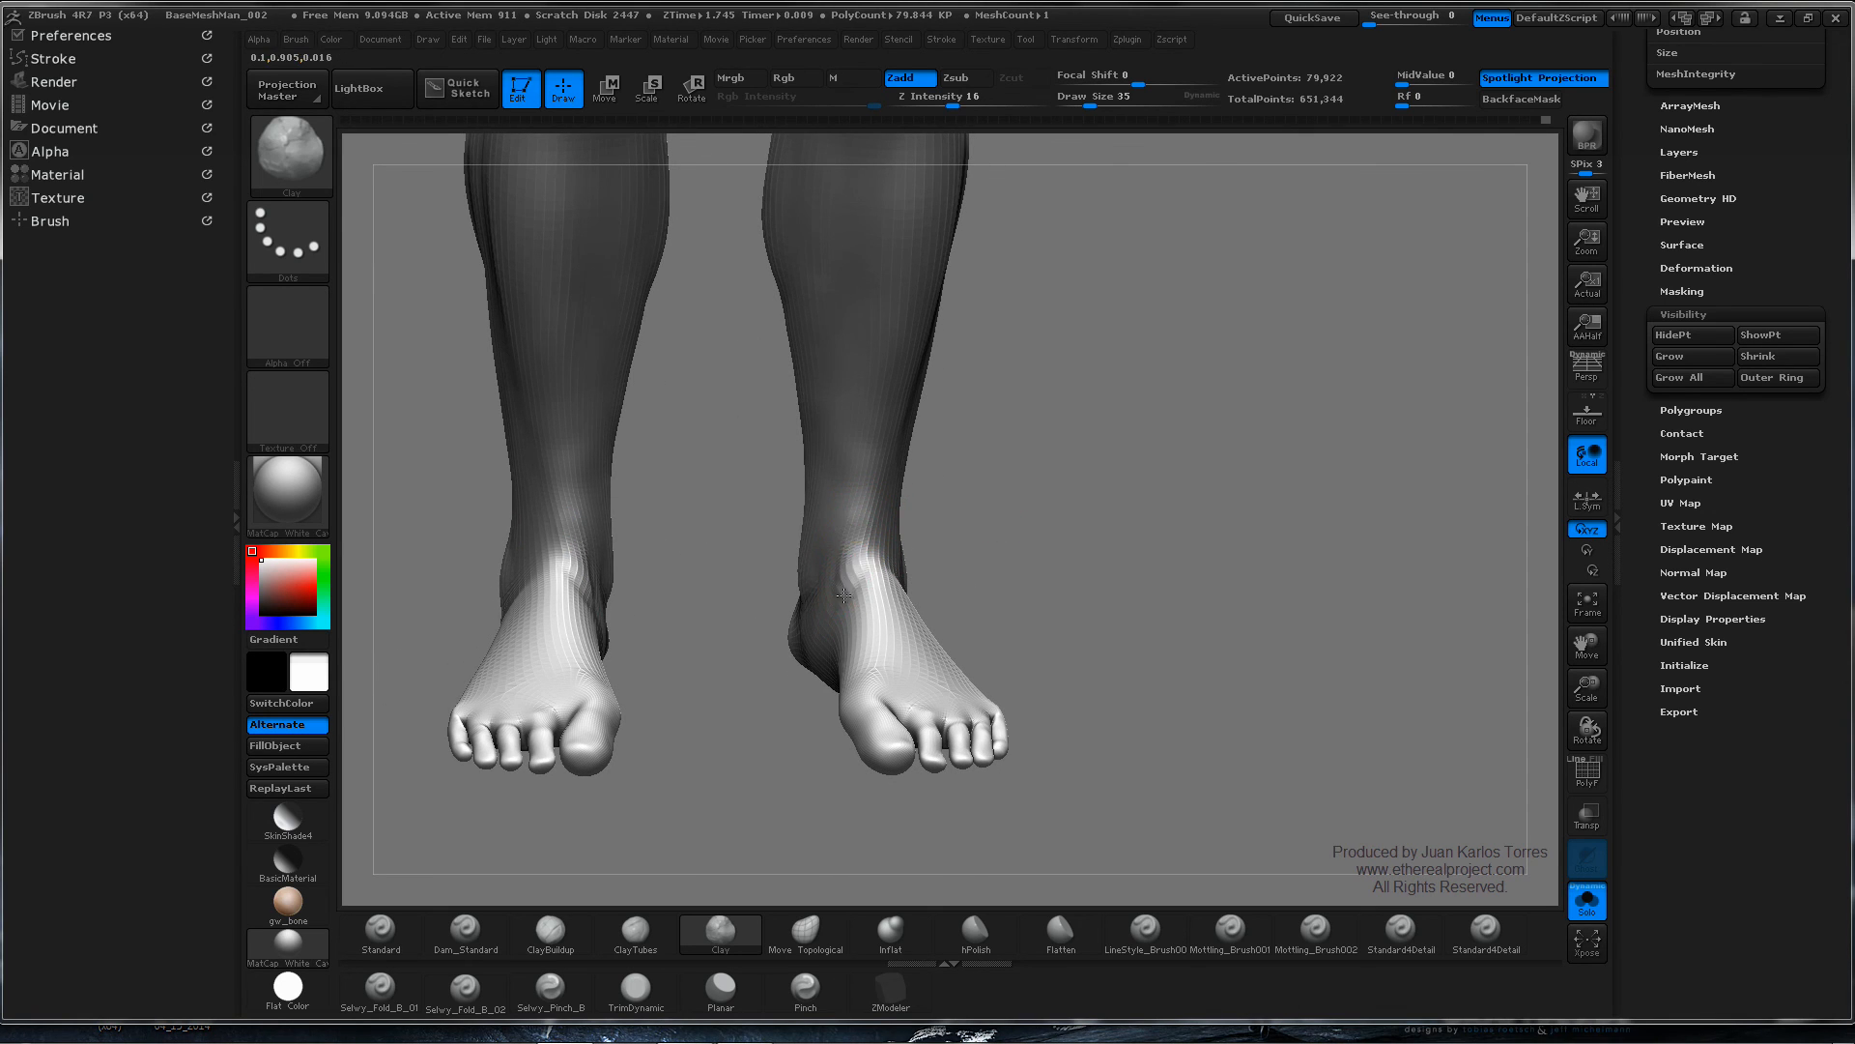
{"action": "mouse_move", "coordinate": [843, 608]}
{"action": "left_mouse_down"}
{"action": "mouse_move", "coordinate": [848, 570]}
{"action": "mouse_move", "coordinate": [832, 611]}
{"action": "mouse_move", "coordinate": [872, 579]}
{"action": "left_mouse_up"}
{"action": "left_click_drag", "start_coordinate": [850, 648], "coordinate": [833, 639], "text": "shift"}
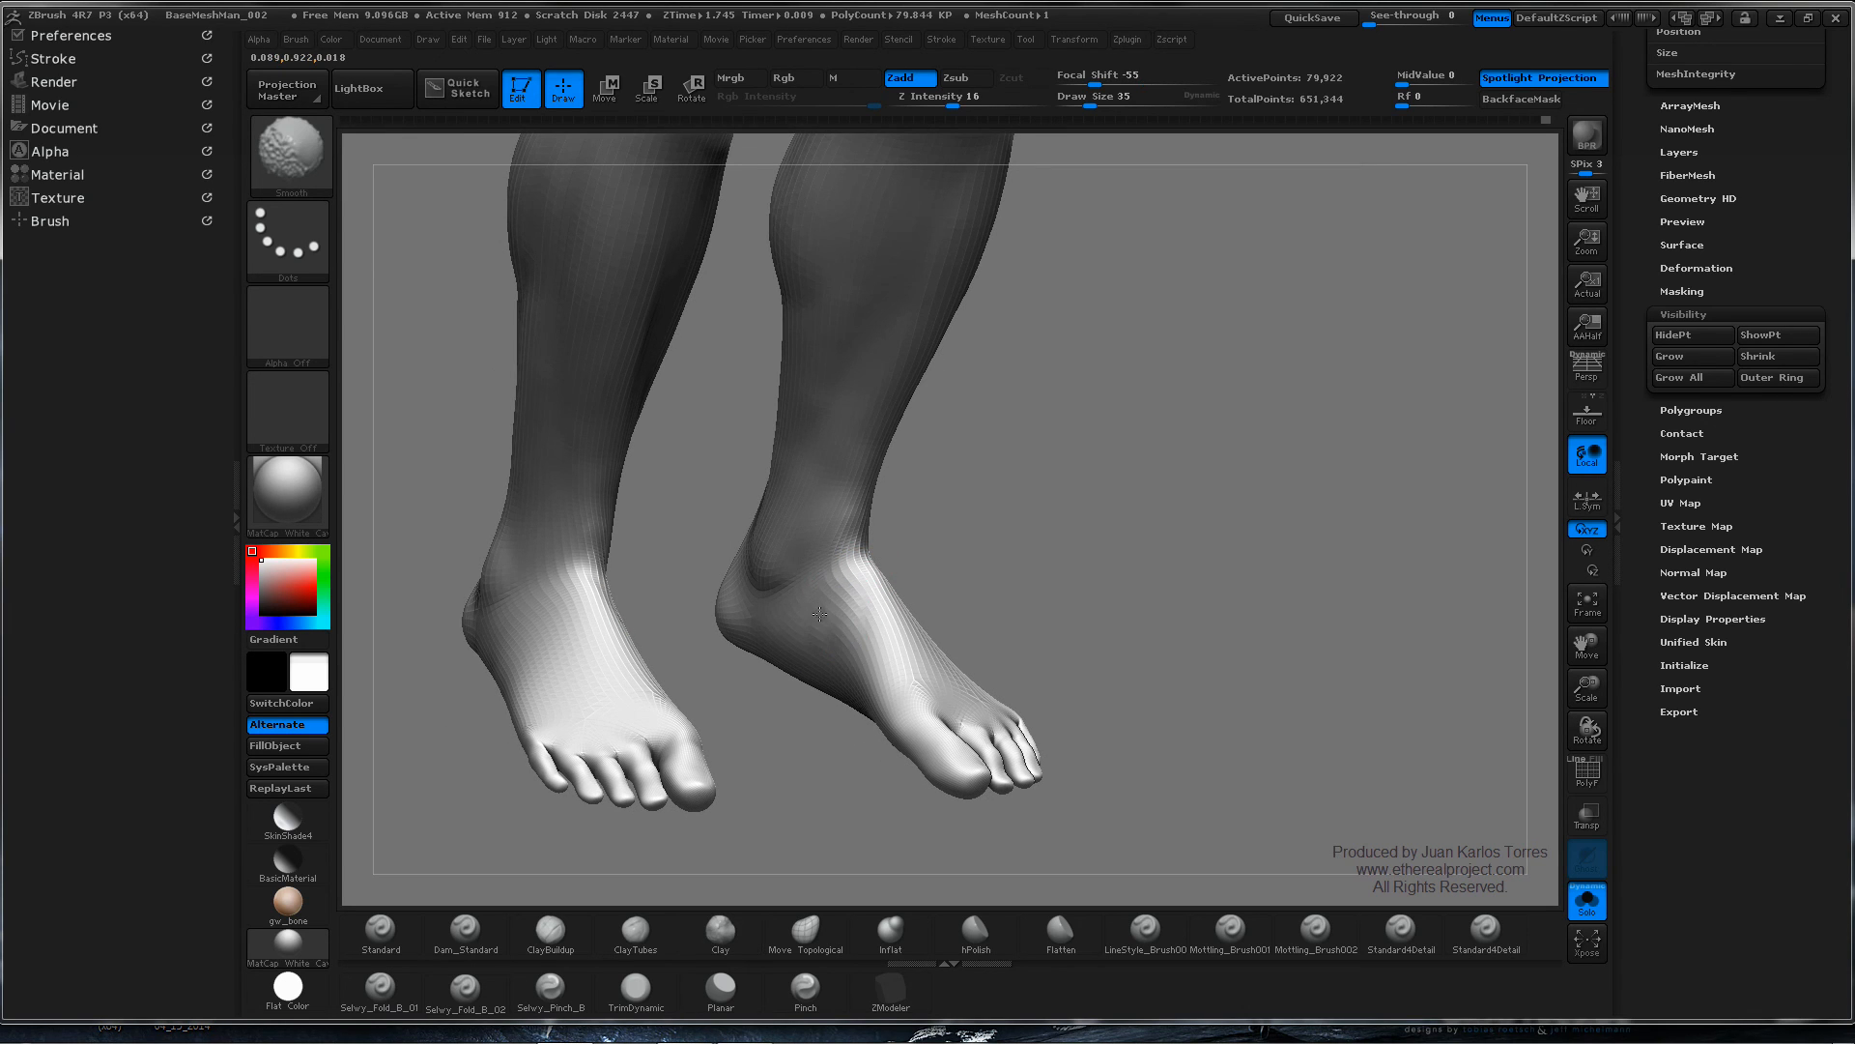
{"action": "left_click_drag", "start_coordinate": [840, 565], "coordinate": [839, 597], "text": "shift"}
- Shape the inner arch and sole of the foot with Clay and smooth the surface
{"action": "right_click_drag", "start_coordinate": [845, 572], "coordinate": [872, 400]}
{"action": "mouse_move", "coordinate": [855, 633]}
{"action": "left_mouse_down"}
{"action": "mouse_move", "coordinate": [845, 648]}
{"action": "mouse_move", "coordinate": [877, 658]}
{"action": "left_mouse_up"}
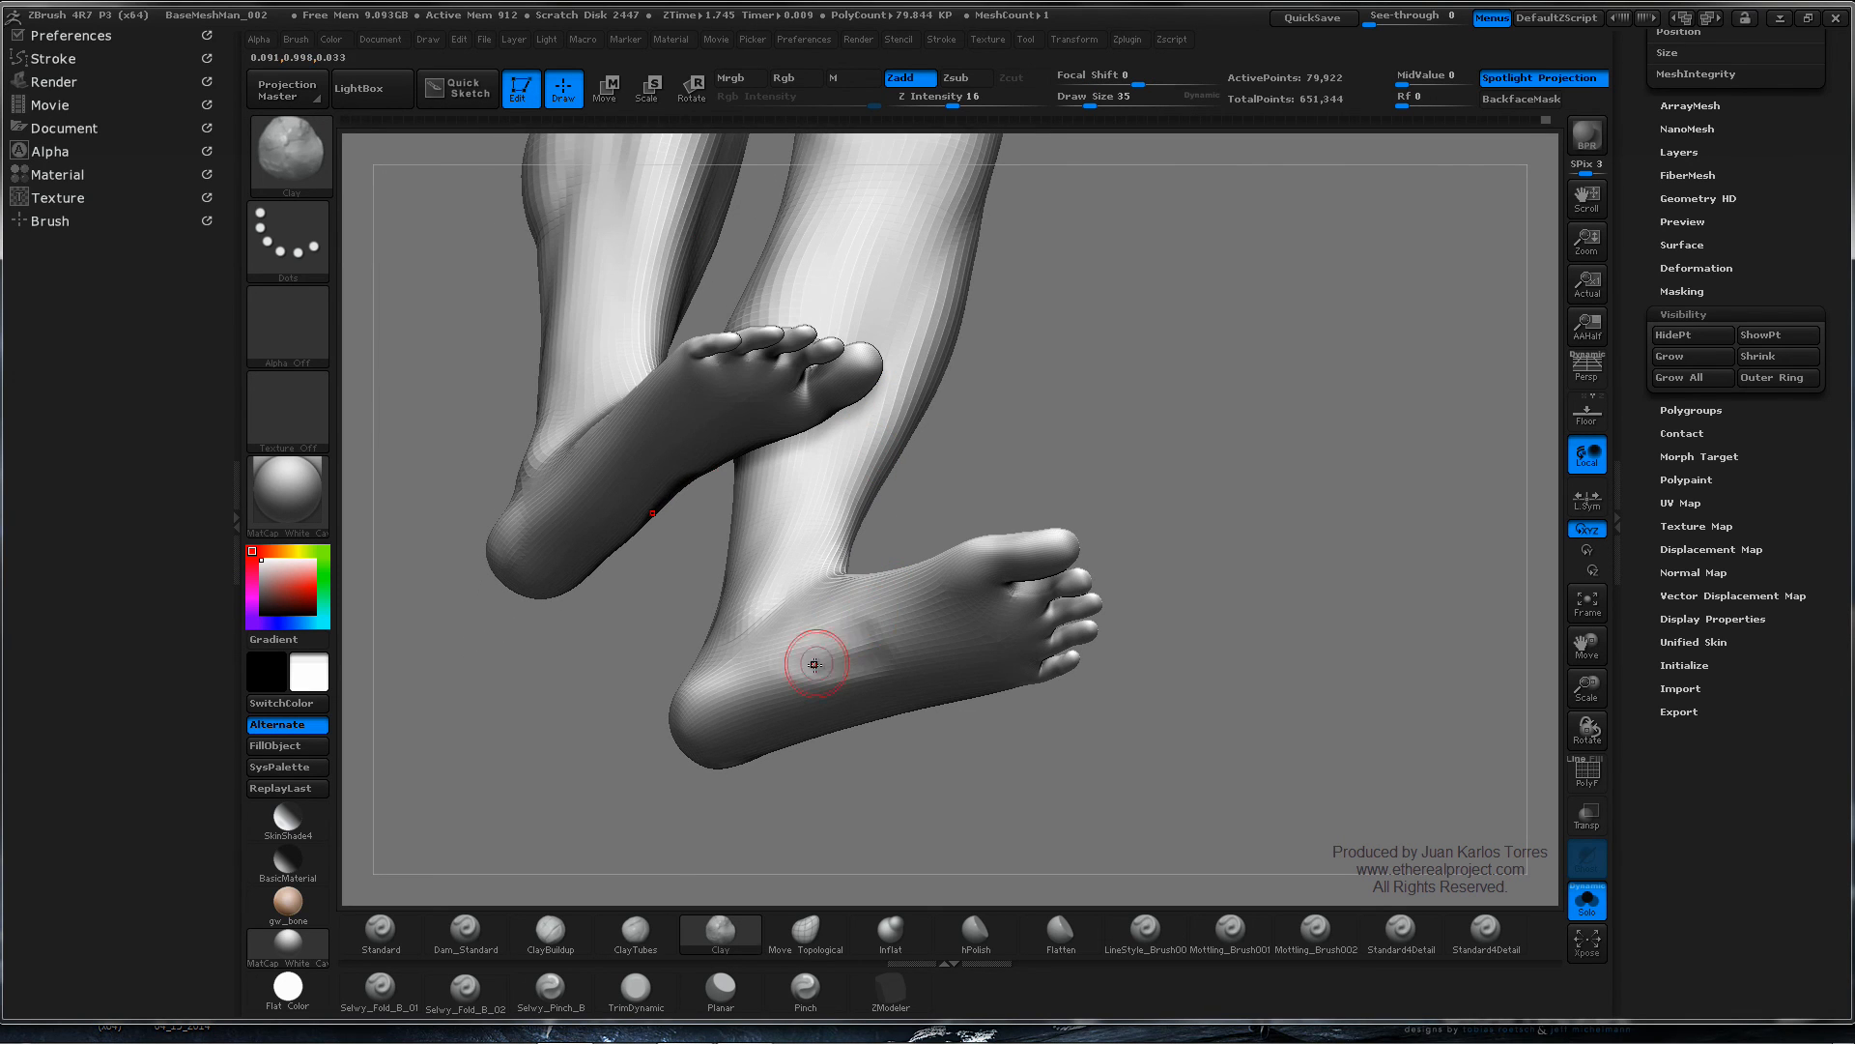
{"action": "key", "text": "shift"}
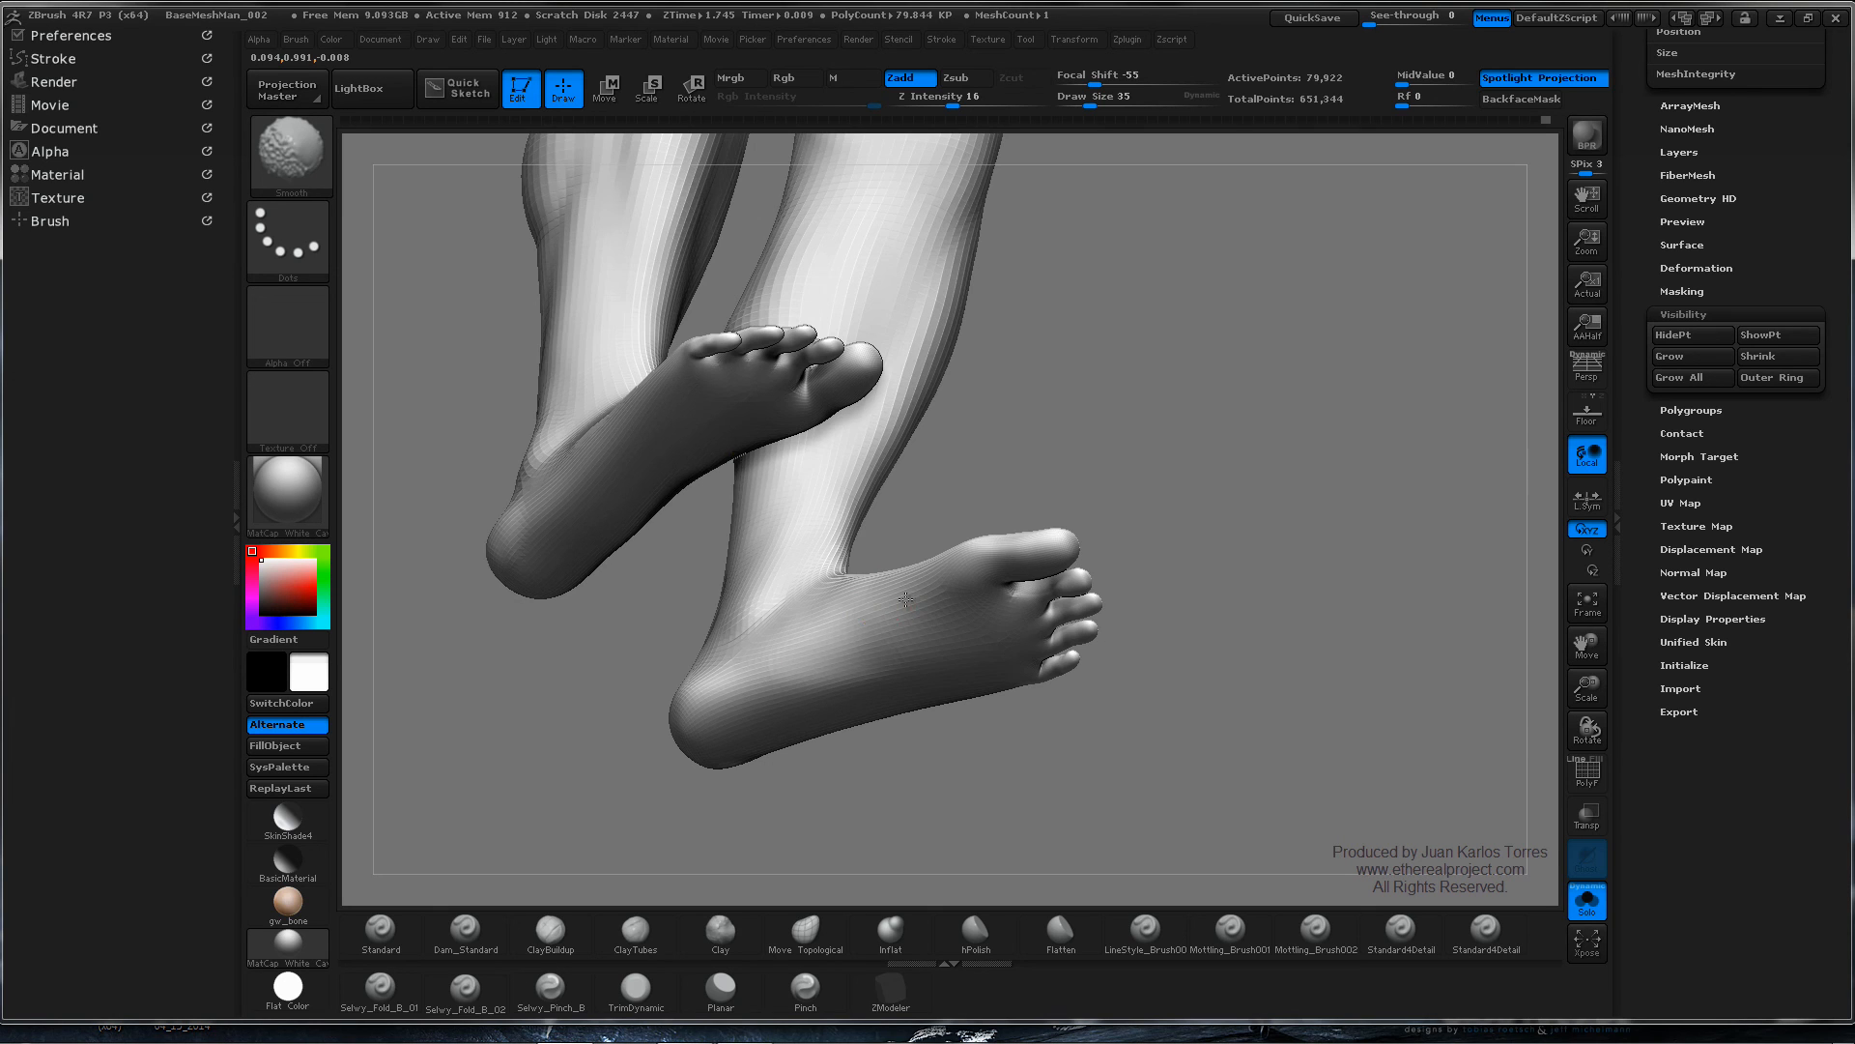
{"action": "mouse_move", "coordinate": [906, 600]}
{"action": "right_mouse_down"}
{"action": "mouse_move", "coordinate": [906, 484]}
{"action": "mouse_move", "coordinate": [880, 454]}
{"action": "mouse_move", "coordinate": [841, 674]}
{"action": "right_mouse_up"}
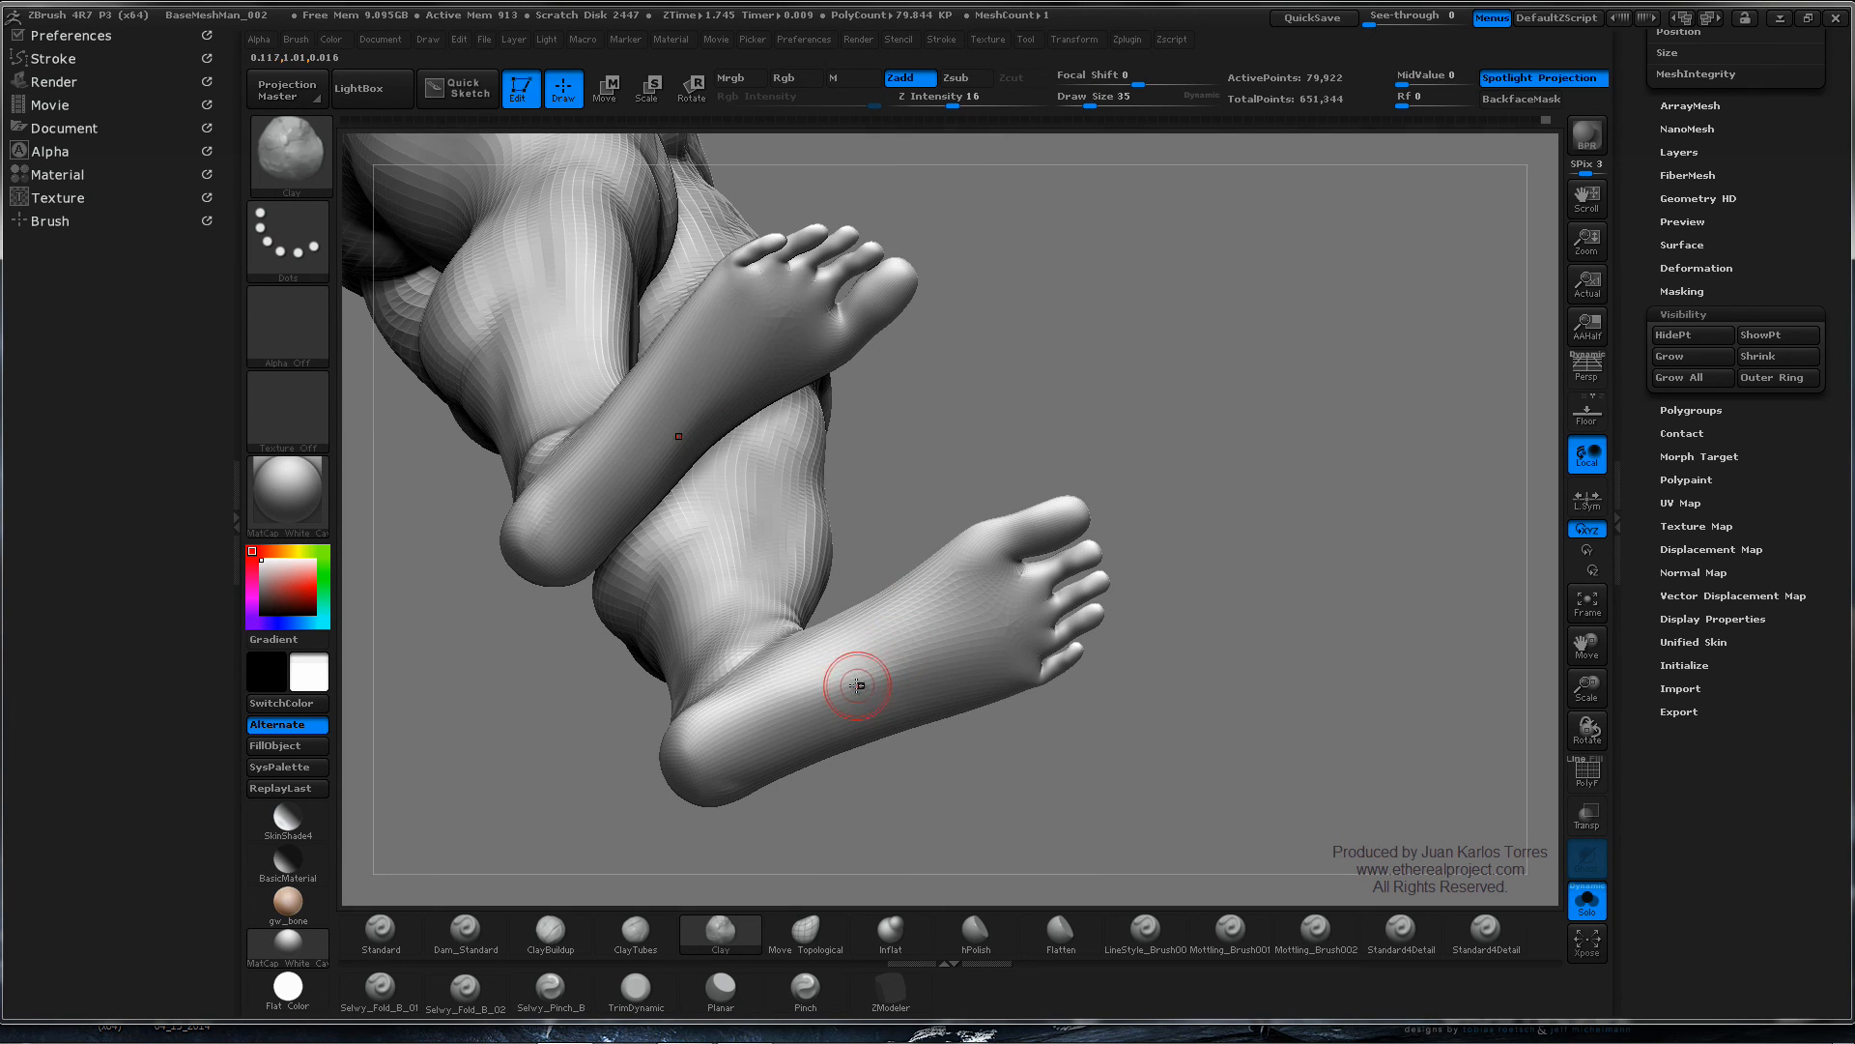
{"action": "key", "text": "shift"}
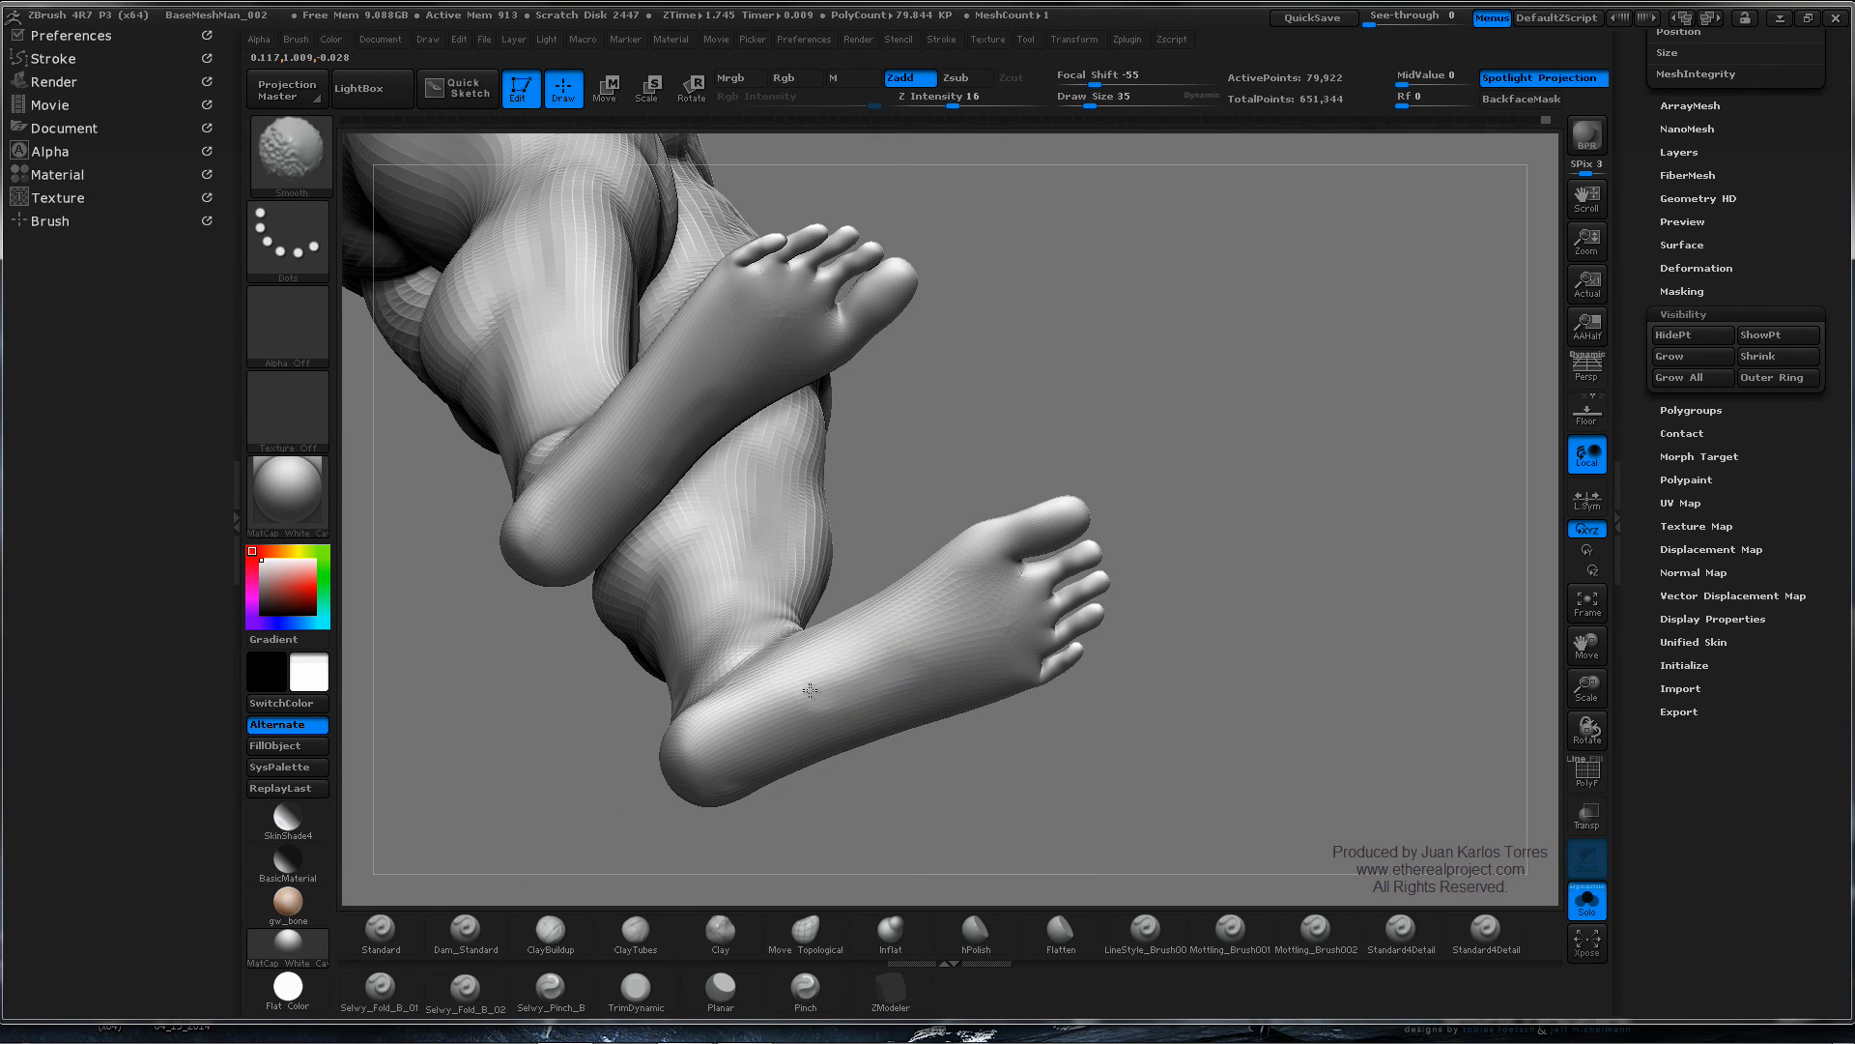
{"action": "mouse_move", "coordinate": [881, 644]}
{"action": "right_mouse_down"}
{"action": "mouse_move", "coordinate": [890, 613]}
{"action": "mouse_move", "coordinate": [945, 641]}
{"action": "mouse_move", "coordinate": [1122, 530]}
{"action": "mouse_move", "coordinate": [1139, 580]}
{"action": "mouse_move", "coordinate": [1242, 551]}
{"action": "mouse_move", "coordinate": [1213, 547]}
{"action": "mouse_move", "coordinate": [1200, 421]}
{"action": "mouse_move", "coordinate": [1085, 463]}
{"action": "mouse_move", "coordinate": [1102, 505]}
{"action": "mouse_move", "coordinate": [1109, 458]}
{"action": "right_mouse_up"}
{"action": "key", "text": "shift"}
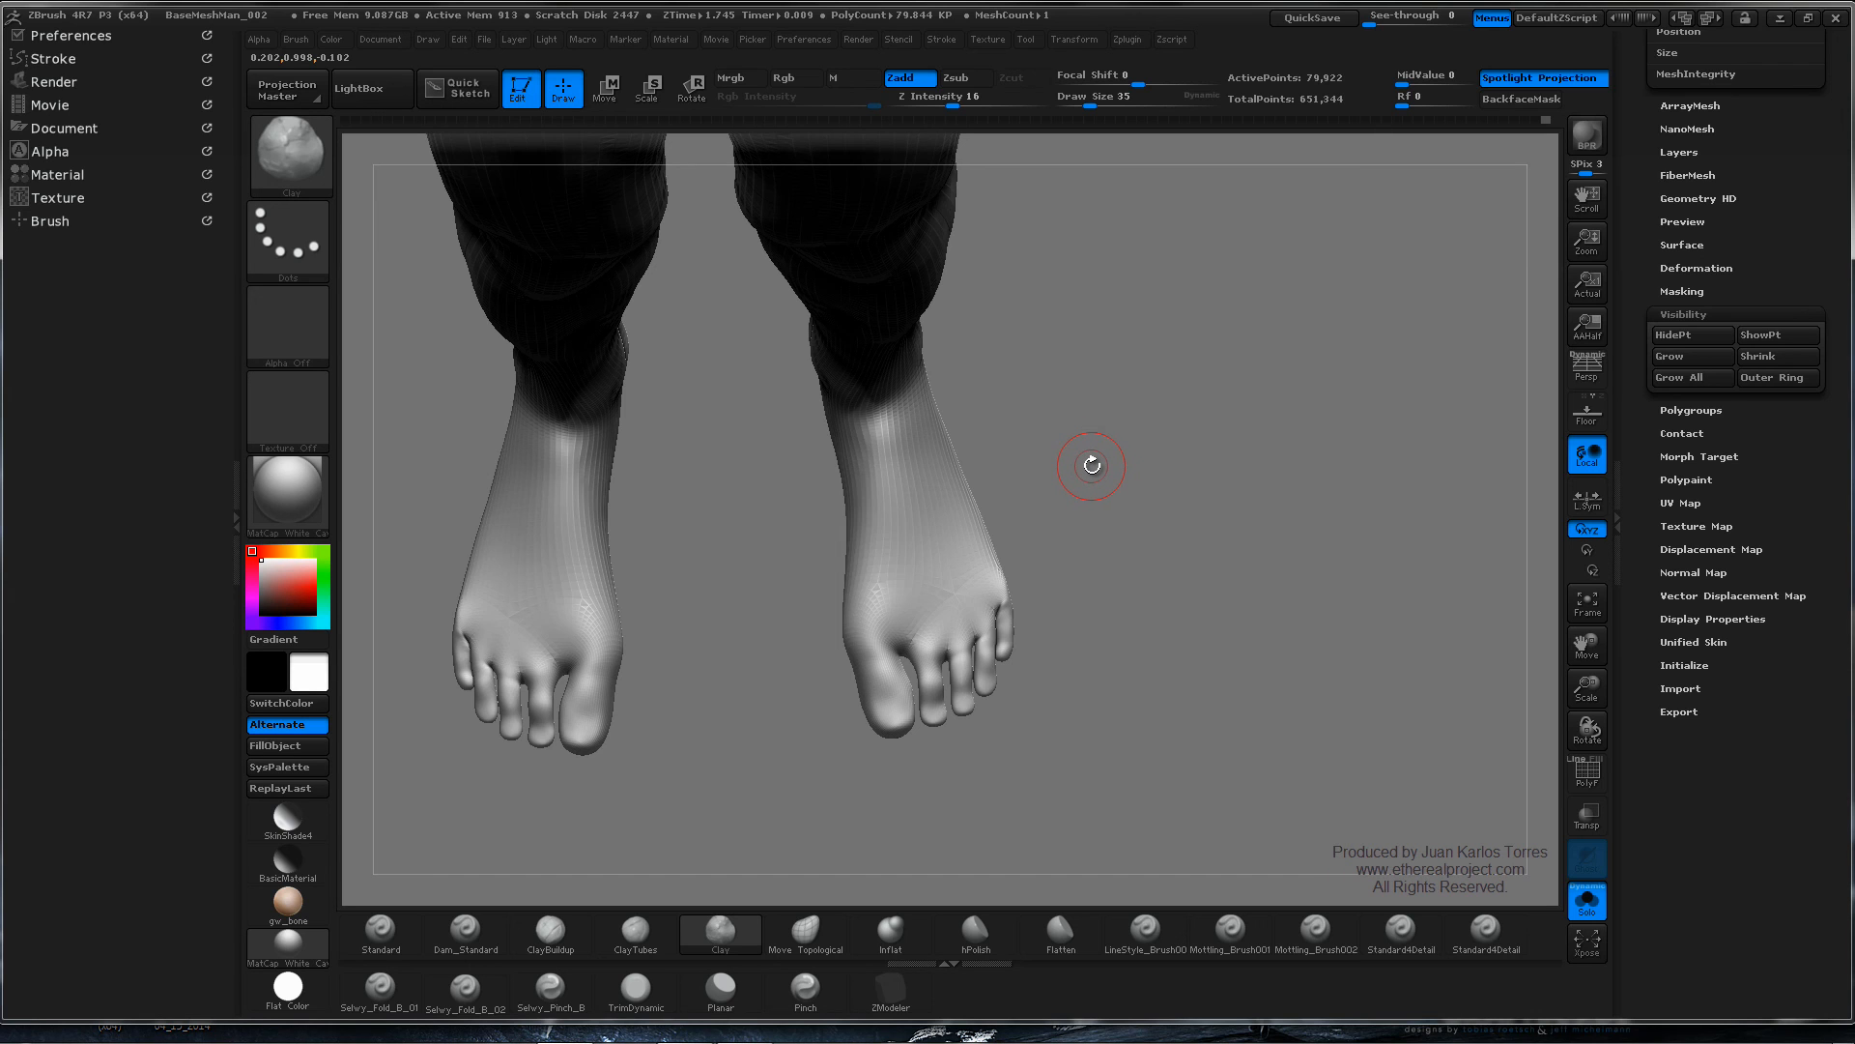
{"action": "mouse_move", "coordinate": [1093, 499]}
{"action": "right_mouse_down"}
{"action": "mouse_move", "coordinate": [1085, 555]}
{"action": "mouse_move", "coordinate": [1081, 538]}
{"action": "mouse_move", "coordinate": [1140, 518]}
{"action": "mouse_move", "coordinate": [1127, 509]}
{"action": "right_mouse_up"}
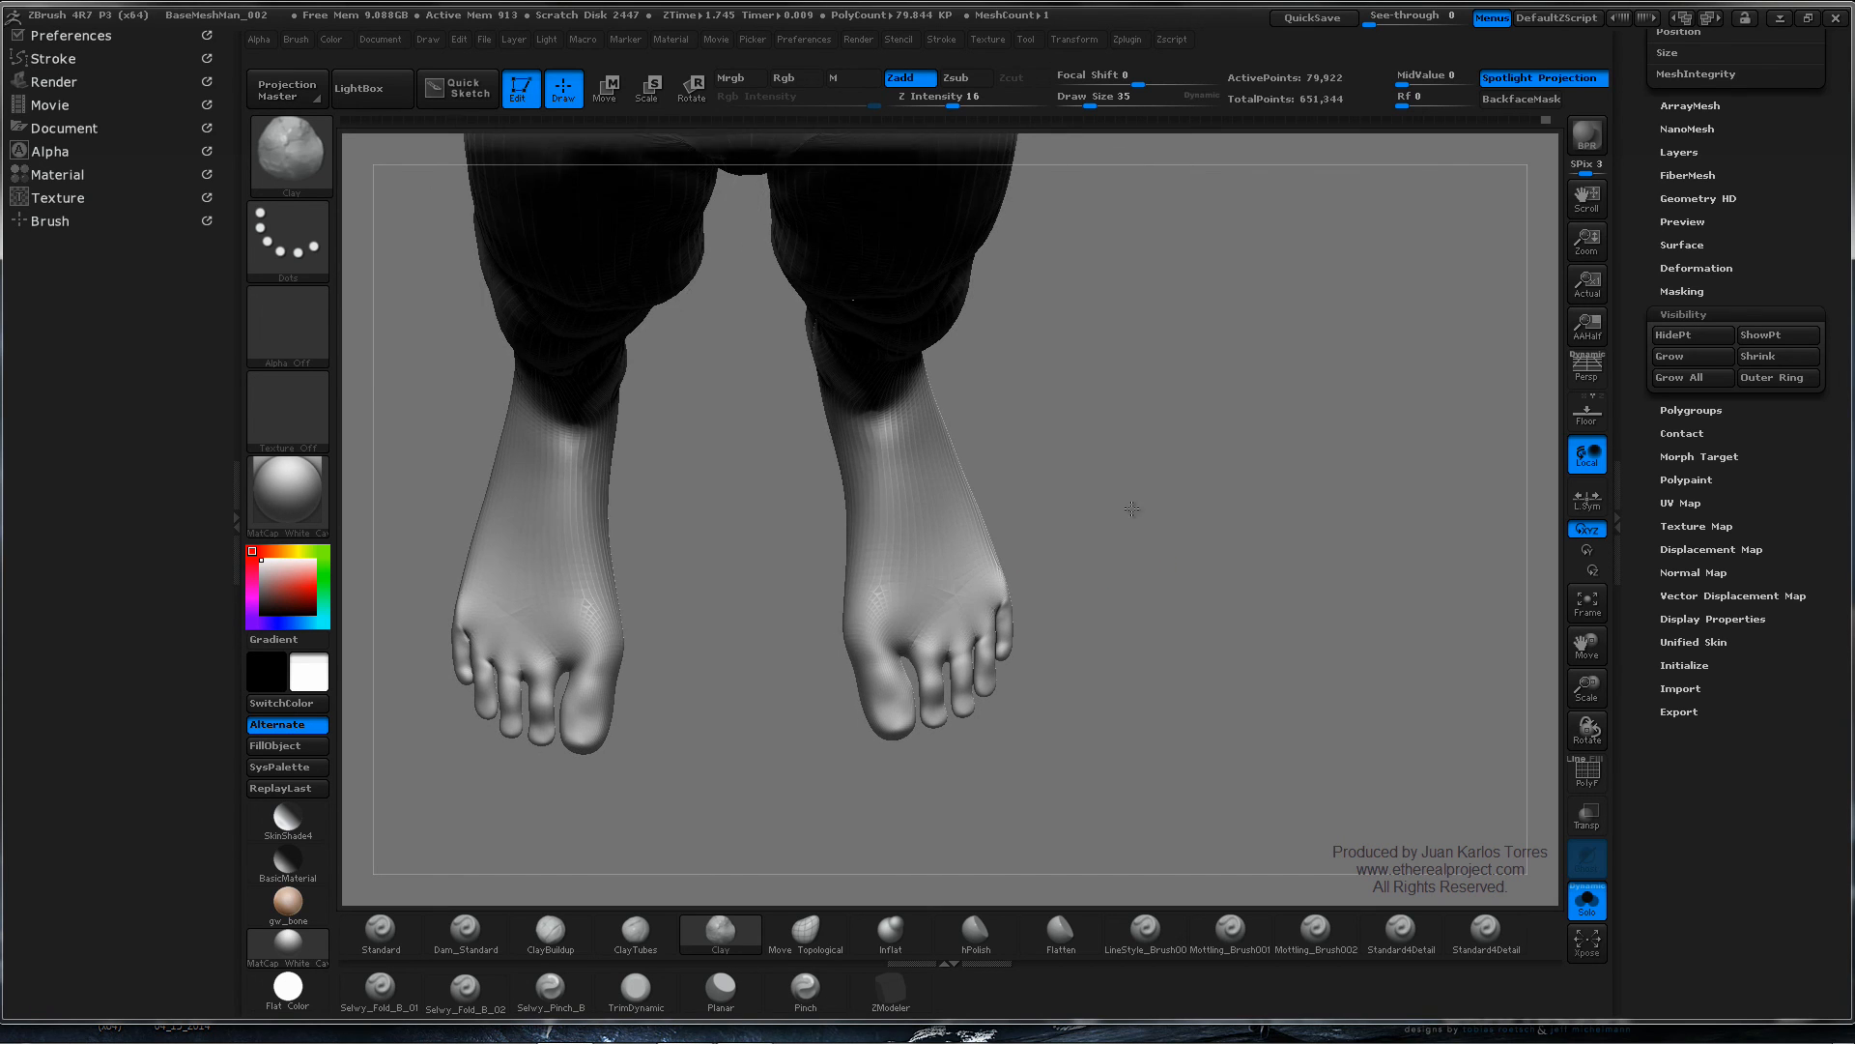
{"action": "mouse_move", "coordinate": [1169, 510]}
{"action": "left_mouse_down", "text": "ctrl"}
{"action": "mouse_move", "coordinate": [772, 711]}
{"action": "mouse_move", "coordinate": [454, 618]}
{"action": "left_mouse_up", "text": "ctrl"}
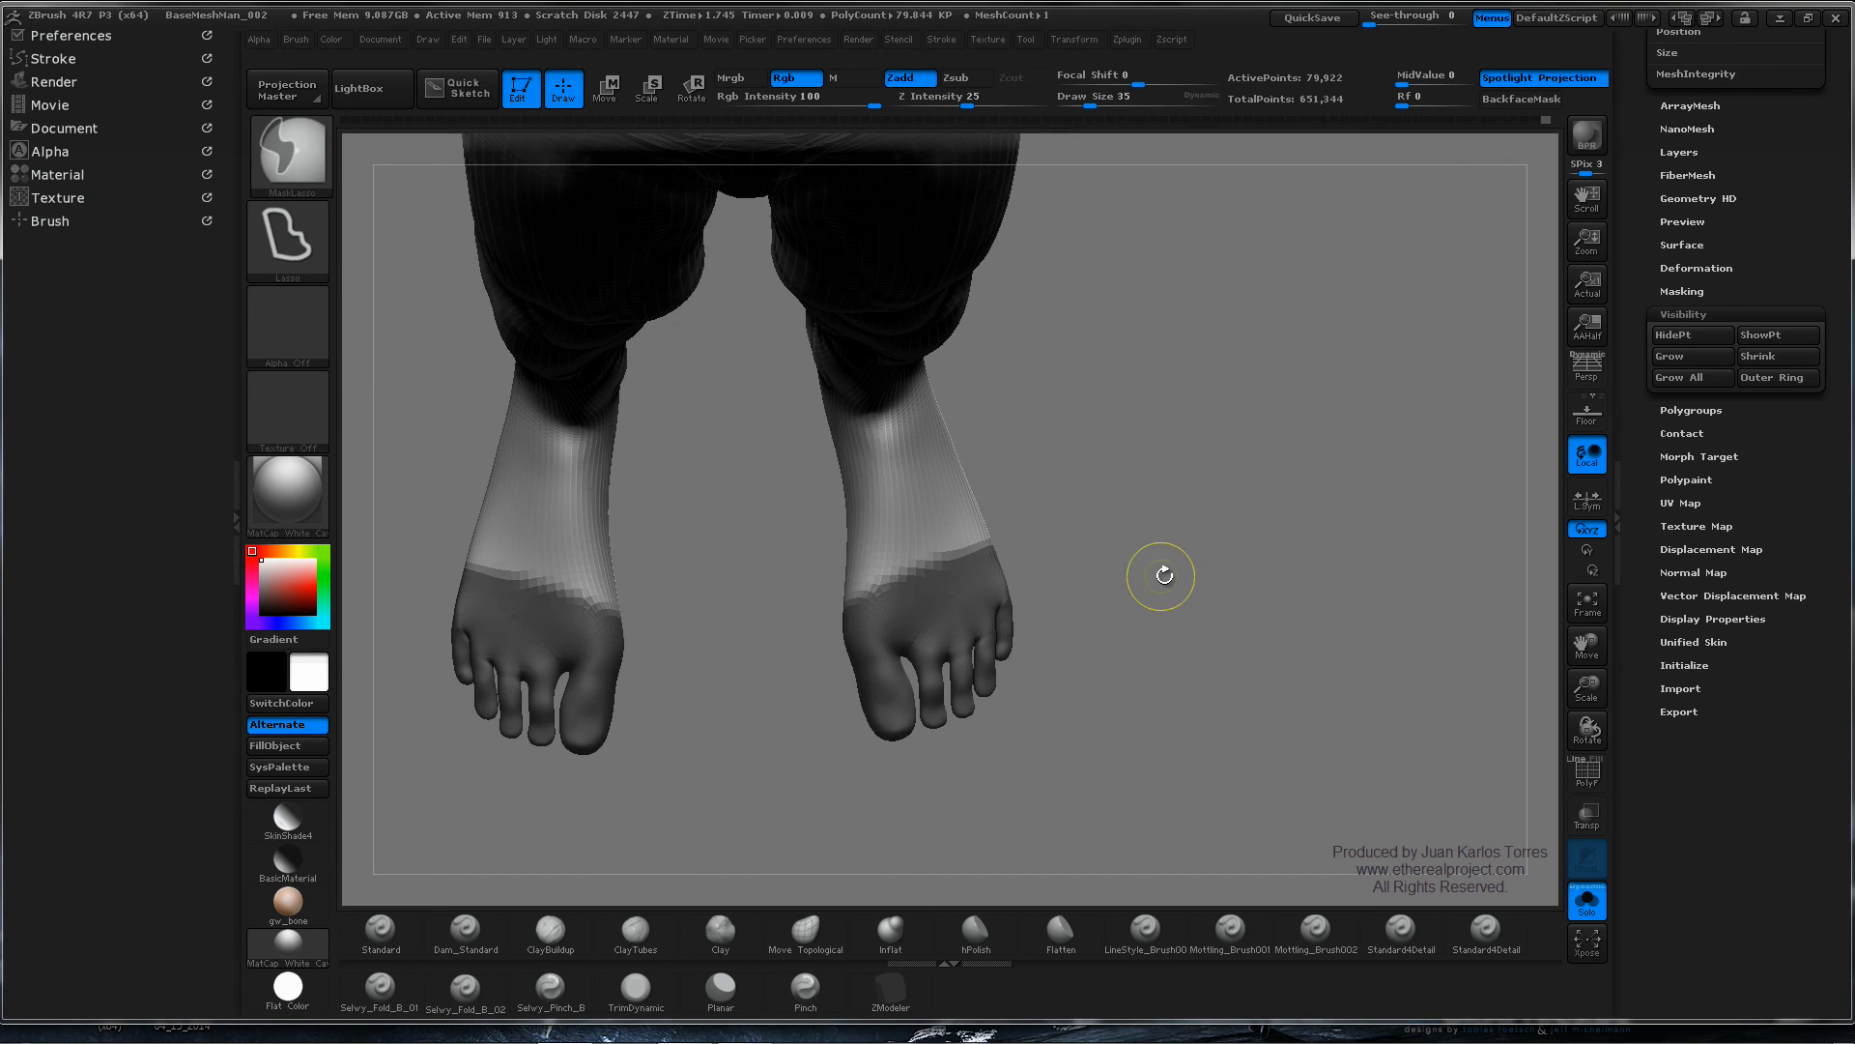
{"action": "left_click", "coordinate": [1159, 565], "text": "ctrl"}
- Refine the front of the ankle toward the outer ankle bone with Clay and smooth it
{"action": "mouse_move", "coordinate": [1159, 559]}
{"action": "right_mouse_down"}
{"action": "mouse_move", "coordinate": [1057, 552]}
{"action": "mouse_move", "coordinate": [1126, 476]}
{"action": "mouse_move", "coordinate": [1305, 496]}
{"action": "mouse_move", "coordinate": [1296, 526]}
{"action": "mouse_move", "coordinate": [1375, 510]}
{"action": "mouse_move", "coordinate": [1296, 539]}
{"action": "mouse_move", "coordinate": [1371, 554]}
{"action": "mouse_move", "coordinate": [1126, 531]}
{"action": "mouse_move", "coordinate": [1090, 592]}
{"action": "mouse_move", "coordinate": [1345, 523]}
{"action": "mouse_move", "coordinate": [971, 654]}
{"action": "right_mouse_up"}
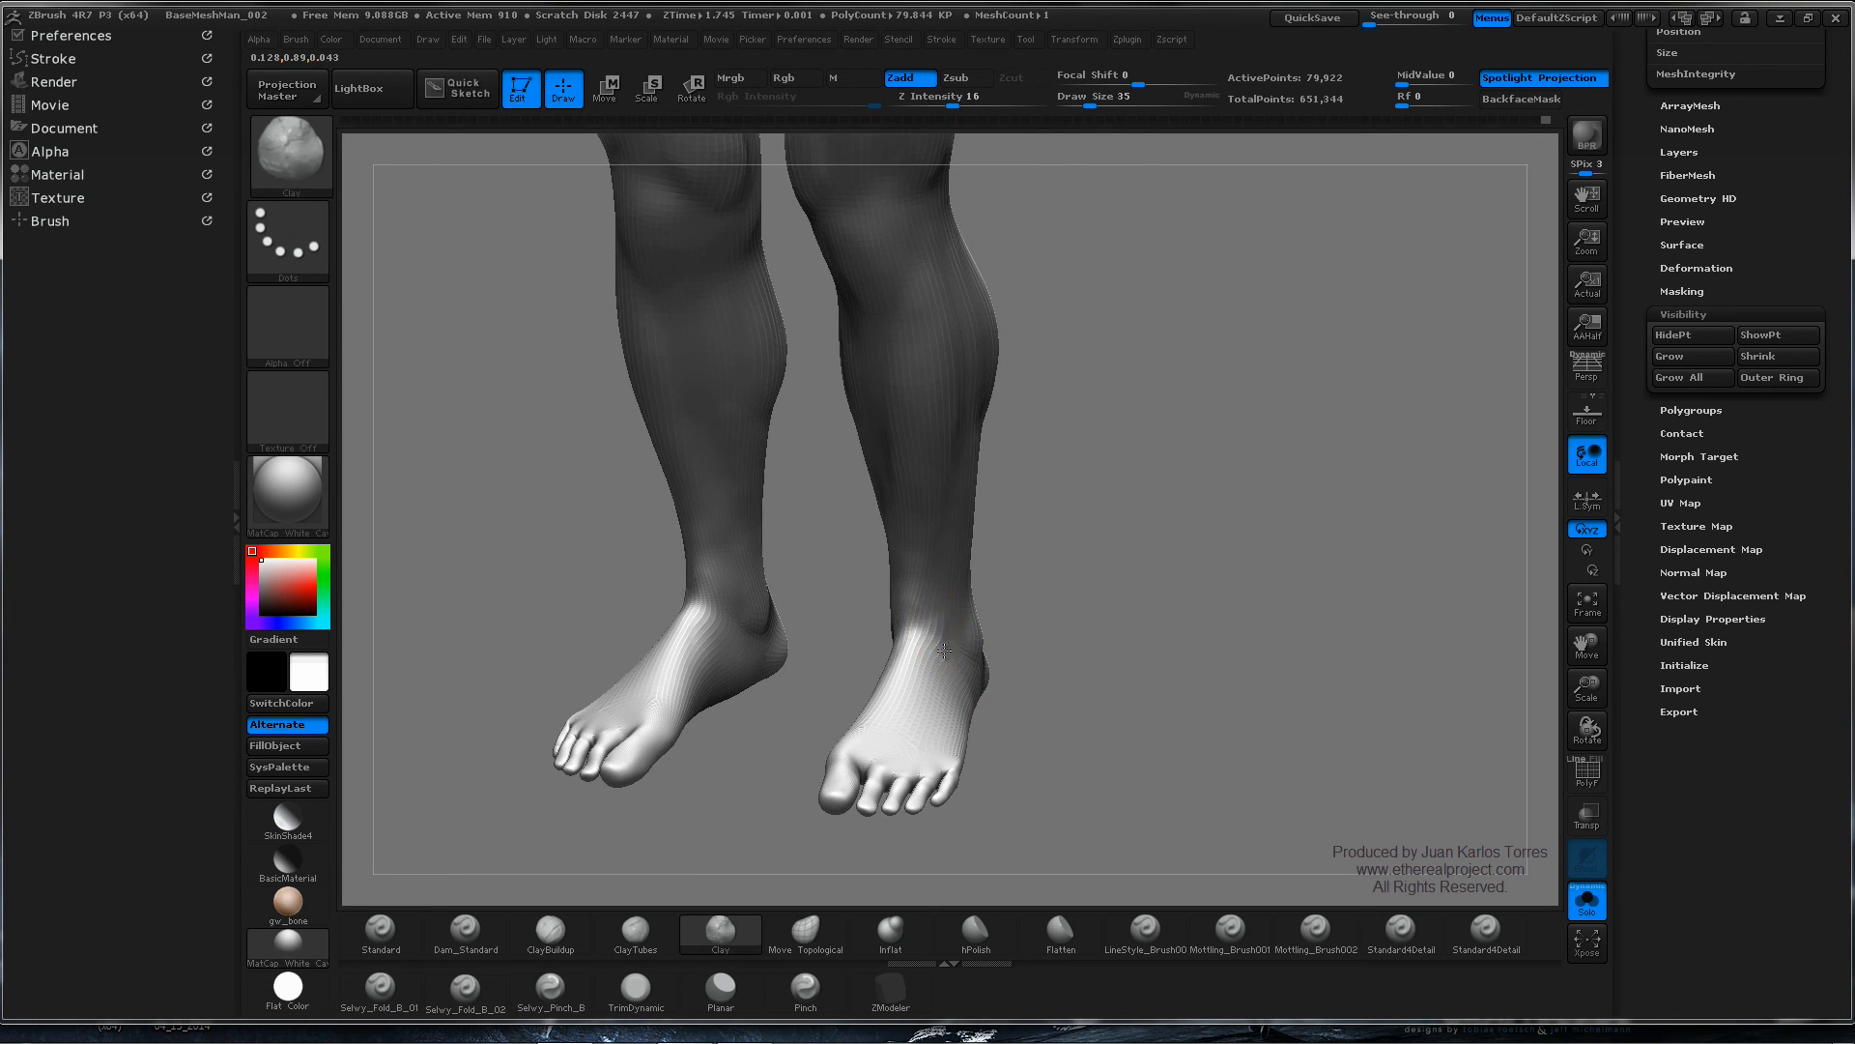
{"action": "key", "text": "shift"}
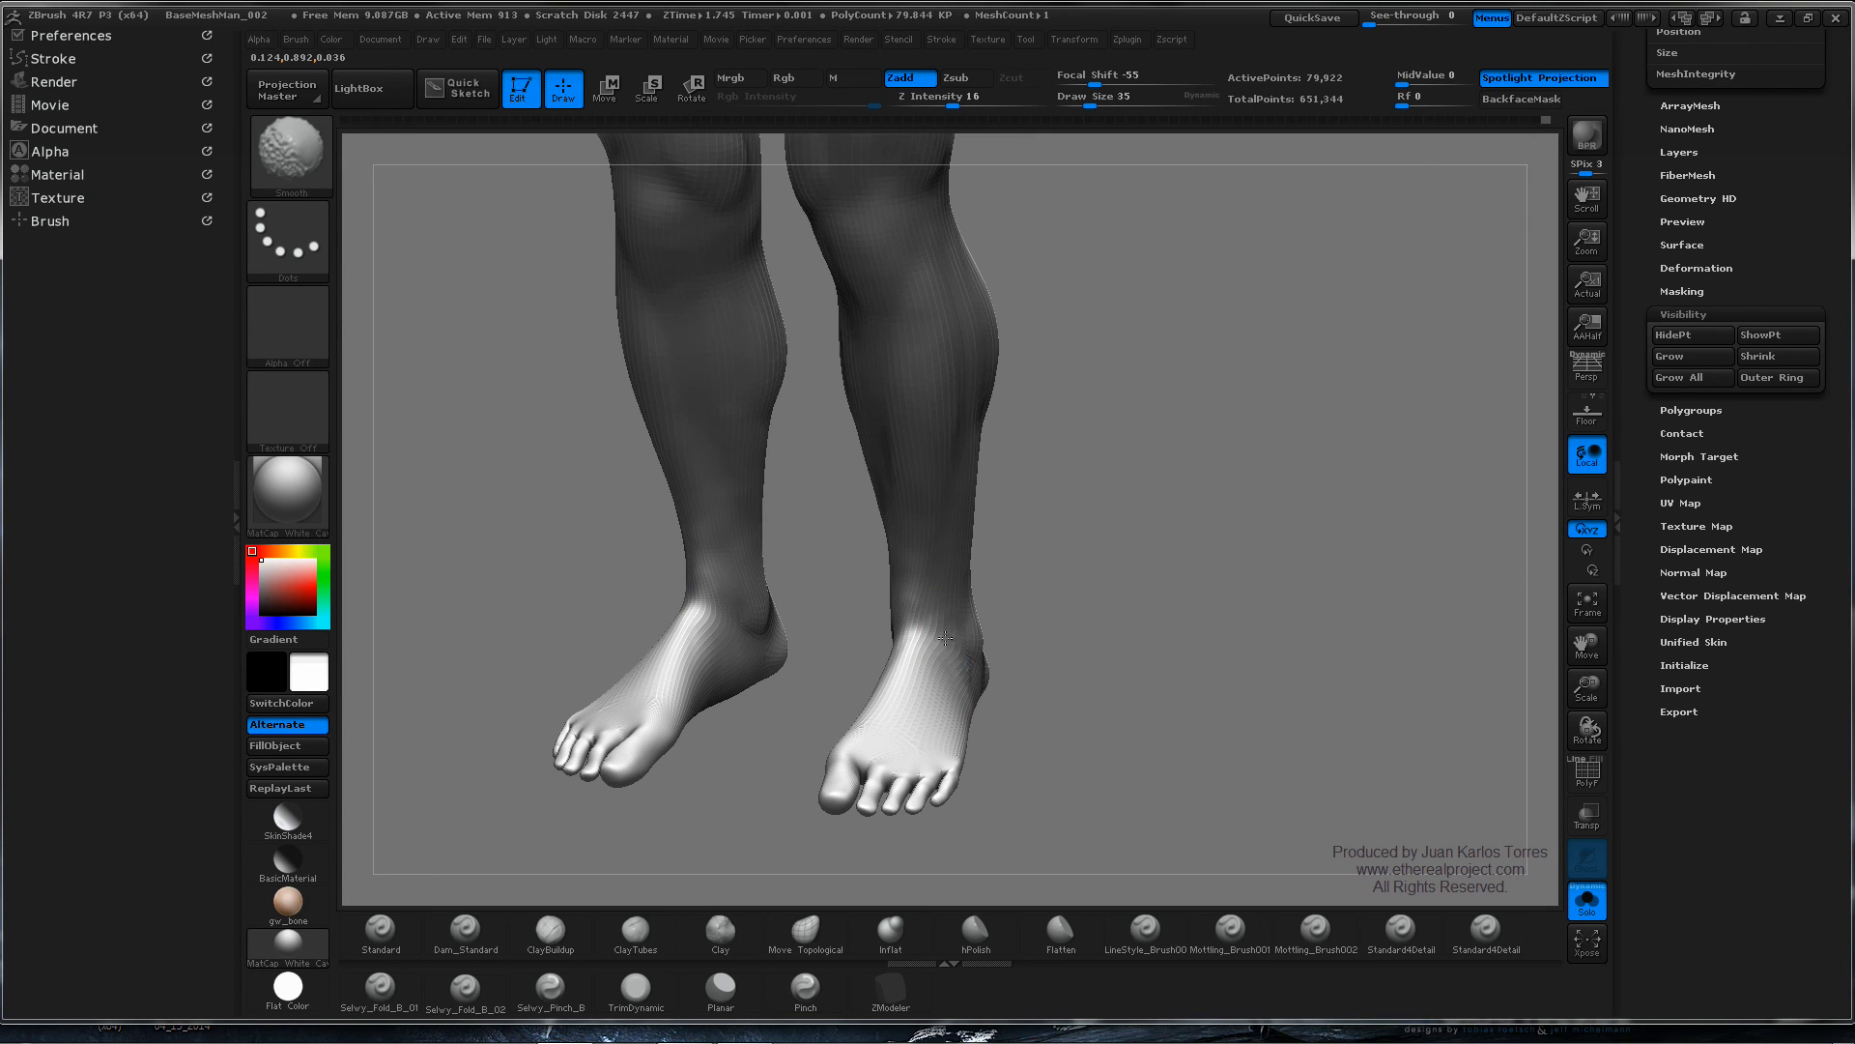
{"action": "mouse_move", "coordinate": [959, 653]}
{"action": "right_mouse_down"}
{"action": "mouse_move", "coordinate": [928, 645]}
{"action": "mouse_move", "coordinate": [955, 640]}
{"action": "right_mouse_up"}
{"action": "key", "text": "shift"}
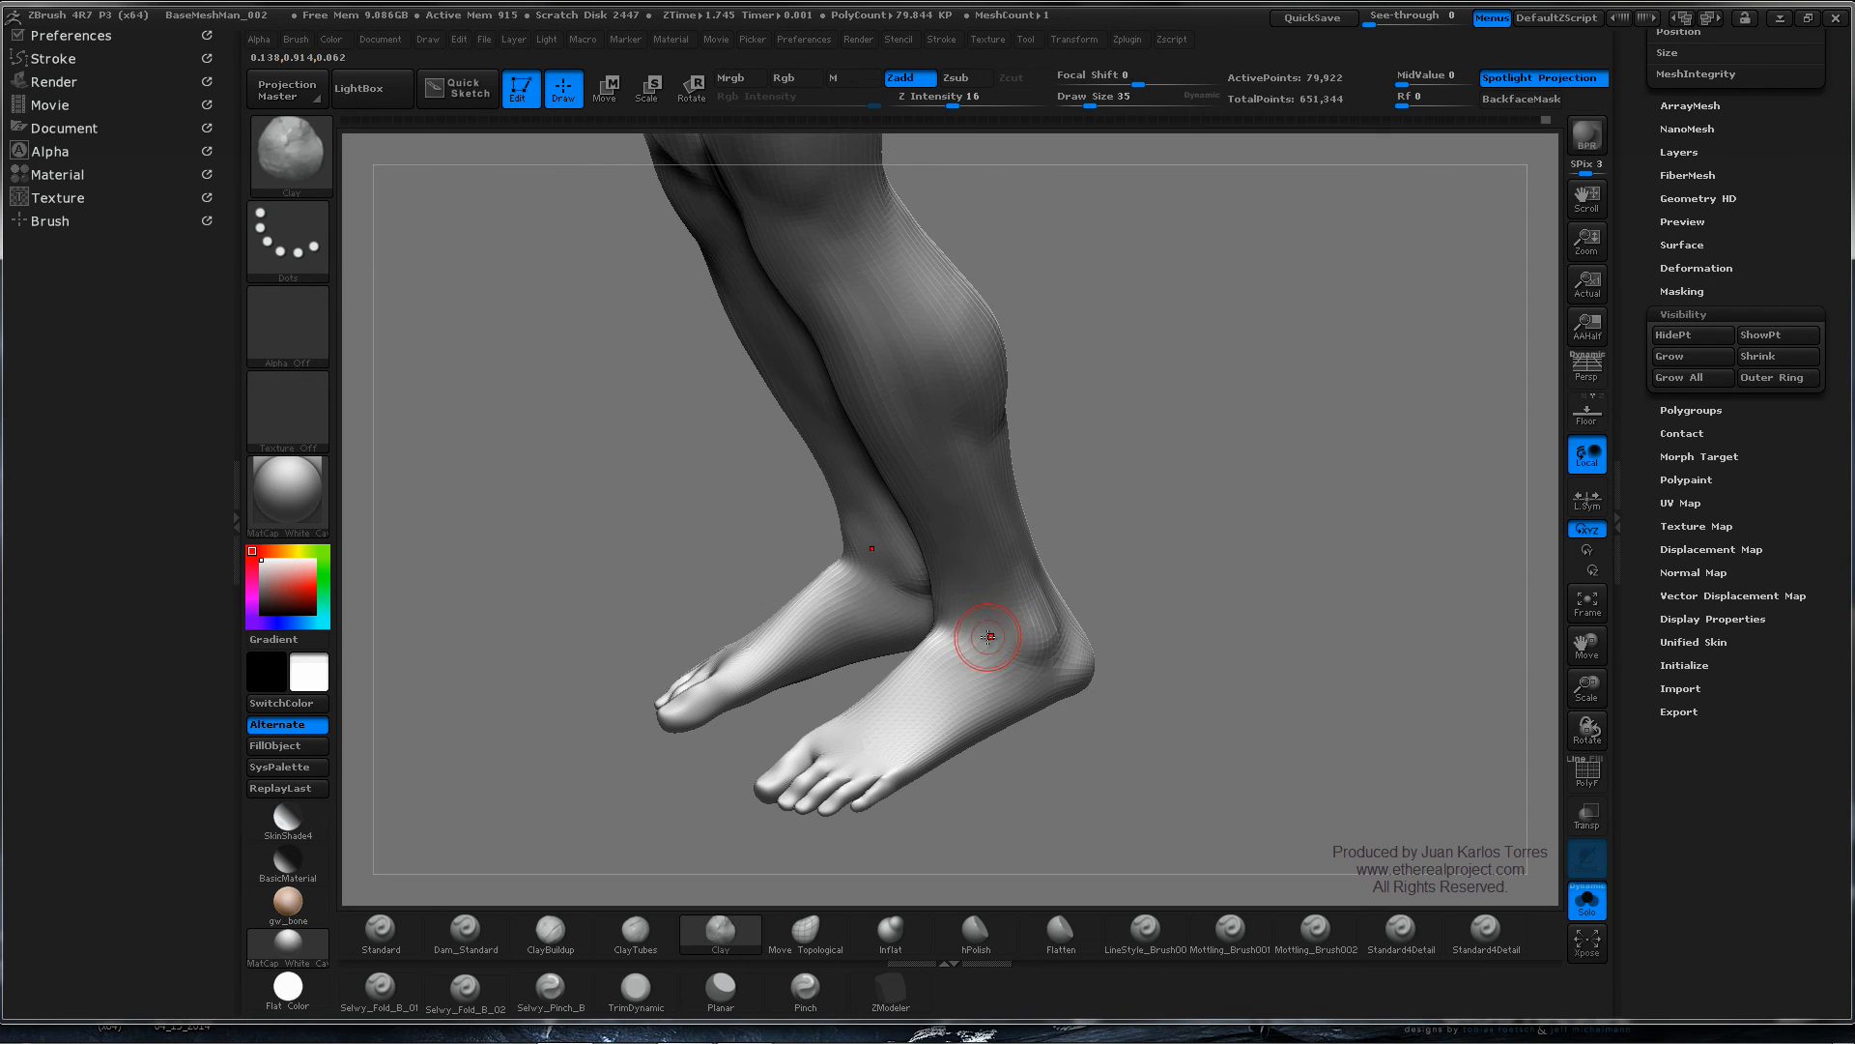
- Build up the little toe with Clay from its tip to its base and smooth the bases of the small toes
{"action": "right_click_drag", "start_coordinate": [987, 636], "coordinate": [1142, 608]}
{"action": "mouse_move", "coordinate": [901, 759]}
{"action": "right_mouse_down", "text": "alt"}
{"action": "mouse_move", "coordinate": [919, 546]}
{"action": "mouse_move", "coordinate": [1000, 506]}
{"action": "mouse_move", "coordinate": [928, 480]}
{"action": "mouse_move", "coordinate": [829, 505]}
{"action": "mouse_move", "coordinate": [787, 593]}
{"action": "right_mouse_up", "text": "alt"}
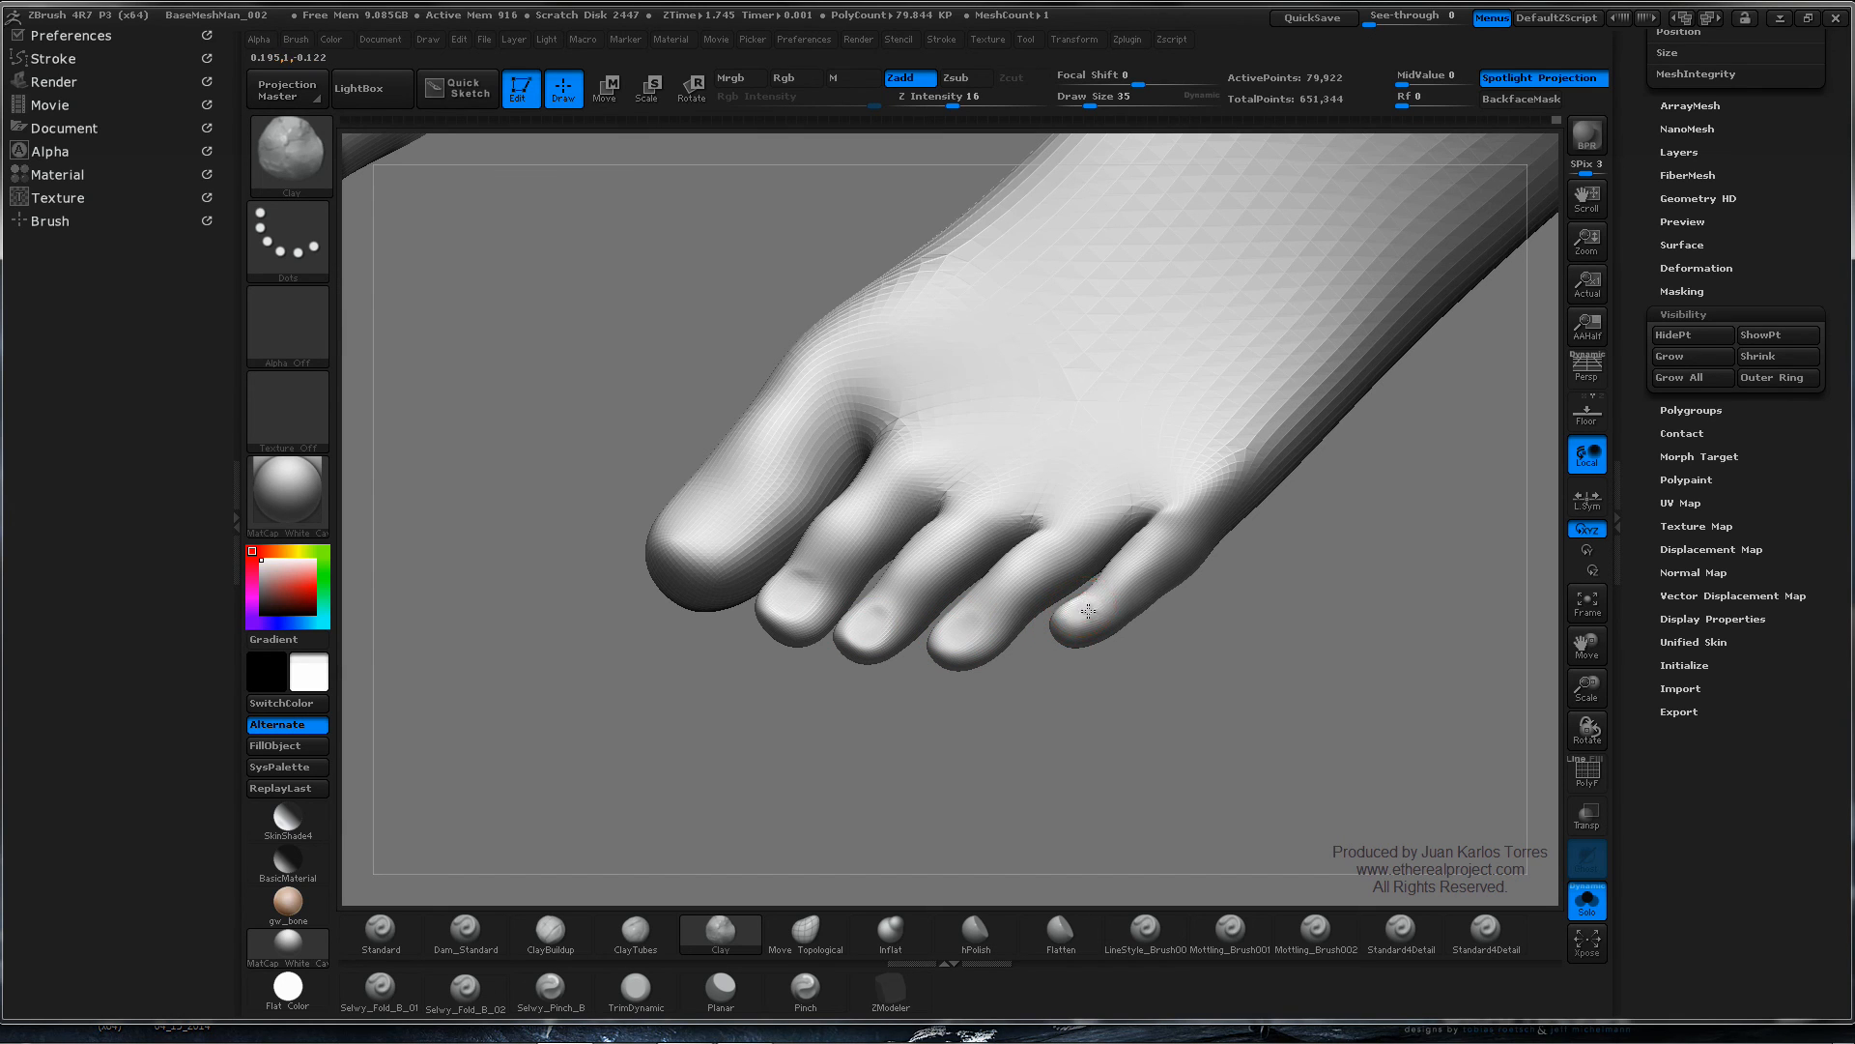
{"action": "left_click_drag", "start_coordinate": [1088, 611], "coordinate": [1095, 604]}
{"action": "mouse_move", "coordinate": [1112, 567]}
{"action": "right_mouse_down"}
{"action": "mouse_move", "coordinate": [1150, 513]}
{"action": "mouse_move", "coordinate": [1142, 540]}
{"action": "right_mouse_up"}
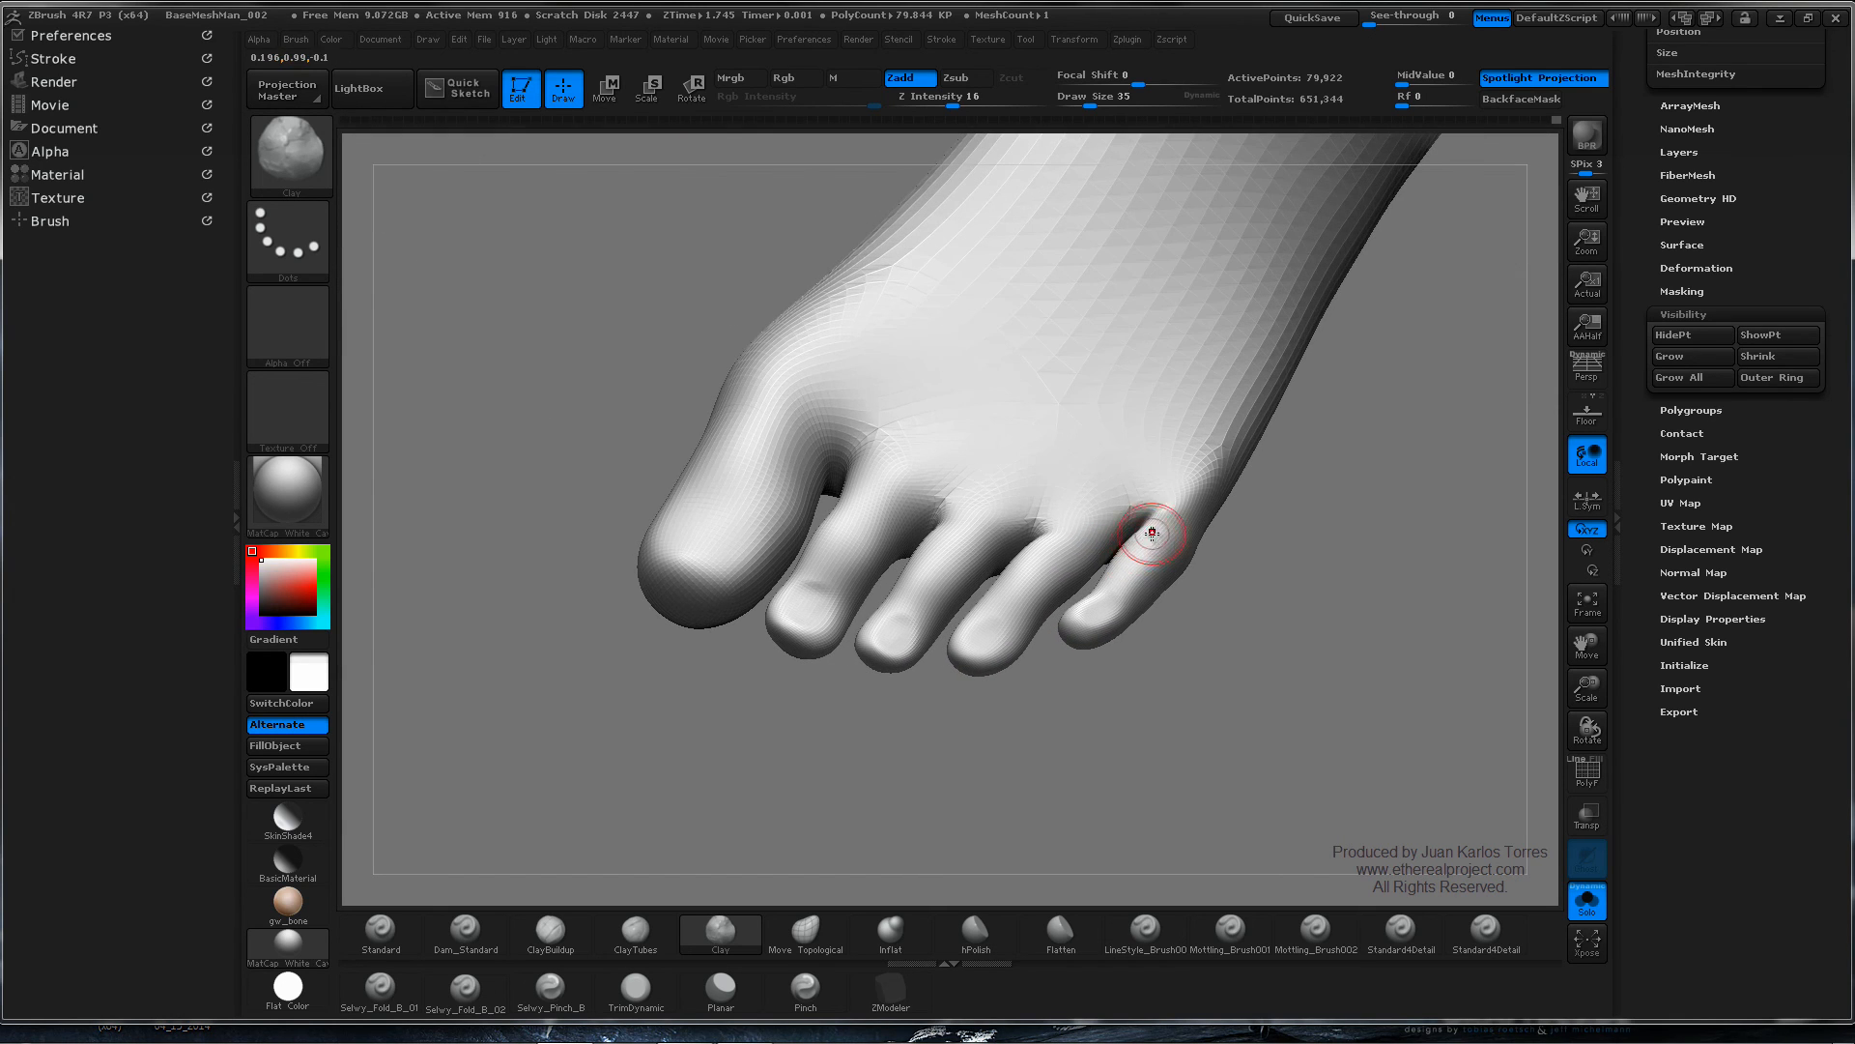
{"action": "key", "text": "shift"}
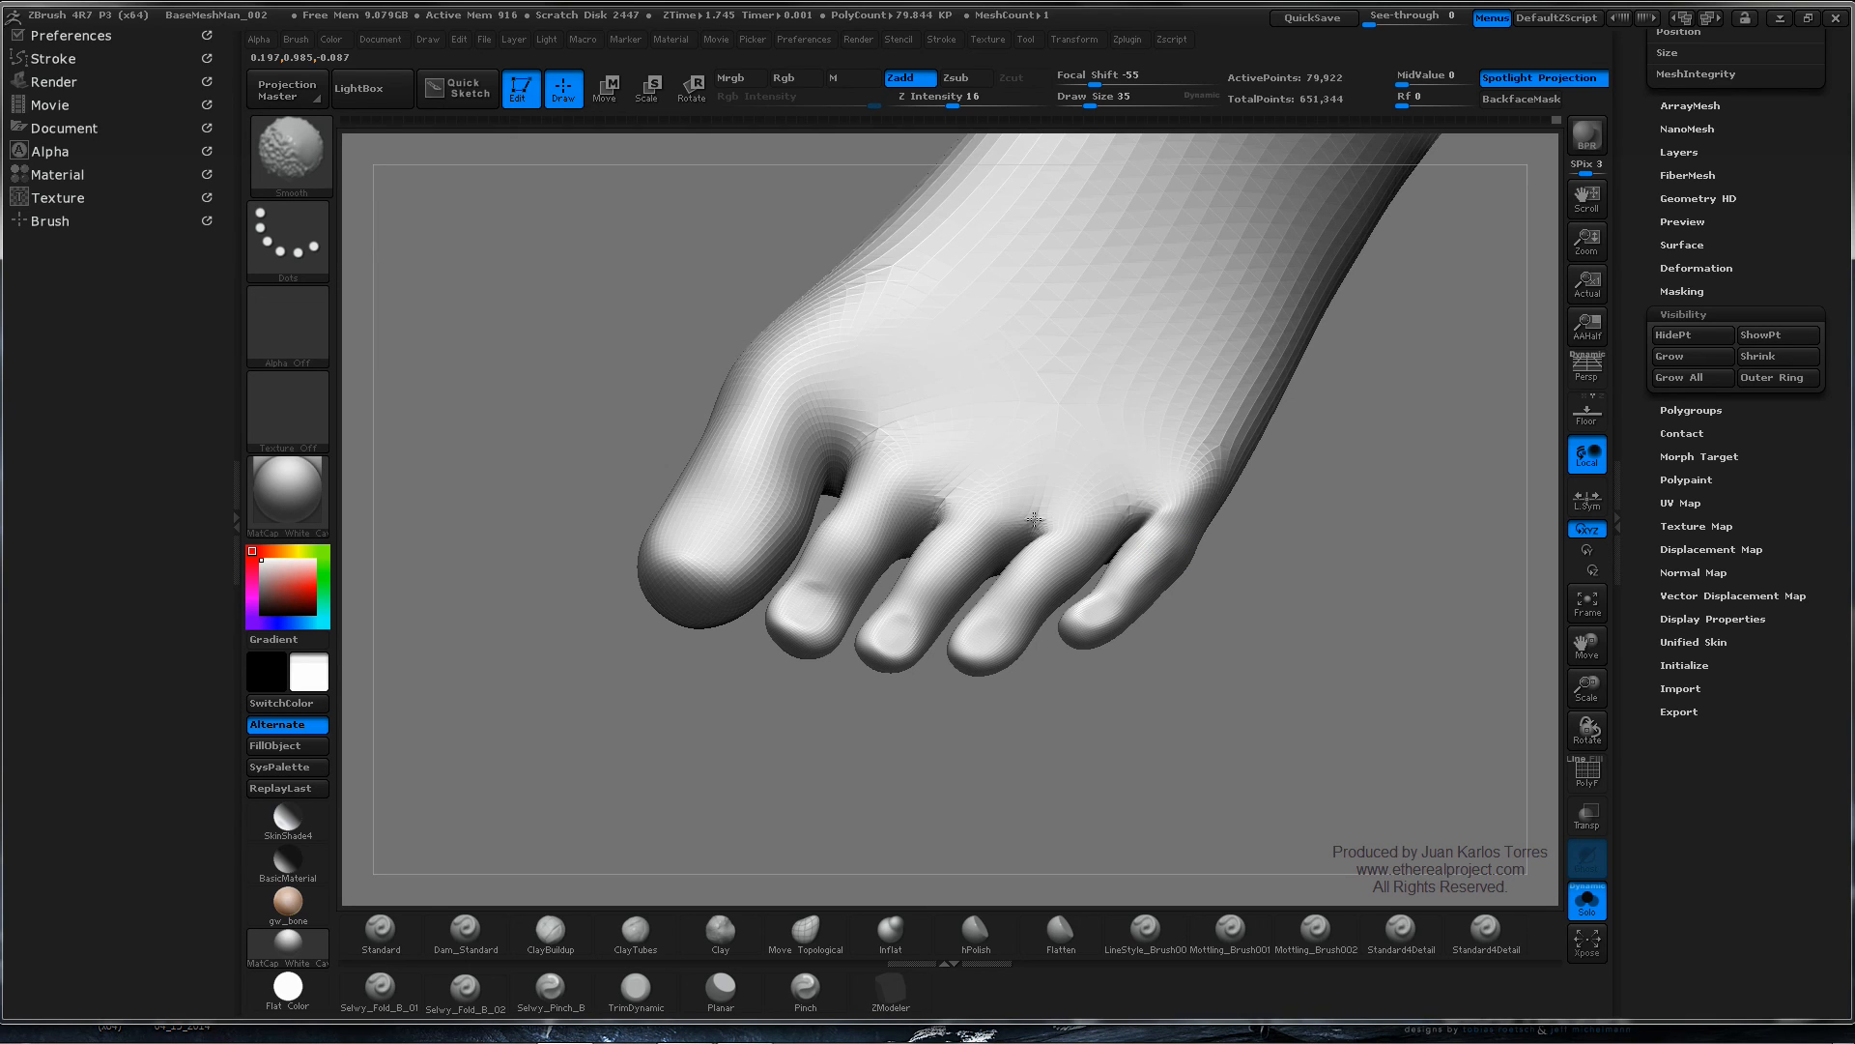
- Refine the small toes and smooth the tips of the second and fourth toes
{"action": "right_click_drag", "start_coordinate": [835, 404], "coordinate": [849, 621]}
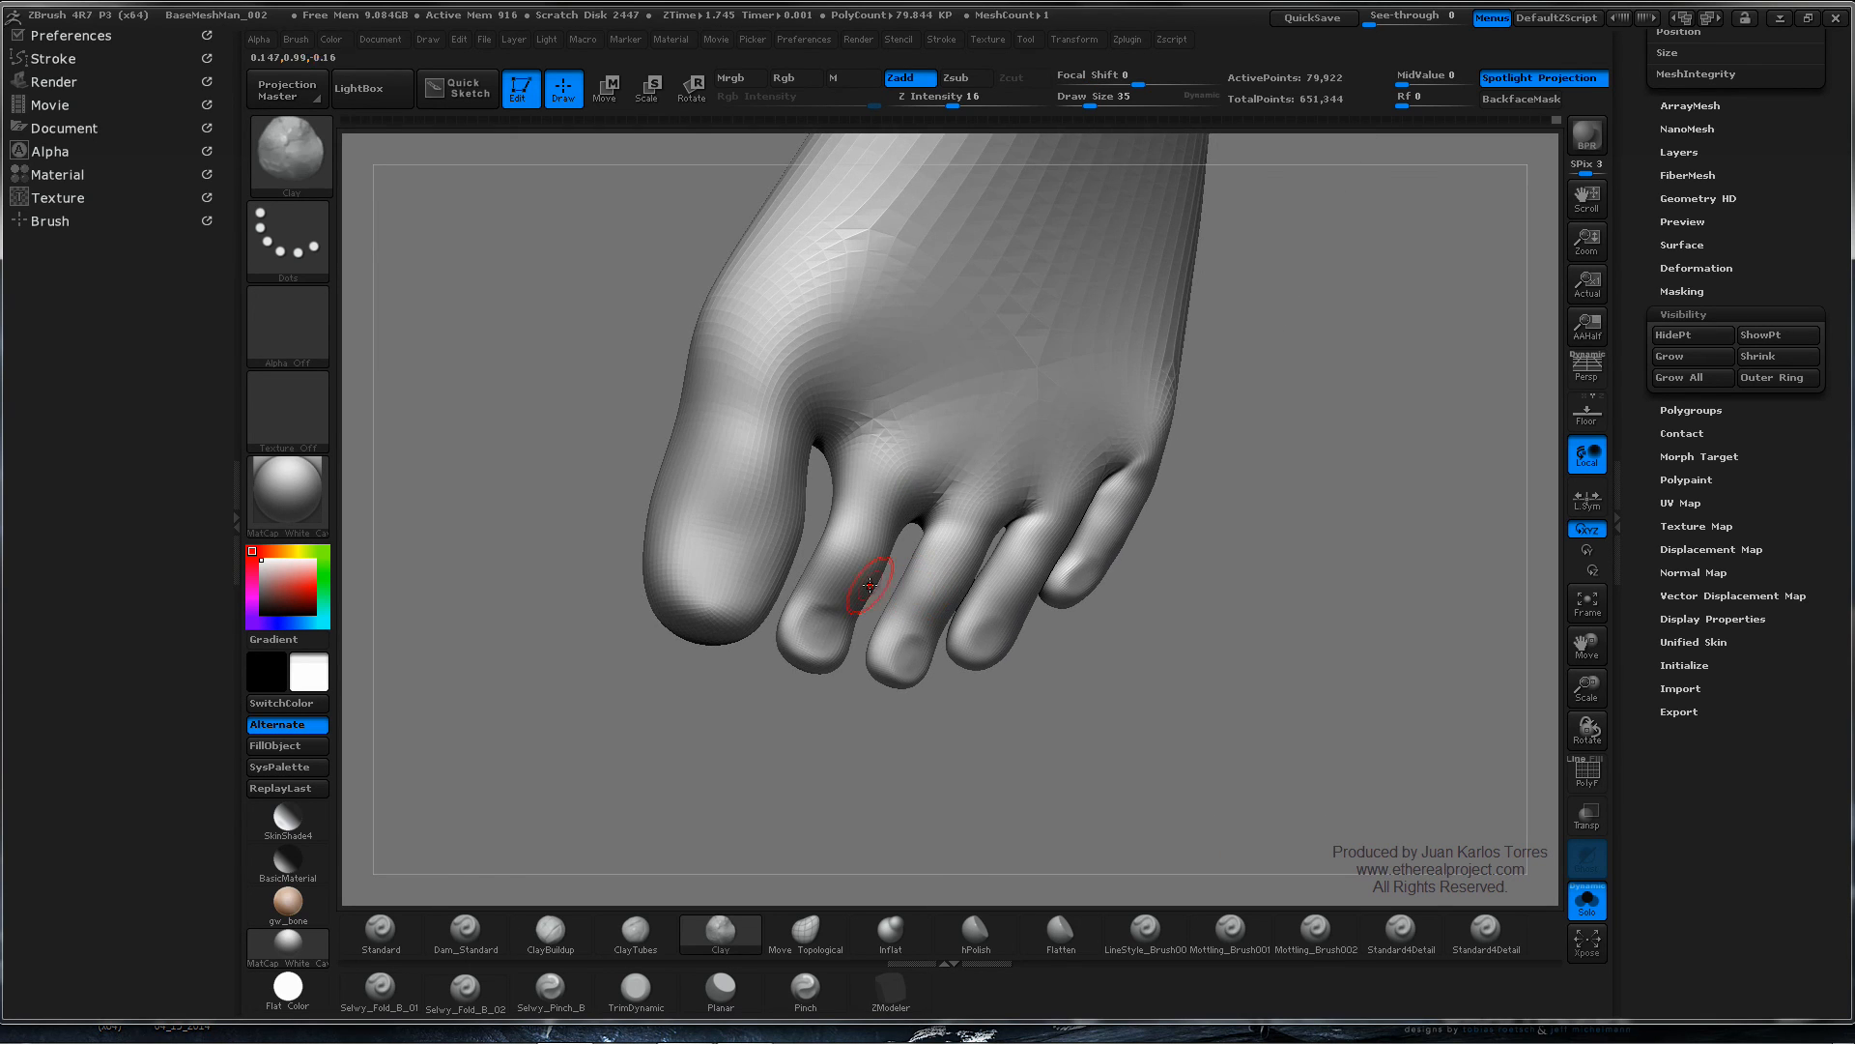
{"action": "mouse_move", "coordinate": [817, 626]}
{"action": "left_mouse_down", "text": "shift"}
{"action": "mouse_move", "coordinate": [902, 646]}
{"action": "mouse_move", "coordinate": [822, 630]}
{"action": "left_mouse_up", "text": "shift"}
{"action": "left_click_drag", "start_coordinate": [973, 633], "coordinate": [978, 636], "text": "shift"}
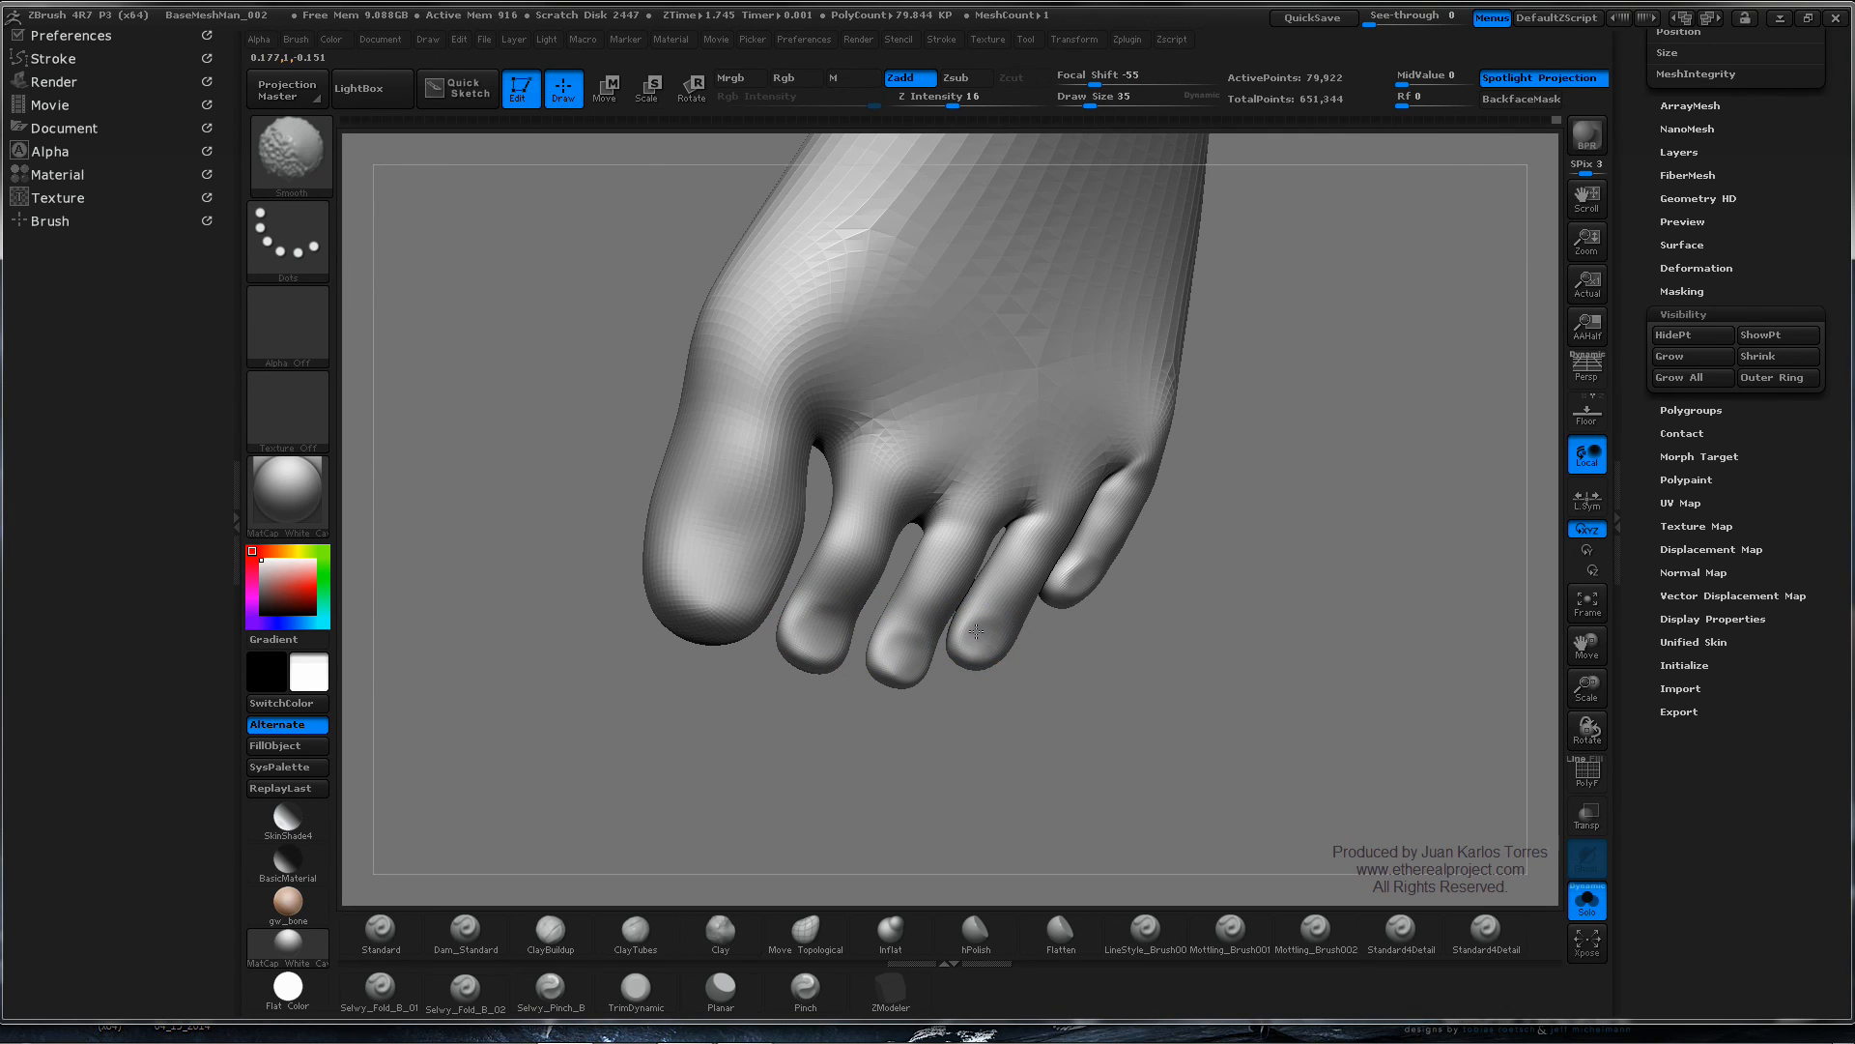
- Shape the nail area on top of the big toe's tip with Clay
{"action": "left_click_drag", "start_coordinate": [1104, 568], "coordinate": [1076, 442]}
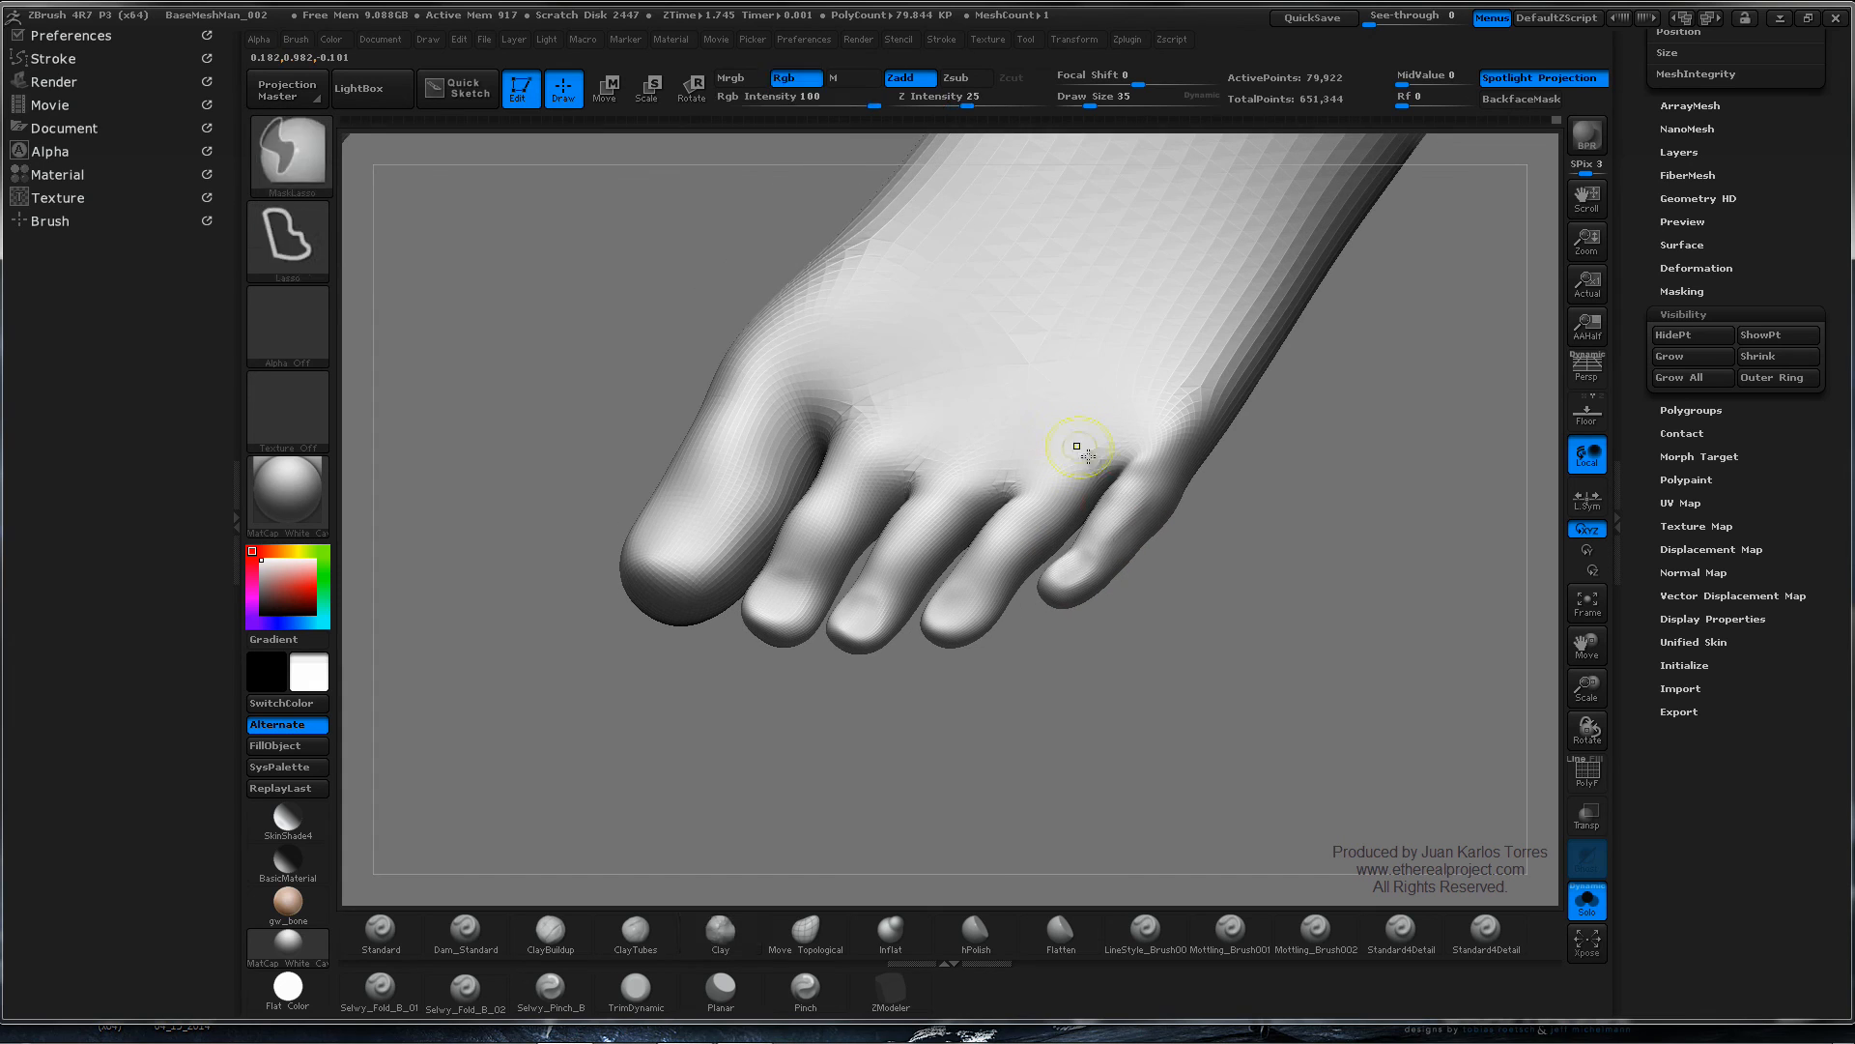
{"action": "mouse_move", "coordinate": [1073, 579]}
{"action": "left_mouse_down", "text": "alt"}
{"action": "mouse_move", "coordinate": [1126, 539]}
{"action": "mouse_move", "coordinate": [1136, 502]}
{"action": "left_mouse_up", "text": "alt"}
{"action": "mouse_move", "coordinate": [911, 521]}
{"action": "right_mouse_down", "text": "alt"}
{"action": "mouse_move", "coordinate": [1027, 530]}
{"action": "mouse_move", "coordinate": [962, 597]}
{"action": "right_mouse_up", "text": "alt"}
{"action": "right_click_drag", "start_coordinate": [826, 577], "coordinate": [828, 608]}
{"action": "mouse_move", "coordinate": [874, 572]}
{"action": "left_mouse_down", "text": "alt"}
{"action": "mouse_move", "coordinate": [909, 594]}
{"action": "mouse_move", "coordinate": [862, 577]}
{"action": "mouse_move", "coordinate": [891, 608]}
{"action": "mouse_move", "coordinate": [868, 590]}
{"action": "mouse_move", "coordinate": [861, 605]}
{"action": "mouse_move", "coordinate": [878, 583]}
{"action": "mouse_move", "coordinate": [867, 595]}
{"action": "mouse_move", "coordinate": [914, 607]}
{"action": "mouse_move", "coordinate": [900, 579]}
{"action": "left_mouse_up", "text": "alt"}
{"action": "mouse_move", "coordinate": [903, 580]}
{"action": "right_mouse_down"}
{"action": "mouse_move", "coordinate": [923, 539]}
{"action": "mouse_move", "coordinate": [916, 606]}
{"action": "mouse_move", "coordinate": [752, 761]}
{"action": "right_mouse_up"}
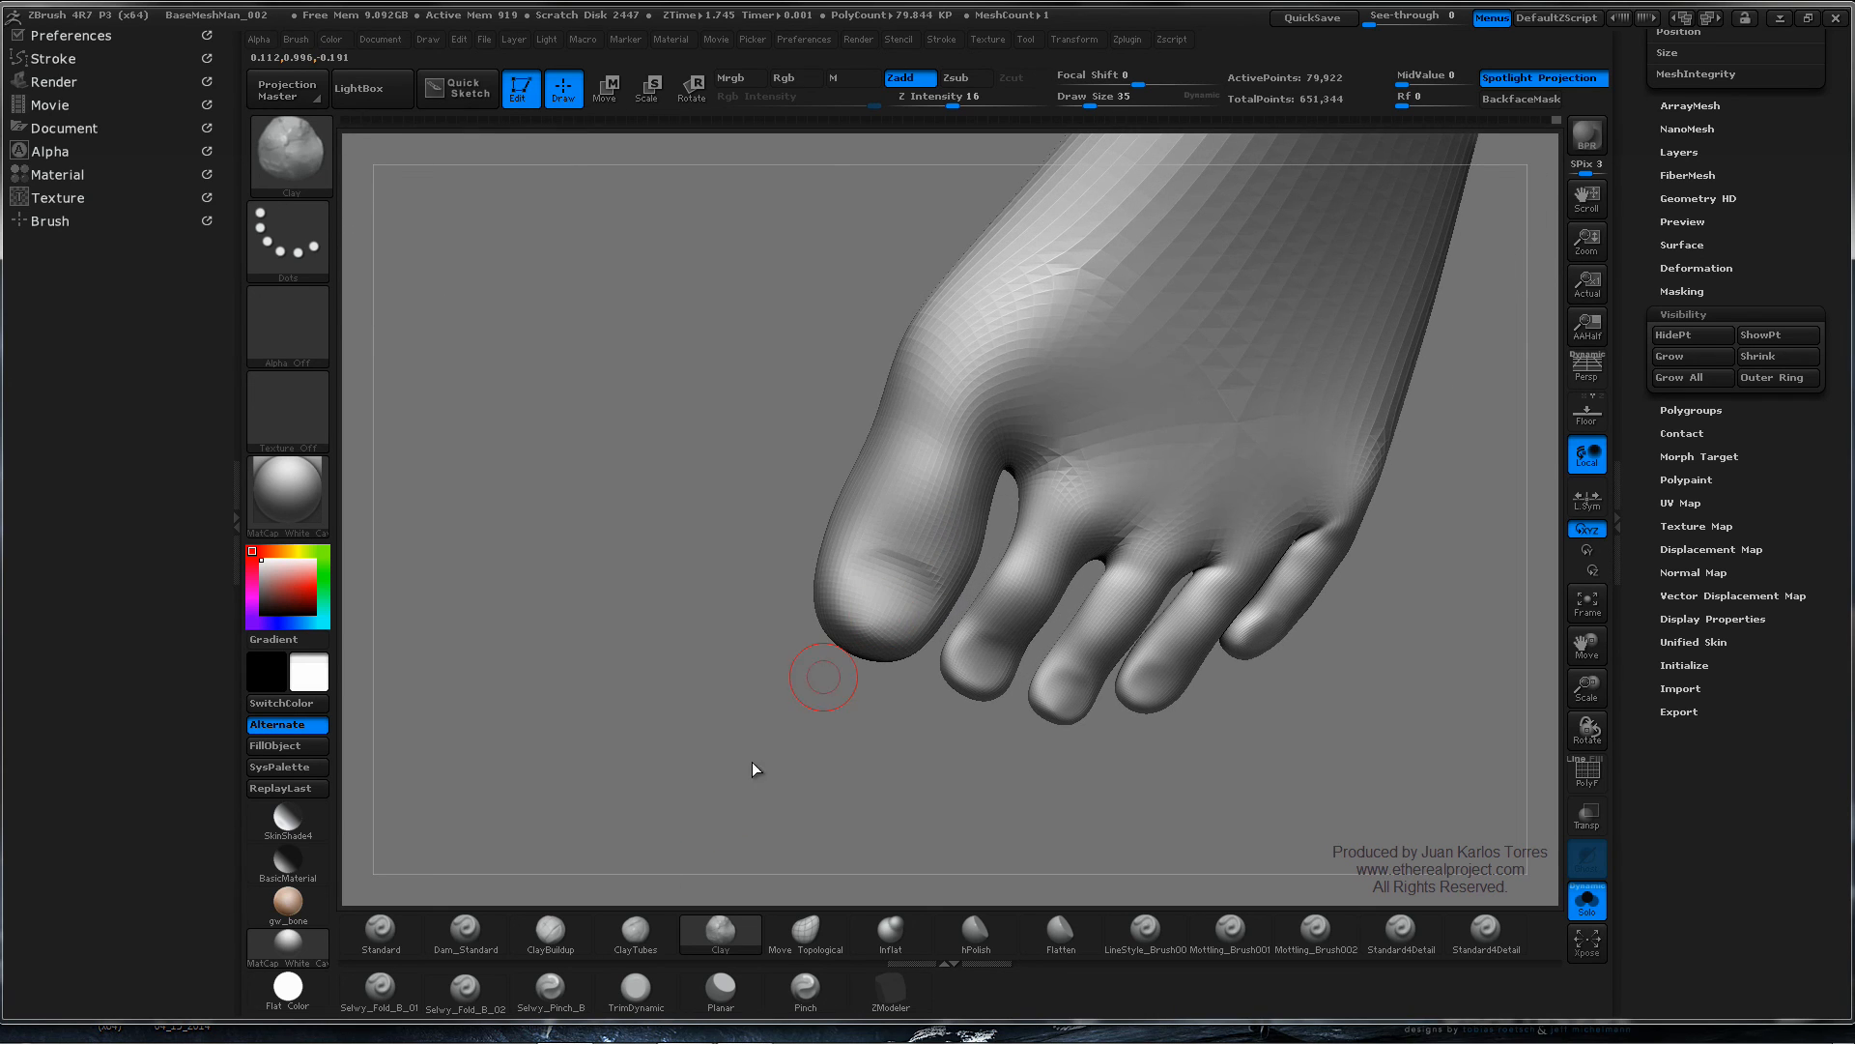
- Carve the nail outline of the big toe with Dam_Standard, defining the cuticle crease and both sides
{"action": "left_click", "coordinate": [464, 933]}
{"action": "mouse_move", "coordinate": [911, 557]}
{"action": "left_mouse_down"}
{"action": "mouse_move", "coordinate": [868, 567]}
{"action": "mouse_move", "coordinate": [897, 569]}
{"action": "left_mouse_up"}
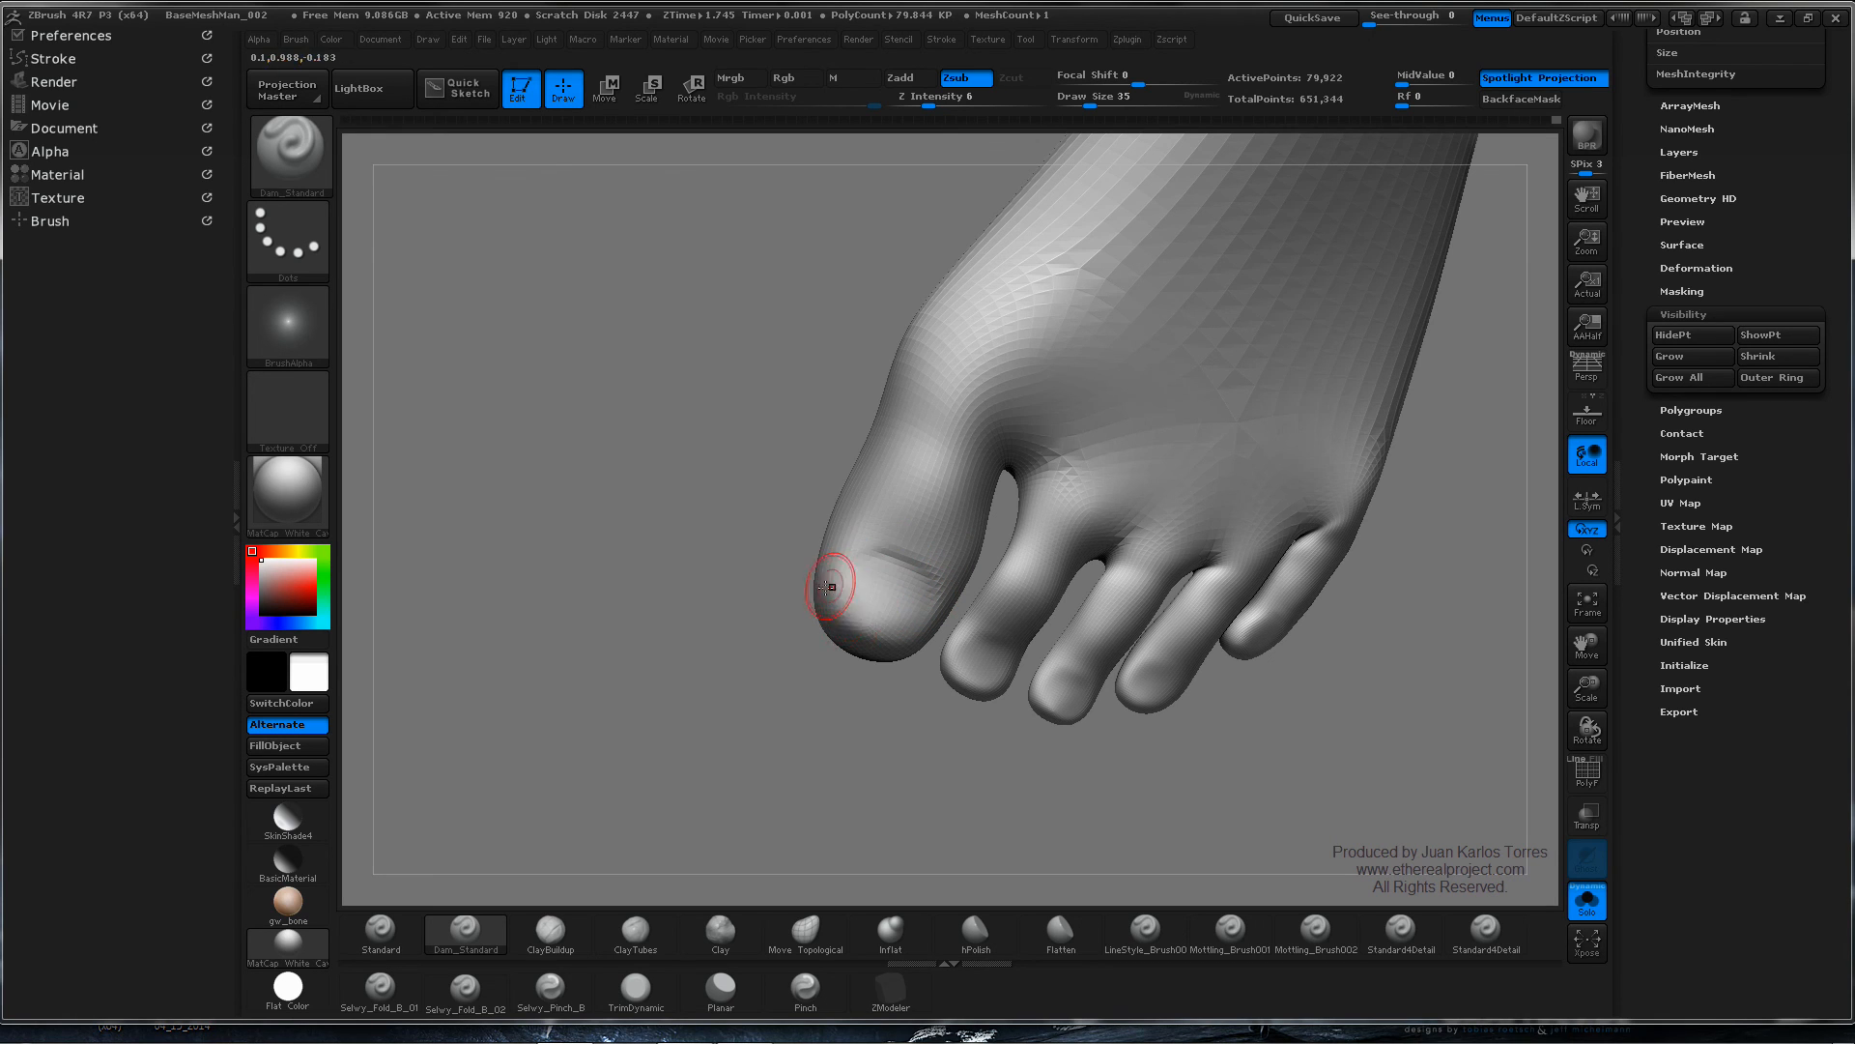
{"action": "right_click_drag", "start_coordinate": [821, 592], "coordinate": [830, 597]}
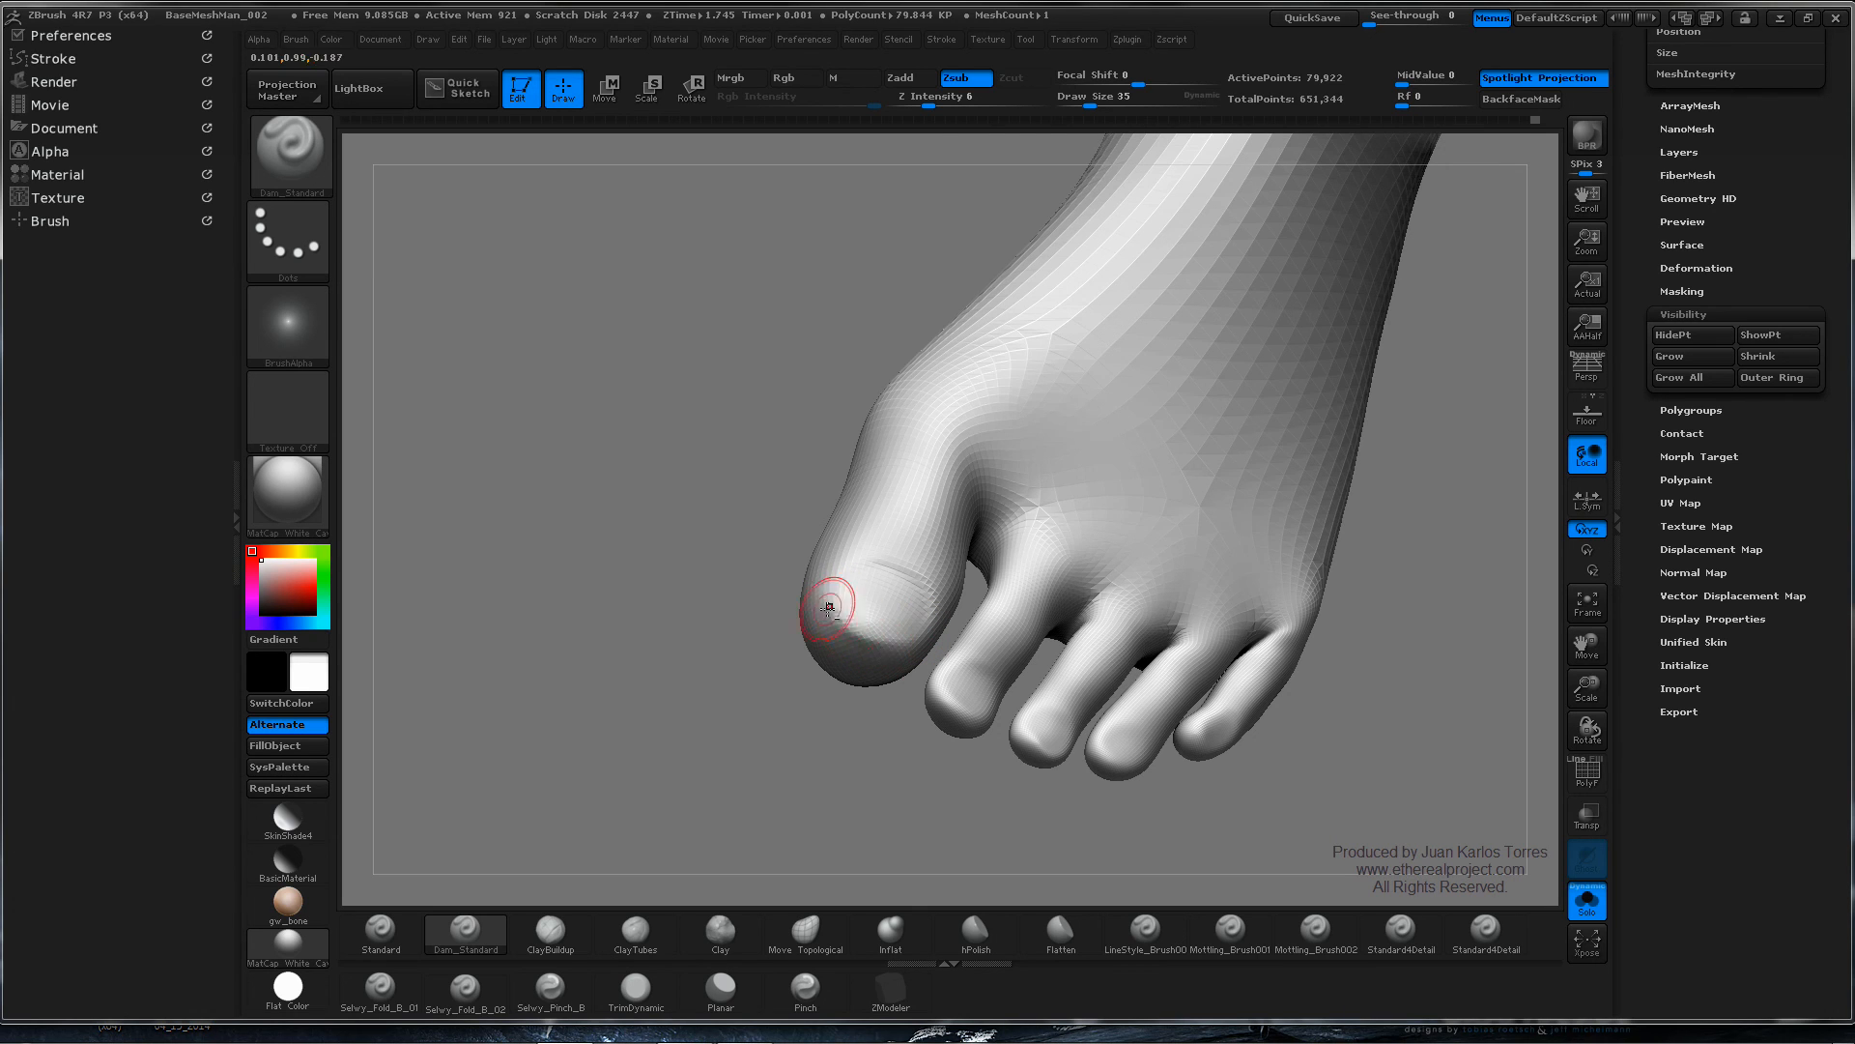
{"action": "right_click_drag", "start_coordinate": [899, 623], "coordinate": [934, 620]}
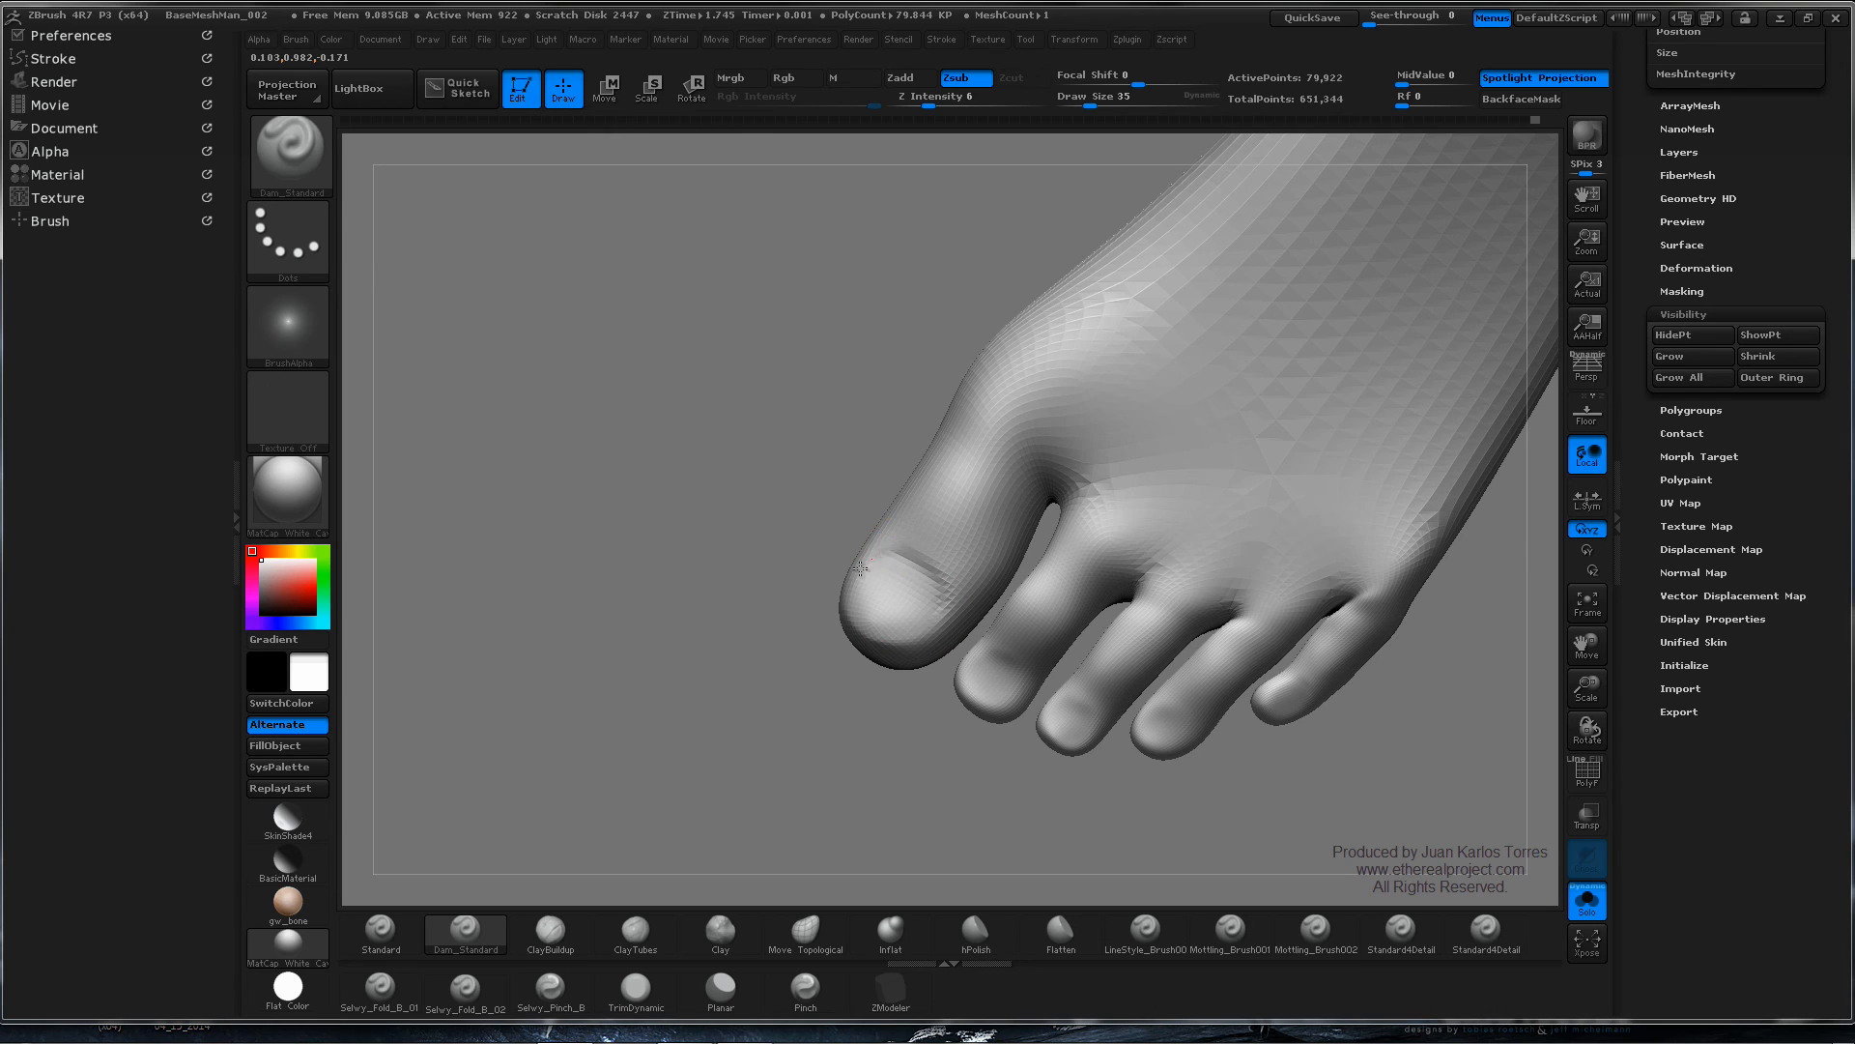
{"action": "right_click_drag", "start_coordinate": [894, 600], "coordinate": [861, 616]}
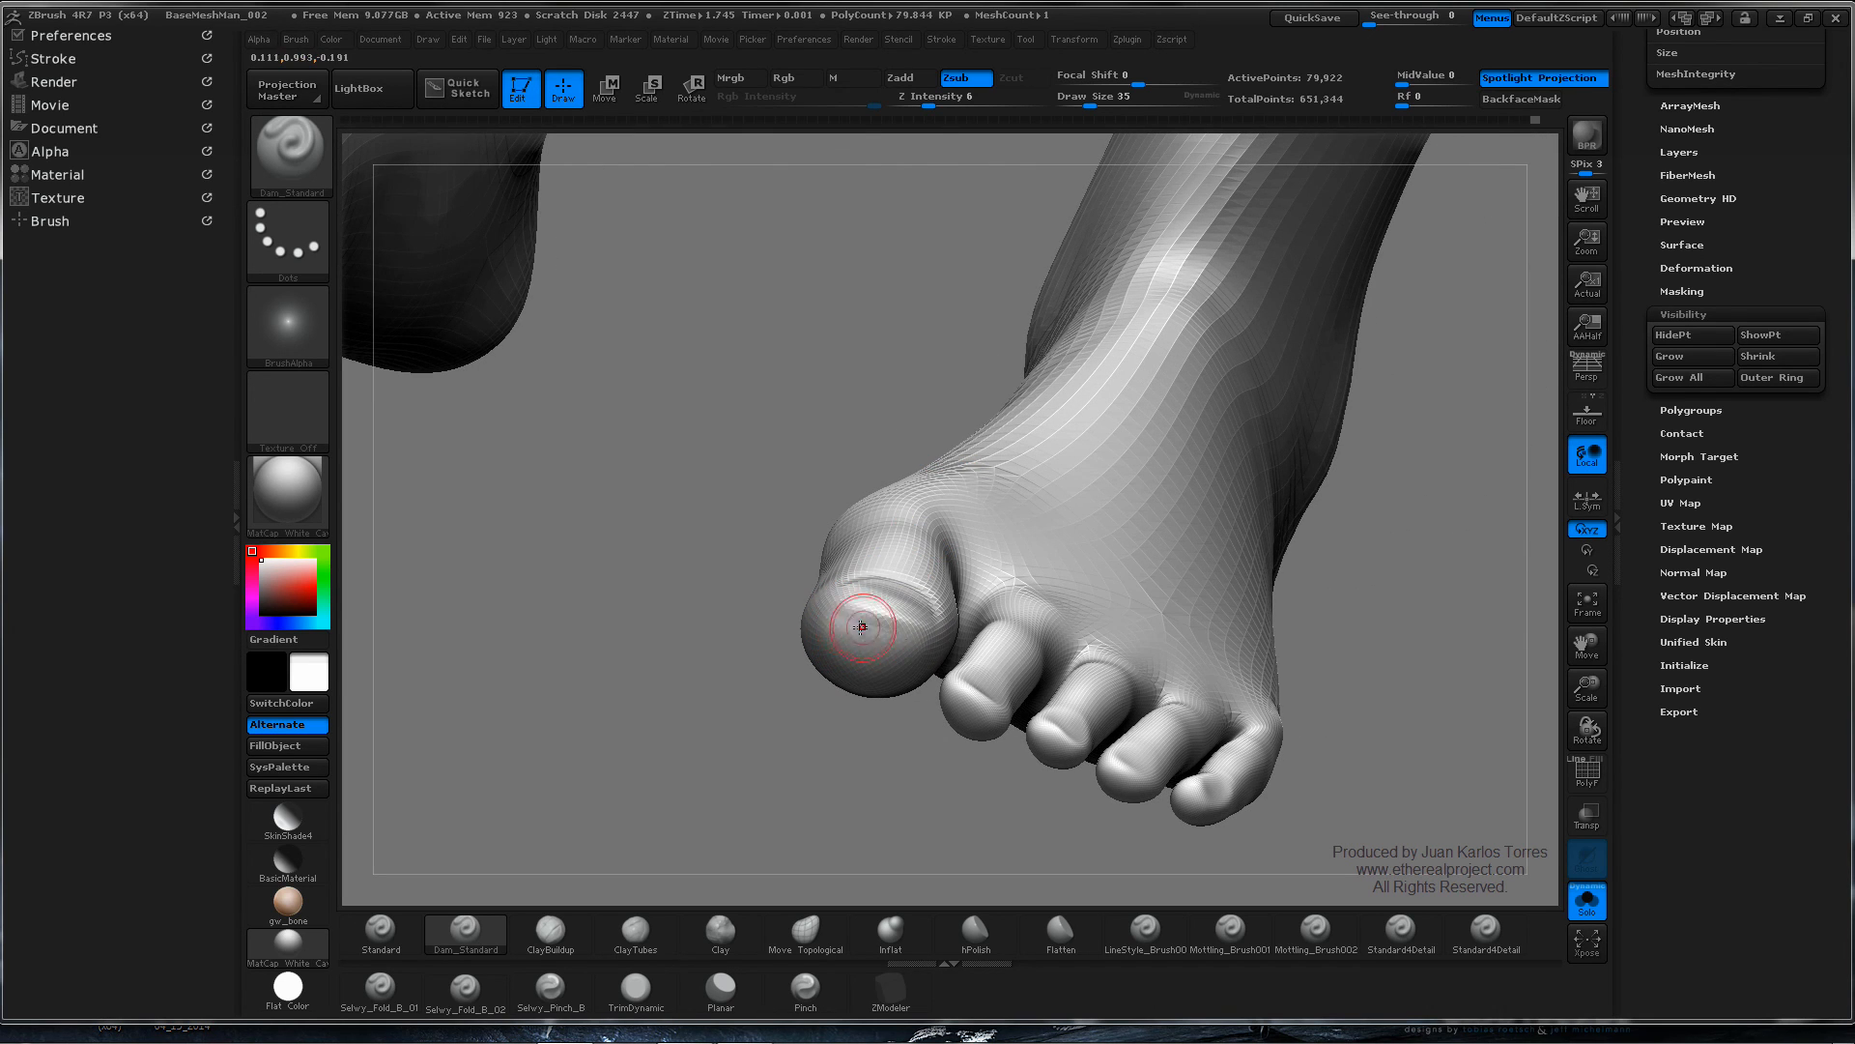
{"action": "mouse_move", "coordinate": [919, 624]}
{"action": "right_mouse_down"}
{"action": "mouse_move", "coordinate": [930, 636]}
{"action": "mouse_move", "coordinate": [867, 610]}
{"action": "mouse_move", "coordinate": [841, 671]}
{"action": "mouse_move", "coordinate": [836, 570]}
{"action": "right_mouse_up"}
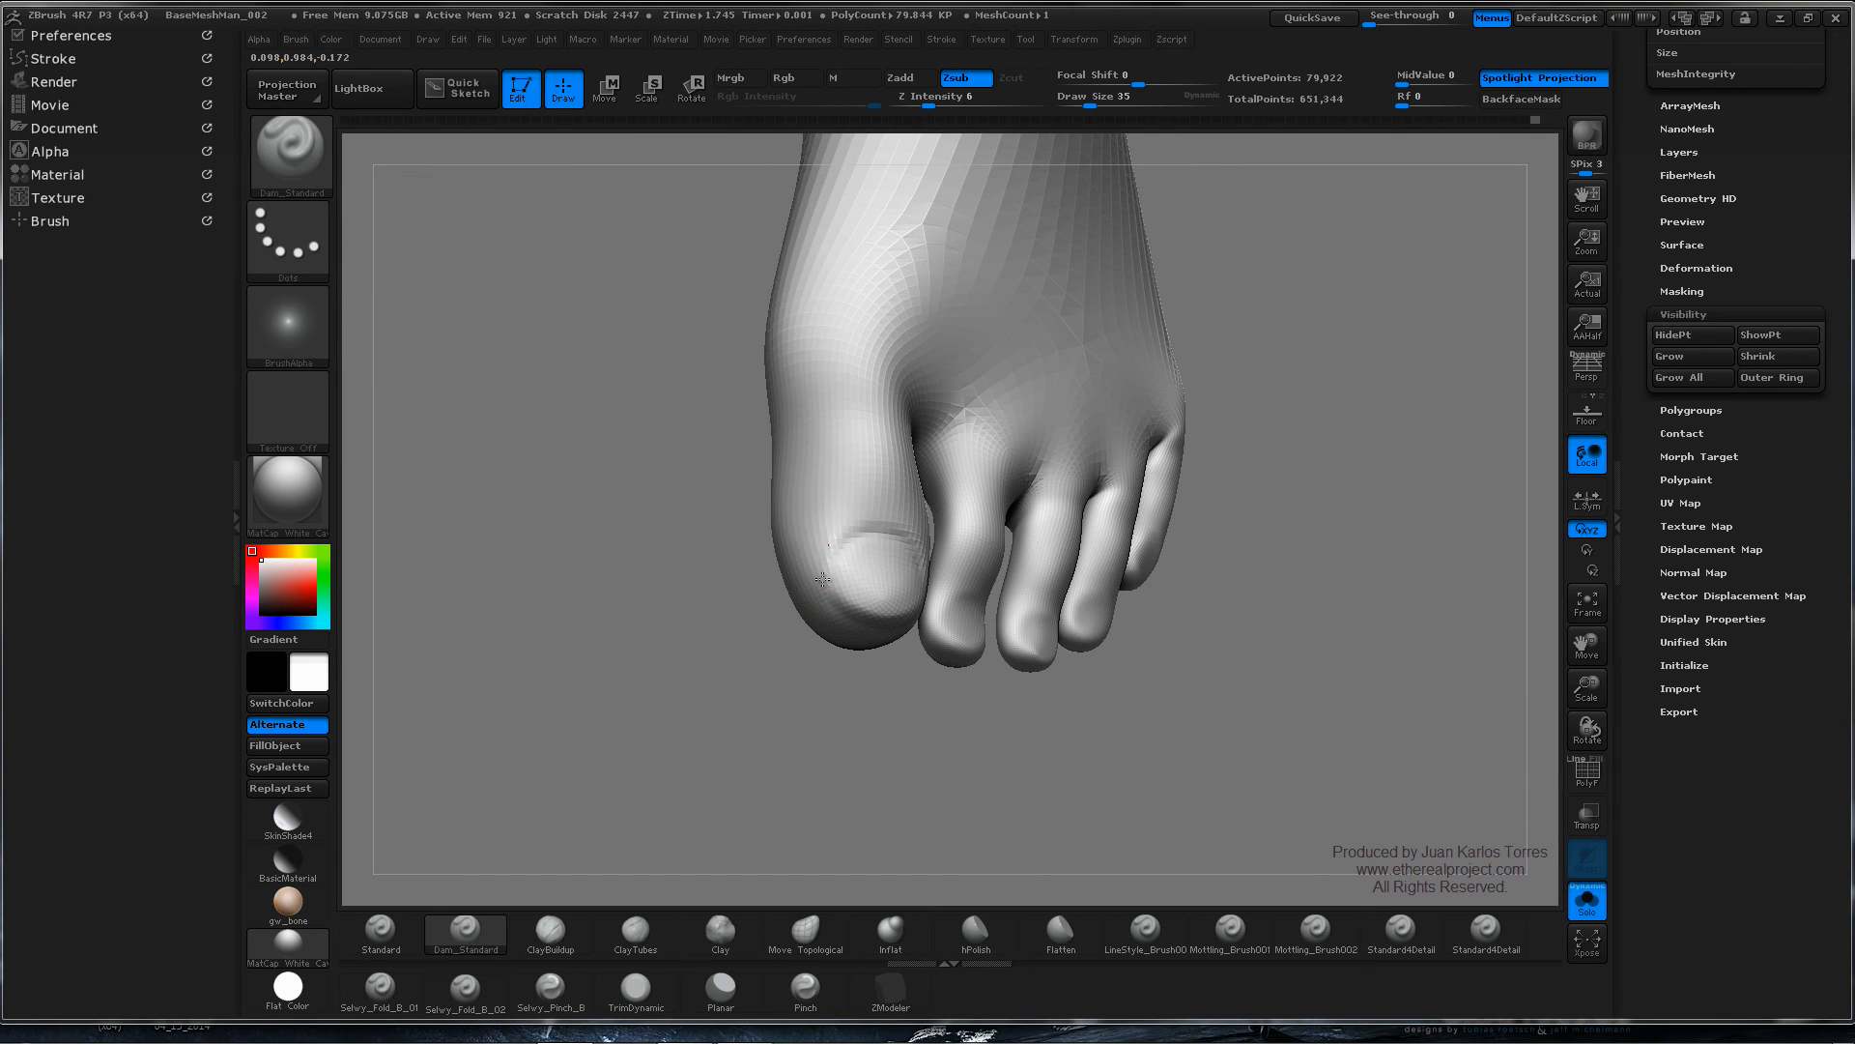
{"action": "right_click_drag", "start_coordinate": [816, 560], "coordinate": [866, 530]}
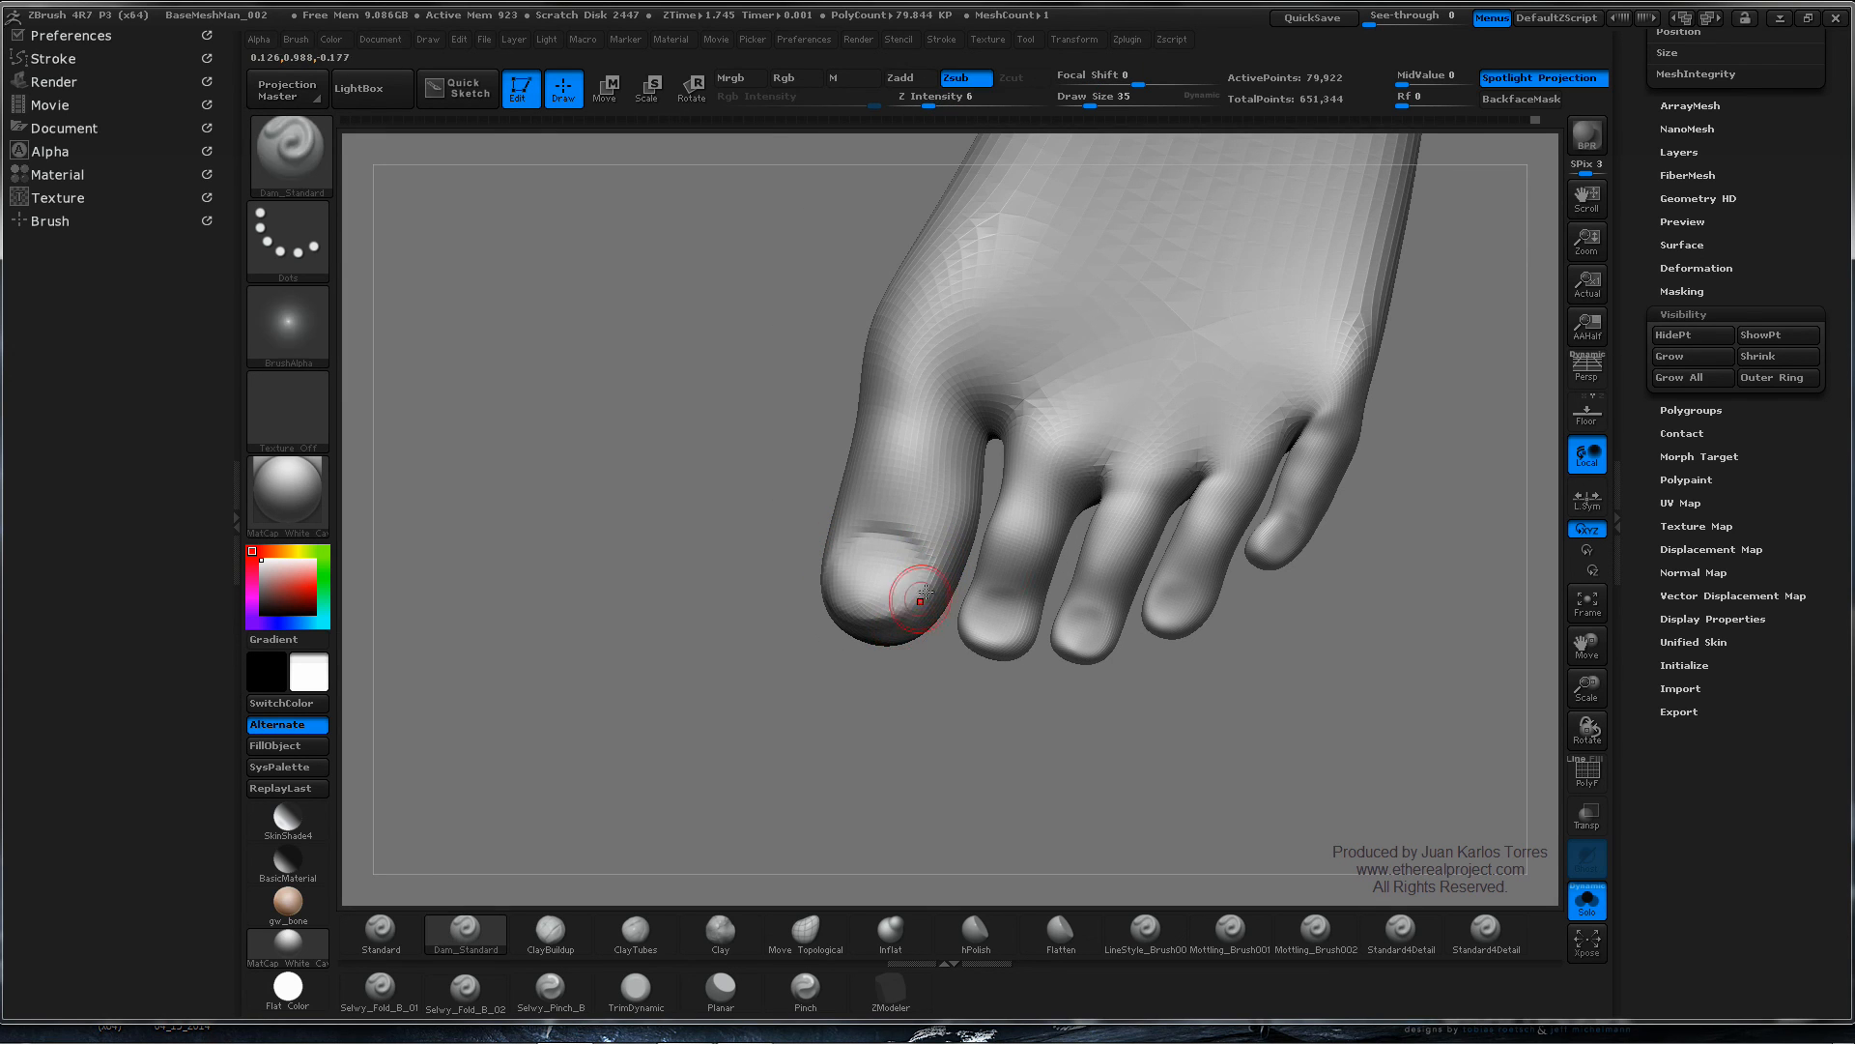
- Carve the nail creases of the second, third, fourth and little toes with Dam_Standard
{"action": "mouse_move", "coordinate": [911, 593]}
{"action": "right_mouse_down"}
{"action": "mouse_move", "coordinate": [774, 538]}
{"action": "mouse_move", "coordinate": [1051, 578]}
{"action": "mouse_move", "coordinate": [1067, 637]}
{"action": "mouse_move", "coordinate": [835, 698]}
{"action": "mouse_move", "coordinate": [987, 596]}
{"action": "mouse_move", "coordinate": [961, 560]}
{"action": "mouse_move", "coordinate": [812, 579]}
{"action": "mouse_move", "coordinate": [839, 577]}
{"action": "mouse_move", "coordinate": [888, 628]}
{"action": "mouse_move", "coordinate": [852, 677]}
{"action": "mouse_move", "coordinate": [826, 591]}
{"action": "mouse_move", "coordinate": [1077, 553]}
{"action": "right_mouse_up"}
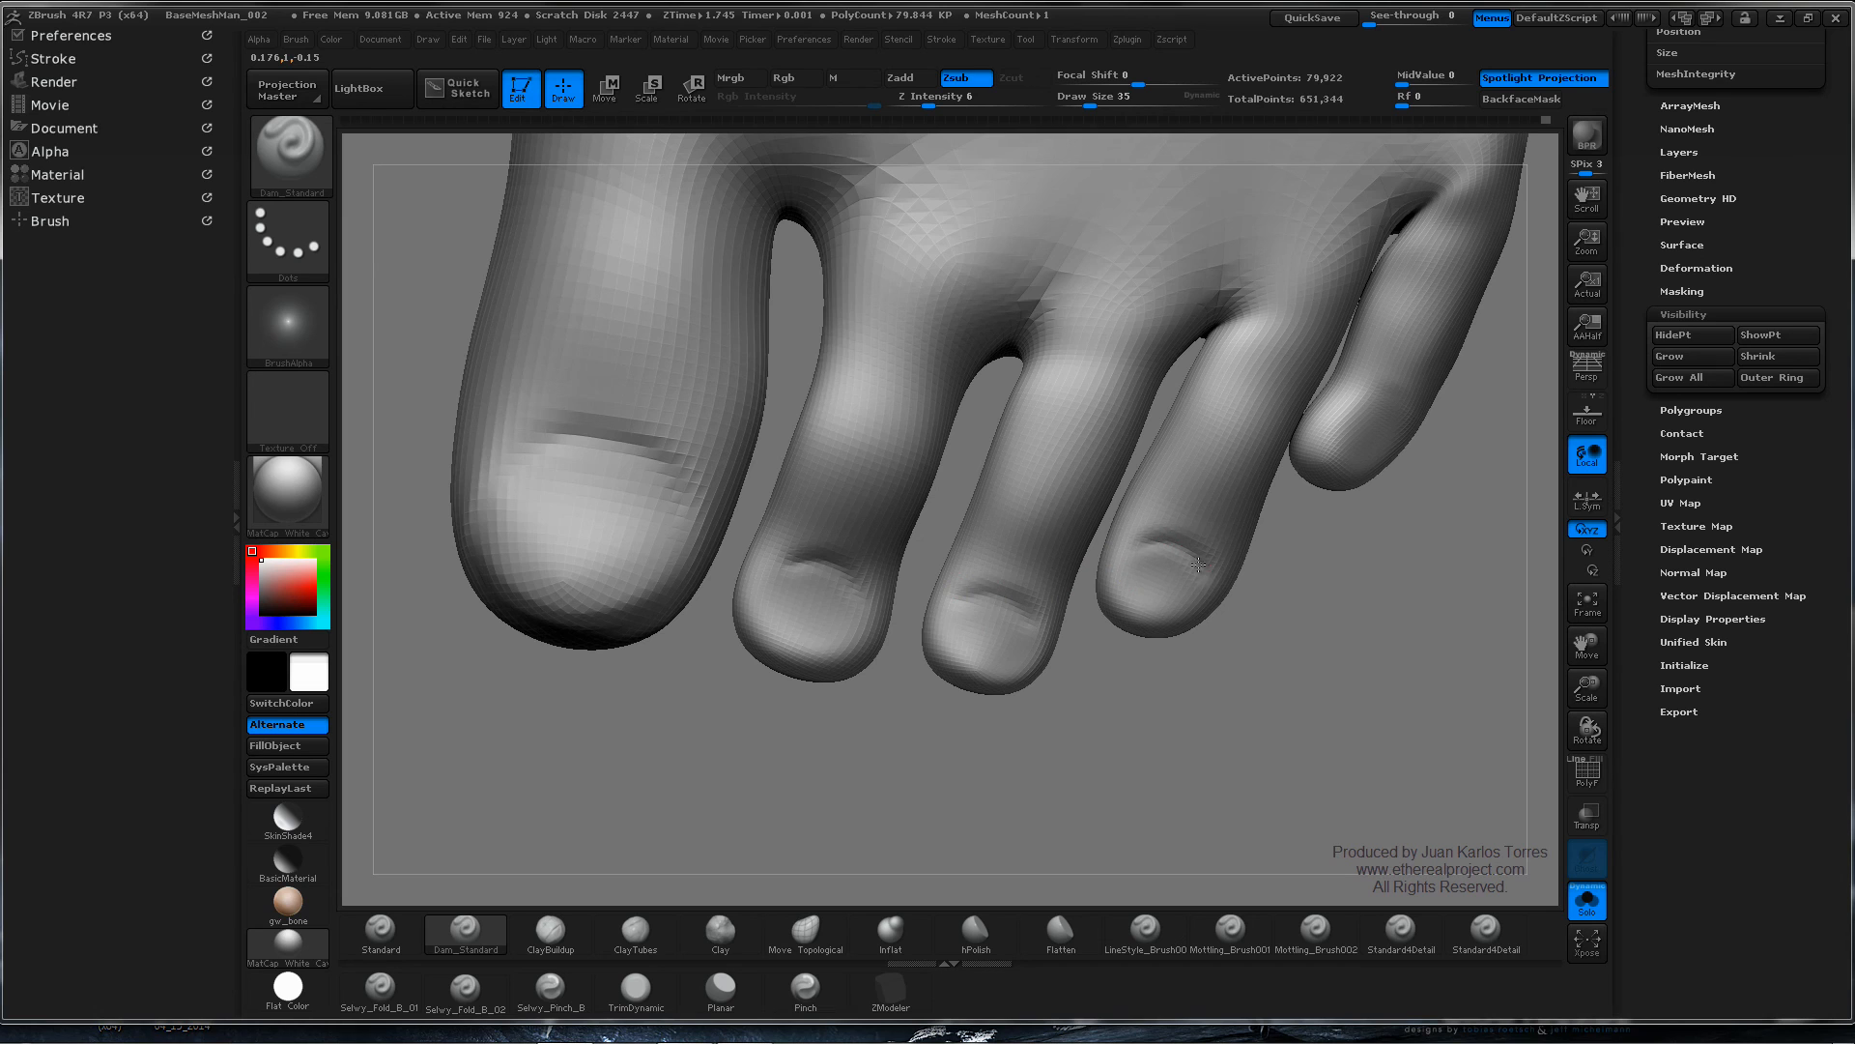
{"action": "right_click_drag", "start_coordinate": [1352, 416], "coordinate": [1383, 444]}
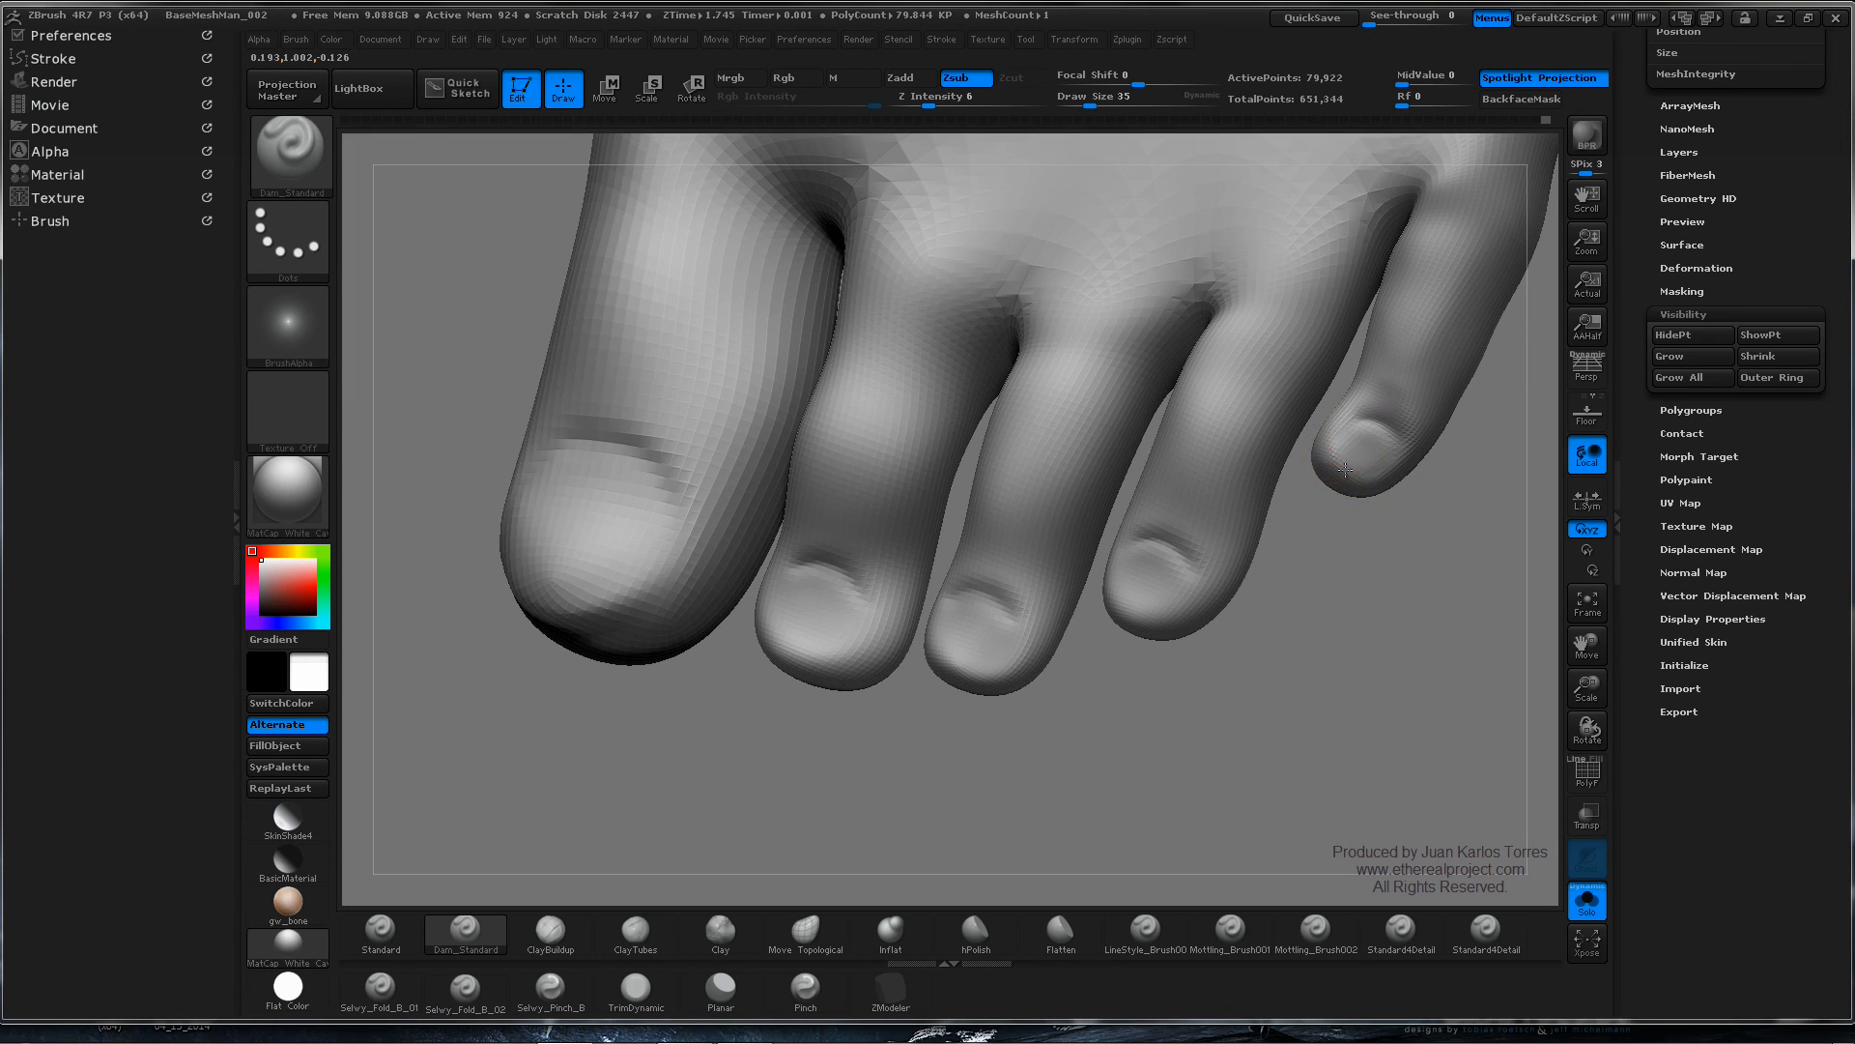
{"action": "right_click_drag", "start_coordinate": [1144, 573], "coordinate": [1129, 572]}
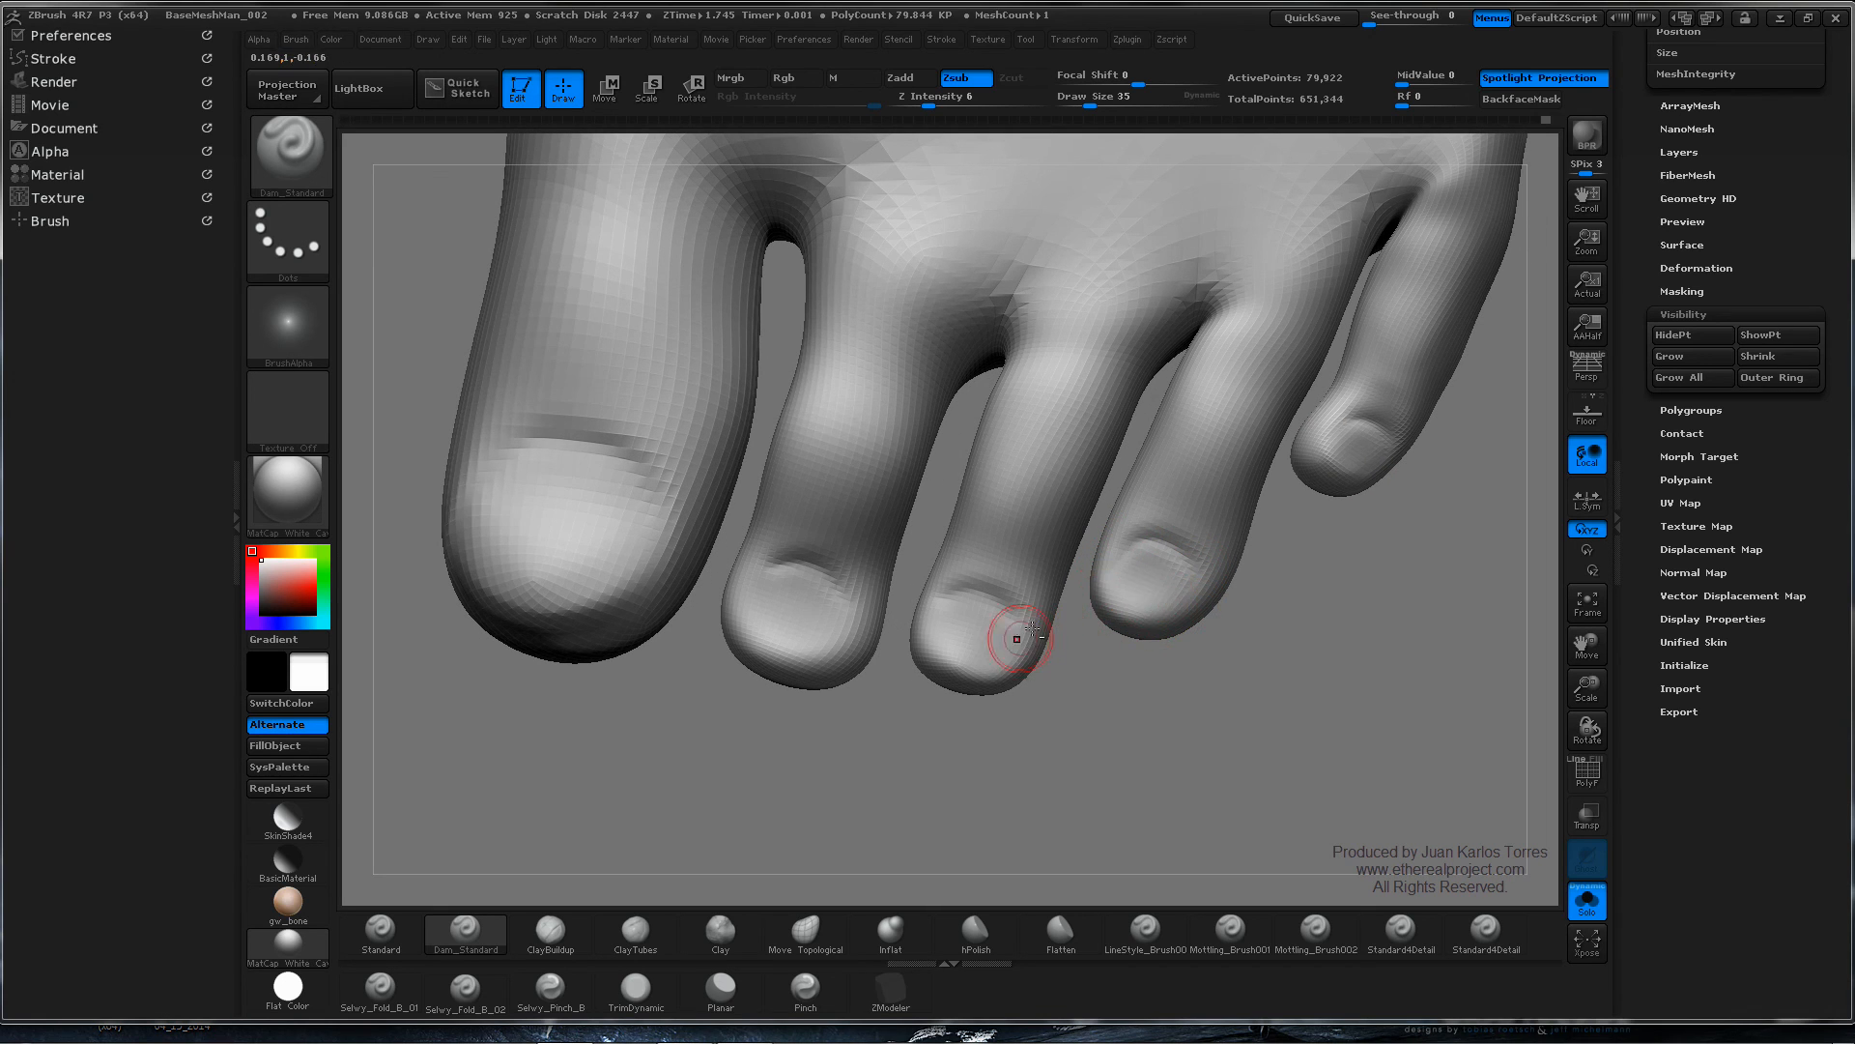
- Define the sides and front edges of the nails on the third and second toes with Dam_Standard
{"action": "right_click_drag", "start_coordinate": [1021, 633], "coordinate": [1158, 615]}
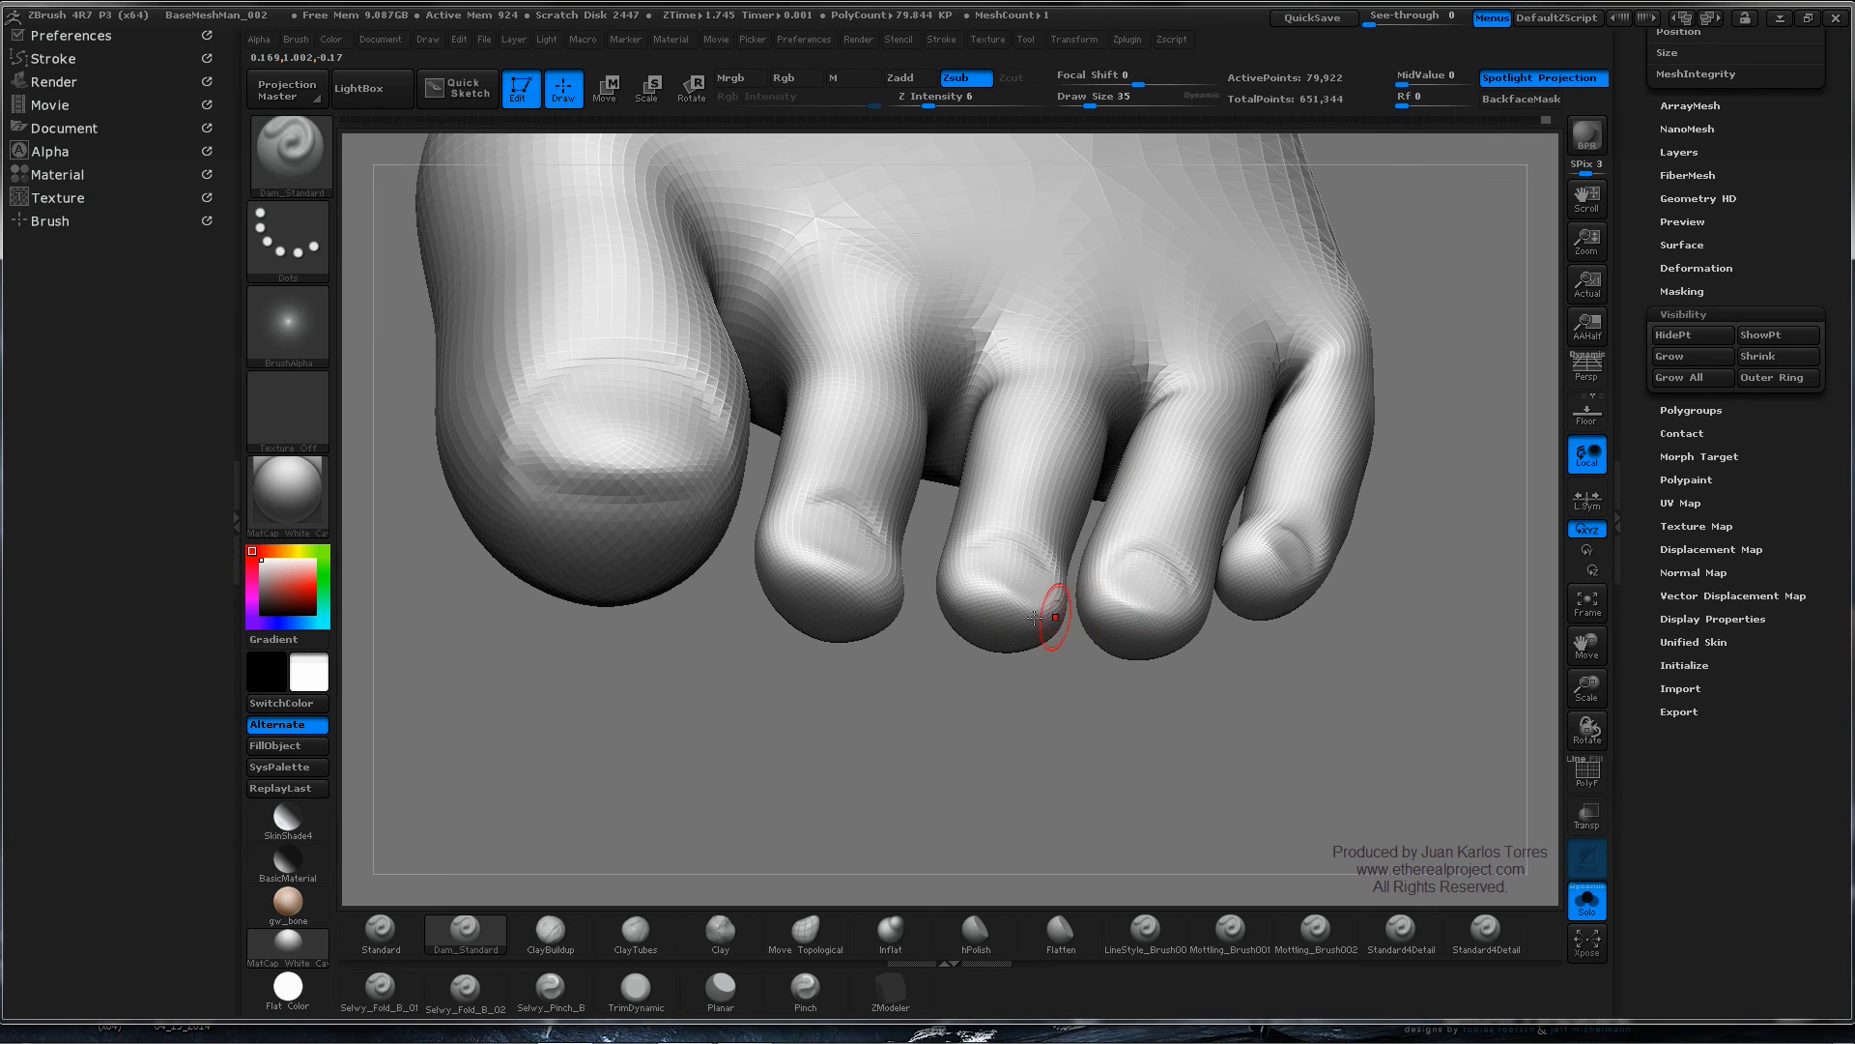
{"action": "mouse_move", "coordinate": [1034, 617]}
{"action": "right_mouse_down"}
{"action": "mouse_move", "coordinate": [971, 589]}
{"action": "mouse_move", "coordinate": [1010, 575]}
{"action": "mouse_move", "coordinate": [1013, 532]}
{"action": "right_mouse_up"}
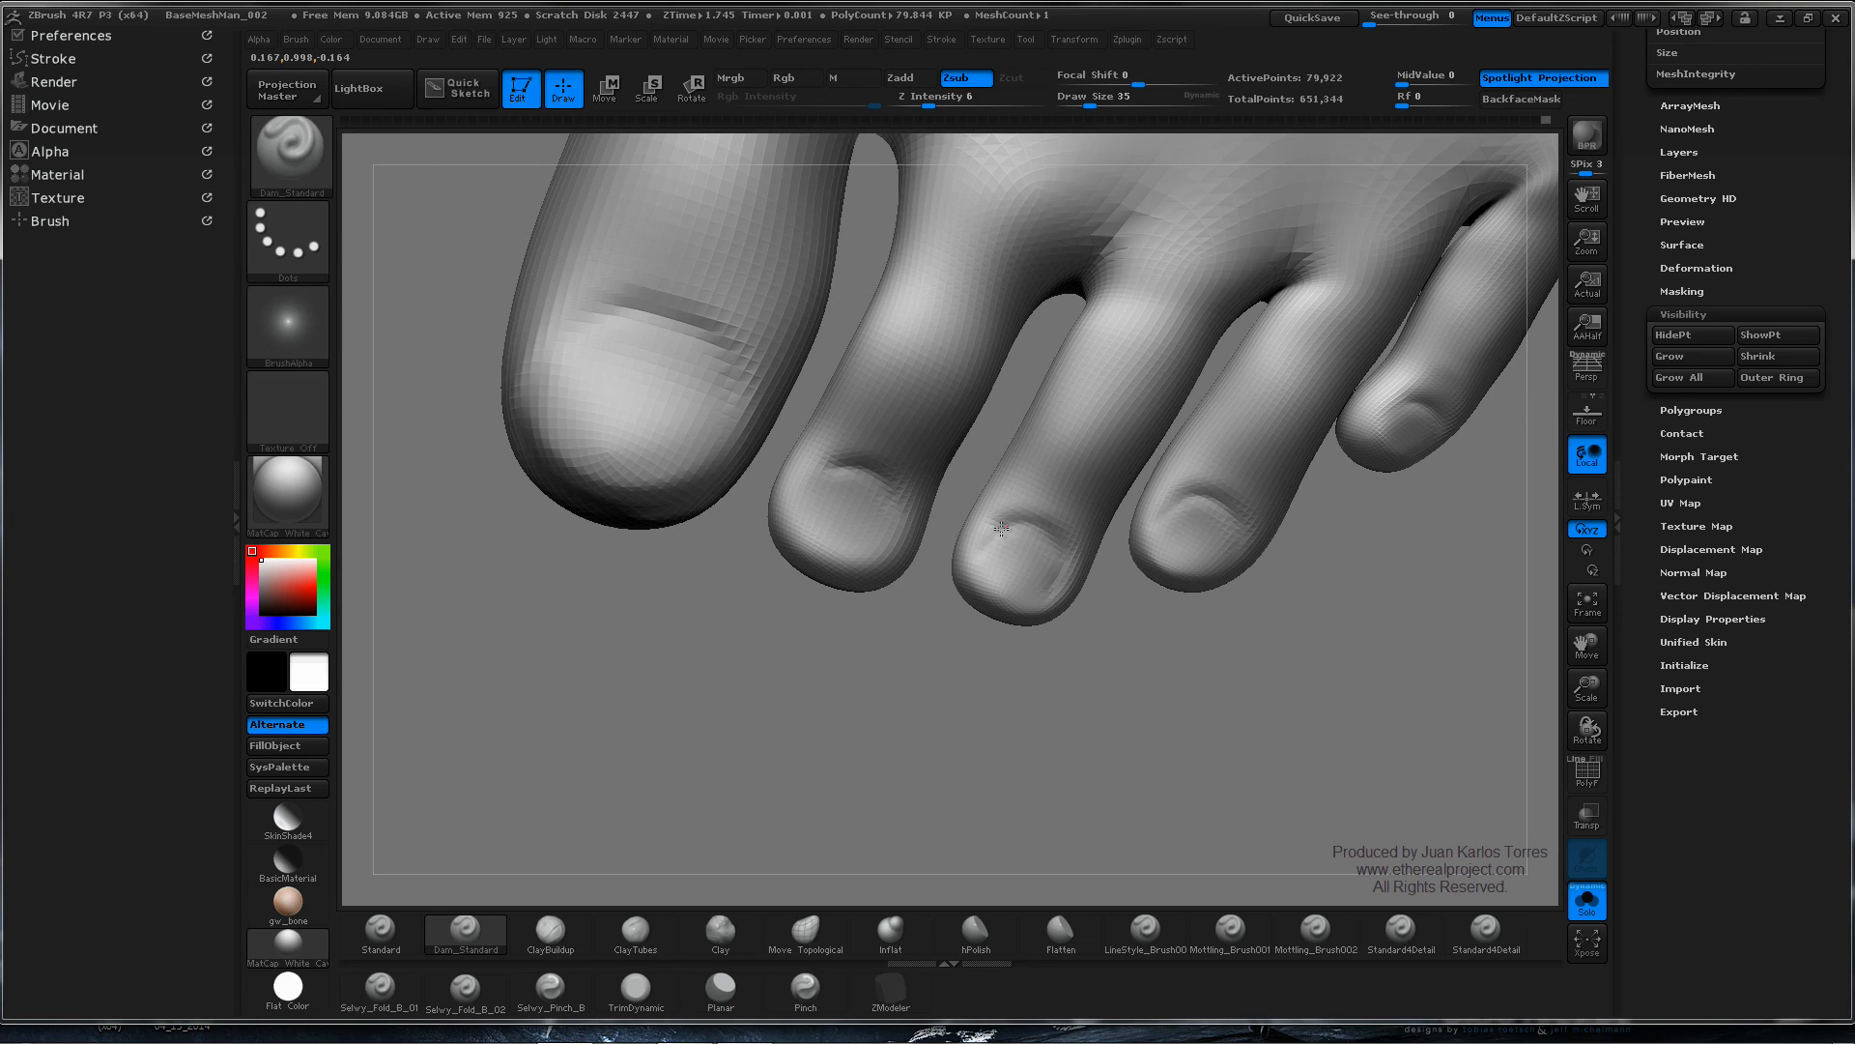
{"action": "right_click_drag", "start_coordinate": [985, 567], "coordinate": [828, 513]}
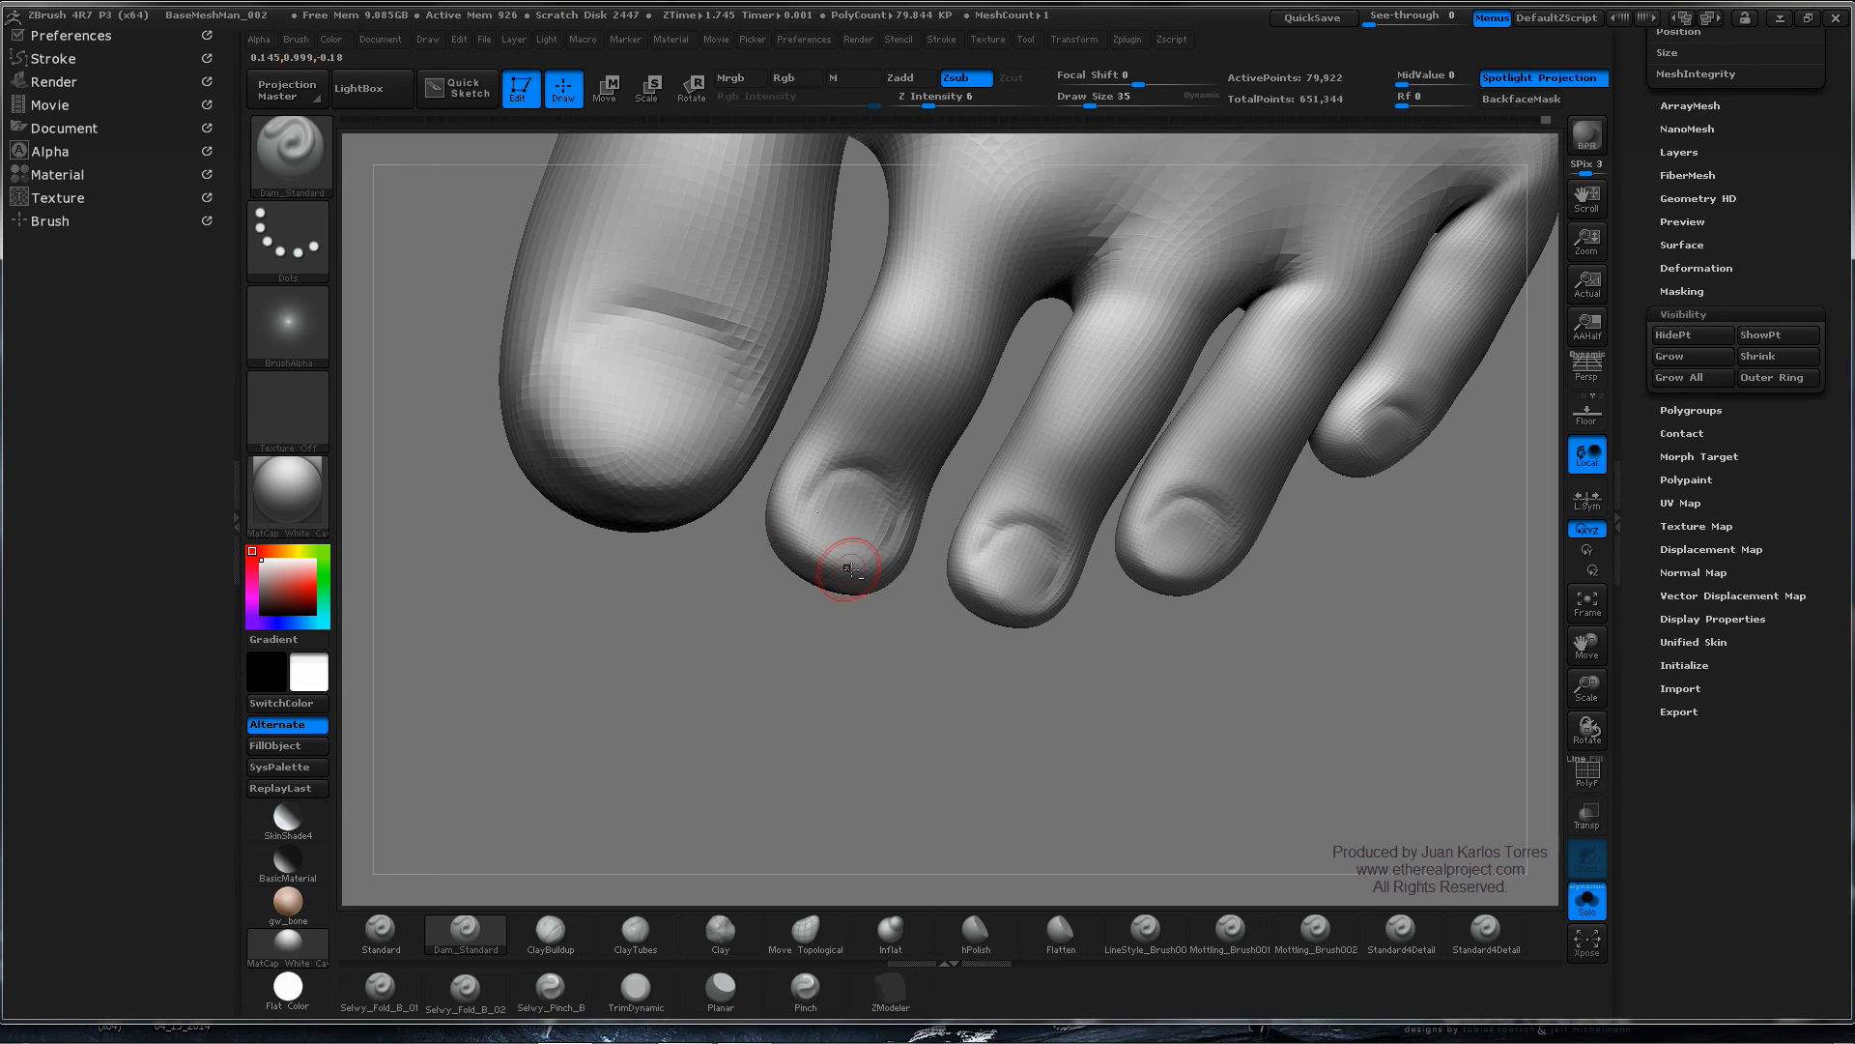
{"action": "left_click_drag", "start_coordinate": [892, 549], "coordinate": [866, 543]}
- Set the draw size to 30, then refine the base of the little toe with Clay and smooth it
{"action": "mouse_move", "coordinate": [1048, 520]}
{"action": "right_mouse_down", "text": "ctrl"}
{"action": "mouse_move", "coordinate": [968, 541]}
{"action": "mouse_move", "coordinate": [955, 407]}
{"action": "mouse_move", "coordinate": [1118, 426]}
{"action": "mouse_move", "coordinate": [1154, 477]}
{"action": "mouse_move", "coordinate": [1057, 489]}
{"action": "mouse_move", "coordinate": [1111, 514]}
{"action": "mouse_move", "coordinate": [1080, 522]}
{"action": "right_mouse_up", "text": "ctrl"}
{"action": "right_click_drag", "start_coordinate": [928, 578], "coordinate": [773, 503]}
{"action": "mouse_move", "coordinate": [745, 629]}
{"action": "right_mouse_down"}
{"action": "mouse_move", "coordinate": [707, 700]}
{"action": "mouse_move", "coordinate": [933, 580]}
{"action": "mouse_move", "coordinate": [978, 533]}
{"action": "right_mouse_up"}
{"action": "right_click_drag", "start_coordinate": [1037, 552], "coordinate": [957, 621], "text": "alt"}
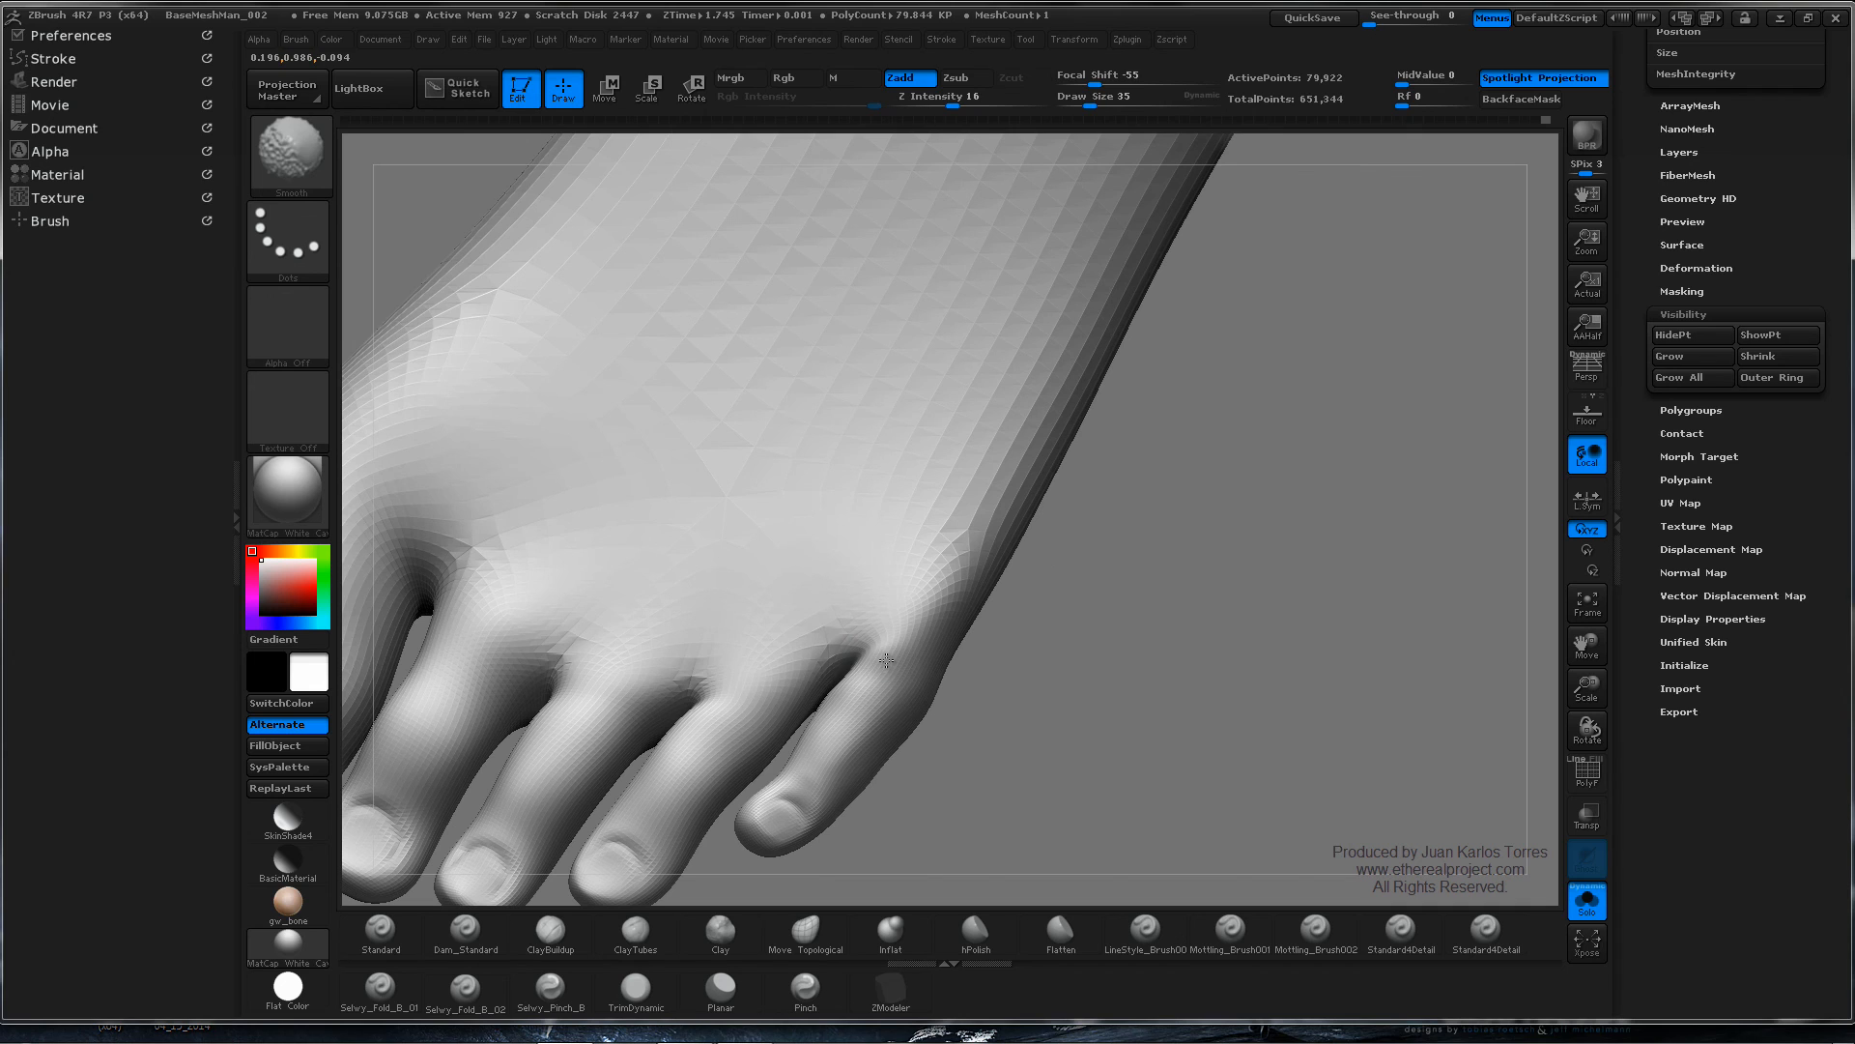
{"action": "key", "text": "space"}
{"action": "left_click_drag", "start_coordinate": [985, 670], "coordinate": [978, 671]}
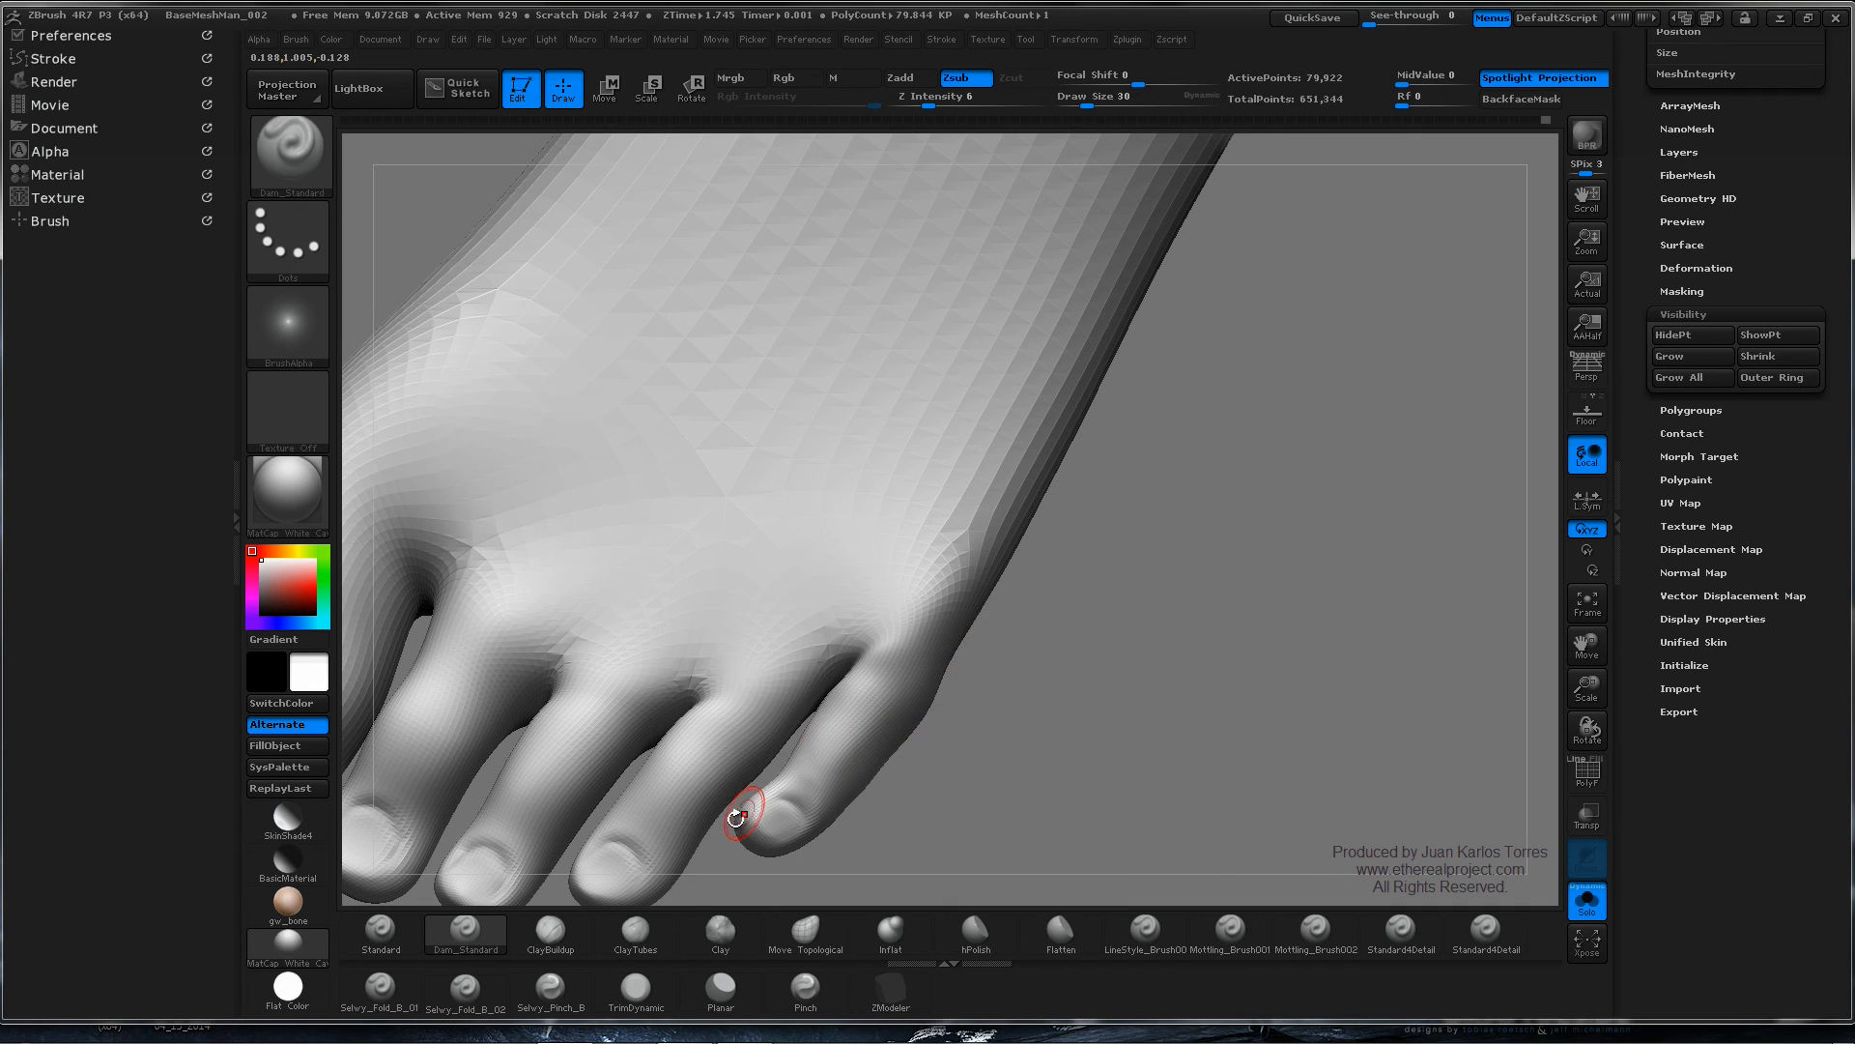
{"action": "left_click", "coordinate": [796, 943]}
{"action": "left_click", "coordinate": [722, 935]}
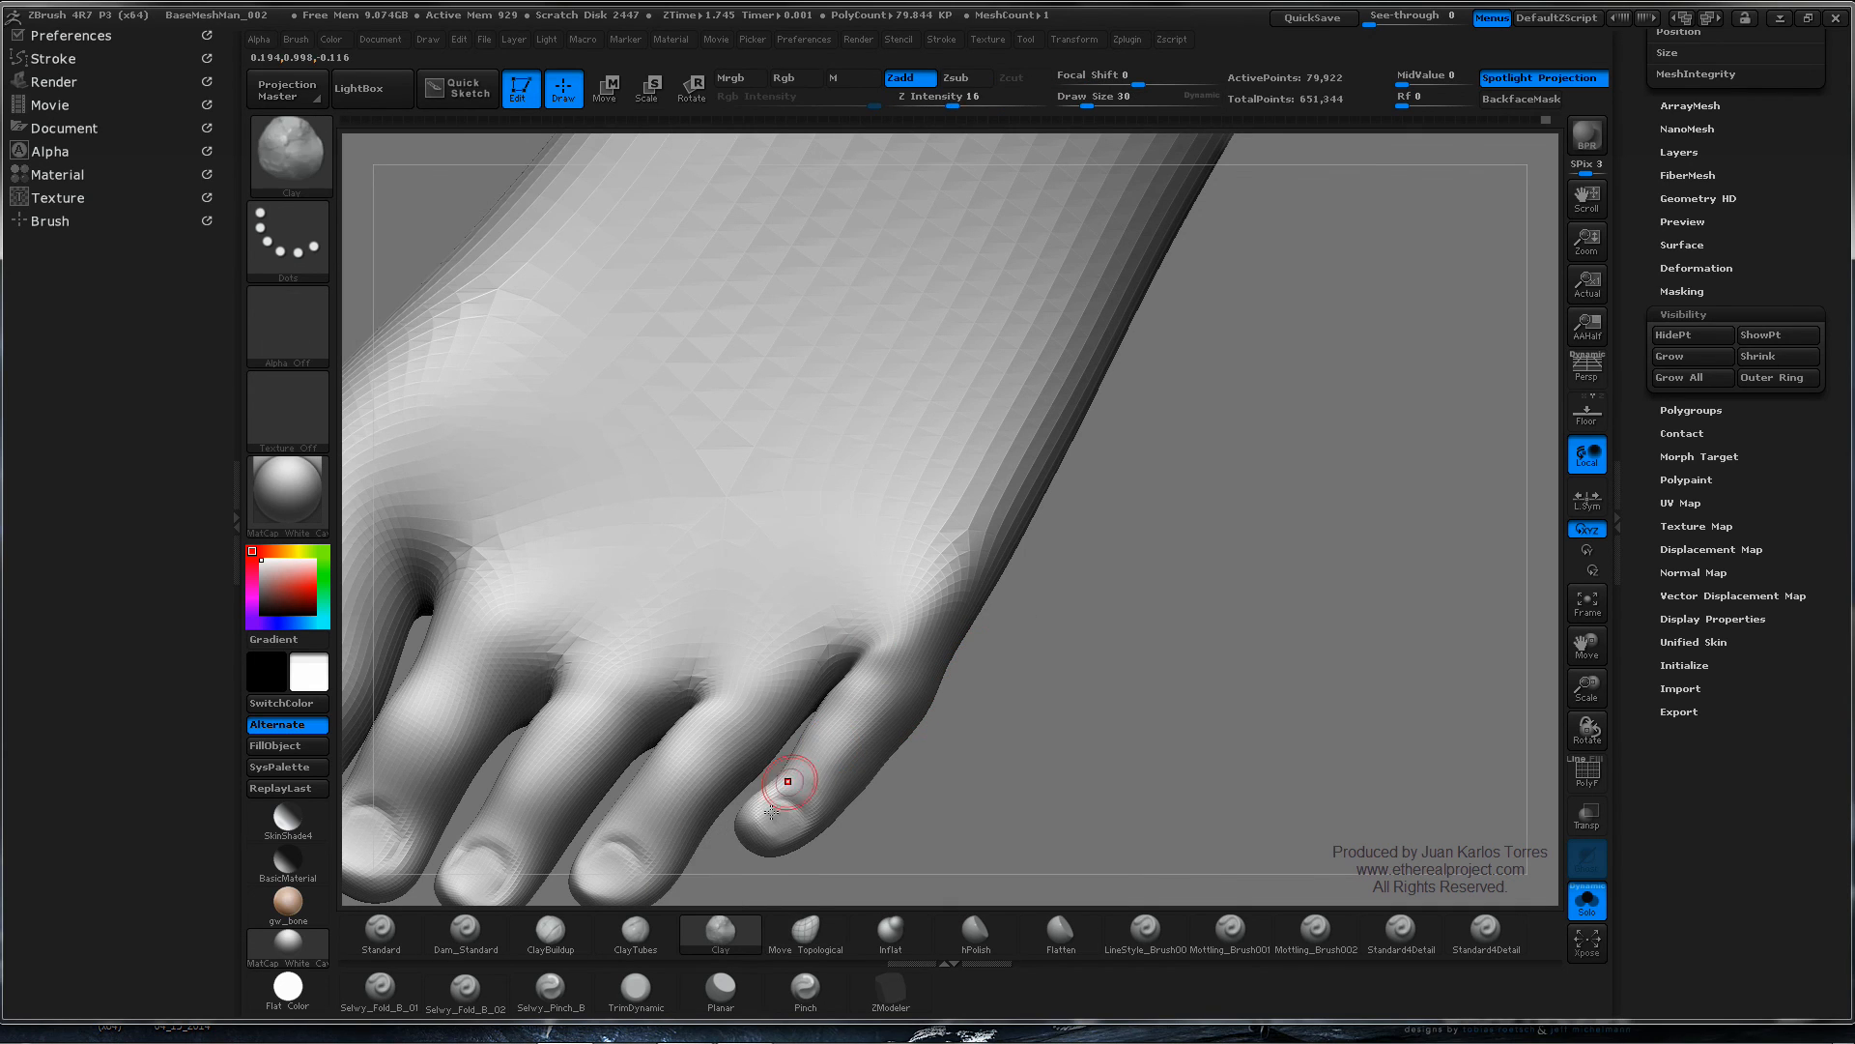
{"action": "key", "text": "shift"}
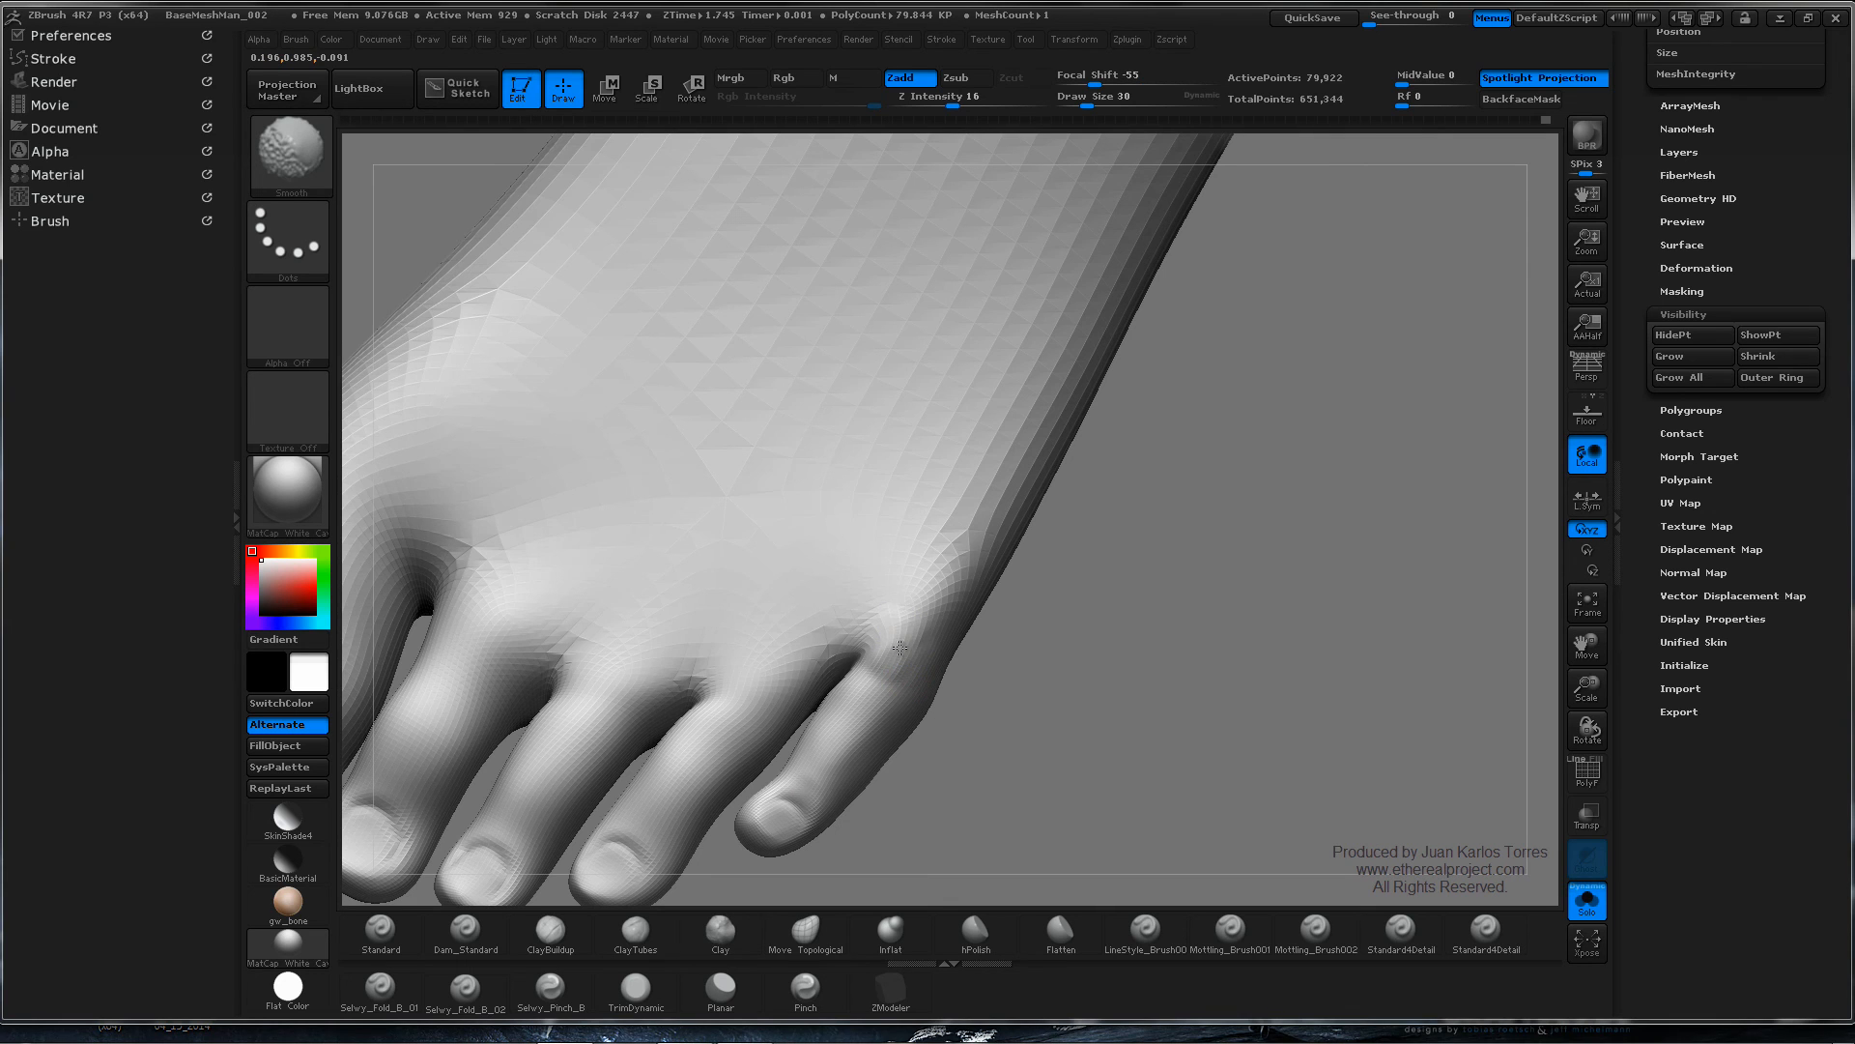
{"action": "left_click_drag", "start_coordinate": [958, 552], "coordinate": [969, 553], "text": "shift"}
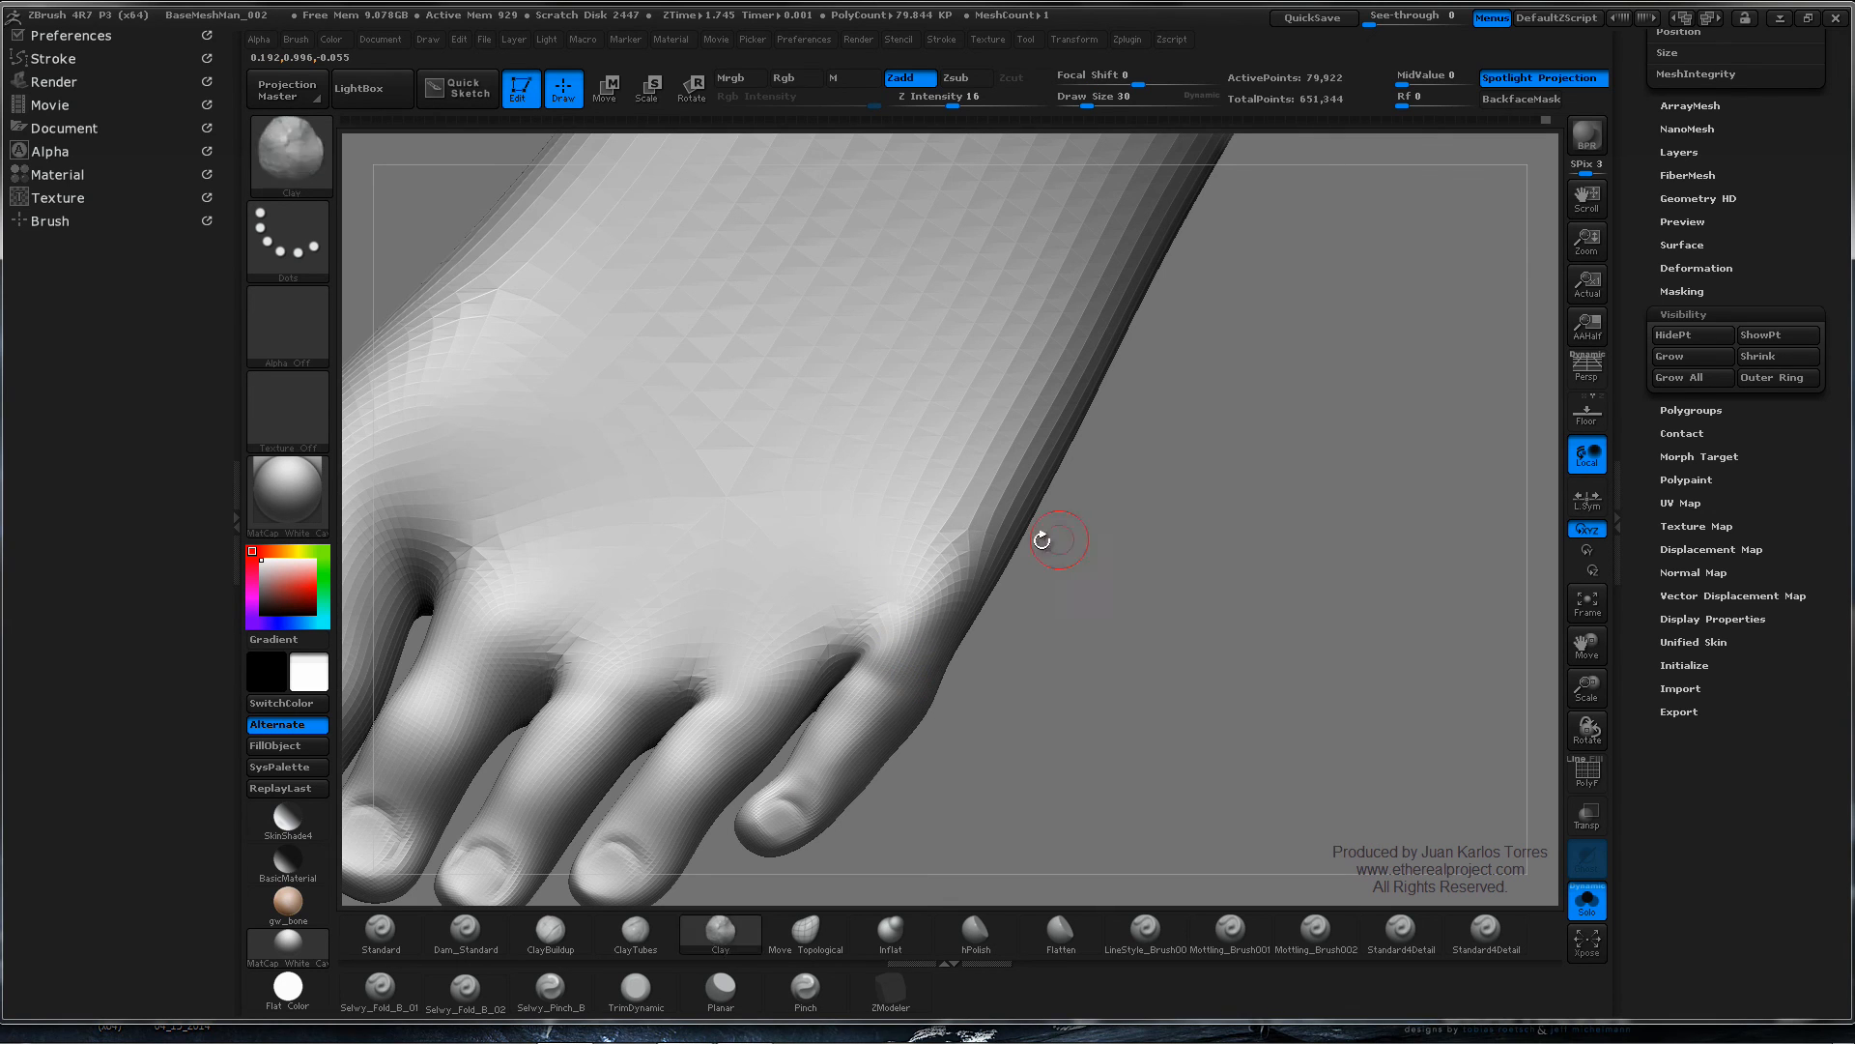
- Set the draw size to 59 and build up the outer side of the little toe's base with Clay, smoothing the result
{"action": "mouse_move", "coordinate": [1039, 538]}
{"action": "right_mouse_down", "text": "ctrl"}
{"action": "mouse_move", "coordinate": [861, 522]}
{"action": "mouse_move", "coordinate": [1018, 612]}
{"action": "mouse_move", "coordinate": [977, 542]}
{"action": "mouse_move", "coordinate": [919, 550]}
{"action": "right_mouse_up", "text": "ctrl"}
{"action": "key", "text": "space"}
{"action": "left_click_drag", "start_coordinate": [919, 572], "coordinate": [905, 572]}
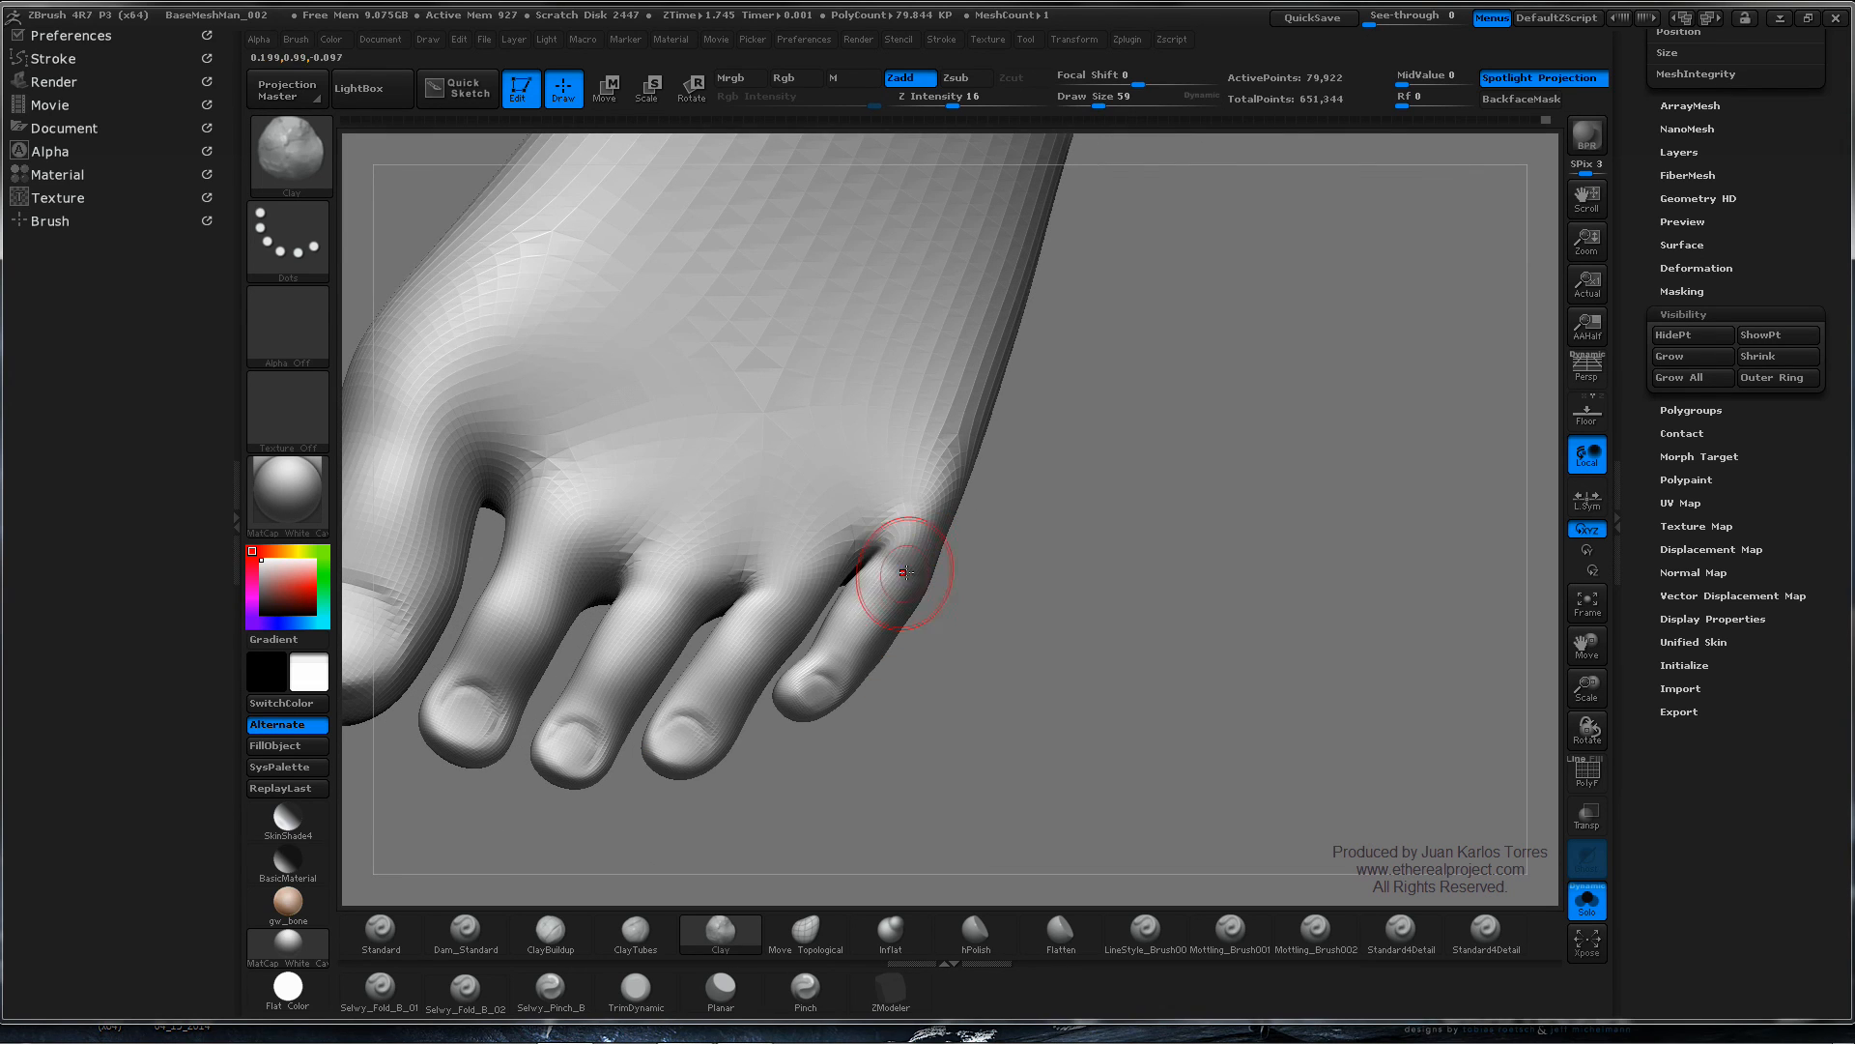
{"action": "key", "text": "shift"}
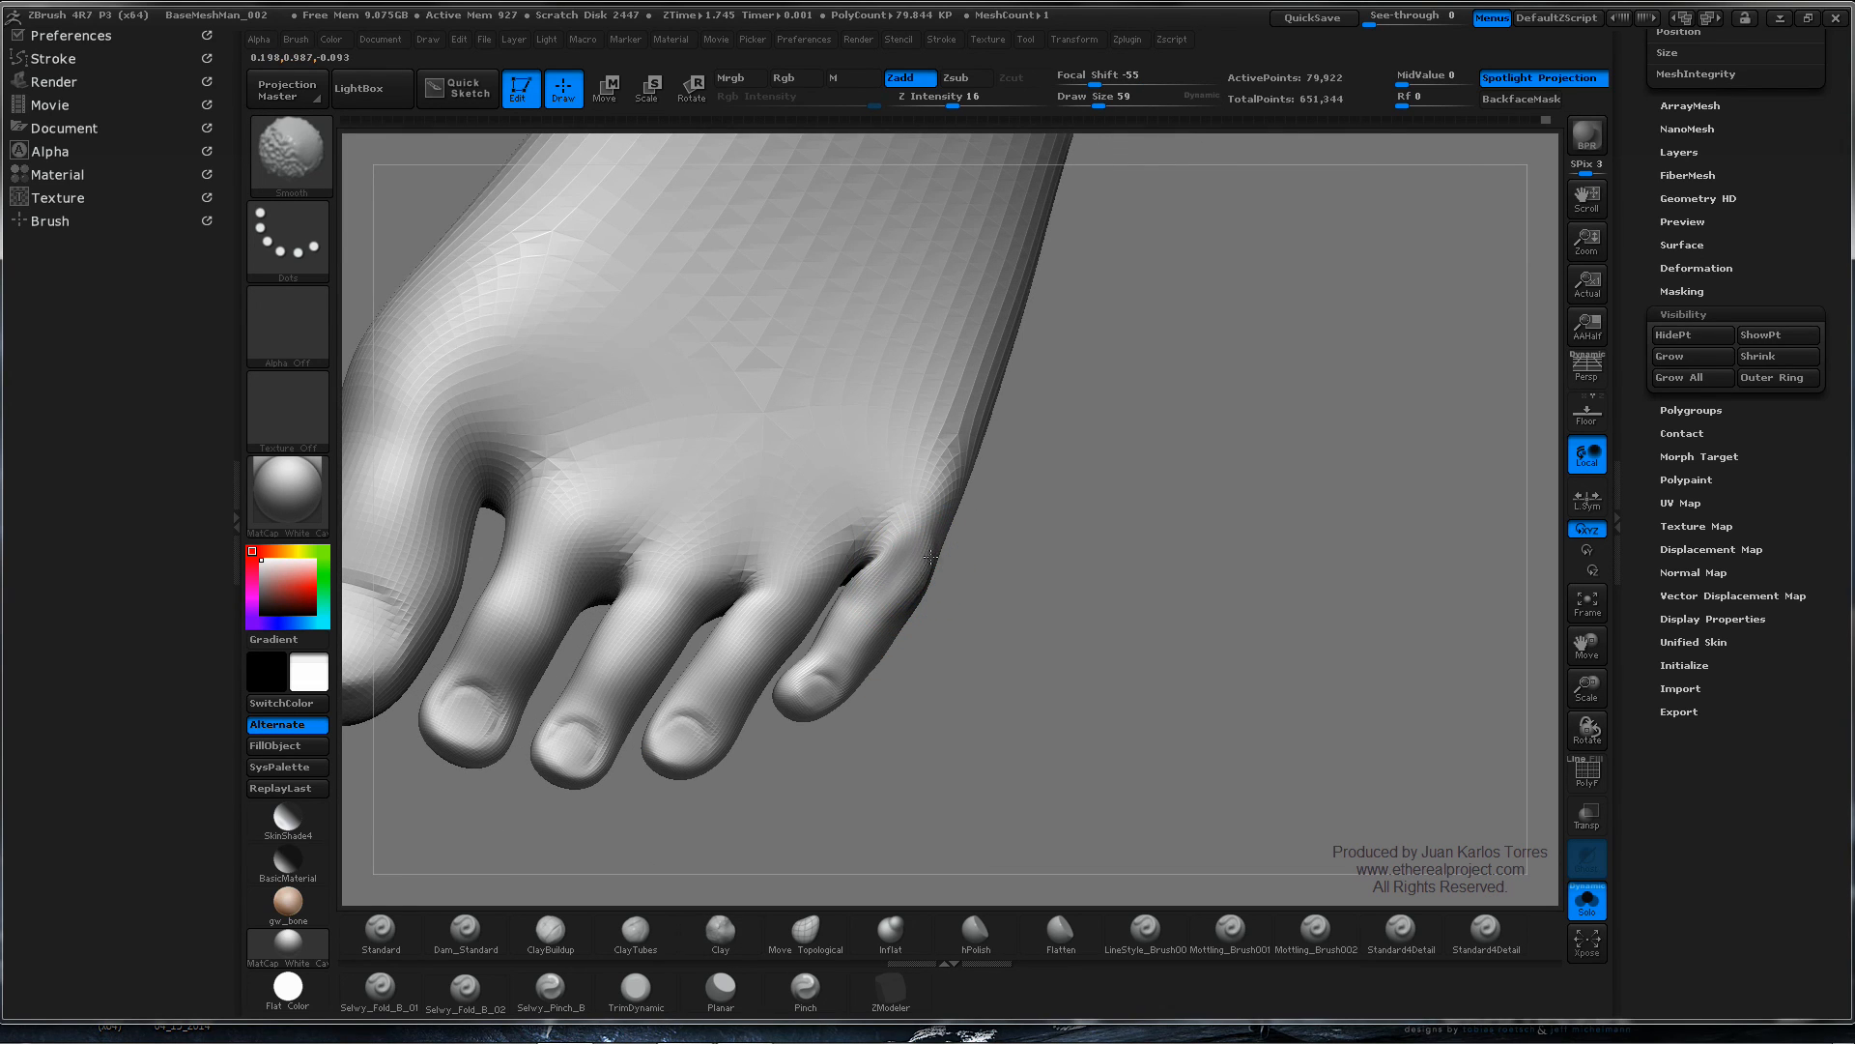
{"action": "mouse_move", "coordinate": [882, 546]}
{"action": "right_mouse_down"}
{"action": "mouse_move", "coordinate": [918, 568]}
{"action": "mouse_move", "coordinate": [868, 609]}
{"action": "mouse_move", "coordinate": [874, 628]}
{"action": "right_mouse_up"}
{"action": "key", "text": "ctrl"}
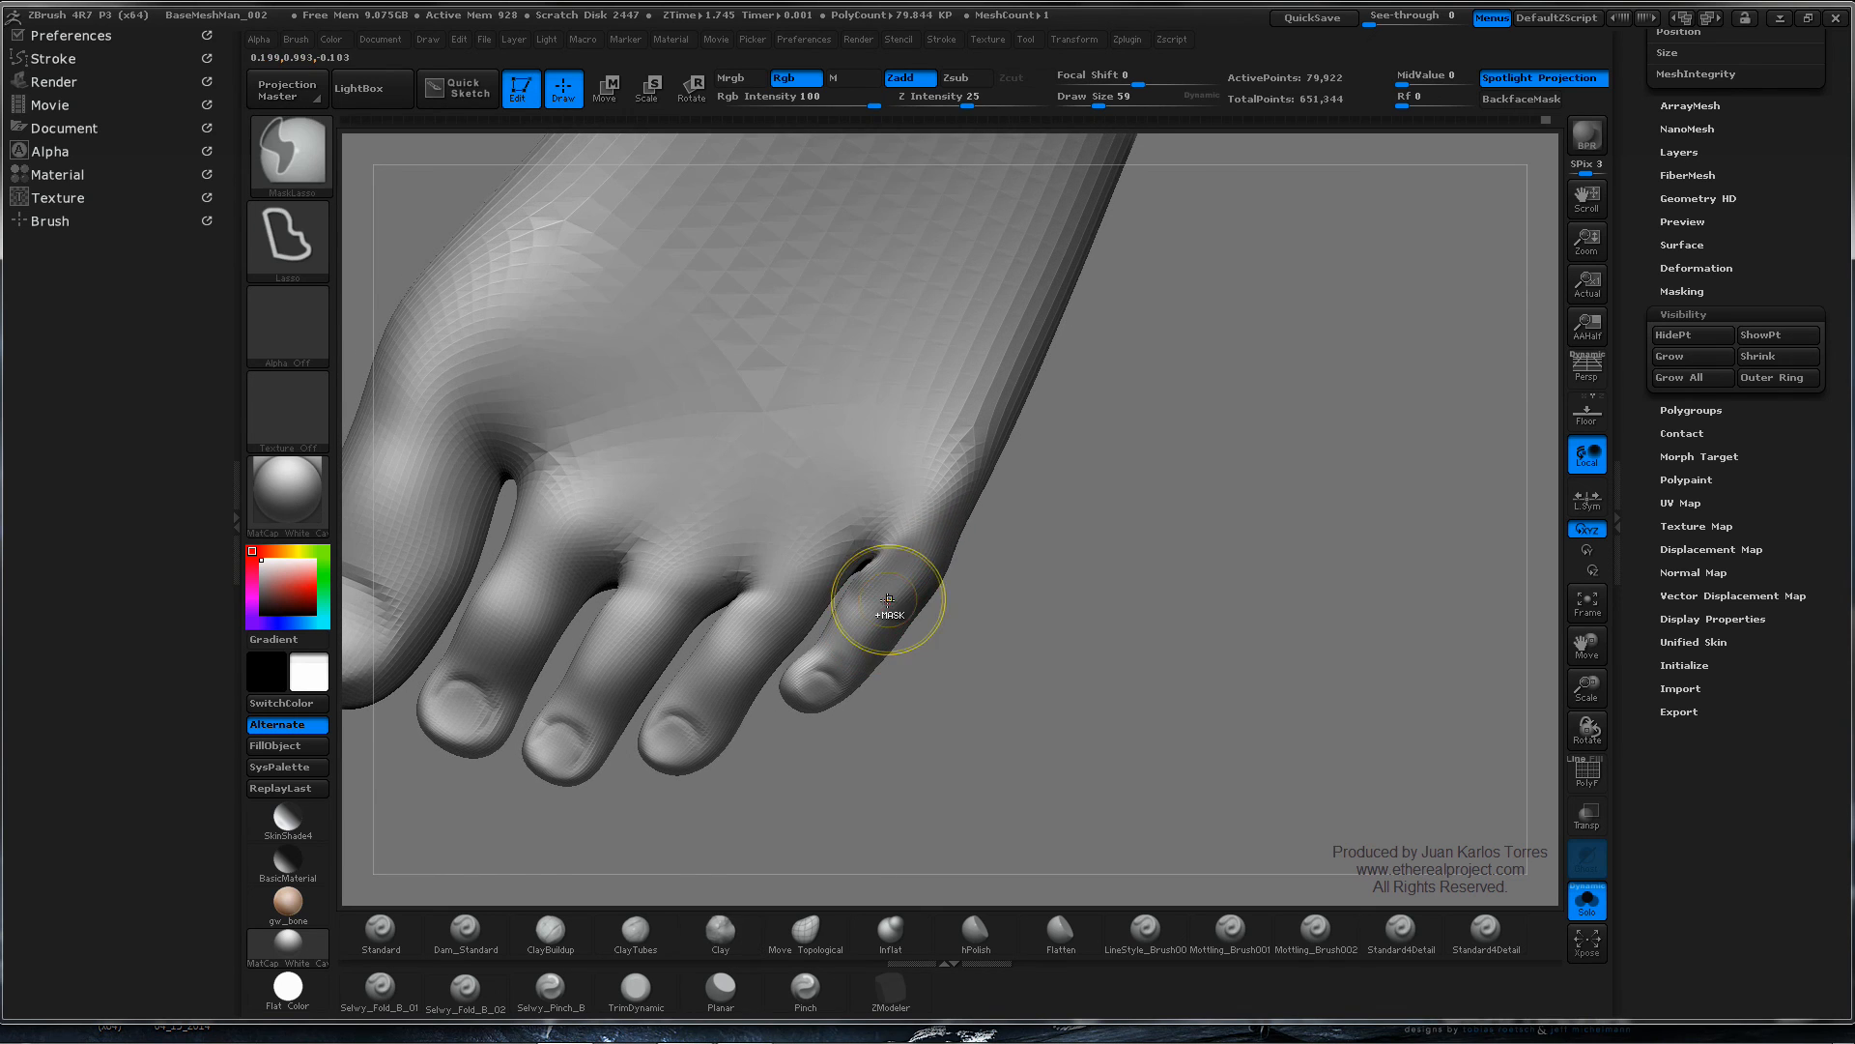
{"action": "mouse_move", "coordinate": [916, 582]}
{"action": "right_mouse_down"}
{"action": "mouse_move", "coordinate": [1056, 525]}
{"action": "mouse_move", "coordinate": [1072, 454]}
{"action": "mouse_move", "coordinate": [990, 397]}
{"action": "mouse_move", "coordinate": [1102, 371]}
{"action": "mouse_move", "coordinate": [1126, 319]}
{"action": "mouse_move", "coordinate": [910, 526]}
{"action": "right_mouse_up"}
- Smooth the underside of the little toe near its base
{"action": "key", "text": "shift"}
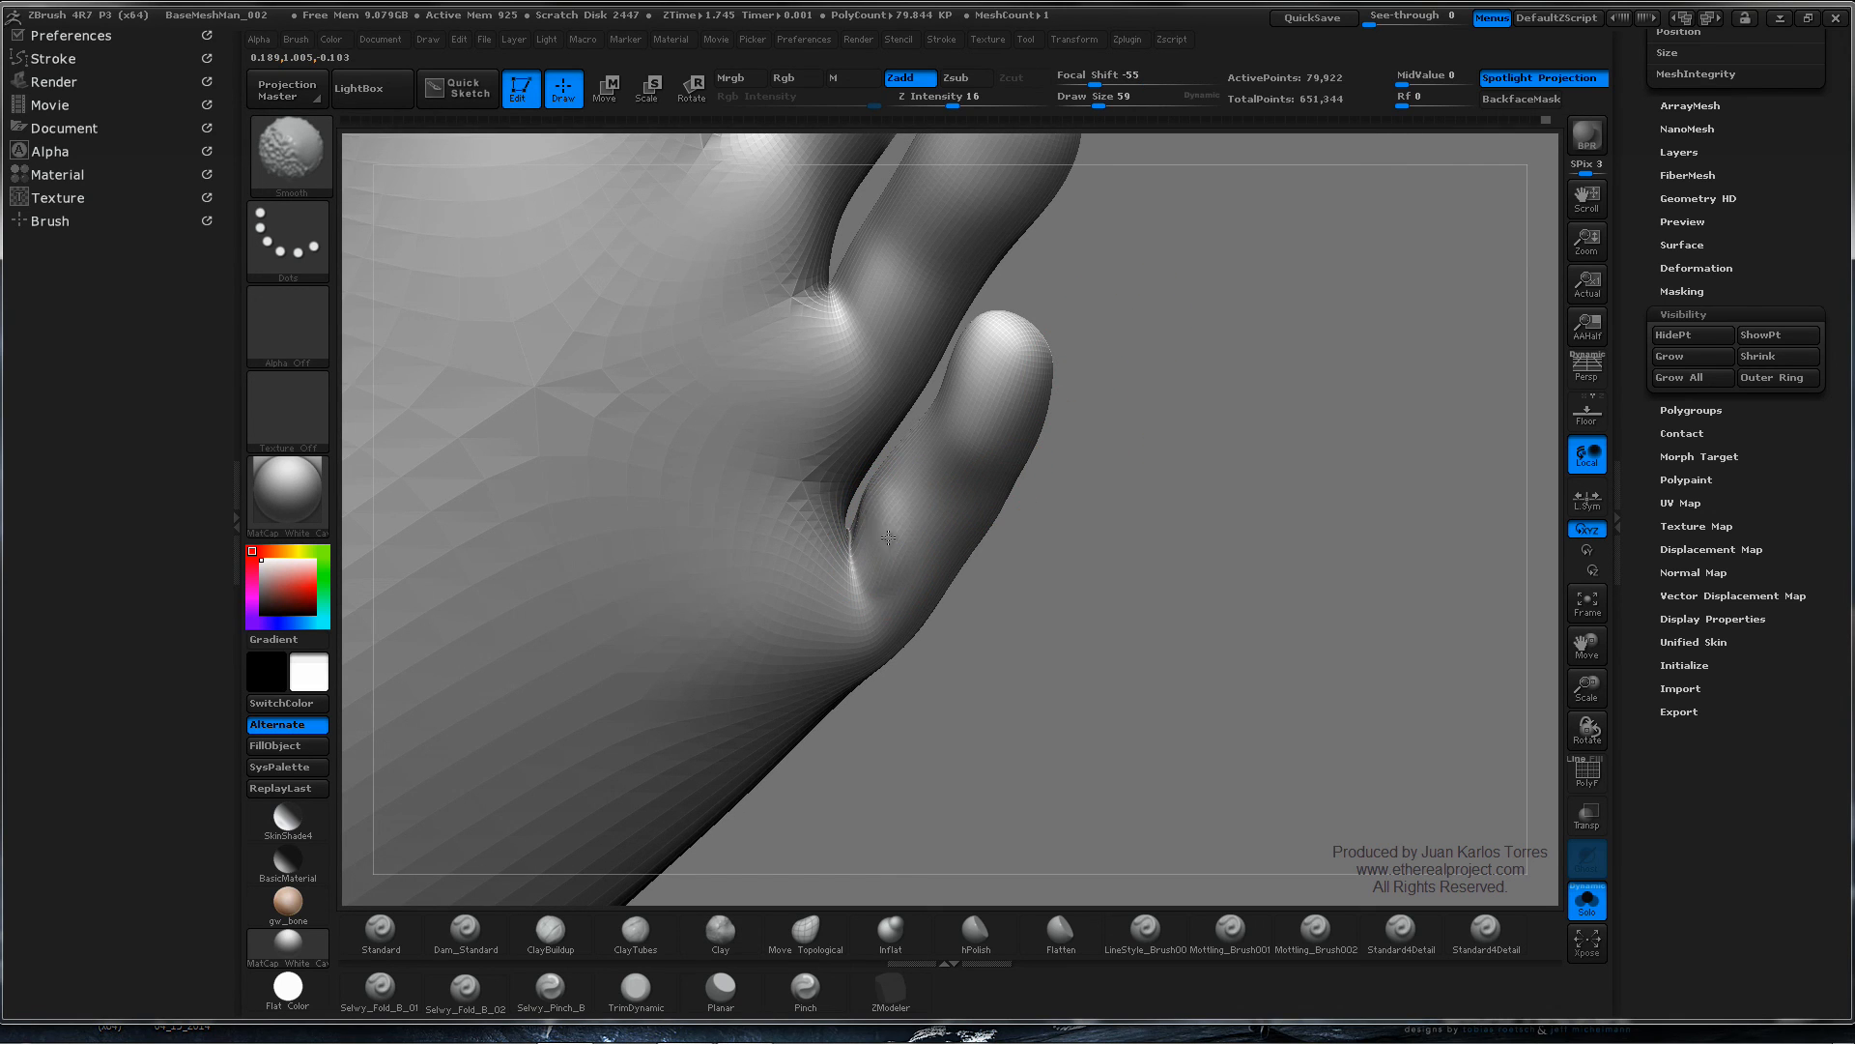
{"action": "left_click_drag", "start_coordinate": [888, 537], "coordinate": [882, 515], "text": "shift"}
{"action": "key", "text": "shift"}
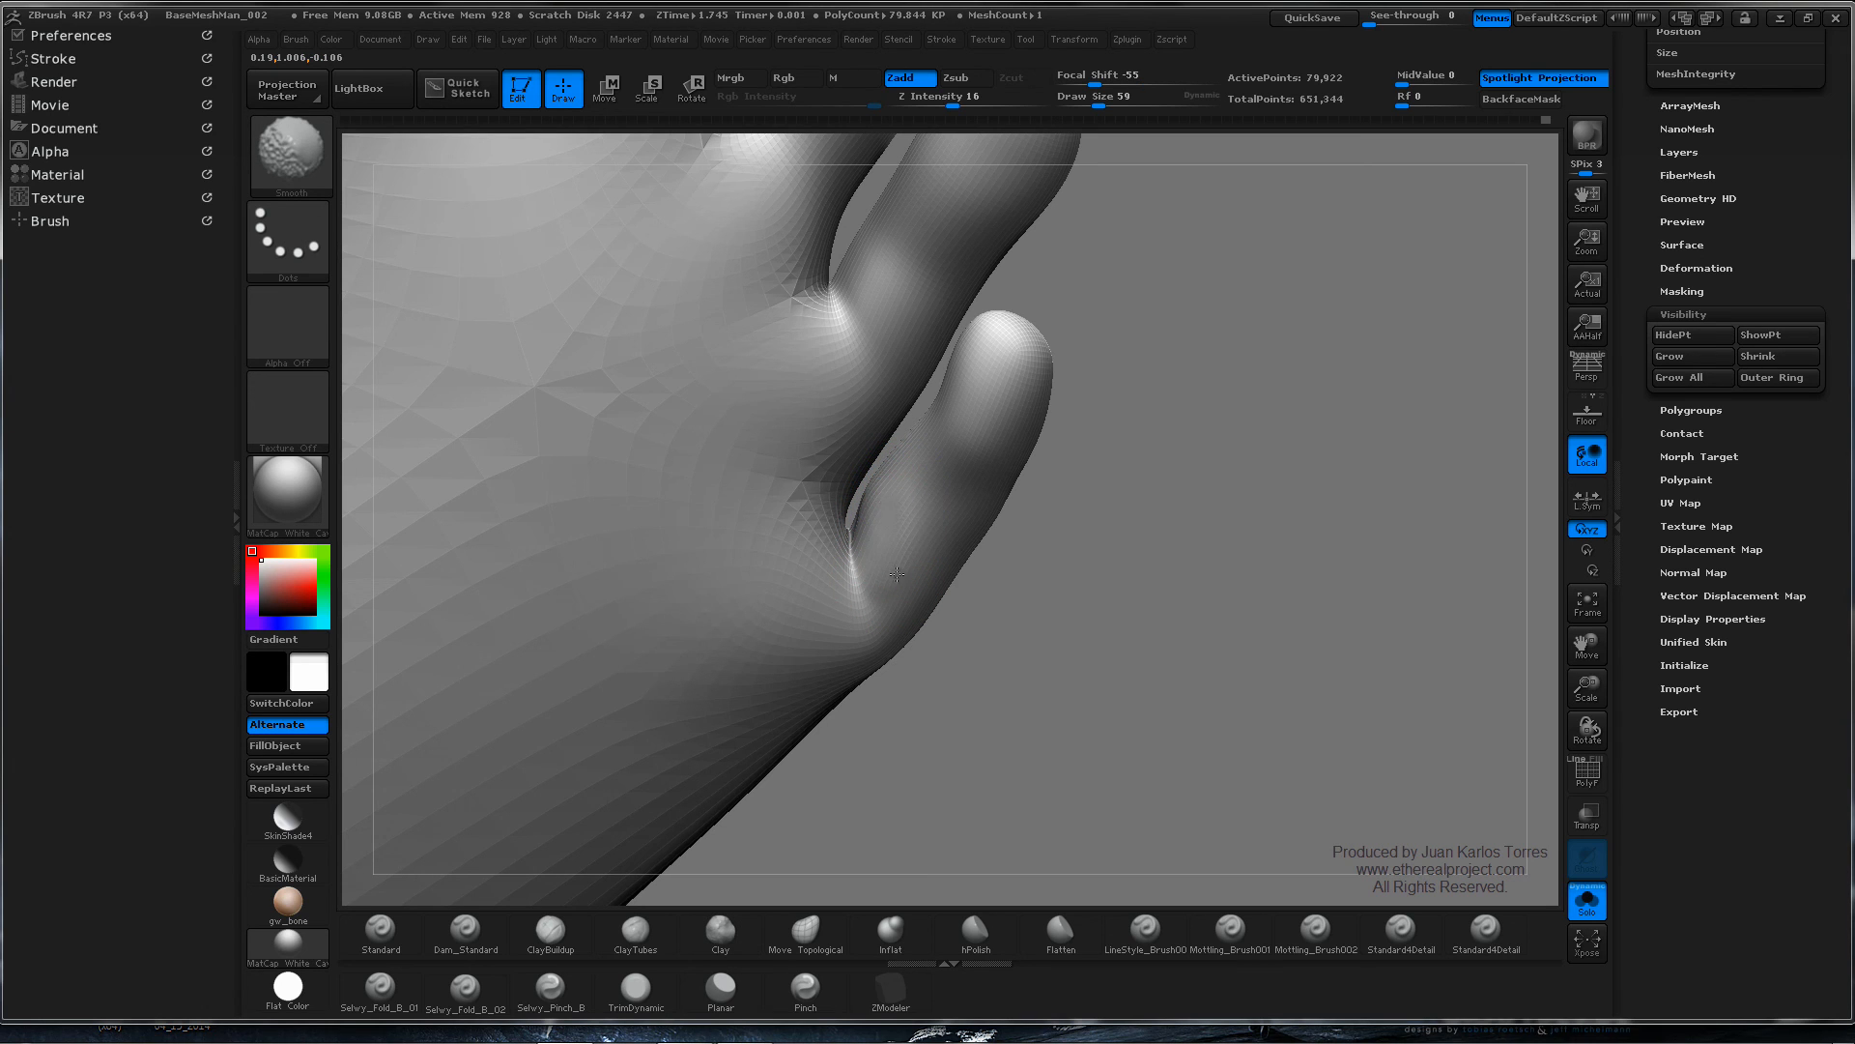
{"action": "left_click_drag", "start_coordinate": [882, 540], "coordinate": [887, 523], "text": "shift"}
{"action": "right_click_drag", "start_coordinate": [908, 493], "coordinate": [963, 483]}
- Refine the inner side of the little toe behind the nail with Clay and smooth it
{"action": "mouse_move", "coordinate": [950, 385]}
{"action": "right_mouse_down"}
{"action": "mouse_move", "coordinate": [903, 497]}
{"action": "mouse_move", "coordinate": [1110, 489]}
{"action": "mouse_move", "coordinate": [1123, 425]}
{"action": "mouse_move", "coordinate": [911, 538]}
{"action": "mouse_move", "coordinate": [1064, 501]}
{"action": "mouse_move", "coordinate": [930, 473]}
{"action": "right_mouse_up"}
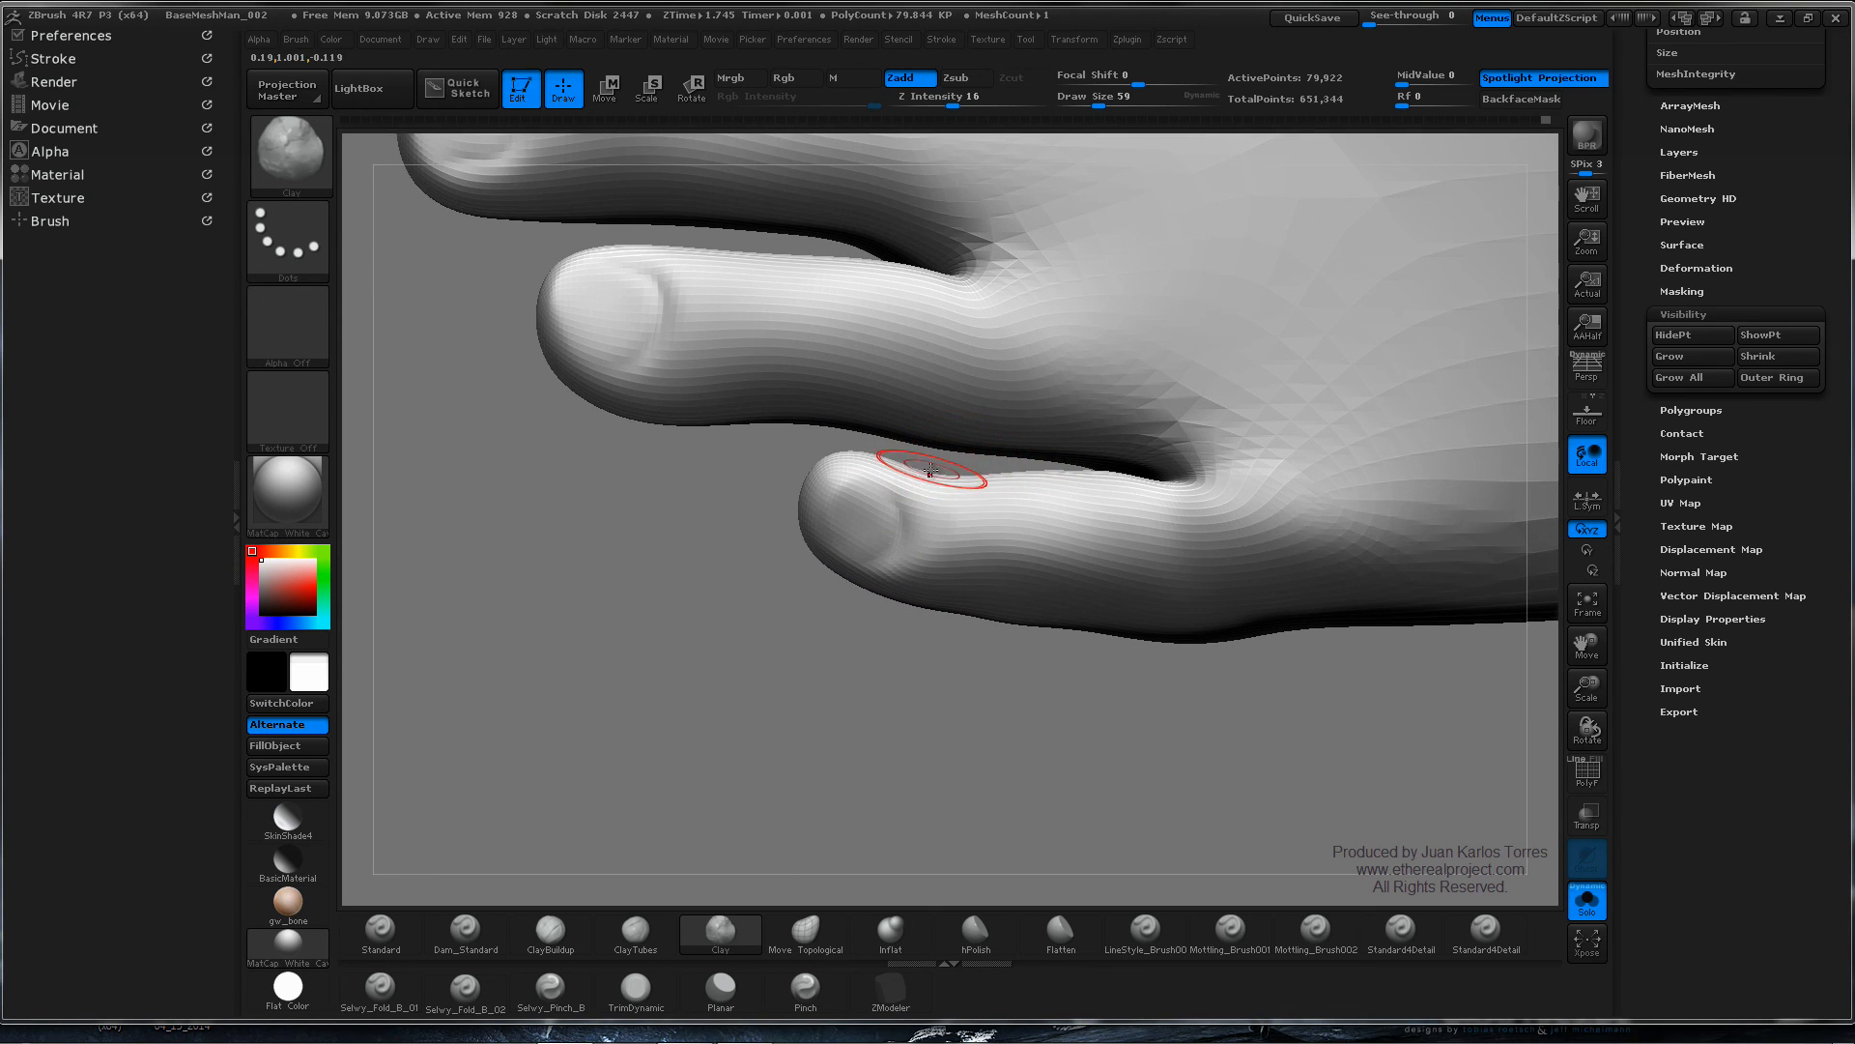
{"action": "key", "text": "shift"}
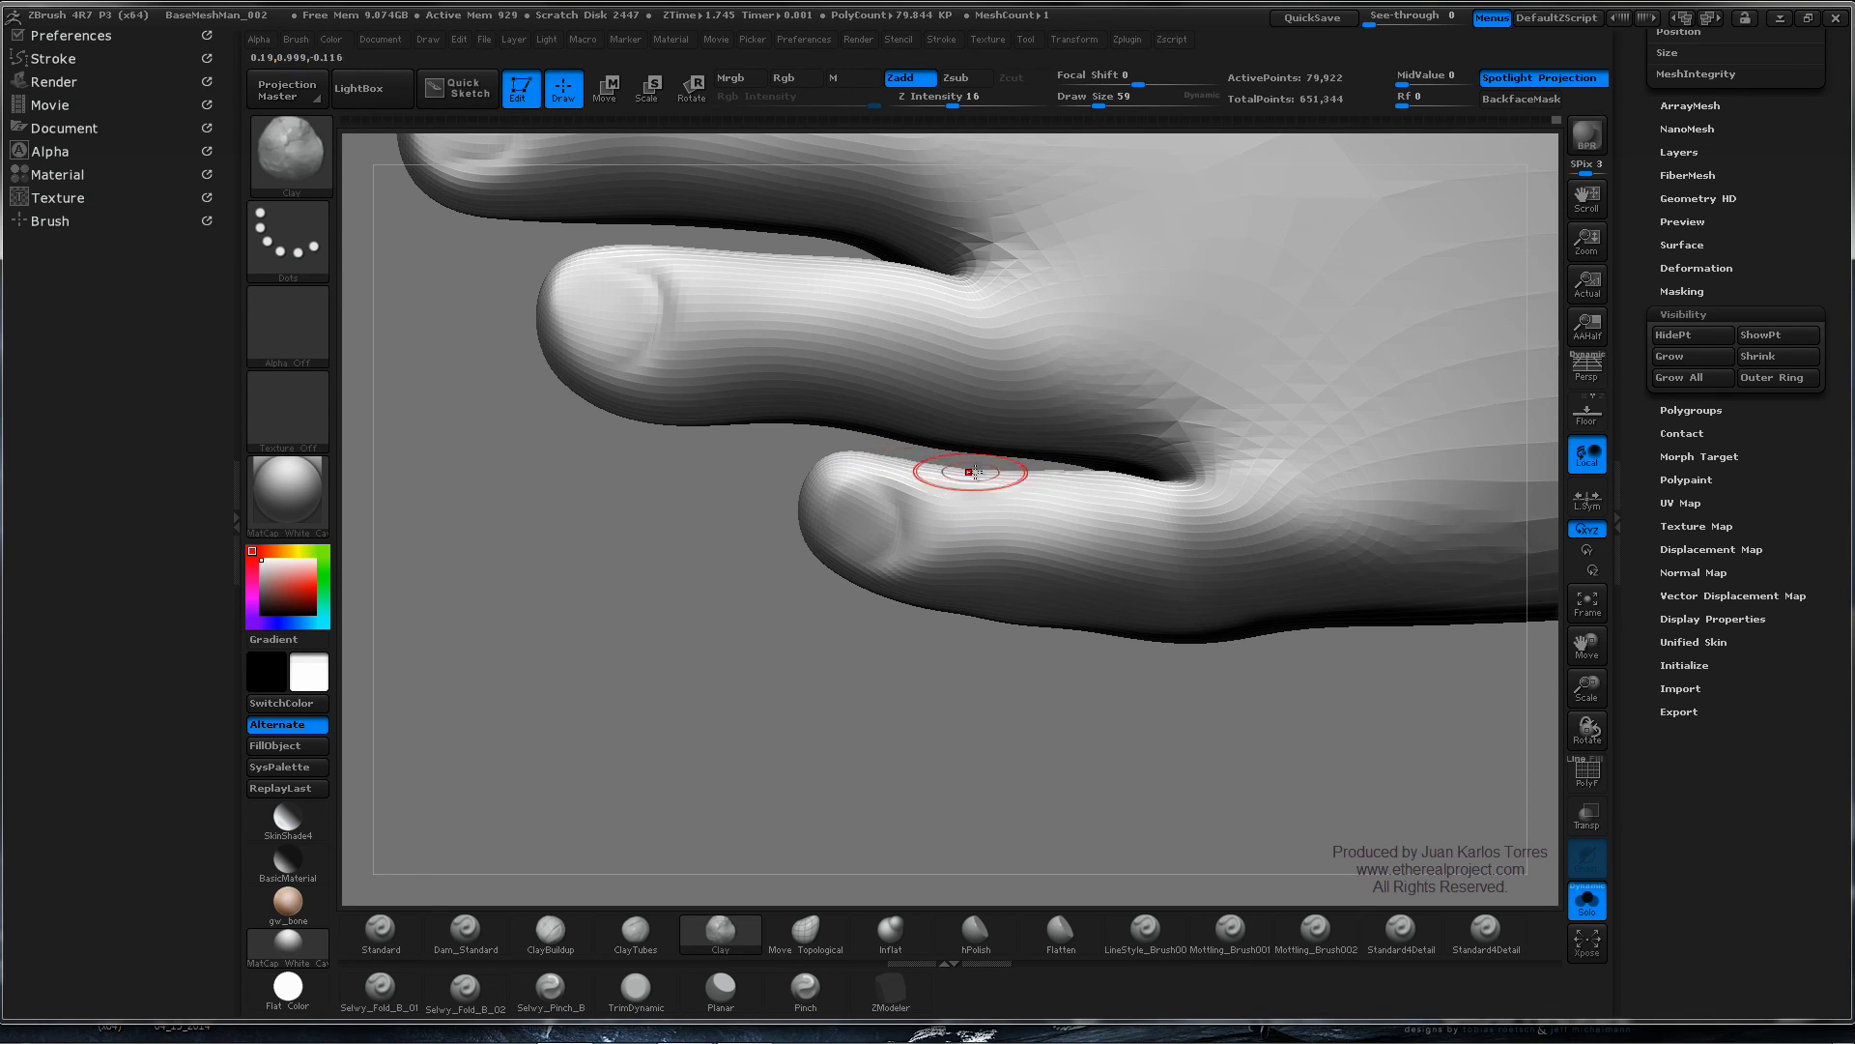
{"action": "key", "text": "shift"}
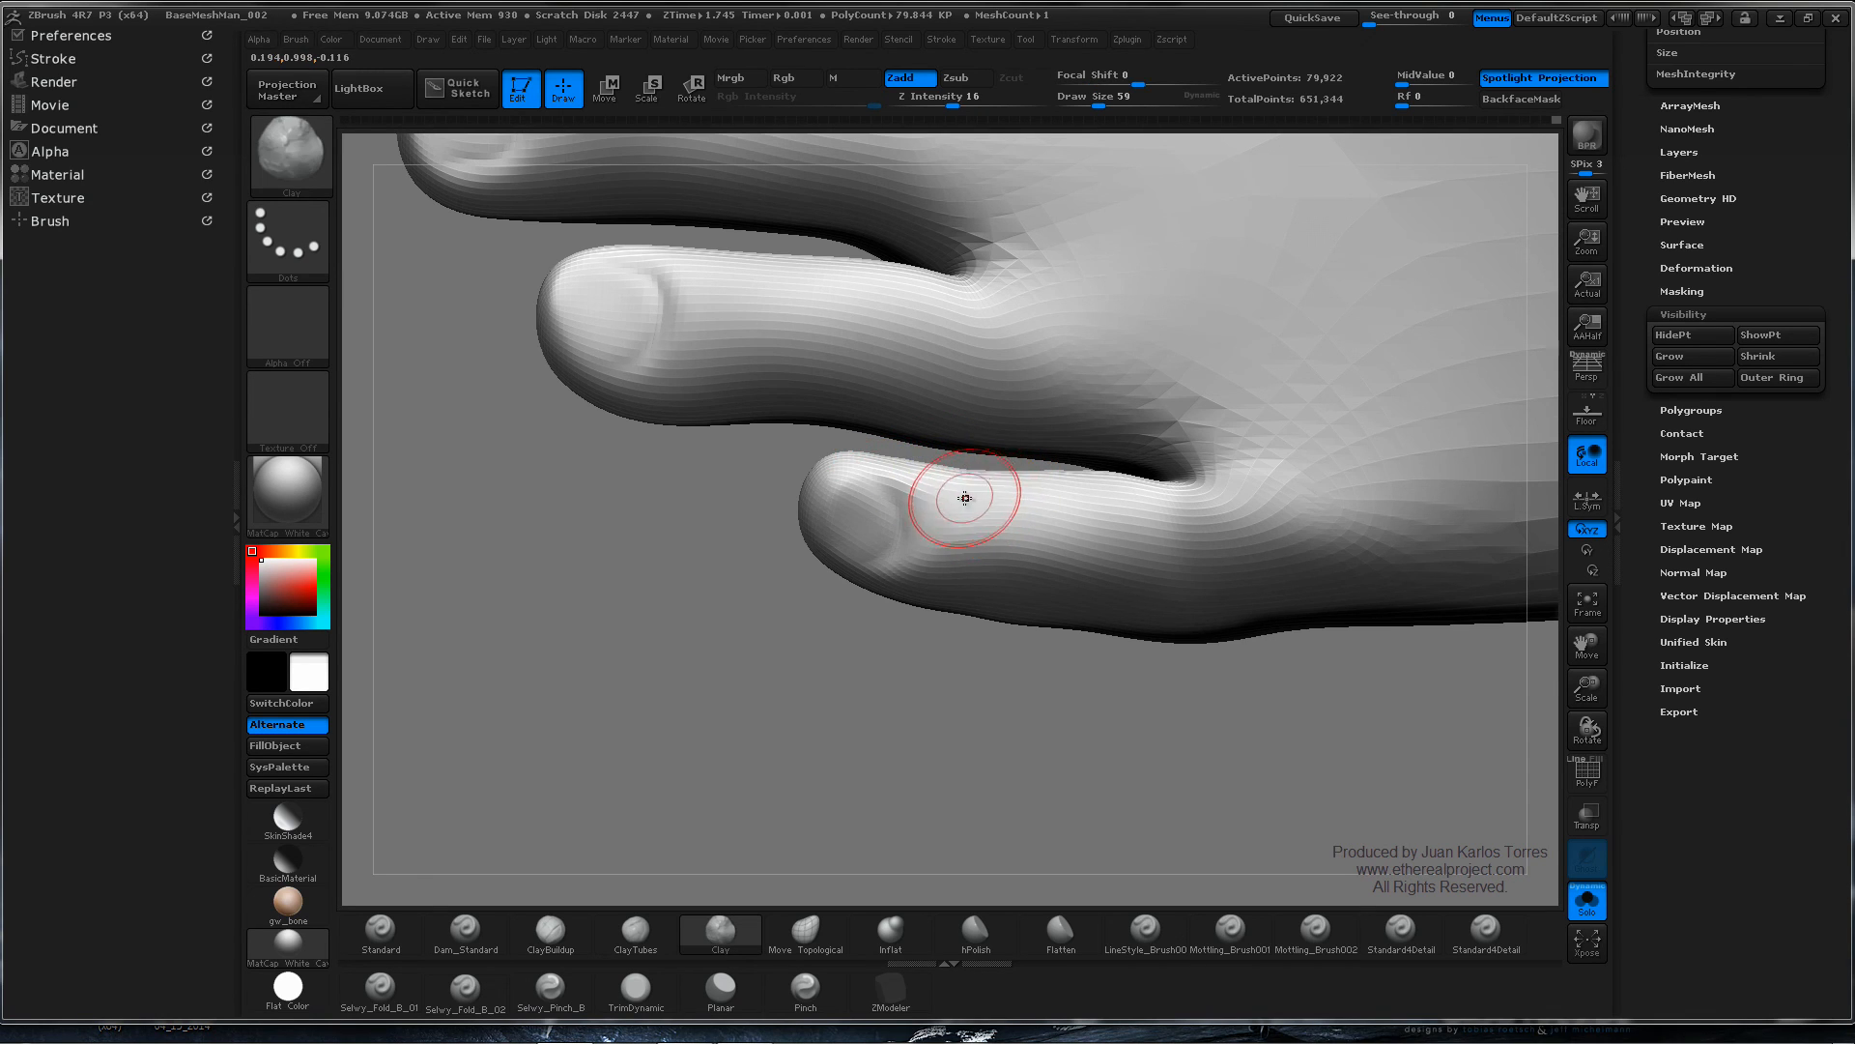
{"action": "mouse_move", "coordinate": [965, 498]}
{"action": "right_mouse_down"}
{"action": "mouse_move", "coordinate": [952, 537]}
{"action": "mouse_move", "coordinate": [960, 381]}
{"action": "mouse_move", "coordinate": [957, 522]}
{"action": "mouse_move", "coordinate": [831, 607]}
{"action": "right_mouse_up"}
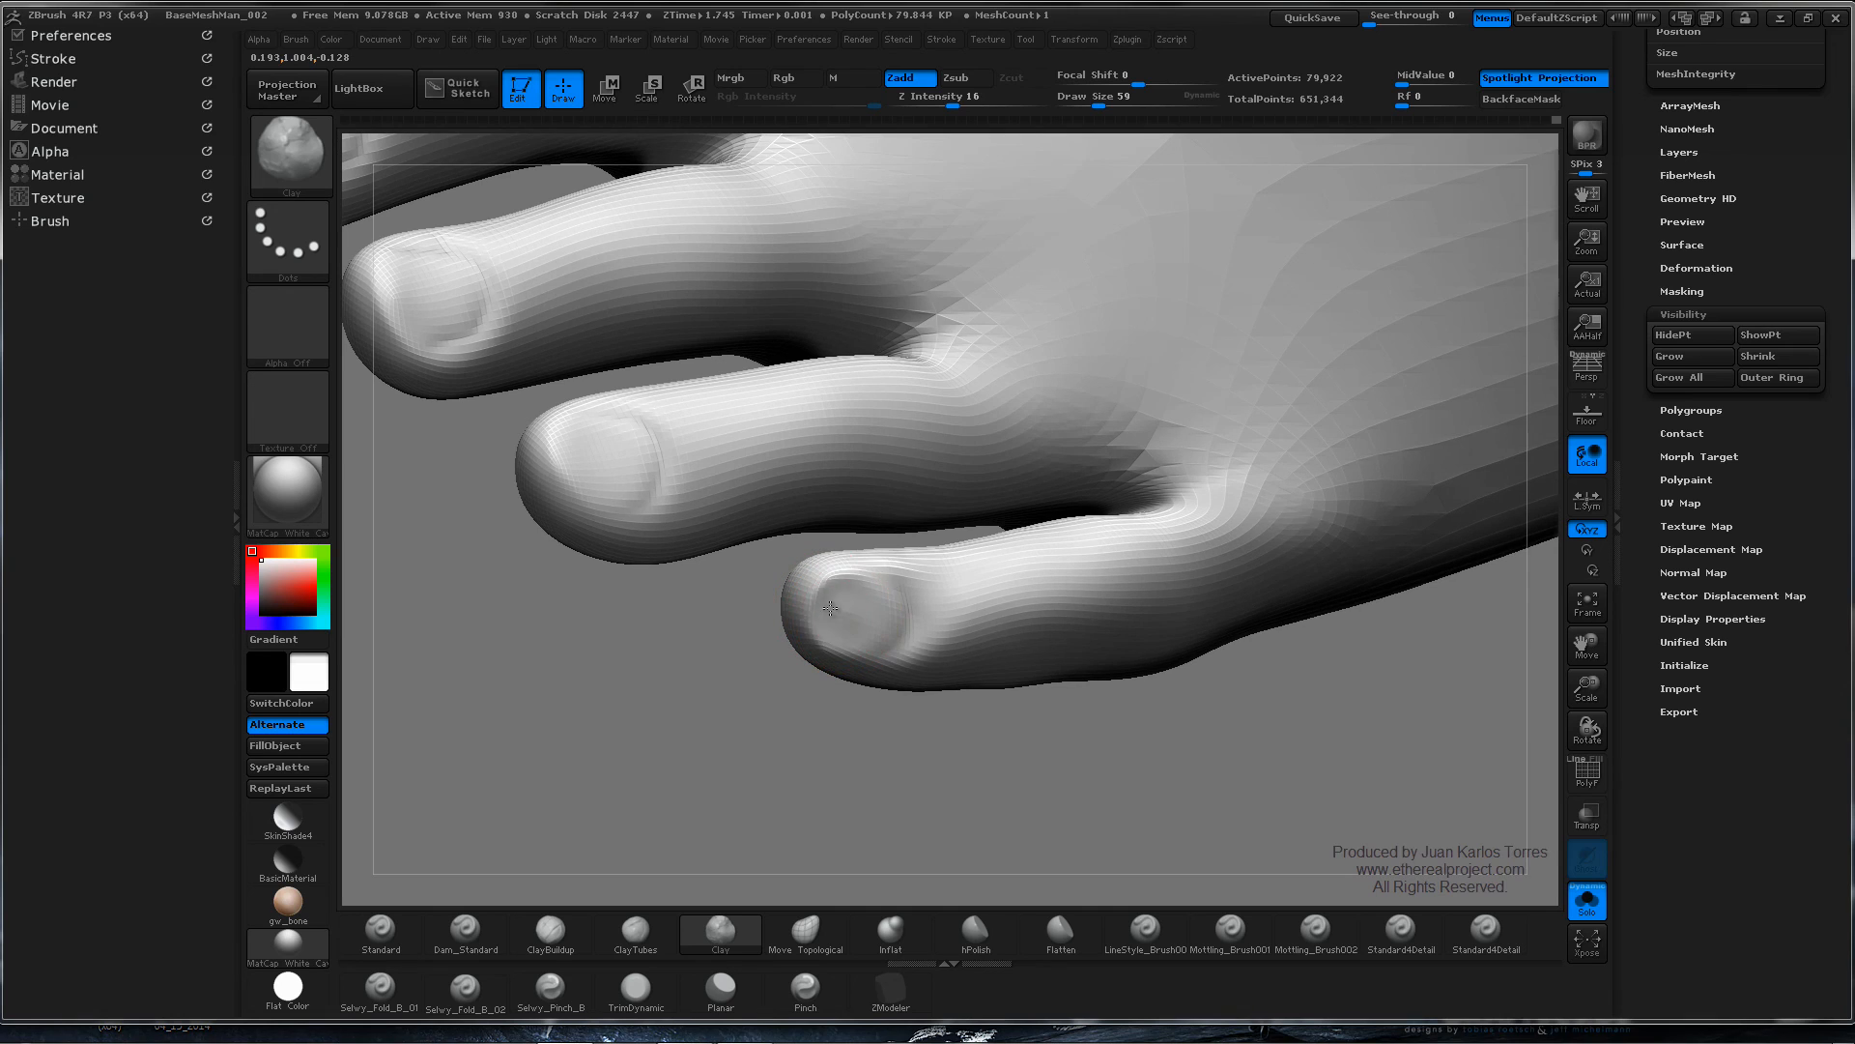
- Smooth out the little toe's nail and reshape the surface of its tip
{"action": "mouse_move", "coordinate": [836, 620]}
{"action": "left_mouse_down", "text": "shift"}
{"action": "mouse_move", "coordinate": [870, 602]}
{"action": "mouse_move", "coordinate": [912, 629]}
{"action": "mouse_move", "coordinate": [965, 596]}
{"action": "mouse_move", "coordinate": [945, 555]}
{"action": "left_mouse_up", "text": "shift"}
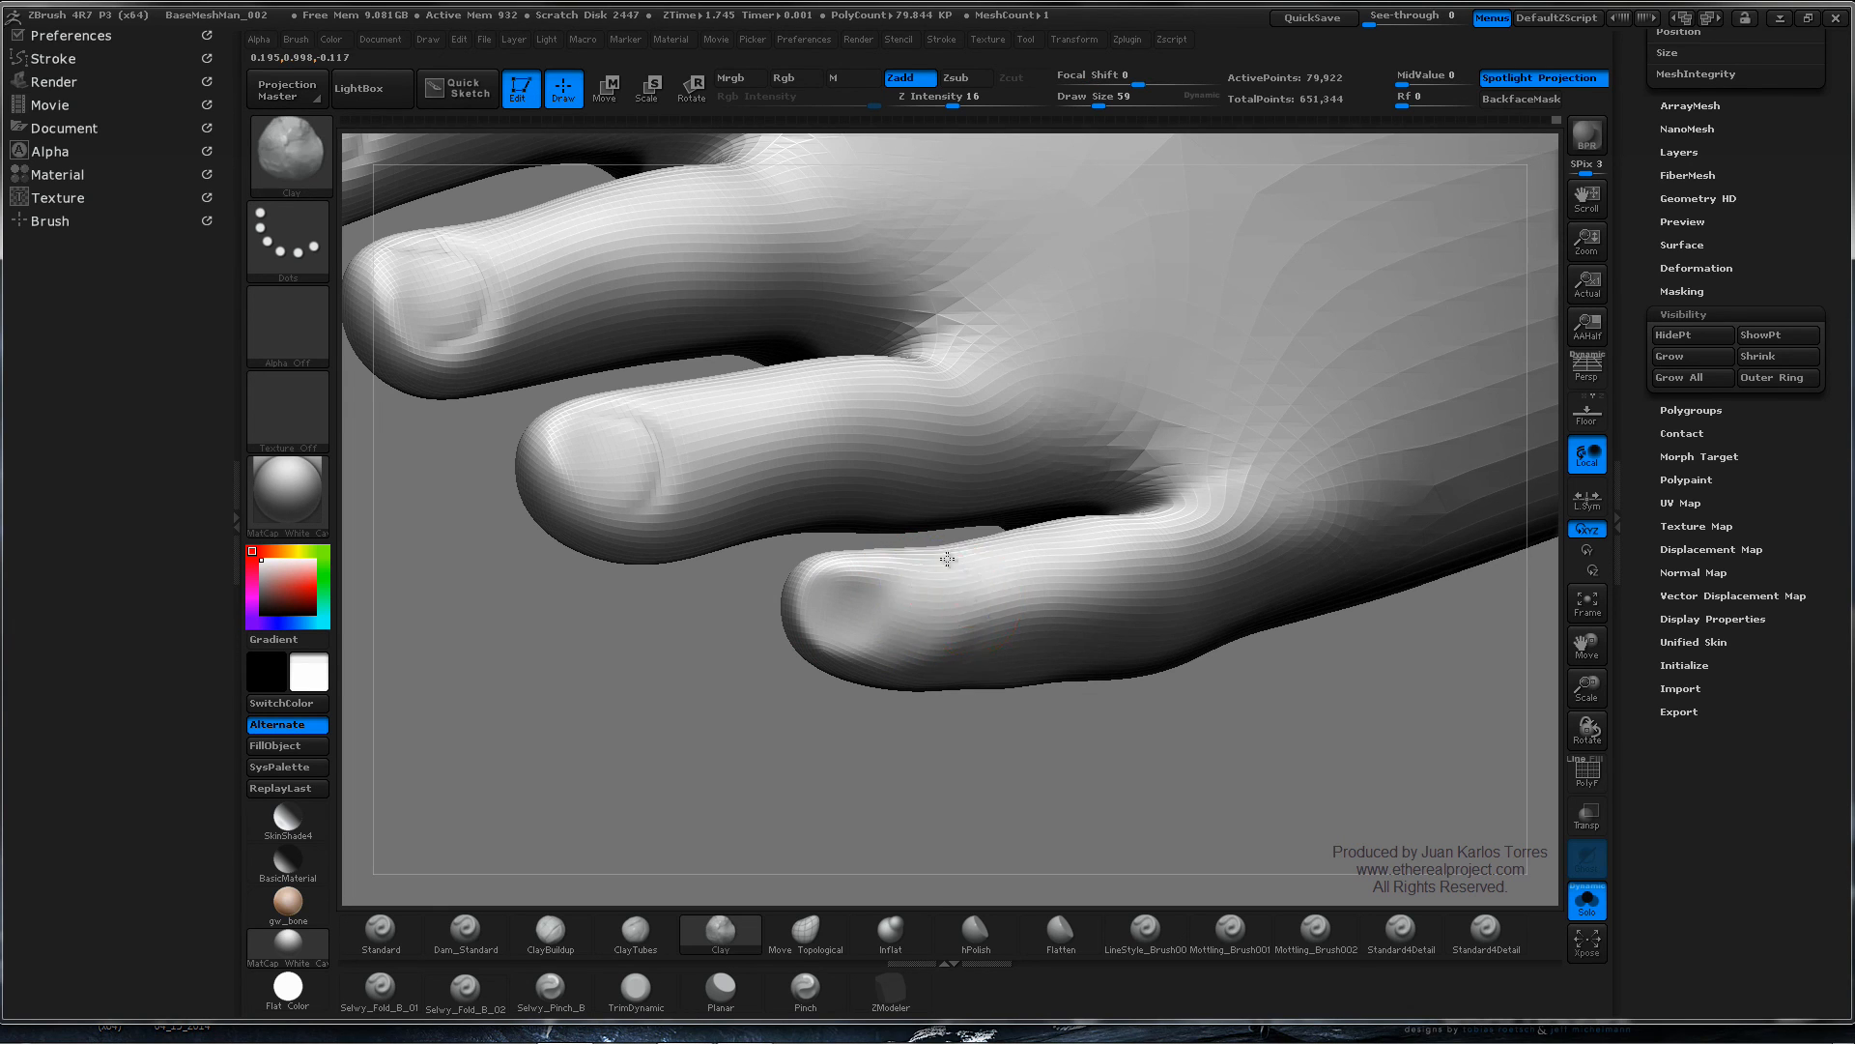
{"action": "right_click_drag", "start_coordinate": [944, 555], "coordinate": [960, 539]}
{"action": "left_click_drag", "start_coordinate": [960, 539], "coordinate": [973, 605], "text": "shift"}
{"action": "right_click_drag", "start_coordinate": [974, 605], "coordinate": [929, 603]}
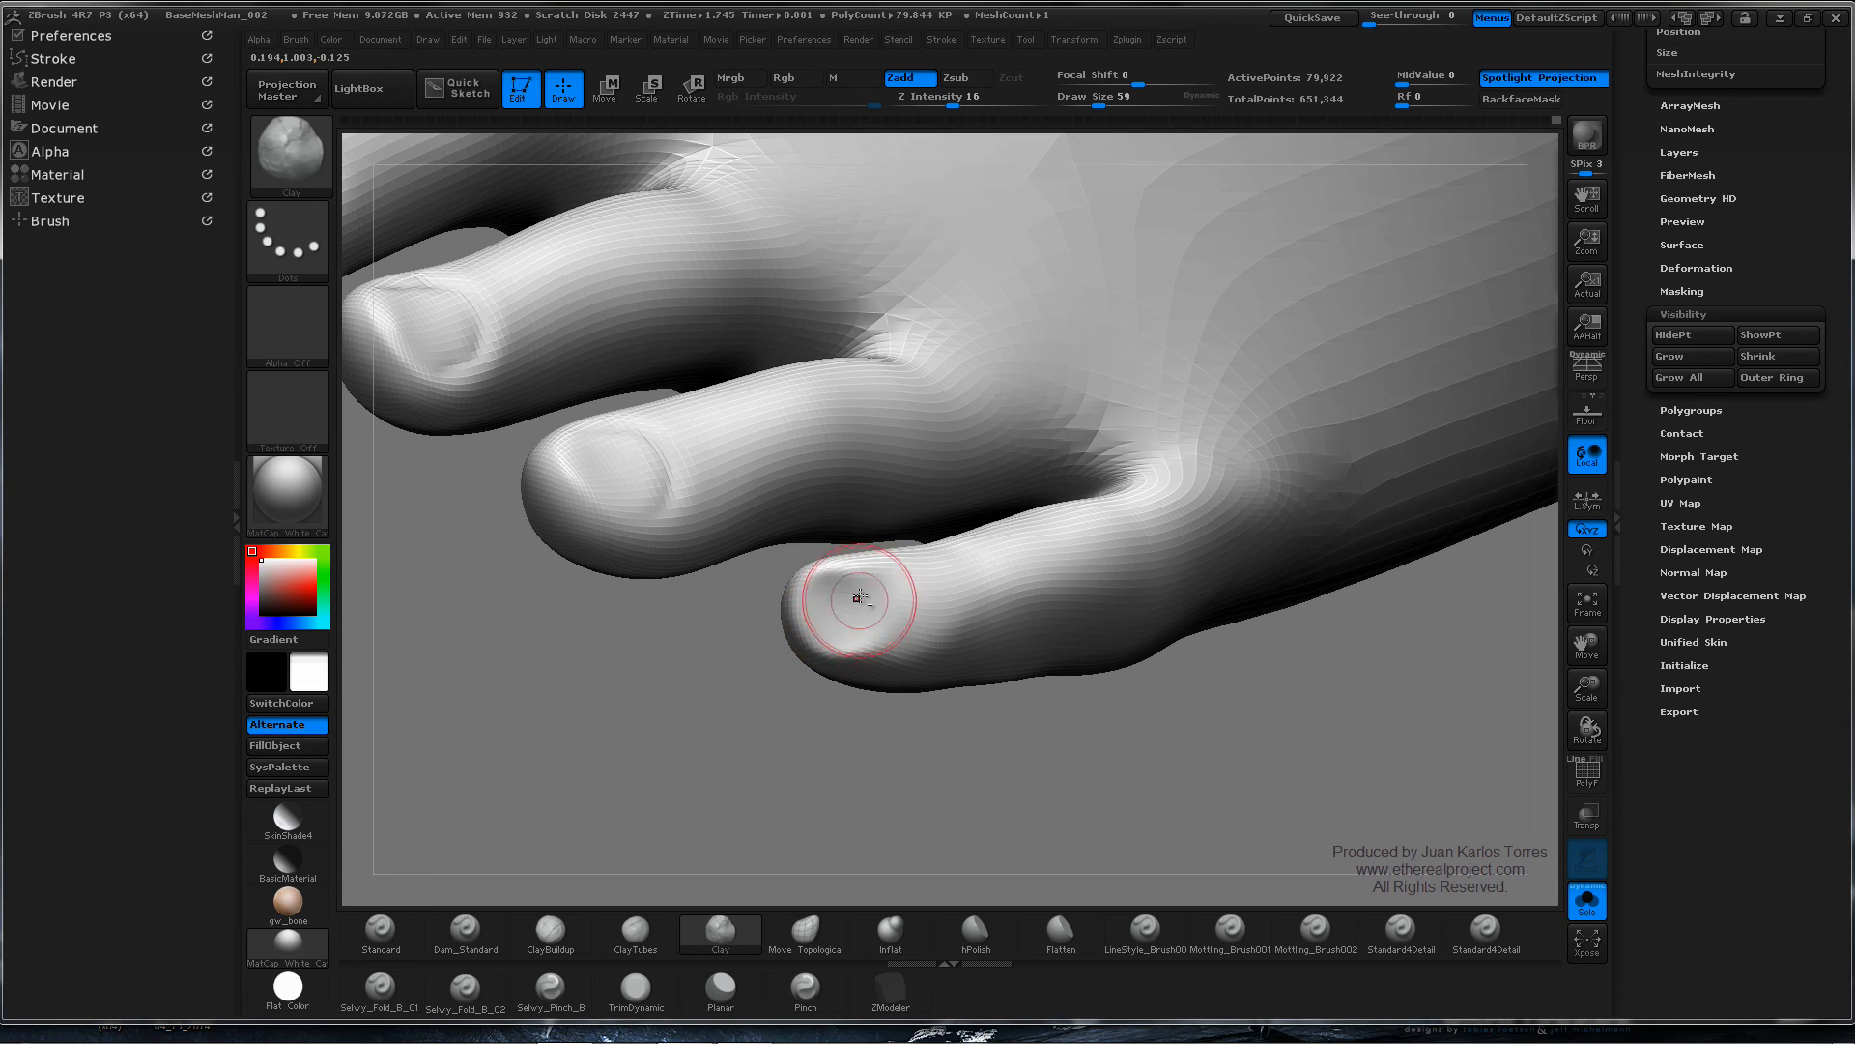
{"action": "mouse_move", "coordinate": [859, 598]}
{"action": "left_mouse_down", "text": "shift"}
{"action": "mouse_move", "coordinate": [872, 580]}
{"action": "mouse_move", "coordinate": [840, 599]}
{"action": "mouse_move", "coordinate": [855, 595]}
{"action": "left_mouse_up", "text": "shift"}
{"action": "mouse_move", "coordinate": [1032, 602]}
{"action": "right_mouse_down", "text": "ctrl"}
{"action": "mouse_move", "coordinate": [816, 507]}
{"action": "mouse_move", "coordinate": [937, 583]}
{"action": "mouse_move", "coordinate": [1090, 574]}
{"action": "mouse_move", "coordinate": [1102, 485]}
{"action": "mouse_move", "coordinate": [1126, 599]}
{"action": "mouse_move", "coordinate": [1032, 631]}
{"action": "mouse_move", "coordinate": [1021, 720]}
{"action": "right_mouse_up", "text": "ctrl"}
{"action": "left_click_drag", "start_coordinate": [986, 631], "coordinate": [1015, 643], "text": "shift"}
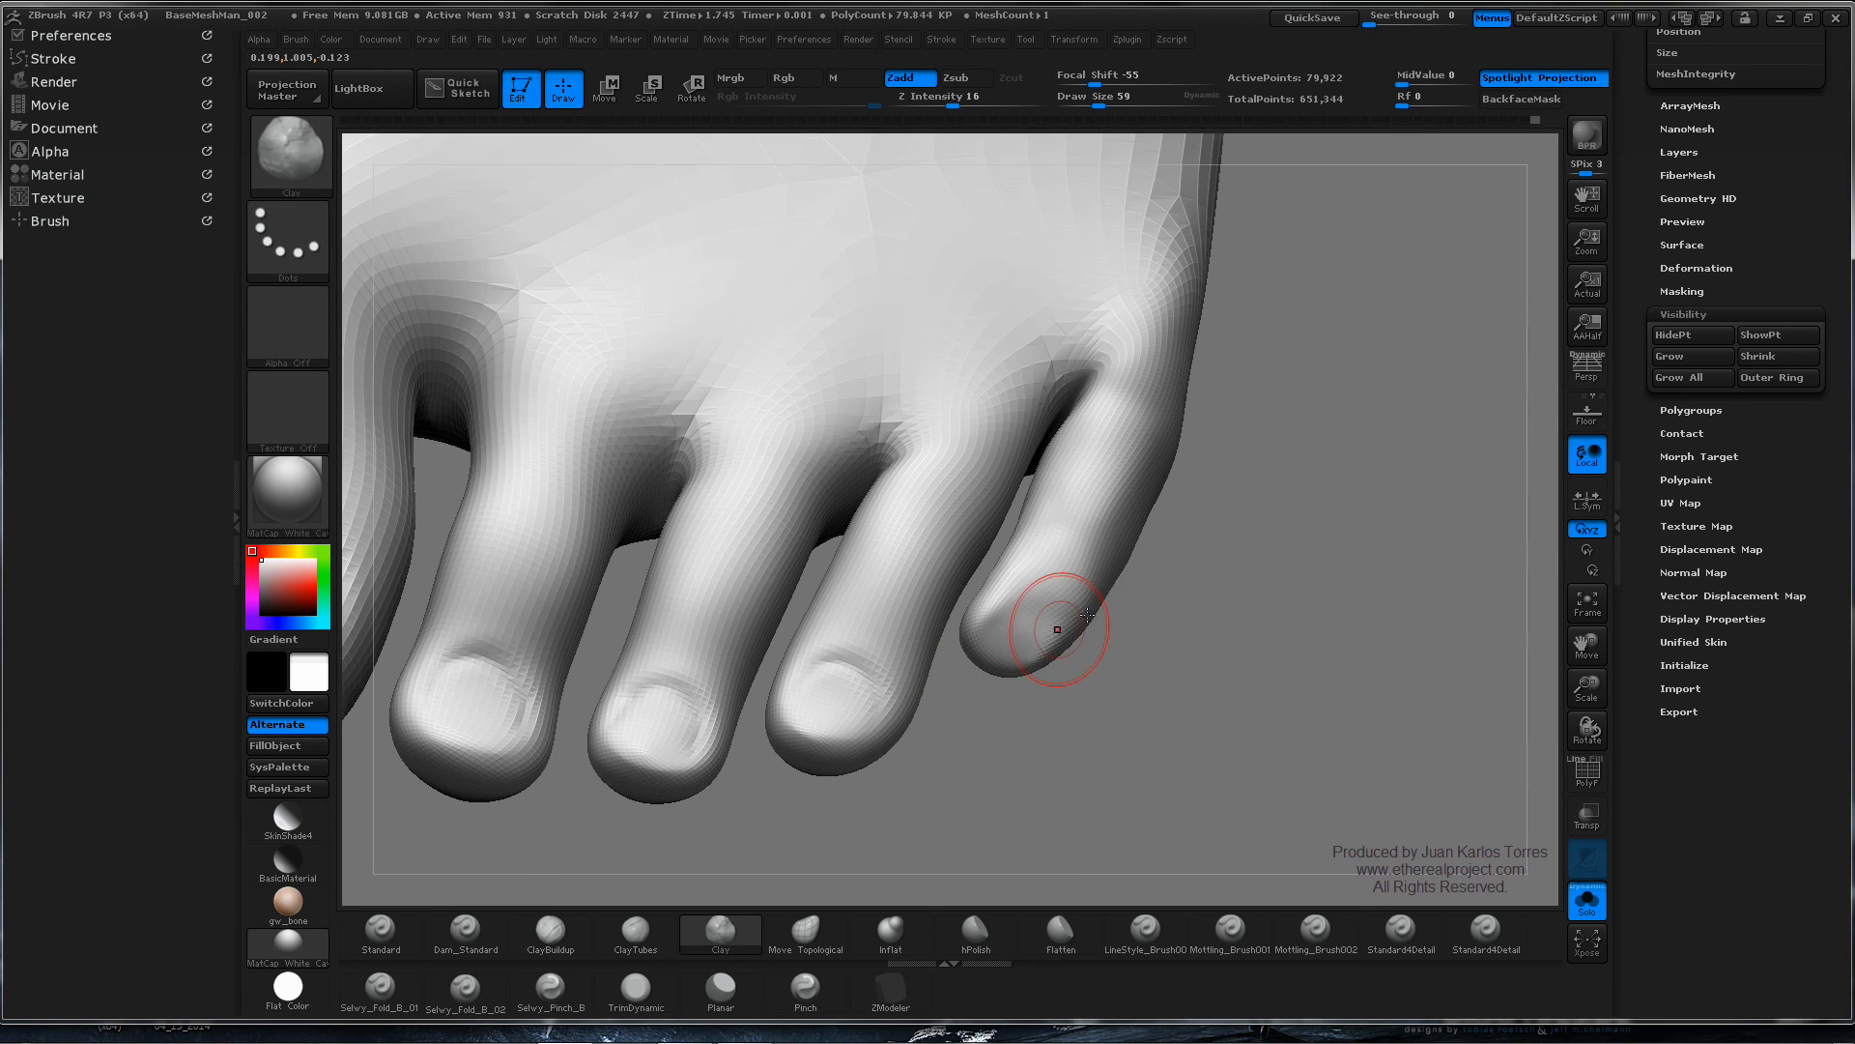
- Carve the little toe's nail outline again with Dam_Standard
{"action": "right_click_drag", "start_coordinate": [1026, 623], "coordinate": [1033, 620]}
{"action": "left_click", "coordinate": [493, 928]}
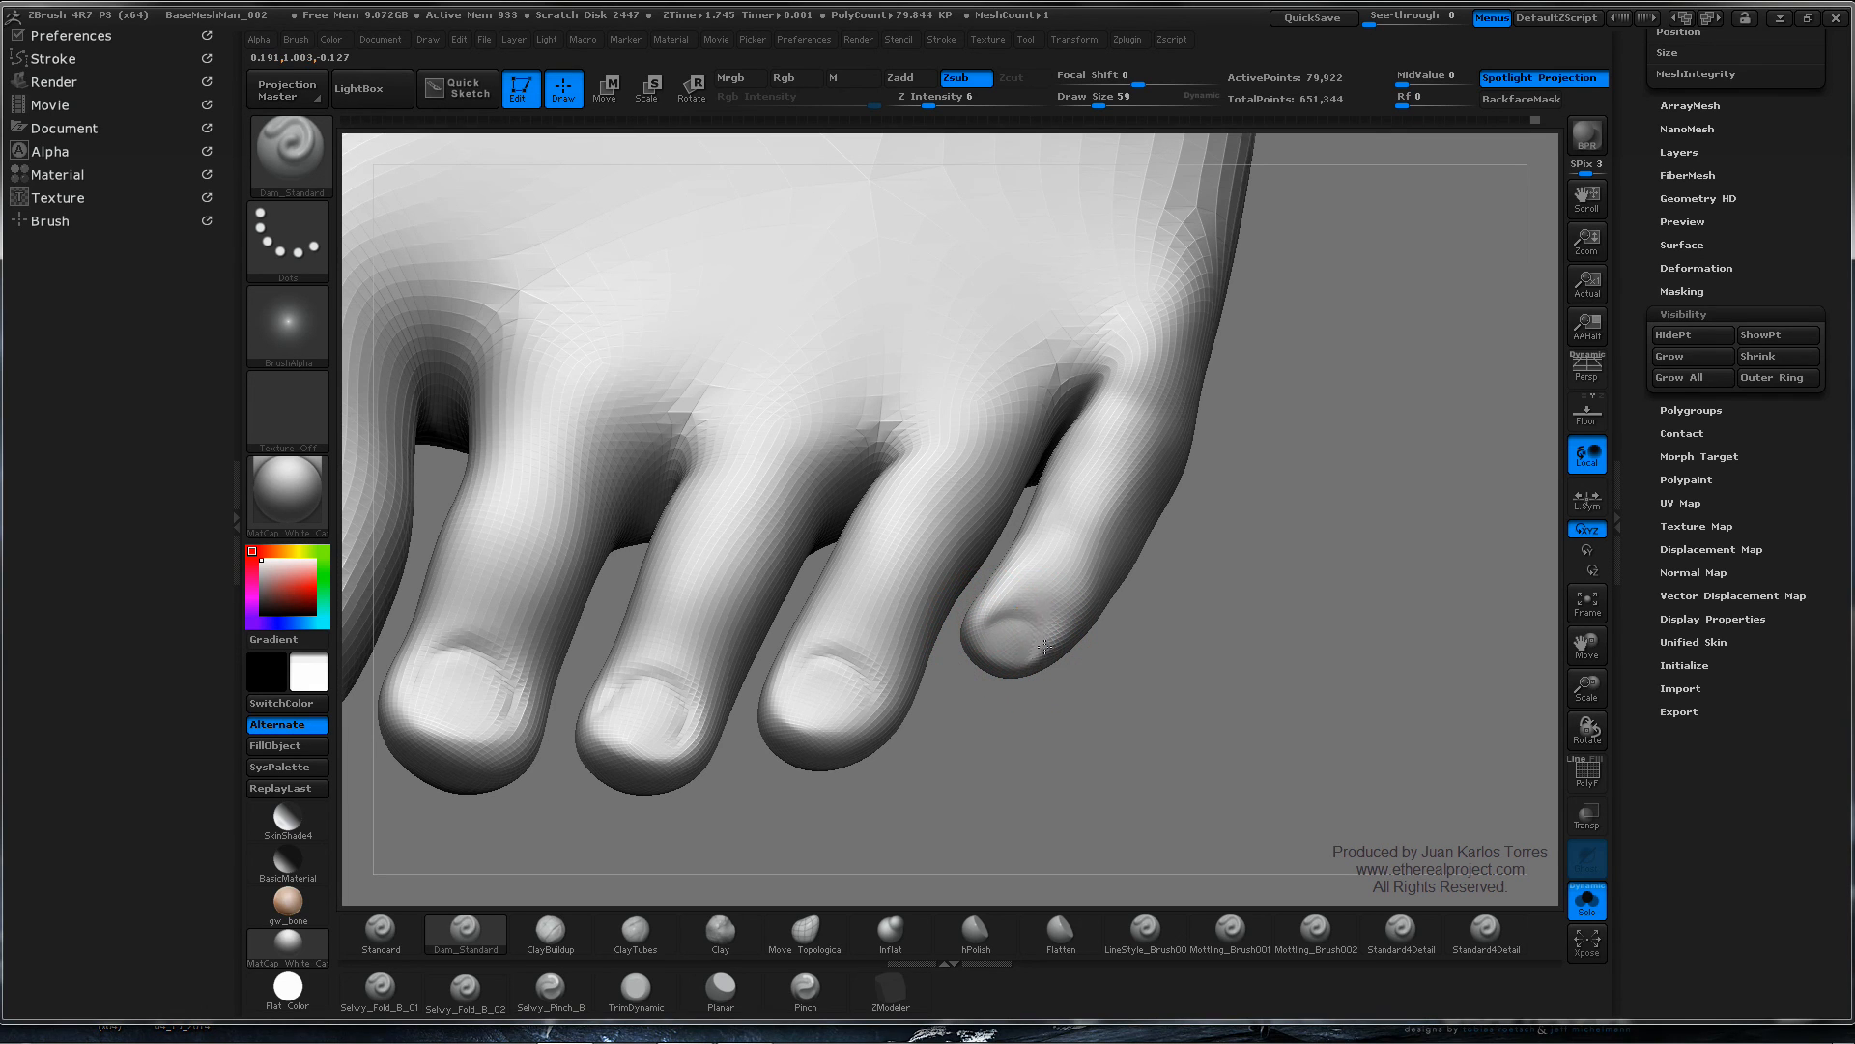
{"action": "left_click_drag", "start_coordinate": [1044, 648], "coordinate": [1003, 612]}
- Build up the tops of the smaller toes with ClayTubes, smooth them, and undo the last stroke
{"action": "mouse_move", "coordinate": [1180, 561]}
{"action": "right_mouse_down", "text": "ctrl"}
{"action": "mouse_move", "coordinate": [1082, 521]}
{"action": "mouse_move", "coordinate": [982, 517]}
{"action": "mouse_move", "coordinate": [1130, 526]}
{"action": "mouse_move", "coordinate": [1063, 512]}
{"action": "mouse_move", "coordinate": [1002, 572]}
{"action": "mouse_move", "coordinate": [1366, 524]}
{"action": "right_mouse_up", "text": "ctrl"}
{"action": "mouse_move", "coordinate": [1005, 527]}
{"action": "right_mouse_down"}
{"action": "mouse_move", "coordinate": [1043, 531]}
{"action": "mouse_move", "coordinate": [889, 529]}
{"action": "mouse_move", "coordinate": [1010, 530]}
{"action": "mouse_move", "coordinate": [972, 541]}
{"action": "mouse_move", "coordinate": [893, 651]}
{"action": "right_mouse_up"}
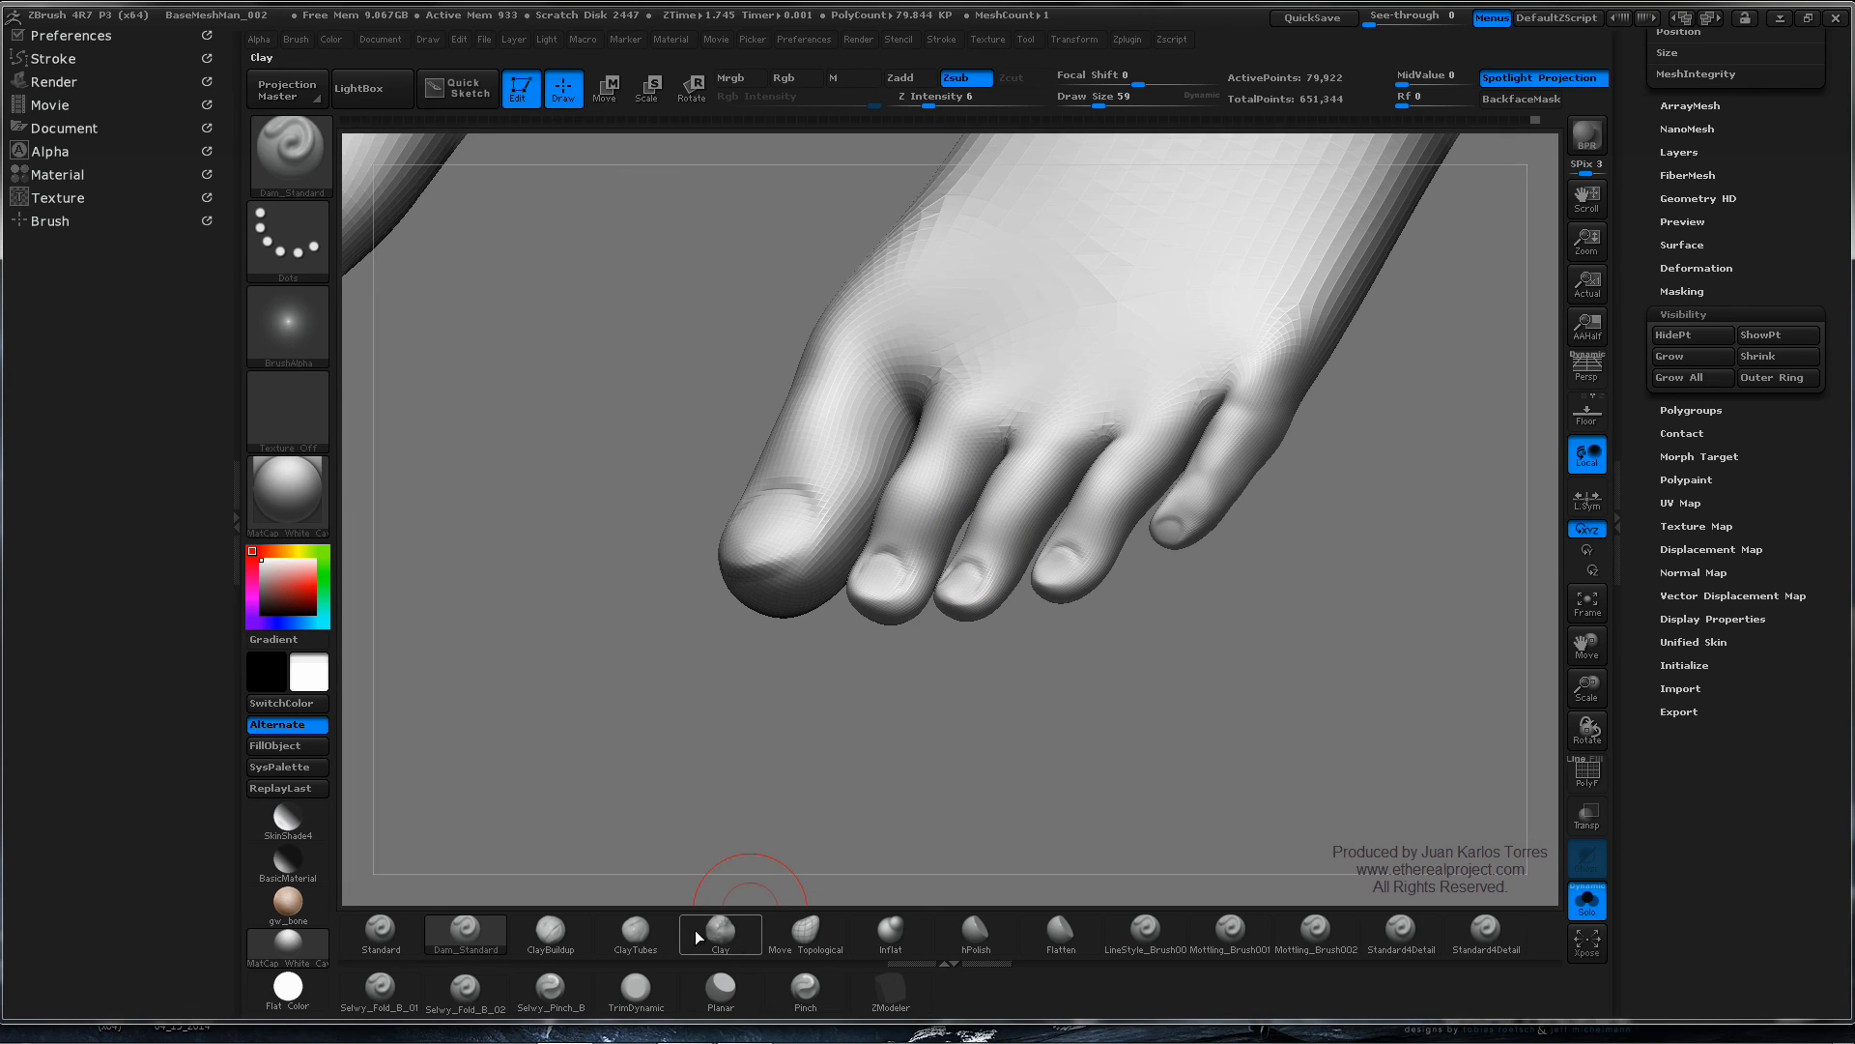
{"action": "left_click", "coordinate": [636, 930]}
{"action": "mouse_move", "coordinate": [891, 512]}
{"action": "left_mouse_down"}
{"action": "mouse_move", "coordinate": [926, 505]}
{"action": "mouse_move", "coordinate": [906, 489]}
{"action": "mouse_move", "coordinate": [1026, 521]}
{"action": "mouse_move", "coordinate": [995, 496]}
{"action": "mouse_move", "coordinate": [1110, 509]}
{"action": "mouse_move", "coordinate": [1087, 492]}
{"action": "left_mouse_up"}
{"action": "key", "text": "shift"}
{"action": "key", "text": "ctrl"}
{"action": "key", "text": "ctrl+z"}
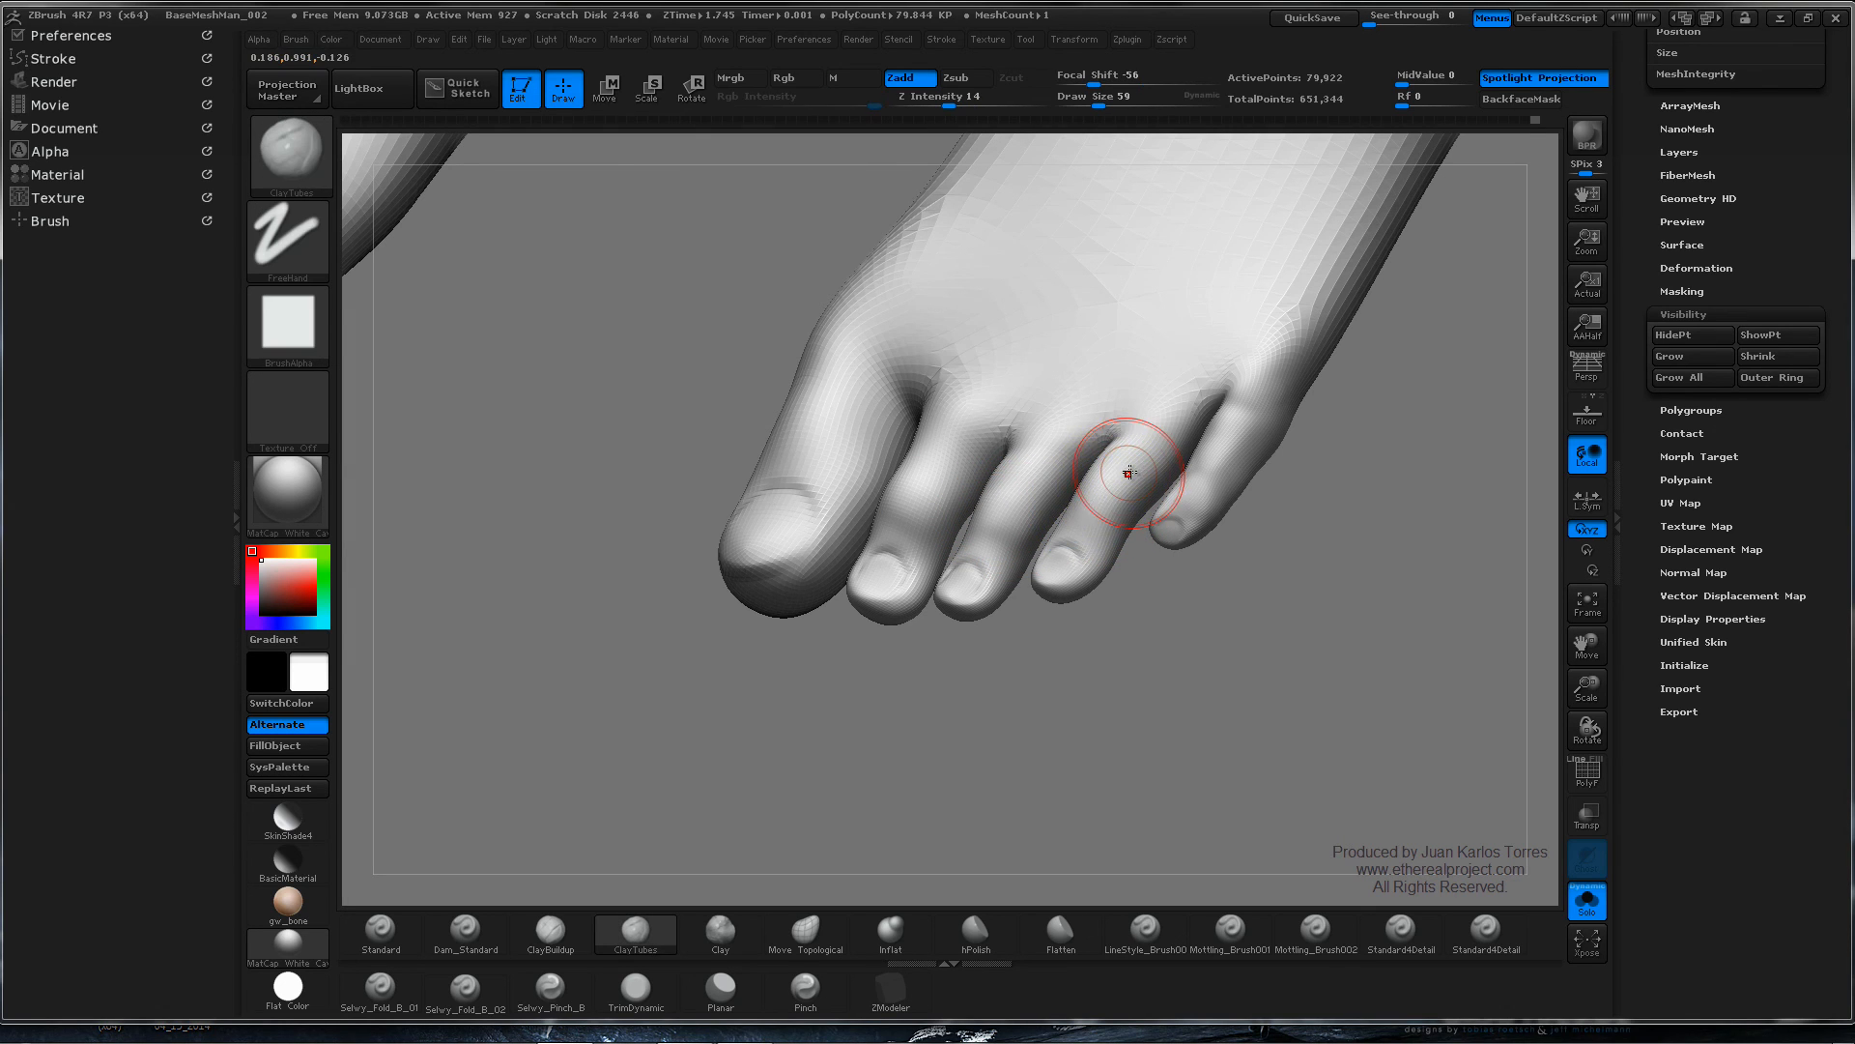
- Smooth the tops of the middle toes and refine the knuckles where the toes meet the foot
{"action": "mouse_move", "coordinate": [1113, 566]}
{"action": "left_mouse_down"}
{"action": "mouse_move", "coordinate": [1140, 551]}
{"action": "mouse_move", "coordinate": [1076, 497]}
{"action": "mouse_move", "coordinate": [1092, 501]}
{"action": "left_mouse_up"}
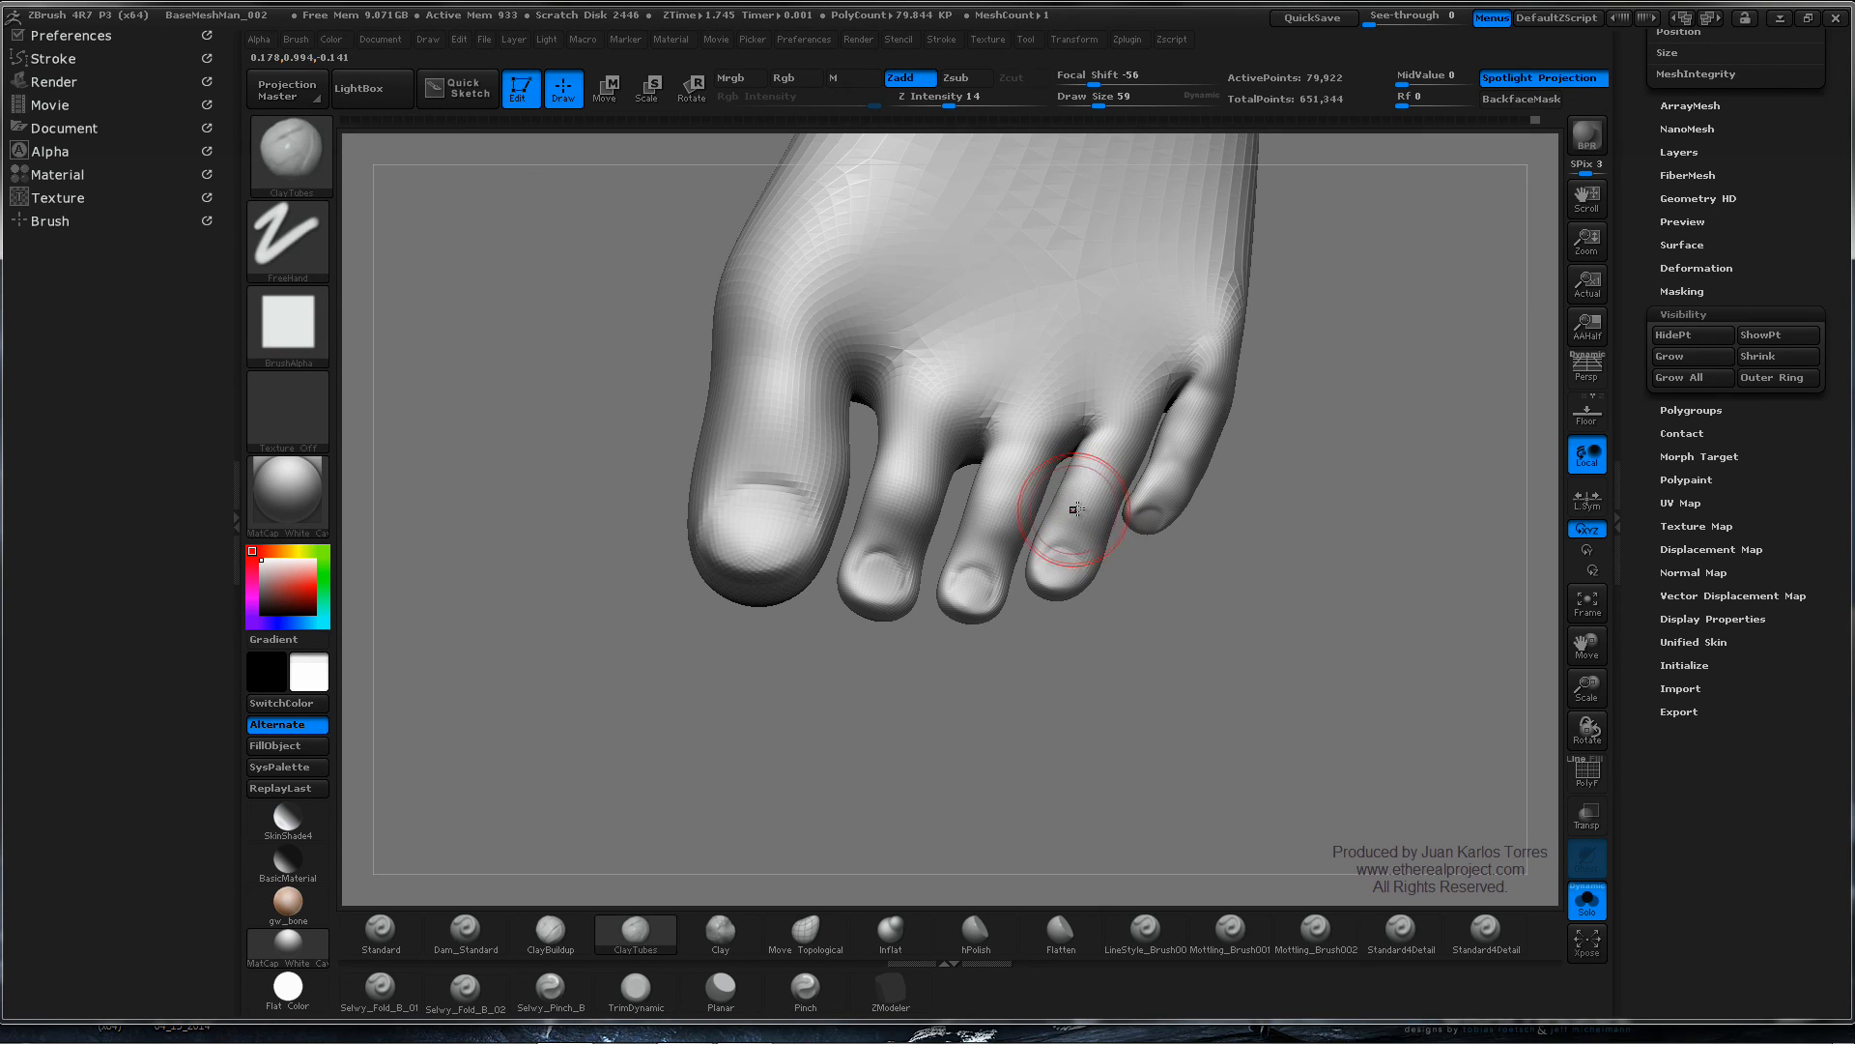
{"action": "key", "text": "shift"}
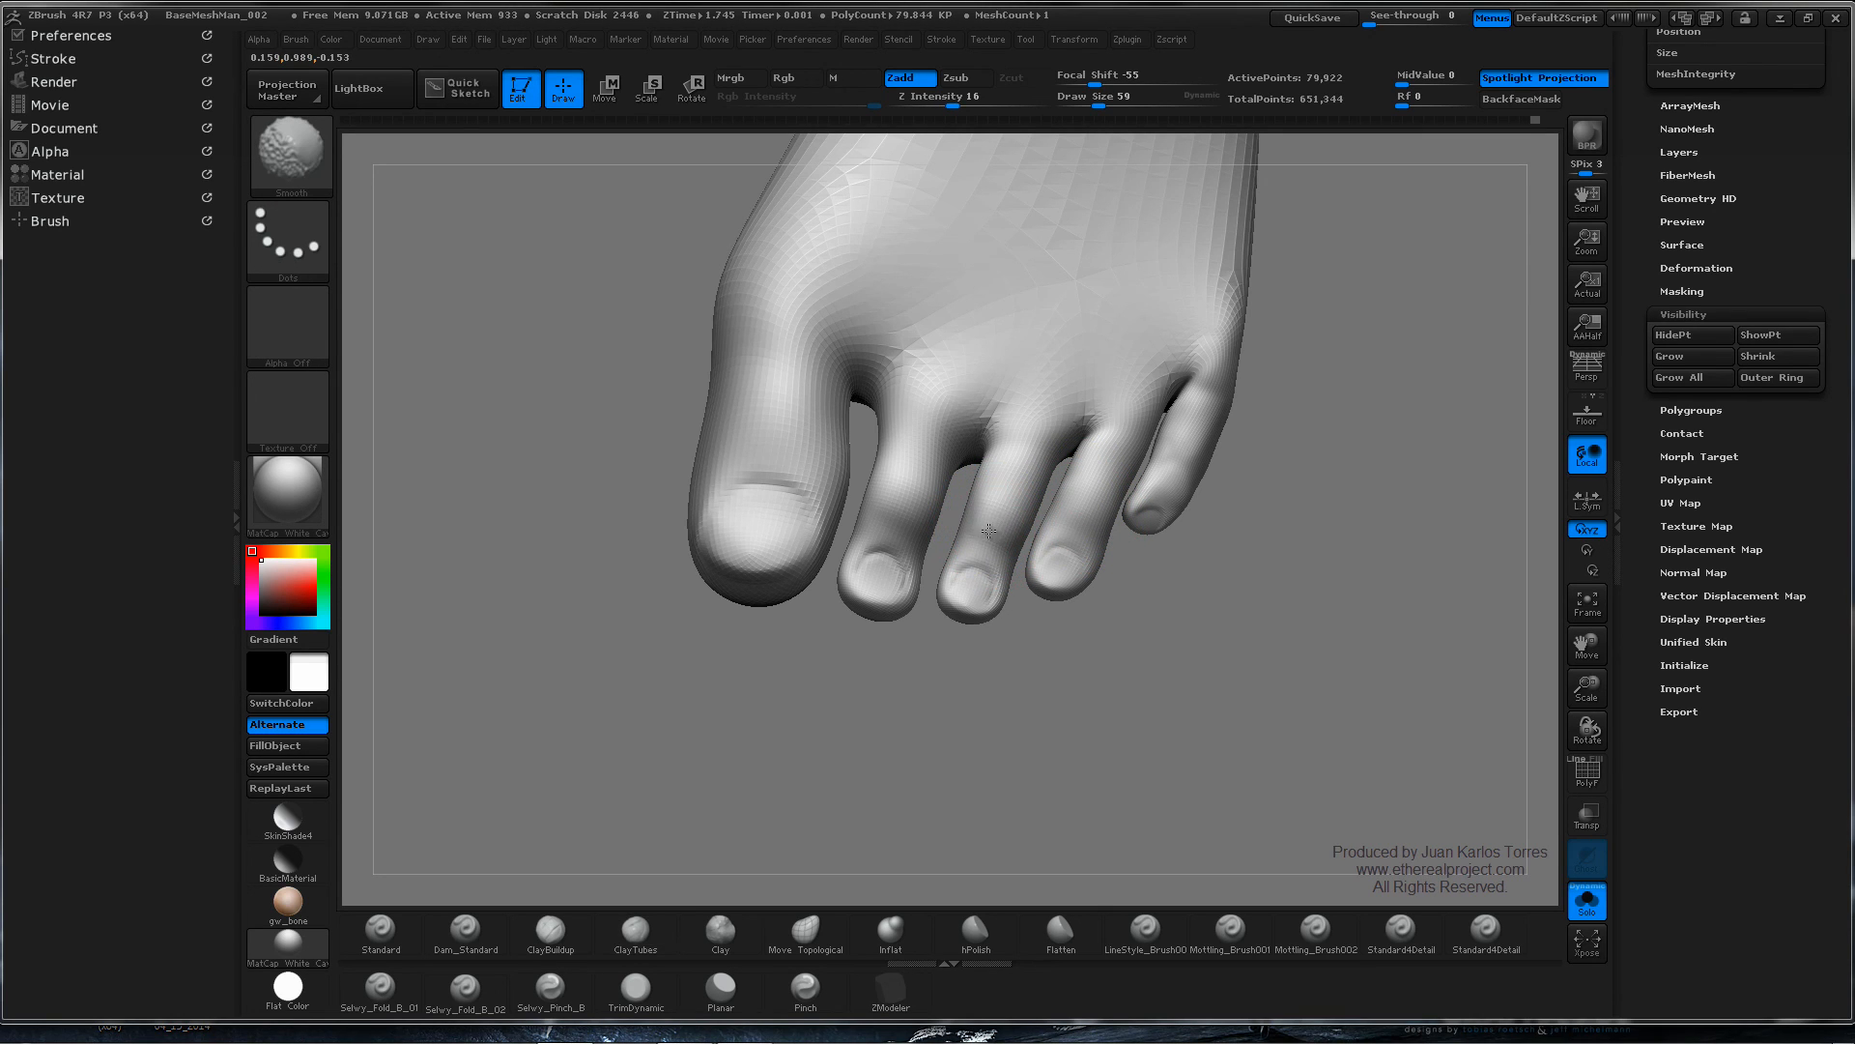
{"action": "key", "text": "shift"}
{"action": "left_click_drag", "start_coordinate": [901, 484], "coordinate": [921, 478], "text": "shift"}
{"action": "mouse_move", "coordinate": [923, 377]}
{"action": "left_mouse_down"}
{"action": "mouse_move", "coordinate": [910, 388]}
{"action": "mouse_move", "coordinate": [959, 383]}
{"action": "mouse_move", "coordinate": [1040, 436]}
{"action": "mouse_move", "coordinate": [1037, 409]}
{"action": "mouse_move", "coordinate": [1135, 381]}
{"action": "mouse_move", "coordinate": [1117, 400]}
{"action": "left_mouse_up"}
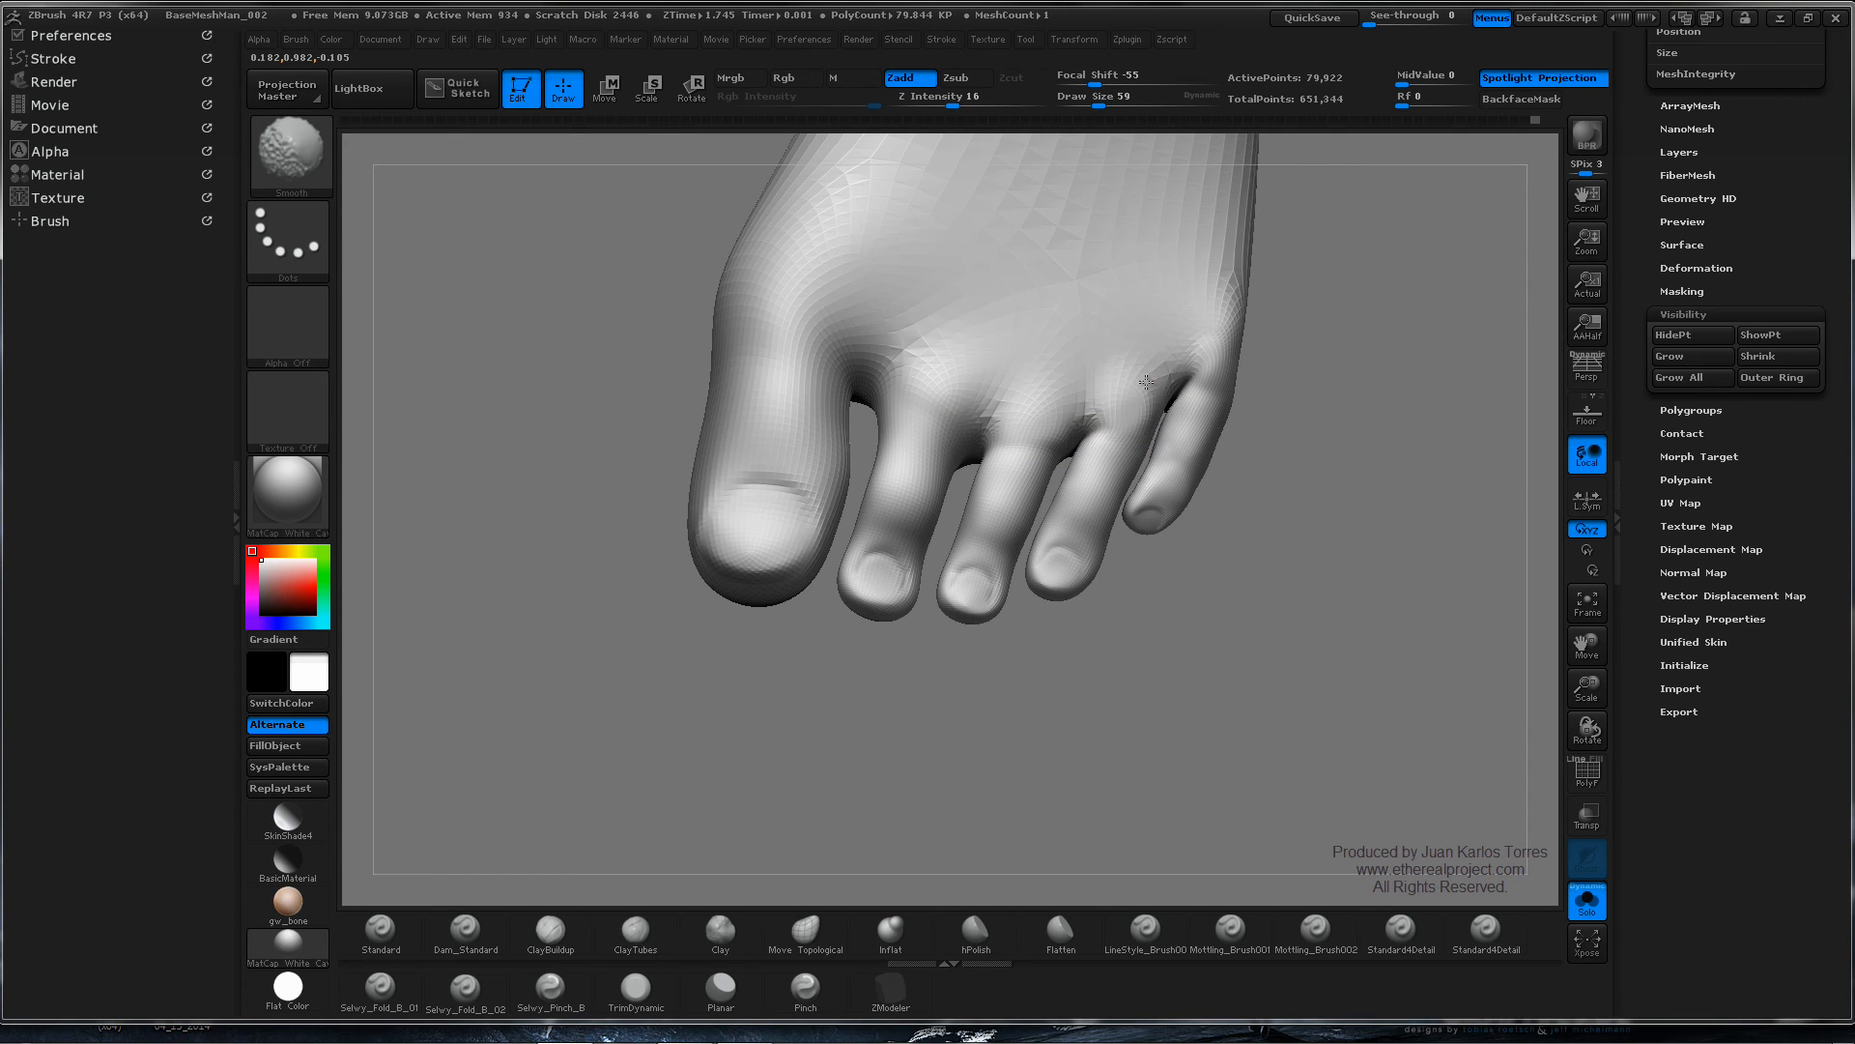
- Build up the tendons behind the toes across the top of the foot with ClayTubes and smooth them
{"action": "mouse_move", "coordinate": [1218, 464]}
{"action": "left_mouse_down"}
{"action": "mouse_move", "coordinate": [1147, 526]}
{"action": "mouse_move", "coordinate": [980, 473]}
{"action": "mouse_move", "coordinate": [1015, 464]}
{"action": "mouse_move", "coordinate": [986, 415]}
{"action": "mouse_move", "coordinate": [952, 538]}
{"action": "mouse_move", "coordinate": [960, 417]}
{"action": "left_mouse_up"}
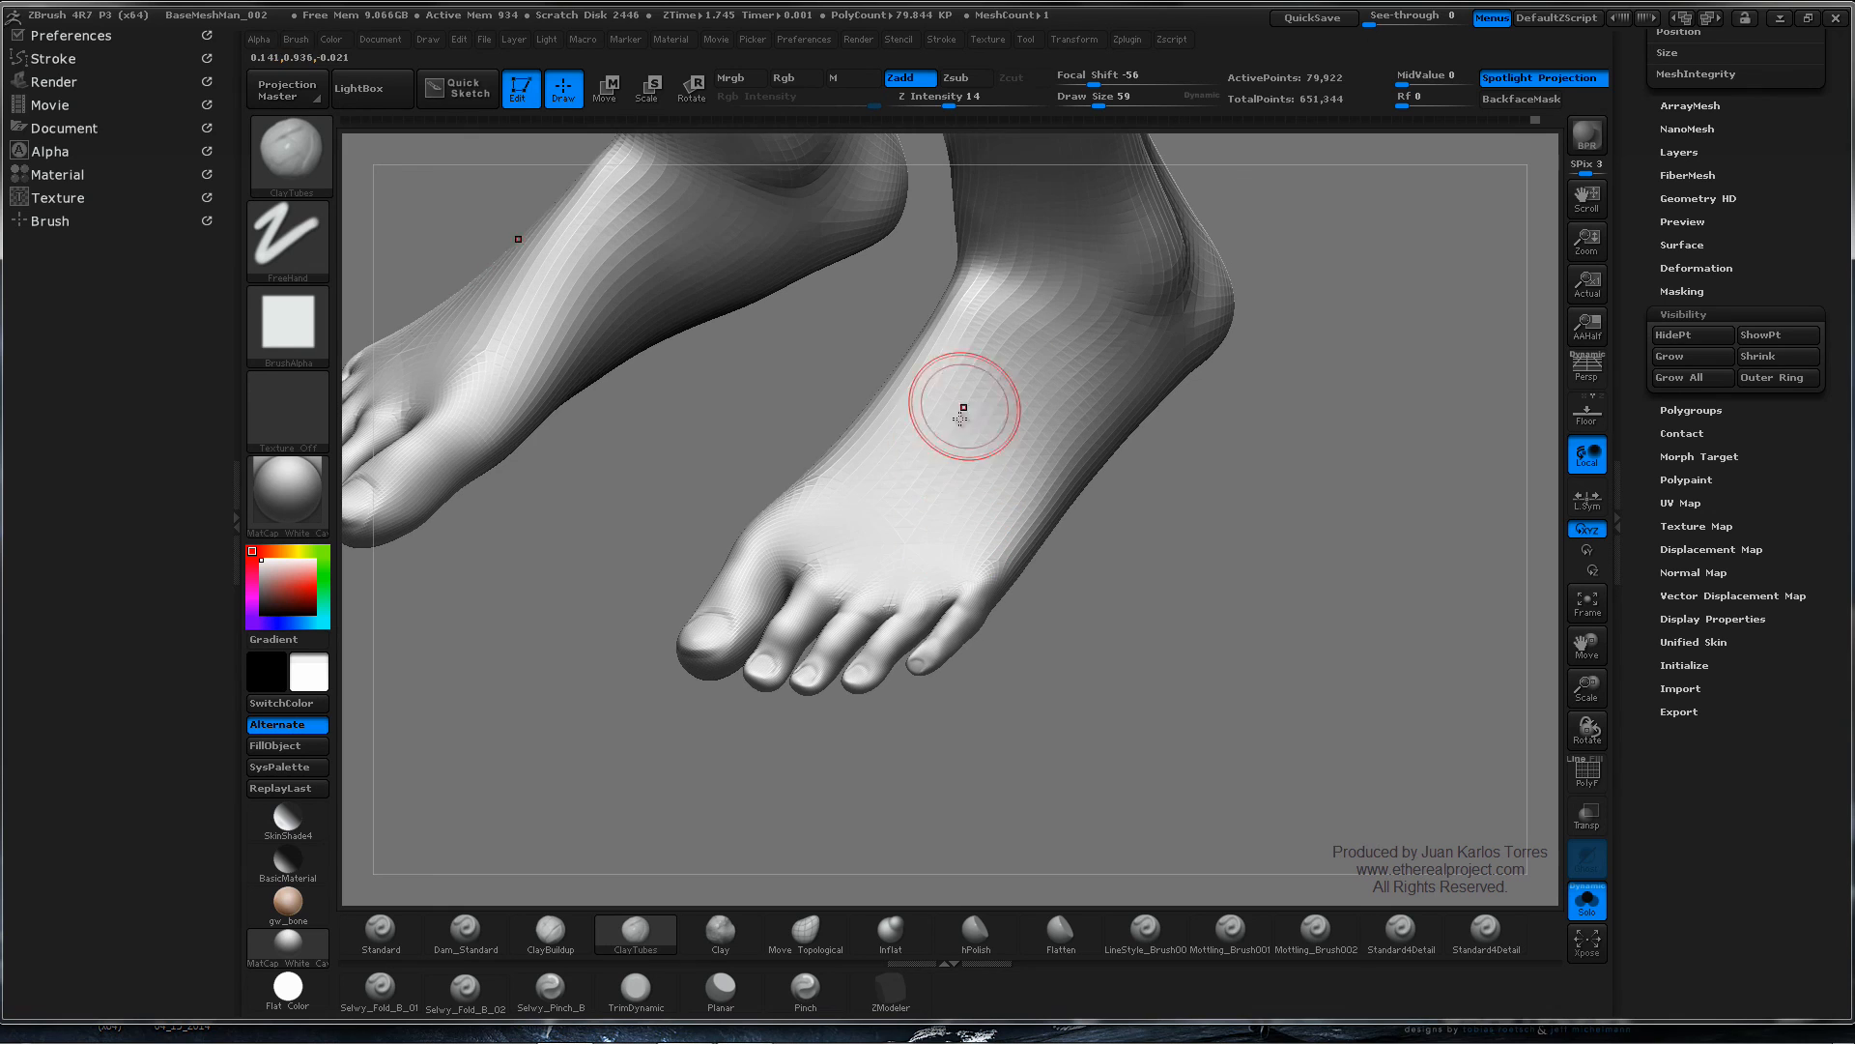
{"action": "mouse_move", "coordinate": [944, 484]}
{"action": "left_mouse_down"}
{"action": "mouse_move", "coordinate": [977, 538]}
{"action": "mouse_move", "coordinate": [940, 580]}
{"action": "left_mouse_up"}
{"action": "left_click_drag", "start_coordinate": [952, 492], "coordinate": [822, 628]}
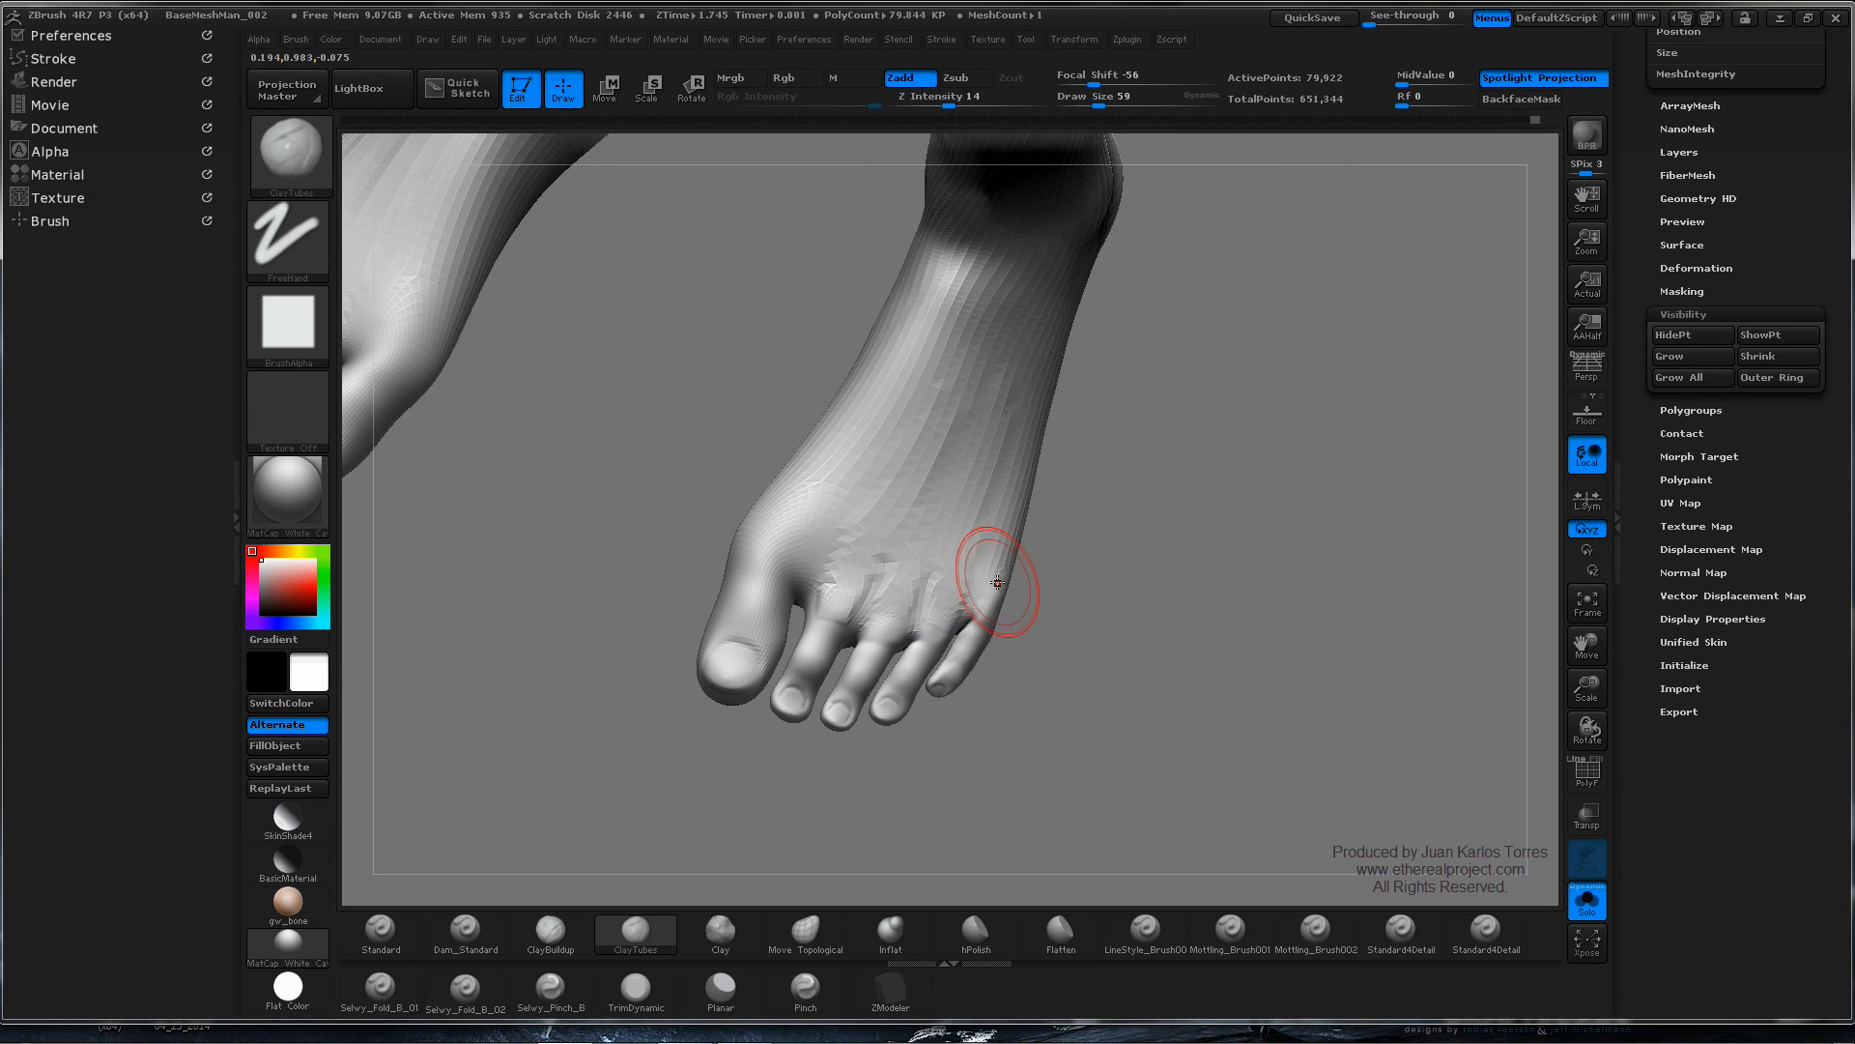
{"action": "left_click_drag", "start_coordinate": [787, 505], "coordinate": [885, 372]}
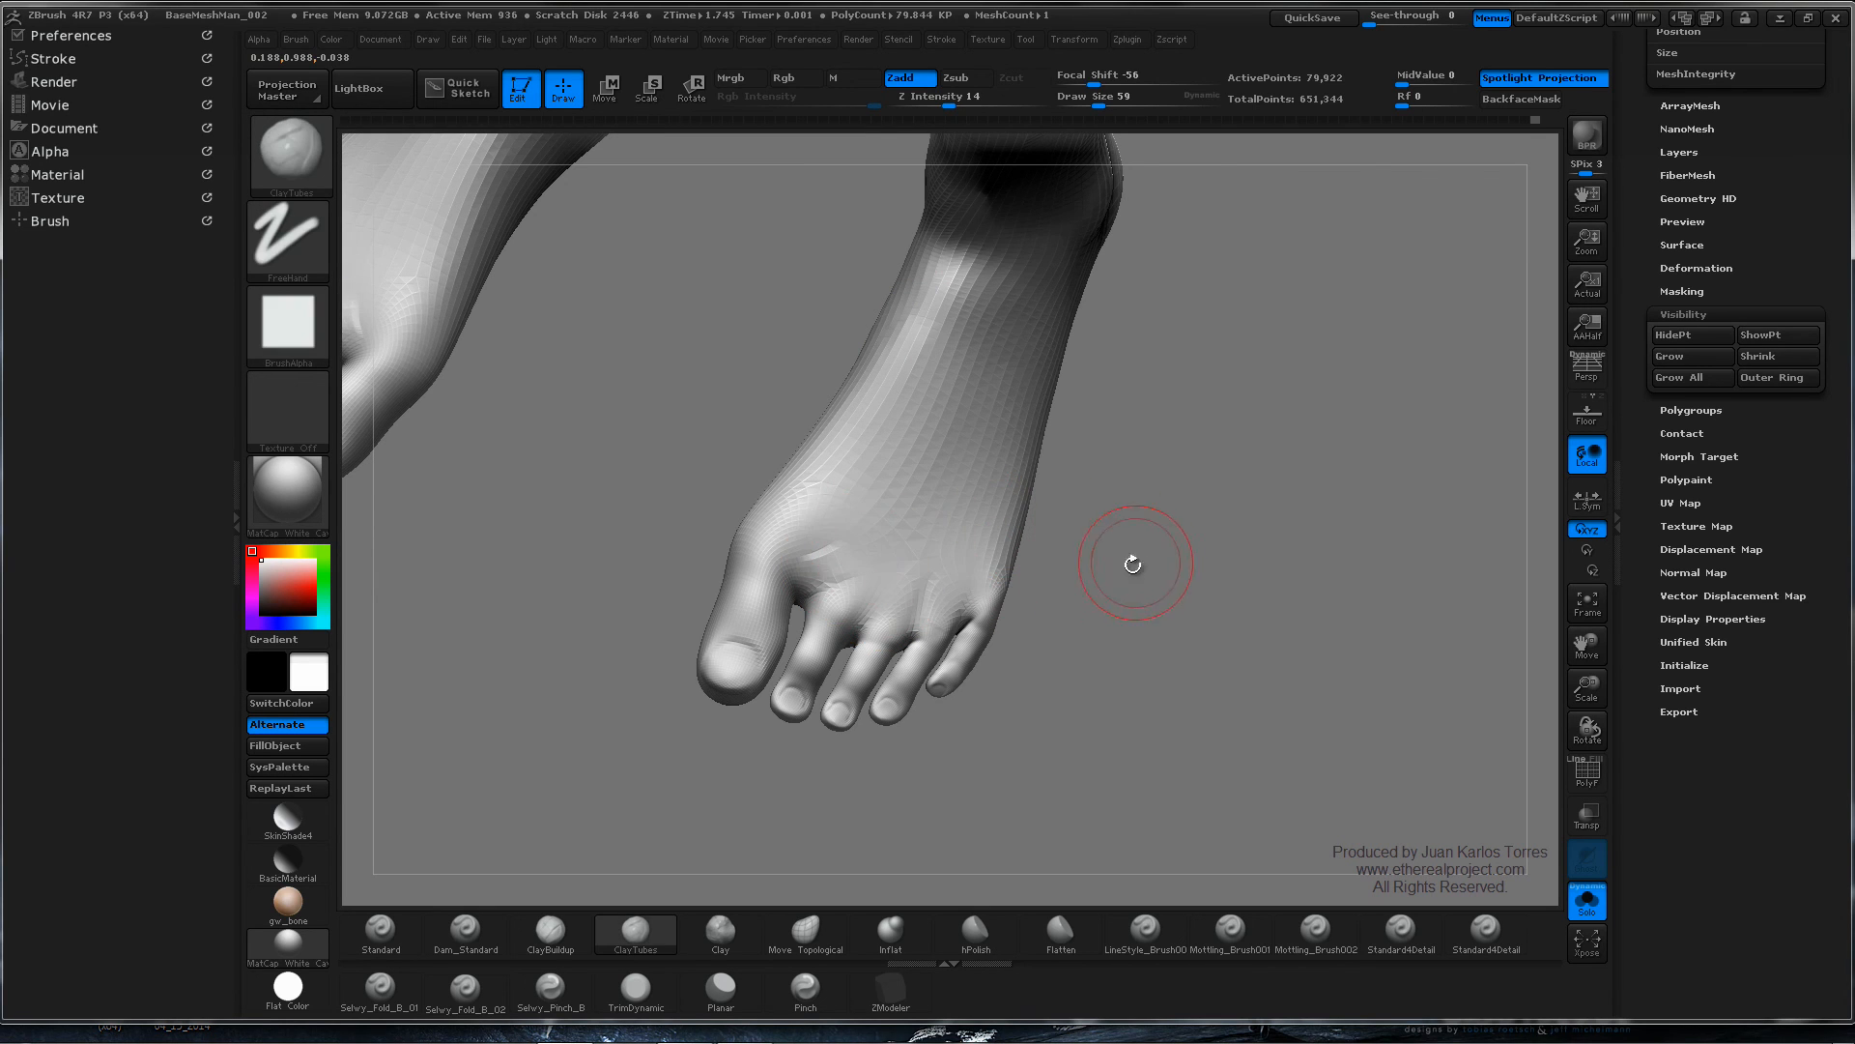
- Rework the outer ankle bone with ClayTubes, undo the unwanted stroke, and smooth the surrounding surface
{"action": "left_click_drag", "start_coordinate": [1027, 650], "coordinate": [1018, 542]}
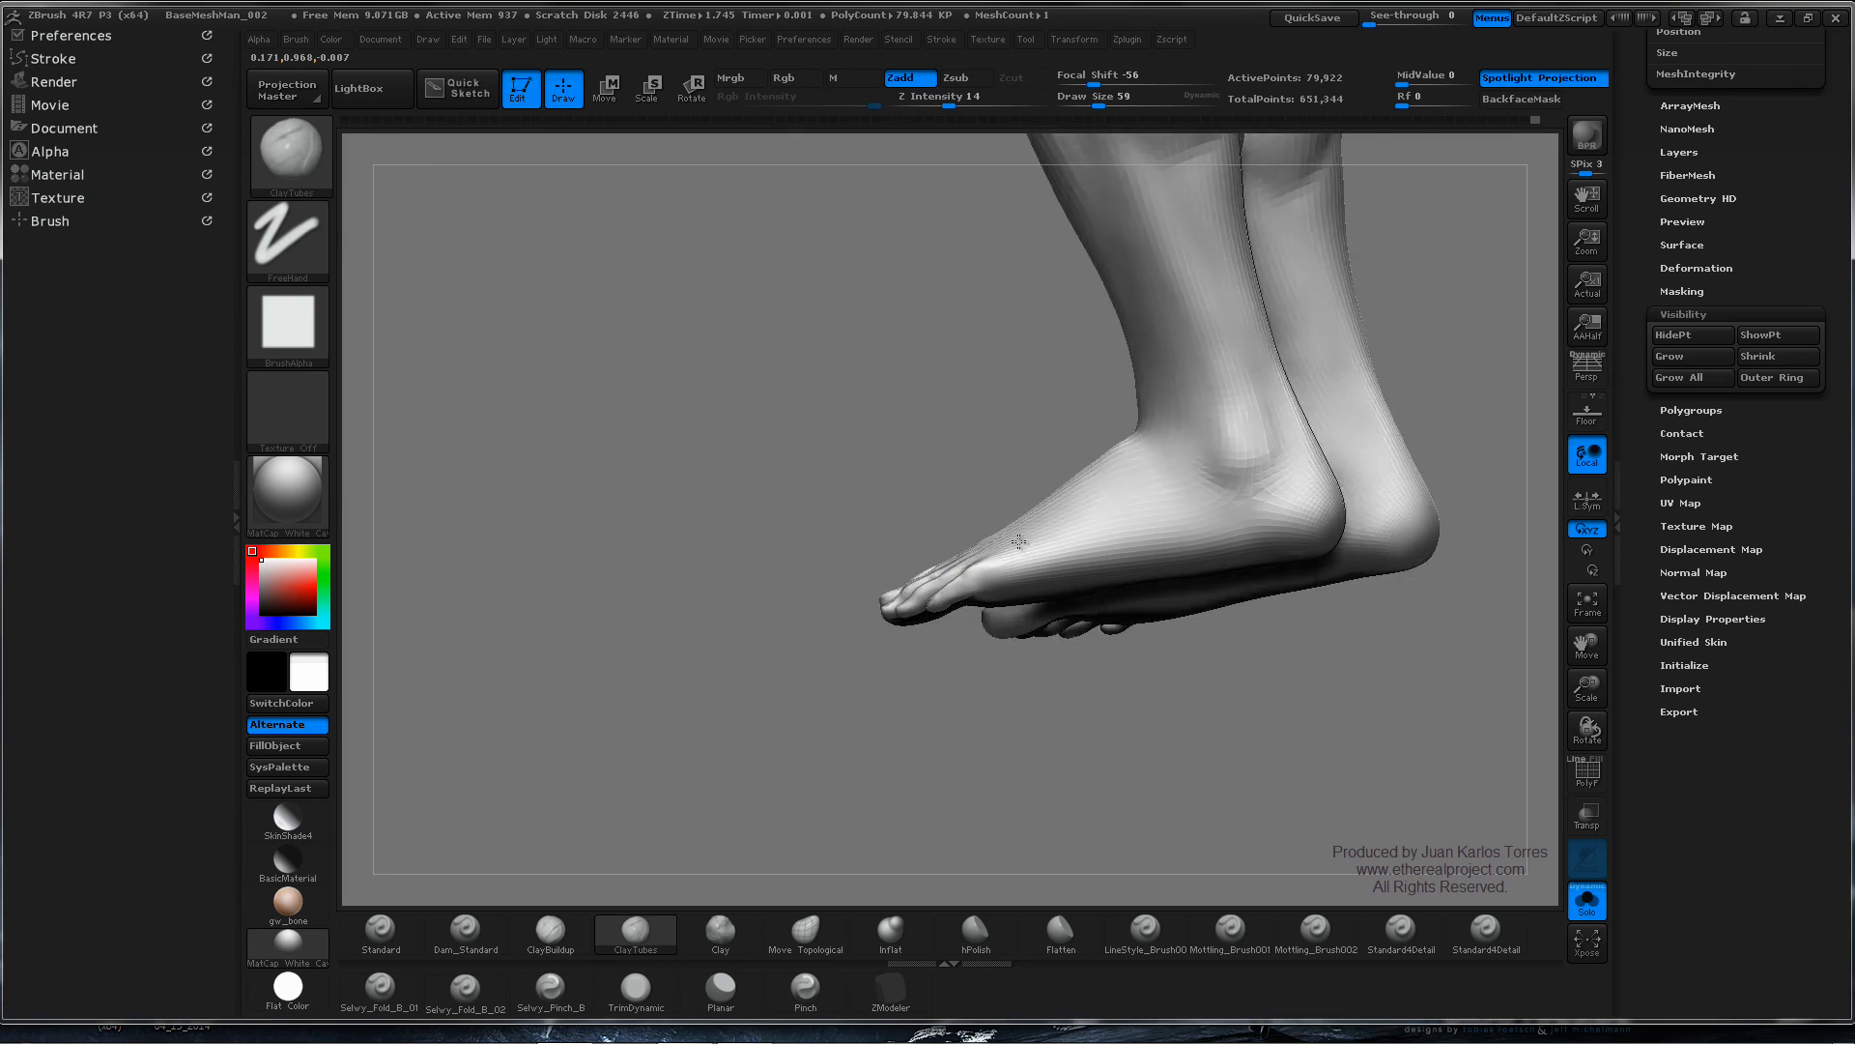
{"action": "right_click_drag", "start_coordinate": [1019, 542], "coordinate": [1034, 538]}
{"action": "right_click_drag", "start_coordinate": [1204, 465], "coordinate": [860, 641], "text": "alt"}
{"action": "left_click_drag", "start_coordinate": [1079, 548], "coordinate": [1196, 576], "text": "shift"}
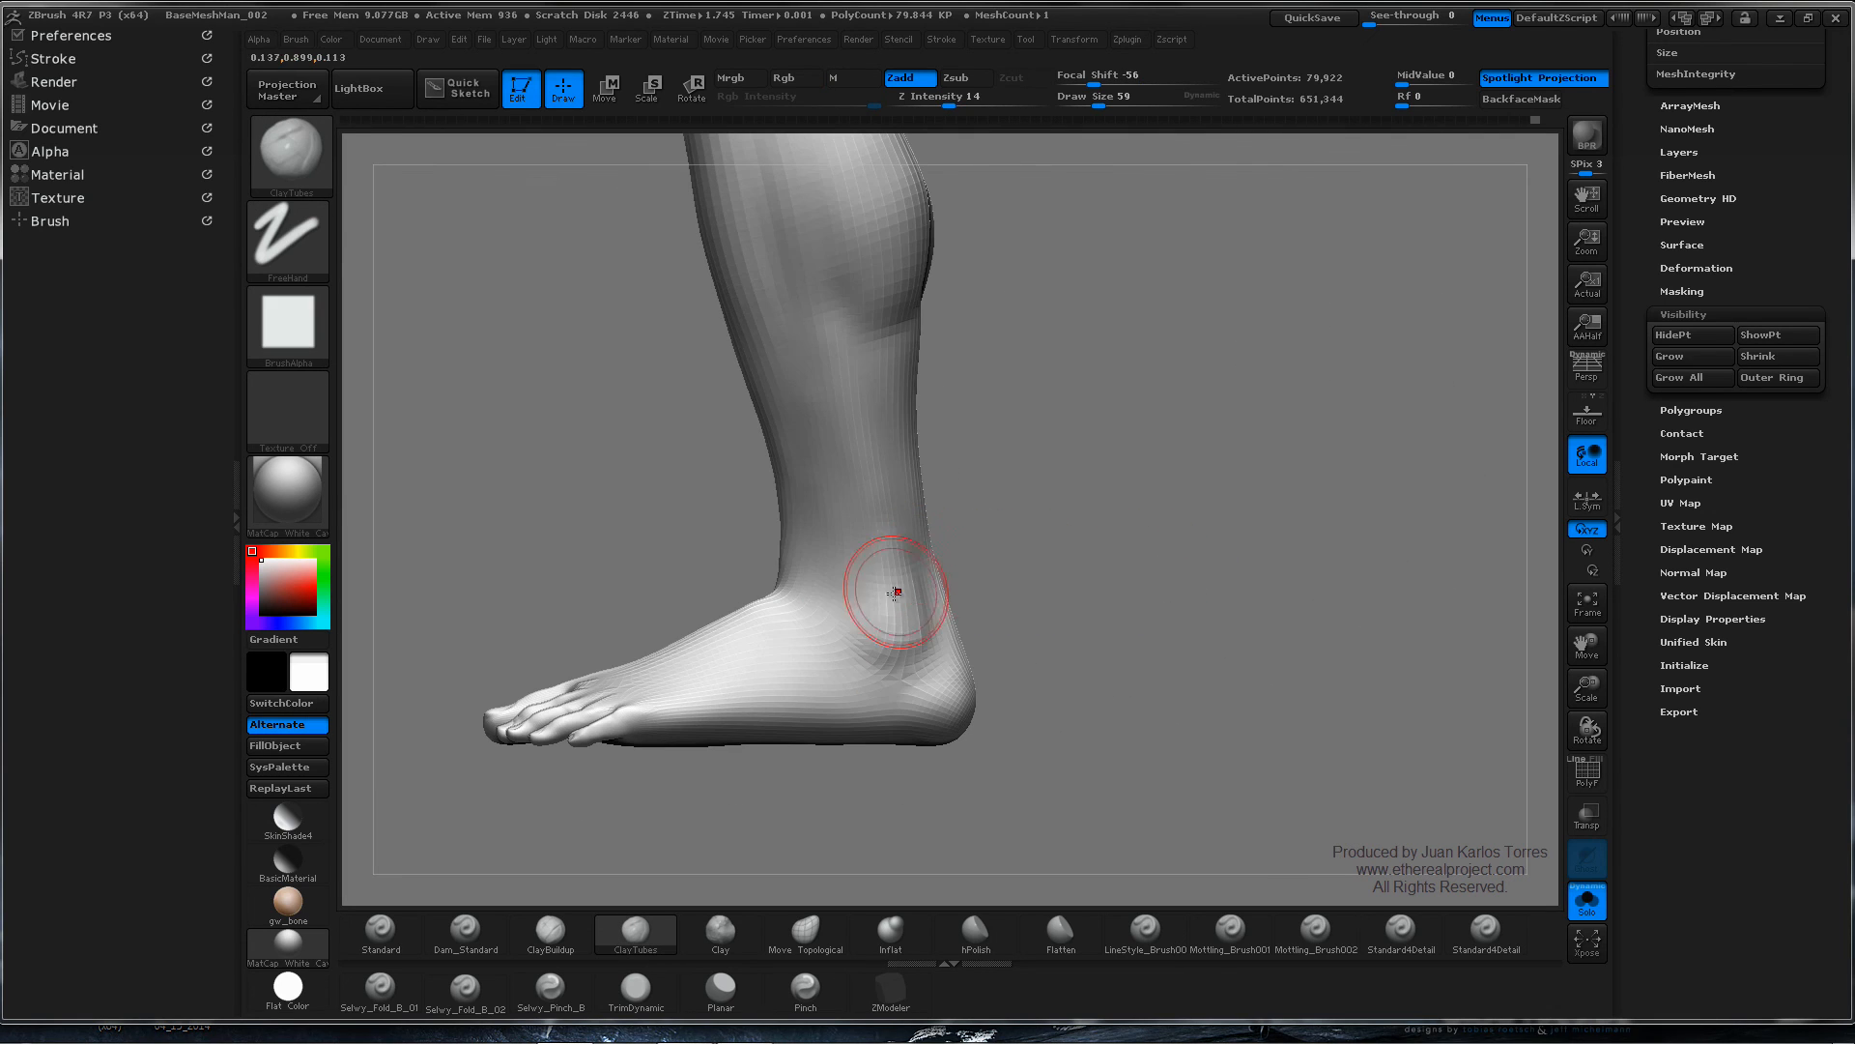
{"action": "mouse_move", "coordinate": [868, 558]}
{"action": "left_mouse_down"}
{"action": "mouse_move", "coordinate": [870, 605]}
{"action": "mouse_move", "coordinate": [876, 555]}
{"action": "left_mouse_up"}
{"action": "key", "text": "ctrl+z"}
{"action": "mouse_move", "coordinate": [870, 512]}
{"action": "right_mouse_down"}
{"action": "mouse_move", "coordinate": [939, 529]}
{"action": "mouse_move", "coordinate": [828, 621]}
{"action": "mouse_move", "coordinate": [907, 623]}
{"action": "right_mouse_up"}
{"action": "left_click_drag", "start_coordinate": [910, 624], "coordinate": [876, 504], "text": "shift"}
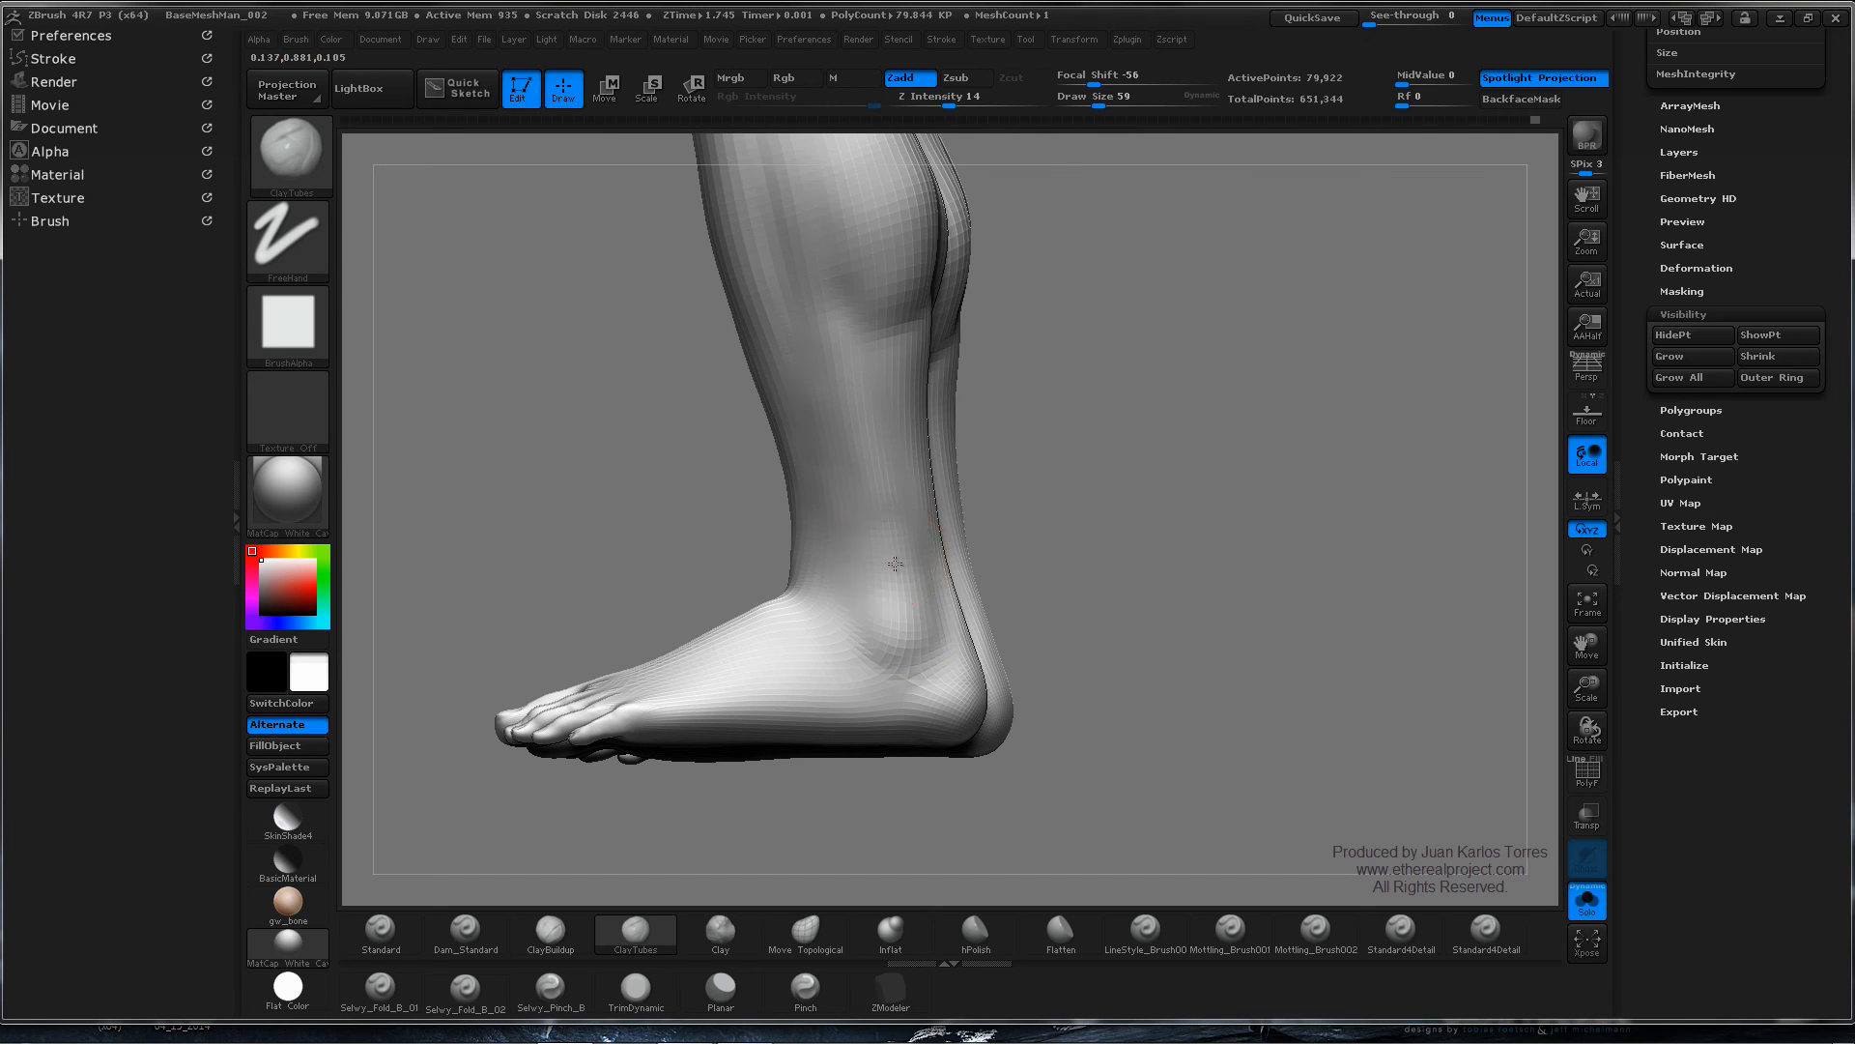
- Refine the area behind the inner ankle bone with ClayTubes and smooth it toward the Achilles tendon
{"action": "mouse_move", "coordinate": [903, 556]}
{"action": "right_mouse_down"}
{"action": "mouse_move", "coordinate": [1022, 531]}
{"action": "mouse_move", "coordinate": [1080, 533]}
{"action": "mouse_move", "coordinate": [1098, 560]}
{"action": "mouse_move", "coordinate": [1081, 583]}
{"action": "mouse_move", "coordinate": [844, 641]}
{"action": "mouse_move", "coordinate": [822, 604]}
{"action": "mouse_move", "coordinate": [802, 610]}
{"action": "right_mouse_up"}
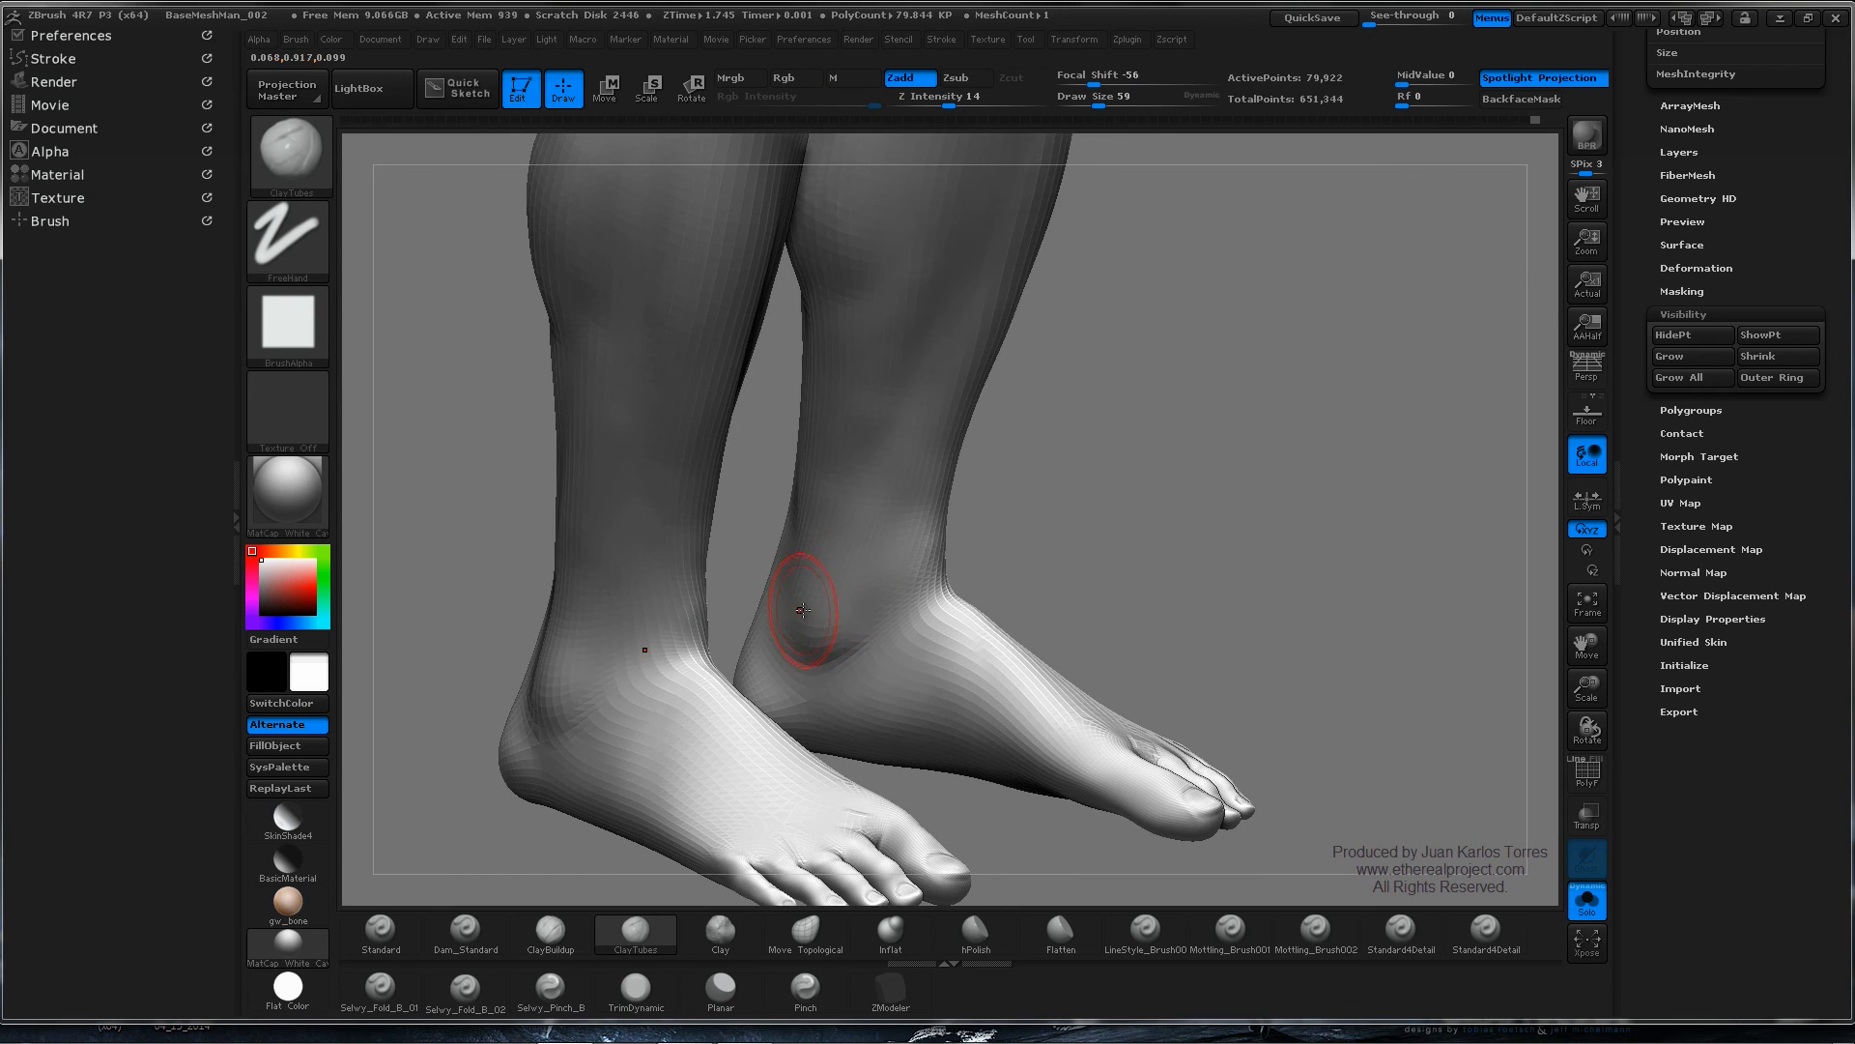
{"action": "key", "text": "ctrl+z"}
{"action": "left_click_drag", "start_coordinate": [821, 612], "coordinate": [803, 591]}
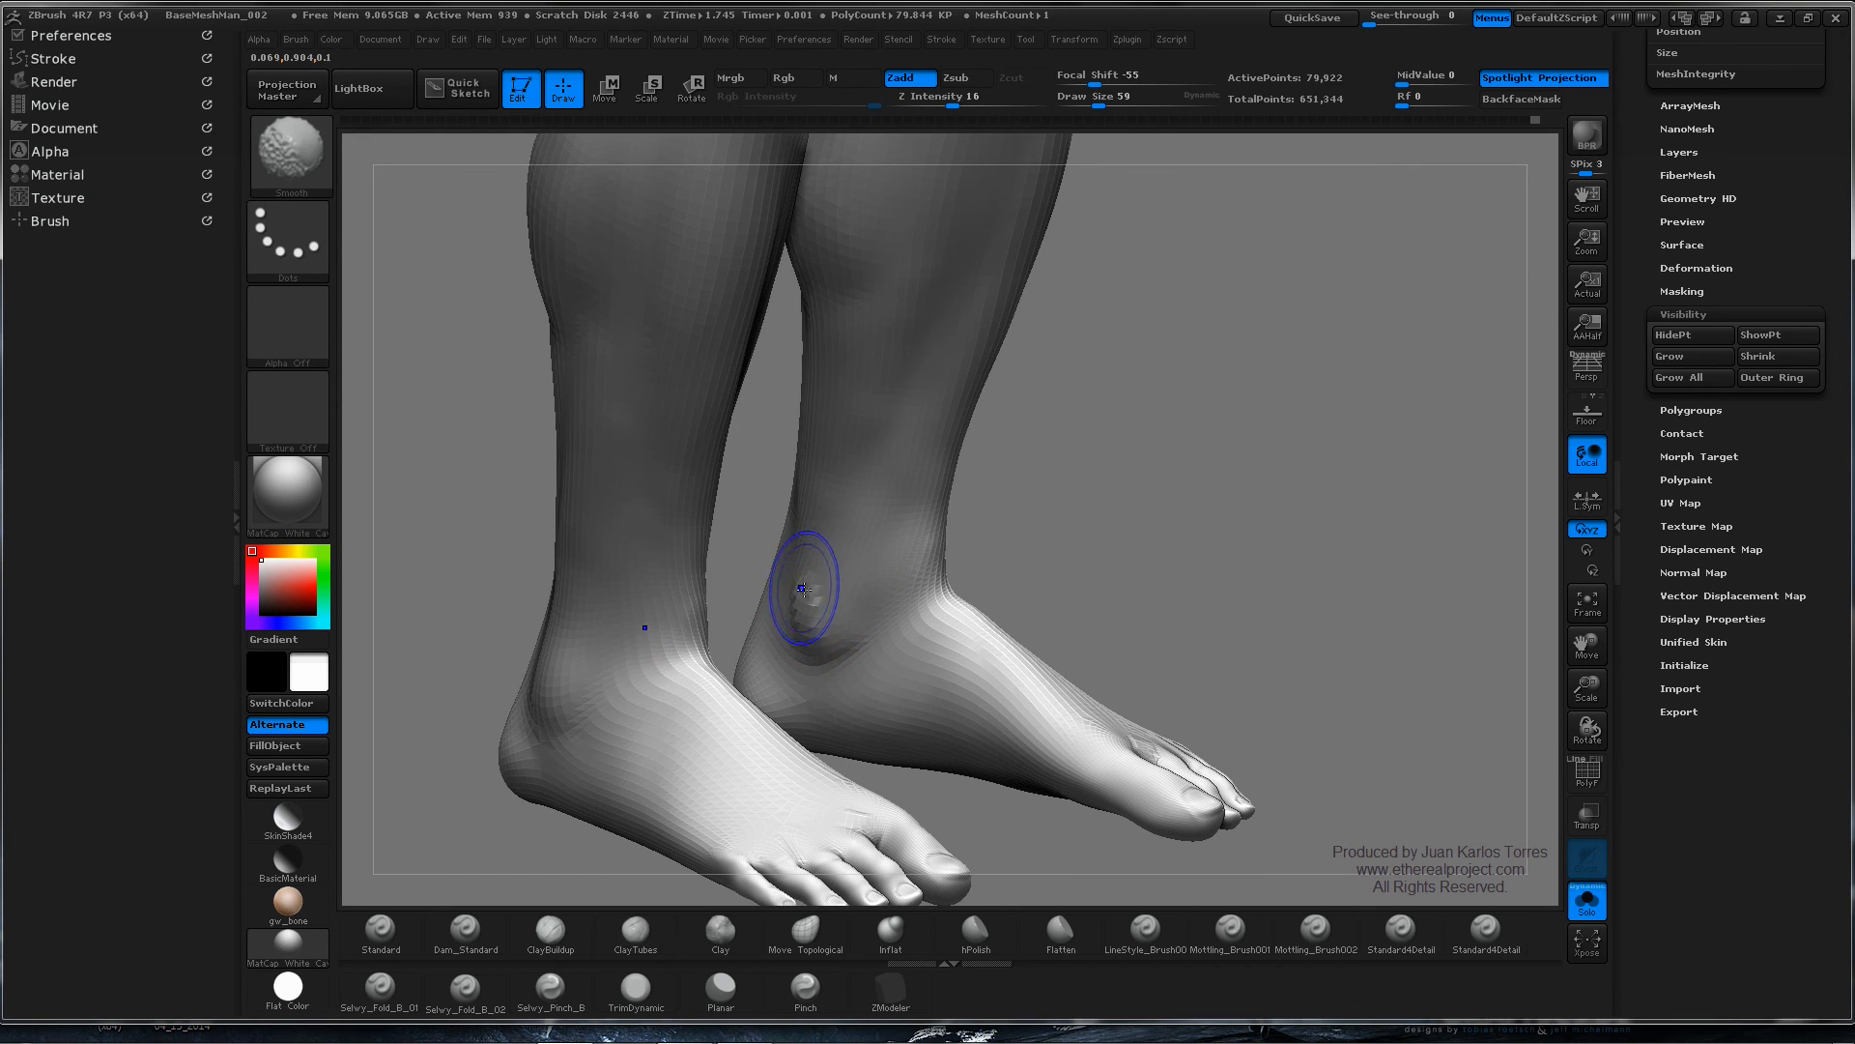
{"action": "right_click_drag", "start_coordinate": [813, 604], "coordinate": [834, 564]}
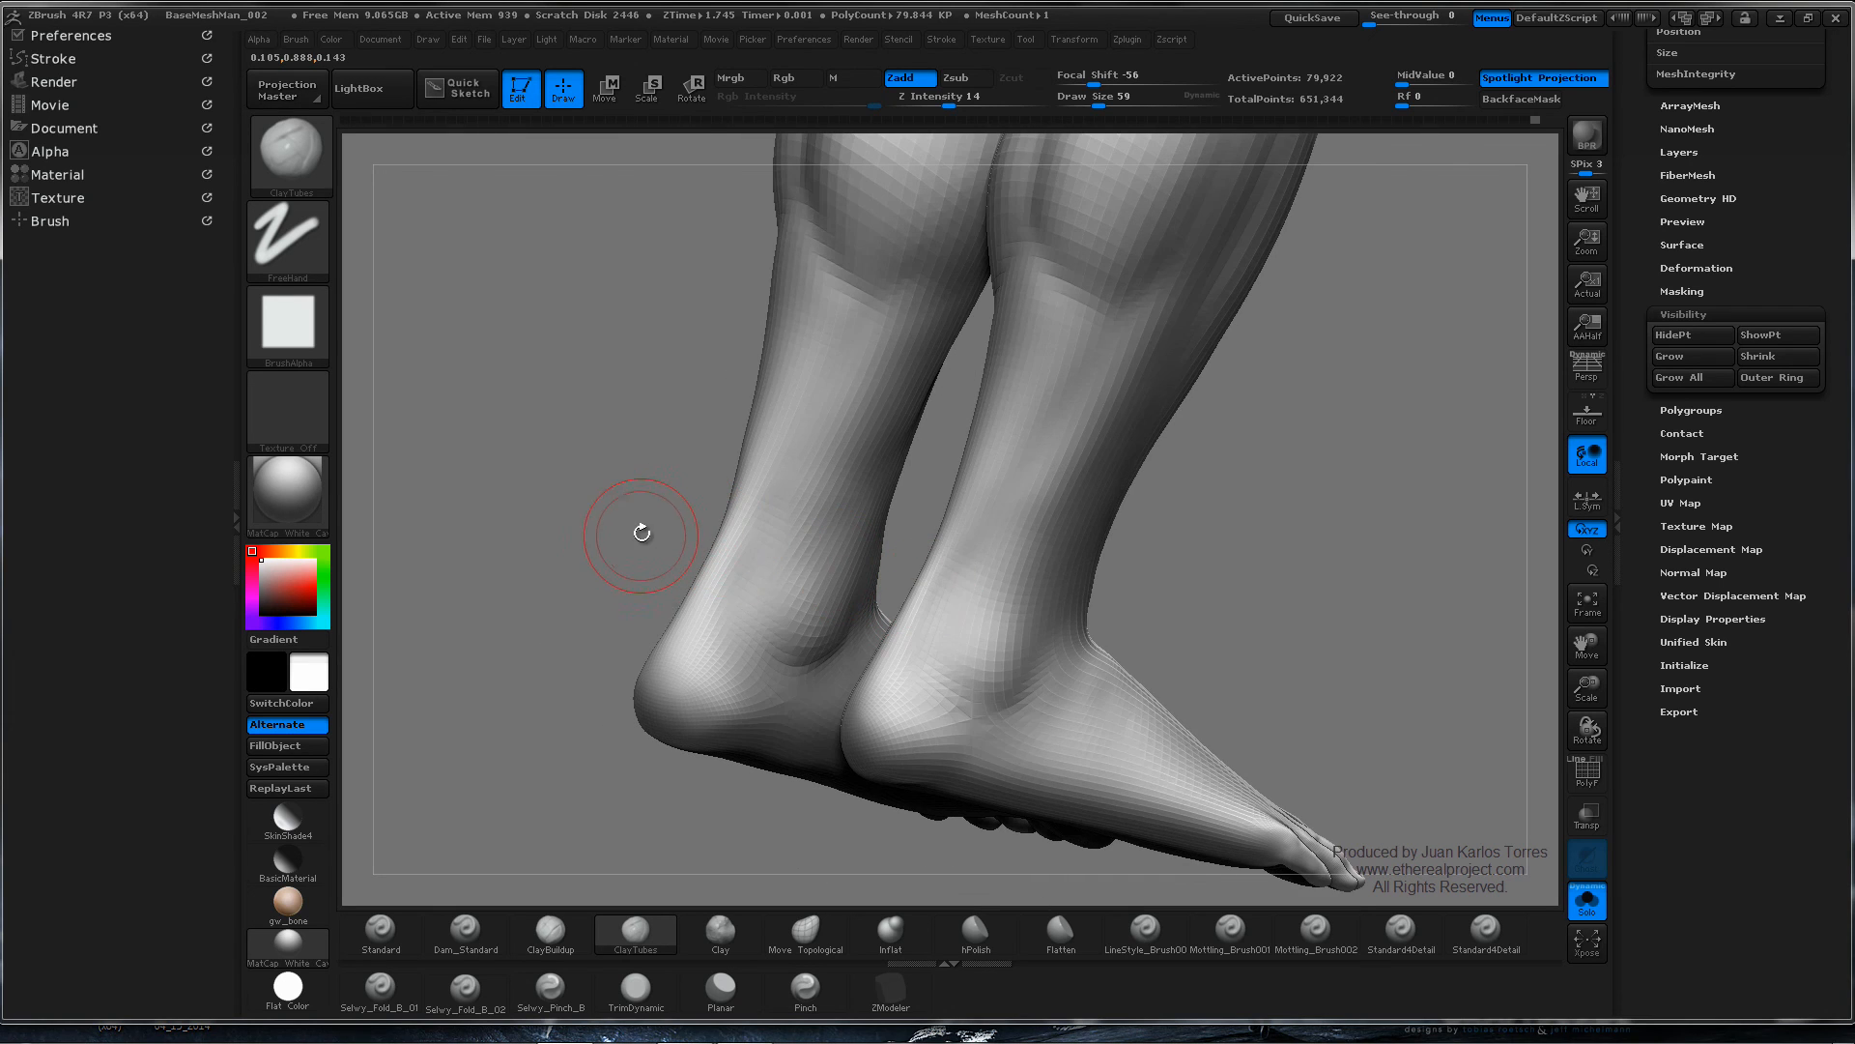
{"action": "right_click_drag", "start_coordinate": [642, 532], "coordinate": [760, 609]}
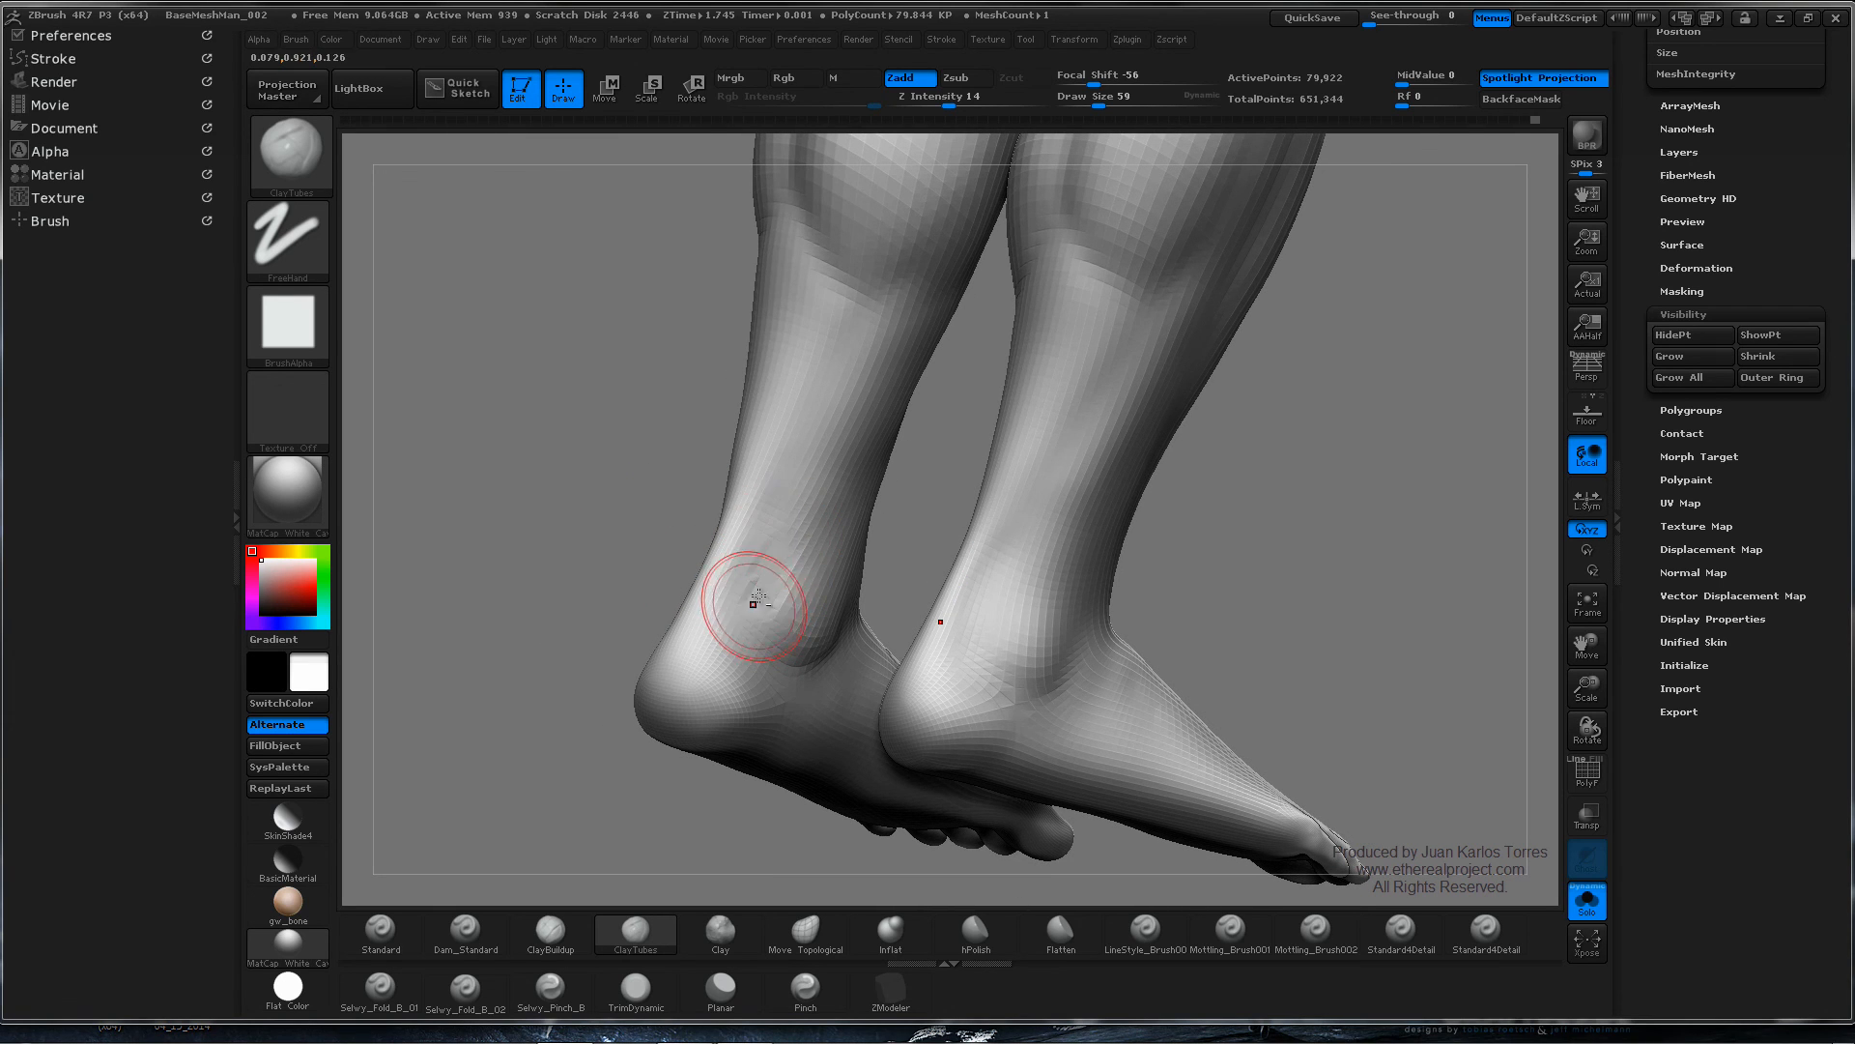
{"action": "left_click_drag", "start_coordinate": [759, 596], "coordinate": [757, 590], "text": "shift"}
- Carve the hollow behind the outer ankle bone with ClayTubes and smooth it into the heel
{"action": "mouse_move", "coordinate": [799, 522]}
{"action": "right_mouse_down"}
{"action": "mouse_move", "coordinate": [692, 509]}
{"action": "mouse_move", "coordinate": [700, 552]}
{"action": "right_mouse_up"}
{"action": "right_click_drag", "start_coordinate": [828, 548], "coordinate": [773, 596]}
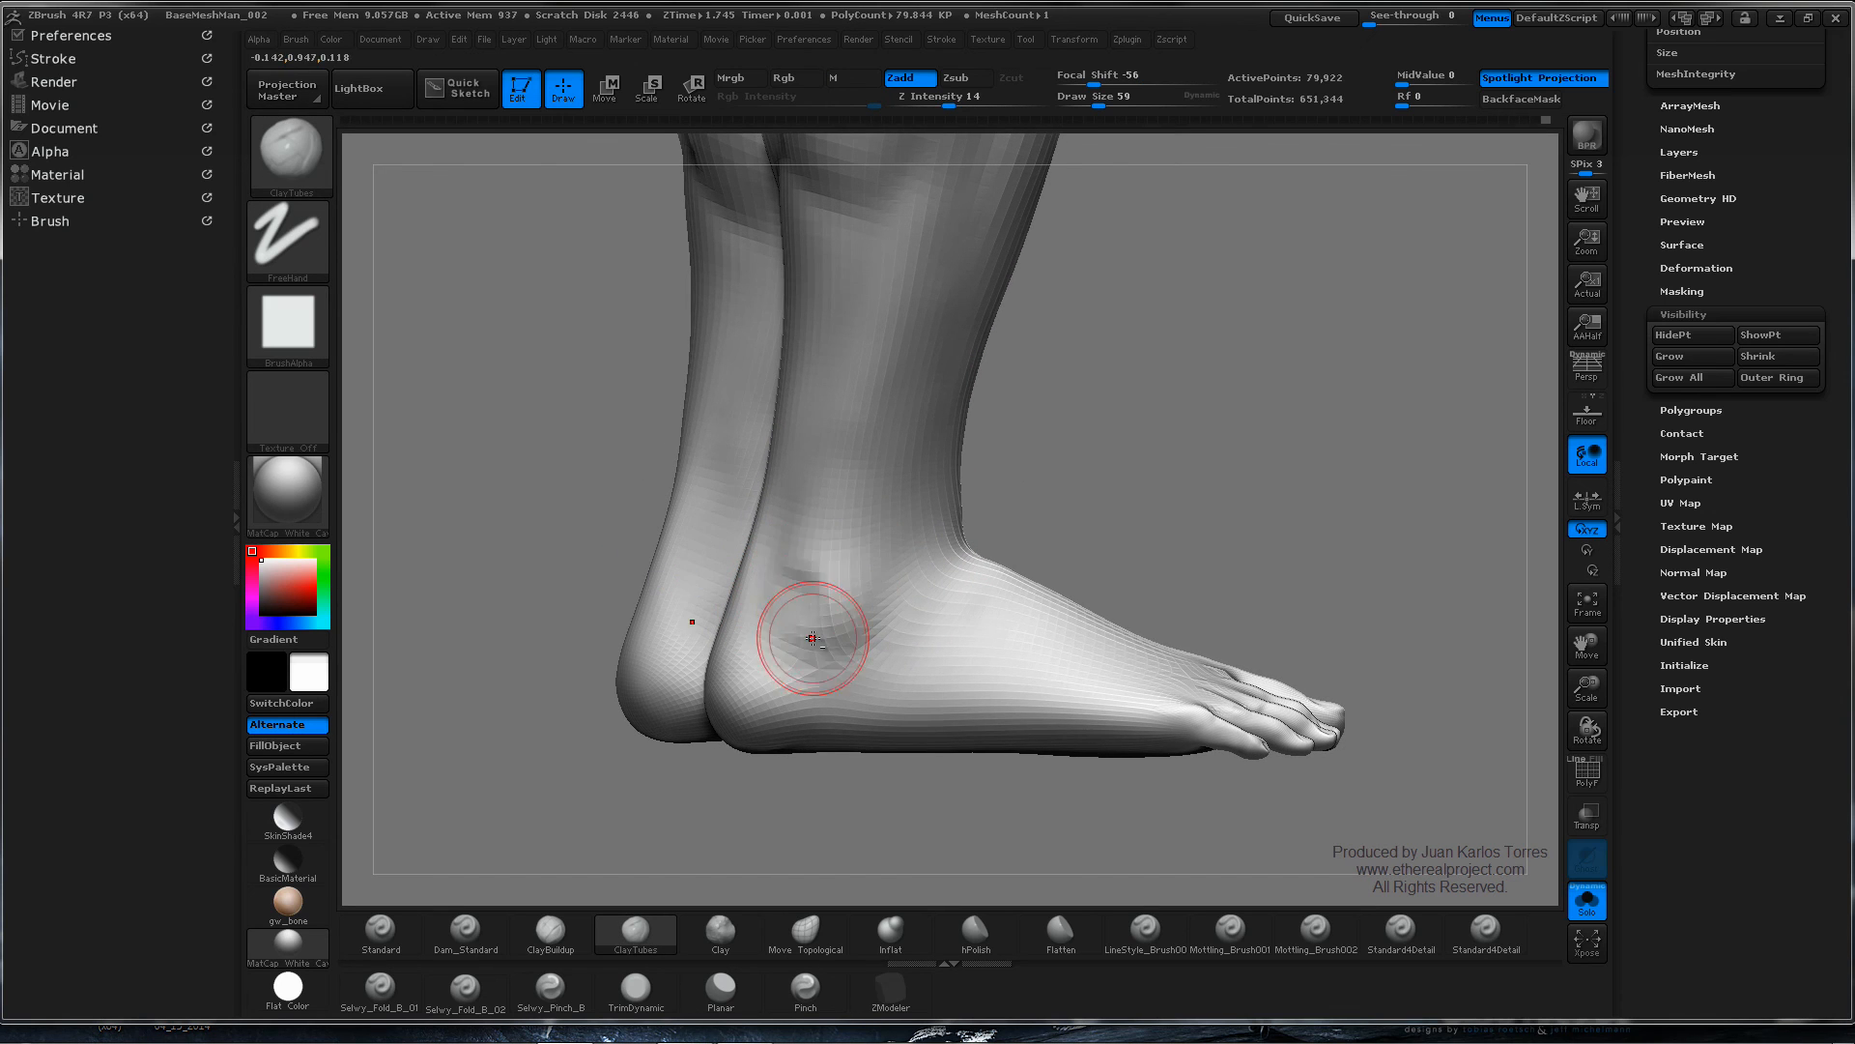
{"action": "left_click_drag", "start_coordinate": [808, 579], "coordinate": [804, 500], "text": "alt"}
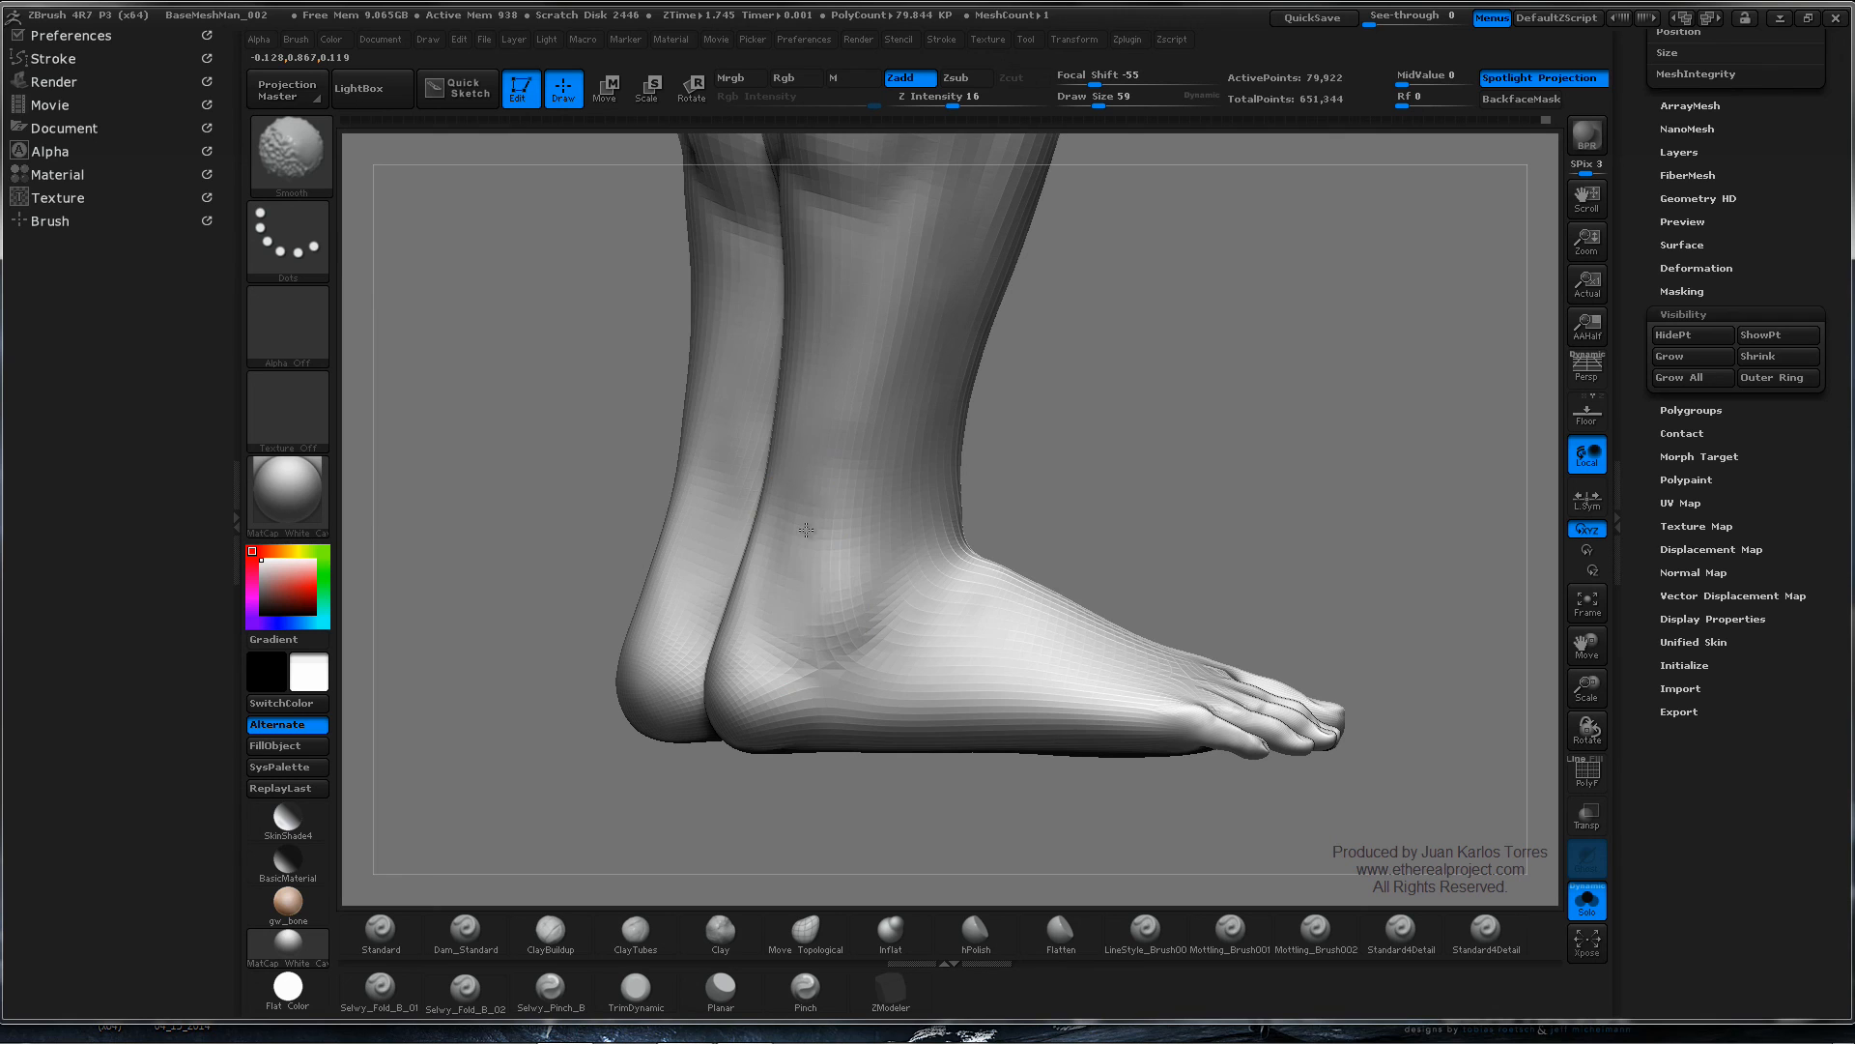
- Show the whole mesh, isolate both feet with a lasso selection, and frame them from the soles
{"action": "mouse_move", "coordinate": [850, 551]}
{"action": "right_mouse_down"}
{"action": "mouse_move", "coordinate": [1006, 526]}
{"action": "mouse_move", "coordinate": [1035, 567]}
{"action": "mouse_move", "coordinate": [919, 539]}
{"action": "right_mouse_up"}
{"action": "mouse_move", "coordinate": [1022, 612]}
{"action": "left_mouse_down"}
{"action": "mouse_move", "coordinate": [1139, 592]}
{"action": "mouse_move", "coordinate": [1080, 435]}
{"action": "mouse_move", "coordinate": [1172, 522]}
{"action": "mouse_move", "coordinate": [1069, 477]}
{"action": "mouse_move", "coordinate": [1002, 642]}
{"action": "mouse_move", "coordinate": [941, 357]}
{"action": "mouse_move", "coordinate": [1053, 464]}
{"action": "mouse_move", "coordinate": [1180, 526]}
{"action": "mouse_move", "coordinate": [1098, 551]}
{"action": "mouse_move", "coordinate": [1179, 566]}
{"action": "left_mouse_up"}
{"action": "left_click", "coordinate": [1193, 554], "text": "ctrl+shift"}
{"action": "left_click_drag", "start_coordinate": [1127, 634], "coordinate": [1111, 506], "text": "alt"}
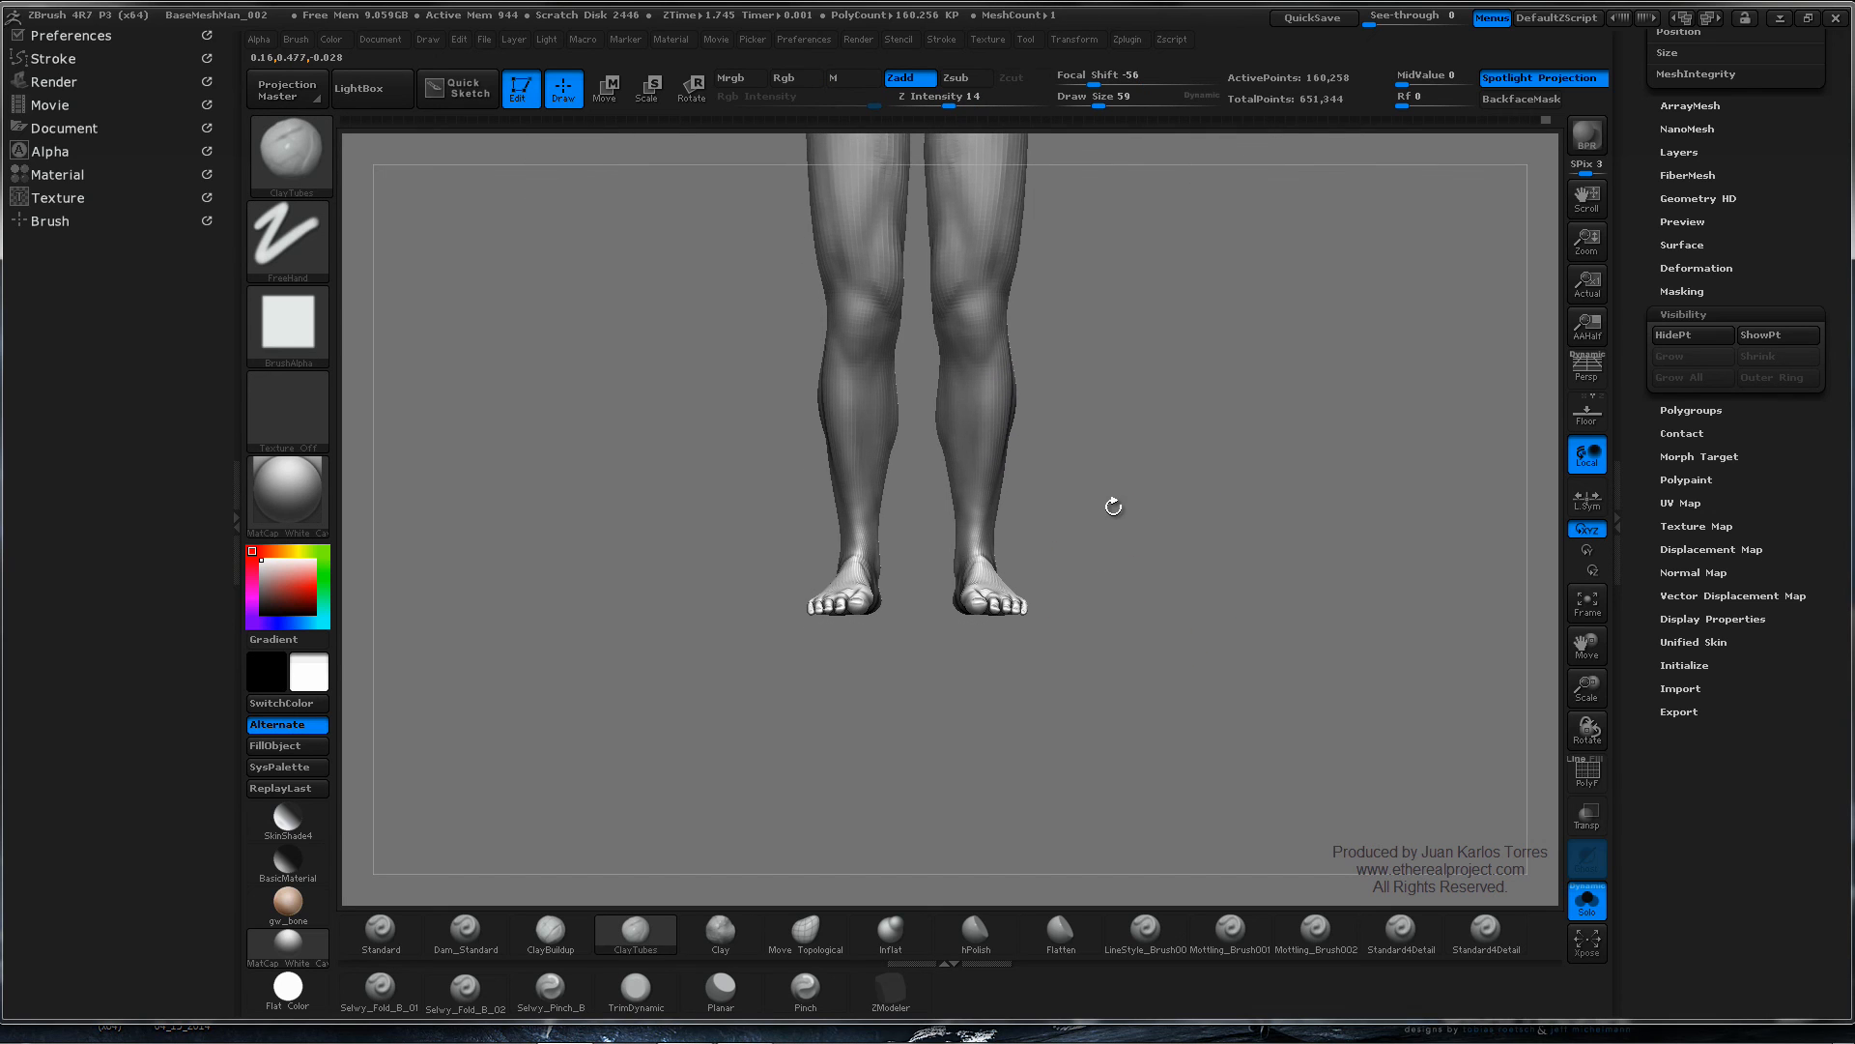
{"action": "mouse_move", "coordinate": [687, 546]}
{"action": "left_mouse_down", "text": "ctrl+shift"}
{"action": "mouse_move", "coordinate": [663, 506]}
{"action": "mouse_move", "coordinate": [571, 663]}
{"action": "left_mouse_up", "text": "ctrl+shift"}
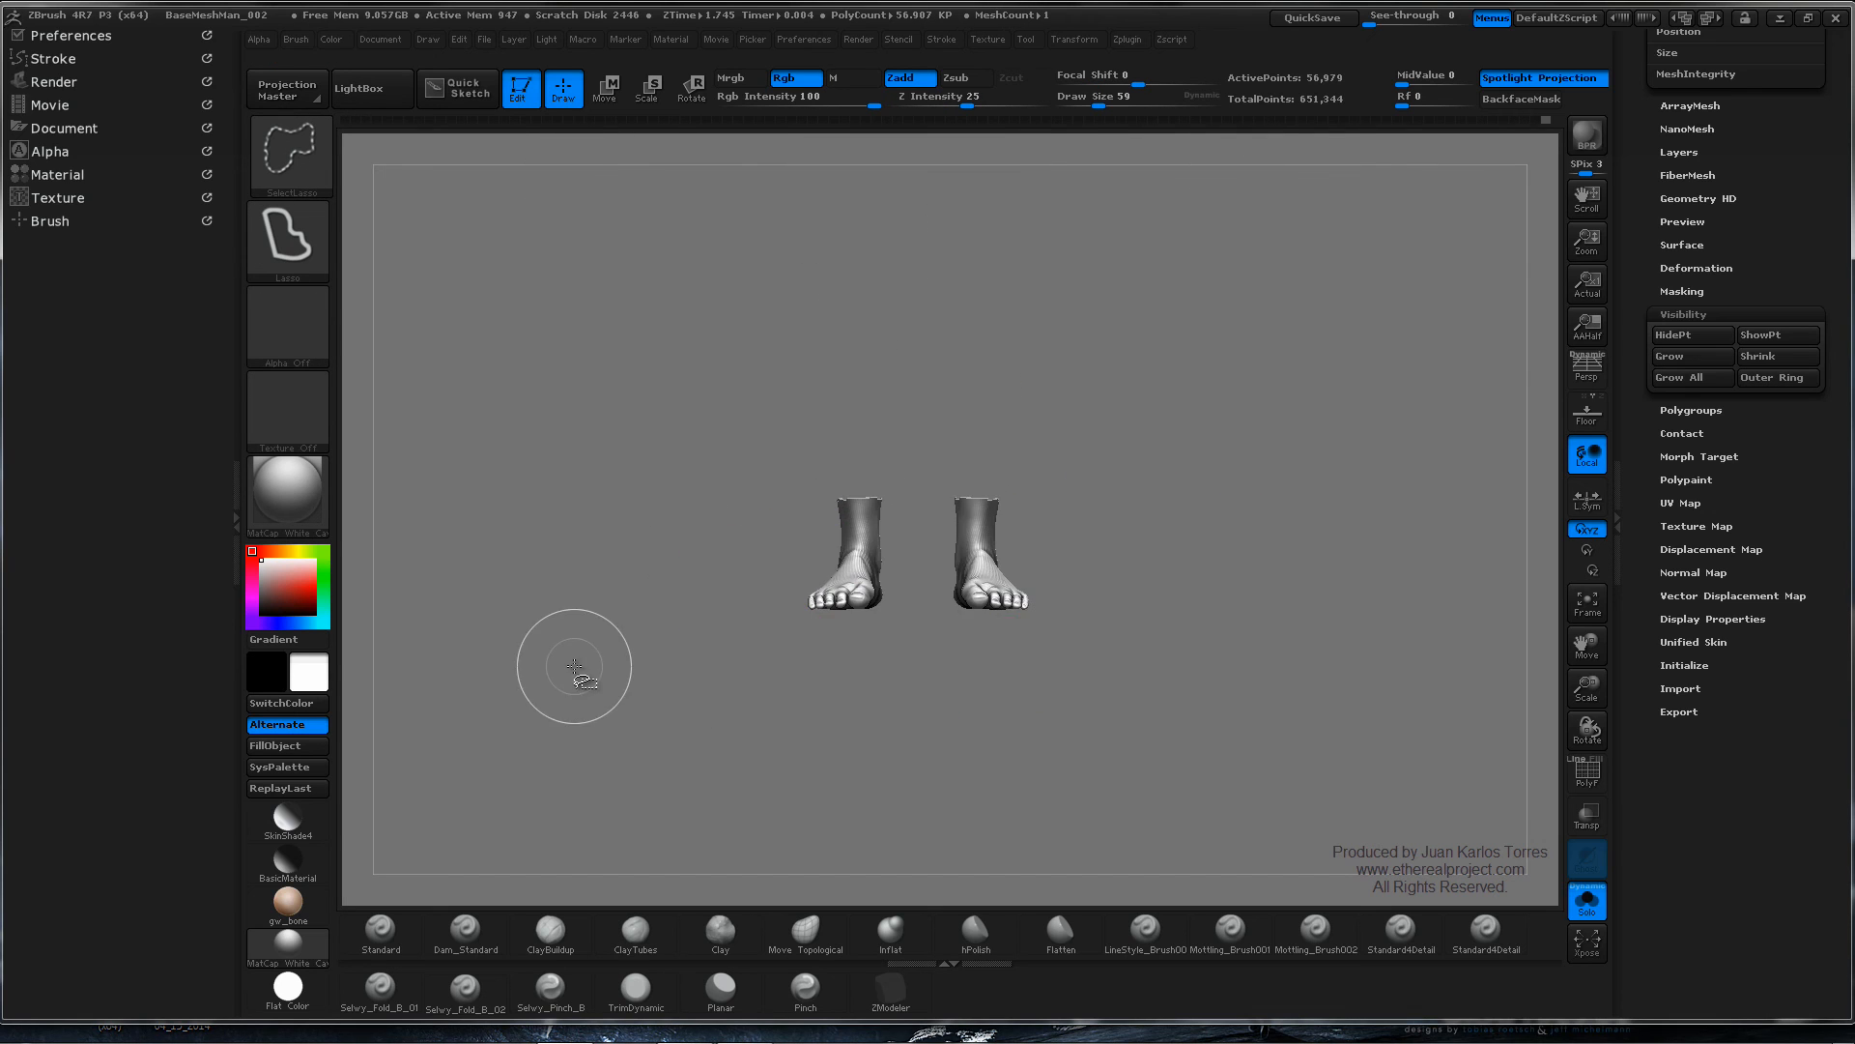
{"action": "key", "text": "f"}
{"action": "right_click_drag", "start_coordinate": [1115, 579], "coordinate": [1126, 613], "text": "ctrl"}
{"action": "mouse_move", "coordinate": [1126, 614]}
{"action": "right_mouse_down"}
{"action": "mouse_move", "coordinate": [1147, 455]}
{"action": "mouse_move", "coordinate": [1437, 422]}
{"action": "mouse_move", "coordinate": [1204, 531]}
{"action": "right_mouse_up"}
{"action": "mouse_move", "coordinate": [1097, 474]}
{"action": "right_mouse_down"}
{"action": "mouse_move", "coordinate": [1138, 522]}
{"action": "mouse_move", "coordinate": [1089, 528]}
{"action": "mouse_move", "coordinate": [1075, 518]}
{"action": "mouse_move", "coordinate": [1255, 503]}
{"action": "right_mouse_up"}
{"action": "key", "text": "shift"}
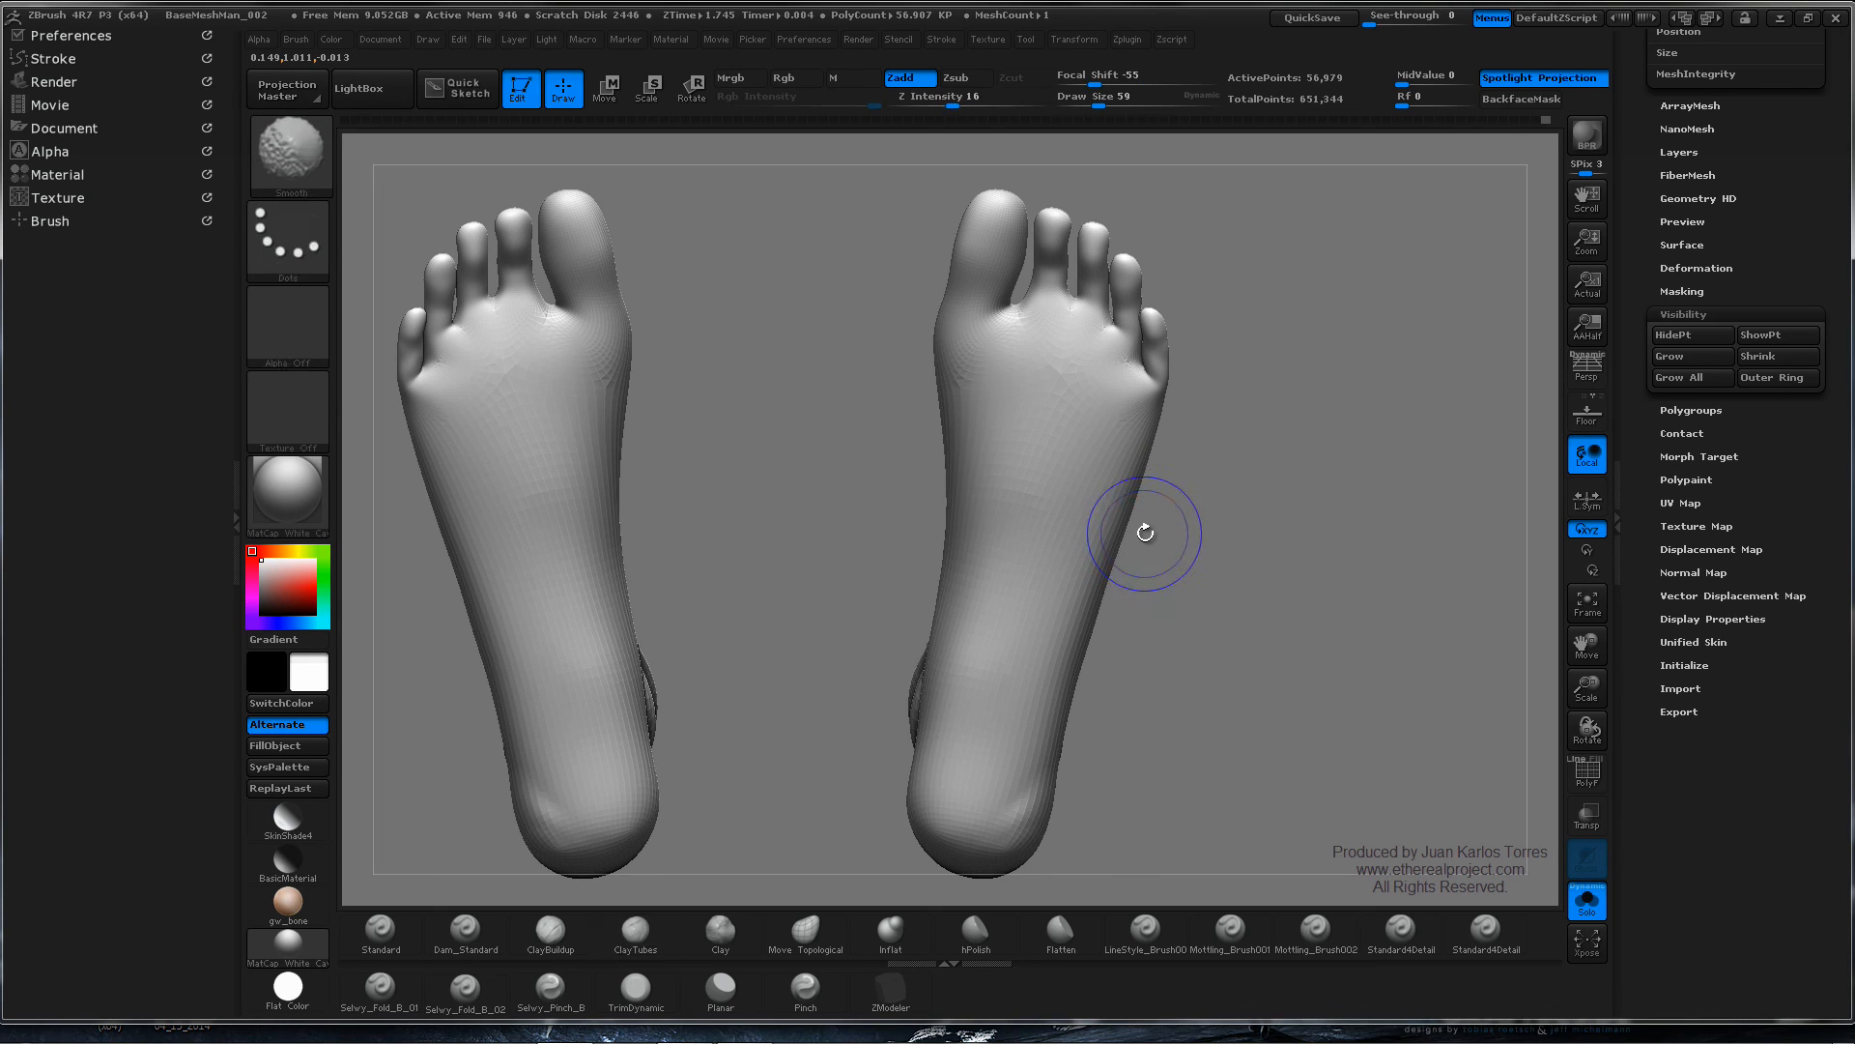
- Switch the feet to the lowest subdivision level and widen the ball of the foot with Move Topological at draw size 297
{"action": "key", "text": "shift+d"}
{"action": "key", "text": "shift+d"}
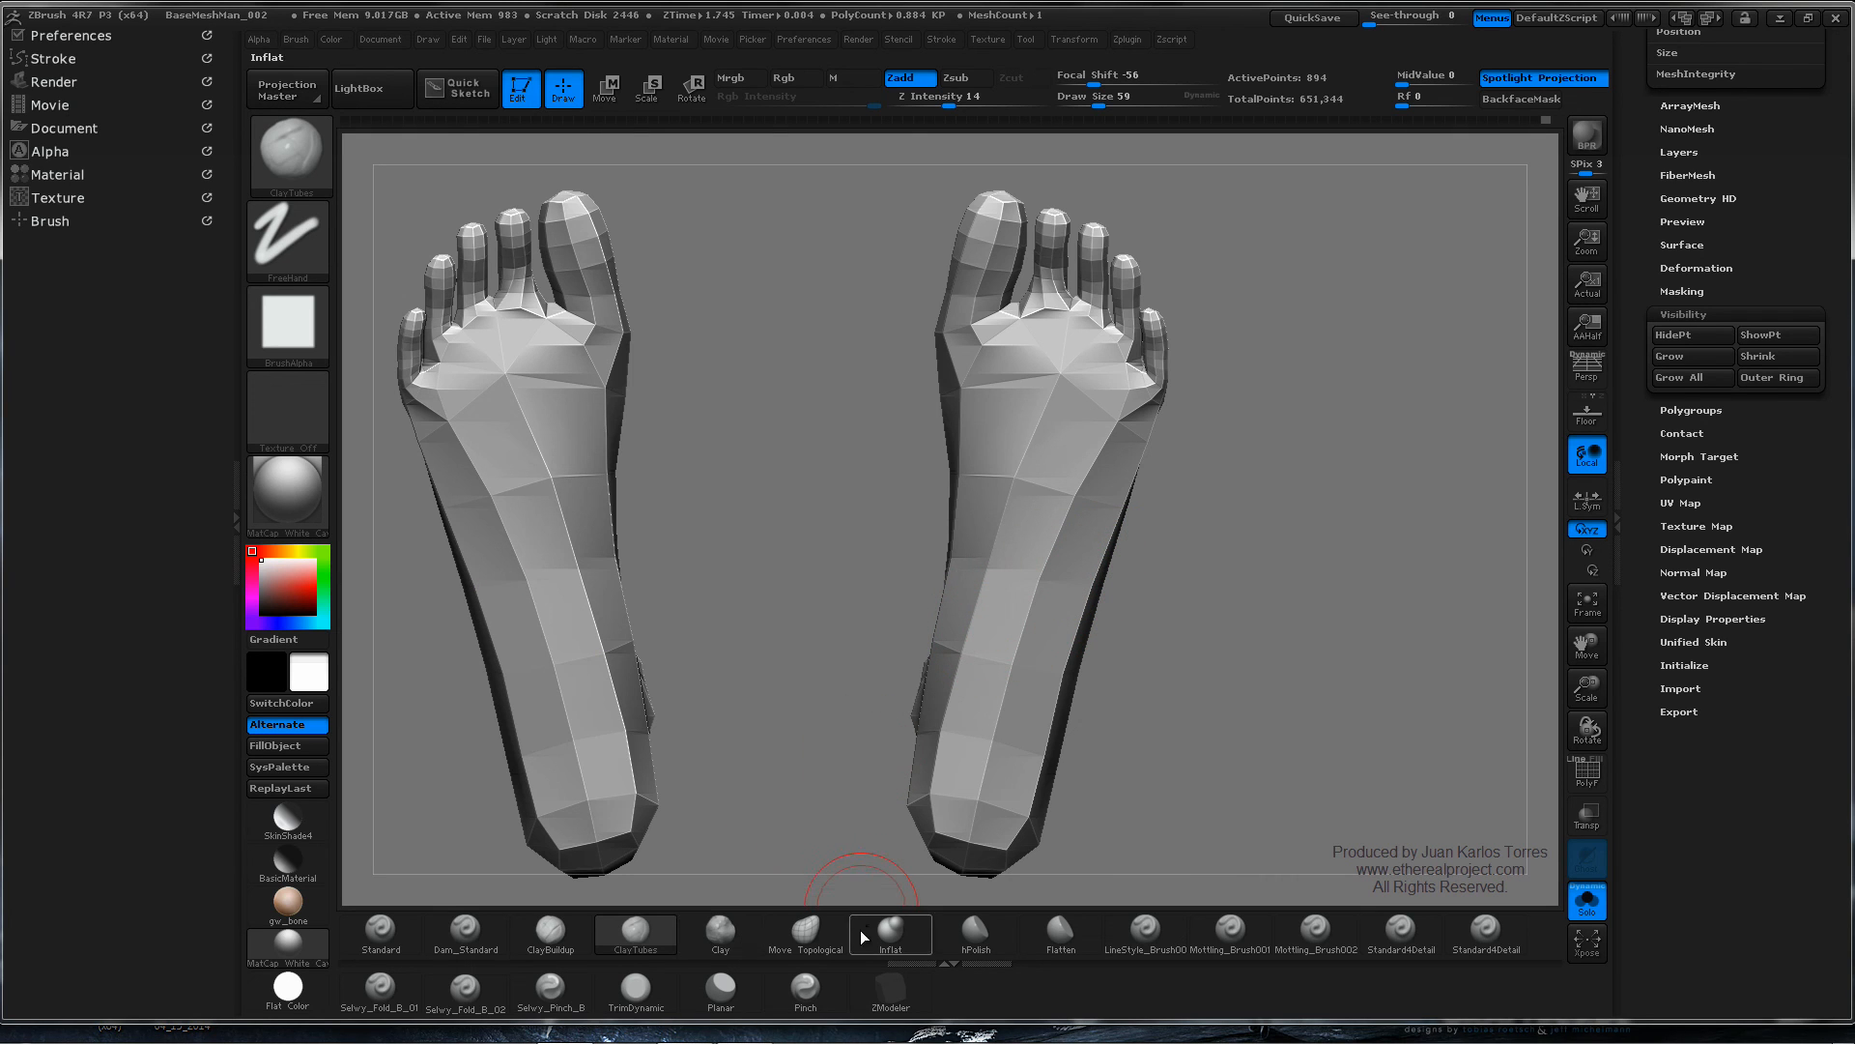
{"action": "left_click", "coordinate": [807, 931]}
{"action": "key", "text": "space"}
{"action": "left_click_drag", "start_coordinate": [1140, 456], "coordinate": [1210, 461]}
{"action": "left_click_drag", "start_coordinate": [1164, 398], "coordinate": [1179, 404]}
{"action": "left_click_drag", "start_coordinate": [1119, 558], "coordinate": [1130, 563]}
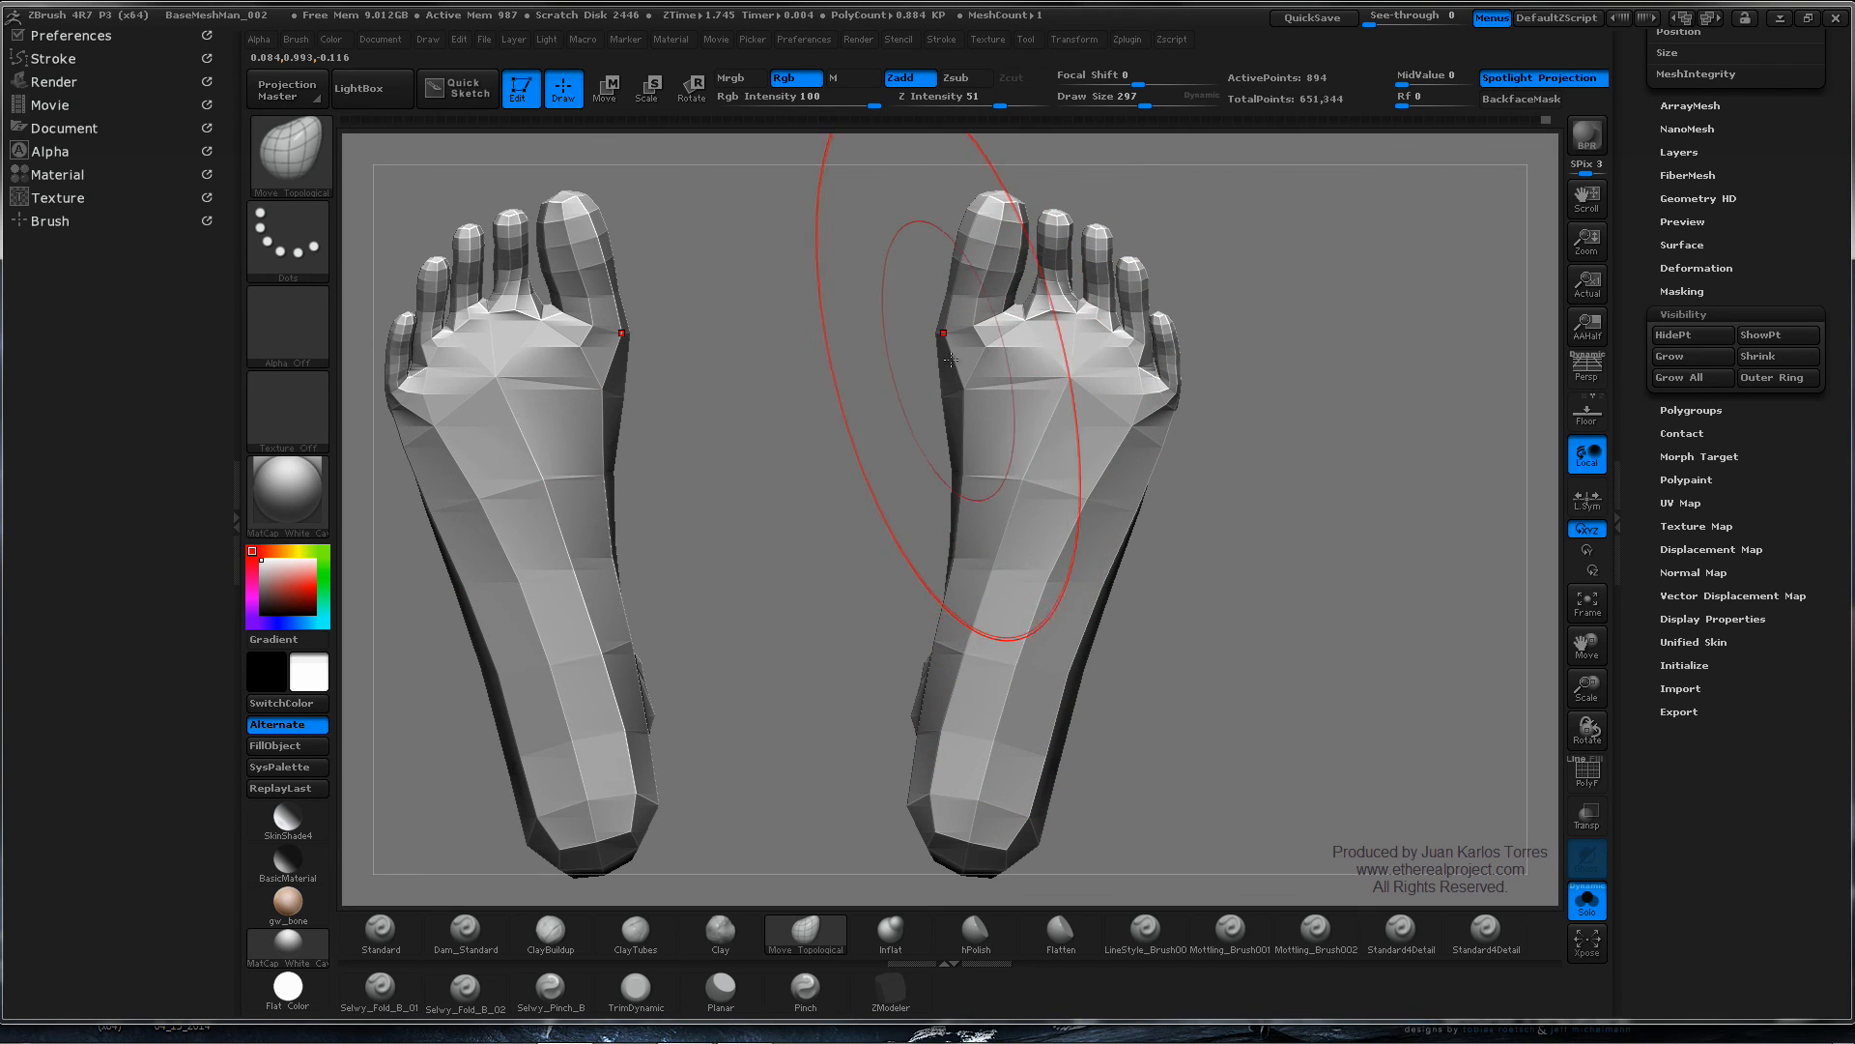
{"action": "left_click_drag", "start_coordinate": [953, 383], "coordinate": [939, 388]}
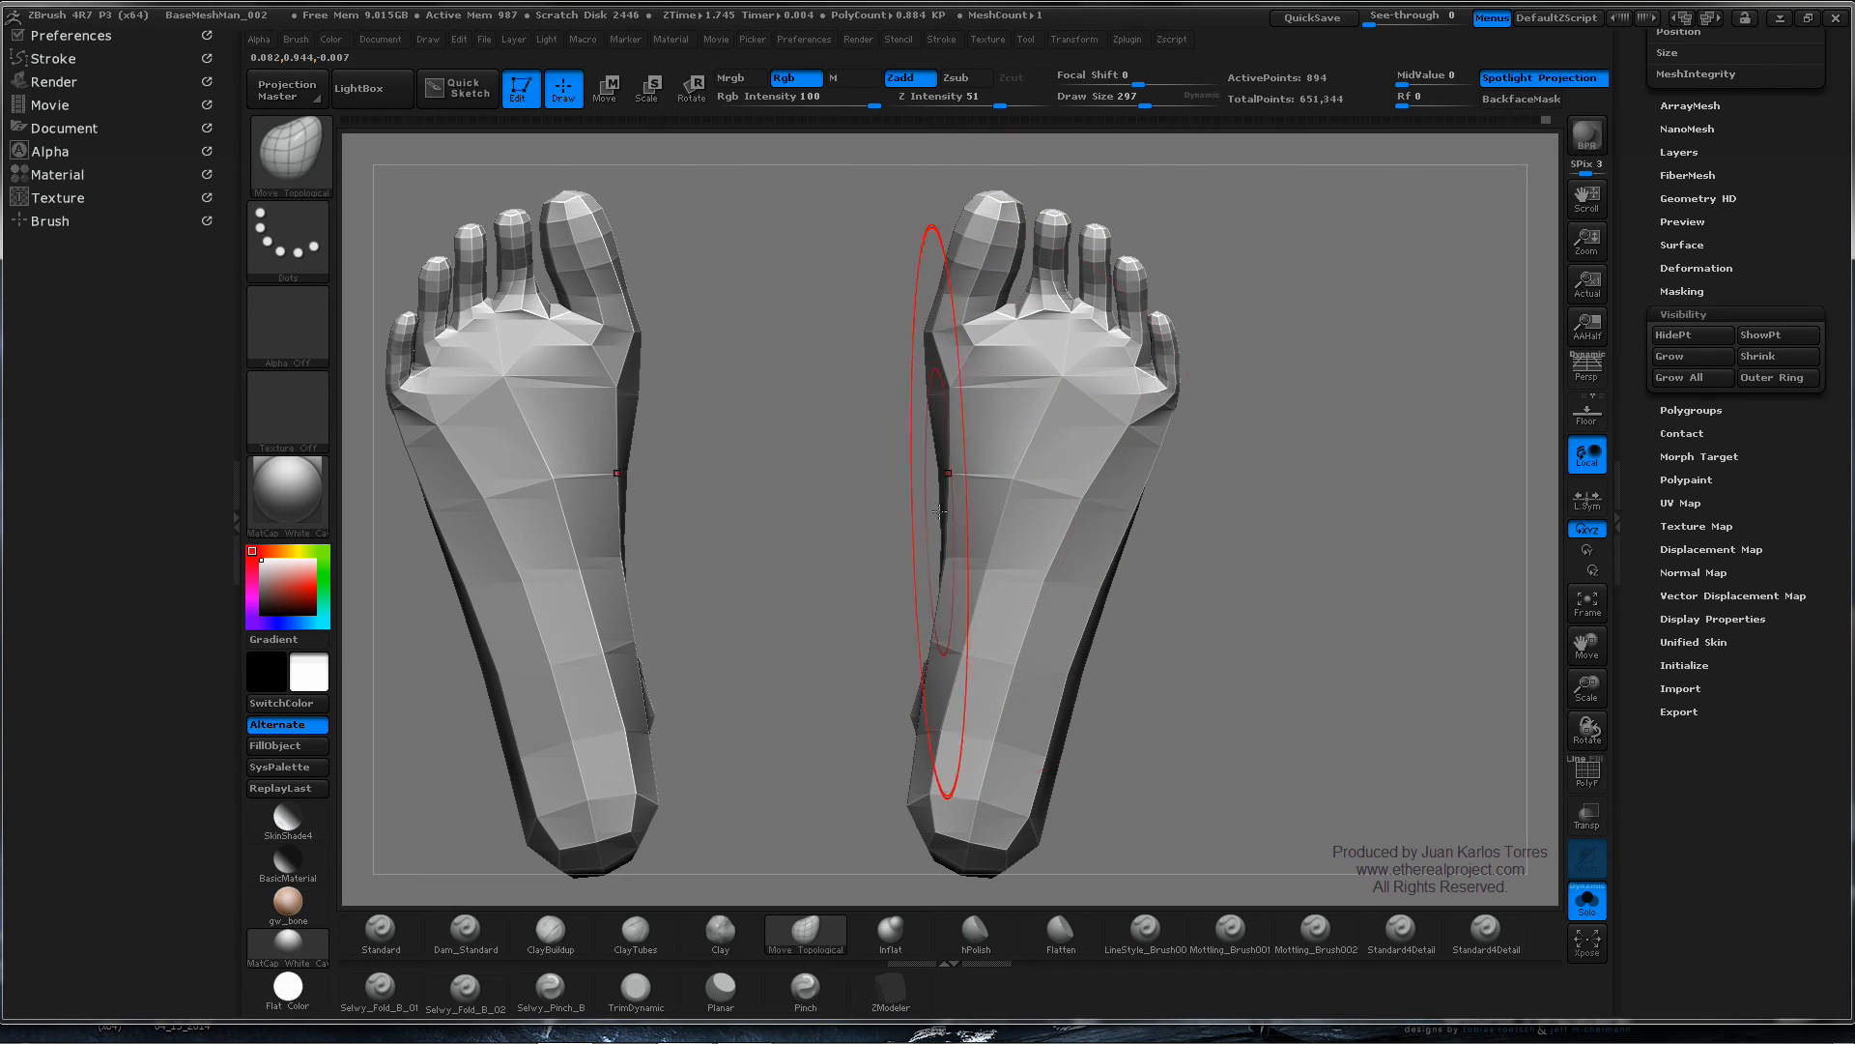
- Set the draw size to 203 and widen both sides of the heel with Move Topological
{"action": "mouse_move", "coordinate": [1116, 586]}
{"action": "right_mouse_down", "text": "ctrl"}
{"action": "mouse_move", "coordinate": [1074, 599]}
{"action": "mouse_move", "coordinate": [1026, 576]}
{"action": "mouse_move", "coordinate": [988, 497]}
{"action": "right_mouse_up", "text": "ctrl"}
{"action": "key", "text": "space"}
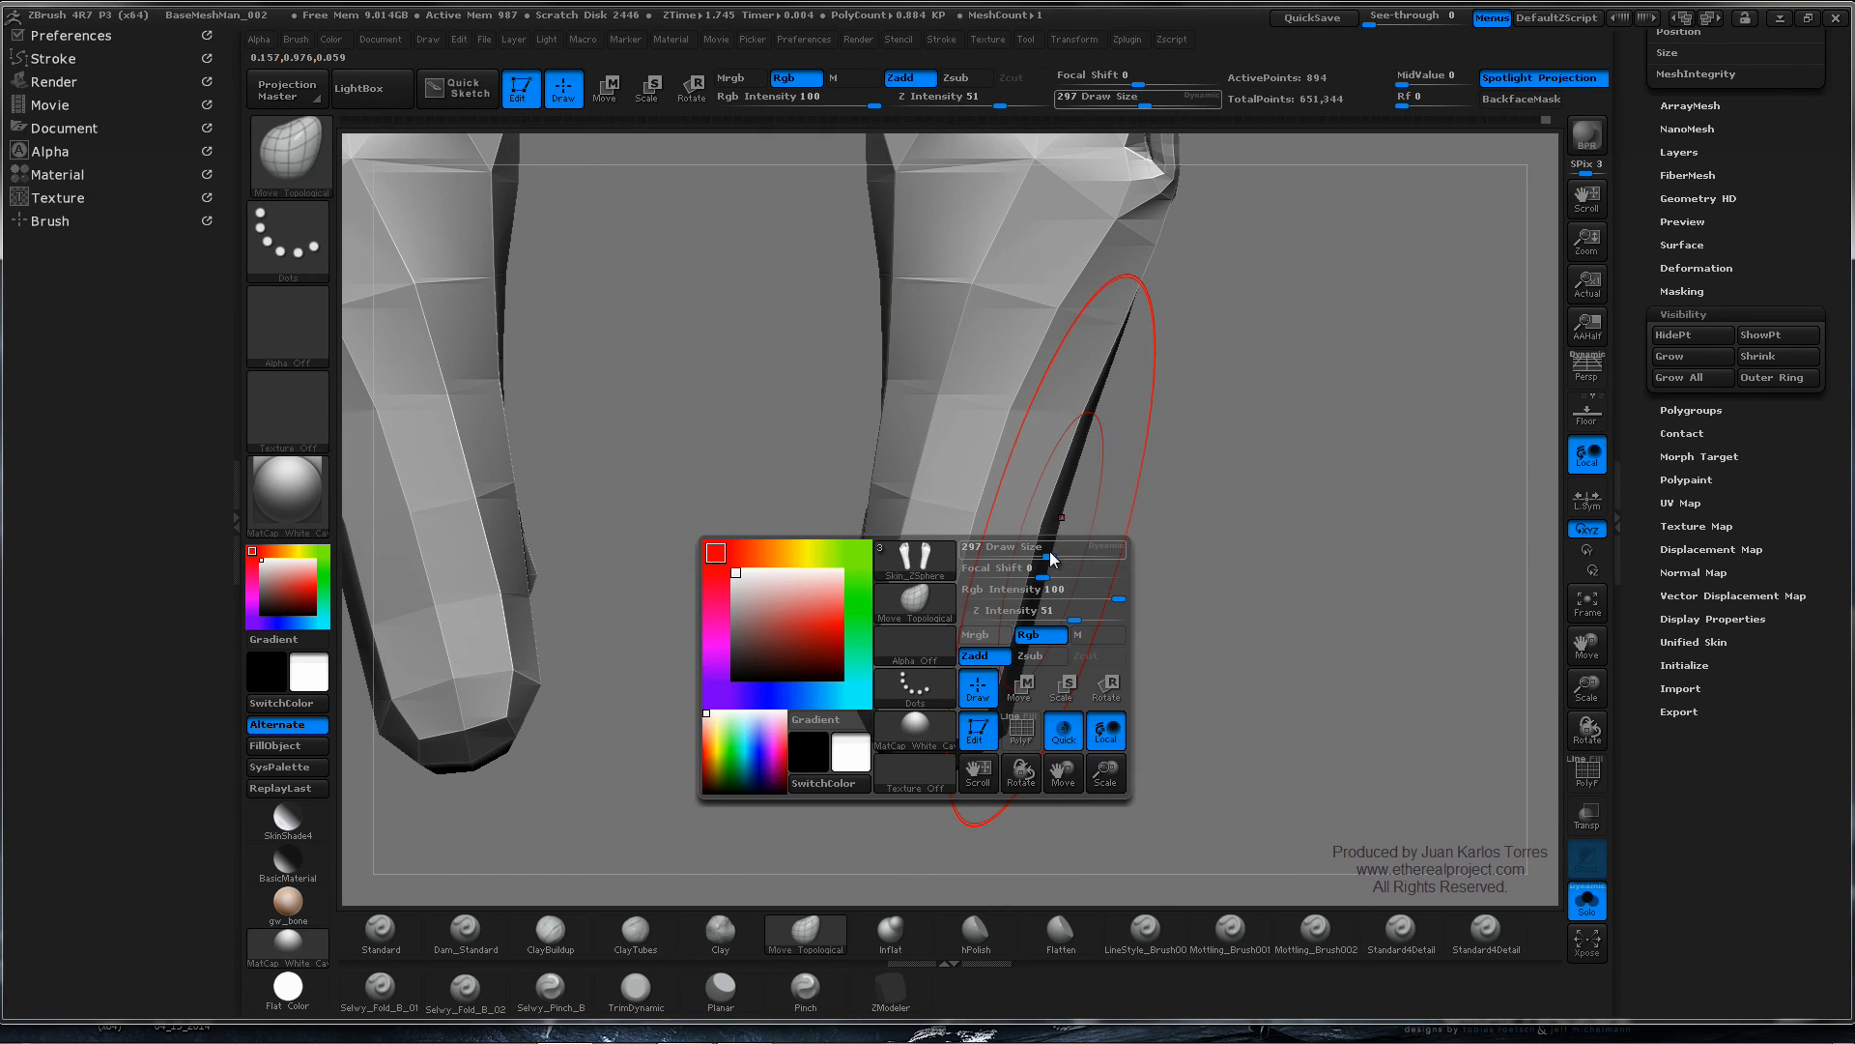
{"action": "left_click_drag", "start_coordinate": [1049, 553], "coordinate": [1035, 554]}
{"action": "mouse_move", "coordinate": [1066, 524]}
{"action": "right_mouse_down"}
{"action": "mouse_move", "coordinate": [962, 528]}
{"action": "mouse_move", "coordinate": [1150, 454]}
{"action": "right_mouse_up"}
{"action": "right_click_drag", "start_coordinate": [1343, 463], "coordinate": [1393, 468], "text": "shift"}
{"action": "mouse_move", "coordinate": [1392, 415]}
{"action": "left_mouse_down", "text": "ctrl"}
{"action": "mouse_move", "coordinate": [1327, 396]}
{"action": "mouse_move", "coordinate": [1220, 499]}
{"action": "mouse_move", "coordinate": [1356, 675]}
{"action": "mouse_move", "coordinate": [1361, 658]}
{"action": "left_mouse_up", "text": "ctrl"}
{"action": "mouse_move", "coordinate": [1316, 524]}
{"action": "right_mouse_down"}
{"action": "mouse_move", "coordinate": [1388, 522]}
{"action": "mouse_move", "coordinate": [1364, 502]}
{"action": "mouse_move", "coordinate": [1161, 515]}
{"action": "mouse_move", "coordinate": [1194, 549]}
{"action": "right_mouse_up"}
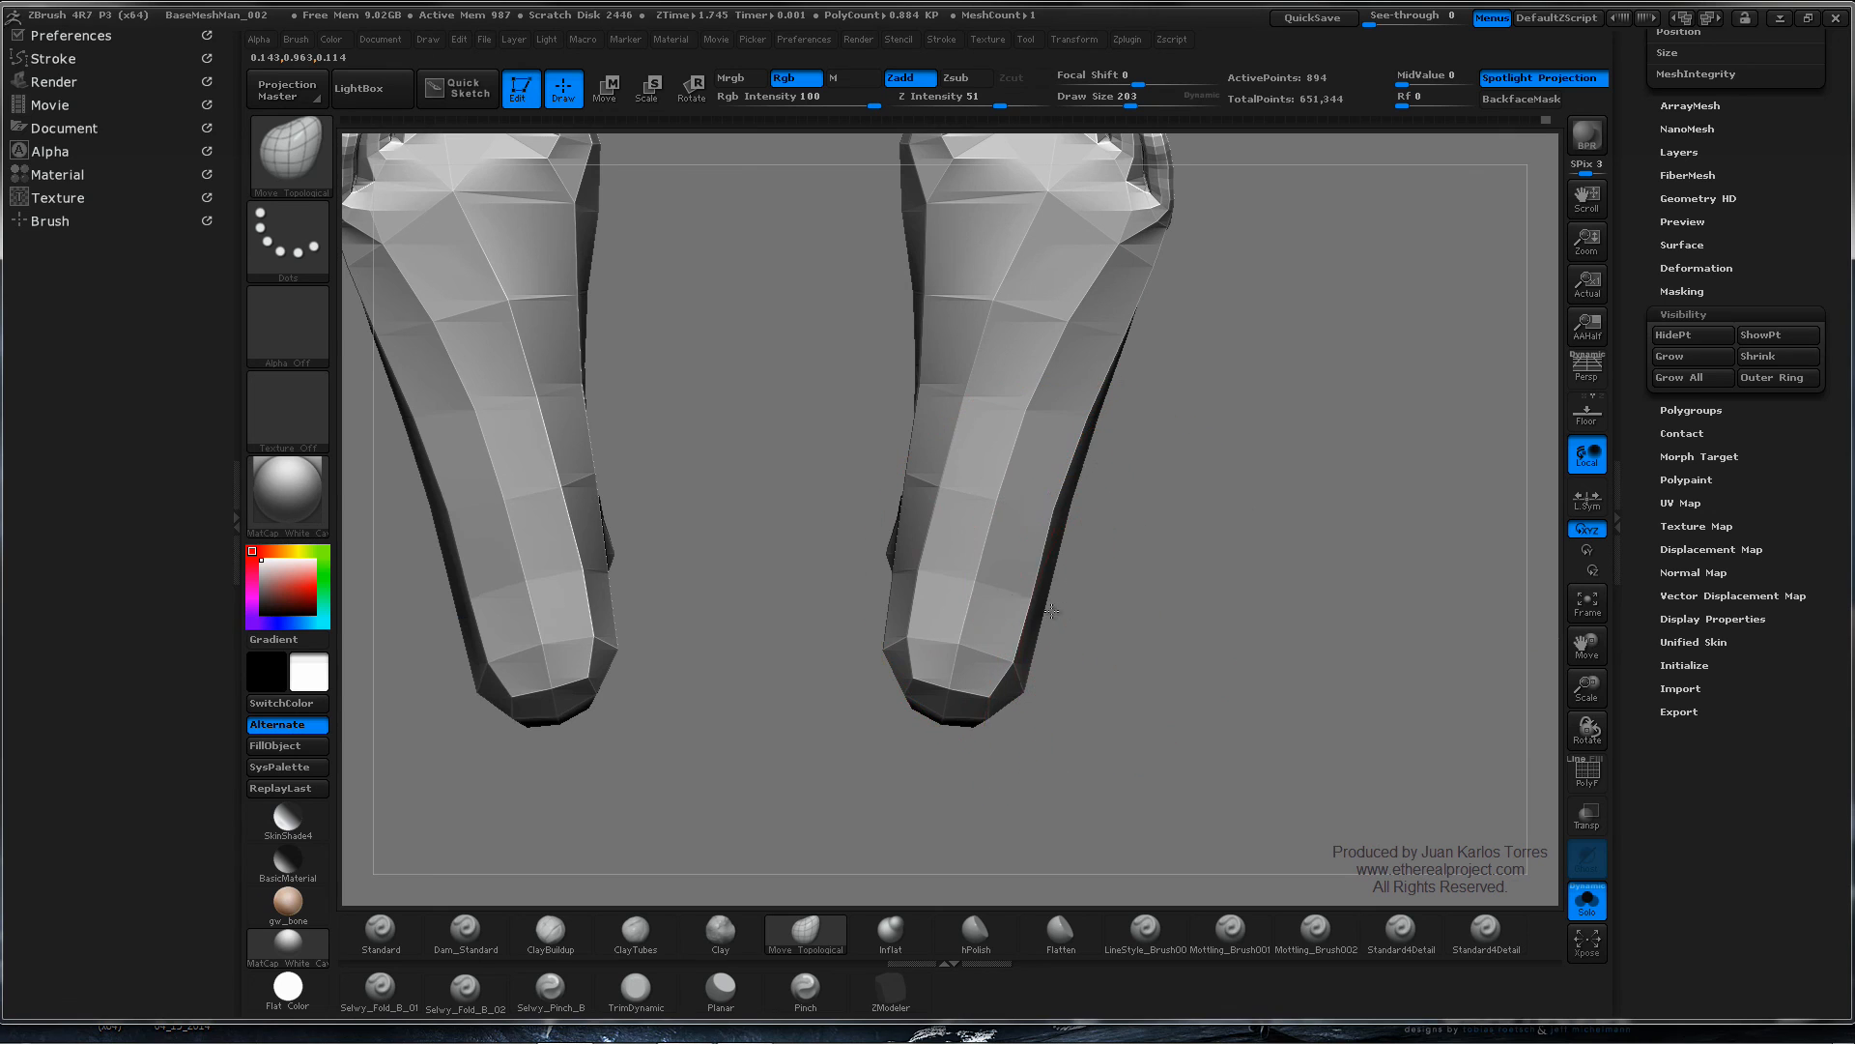
{"action": "mouse_move", "coordinate": [1051, 611]}
{"action": "left_mouse_down"}
{"action": "mouse_move", "coordinate": [964, 580]}
{"action": "mouse_move", "coordinate": [890, 584]}
{"action": "left_mouse_up"}
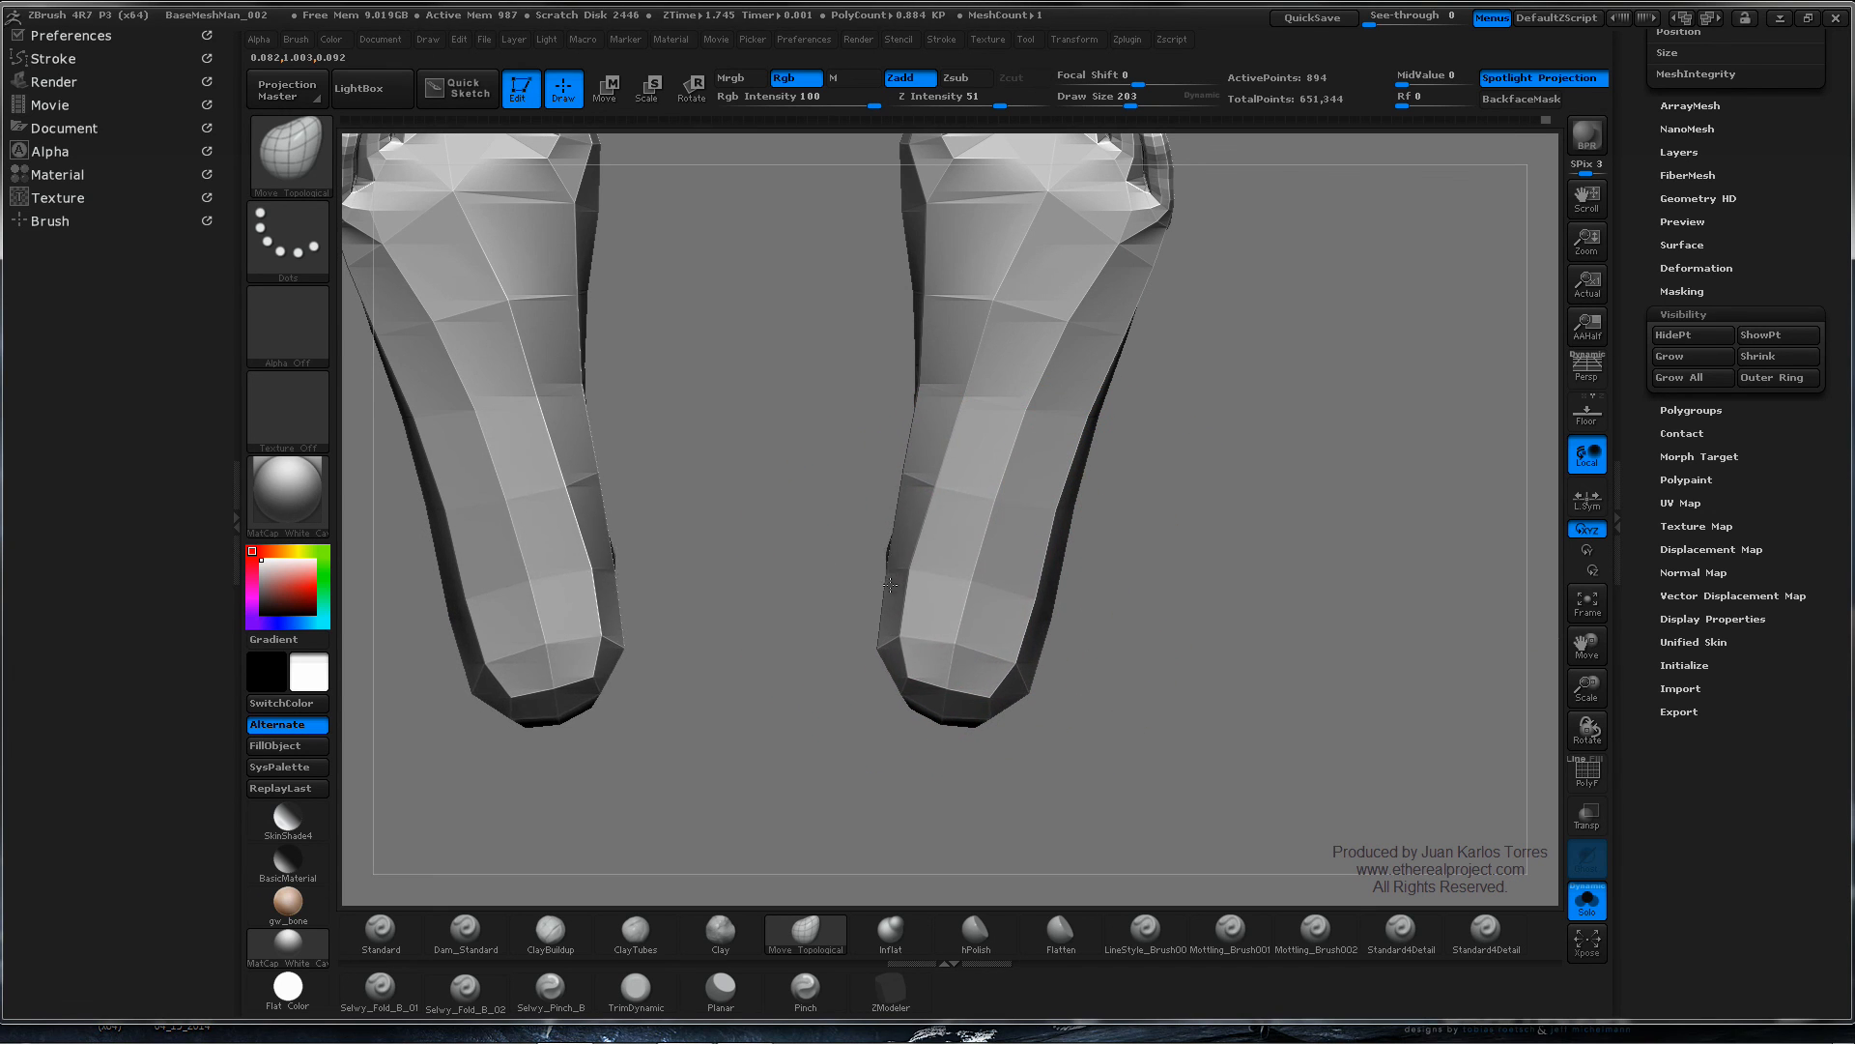
{"action": "key", "text": "f"}
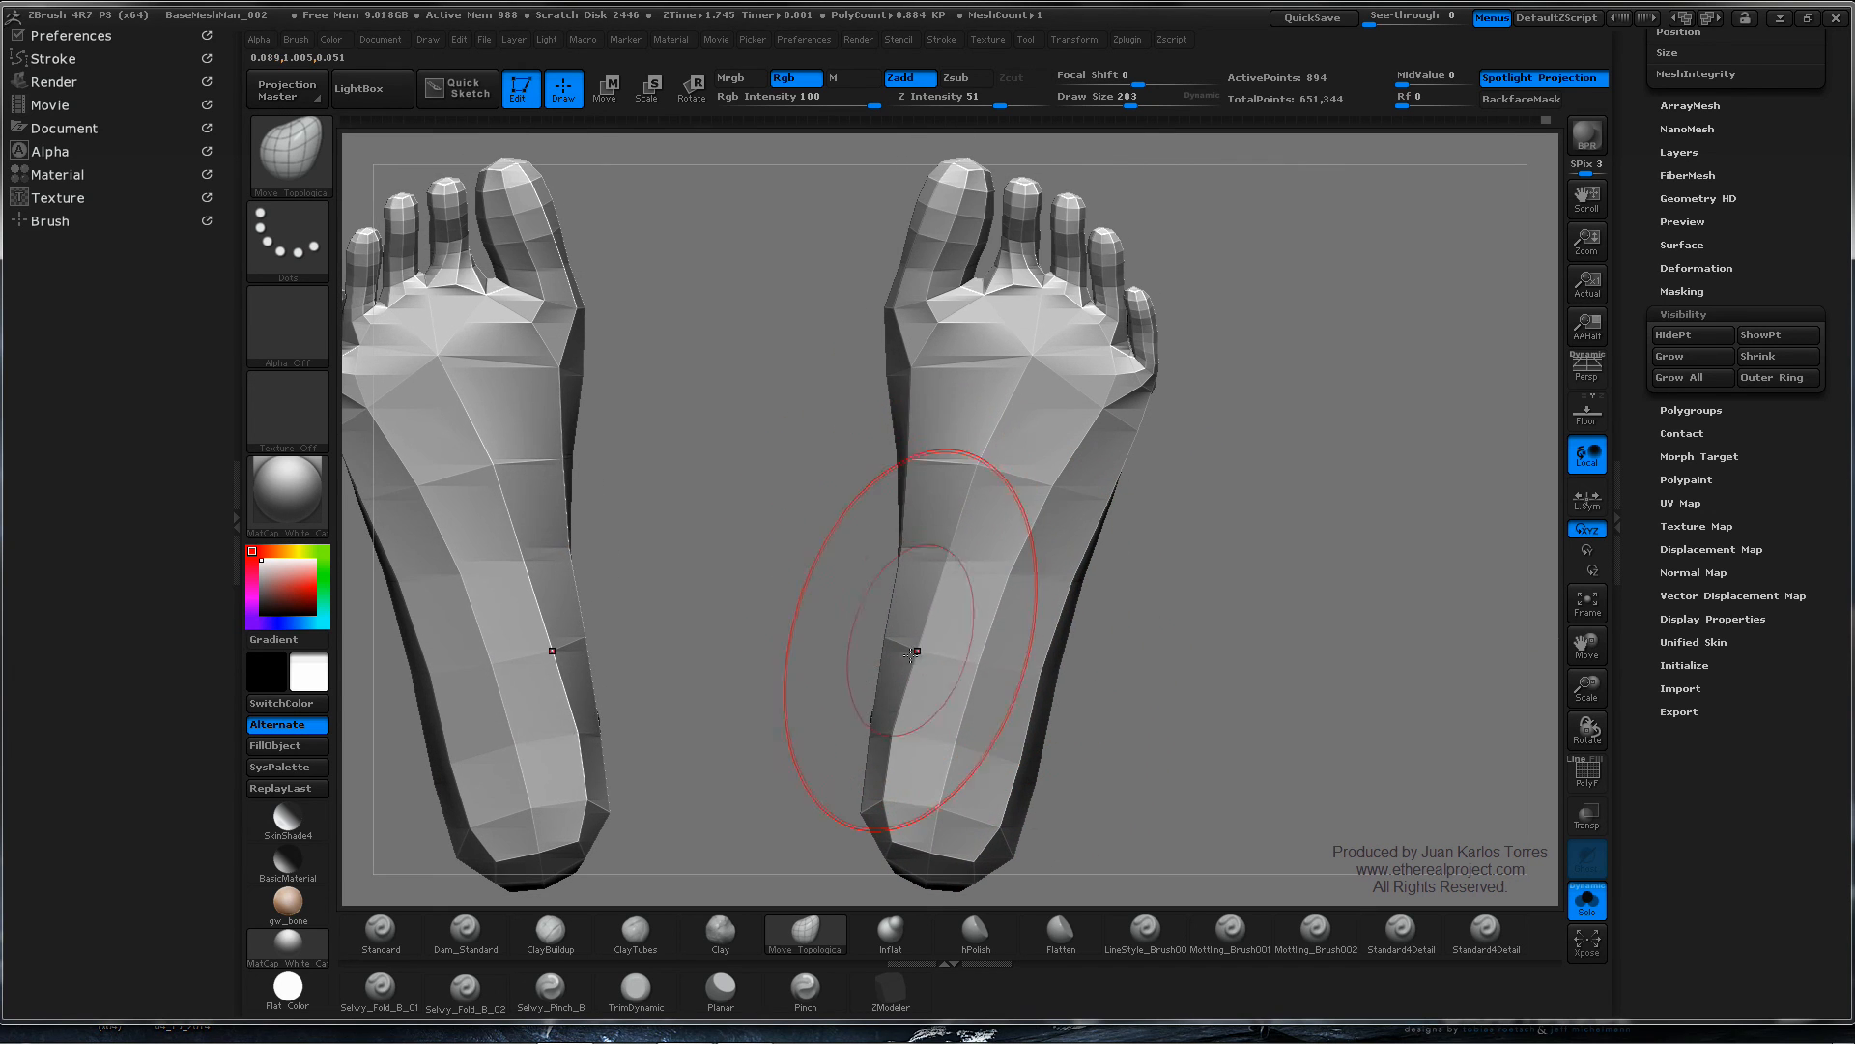
{"action": "left_click_drag", "start_coordinate": [886, 752], "coordinate": [876, 749]}
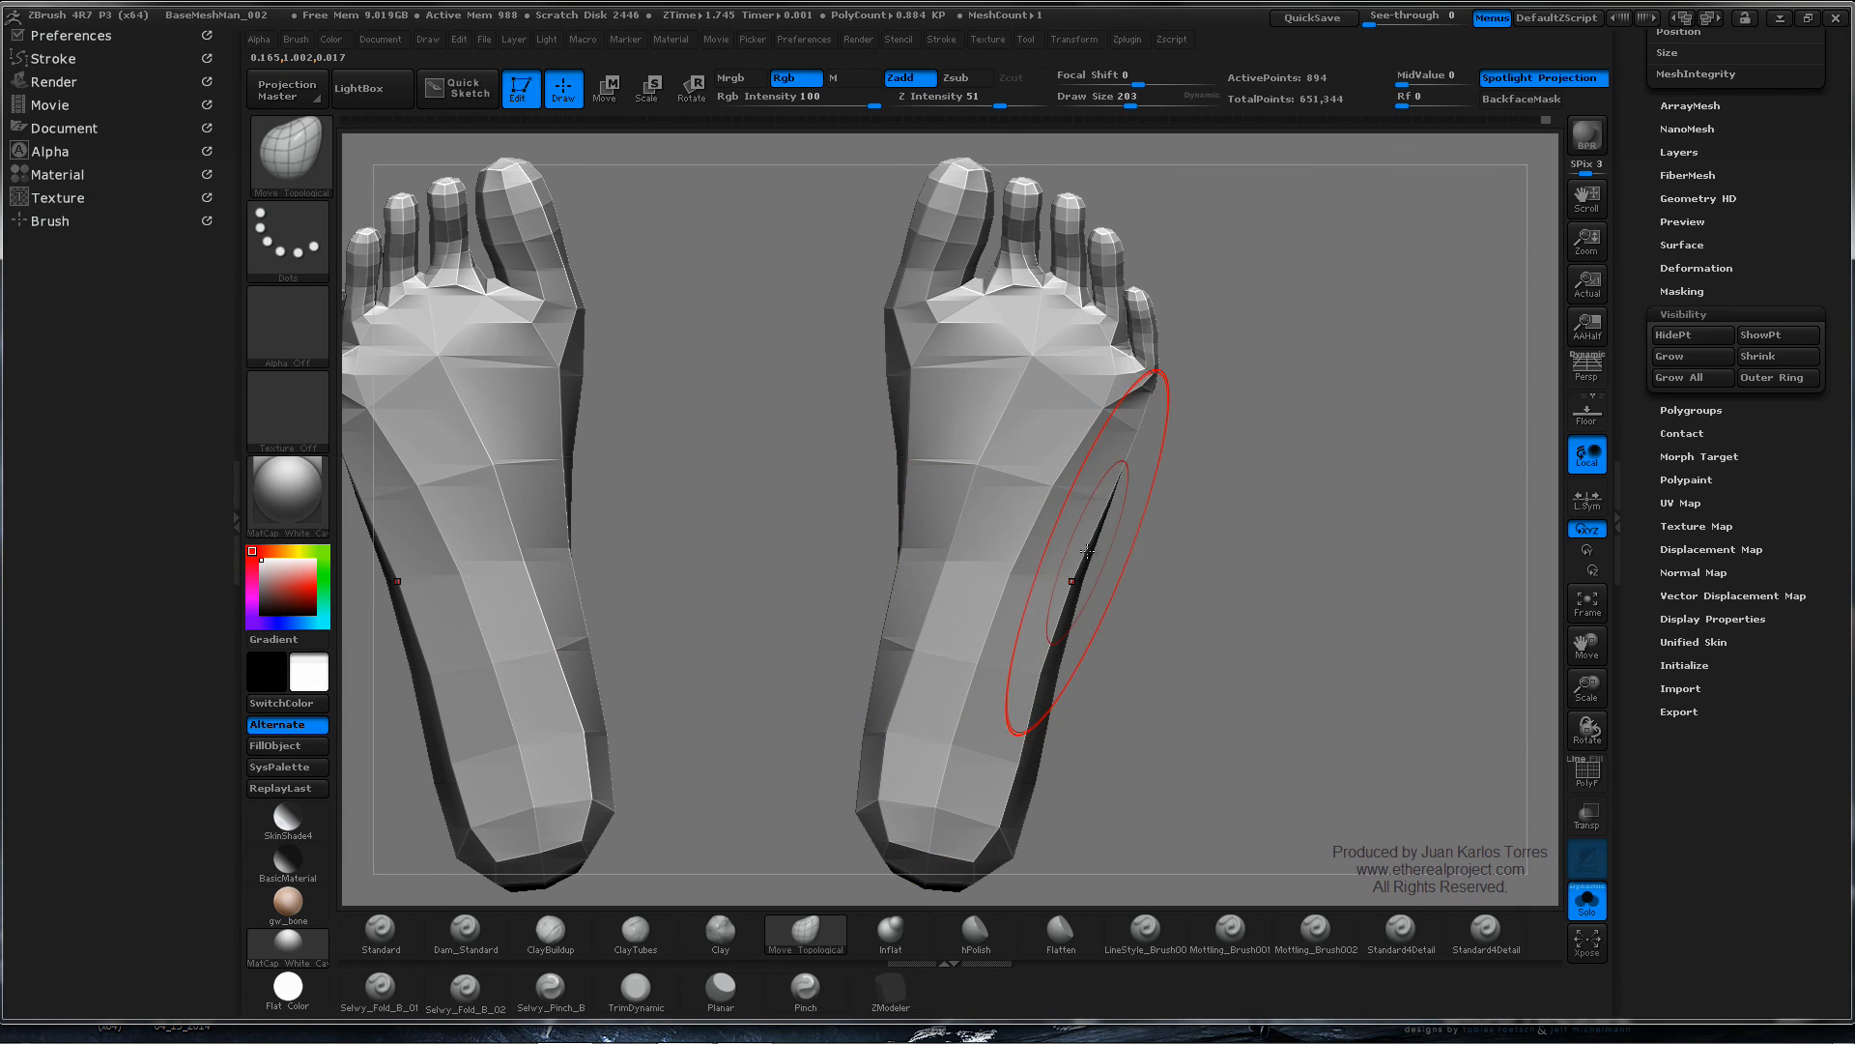
- Pull the outer edge of the midfoot outward and adjust the contour below the big toe
{"action": "left_click_drag", "start_coordinate": [1087, 551], "coordinate": [1113, 568]}
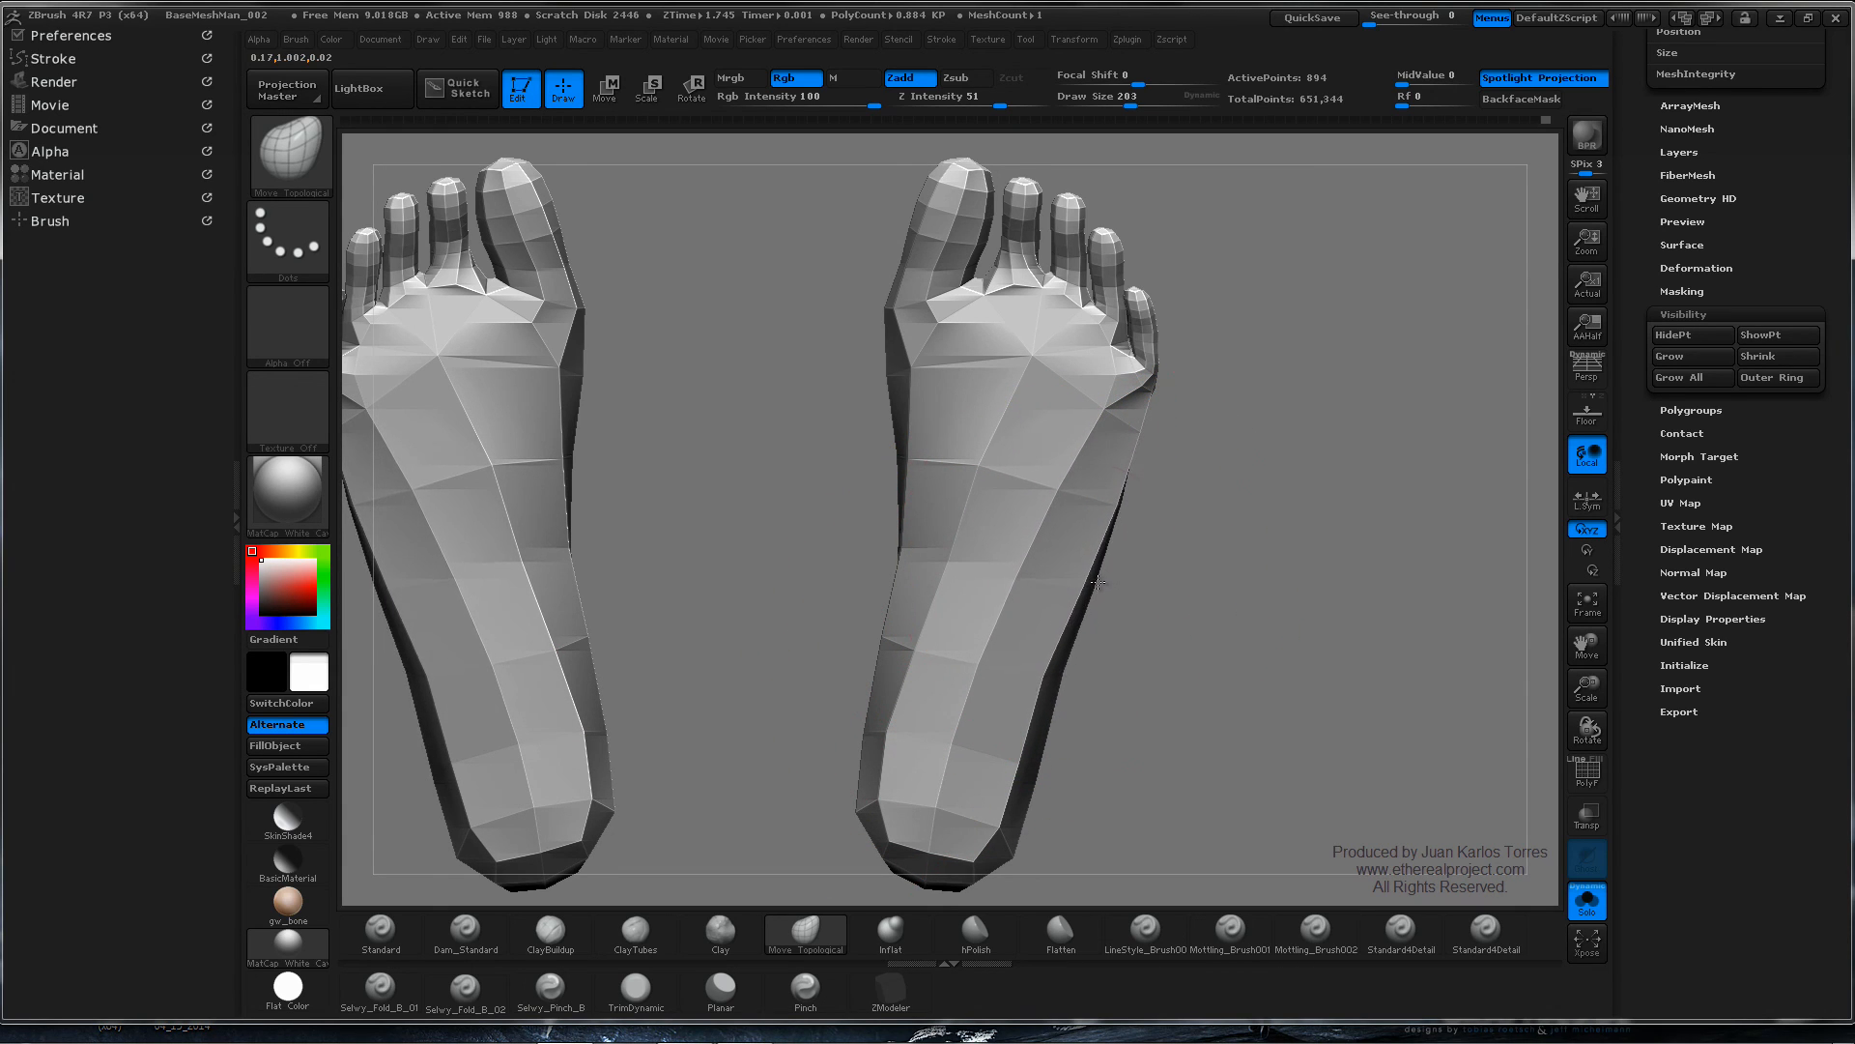
{"action": "mouse_move", "coordinate": [890, 418]}
{"action": "left_mouse_down"}
{"action": "mouse_move", "coordinate": [854, 460]}
{"action": "mouse_move", "coordinate": [832, 562]}
{"action": "left_mouse_up"}
{"action": "left_click_drag", "start_coordinate": [879, 385], "coordinate": [871, 384]}
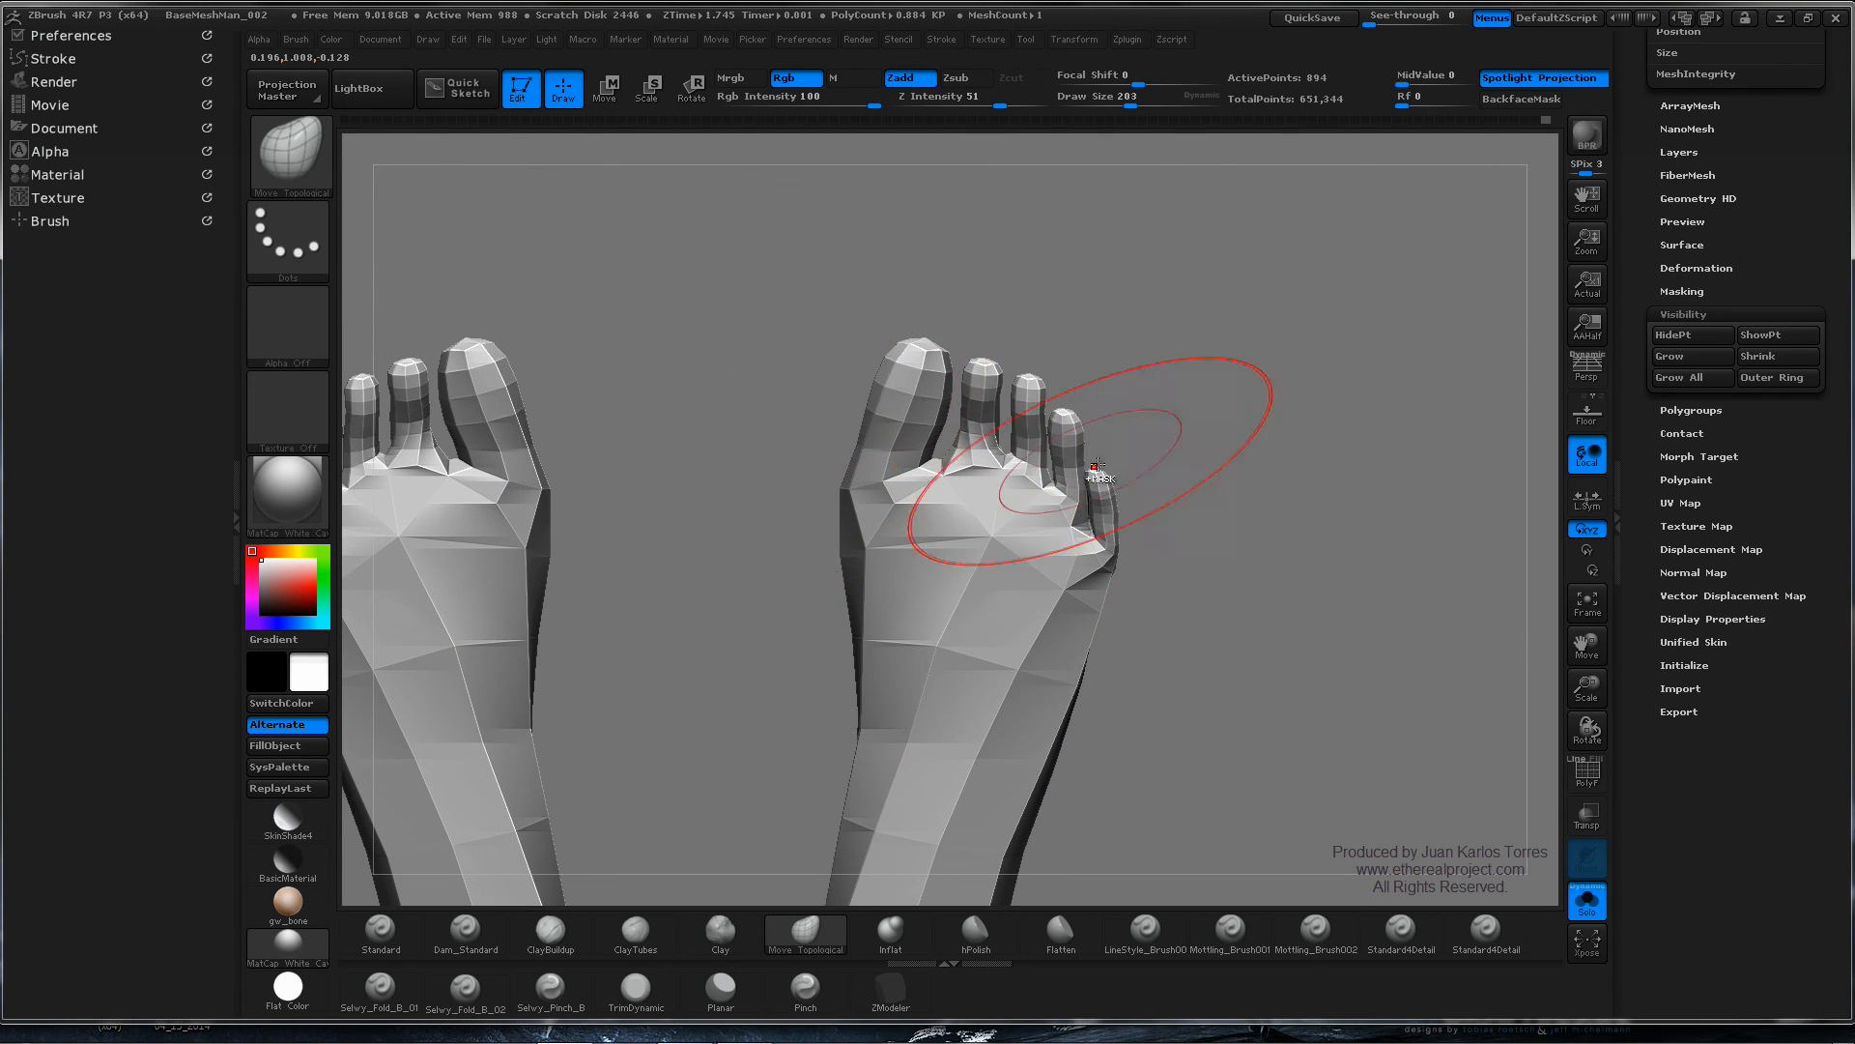
{"action": "right_click_drag", "start_coordinate": [1097, 465], "coordinate": [1199, 704], "text": "ctrl"}
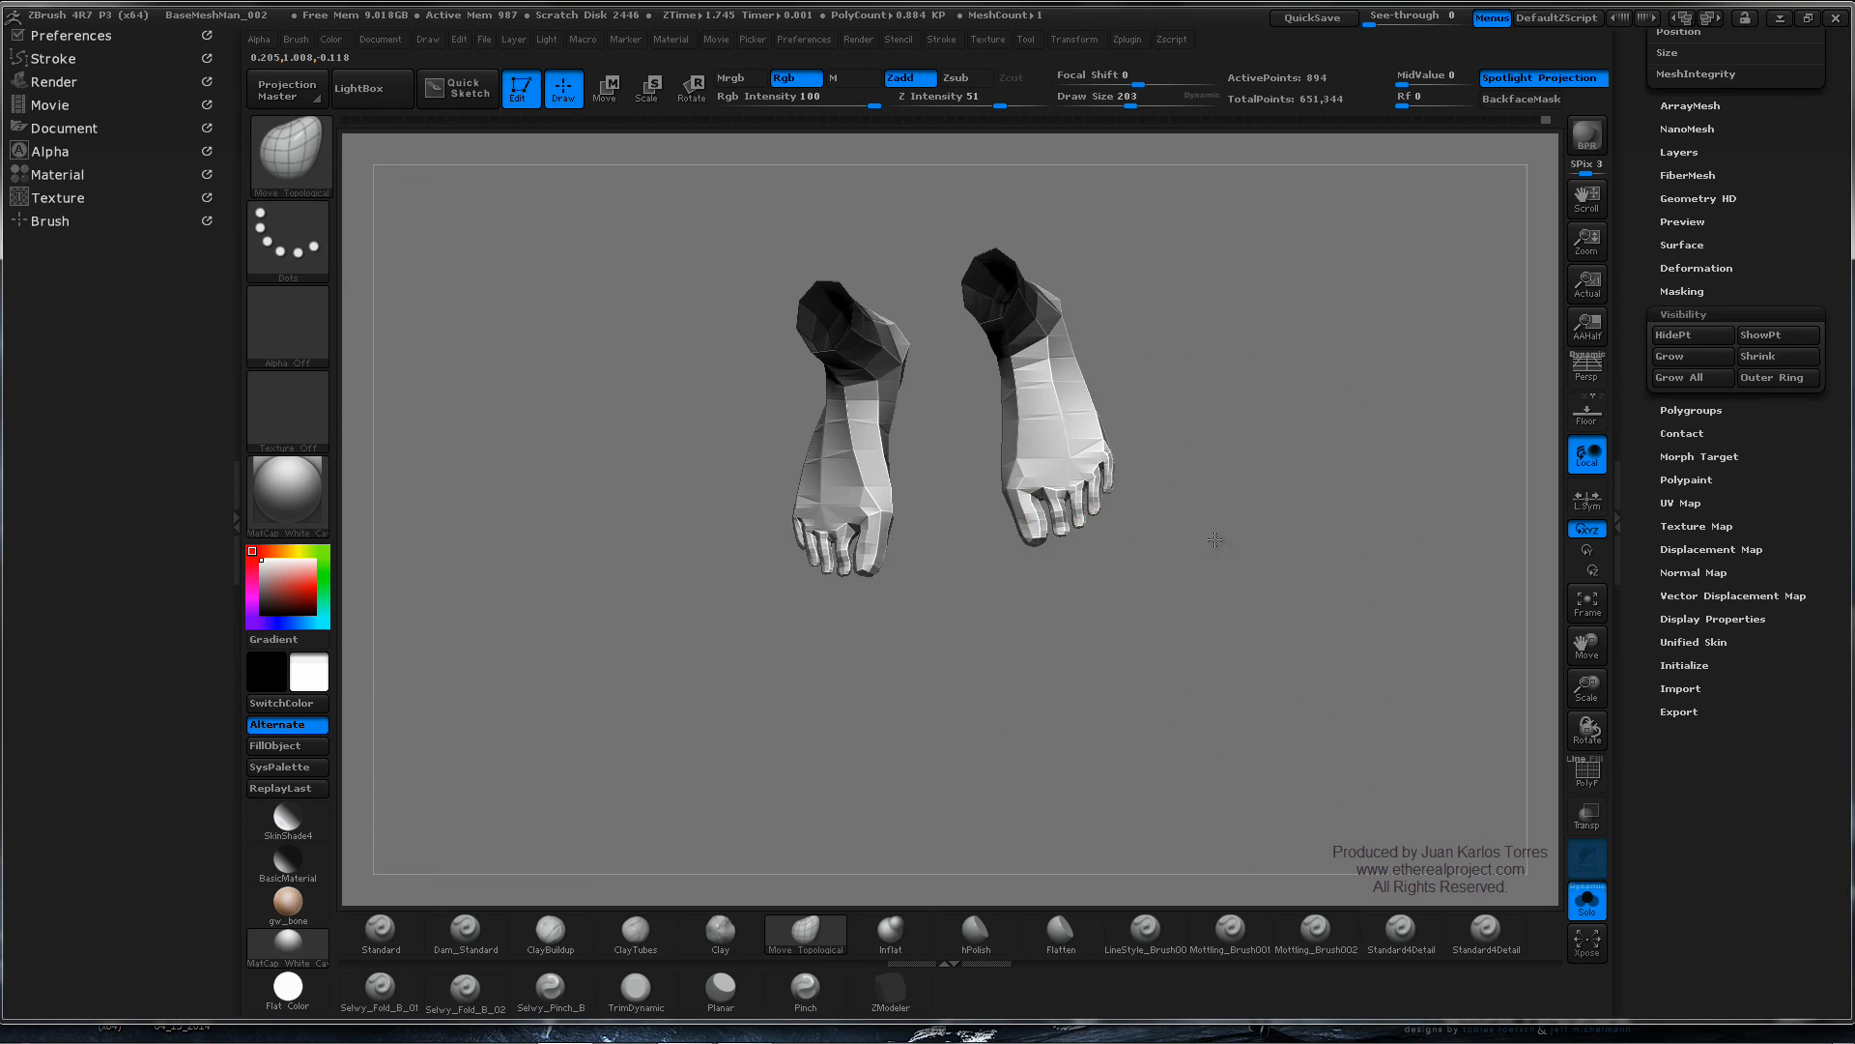
- Set the draw size to 155 and refine the outline of the heel and the inner arch with Move Topological
{"action": "mouse_move", "coordinate": [1214, 539]}
{"action": "left_mouse_down"}
{"action": "mouse_move", "coordinate": [1141, 412]}
{"action": "mouse_move", "coordinate": [1230, 460]}
{"action": "mouse_move", "coordinate": [1118, 489]}
{"action": "mouse_move", "coordinate": [1069, 530]}
{"action": "mouse_move", "coordinate": [1024, 635]}
{"action": "left_mouse_up"}
{"action": "key", "text": "space"}
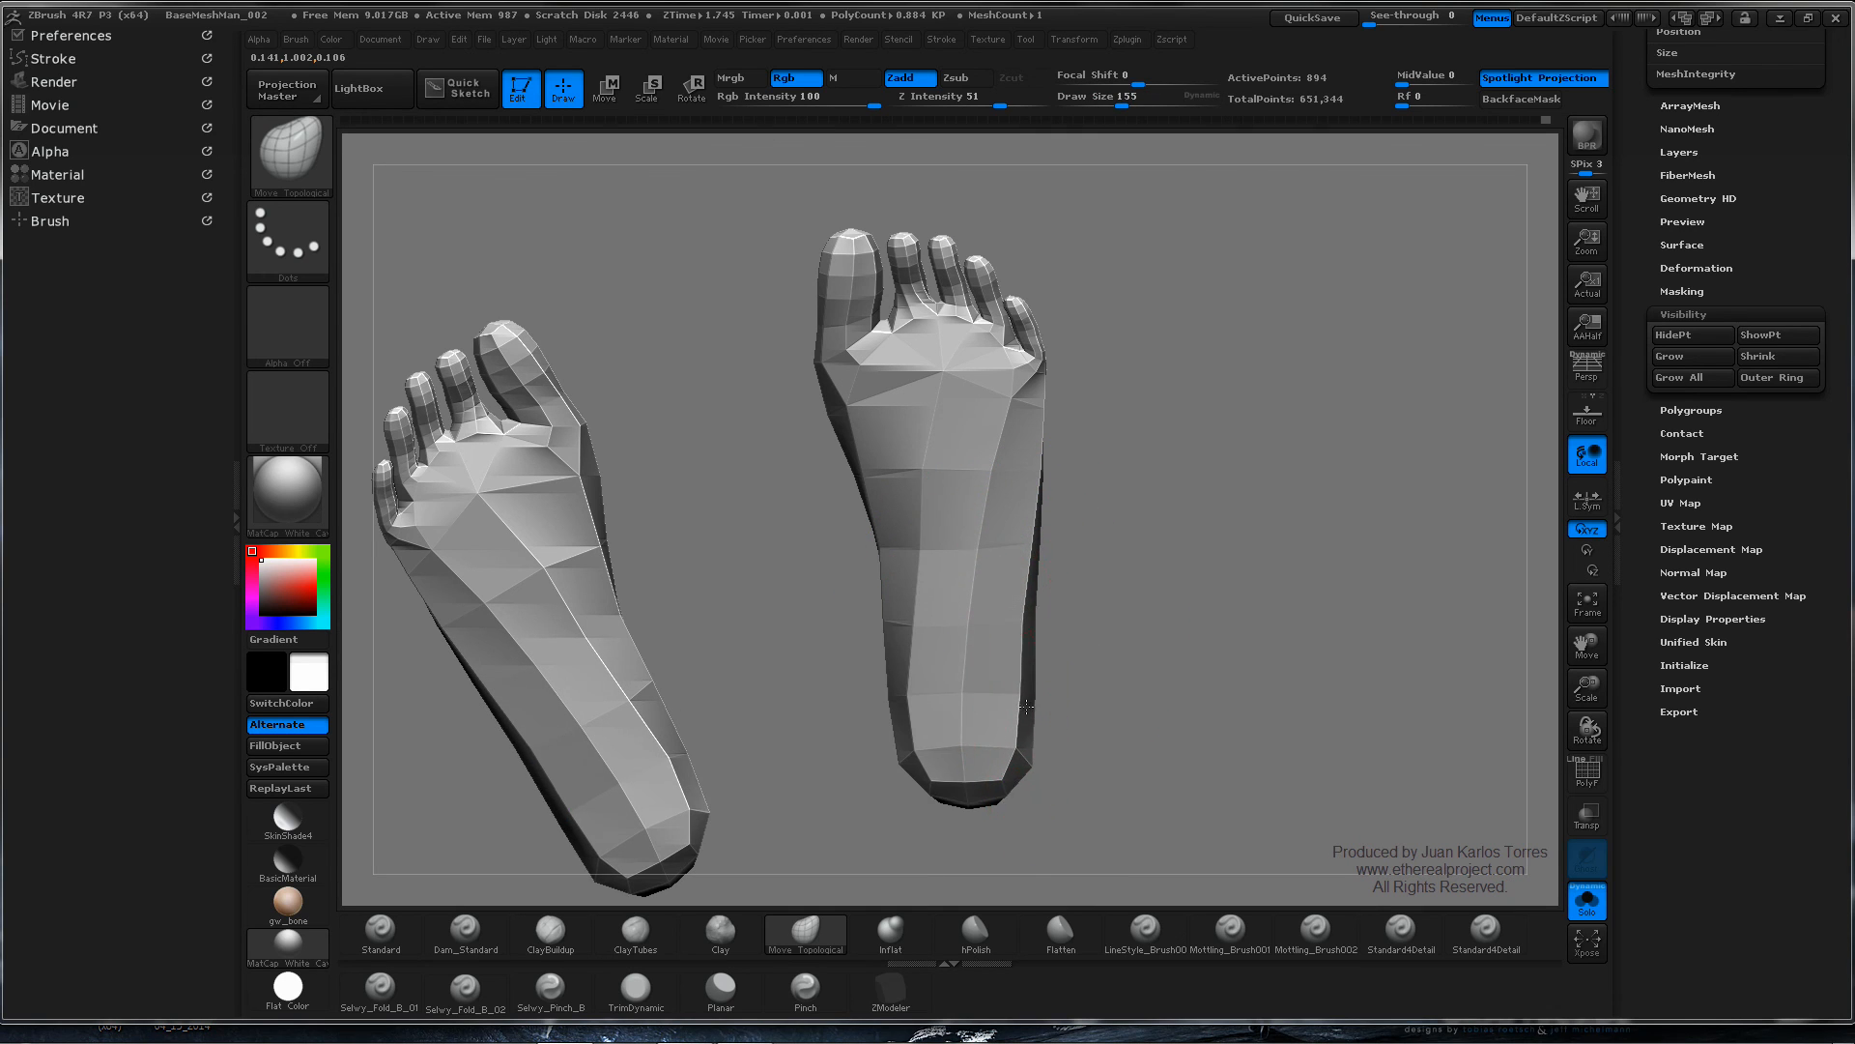
{"action": "left_click_drag", "start_coordinate": [1015, 714], "coordinate": [1020, 713]}
{"action": "left_click_drag", "start_coordinate": [1197, 563], "coordinate": [1010, 667]}
{"action": "right_click_drag", "start_coordinate": [1010, 667], "coordinate": [1082, 498], "text": "alt"}
{"action": "left_click_drag", "start_coordinate": [953, 652], "coordinate": [948, 653]}
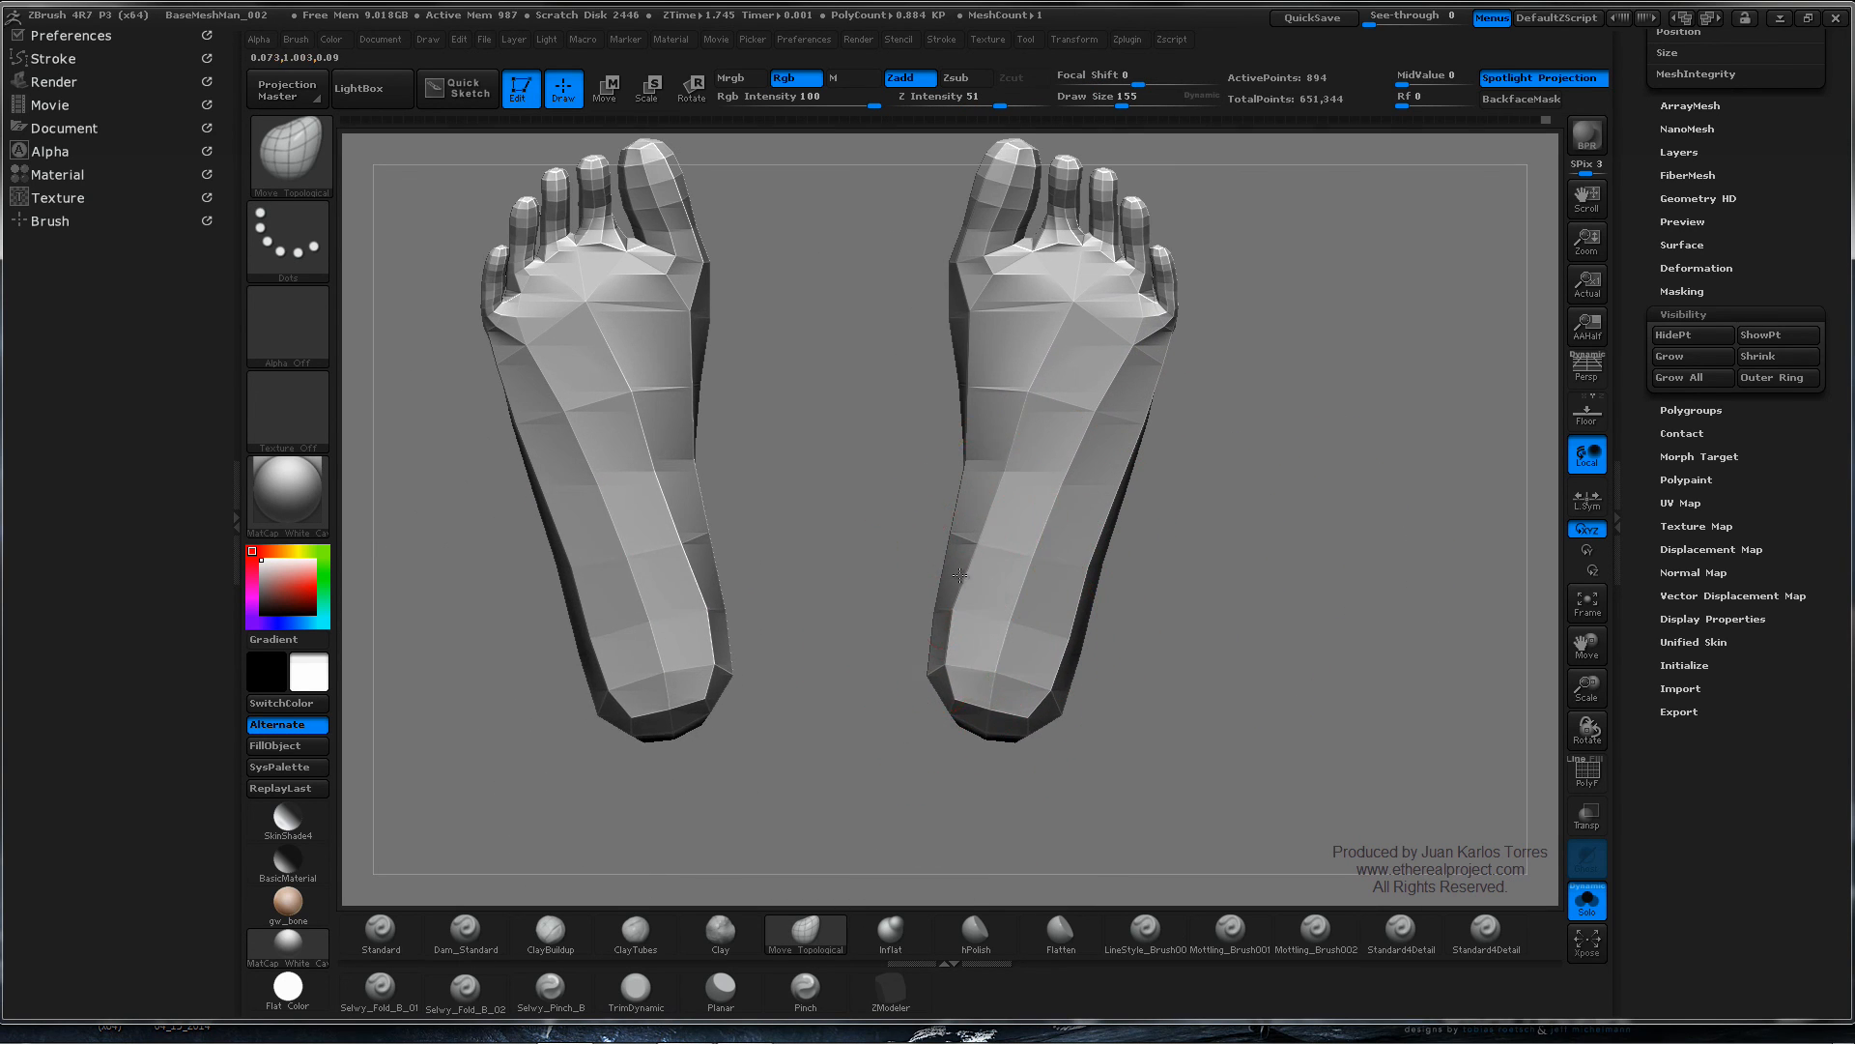
{"action": "left_click_drag", "start_coordinate": [980, 440], "coordinate": [1009, 463]}
- Raise the feet by two subdivision levels and inspect the reshaped soles from the side
{"action": "key", "text": "ctrl+d"}
{"action": "key", "text": "ctrl+d"}
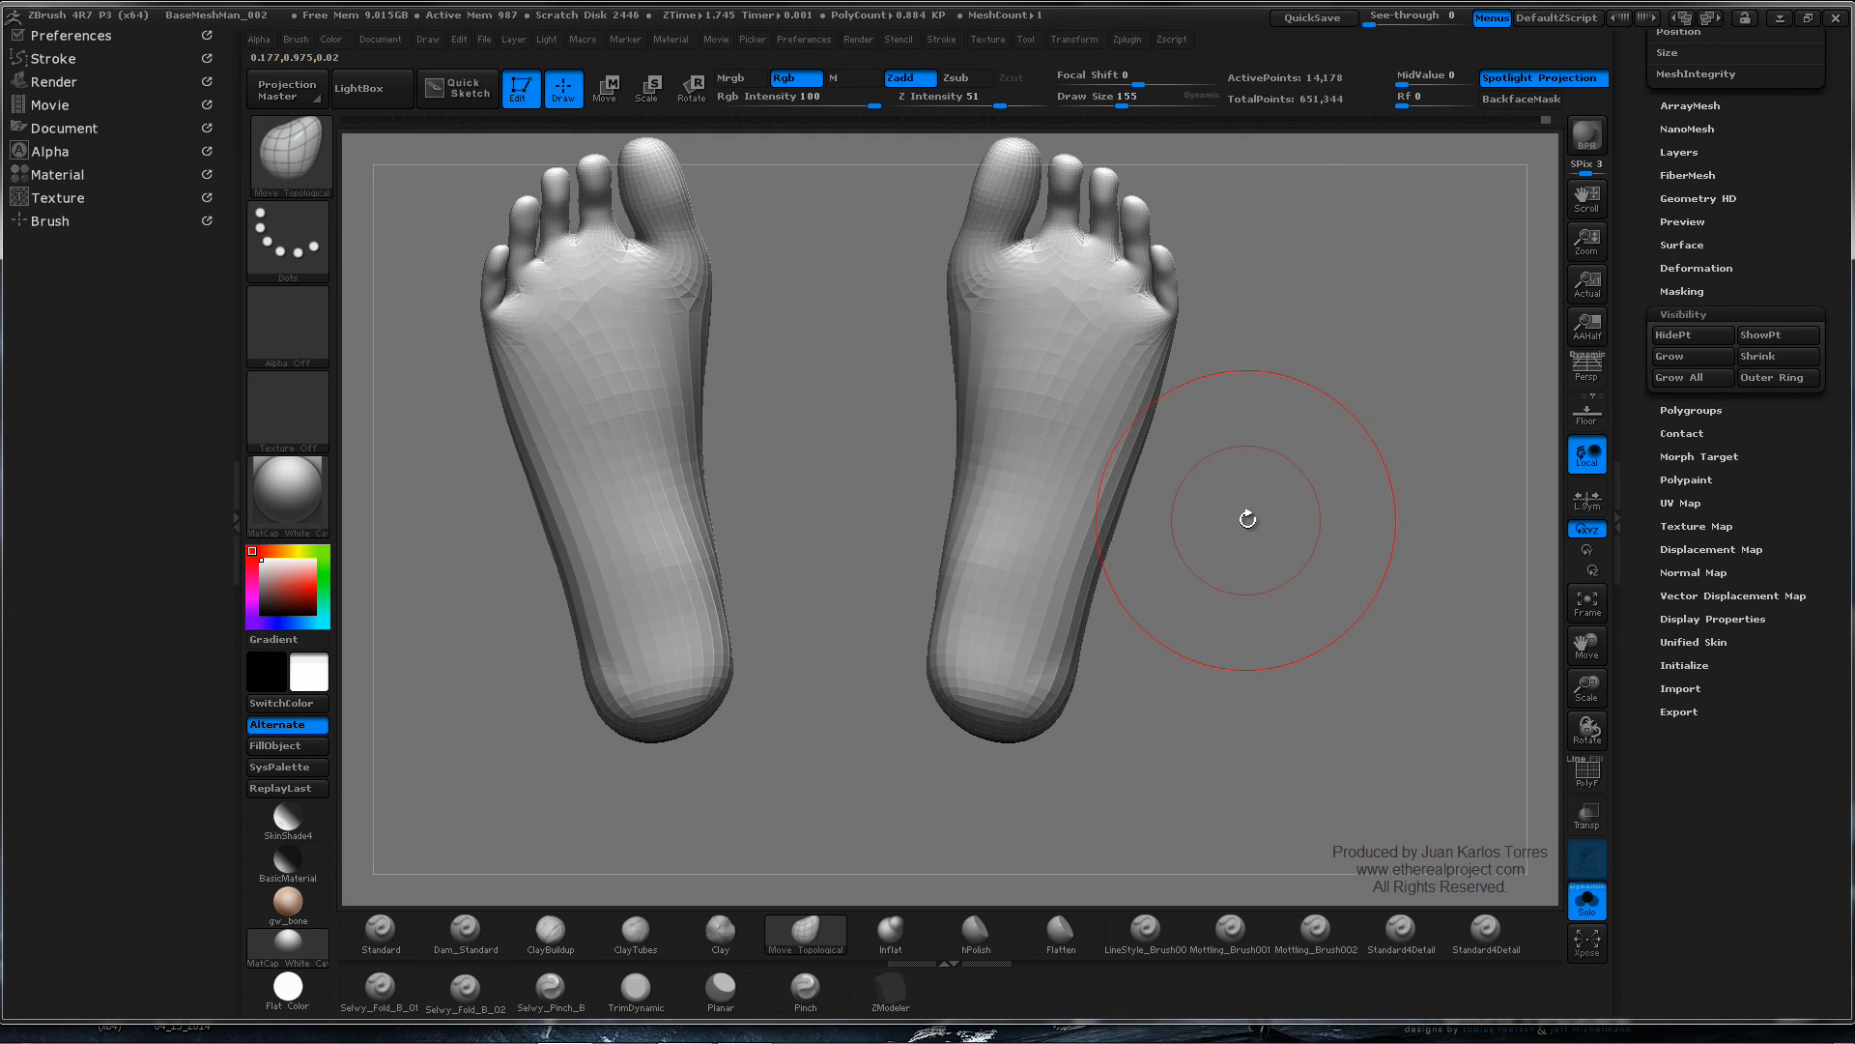
{"action": "right_click_drag", "start_coordinate": [1088, 489], "coordinate": [1092, 429]}
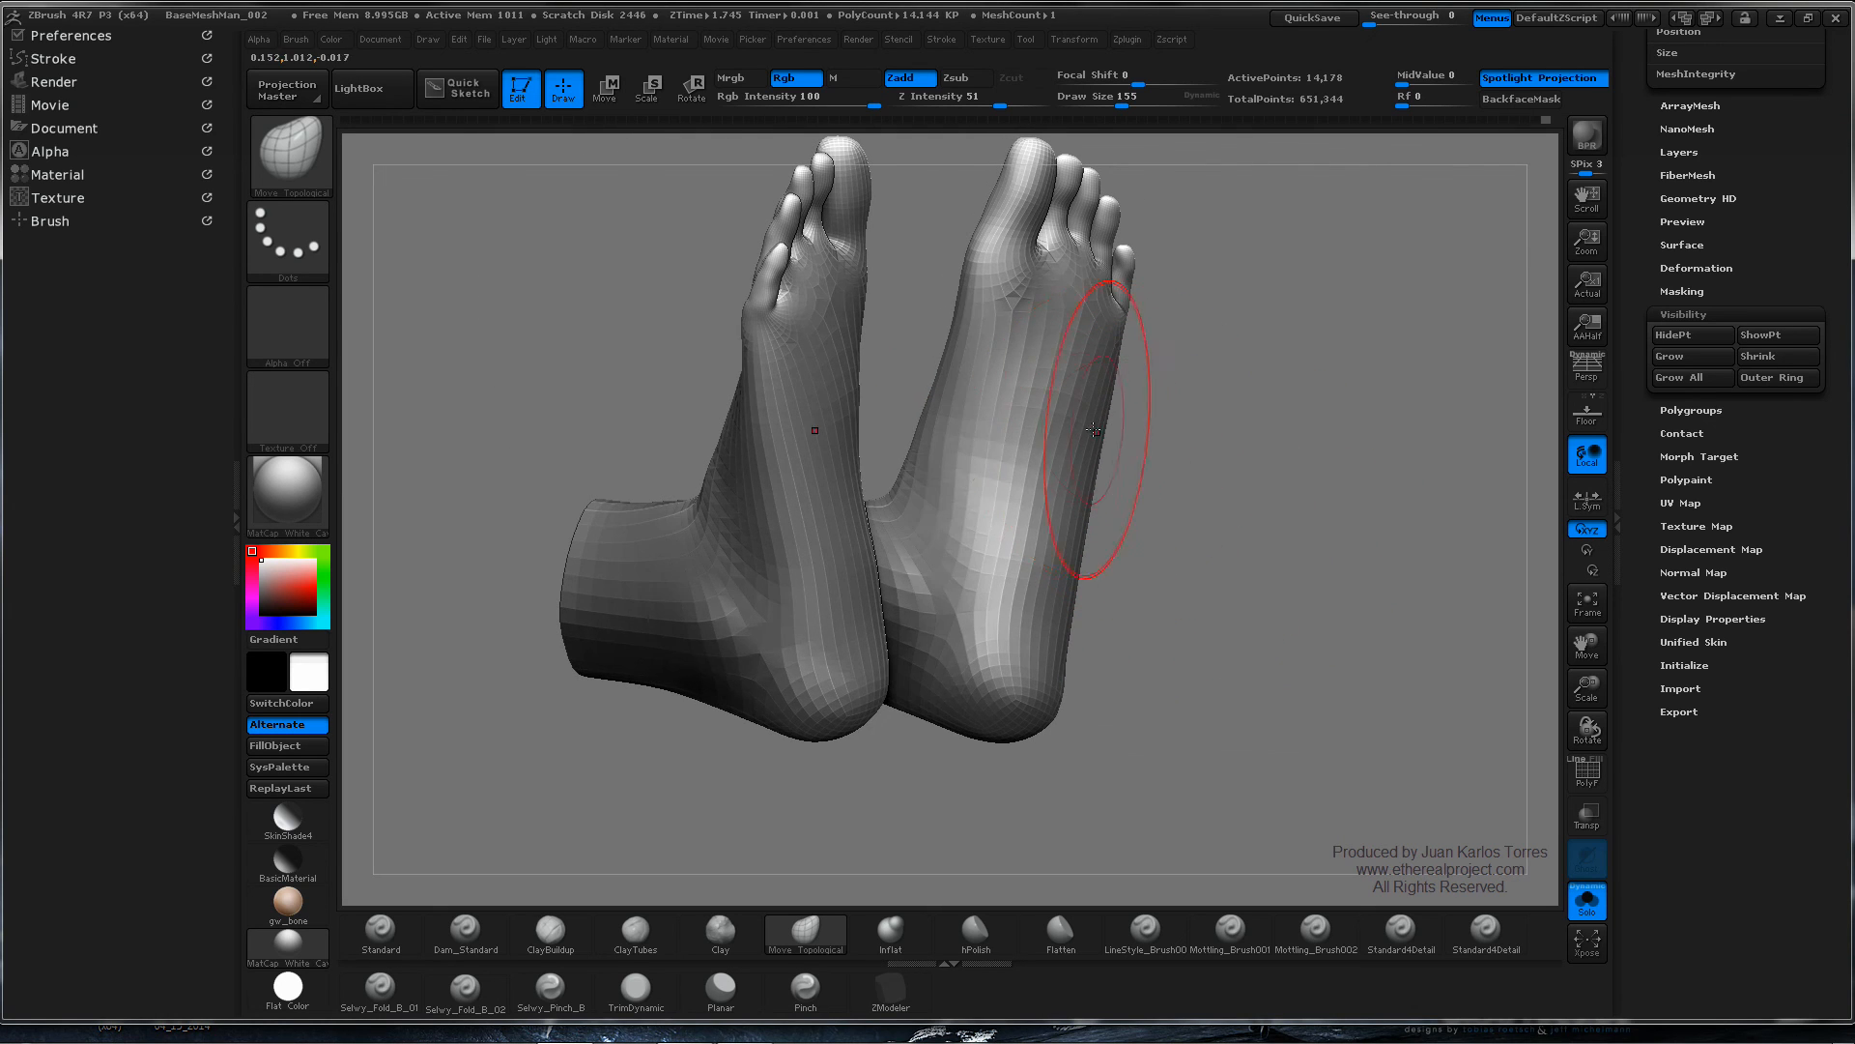
- Lower the feet by one subdivision level and shape the soles around the ball of the foot with the Standard brush at draw size 86
{"action": "mouse_move", "coordinate": [1019, 482]}
{"action": "right_mouse_down"}
{"action": "mouse_move", "coordinate": [1005, 505]}
{"action": "mouse_move", "coordinate": [1089, 412]}
{"action": "mouse_move", "coordinate": [1023, 531]}
{"action": "mouse_move", "coordinate": [1025, 572]}
{"action": "mouse_move", "coordinate": [982, 596]}
{"action": "mouse_move", "coordinate": [1053, 579]}
{"action": "right_mouse_up"}
{"action": "key", "text": "shift+d"}
{"action": "left_click", "coordinate": [635, 930]}
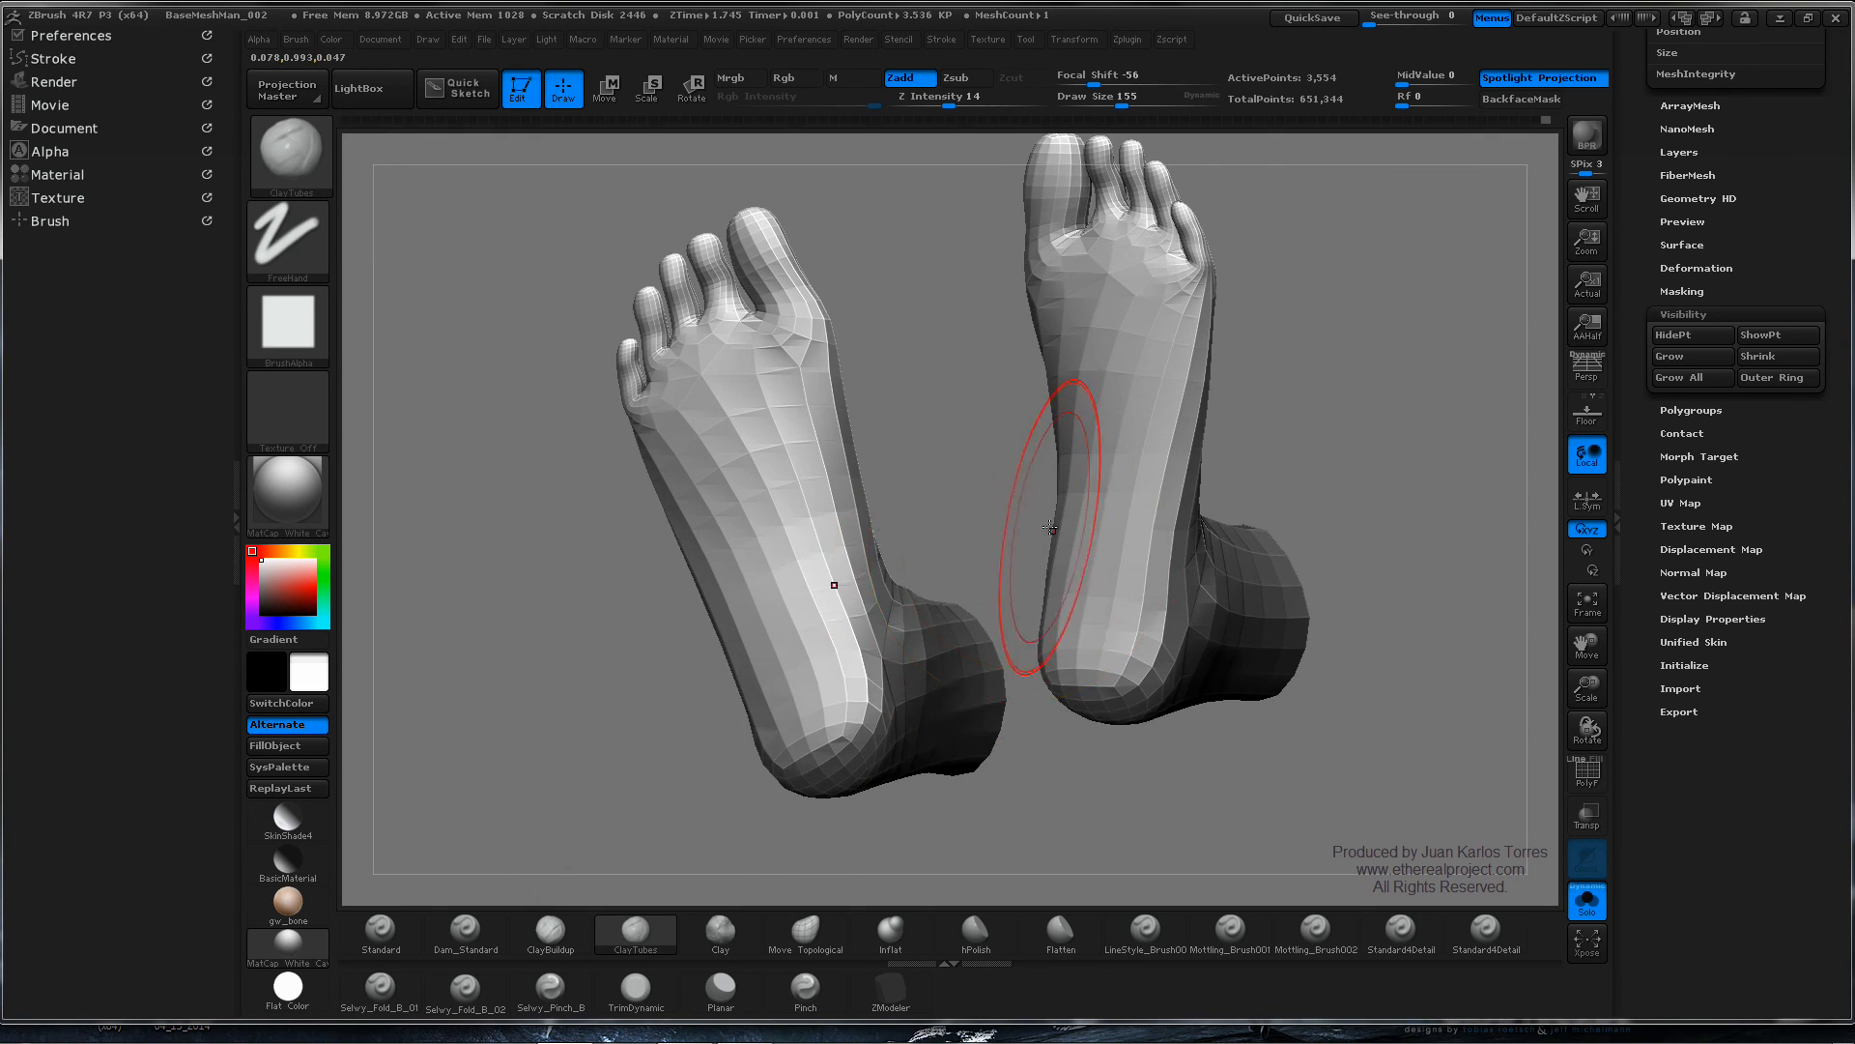
{"action": "left_click", "coordinate": [413, 916]}
{"action": "key", "text": "space"}
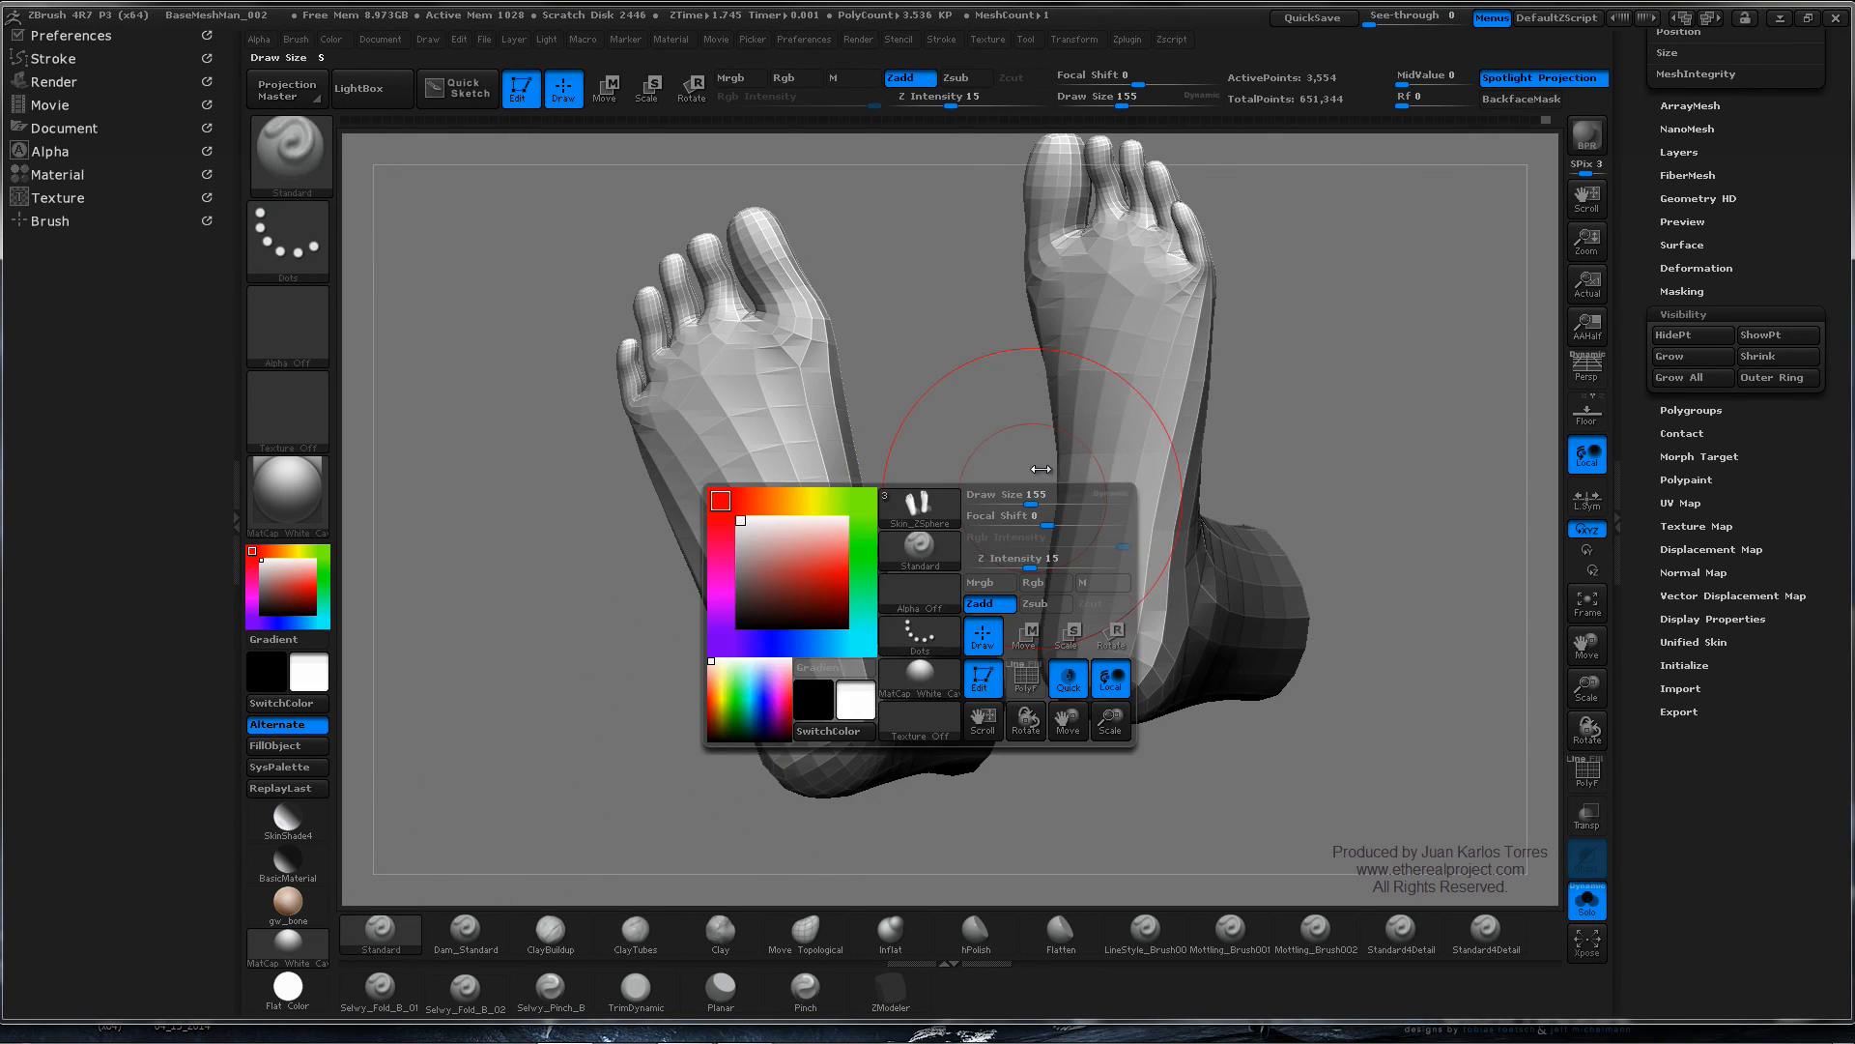
{"action": "left_click_drag", "start_coordinate": [1036, 496], "coordinate": [1010, 498]}
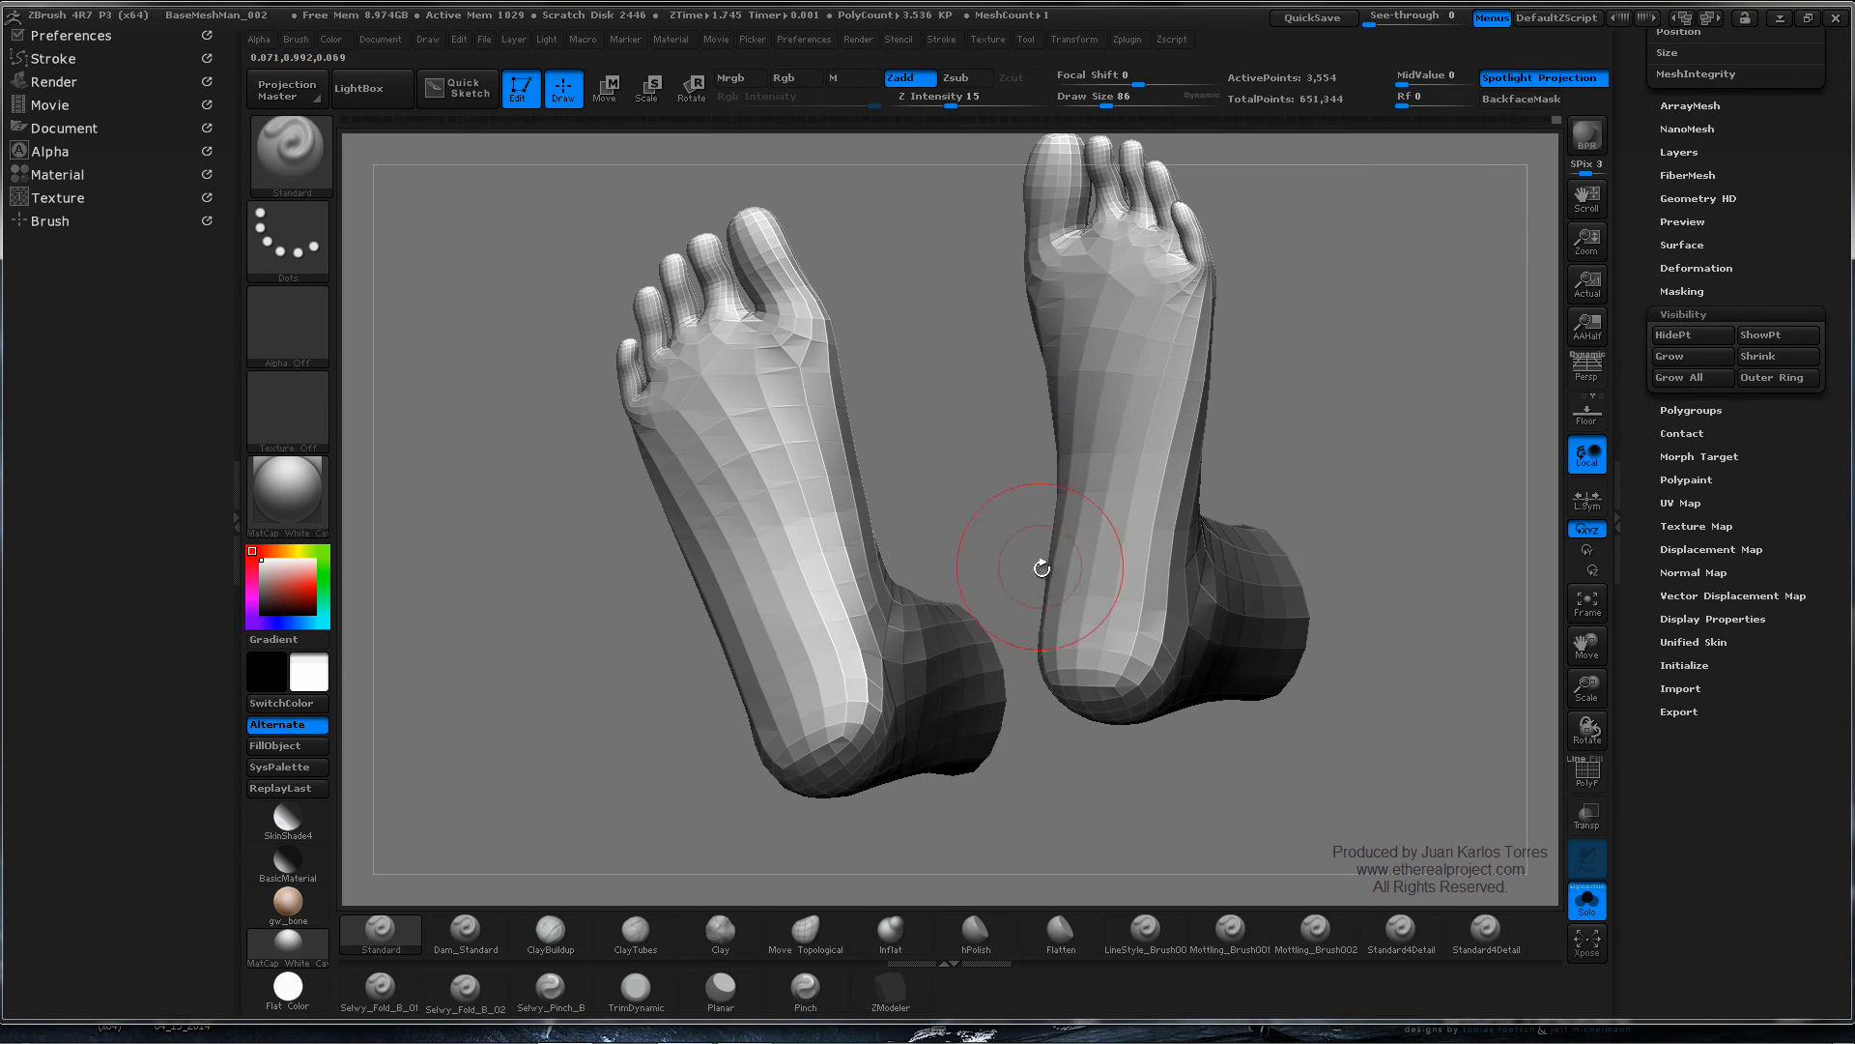
{"action": "mouse_move", "coordinate": [1063, 489]}
{"action": "right_mouse_down"}
{"action": "mouse_move", "coordinate": [1150, 513]}
{"action": "mouse_move", "coordinate": [1059, 441]}
{"action": "right_mouse_up"}
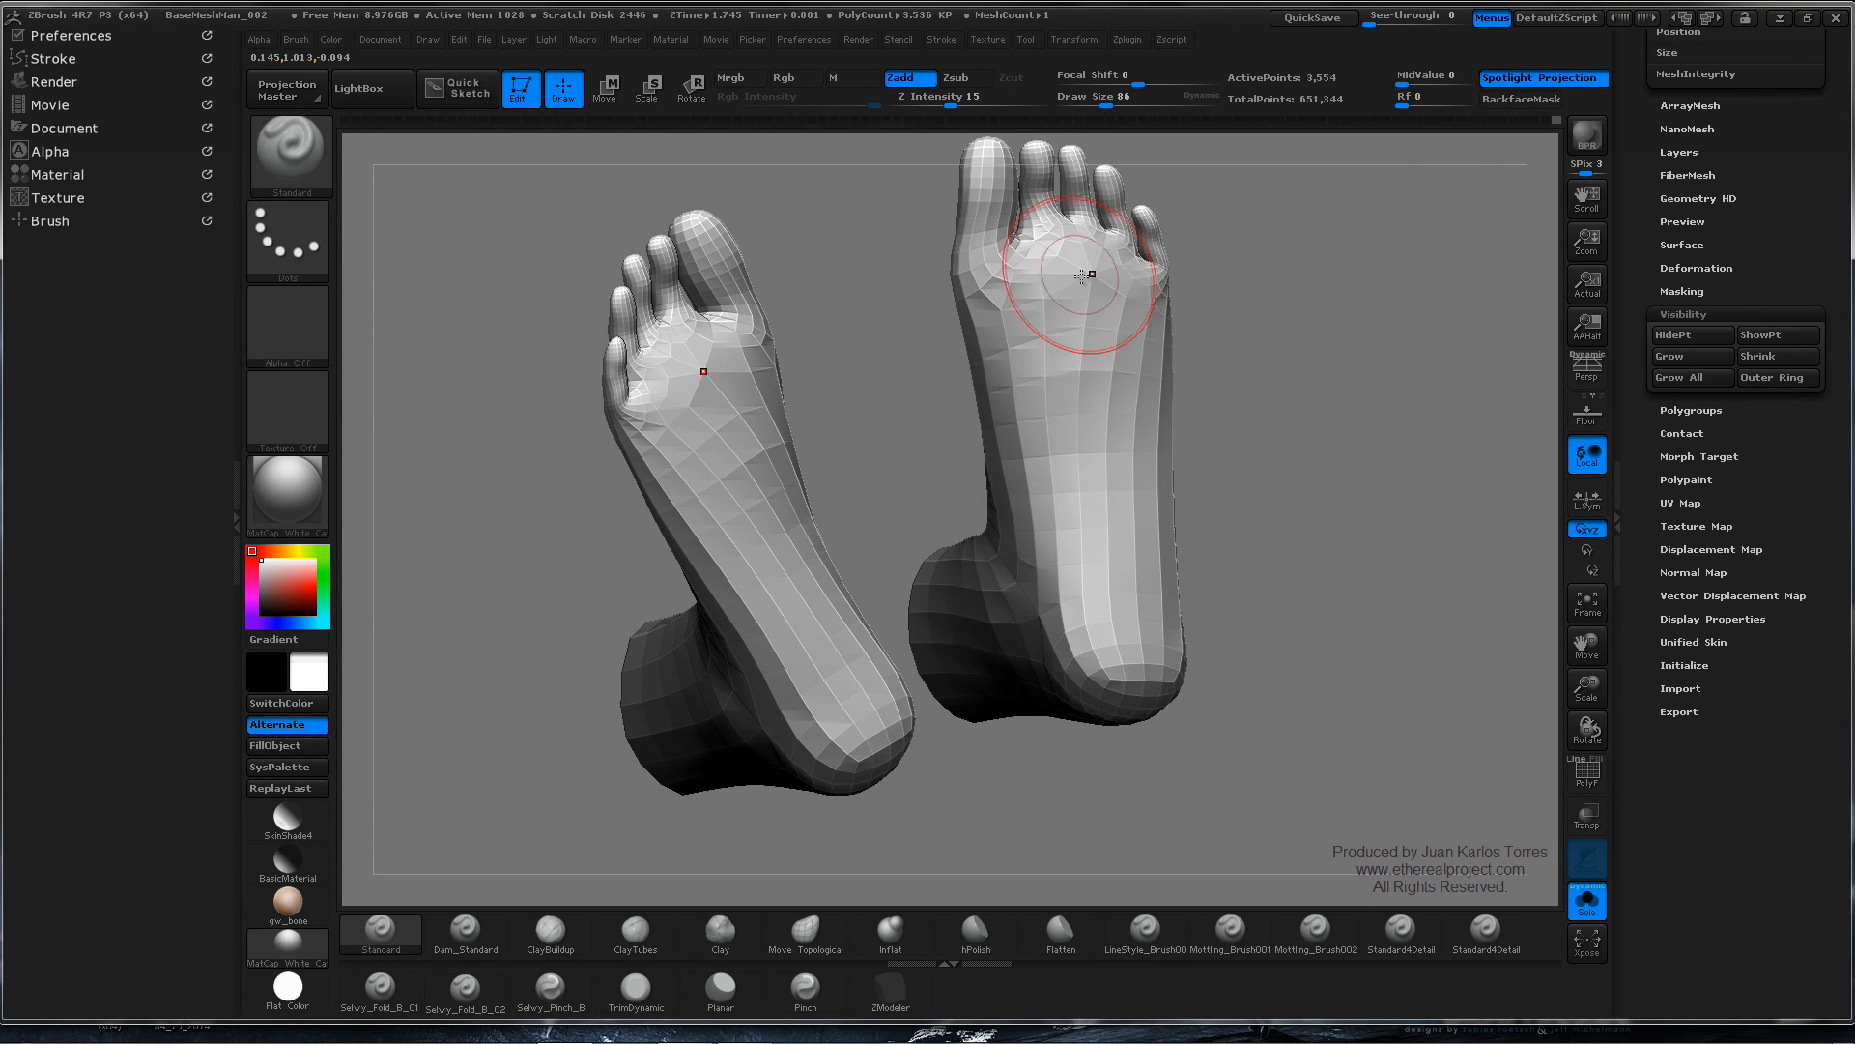
{"action": "mouse_move", "coordinate": [1087, 618]}
{"action": "right_mouse_down"}
{"action": "mouse_move", "coordinate": [978, 582]}
{"action": "mouse_move", "coordinate": [1118, 538]}
{"action": "right_mouse_up"}
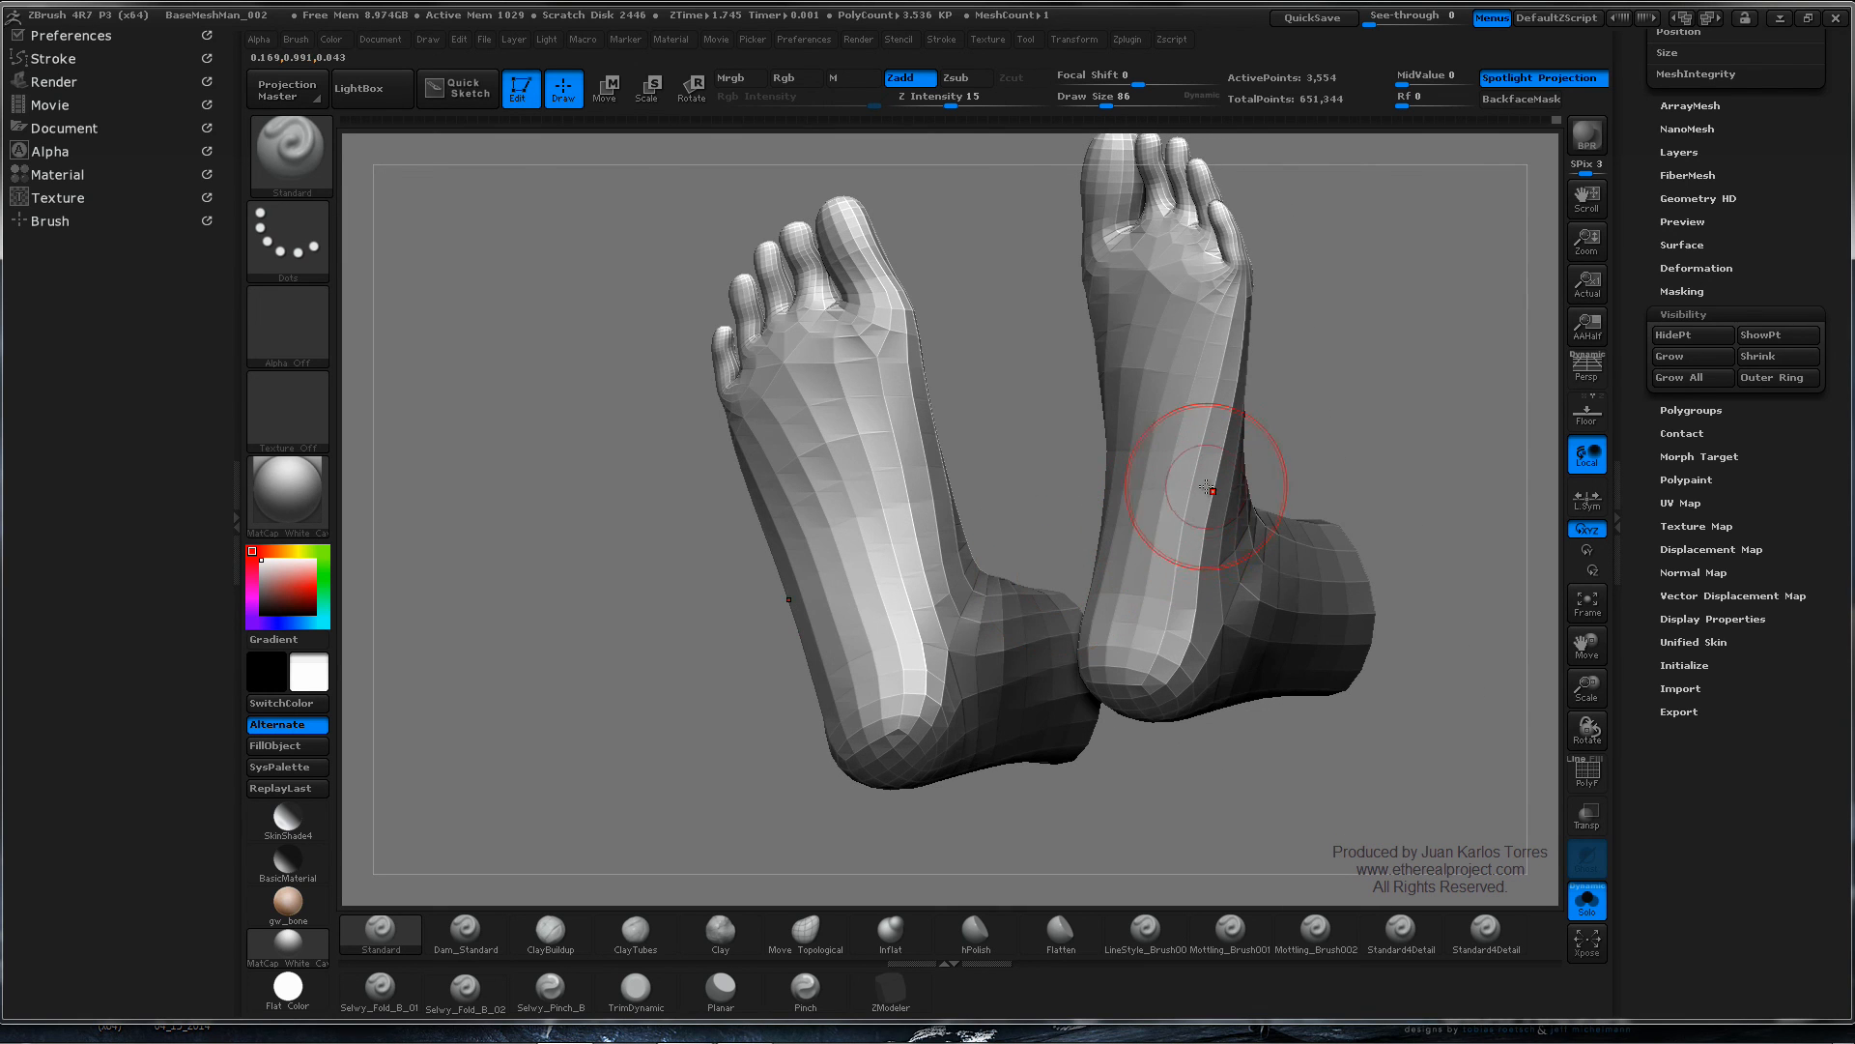
{"action": "right_click_drag", "start_coordinate": [1244, 464], "coordinate": [1127, 509]}
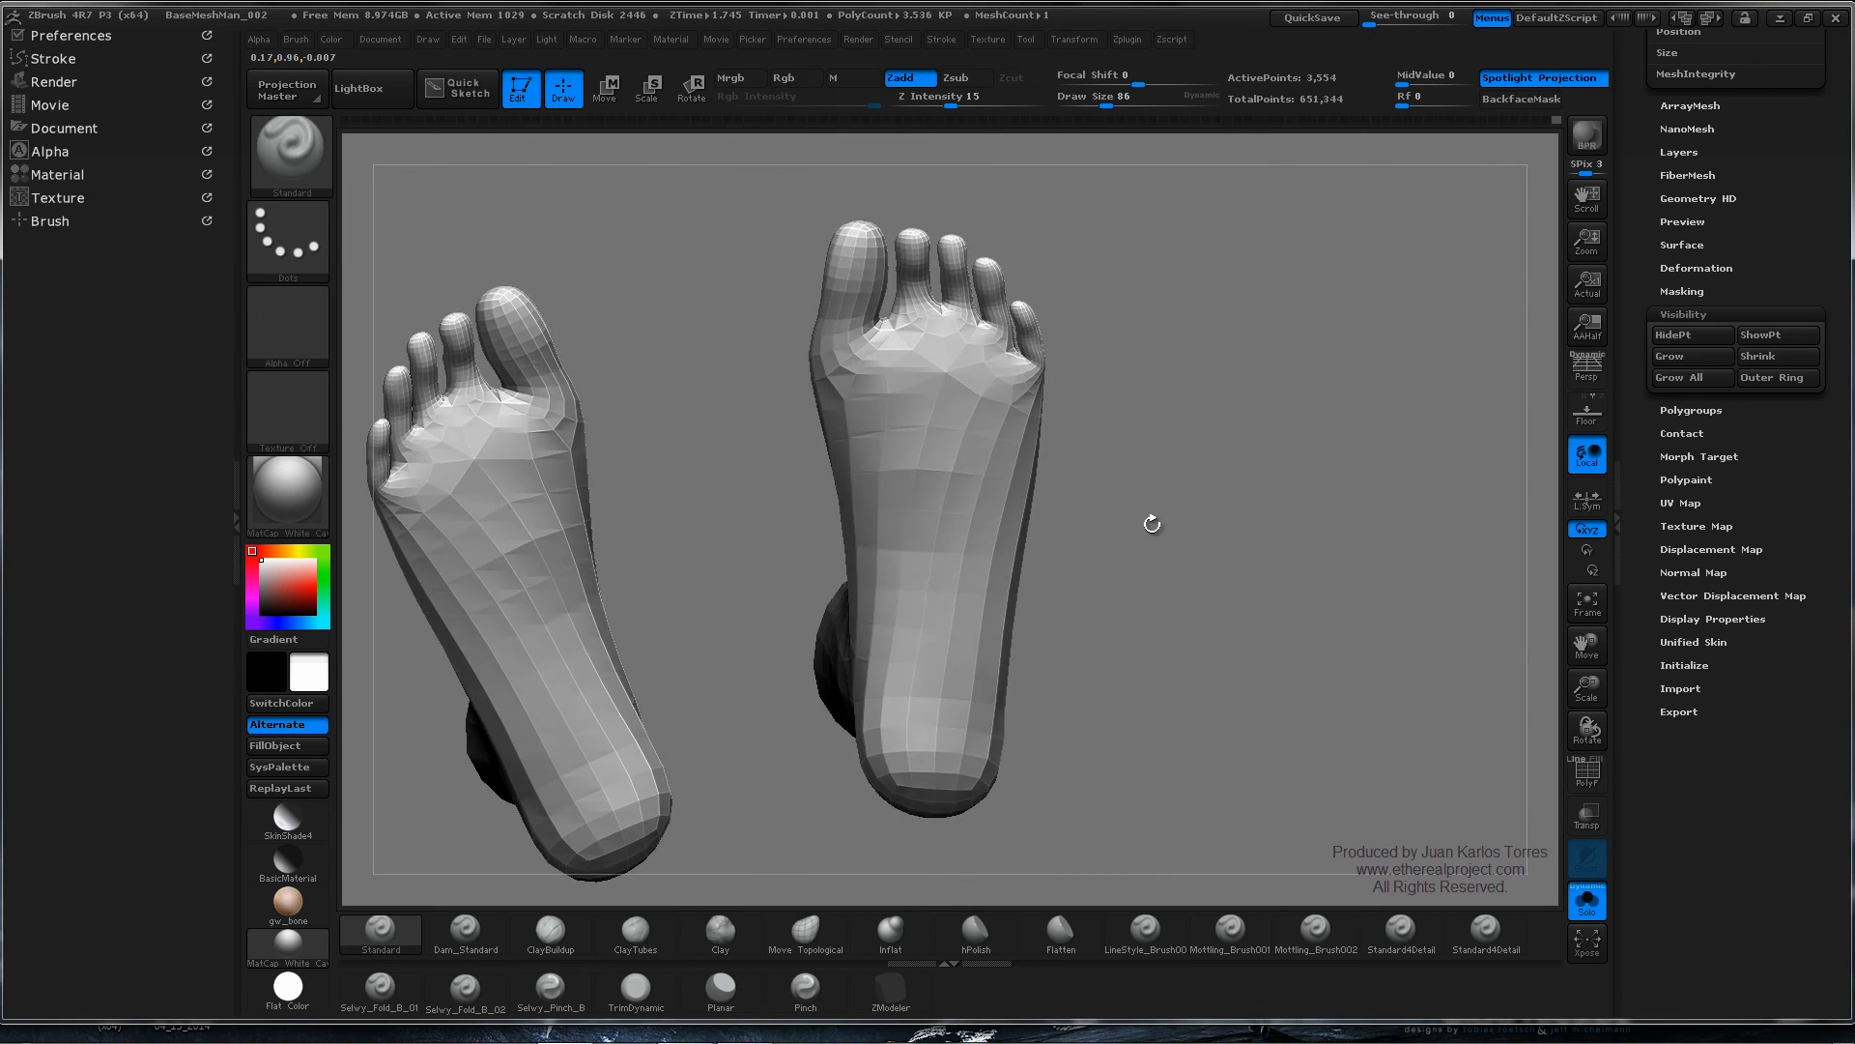
- Shape the underside of the big toe with the Standard brush and raise the feet by one subdivision level
{"action": "right_click_drag", "start_coordinate": [1089, 349], "coordinate": [1159, 512], "text": "ctrl"}
{"action": "right_click_drag", "start_coordinate": [1160, 513], "coordinate": [1223, 454], "text": "ctrl"}
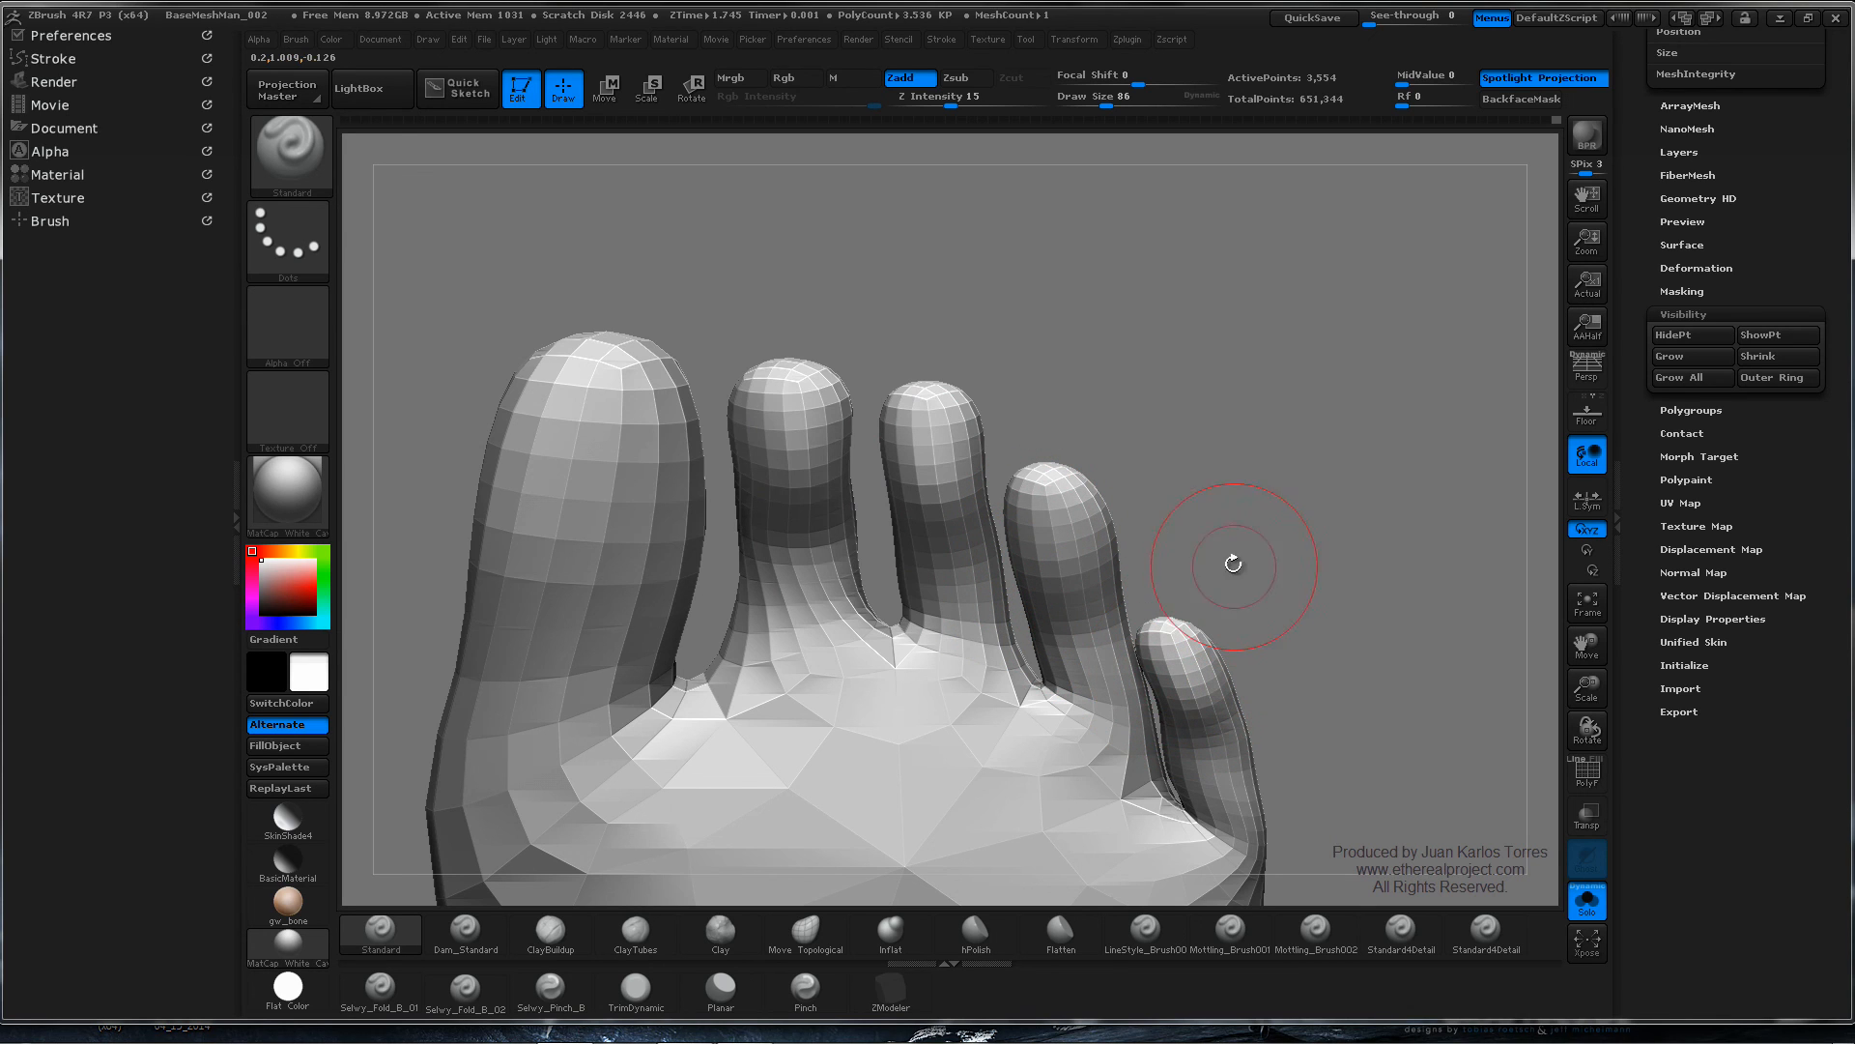
{"action": "right_click_drag", "start_coordinate": [1233, 564], "coordinate": [763, 488]}
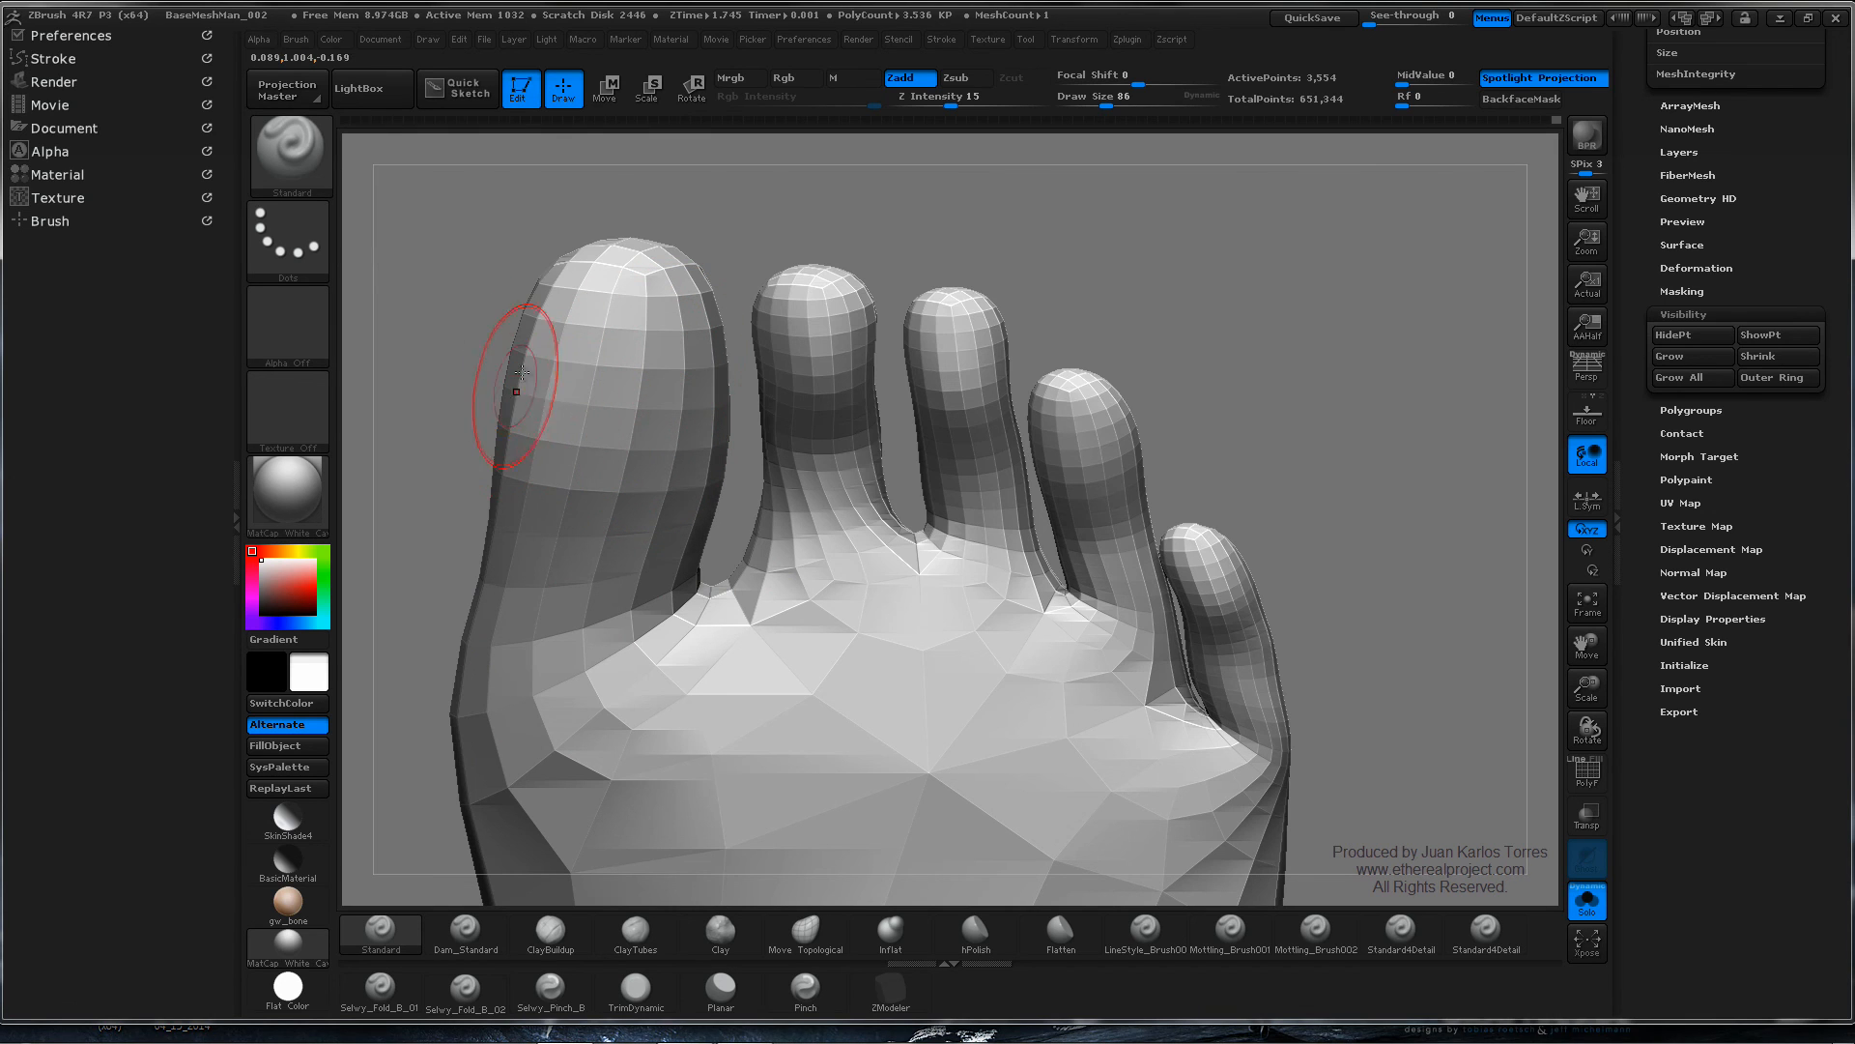
{"action": "right_click_drag", "start_coordinate": [592, 401], "coordinate": [726, 368]}
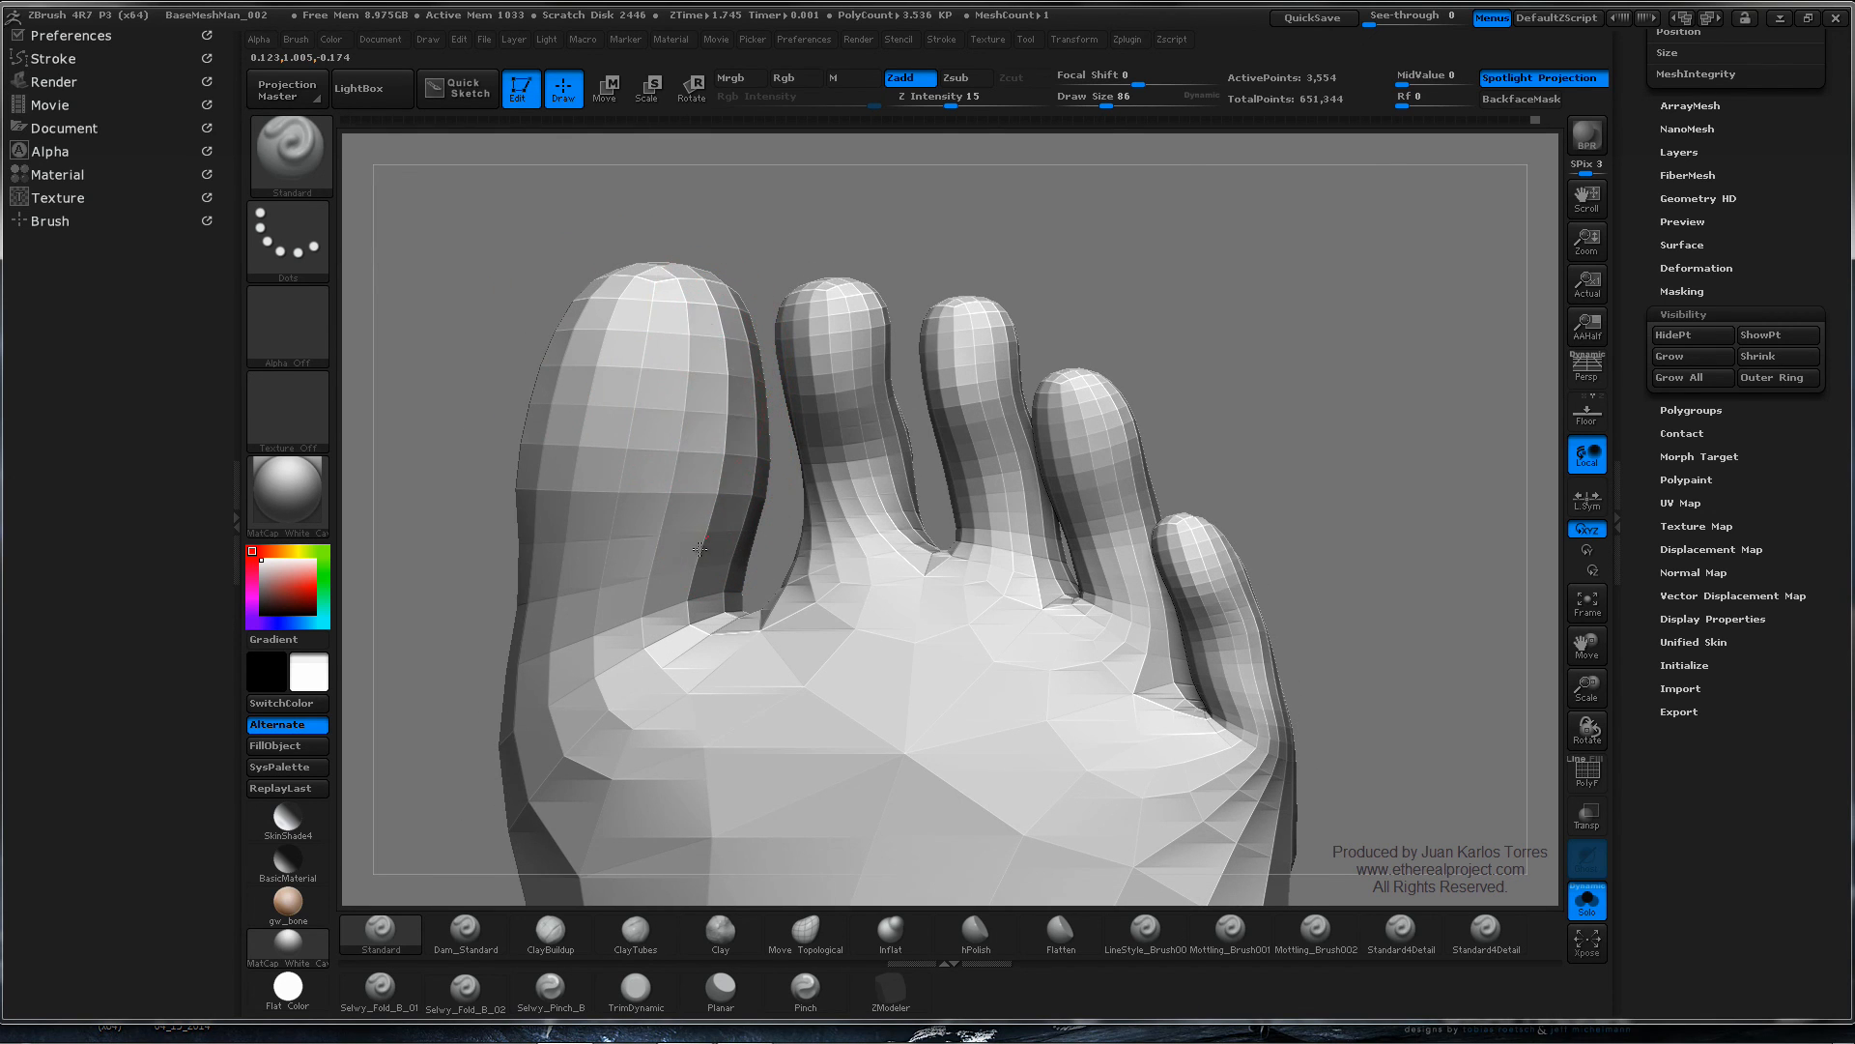
{"action": "right_click_drag", "start_coordinate": [699, 548], "coordinate": [741, 462]}
{"action": "right_click_drag", "start_coordinate": [706, 522], "coordinate": [784, 470]}
{"action": "key", "text": "d"}
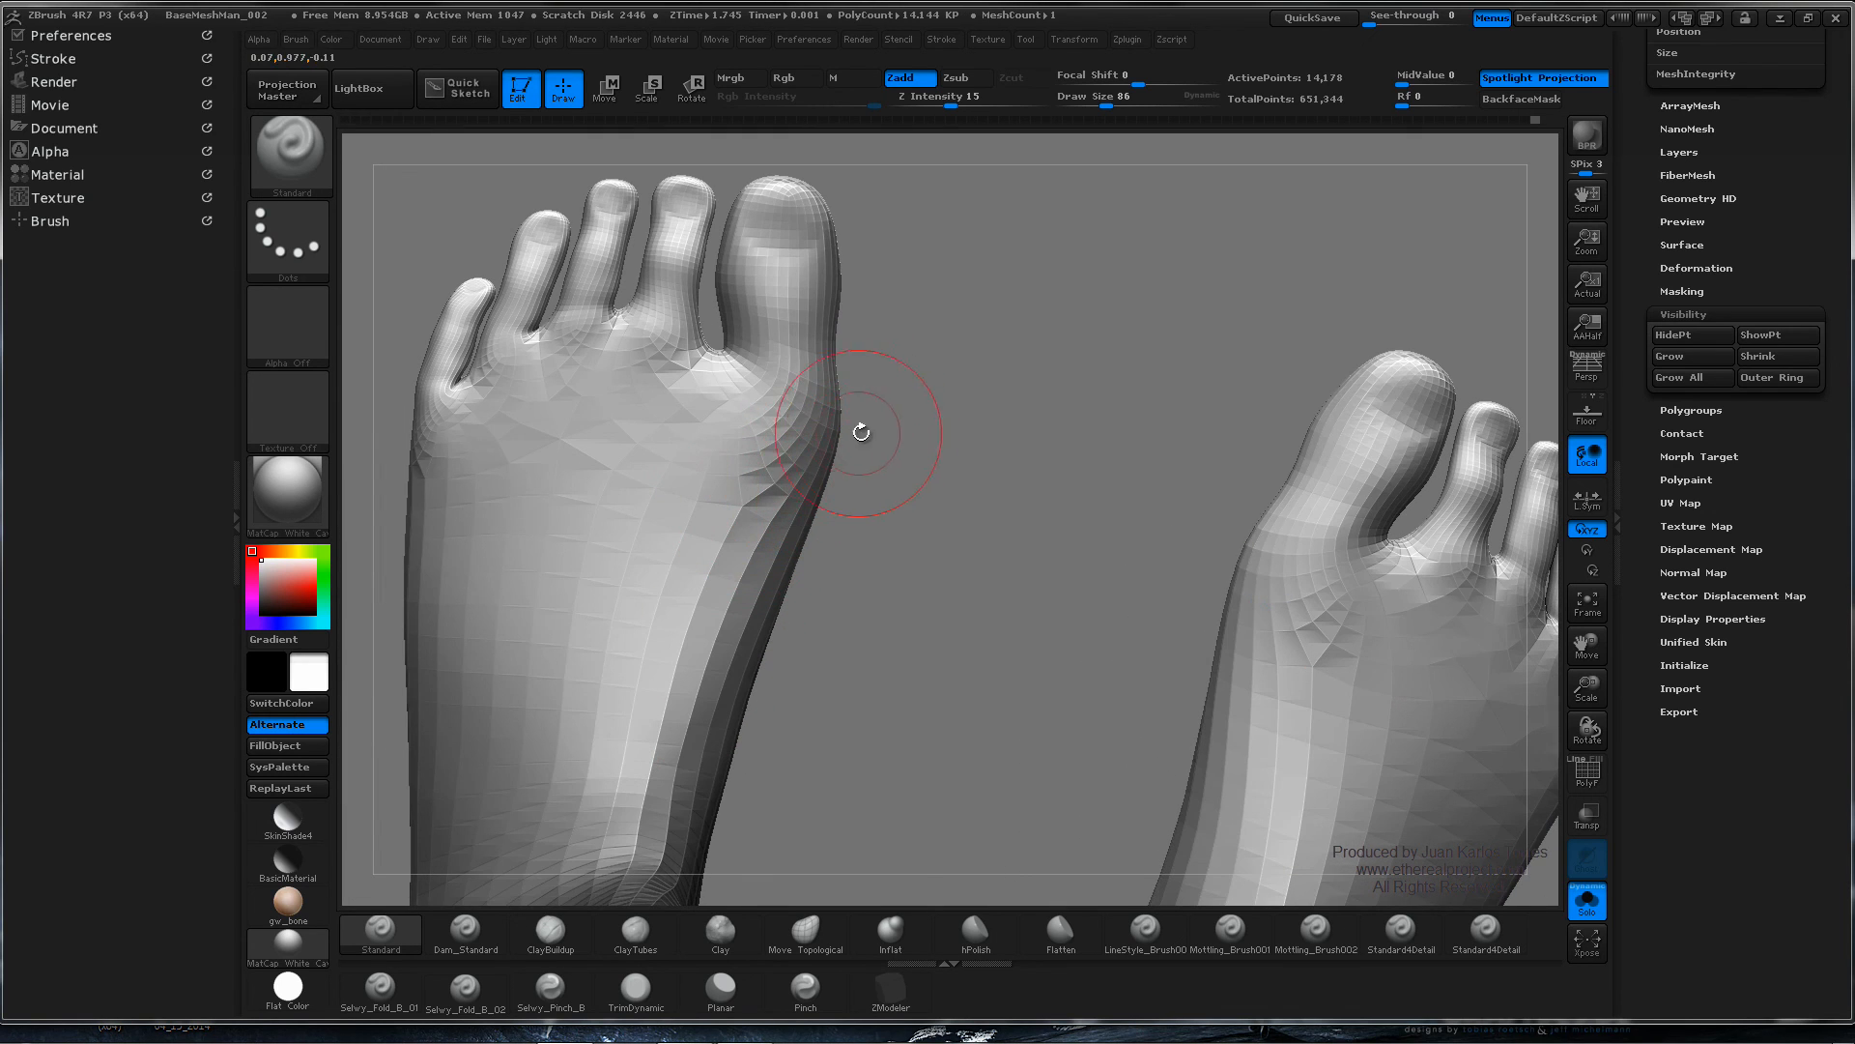
- Refine the side and pad of the big toe with the Standard brush
{"action": "right_click_drag", "start_coordinate": [784, 350], "coordinate": [761, 575], "text": "alt"}
{"action": "right_click_drag", "start_coordinate": [729, 477], "coordinate": [670, 431], "text": "ctrl"}
{"action": "mouse_move", "coordinate": [779, 415]}
{"action": "right_mouse_down"}
{"action": "mouse_move", "coordinate": [875, 409]}
{"action": "mouse_move", "coordinate": [807, 421]}
{"action": "right_mouse_up"}
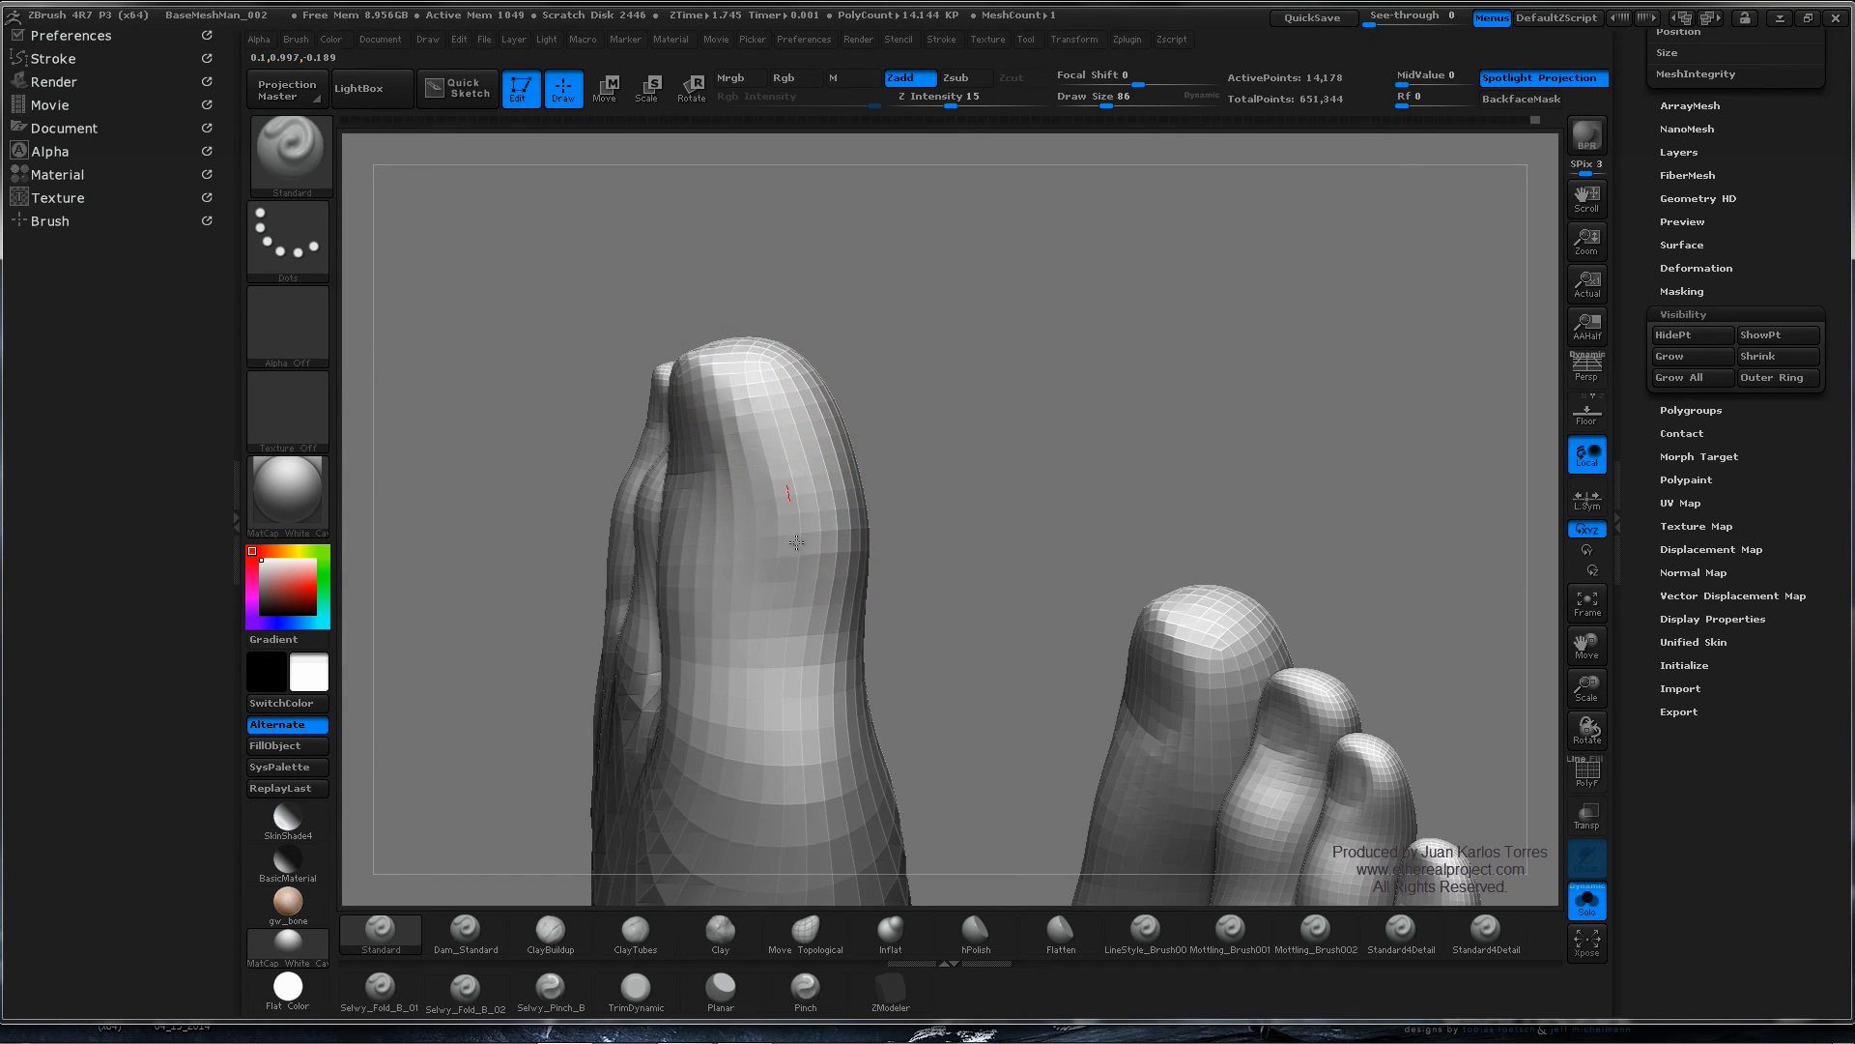
{"action": "mouse_move", "coordinate": [794, 582]}
{"action": "right_mouse_down"}
{"action": "mouse_move", "coordinate": [663, 477]}
{"action": "mouse_move", "coordinate": [890, 415]}
{"action": "mouse_move", "coordinate": [1022, 417]}
{"action": "mouse_move", "coordinate": [1026, 390]}
{"action": "mouse_move", "coordinate": [1068, 385]}
{"action": "mouse_move", "coordinate": [1039, 541]}
{"action": "right_mouse_up"}
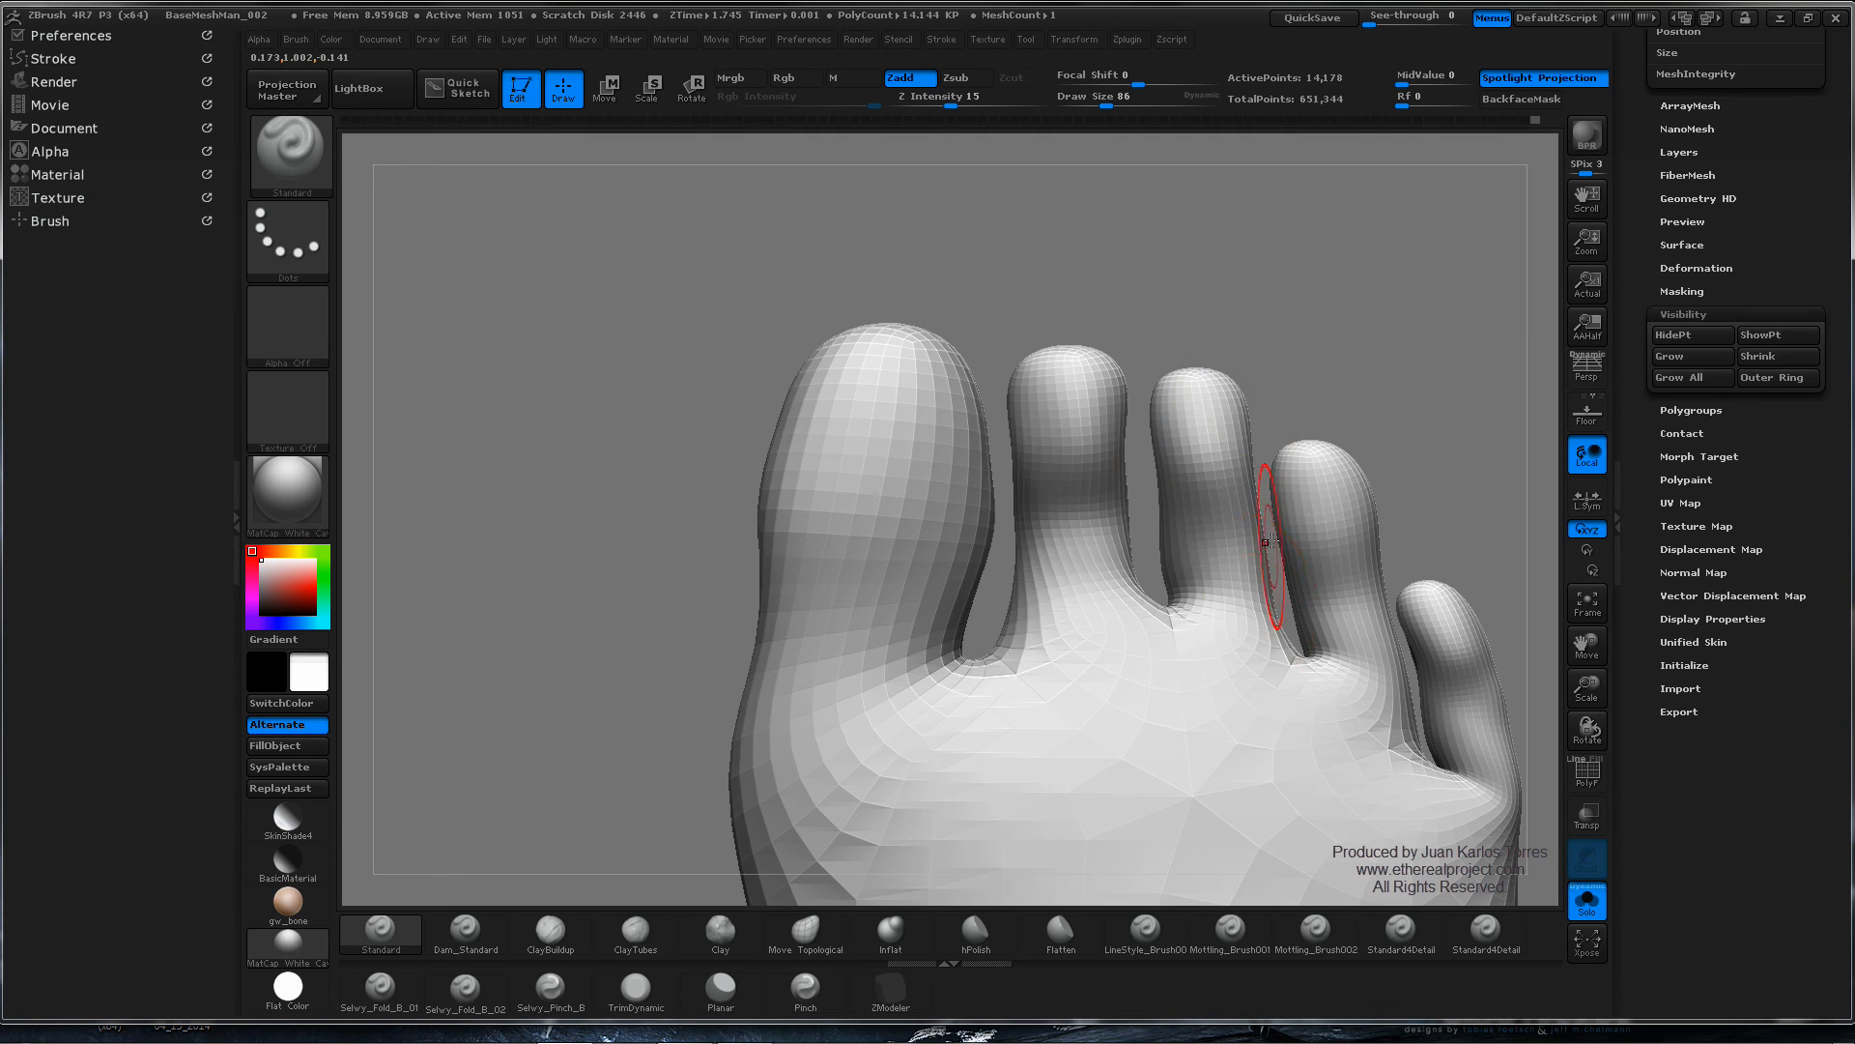
- Set the draw size to 47 and refine and smooth the crease at the base of the little toe
{"action": "mouse_move", "coordinate": [1240, 480]}
{"action": "right_mouse_down", "text": "alt"}
{"action": "mouse_move", "coordinate": [810, 424]}
{"action": "mouse_move", "coordinate": [995, 482]}
{"action": "right_mouse_up", "text": "alt"}
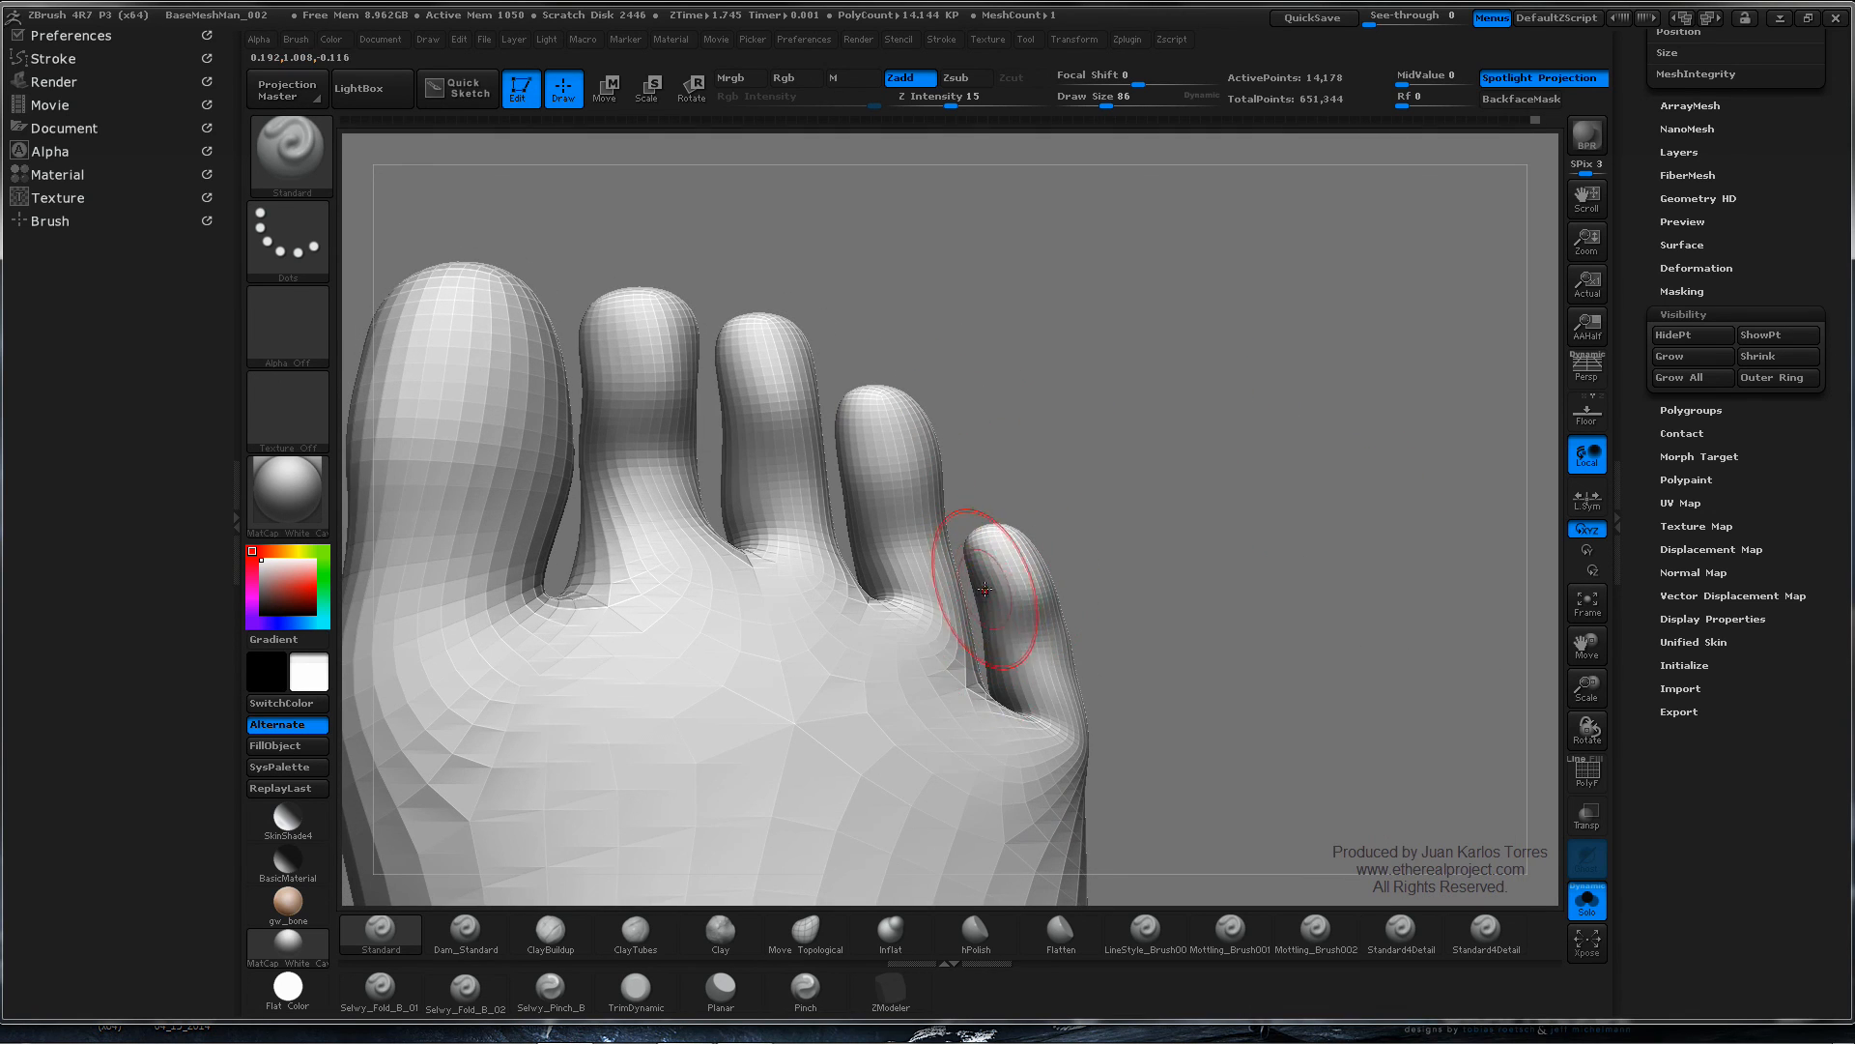
{"action": "right_click_drag", "start_coordinate": [1053, 538], "coordinate": [832, 586]}
{"action": "right_click_drag", "start_coordinate": [1059, 630], "coordinate": [997, 472], "text": "alt"}
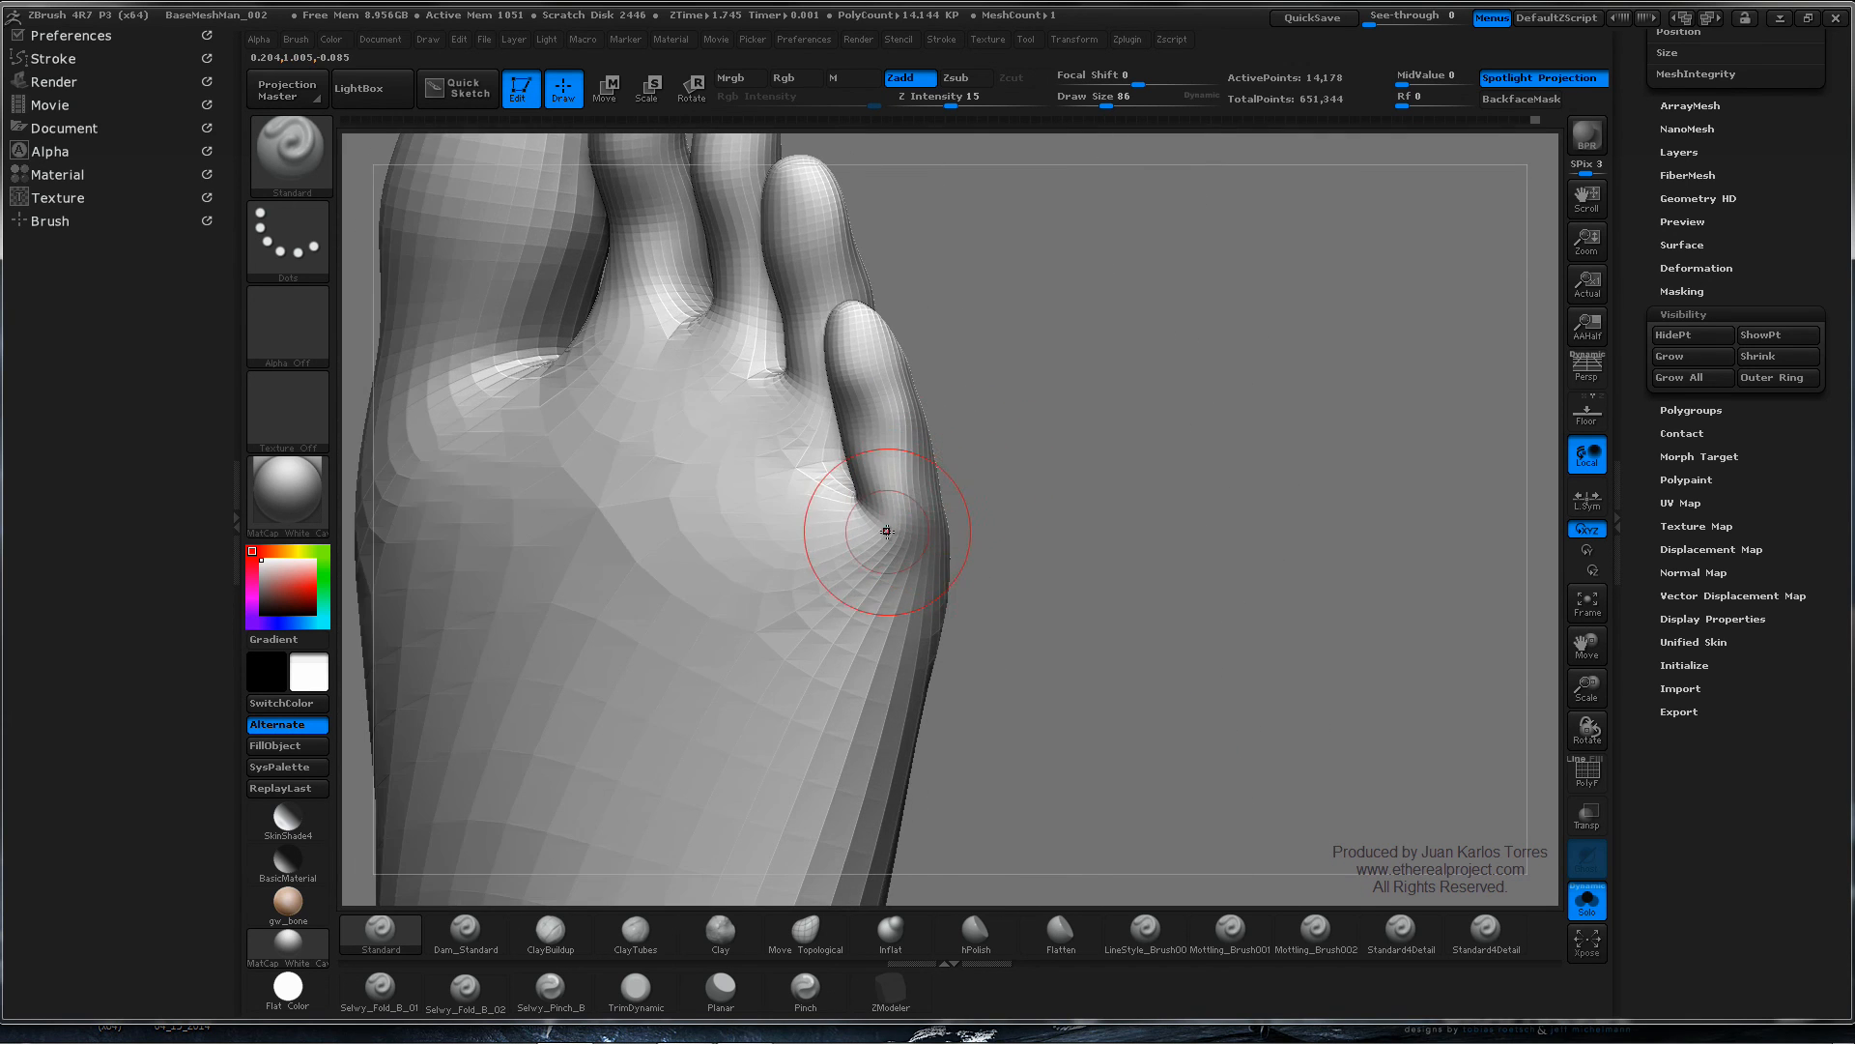
{"action": "right_click_drag", "start_coordinate": [882, 525], "coordinate": [918, 523]}
{"action": "key", "text": "space"}
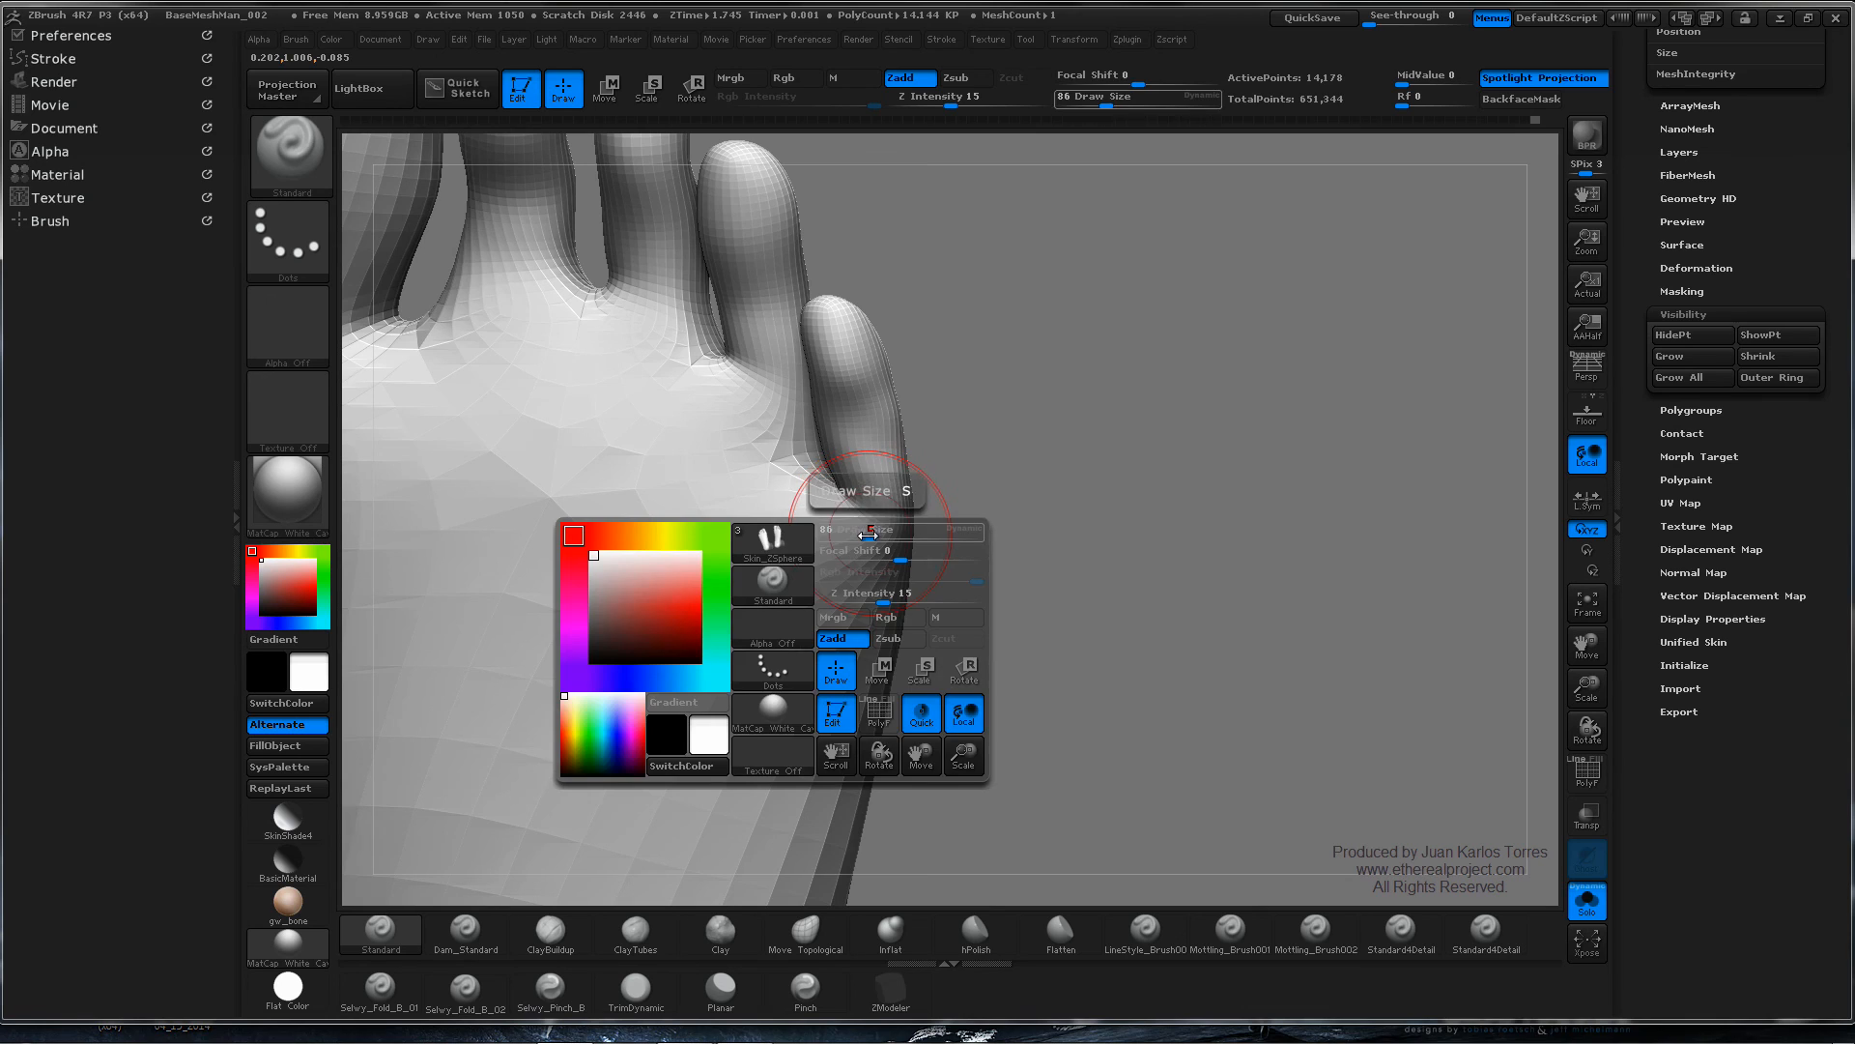
{"action": "left_click_drag", "start_coordinate": [871, 527], "coordinate": [858, 526]}
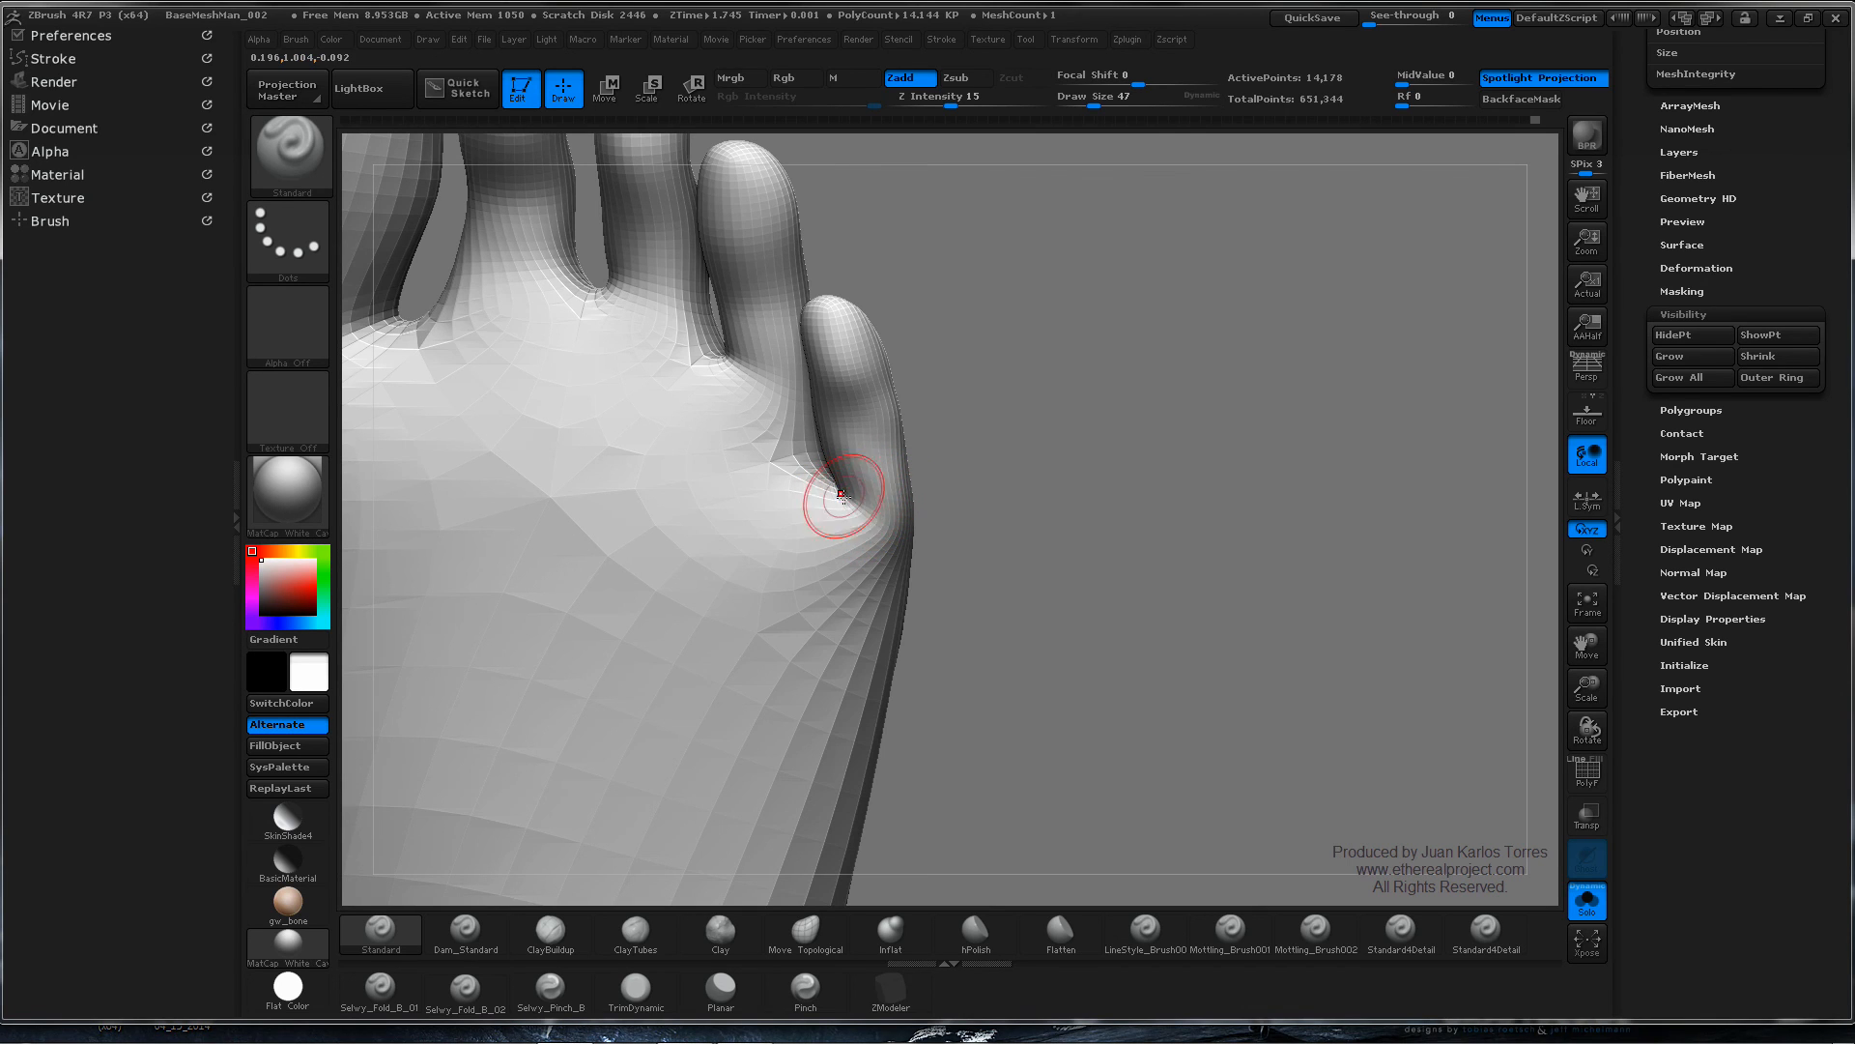
{"action": "key", "text": "shift"}
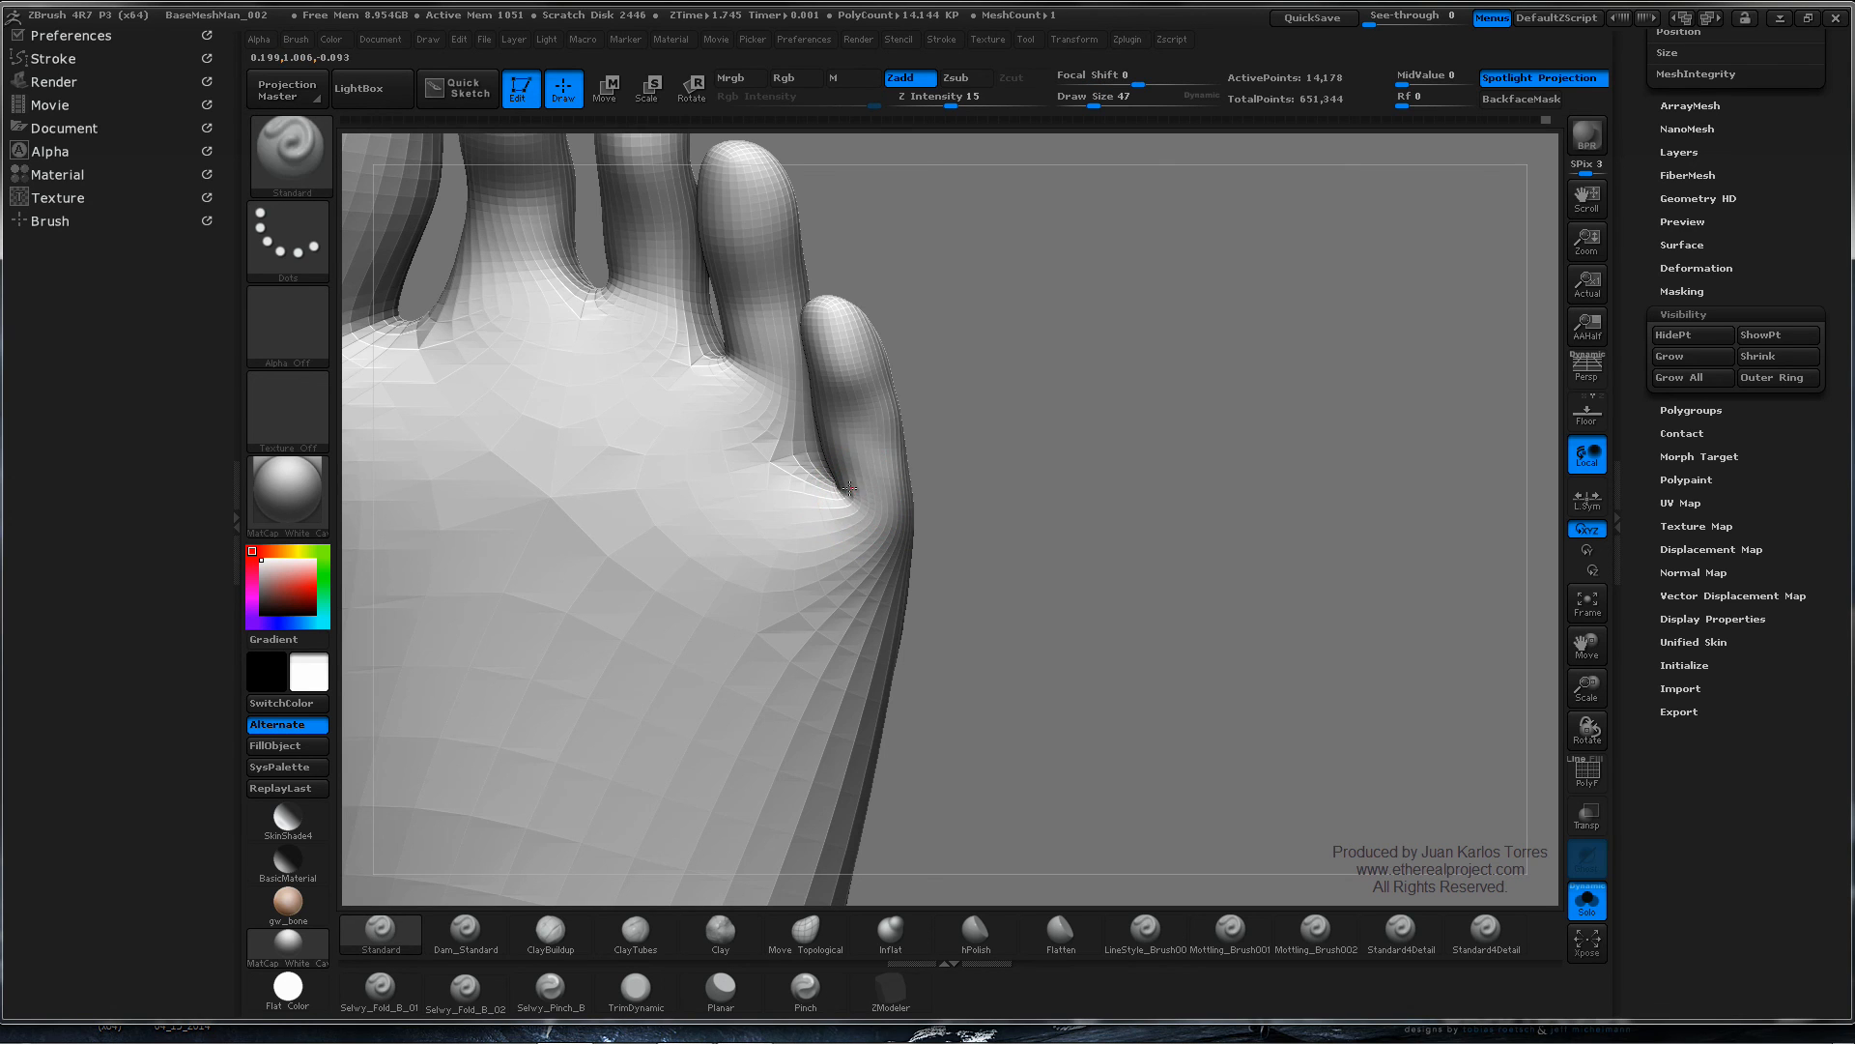
{"action": "key", "text": "shift"}
{"action": "mouse_move", "coordinate": [973, 448]}
{"action": "left_mouse_down"}
{"action": "mouse_move", "coordinate": [841, 426]}
{"action": "mouse_move", "coordinate": [925, 437]}
{"action": "mouse_move", "coordinate": [864, 479]}
{"action": "left_mouse_up"}
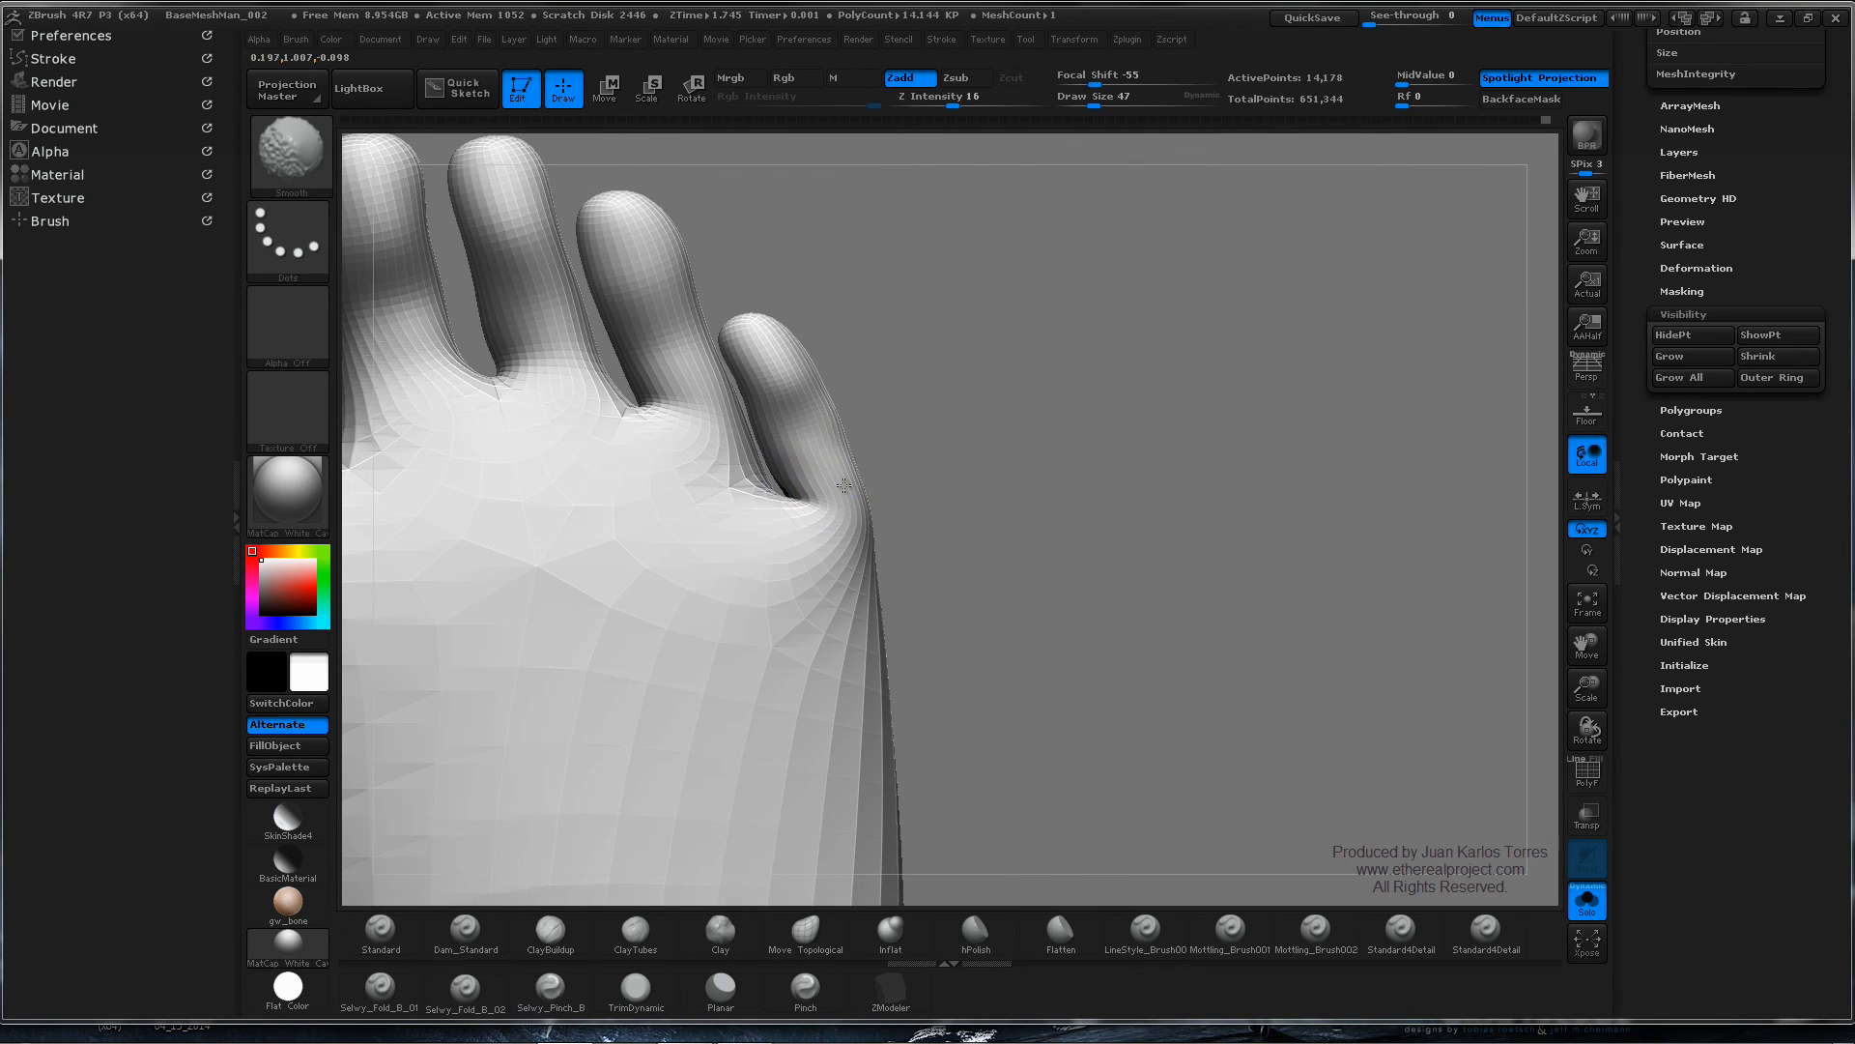
{"action": "right_click_drag", "start_coordinate": [904, 521], "coordinate": [914, 421]}
{"action": "left_click_drag", "start_coordinate": [914, 421], "coordinate": [856, 454]}
{"action": "mouse_move", "coordinate": [856, 455]}
{"action": "right_mouse_down"}
{"action": "mouse_move", "coordinate": [832, 497]}
{"action": "mouse_move", "coordinate": [791, 435]}
{"action": "mouse_move", "coordinate": [770, 442]}
{"action": "mouse_move", "coordinate": [995, 400]}
{"action": "right_mouse_up"}
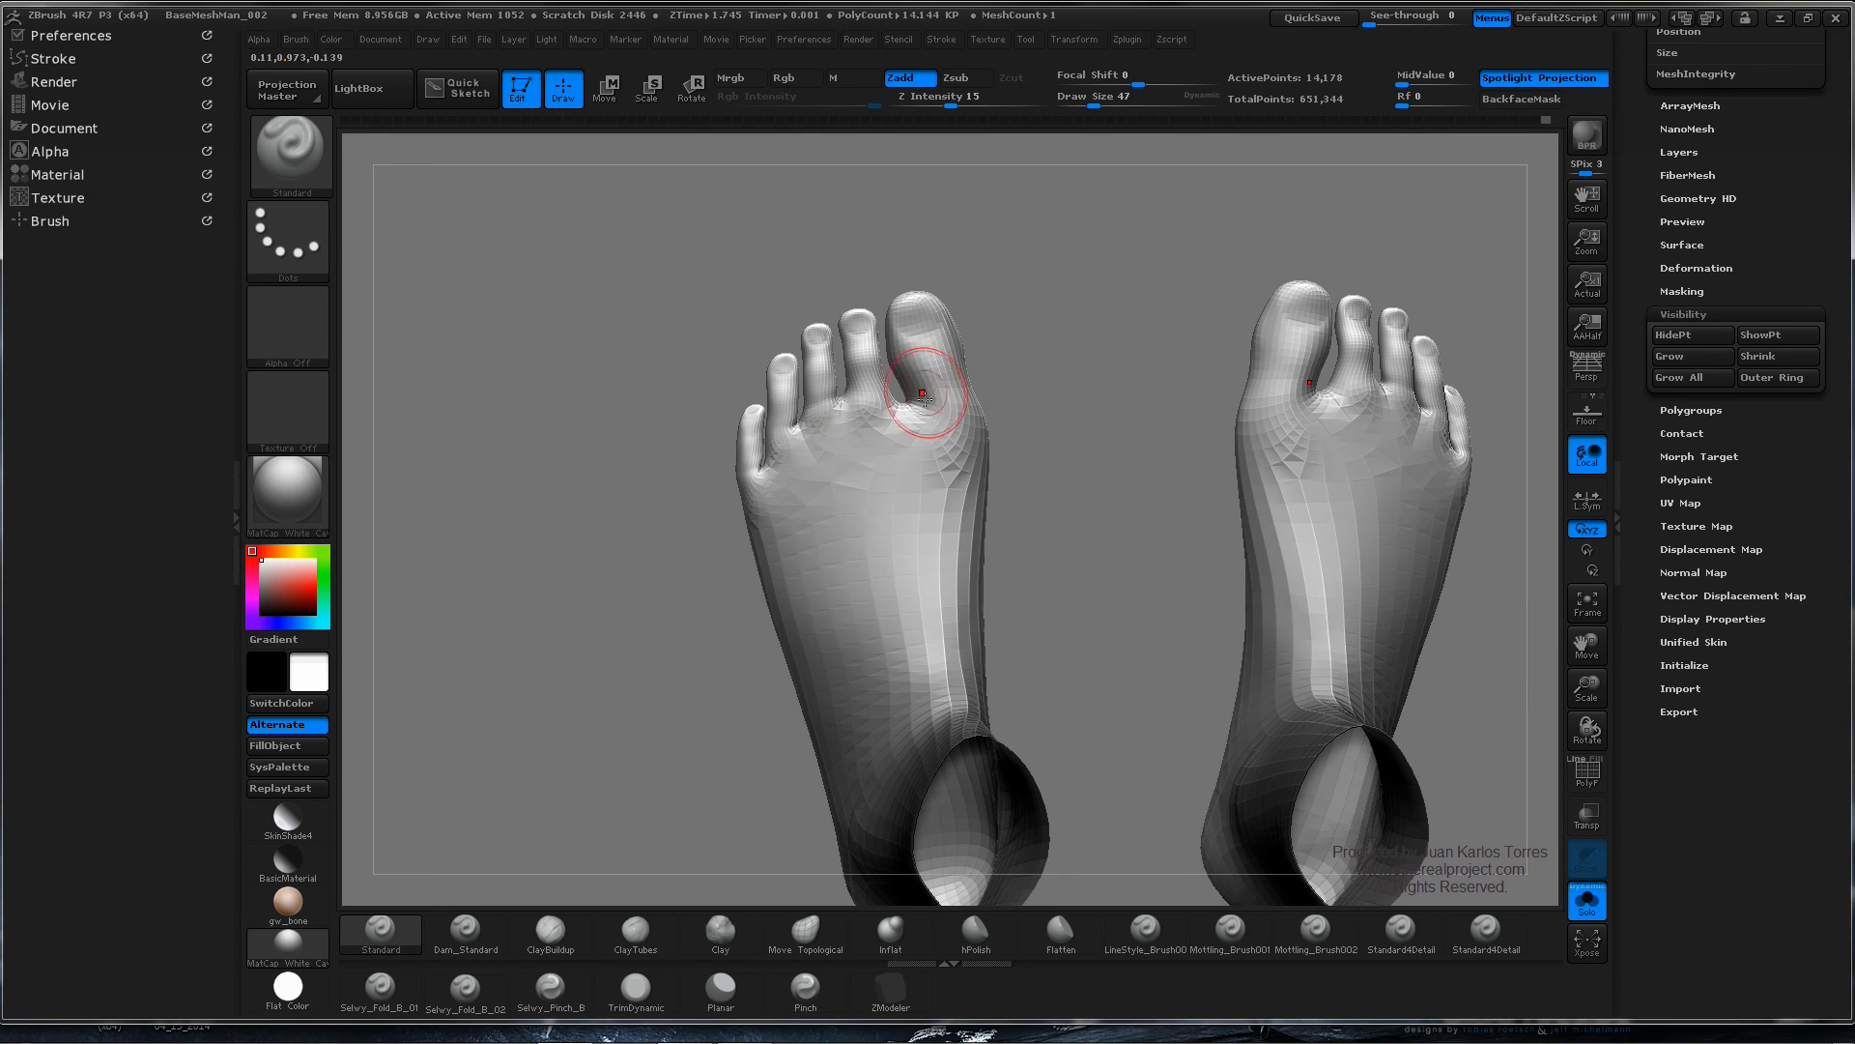
- Lasso-mask the second toe and invert the mask so only that toe can be edited on both feet
{"action": "mouse_move", "coordinate": [1013, 395]}
{"action": "right_mouse_down", "text": "shift"}
{"action": "mouse_move", "coordinate": [1026, 377]}
{"action": "mouse_move", "coordinate": [974, 354]}
{"action": "mouse_move", "coordinate": [970, 398]}
{"action": "right_mouse_up", "text": "shift"}
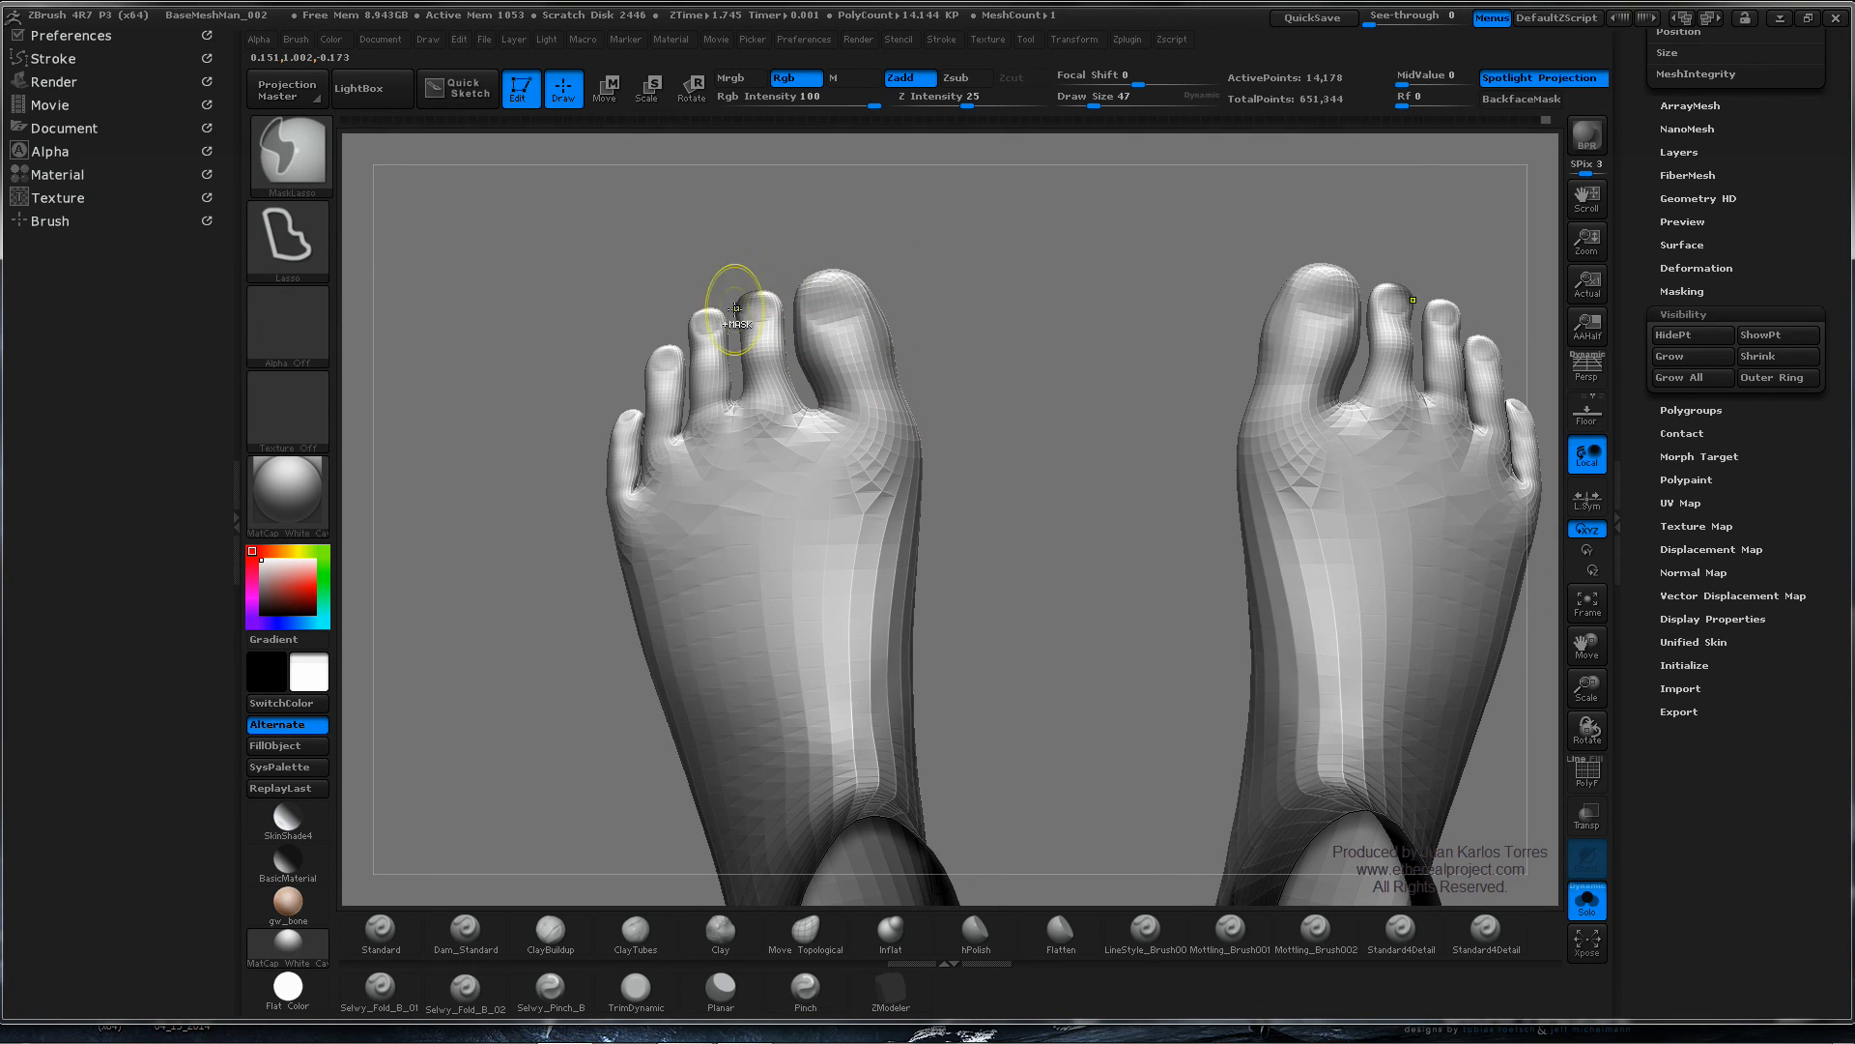
{"action": "left_click", "coordinate": [971, 273], "text": "ctrl"}
{"action": "left_click", "coordinate": [1026, 298], "text": "ctrl"}
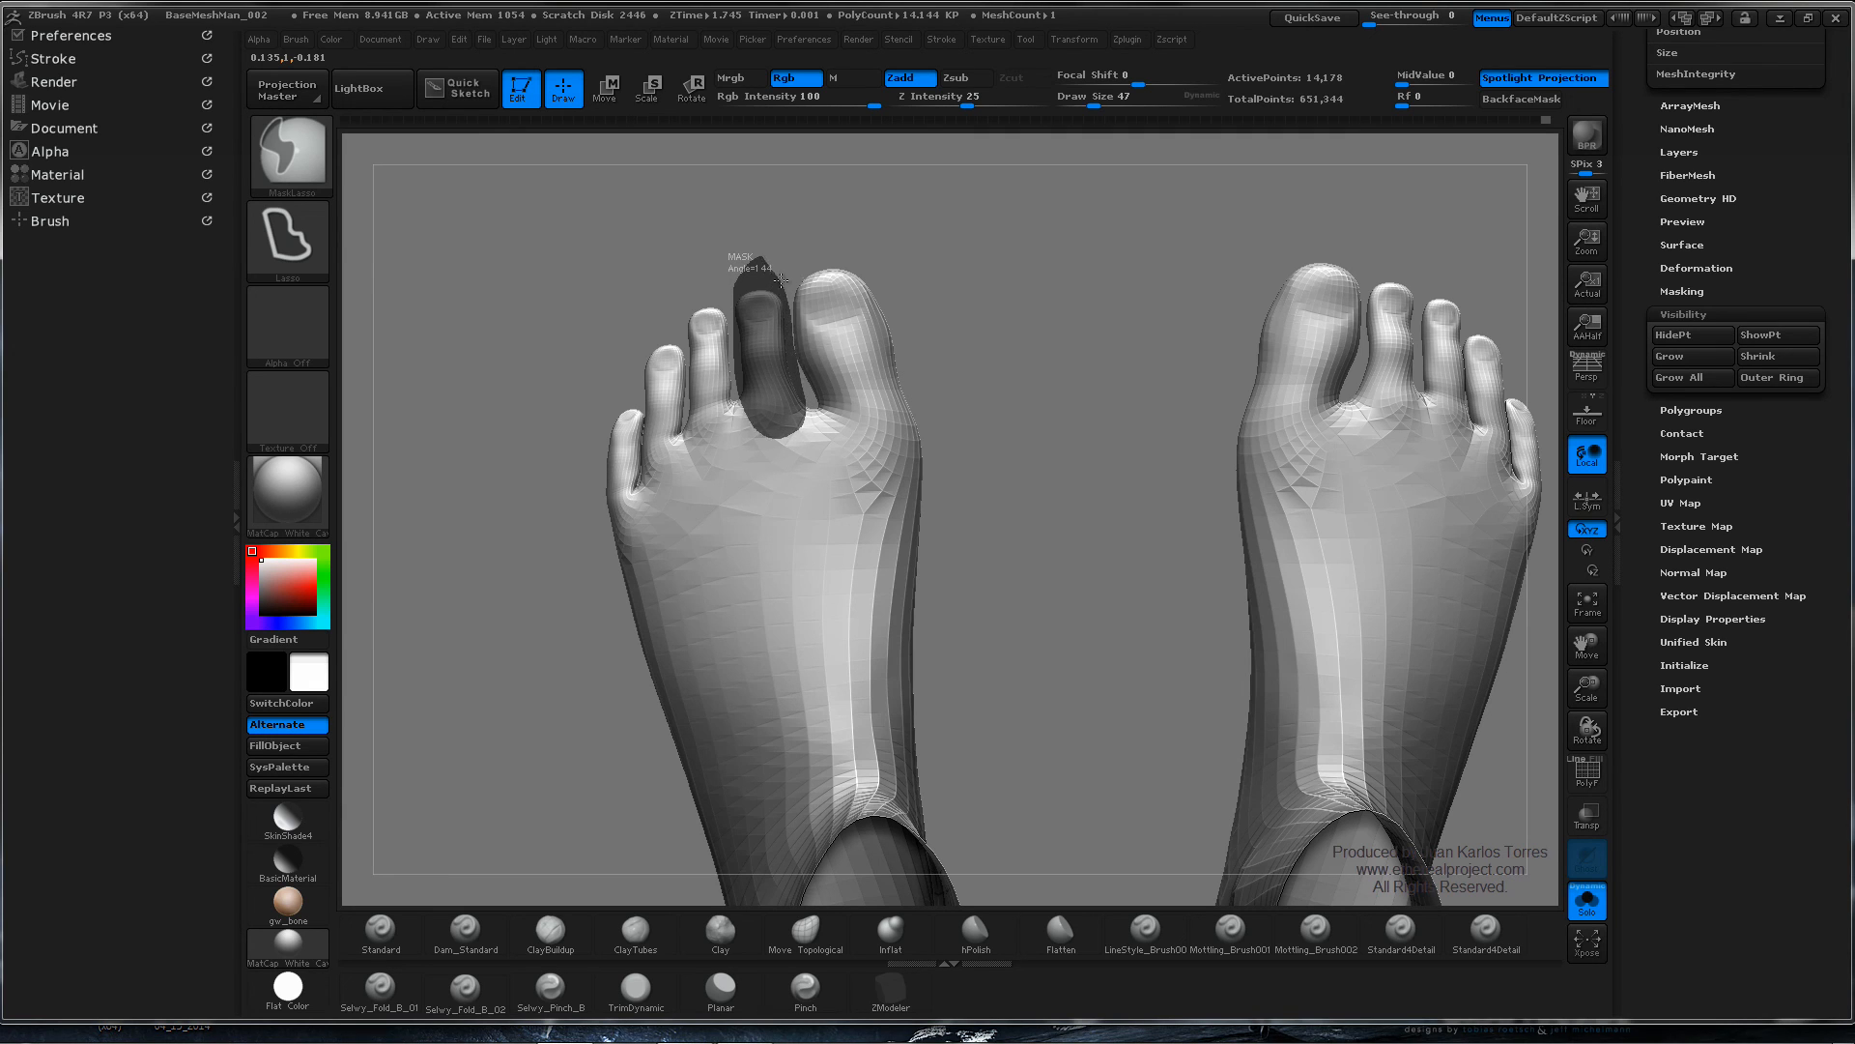
{"action": "left_click", "coordinate": [930, 369], "text": "ctrl"}
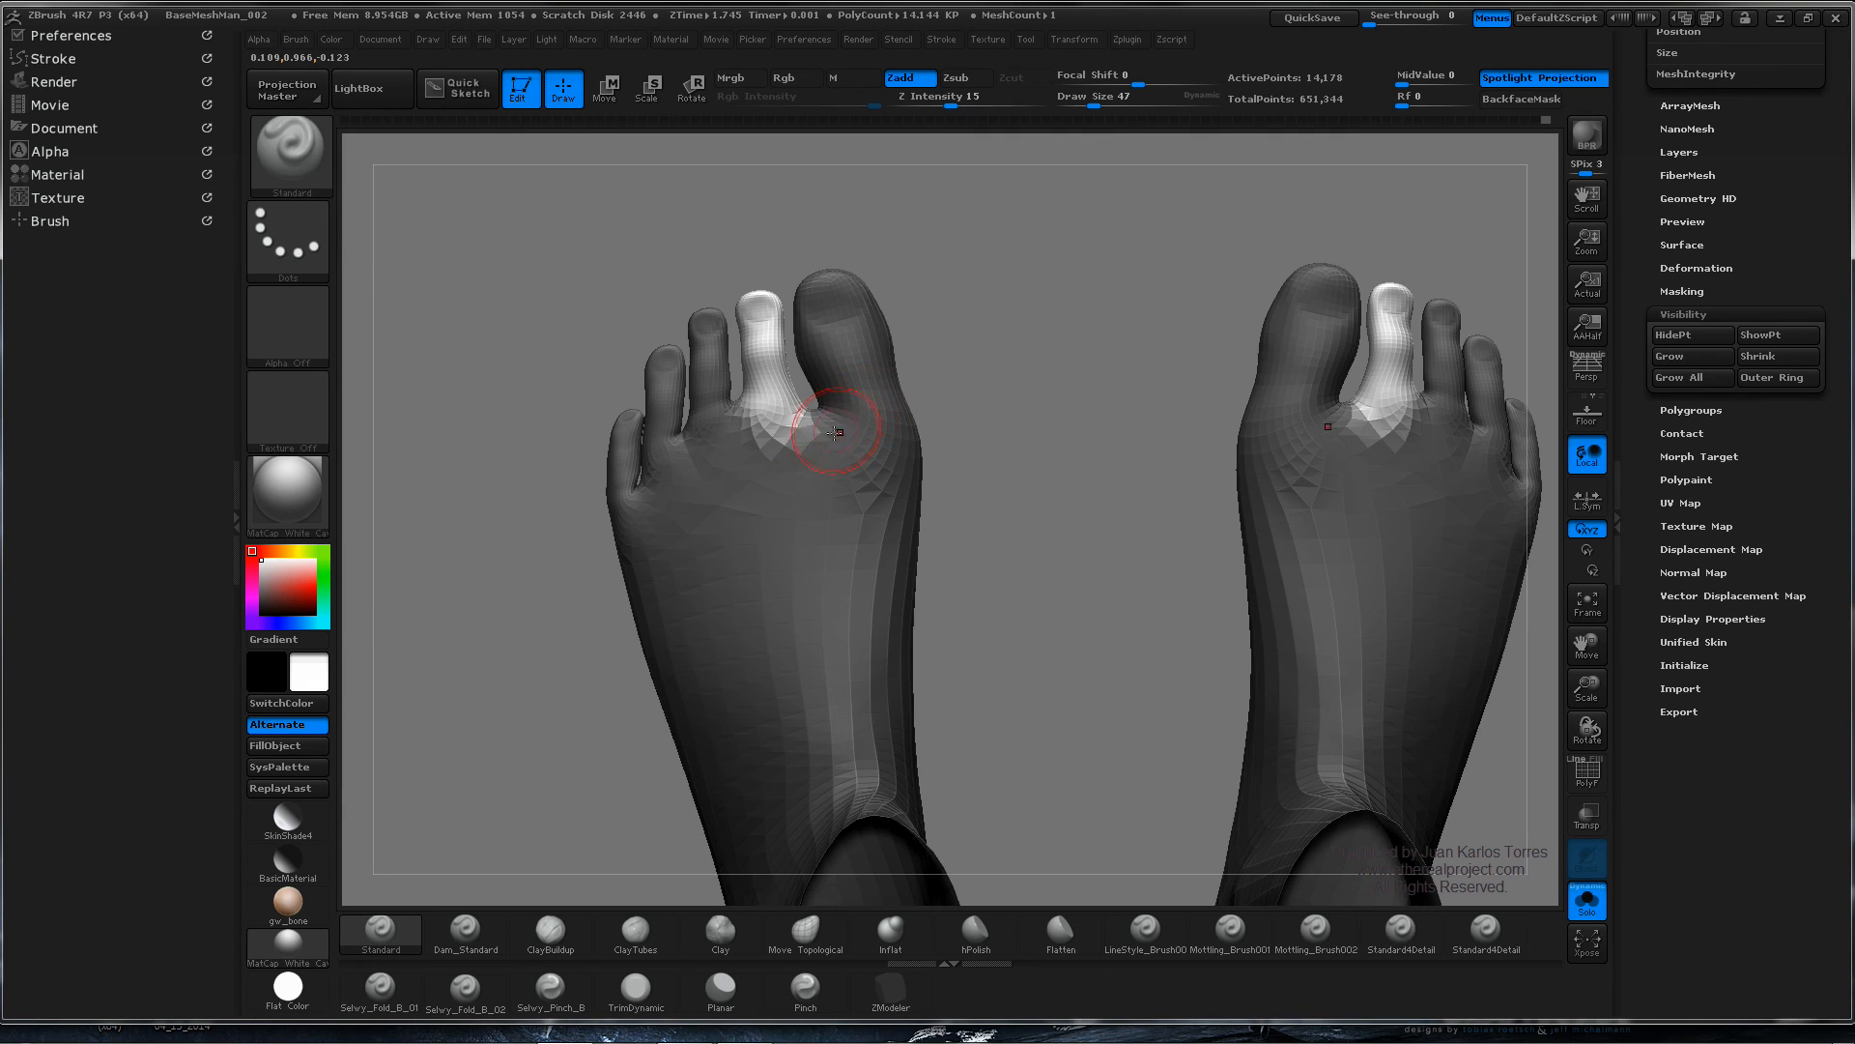
- Lengthen the second toe slightly with a Move transpose line along it and clear the mask
{"action": "key", "text": "w"}
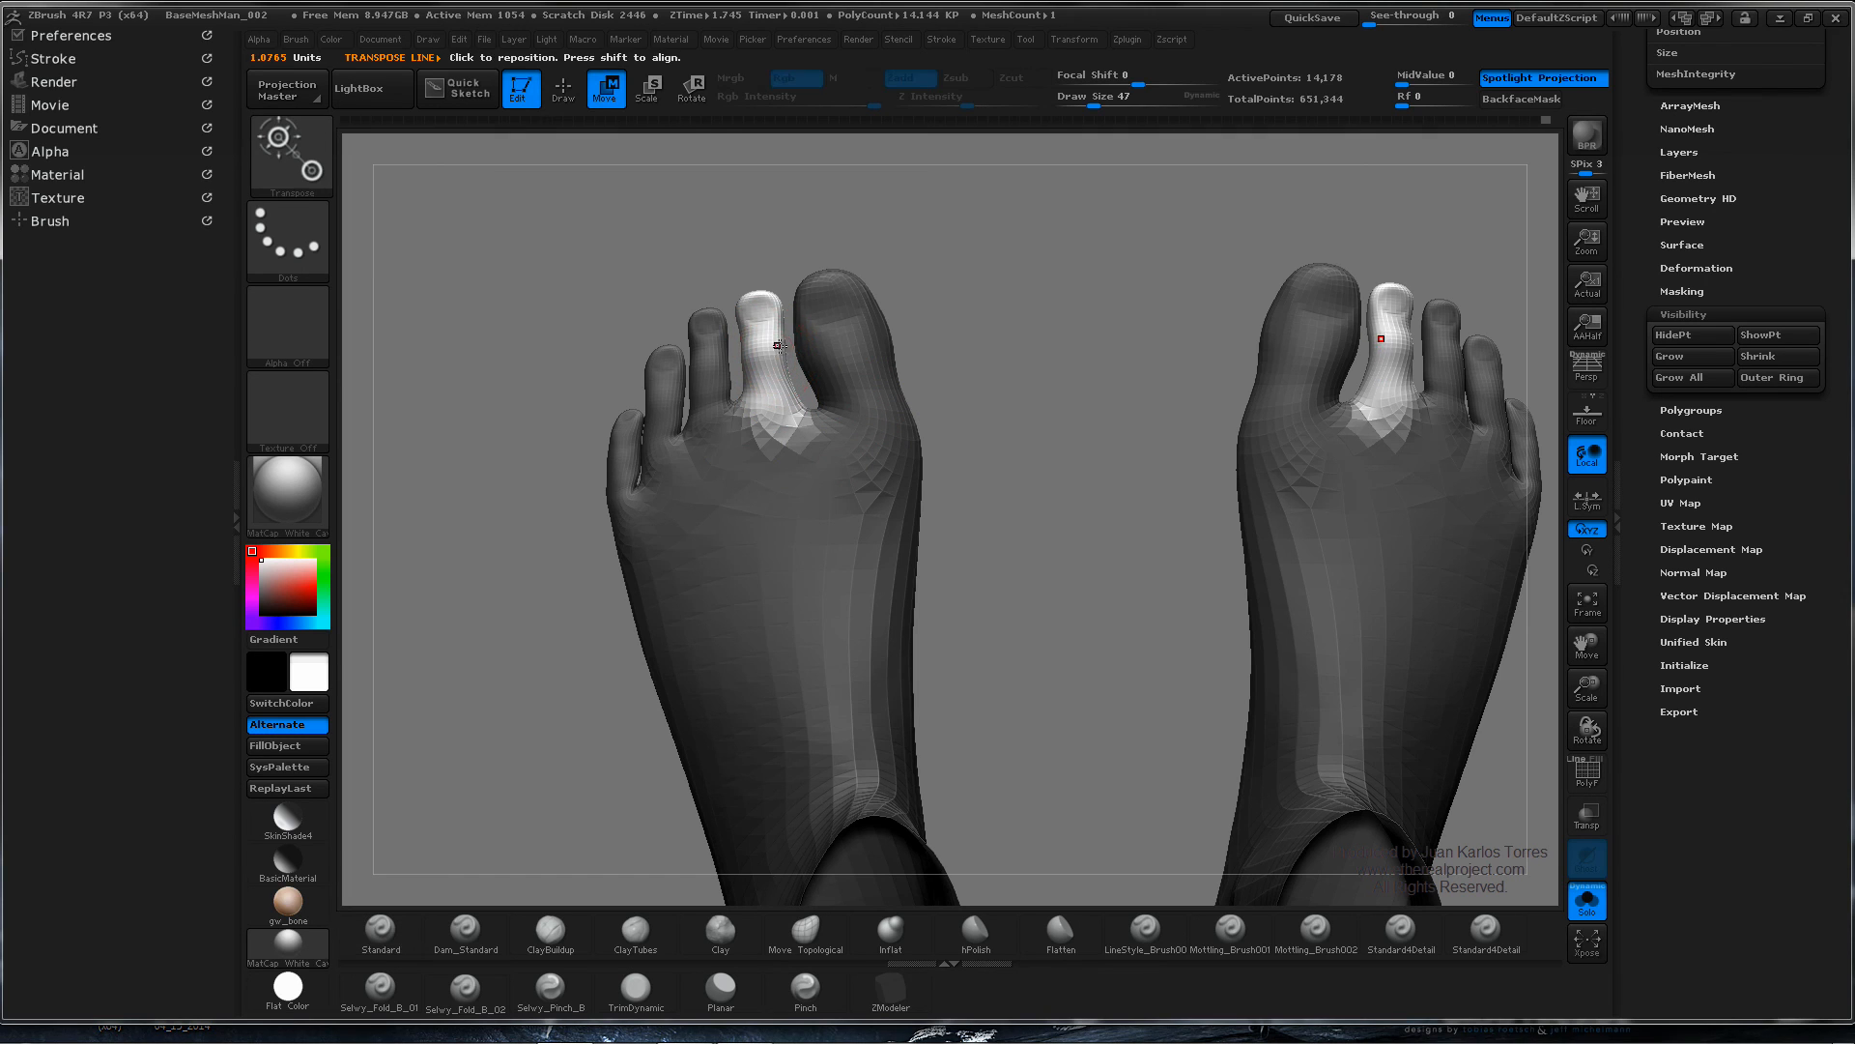
{"action": "left_click_drag", "start_coordinate": [778, 421], "coordinate": [763, 286]}
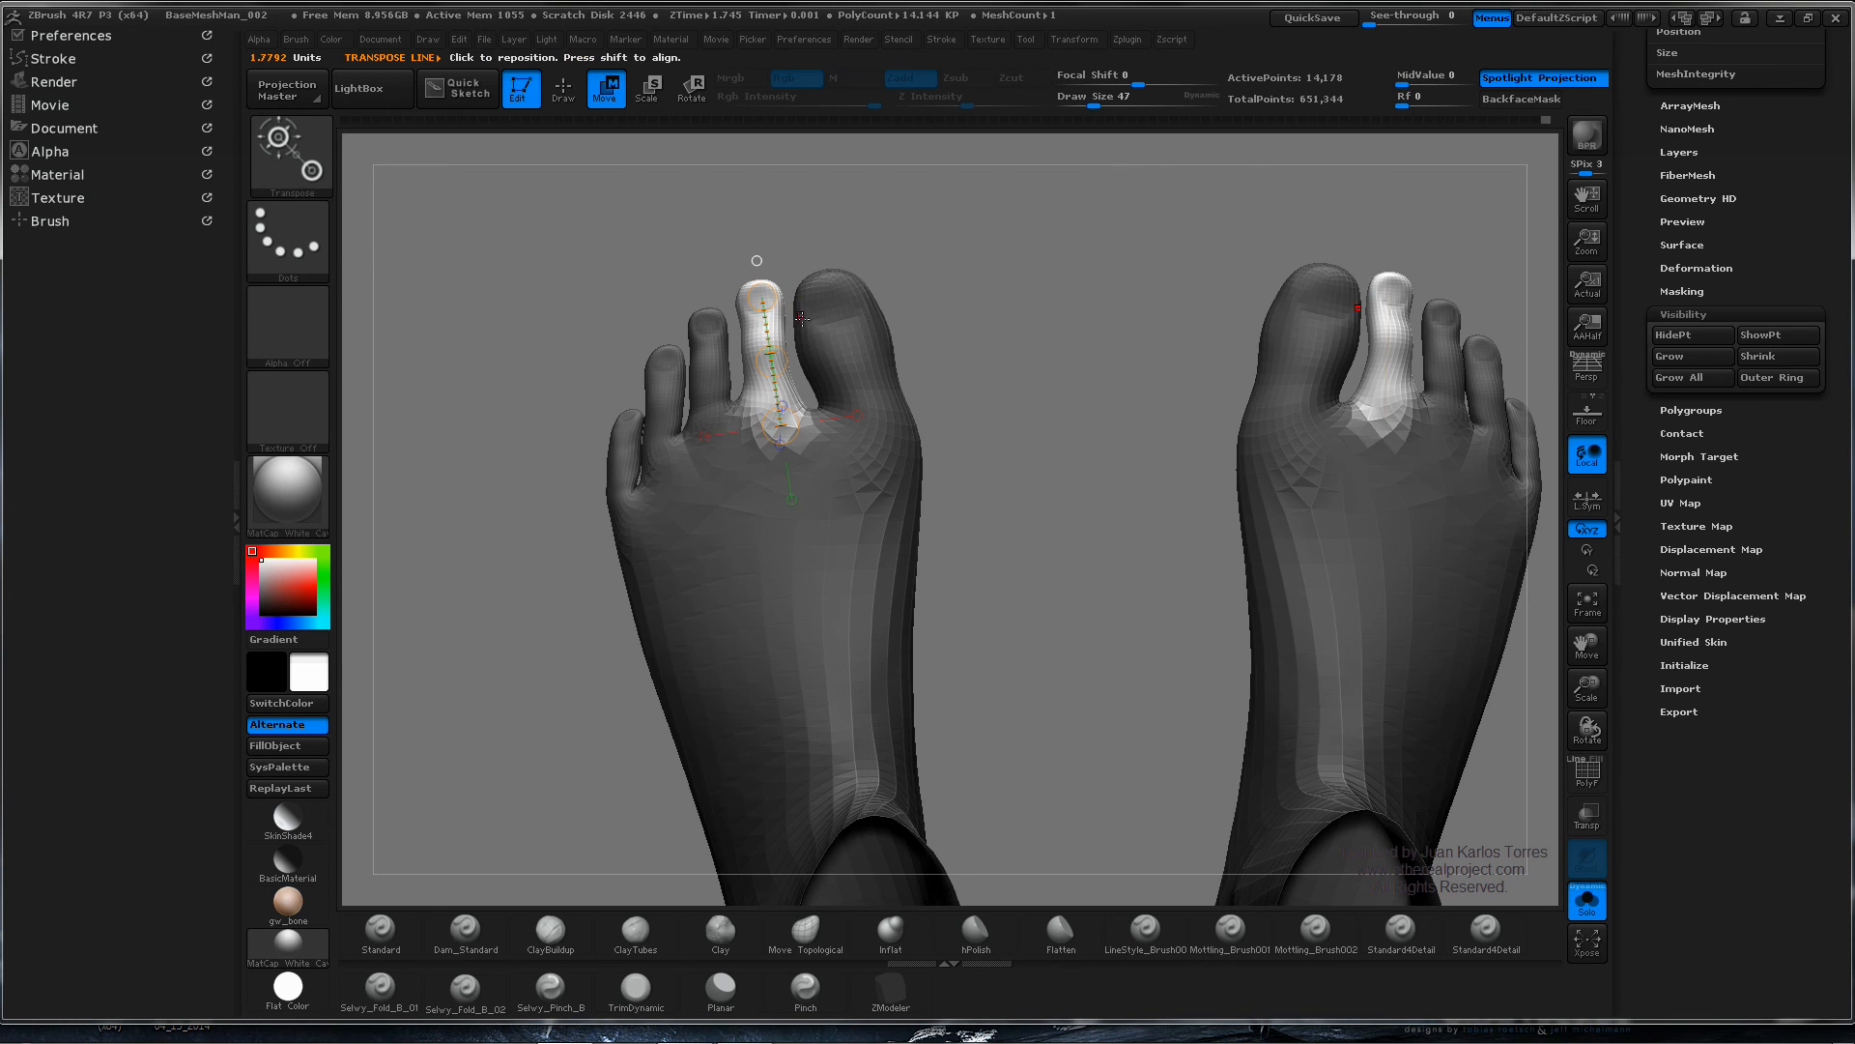
{"action": "key", "text": "ctrl"}
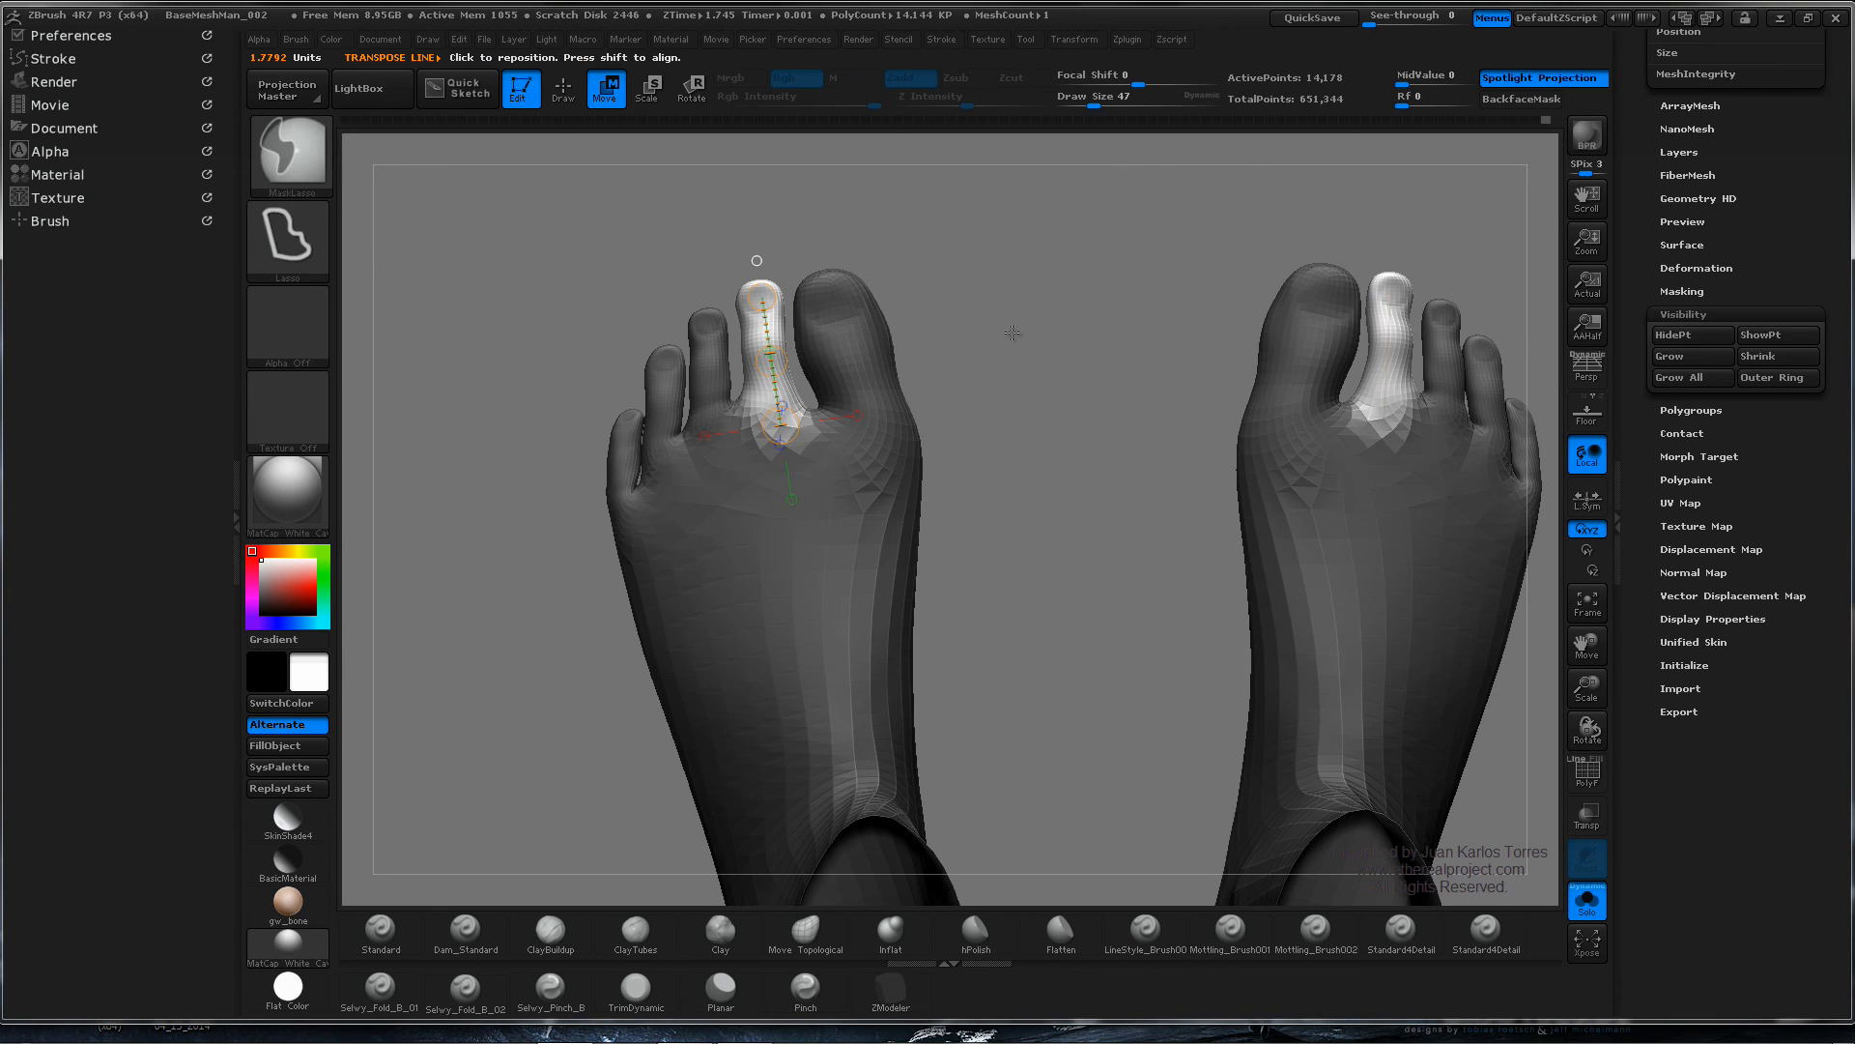
{"action": "left_click_drag", "start_coordinate": [1015, 331], "coordinate": [1093, 335], "text": "ctrl"}
{"action": "right_click_drag", "start_coordinate": [1093, 335], "coordinate": [905, 345], "text": "ctrl"}
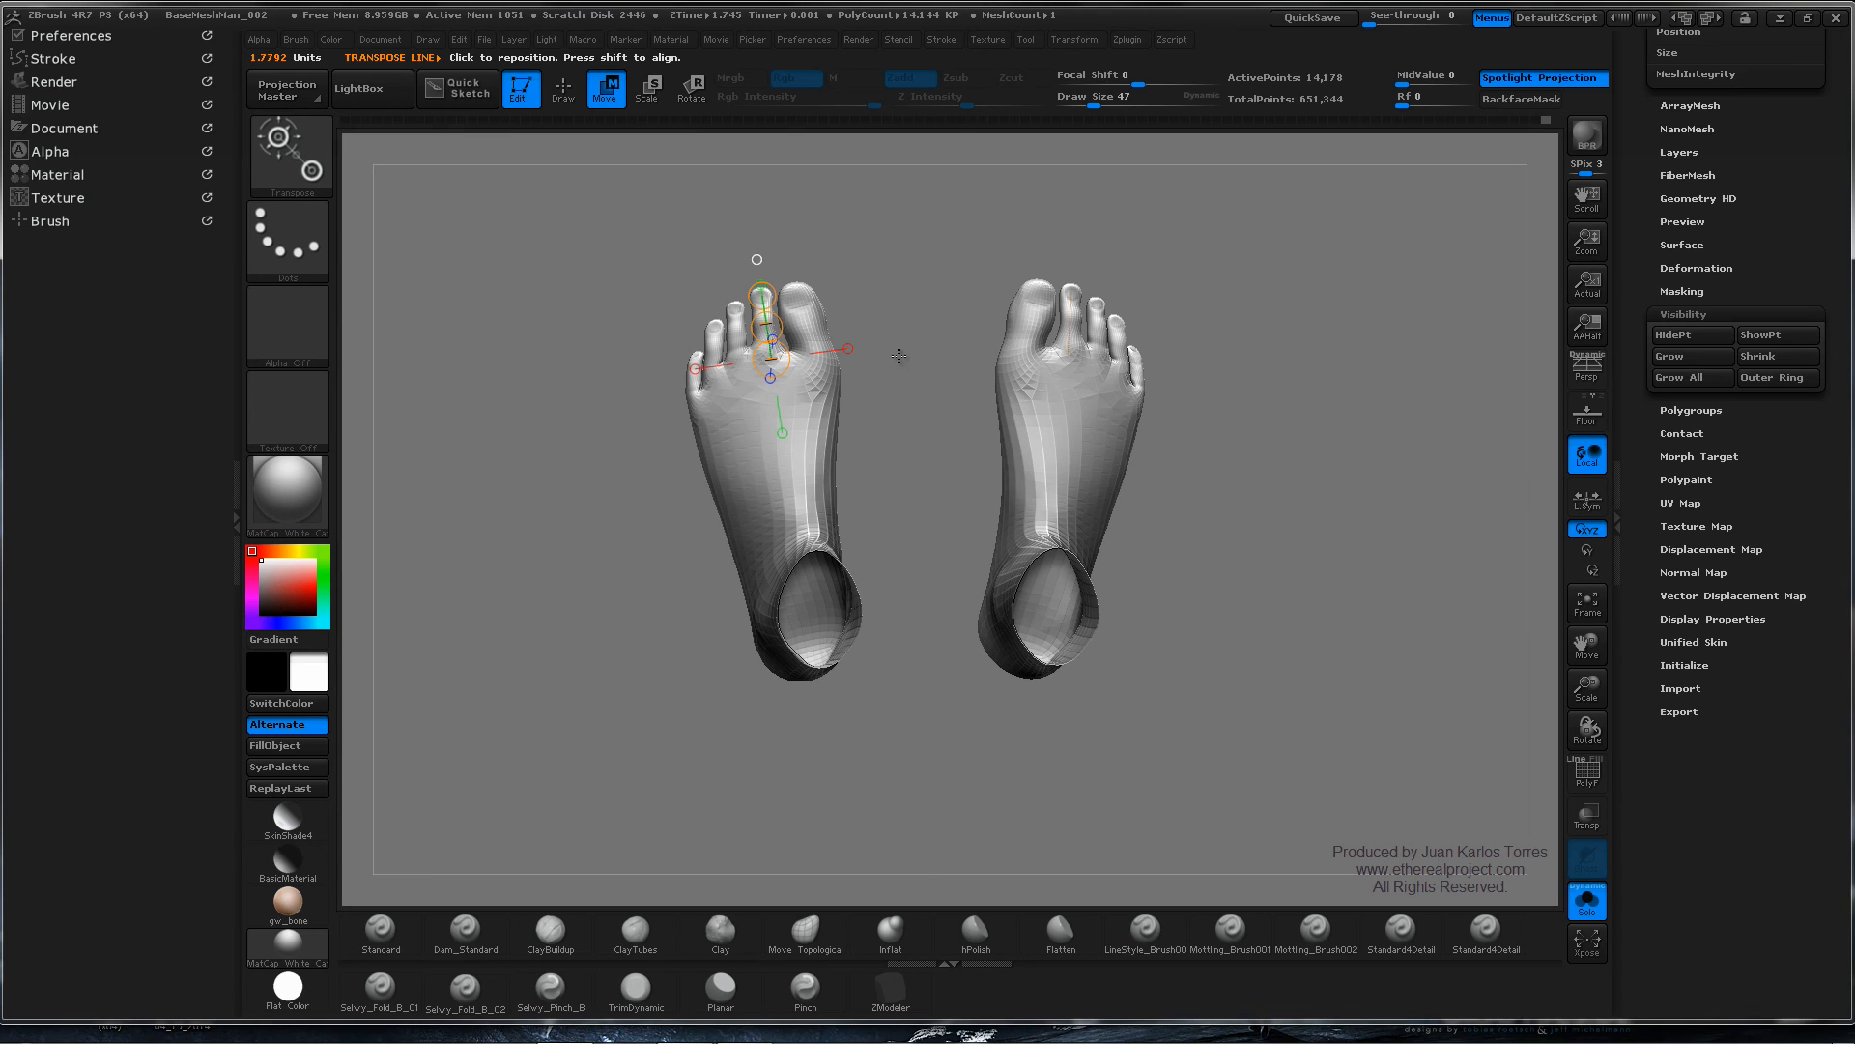
- Return to Draw mode and adjust the inner contour of the foot with Move Topological at draw size 101
{"action": "key", "text": "q"}
{"action": "mouse_move", "coordinate": [902, 386]}
{"action": "left_mouse_down"}
{"action": "mouse_move", "coordinate": [1069, 365]}
{"action": "mouse_move", "coordinate": [1069, 310]}
{"action": "mouse_move", "coordinate": [998, 404]}
{"action": "mouse_move", "coordinate": [989, 519]}
{"action": "left_mouse_up"}
{"action": "left_click_drag", "start_coordinate": [994, 364], "coordinate": [1035, 610], "text": "shift"}
{"action": "mouse_move", "coordinate": [1052, 466]}
{"action": "left_mouse_down"}
{"action": "mouse_move", "coordinate": [1069, 480]}
{"action": "mouse_move", "coordinate": [1015, 351]}
{"action": "mouse_move", "coordinate": [1043, 460]}
{"action": "left_mouse_up"}
{"action": "key", "text": "space"}
{"action": "left_click_drag", "start_coordinate": [711, 477], "coordinate": [727, 480]}
{"action": "left_click", "coordinate": [805, 931]}
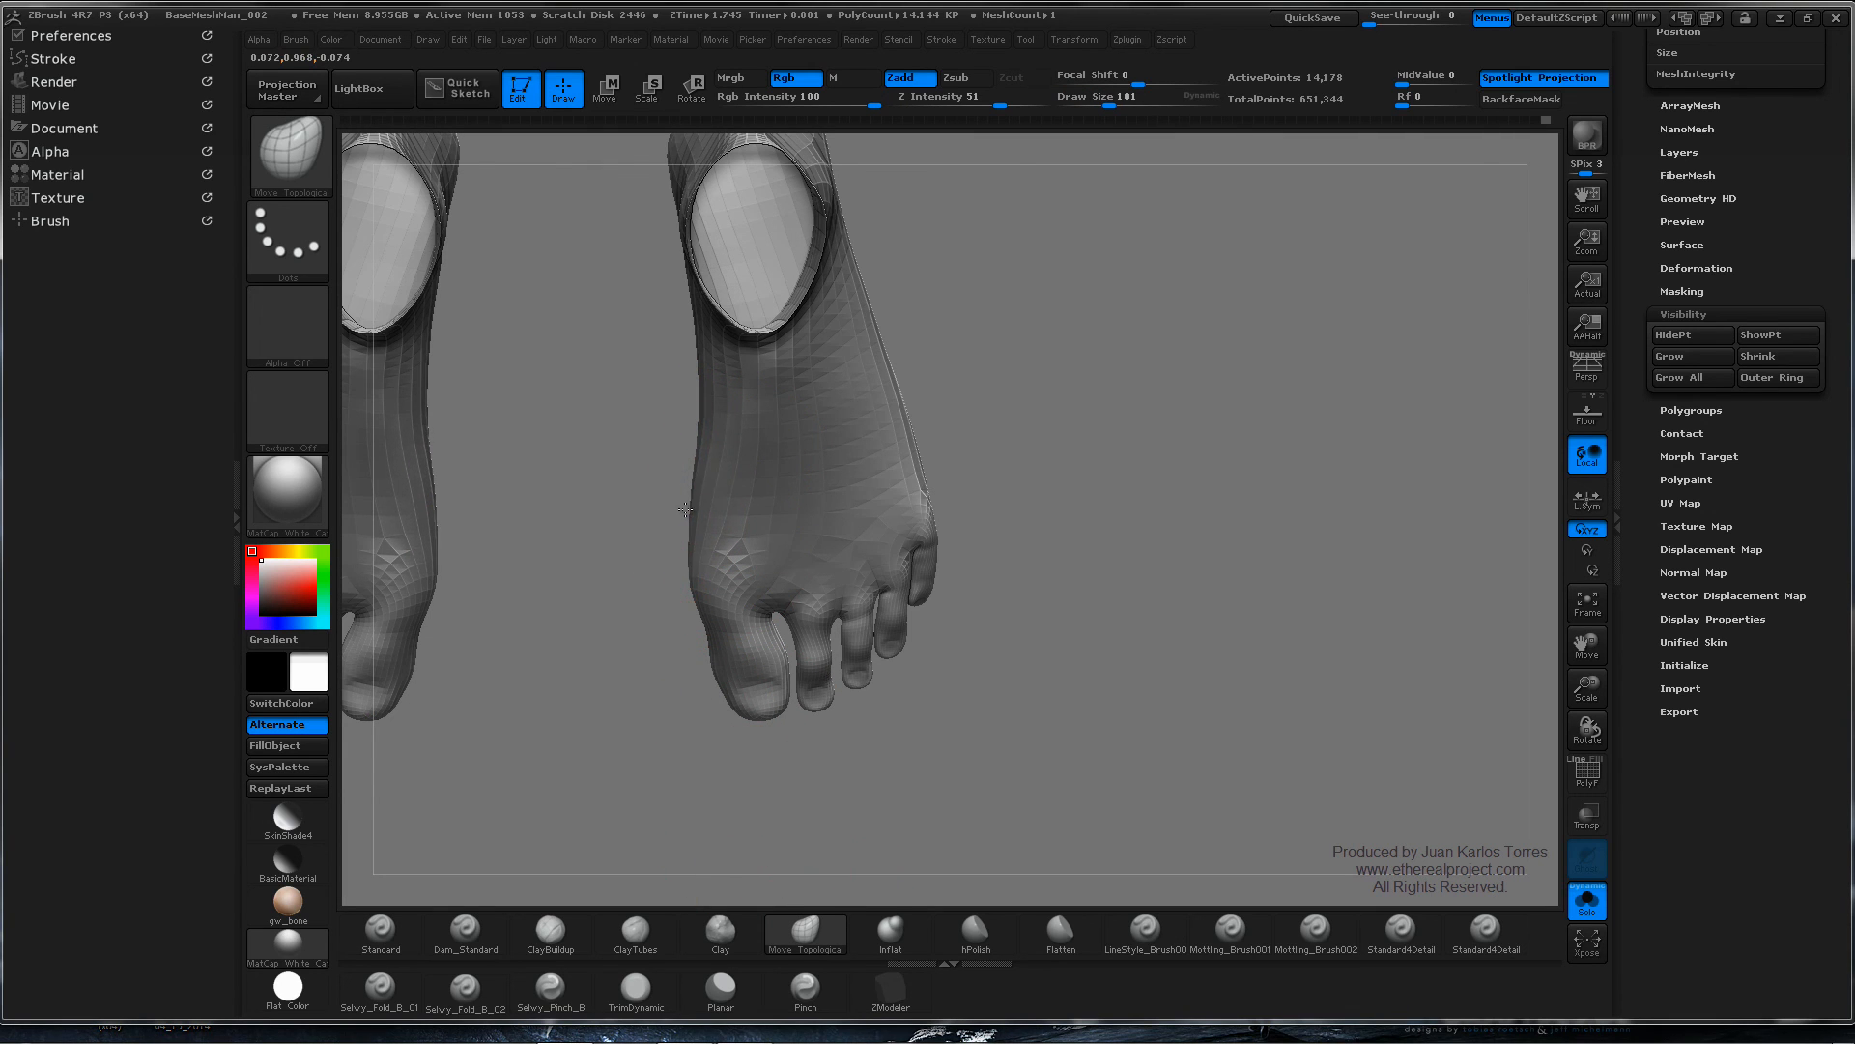
{"action": "left_click_drag", "start_coordinate": [685, 510], "coordinate": [679, 504]}
{"action": "mouse_move", "coordinate": [903, 413]}
{"action": "right_mouse_down", "text": "ctrl"}
{"action": "mouse_move", "coordinate": [846, 375]}
{"action": "mouse_move", "coordinate": [871, 452]}
{"action": "mouse_move", "coordinate": [888, 443]}
{"action": "mouse_move", "coordinate": [766, 381]}
{"action": "mouse_move", "coordinate": [708, 386]}
{"action": "right_mouse_up", "text": "ctrl"}
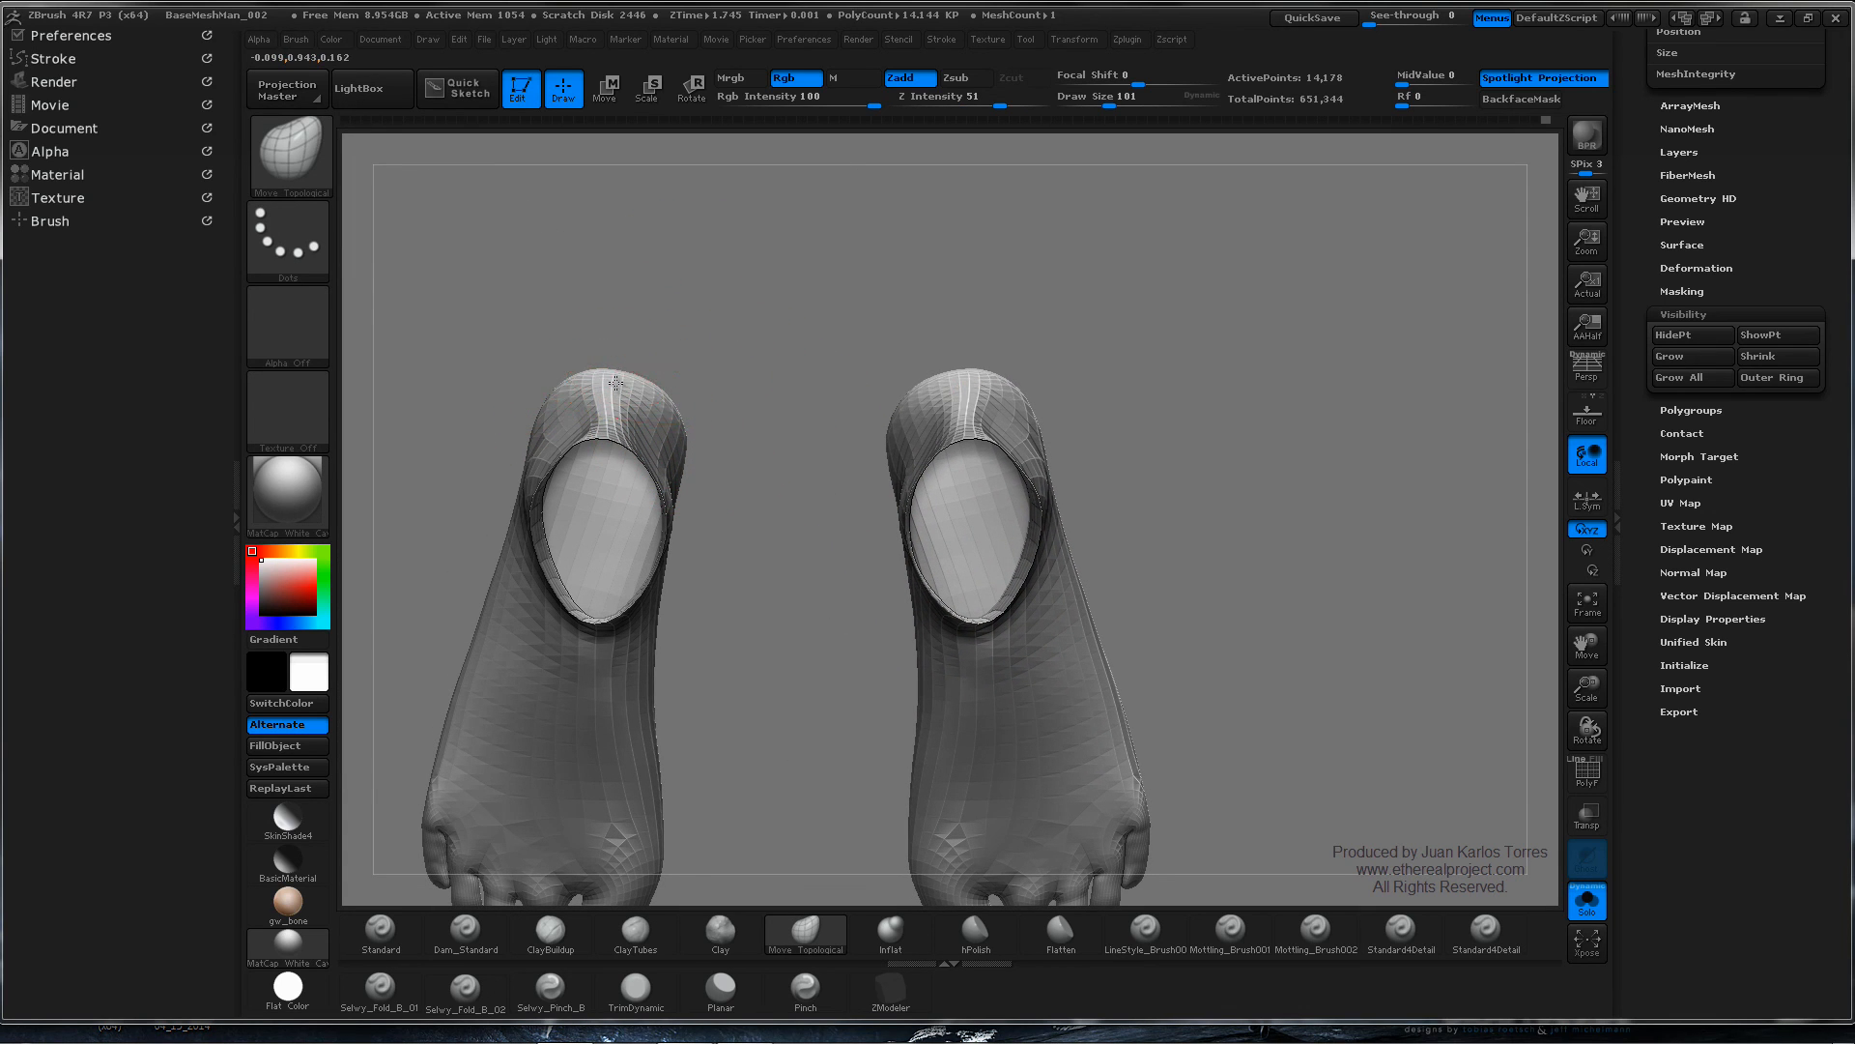
{"action": "right_click_drag", "start_coordinate": [626, 377], "coordinate": [687, 358]}
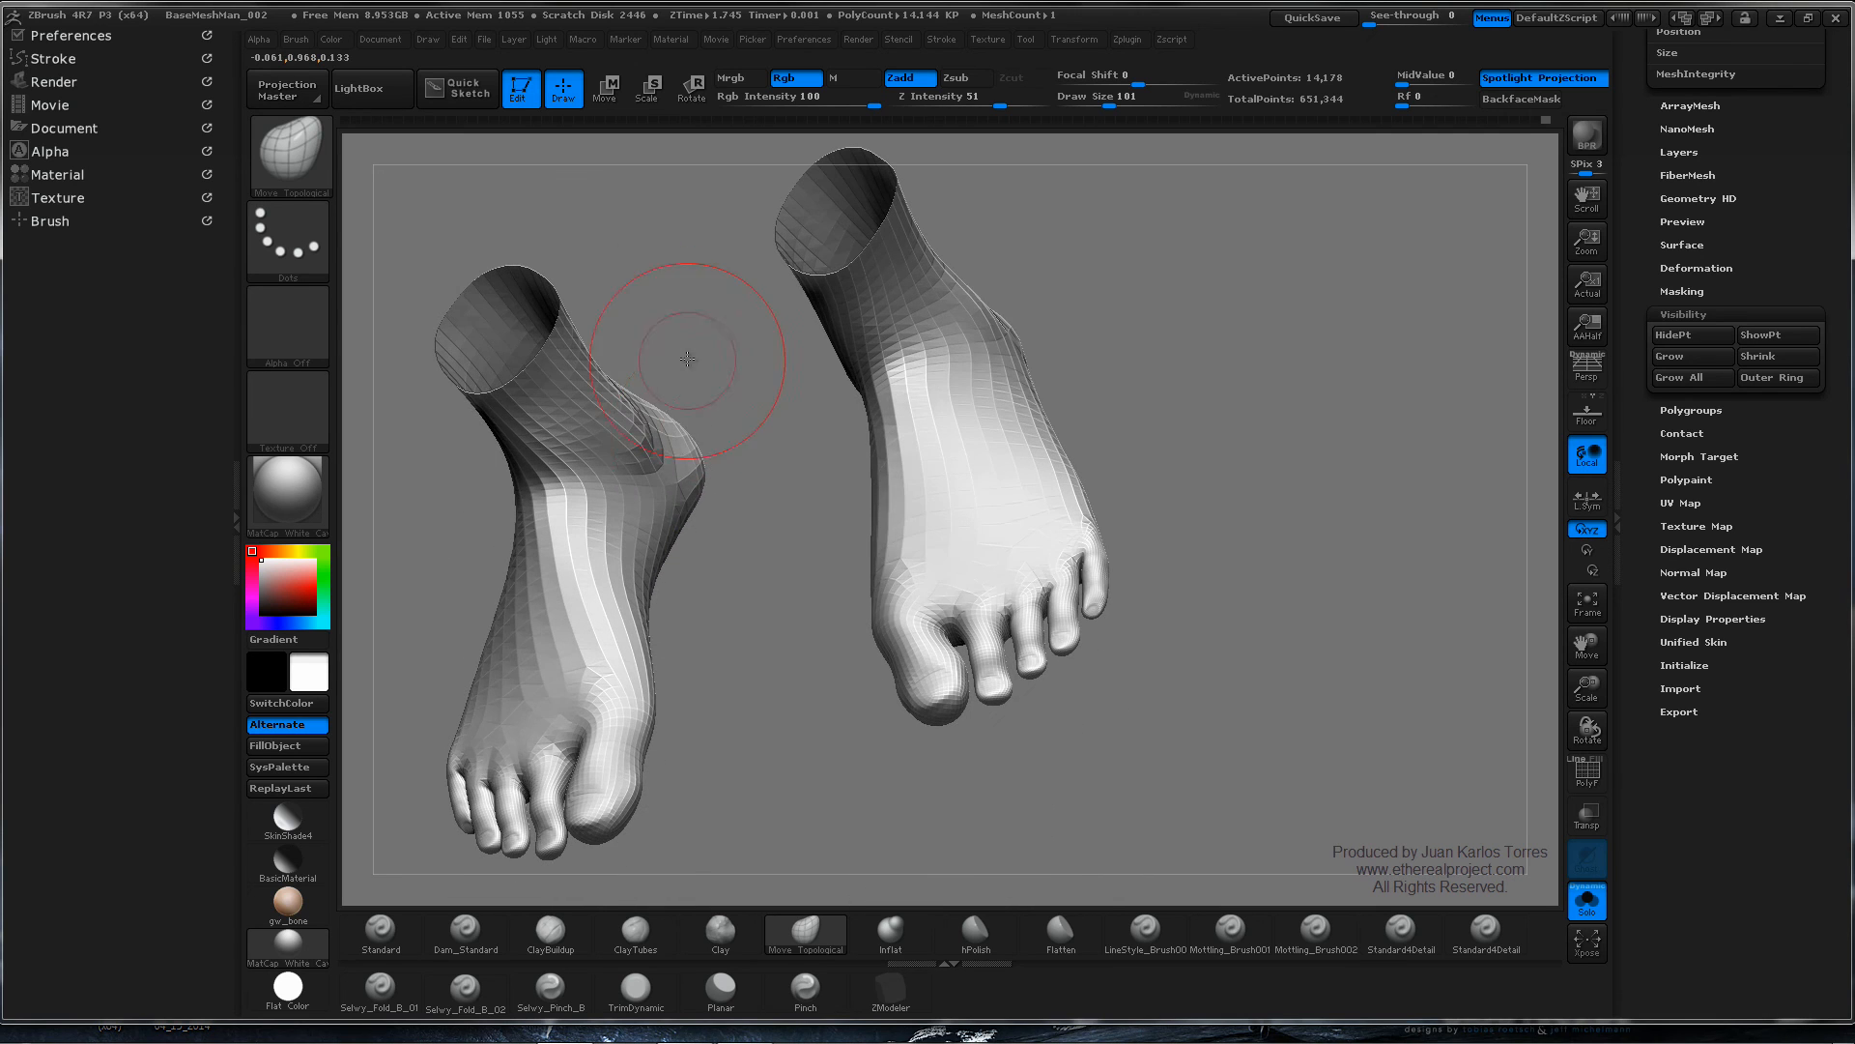
{"action": "mouse_move", "coordinate": [790, 439]}
{"action": "right_mouse_down"}
{"action": "mouse_move", "coordinate": [795, 373]}
{"action": "mouse_move", "coordinate": [1130, 344]}
{"action": "mouse_move", "coordinate": [1049, 381]}
{"action": "mouse_move", "coordinate": [1040, 576]}
{"action": "mouse_move", "coordinate": [908, 474]}
{"action": "mouse_move", "coordinate": [983, 508]}
{"action": "mouse_move", "coordinate": [1110, 460]}
{"action": "mouse_move", "coordinate": [966, 489]}
{"action": "mouse_move", "coordinate": [1043, 418]}
{"action": "mouse_move", "coordinate": [902, 438]}
{"action": "mouse_move", "coordinate": [913, 425]}
{"action": "right_mouse_up"}
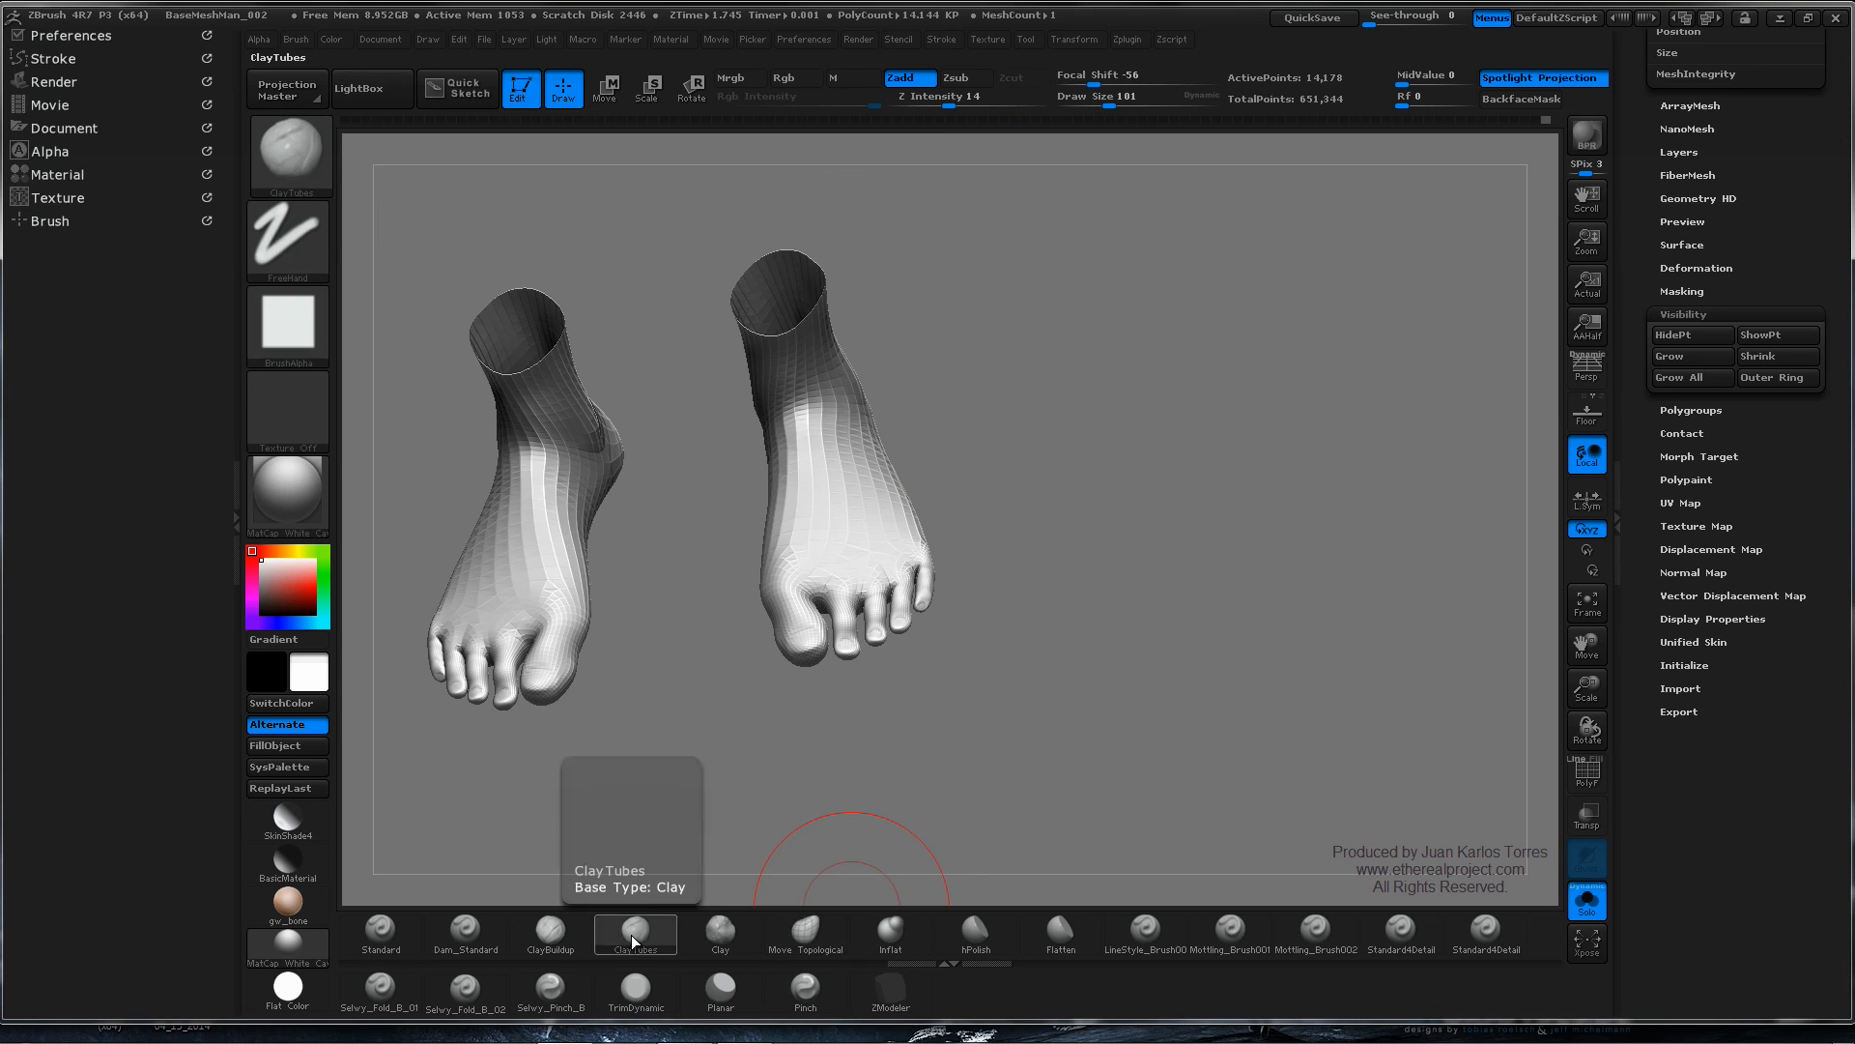
- Build up the top and outer side of the foot with ClayTubes at draw size 39 and smooth the strokes
{"action": "key", "text": "ctrl"}
{"action": "right_click_drag", "start_coordinate": [801, 679], "coordinate": [918, 604], "text": "ctrl"}
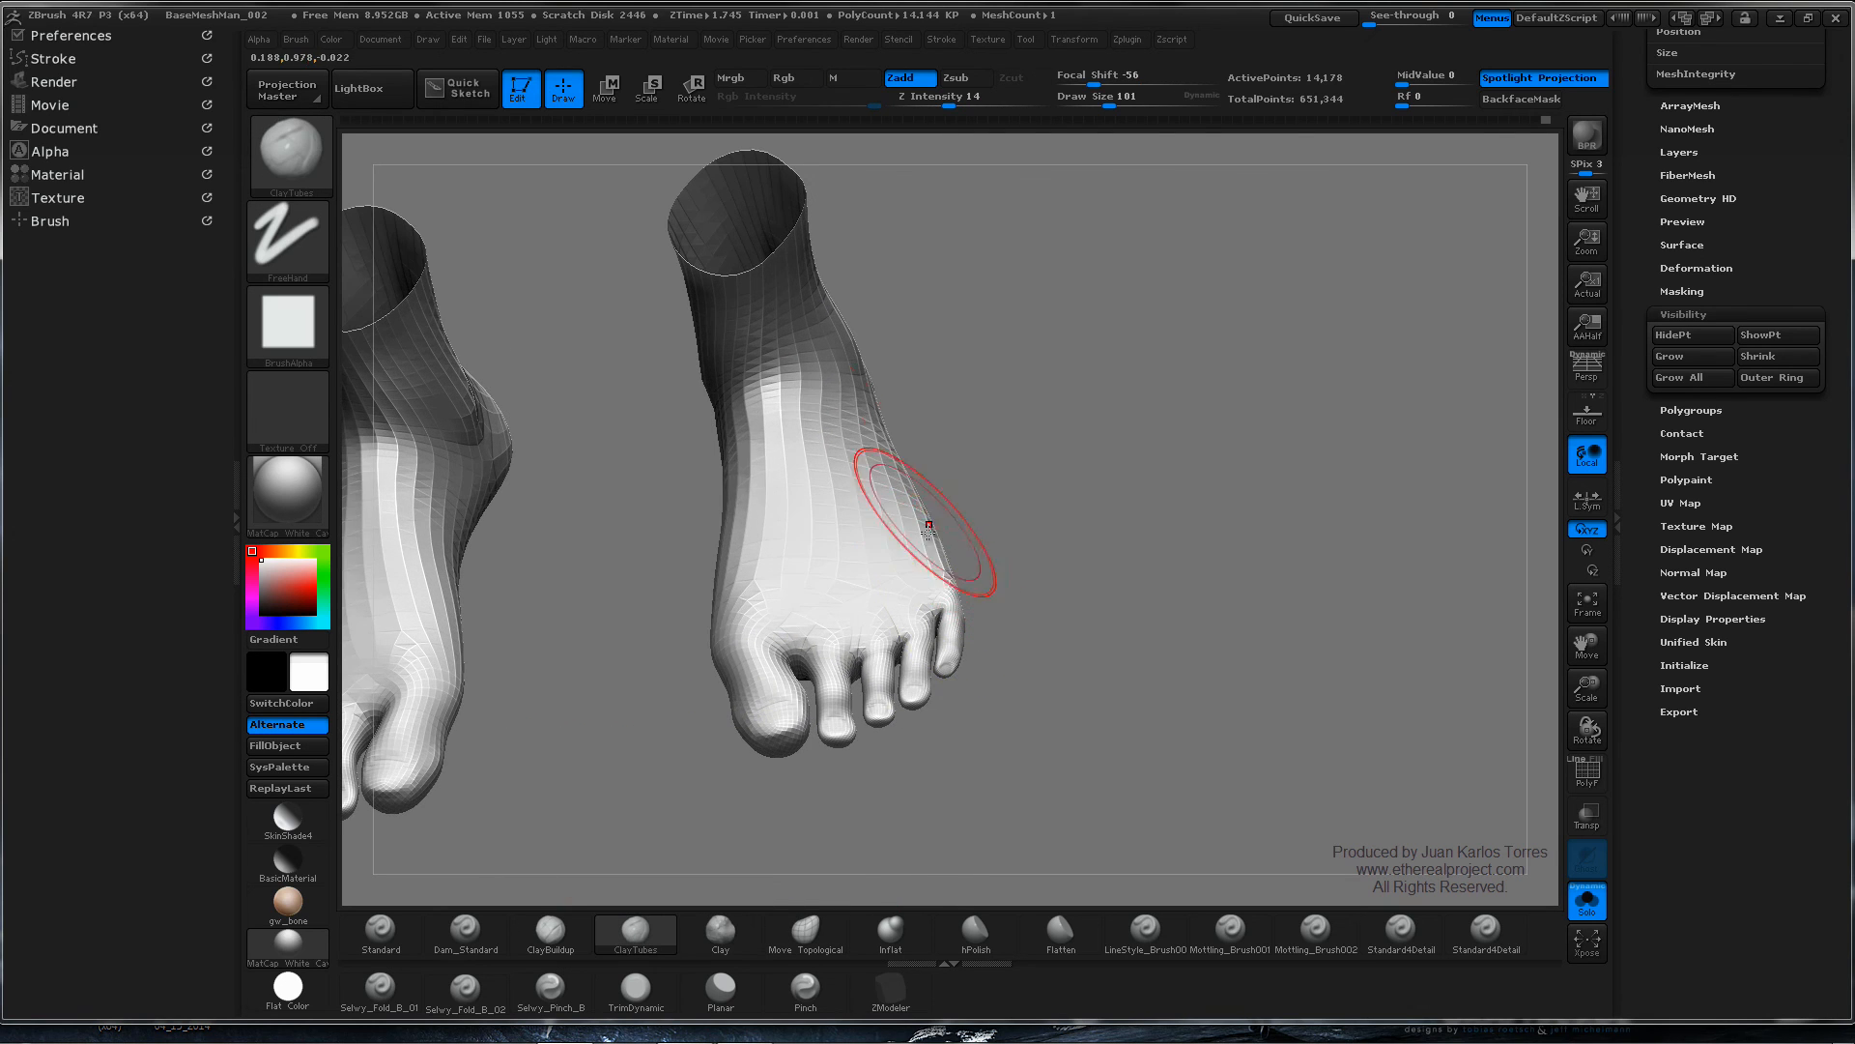
{"action": "key", "text": "space"}
{"action": "mouse_move", "coordinate": [880, 453]}
{"action": "left_mouse_down"}
{"action": "mouse_move", "coordinate": [859, 453]}
{"action": "mouse_move", "coordinate": [837, 408]}
{"action": "left_mouse_up"}
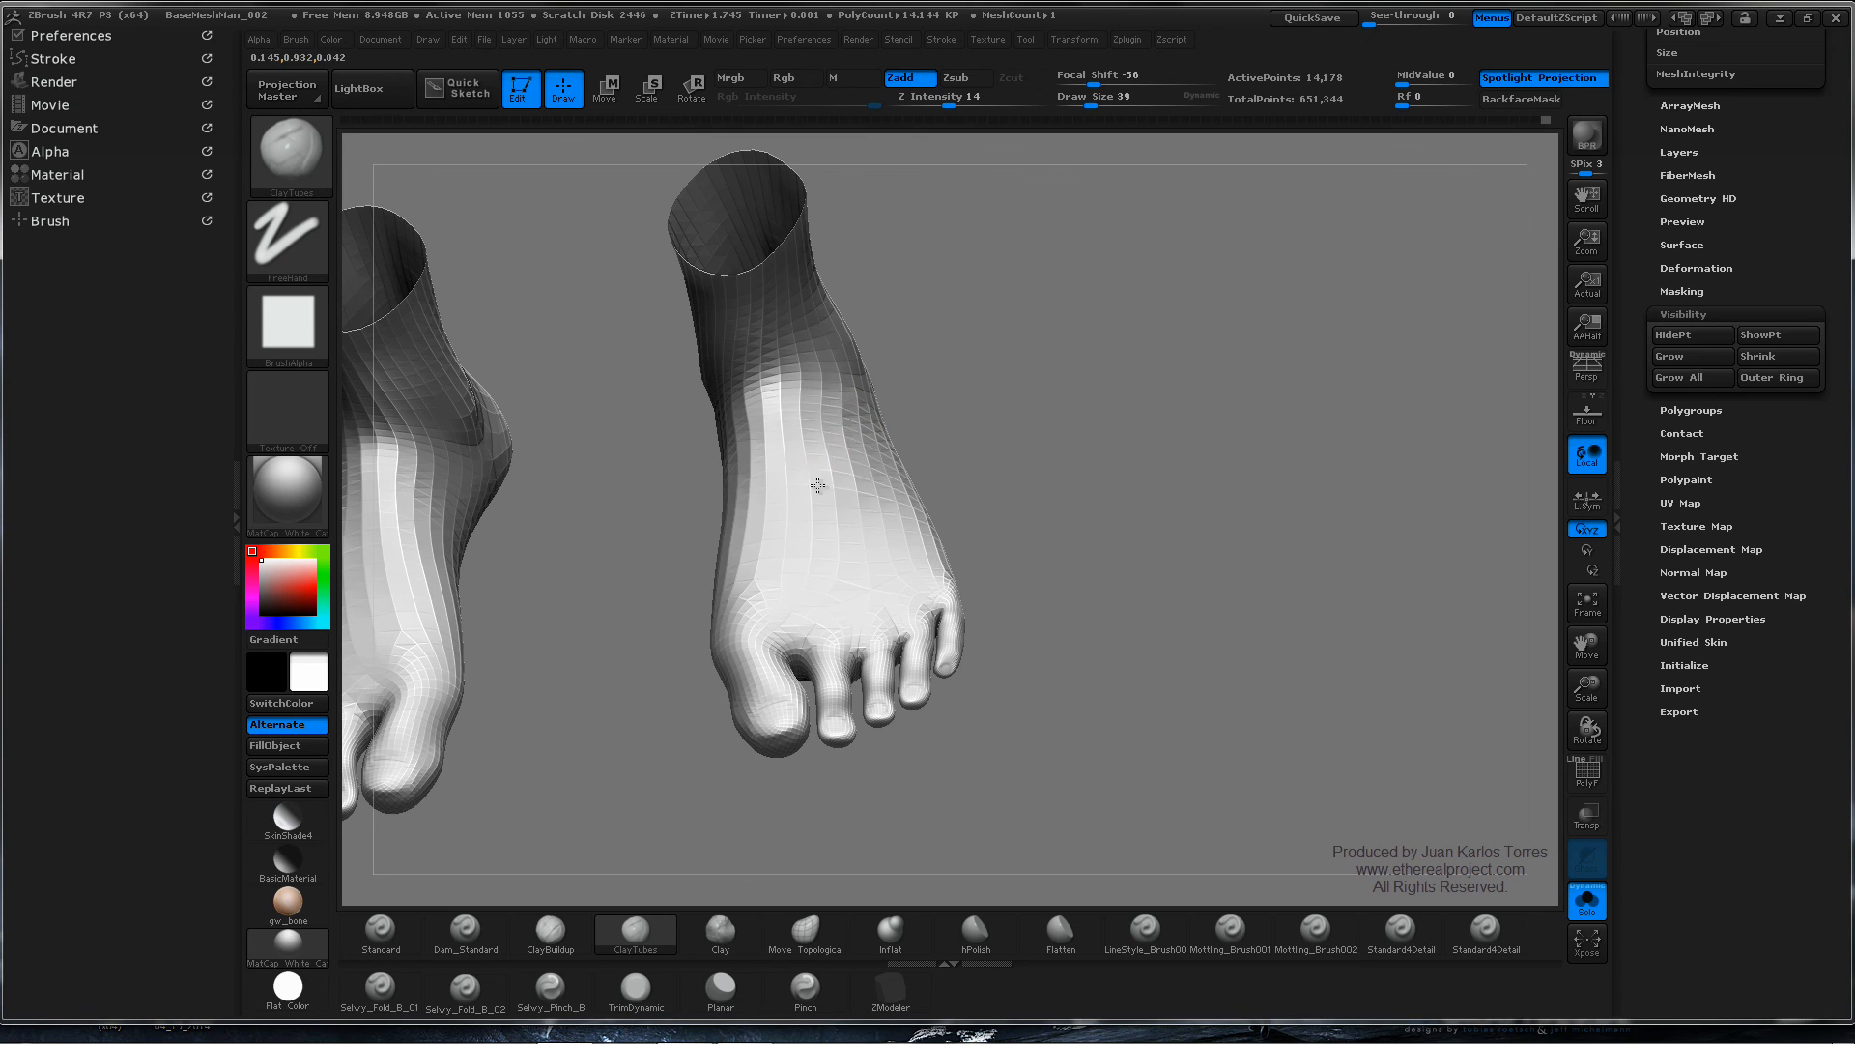
{"action": "left_click_drag", "start_coordinate": [856, 474], "coordinate": [856, 425], "text": "shift"}
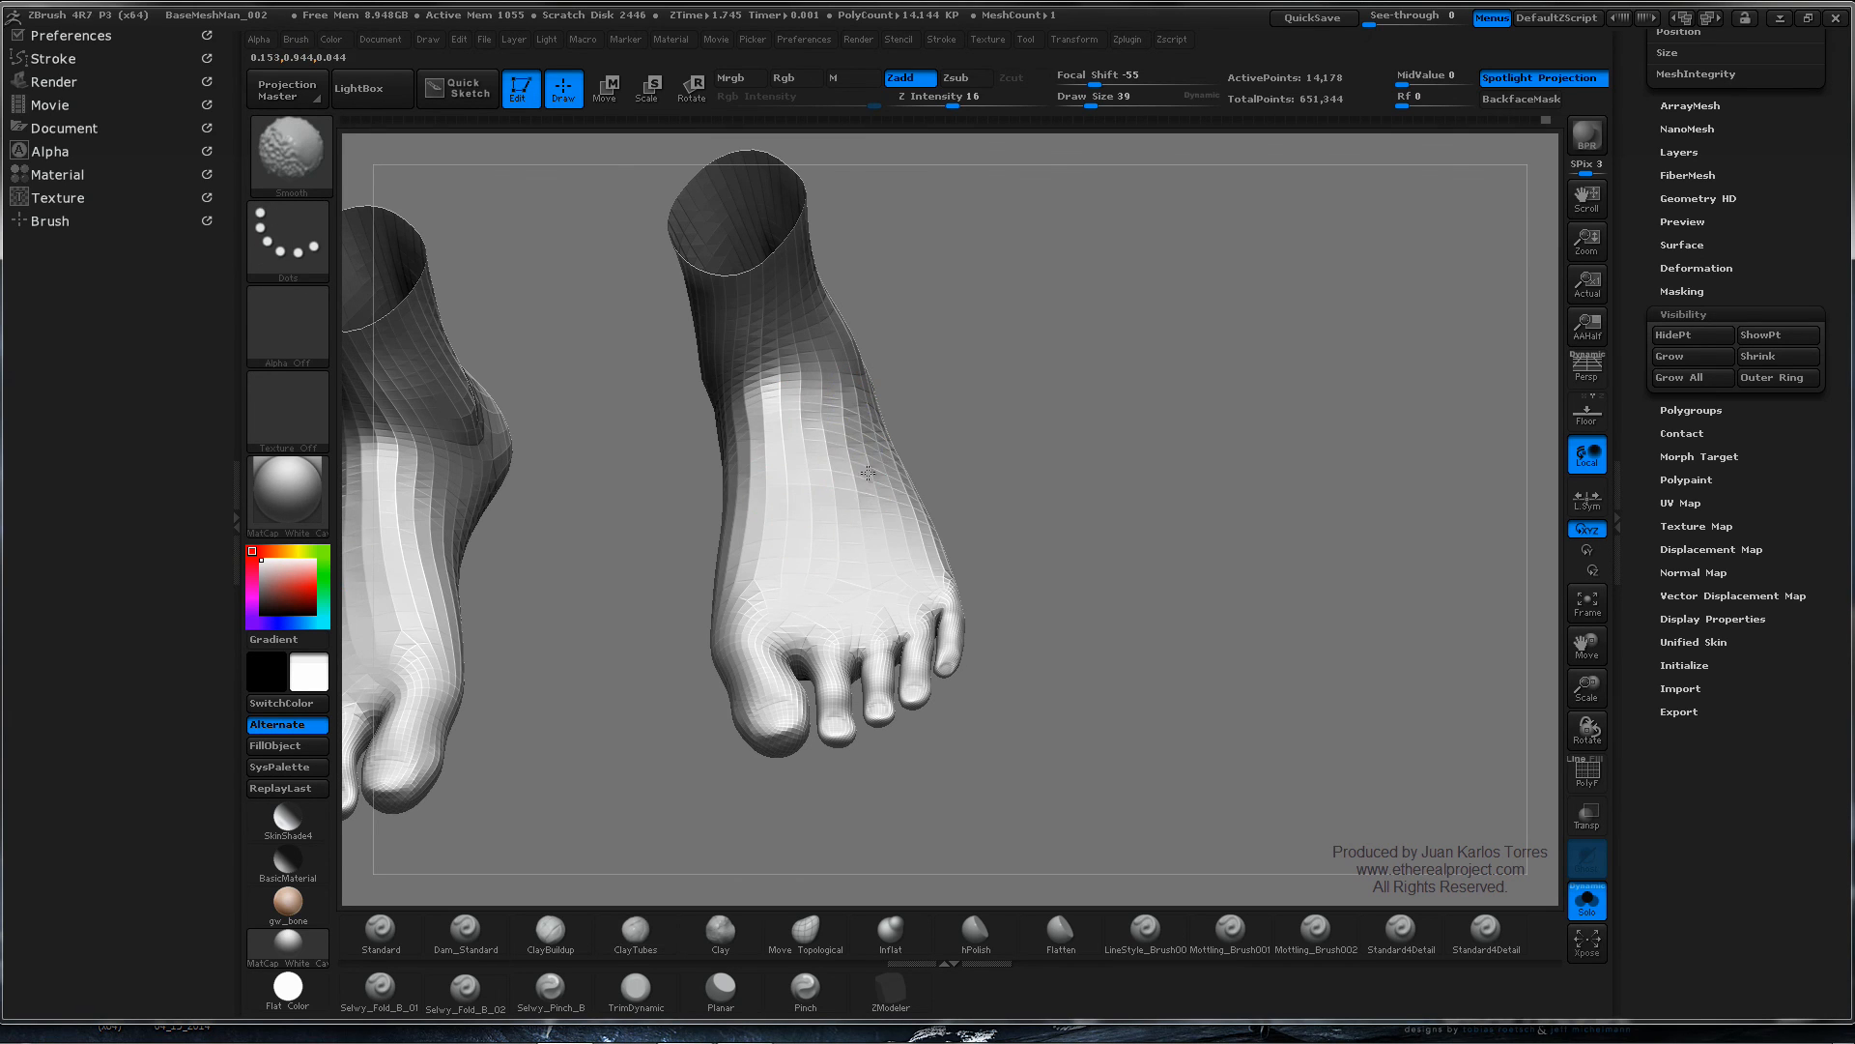
{"action": "mouse_move", "coordinate": [856, 455]}
{"action": "right_mouse_down"}
{"action": "mouse_move", "coordinate": [810, 475]}
{"action": "mouse_move", "coordinate": [884, 441]}
{"action": "right_mouse_up"}
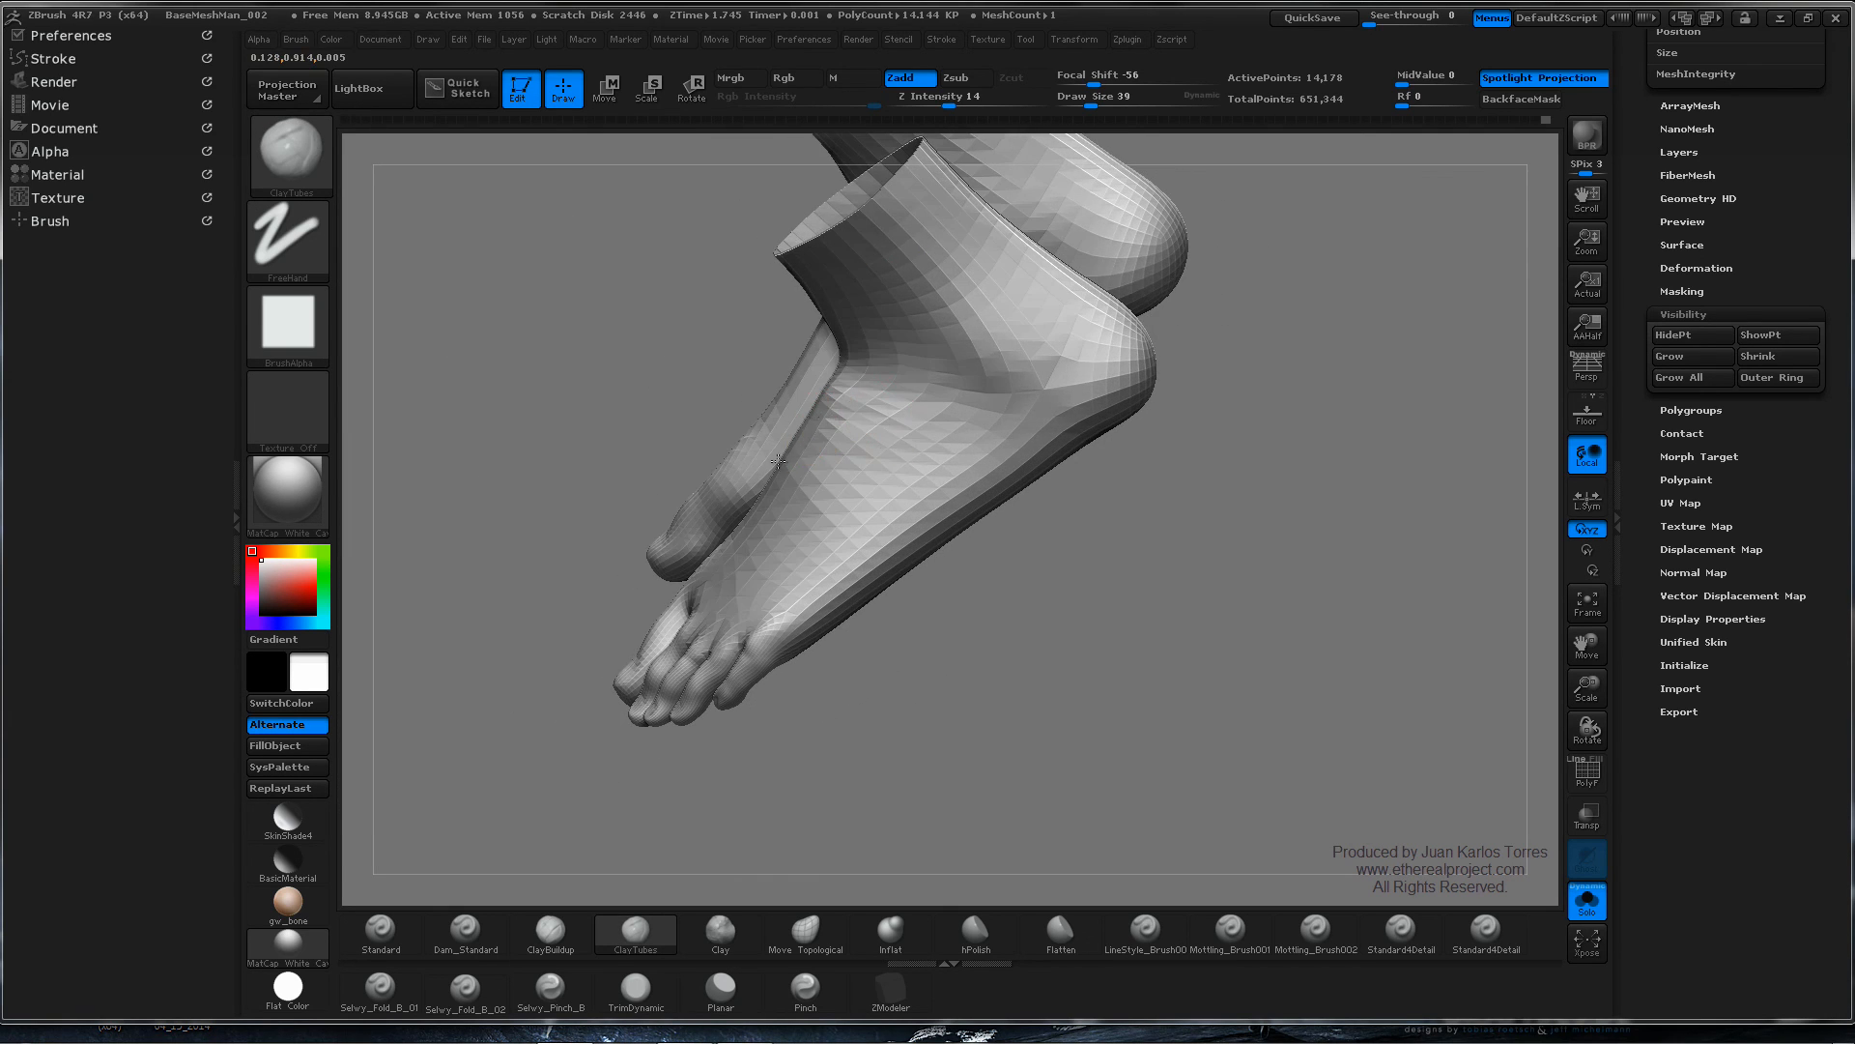
{"action": "key", "text": "shift"}
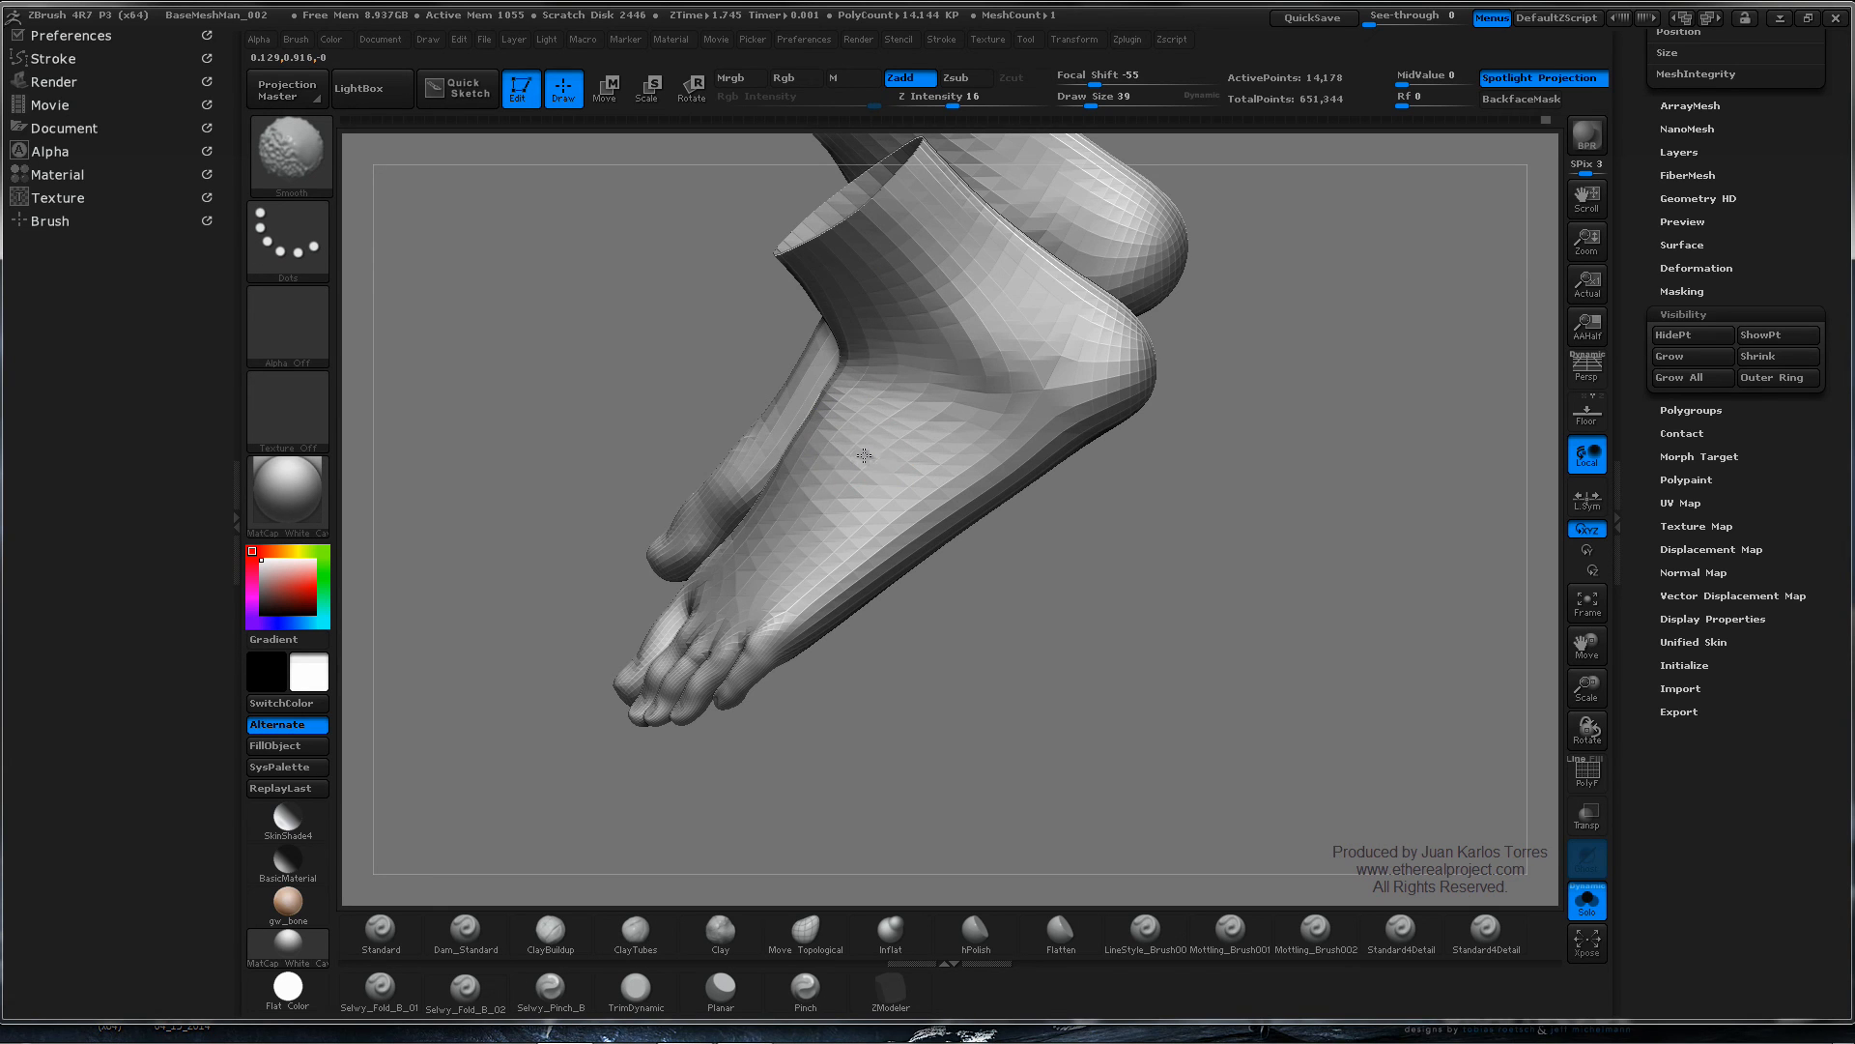
{"action": "mouse_move", "coordinate": [864, 456]}
{"action": "right_mouse_down"}
{"action": "mouse_move", "coordinate": [828, 489]}
{"action": "mouse_move", "coordinate": [745, 505]}
{"action": "mouse_move", "coordinate": [856, 514]}
{"action": "mouse_move", "coordinate": [810, 498]}
{"action": "mouse_move", "coordinate": [651, 536]}
{"action": "right_mouse_up"}
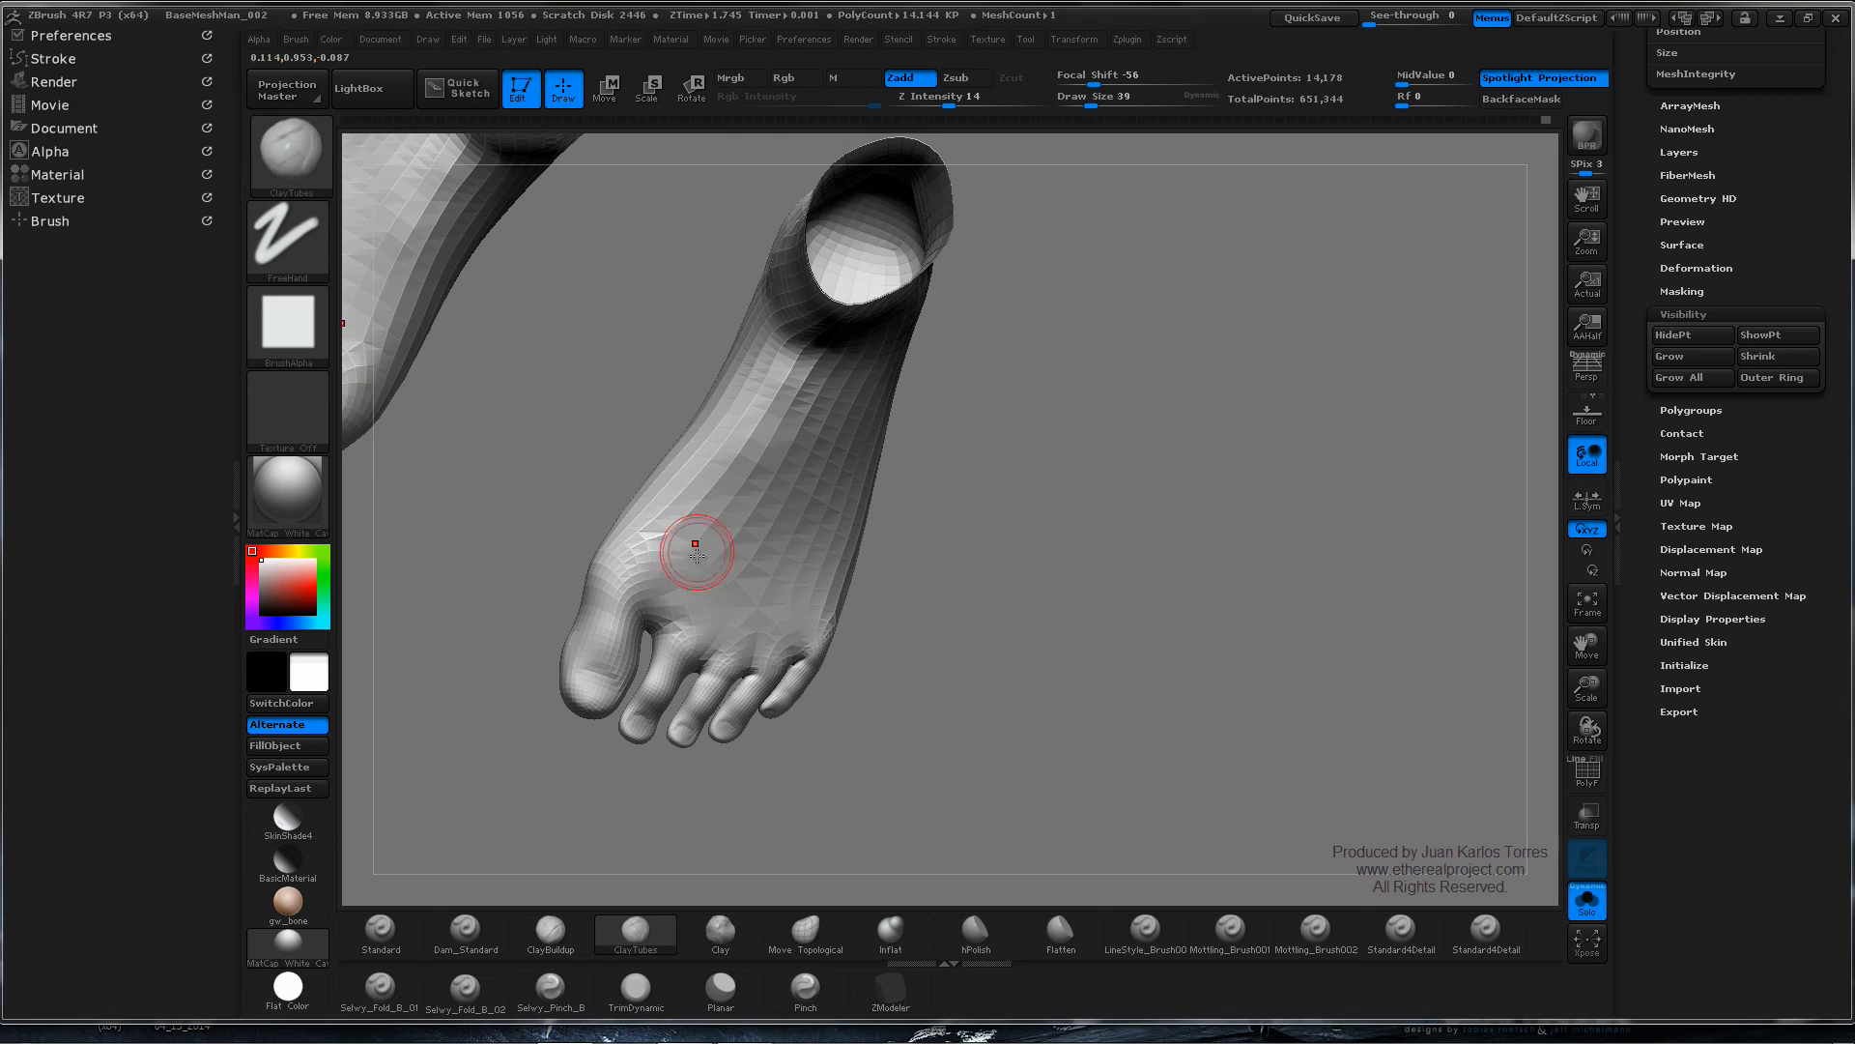
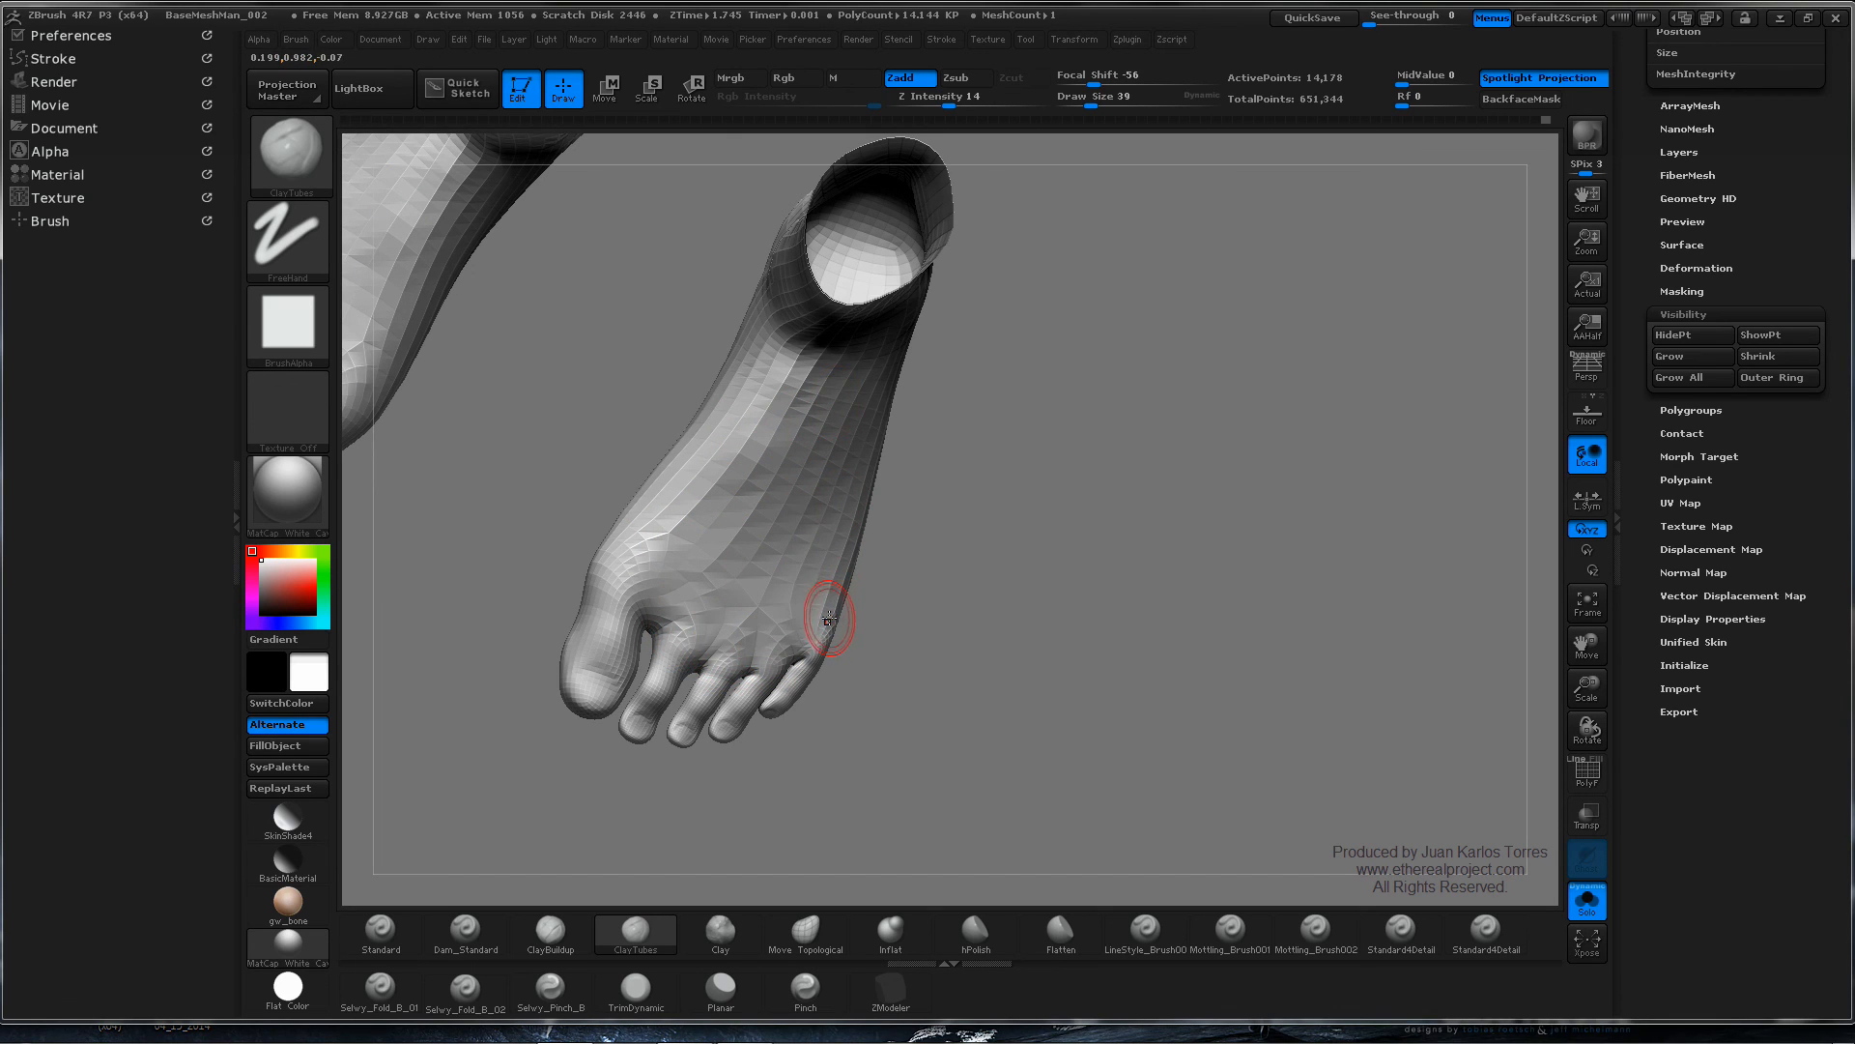
- Raise the feet to a higher subdivision level and build up the outer ankle bone with ClayTubes at draw size 39
{"action": "right_click_drag", "start_coordinate": [863, 388], "coordinate": [860, 501]}
{"action": "key", "text": "d"}
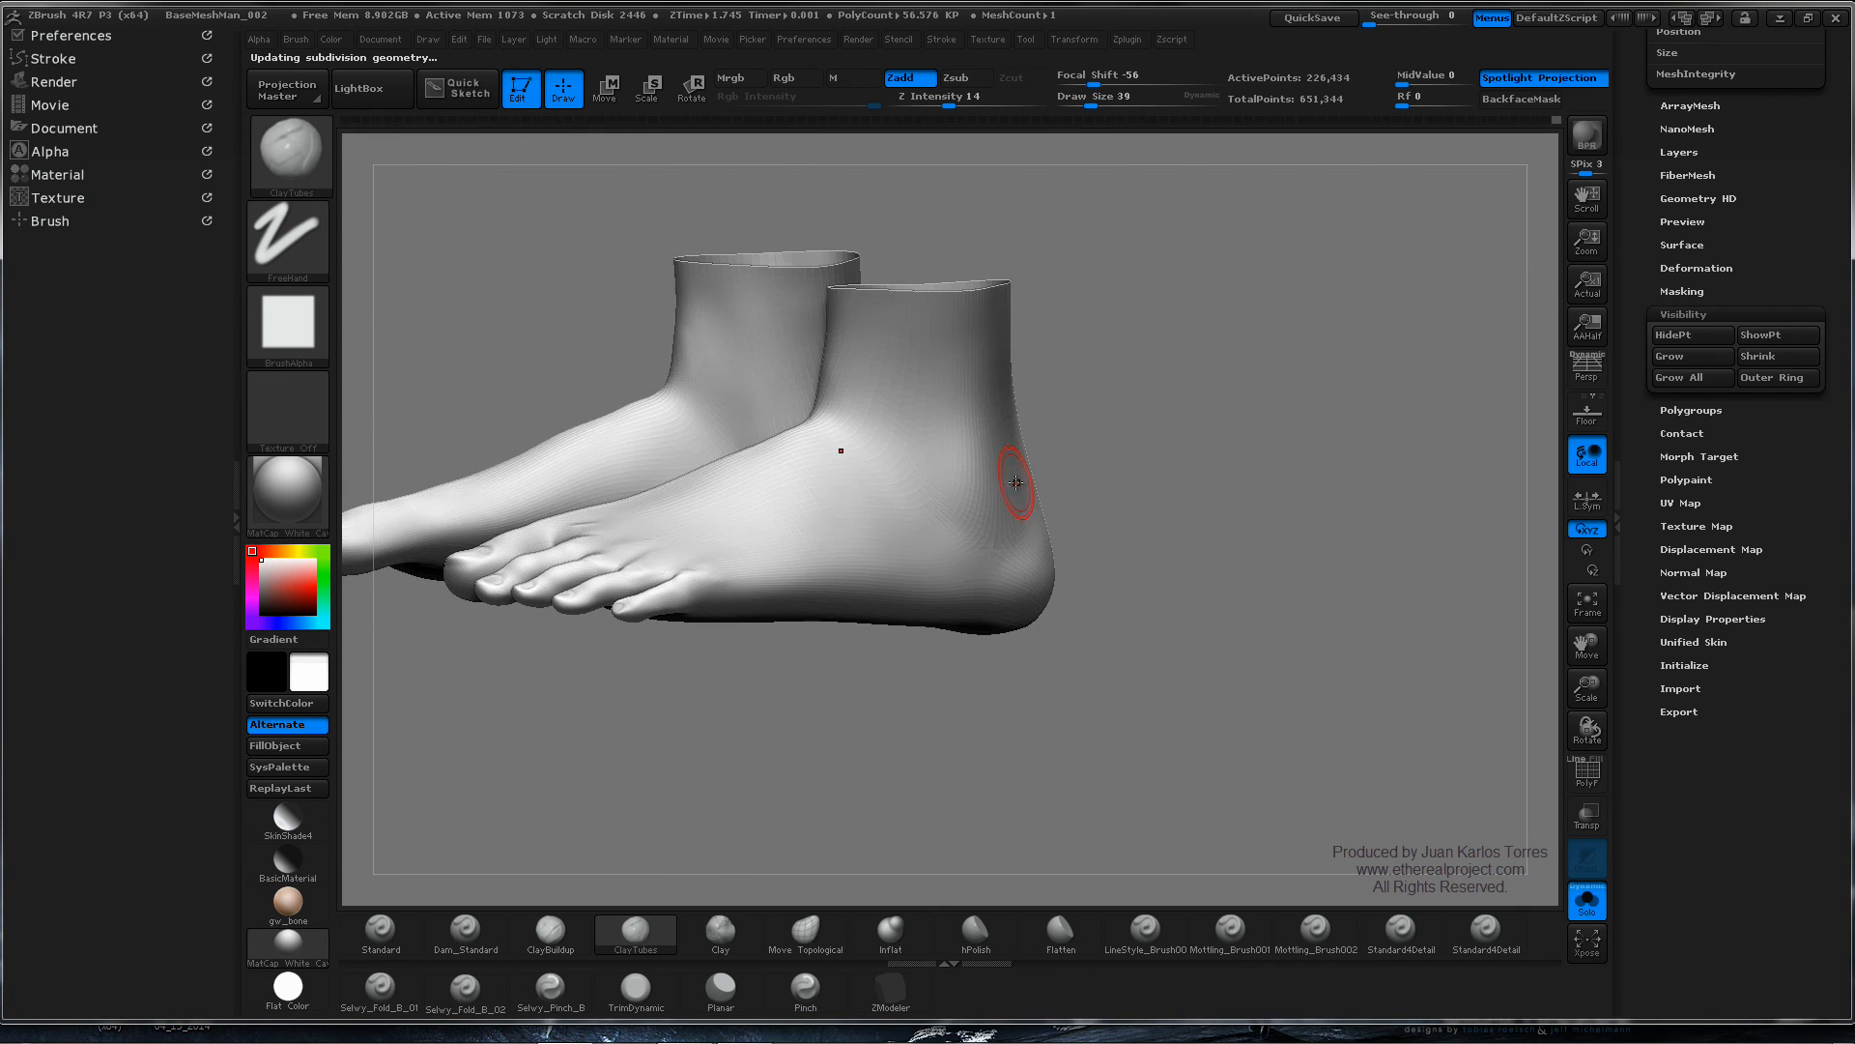
{"action": "right_click_drag", "start_coordinate": [1015, 481], "coordinate": [978, 521]}
{"action": "right_click", "coordinate": [978, 523]}
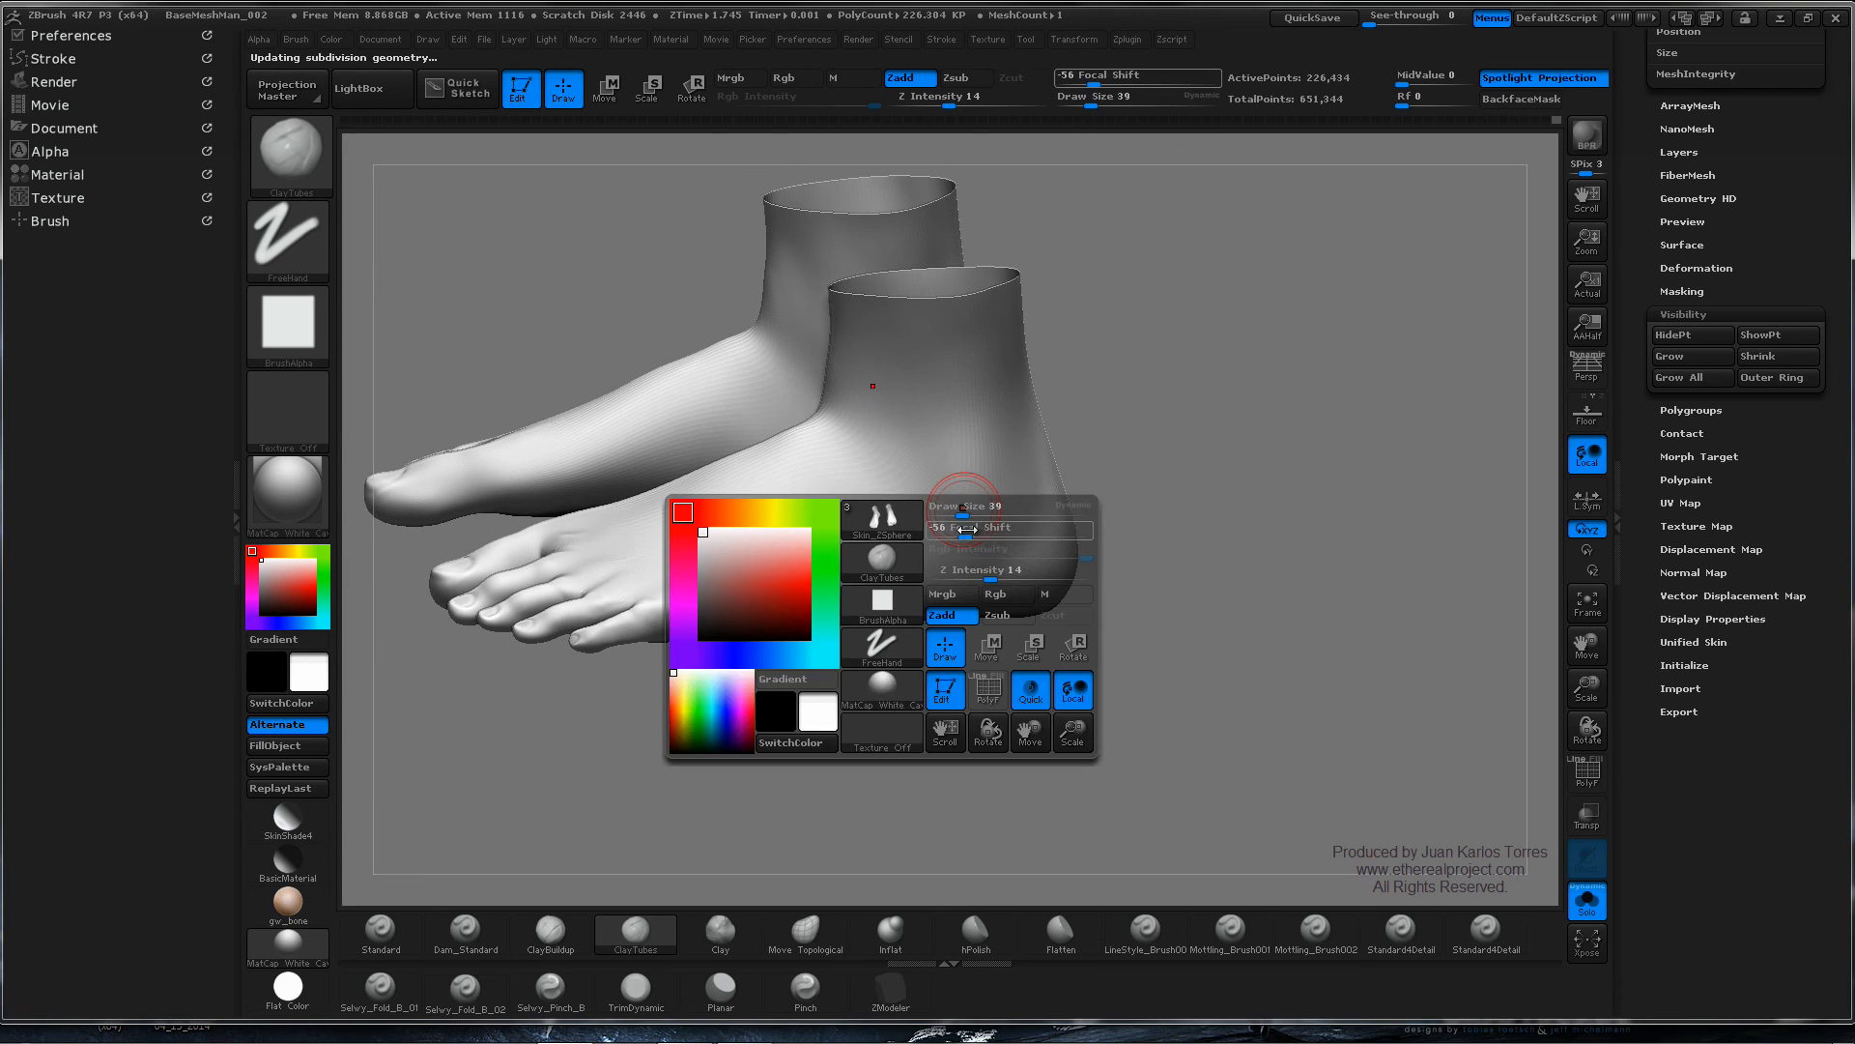
{"action": "key", "text": "shift"}
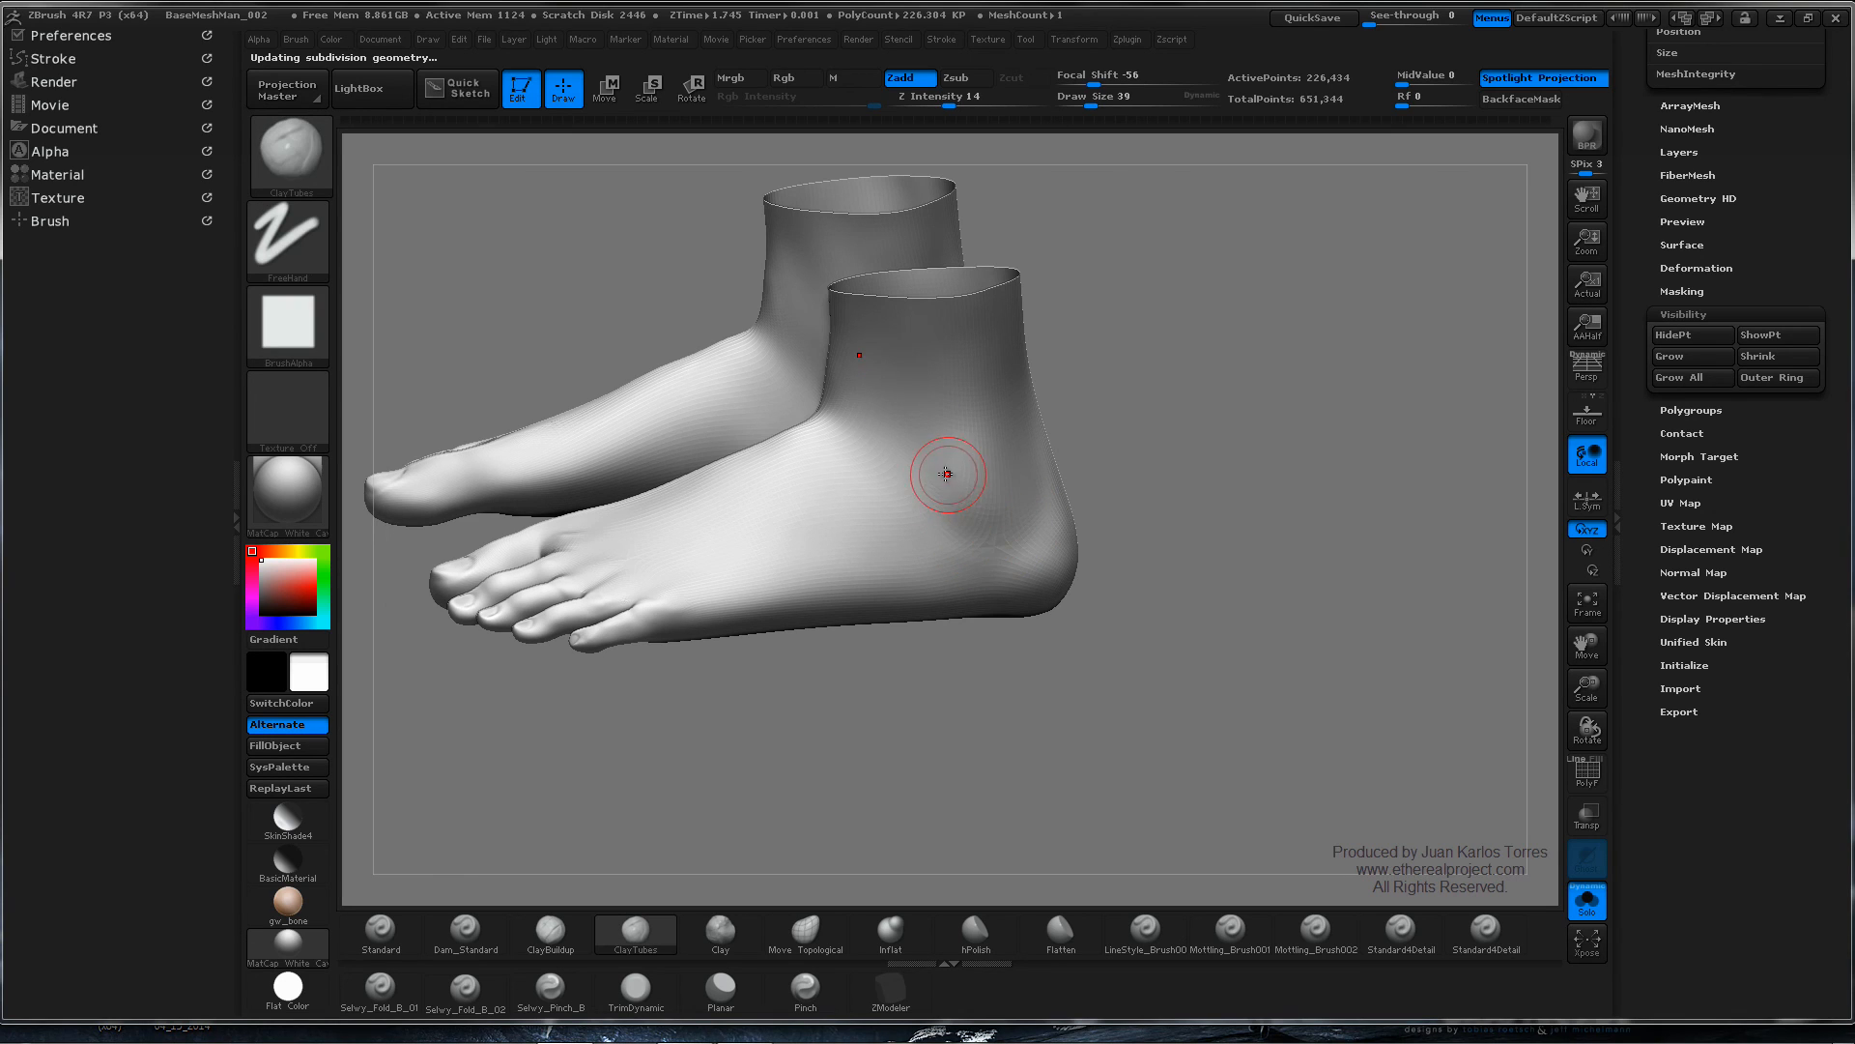
{"action": "left_click_drag", "start_coordinate": [946, 474], "coordinate": [995, 501]}
{"action": "key", "text": "shift"}
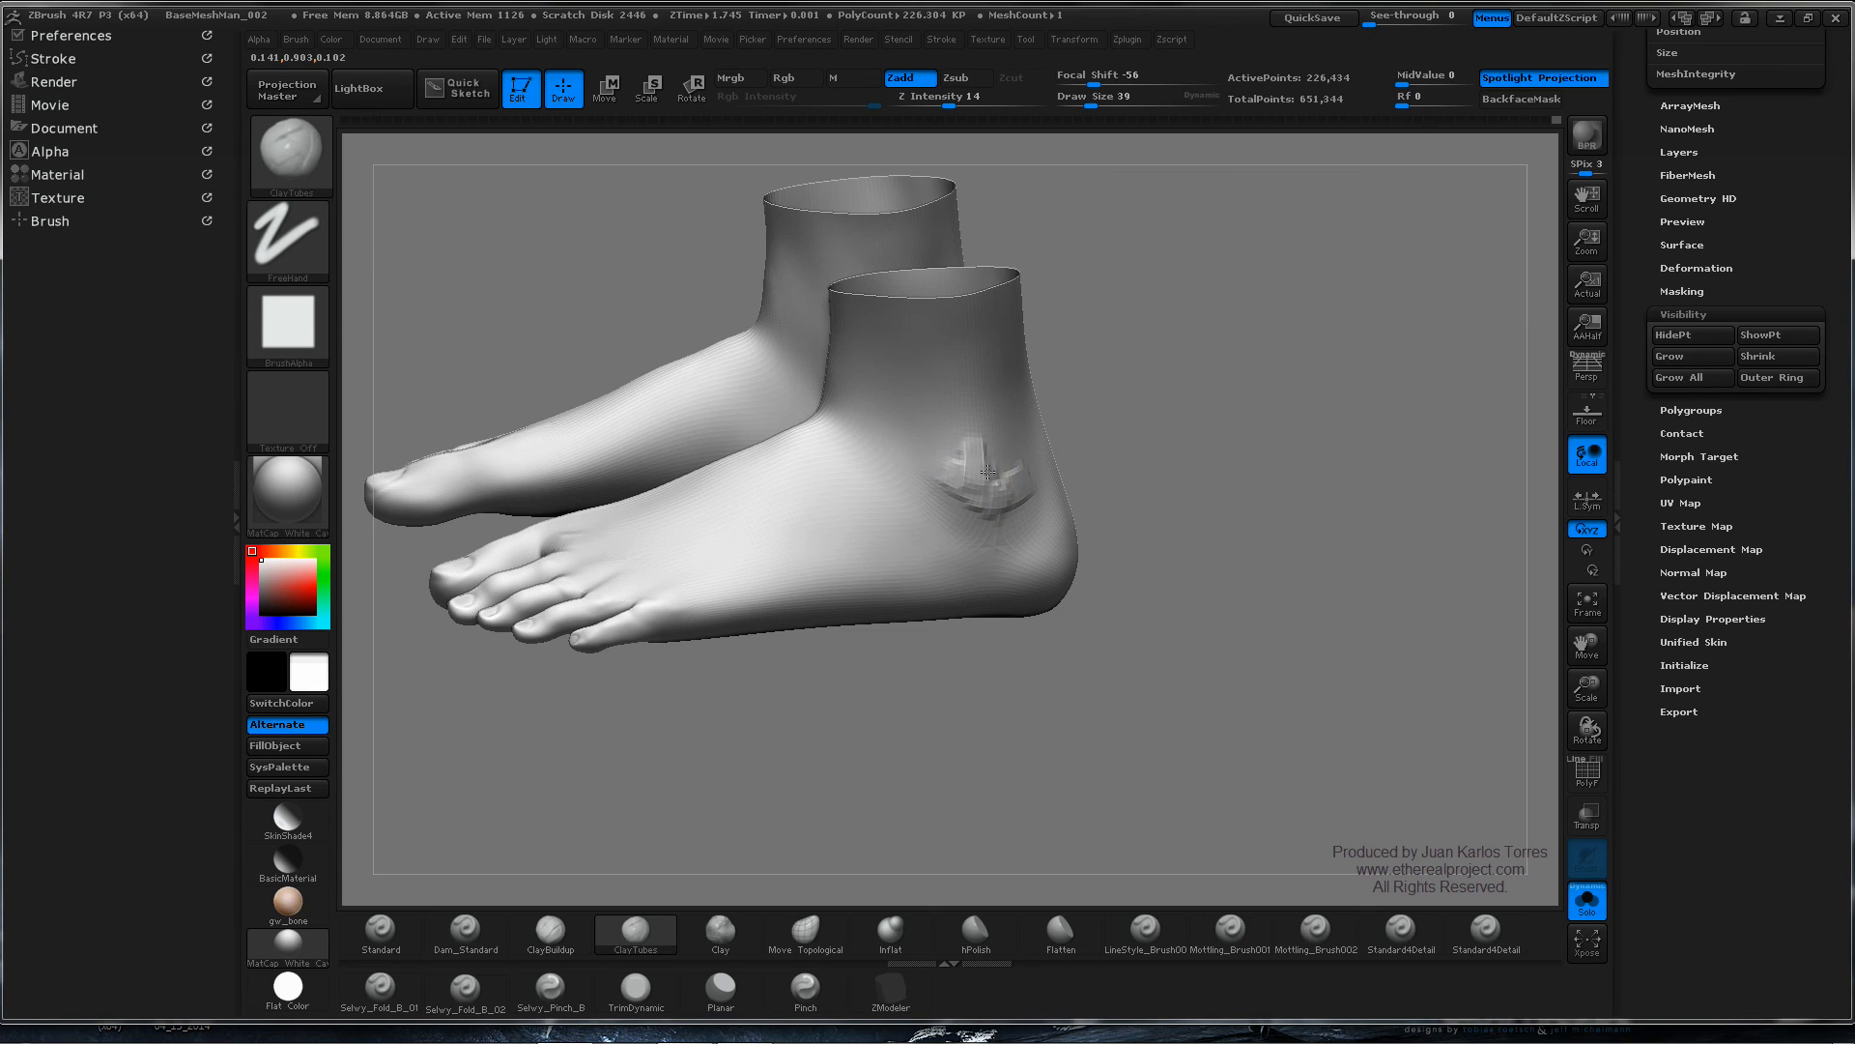
{"action": "key", "text": "shift"}
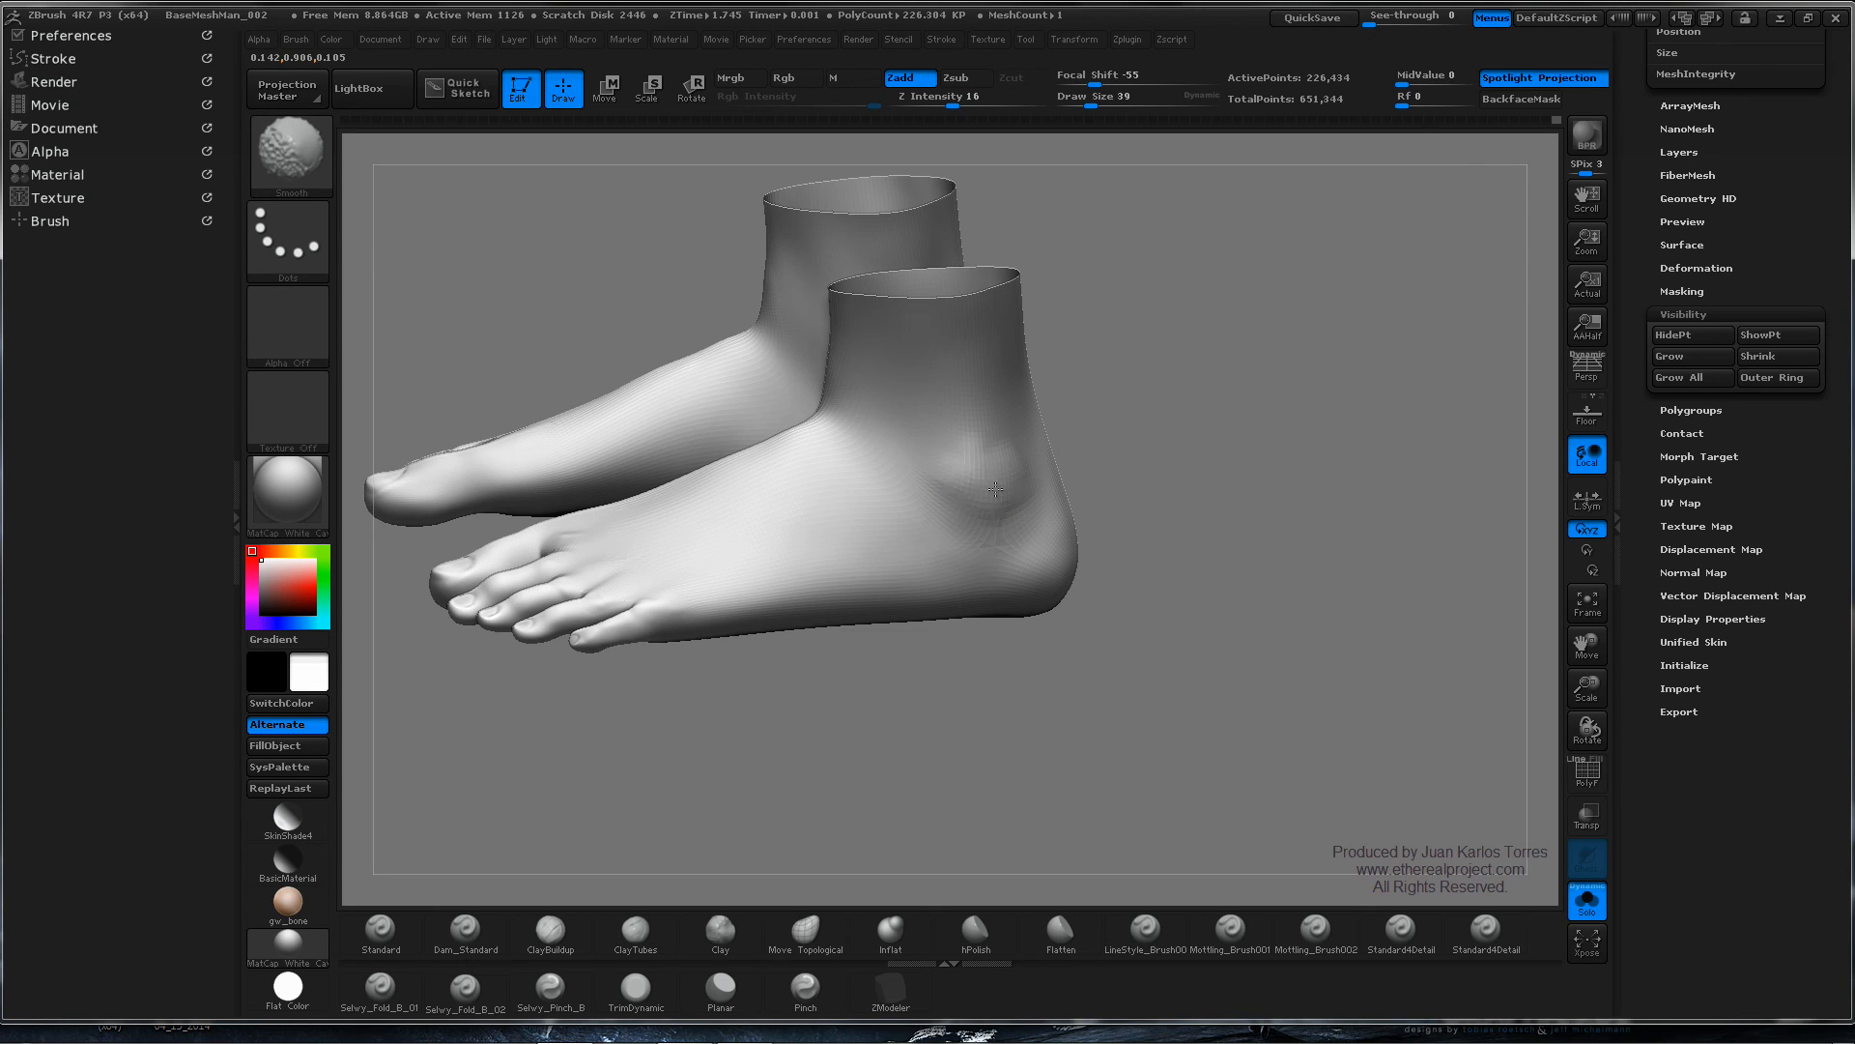
- Refine the outer ankle bone and smooth the surface around it into the lower leg and heel
{"action": "key", "text": "shift"}
{"action": "mouse_move", "coordinate": [1082, 454]}
{"action": "left_mouse_down"}
{"action": "mouse_move", "coordinate": [1159, 456]}
{"action": "mouse_move", "coordinate": [1026, 453]}
{"action": "mouse_move", "coordinate": [993, 353]}
{"action": "mouse_move", "coordinate": [1019, 489]}
{"action": "left_mouse_up"}
{"action": "key", "text": "shift"}
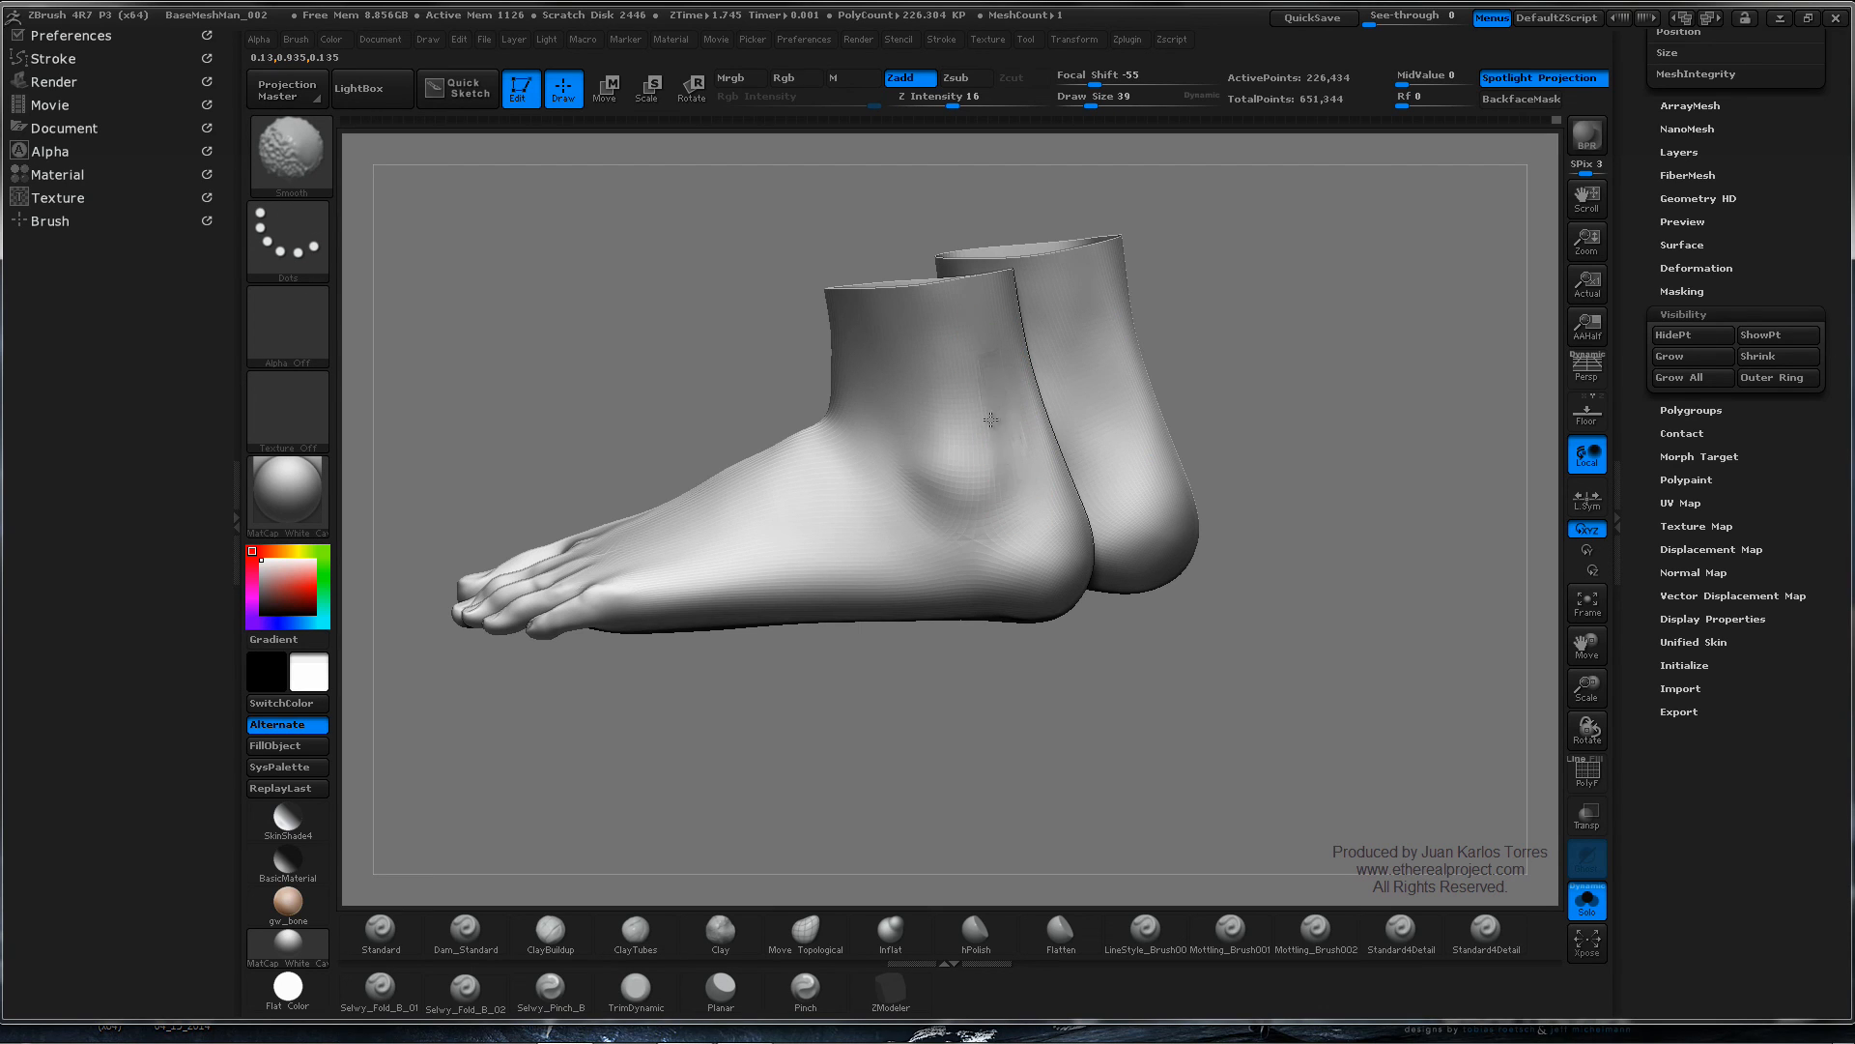
{"action": "left_click_drag", "start_coordinate": [969, 500], "coordinate": [898, 478], "text": "shift"}
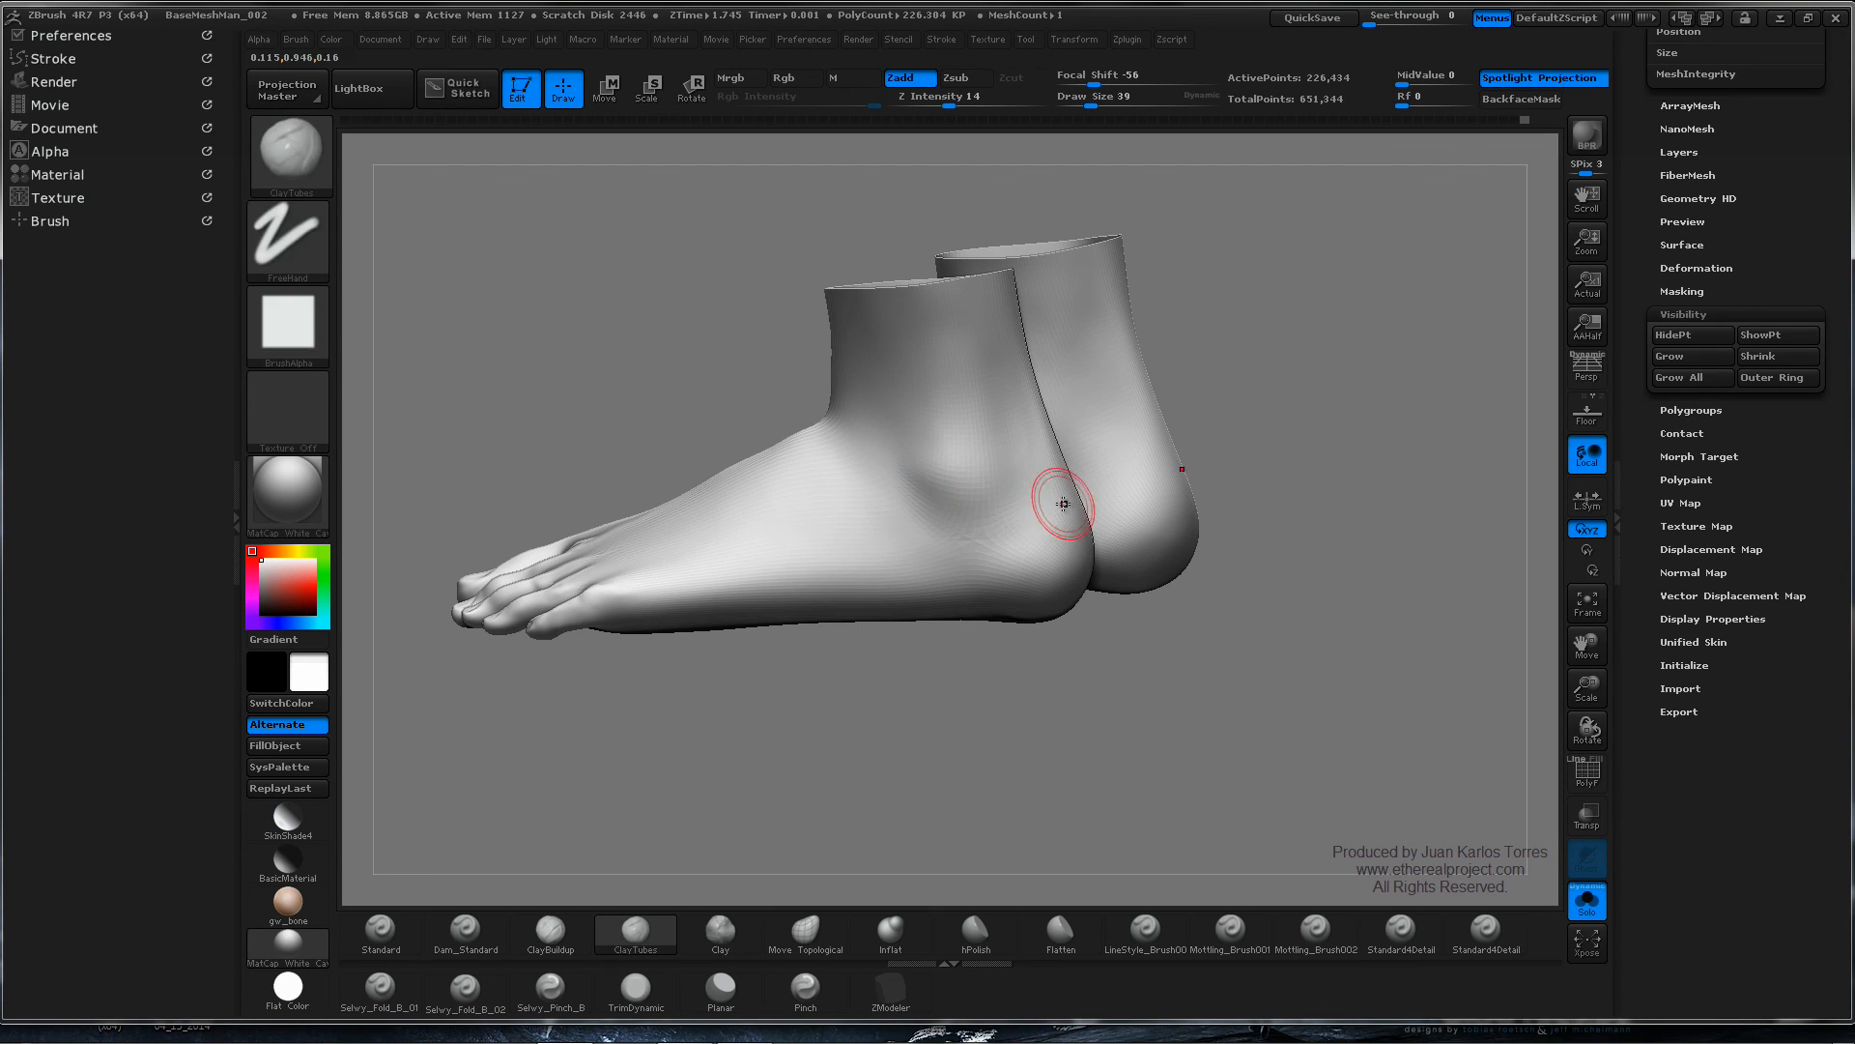
- Add volume to the outer part of the instep with ClayTubes at draw size 72 and smooth it
{"action": "right_click_drag", "start_coordinate": [1297, 483], "coordinate": [1044, 464], "text": "ctrl"}
{"action": "mouse_move", "coordinate": [1188, 468]}
{"action": "left_mouse_down", "text": "shift"}
{"action": "mouse_move", "coordinate": [1223, 472]}
{"action": "mouse_move", "coordinate": [1089, 592]}
{"action": "mouse_move", "coordinate": [1085, 526]}
{"action": "left_mouse_up", "text": "shift"}
{"action": "right_click_drag", "start_coordinate": [1085, 525], "coordinate": [1010, 529], "text": "ctrl"}
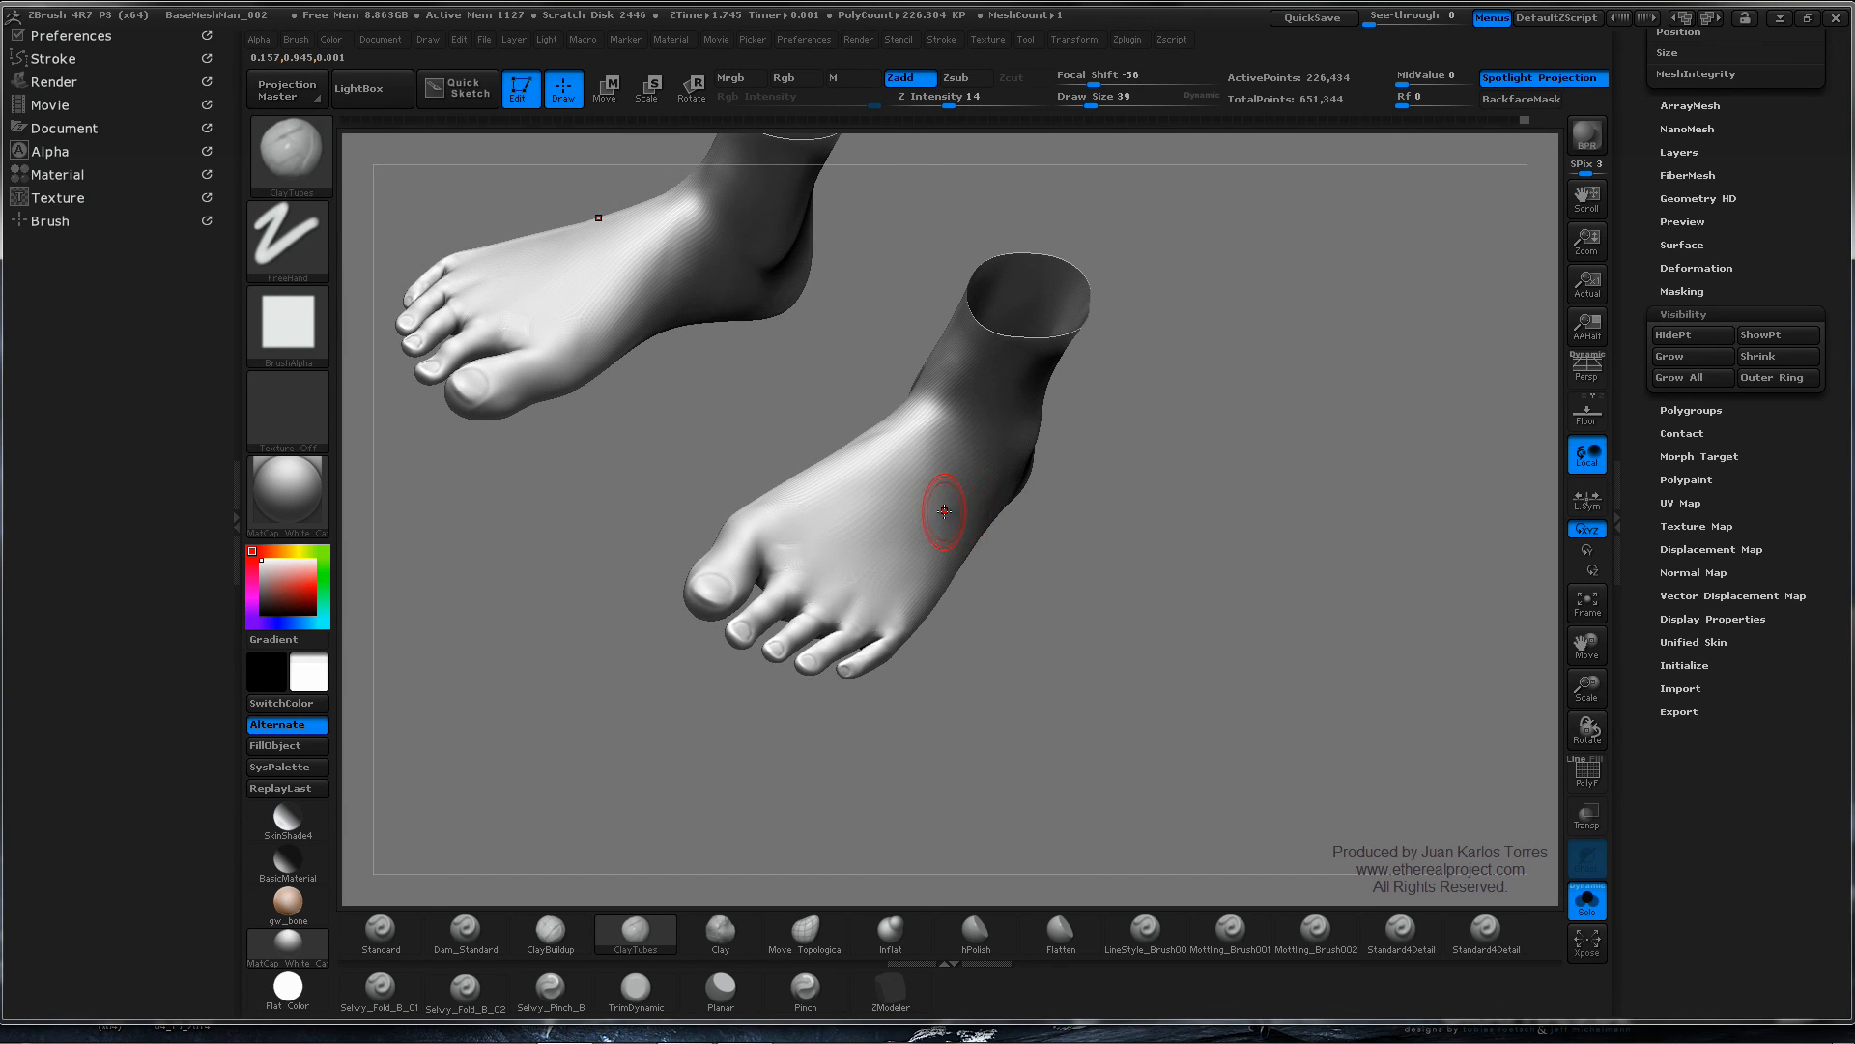
{"action": "key", "text": "space"}
{"action": "left_click_drag", "start_coordinate": [974, 516], "coordinate": [1003, 516]}
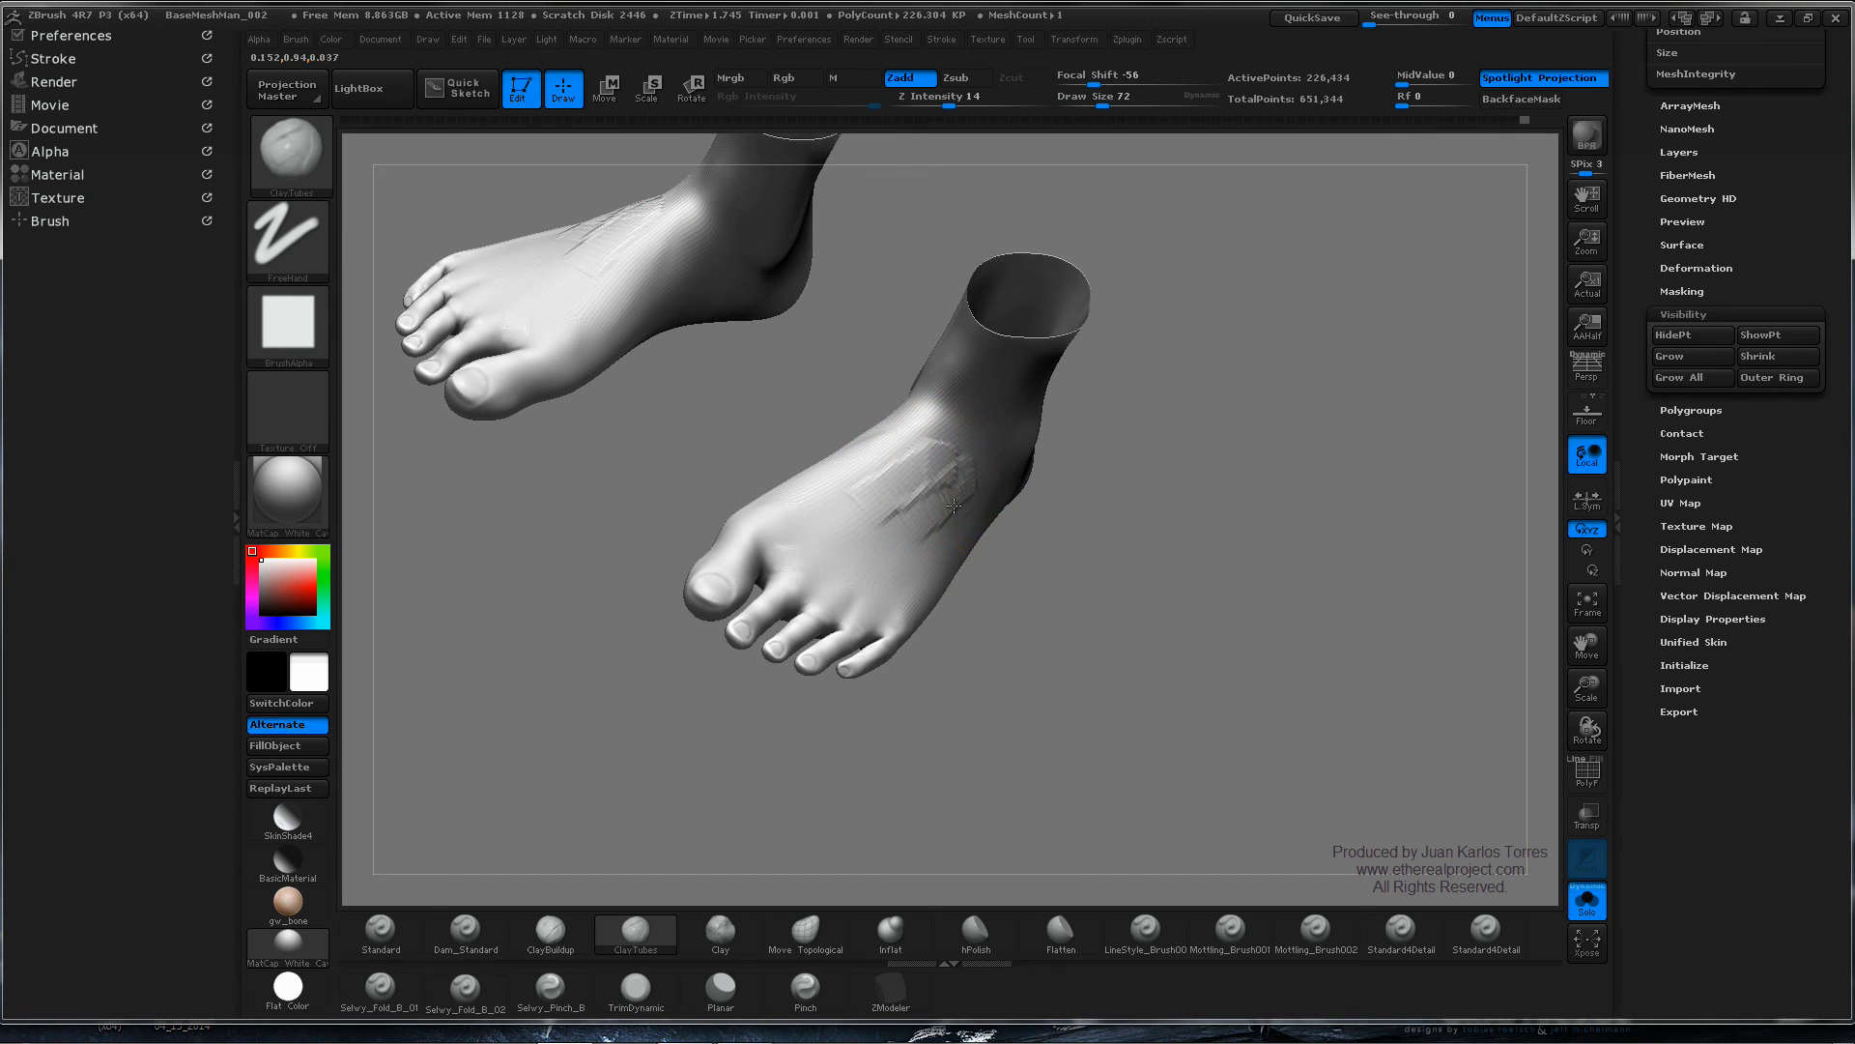
{"action": "key", "text": "shift"}
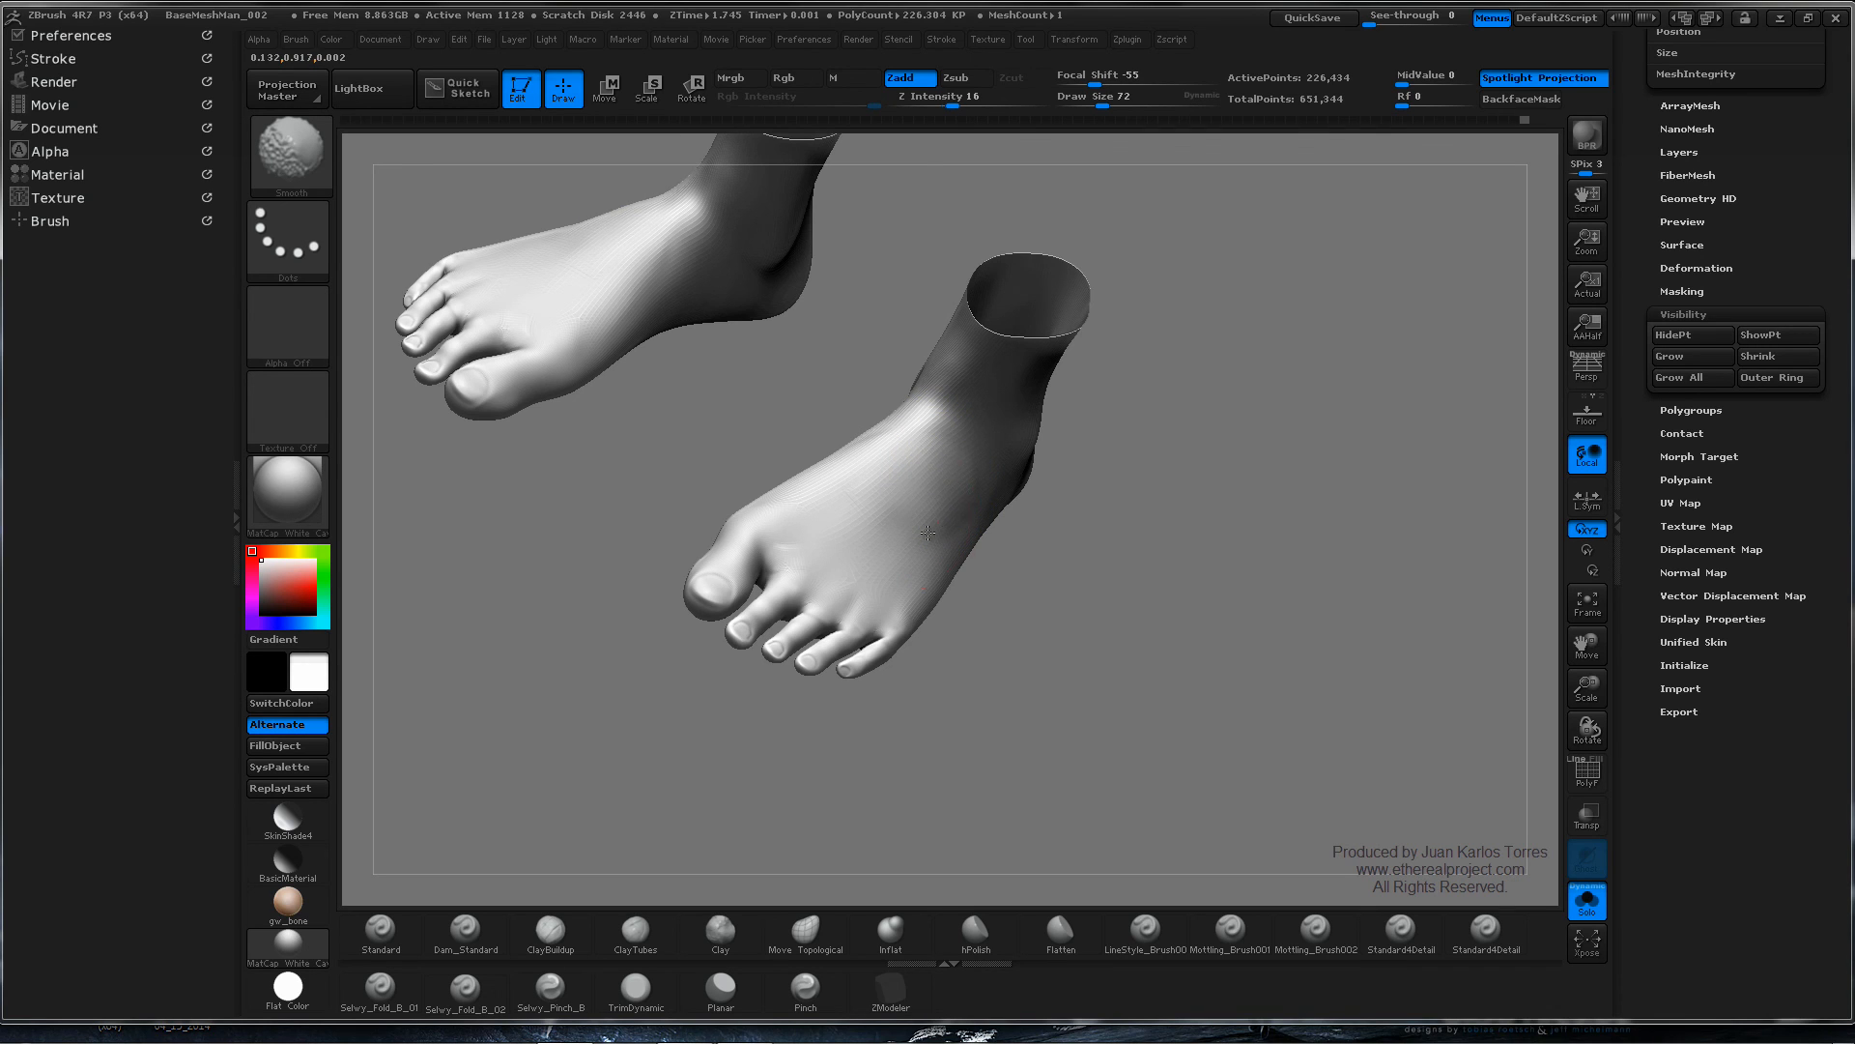
{"action": "left_click_drag", "start_coordinate": [928, 532], "coordinate": [942, 508], "text": "shift"}
- Smooth the transition below the ankle, add another ClayTubes layer across the instep and blend it into the foot
{"action": "right_click_drag", "start_coordinate": [1015, 512], "coordinate": [899, 488]}
{"action": "key", "text": "shift"}
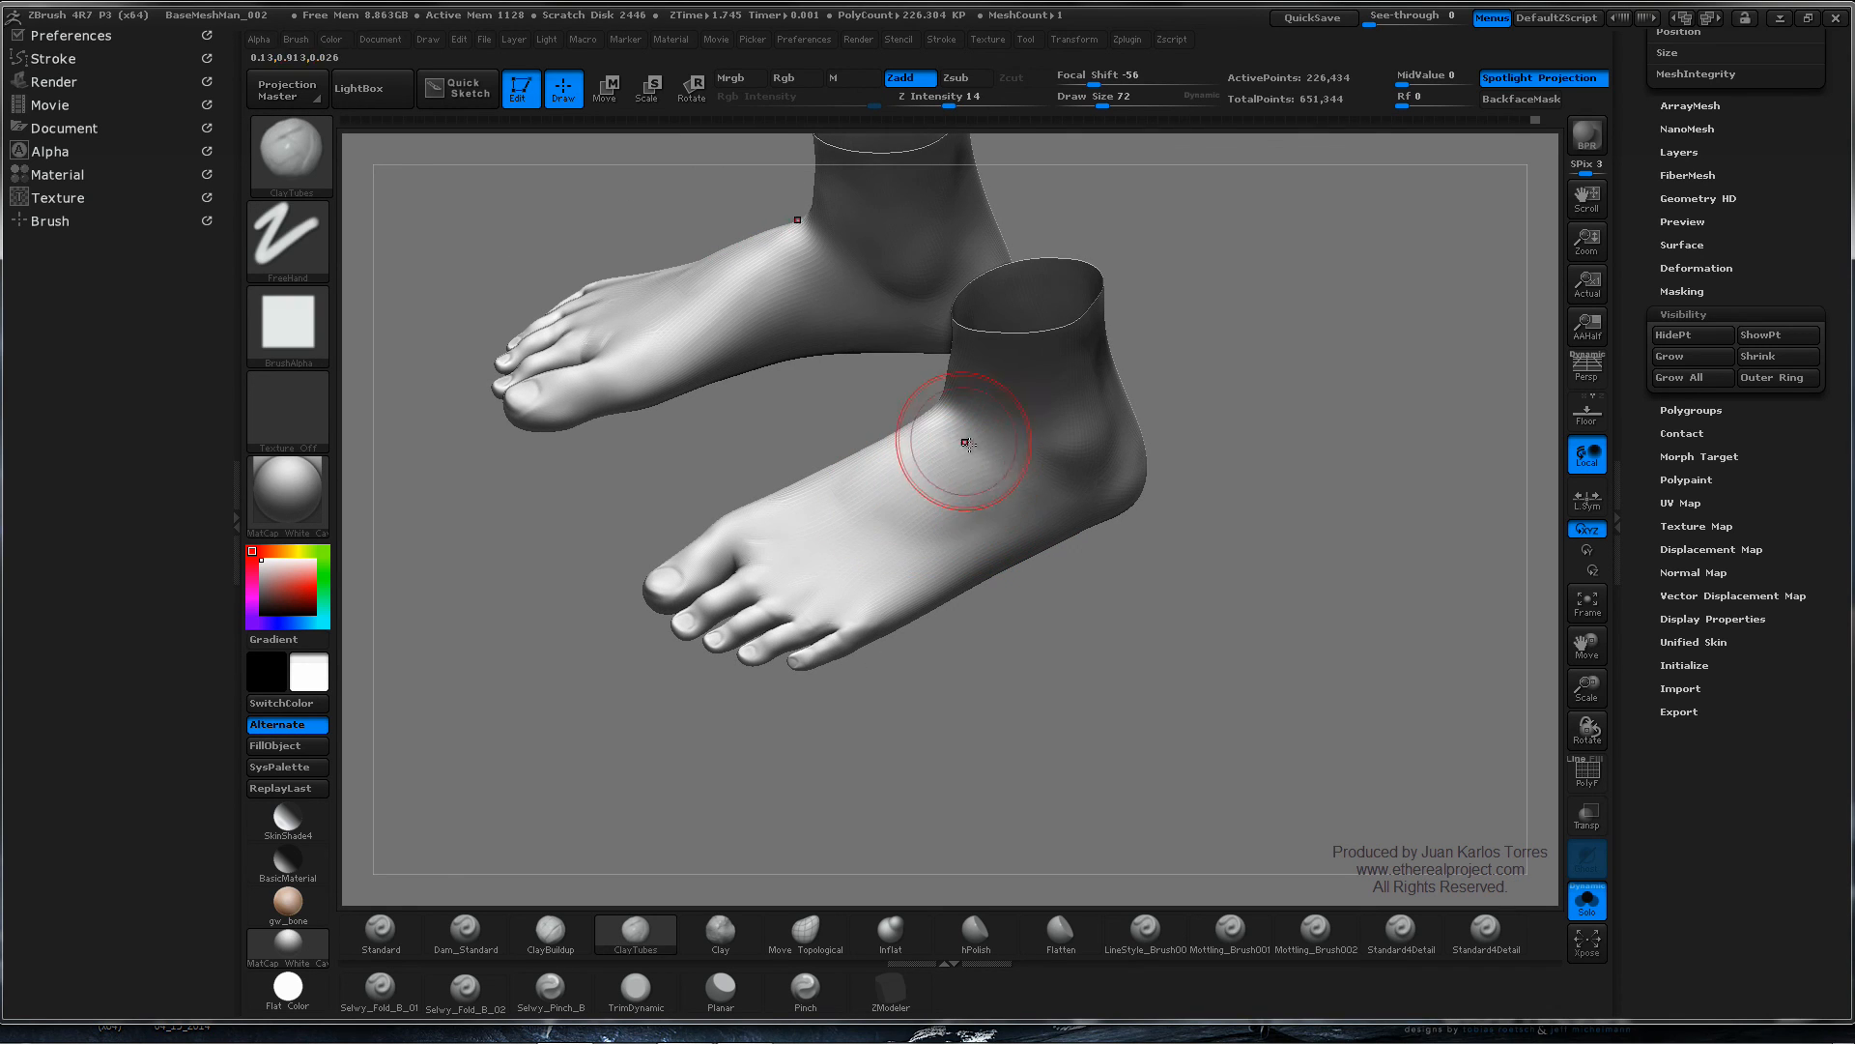
{"action": "left_click_drag", "start_coordinate": [961, 451], "coordinate": [1005, 480], "text": "shift"}
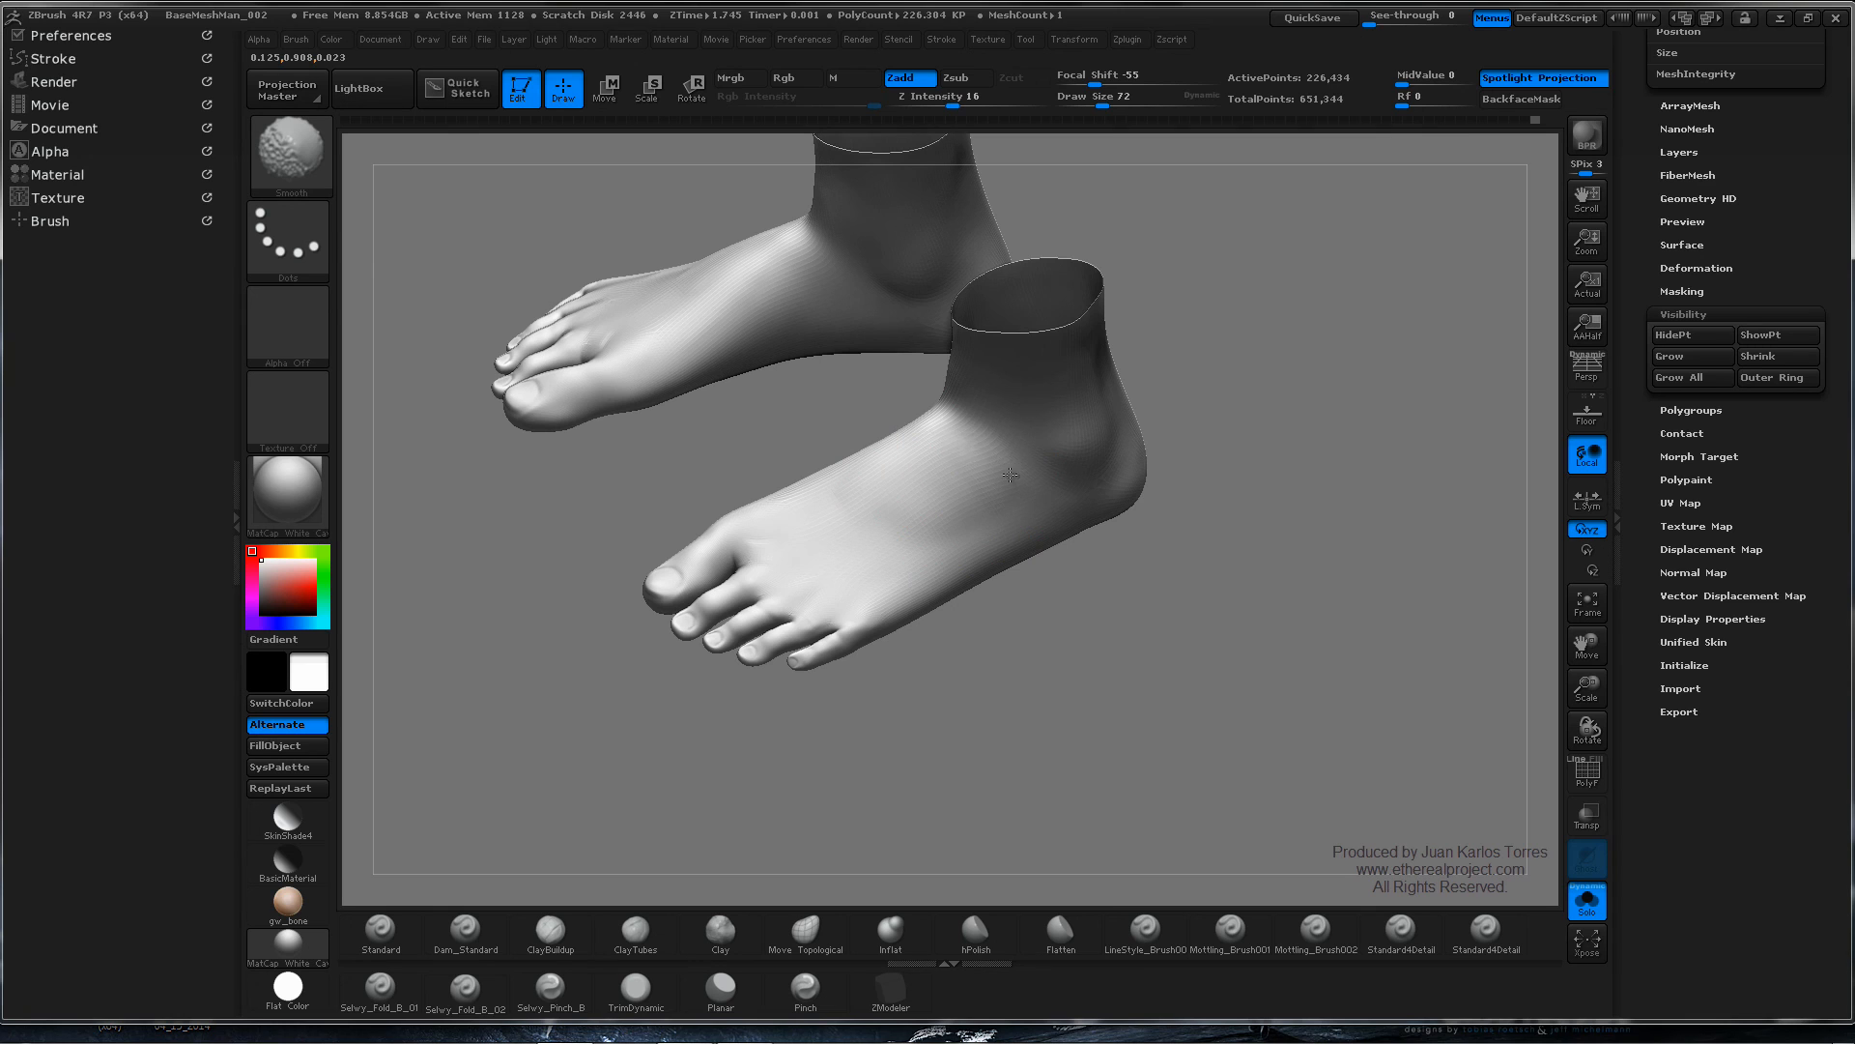
{"action": "mouse_move", "coordinate": [995, 464]}
{"action": "right_mouse_down"}
{"action": "mouse_move", "coordinate": [899, 447]}
{"action": "mouse_move", "coordinate": [1011, 457]}
{"action": "mouse_move", "coordinate": [989, 493]}
{"action": "right_mouse_up"}
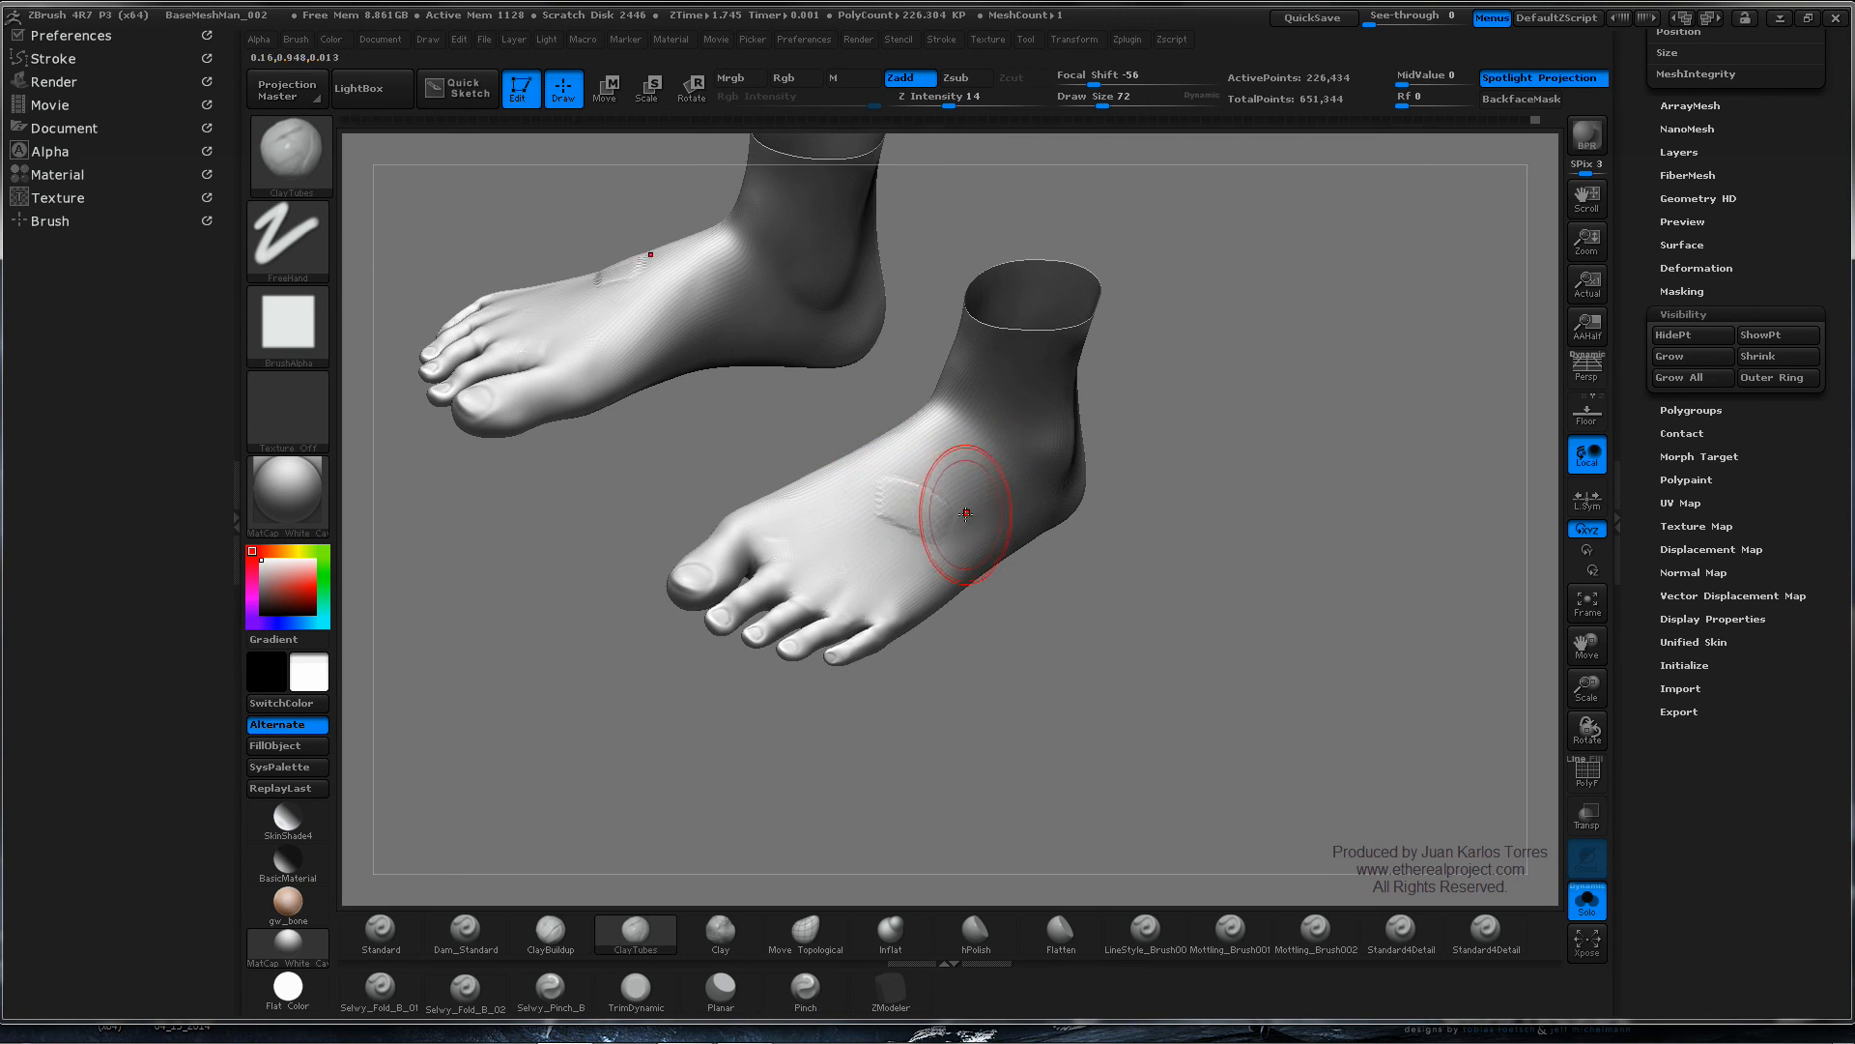
{"action": "left_click_drag", "start_coordinate": [1007, 482], "coordinate": [1001, 450]}
{"action": "key", "text": "shift"}
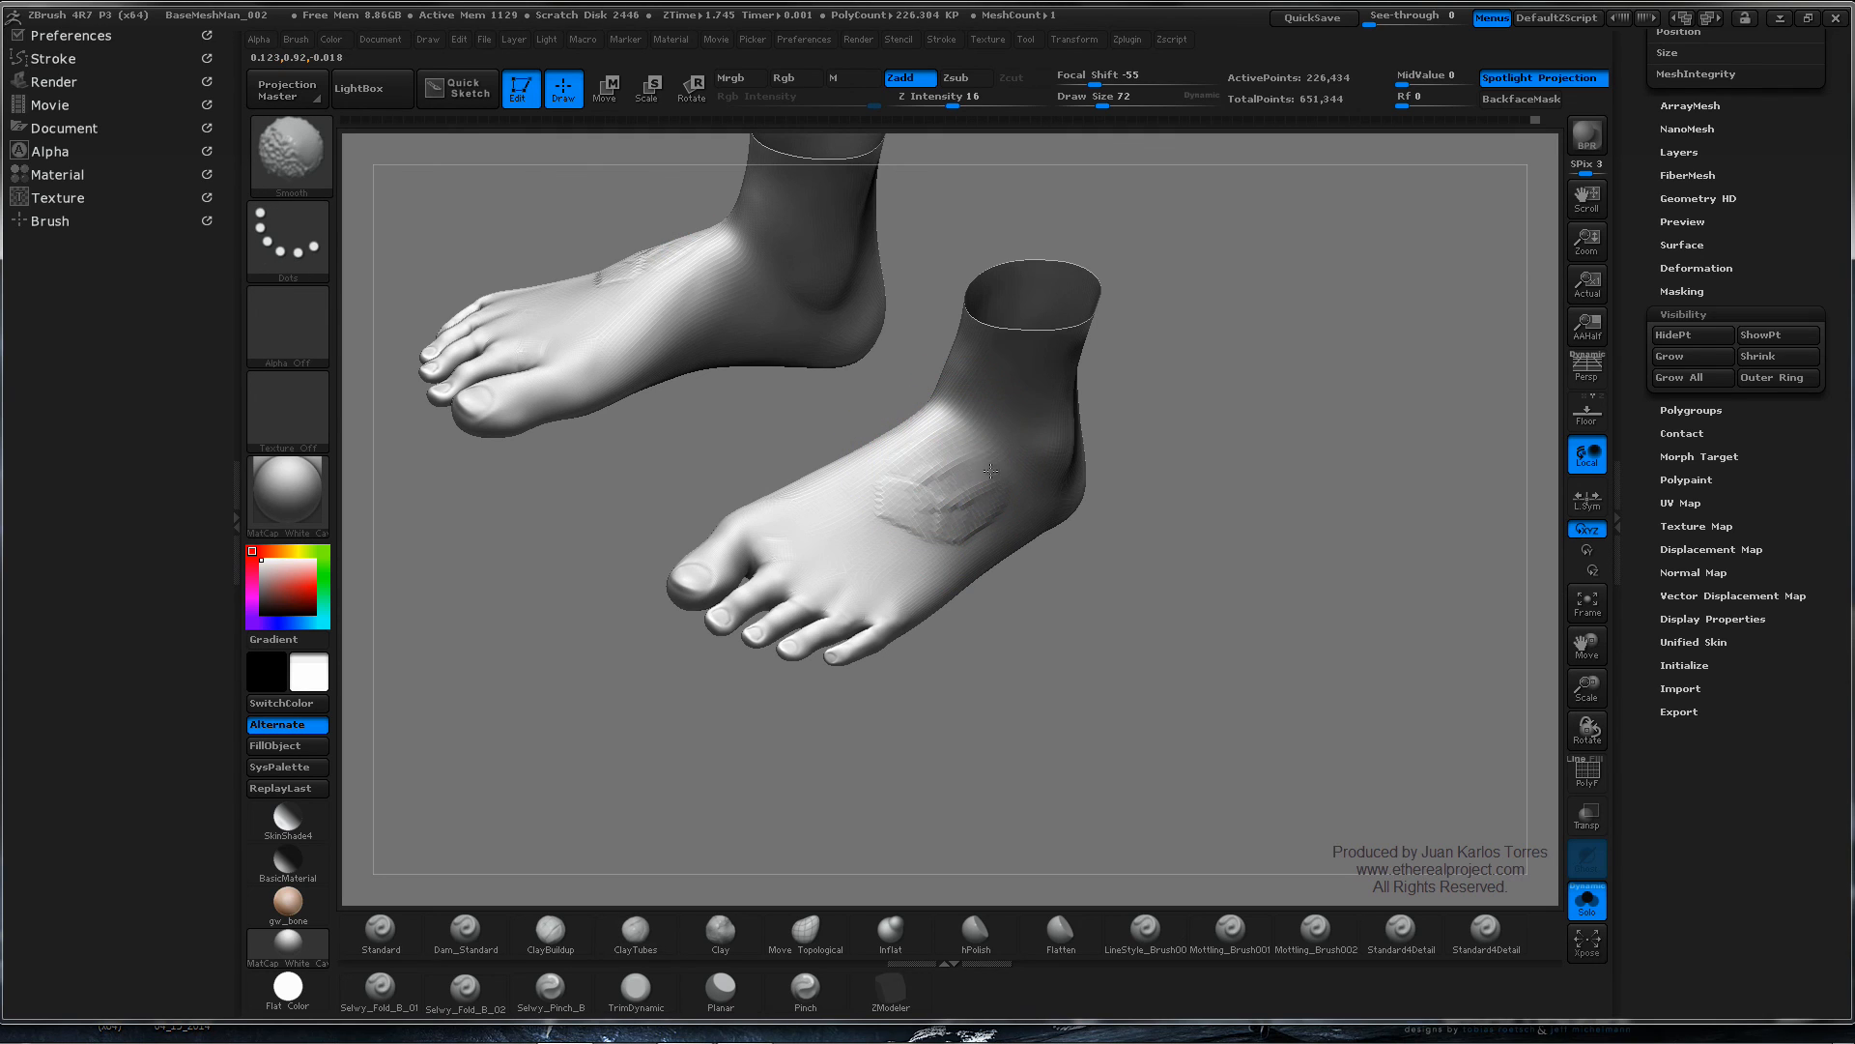
{"action": "mouse_move", "coordinate": [961, 527]}
{"action": "left_mouse_down", "text": "shift"}
{"action": "mouse_move", "coordinate": [919, 518]}
{"action": "mouse_move", "coordinate": [966, 549]}
{"action": "mouse_move", "coordinate": [864, 519]}
{"action": "left_mouse_up", "text": "shift"}
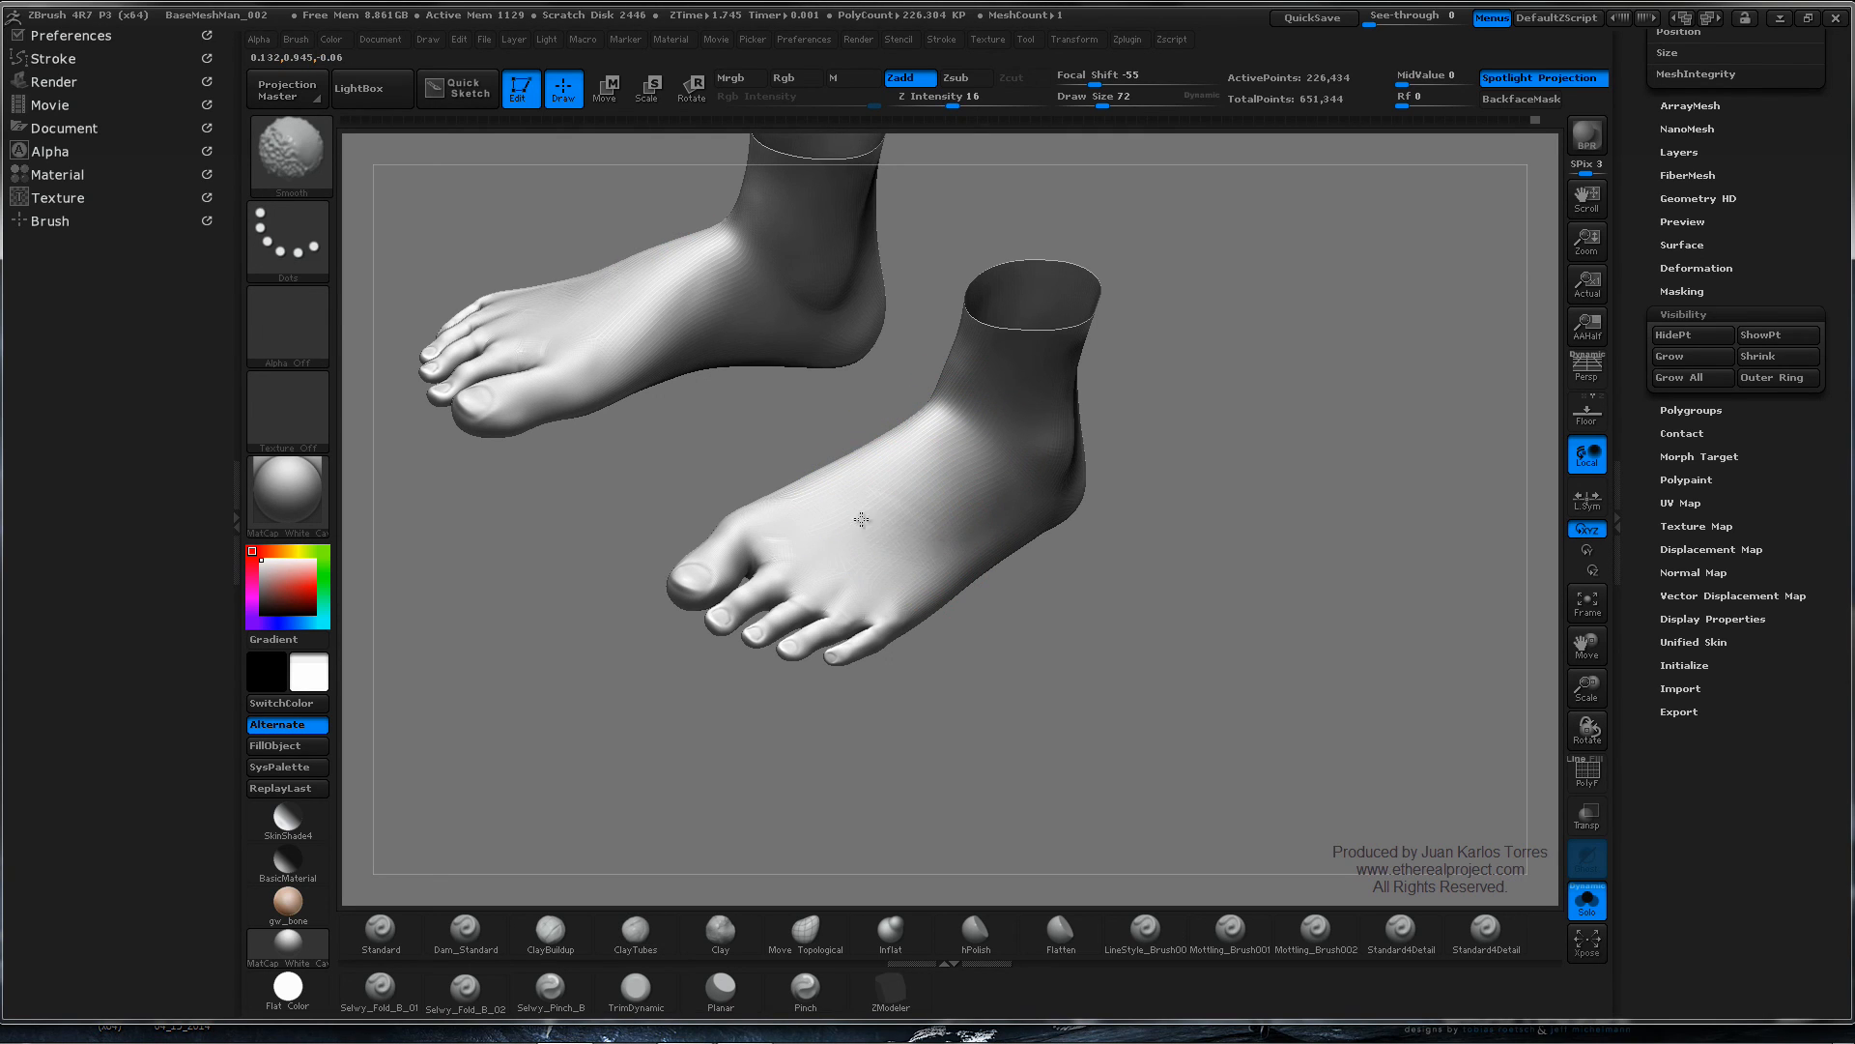
- Step through the undo history and inspect the reshaped instep from the front and side
{"action": "mouse_move", "coordinate": [1141, 454]}
{"action": "left_mouse_down"}
{"action": "mouse_move", "coordinate": [1171, 319]}
{"action": "mouse_move", "coordinate": [1284, 418]}
{"action": "mouse_move", "coordinate": [1333, 423]}
{"action": "mouse_move", "coordinate": [1266, 468]}
{"action": "mouse_move", "coordinate": [1244, 437]}
{"action": "left_mouse_up"}
{"action": "key", "text": "ctrl"}
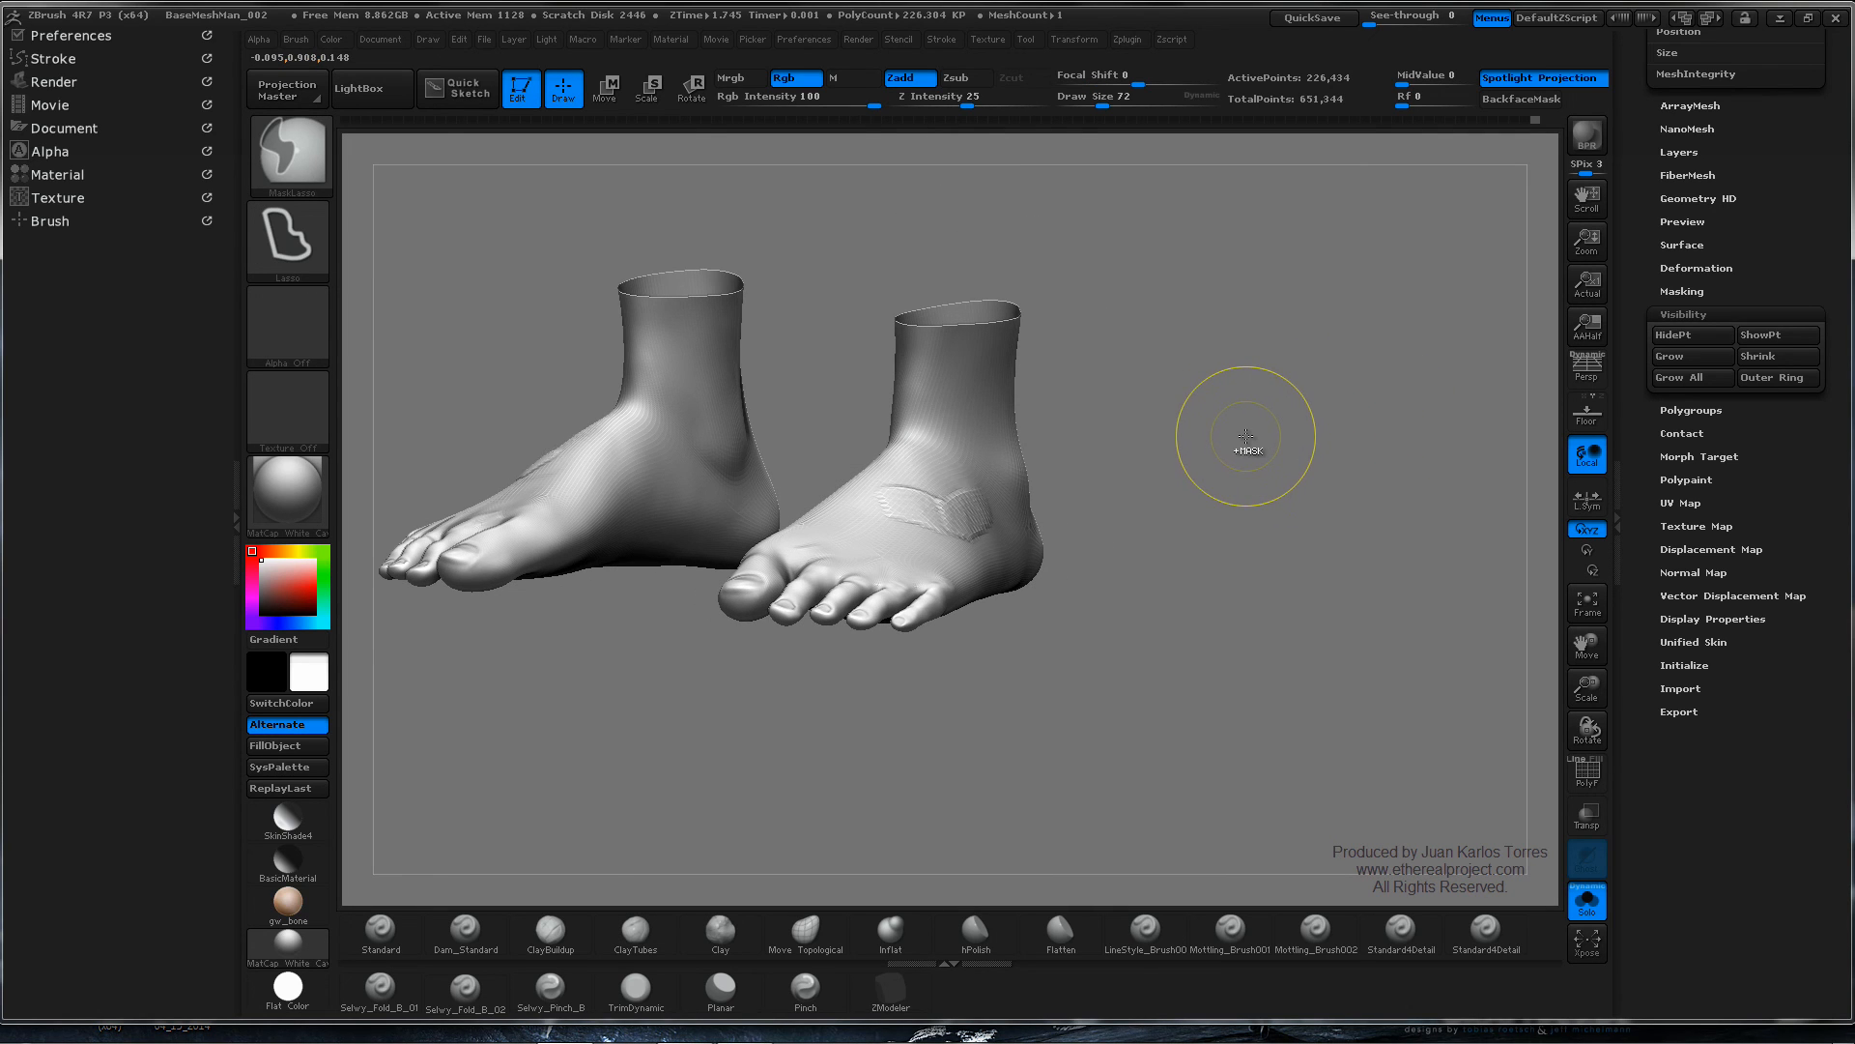
{"action": "mouse_move", "coordinate": [1239, 435]}
{"action": "left_mouse_down"}
{"action": "mouse_move", "coordinate": [1318, 418]}
{"action": "mouse_move", "coordinate": [1313, 445]}
{"action": "left_mouse_up"}
{"action": "key", "text": "ctrl"}
{"action": "key", "text": "ctrl"}
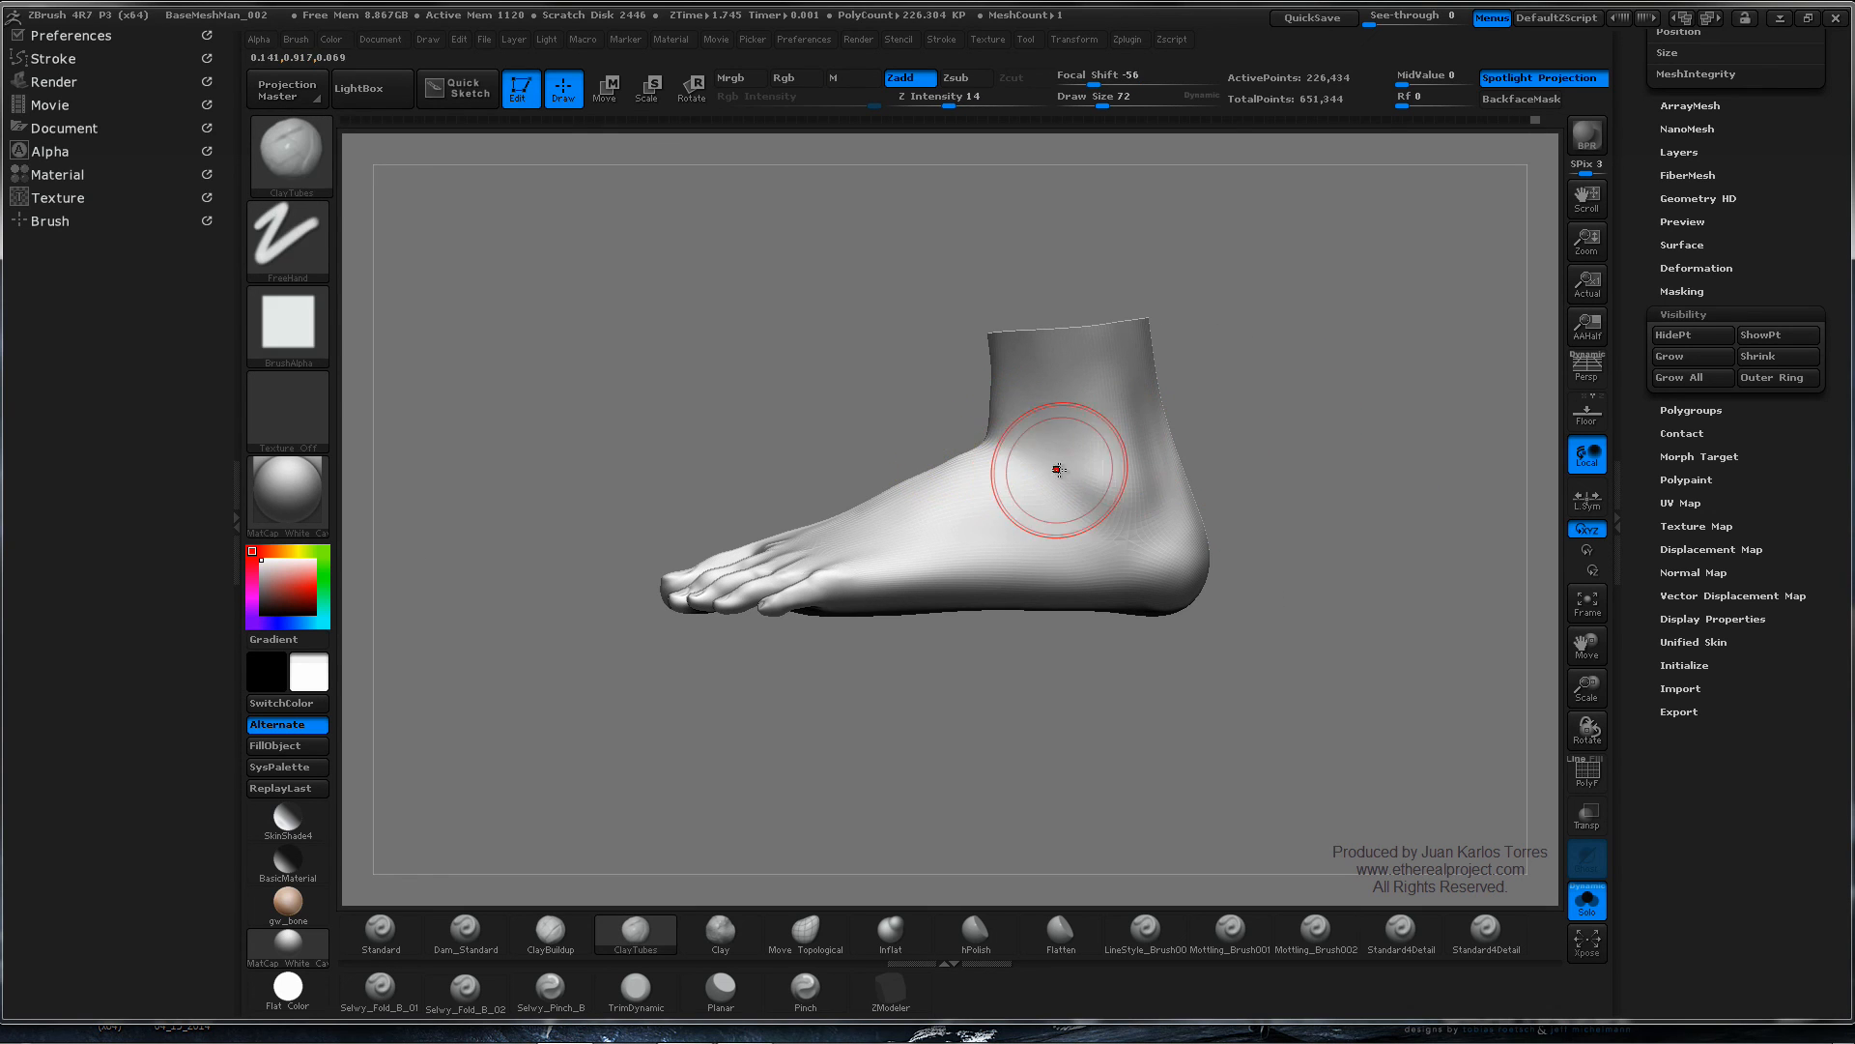
- Sculpt the tendon form at the front of the ankle with ClayTubes at draw size 50 and smooth it into the instep
{"action": "mouse_move", "coordinate": [1022, 486]}
{"action": "right_mouse_down", "text": "ctrl"}
{"action": "mouse_move", "coordinate": [1085, 484]}
{"action": "mouse_move", "coordinate": [1086, 549]}
{"action": "right_mouse_up", "text": "ctrl"}
{"action": "key", "text": "space"}
{"action": "left_click_drag", "start_coordinate": [1001, 477], "coordinate": [999, 478]}
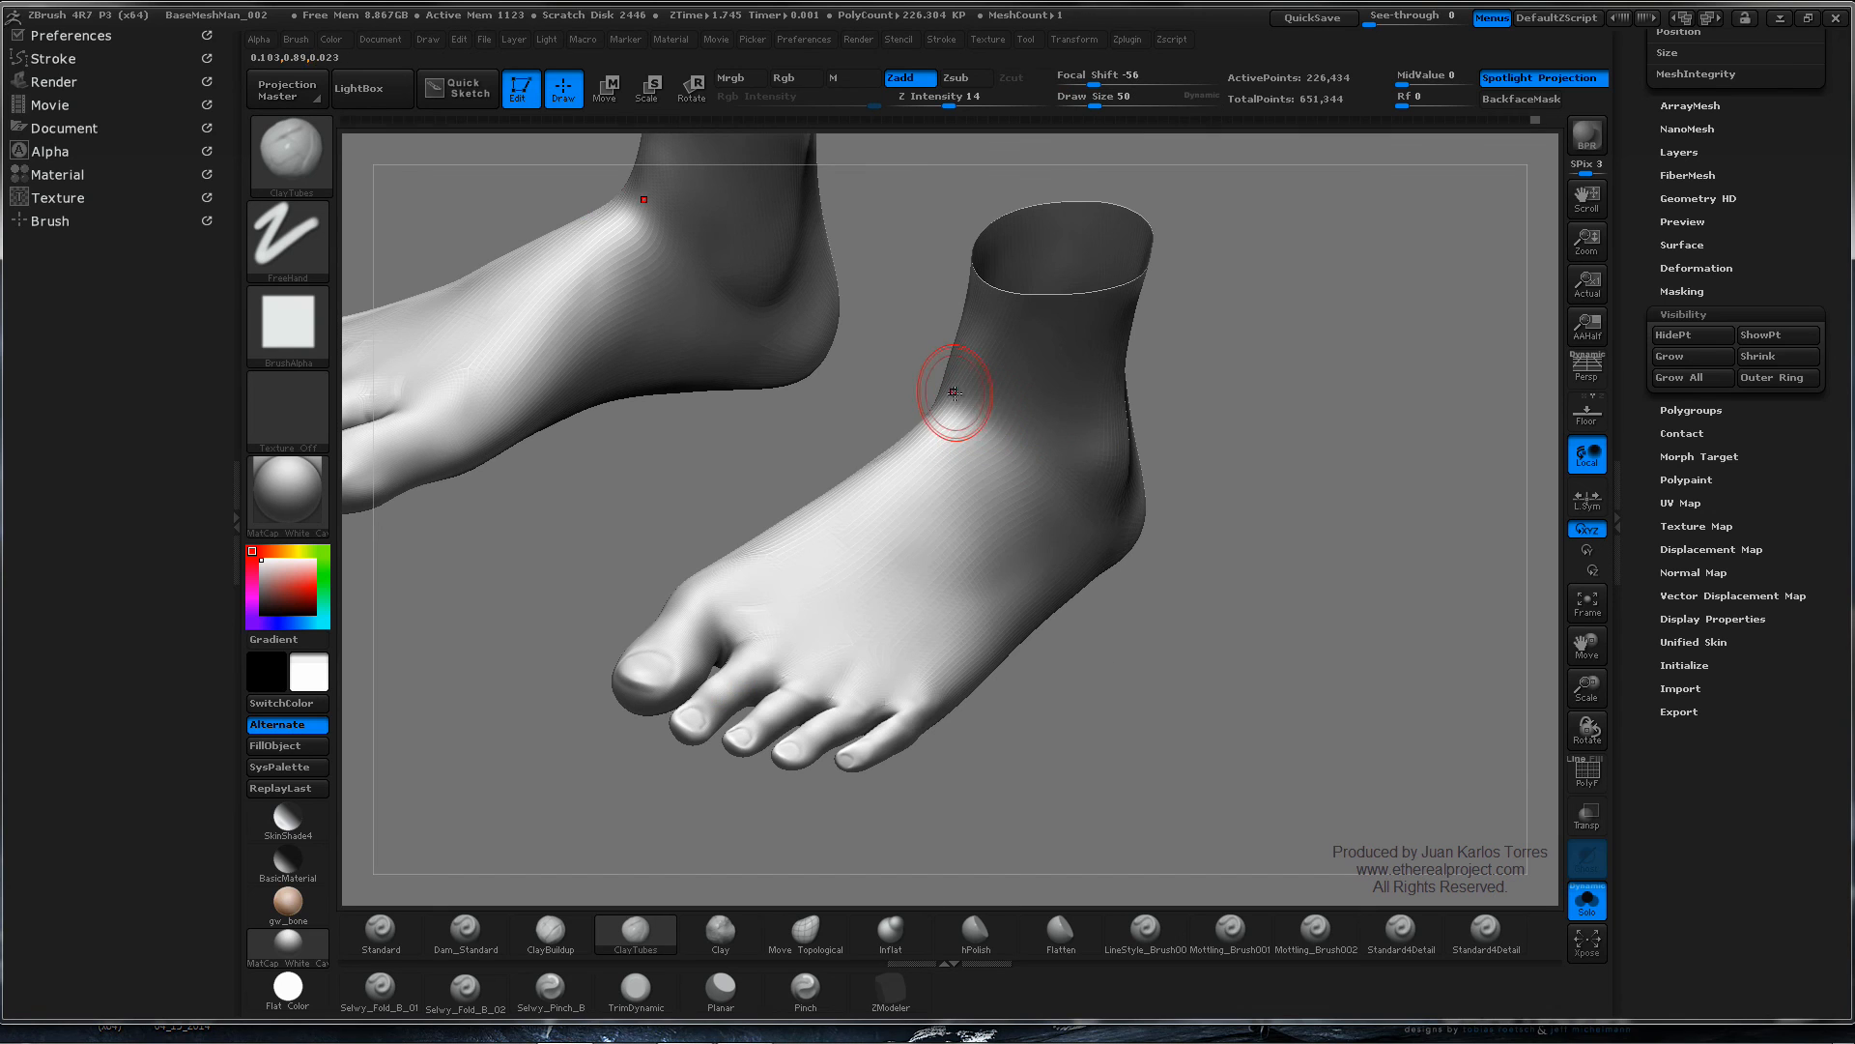
{"action": "mouse_move", "coordinate": [957, 392]}
{"action": "left_mouse_down"}
{"action": "mouse_move", "coordinate": [934, 431]}
{"action": "mouse_move", "coordinate": [954, 423]}
{"action": "left_mouse_up"}
{"action": "right_click_drag", "start_coordinate": [952, 394], "coordinate": [1022, 475]}
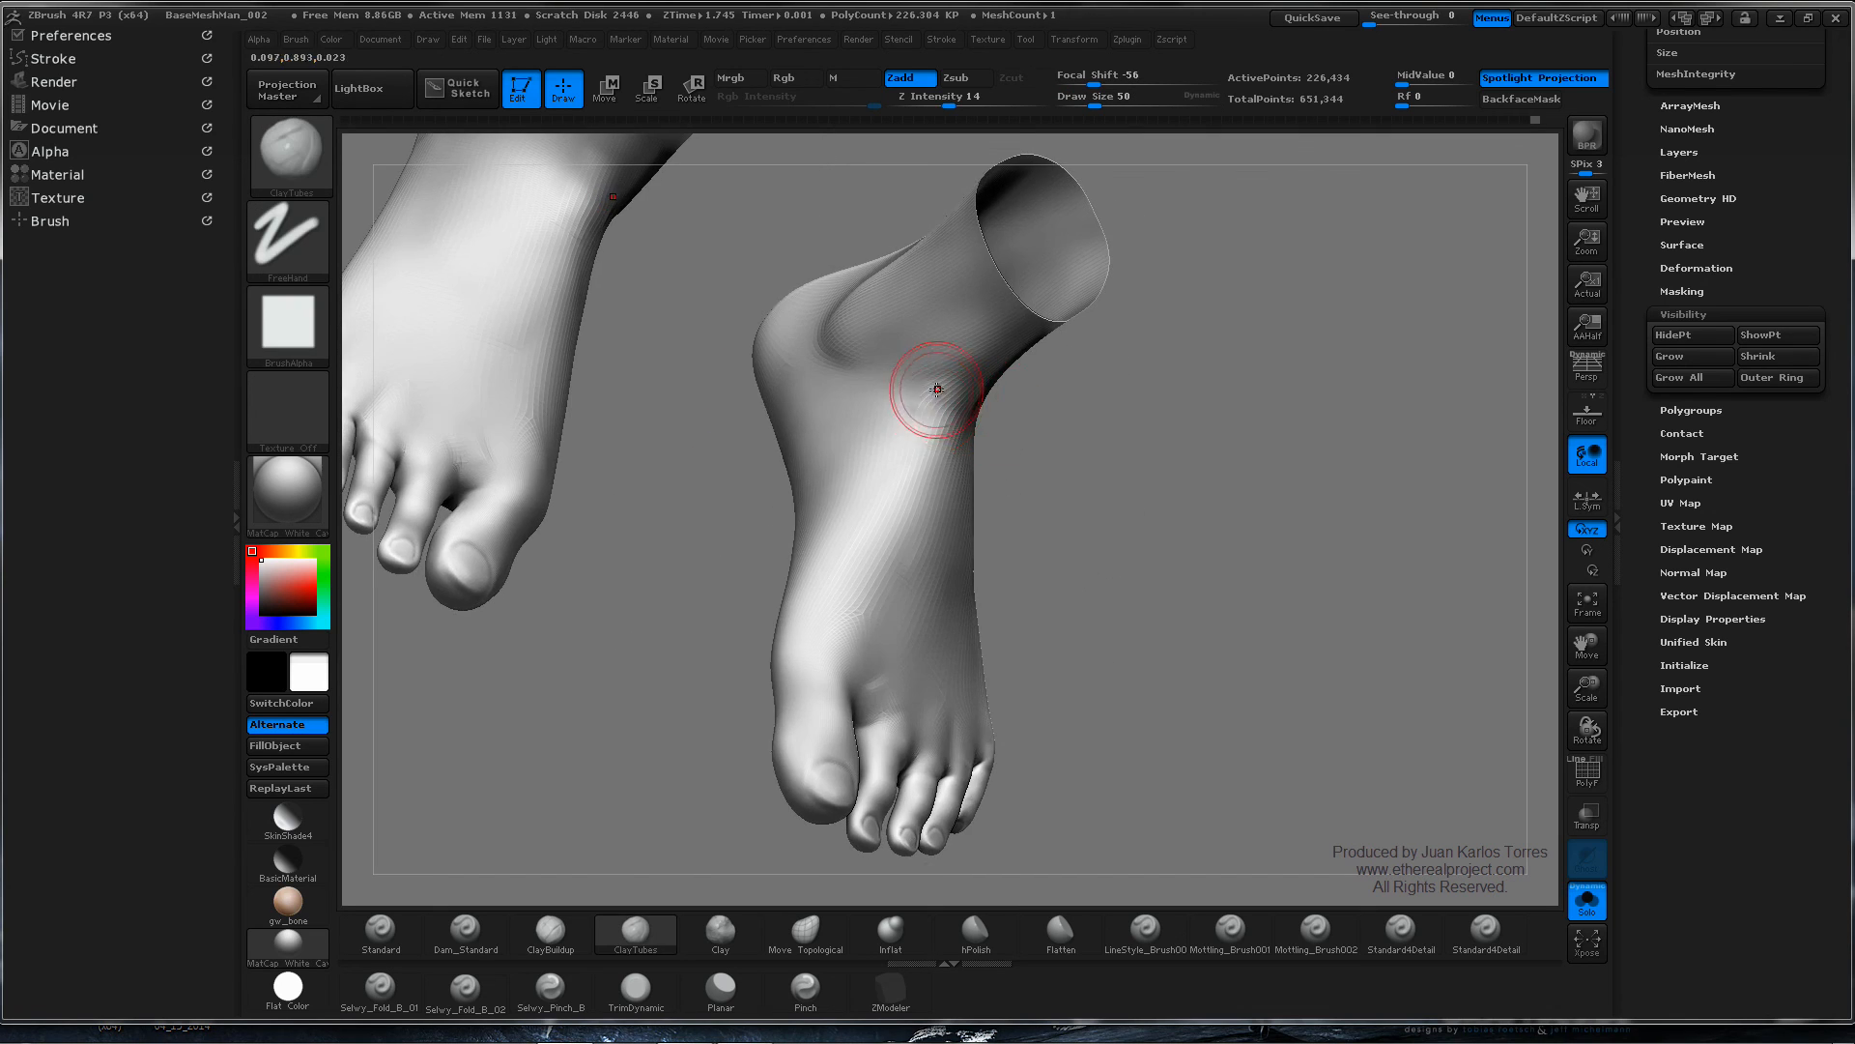
{"action": "mouse_move", "coordinate": [936, 390]}
{"action": "left_mouse_down"}
{"action": "mouse_move", "coordinate": [904, 418]}
{"action": "mouse_move", "coordinate": [959, 361]}
{"action": "left_mouse_up"}
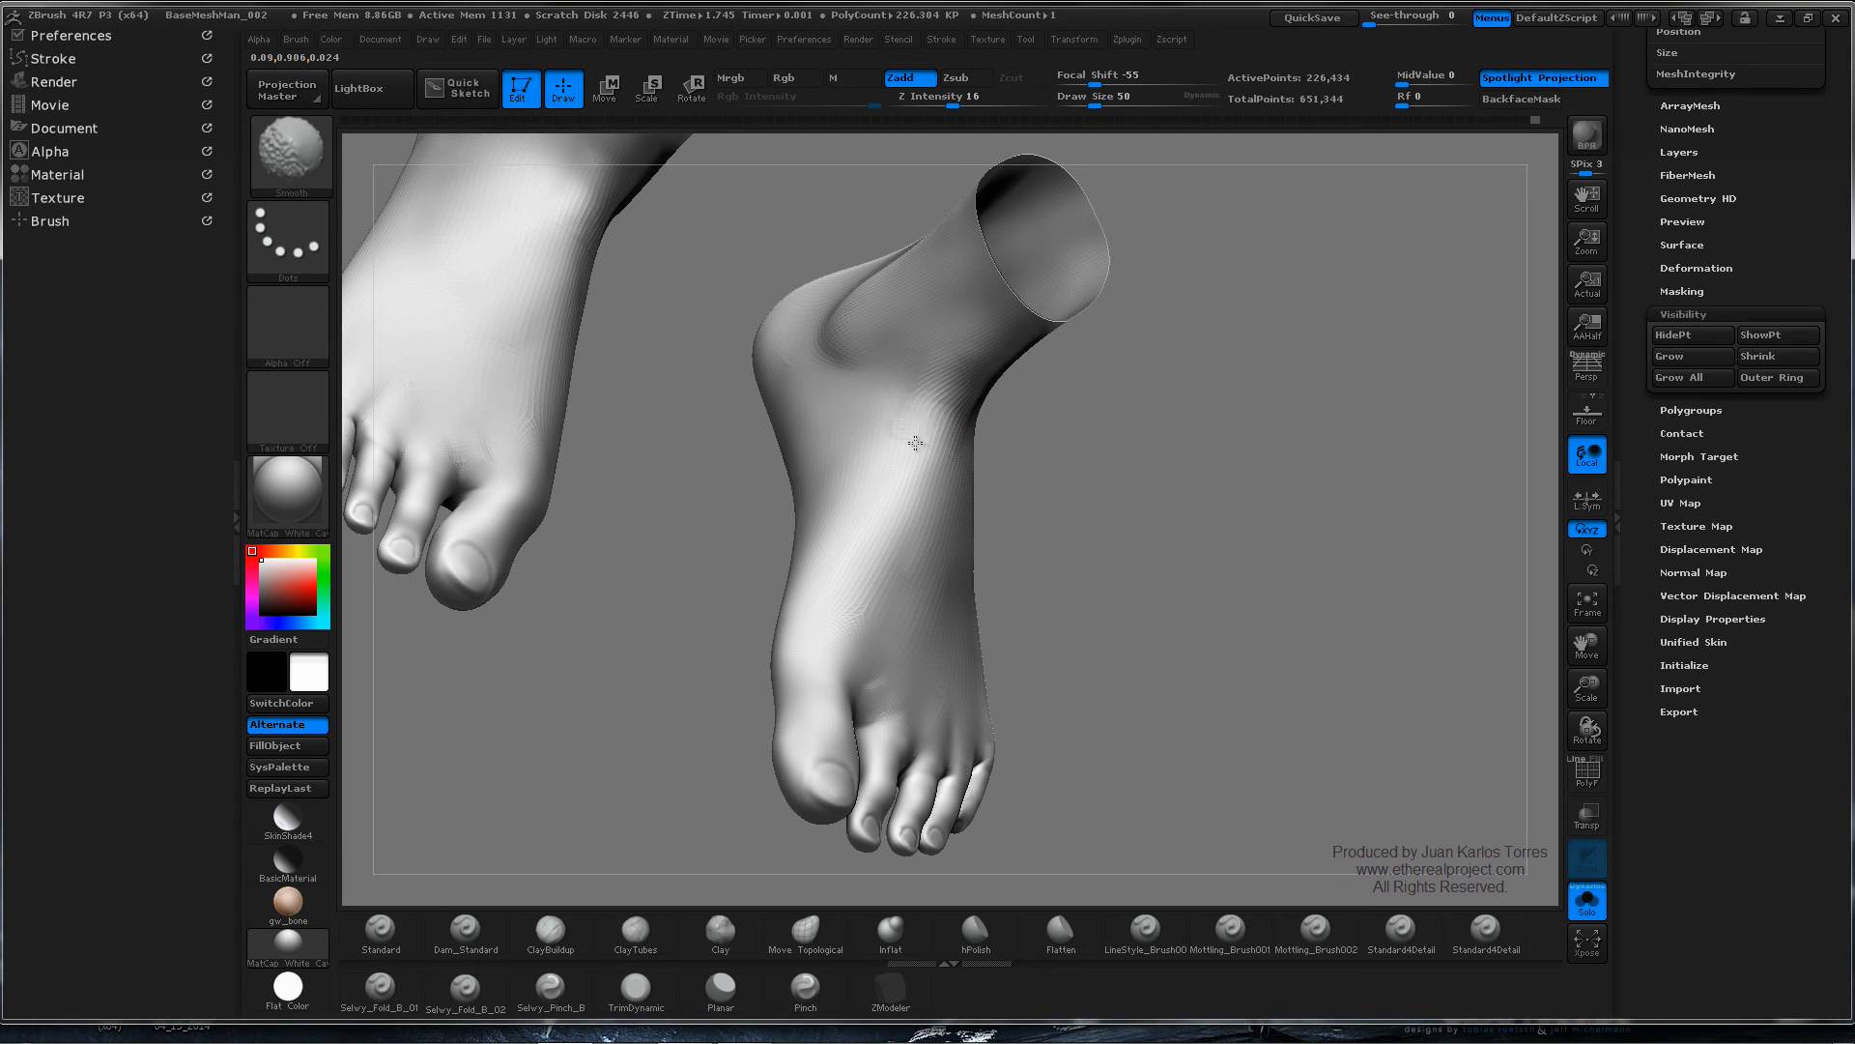
{"action": "left_click_drag", "start_coordinate": [912, 441], "coordinate": [963, 394]}
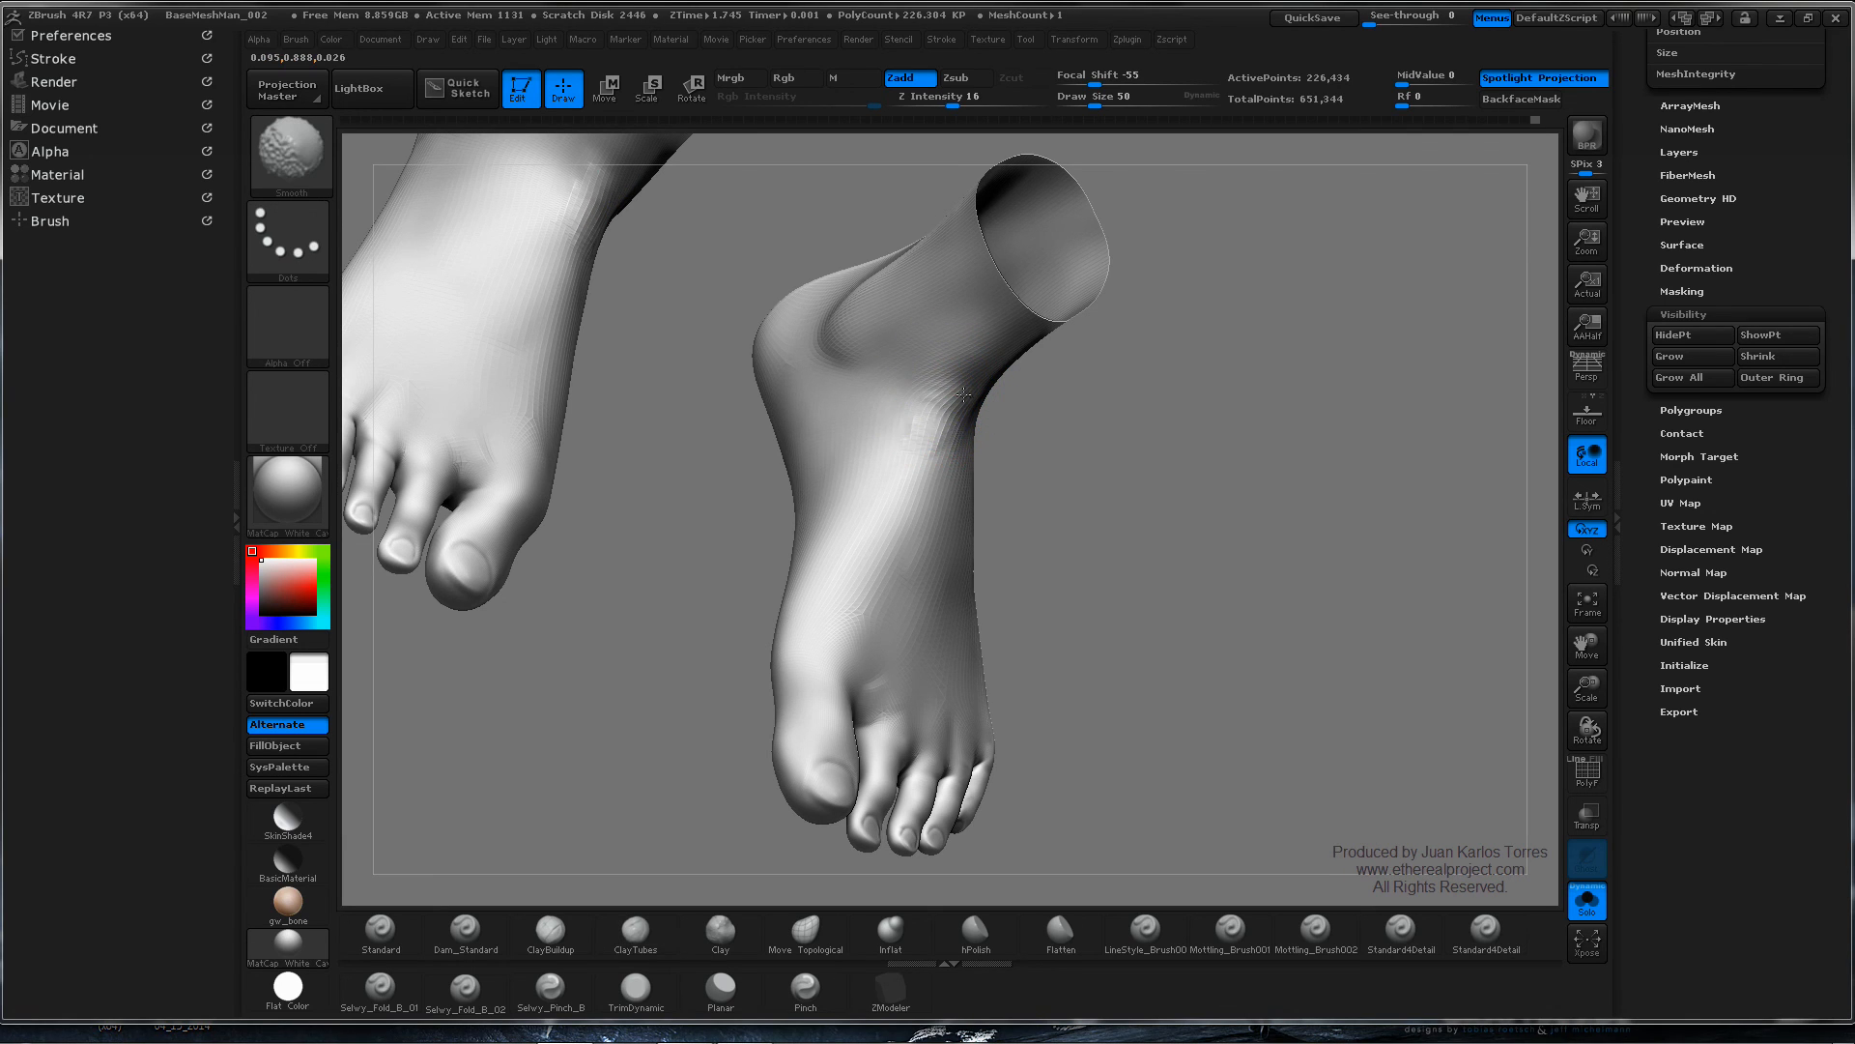
{"action": "mouse_move", "coordinate": [957, 415]}
{"action": "right_mouse_down"}
{"action": "mouse_move", "coordinate": [1056, 402]}
{"action": "mouse_move", "coordinate": [1376, 437]}
{"action": "mouse_move", "coordinate": [1275, 427]}
{"action": "mouse_move", "coordinate": [1073, 474]}
{"action": "right_mouse_up"}
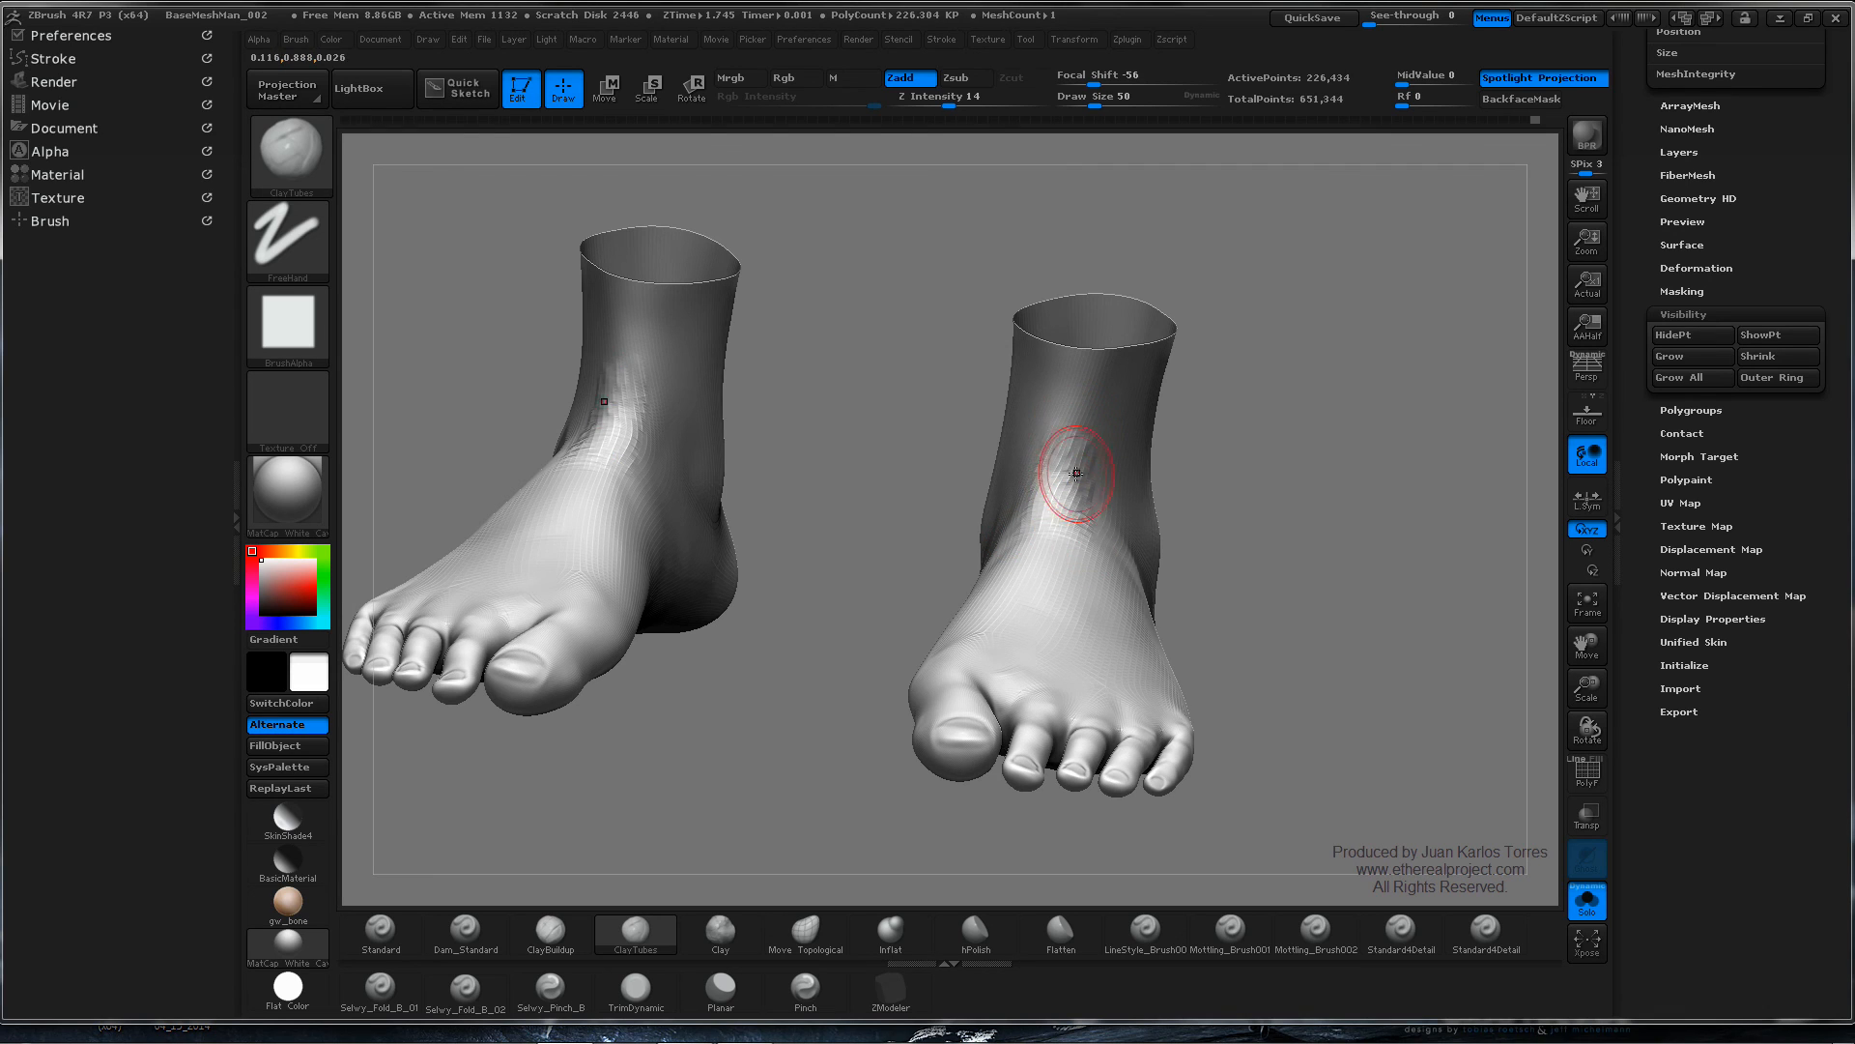
{"action": "key", "text": "shift"}
- Lasso-mask the tip of the big toe around the nail and soften the edge of the mask
{"action": "right_click_drag", "start_coordinate": [1043, 510], "coordinate": [951, 396]}
{"action": "mouse_move", "coordinate": [1211, 418]}
{"action": "right_mouse_down", "text": "ctrl"}
{"action": "mouse_move", "coordinate": [837, 437]}
{"action": "mouse_move", "coordinate": [960, 458]}
{"action": "mouse_move", "coordinate": [942, 449]}
{"action": "right_mouse_up", "text": "ctrl"}
{"action": "right_click_drag", "start_coordinate": [824, 403], "coordinate": [829, 437], "text": "shift"}
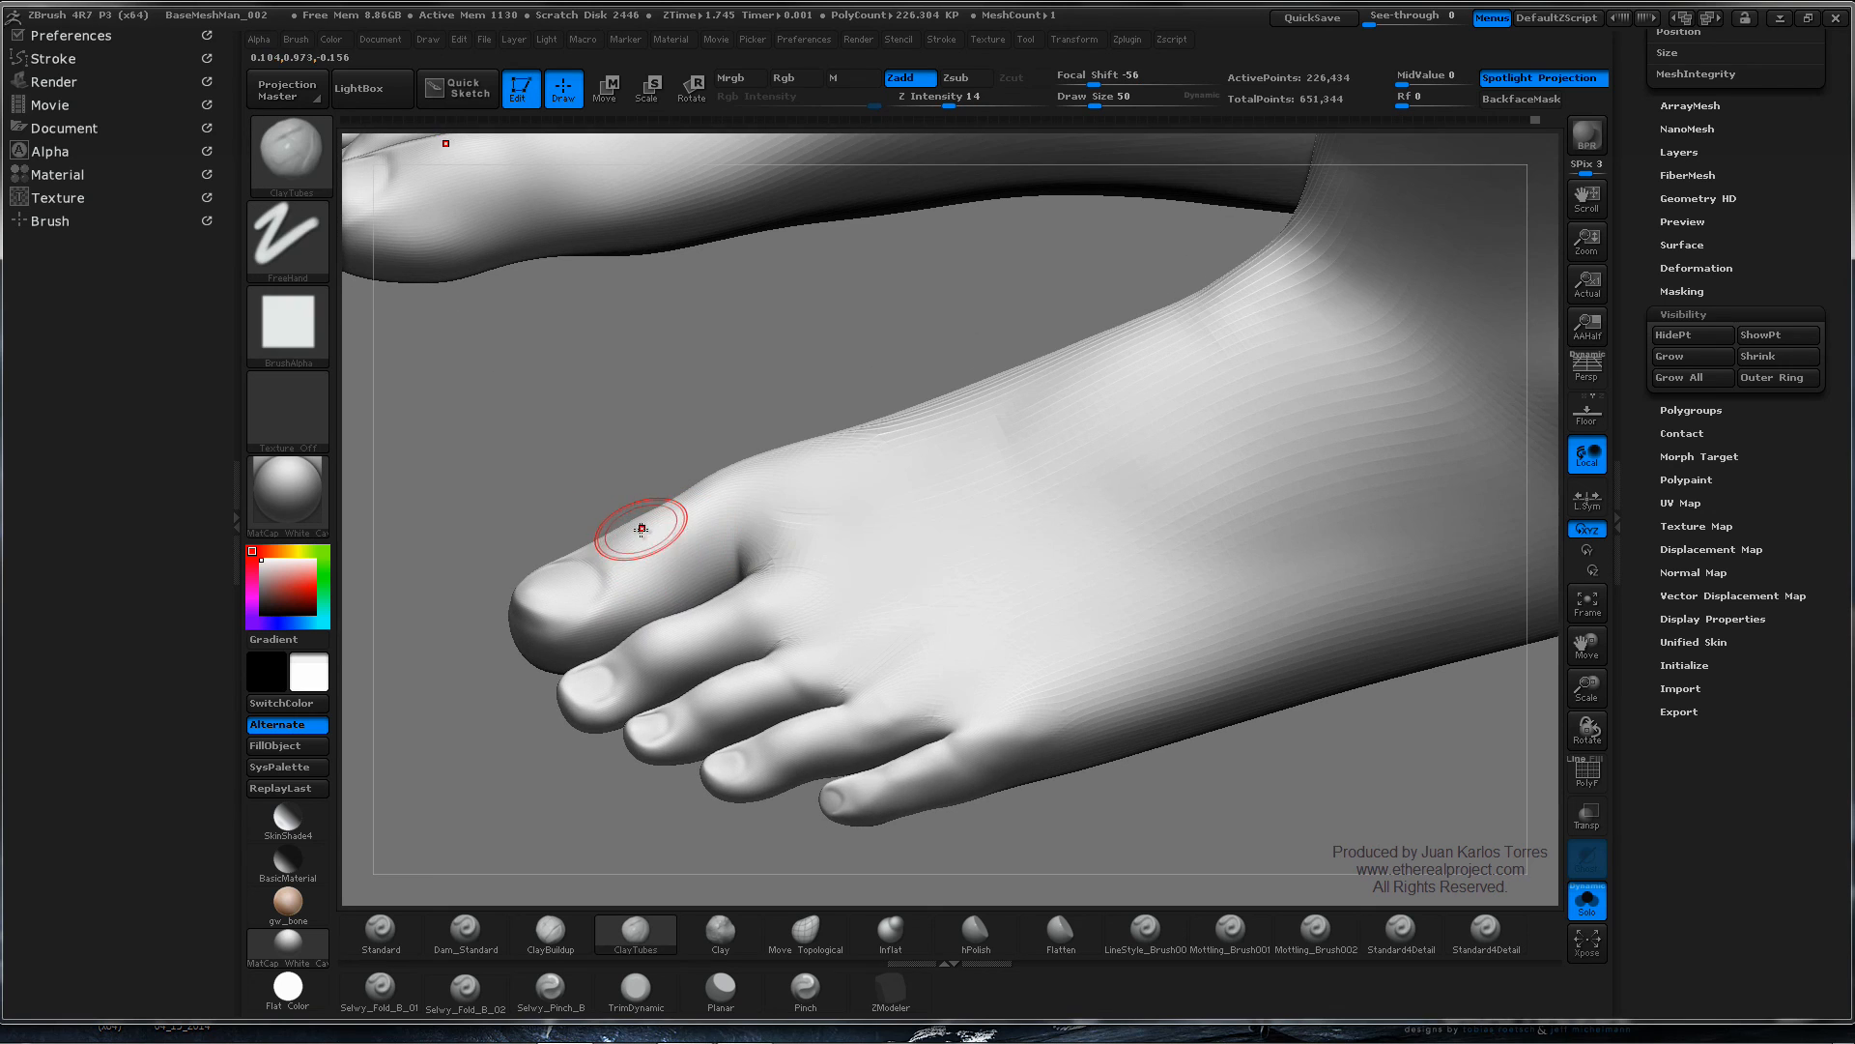
{"action": "left_click_drag", "start_coordinate": [657, 570], "coordinate": [641, 545]}
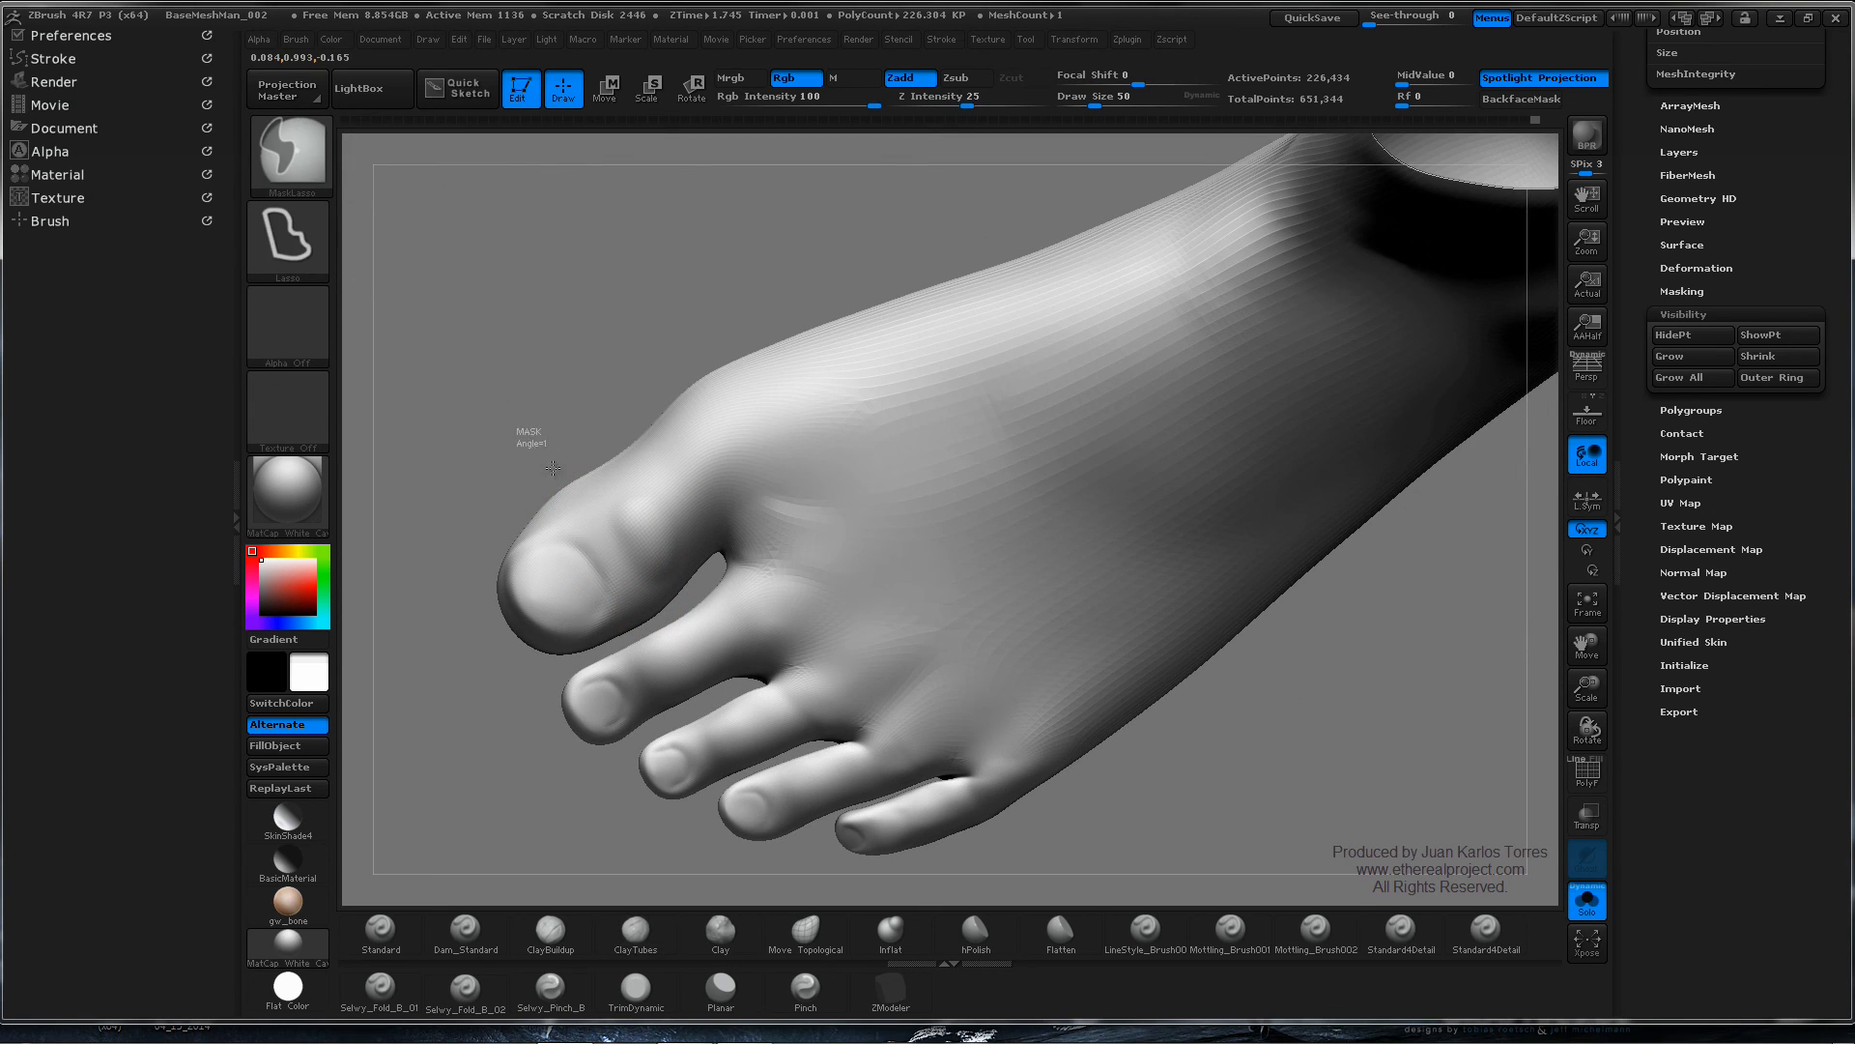
{"action": "mouse_move", "coordinate": [522, 430]}
{"action": "left_mouse_down", "text": "ctrl+shift"}
{"action": "mouse_move", "coordinate": [435, 427]}
{"action": "mouse_move", "coordinate": [653, 660]}
{"action": "left_mouse_up", "text": "ctrl+shift"}
{"action": "left_click", "coordinate": [593, 591], "text": "ctrl"}
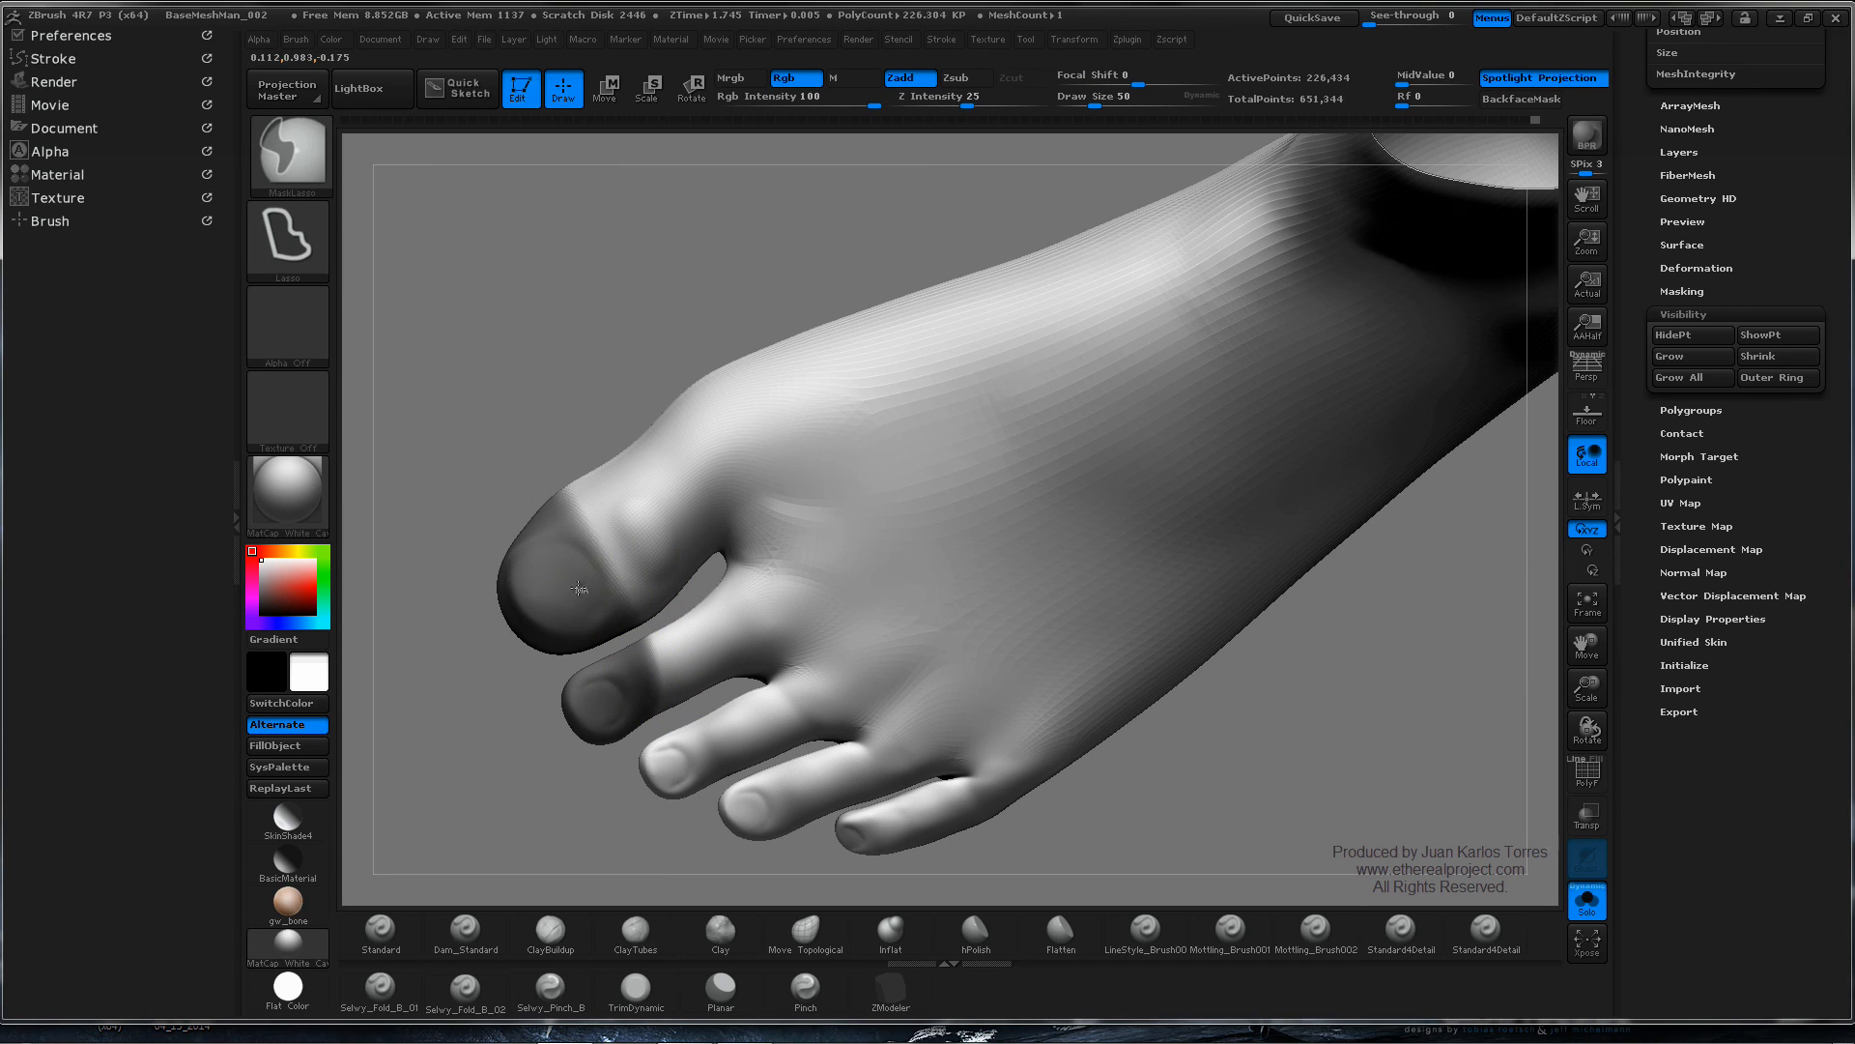
{"action": "left_click", "coordinate": [577, 587], "text": "ctrl"}
- Build up the skin just behind the big toenail along the mask edge with ClayTubes and smooth it
{"action": "left_click_drag", "start_coordinate": [618, 499], "coordinate": [645, 559]}
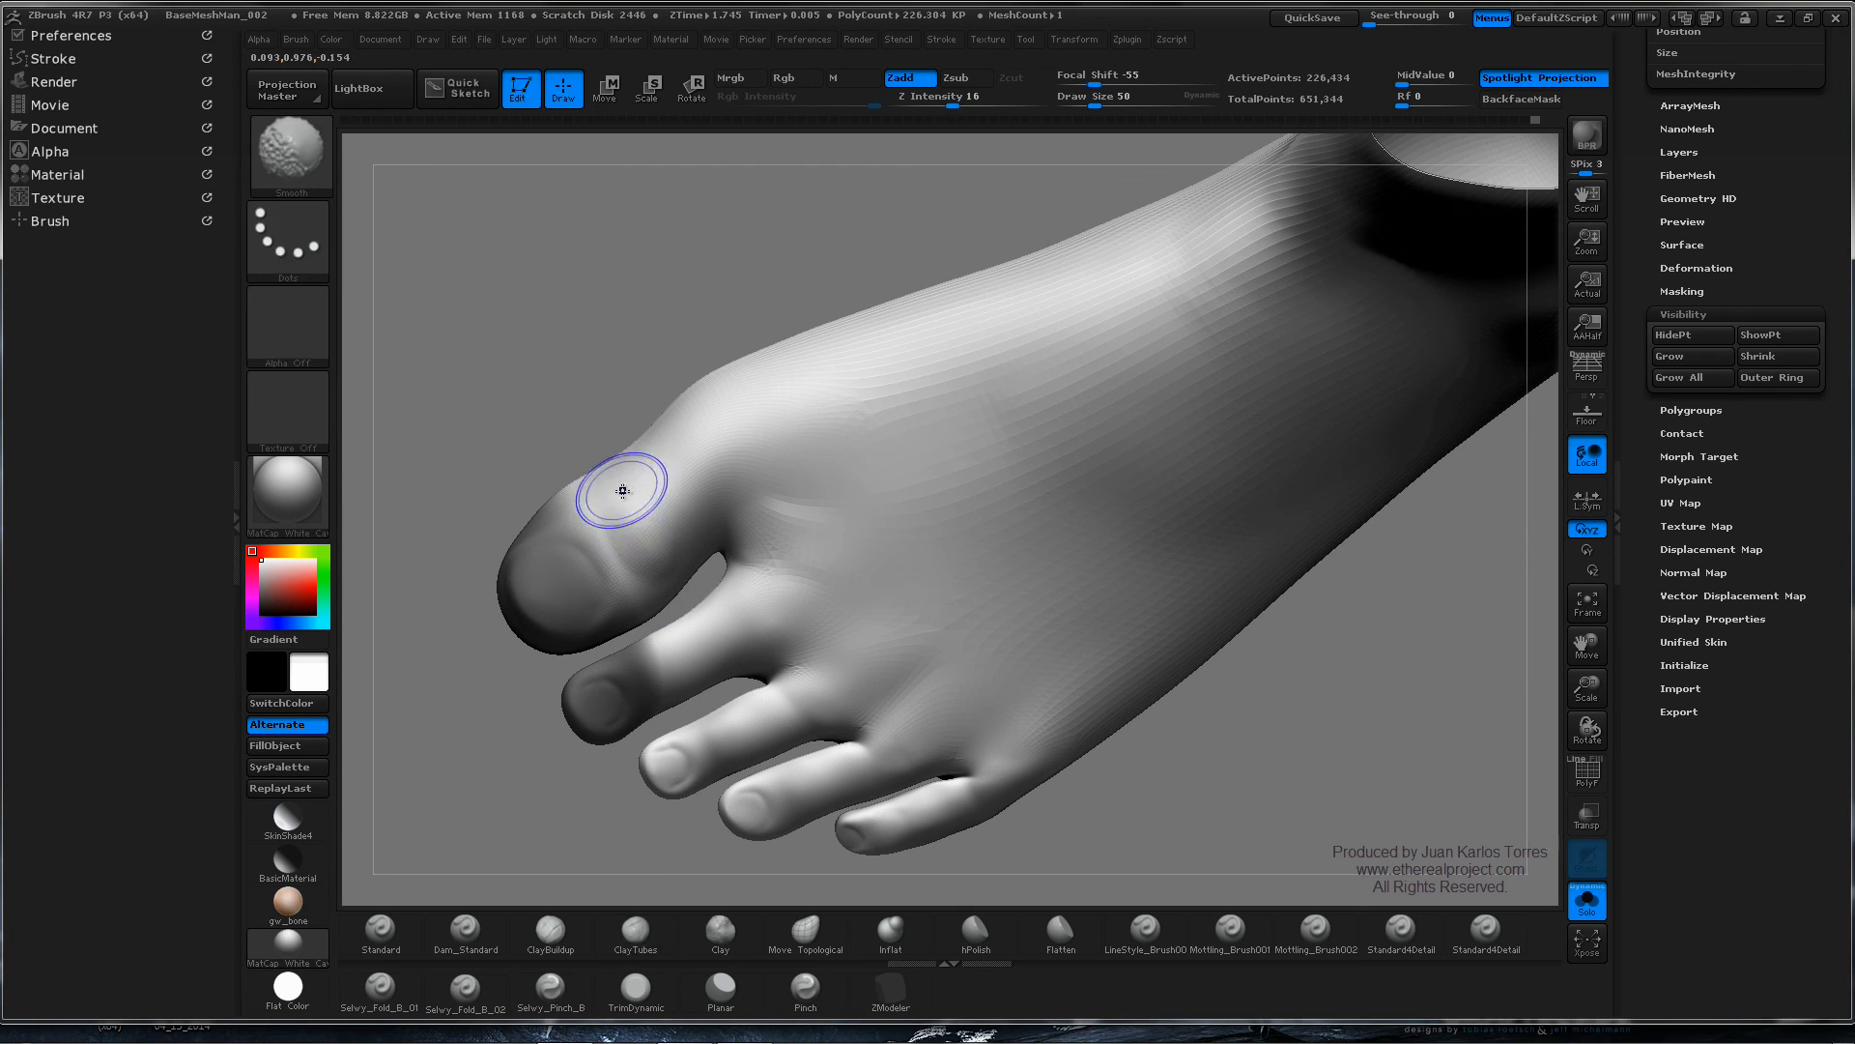
{"action": "key", "text": "shift"}
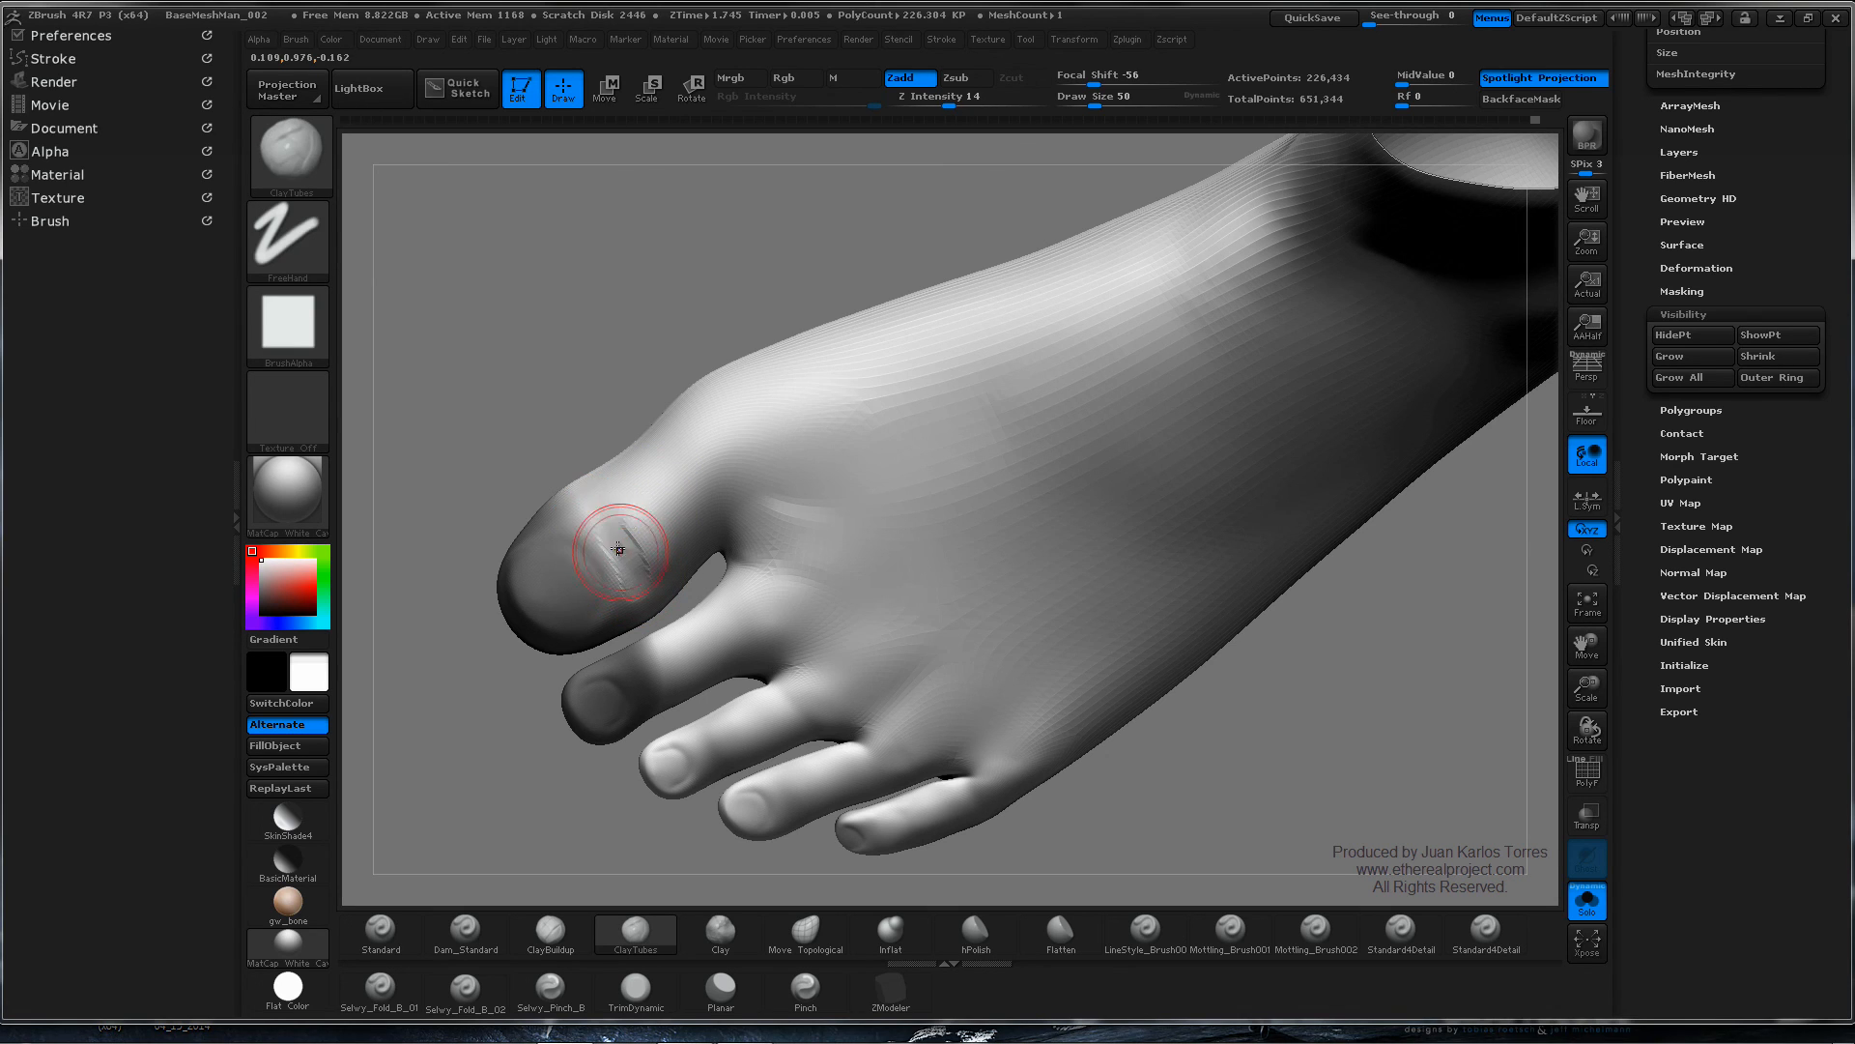
{"action": "key", "text": "shift"}
{"action": "key", "text": "ctrl"}
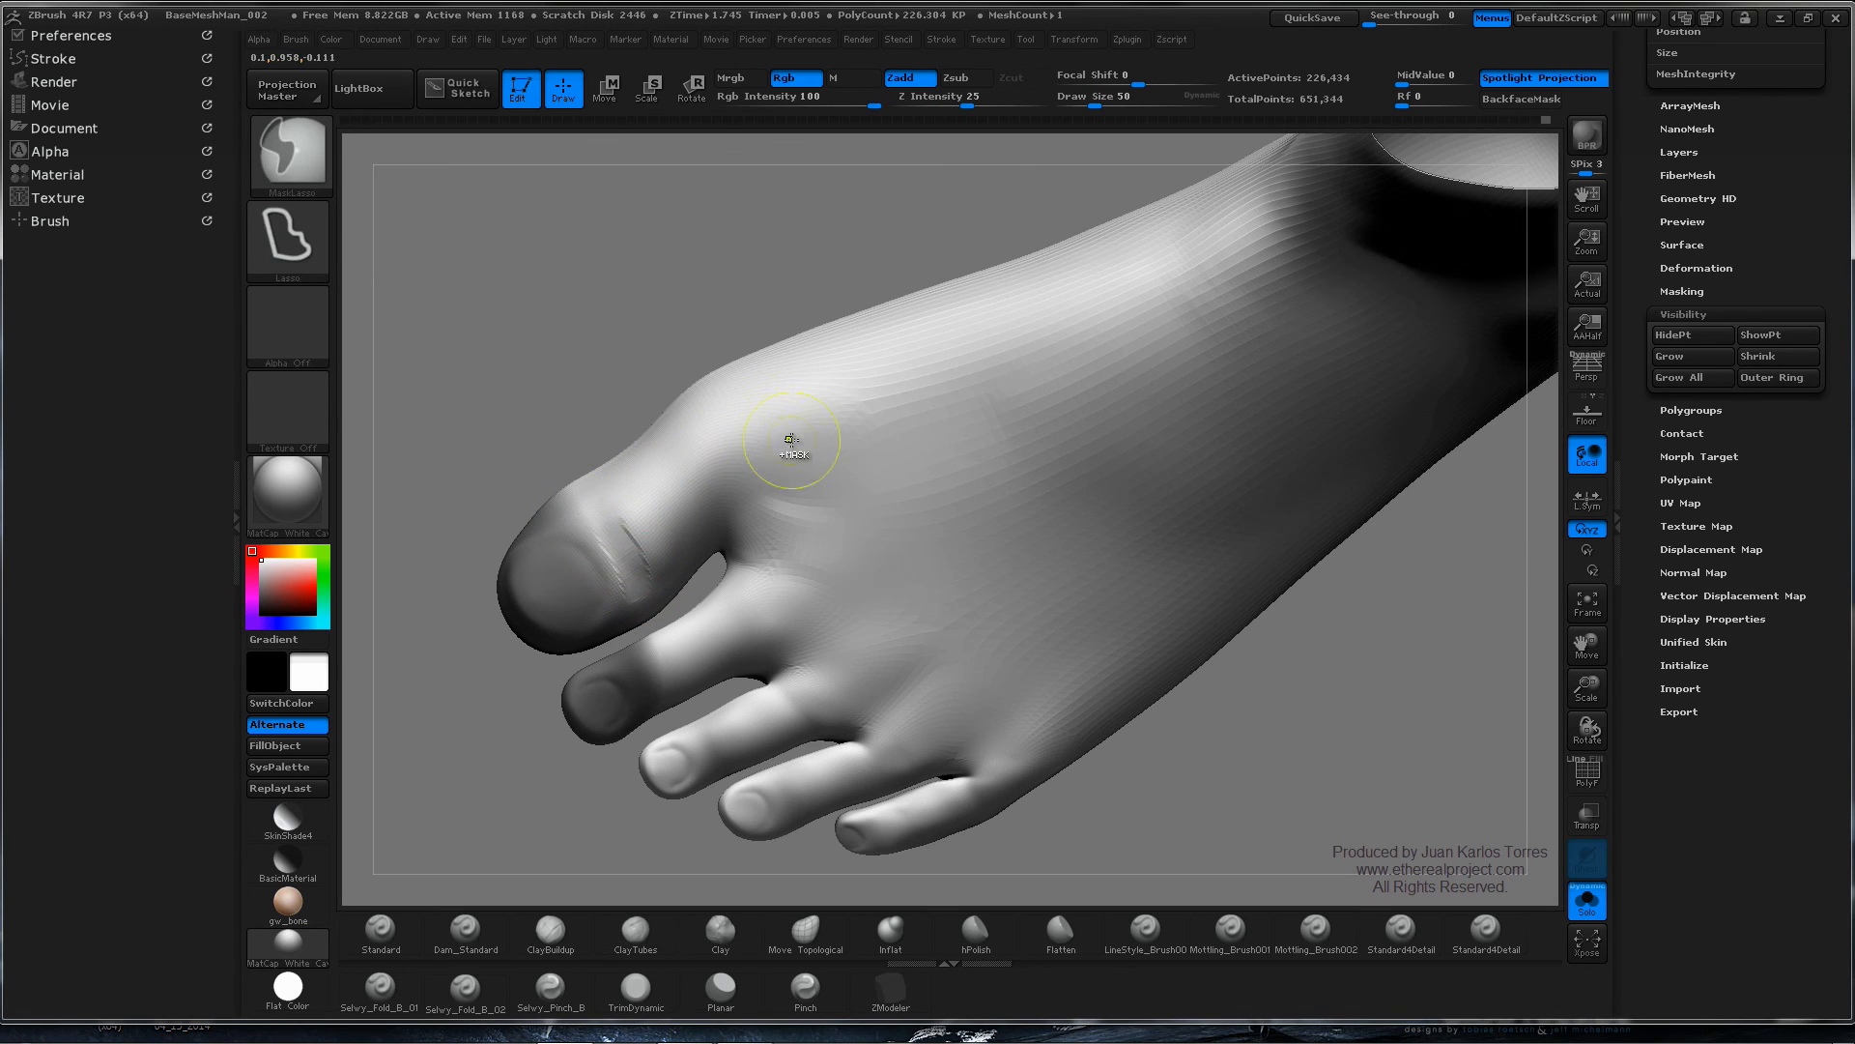
- Clear the mask from the toe tips and smooth the top of the big toe behind the nail
{"action": "key", "text": "ctrl"}
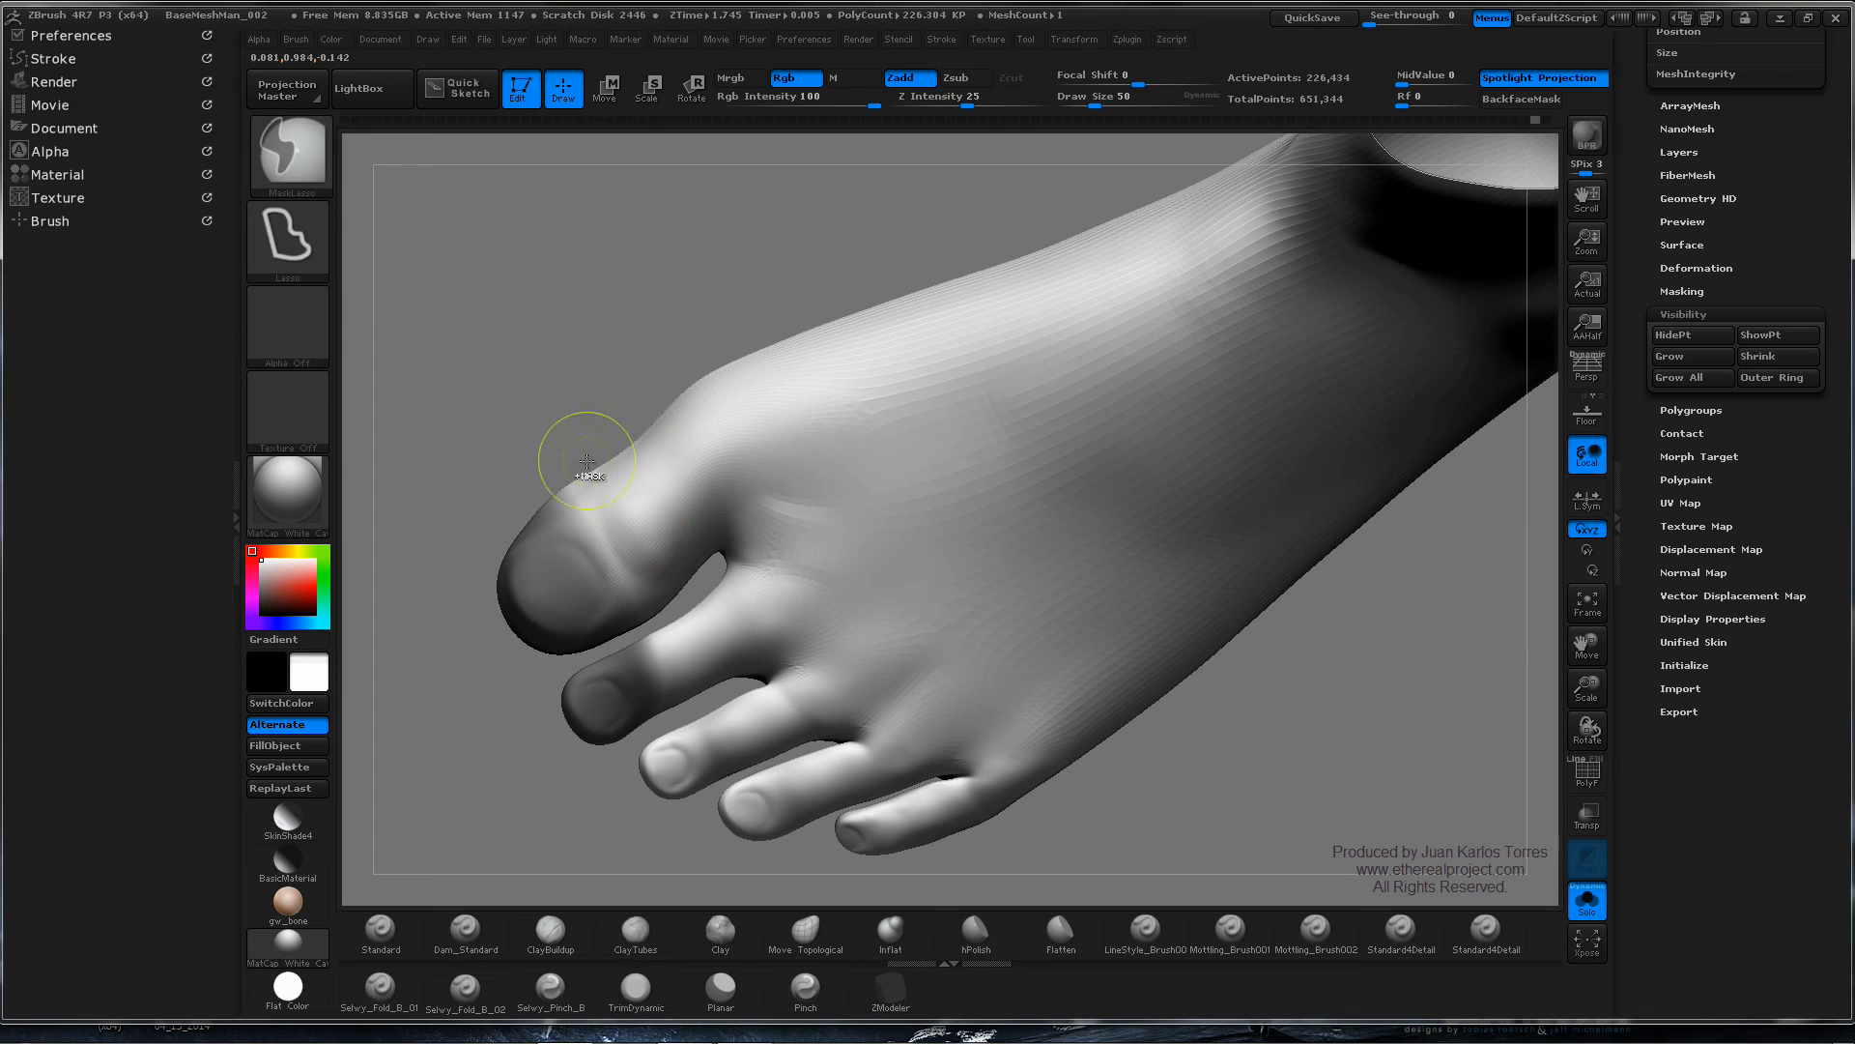
{"action": "left_click_drag", "start_coordinate": [581, 433], "coordinate": [610, 396], "text": "ctrl"}
{"action": "mouse_move", "coordinate": [595, 521]}
{"action": "left_mouse_down", "text": "alt"}
{"action": "mouse_move", "coordinate": [627, 554]}
{"action": "mouse_move", "coordinate": [606, 513]}
{"action": "left_mouse_up", "text": "alt"}
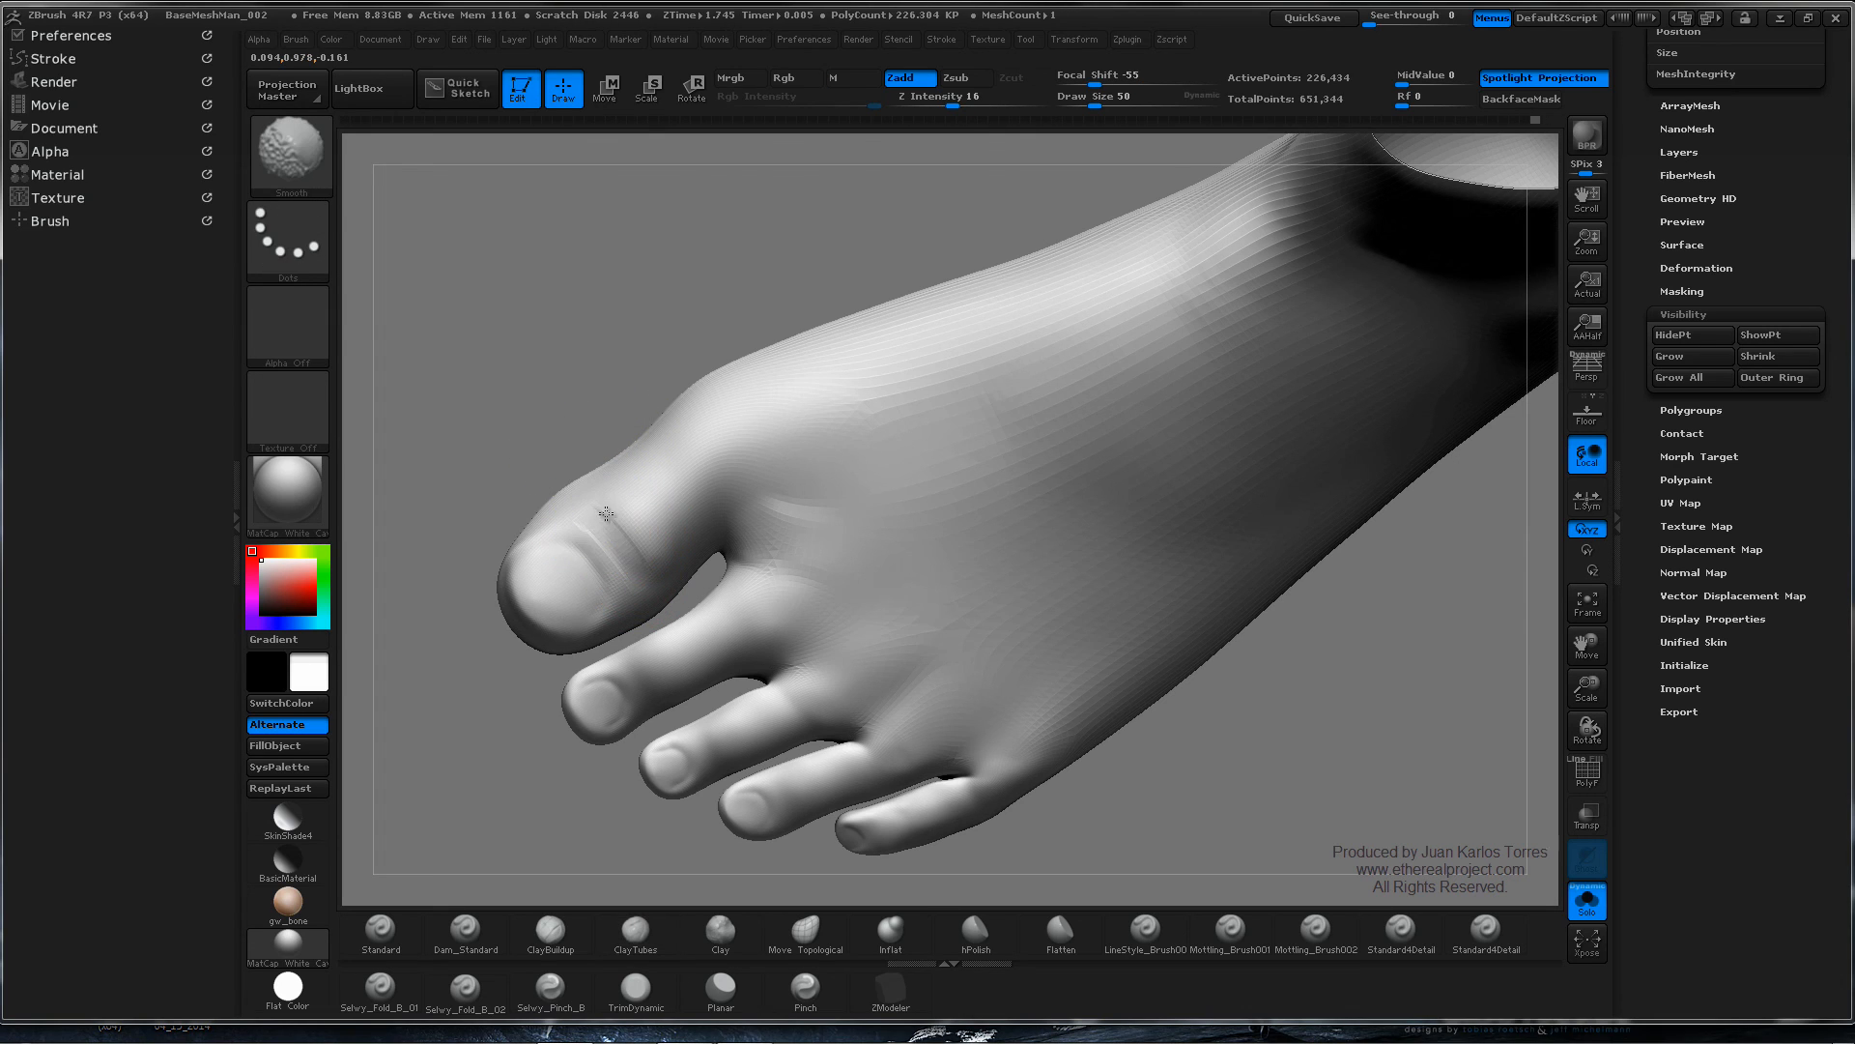
{"action": "key", "text": "shift"}
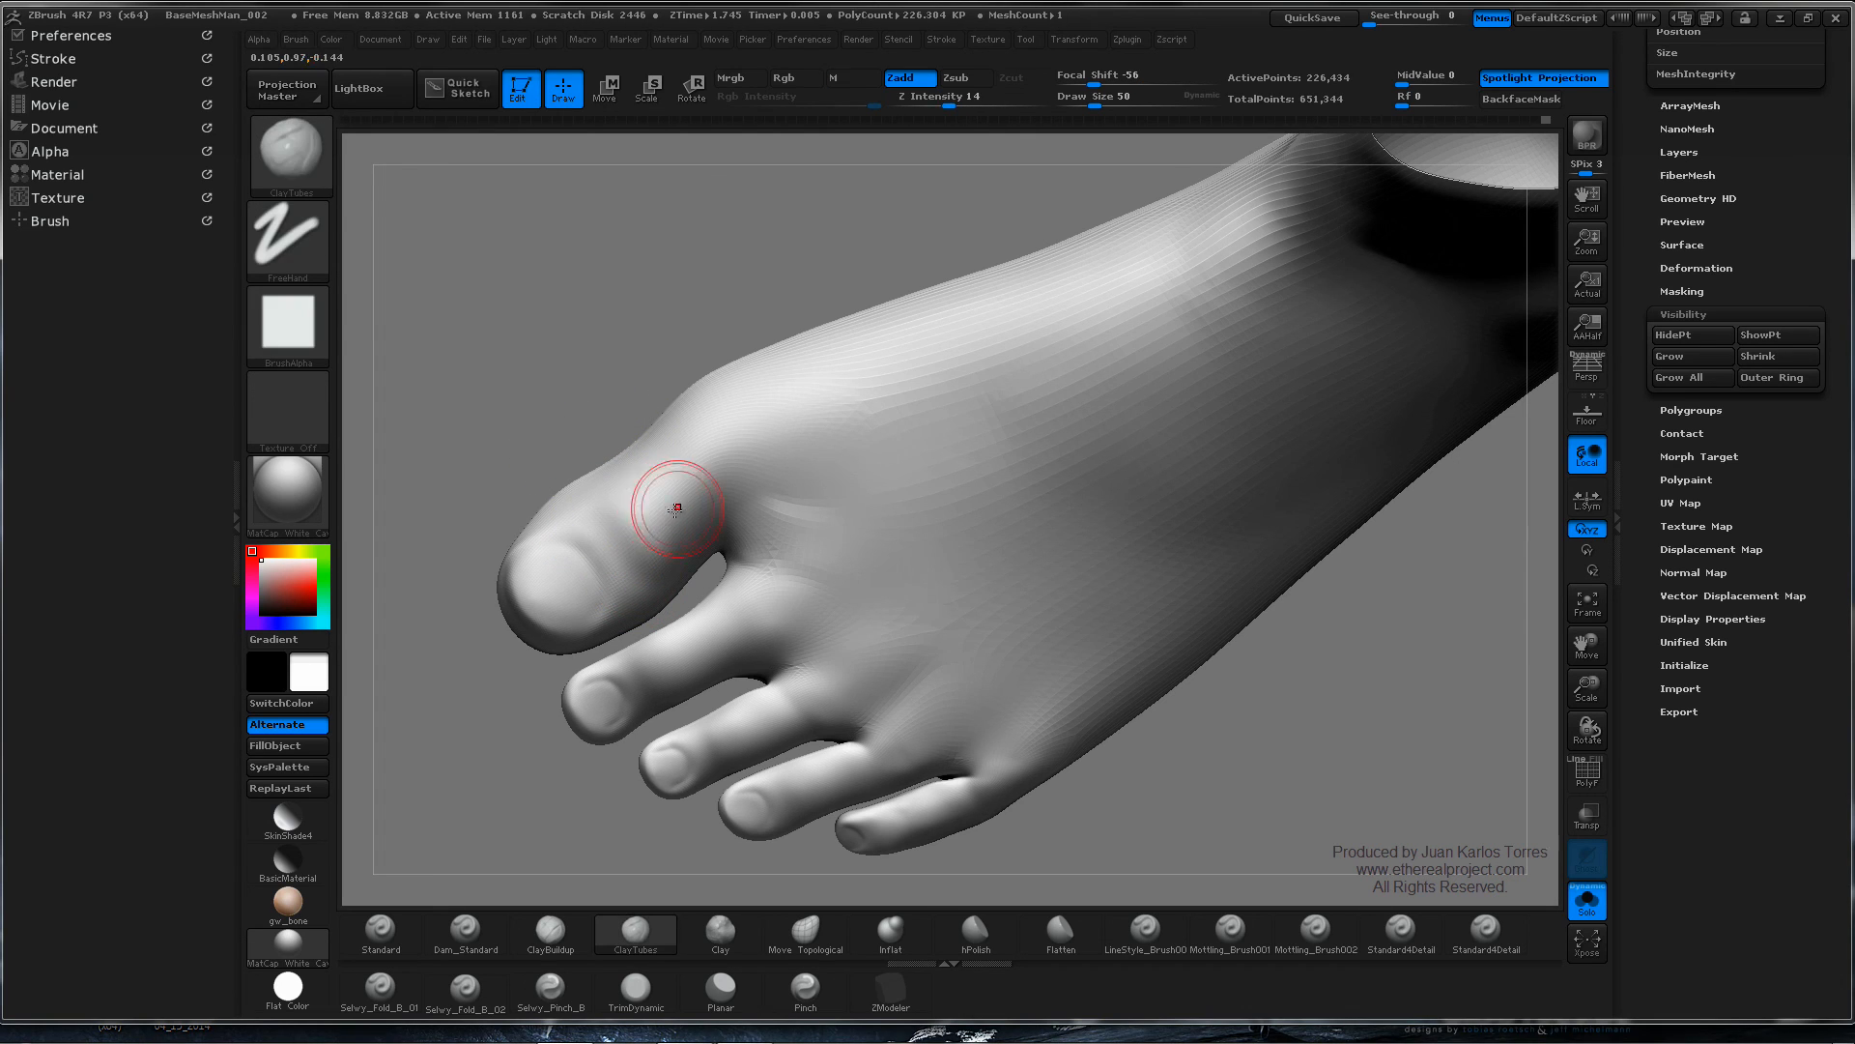
{"action": "left_click_drag", "start_coordinate": [653, 499], "coordinate": [646, 491], "text": "shift"}
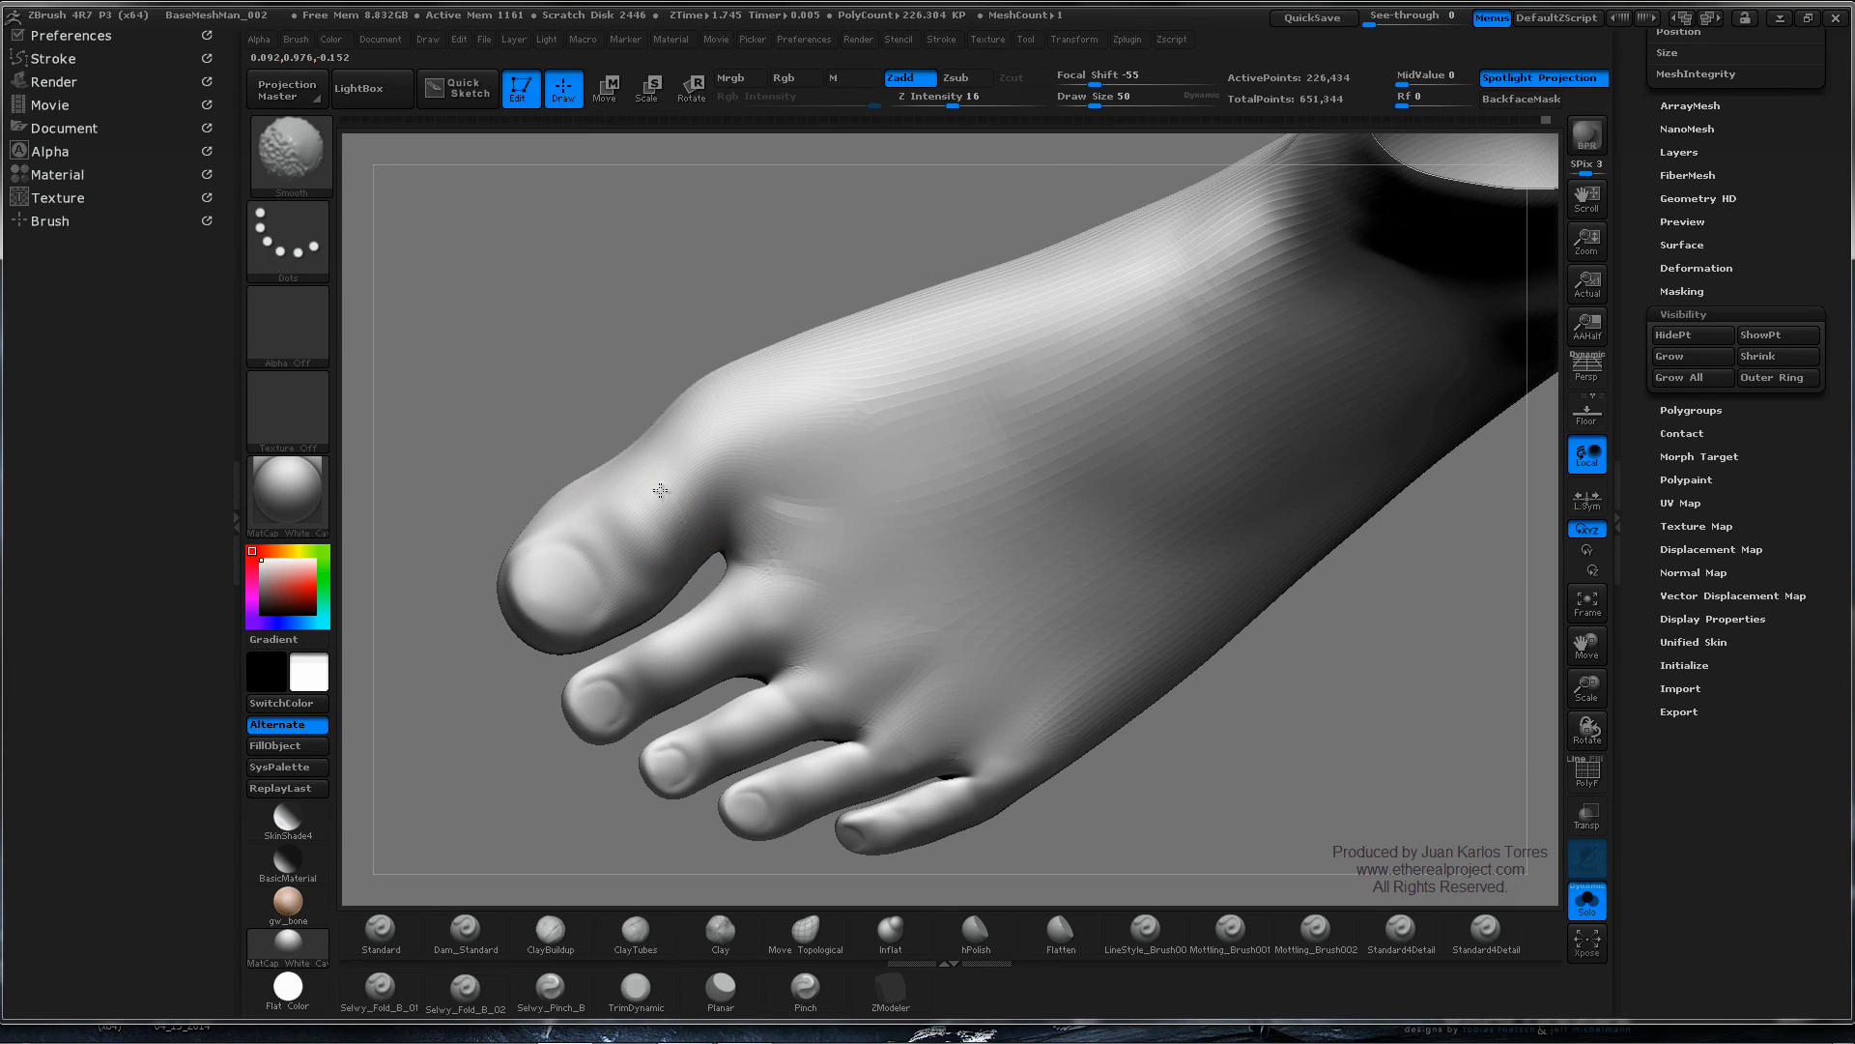
{"action": "mouse_move", "coordinate": [723, 463]}
{"action": "right_mouse_down"}
{"action": "mouse_move", "coordinate": [837, 397]}
{"action": "mouse_move", "coordinate": [751, 415]}
{"action": "right_mouse_up"}
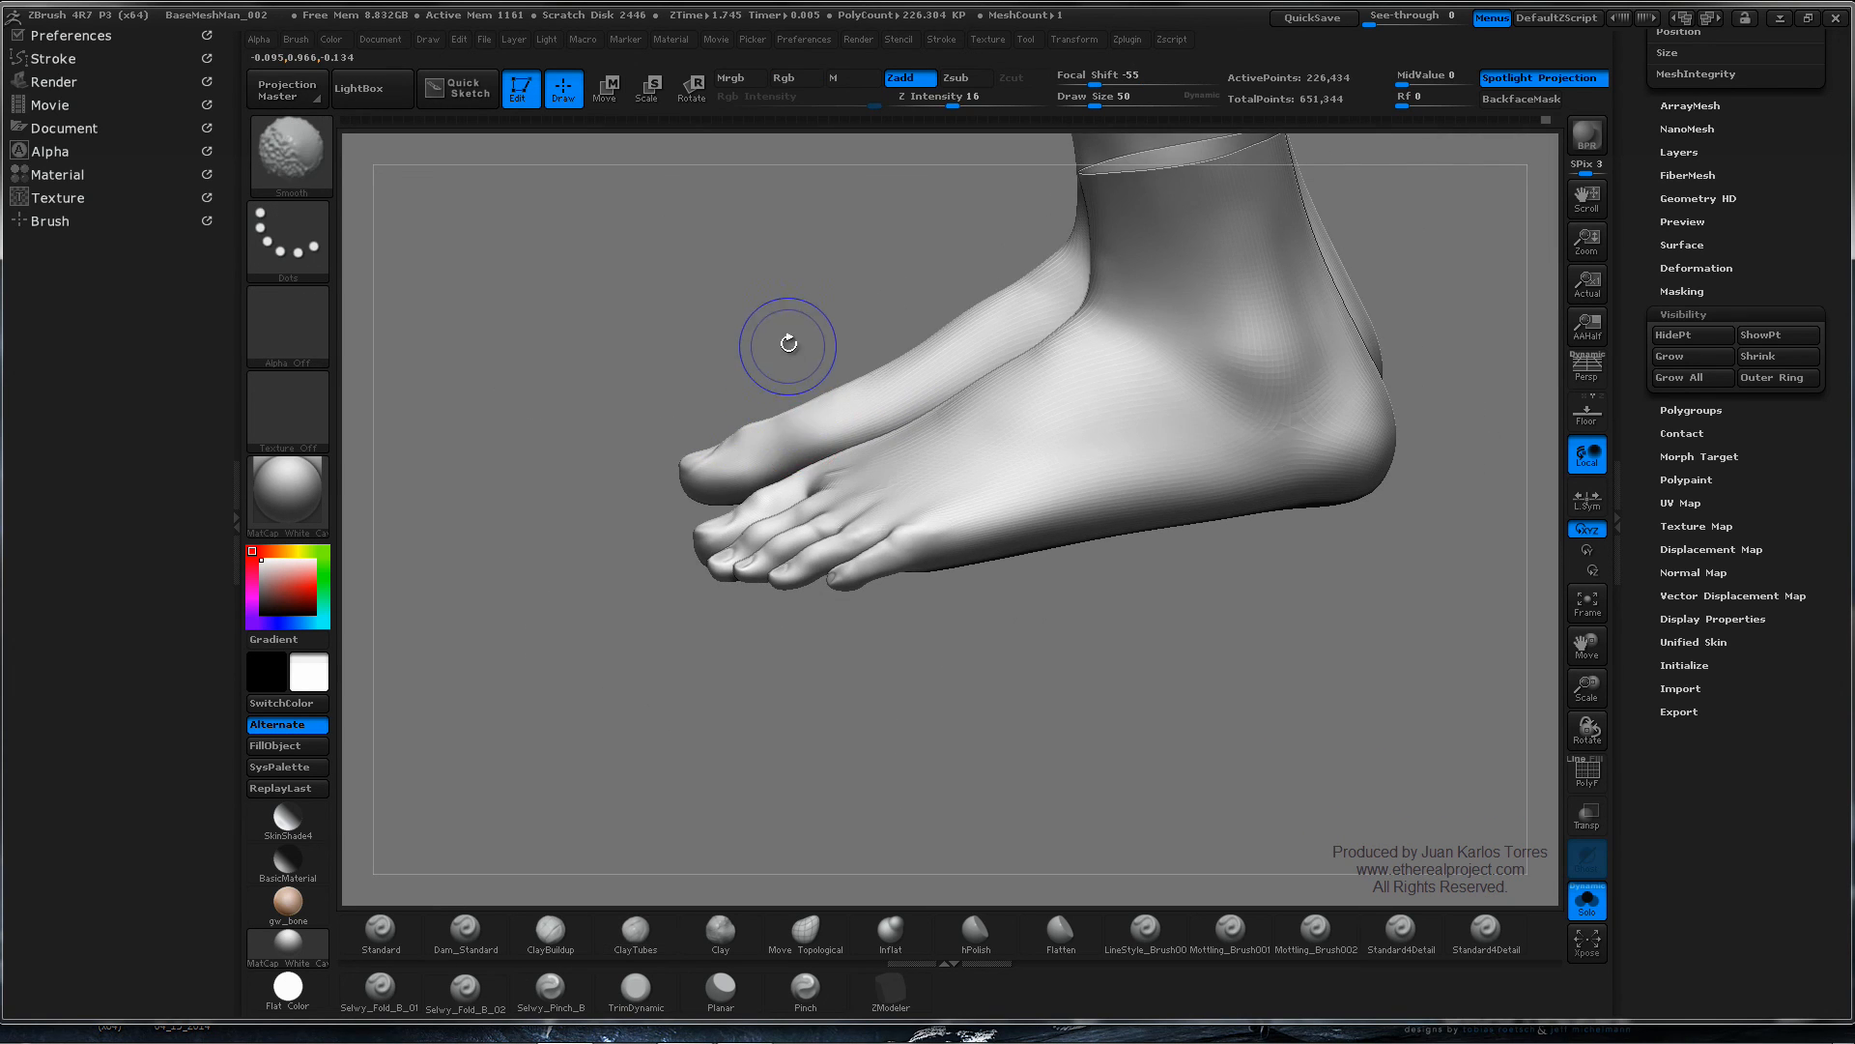
- Build up the knuckle at the base of the big toe with ClayTubes and smooth it
{"action": "mouse_move", "coordinate": [788, 344]}
{"action": "right_mouse_down", "text": "shift"}
{"action": "mouse_move", "coordinate": [870, 422]}
{"action": "mouse_move", "coordinate": [883, 497]}
{"action": "mouse_move", "coordinate": [790, 448]}
{"action": "right_mouse_up", "text": "shift"}
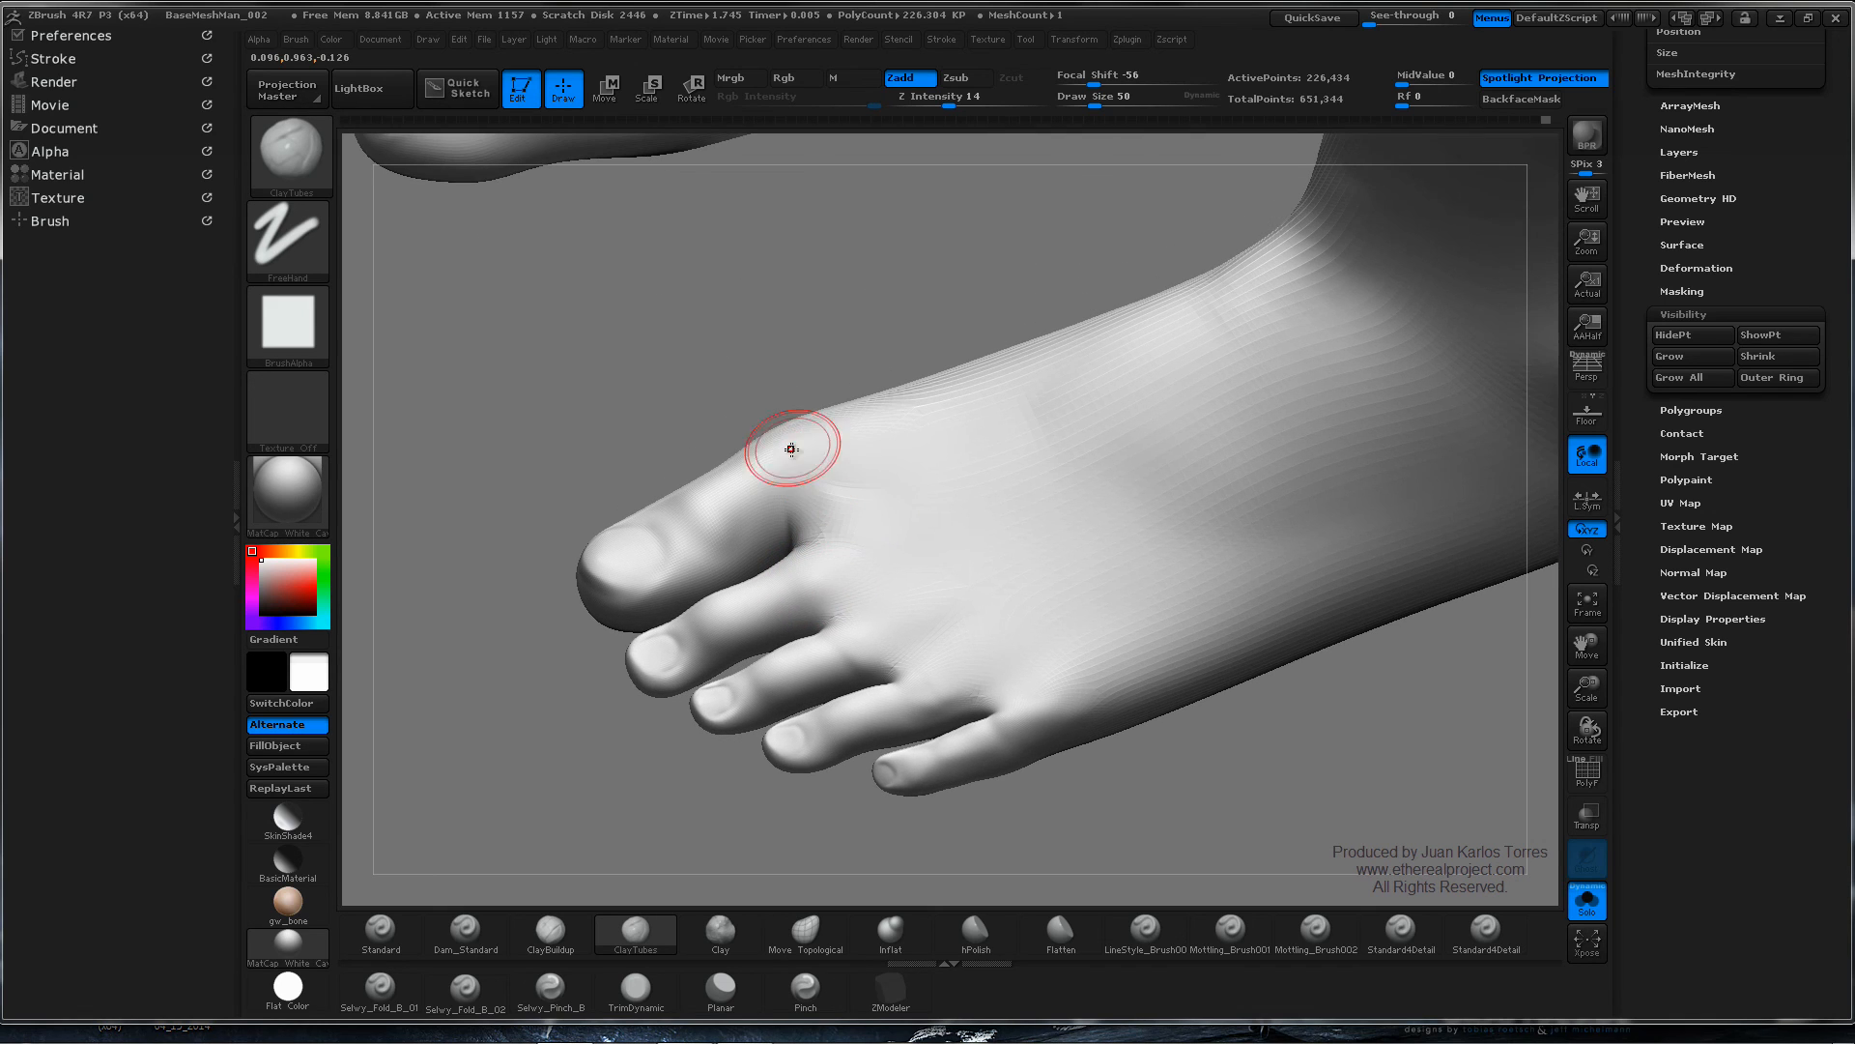
{"action": "mouse_move", "coordinate": [791, 449]}
{"action": "left_mouse_down"}
{"action": "mouse_move", "coordinate": [795, 426]}
{"action": "mouse_move", "coordinate": [802, 463]}
{"action": "left_mouse_up"}
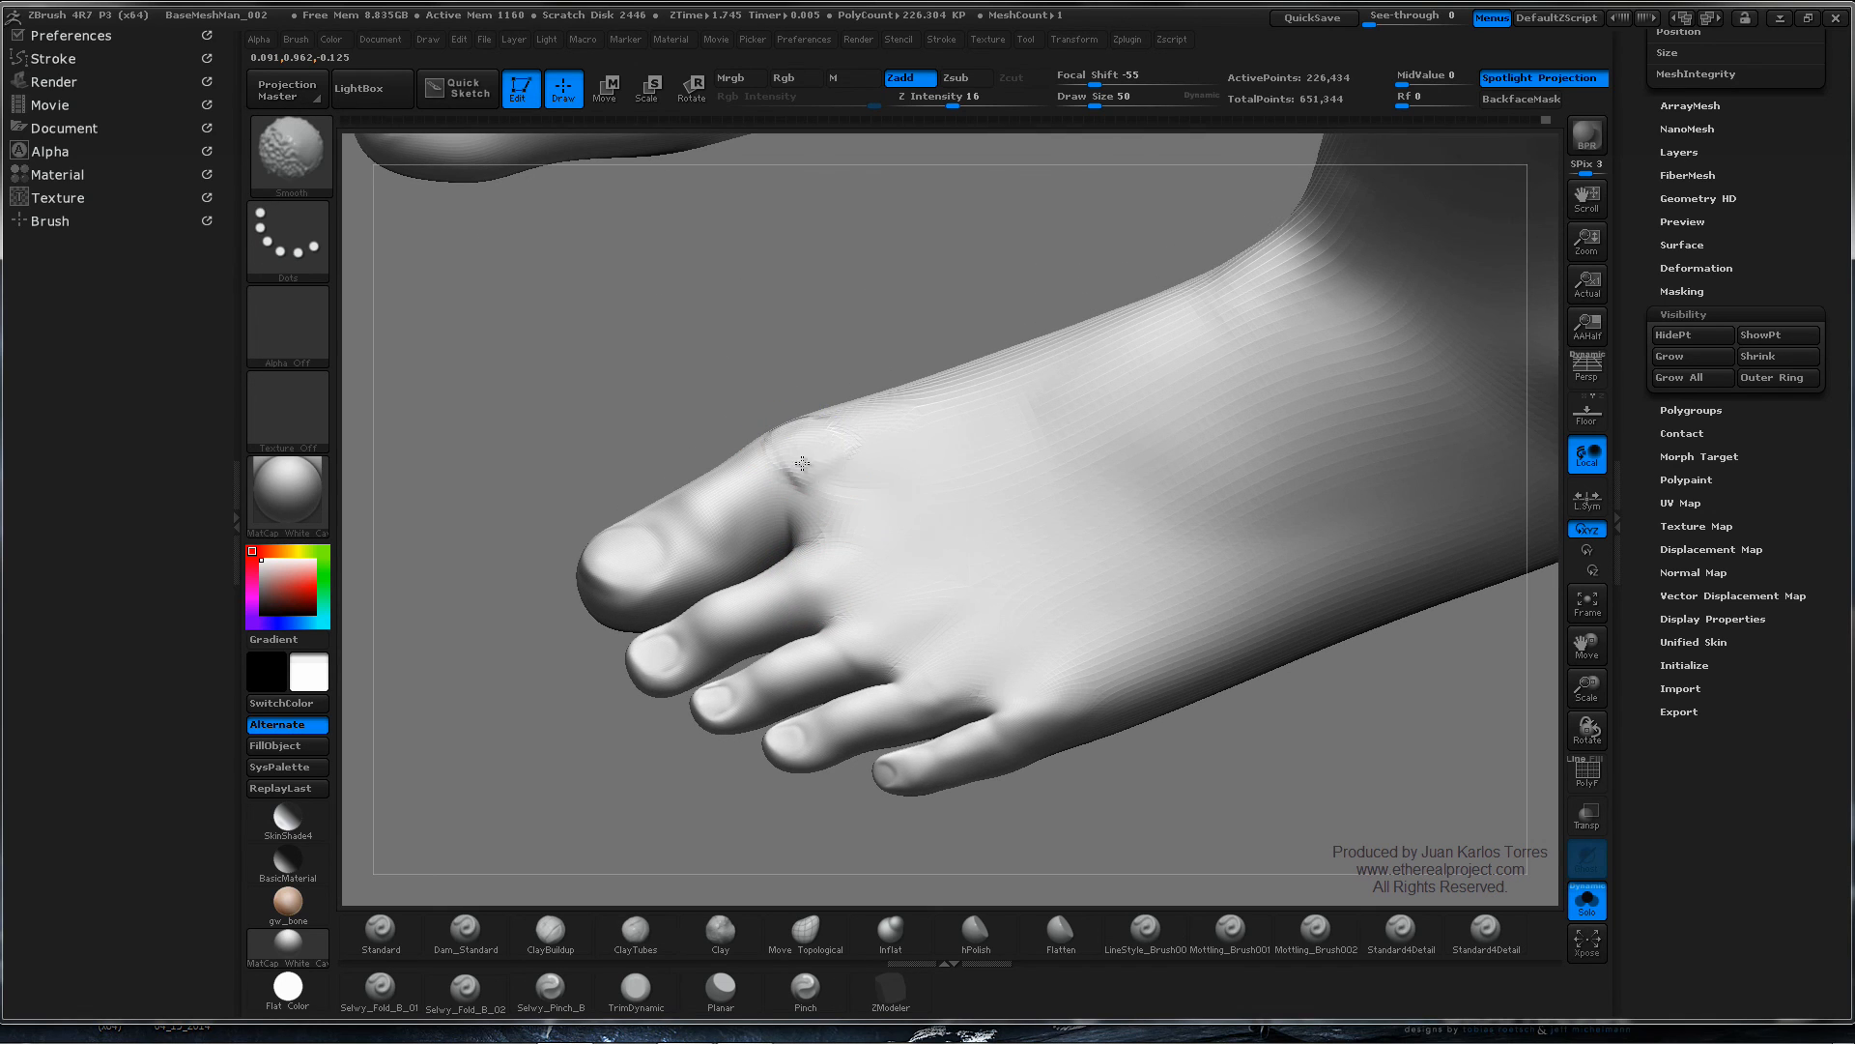
{"action": "right_click_drag", "start_coordinate": [824, 460], "coordinate": [803, 434]}
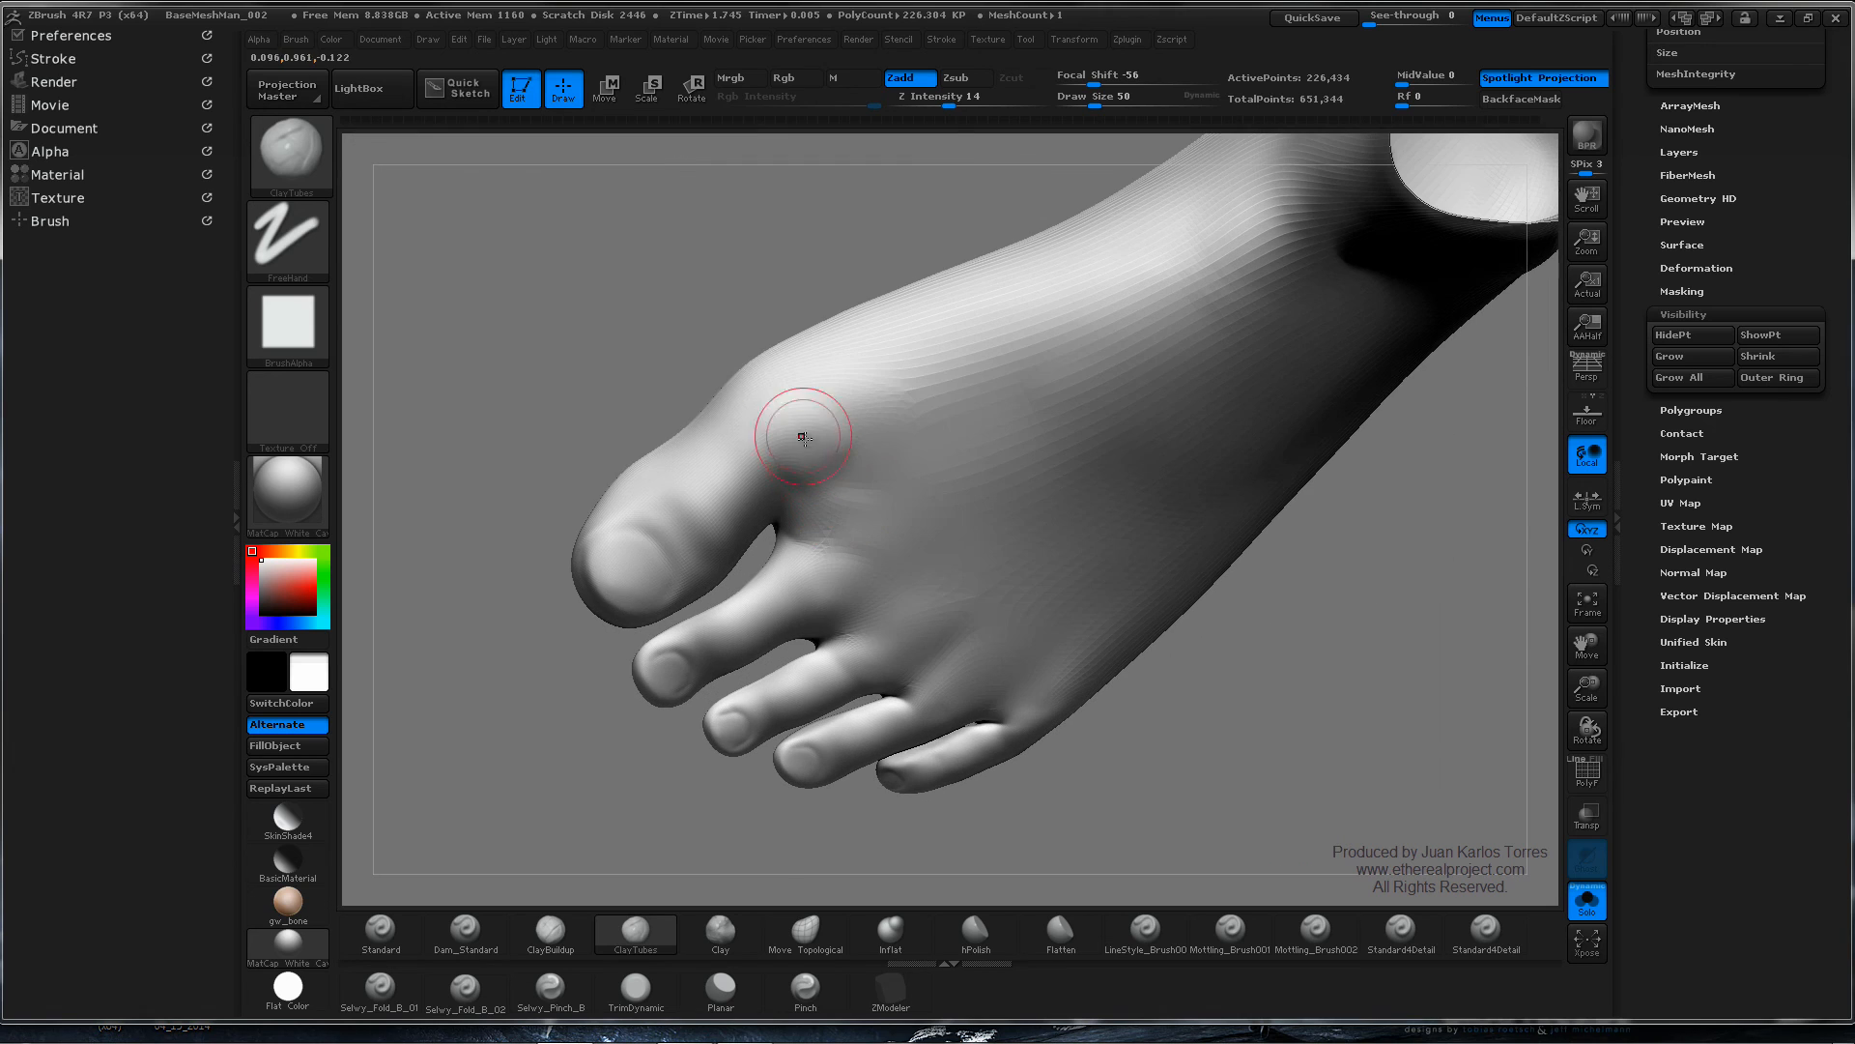
{"action": "mouse_move", "coordinate": [757, 389]}
{"action": "left_mouse_down"}
{"action": "mouse_move", "coordinate": [823, 428]}
{"action": "mouse_move", "coordinate": [802, 397]}
{"action": "left_mouse_up"}
{"action": "mouse_move", "coordinate": [924, 473]}
{"action": "right_mouse_down"}
{"action": "mouse_move", "coordinate": [899, 426]}
{"action": "mouse_move", "coordinate": [963, 504]}
{"action": "right_mouse_up"}
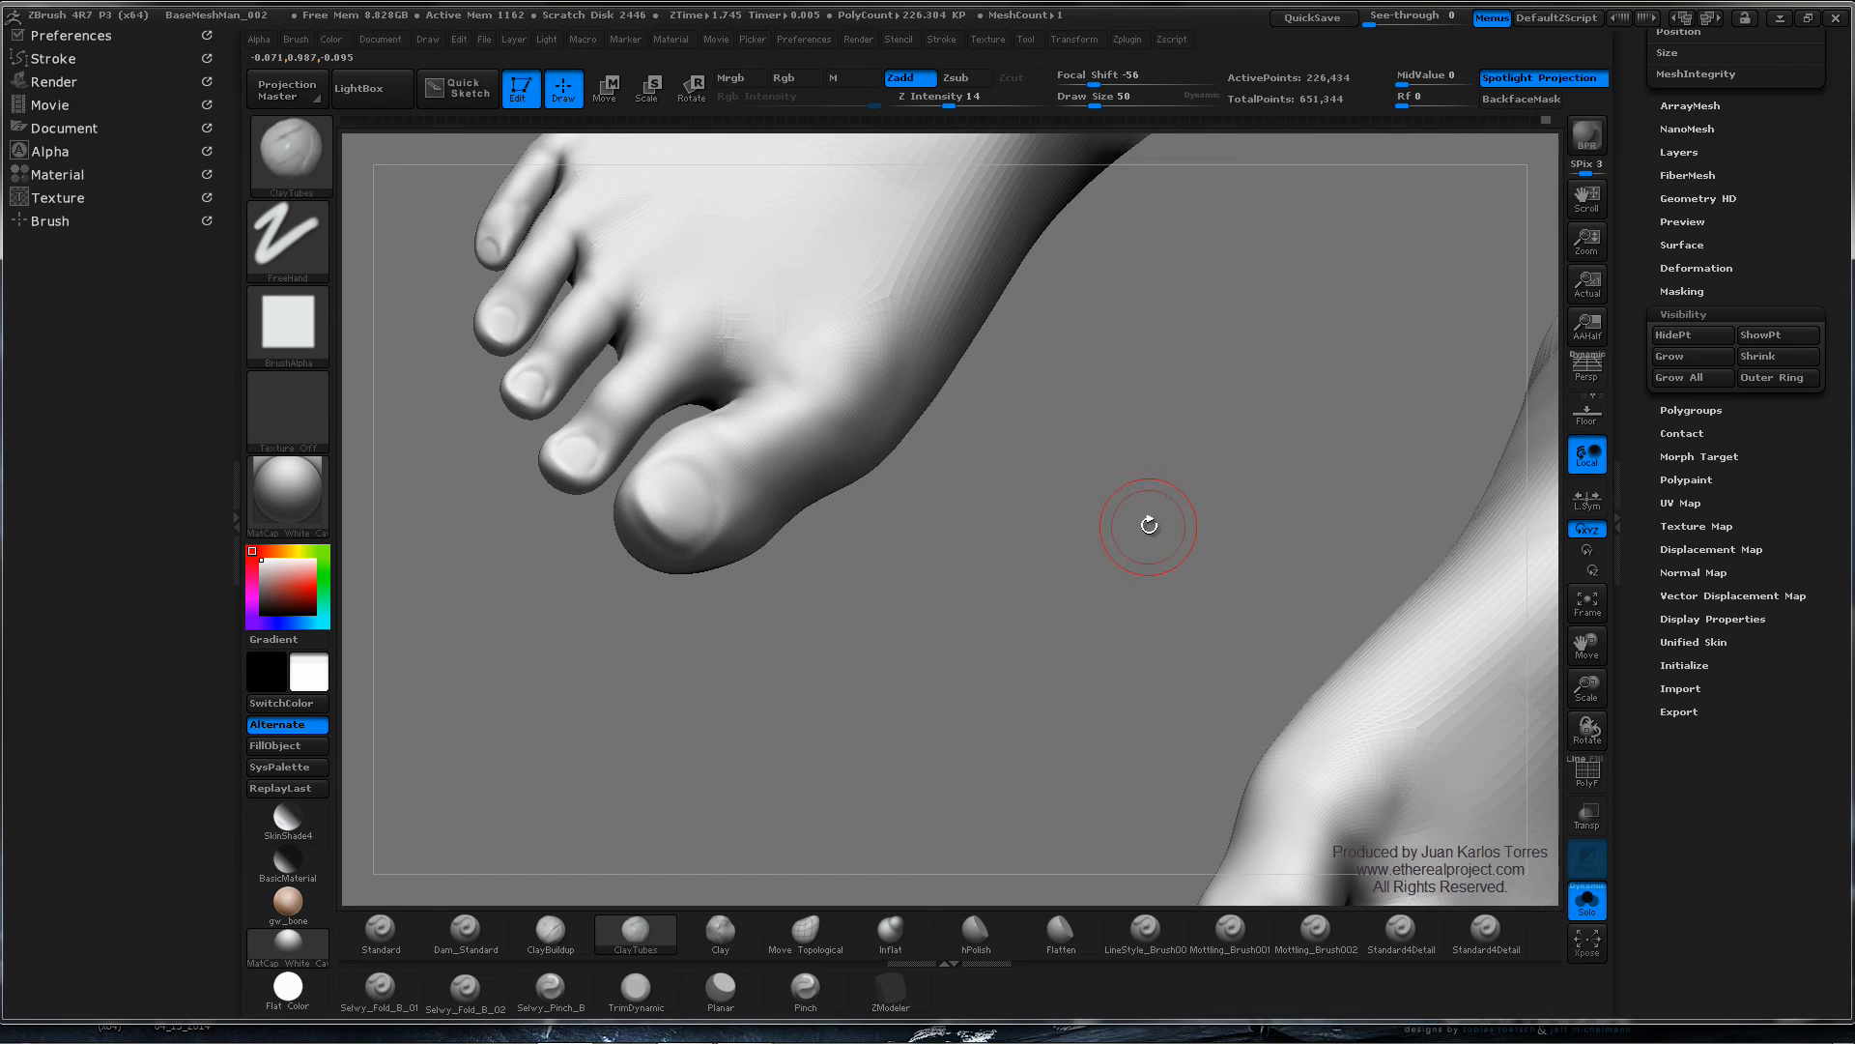
- Sculpt the area between the bases of the big and second toes with ClayTubes and smooth it into the forefoot
{"action": "mouse_move", "coordinate": [1149, 525]}
{"action": "right_mouse_down", "text": "alt"}
{"action": "mouse_move", "coordinate": [728, 286]}
{"action": "mouse_move", "coordinate": [778, 314]}
{"action": "right_mouse_up", "text": "alt"}
{"action": "right_click_drag", "start_coordinate": [919, 567], "coordinate": [918, 527]}
{"action": "mouse_move", "coordinate": [924, 545]}
{"action": "left_mouse_down"}
{"action": "mouse_move", "coordinate": [957, 551]}
{"action": "mouse_move", "coordinate": [953, 506]}
{"action": "left_mouse_up"}
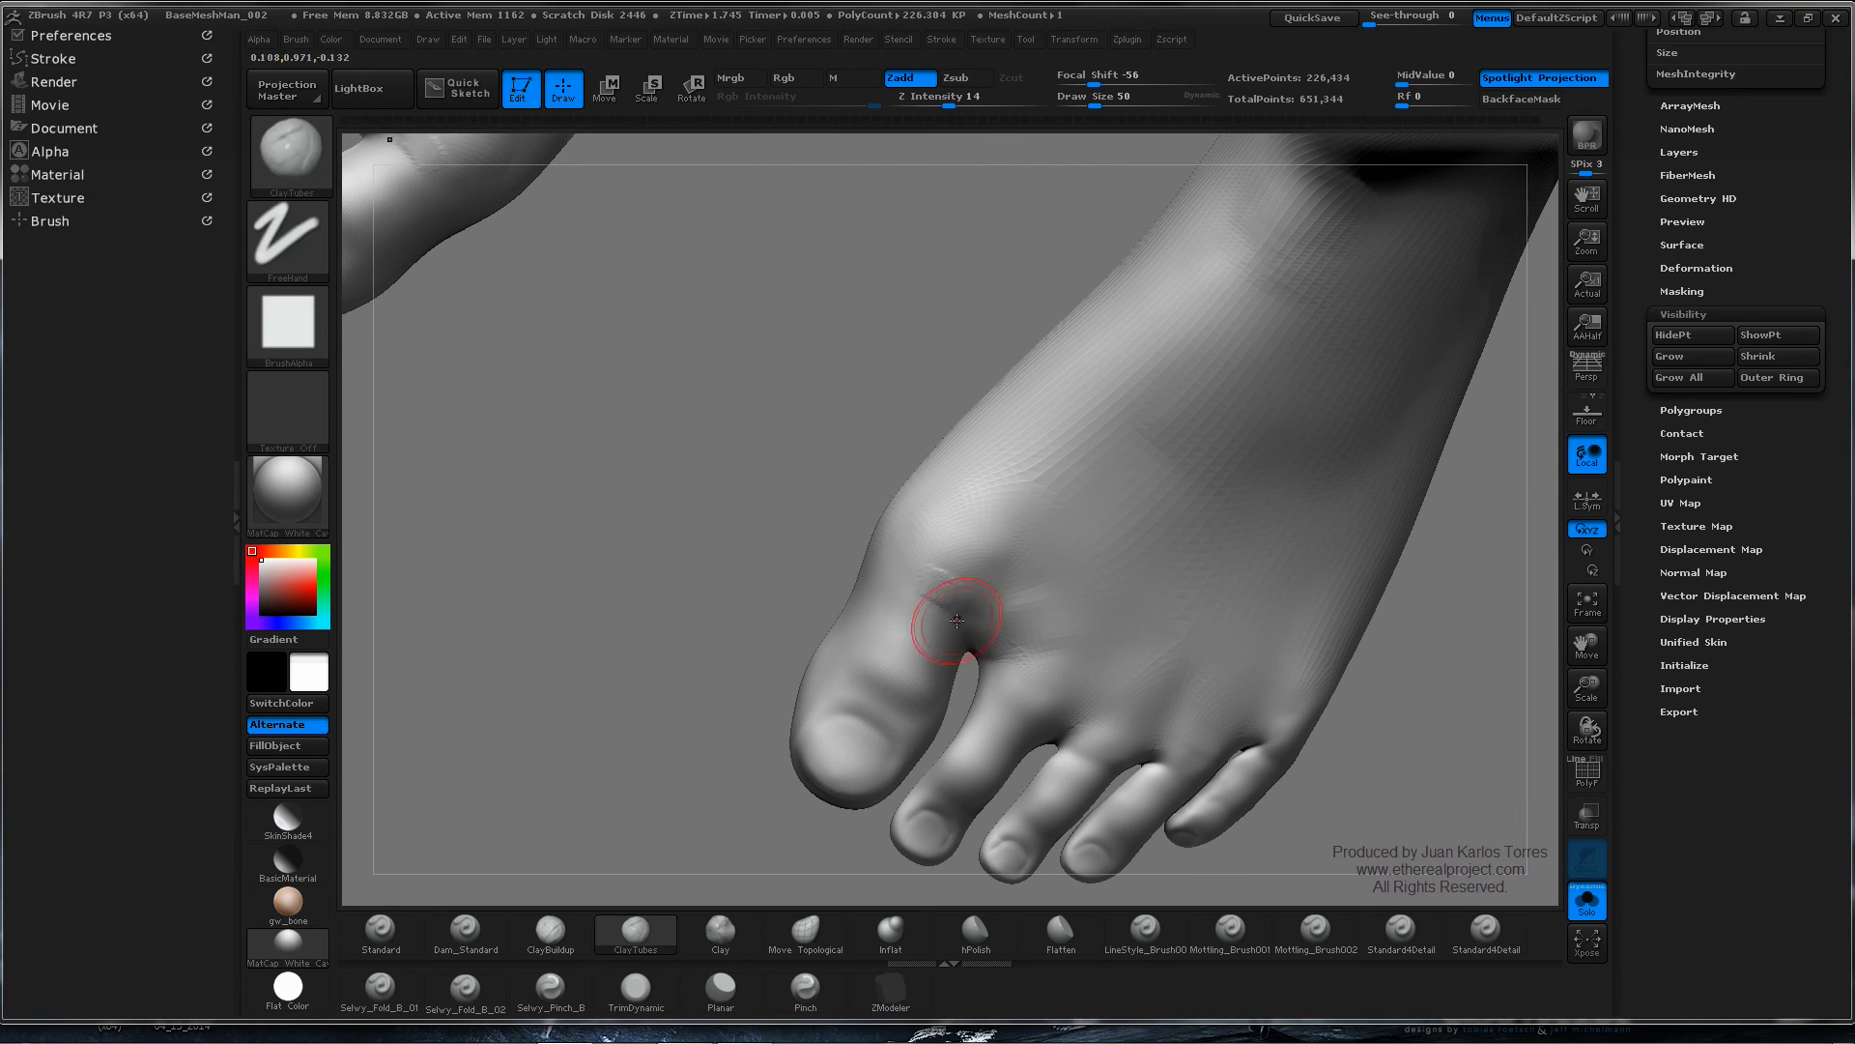
{"action": "mouse_move", "coordinate": [913, 575]}
{"action": "left_mouse_down"}
{"action": "mouse_move", "coordinate": [952, 614]}
{"action": "mouse_move", "coordinate": [925, 561]}
{"action": "mouse_move", "coordinate": [956, 610]}
{"action": "left_mouse_up"}
{"action": "mouse_move", "coordinate": [986, 568]}
{"action": "right_mouse_down"}
{"action": "mouse_move", "coordinate": [956, 547]}
{"action": "mouse_move", "coordinate": [977, 464]}
{"action": "mouse_move", "coordinate": [940, 477]}
{"action": "right_mouse_up"}
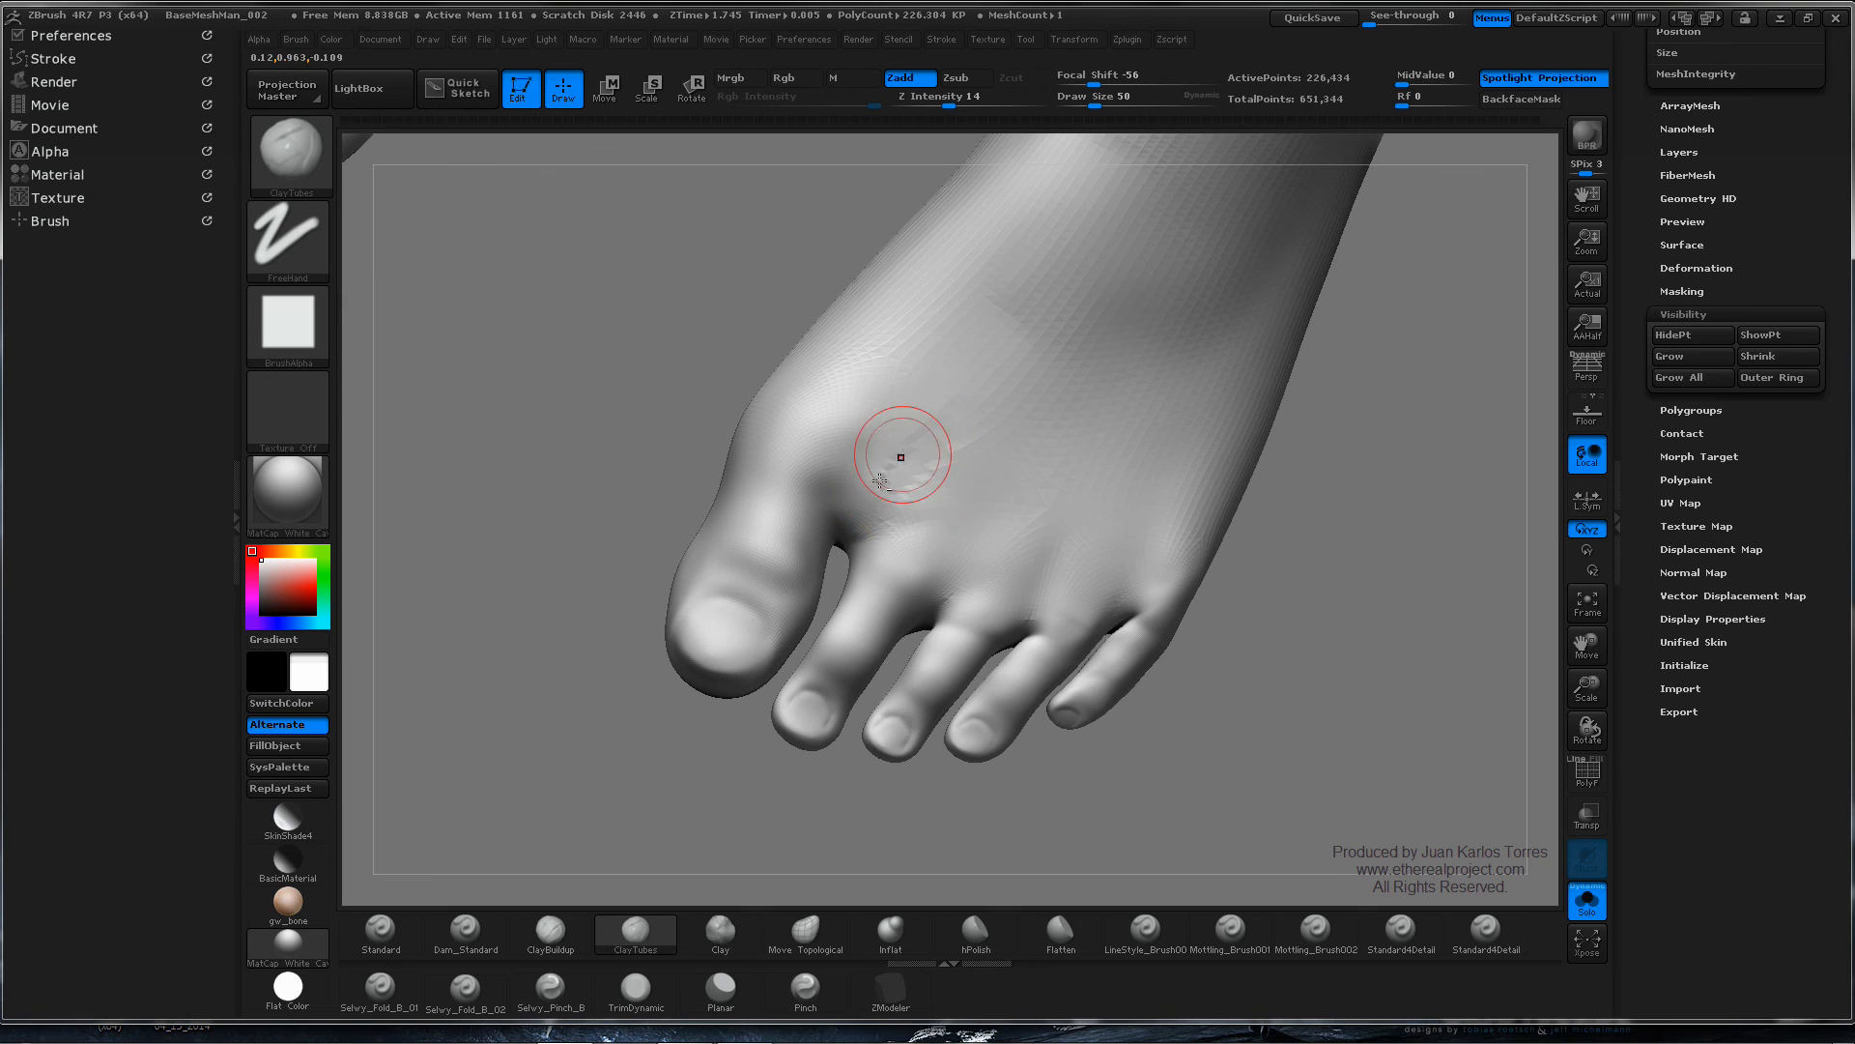
{"action": "key", "text": "shift"}
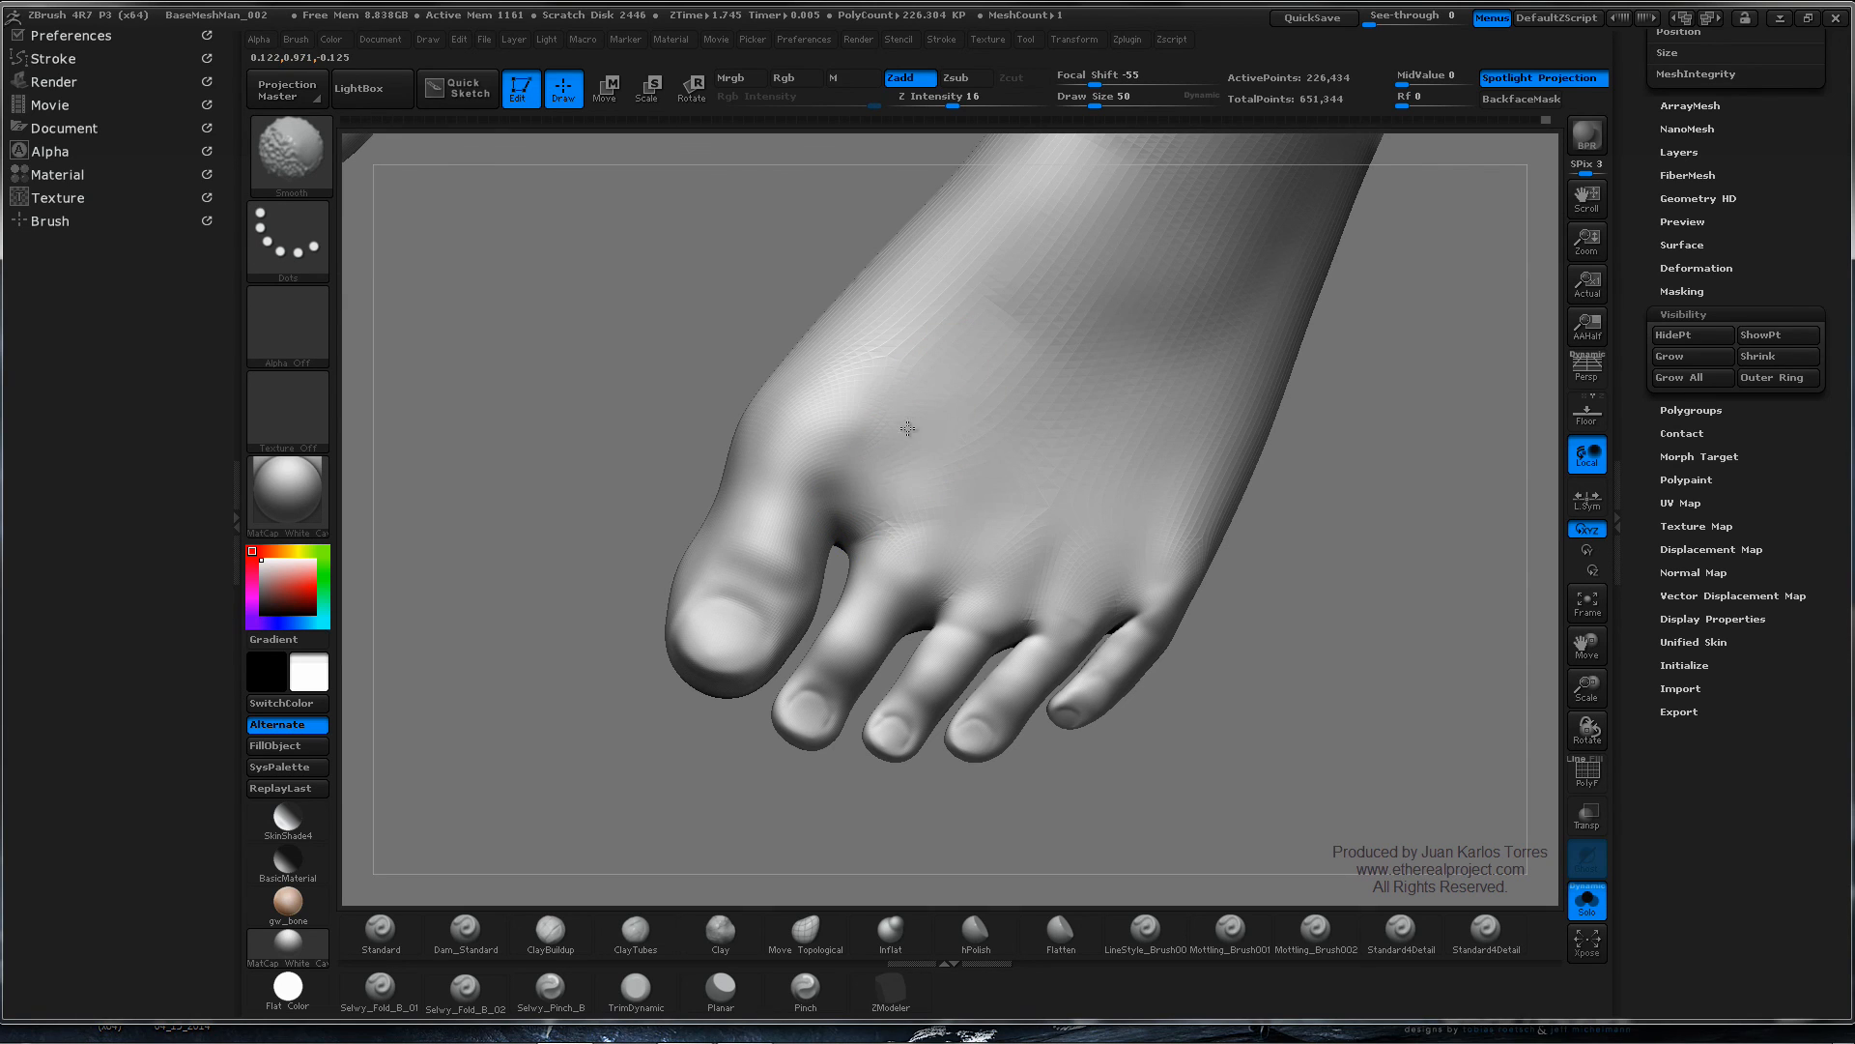
{"action": "mouse_move", "coordinate": [907, 428]}
{"action": "left_mouse_down", "text": "shift"}
{"action": "mouse_move", "coordinate": [804, 474]}
{"action": "mouse_move", "coordinate": [943, 385]}
{"action": "left_mouse_up", "text": "shift"}
{"action": "left_click_drag", "start_coordinate": [883, 472], "coordinate": [873, 470], "text": "shift"}
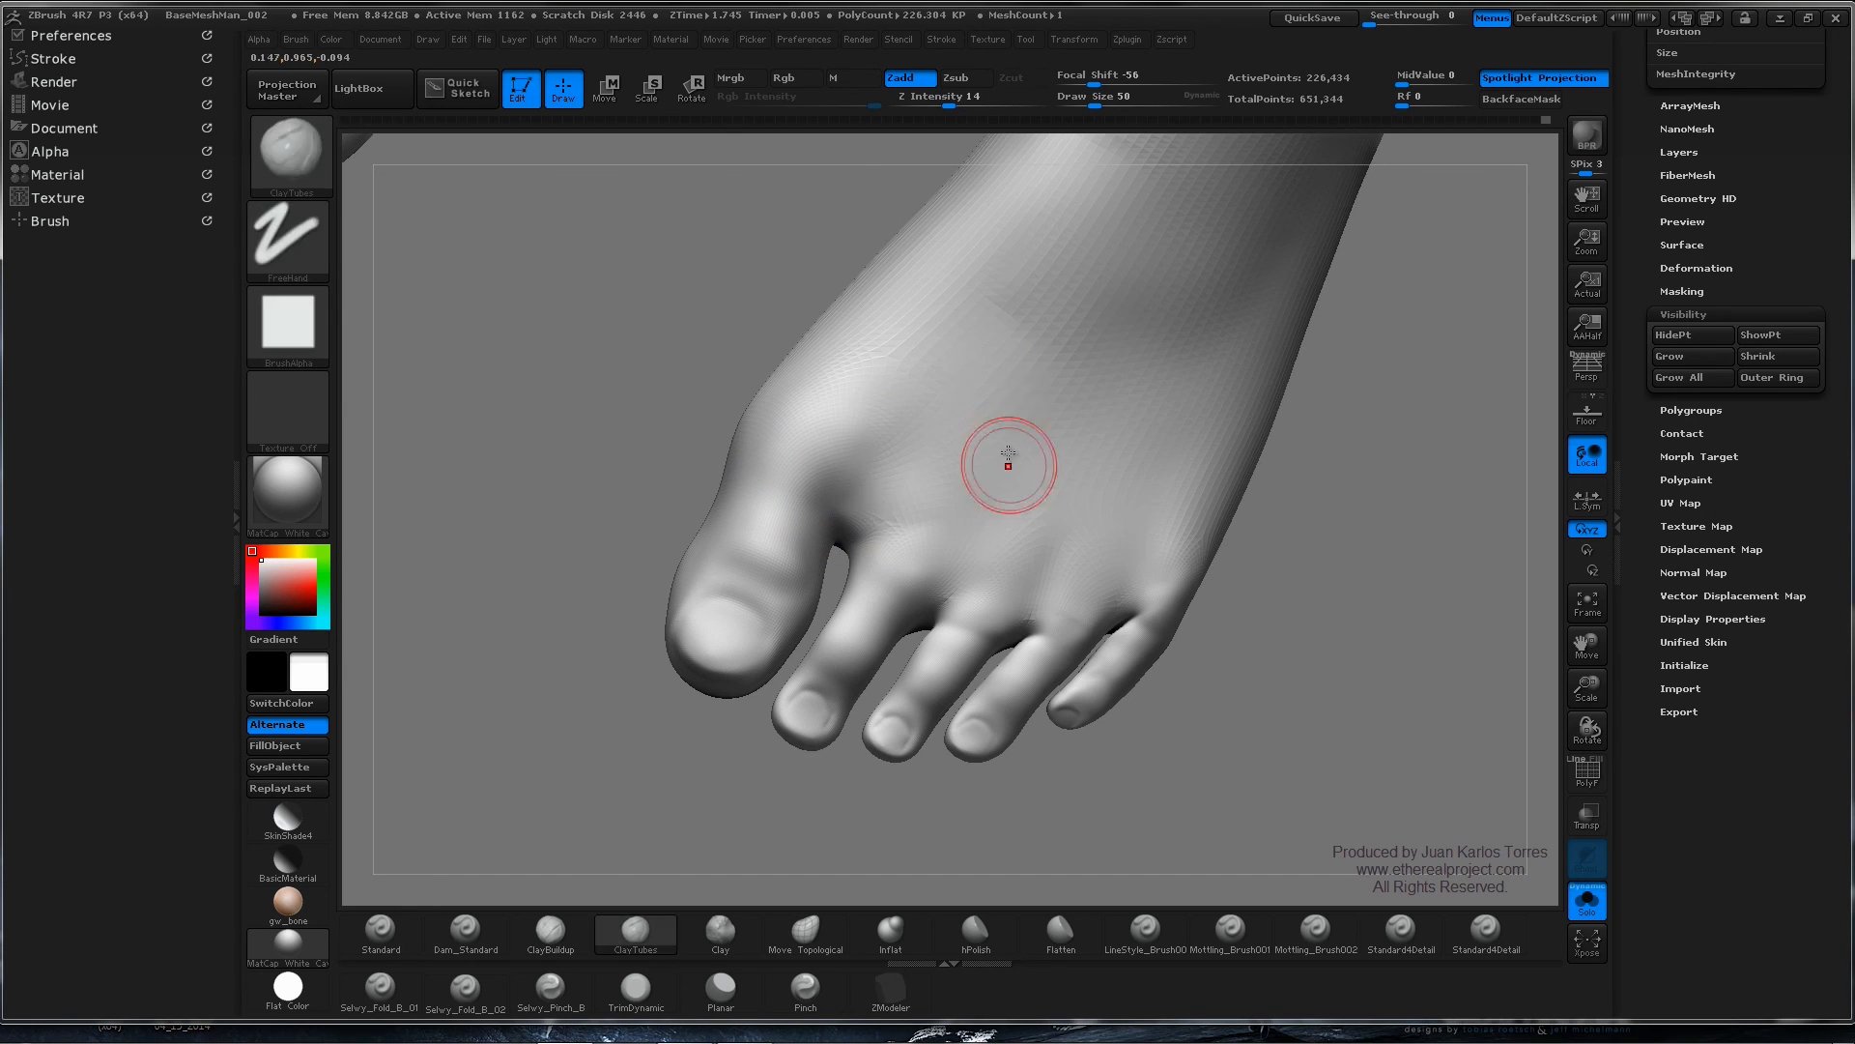
- Carve the grooves between the bases of the smaller toes with ClayTubes and smooth them into the forefoot
{"action": "left_click_drag", "start_coordinate": [998, 460], "coordinate": [957, 555]}
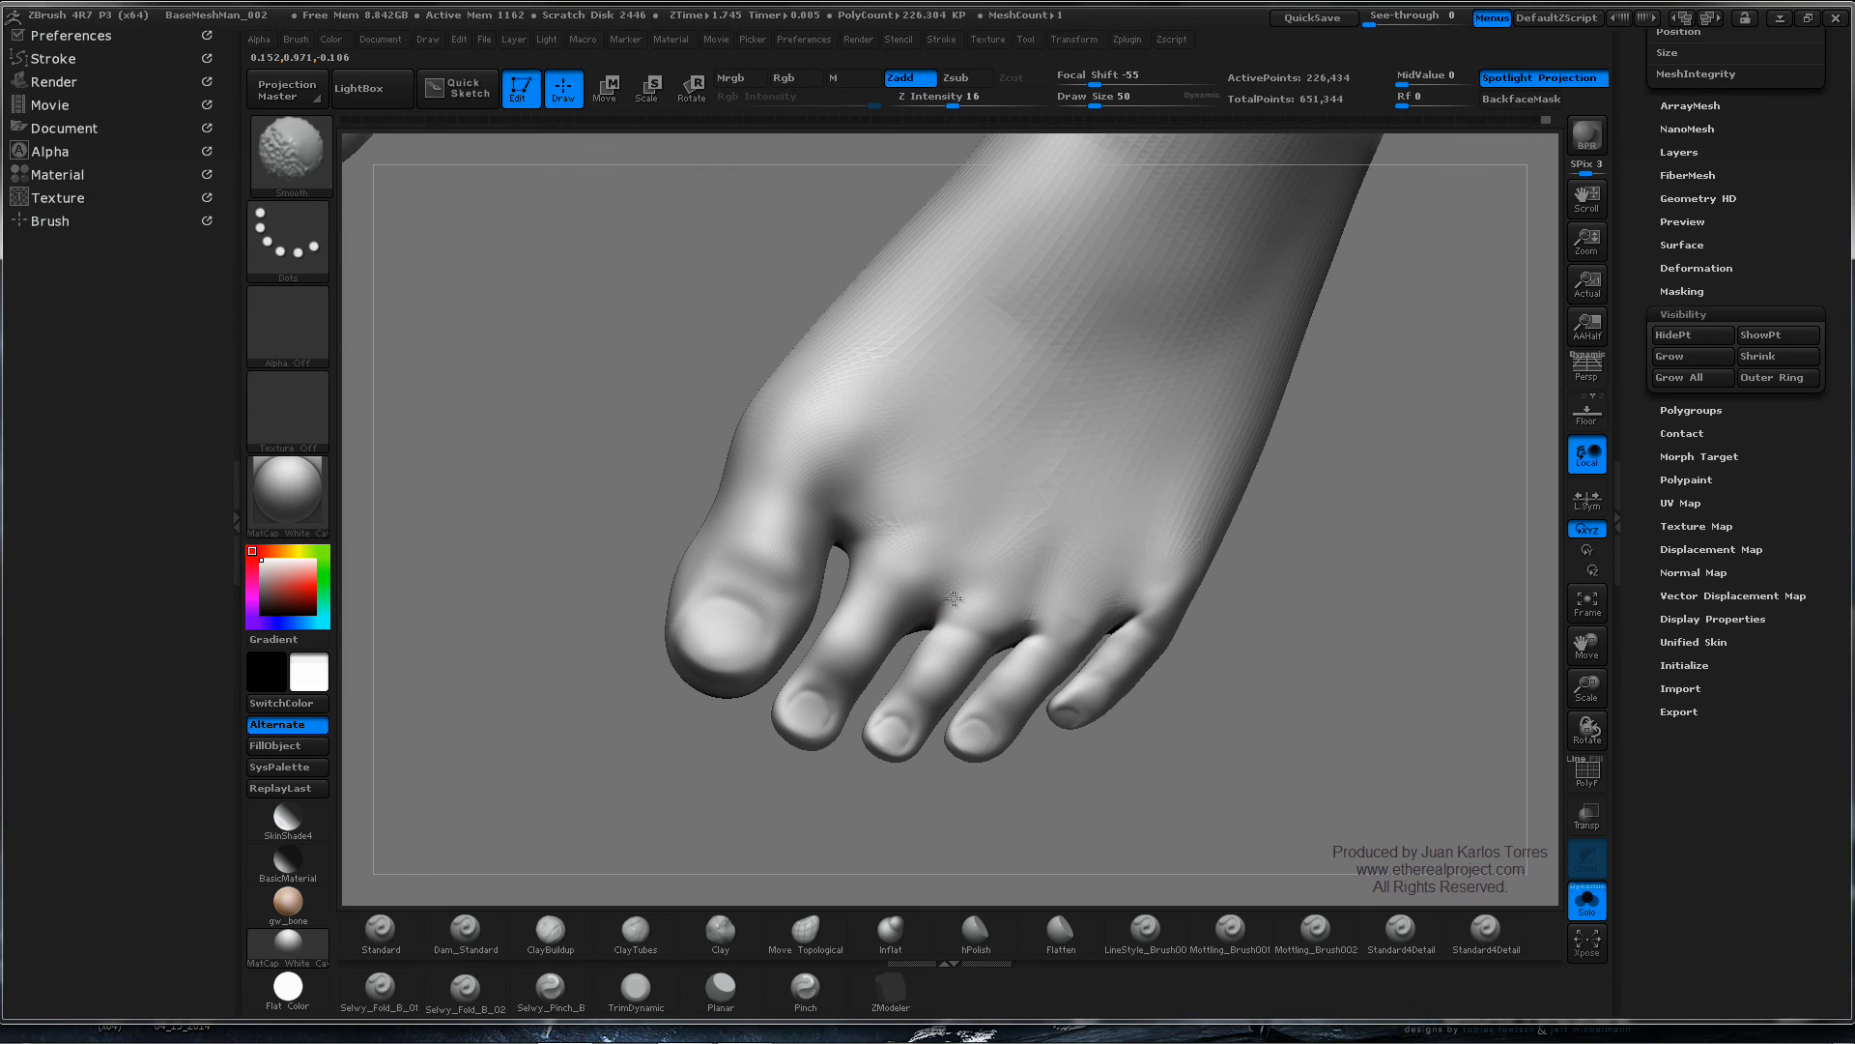
{"action": "left_click_drag", "start_coordinate": [968, 559], "coordinate": [933, 607], "text": "alt"}
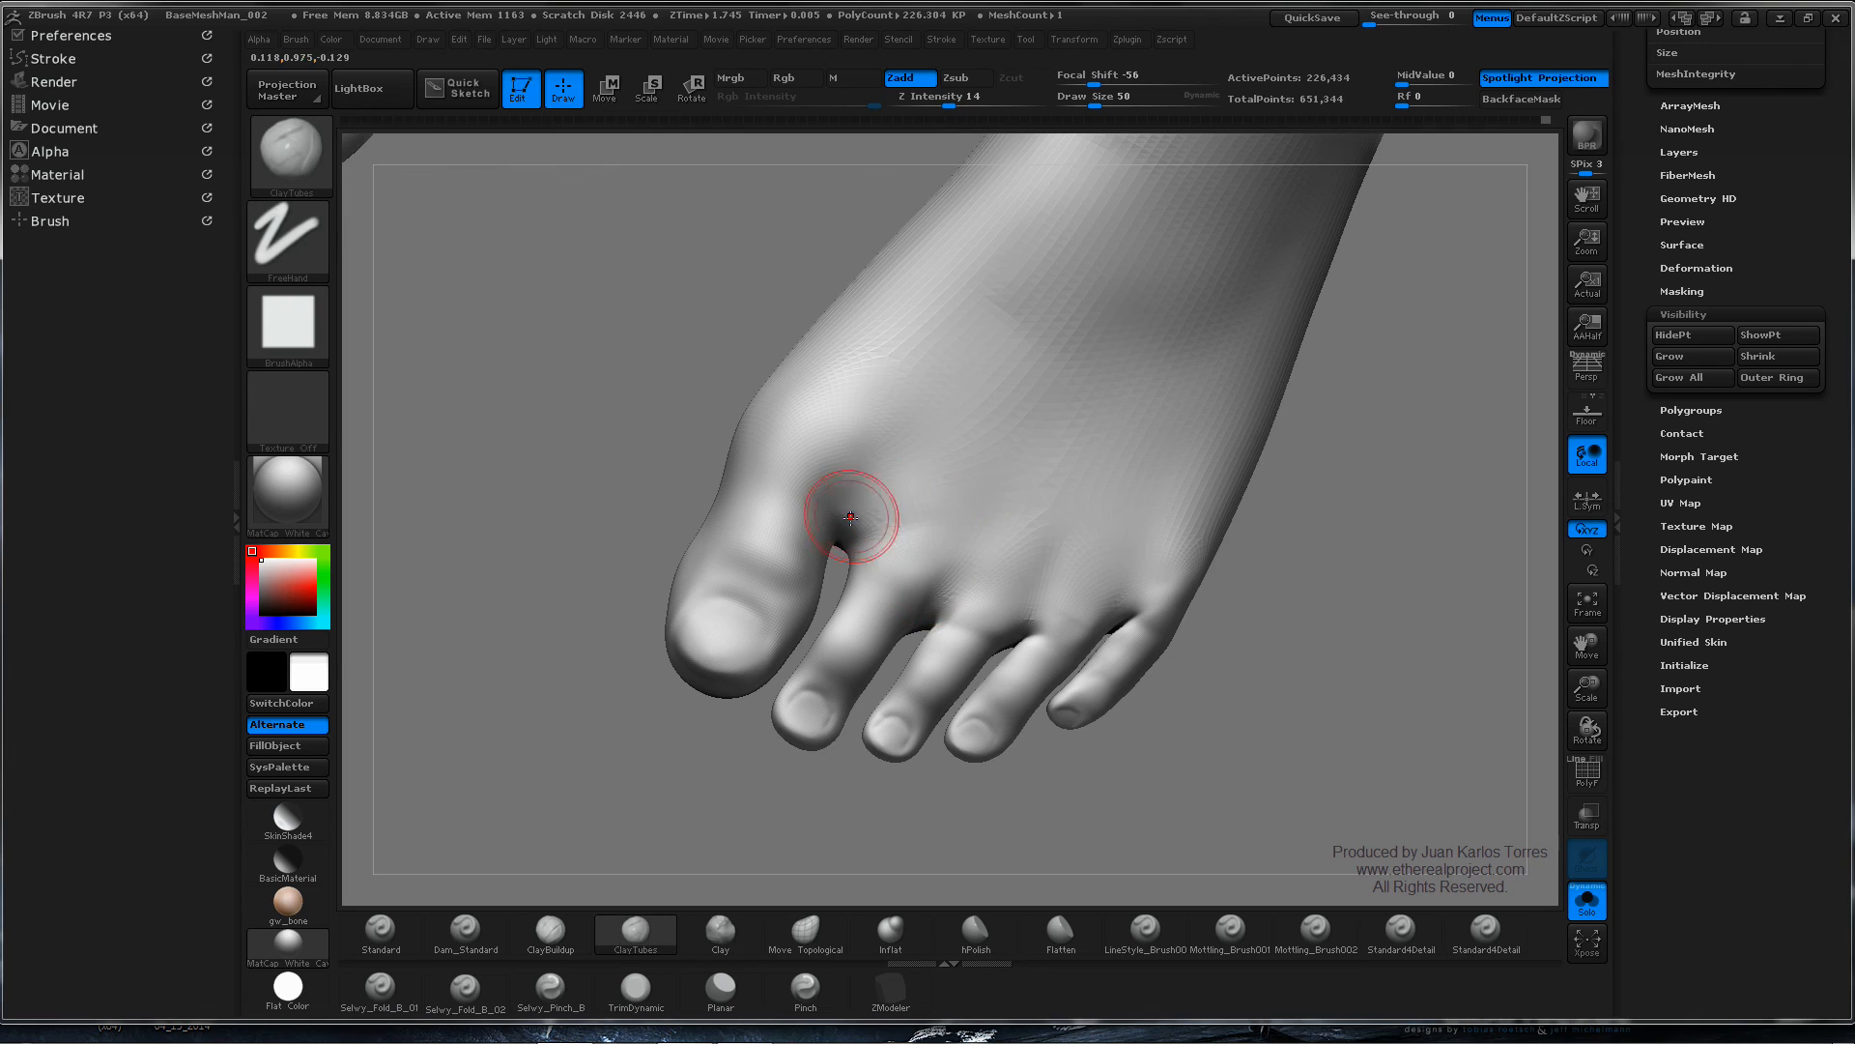
{"action": "right_click_drag", "start_coordinate": [1064, 494], "coordinate": [847, 520], "text": "alt"}
{"action": "left_click_drag", "start_coordinate": [865, 552], "coordinate": [808, 654], "text": "alt"}
{"action": "key", "text": "ctrl+z"}
{"action": "key", "text": "ctrl+z"}
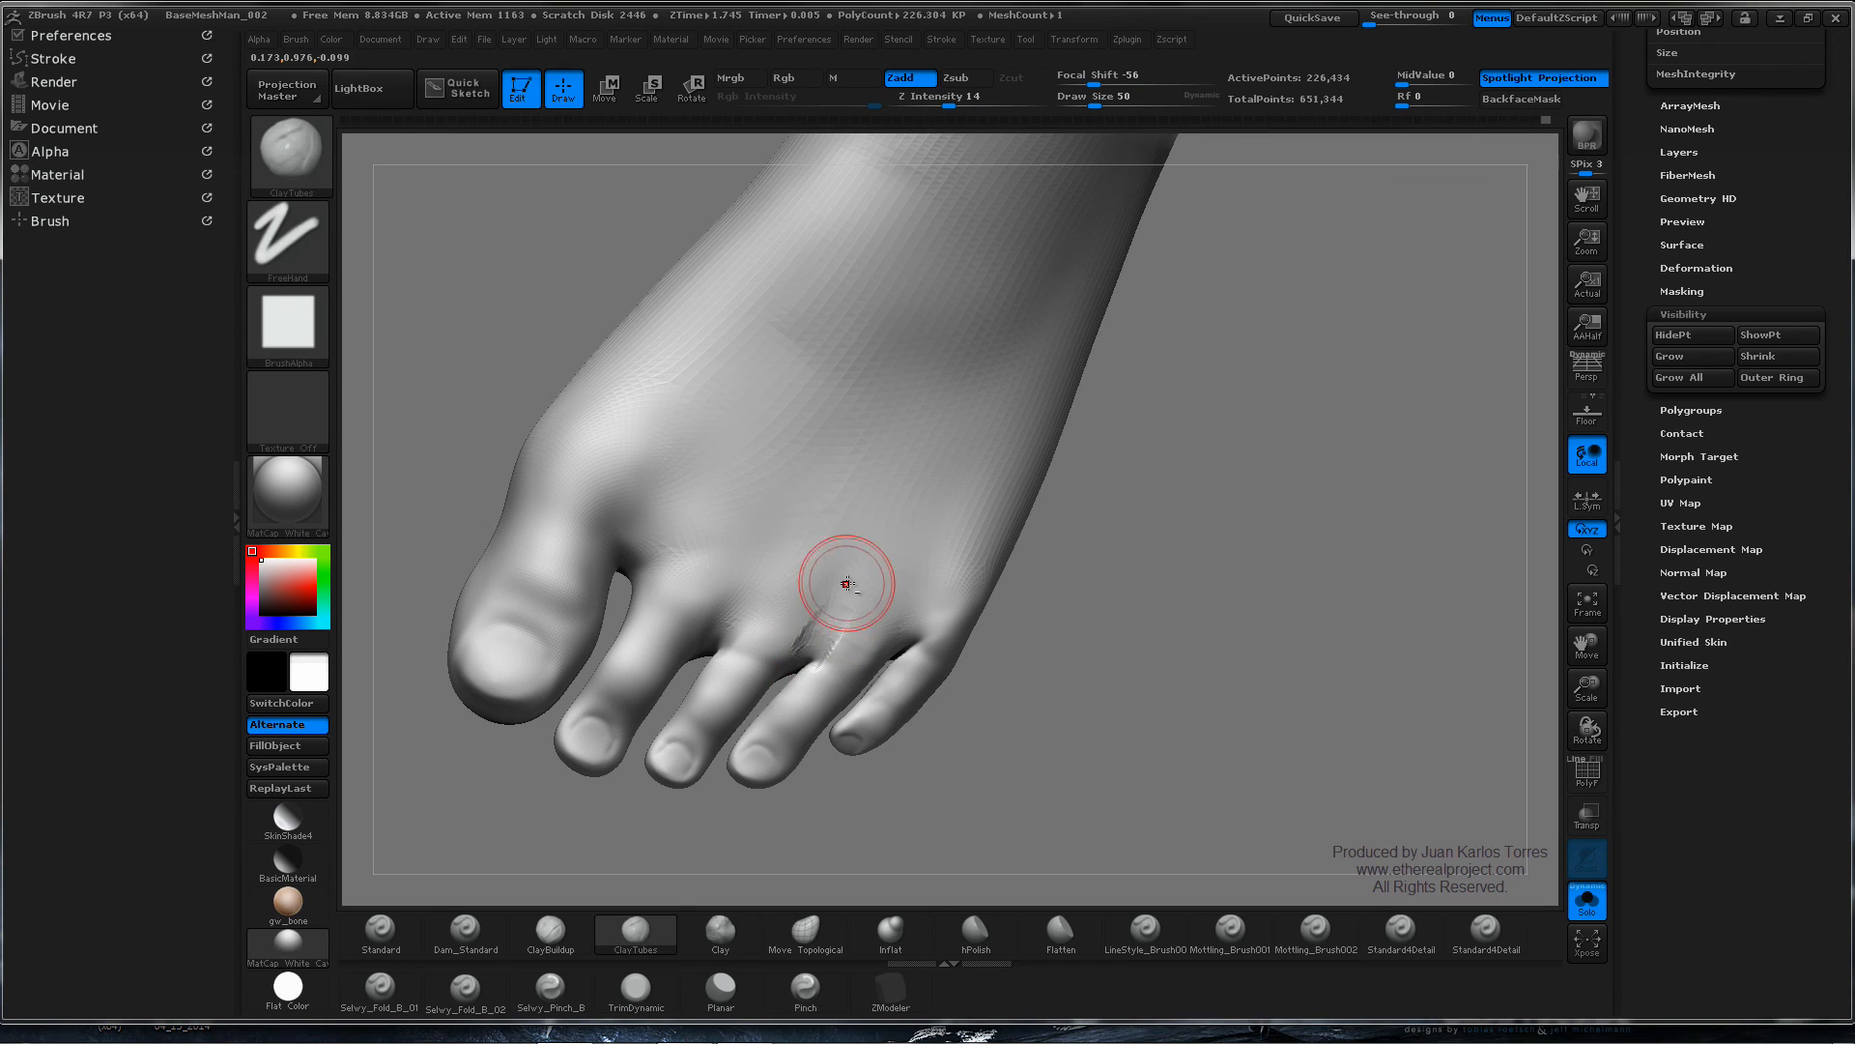
{"action": "left_click_drag", "start_coordinate": [849, 588], "coordinate": [810, 648], "text": "shift"}
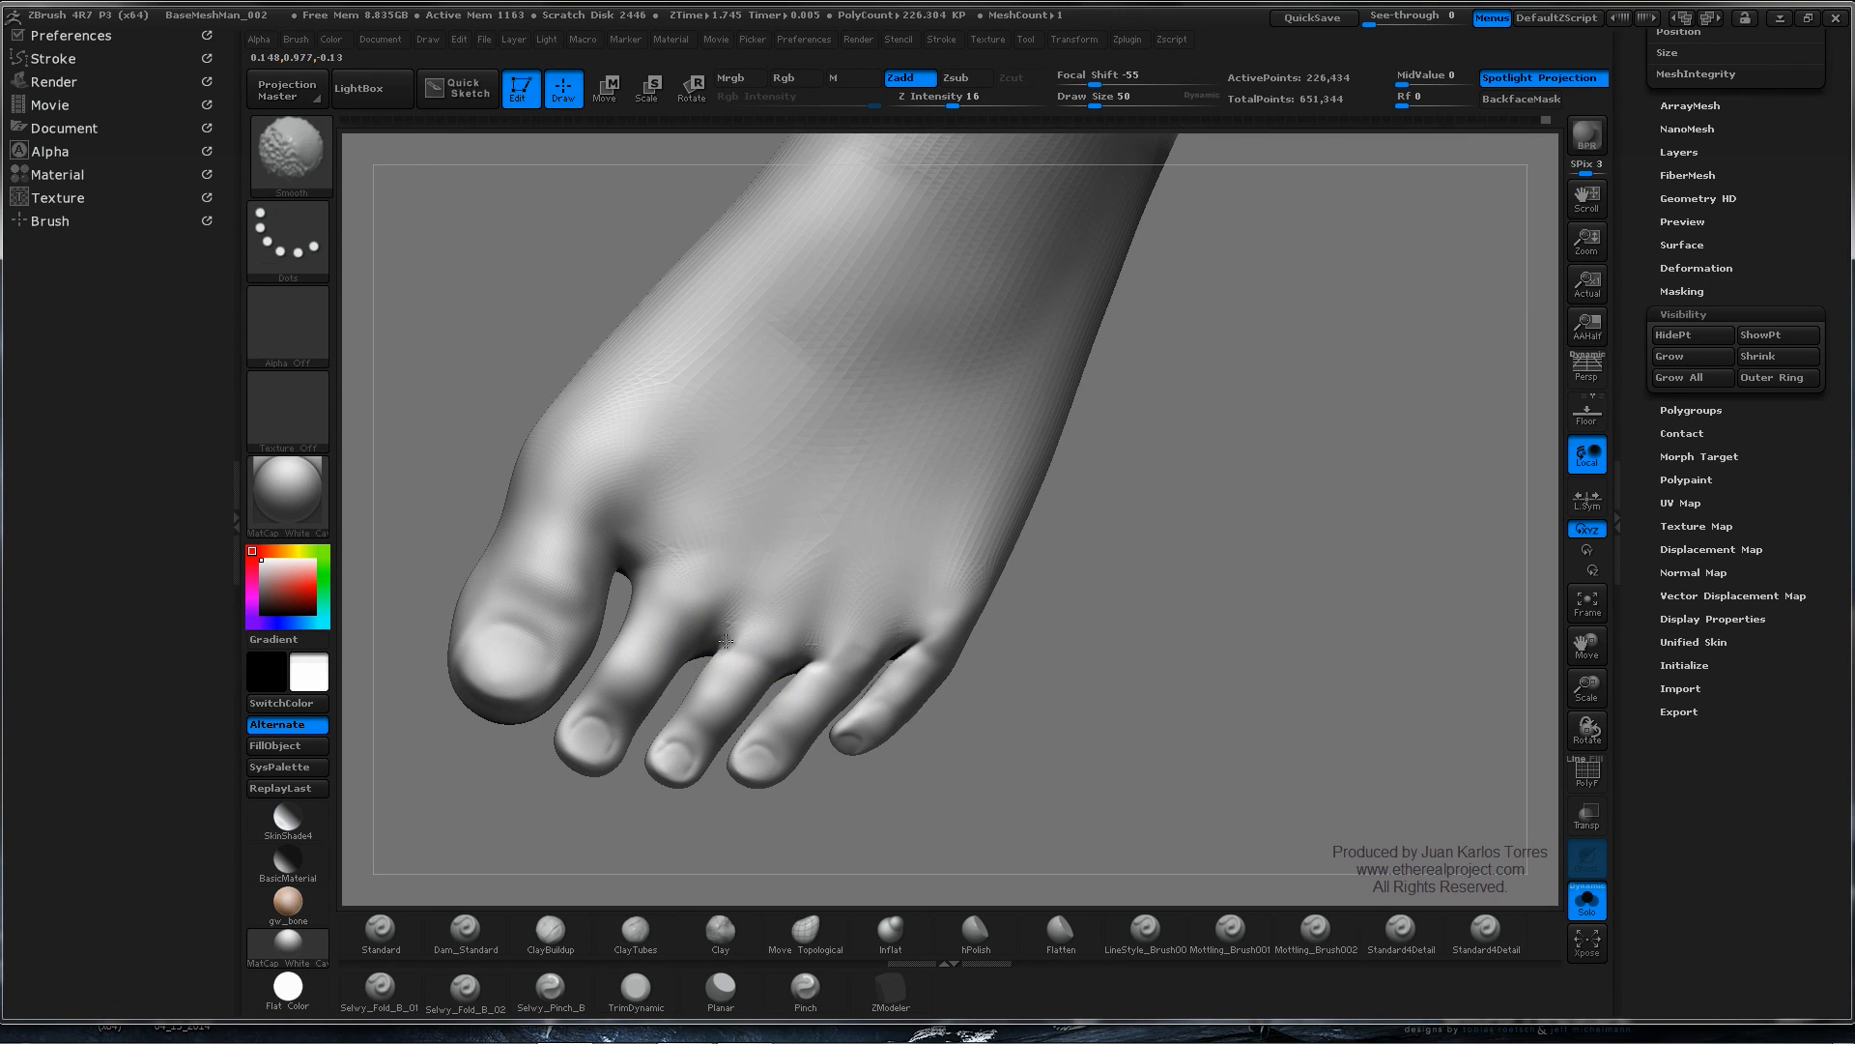
{"action": "mouse_move", "coordinate": [814, 658]}
{"action": "left_mouse_down", "text": "shift"}
{"action": "mouse_move", "coordinate": [773, 647]}
{"action": "mouse_move", "coordinate": [840, 651]}
{"action": "left_mouse_up", "text": "shift"}
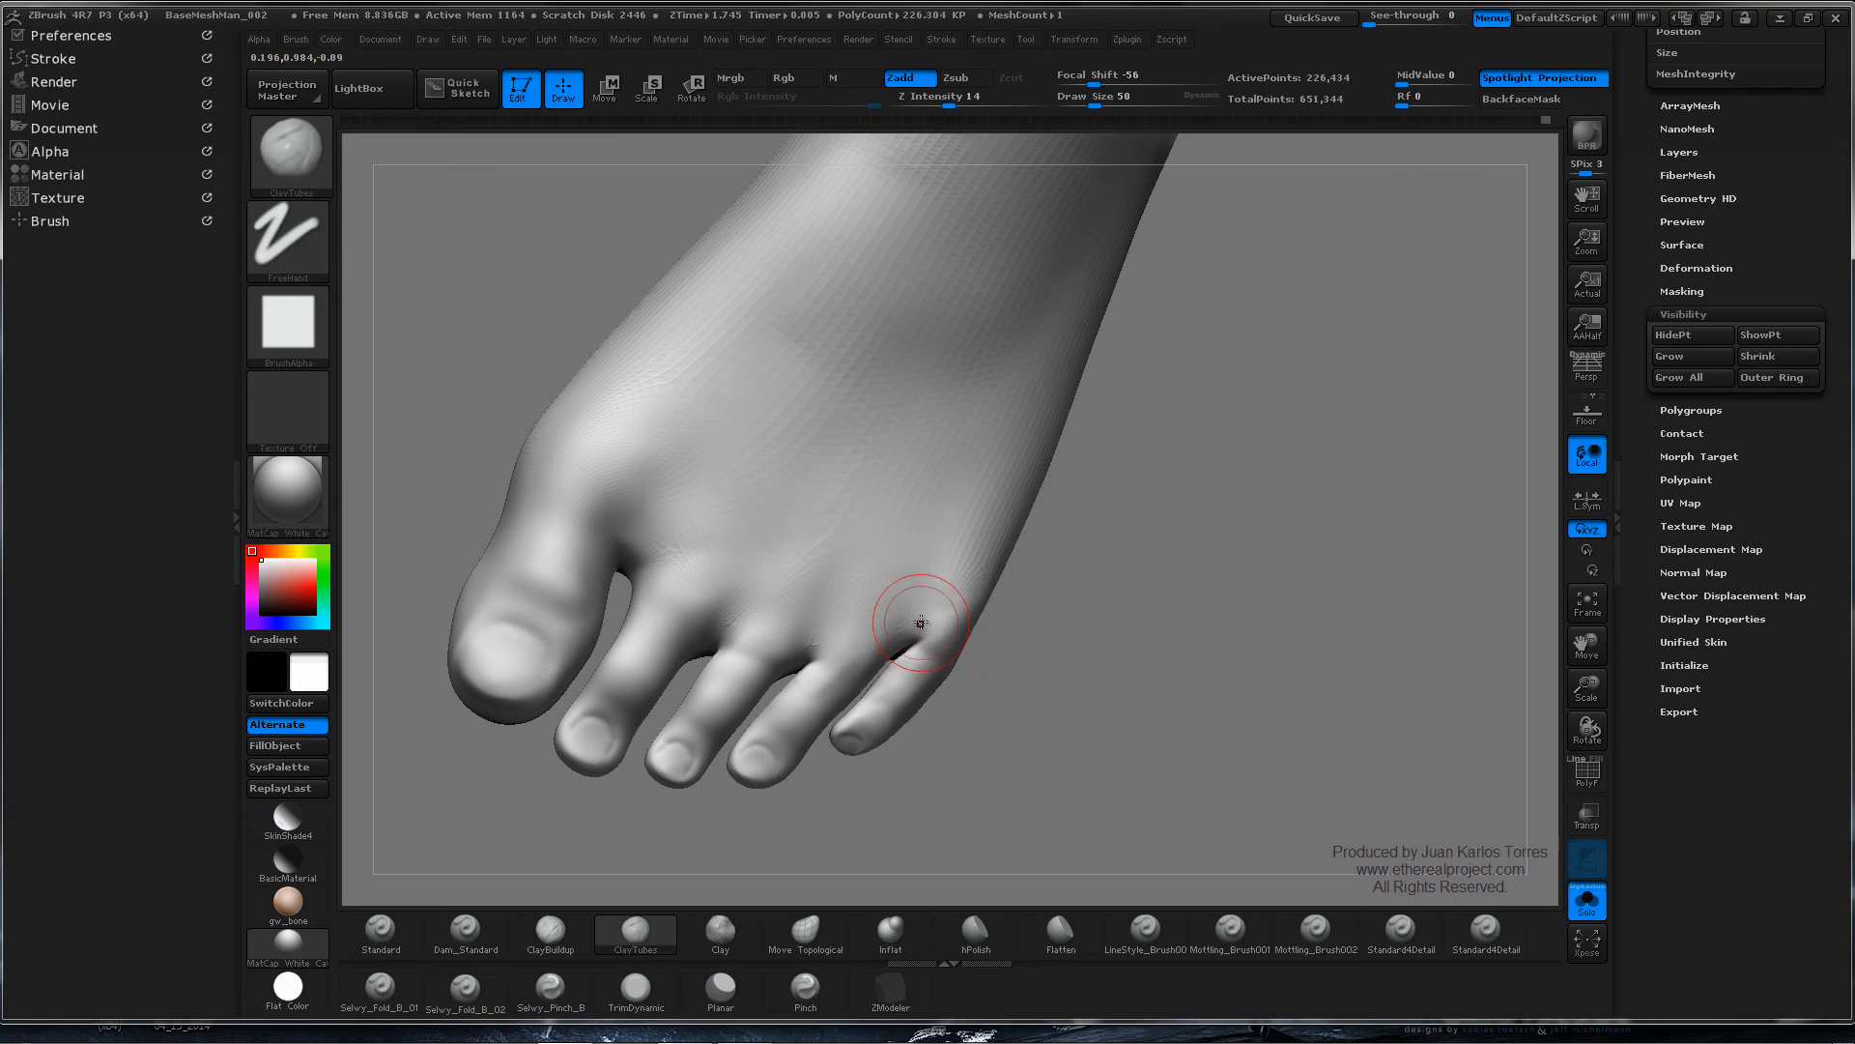
- Undo the last stroke, reduce the draw size to 26, and carve and smooth the base of the little toe
{"action": "key", "text": "ctrl+z"}
{"action": "left_click_drag", "start_coordinate": [914, 633], "coordinate": [929, 592], "text": "alt"}
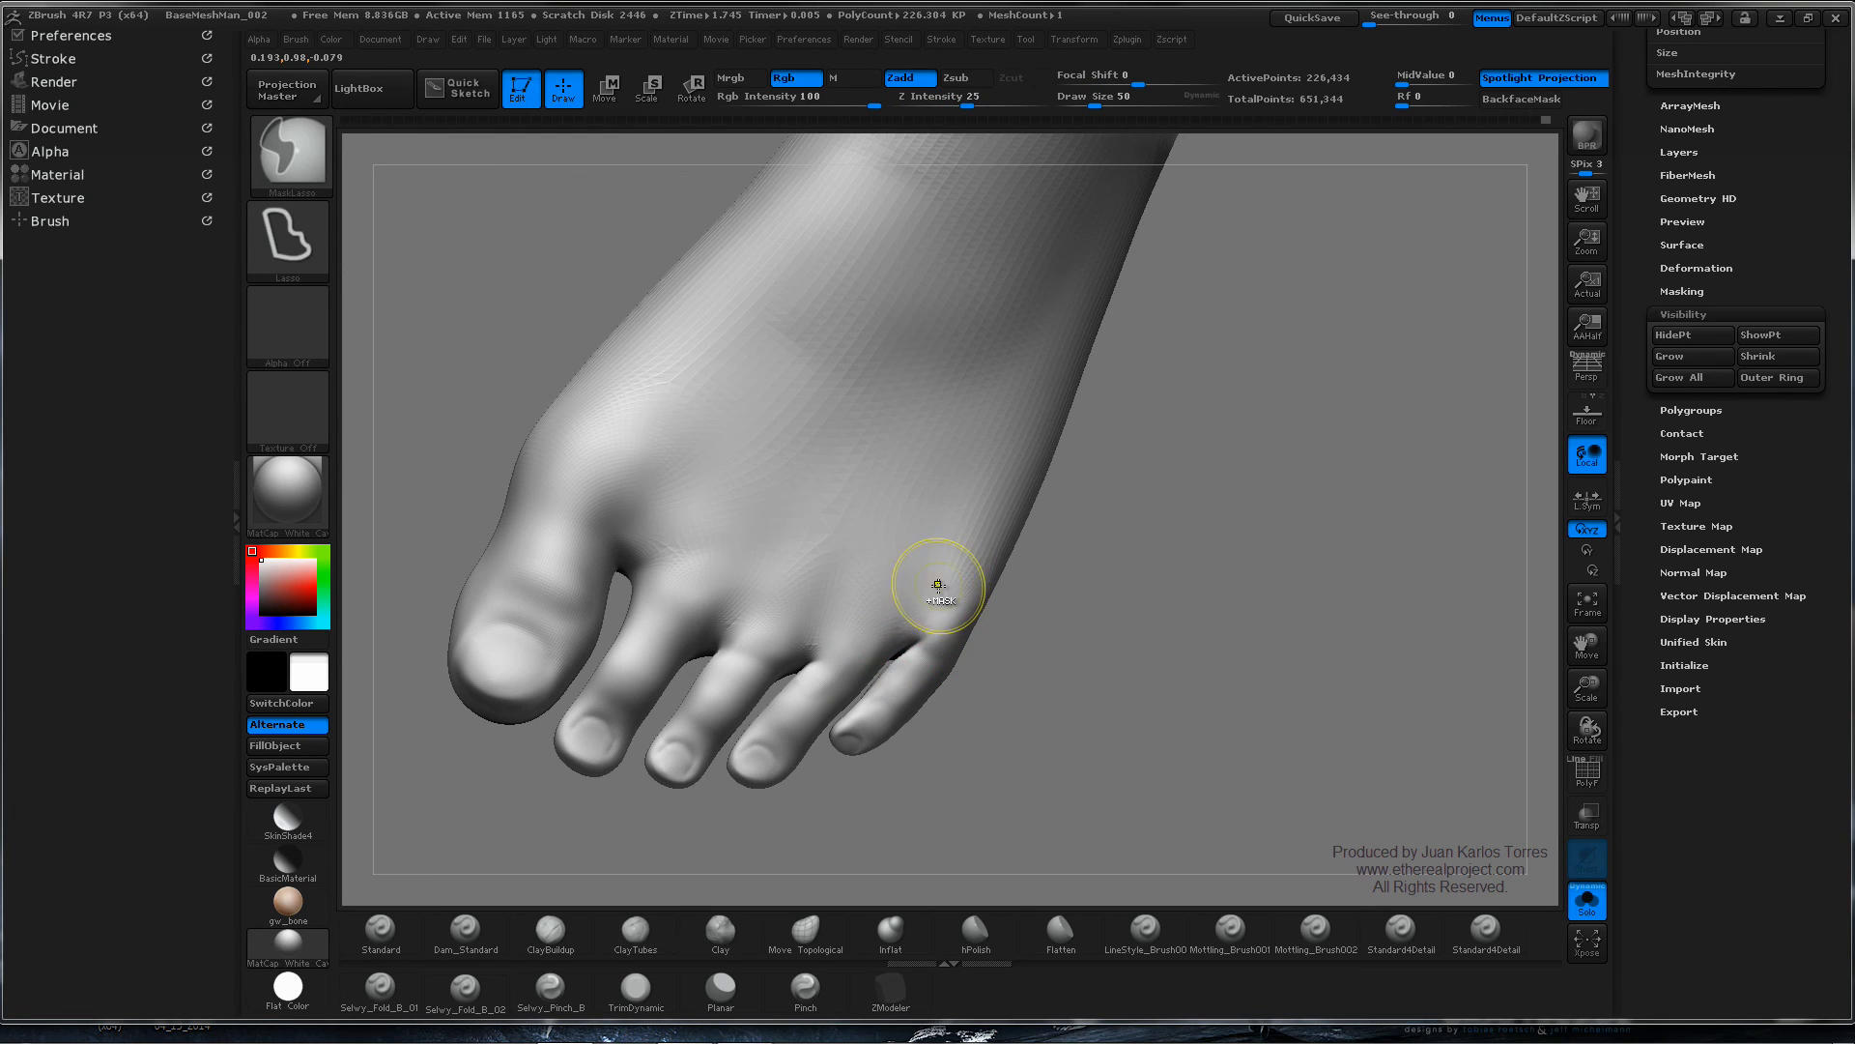
{"action": "key", "text": "space"}
{"action": "left_click_drag", "start_coordinate": [918, 601], "coordinate": [914, 602]}
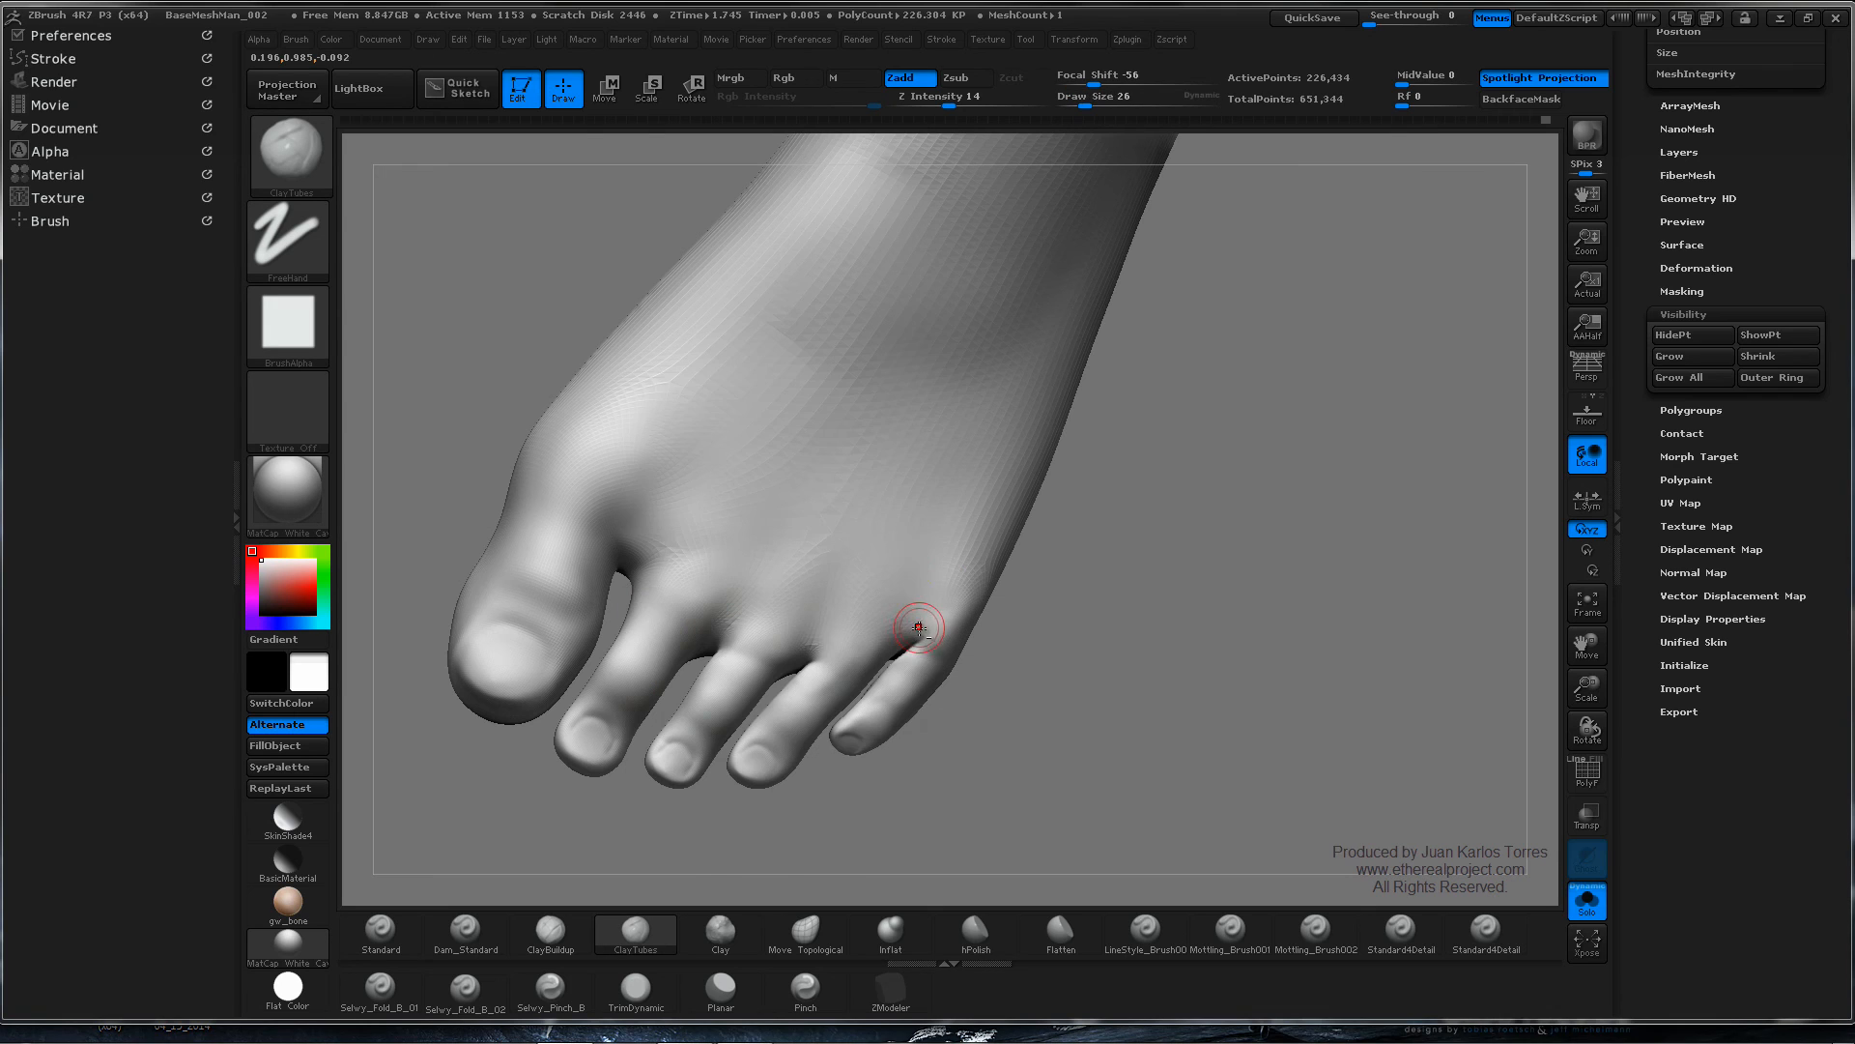
{"action": "key", "text": "shift"}
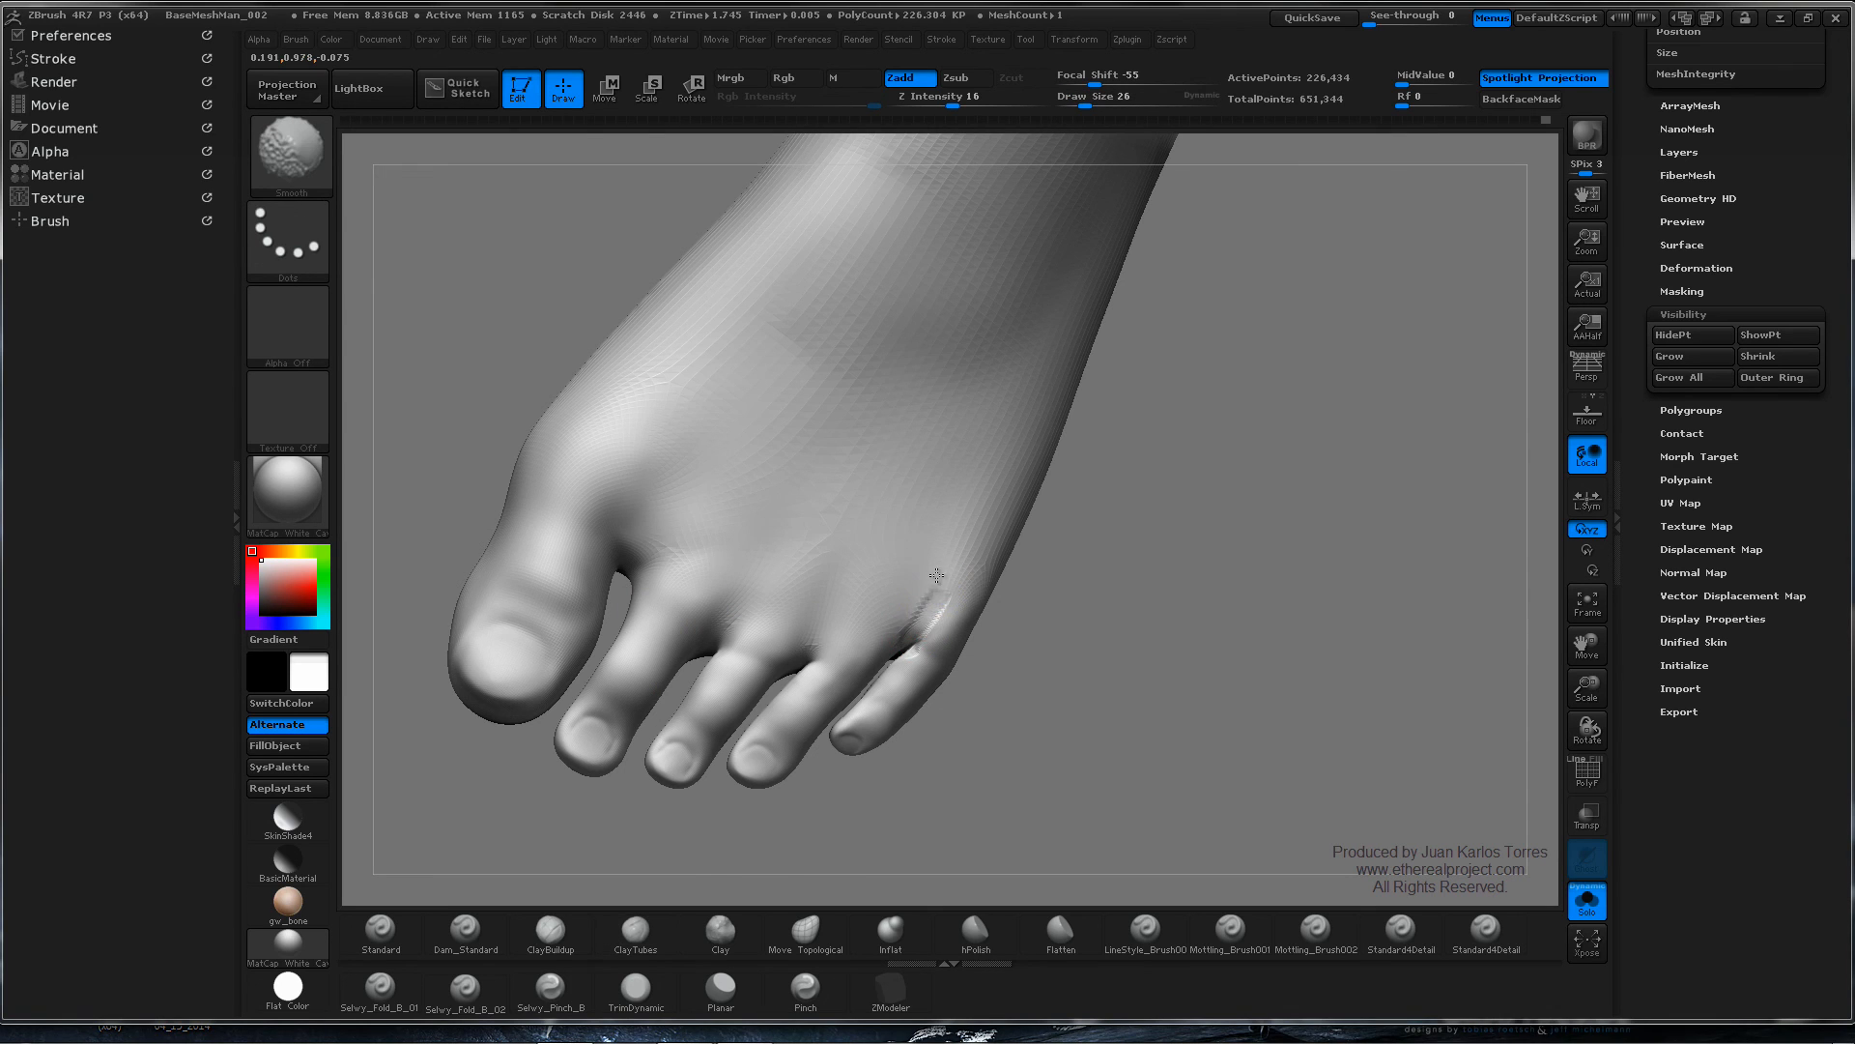
{"action": "mouse_move", "coordinate": [928, 631]}
{"action": "left_mouse_down", "text": "shift"}
{"action": "mouse_move", "coordinate": [904, 641]}
{"action": "mouse_move", "coordinate": [931, 642]}
{"action": "left_mouse_up", "text": "shift"}
- Check the foot two subdivision levels lower, return to the highest level and smooth the little toe's base
{"action": "key", "text": "shift+d"}
{"action": "key", "text": "shift+d"}
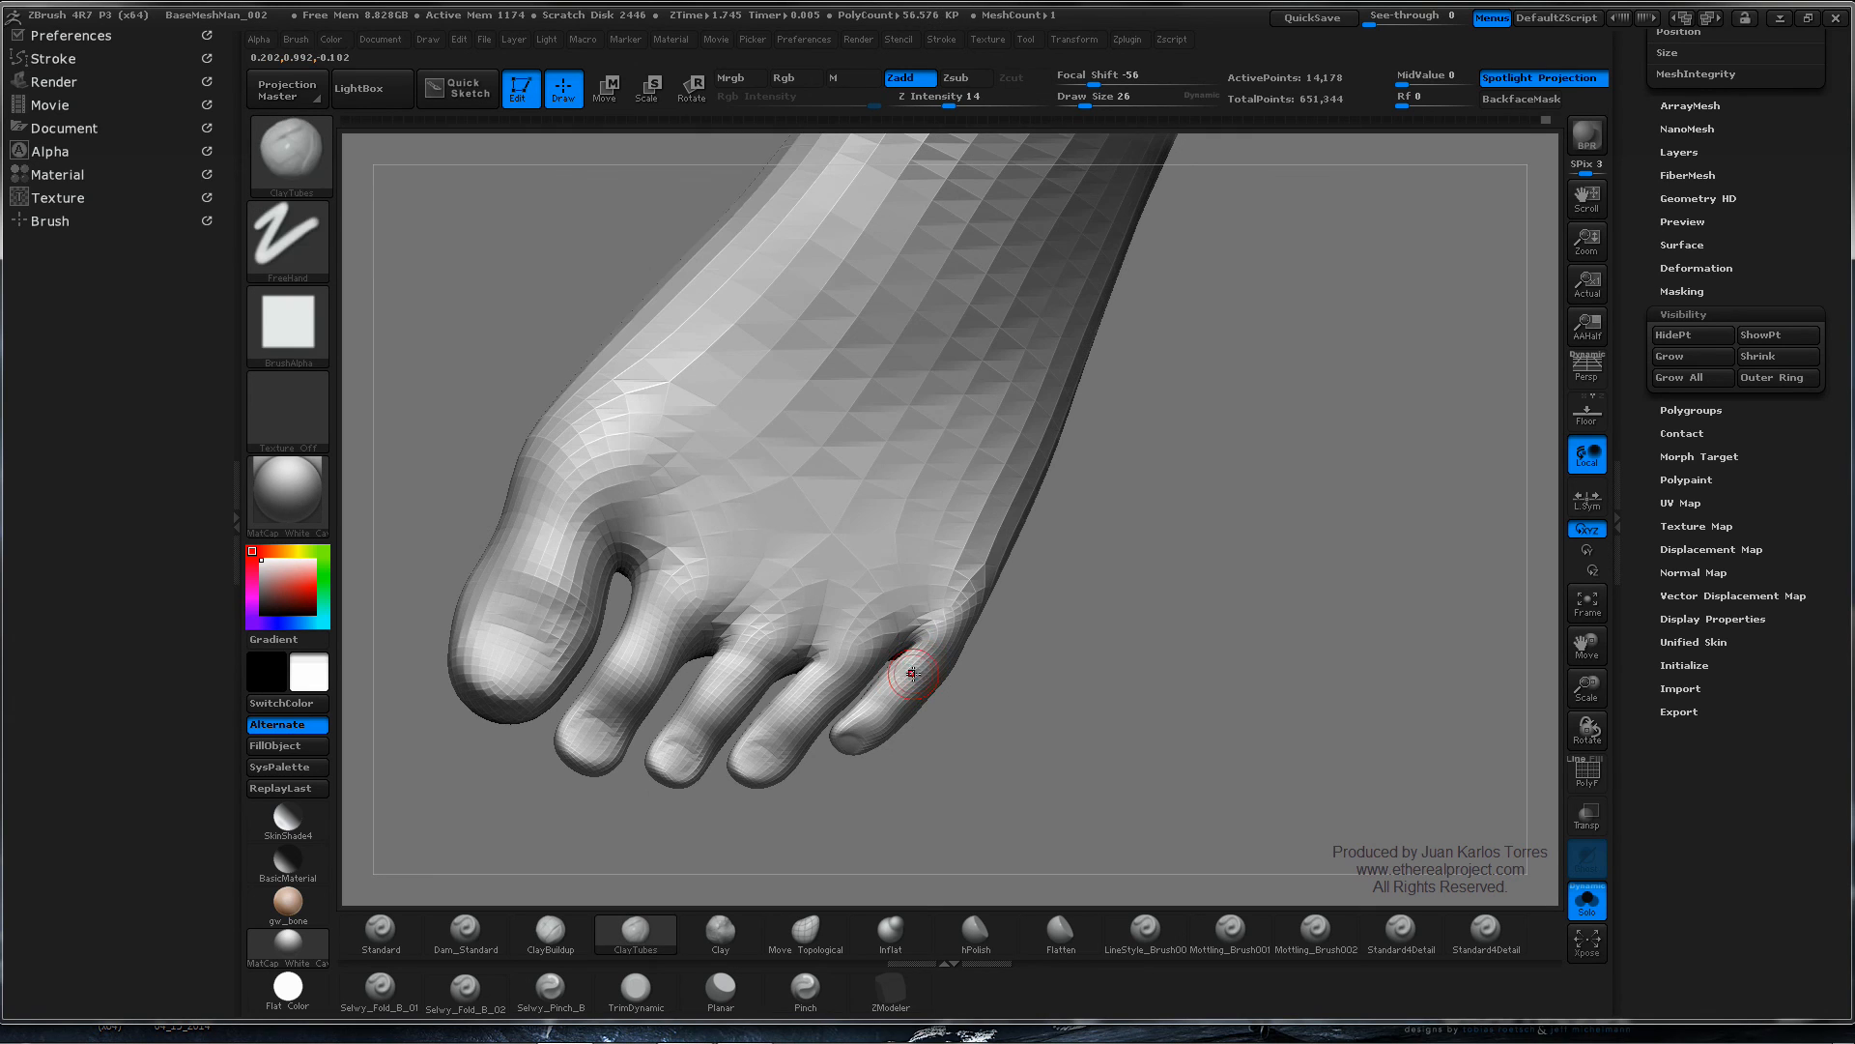
{"action": "key", "text": "d"}
{"action": "key", "text": "d"}
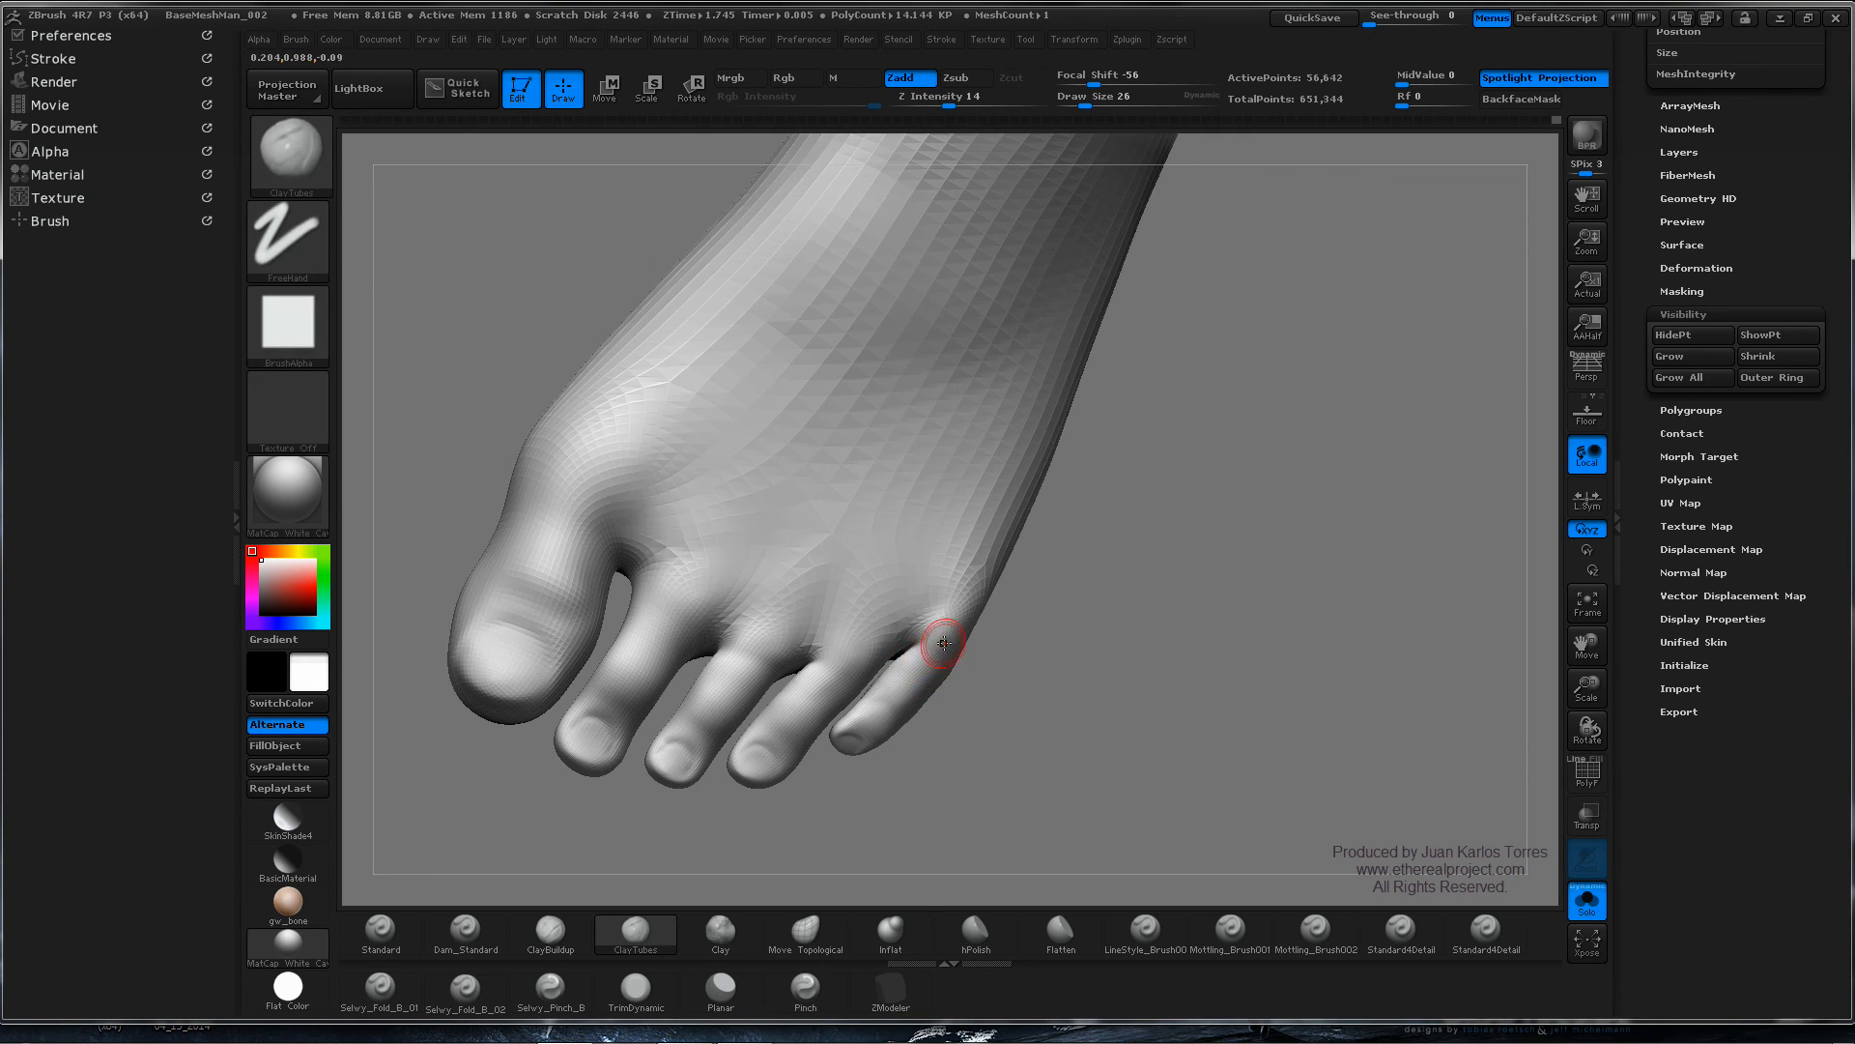
{"action": "key", "text": "shift"}
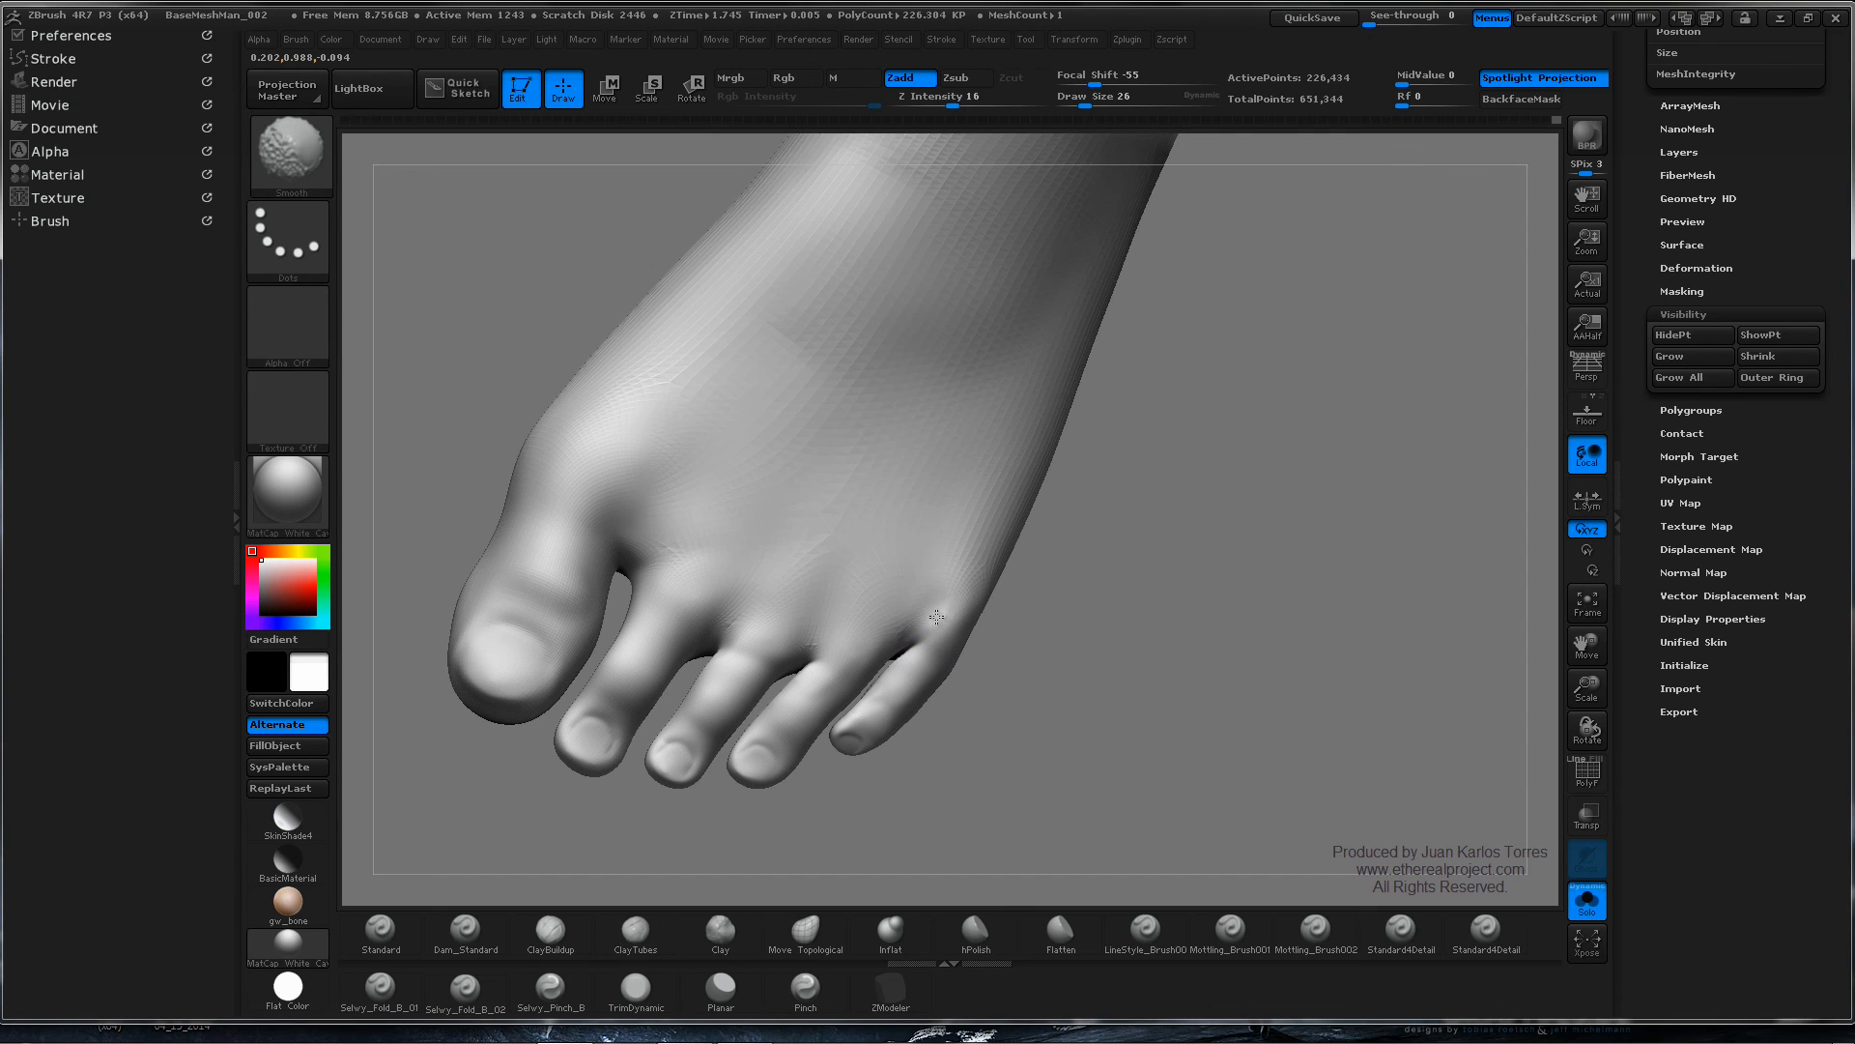
- Smooth the outer side of the little toe's base and sculpt the little toe's nail with ClayTubes at draw size 26
{"action": "key", "text": "f"}
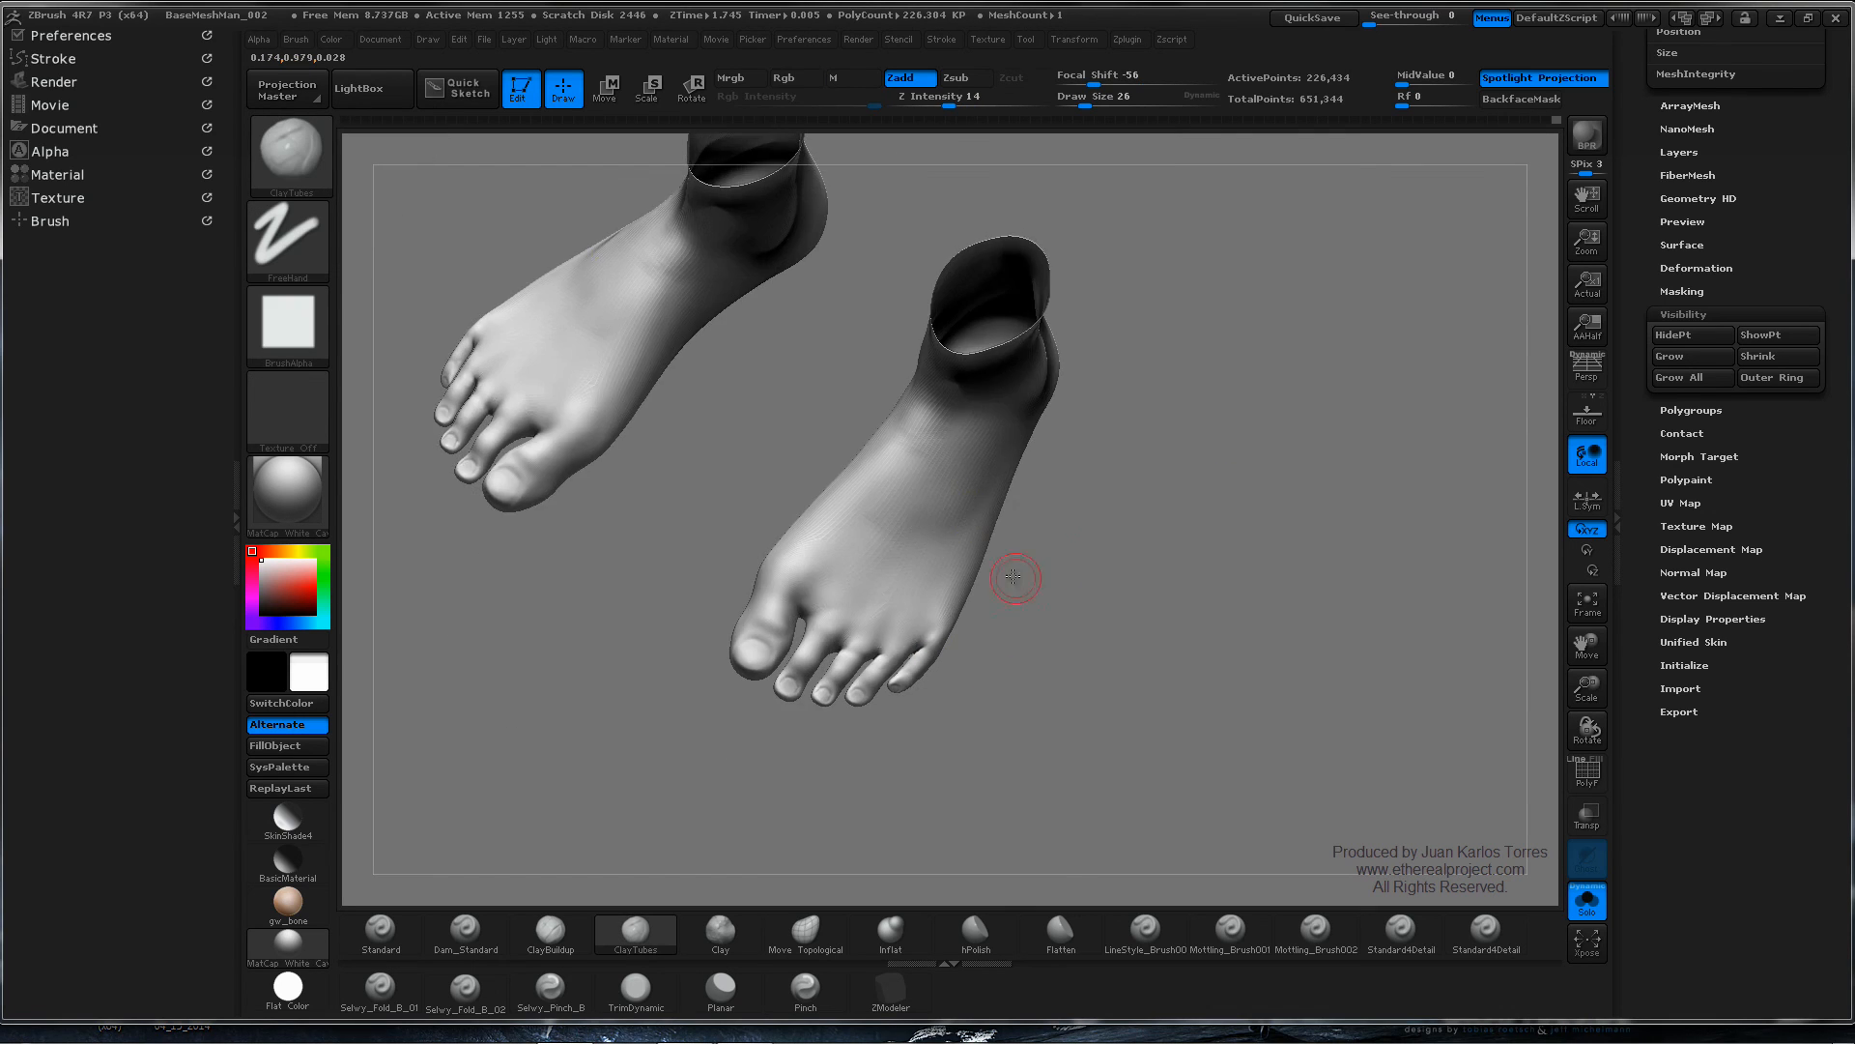
{"action": "mouse_move", "coordinate": [1011, 576]}
{"action": "left_mouse_down"}
{"action": "mouse_move", "coordinate": [985, 368]}
{"action": "mouse_move", "coordinate": [1013, 476]}
{"action": "left_mouse_up"}
{"action": "right_click_drag", "start_coordinate": [1013, 476], "coordinate": [997, 557]}
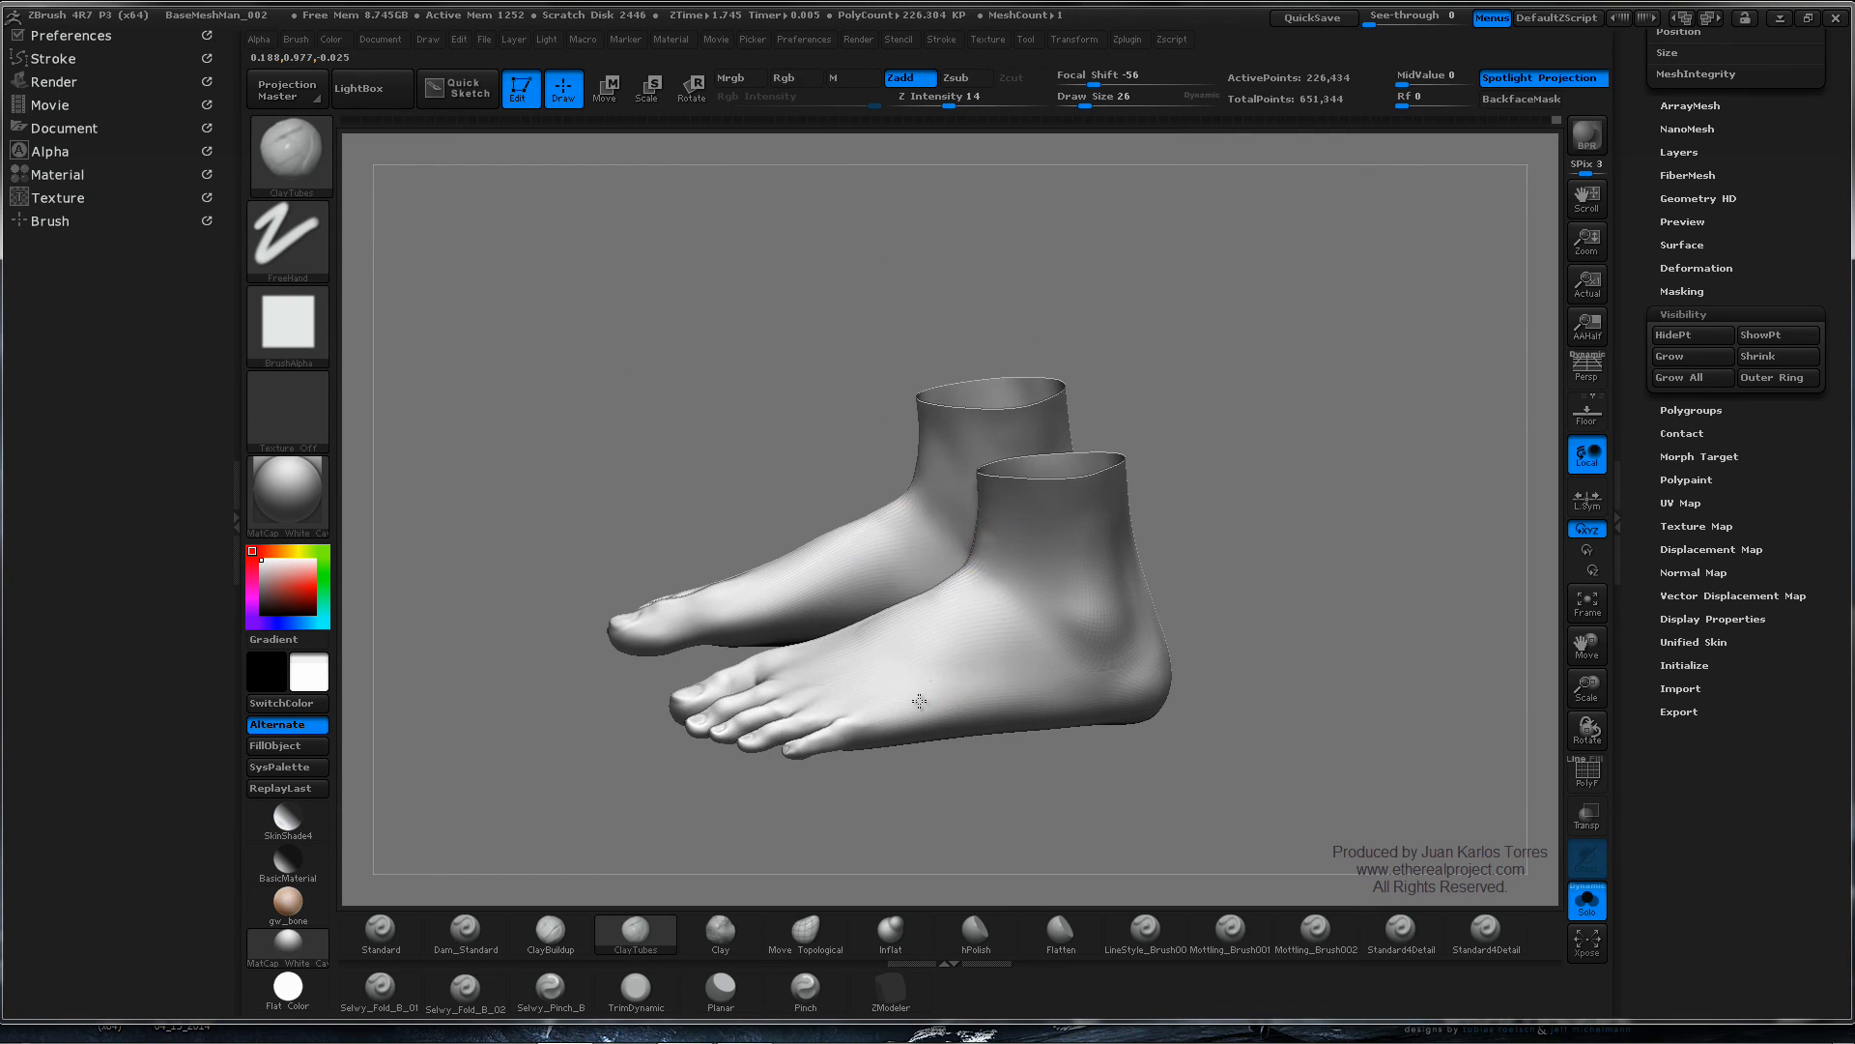
{"action": "right_click_drag", "start_coordinate": [919, 696], "coordinate": [942, 504], "text": "alt"}
{"action": "right_click_drag", "start_coordinate": [942, 504], "coordinate": [899, 541], "text": "ctrl"}
{"action": "key", "text": "shift"}
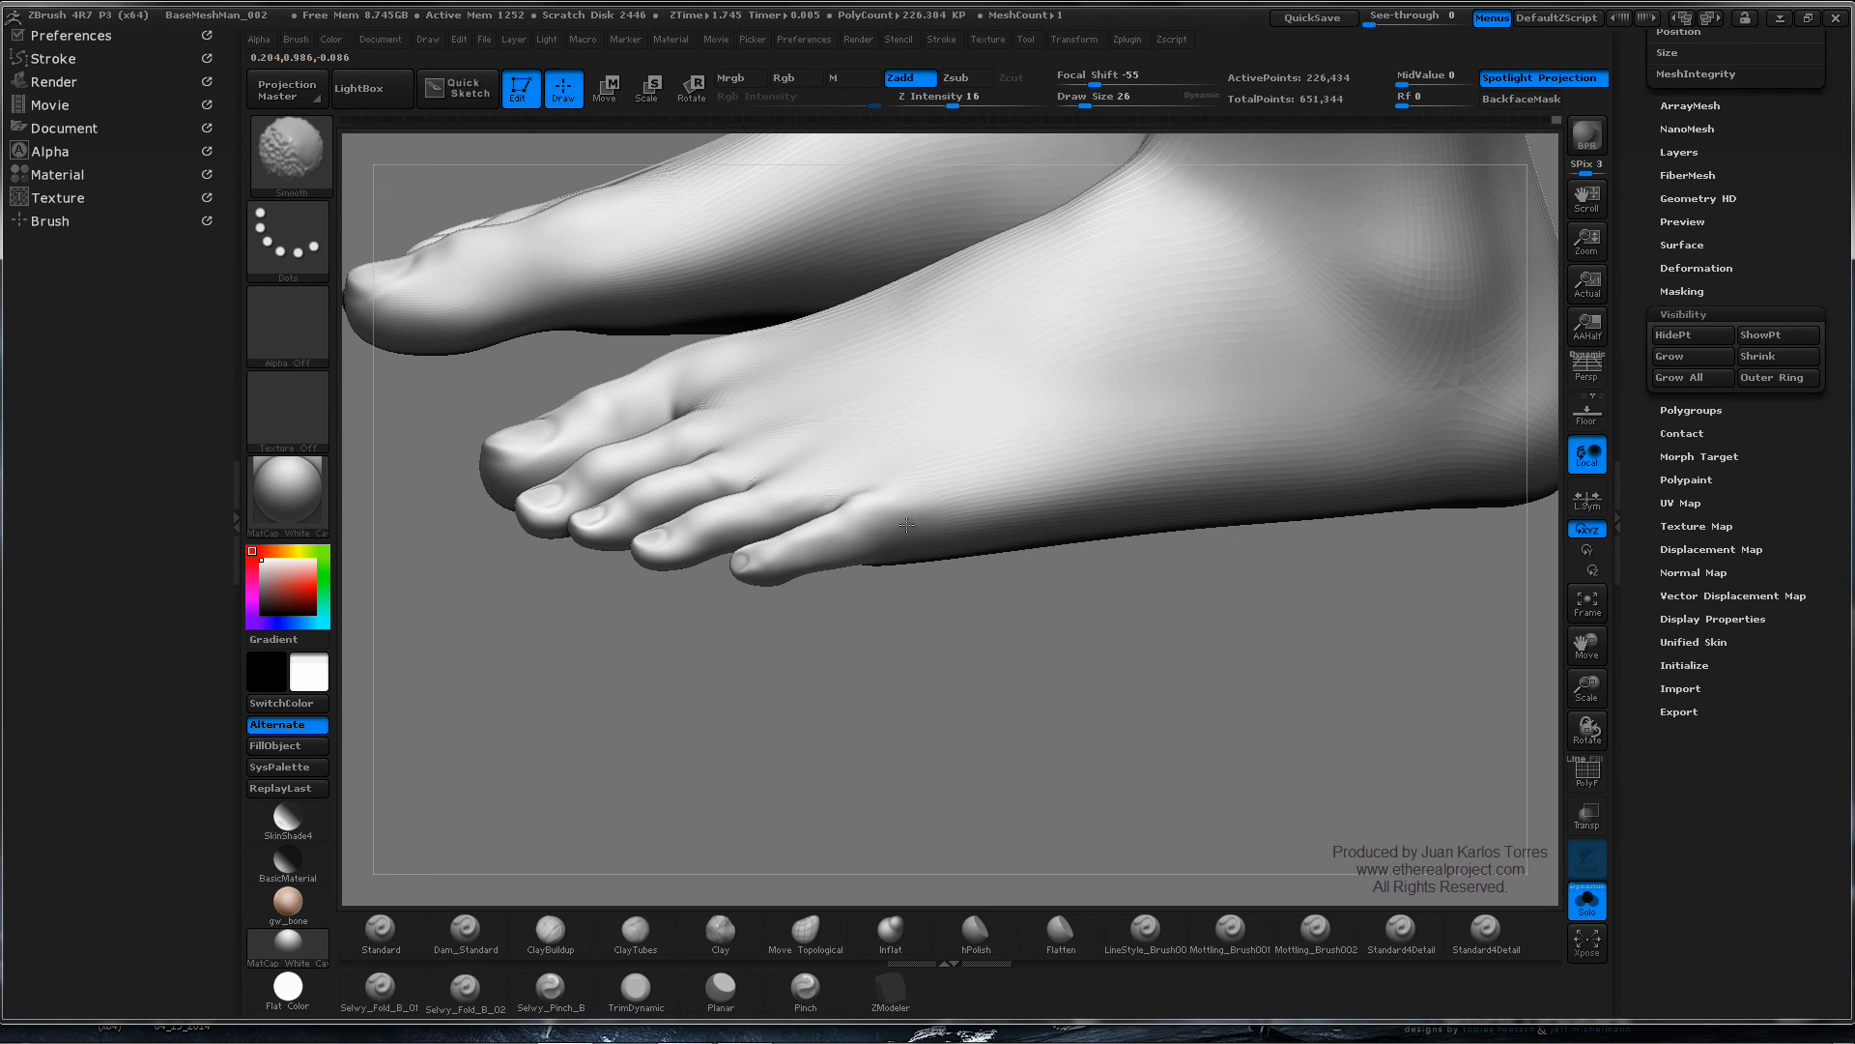
{"action": "mouse_move", "coordinate": [878, 526]}
{"action": "right_mouse_down"}
{"action": "mouse_move", "coordinate": [890, 663]}
{"action": "mouse_move", "coordinate": [804, 554]}
{"action": "mouse_move", "coordinate": [764, 619]}
{"action": "right_mouse_up"}
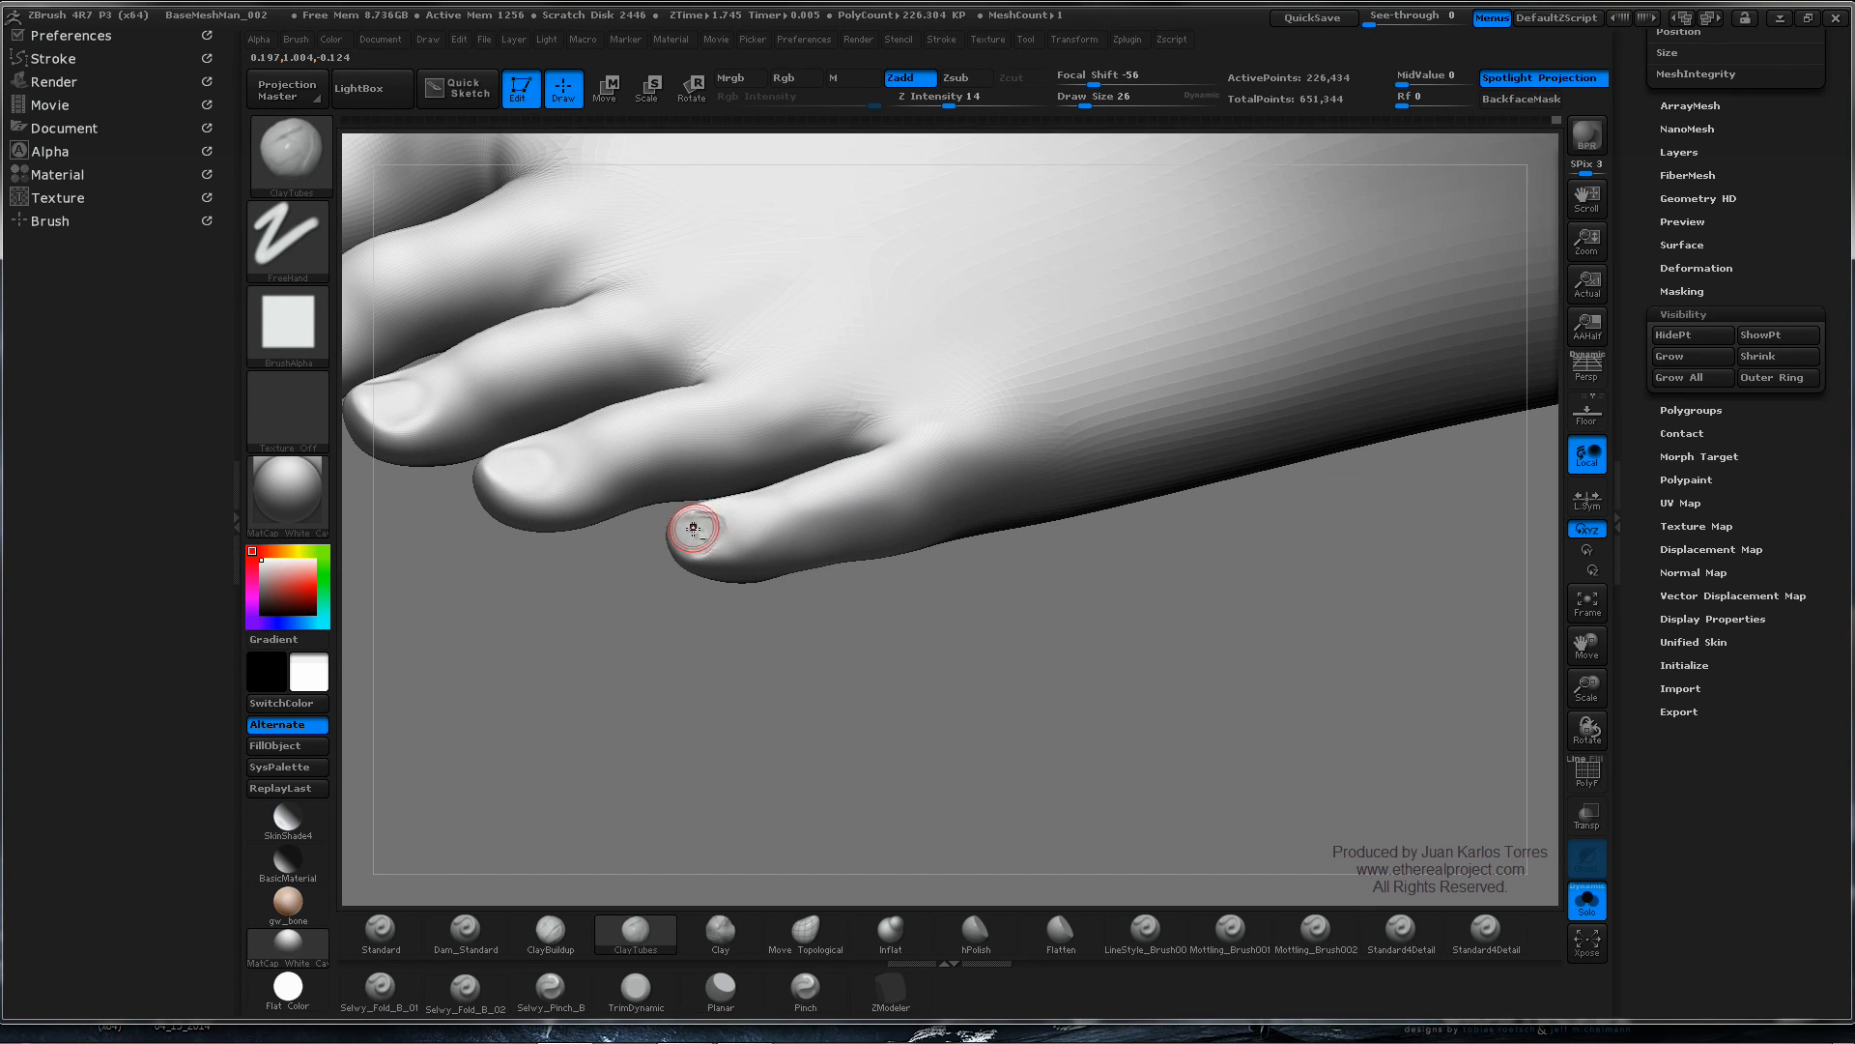
{"action": "key", "text": "shift"}
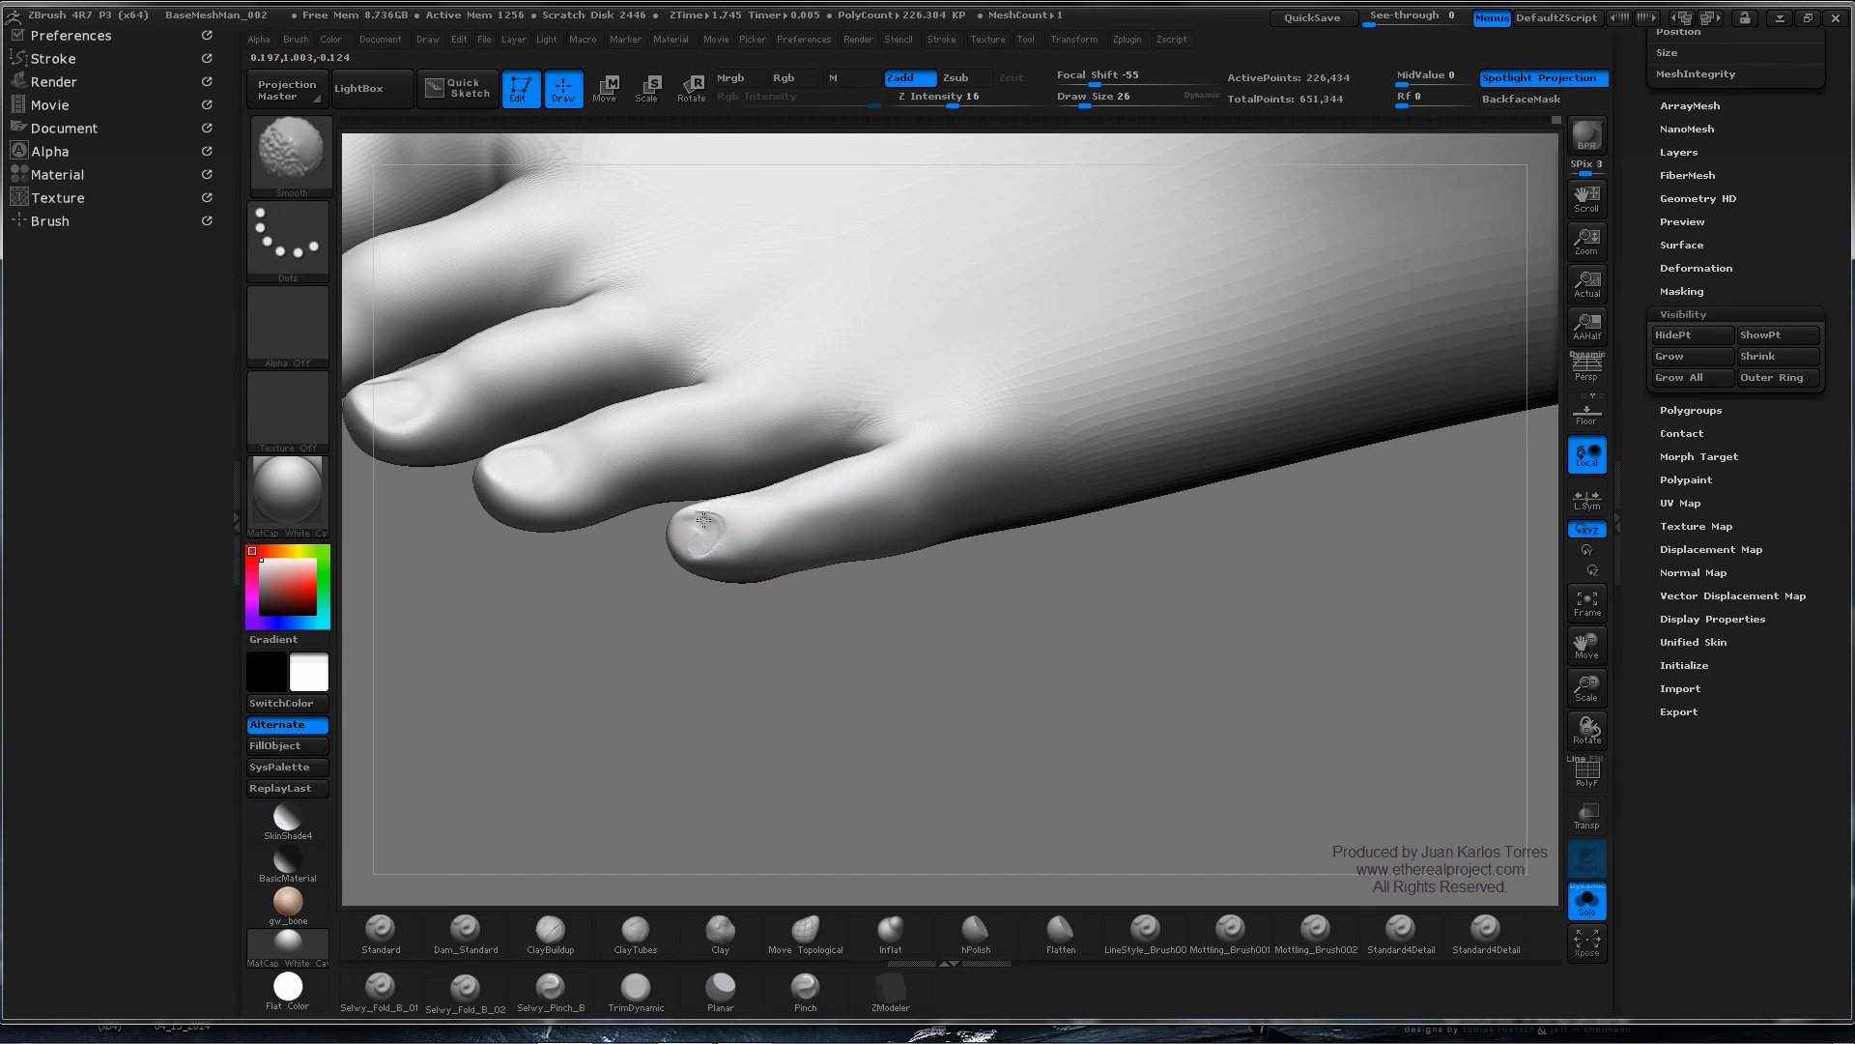
{"action": "mouse_move", "coordinate": [710, 516]}
{"action": "left_mouse_down"}
{"action": "mouse_move", "coordinate": [687, 525]}
{"action": "mouse_move", "coordinate": [698, 547]}
{"action": "mouse_move", "coordinate": [716, 525]}
{"action": "left_mouse_up"}
- Inspect both feet from a distance and smooth the bases of the middle toes from the front
{"action": "right_click_drag", "start_coordinate": [785, 572], "coordinate": [885, 443], "text": "ctrl"}
{"action": "right_click_drag", "start_coordinate": [1081, 472], "coordinate": [1097, 401], "text": "ctrl"}
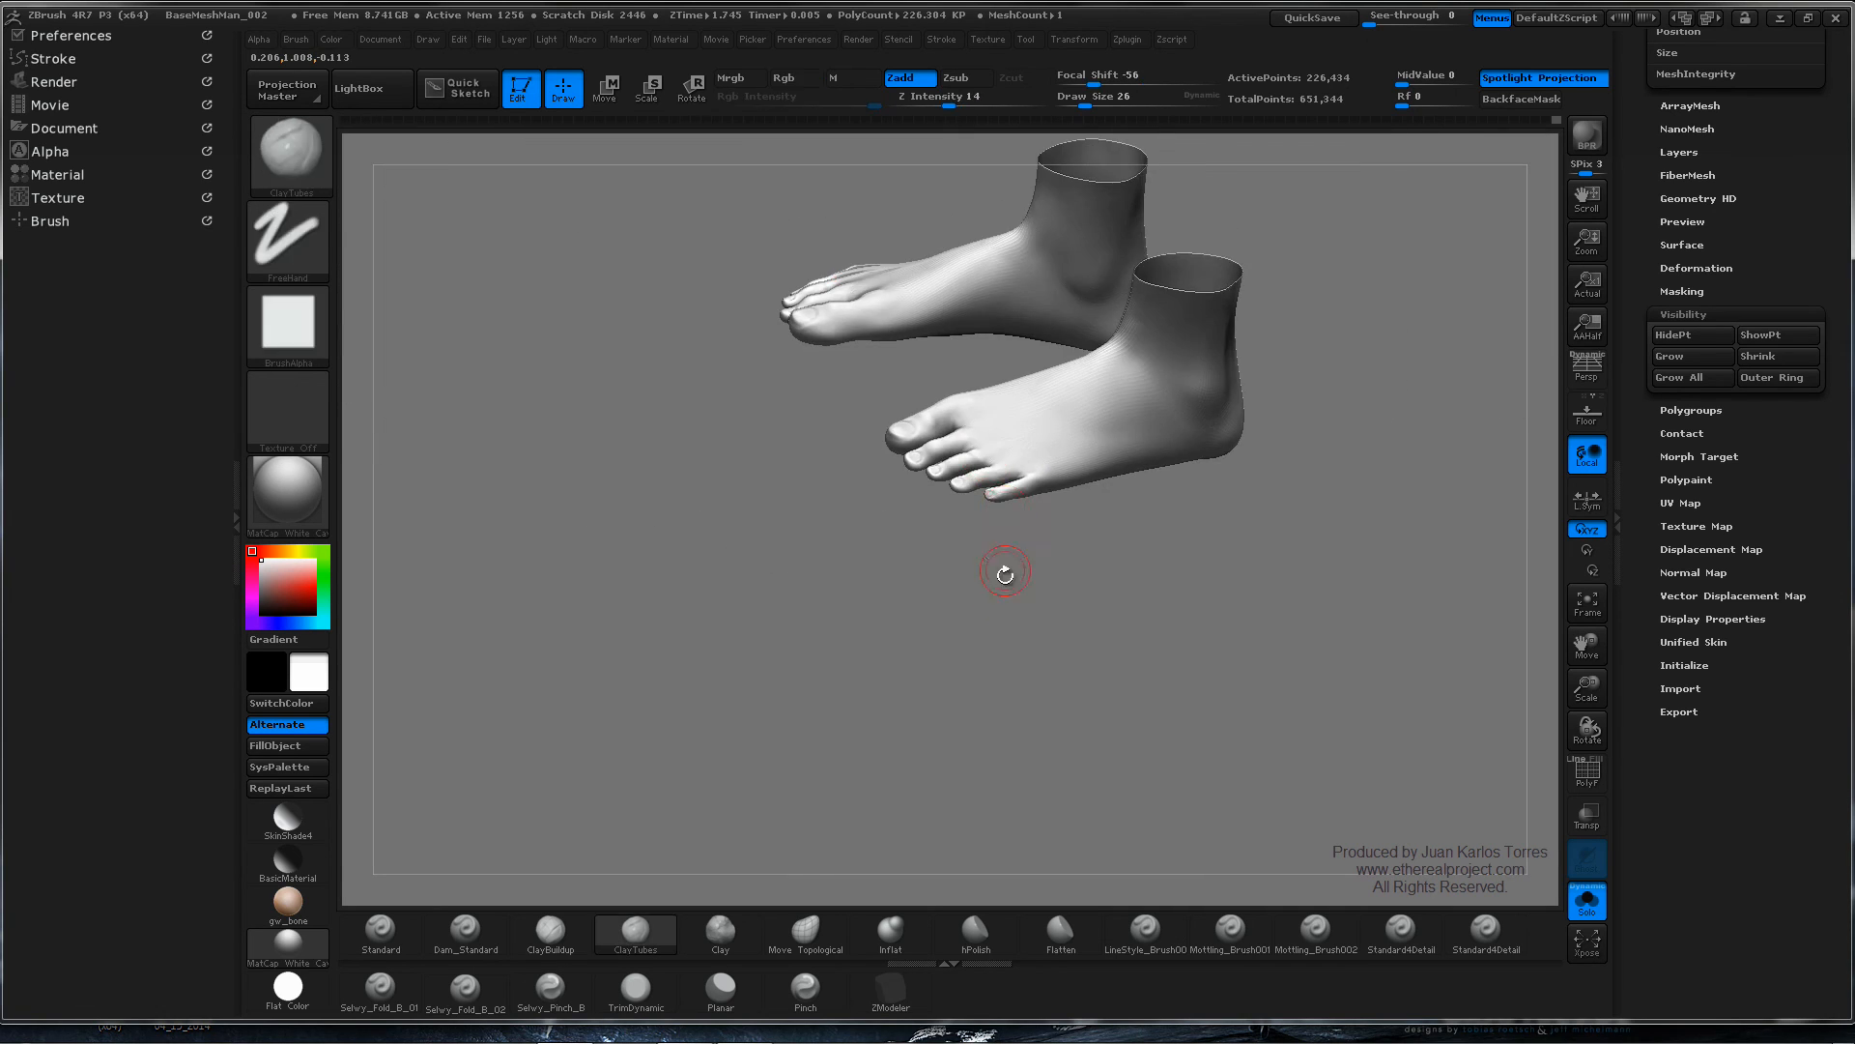
{"action": "right_click_drag", "start_coordinate": [1002, 571], "coordinate": [1038, 541]}
{"action": "mouse_move", "coordinate": [1187, 510]}
{"action": "right_mouse_down", "text": "alt"}
{"action": "mouse_move", "coordinate": [942, 532]}
{"action": "mouse_move", "coordinate": [908, 619]}
{"action": "mouse_move", "coordinate": [1087, 505]}
{"action": "mouse_move", "coordinate": [1011, 600]}
{"action": "mouse_move", "coordinate": [967, 560]}
{"action": "mouse_move", "coordinate": [968, 606]}
{"action": "mouse_move", "coordinate": [1064, 535]}
{"action": "mouse_move", "coordinate": [1035, 518]}
{"action": "mouse_move", "coordinate": [1420, 502]}
{"action": "mouse_move", "coordinate": [1011, 445]}
{"action": "right_mouse_up", "text": "alt"}
{"action": "key", "text": "shift"}
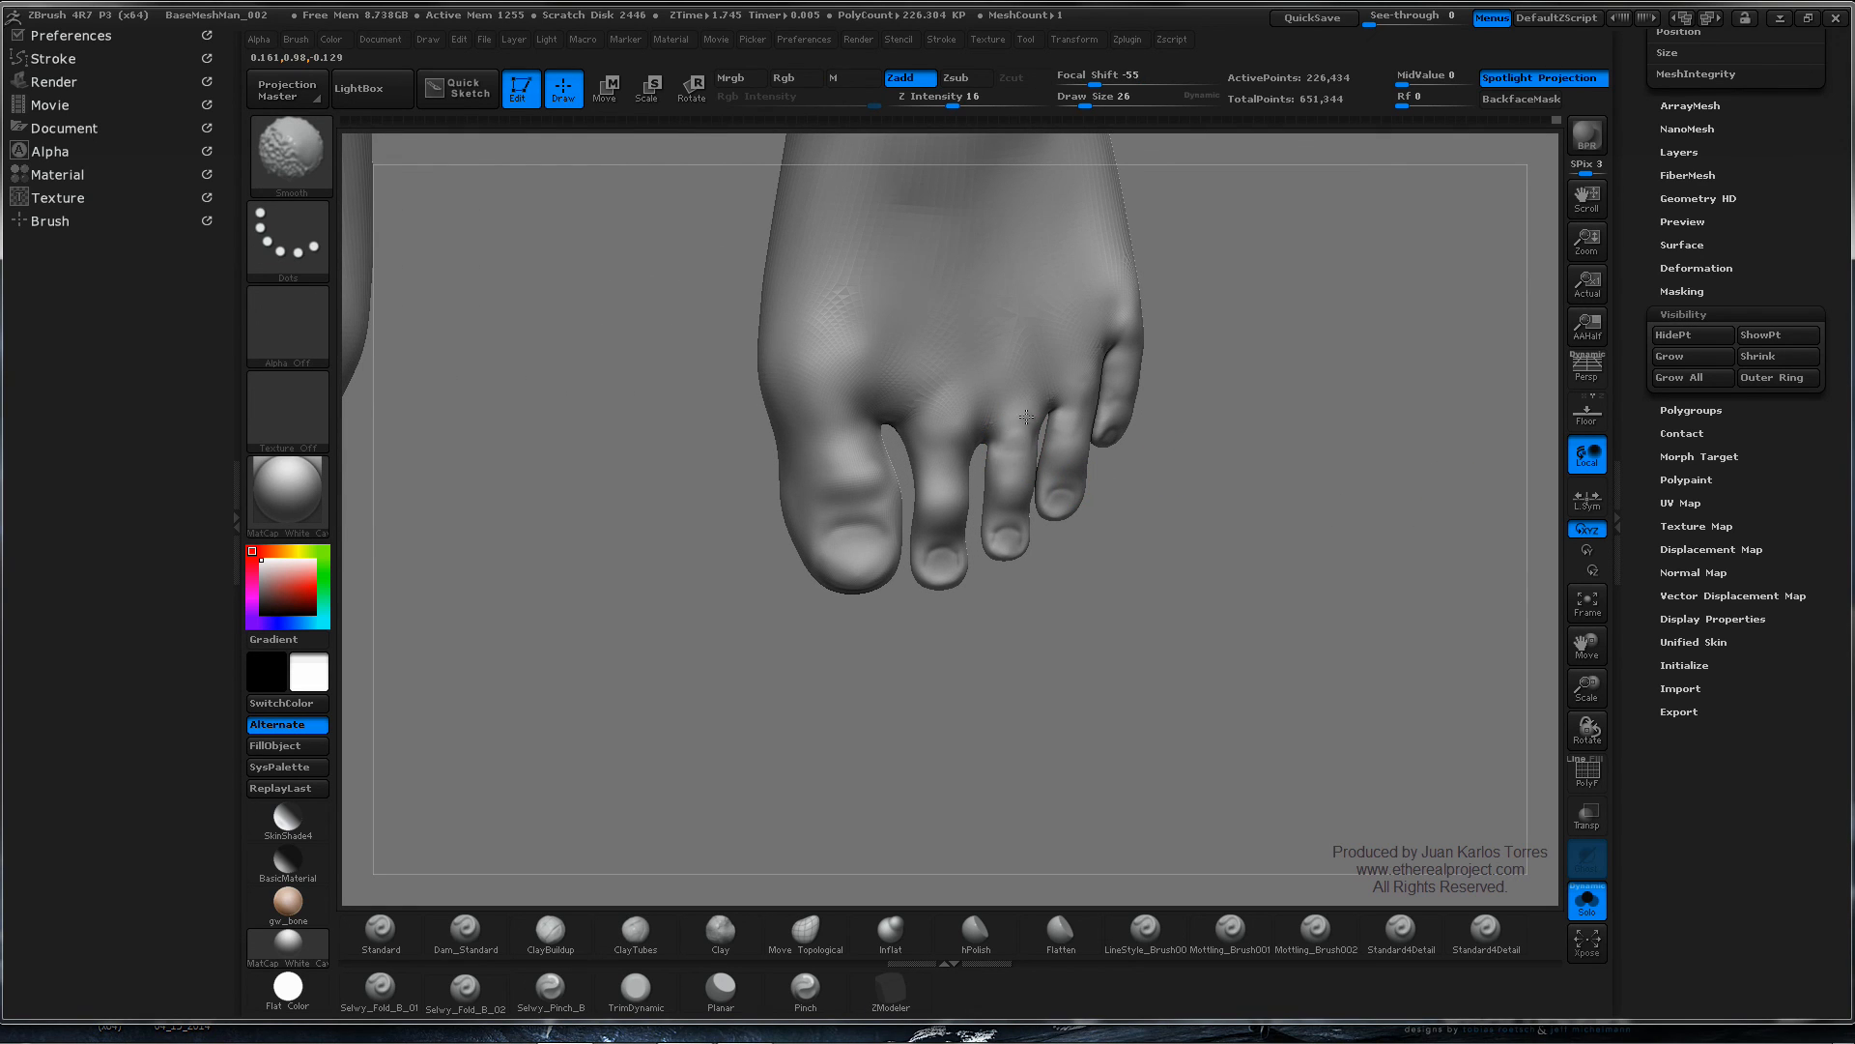
{"action": "key", "text": "shift"}
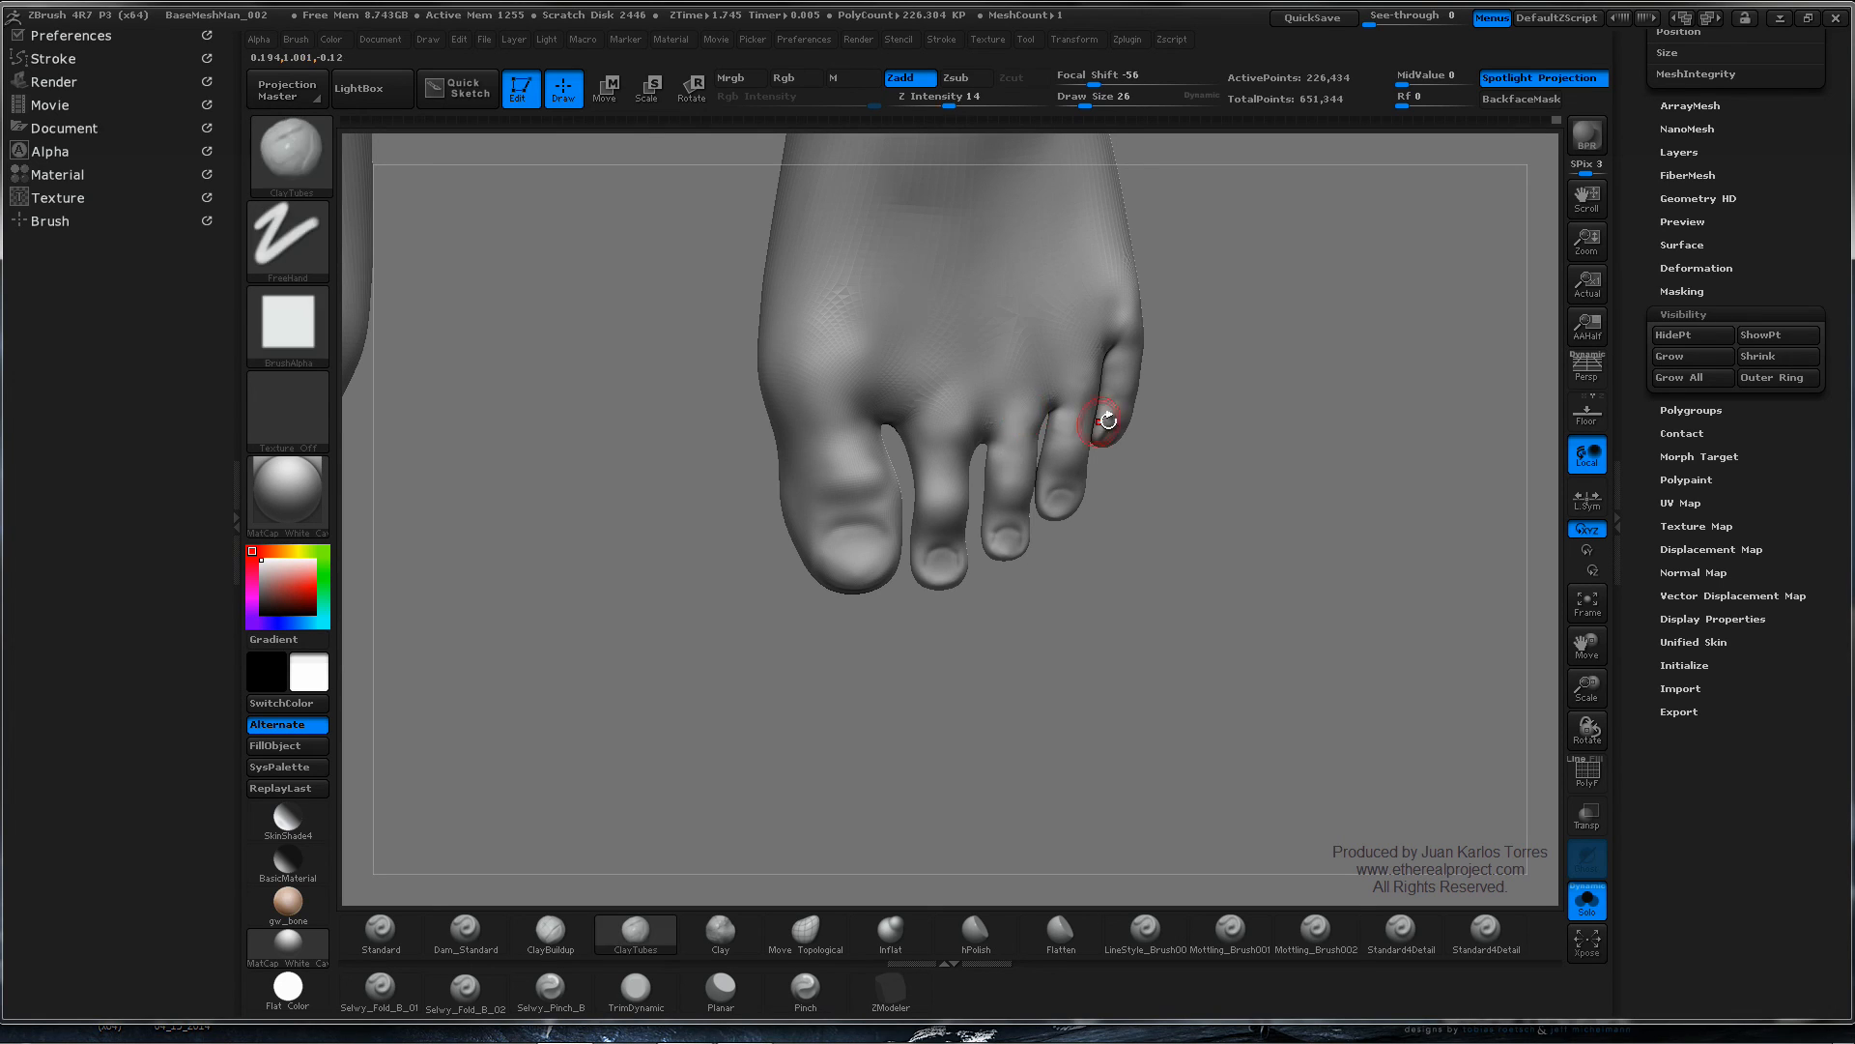
- Smooth the base of the fourth toe and set the Smooth brush's Z Intensity to 100
{"action": "right_click_drag", "start_coordinate": [1106, 423], "coordinate": [865, 449], "text": "ctrl"}
{"action": "mouse_move", "coordinate": [1125, 396]}
{"action": "right_mouse_down", "text": "ctrl"}
{"action": "mouse_move", "coordinate": [1304, 414]}
{"action": "mouse_move", "coordinate": [1109, 394]}
{"action": "mouse_move", "coordinate": [1005, 544]}
{"action": "right_mouse_up", "text": "ctrl"}
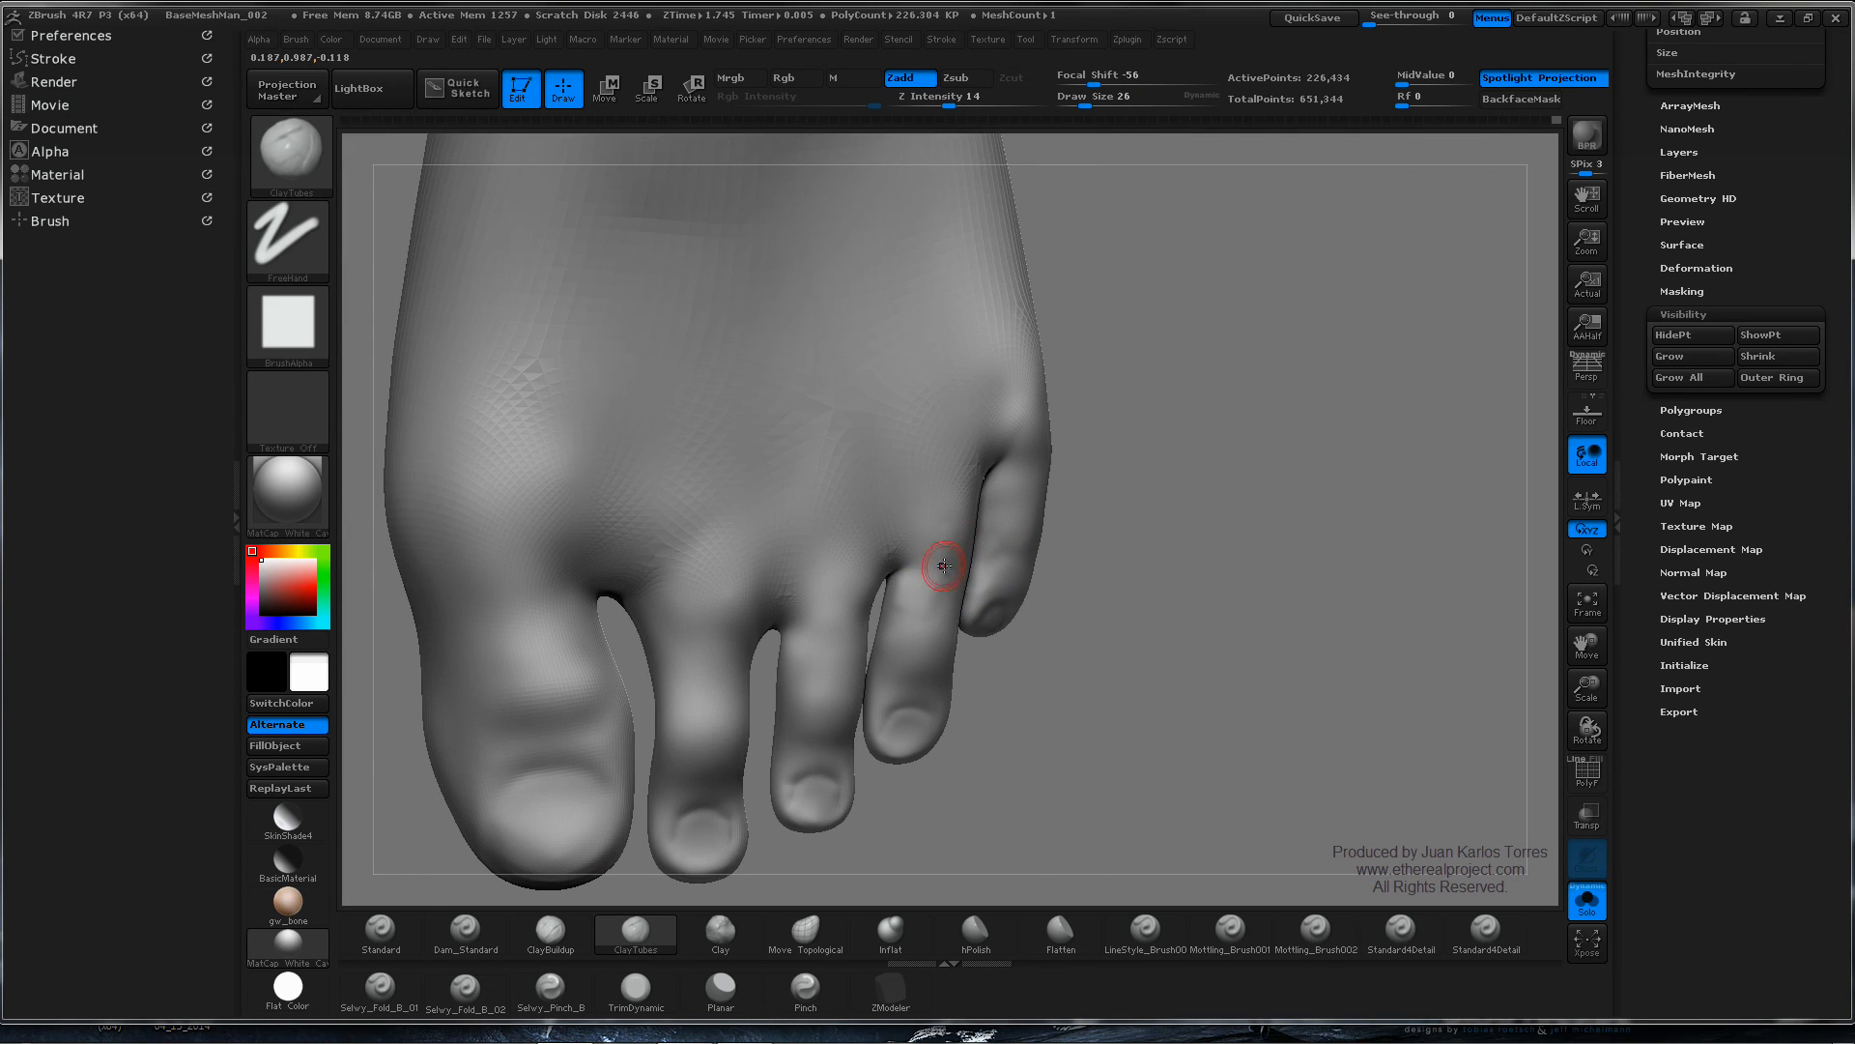
{"action": "left_click_drag", "start_coordinate": [943, 562], "coordinate": [935, 593], "text": "shift"}
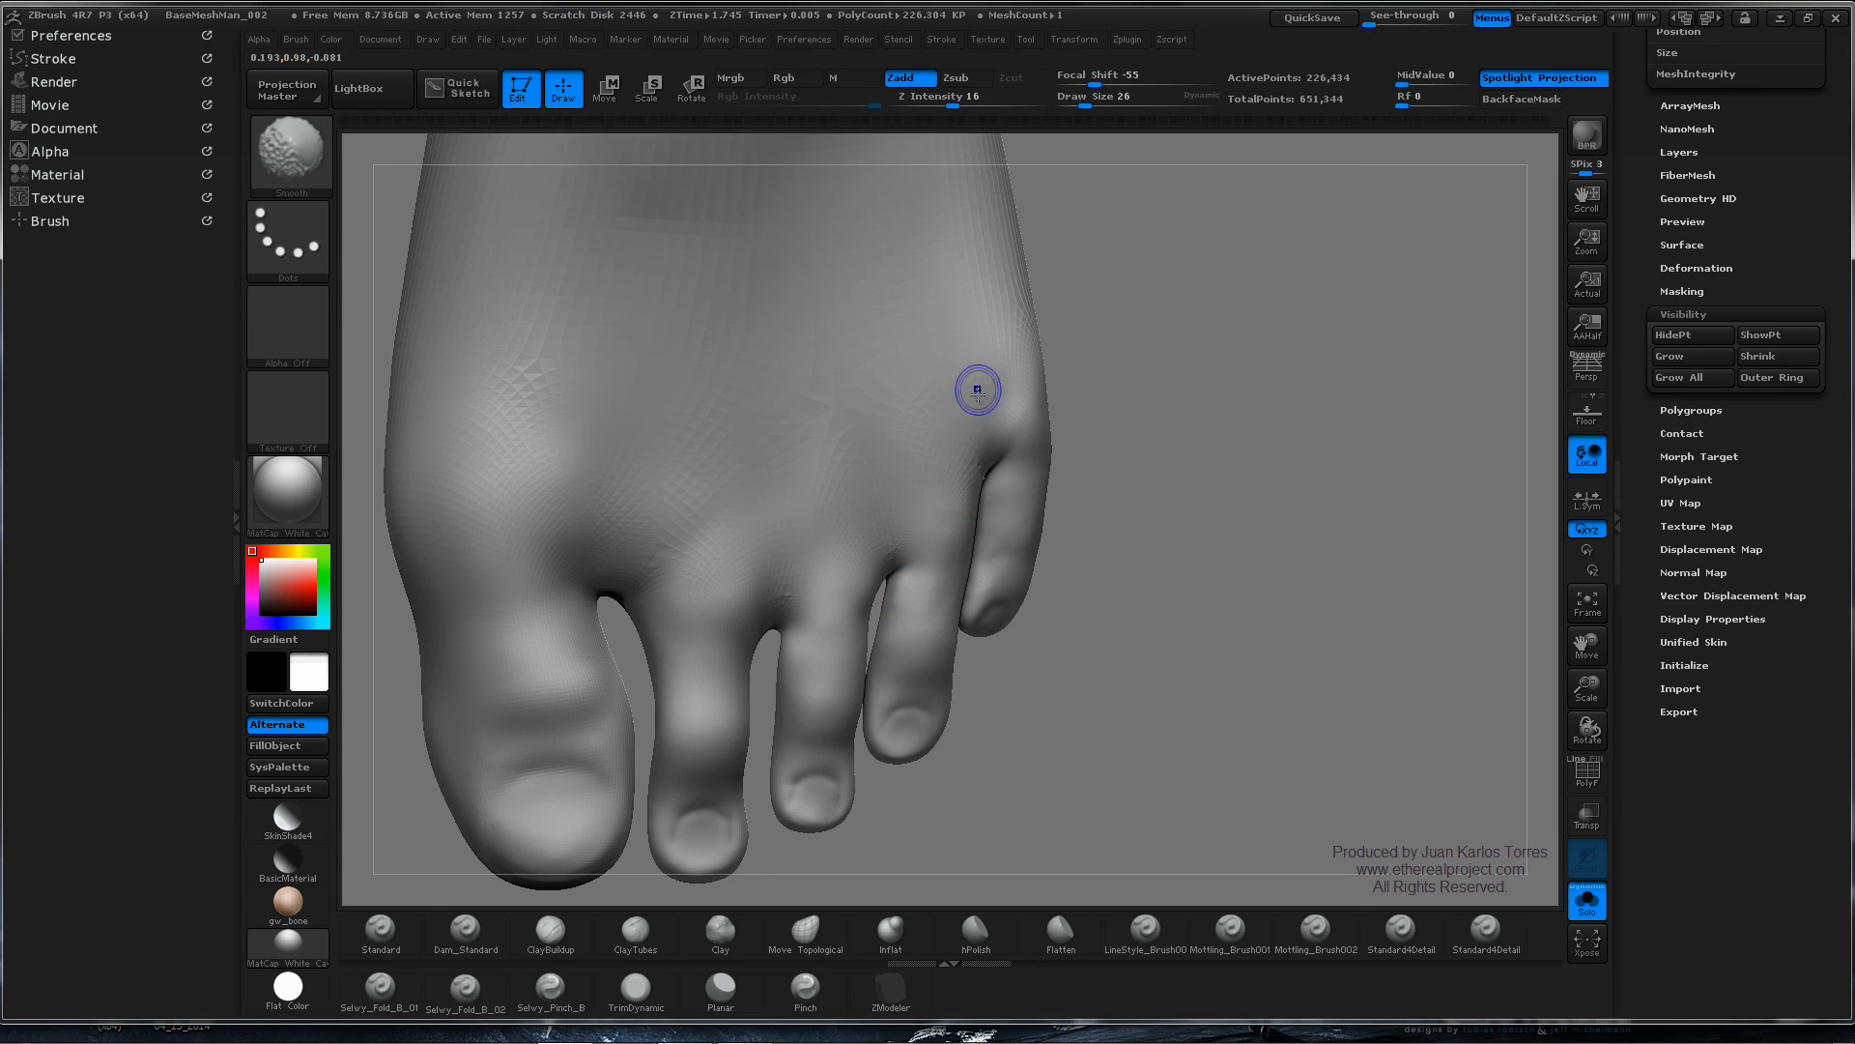
{"action": "left_click_drag", "start_coordinate": [957, 101], "coordinate": [1044, 97]}
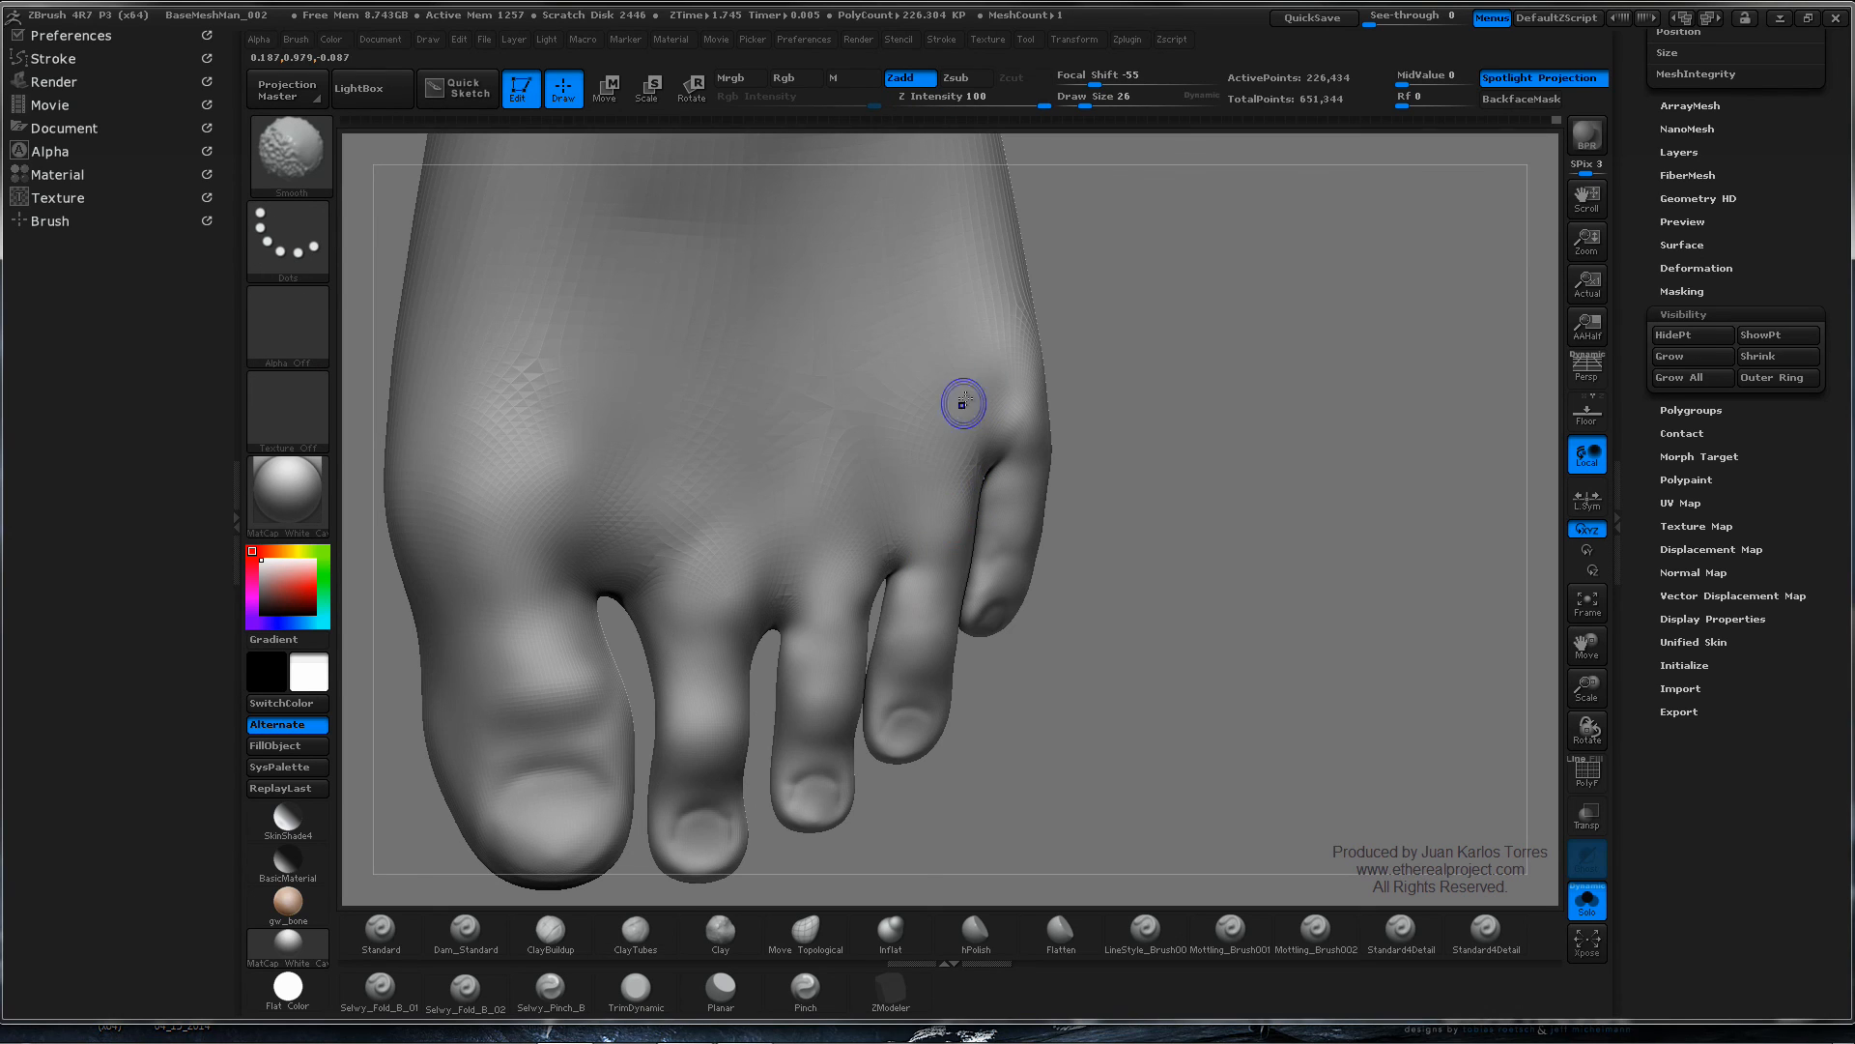
- Turn both feet to show the soles and lower the mesh by two subdivision levels
{"action": "left_click_drag", "start_coordinate": [1049, 513], "coordinate": [986, 541]}
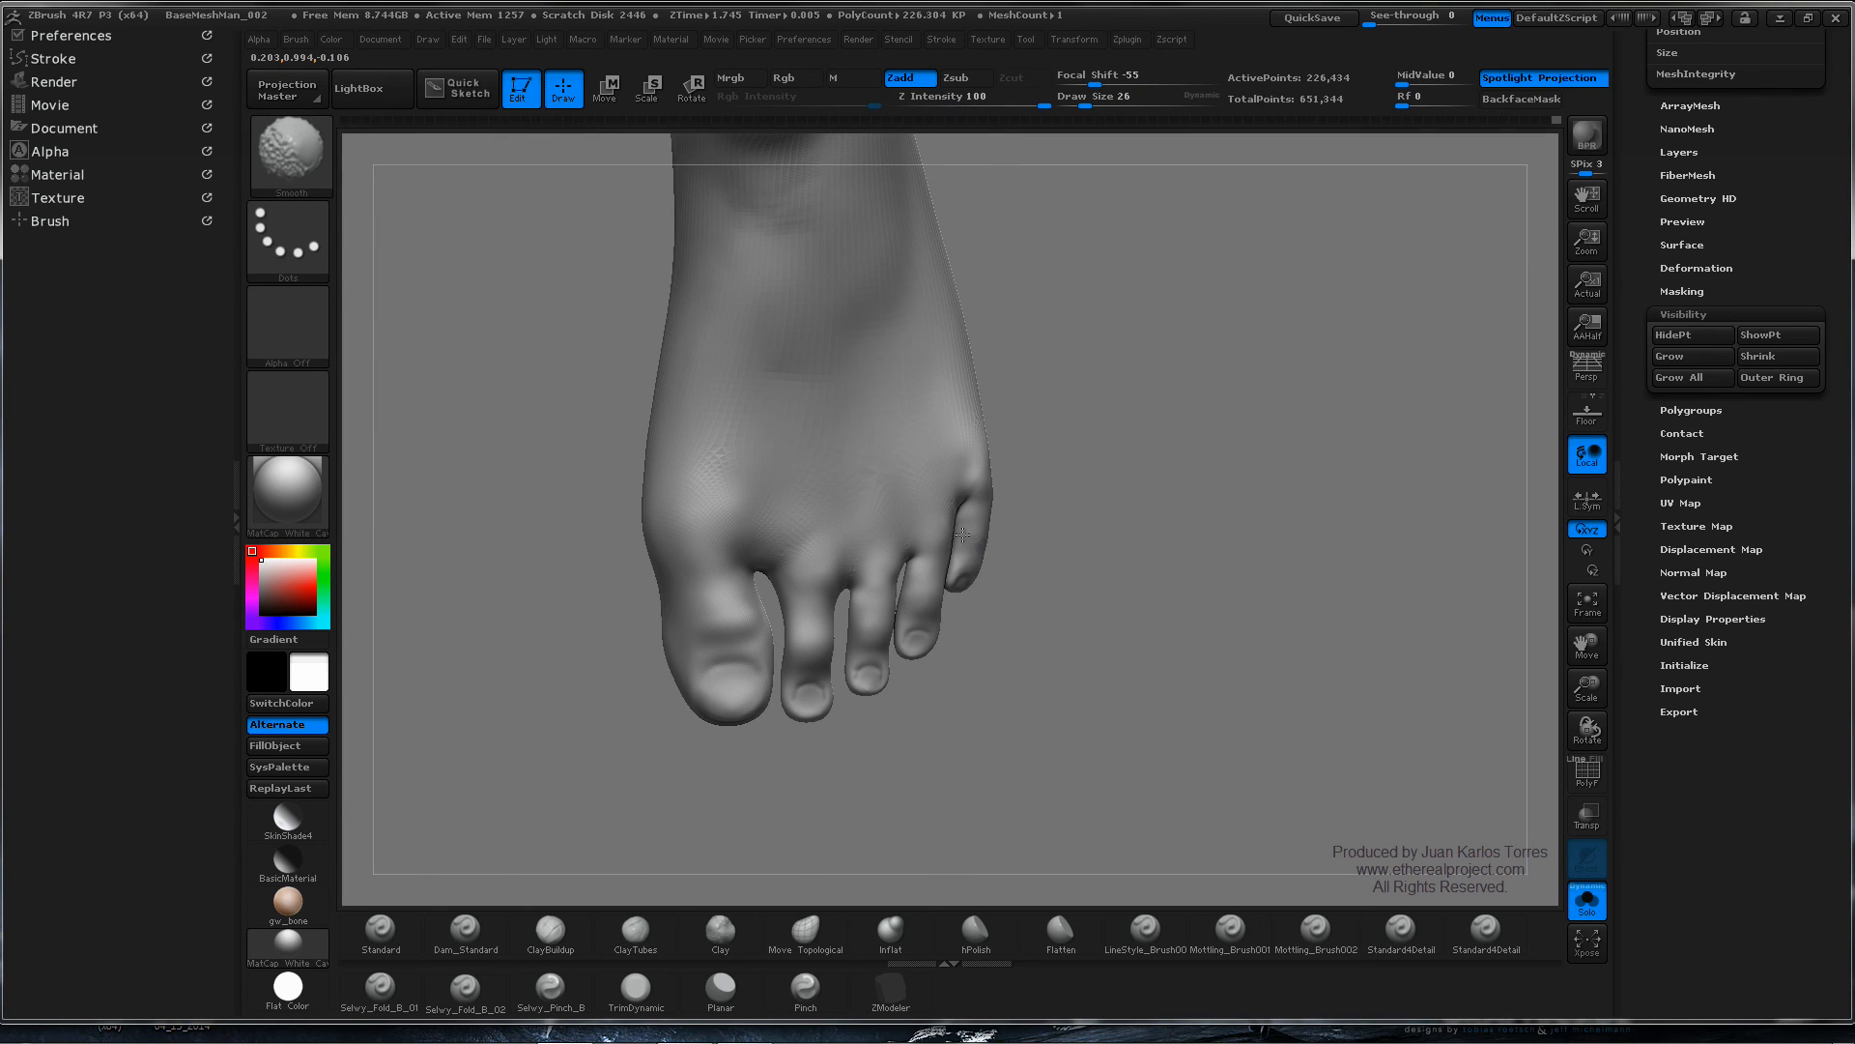
{"action": "key", "text": "f"}
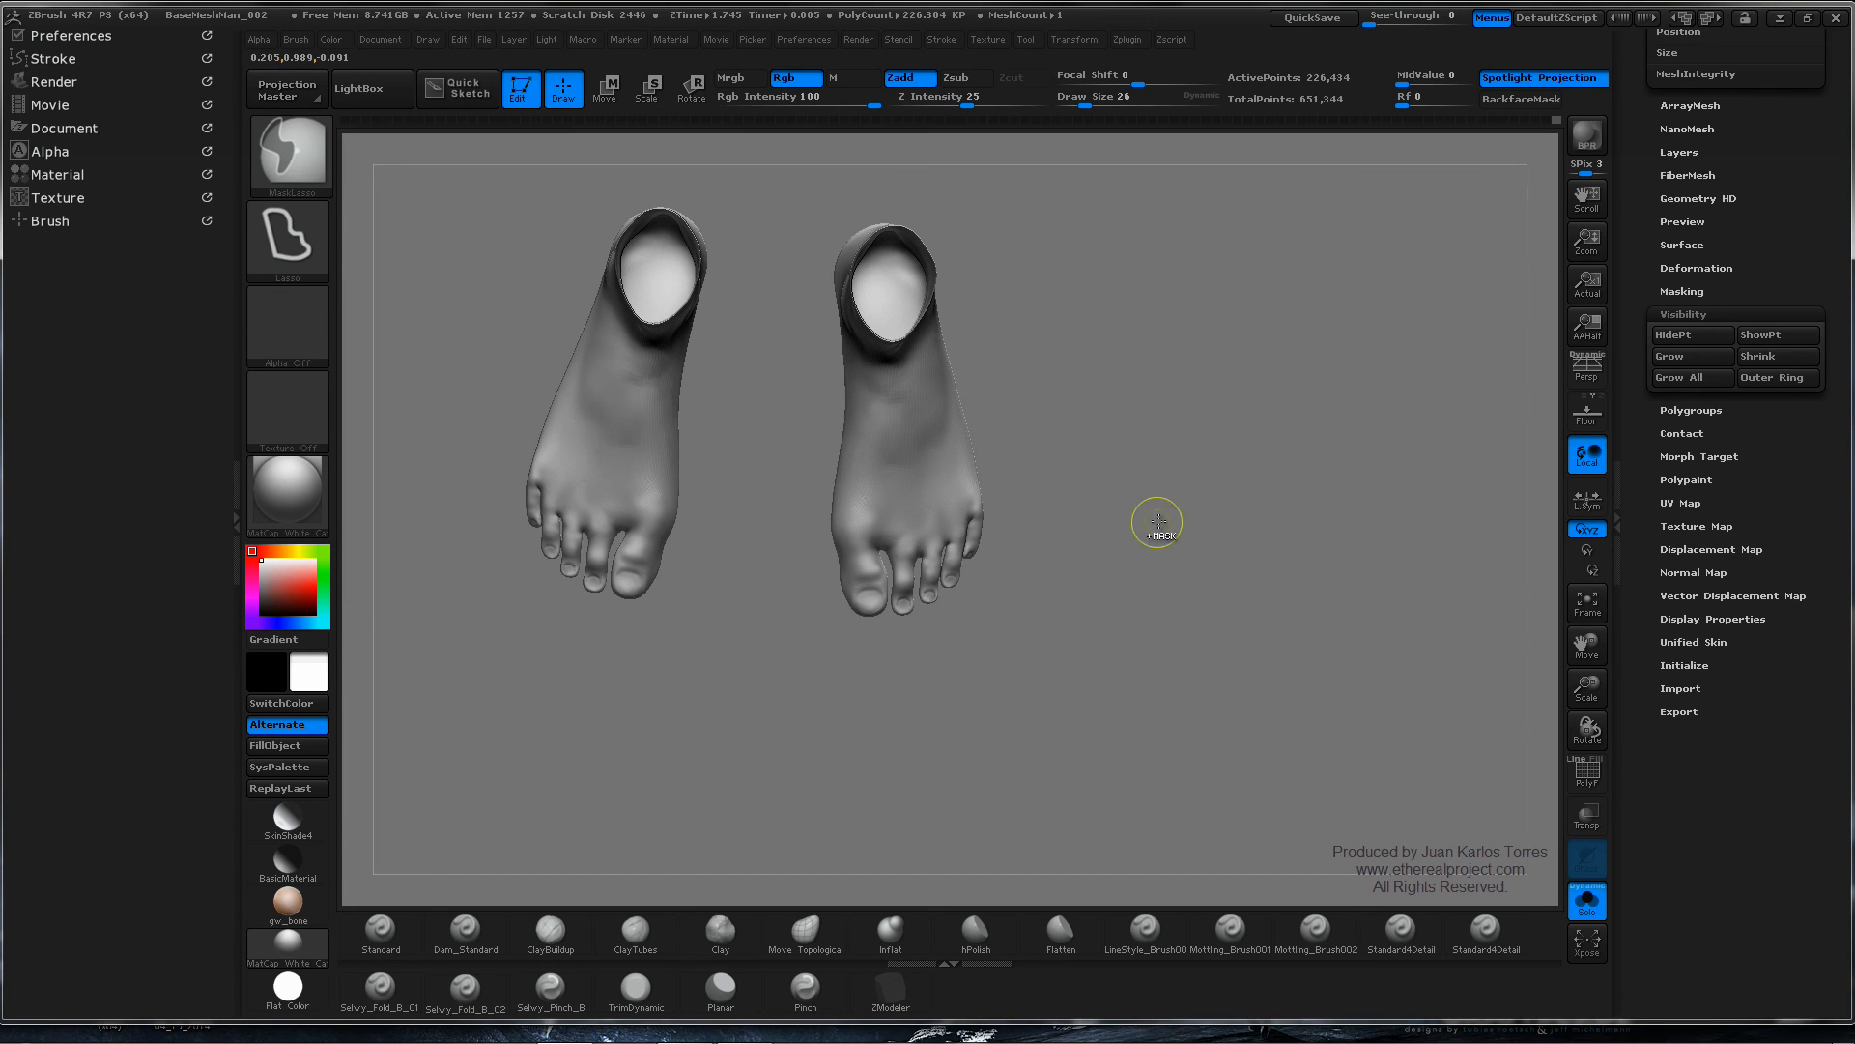
{"action": "mouse_move", "coordinate": [1094, 572]}
{"action": "left_mouse_down"}
{"action": "mouse_move", "coordinate": [1219, 559]}
{"action": "mouse_move", "coordinate": [1082, 543]}
{"action": "mouse_move", "coordinate": [1144, 522]}
{"action": "mouse_move", "coordinate": [1236, 534]}
{"action": "left_mouse_up"}
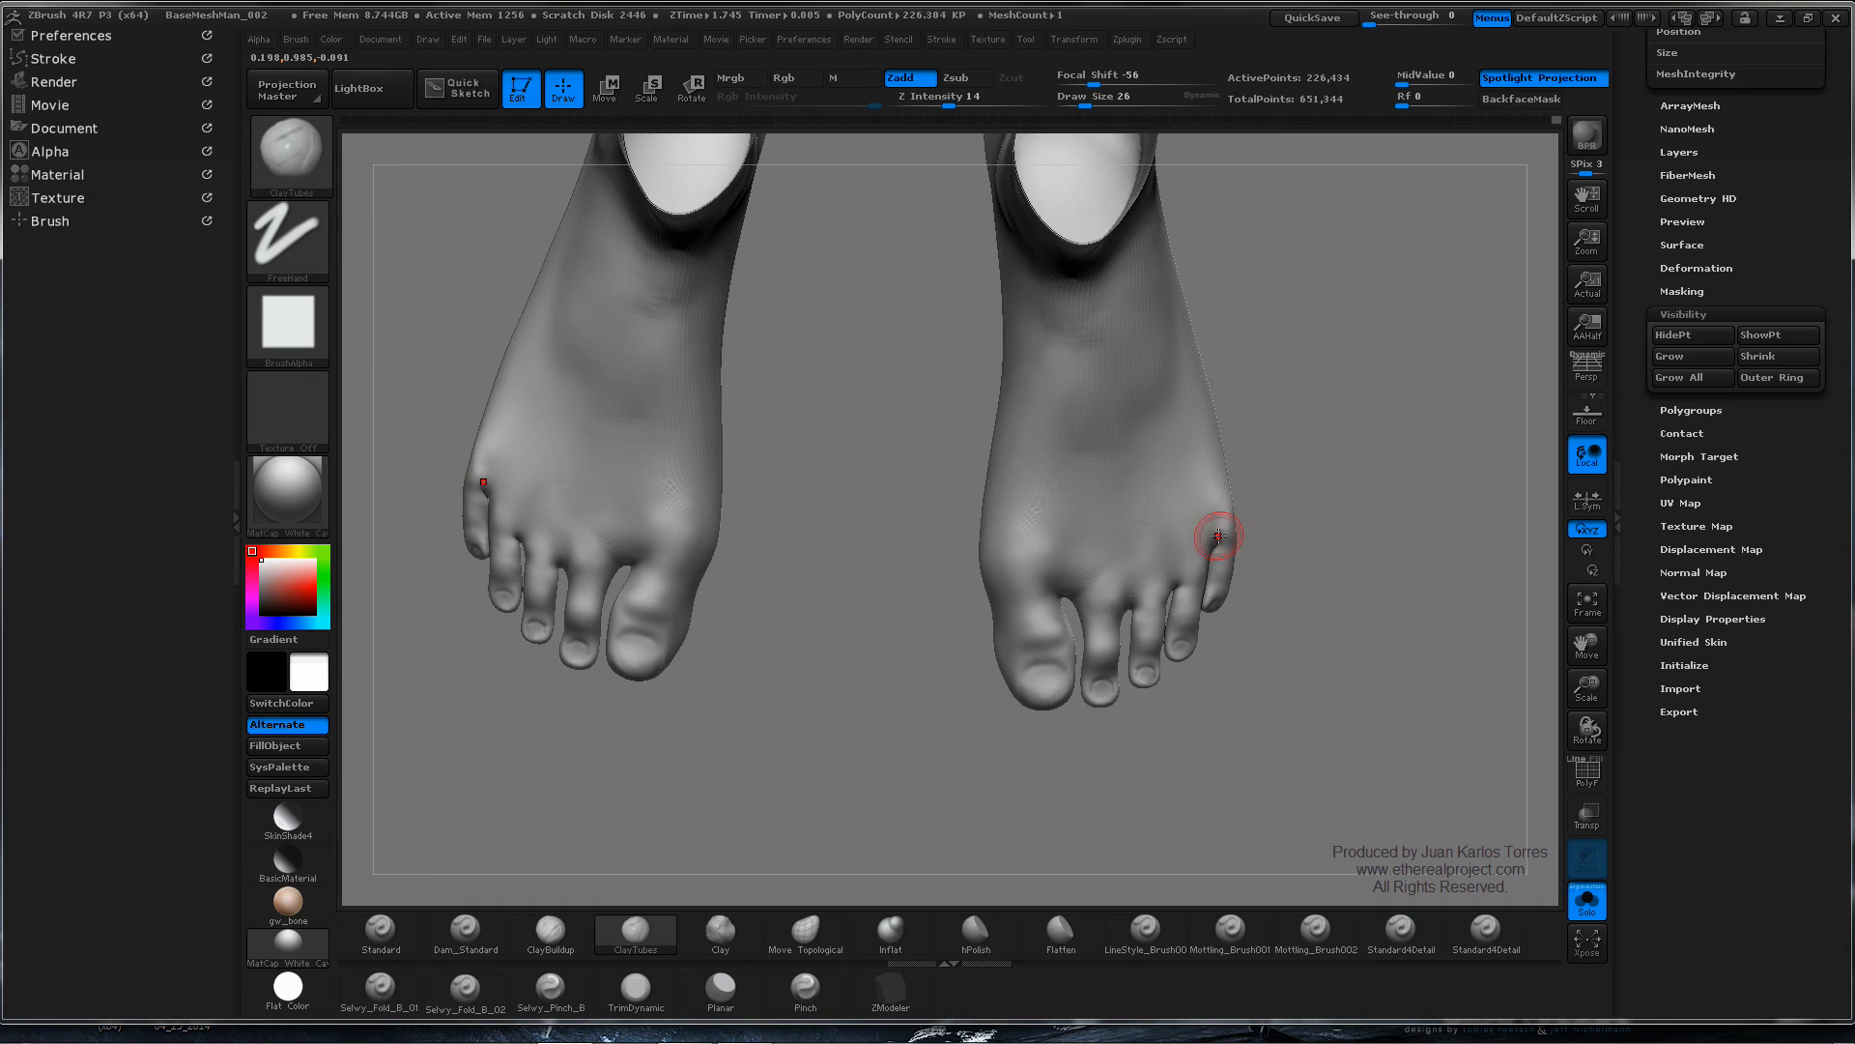
{"action": "mouse_move", "coordinate": [805, 589]}
{"action": "right_mouse_down", "text": "alt"}
{"action": "mouse_move", "coordinate": [947, 574]}
{"action": "mouse_move", "coordinate": [776, 599]}
{"action": "right_mouse_up", "text": "alt"}
{"action": "mouse_move", "coordinate": [835, 483]}
{"action": "right_mouse_down", "text": "ctrl"}
{"action": "mouse_move", "coordinate": [956, 506]}
{"action": "mouse_move", "coordinate": [749, 571]}
{"action": "right_mouse_up", "text": "ctrl"}
{"action": "mouse_move", "coordinate": [749, 570]}
{"action": "right_mouse_down"}
{"action": "mouse_move", "coordinate": [831, 473]}
{"action": "mouse_move", "coordinate": [1110, 464]}
{"action": "mouse_move", "coordinate": [1147, 443]}
{"action": "mouse_move", "coordinate": [1110, 431]}
{"action": "mouse_move", "coordinate": [1110, 534]}
{"action": "mouse_move", "coordinate": [1084, 329]}
{"action": "mouse_move", "coordinate": [1111, 473]}
{"action": "mouse_move", "coordinate": [1297, 513]}
{"action": "mouse_move", "coordinate": [1193, 452]}
{"action": "right_mouse_up"}
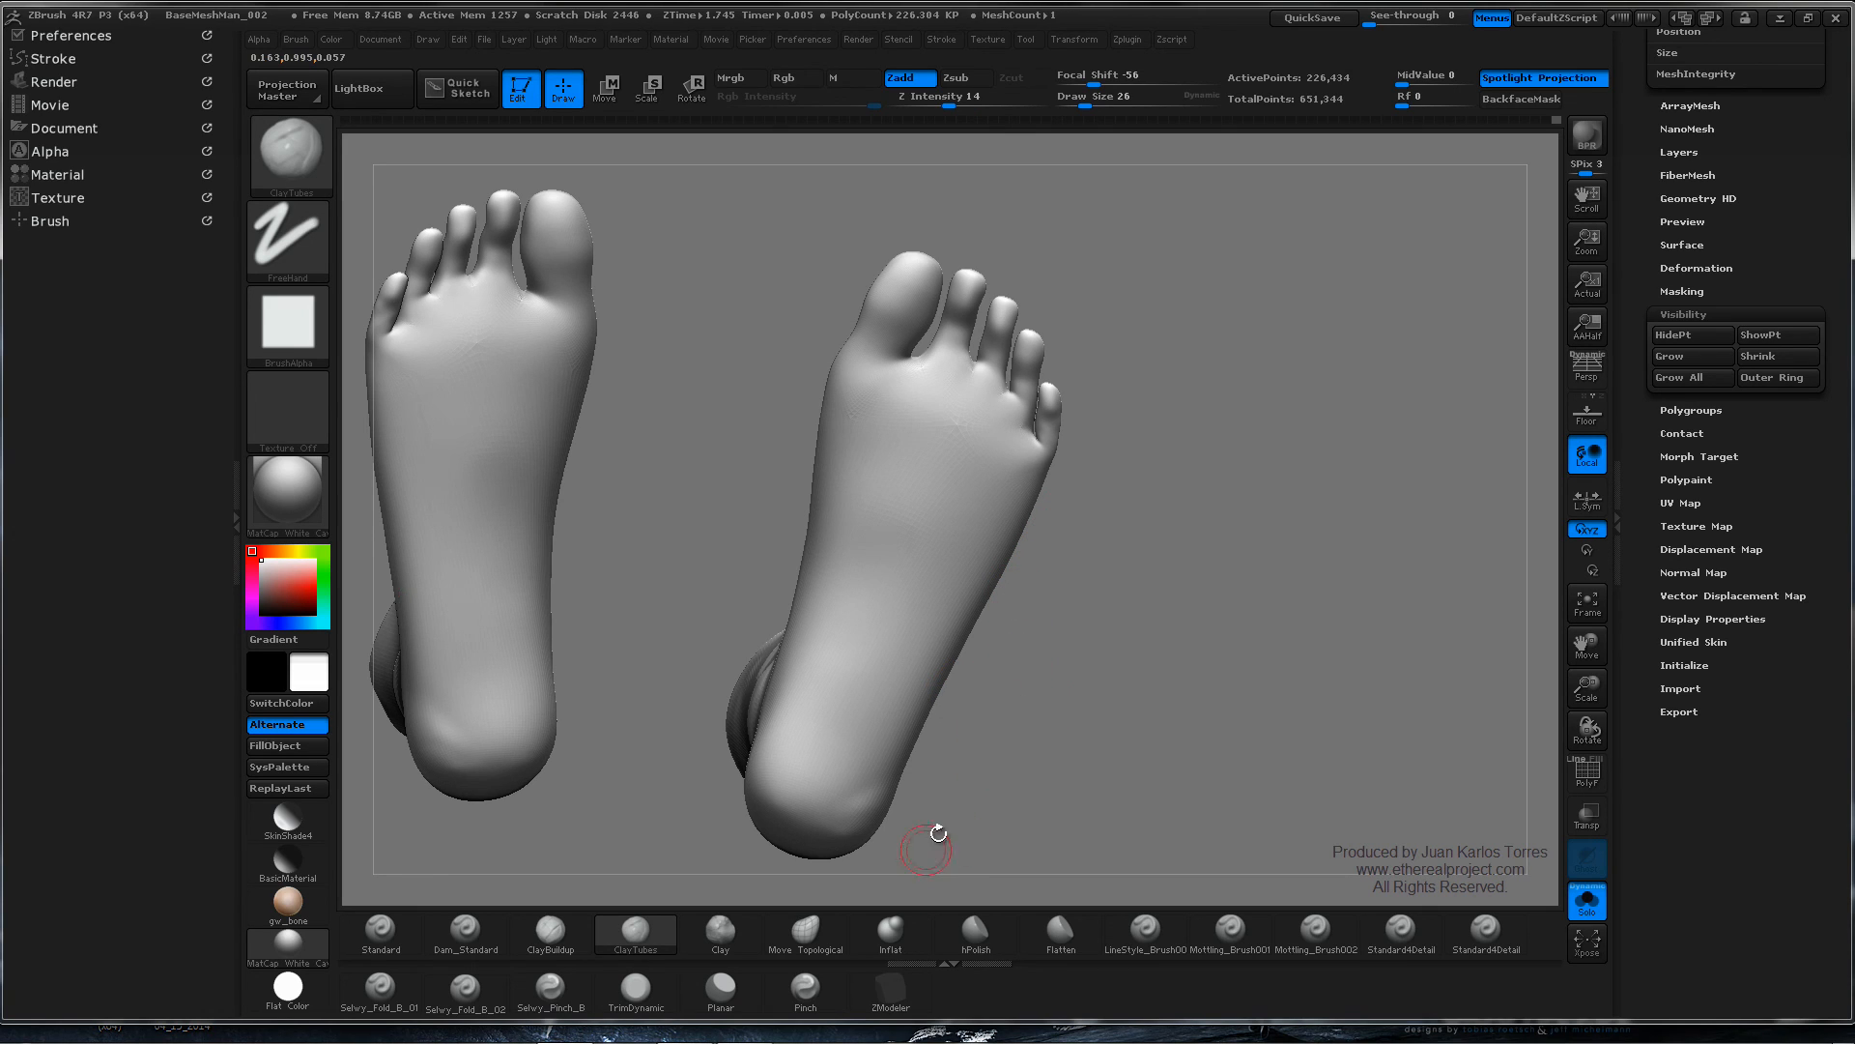
{"action": "key", "text": "shift"}
{"action": "key", "text": "shift+d"}
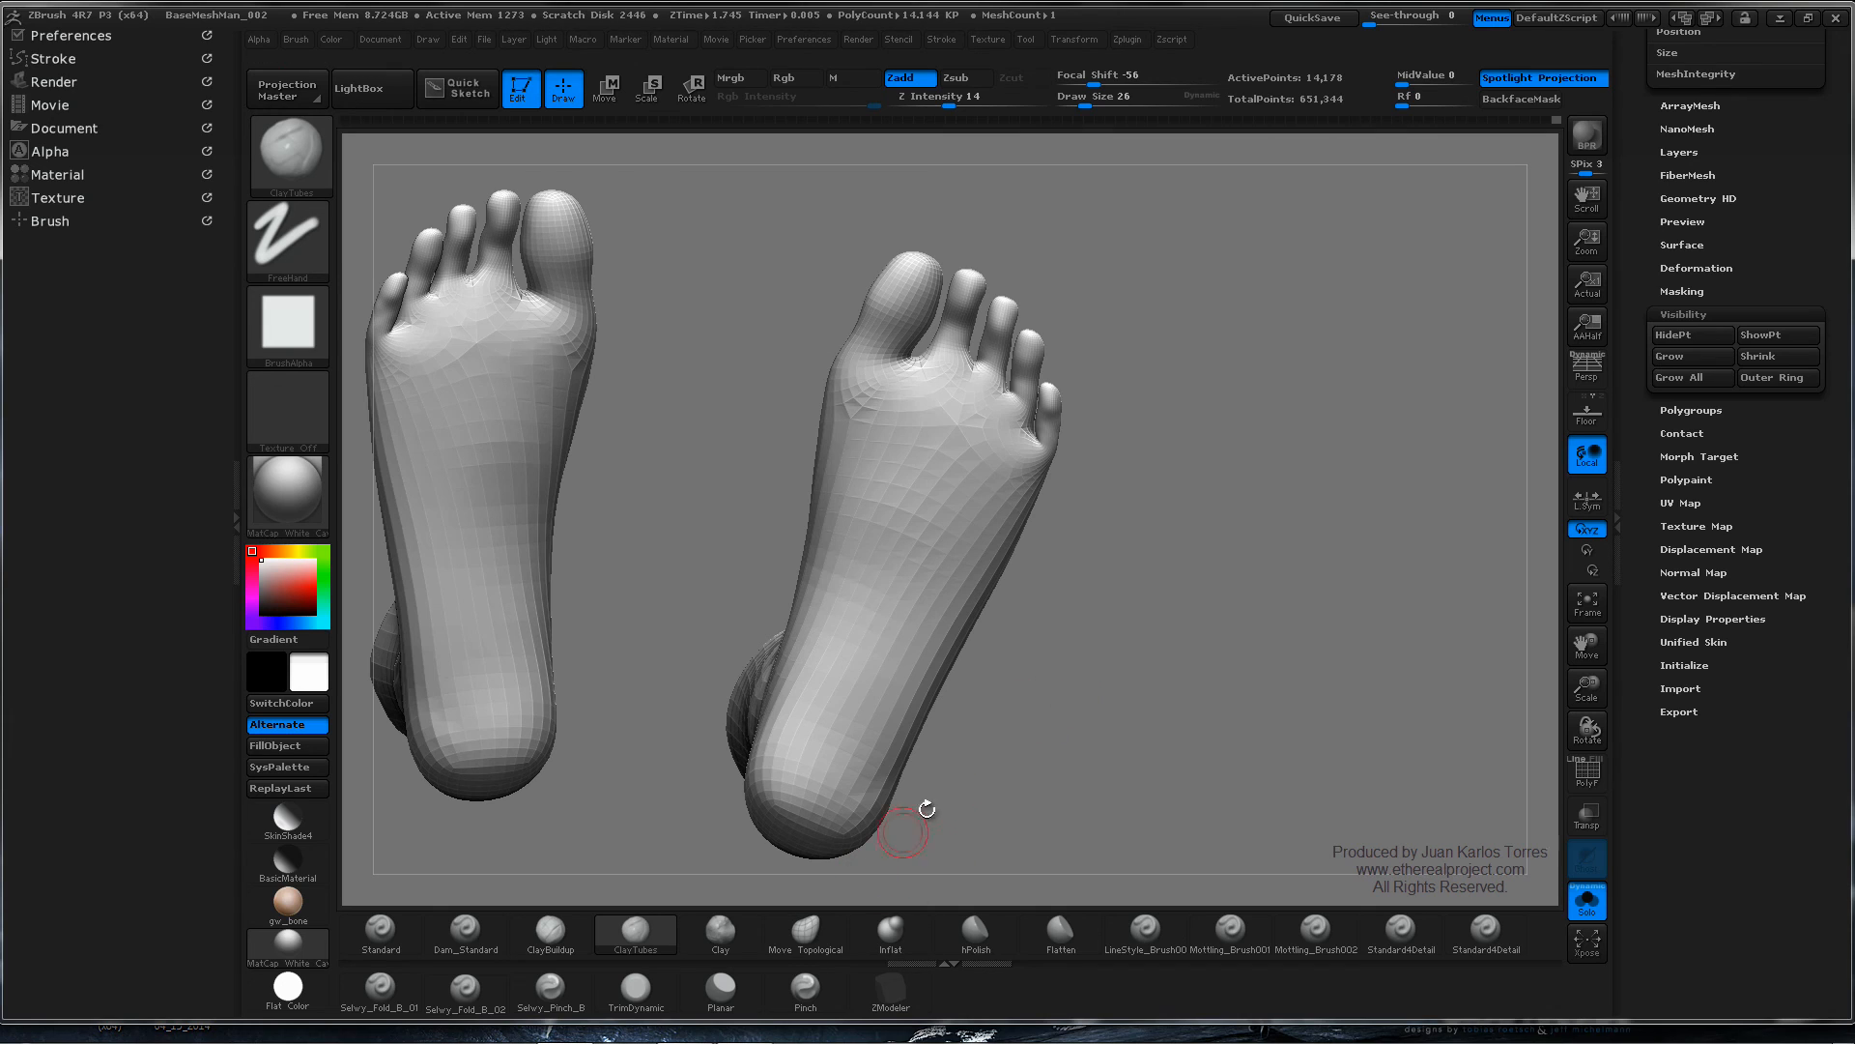
- Sculpt the sole's arch with ClayTubes at draw size 50 and Z Intensity 10, smoothing it at Z Intensity 16
{"action": "key", "text": "space"}
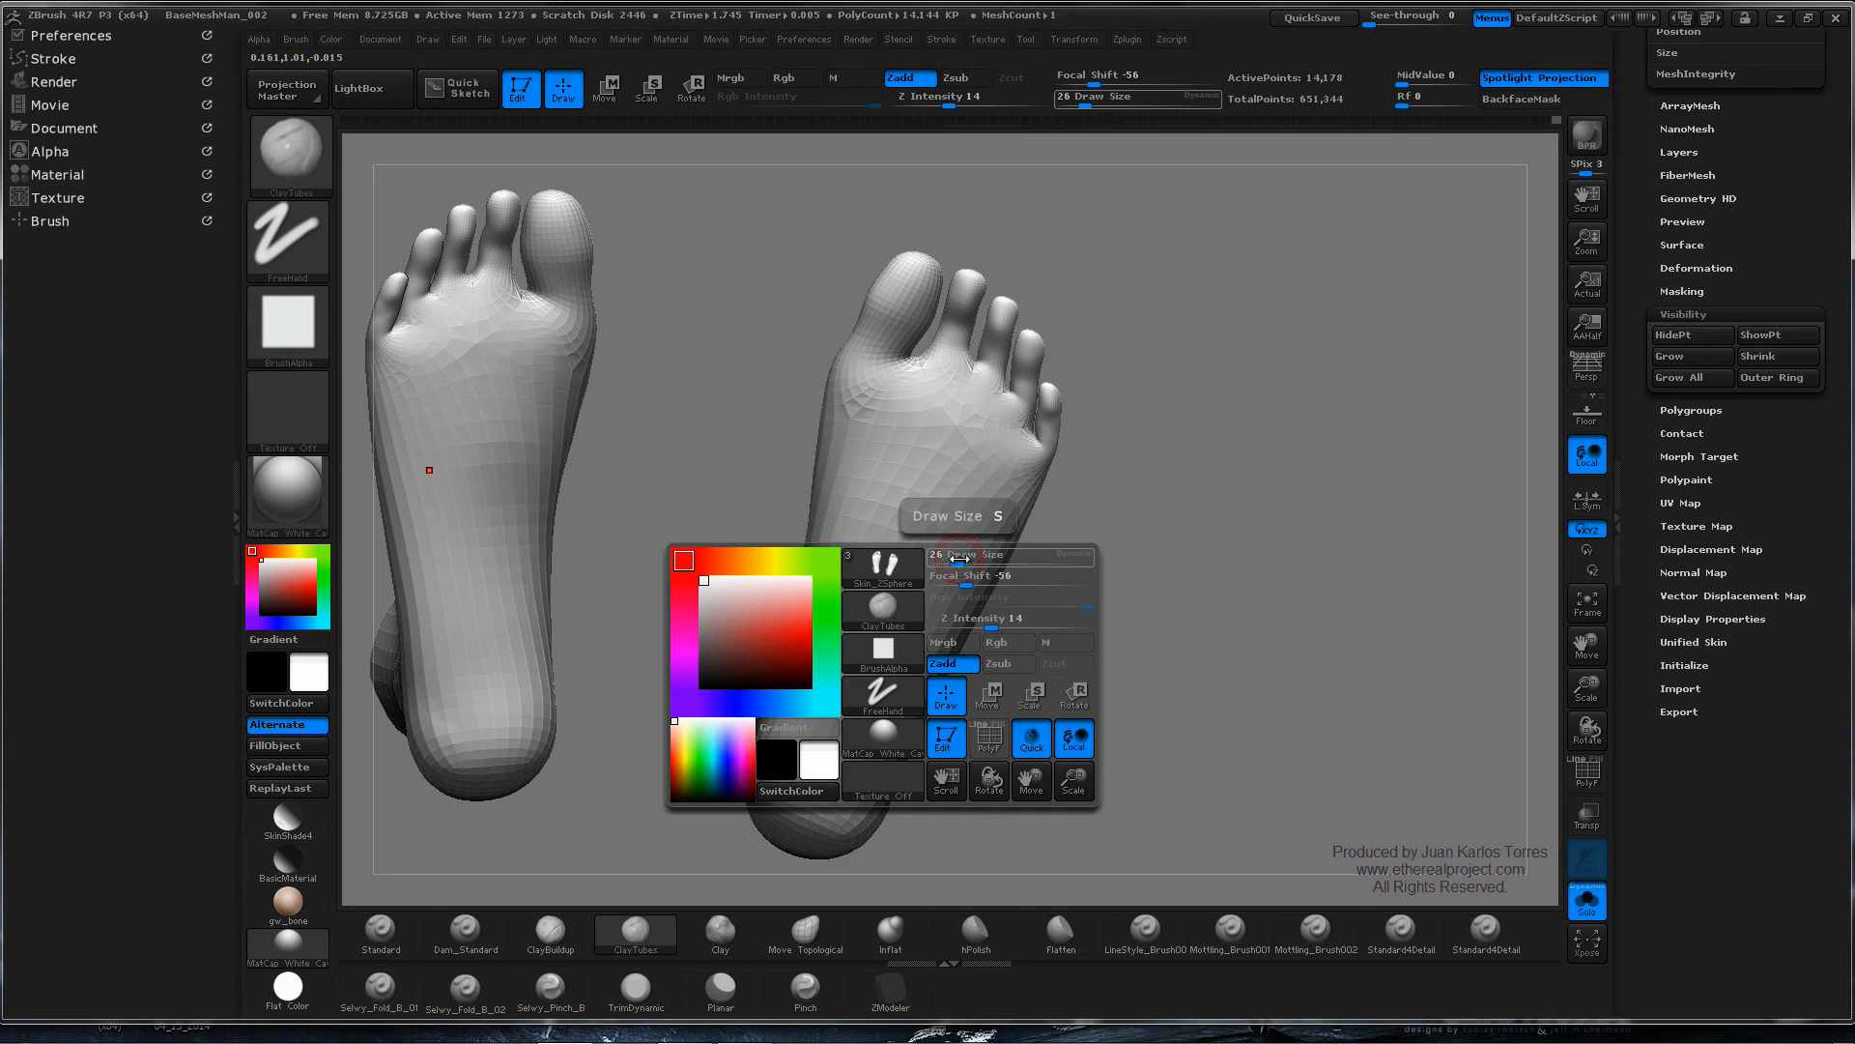
{"action": "left_click", "coordinate": [983, 623]}
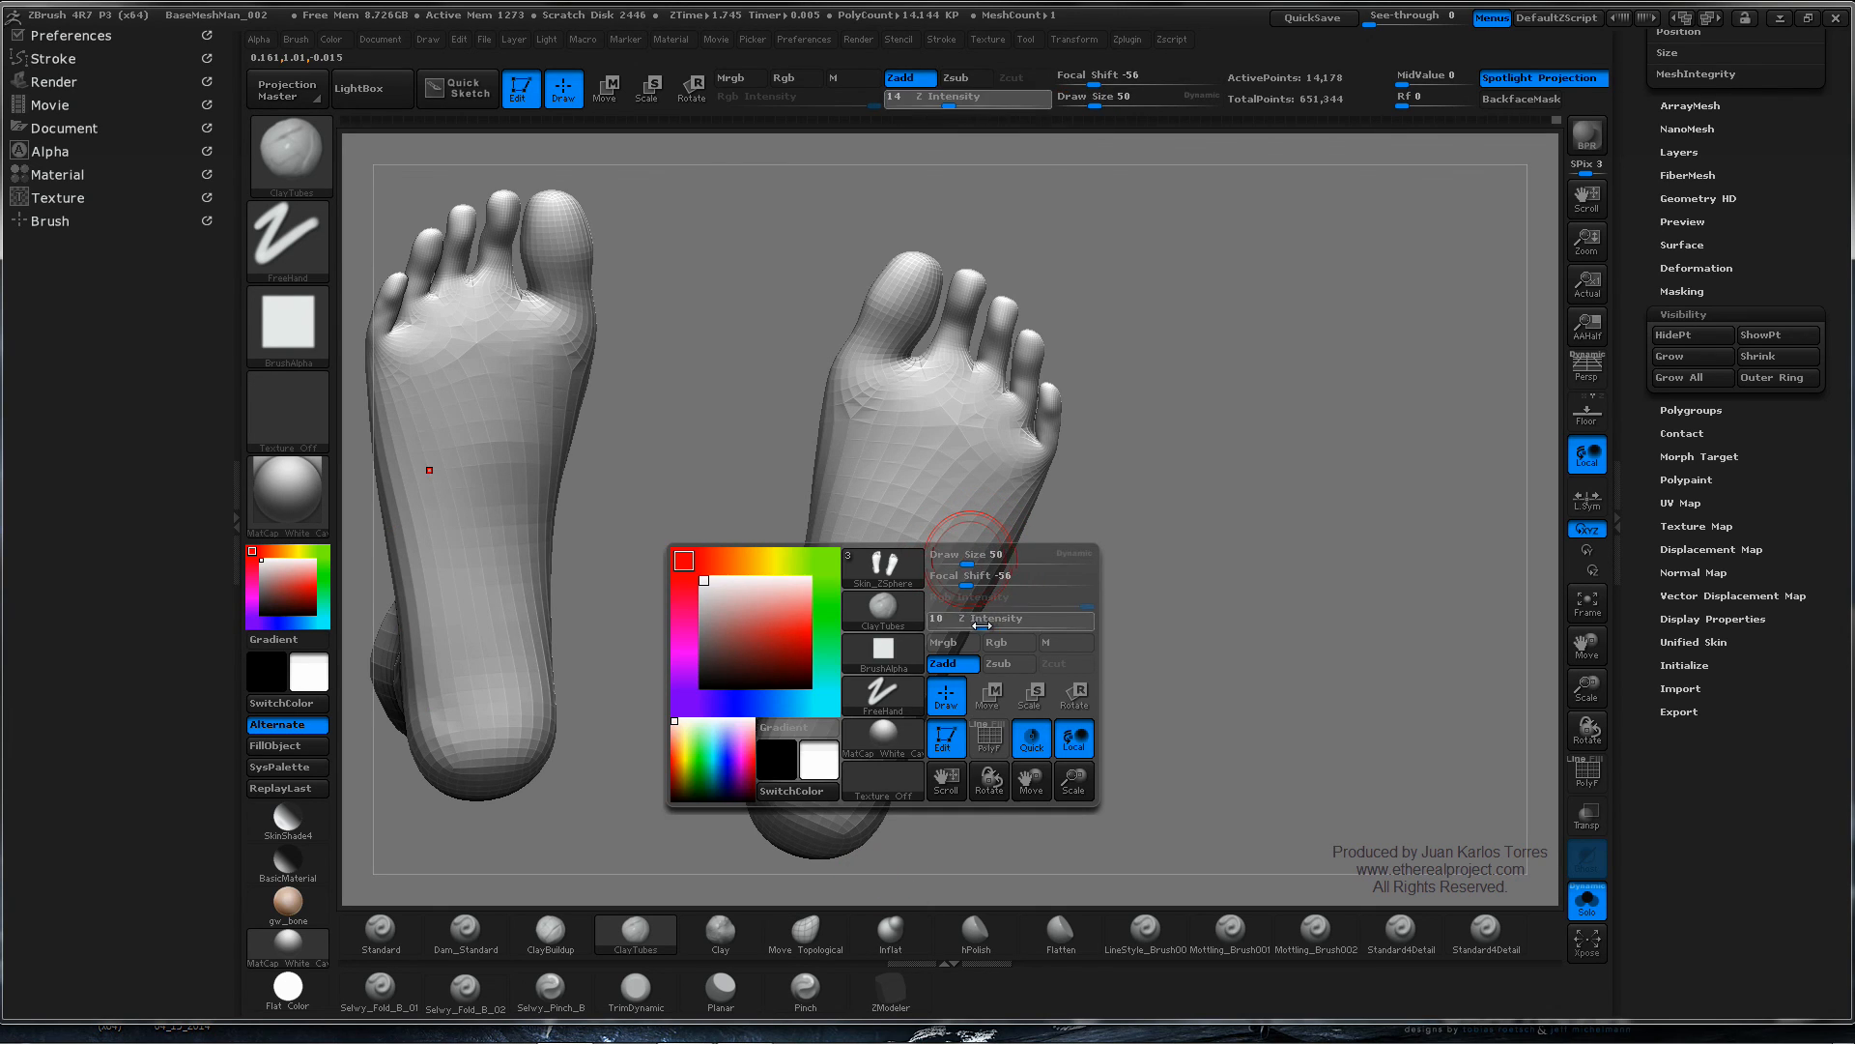
{"action": "key", "text": "shift"}
{"action": "left_click_drag", "start_coordinate": [976, 102], "coordinate": [939, 102], "text": "shift"}
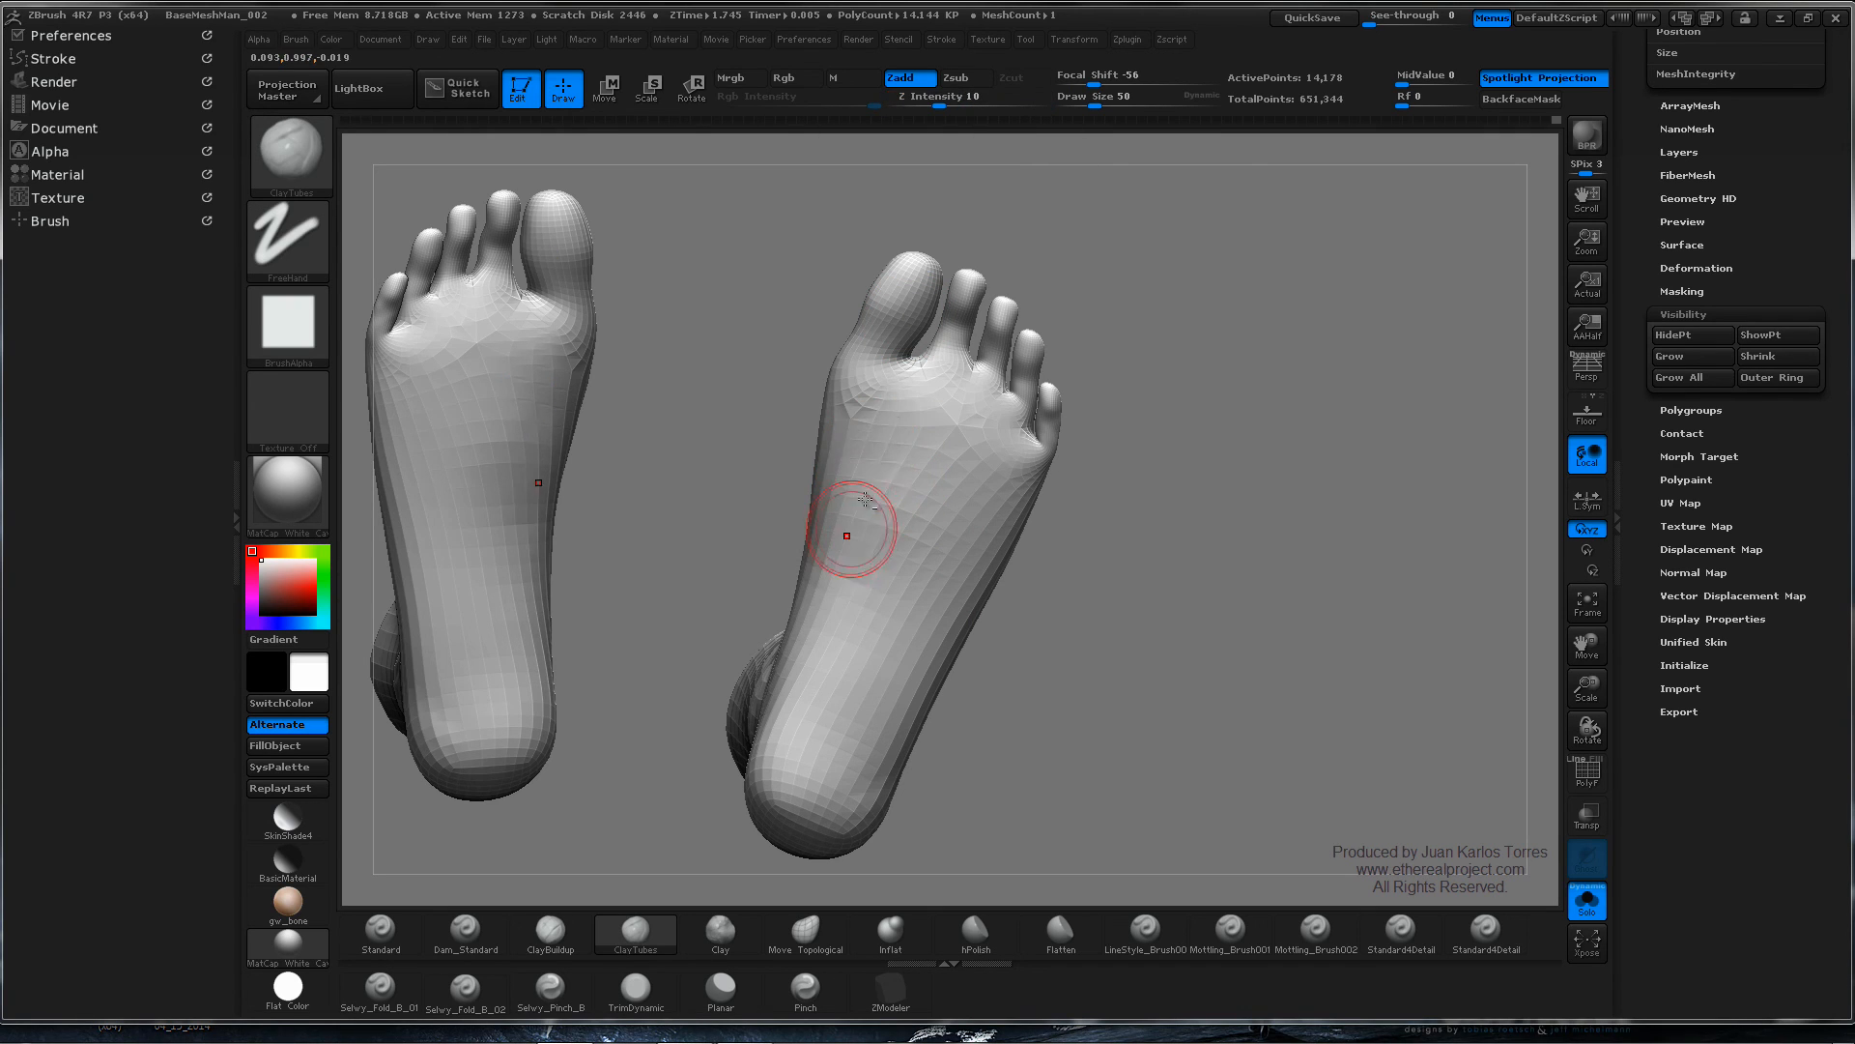
{"action": "key", "text": "shift"}
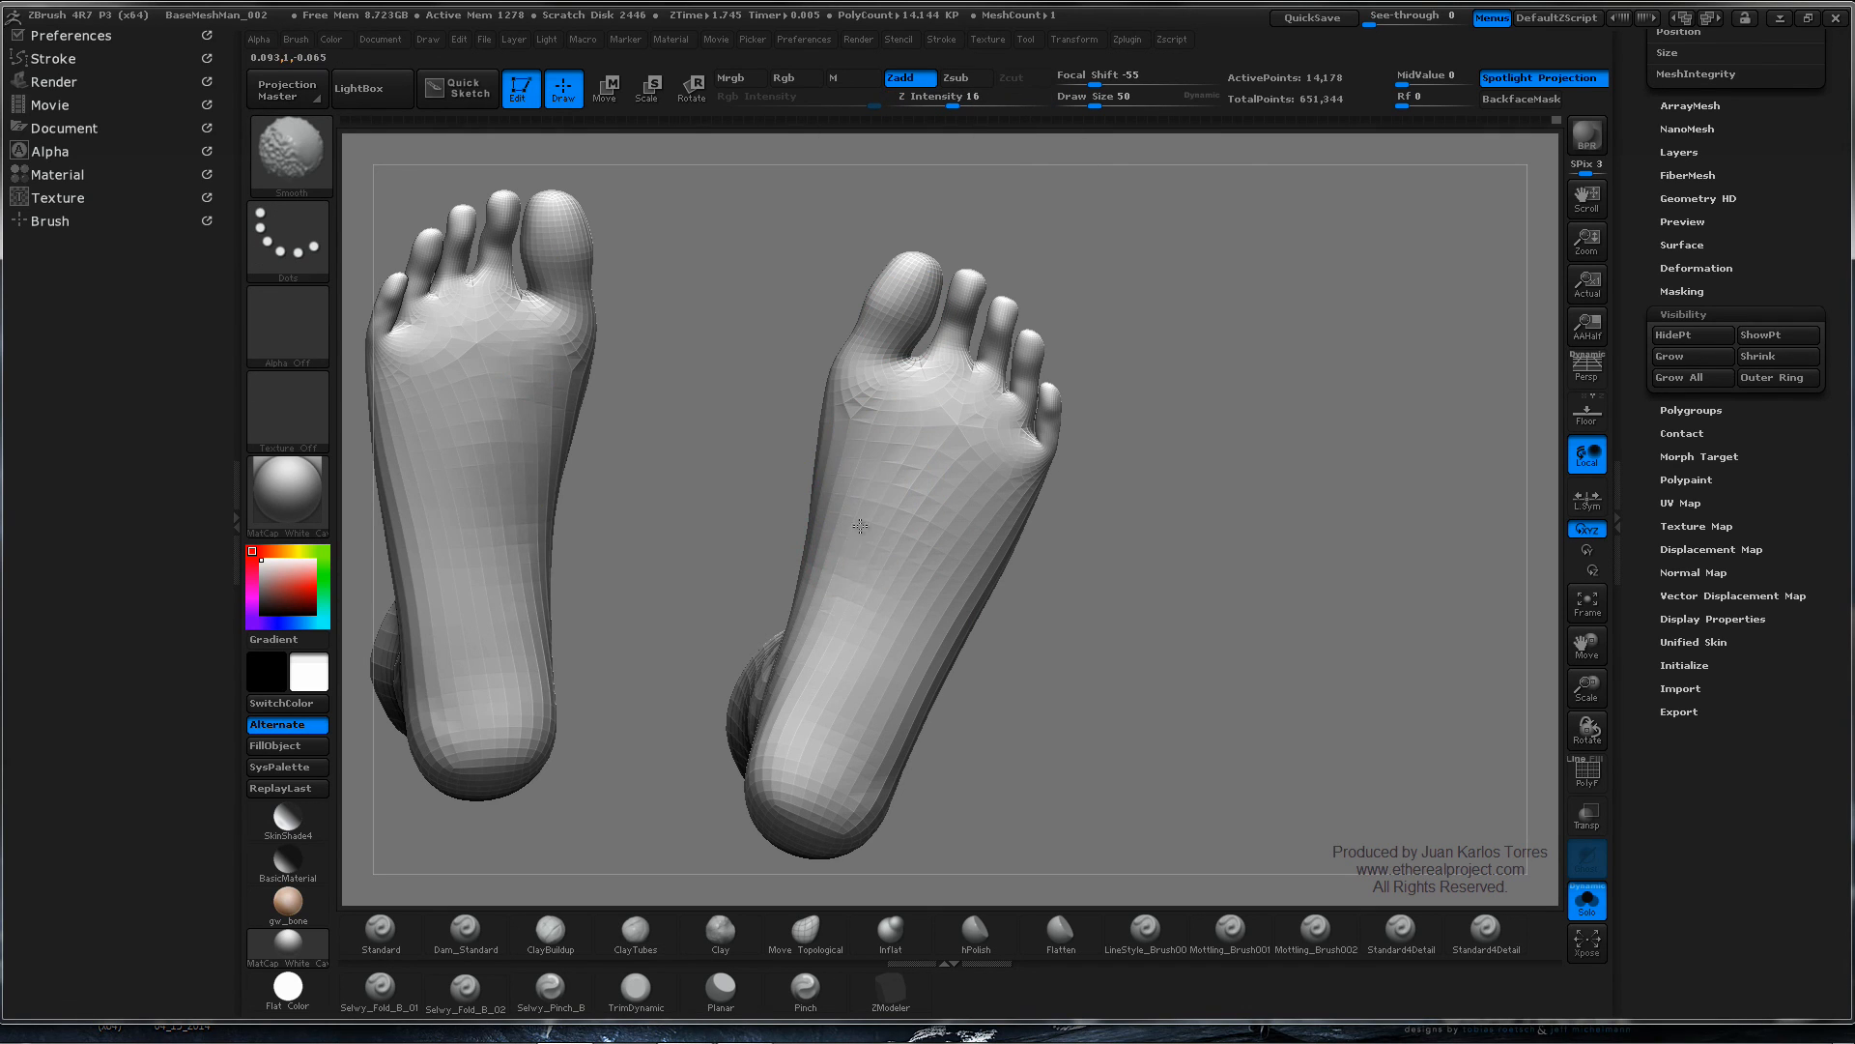
{"action": "mouse_move", "coordinate": [860, 526]}
{"action": "left_mouse_down", "text": "shift"}
{"action": "mouse_move", "coordinate": [857, 620]}
{"action": "mouse_move", "coordinate": [821, 615]}
{"action": "left_mouse_up", "text": "shift"}
{"action": "mouse_move", "coordinate": [877, 490]}
{"action": "left_mouse_down"}
{"action": "mouse_move", "coordinate": [827, 658]}
{"action": "mouse_move", "coordinate": [884, 583]}
{"action": "mouse_move", "coordinate": [895, 517]}
{"action": "mouse_move", "coordinate": [802, 669]}
{"action": "left_mouse_up"}
{"action": "key", "text": "shift"}
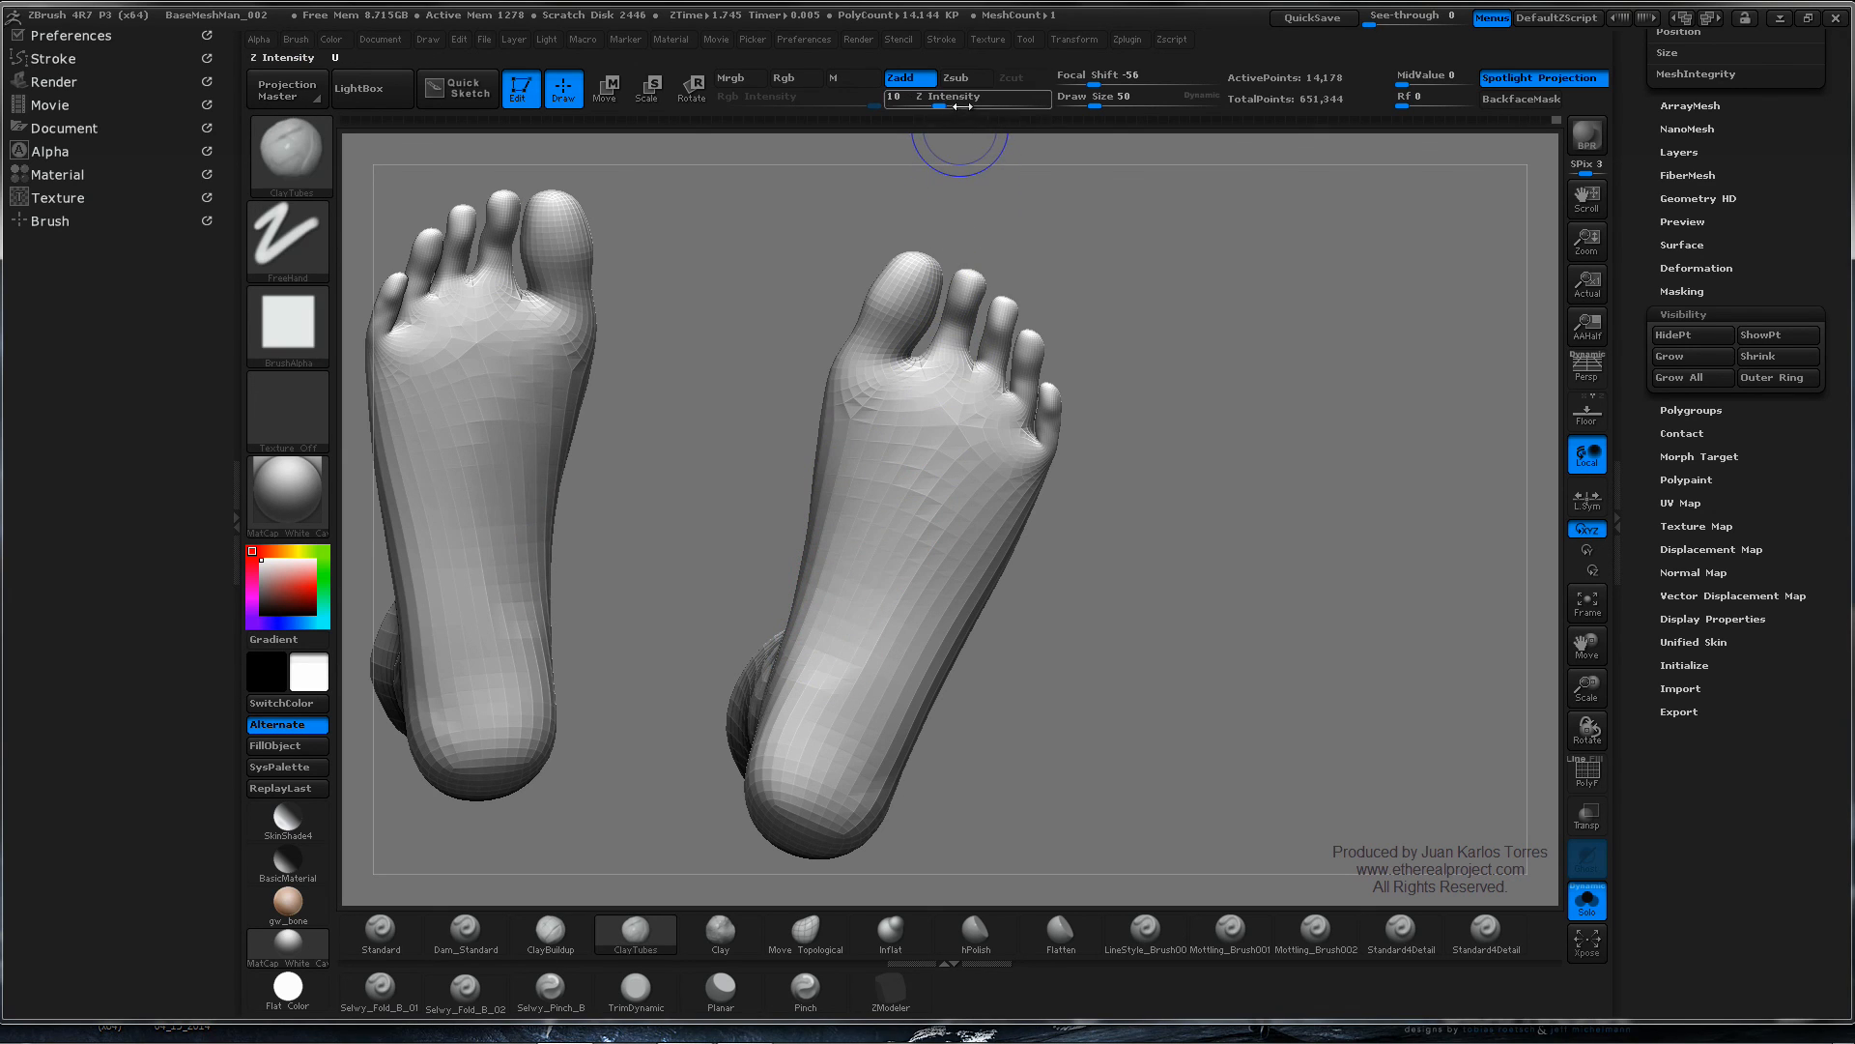
- Set ClayTubes' Z Intensity to 17, then build up and smooth the sole from the ball to the heel and along its outer edge
{"action": "left_click_drag", "start_coordinate": [942, 101], "coordinate": [953, 102]}
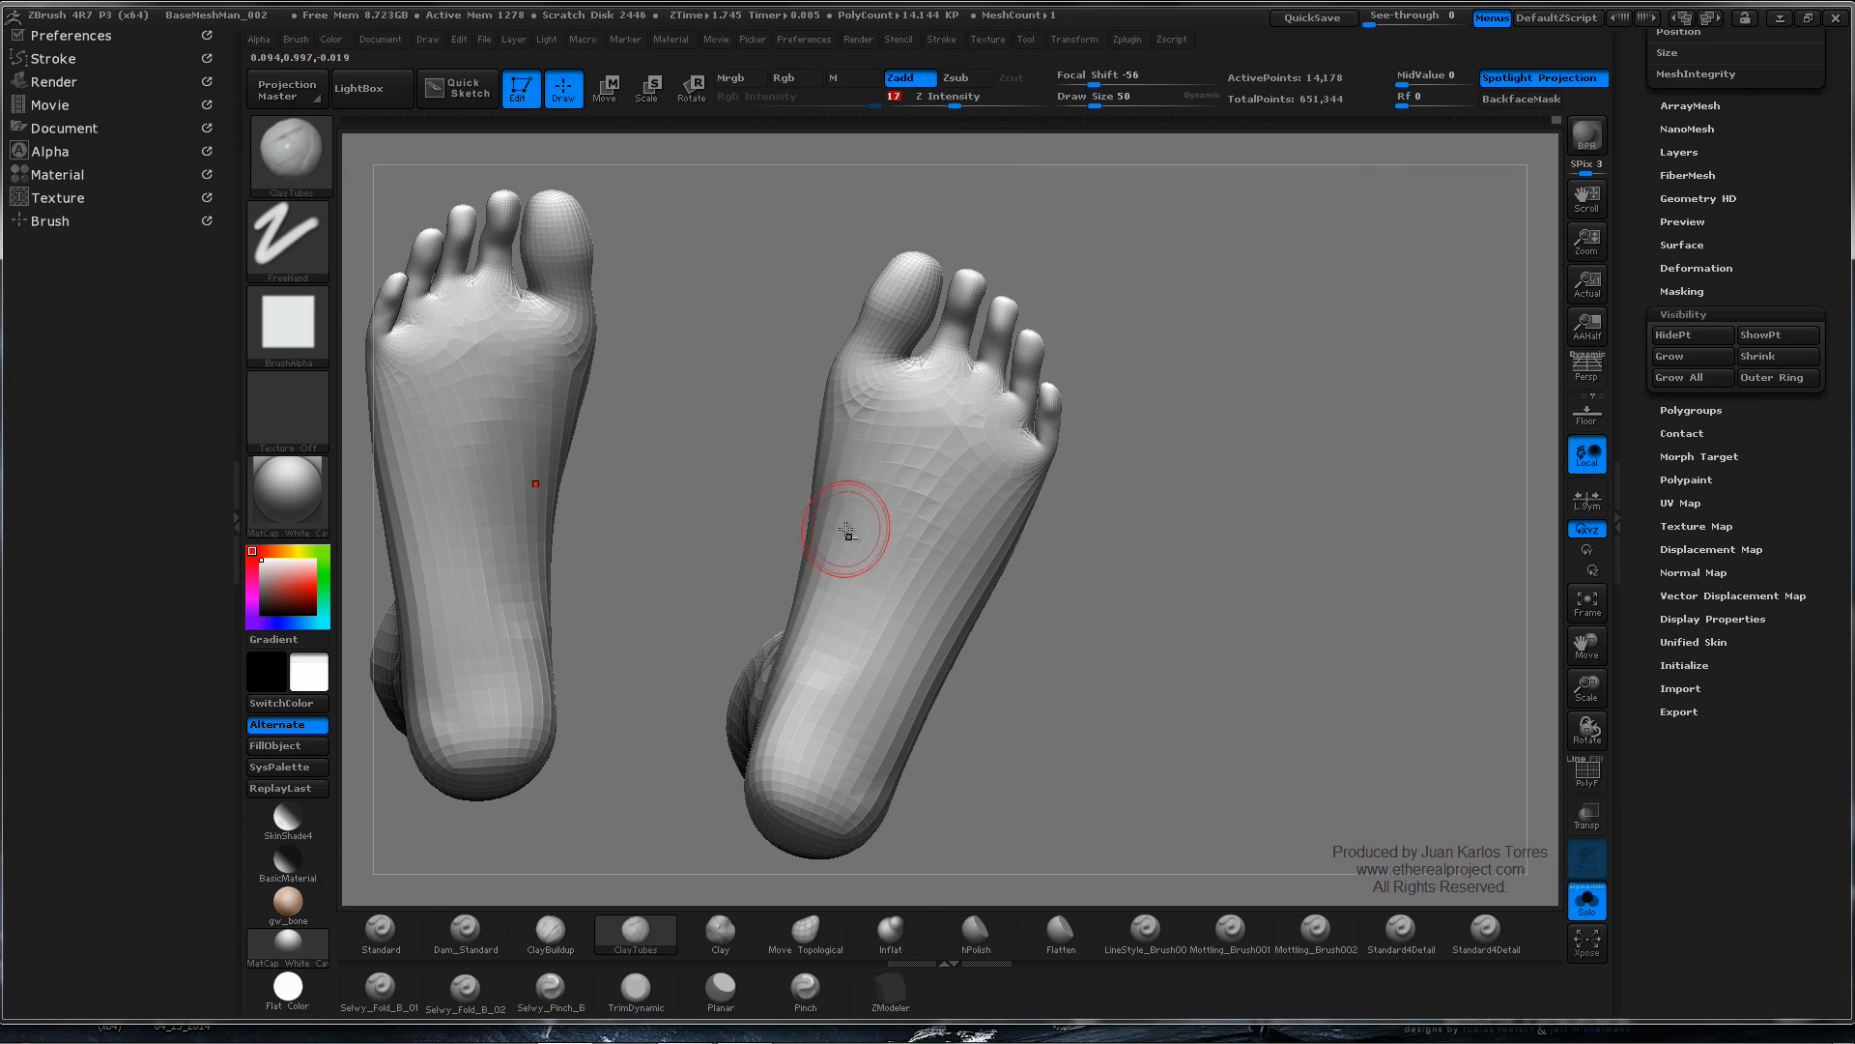
{"action": "key", "text": "shift"}
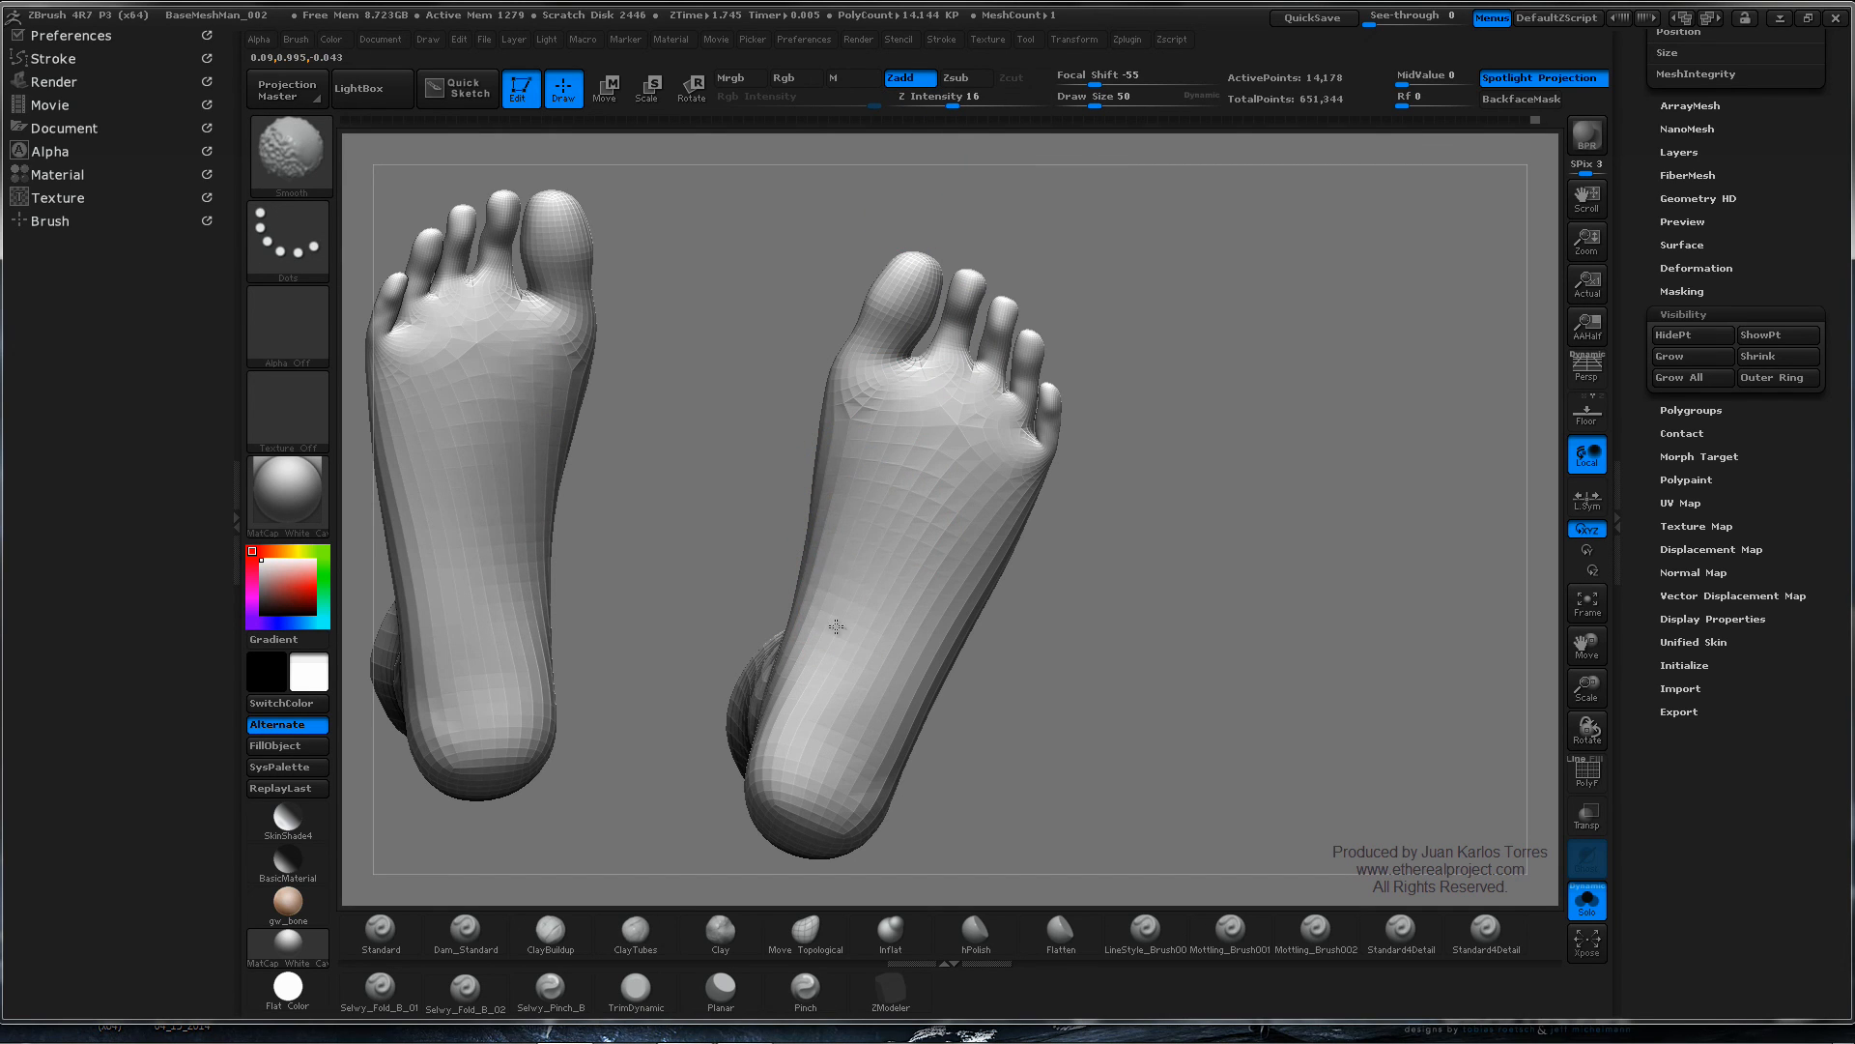
{"action": "mouse_move", "coordinate": [836, 626]}
{"action": "left_mouse_down", "text": "shift"}
{"action": "mouse_move", "coordinate": [870, 498]}
{"action": "mouse_move", "coordinate": [879, 527]}
{"action": "mouse_move", "coordinate": [871, 491]}
{"action": "left_mouse_up", "text": "shift"}
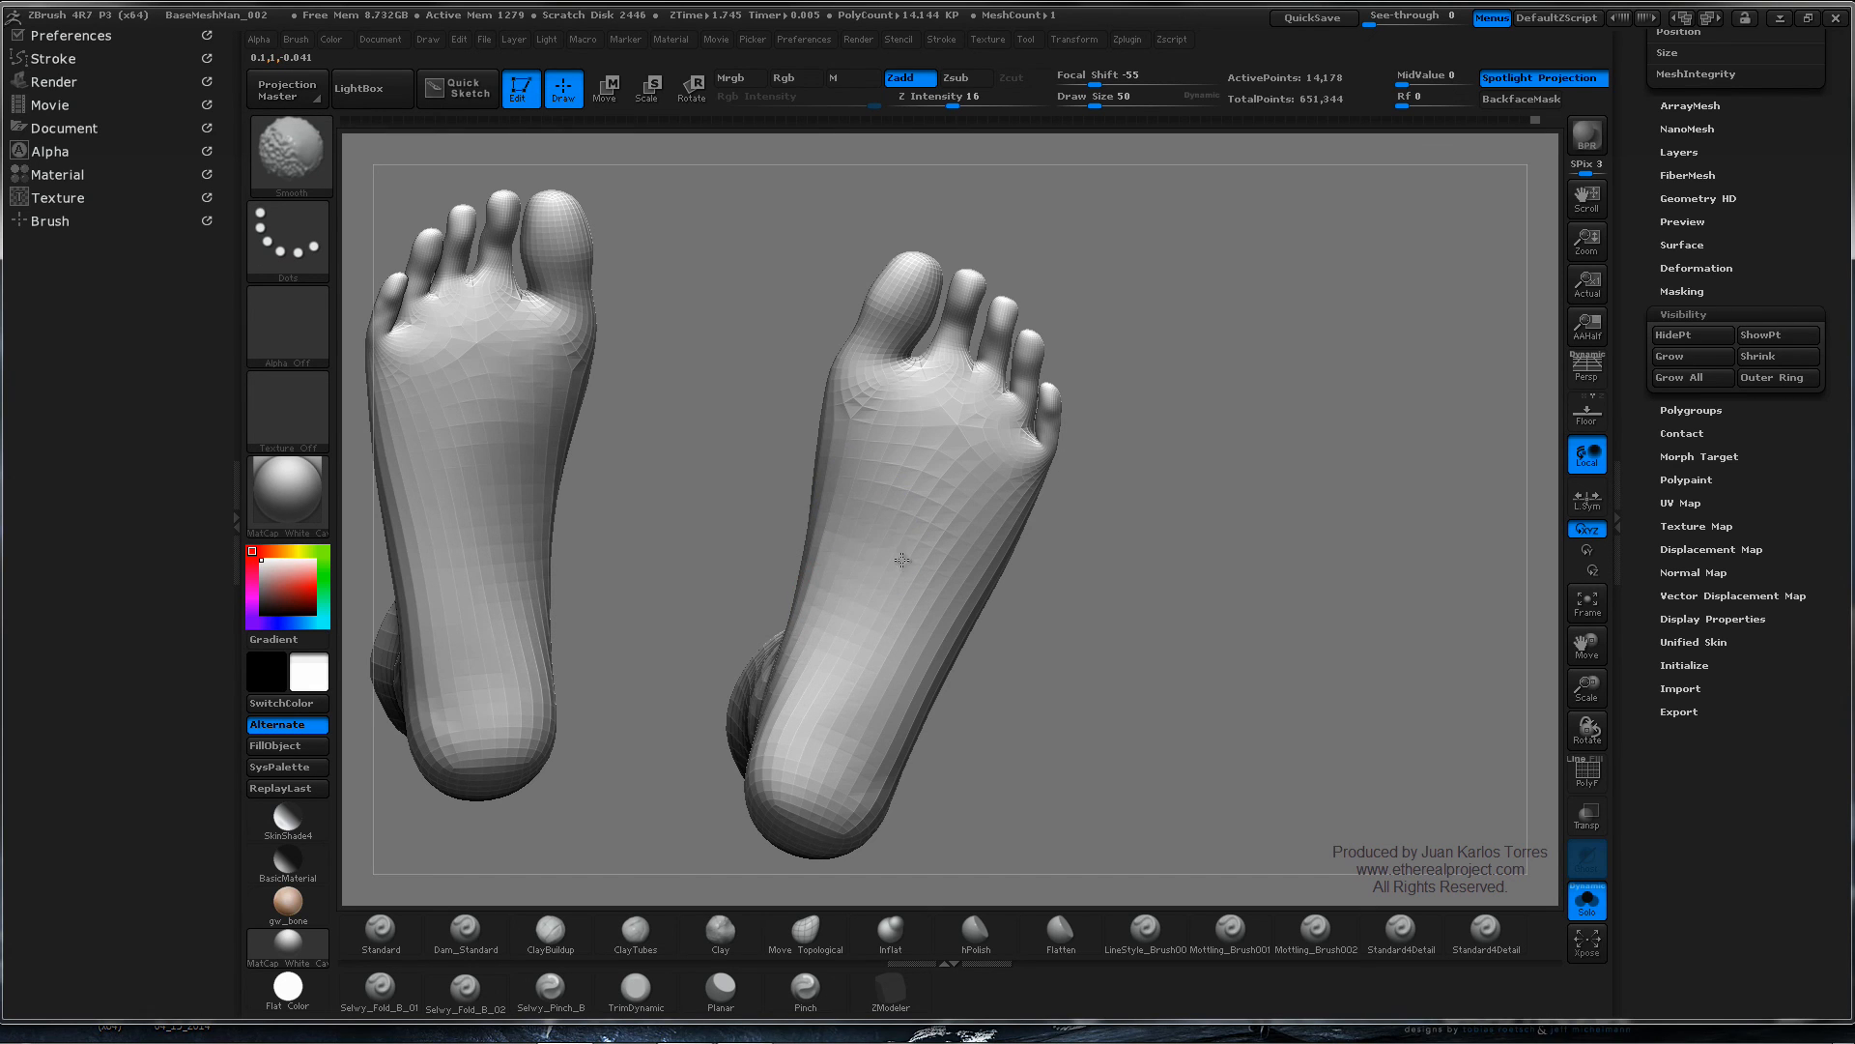
{"action": "mouse_move", "coordinate": [857, 384]}
{"action": "left_mouse_down"}
{"action": "mouse_move", "coordinate": [942, 416]}
{"action": "mouse_move", "coordinate": [971, 404]}
{"action": "mouse_move", "coordinate": [932, 379]}
{"action": "mouse_move", "coordinate": [969, 385]}
{"action": "mouse_move", "coordinate": [1019, 469]}
{"action": "mouse_move", "coordinate": [937, 381]}
{"action": "mouse_move", "coordinate": [853, 394]}
{"action": "mouse_move", "coordinate": [904, 394]}
{"action": "mouse_move", "coordinate": [1007, 458]}
{"action": "mouse_move", "coordinate": [909, 450]}
{"action": "mouse_move", "coordinate": [856, 414]}
{"action": "mouse_move", "coordinate": [976, 493]}
{"action": "mouse_move", "coordinate": [976, 580]}
{"action": "mouse_move", "coordinate": [860, 785]}
{"action": "left_mouse_up"}
{"action": "mouse_move", "coordinate": [886, 723]}
{"action": "left_mouse_down"}
{"action": "mouse_move", "coordinate": [839, 768]}
{"action": "mouse_move", "coordinate": [944, 634]}
{"action": "left_mouse_up"}
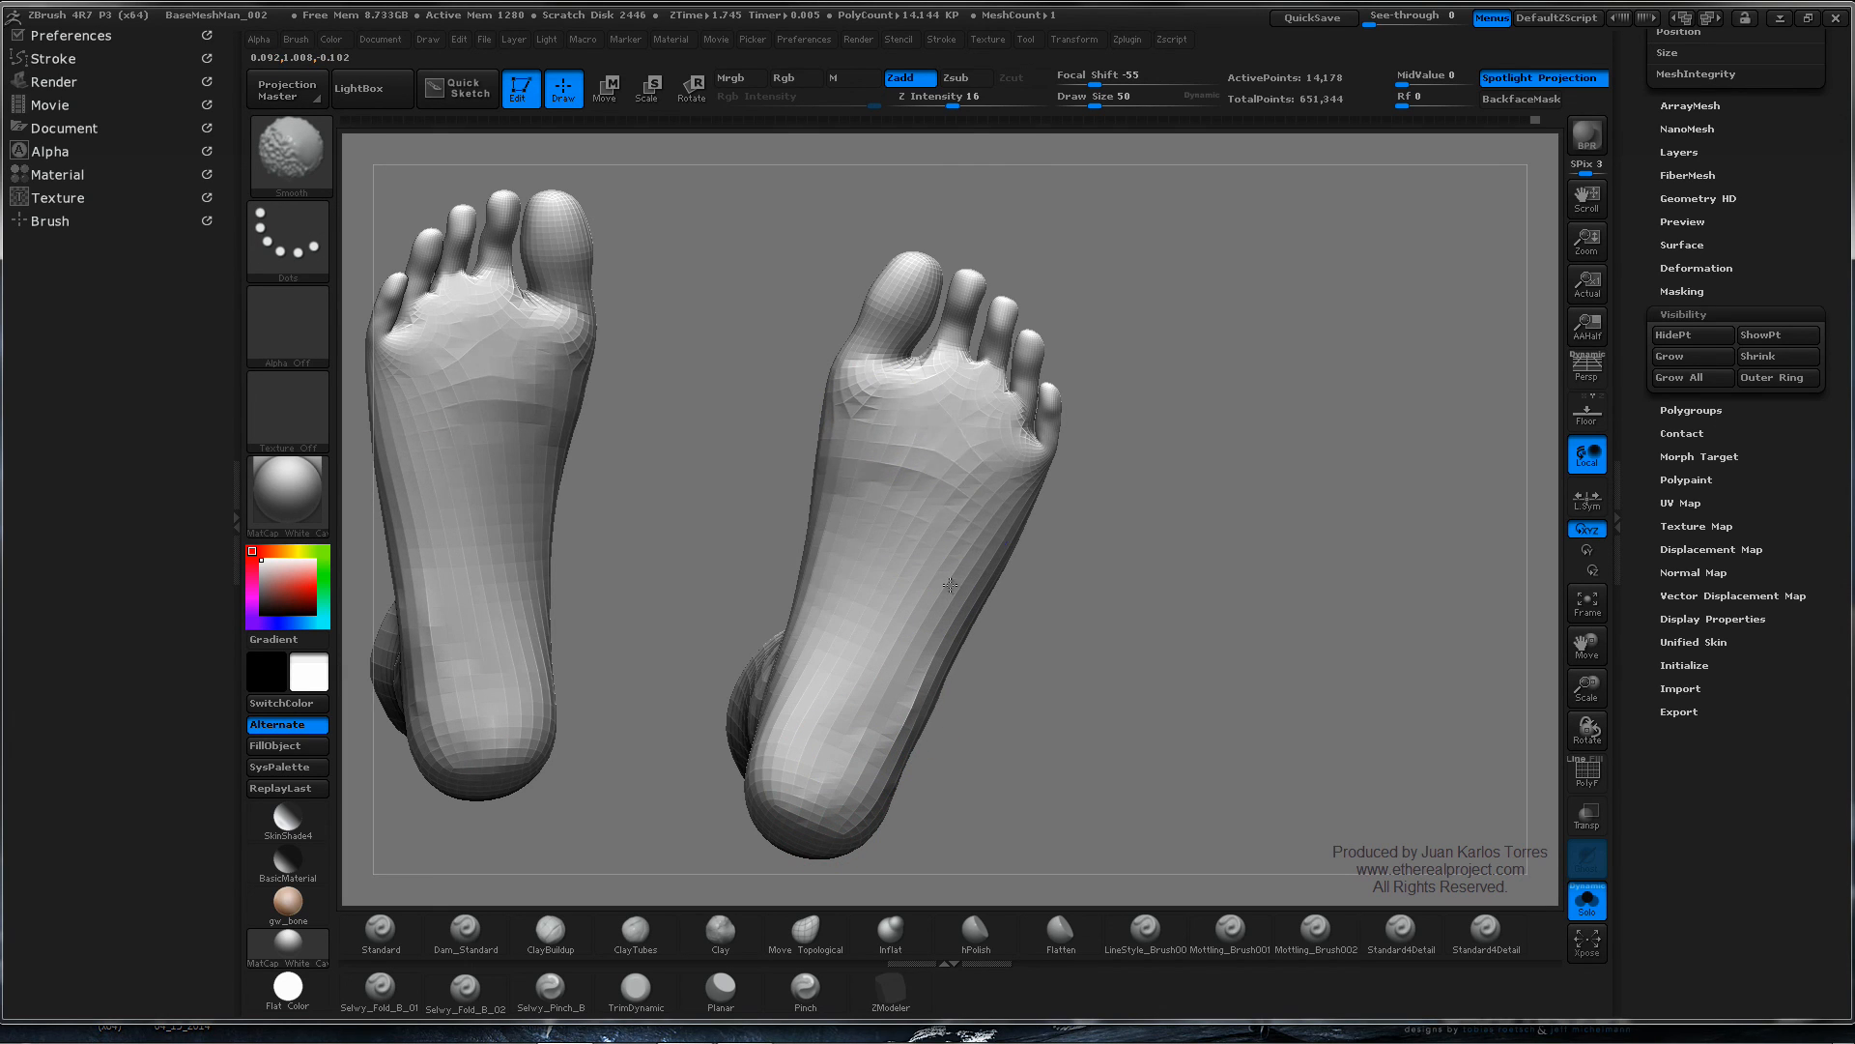
{"action": "left_click_drag", "start_coordinate": [950, 585], "coordinate": [967, 509], "text": "shift"}
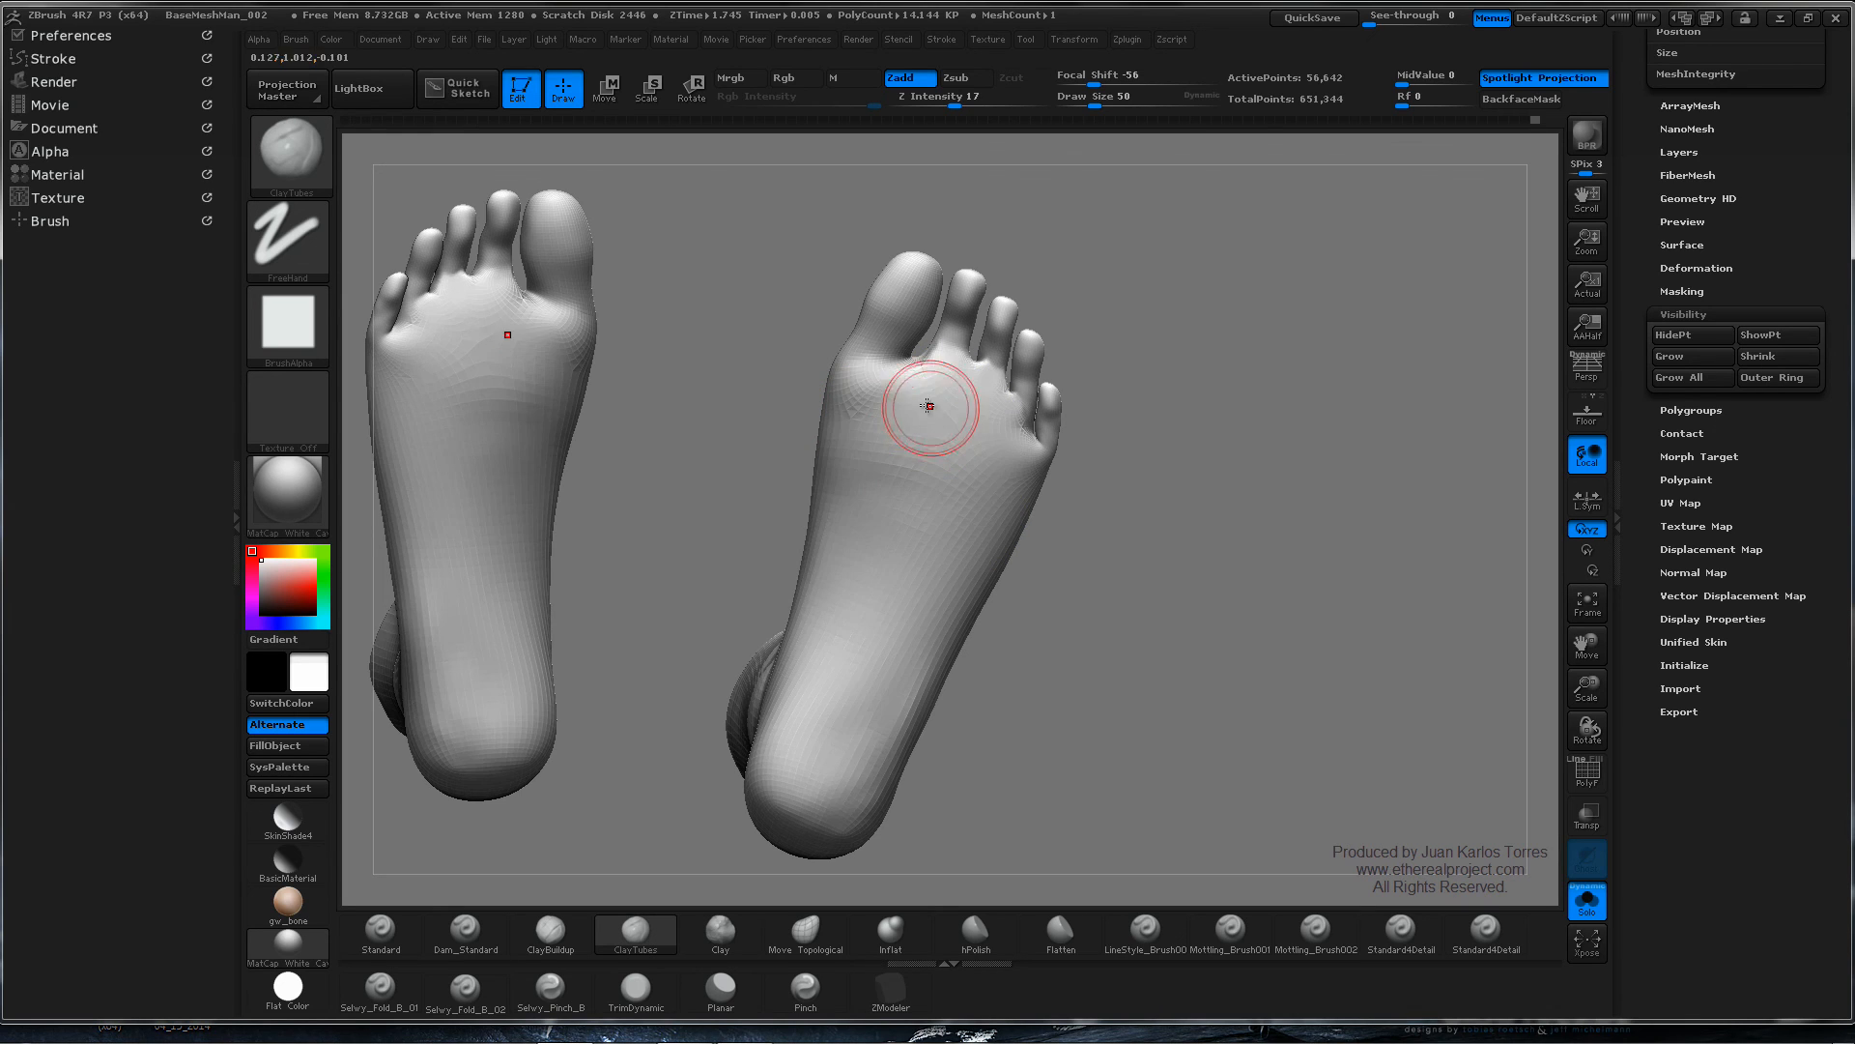
- Raise the mesh one subdivision level, then build up the ball of the foot with ClayTubes and smooth it into the sole
{"action": "mouse_move", "coordinate": [929, 406]}
{"action": "left_mouse_down"}
{"action": "mouse_move", "coordinate": [850, 386]}
{"action": "mouse_move", "coordinate": [855, 406]}
{"action": "mouse_move", "coordinate": [870, 415]}
{"action": "mouse_move", "coordinate": [852, 367]}
{"action": "mouse_move", "coordinate": [911, 377]}
{"action": "mouse_move", "coordinate": [828, 381]}
{"action": "mouse_move", "coordinate": [926, 419]}
{"action": "mouse_move", "coordinate": [935, 464]}
{"action": "left_mouse_up"}
{"action": "mouse_move", "coordinate": [936, 462]}
{"action": "left_mouse_down"}
{"action": "mouse_move", "coordinate": [913, 447]}
{"action": "mouse_move", "coordinate": [932, 407]}
{"action": "mouse_move", "coordinate": [872, 387]}
{"action": "mouse_move", "coordinate": [949, 360]}
{"action": "mouse_move", "coordinate": [932, 351]}
{"action": "mouse_move", "coordinate": [911, 364]}
{"action": "mouse_move", "coordinate": [986, 387]}
{"action": "mouse_move", "coordinate": [965, 386]}
{"action": "mouse_move", "coordinate": [1025, 446]}
{"action": "mouse_move", "coordinate": [1031, 483]}
{"action": "left_mouse_up"}
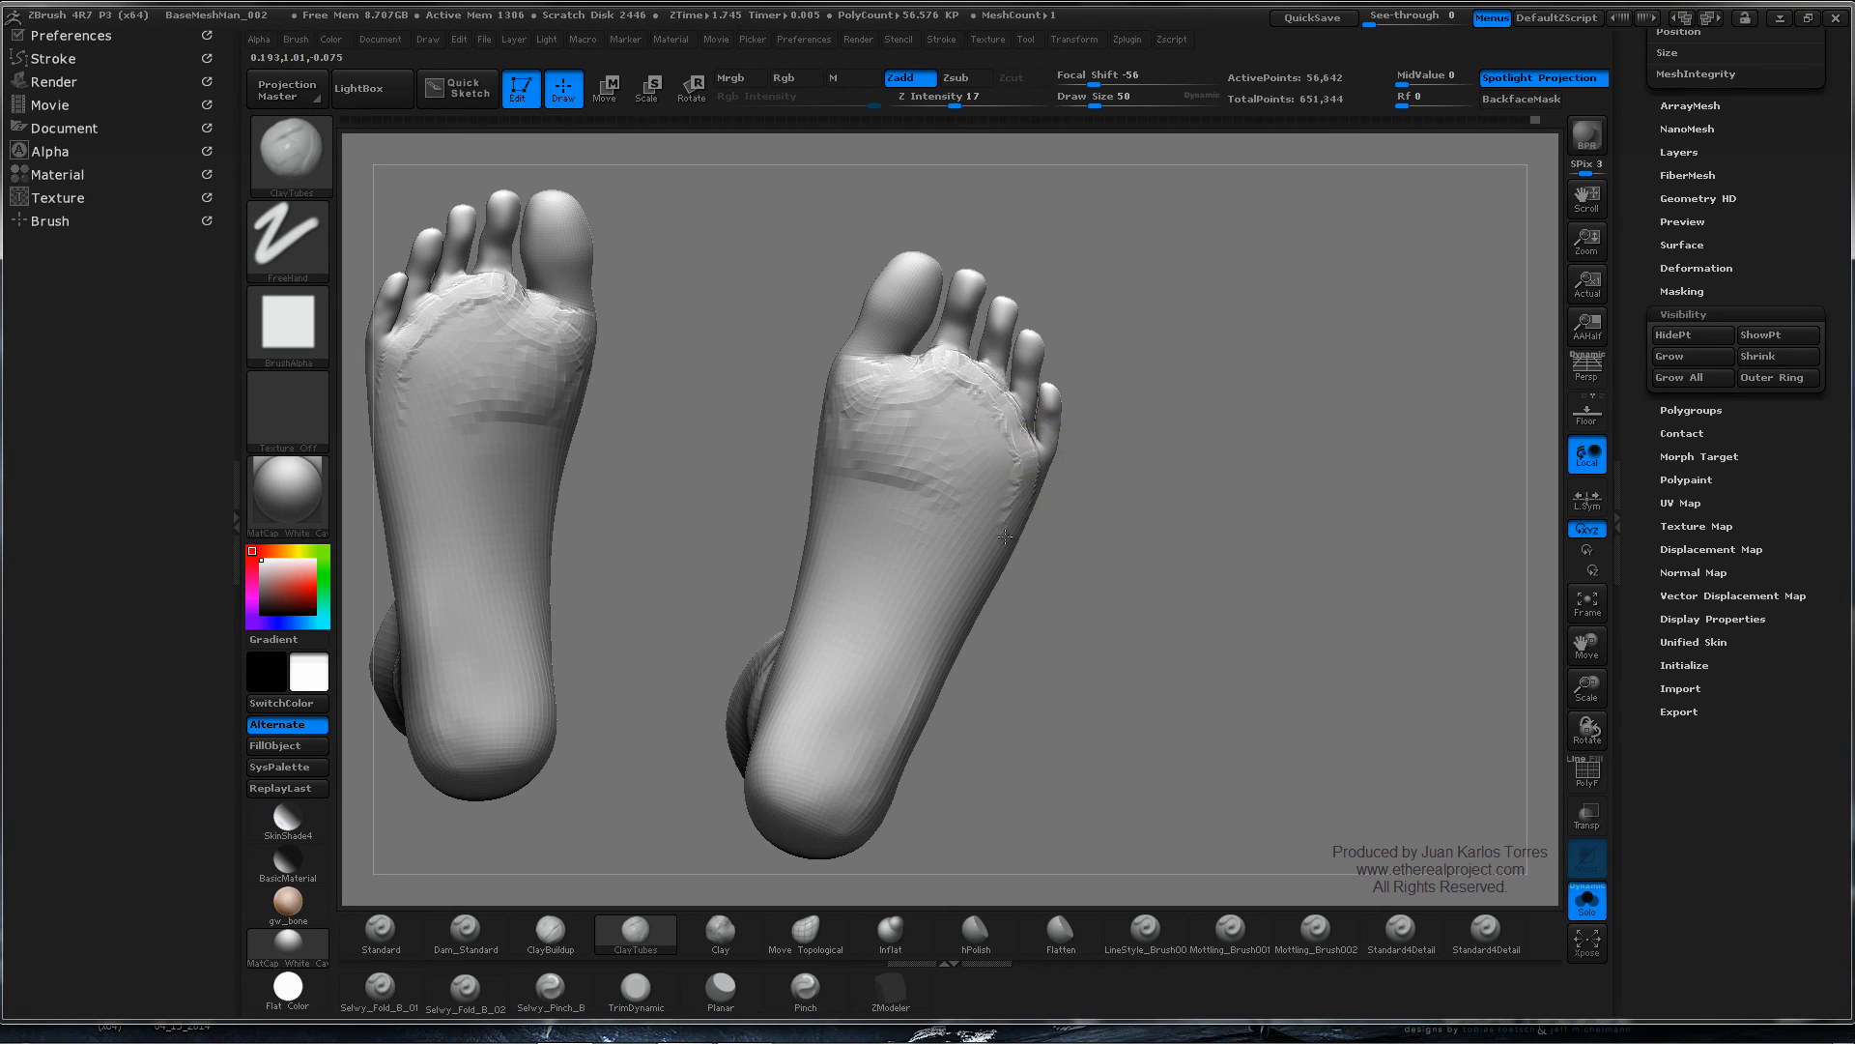
{"action": "mouse_move", "coordinate": [997, 423]}
{"action": "left_mouse_down"}
{"action": "mouse_move", "coordinate": [997, 480]}
{"action": "mouse_move", "coordinate": [918, 427]}
{"action": "mouse_move", "coordinate": [977, 429]}
{"action": "left_mouse_up"}
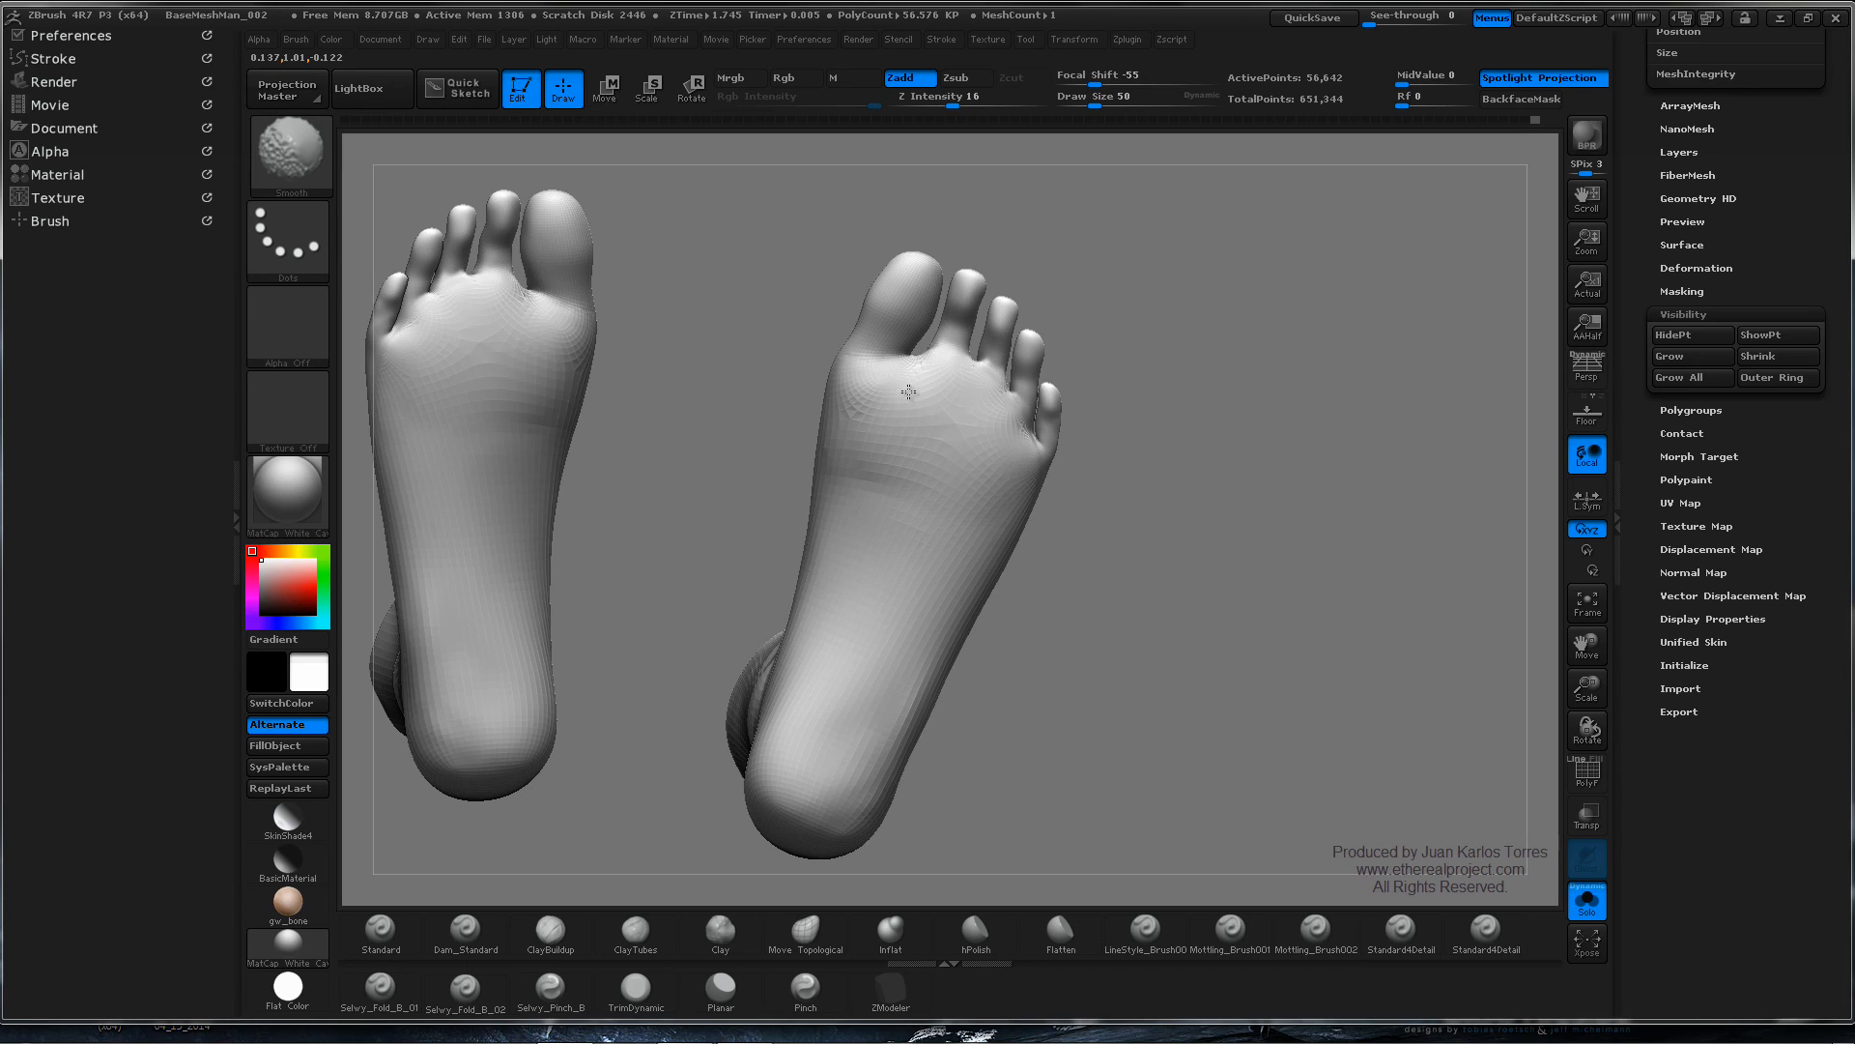
{"action": "mouse_move", "coordinate": [936, 465]}
{"action": "left_mouse_down", "text": "alt"}
{"action": "mouse_move", "coordinate": [911, 469]}
{"action": "mouse_move", "coordinate": [945, 454]}
{"action": "mouse_move", "coordinate": [926, 476]}
{"action": "mouse_move", "coordinate": [942, 435]}
{"action": "left_mouse_up", "text": "alt"}
{"action": "left_click_drag", "start_coordinate": [984, 498], "coordinate": [893, 731]}
{"action": "key", "text": "shift"}
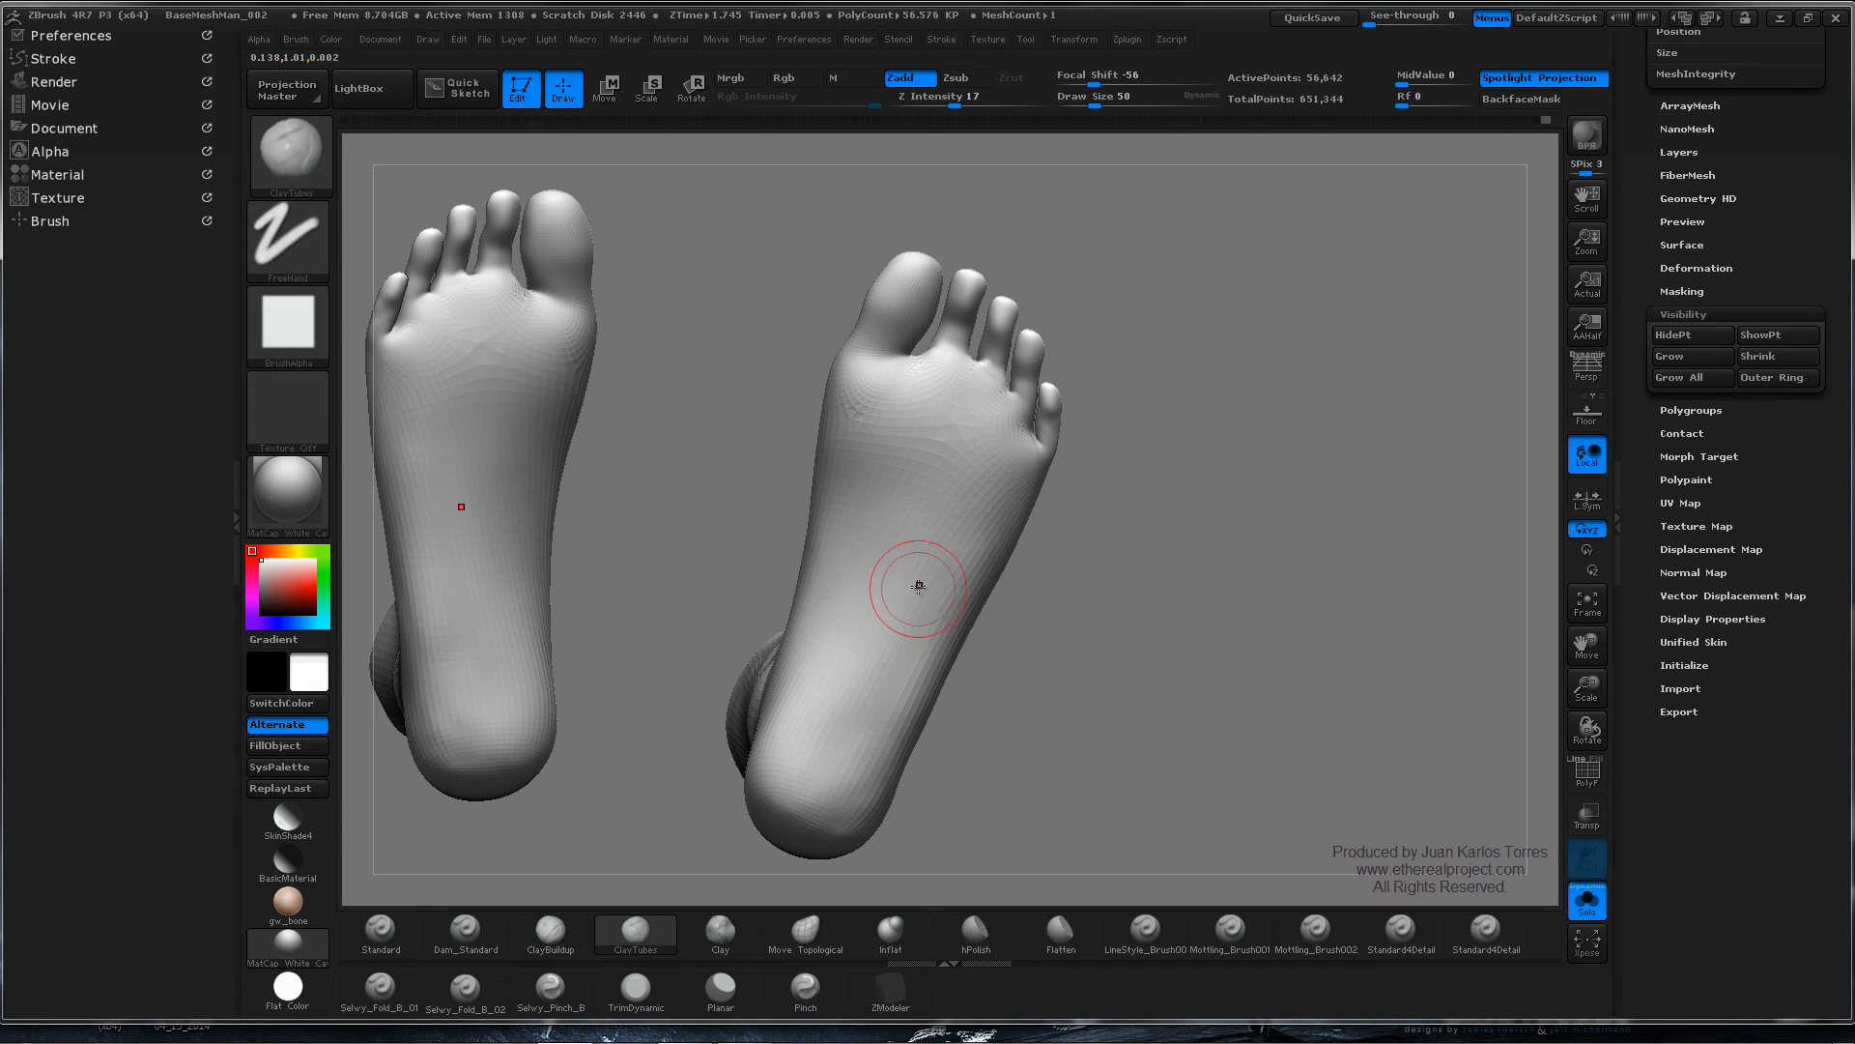
- Add ClayTubes strokes along the middle of the sole toward the heel and smooth them
{"action": "left_click_drag", "start_coordinate": [919, 584], "coordinate": [849, 713]}
{"action": "left_click_drag", "start_coordinate": [928, 554], "coordinate": [865, 703], "text": "shift"}
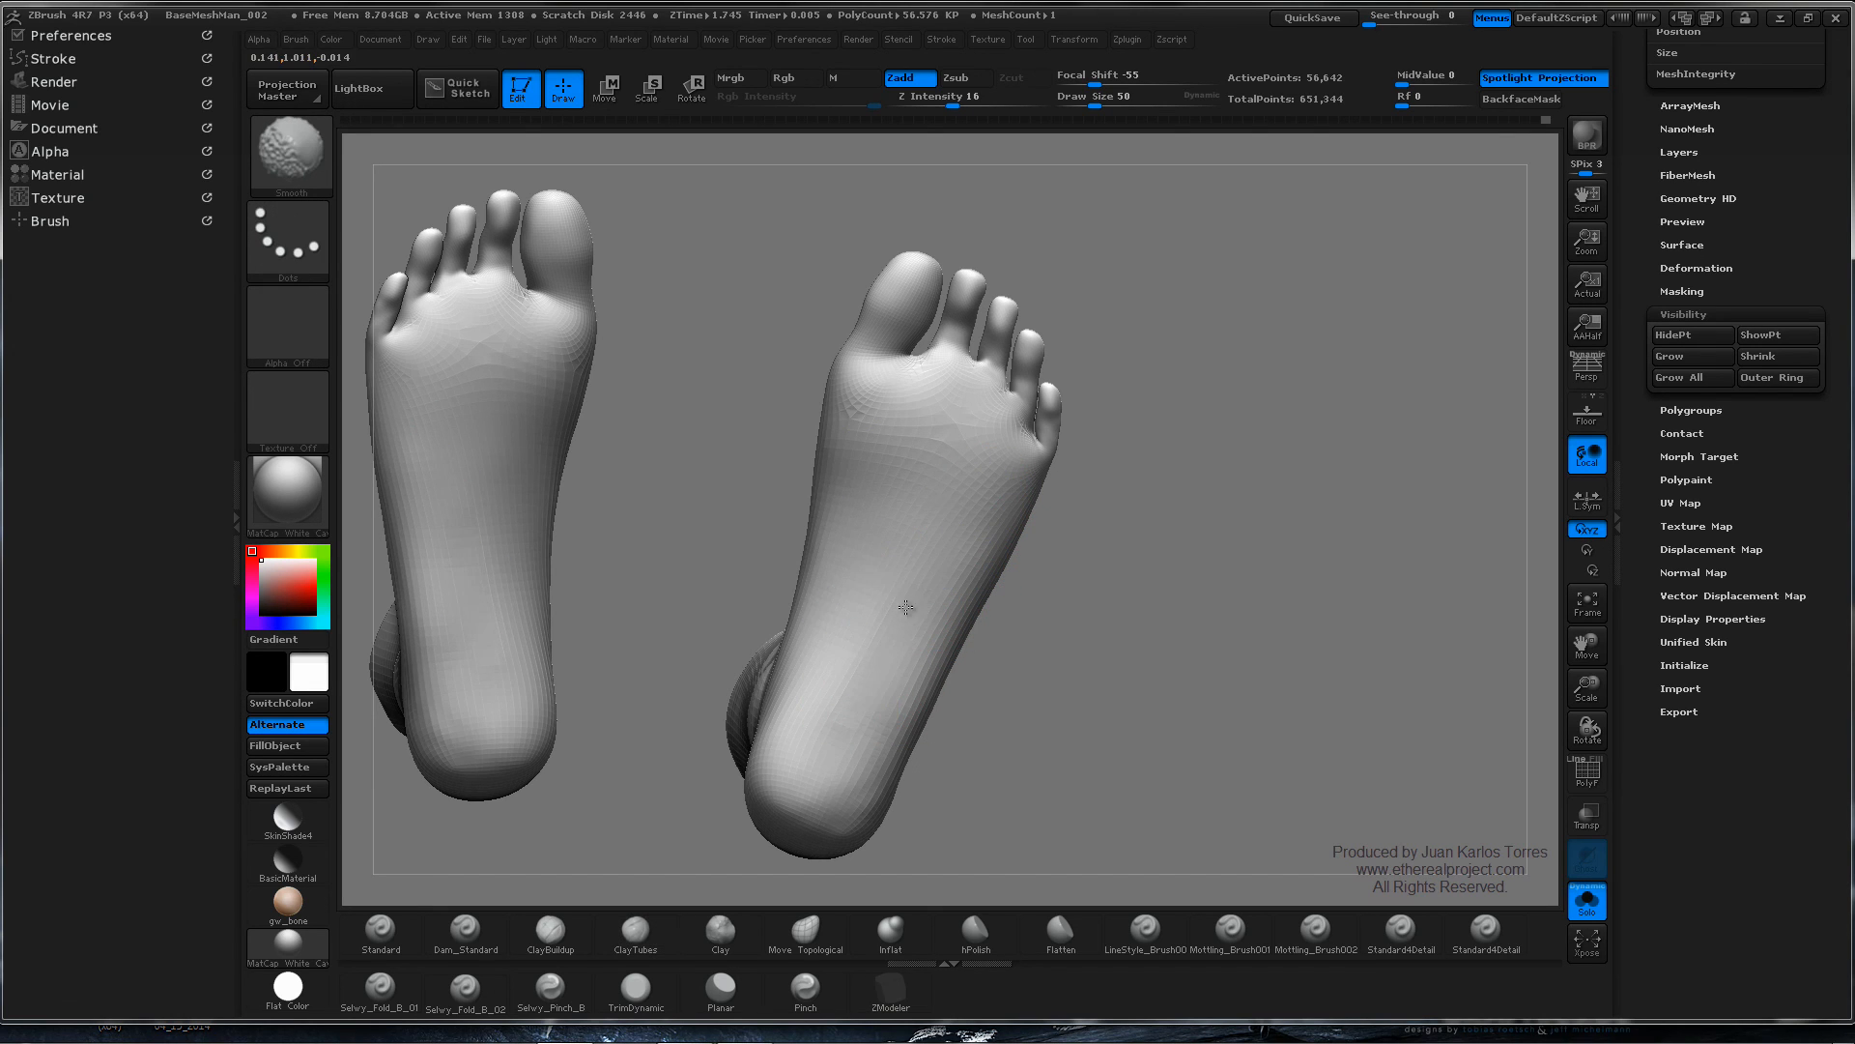
{"action": "left_click_drag", "start_coordinate": [901, 571], "coordinate": [848, 680]}
{"action": "left_click_drag", "start_coordinate": [878, 613], "coordinate": [855, 656], "text": "shift"}
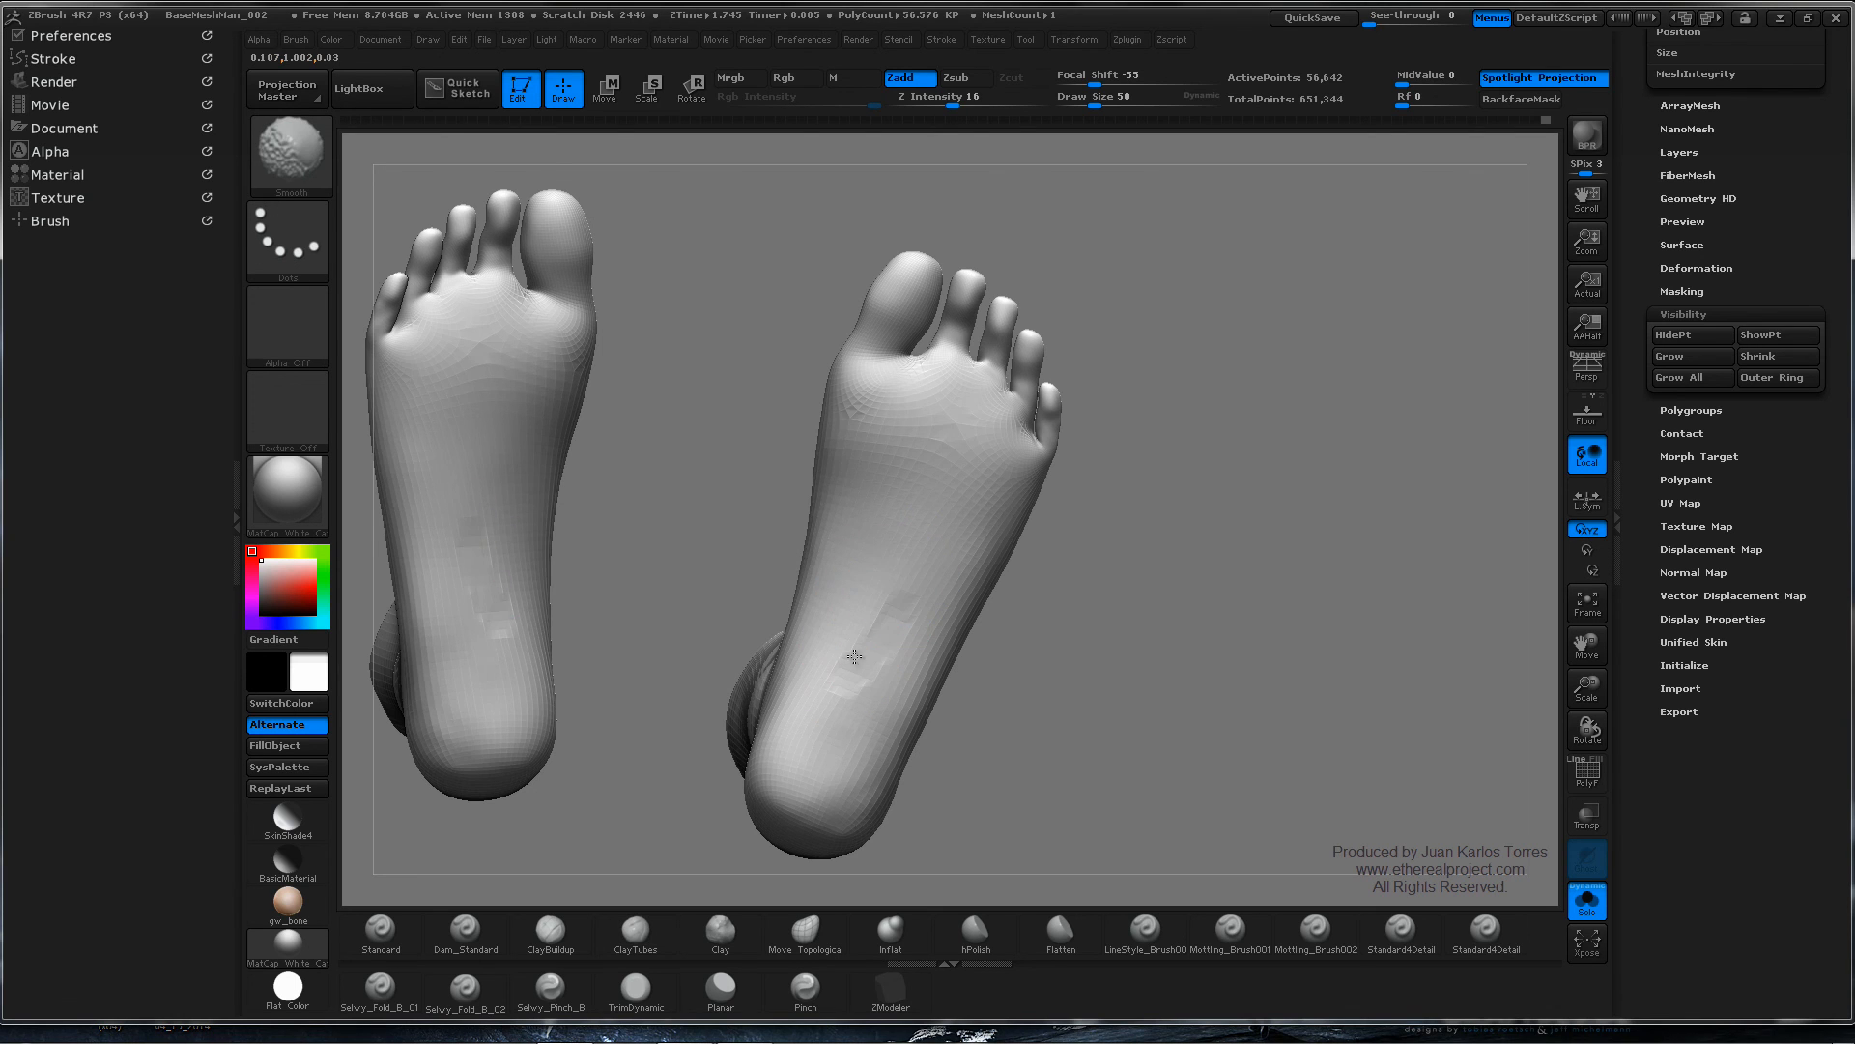
{"action": "left_click_drag", "start_coordinate": [837, 731], "coordinate": [865, 760], "text": "shift"}
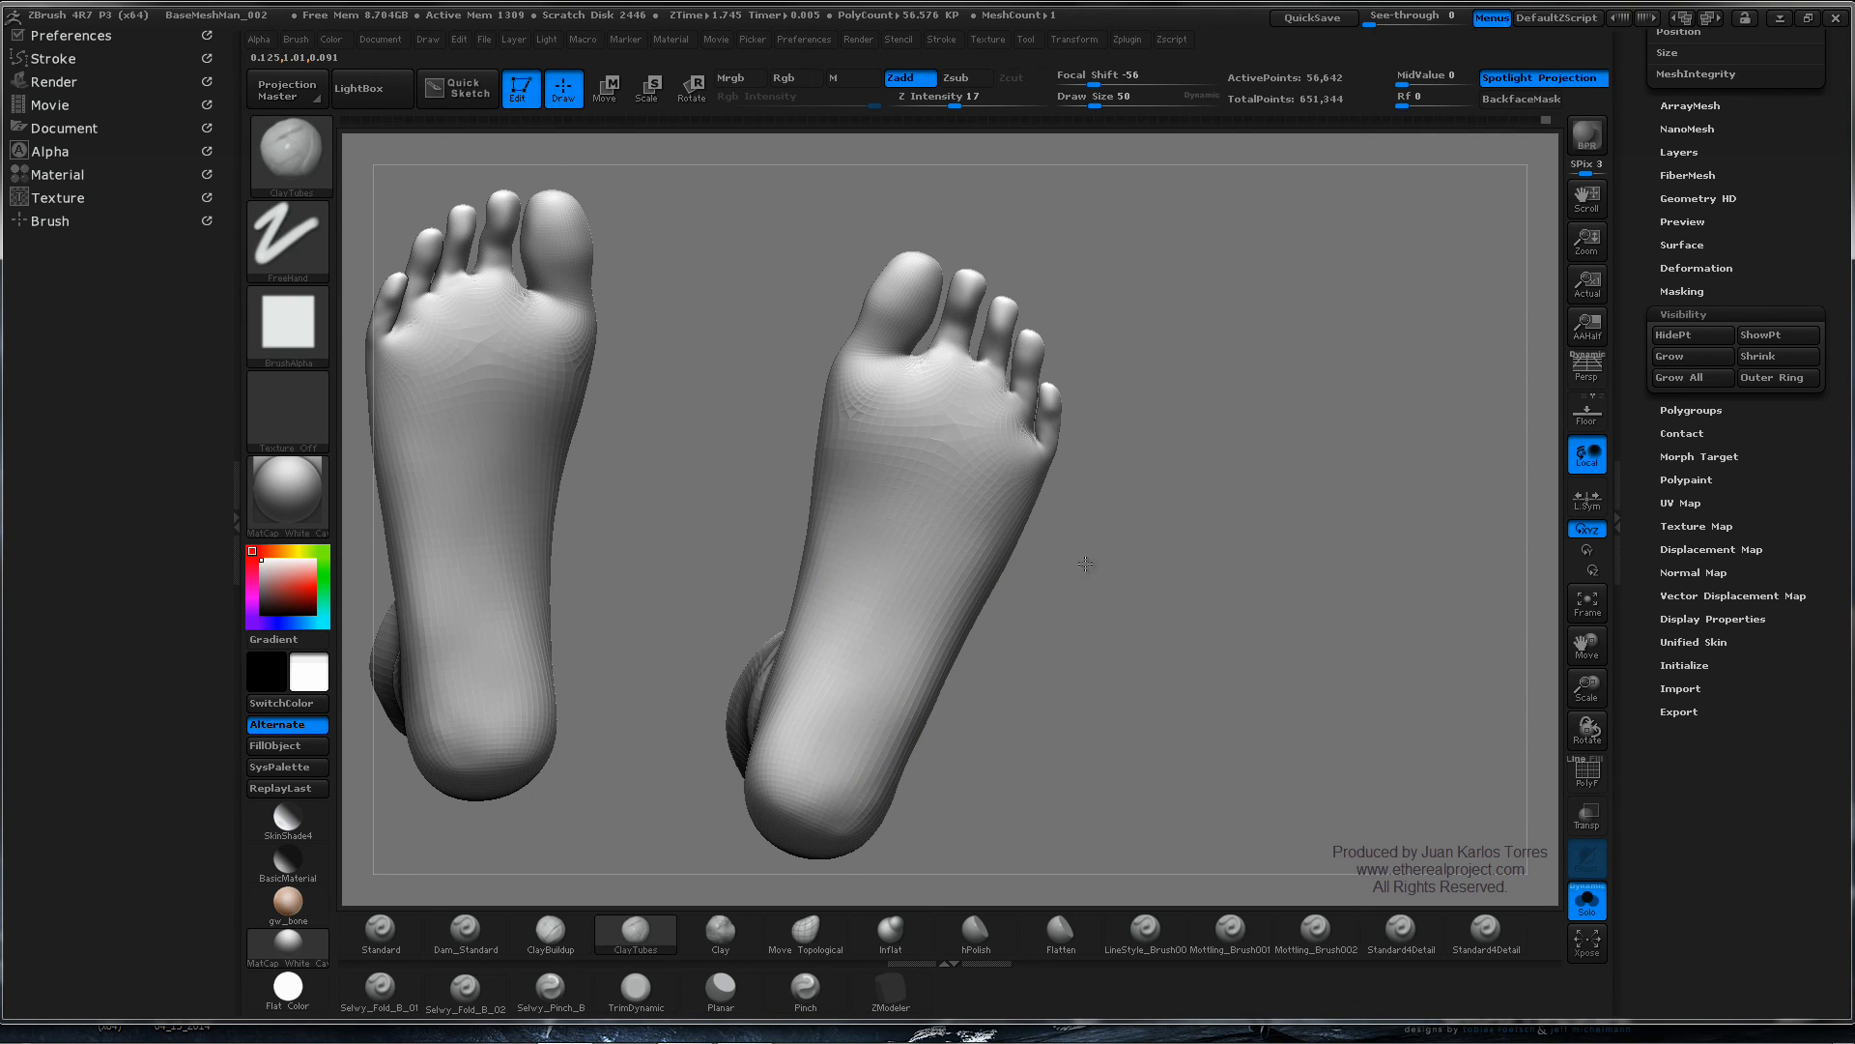
- Build up the ball of the foot beneath the little toe with ClayTubes and smooth it
{"action": "left_click_drag", "start_coordinate": [1086, 563], "coordinate": [1035, 477]}
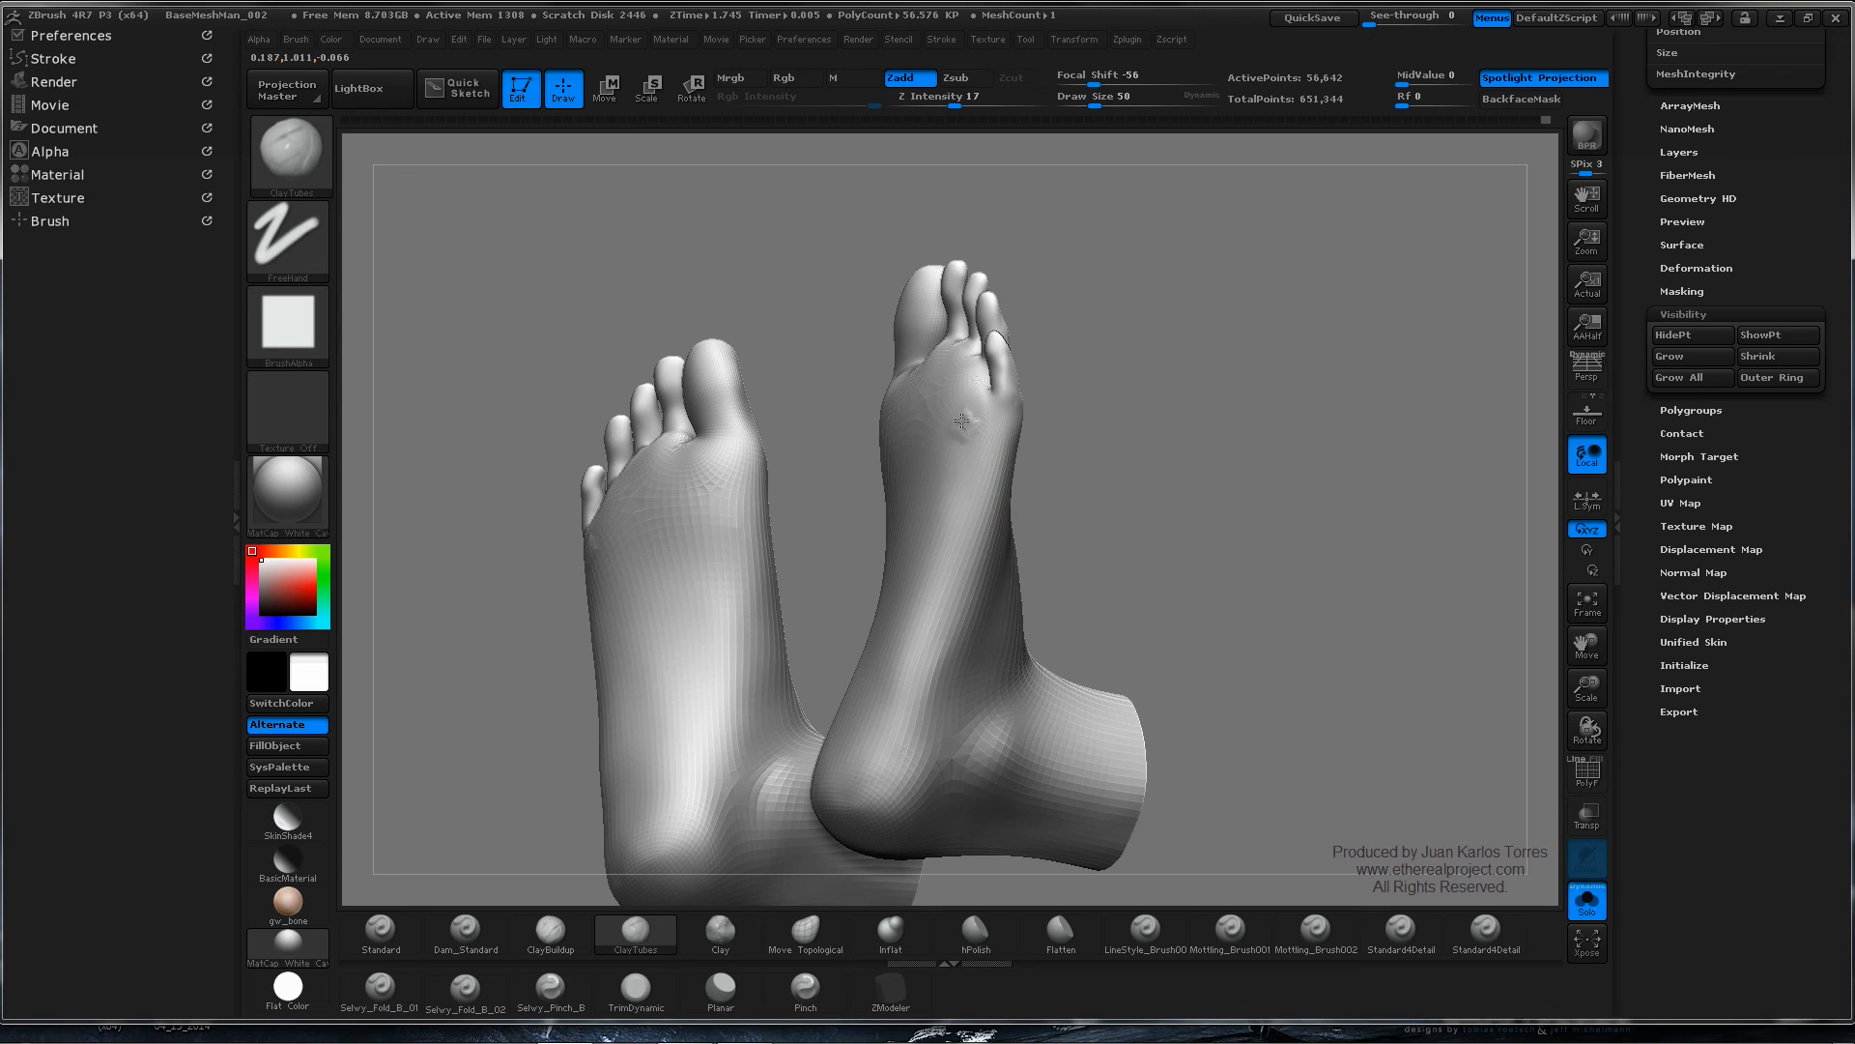
{"action": "mouse_move", "coordinate": [962, 422]}
{"action": "left_mouse_down"}
{"action": "mouse_move", "coordinate": [966, 484]}
{"action": "mouse_move", "coordinate": [968, 403]}
{"action": "left_mouse_up"}
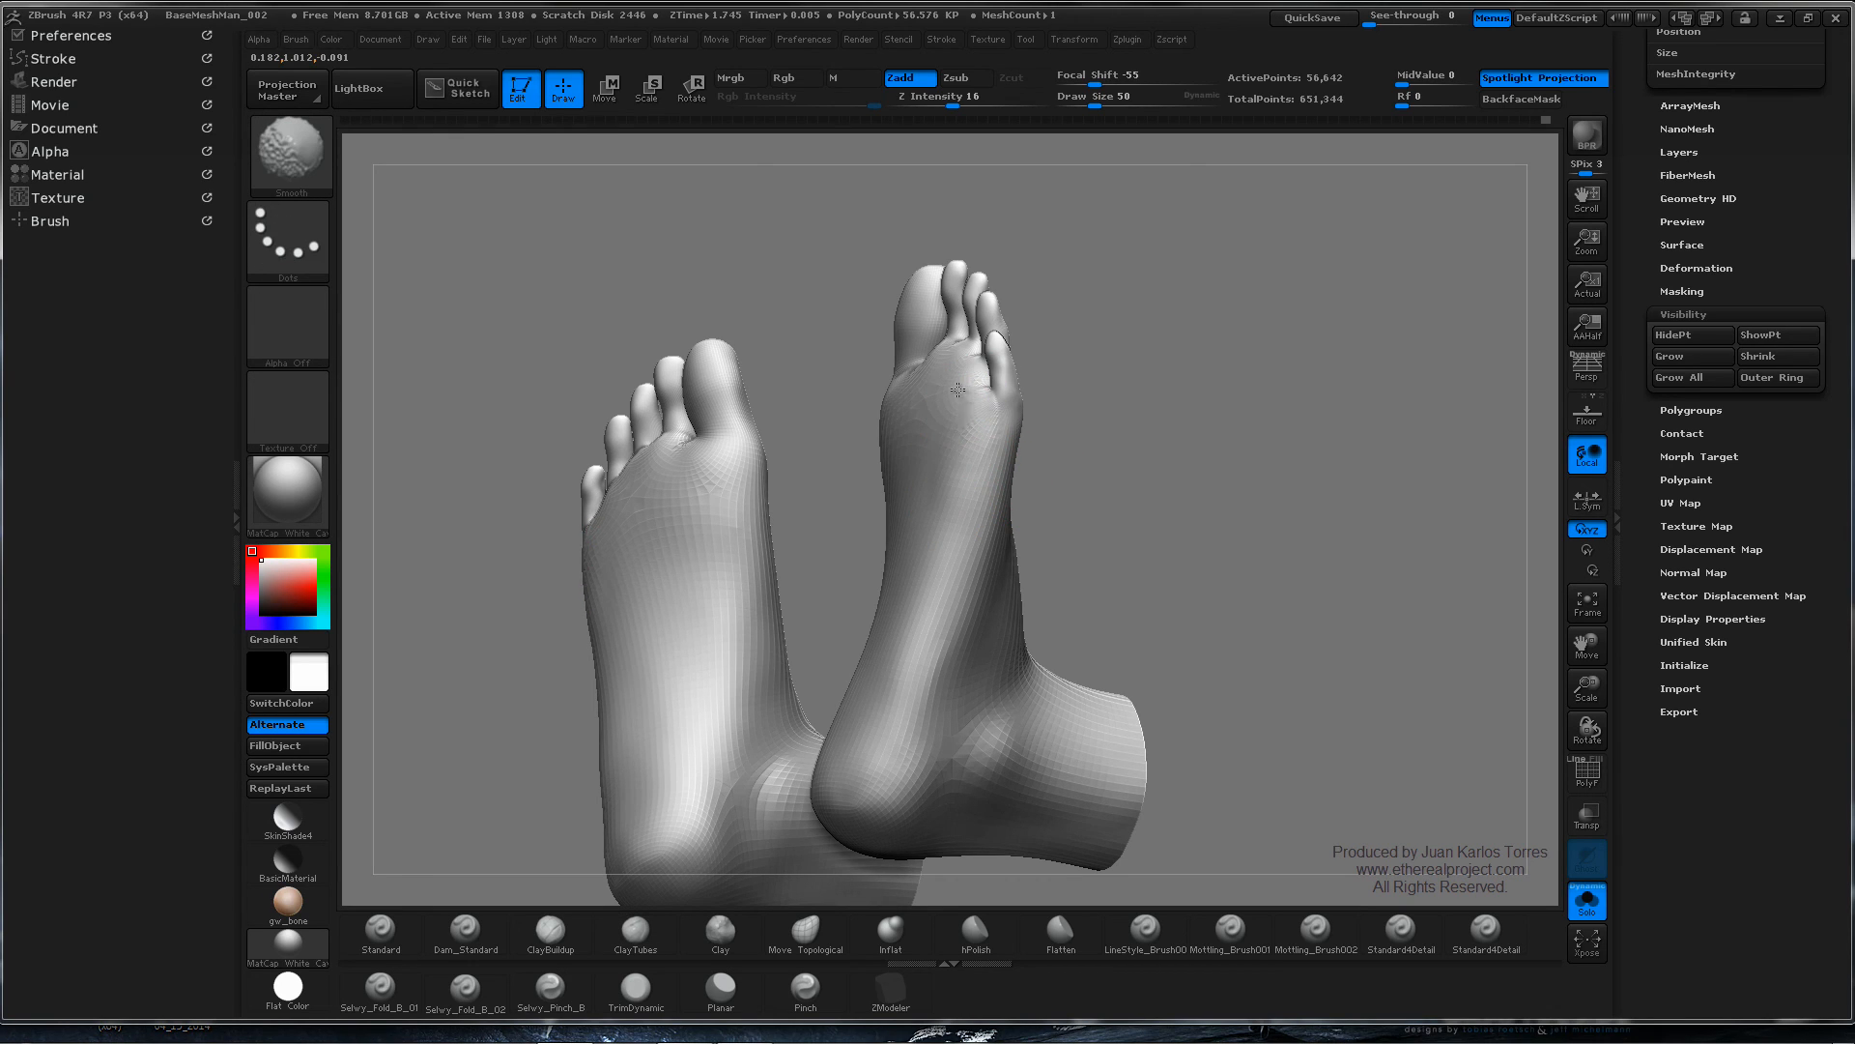
{"action": "mouse_move", "coordinate": [954, 449]}
{"action": "right_mouse_down"}
{"action": "mouse_move", "coordinate": [931, 427]}
{"action": "mouse_move", "coordinate": [976, 464]}
{"action": "right_mouse_up"}
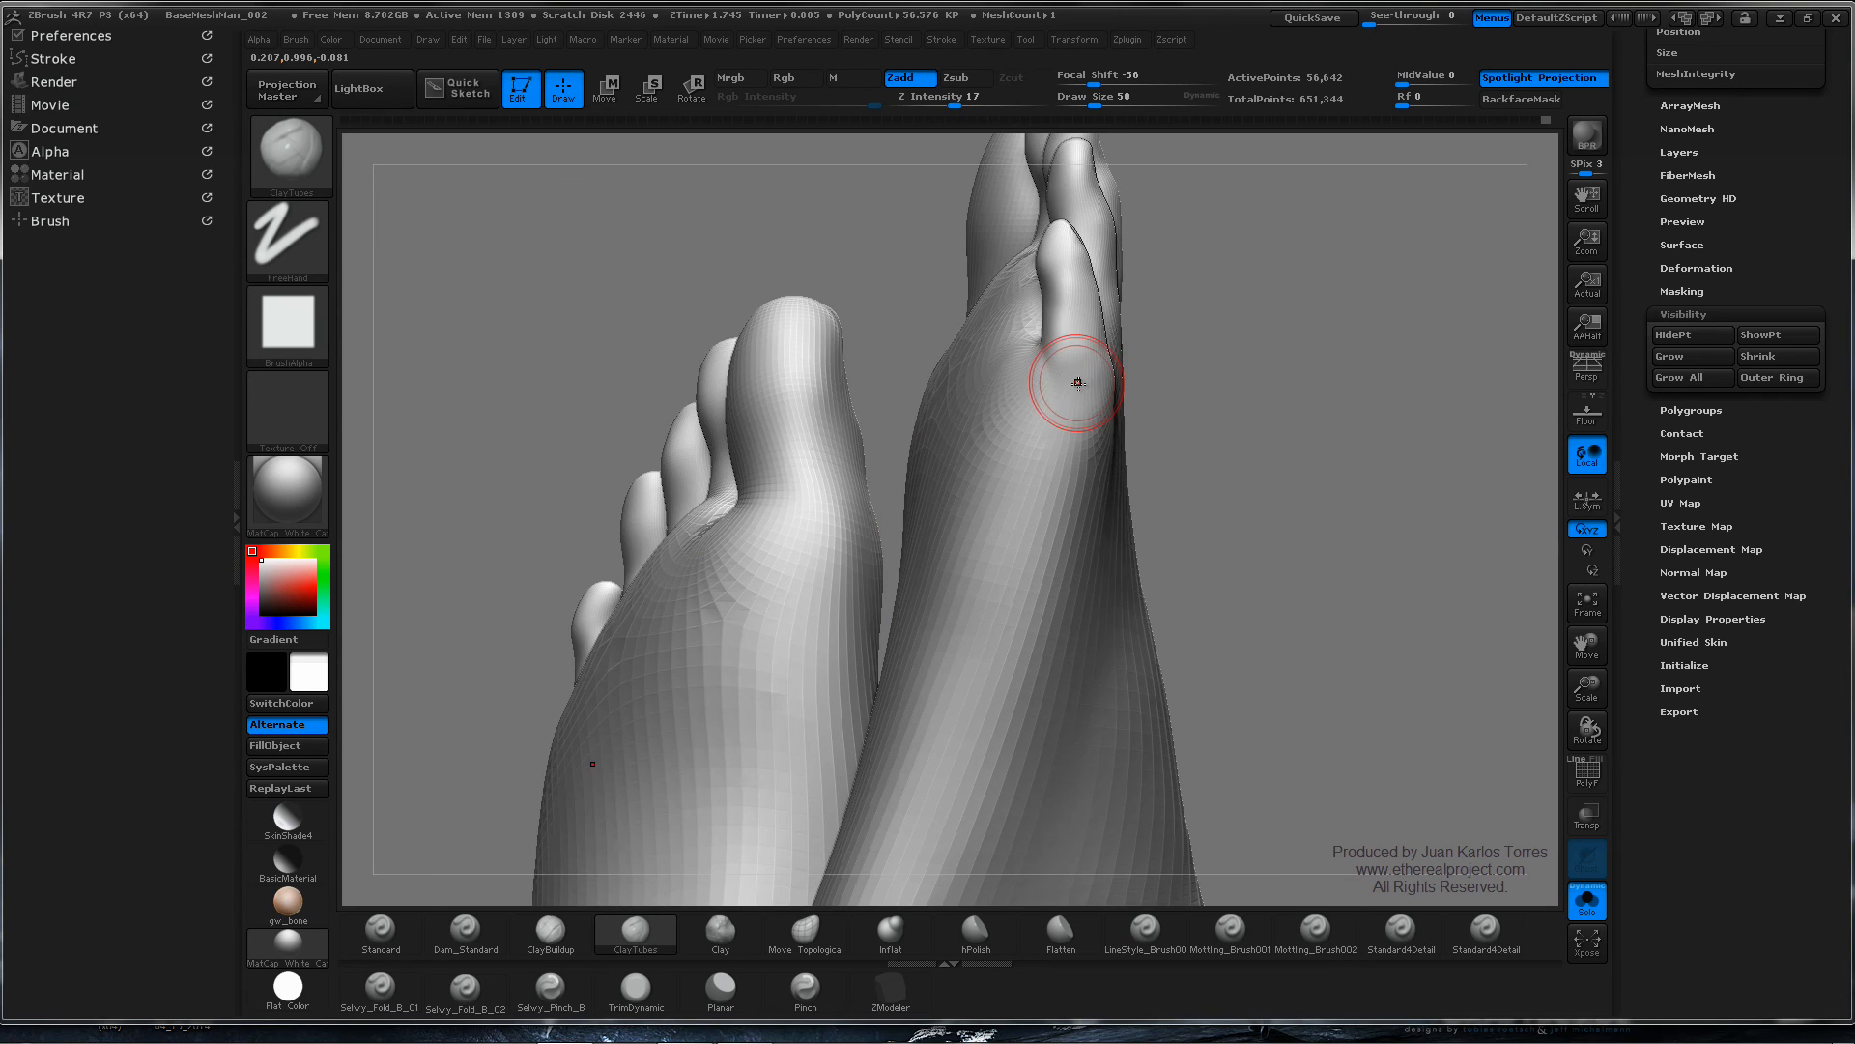
{"action": "left_click_drag", "start_coordinate": [1077, 377], "coordinate": [1051, 365]}
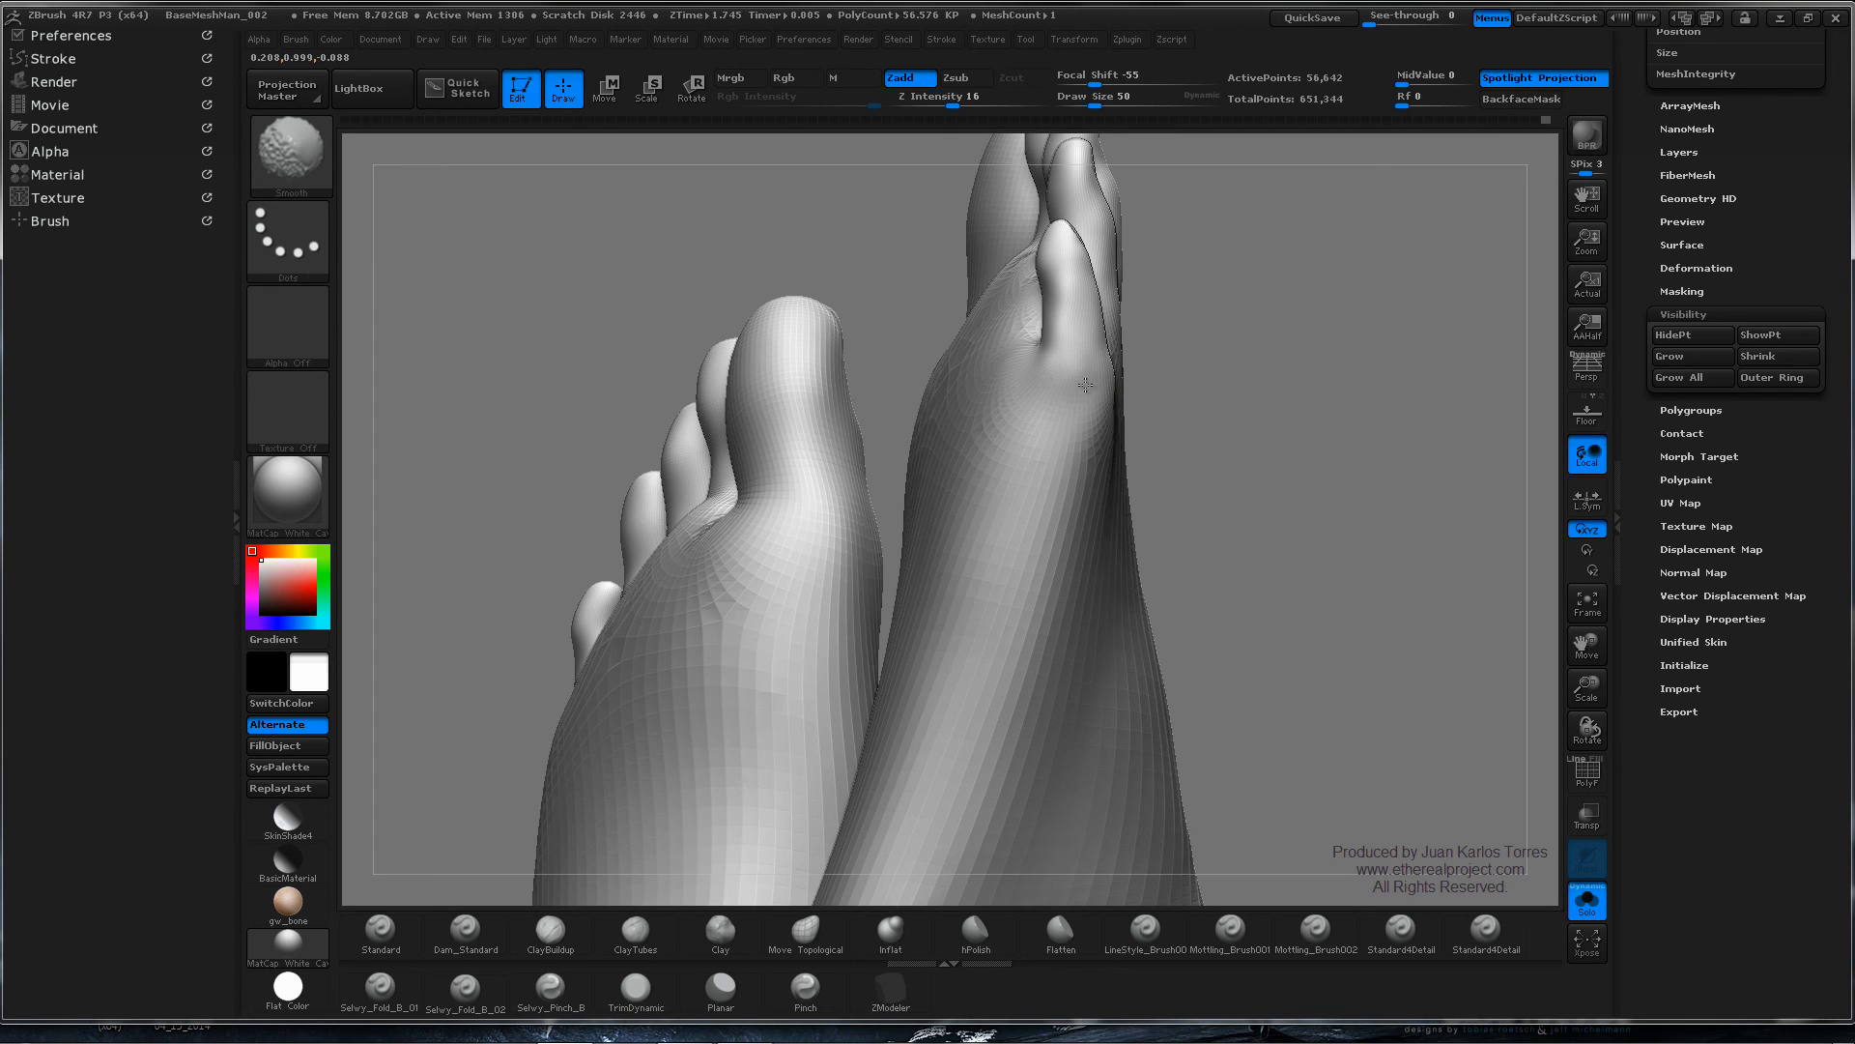
{"action": "left_click_drag", "start_coordinate": [1062, 435], "coordinate": [1071, 422], "text": "shift"}
- Sculpt the upper outer side of the little toe's base with ClayTubes and smooth the strokes
{"action": "right_click_drag", "start_coordinate": [1263, 426], "coordinate": [1121, 372], "text": "ctrl"}
{"action": "right_click_drag", "start_coordinate": [1121, 372], "coordinate": [1237, 411], "text": "ctrl"}
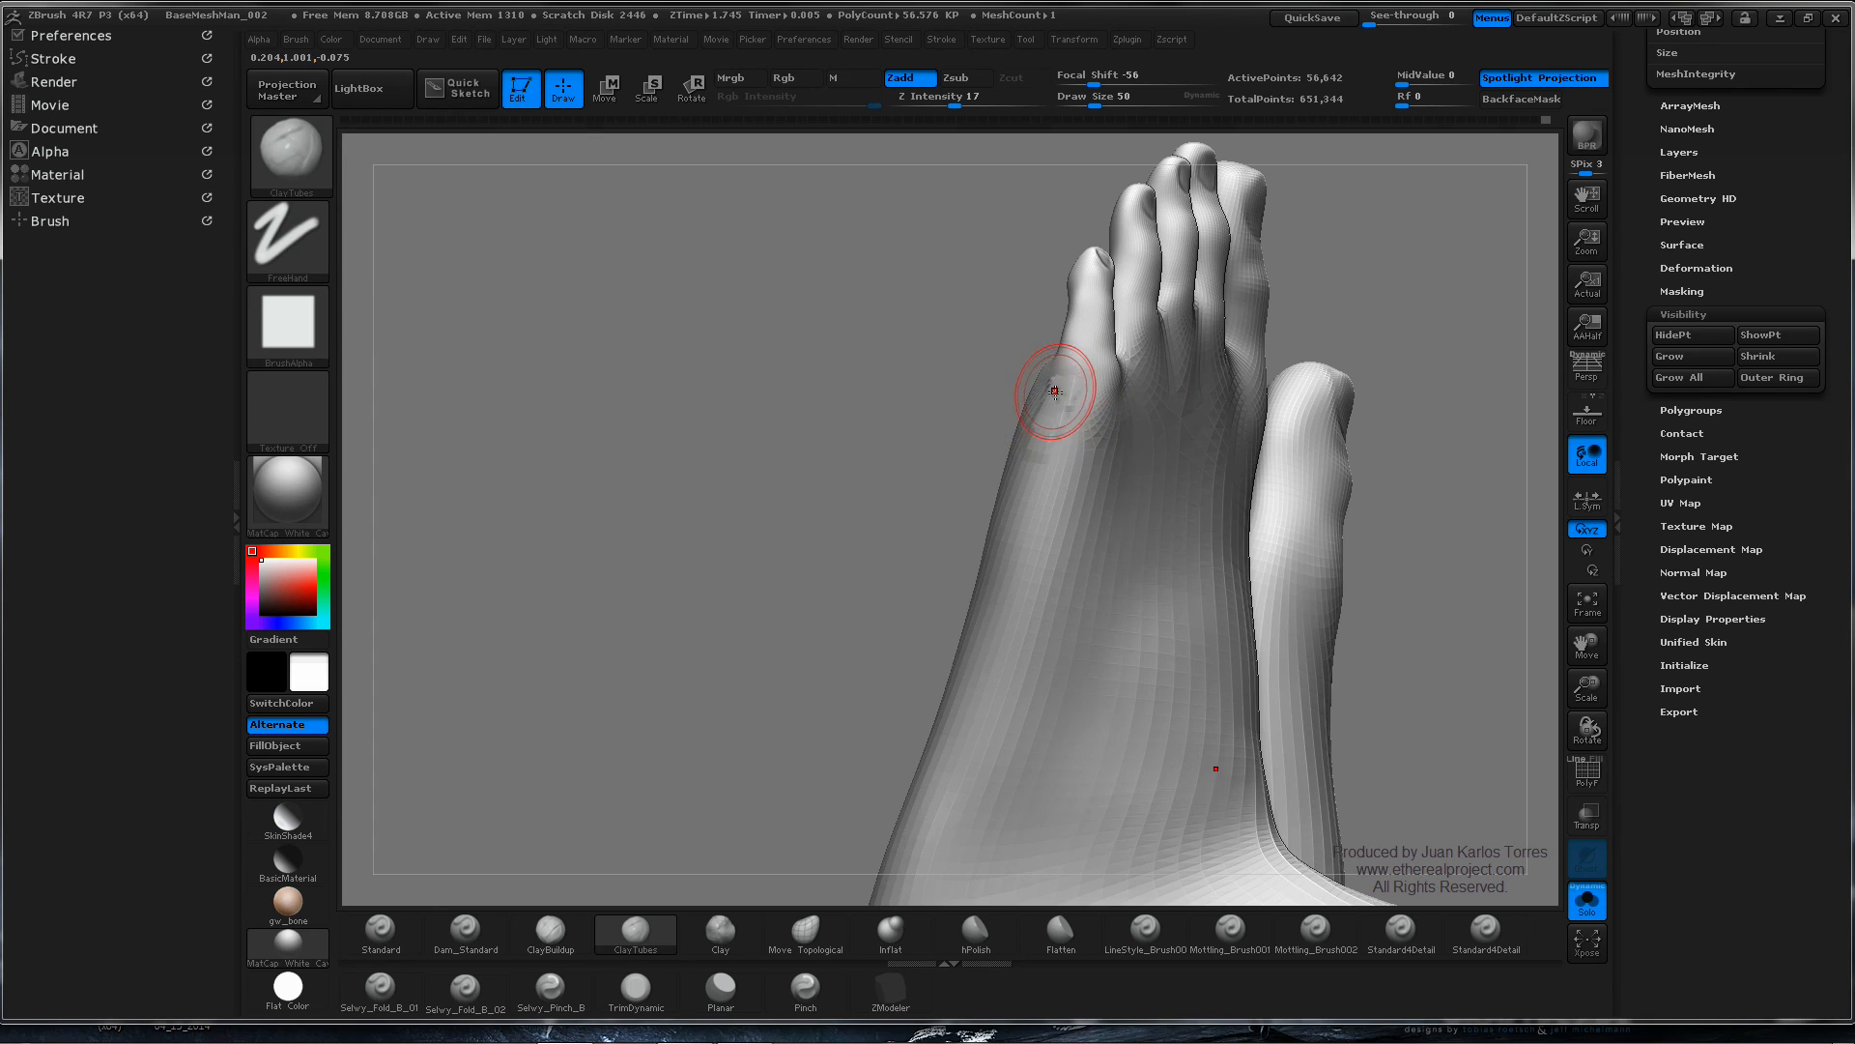
{"action": "key", "text": "shift"}
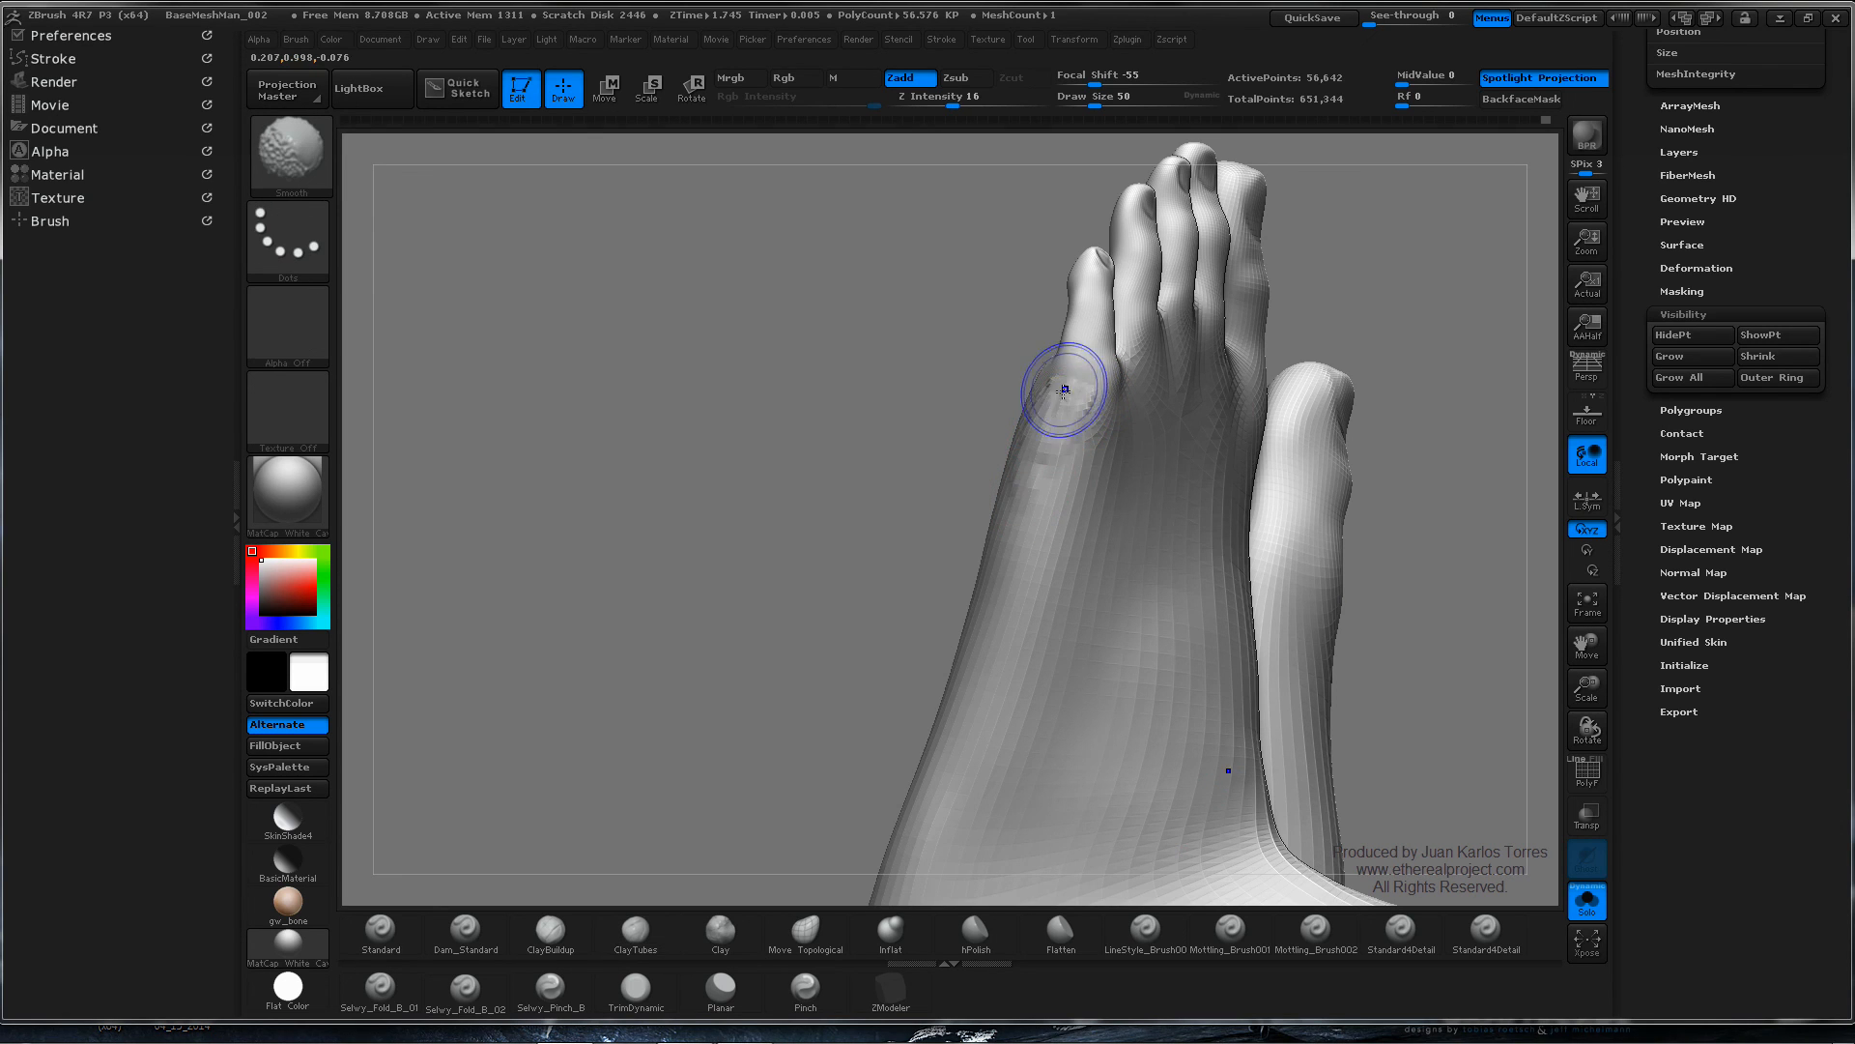
{"action": "left_click_drag", "start_coordinate": [1035, 448], "coordinate": [1050, 423], "text": "shift"}
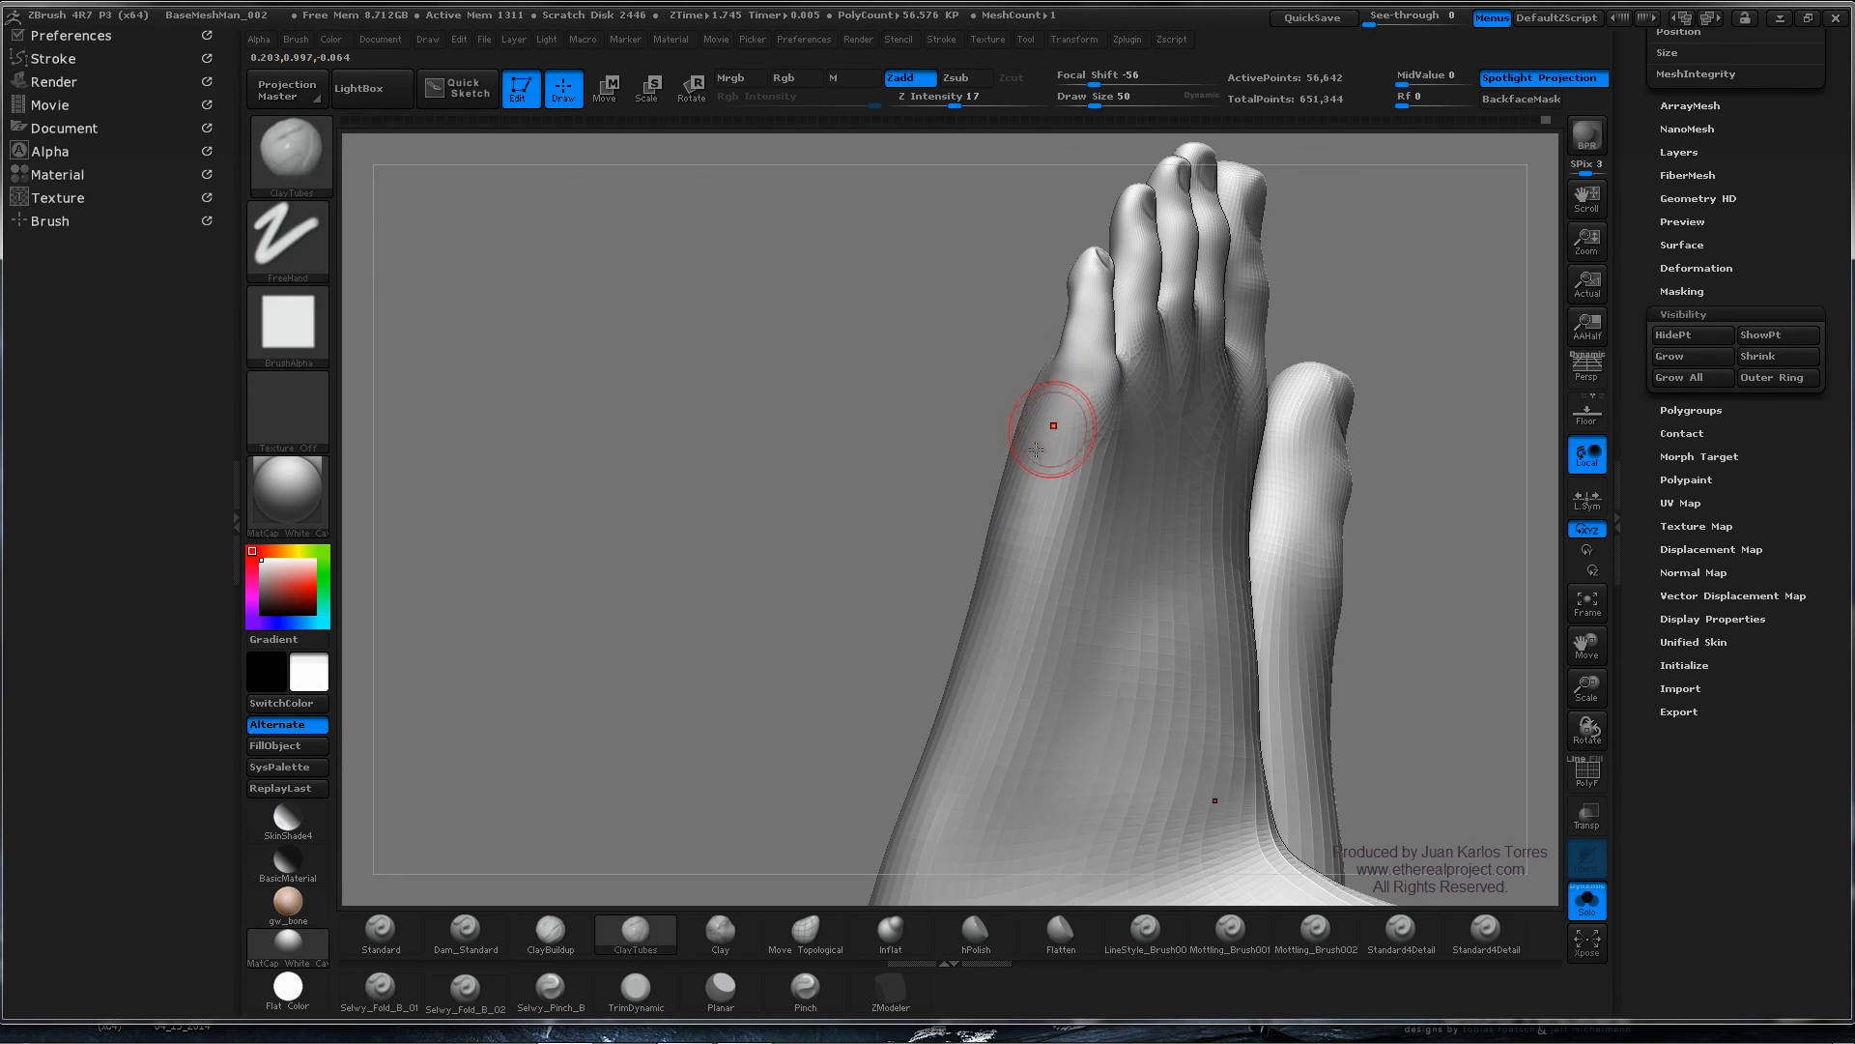
- Fill out the outer edge of the sole at the little toe's base and smooth it into the foot's side
{"action": "right_click_drag", "start_coordinate": [1052, 423], "coordinate": [1134, 427]}
{"action": "mouse_move", "coordinate": [1049, 379]}
{"action": "left_mouse_down"}
{"action": "mouse_move", "coordinate": [1075, 385]}
{"action": "mouse_move", "coordinate": [1054, 372]}
{"action": "left_mouse_up"}
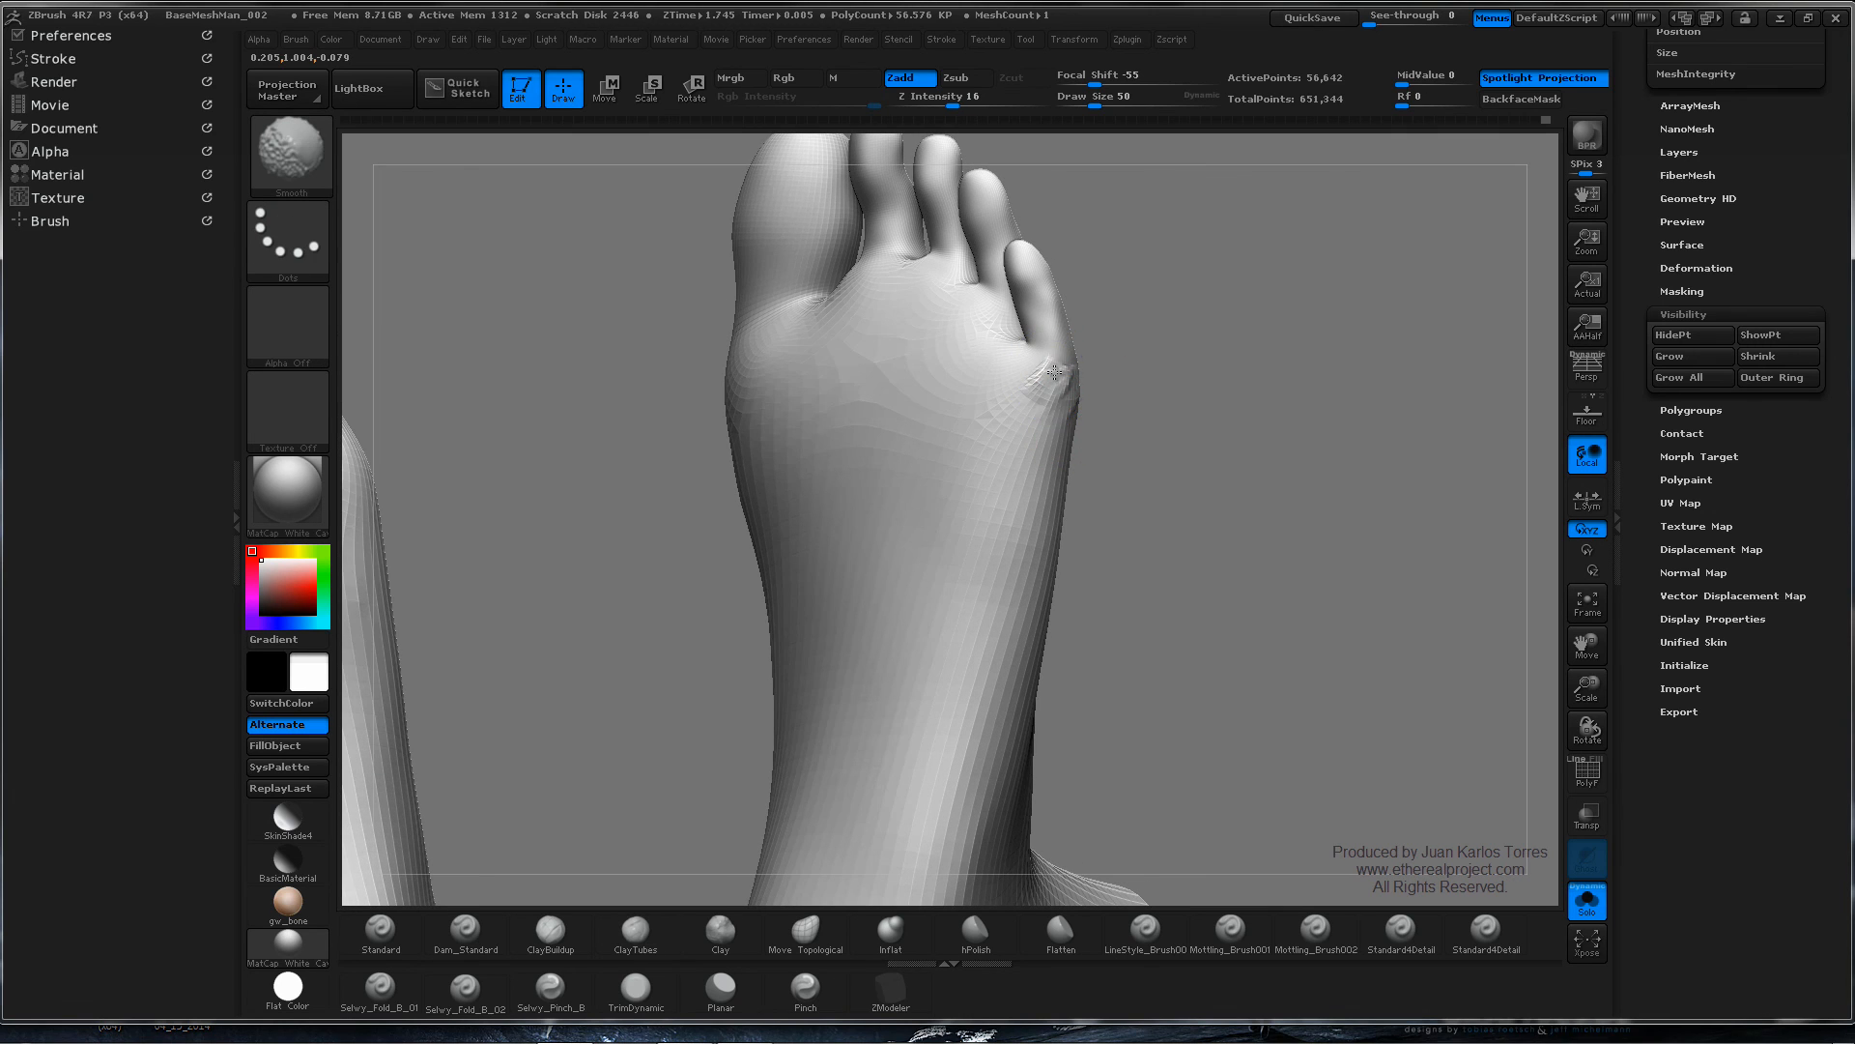
{"action": "right_click_drag", "start_coordinate": [1078, 420], "coordinate": [1016, 450]}
{"action": "left_click_drag", "start_coordinate": [1050, 450], "coordinate": [1056, 466], "text": "shift"}
{"action": "right_click_drag", "start_coordinate": [1080, 485], "coordinate": [1088, 433], "text": "ctrl"}
{"action": "right_click_drag", "start_coordinate": [1370, 378], "coordinate": [1058, 489], "text": "ctrl"}
{"action": "right_click_drag", "start_coordinate": [1165, 416], "coordinate": [1173, 462], "text": "ctrl"}
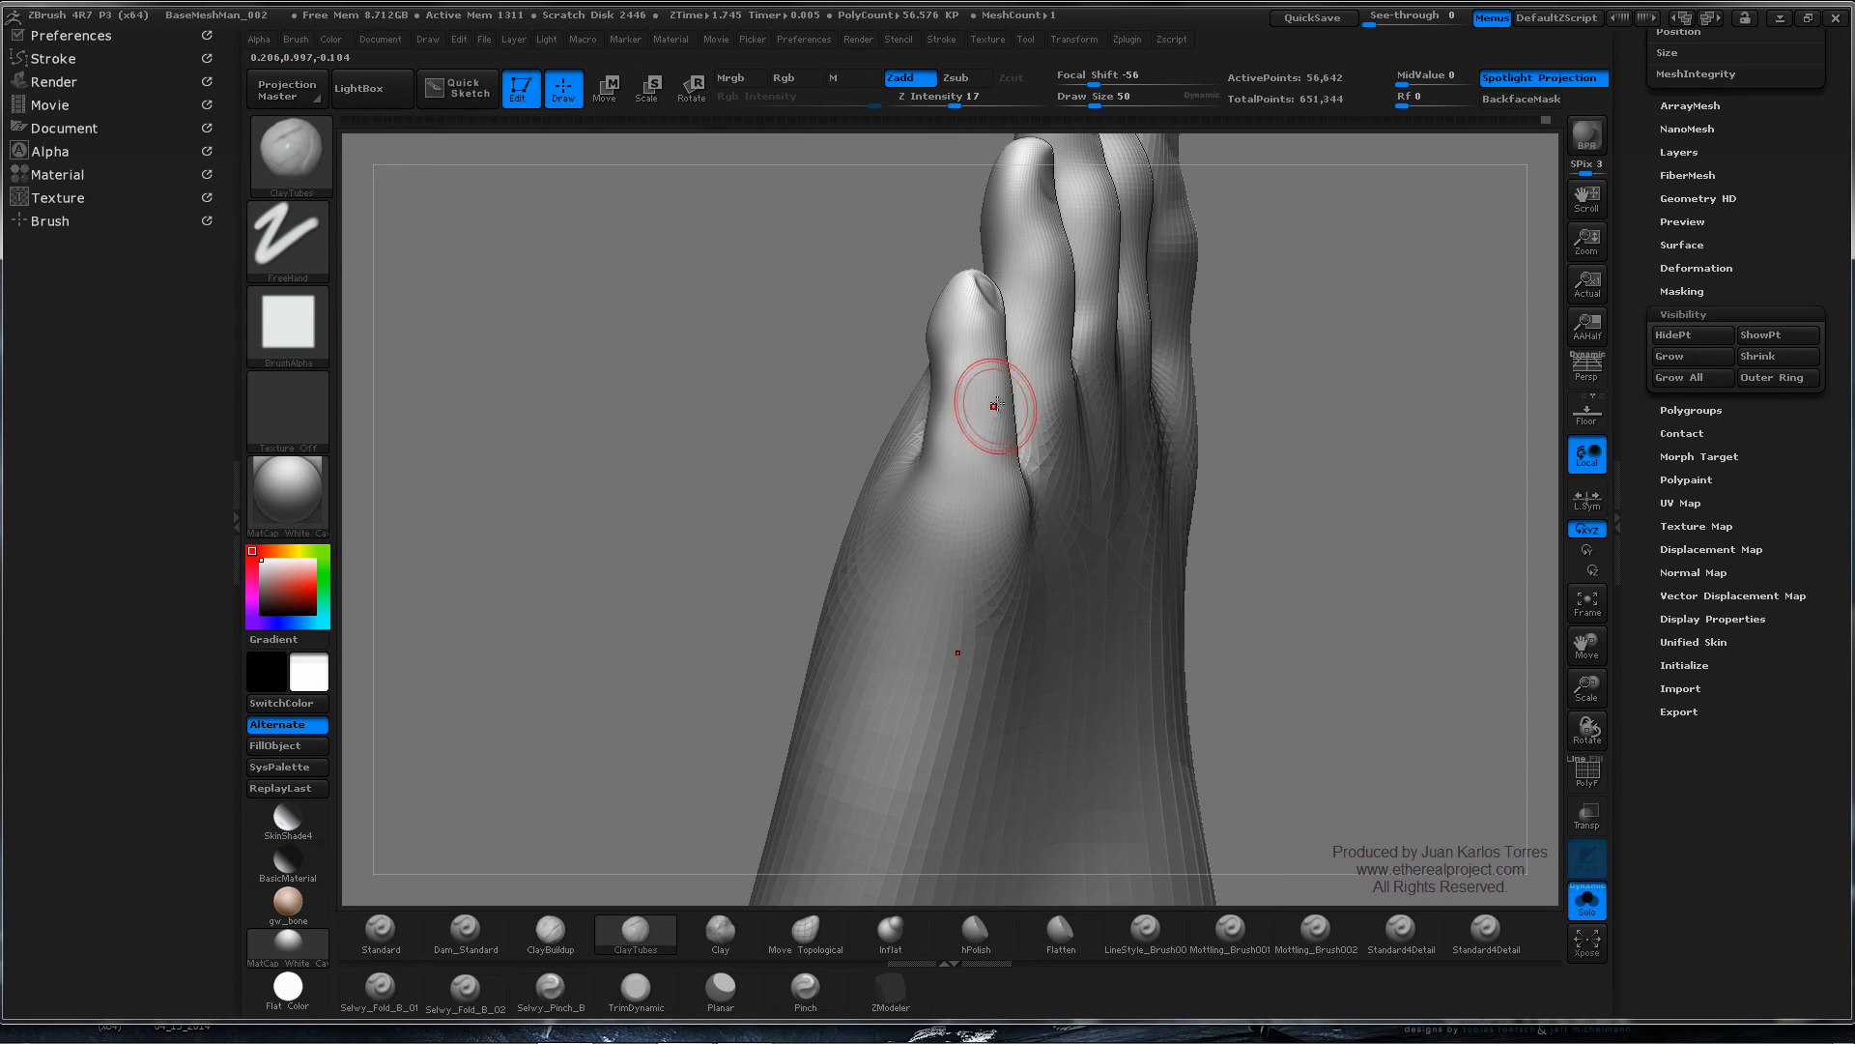
- Sculpt and smooth the little toe's joint and the underside of its base
{"action": "left_click_drag", "start_coordinate": [1007, 412], "coordinate": [1003, 394], "text": "shift"}
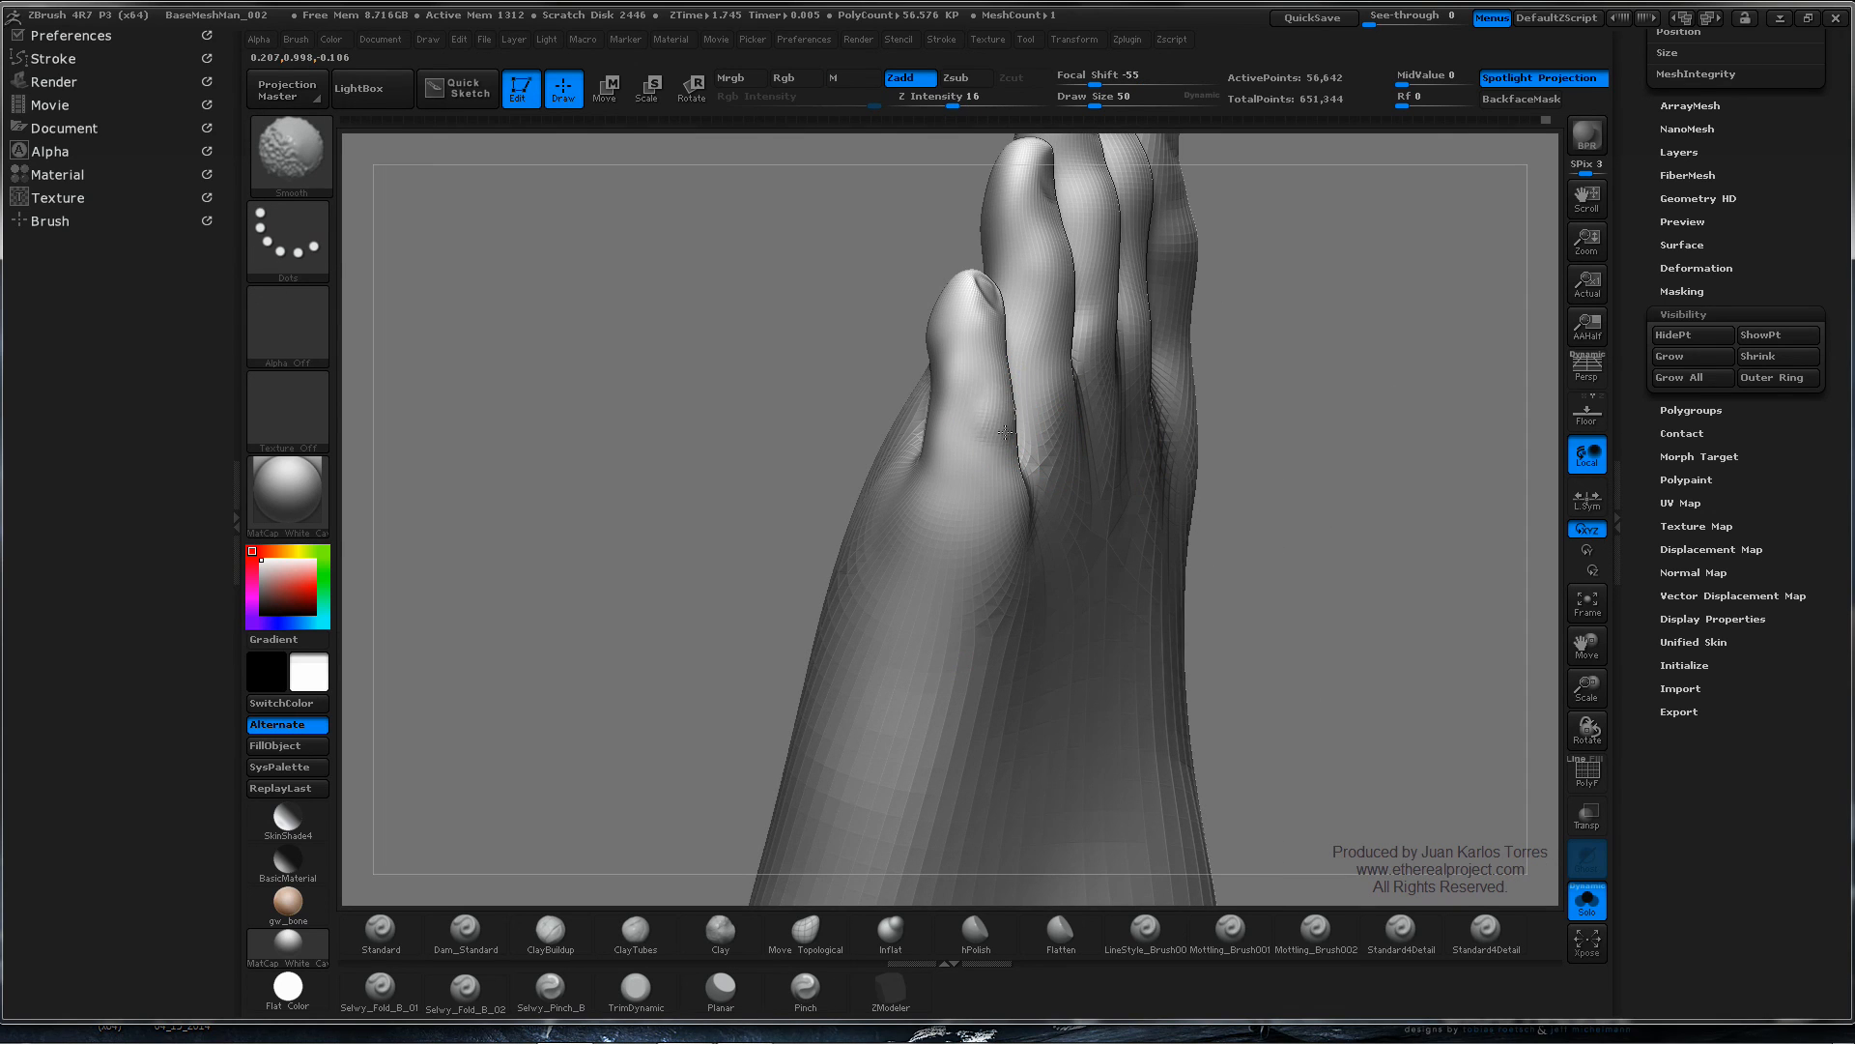
{"action": "left_click_drag", "start_coordinate": [1022, 430], "coordinate": [952, 415]}
{"action": "key", "text": "shift"}
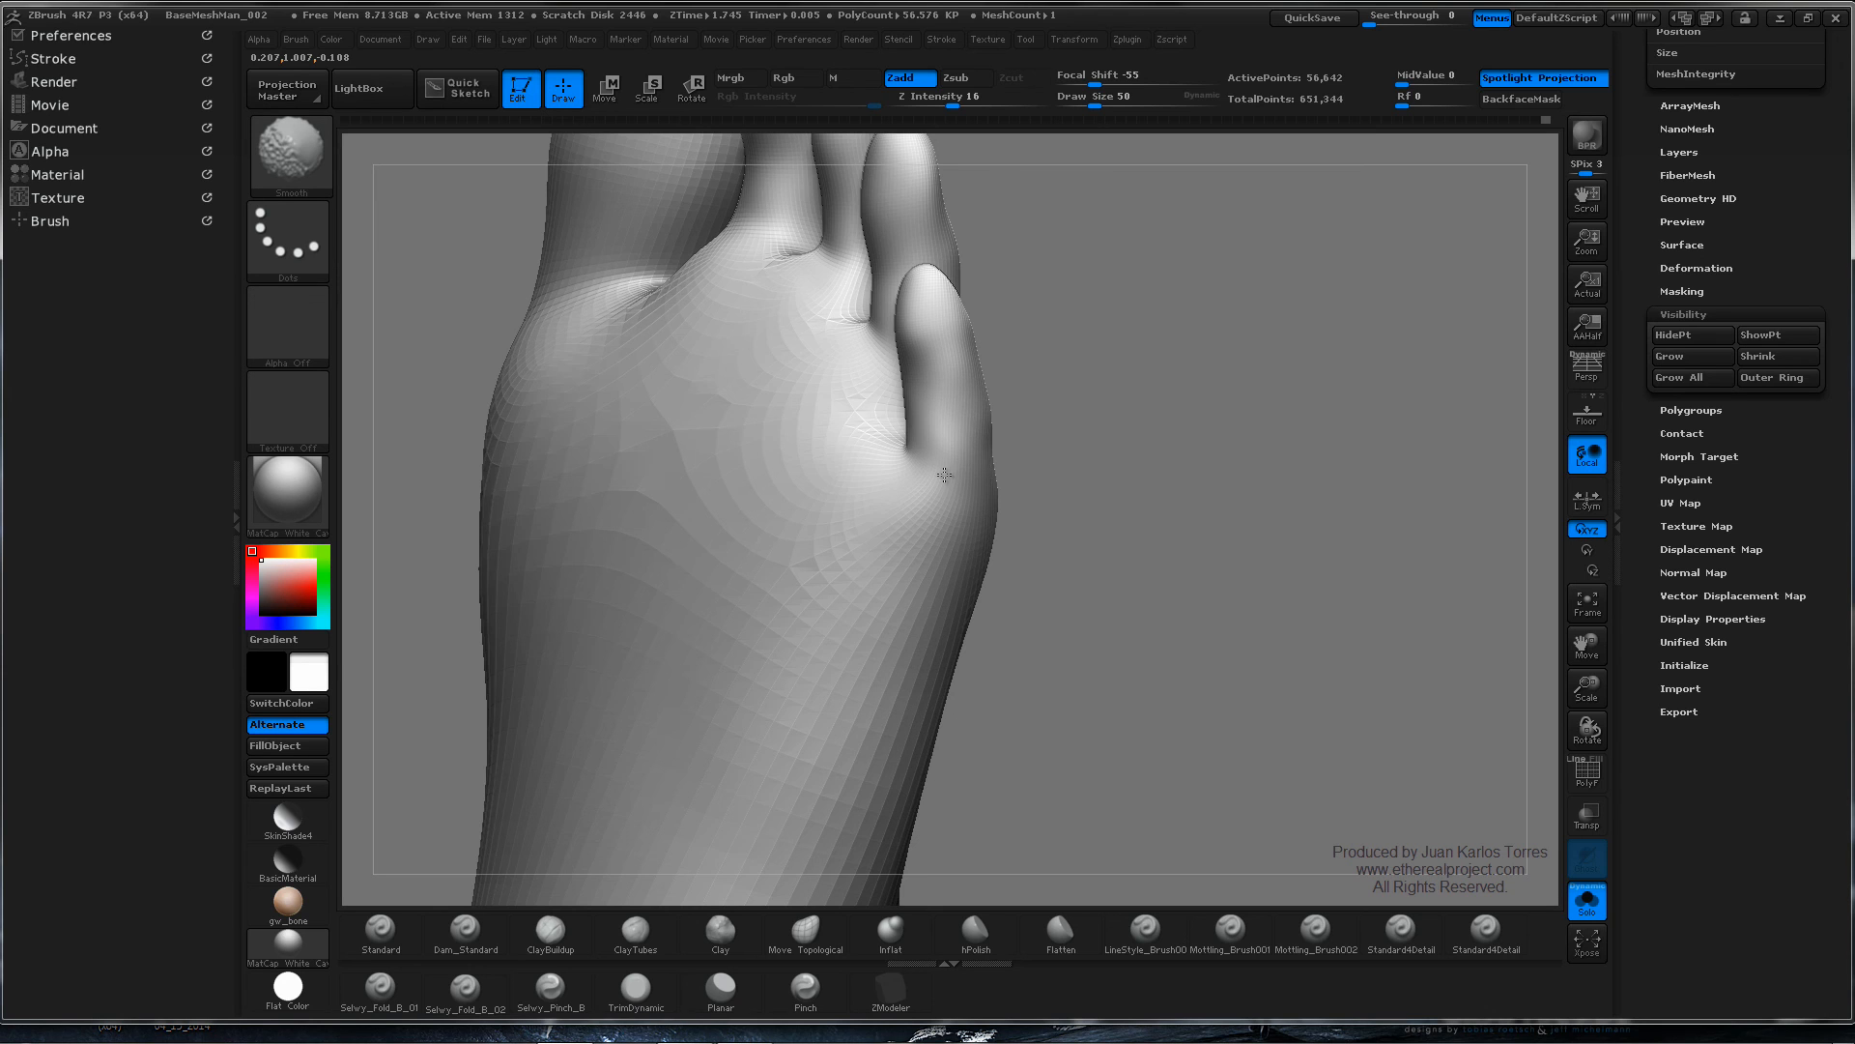
{"action": "mouse_move", "coordinate": [943, 430]}
{"action": "left_mouse_down"}
{"action": "mouse_move", "coordinate": [1098, 438]}
{"action": "mouse_move", "coordinate": [890, 538]}
{"action": "mouse_move", "coordinate": [948, 638]}
{"action": "mouse_move", "coordinate": [953, 526]}
{"action": "mouse_move", "coordinate": [1080, 455]}
{"action": "mouse_move", "coordinate": [1111, 509]}
{"action": "mouse_move", "coordinate": [1129, 491]}
{"action": "mouse_move", "coordinate": [1011, 583]}
{"action": "mouse_move", "coordinate": [1172, 530]}
{"action": "left_mouse_up"}
- Refine the outer side of the foot near the heel with a light stroke, checking its profile and sole
{"action": "key", "text": "ctrl"}
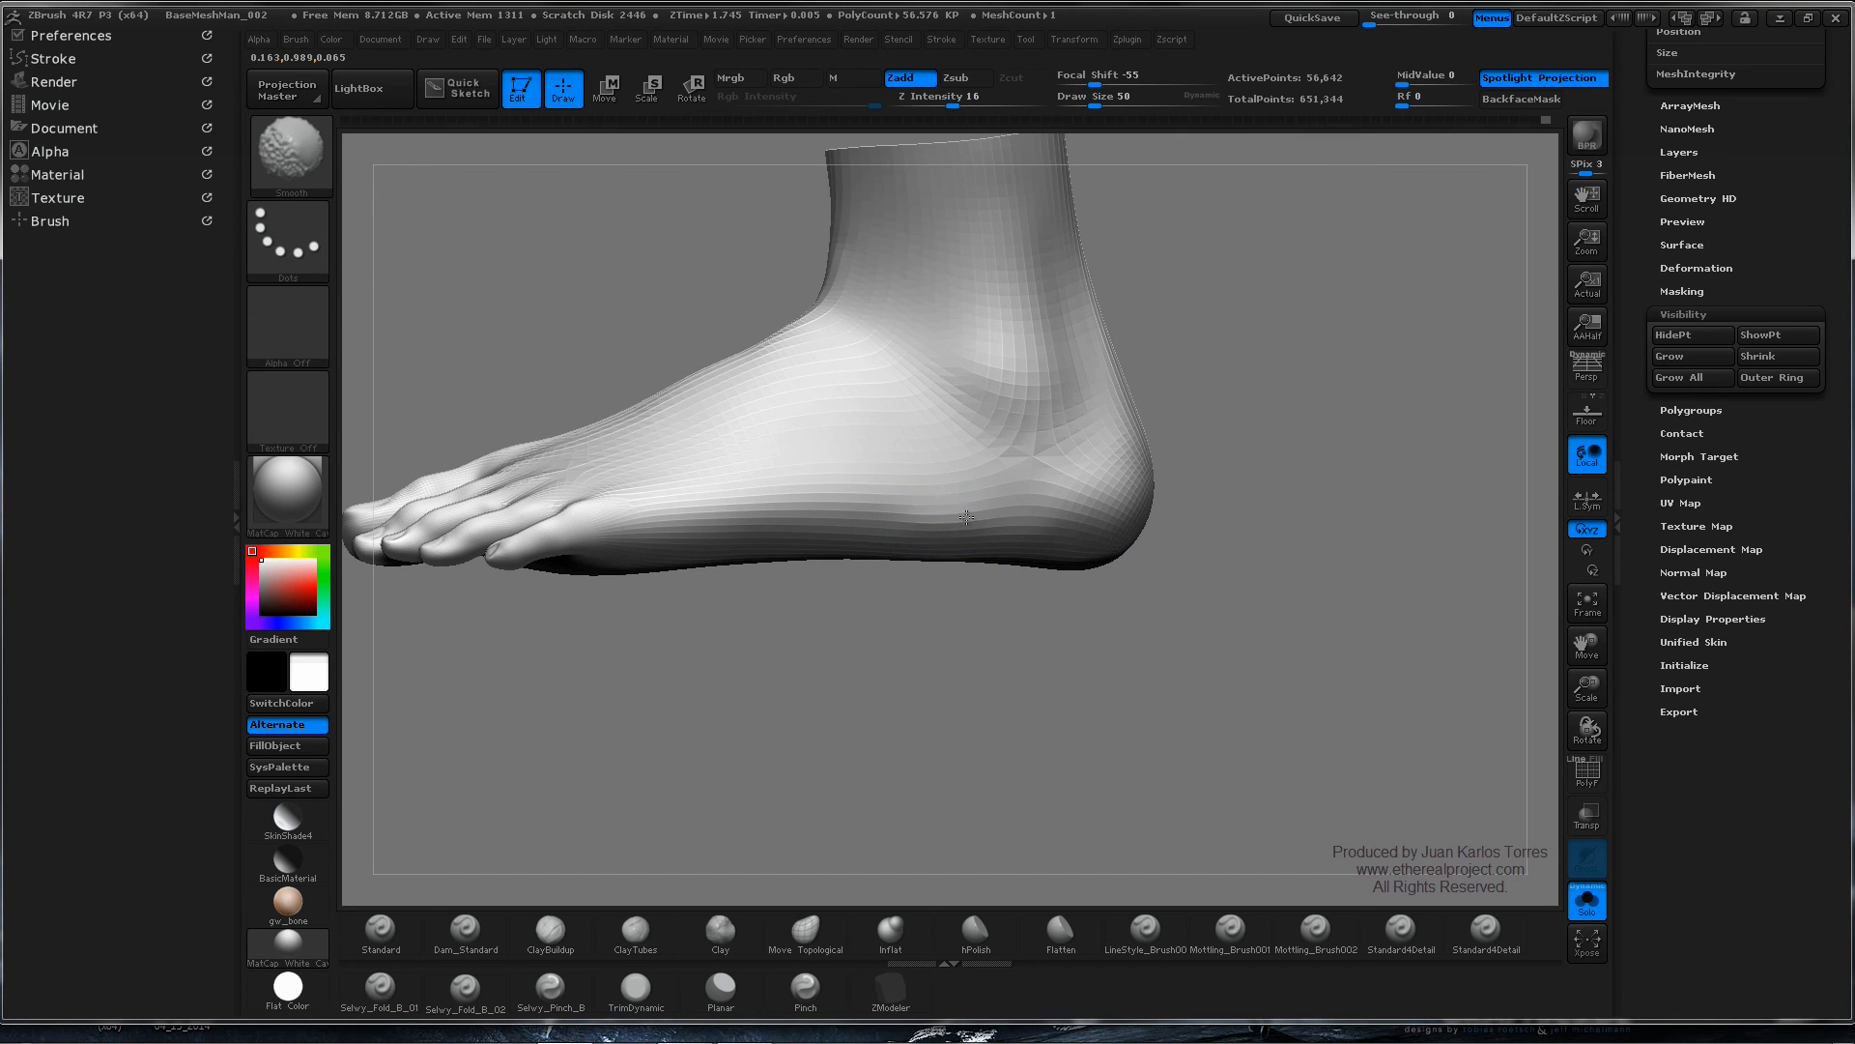
{"action": "mouse_move", "coordinate": [953, 533]}
{"action": "left_mouse_down"}
{"action": "mouse_move", "coordinate": [1006, 501]}
{"action": "mouse_move", "coordinate": [983, 512]}
{"action": "left_mouse_up"}
{"action": "key", "text": "shift"}
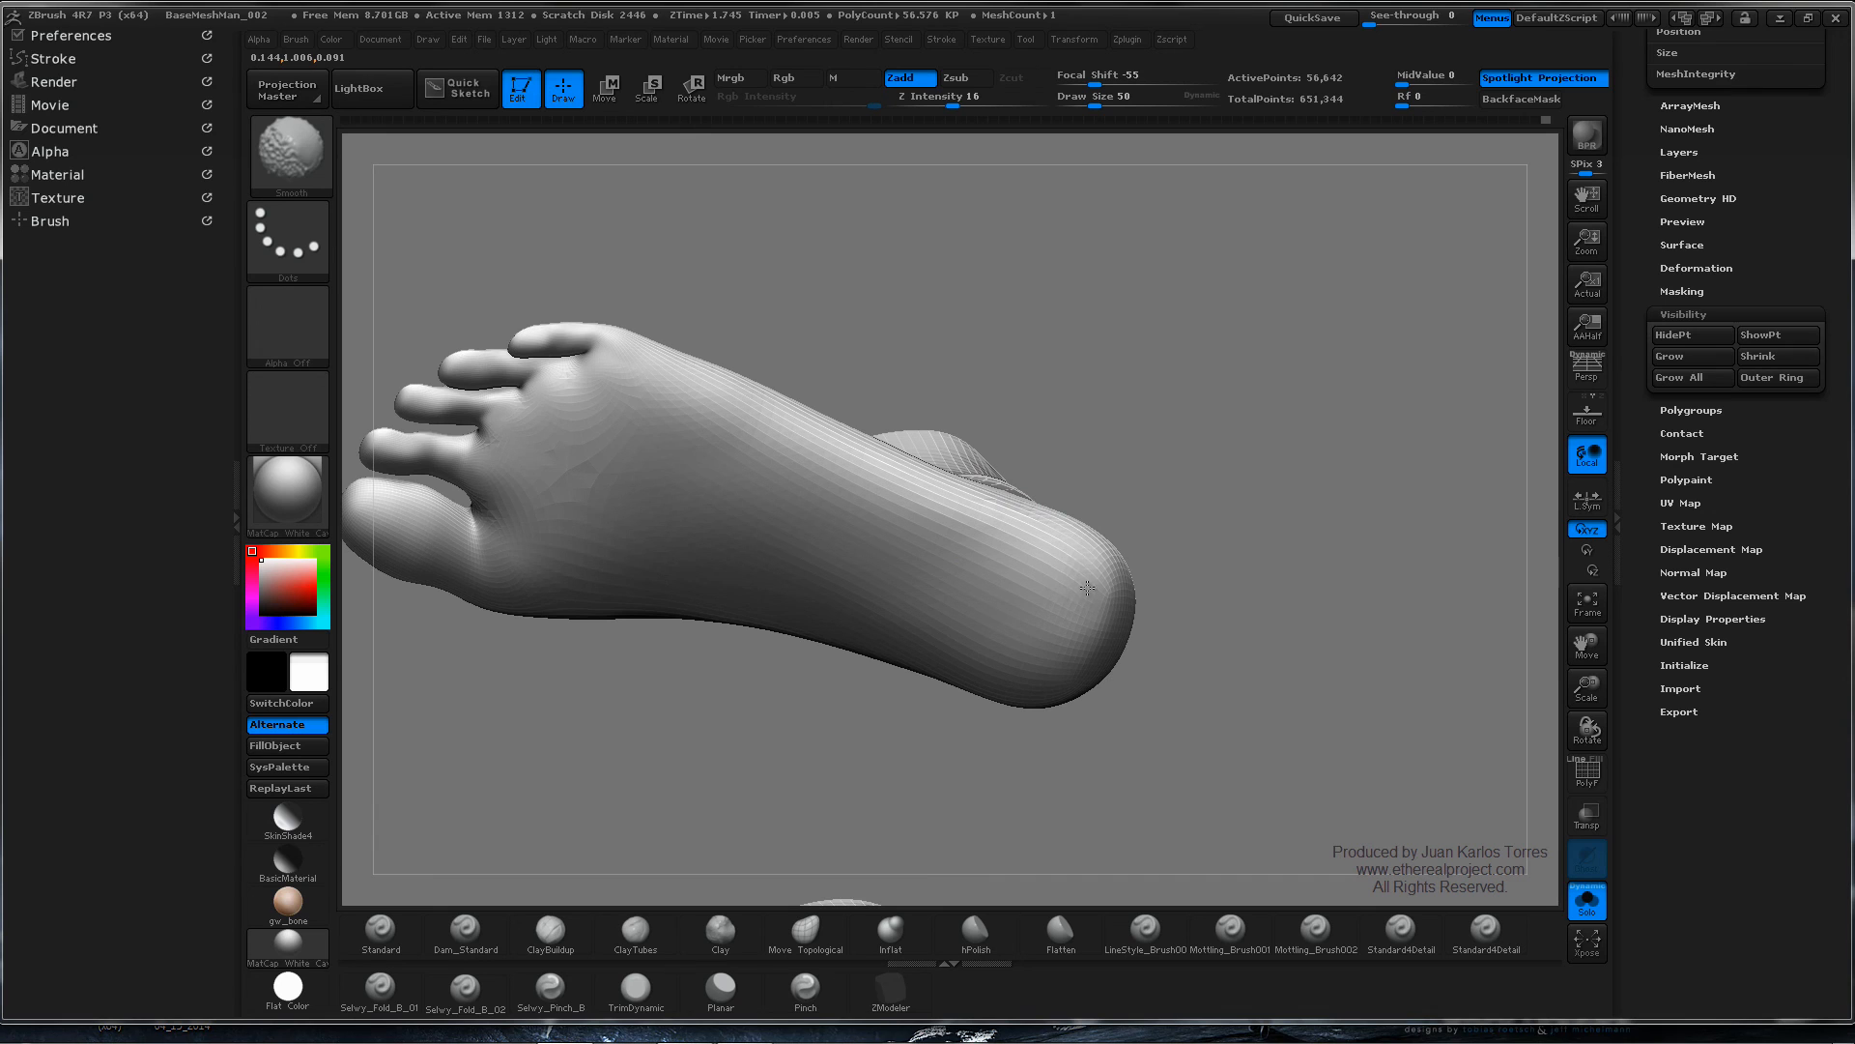
{"action": "mouse_move", "coordinate": [1089, 567]}
{"action": "right_mouse_down"}
{"action": "mouse_move", "coordinate": [1038, 651]}
{"action": "mouse_move", "coordinate": [1251, 621]}
{"action": "right_mouse_up"}
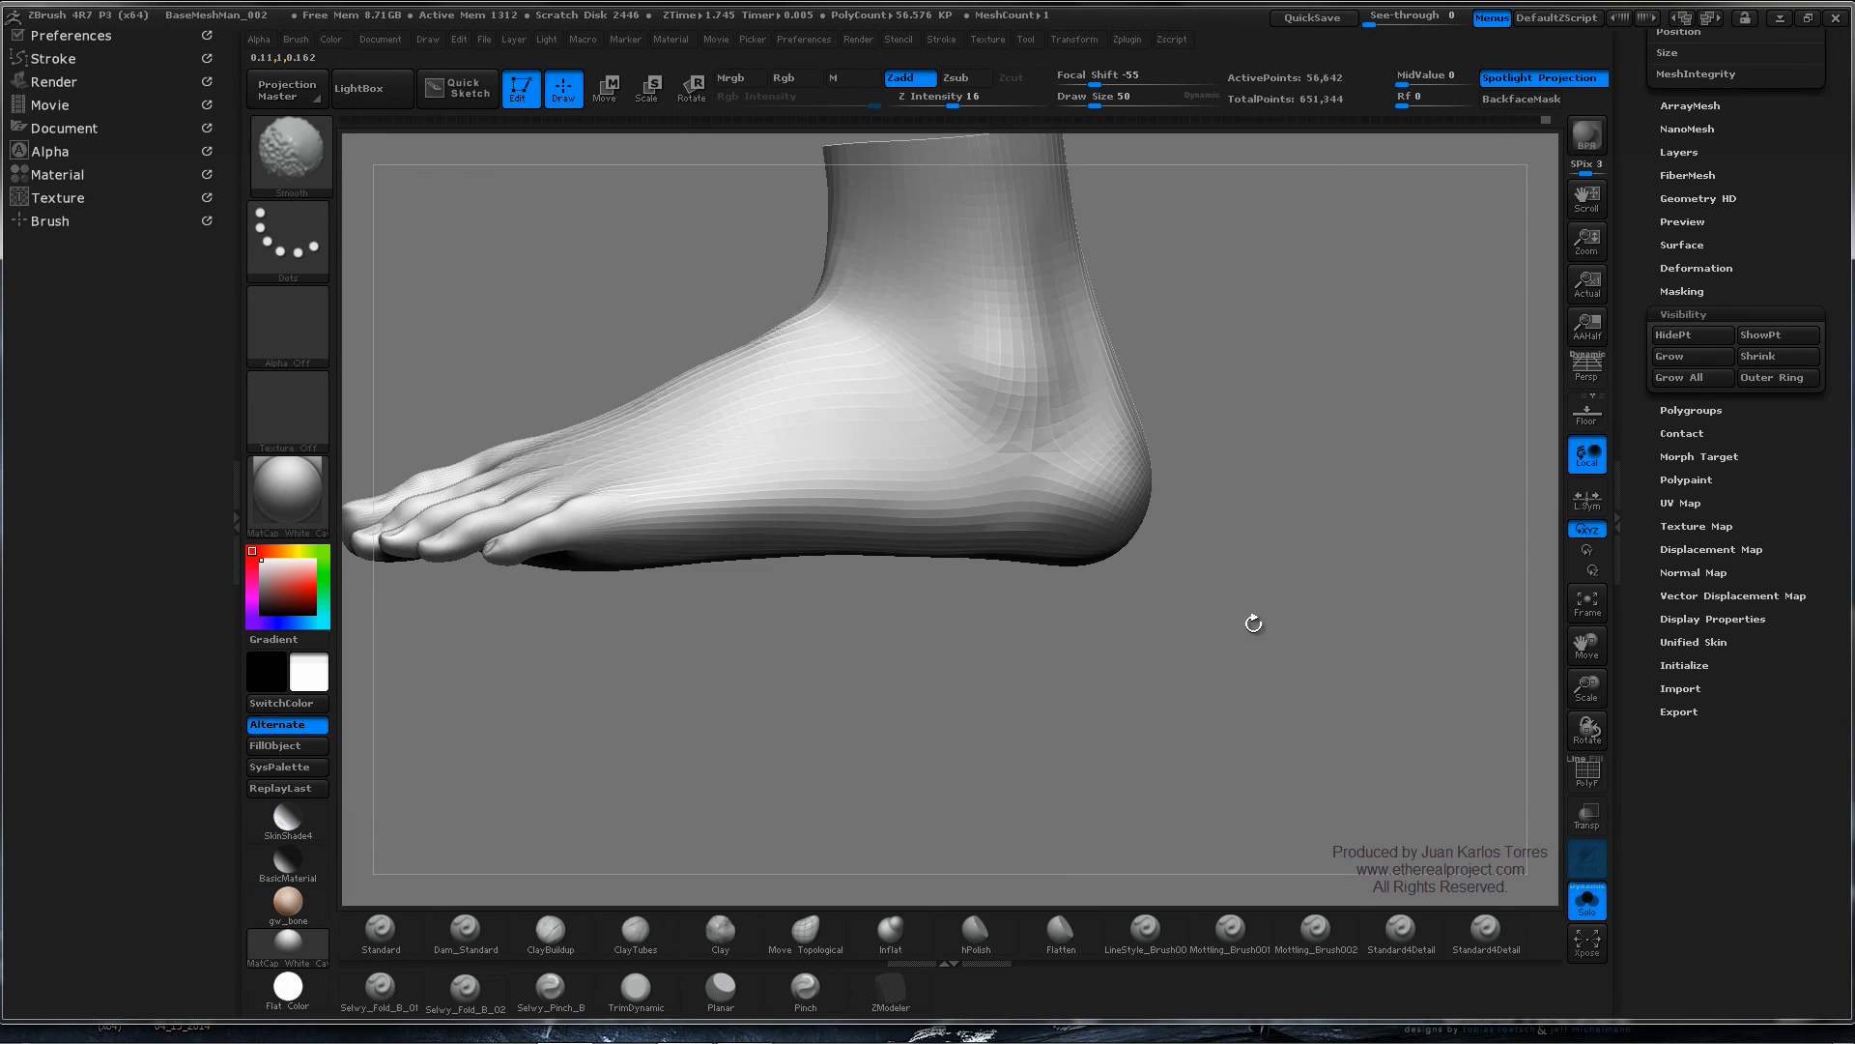
- Raise the feet one subdivision level, build up the outer side of the heel below the ankle with ClayTubes, and smooth it
{"action": "right_click_drag", "start_coordinate": [1174, 531], "coordinate": [1223, 565], "text": "ctrl"}
{"action": "mouse_move", "coordinate": [1022, 527]}
{"action": "right_mouse_down", "text": "ctrl"}
{"action": "mouse_move", "coordinate": [1234, 538]}
{"action": "mouse_move", "coordinate": [1130, 531]}
{"action": "right_mouse_up", "text": "ctrl"}
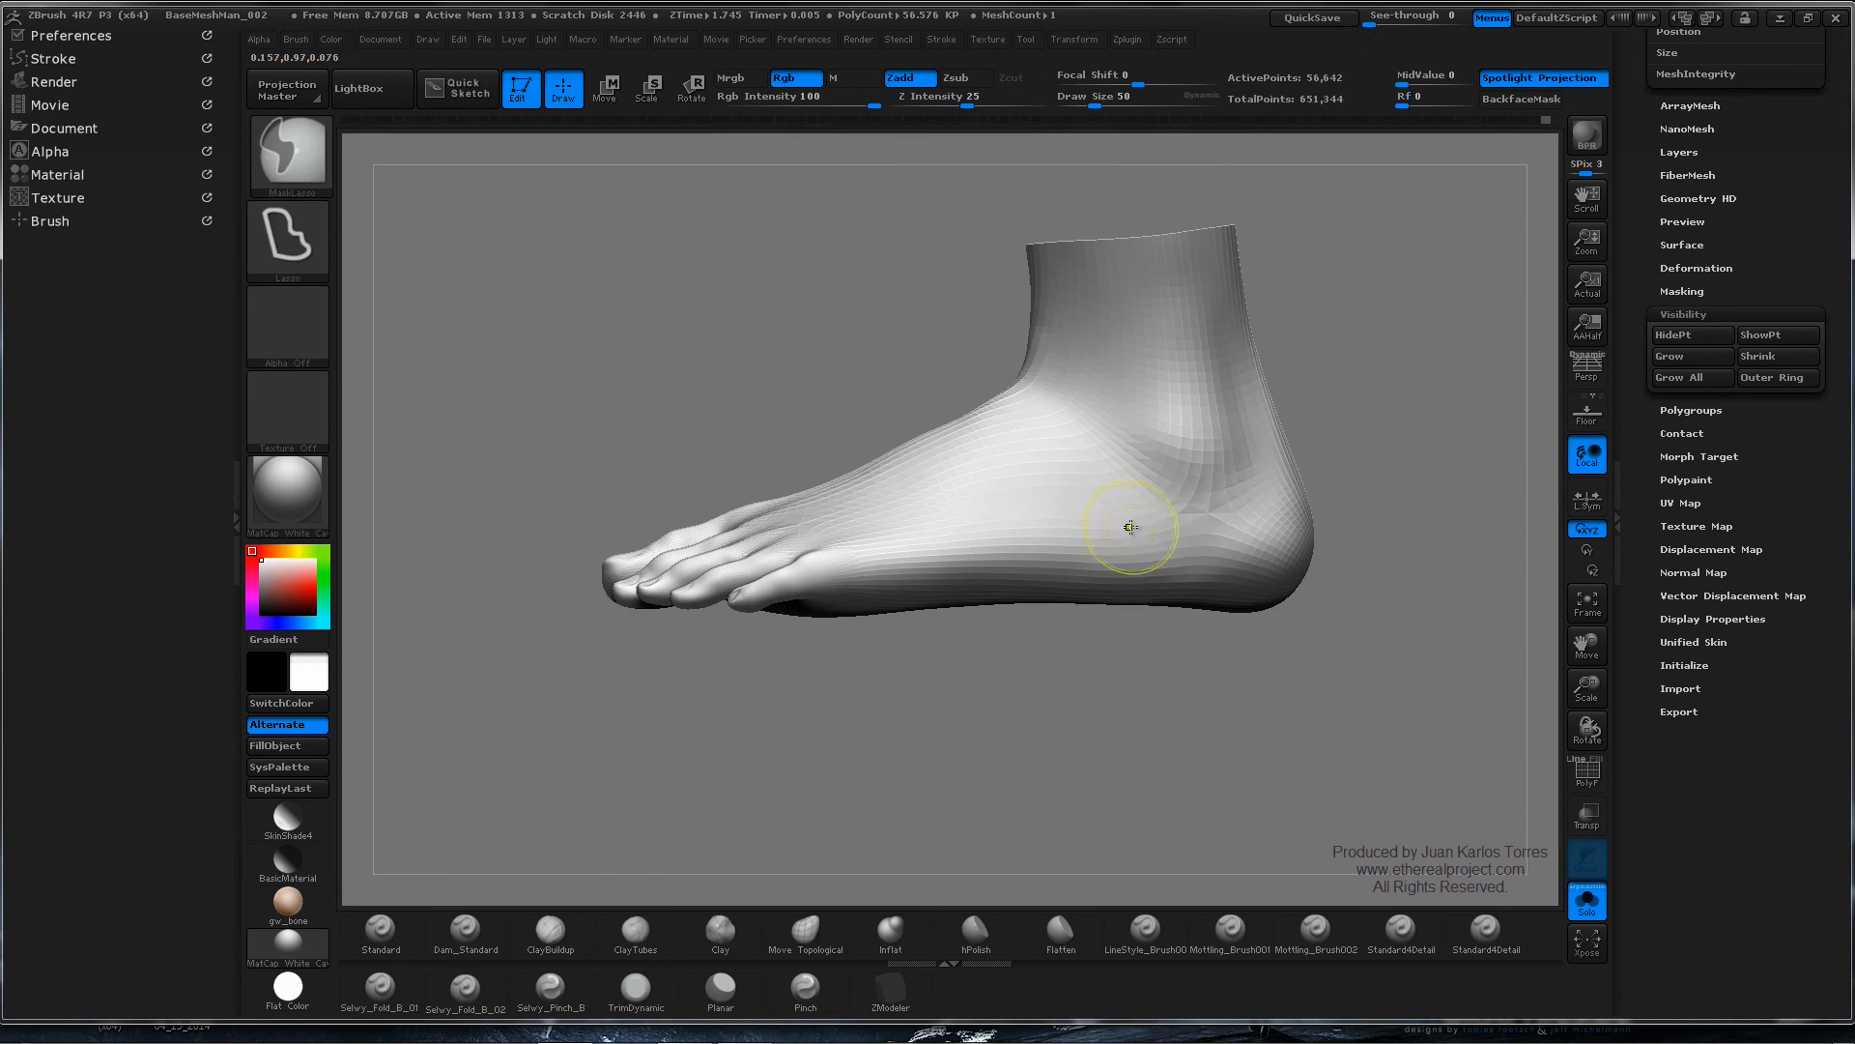
{"action": "key", "text": "d"}
{"action": "right_click_drag", "start_coordinate": [1284, 501], "coordinate": [1087, 501], "text": "ctrl"}
{"action": "mouse_move", "coordinate": [1087, 502]}
{"action": "right_mouse_down"}
{"action": "mouse_move", "coordinate": [1126, 497]}
{"action": "mouse_move", "coordinate": [1070, 502]}
{"action": "mouse_move", "coordinate": [1122, 472]}
{"action": "mouse_move", "coordinate": [1055, 506]}
{"action": "mouse_move", "coordinate": [1113, 528]}
{"action": "right_mouse_up"}
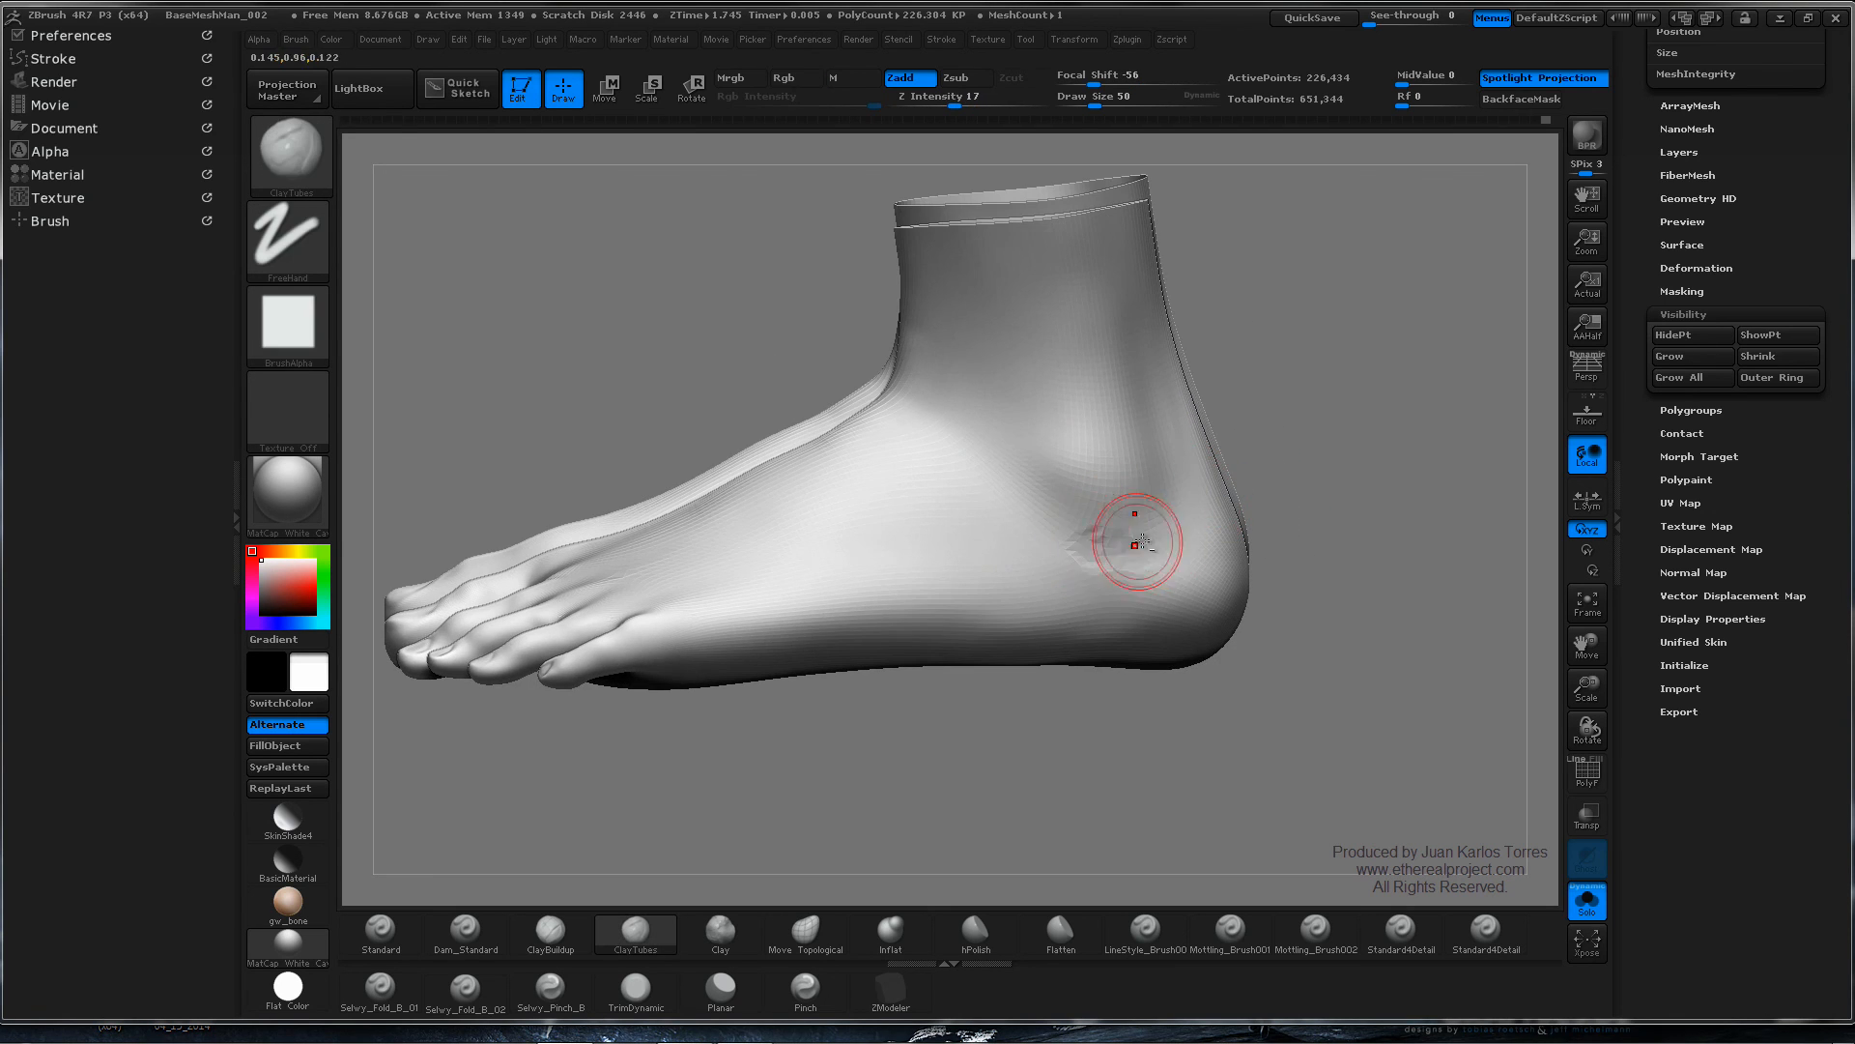
{"action": "key", "text": "shift"}
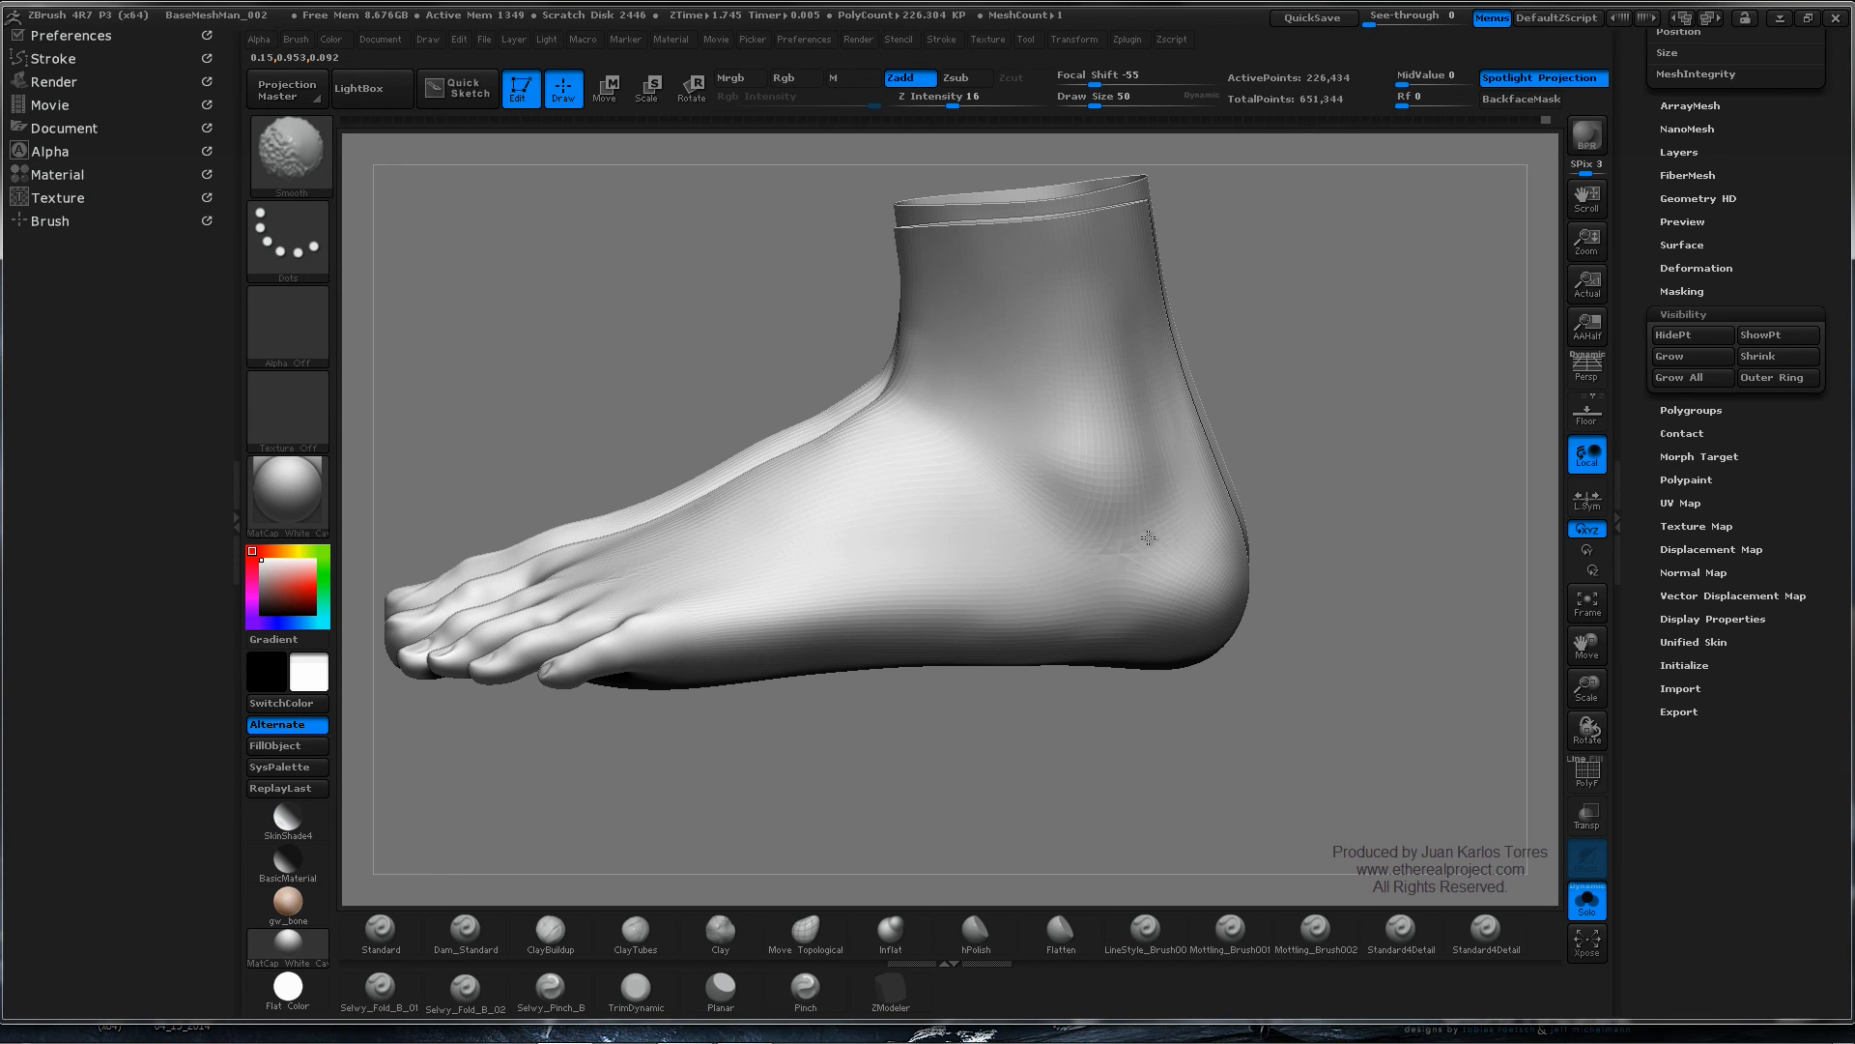
{"action": "key", "text": "shift"}
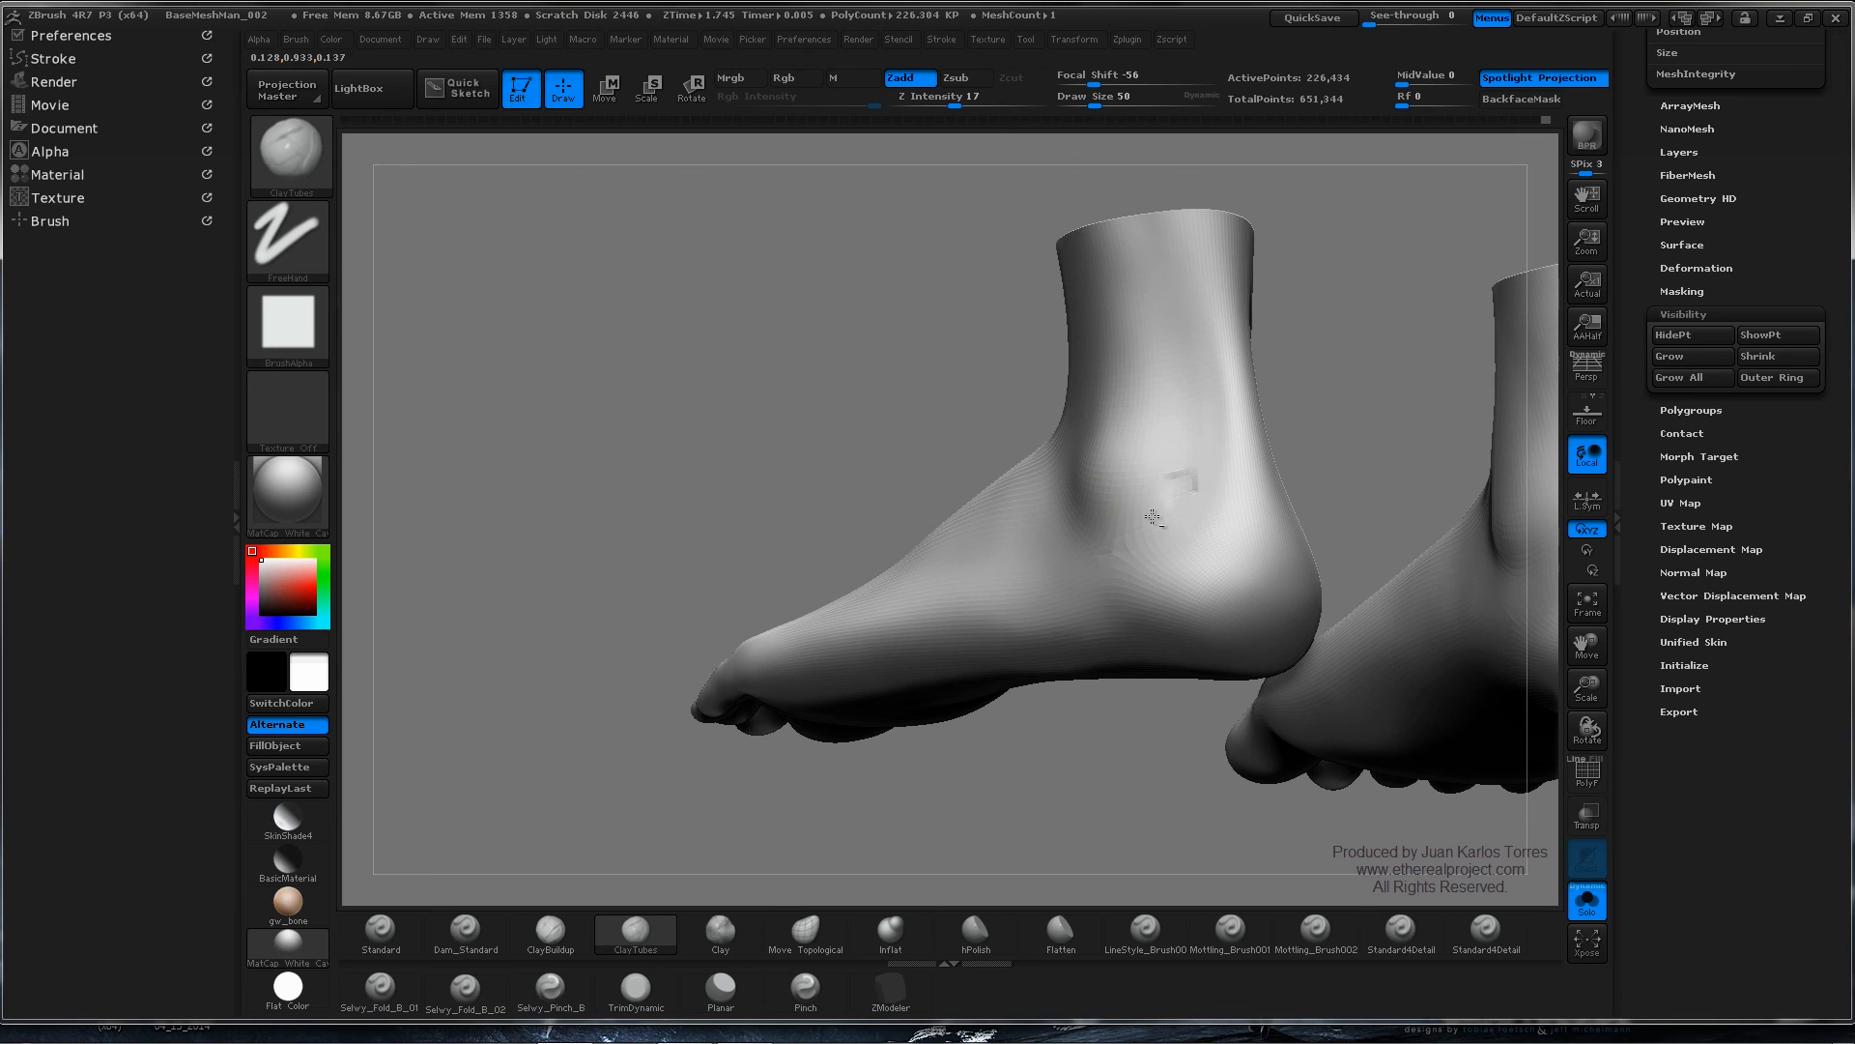
- Sculpt the inner ankle bone and the area above it with ClayTubes and smooth the strokes
{"action": "key", "text": "shift"}
{"action": "left_click_drag", "start_coordinate": [1152, 517], "coordinate": [1180, 474], "text": "shift"}
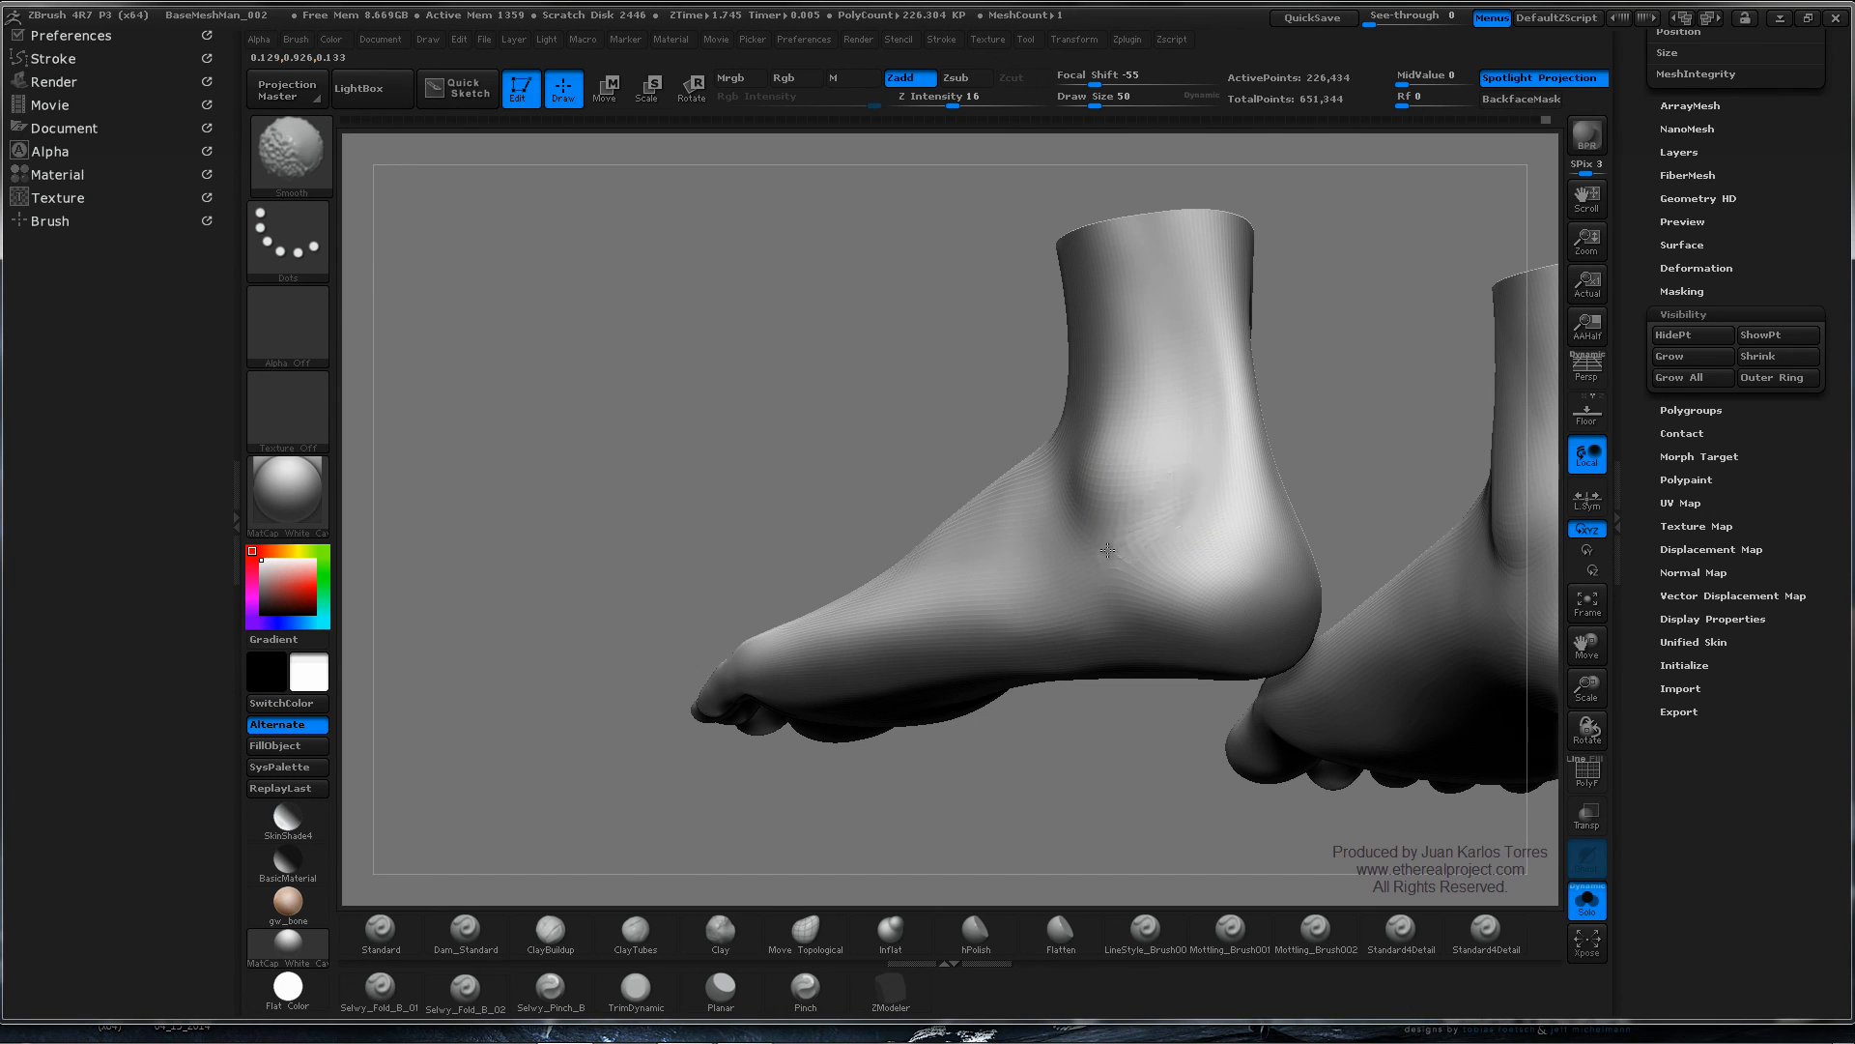
{"action": "mouse_move", "coordinate": [1180, 402]}
{"action": "left_mouse_down"}
{"action": "mouse_move", "coordinate": [1201, 497]}
{"action": "mouse_move", "coordinate": [1252, 536]}
{"action": "mouse_move", "coordinate": [1201, 497]}
{"action": "mouse_move", "coordinate": [1160, 512]}
{"action": "left_mouse_up"}
{"action": "key", "text": "shift"}
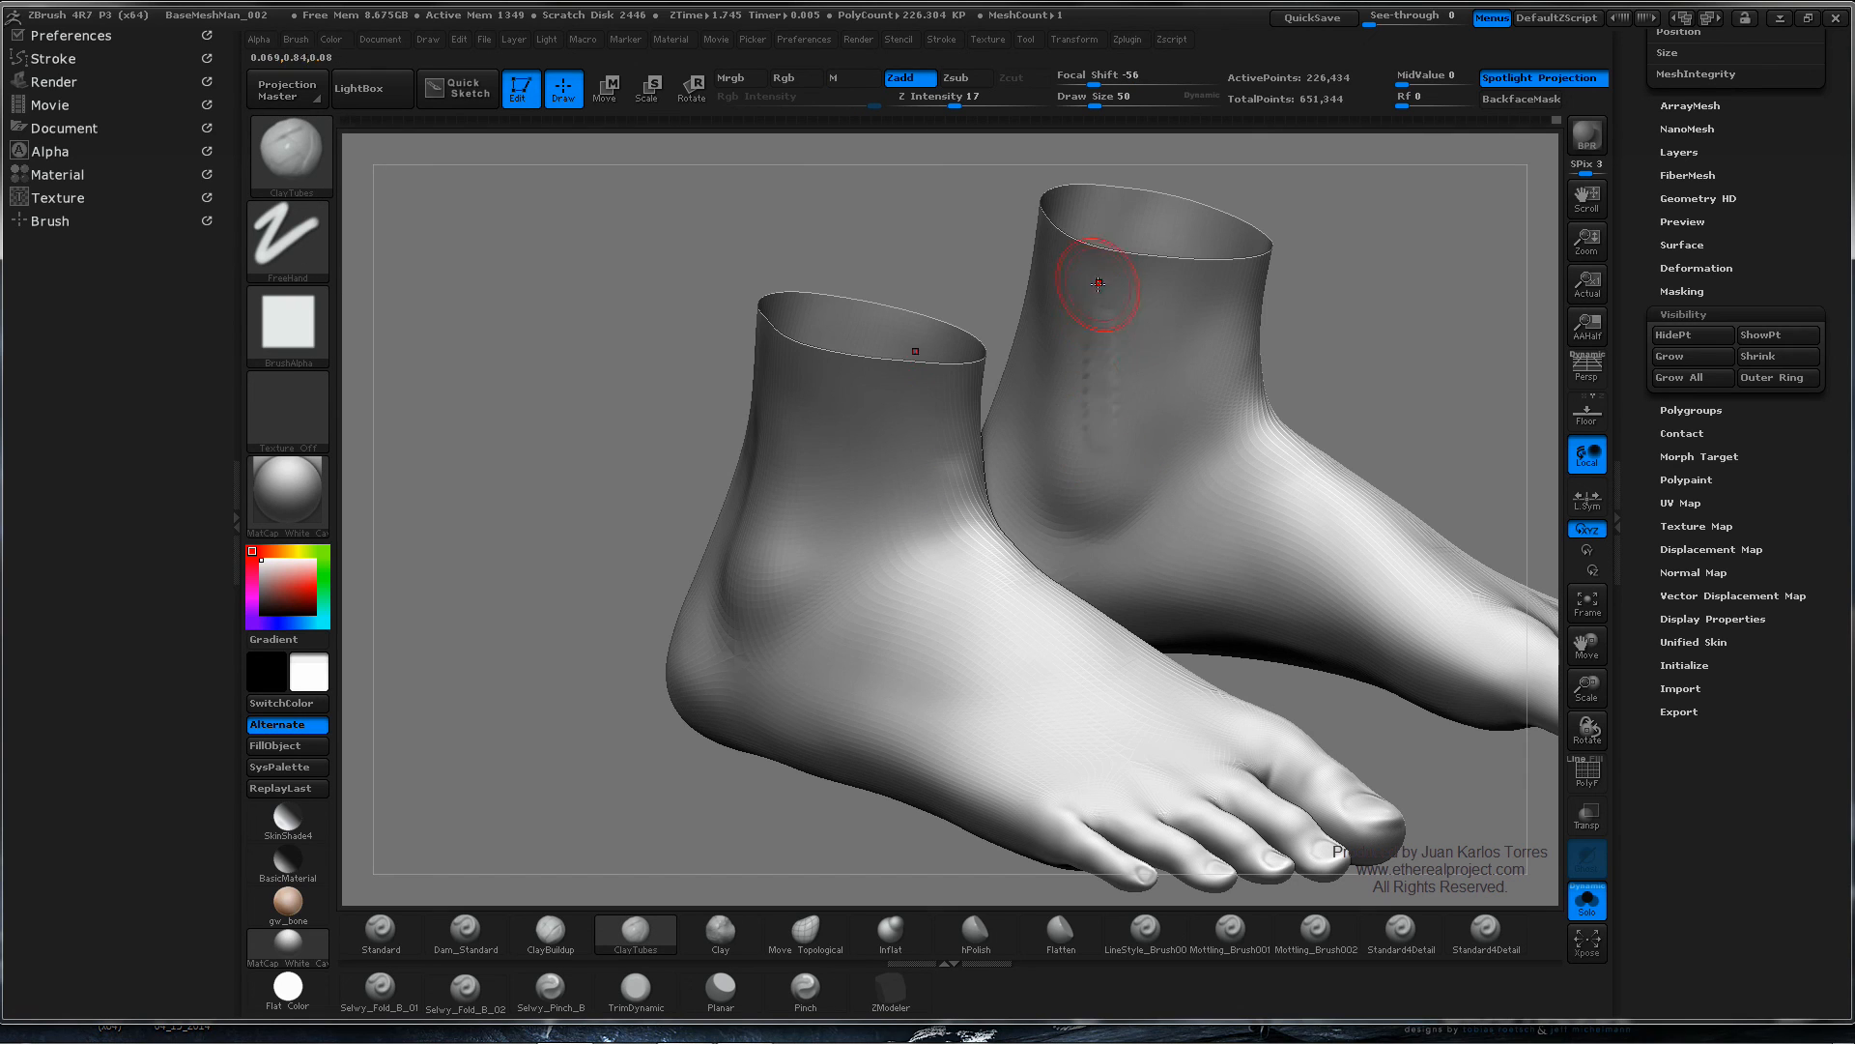
{"action": "key", "text": "shift"}
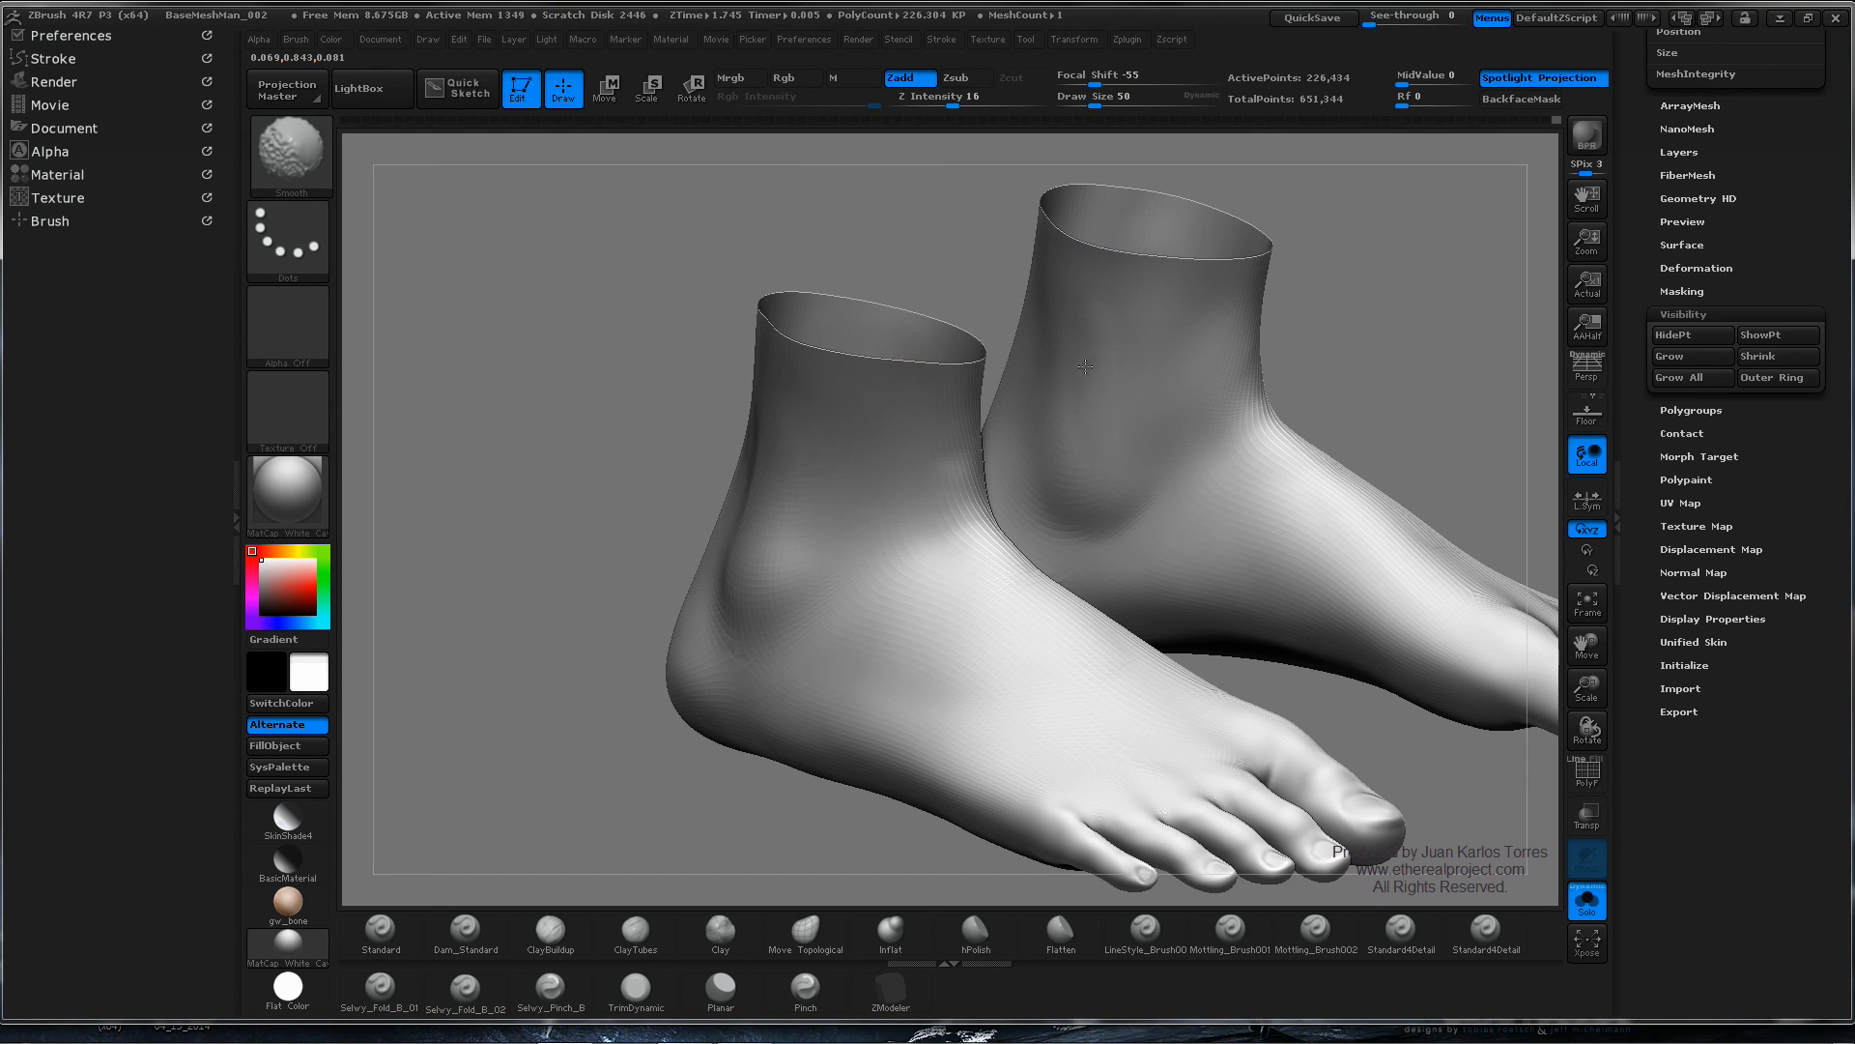
- Refine the front of the ankle with a ClayTubes stroke and smooth it into the instep
{"action": "mouse_move", "coordinate": [1259, 464]}
{"action": "right_mouse_down", "text": "ctrl"}
{"action": "mouse_move", "coordinate": [1227, 406]}
{"action": "mouse_move", "coordinate": [1159, 522]}
{"action": "right_mouse_up", "text": "ctrl"}
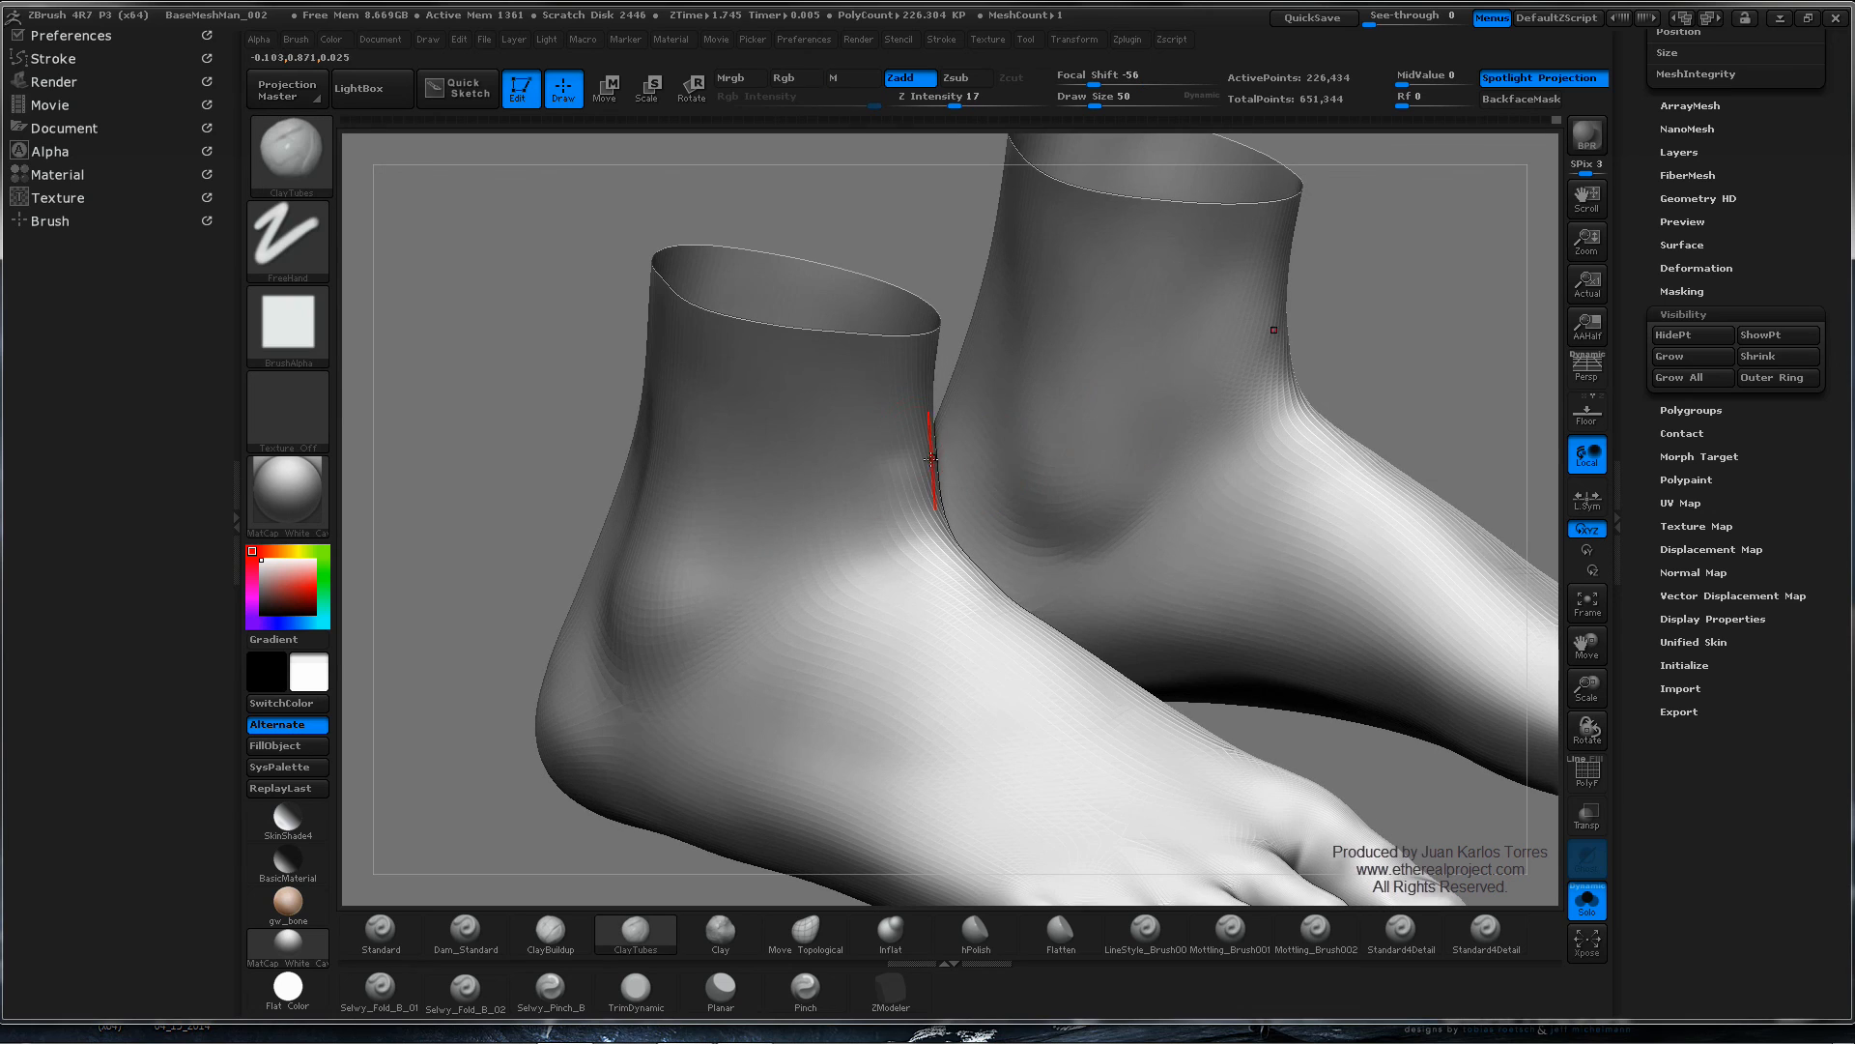
{"action": "key", "text": "shift"}
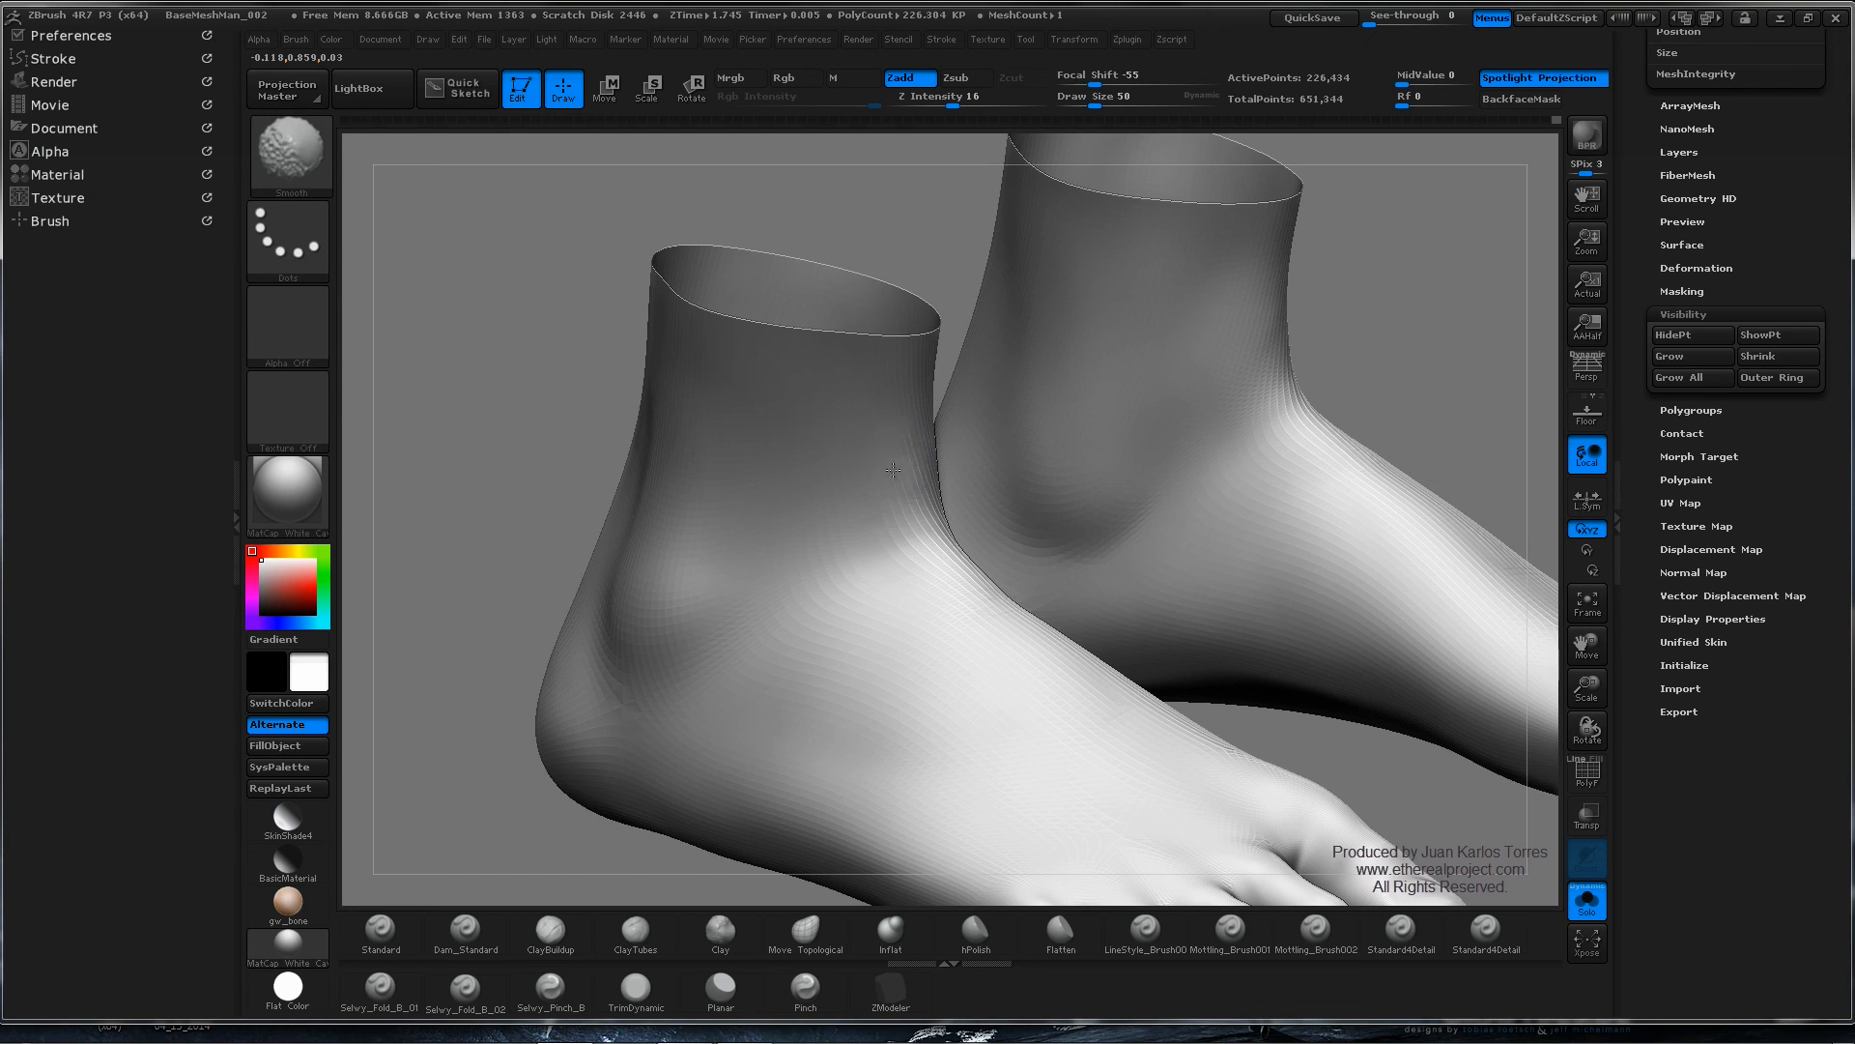
{"action": "mouse_move", "coordinate": [900, 451]}
{"action": "right_mouse_down", "text": "ctrl"}
{"action": "mouse_move", "coordinate": [977, 484]}
{"action": "mouse_move", "coordinate": [825, 571]}
{"action": "right_mouse_up", "text": "ctrl"}
{"action": "key", "text": "ctrl"}
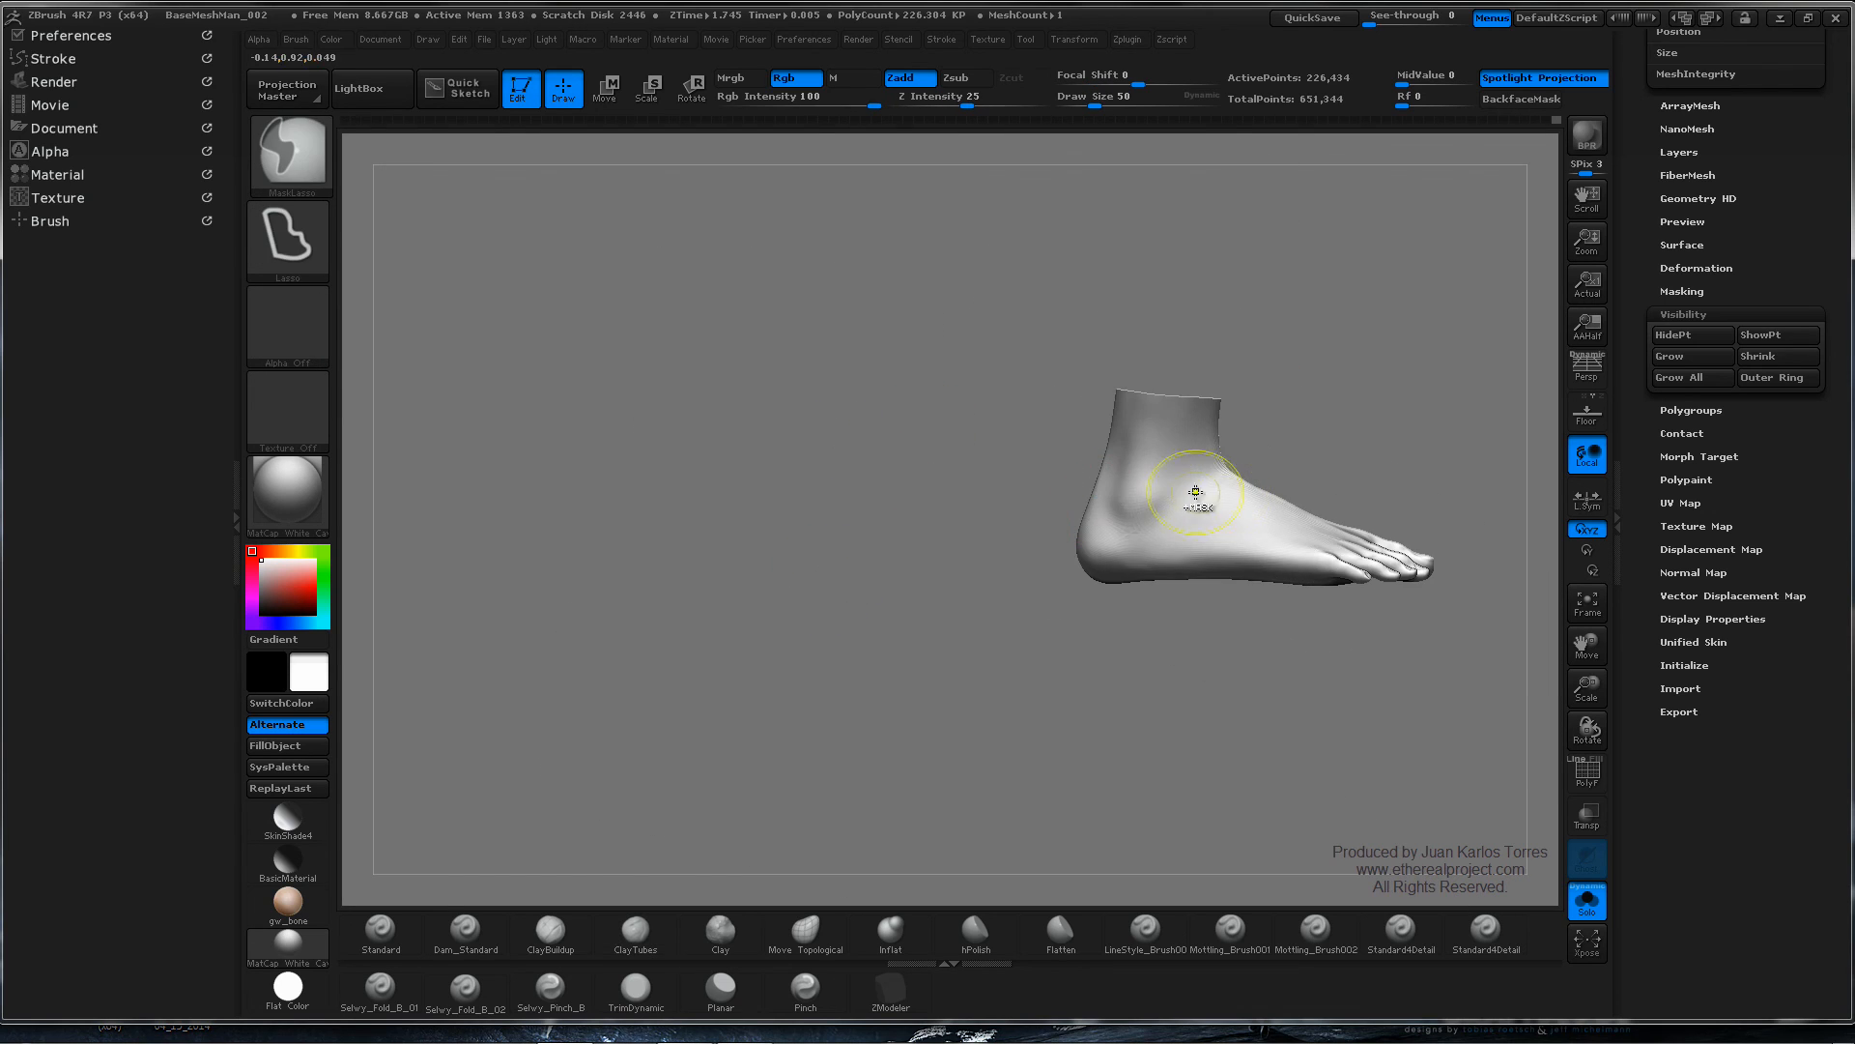
- Build up the inner side of the foot behind the big toe with ClayTubes and smooth it into the arch
{"action": "mouse_move", "coordinate": [1206, 496]}
{"action": "right_mouse_down"}
{"action": "mouse_move", "coordinate": [986, 517]}
{"action": "mouse_move", "coordinate": [966, 628]}
{"action": "mouse_move", "coordinate": [1050, 633]}
{"action": "mouse_move", "coordinate": [1031, 529]}
{"action": "mouse_move", "coordinate": [1032, 618]}
{"action": "mouse_move", "coordinate": [1113, 471]}
{"action": "mouse_move", "coordinate": [1082, 414]}
{"action": "mouse_move", "coordinate": [1201, 455]}
{"action": "mouse_move", "coordinate": [996, 680]}
{"action": "right_mouse_up"}
{"action": "left_click_drag", "start_coordinate": [1022, 697], "coordinate": [989, 642]}
{"action": "right_click_drag", "start_coordinate": [1040, 638], "coordinate": [1047, 373], "text": "alt"}
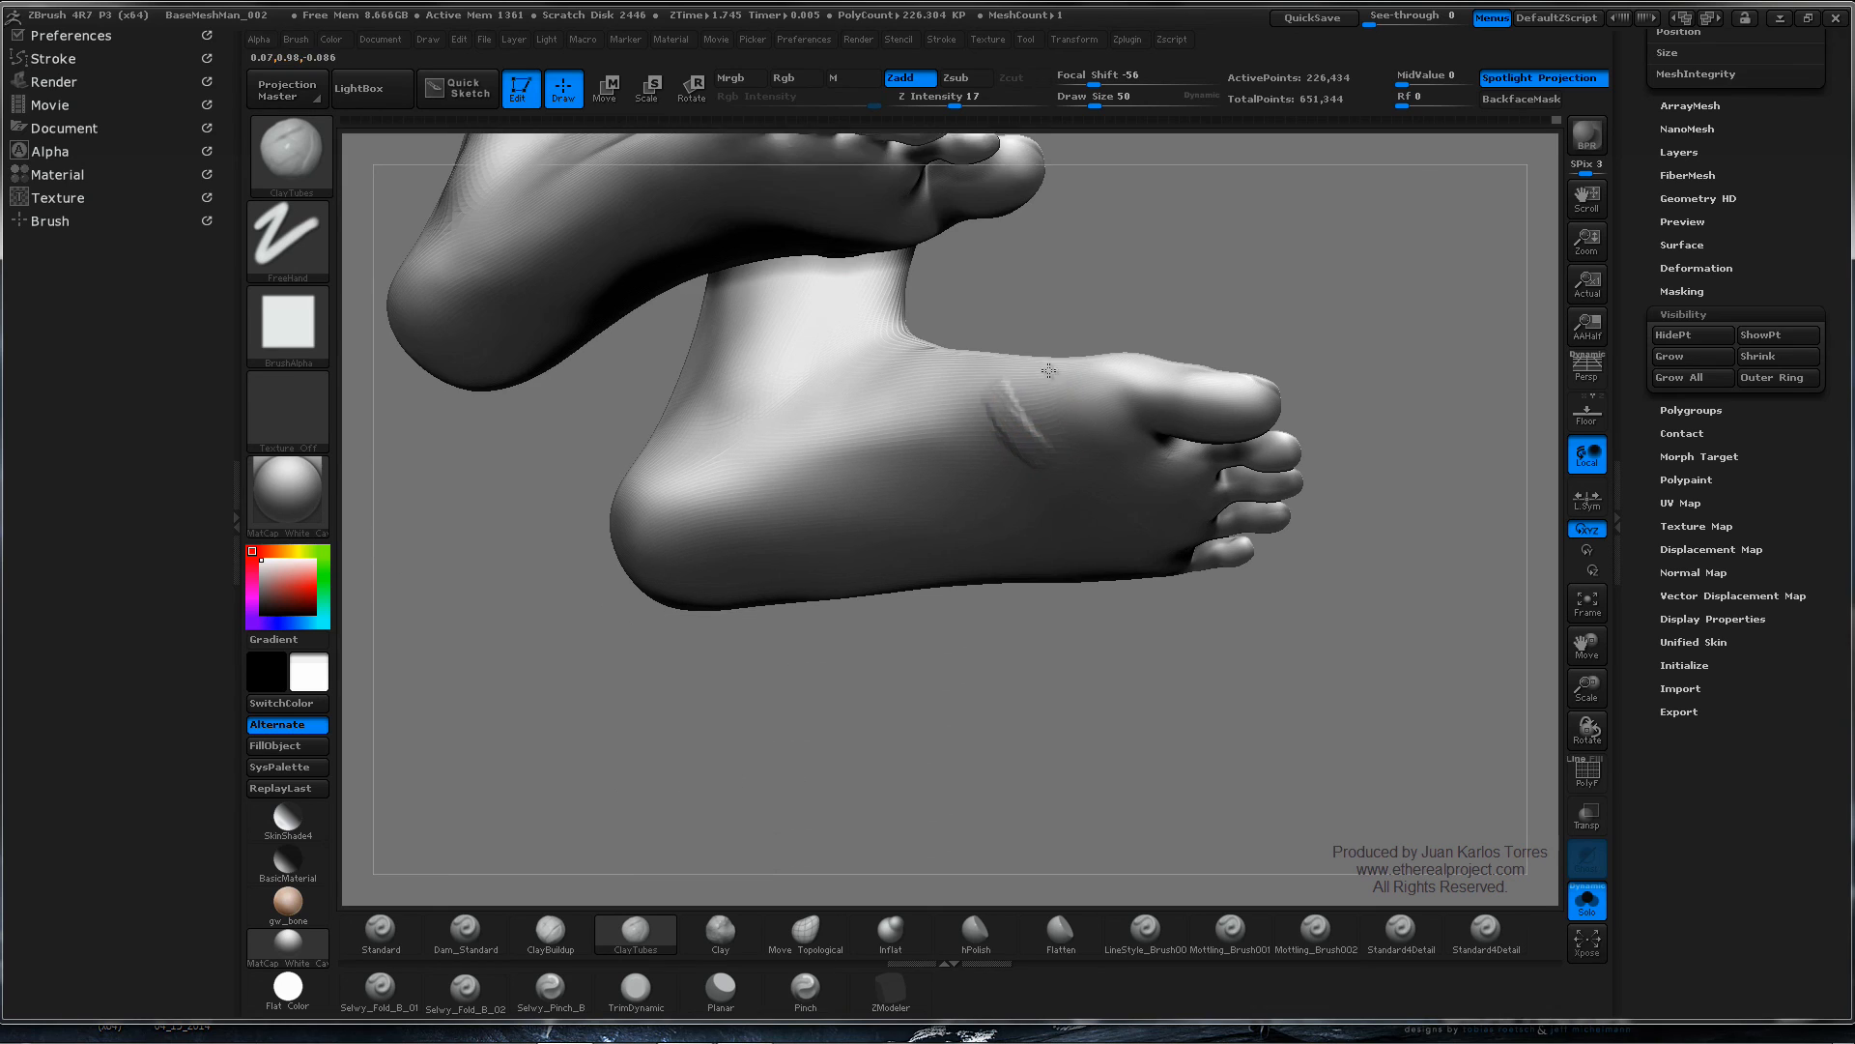
{"action": "key", "text": "shift"}
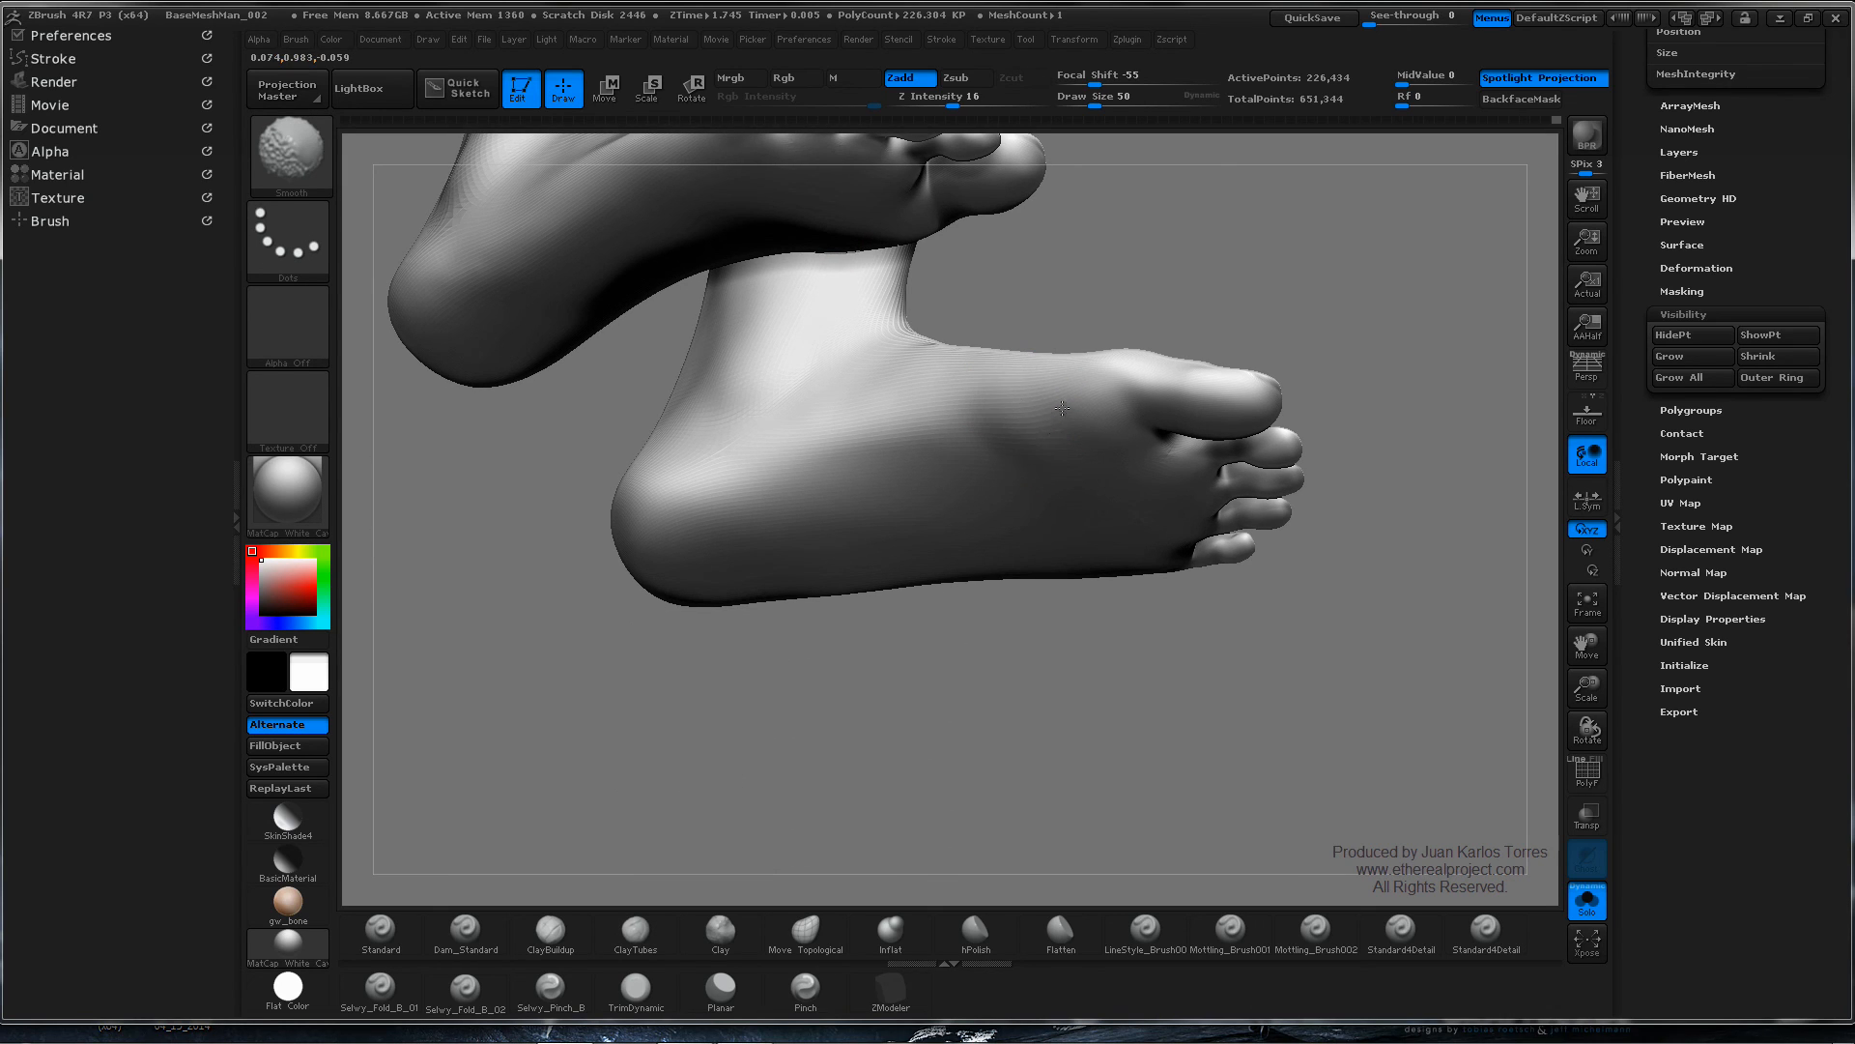
{"action": "mouse_move", "coordinate": [1048, 382]}
{"action": "left_mouse_down"}
{"action": "mouse_move", "coordinate": [1100, 449]}
{"action": "mouse_move", "coordinate": [1081, 421]}
{"action": "mouse_move", "coordinate": [1019, 417]}
{"action": "left_mouse_up"}
{"action": "mouse_move", "coordinate": [948, 414]}
{"action": "left_mouse_down", "text": "shift"}
{"action": "mouse_move", "coordinate": [998, 426]}
{"action": "mouse_move", "coordinate": [952, 413]}
{"action": "mouse_move", "coordinate": [993, 408]}
{"action": "left_mouse_up", "text": "shift"}
- Smooth the inner arch and the ball of the sole, working one subdivision level lower as well
{"action": "right_click_drag", "start_coordinate": [1172, 489], "coordinate": [1126, 416], "text": "ctrl"}
{"action": "mouse_move", "coordinate": [1125, 416]}
{"action": "right_mouse_down"}
{"action": "mouse_move", "coordinate": [1064, 571]}
{"action": "mouse_move", "coordinate": [1295, 521]}
{"action": "mouse_move", "coordinate": [1134, 512]}
{"action": "mouse_move", "coordinate": [1238, 505]}
{"action": "right_mouse_up"}
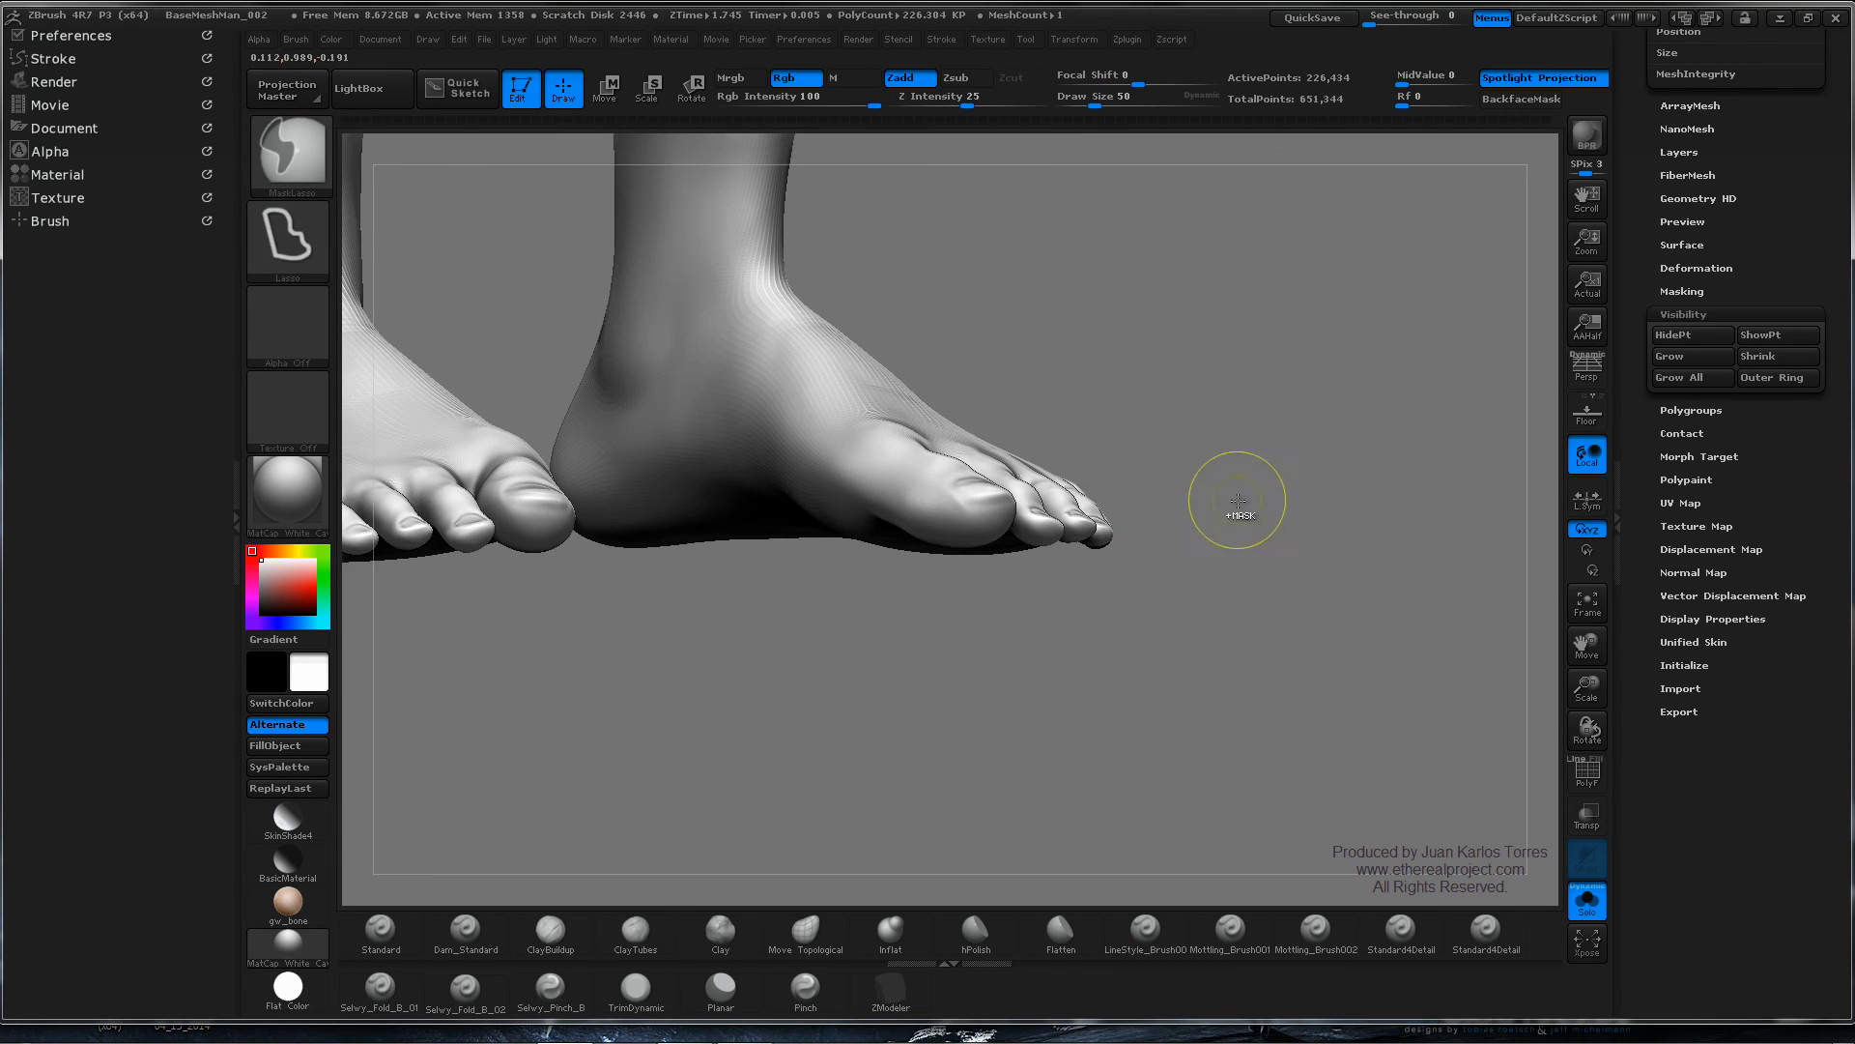
{"action": "mouse_move", "coordinate": [1051, 515]}
{"action": "right_mouse_down"}
{"action": "mouse_move", "coordinate": [1076, 513]}
{"action": "mouse_move", "coordinate": [1118, 352]}
{"action": "mouse_move", "coordinate": [1098, 468]}
{"action": "mouse_move", "coordinate": [944, 507]}
{"action": "right_mouse_up"}
{"action": "key", "text": "shift"}
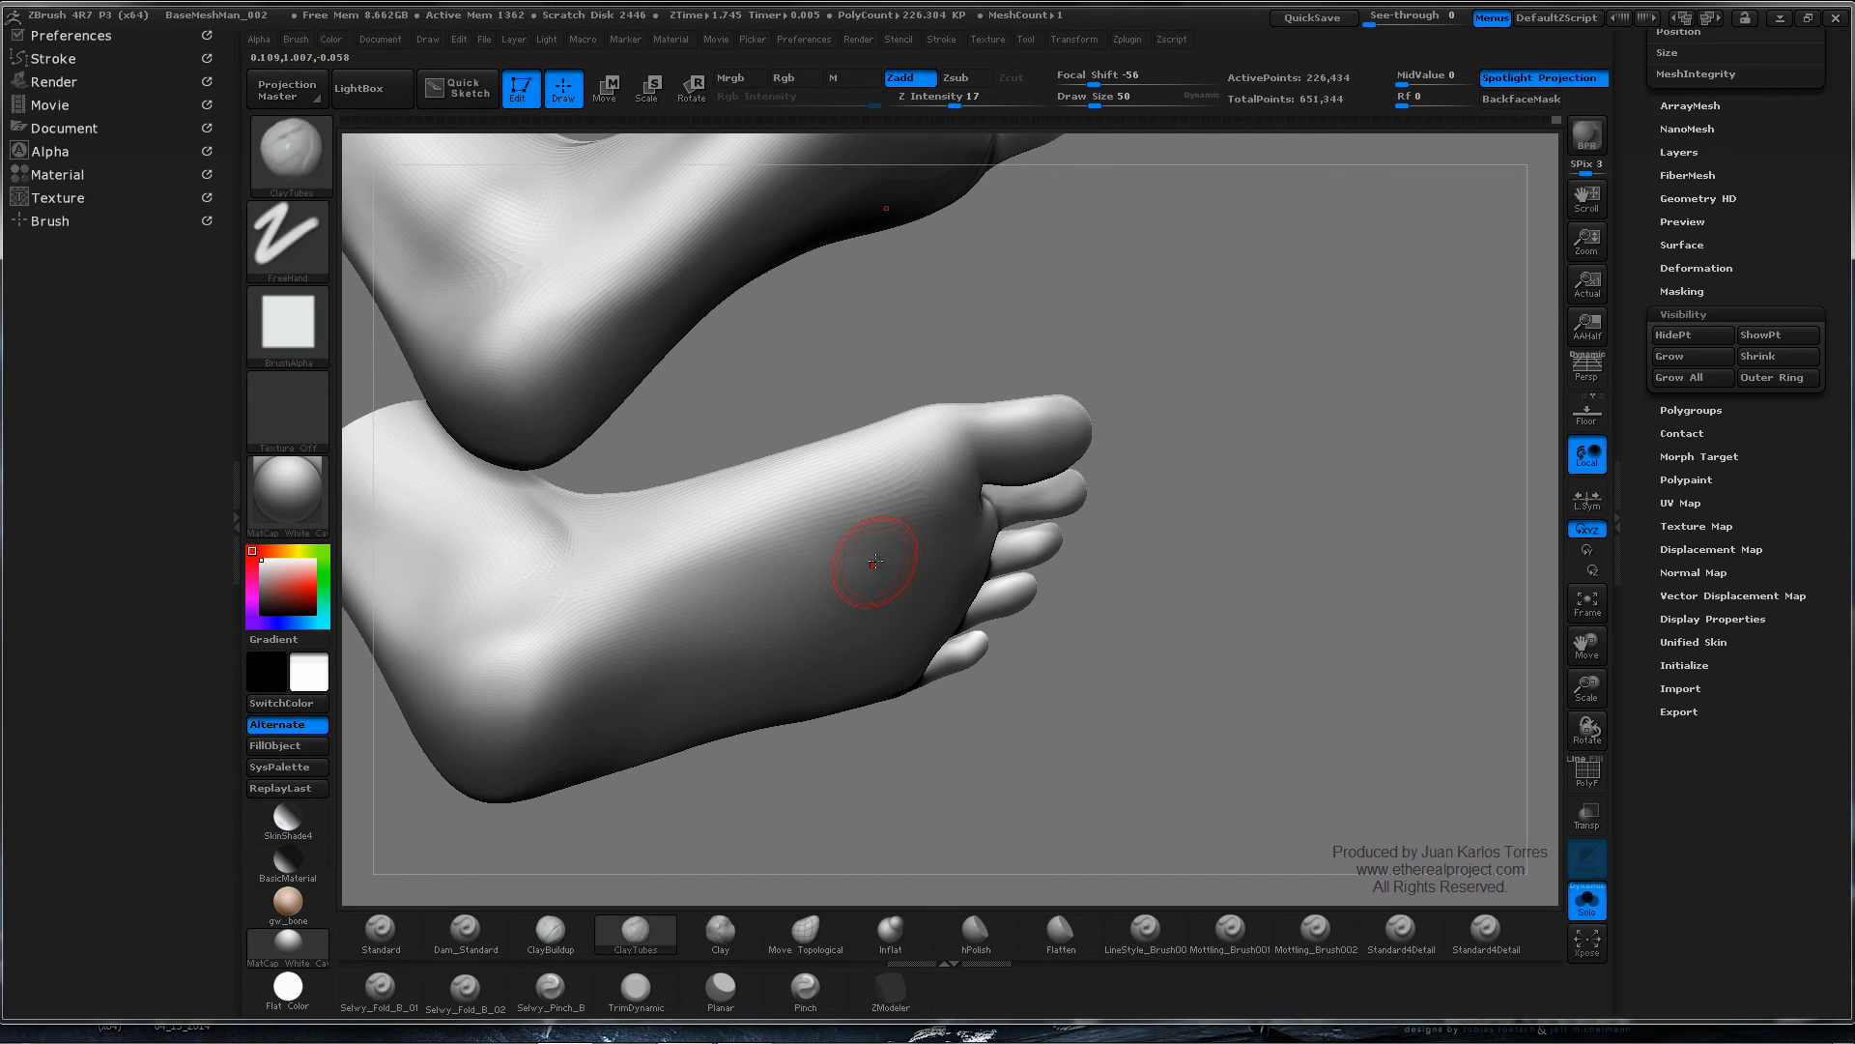
{"action": "right_click_drag", "start_coordinate": [877, 567], "coordinate": [887, 572]}
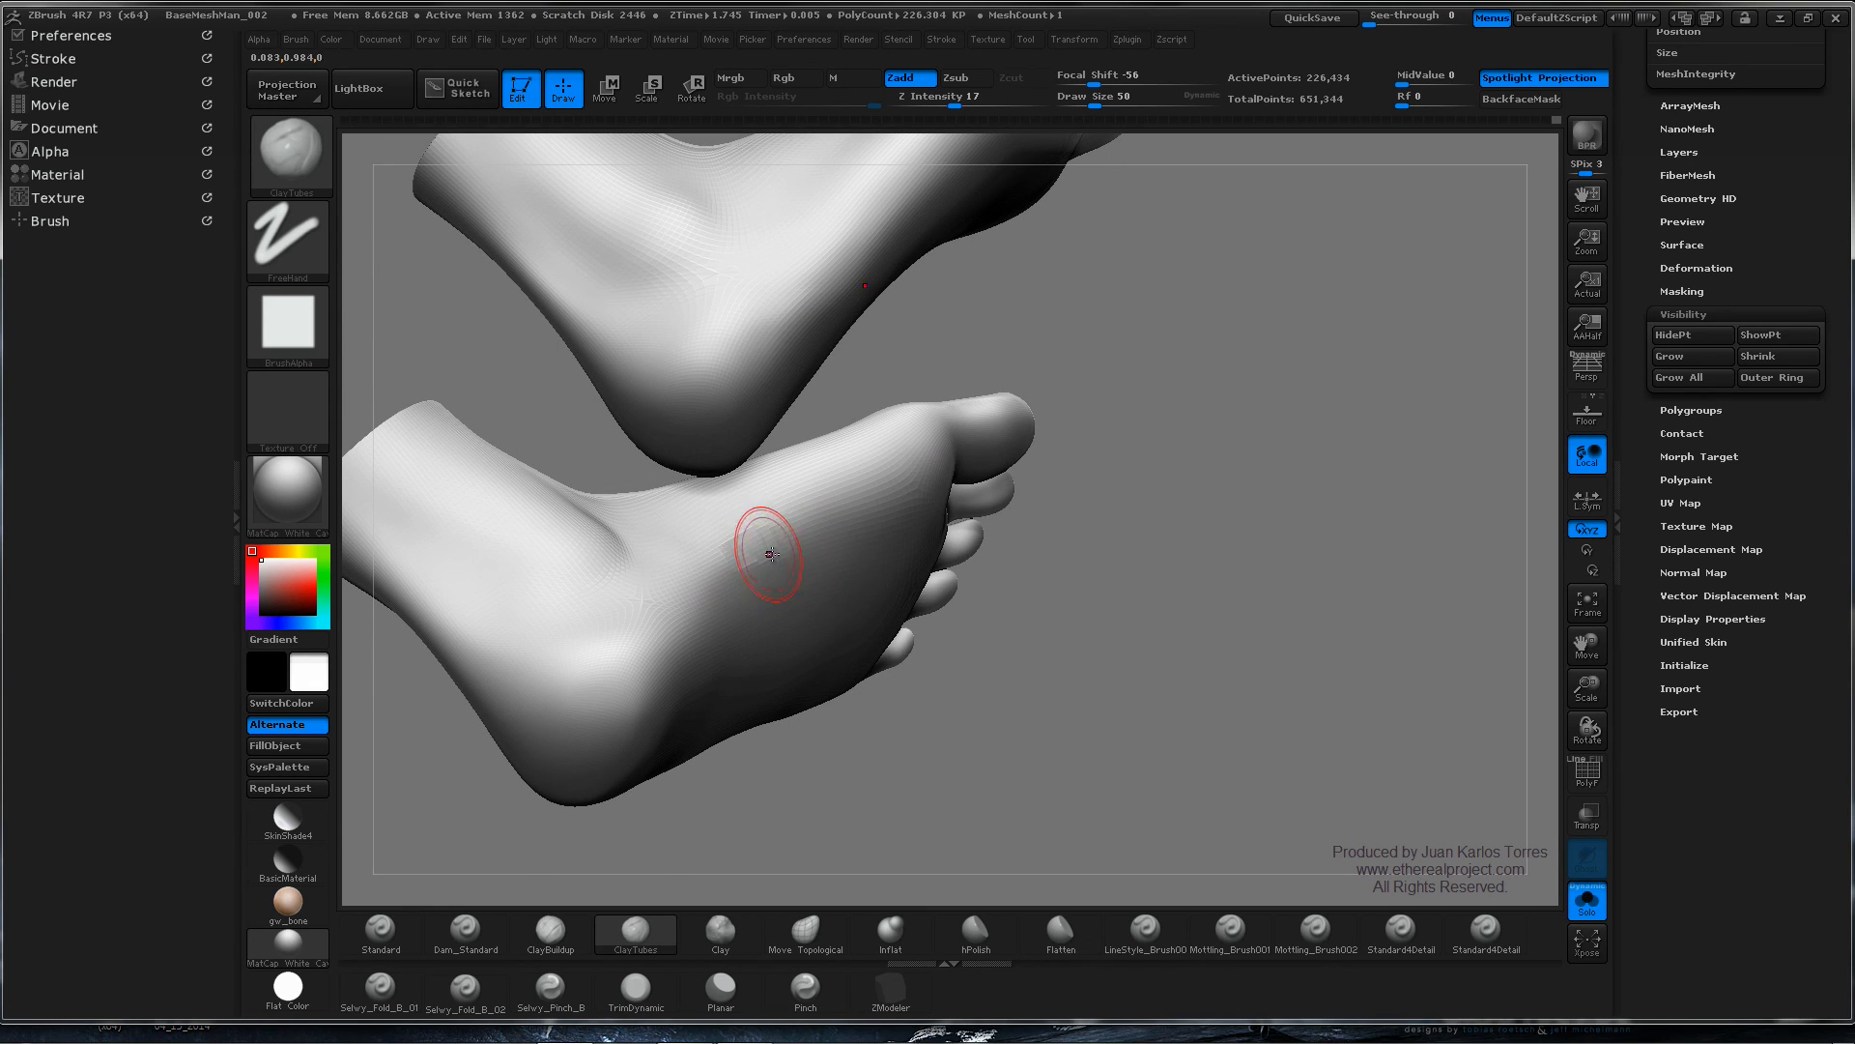
{"action": "key", "text": "shift"}
{"action": "key", "text": "shift+d"}
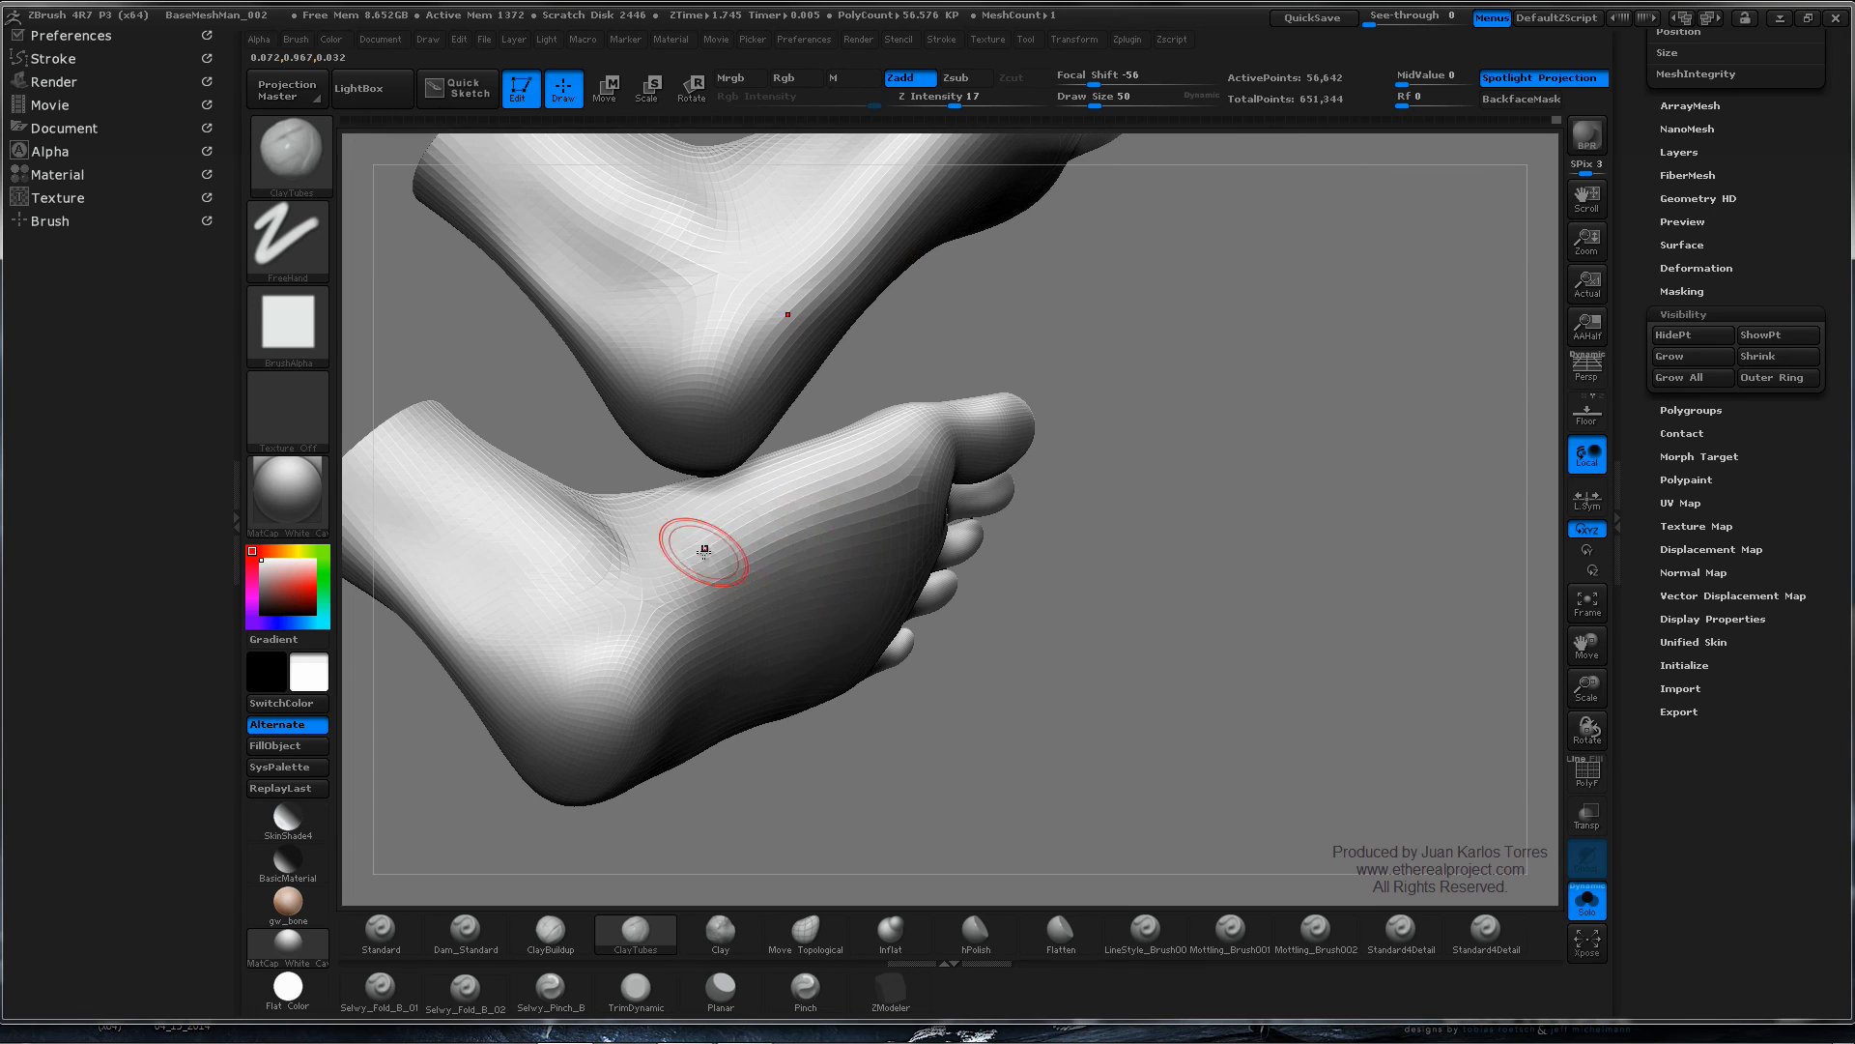
{"action": "key", "text": "shift"}
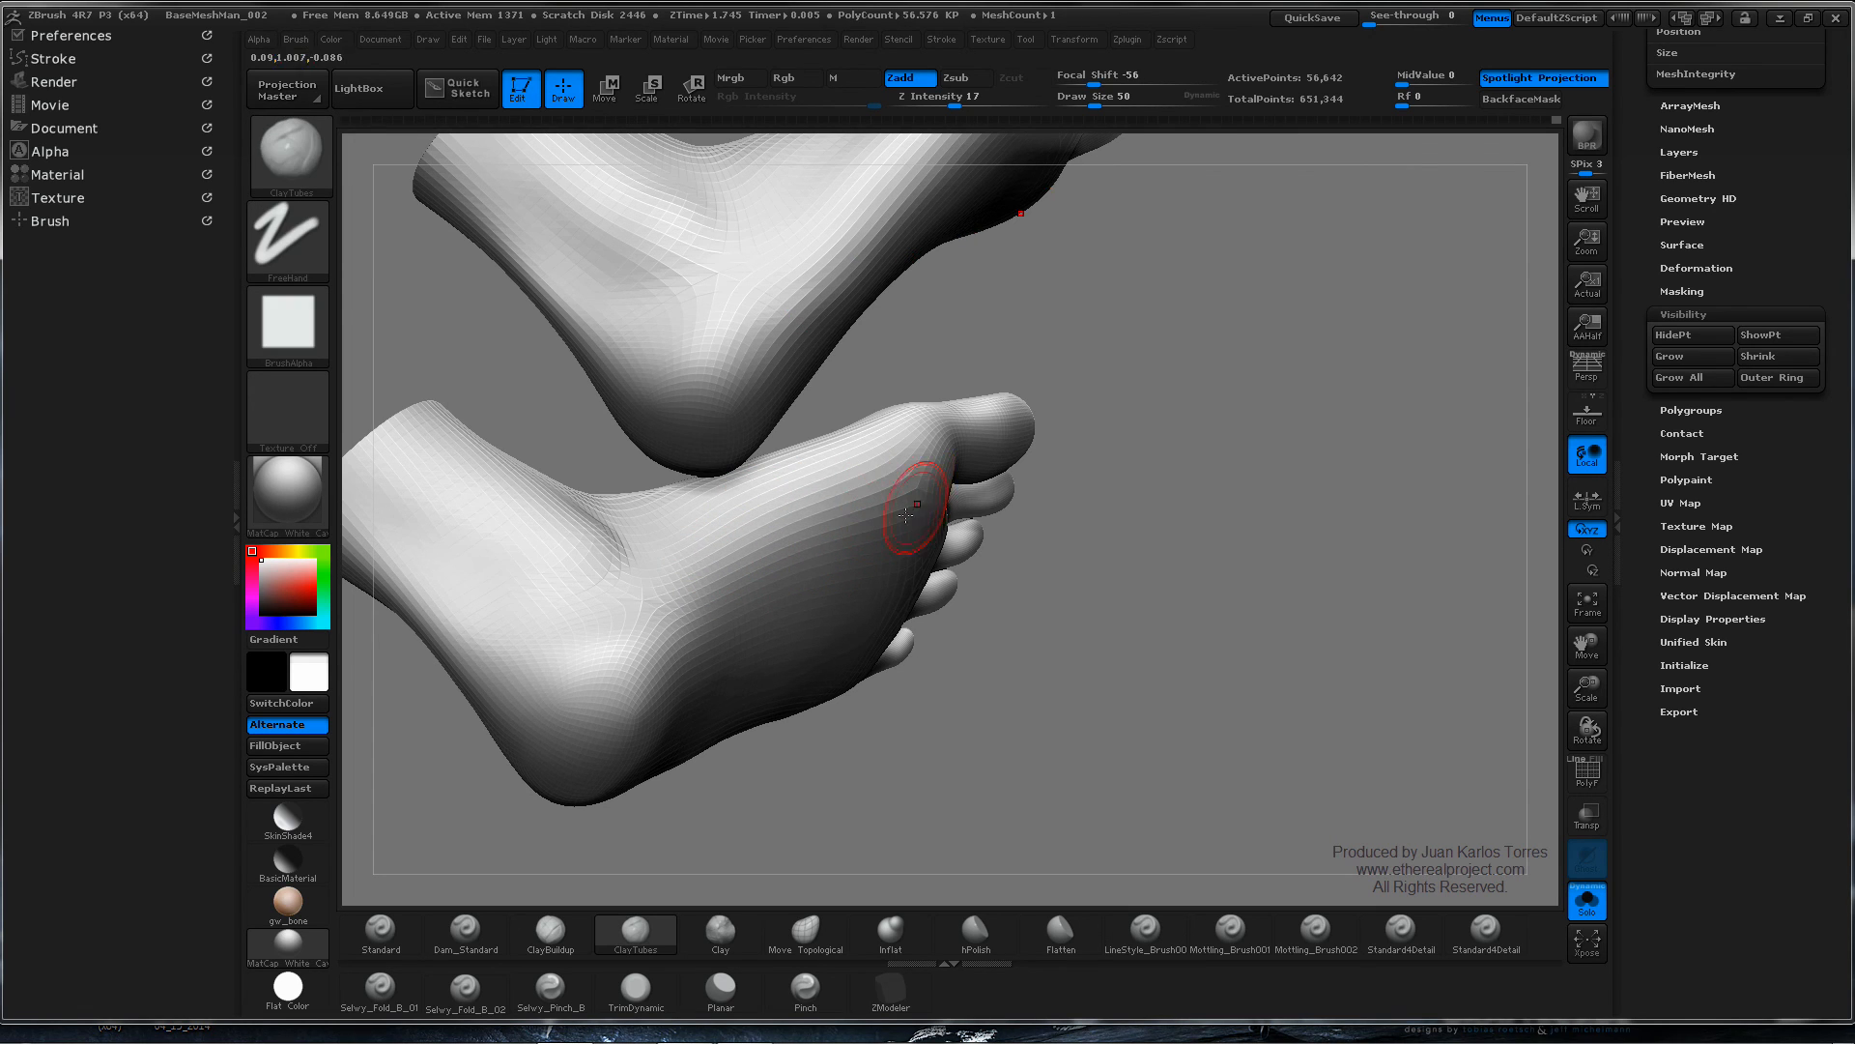
{"action": "mouse_move", "coordinate": [911, 509]}
{"action": "right_mouse_down"}
{"action": "mouse_move", "coordinate": [872, 552]}
{"action": "mouse_move", "coordinate": [1118, 510]}
{"action": "mouse_move", "coordinate": [919, 584]}
{"action": "mouse_move", "coordinate": [912, 647]}
{"action": "mouse_move", "coordinate": [1064, 648]}
{"action": "right_mouse_up"}
{"action": "mouse_move", "coordinate": [1050, 571]}
{"action": "right_mouse_down"}
{"action": "mouse_move", "coordinate": [982, 601]}
{"action": "mouse_move", "coordinate": [1006, 593]}
{"action": "mouse_move", "coordinate": [994, 402]}
{"action": "mouse_move", "coordinate": [846, 580]}
{"action": "mouse_move", "coordinate": [857, 637]}
{"action": "mouse_move", "coordinate": [981, 435]}
{"action": "mouse_move", "coordinate": [877, 582]}
{"action": "mouse_move", "coordinate": [891, 607]}
{"action": "right_mouse_up"}
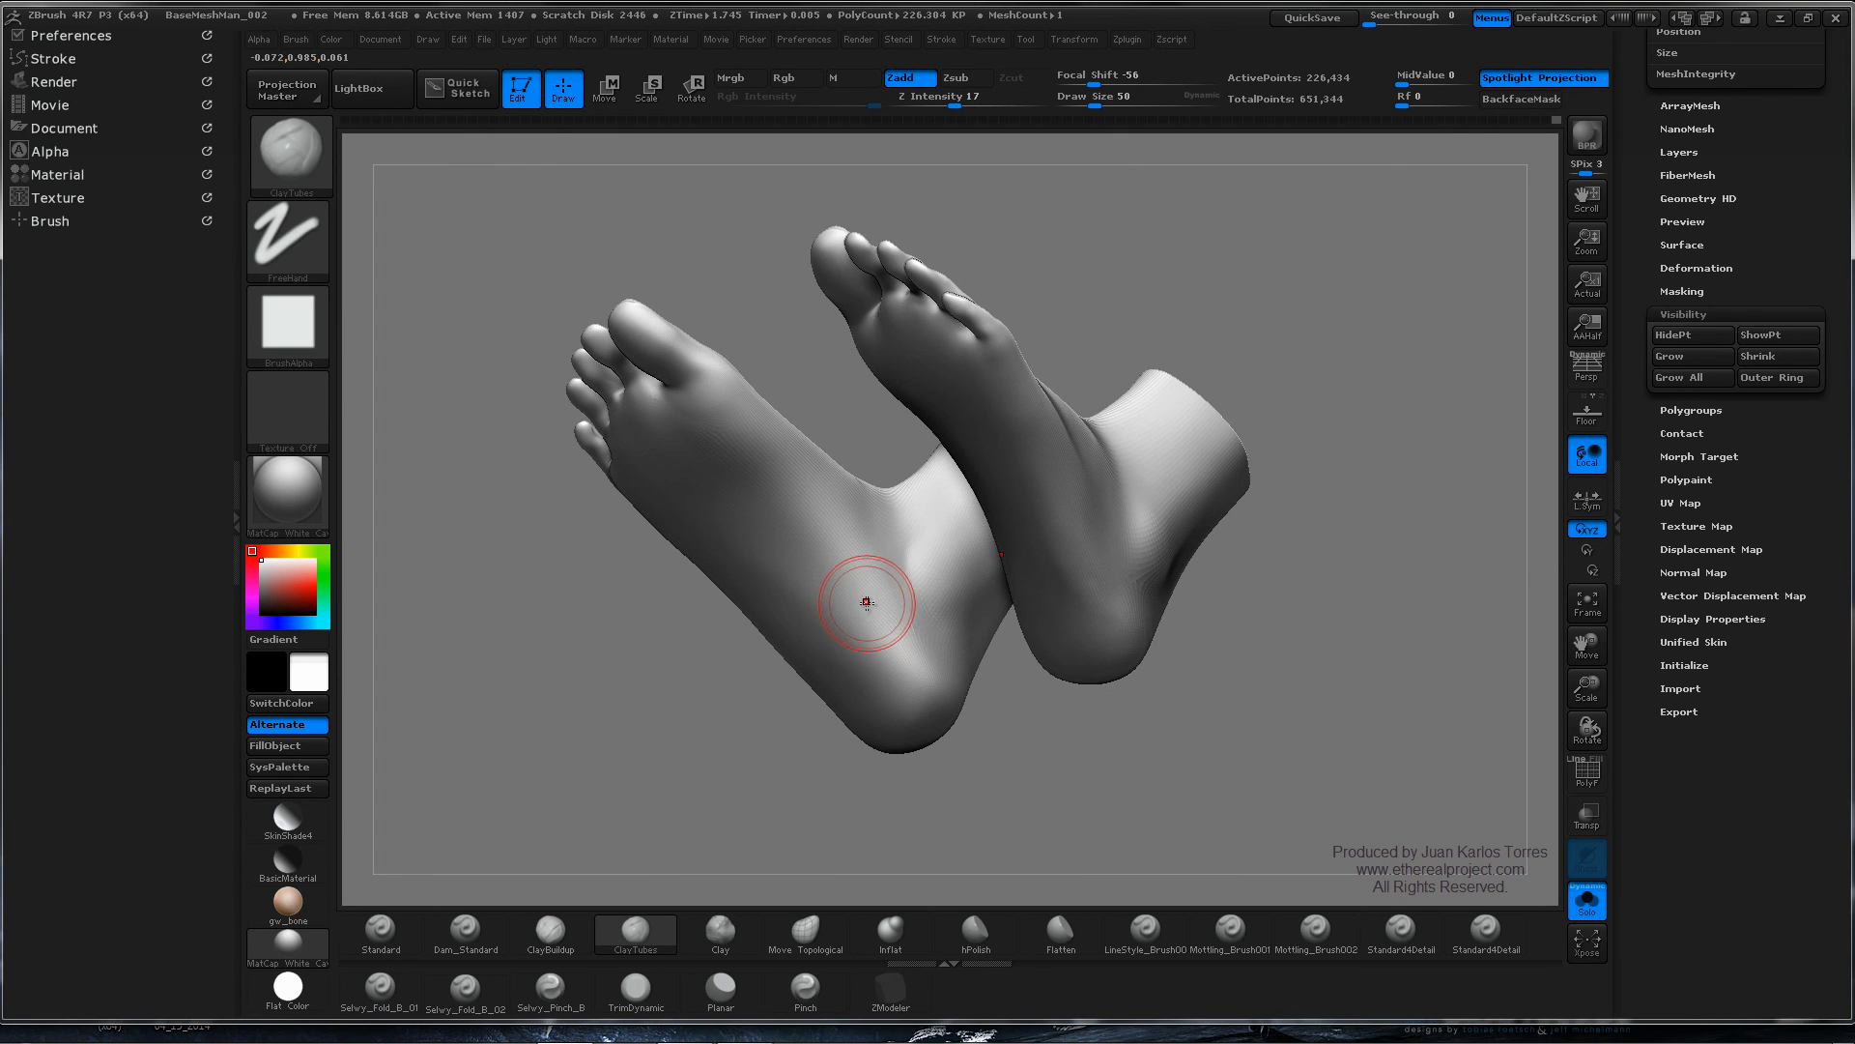
- Drop the feet two subdivision levels and even out the arch, the heel and the outer edge of the sole
{"action": "key", "text": "shift+d"}
{"action": "key", "text": "shift+d"}
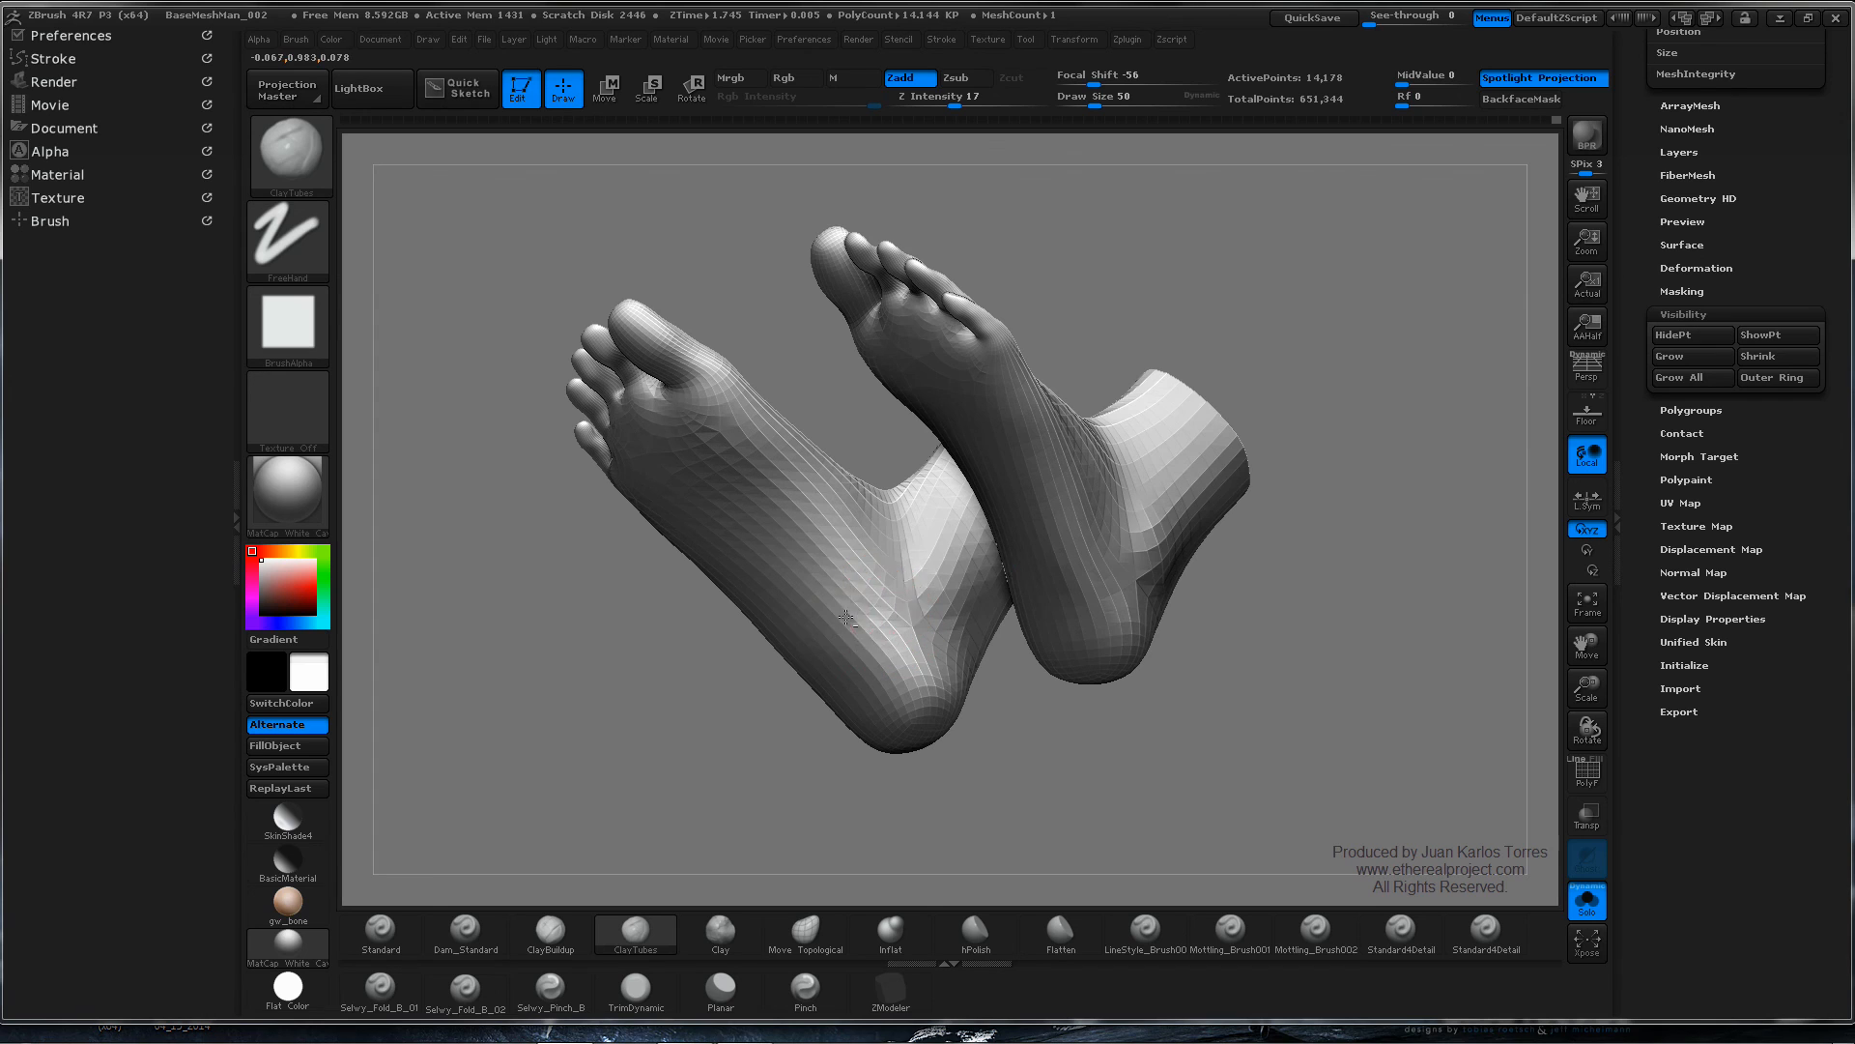
{"action": "key", "text": "shift"}
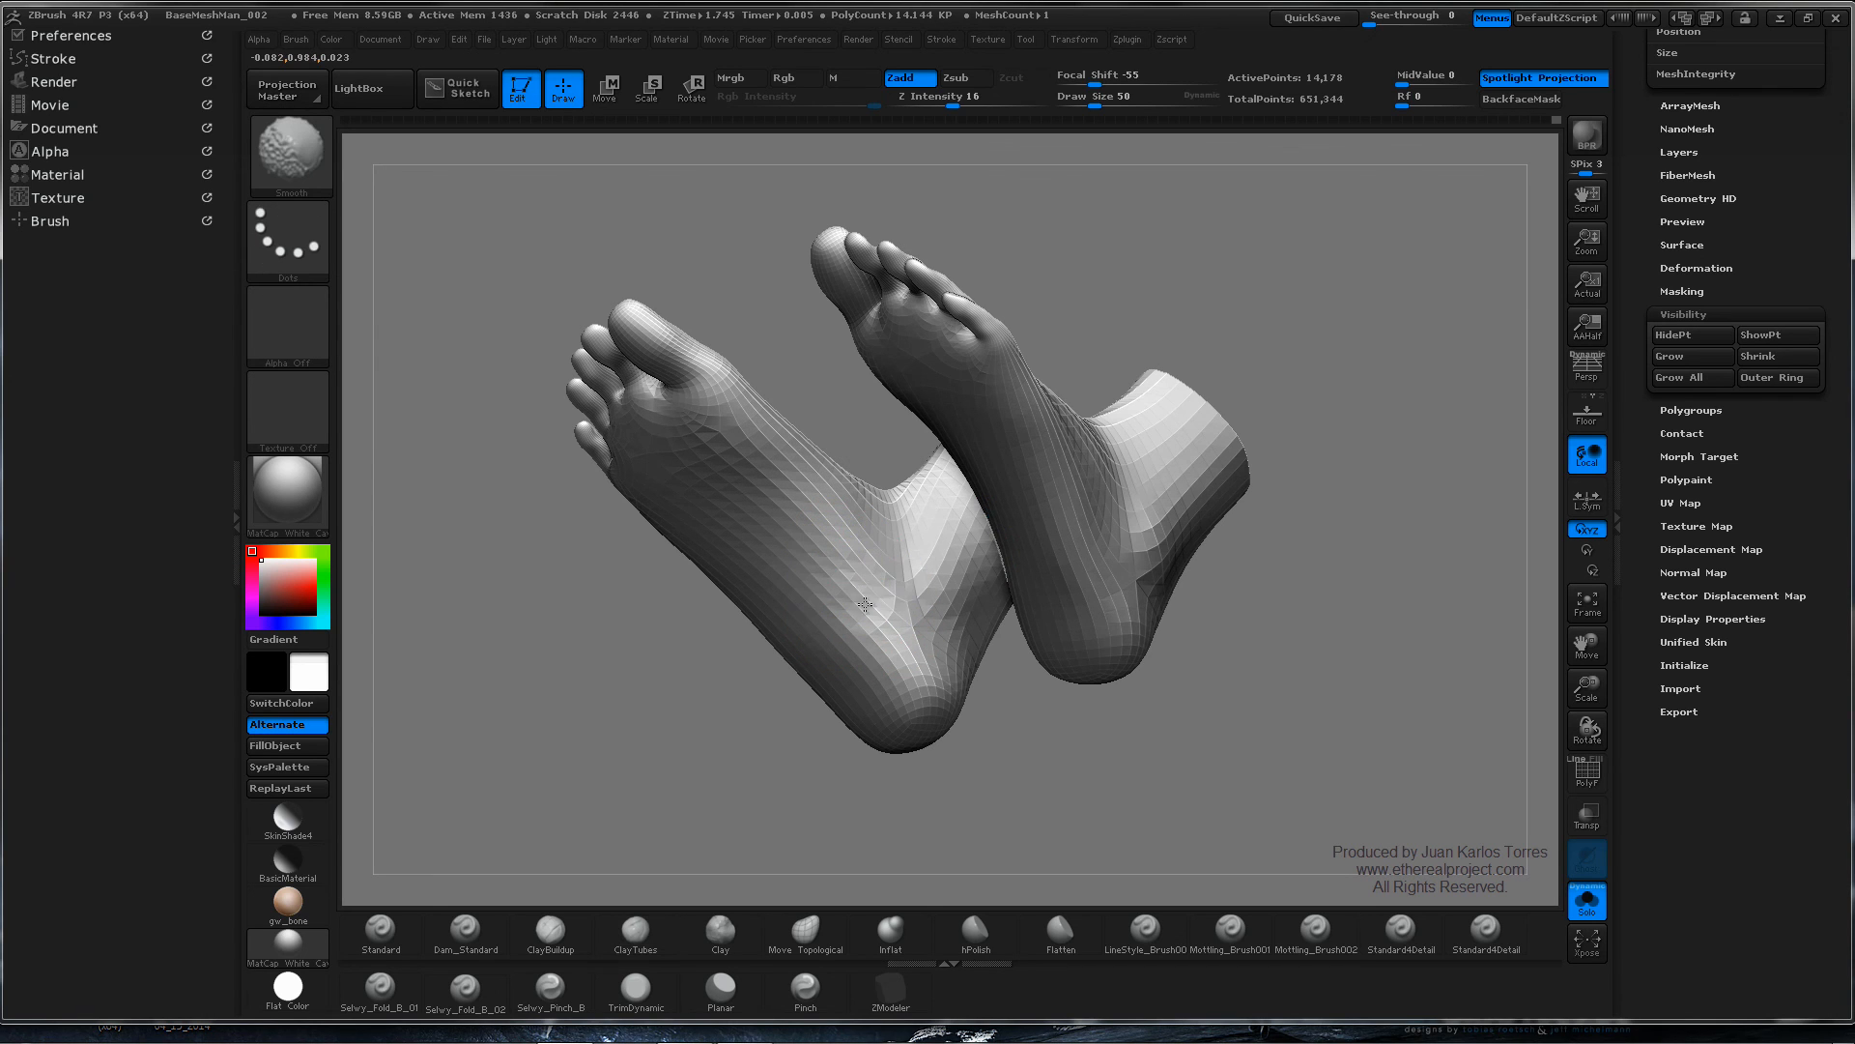
{"action": "left_click_drag", "start_coordinate": [865, 531], "coordinate": [841, 530], "text": "shift"}
{"action": "mouse_move", "coordinate": [841, 530]}
{"action": "right_mouse_down"}
{"action": "mouse_move", "coordinate": [944, 444]}
{"action": "mouse_move", "coordinate": [903, 480]}
{"action": "right_mouse_up"}
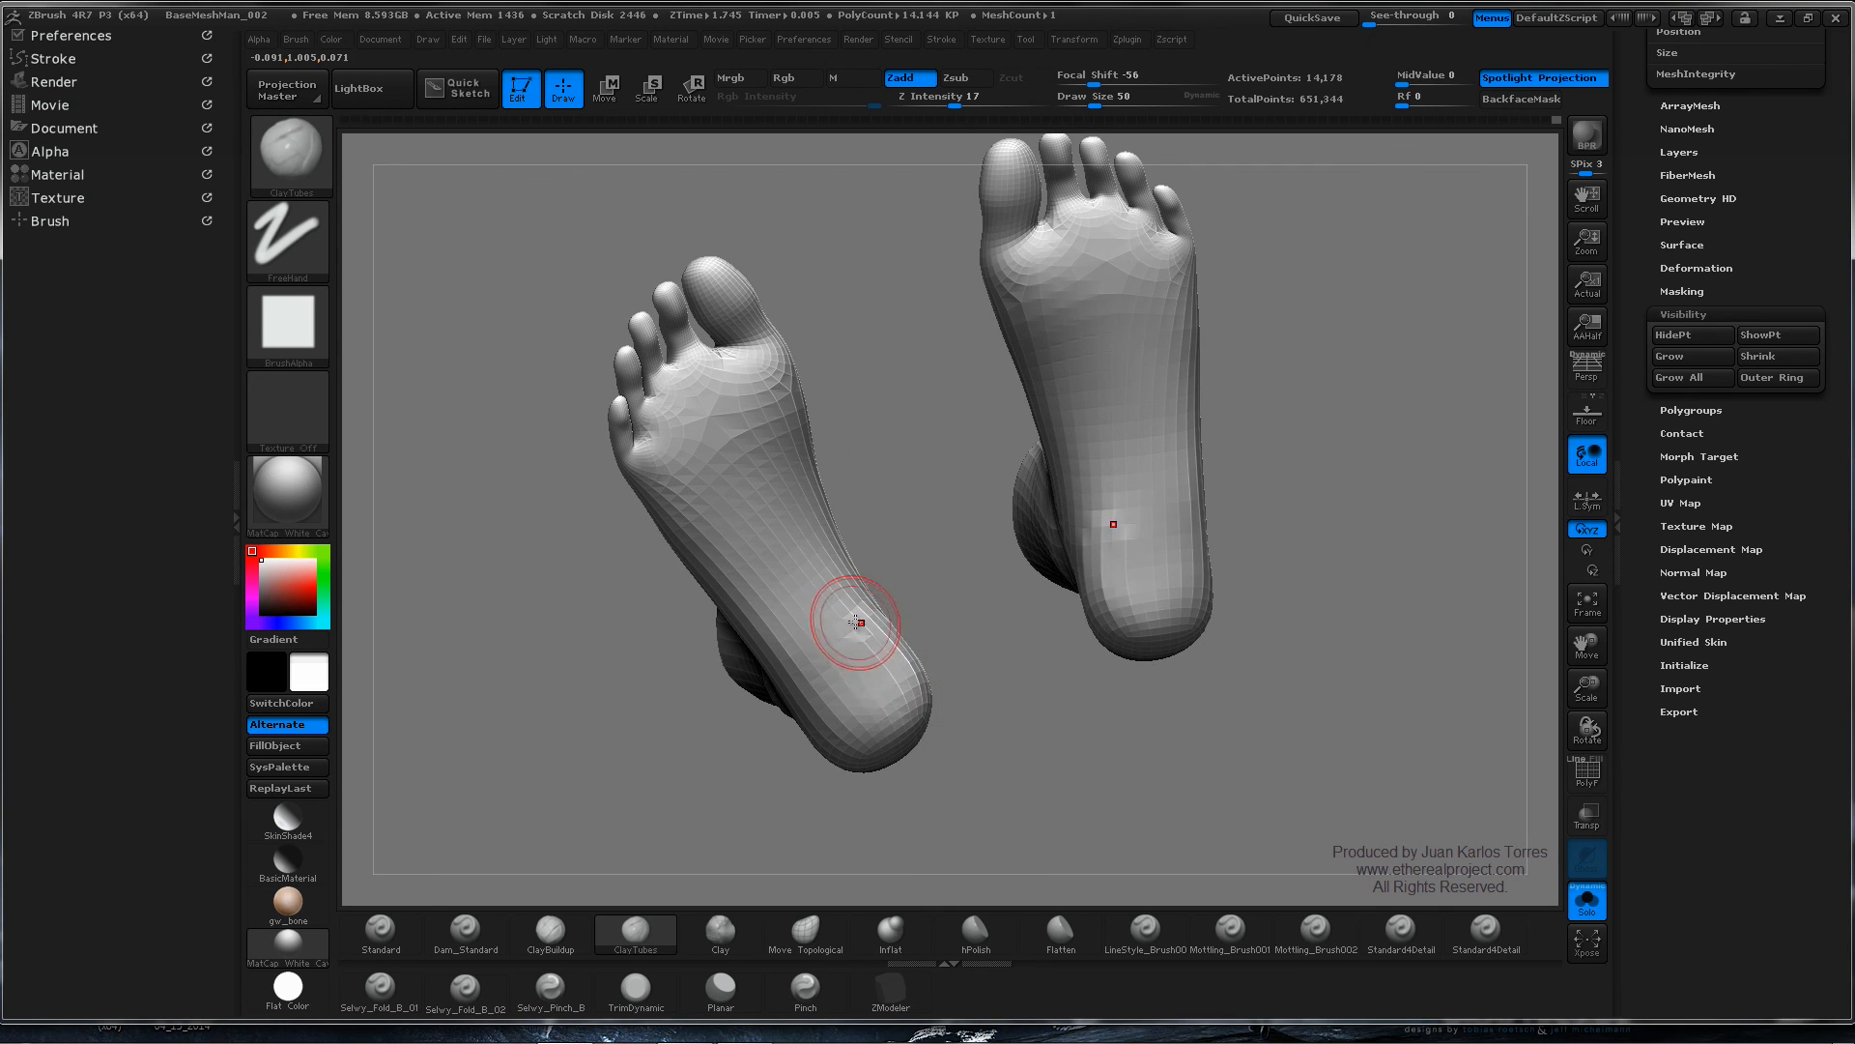
{"action": "key", "text": "shift"}
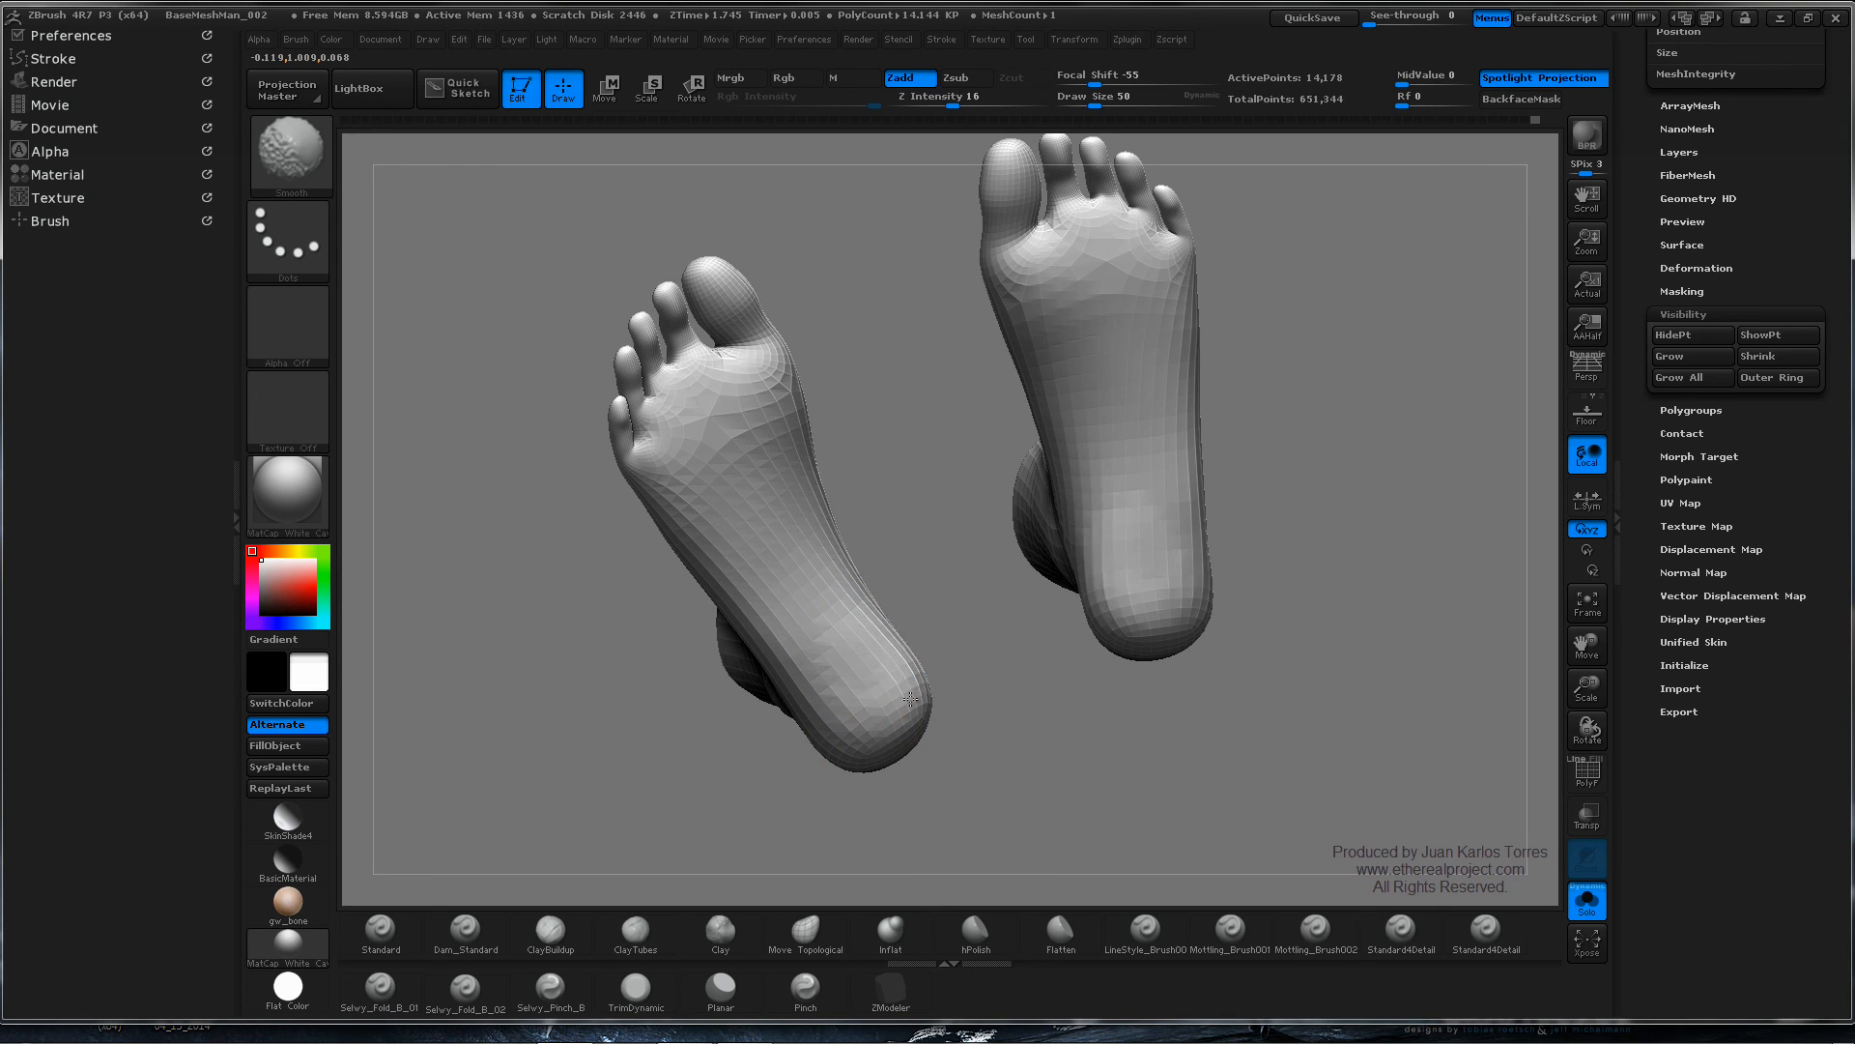
{"action": "right_click_drag", "start_coordinate": [882, 621], "coordinate": [851, 687]}
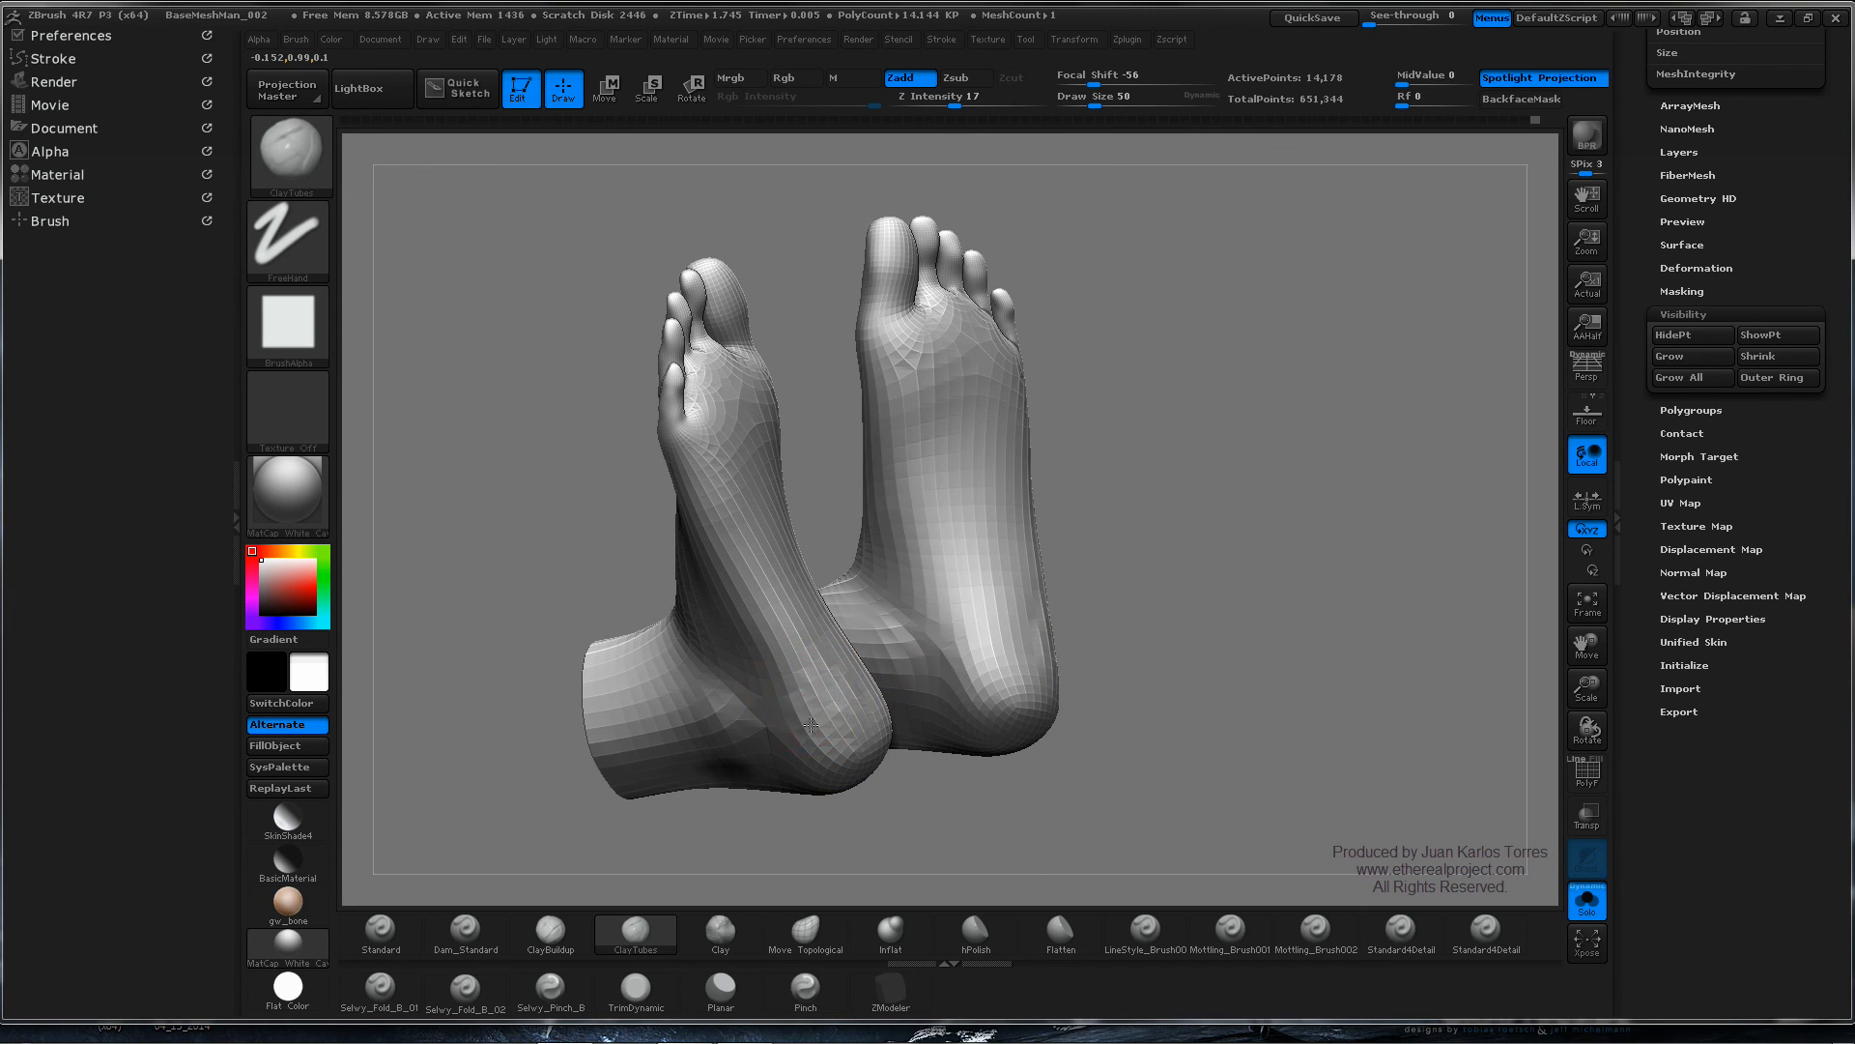
{"action": "key", "text": "shift"}
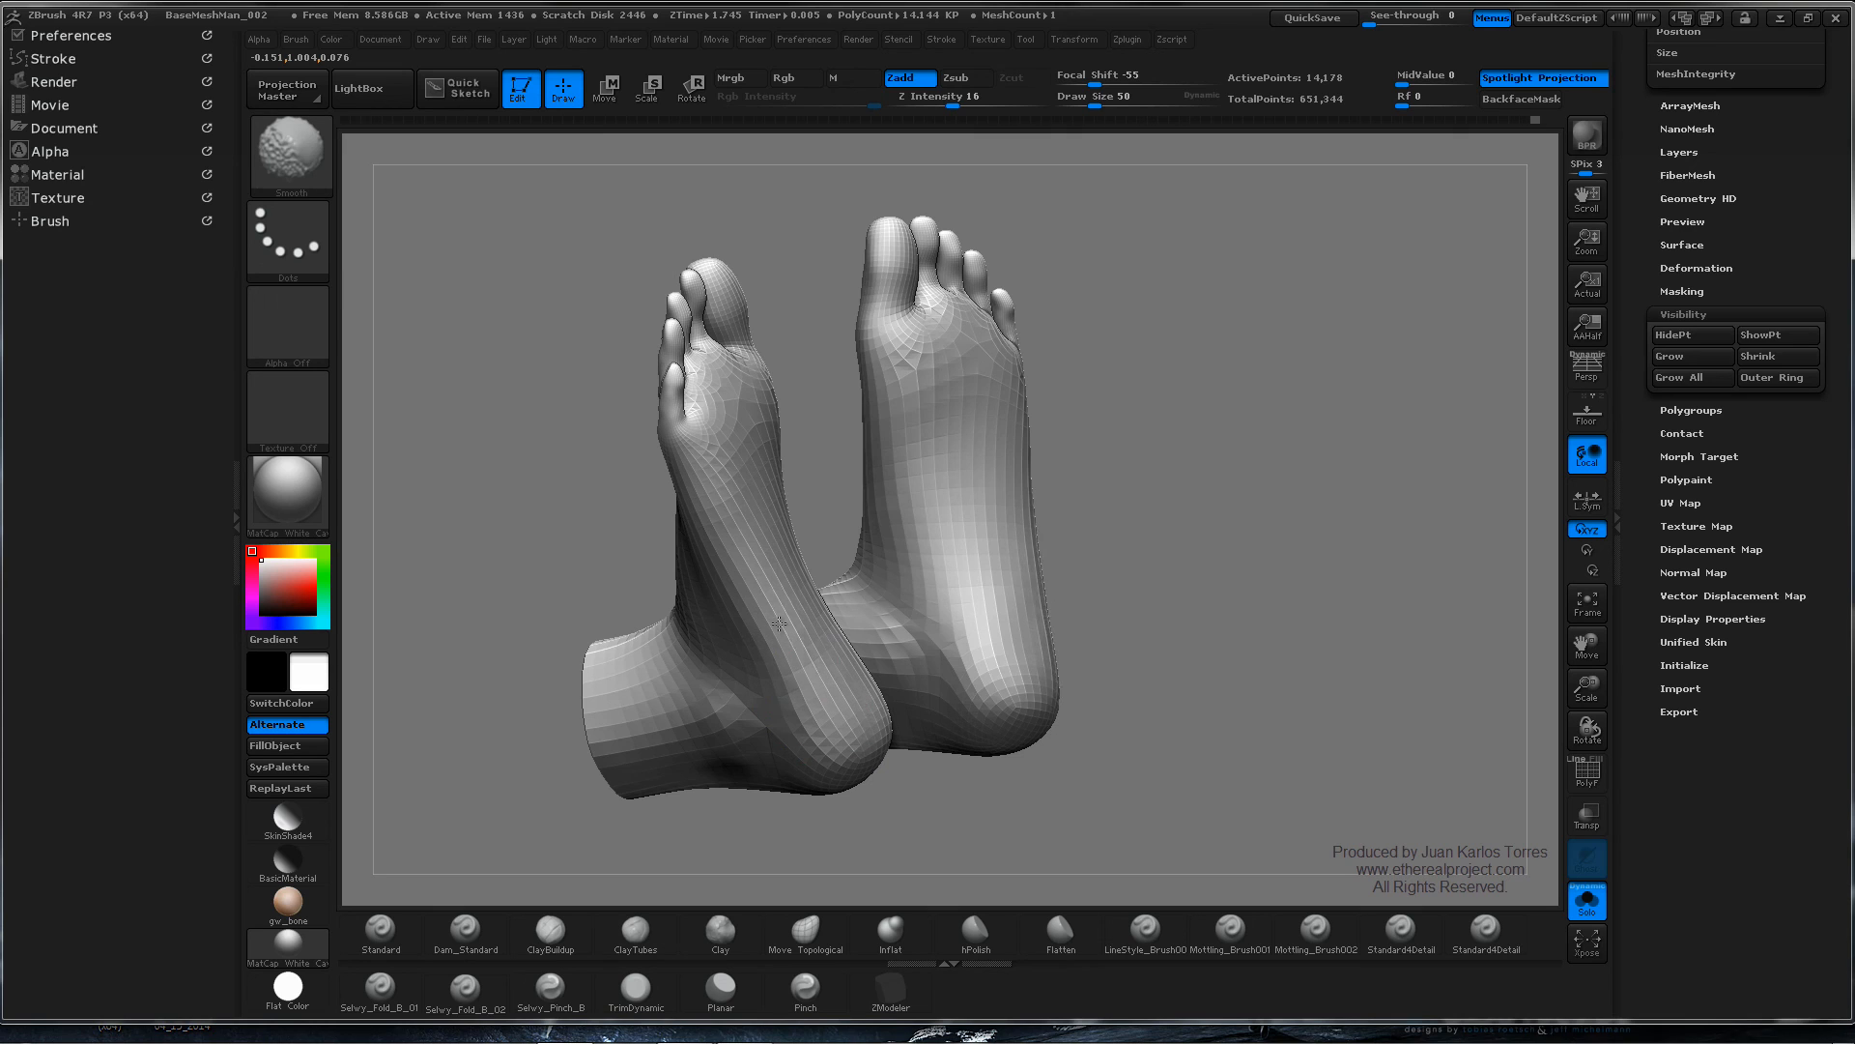
{"action": "mouse_move", "coordinate": [803, 624]}
{"action": "right_mouse_down", "text": "shift"}
{"action": "mouse_move", "coordinate": [824, 593]}
{"action": "mouse_move", "coordinate": [813, 619]}
{"action": "right_mouse_up", "text": "shift"}
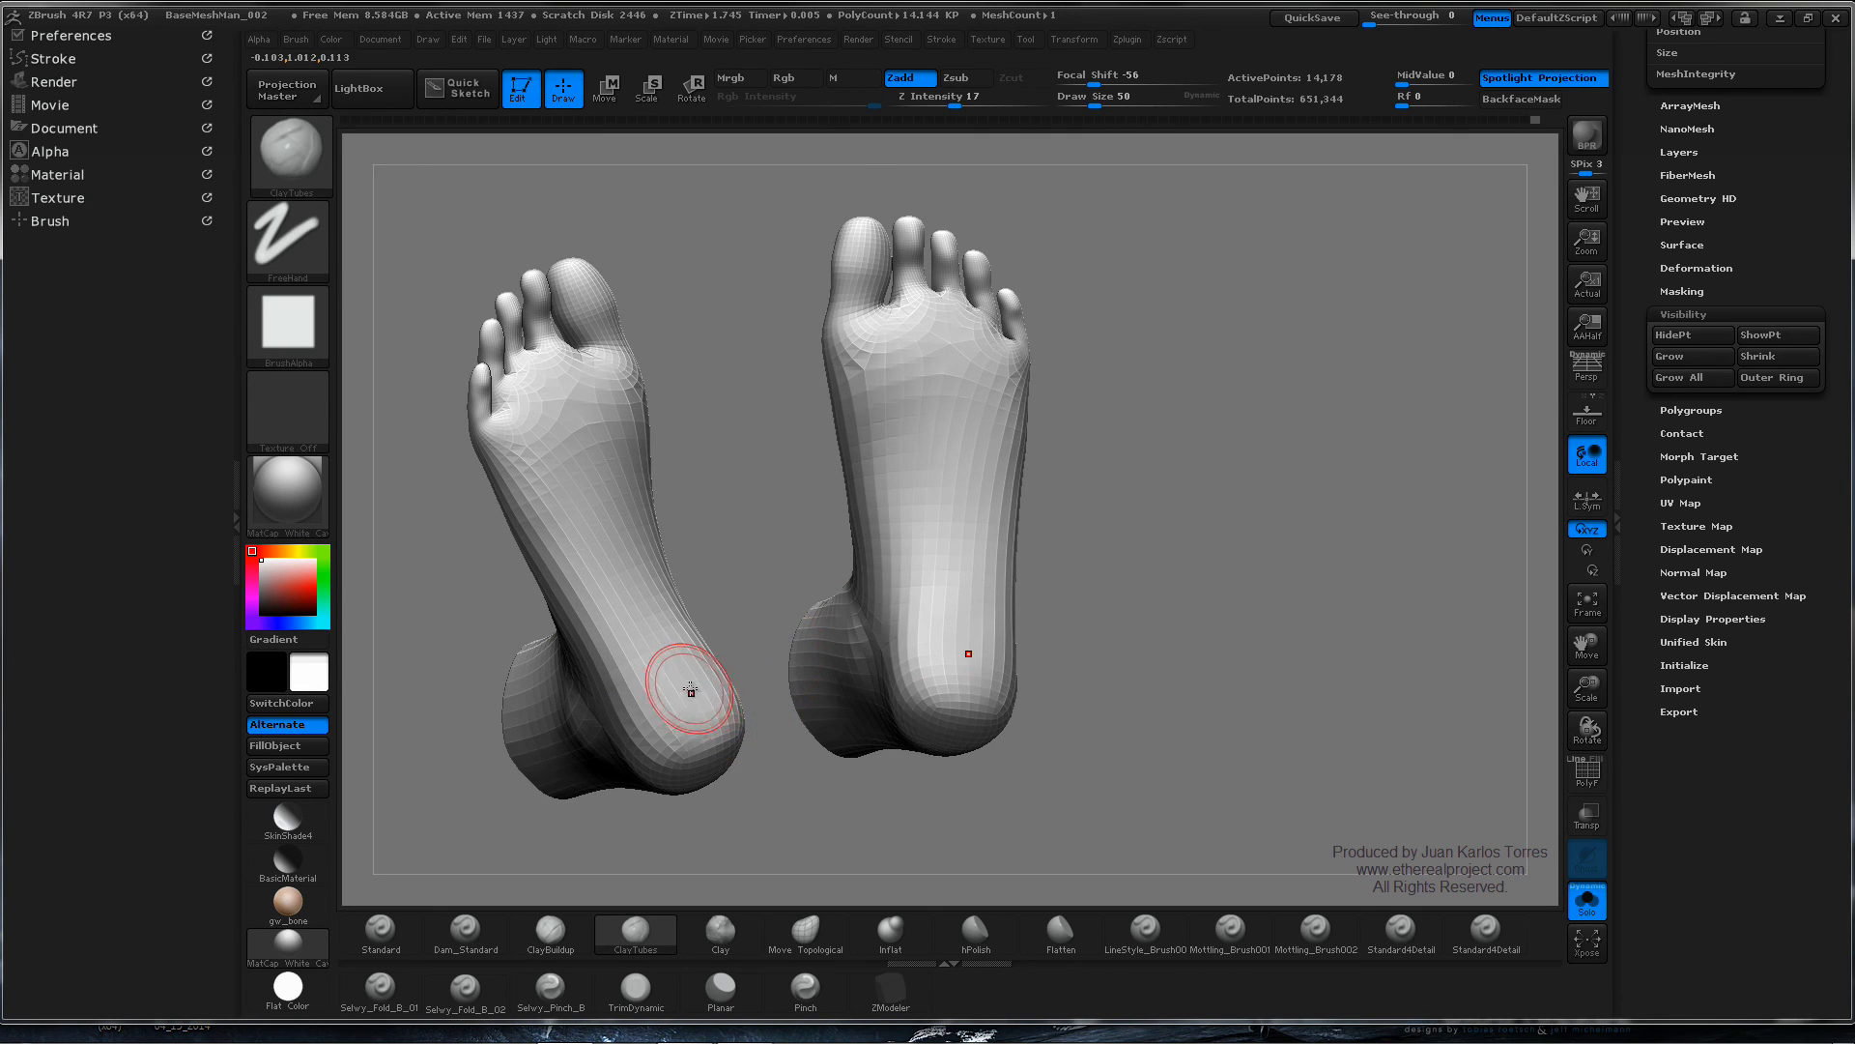
- Unhide the rest of the body and frame the whole figure to review the feet in proportion
{"action": "mouse_move", "coordinate": [690, 689]}
{"action": "right_mouse_down"}
{"action": "mouse_move", "coordinate": [637, 696]}
{"action": "mouse_move", "coordinate": [733, 750]}
{"action": "mouse_move", "coordinate": [829, 629]}
{"action": "mouse_move", "coordinate": [810, 635]}
{"action": "mouse_move", "coordinate": [858, 650]}
{"action": "mouse_move", "coordinate": [829, 621]}
{"action": "mouse_move", "coordinate": [870, 560]}
{"action": "mouse_move", "coordinate": [887, 604]}
{"action": "mouse_move", "coordinate": [952, 536]}
{"action": "mouse_move", "coordinate": [923, 607]}
{"action": "mouse_move", "coordinate": [945, 567]}
{"action": "mouse_move", "coordinate": [976, 619]}
{"action": "mouse_move", "coordinate": [964, 651]}
{"action": "right_mouse_up"}
{"action": "right_click_drag", "start_coordinate": [1170, 528], "coordinate": [899, 502]}
{"action": "left_click", "coordinate": [1392, 521], "text": "ctrl+shift"}
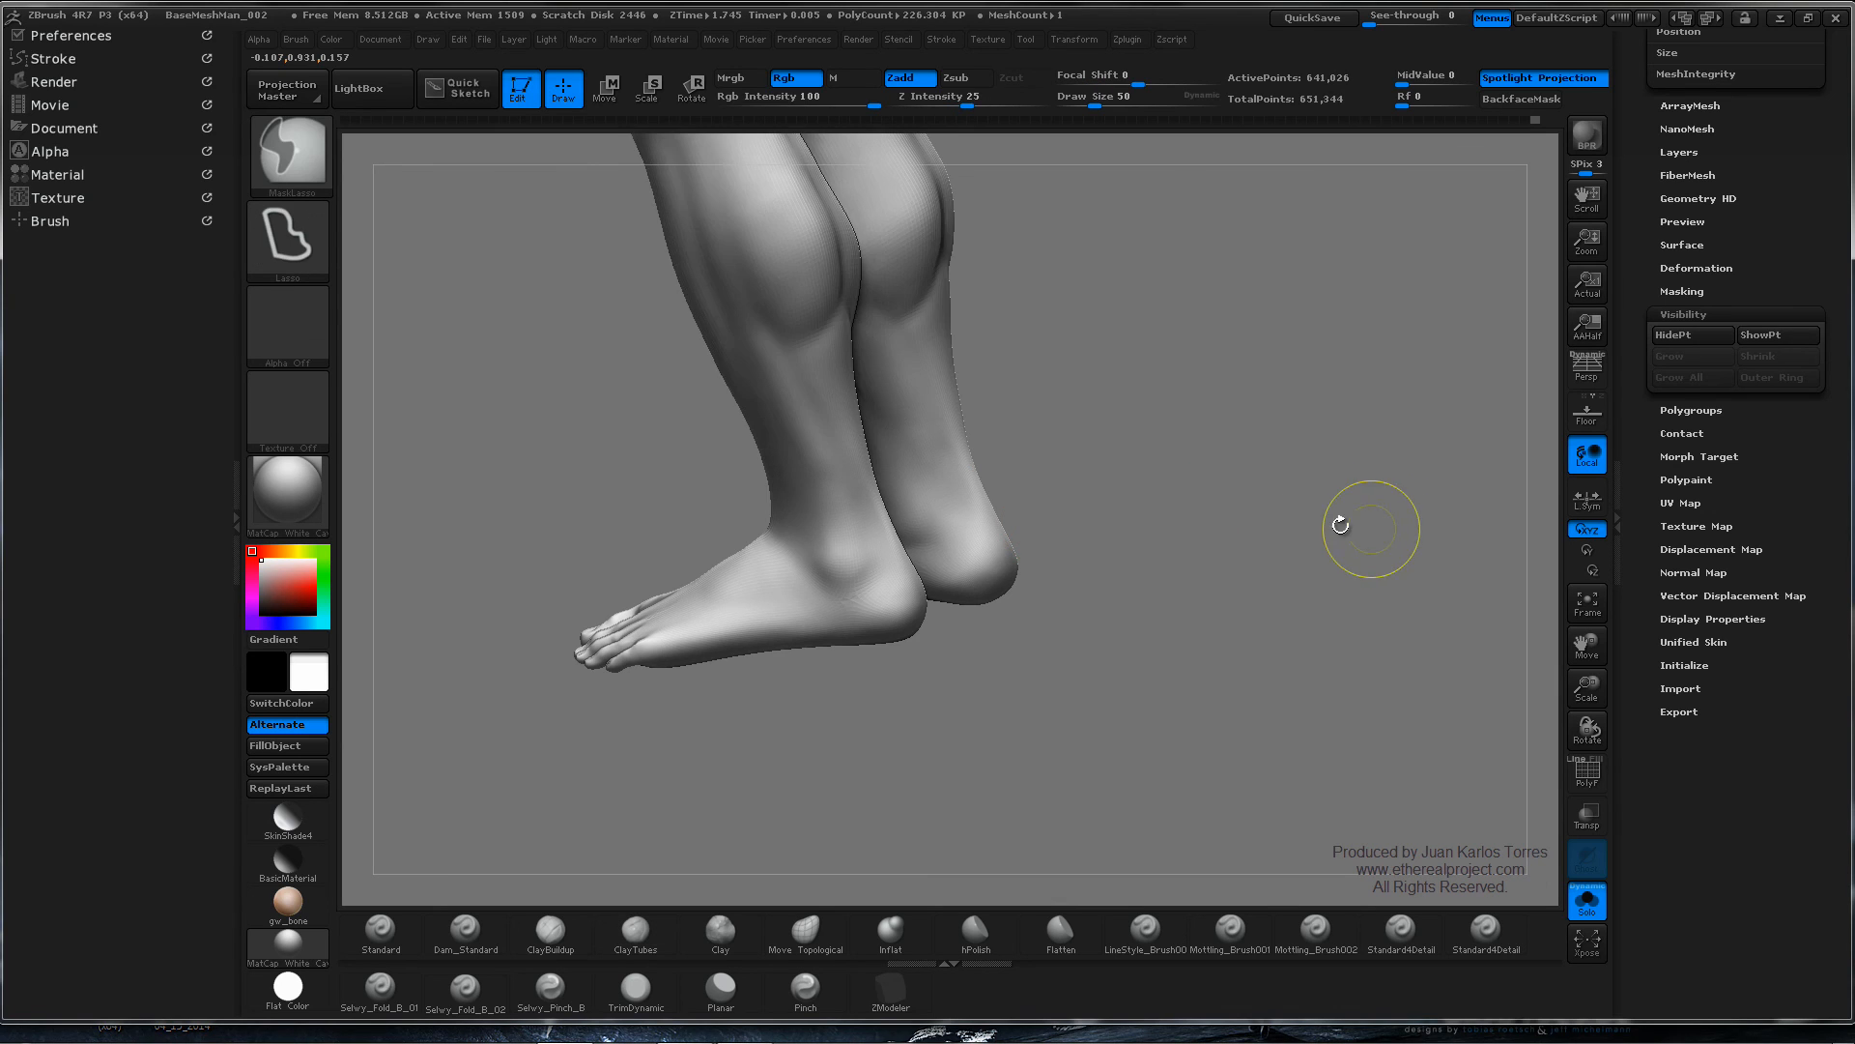
{"action": "right_click_drag", "start_coordinate": [1340, 525], "coordinate": [1147, 447], "text": "ctrl"}
{"action": "right_click_drag", "start_coordinate": [1147, 446], "coordinate": [1155, 684], "text": "alt"}
{"action": "mouse_move", "coordinate": [1155, 684]}
{"action": "right_mouse_down", "text": "ctrl"}
{"action": "mouse_move", "coordinate": [1182, 549]}
{"action": "mouse_move", "coordinate": [1070, 568]}
{"action": "mouse_move", "coordinate": [1052, 537]}
{"action": "mouse_move", "coordinate": [1160, 543]}
{"action": "mouse_move", "coordinate": [1102, 502]}
{"action": "mouse_move", "coordinate": [716, 576]}
{"action": "mouse_move", "coordinate": [559, 558]}
{"action": "right_mouse_up", "text": "ctrl"}
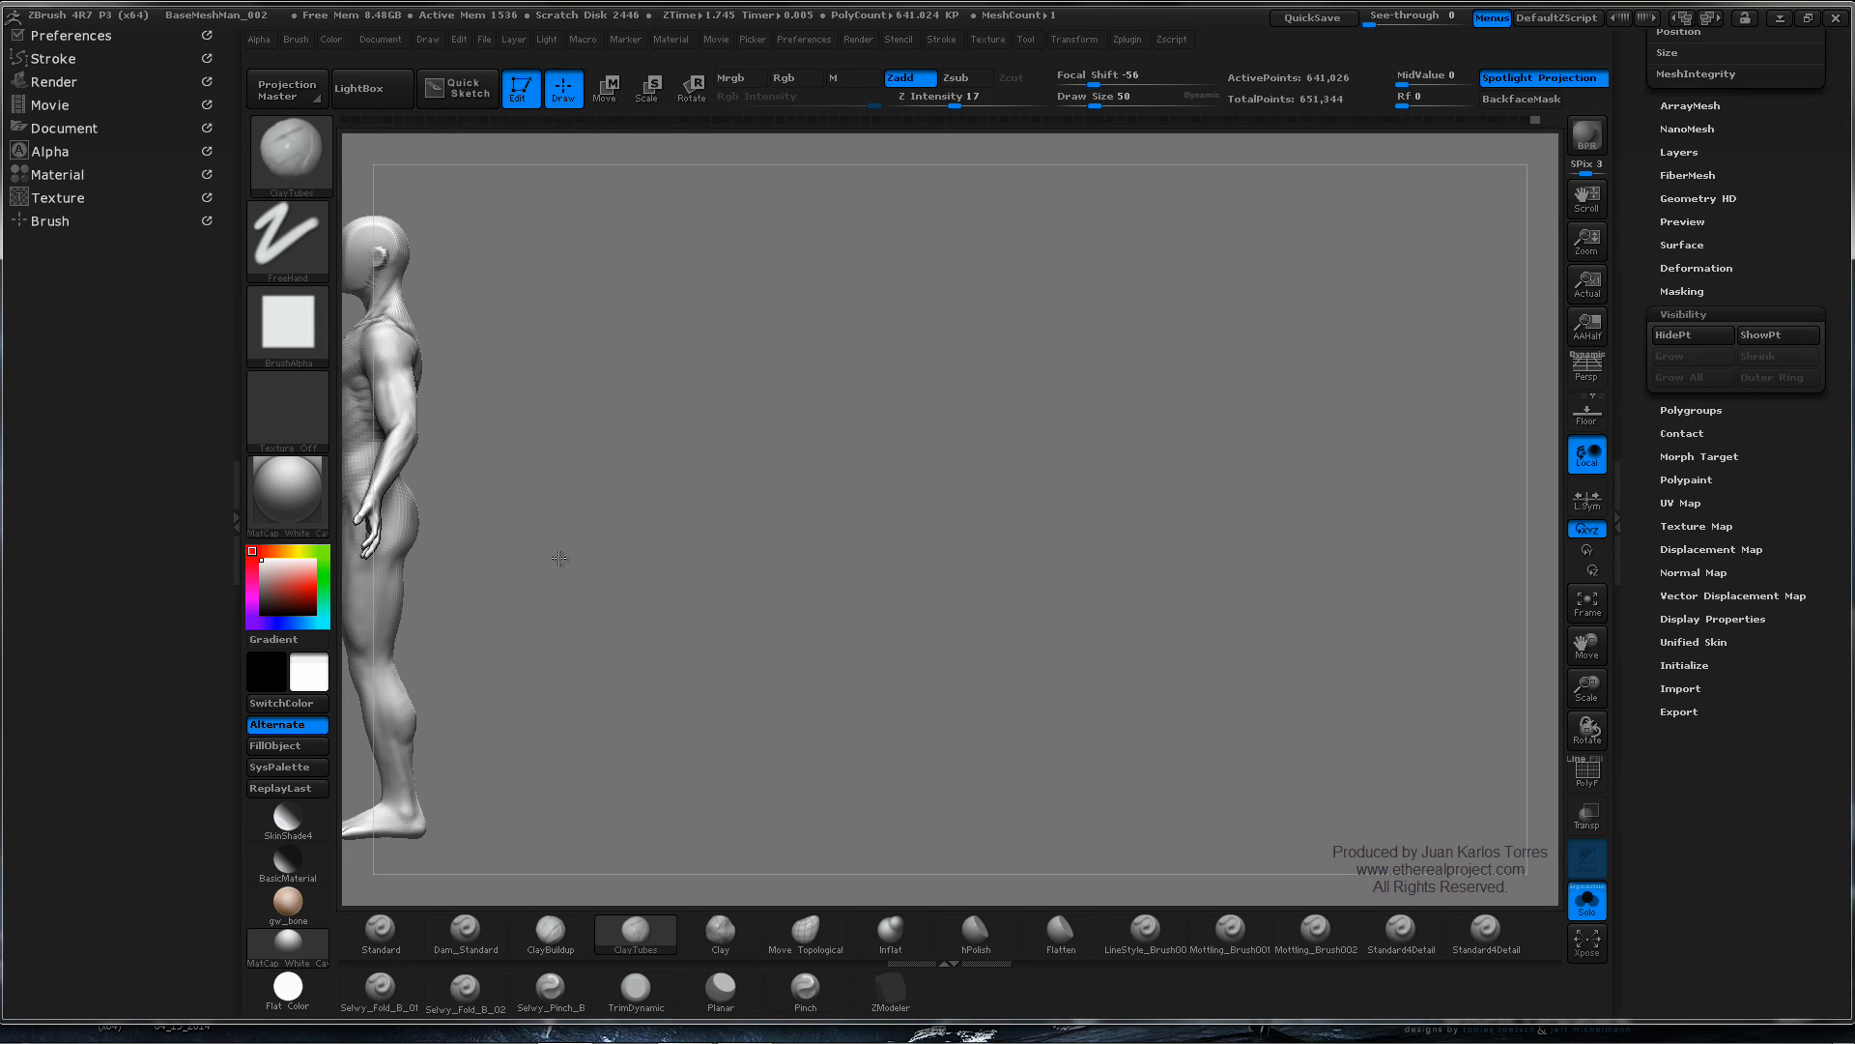
{"action": "mouse_move", "coordinate": [559, 557]}
{"action": "right_mouse_down", "text": "alt"}
{"action": "mouse_move", "coordinate": [1085, 567]}
{"action": "mouse_move", "coordinate": [1106, 535]}
{"action": "mouse_move", "coordinate": [1035, 525]}
{"action": "right_mouse_up", "text": "alt"}
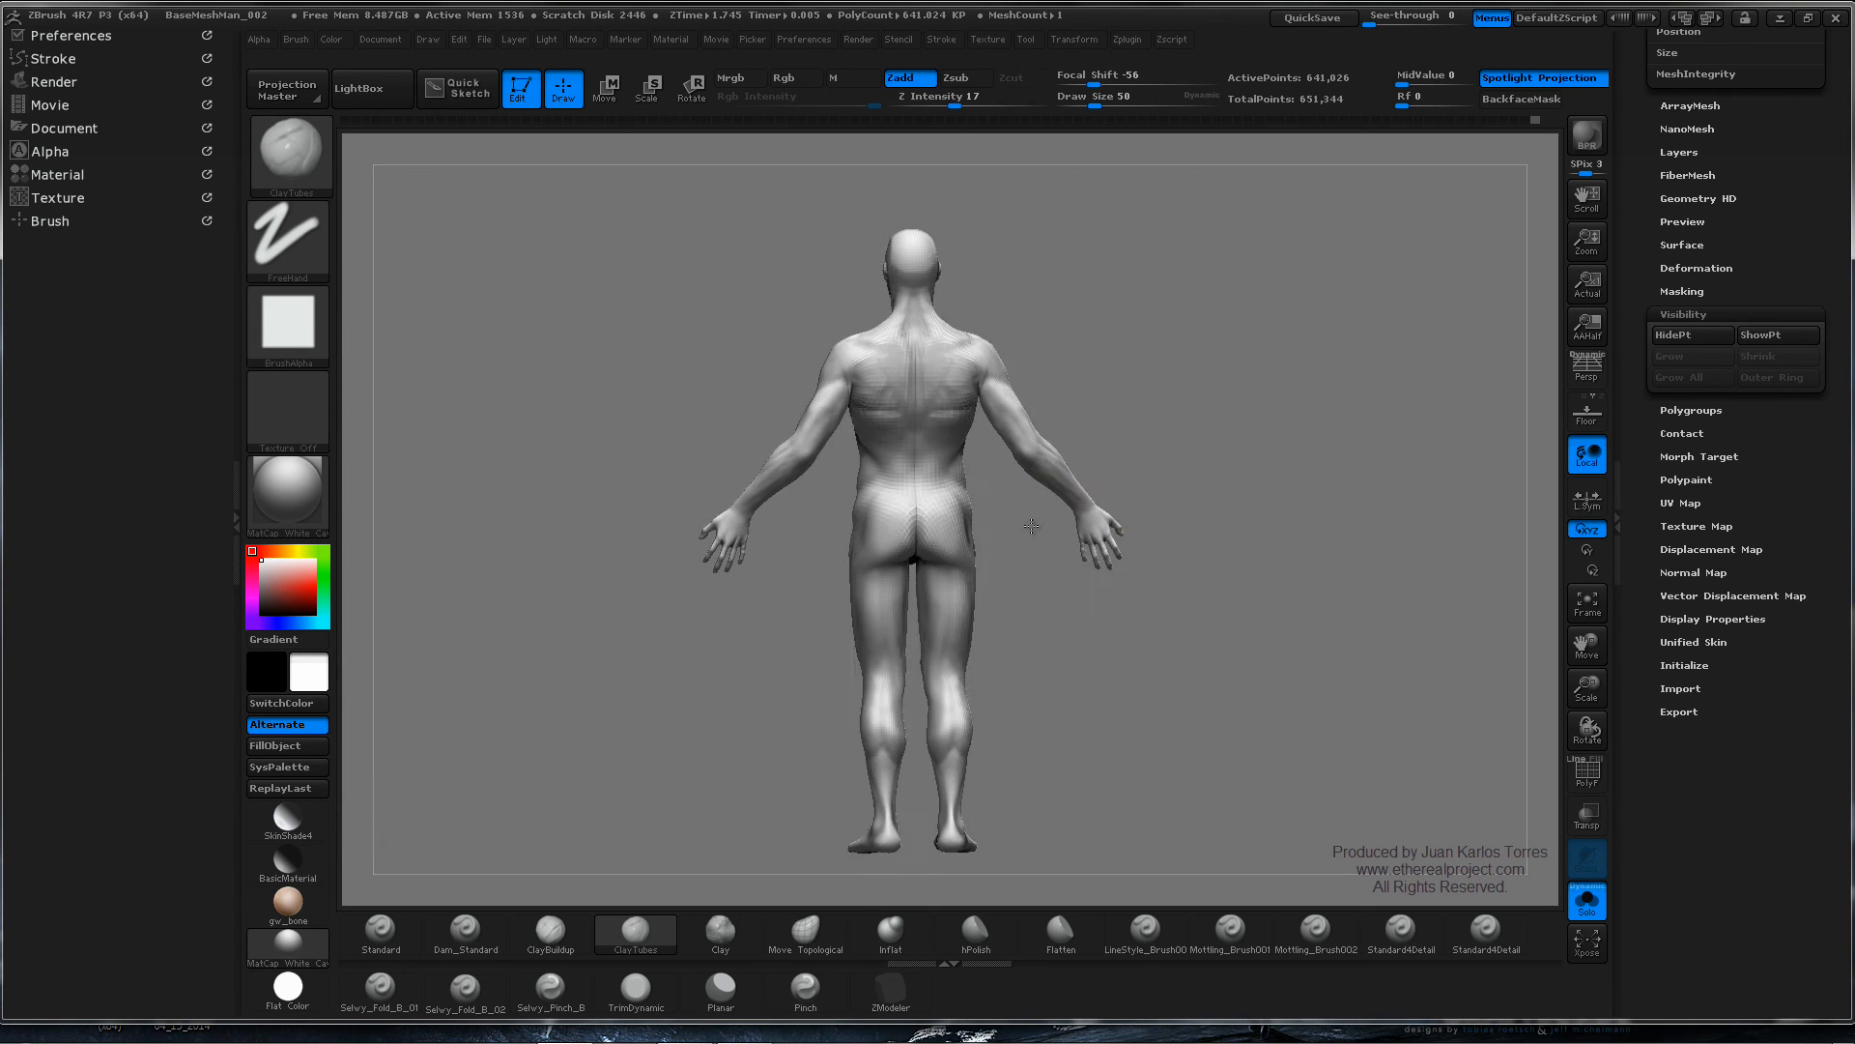
- Set the draw size to 32 and refine the back of the shoulder above the armpit, smoothing the surface
{"action": "mouse_move", "coordinate": [1200, 464]}
{"action": "right_mouse_down", "text": "ctrl"}
{"action": "mouse_move", "coordinate": [1230, 467]}
{"action": "mouse_move", "coordinate": [1201, 418]}
{"action": "mouse_move", "coordinate": [1146, 464]}
{"action": "right_mouse_up", "text": "ctrl"}
{"action": "right_click_drag", "start_coordinate": [1099, 345], "coordinate": [1064, 434], "text": "alt"}
{"action": "right_click_drag", "start_coordinate": [780, 432], "coordinate": [1071, 395], "text": "ctrl"}
{"action": "key", "text": "space"}
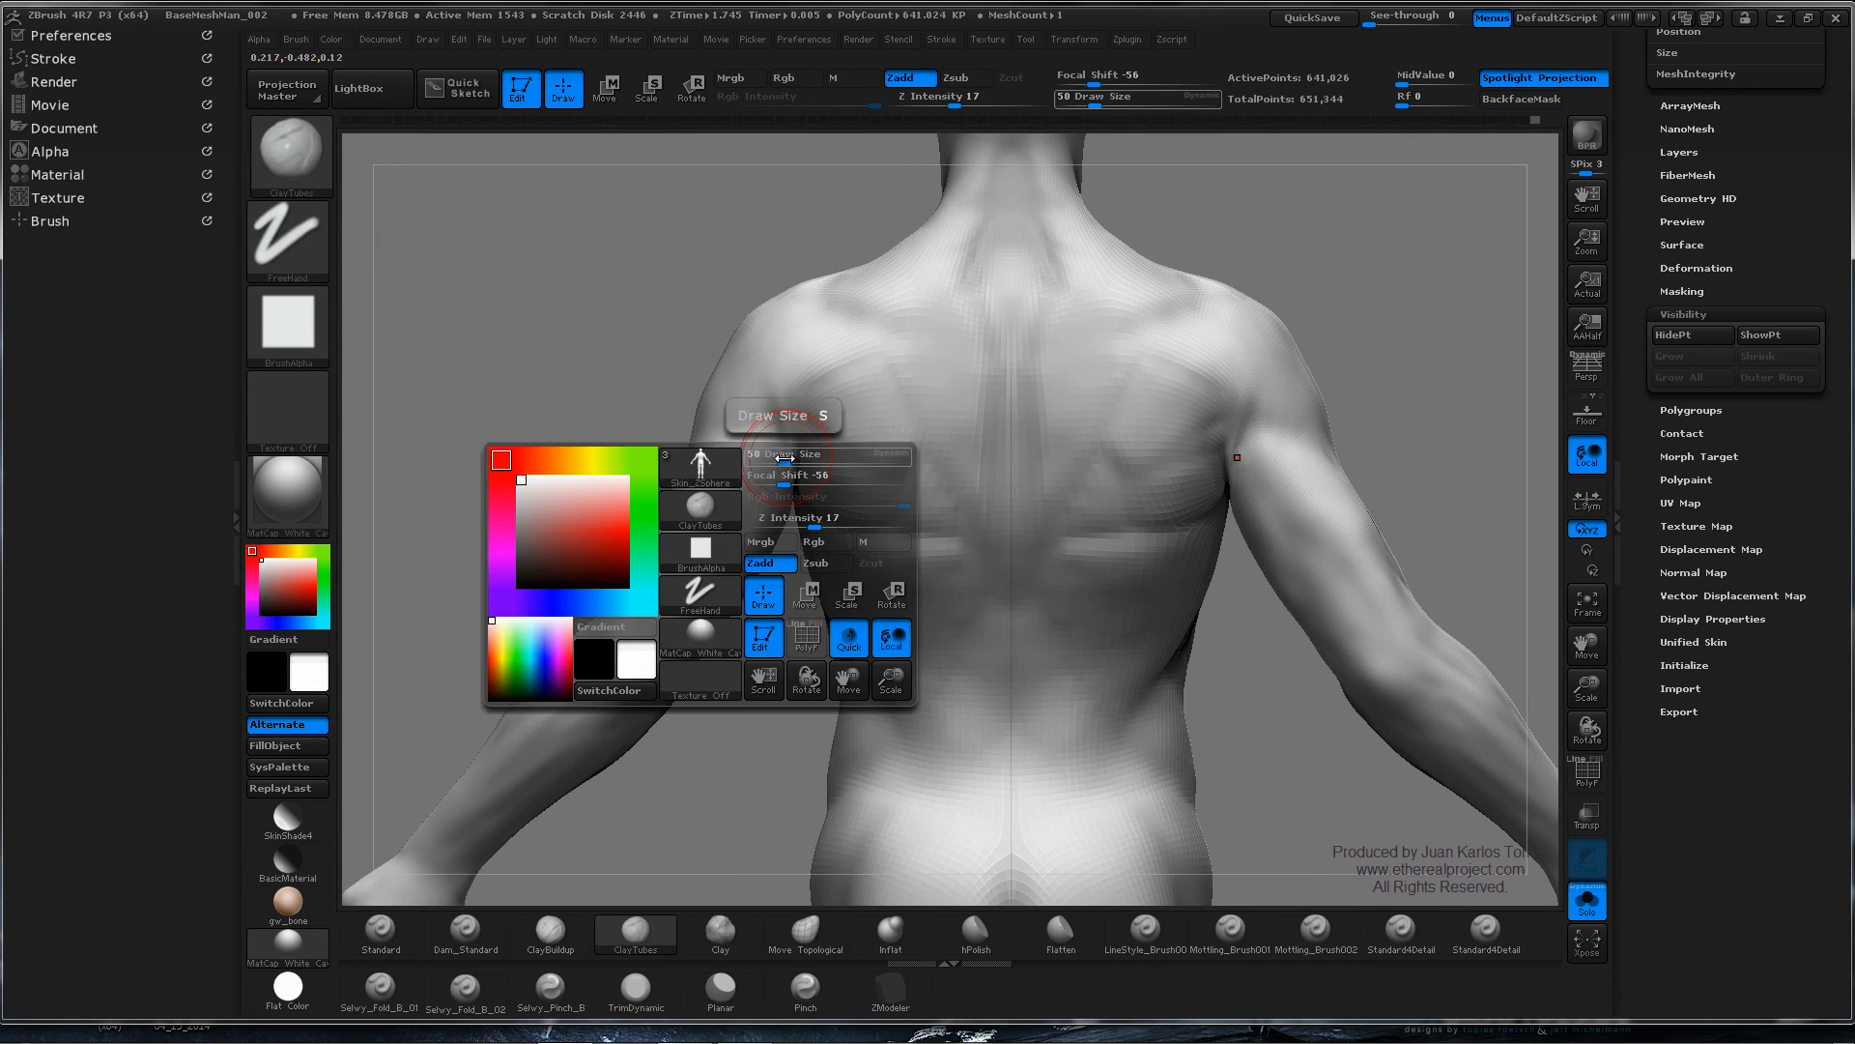
{"action": "left_click_drag", "start_coordinate": [788, 459], "coordinate": [782, 459]}
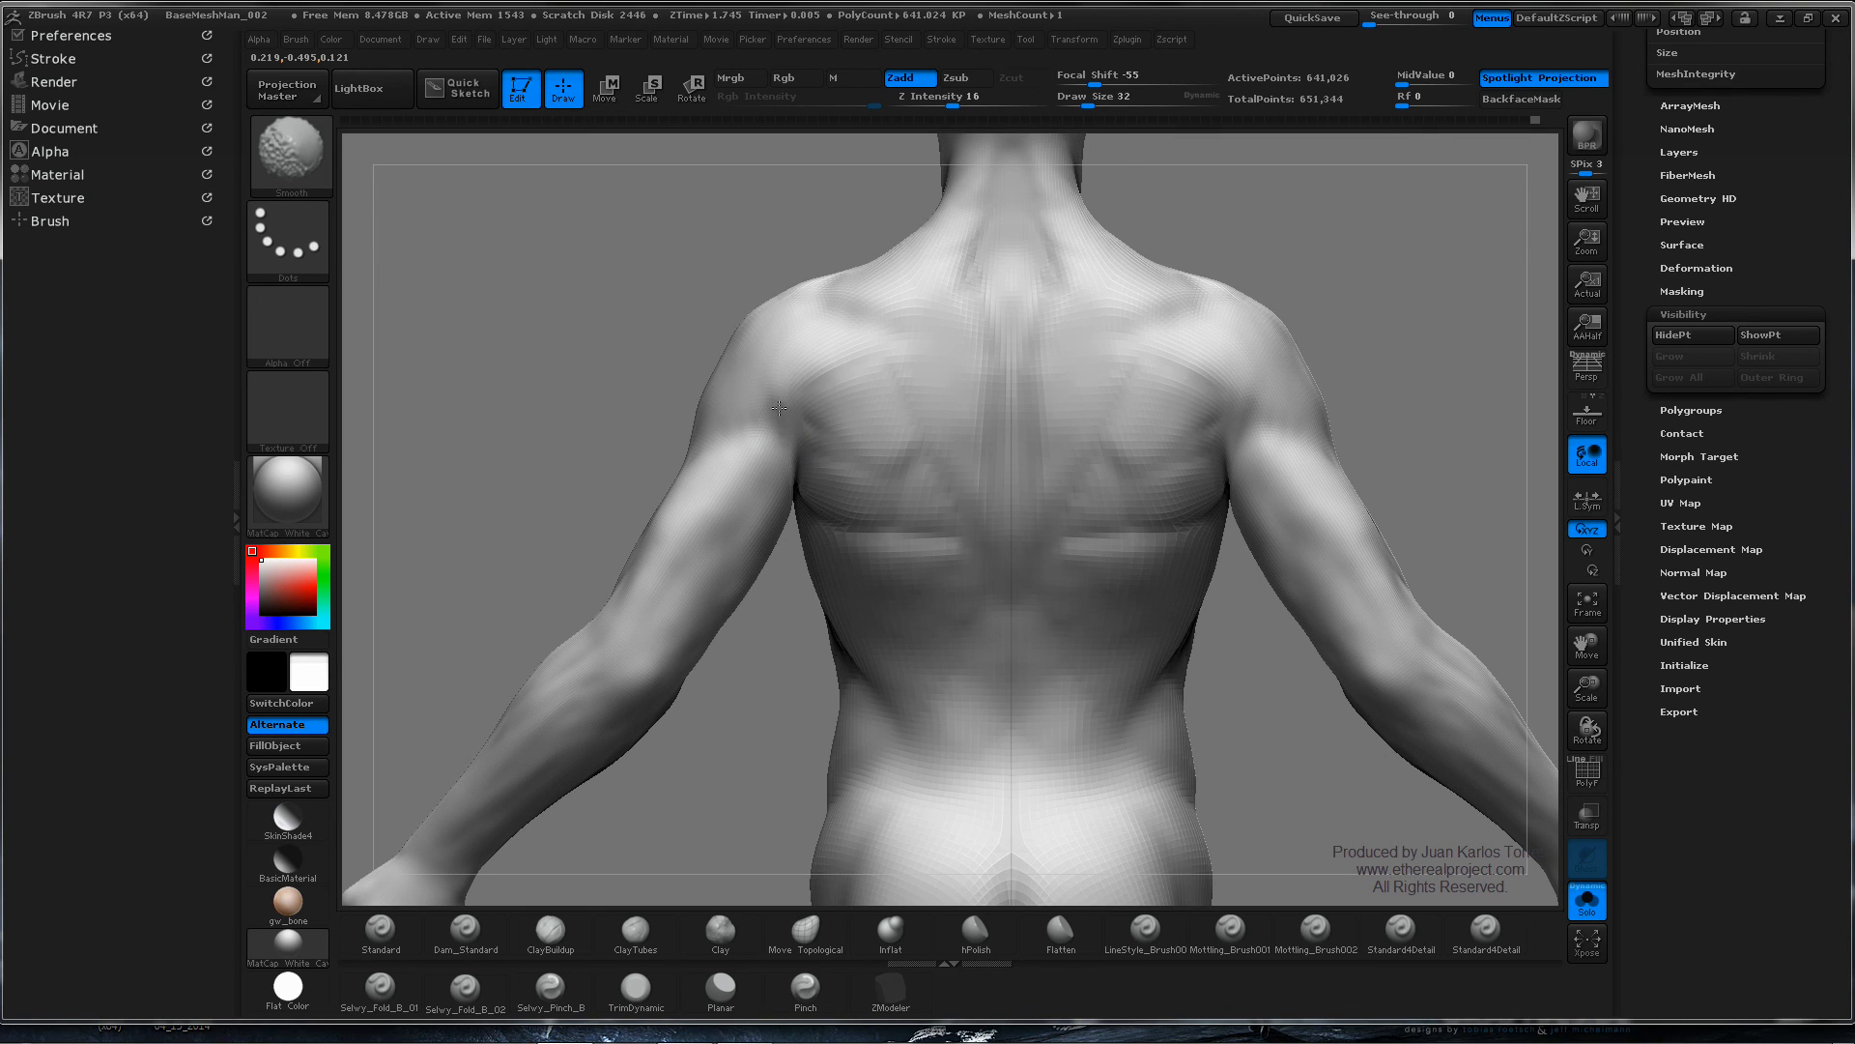
{"action": "mouse_move", "coordinate": [807, 455]}
{"action": "right_mouse_down", "text": "ctrl"}
{"action": "mouse_move", "coordinate": [890, 455]}
{"action": "mouse_move", "coordinate": [973, 415]}
{"action": "mouse_move", "coordinate": [998, 465]}
{"action": "mouse_move", "coordinate": [1092, 447]}
{"action": "mouse_move", "coordinate": [1054, 417]}
{"action": "mouse_move", "coordinate": [1168, 401]}
{"action": "mouse_move", "coordinate": [1147, 430]}
{"action": "right_mouse_up", "text": "ctrl"}
{"action": "right_click_drag", "start_coordinate": [1272, 413], "coordinate": [1252, 417], "text": "shift"}
{"action": "right_click_drag", "start_coordinate": [1002, 483], "coordinate": [934, 516], "text": "ctrl"}
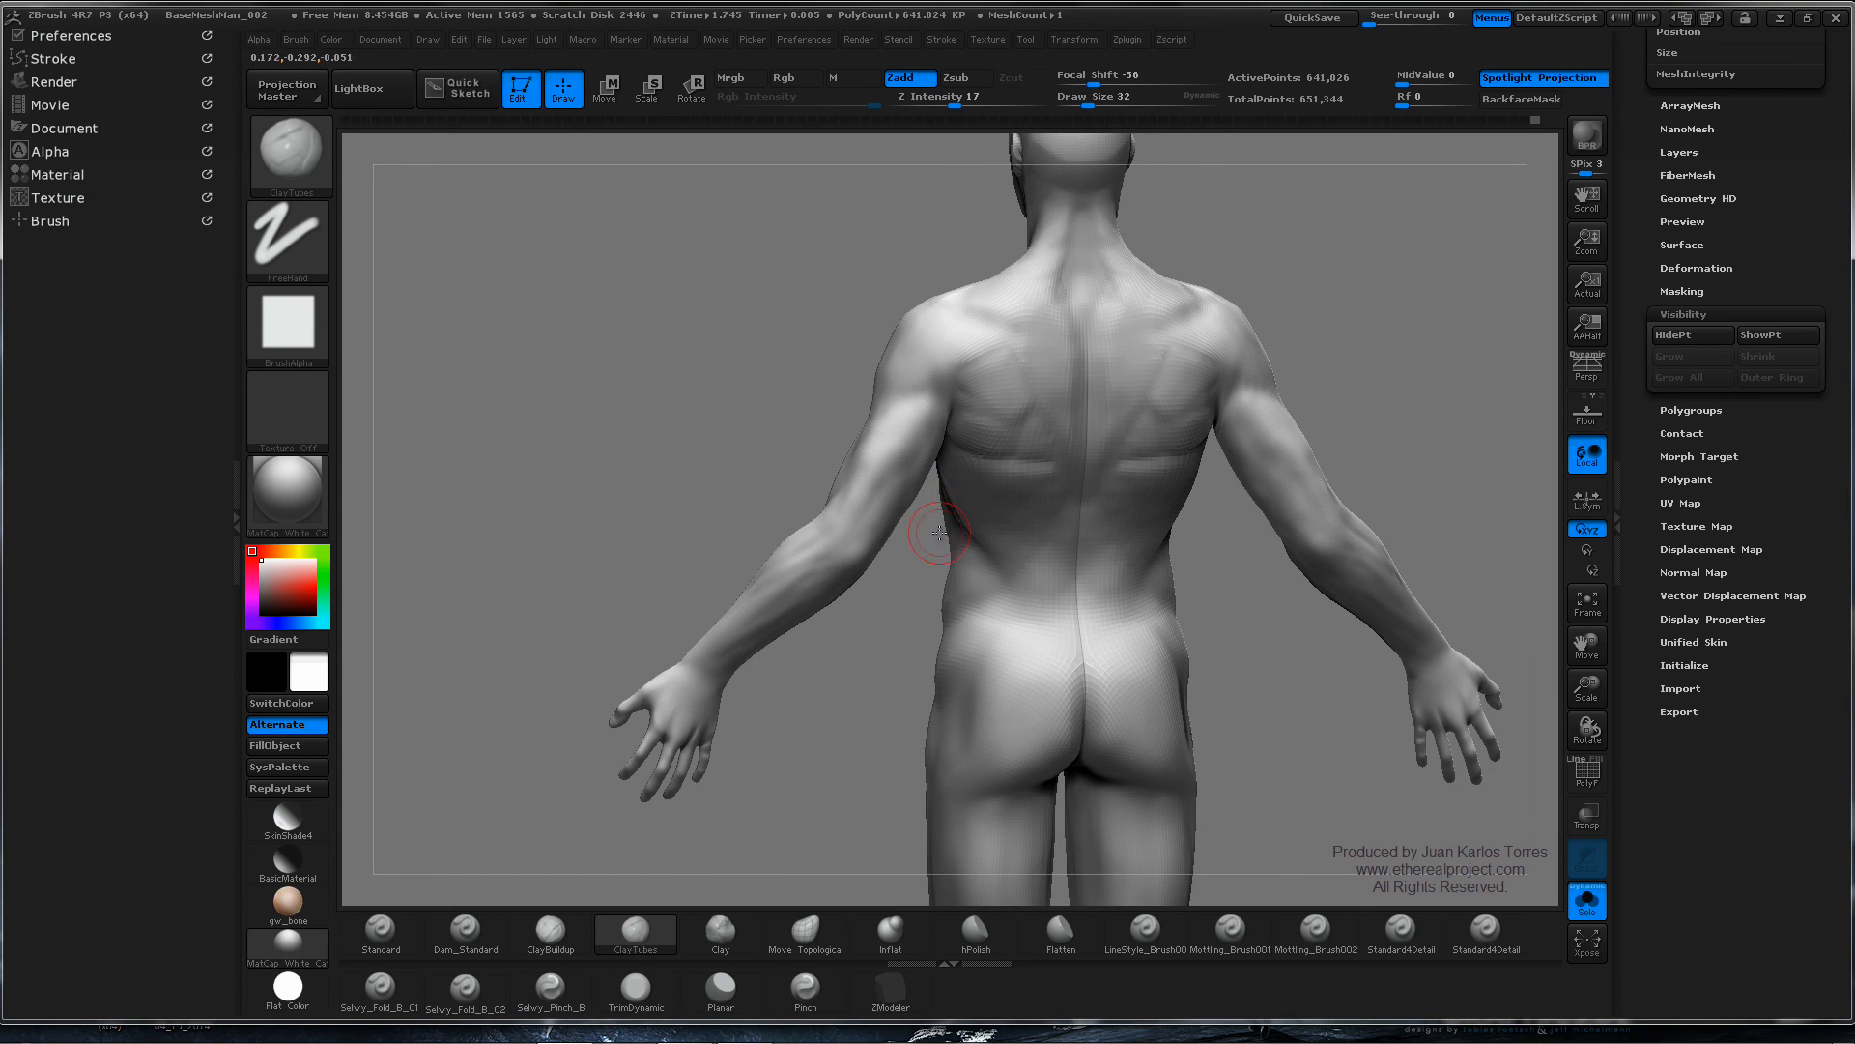
- Quick-save the project and inspect the hand, forearm and back from behind
{"action": "left_click", "coordinate": [1312, 20]}
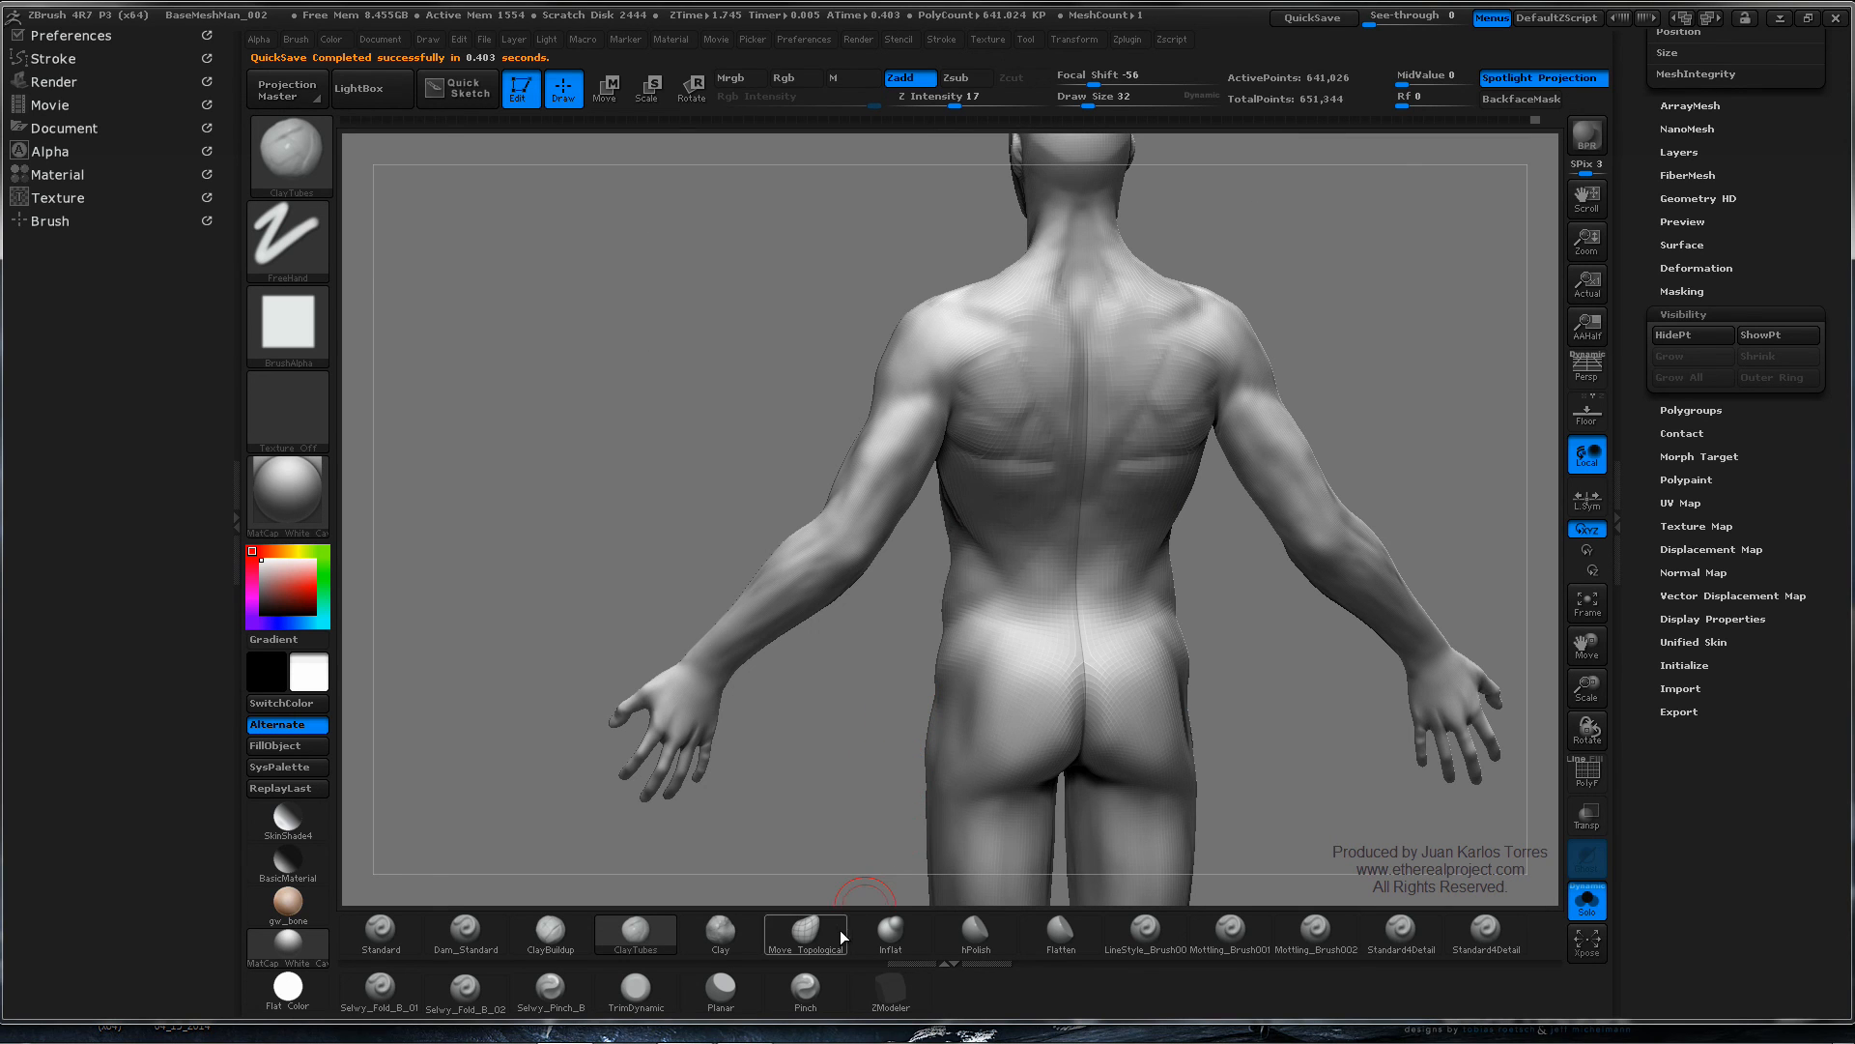
{"action": "right_click_drag", "start_coordinate": [877, 837], "coordinate": [845, 778]}
{"action": "right_click_drag", "start_coordinate": [650, 706], "coordinate": [871, 655], "text": "ctrl"}
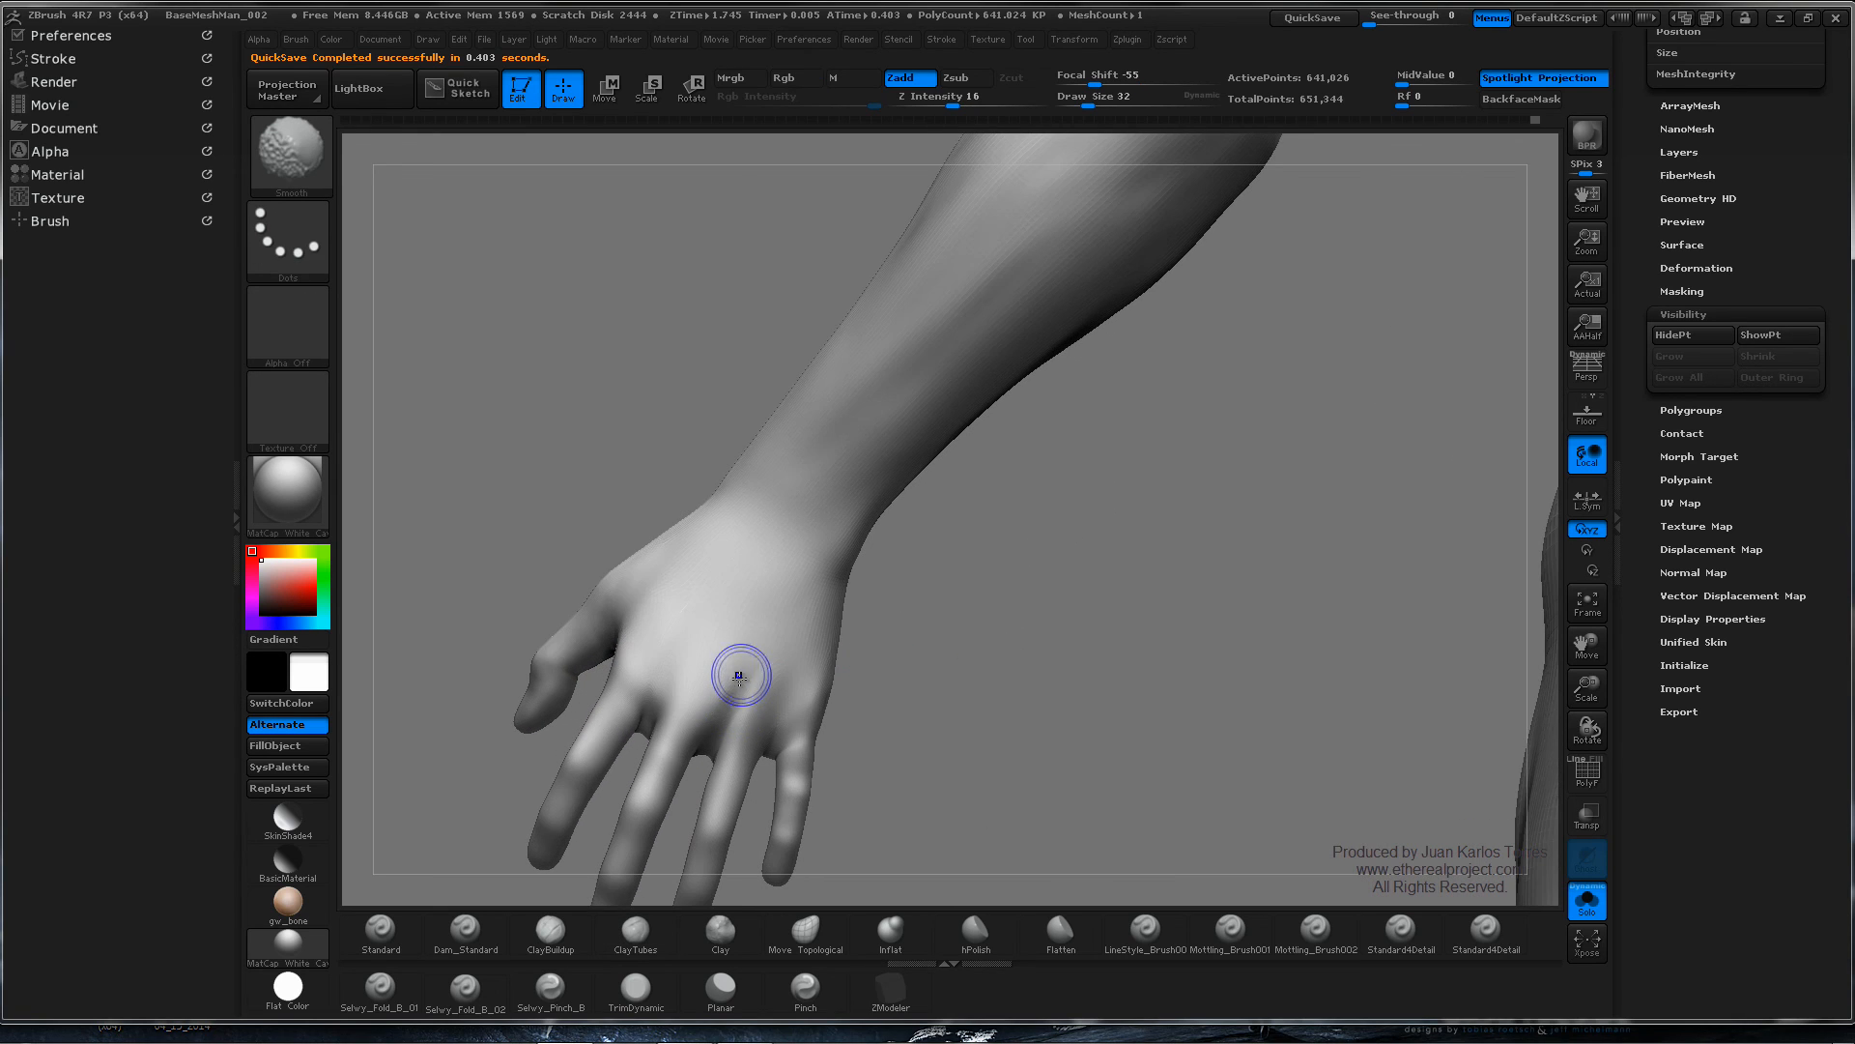
{"action": "mouse_move", "coordinate": [883, 634]}
{"action": "right_mouse_down", "text": "ctrl"}
{"action": "mouse_move", "coordinate": [911, 621]}
{"action": "mouse_move", "coordinate": [915, 663]}
{"action": "right_mouse_up", "text": "ctrl"}
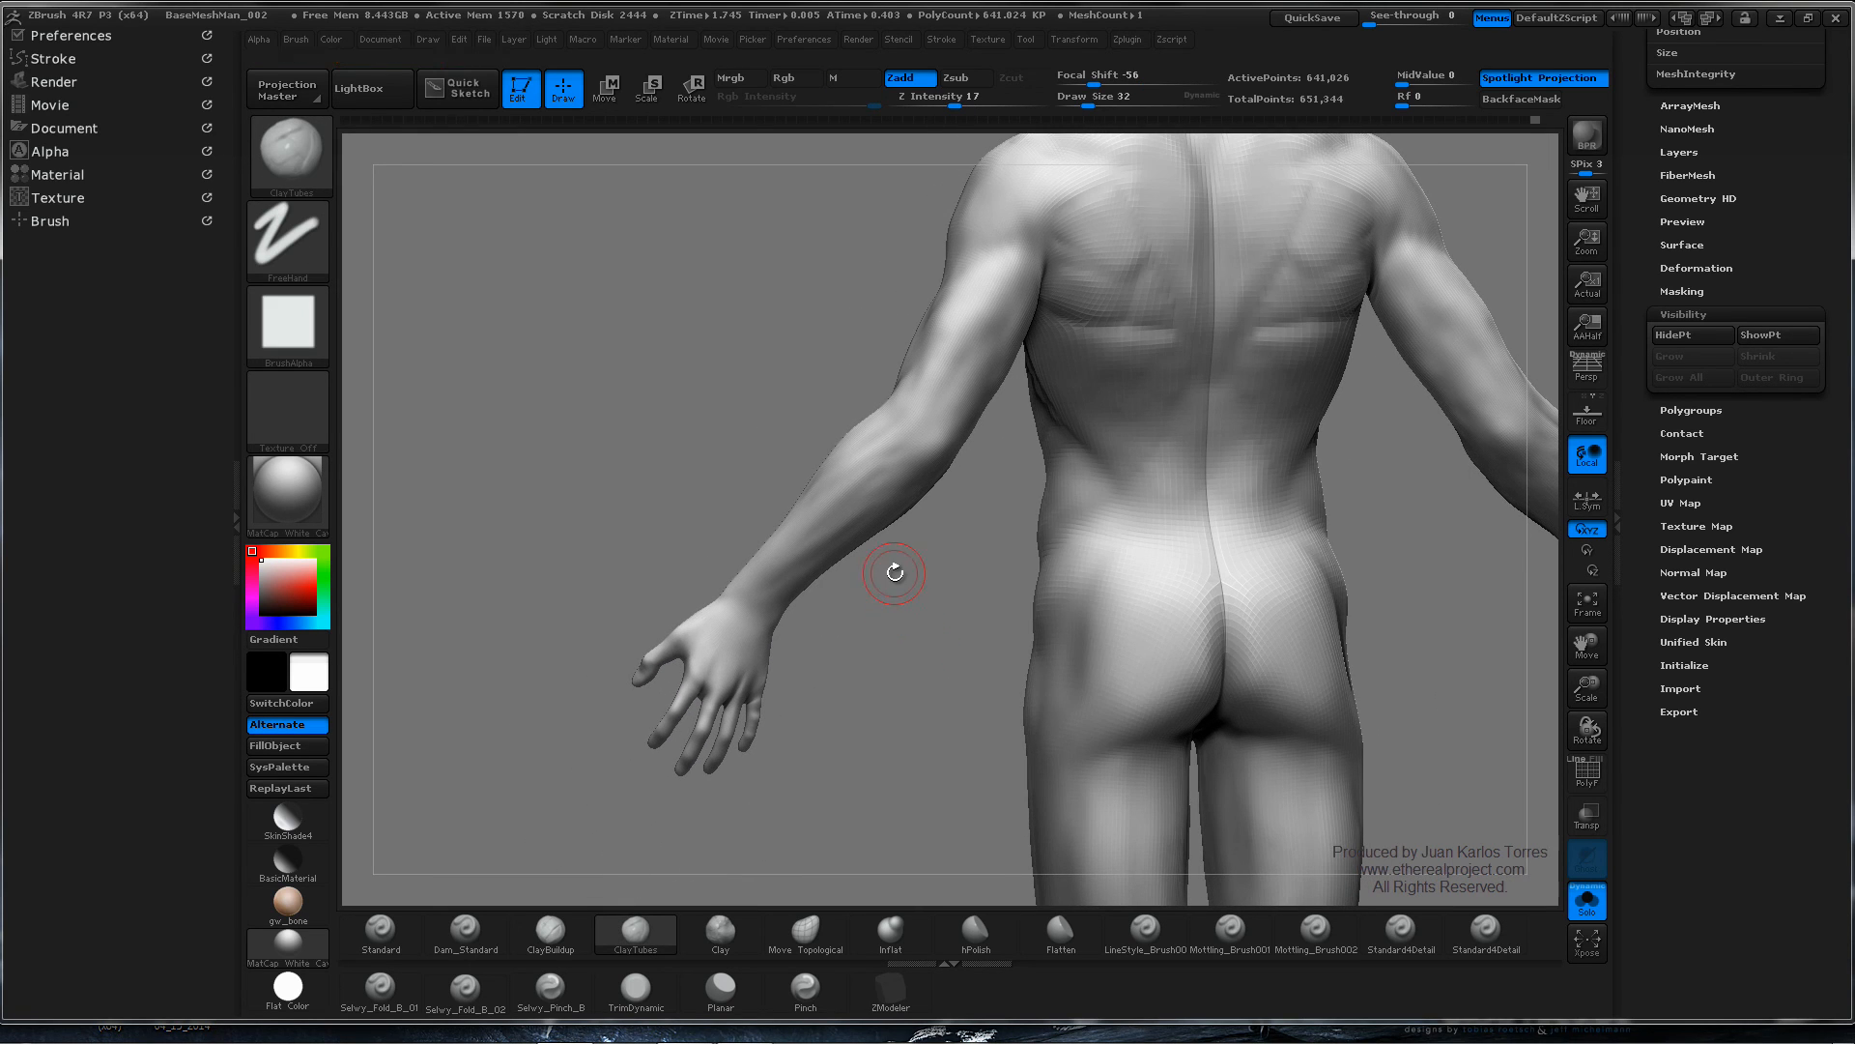
{"action": "left_click_drag", "start_coordinate": [998, 542], "coordinate": [829, 647]}
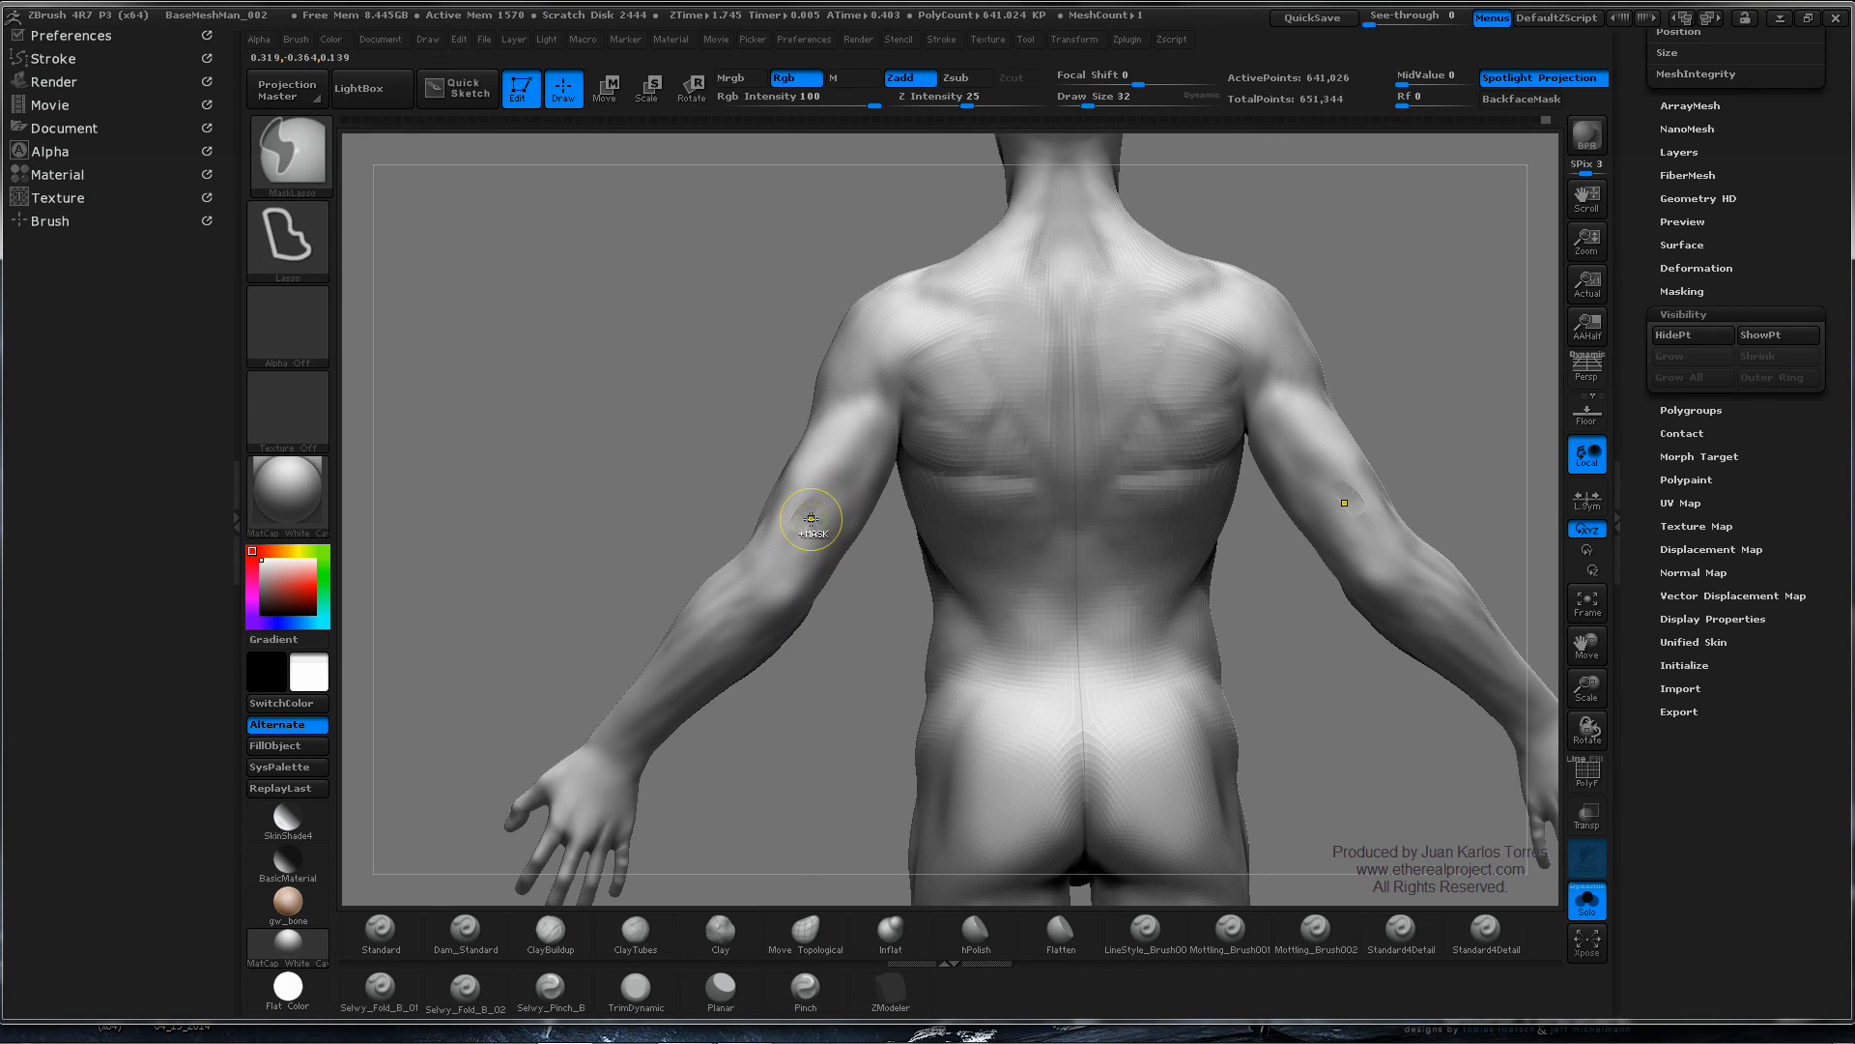
- Drop the body one subdivision level and smooth the back of the upper arm above the elbow
{"action": "key", "text": "shift+d"}
{"action": "key", "text": "shift"}
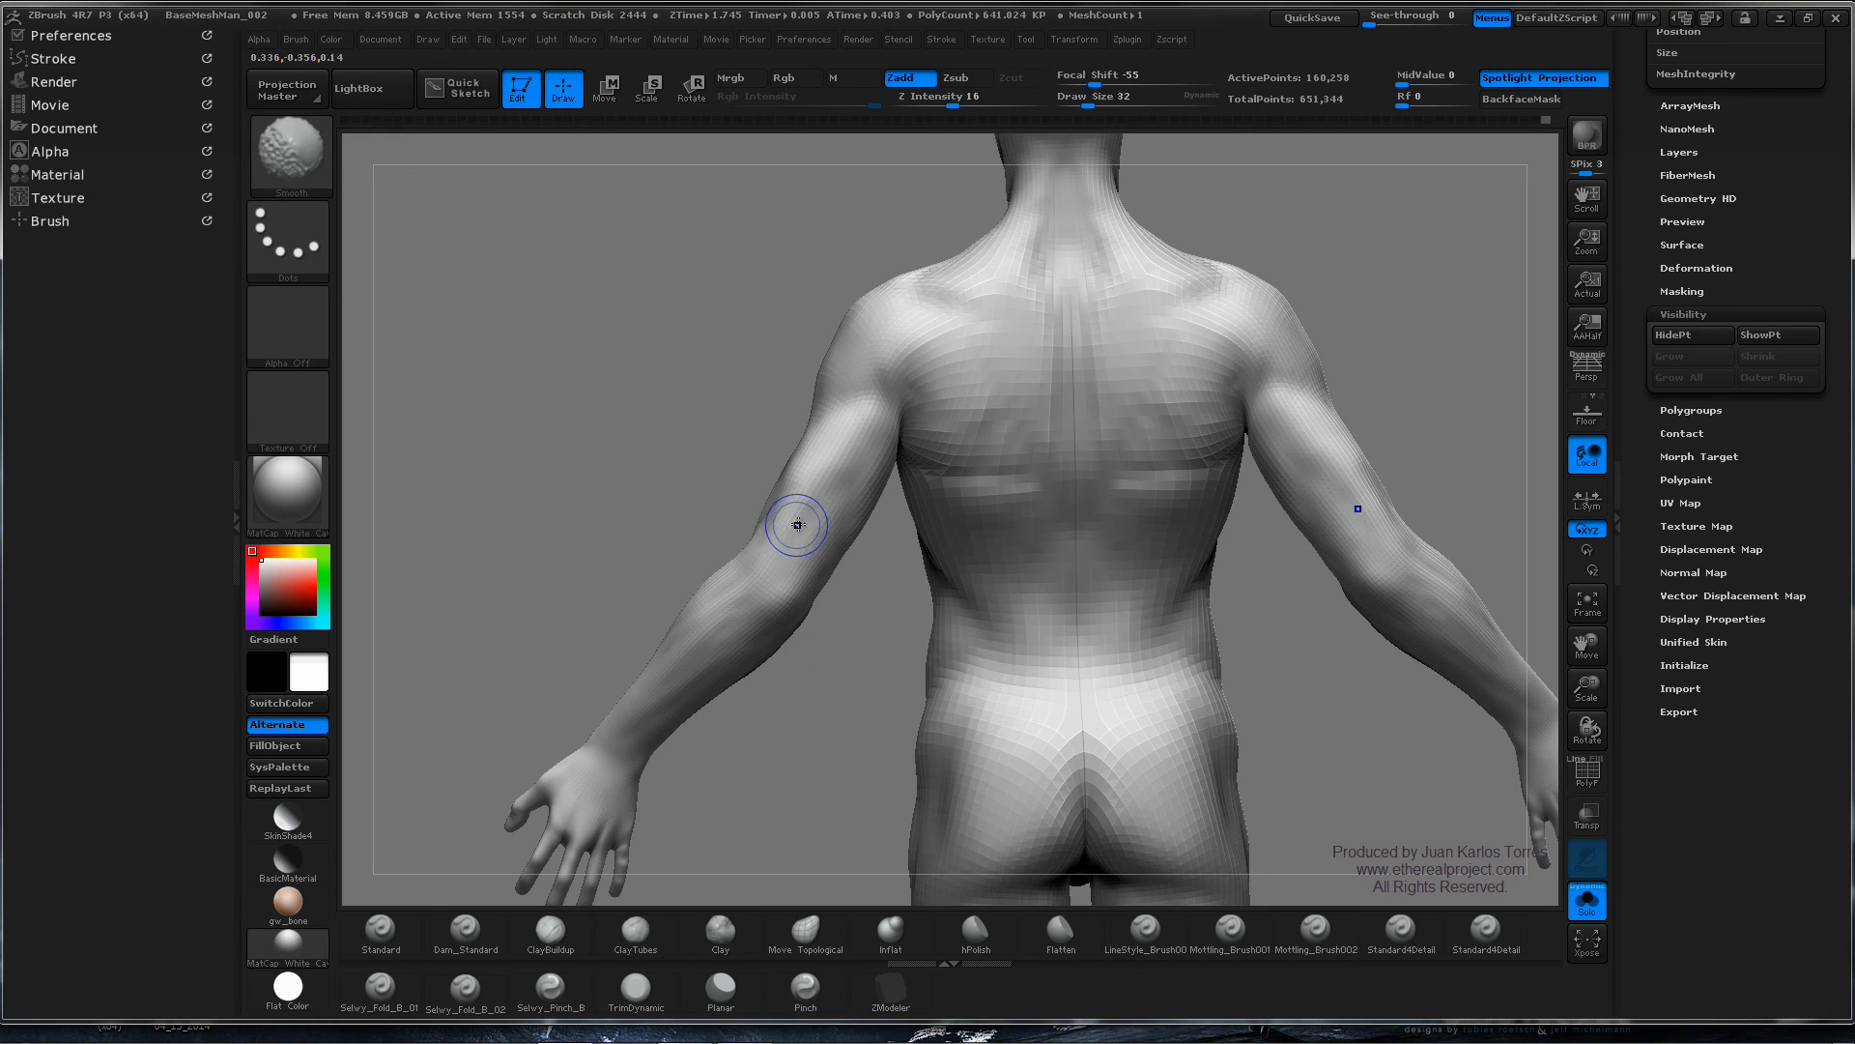
{"action": "key", "text": "shift"}
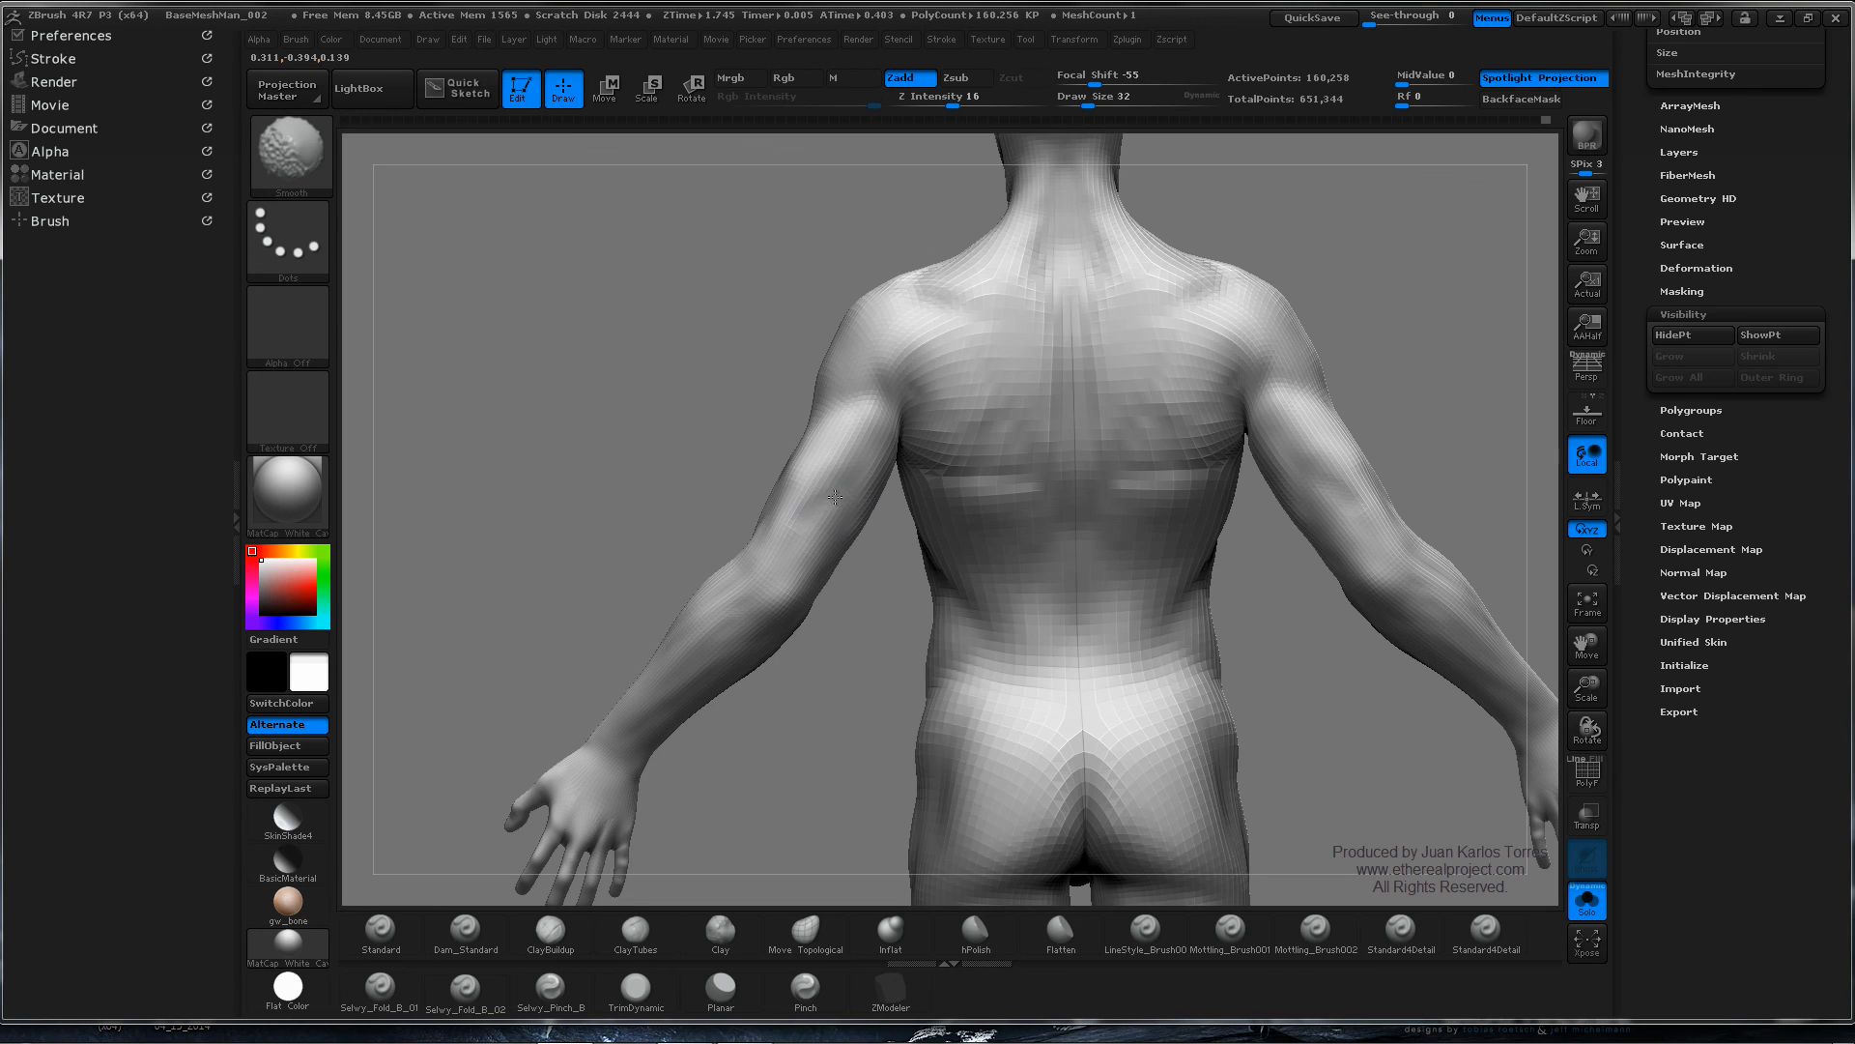
{"action": "left_click_drag", "start_coordinate": [809, 498], "coordinate": [795, 522], "text": "shift"}
{"action": "right_click_drag", "start_coordinate": [841, 514], "coordinate": [816, 527]}
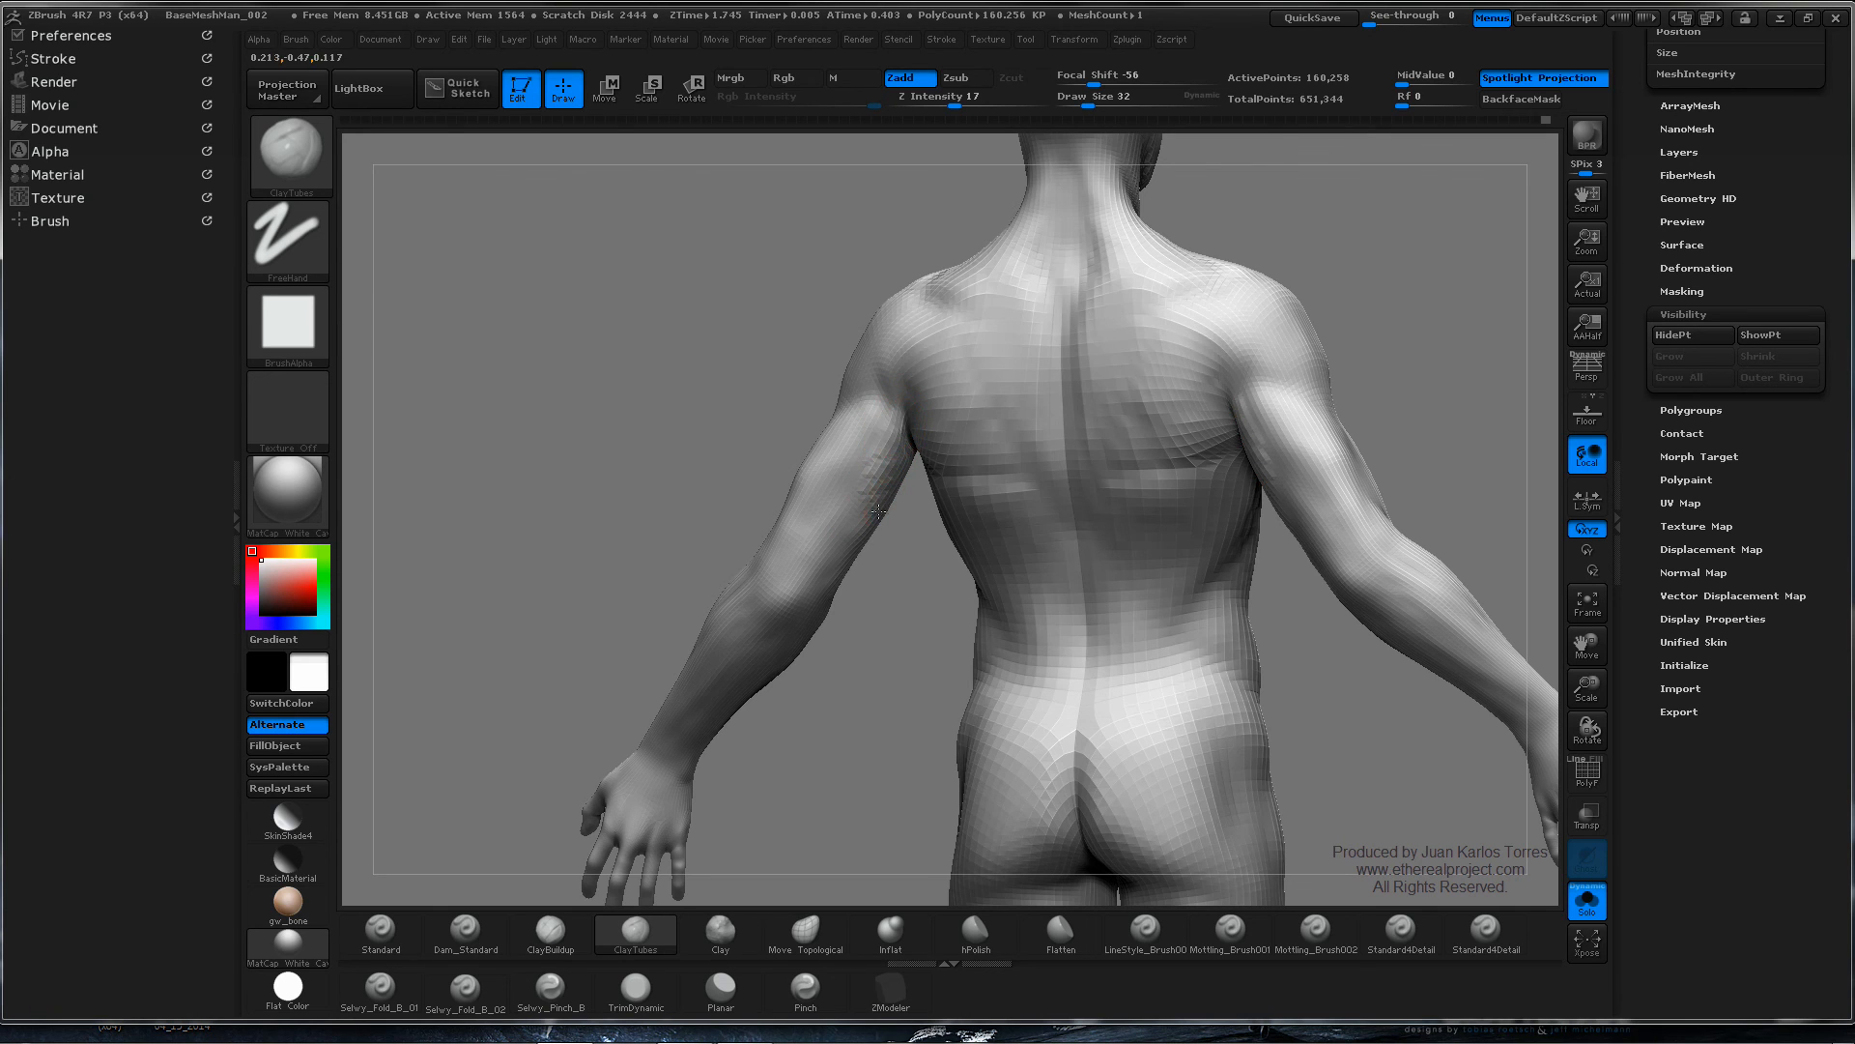
- Build up the rear deltoid with ClayTubes strokes running from the shoulder blade toward the upper arm
{"action": "mouse_move", "coordinate": [880, 495]}
{"action": "right_mouse_down"}
{"action": "mouse_move", "coordinate": [918, 527]}
{"action": "mouse_move", "coordinate": [961, 489]}
{"action": "right_mouse_up"}
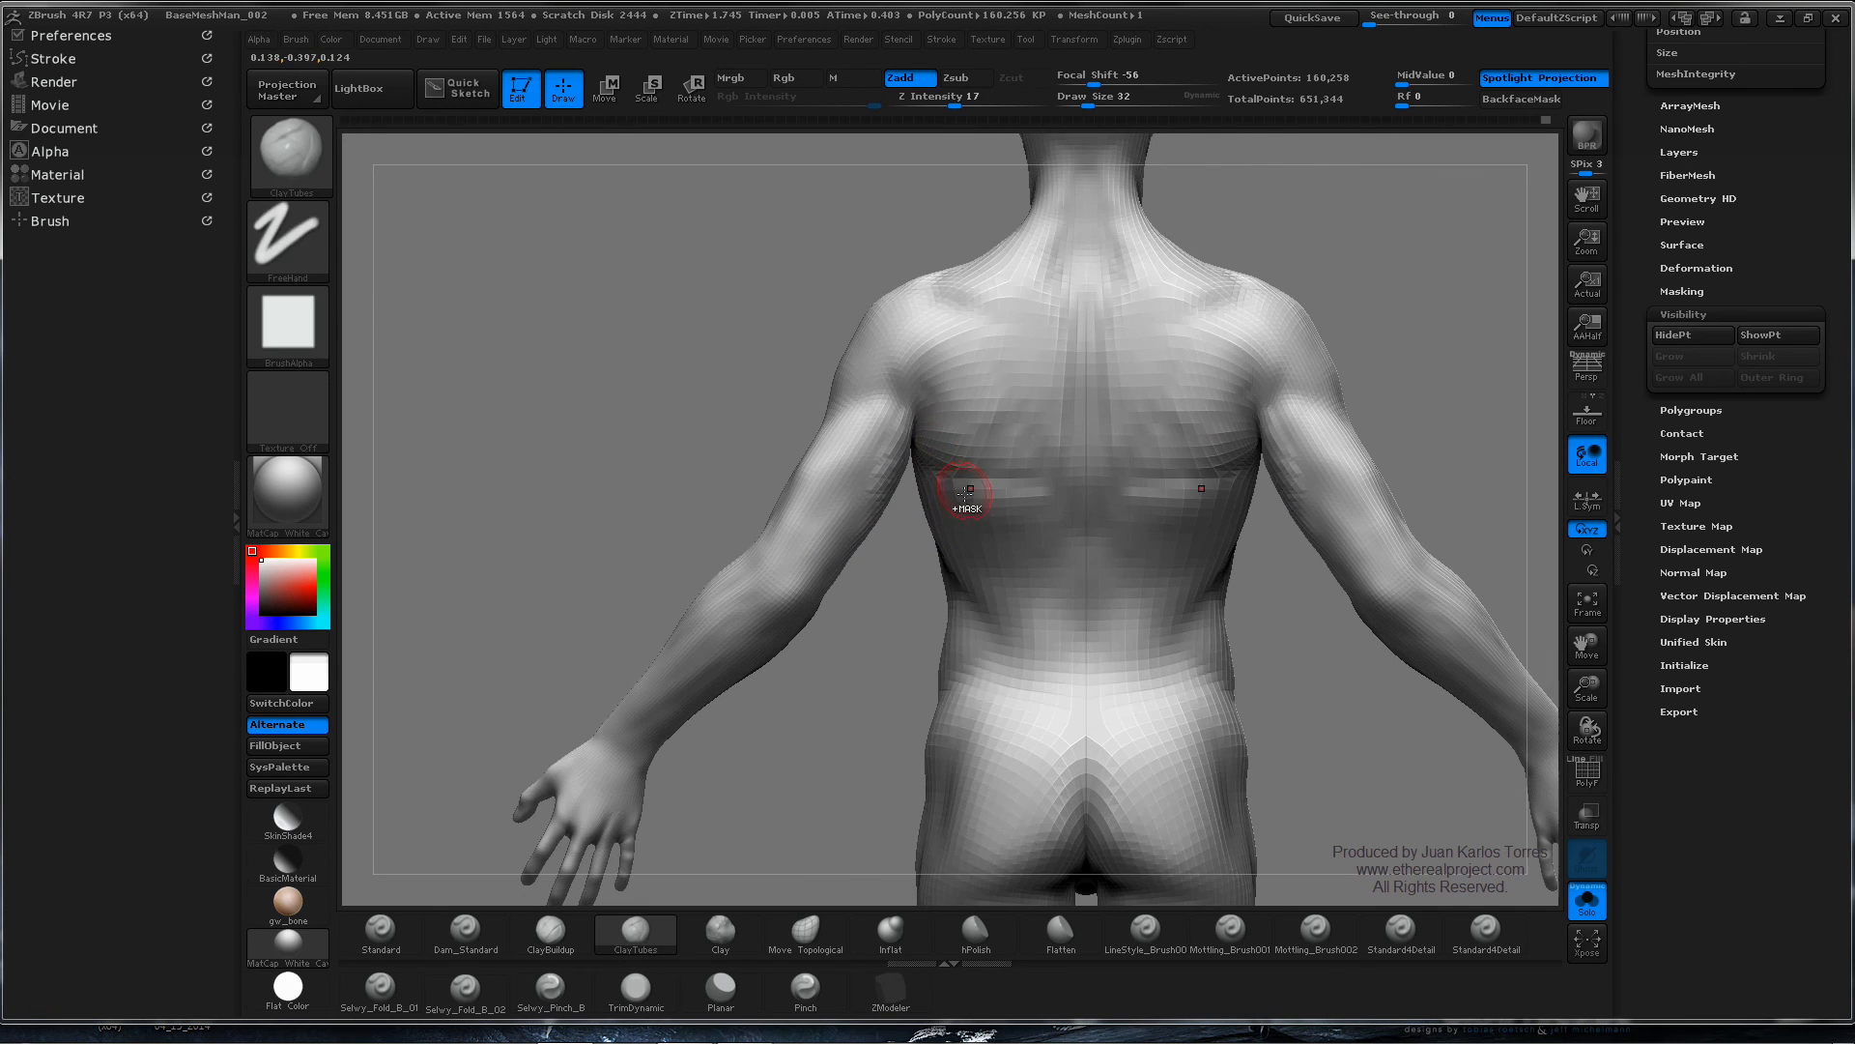
{"action": "key", "text": "ctrl"}
{"action": "right_click_drag", "start_coordinate": [932, 352], "coordinate": [856, 447]}
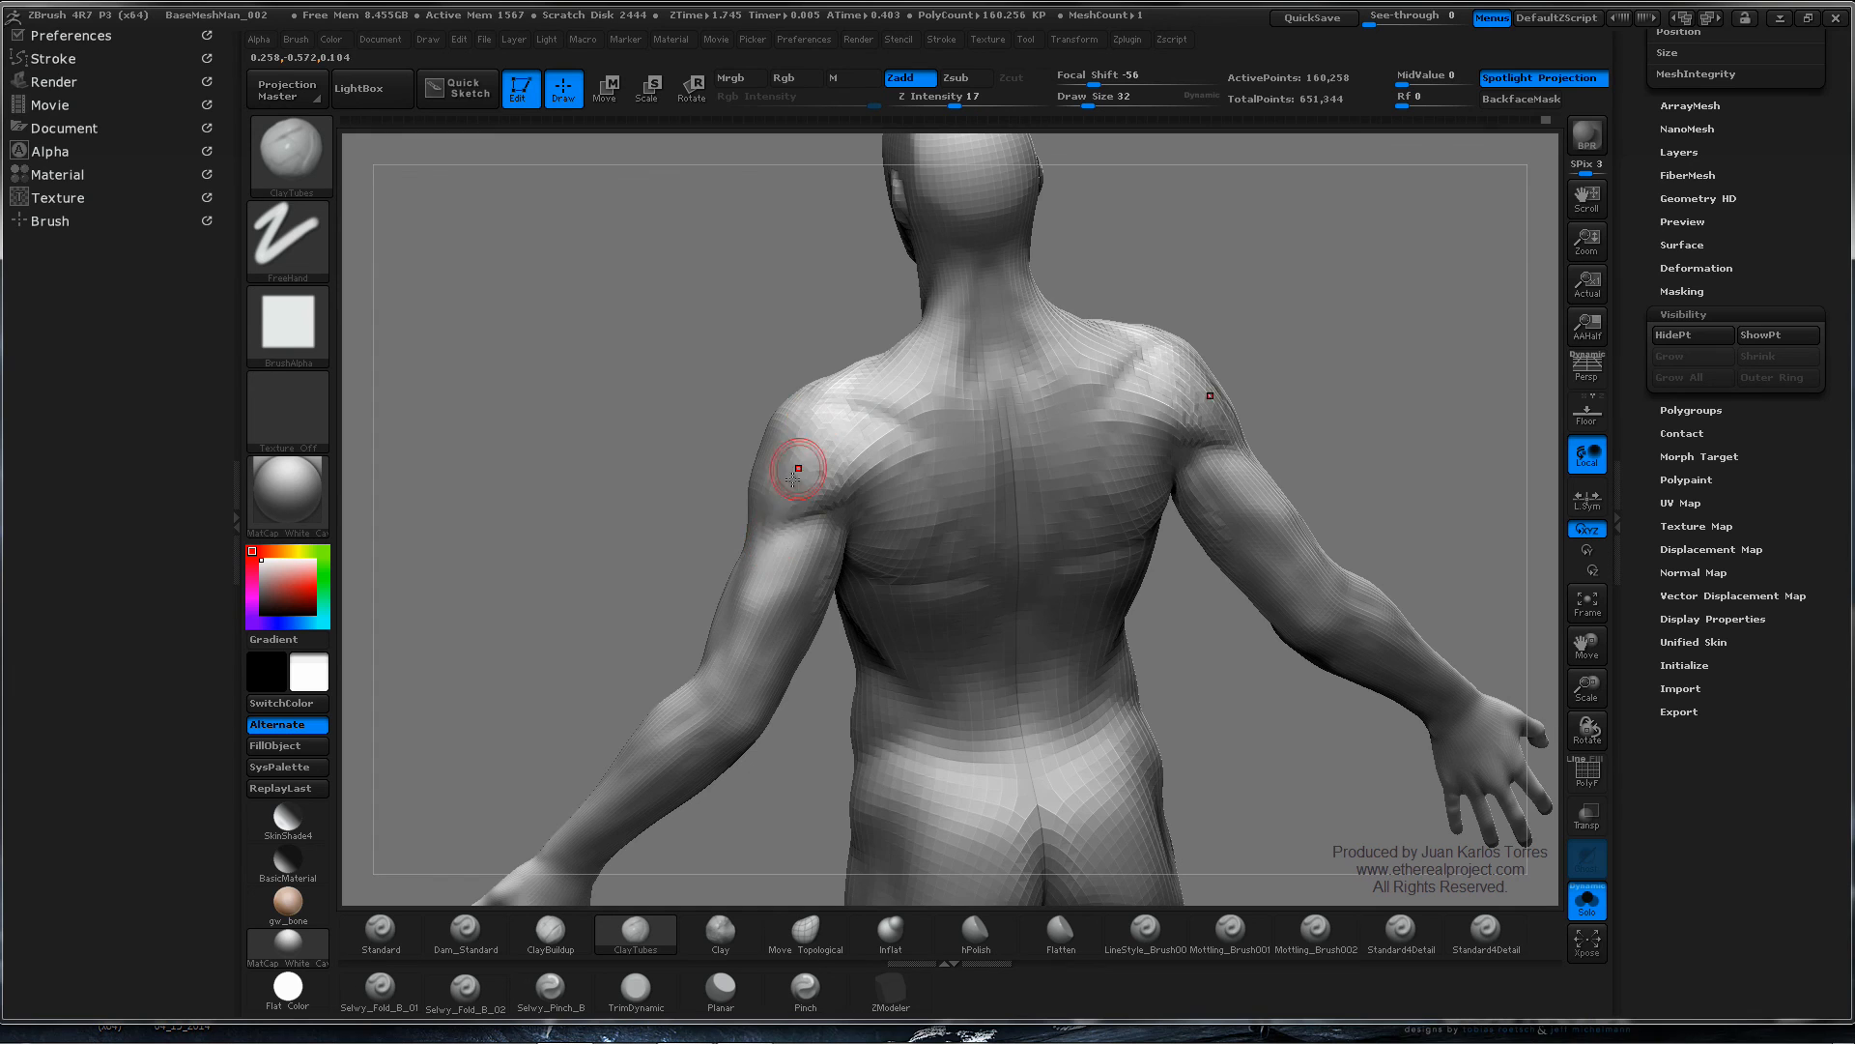
{"action": "mouse_move", "coordinate": [794, 476]}
{"action": "left_mouse_down"}
{"action": "mouse_move", "coordinate": [773, 464]}
{"action": "mouse_move", "coordinate": [802, 448]}
{"action": "left_mouse_up"}
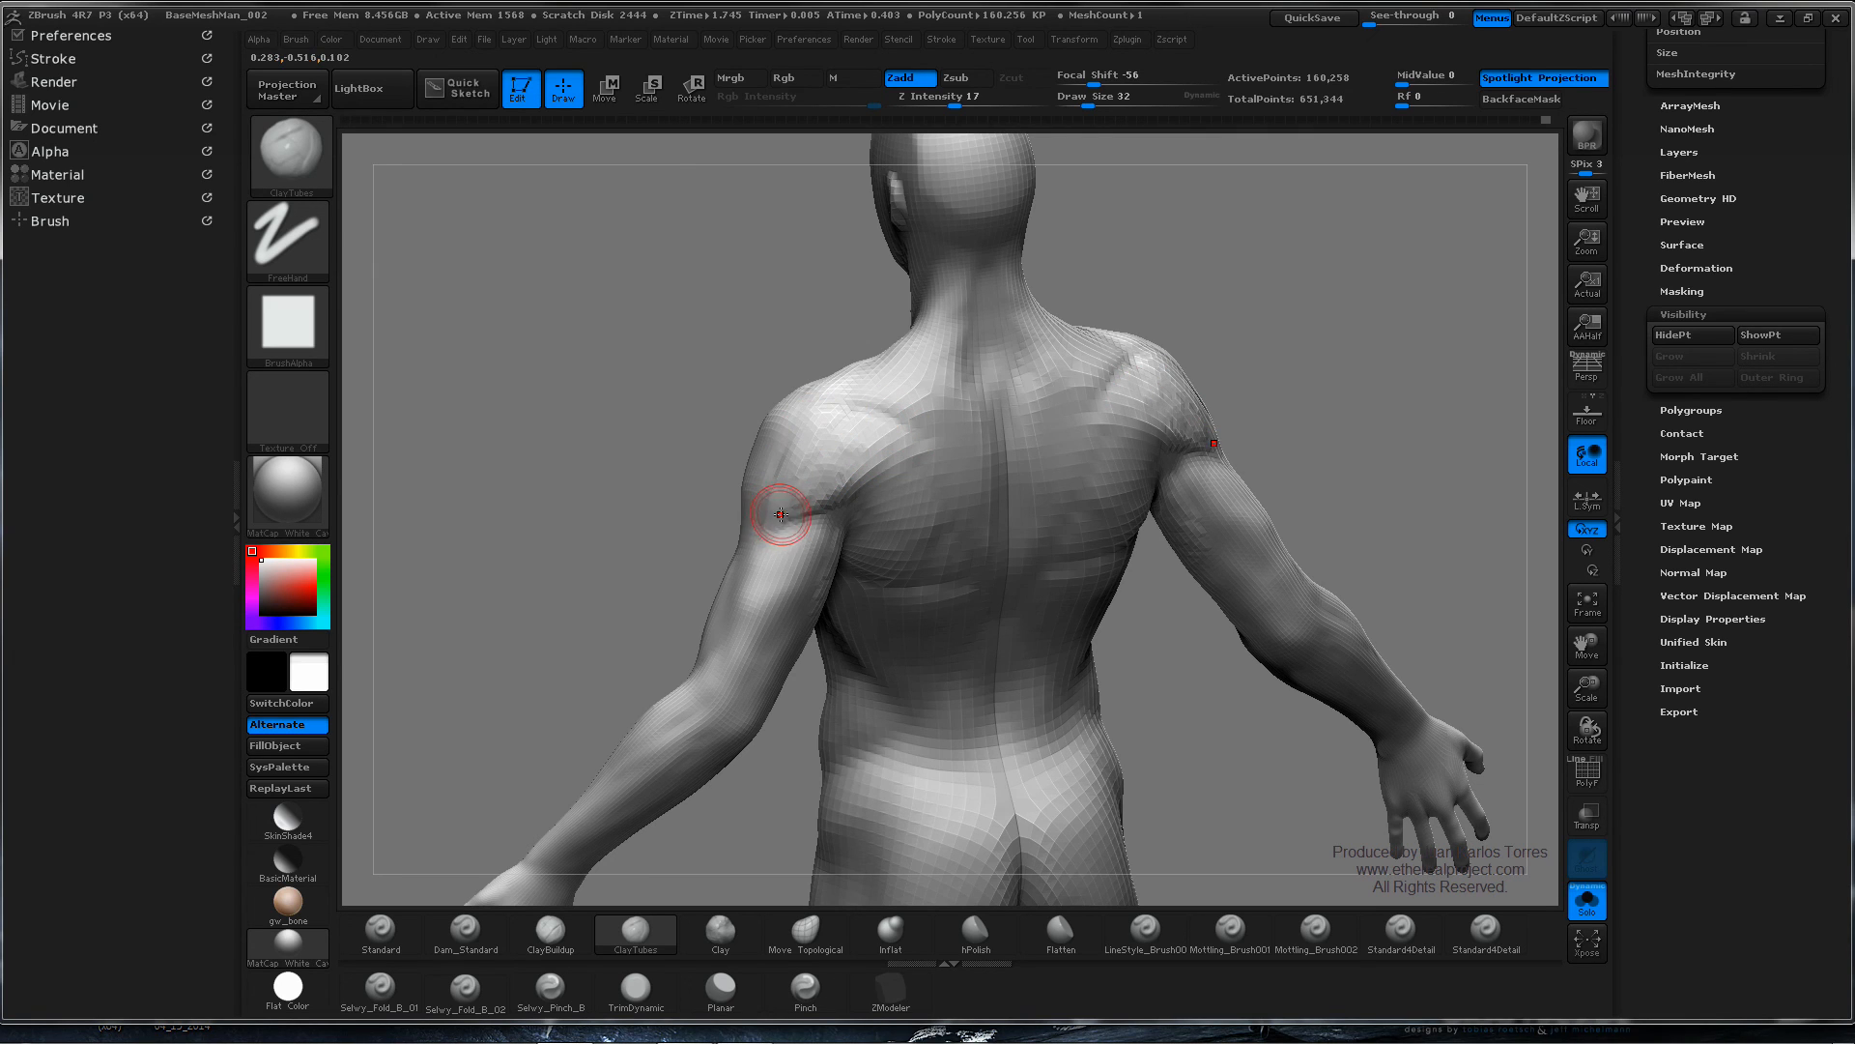
{"action": "key", "text": "shift"}
{"action": "mouse_move", "coordinate": [808, 477]}
{"action": "right_mouse_down"}
{"action": "mouse_move", "coordinate": [966, 479]}
{"action": "mouse_move", "coordinate": [808, 553]}
{"action": "mouse_move", "coordinate": [817, 570]}
{"action": "right_mouse_up"}
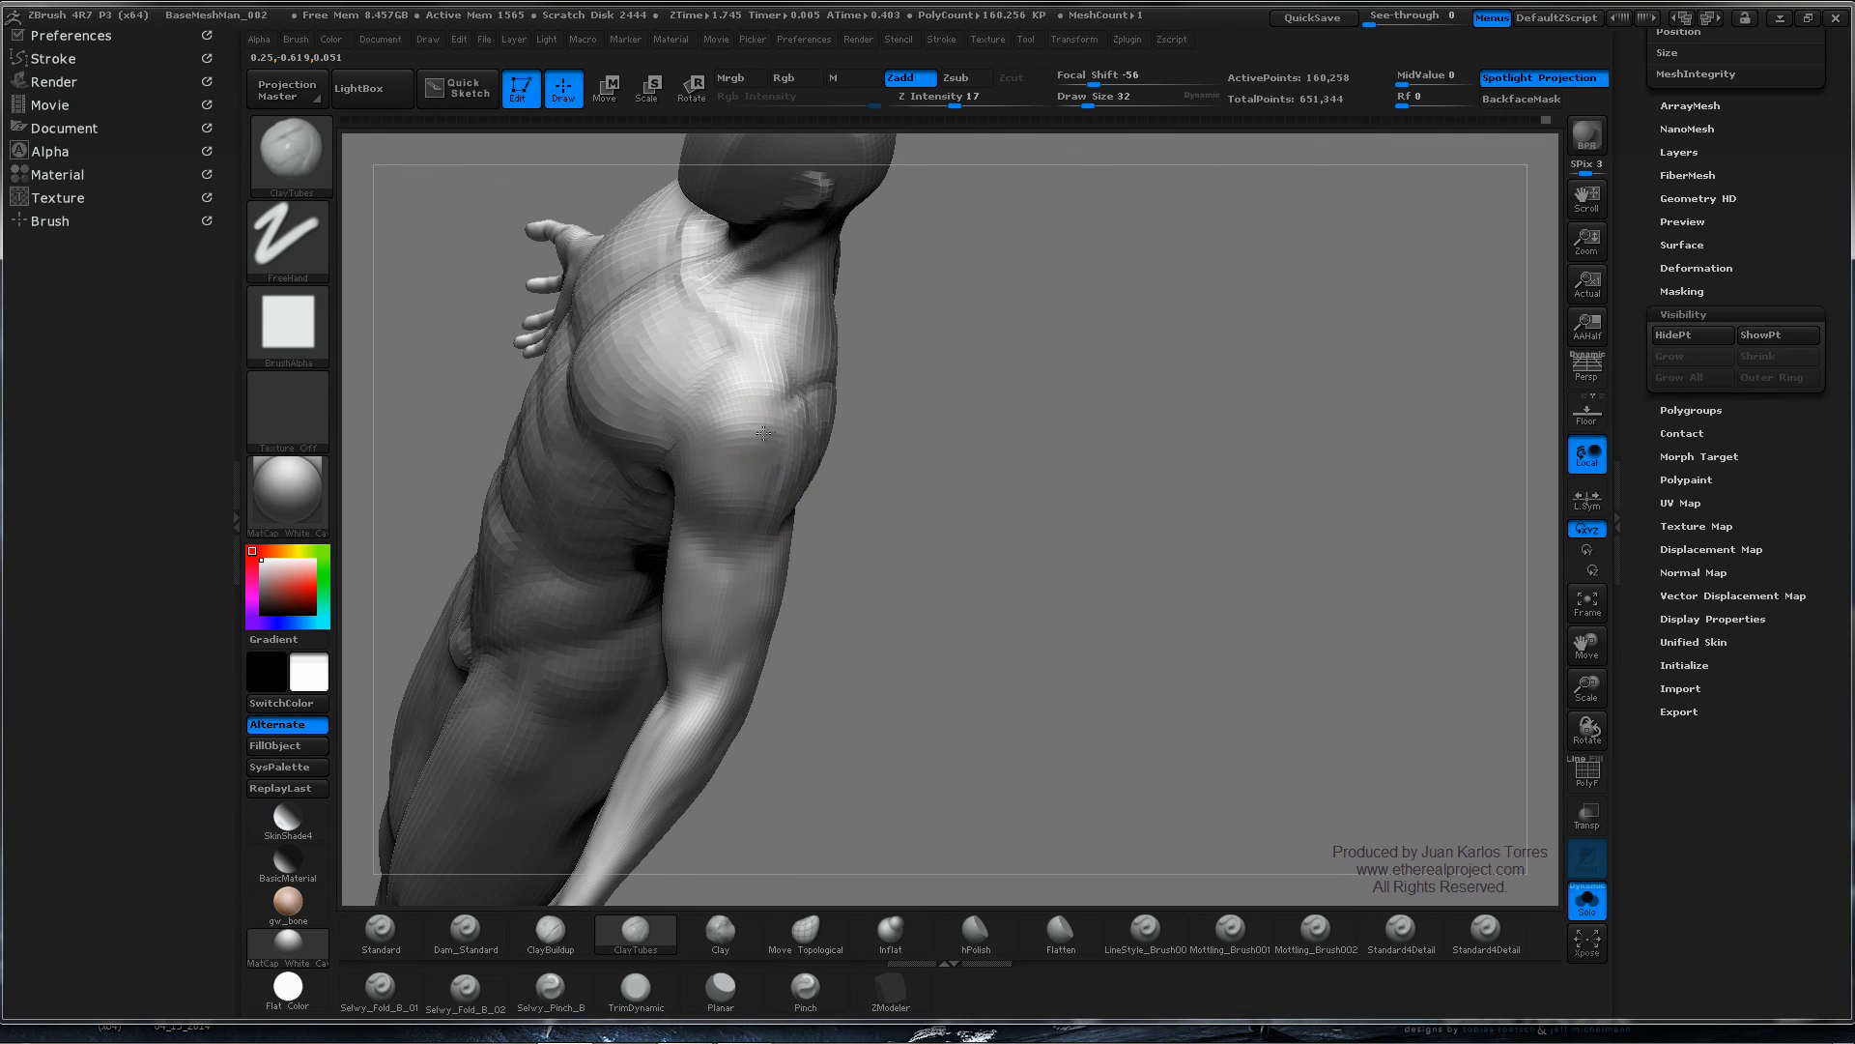
- Try to build up the side and front of the deltoid with ClayTubes strokes toward the upper arm
{"action": "right_click_drag", "start_coordinate": [764, 430], "coordinate": [767, 402]}
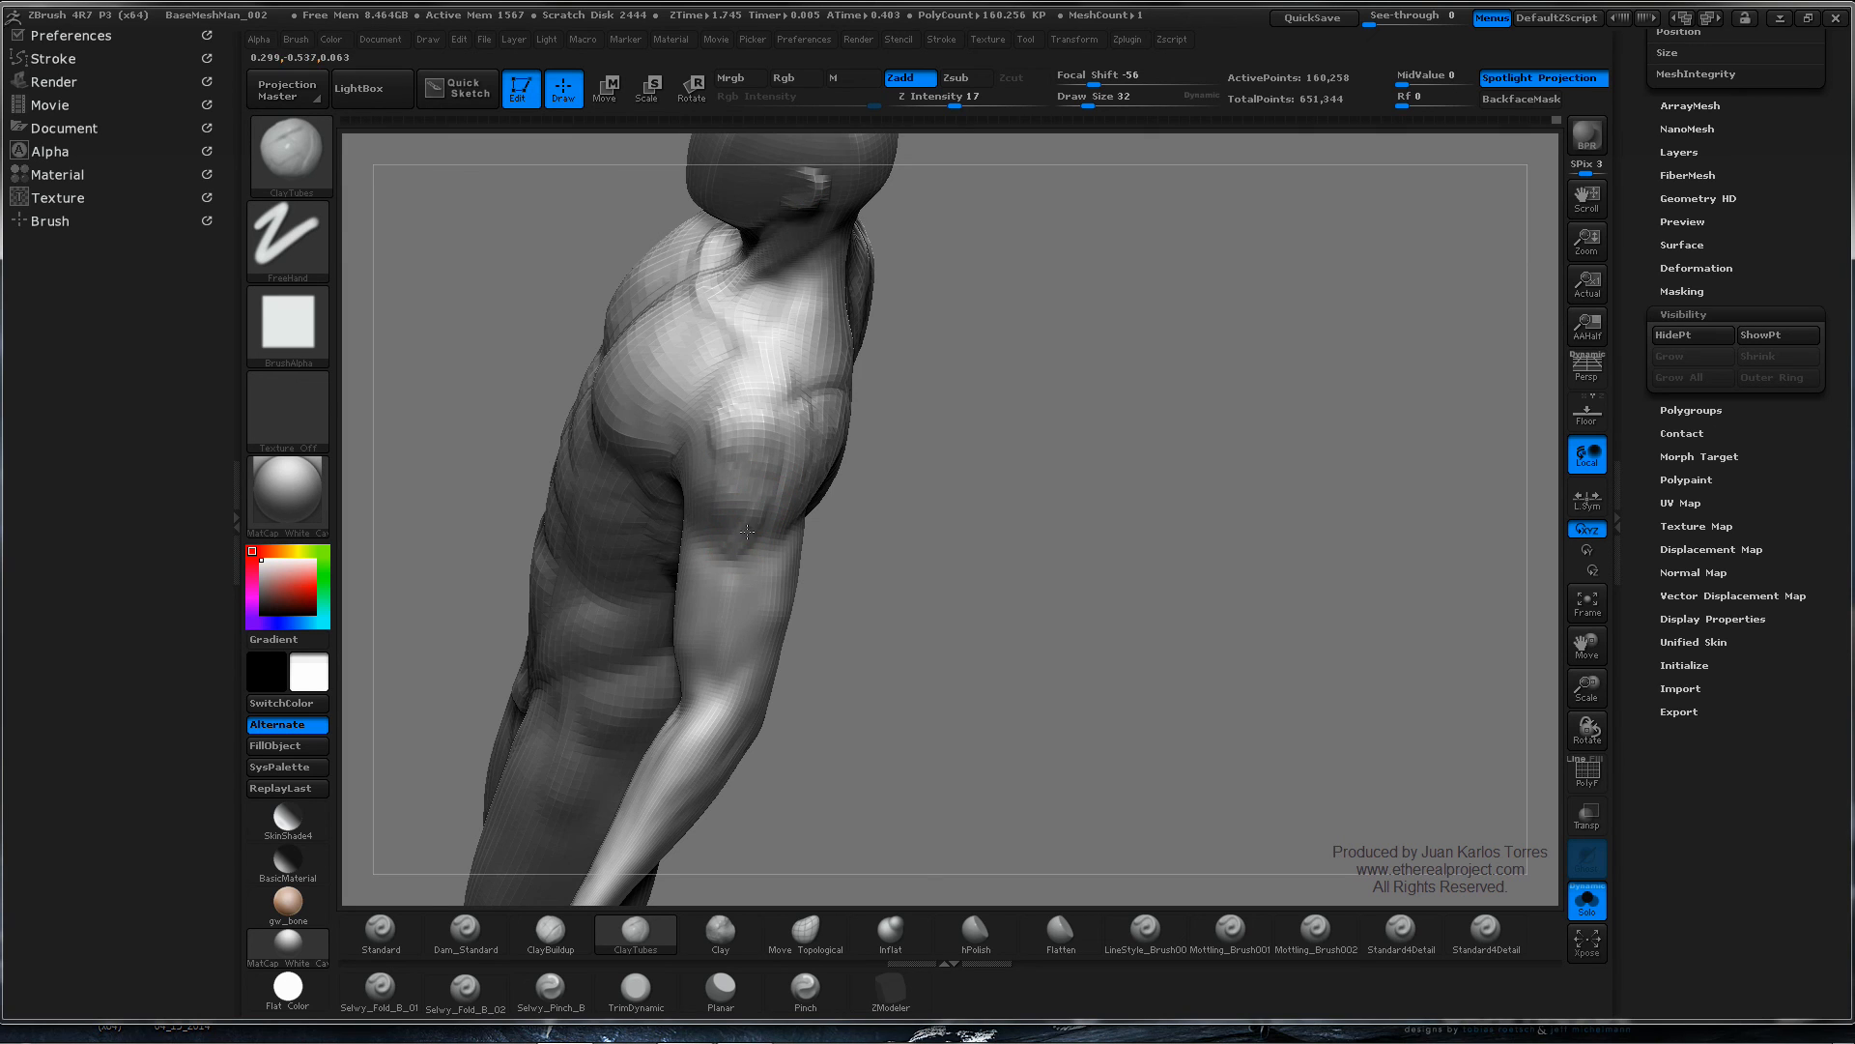
{"action": "right_click_drag", "start_coordinate": [723, 503], "coordinate": [726, 419]}
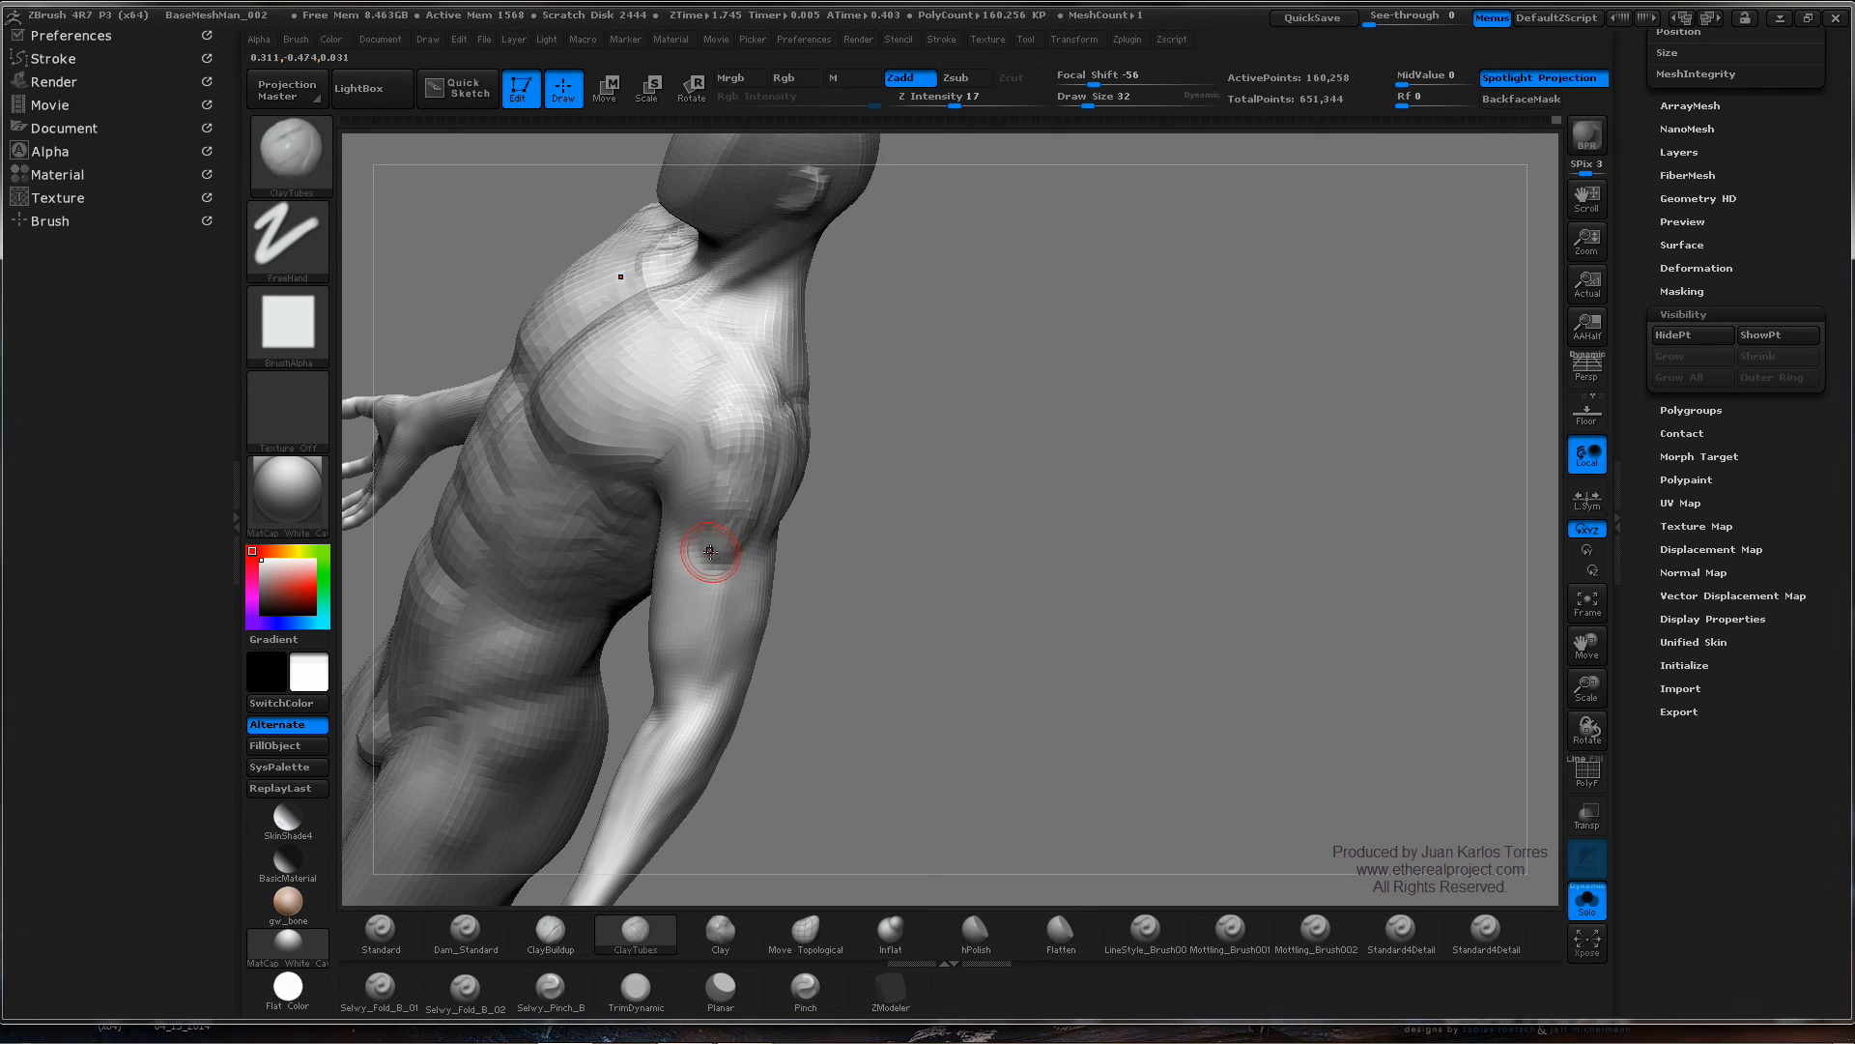
{"action": "right_click_drag", "start_coordinate": [724, 496], "coordinate": [691, 480]}
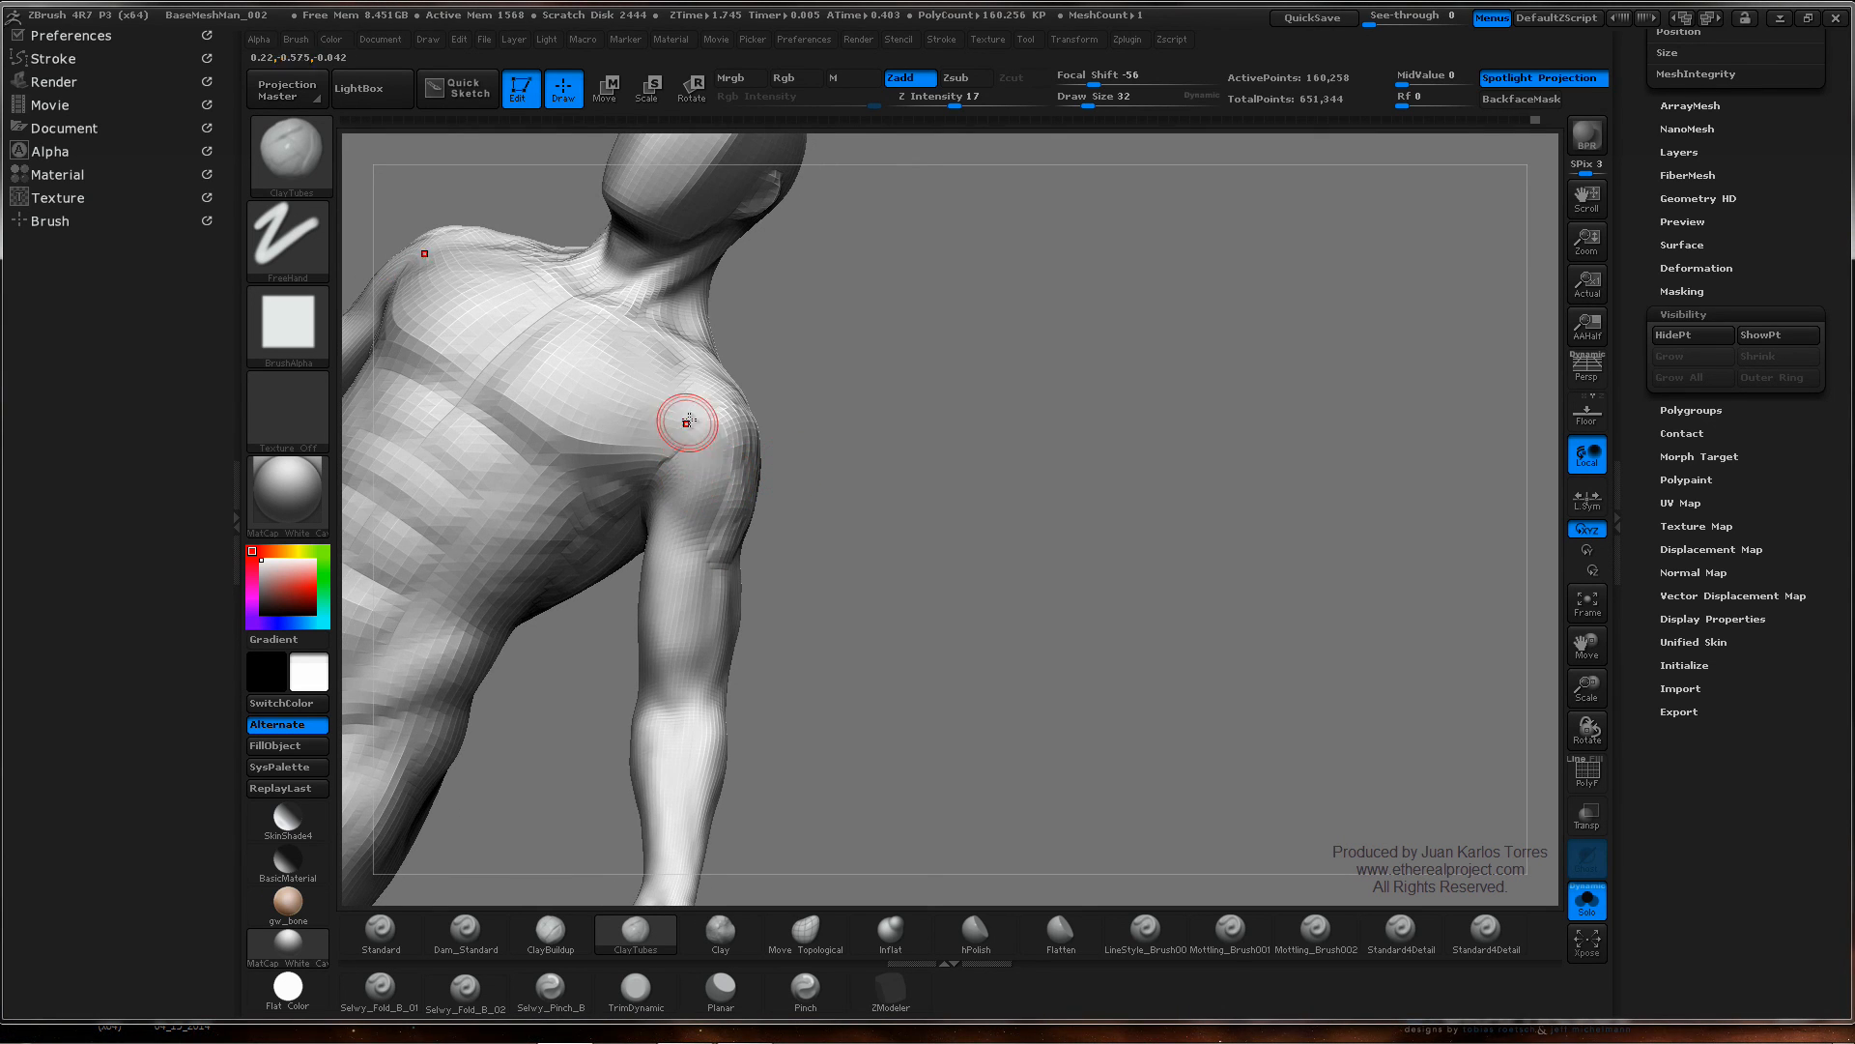
{"action": "right_click_drag", "start_coordinate": [687, 414], "coordinate": [738, 386]}
{"action": "key", "text": "ctrl"}
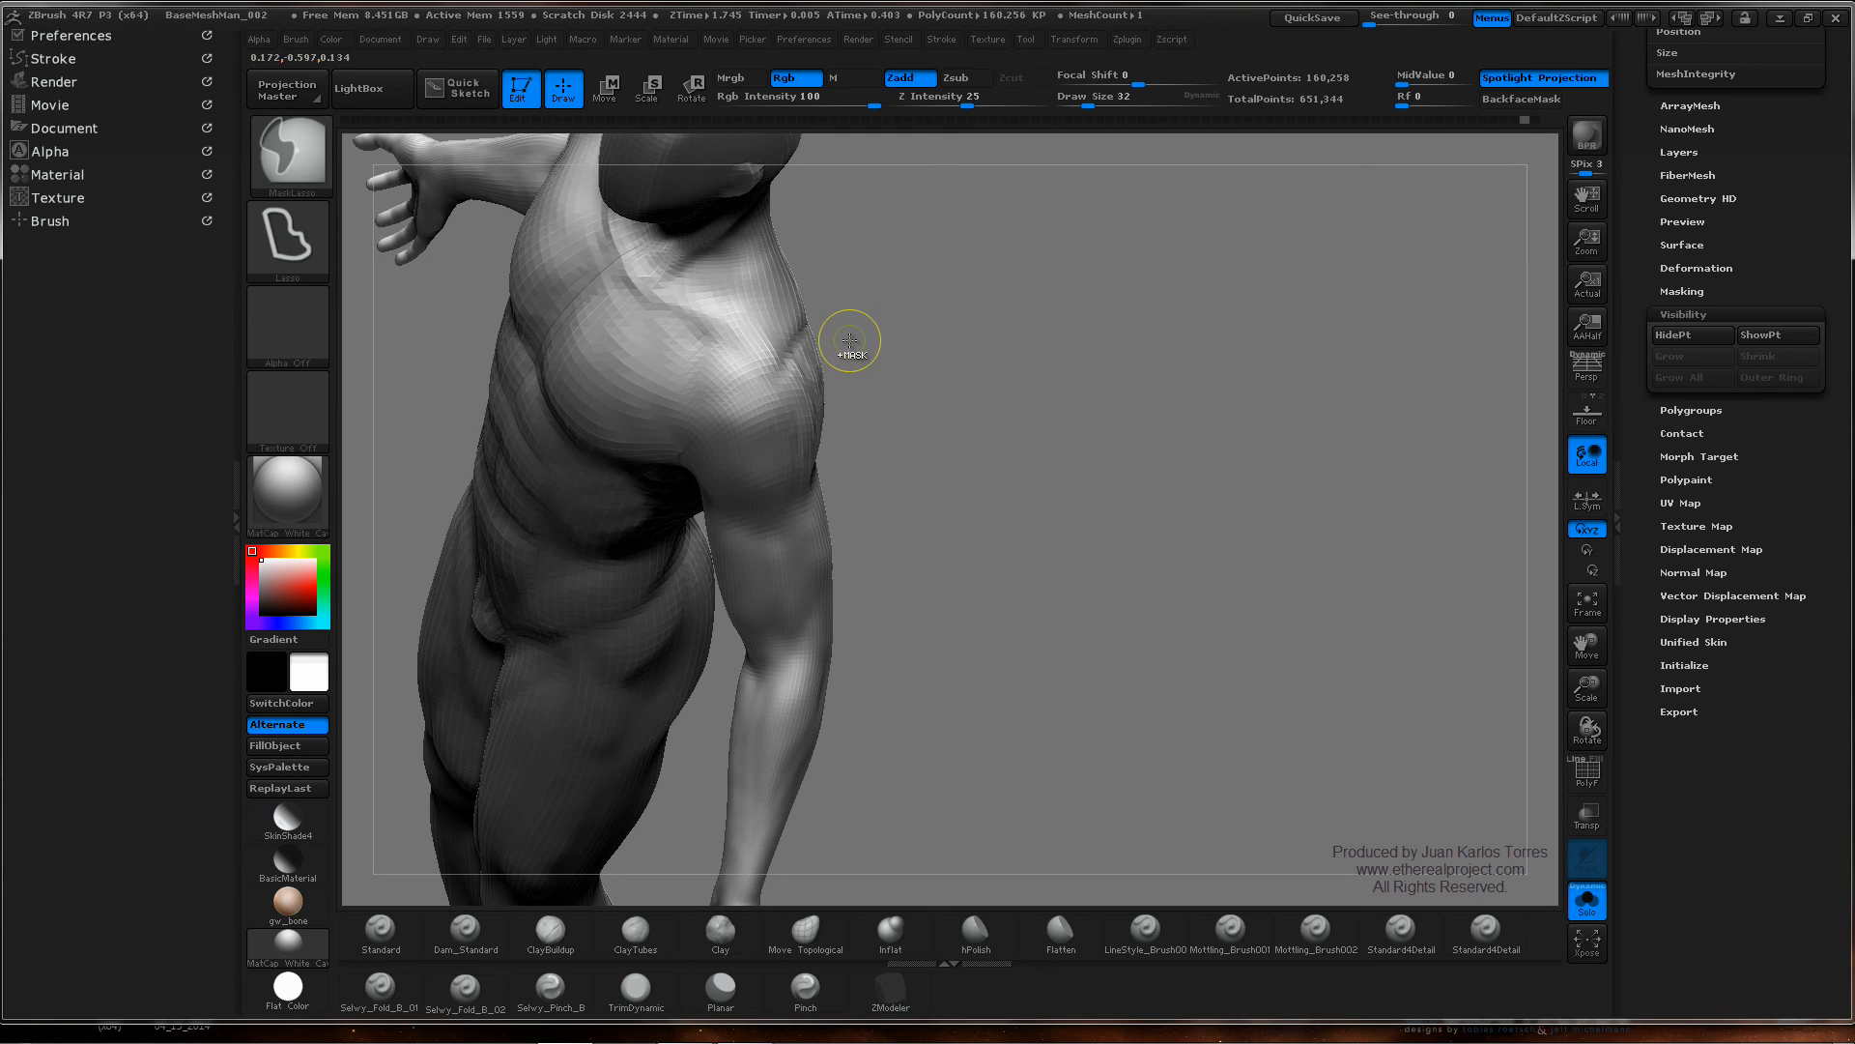
- Sculpt the outer deltoid with ClayTubes down to its insertion on the upper arm, accepting removal of the newer undo history entries
{"action": "mouse_move", "coordinate": [725, 364]}
{"action": "left_mouse_down"}
{"action": "mouse_move", "coordinate": [742, 375]}
{"action": "mouse_move", "coordinate": [736, 357]}
{"action": "left_mouse_up"}
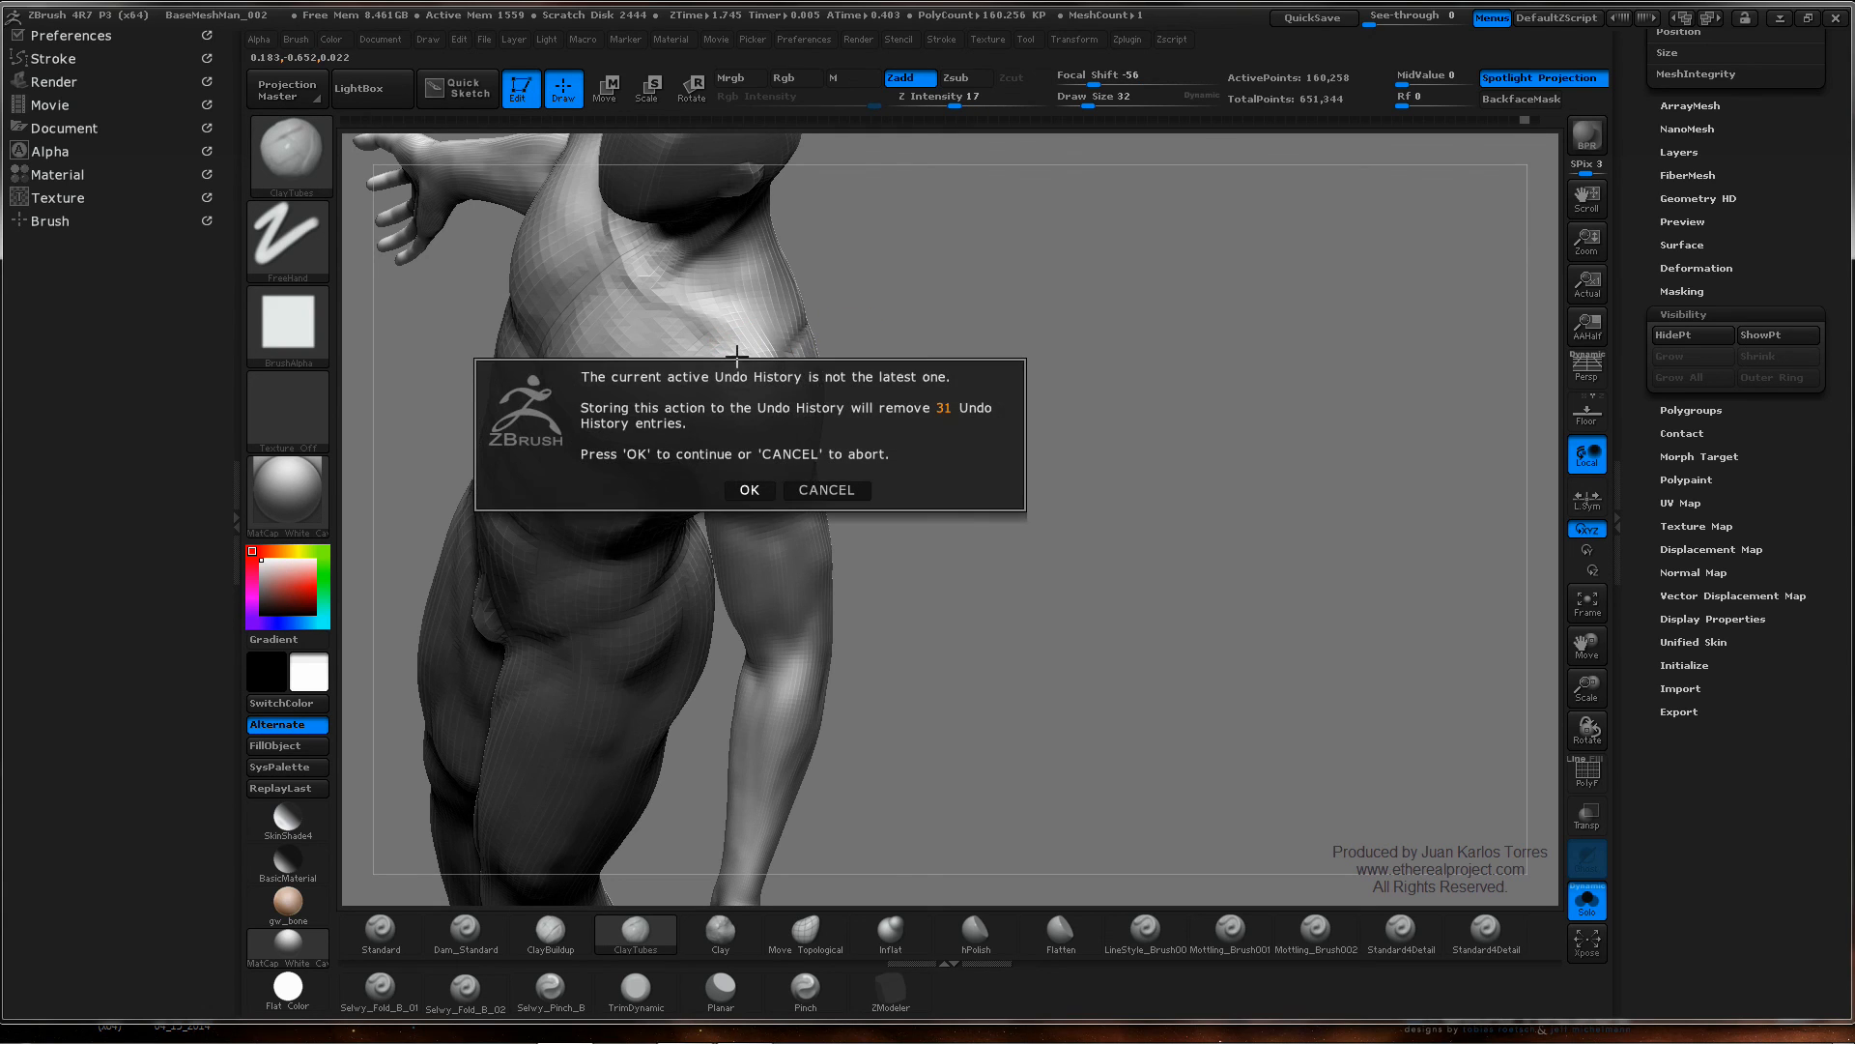
{"action": "left_click", "coordinate": [758, 489]}
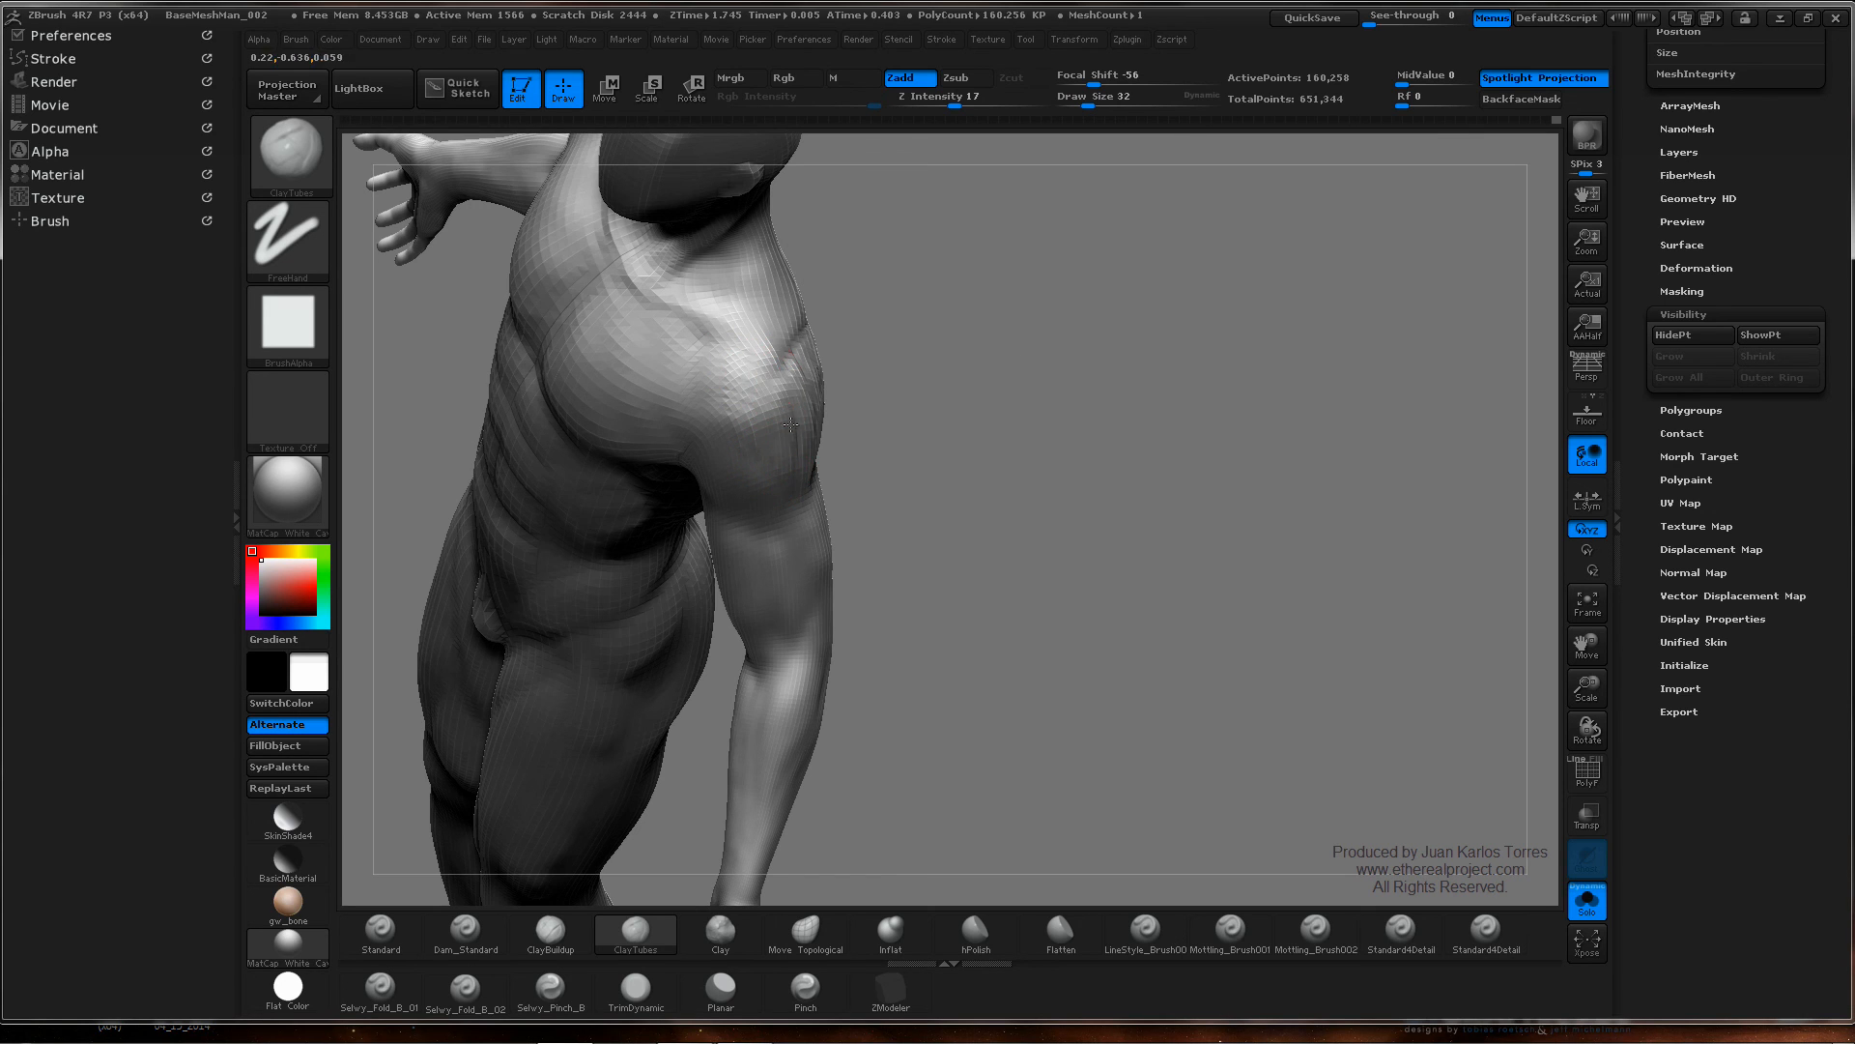
{"action": "mouse_move", "coordinate": [791, 425]}
{"action": "left_mouse_down"}
{"action": "mouse_move", "coordinate": [757, 378]}
{"action": "mouse_move", "coordinate": [771, 437]}
{"action": "left_mouse_up"}
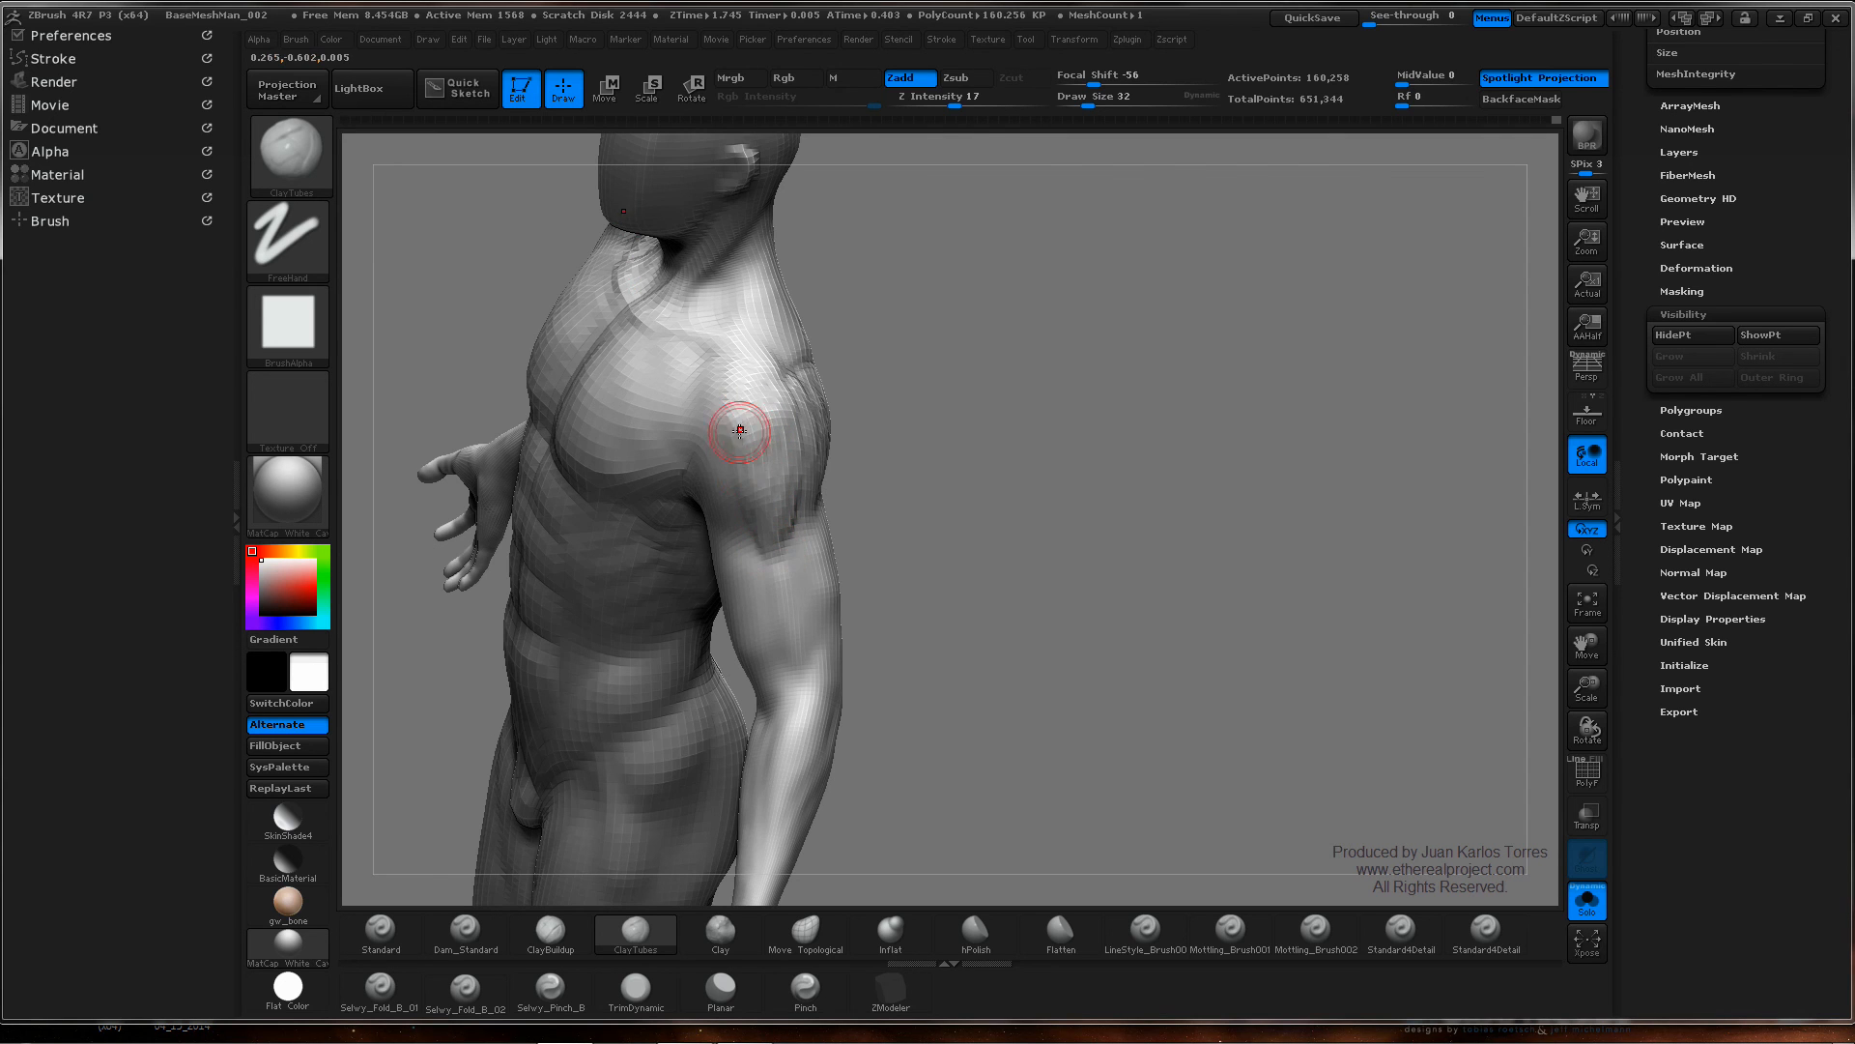
{"action": "left_click_drag", "start_coordinate": [870, 449], "coordinate": [976, 473]}
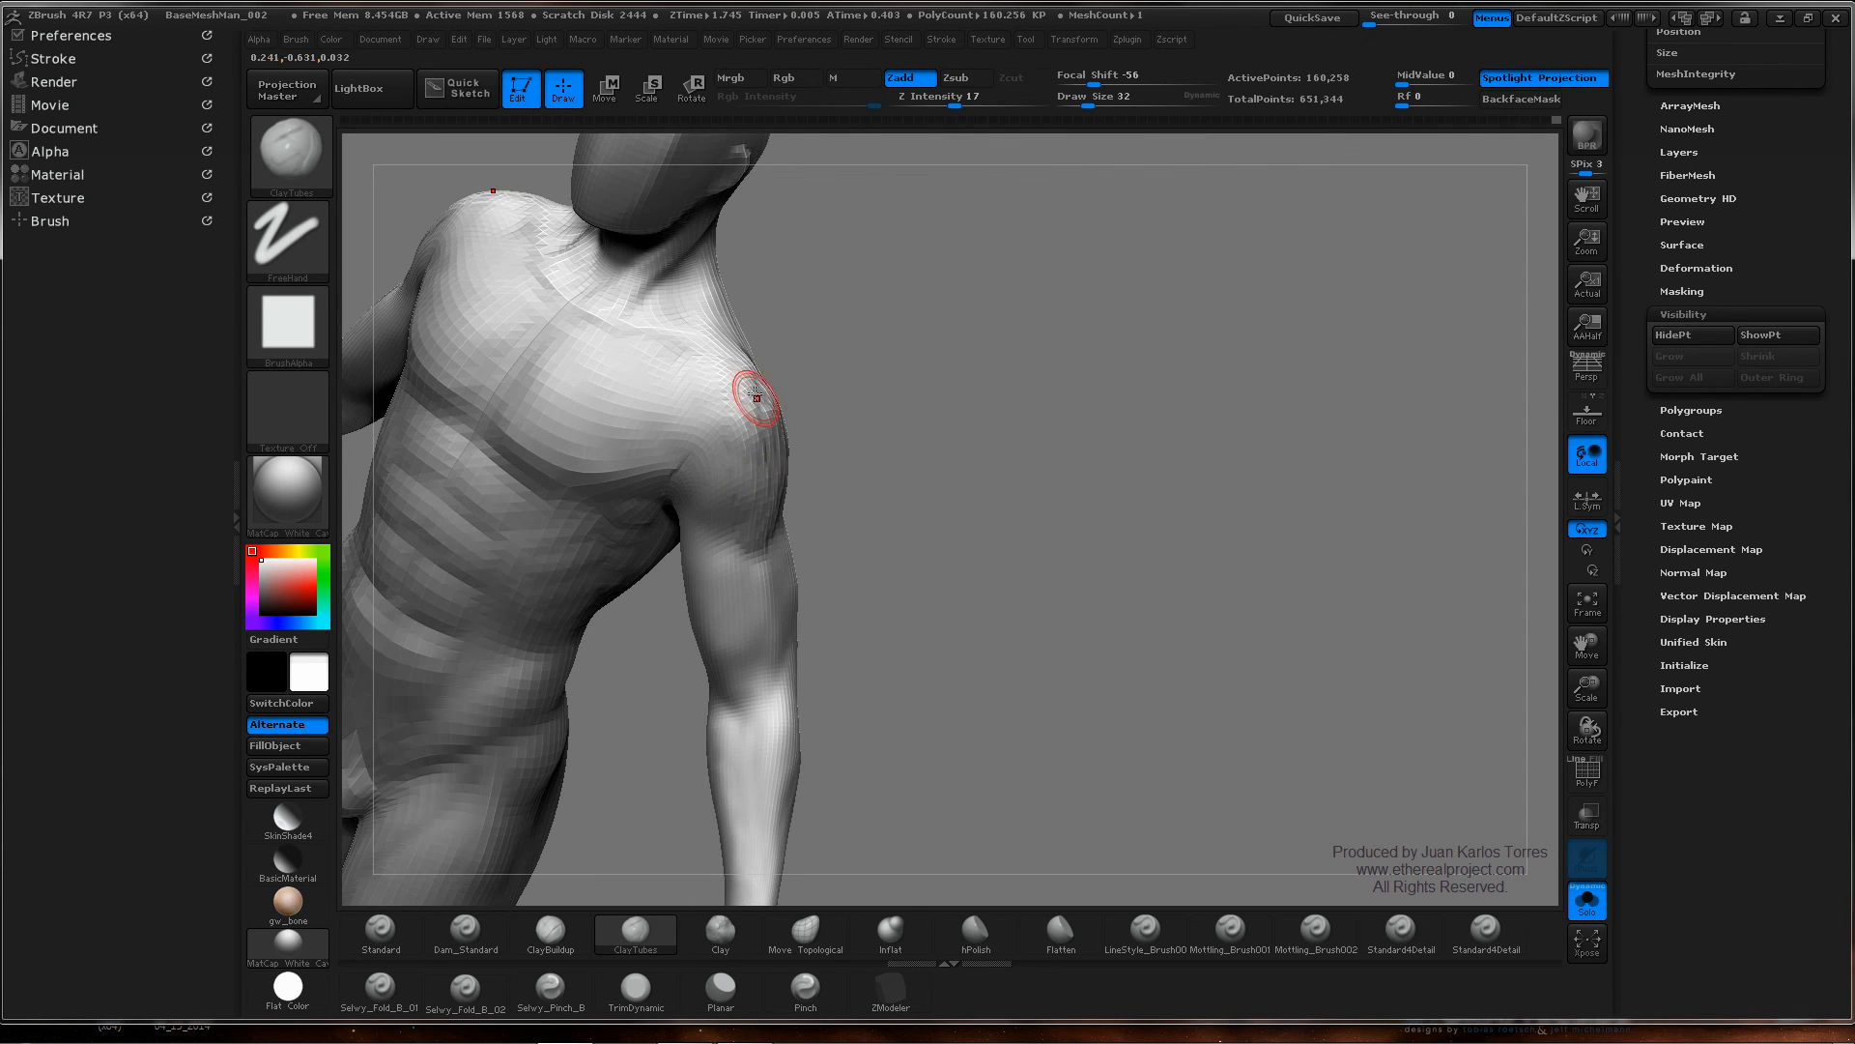
- Build up the front deltoid with long ClayTubes strokes from the top of the shoulder down toward the upper arm
{"action": "mouse_move", "coordinate": [899, 415]}
{"action": "left_mouse_down"}
{"action": "mouse_move", "coordinate": [792, 401]}
{"action": "mouse_move", "coordinate": [780, 375]}
{"action": "mouse_move", "coordinate": [793, 400]}
{"action": "mouse_move", "coordinate": [942, 382]}
{"action": "left_mouse_up"}
{"action": "left_click_drag", "start_coordinate": [717, 341], "coordinate": [715, 440]}
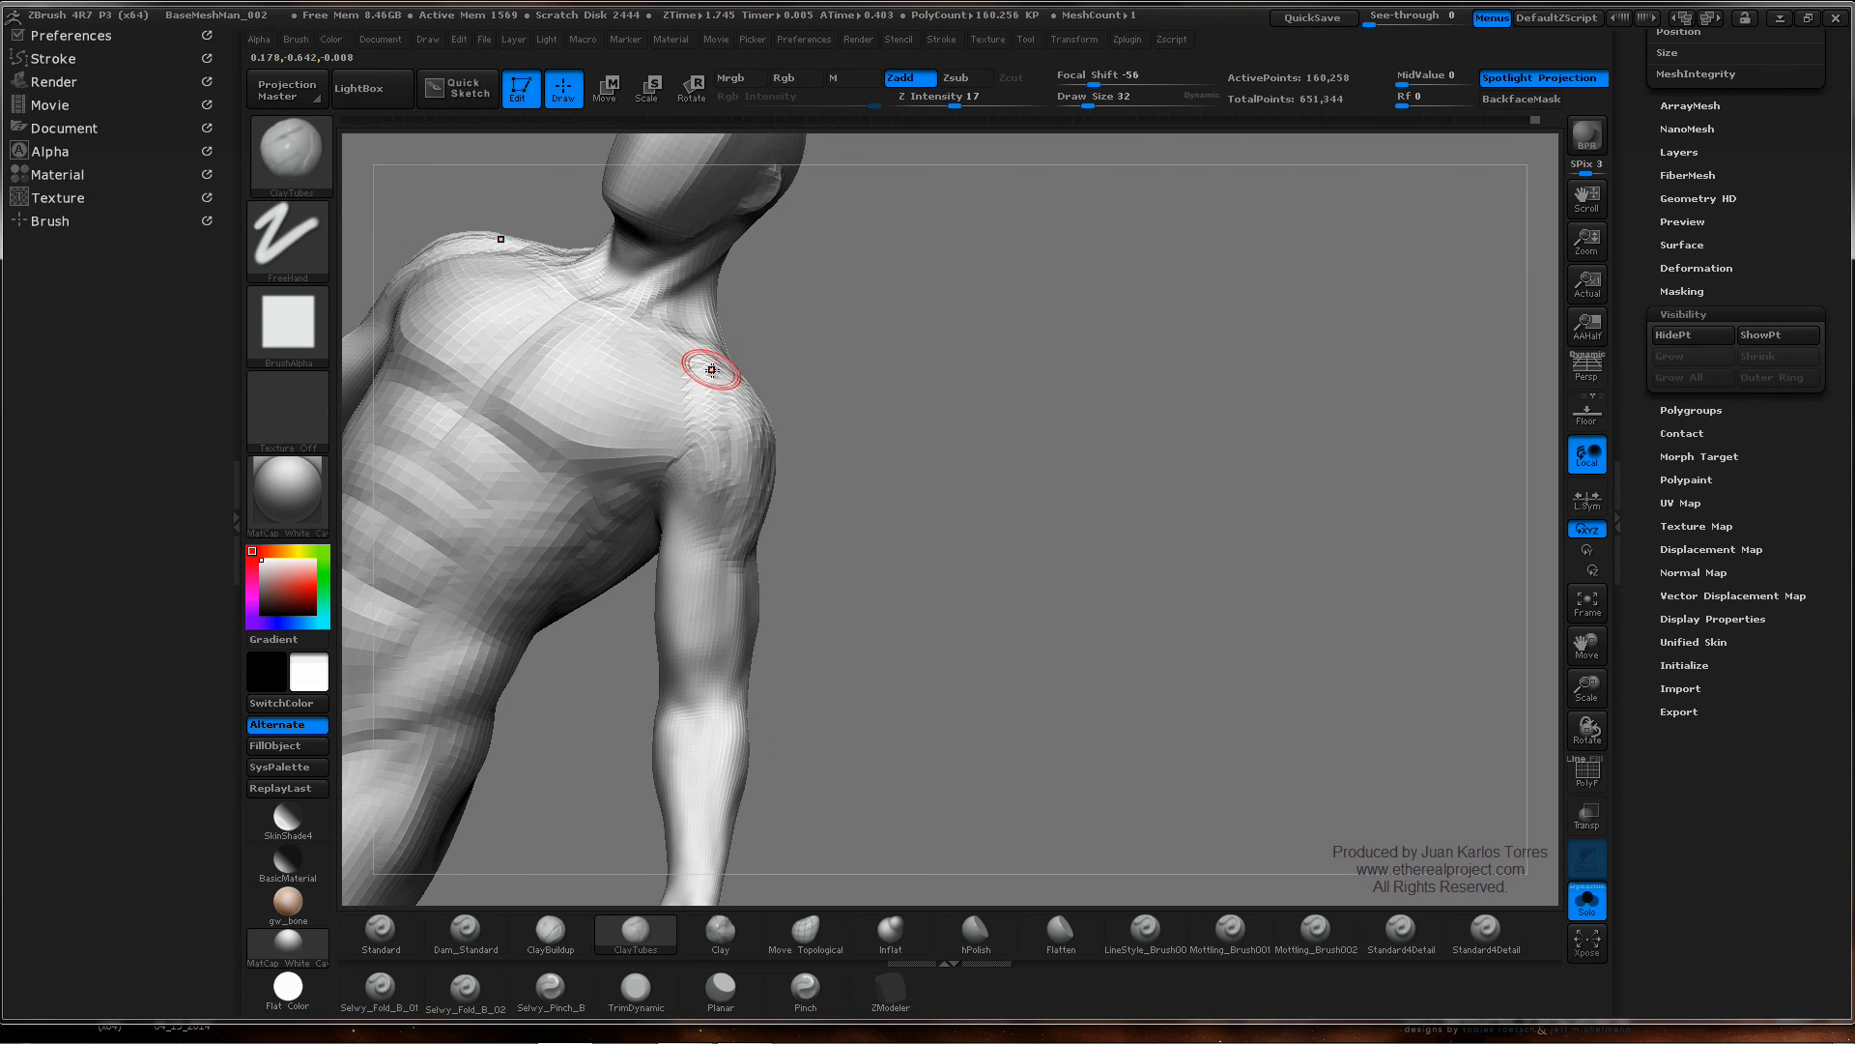
{"action": "left_click_drag", "start_coordinate": [712, 369], "coordinate": [708, 483]}
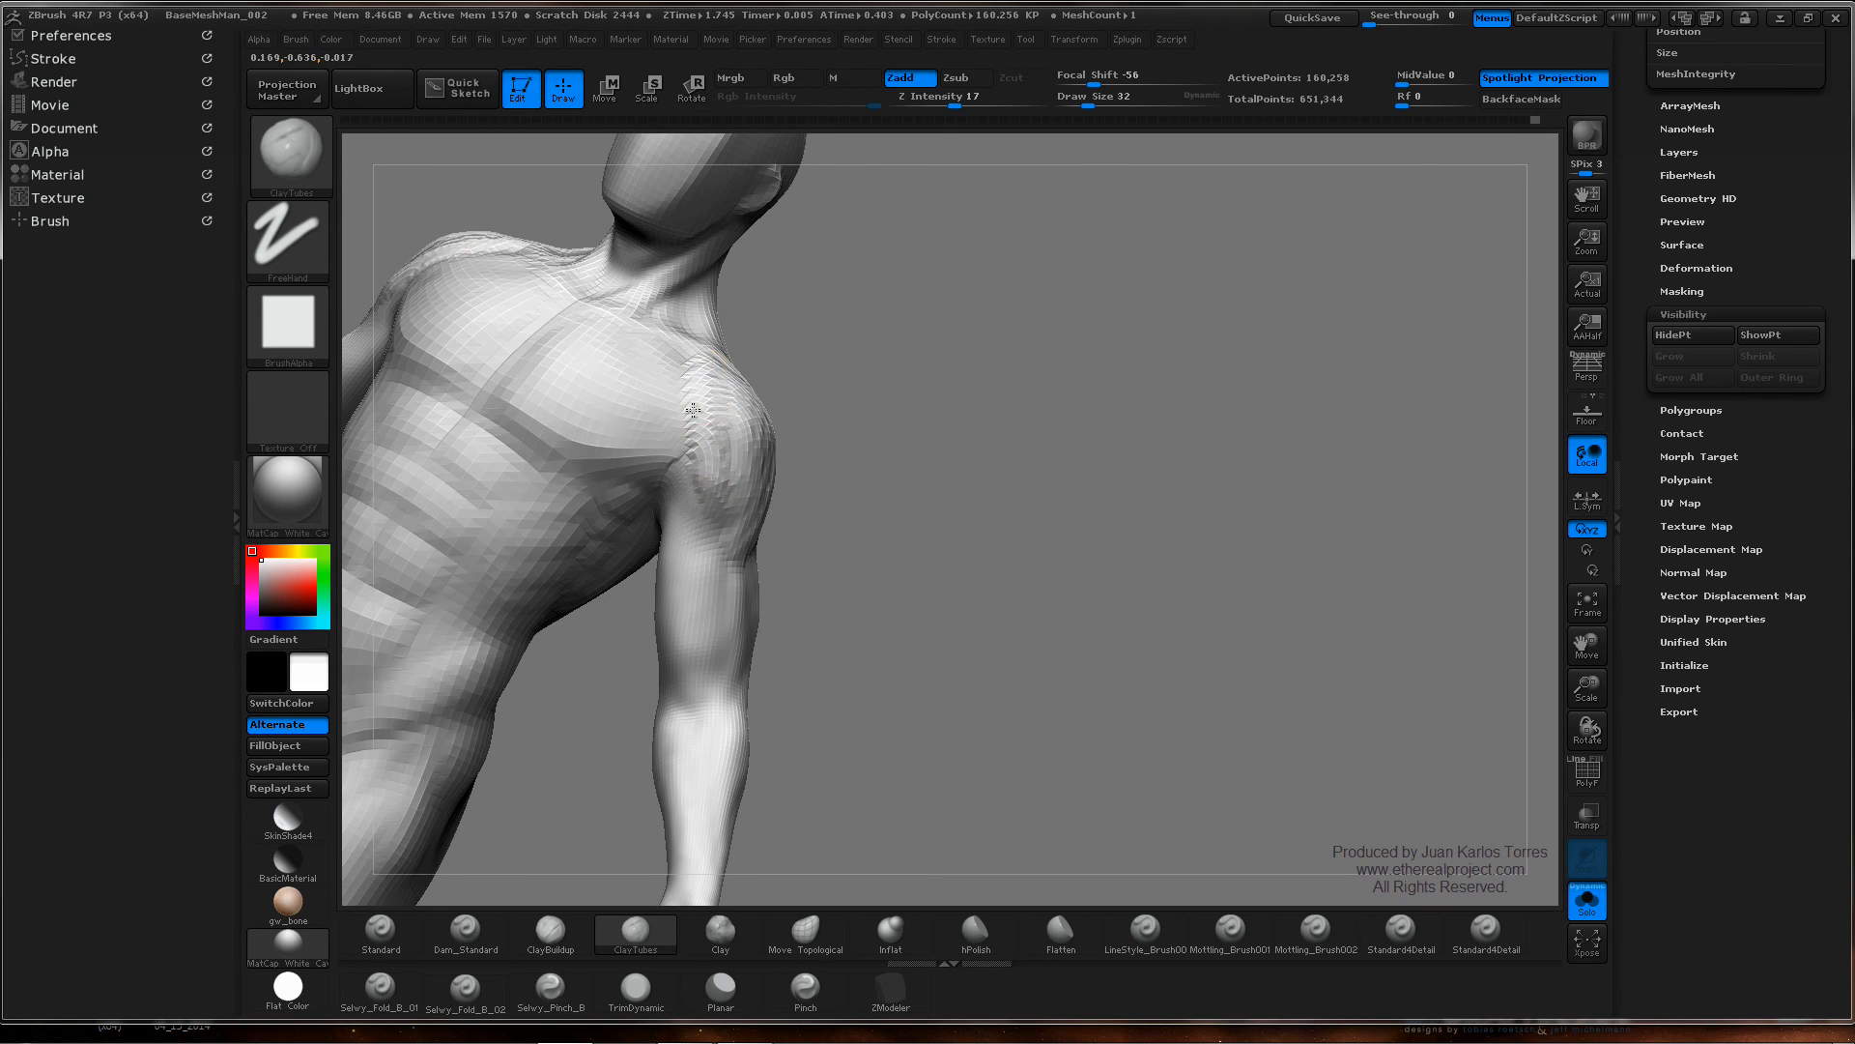
{"action": "left_click_drag", "start_coordinate": [708, 392], "coordinate": [708, 533]}
{"action": "mouse_move", "coordinate": [792, 463]}
{"action": "left_mouse_down"}
{"action": "mouse_move", "coordinate": [870, 406]}
{"action": "mouse_move", "coordinate": [801, 451]}
{"action": "left_mouse_up"}
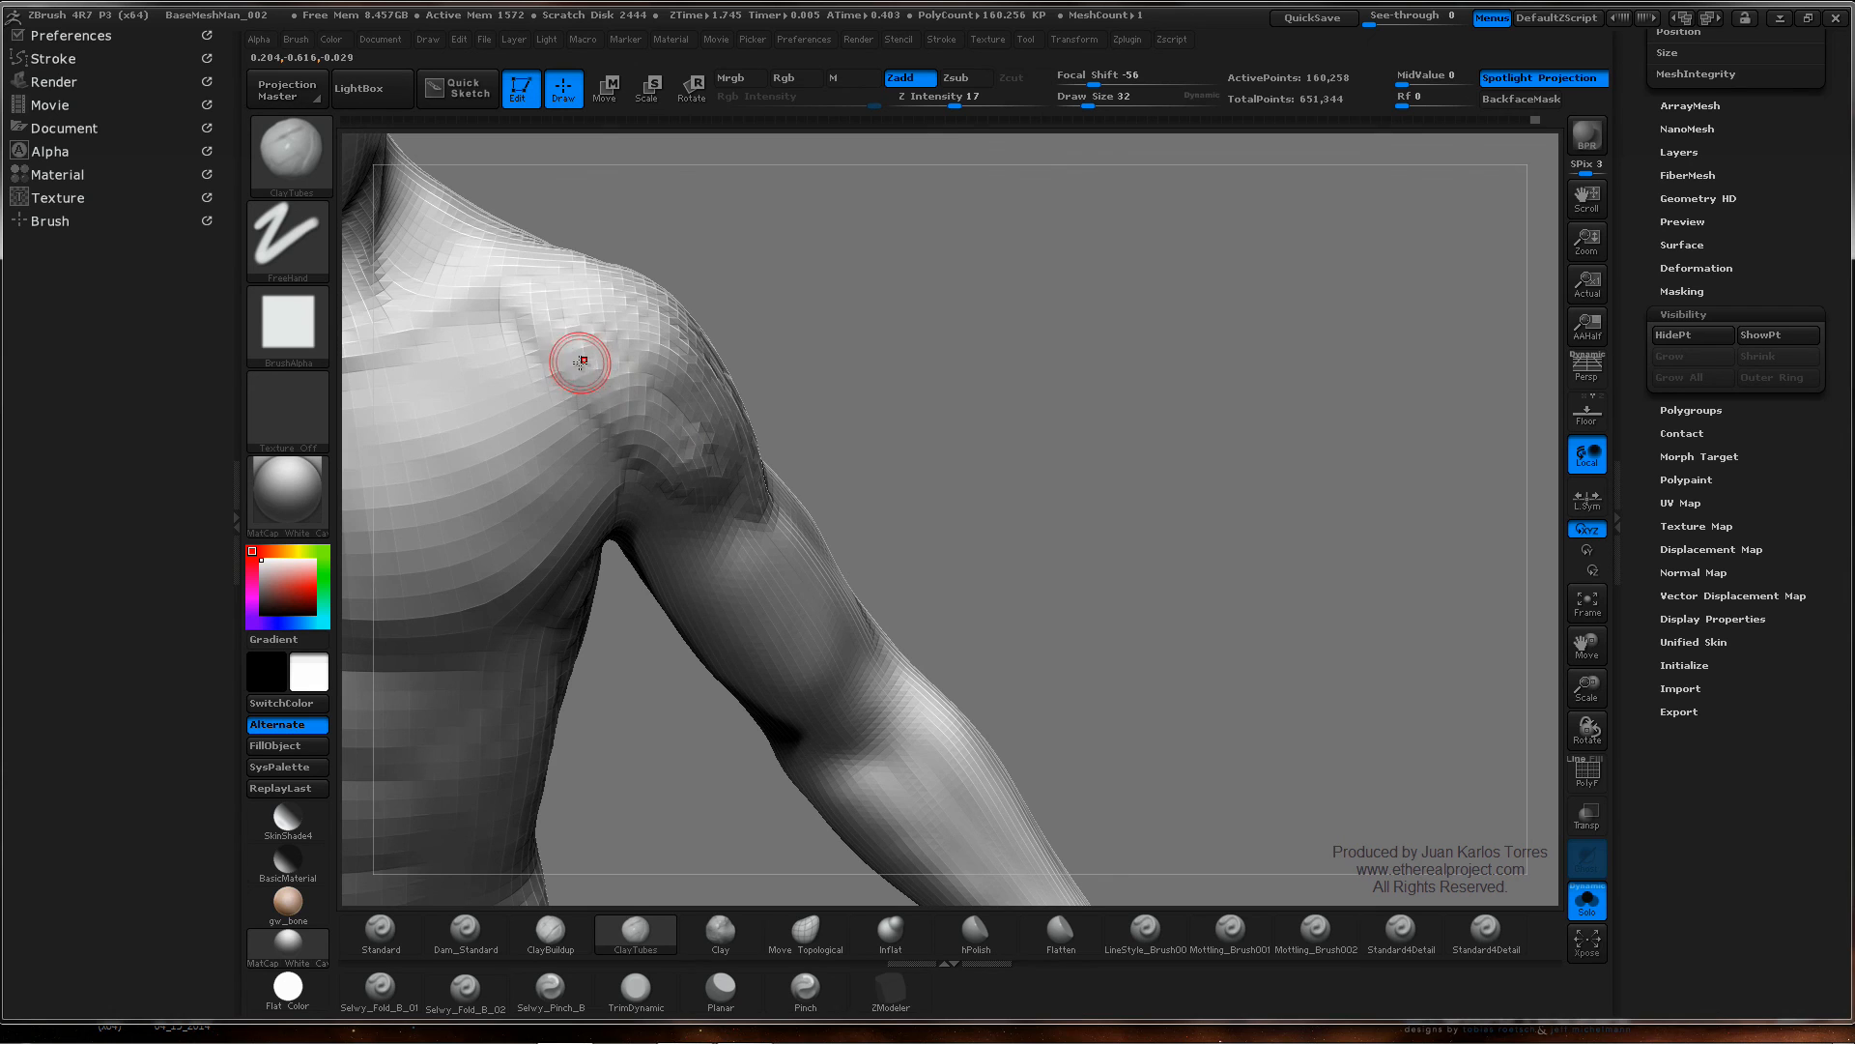
- Shape the transition between the front deltoid, the outer chest and the upper arm with ClayTubes strokes
{"action": "mouse_move", "coordinate": [615, 352]}
{"action": "right_mouse_down"}
{"action": "mouse_move", "coordinate": [623, 401]}
{"action": "mouse_move", "coordinate": [667, 391]}
{"action": "mouse_move", "coordinate": [742, 462]}
{"action": "mouse_move", "coordinate": [755, 420]}
{"action": "mouse_move", "coordinate": [735, 451]}
{"action": "right_mouse_up"}
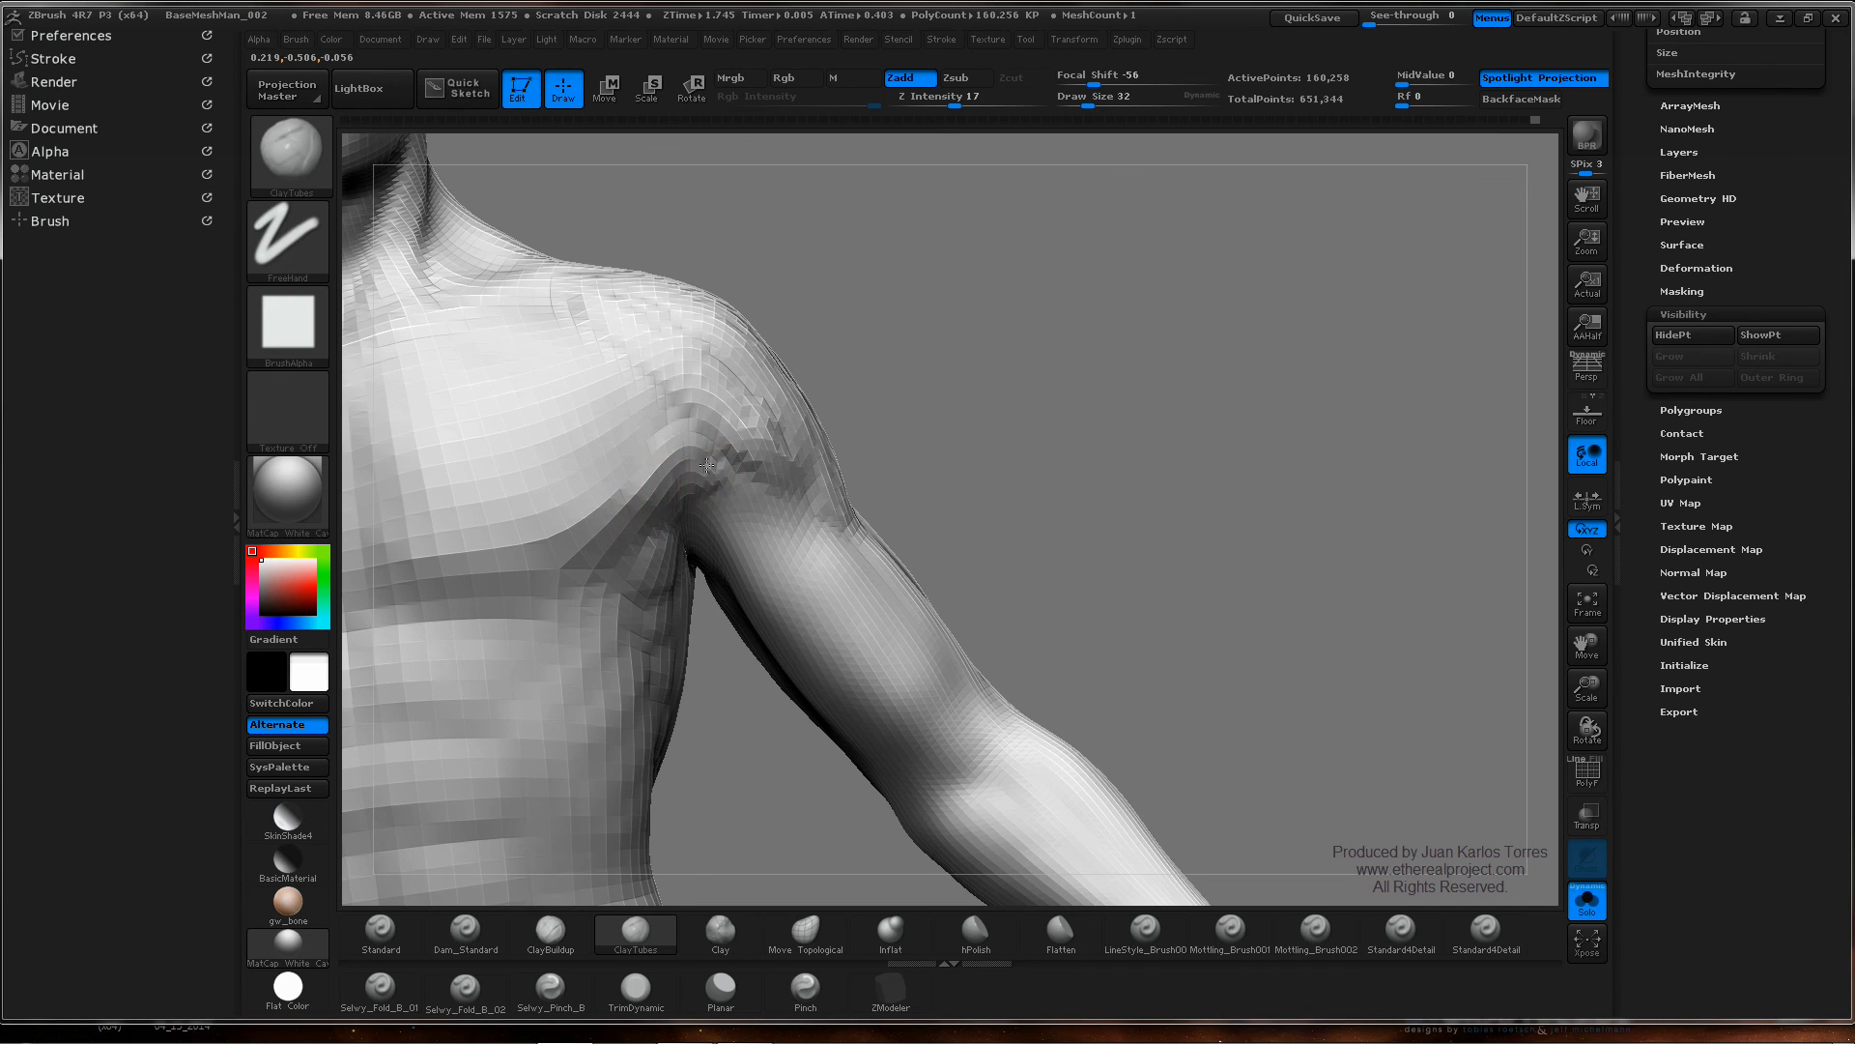
{"action": "key", "text": "shift"}
{"action": "key", "text": "ctrl"}
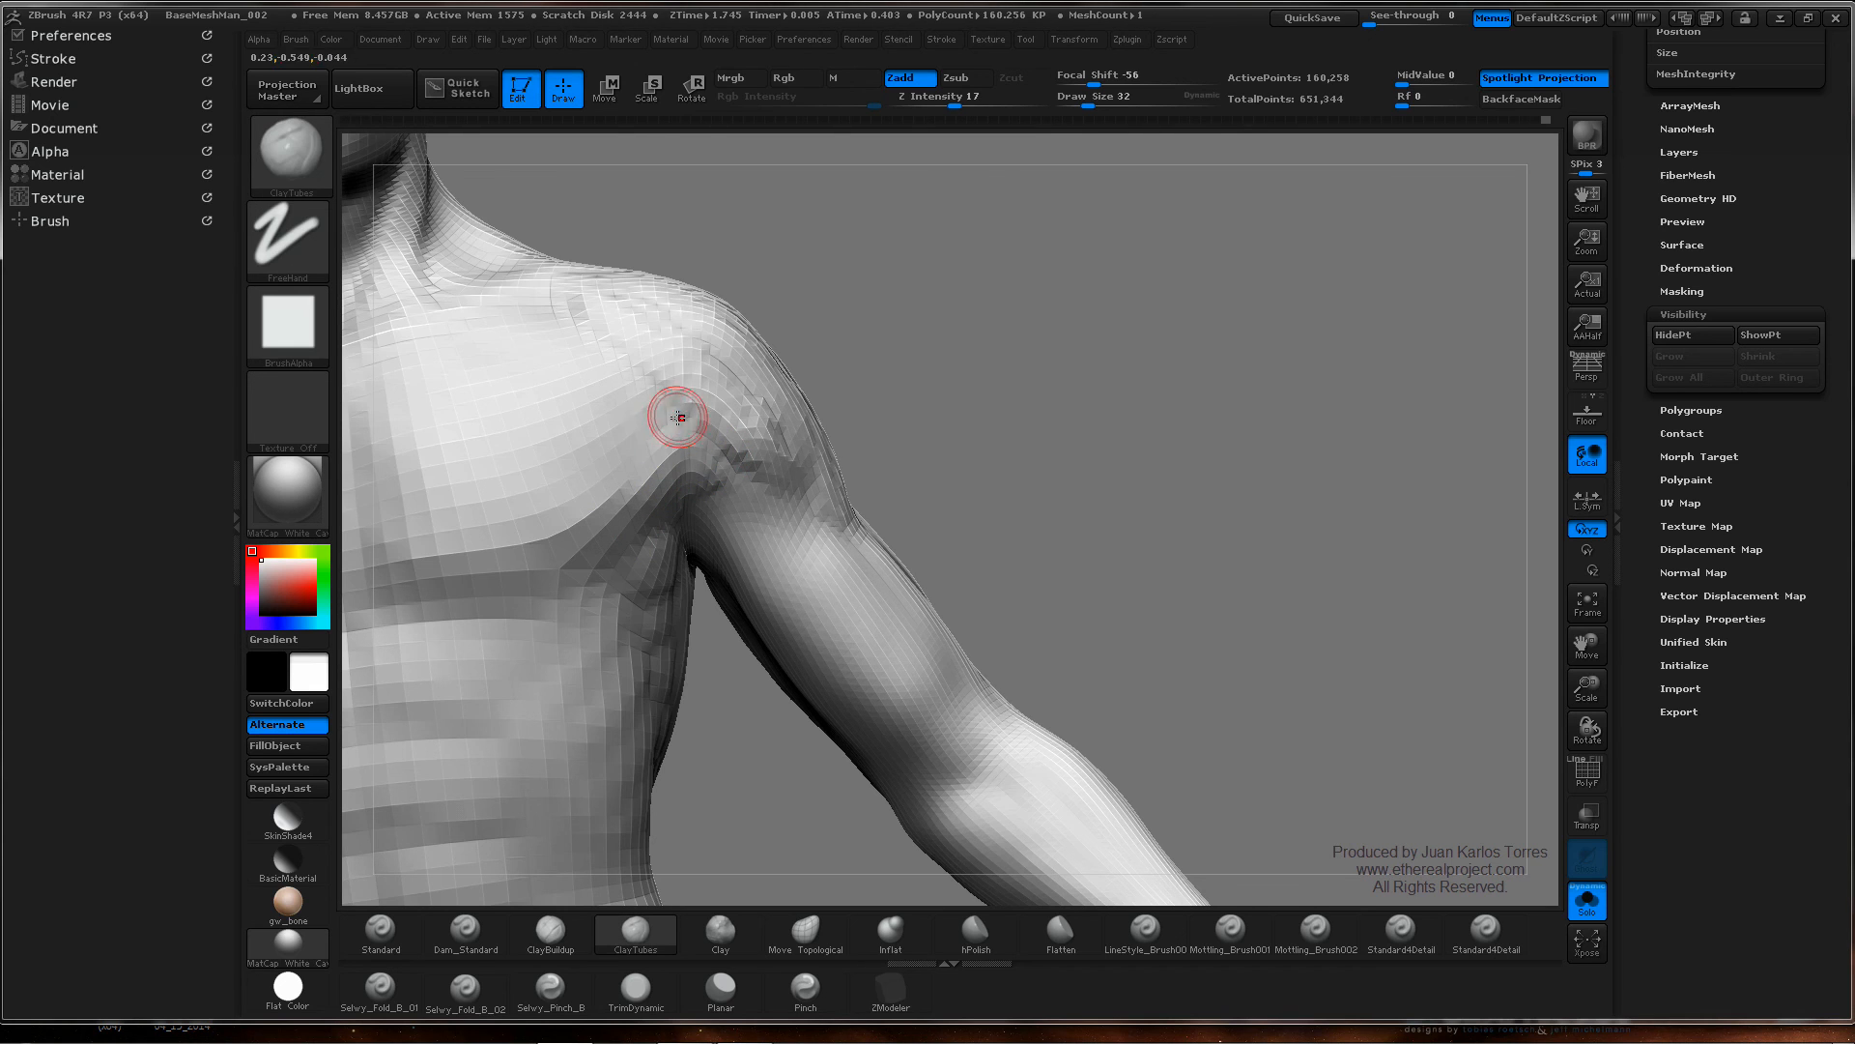
{"action": "right_click_drag", "start_coordinate": [826, 452], "coordinate": [877, 444], "text": "ctrl"}
{"action": "mouse_move", "coordinate": [738, 426]}
{"action": "right_mouse_down", "text": "alt"}
{"action": "mouse_move", "coordinate": [828, 440]}
{"action": "mouse_move", "coordinate": [642, 505]}
{"action": "mouse_move", "coordinate": [682, 413]}
{"action": "right_mouse_up", "text": "alt"}
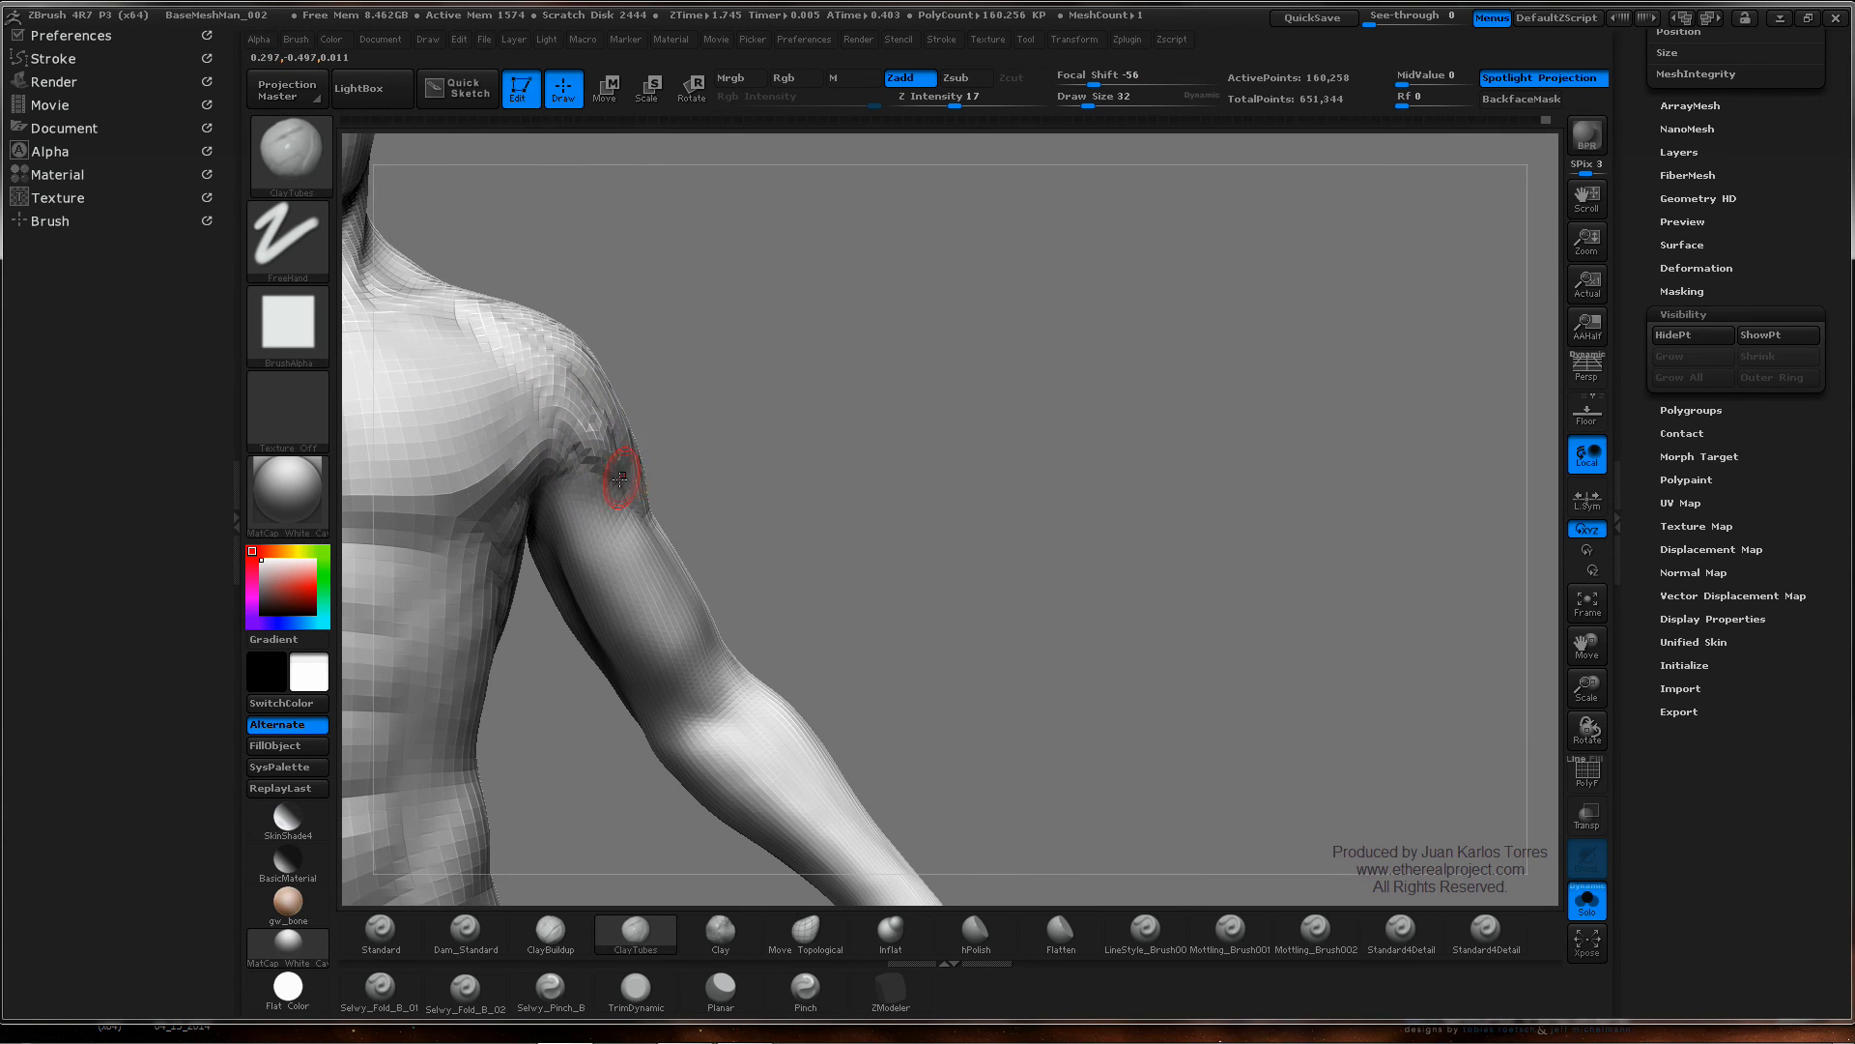
- Carve the lower edge of the deltoid where it meets the upper arm with the Dam_Standard brush
{"action": "left_click", "coordinate": [465, 930]}
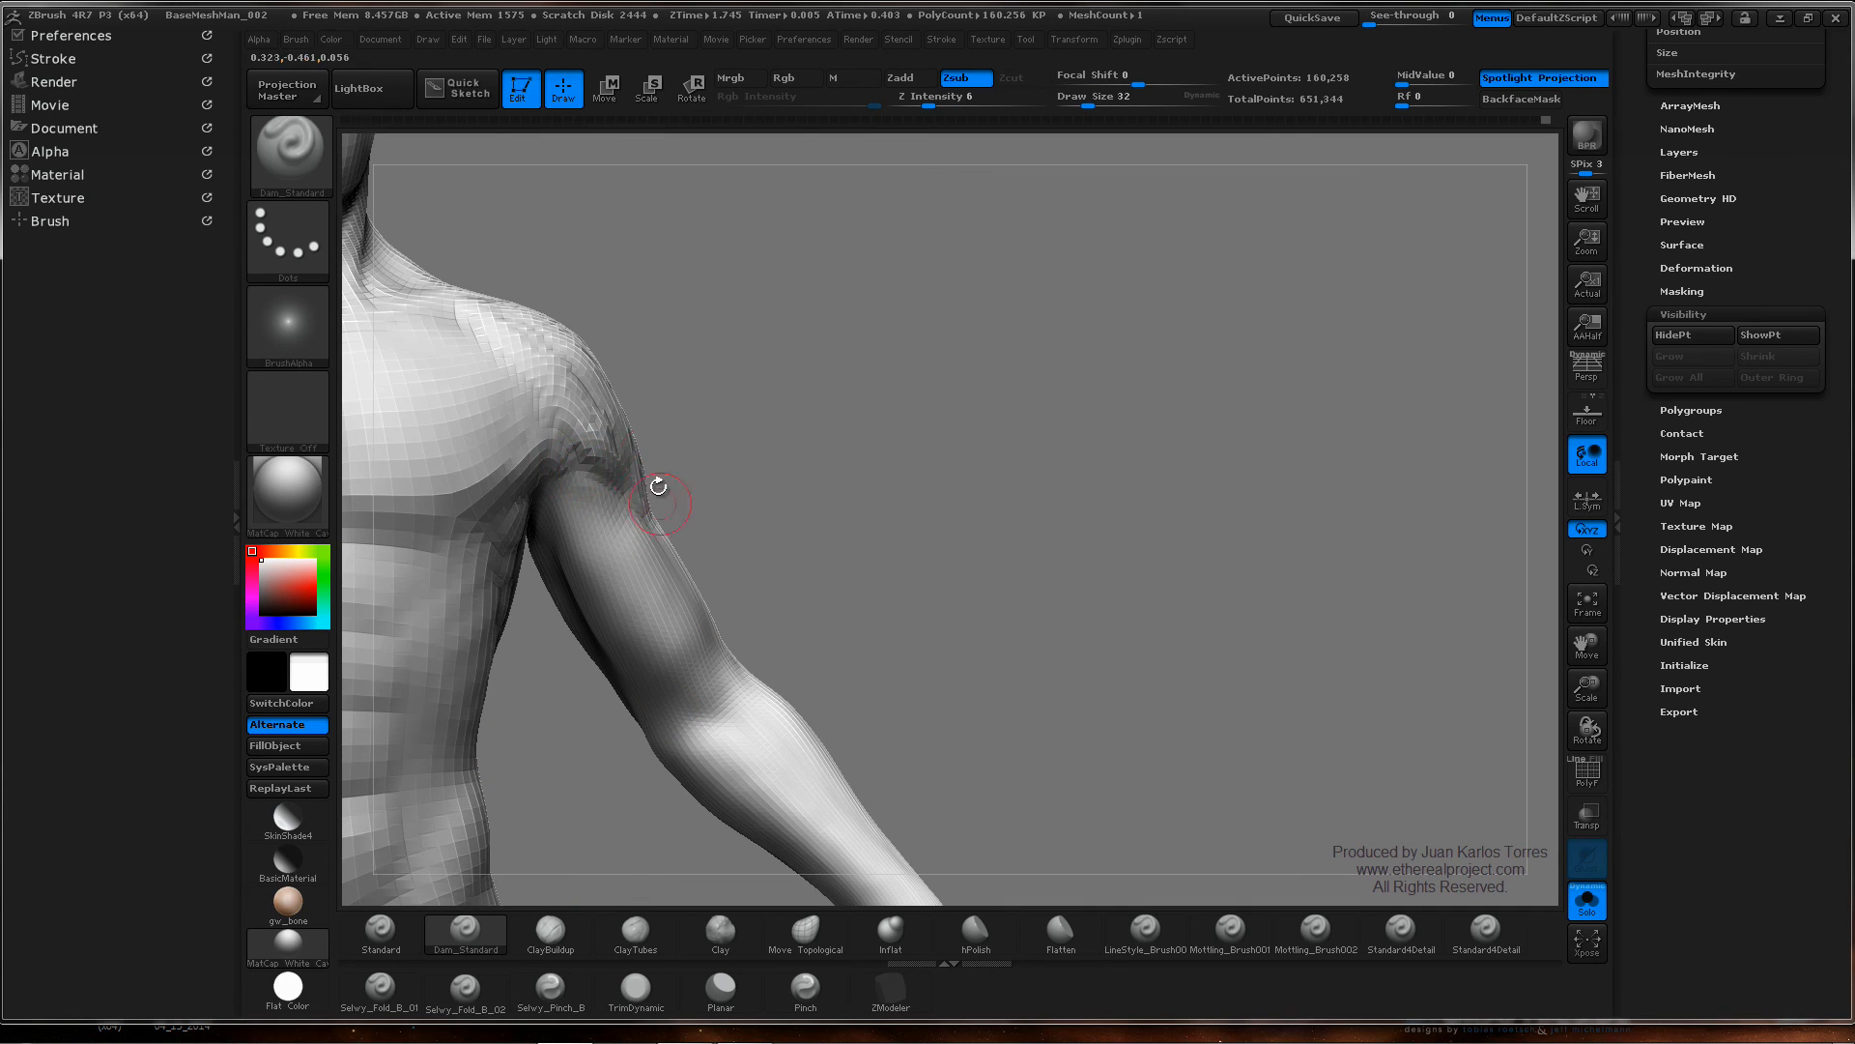
{"action": "left_click_drag", "start_coordinate": [658, 486], "coordinate": [541, 440]}
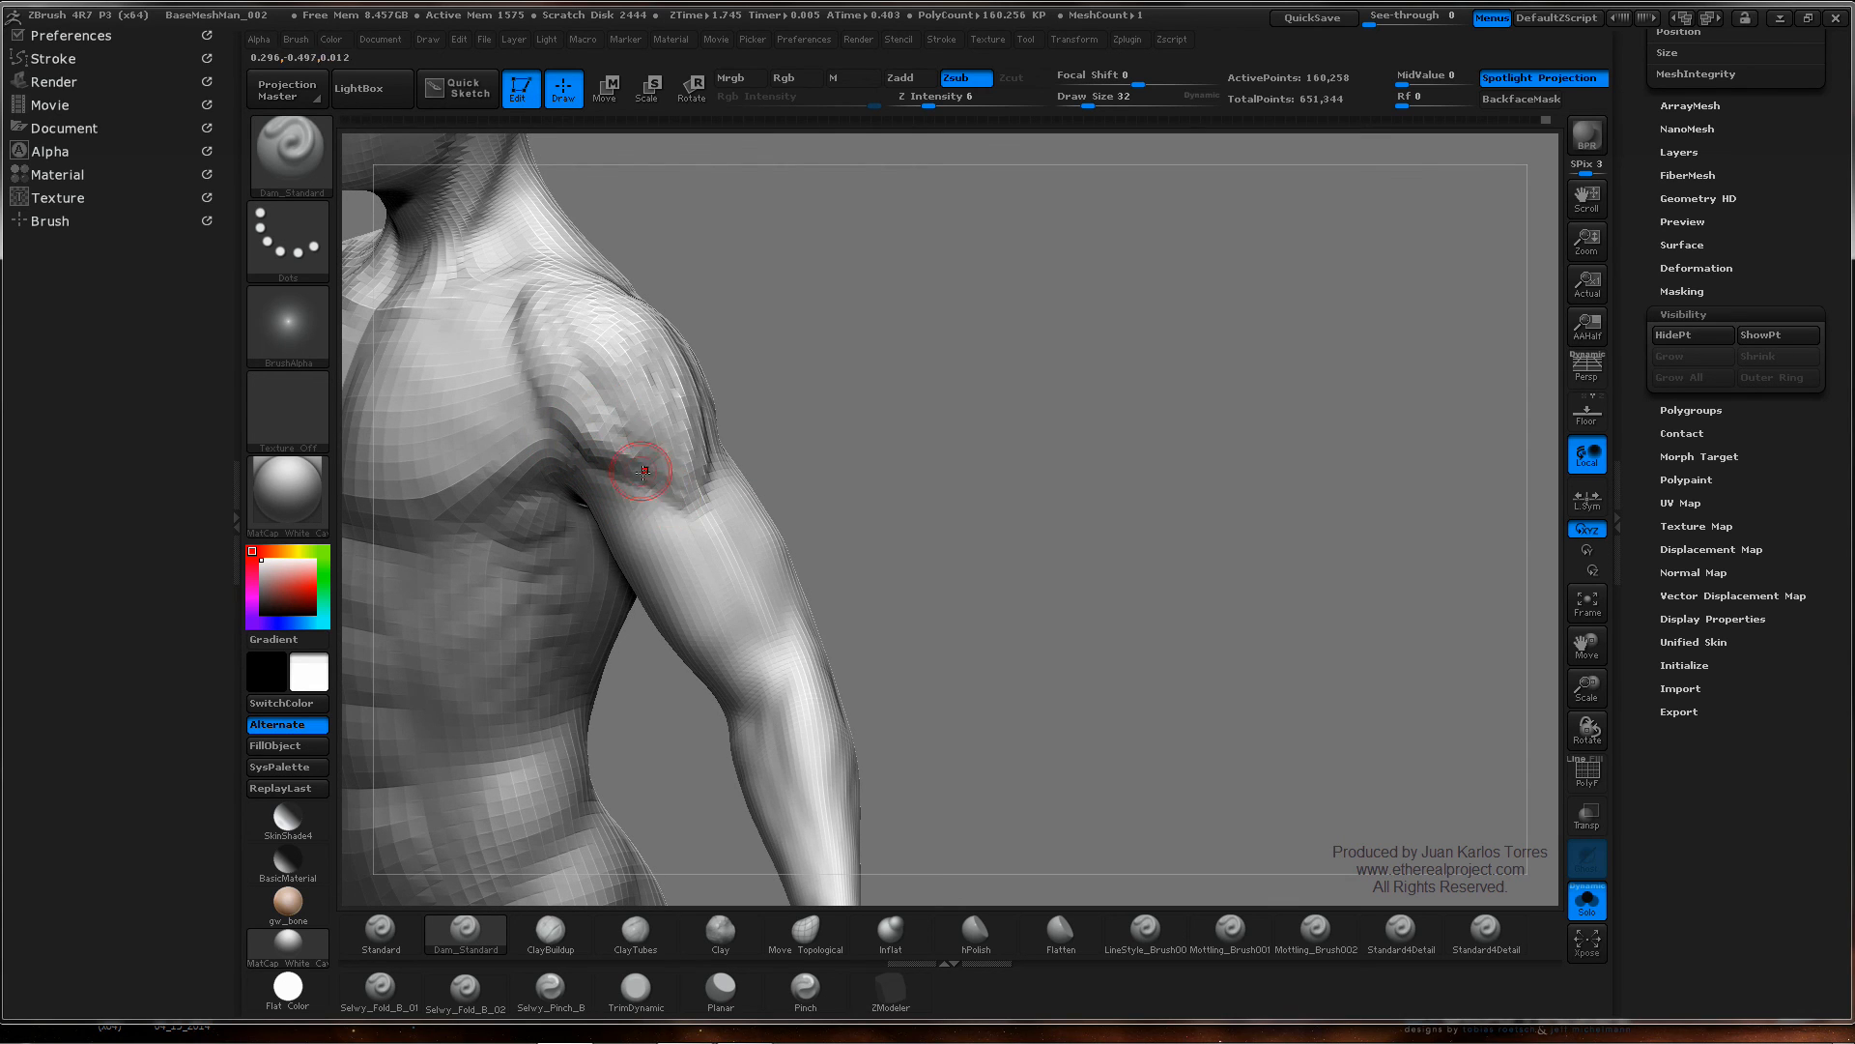
{"action": "right_click_drag", "start_coordinate": [720, 439], "coordinate": [684, 502]}
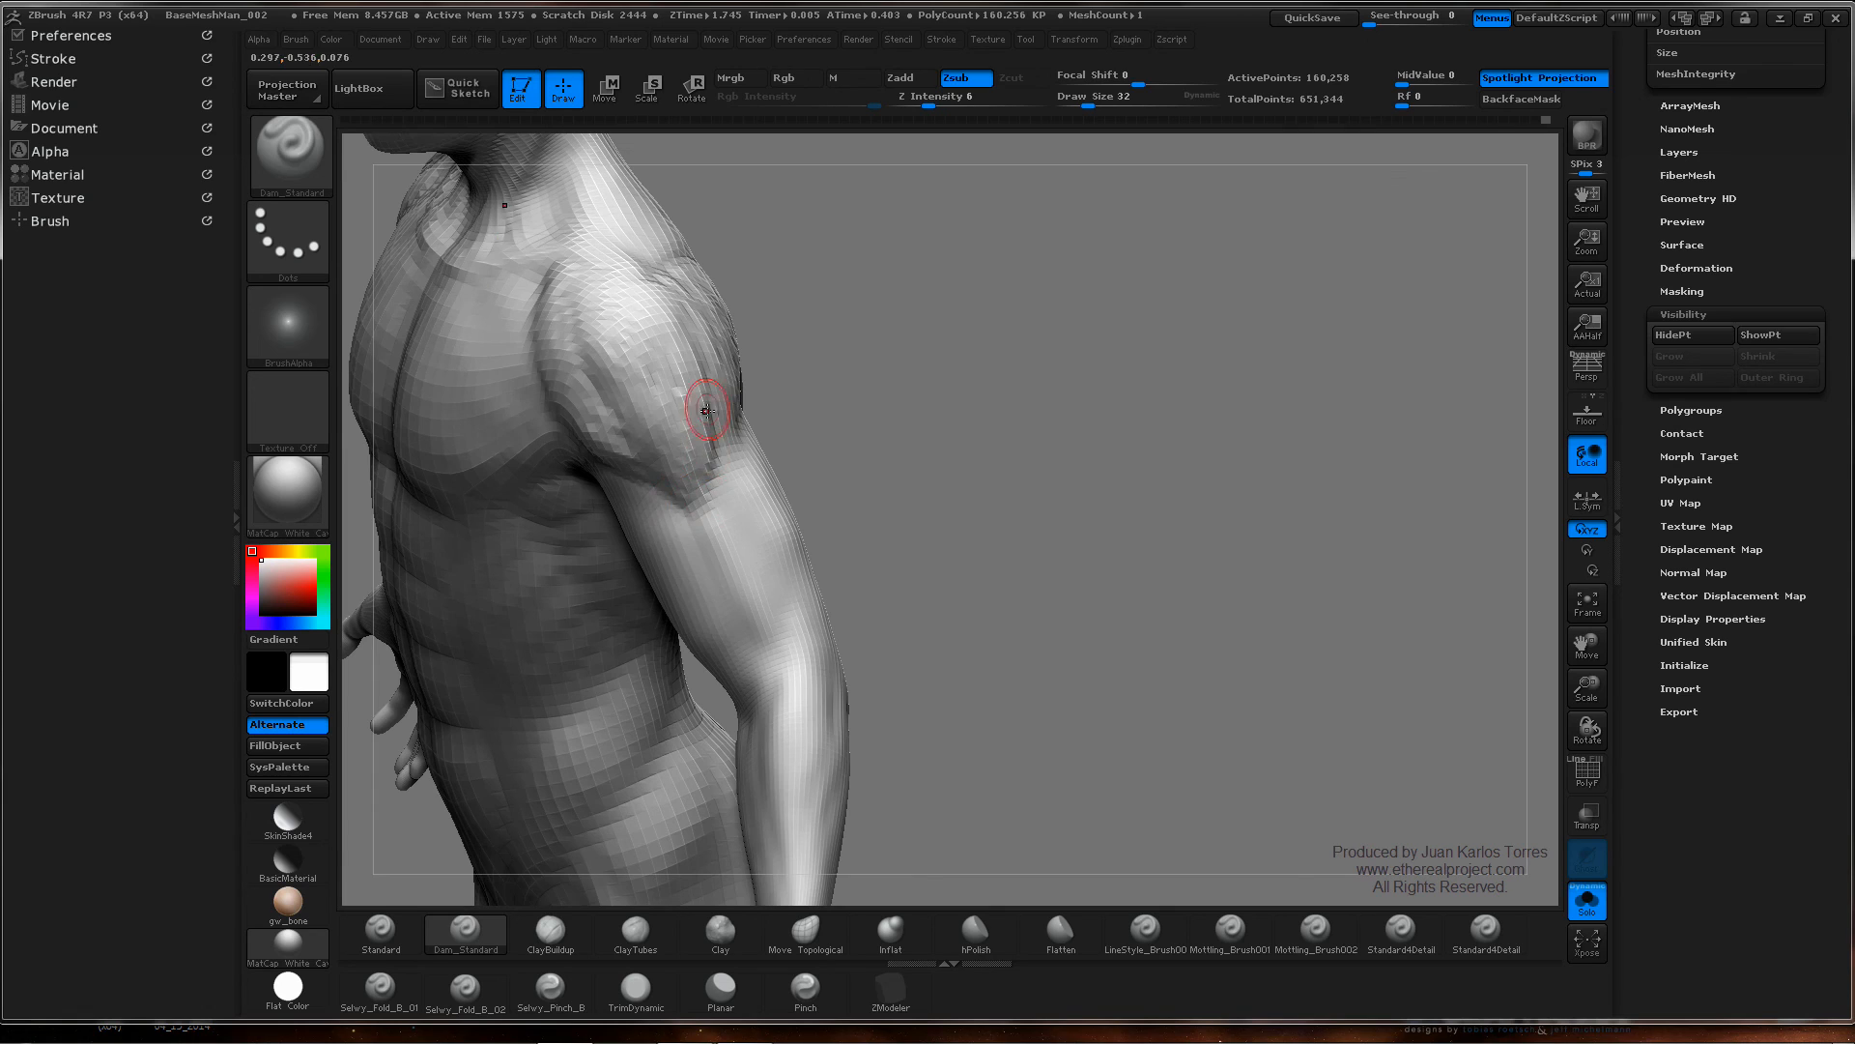
- Smooth the ClayTubes strokes across the front, side and back of the deltoid
{"action": "key", "text": "shift"}
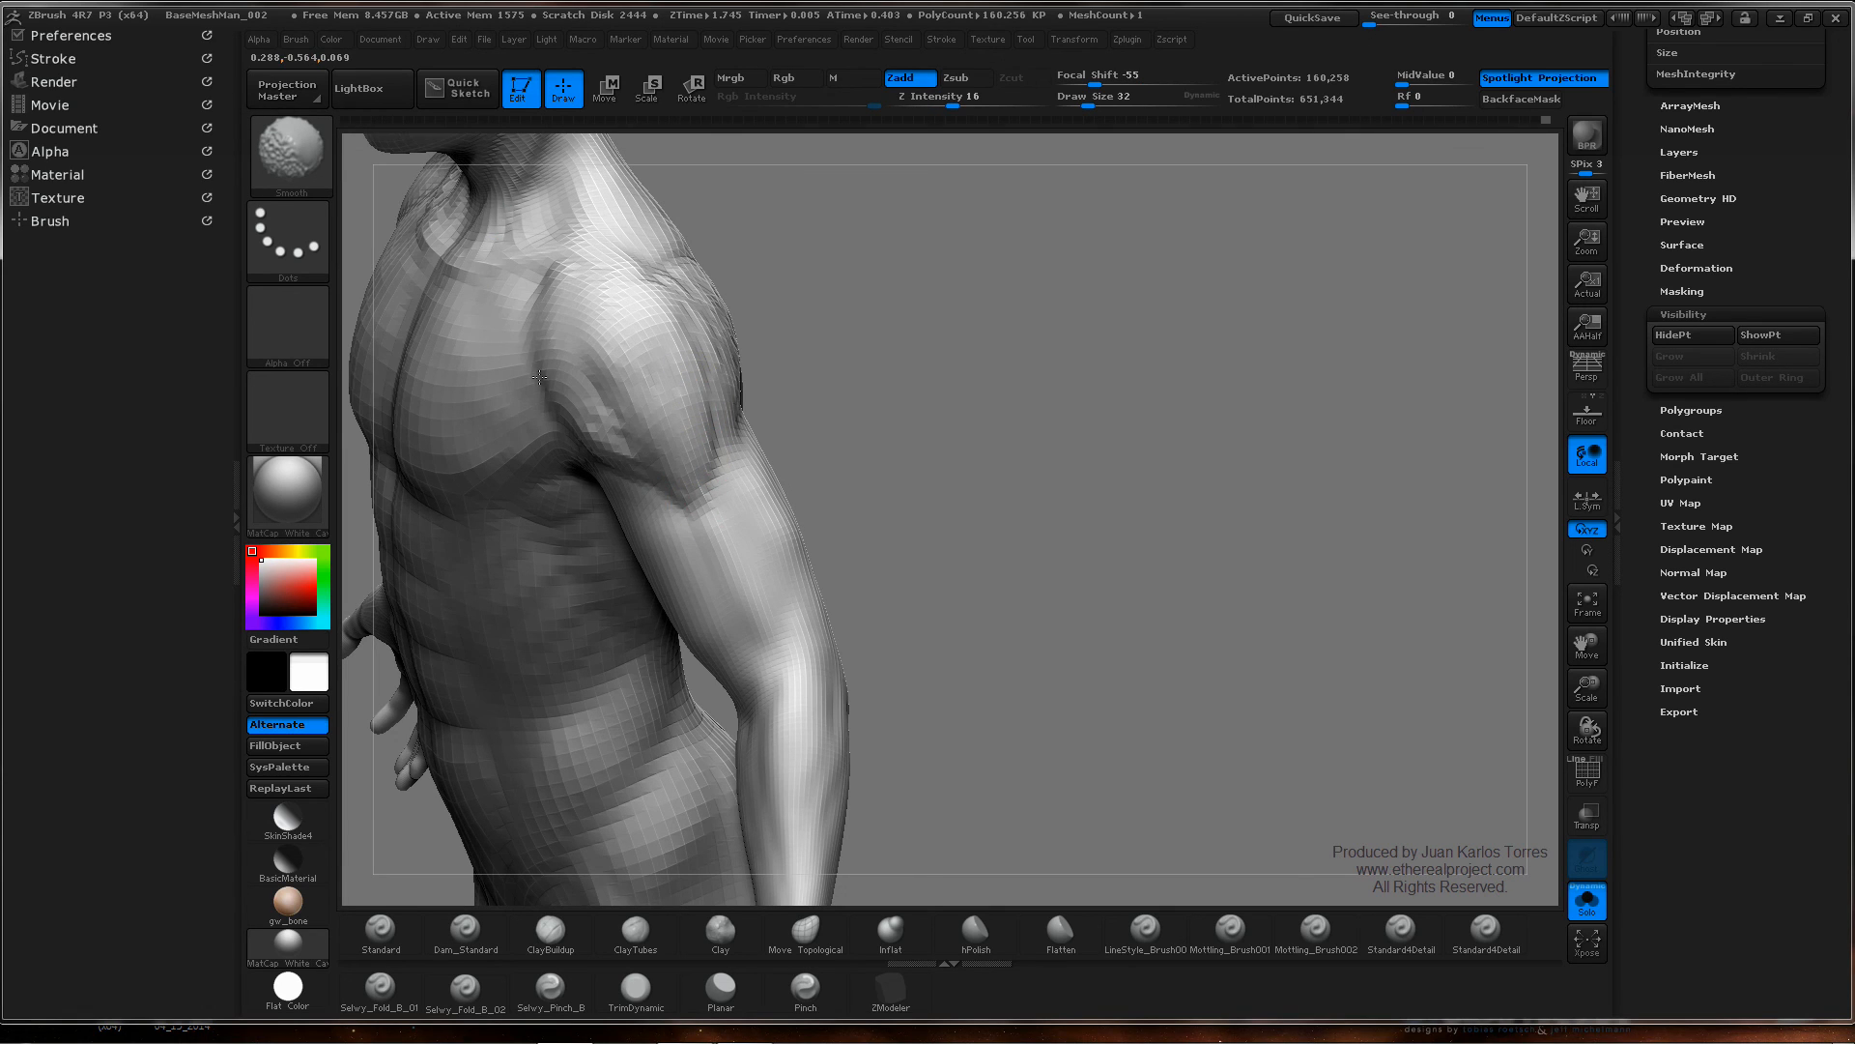
{"action": "mouse_move", "coordinate": [574, 404]}
{"action": "left_mouse_down", "text": "shift"}
{"action": "mouse_move", "coordinate": [628, 452]}
{"action": "mouse_move", "coordinate": [711, 391]}
{"action": "mouse_move", "coordinate": [662, 345]}
{"action": "left_mouse_up", "text": "shift"}
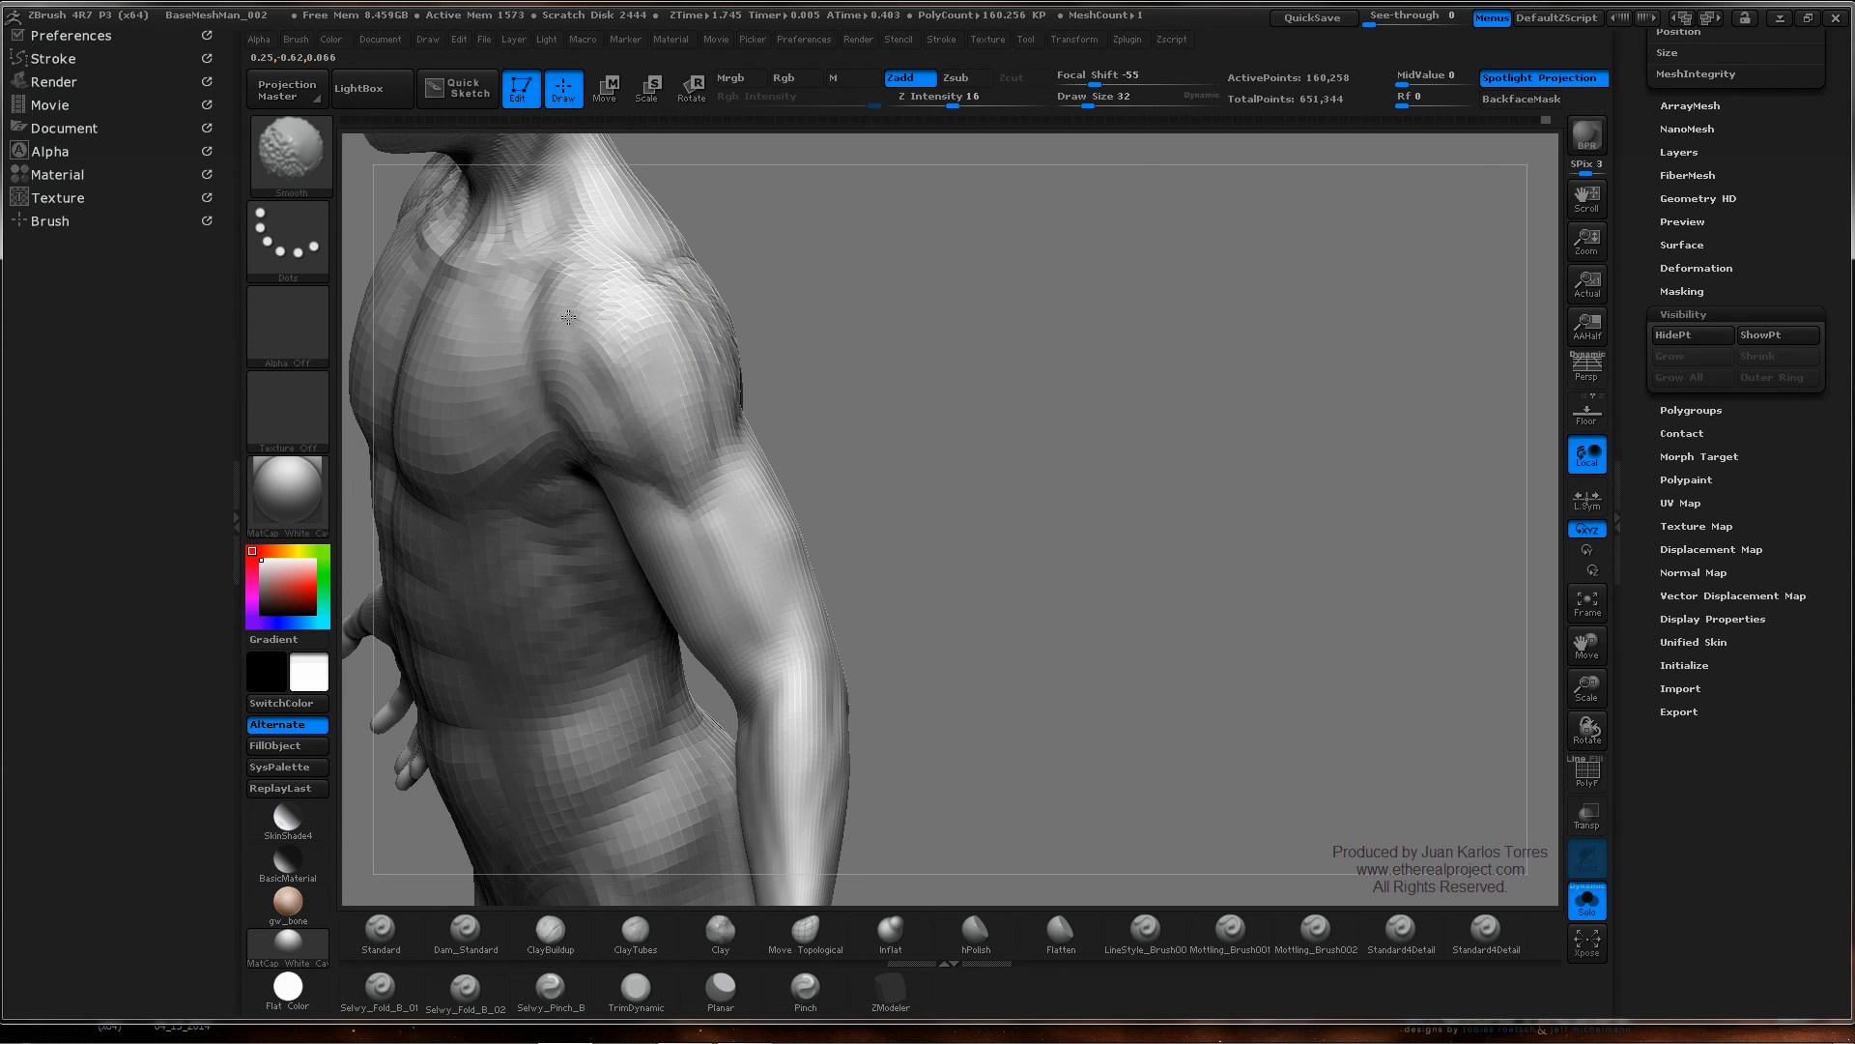
{"action": "left_click_drag", "start_coordinate": [909, 401], "coordinate": [715, 300]}
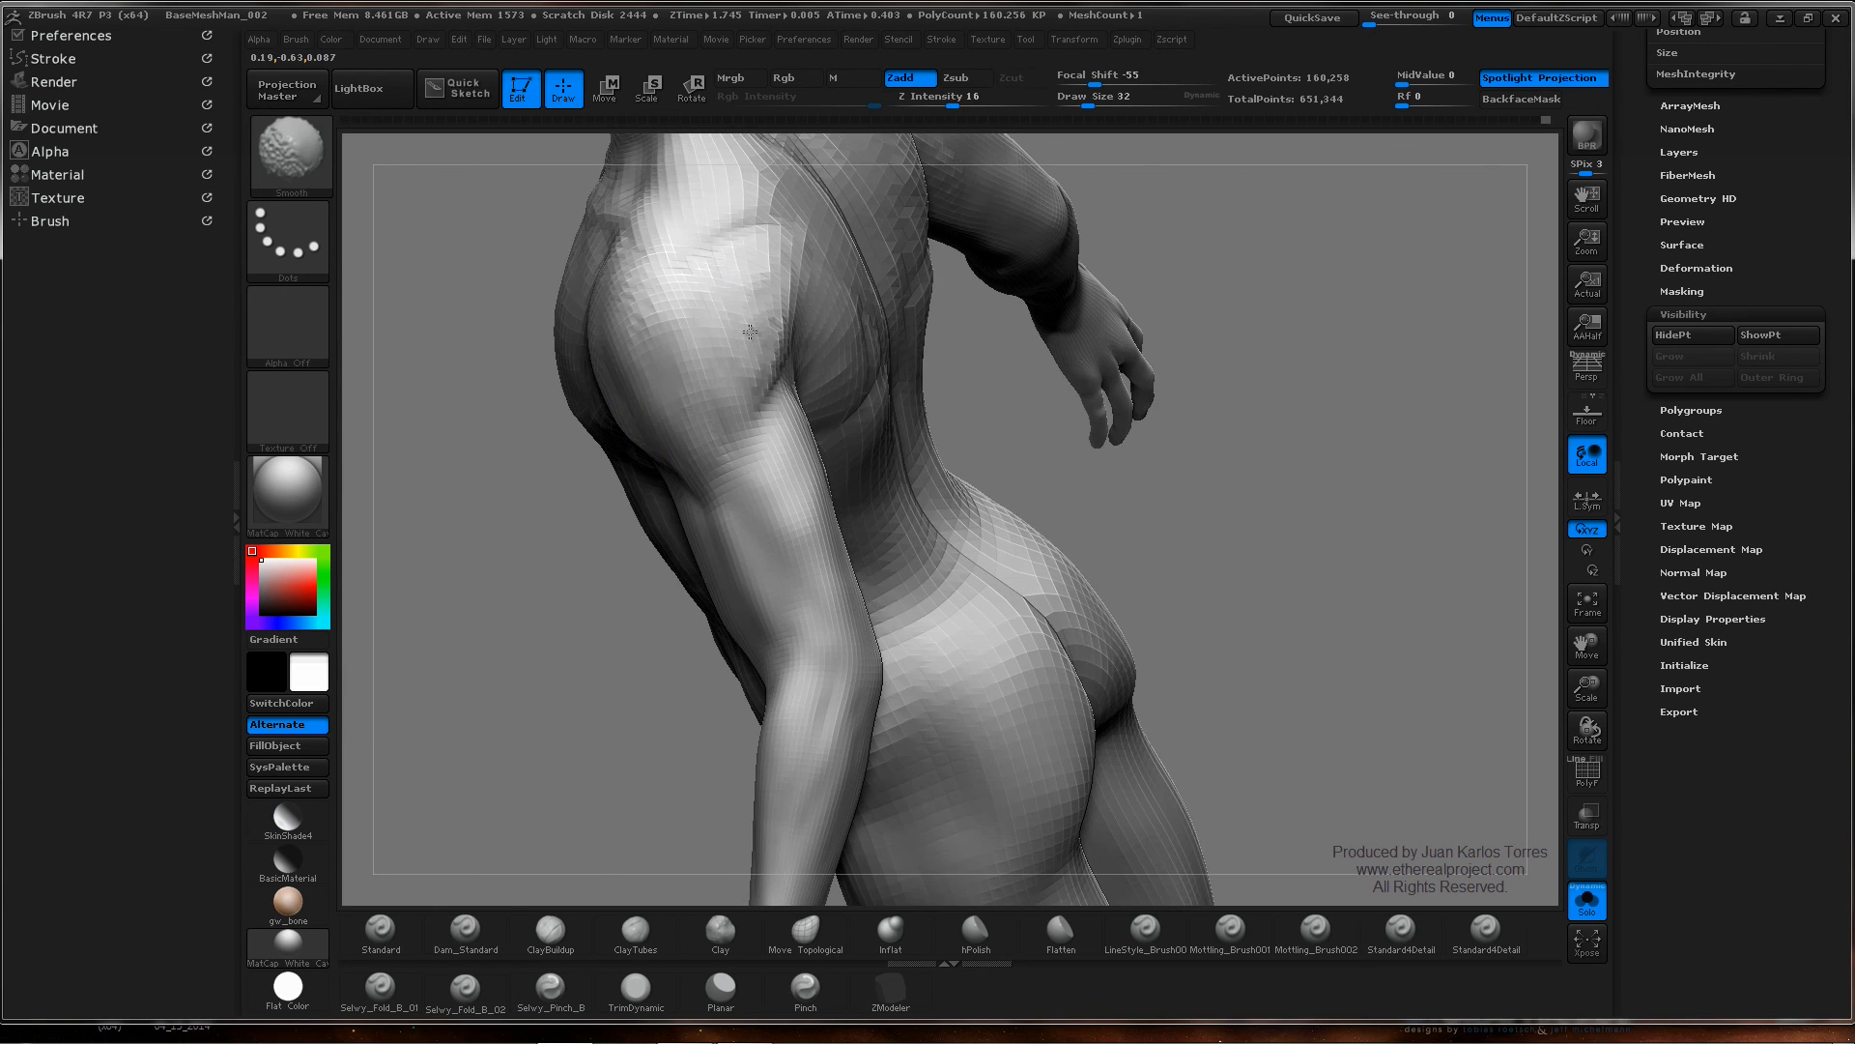
{"action": "right_click_drag", "start_coordinate": [721, 415], "coordinate": [850, 271]}
{"action": "right_click_drag", "start_coordinate": [1070, 340], "coordinate": [928, 338], "text": "ctrl"}
{"action": "mouse_move", "coordinate": [928, 339]}
{"action": "right_mouse_down"}
{"action": "mouse_move", "coordinate": [911, 357]}
{"action": "mouse_move", "coordinate": [939, 373]}
{"action": "mouse_move", "coordinate": [1037, 343]}
{"action": "right_mouse_up"}
{"action": "mouse_move", "coordinate": [918, 367]}
{"action": "right_mouse_down", "text": "alt"}
{"action": "mouse_move", "coordinate": [866, 323]}
{"action": "mouse_move", "coordinate": [856, 281]}
{"action": "right_mouse_up", "text": "alt"}
{"action": "mouse_move", "coordinate": [829, 422]}
{"action": "right_mouse_down"}
{"action": "mouse_move", "coordinate": [779, 413]}
{"action": "mouse_move", "coordinate": [816, 396]}
{"action": "right_mouse_up"}
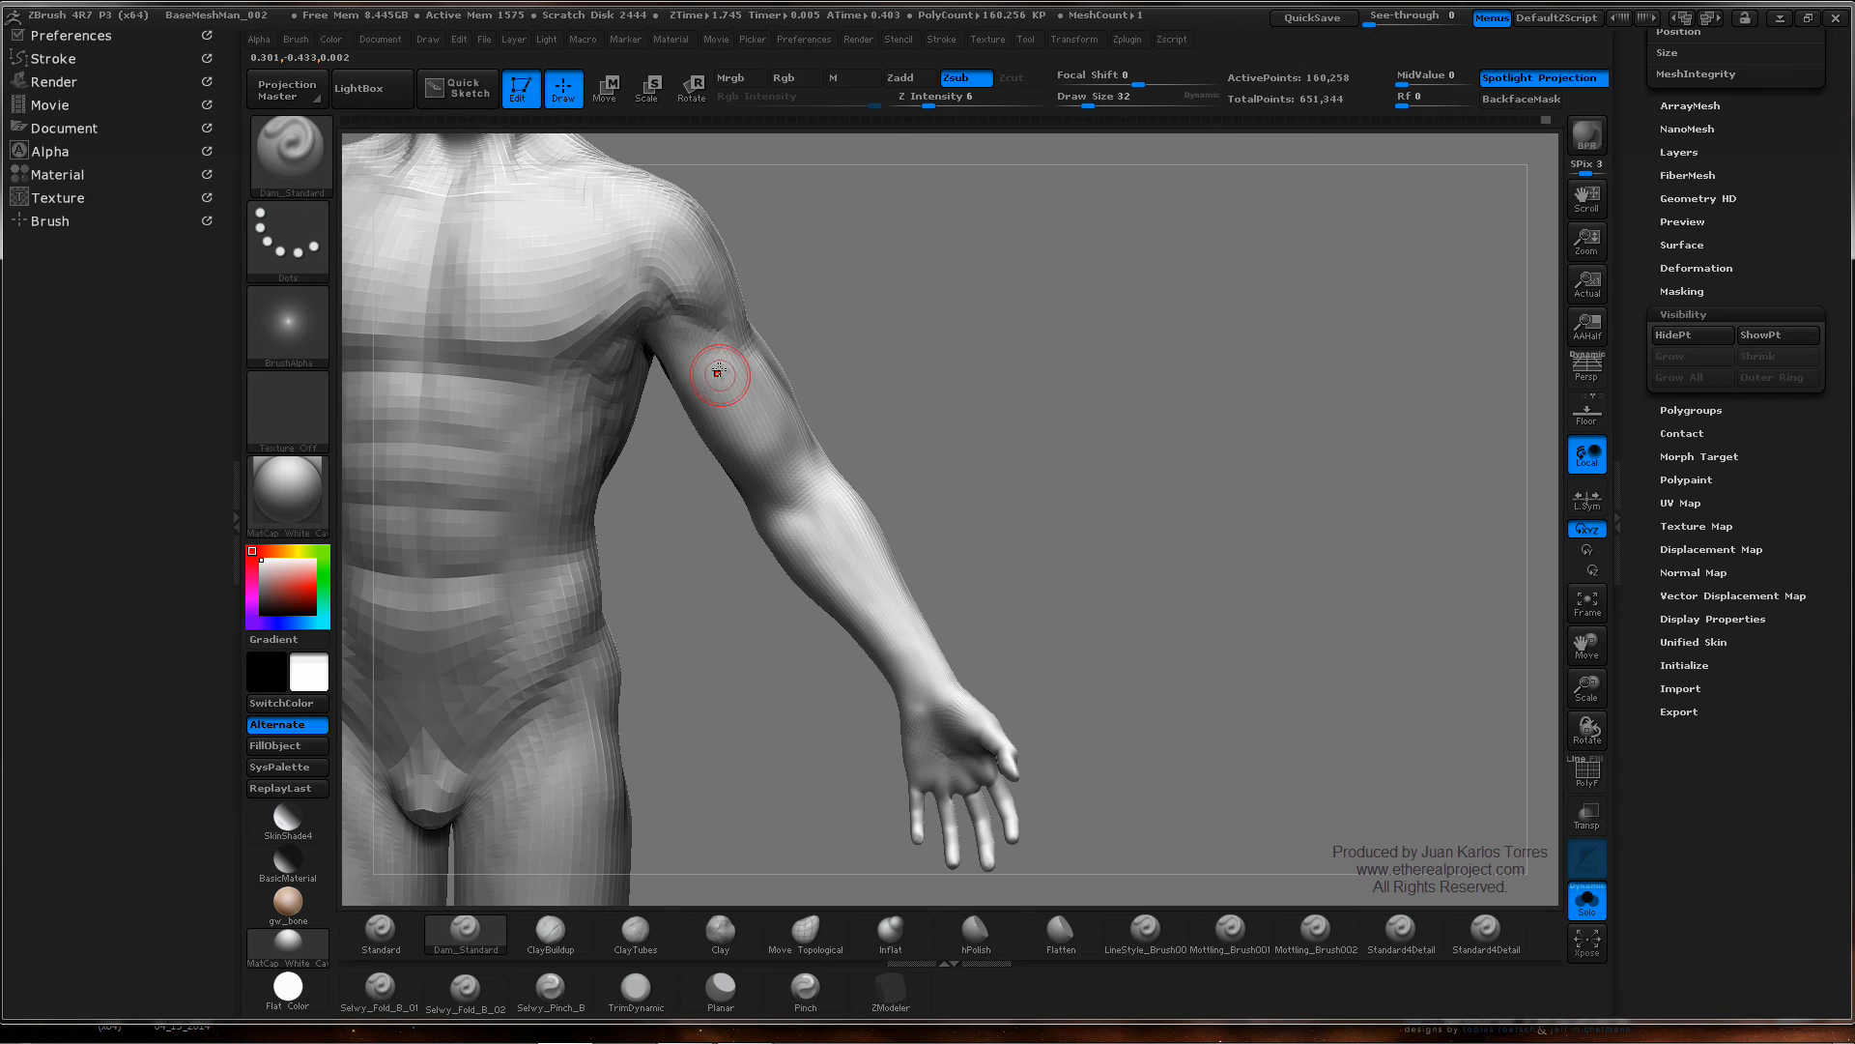
- Mask the whole deltoid with a MaskLasso selection that follows its outline down to the upper arm
{"action": "mouse_move", "coordinate": [703, 365]}
{"action": "right_mouse_down"}
{"action": "mouse_move", "coordinate": [648, 425]}
{"action": "mouse_move", "coordinate": [662, 411]}
{"action": "right_mouse_up"}
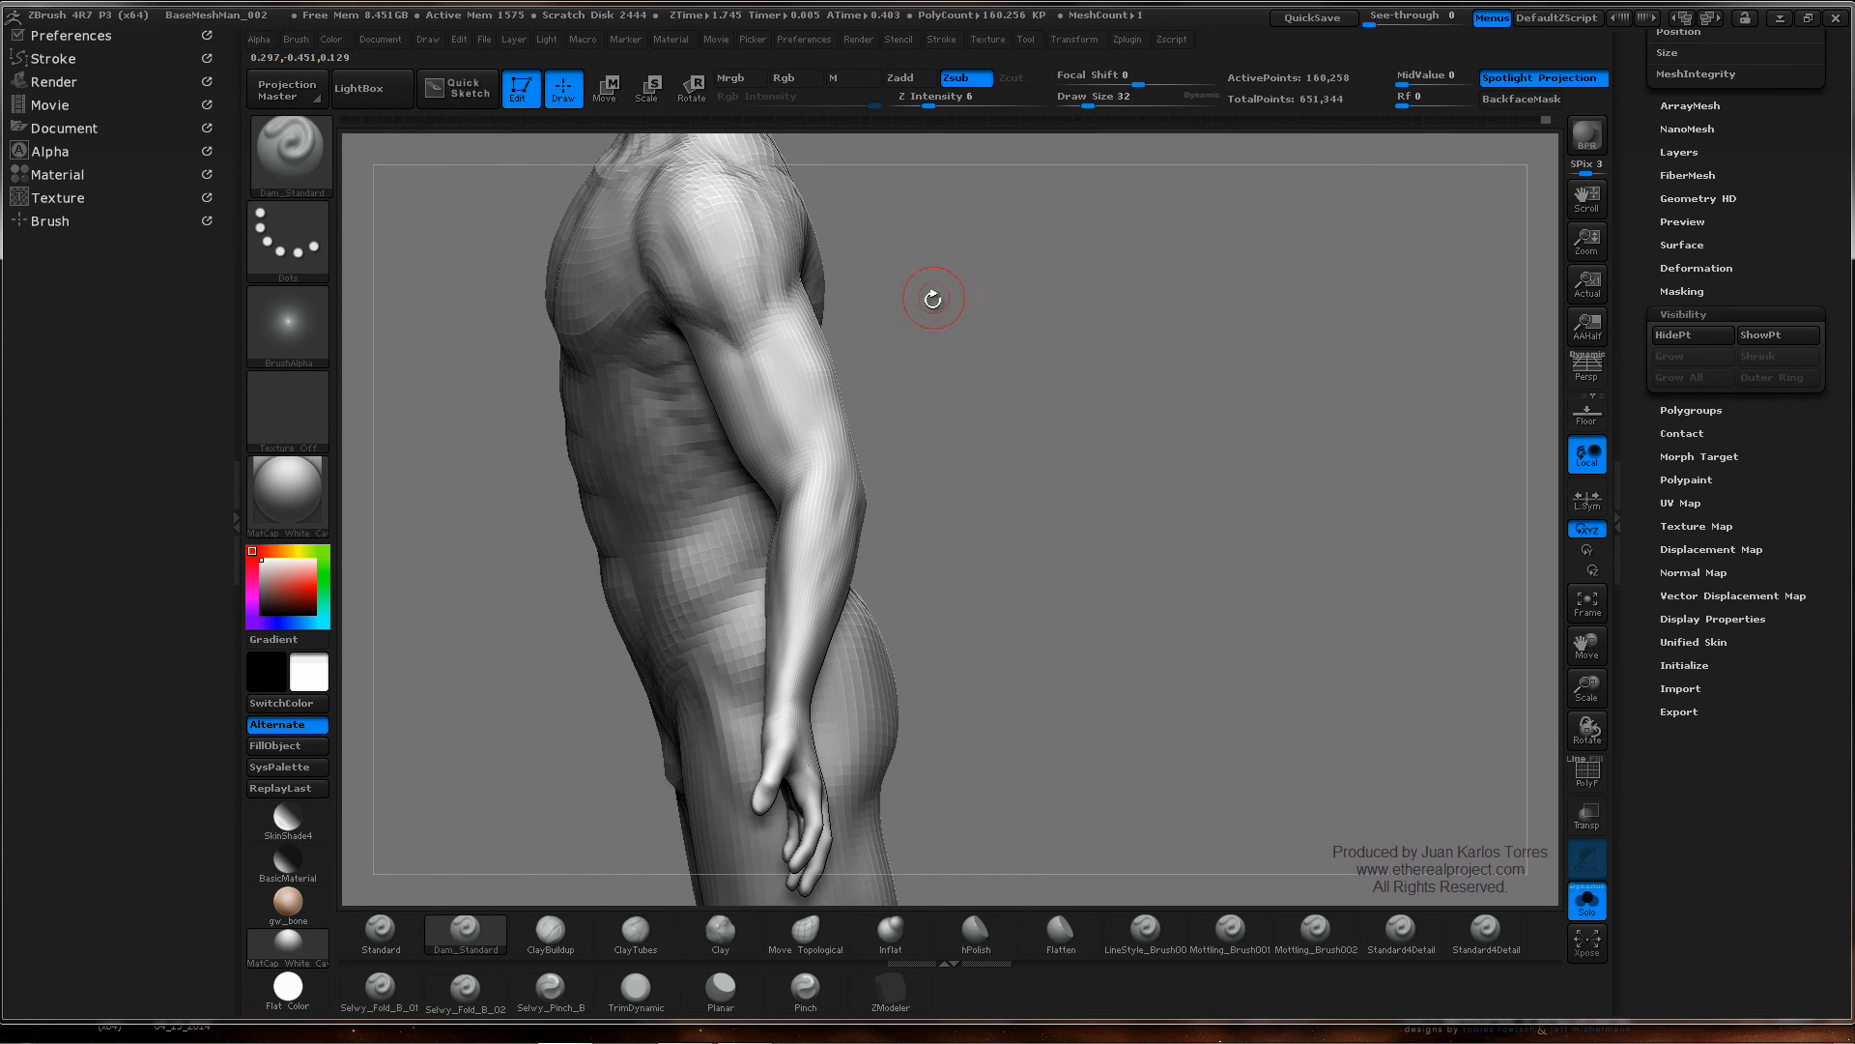
{"action": "mouse_move", "coordinate": [976, 278]}
{"action": "right_mouse_down", "text": "shift"}
{"action": "mouse_move", "coordinate": [873, 294]}
{"action": "mouse_move", "coordinate": [908, 252]}
{"action": "mouse_move", "coordinate": [886, 364]}
{"action": "mouse_move", "coordinate": [841, 364]}
{"action": "mouse_move", "coordinate": [737, 299]}
{"action": "right_mouse_up", "text": "shift"}
{"action": "mouse_move", "coordinate": [688, 291]}
{"action": "left_mouse_down", "text": "ctrl"}
{"action": "mouse_move", "coordinate": [661, 363]}
{"action": "mouse_move", "coordinate": [684, 456]}
{"action": "mouse_move", "coordinate": [727, 508]}
{"action": "mouse_move", "coordinate": [836, 568]}
{"action": "mouse_move", "coordinate": [874, 555]}
{"action": "mouse_move", "coordinate": [908, 508]}
{"action": "mouse_move", "coordinate": [901, 290]}
{"action": "mouse_move", "coordinate": [862, 256]}
{"action": "left_mouse_up", "text": "ctrl"}
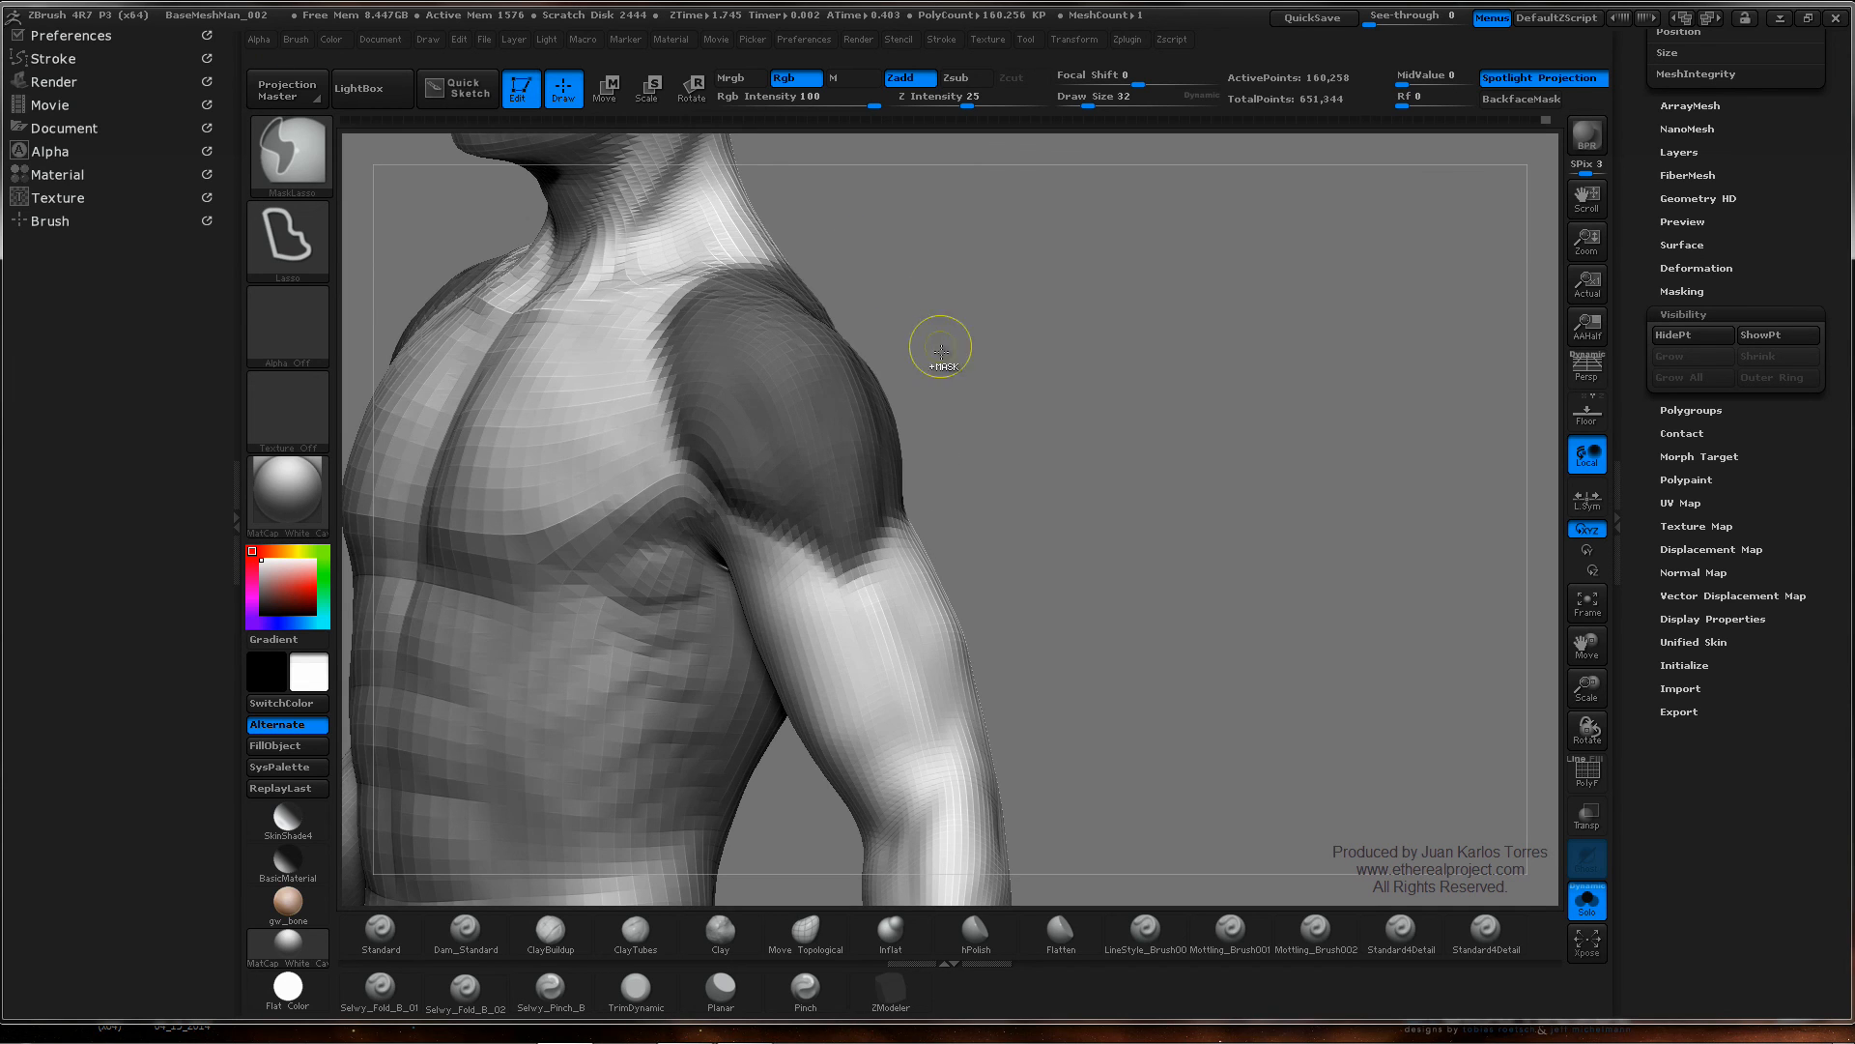
{"action": "mouse_move", "coordinate": [951, 472]}
{"action": "right_mouse_down", "text": "alt"}
{"action": "mouse_move", "coordinate": [981, 303]}
{"action": "mouse_move", "coordinate": [913, 421]}
{"action": "mouse_move", "coordinate": [828, 489]}
{"action": "right_mouse_up", "text": "alt"}
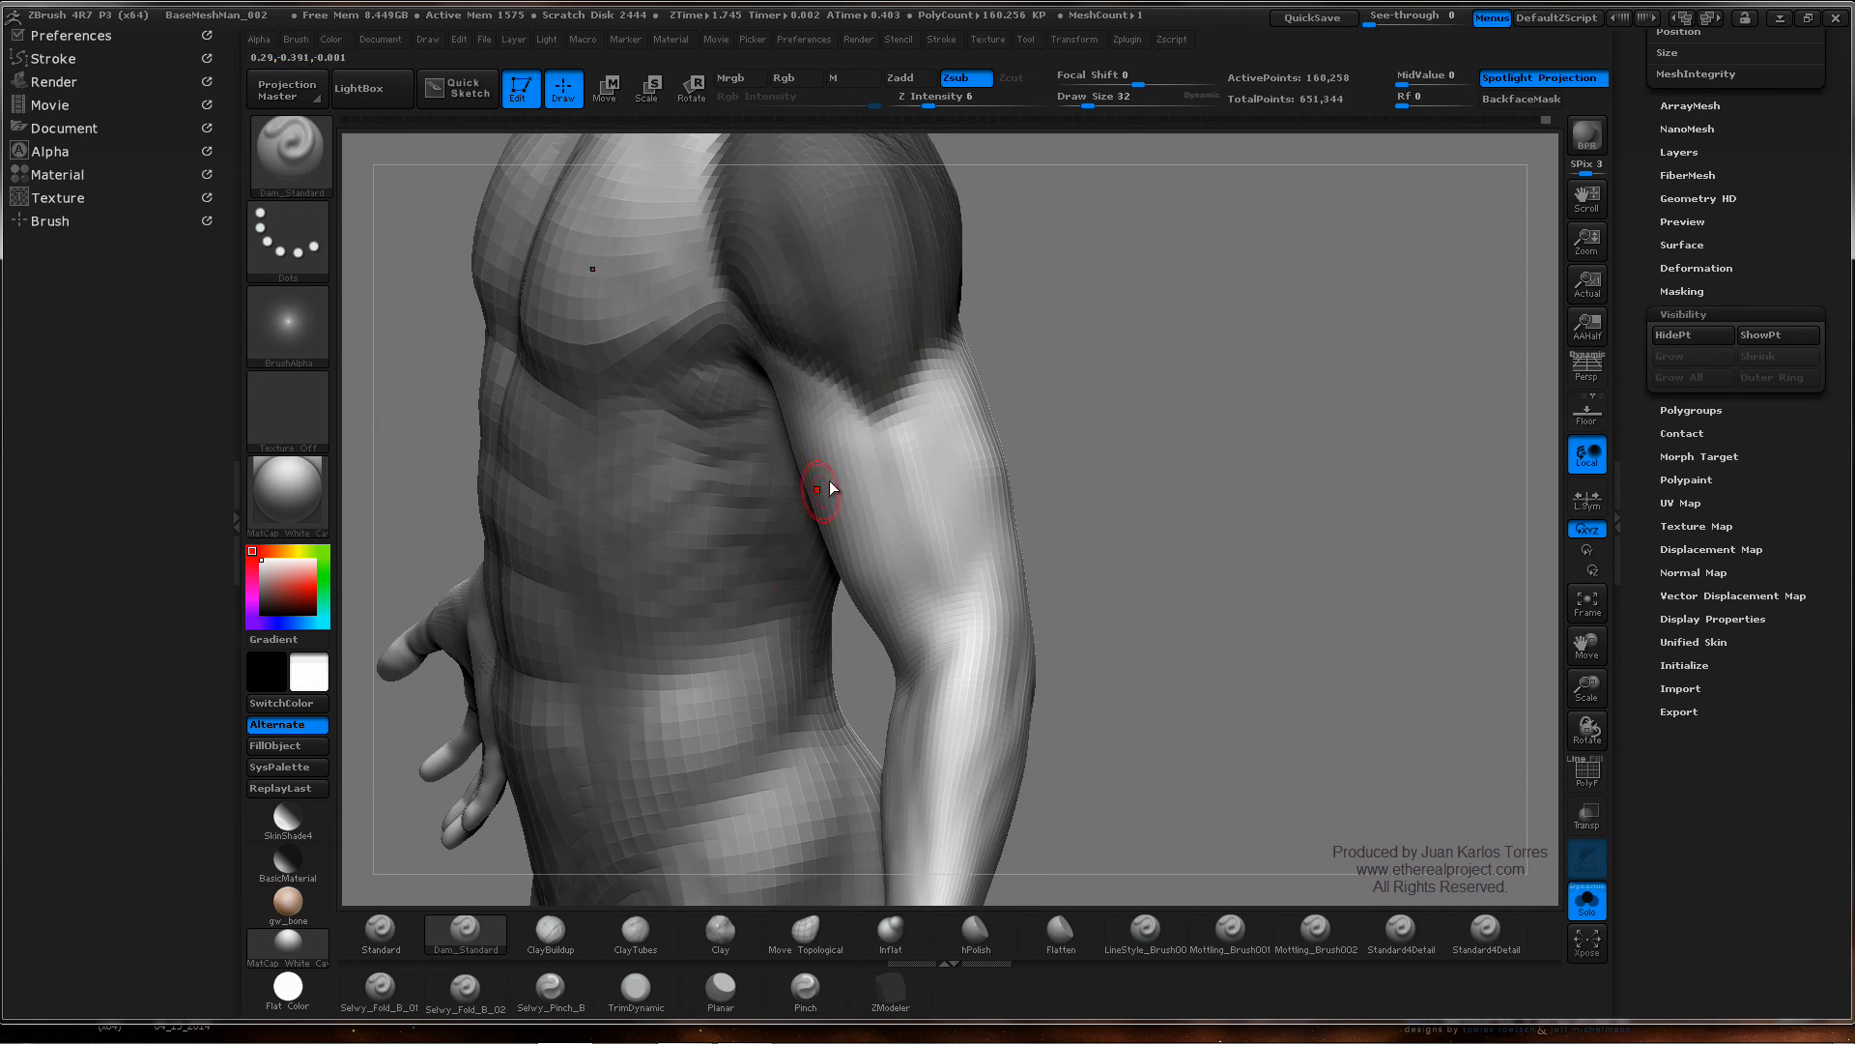
- Set the Move Topological brush's draw size to 86 and reshape the upper arm just below the masked deltoid
{"action": "left_click", "coordinate": [806, 929]}
{"action": "key", "text": "space"}
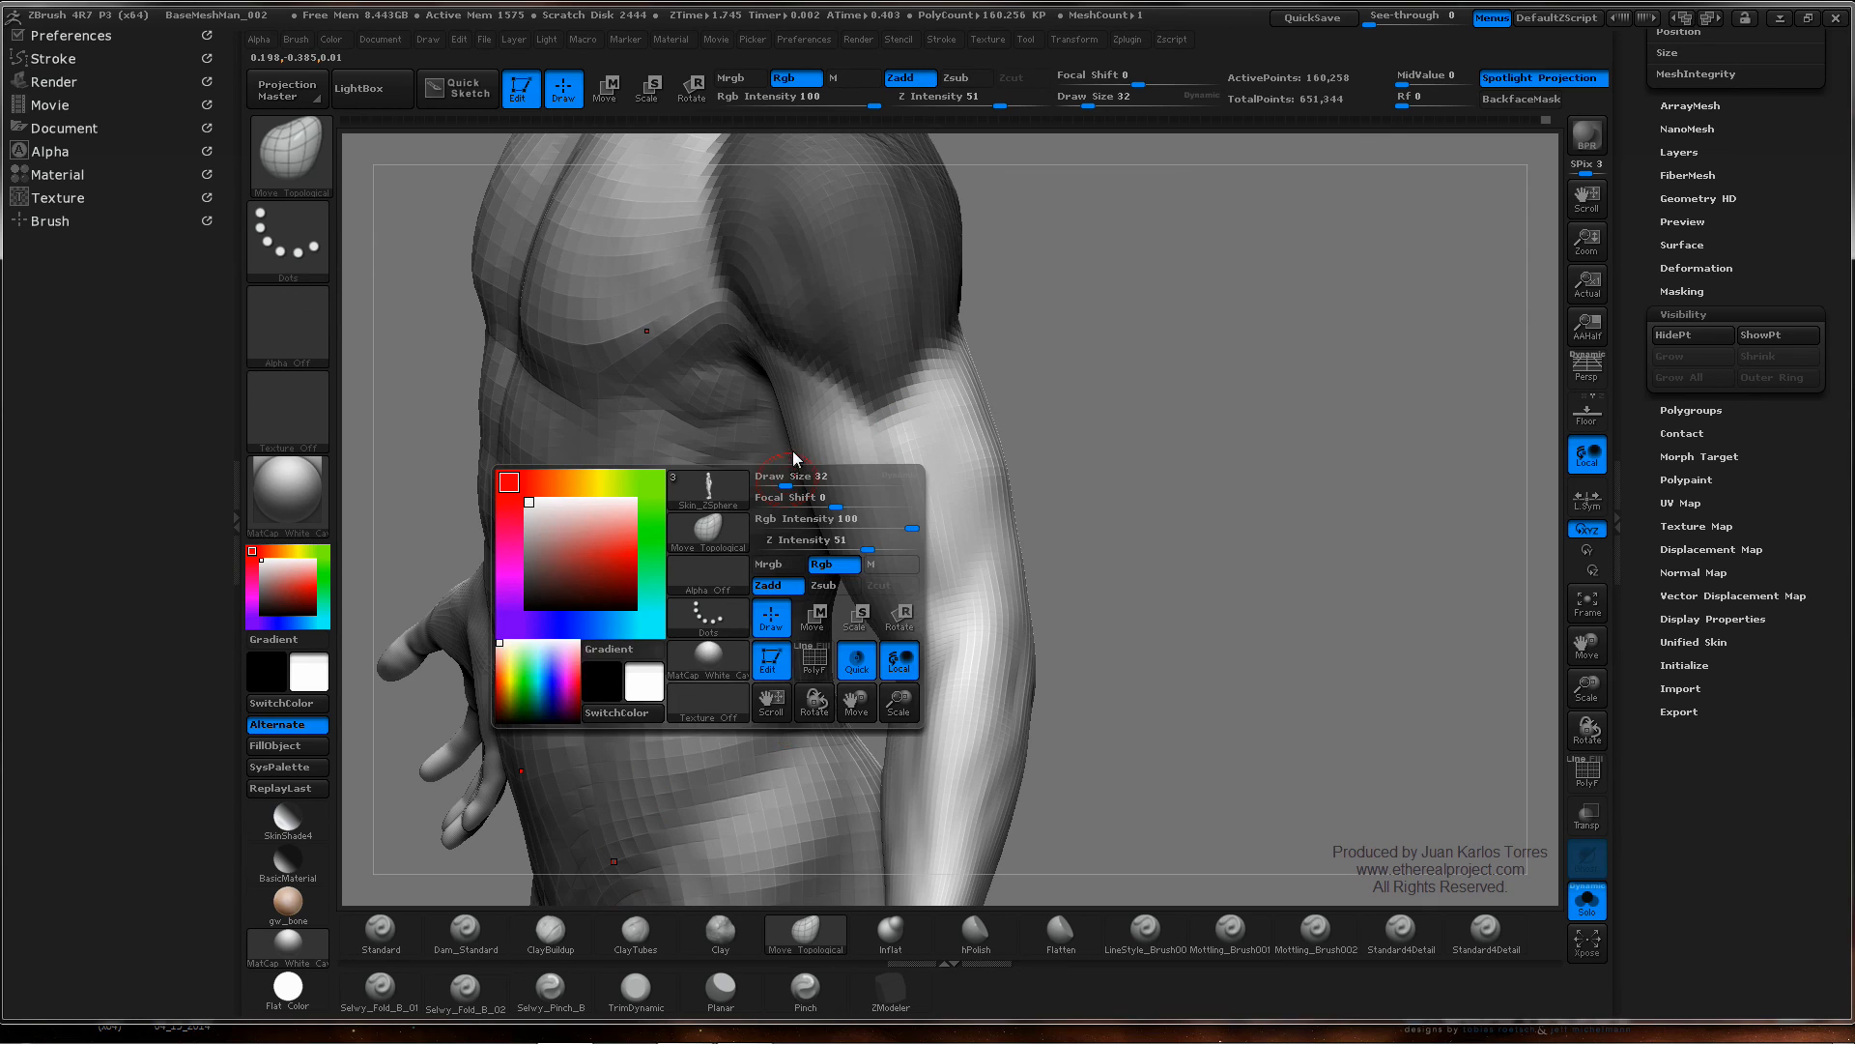
{"action": "left_click_drag", "start_coordinate": [773, 478], "coordinate": [800, 480]}
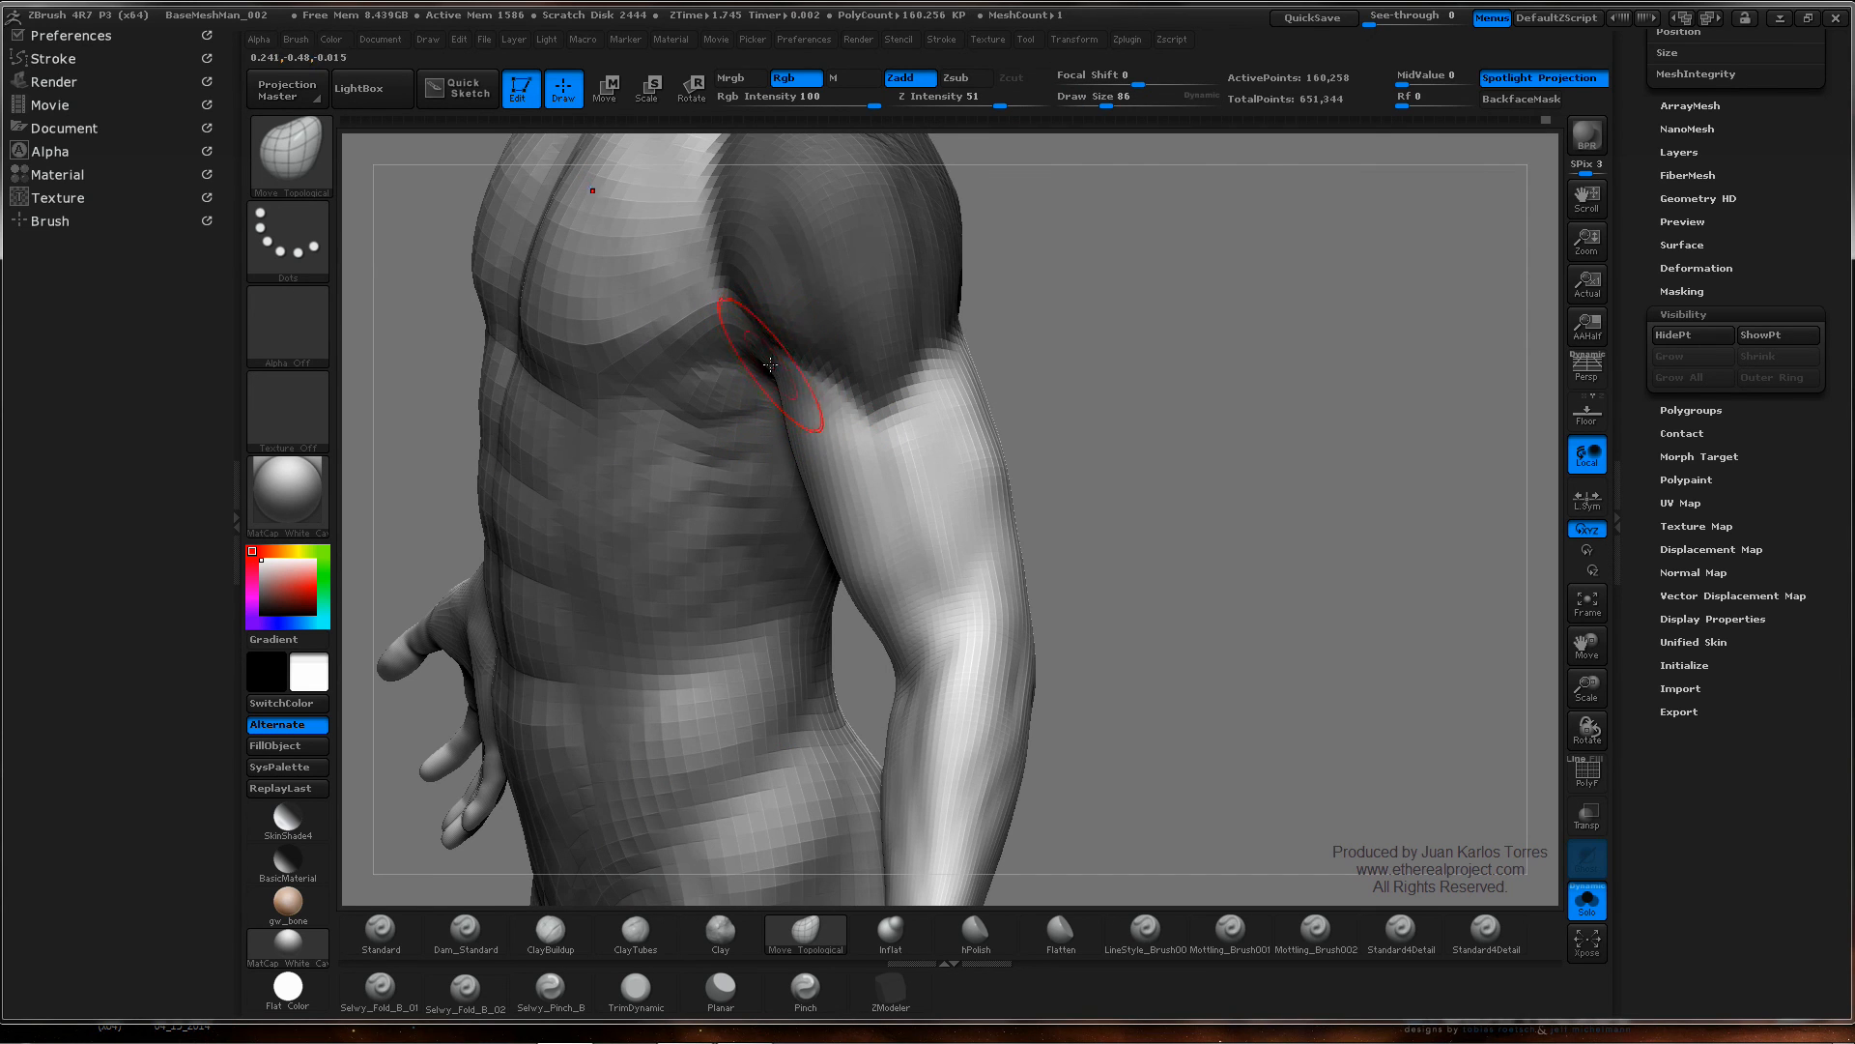
{"action": "right_click_drag", "start_coordinate": [763, 366], "coordinate": [781, 304]}
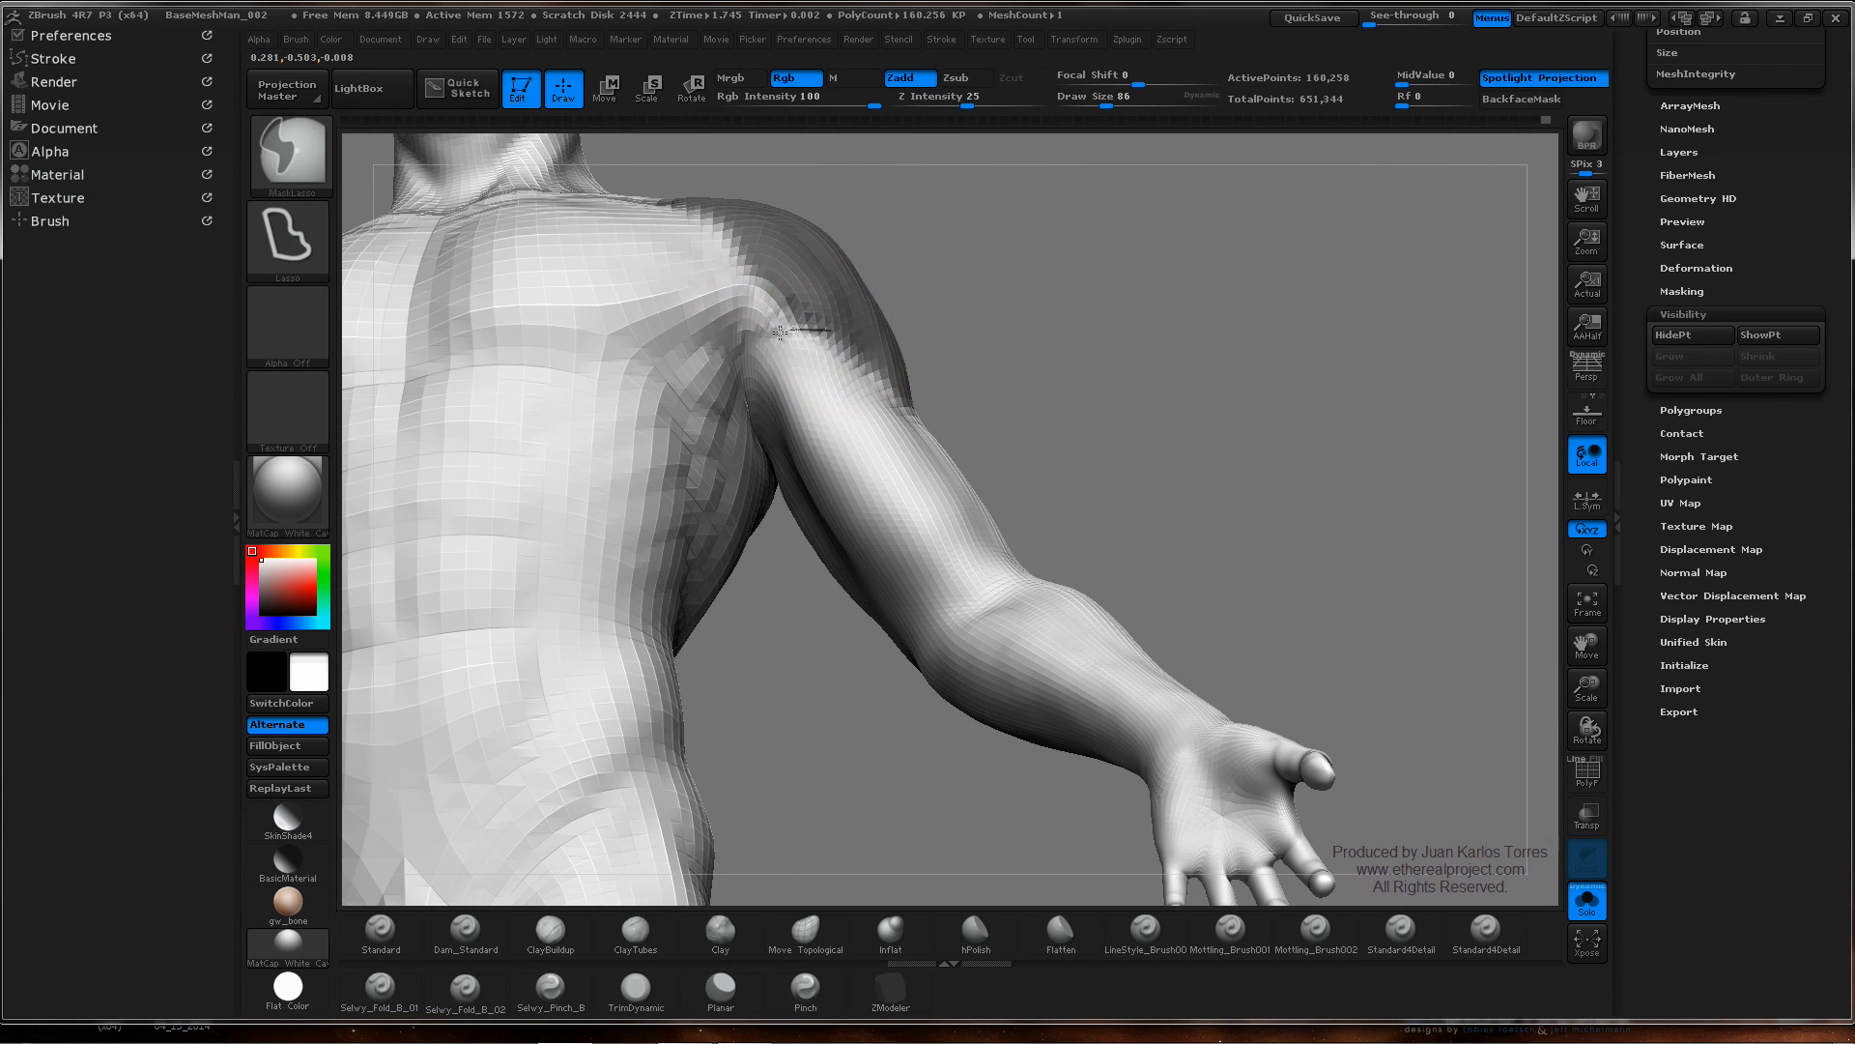
- Extend the lasso mask over the front shoulder and outer chest, and move the top of the upper arm under the deltoid
{"action": "left_click_drag", "start_coordinate": [650, 365], "coordinate": [855, 224], "text": "ctrl"}
{"action": "mouse_move", "coordinate": [796, 365]}
{"action": "right_mouse_down"}
{"action": "mouse_move", "coordinate": [769, 360]}
{"action": "mouse_move", "coordinate": [812, 340]}
{"action": "mouse_move", "coordinate": [810, 362]}
{"action": "right_mouse_up"}
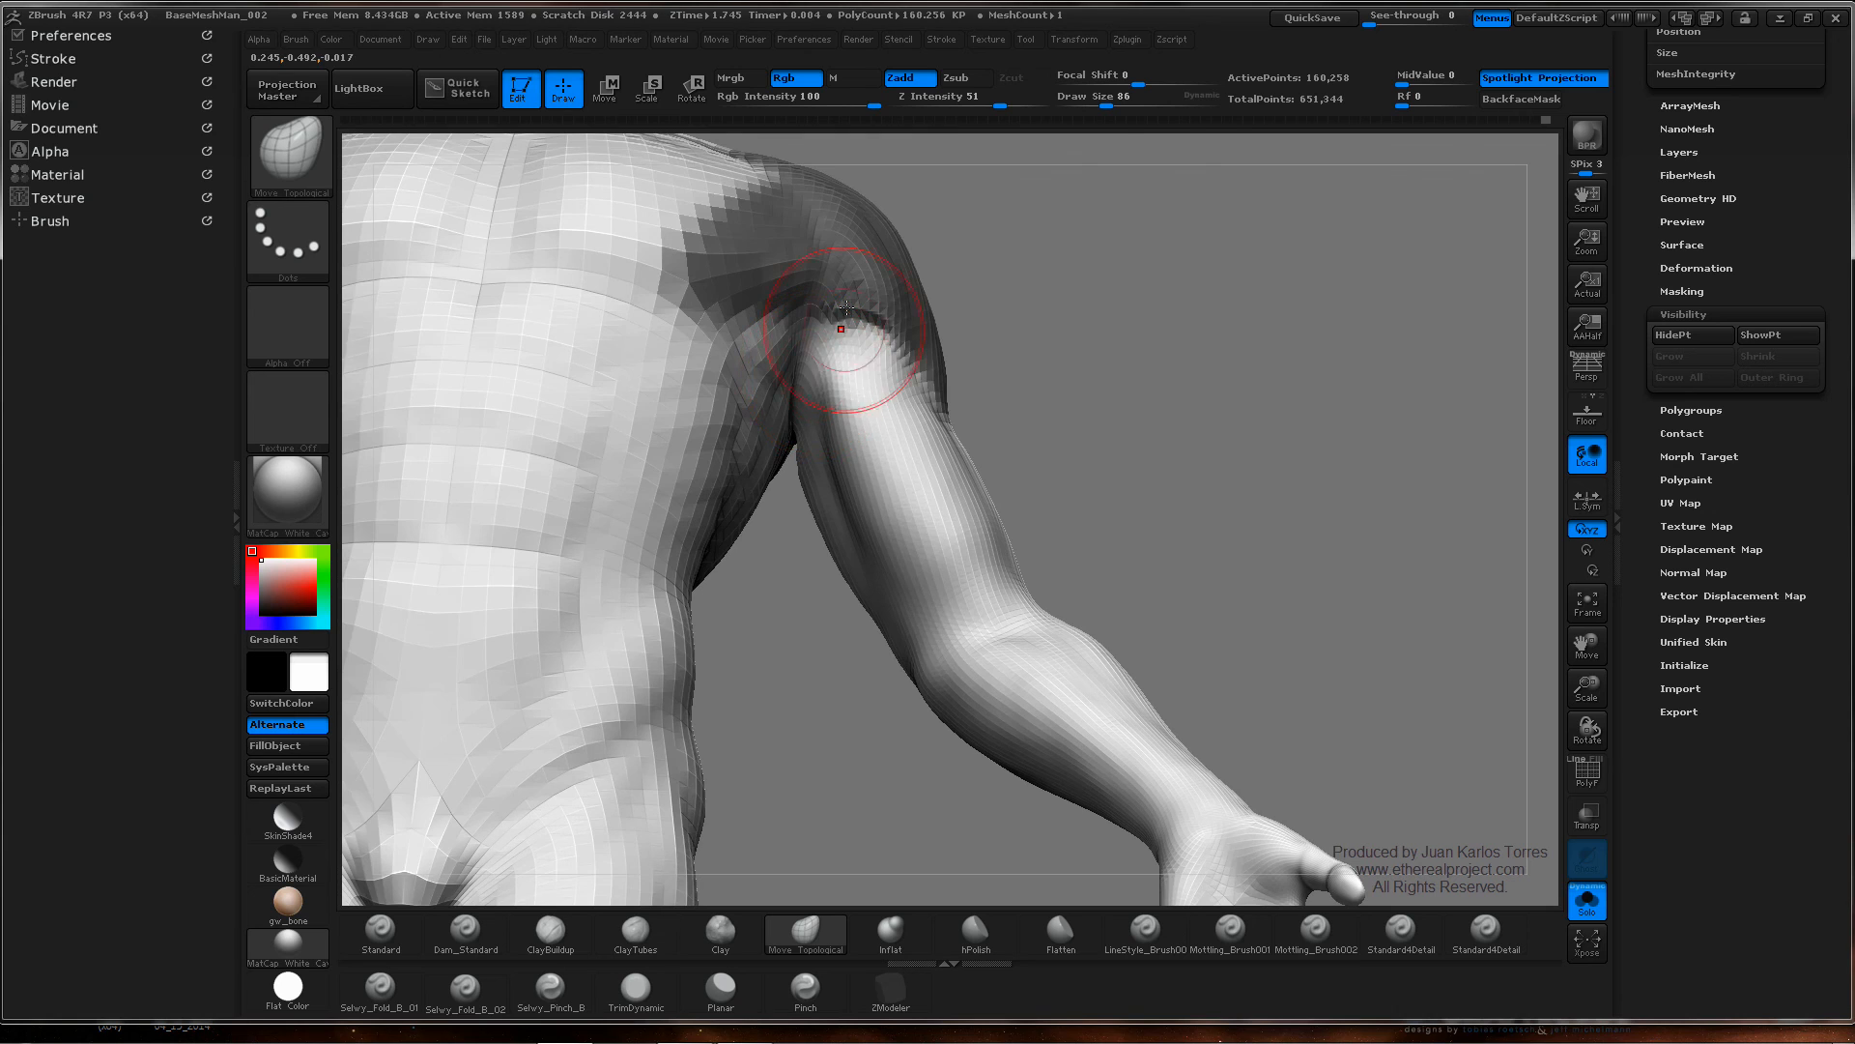
{"action": "right_click_drag", "start_coordinate": [849, 352], "coordinate": [970, 293]}
- Invert the mask to adjust the lower deltoid edge above the arm crease, and clear the mask
{"action": "right_click_drag", "start_coordinate": [1095, 288], "coordinate": [1047, 270]}
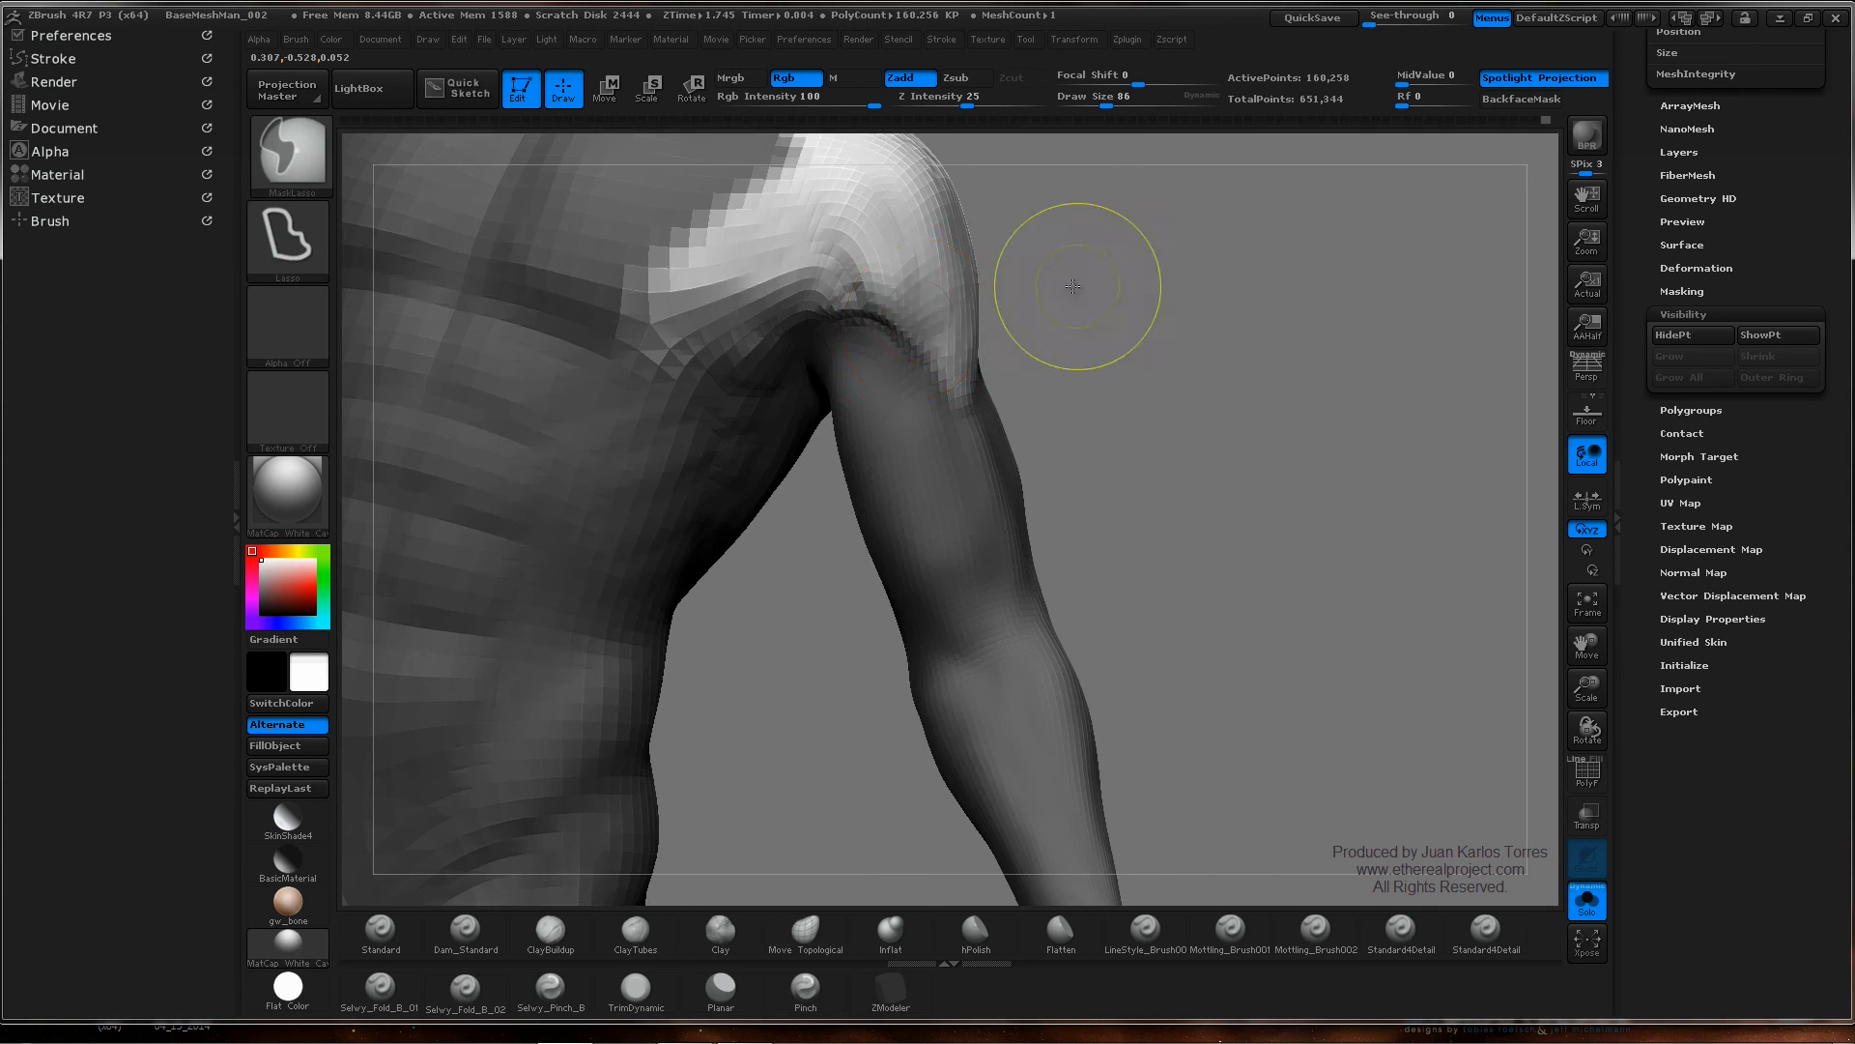
{"action": "left_click_drag", "start_coordinate": [1102, 299], "coordinate": [1081, 310], "text": "ctrl"}
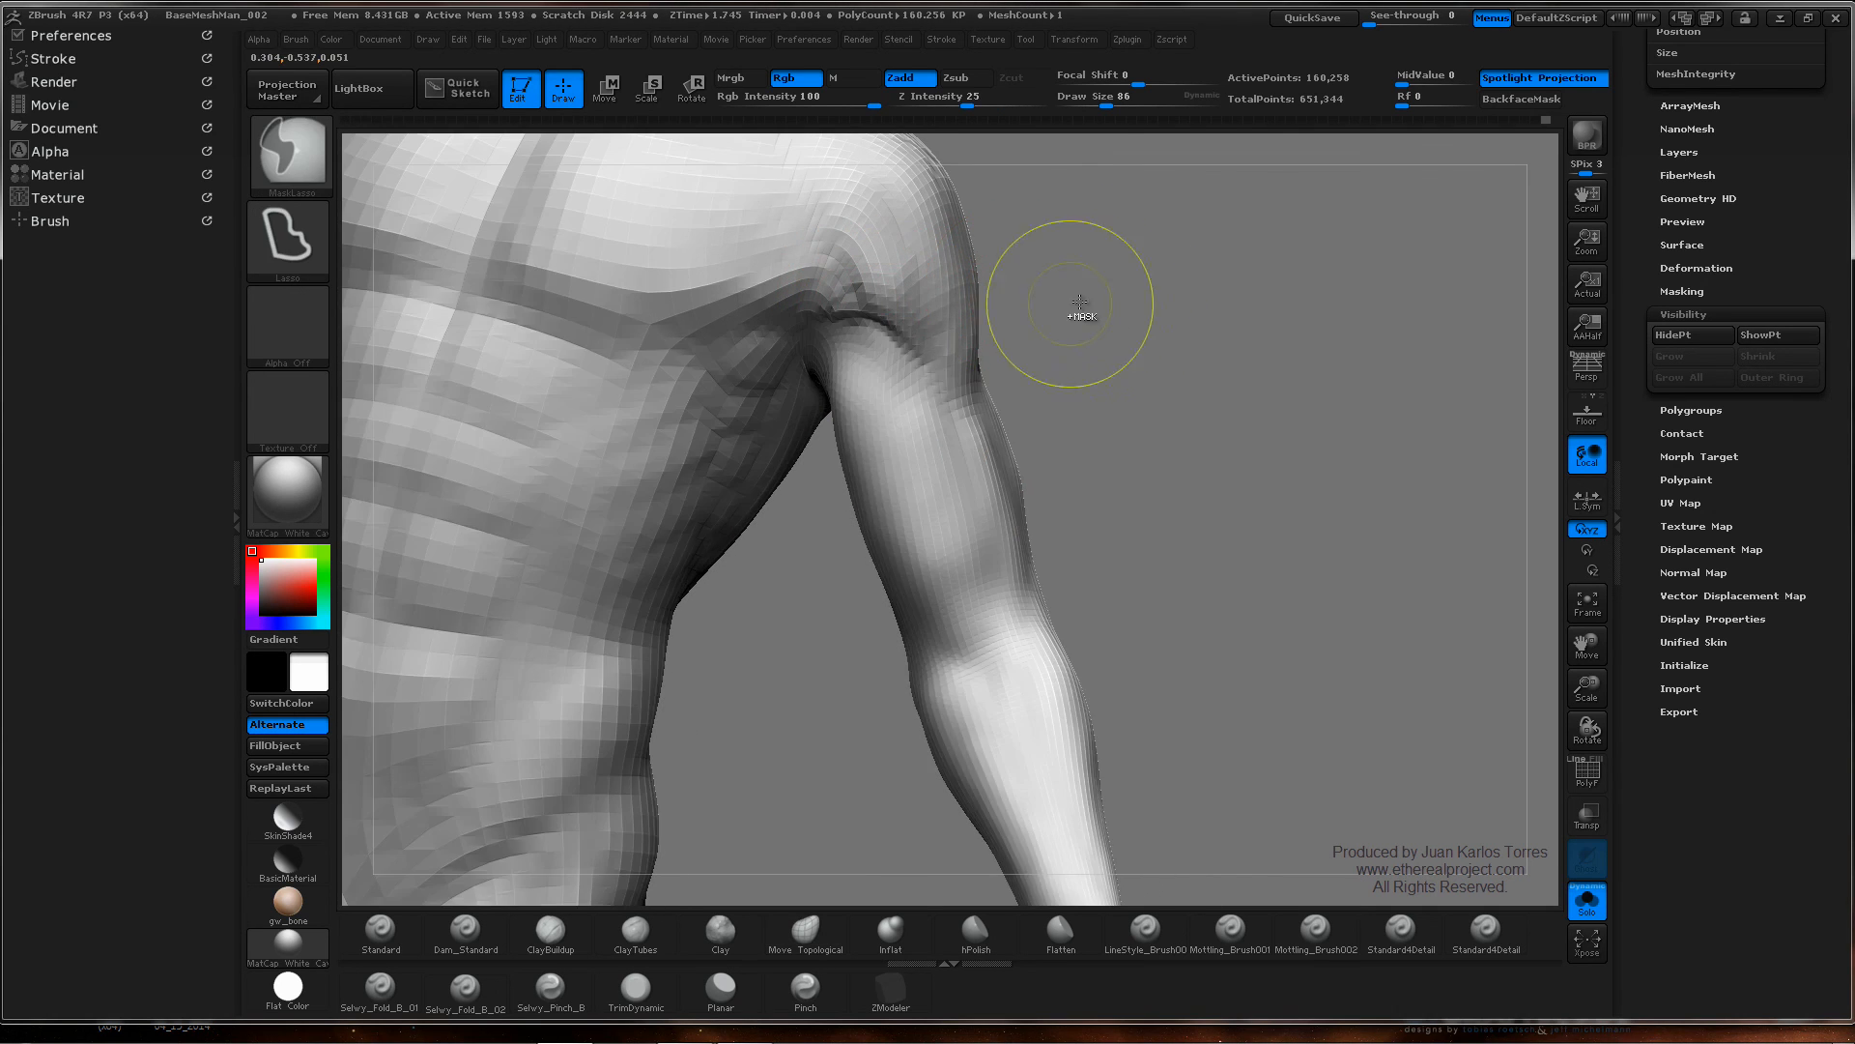
{"action": "mouse_move", "coordinate": [1187, 301]}
{"action": "right_mouse_down", "text": "ctrl"}
{"action": "mouse_move", "coordinate": [856, 311]}
{"action": "mouse_move", "coordinate": [994, 293]}
{"action": "right_mouse_up", "text": "ctrl"}
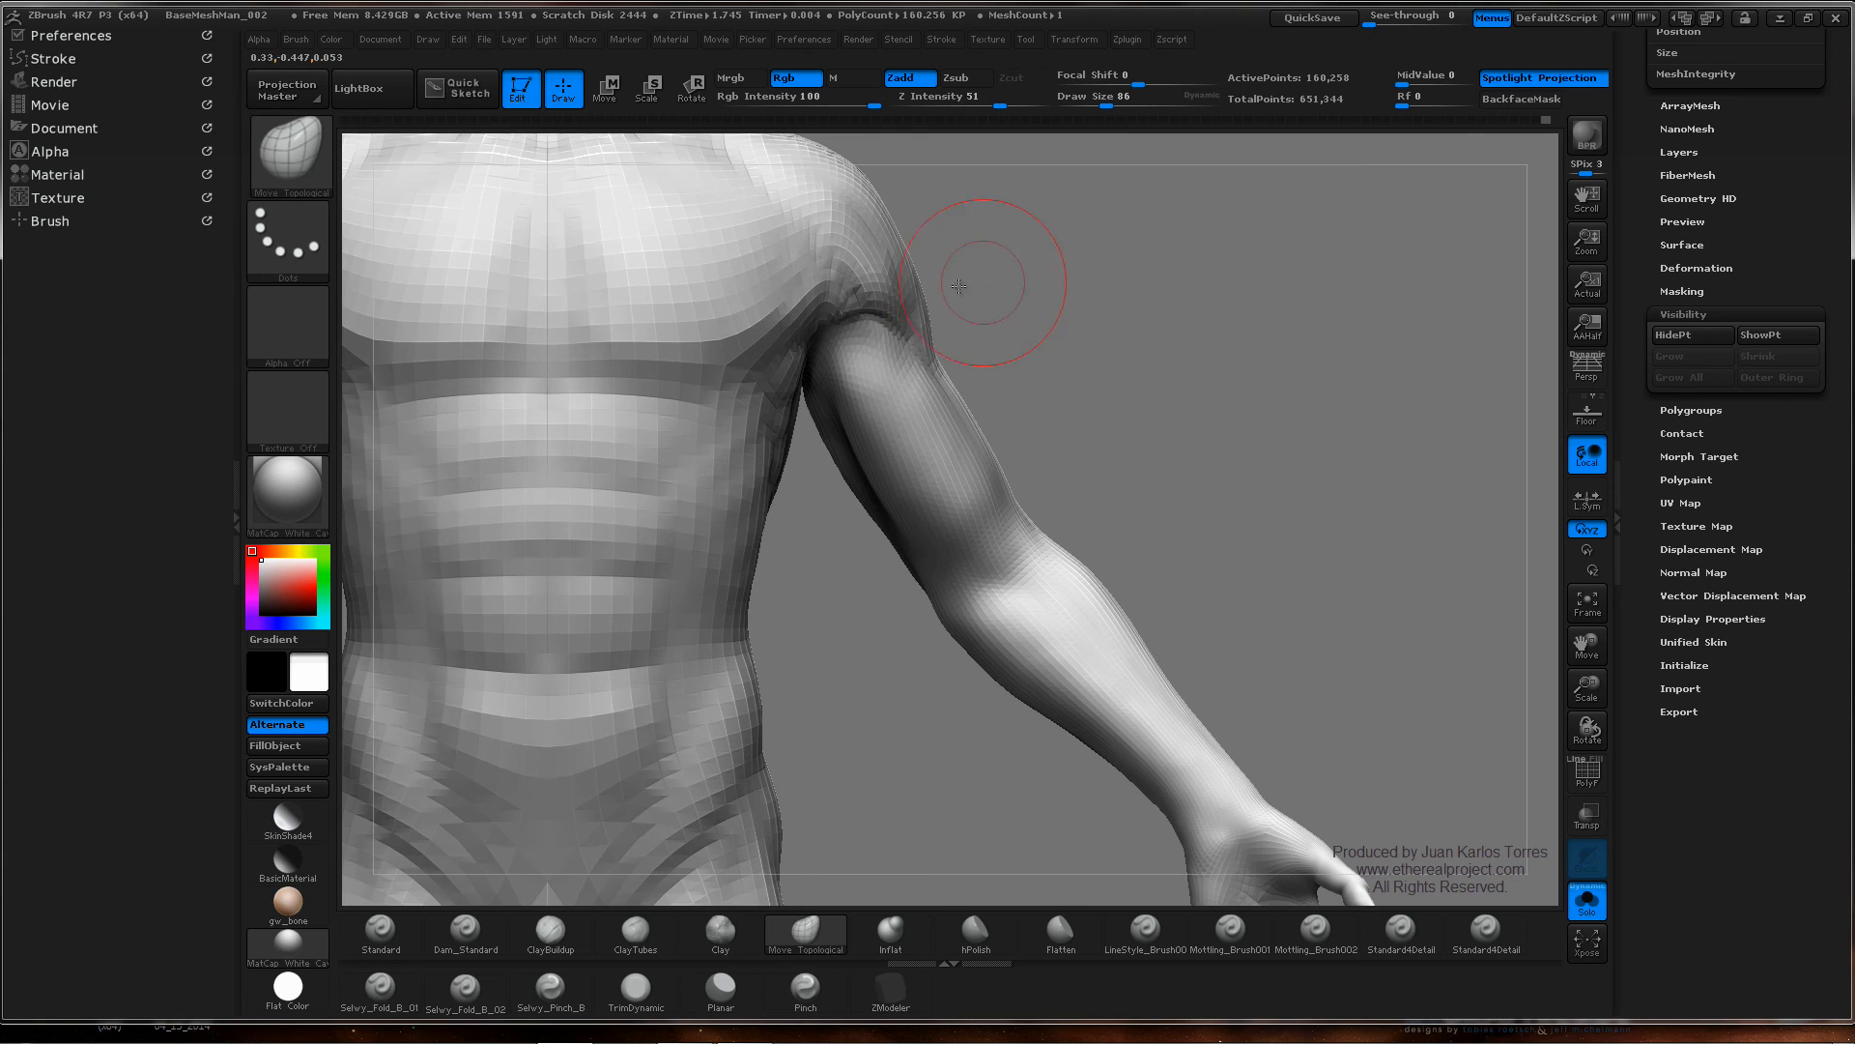
- Reduce the brush draw size to 39, smooth the front armpit crease and refine the inner upper arm with Move Topological
{"action": "right_click_drag", "start_coordinate": [1116, 305], "coordinate": [1027, 322], "text": "ctrl"}
{"action": "mouse_move", "coordinate": [1027, 322]}
{"action": "right_mouse_down"}
{"action": "mouse_move", "coordinate": [986, 324]}
{"action": "mouse_move", "coordinate": [1069, 310]}
{"action": "right_mouse_up"}
{"action": "key", "text": "space"}
{"action": "key", "text": "shift"}
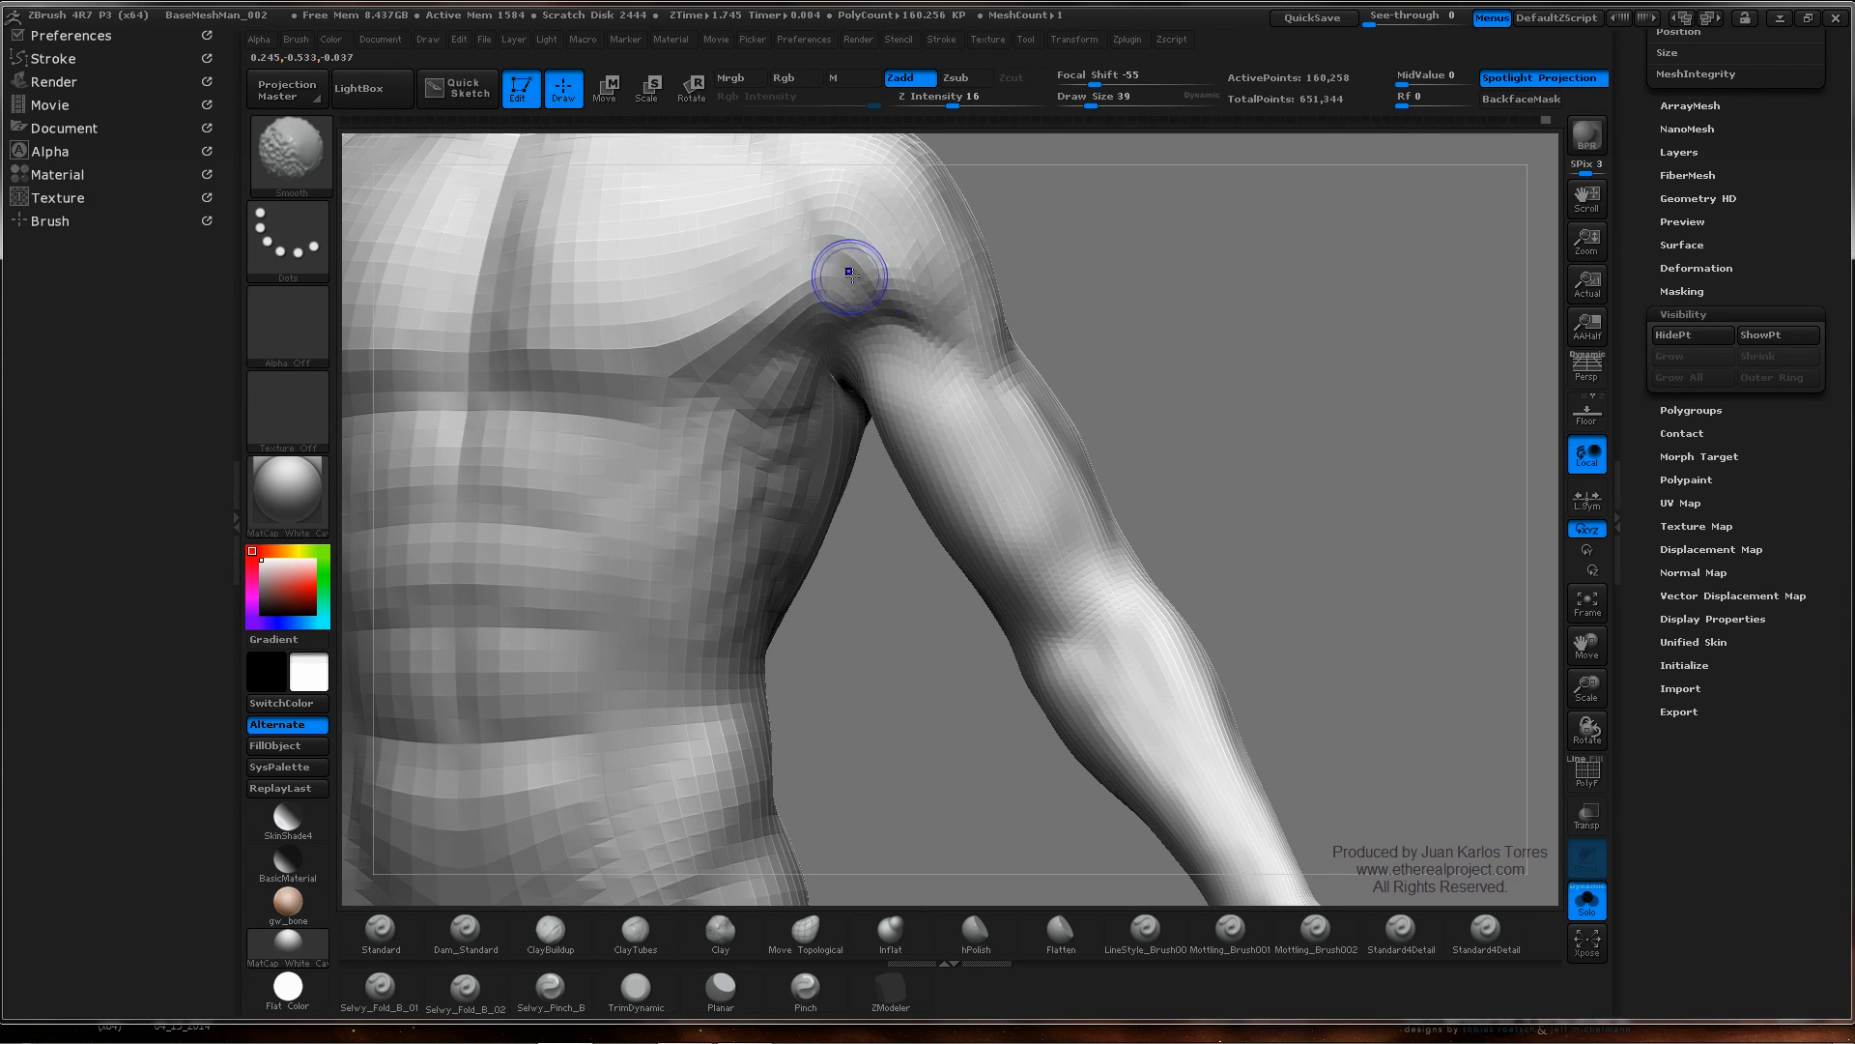
{"action": "mouse_move", "coordinate": [1018, 318]}
{"action": "left_mouse_down"}
{"action": "mouse_move", "coordinate": [973, 332]}
{"action": "mouse_move", "coordinate": [1069, 330]}
{"action": "left_mouse_up"}
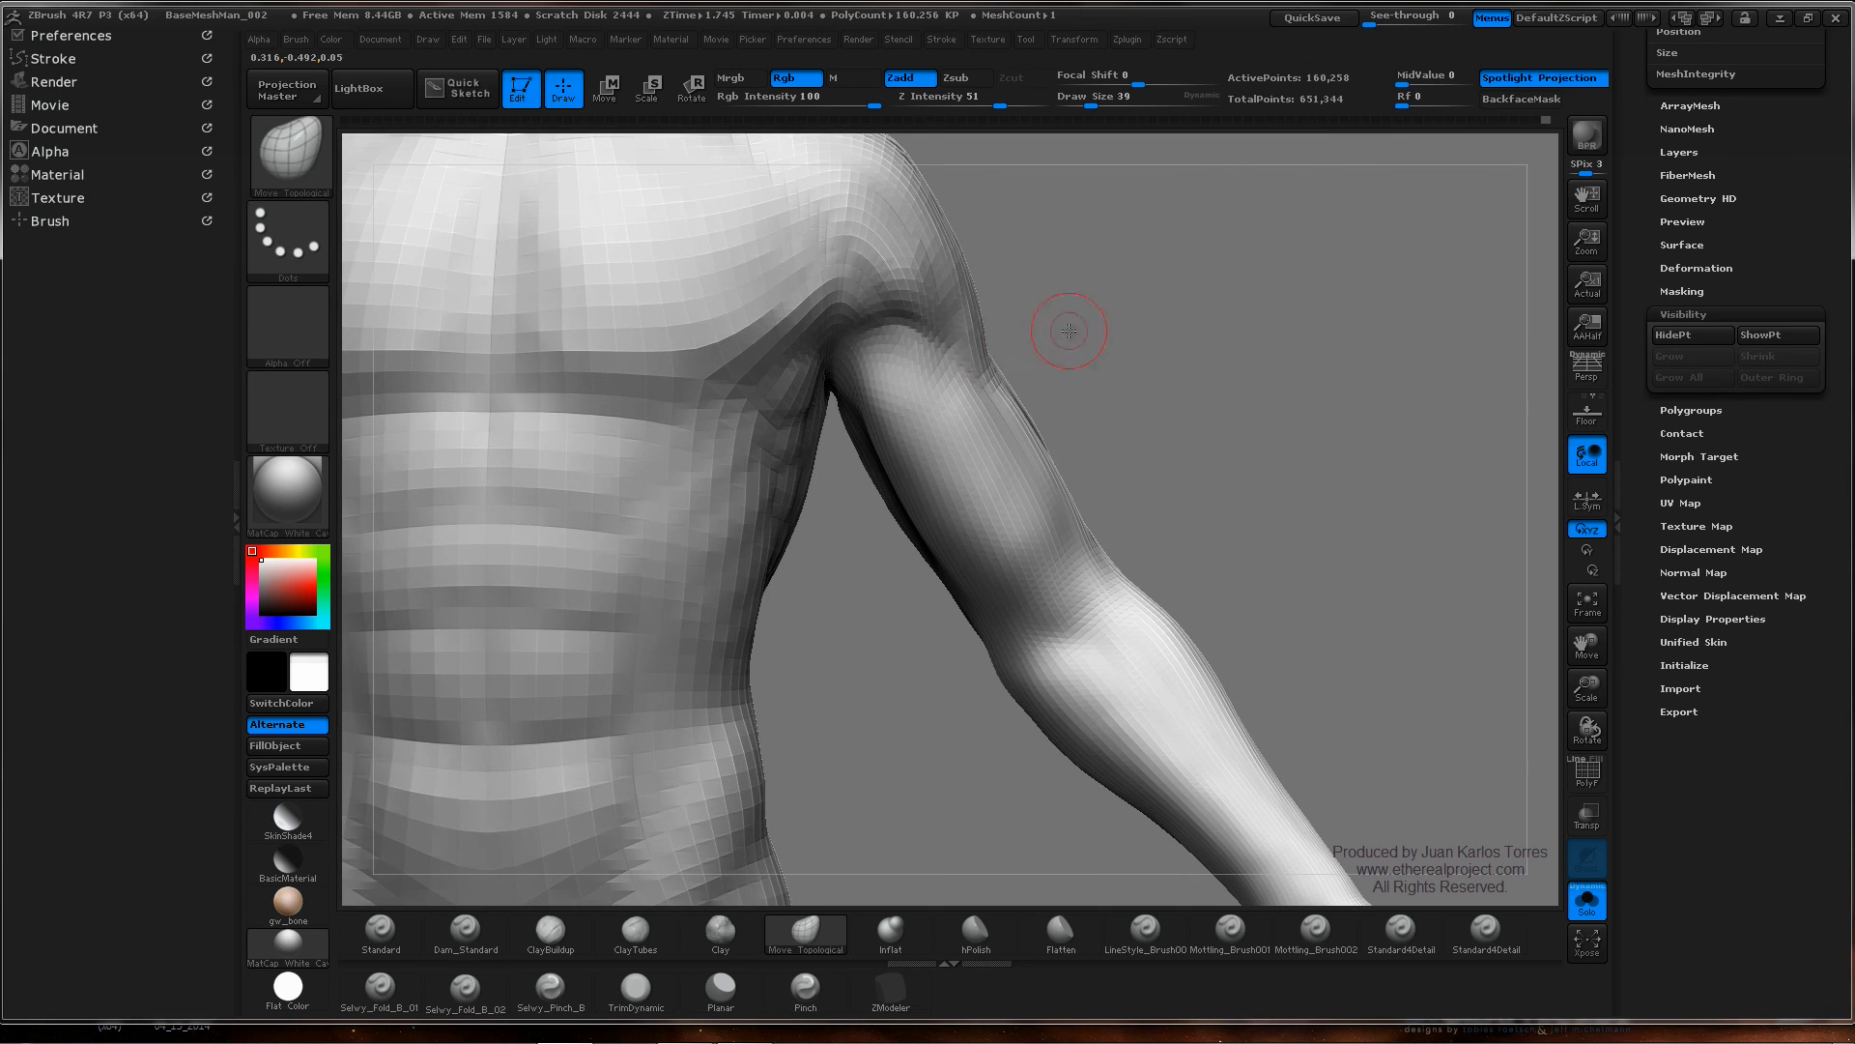
{"action": "key", "text": "shift"}
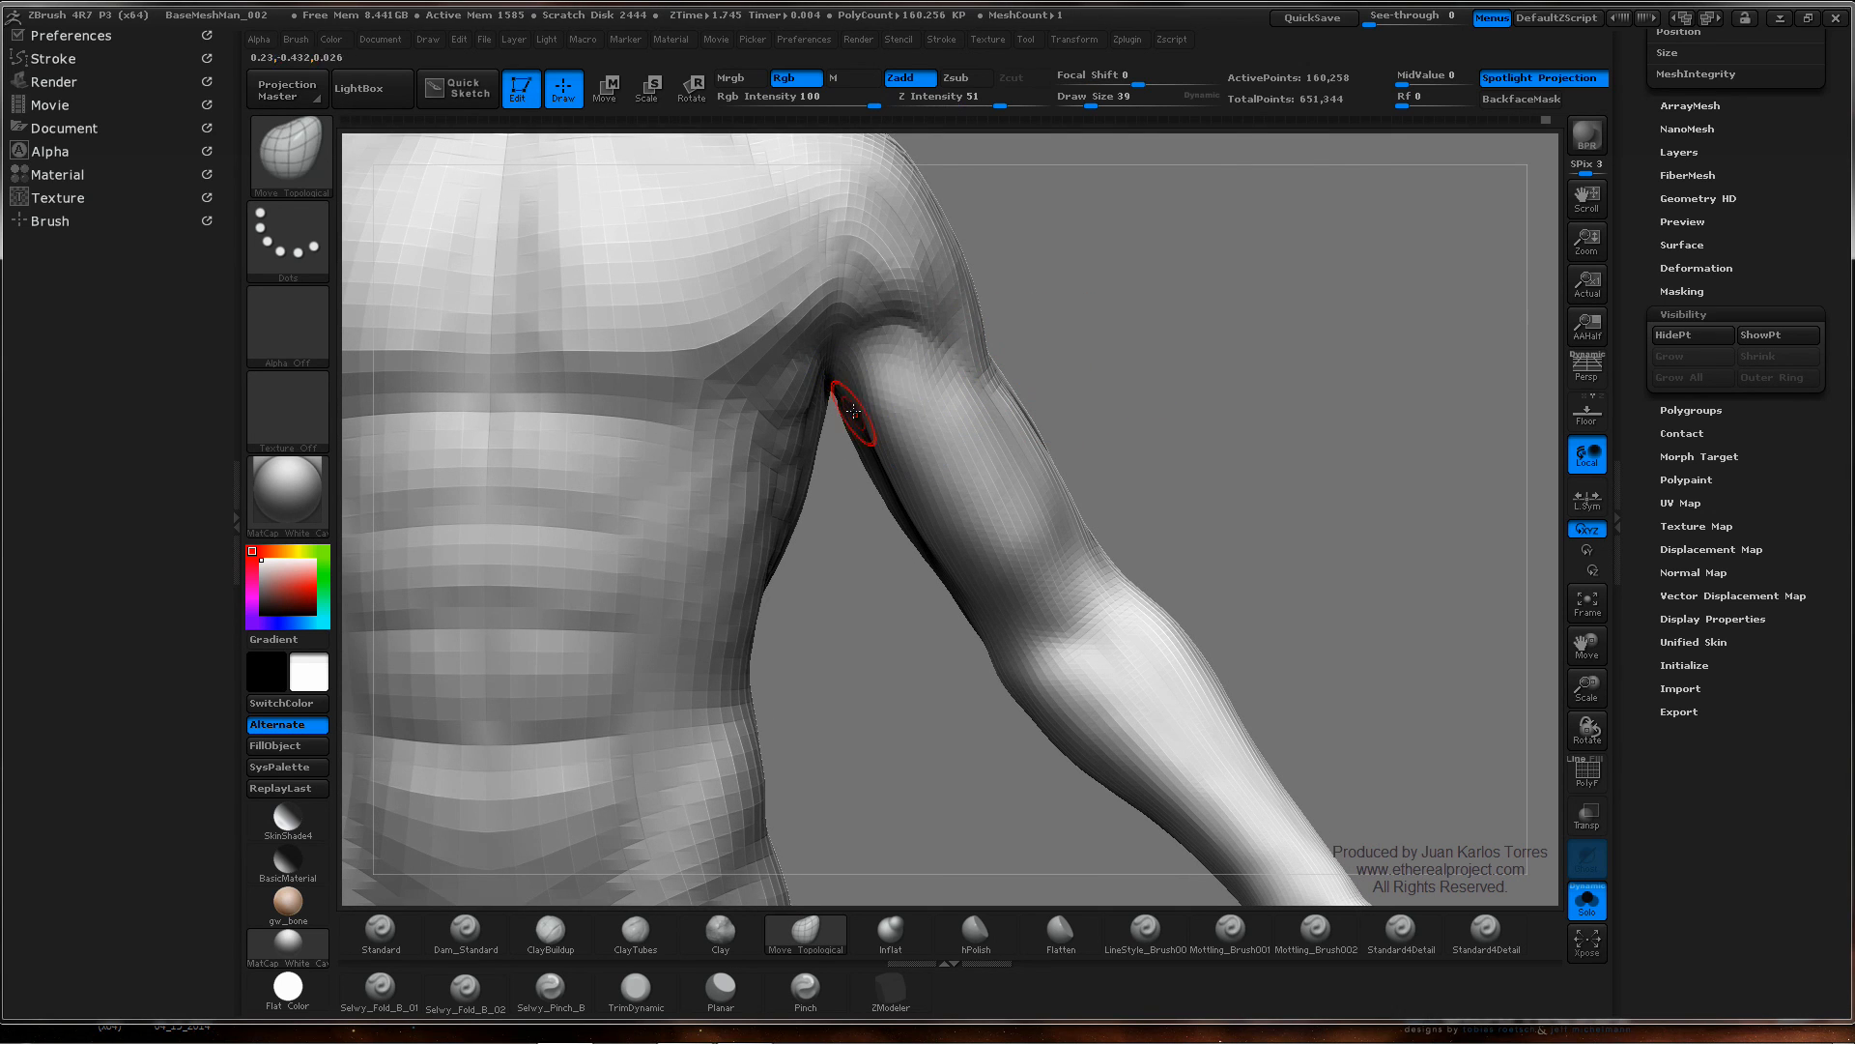
{"action": "mouse_move", "coordinate": [849, 428]}
{"action": "left_mouse_down"}
{"action": "mouse_move", "coordinate": [848, 371]}
{"action": "mouse_move", "coordinate": [897, 547]}
{"action": "left_mouse_up"}
- Lasso-mask the deltoid and outer chest, and build up the biceps below the mask with the ClayTubes brush
{"action": "left_click", "coordinate": [722, 935]}
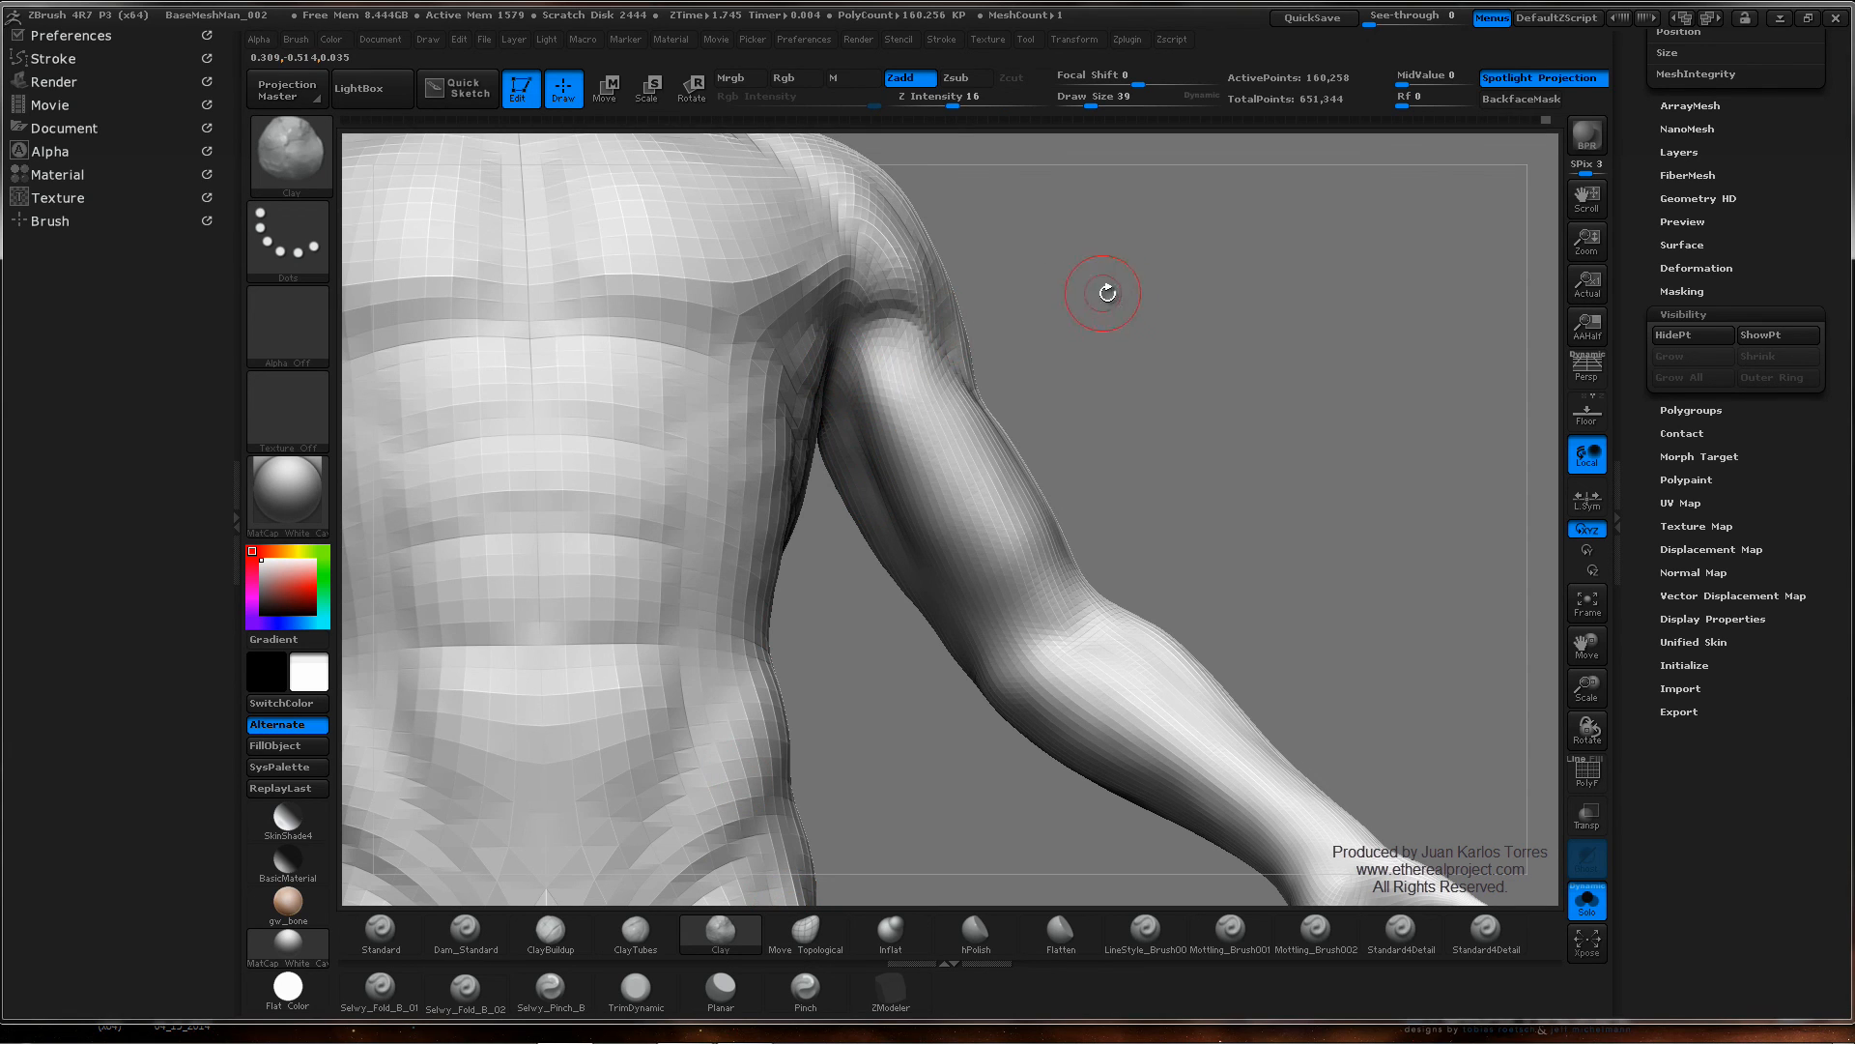
{"action": "left_click_drag", "start_coordinate": [1108, 292], "coordinate": [1103, 354]}
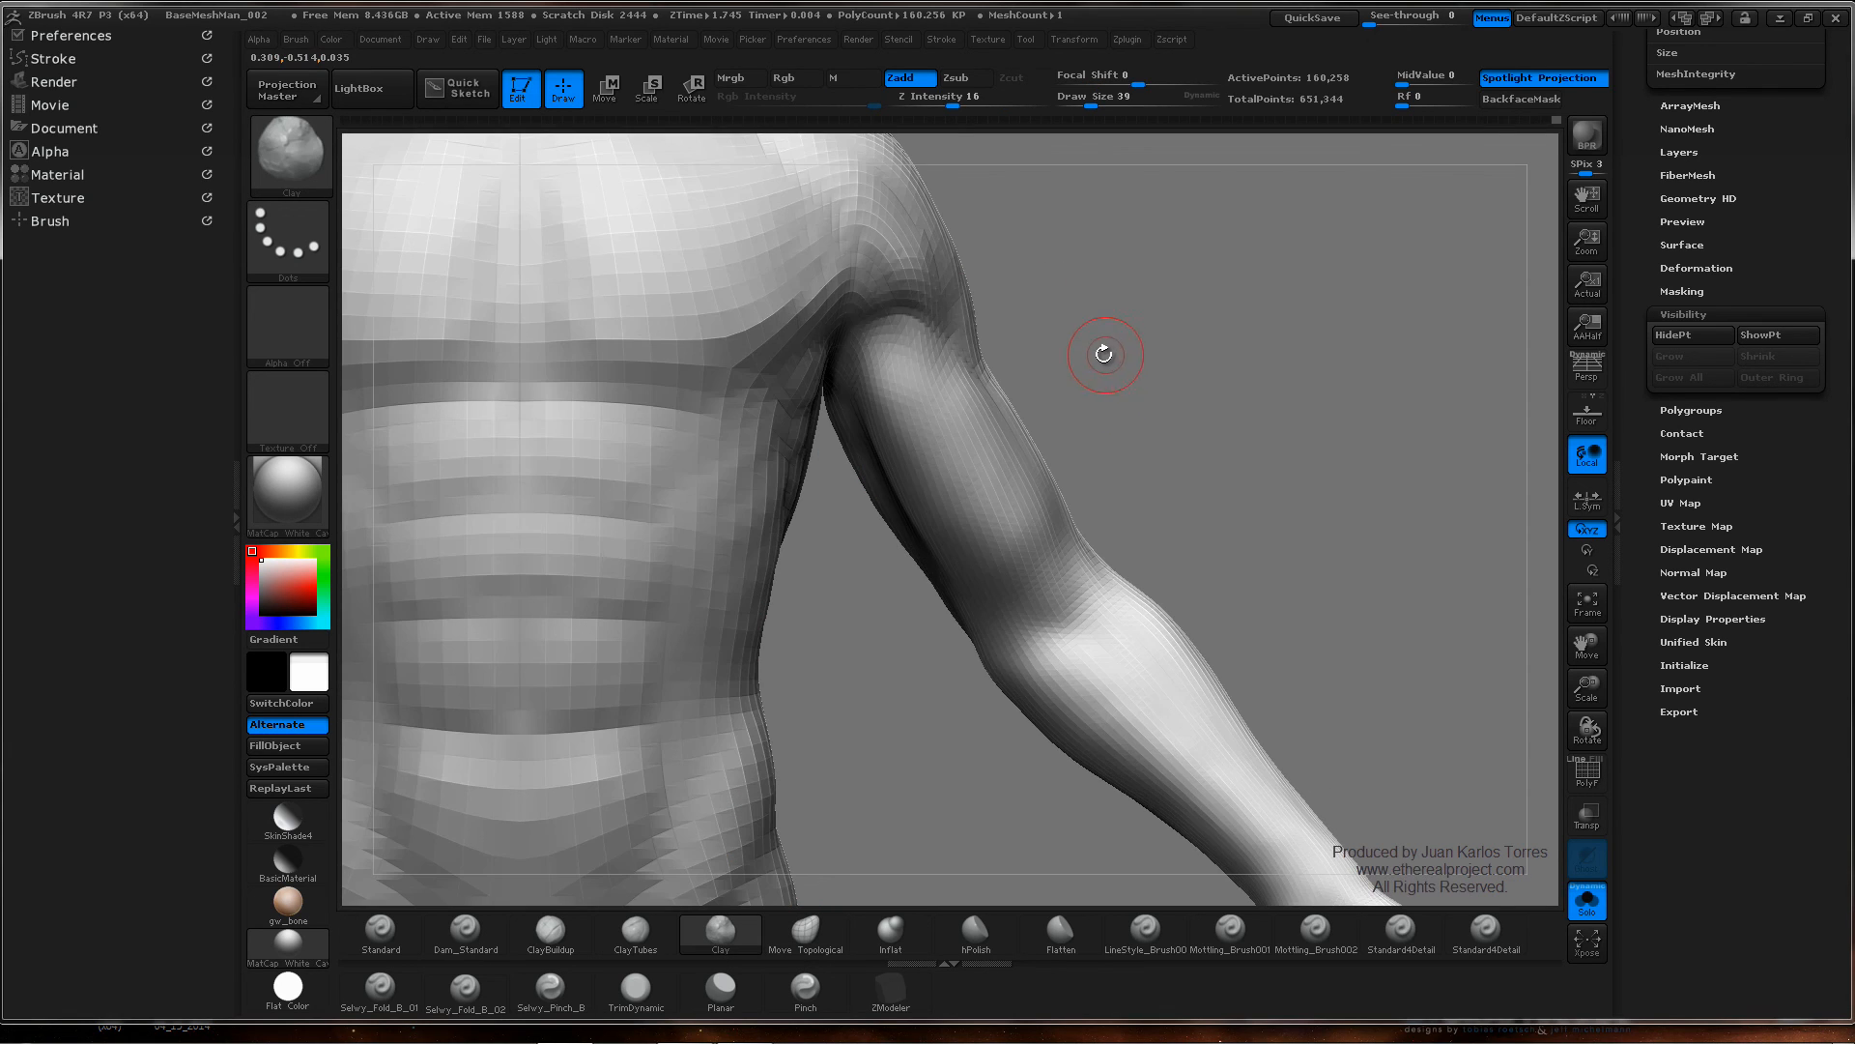
{"action": "left_click", "coordinate": [636, 931]}
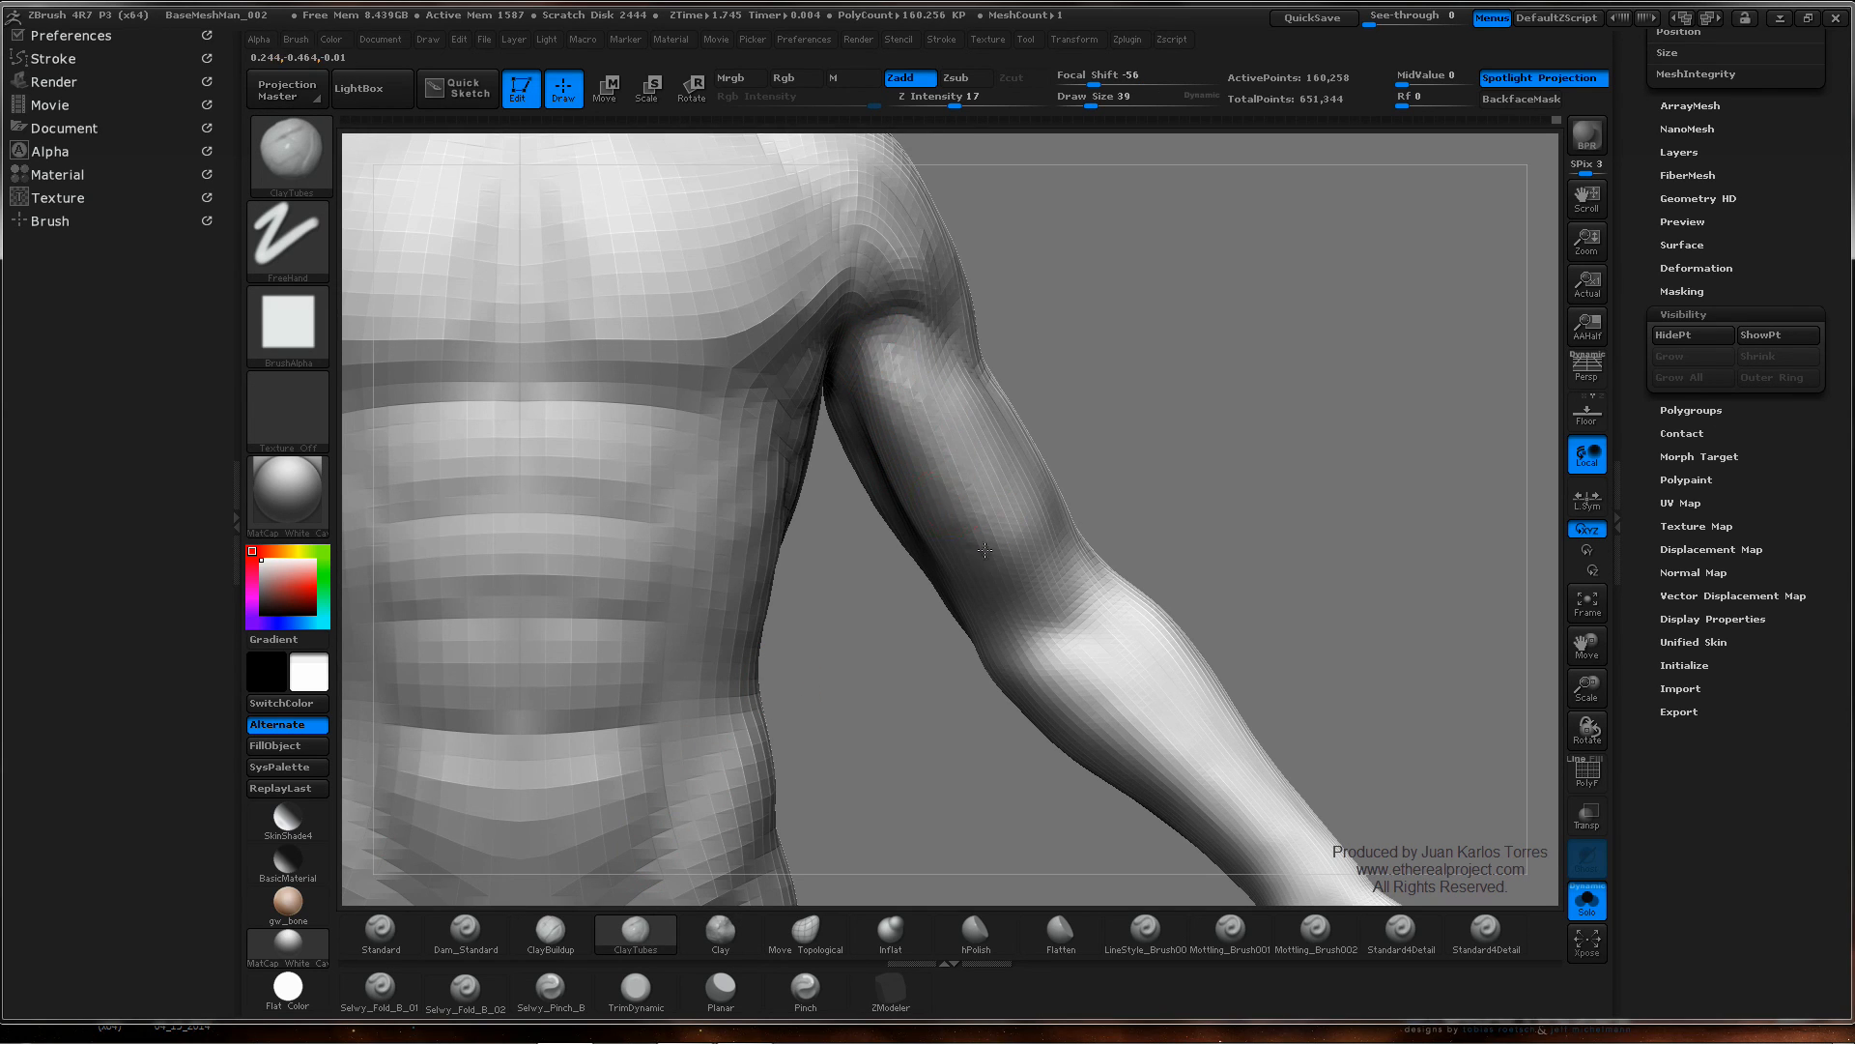
{"action": "key", "text": "ctrl"}
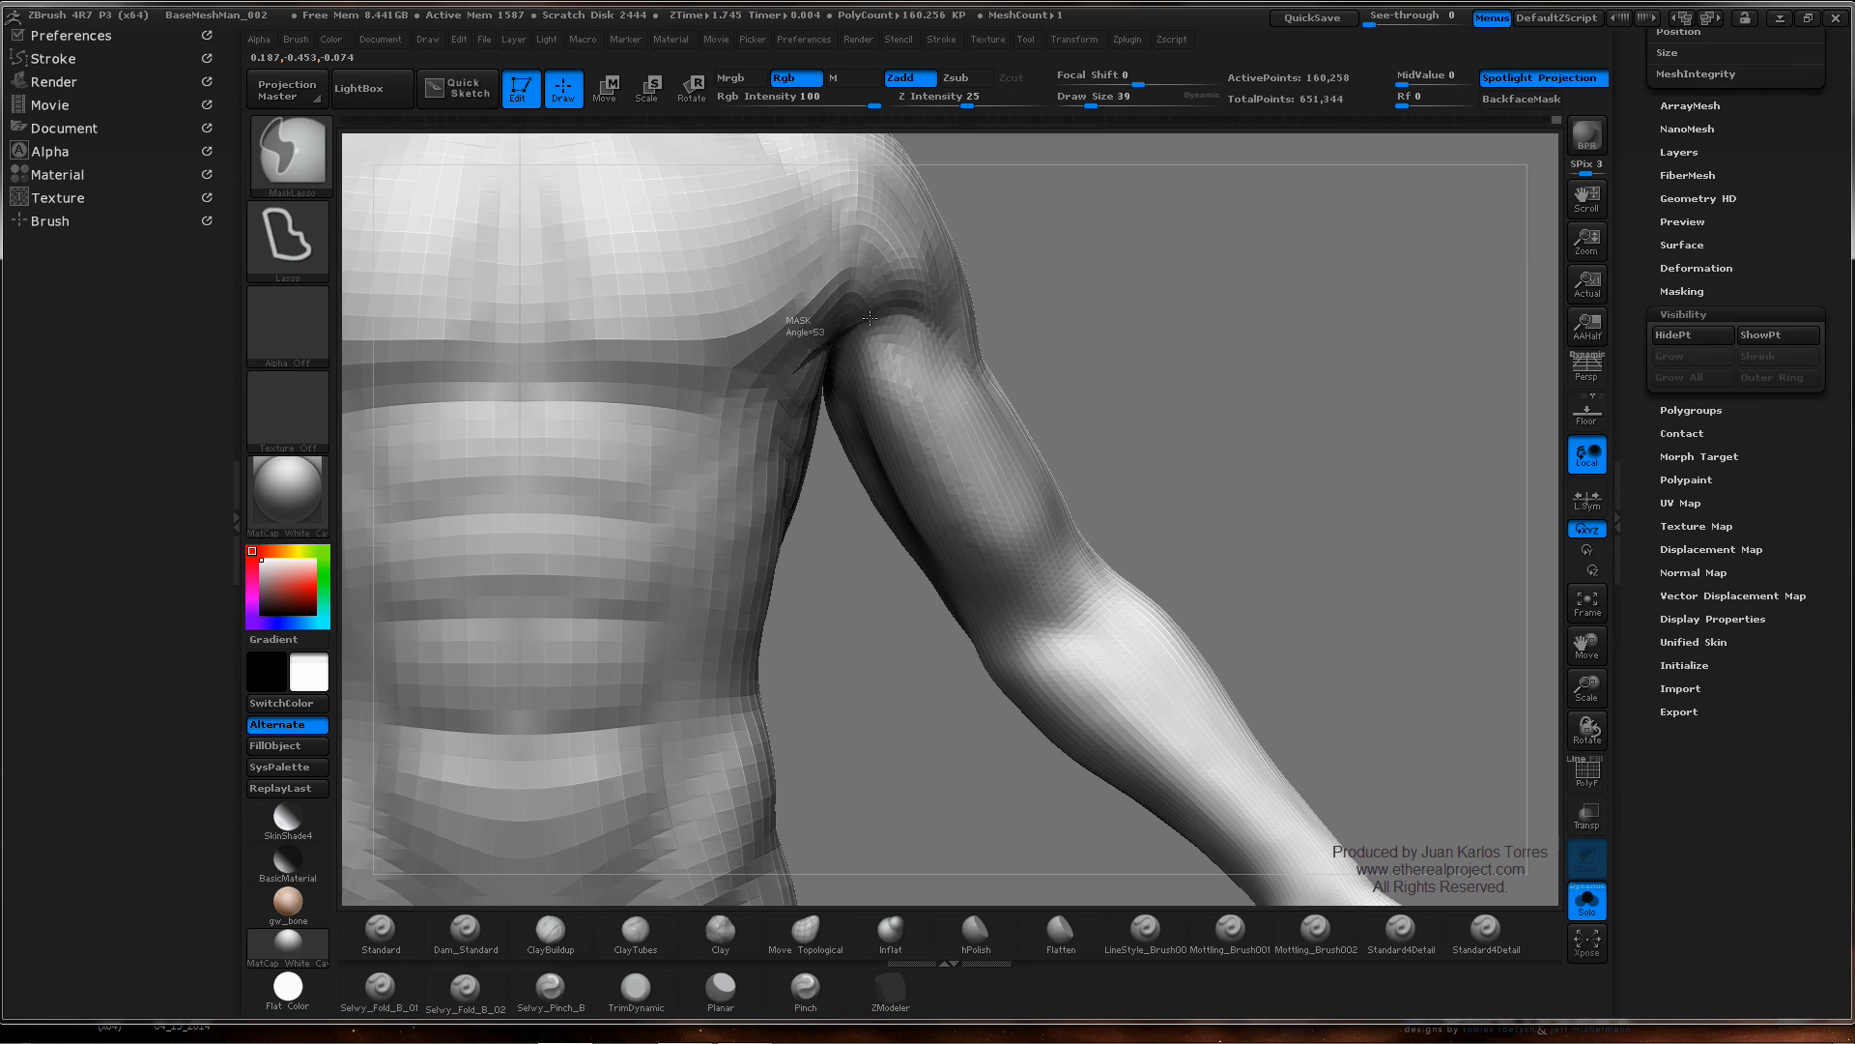
{"action": "mouse_move", "coordinate": [945, 335]}
{"action": "left_mouse_down", "text": "ctrl"}
{"action": "mouse_move", "coordinate": [976, 367]}
{"action": "mouse_move", "coordinate": [1043, 159]}
{"action": "mouse_move", "coordinate": [851, 329]}
{"action": "left_mouse_up", "text": "ctrl"}
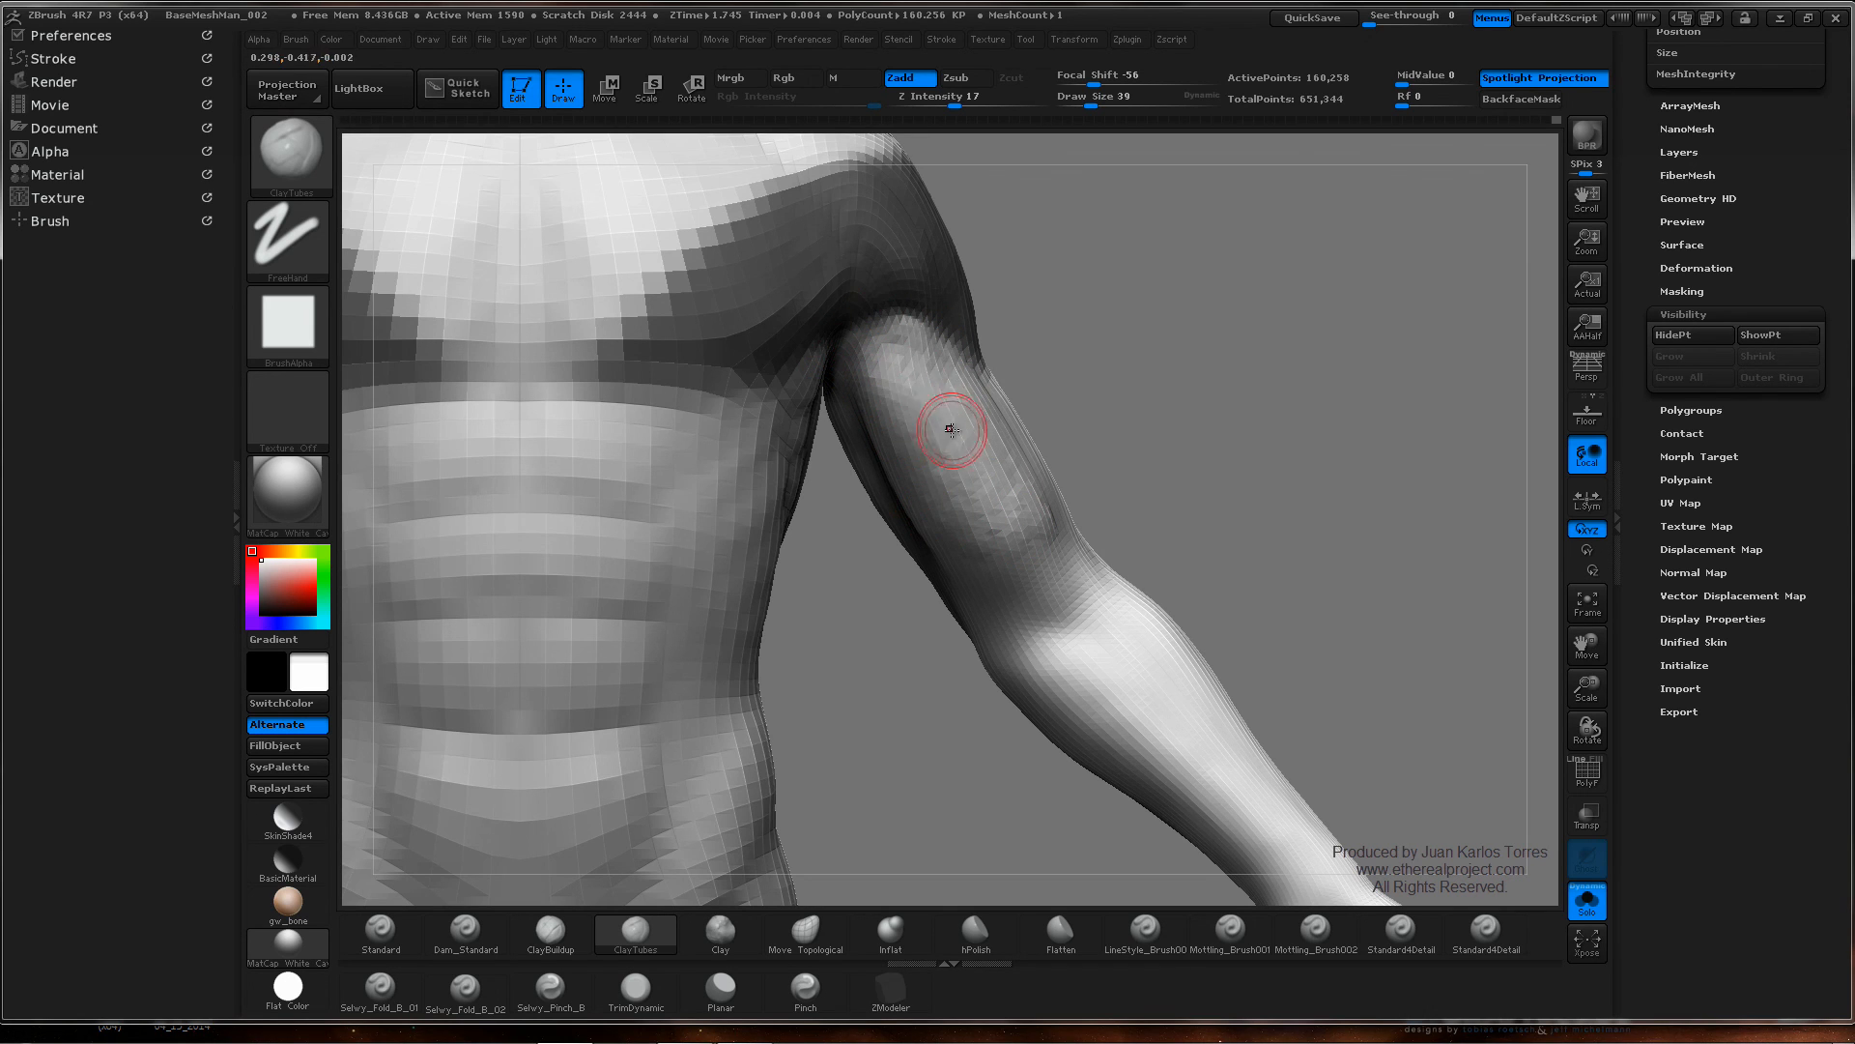
- Raise the mesh one subdivision level and smooth the built-up biceps along the masked deltoid edge
{"action": "key", "text": "d"}
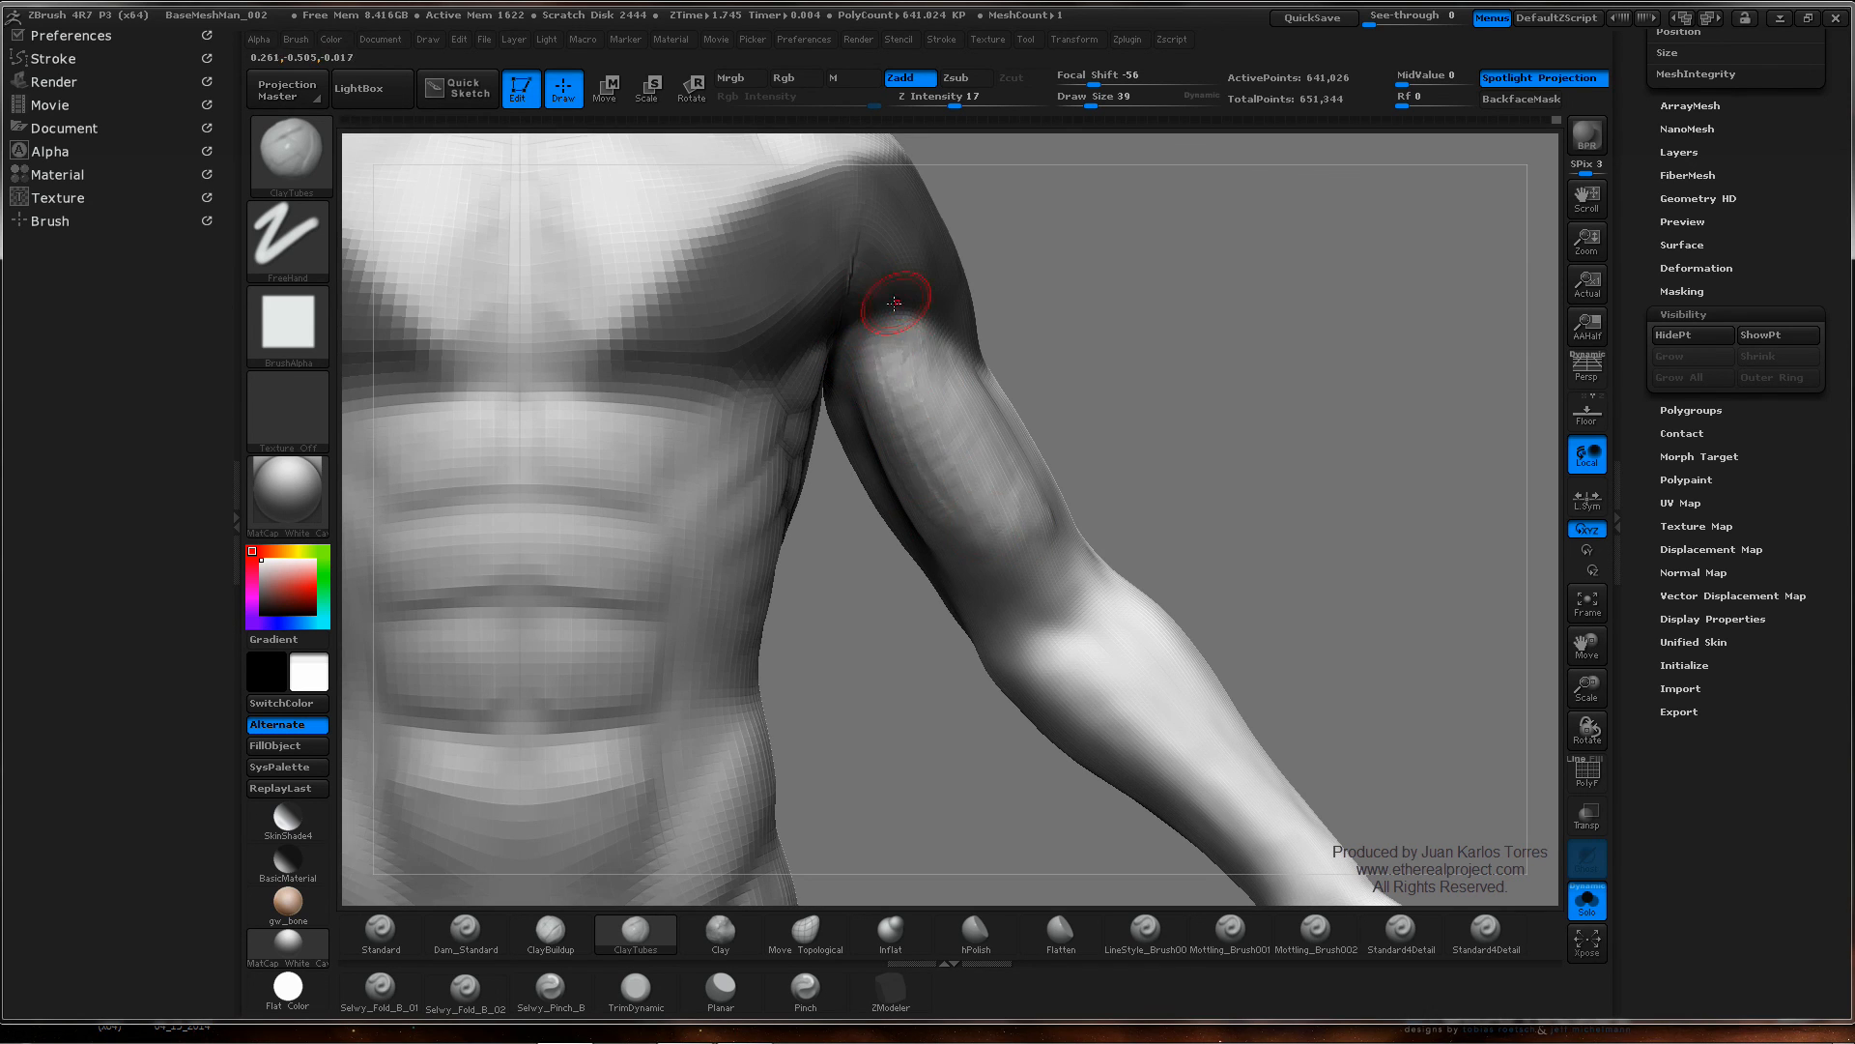
{"action": "left_click_drag", "start_coordinate": [928, 396], "coordinate": [863, 334], "text": "shift"}
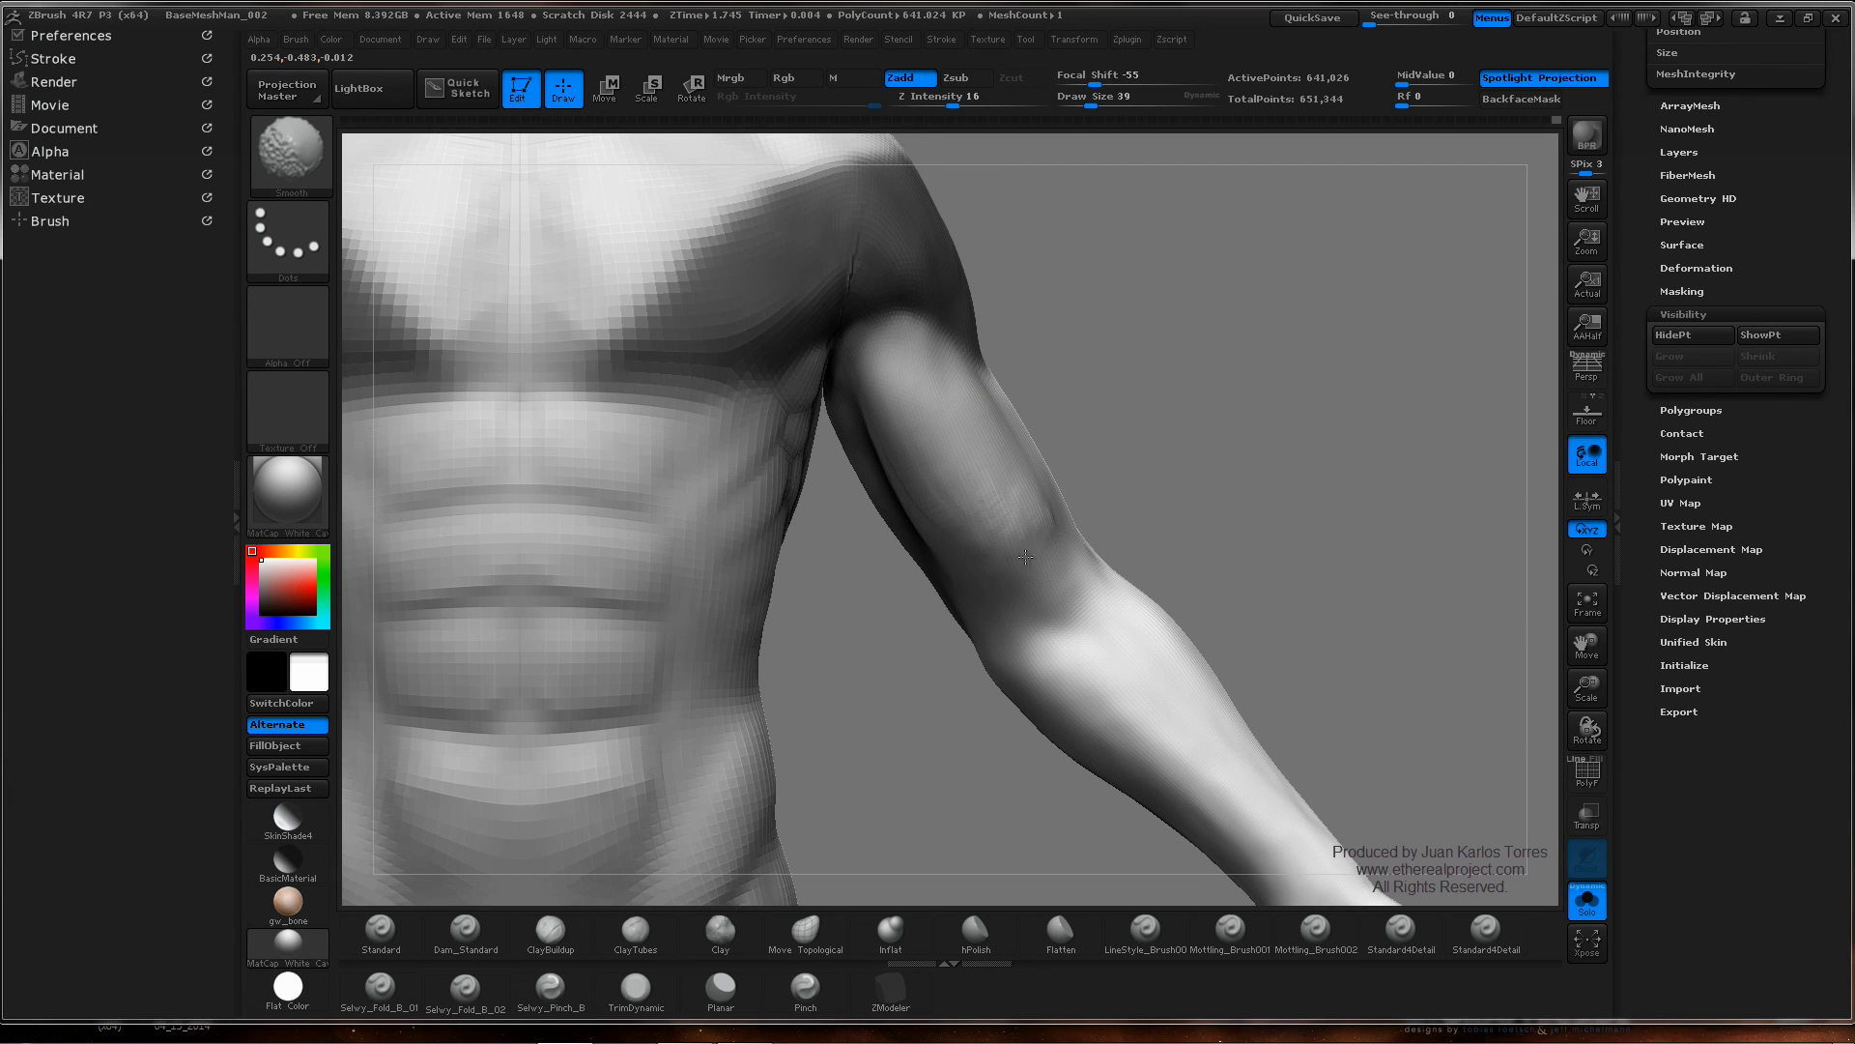
{"action": "key", "text": "f"}
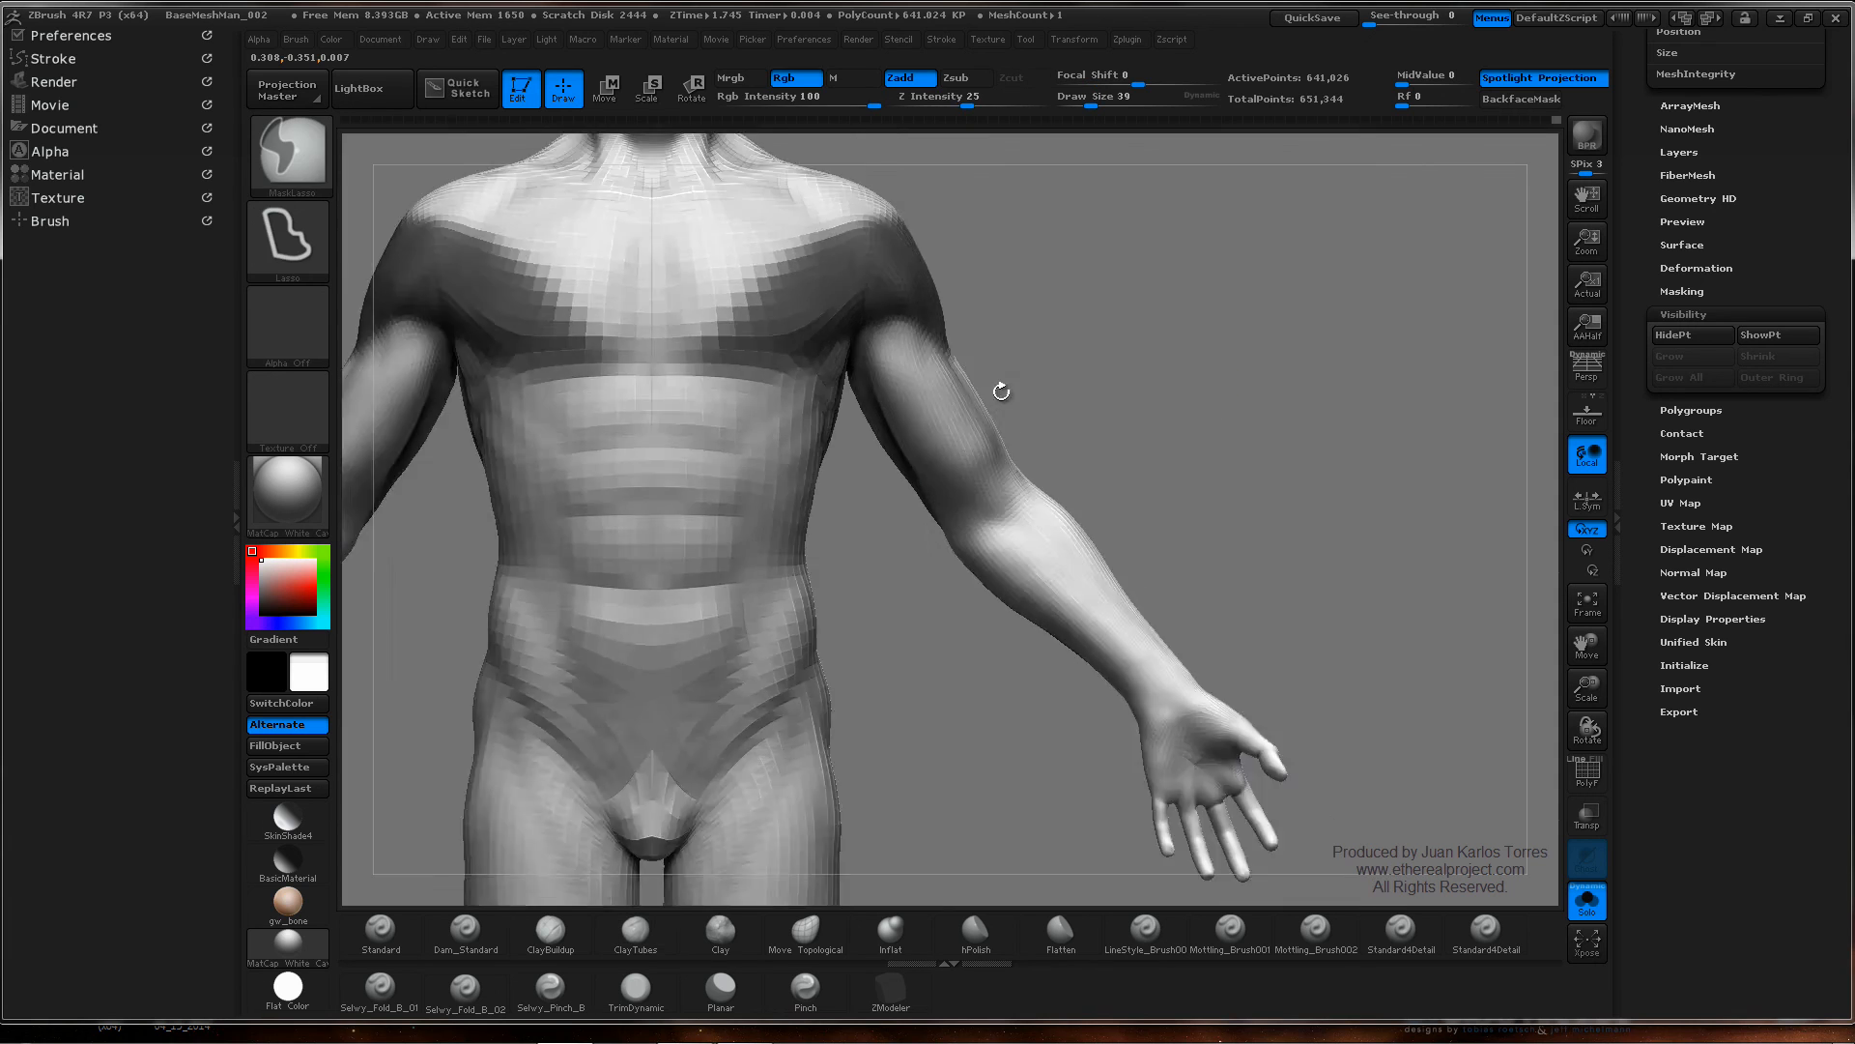
{"action": "mouse_move", "coordinate": [994, 389]}
{"action": "left_mouse_down"}
{"action": "mouse_move", "coordinate": [1076, 307]}
{"action": "mouse_move", "coordinate": [916, 394]}
{"action": "mouse_move", "coordinate": [953, 396]}
{"action": "mouse_move", "coordinate": [1075, 315]}
{"action": "left_mouse_up"}
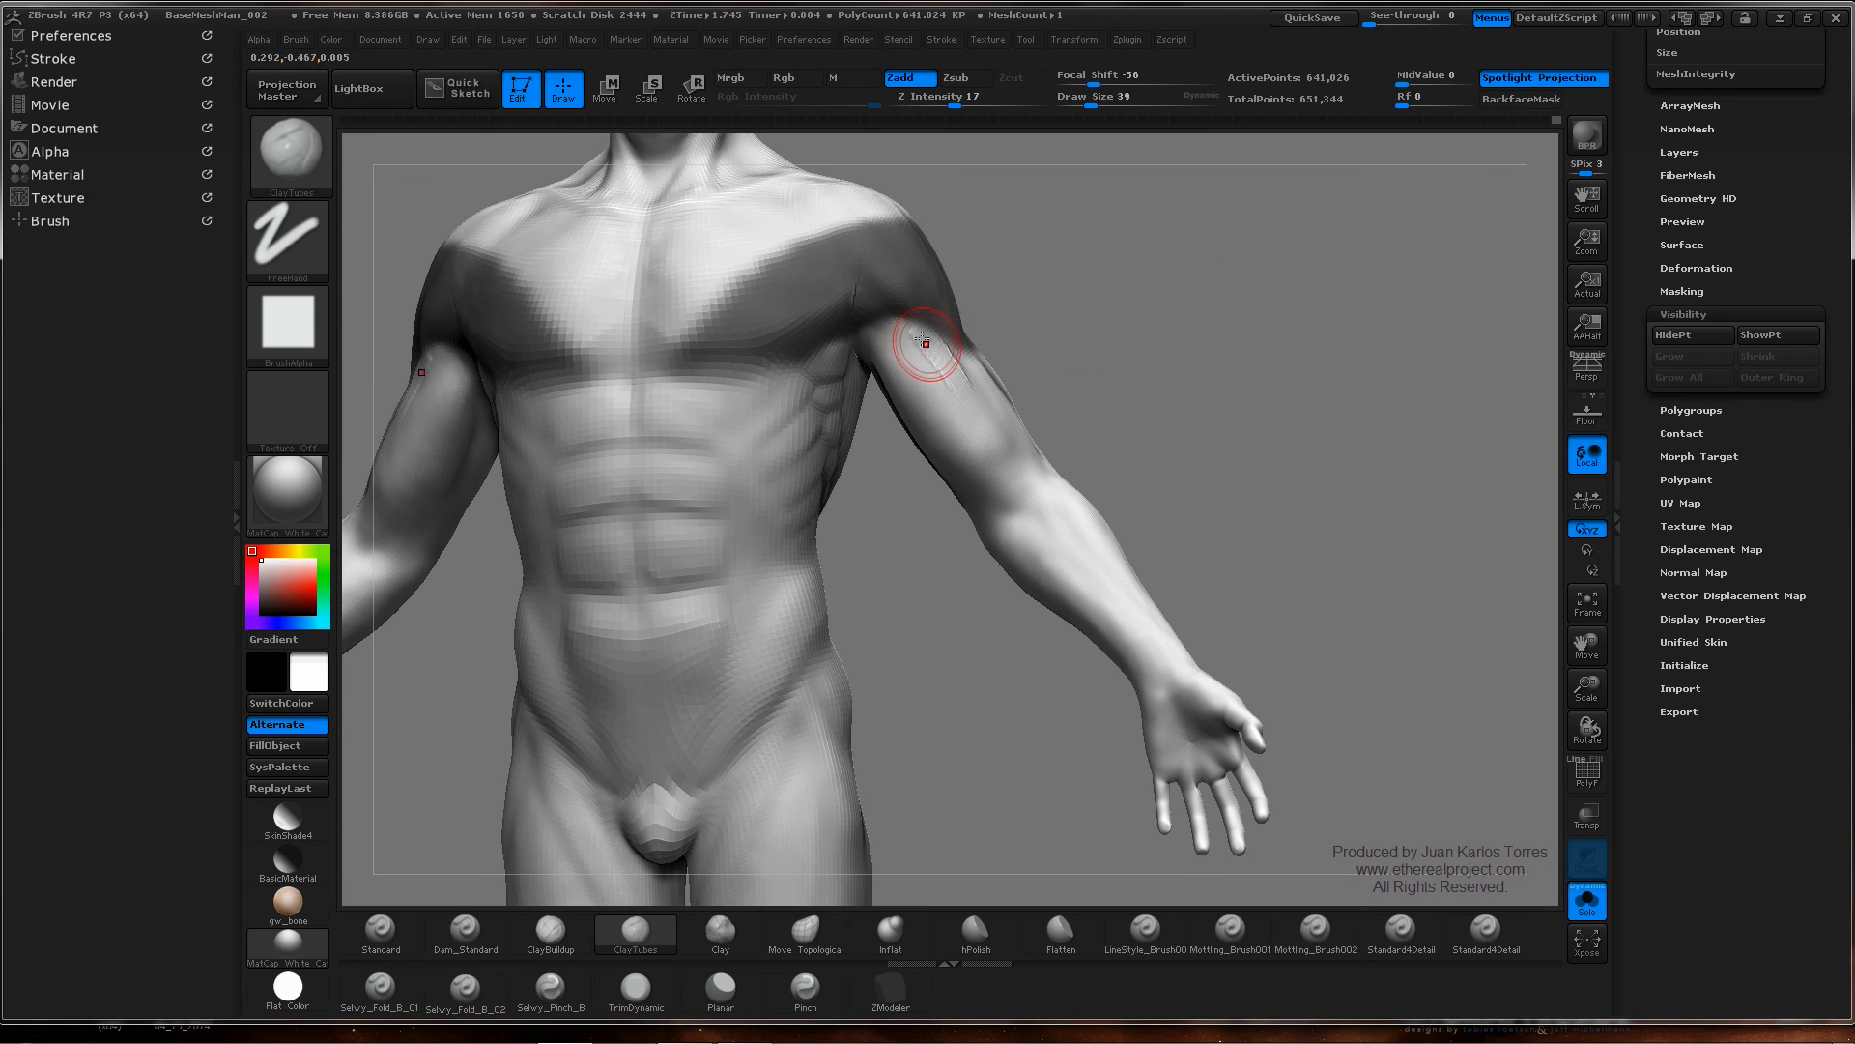
{"action": "key", "text": "shift"}
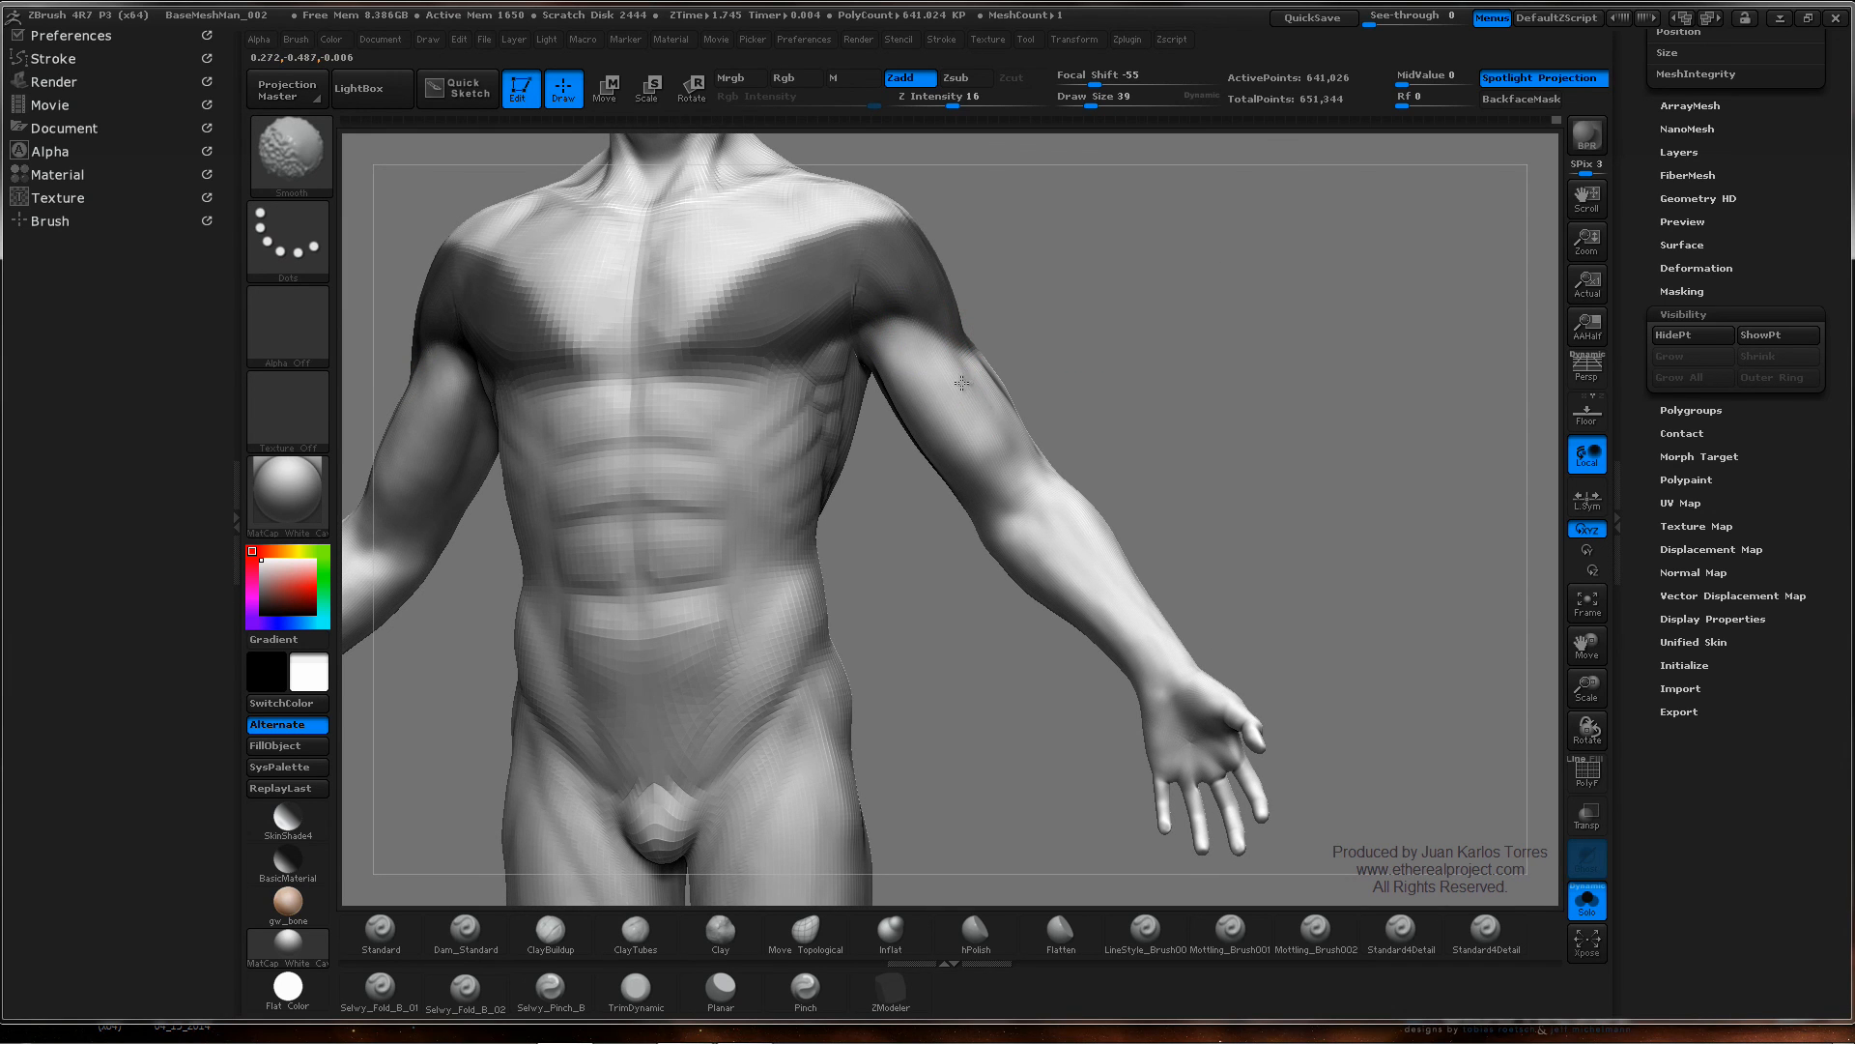
- Replace the shoulder mask with an inverted lasso mask that exposes only a narrow strip along the outer upper arm
{"action": "mouse_move", "coordinate": [974, 396]}
{"action": "right_mouse_down"}
{"action": "mouse_move", "coordinate": [894, 413]}
{"action": "mouse_move", "coordinate": [928, 459]}
{"action": "right_mouse_up"}
{"action": "key", "text": "ctrl"}
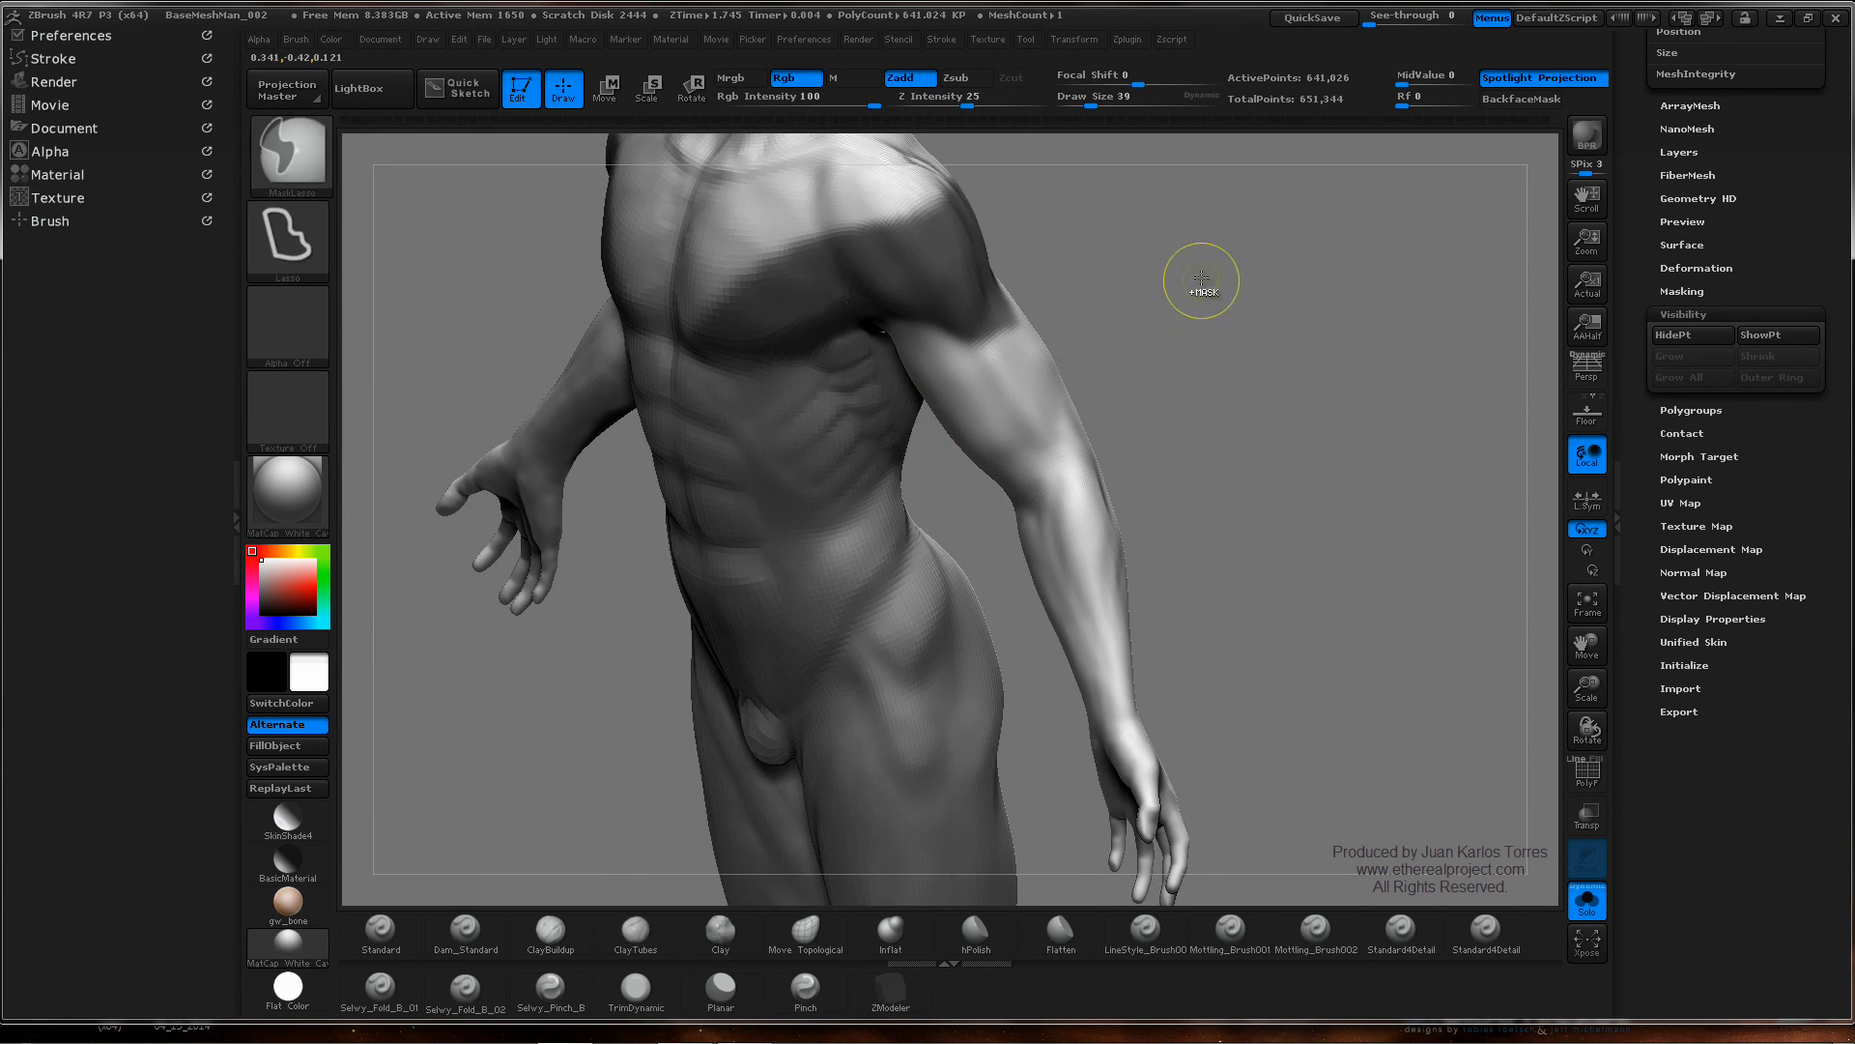
{"action": "right_click_drag", "start_coordinate": [994, 365], "coordinate": [982, 331]}
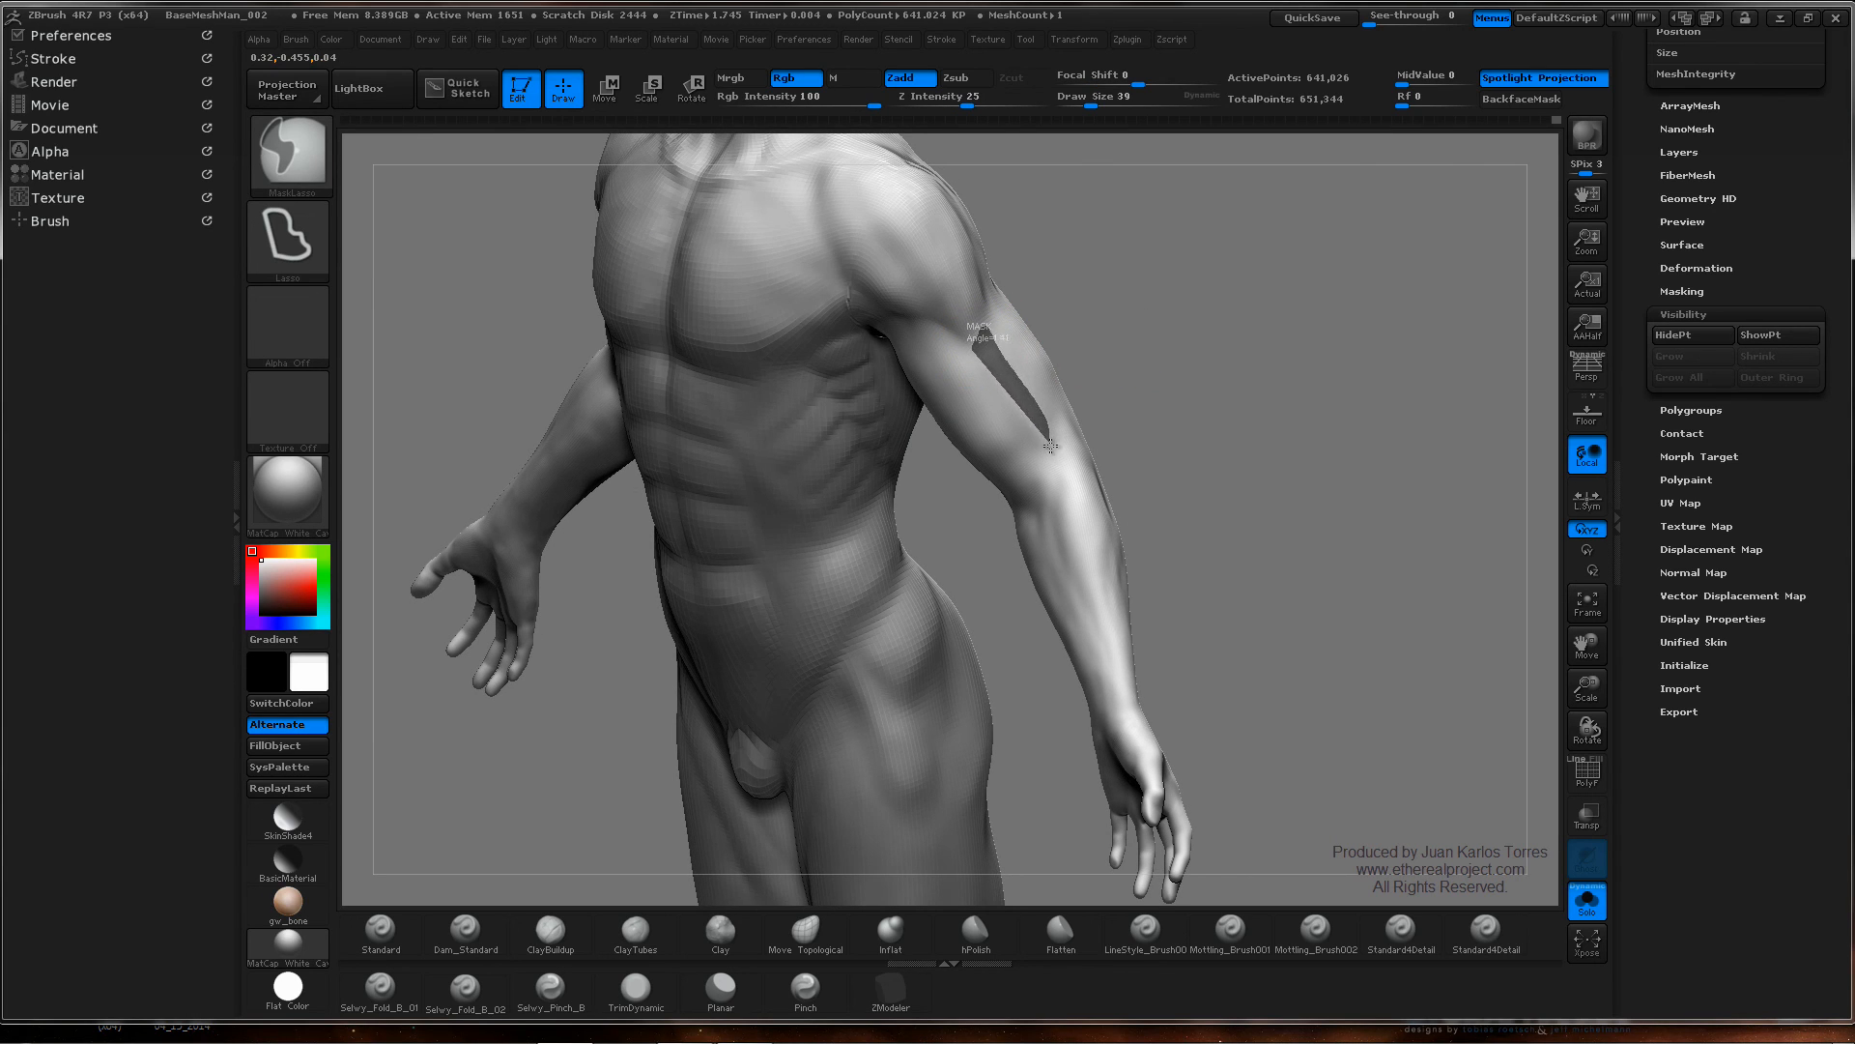
{"action": "left_click_drag", "start_coordinate": [993, 390], "coordinate": [976, 348], "text": "ctrl"}
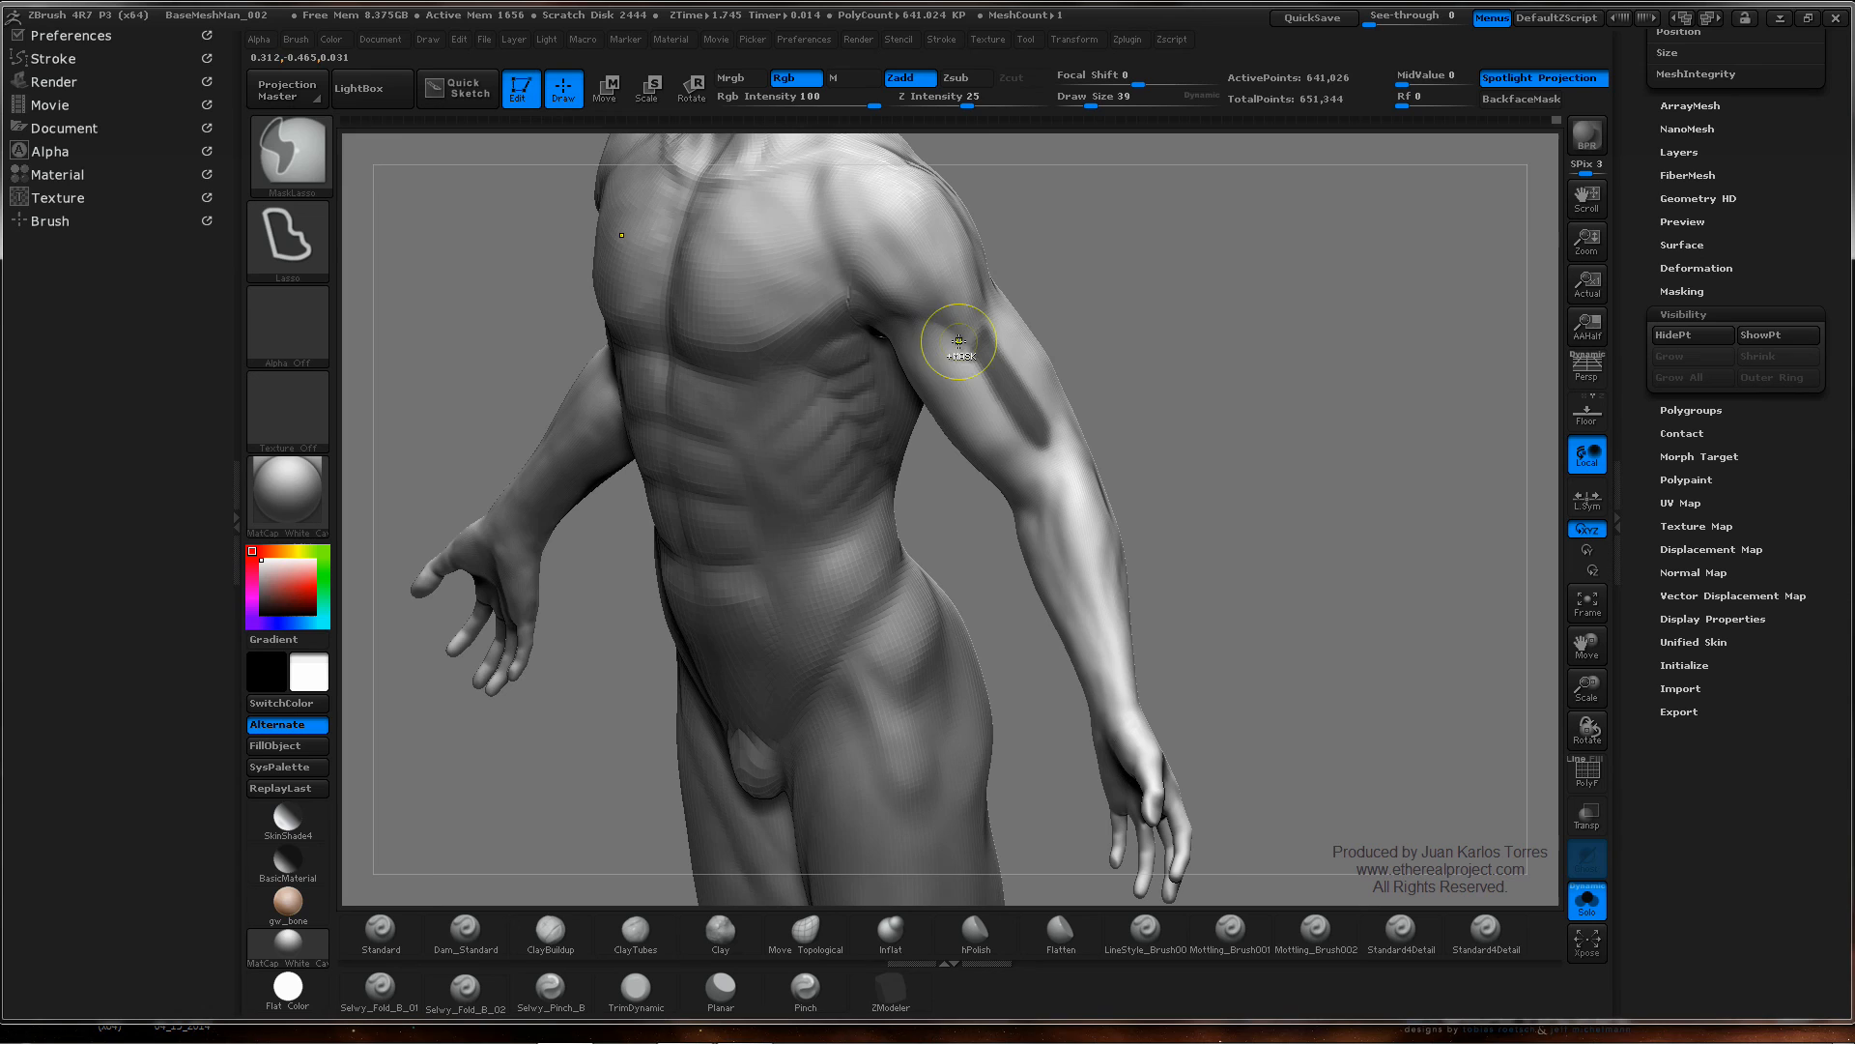
{"action": "left_click", "coordinate": [1086, 301], "text": "ctrl"}
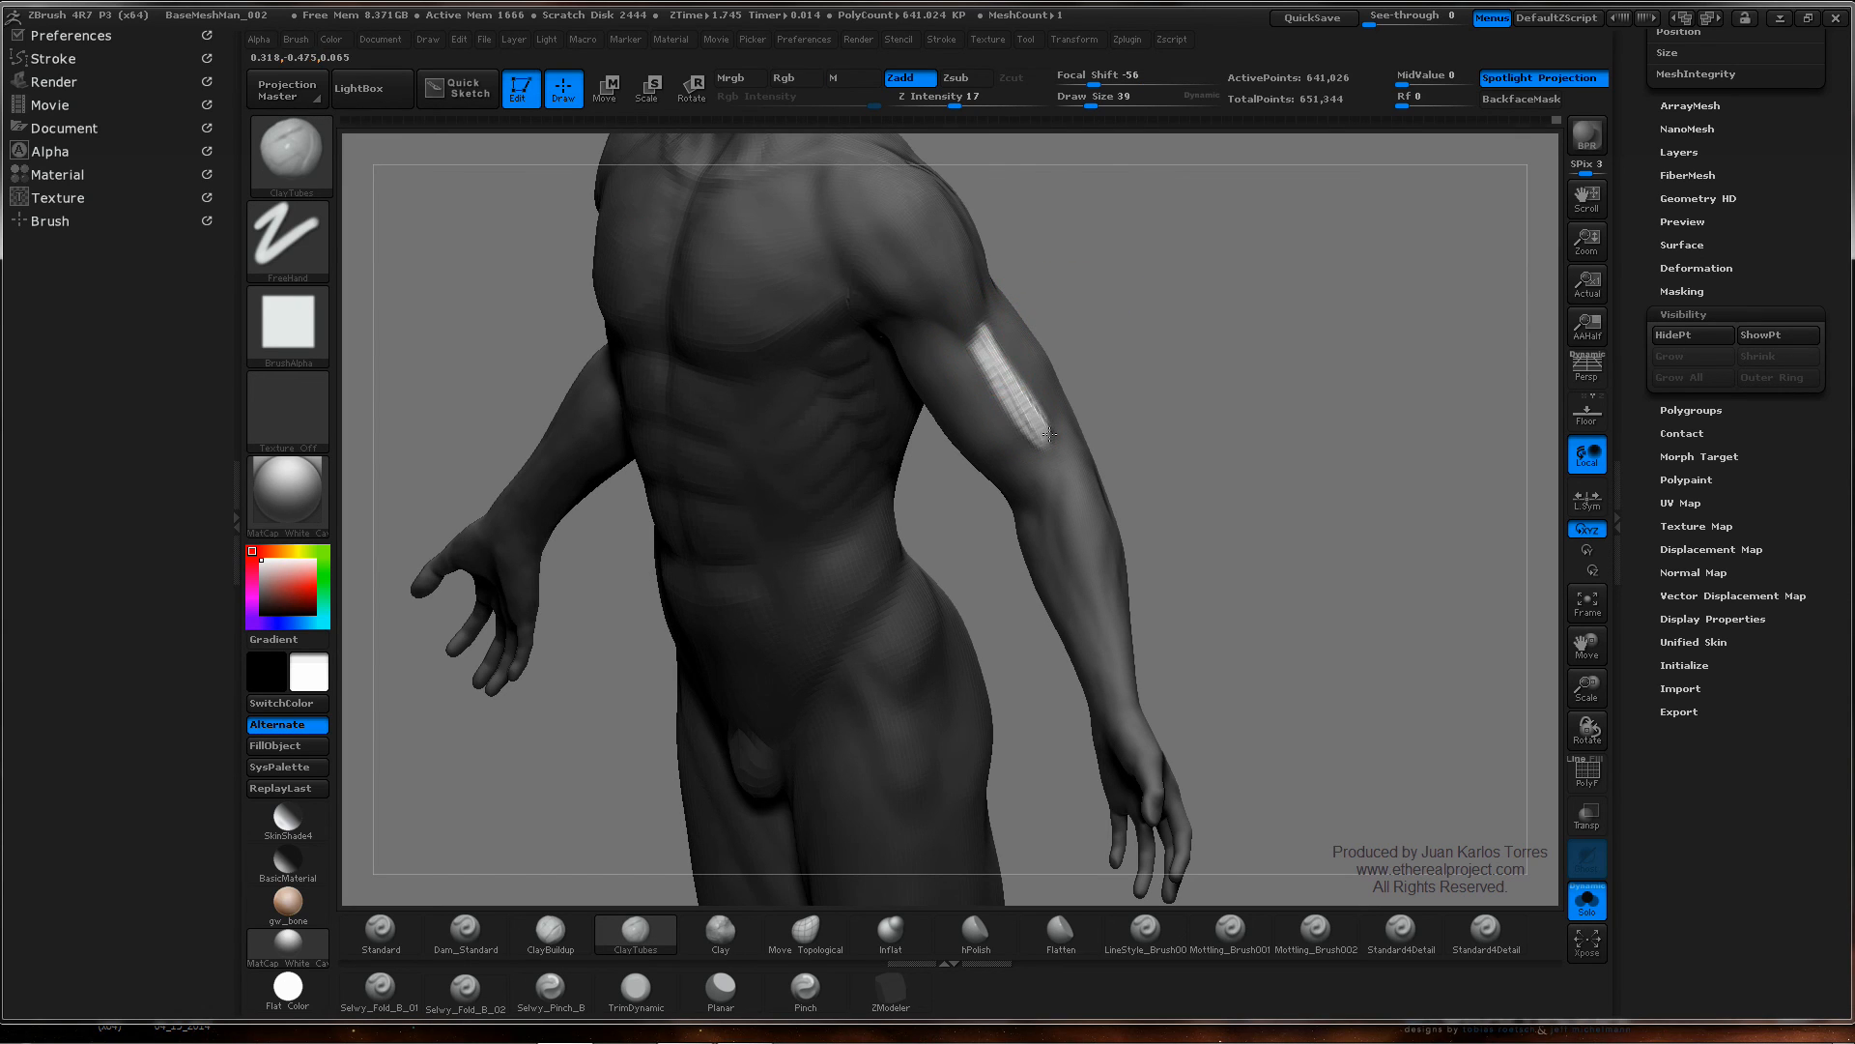
- Build up the exposed outer arm strip with ClayTubes, smooth it, and clear the mask to blend its edges
{"action": "key", "text": "shift"}
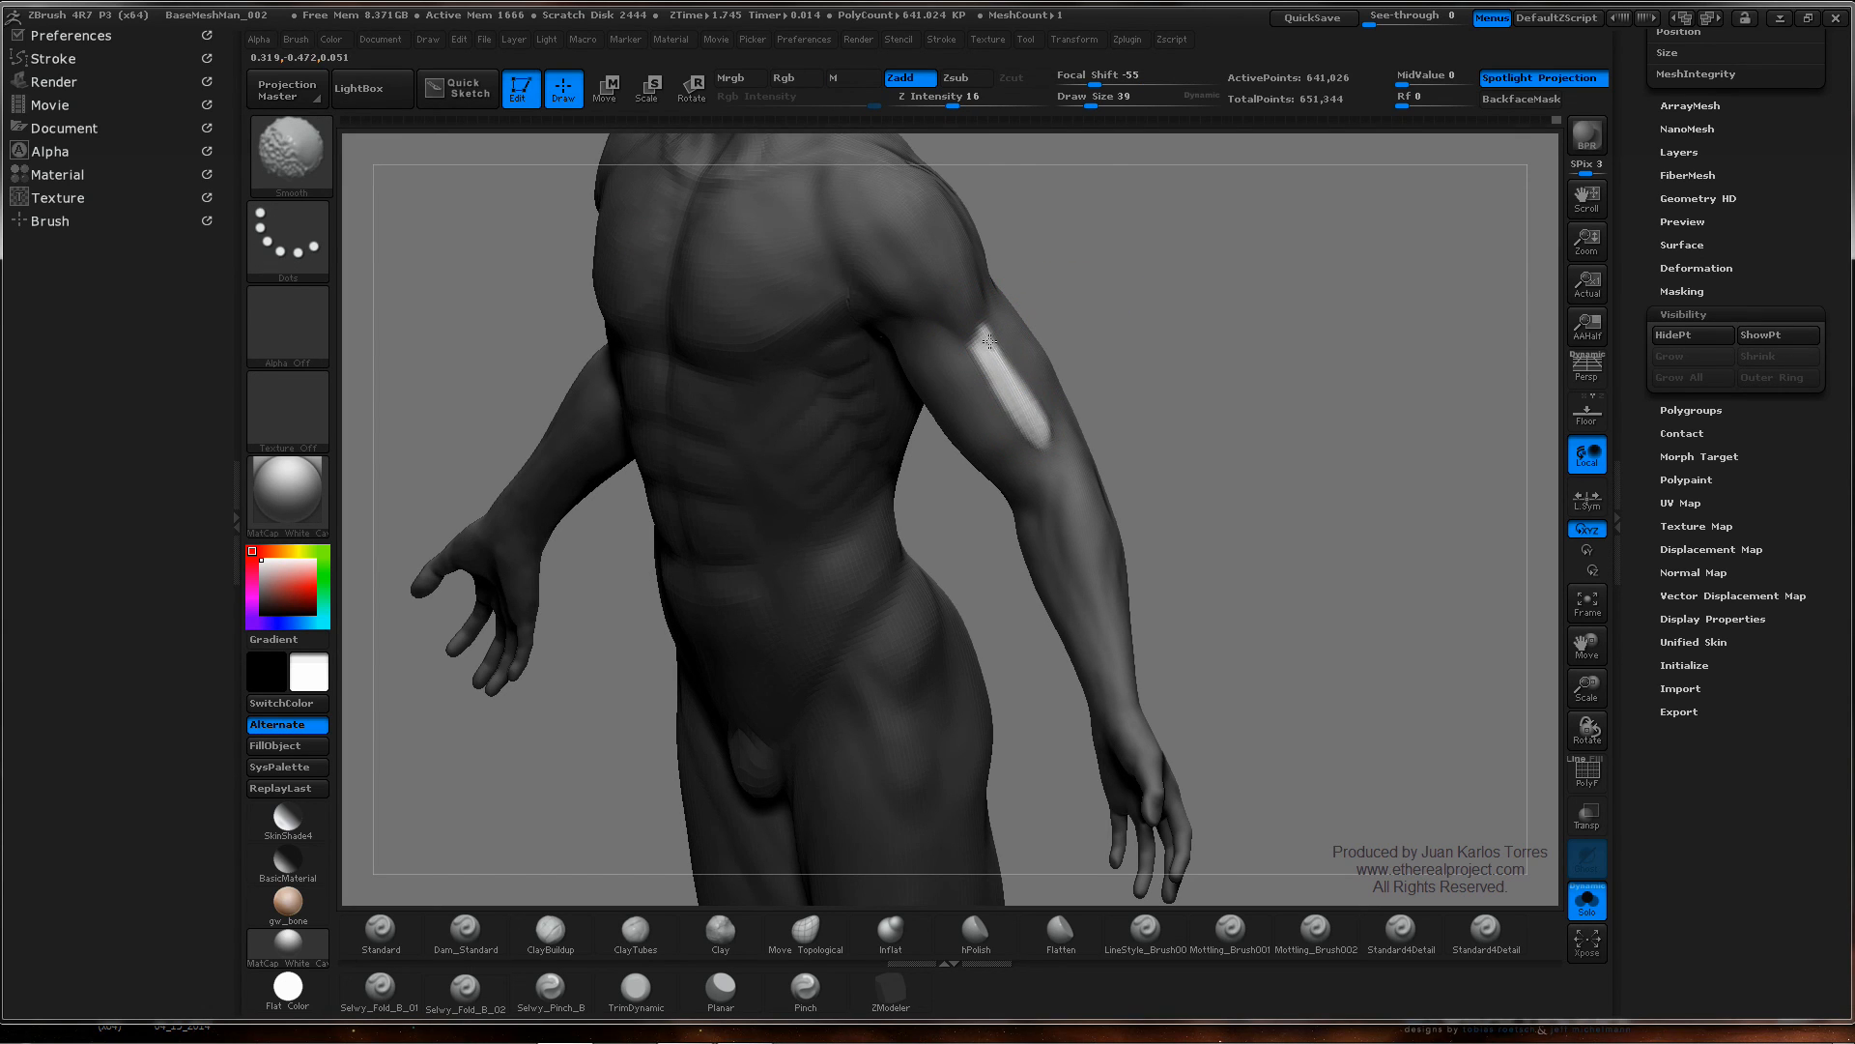
{"action": "mouse_move", "coordinate": [1184, 333]}
{"action": "left_mouse_down", "text": "ctrl"}
{"action": "mouse_move", "coordinate": [1217, 283]}
{"action": "mouse_move", "coordinate": [976, 343]}
{"action": "mouse_move", "coordinate": [969, 455]}
{"action": "left_mouse_up", "text": "ctrl"}
{"action": "key", "text": "shift"}
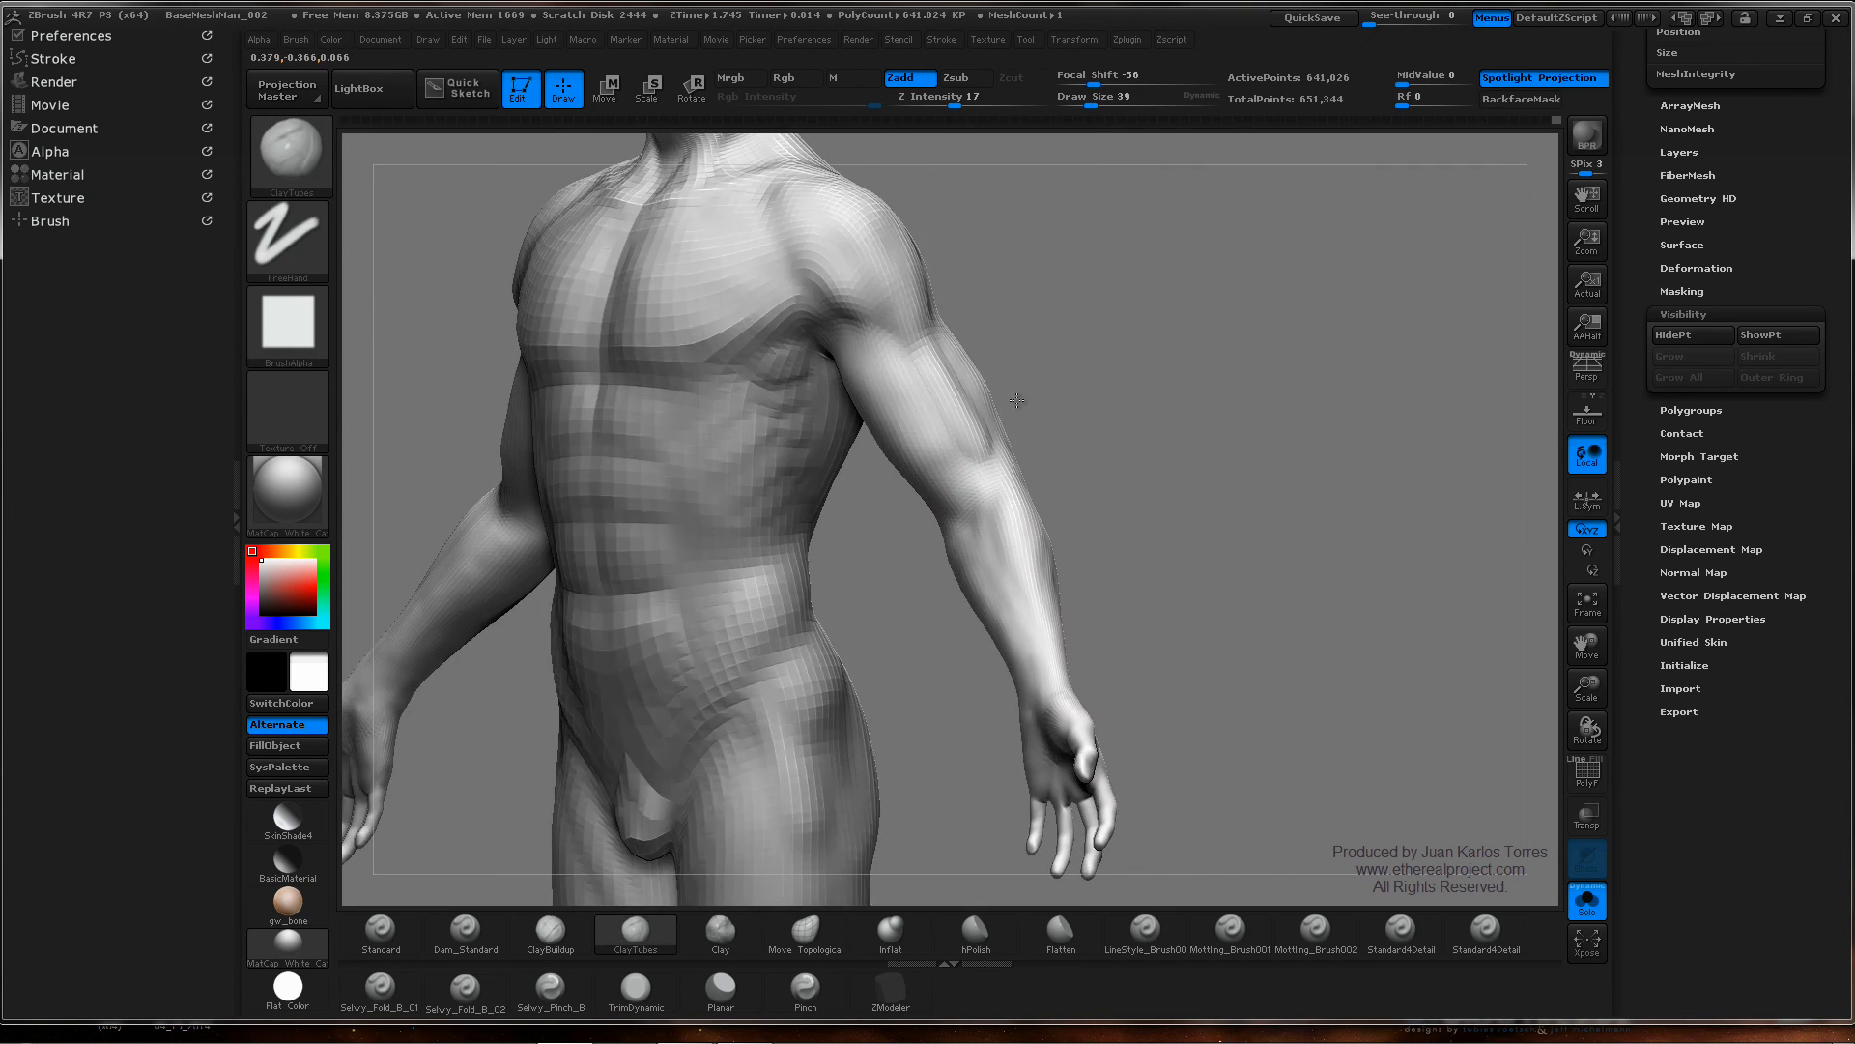
{"action": "key", "text": "shift"}
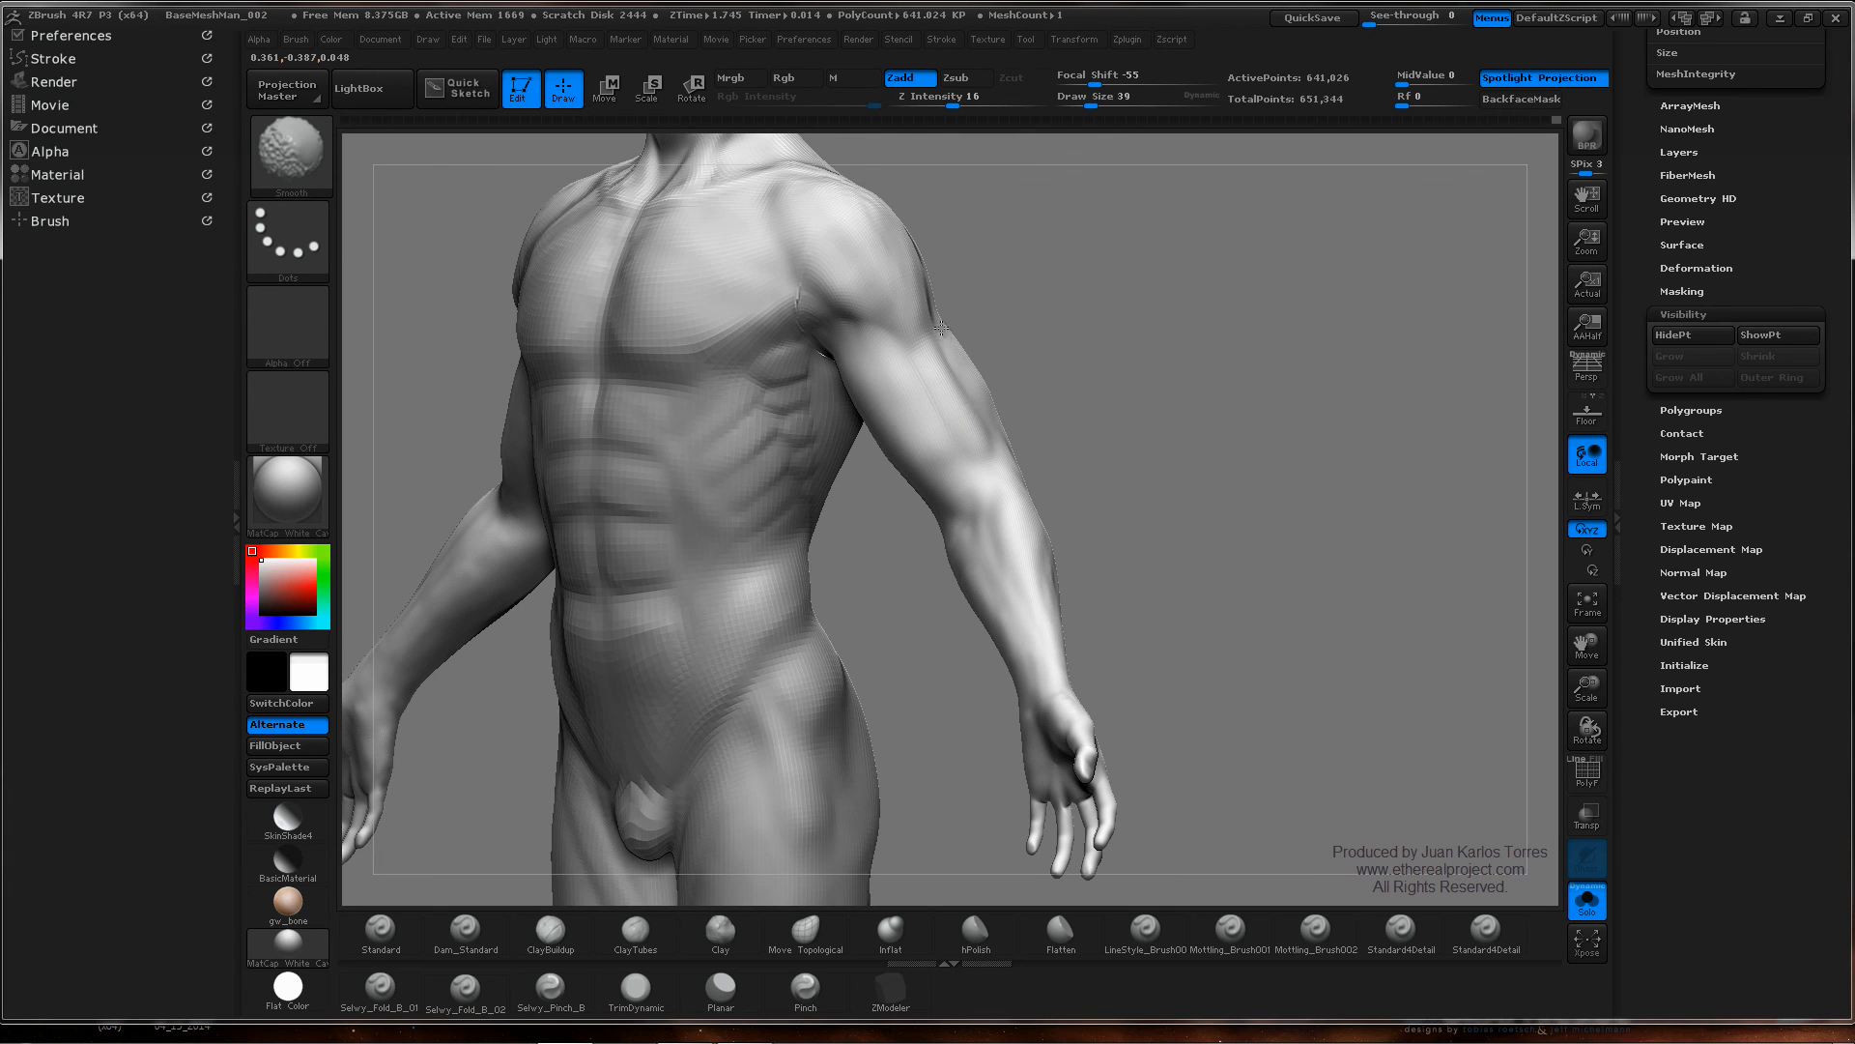
{"action": "mouse_move", "coordinate": [1019, 406]}
{"action": "left_mouse_down"}
{"action": "mouse_move", "coordinate": [1057, 316]}
{"action": "mouse_move", "coordinate": [1002, 322]}
{"action": "mouse_move", "coordinate": [1238, 322]}
{"action": "mouse_move", "coordinate": [1093, 356]}
{"action": "left_mouse_up"}
{"action": "key", "text": "shift"}
- Smooth the crease between chest and front deltoid, and fill the pectoral fold above the armpit with ClayTubes
{"action": "right_click_drag", "start_coordinate": [907, 313], "coordinate": [1040, 273], "text": "ctrl"}
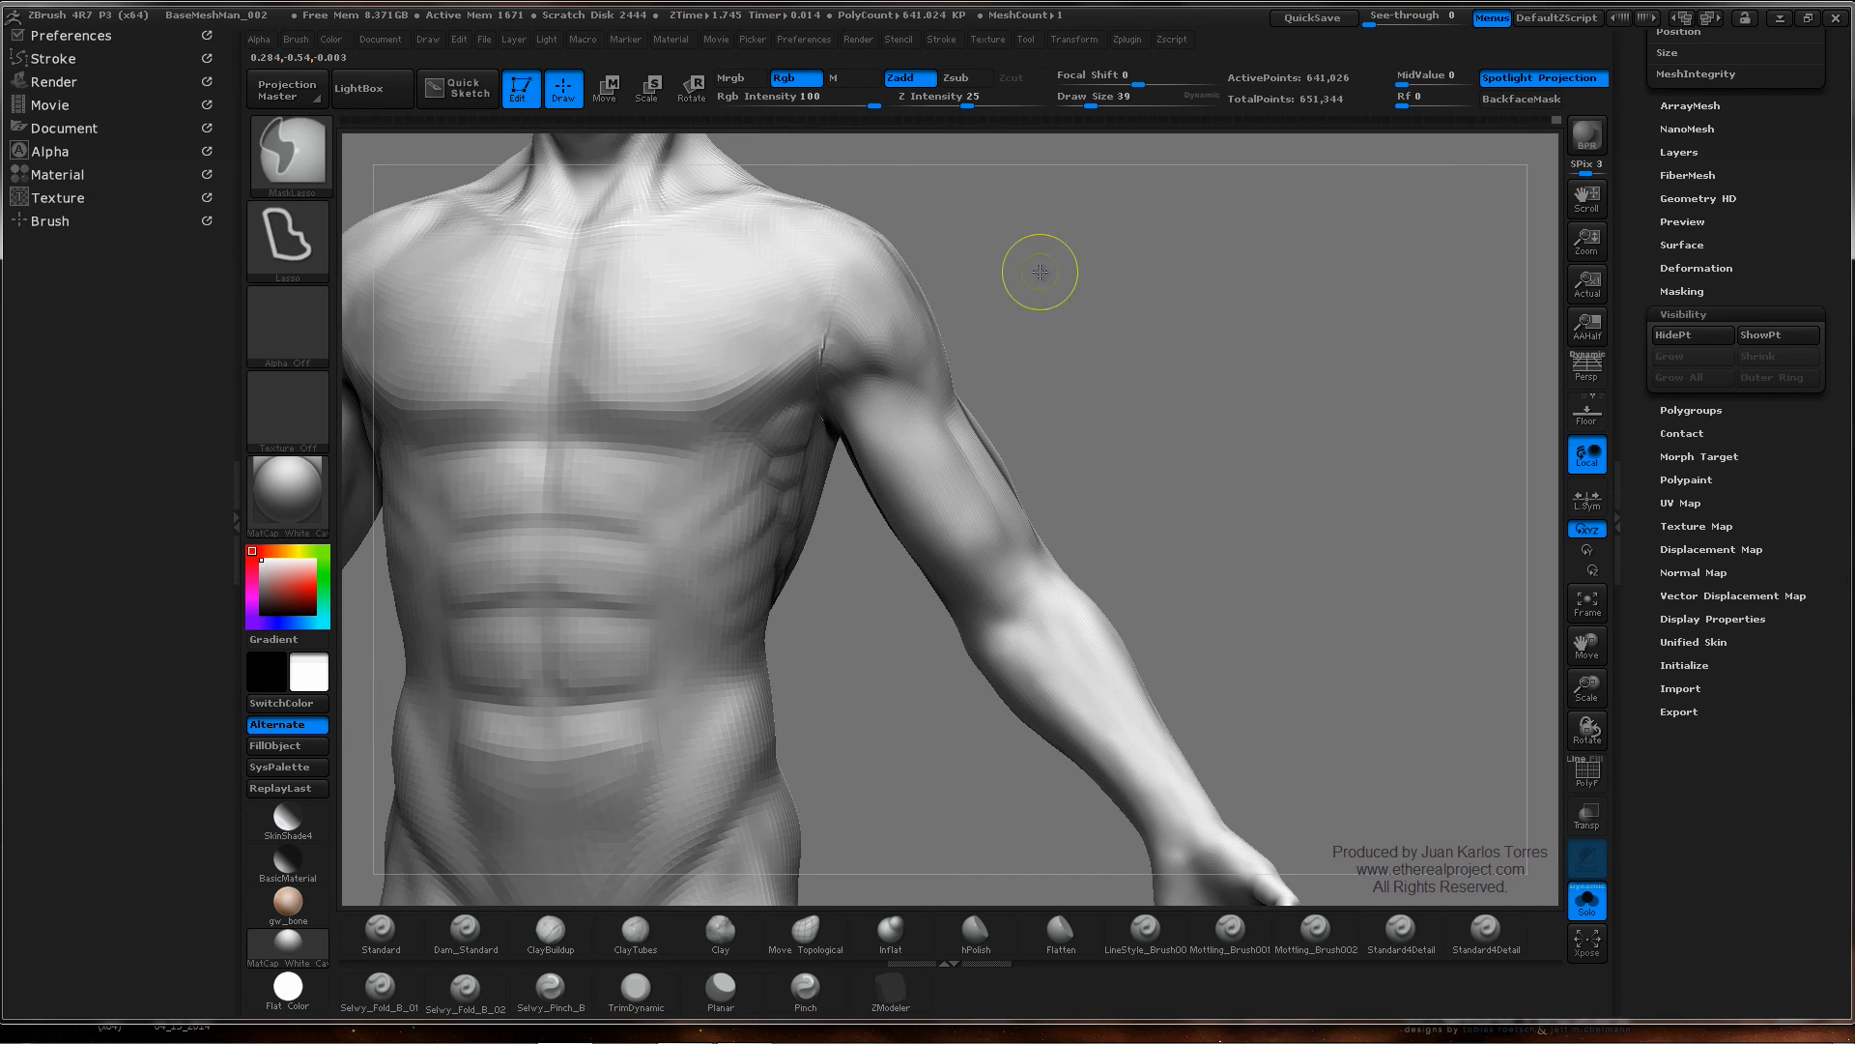
{"action": "left_click_drag", "start_coordinate": [826, 342], "coordinate": [815, 321], "text": "shift"}
{"action": "left_click_drag", "start_coordinate": [954, 365], "coordinate": [969, 373]}
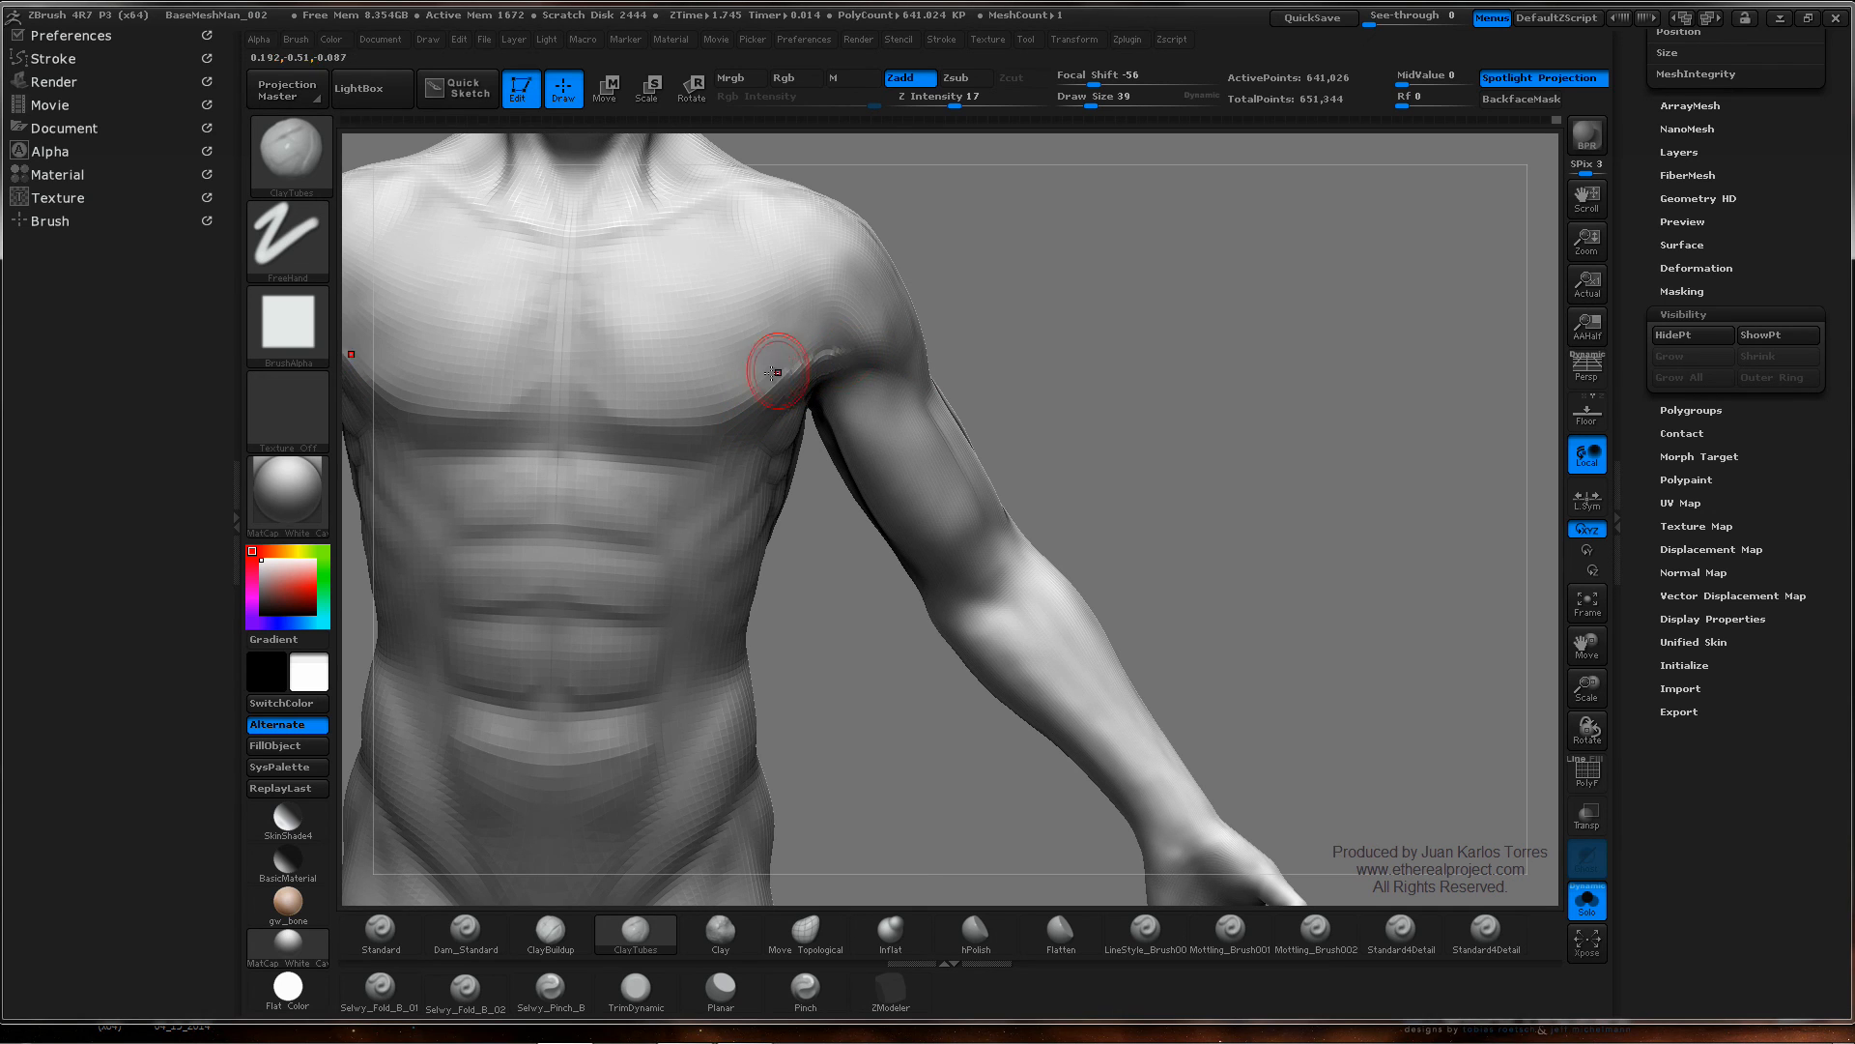
{"action": "left_click_drag", "start_coordinate": [976, 318], "coordinate": [796, 348]}
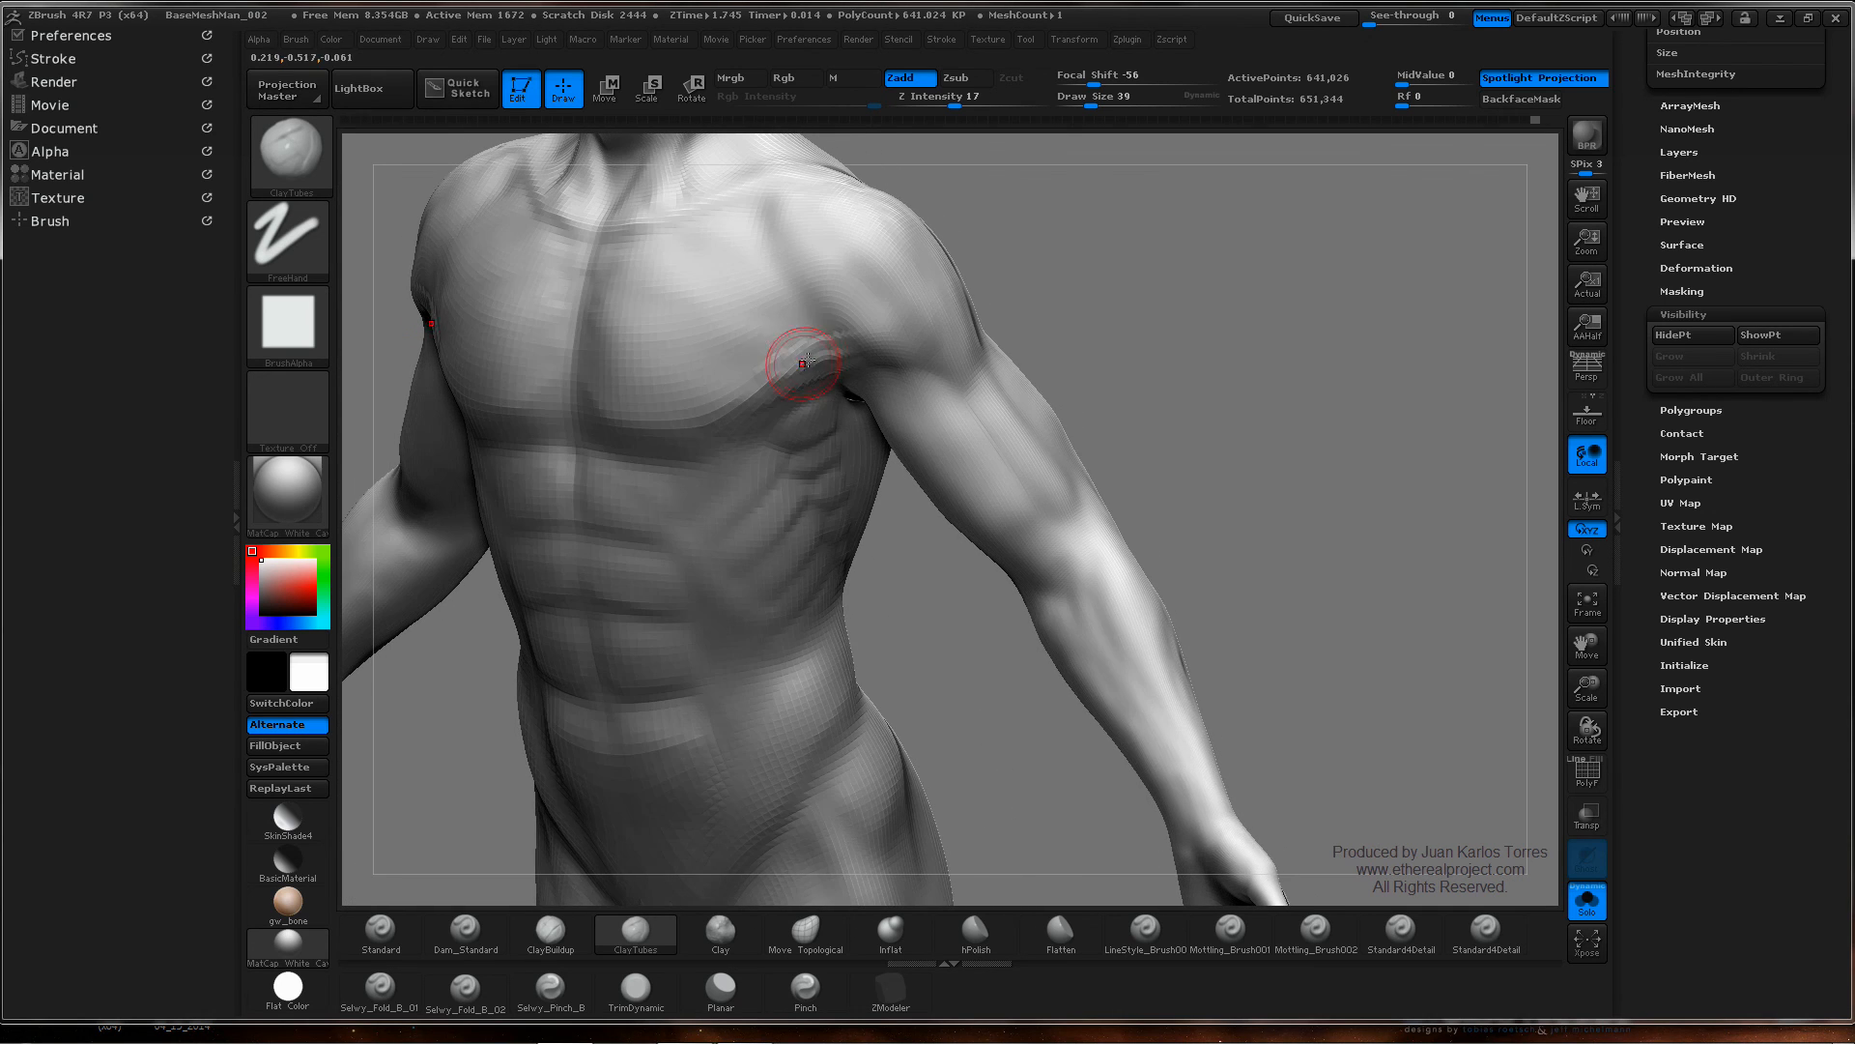
{"action": "key", "text": "shift"}
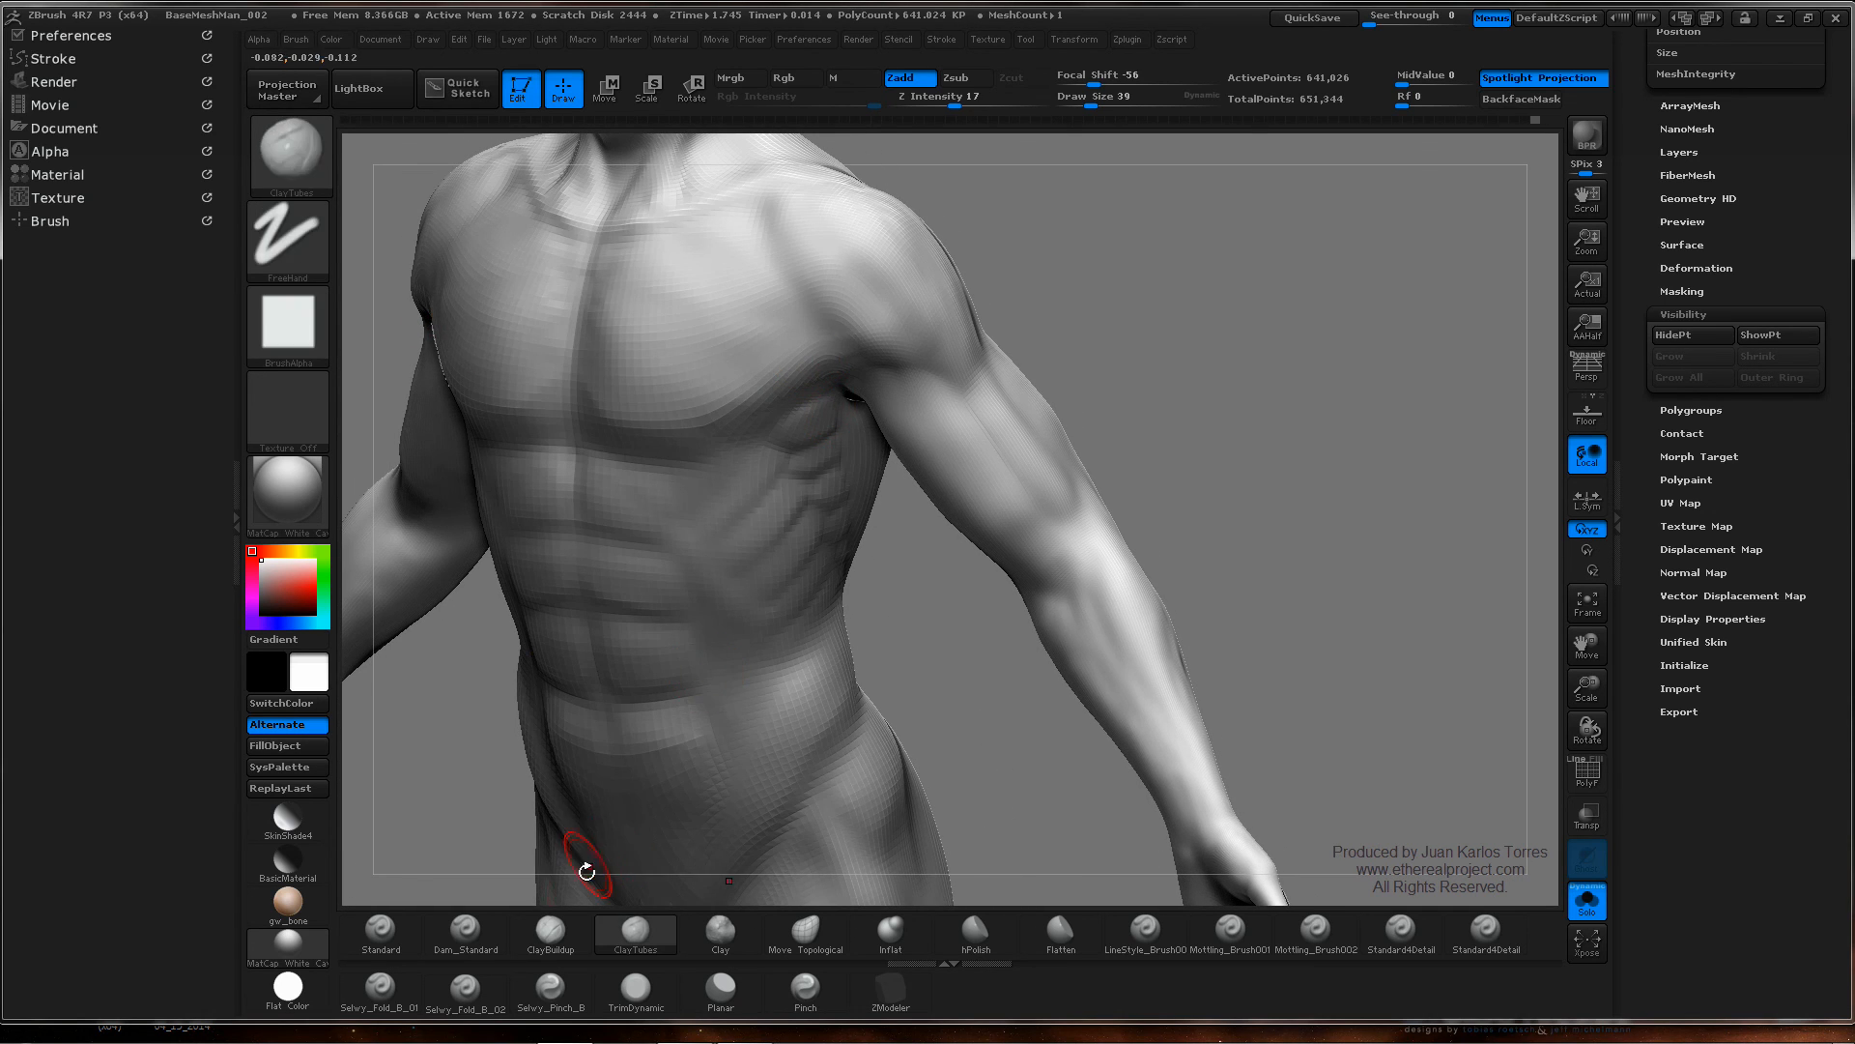
- Carve the groove between the front deltoid and the pectoral from the collarbone to the armpit with the Dam_Standard brush
{"action": "key", "text": "b"}
{"action": "key", "text": "d"}
{"action": "key", "text": "s"}
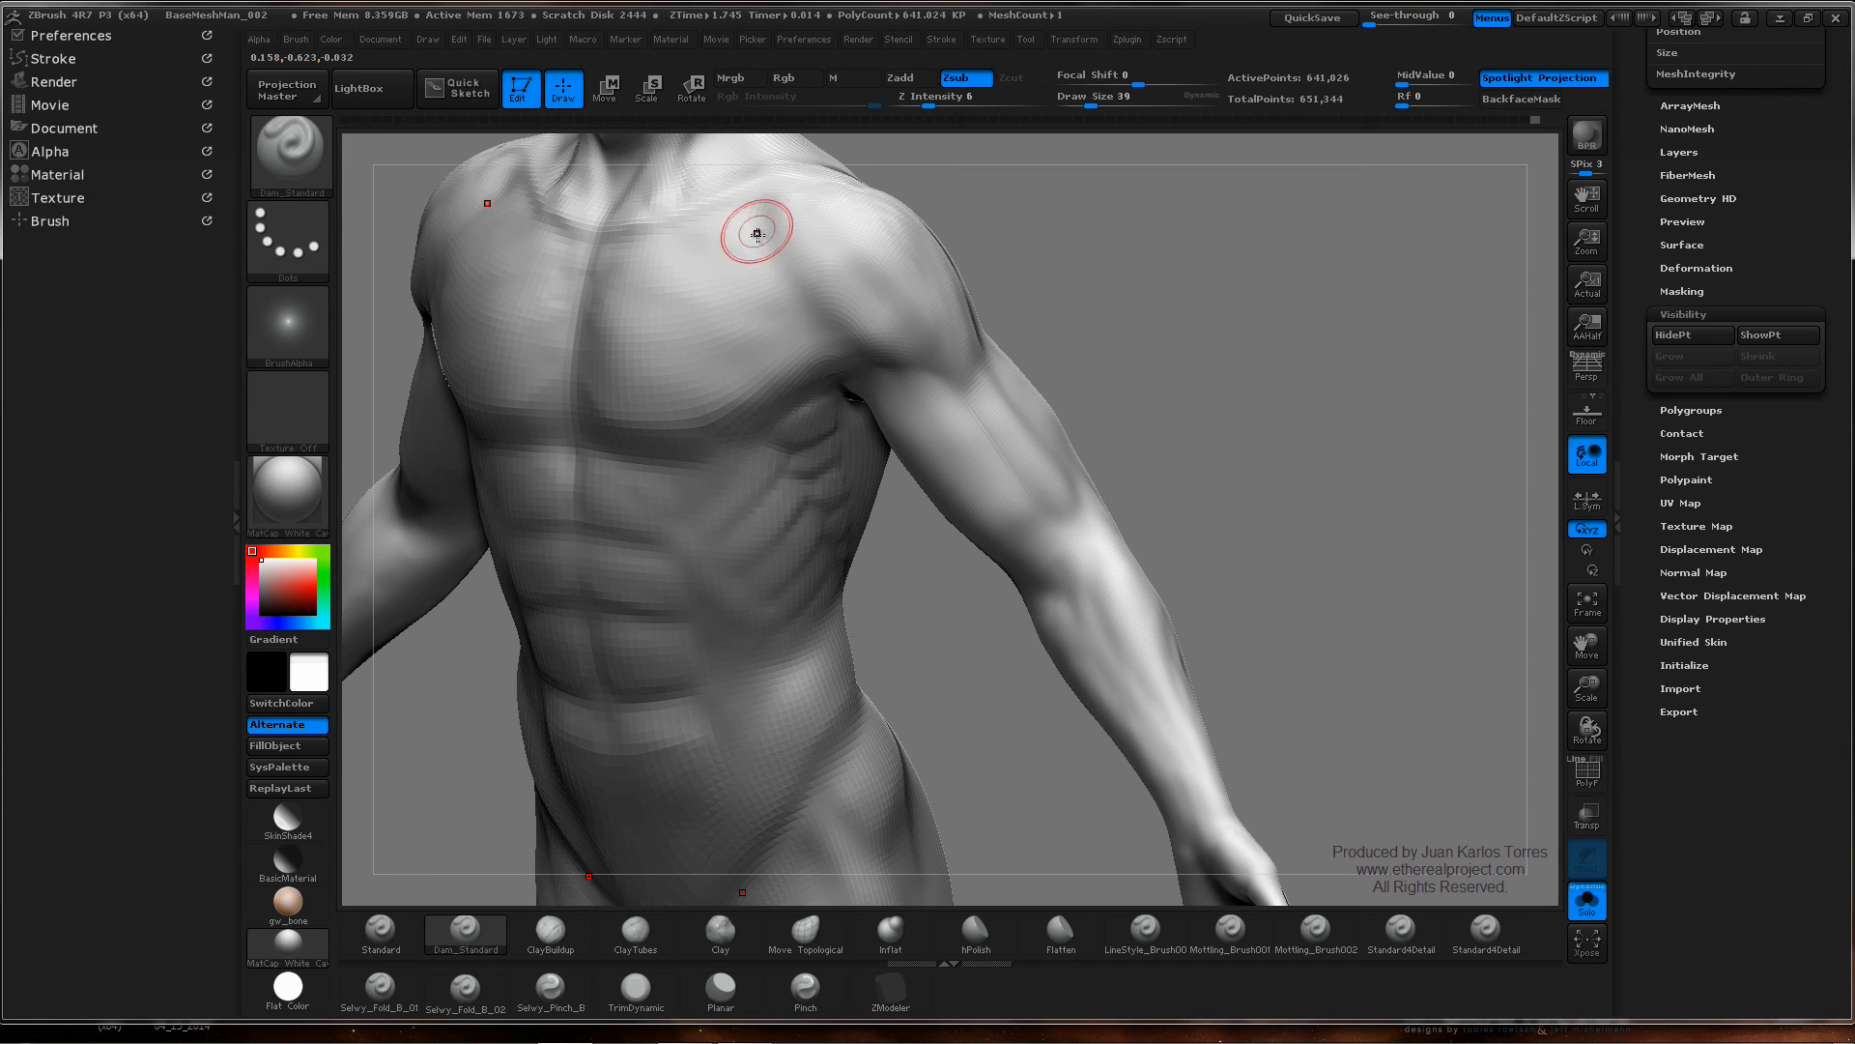
{"action": "left_click_drag", "start_coordinate": [765, 224], "coordinate": [846, 356]}
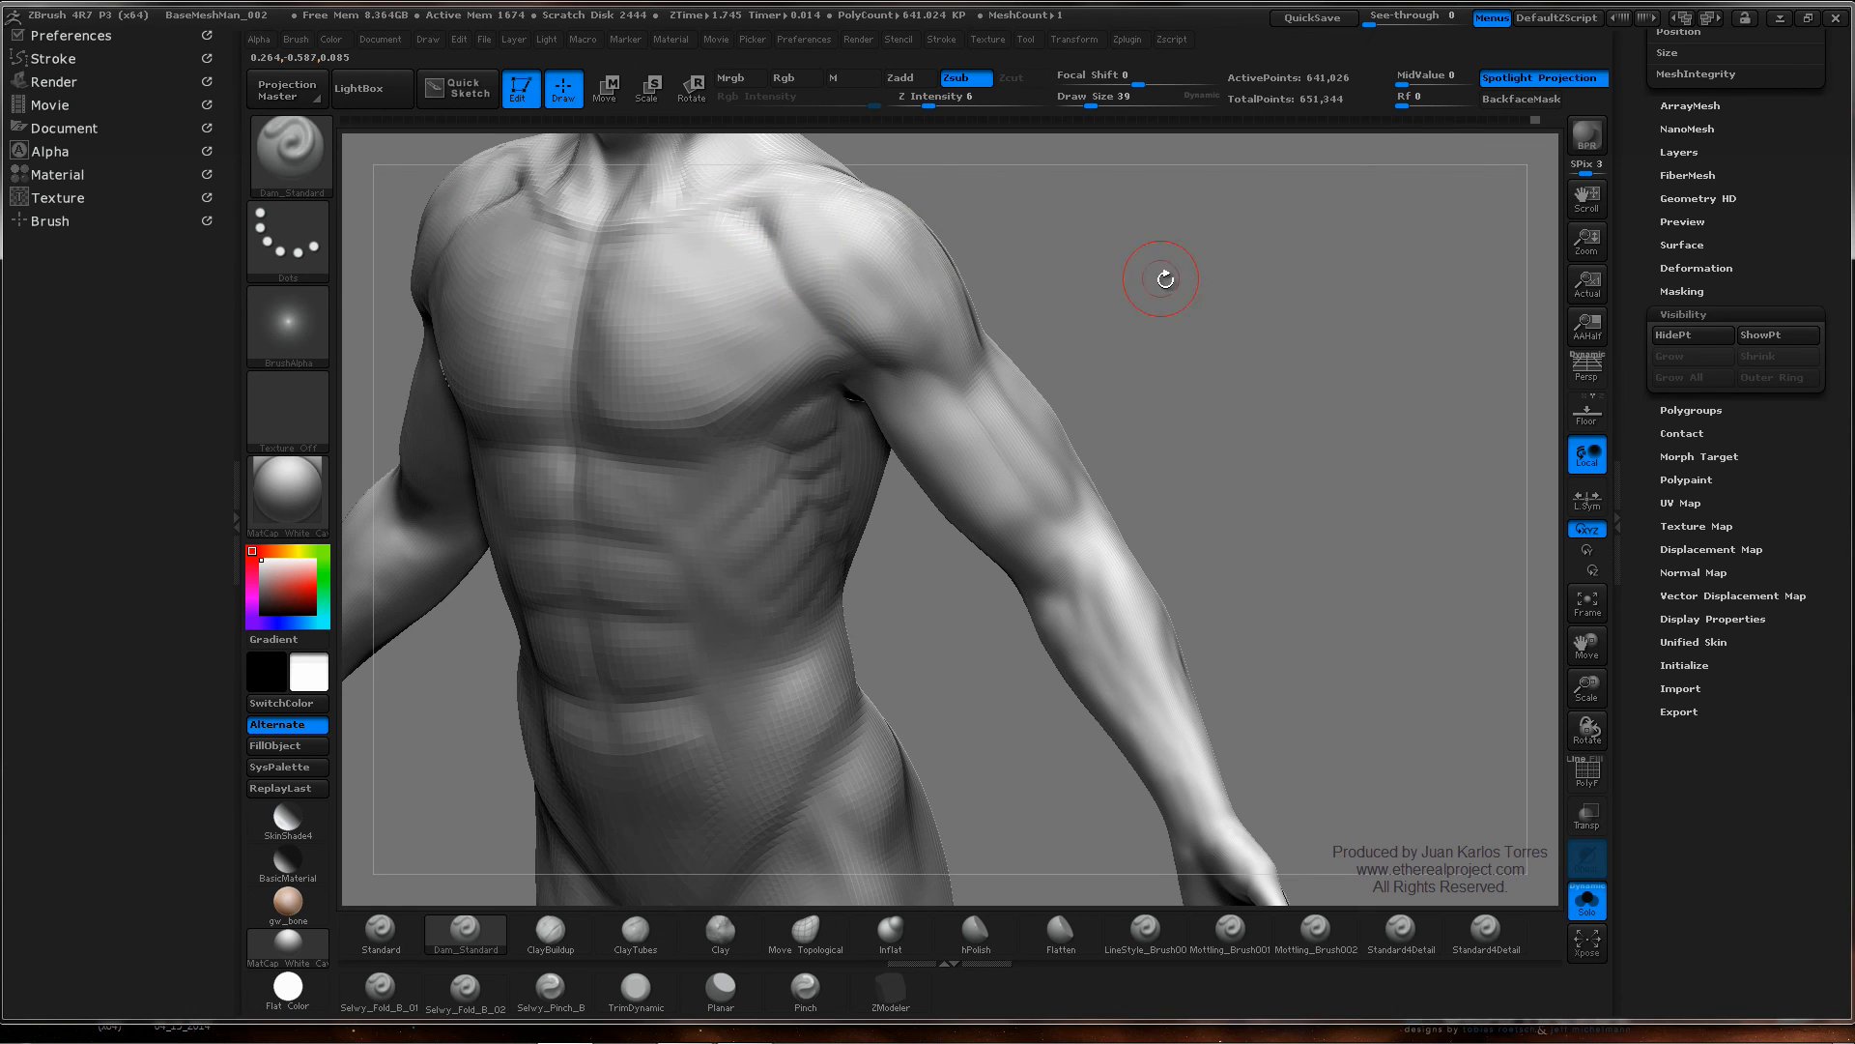
- Sharpen the deltoid's front outline from the collarbone down to its lower insertion on the upper arm with Dam_Standard
{"action": "right_click_drag", "start_coordinate": [1163, 282], "coordinate": [1092, 553], "text": "shift"}
{"action": "mouse_move", "coordinate": [1092, 553]}
{"action": "right_mouse_down", "text": "ctrl"}
{"action": "mouse_move", "coordinate": [1180, 518]}
{"action": "mouse_move", "coordinate": [1168, 479]}
{"action": "mouse_move", "coordinate": [1035, 526]}
{"action": "mouse_move", "coordinate": [918, 502]}
{"action": "right_mouse_up", "text": "ctrl"}
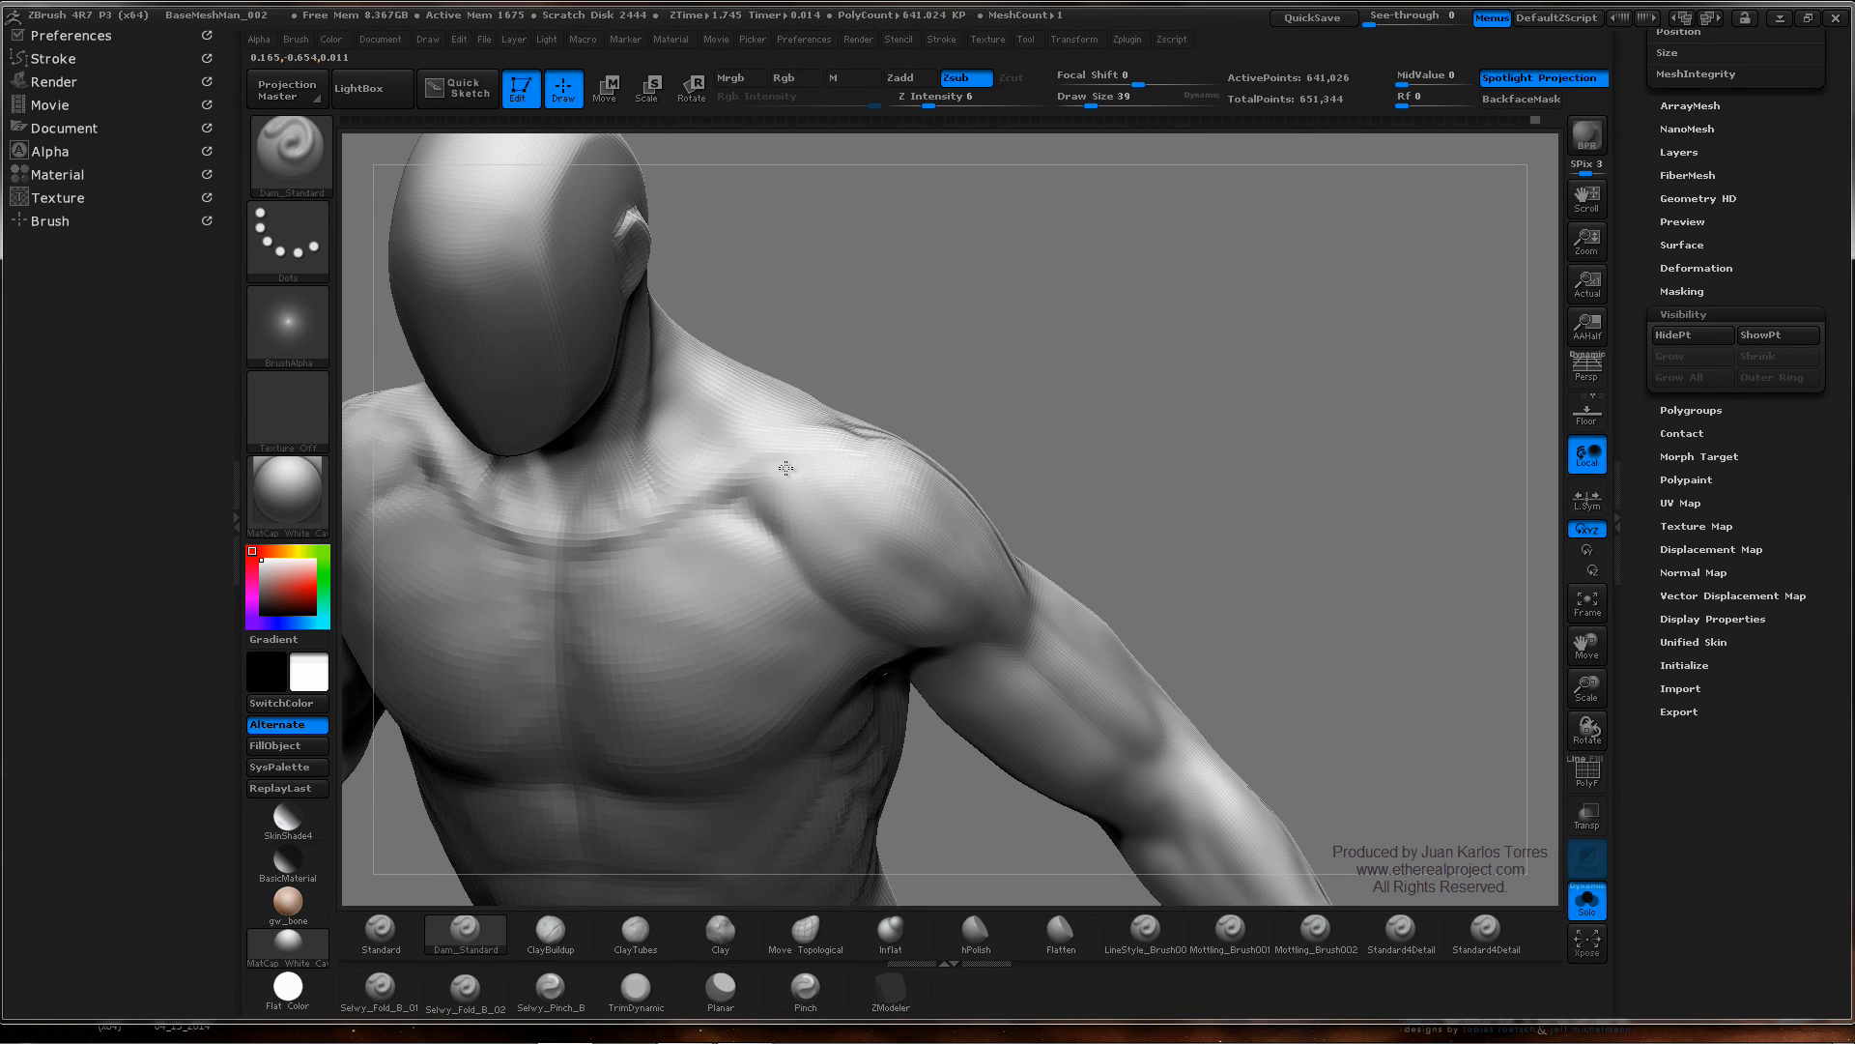
{"action": "right_click_drag", "start_coordinate": [913, 573], "coordinate": [963, 673]}
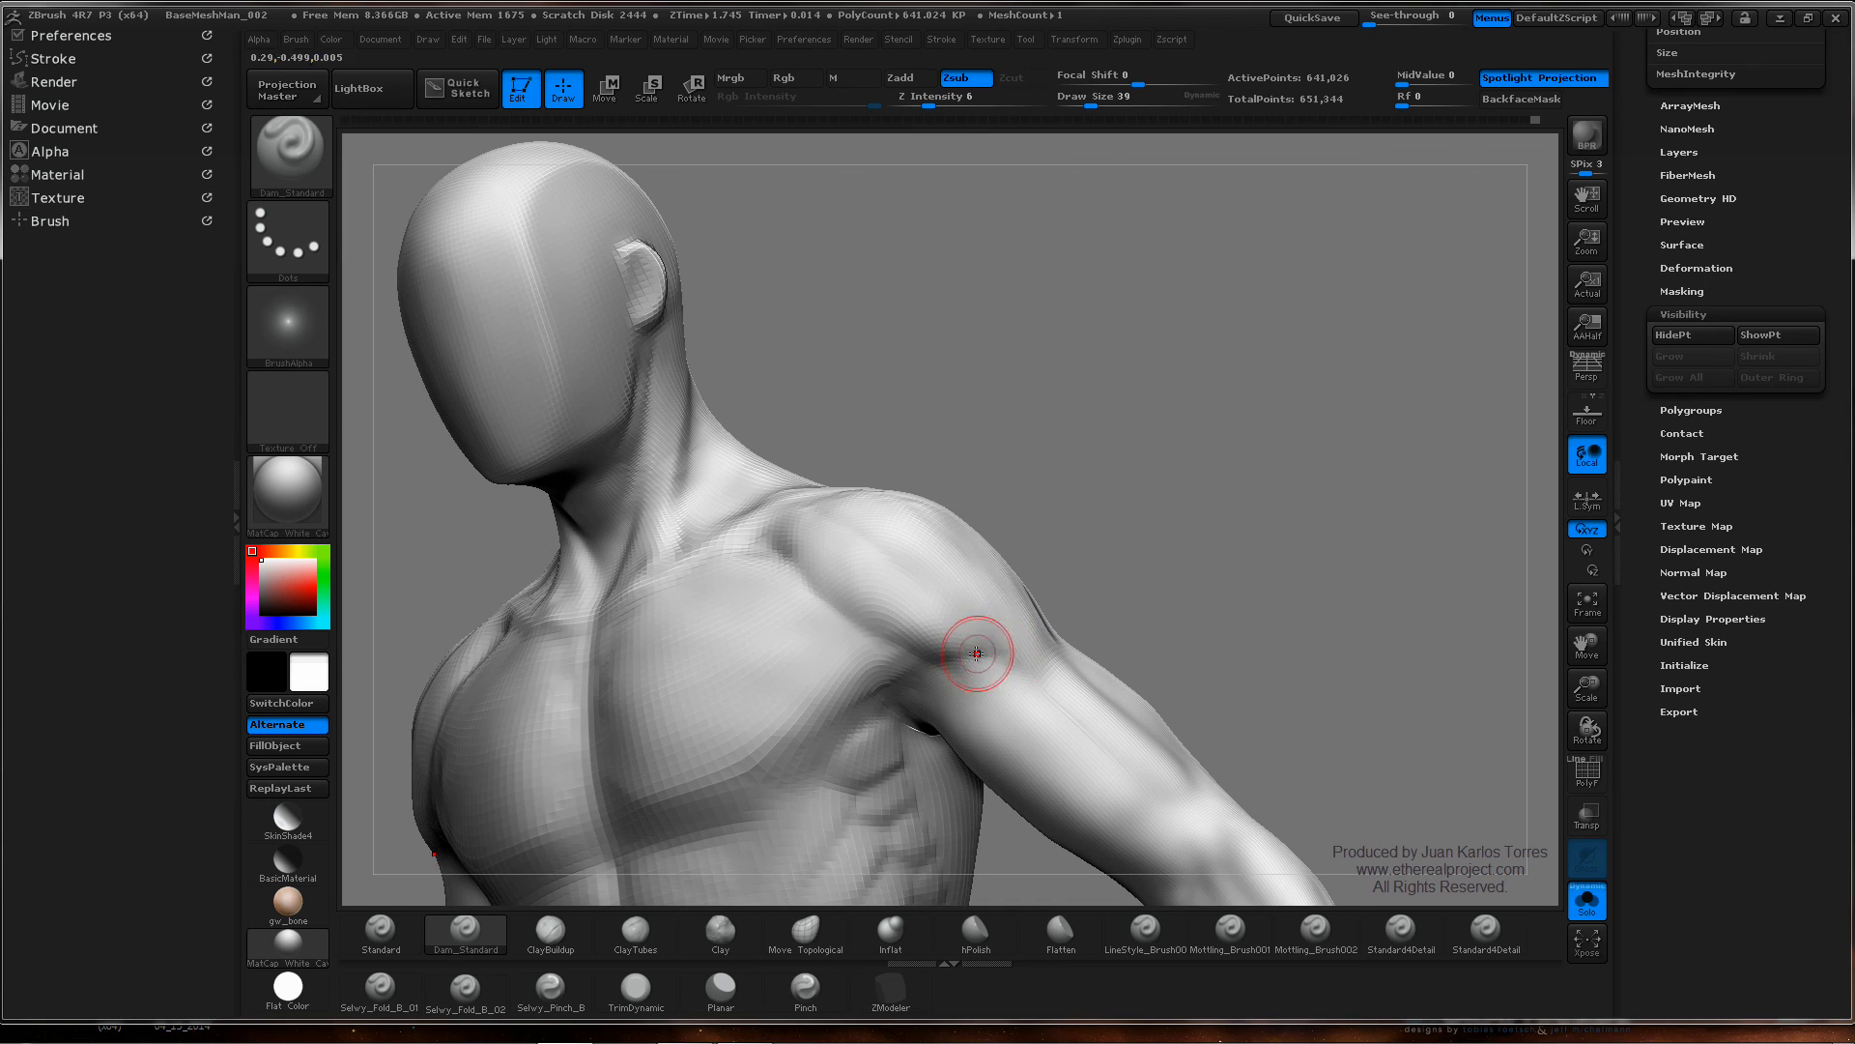
{"action": "mouse_move", "coordinate": [903, 531]}
{"action": "right_mouse_down"}
{"action": "mouse_move", "coordinate": [928, 528]}
{"action": "mouse_move", "coordinate": [907, 468]}
{"action": "mouse_move", "coordinate": [867, 436]}
{"action": "mouse_move", "coordinate": [895, 402]}
{"action": "right_mouse_up"}
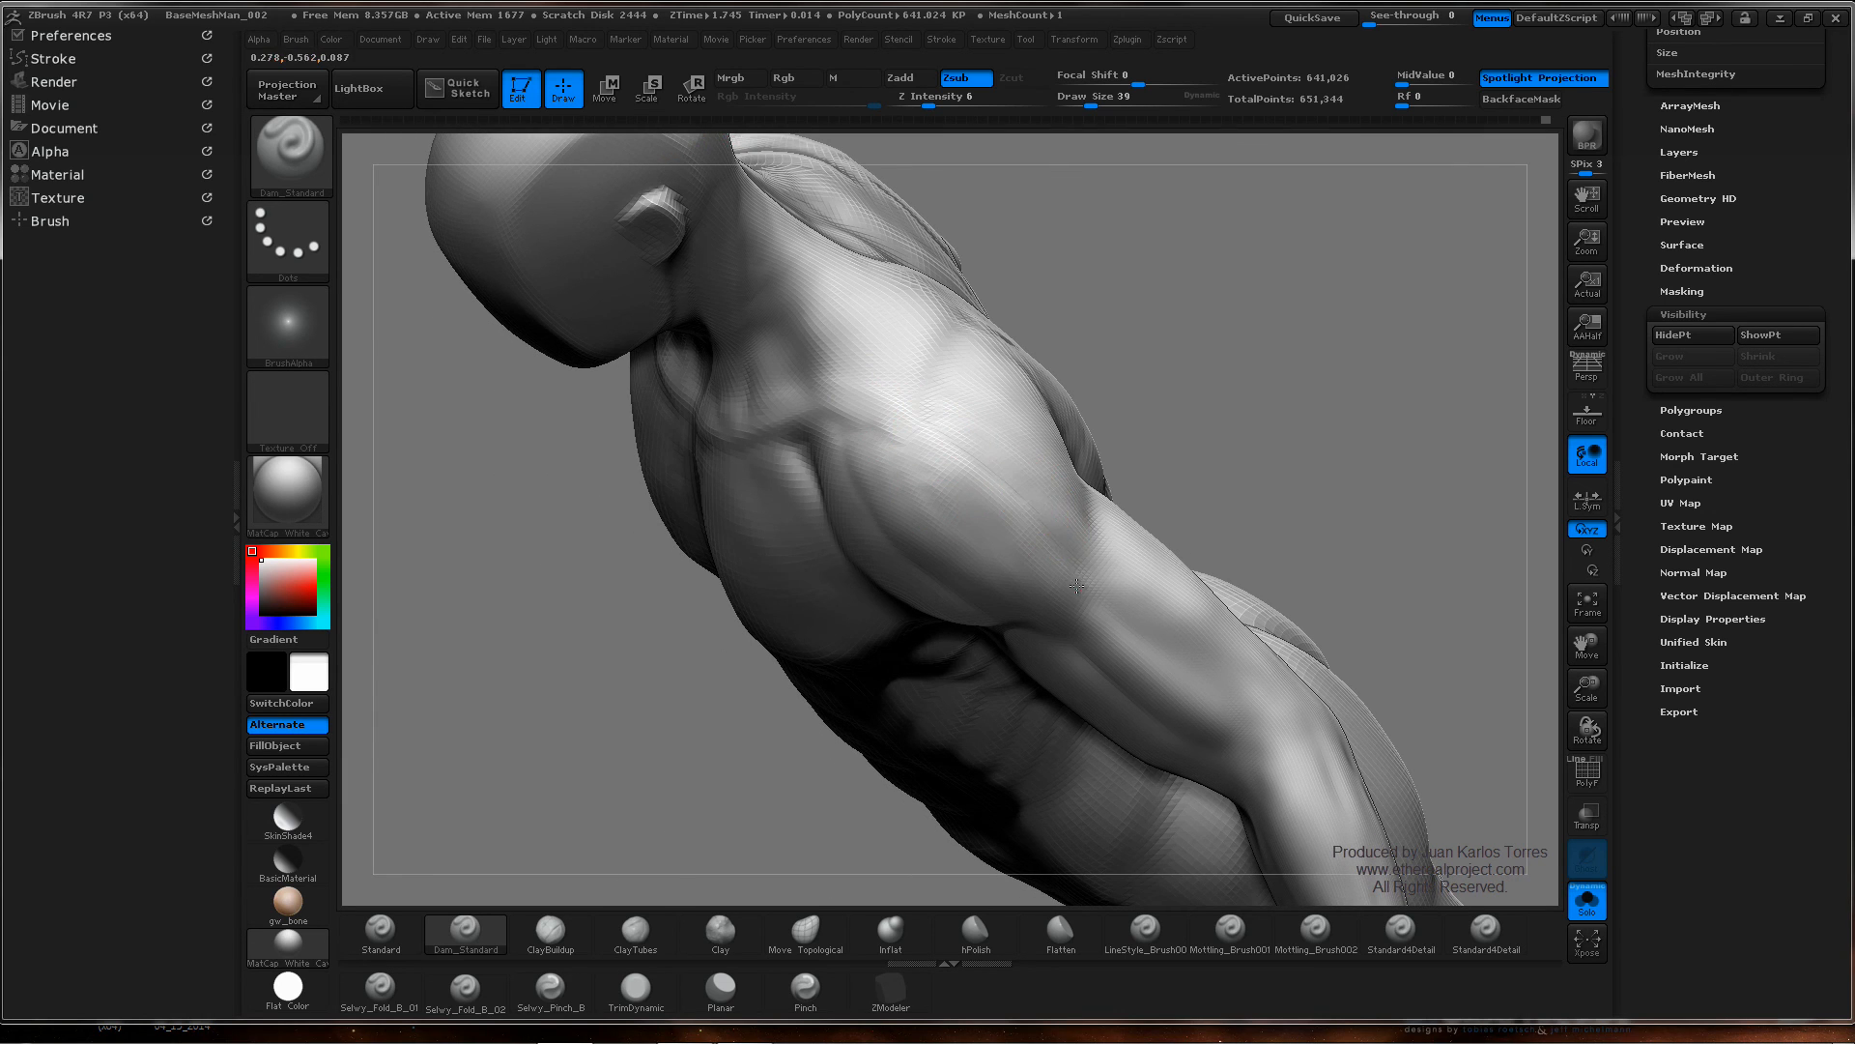
{"action": "mouse_move", "coordinate": [1050, 539]}
{"action": "right_mouse_down"}
{"action": "mouse_move", "coordinate": [1173, 472]}
{"action": "mouse_move", "coordinate": [1252, 472]}
{"action": "mouse_move", "coordinate": [953, 609]}
{"action": "right_mouse_up"}
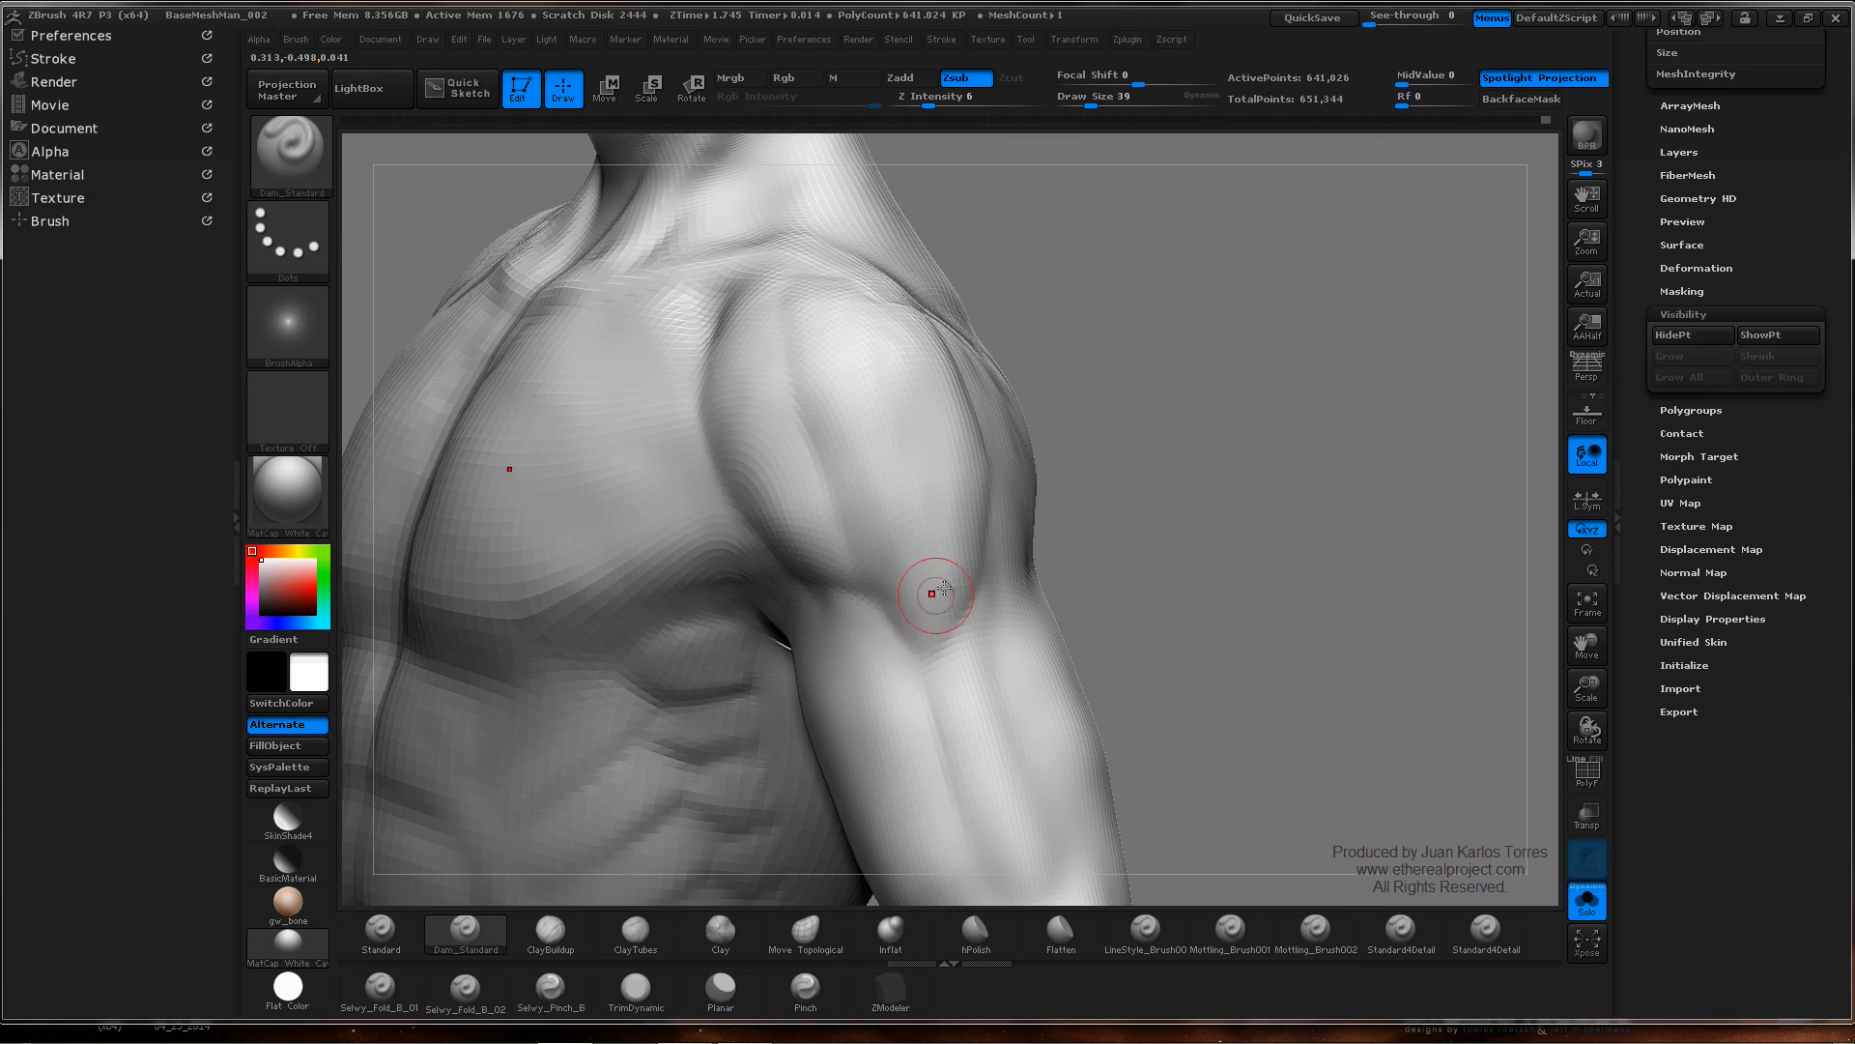
- Define the rear deltoid's edge where it meets the shoulder blade and upper back with Dam_Standard
{"action": "mouse_move", "coordinate": [944, 588]}
{"action": "right_mouse_down", "text": "ctrl"}
{"action": "mouse_move", "coordinate": [1111, 502]}
{"action": "mouse_move", "coordinate": [959, 583]}
{"action": "mouse_move", "coordinate": [920, 512]}
{"action": "right_mouse_up", "text": "ctrl"}
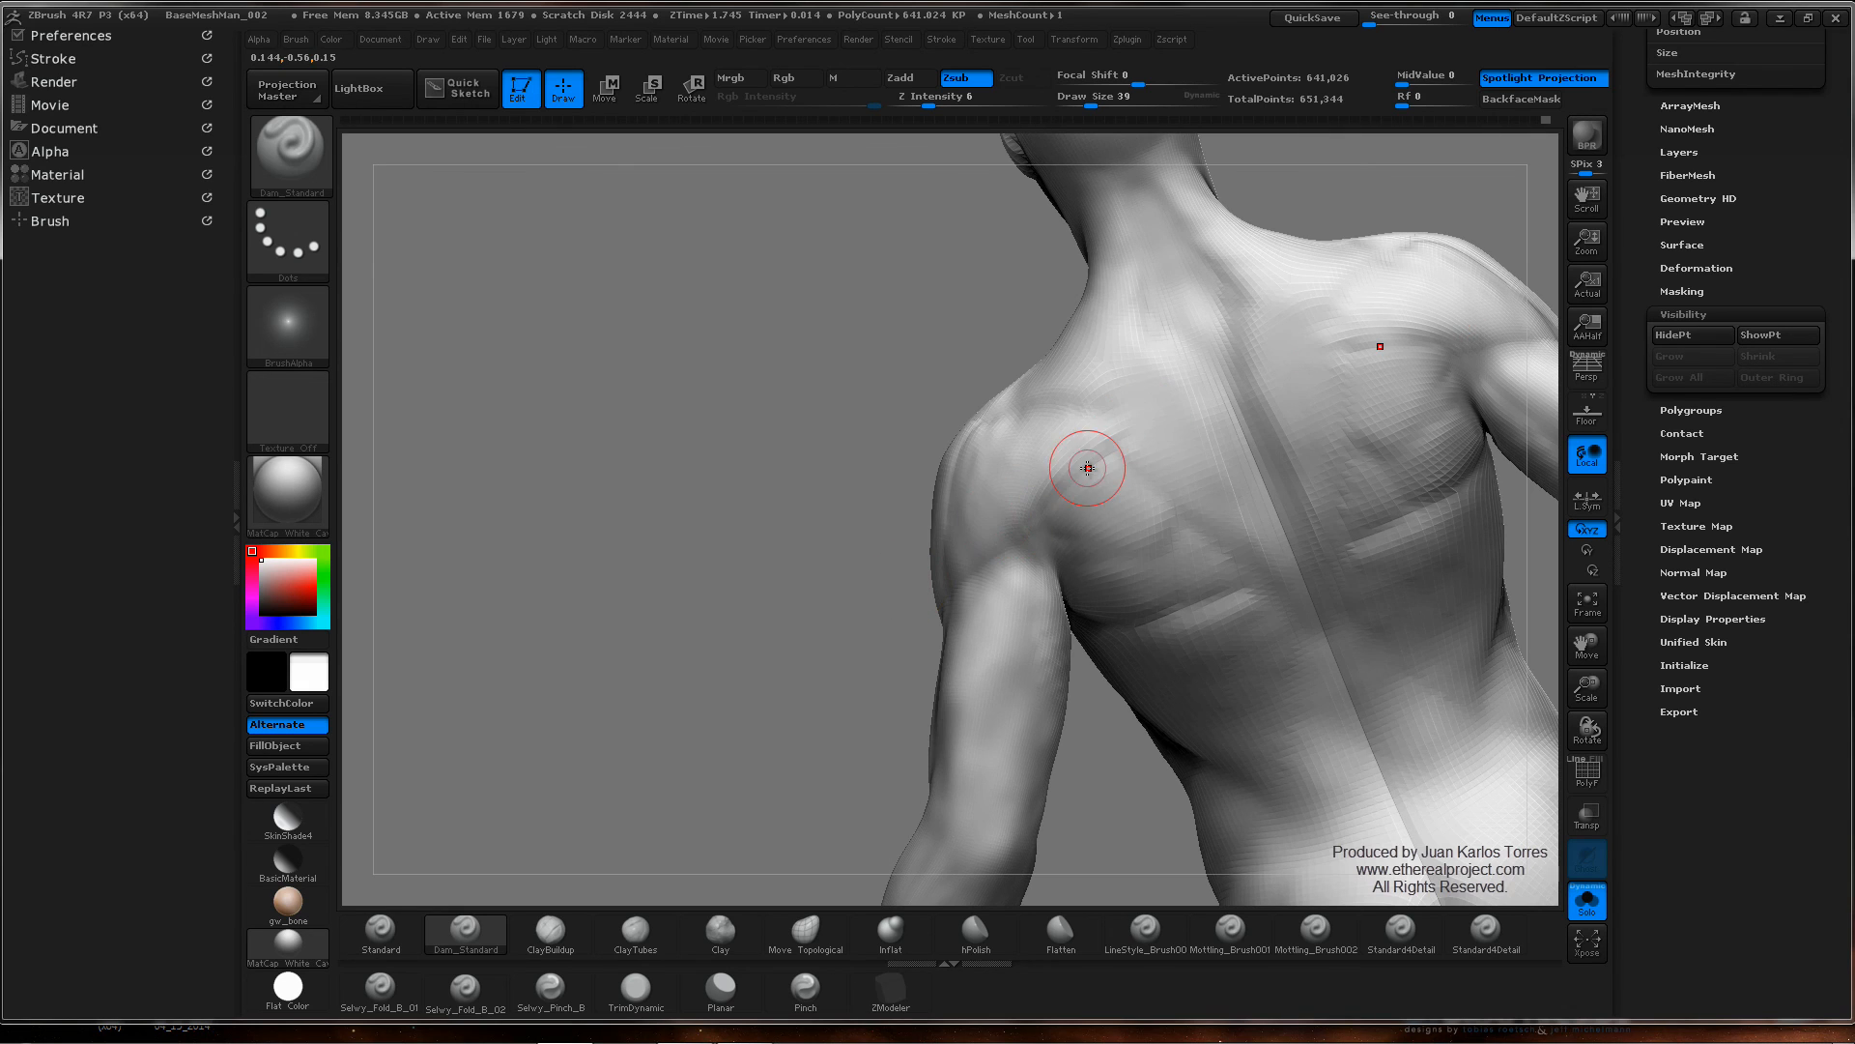
{"action": "right_click_drag", "start_coordinate": [774, 592], "coordinate": [841, 551], "text": "shift"}
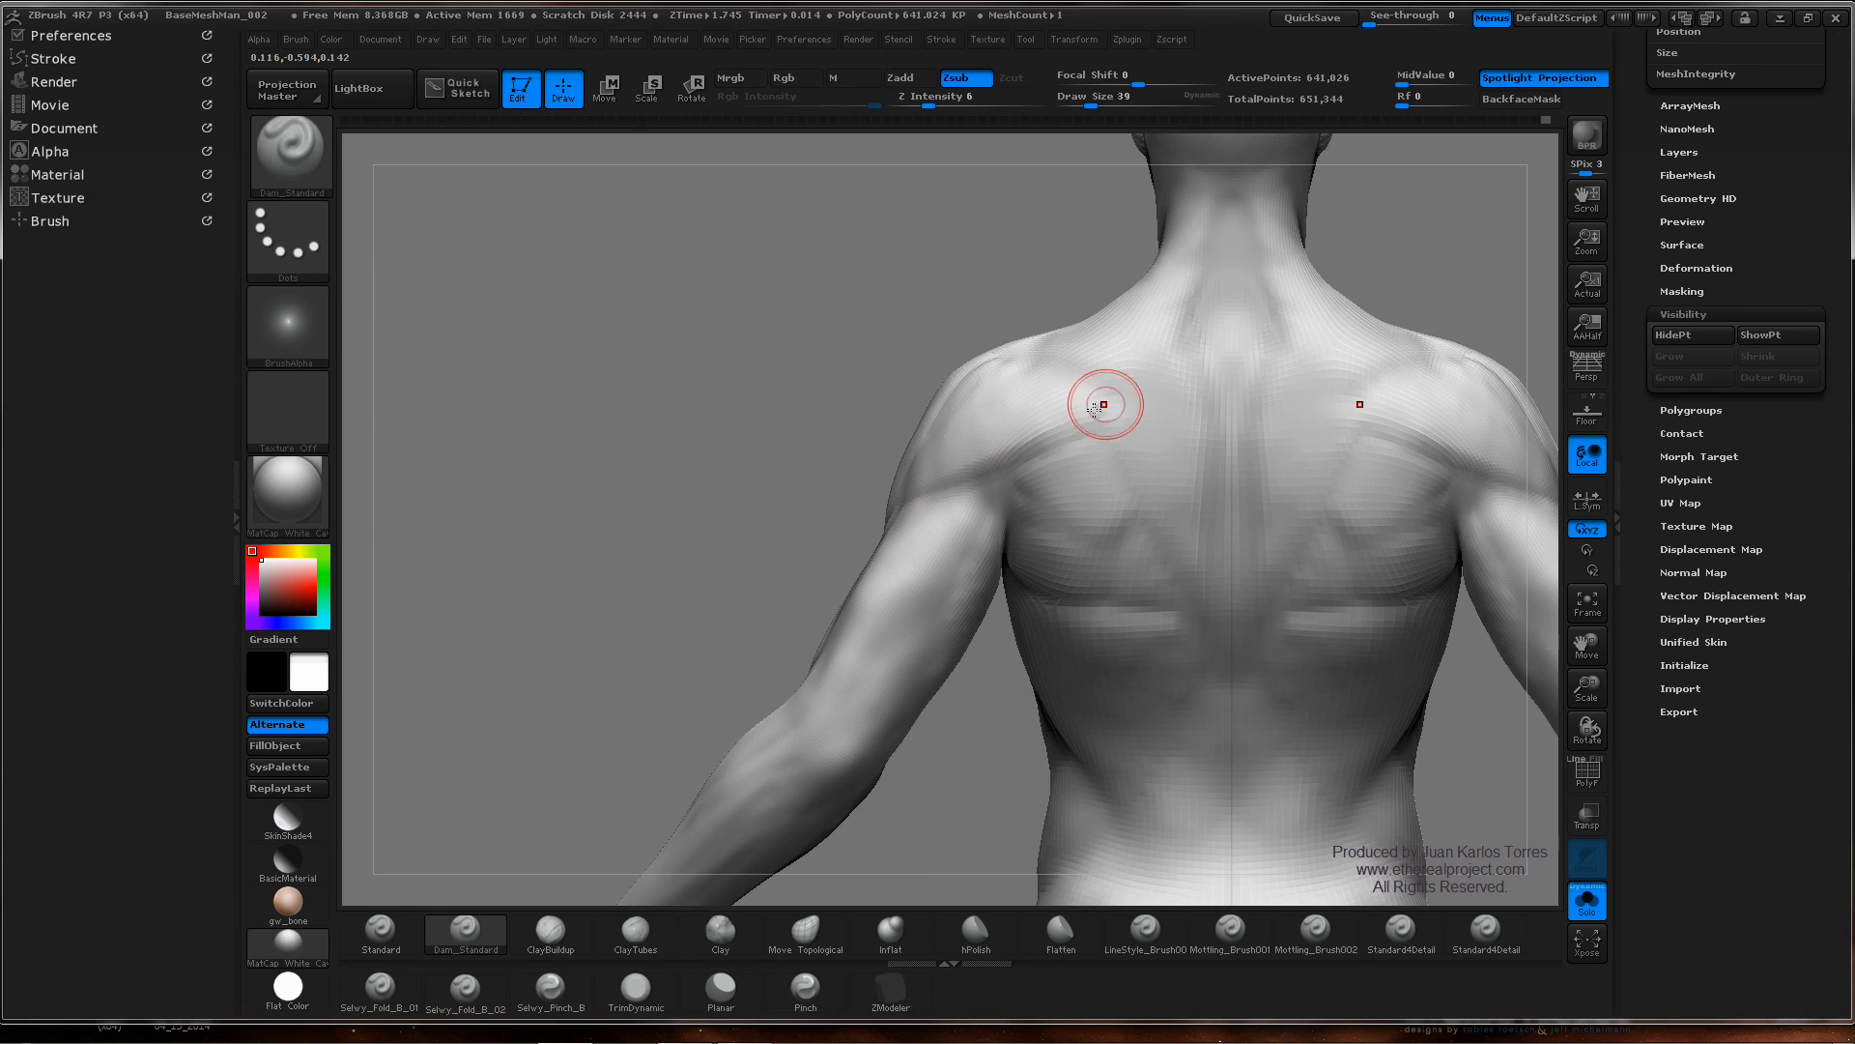
{"action": "right_click_drag", "start_coordinate": [1060, 435], "coordinate": [1084, 409]}
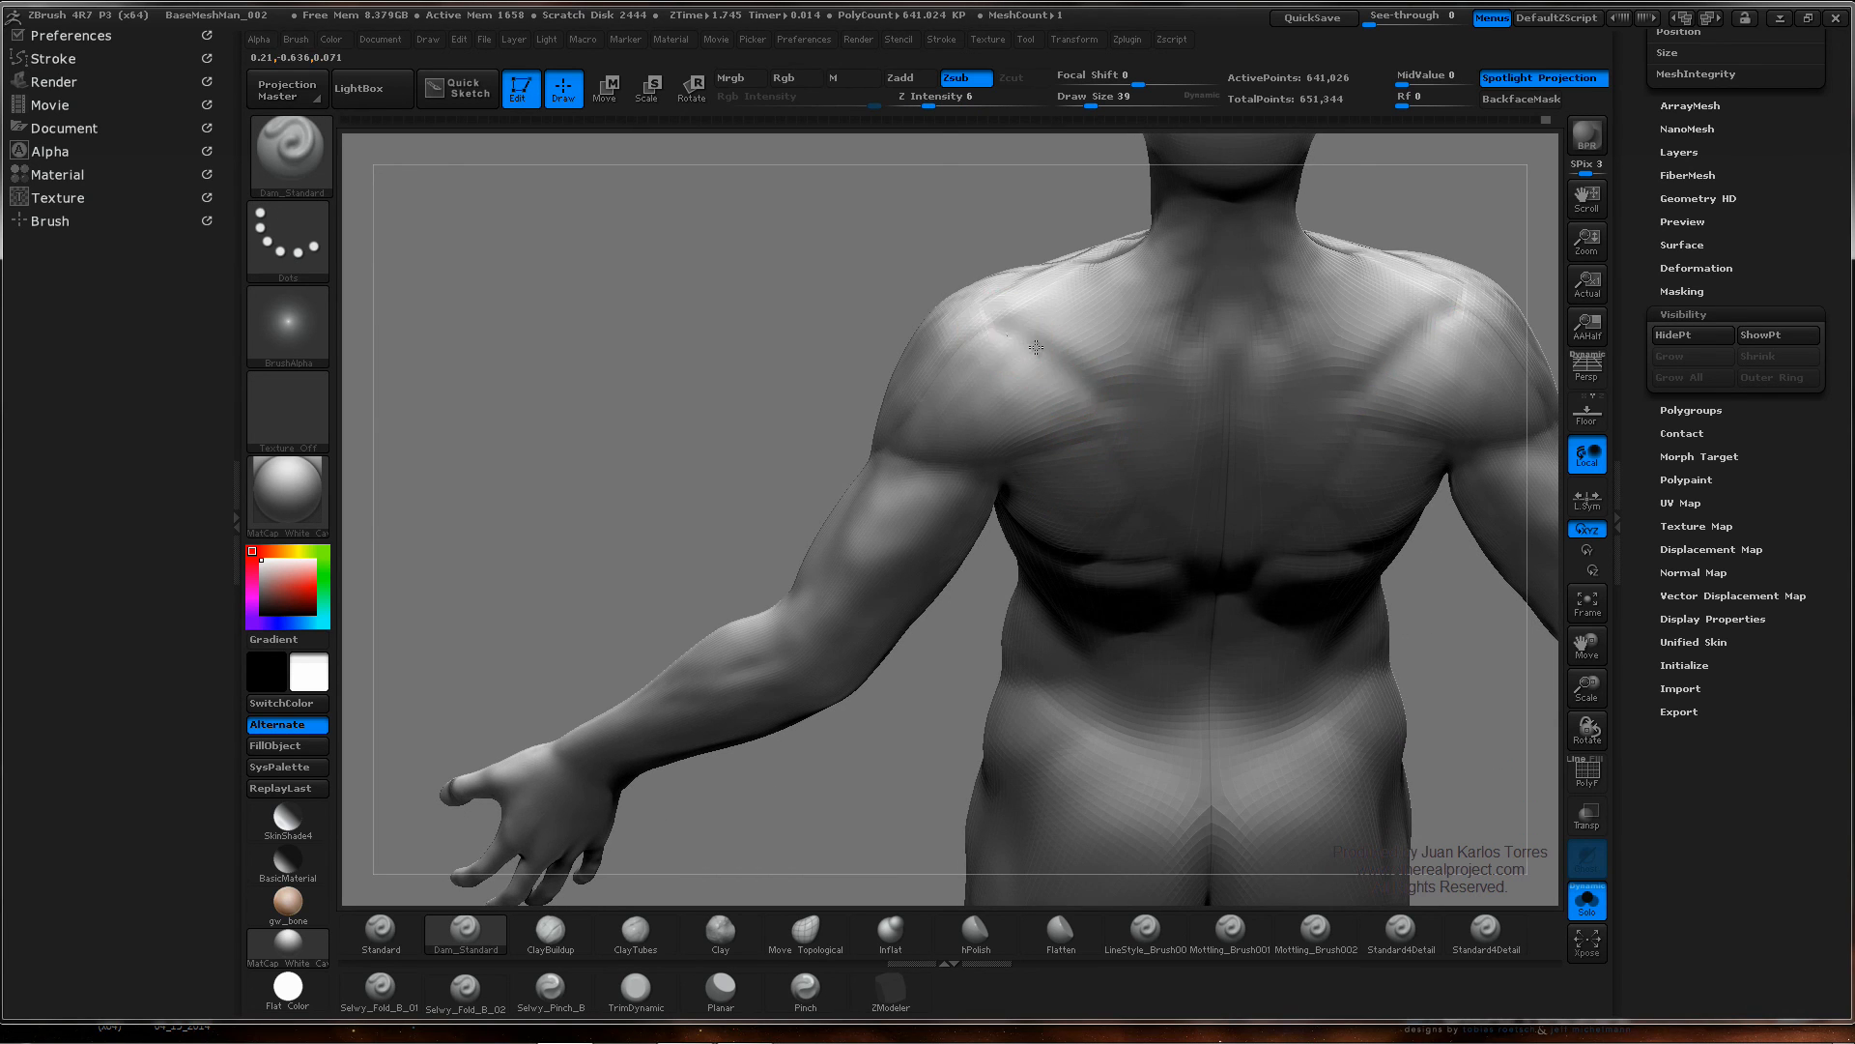
{"action": "mouse_move", "coordinate": [1131, 420]}
{"action": "right_mouse_down", "text": "ctrl"}
{"action": "mouse_move", "coordinate": [961, 422]}
{"action": "mouse_move", "coordinate": [940, 406]}
{"action": "mouse_move", "coordinate": [927, 460]}
{"action": "mouse_move", "coordinate": [1022, 460]}
{"action": "mouse_move", "coordinate": [977, 505]}
{"action": "mouse_move", "coordinate": [1142, 450]}
{"action": "right_mouse_up", "text": "ctrl"}
- Carve the lengthwise grooves separating the deltoid's muscle heads down toward the upper arm
{"action": "right_click_drag", "start_coordinate": [1447, 411], "coordinate": [1121, 415], "text": "alt"}
{"action": "mouse_move", "coordinate": [1121, 416]}
{"action": "right_mouse_down"}
{"action": "mouse_move", "coordinate": [1168, 509]}
{"action": "mouse_move", "coordinate": [986, 555]}
{"action": "right_mouse_up"}
{"action": "left_click_drag", "start_coordinate": [916, 491], "coordinate": [960, 586]}
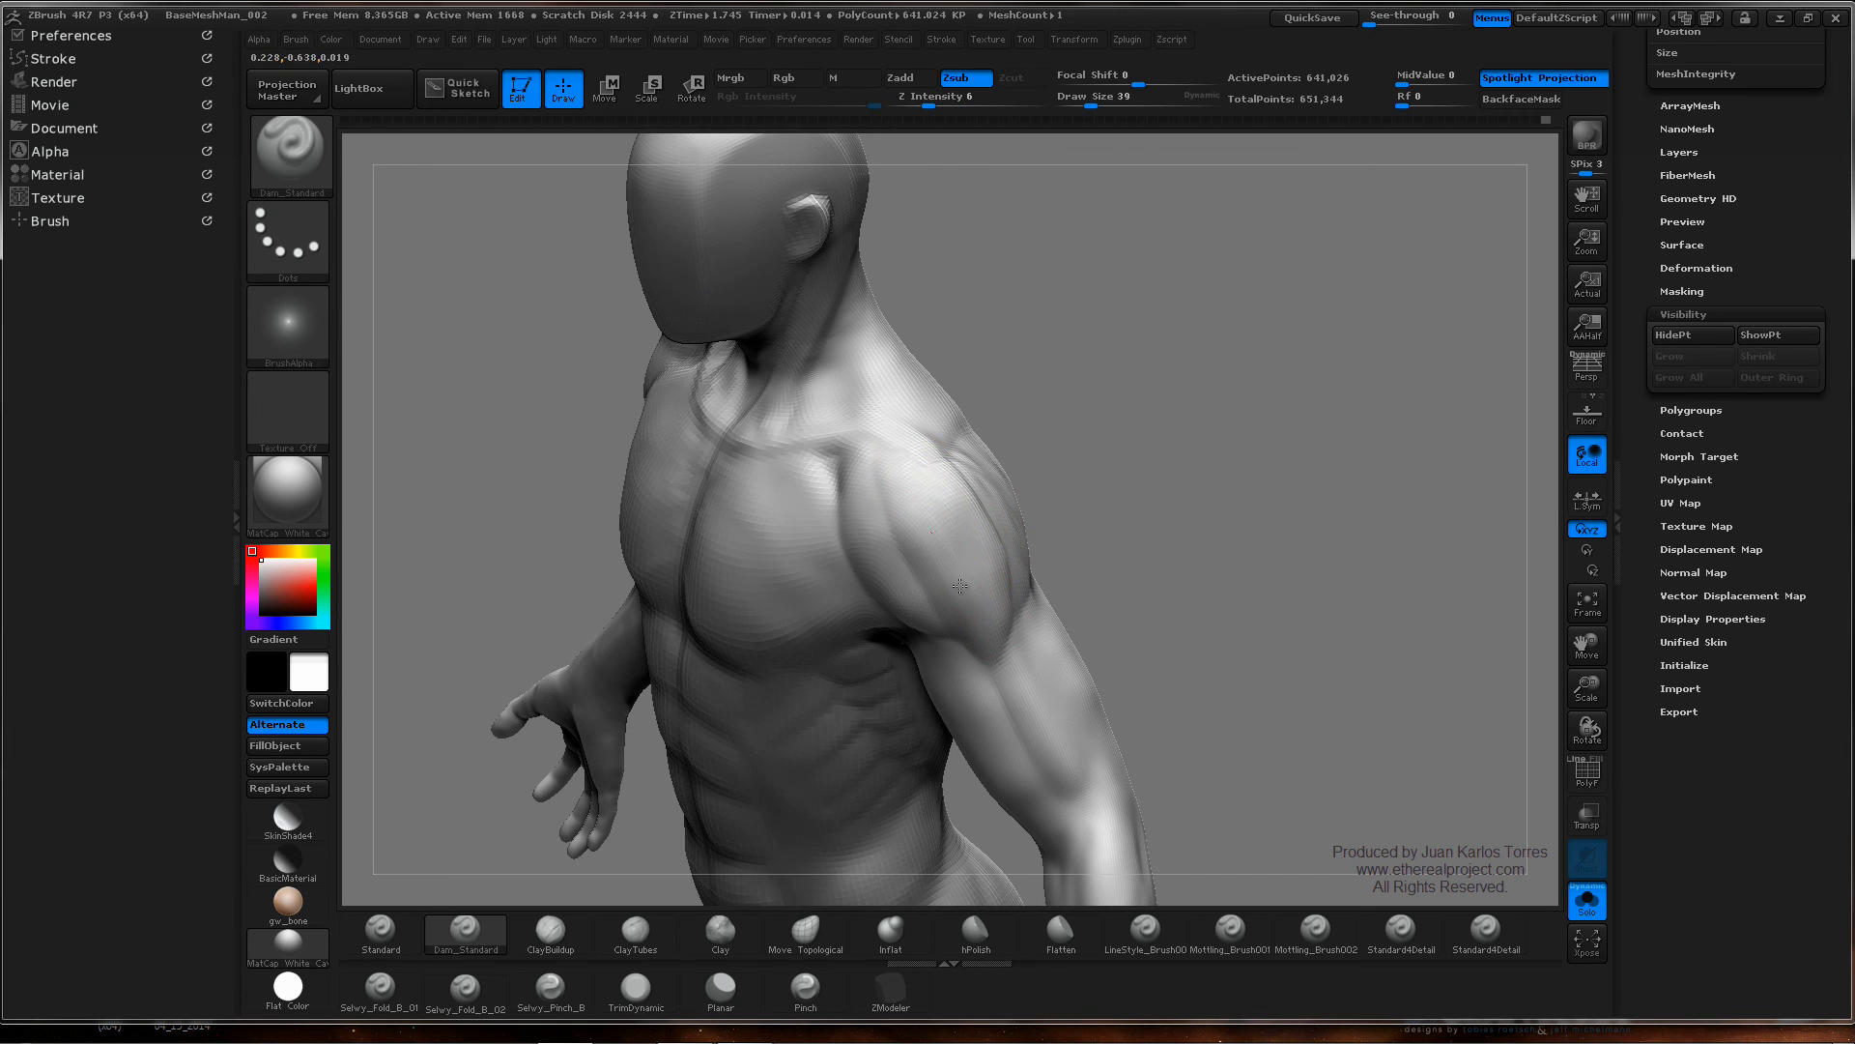
{"action": "right_click_drag", "start_coordinate": [1001, 640], "coordinate": [962, 648]}
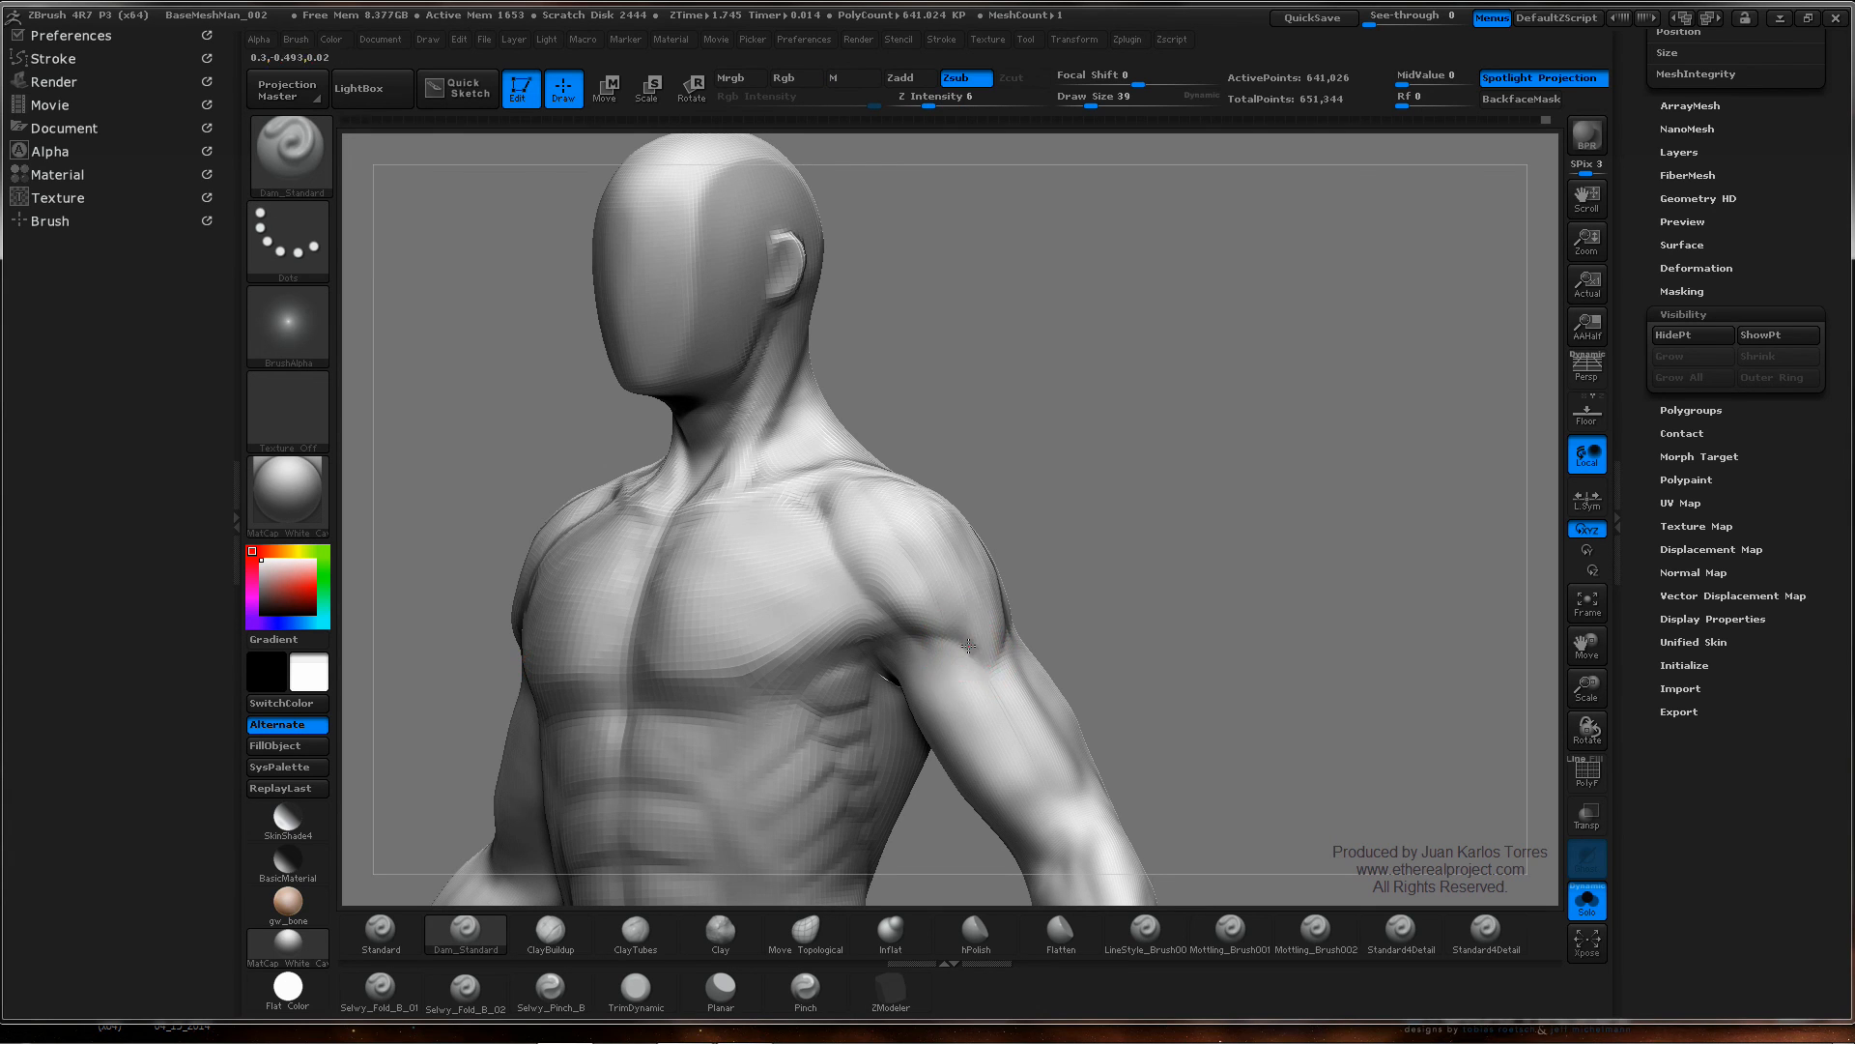
- Sharpen the deltoid's lower tip where it inserts into the upper arm with Dam_Standard, and check the shoulders from the front
{"action": "left_click_drag", "start_coordinate": [968, 645], "coordinate": [998, 630]}
{"action": "right_click_drag", "start_coordinate": [1193, 522], "coordinate": [1039, 506], "text": "ctrl"}
{"action": "mouse_move", "coordinate": [1039, 505]}
{"action": "right_mouse_down"}
{"action": "mouse_move", "coordinate": [1086, 513]}
{"action": "mouse_move", "coordinate": [1135, 560]}
{"action": "mouse_move", "coordinate": [1101, 516]}
{"action": "mouse_move", "coordinate": [1107, 469]}
{"action": "right_mouse_up"}
{"action": "mouse_move", "coordinate": [1107, 469]}
{"action": "right_mouse_down", "text": "ctrl"}
{"action": "mouse_move", "coordinate": [1172, 513]}
{"action": "mouse_move", "coordinate": [1187, 599]}
{"action": "right_mouse_up", "text": "ctrl"}
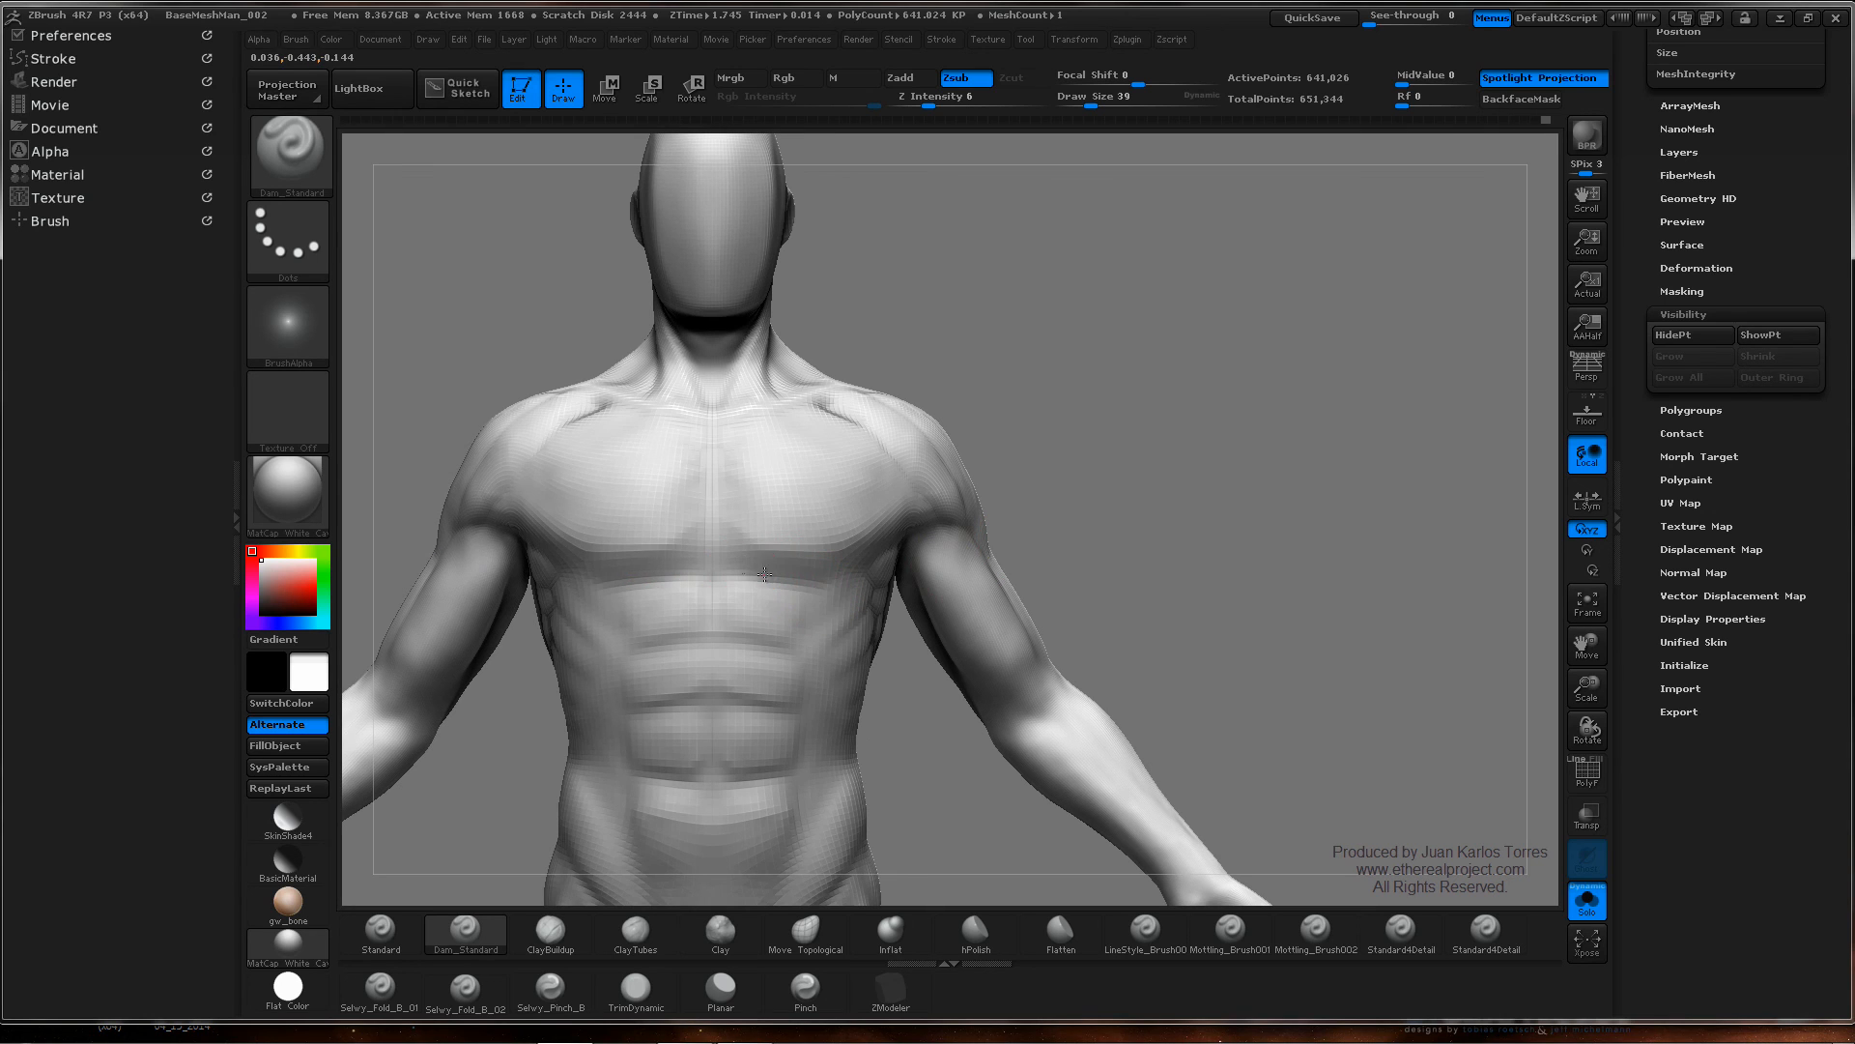
{"action": "mouse_move", "coordinate": [800, 432]}
{"action": "right_mouse_down"}
{"action": "mouse_move", "coordinate": [758, 509]}
{"action": "mouse_move", "coordinate": [766, 565]}
{"action": "right_mouse_up"}
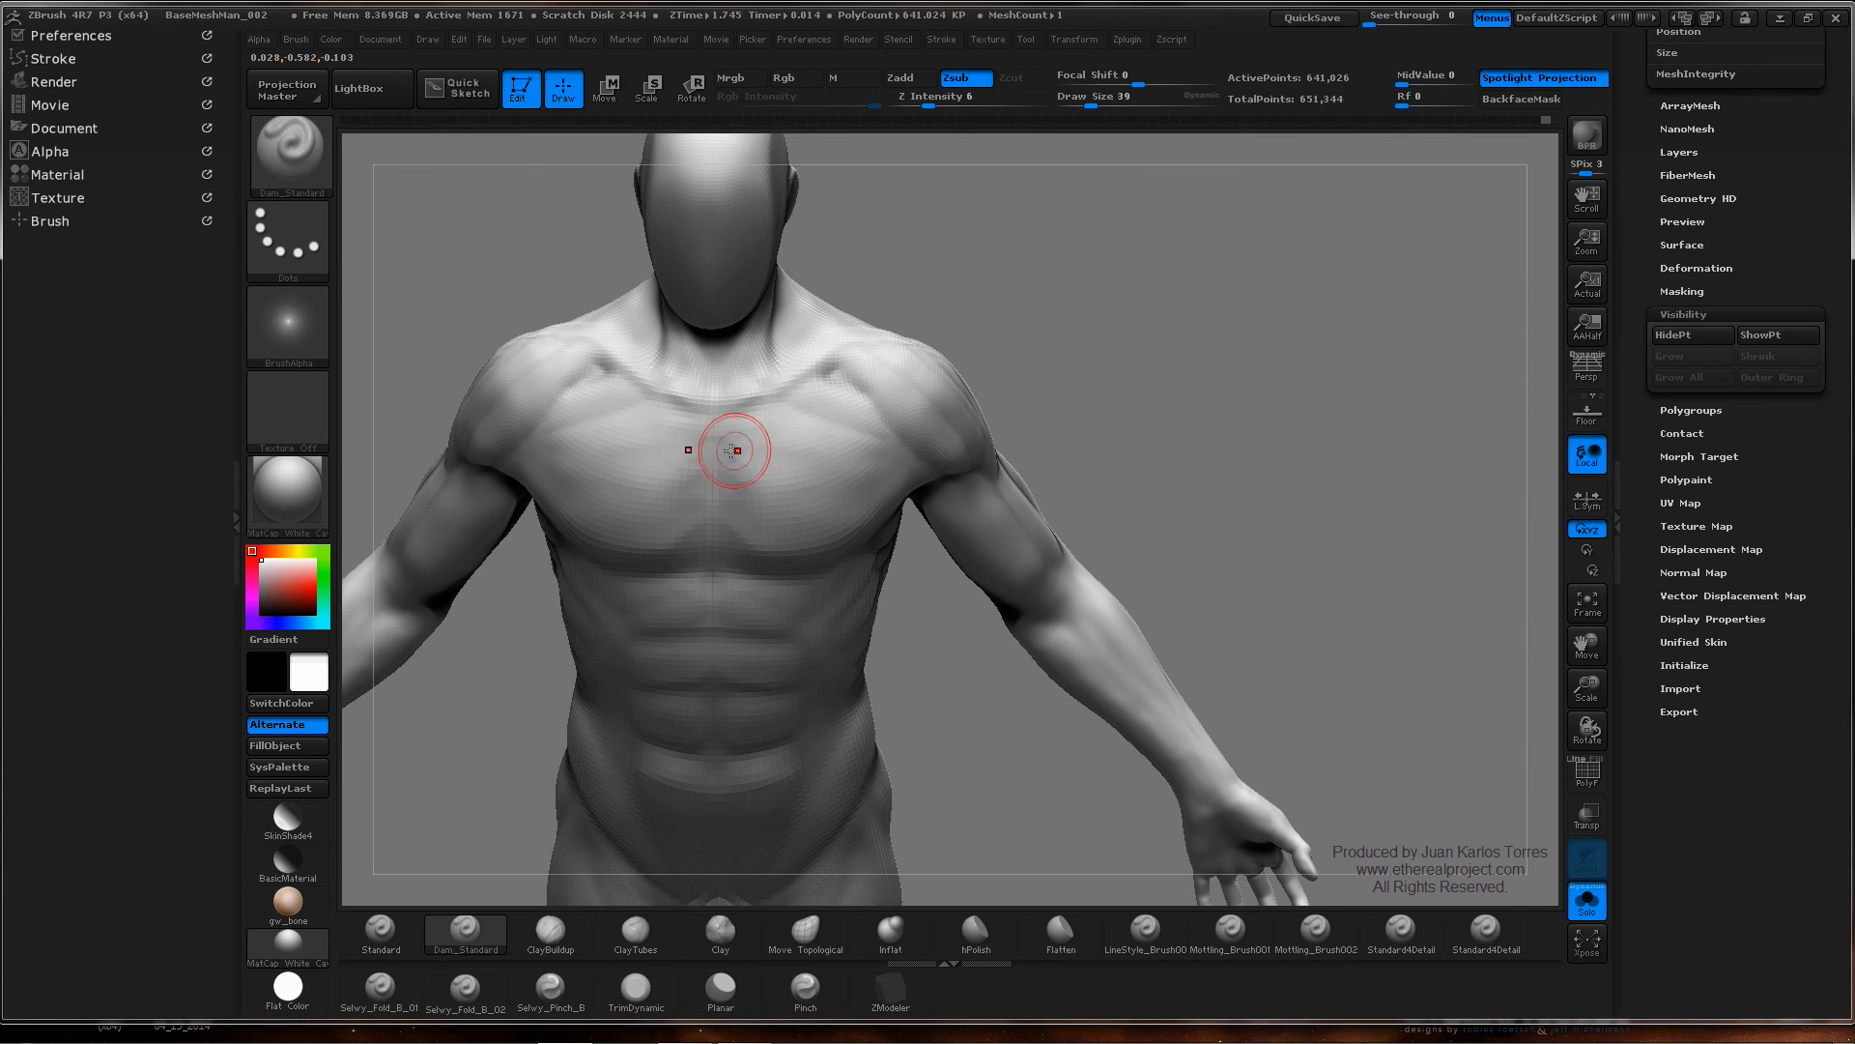
{"action": "right_click_drag", "start_coordinate": [845, 468], "coordinate": [798, 446]}
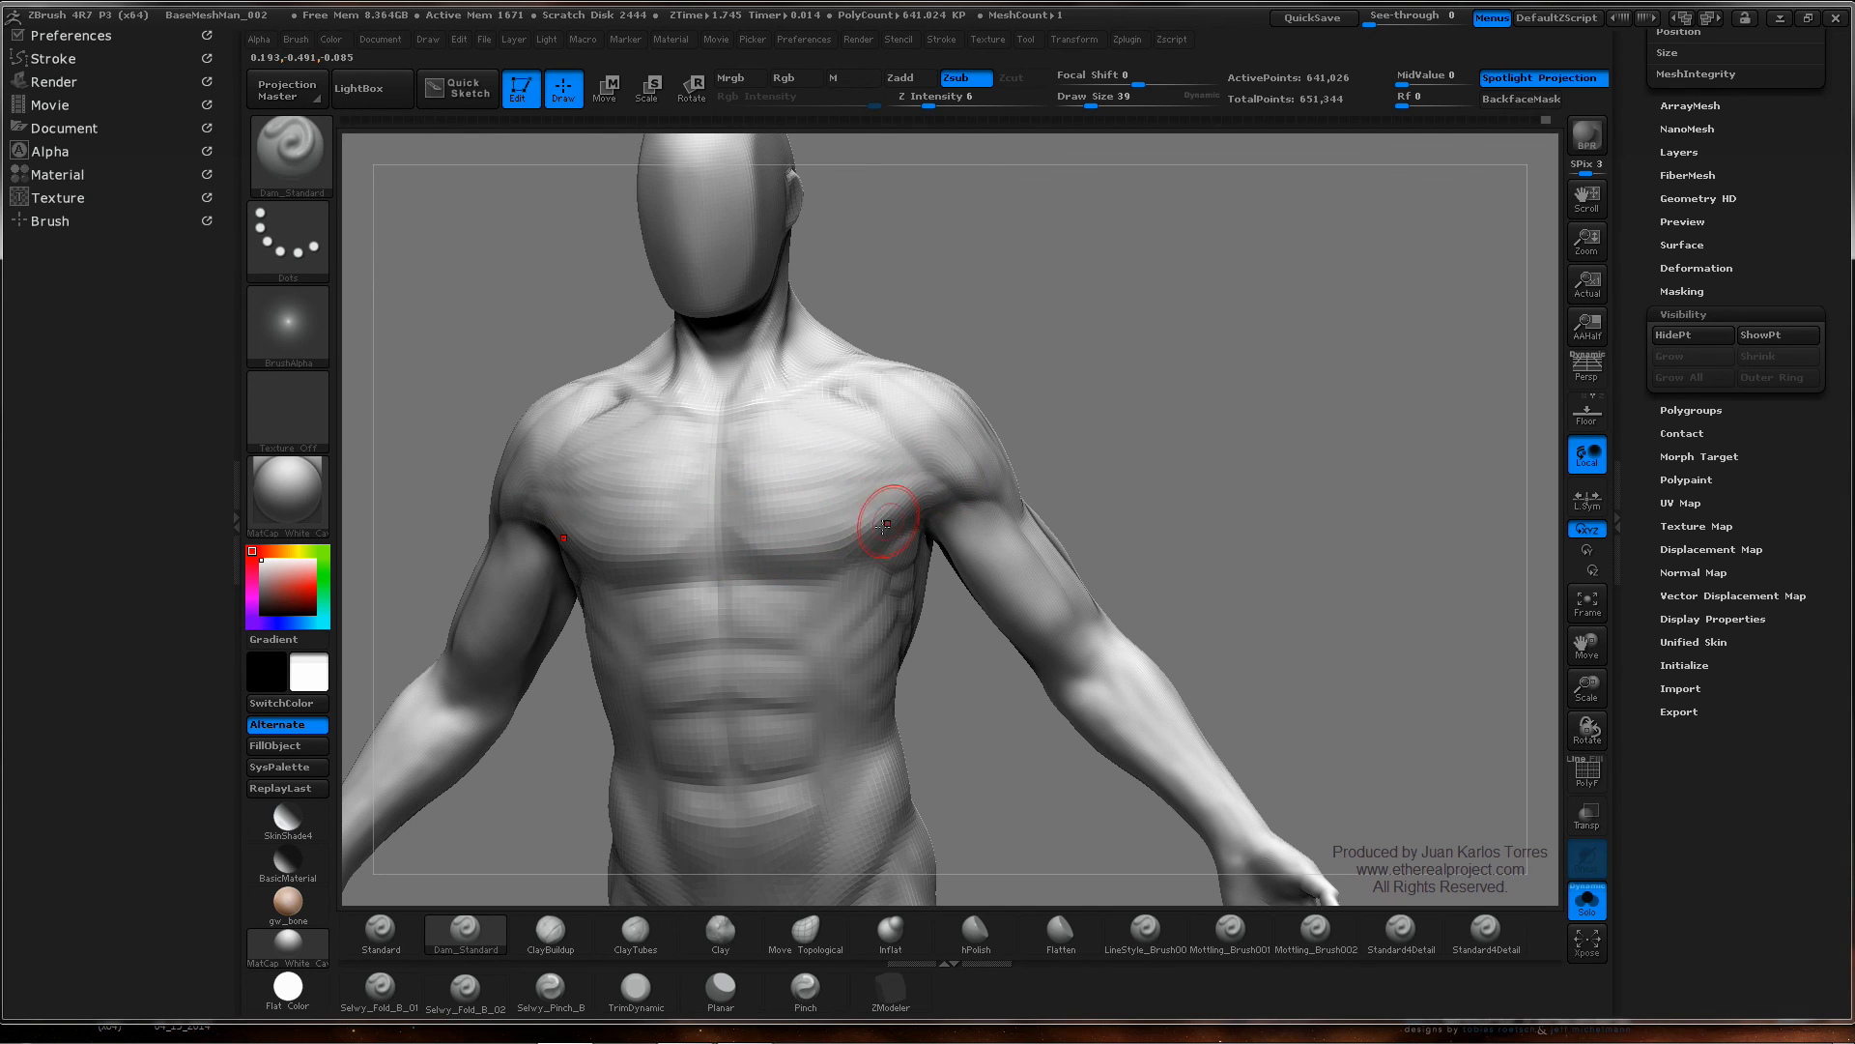
{"action": "mouse_move", "coordinate": [1030, 491]}
{"action": "right_mouse_down", "text": "ctrl"}
{"action": "mouse_move", "coordinate": [1098, 444]}
{"action": "mouse_move", "coordinate": [1076, 510]}
{"action": "mouse_move", "coordinate": [1051, 510]}
{"action": "mouse_move", "coordinate": [1110, 472]}
{"action": "mouse_move", "coordinate": [1092, 462]}
{"action": "mouse_move", "coordinate": [1243, 493]}
{"action": "mouse_move", "coordinate": [1023, 419]}
{"action": "mouse_move", "coordinate": [1117, 413]}
{"action": "right_mouse_up", "text": "ctrl"}
{"action": "mouse_move", "coordinate": [1228, 576]}
{"action": "right_mouse_down"}
{"action": "mouse_move", "coordinate": [1150, 393]}
{"action": "mouse_move", "coordinate": [1108, 455]}
{"action": "mouse_move", "coordinate": [1184, 484]}
{"action": "mouse_move", "coordinate": [1147, 422]}
{"action": "right_mouse_up"}
{"action": "mouse_move", "coordinate": [1147, 422]}
{"action": "right_mouse_down", "text": "alt"}
{"action": "mouse_move", "coordinate": [1176, 524]}
{"action": "mouse_move", "coordinate": [1270, 681]}
{"action": "right_mouse_up", "text": "alt"}
{"action": "mouse_move", "coordinate": [1155, 410]}
{"action": "left_mouse_down", "text": "ctrl+shift"}
{"action": "mouse_move", "coordinate": [849, 332]}
{"action": "mouse_move", "coordinate": [788, 454]}
{"action": "mouse_move", "coordinate": [841, 667]}
{"action": "mouse_move", "coordinate": [978, 875]}
{"action": "left_mouse_up", "text": "ctrl+shift"}
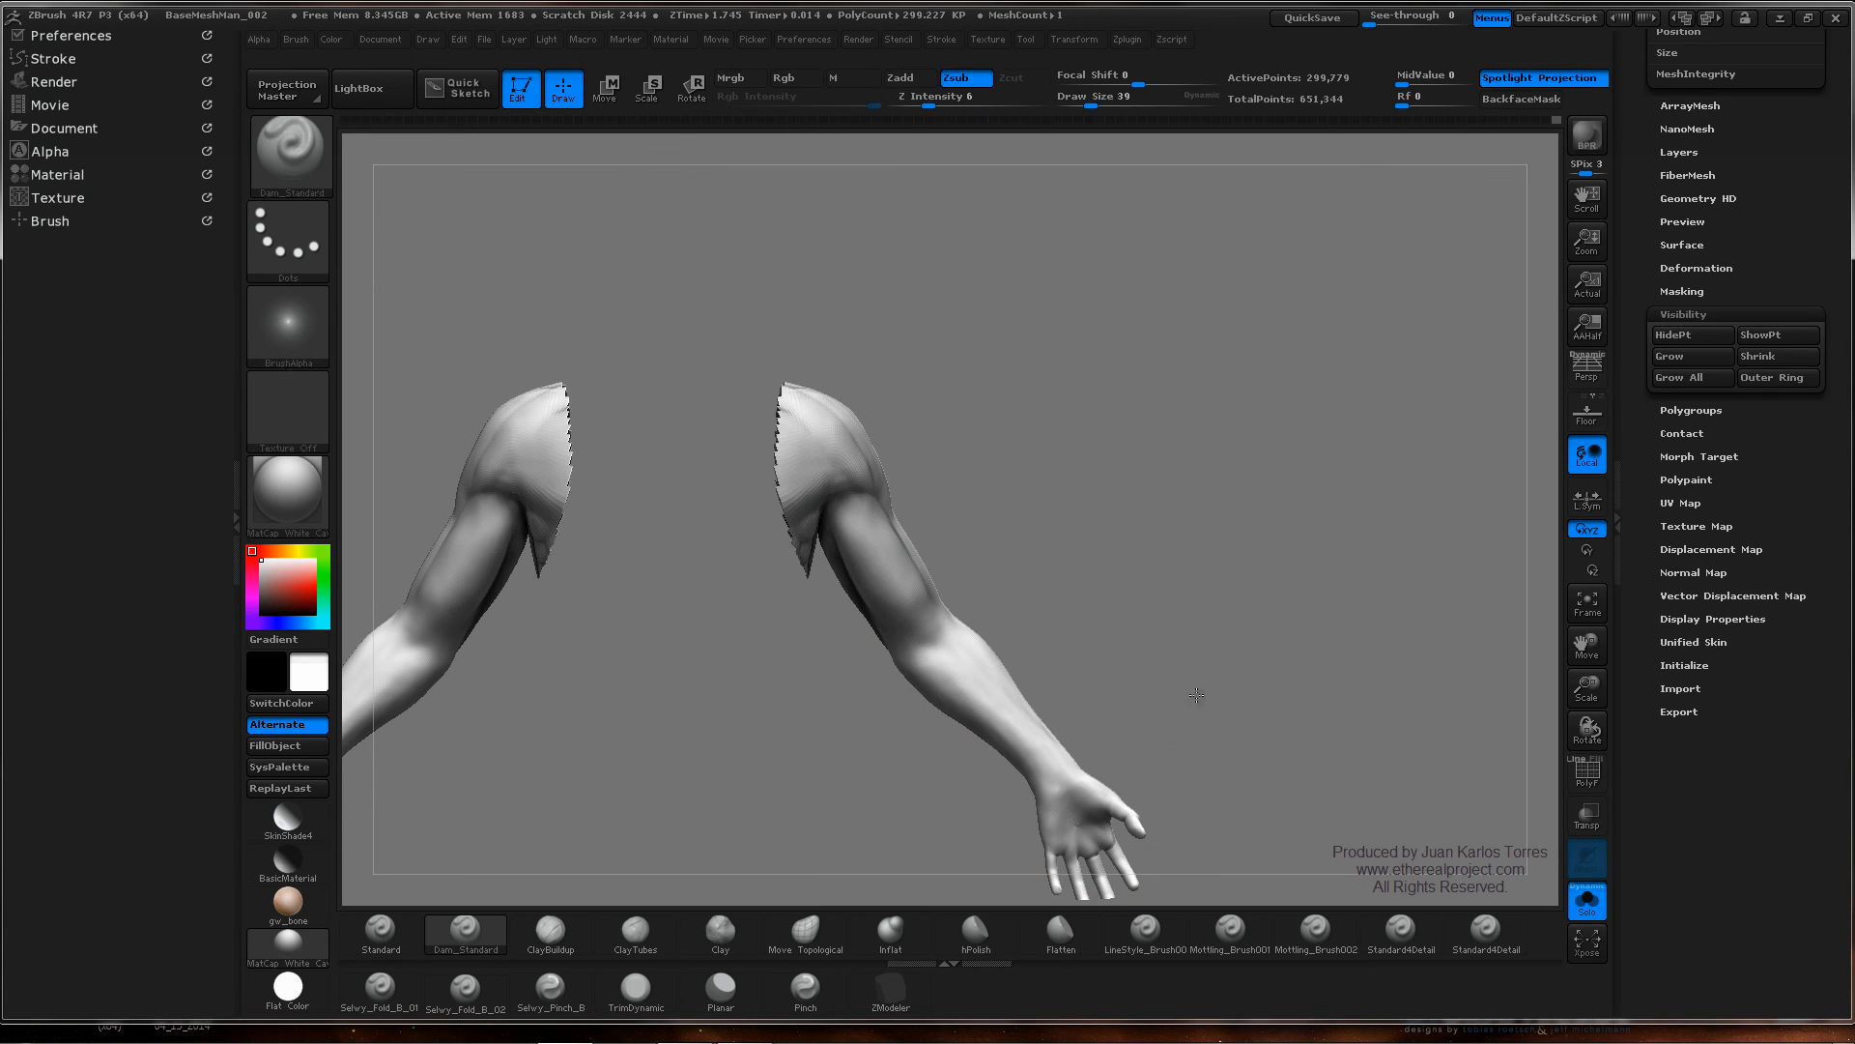
{"action": "left_click", "coordinate": [1146, 587], "text": "ctrl+shift"}
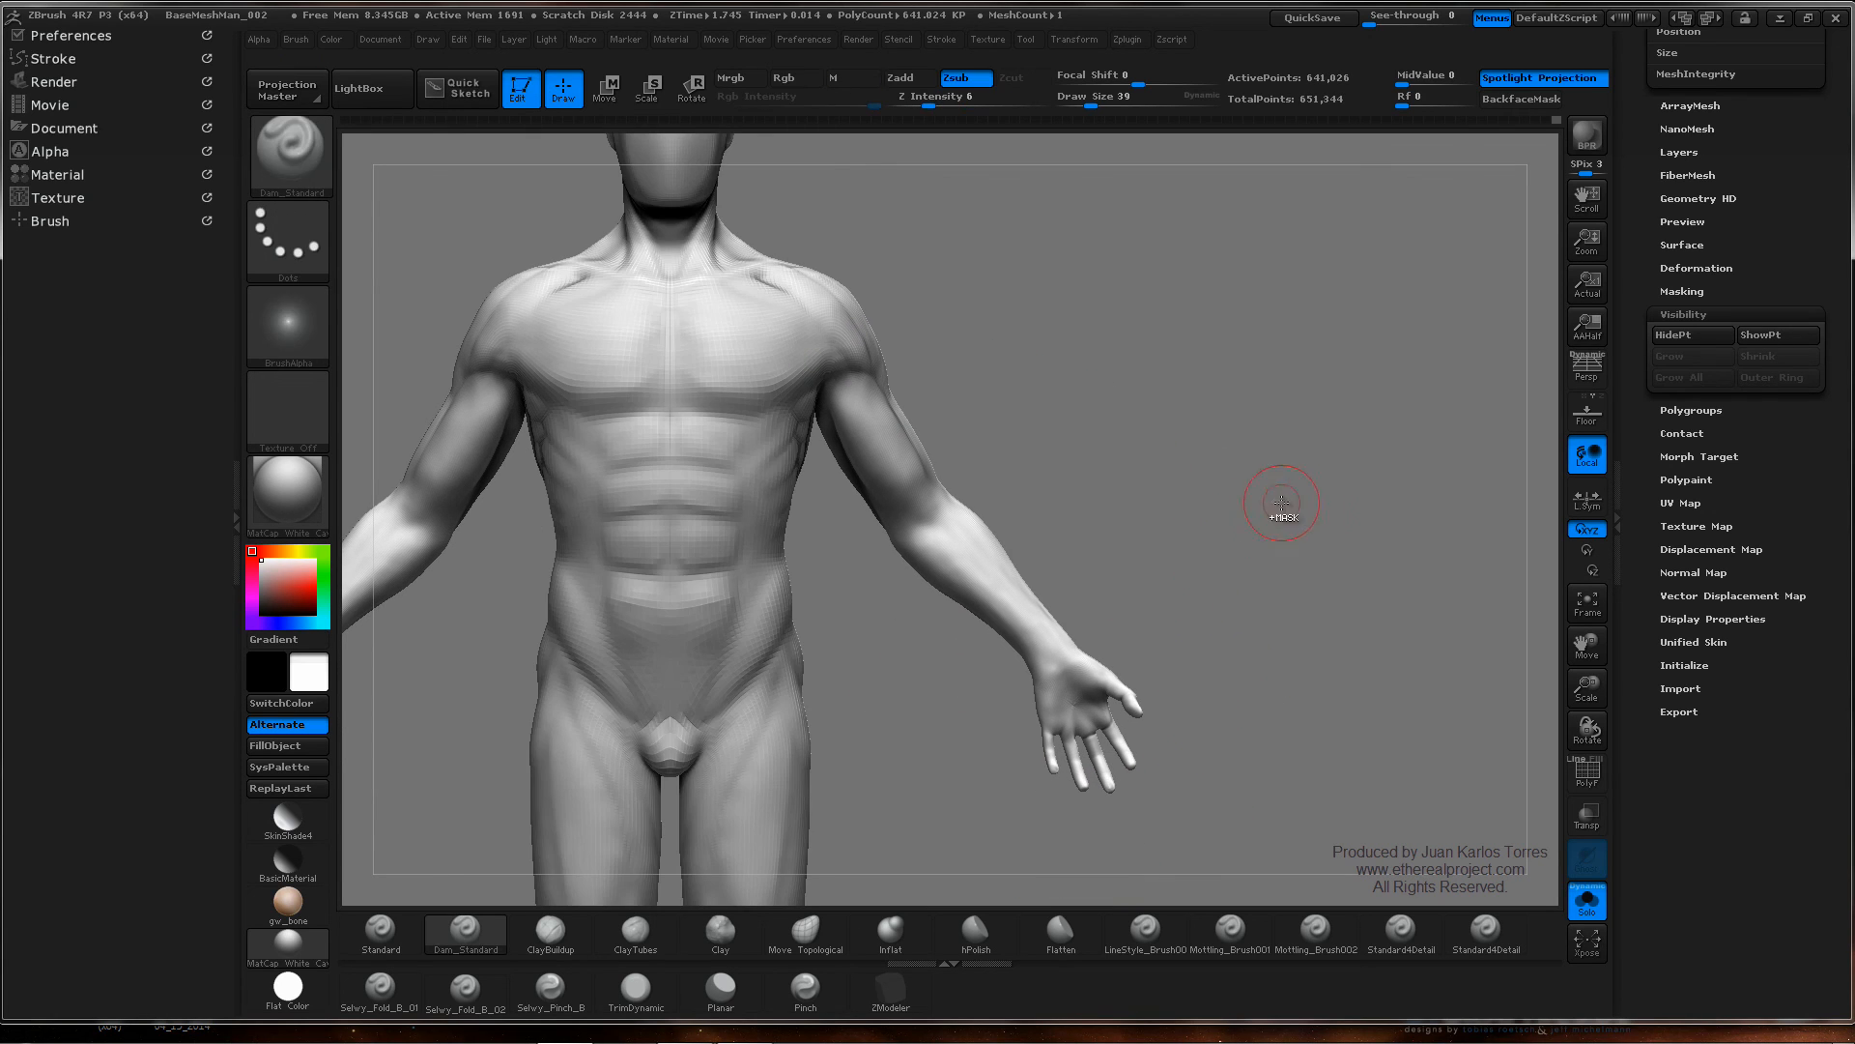
- Isolate the arms and shoulders with the SelectLasso, and hide the leftover strip of torso below the armpit
{"action": "left_click", "coordinate": [1138, 362], "text": "ctrl"}
{"action": "left_click", "coordinate": [1150, 365], "text": "ctrl"}
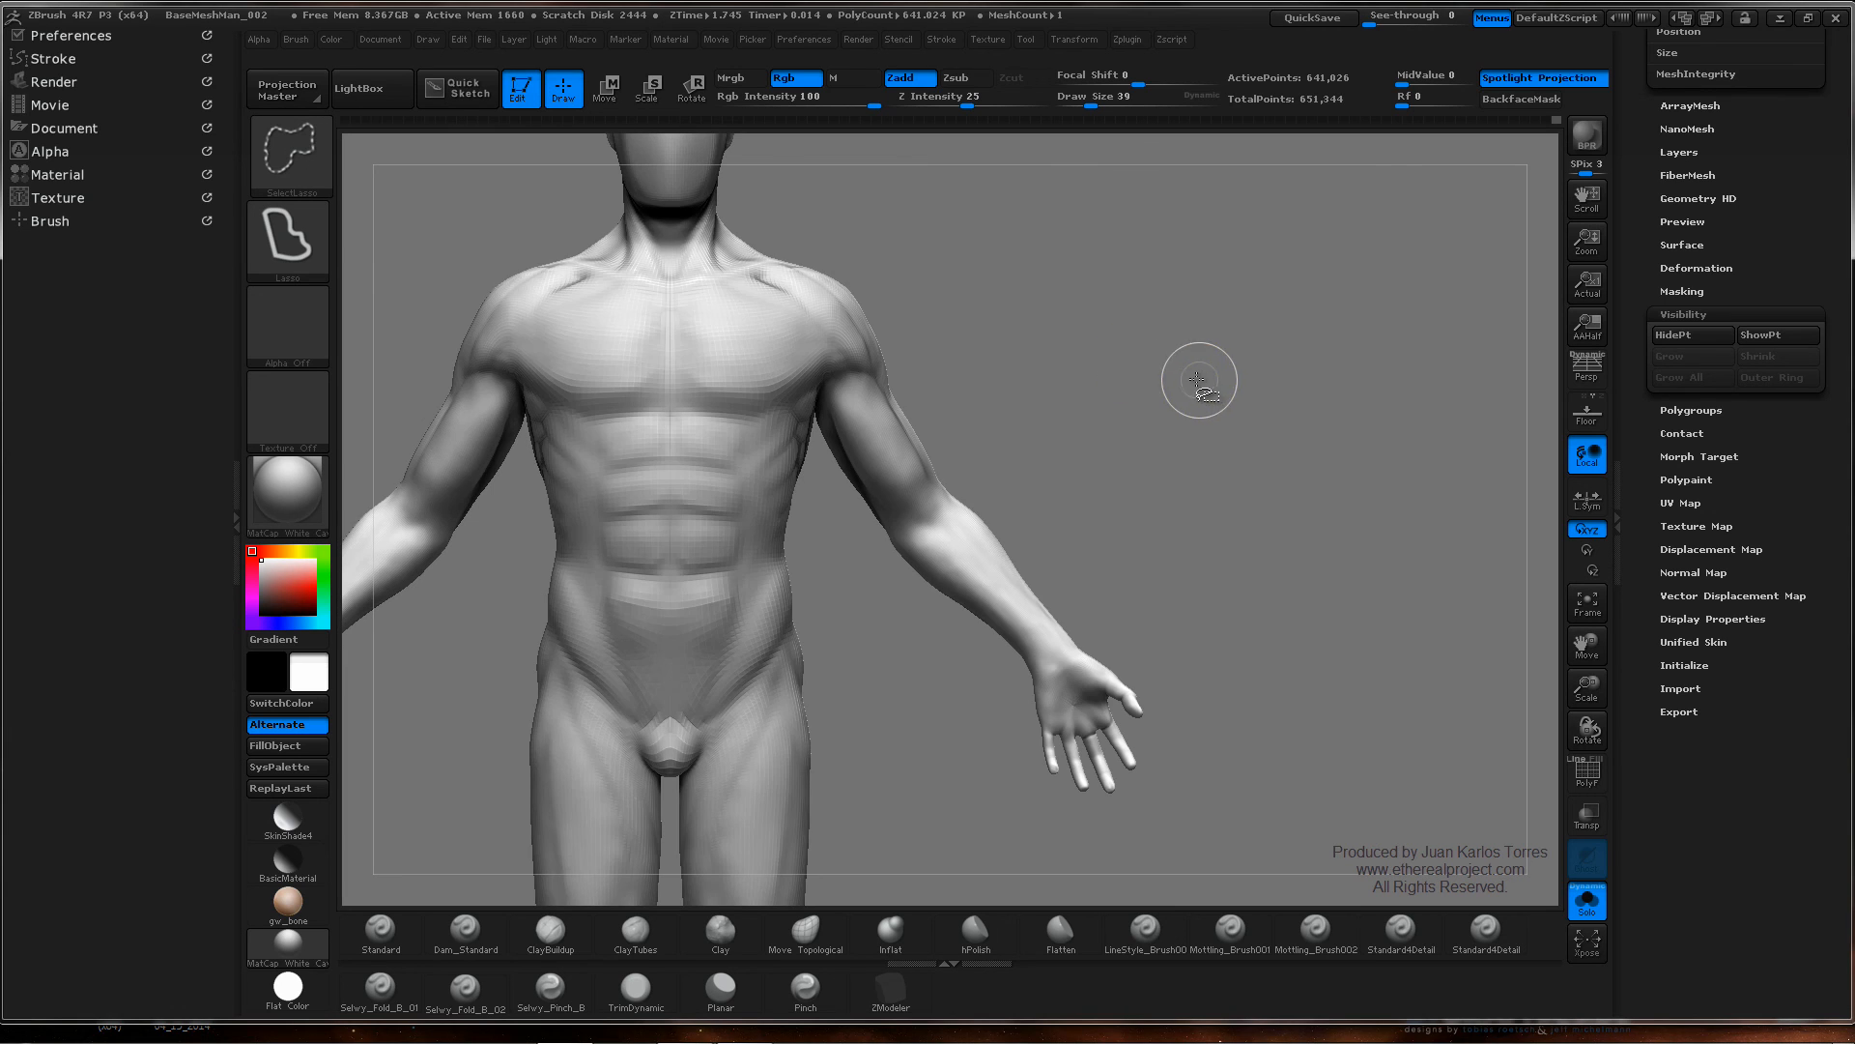
{"action": "mouse_move", "coordinate": [1177, 363]}
{"action": "left_mouse_down", "text": "ctrl+shift"}
{"action": "mouse_move", "coordinate": [890, 232]}
{"action": "mouse_move", "coordinate": [771, 228]}
{"action": "left_mouse_up", "text": "ctrl+shift"}
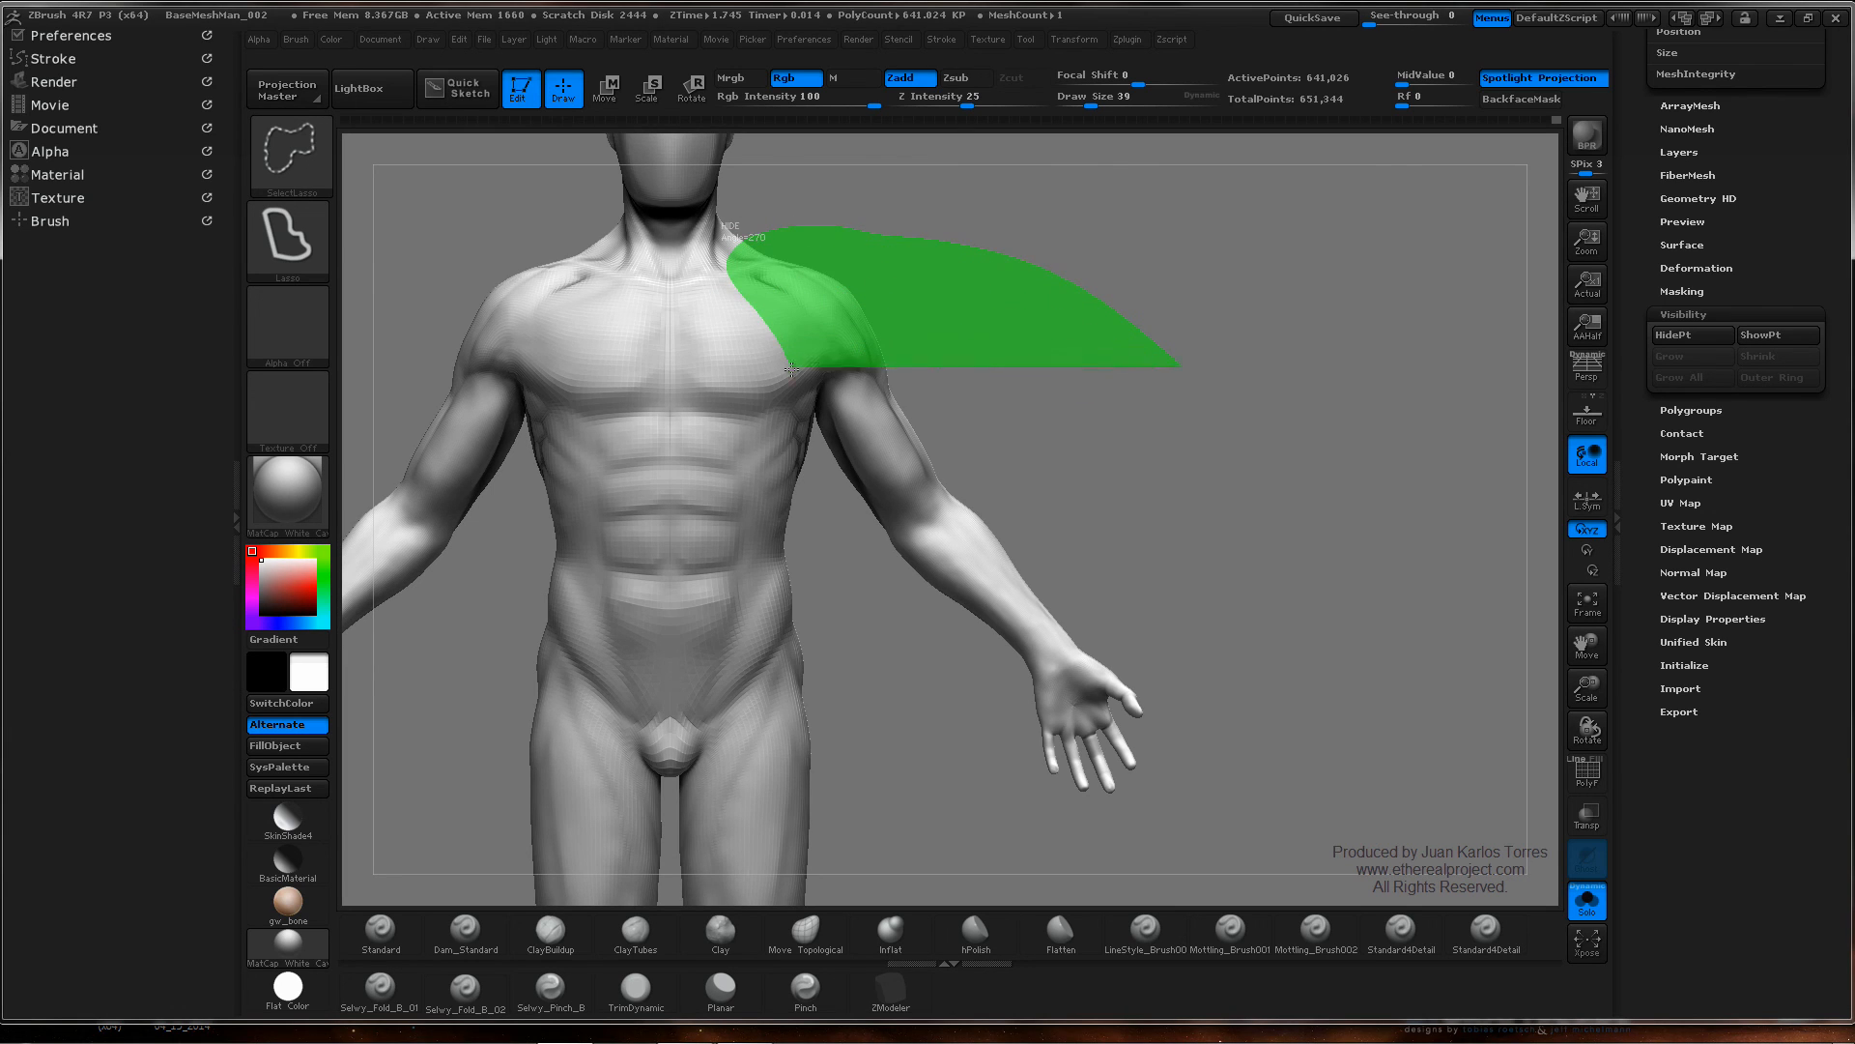
{"action": "mouse_move", "coordinate": [811, 437]}
{"action": "left_mouse_down", "text": "ctrl+shift"}
{"action": "mouse_move", "coordinate": [994, 849]}
{"action": "mouse_move", "coordinate": [1118, 786]}
{"action": "mouse_move", "coordinate": [1069, 579]}
{"action": "mouse_move", "coordinate": [1139, 543]}
{"action": "mouse_move", "coordinate": [1097, 473]}
{"action": "mouse_move", "coordinate": [1090, 488]}
{"action": "left_mouse_up", "text": "ctrl+shift"}
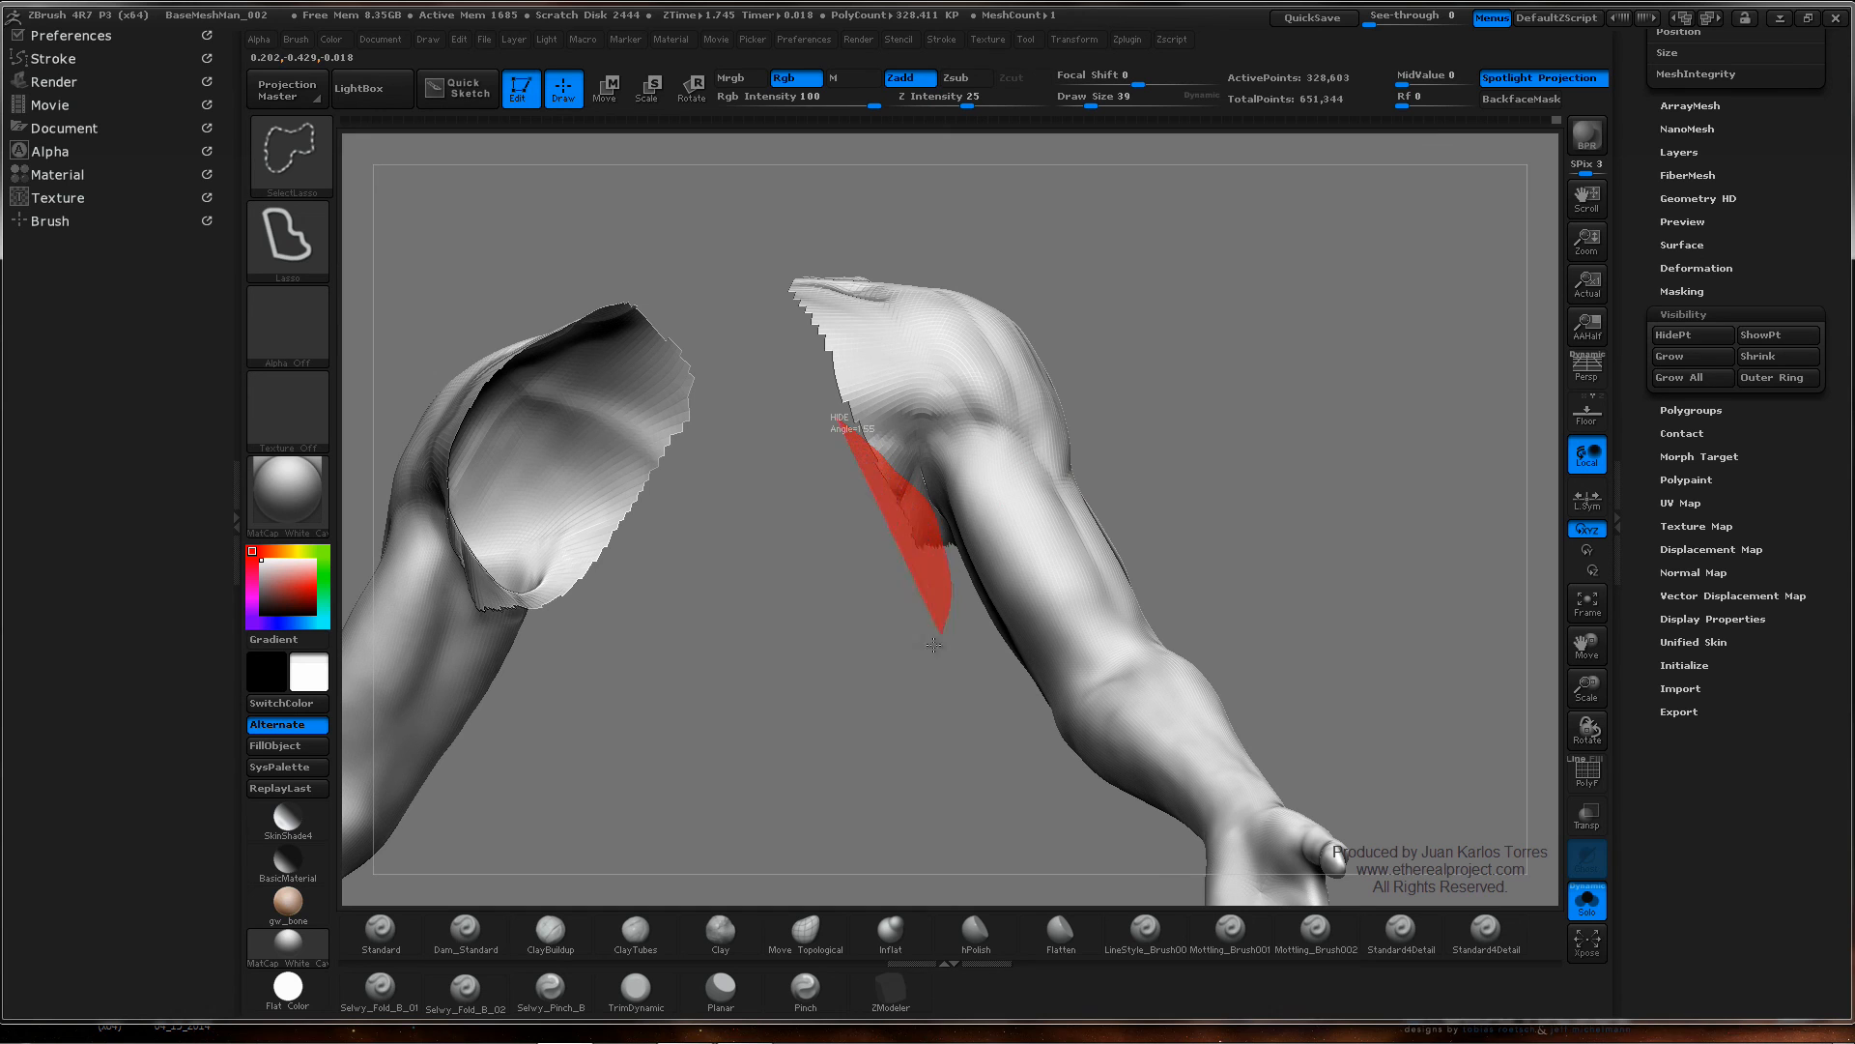
{"action": "mouse_move", "coordinate": [934, 644]}
{"action": "left_mouse_down", "text": "ctrl+alt+shift"}
{"action": "mouse_move", "coordinate": [869, 579]}
{"action": "mouse_move", "coordinate": [857, 459]}
{"action": "mouse_move", "coordinate": [933, 505]}
{"action": "mouse_move", "coordinate": [915, 588]}
{"action": "mouse_move", "coordinate": [734, 526]}
{"action": "left_mouse_up", "text": "ctrl+alt+shift"}
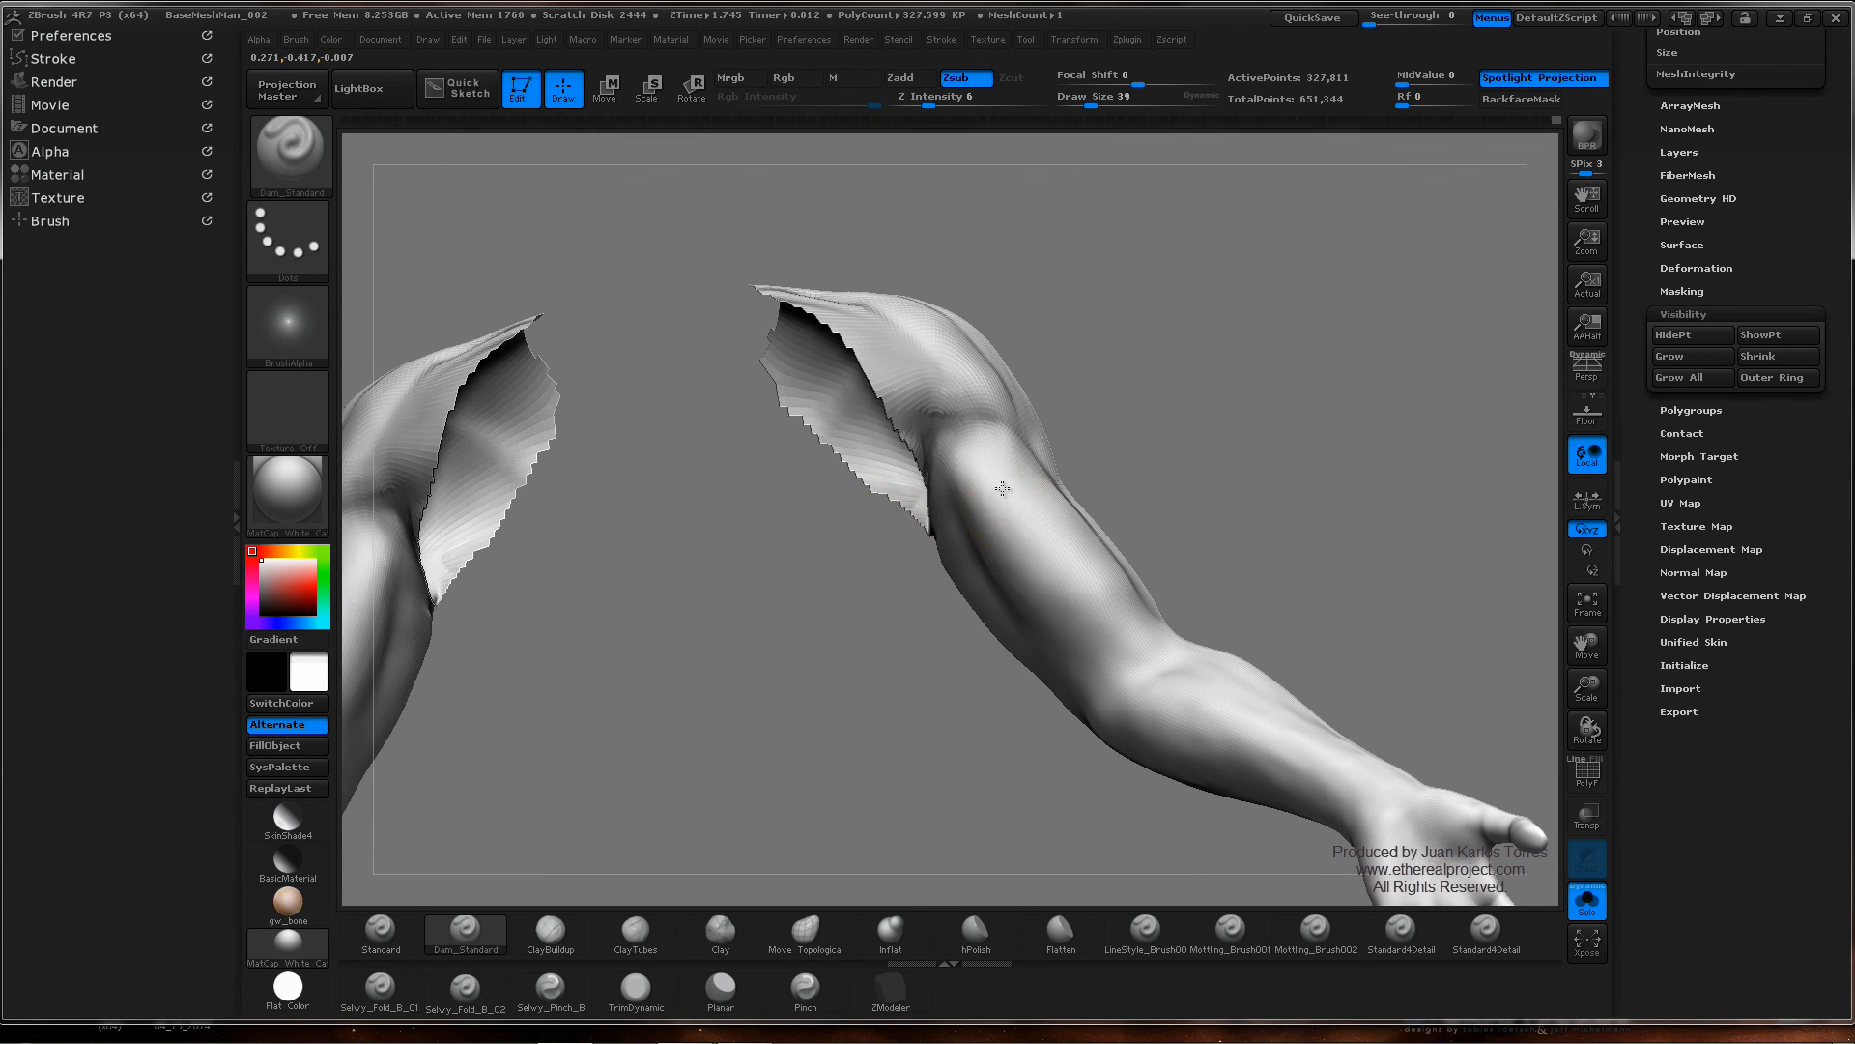
- Smooth and refine the crease where the front deltoid and chest meet the upper arm at the armpit
{"action": "mouse_move", "coordinate": [865, 525]}
{"action": "left_mouse_down"}
{"action": "mouse_move", "coordinate": [955, 497]}
{"action": "mouse_move", "coordinate": [960, 468]}
{"action": "left_mouse_up"}
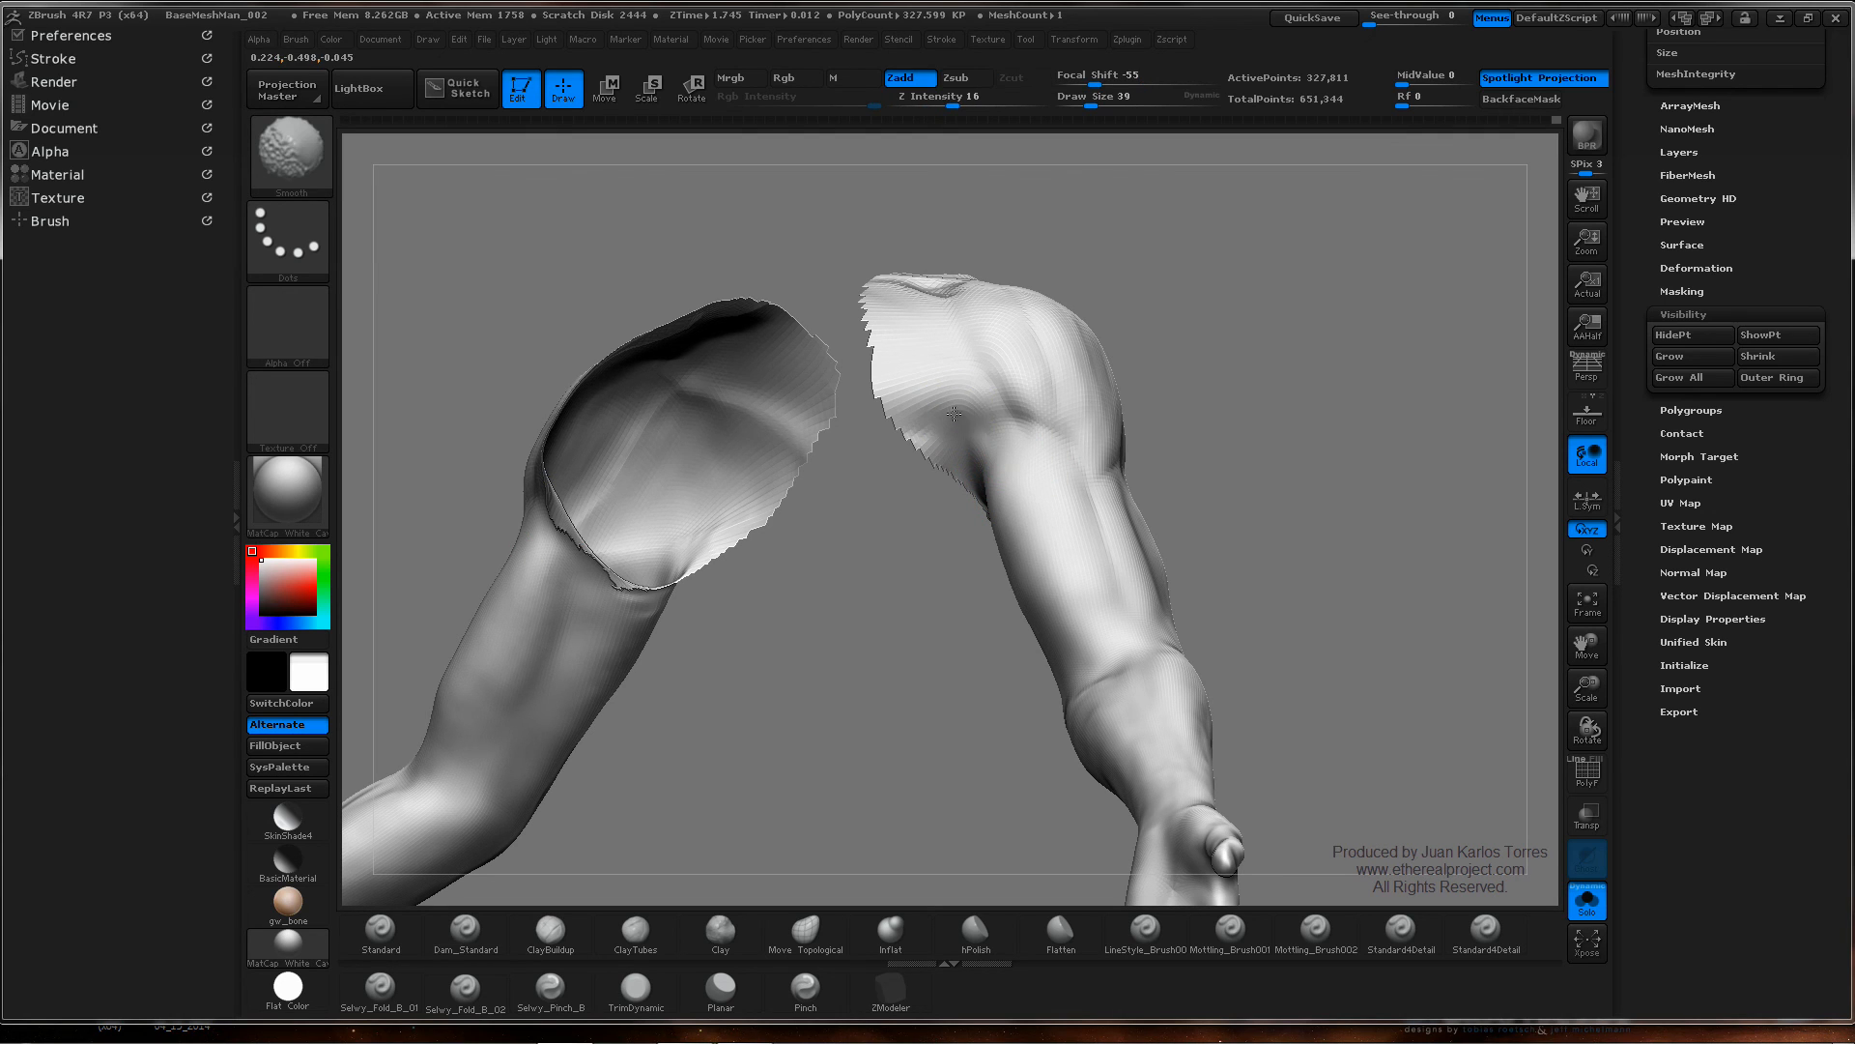
{"action": "mouse_move", "coordinate": [1192, 397]}
{"action": "left_mouse_down"}
{"action": "mouse_move", "coordinate": [1185, 447]}
{"action": "mouse_move", "coordinate": [1007, 440]}
{"action": "left_mouse_up"}
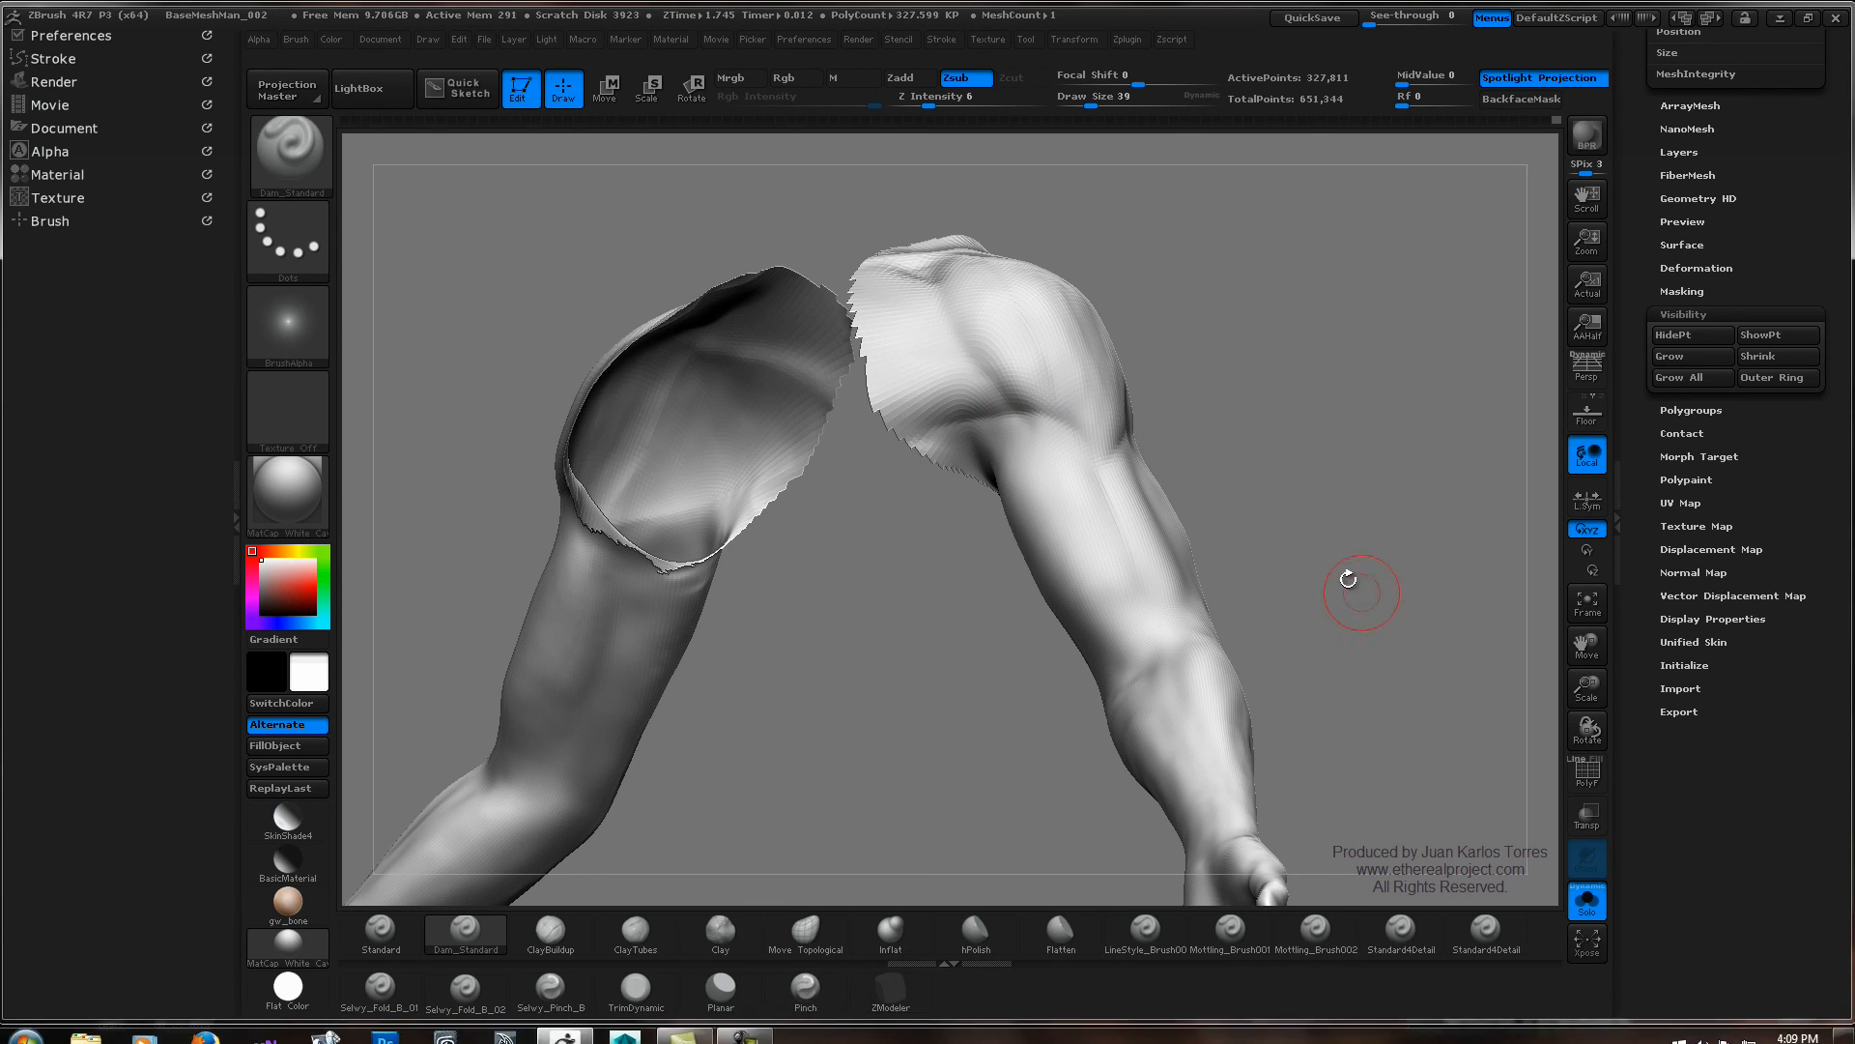
{"action": "left_click_drag", "start_coordinate": [1266, 471], "coordinate": [976, 595]}
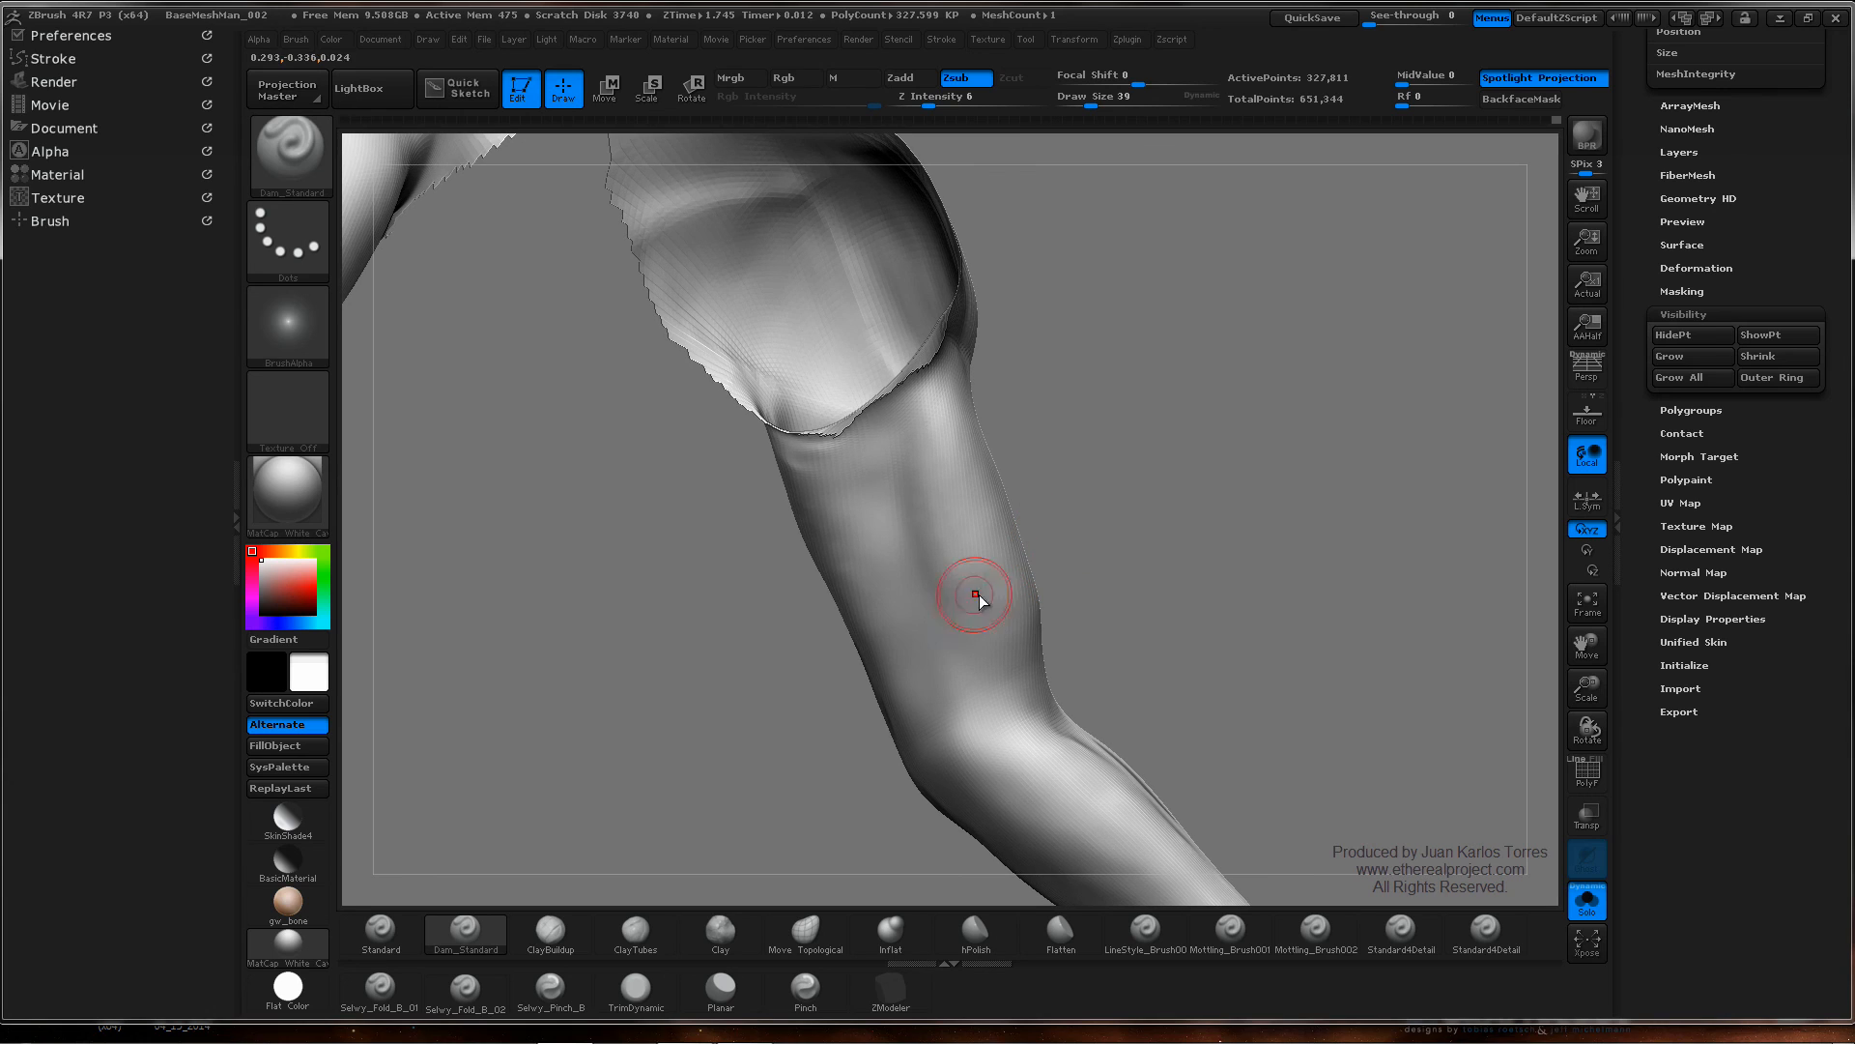
- Carve the groove between biceps and triceps along the inner upper arm to the elbow with Dam_Standard at draw size 59
{"action": "key", "text": "space"}
{"action": "mouse_move", "coordinate": [840, 415]}
{"action": "left_mouse_down"}
{"action": "mouse_move", "coordinate": [869, 415]}
{"action": "mouse_move", "coordinate": [879, 454]}
{"action": "left_mouse_up"}
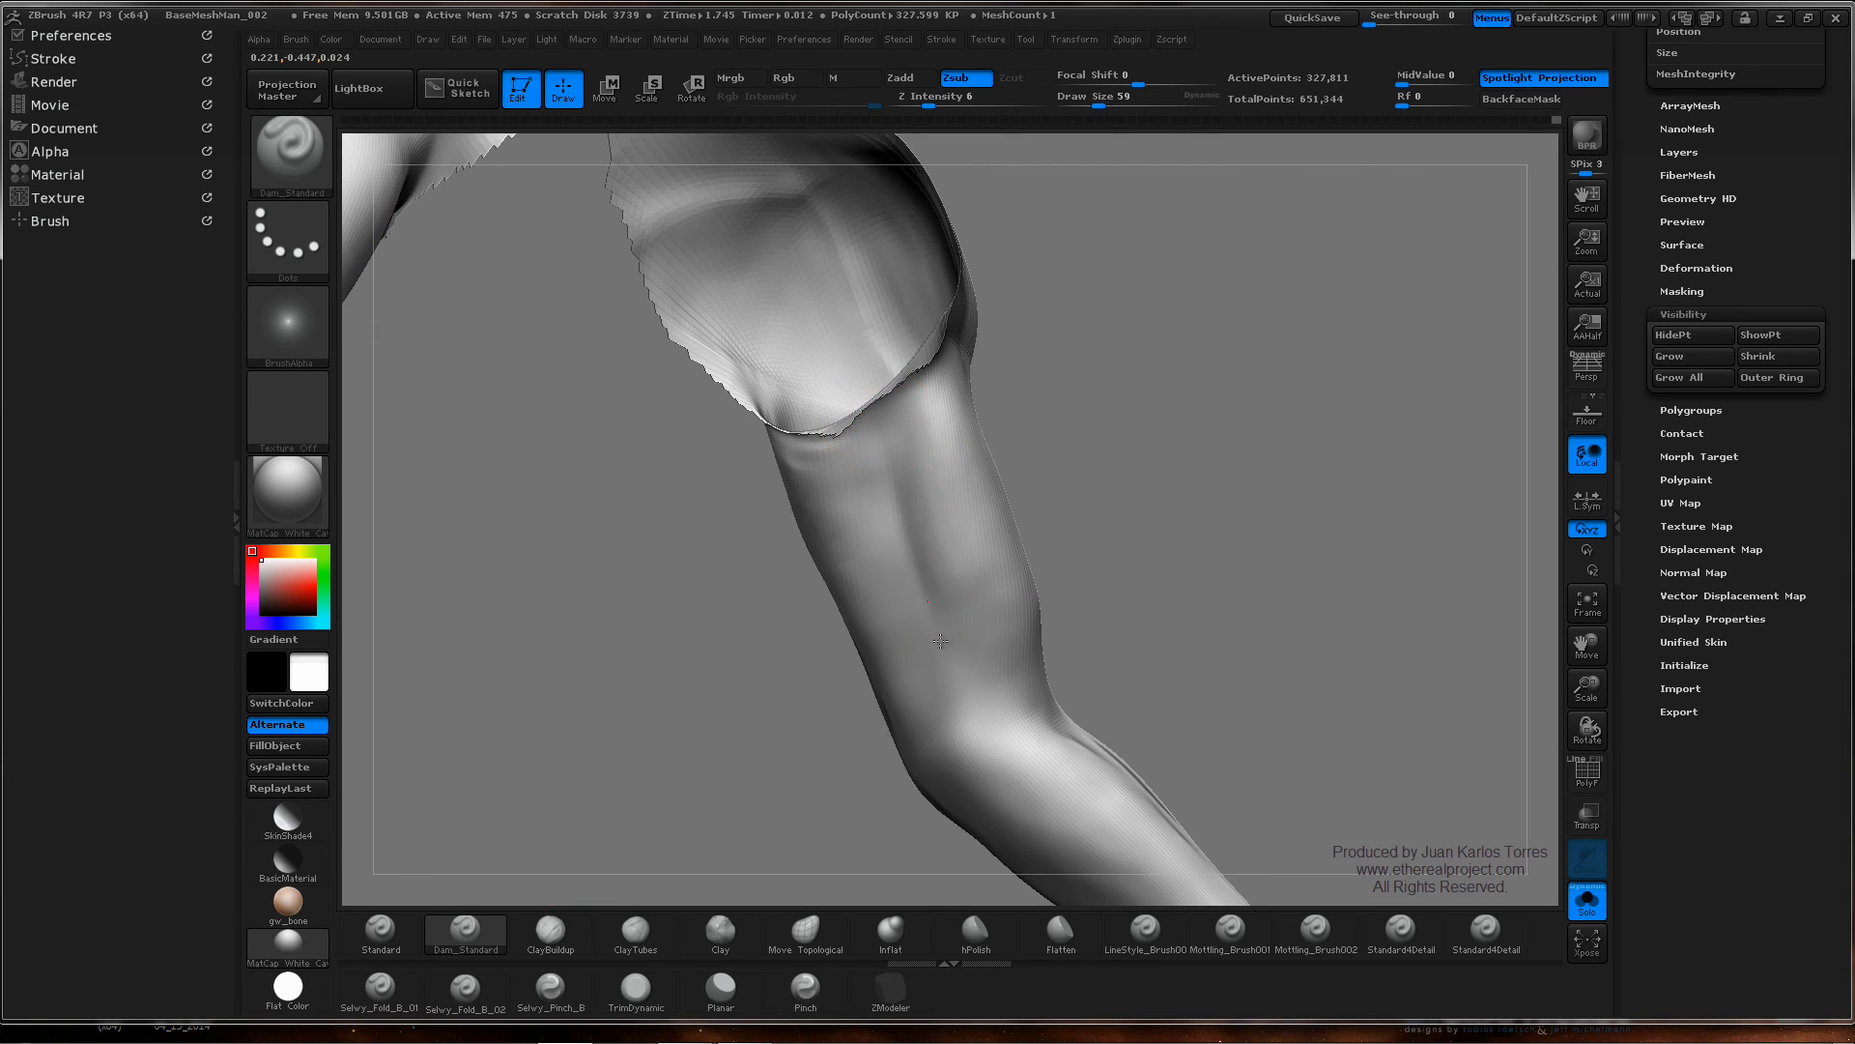
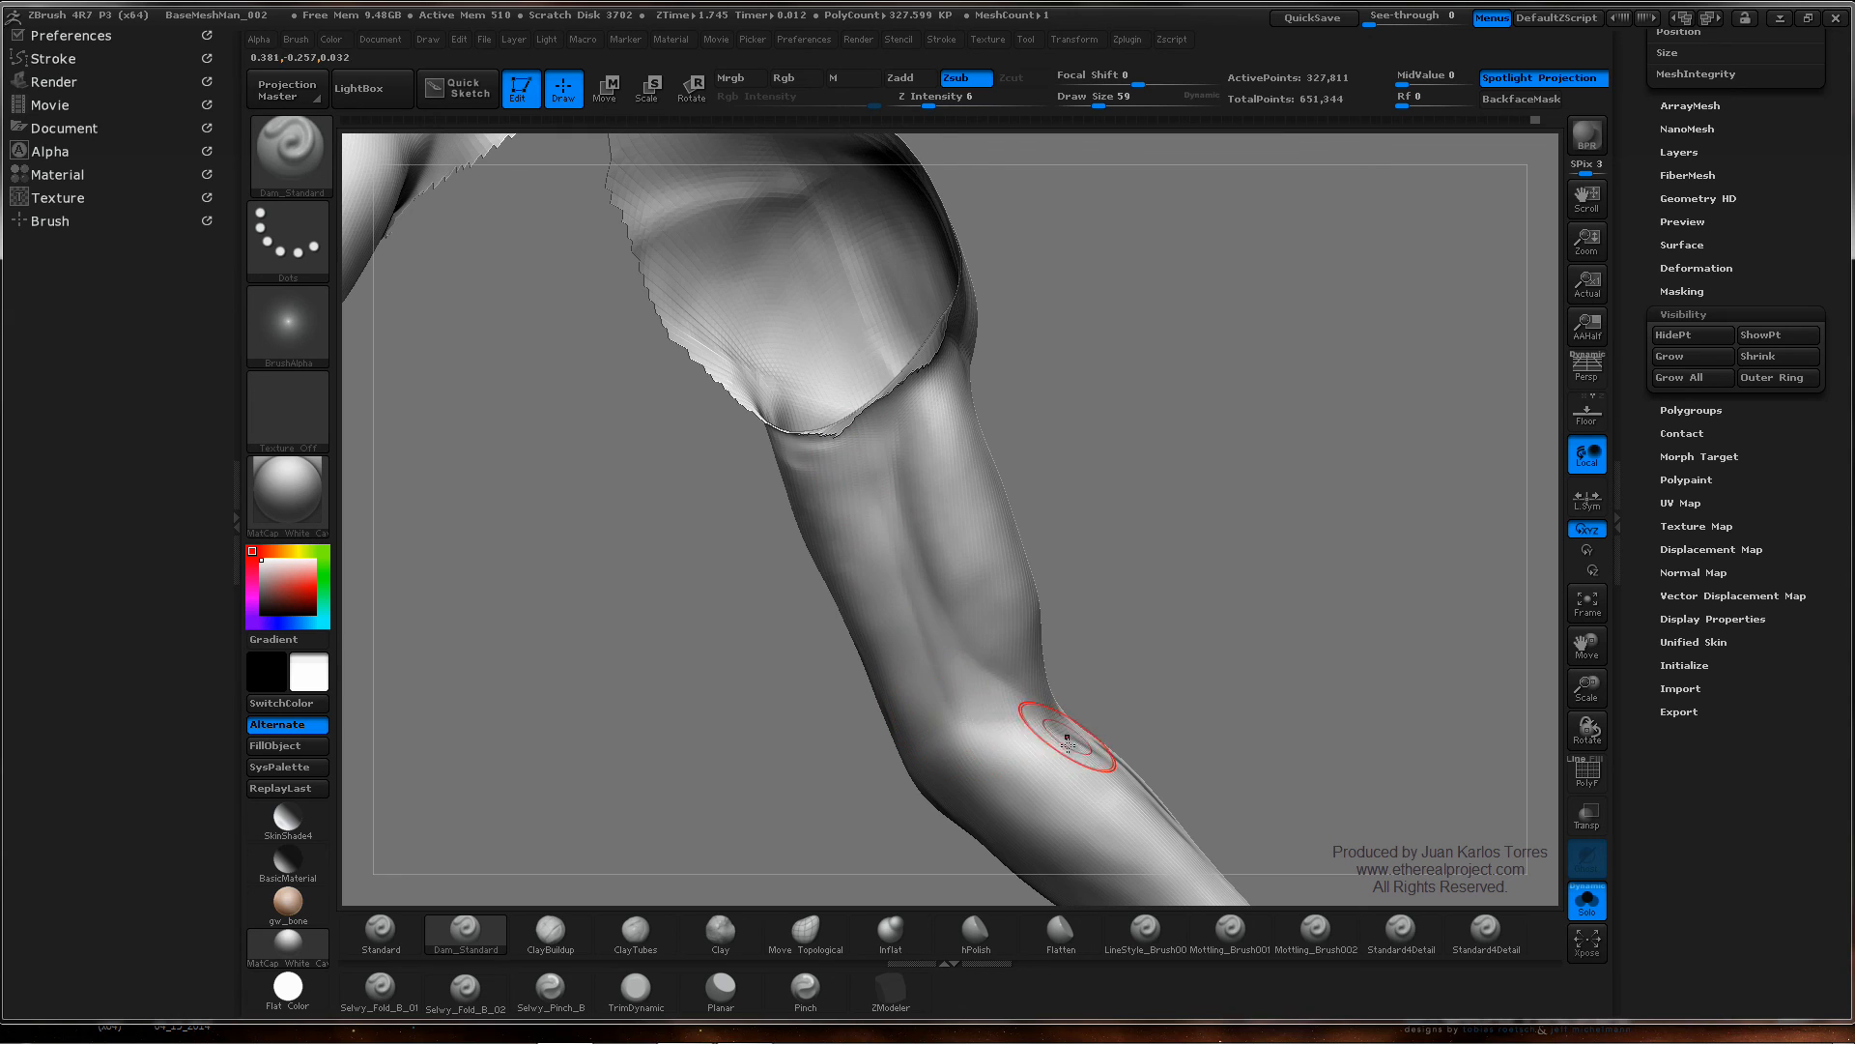
{"action": "mouse_move", "coordinate": [960, 588]}
{"action": "right_mouse_down"}
{"action": "mouse_move", "coordinate": [956, 496]}
{"action": "mouse_move", "coordinate": [932, 522]}
{"action": "right_mouse_up"}
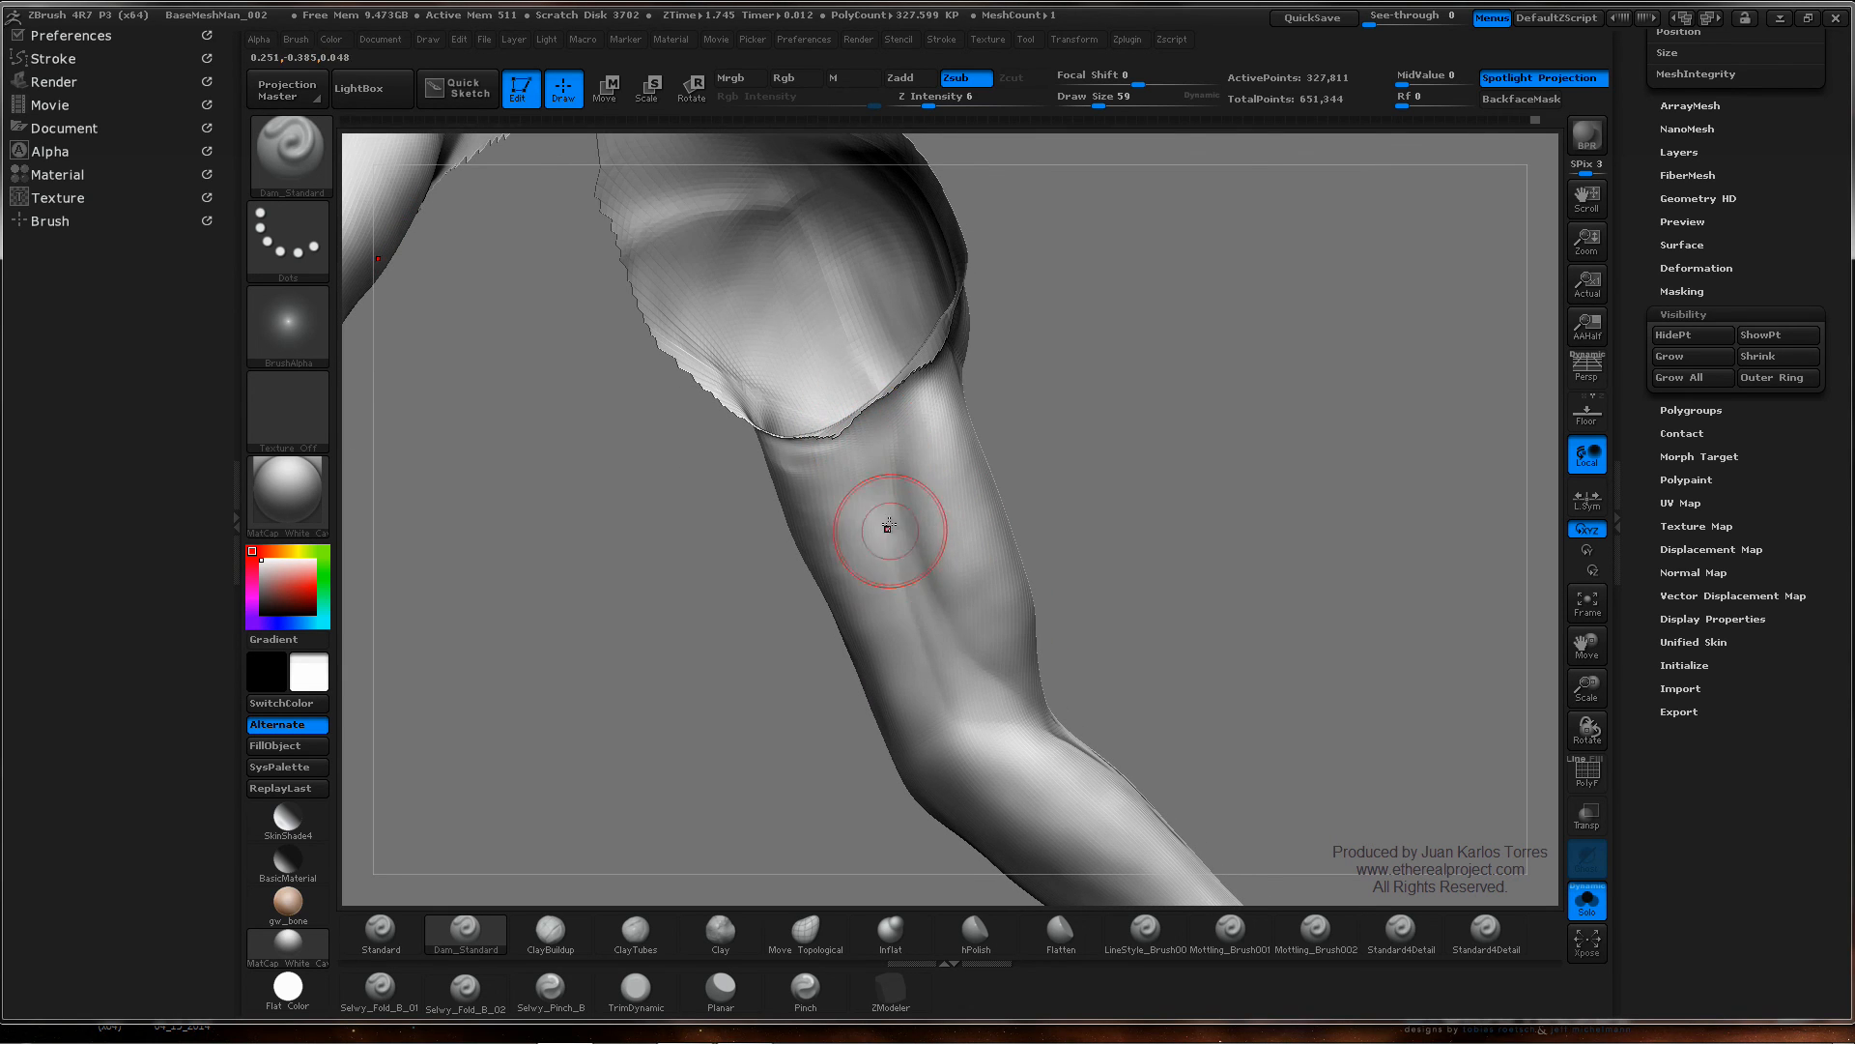
{"action": "right_click_drag", "start_coordinate": [888, 527], "coordinate": [894, 570]}
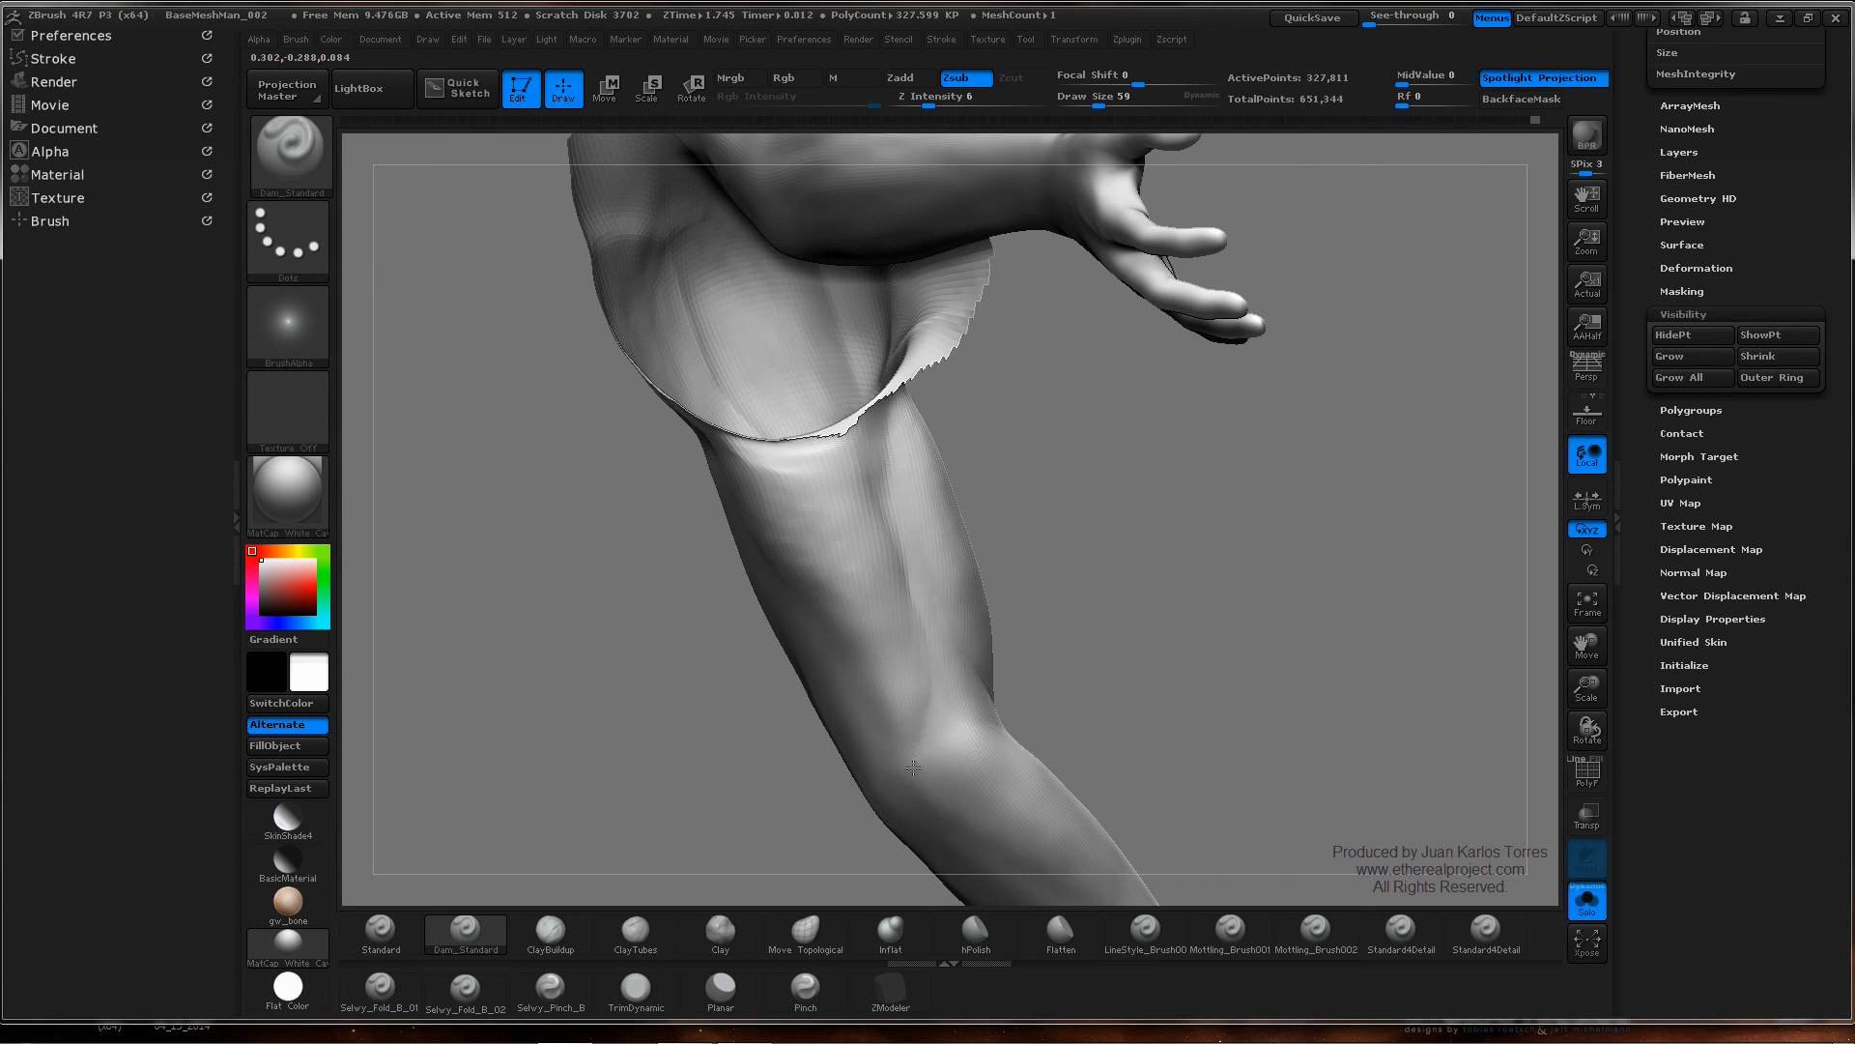
{"action": "mouse_move", "coordinate": [899, 538]}
{"action": "right_mouse_down"}
{"action": "mouse_move", "coordinate": [944, 549]}
{"action": "mouse_move", "coordinate": [890, 518]}
{"action": "right_mouse_up"}
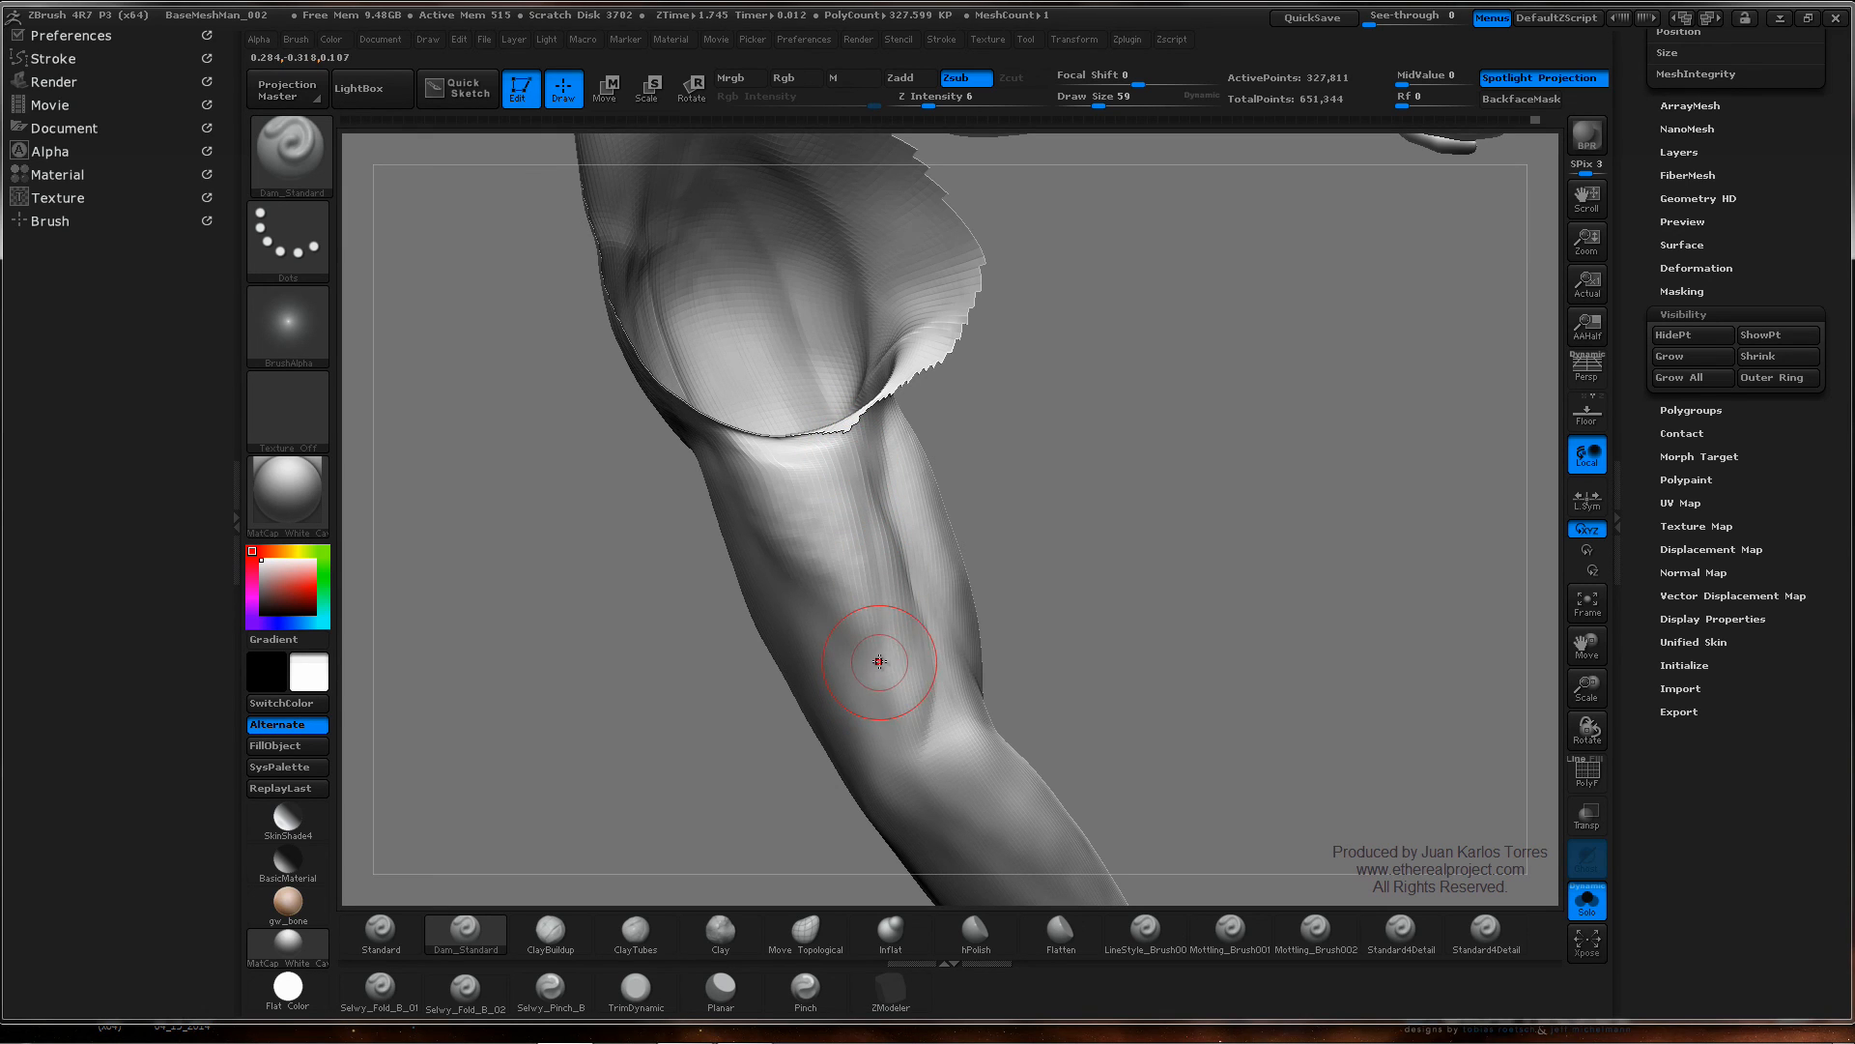
{"action": "right_click_drag", "start_coordinate": [882, 654], "coordinate": [869, 672]}
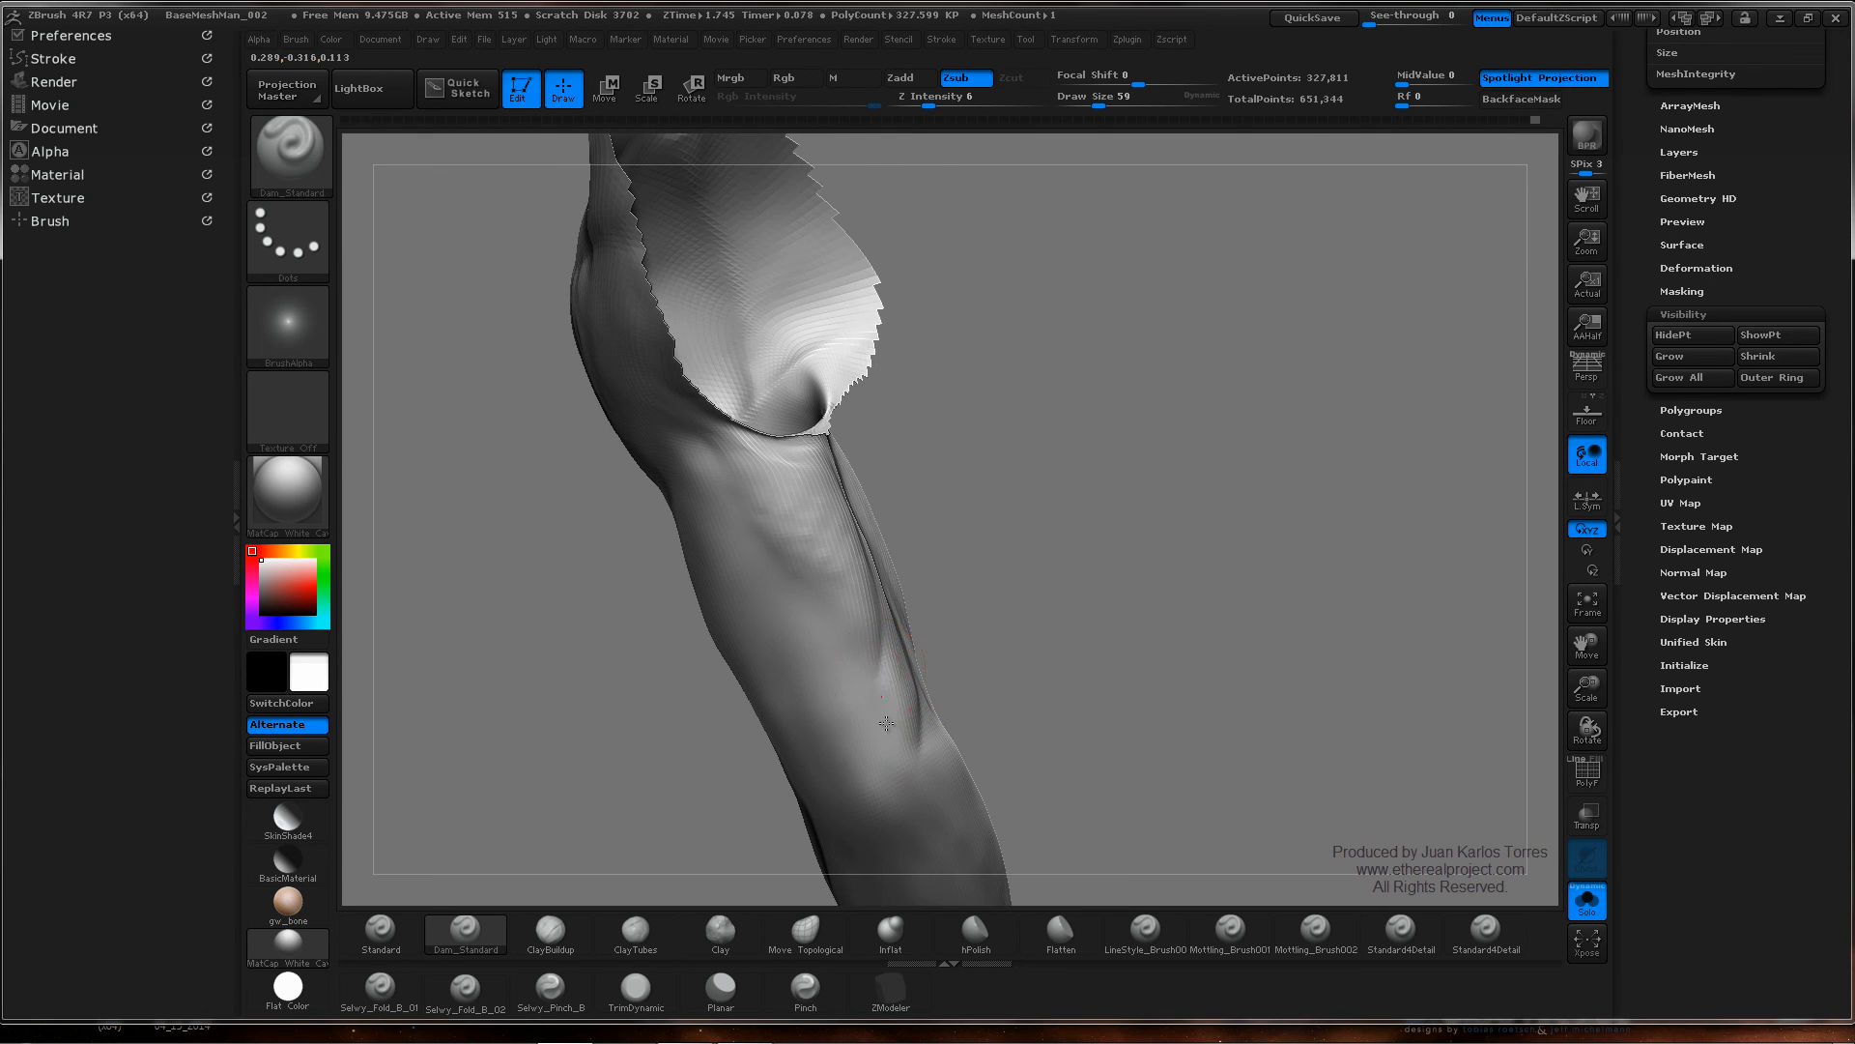
{"action": "right_click_drag", "start_coordinate": [876, 592], "coordinate": [895, 565]}
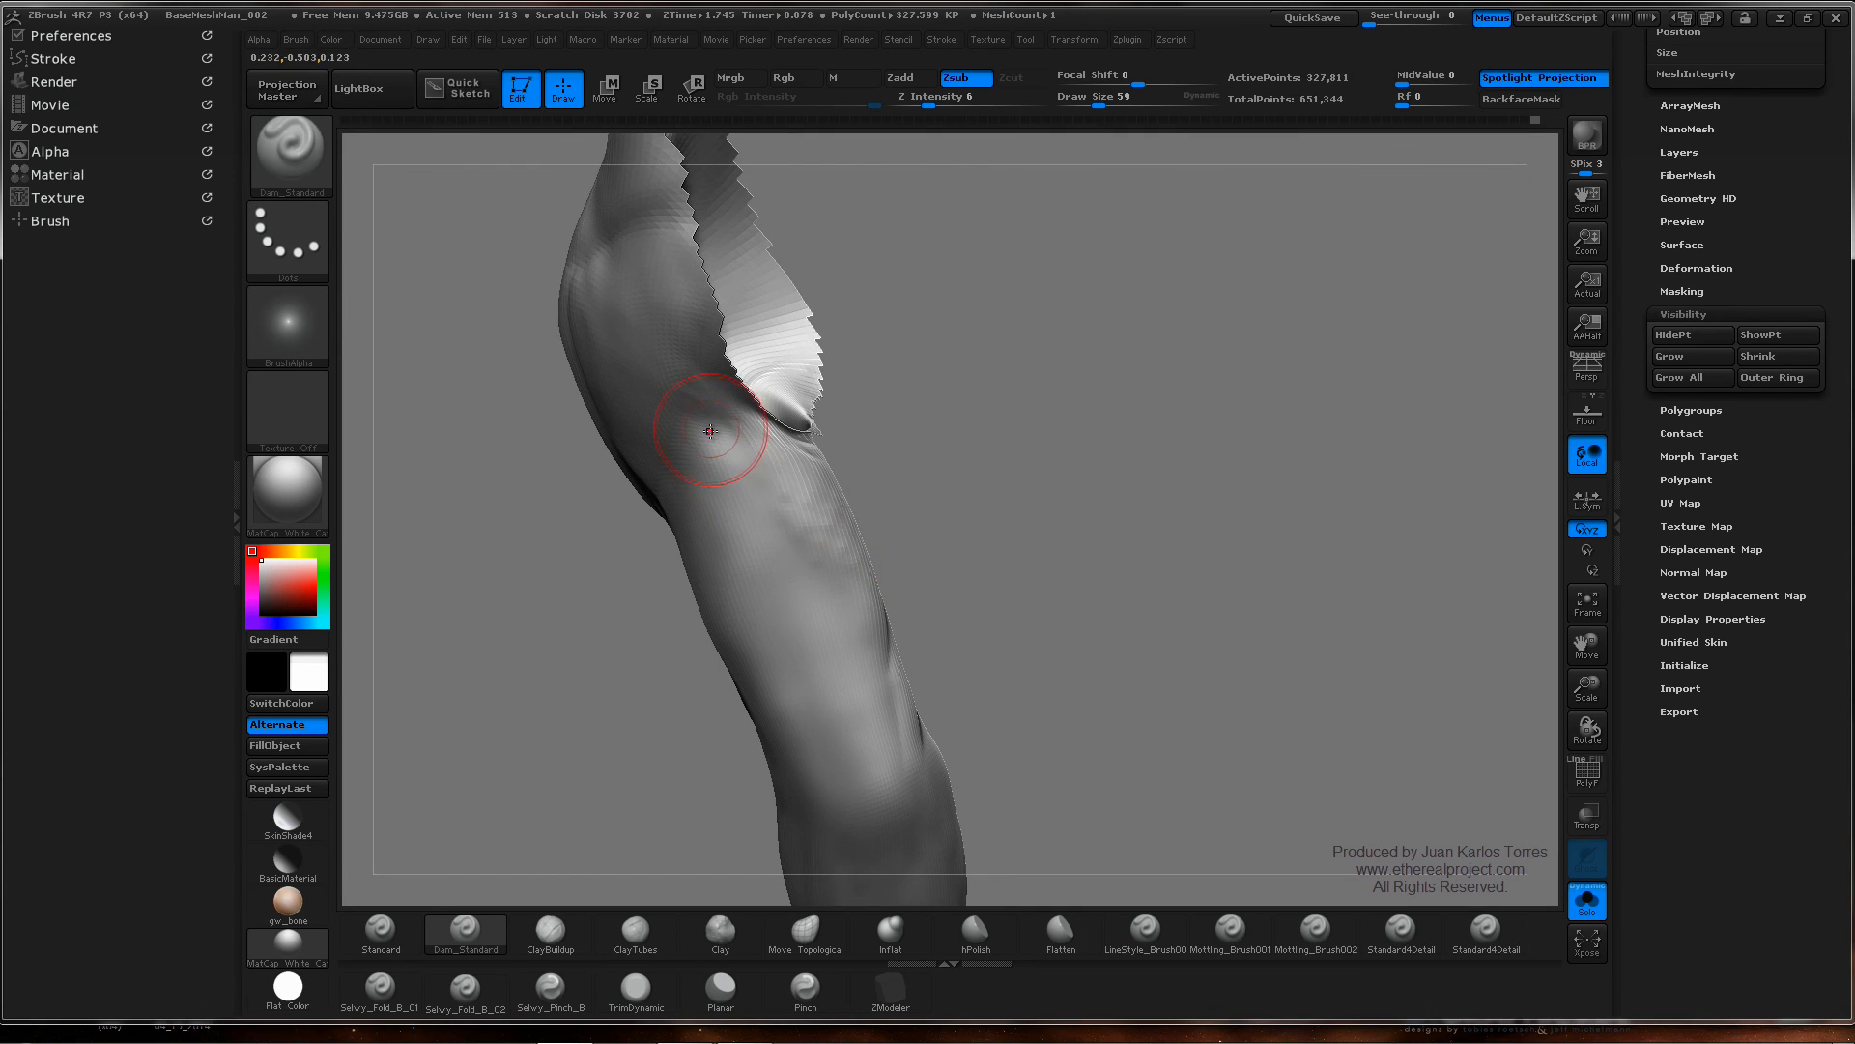
- Deepen the crease where the top of the biceps tucks under the front deltoid at the armpit
{"action": "right_click_drag", "start_coordinate": [716, 417], "coordinate": [675, 489]}
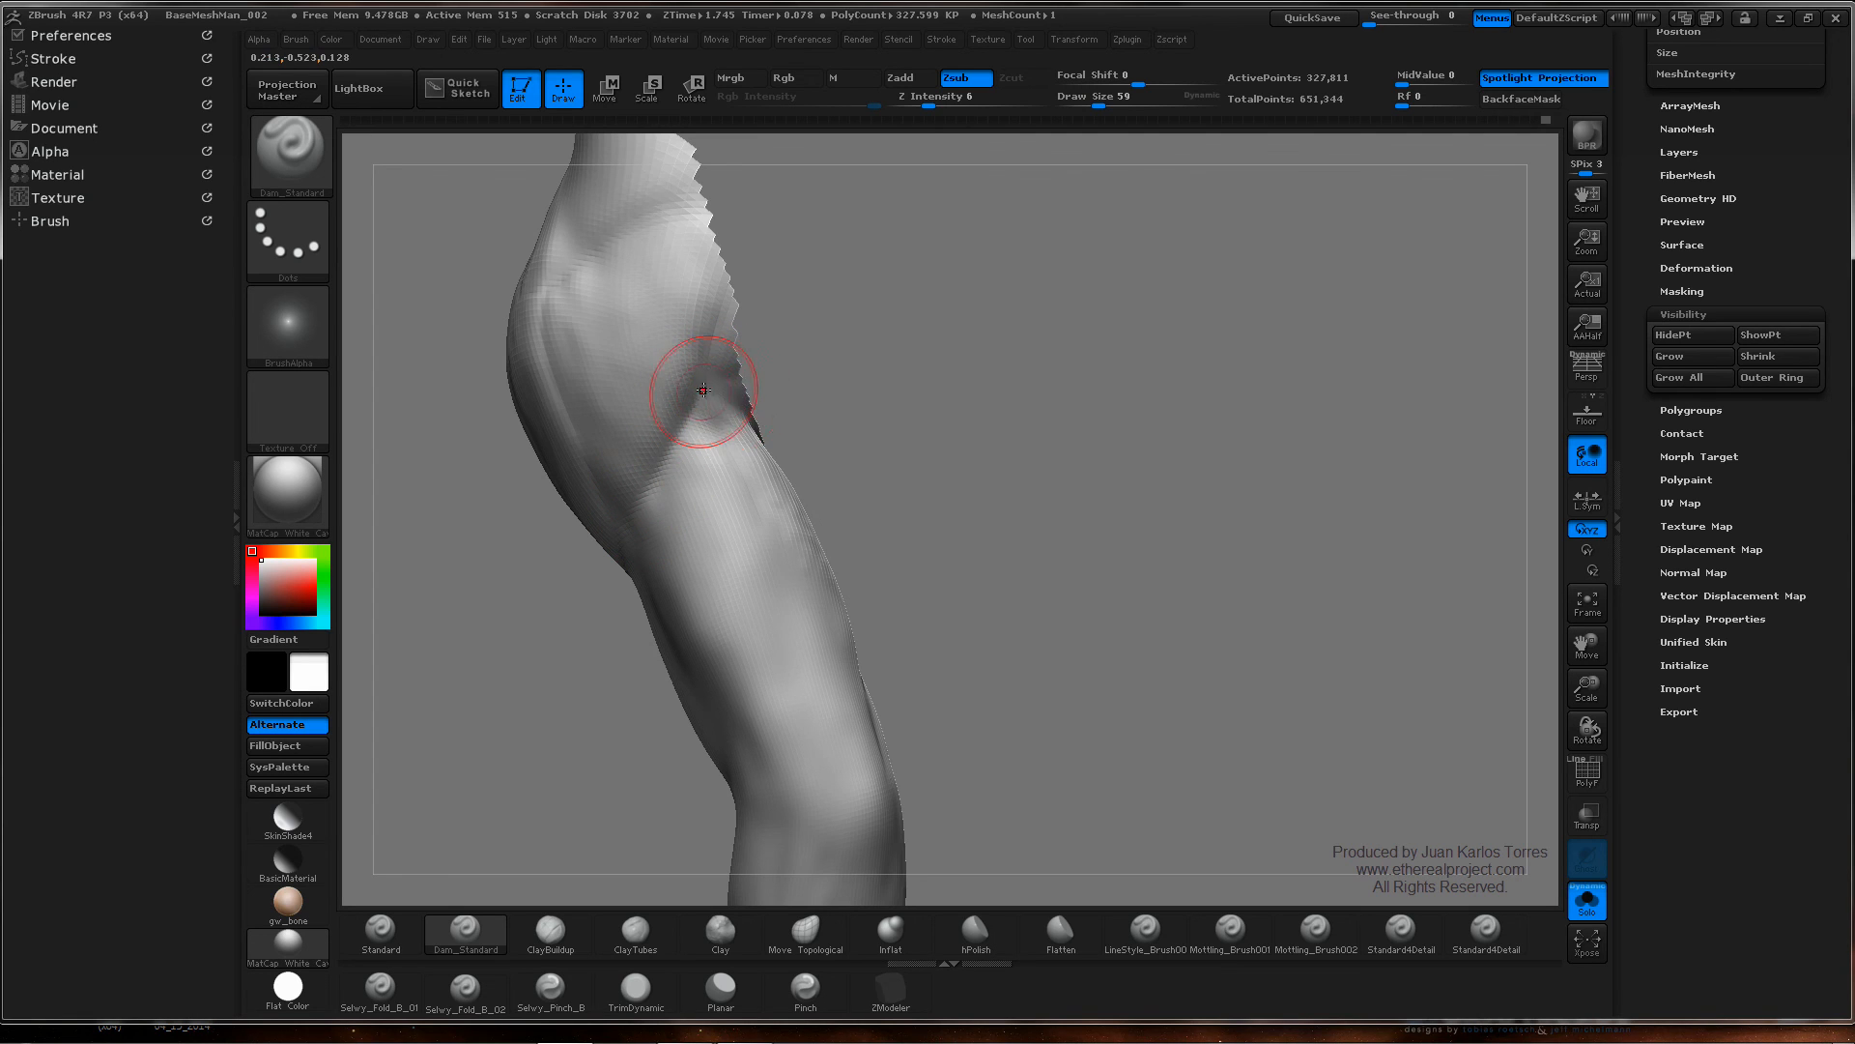
{"action": "mouse_move", "coordinate": [774, 426]}
{"action": "right_mouse_down"}
{"action": "mouse_move", "coordinate": [705, 373]}
{"action": "mouse_move", "coordinate": [720, 315]}
{"action": "right_mouse_up"}
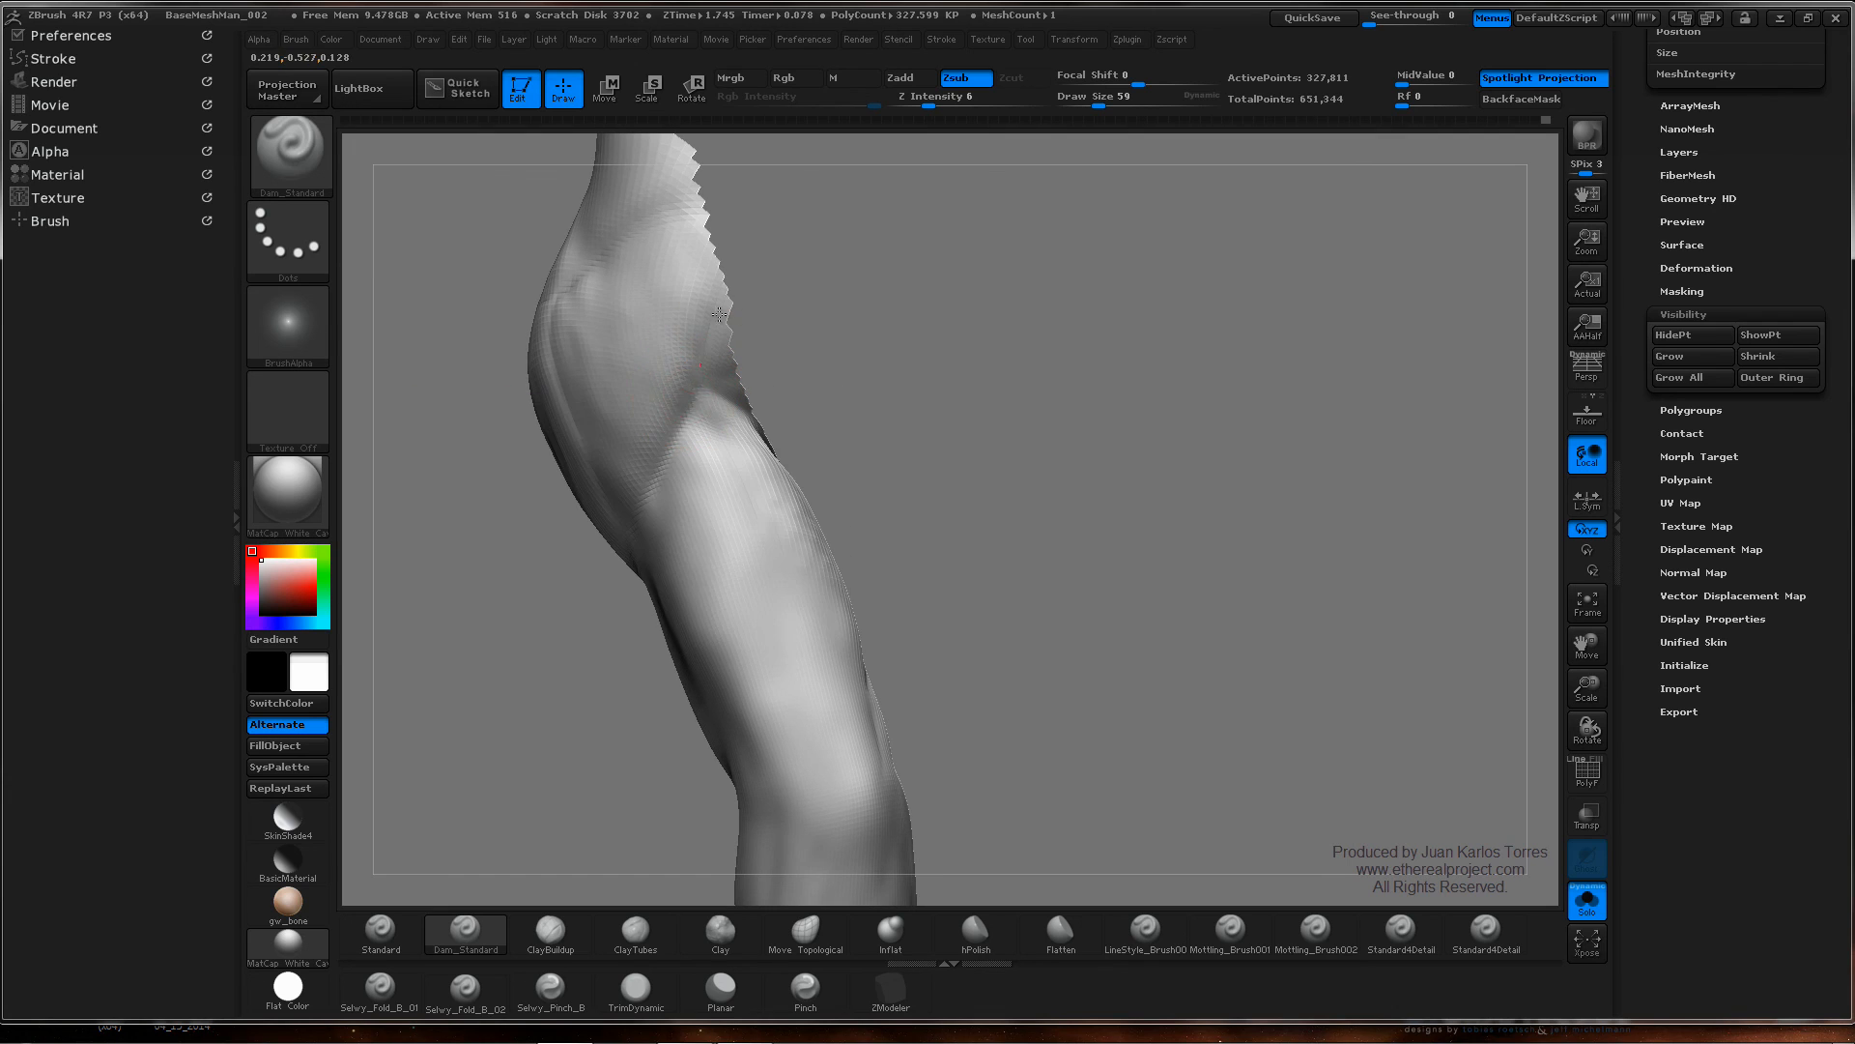
{"action": "right_click_drag", "start_coordinate": [712, 435], "coordinate": [720, 428]}
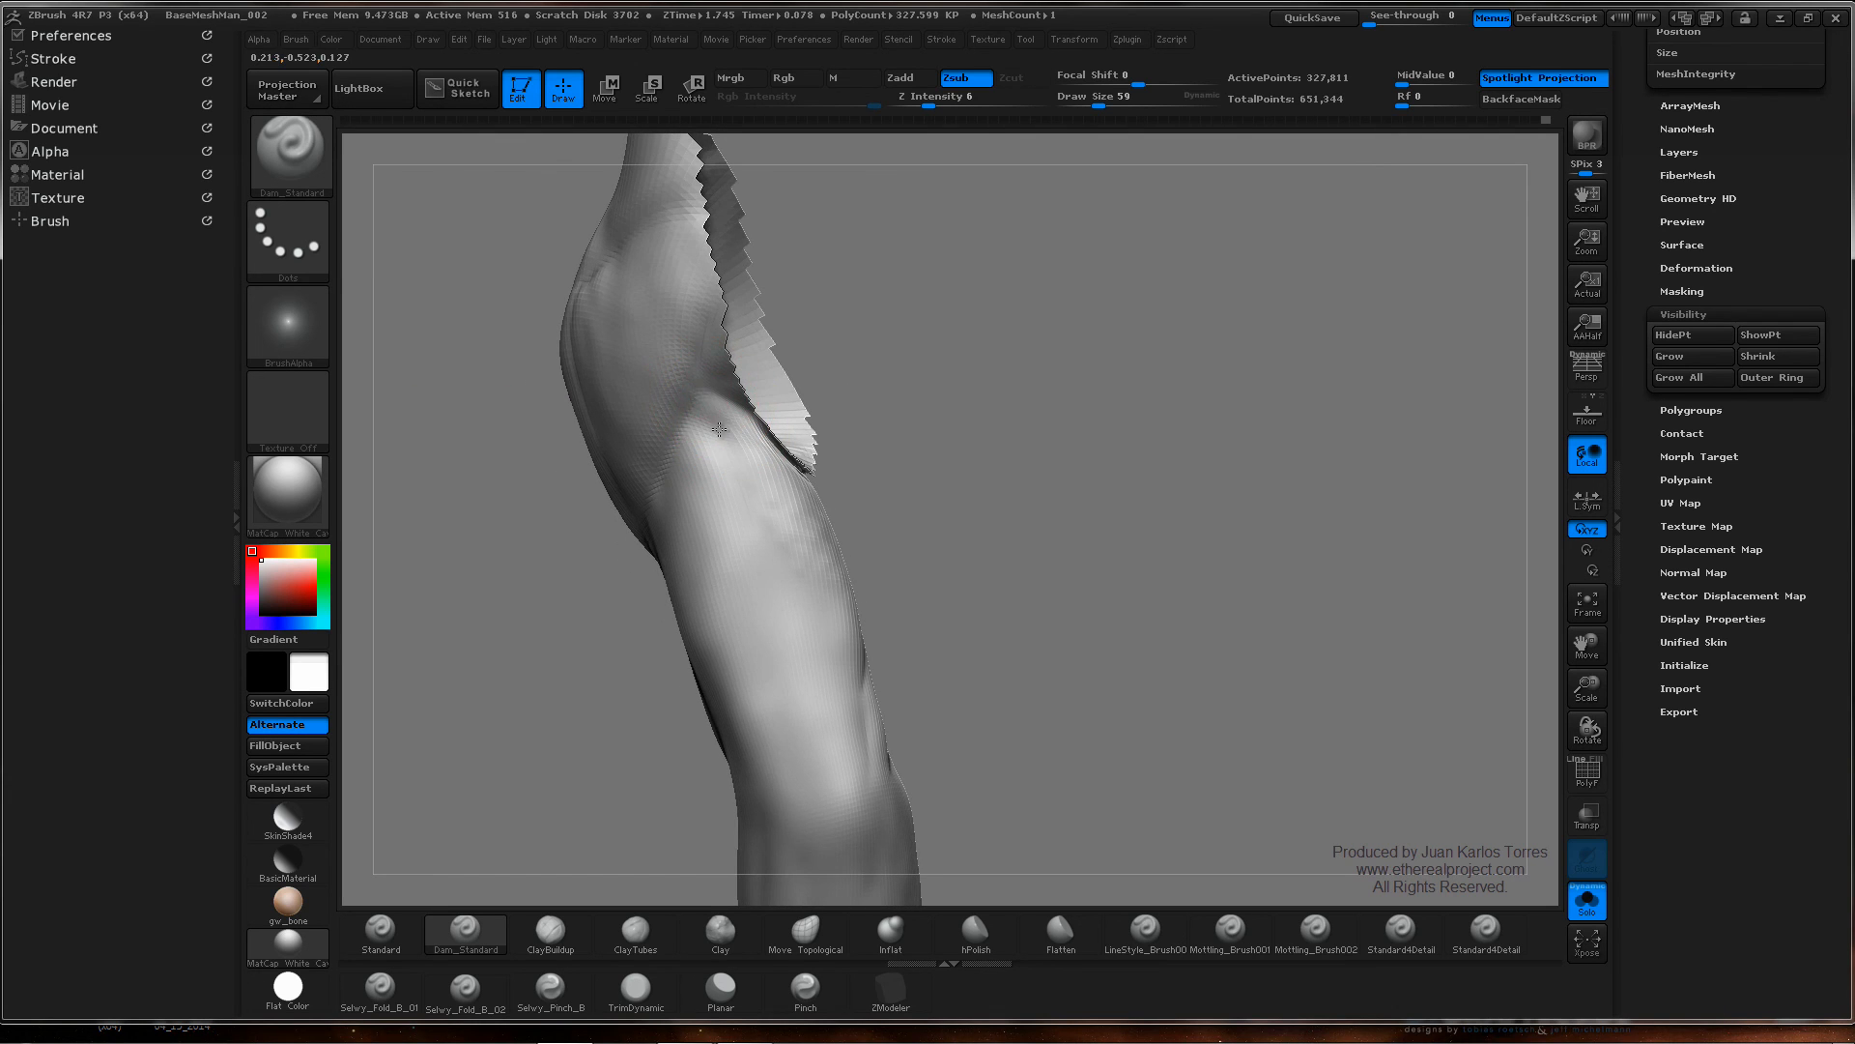
{"action": "right_click_drag", "start_coordinate": [791, 638], "coordinate": [770, 501]}
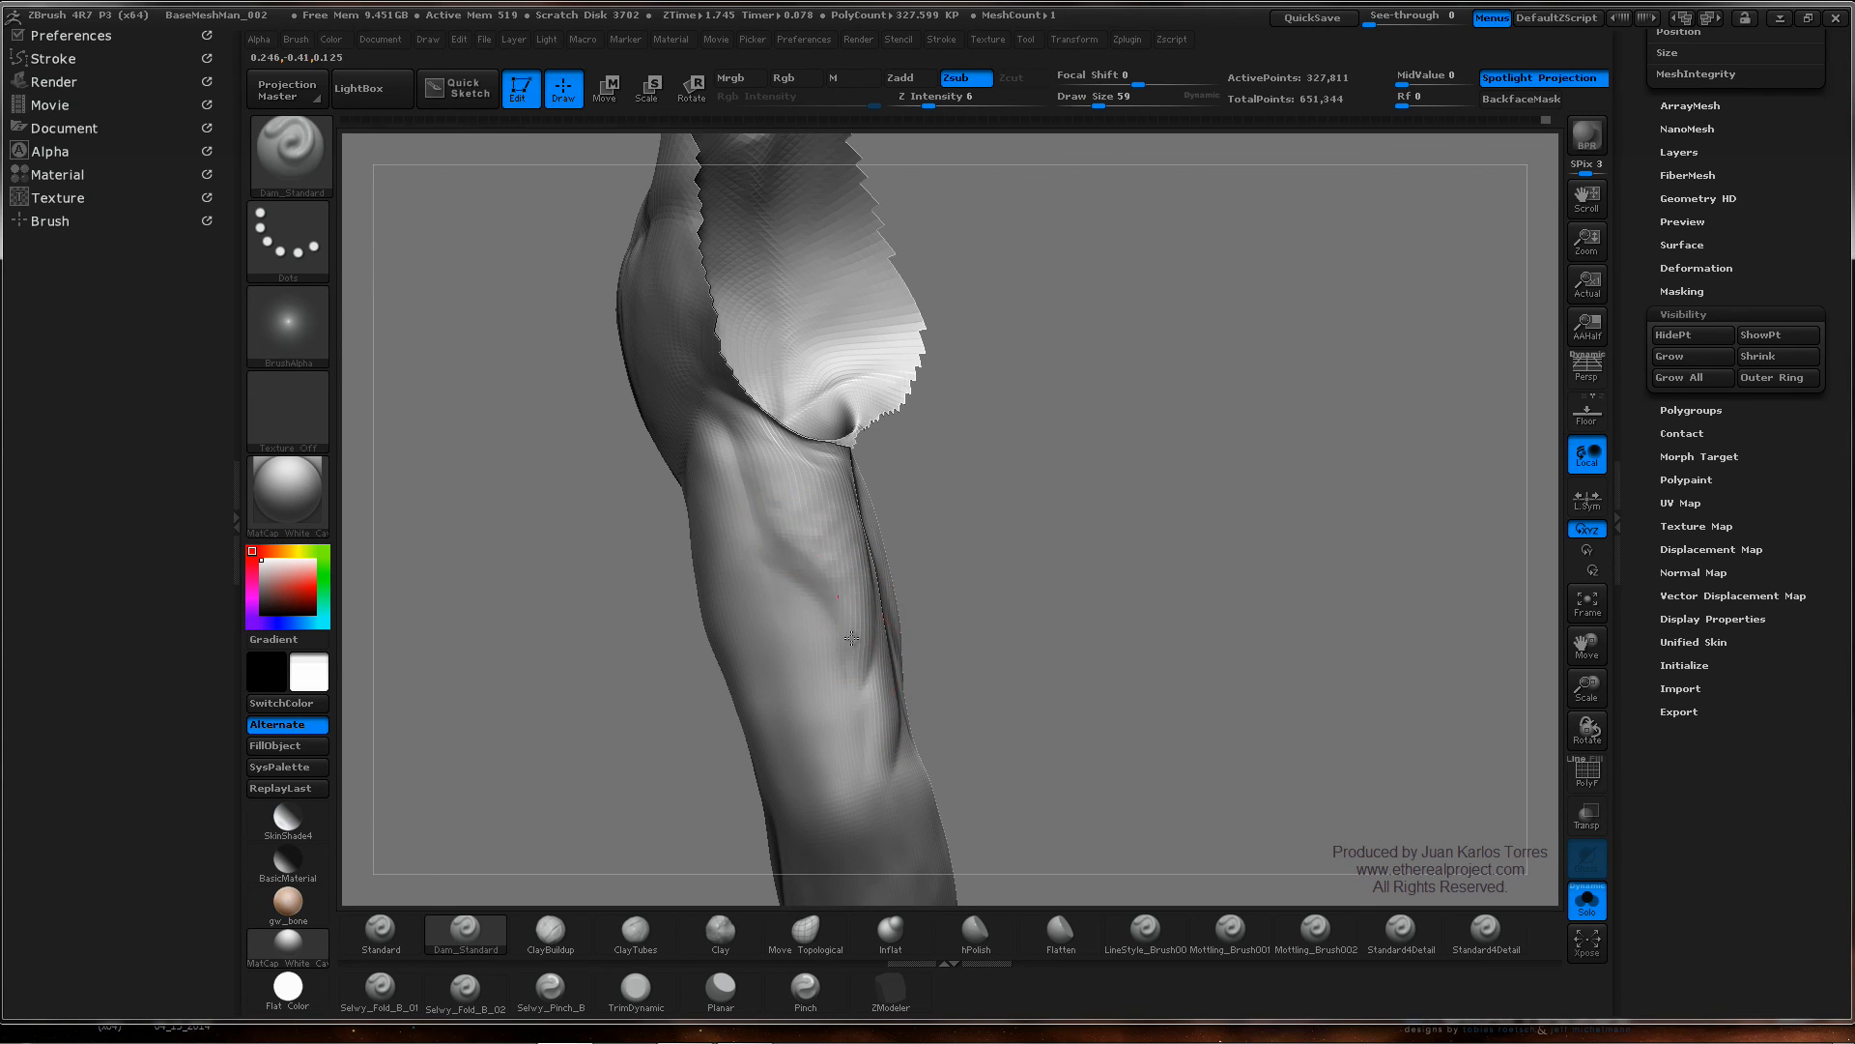
- Carve lengthwise muscle lines on the inner upper arm from the armpit down onto the upper biceps
{"action": "left_click_drag", "start_coordinate": [907, 561], "coordinate": [923, 541]}
{"action": "mouse_move", "coordinate": [839, 461]}
{"action": "right_mouse_down"}
{"action": "mouse_move", "coordinate": [713, 471]}
{"action": "mouse_move", "coordinate": [849, 455]}
{"action": "right_mouse_up"}
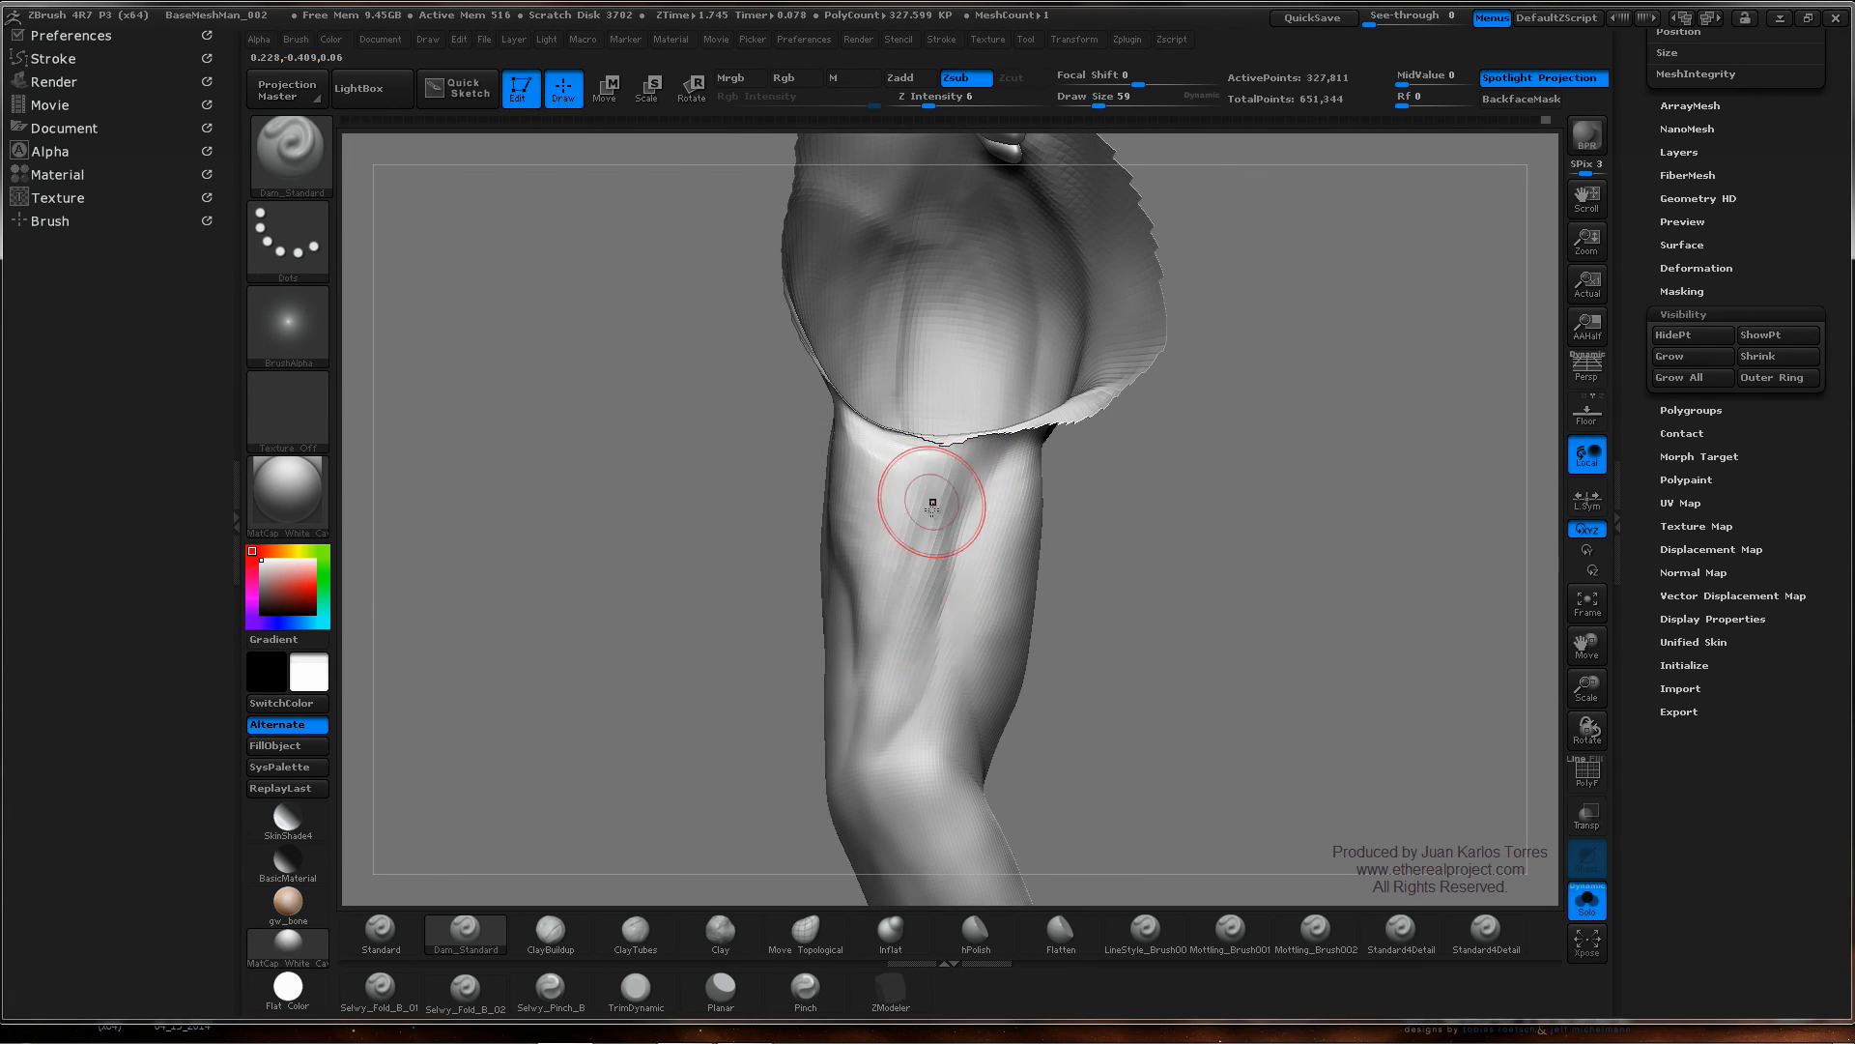
{"action": "mouse_move", "coordinate": [936, 497]}
{"action": "right_mouse_down"}
{"action": "mouse_move", "coordinate": [986, 518]}
{"action": "mouse_move", "coordinate": [994, 497]}
{"action": "mouse_move", "coordinate": [957, 589]}
{"action": "mouse_move", "coordinate": [961, 538]}
{"action": "mouse_move", "coordinate": [864, 476]}
{"action": "right_mouse_up"}
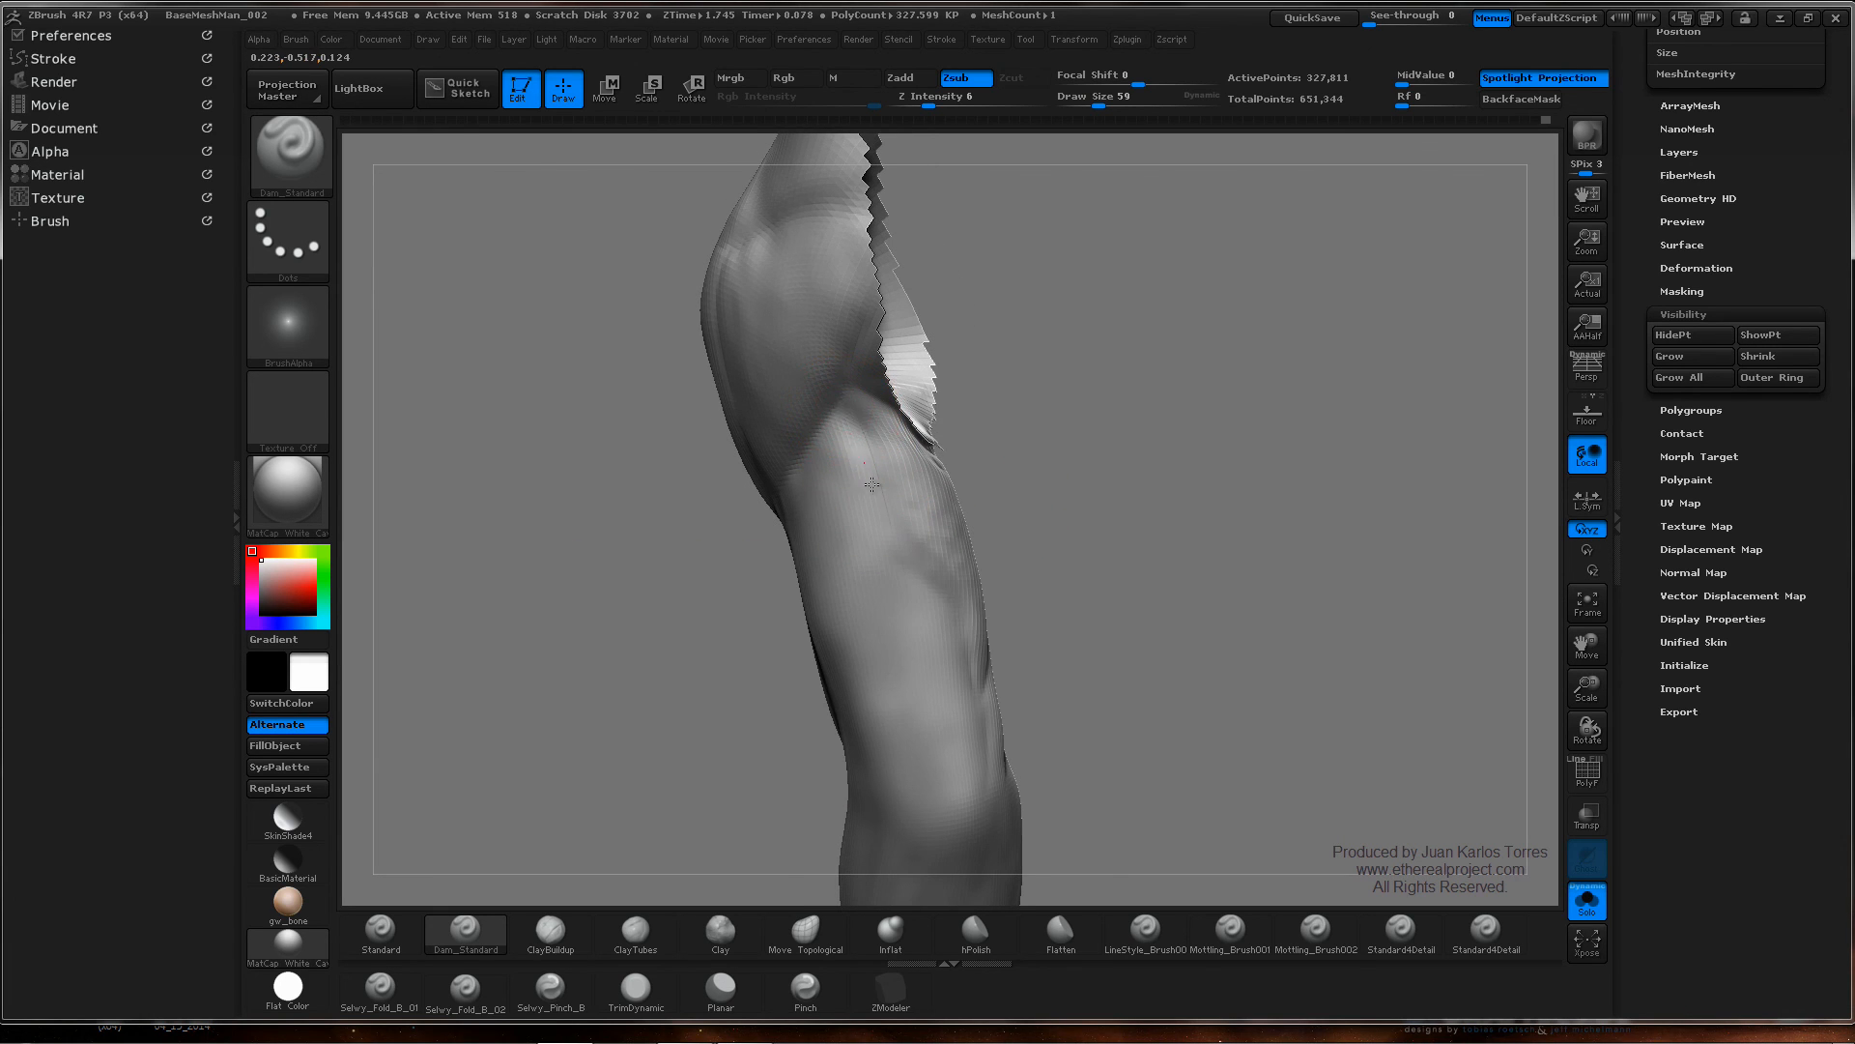
{"action": "right_click_drag", "start_coordinate": [885, 546], "coordinate": [882, 550]}
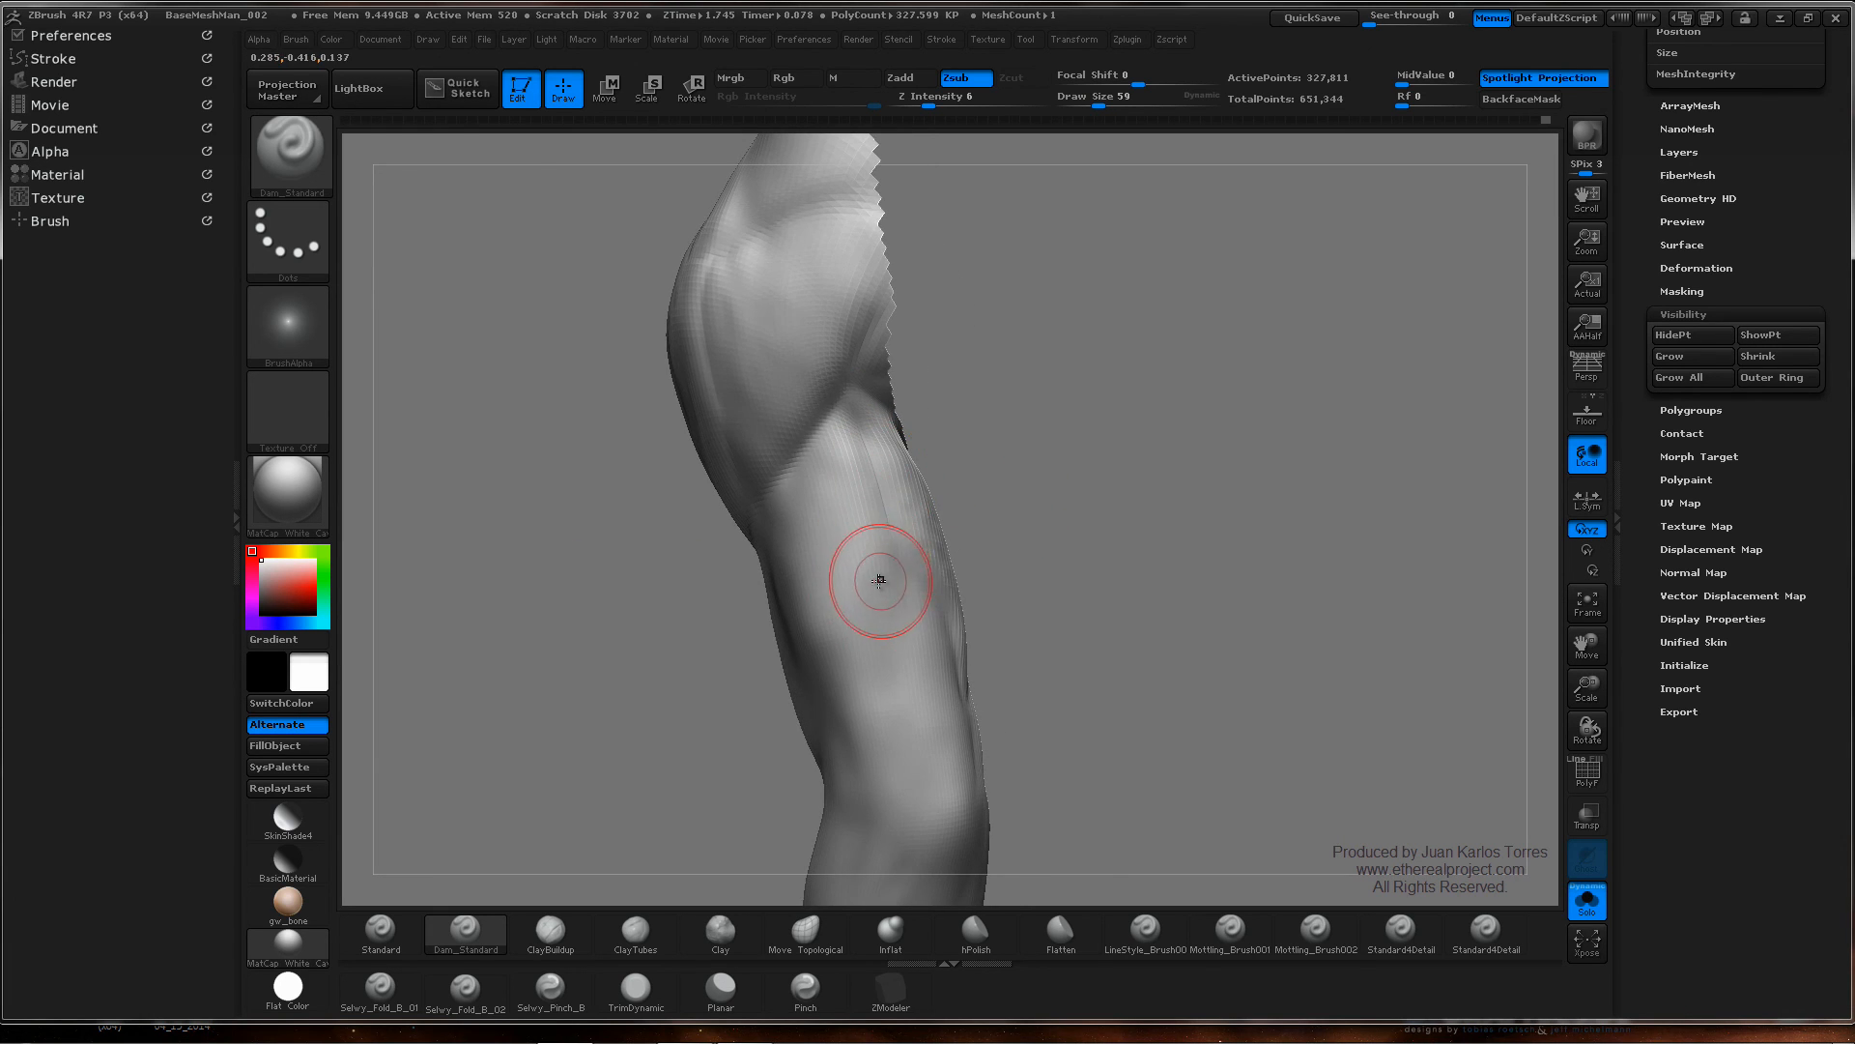
- Carve the curved groove across the middle of the biceps toward the elbow on the front of the opposite arm
{"action": "mouse_move", "coordinate": [902, 629]}
{"action": "right_mouse_down"}
{"action": "mouse_move", "coordinate": [1048, 564]}
{"action": "mouse_move", "coordinate": [1047, 516]}
{"action": "mouse_move", "coordinate": [1006, 455]}
{"action": "mouse_move", "coordinate": [1102, 509]}
{"action": "mouse_move", "coordinate": [888, 548]}
{"action": "right_mouse_up"}
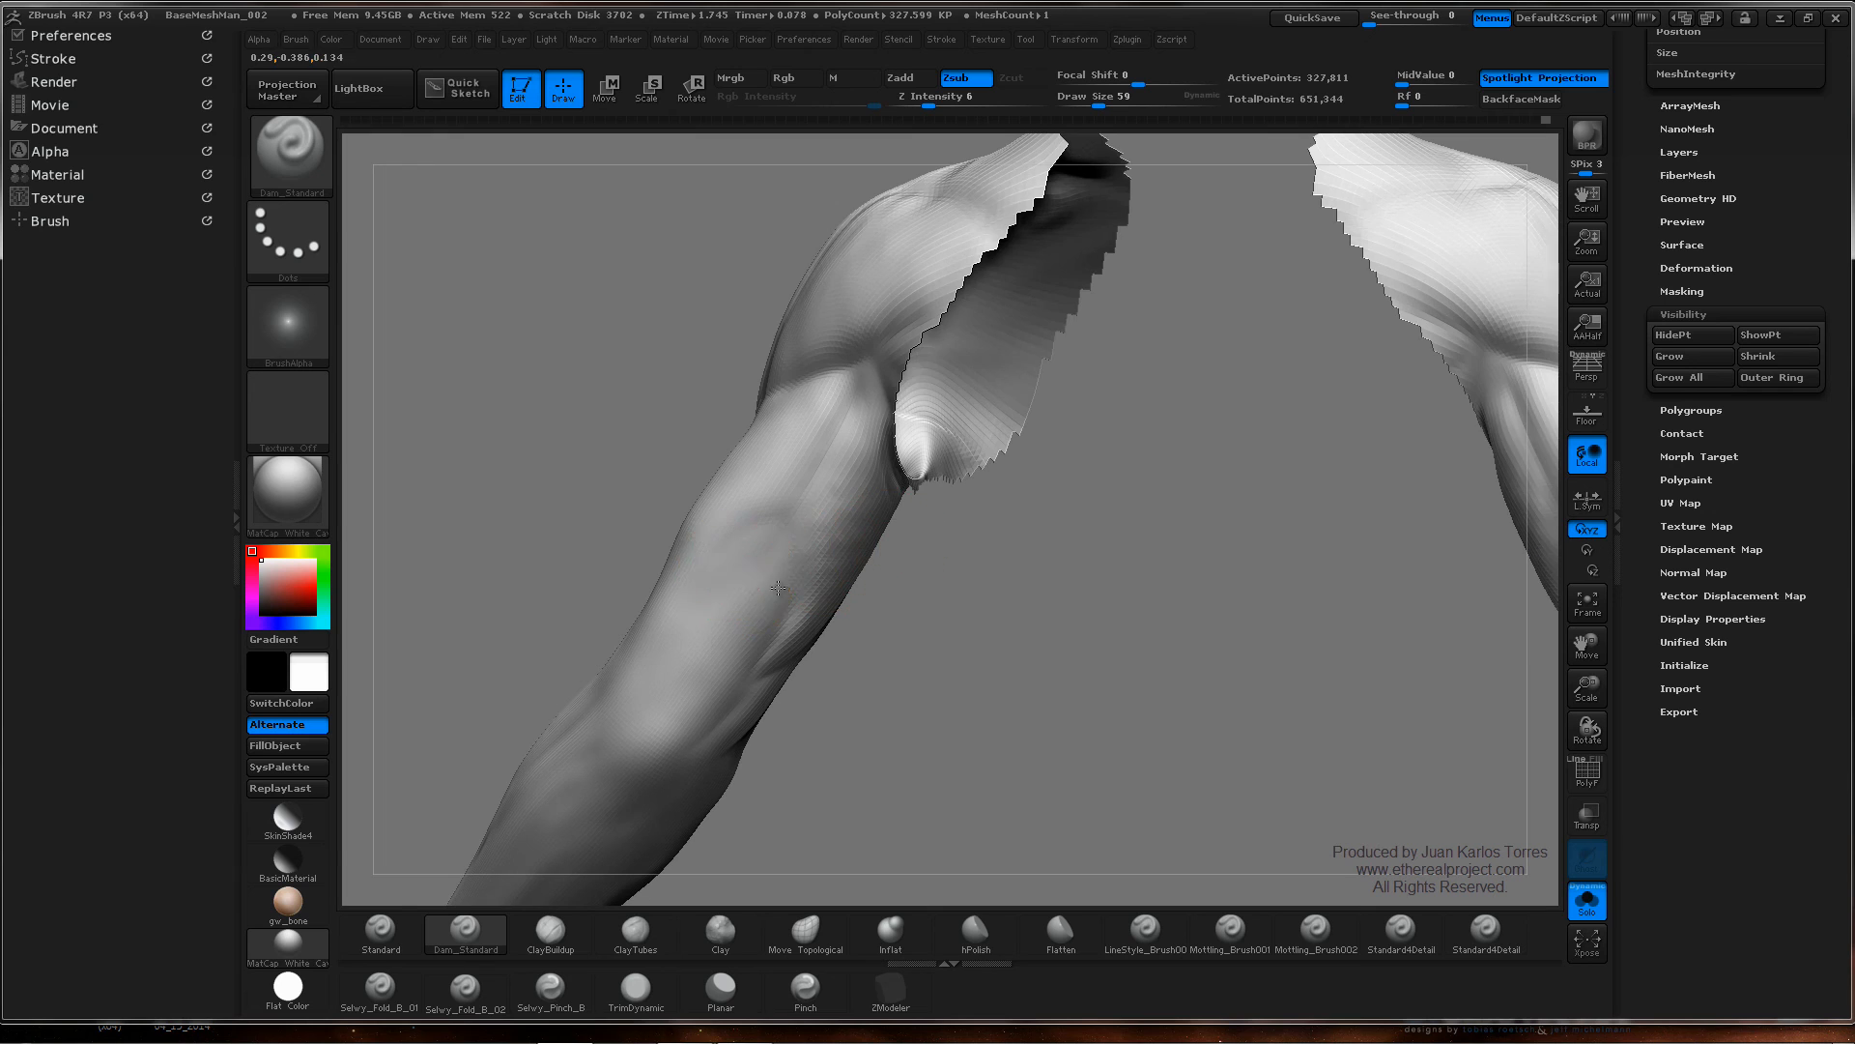
{"action": "right_click_drag", "start_coordinate": [779, 588], "coordinate": [724, 580]}
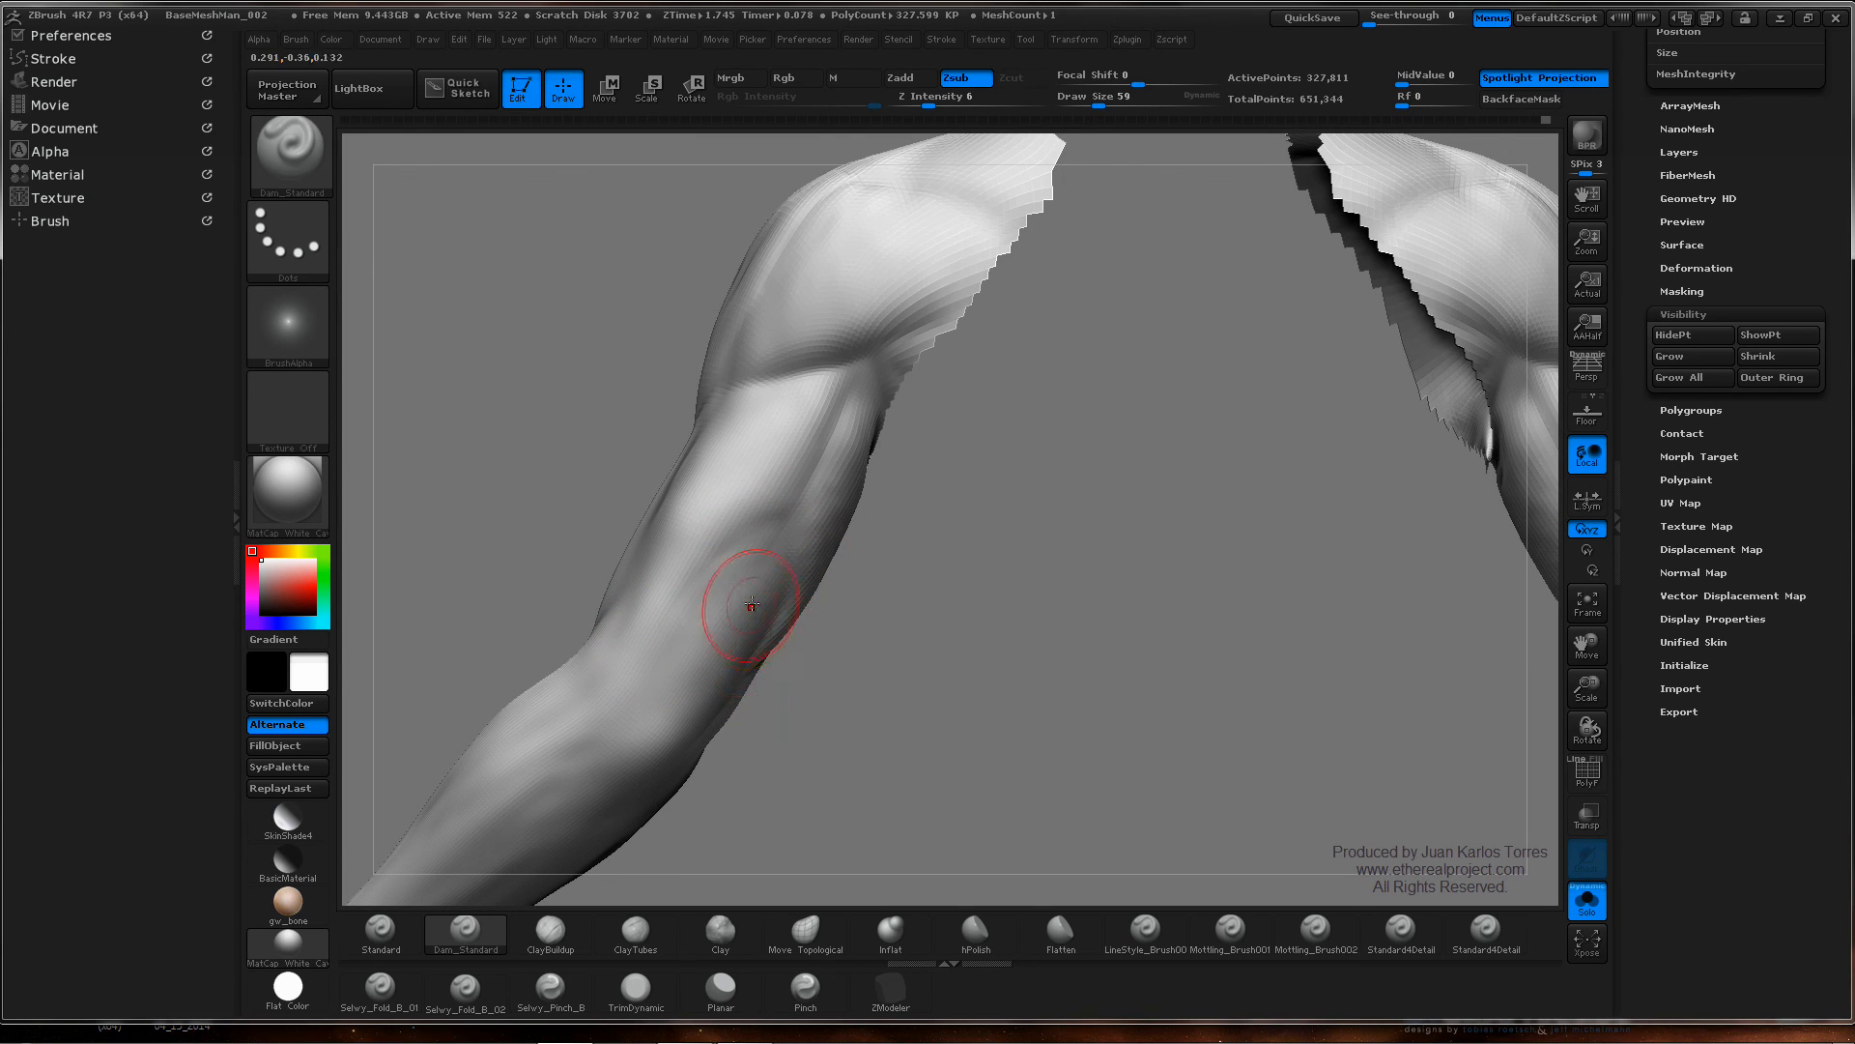
{"action": "right_click_drag", "start_coordinate": [752, 604], "coordinate": [725, 592]}
{"action": "right_click_drag", "start_coordinate": [719, 666], "coordinate": [663, 613]}
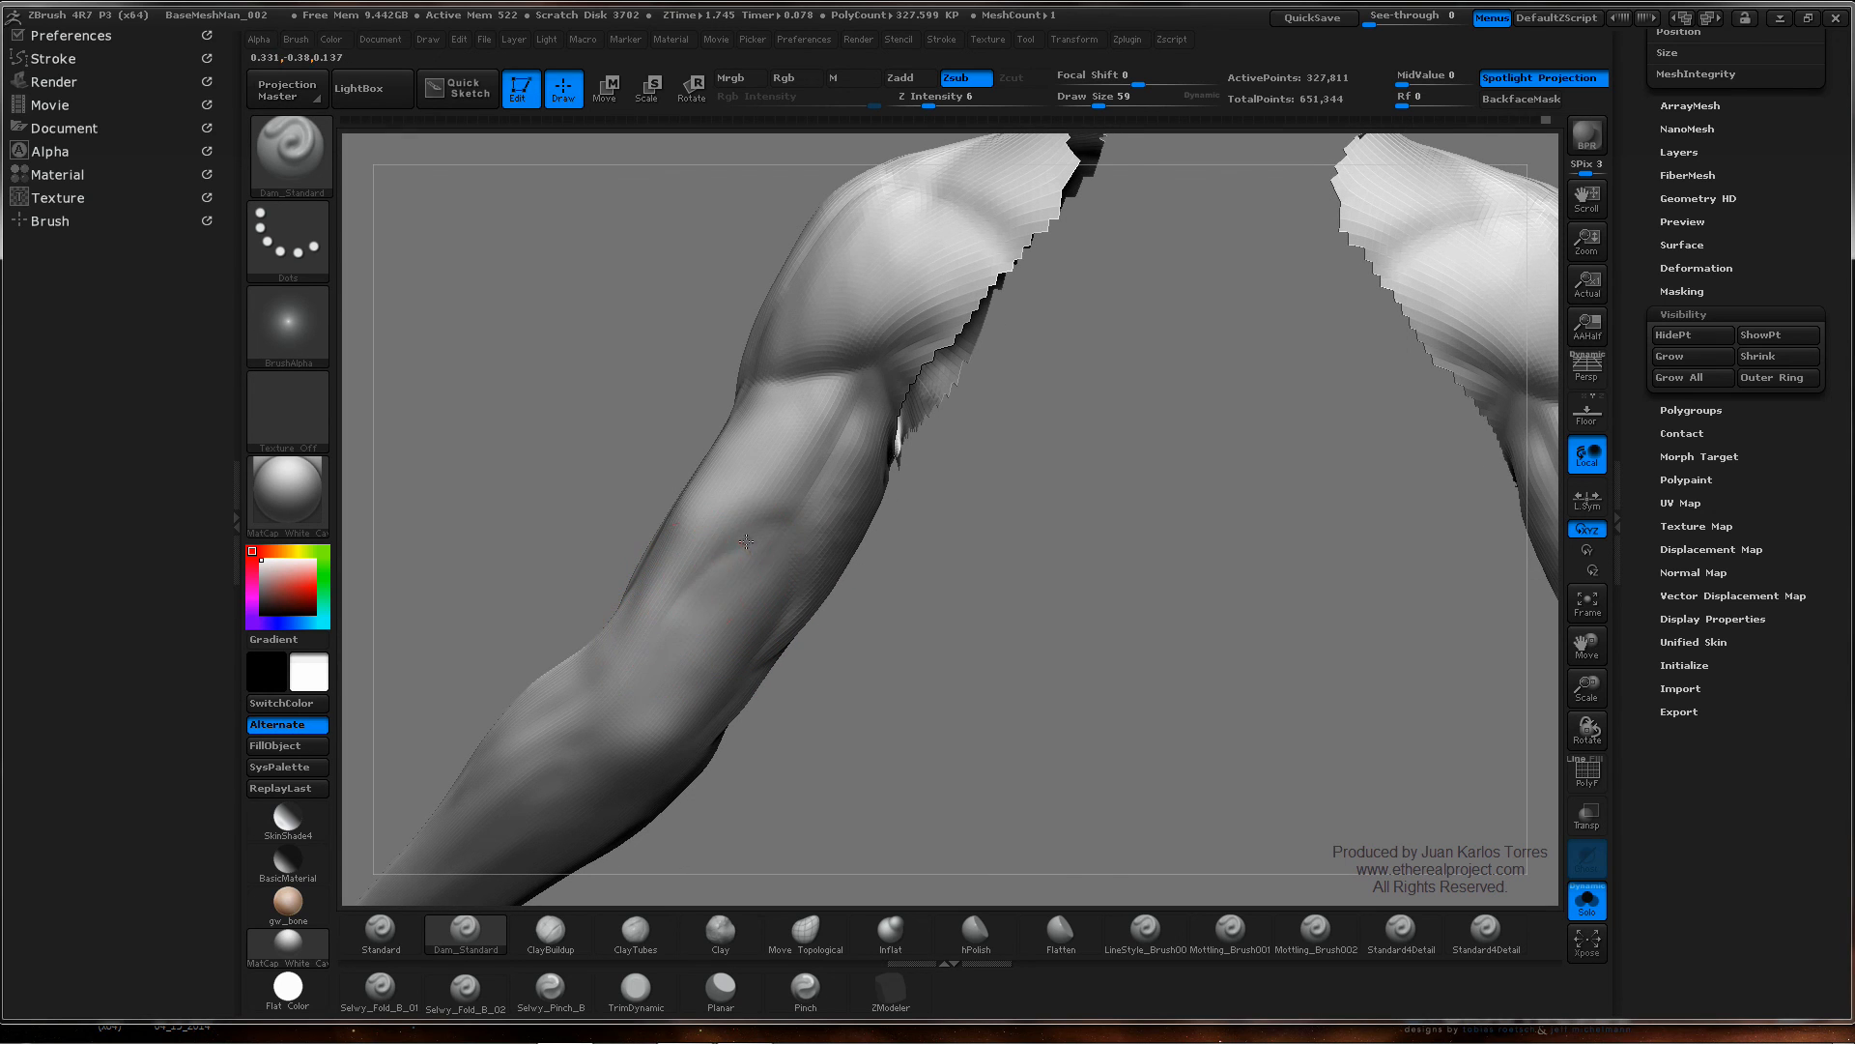
- Define the muscle separation on the outer upper arm from below the deltoid's insertion toward the elbow
{"action": "right_click_drag", "start_coordinate": [811, 441], "coordinate": [741, 392]}
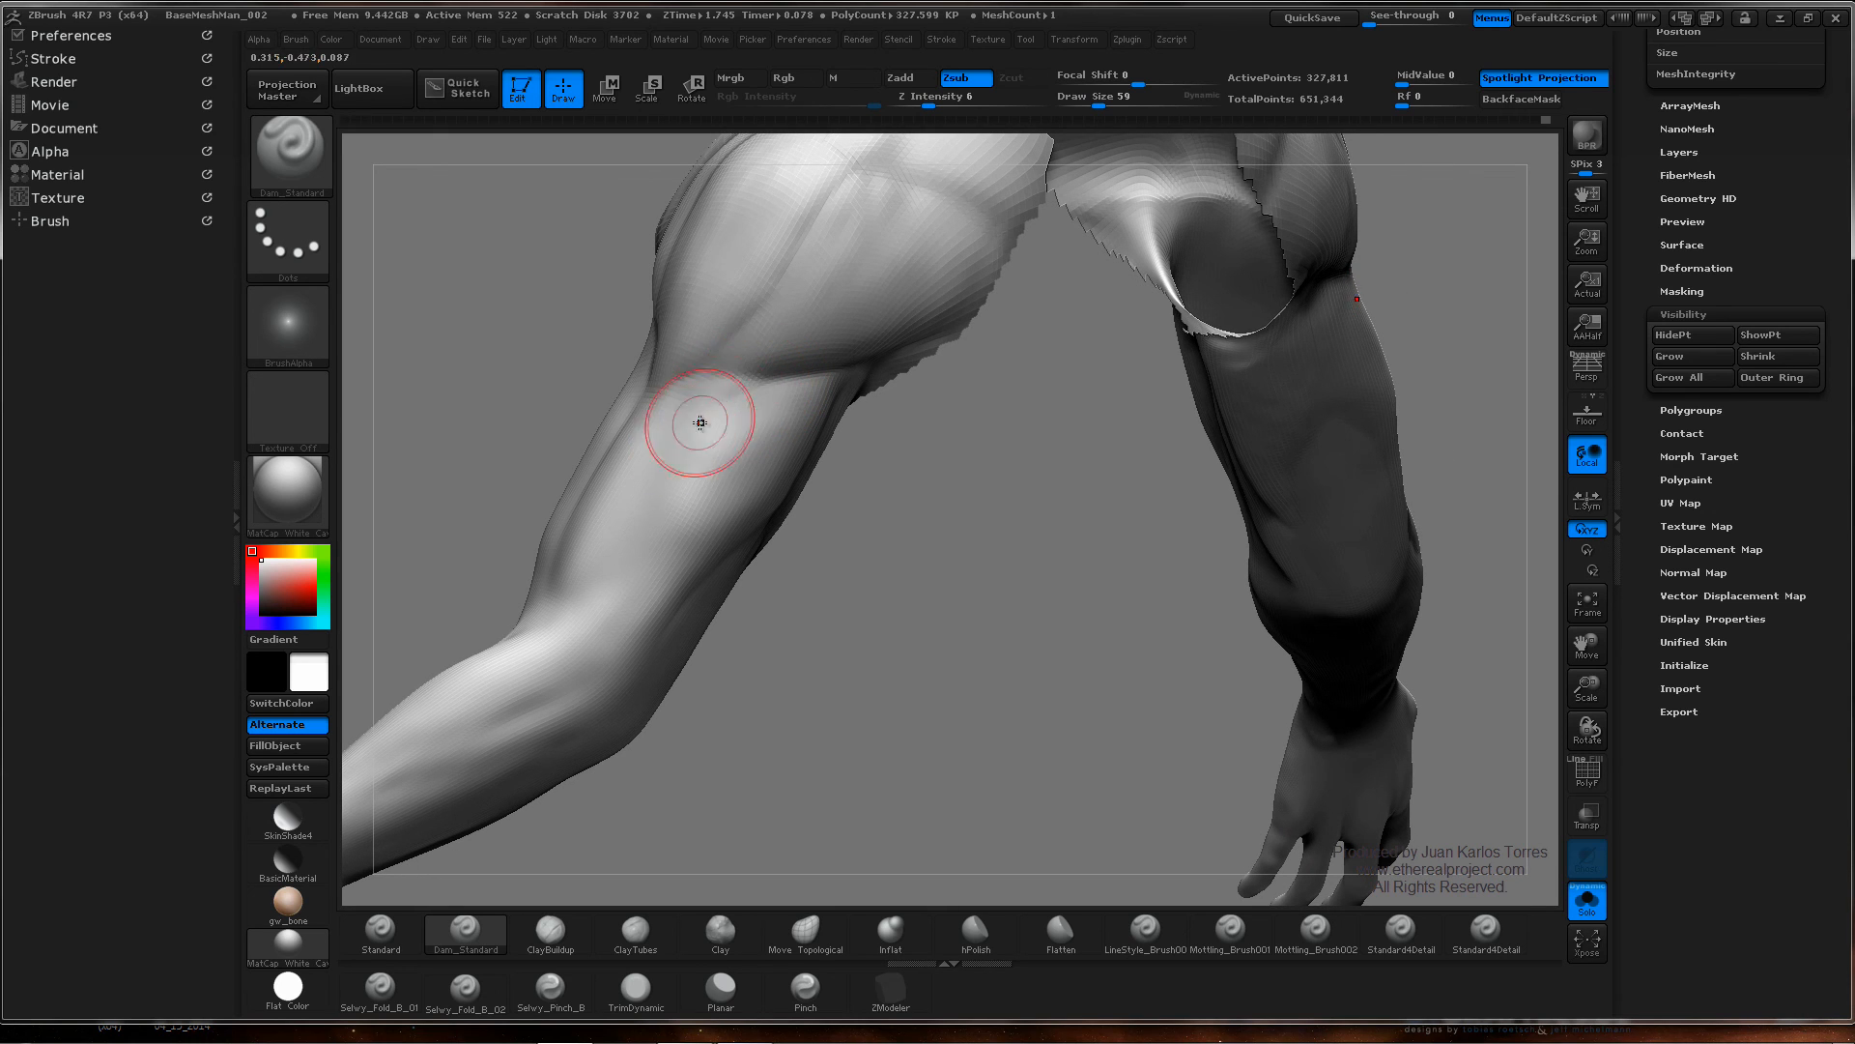
{"action": "mouse_move", "coordinate": [667, 493]}
{"action": "right_mouse_down"}
{"action": "mouse_move", "coordinate": [724, 381]}
{"action": "mouse_move", "coordinate": [690, 399]}
{"action": "mouse_move", "coordinate": [728, 409]}
{"action": "mouse_move", "coordinate": [730, 434]}
{"action": "mouse_move", "coordinate": [706, 384]}
{"action": "right_mouse_up"}
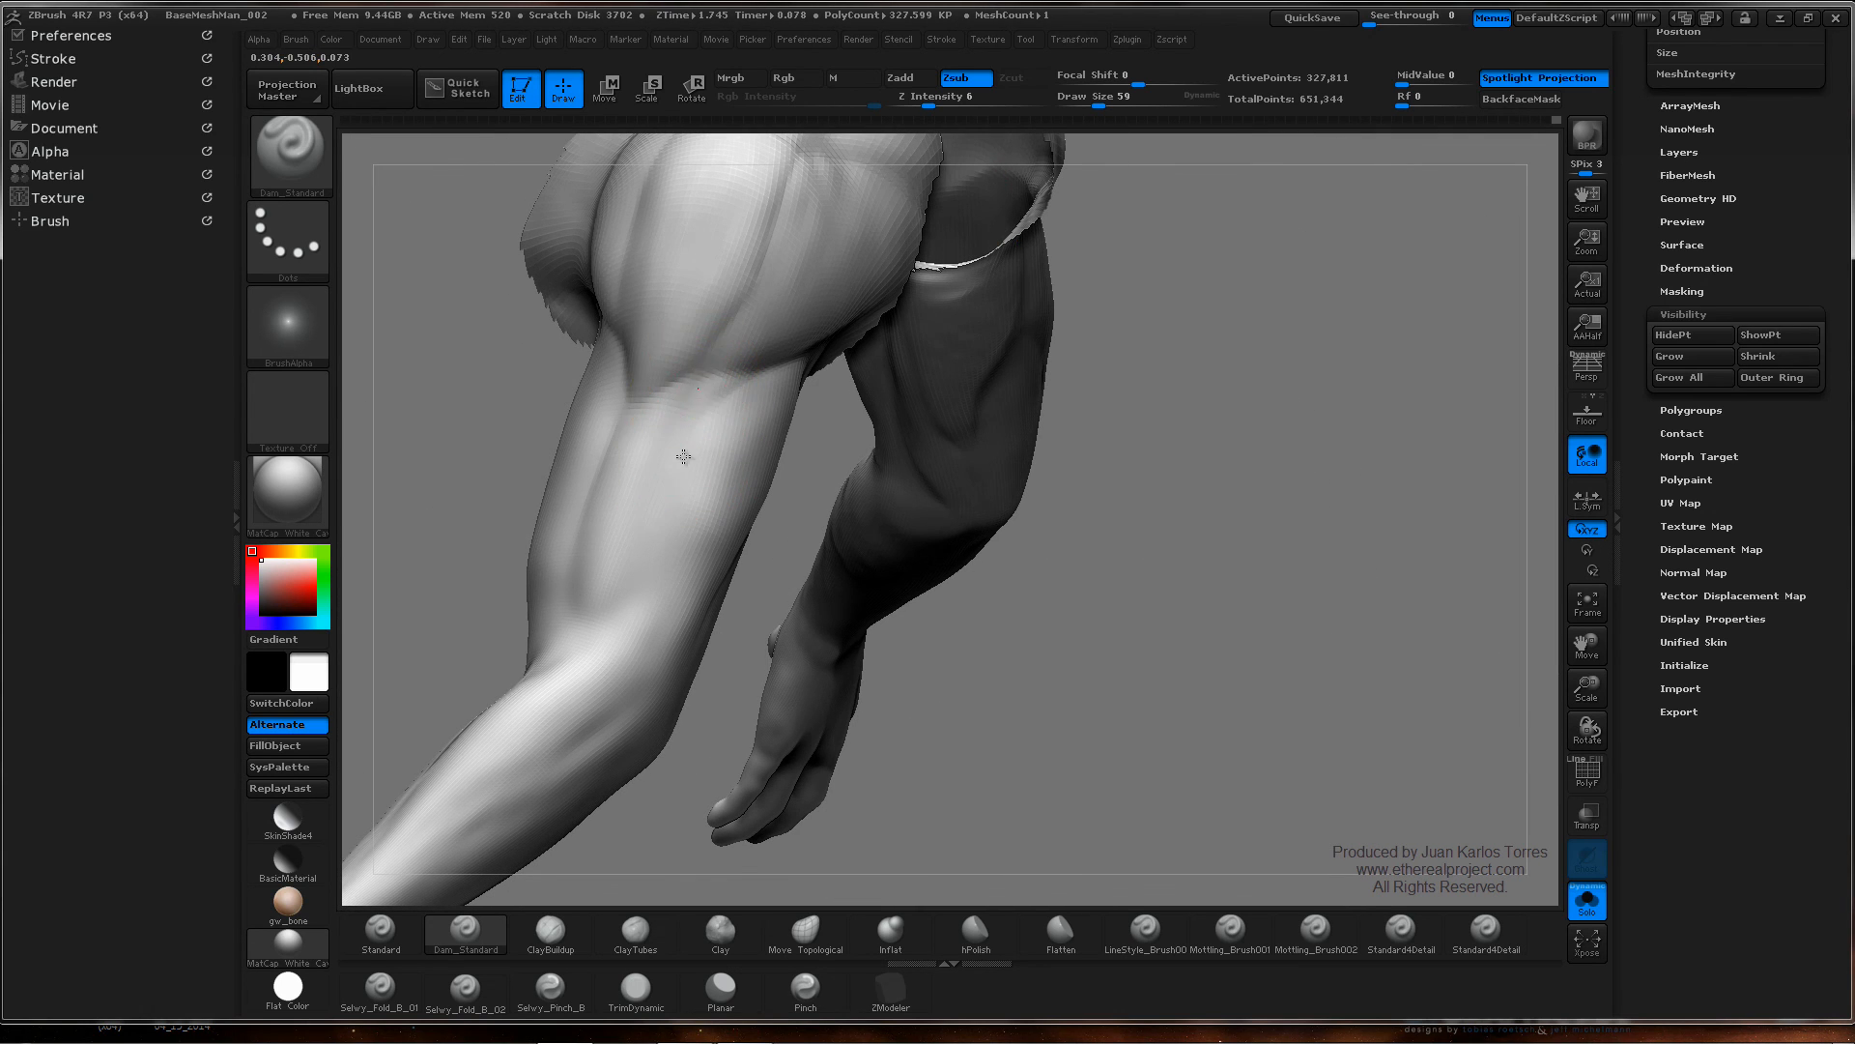
{"action": "mouse_move", "coordinate": [651, 468]}
{"action": "right_mouse_down"}
{"action": "mouse_move", "coordinate": [675, 402]}
{"action": "mouse_move", "coordinate": [680, 455]}
{"action": "mouse_move", "coordinate": [836, 390]}
{"action": "right_mouse_up"}
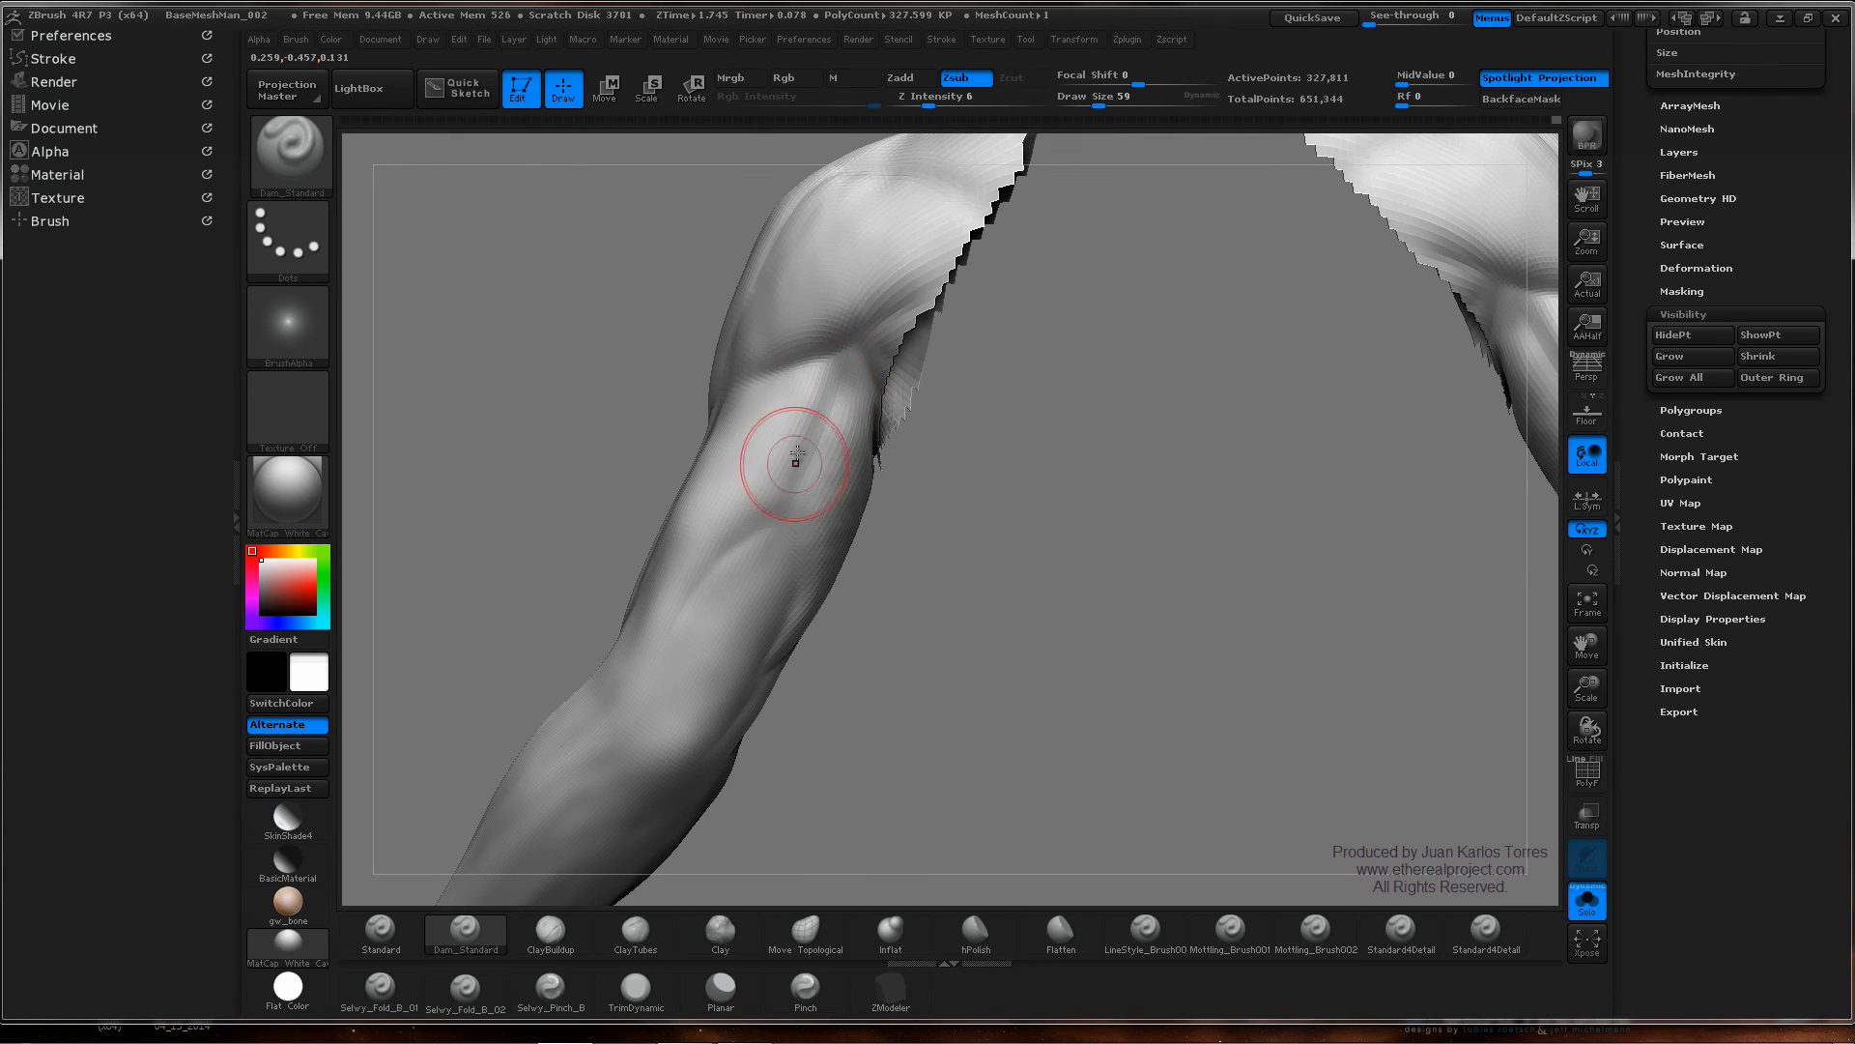
- Refine the biceps' upper end under the deltoid and its inner edge down to the elbow with Dam_Standard
{"action": "left_click_drag", "start_coordinate": [761, 528], "coordinate": [750, 543]}
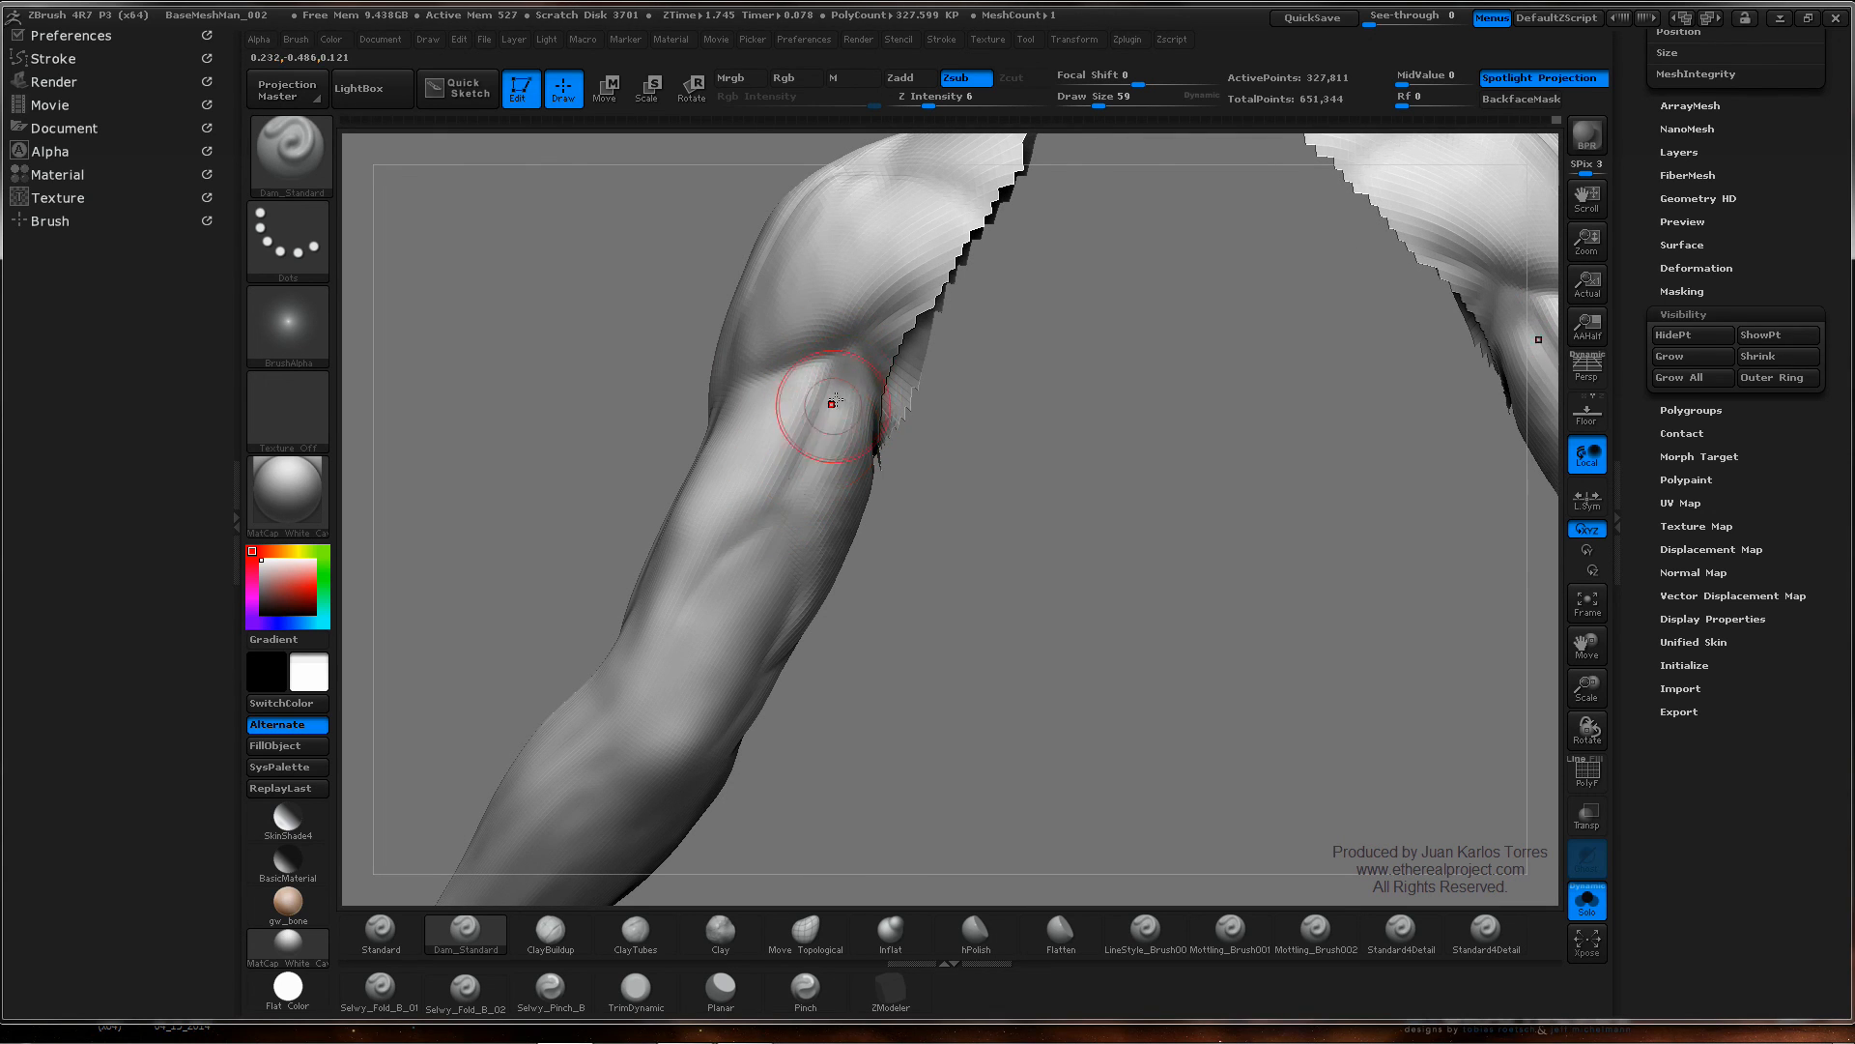
{"action": "mouse_move", "coordinate": [832, 402]}
{"action": "right_mouse_down"}
{"action": "mouse_move", "coordinate": [808, 431]}
{"action": "mouse_move", "coordinate": [832, 410]}
{"action": "mouse_move", "coordinate": [768, 430]}
{"action": "mouse_move", "coordinate": [821, 449]}
{"action": "right_mouse_up"}
{"action": "right_click", "coordinate": [833, 410]}
{"action": "right_click_drag", "start_coordinate": [1011, 527], "coordinate": [849, 559]}
{"action": "right_click_drag", "start_coordinate": [705, 663], "coordinate": [722, 716]}
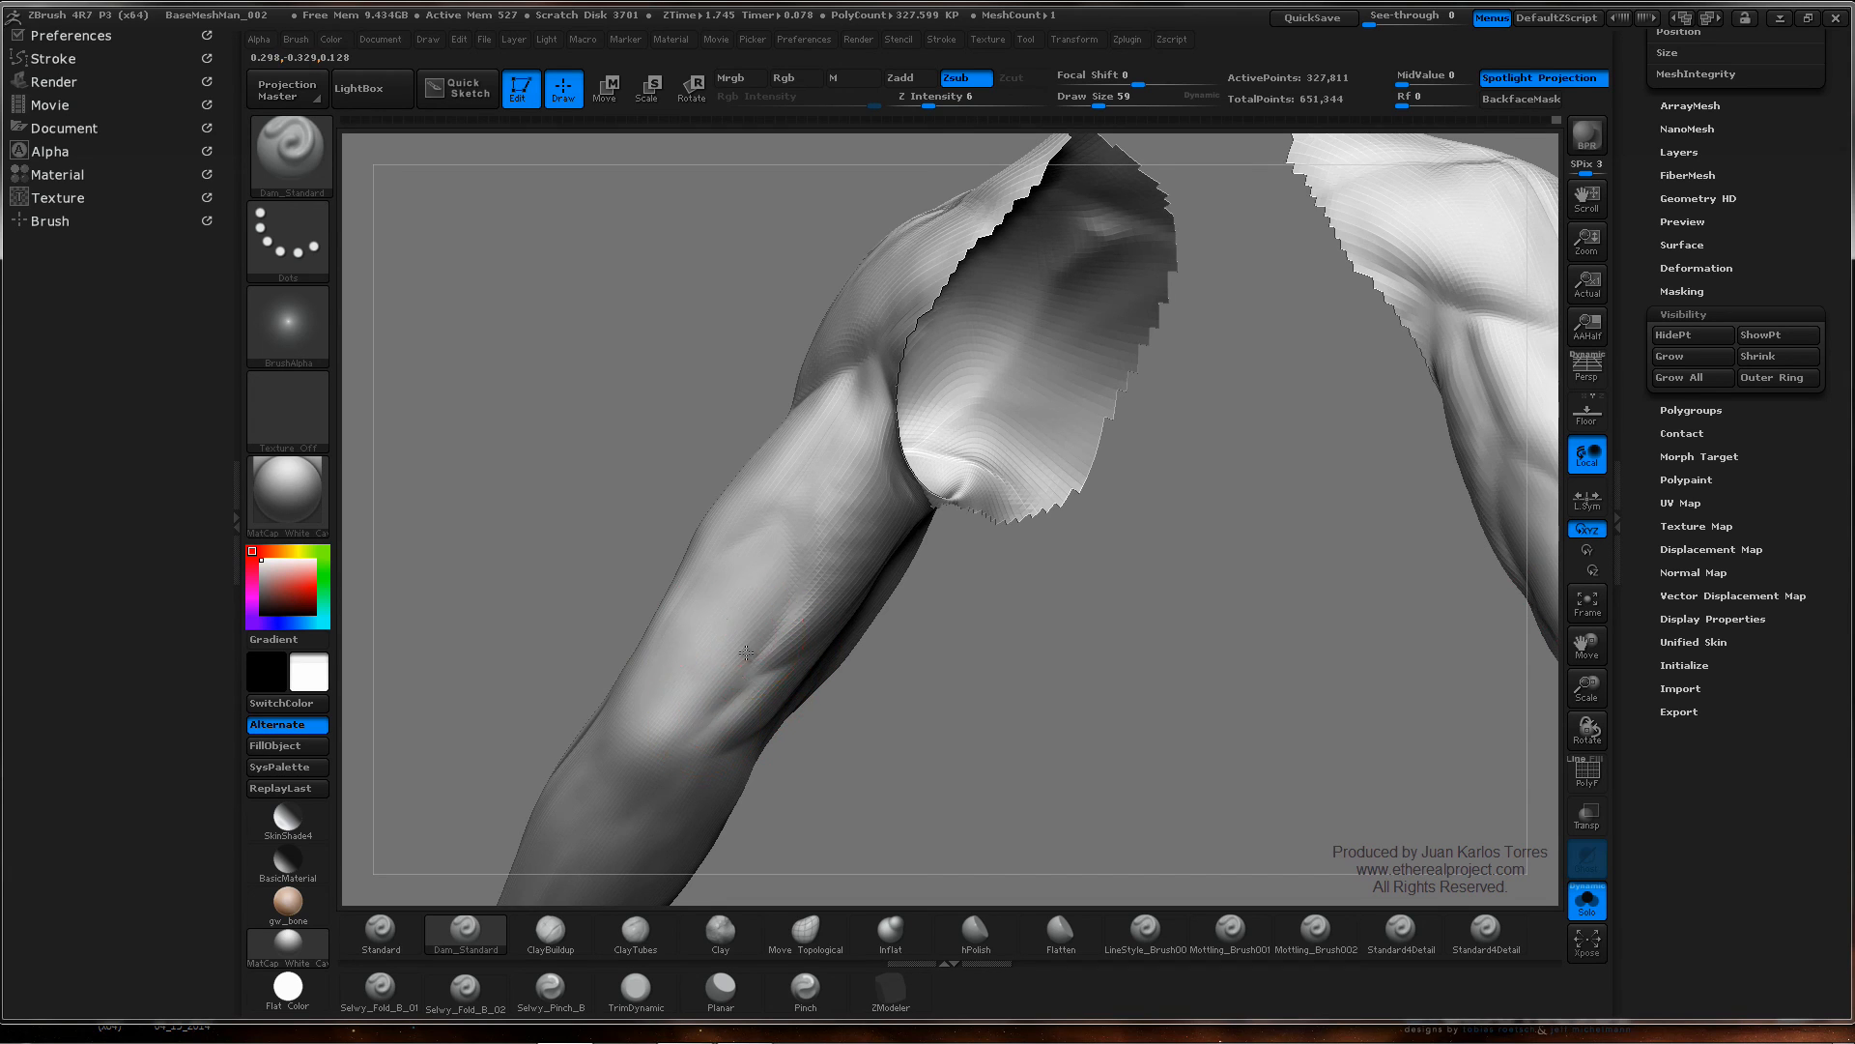
{"action": "right_click_drag", "start_coordinate": [746, 653], "coordinate": [676, 592]}
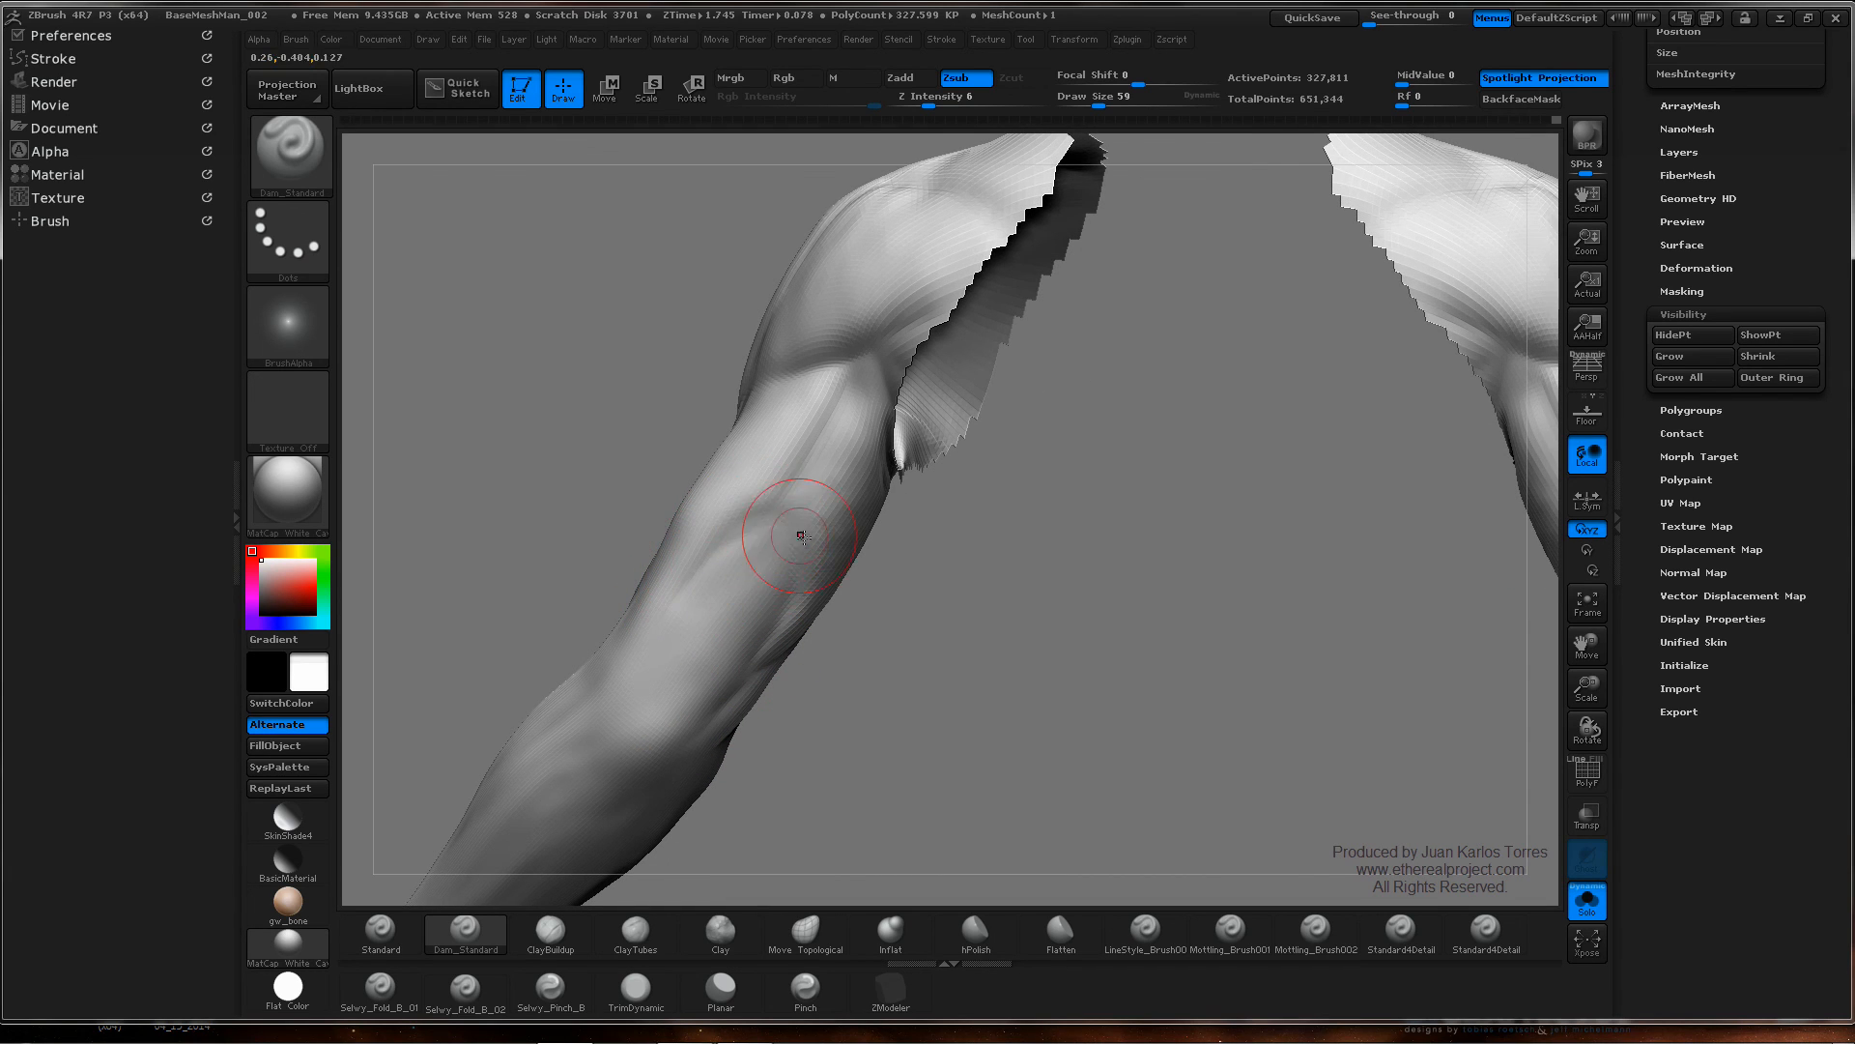
- Refine the outer upper arm's muscle separations where they converge just above the elbow with Dam_Standard
{"action": "right_click_drag", "start_coordinate": [784, 540], "coordinate": [785, 609]}
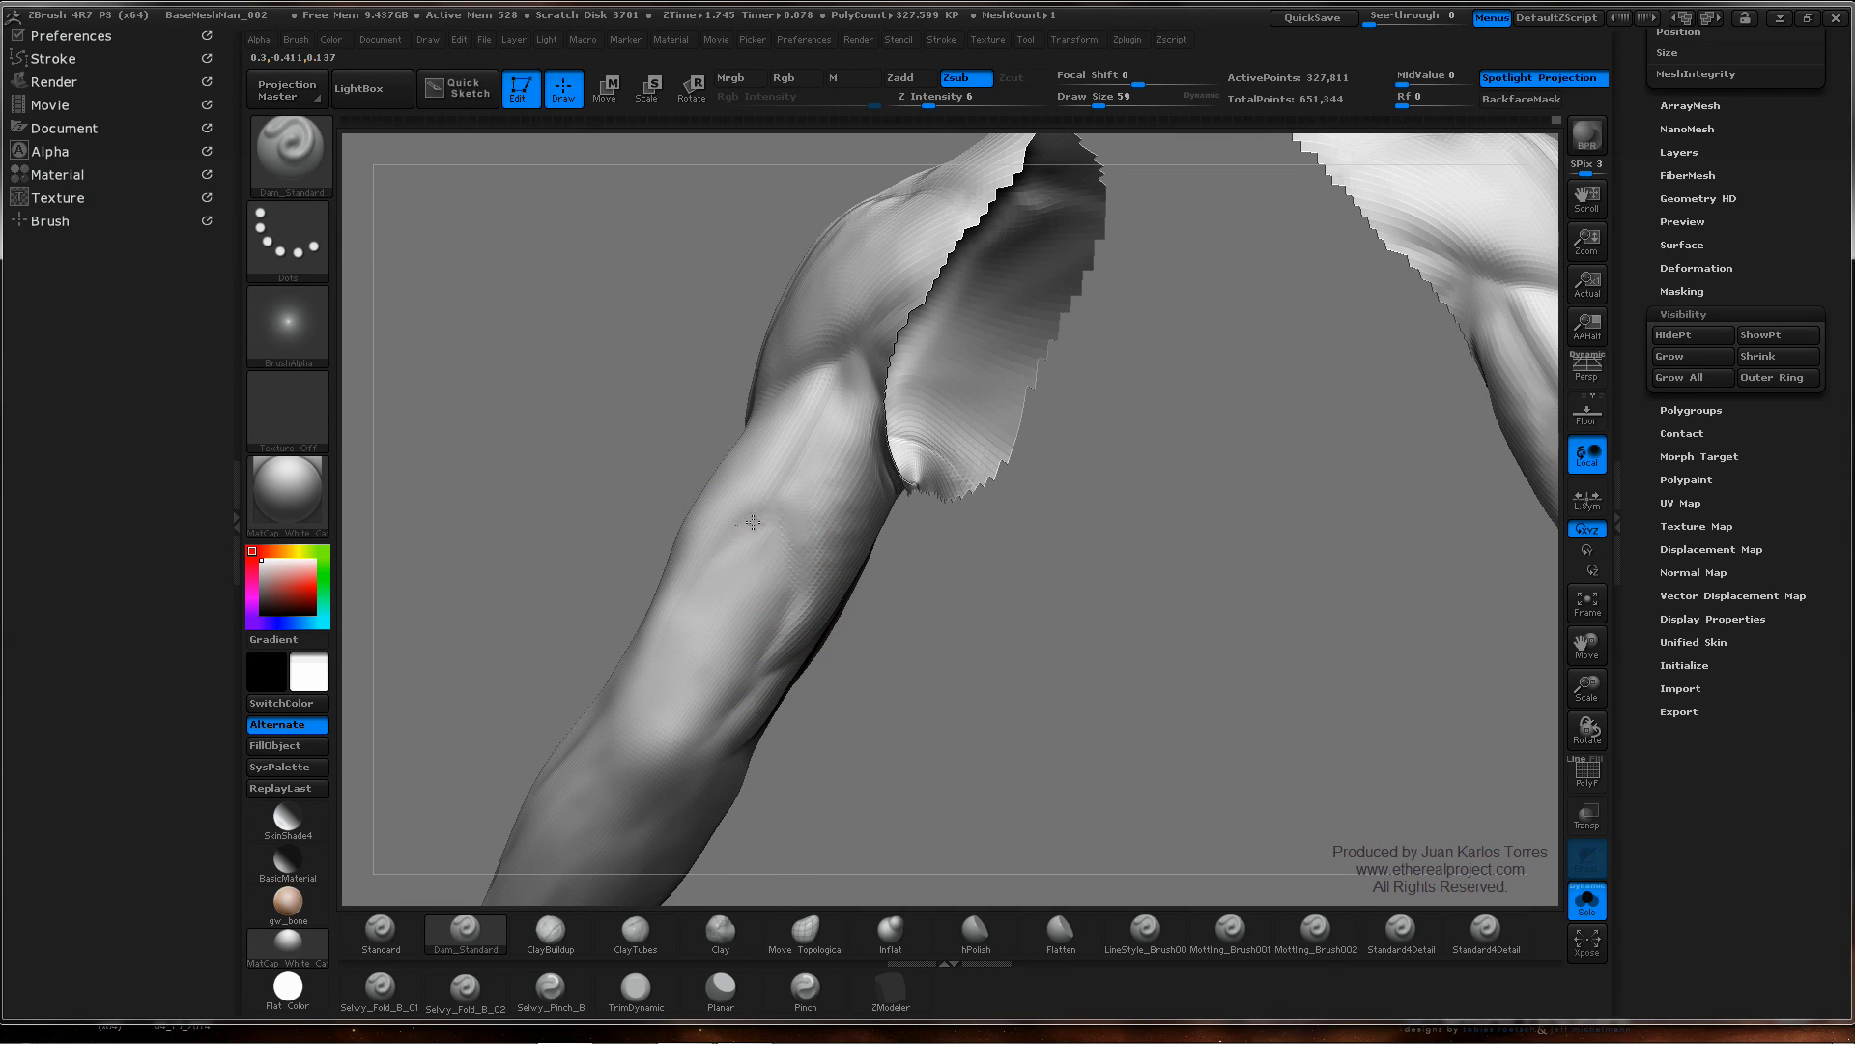
{"action": "mouse_move", "coordinate": [721, 549]}
{"action": "right_mouse_down"}
{"action": "mouse_move", "coordinate": [832, 551]}
{"action": "mouse_move", "coordinate": [715, 528]}
{"action": "right_mouse_up"}
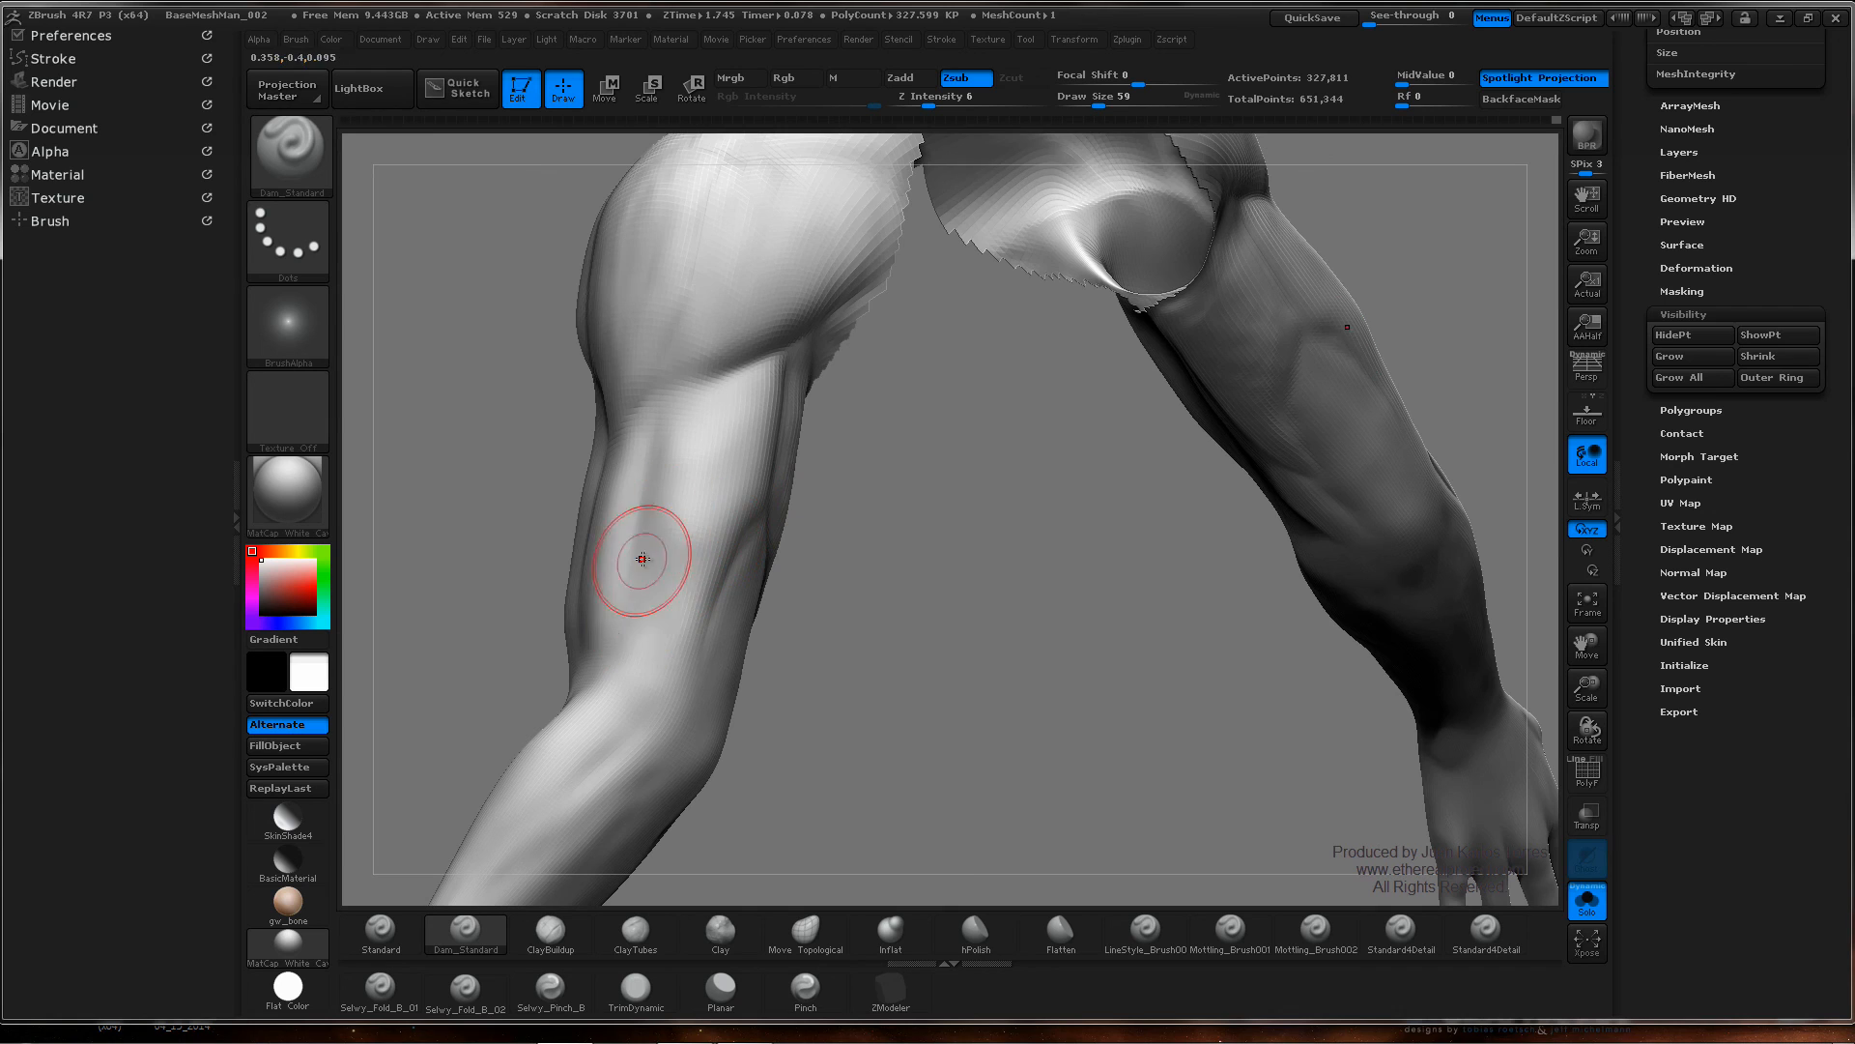
{"action": "right_click_drag", "start_coordinate": [670, 625], "coordinate": [646, 564]}
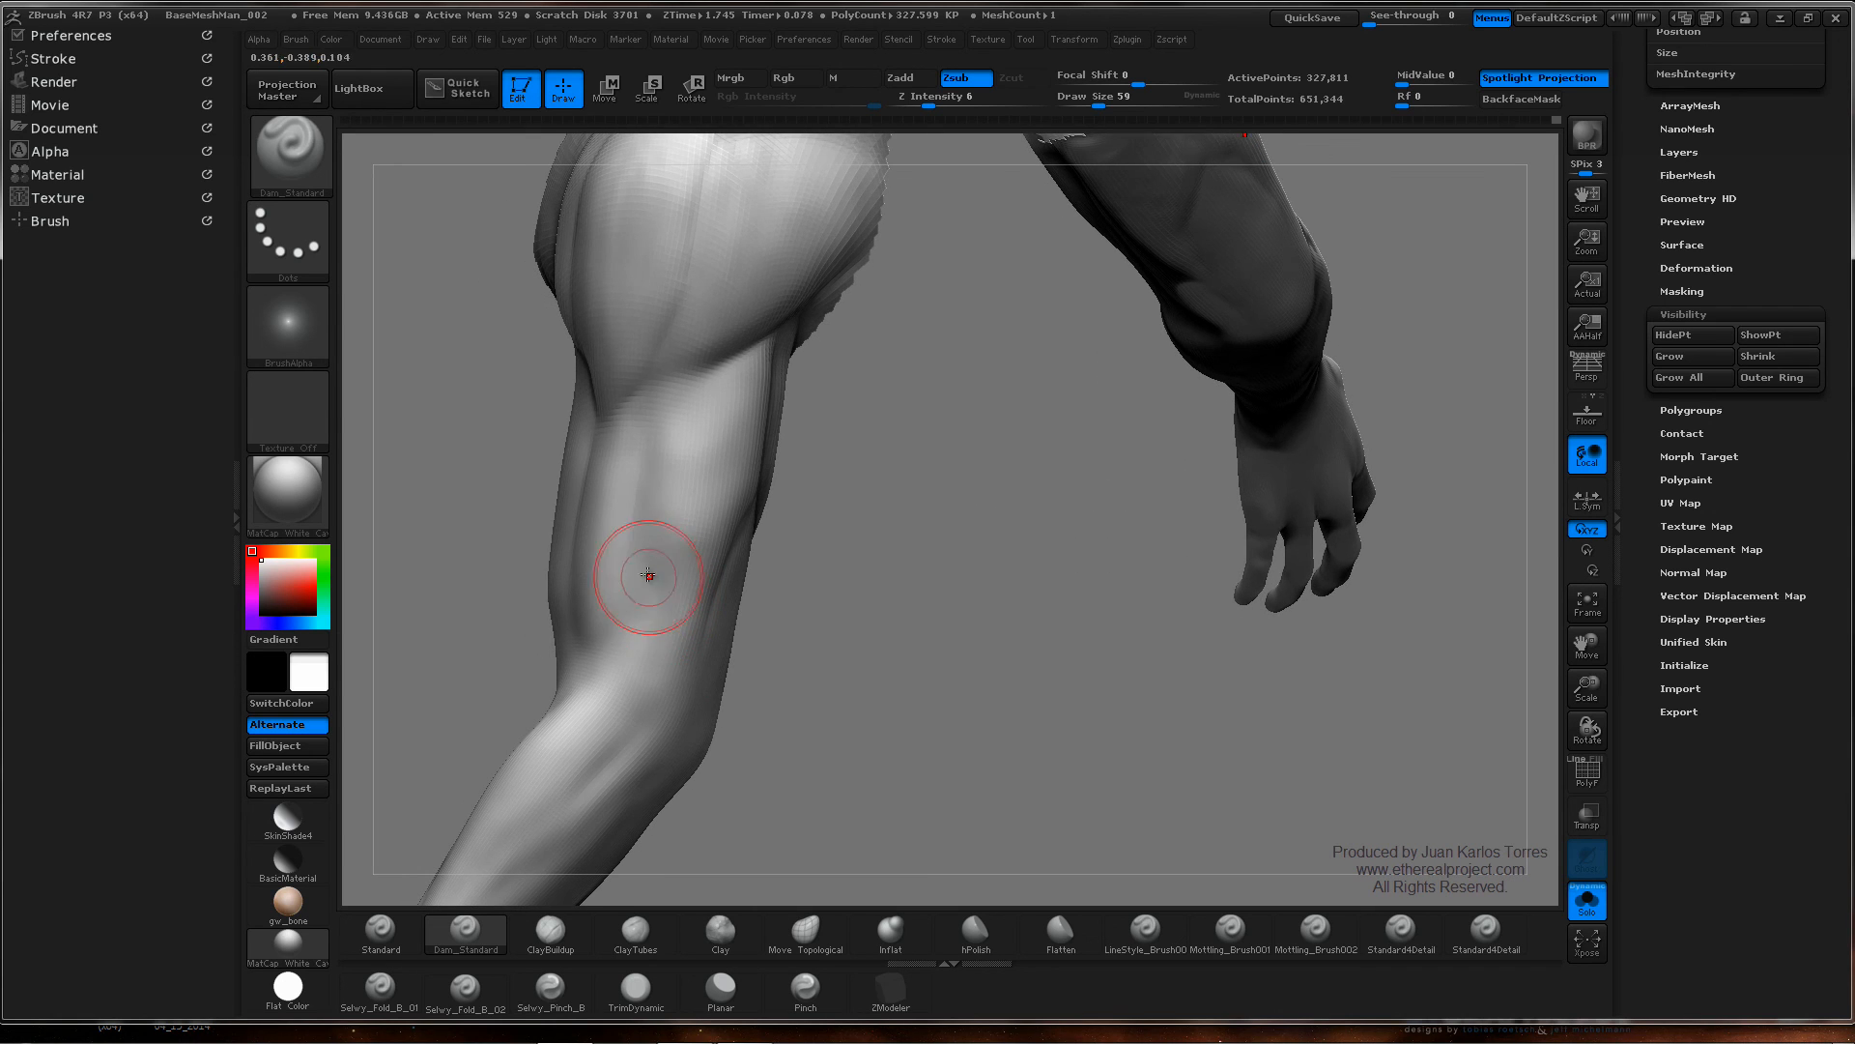
{"action": "mouse_move", "coordinate": [655, 660]}
{"action": "right_mouse_down"}
{"action": "mouse_move", "coordinate": [676, 651]}
{"action": "mouse_move", "coordinate": [629, 630]}
{"action": "right_mouse_up"}
{"action": "key", "text": "ctrl"}
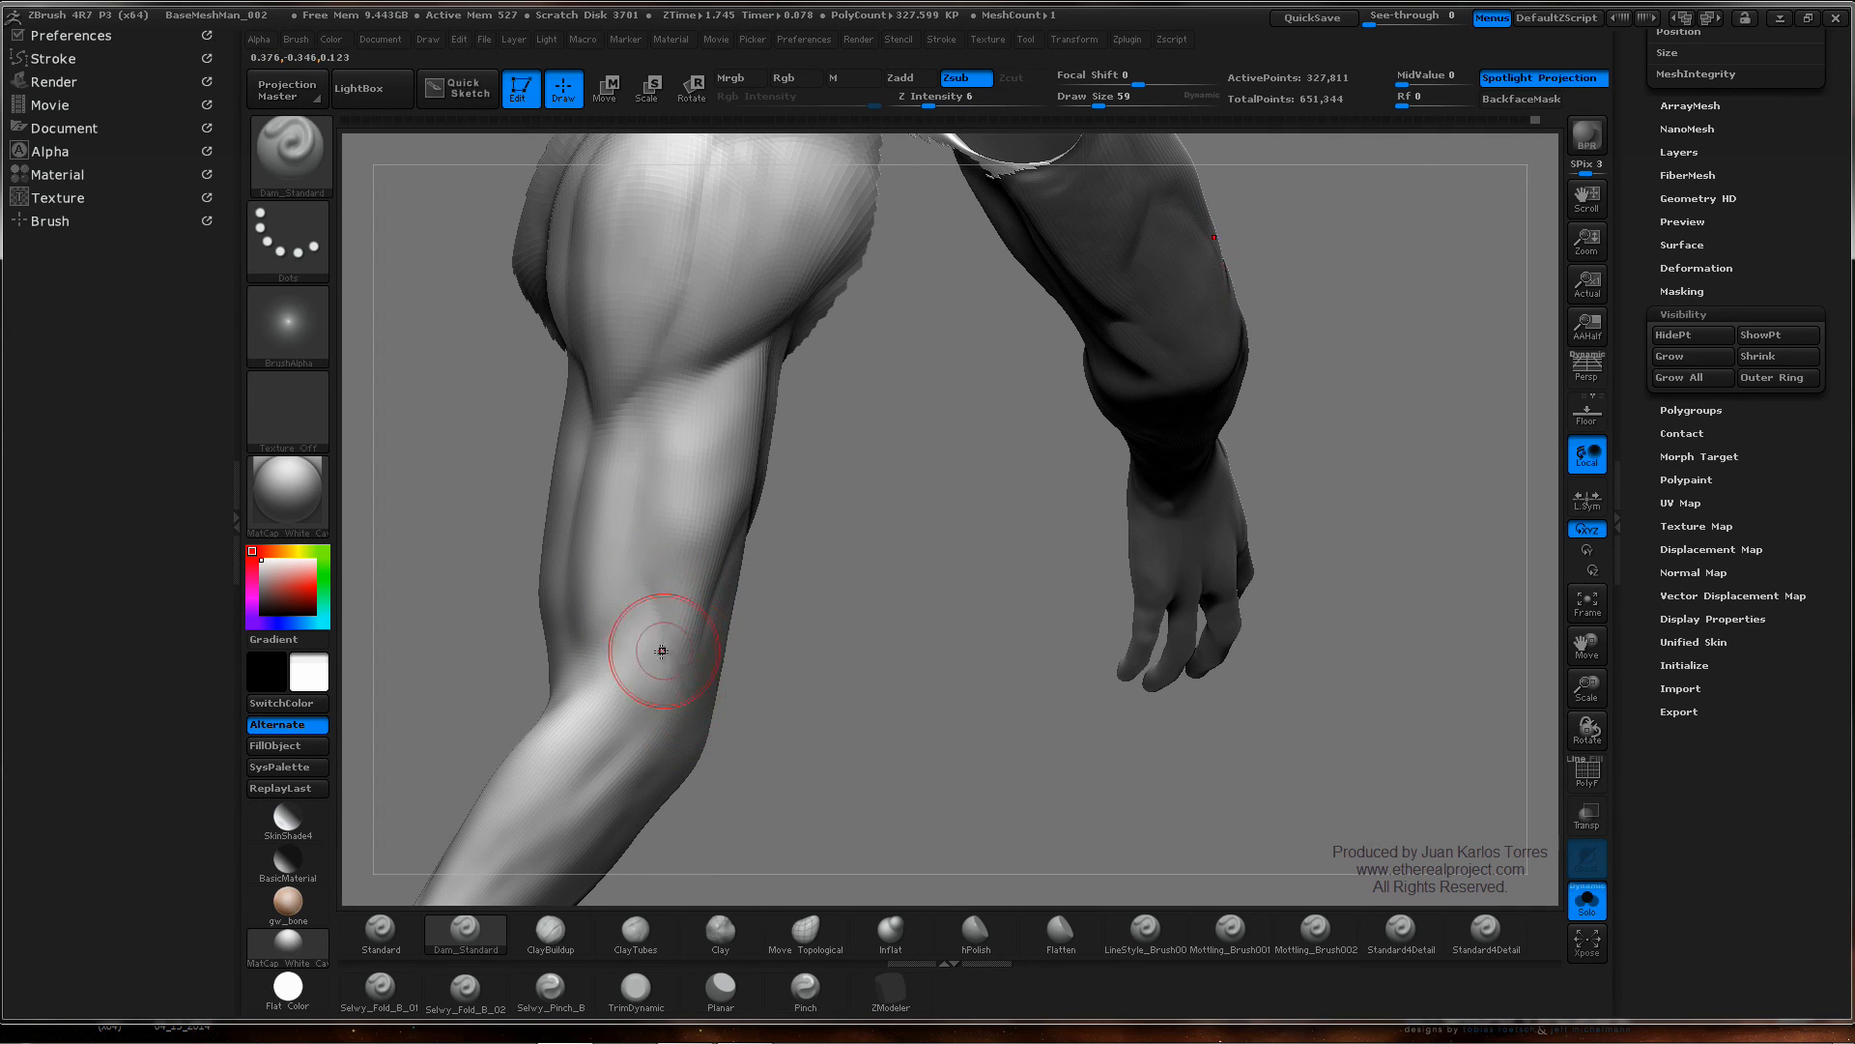
{"action": "right_click_drag", "start_coordinate": [662, 650], "coordinate": [646, 606]}
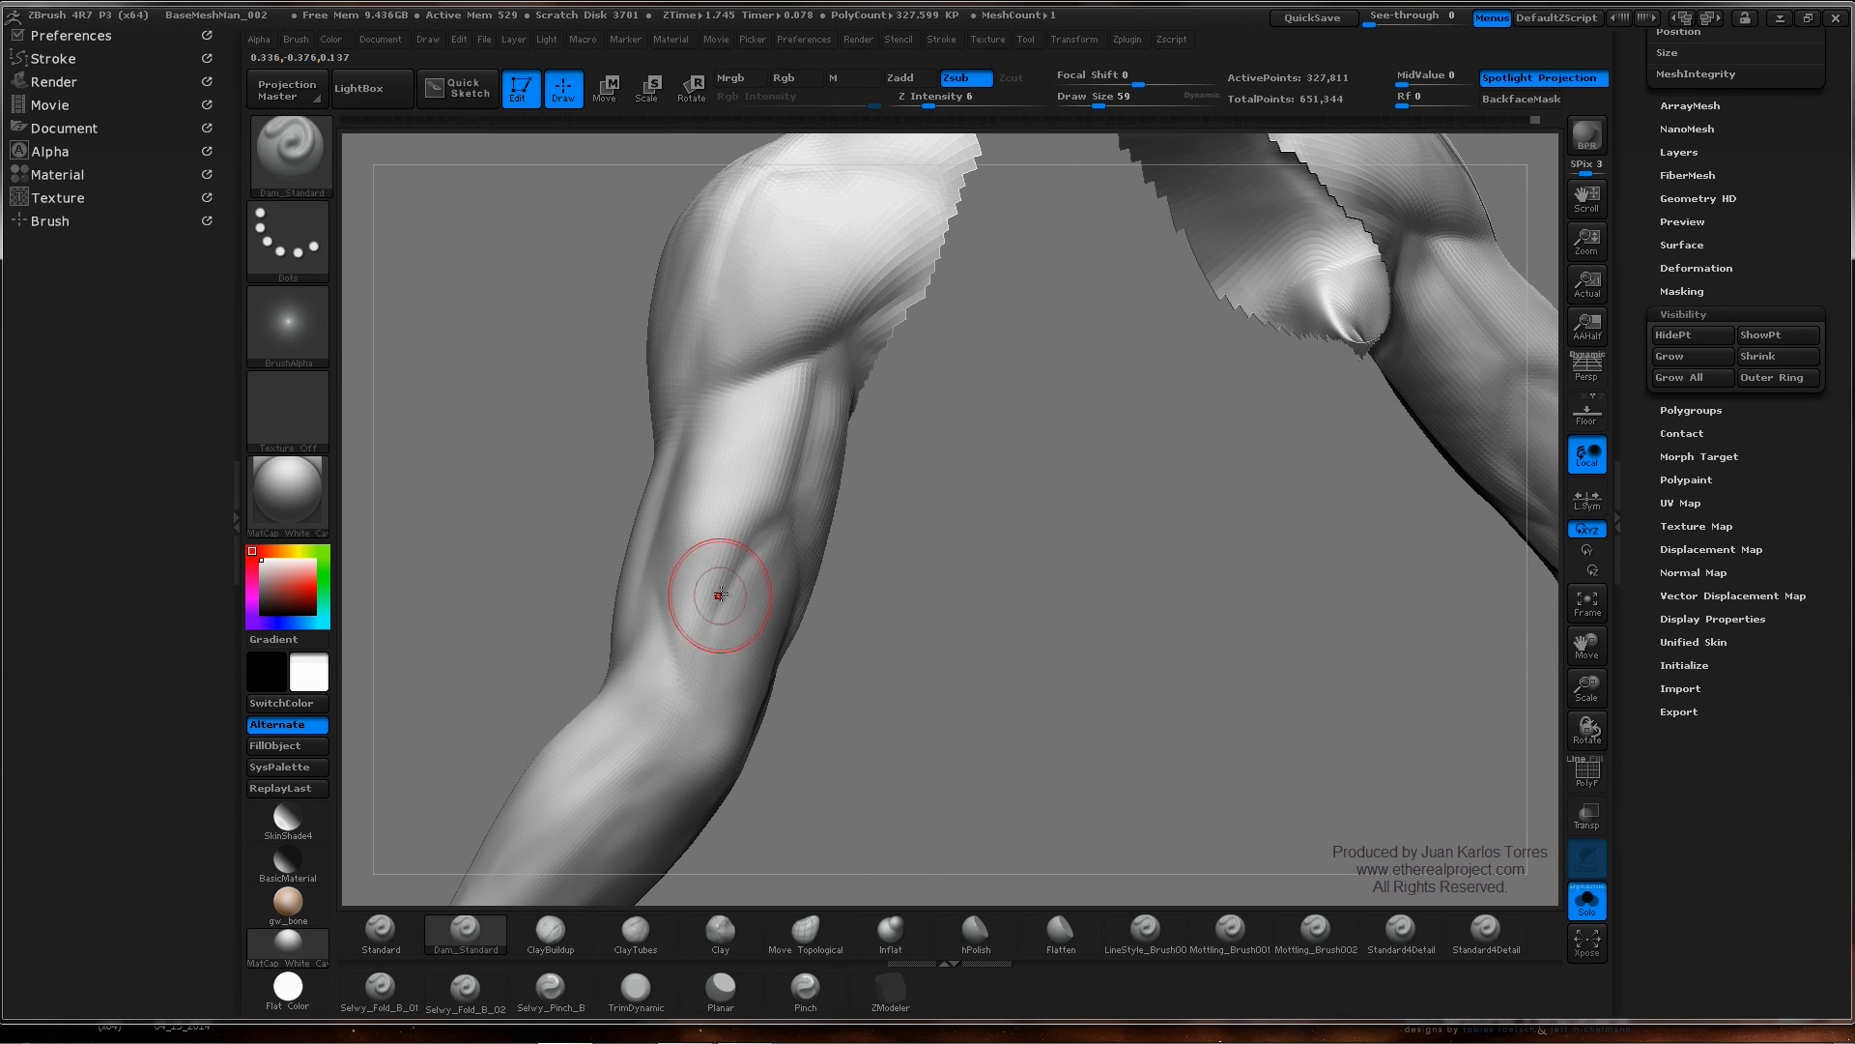
{"action": "right_click_drag", "start_coordinate": [728, 539], "coordinate": [663, 445]}
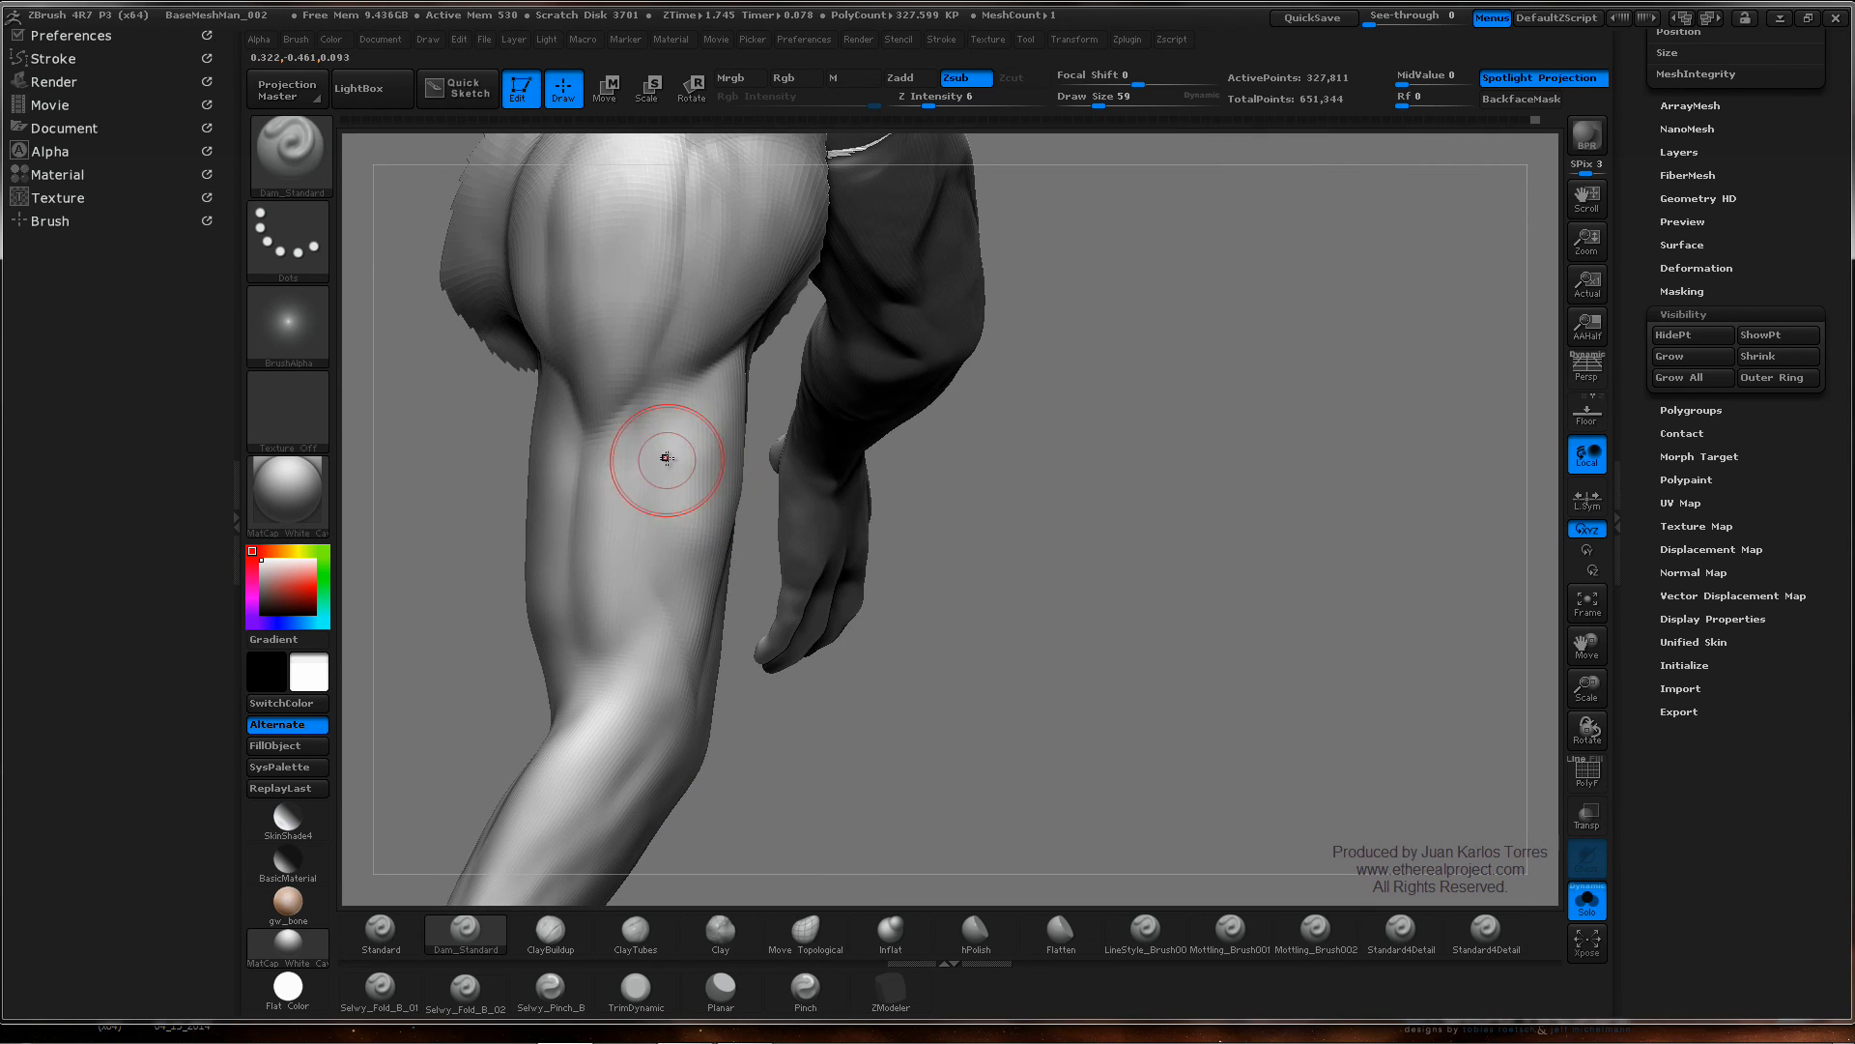
{"action": "right_click_drag", "start_coordinate": [681, 565], "coordinate": [688, 486], "text": "ctrl"}
{"action": "mouse_move", "coordinate": [775, 530]}
{"action": "right_mouse_down"}
{"action": "mouse_move", "coordinate": [669, 493]}
{"action": "mouse_move", "coordinate": [799, 485]}
{"action": "mouse_move", "coordinate": [790, 586]}
{"action": "right_mouse_up"}
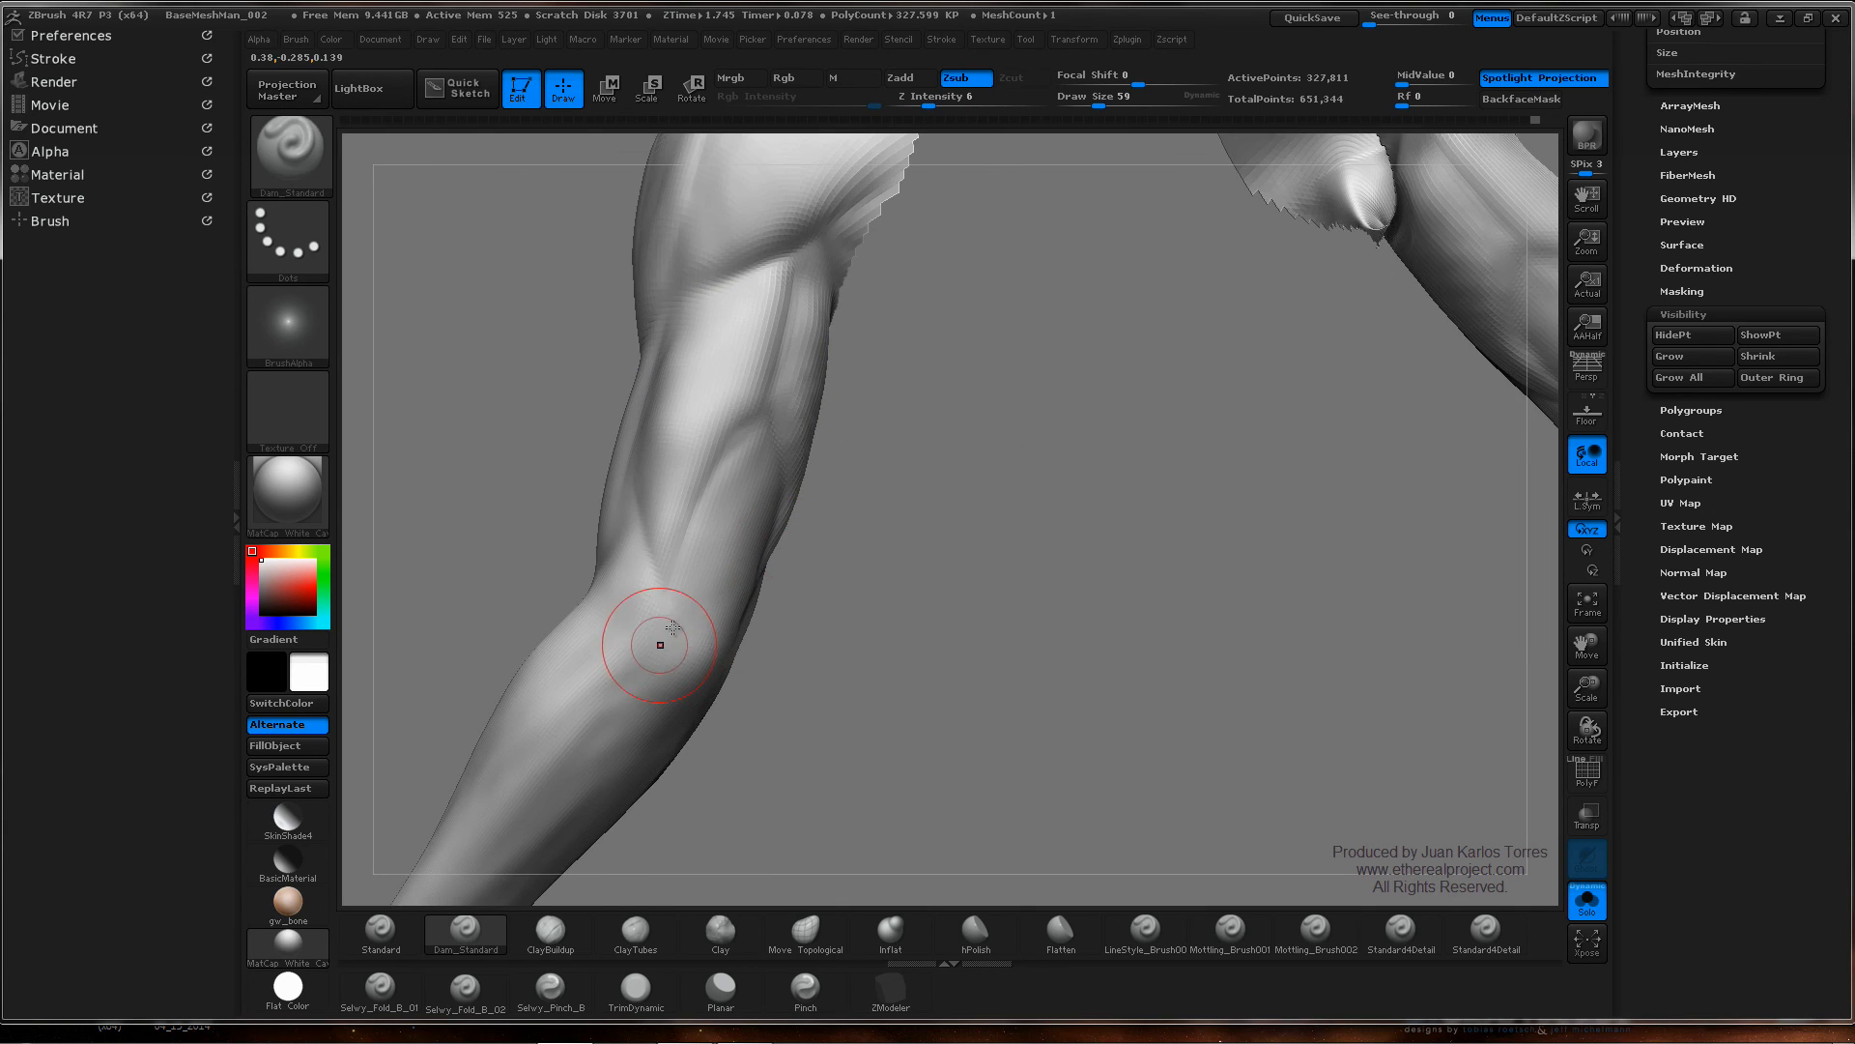
- Carve the muscle grooves from the outer elbow down the upper forearm and smooth them near the elbow
{"action": "right_click_drag", "start_coordinate": [662, 641], "coordinate": [840, 415], "text": "alt"}
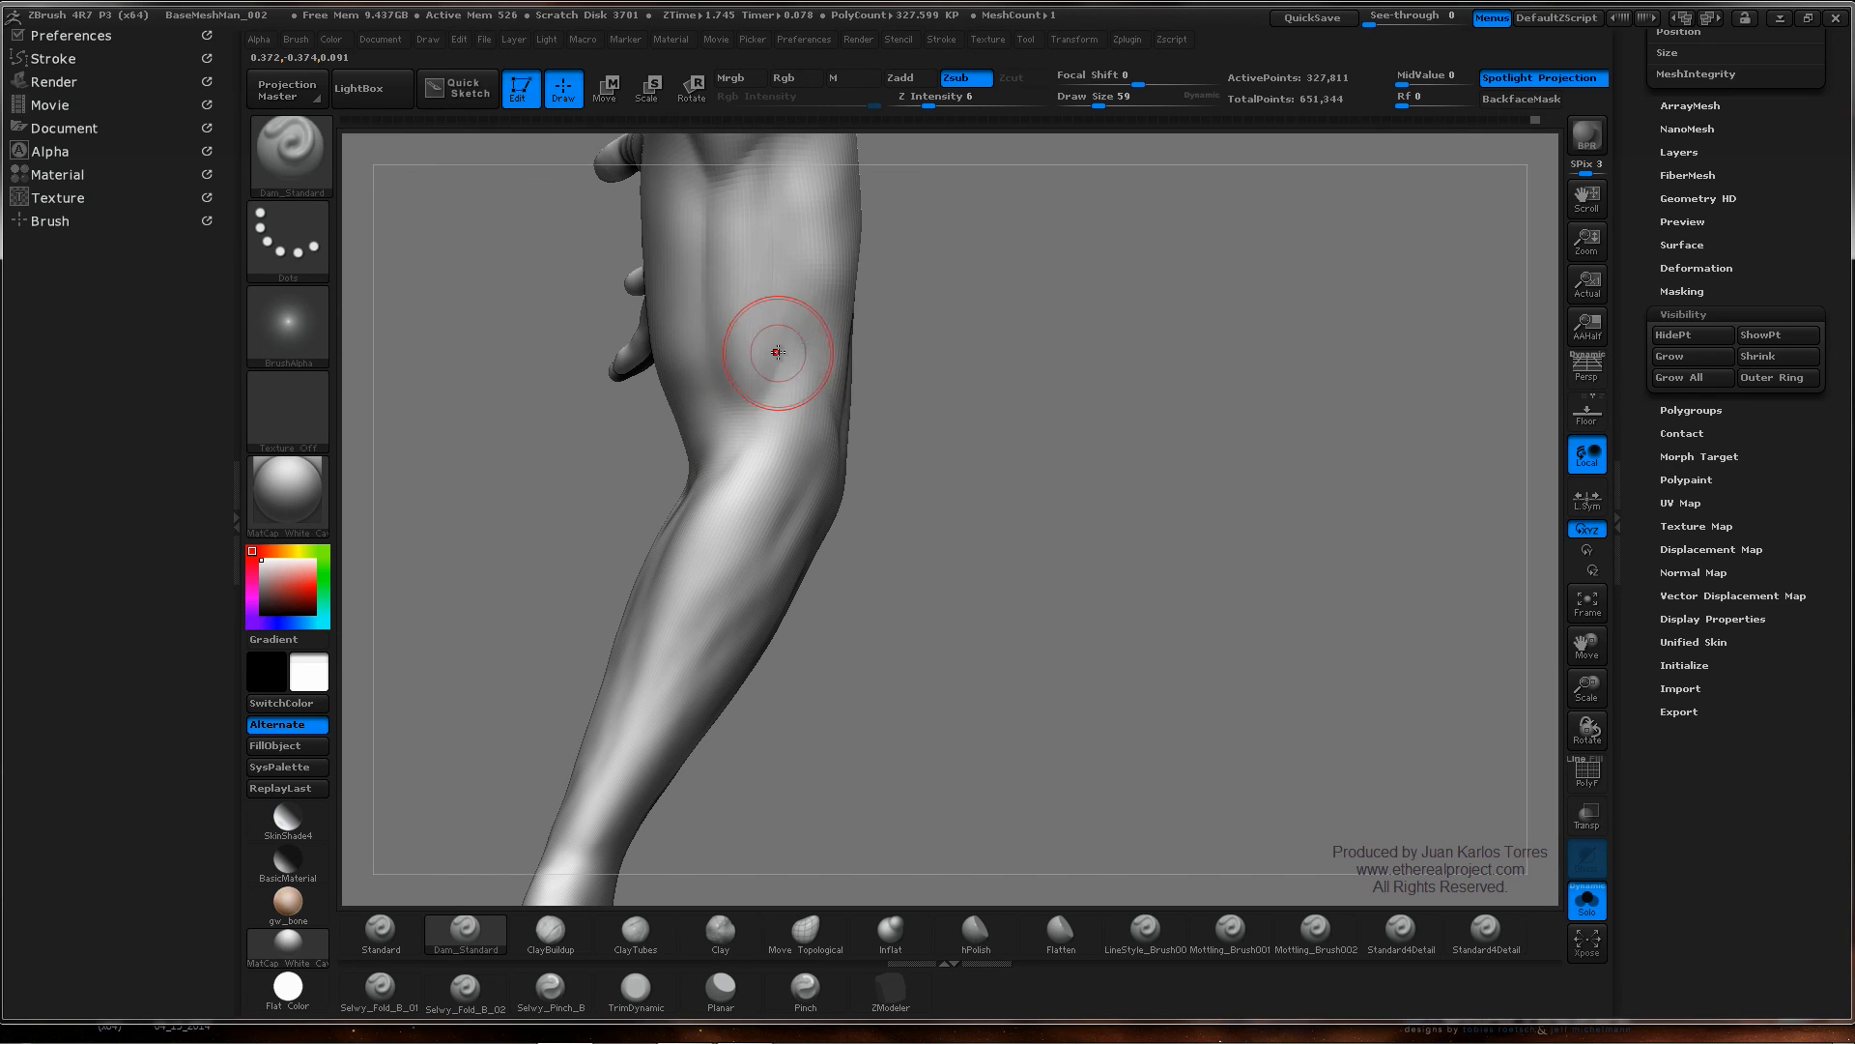
{"action": "right_click_drag", "start_coordinate": [752, 460], "coordinate": [779, 369]}
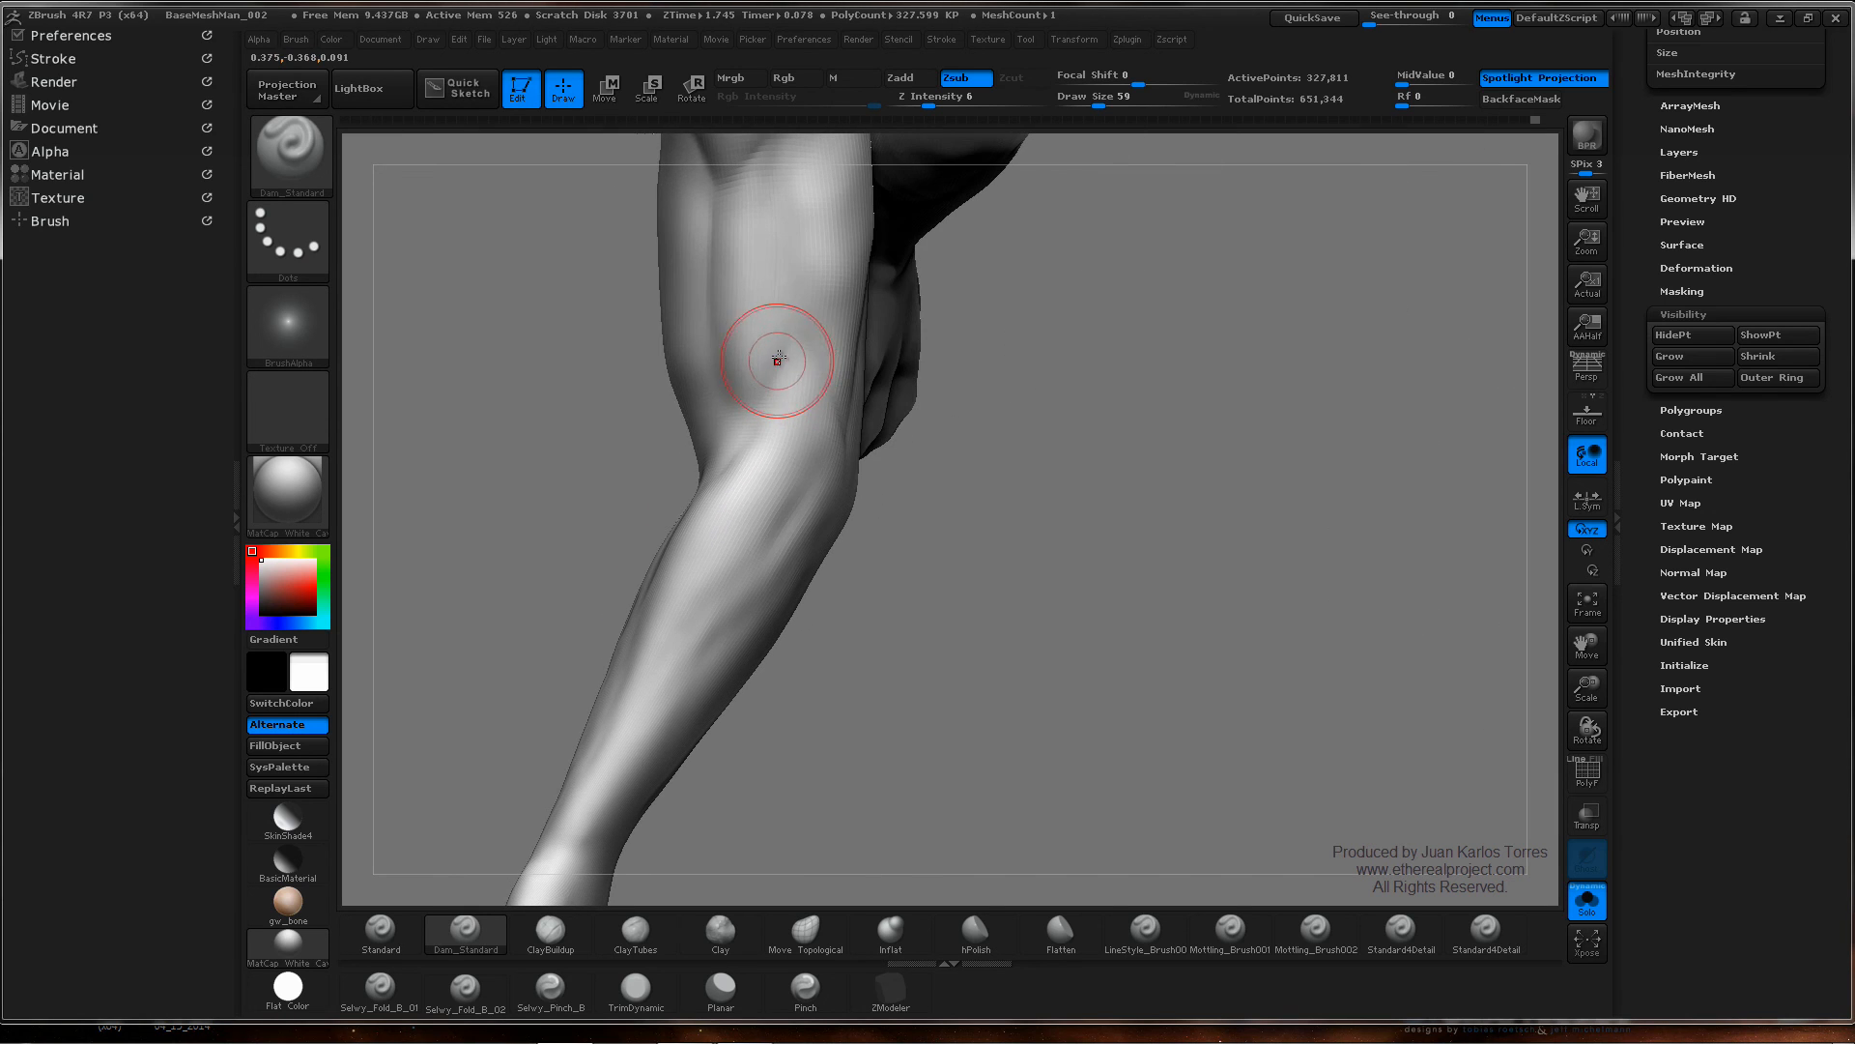
{"action": "mouse_move", "coordinate": [768, 431]}
{"action": "right_mouse_down"}
{"action": "mouse_move", "coordinate": [745, 415]}
{"action": "mouse_move", "coordinate": [768, 425]}
{"action": "right_mouse_up"}
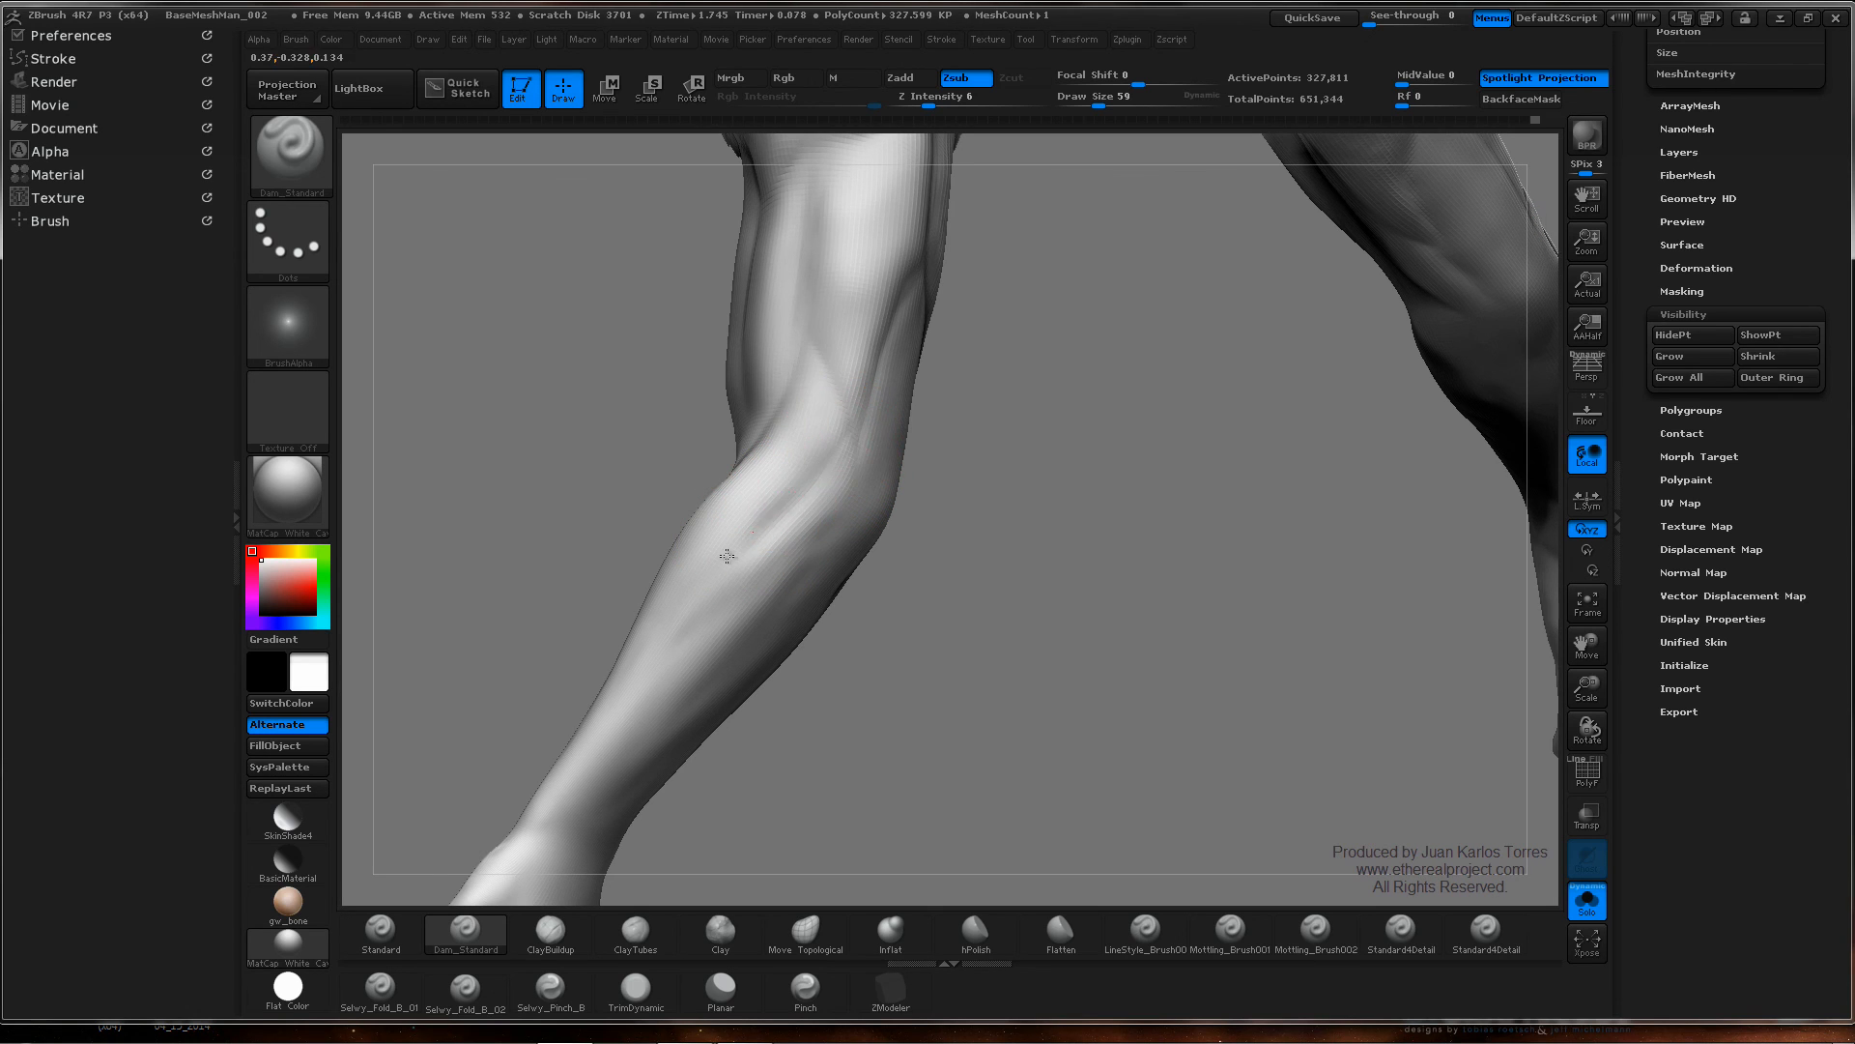
{"action": "right_click_drag", "start_coordinate": [726, 556], "coordinate": [794, 558]}
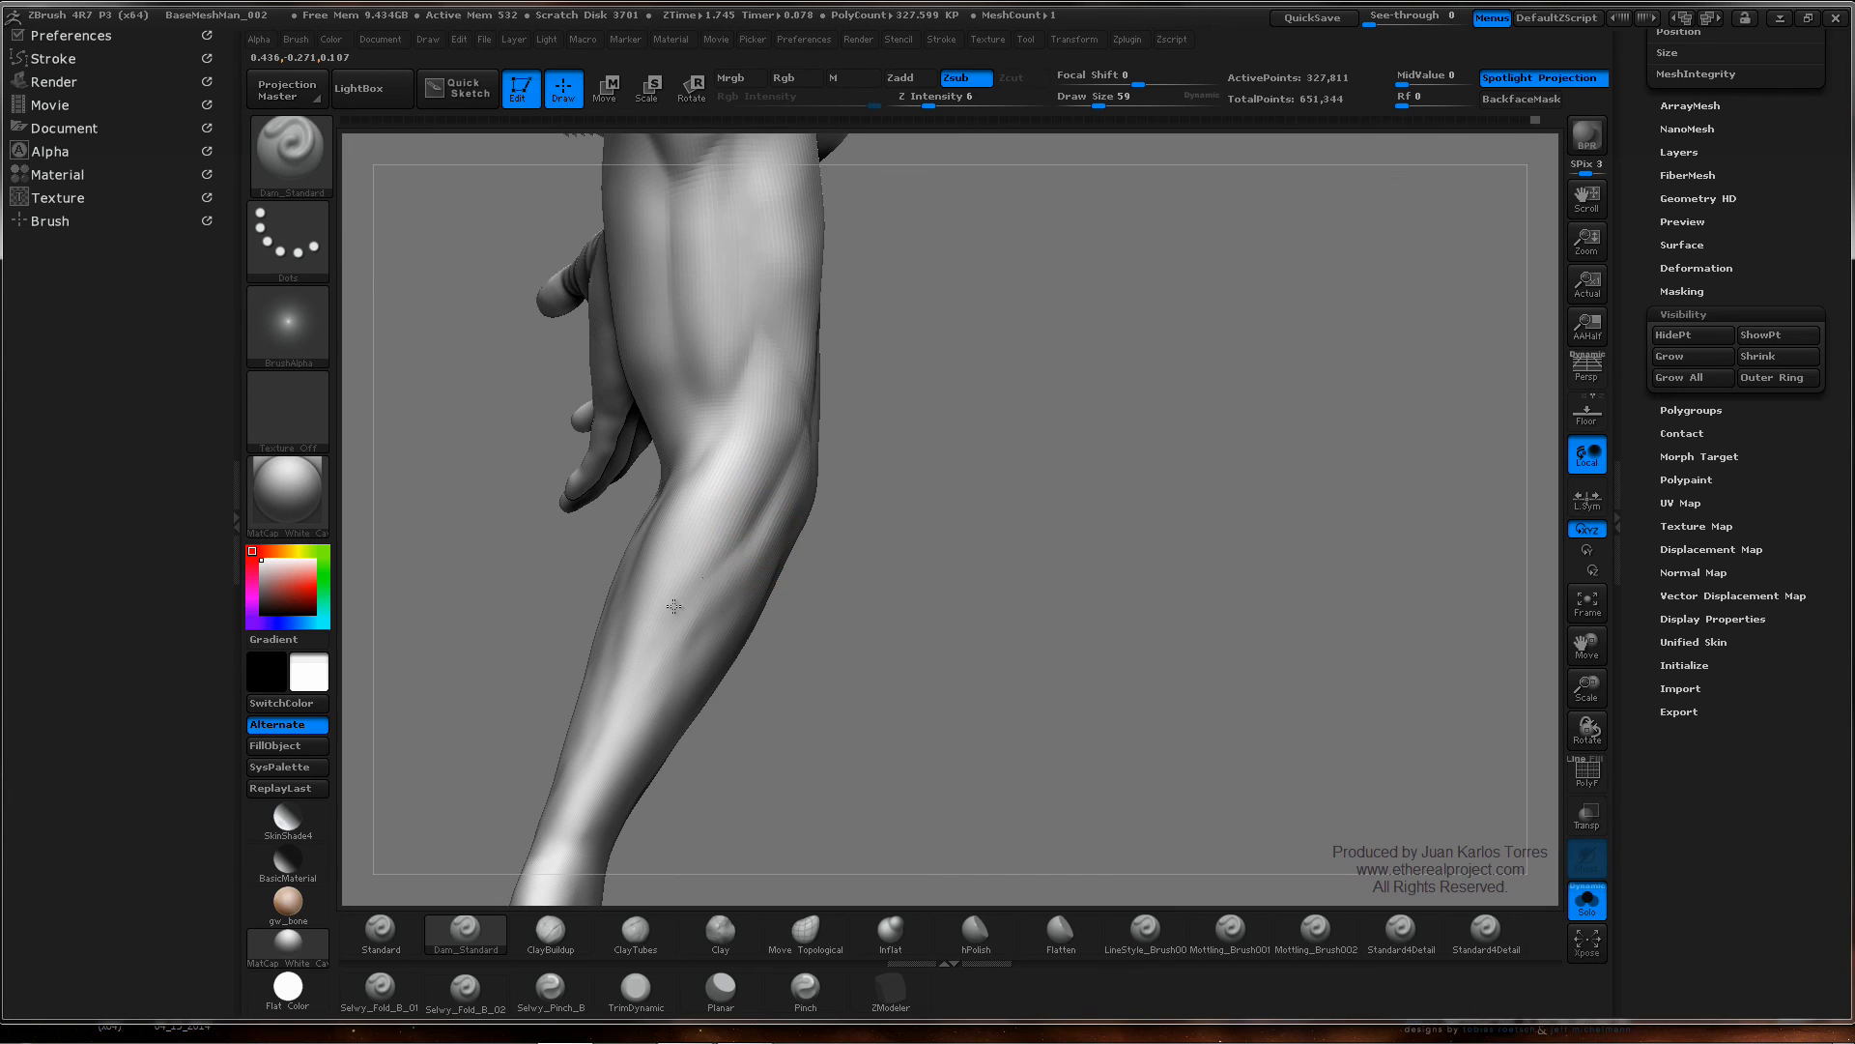
{"action": "right_click_drag", "start_coordinate": [658, 626], "coordinate": [689, 469]}
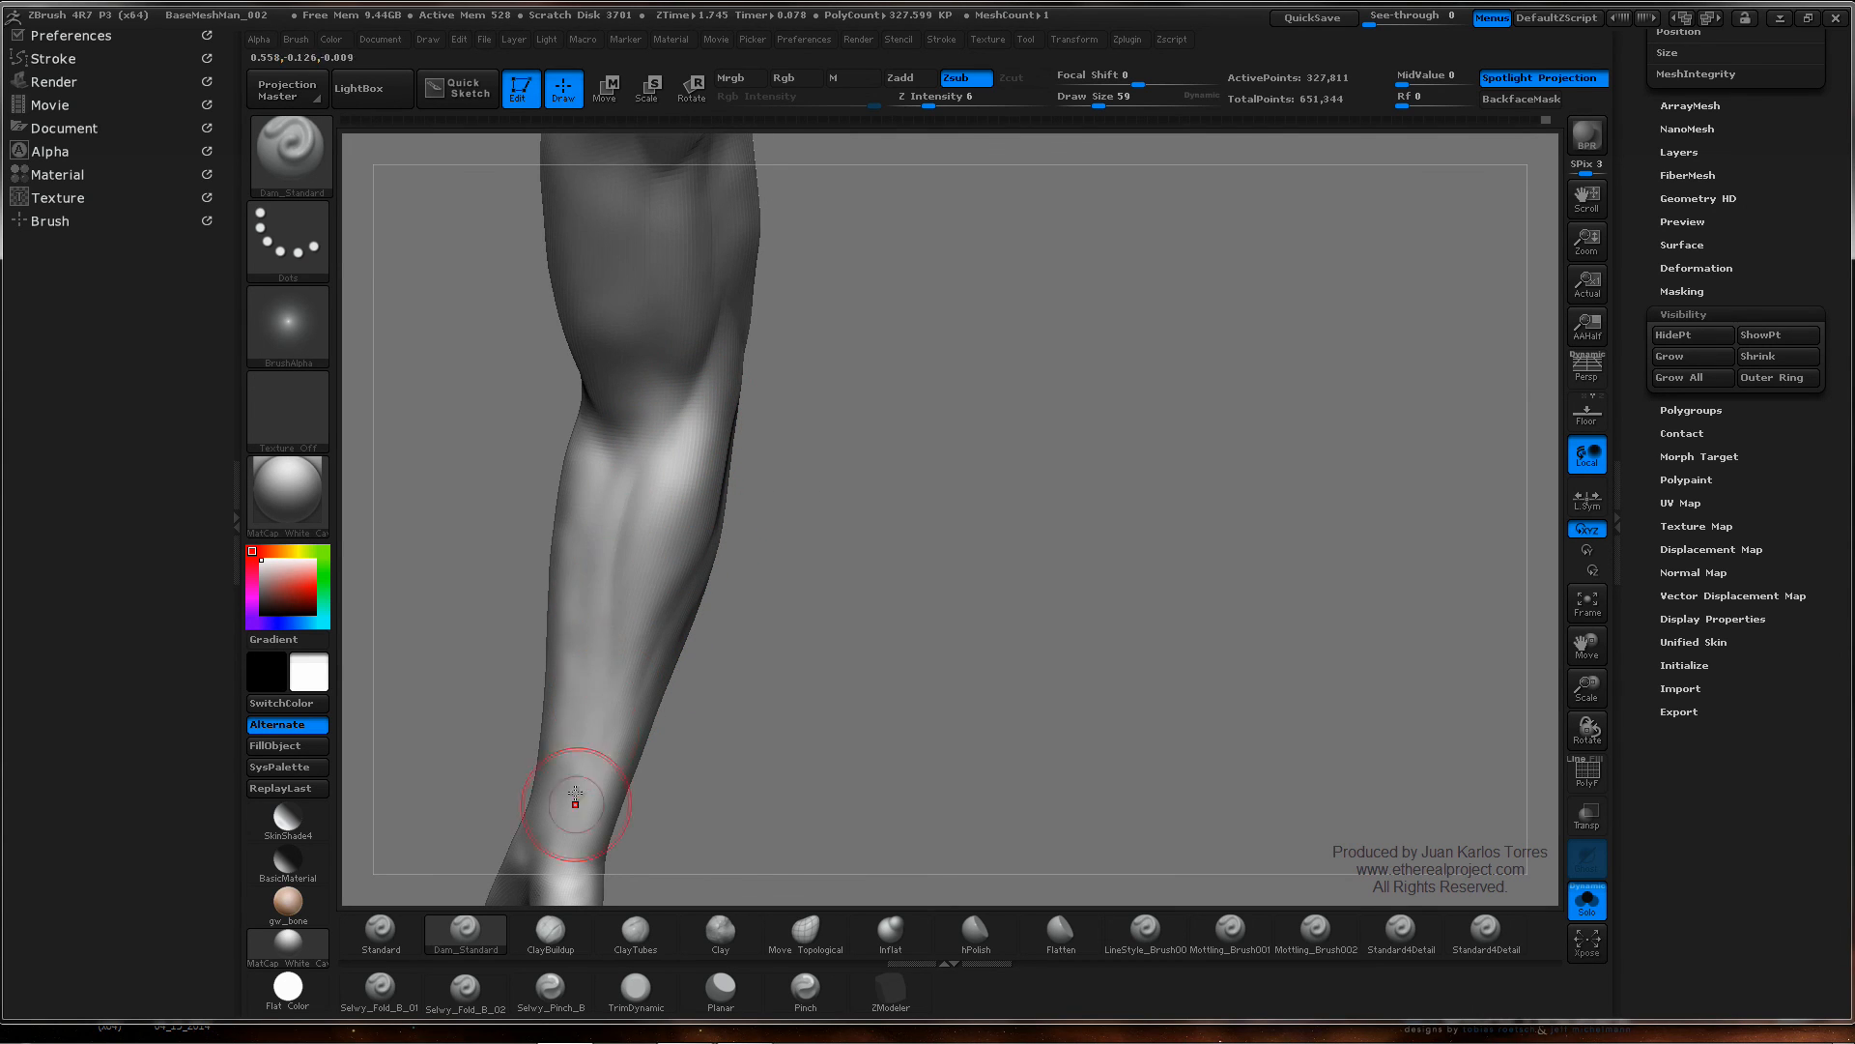
{"action": "right_click_drag", "start_coordinate": [559, 808], "coordinate": [559, 547]}
{"action": "right_click_drag", "start_coordinate": [786, 477], "coordinate": [764, 423]}
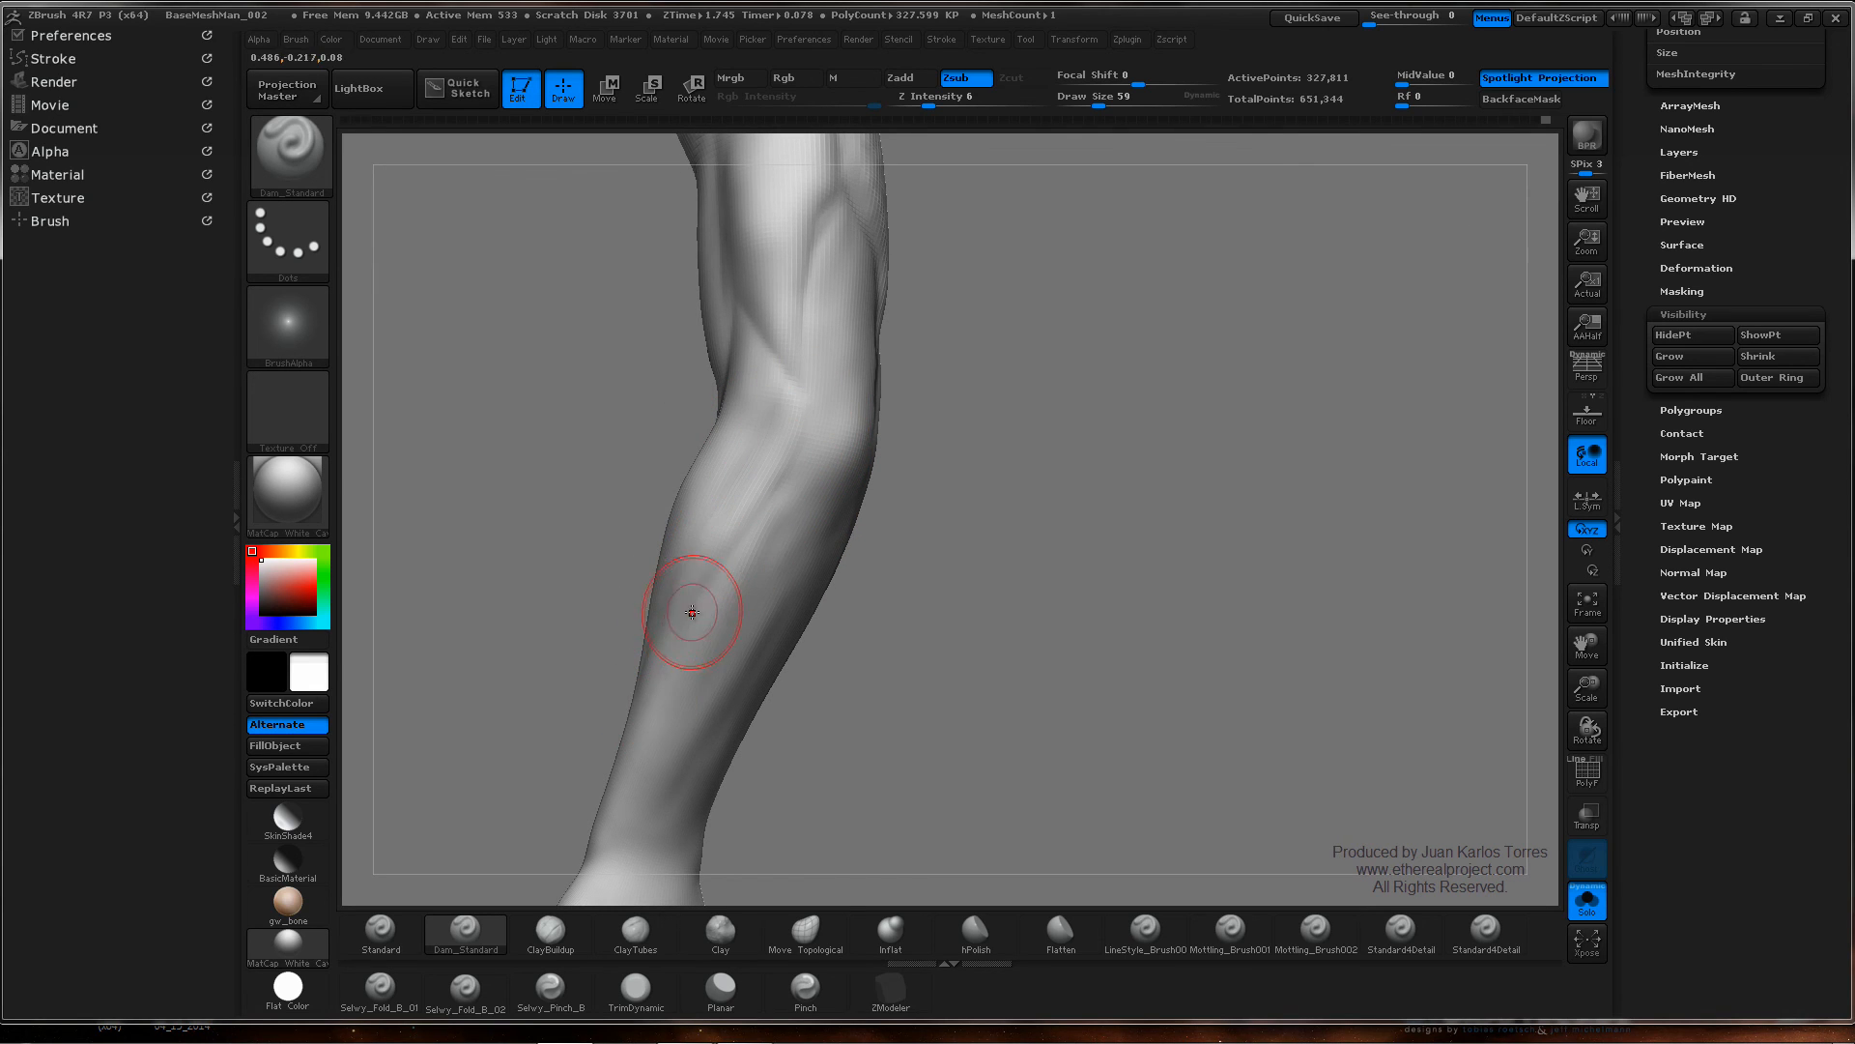
{"action": "mouse_move", "coordinate": [692, 612]}
{"action": "right_mouse_down"}
{"action": "mouse_move", "coordinate": [715, 589]}
{"action": "mouse_move", "coordinate": [675, 630]}
{"action": "right_mouse_up"}
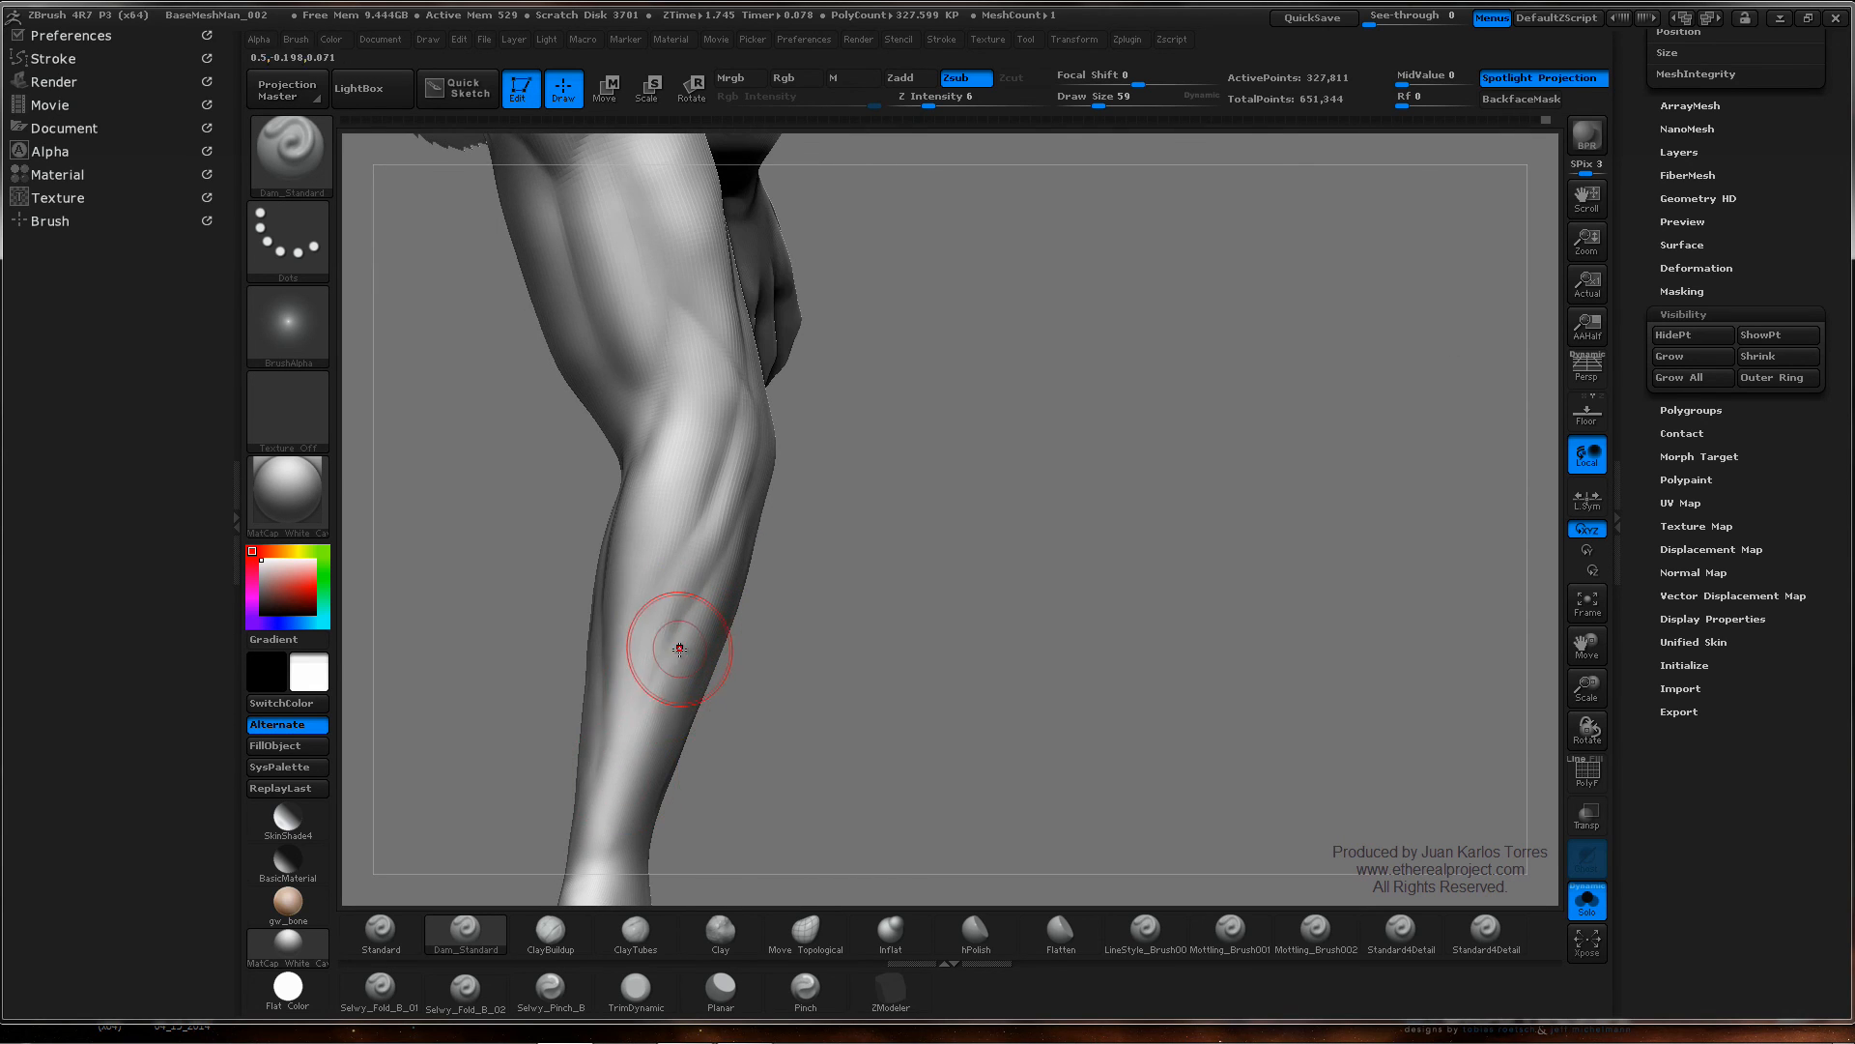
{"action": "right_click_drag", "start_coordinate": [739, 546], "coordinate": [705, 615]}
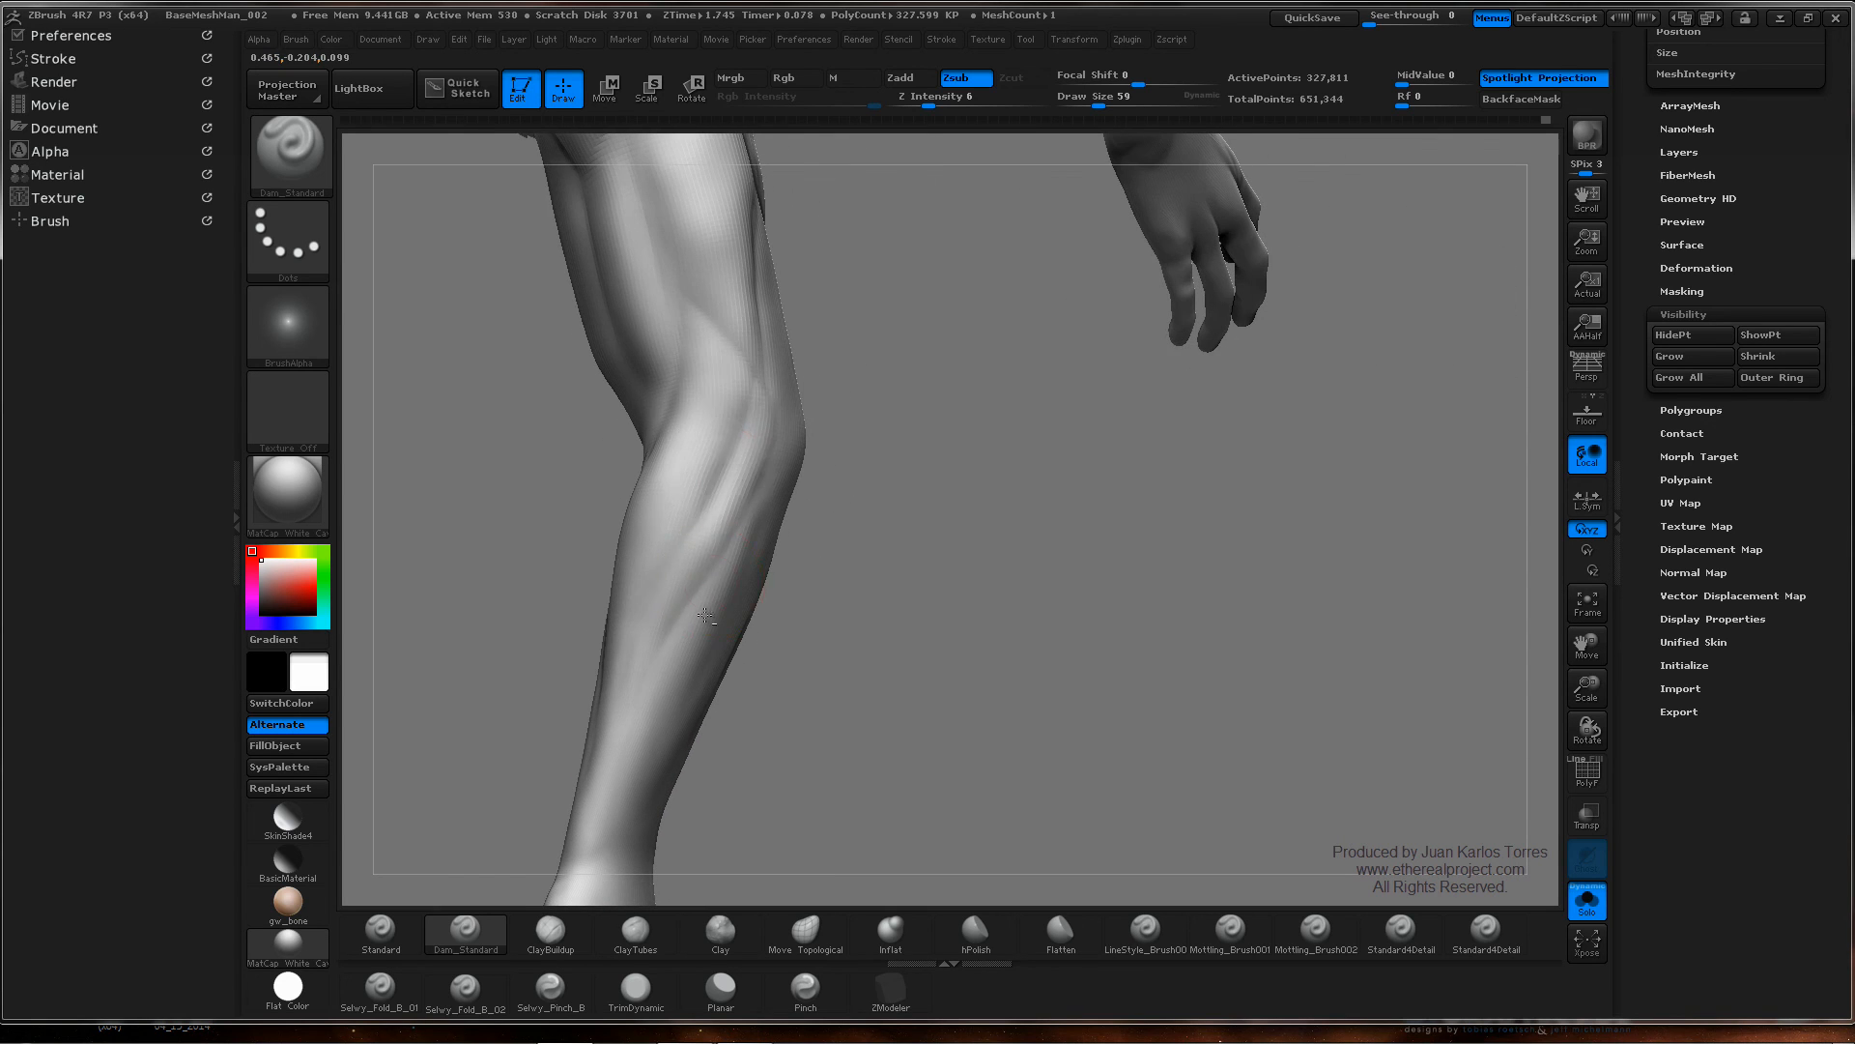
{"action": "mouse_move", "coordinate": [747, 389]}
{"action": "left_mouse_down"}
{"action": "mouse_move", "coordinate": [653, 580]}
{"action": "mouse_move", "coordinate": [677, 534]}
{"action": "left_mouse_up"}
{"action": "left_click_drag", "start_coordinate": [758, 444], "coordinate": [756, 410], "text": "shift"}
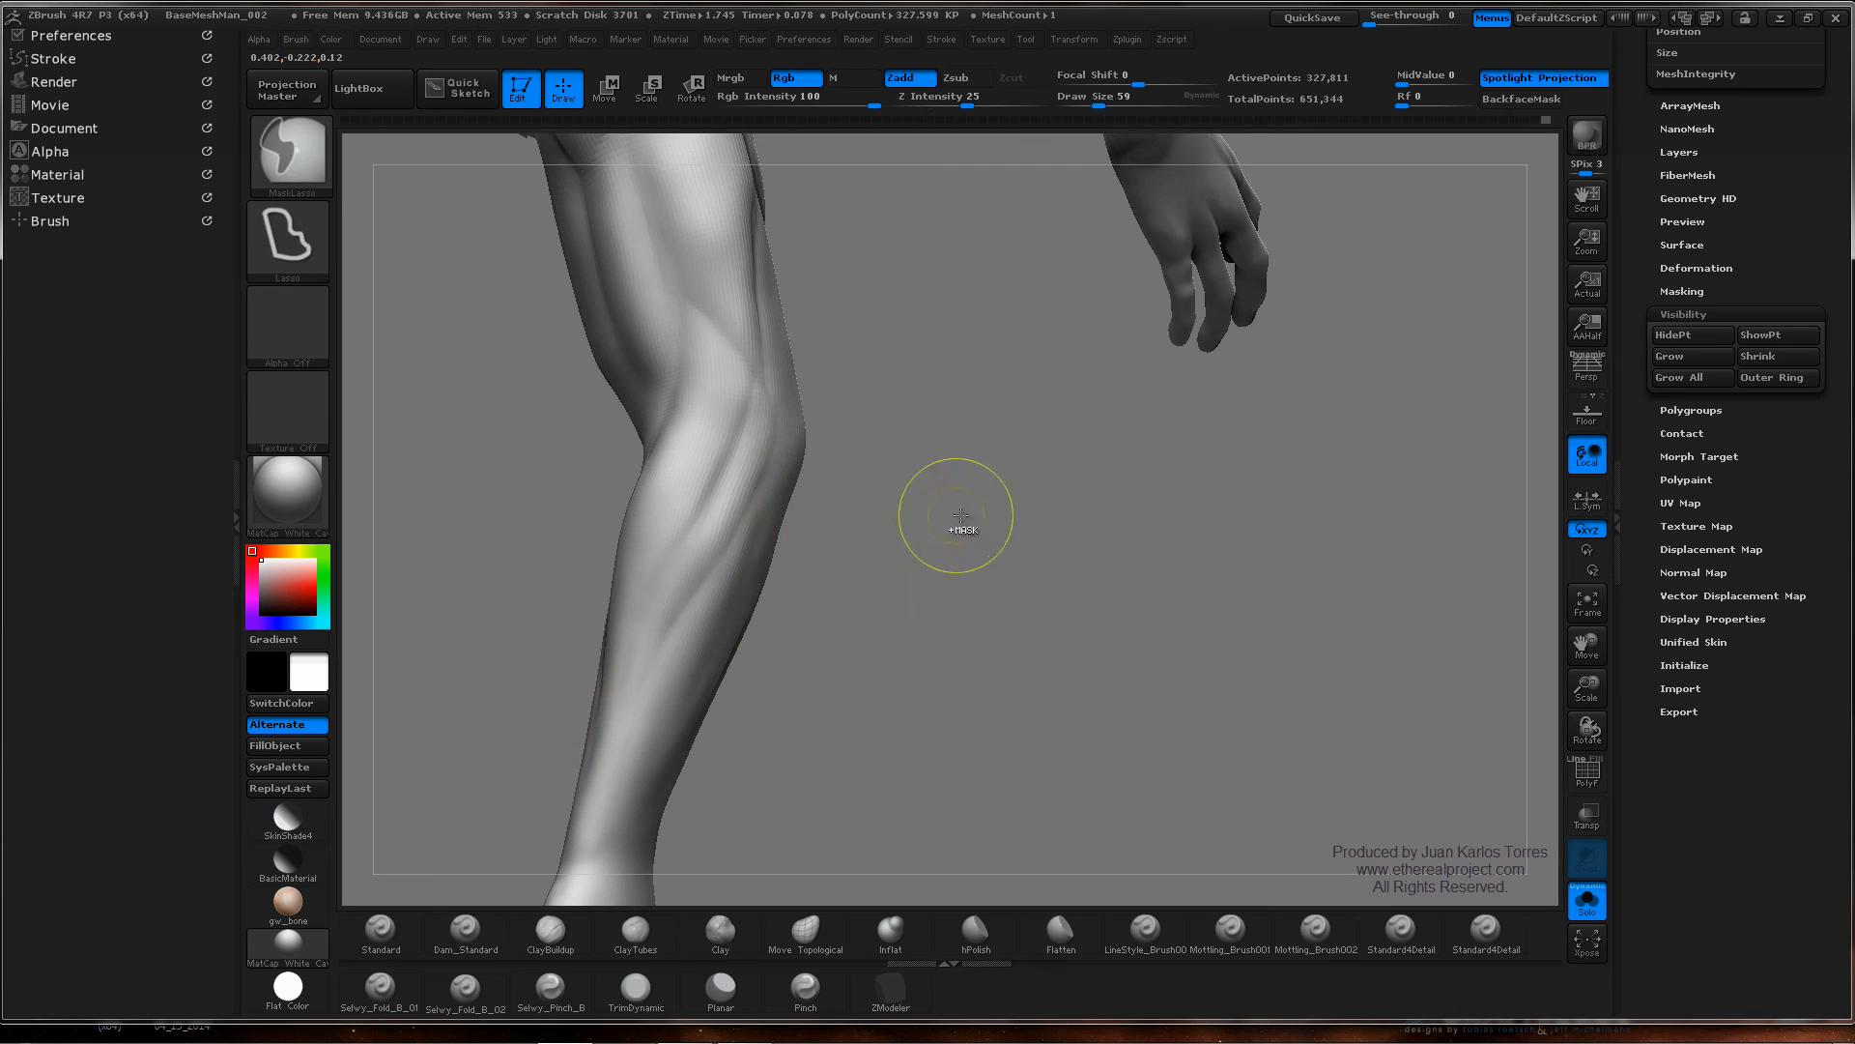
- Carve the separation from the front elbow crease down the middle of the forearm
{"action": "right_click_drag", "start_coordinate": [961, 522], "coordinate": [942, 416], "text": "ctrl"}
{"action": "mouse_move", "coordinate": [738, 491]}
{"action": "right_mouse_down"}
{"action": "mouse_move", "coordinate": [936, 480]}
{"action": "mouse_move", "coordinate": [840, 506]}
{"action": "mouse_move", "coordinate": [819, 448]}
{"action": "right_mouse_up"}
{"action": "left_click_drag", "start_coordinate": [818, 447], "coordinate": [758, 391]}
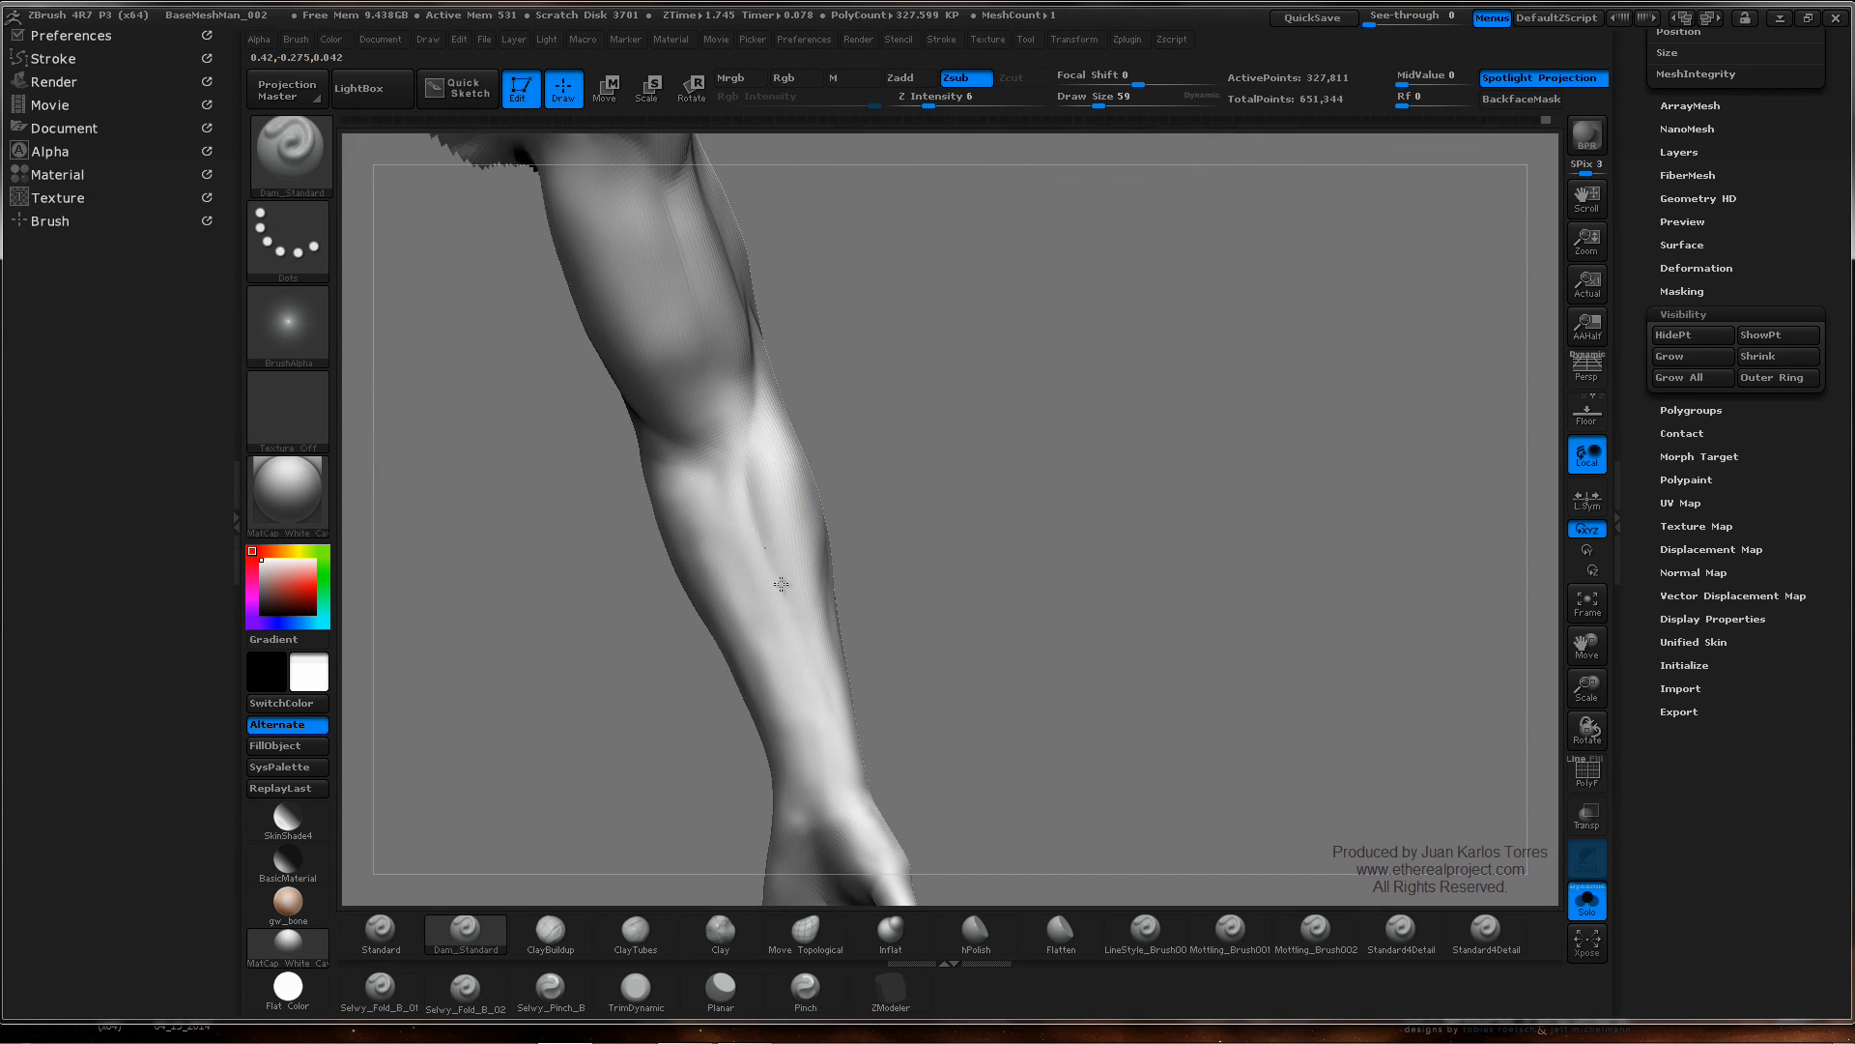
{"action": "mouse_move", "coordinate": [818, 640]}
{"action": "right_mouse_down"}
{"action": "mouse_move", "coordinate": [708, 571]}
{"action": "mouse_move", "coordinate": [824, 493]}
{"action": "mouse_move", "coordinate": [835, 525]}
{"action": "mouse_move", "coordinate": [863, 490]}
{"action": "right_mouse_up"}
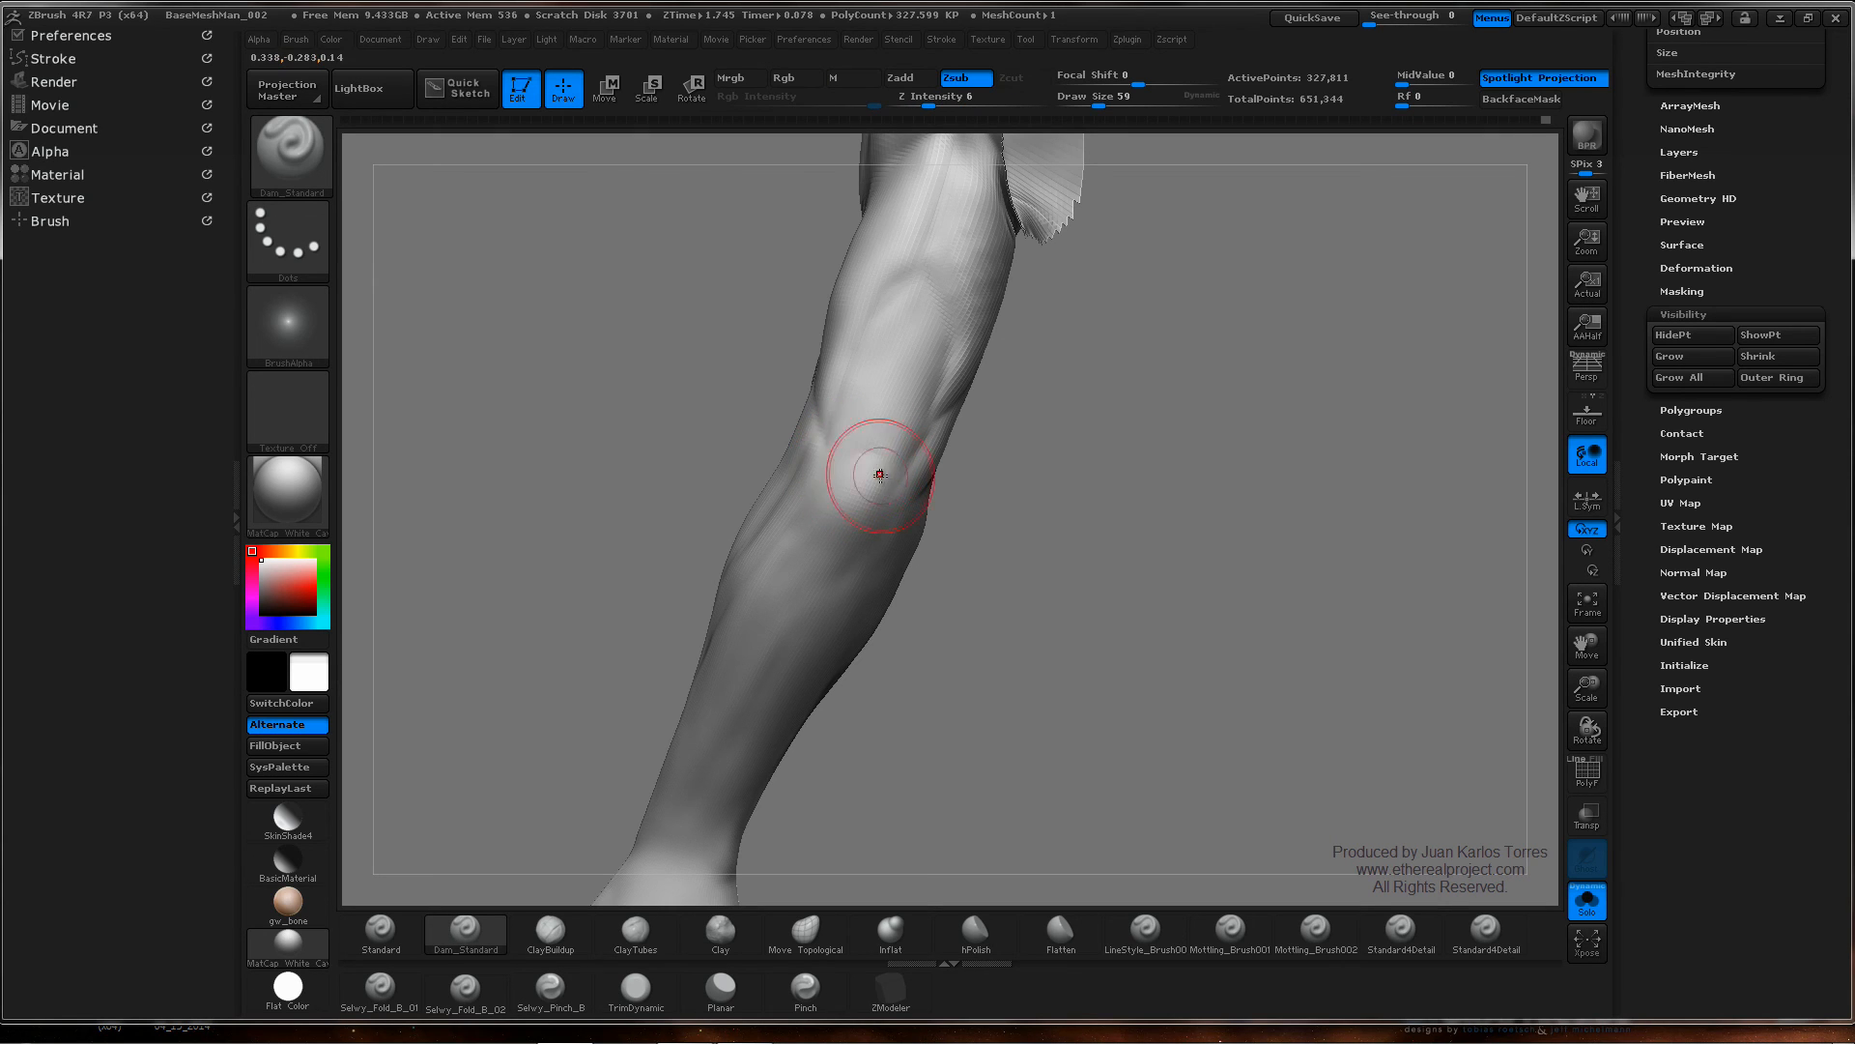
- Smooth the biceps' lower end and define the muscle lines running into the inner elbow
{"action": "key", "text": "shift"}
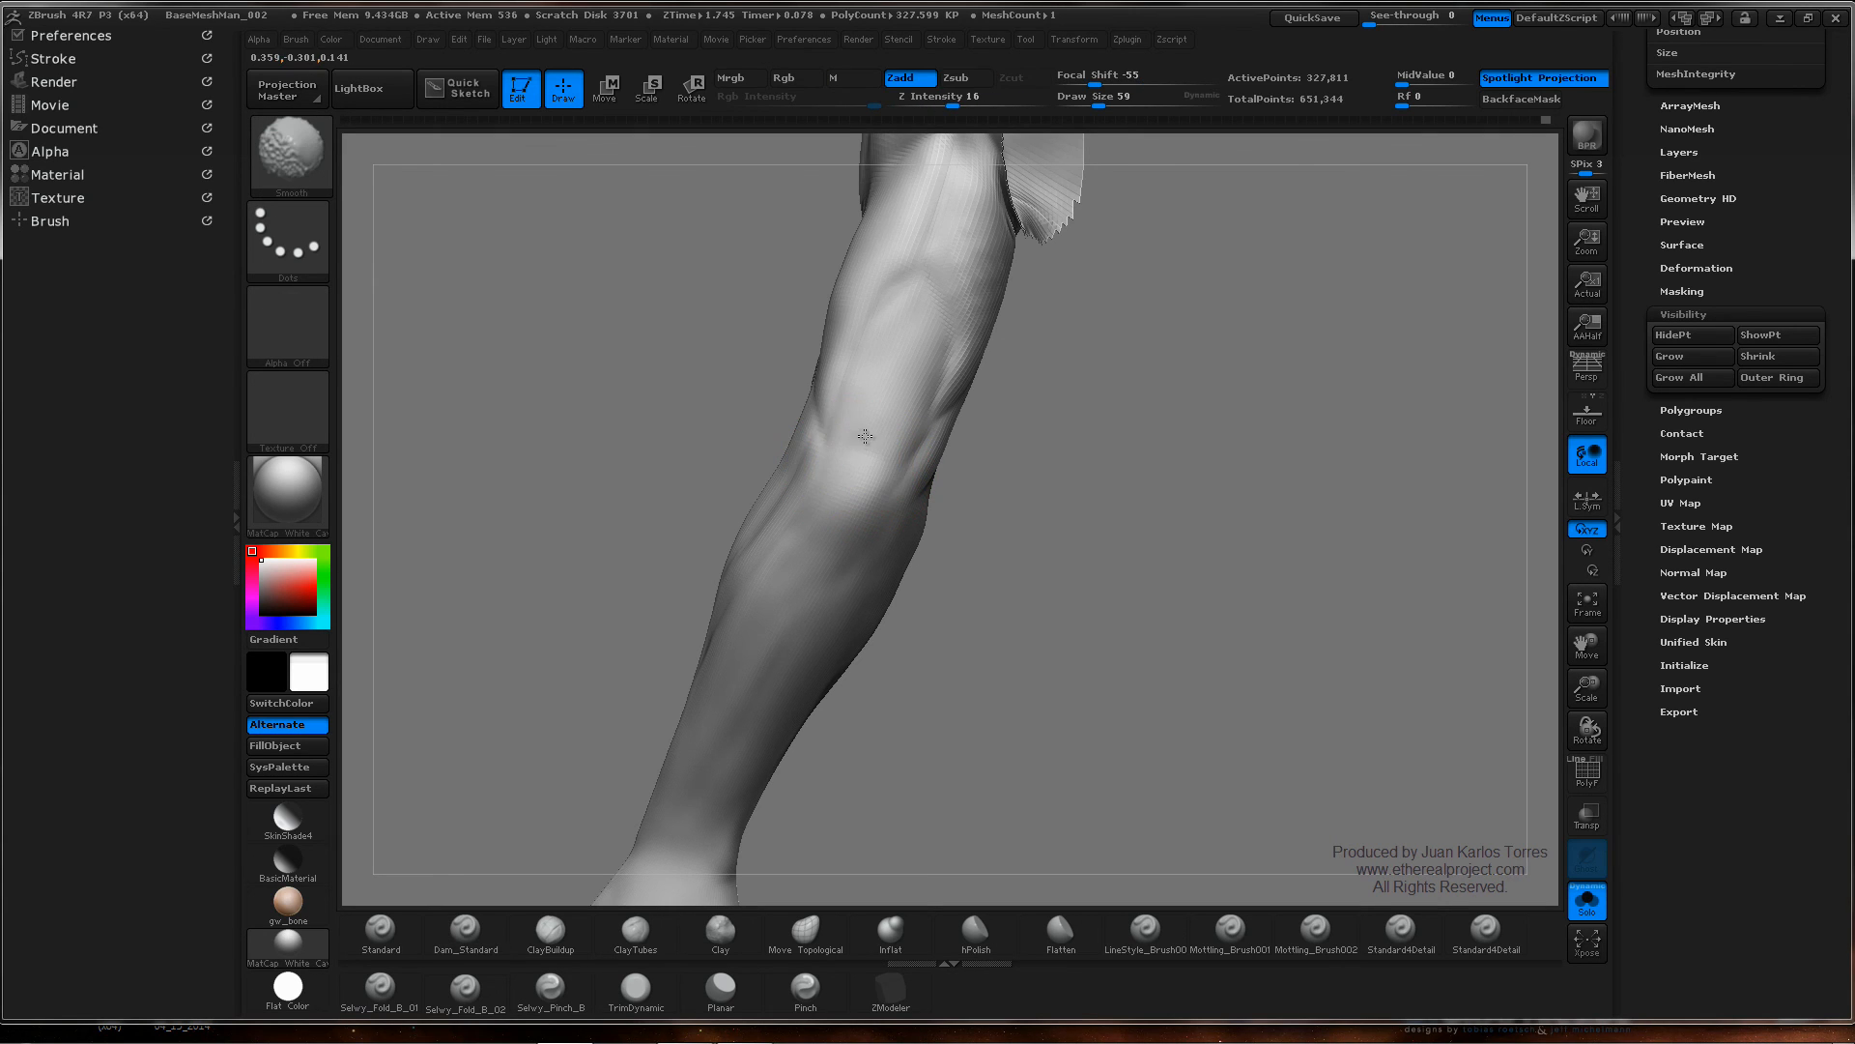
{"action": "left_click_drag", "start_coordinate": [882, 450], "coordinate": [950, 451]}
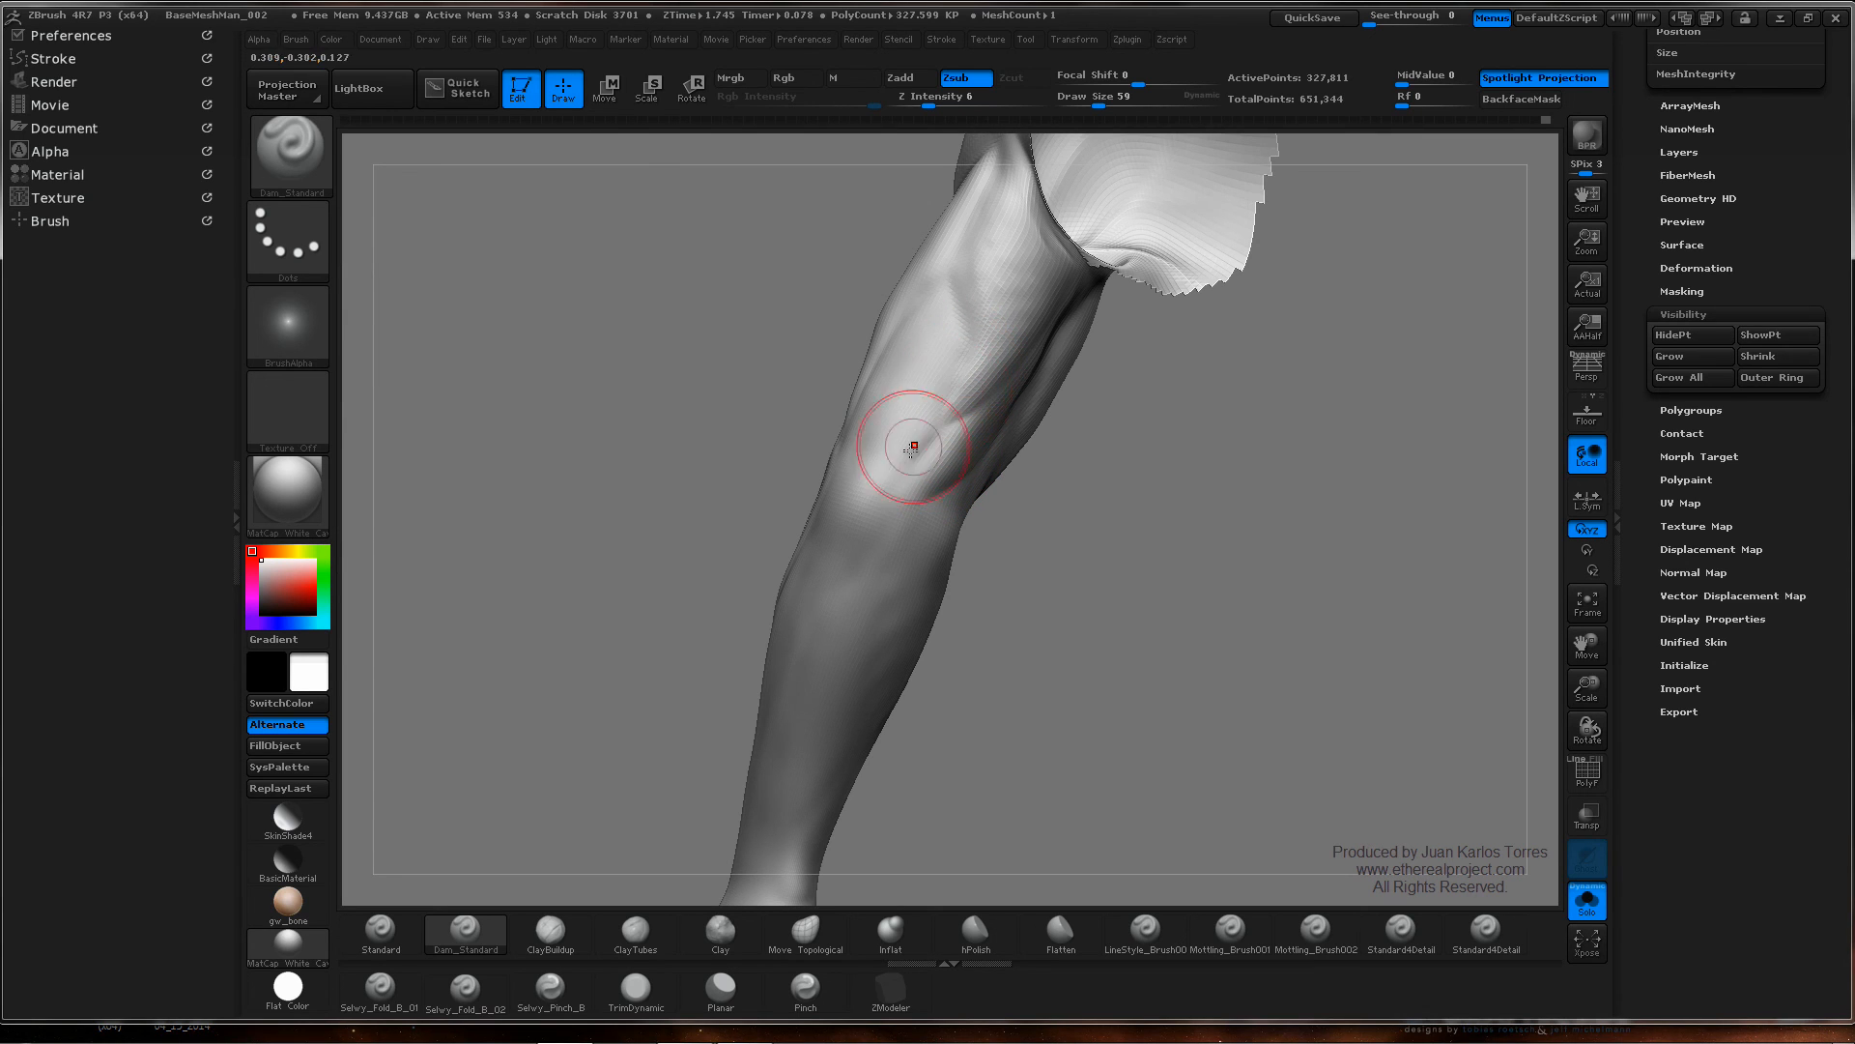
{"action": "key", "text": "shift"}
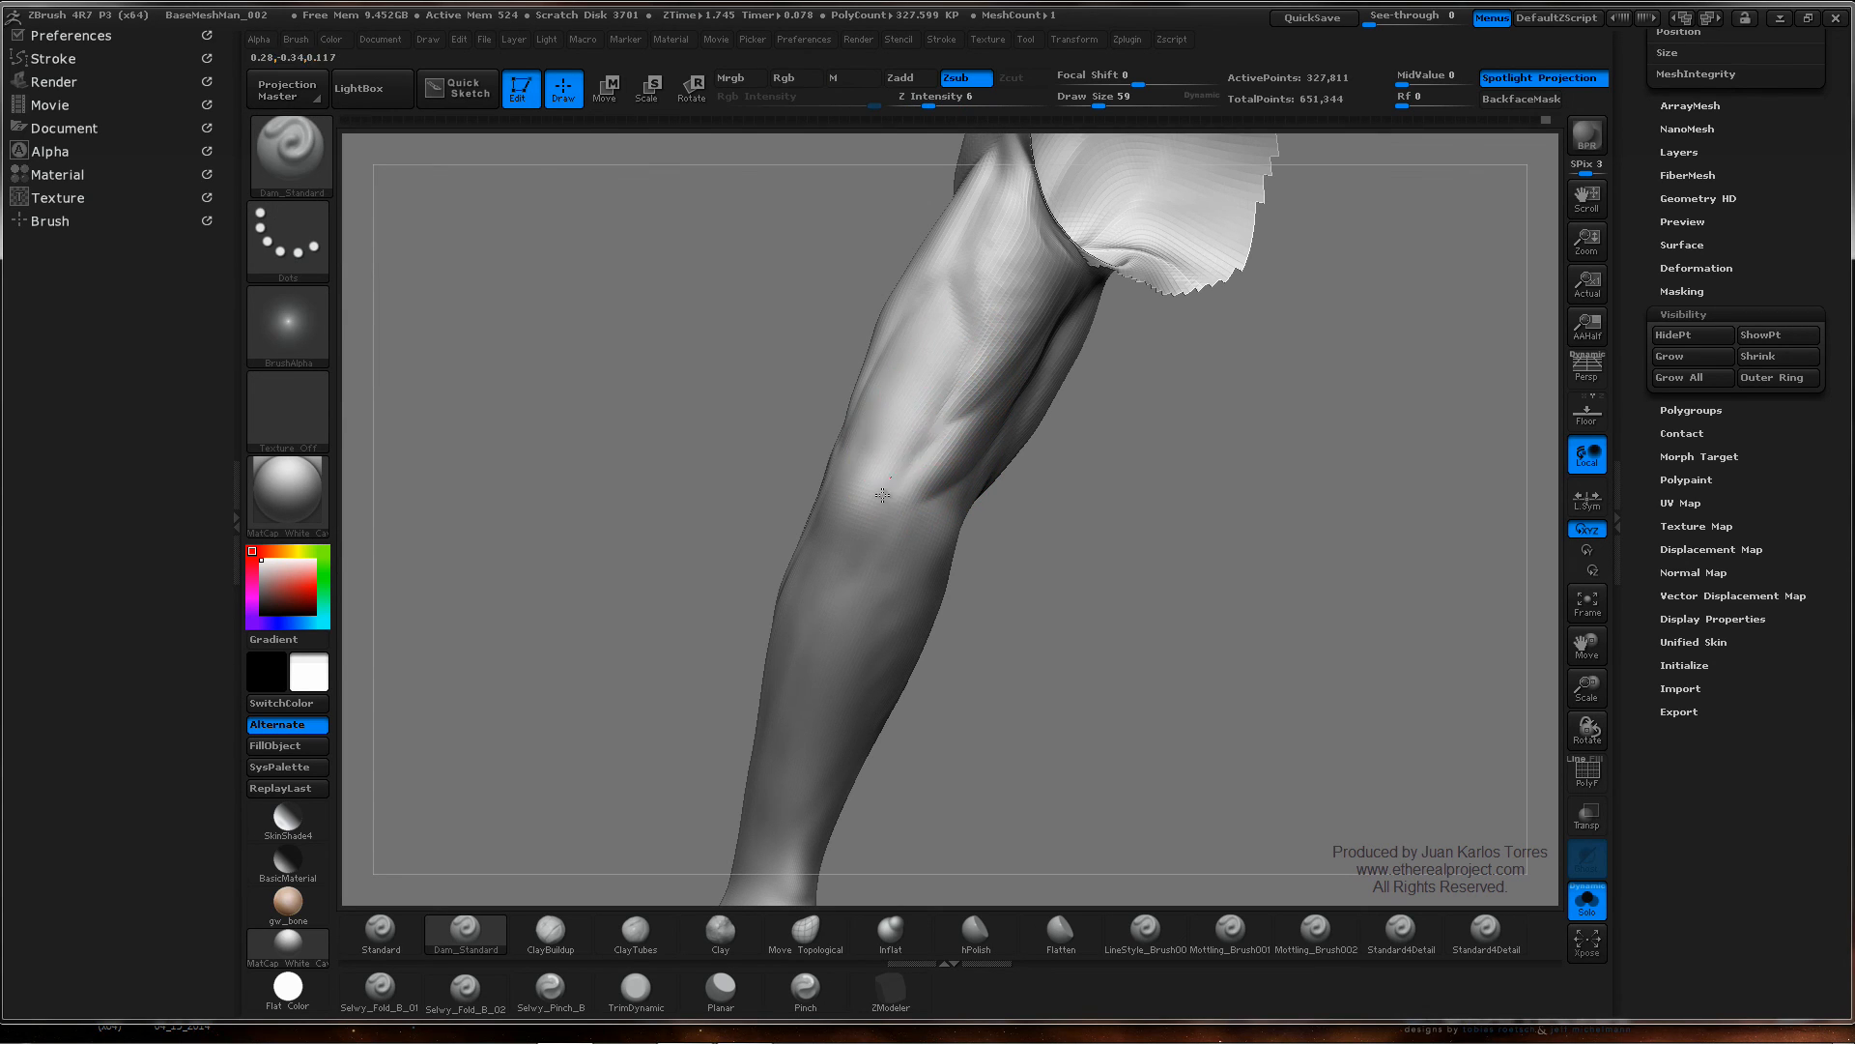
{"action": "left_click_drag", "start_coordinate": [969, 432], "coordinate": [910, 371]}
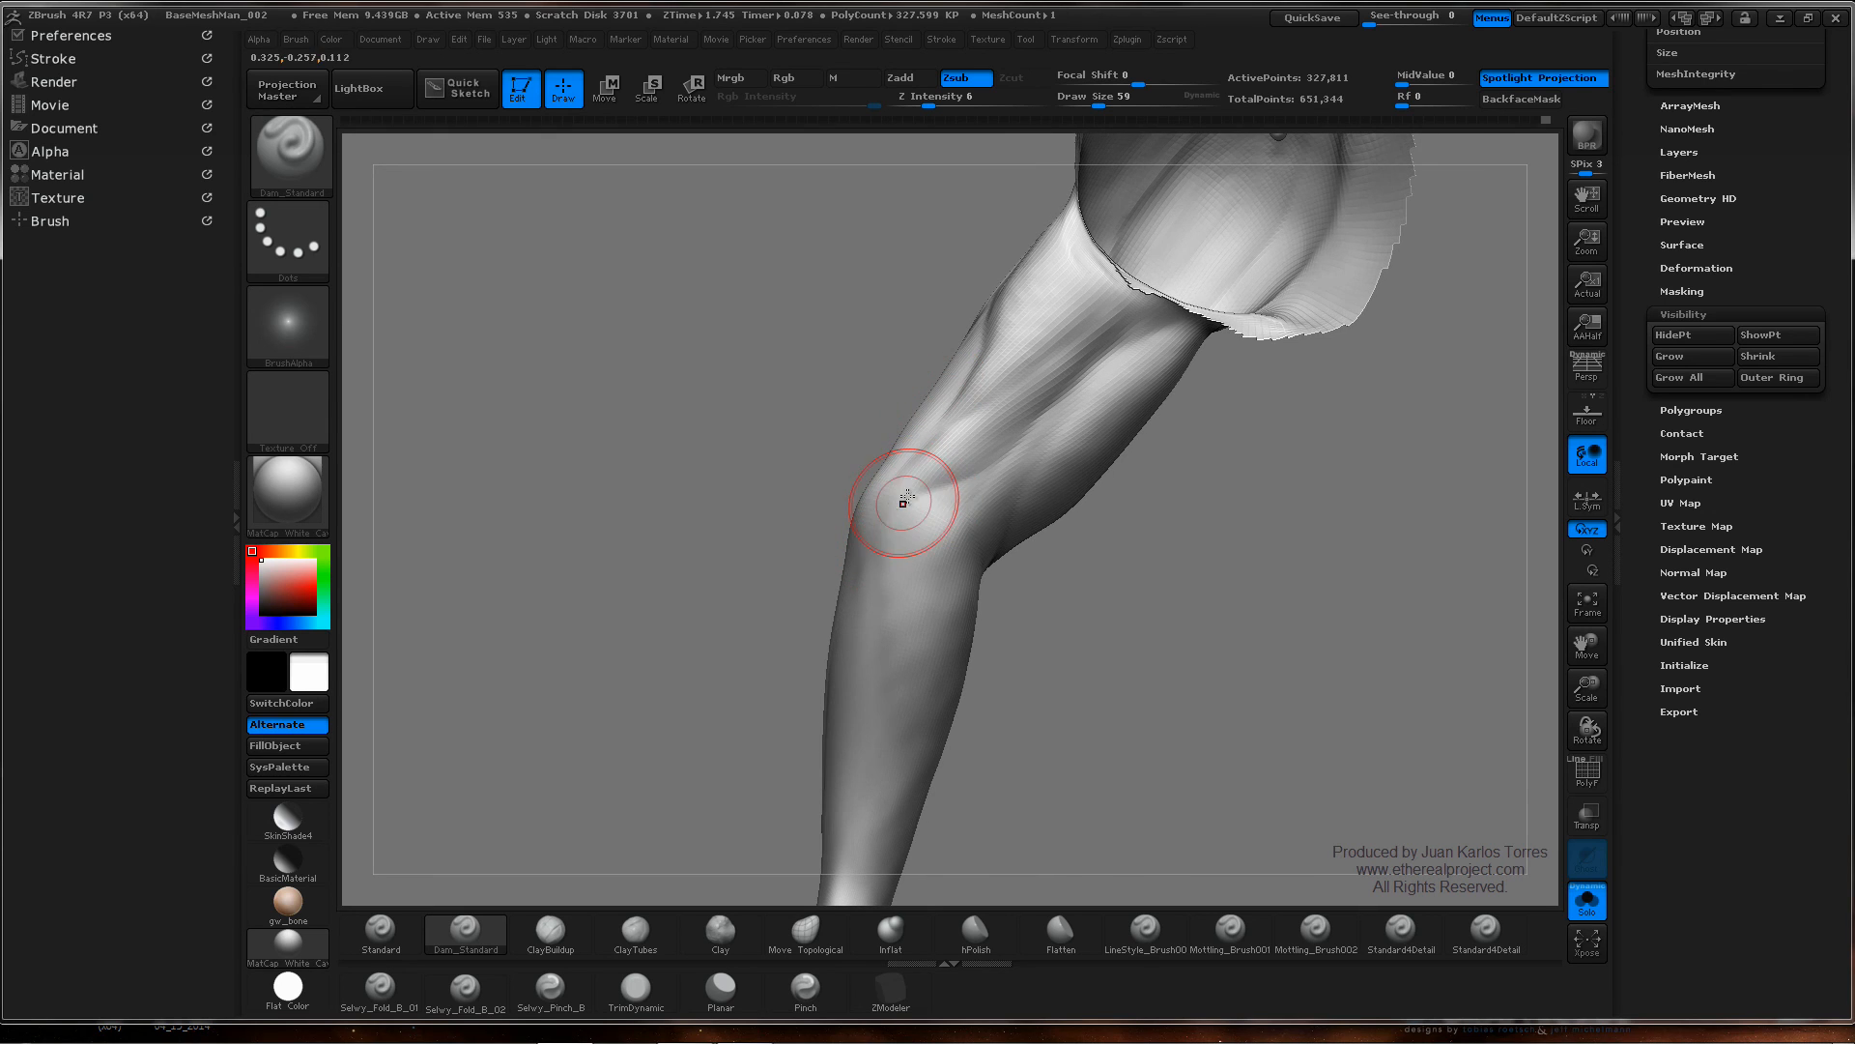
{"action": "left_click_drag", "start_coordinate": [945, 525], "coordinate": [915, 430]}
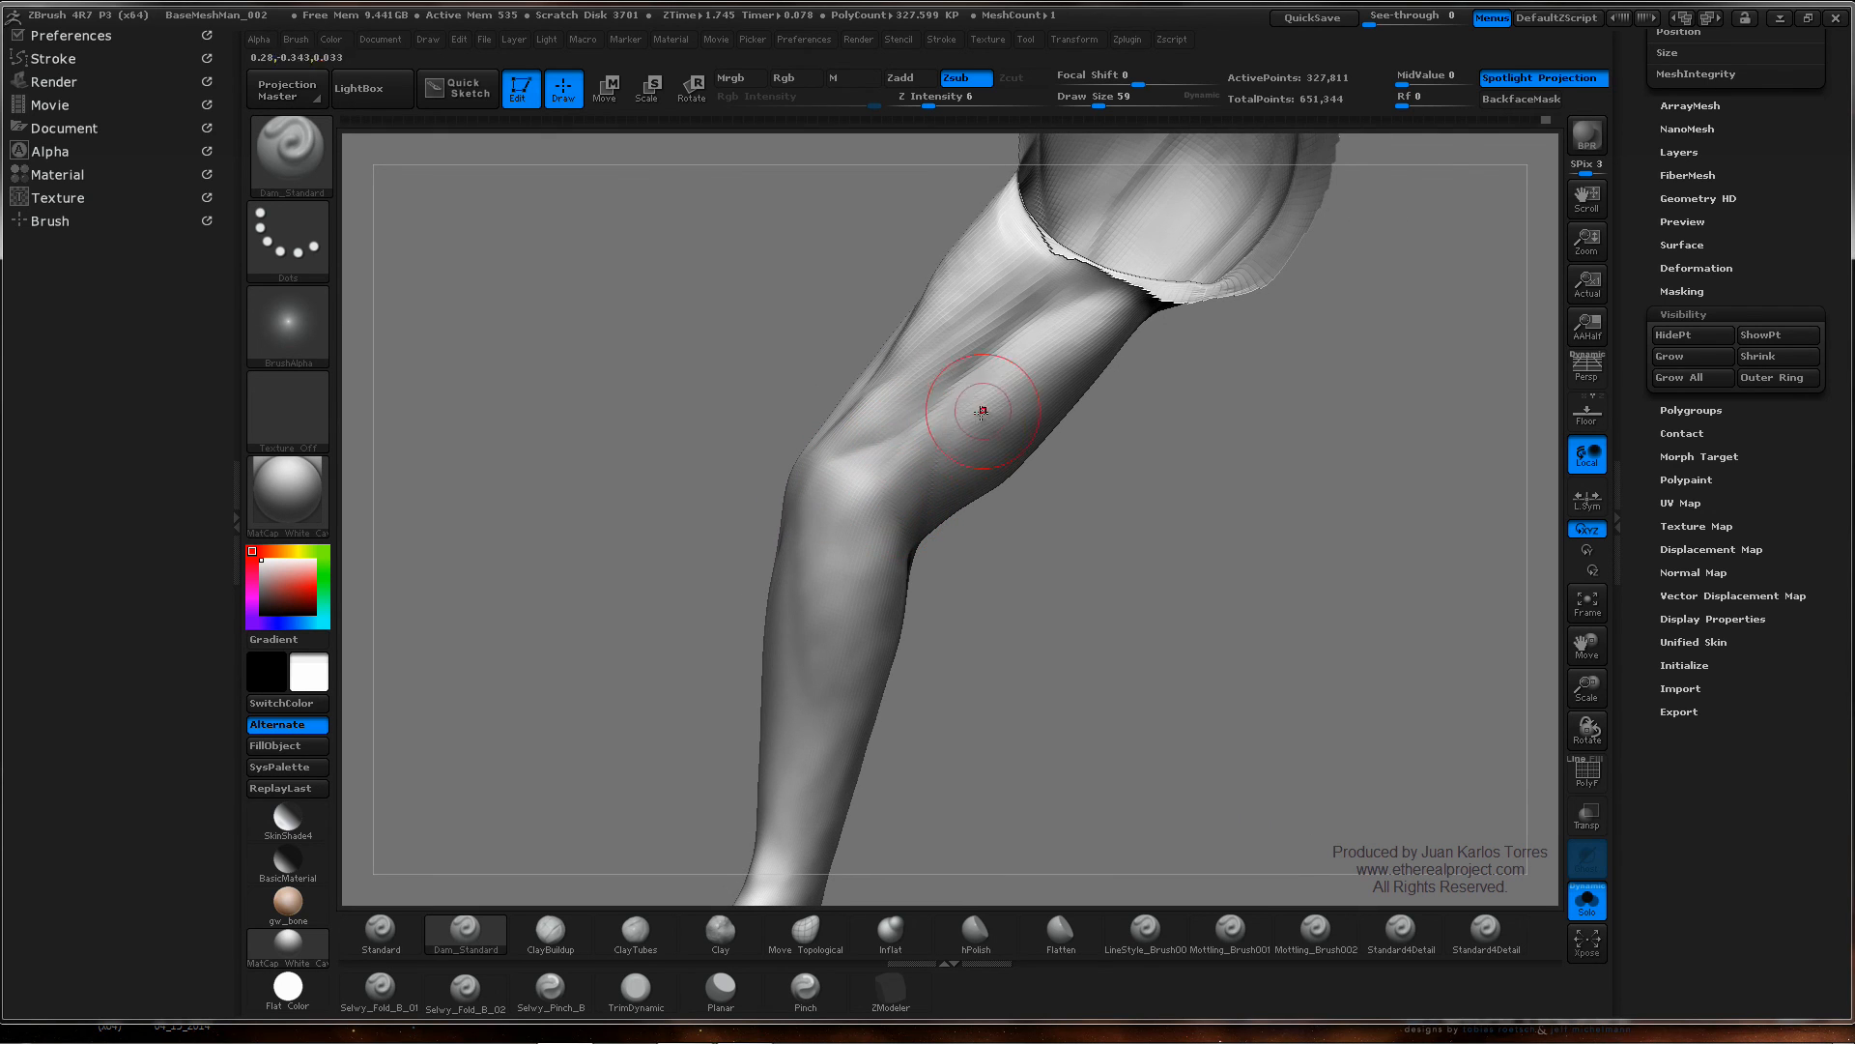
{"action": "left_click_drag", "start_coordinate": [952, 489], "coordinate": [1019, 595]}
- Build up the lower outer side of the upper arm with the Clay brush and smooth it
{"action": "left_click", "coordinate": [721, 933]}
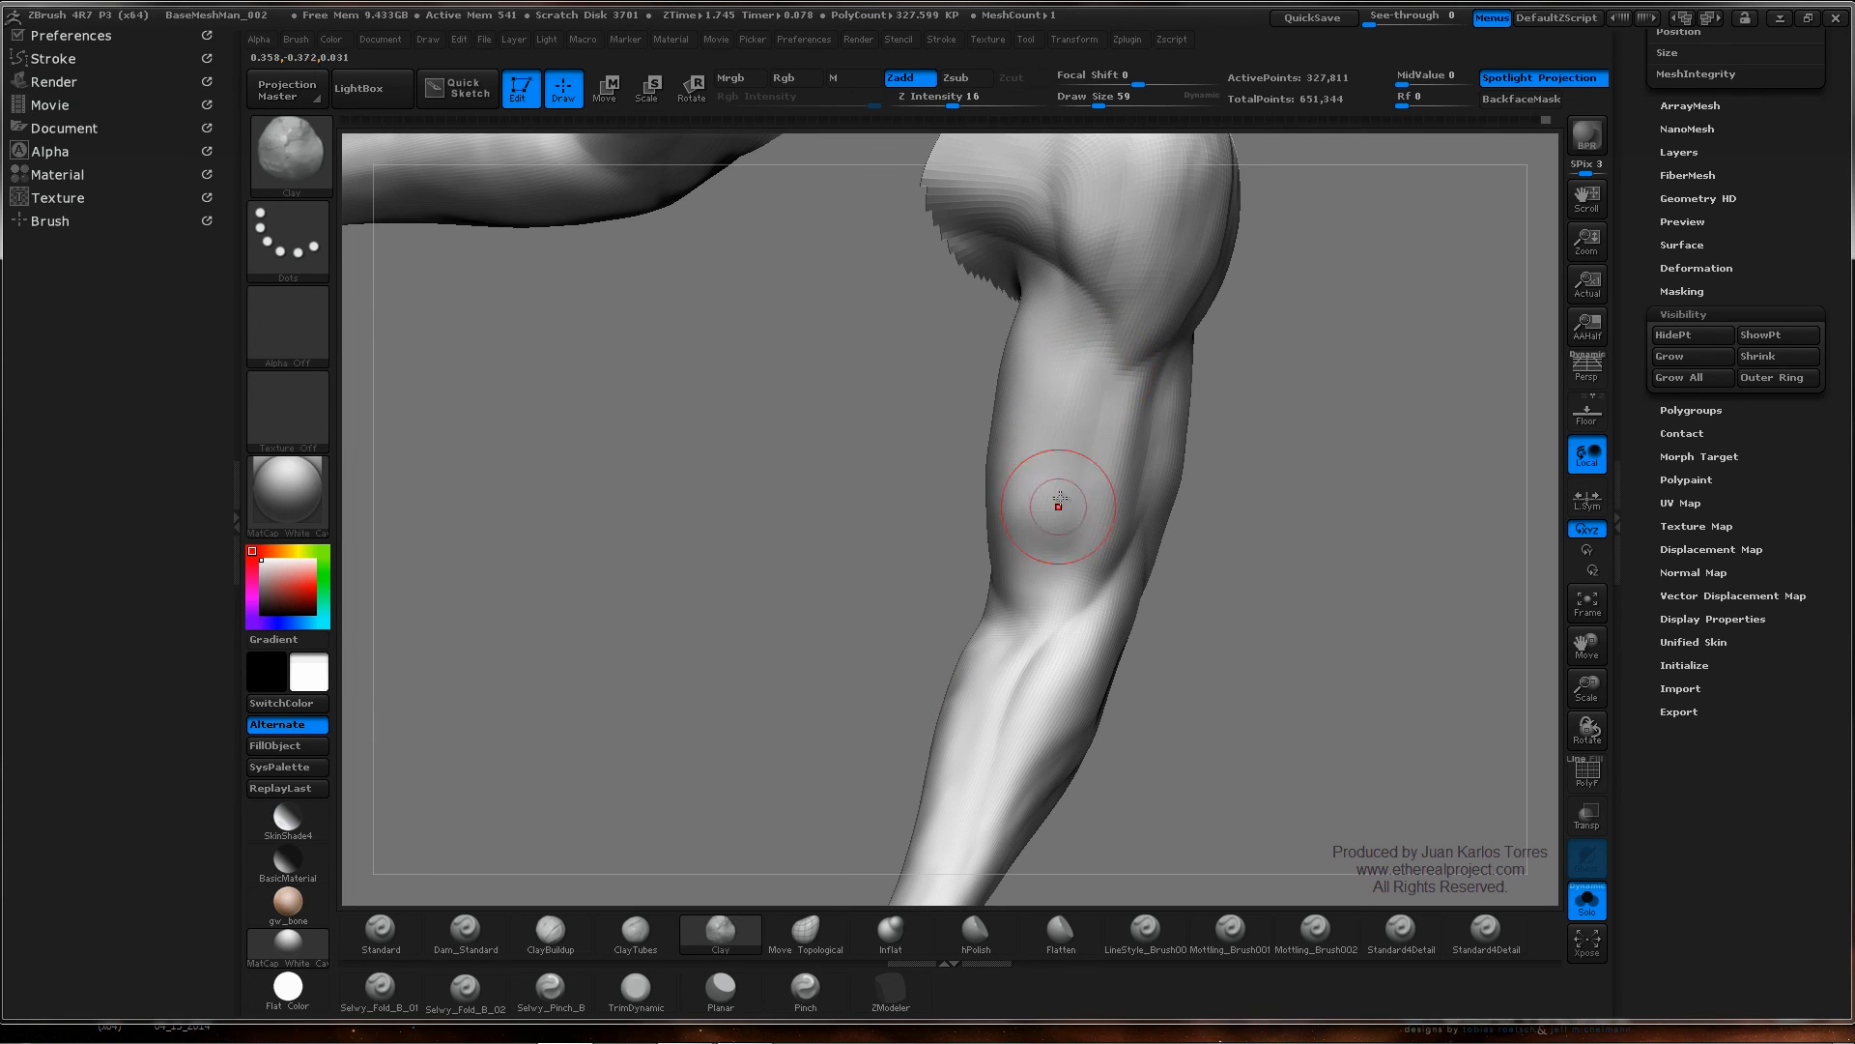
{"action": "key", "text": "shift"}
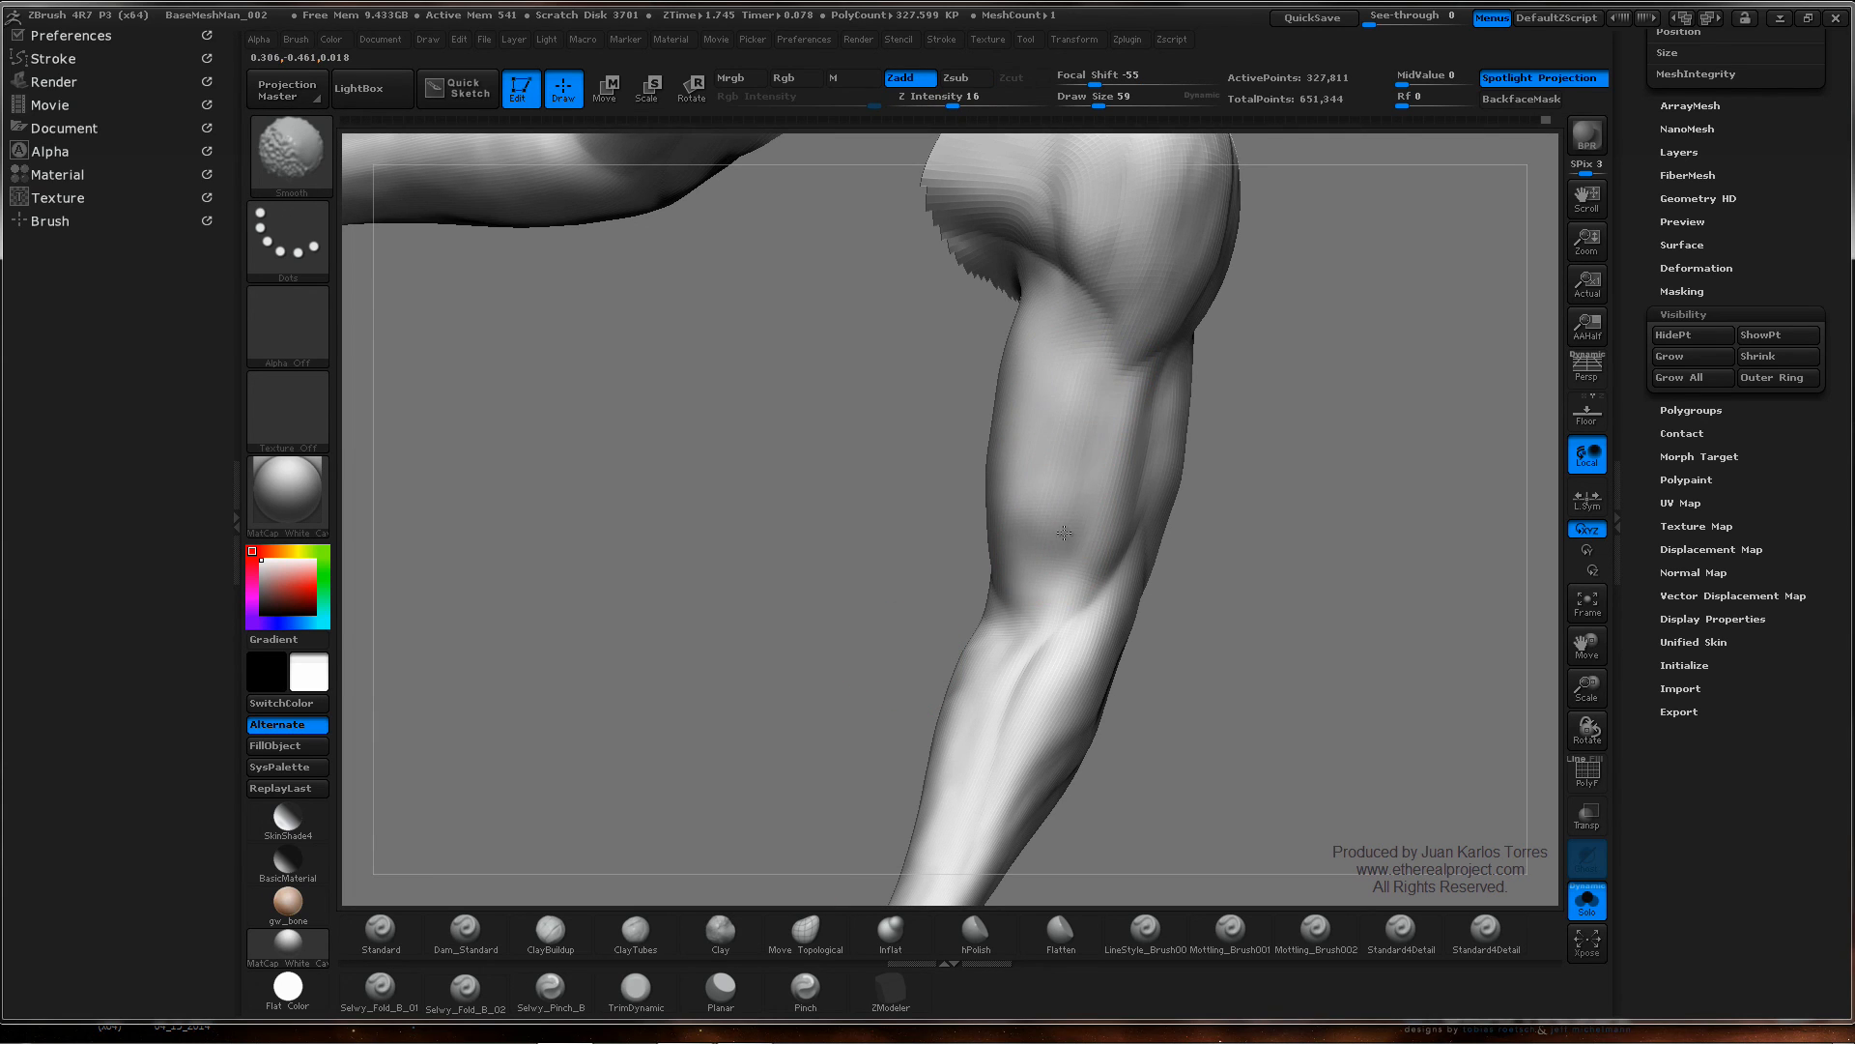
{"action": "left_click_drag", "start_coordinate": [927, 676], "coordinate": [809, 854]}
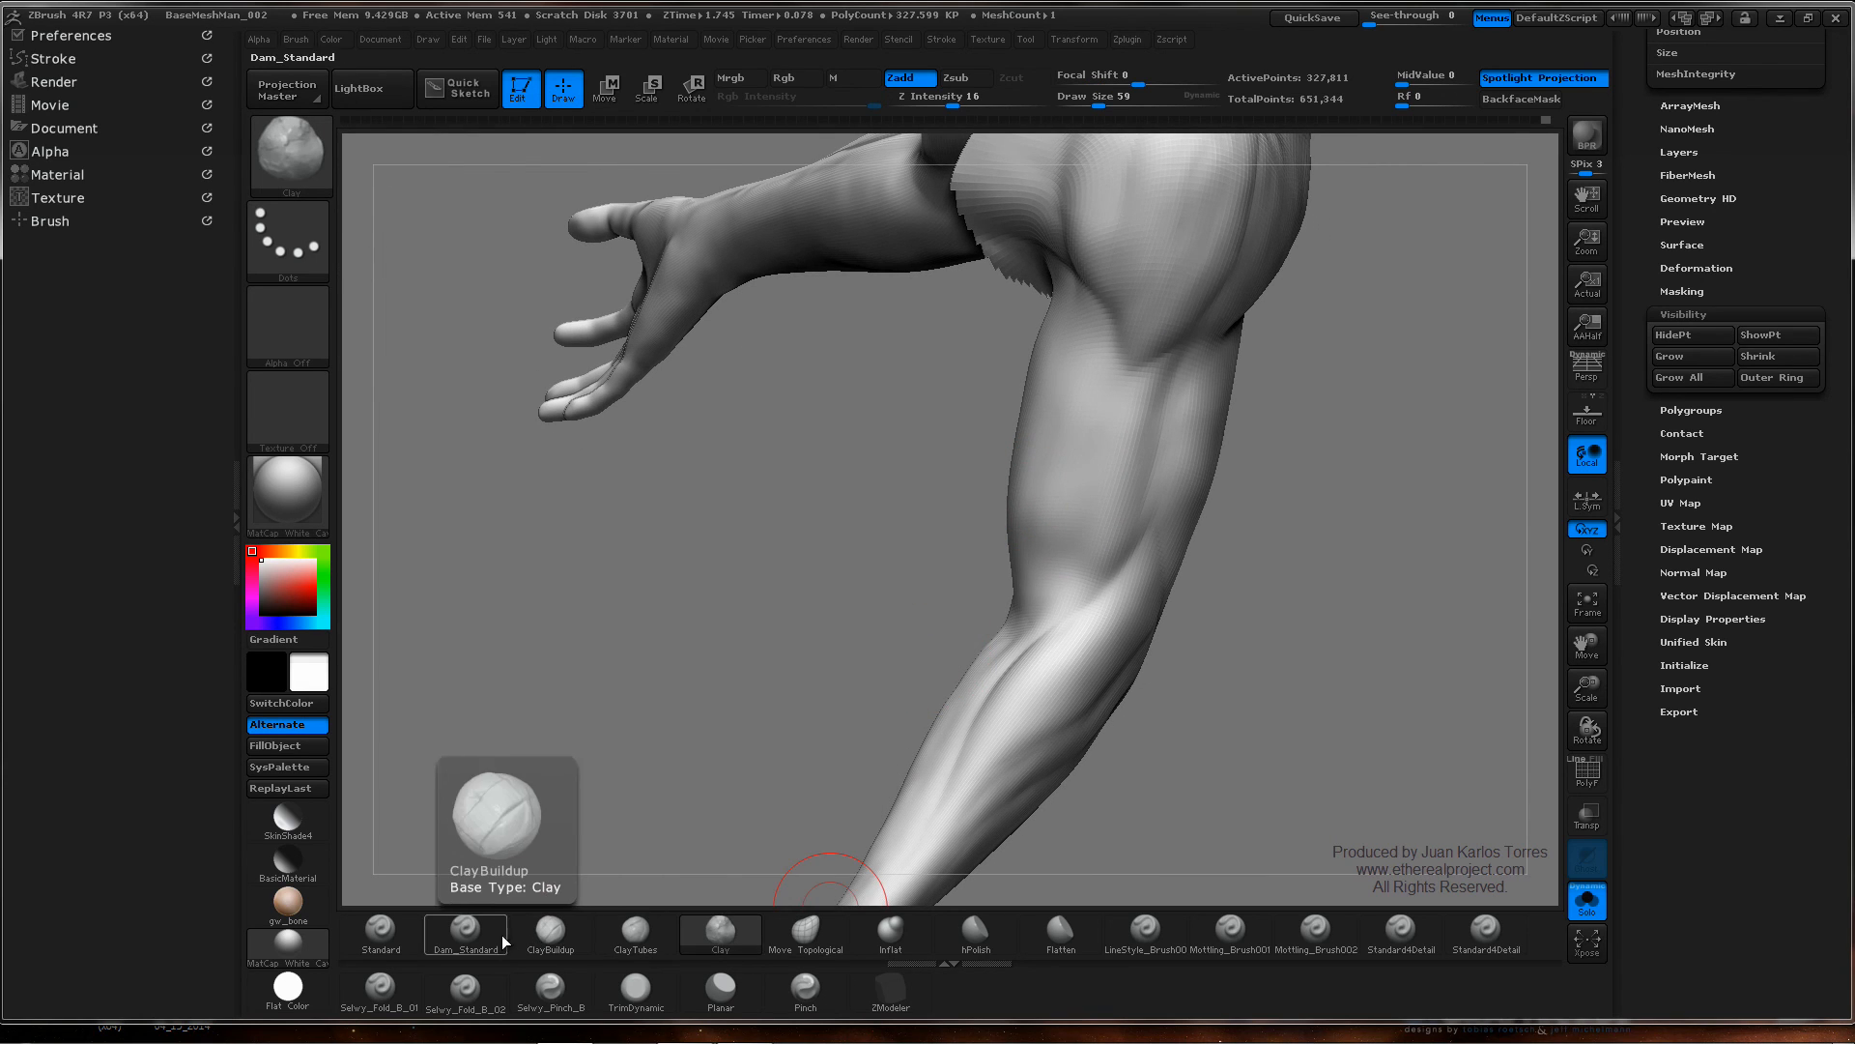
- Carve a lengthwise groove with Dam_Standard from the deltoid's insertion down the outer upper arm toward the elbow, and soften it
{"action": "left_click", "coordinate": [466, 933]}
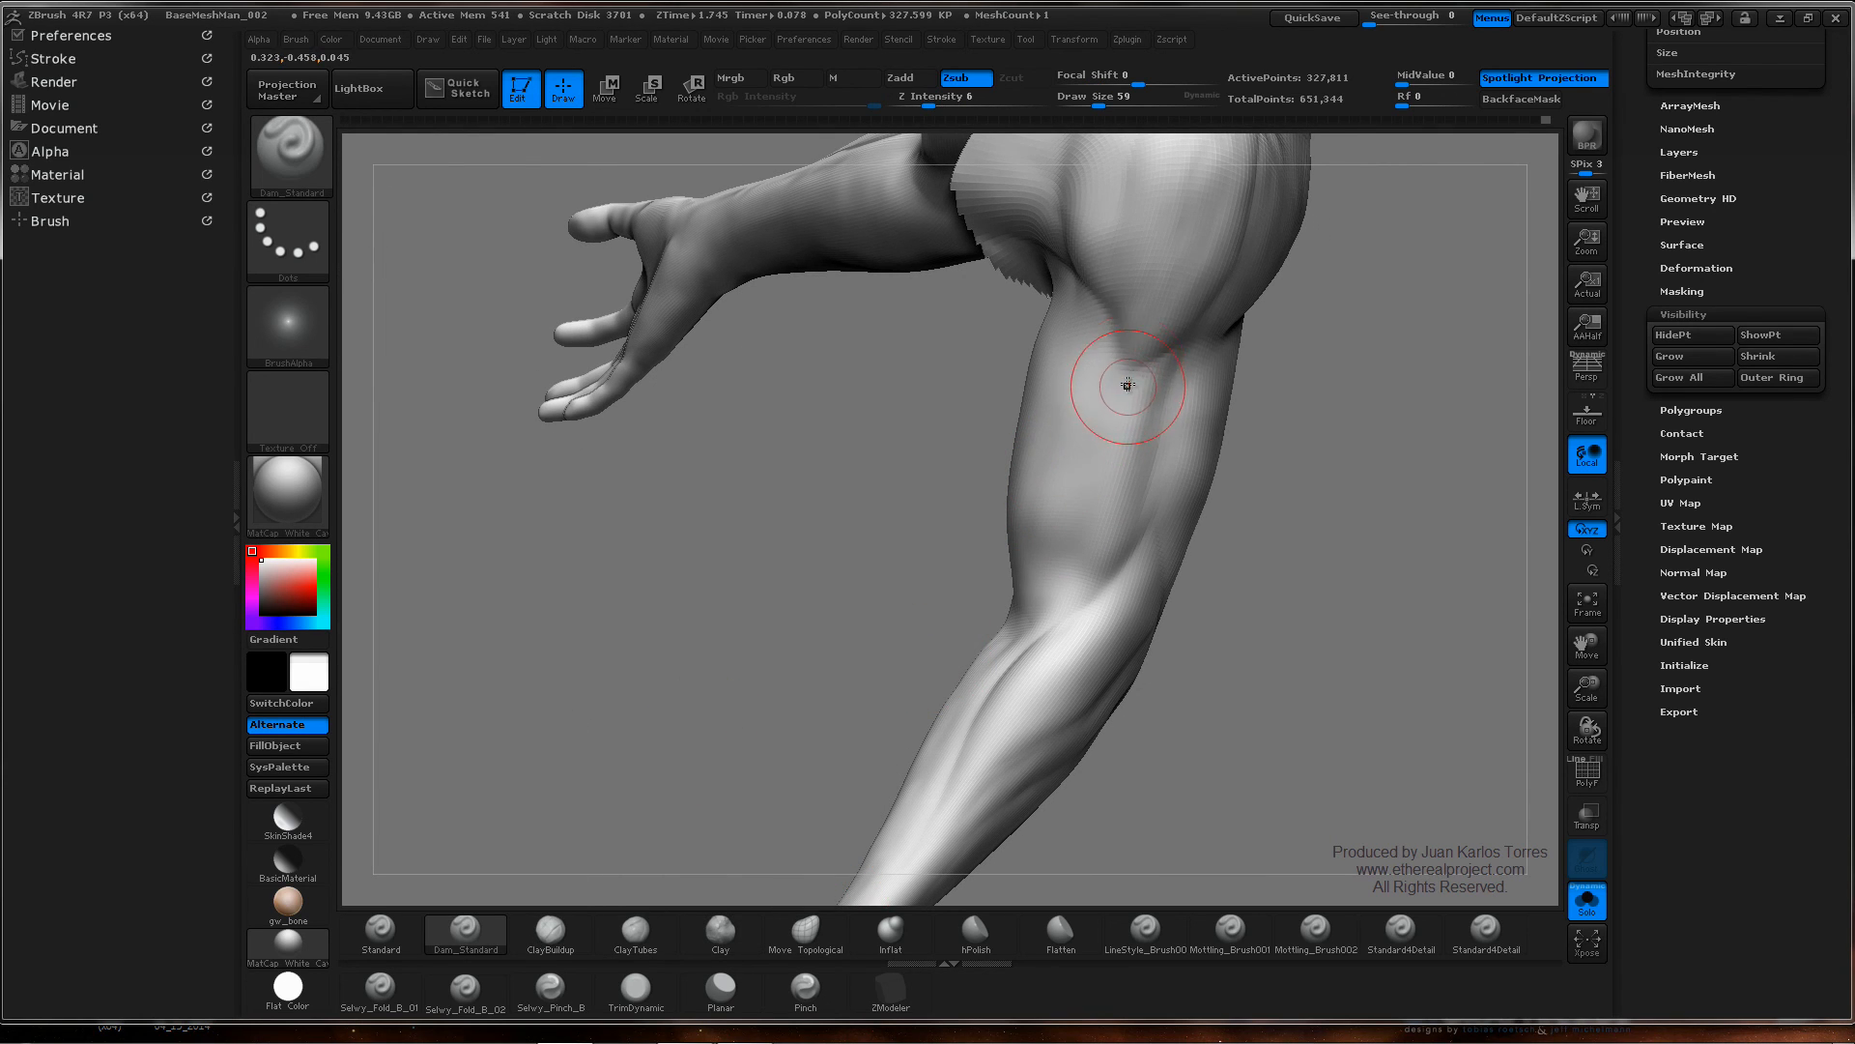
{"action": "left_click_drag", "start_coordinate": [1128, 385], "coordinate": [1103, 505]}
{"action": "left_click_drag", "start_coordinate": [1128, 392], "coordinate": [1108, 481]}
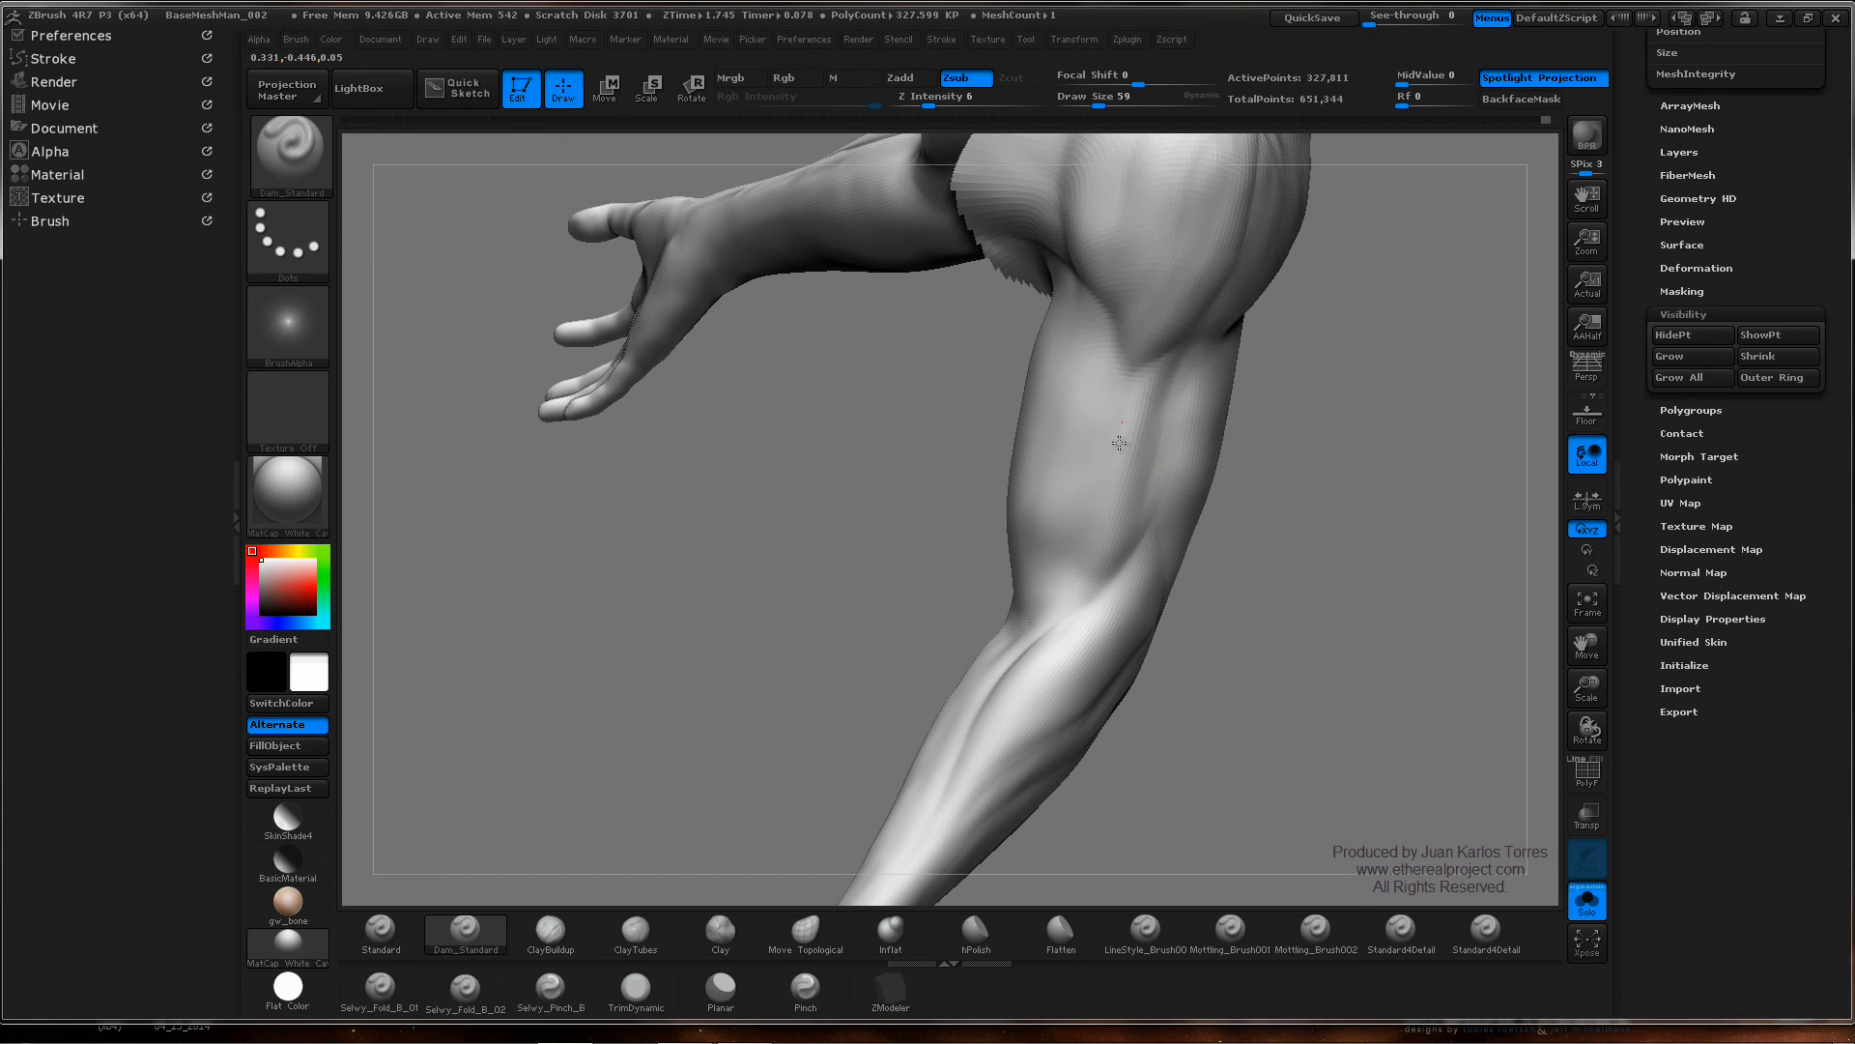
{"action": "left_click_drag", "start_coordinate": [1084, 544], "coordinate": [1079, 564]}
{"action": "left_click_drag", "start_coordinate": [1128, 383], "coordinate": [1086, 541]}
{"action": "left_click_drag", "start_coordinate": [1129, 389], "coordinate": [1063, 579]}
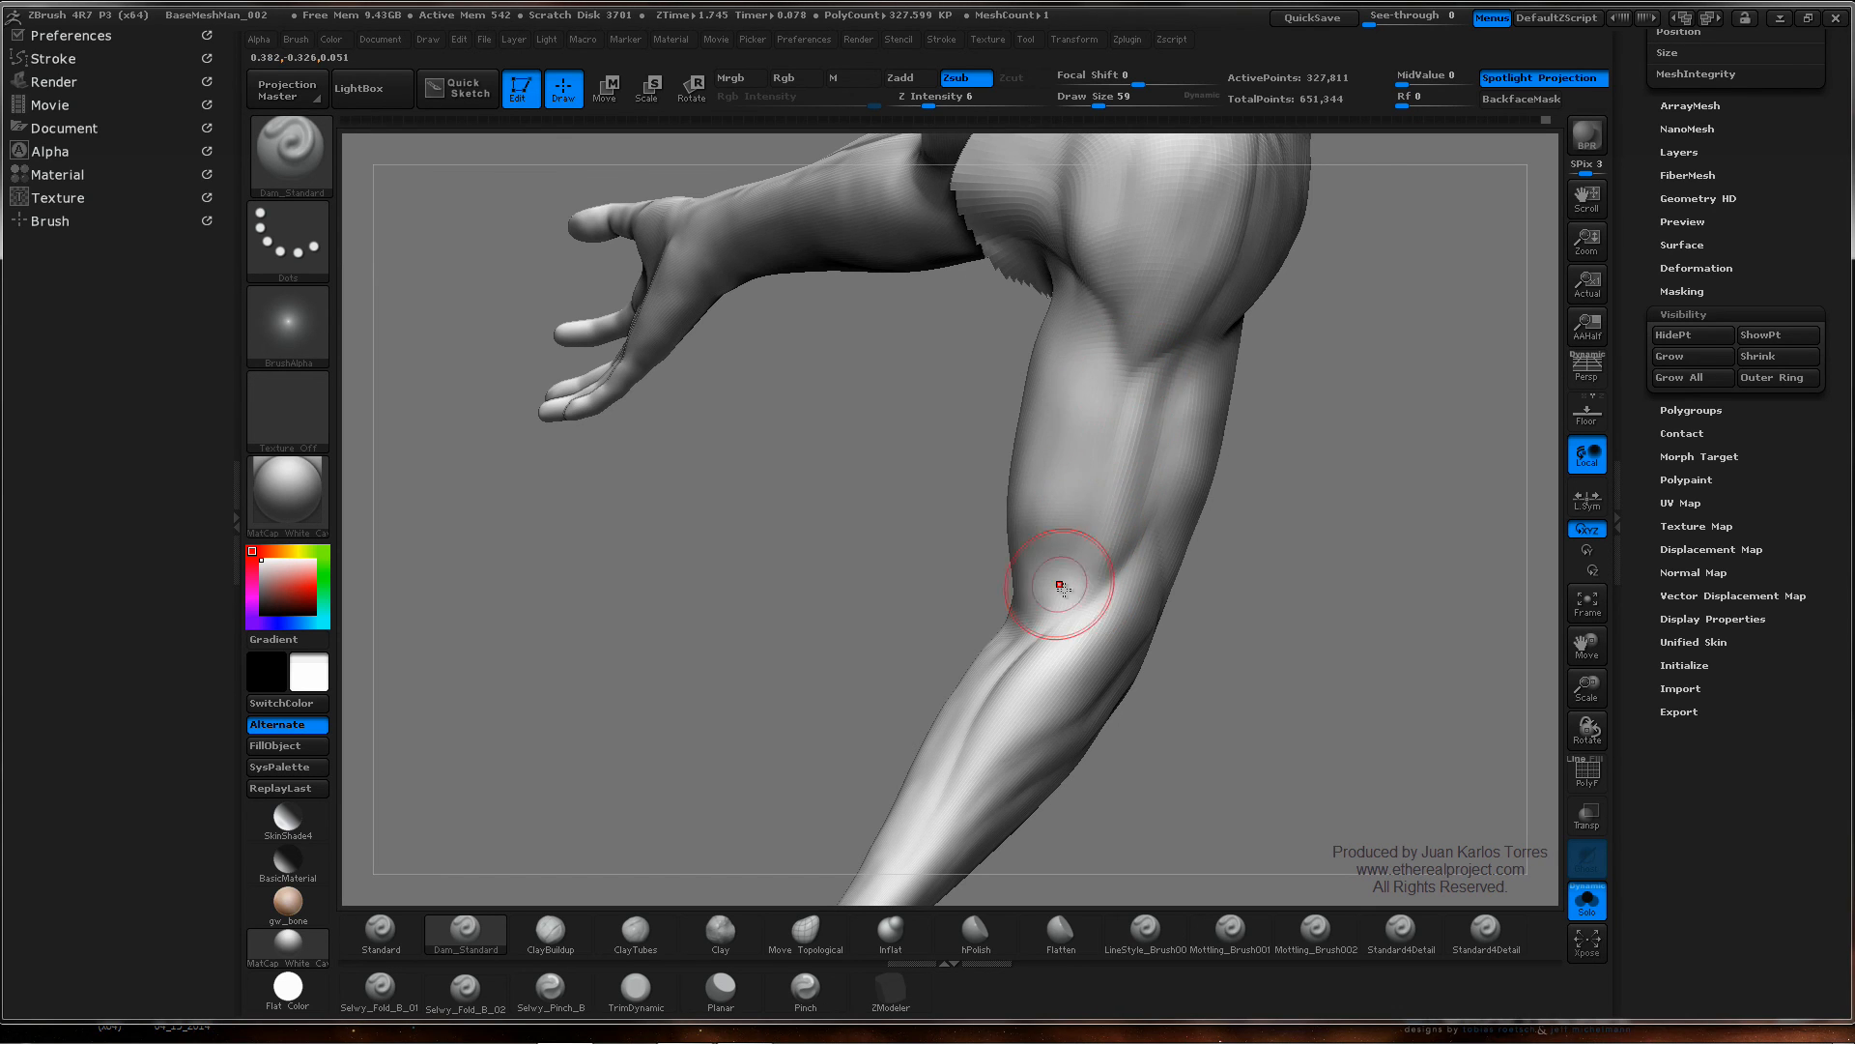
{"action": "mouse_move", "coordinate": [1051, 433]}
{"action": "right_mouse_down"}
{"action": "mouse_move", "coordinate": [1015, 427]}
{"action": "mouse_move", "coordinate": [1127, 426]}
{"action": "right_mouse_up"}
{"action": "key", "text": "shift"}
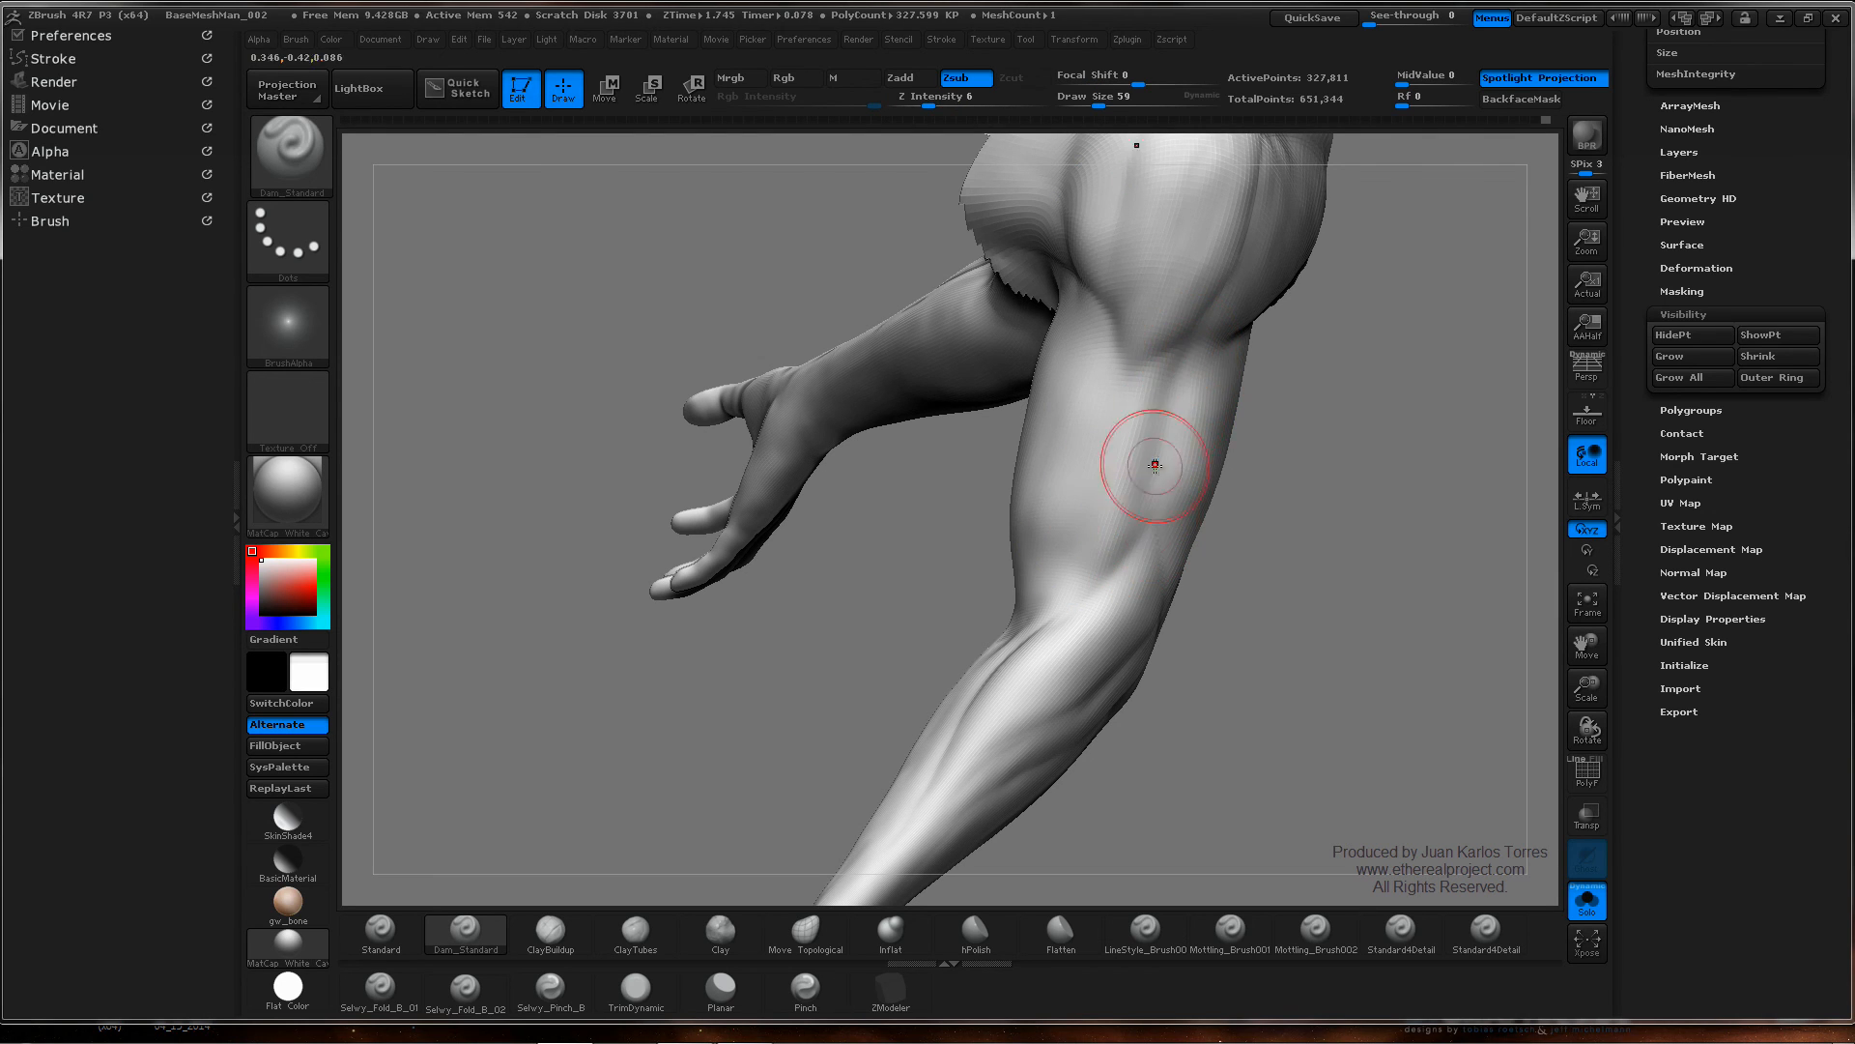
- Examine both arms from the outer side and the front, checking how the deltoid, upper arm and forearm forms connect
{"action": "right_click_drag", "start_coordinate": [1174, 416], "coordinate": [1199, 351]}
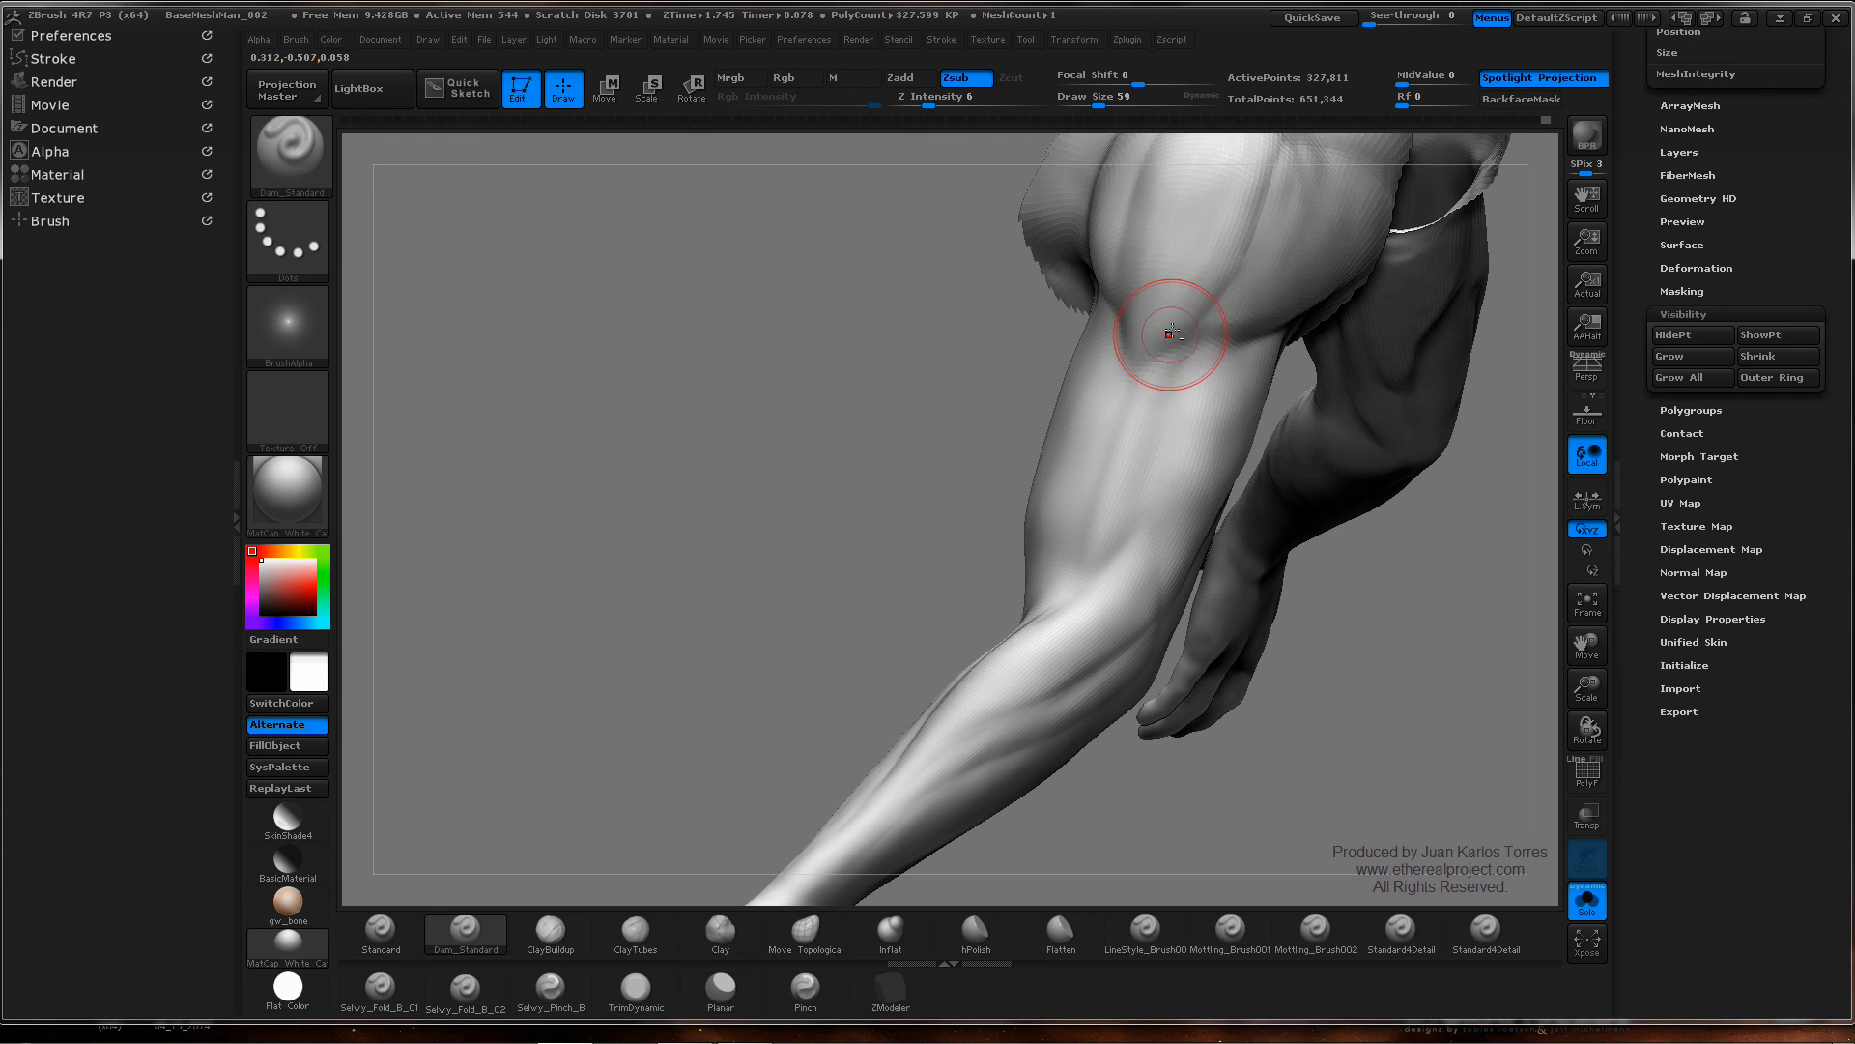
{"action": "mouse_move", "coordinate": [1150, 335]}
{"action": "right_mouse_down"}
{"action": "mouse_move", "coordinate": [1263, 352]}
{"action": "mouse_move", "coordinate": [1127, 298]}
{"action": "right_mouse_up"}
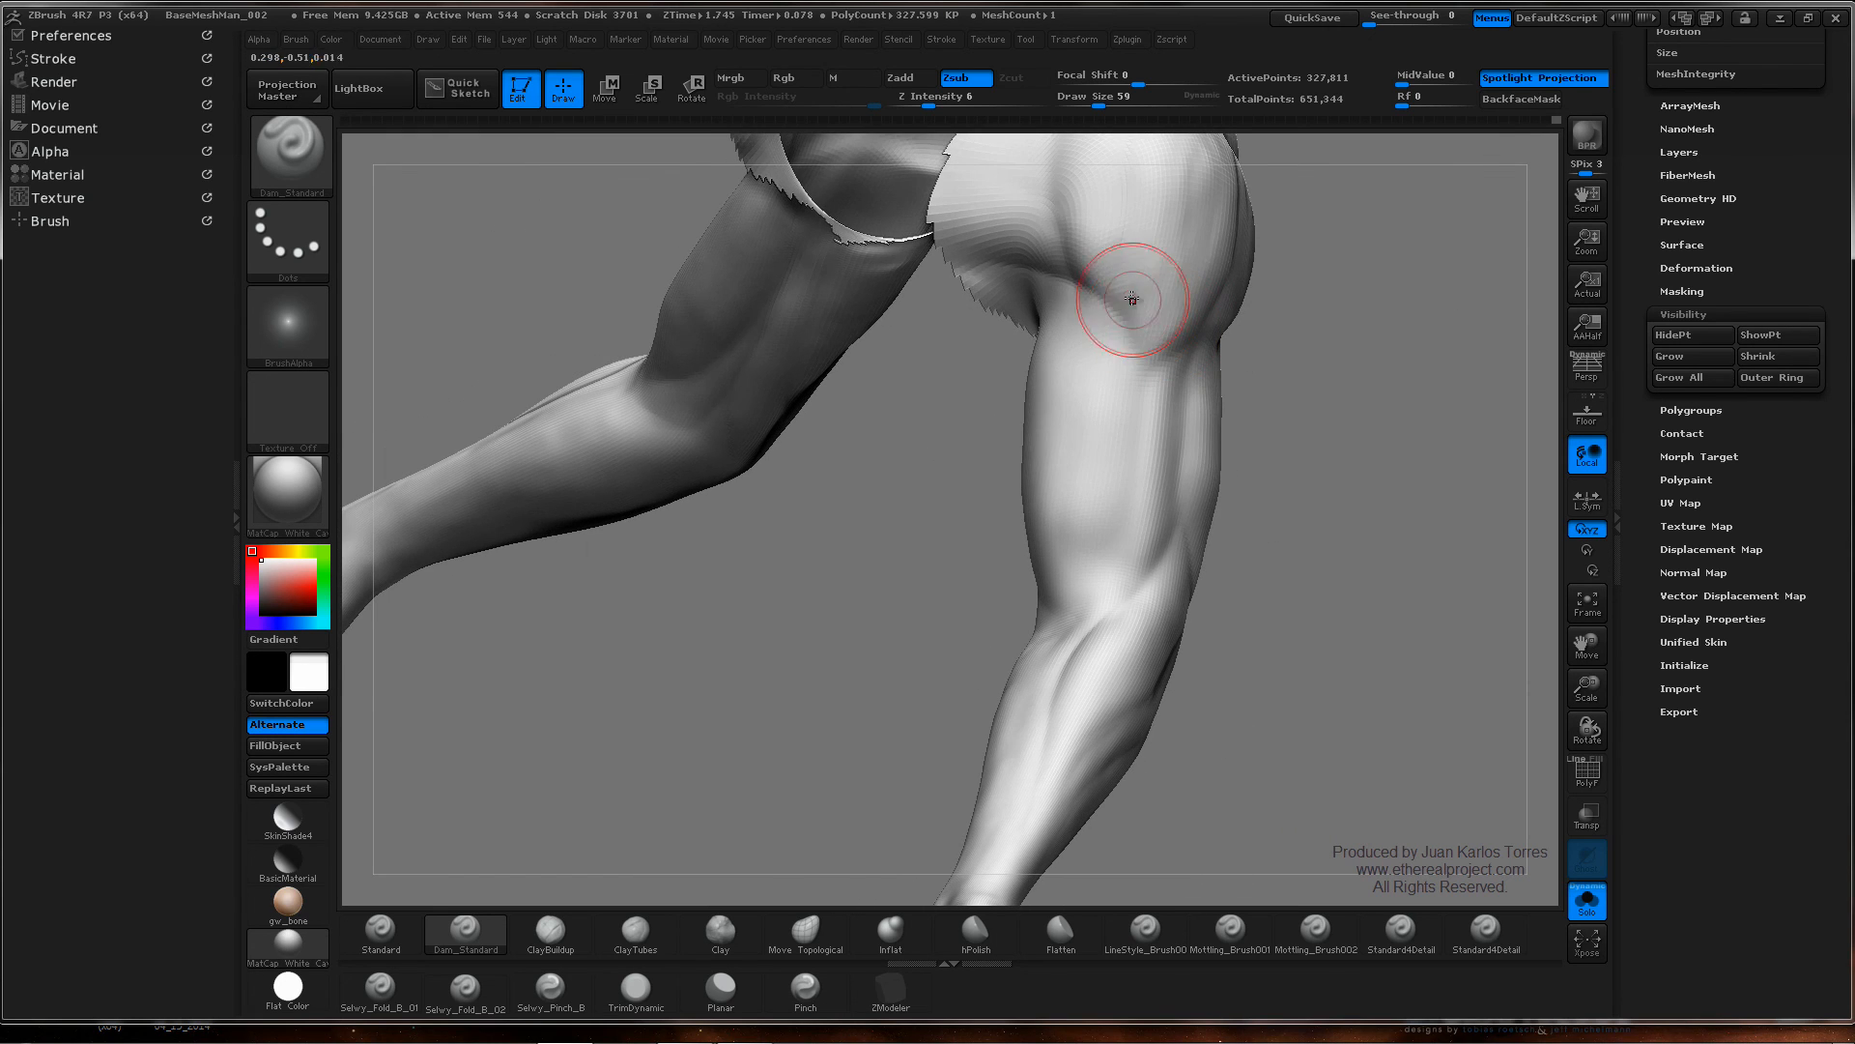
{"action": "key", "text": "f"}
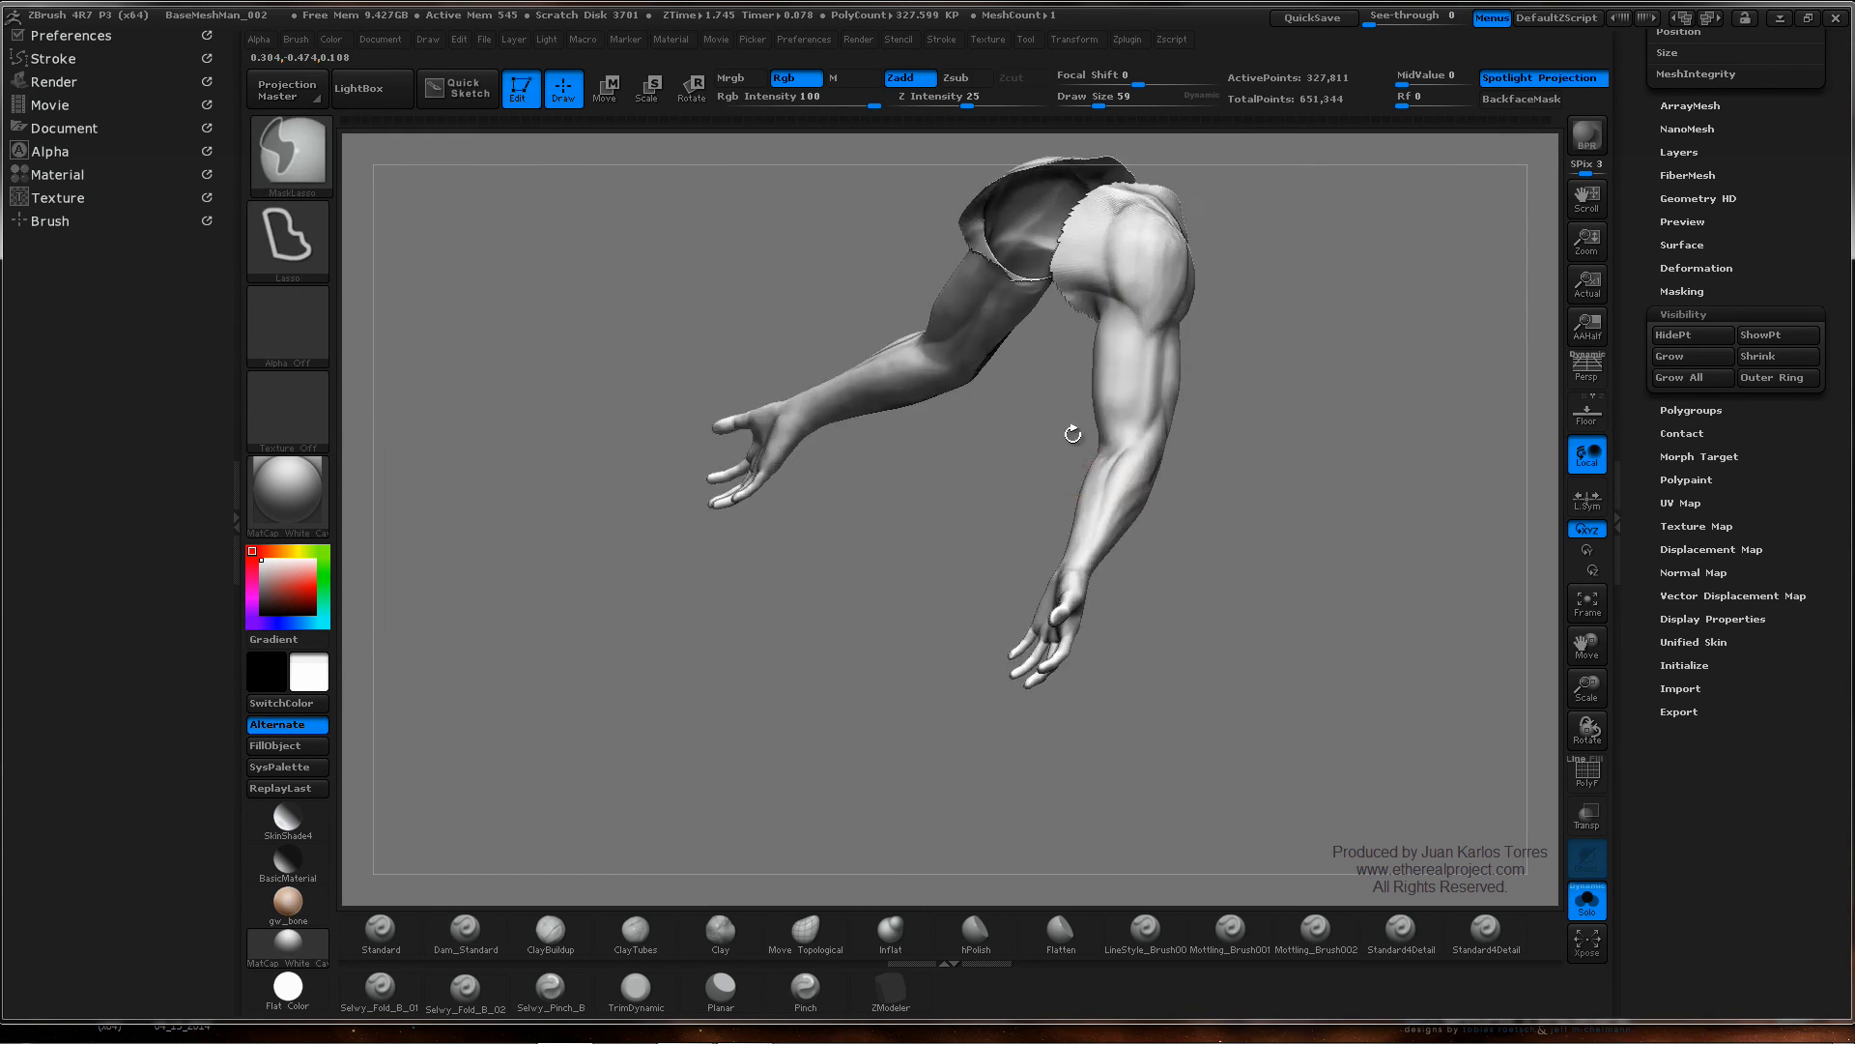
{"action": "mouse_move", "coordinate": [1072, 426]}
{"action": "right_mouse_down"}
{"action": "mouse_move", "coordinate": [1346, 405]}
{"action": "mouse_move", "coordinate": [1134, 422]}
{"action": "mouse_move", "coordinate": [1205, 431]}
{"action": "mouse_move", "coordinate": [1114, 484]}
{"action": "mouse_move", "coordinate": [1214, 376]}
{"action": "mouse_move", "coordinate": [1218, 423]}
{"action": "mouse_move", "coordinate": [1311, 455]}
{"action": "mouse_move", "coordinate": [1184, 425]}
{"action": "mouse_move", "coordinate": [1317, 435]}
{"action": "mouse_move", "coordinate": [1221, 501]}
{"action": "mouse_move", "coordinate": [1176, 397]}
{"action": "mouse_move", "coordinate": [1232, 431]}
{"action": "mouse_move", "coordinate": [1240, 394]}
{"action": "mouse_move", "coordinate": [1213, 437]}
{"action": "right_mouse_up"}
{"action": "key", "text": "ctrl"}
{"action": "right_click", "coordinate": [1217, 444]}
{"action": "key", "text": "ctrl"}
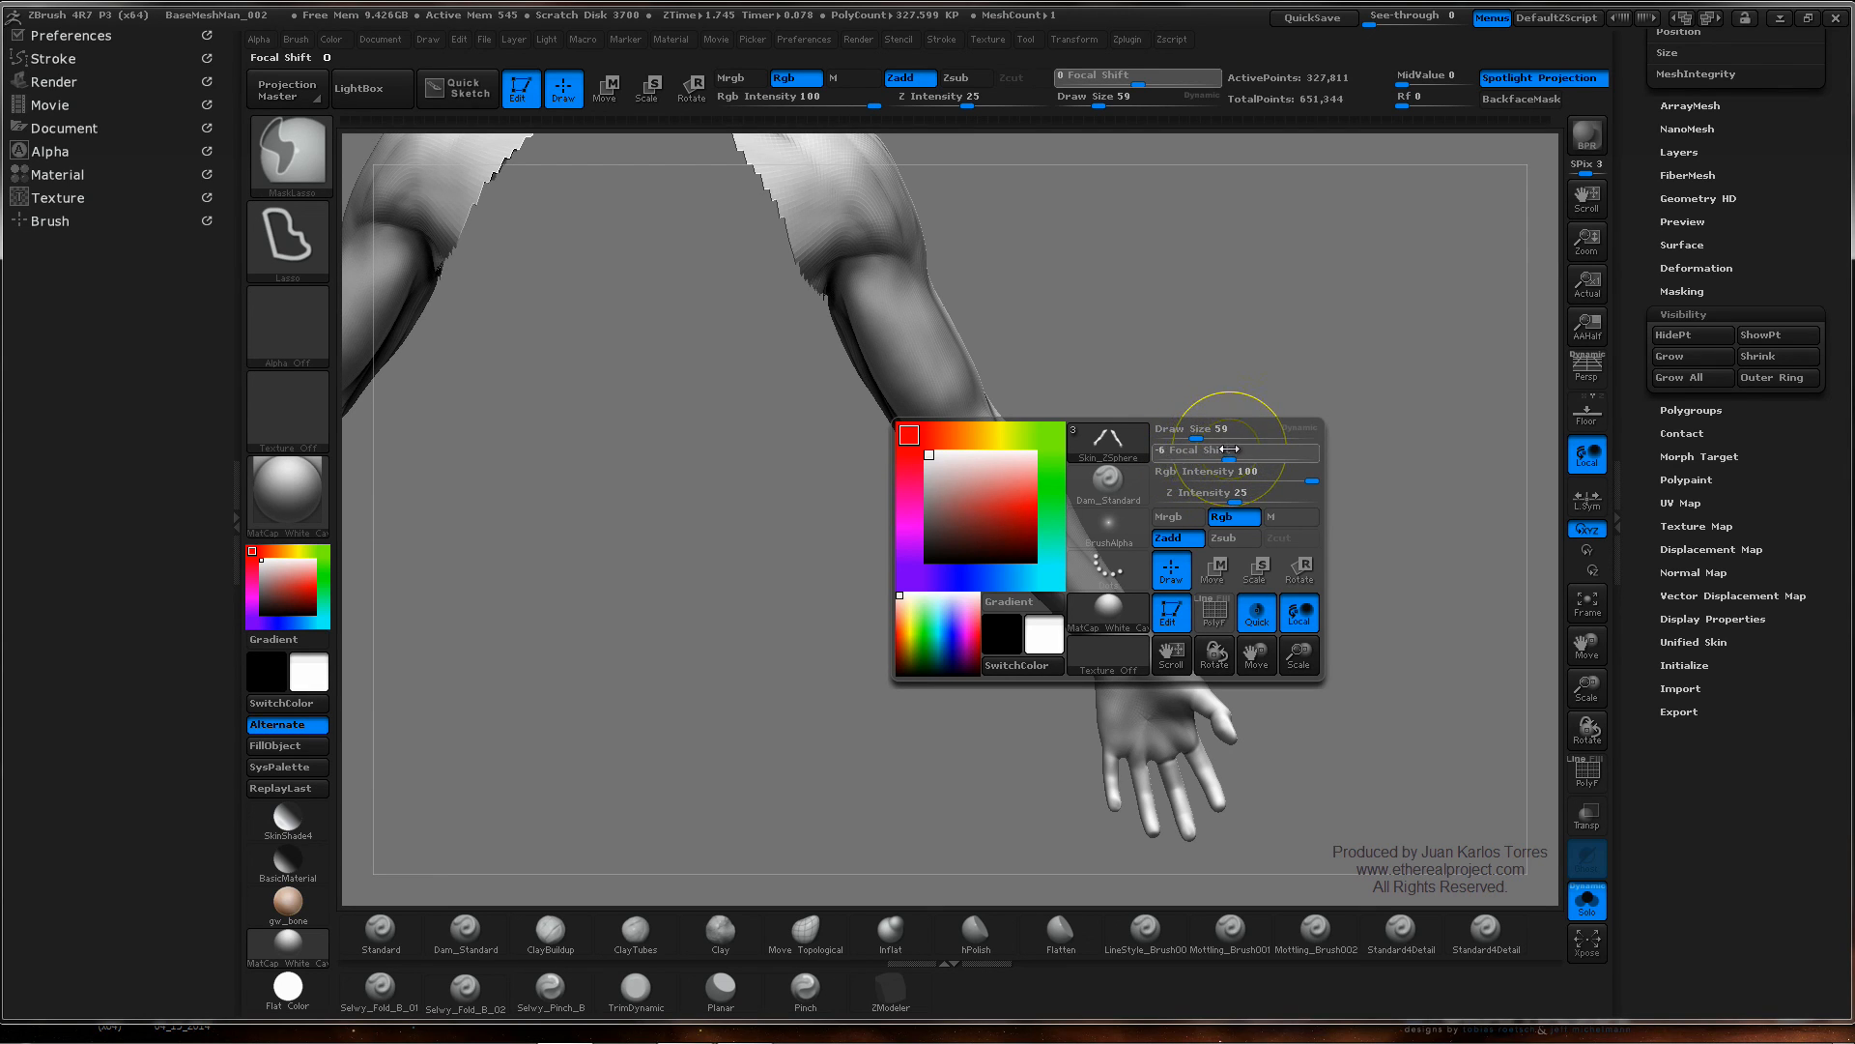
{"action": "mouse_move", "coordinate": [1220, 450]}
{"action": "right_mouse_down"}
{"action": "mouse_move", "coordinate": [1147, 506]}
{"action": "mouse_move", "coordinate": [1109, 479]}
{"action": "mouse_move", "coordinate": [1225, 381]}
{"action": "mouse_move", "coordinate": [1048, 442]}
{"action": "mouse_move", "coordinate": [1002, 473]}
{"action": "mouse_move", "coordinate": [1022, 498]}
{"action": "mouse_move", "coordinate": [1014, 468]}
{"action": "mouse_move", "coordinate": [1038, 444]}
{"action": "right_mouse_up"}
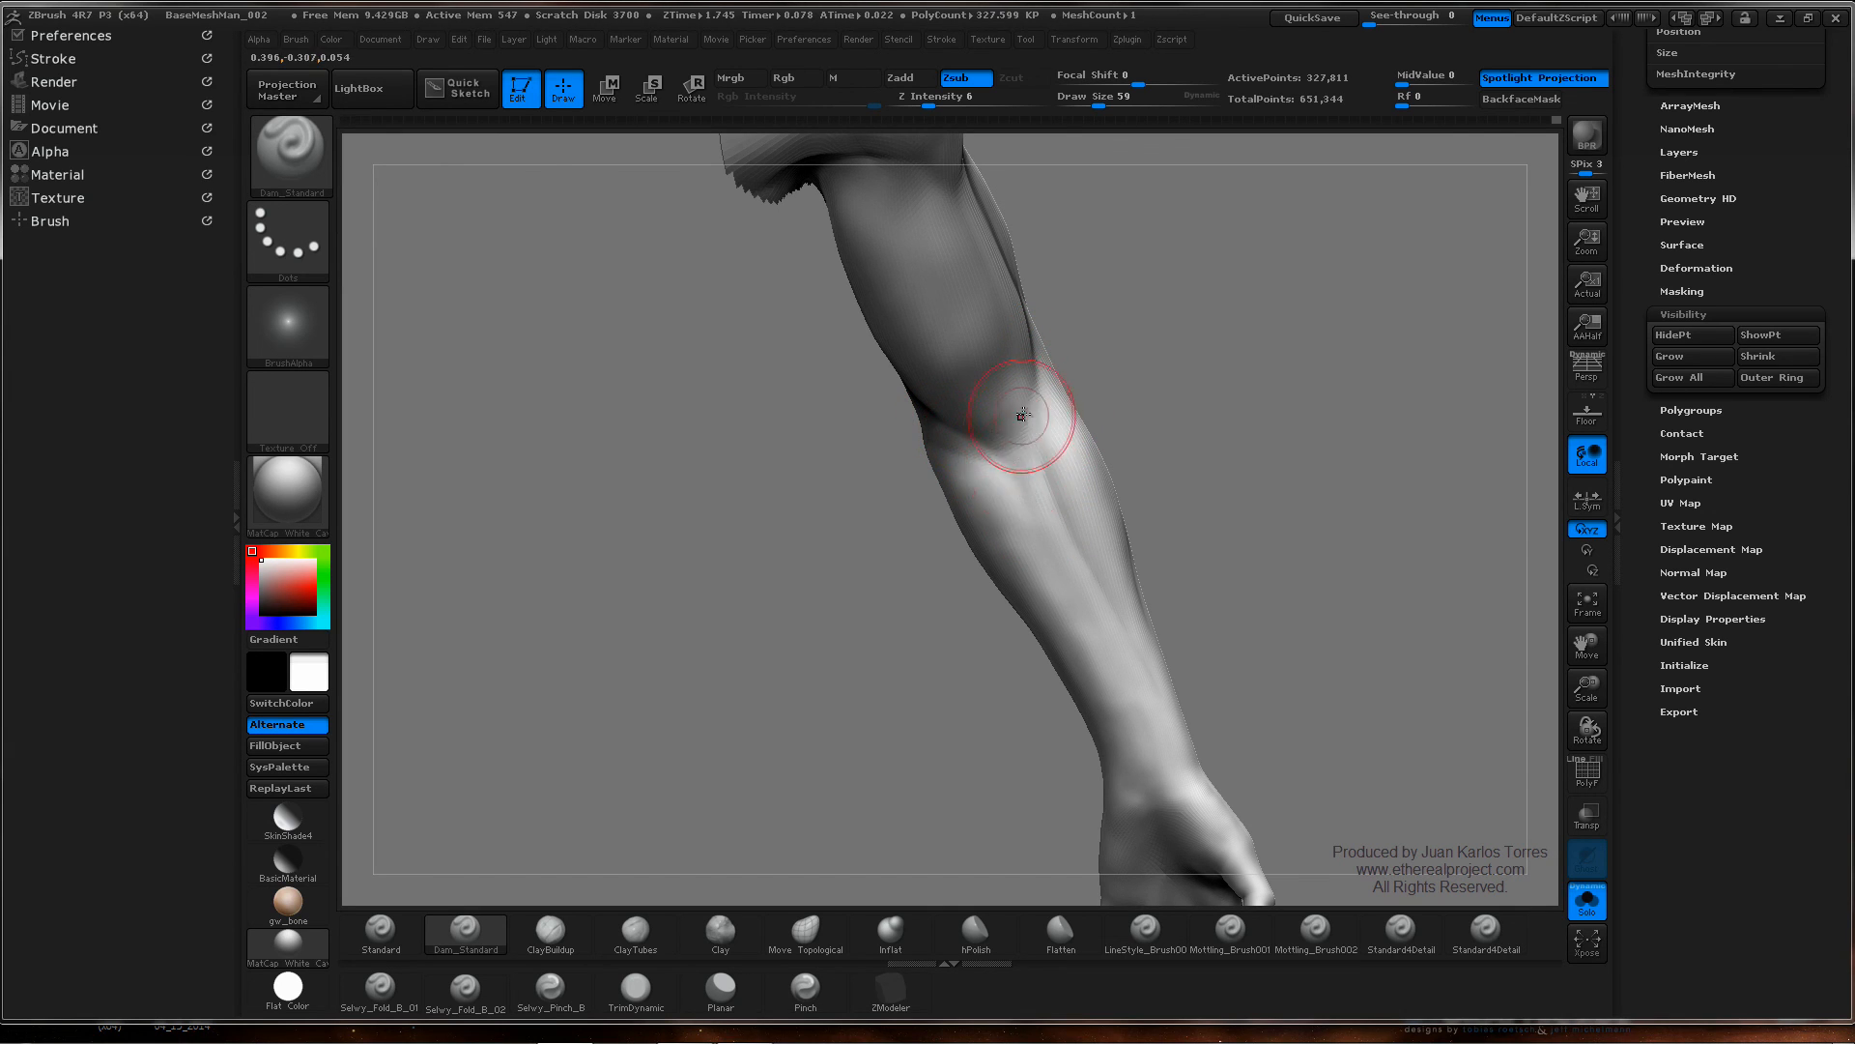
- Smooth the upper forearm just below the back of the elbow
{"action": "right_click_drag", "start_coordinate": [1047, 433], "coordinate": [1104, 384]}
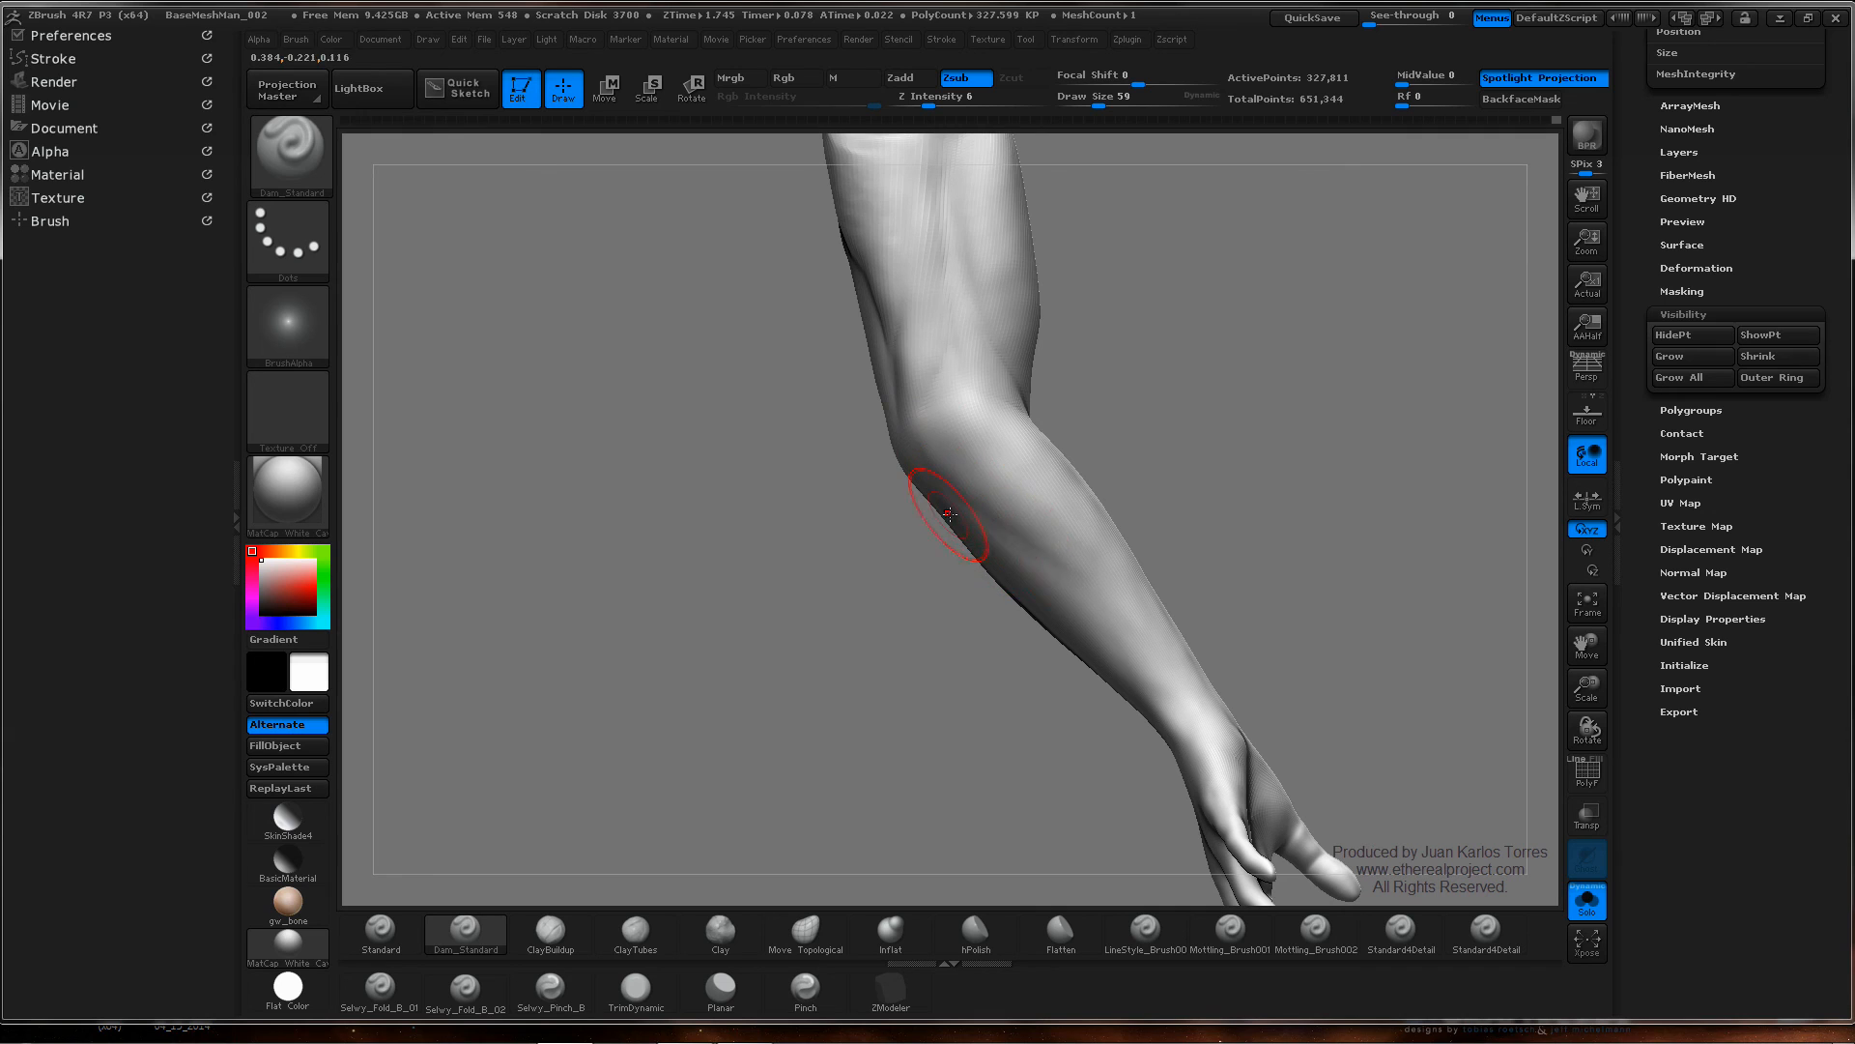
{"action": "mouse_move", "coordinate": [999, 506]}
{"action": "right_mouse_down"}
{"action": "mouse_move", "coordinate": [1069, 454]}
{"action": "mouse_move", "coordinate": [1181, 424]}
{"action": "right_mouse_up"}
{"action": "right_click_drag", "start_coordinate": [965, 381], "coordinate": [1000, 384]}
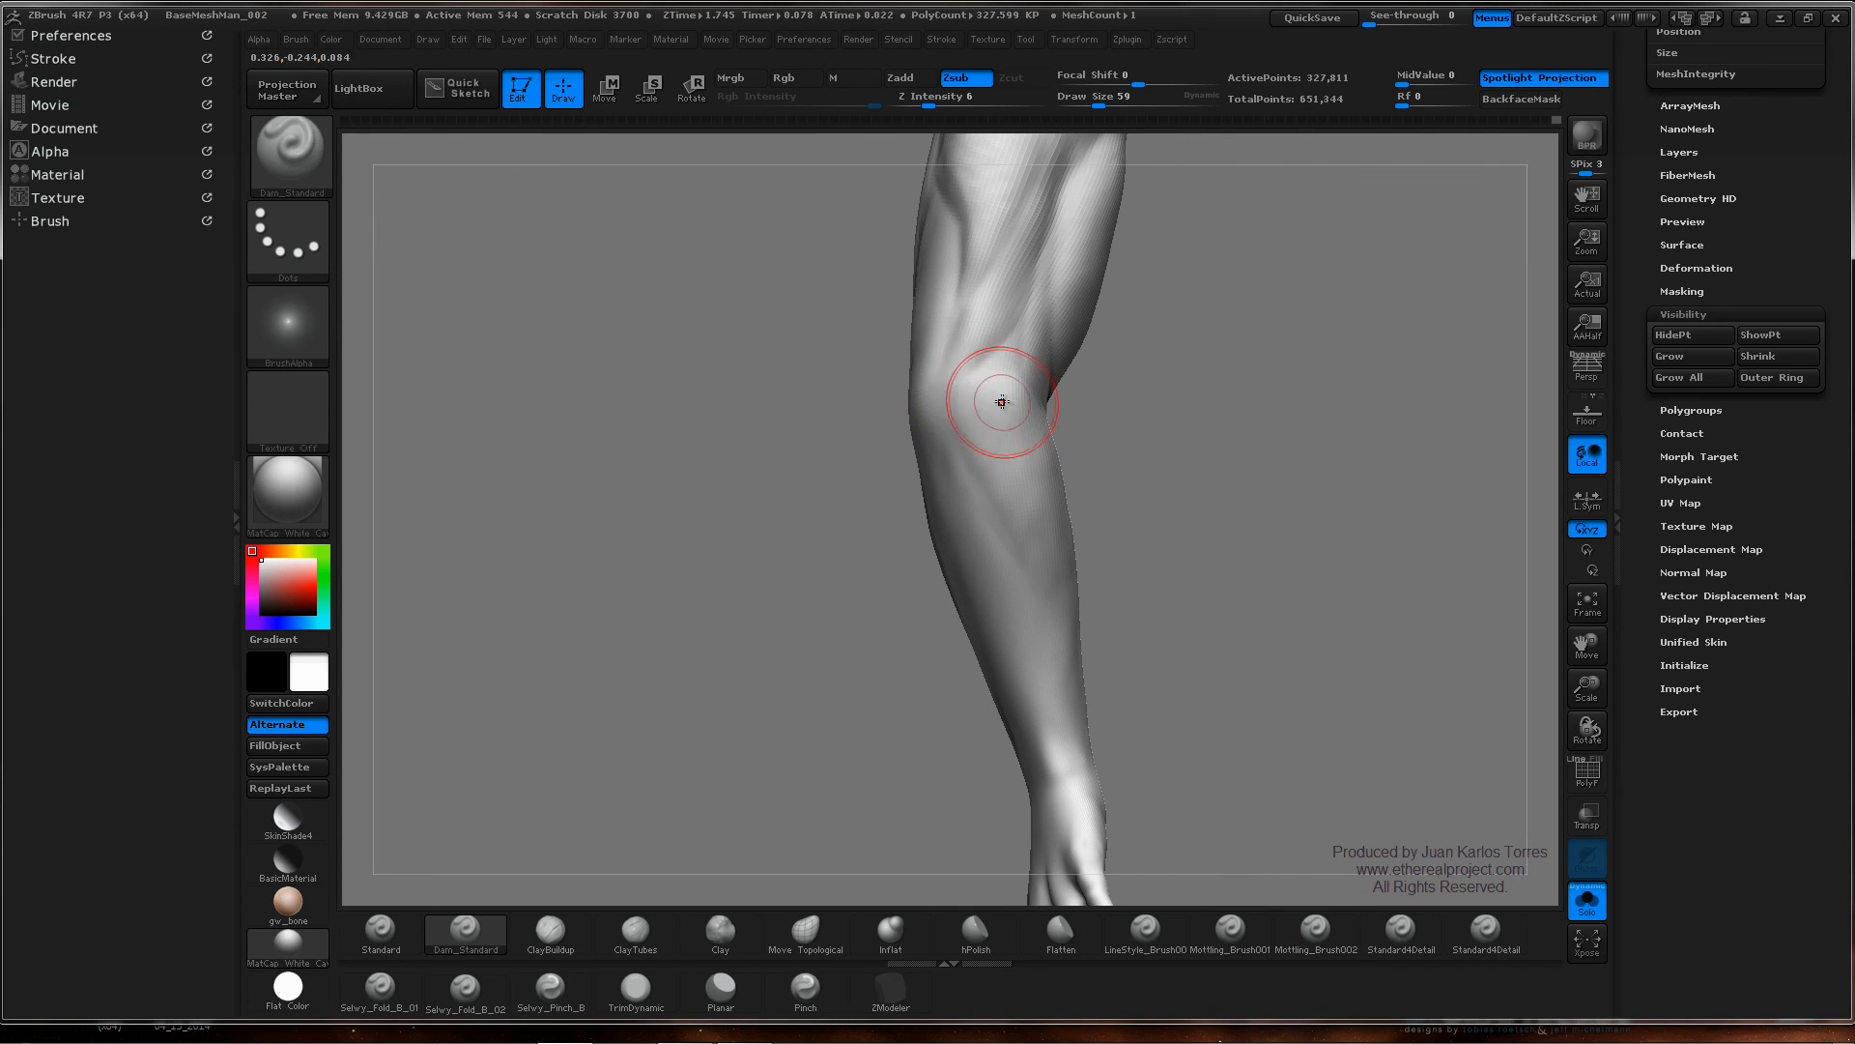
{"action": "key", "text": "shift"}
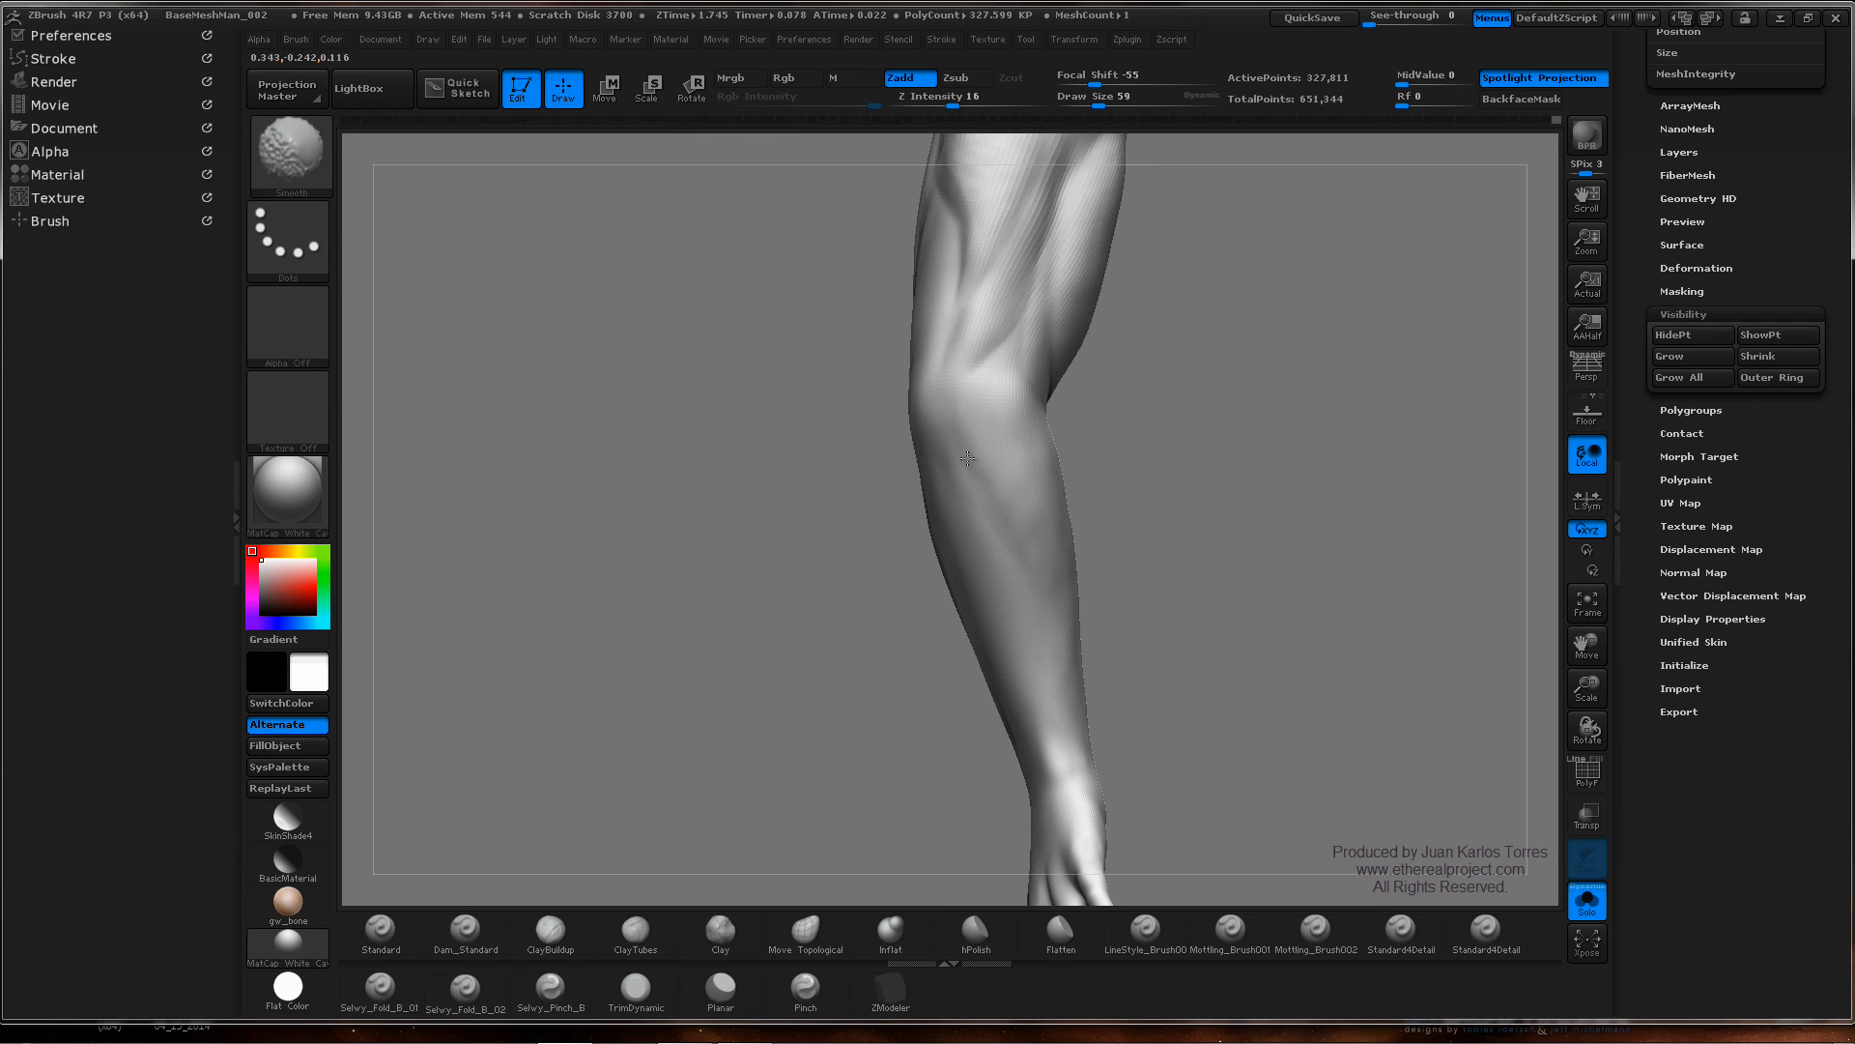
{"action": "left_click_drag", "start_coordinate": [983, 479], "coordinate": [989, 489], "text": "shift"}
{"action": "mouse_move", "coordinate": [1022, 471]}
{"action": "right_mouse_down"}
{"action": "mouse_move", "coordinate": [1064, 480]}
{"action": "mouse_move", "coordinate": [1069, 513]}
{"action": "mouse_move", "coordinate": [1064, 443]}
{"action": "mouse_move", "coordinate": [997, 415]}
{"action": "mouse_move", "coordinate": [788, 702]}
{"action": "right_mouse_up"}
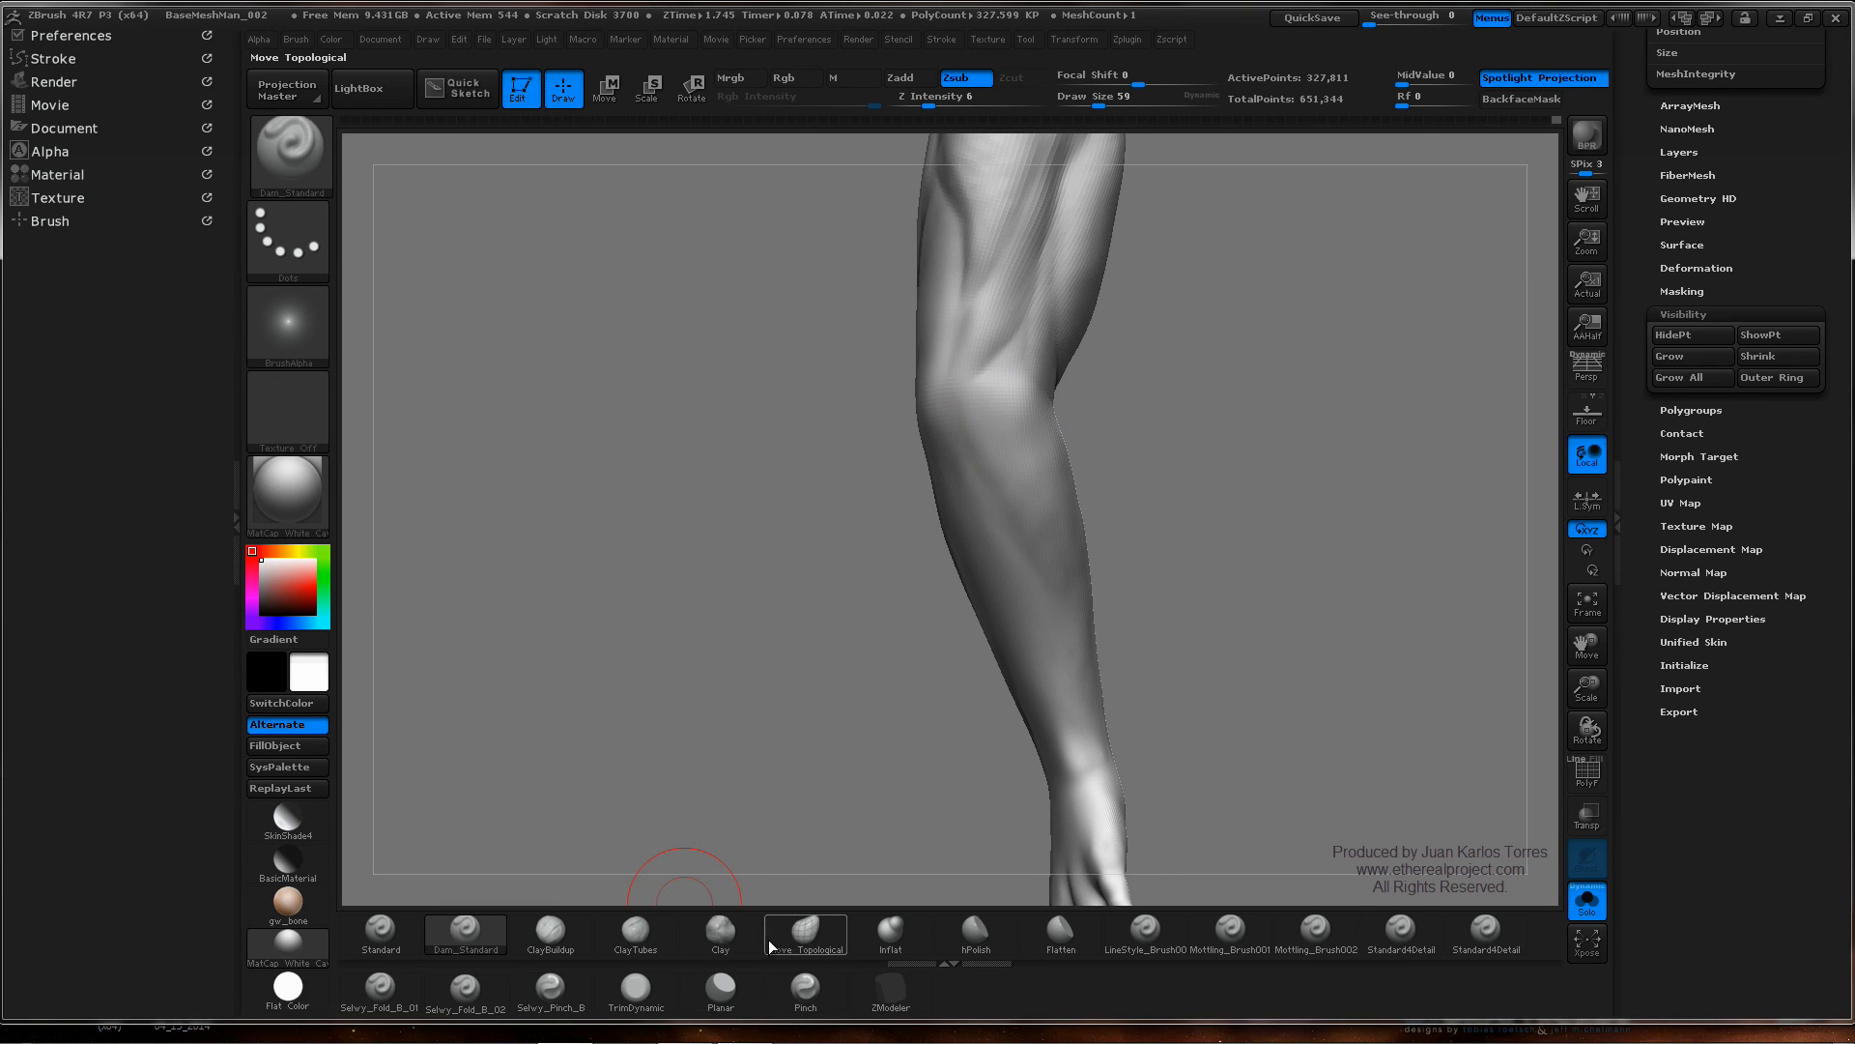
{"action": "left_click", "coordinate": [720, 932]}
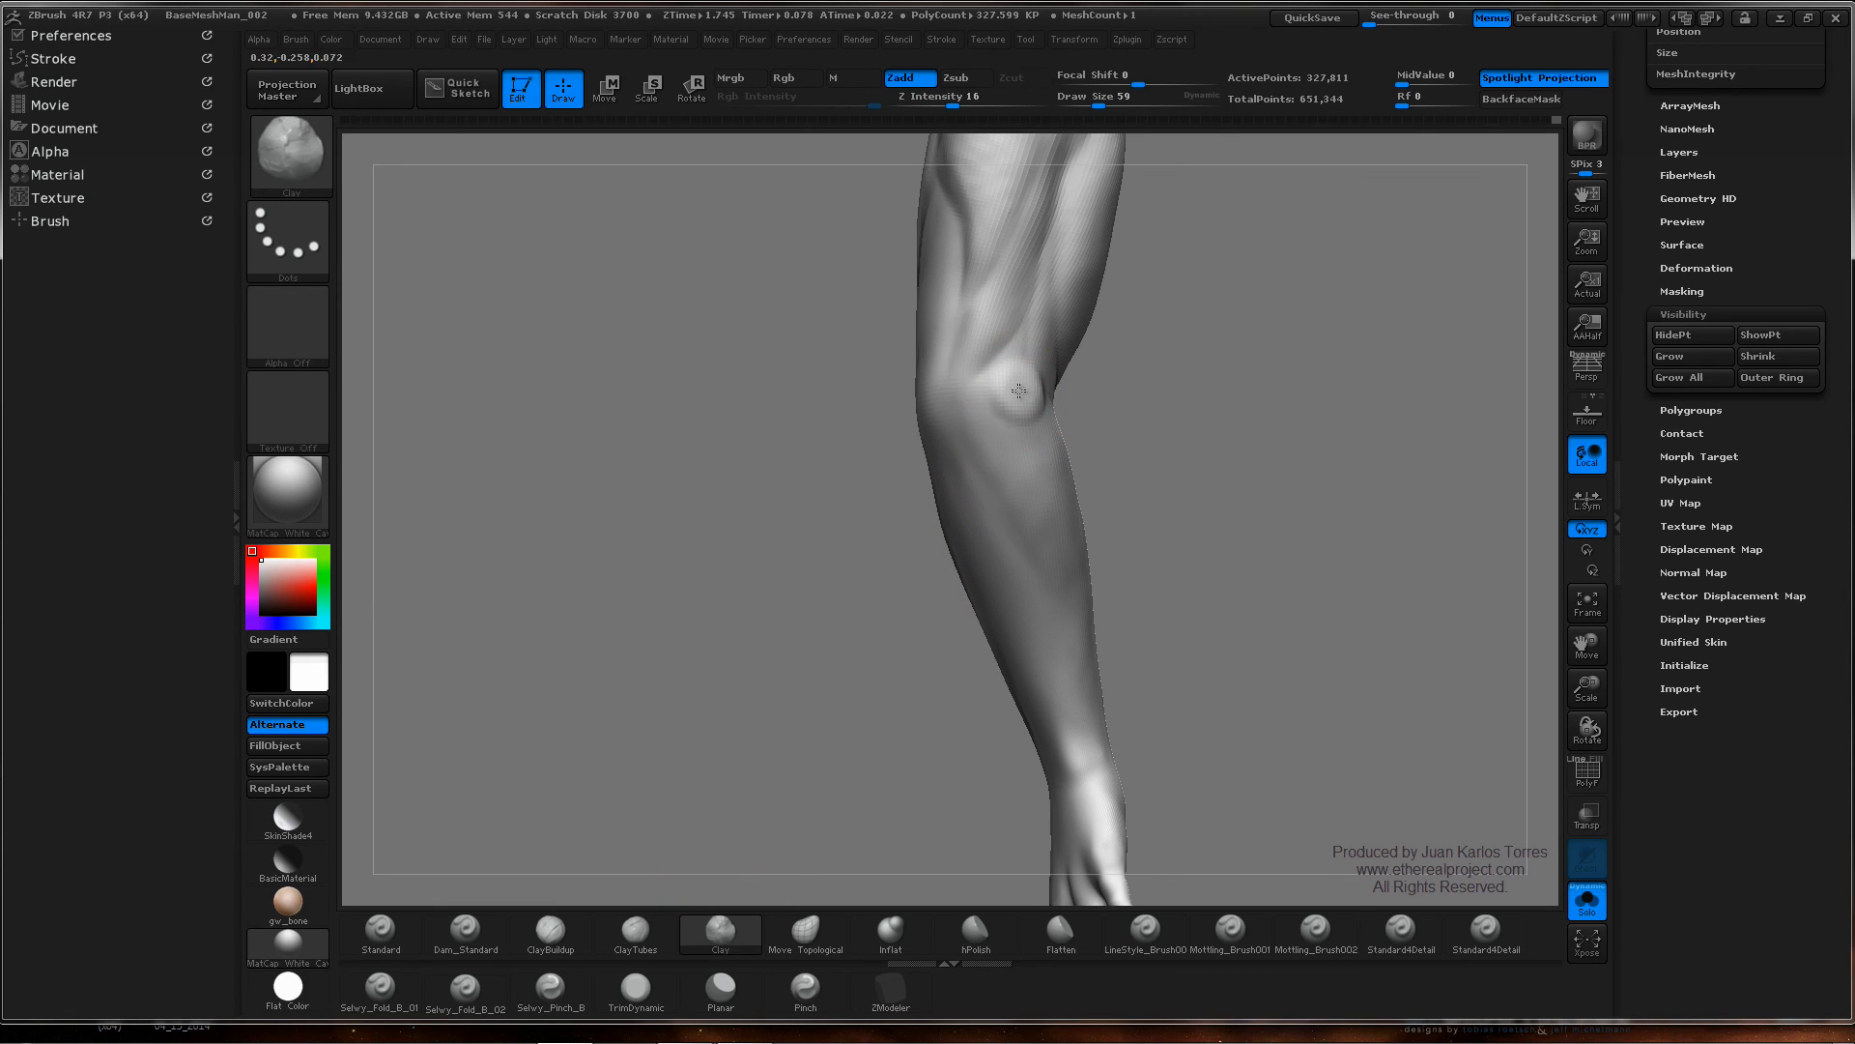
{"action": "left_click_drag", "start_coordinate": [1018, 391], "coordinate": [1025, 389]}
{"action": "key", "text": "ctrl+z"}
- Build up the bony point at the back of the elbow with ClayTubes at draw size 47 and smooth it
{"action": "key", "text": "space"}
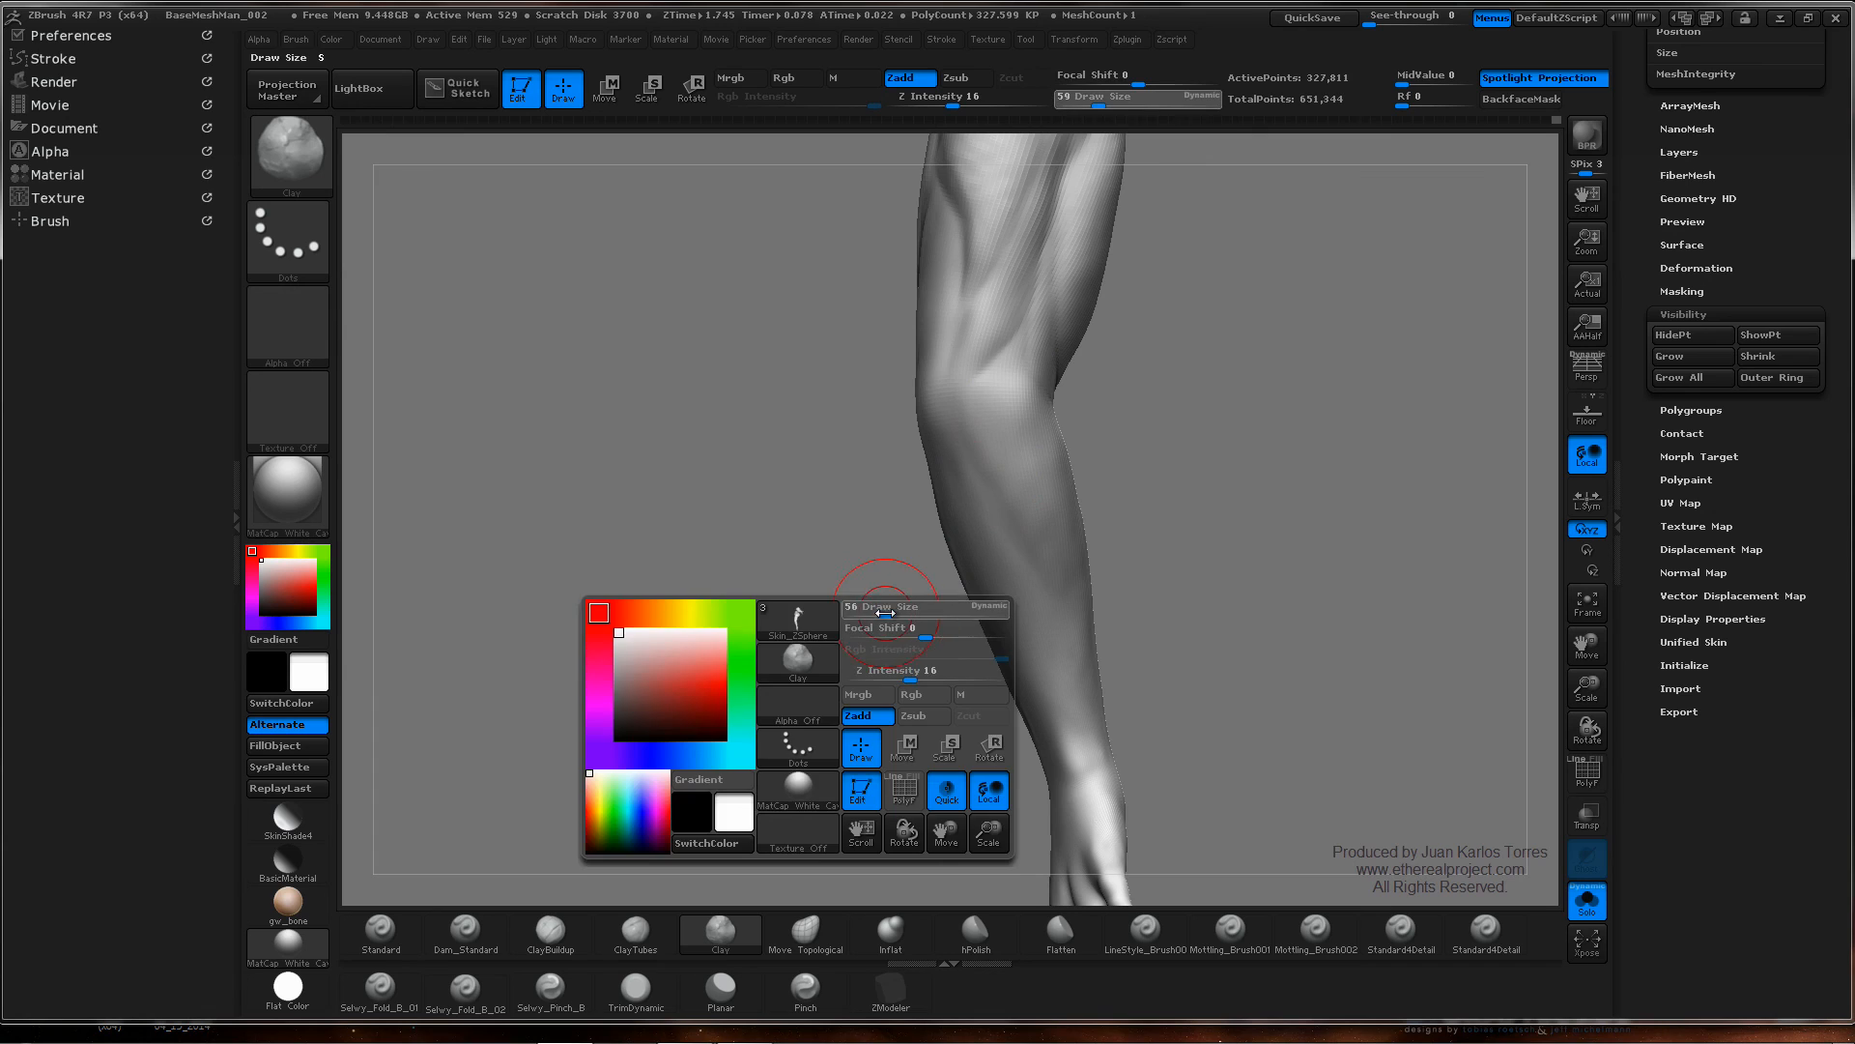
{"action": "left_click", "coordinate": [634, 935]}
{"action": "key", "text": "shift"}
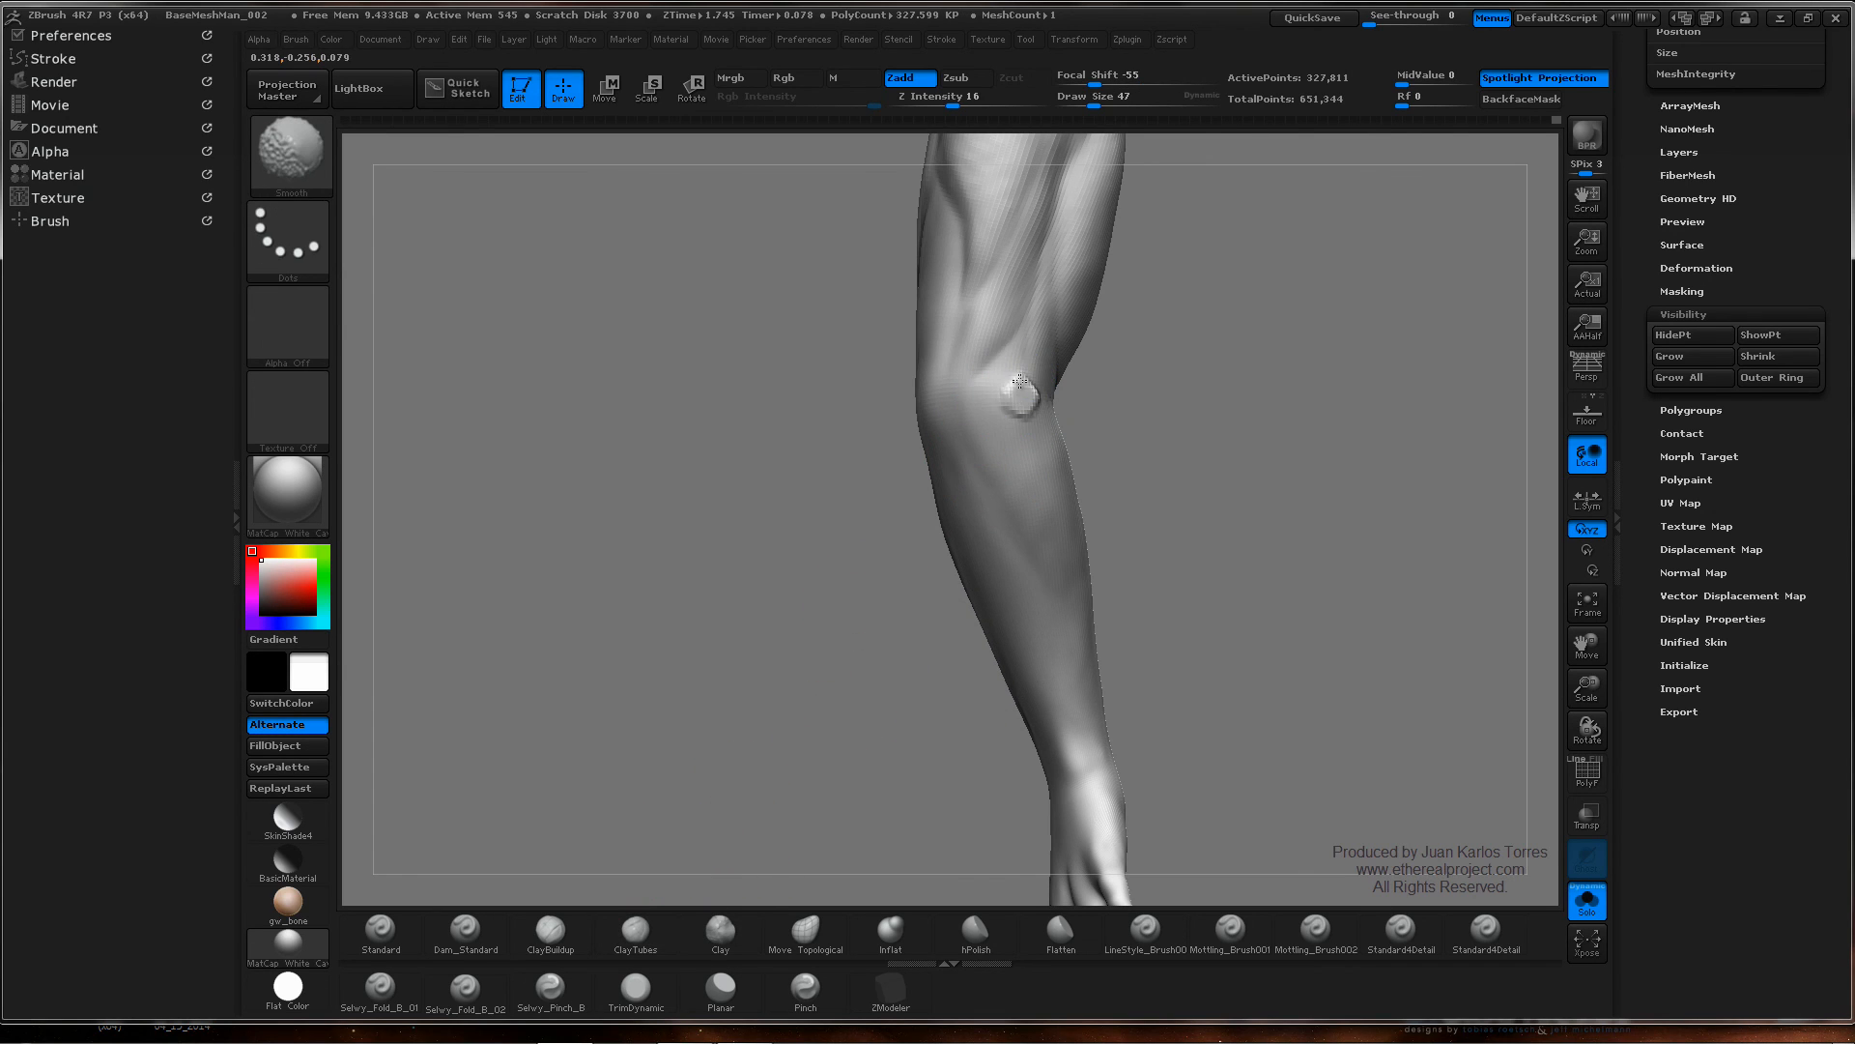
{"action": "mouse_move", "coordinate": [952, 406]}
{"action": "left_mouse_down"}
{"action": "mouse_move", "coordinate": [928, 406]}
{"action": "mouse_move", "coordinate": [977, 389]}
{"action": "mouse_move", "coordinate": [1143, 402]}
{"action": "mouse_move", "coordinate": [1081, 376]}
{"action": "left_mouse_up"}
{"action": "key", "text": "shift"}
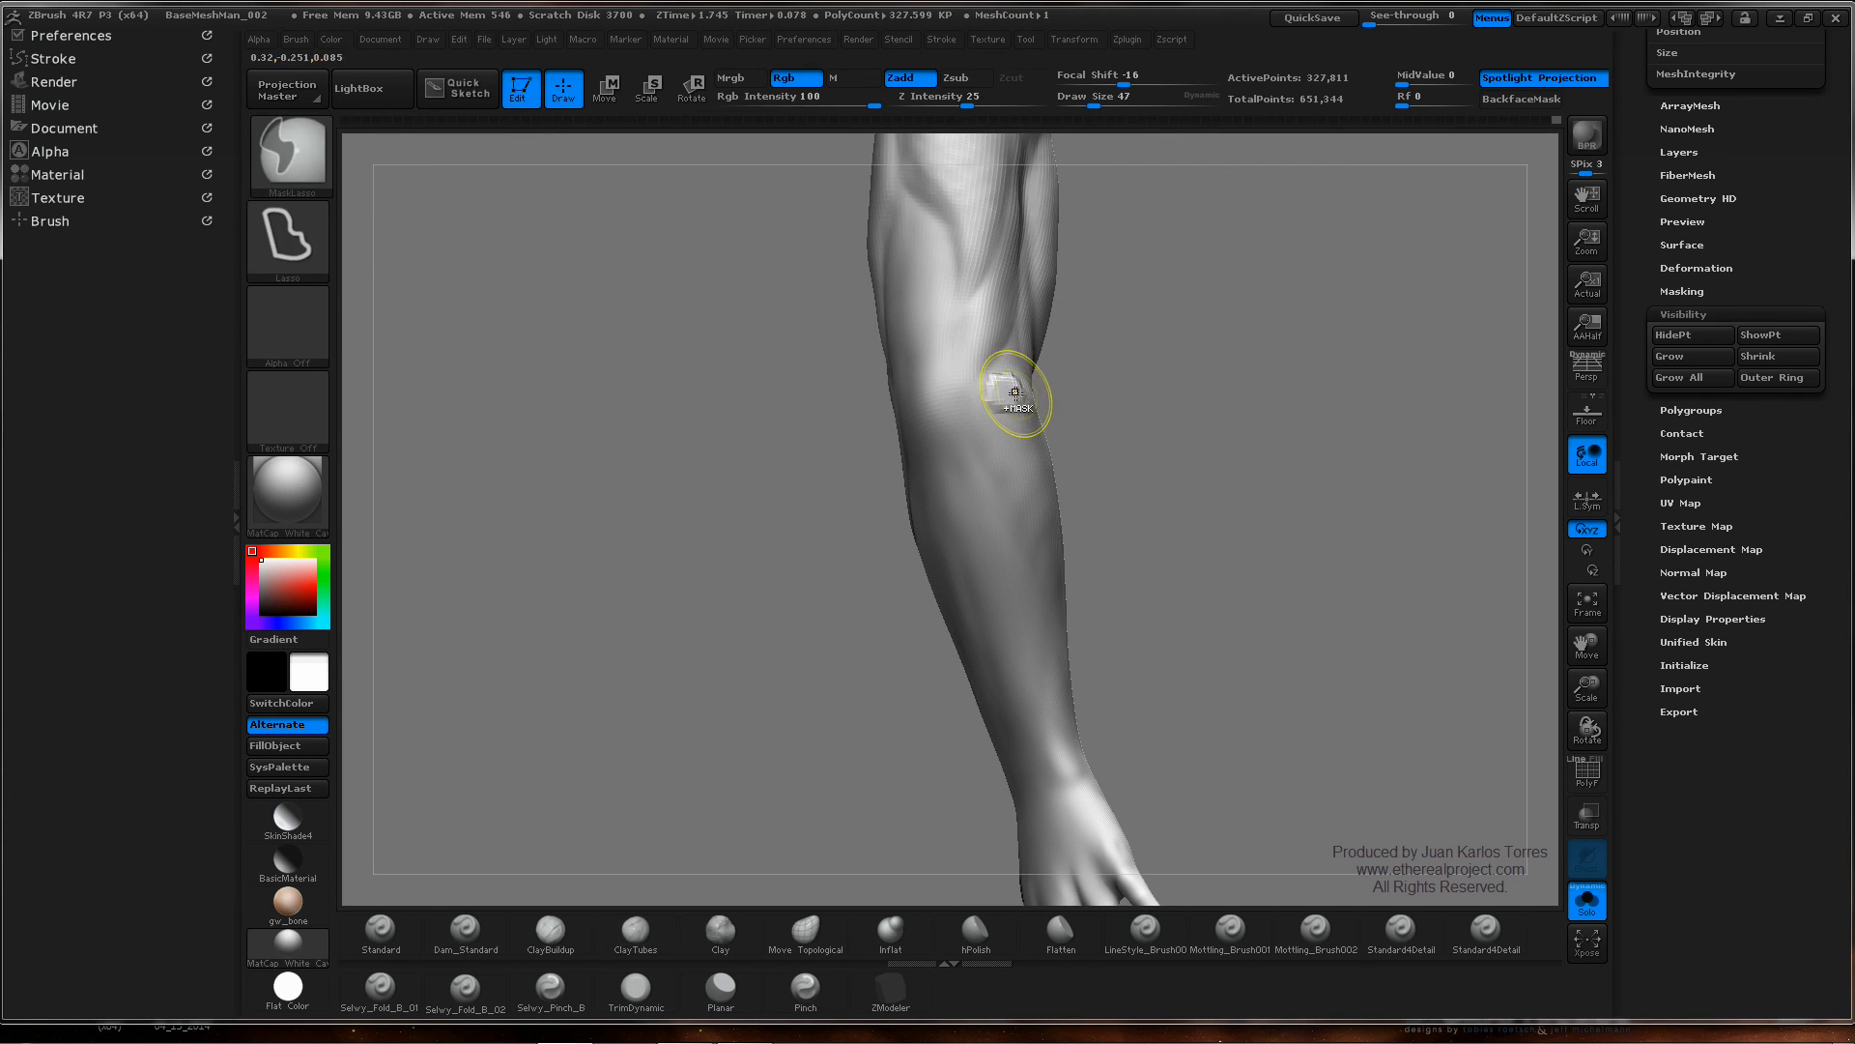
{"action": "key", "text": "shift"}
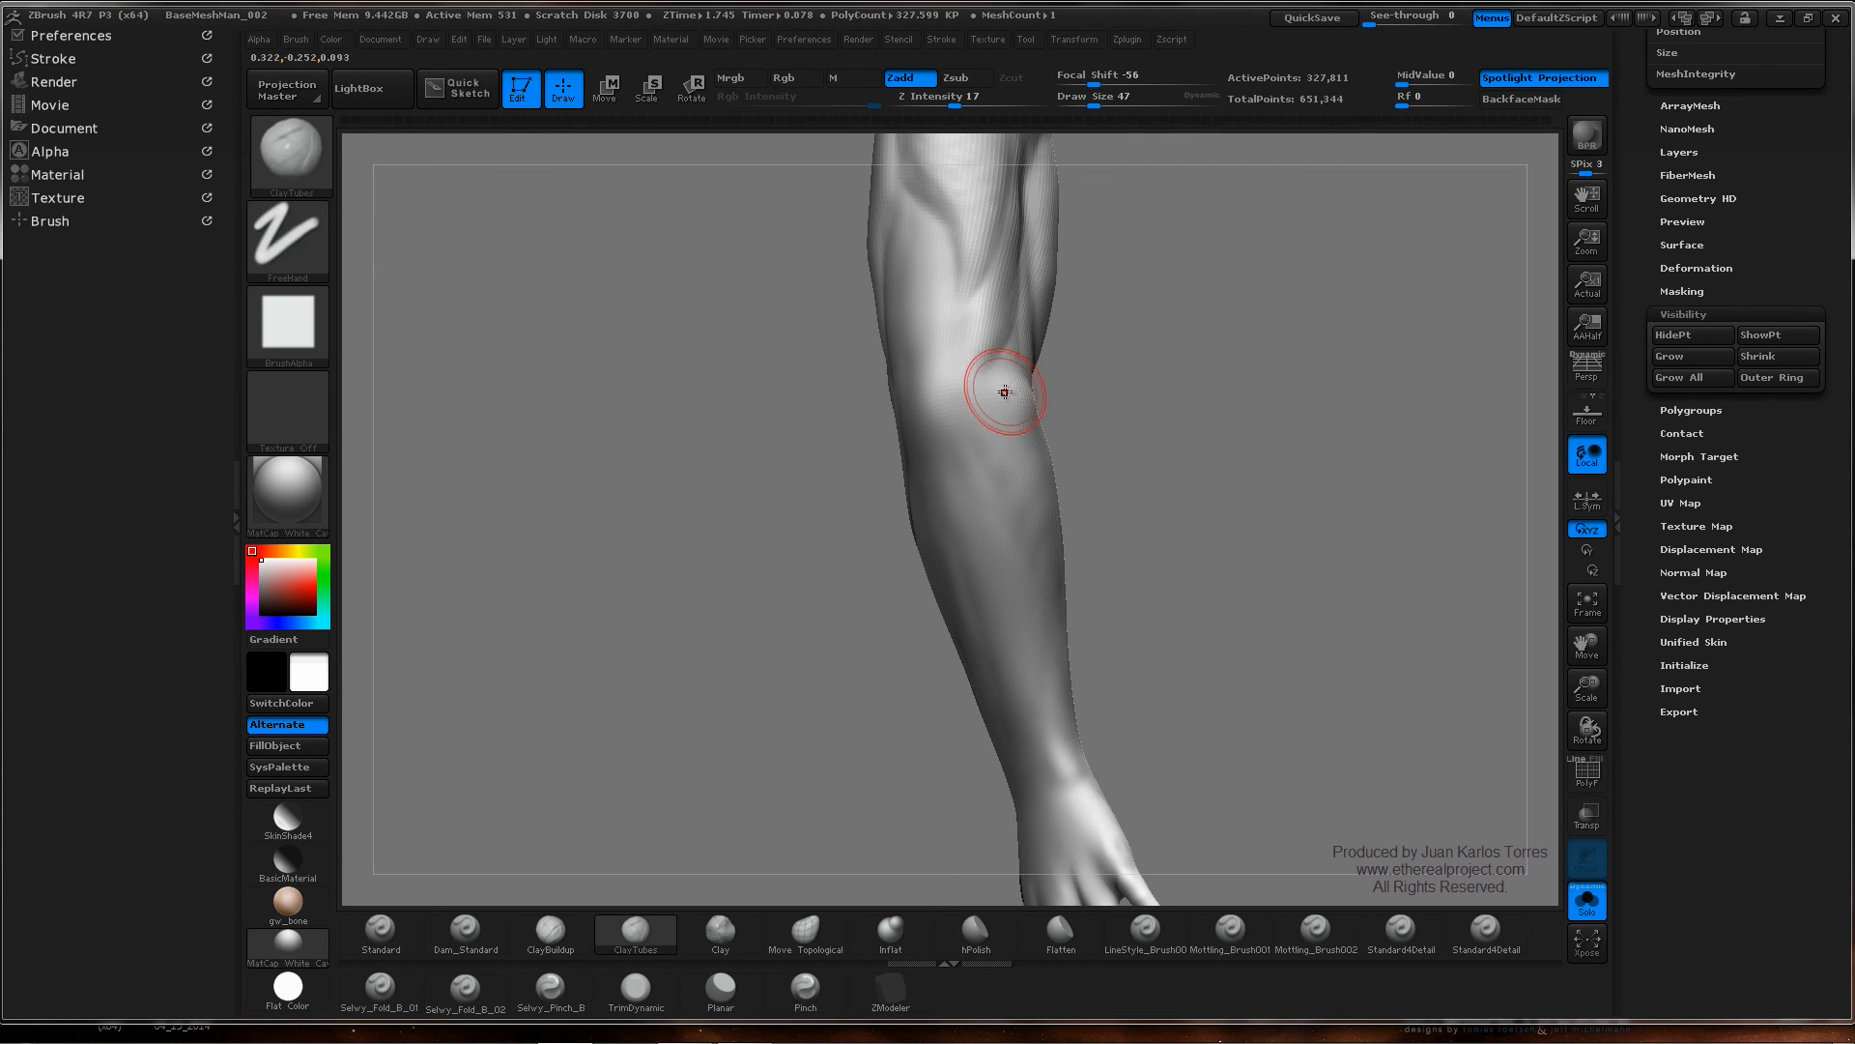
{"action": "key", "text": "shift"}
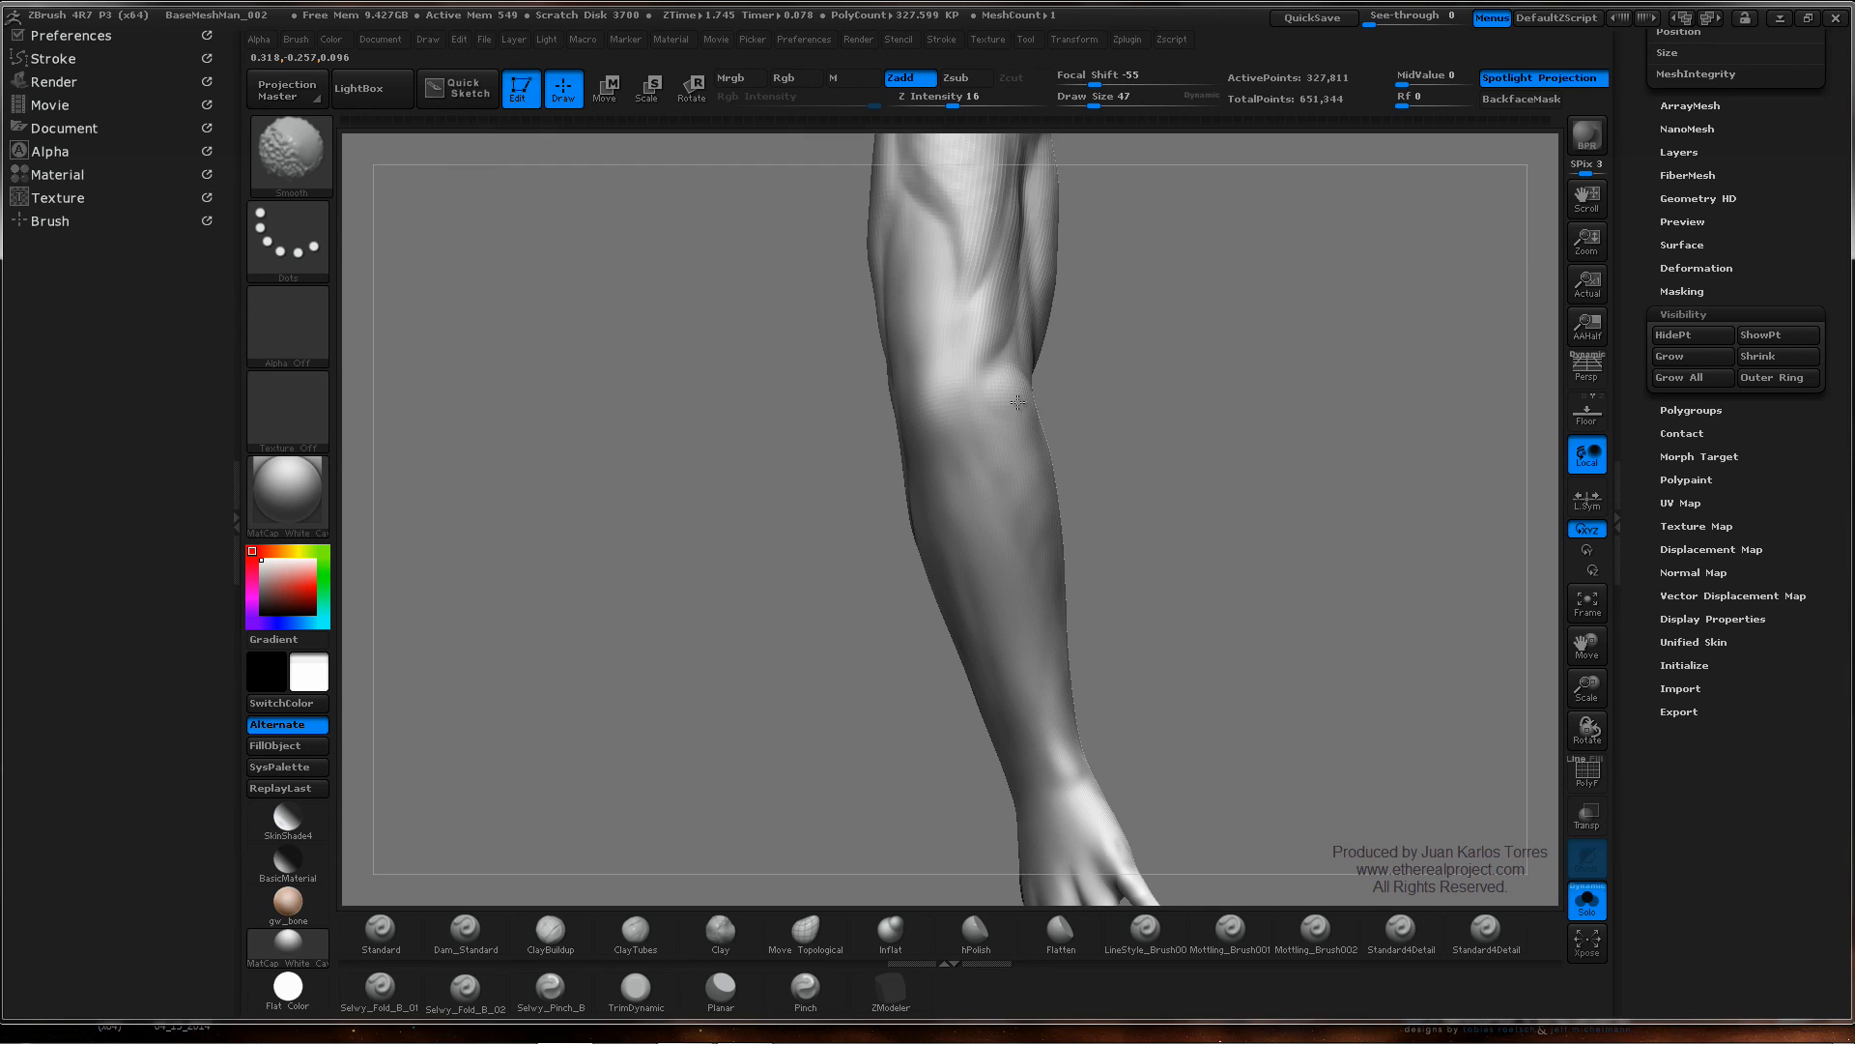
{"action": "mouse_move", "coordinate": [1018, 402]}
{"action": "left_mouse_down"}
{"action": "mouse_move", "coordinate": [1114, 426]}
{"action": "mouse_move", "coordinate": [1092, 397]}
{"action": "mouse_move", "coordinate": [1107, 393]}
{"action": "left_mouse_up"}
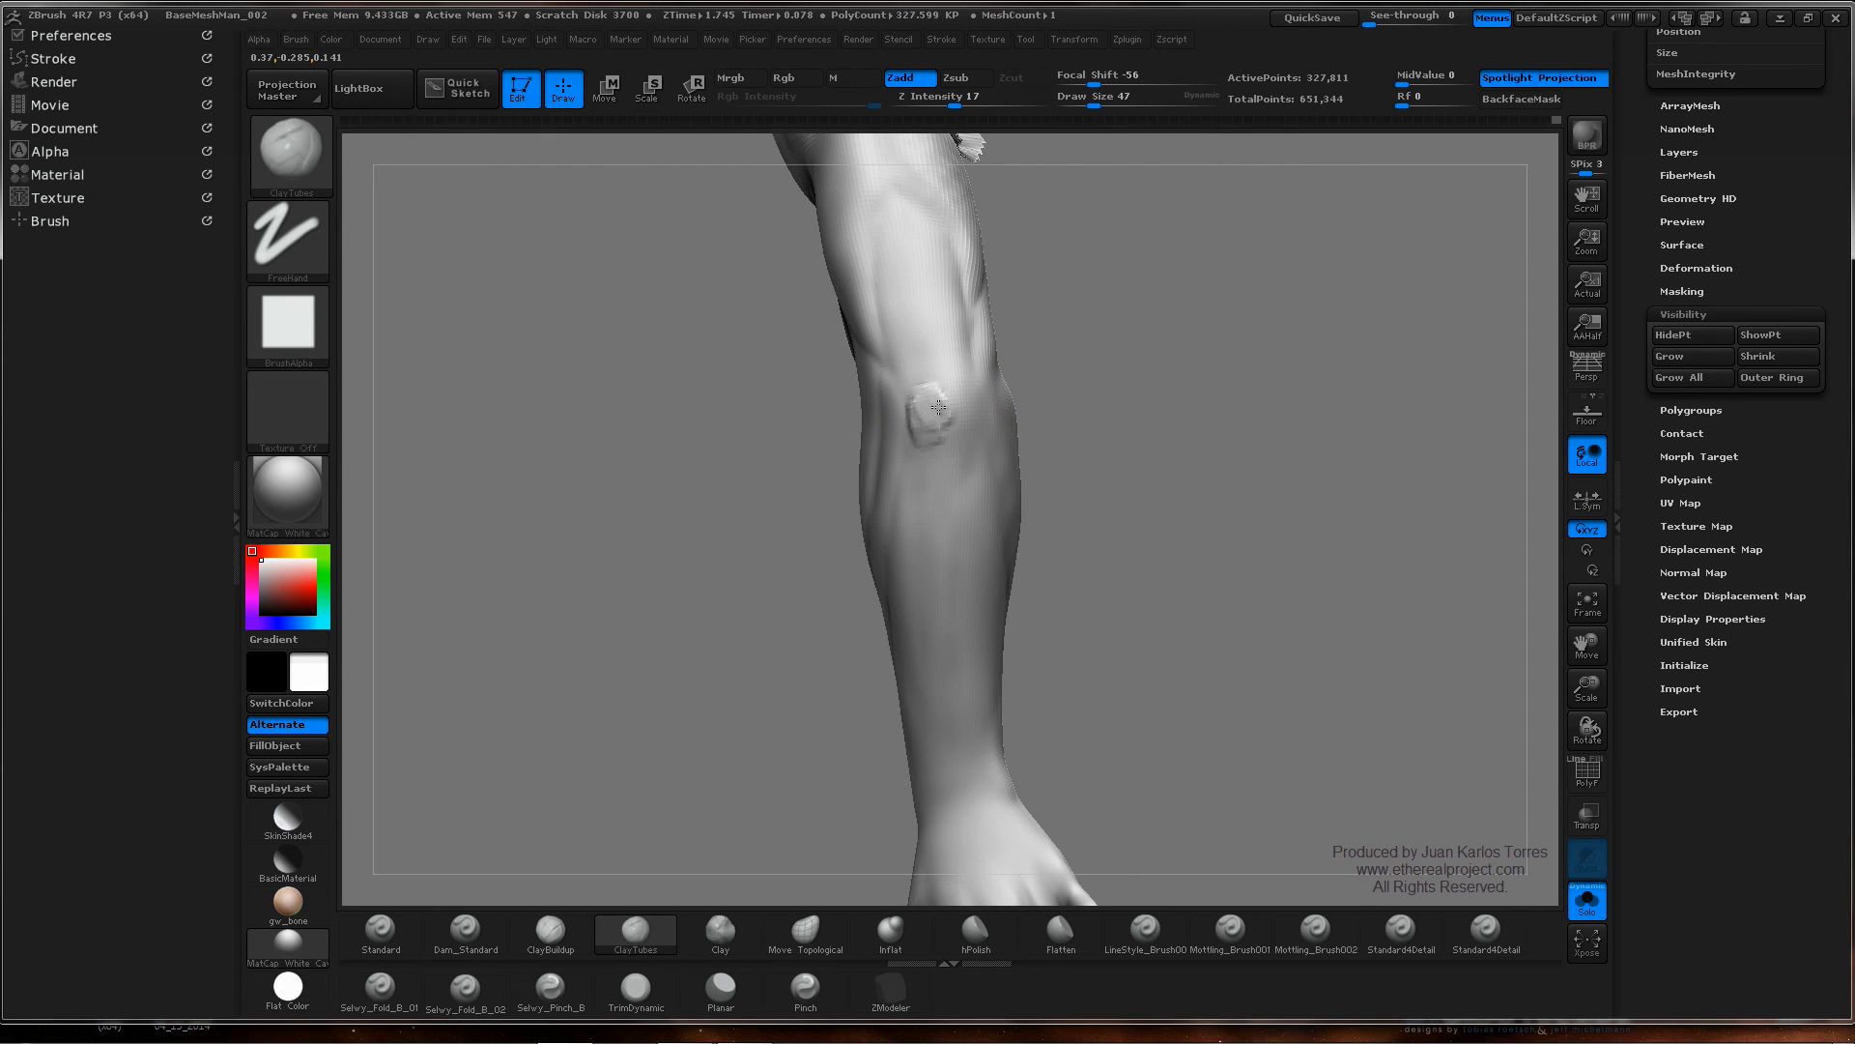
- Refine the elbow's bony tip and smooth its edges into the triceps and forearm
{"action": "left_click_drag", "start_coordinate": [936, 420], "coordinate": [939, 415], "text": "shift"}
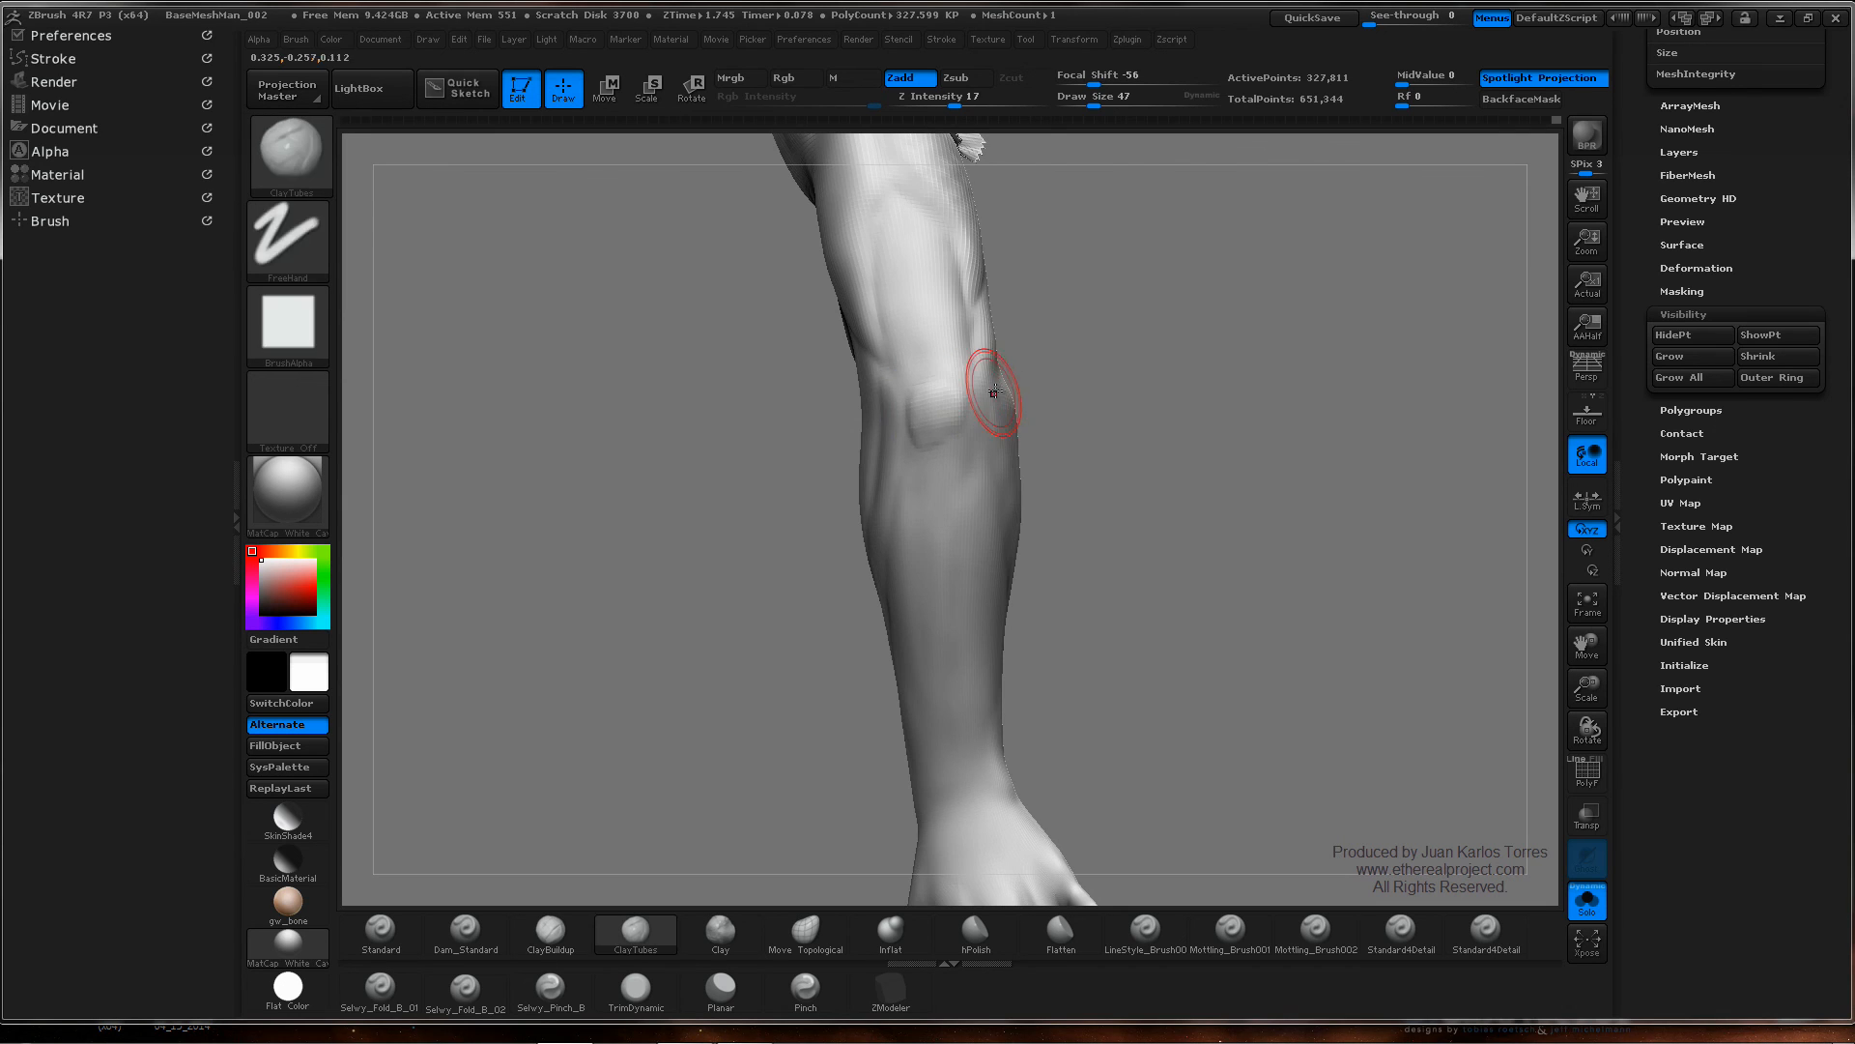
{"action": "mouse_move", "coordinate": [994, 385]}
{"action": "right_mouse_down", "text": "ctrl"}
{"action": "mouse_move", "coordinate": [878, 405]}
{"action": "mouse_move", "coordinate": [1140, 388]}
{"action": "right_mouse_up", "text": "ctrl"}
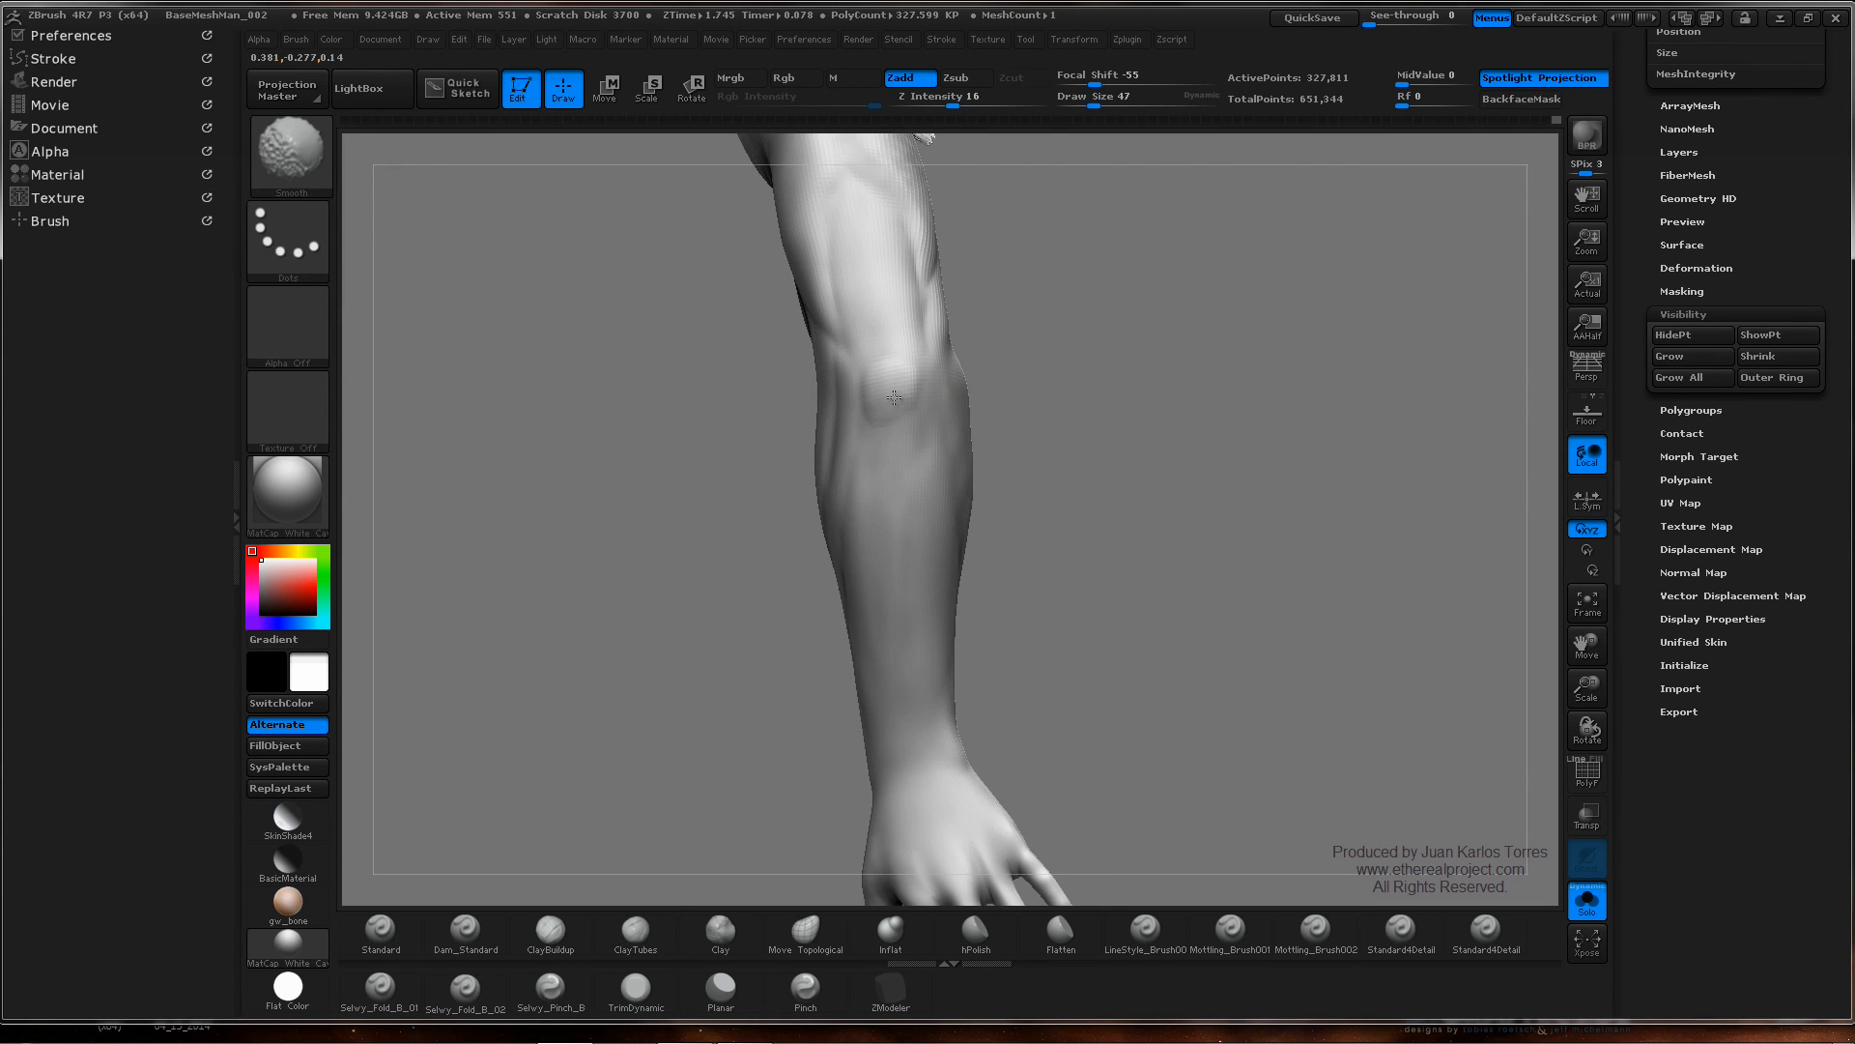
{"action": "left_click_drag", "start_coordinate": [882, 392], "coordinate": [916, 392], "text": "shift"}
{"action": "right_click_drag", "start_coordinate": [919, 391], "coordinate": [892, 383]}
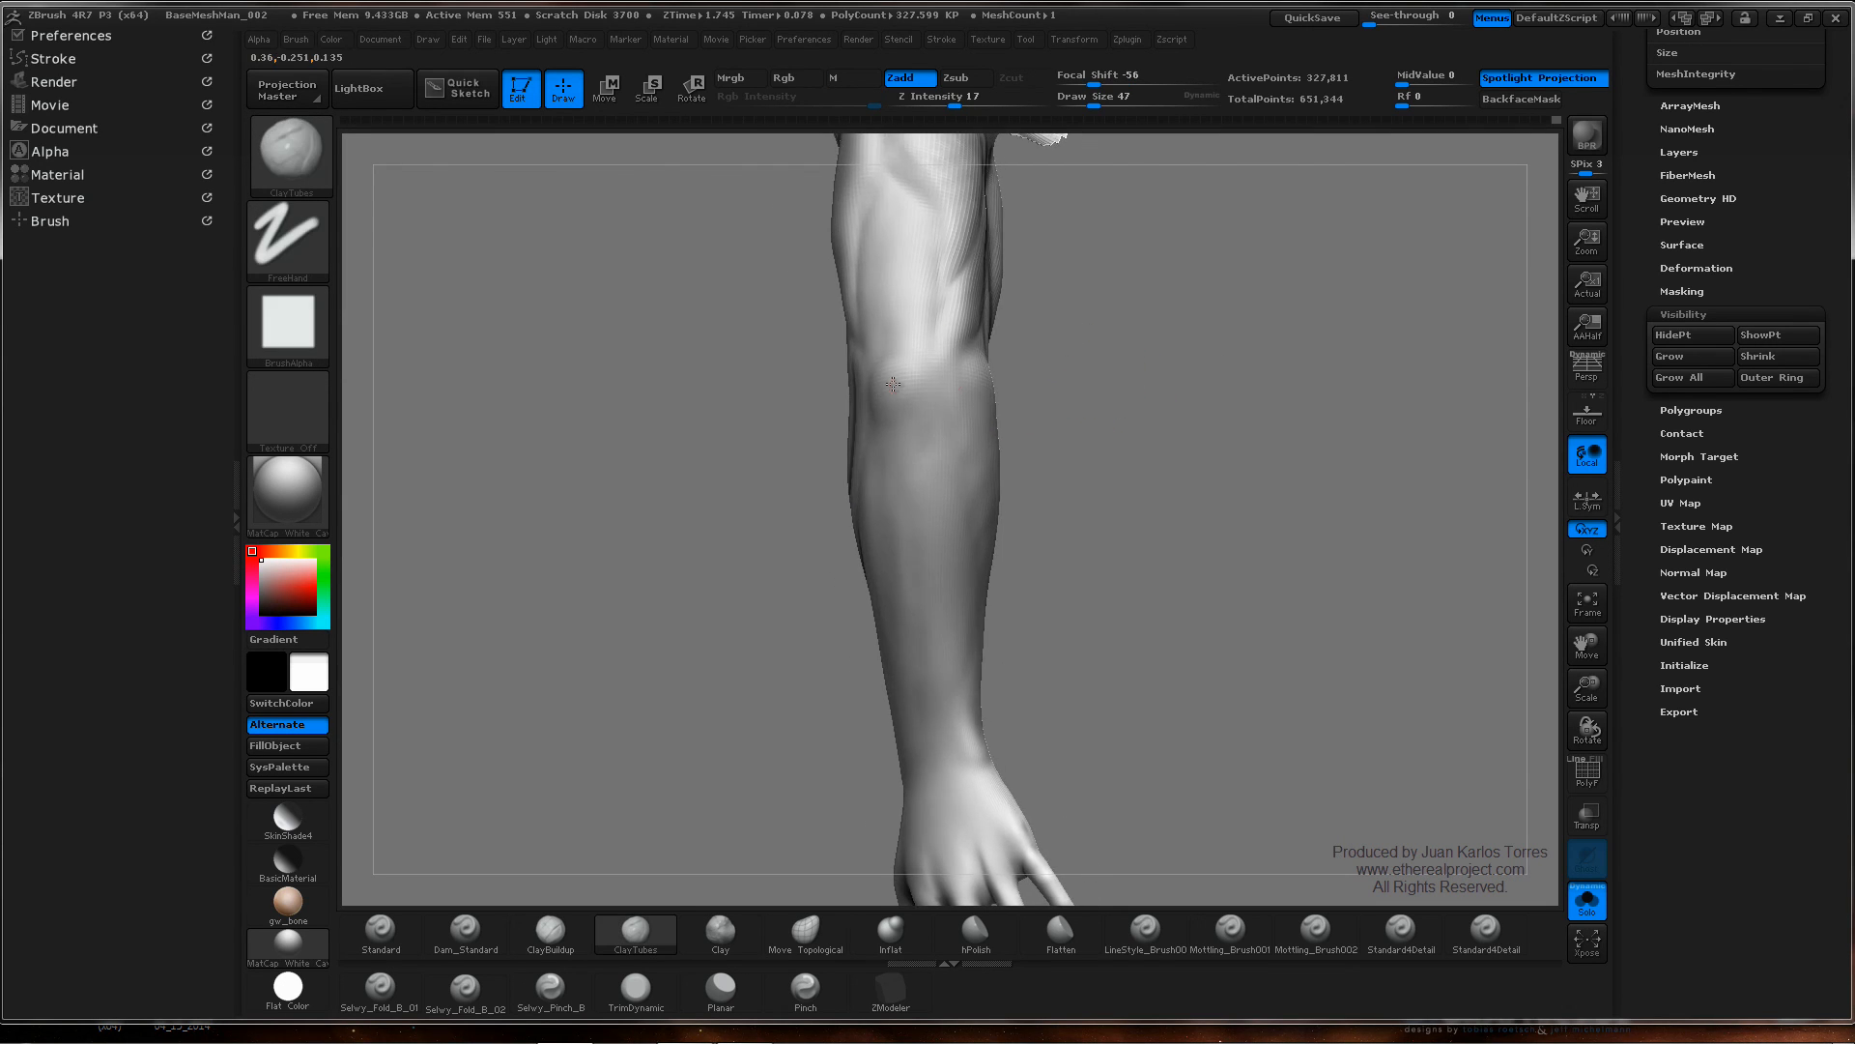
{"action": "mouse_move", "coordinate": [913, 399]}
{"action": "left_mouse_down", "text": "shift"}
{"action": "mouse_move", "coordinate": [909, 381]}
{"action": "mouse_move", "coordinate": [925, 398]}
{"action": "left_mouse_up", "text": "shift"}
{"action": "mouse_move", "coordinate": [966, 418]}
{"action": "right_mouse_down"}
{"action": "mouse_move", "coordinate": [886, 439]}
{"action": "mouse_move", "coordinate": [969, 416]}
{"action": "right_mouse_up"}
{"action": "left_click_drag", "start_coordinate": [911, 376], "coordinate": [900, 373], "text": "shift"}
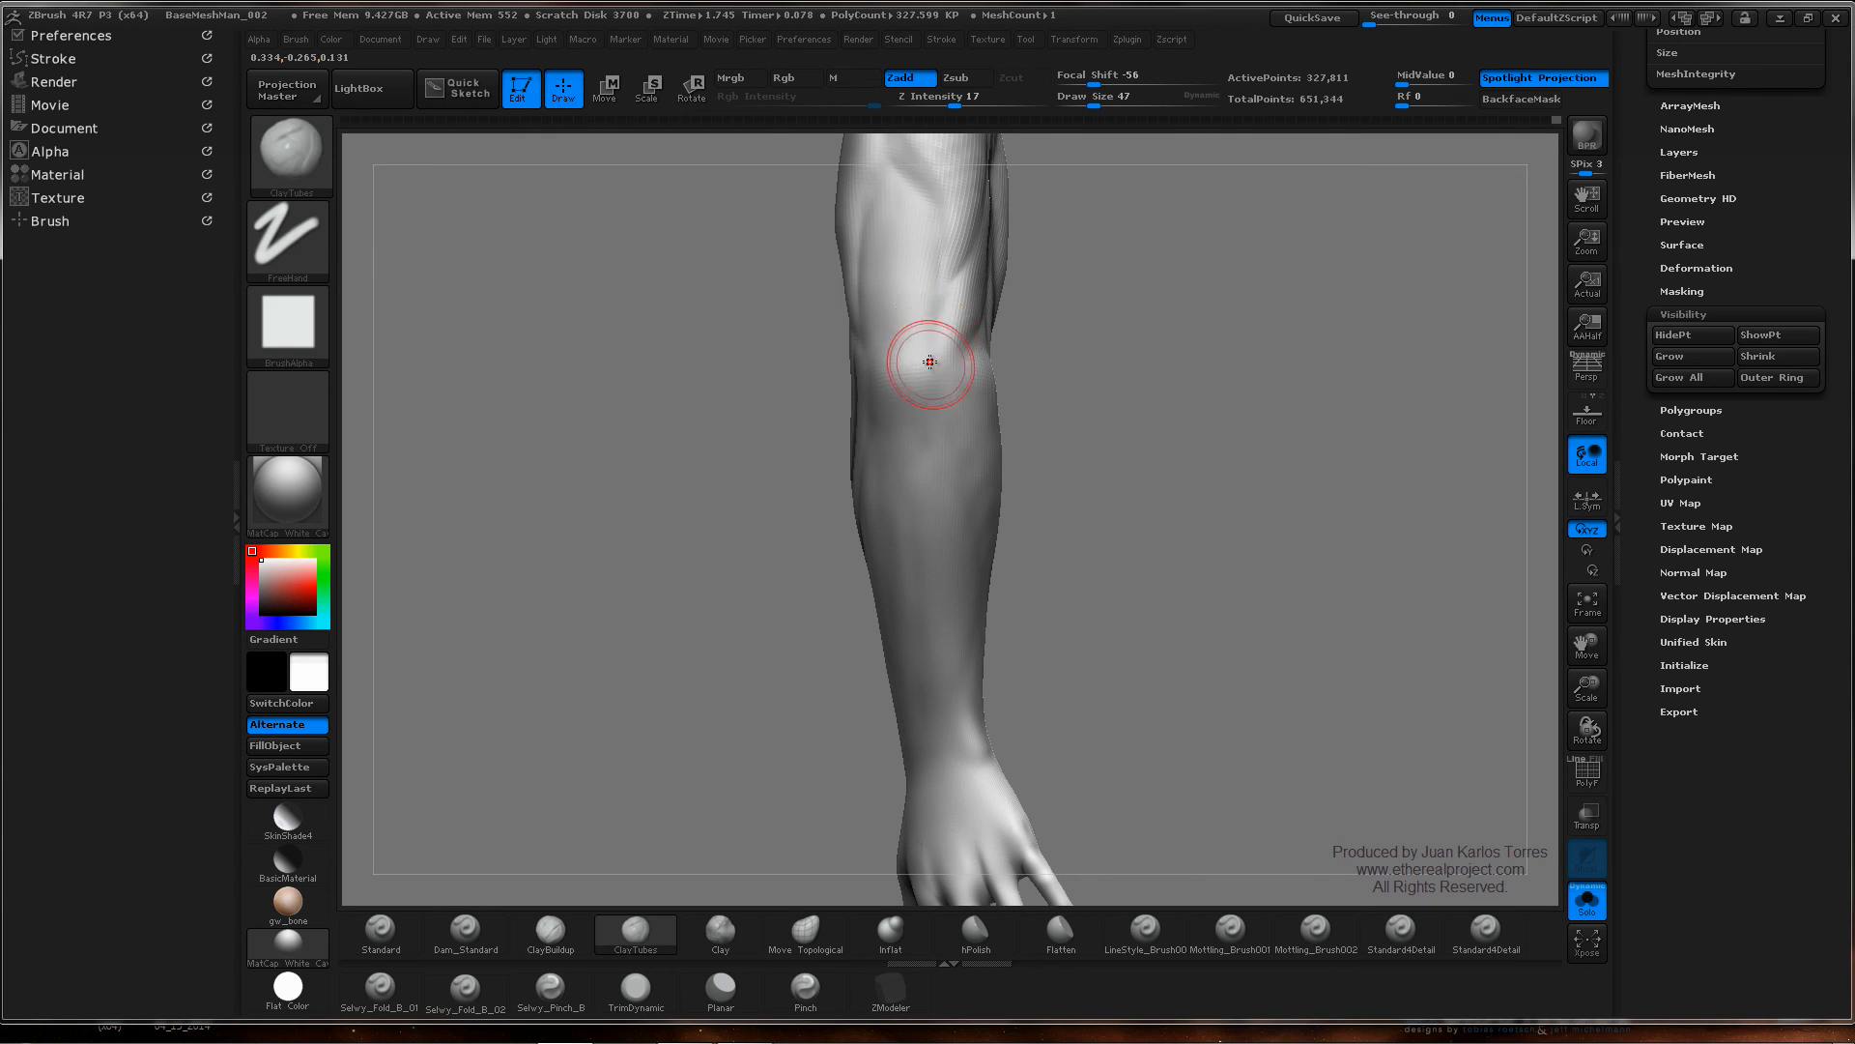
- Add ClayTubes volume from the elbow tip onto the upper forearm and smooth it together with the lower triceps
{"action": "mouse_move", "coordinate": [928, 364]}
{"action": "right_mouse_down"}
{"action": "mouse_move", "coordinate": [1011, 364]}
{"action": "mouse_move", "coordinate": [1064, 390]}
{"action": "mouse_move", "coordinate": [1116, 371]}
{"action": "mouse_move", "coordinate": [1076, 340]}
{"action": "mouse_move", "coordinate": [953, 551]}
{"action": "mouse_move", "coordinate": [969, 556]}
{"action": "mouse_move", "coordinate": [932, 505]}
{"action": "mouse_move", "coordinate": [890, 489]}
{"action": "mouse_move", "coordinate": [1067, 435]}
{"action": "right_mouse_up"}
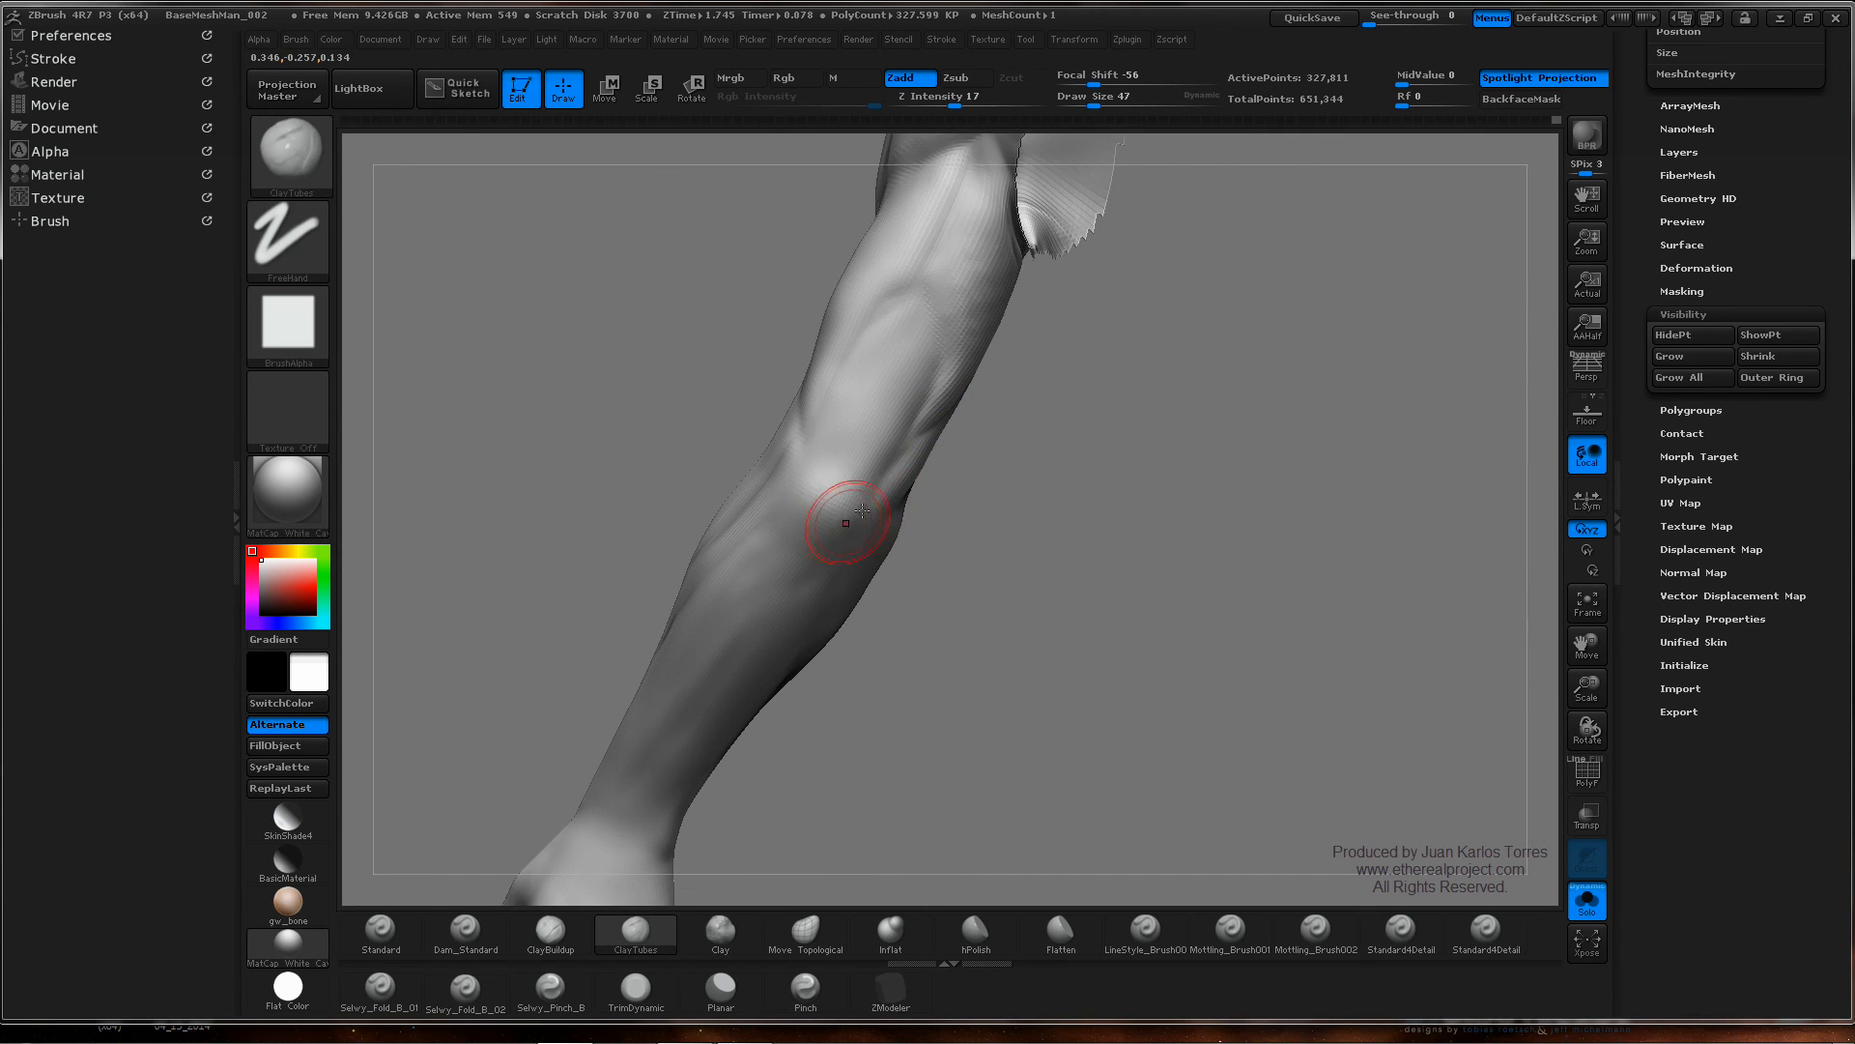
{"action": "mouse_move", "coordinate": [850, 517]}
{"action": "right_mouse_down"}
{"action": "mouse_move", "coordinate": [853, 538]}
{"action": "mouse_move", "coordinate": [852, 491]}
{"action": "right_mouse_up"}
{"action": "left_click_drag", "start_coordinate": [914, 441], "coordinate": [871, 478]}
{"action": "key", "text": "shift"}
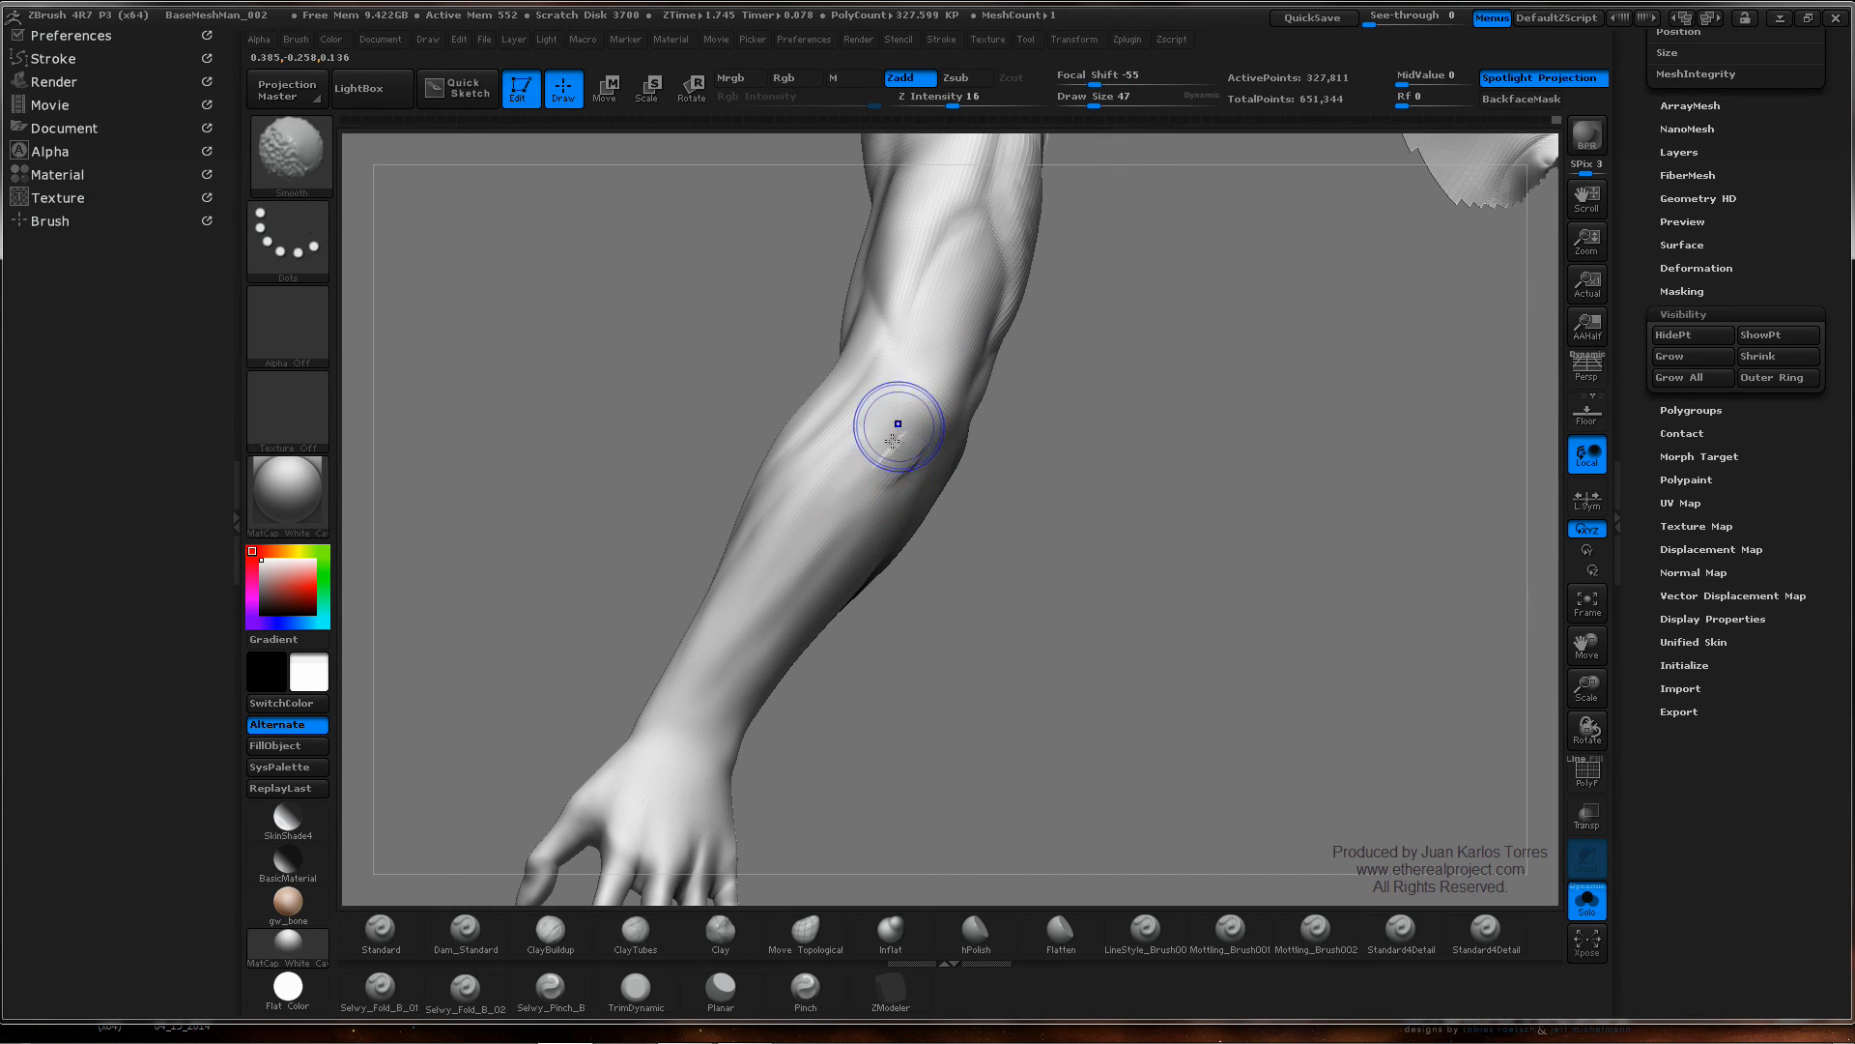
{"action": "mouse_move", "coordinate": [876, 478]}
{"action": "right_mouse_down"}
{"action": "mouse_move", "coordinate": [1003, 454]}
{"action": "mouse_move", "coordinate": [1024, 396]}
{"action": "right_mouse_up"}
{"action": "mouse_move", "coordinate": [995, 330]}
{"action": "left_mouse_down", "text": "shift"}
{"action": "mouse_move", "coordinate": [977, 316]}
{"action": "mouse_move", "coordinate": [997, 301]}
{"action": "left_mouse_up", "text": "shift"}
{"action": "key", "text": "ctrl"}
{"action": "right_click_drag", "start_coordinate": [927, 417], "coordinate": [1005, 358], "text": "ctrl"}
{"action": "left_click_drag", "start_coordinate": [1058, 338], "coordinate": [1063, 278], "text": "shift"}
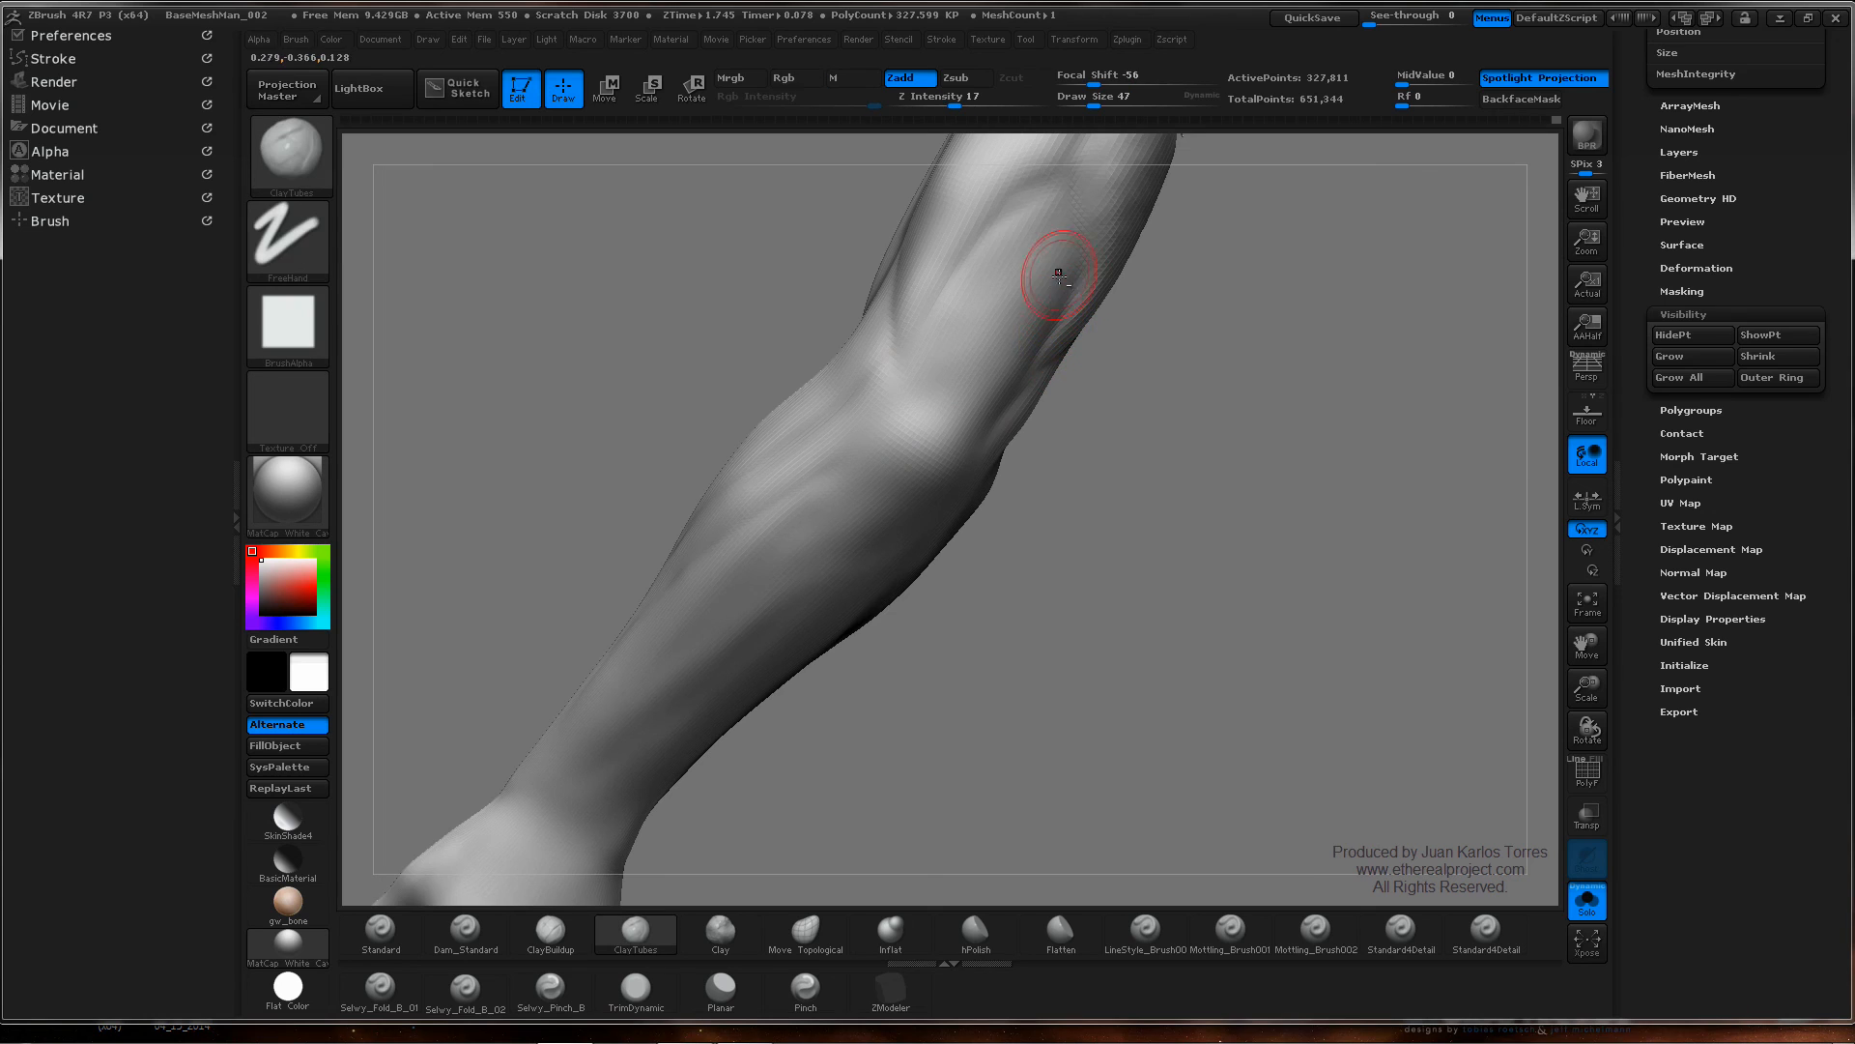
- Lasso-mask the flat triceps tendon area above the elbow, invert the mask, and clear it
{"action": "right_click_drag", "start_coordinate": [1038, 257], "coordinate": [957, 386], "text": "alt"}
{"action": "key", "text": "ctrl"}
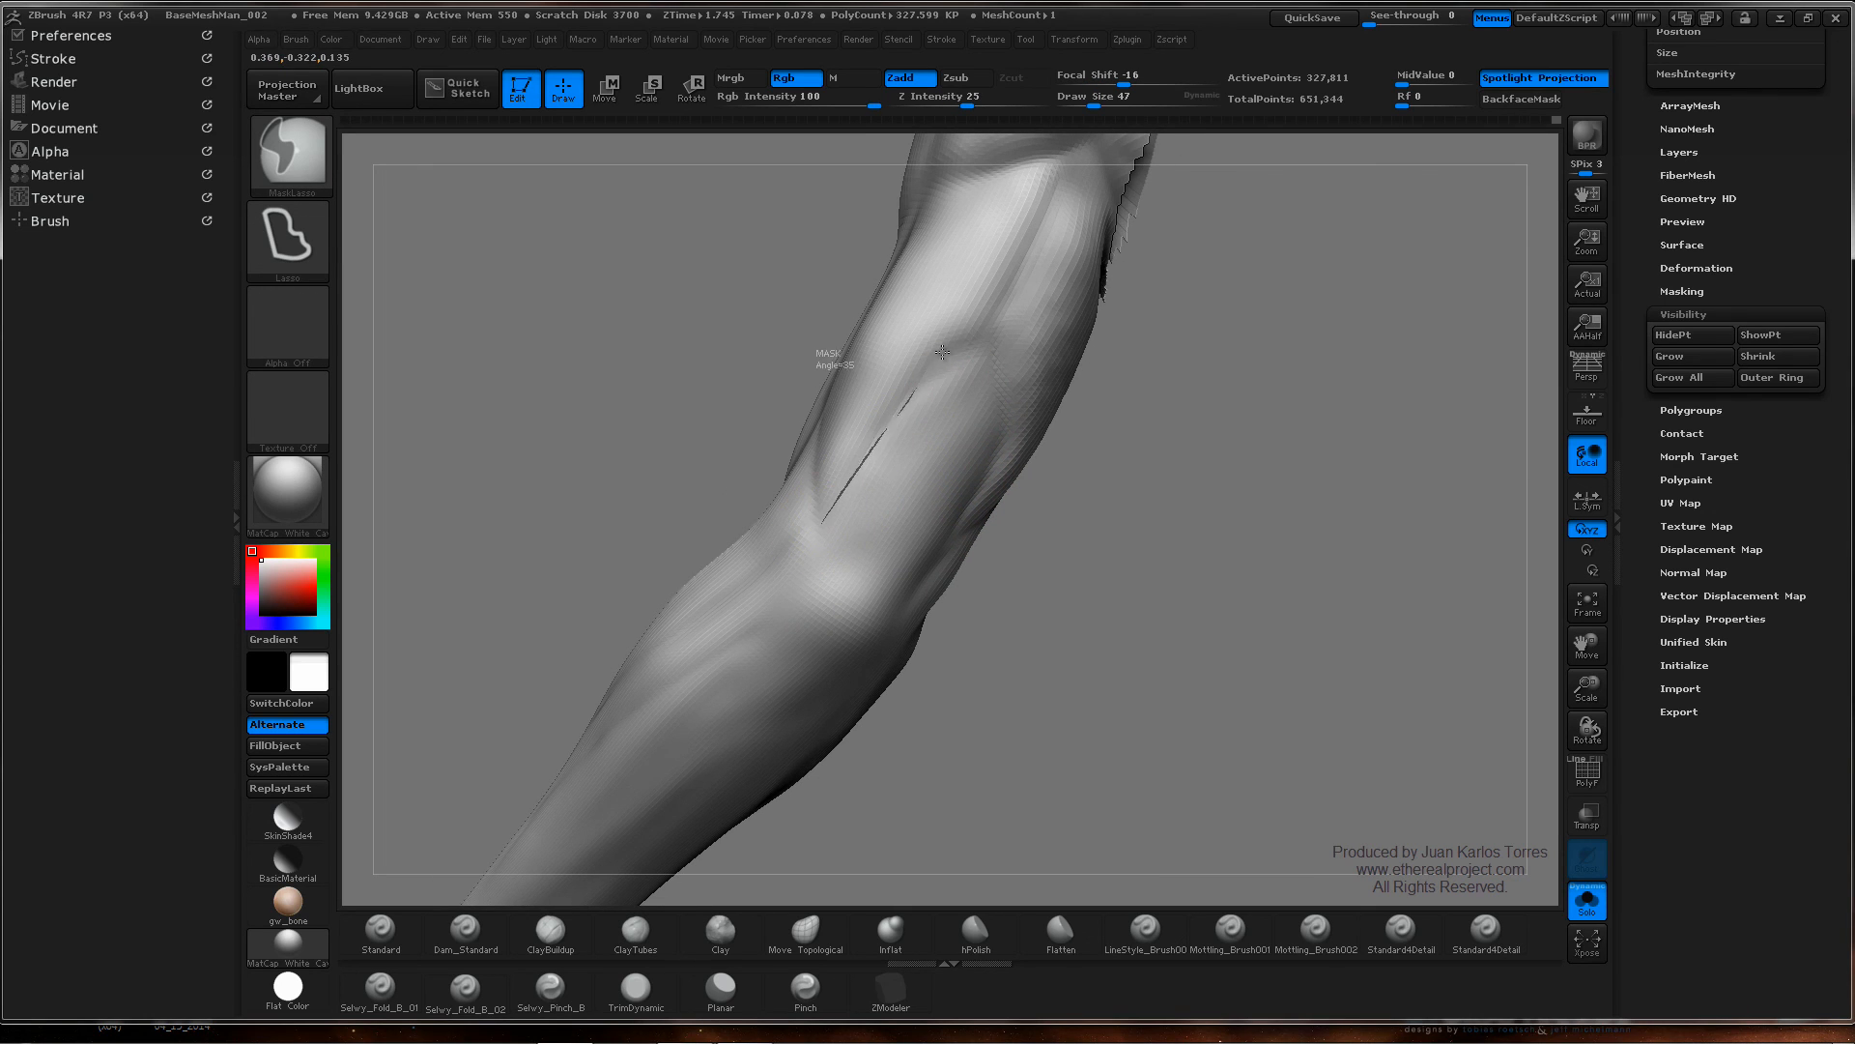
{"action": "mouse_move", "coordinate": [986, 483]}
{"action": "left_mouse_down", "text": "ctrl"}
{"action": "mouse_move", "coordinate": [851, 623]}
{"action": "mouse_move", "coordinate": [807, 566]}
{"action": "left_mouse_up", "text": "ctrl"}
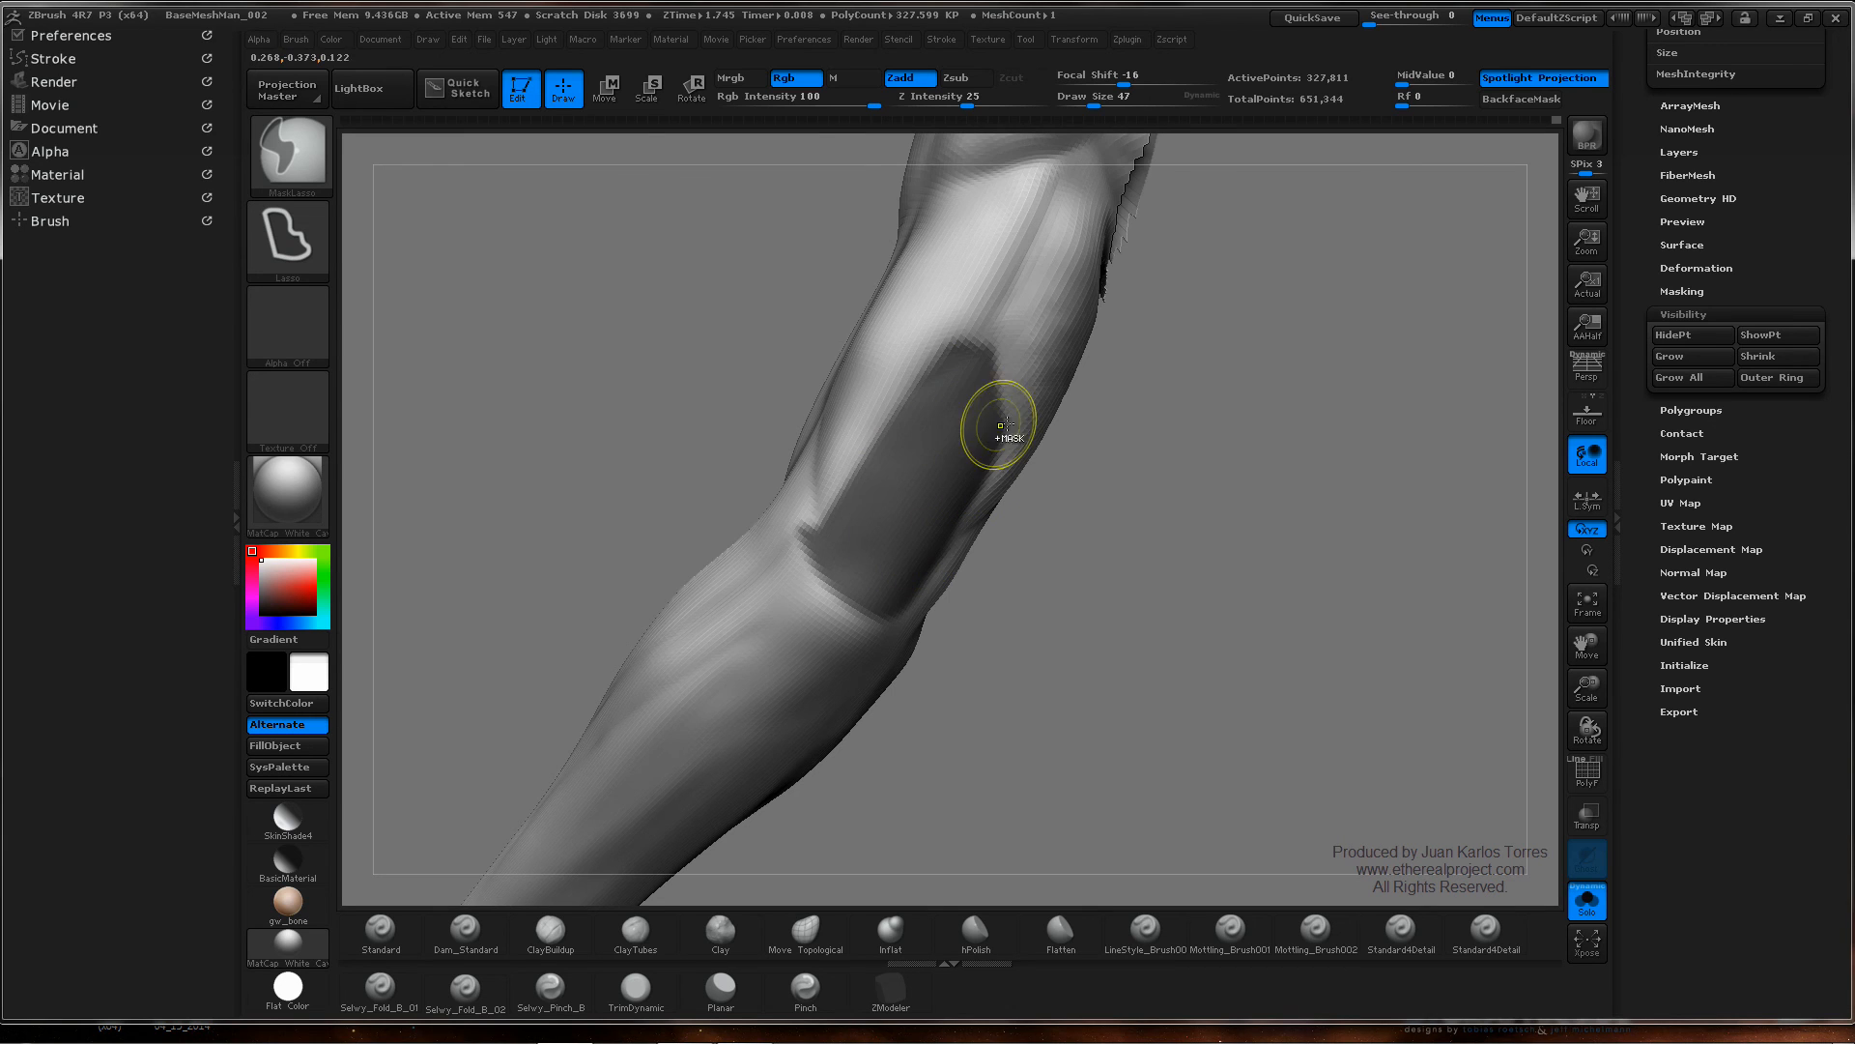
{"action": "left_click", "coordinate": [1167, 432], "text": "ctrl"}
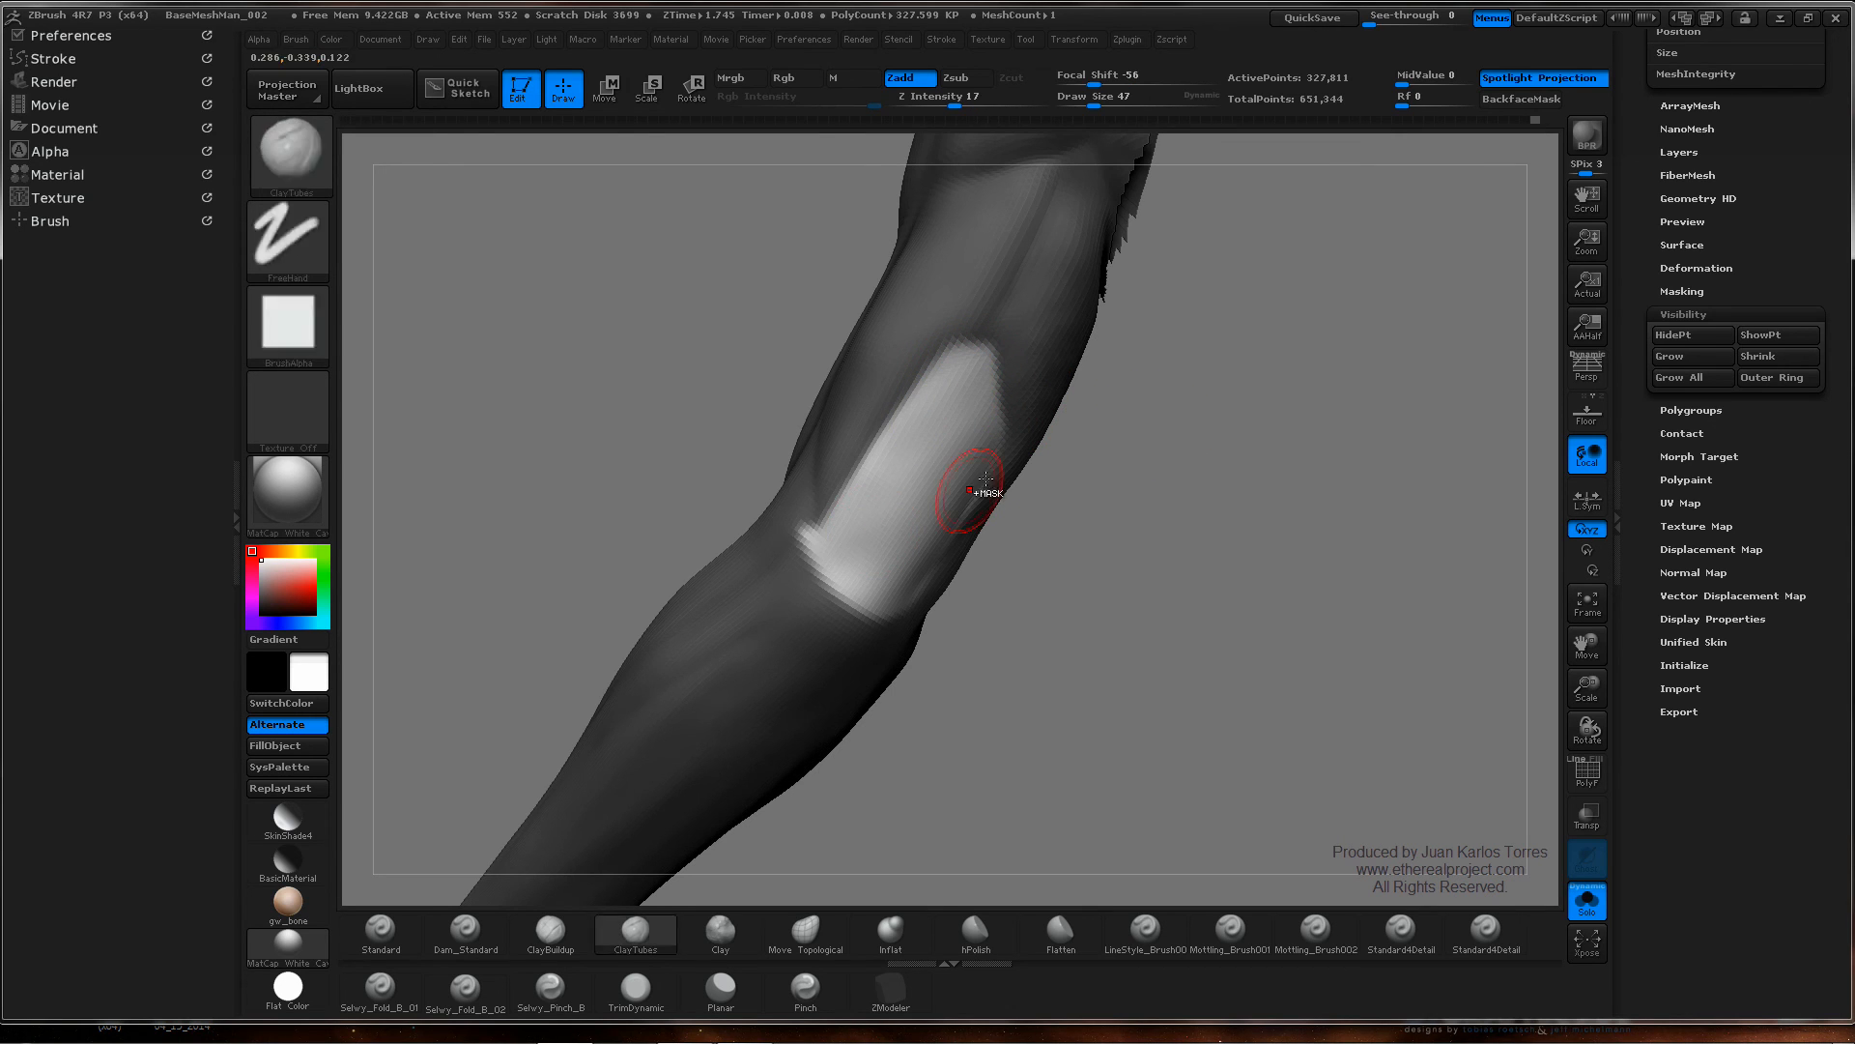
{"action": "left_click_drag", "start_coordinate": [1259, 408], "coordinate": [1283, 423], "text": "ctrl"}
- Mask the back of the upper arm and build up the ridge along its edge toward the outer elbow with ClayTubes, softening it
{"action": "mouse_move", "coordinate": [1159, 348]}
{"action": "right_mouse_down", "text": "ctrl"}
{"action": "mouse_move", "coordinate": [1094, 449]}
{"action": "mouse_move", "coordinate": [981, 396]}
{"action": "mouse_move", "coordinate": [1072, 430]}
{"action": "right_mouse_up", "text": "ctrl"}
{"action": "mouse_move", "coordinate": [1072, 430]}
{"action": "right_mouse_down", "text": "ctrl"}
{"action": "mouse_move", "coordinate": [1134, 392]}
{"action": "mouse_move", "coordinate": [1013, 289]}
{"action": "right_mouse_up", "text": "ctrl"}
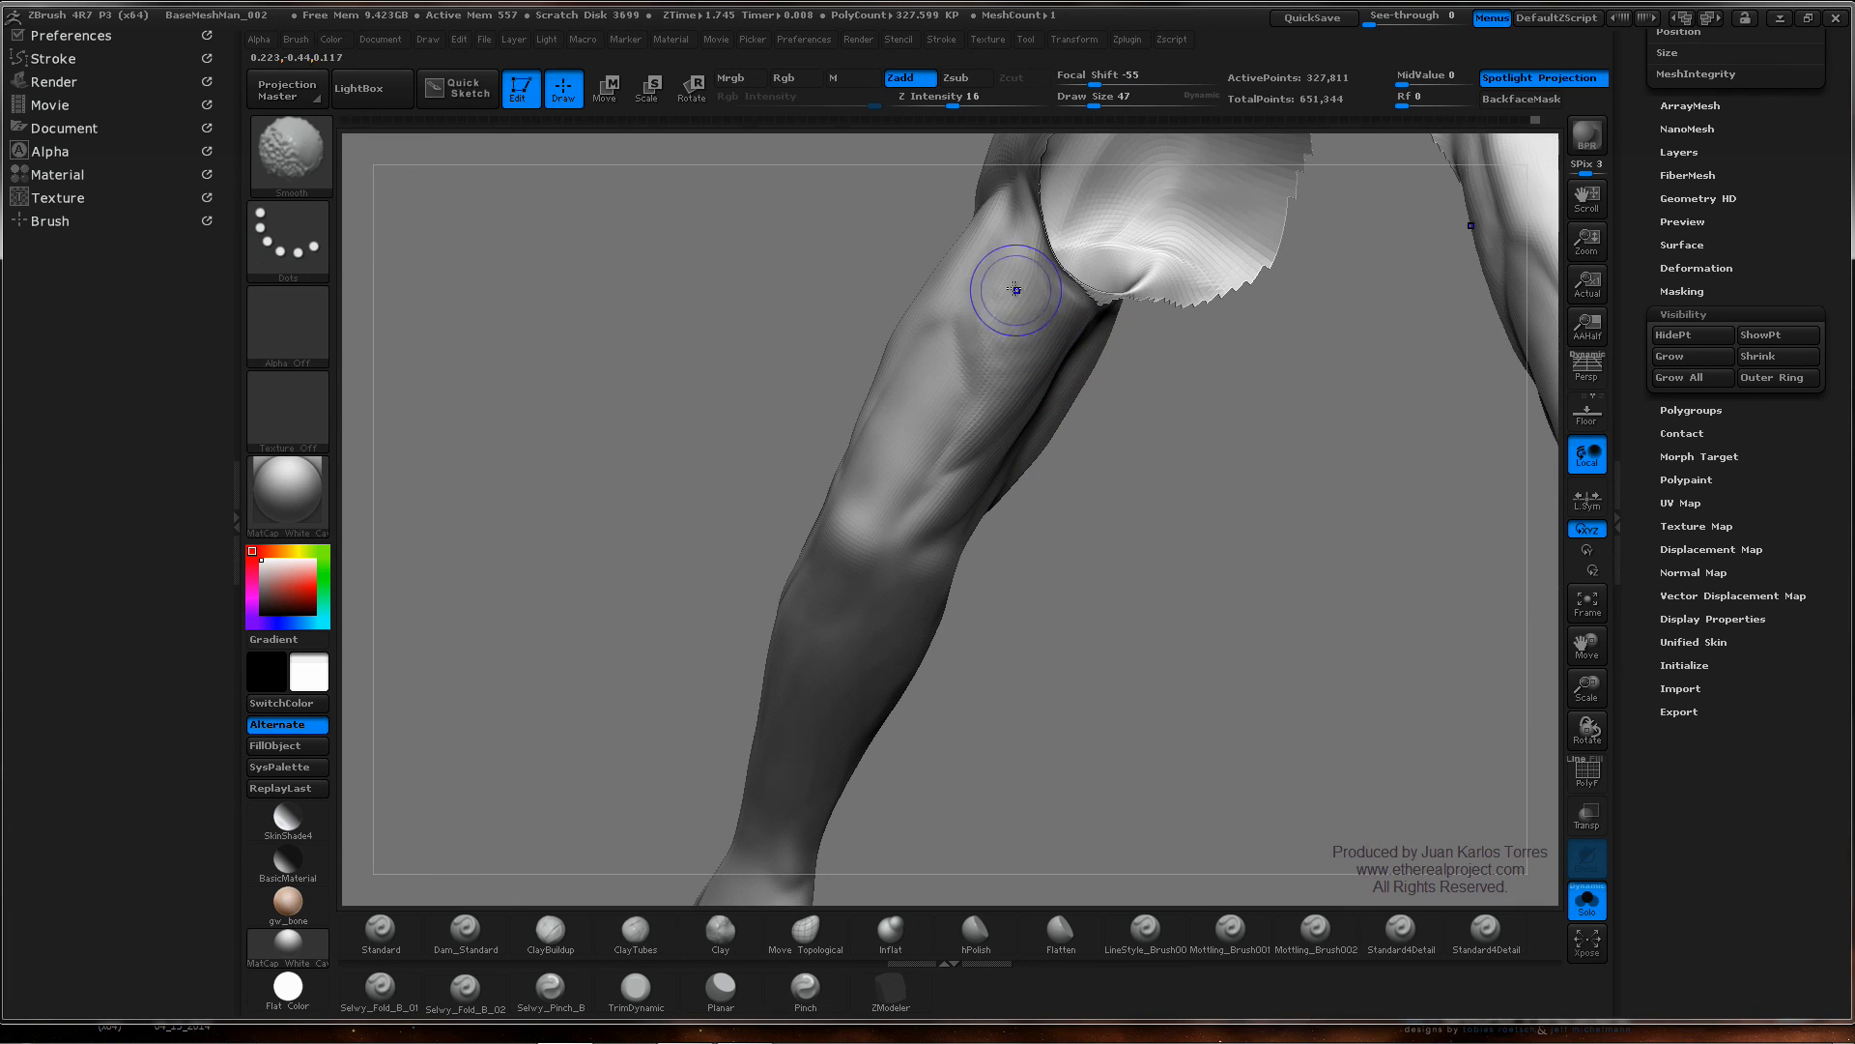
{"action": "mouse_move", "coordinate": [999, 402]}
{"action": "right_mouse_down", "text": "ctrl"}
{"action": "mouse_move", "coordinate": [1023, 467]}
{"action": "mouse_move", "coordinate": [1060, 435]}
{"action": "mouse_move", "coordinate": [1188, 421]}
{"action": "mouse_move", "coordinate": [1243, 381]}
{"action": "mouse_move", "coordinate": [1194, 402]}
{"action": "mouse_move", "coordinate": [1181, 439]}
{"action": "mouse_move", "coordinate": [1156, 393]}
{"action": "mouse_move", "coordinate": [1218, 402]}
{"action": "mouse_move", "coordinate": [1147, 506]}
{"action": "mouse_move", "coordinate": [1042, 522]}
{"action": "right_mouse_up", "text": "ctrl"}
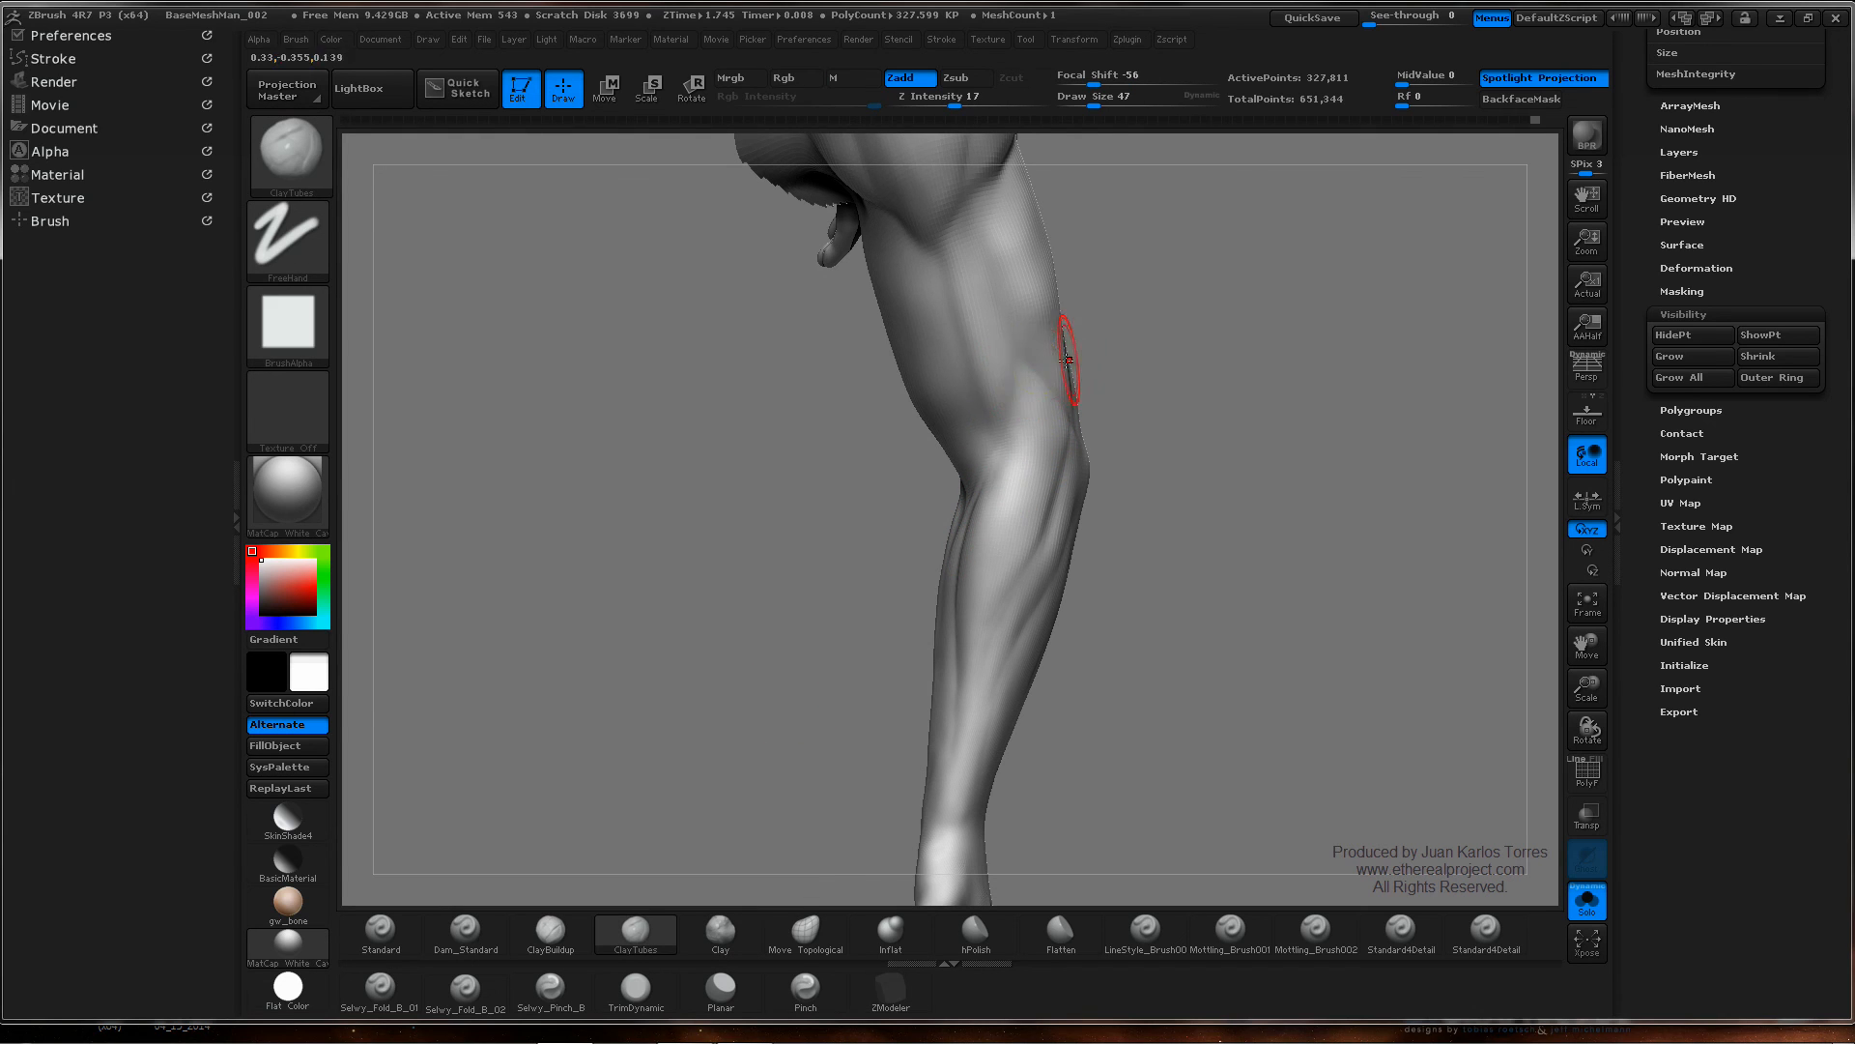
{"action": "right_click_drag", "start_coordinate": [1066, 360], "coordinate": [1022, 346]}
{"action": "mouse_move", "coordinate": [1006, 334]}
{"action": "left_mouse_down", "text": "ctrl"}
{"action": "mouse_move", "coordinate": [1036, 371]}
{"action": "mouse_move", "coordinate": [1028, 184]}
{"action": "mouse_move", "coordinate": [1005, 305]}
{"action": "left_mouse_up", "text": "ctrl"}
{"action": "right_click_drag", "start_coordinate": [978, 333], "coordinate": [1010, 367]}
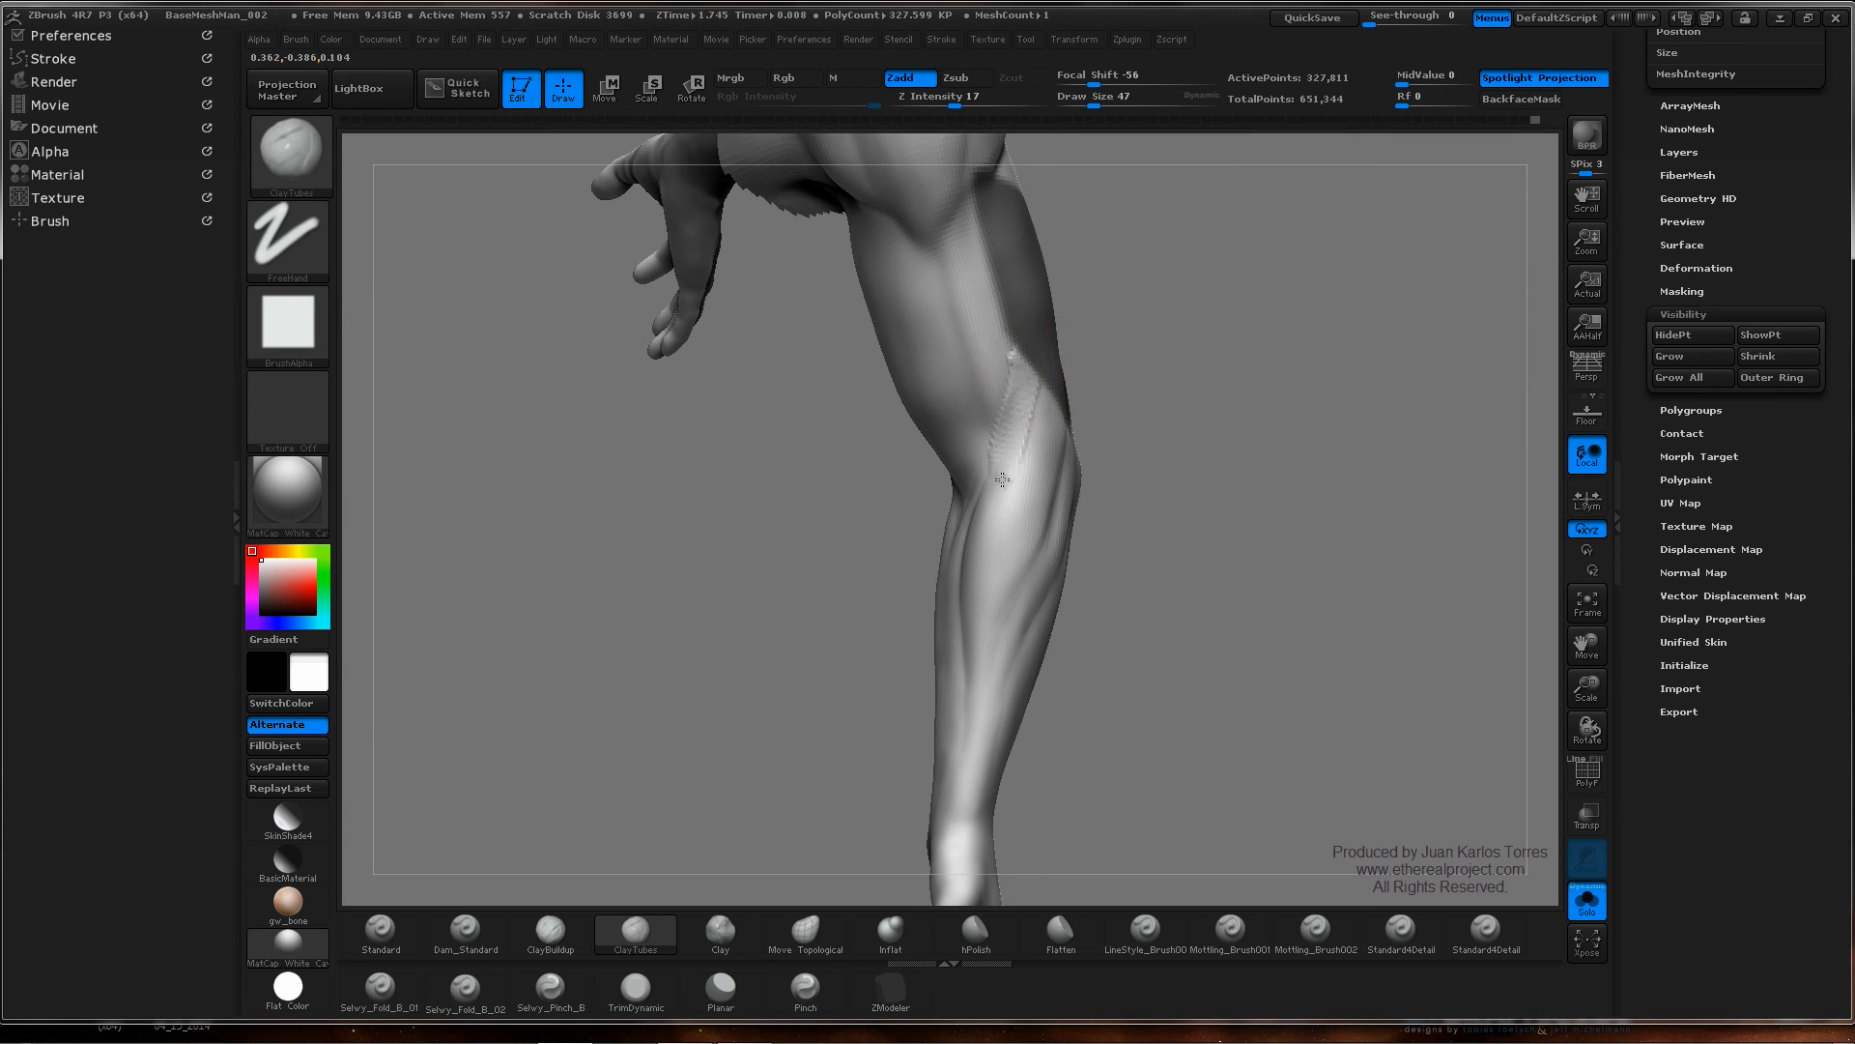
{"action": "mouse_move", "coordinate": [1002, 480]}
{"action": "left_mouse_down"}
{"action": "mouse_move", "coordinate": [1024, 391]}
{"action": "mouse_move", "coordinate": [1009, 444]}
{"action": "left_mouse_up"}
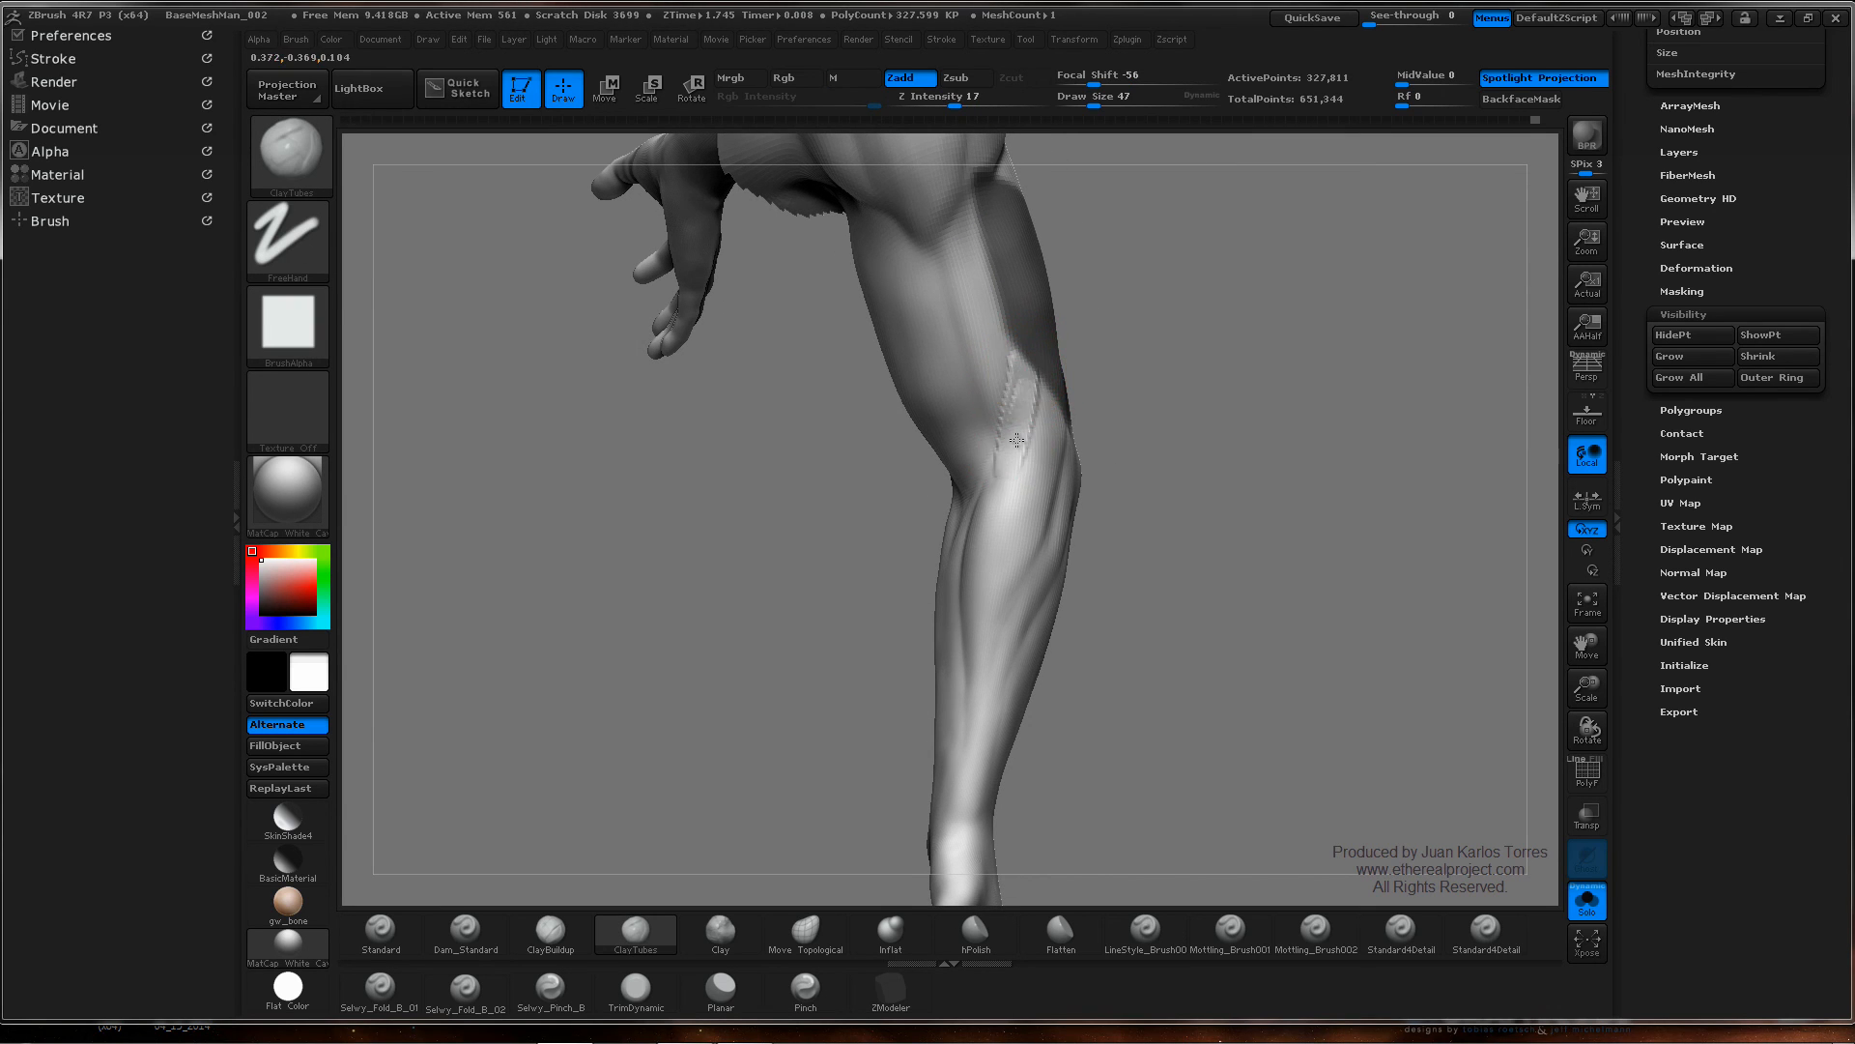
{"action": "key", "text": "shift"}
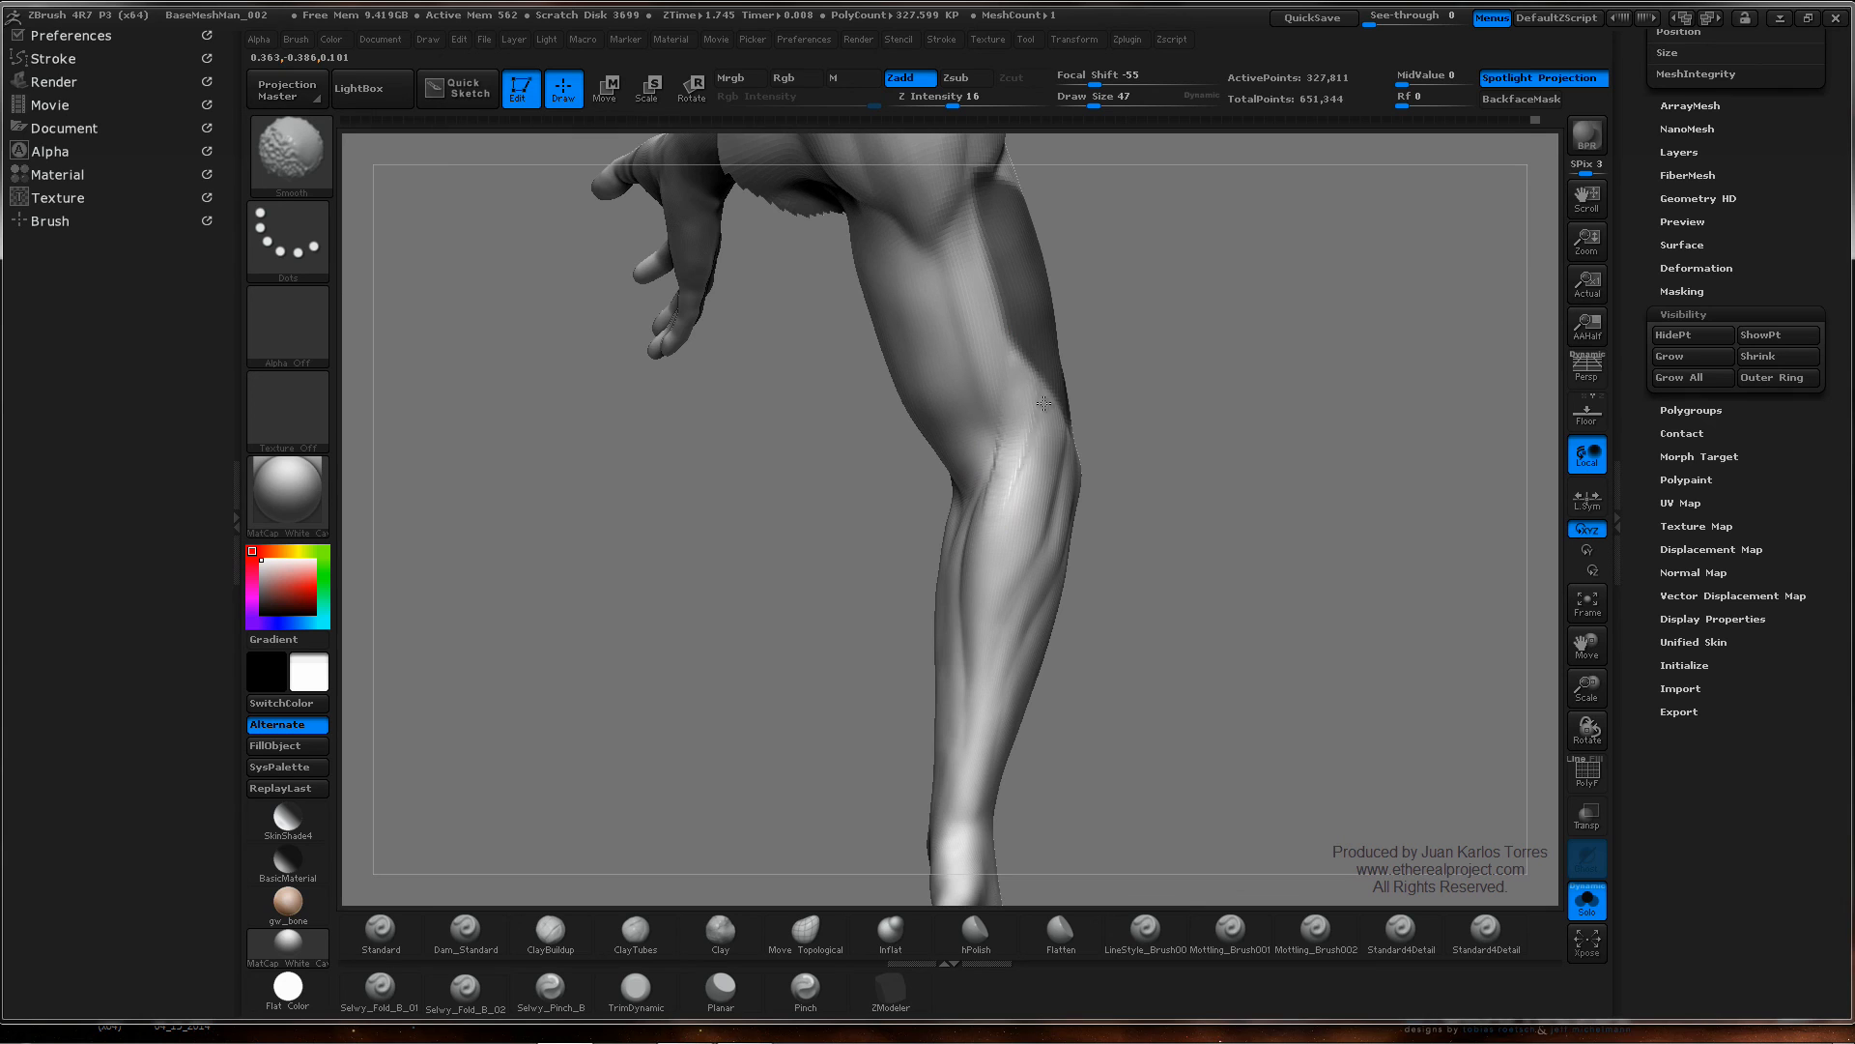
- Add a ClayTubes stroke on the inner forearm below the elbow crease and smooth the inner elbow
{"action": "mouse_move", "coordinate": [1193, 417]}
{"action": "right_mouse_down"}
{"action": "mouse_move", "coordinate": [1221, 397]}
{"action": "mouse_move", "coordinate": [1176, 411]}
{"action": "mouse_move", "coordinate": [1228, 414]}
{"action": "mouse_move", "coordinate": [1180, 397]}
{"action": "mouse_move", "coordinate": [1207, 313]}
{"action": "mouse_move", "coordinate": [1176, 418]}
{"action": "mouse_move", "coordinate": [1121, 406]}
{"action": "mouse_move", "coordinate": [1082, 454]}
{"action": "right_mouse_up"}
{"action": "mouse_move", "coordinate": [993, 464]}
{"action": "left_mouse_down"}
{"action": "mouse_move", "coordinate": [1066, 505]}
{"action": "mouse_move", "coordinate": [1035, 497]}
{"action": "left_mouse_up"}
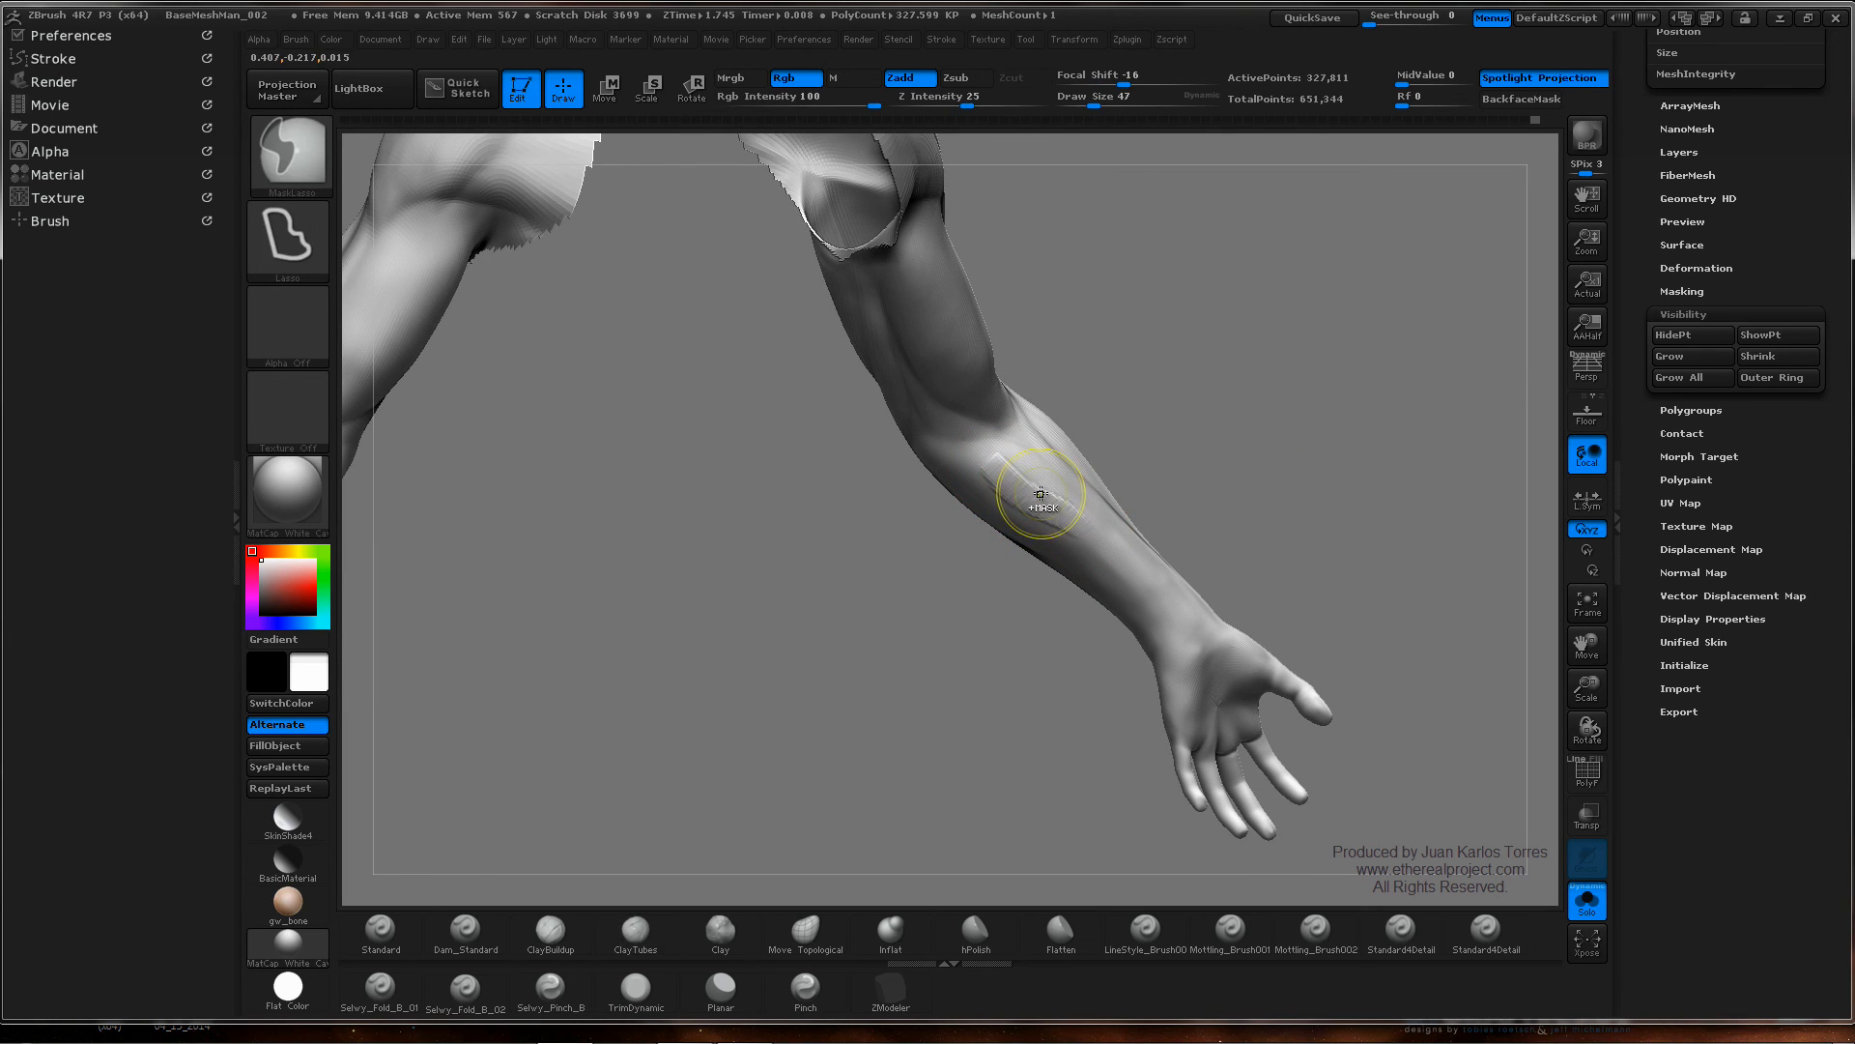
{"action": "mouse_move", "coordinate": [933, 448]}
{"action": "left_mouse_down", "text": "shift"}
{"action": "mouse_move", "coordinate": [955, 476]}
{"action": "mouse_move", "coordinate": [944, 449]}
{"action": "left_mouse_up", "text": "shift"}
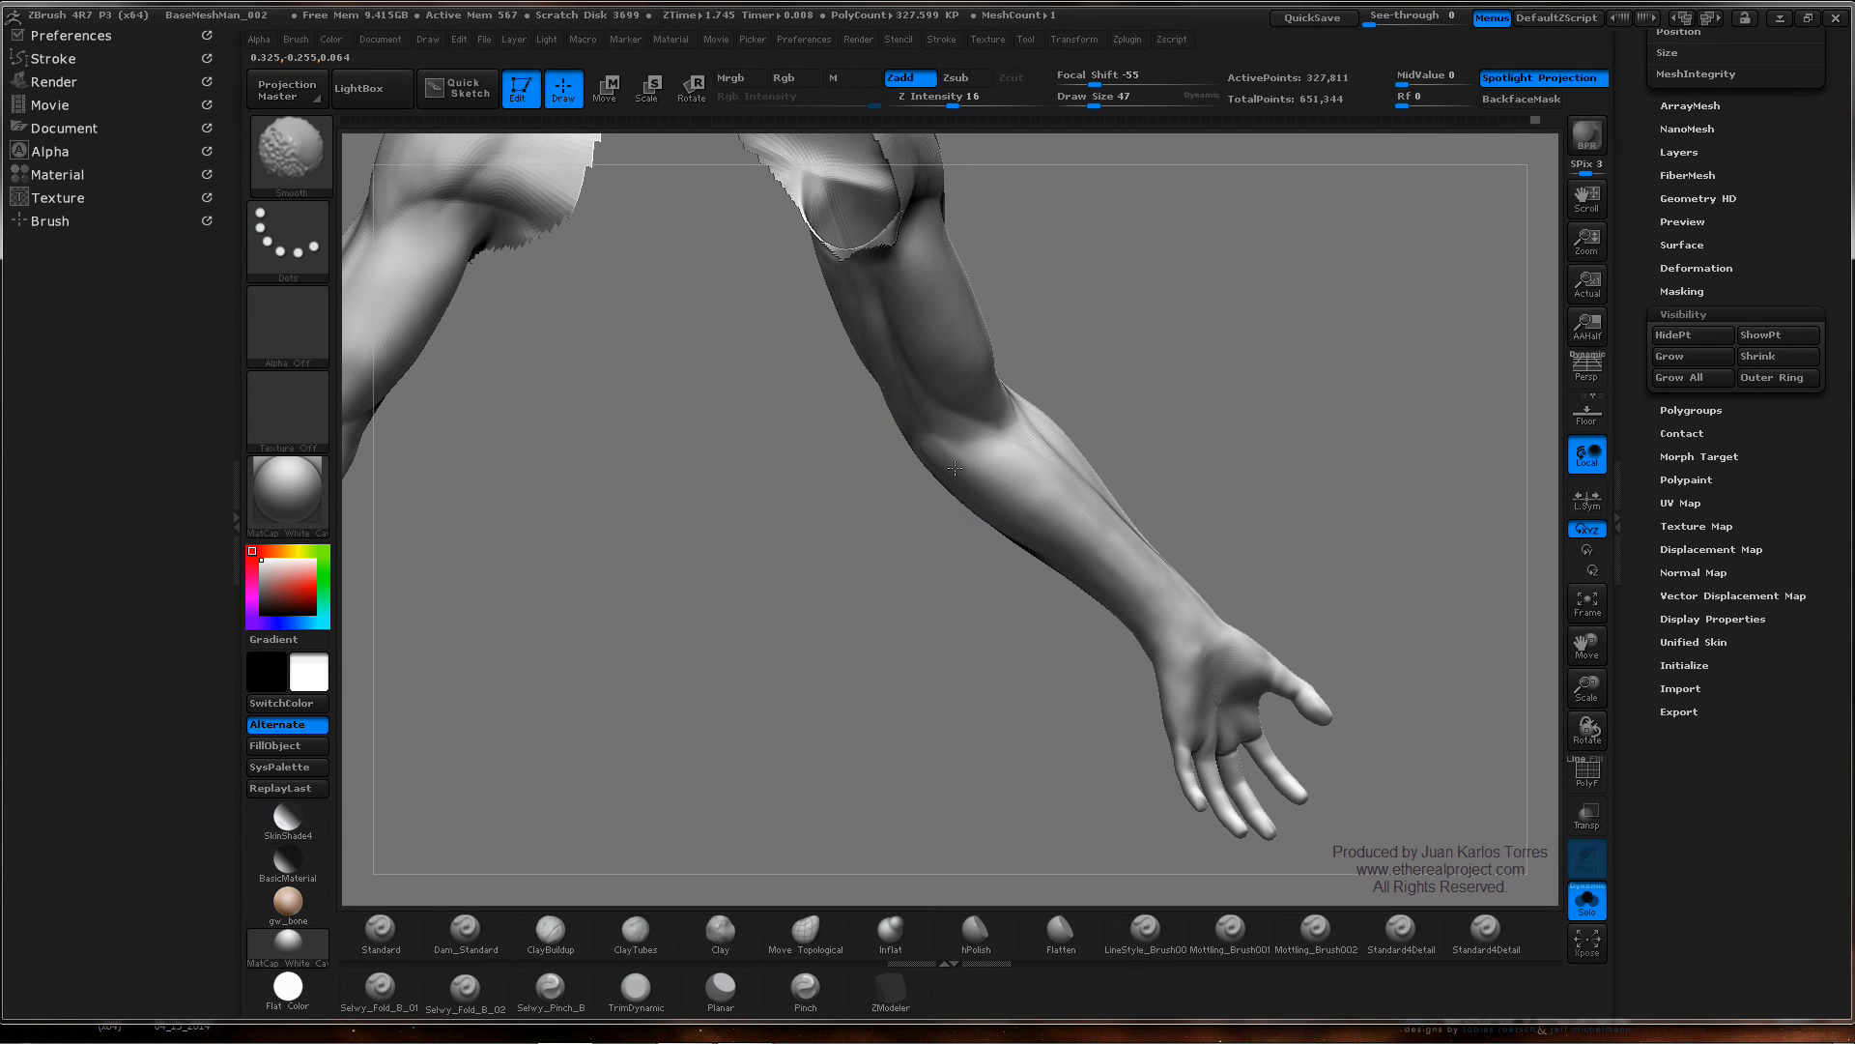
{"action": "mouse_move", "coordinate": [1052, 468]}
{"action": "right_mouse_down", "text": "alt"}
{"action": "mouse_move", "coordinate": [1218, 467]}
{"action": "mouse_move", "coordinate": [1139, 422]}
{"action": "right_mouse_up", "text": "alt"}
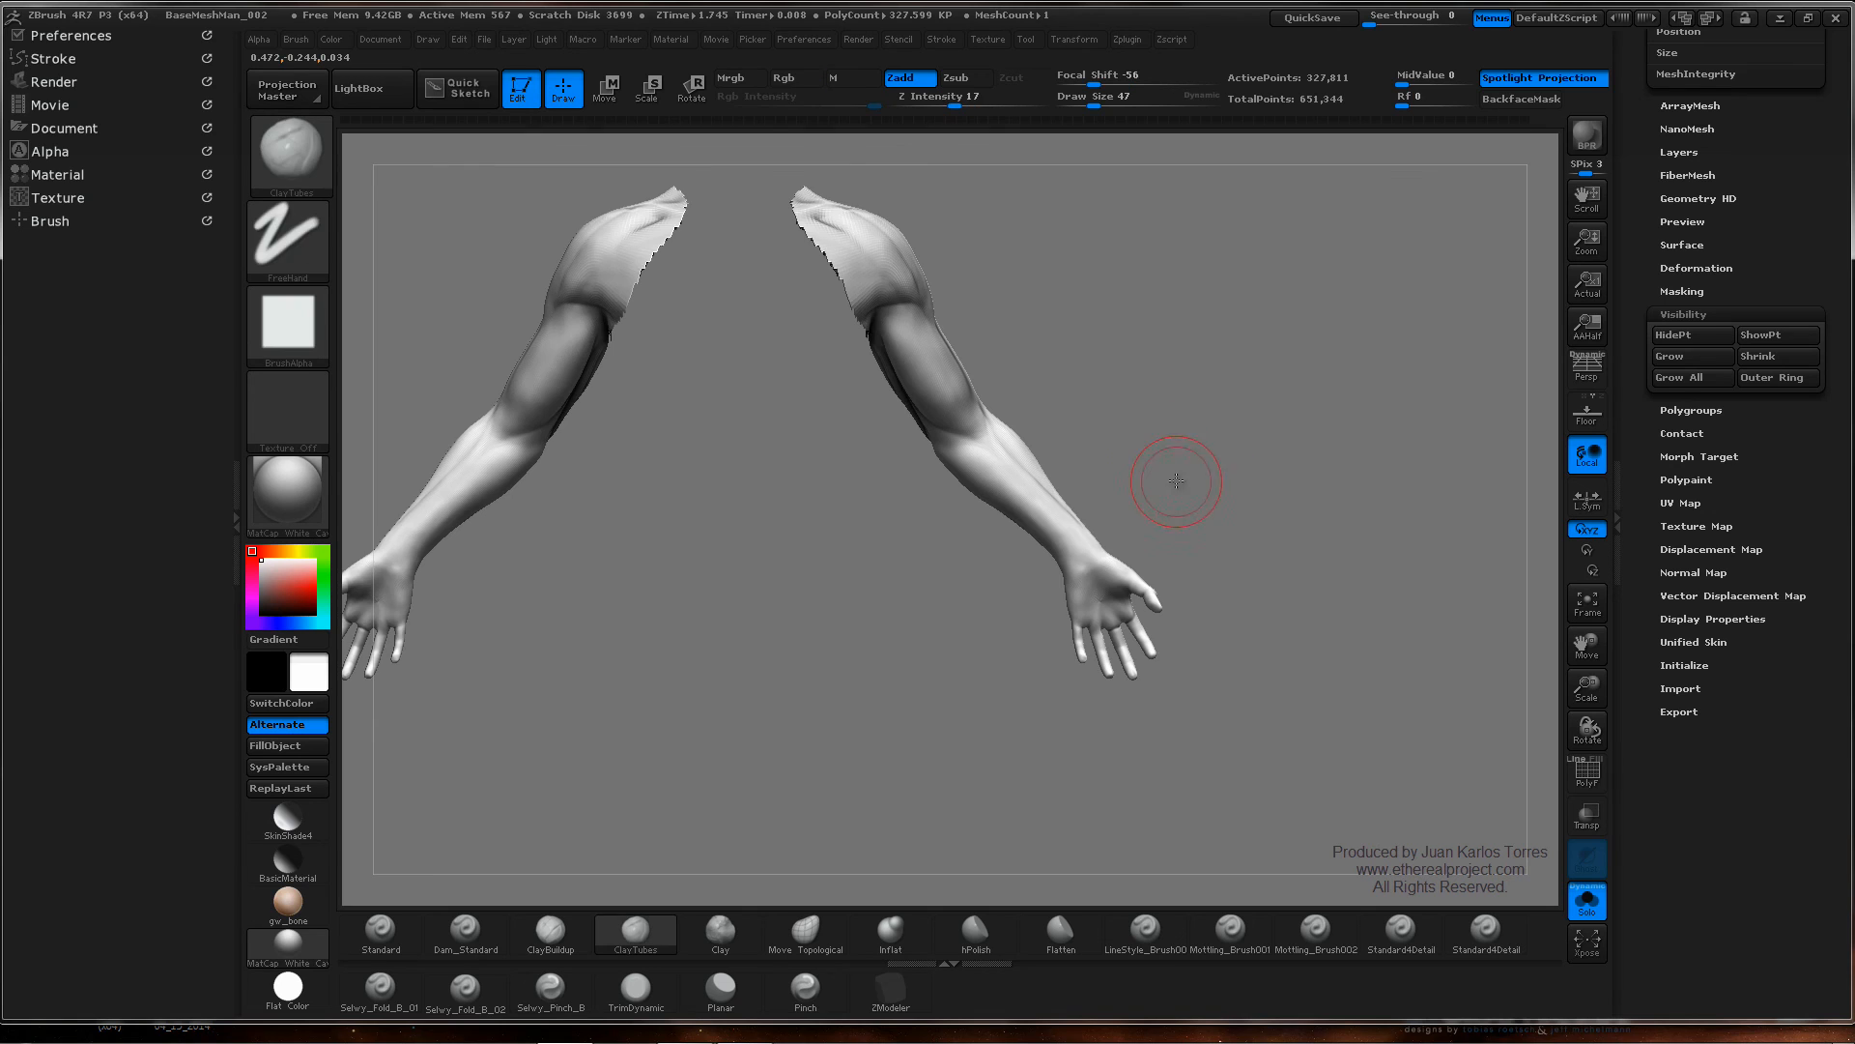
- Build up the ulna's bony bump on the little-finger side of the wrist with ClayTubes and smooth it
{"action": "left_click_drag", "start_coordinate": [1176, 480], "coordinate": [1002, 472]}
{"action": "mouse_move", "coordinate": [850, 629]}
{"action": "left_mouse_down"}
{"action": "mouse_move", "coordinate": [888, 555]}
{"action": "mouse_move", "coordinate": [837, 522]}
{"action": "mouse_move", "coordinate": [846, 494]}
{"action": "mouse_move", "coordinate": [838, 512]}
{"action": "left_mouse_up"}
{"action": "mouse_move", "coordinate": [814, 603]}
{"action": "left_mouse_down", "text": "shift"}
{"action": "mouse_move", "coordinate": [875, 580]}
{"action": "mouse_move", "coordinate": [730, 510]}
{"action": "mouse_move", "coordinate": [833, 579]}
{"action": "mouse_move", "coordinate": [714, 538]}
{"action": "mouse_move", "coordinate": [1172, 539]}
{"action": "mouse_move", "coordinate": [928, 551]}
{"action": "mouse_move", "coordinate": [883, 538]}
{"action": "mouse_move", "coordinate": [840, 468]}
{"action": "mouse_move", "coordinate": [952, 495]}
{"action": "mouse_move", "coordinate": [676, 550]}
{"action": "left_mouse_up", "text": "shift"}
{"action": "key", "text": "shift"}
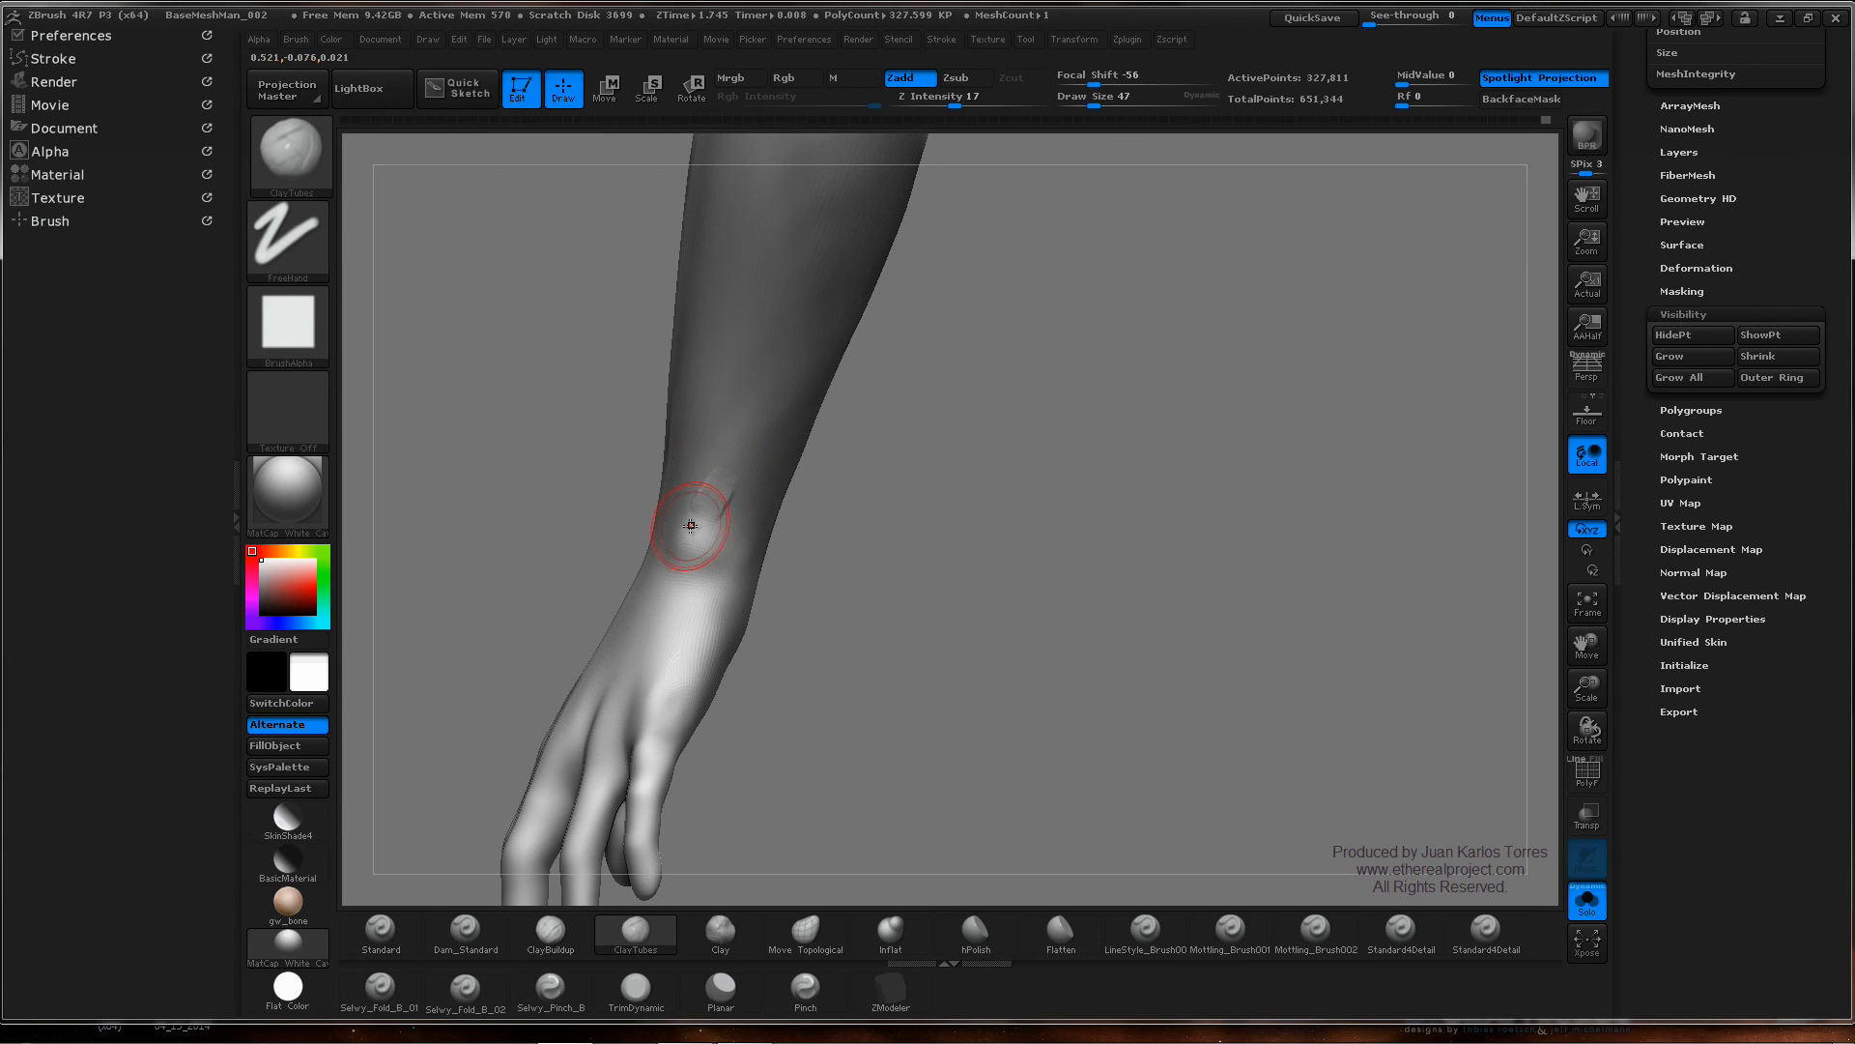
{"action": "key", "text": "shift"}
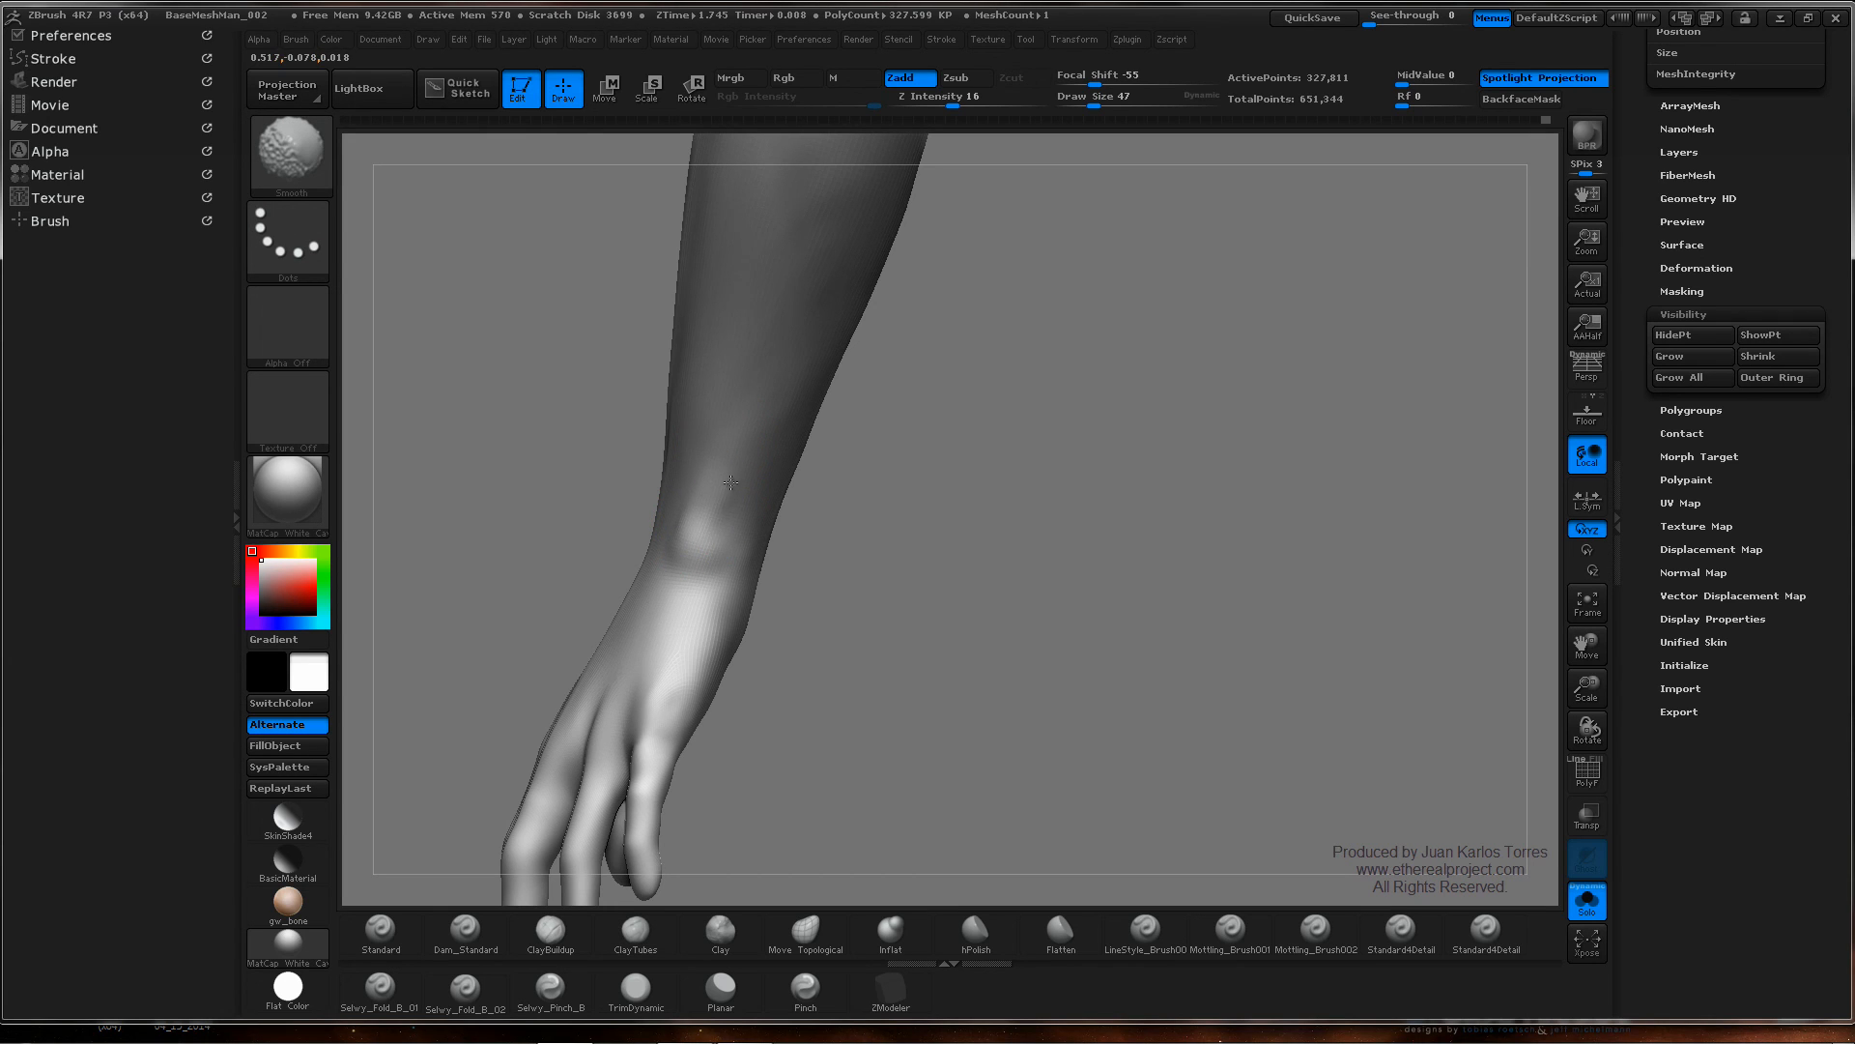
- Smooth the thumb side of the wrist into the lower forearm
{"action": "right_click_drag", "start_coordinate": [716, 520], "coordinate": [856, 531]}
{"action": "right_click_drag", "start_coordinate": [633, 508], "coordinate": [744, 517]}
{"action": "key", "text": "shift"}
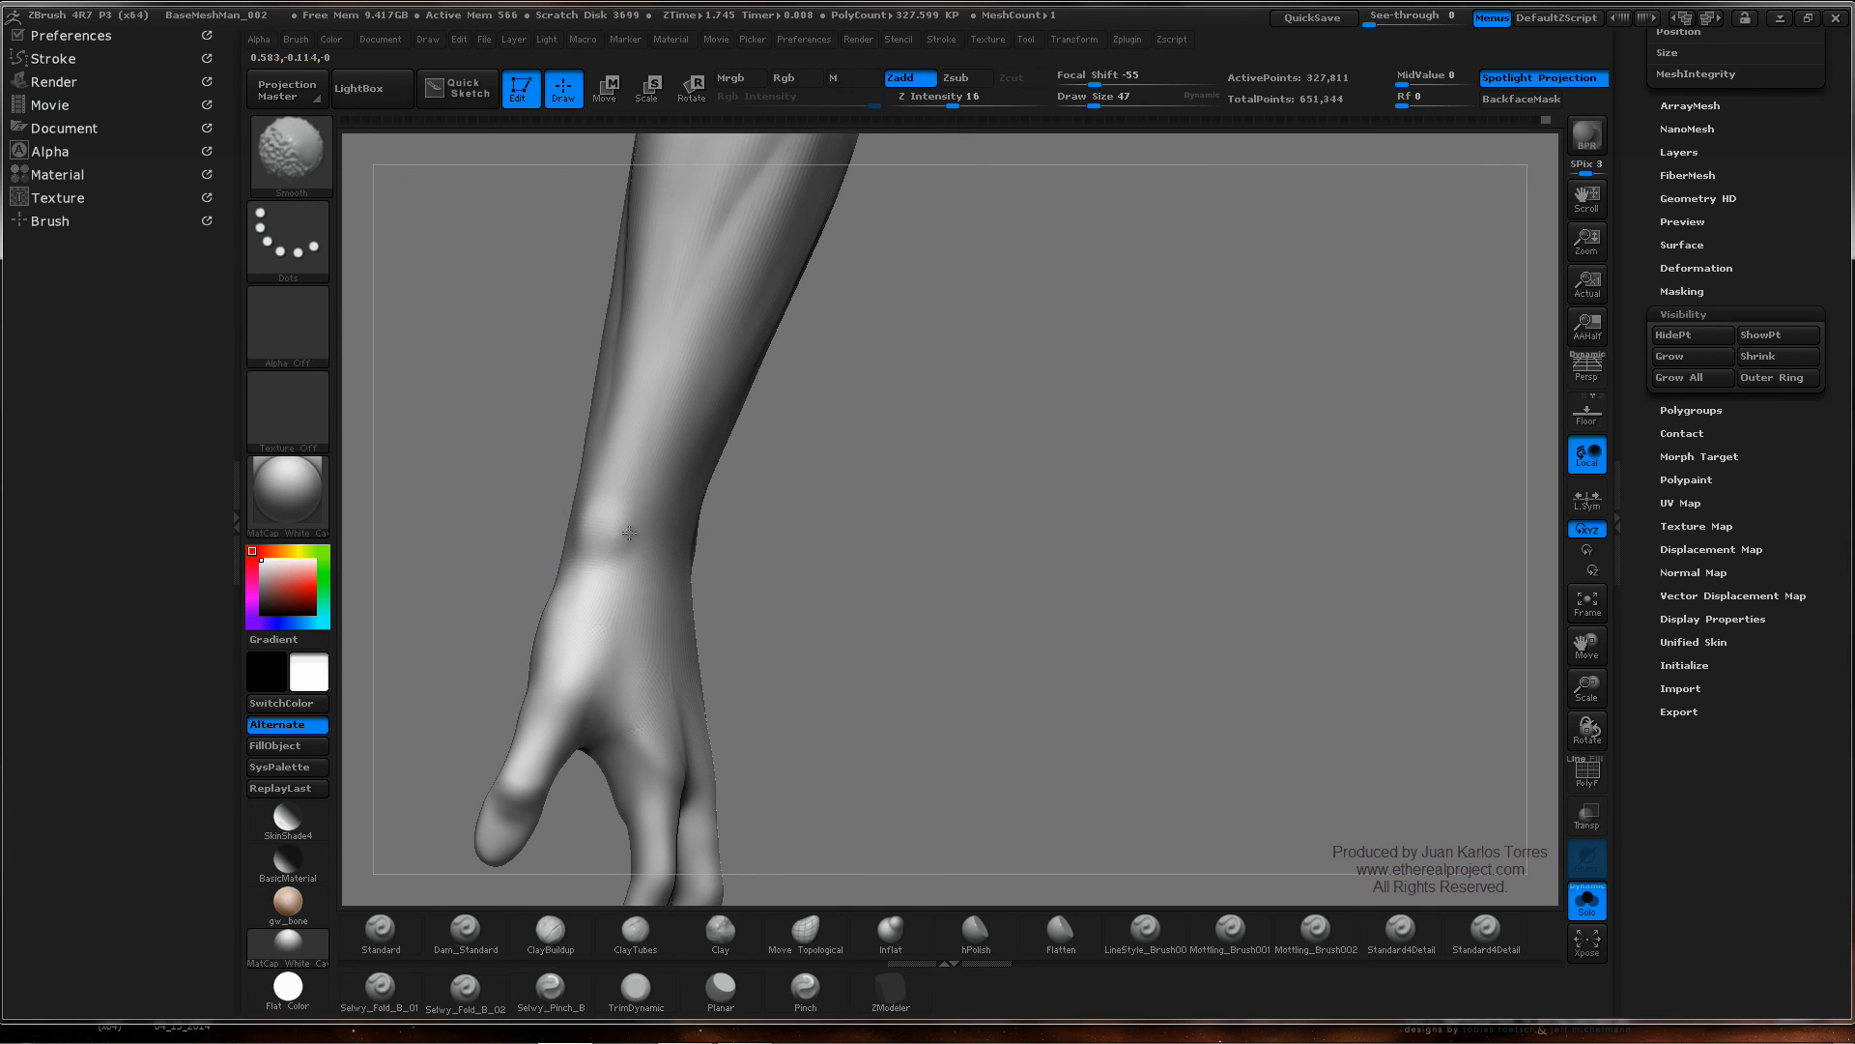
{"action": "left_click_drag", "start_coordinate": [574, 518], "coordinate": [589, 533], "text": "shift"}
- Carve grooves between the muscles on the back of the upper forearm, just below the elbow, with the Dam_Standard brush
{"action": "right_click_drag", "start_coordinate": [949, 490], "coordinate": [710, 503], "text": "ctrl"}
{"action": "mouse_move", "coordinate": [711, 503]}
{"action": "right_mouse_down"}
{"action": "mouse_move", "coordinate": [911, 547]}
{"action": "mouse_move", "coordinate": [814, 487]}
{"action": "mouse_move", "coordinate": [790, 533]}
{"action": "mouse_move", "coordinate": [696, 541]}
{"action": "mouse_move", "coordinate": [860, 508]}
{"action": "mouse_move", "coordinate": [815, 455]}
{"action": "mouse_move", "coordinate": [936, 468]}
{"action": "mouse_move", "coordinate": [828, 490]}
{"action": "right_mouse_up"}
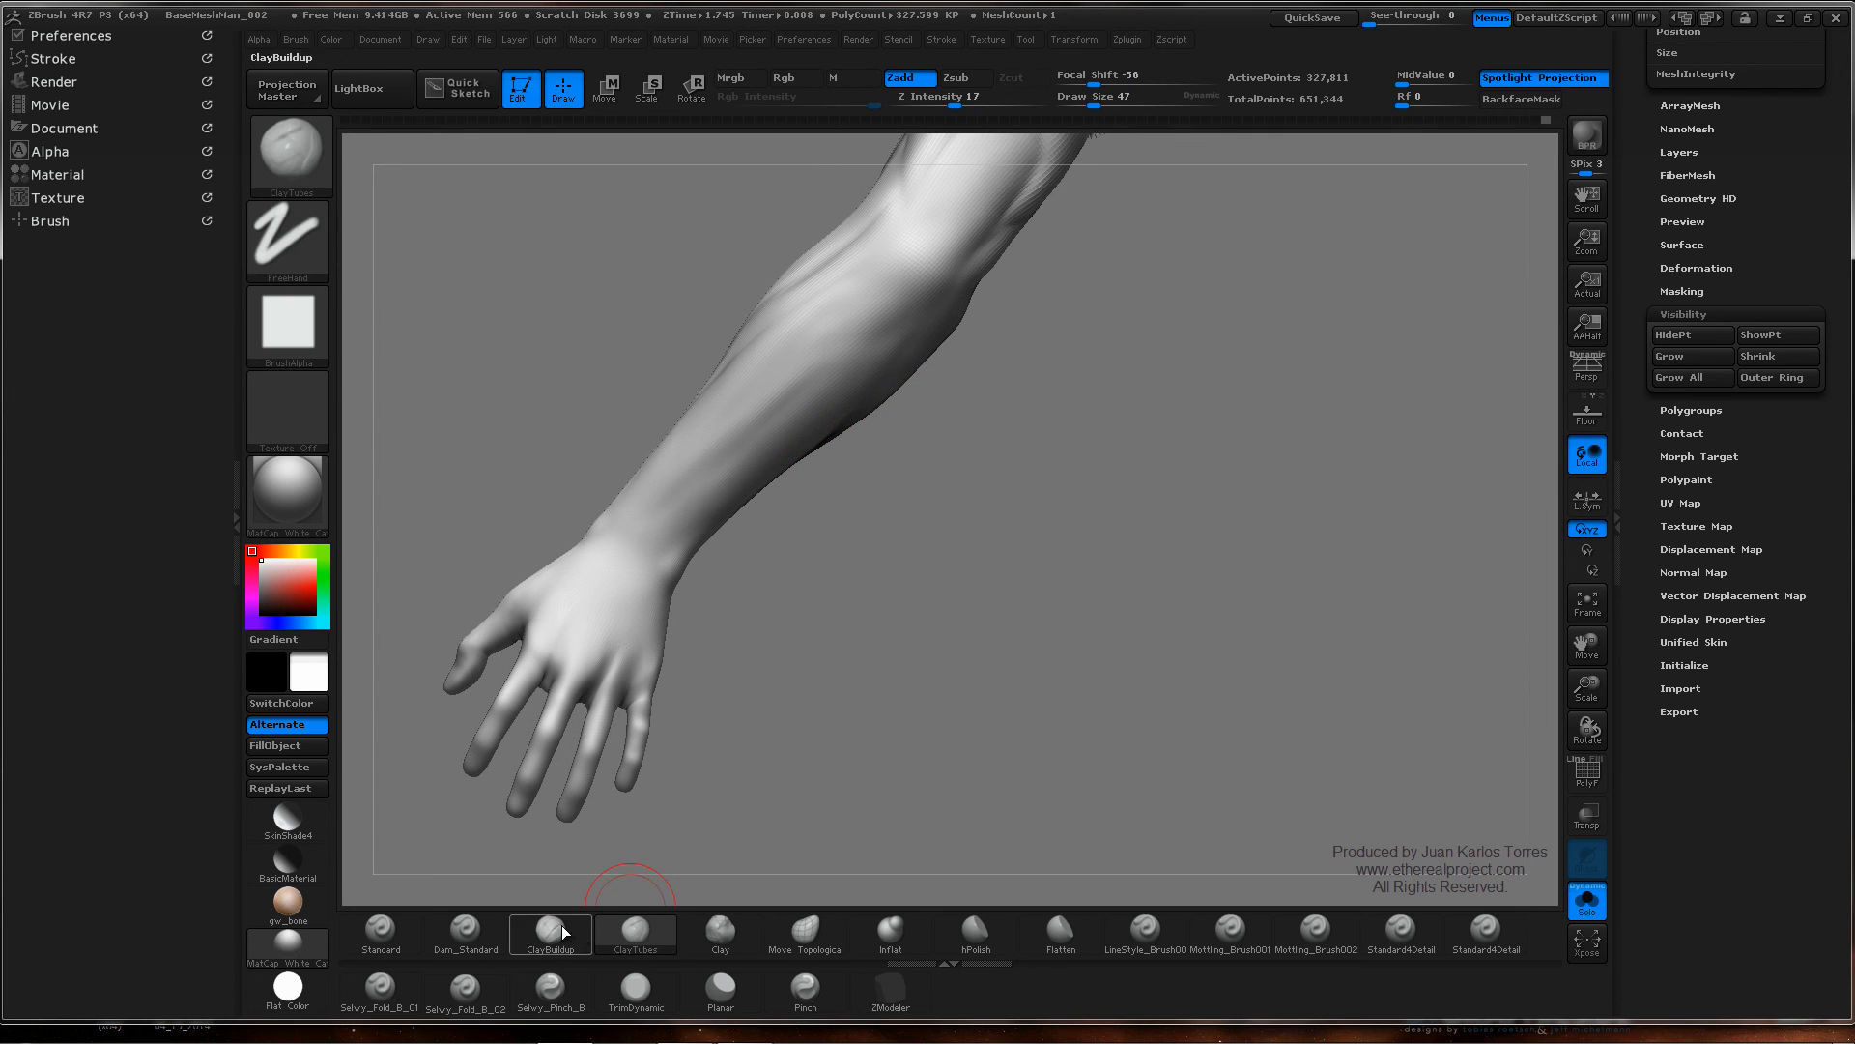
{"action": "left_click", "coordinate": [482, 950]}
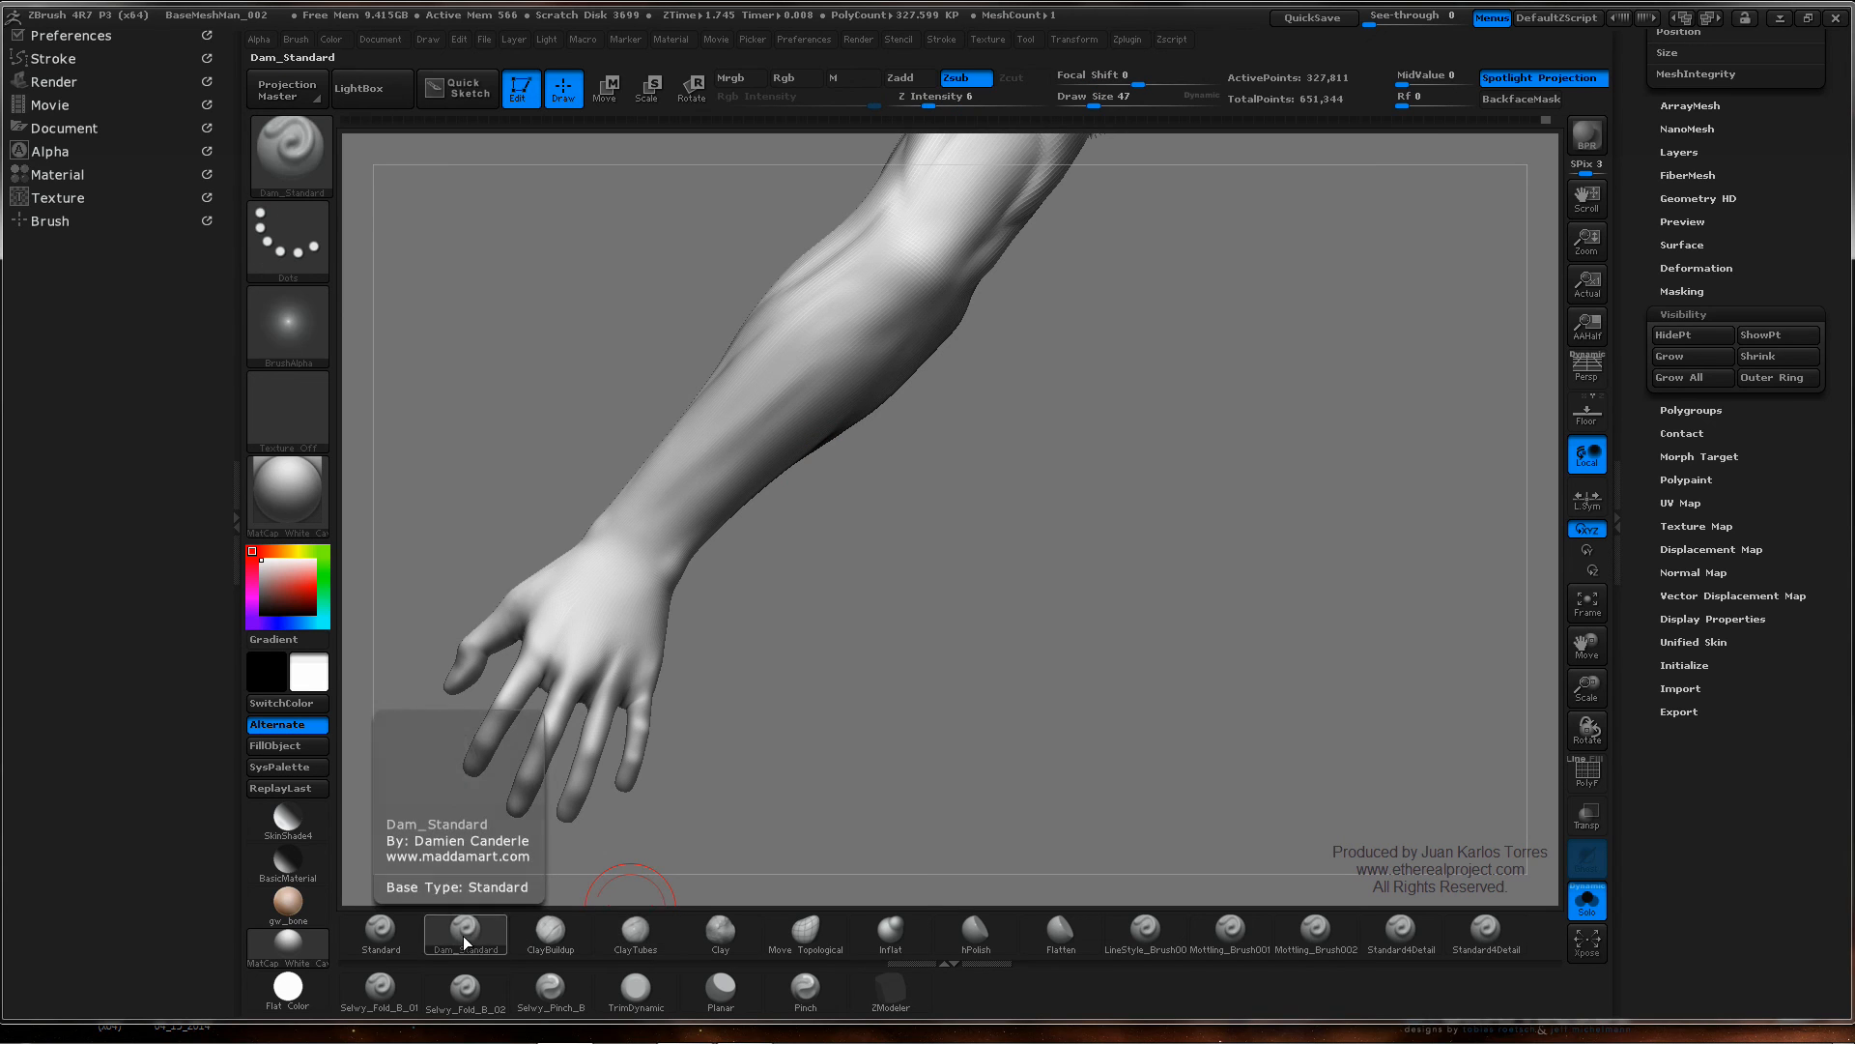
{"action": "mouse_move", "coordinate": [646, 565]}
{"action": "right_mouse_down"}
{"action": "mouse_move", "coordinate": [857, 518]}
{"action": "mouse_move", "coordinate": [841, 420]}
{"action": "right_mouse_up"}
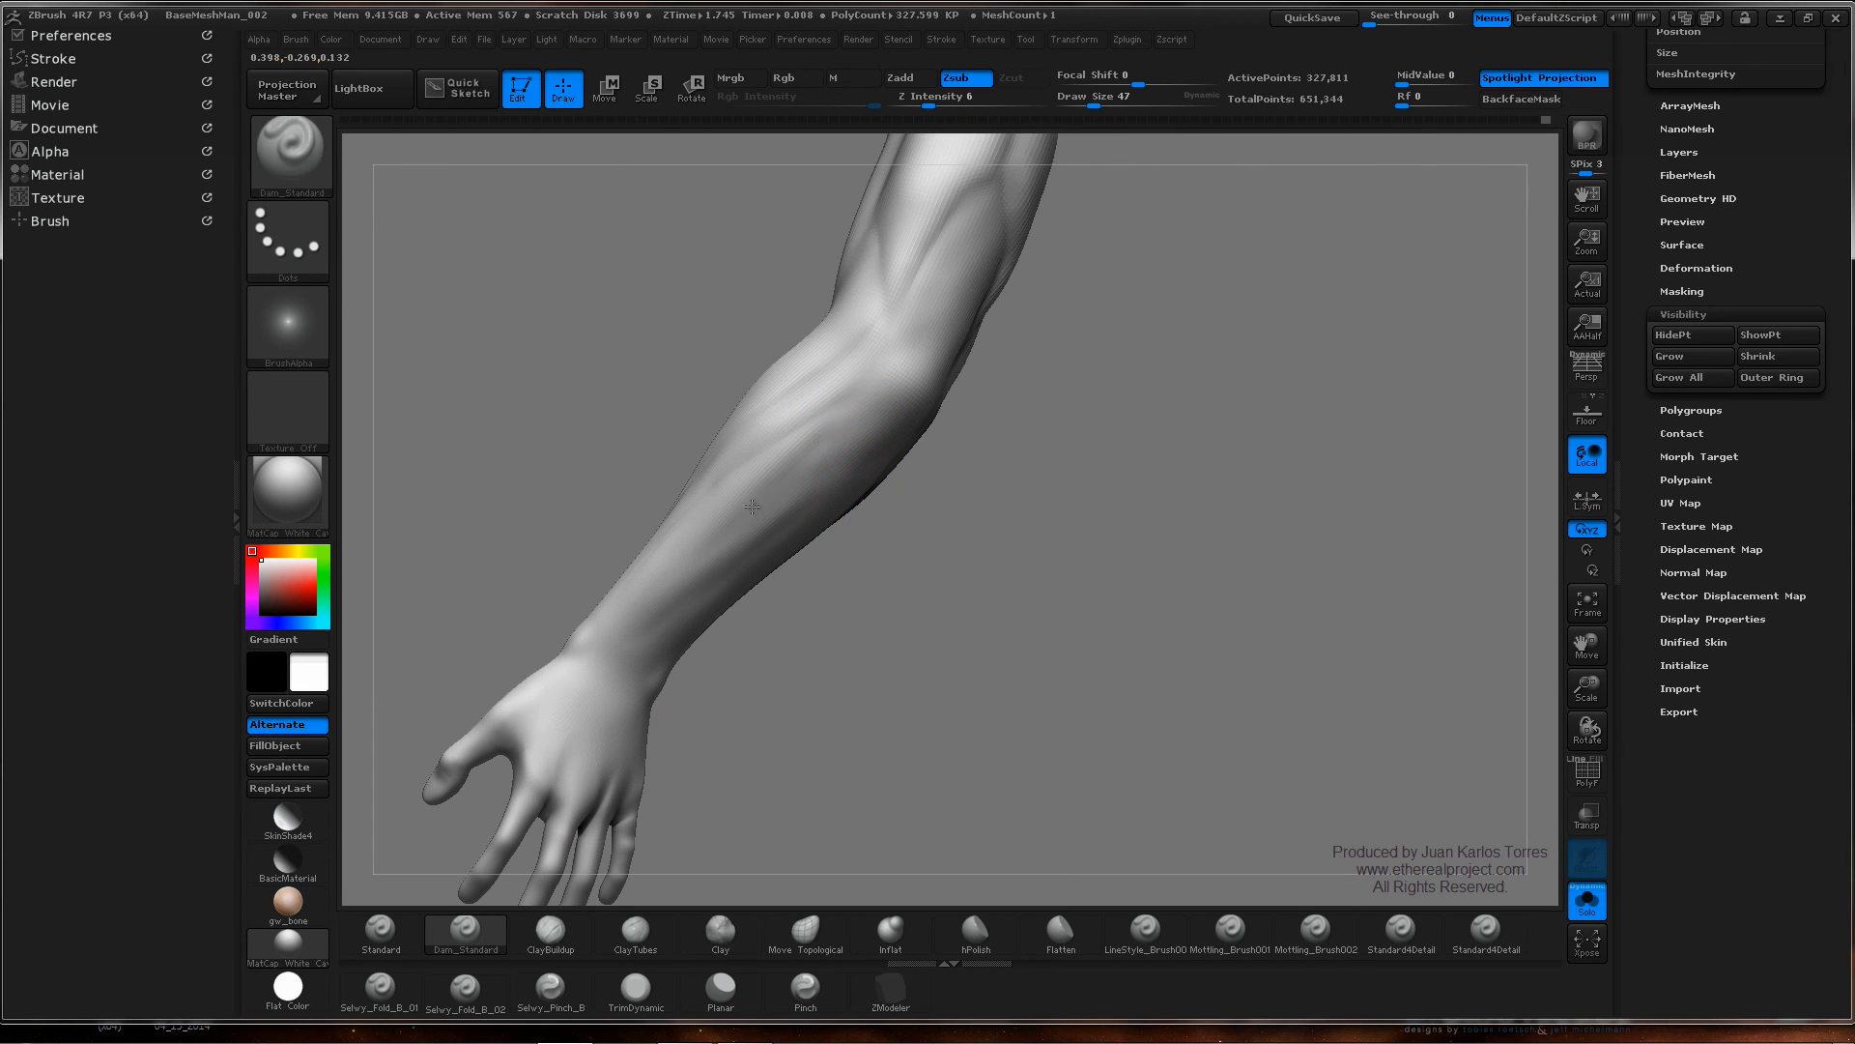
{"action": "right_click_drag", "start_coordinate": [758, 505], "coordinate": [856, 403]}
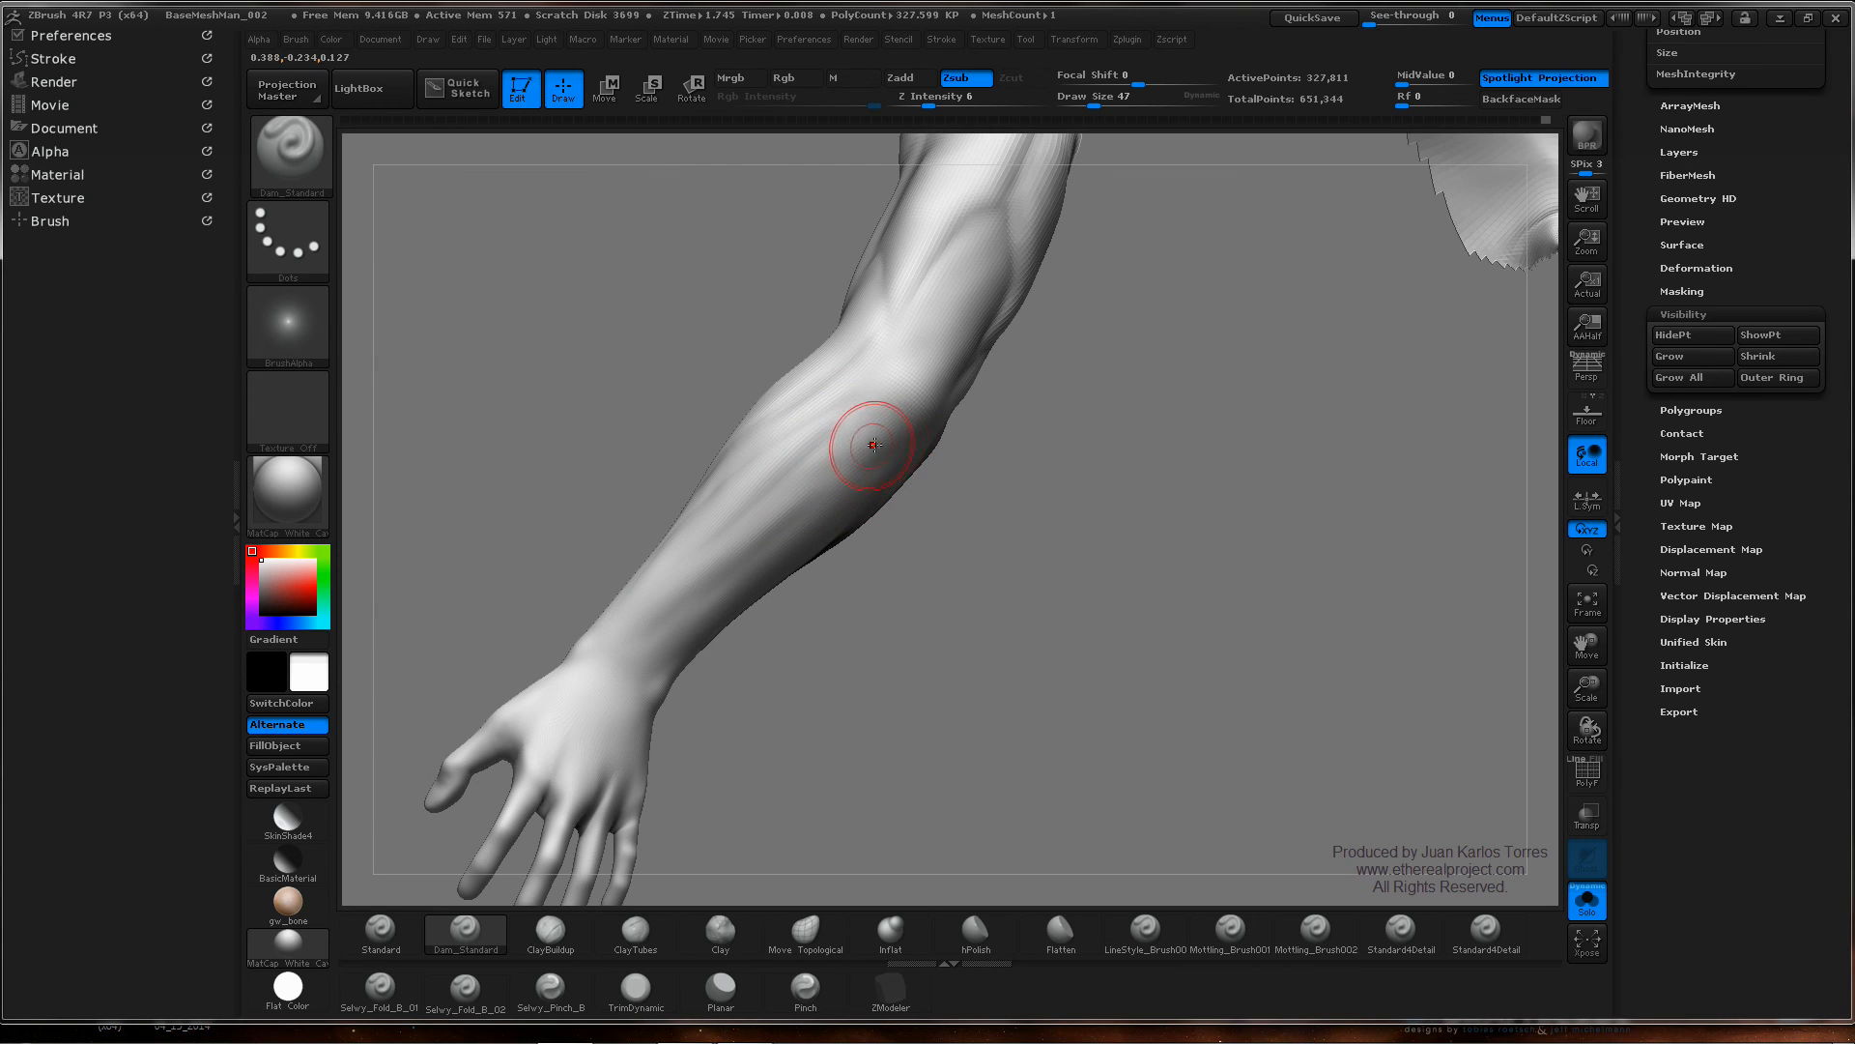
{"action": "mouse_move", "coordinate": [671, 551]}
{"action": "right_mouse_down"}
{"action": "mouse_move", "coordinate": [903, 468]}
{"action": "mouse_move", "coordinate": [891, 433]}
{"action": "mouse_move", "coordinate": [924, 439]}
{"action": "mouse_move", "coordinate": [844, 404]}
{"action": "right_mouse_up"}
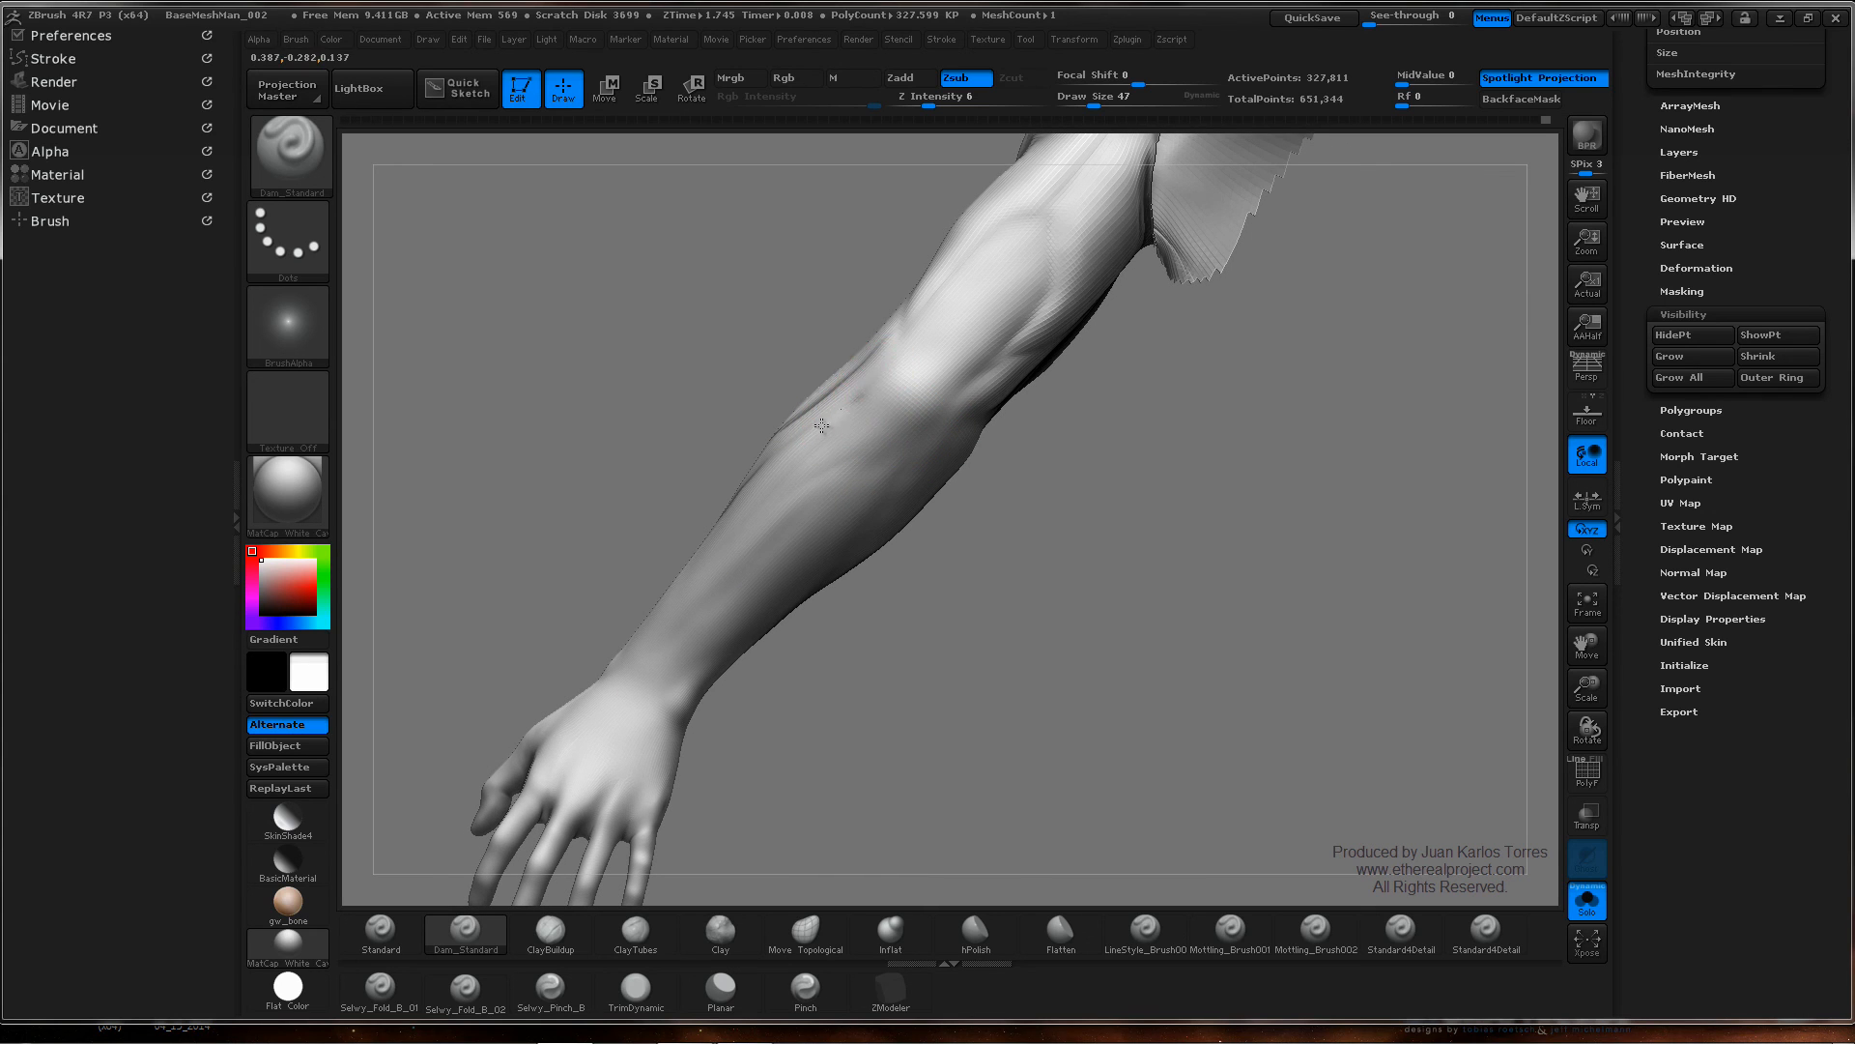
{"action": "key", "text": "shift"}
{"action": "right_click_drag", "start_coordinate": [835, 414], "coordinate": [849, 396]}
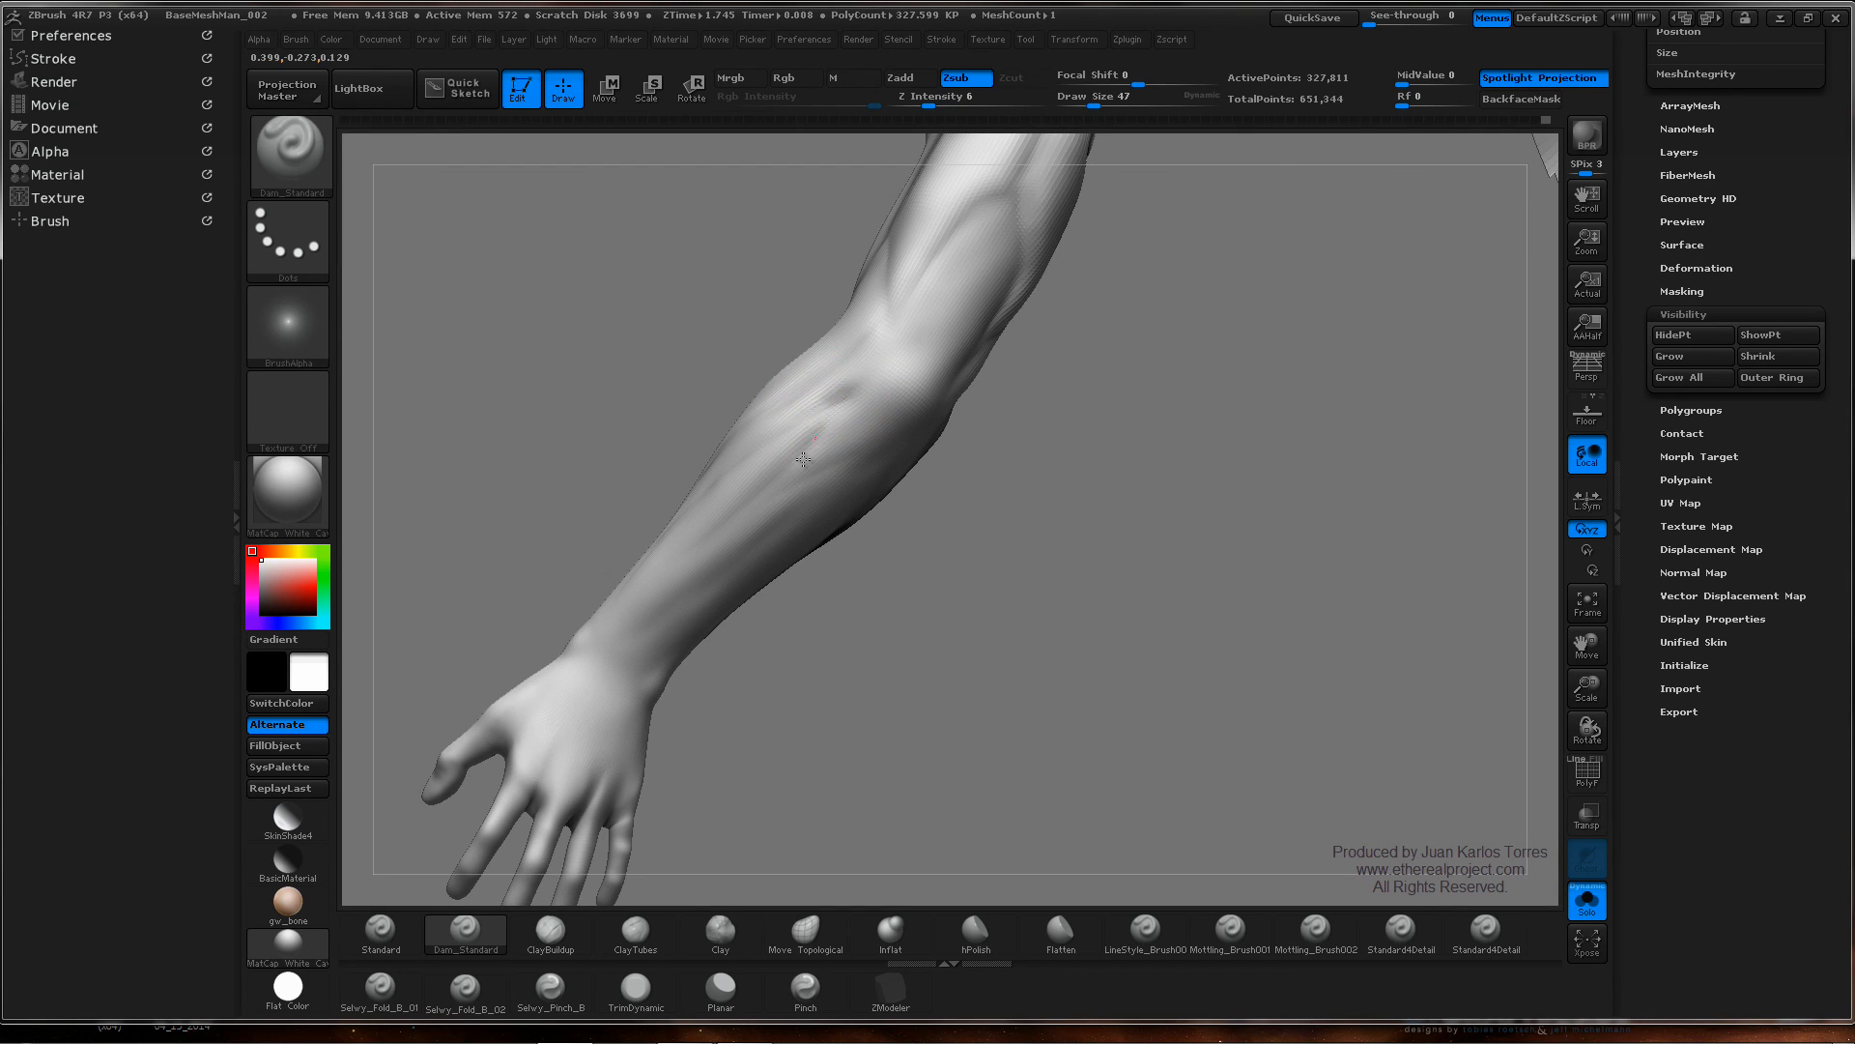
{"action": "key", "text": "shift"}
{"action": "right_click_drag", "start_coordinate": [821, 416], "coordinate": [841, 436]}
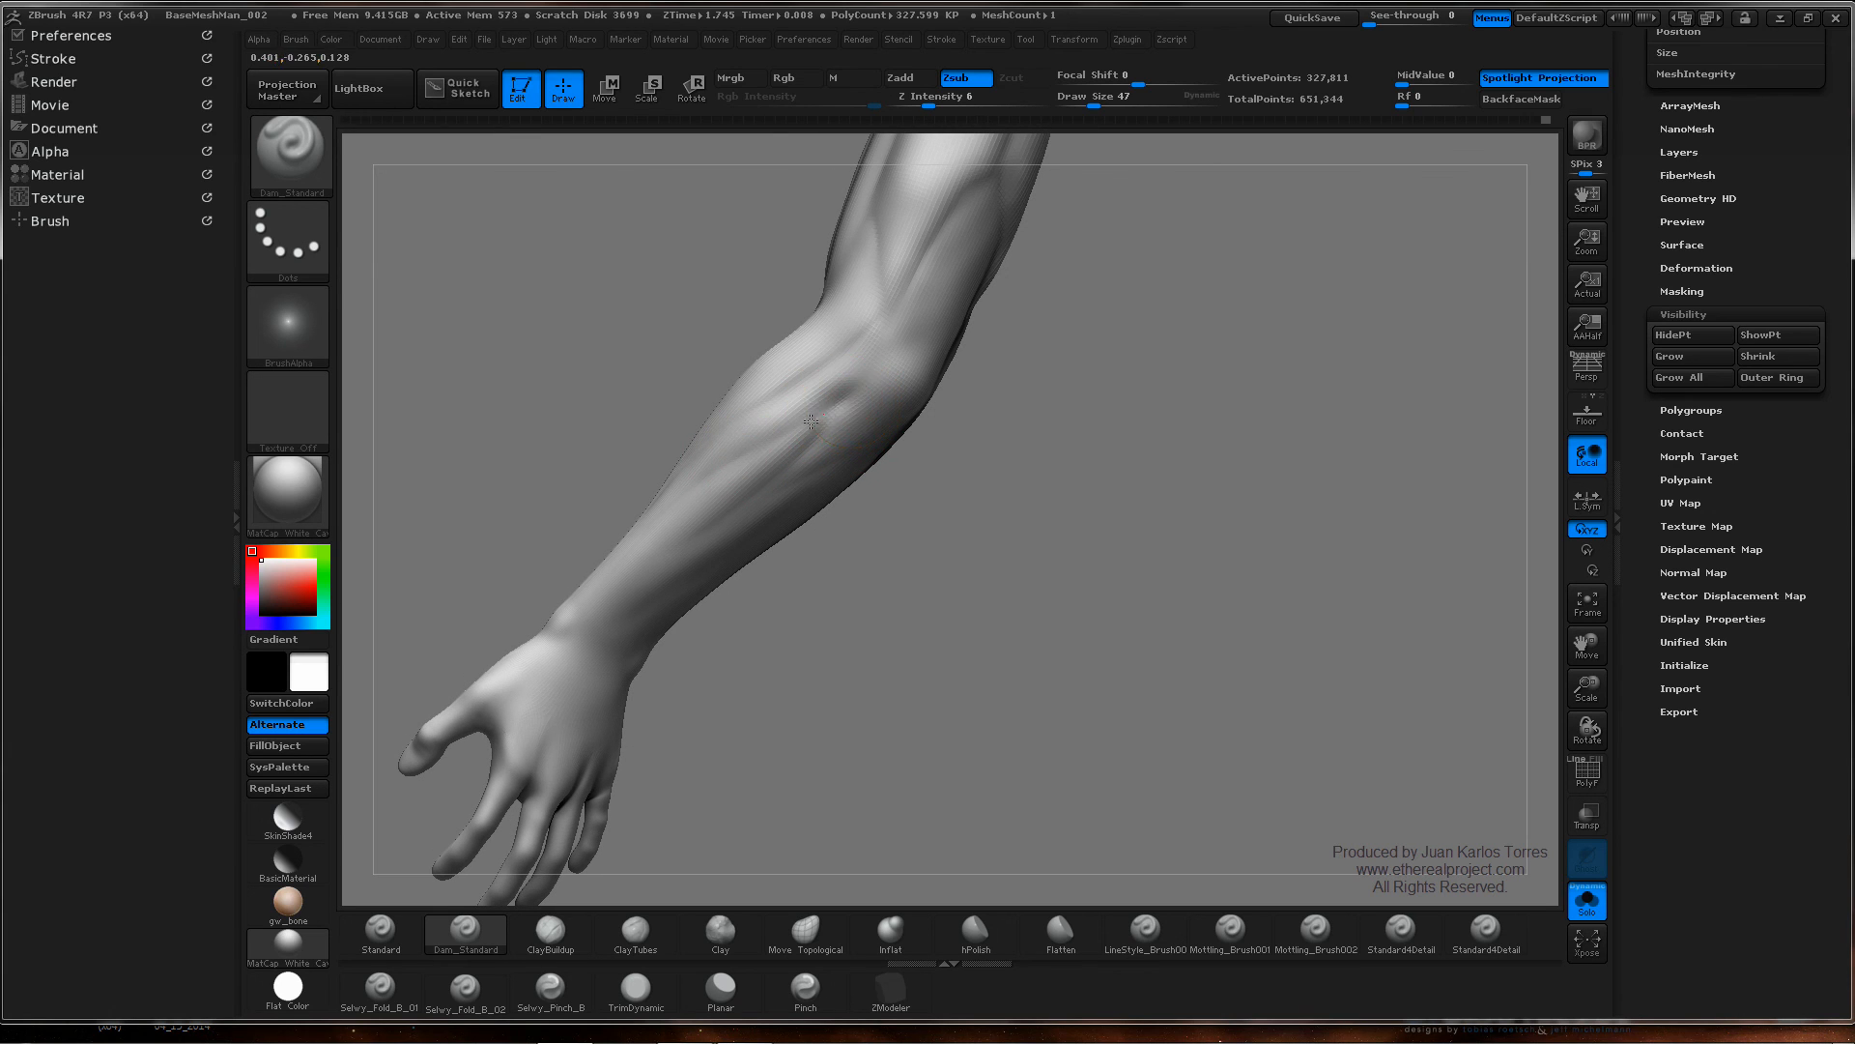
- Drop the arm one subdivision level and mask everything except the outer forearm muscle just below the elbow
{"action": "mouse_move", "coordinate": [787, 434]}
{"action": "right_mouse_down"}
{"action": "mouse_move", "coordinate": [808, 323]}
{"action": "mouse_move", "coordinate": [859, 502]}
{"action": "mouse_move", "coordinate": [903, 439]}
{"action": "mouse_move", "coordinate": [845, 422]}
{"action": "mouse_move", "coordinate": [870, 402]}
{"action": "mouse_move", "coordinate": [968, 538]}
{"action": "mouse_move", "coordinate": [911, 455]}
{"action": "mouse_move", "coordinate": [933, 512]}
{"action": "right_mouse_up"}
{"action": "key", "text": "f"}
{"action": "mouse_move", "coordinate": [933, 512]}
{"action": "right_mouse_down"}
{"action": "mouse_move", "coordinate": [995, 522]}
{"action": "mouse_move", "coordinate": [913, 399]}
{"action": "right_mouse_up"}
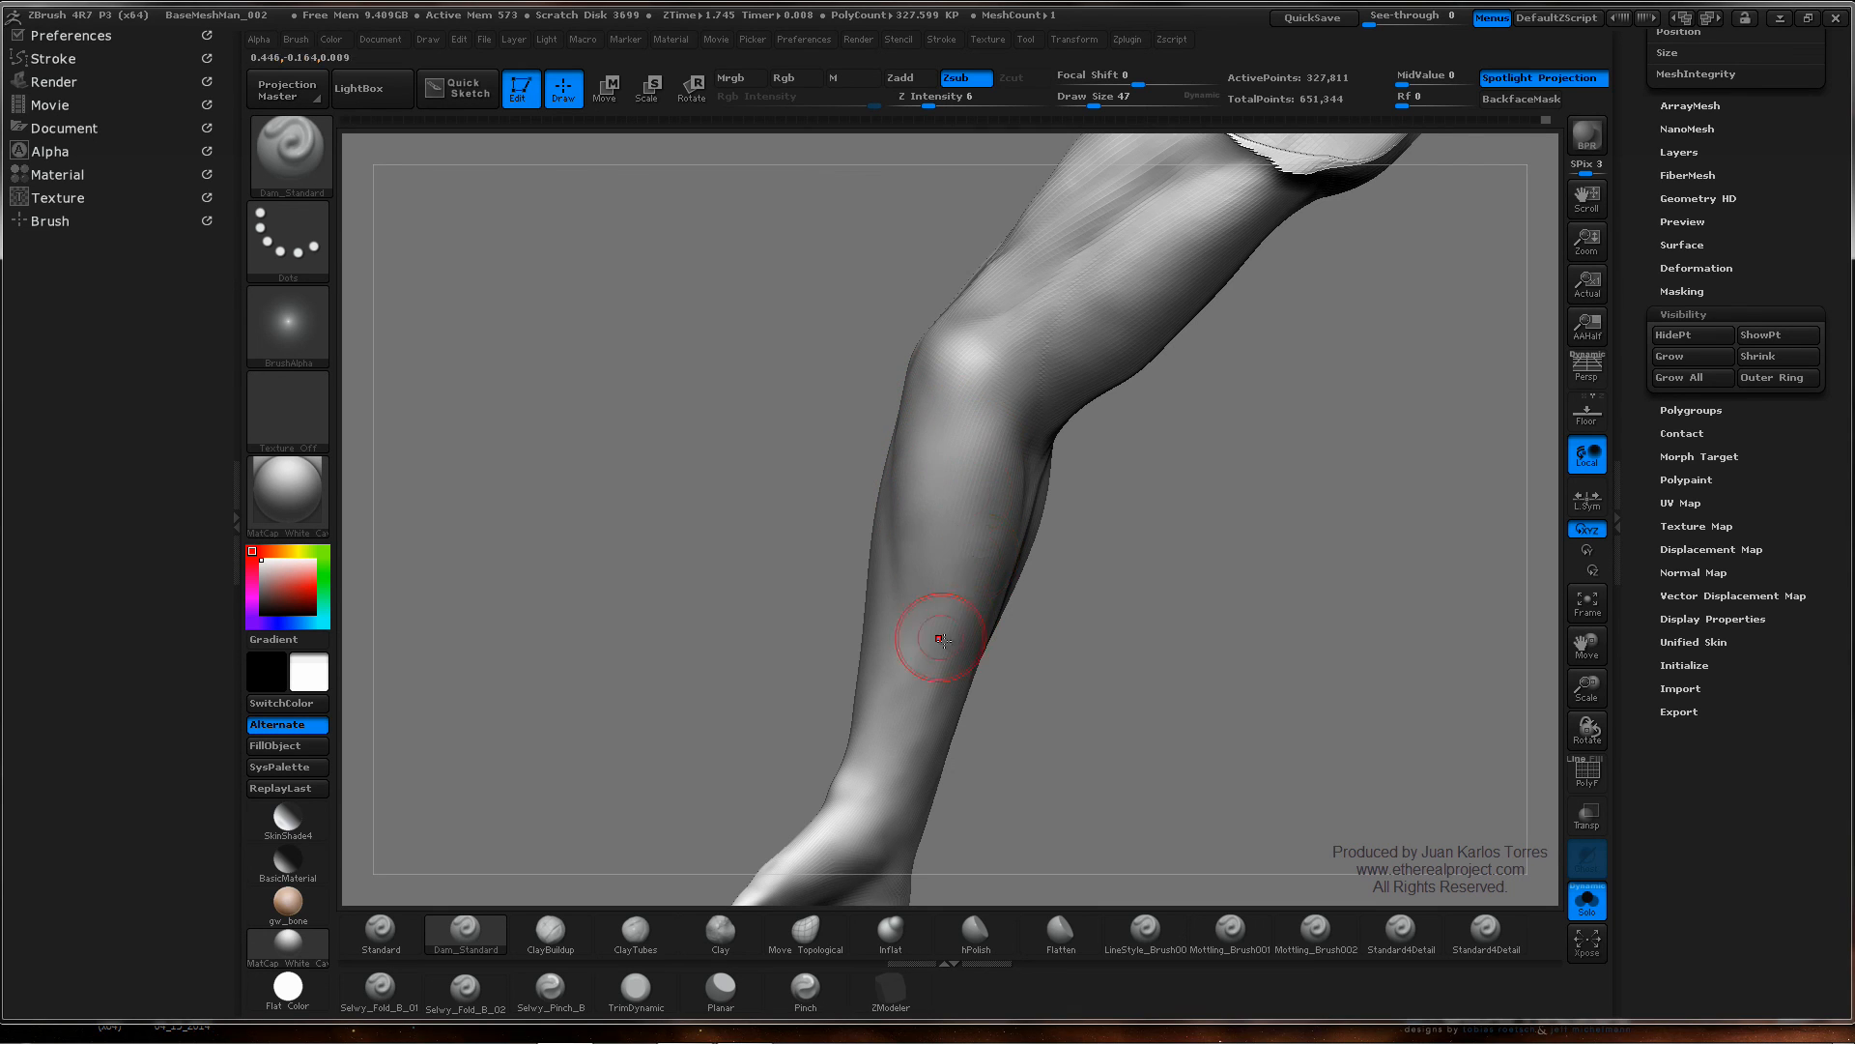
{"action": "mouse_move", "coordinate": [965, 489]}
{"action": "right_mouse_down"}
{"action": "mouse_move", "coordinate": [939, 473]}
{"action": "mouse_move", "coordinate": [970, 468]}
{"action": "mouse_move", "coordinate": [964, 507]}
{"action": "mouse_move", "coordinate": [983, 470]}
{"action": "right_mouse_up"}
{"action": "right_click_drag", "start_coordinate": [942, 599], "coordinate": [960, 613]}
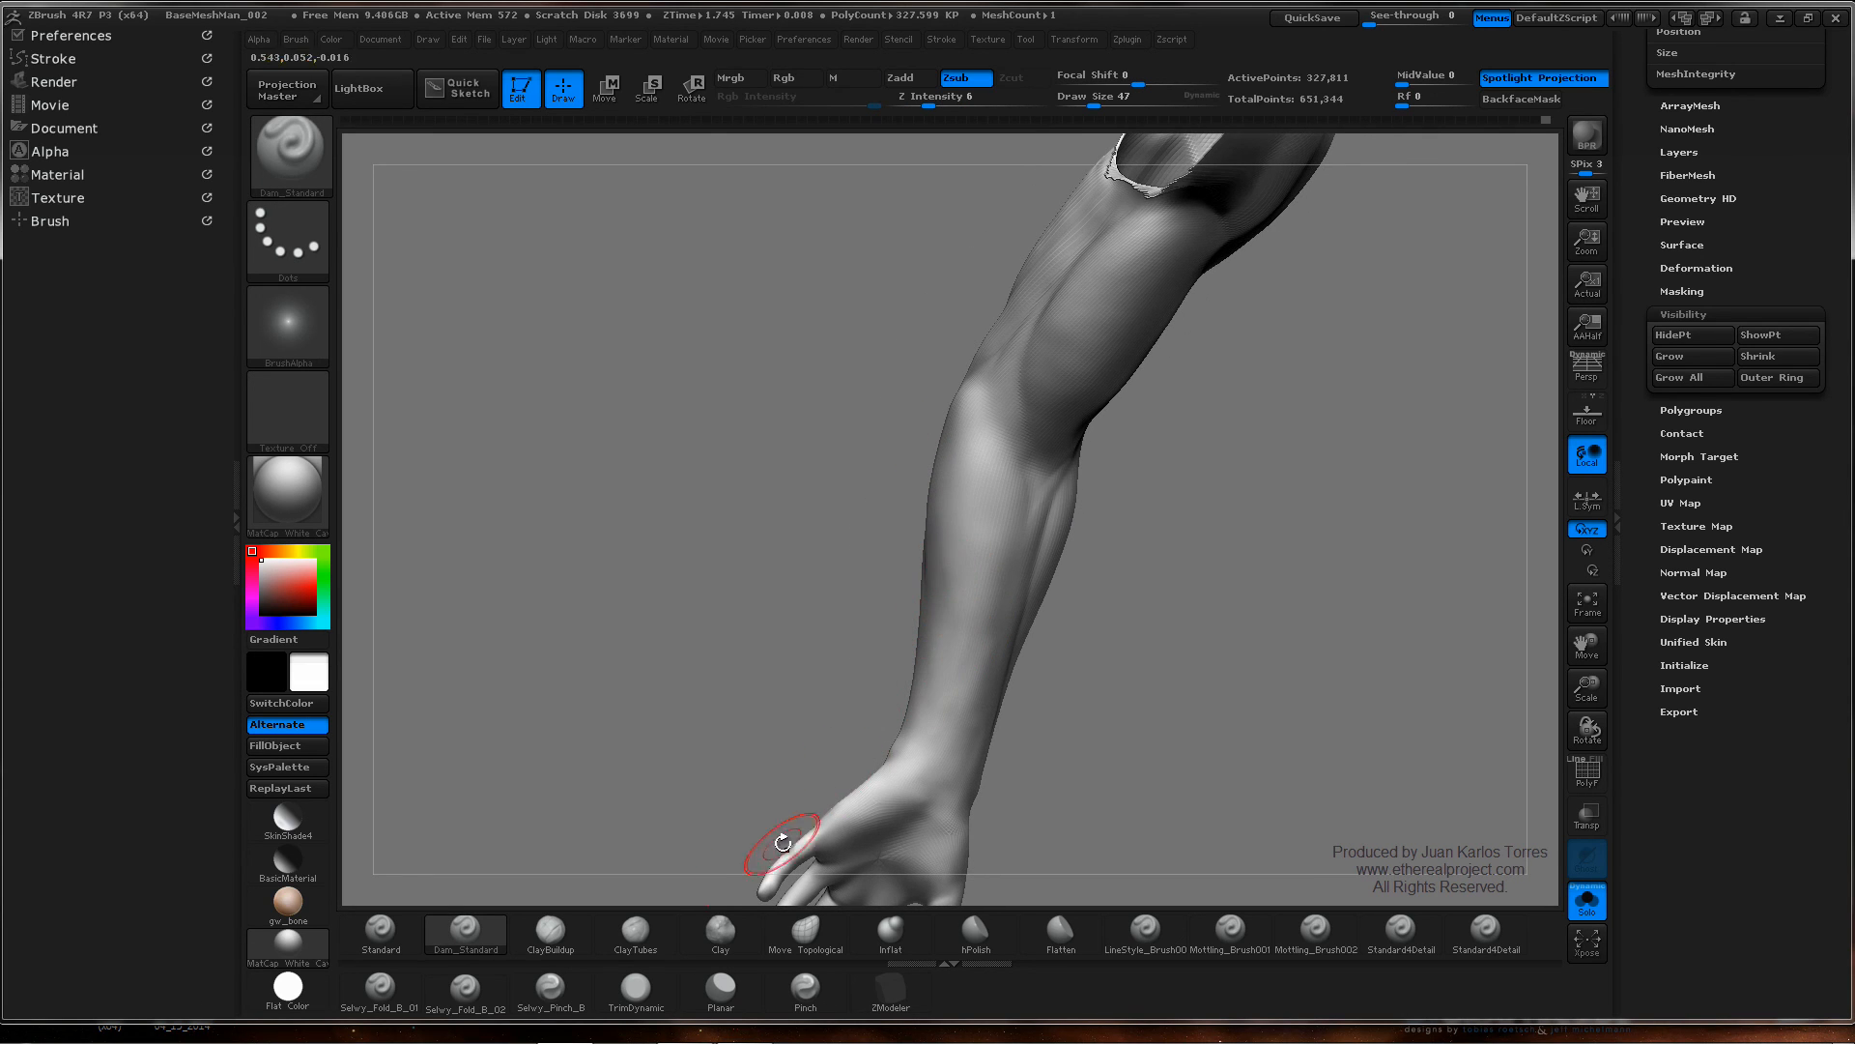
{"action": "left_click", "coordinate": [723, 935]}
{"action": "key", "text": "shift"}
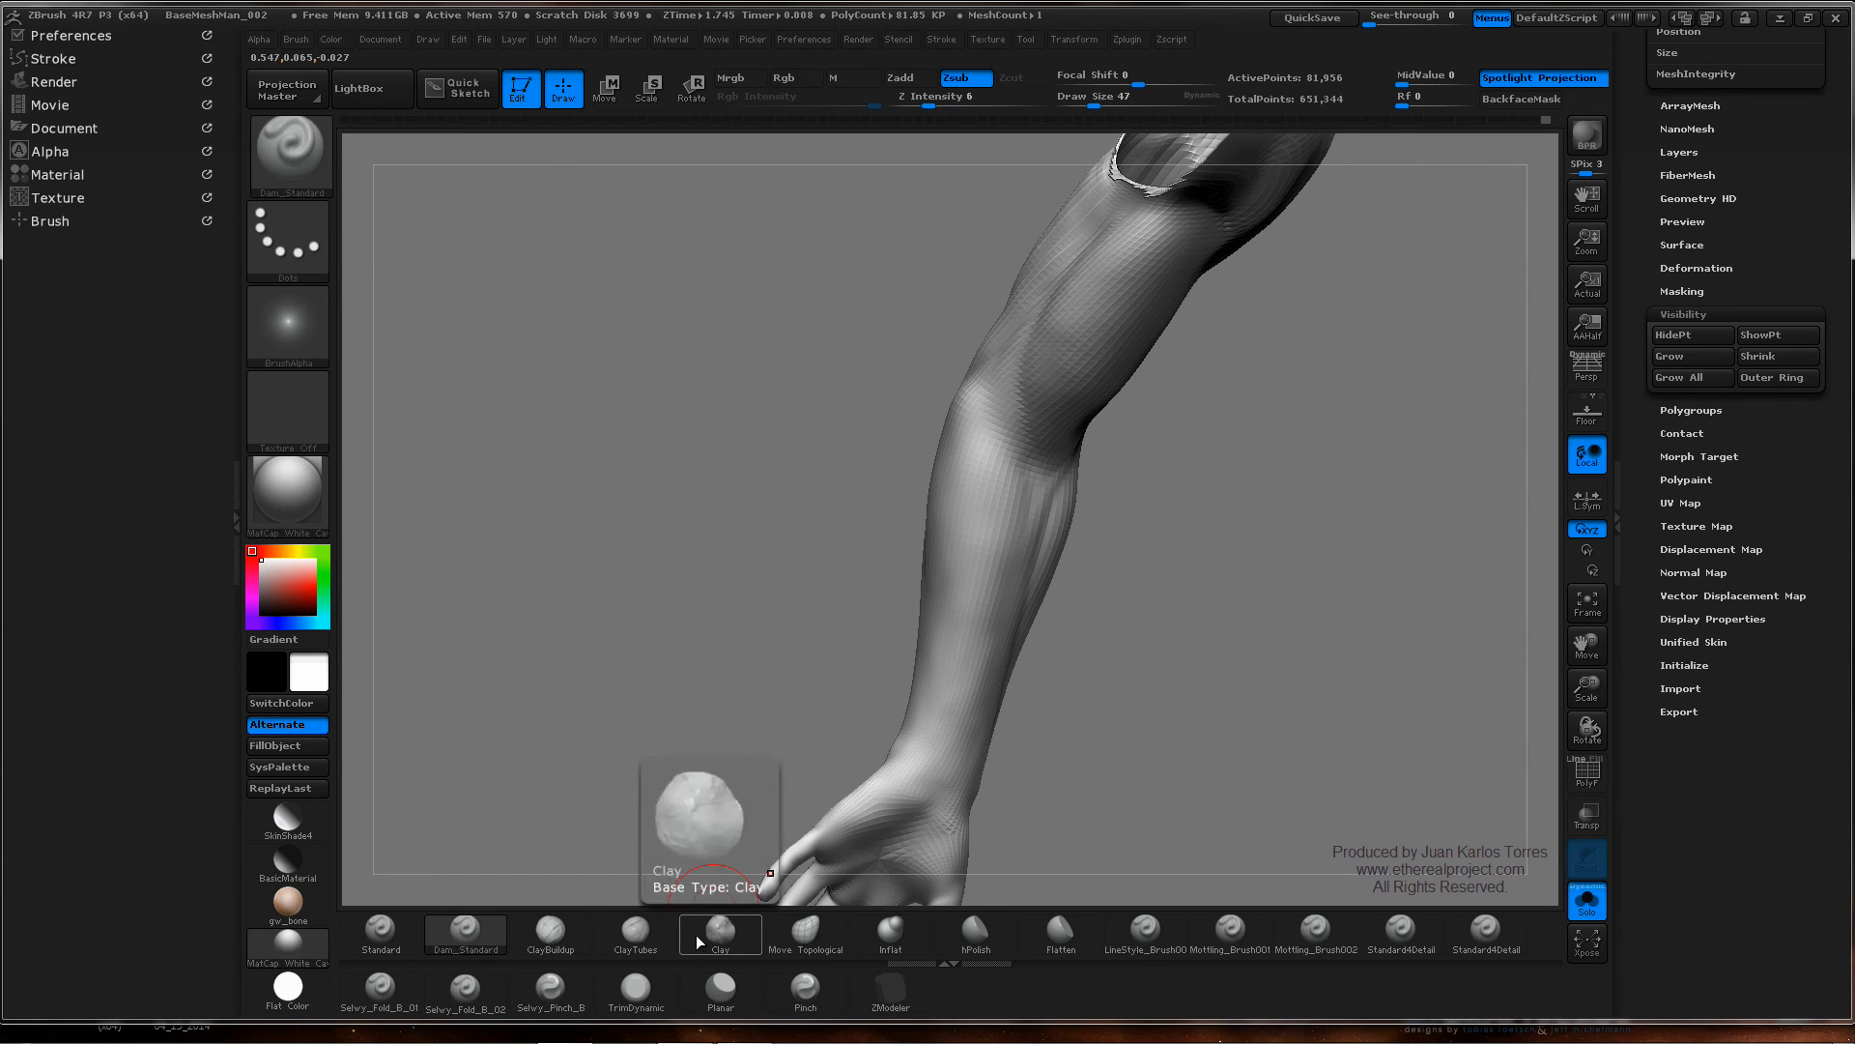
{"action": "left_click", "coordinate": [638, 929]}
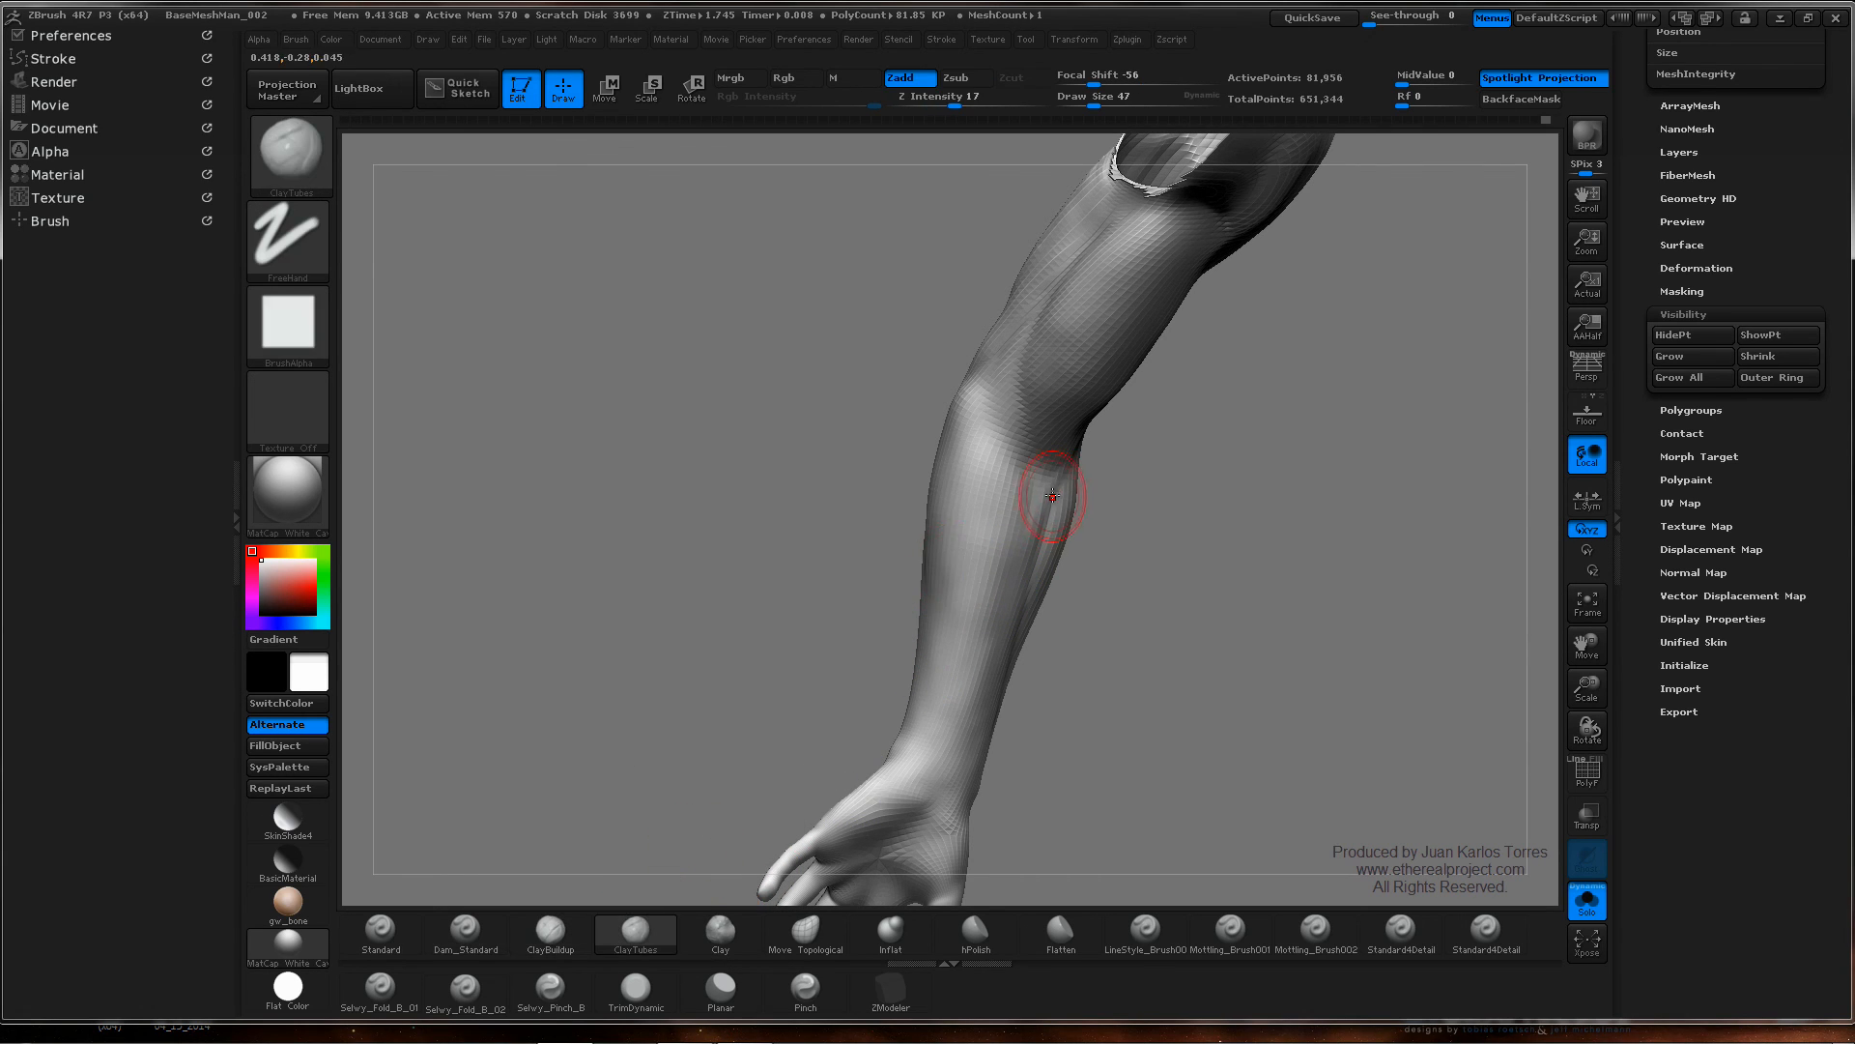
{"action": "mouse_move", "coordinate": [1047, 501]}
{"action": "right_mouse_down"}
{"action": "mouse_move", "coordinate": [1060, 538]}
{"action": "mouse_move", "coordinate": [1035, 526]}
{"action": "right_mouse_up"}
{"action": "key", "text": "ctrl"}
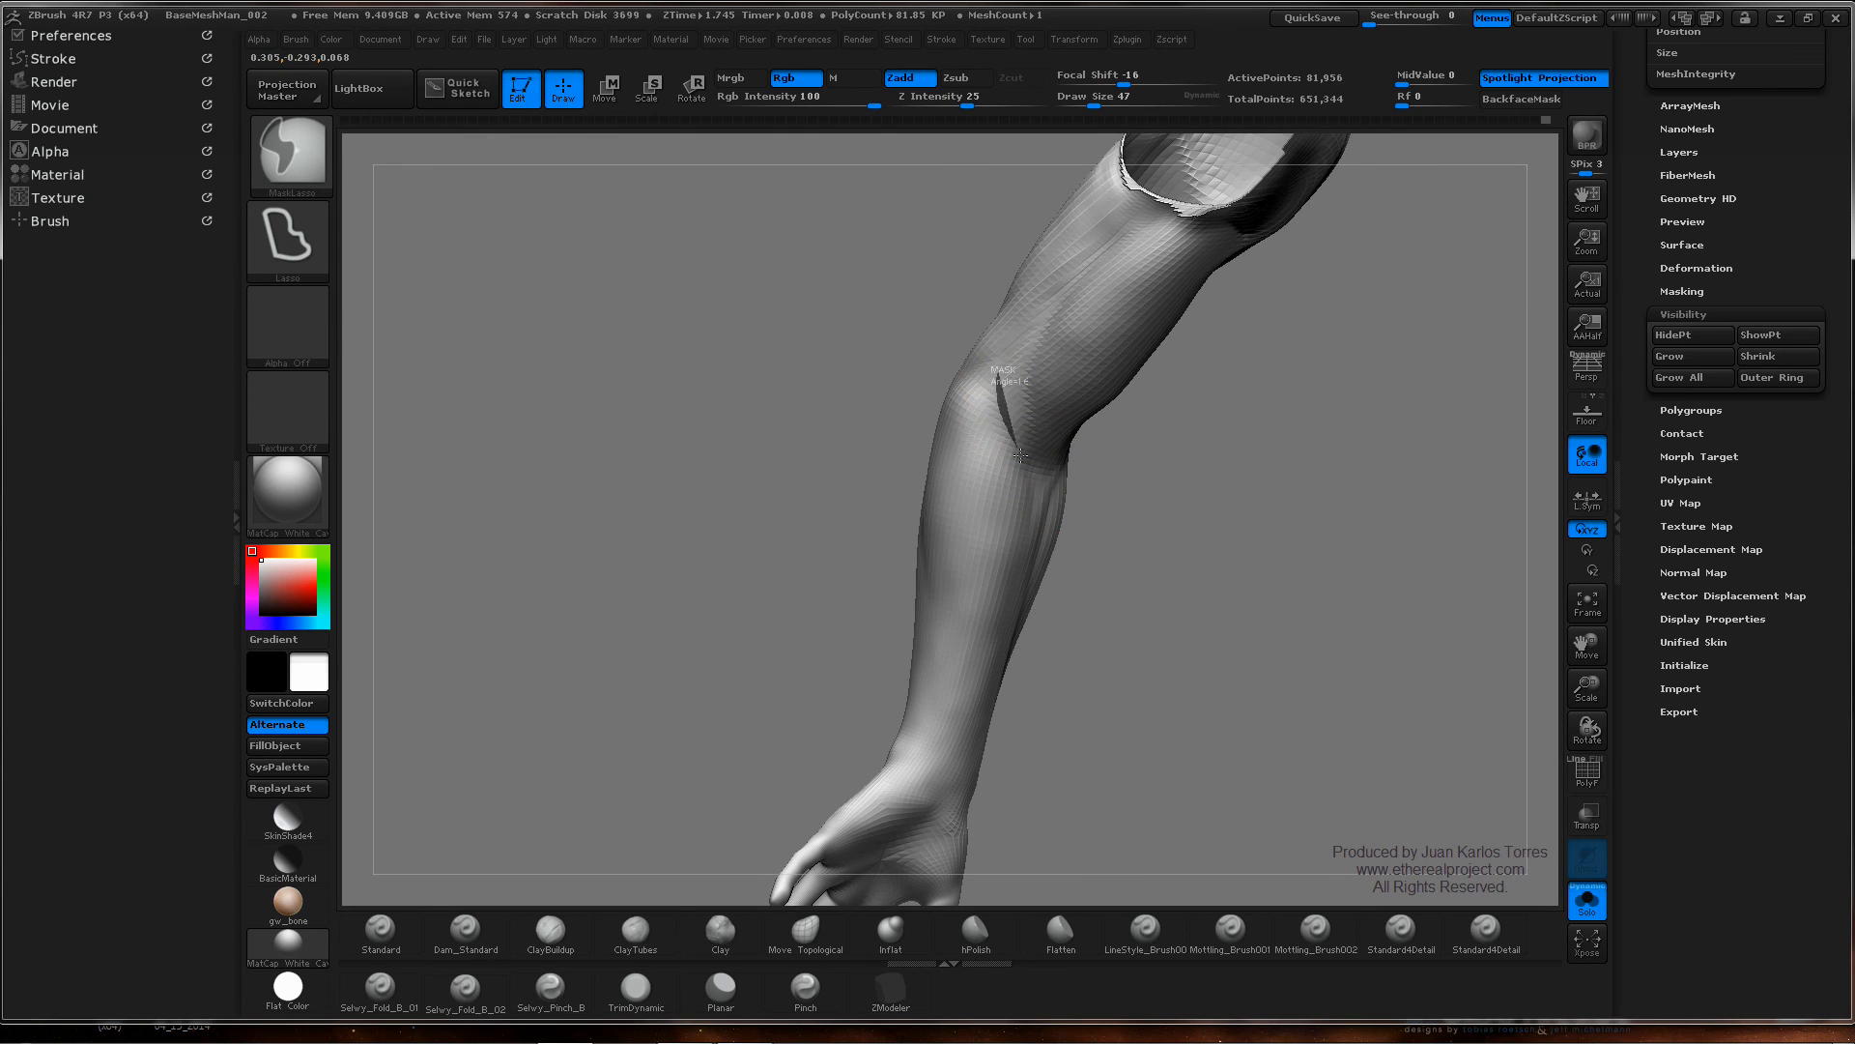
{"action": "mouse_move", "coordinate": [998, 628]}
{"action": "left_mouse_down", "text": "ctrl"}
{"action": "mouse_move", "coordinate": [952, 633]}
{"action": "mouse_move", "coordinate": [930, 611]}
{"action": "mouse_move", "coordinate": [937, 517]}
{"action": "left_mouse_up", "text": "ctrl"}
{"action": "left_click_drag", "start_coordinate": [994, 380], "coordinate": [994, 382], "text": "ctrl"}
{"action": "right_click_drag", "start_coordinate": [995, 382], "coordinate": [994, 402]}
{"action": "mouse_move", "coordinate": [921, 388]}
{"action": "left_mouse_down", "text": "ctrl"}
{"action": "mouse_move", "coordinate": [901, 458]}
{"action": "mouse_move", "coordinate": [942, 623]}
{"action": "left_mouse_up", "text": "ctrl"}
{"action": "mouse_move", "coordinate": [1106, 541]}
{"action": "left_mouse_down"}
{"action": "mouse_move", "coordinate": [1193, 497]}
{"action": "mouse_move", "coordinate": [1134, 513]}
{"action": "left_mouse_up"}
{"action": "left_click", "coordinate": [1120, 522], "text": "ctrl"}
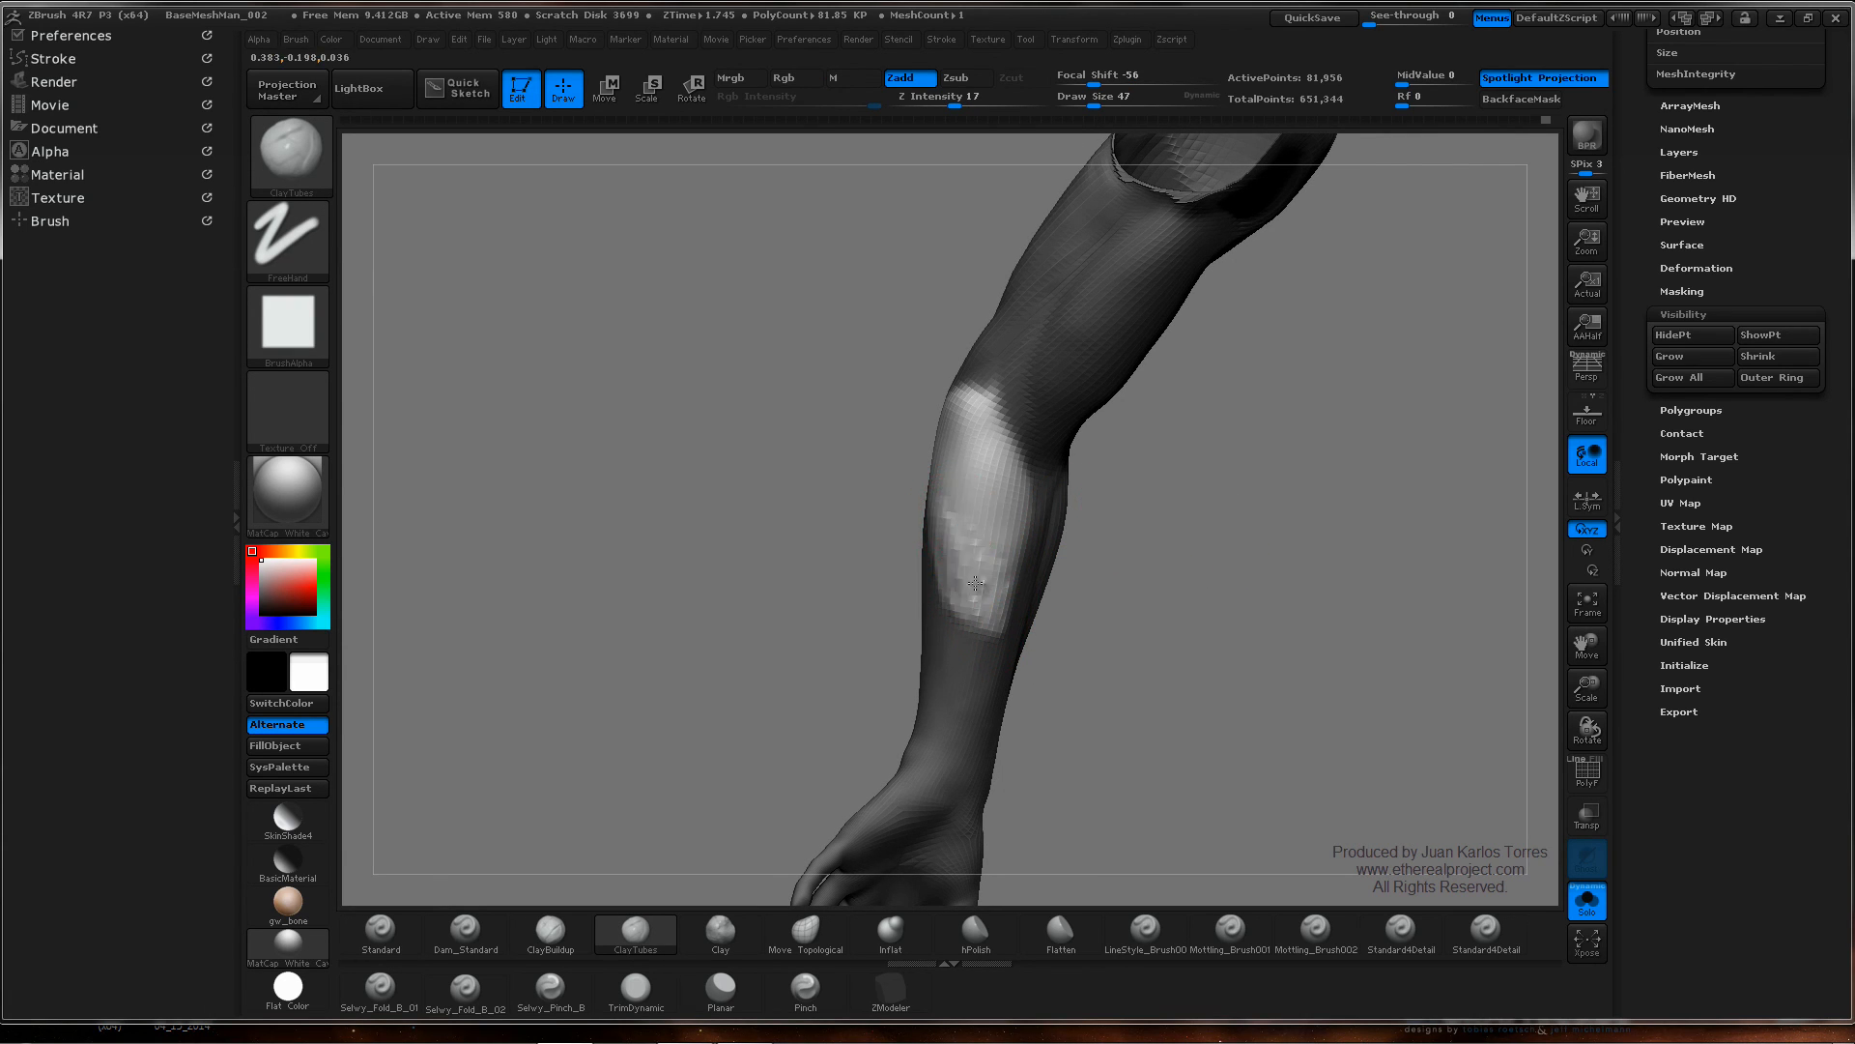
- Build up the unmasked outer forearm muscle with ClayTubes from the elbow toward mid-forearm
{"action": "key", "text": "shift"}
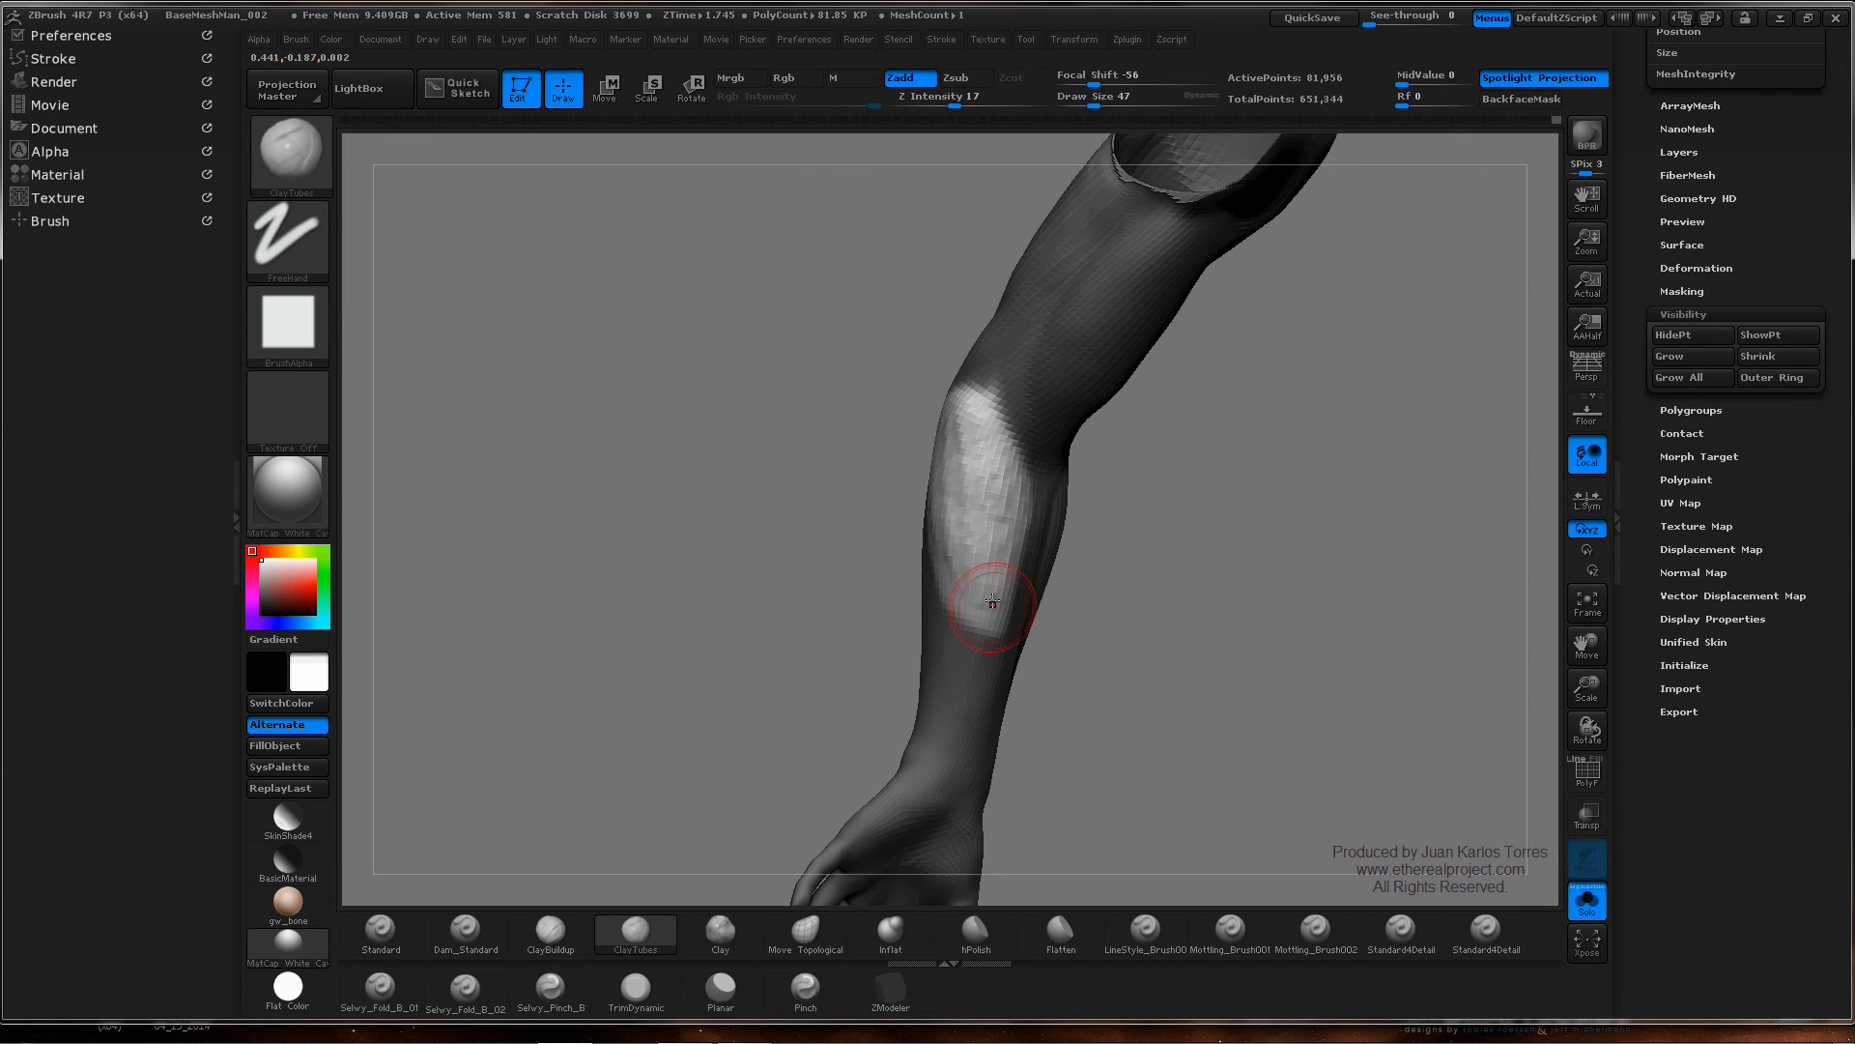
{"action": "left_click_drag", "start_coordinate": [857, 423], "coordinate": [920, 431]}
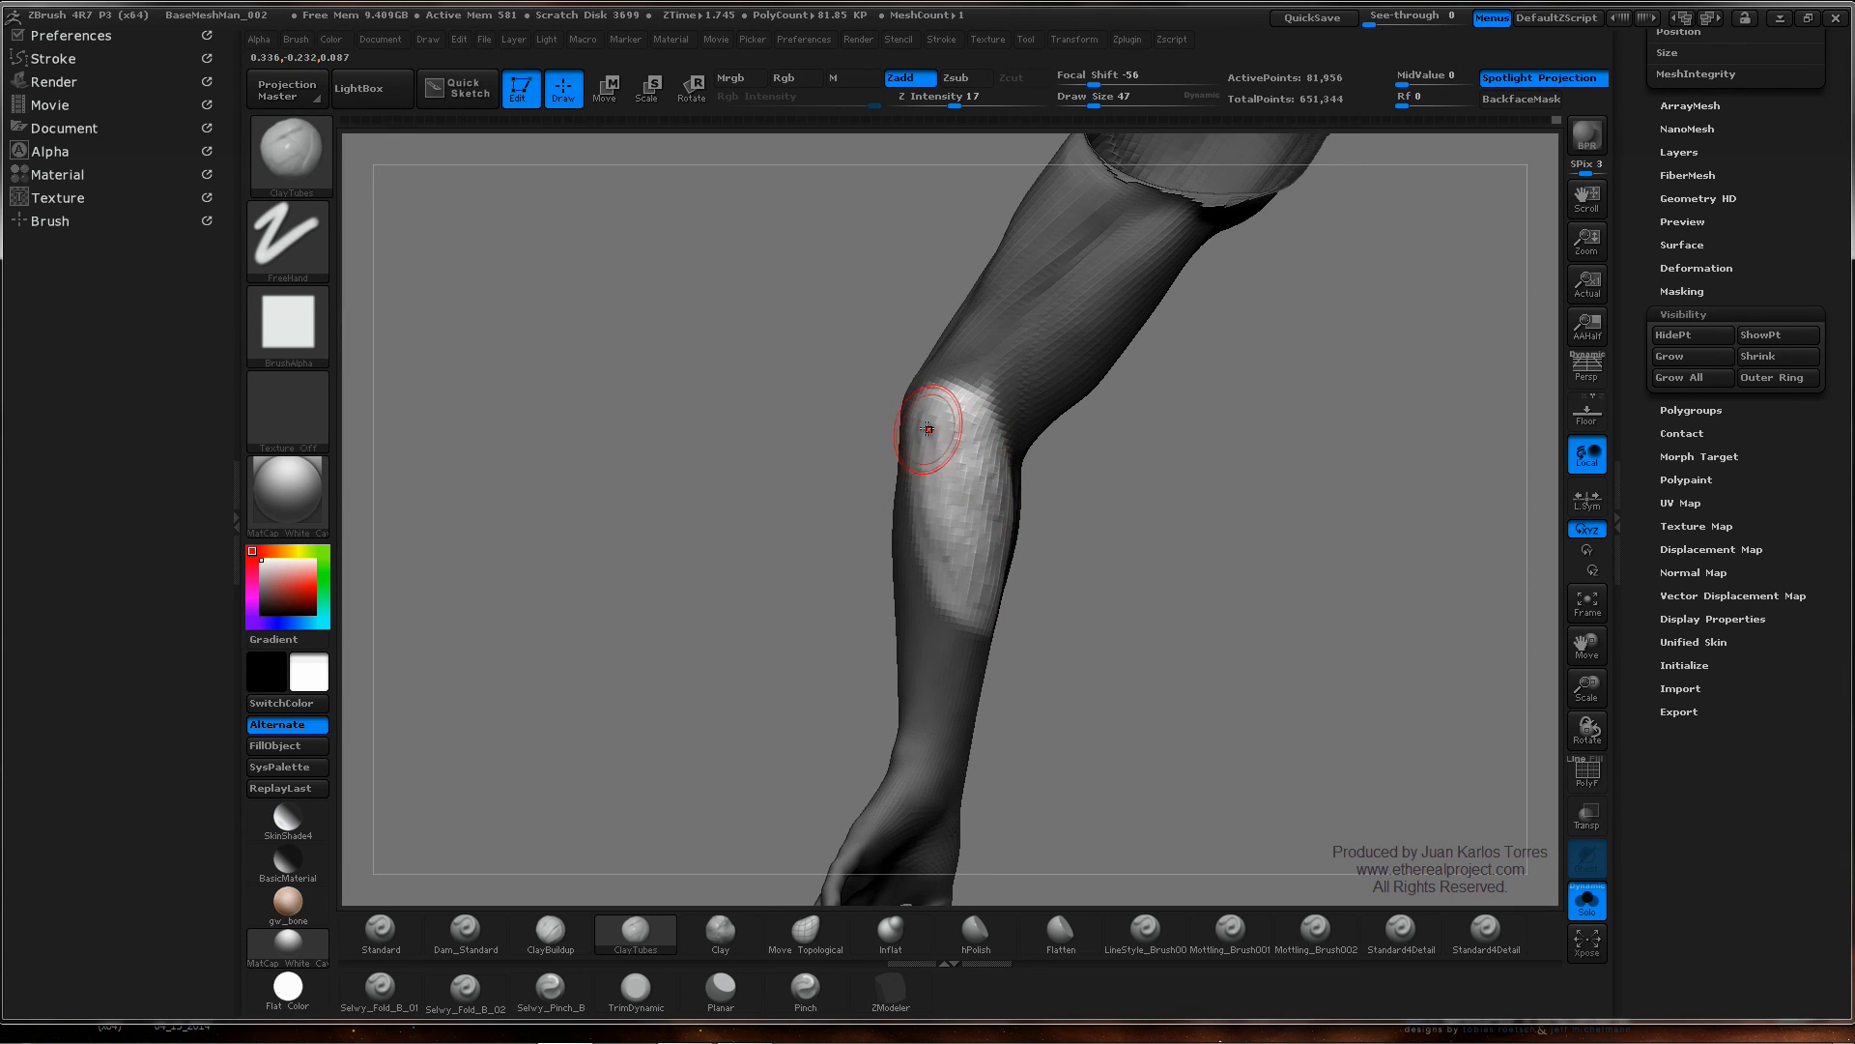
{"action": "left_click_drag", "start_coordinate": [946, 517], "coordinate": [903, 446]}
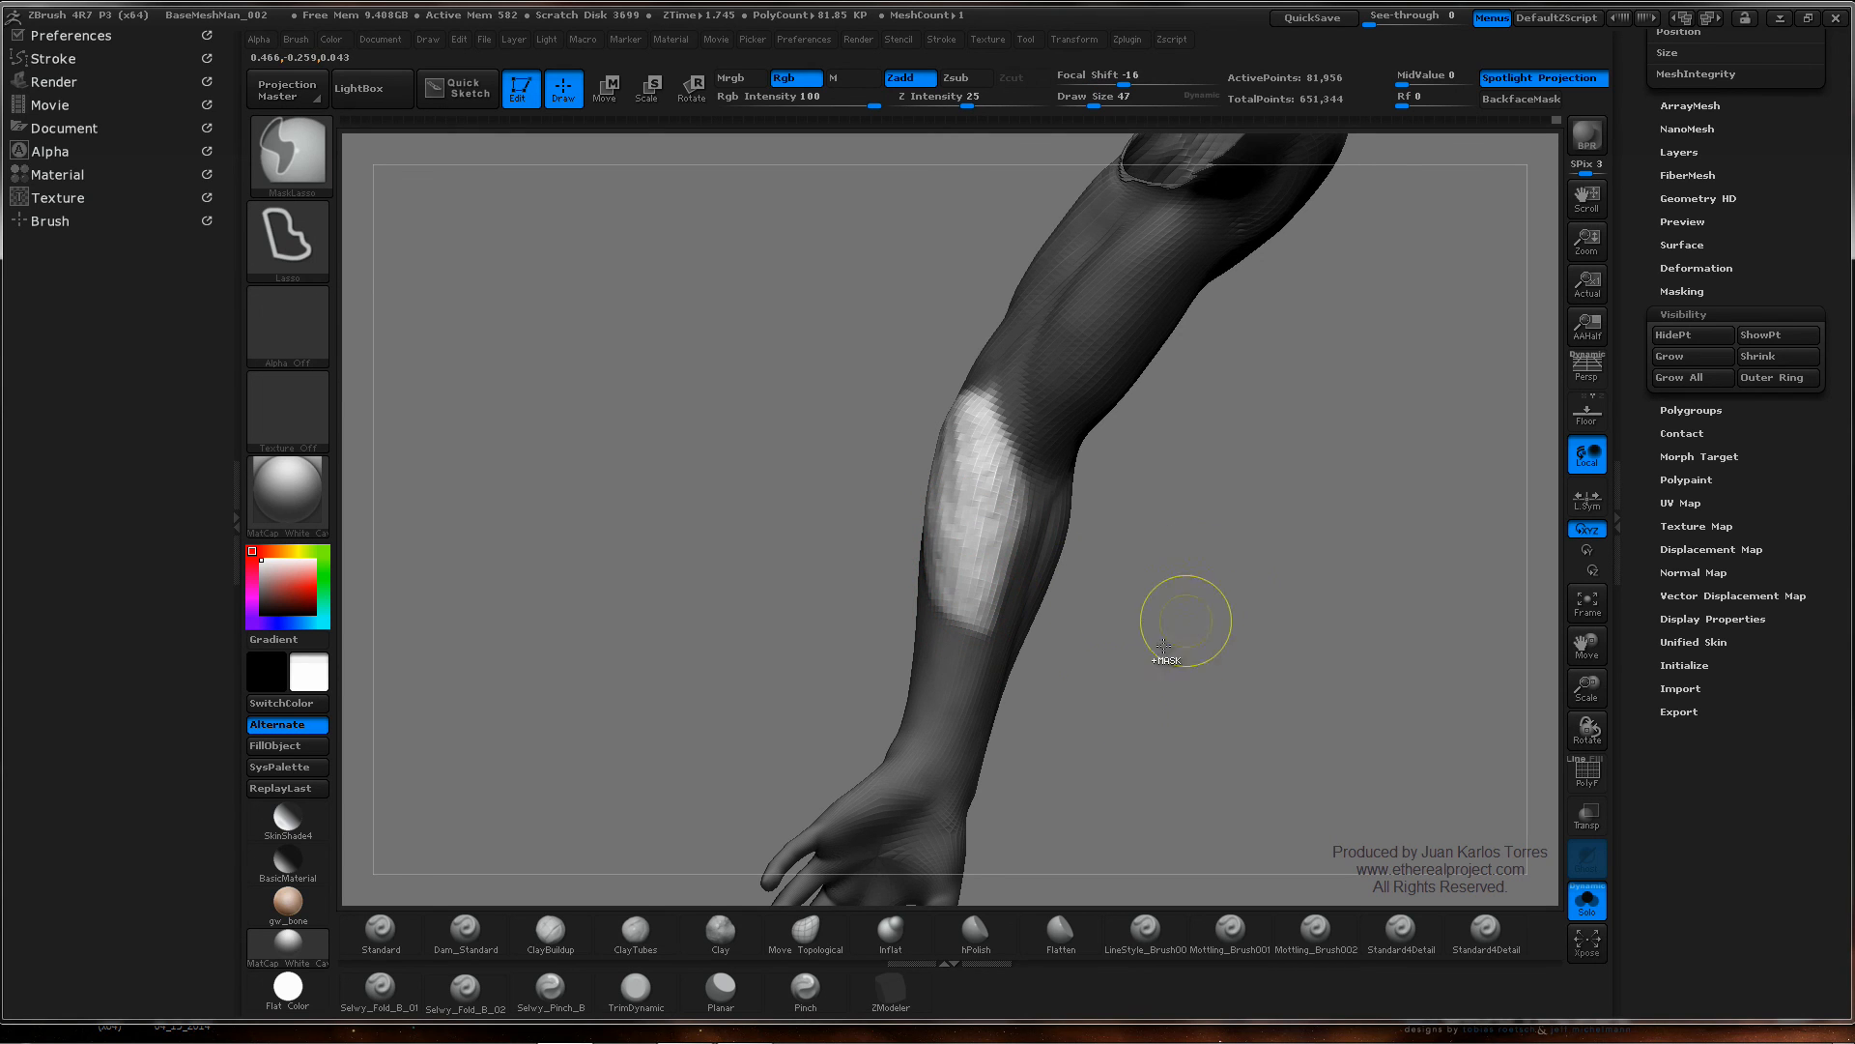
{"action": "left_click_drag", "start_coordinate": [1183, 621], "coordinate": [1172, 595], "text": "ctrl"}
{"action": "left_click_drag", "start_coordinate": [1274, 478], "coordinate": [1229, 491]}
{"action": "mouse_move", "coordinate": [962, 517]}
{"action": "left_mouse_down", "text": "shift"}
{"action": "mouse_move", "coordinate": [966, 472]}
{"action": "mouse_move", "coordinate": [975, 509]}
{"action": "left_mouse_up", "text": "shift"}
{"action": "key", "text": "ctrl+z"}
{"action": "key", "text": "ctrl+z"}
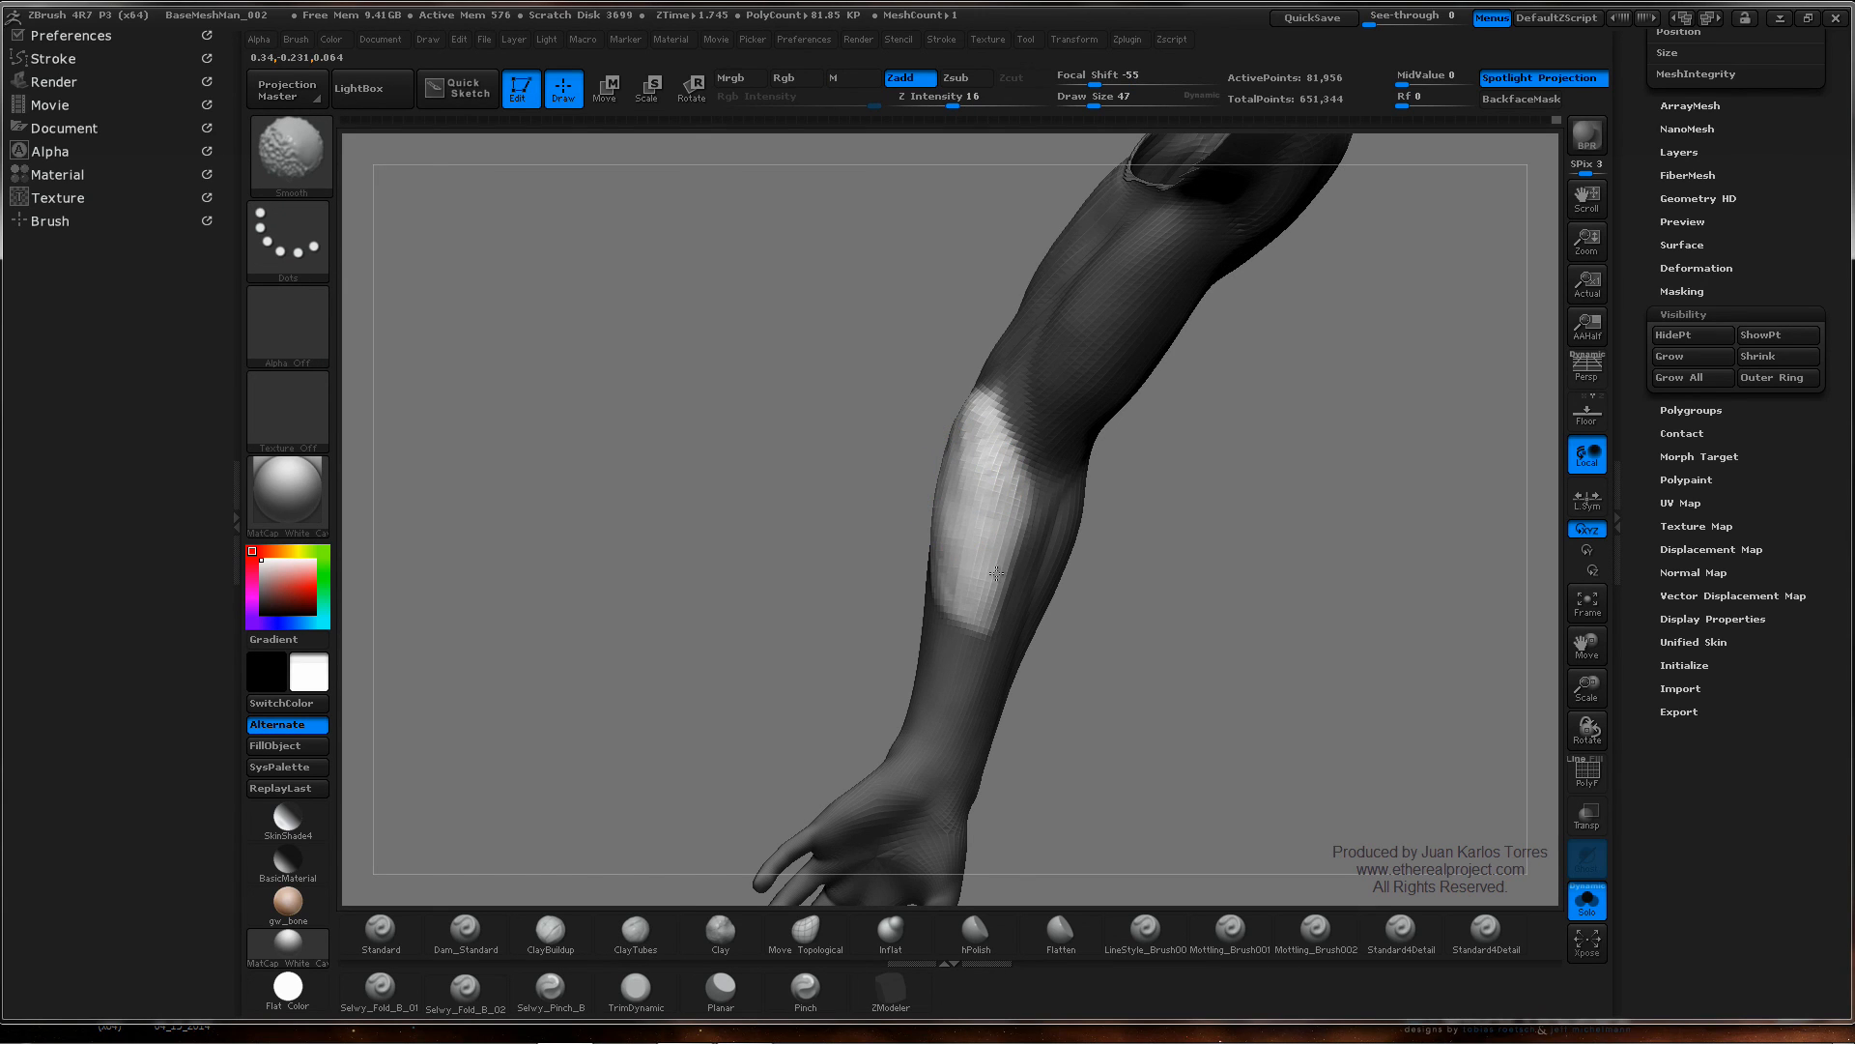
- Smooth the built-up outer forearm muscle inside its mask, then clear the mask
{"action": "left_click_drag", "start_coordinate": [875, 623], "coordinate": [1040, 637]}
{"action": "mouse_move", "coordinate": [939, 570]}
{"action": "left_mouse_down", "text": "shift"}
{"action": "mouse_move", "coordinate": [916, 530]}
{"action": "mouse_move", "coordinate": [964, 512]}
{"action": "left_mouse_up", "text": "shift"}
{"action": "left_click_drag", "start_coordinate": [1082, 454], "coordinate": [901, 425]}
{"action": "left_click_drag", "start_coordinate": [997, 493], "coordinate": [1006, 463], "text": "shift"}
{"action": "left_click_drag", "start_coordinate": [1215, 509], "coordinate": [1231, 442], "text": "ctrl"}
- Smooth the lower end of the outer forearm muscle so it blends into the lower forearm
{"action": "right_click_drag", "start_coordinate": [1321, 463], "coordinate": [1198, 473], "text": "ctrl"}
{"action": "right_click_drag", "start_coordinate": [1198, 474], "coordinate": [1311, 442]}
{"action": "left_click_drag", "start_coordinate": [1311, 441], "coordinate": [1008, 527]}
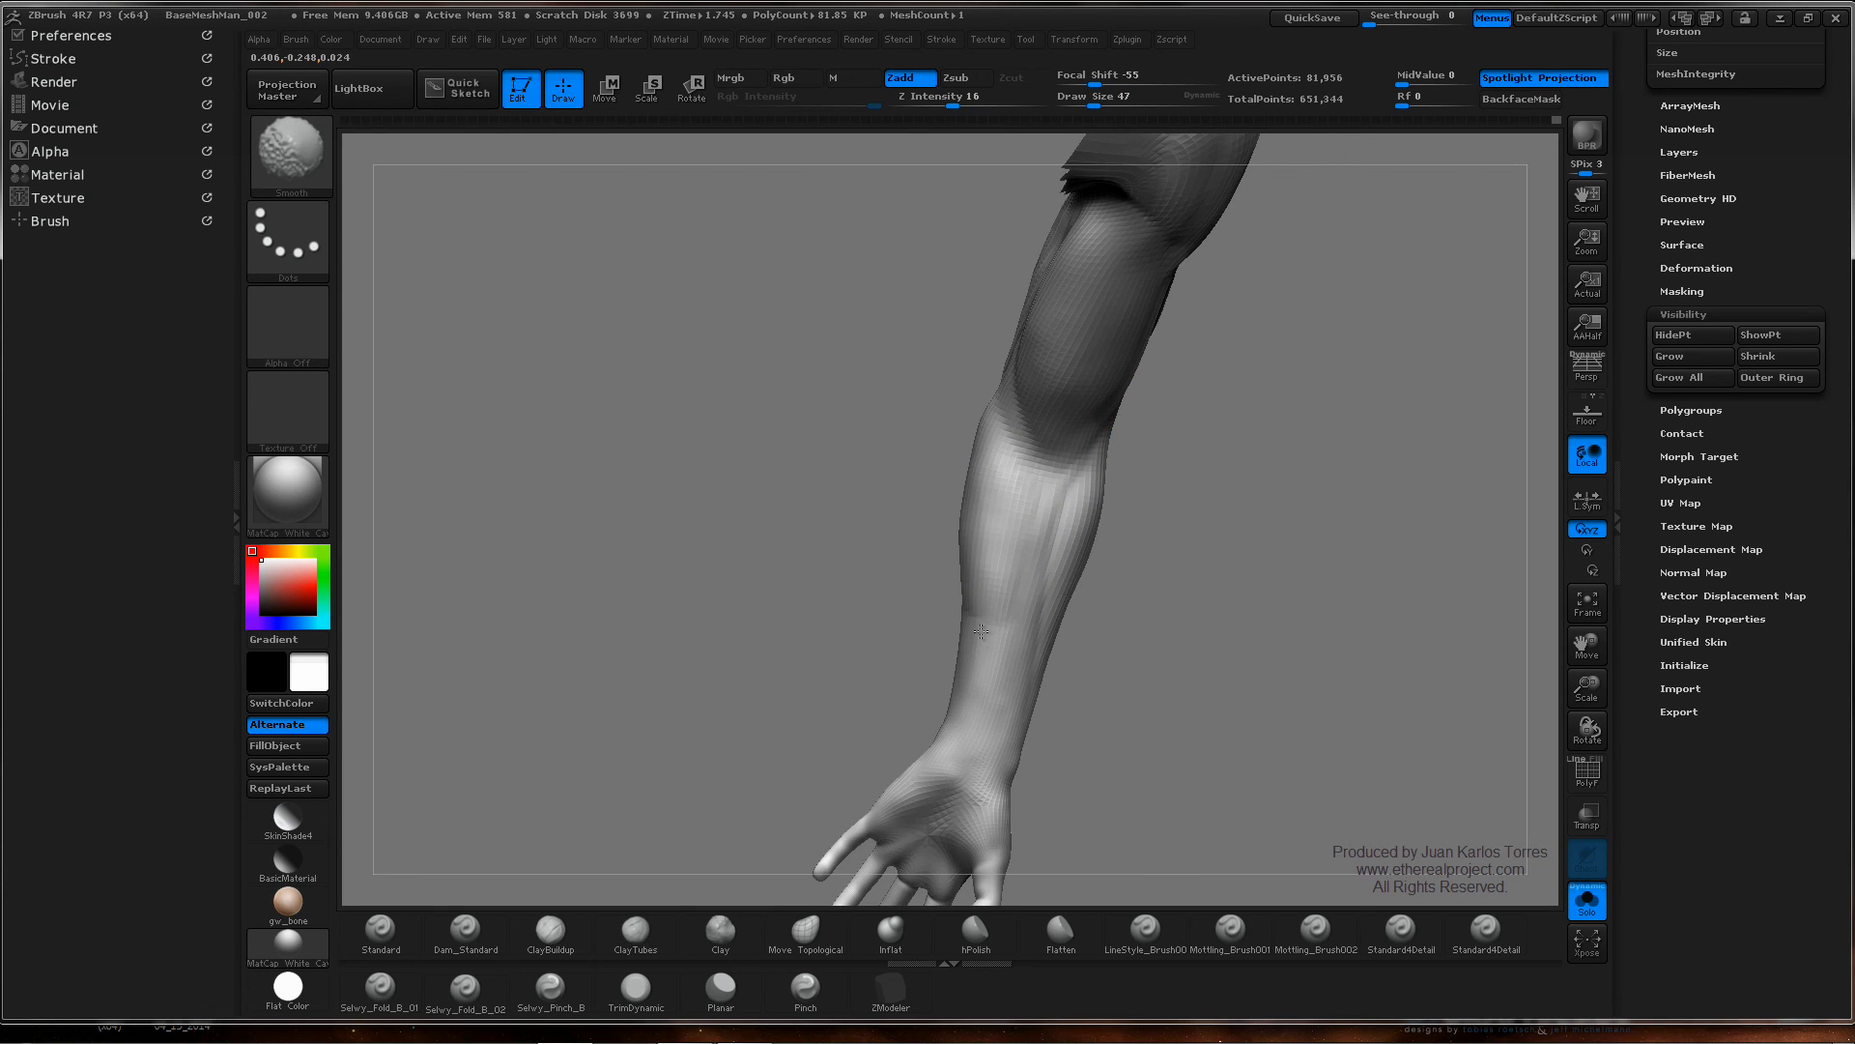
{"action": "left_click_drag", "start_coordinate": [957, 619], "coordinate": [1007, 535]}
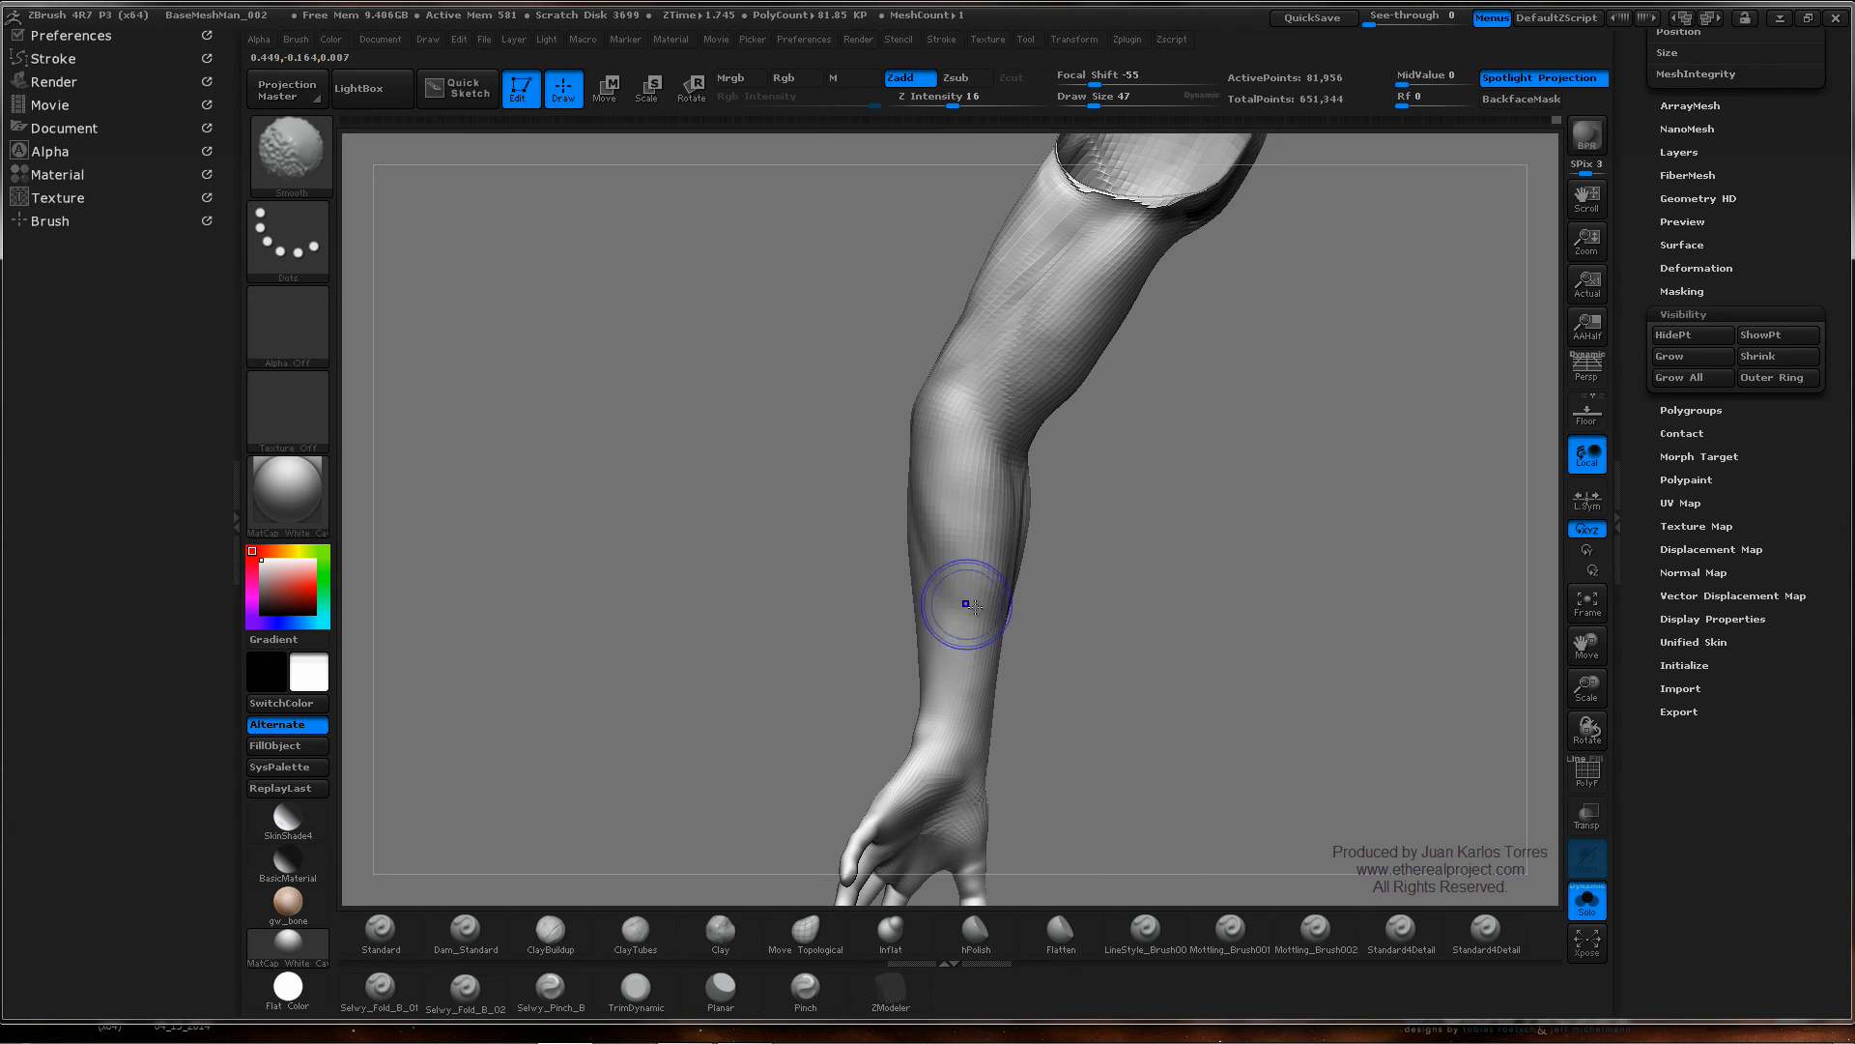
- Add ClayTubes strokes along the palm side of the forearm below the elbow crease and smooth them in
{"action": "mouse_move", "coordinate": [1019, 574]}
{"action": "right_mouse_down", "text": "ctrl"}
{"action": "mouse_move", "coordinate": [862, 537]}
{"action": "mouse_move", "coordinate": [1165, 394]}
{"action": "mouse_move", "coordinate": [1112, 476]}
{"action": "mouse_move", "coordinate": [1161, 432]}
{"action": "mouse_move", "coordinate": [1140, 538]}
{"action": "mouse_move", "coordinate": [1217, 464]}
{"action": "right_mouse_up", "text": "ctrl"}
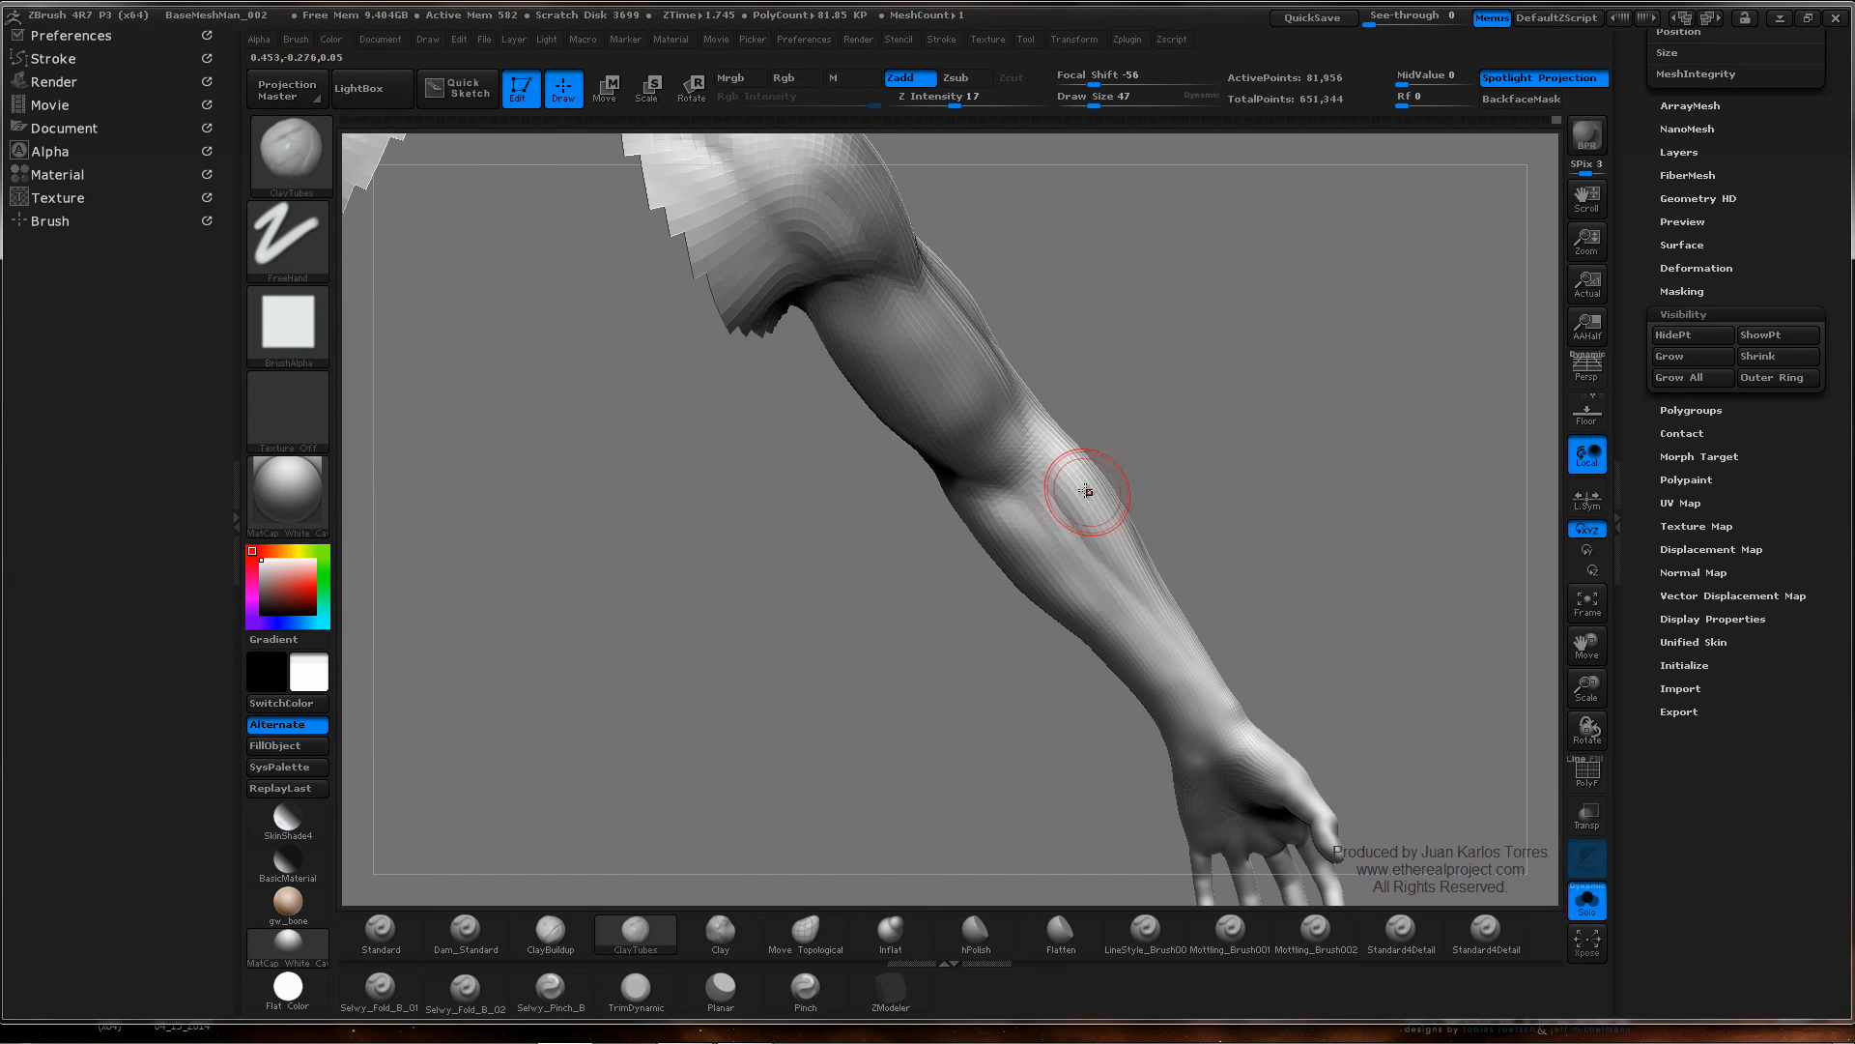
{"action": "left_click_drag", "start_coordinate": [1073, 525], "coordinate": [1140, 615]}
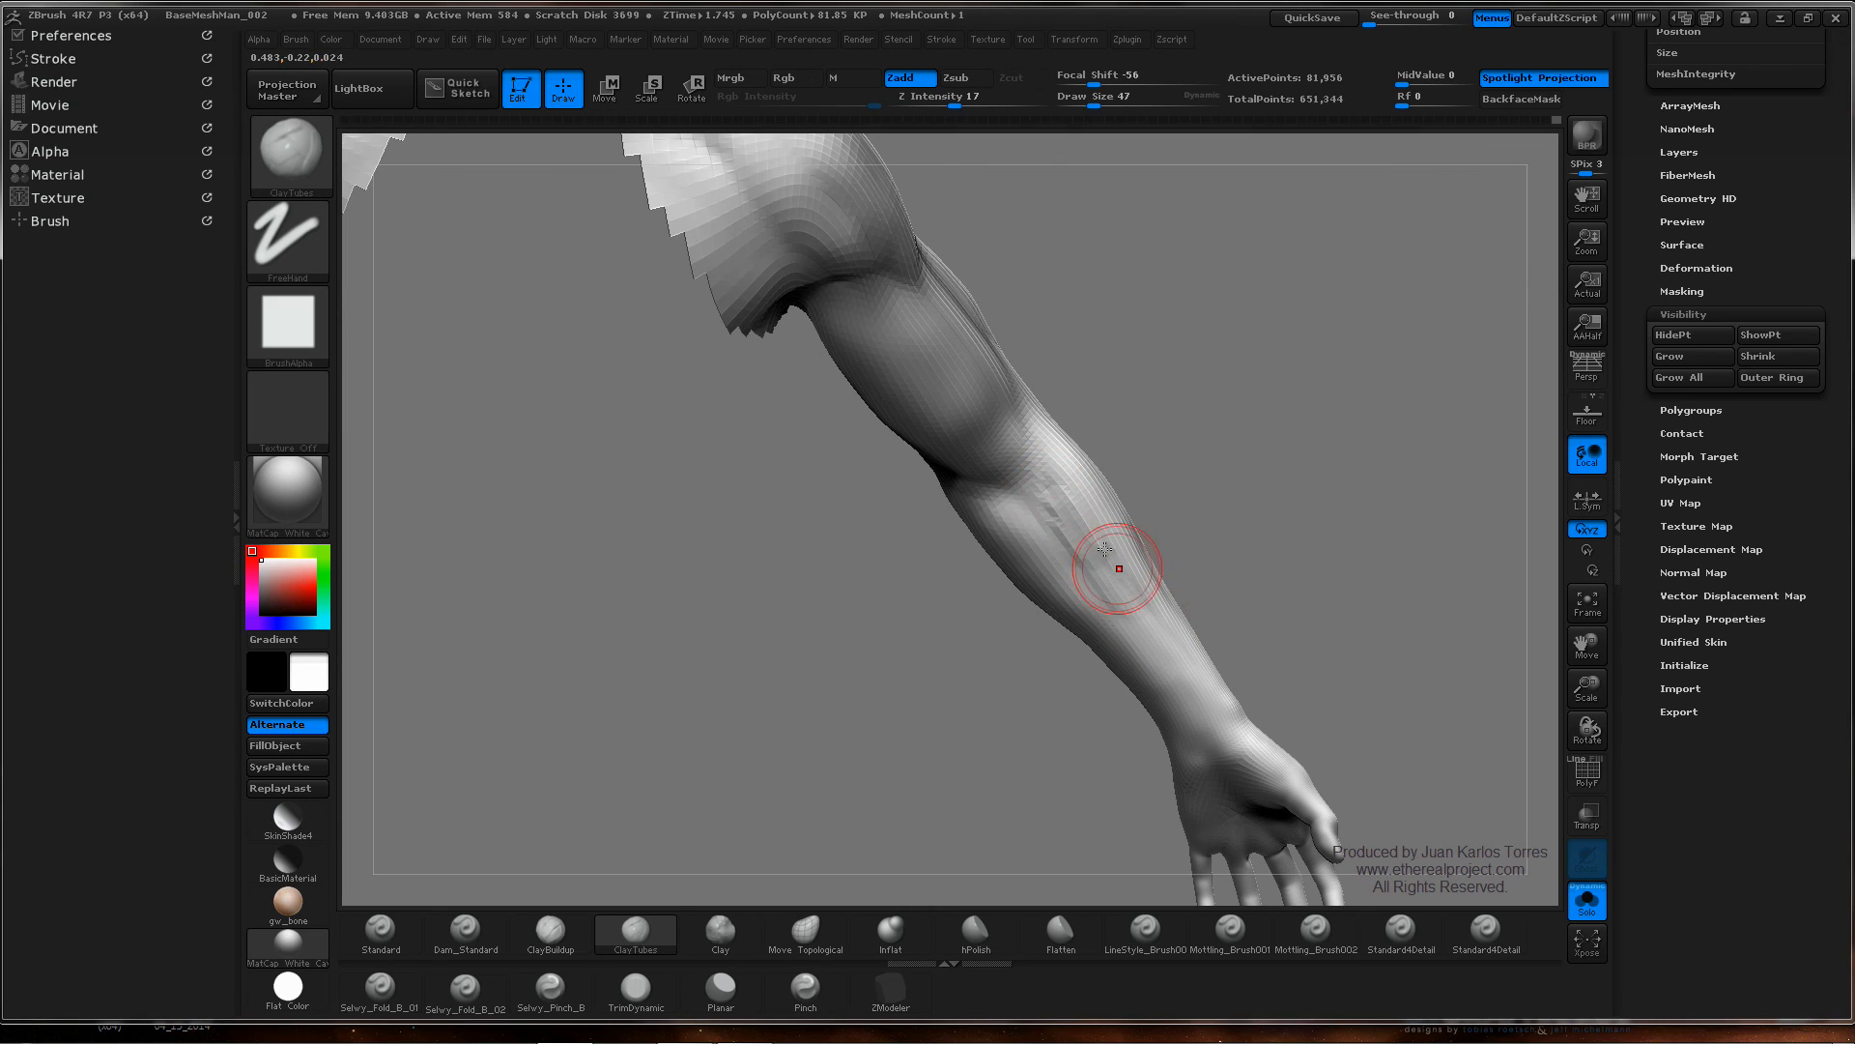
{"action": "mouse_move", "coordinate": [1105, 549]}
{"action": "left_mouse_down", "text": "shift"}
{"action": "mouse_move", "coordinate": [1081, 478]}
{"action": "mouse_move", "coordinate": [1113, 547]}
{"action": "left_mouse_up", "text": "shift"}
{"action": "mouse_move", "coordinate": [1168, 520]}
{"action": "right_mouse_down", "text": "ctrl"}
{"action": "mouse_move", "coordinate": [1172, 493]}
{"action": "mouse_move", "coordinate": [1149, 482]}
{"action": "mouse_move", "coordinate": [1161, 418]}
{"action": "mouse_move", "coordinate": [1257, 422]}
{"action": "right_mouse_up", "text": "ctrl"}
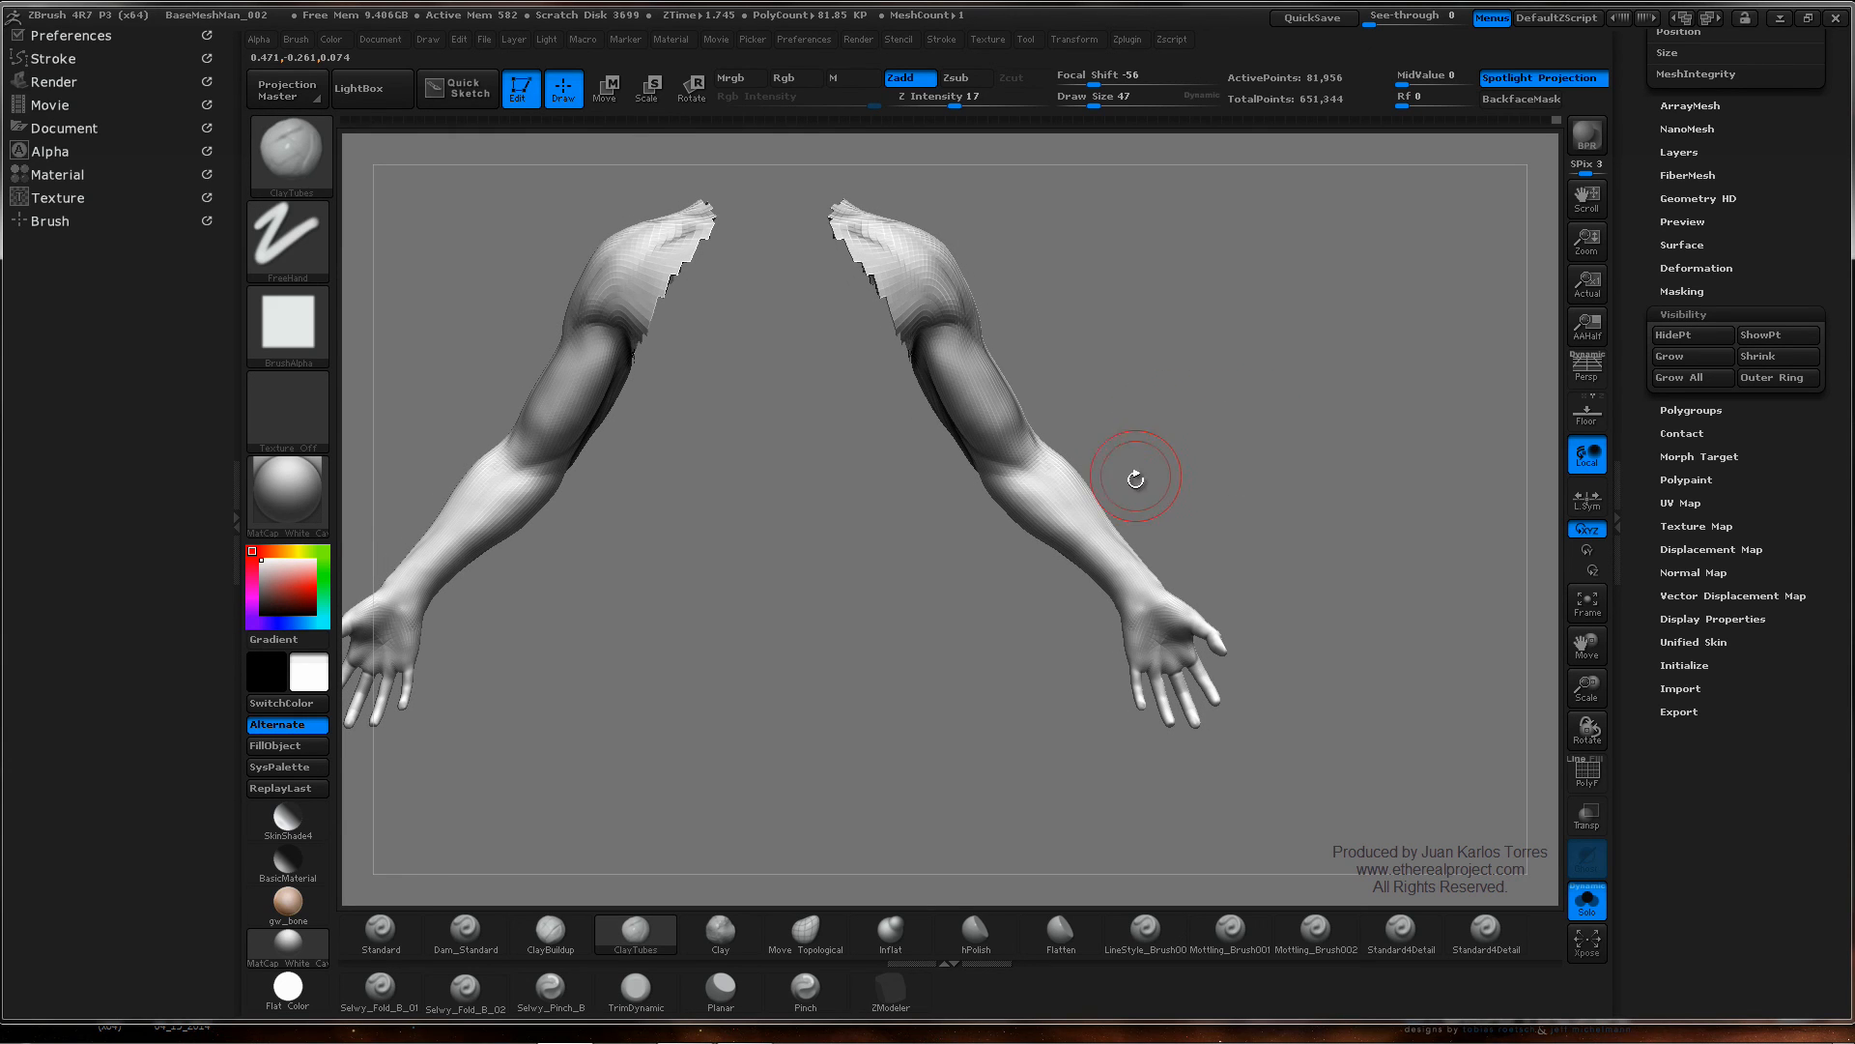
{"action": "mouse_move", "coordinate": [1131, 483]}
{"action": "right_mouse_down", "text": "ctrl"}
{"action": "mouse_move", "coordinate": [1238, 423]}
{"action": "mouse_move", "coordinate": [1038, 495]}
{"action": "mouse_move", "coordinate": [1056, 536]}
{"action": "mouse_move", "coordinate": [986, 538]}
{"action": "mouse_move", "coordinate": [1064, 518]}
{"action": "mouse_move", "coordinate": [1085, 468]}
{"action": "mouse_move", "coordinate": [1069, 560]}
{"action": "mouse_move", "coordinate": [982, 559]}
{"action": "right_mouse_up", "text": "ctrl"}
{"action": "mouse_move", "coordinate": [911, 555]}
{"action": "left_mouse_down"}
{"action": "mouse_move", "coordinate": [957, 626]}
{"action": "mouse_move", "coordinate": [965, 580]}
{"action": "mouse_move", "coordinate": [906, 524]}
{"action": "left_mouse_up"}
{"action": "key", "text": "ctrl+z"}
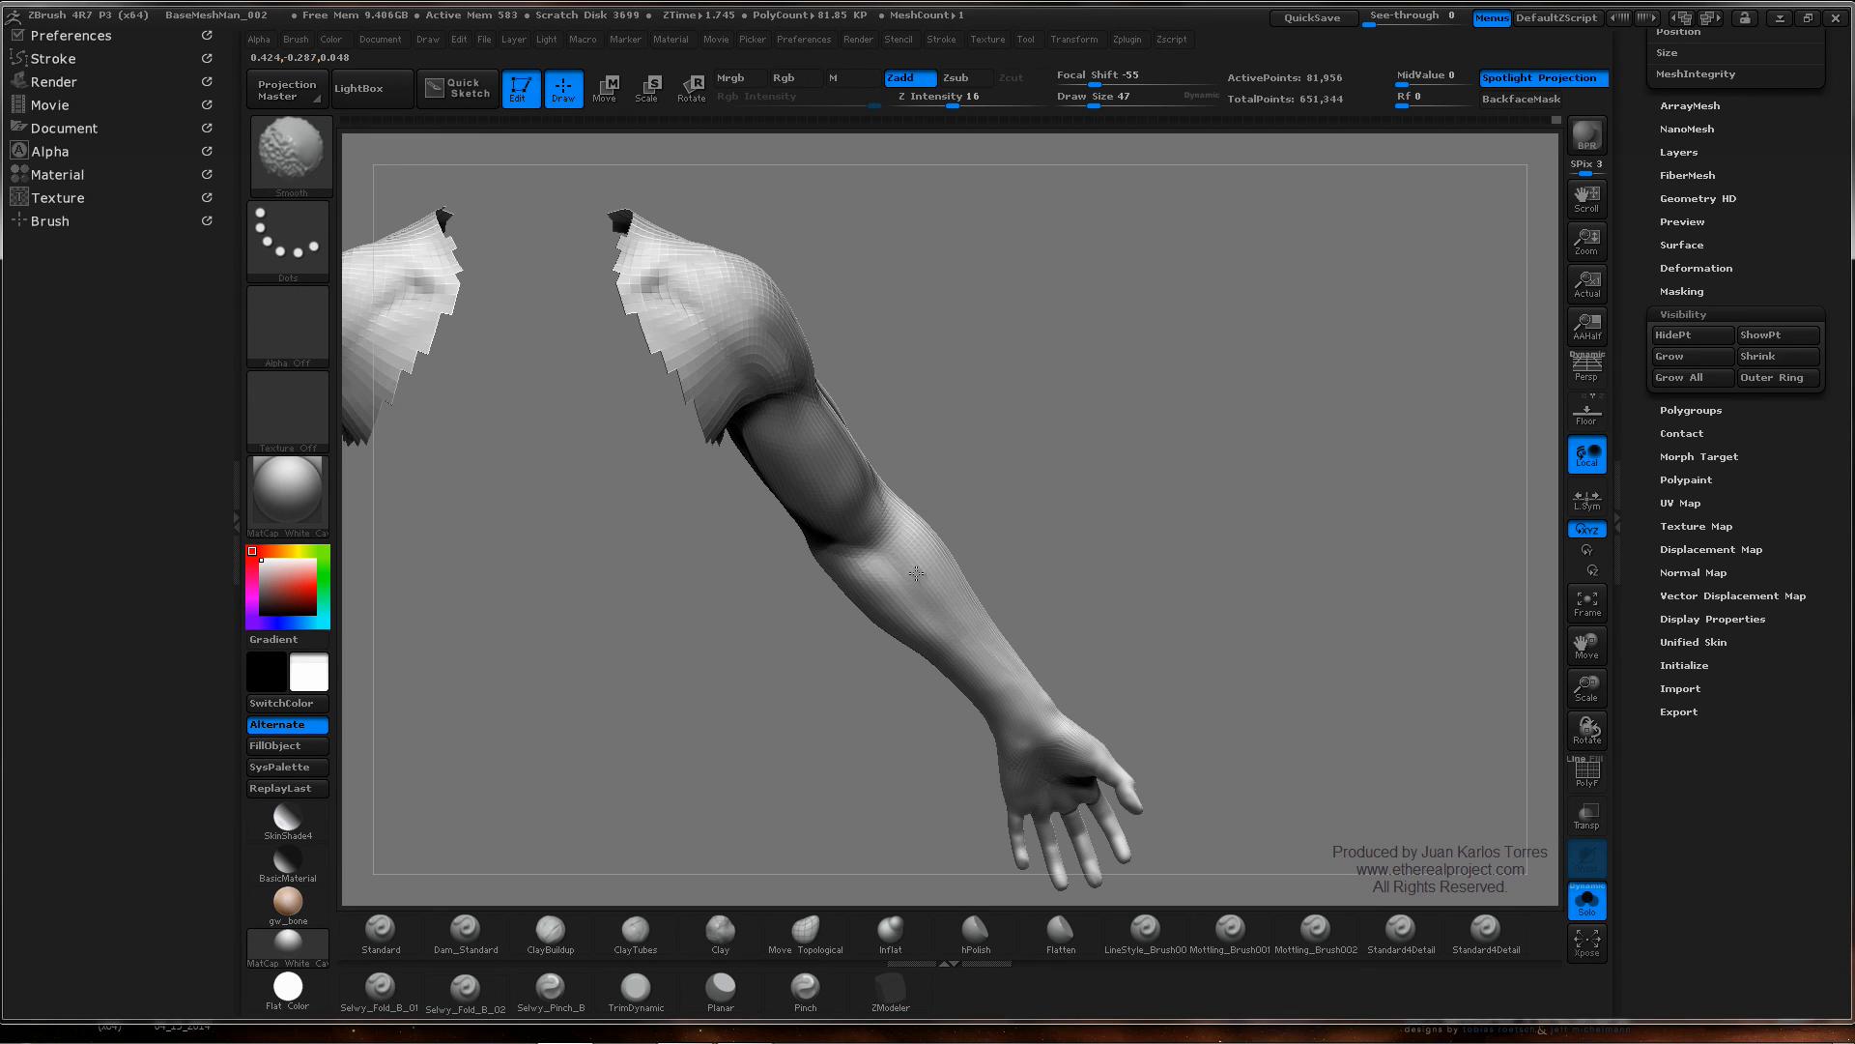
- Raise the subdivision level, then shape the thumb and little-finger pads of the palm with ClayTubes and smoothing
{"action": "mouse_move", "coordinate": [1131, 502]}
{"action": "left_mouse_down"}
{"action": "mouse_move", "coordinate": [1230, 481]}
{"action": "mouse_move", "coordinate": [1014, 469]}
{"action": "left_mouse_up"}
{"action": "left_click_drag", "start_coordinate": [957, 467], "coordinate": [998, 474]}
{"action": "right_click_drag", "start_coordinate": [999, 474], "coordinate": [1098, 488]}
{"action": "right_click_drag", "start_coordinate": [977, 571], "coordinate": [964, 450], "text": "alt"}
{"action": "mouse_move", "coordinate": [965, 451]}
{"action": "right_mouse_down", "text": "ctrl"}
{"action": "mouse_move", "coordinate": [1050, 499]}
{"action": "mouse_move", "coordinate": [1163, 467]}
{"action": "right_mouse_up", "text": "ctrl"}
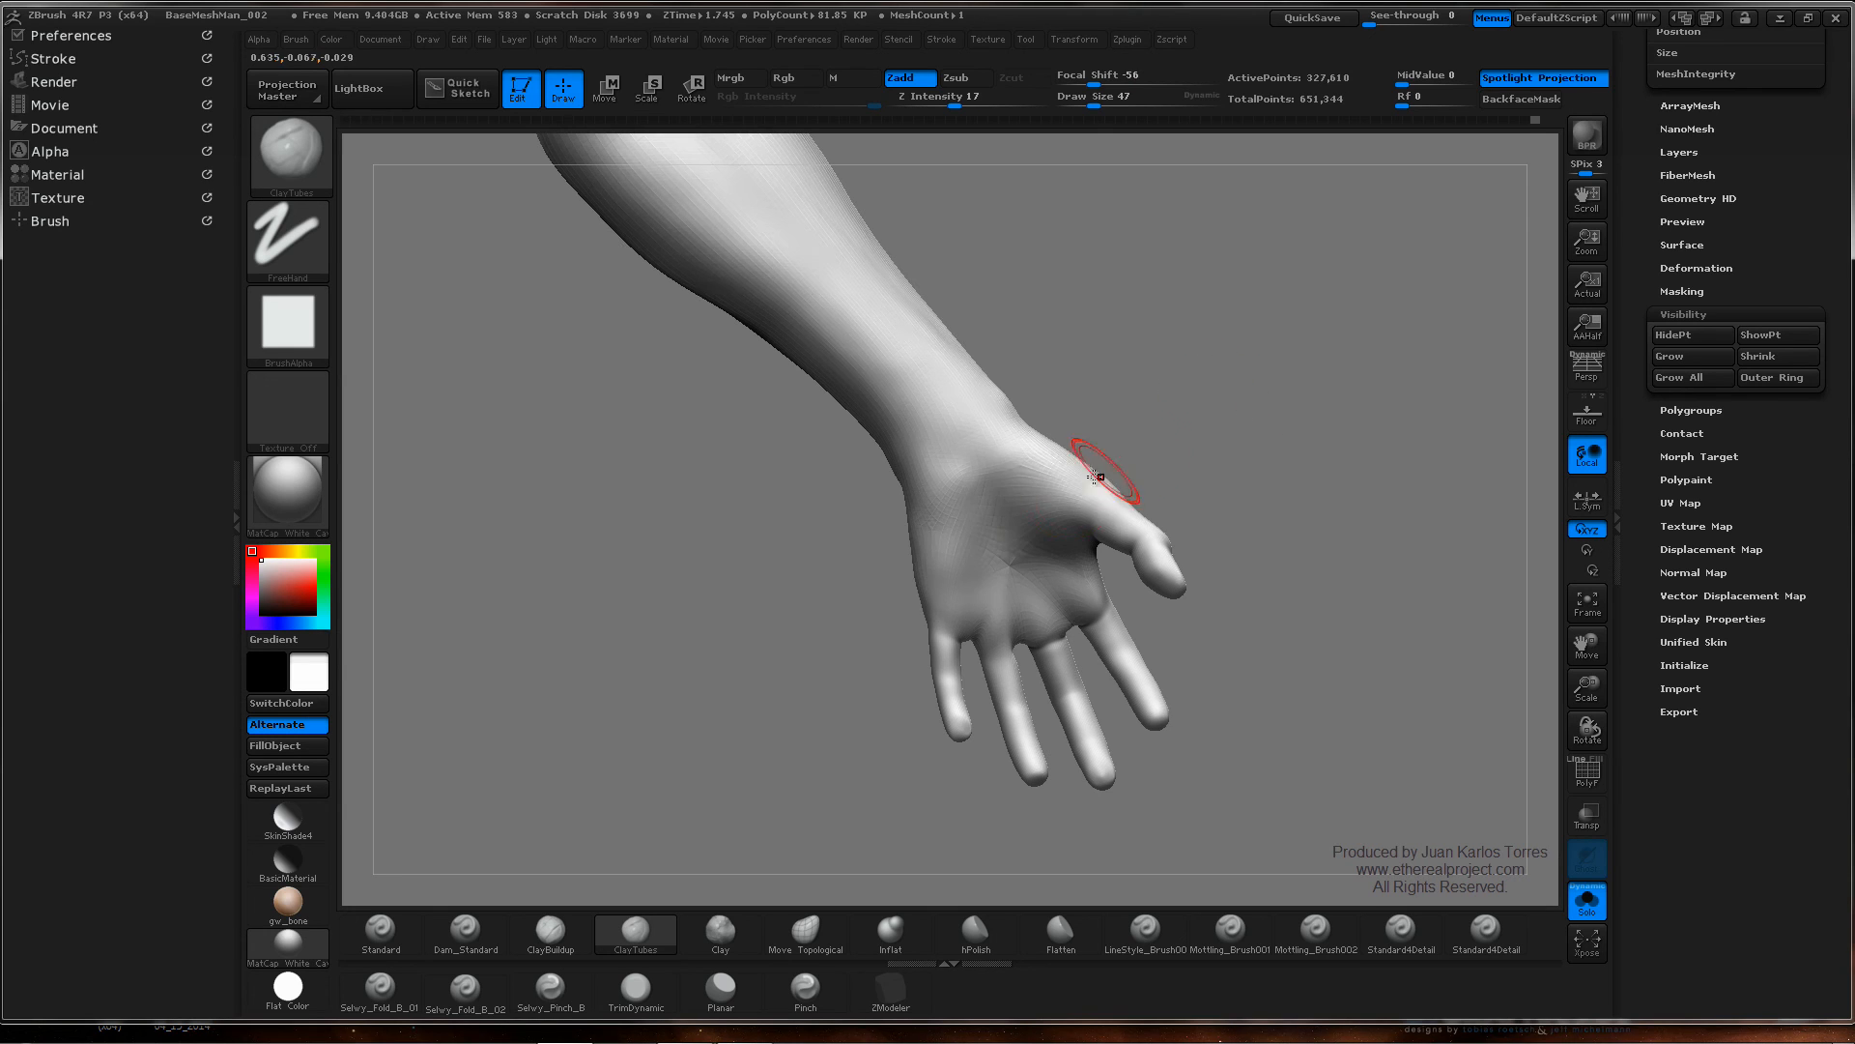
{"action": "mouse_move", "coordinate": [960, 497]}
{"action": "left_mouse_down", "text": "shift"}
{"action": "mouse_move", "coordinate": [942, 541]}
{"action": "mouse_move", "coordinate": [961, 518]}
{"action": "mouse_move", "coordinate": [944, 498]}
{"action": "mouse_move", "coordinate": [965, 496]}
{"action": "left_mouse_up", "text": "shift"}
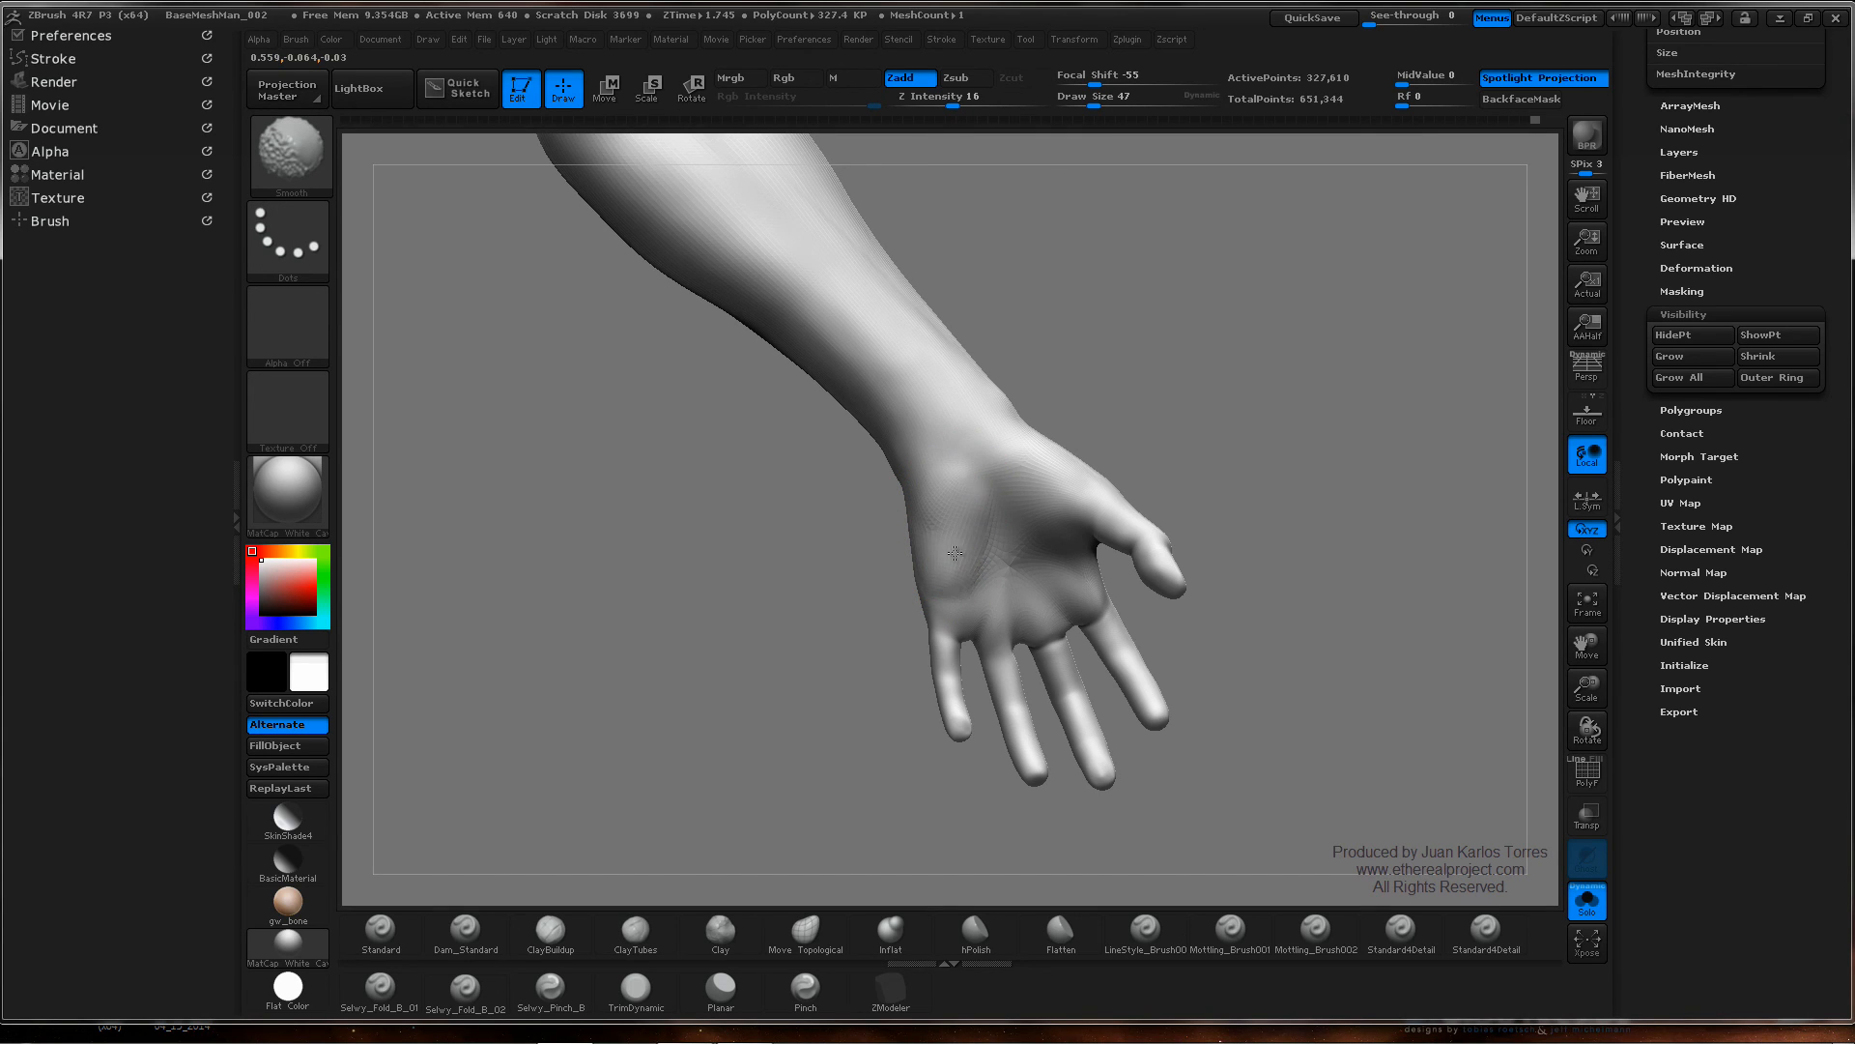
{"action": "mouse_move", "coordinate": [955, 553]}
{"action": "left_mouse_down", "text": "shift"}
{"action": "mouse_move", "coordinate": [944, 498]}
{"action": "mouse_move", "coordinate": [1018, 452]}
{"action": "mouse_move", "coordinate": [1018, 476]}
{"action": "mouse_move", "coordinate": [1061, 477]}
{"action": "mouse_move", "coordinate": [994, 466]}
{"action": "left_mouse_up", "text": "shift"}
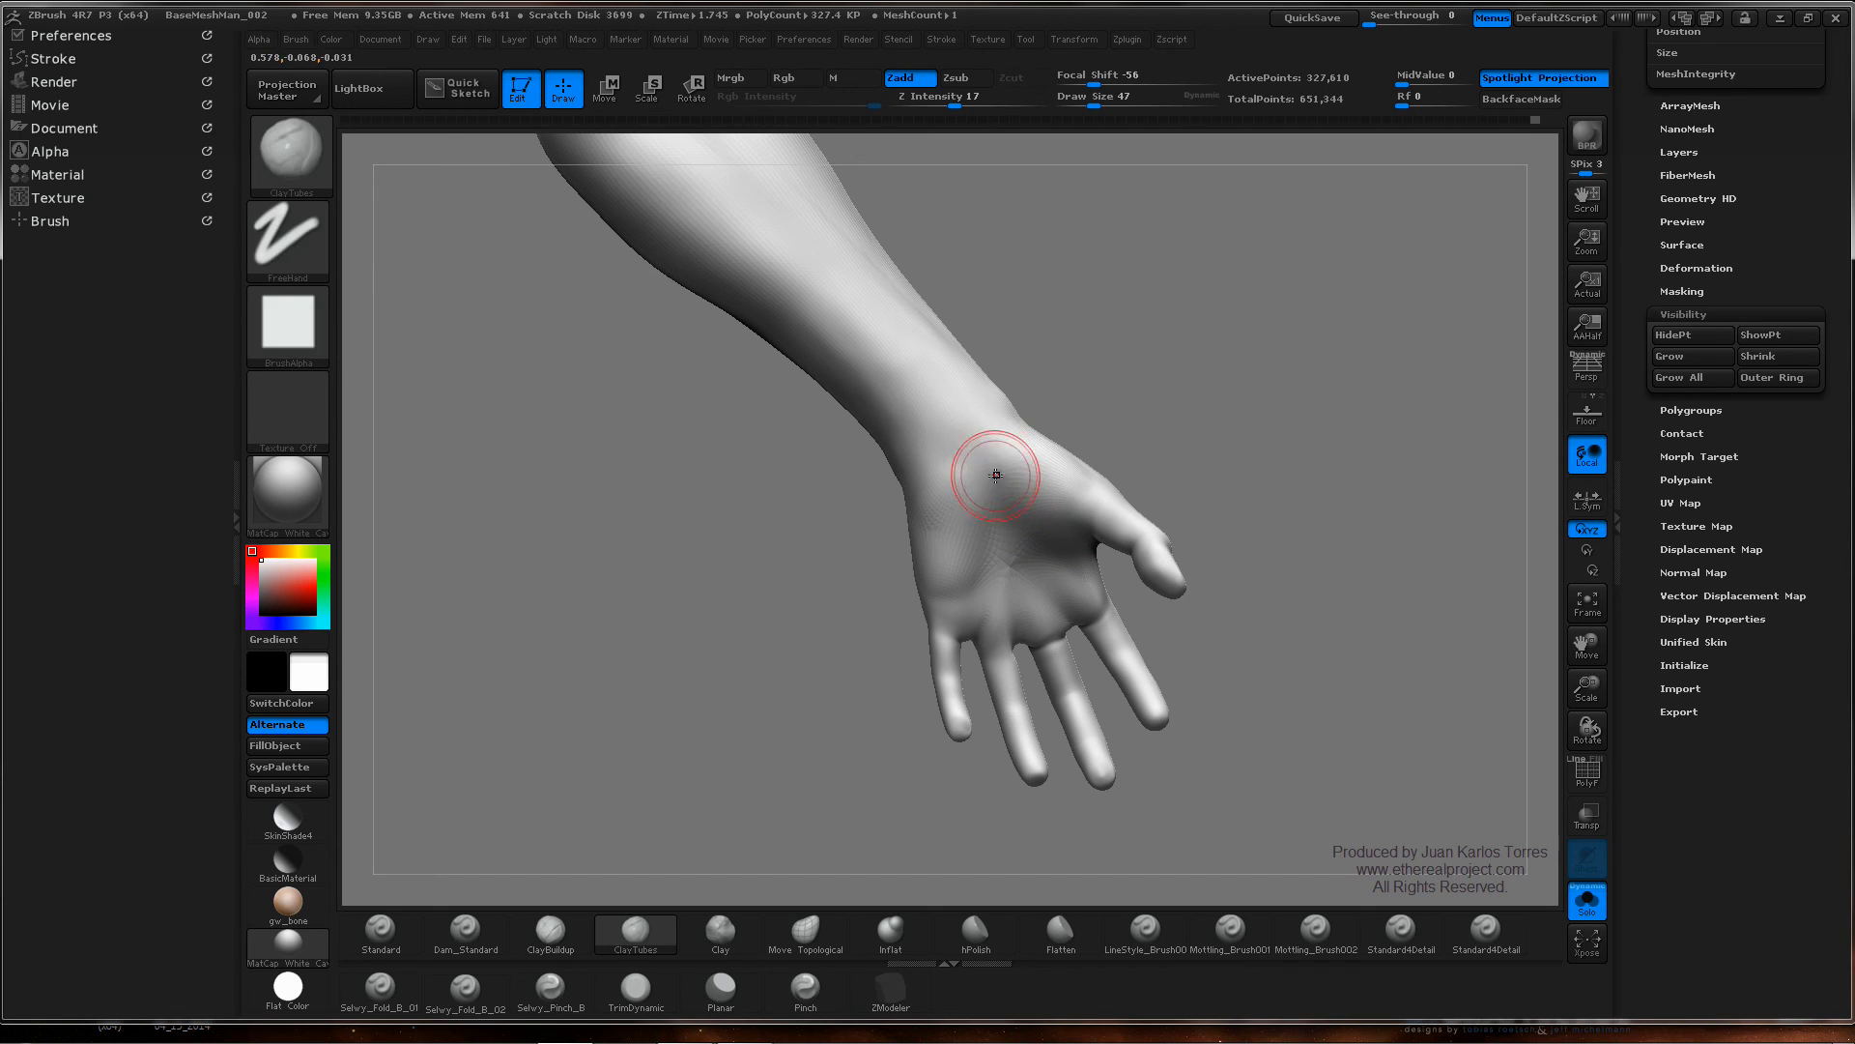
{"action": "mouse_move", "coordinate": [1174, 464]}
{"action": "left_mouse_down"}
{"action": "mouse_move", "coordinate": [956, 547]}
{"action": "mouse_move", "coordinate": [995, 444]}
{"action": "mouse_move", "coordinate": [1061, 473]}
{"action": "mouse_move", "coordinate": [1014, 458]}
{"action": "left_mouse_up"}
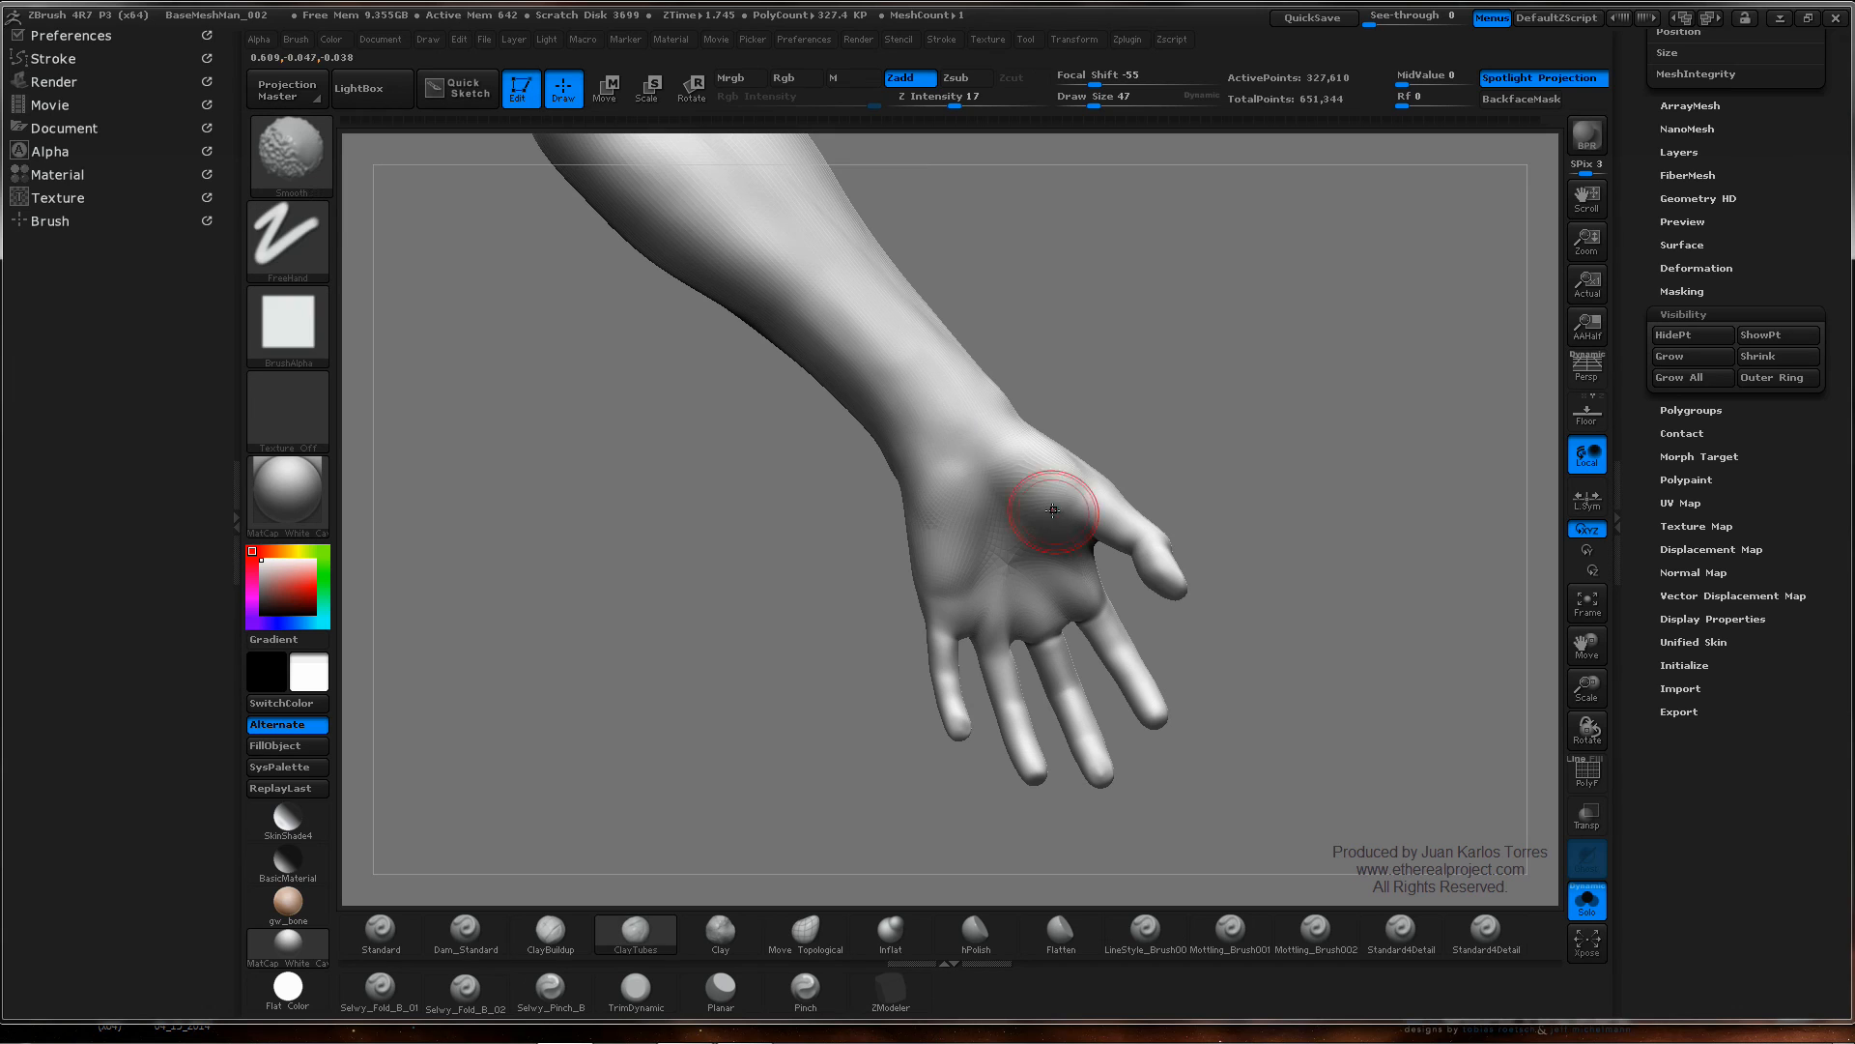
{"action": "mouse_move", "coordinate": [942, 513]}
{"action": "left_mouse_down"}
{"action": "mouse_move", "coordinate": [913, 520]}
{"action": "mouse_move", "coordinate": [942, 488]}
{"action": "mouse_move", "coordinate": [939, 549]}
{"action": "left_mouse_up"}
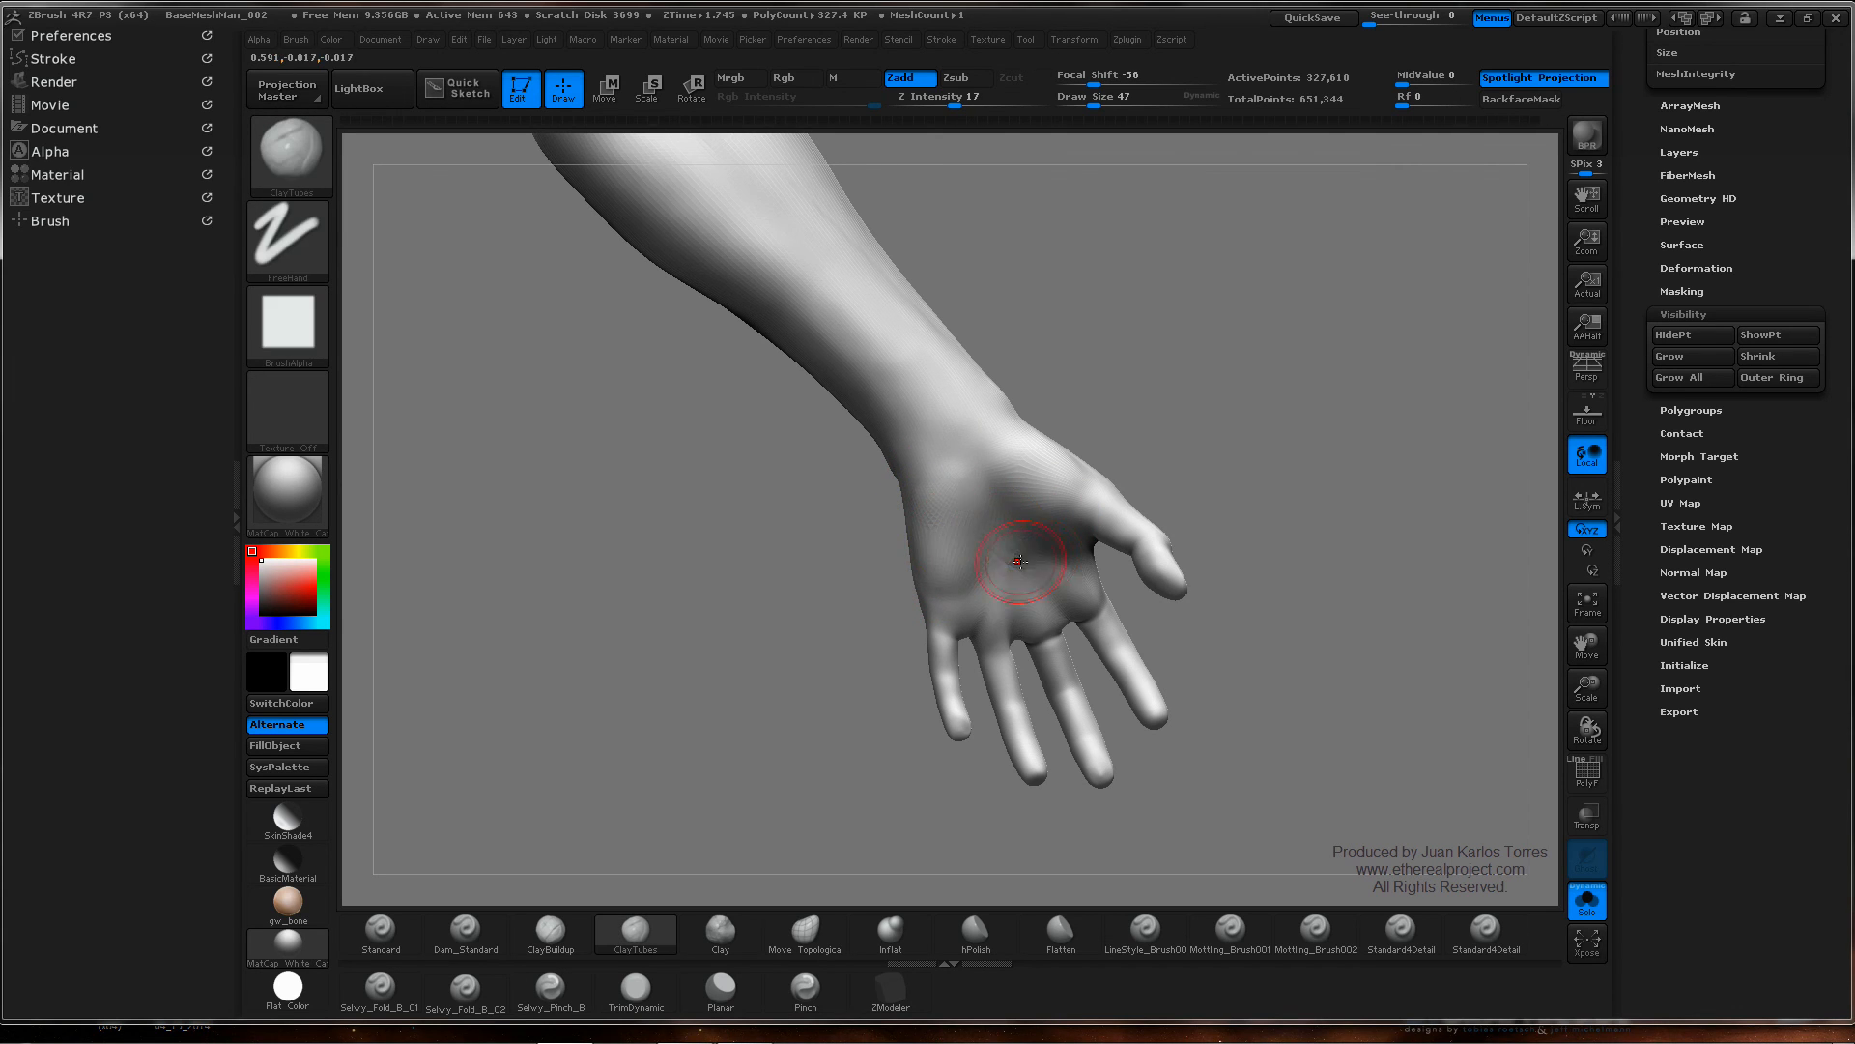
- Build up the palm along the base of the fingers with ClayTubes one subdivision level lower, then return to the higher level
{"action": "mouse_move", "coordinate": [996, 541]}
{"action": "right_mouse_down"}
{"action": "mouse_move", "coordinate": [981, 530]}
{"action": "mouse_move", "coordinate": [961, 609]}
{"action": "right_mouse_up"}
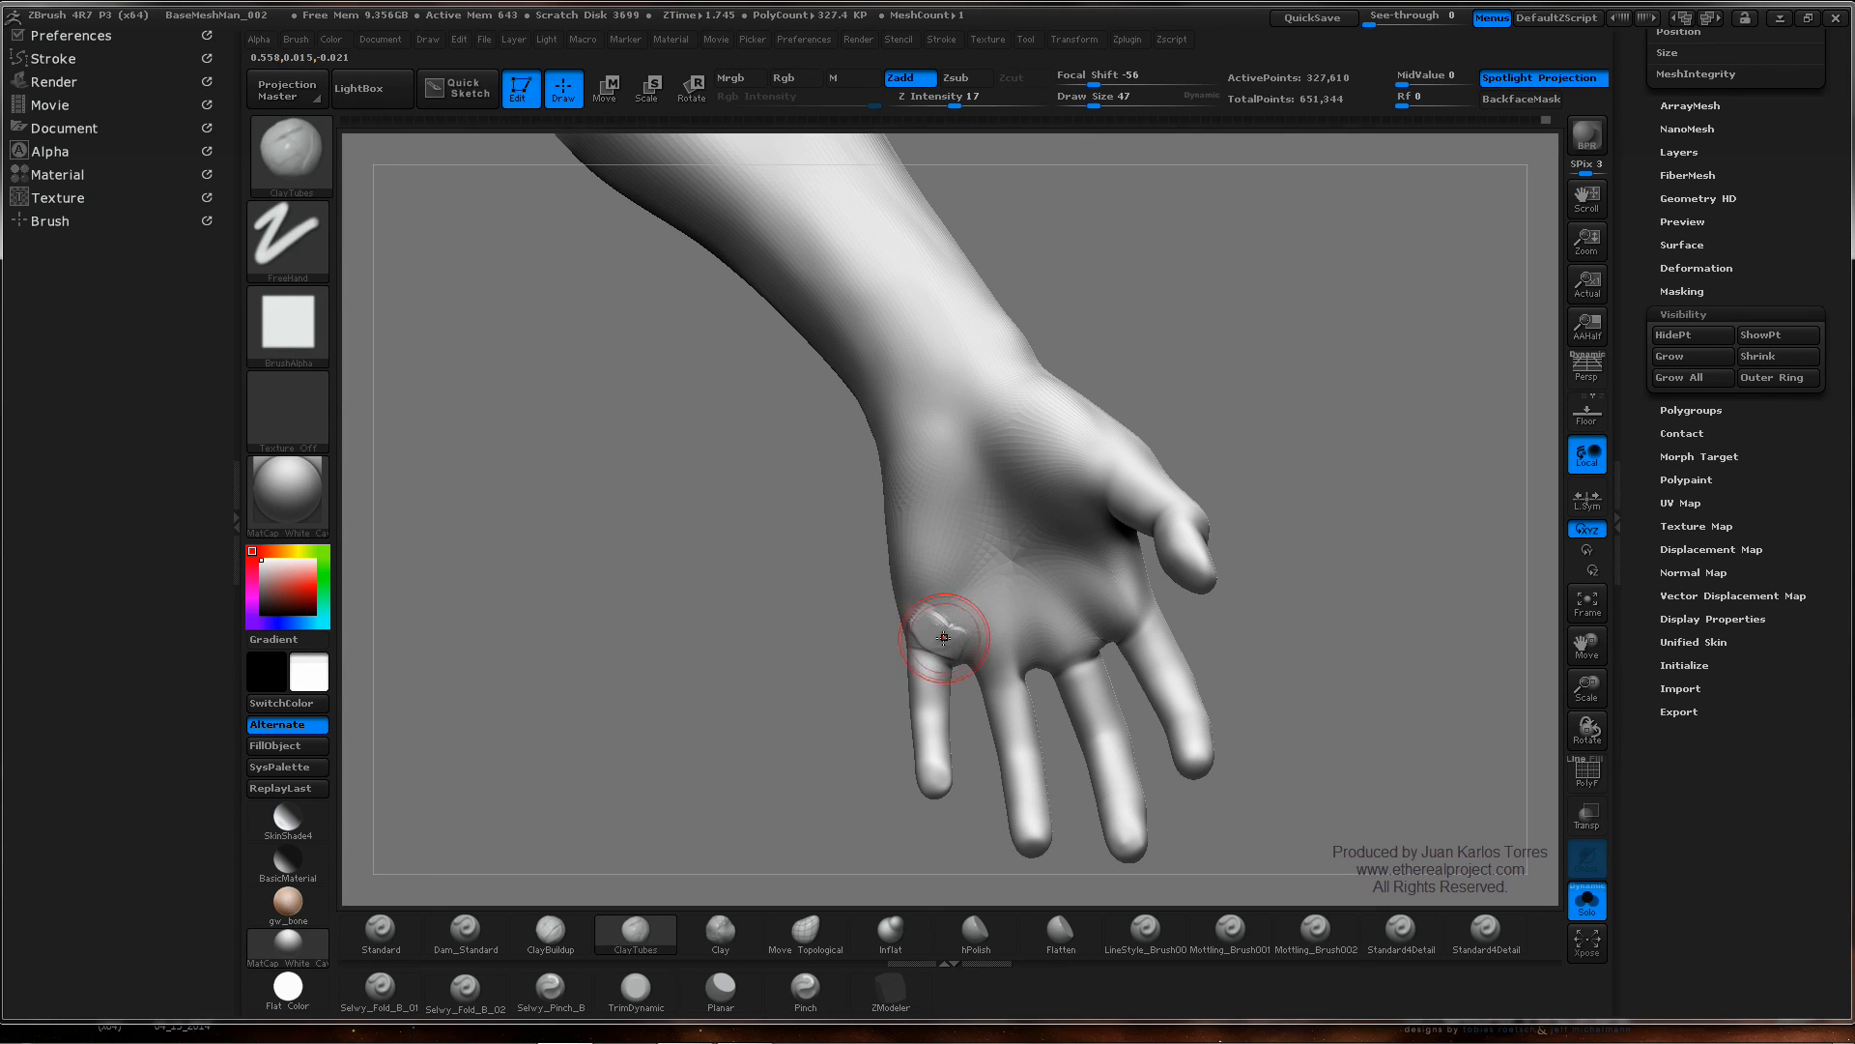
{"action": "left_click_drag", "start_coordinate": [973, 629], "coordinate": [993, 592], "text": "shift"}
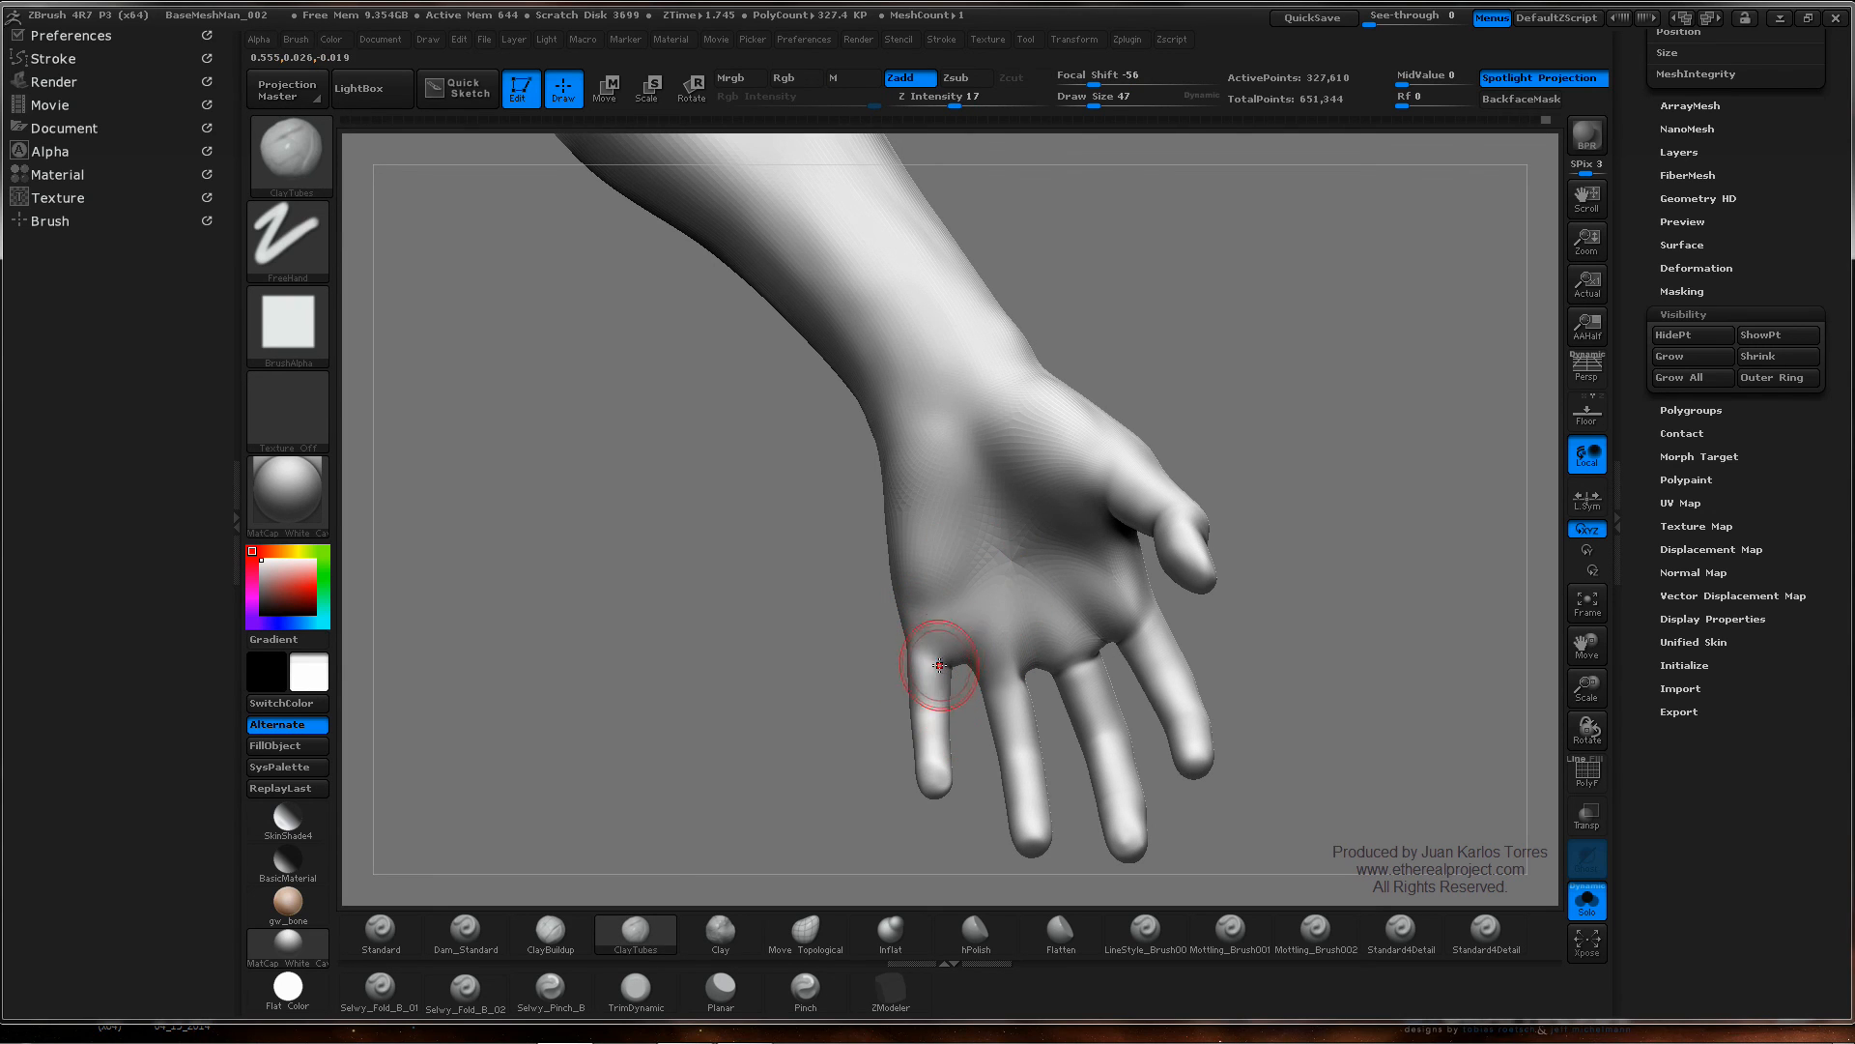
{"action": "key", "text": "shift+d"}
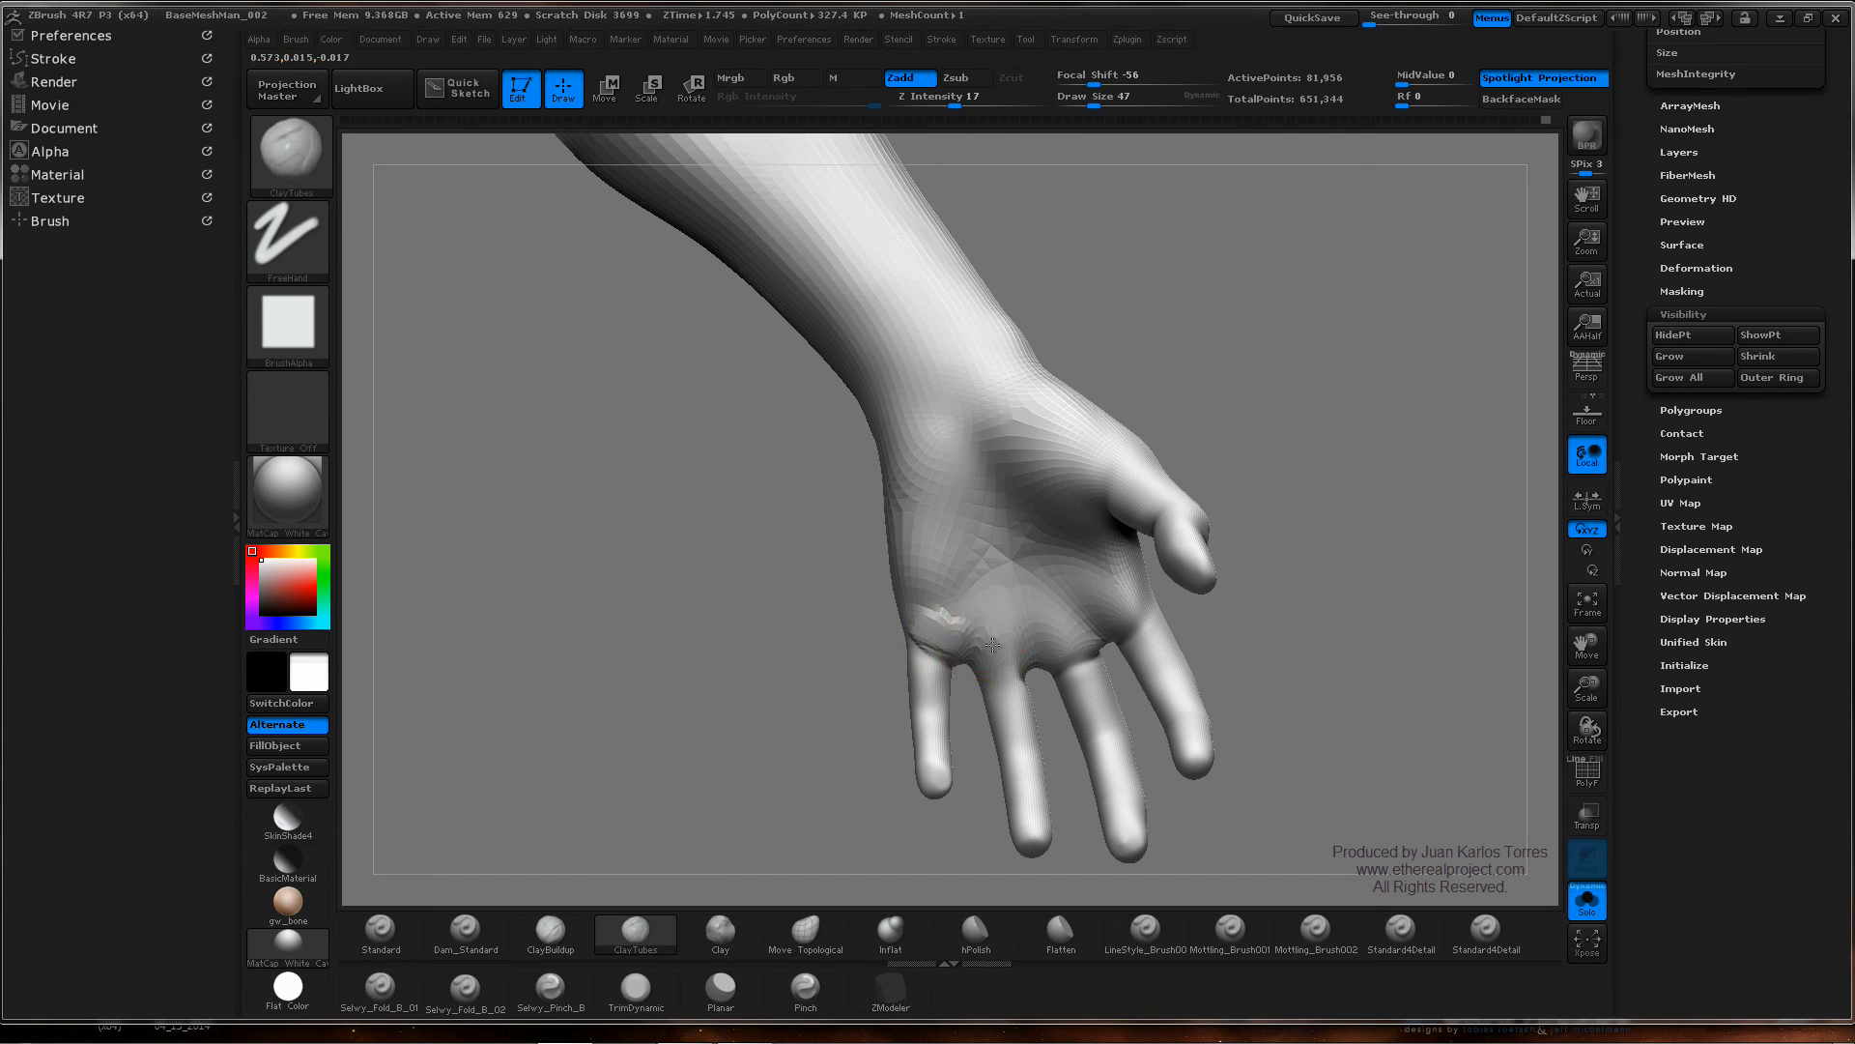
{"action": "mouse_move", "coordinate": [923, 628]}
{"action": "left_mouse_down"}
{"action": "mouse_move", "coordinate": [1073, 633]}
{"action": "mouse_move", "coordinate": [942, 618]}
{"action": "mouse_move", "coordinate": [1056, 613]}
{"action": "mouse_move", "coordinate": [1111, 571]}
{"action": "mouse_move", "coordinate": [1130, 592]}
{"action": "left_mouse_up"}
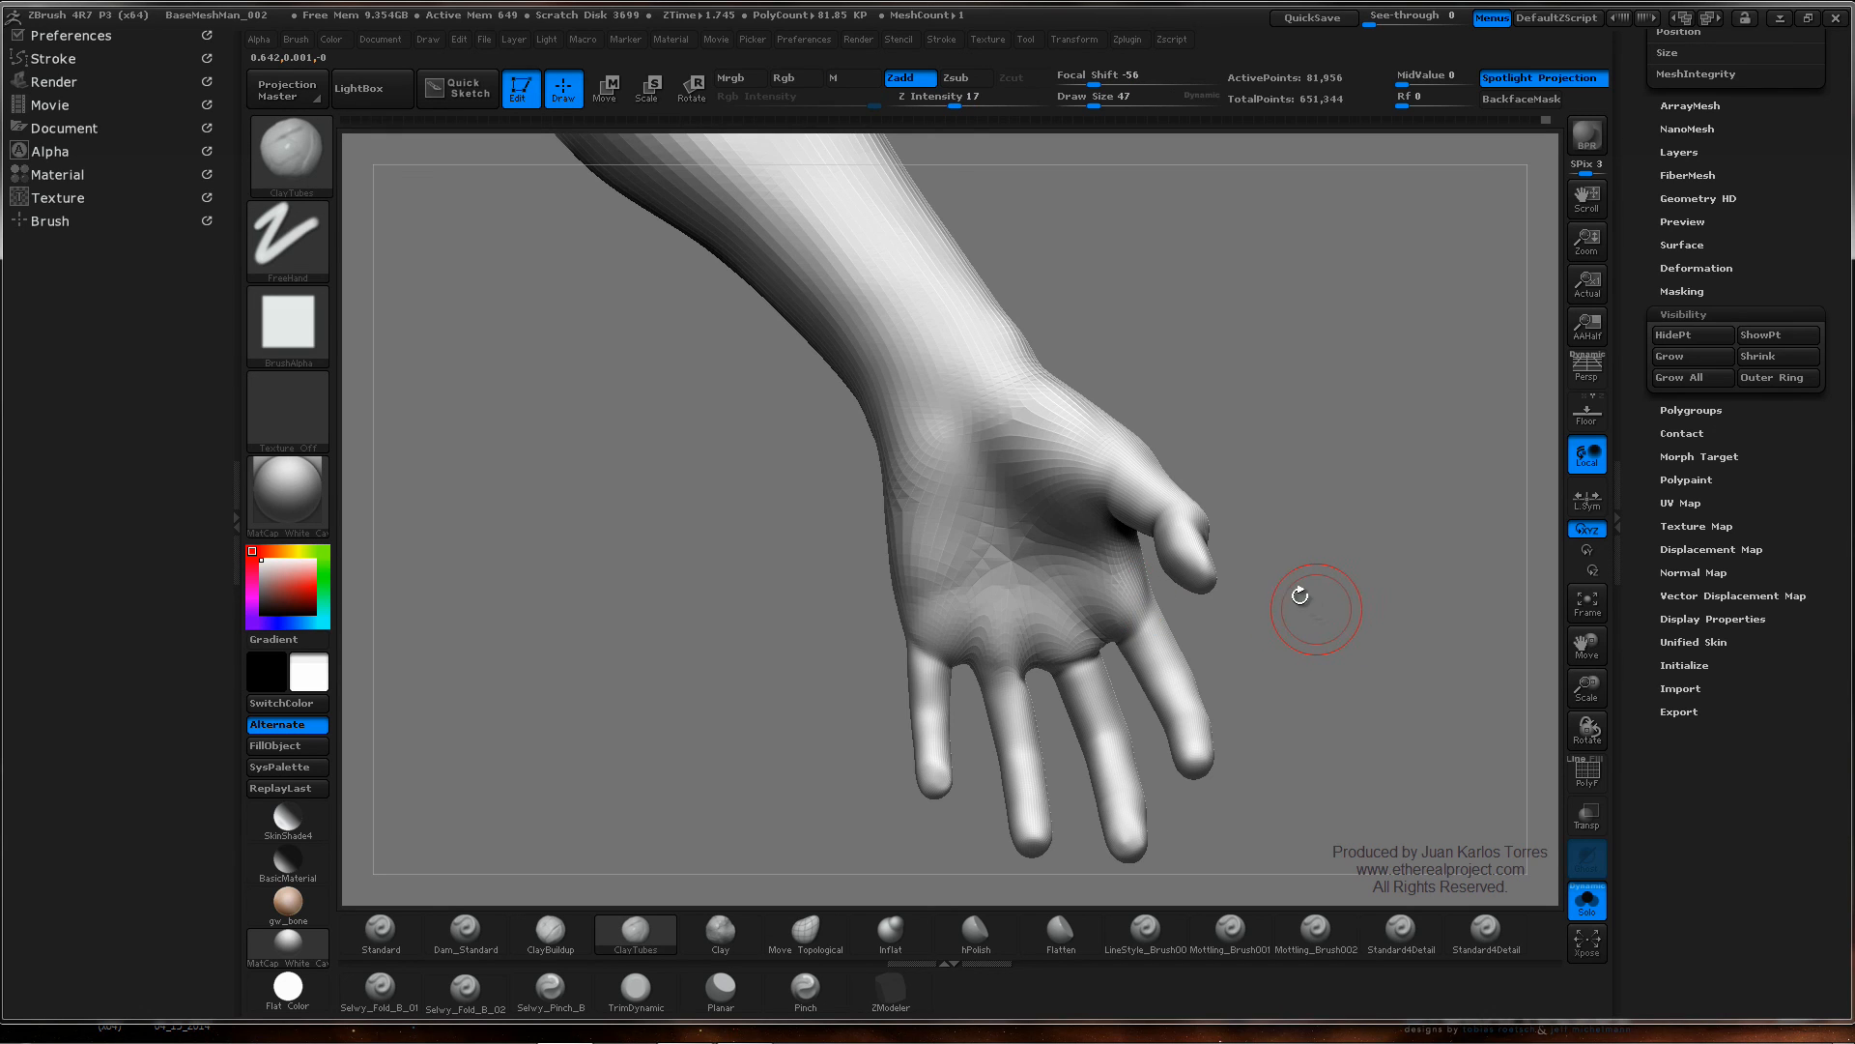
{"action": "key", "text": "d"}
- Carve the crease bordering the thumb pad down the middle of the palm with the Dam_Standard brush at the higher subdivision level
{"action": "left_click_drag", "start_coordinate": [1175, 595], "coordinate": [1014, 579]}
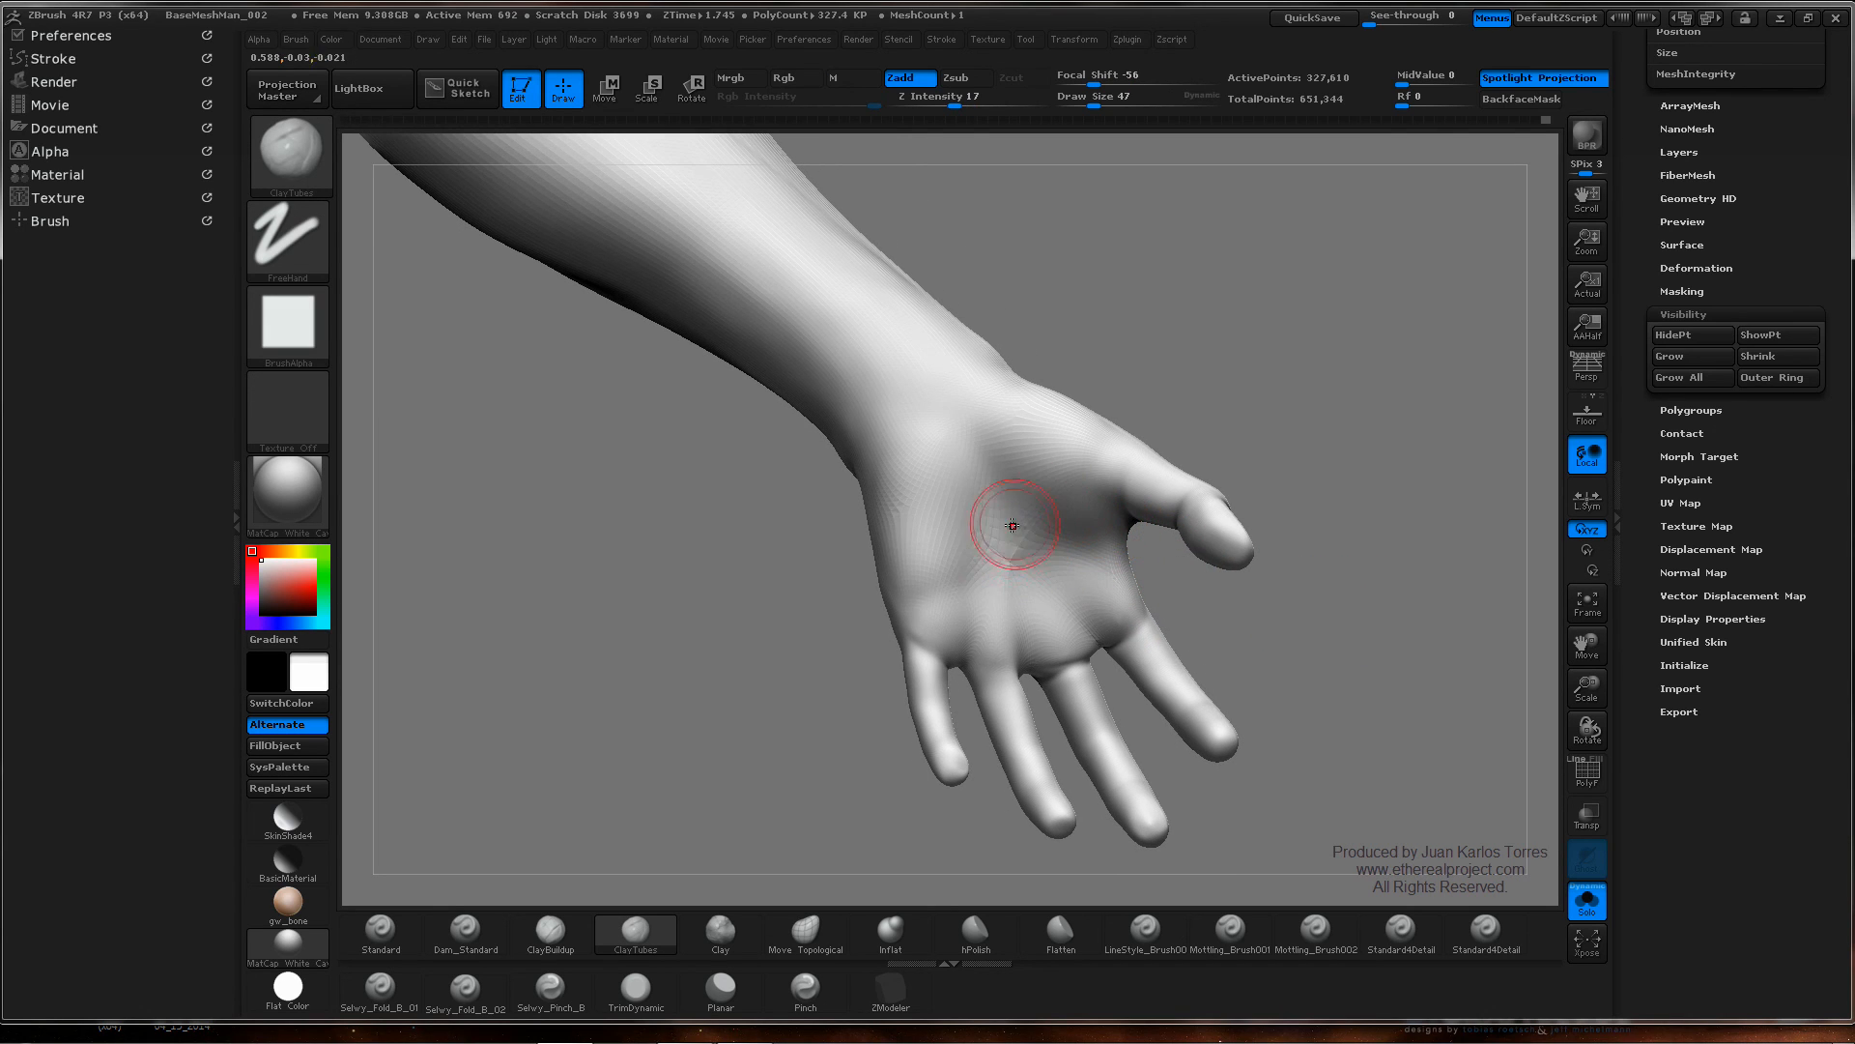
{"action": "left_click", "coordinate": [464, 930]}
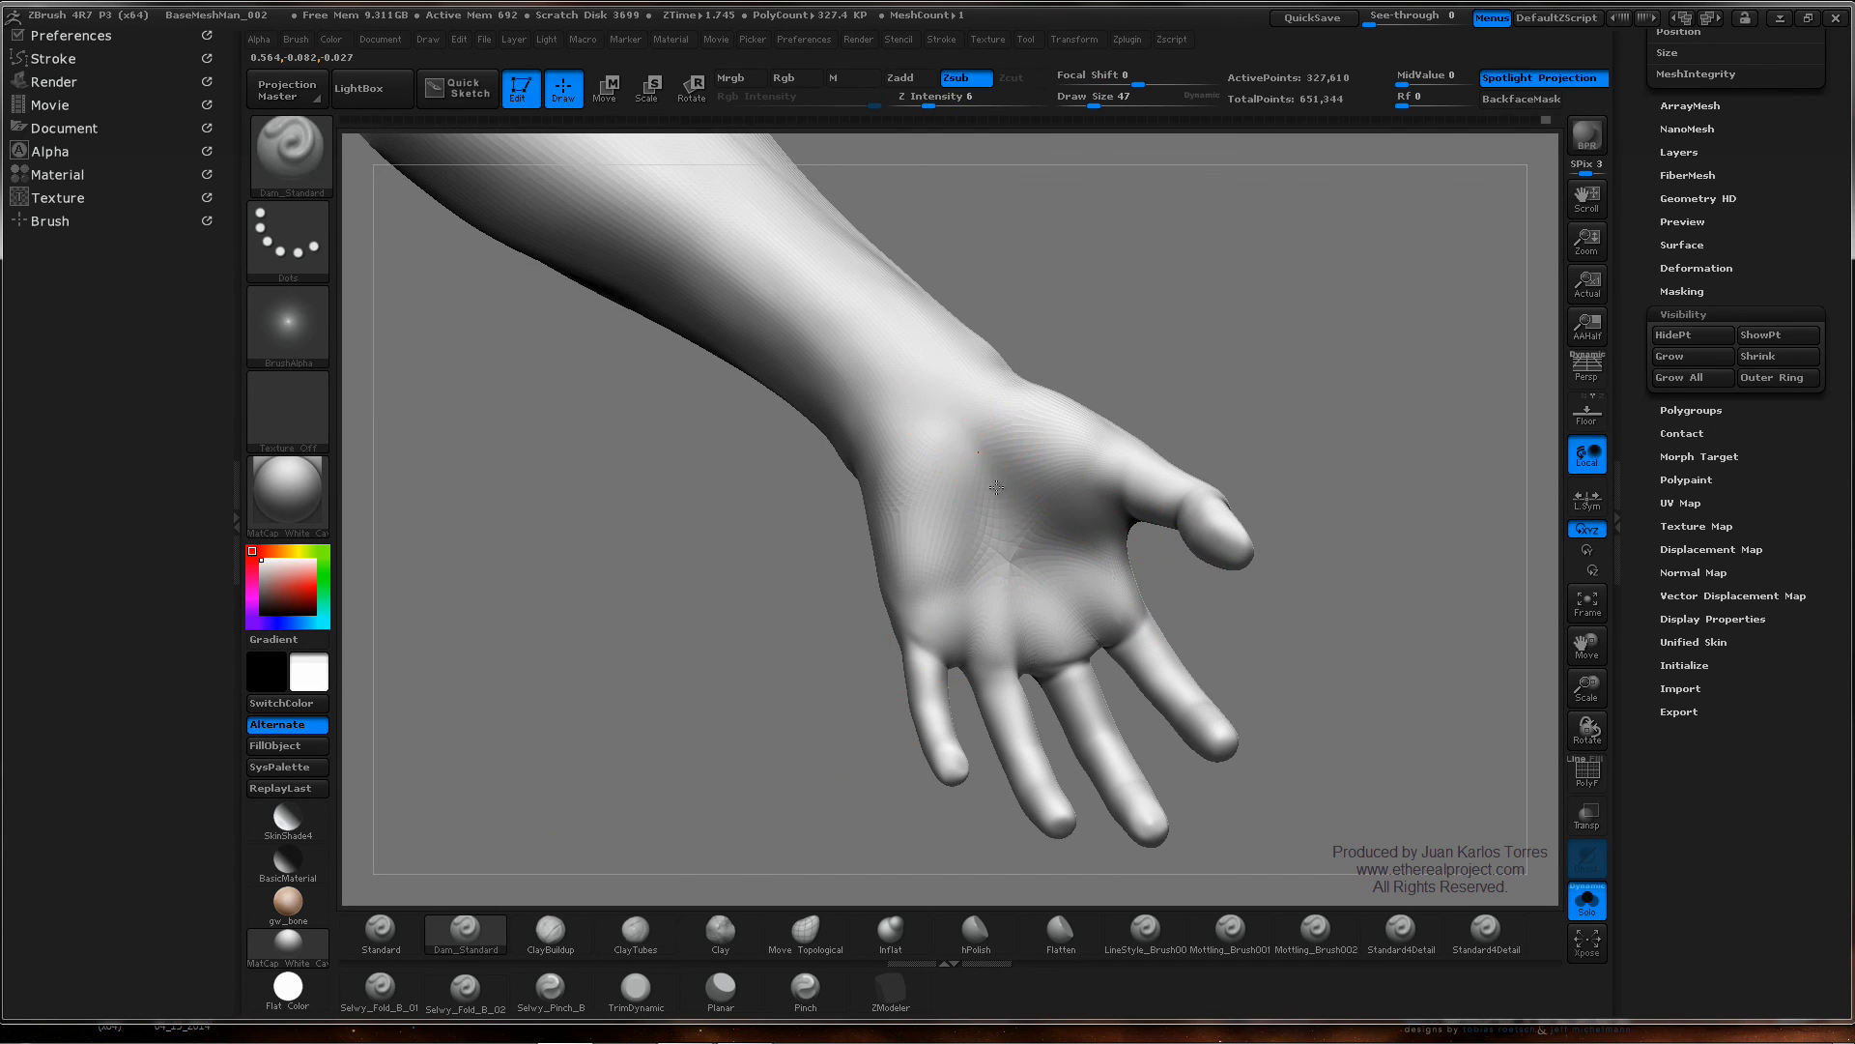
{"action": "mouse_move", "coordinate": [1076, 515]}
{"action": "left_mouse_down"}
{"action": "mouse_move", "coordinate": [911, 455]}
{"action": "mouse_move", "coordinate": [1083, 403]}
{"action": "mouse_move", "coordinate": [806, 666]}
{"action": "mouse_move", "coordinate": [815, 642]}
{"action": "left_mouse_up"}
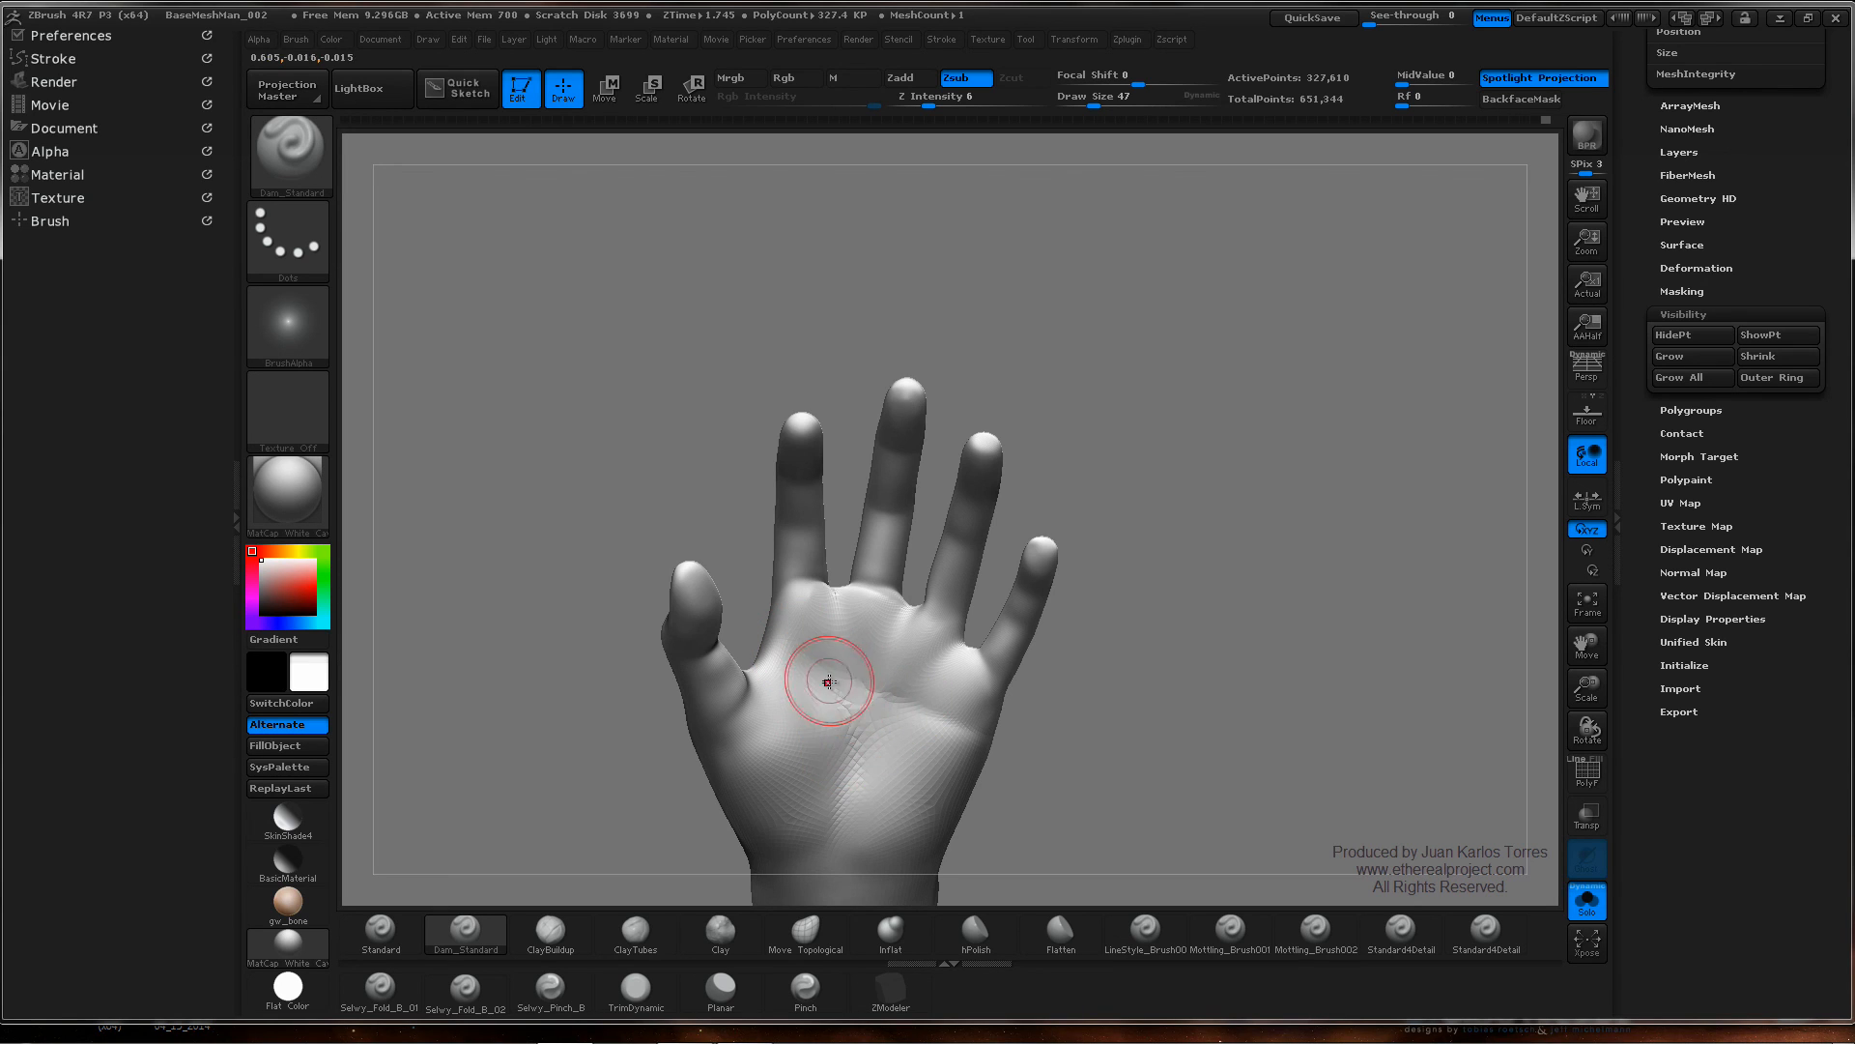
{"action": "left_click_drag", "start_coordinate": [833, 687], "coordinate": [853, 713]}
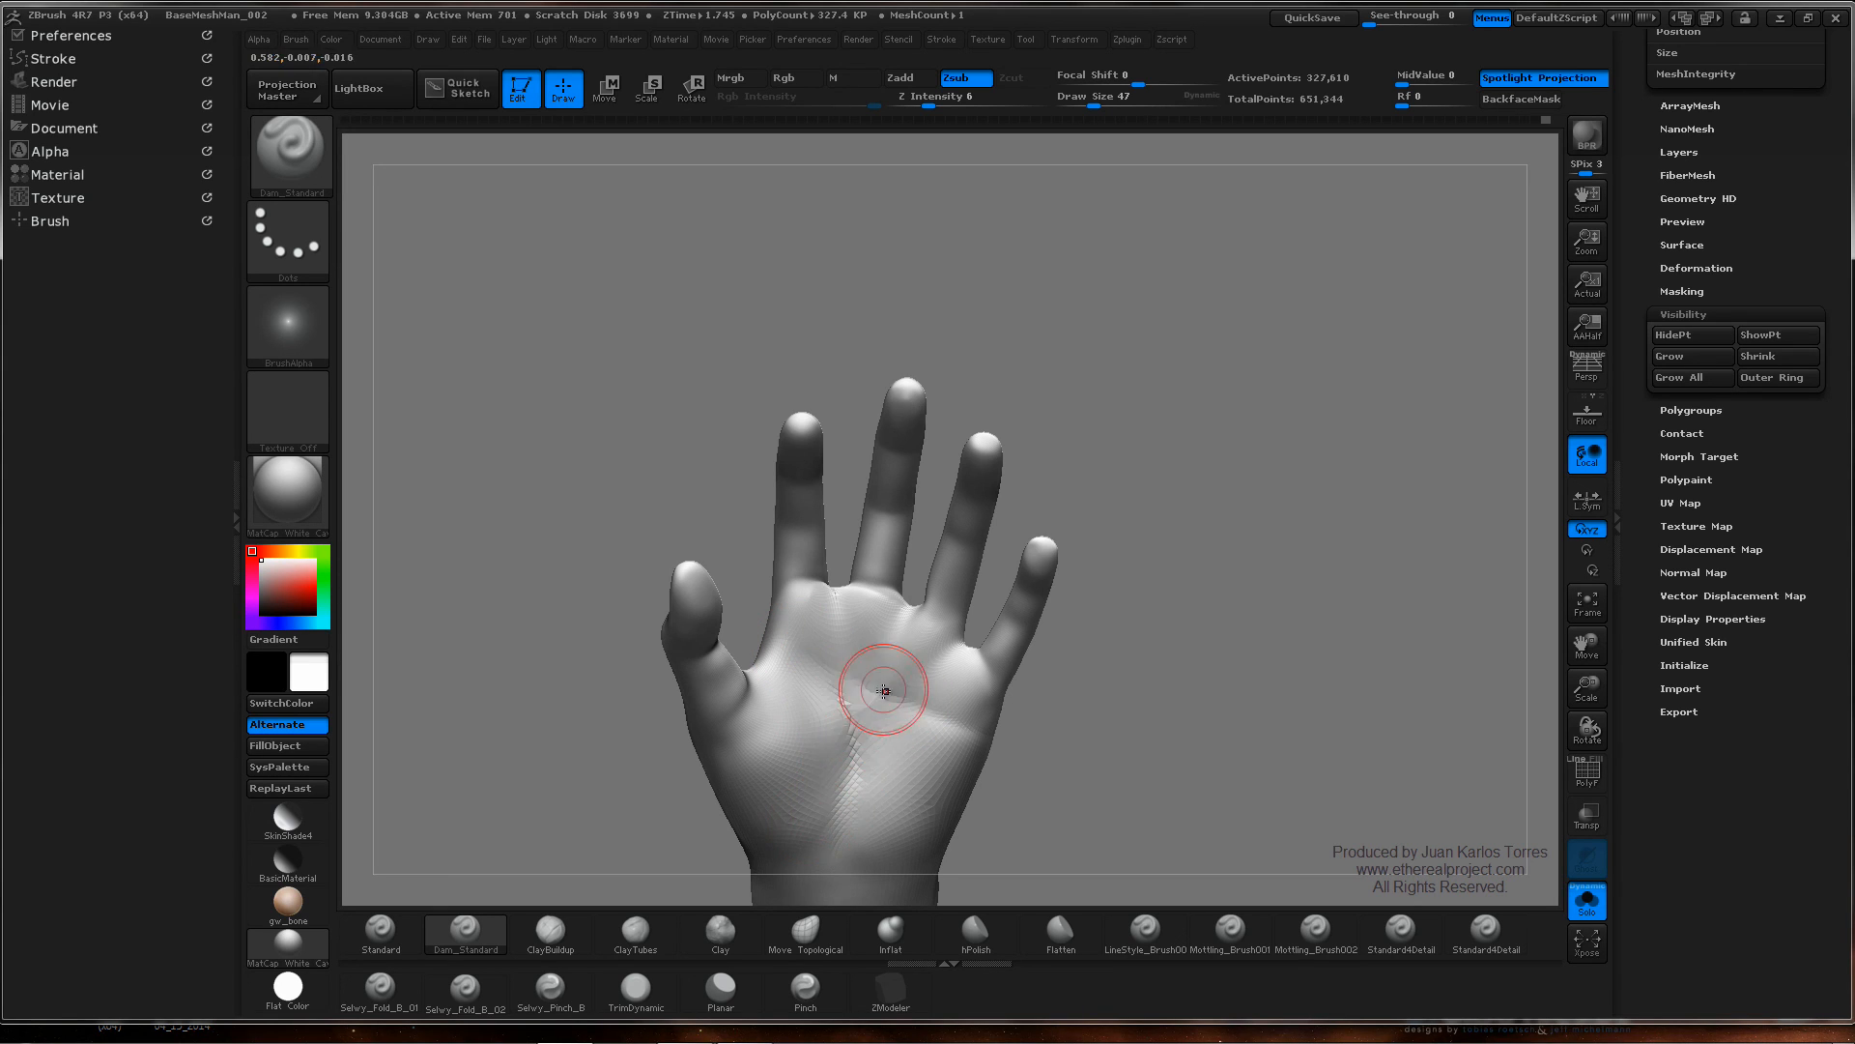
{"action": "mouse_move", "coordinate": [863, 837]}
{"action": "right_mouse_down", "text": "alt"}
{"action": "mouse_move", "coordinate": [885, 591]}
{"action": "mouse_move", "coordinate": [853, 629]}
{"action": "right_mouse_up", "text": "alt"}
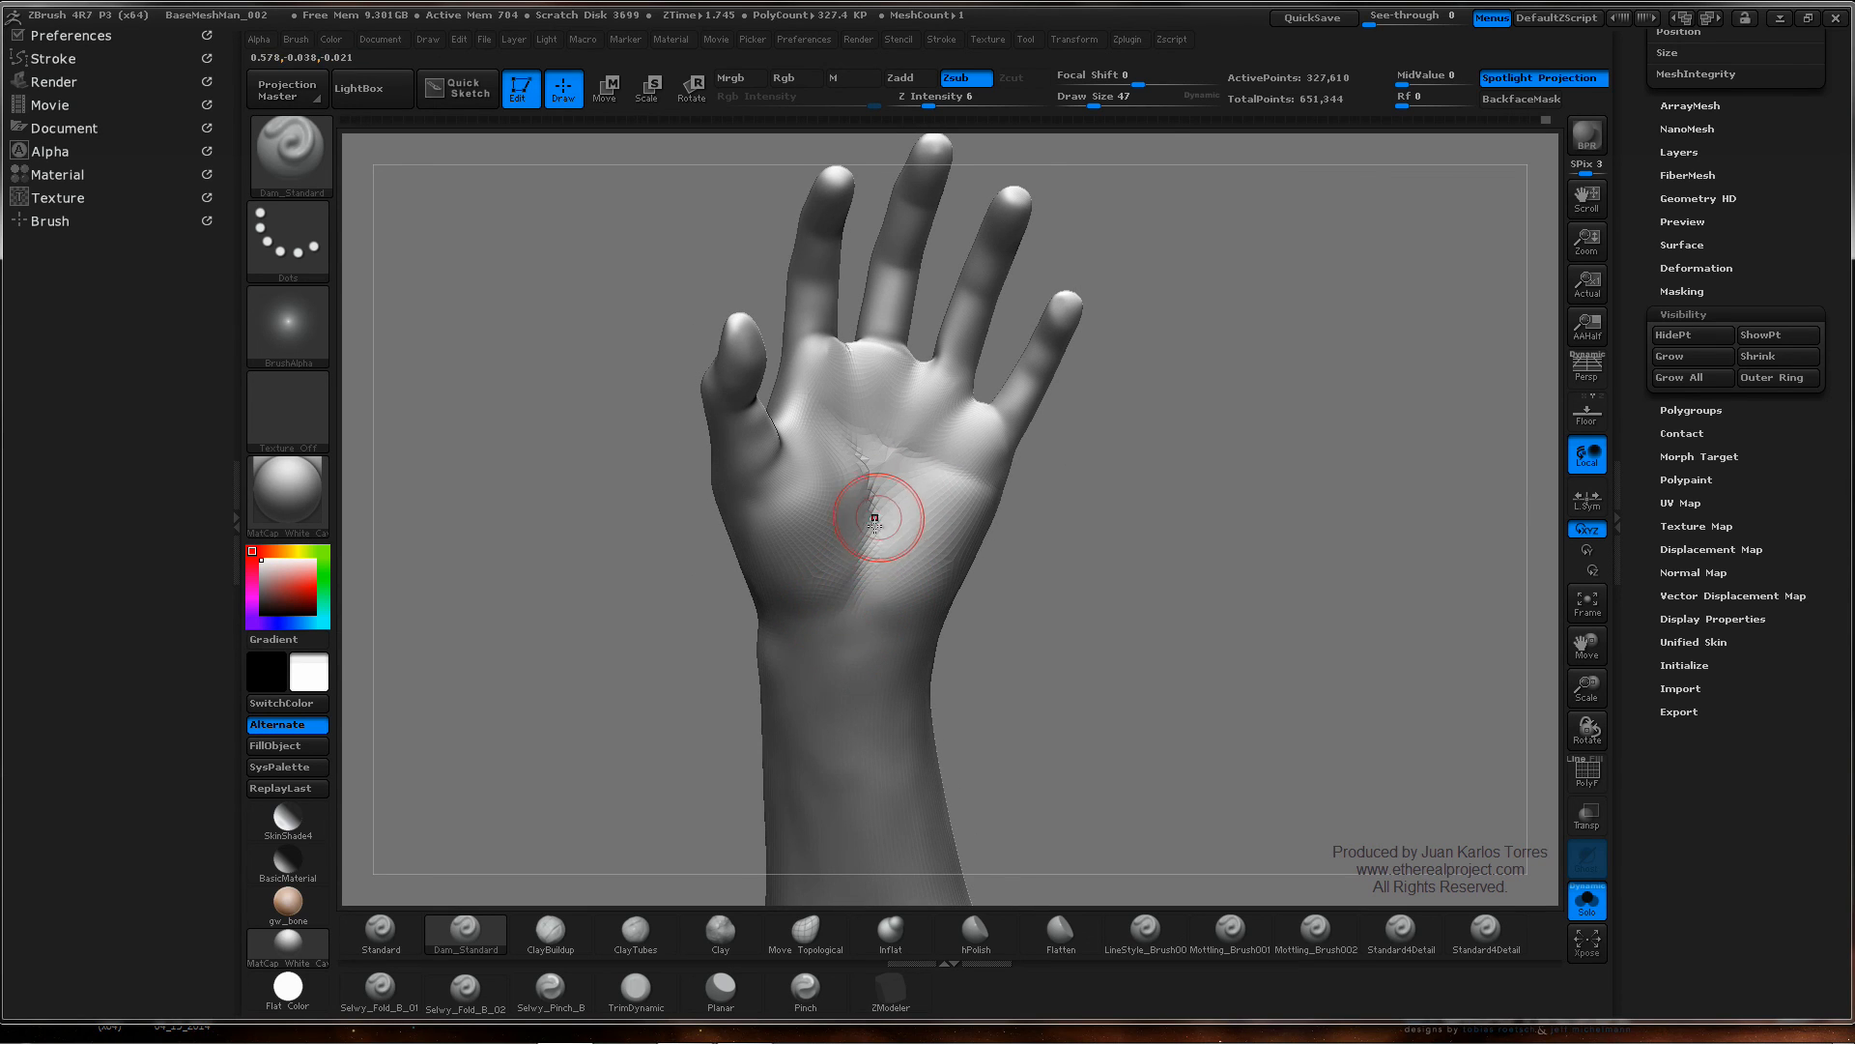
{"action": "left_click_drag", "start_coordinate": [882, 514], "coordinate": [877, 648]}
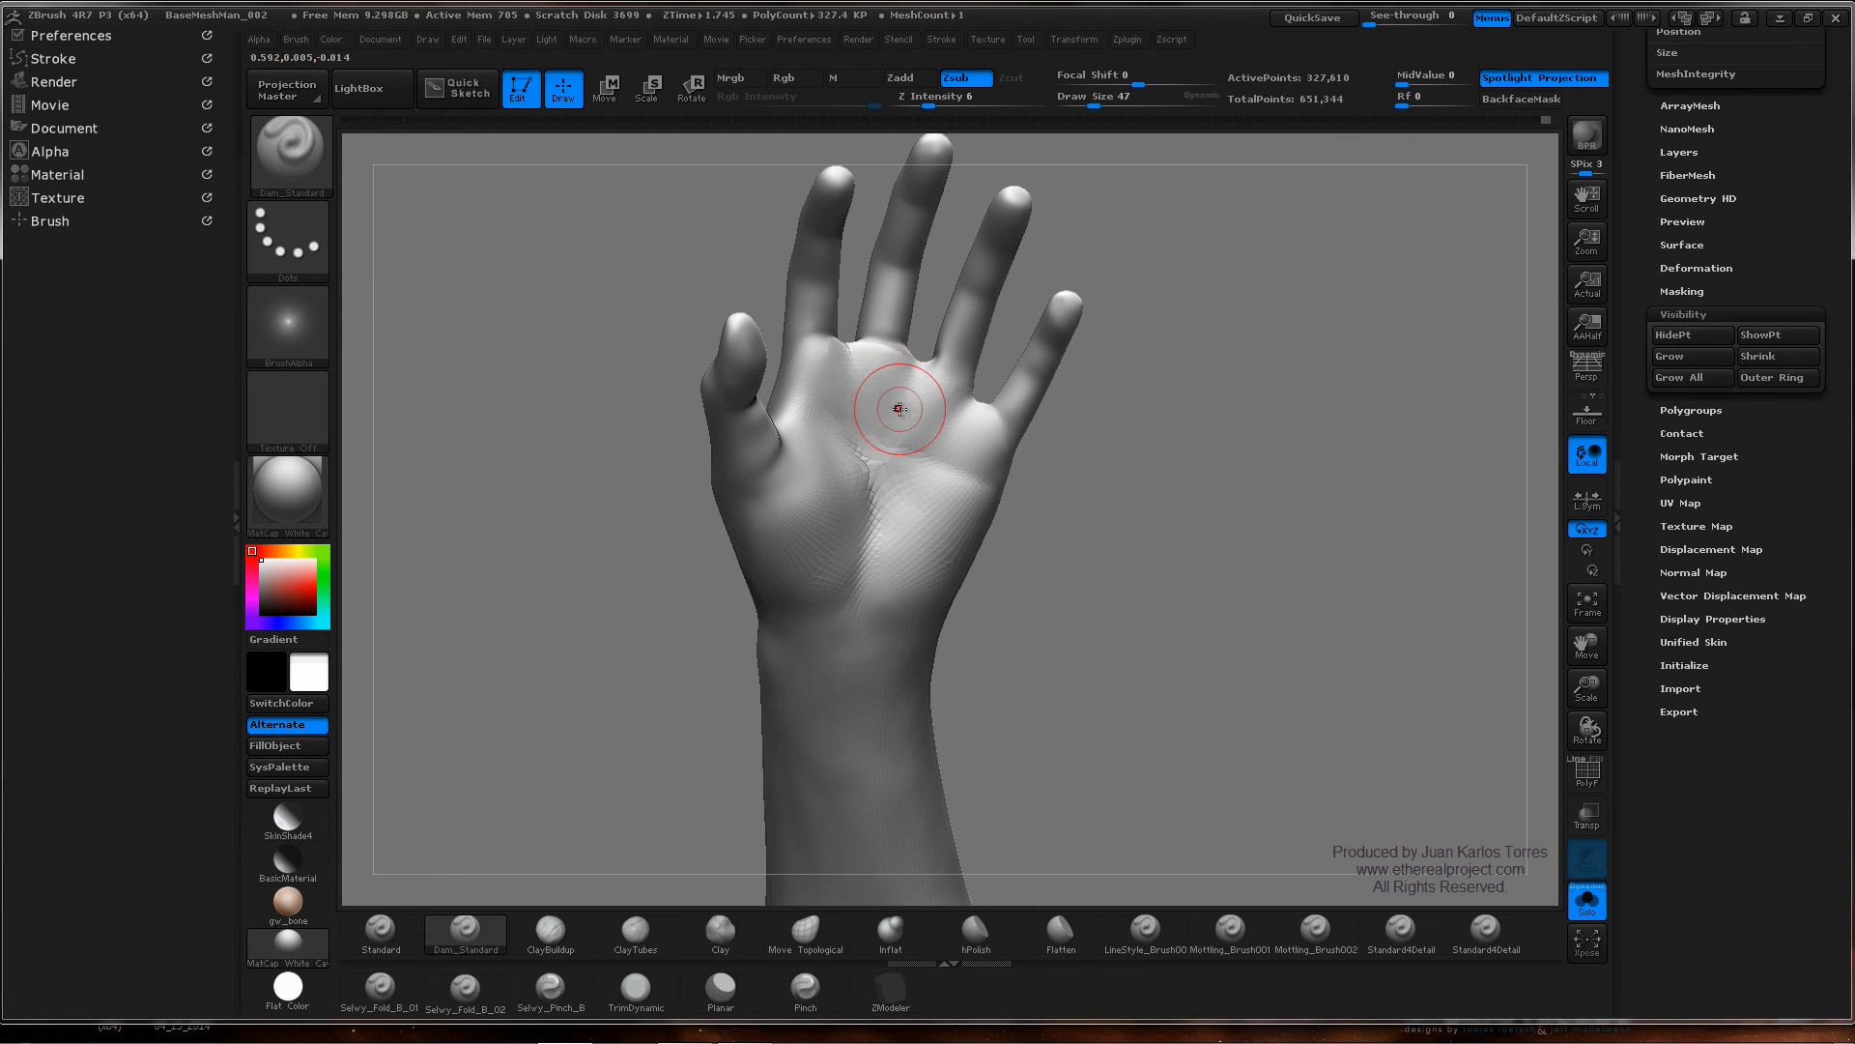
- Extend the Dam_Standard palm crease from the thumb web below the index finger toward the palm's centre
{"action": "right_click_drag", "start_coordinate": [882, 413], "coordinate": [859, 406]}
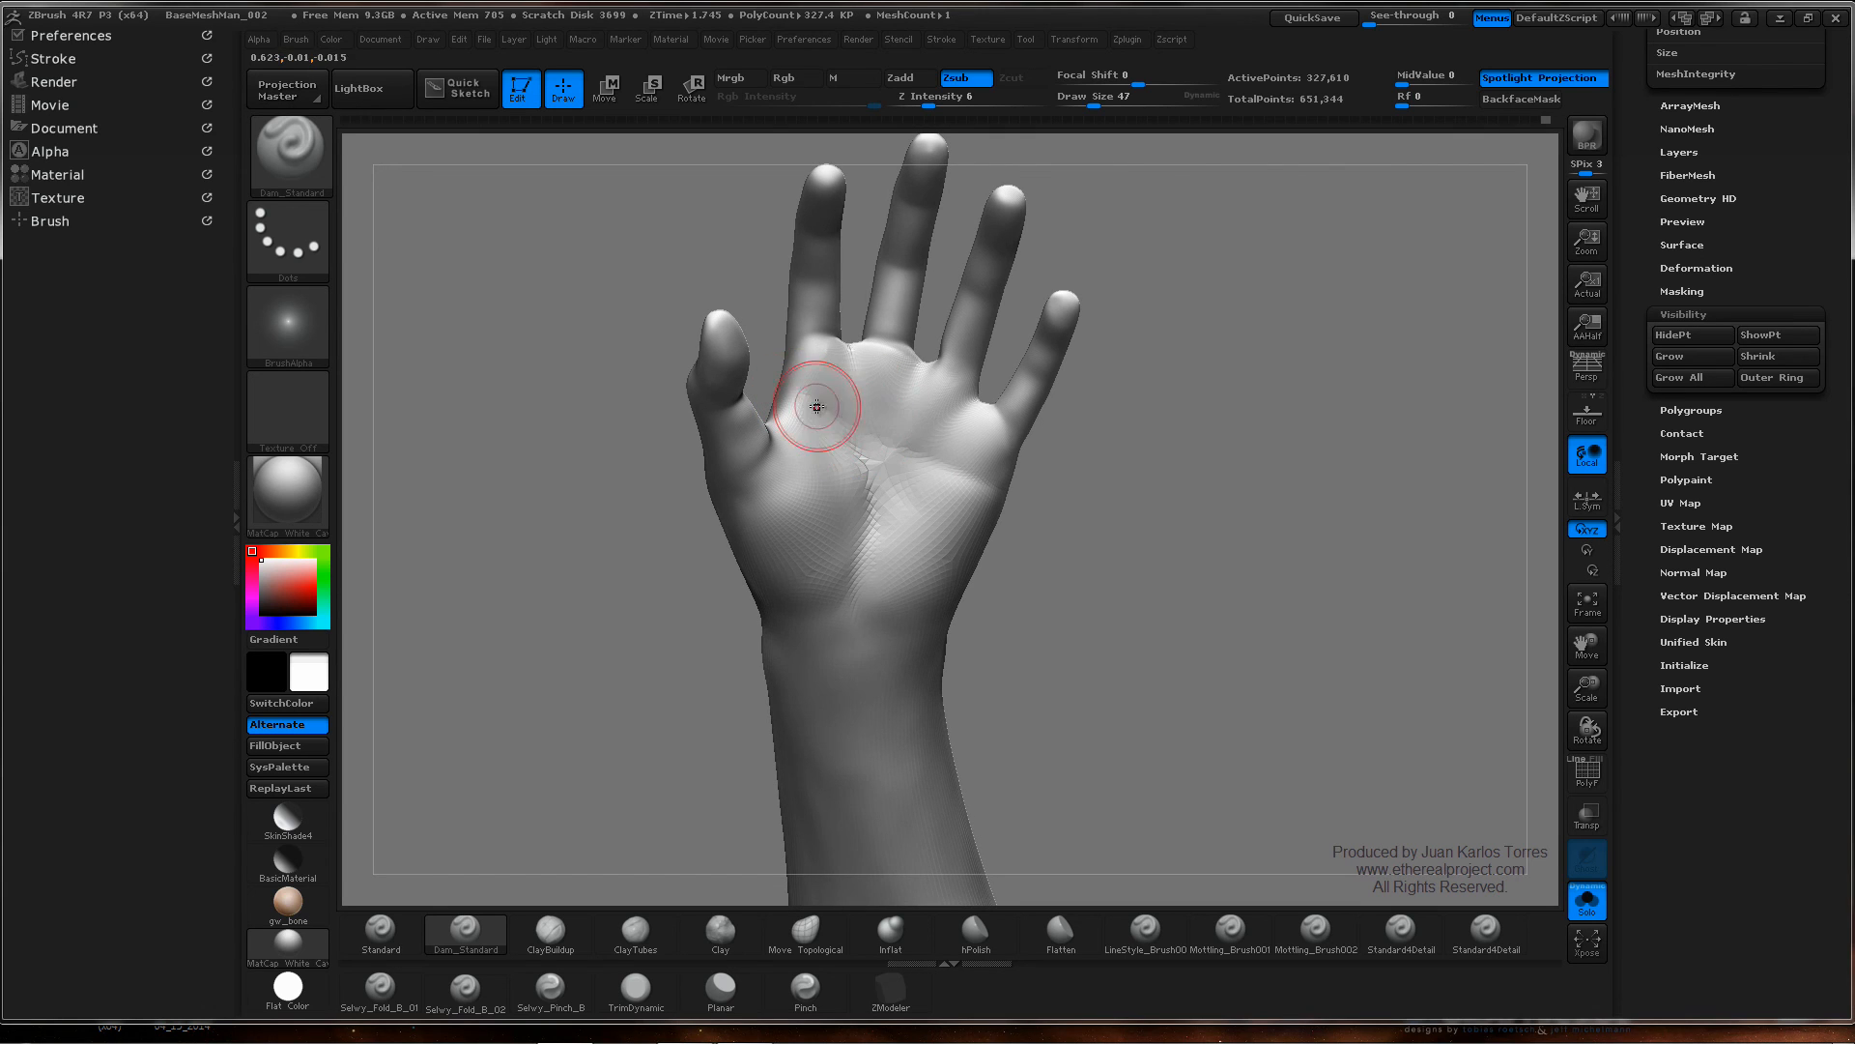
{"action": "left_click_drag", "start_coordinate": [821, 407], "coordinate": [863, 430]}
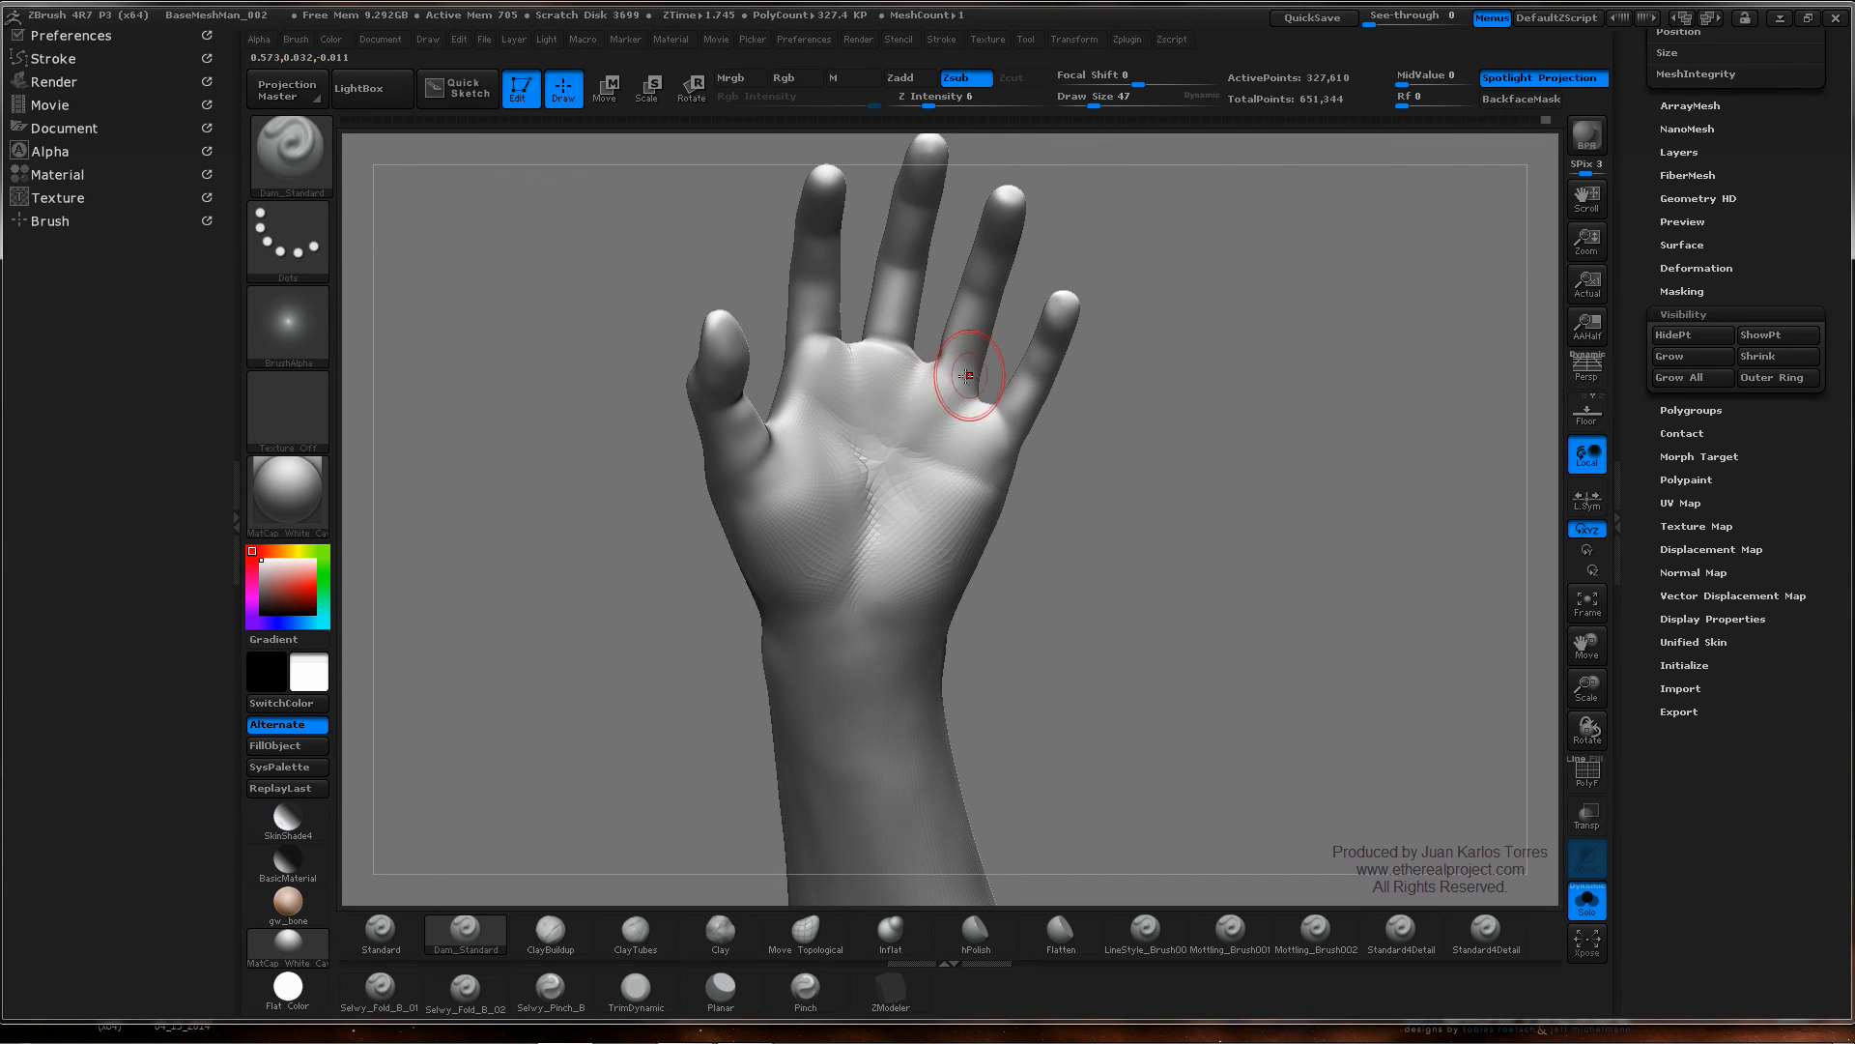
{"action": "right_click_drag", "start_coordinate": [961, 386], "coordinate": [850, 389]}
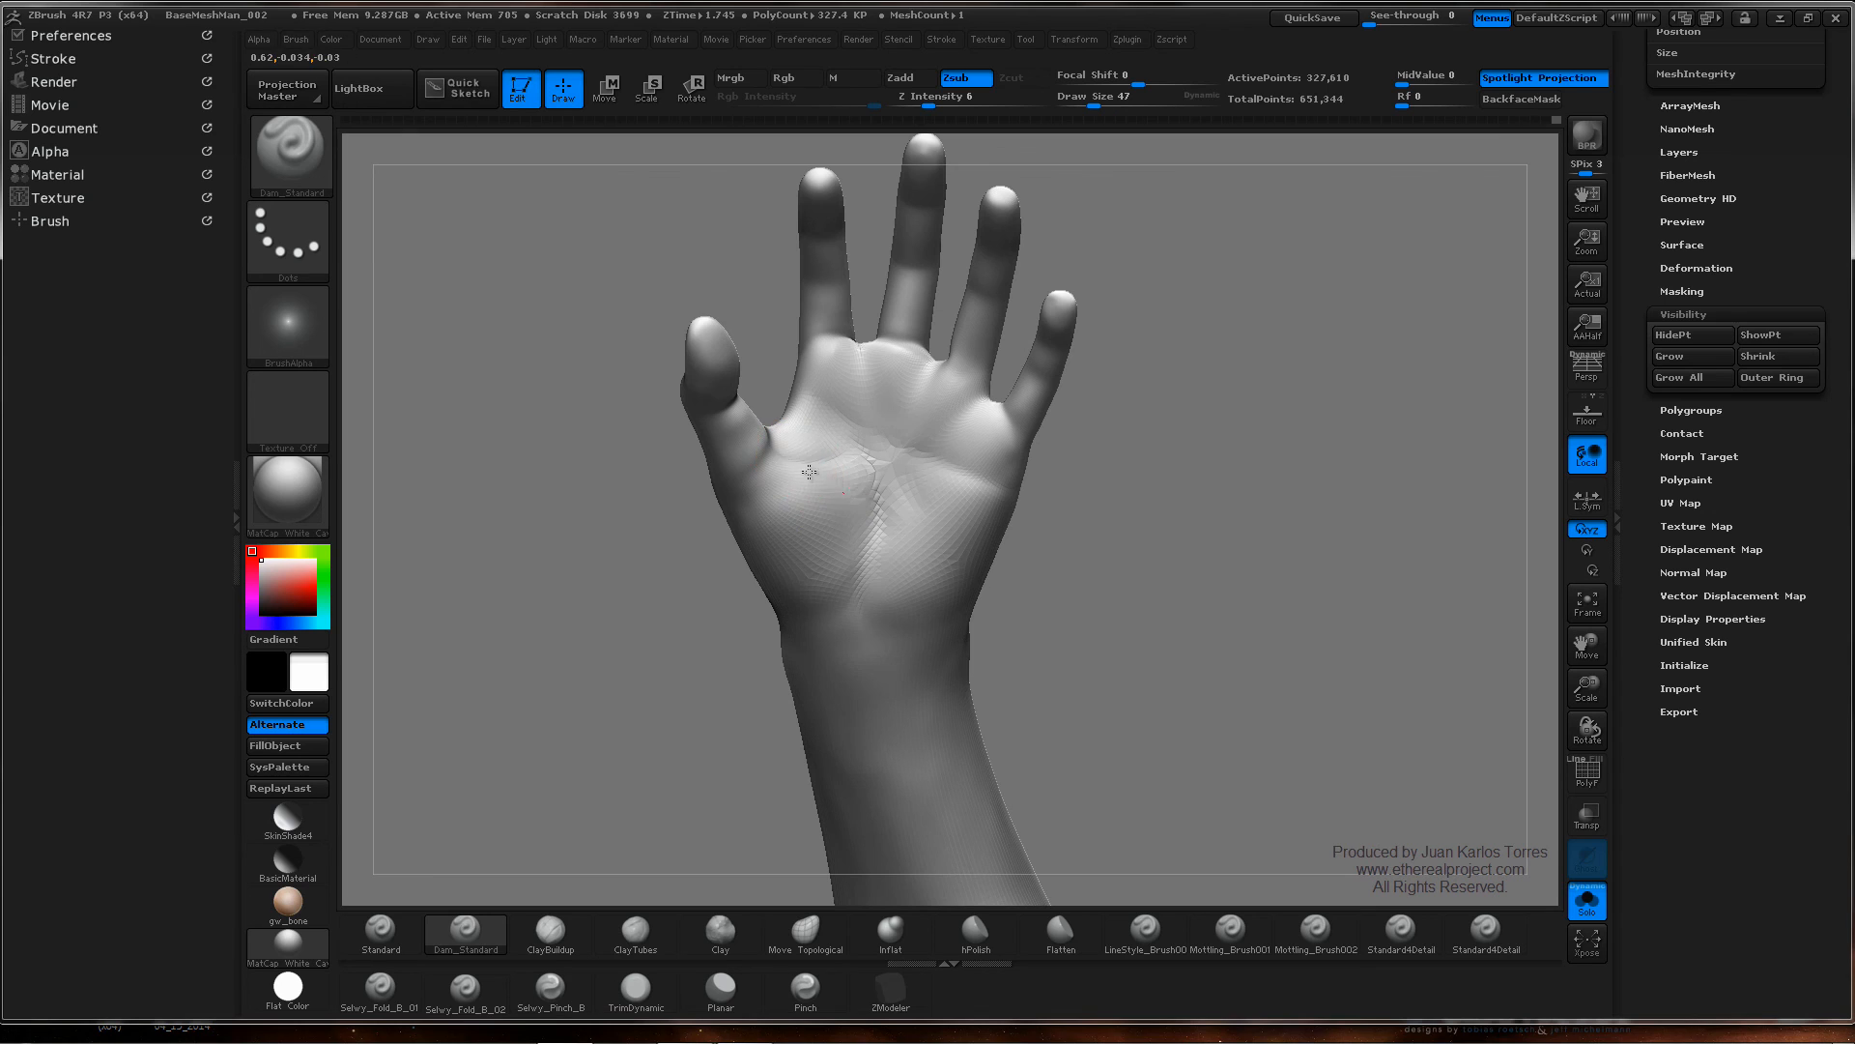
- Fill out the thumb pad and the area beside the thumb web with the Clay brush, and smooth the strokes
{"action": "key", "text": "space"}
{"action": "left_click", "coordinate": [655, 950]}
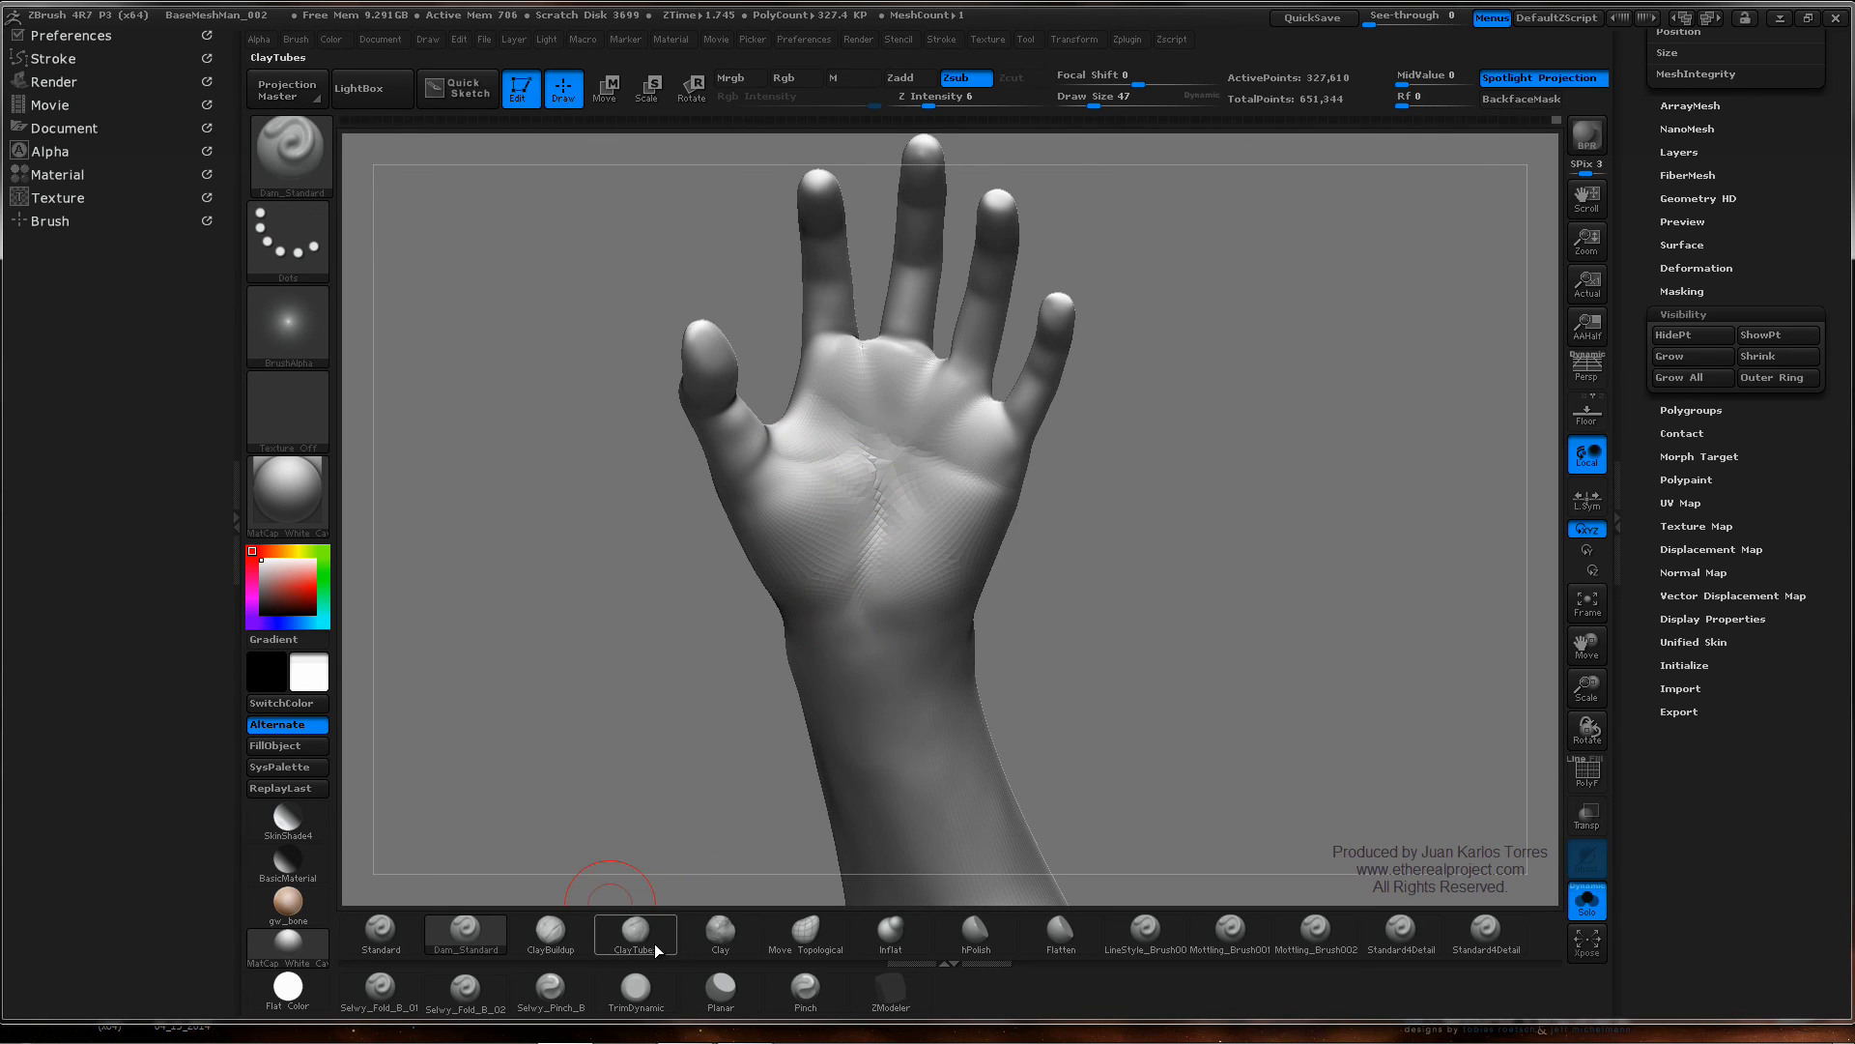
{"action": "left_click", "coordinate": [731, 945]}
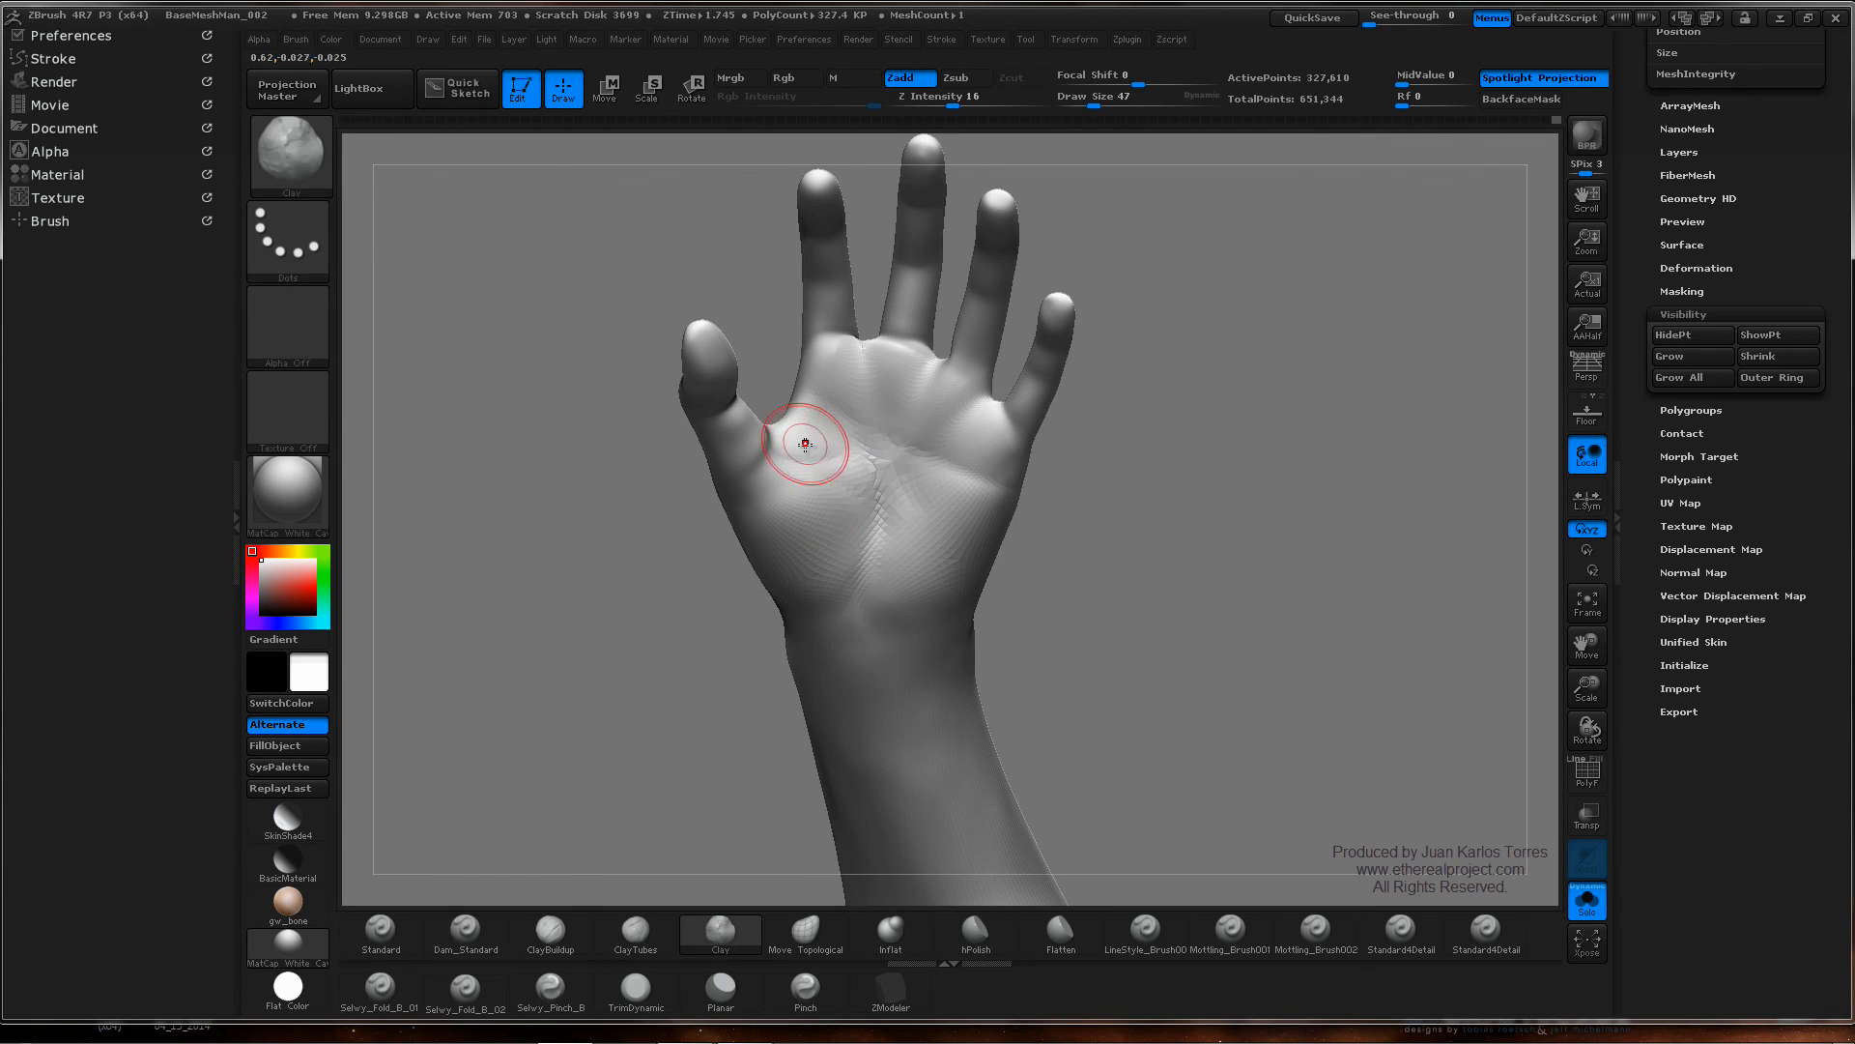
{"action": "mouse_move", "coordinate": [829, 429]}
{"action": "right_mouse_down"}
{"action": "mouse_move", "coordinate": [800, 481]}
{"action": "mouse_move", "coordinate": [820, 489]}
{"action": "right_mouse_up"}
{"action": "key", "text": "shift"}
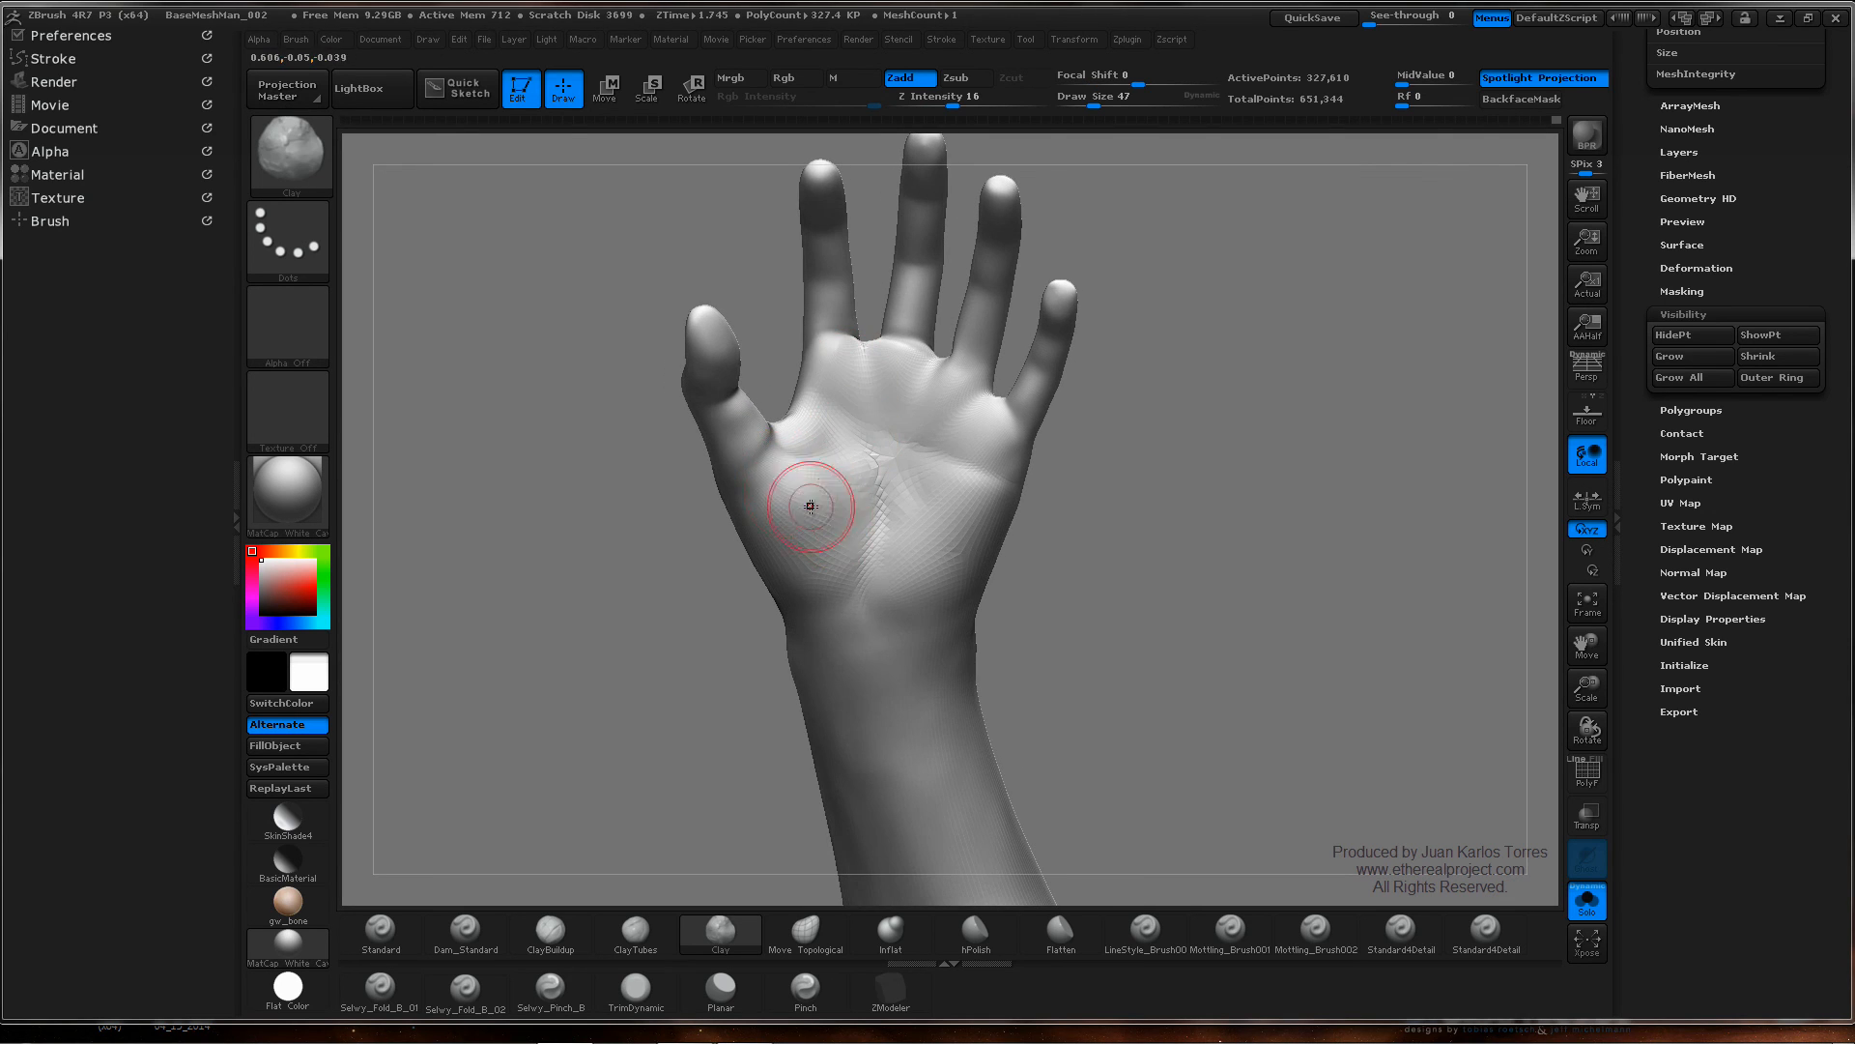
{"action": "left_click_drag", "start_coordinate": [754, 493], "coordinate": [785, 522]}
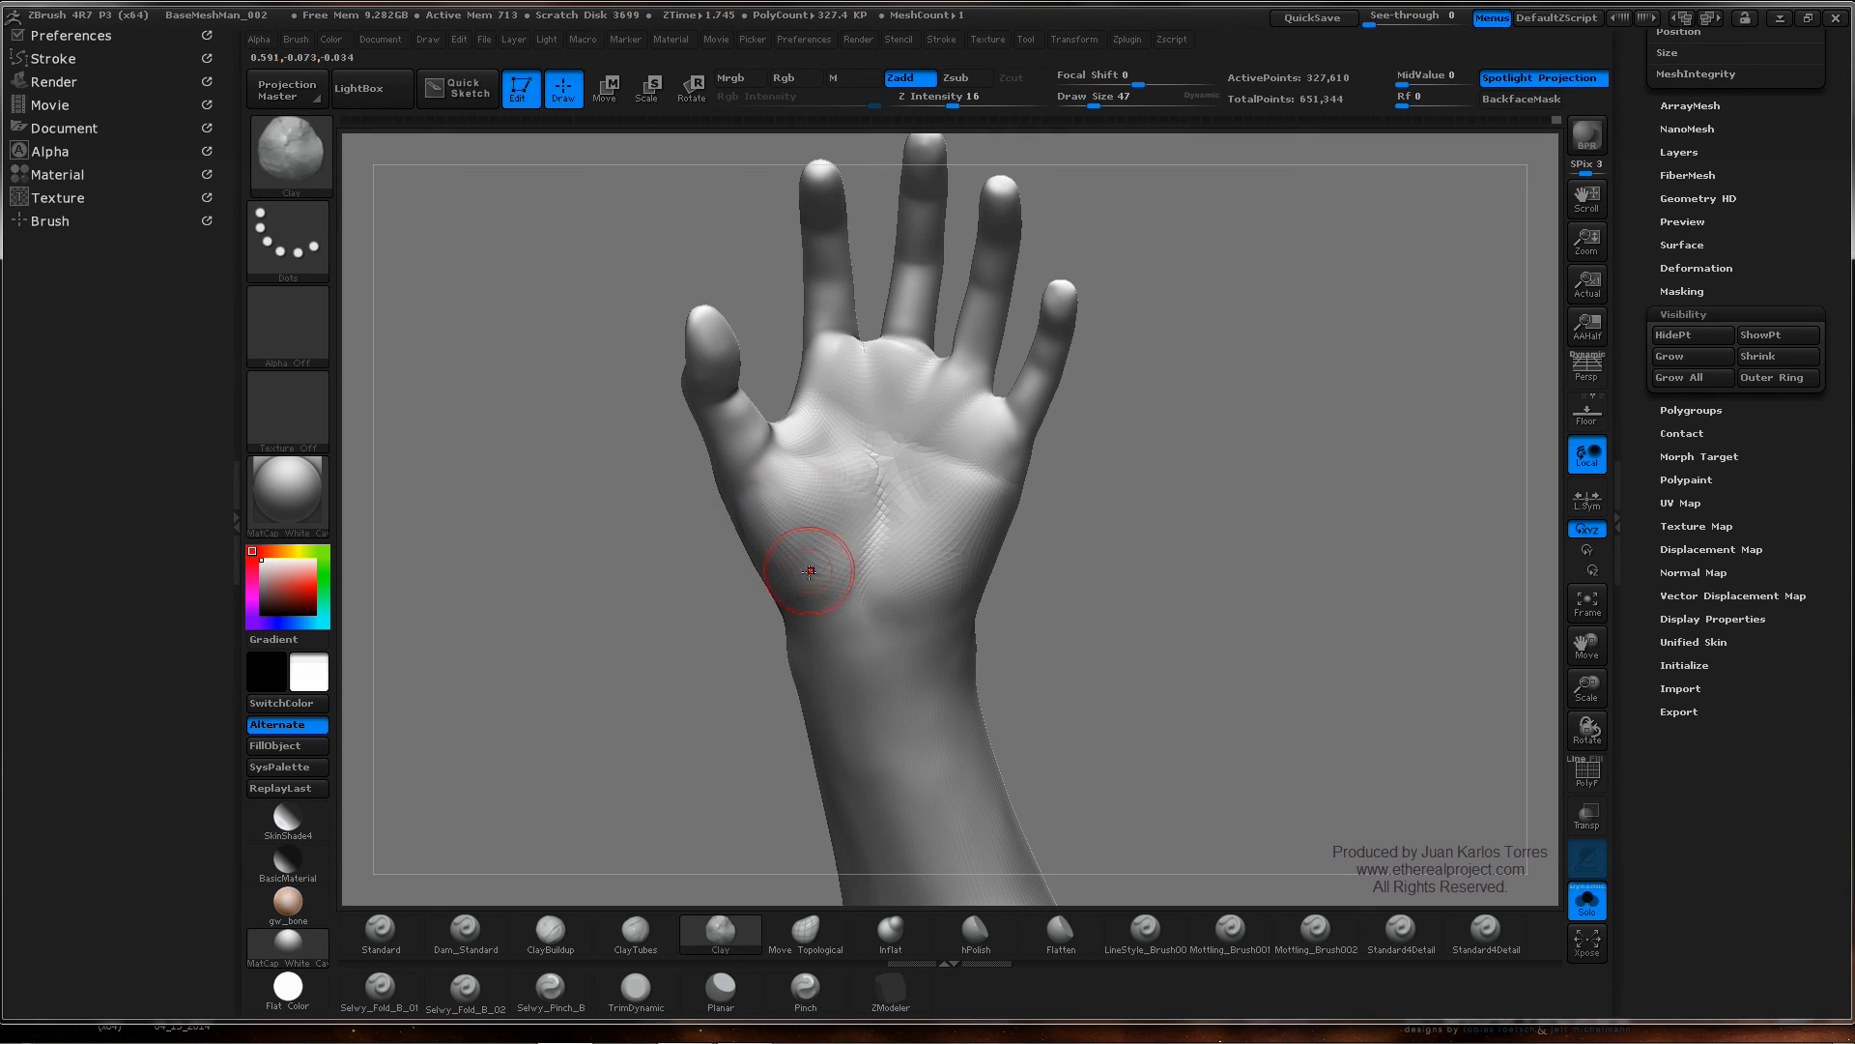
{"action": "key", "text": "shift"}
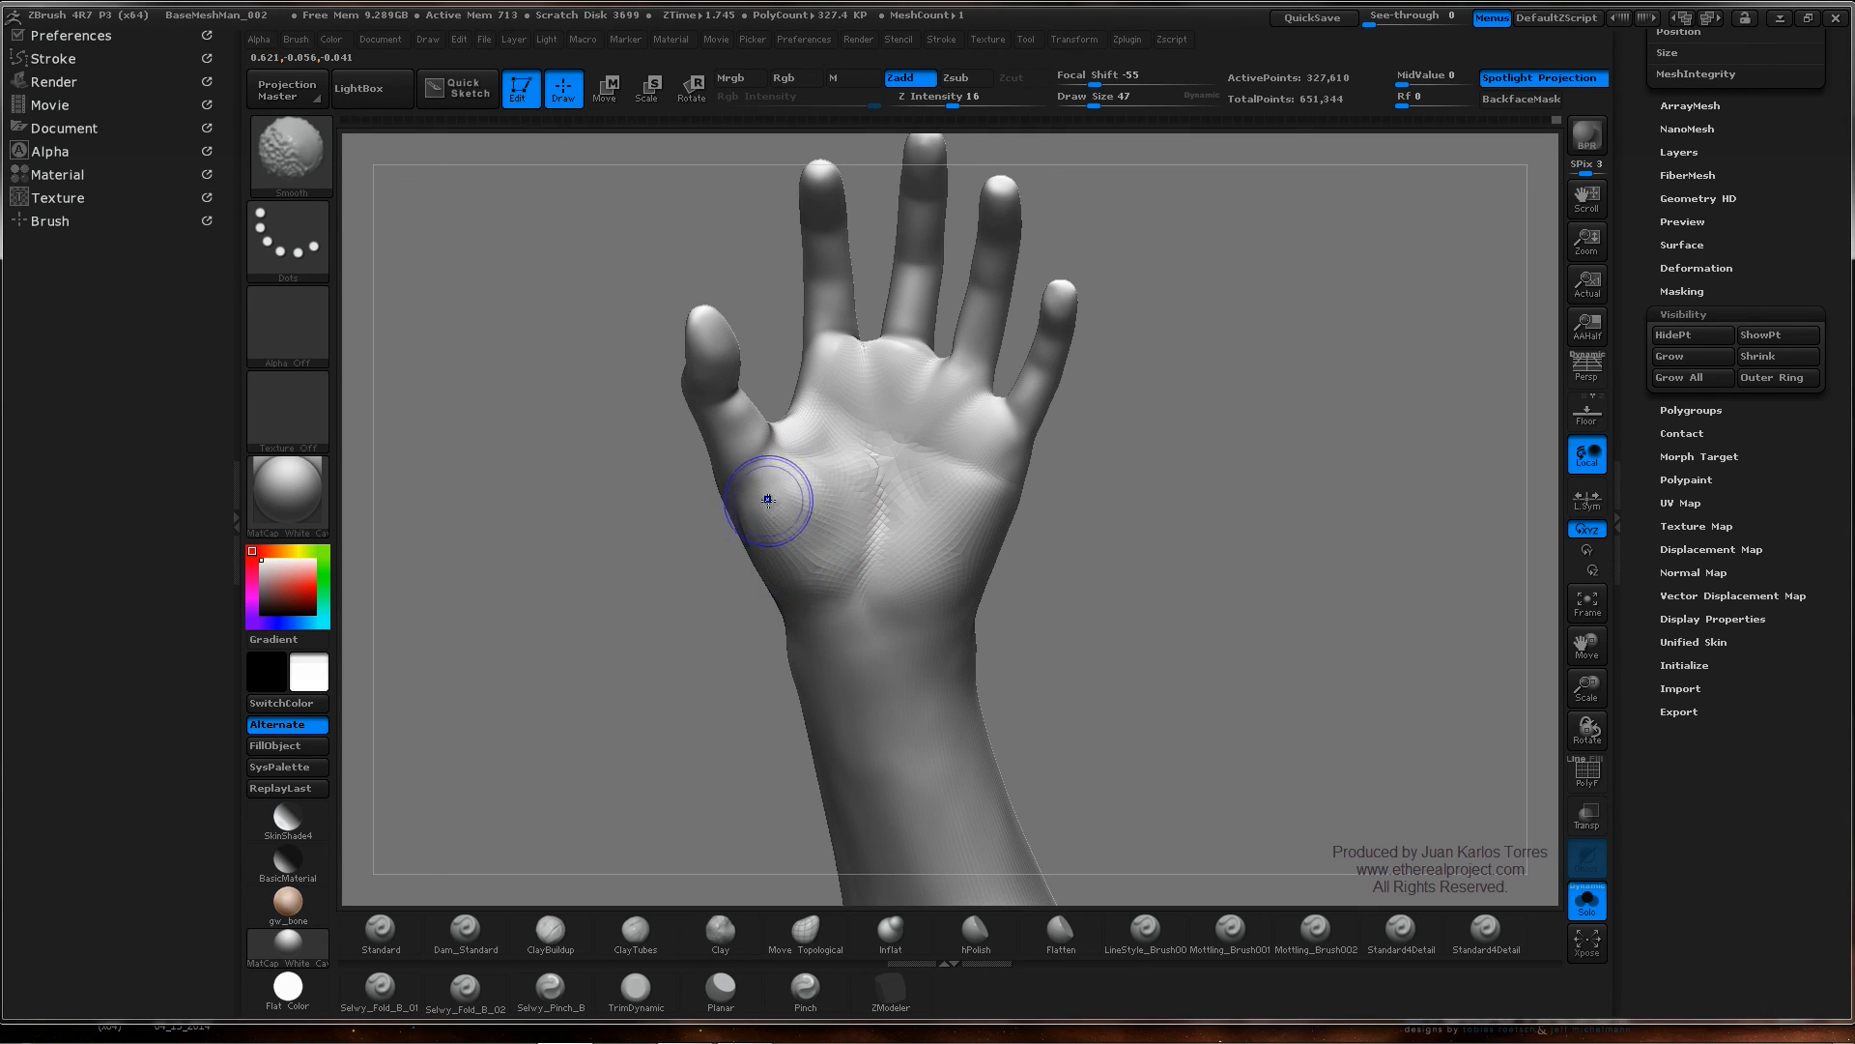
{"action": "left_click_drag", "start_coordinate": [819, 571], "coordinate": [829, 543], "text": "shift"}
- Shape the little-finger pad of the palm with the Clay brush and smooth its lower part
{"action": "mouse_move", "coordinate": [842, 488]}
{"action": "right_mouse_down"}
{"action": "mouse_move", "coordinate": [913, 431]}
{"action": "mouse_move", "coordinate": [863, 432]}
{"action": "mouse_move", "coordinate": [882, 429]}
{"action": "right_mouse_up"}
{"action": "right_click_drag", "start_coordinate": [942, 576], "coordinate": [947, 498]}
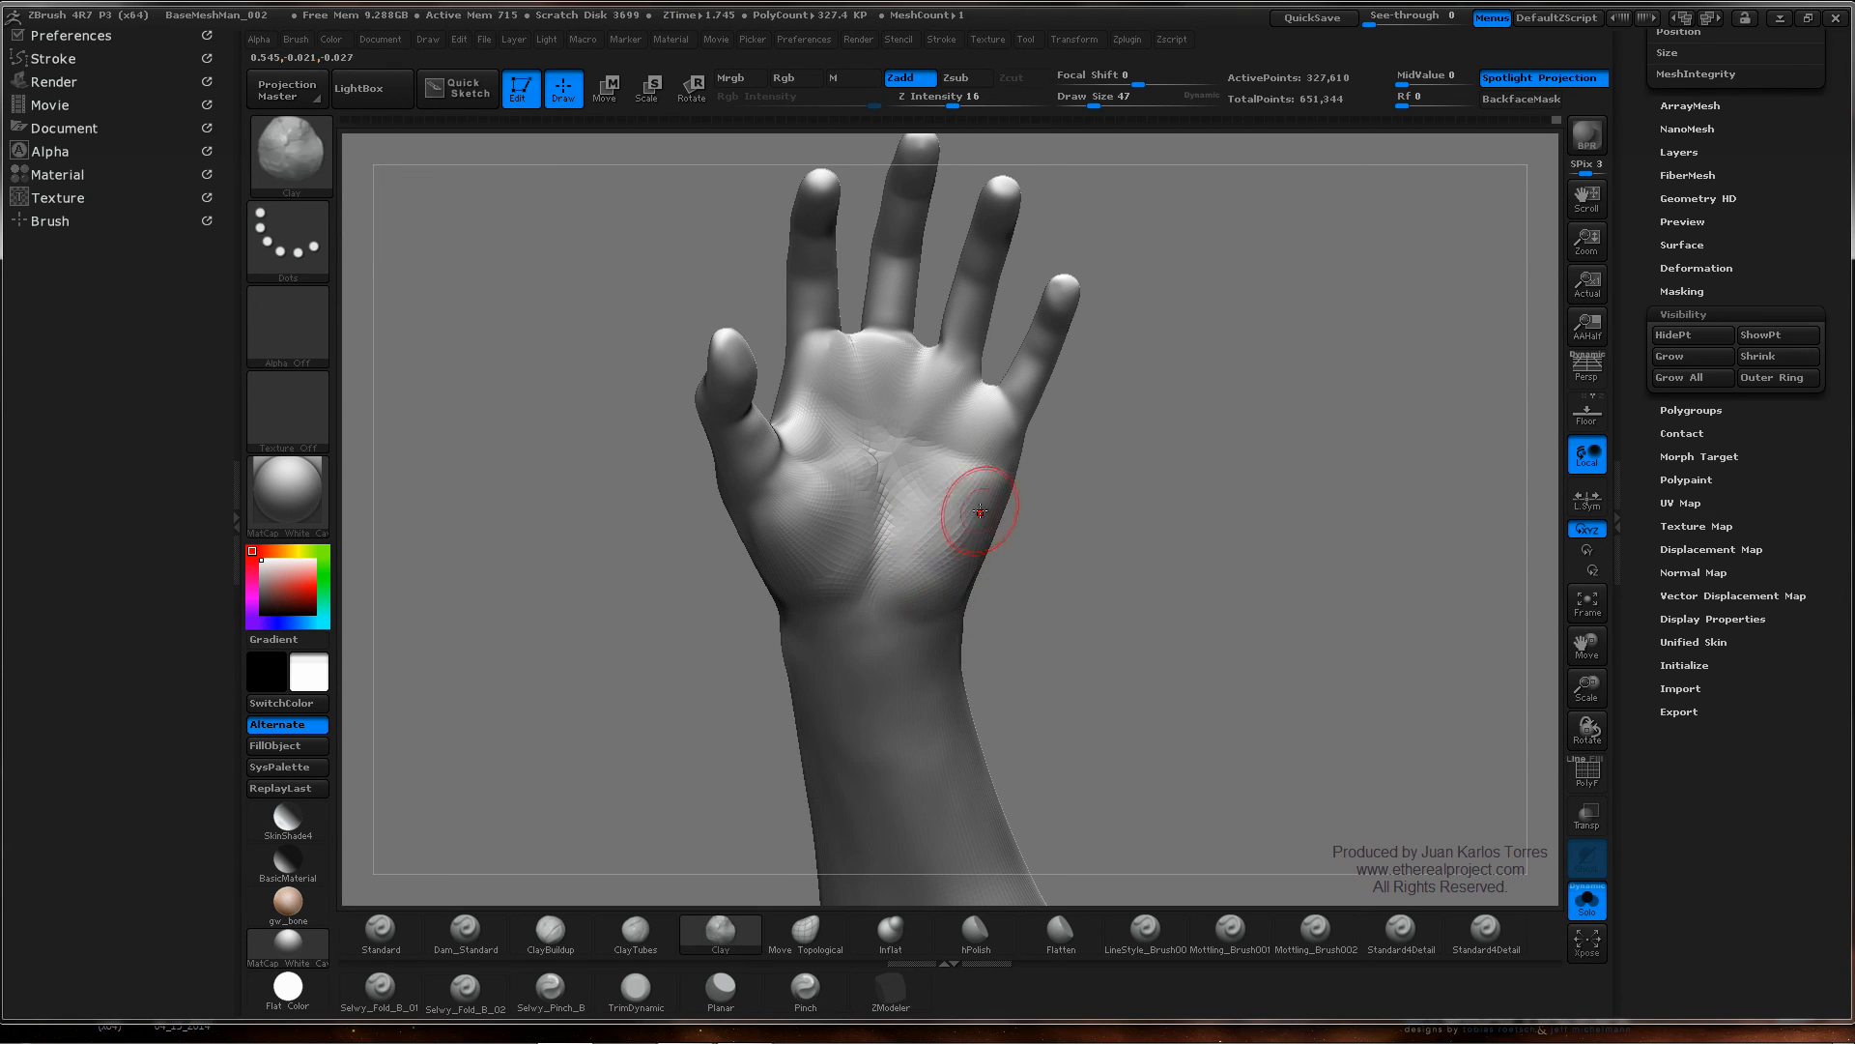
{"action": "key", "text": "shift"}
{"action": "left_click_drag", "start_coordinate": [915, 560], "coordinate": [905, 572], "text": "shift"}
{"action": "right_click_drag", "start_coordinate": [900, 615], "coordinate": [944, 499]}
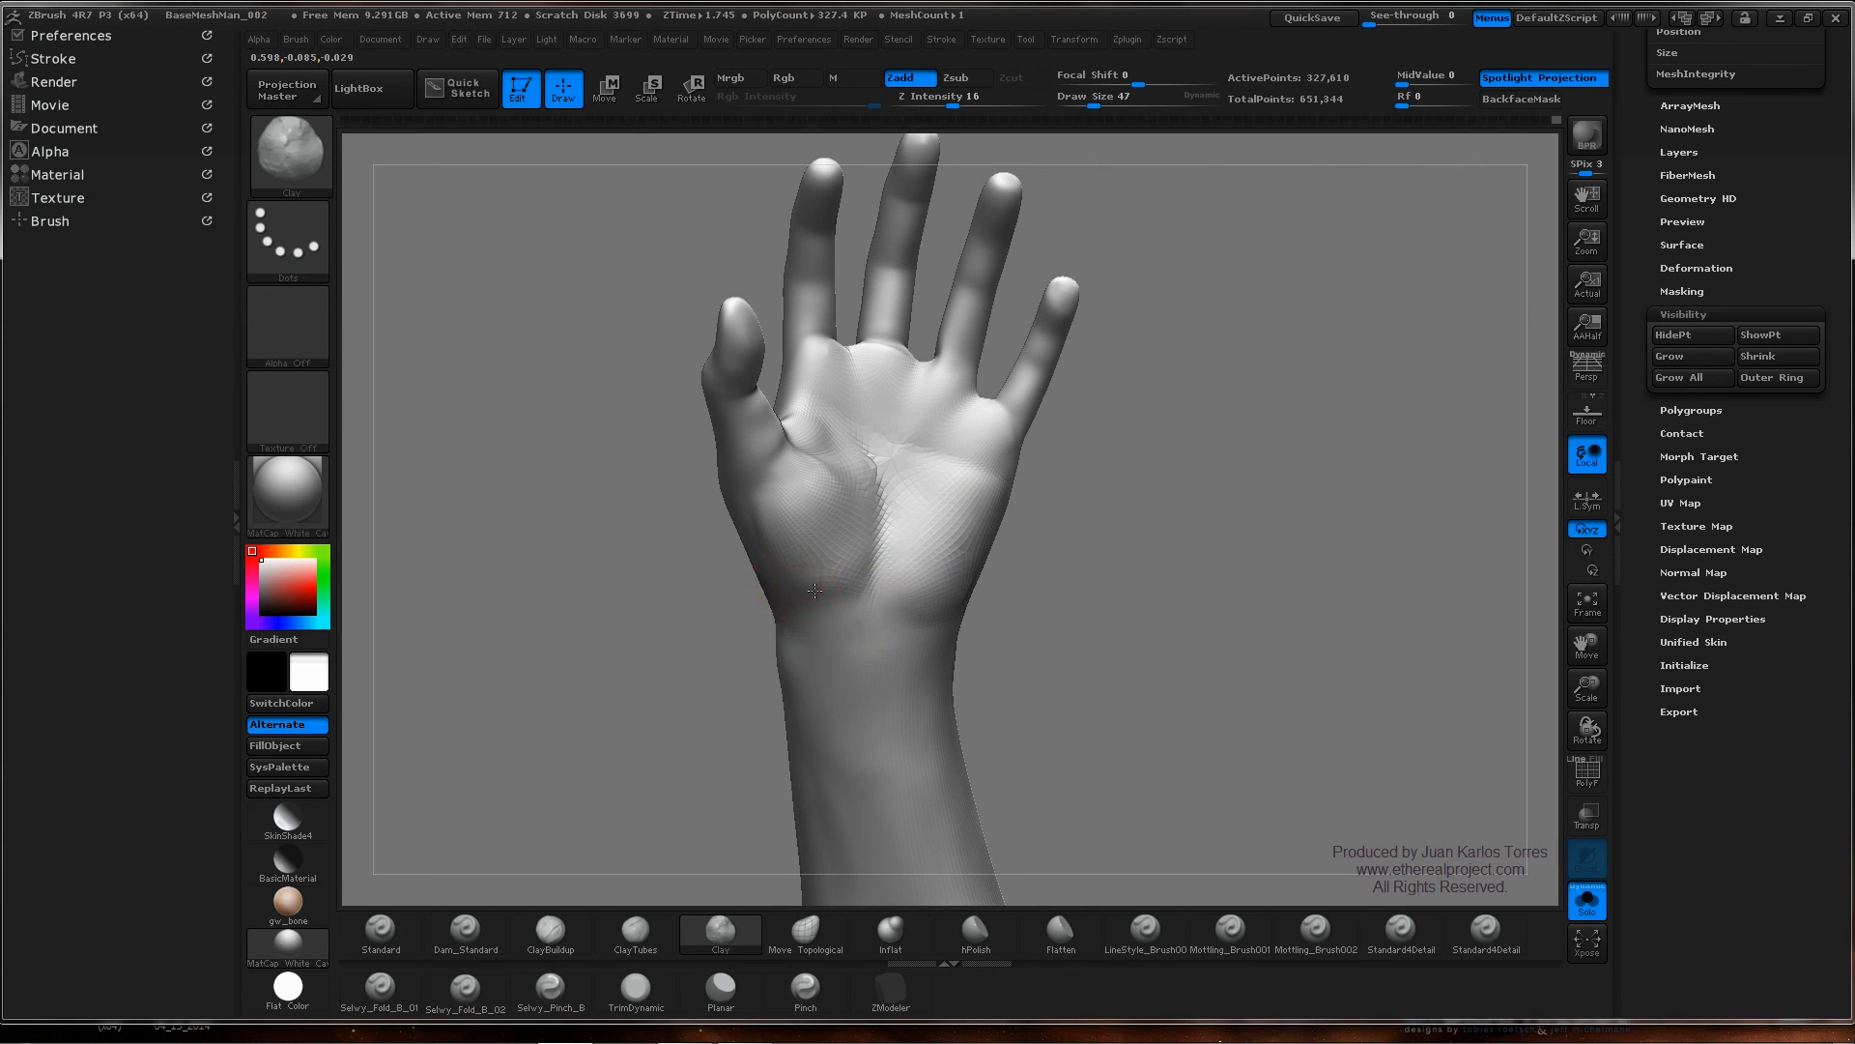
- Smooth the thumb pad and the heel of the palm where both pads meet the wrist
{"action": "key", "text": "shift"}
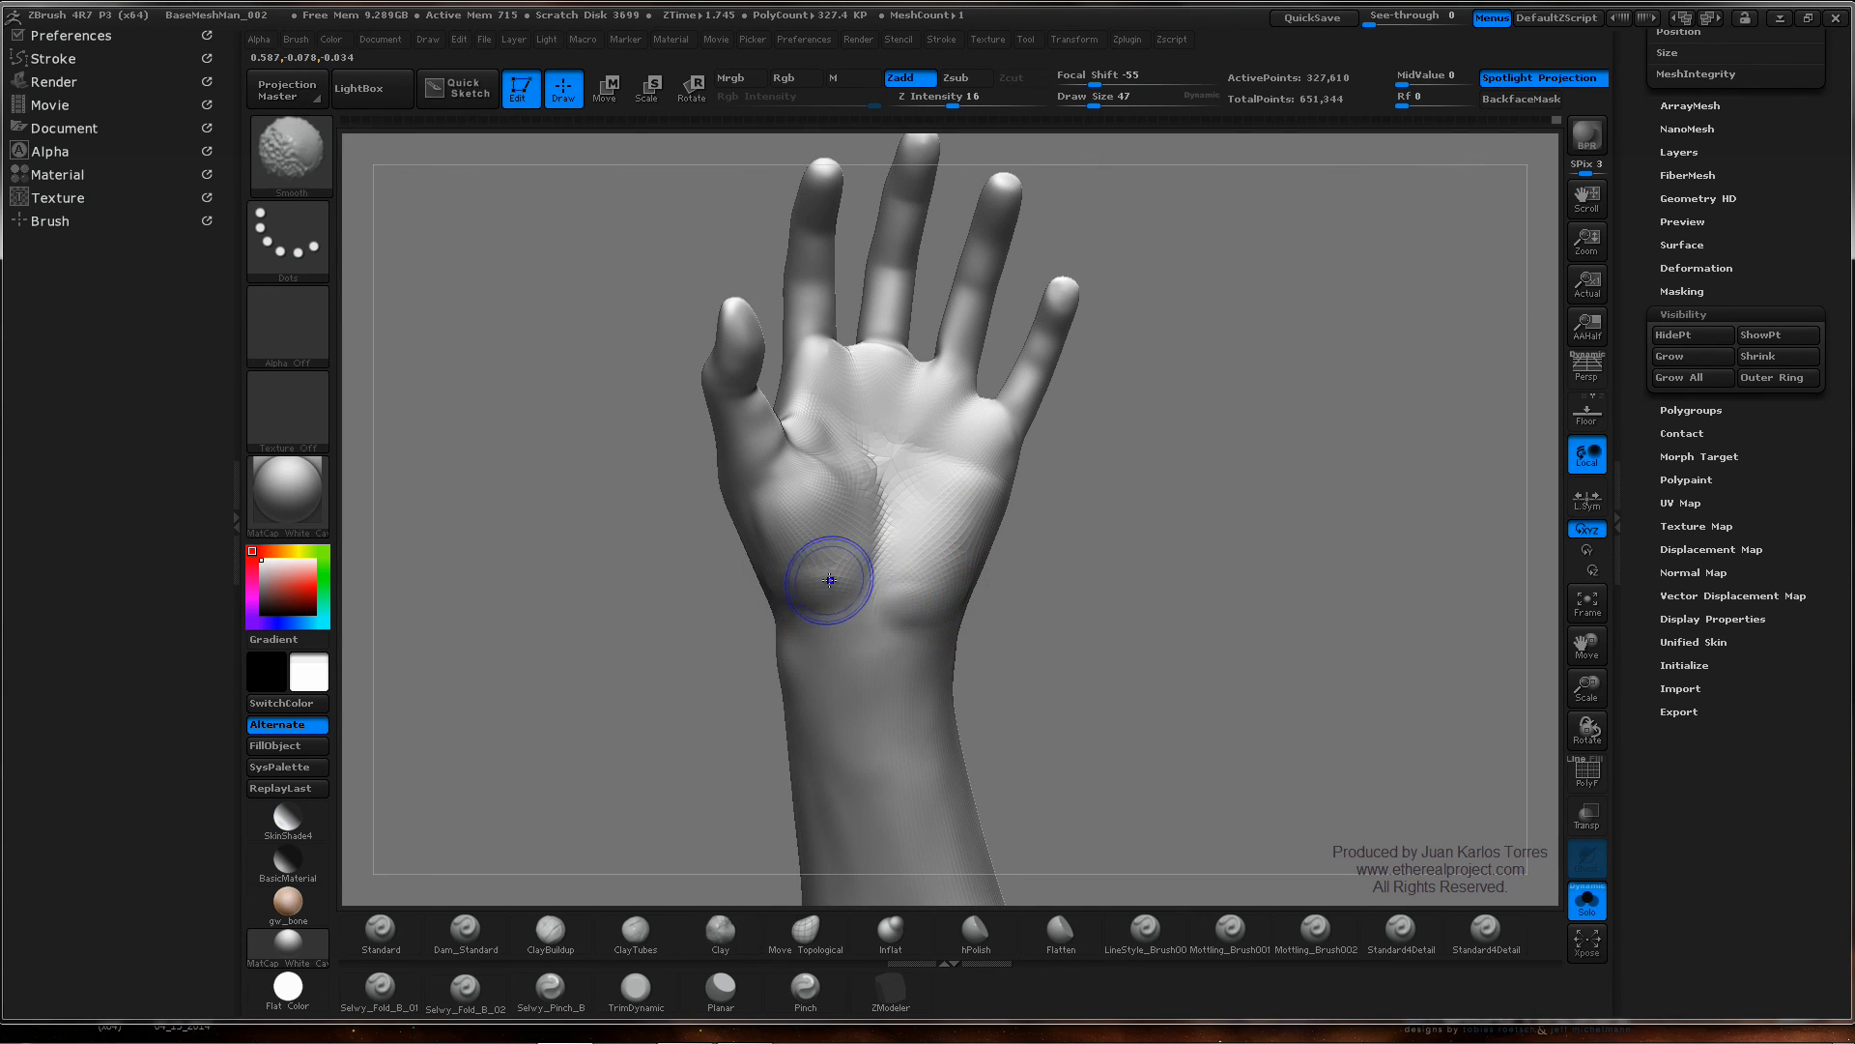
{"action": "key", "text": "shift"}
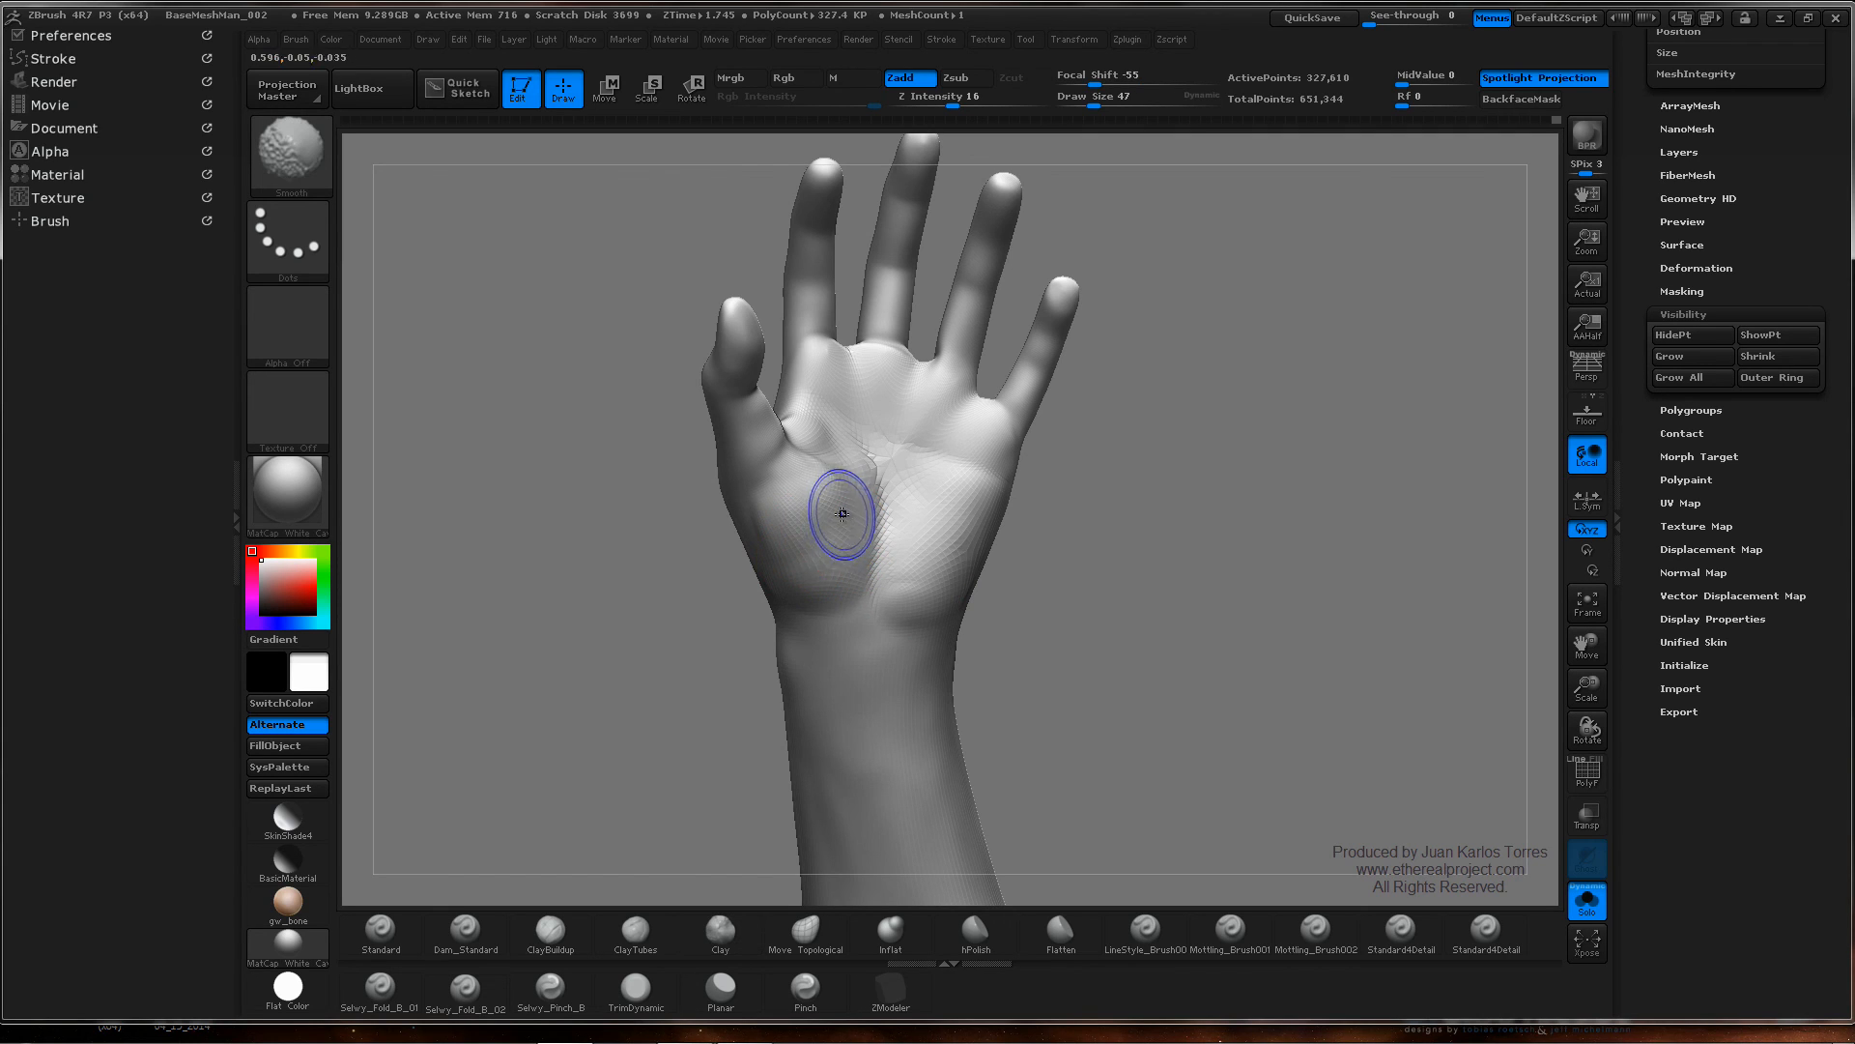
{"action": "left_click_drag", "start_coordinate": [763, 532], "coordinate": [748, 499], "text": "shift"}
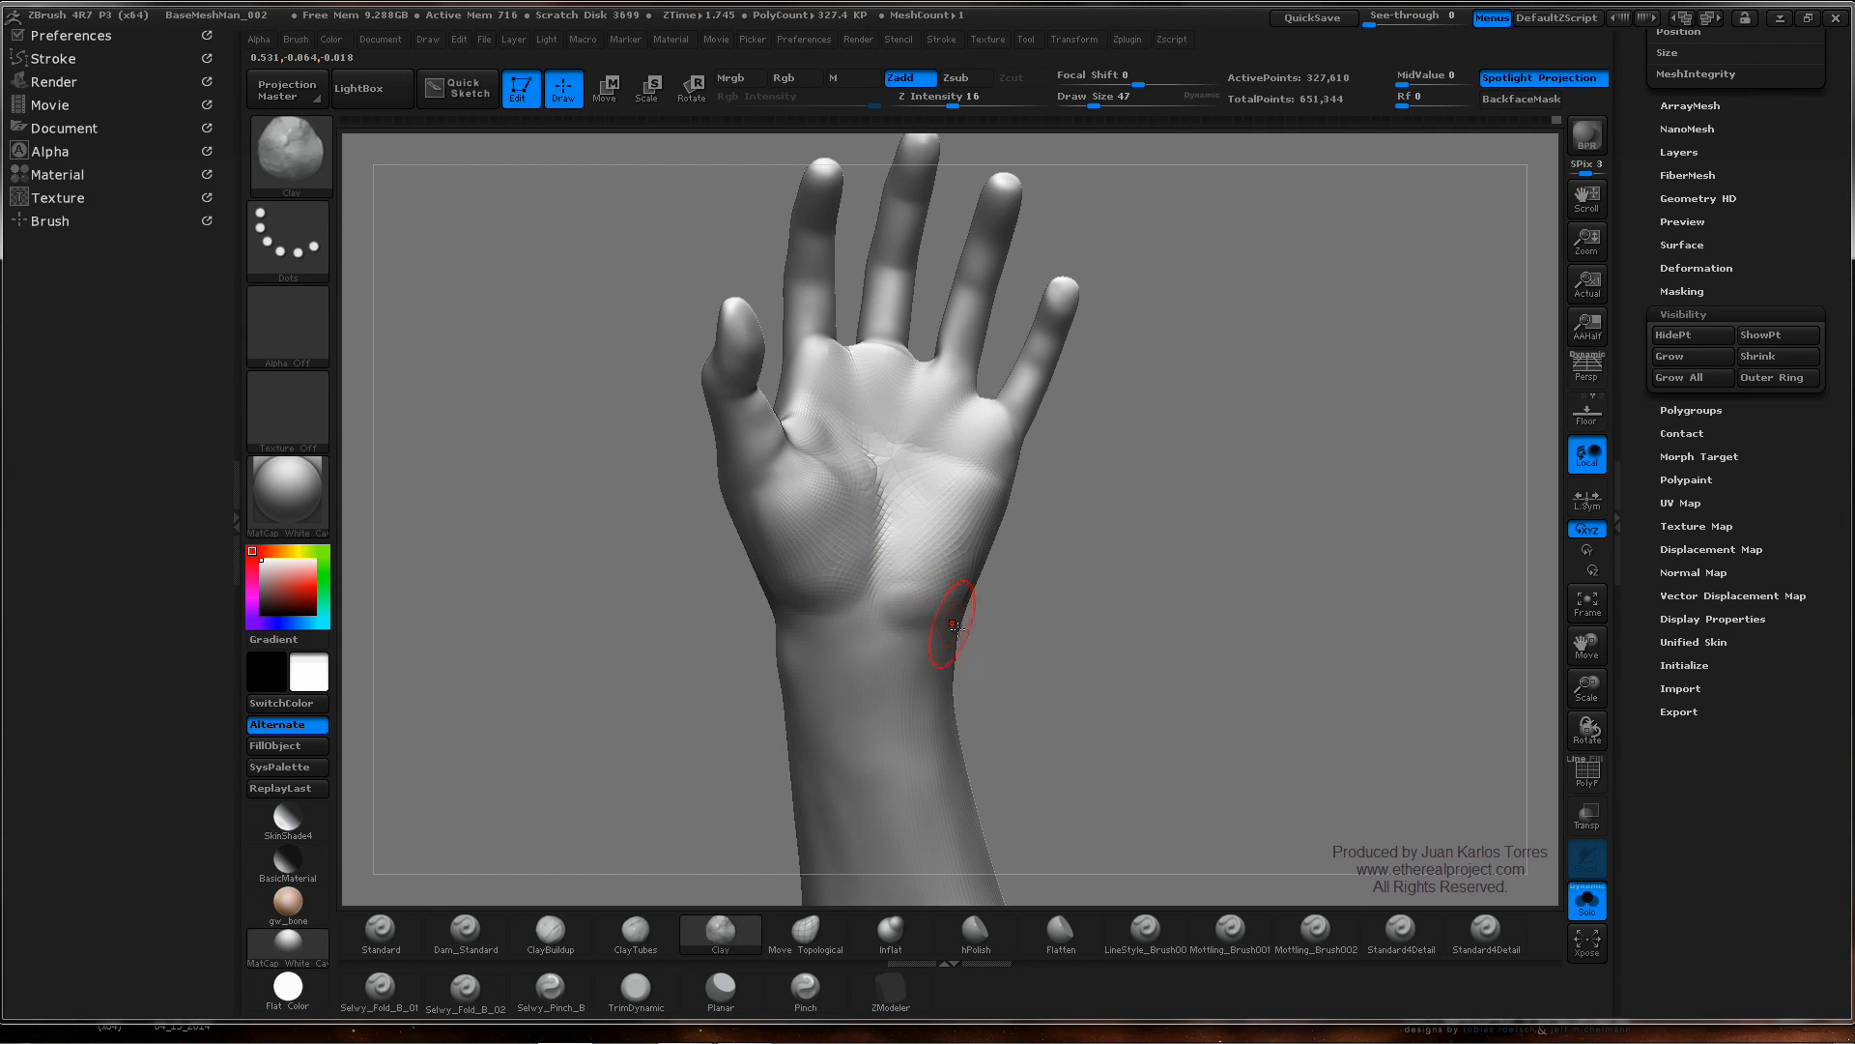
{"action": "mouse_move", "coordinate": [945, 610]}
{"action": "left_mouse_down", "text": "shift"}
{"action": "mouse_move", "coordinate": [903, 578]}
{"action": "mouse_move", "coordinate": [932, 597]}
{"action": "left_mouse_up", "text": "shift"}
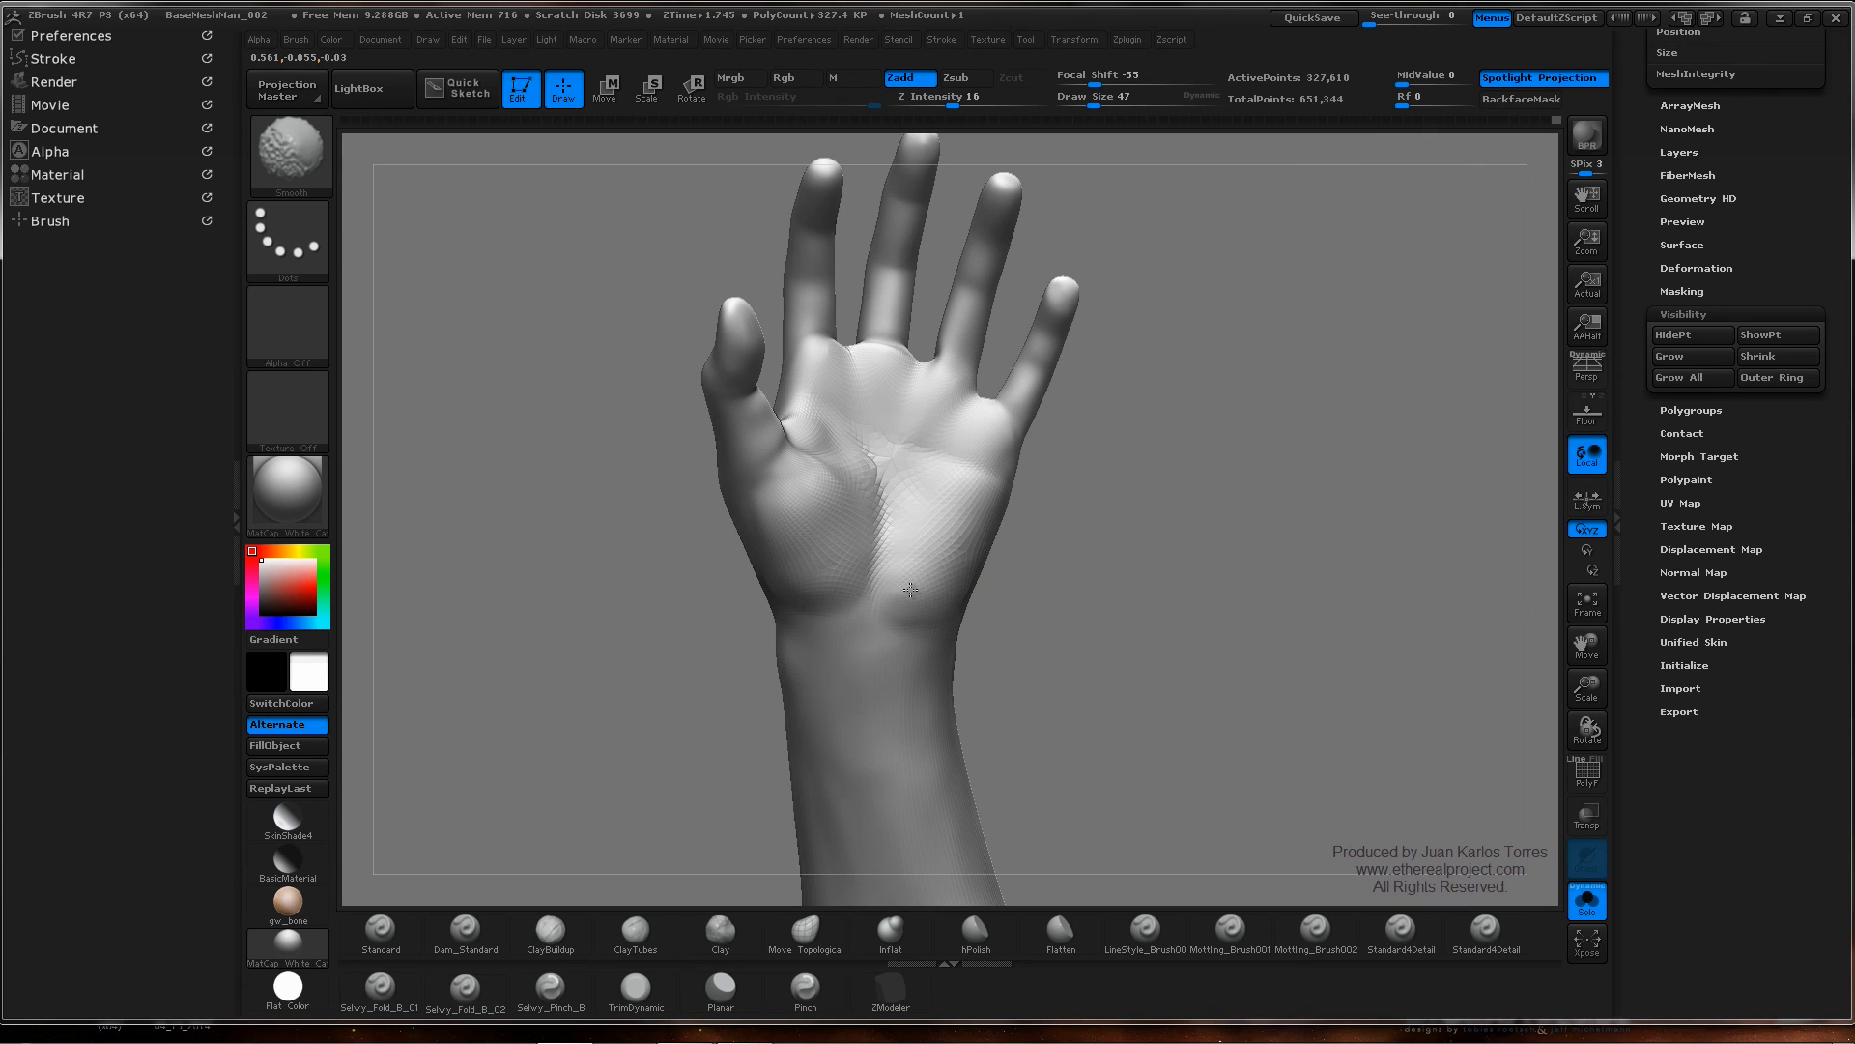
- Smooth the outer edge of the palm between the little finger and the wrist
{"action": "right_click_drag", "start_coordinate": [1076, 506], "coordinate": [1011, 599], "text": "ctrl"}
{"action": "key", "text": "ctrl"}
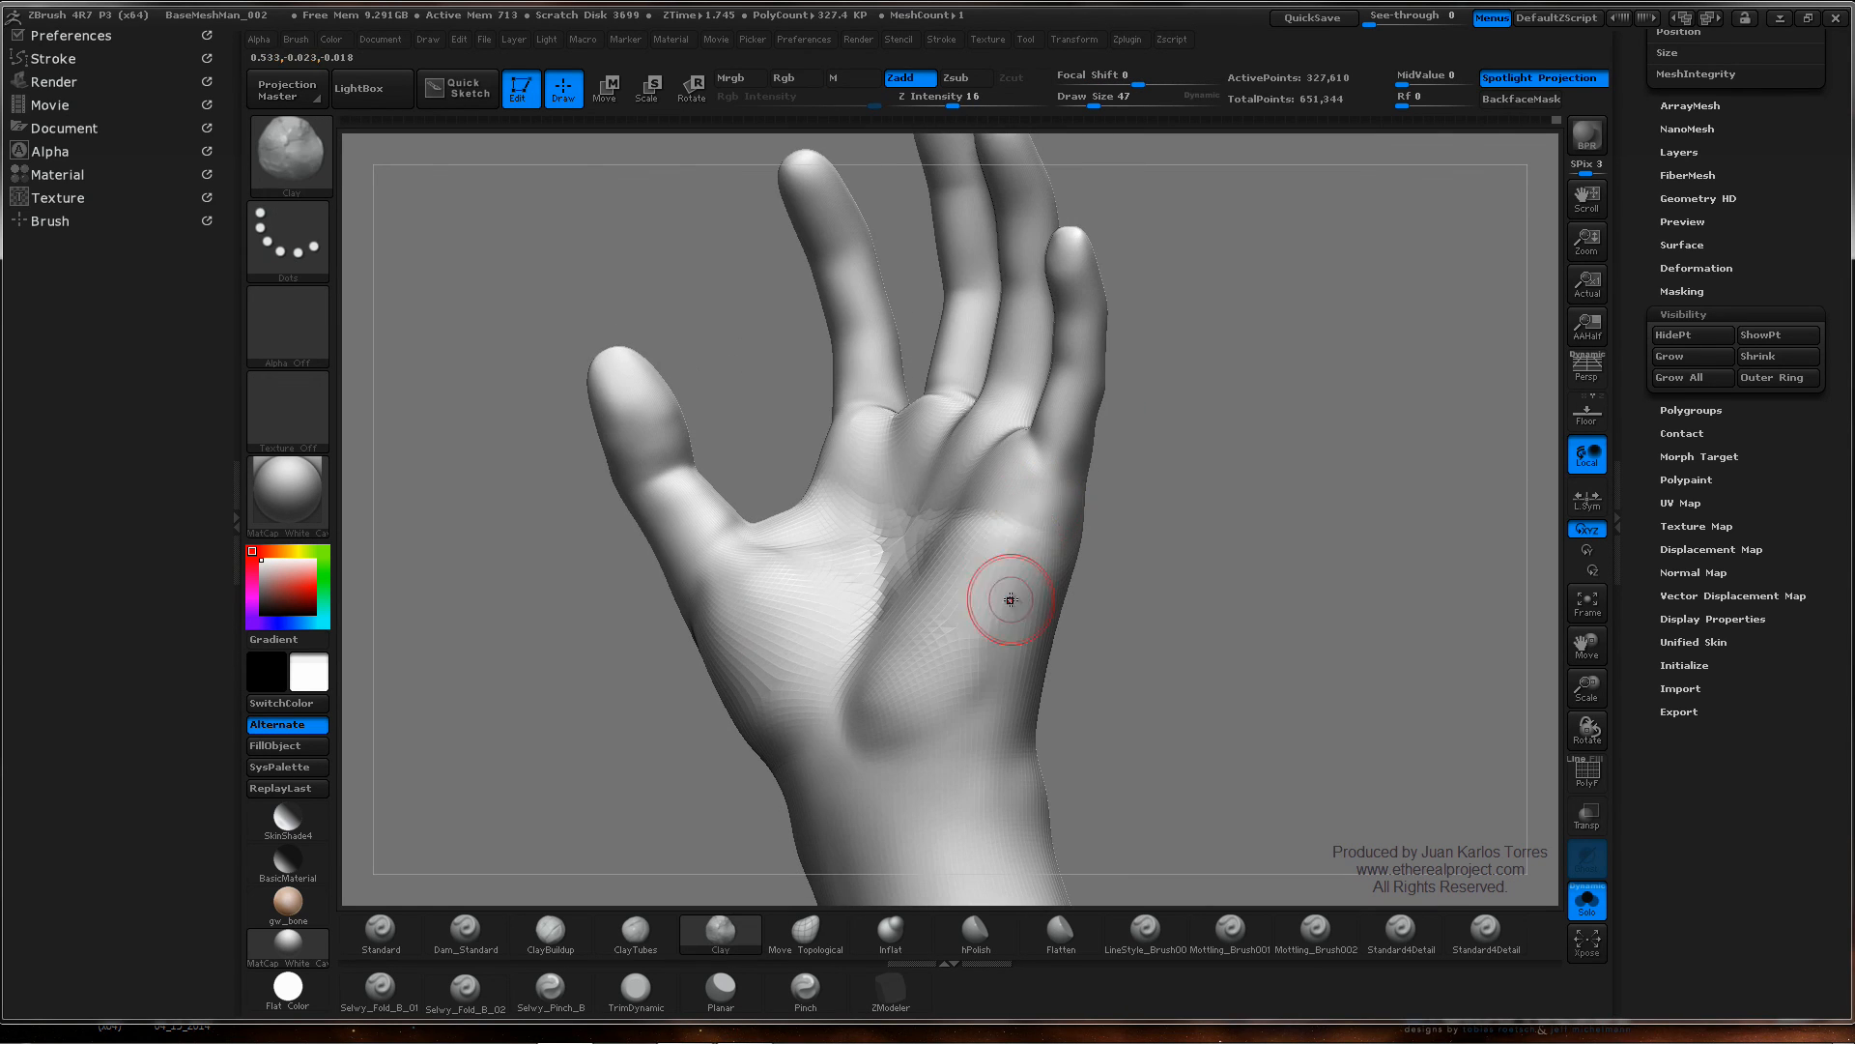
{"action": "key", "text": "shift"}
{"action": "mouse_move", "coordinate": [965, 613]}
{"action": "right_mouse_down"}
{"action": "mouse_move", "coordinate": [1039, 603]}
{"action": "mouse_move", "coordinate": [1016, 509]}
{"action": "right_mouse_up"}
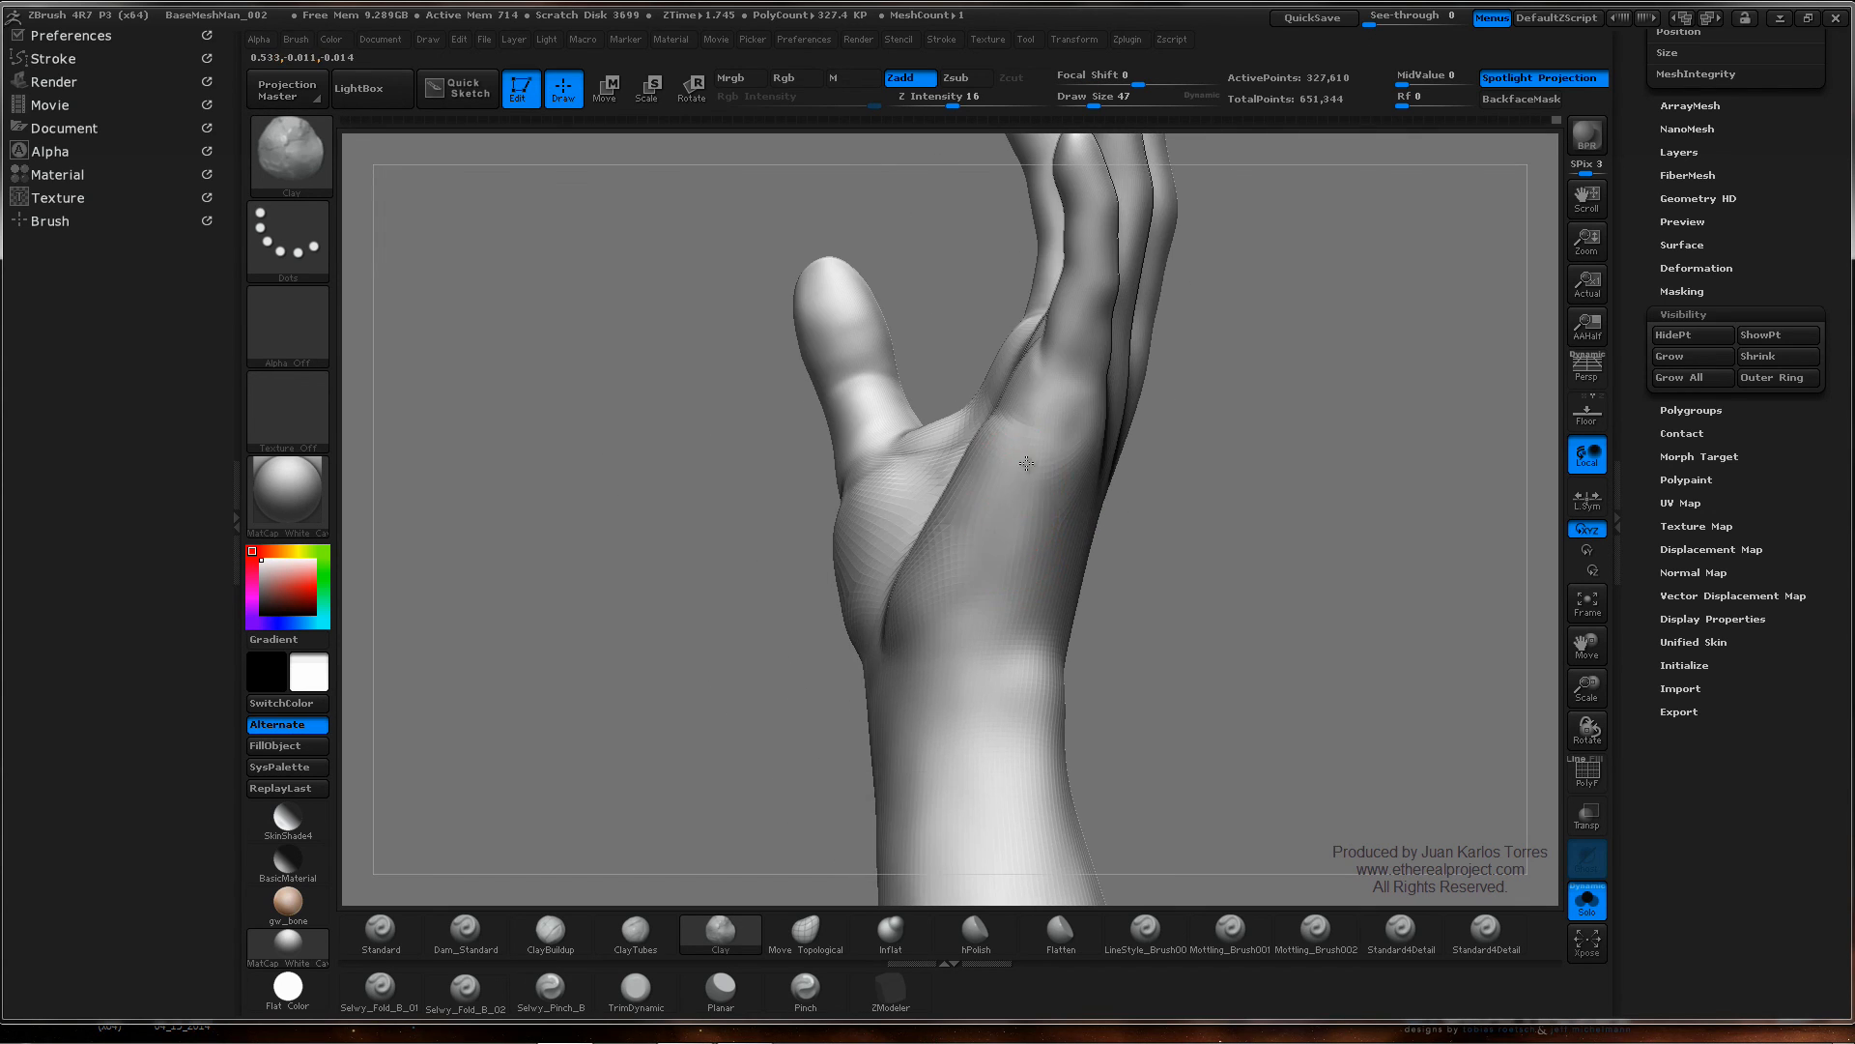
{"action": "key", "text": "shift"}
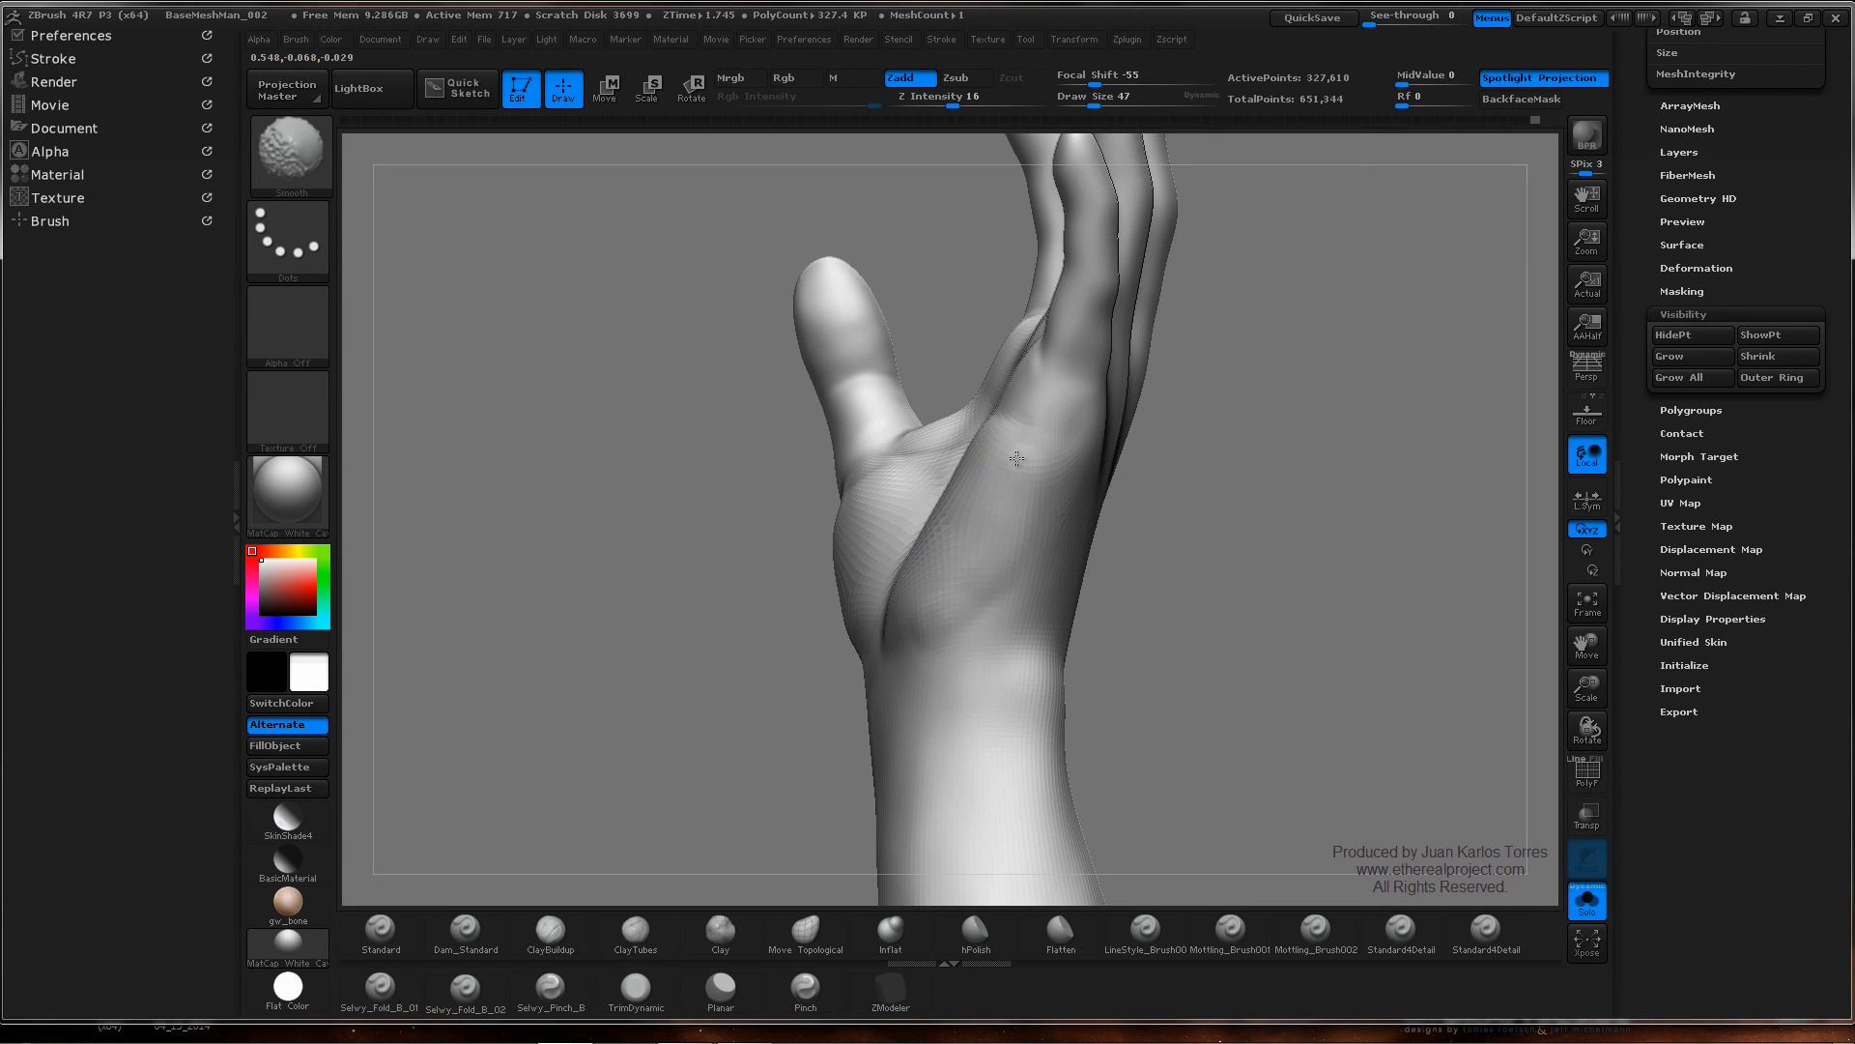
{"action": "right_click_drag", "start_coordinate": [923, 609], "coordinate": [1043, 576]}
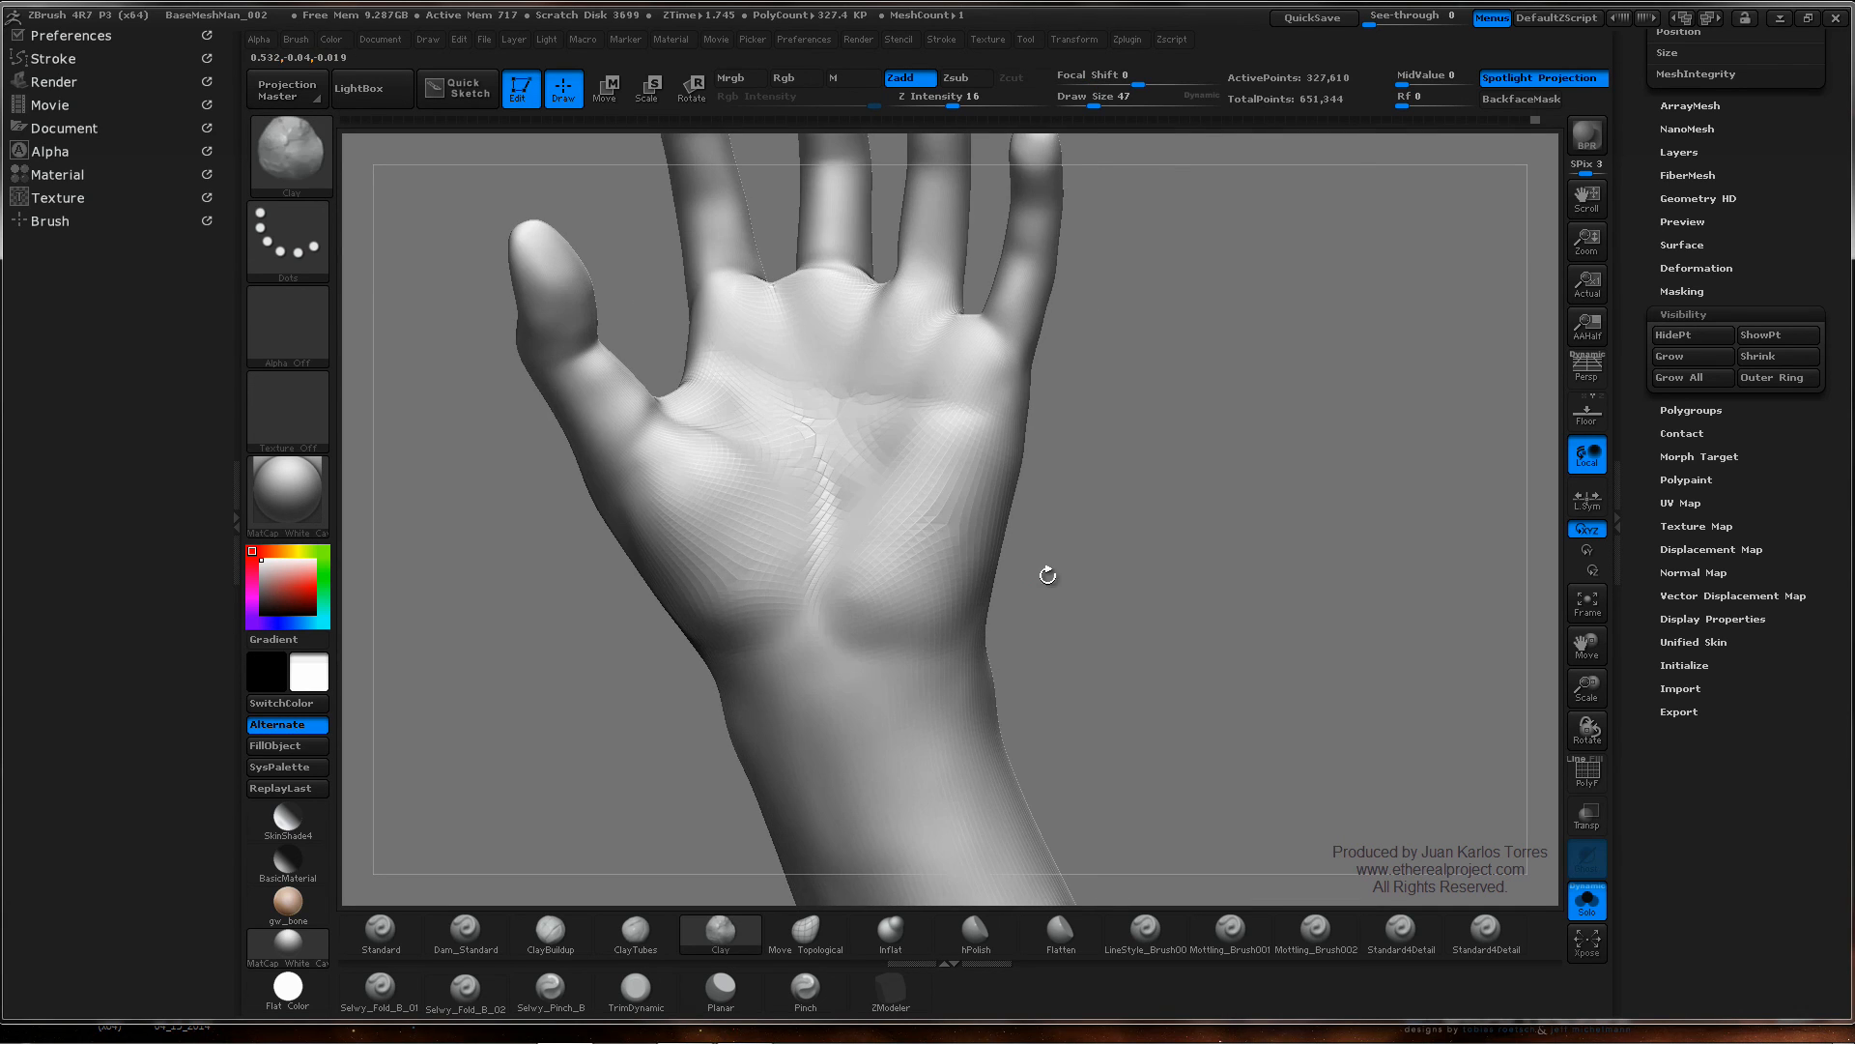
- Smooth the outer side of the thumb pad below the base of the thumb
{"action": "mouse_move", "coordinate": [1222, 513]}
{"action": "right_mouse_down", "text": "ctrl"}
{"action": "mouse_move", "coordinate": [1105, 497]}
{"action": "mouse_move", "coordinate": [1172, 504]}
{"action": "right_mouse_up", "text": "ctrl"}
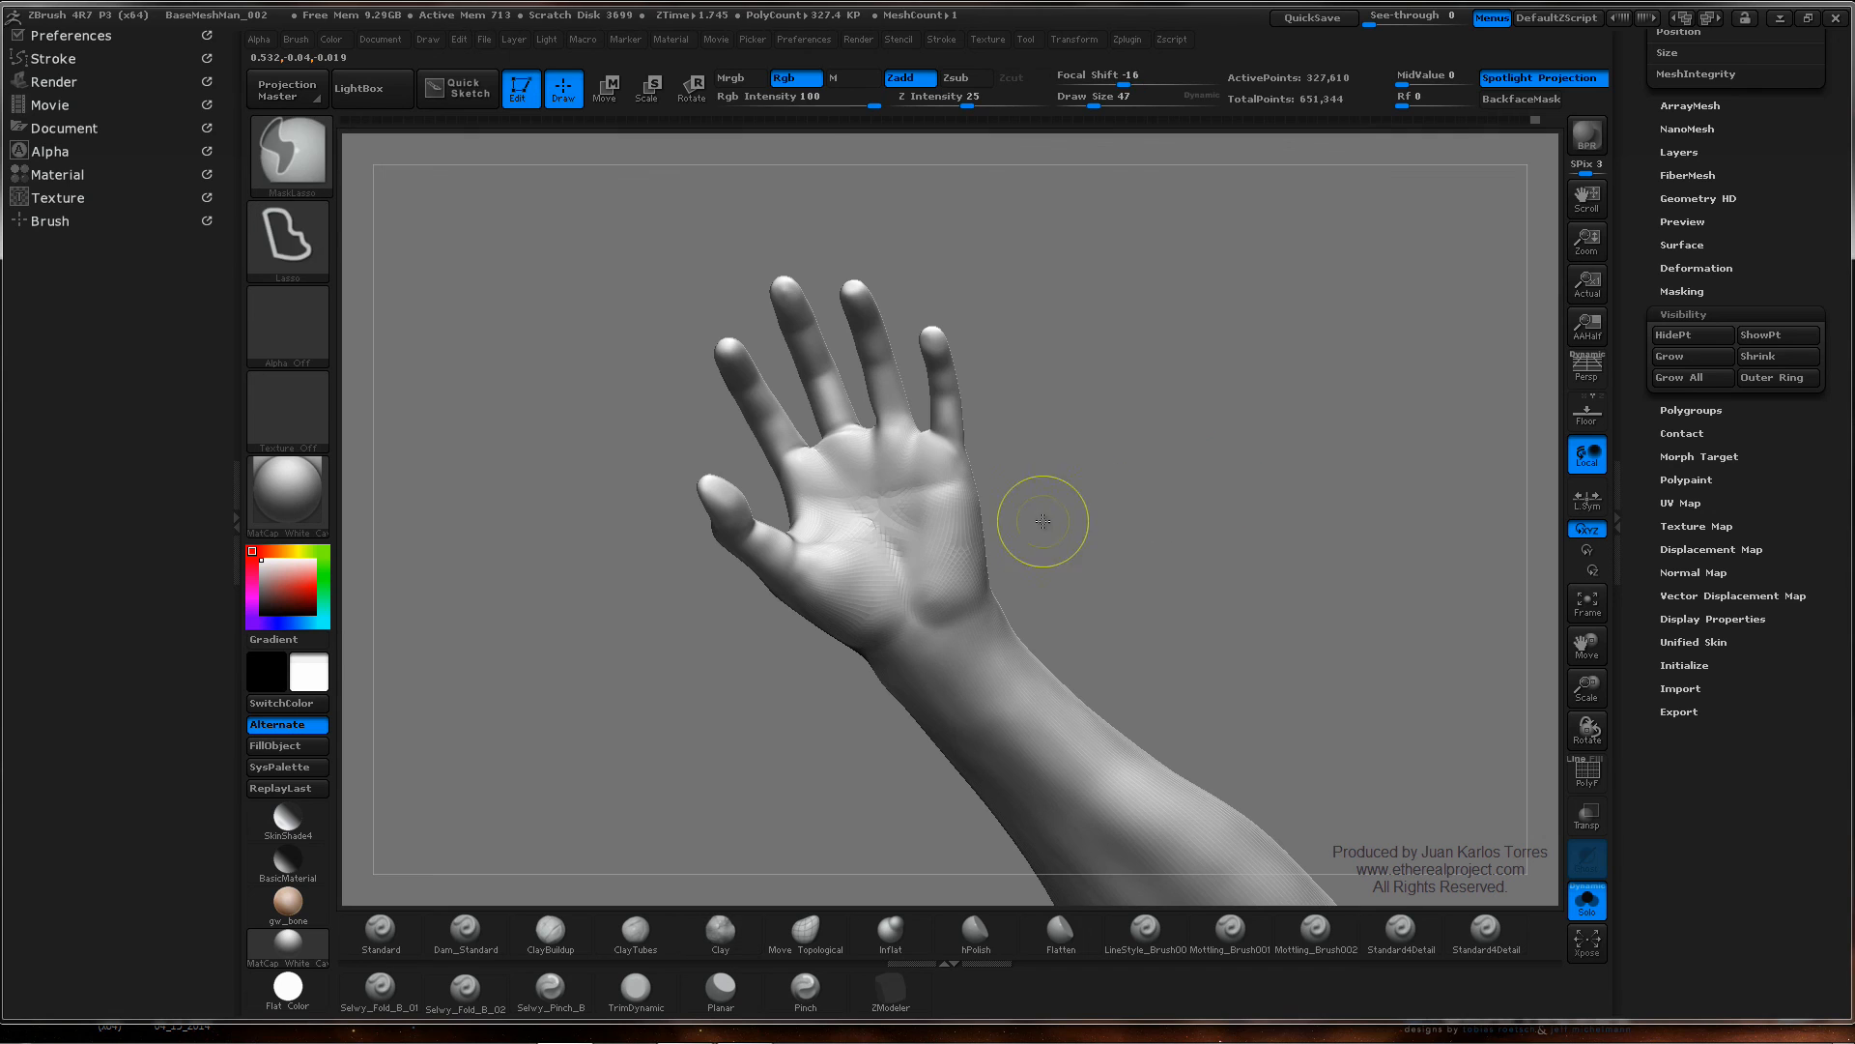
{"action": "mouse_move", "coordinate": [1035, 518]}
{"action": "right_mouse_down"}
{"action": "mouse_move", "coordinate": [1064, 506]}
{"action": "mouse_move", "coordinate": [1089, 414]}
{"action": "mouse_move", "coordinate": [1100, 478]}
{"action": "mouse_move", "coordinate": [944, 493]}
{"action": "right_mouse_up"}
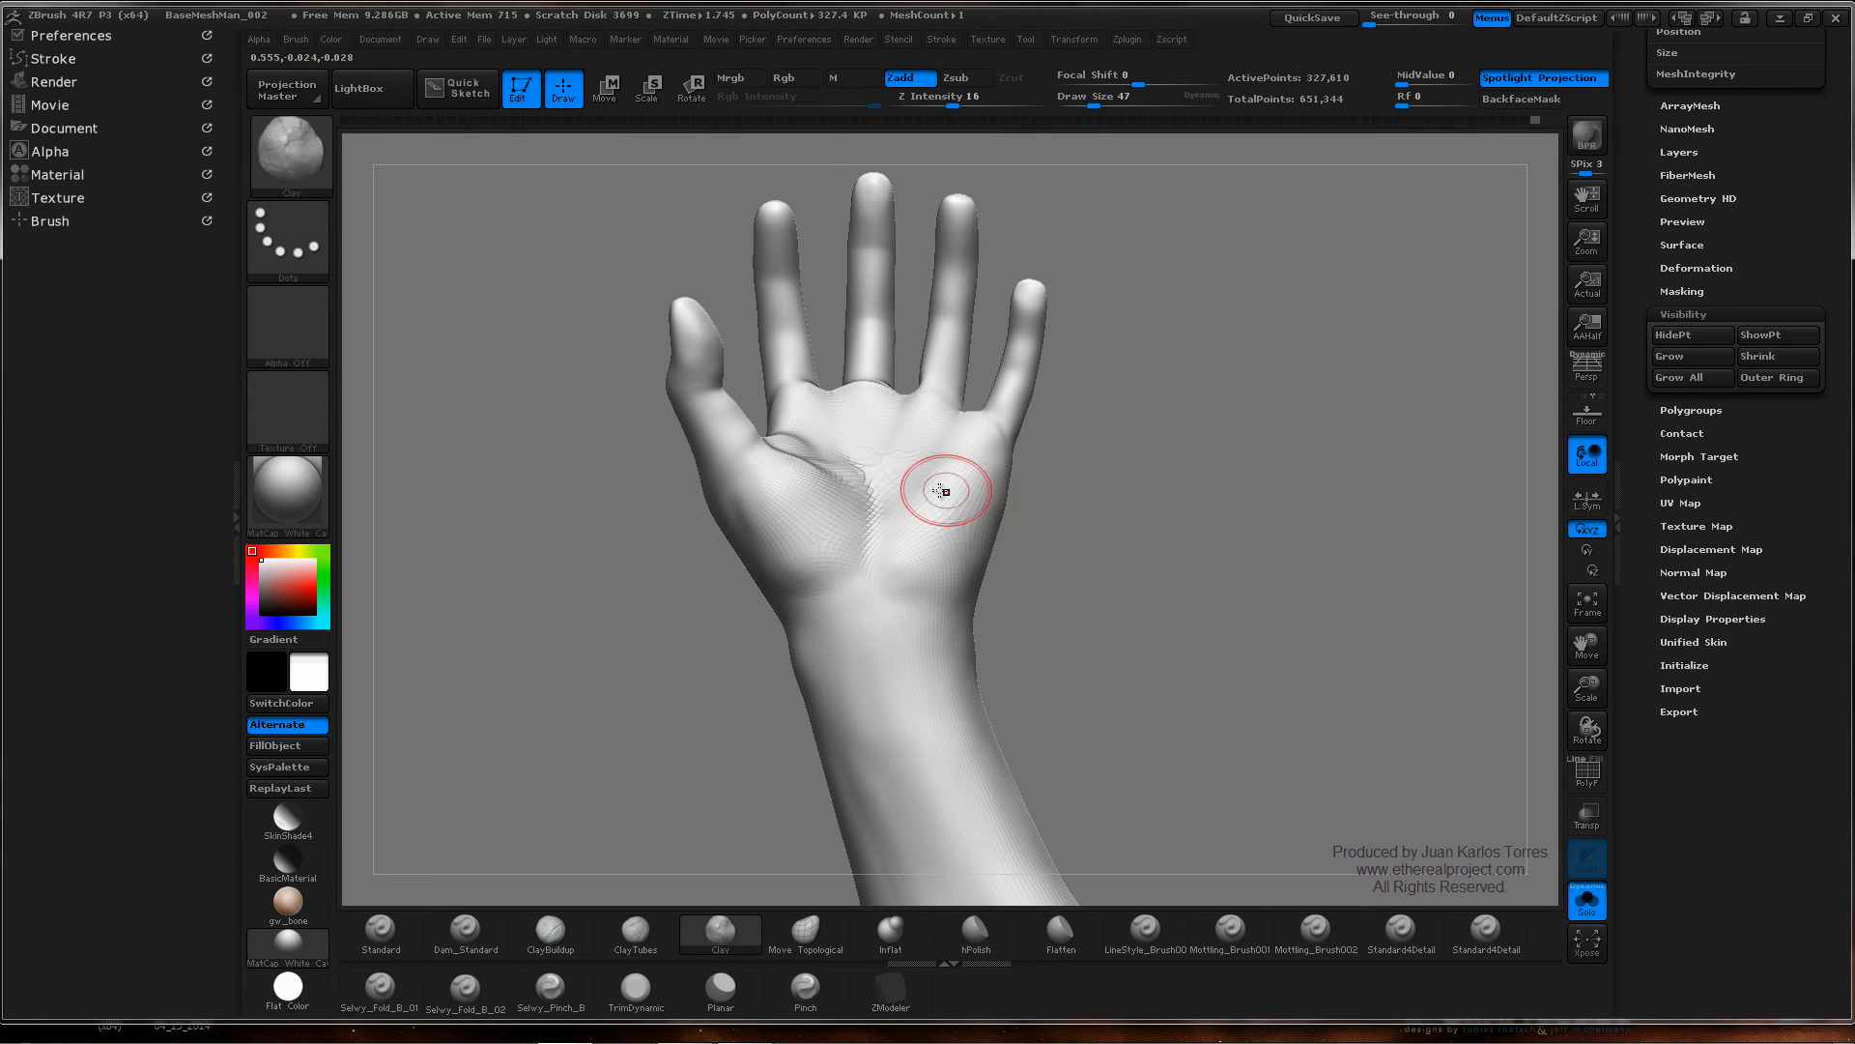
{"action": "left_click_drag", "start_coordinate": [759, 530], "coordinate": [771, 533], "text": "shift"}
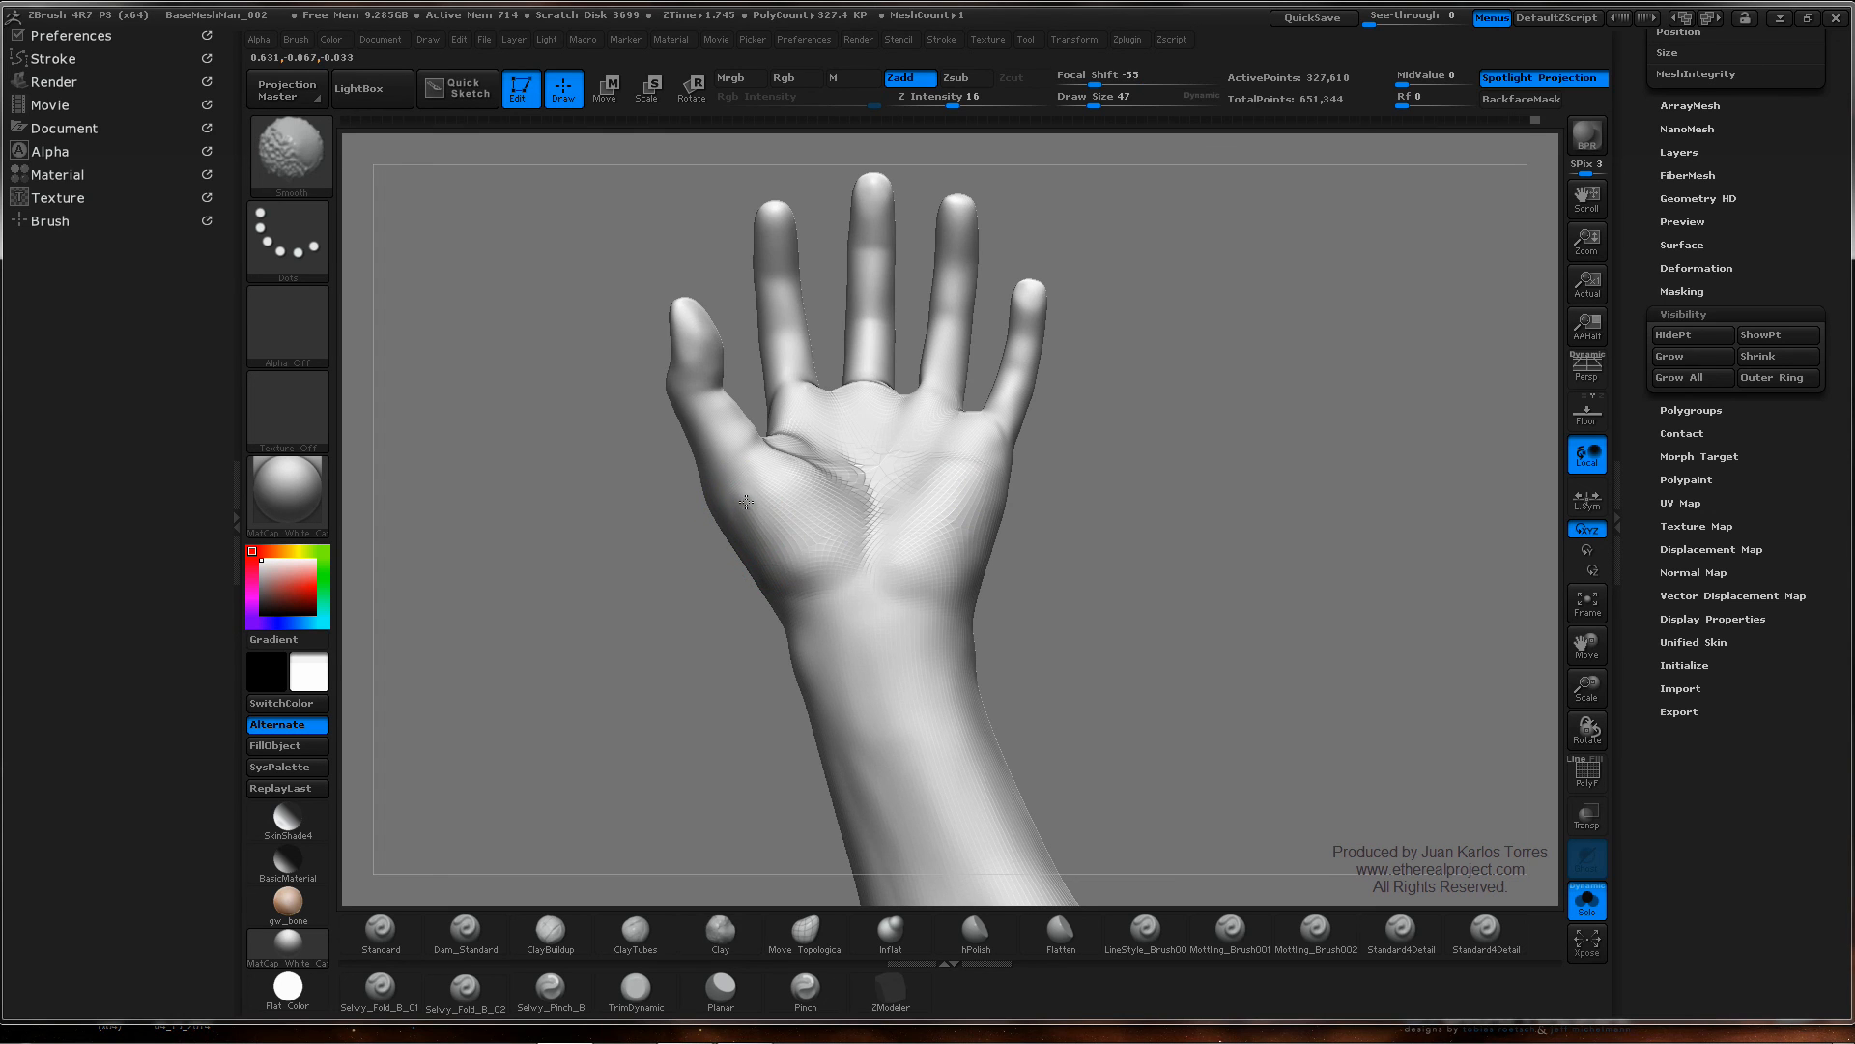
- Smooth the web between the middle and ring fingers where it meets the palm
{"action": "mouse_move", "coordinate": [787, 476]}
{"action": "right_mouse_down"}
{"action": "mouse_move", "coordinate": [1209, 484]}
{"action": "mouse_move", "coordinate": [1102, 385]}
{"action": "mouse_move", "coordinate": [971, 565]}
{"action": "mouse_move", "coordinate": [926, 447]}
{"action": "right_mouse_up"}
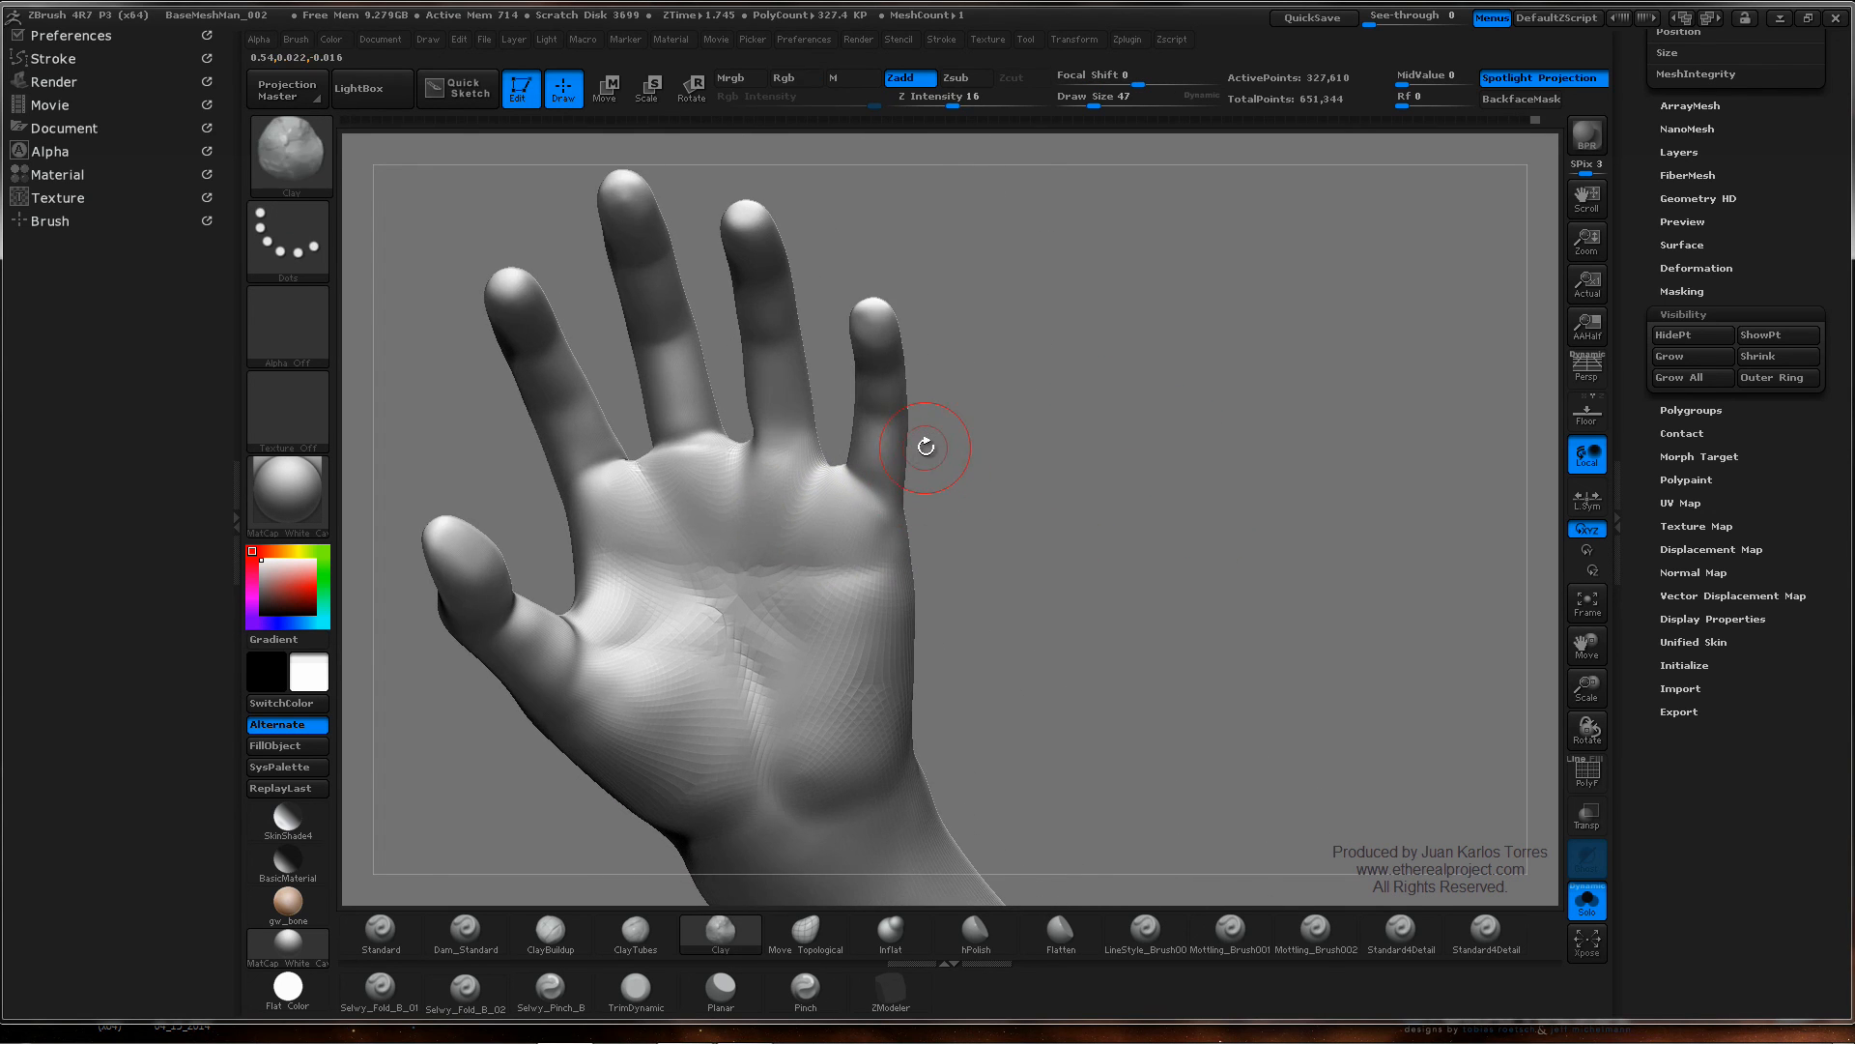
{"action": "right_click_drag", "start_coordinate": [853, 520], "coordinate": [810, 496]}
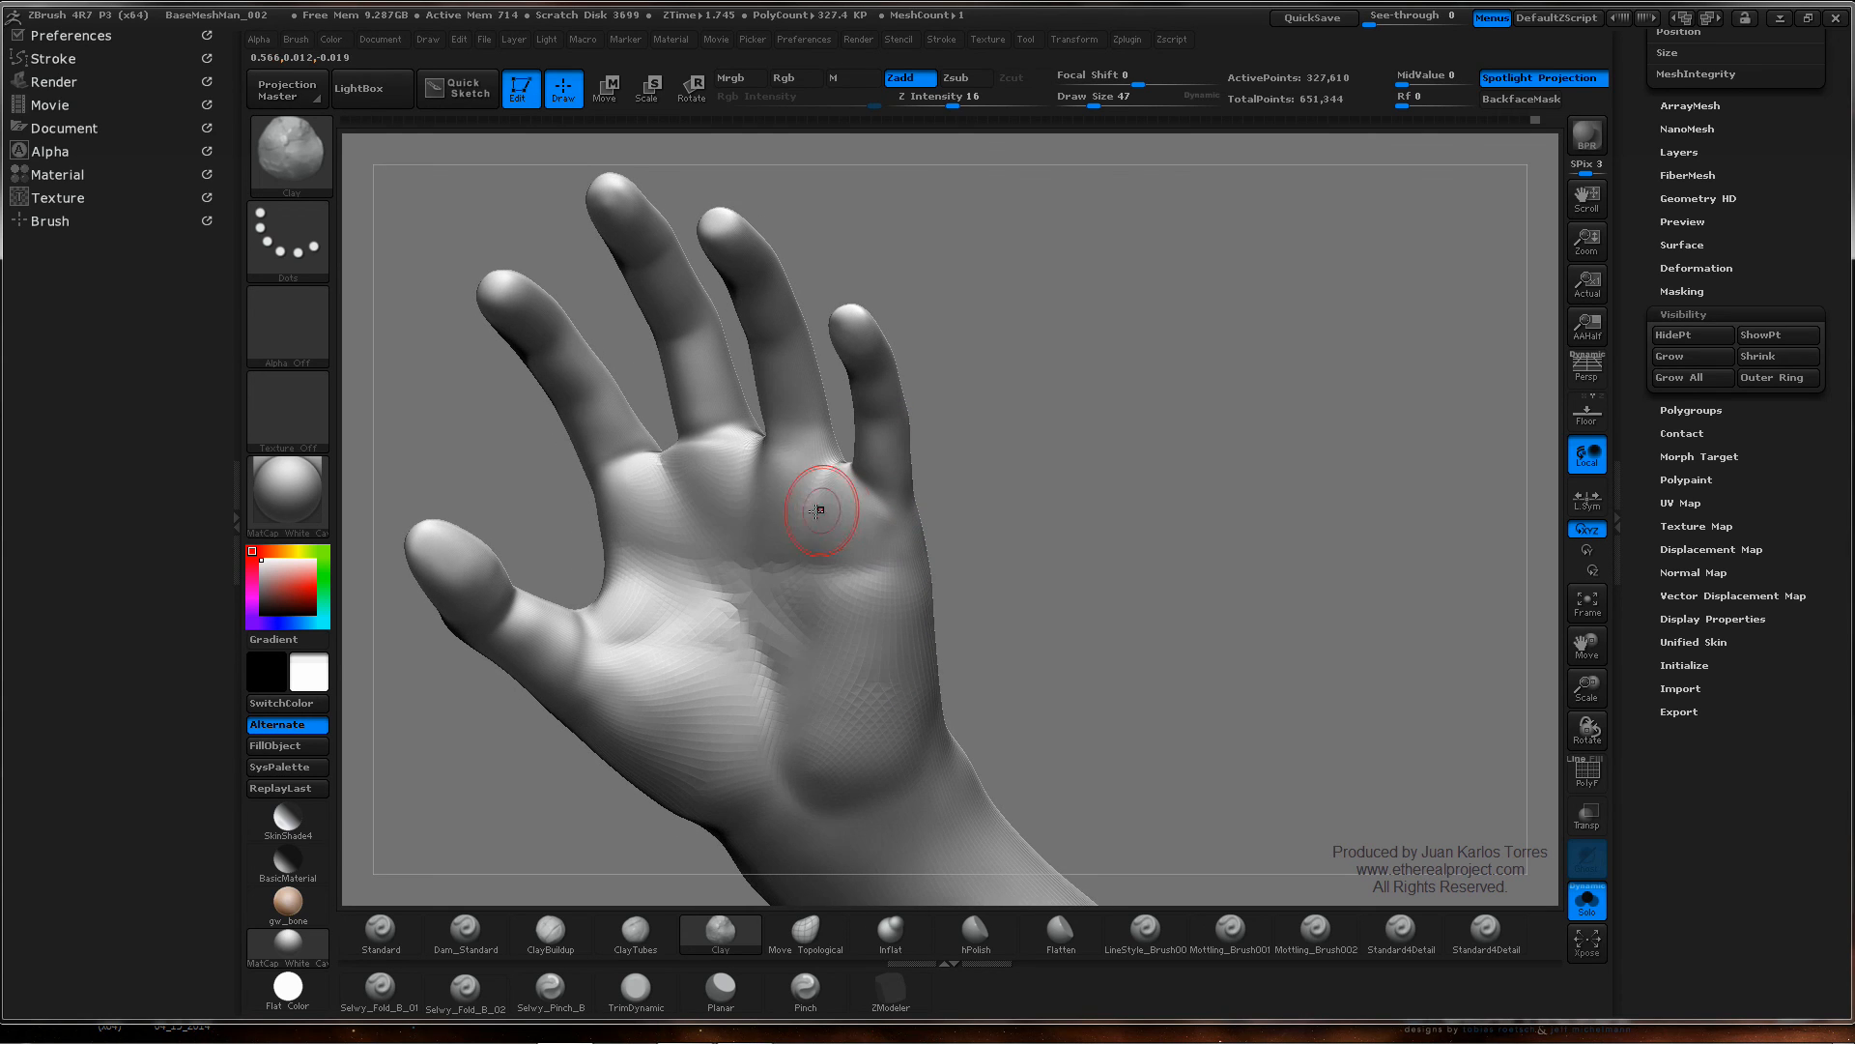
{"action": "mouse_move", "coordinate": [766, 425]}
{"action": "right_mouse_down"}
{"action": "mouse_move", "coordinate": [828, 414]}
{"action": "mouse_move", "coordinate": [762, 418]}
{"action": "right_mouse_up"}
{"action": "key", "text": "ctrl"}
{"action": "right_click_drag", "start_coordinate": [763, 417], "coordinate": [848, 414], "text": "alt"}
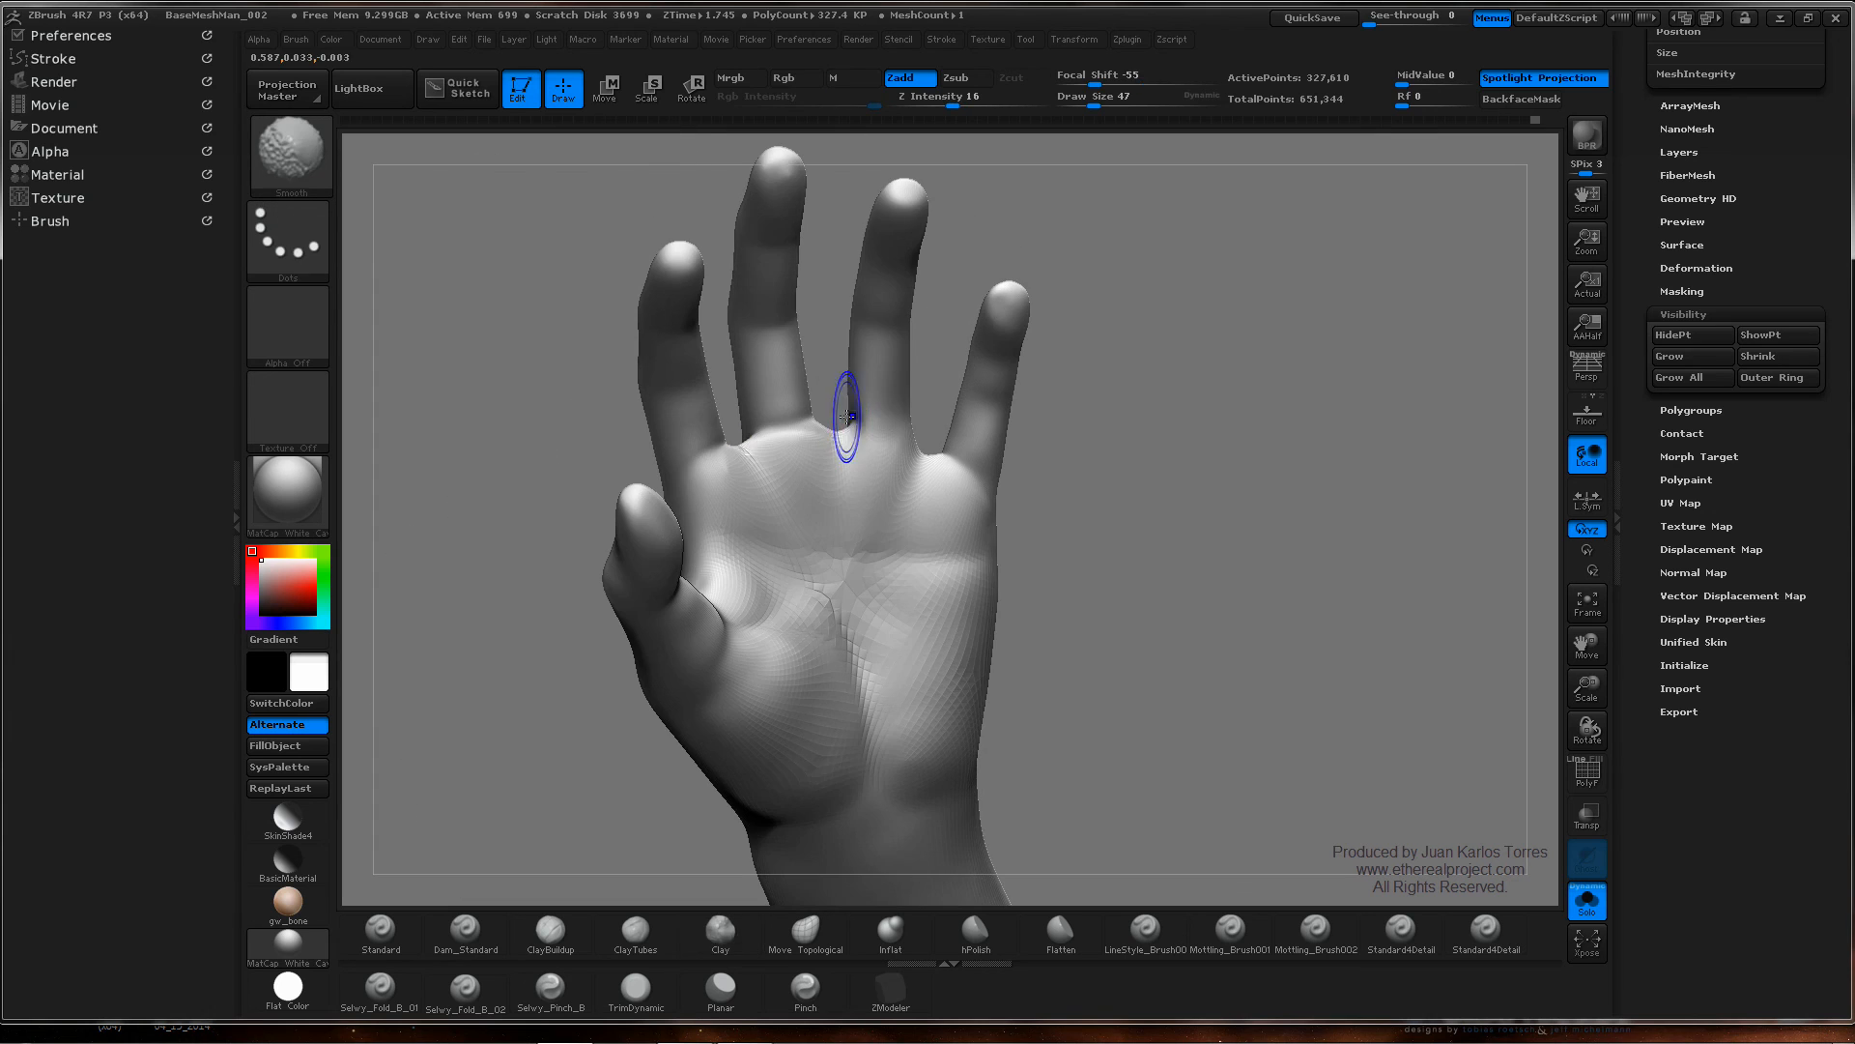
{"action": "left_click_drag", "start_coordinate": [849, 413], "coordinate": [839, 433], "text": "shift"}
{"action": "right_click_drag", "start_coordinate": [840, 433], "coordinate": [969, 414], "text": "ctrl"}
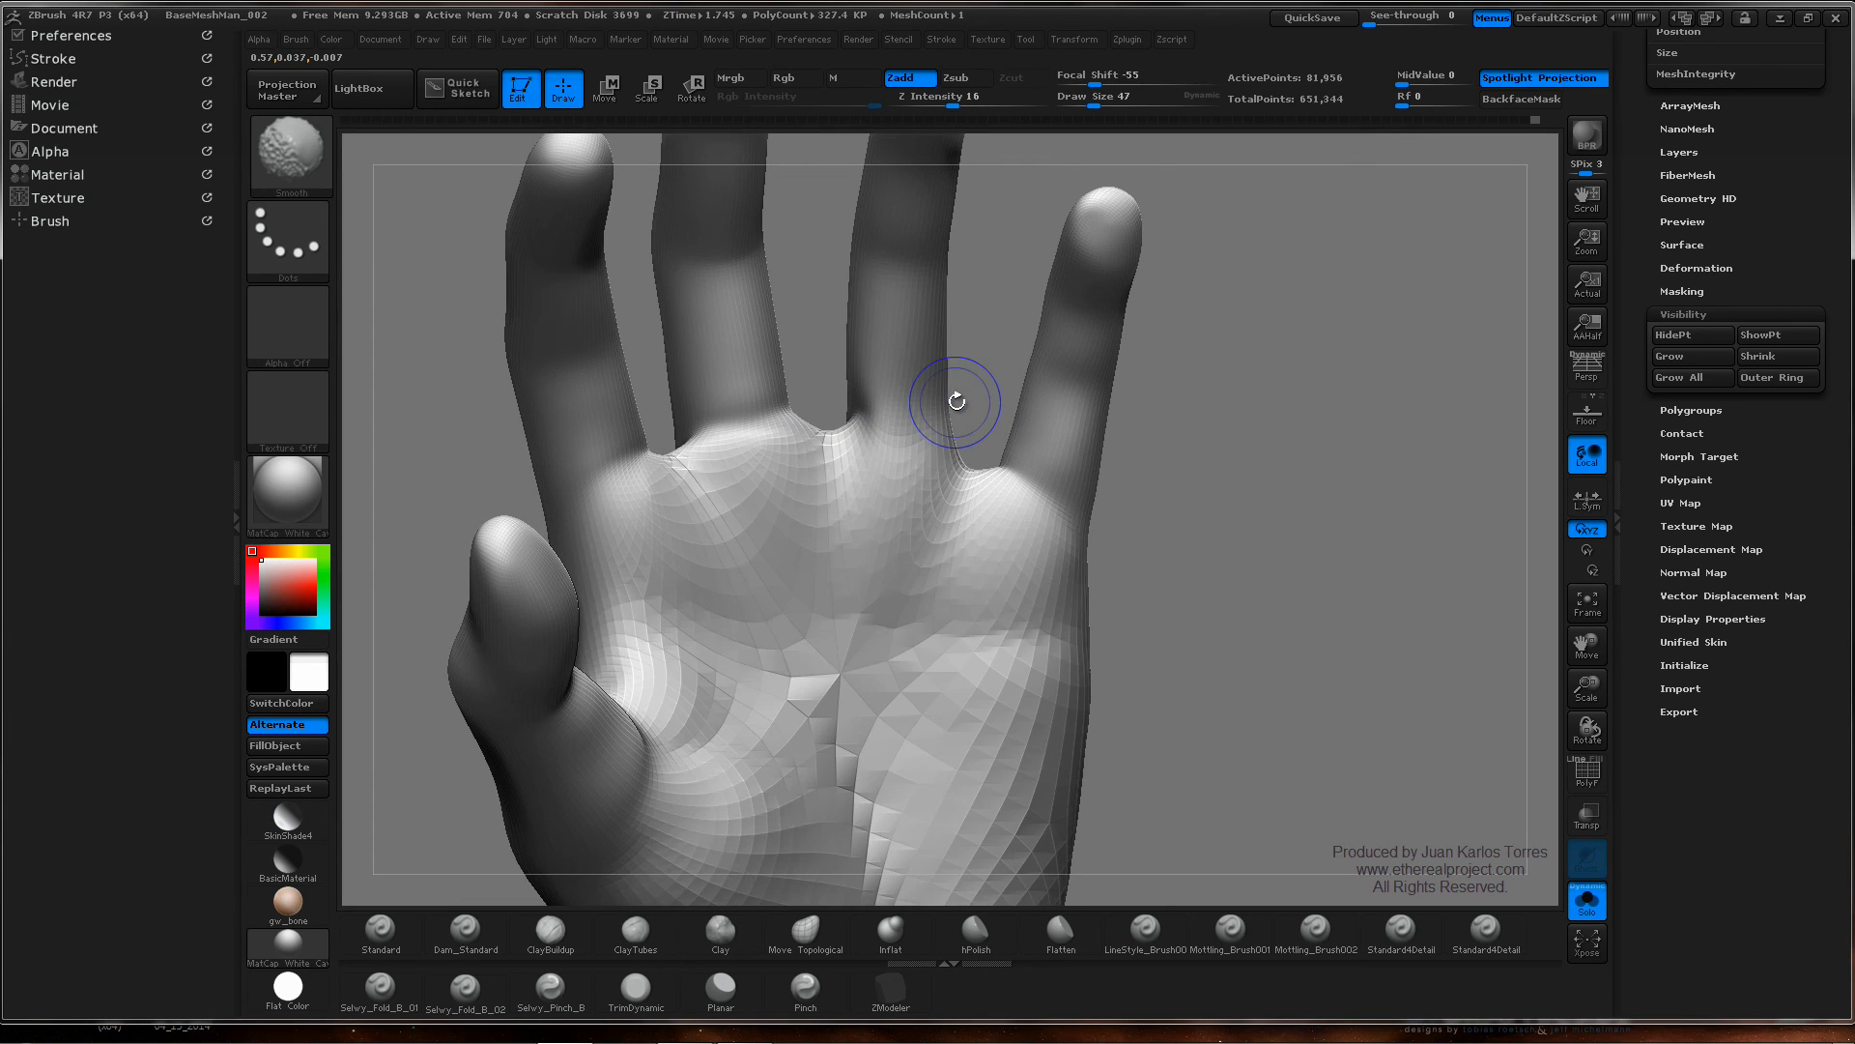
- Drop two subdivision levels and reshape the base of the ring finger with Smooth and Move Topological at draw size 59
{"action": "key", "text": "shift+d"}
{"action": "key", "text": "shift+d"}
{"action": "key", "text": "space"}
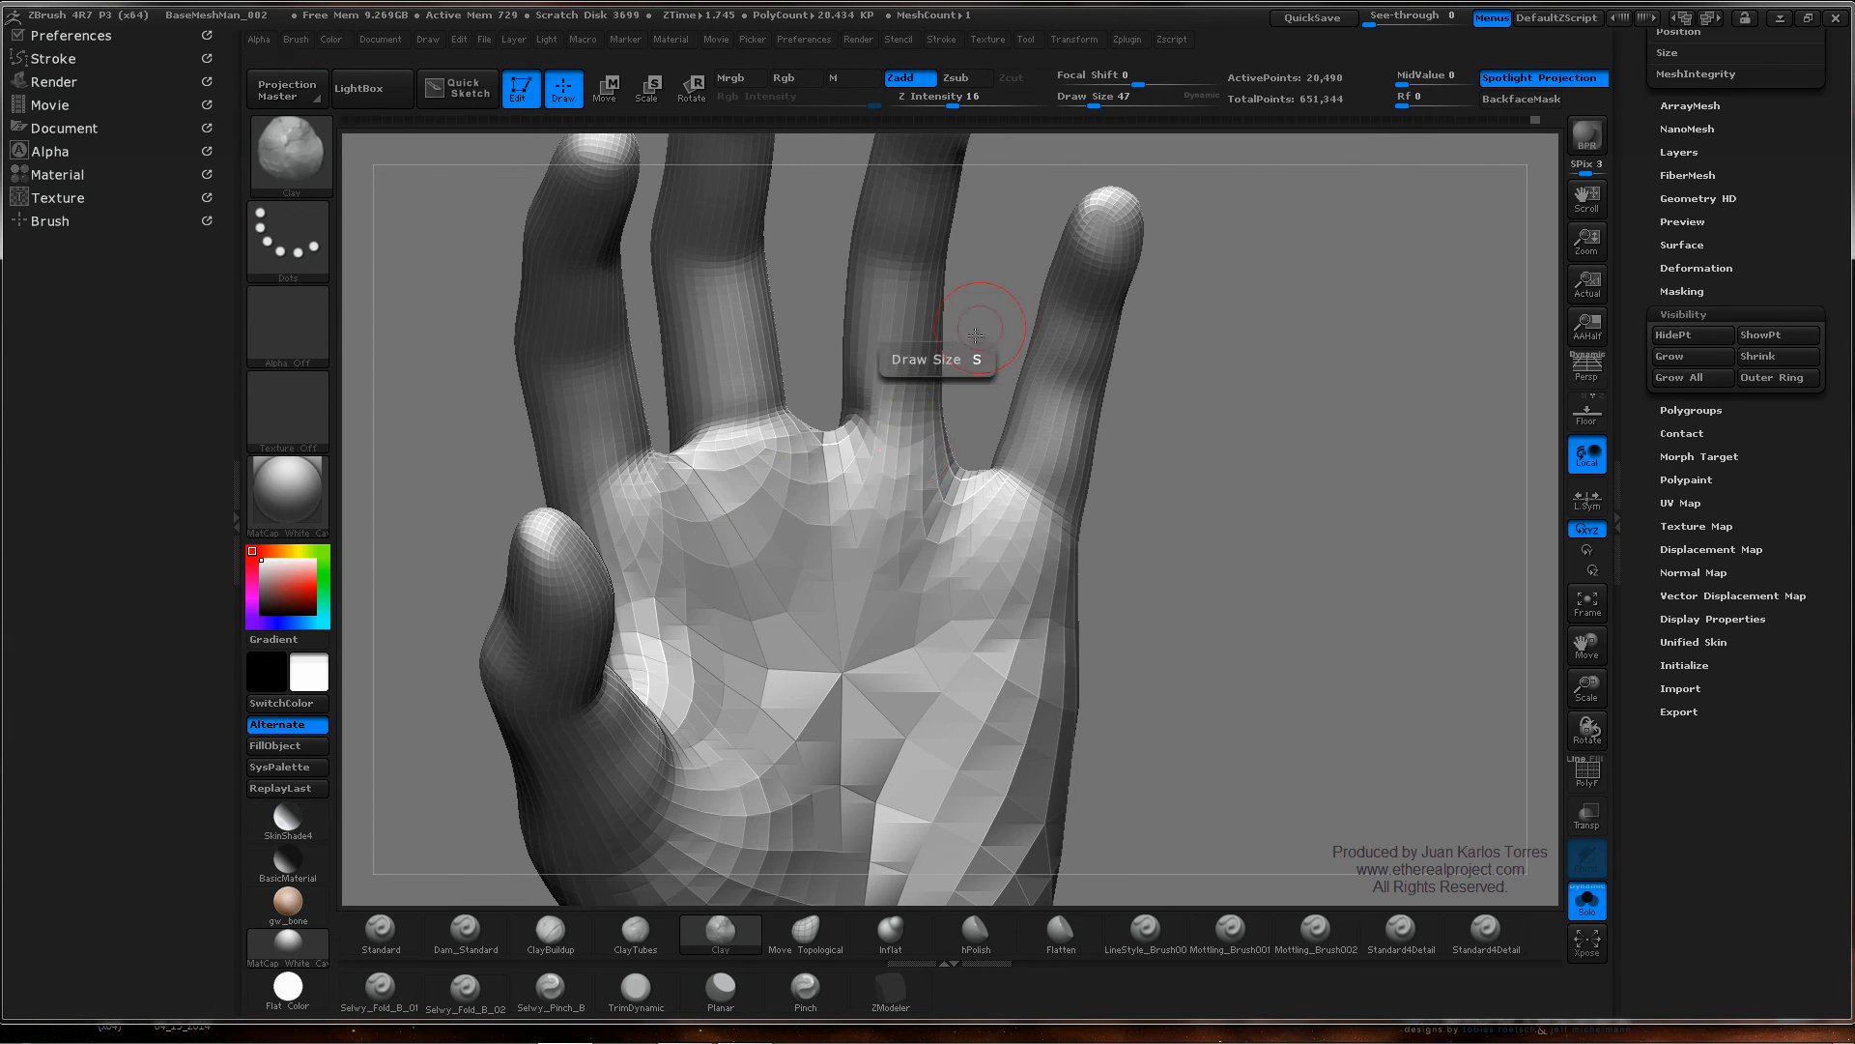
{"action": "left_click", "coordinate": [464, 930]}
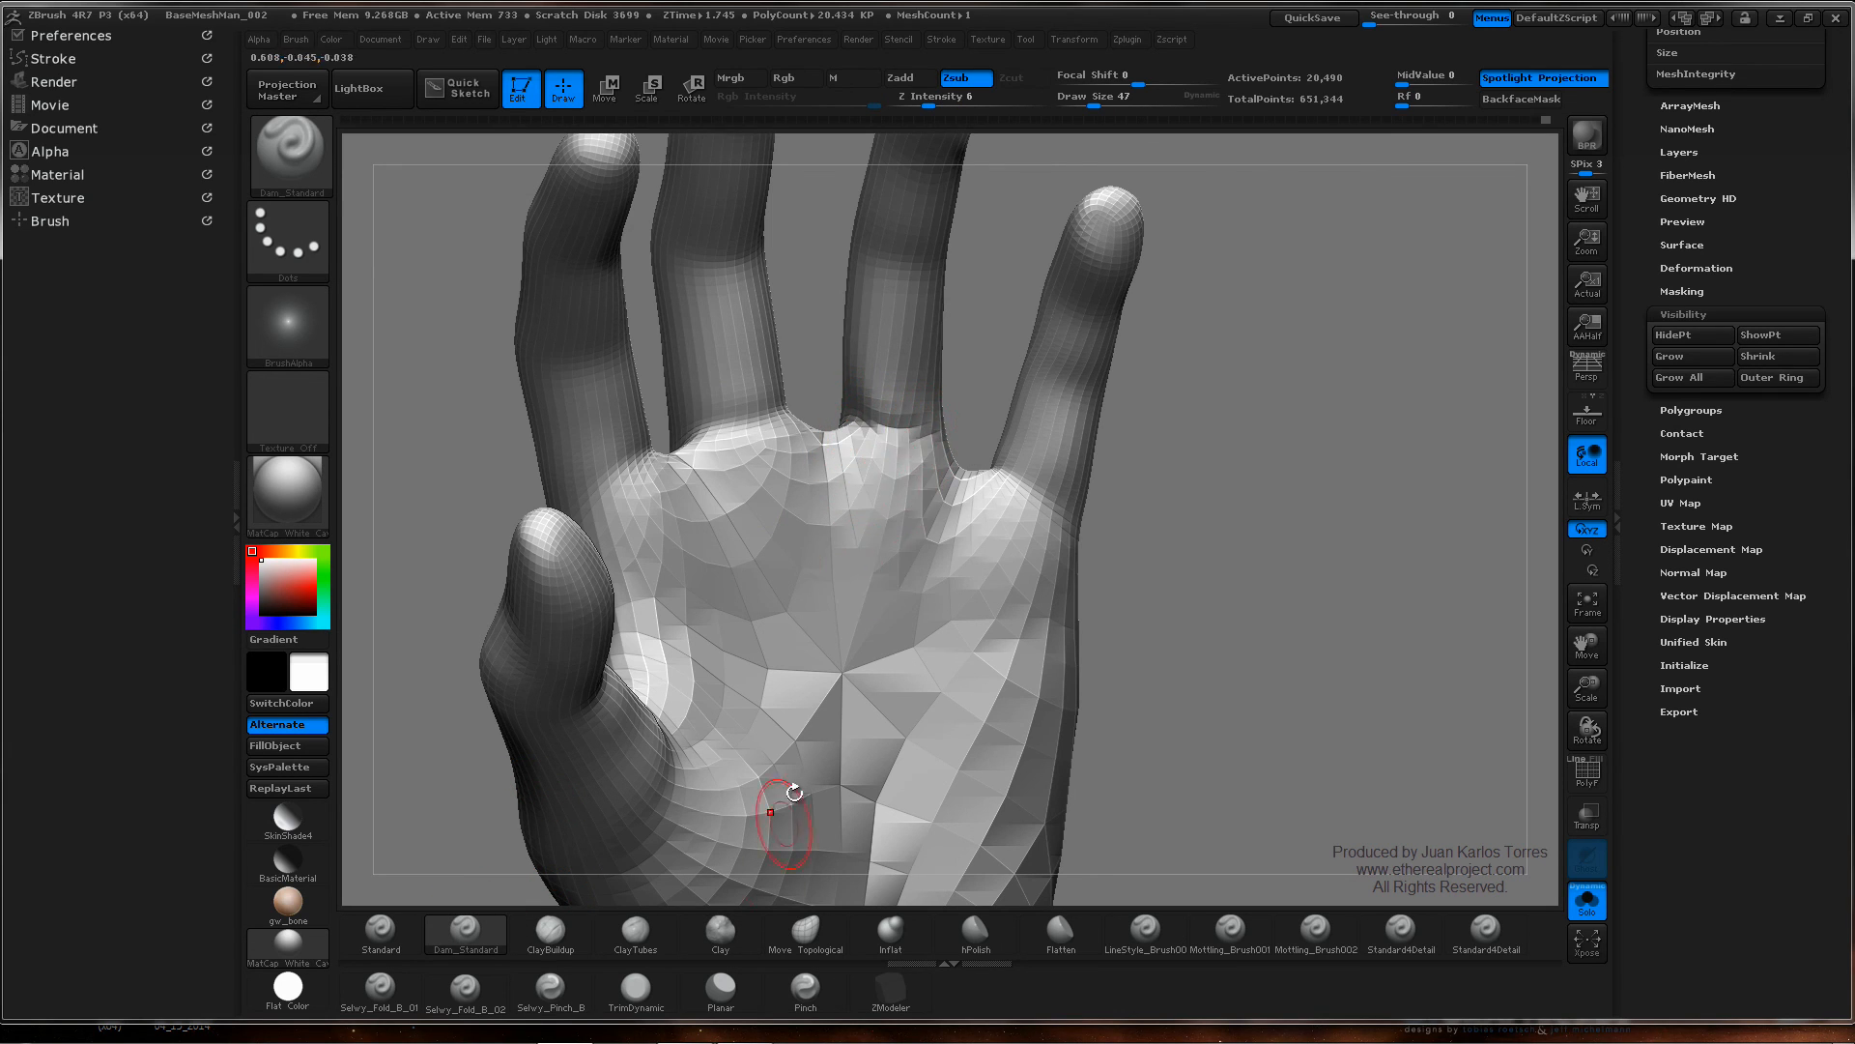
{"action": "left_click", "coordinate": [806, 931]}
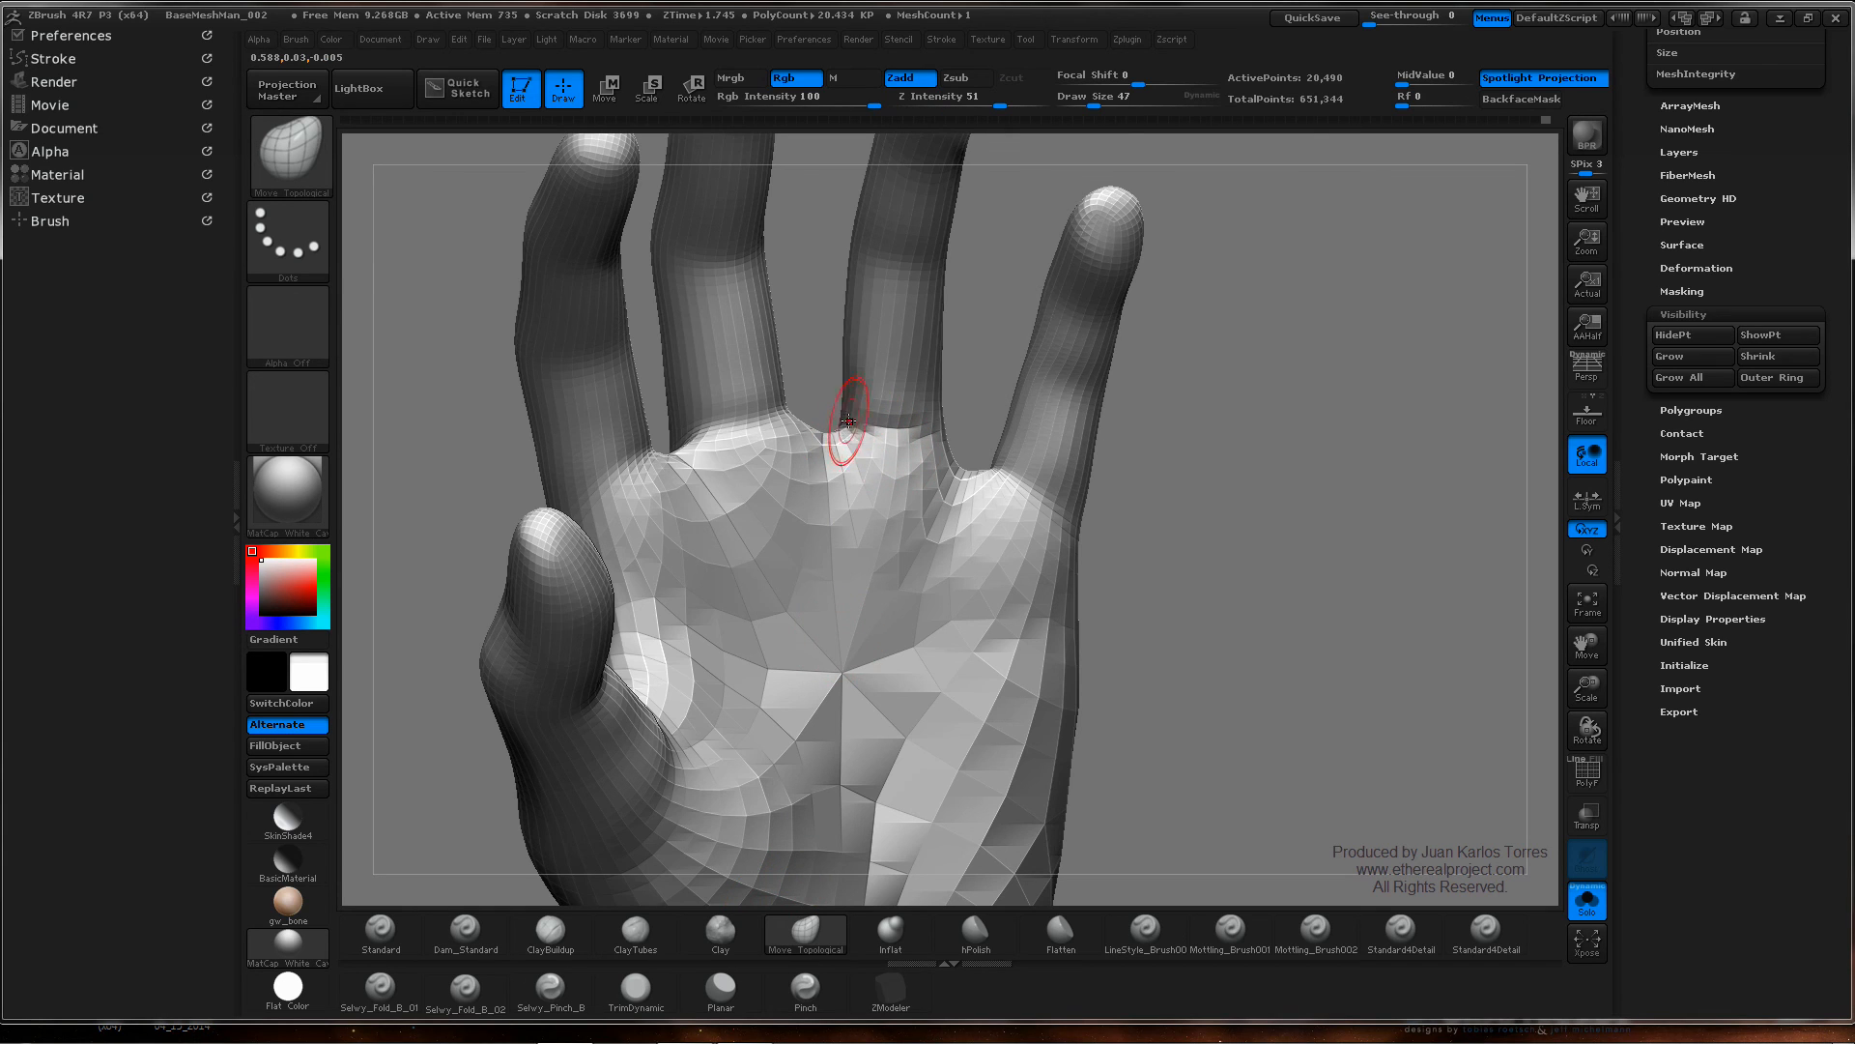
{"action": "key", "text": "shift"}
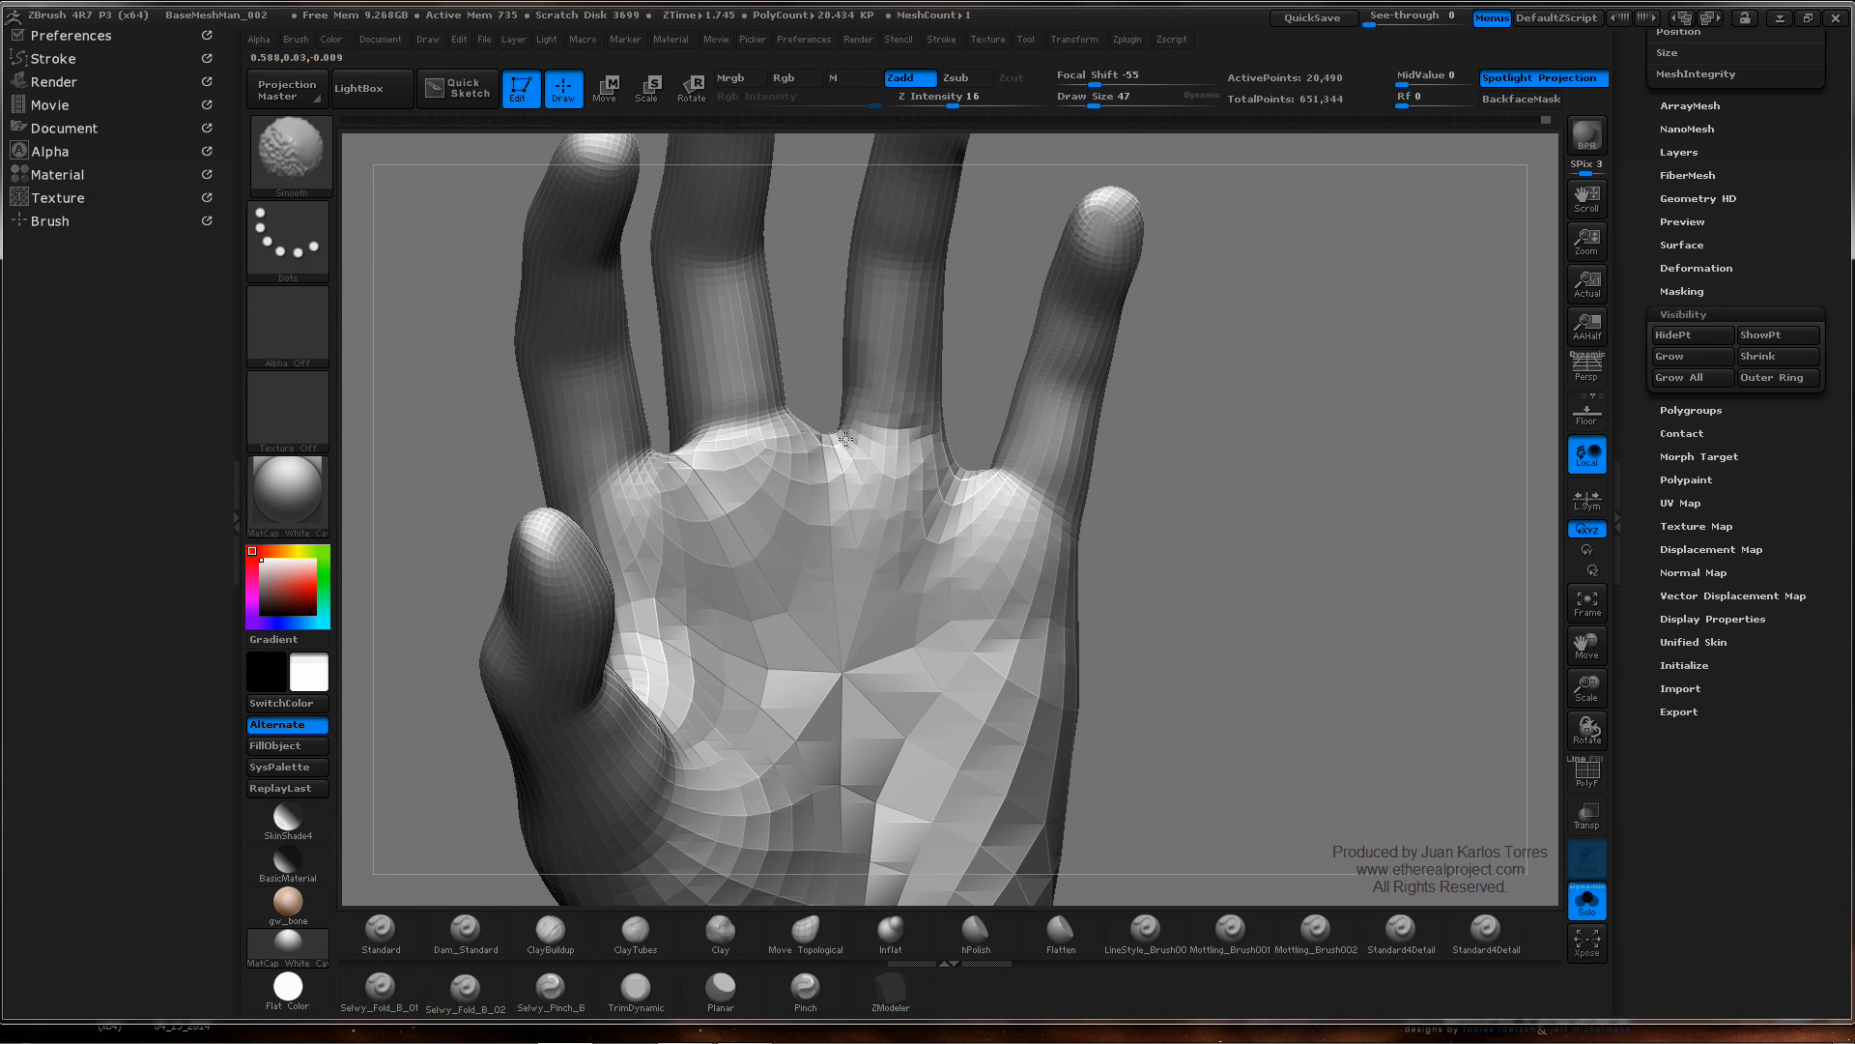
{"action": "left_click_drag", "start_coordinate": [856, 364], "coordinate": [870, 430], "text": "shift"}
{"action": "right_click_drag", "start_coordinate": [874, 439], "coordinate": [848, 435]}
{"action": "key", "text": "space"}
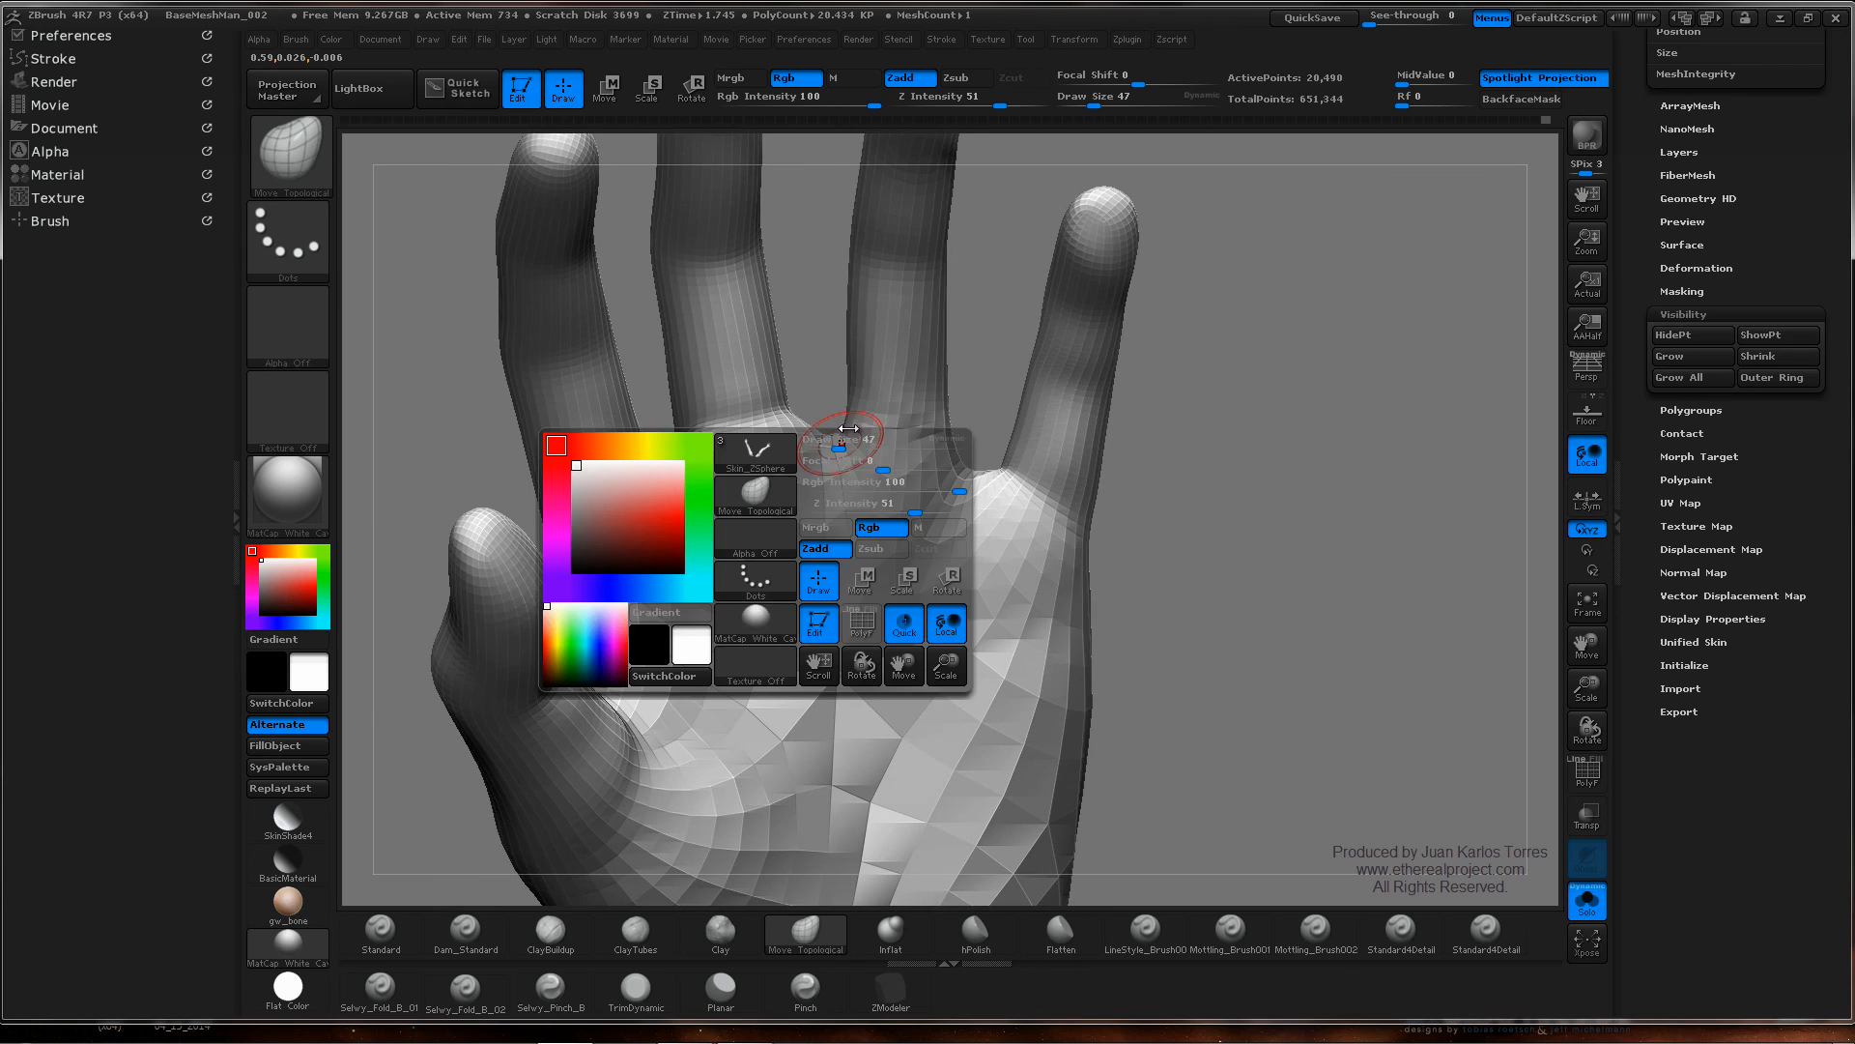
{"action": "left_click_drag", "start_coordinate": [847, 435], "coordinate": [844, 434]}
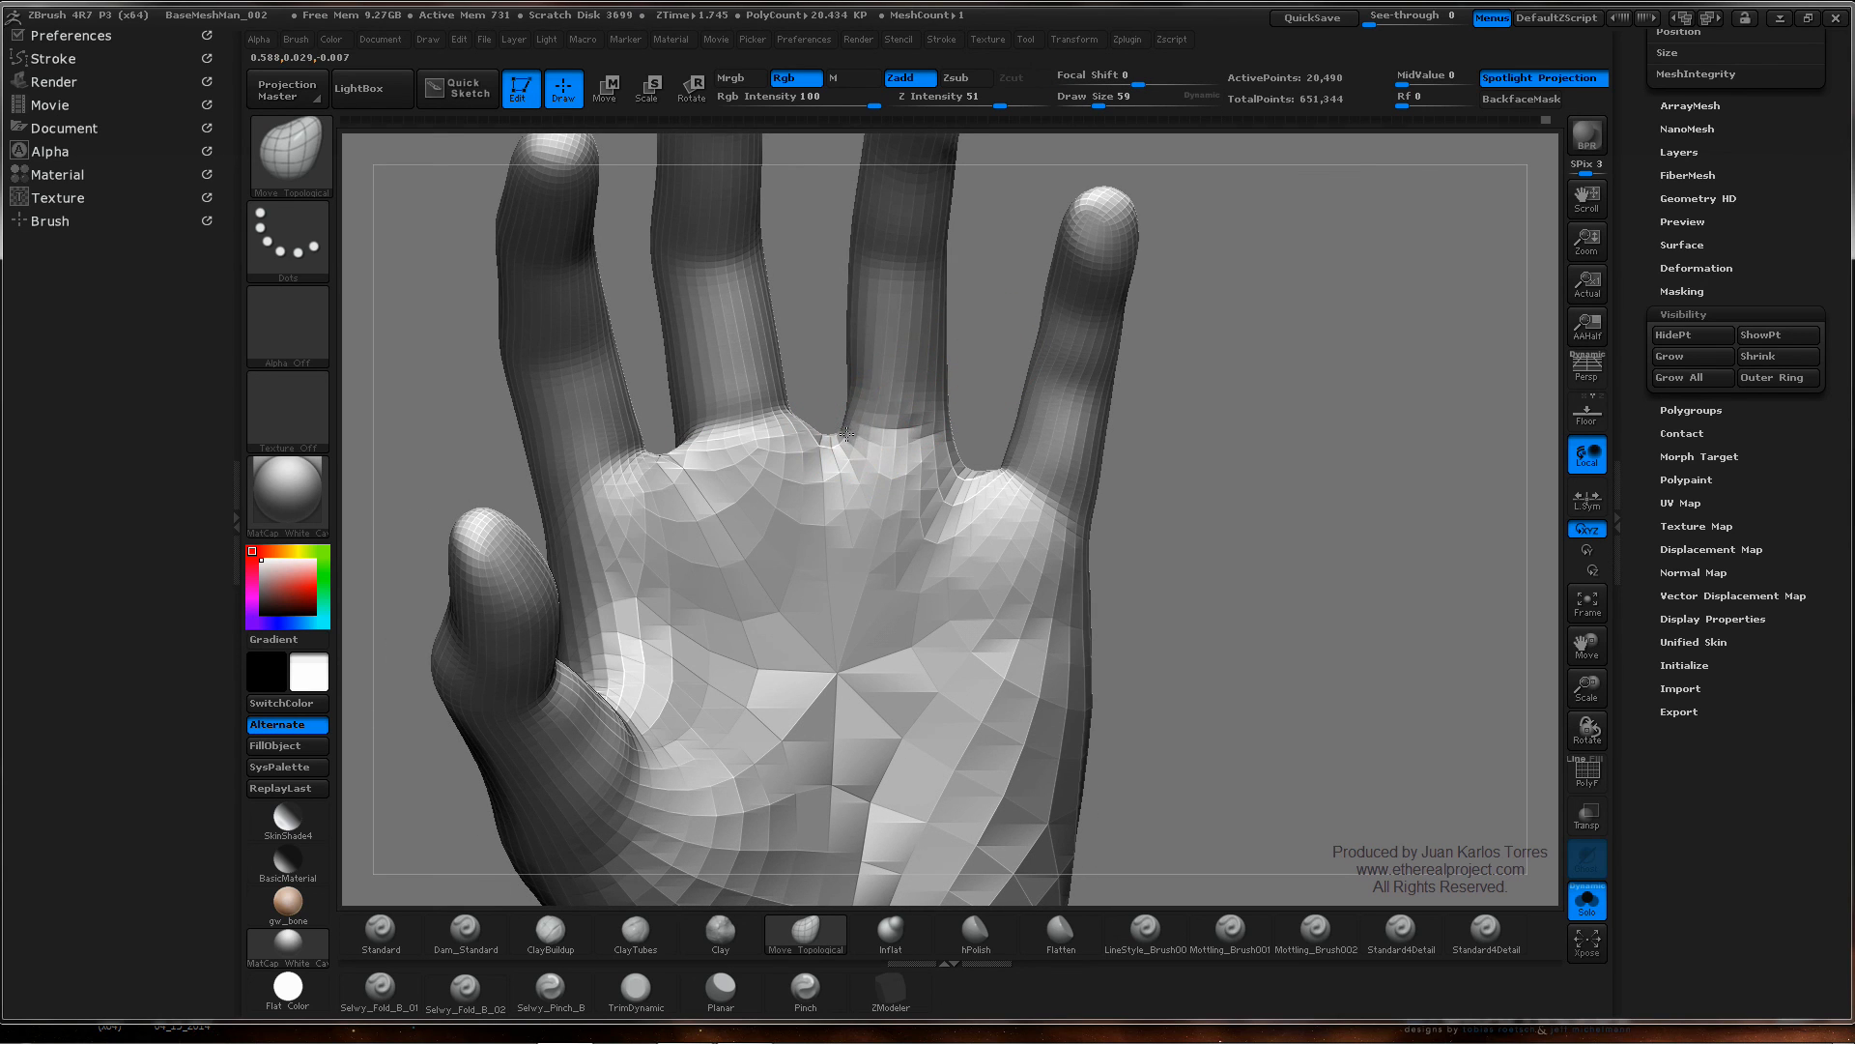
{"action": "mouse_move", "coordinate": [959, 435]}
{"action": "right_mouse_down"}
{"action": "mouse_move", "coordinate": [916, 440]}
{"action": "mouse_move", "coordinate": [949, 444]}
{"action": "right_mouse_up"}
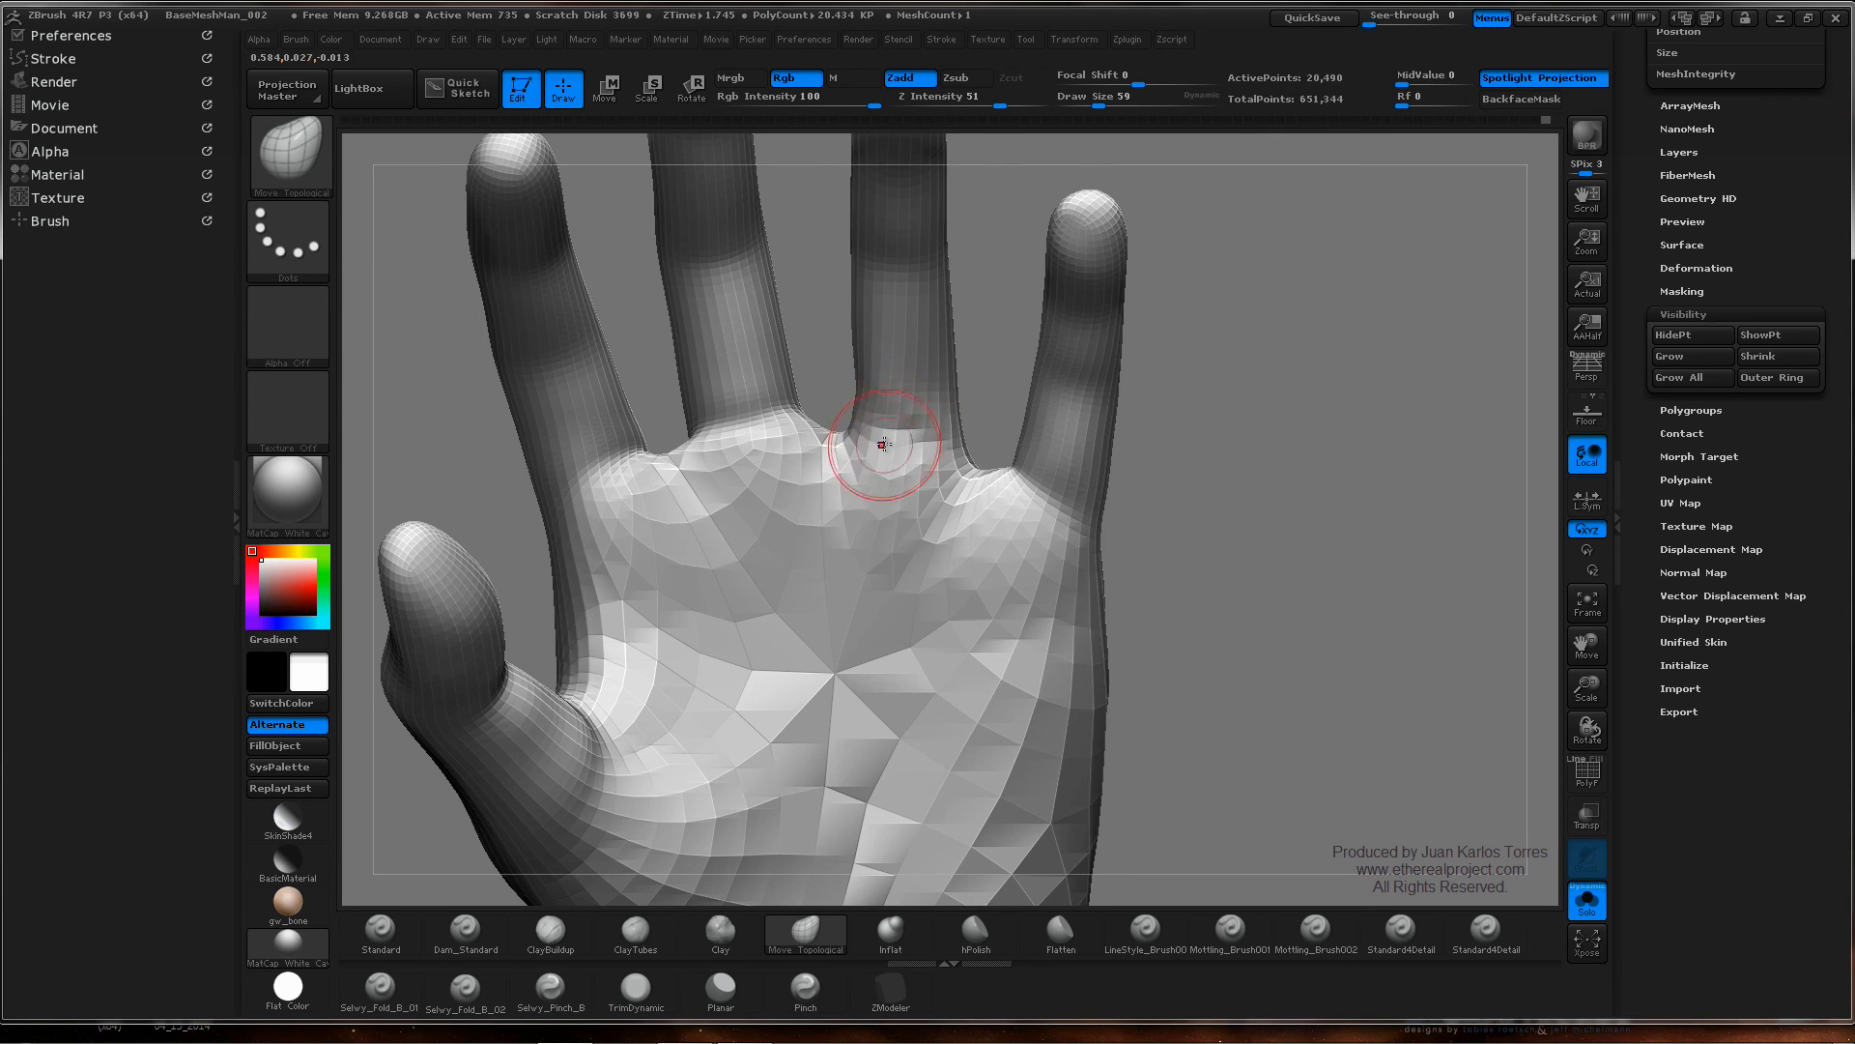
- Carve creases across the joints and the base of the ring finger with the Dam_Standard brush
{"action": "left_click", "coordinate": [495, 943]}
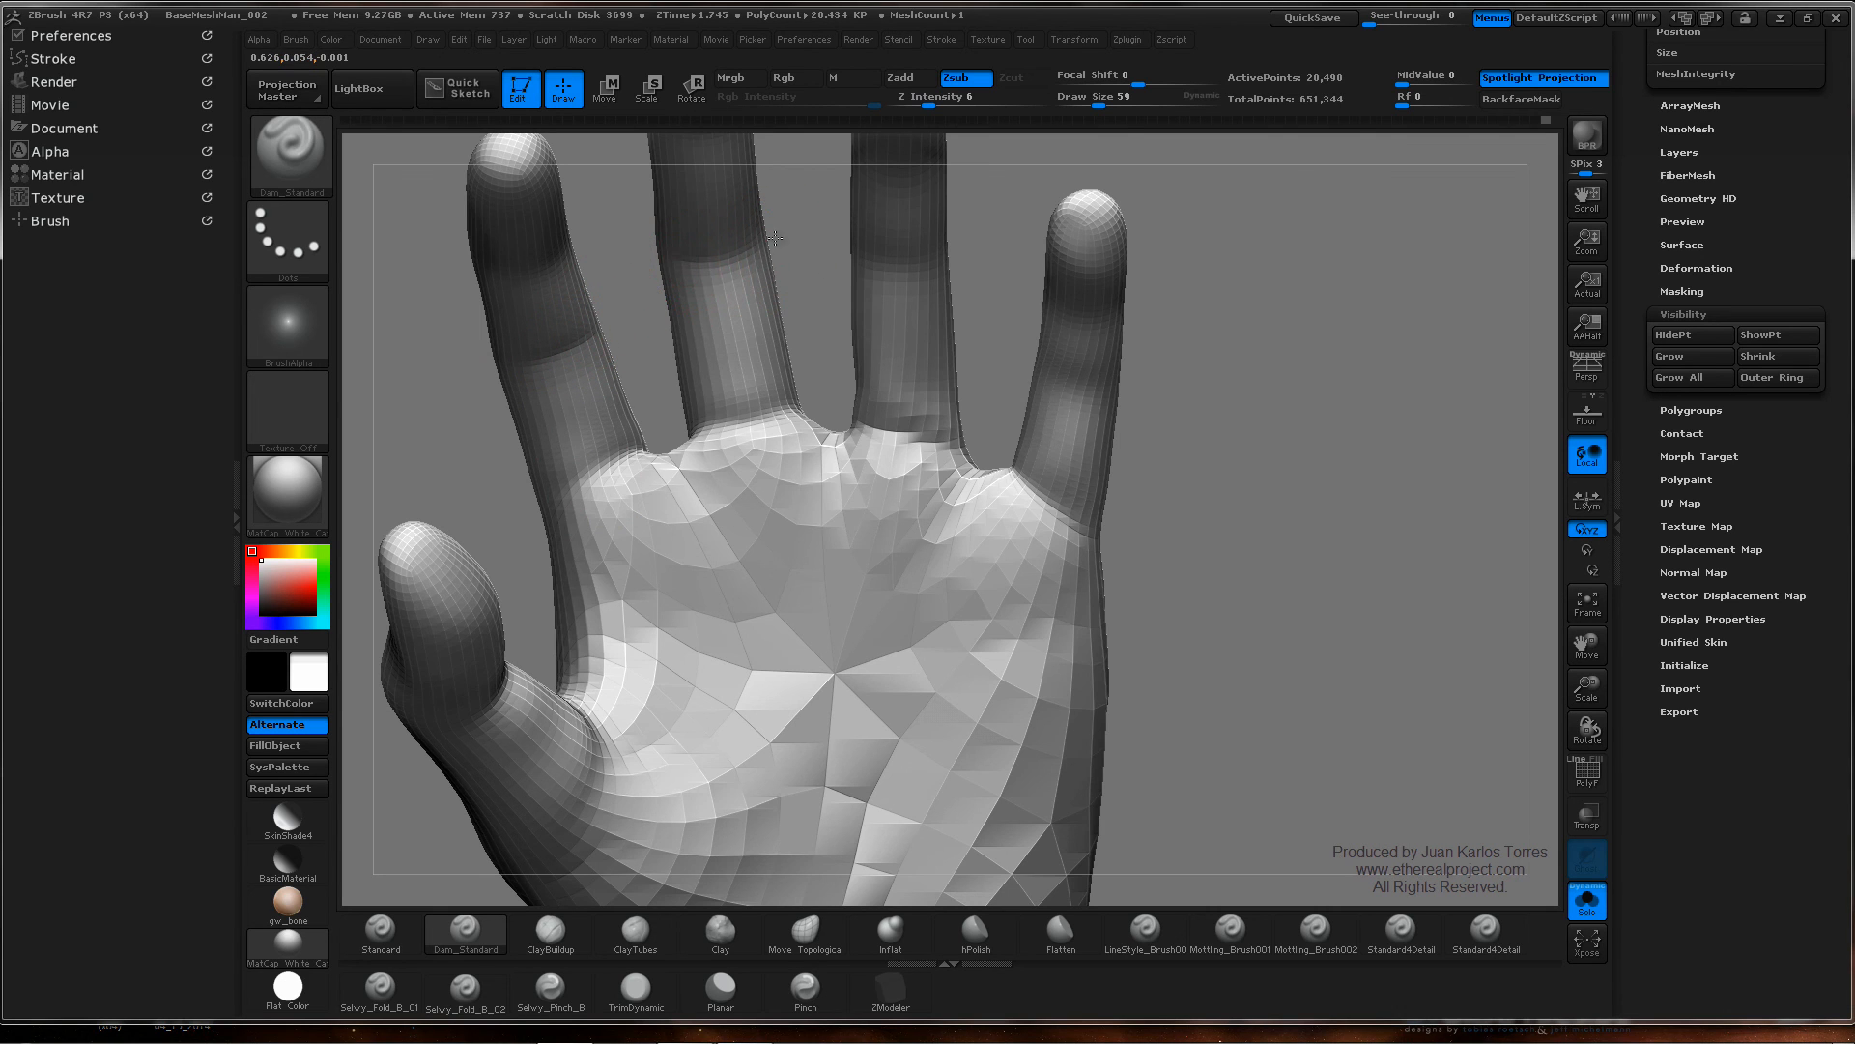
{"action": "mouse_move", "coordinate": [775, 237]}
{"action": "left_mouse_down"}
{"action": "mouse_move", "coordinate": [712, 257]}
{"action": "mouse_move", "coordinate": [932, 310]}
{"action": "mouse_move", "coordinate": [890, 310]}
{"action": "mouse_move", "coordinate": [849, 414]}
{"action": "mouse_move", "coordinate": [801, 460]}
{"action": "mouse_move", "coordinate": [1001, 545]}
{"action": "mouse_move", "coordinate": [882, 456]}
{"action": "mouse_move", "coordinate": [628, 476]}
{"action": "left_mouse_up"}
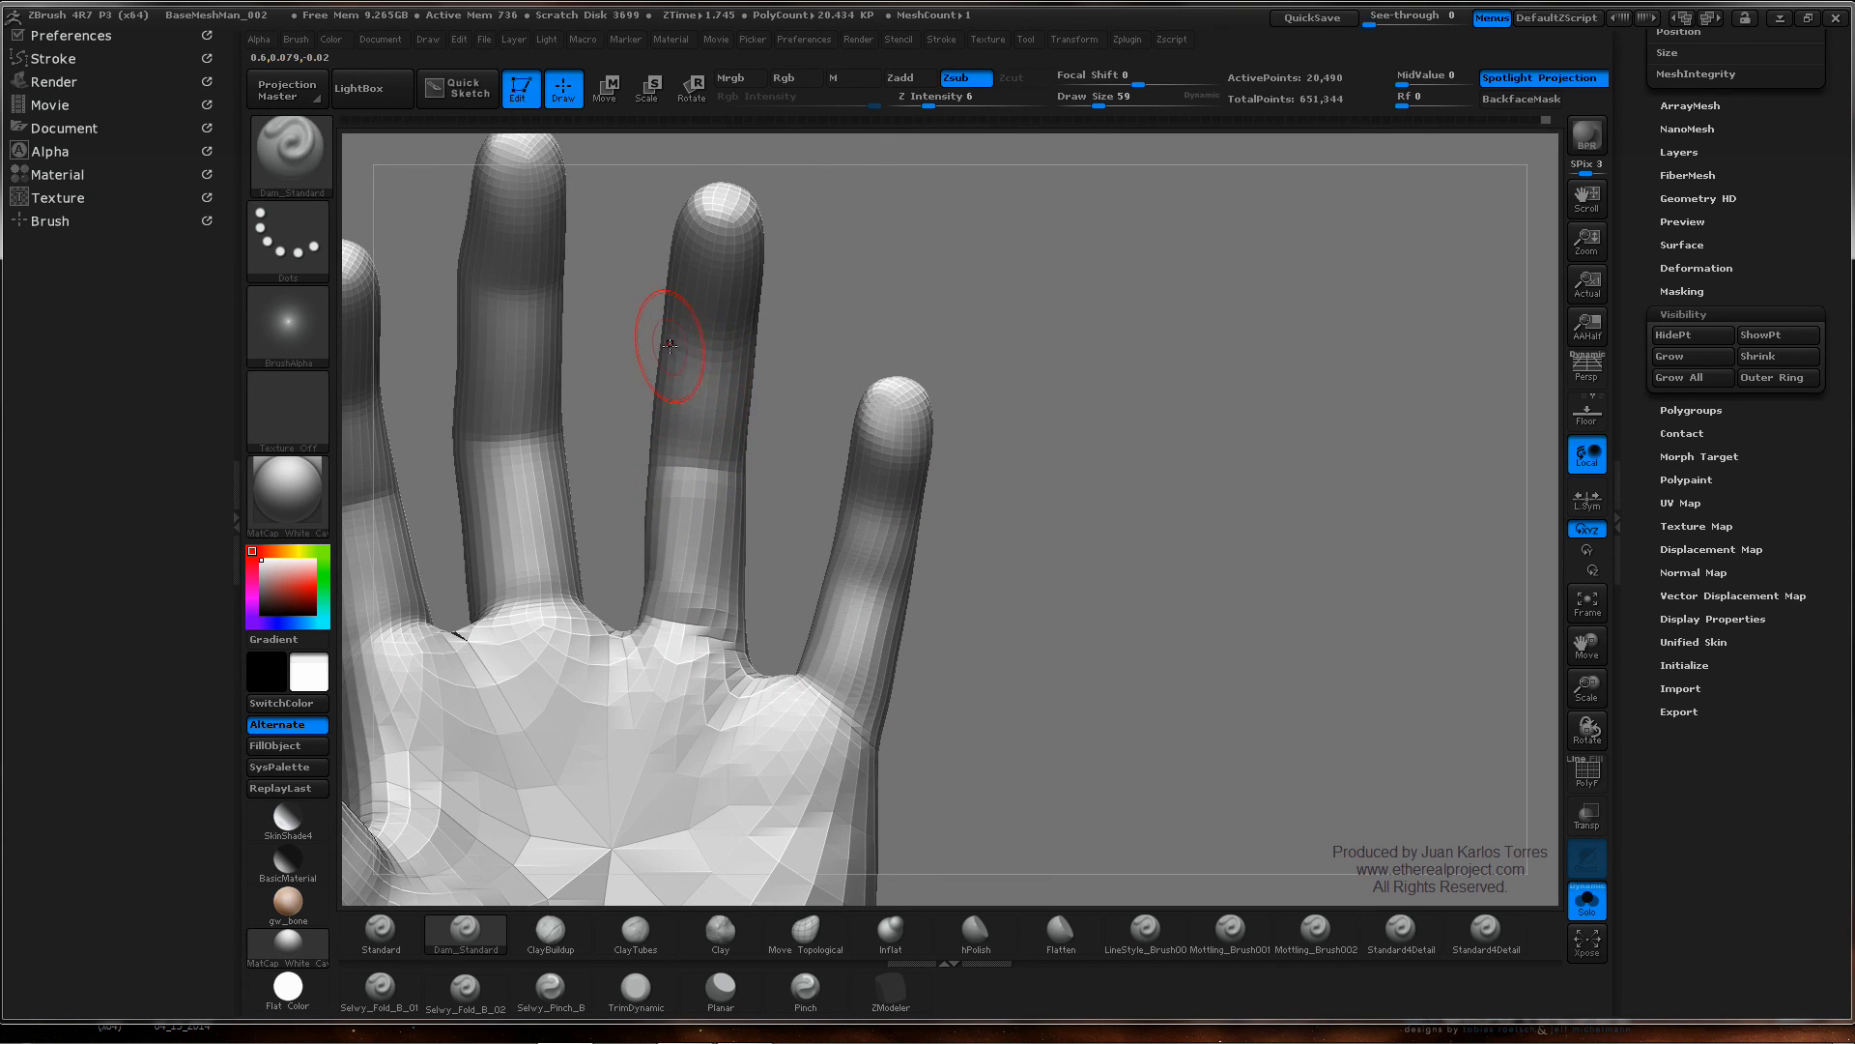
{"action": "left_click_drag", "start_coordinate": [697, 368], "coordinate": [674, 346]}
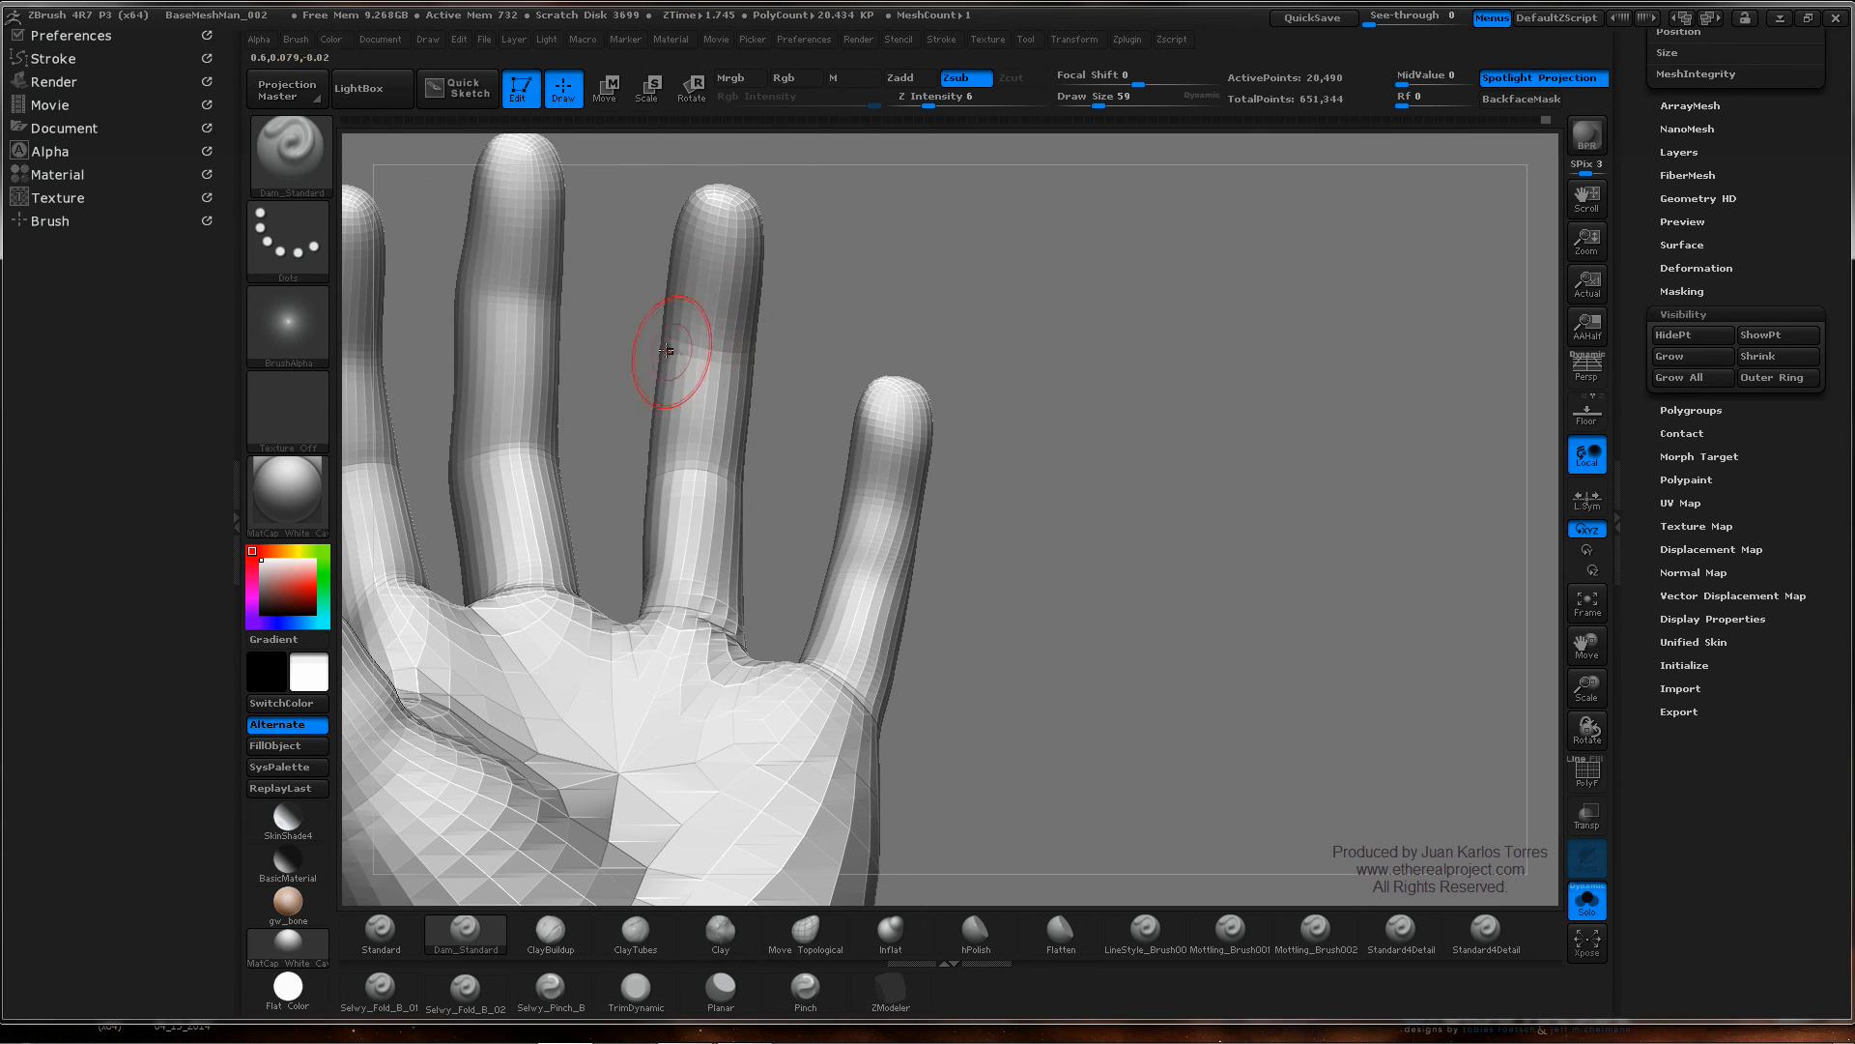
{"action": "mouse_move", "coordinate": [784, 357]}
{"action": "left_mouse_down"}
{"action": "mouse_move", "coordinate": [729, 353]}
{"action": "mouse_move", "coordinate": [699, 464]}
{"action": "mouse_move", "coordinate": [757, 510]}
{"action": "left_mouse_up"}
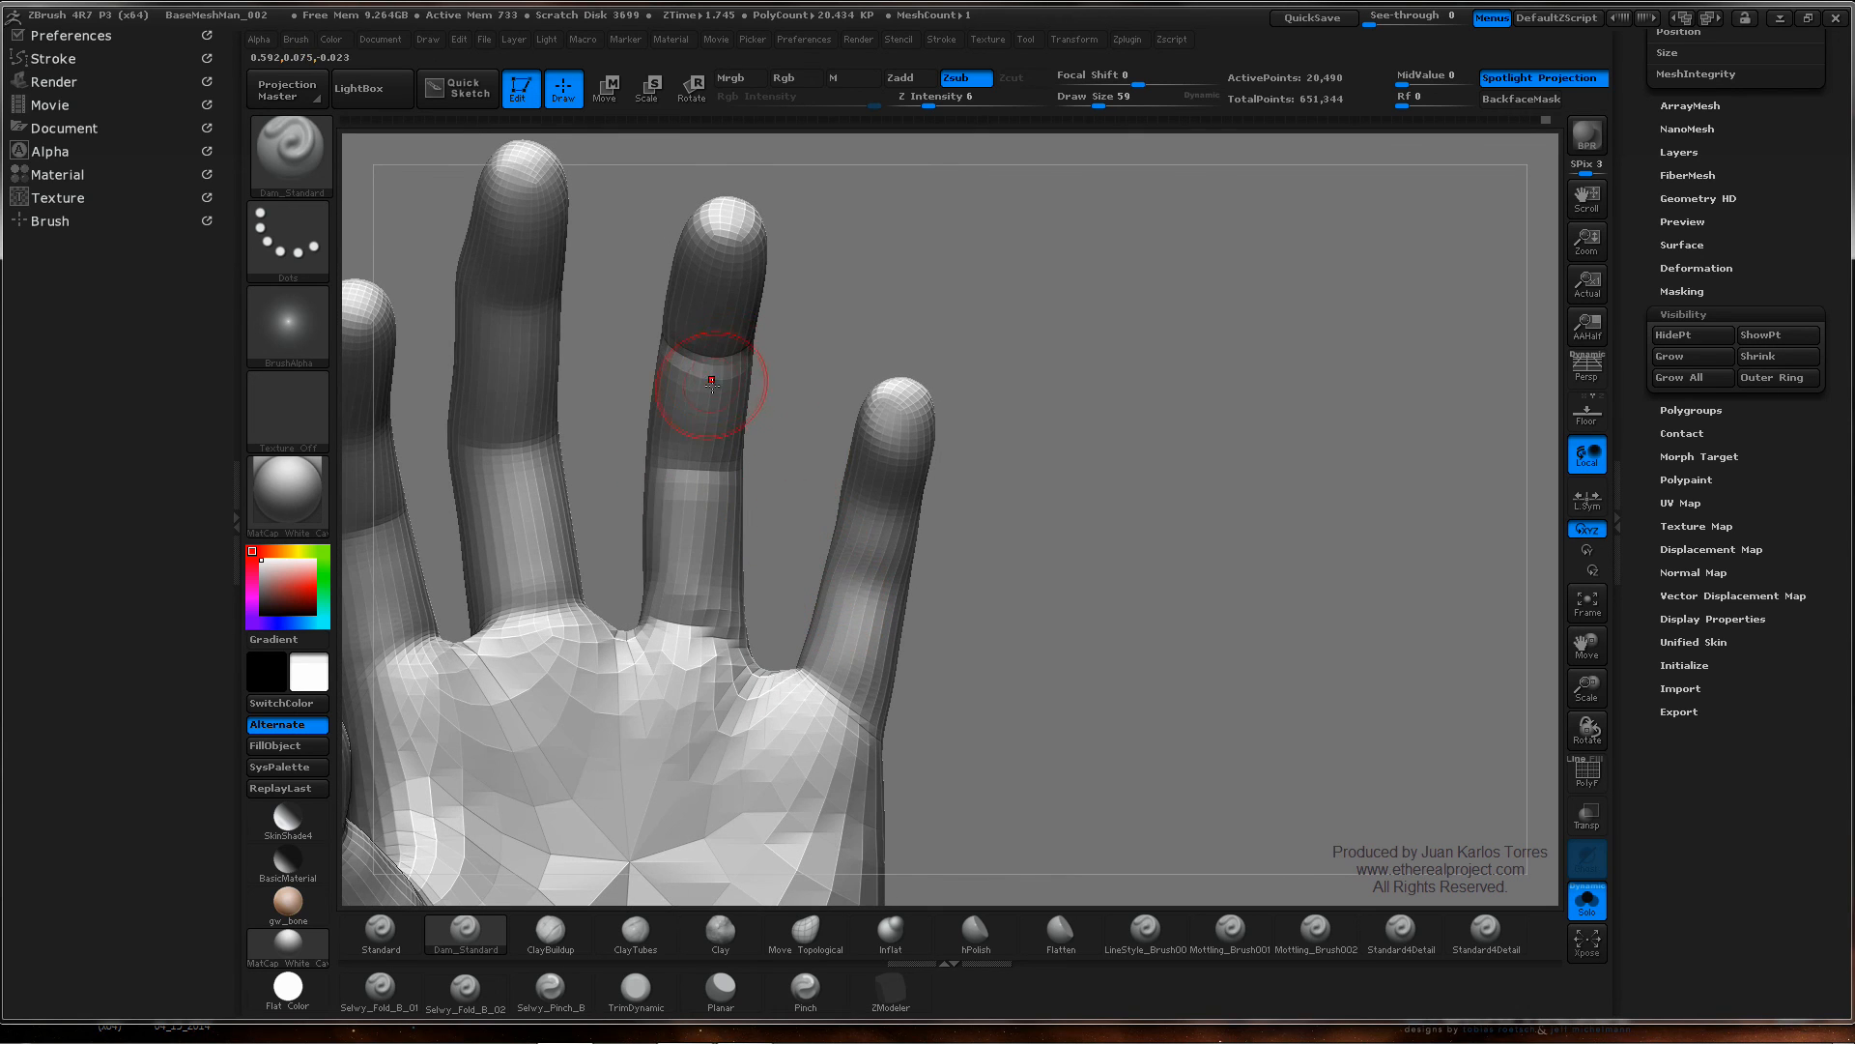
{"action": "left_click_drag", "start_coordinate": [712, 383], "coordinate": [692, 349]}
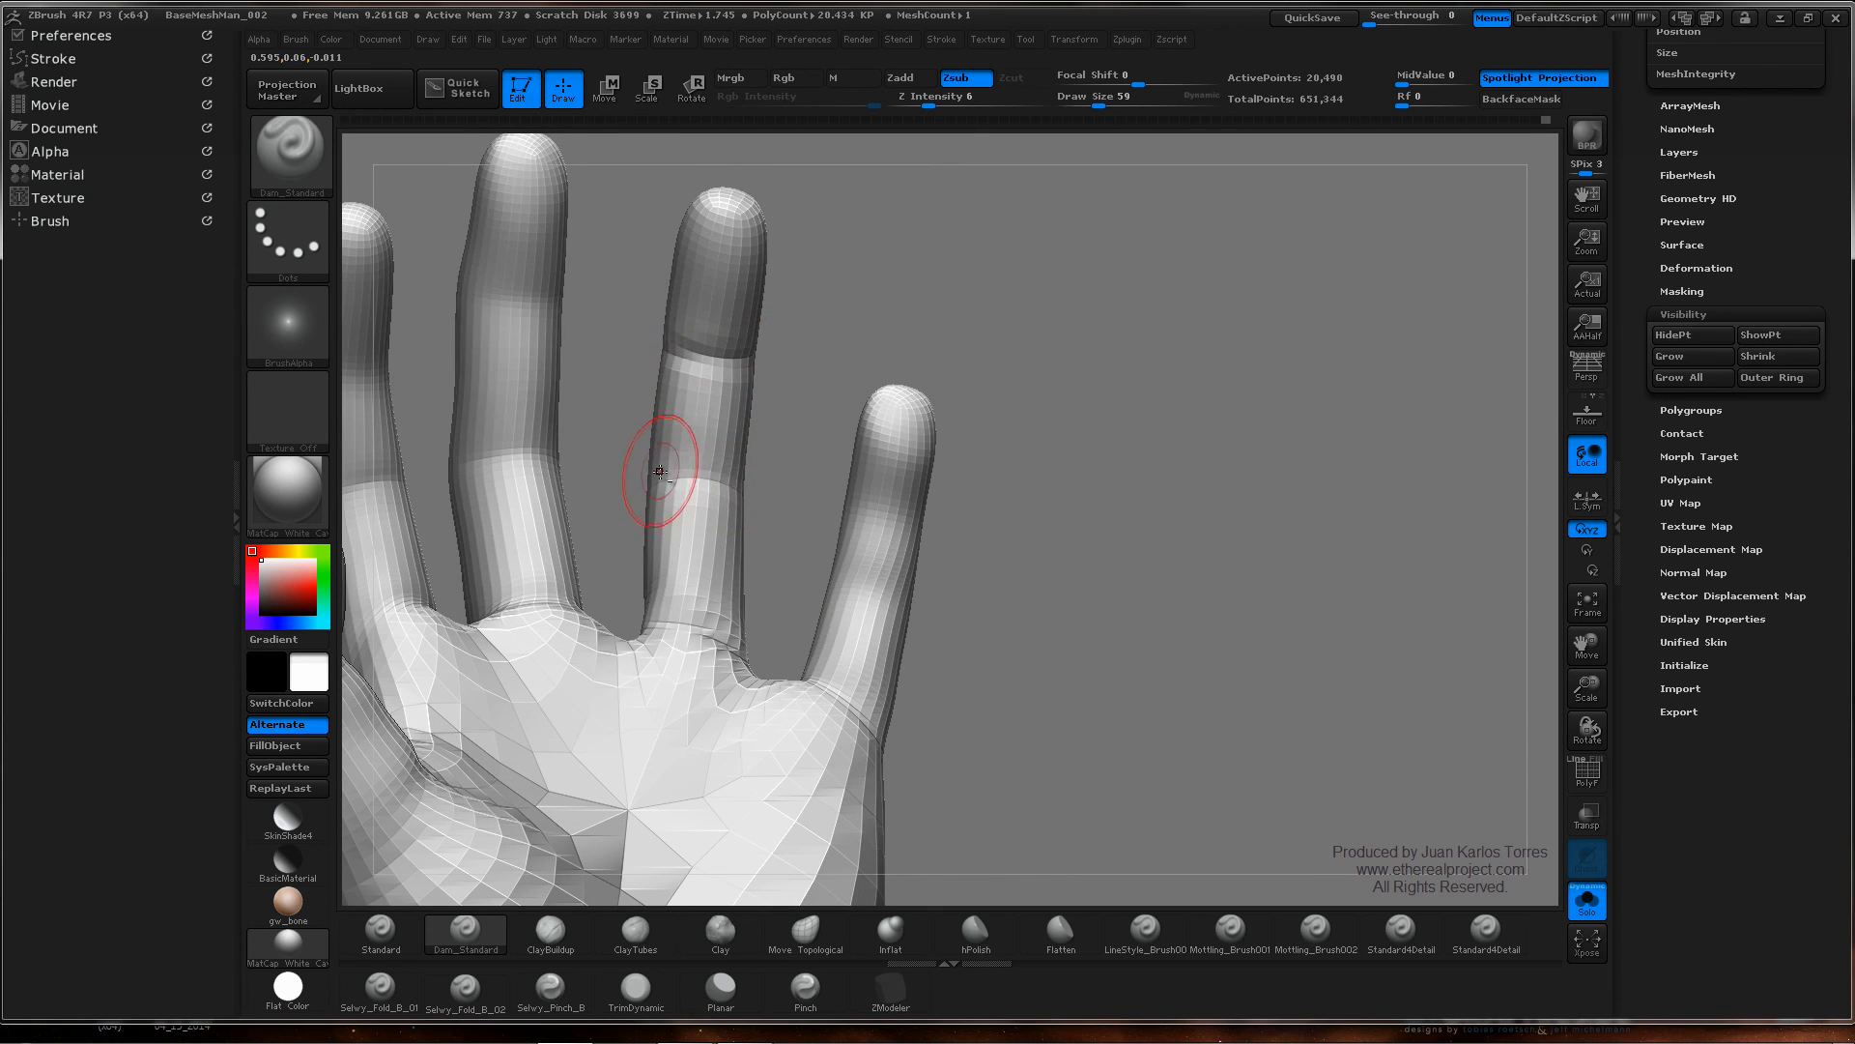
{"action": "left_click_drag", "start_coordinate": [666, 490], "coordinate": [663, 622]}
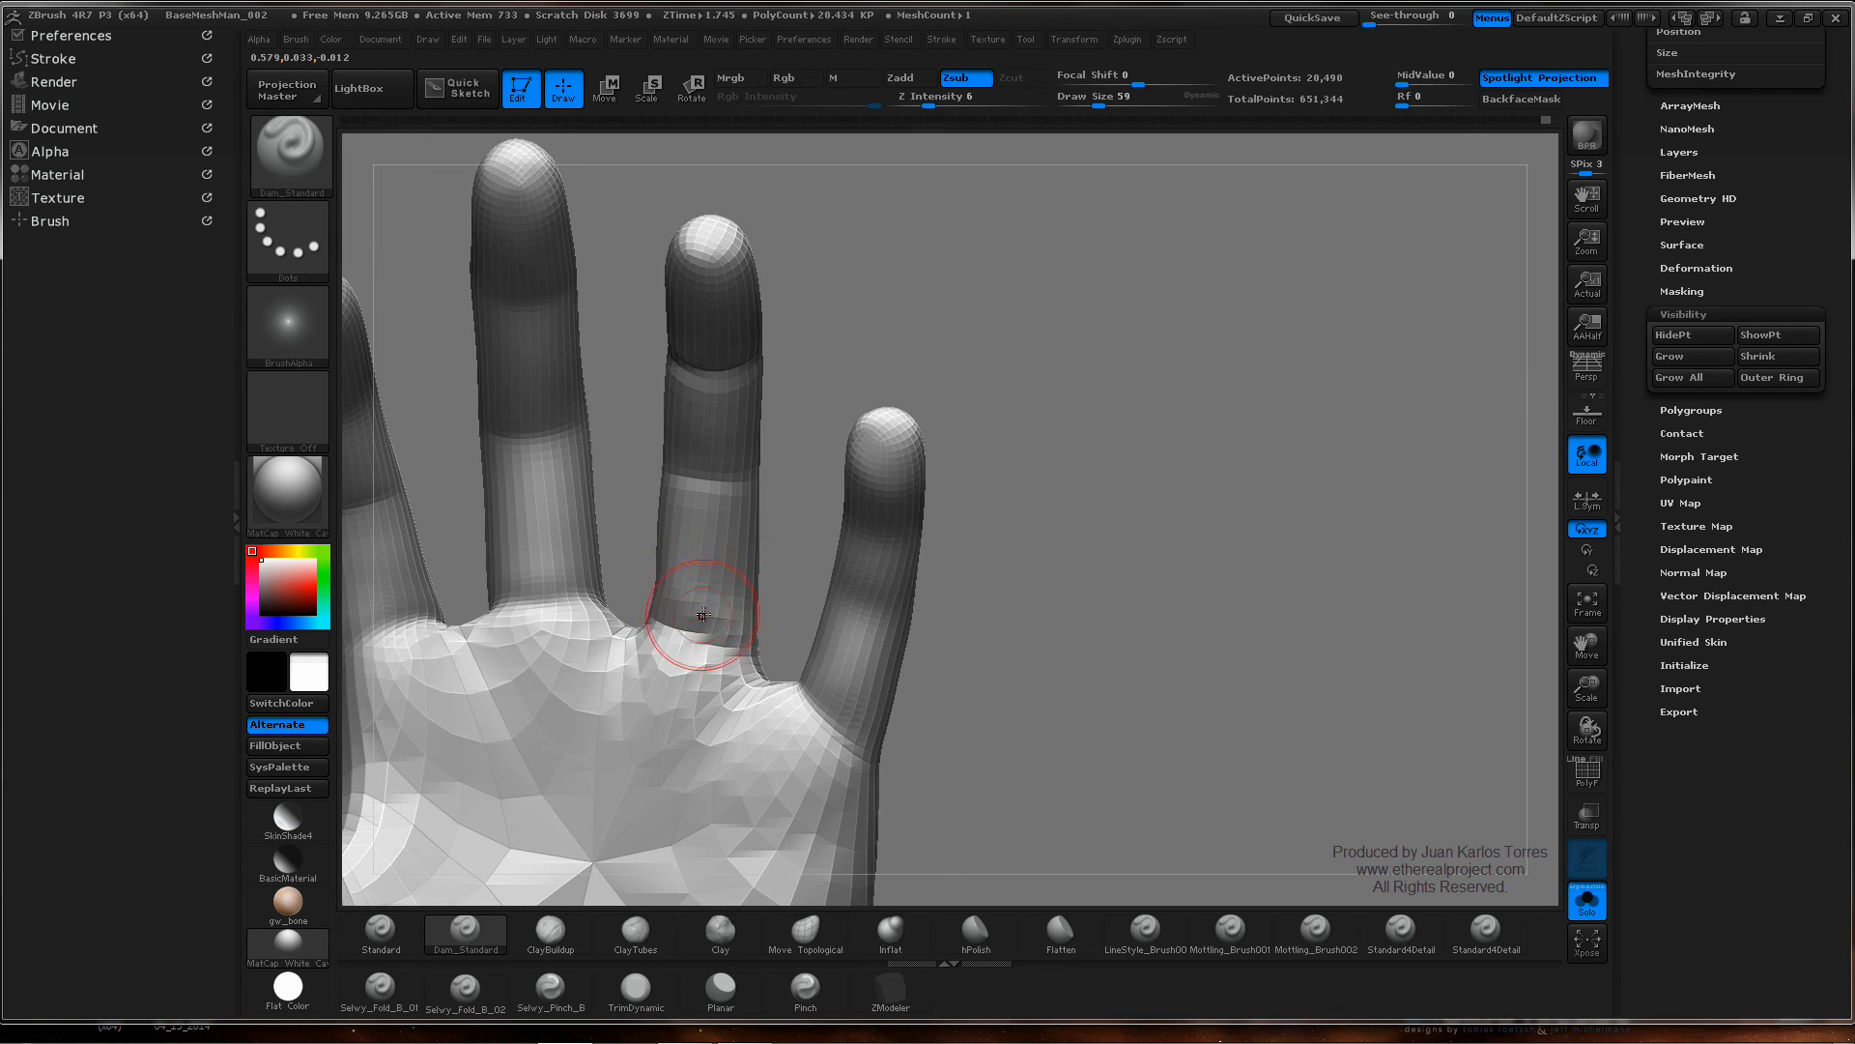
{"action": "key", "text": "shift"}
- Carve the joint creases across the palm side of the little, middle and index fingers
{"action": "mouse_move", "coordinate": [683, 622]}
{"action": "left_mouse_down"}
{"action": "mouse_move", "coordinate": [590, 607]}
{"action": "mouse_move", "coordinate": [715, 464]}
{"action": "mouse_move", "coordinate": [738, 405]}
{"action": "mouse_move", "coordinate": [779, 451]}
{"action": "mouse_move", "coordinate": [798, 381]}
{"action": "mouse_move", "coordinate": [774, 364]}
{"action": "mouse_move", "coordinate": [739, 377]}
{"action": "mouse_move", "coordinate": [752, 365]}
{"action": "left_mouse_up"}
{"action": "key", "text": "f"}
{"action": "mouse_move", "coordinate": [750, 365]}
{"action": "right_mouse_down", "text": "ctrl"}
{"action": "mouse_move", "coordinate": [799, 406]}
{"action": "mouse_move", "coordinate": [758, 504]}
{"action": "right_mouse_up", "text": "ctrl"}
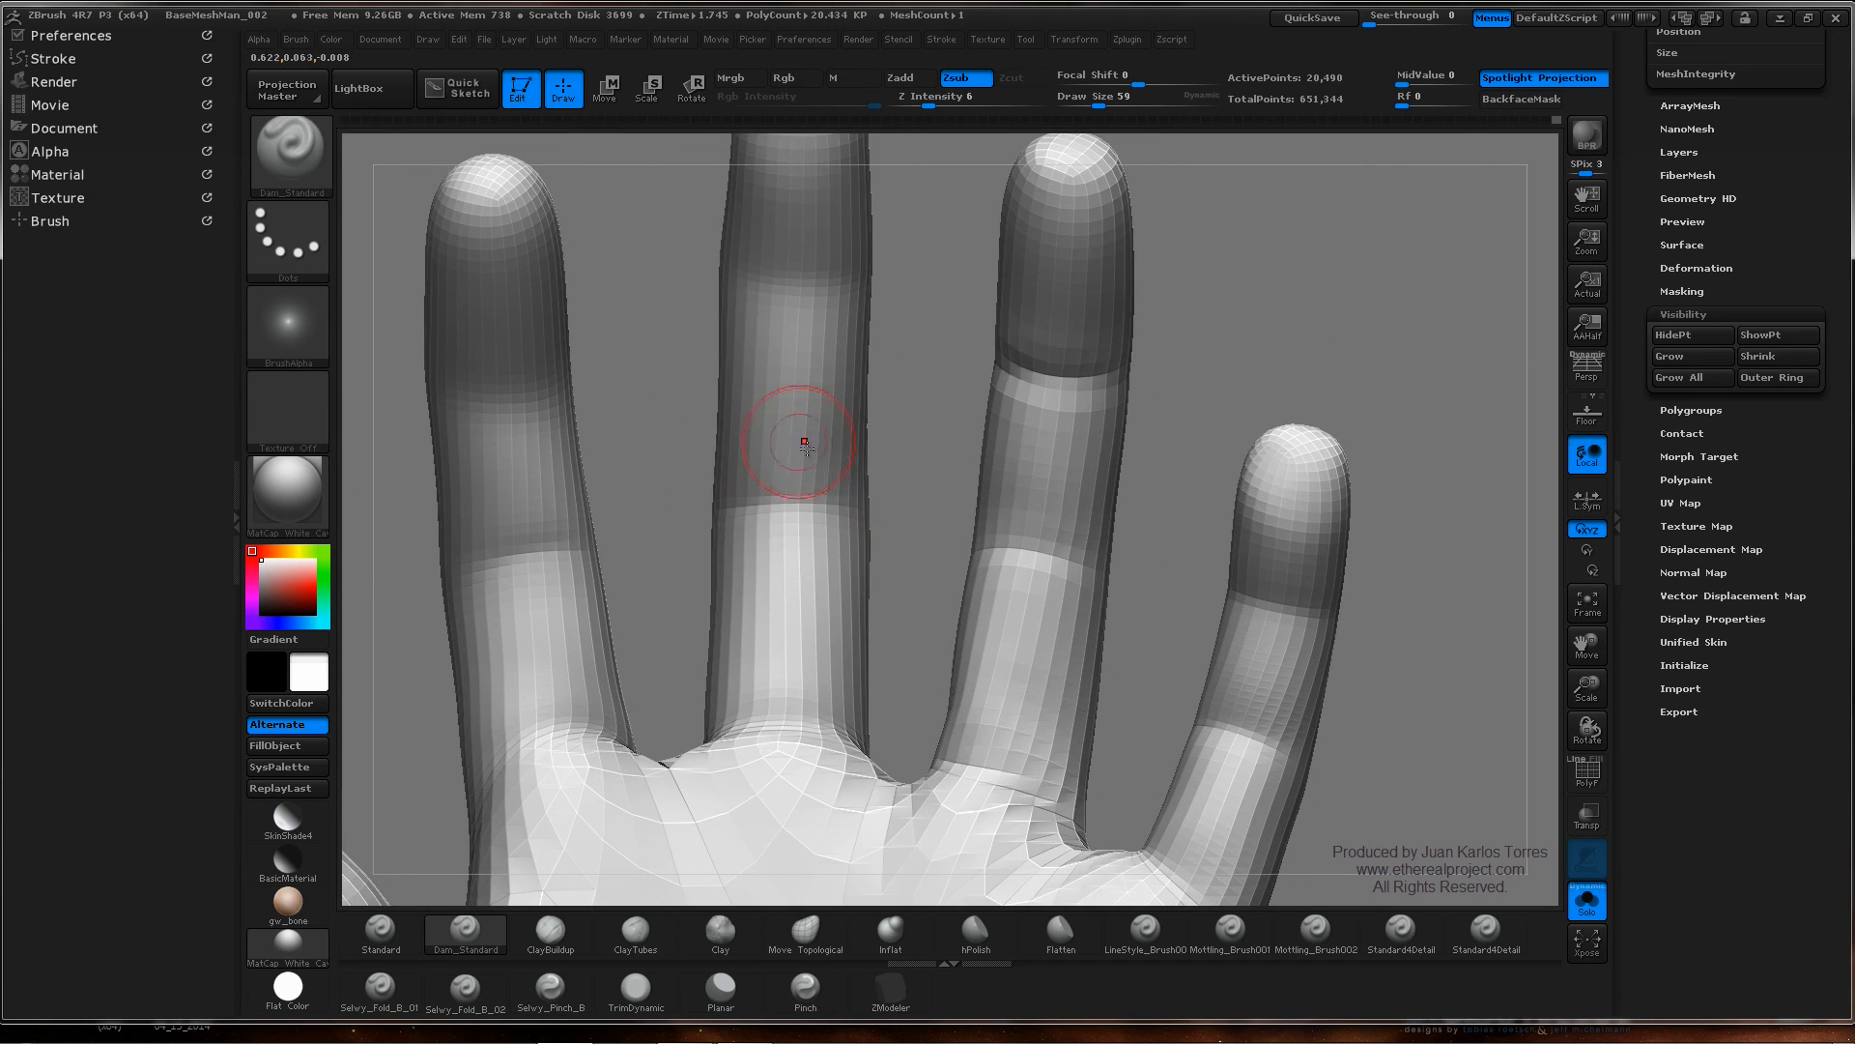
{"action": "mouse_move", "coordinate": [805, 445]}
{"action": "right_mouse_down", "text": "alt"}
{"action": "mouse_move", "coordinate": [787, 518]}
{"action": "mouse_move", "coordinate": [786, 455]}
{"action": "mouse_move", "coordinate": [772, 489]}
{"action": "mouse_move", "coordinate": [832, 505]}
{"action": "mouse_move", "coordinate": [865, 369]}
{"action": "mouse_move", "coordinate": [538, 422]}
{"action": "mouse_move", "coordinate": [746, 395]}
{"action": "right_mouse_up", "text": "alt"}
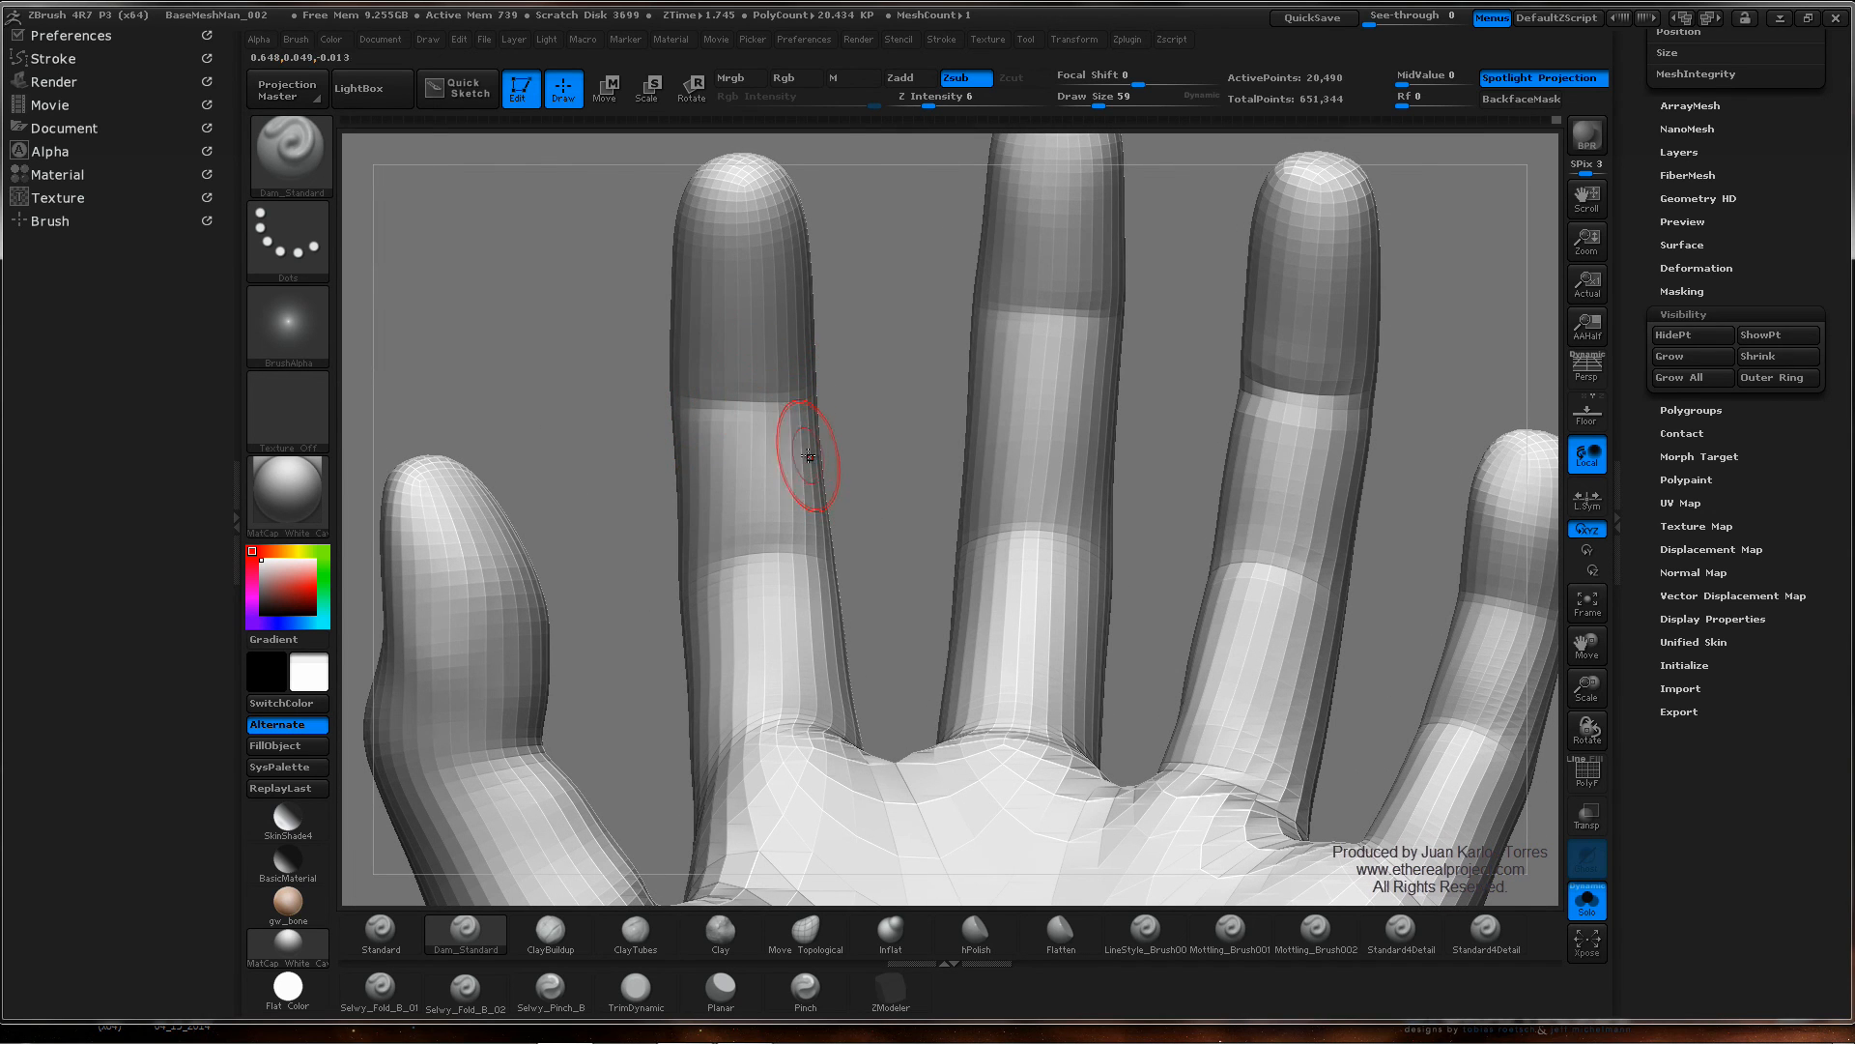
{"action": "mouse_move", "coordinate": [762, 546]}
{"action": "right_mouse_down"}
{"action": "mouse_move", "coordinate": [738, 547]}
{"action": "mouse_move", "coordinate": [770, 481]}
{"action": "right_mouse_up"}
{"action": "key", "text": "ctrl"}
{"action": "right_click_drag", "start_coordinate": [796, 365], "coordinate": [706, 400]}
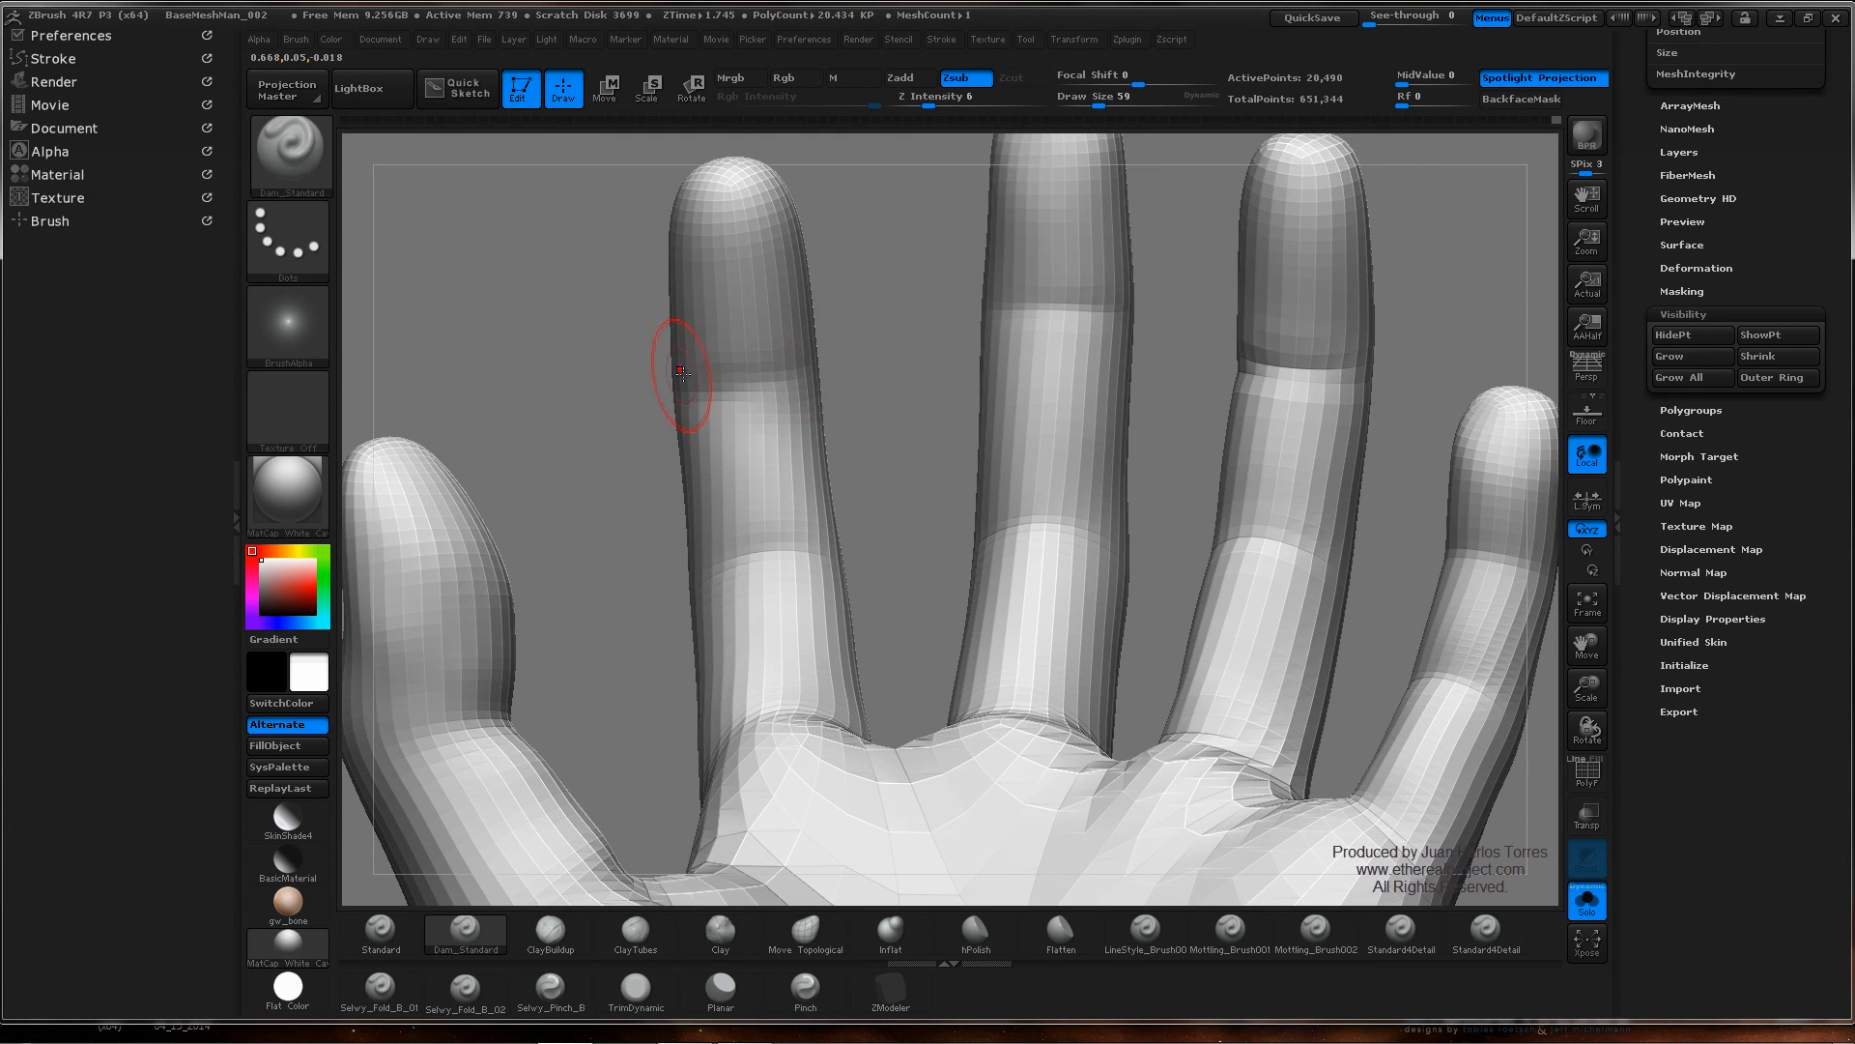
{"action": "mouse_move", "coordinate": [792, 426]}
{"action": "right_mouse_down"}
{"action": "mouse_move", "coordinate": [774, 542]}
{"action": "mouse_move", "coordinate": [761, 467]}
{"action": "mouse_move", "coordinate": [795, 559]}
{"action": "mouse_move", "coordinate": [808, 480]}
{"action": "right_mouse_up"}
- Adjust the palm edge below the middle and ring fingers with Move Topological at draw size 186
{"action": "left_click", "coordinate": [805, 930]}
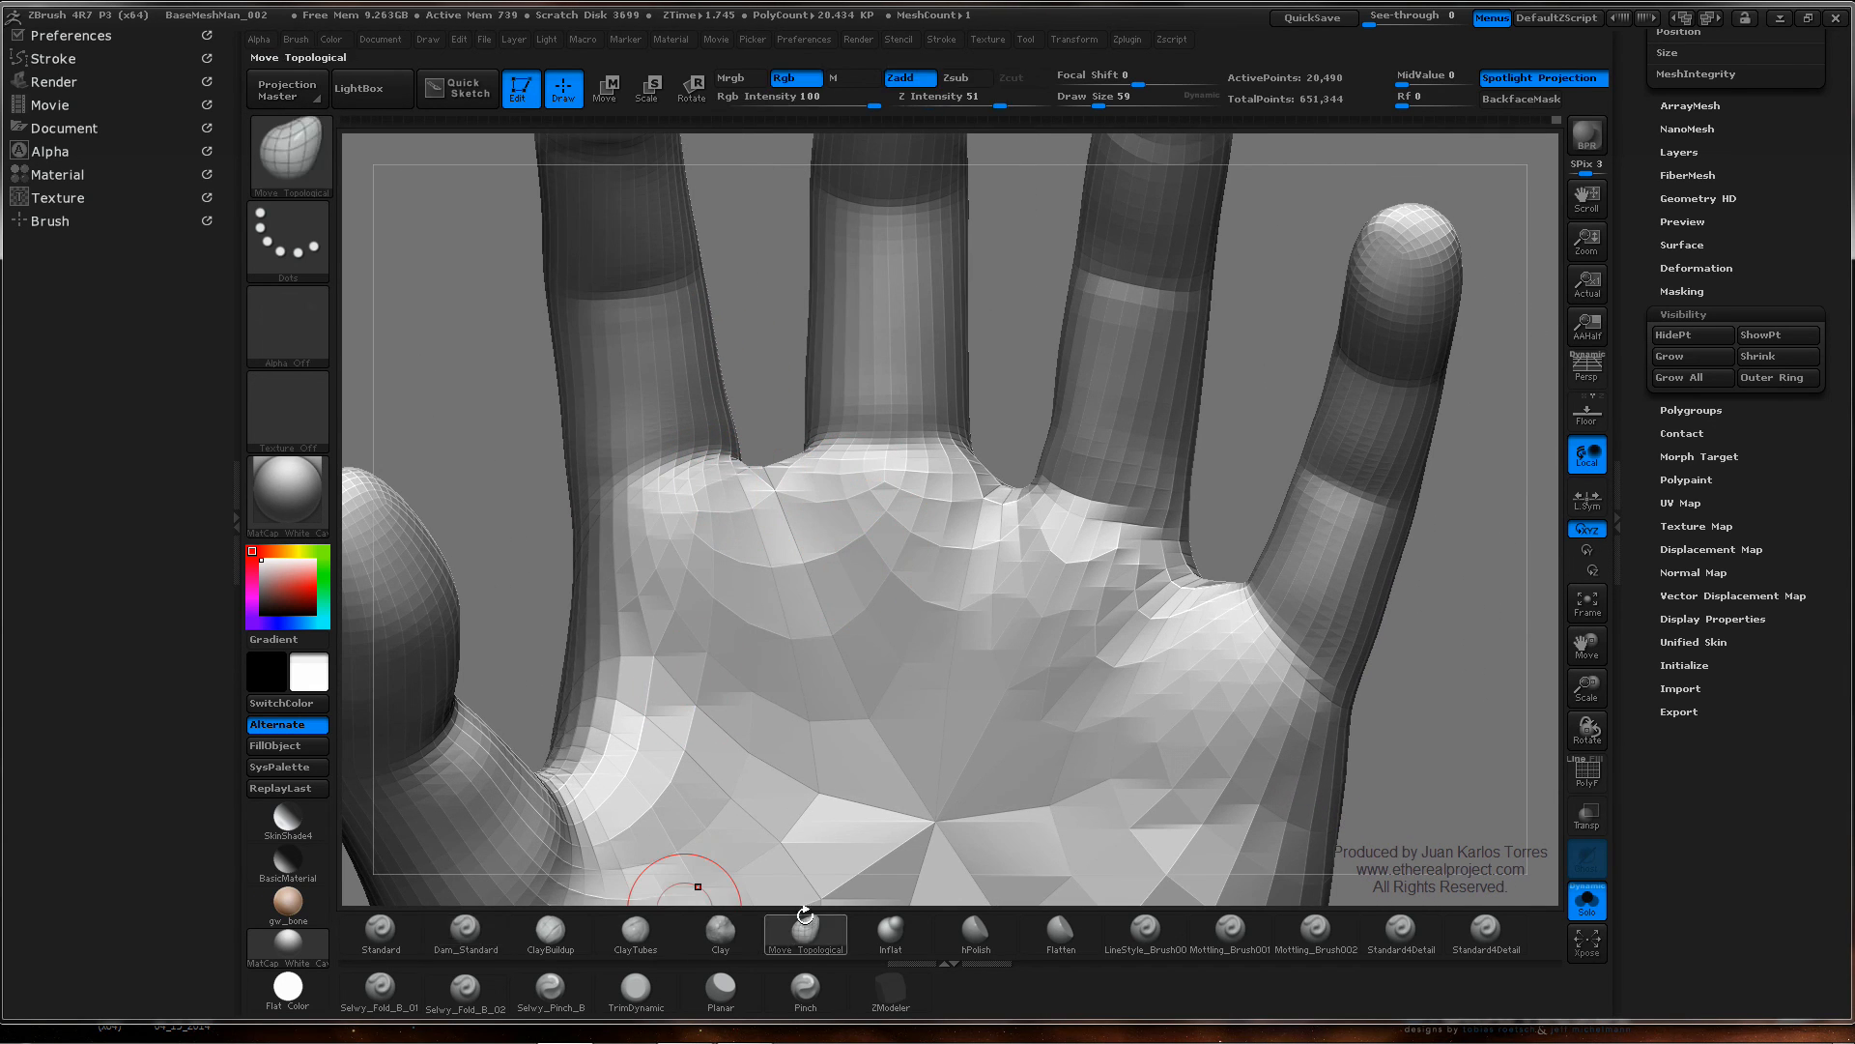
{"action": "key", "text": "space"}
{"action": "mouse_move", "coordinate": [837, 581]}
{"action": "left_mouse_down"}
{"action": "mouse_move", "coordinate": [828, 503]}
{"action": "mouse_move", "coordinate": [869, 522]}
{"action": "left_mouse_up"}
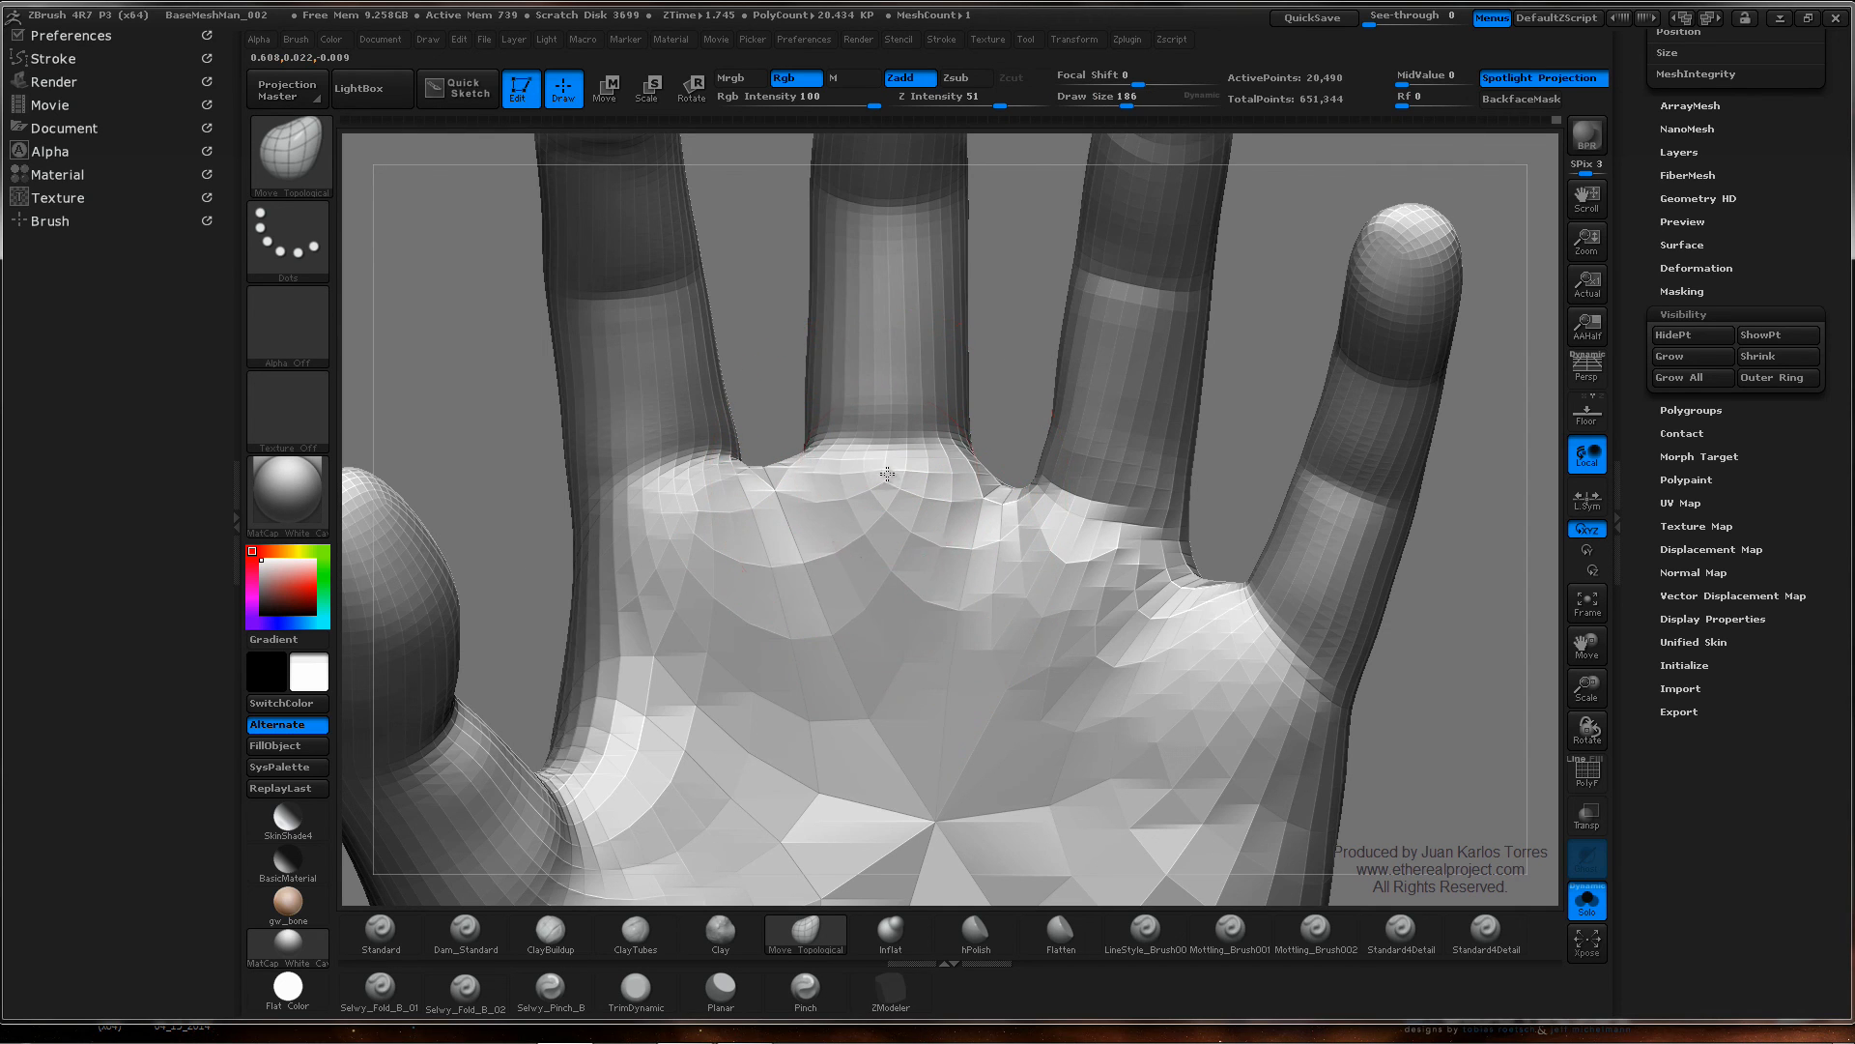
{"action": "left_click_drag", "start_coordinate": [1053, 528], "coordinate": [1036, 518]}
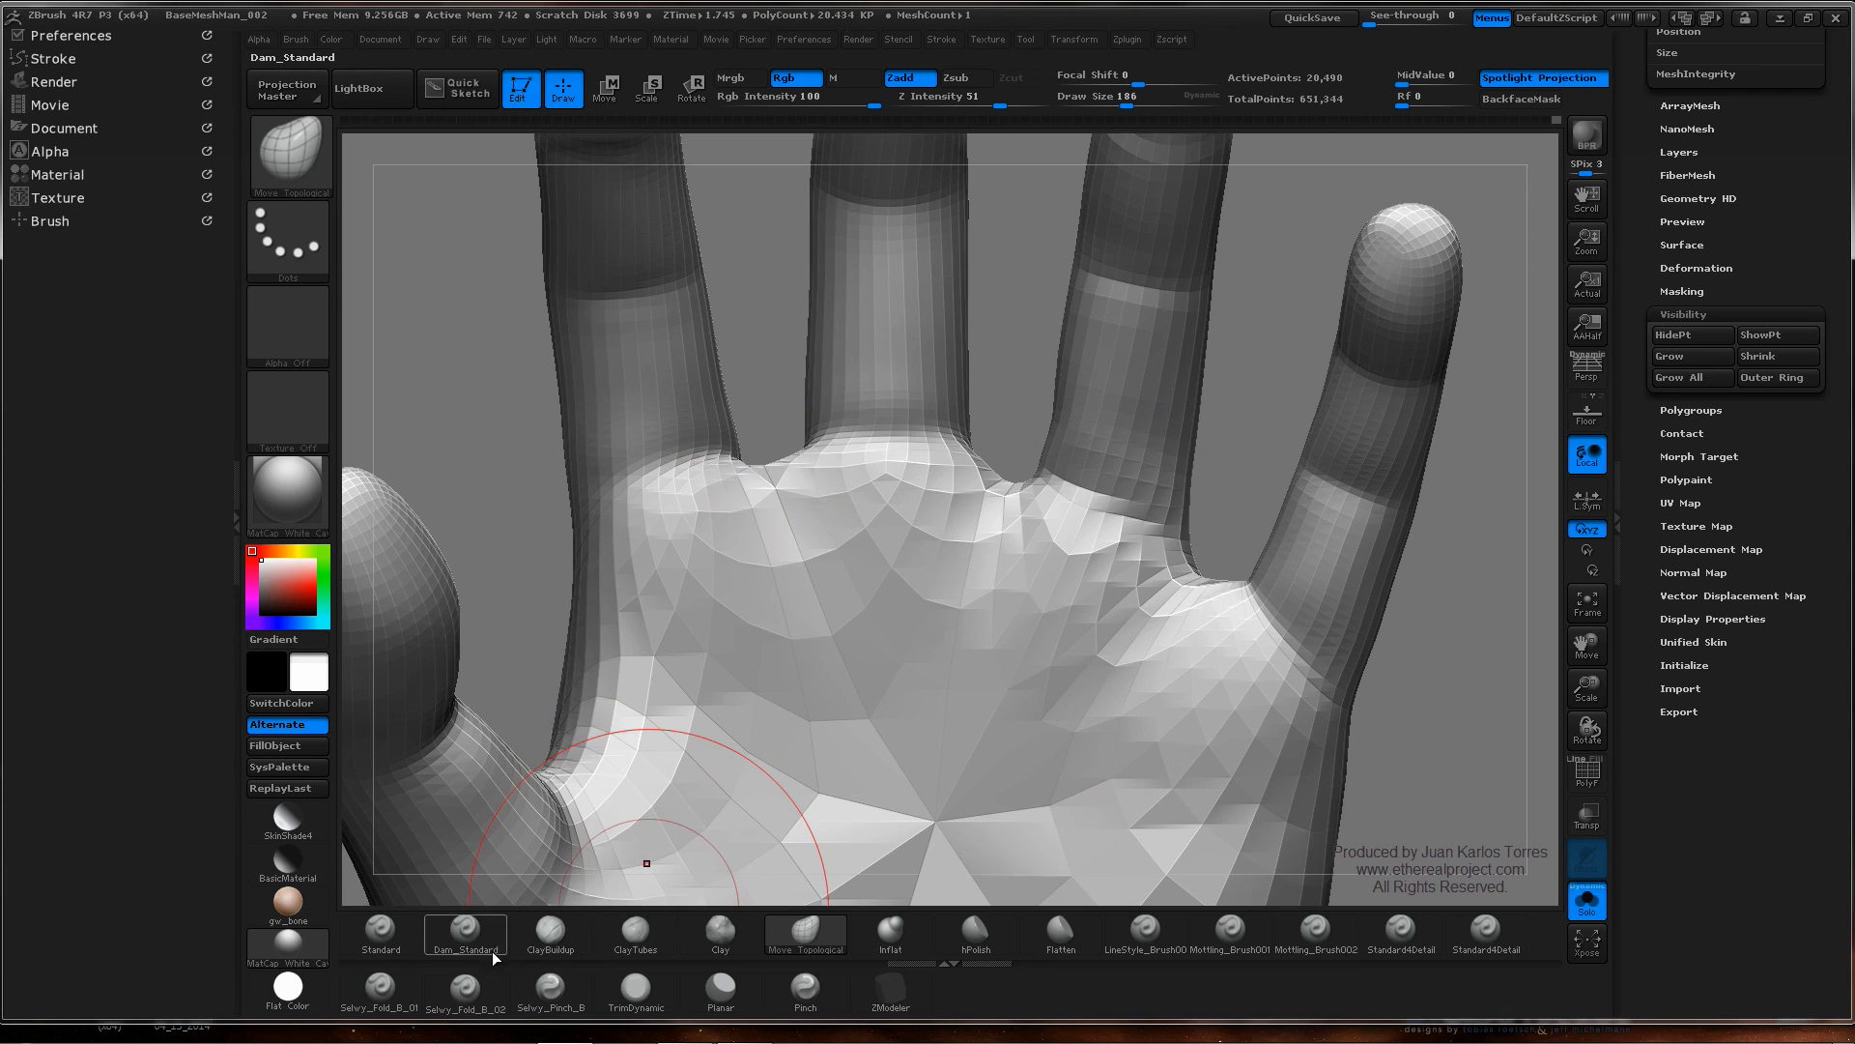
- Set Dam_Standard to draw size 65 and smooth the base of the thumb where it joins the web toward the index finger
{"action": "left_click", "coordinate": [466, 932]}
{"action": "key", "text": "space"}
{"action": "left_click_drag", "start_coordinate": [709, 582], "coordinate": [682, 583]}
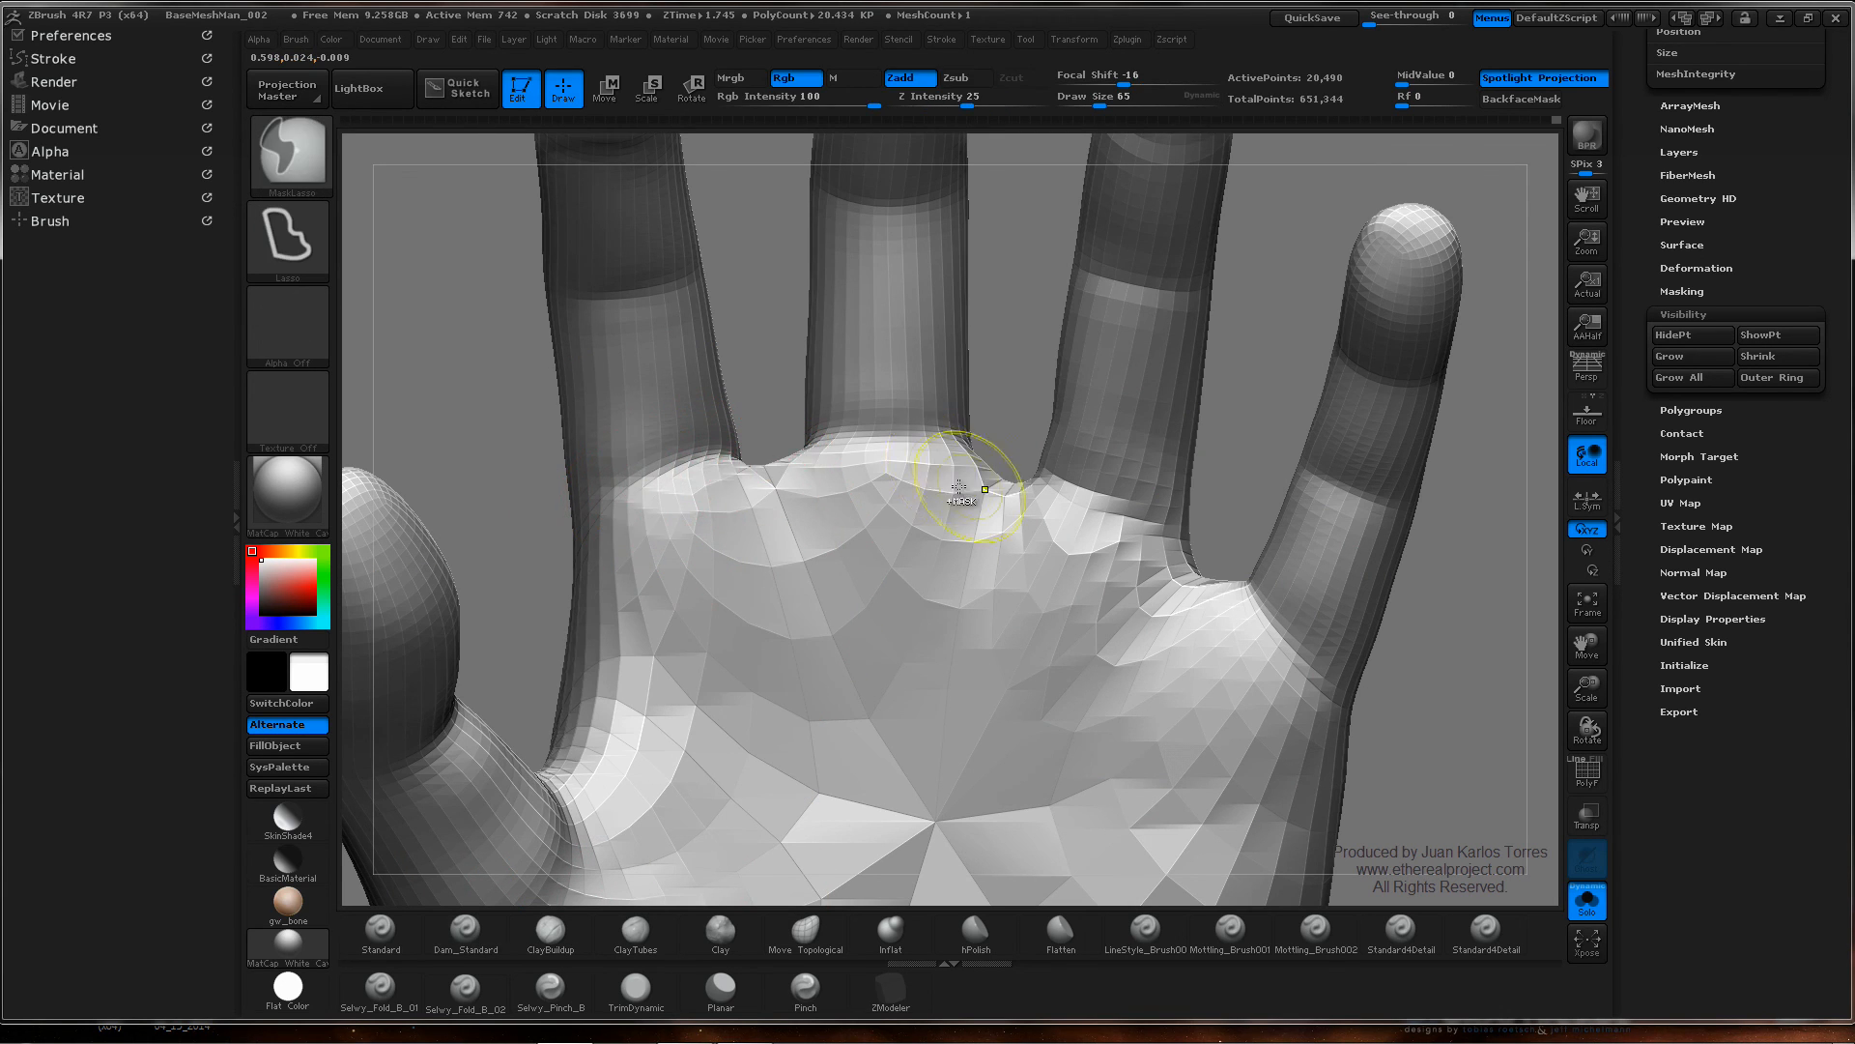
{"action": "key", "text": "f"}
{"action": "mouse_move", "coordinate": [1056, 472]}
{"action": "left_mouse_down"}
{"action": "mouse_move", "coordinate": [899, 496]}
{"action": "mouse_move", "coordinate": [848, 396]}
{"action": "left_mouse_up"}
{"action": "mouse_move", "coordinate": [749, 546]}
{"action": "left_mouse_down"}
{"action": "mouse_move", "coordinate": [739, 638]}
{"action": "mouse_move", "coordinate": [712, 502]}
{"action": "left_mouse_up"}
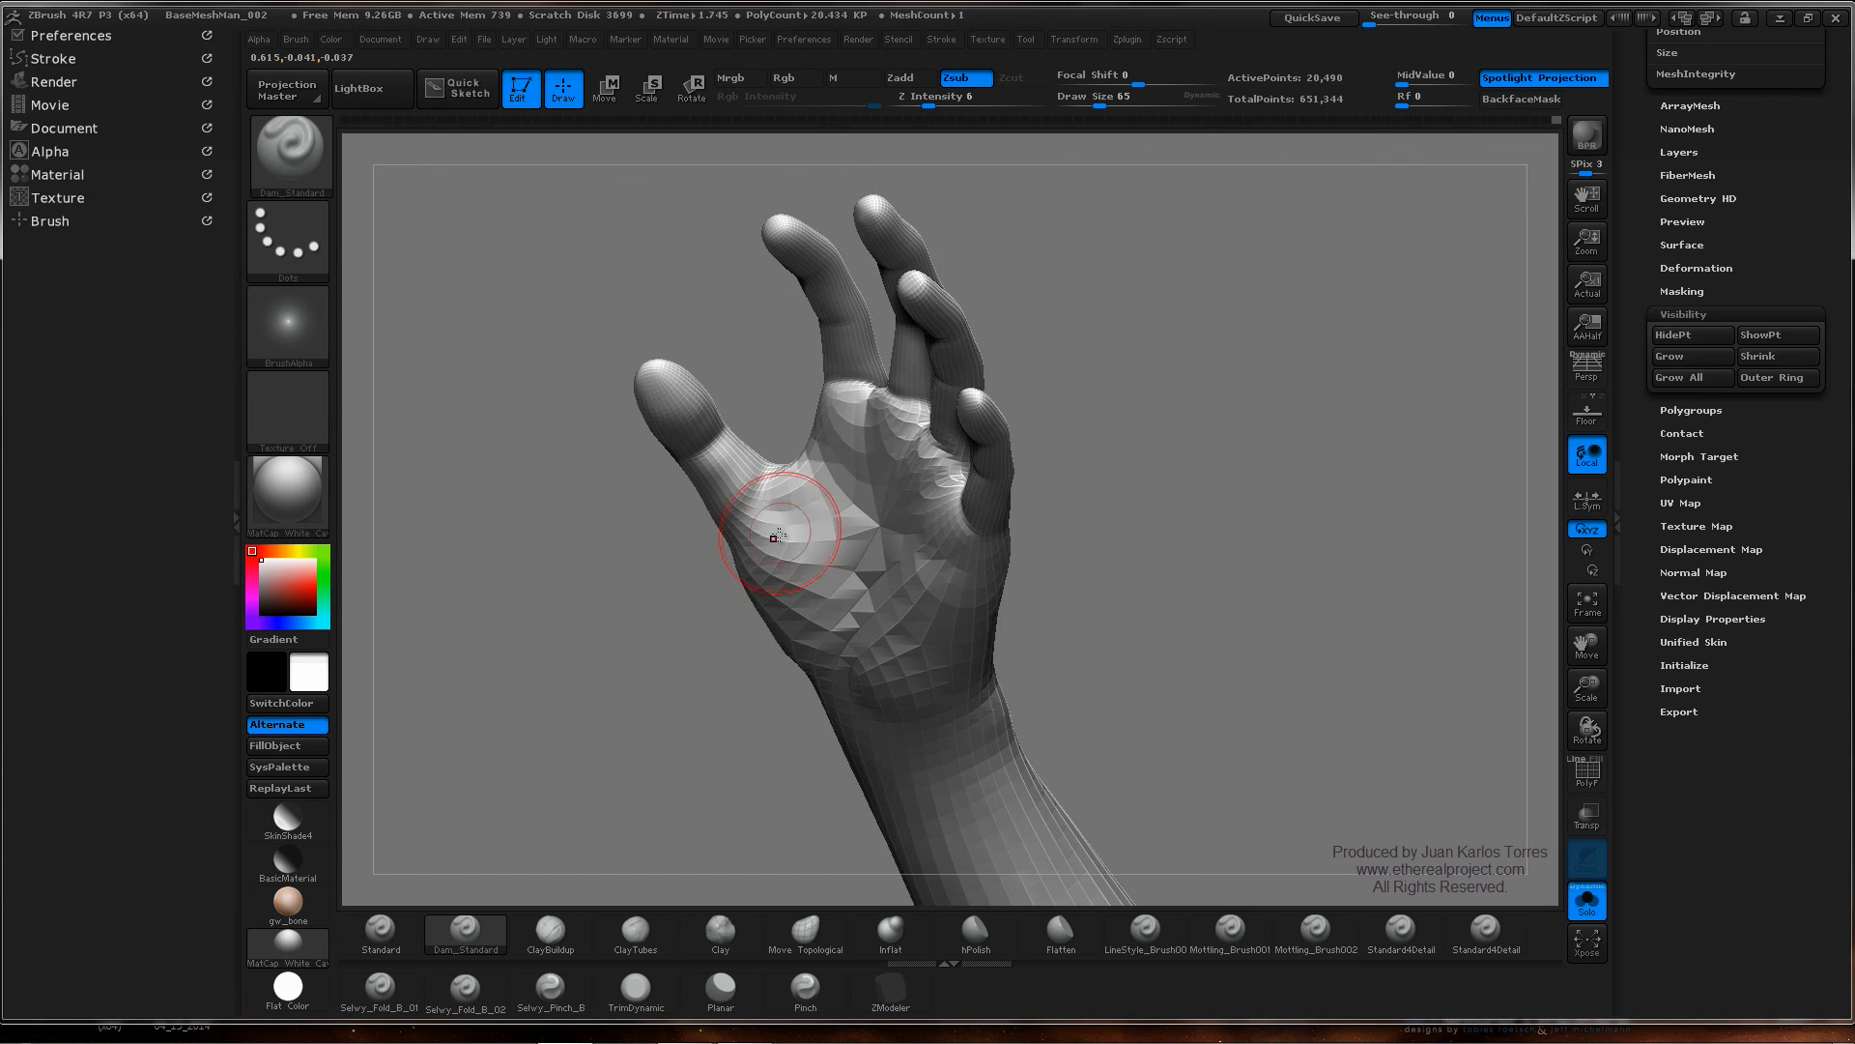
{"action": "key", "text": "shift"}
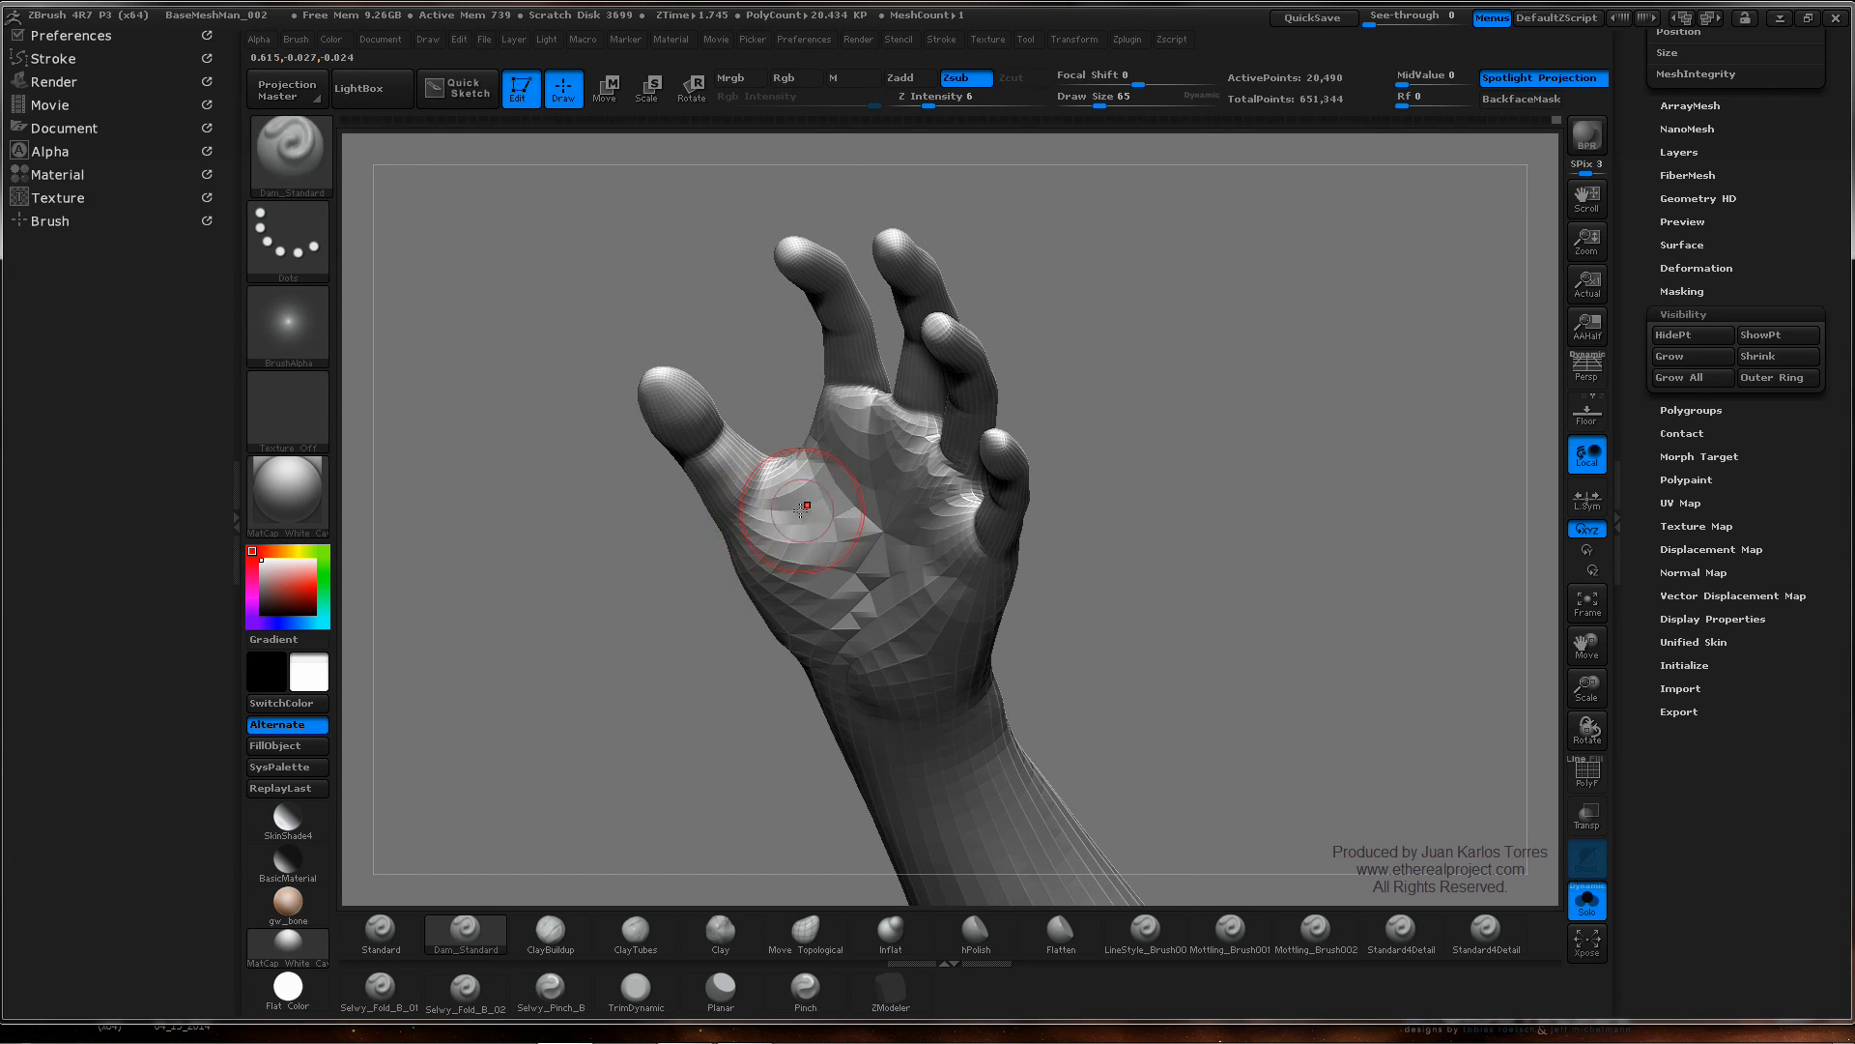
{"action": "mouse_move", "coordinate": [779, 501]}
{"action": "right_mouse_down", "text": "ctrl"}
{"action": "mouse_move", "coordinate": [866, 484]}
{"action": "mouse_move", "coordinate": [780, 420]}
{"action": "mouse_move", "coordinate": [708, 504]}
{"action": "right_mouse_up", "text": "ctrl"}
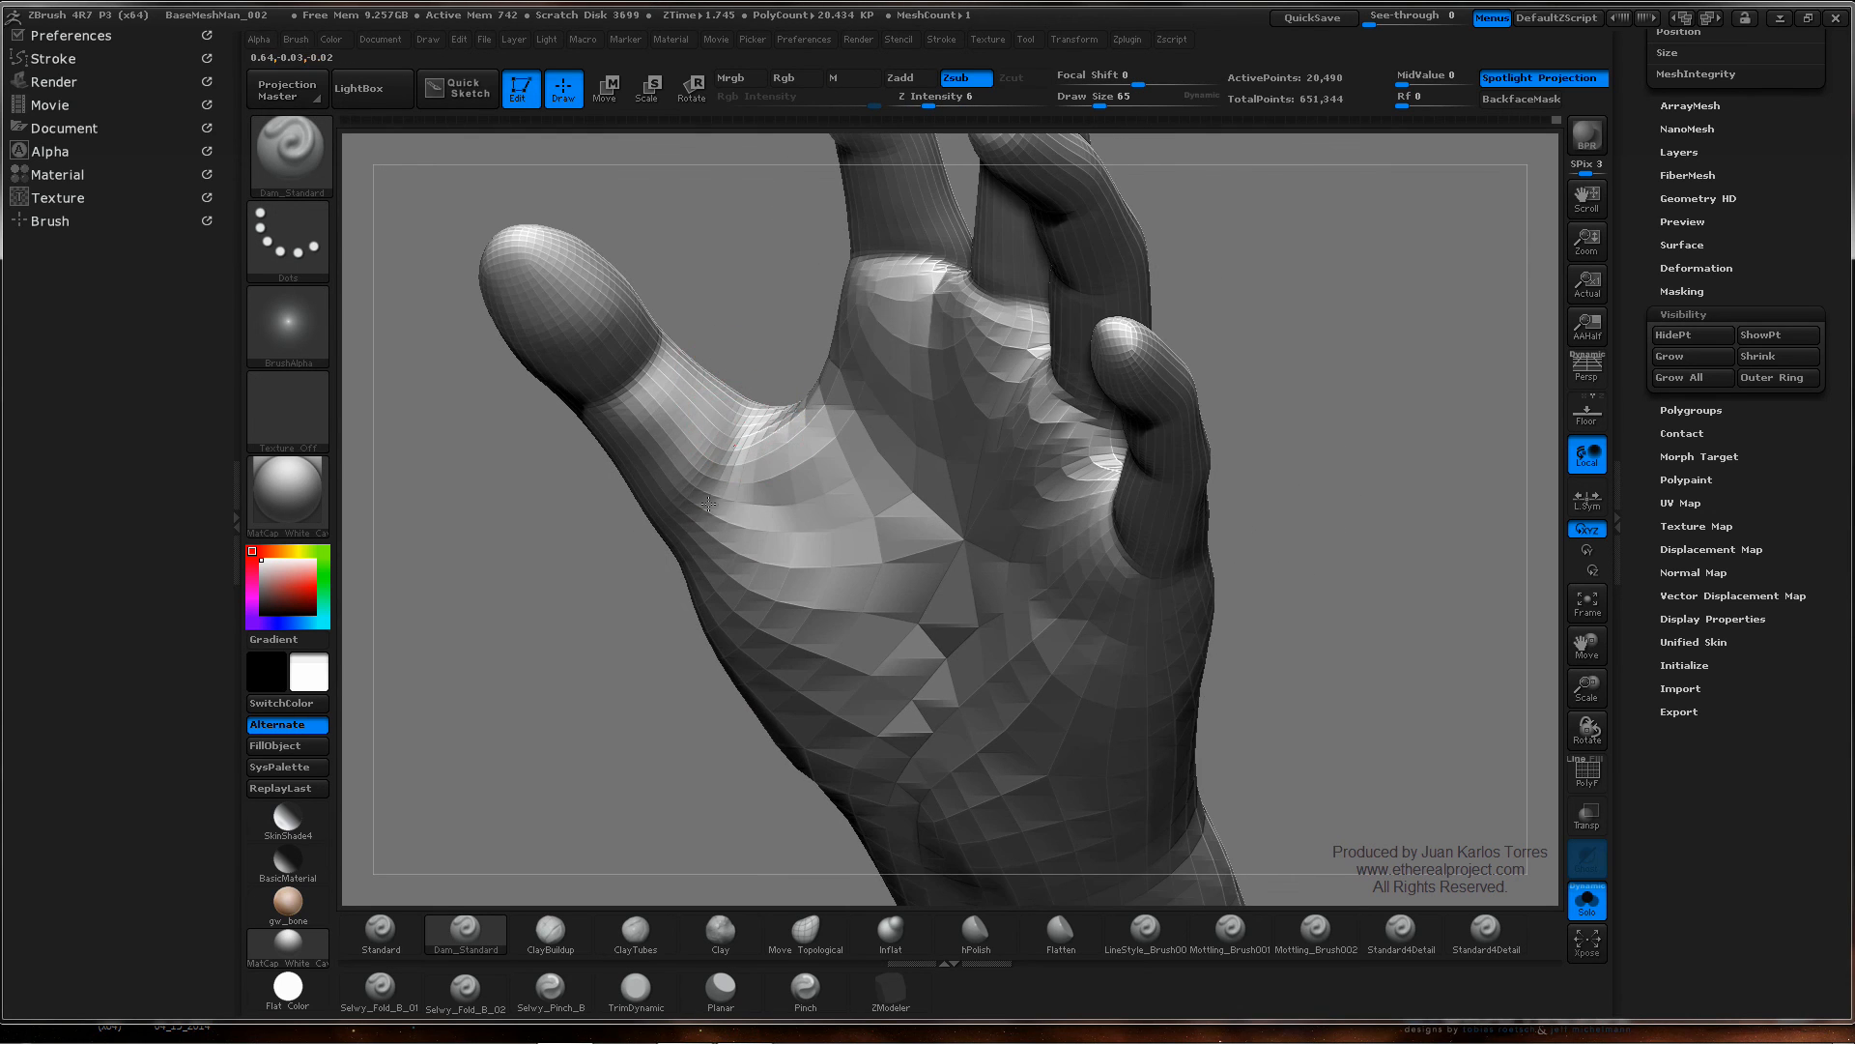
{"action": "key", "text": "shift"}
{"action": "left_click_drag", "start_coordinate": [706, 441], "coordinate": [713, 442], "text": "shift"}
{"action": "key", "text": "shift"}
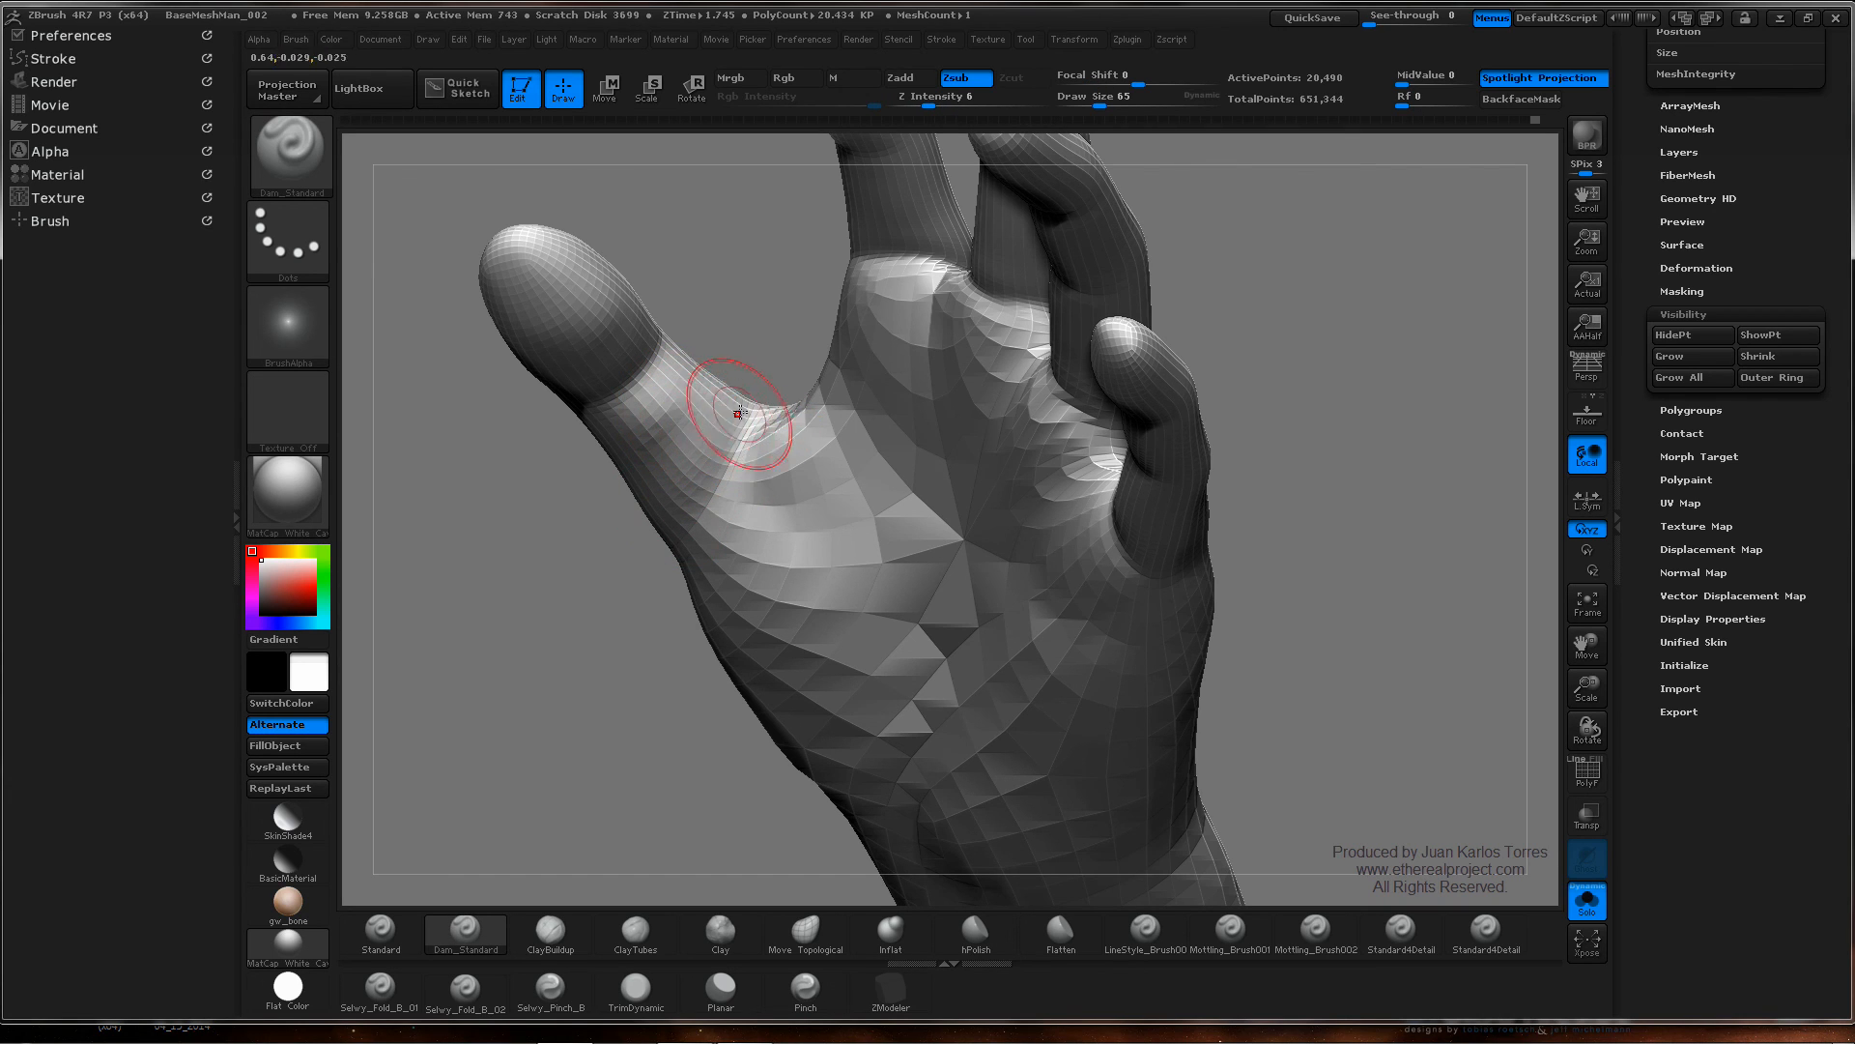
{"action": "mouse_move", "coordinate": [642, 550]}
{"action": "left_mouse_down"}
{"action": "mouse_move", "coordinate": [751, 406]}
{"action": "mouse_move", "coordinate": [831, 409]}
{"action": "left_mouse_up"}
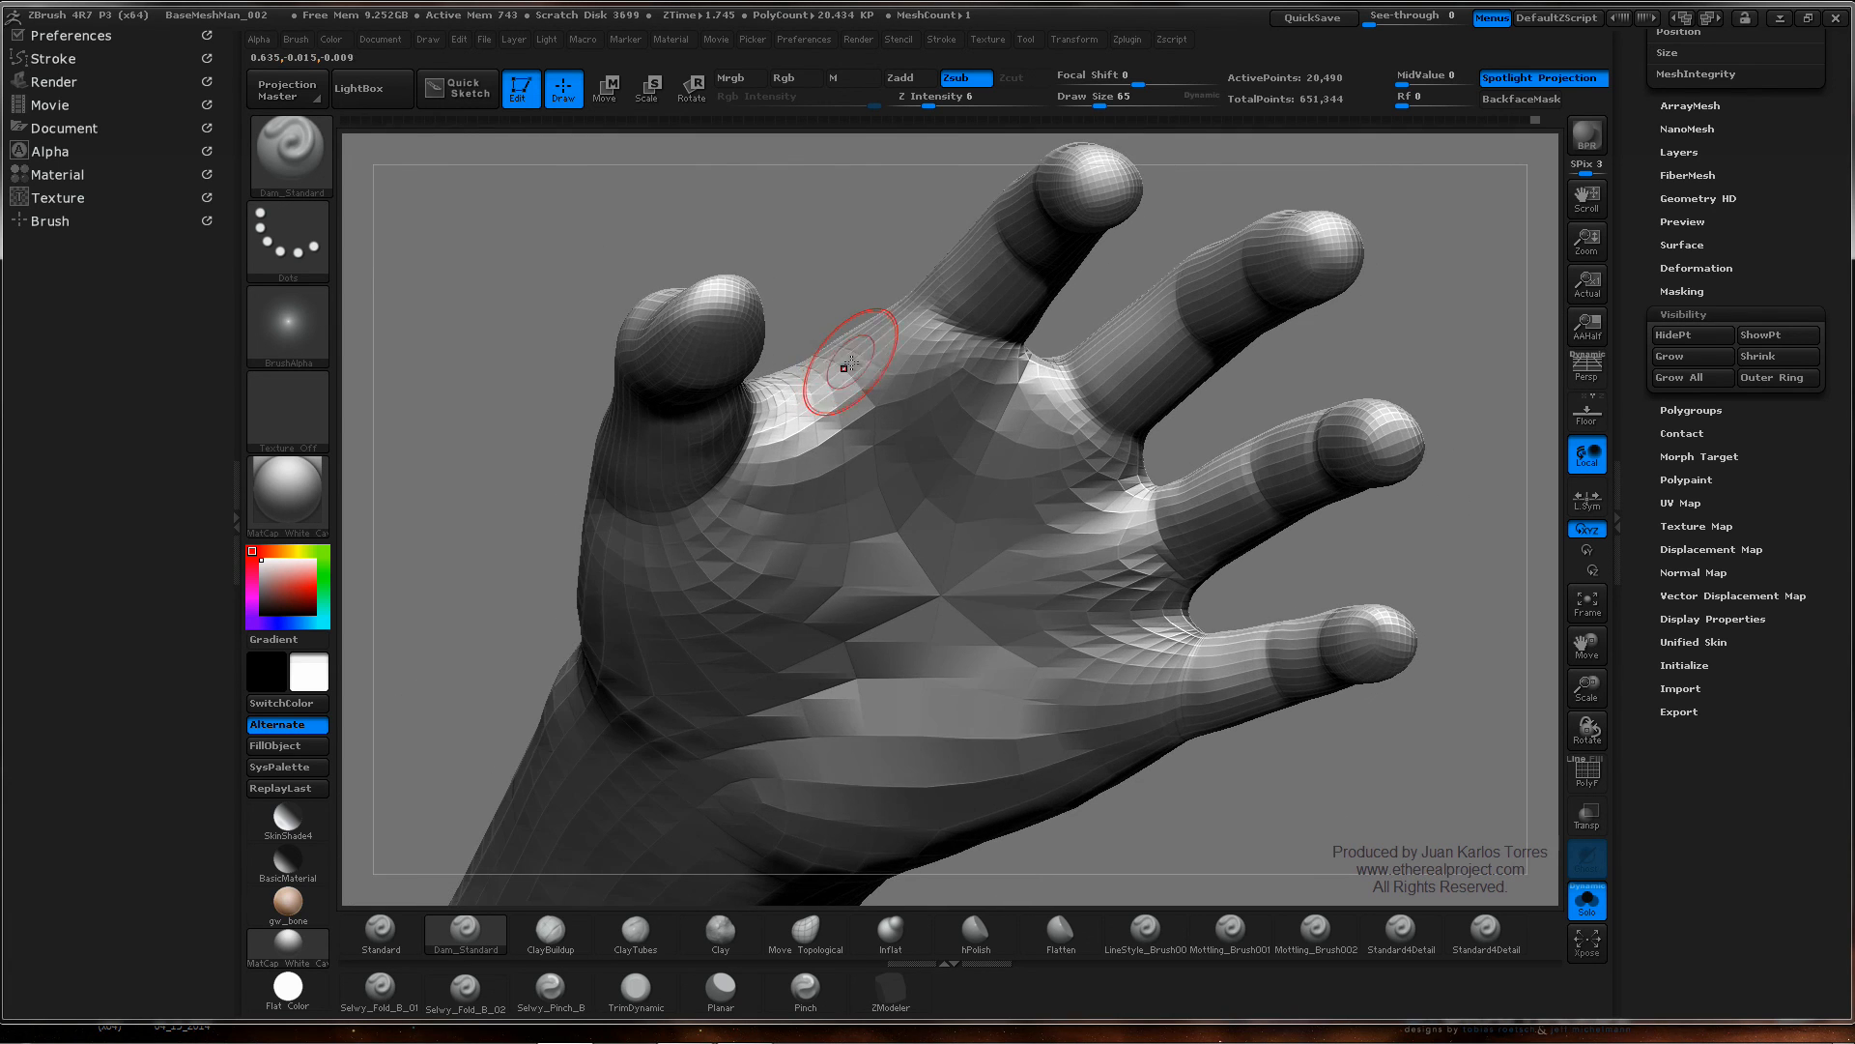
- Raise the mesh two subdivision levels and carve creases across the thumb web and the upper thumb pad
{"action": "key", "text": "d"}
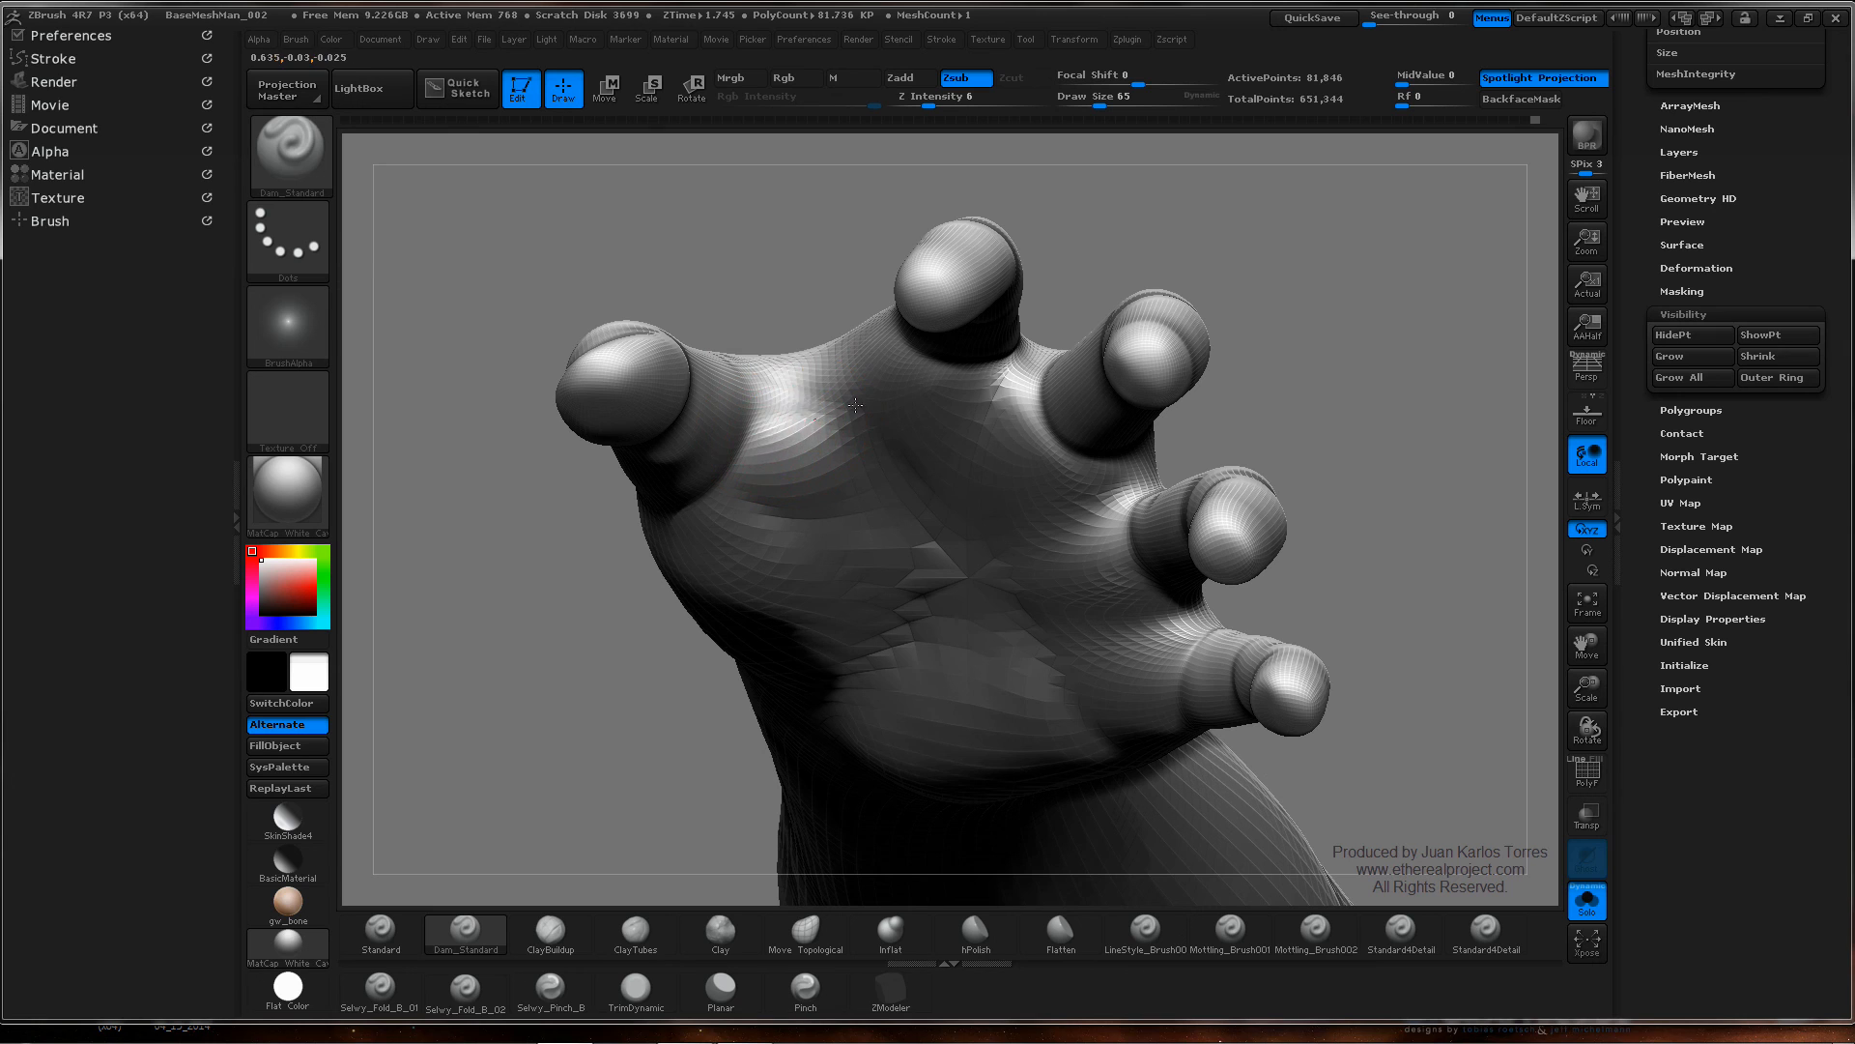
{"action": "key", "text": "d"}
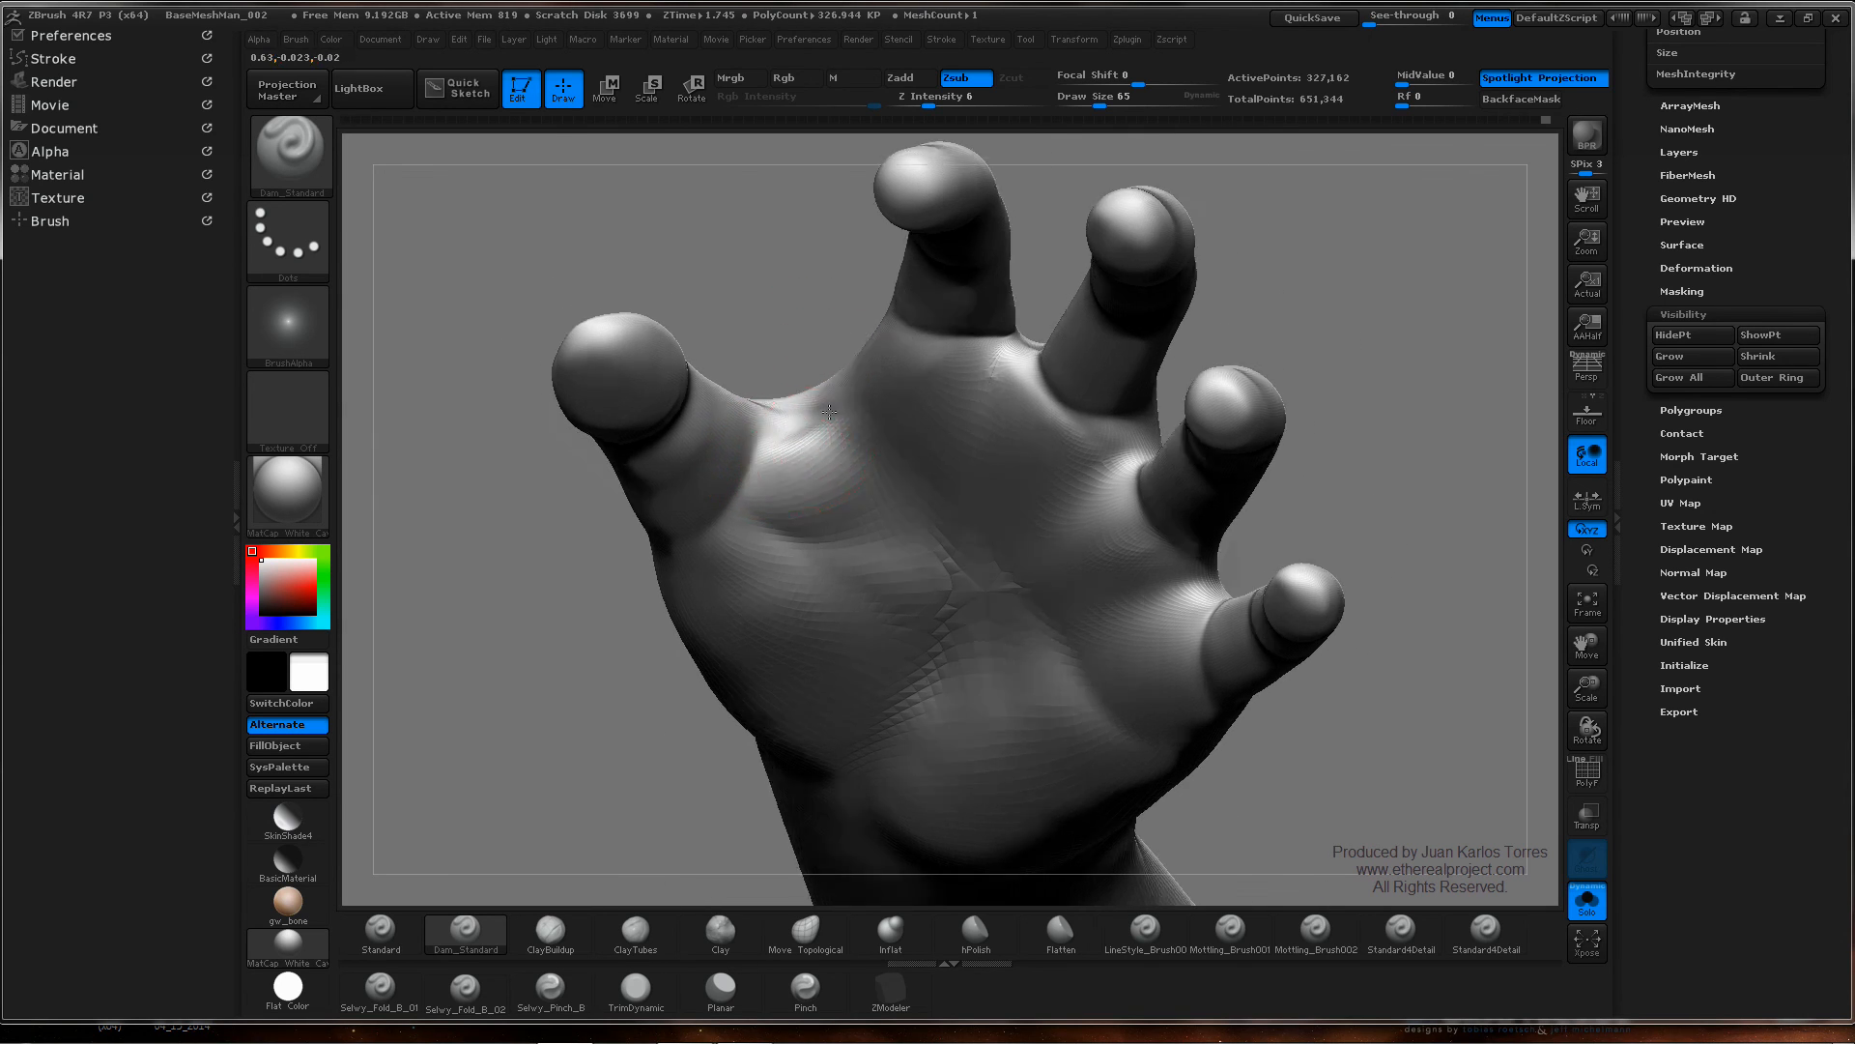
{"action": "left_click_drag", "start_coordinate": [758, 456], "coordinate": [881, 348]}
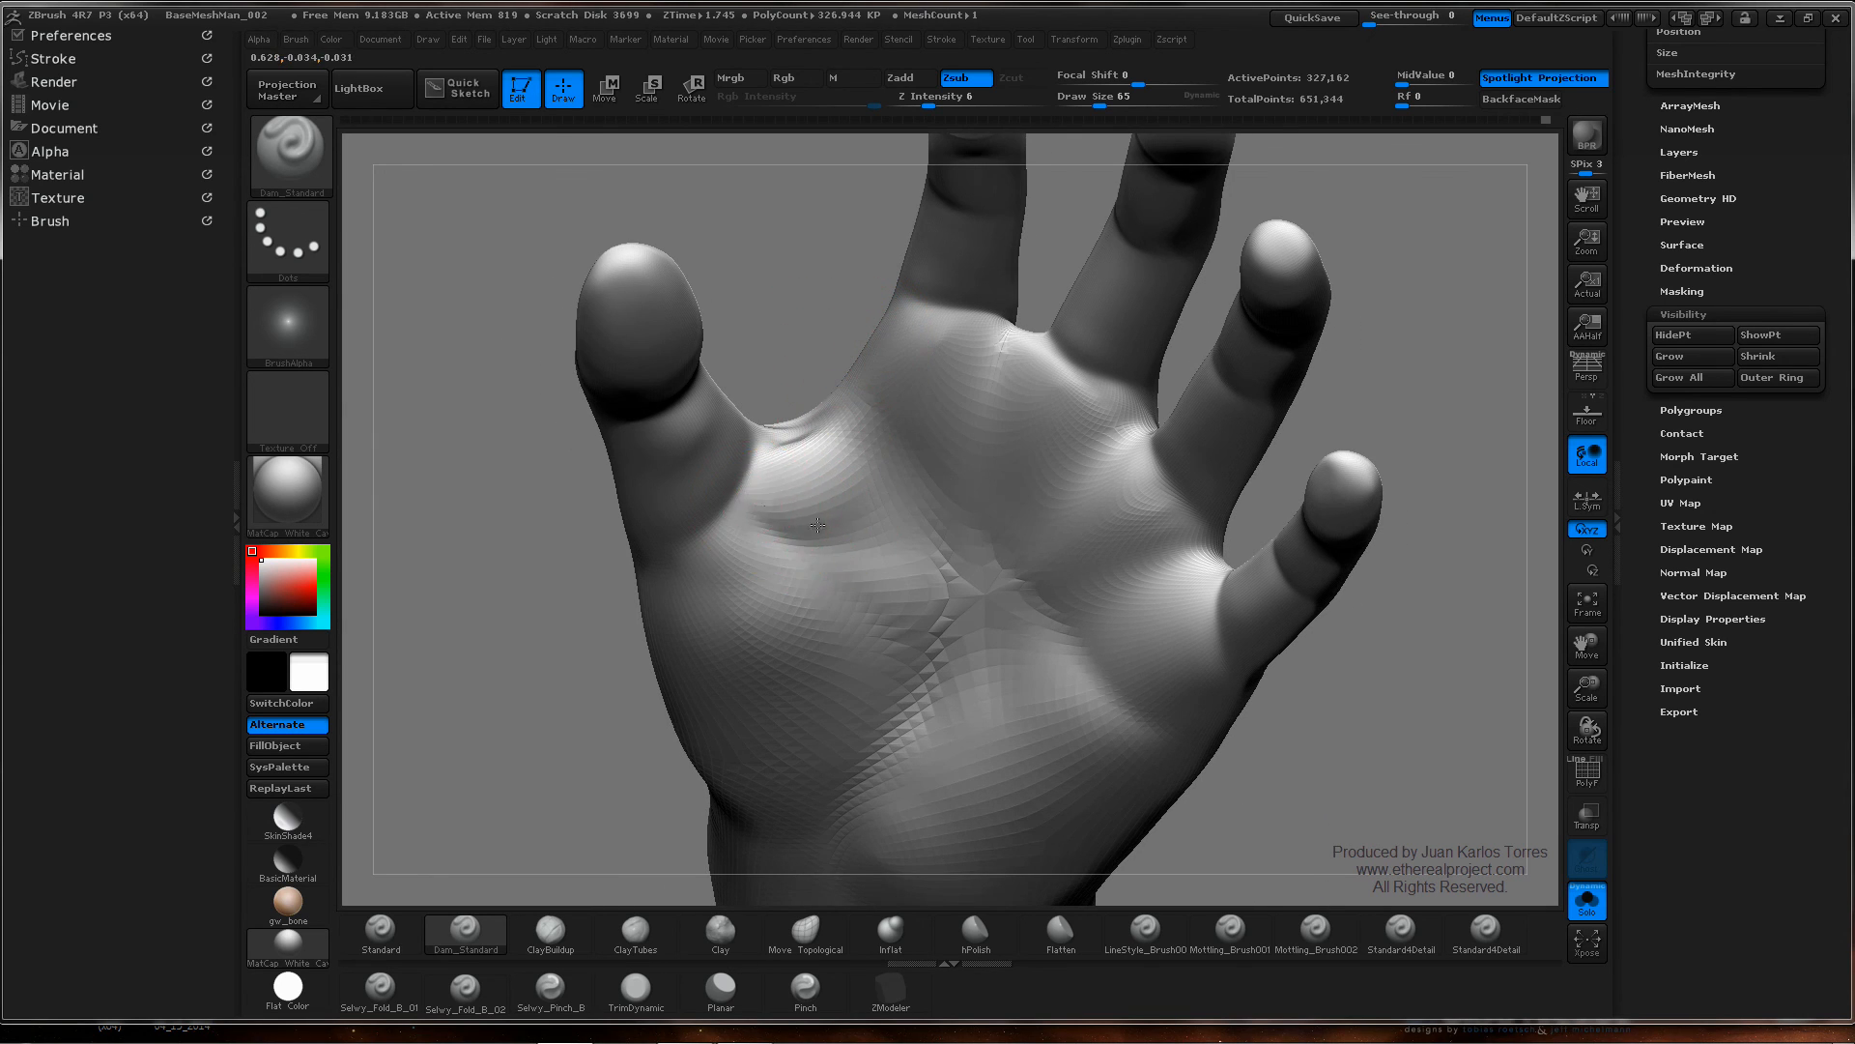
{"action": "left_click_drag", "start_coordinate": [784, 518], "coordinate": [805, 523]}
- Smooth and carve the crease where the base of the ring finger meets the palm
{"action": "right_click_drag", "start_coordinate": [951, 527], "coordinate": [1101, 509], "text": "ctrl"}
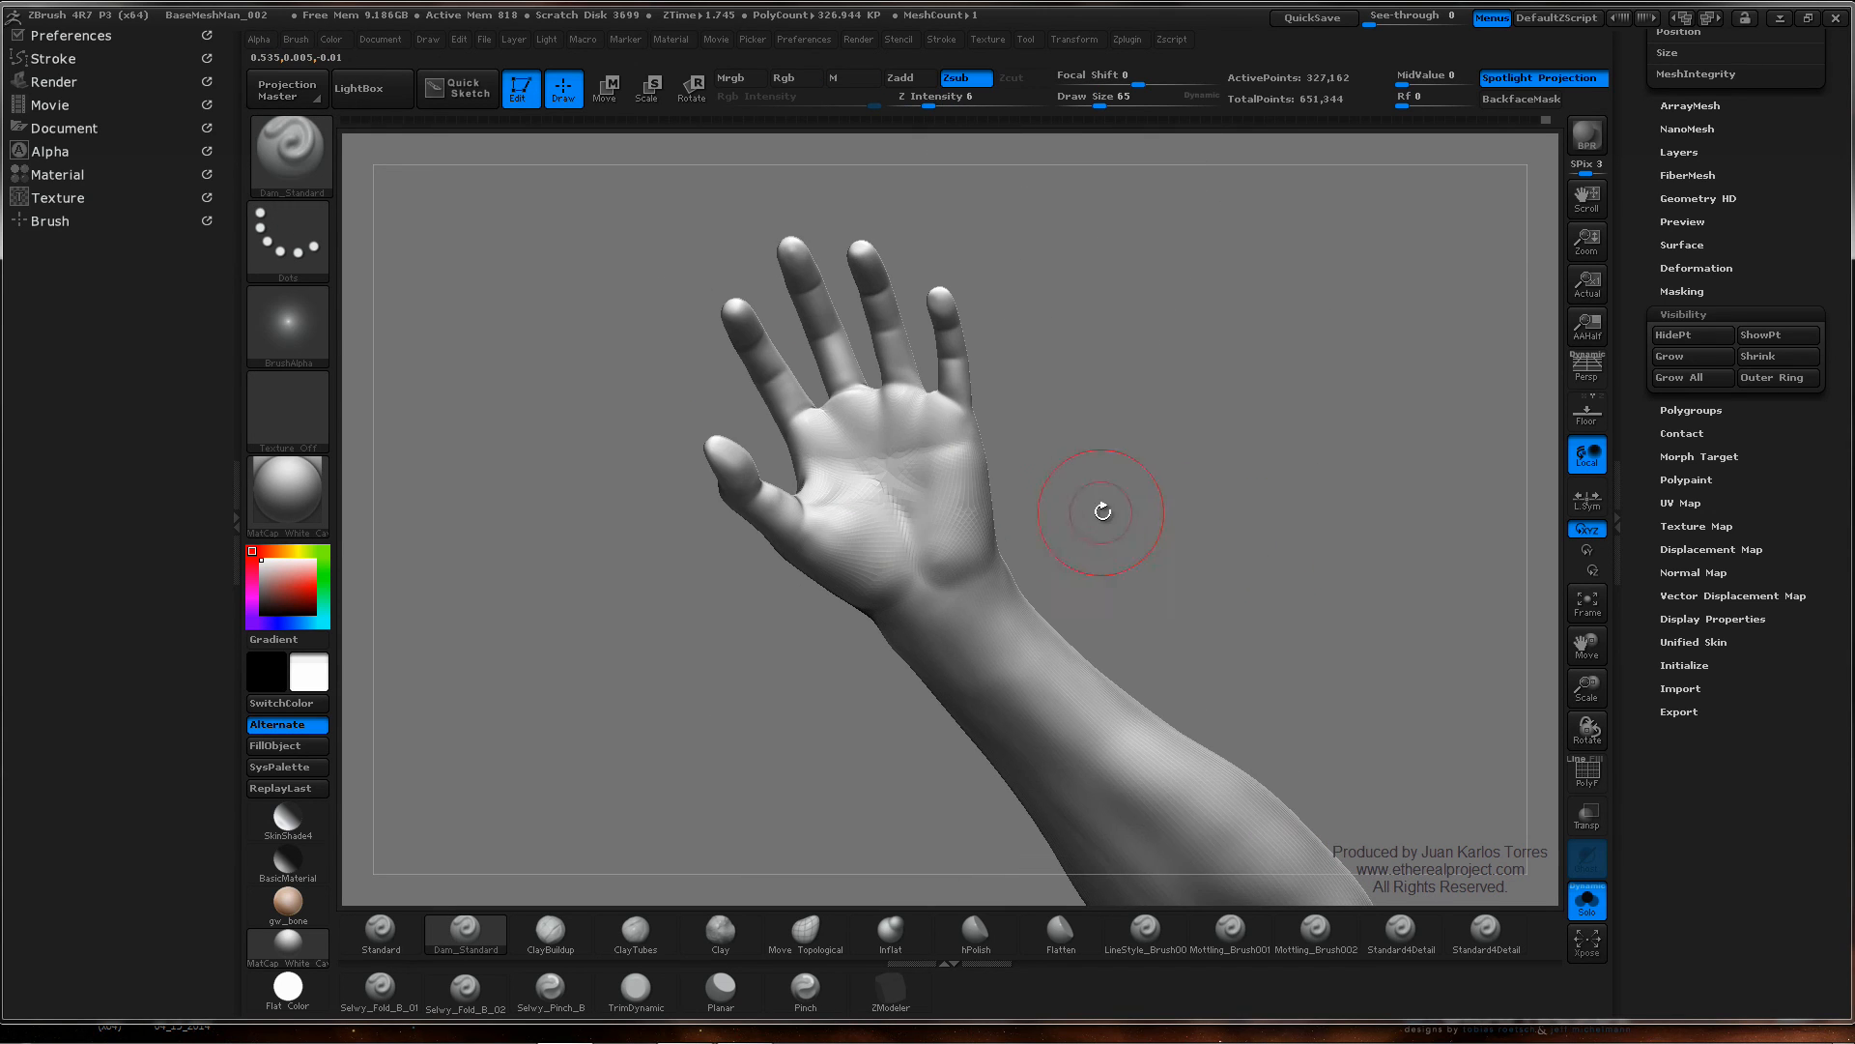
{"action": "right_click_drag", "start_coordinate": [953, 518], "coordinate": [1007, 506], "text": "ctrl"}
{"action": "right_click_drag", "start_coordinate": [947, 430], "coordinate": [1033, 603], "text": "alt"}
{"action": "right_click_drag", "start_coordinate": [952, 498], "coordinate": [895, 535]}
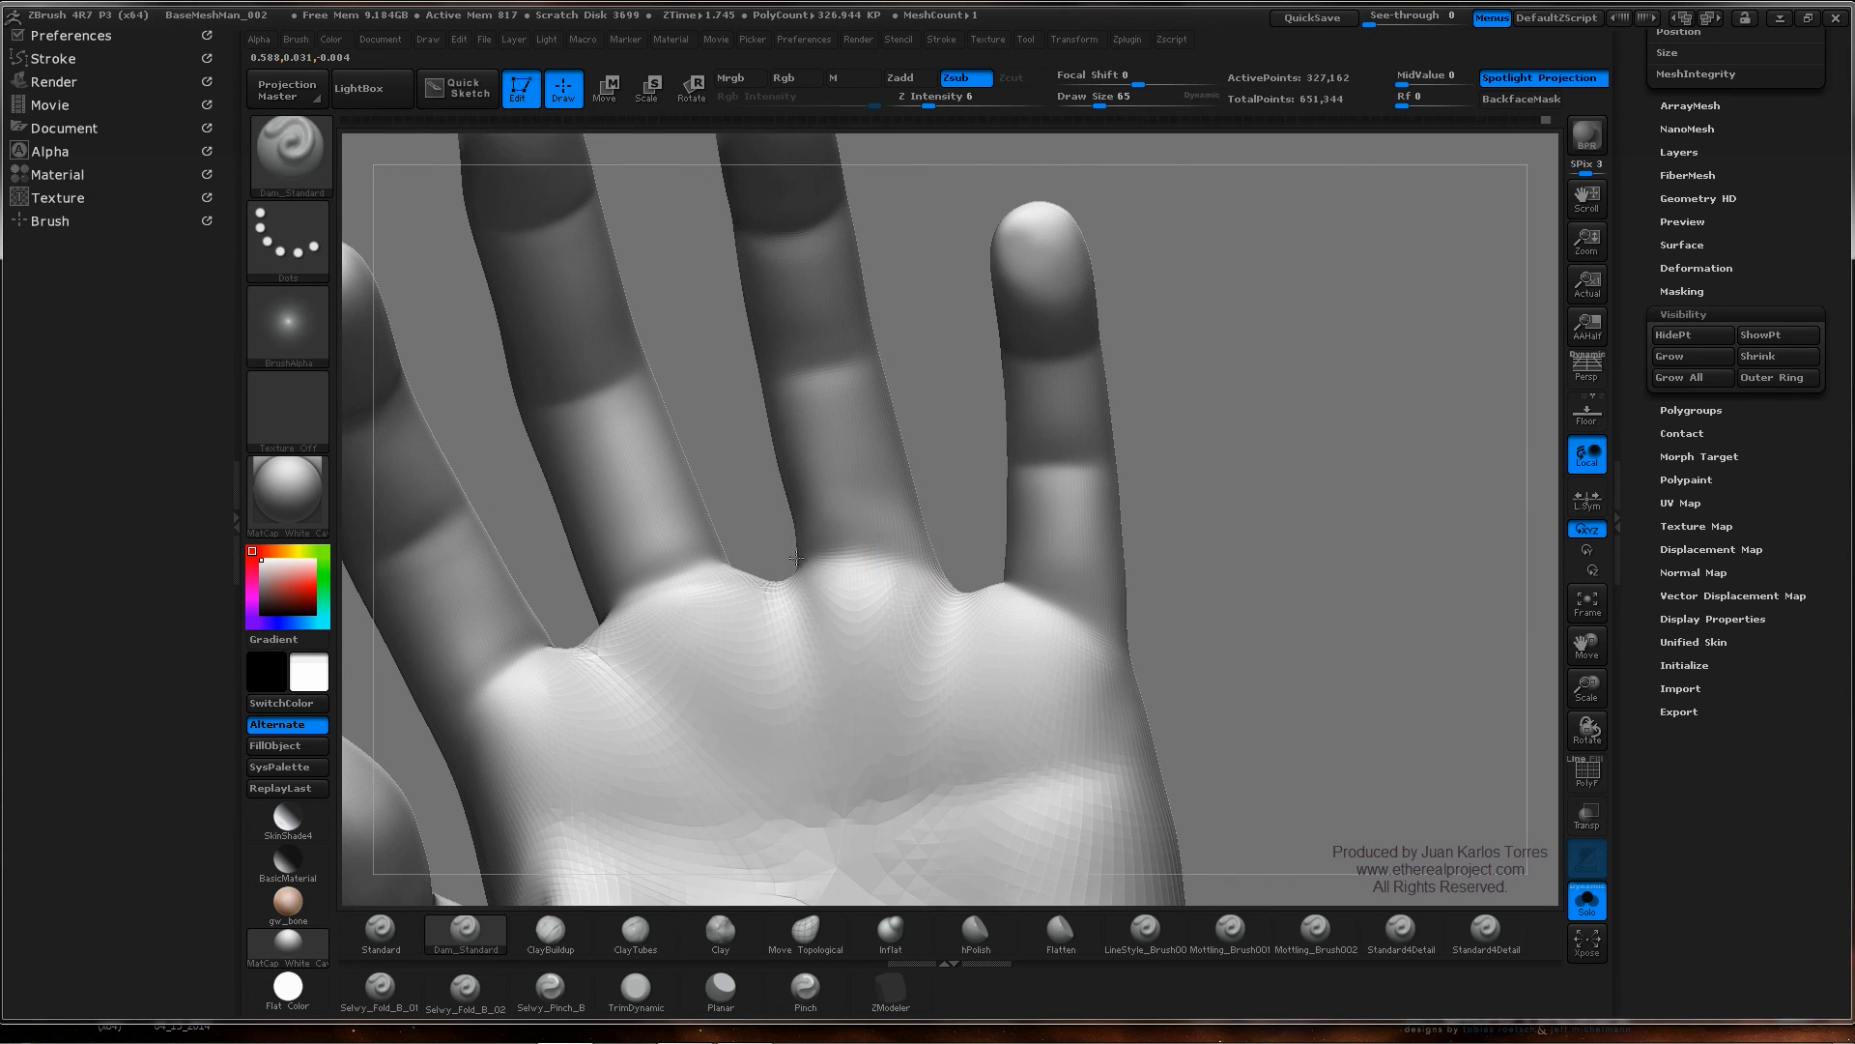
{"action": "mouse_move", "coordinate": [793, 562]}
{"action": "right_mouse_down"}
{"action": "mouse_move", "coordinate": [861, 550]}
{"action": "mouse_move", "coordinate": [762, 522]}
{"action": "mouse_move", "coordinate": [782, 513]}
{"action": "right_mouse_up"}
{"action": "key", "text": "shift"}
{"action": "mouse_move", "coordinate": [1048, 480]}
{"action": "right_mouse_down", "text": "shift"}
{"action": "mouse_move", "coordinate": [1115, 522]}
{"action": "mouse_move", "coordinate": [937, 446]}
{"action": "mouse_move", "coordinate": [982, 474]}
{"action": "right_mouse_up", "text": "shift"}
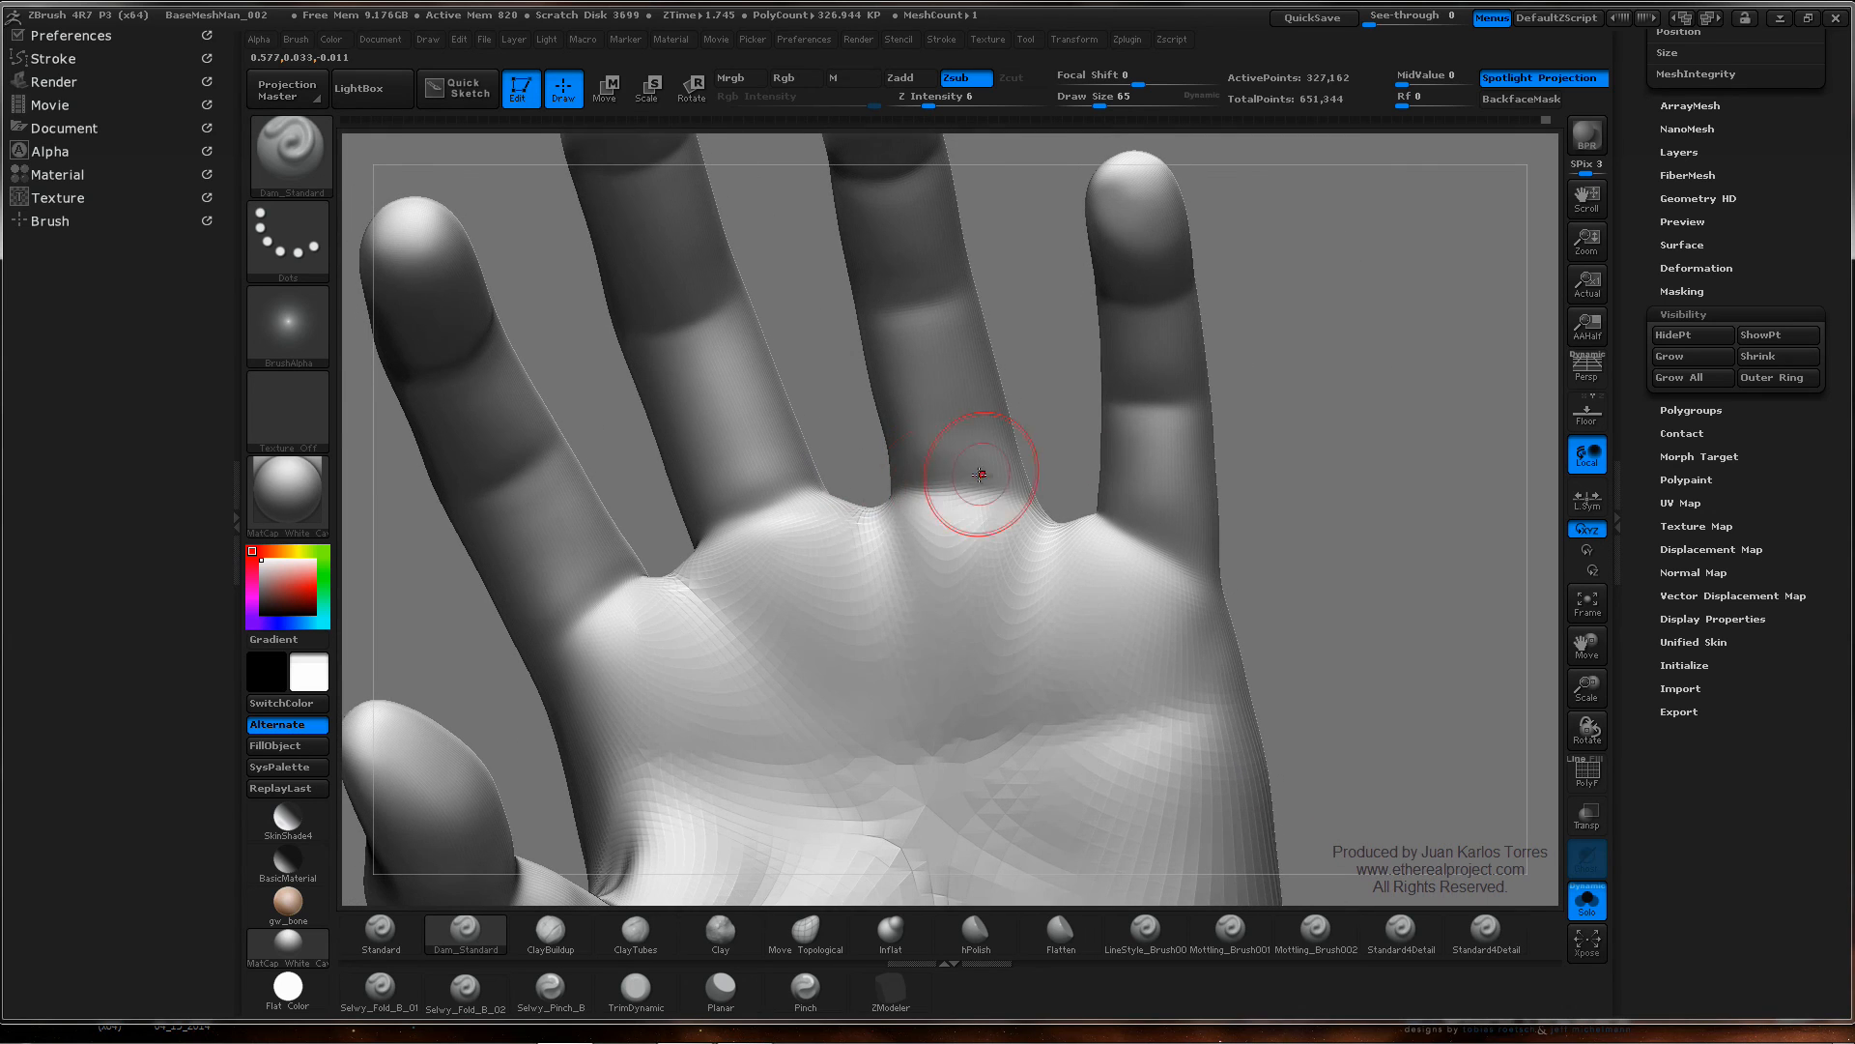
{"action": "left_click_drag", "start_coordinate": [912, 491], "coordinate": [1005, 494]}
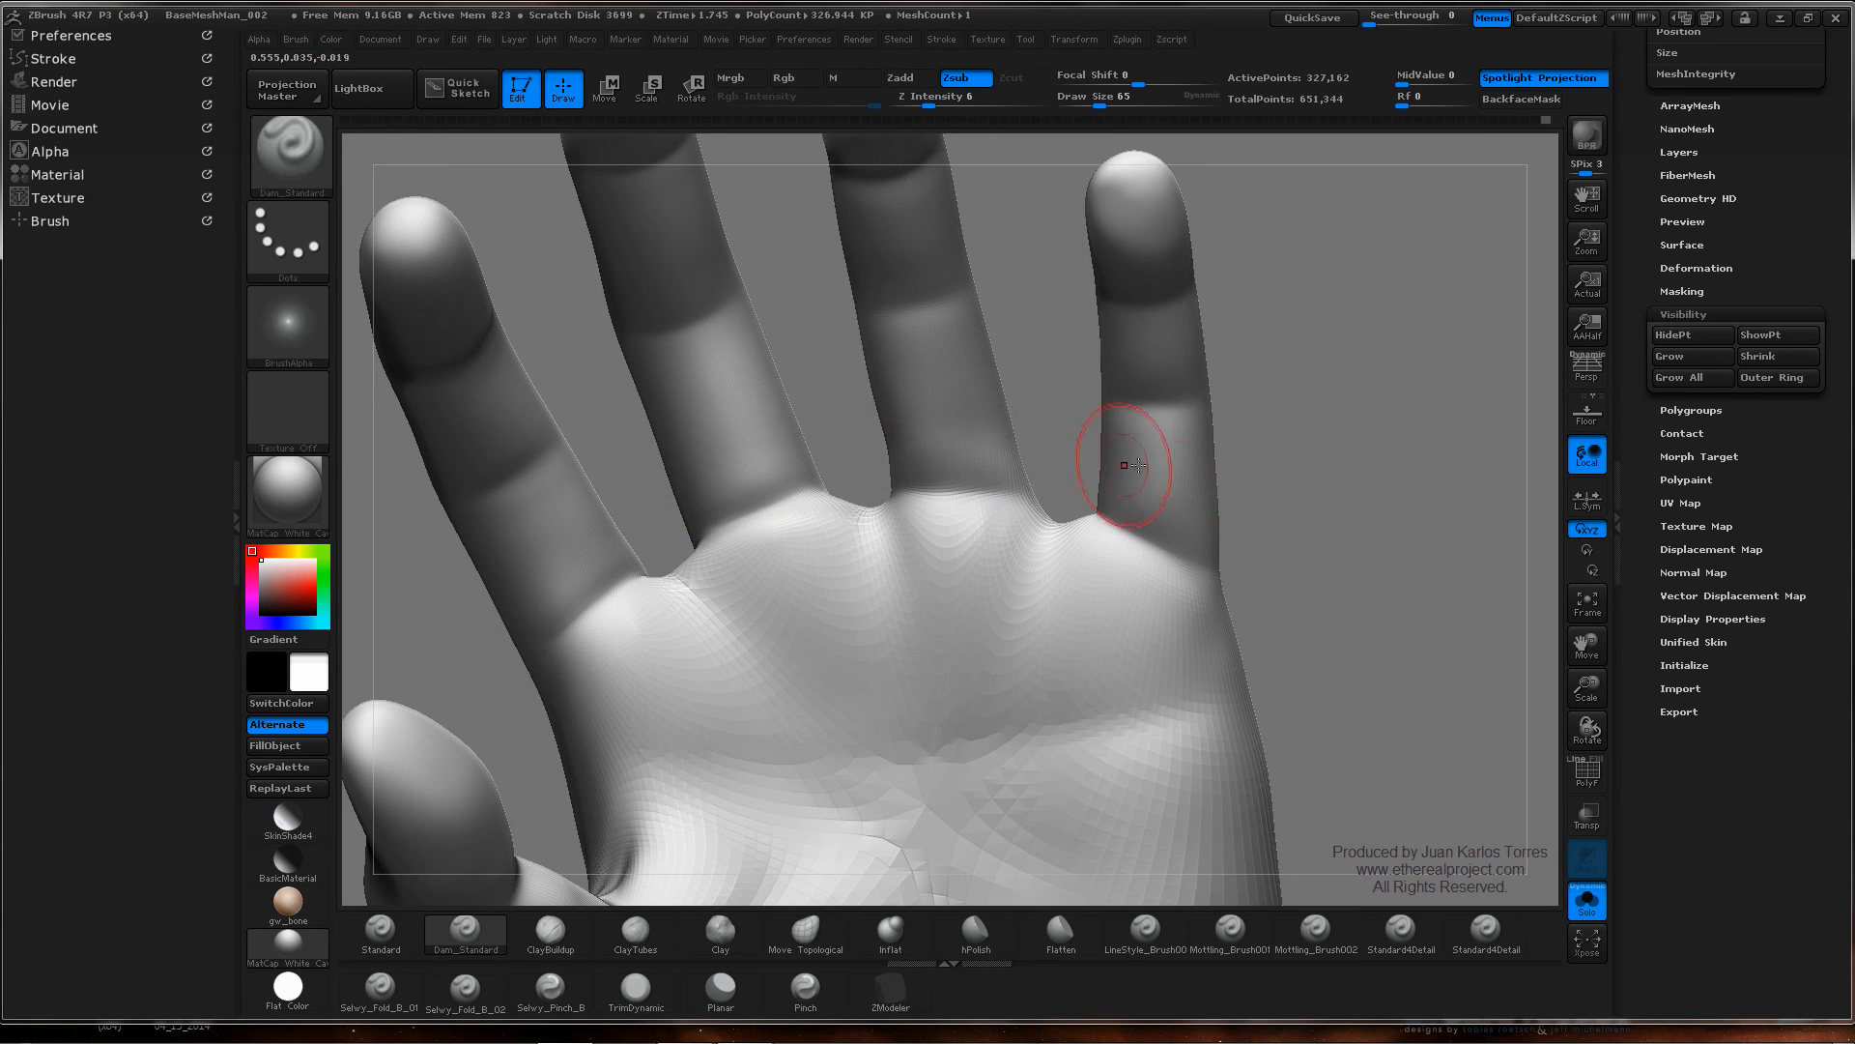
- Carve the crease at the lower joint on the palm side of the index finger with Dam_Standard
{"action": "right_click_drag", "start_coordinate": [1226, 492], "coordinate": [987, 498], "text": "ctrl"}
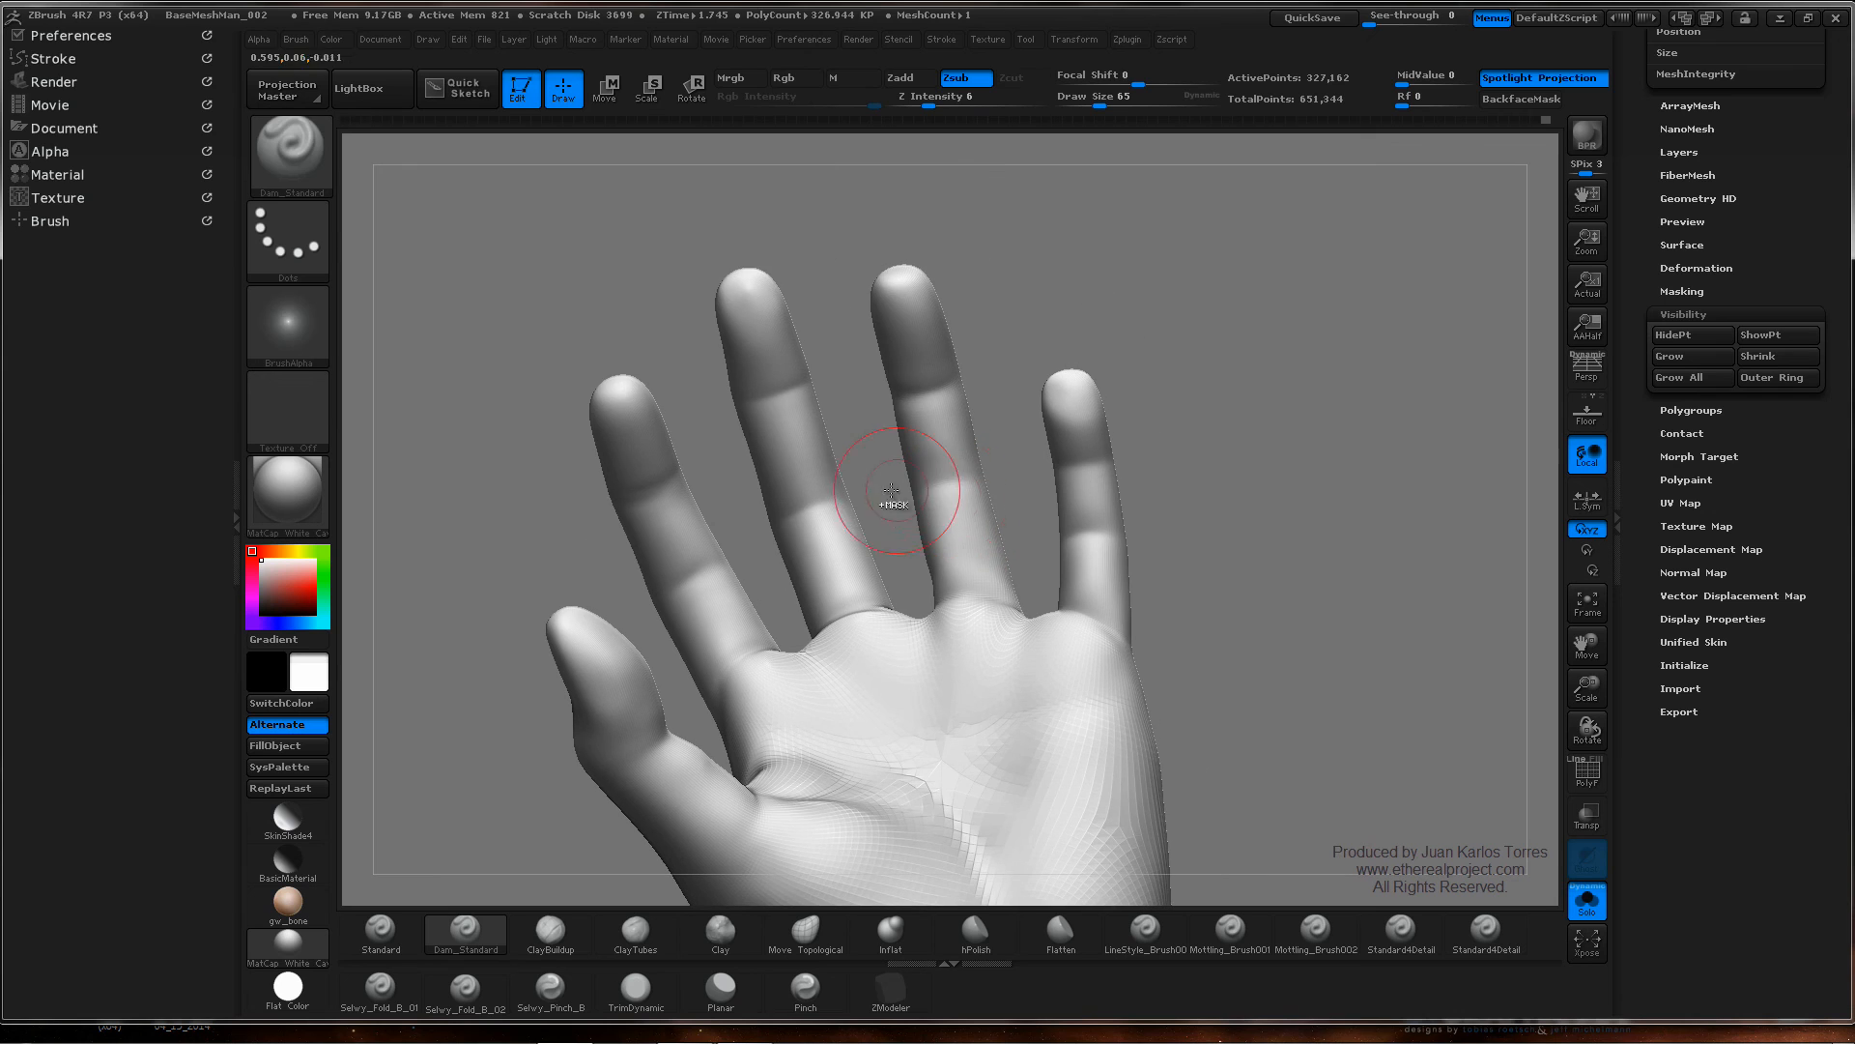
{"action": "right_click_drag", "start_coordinate": [840, 513], "coordinate": [800, 527]}
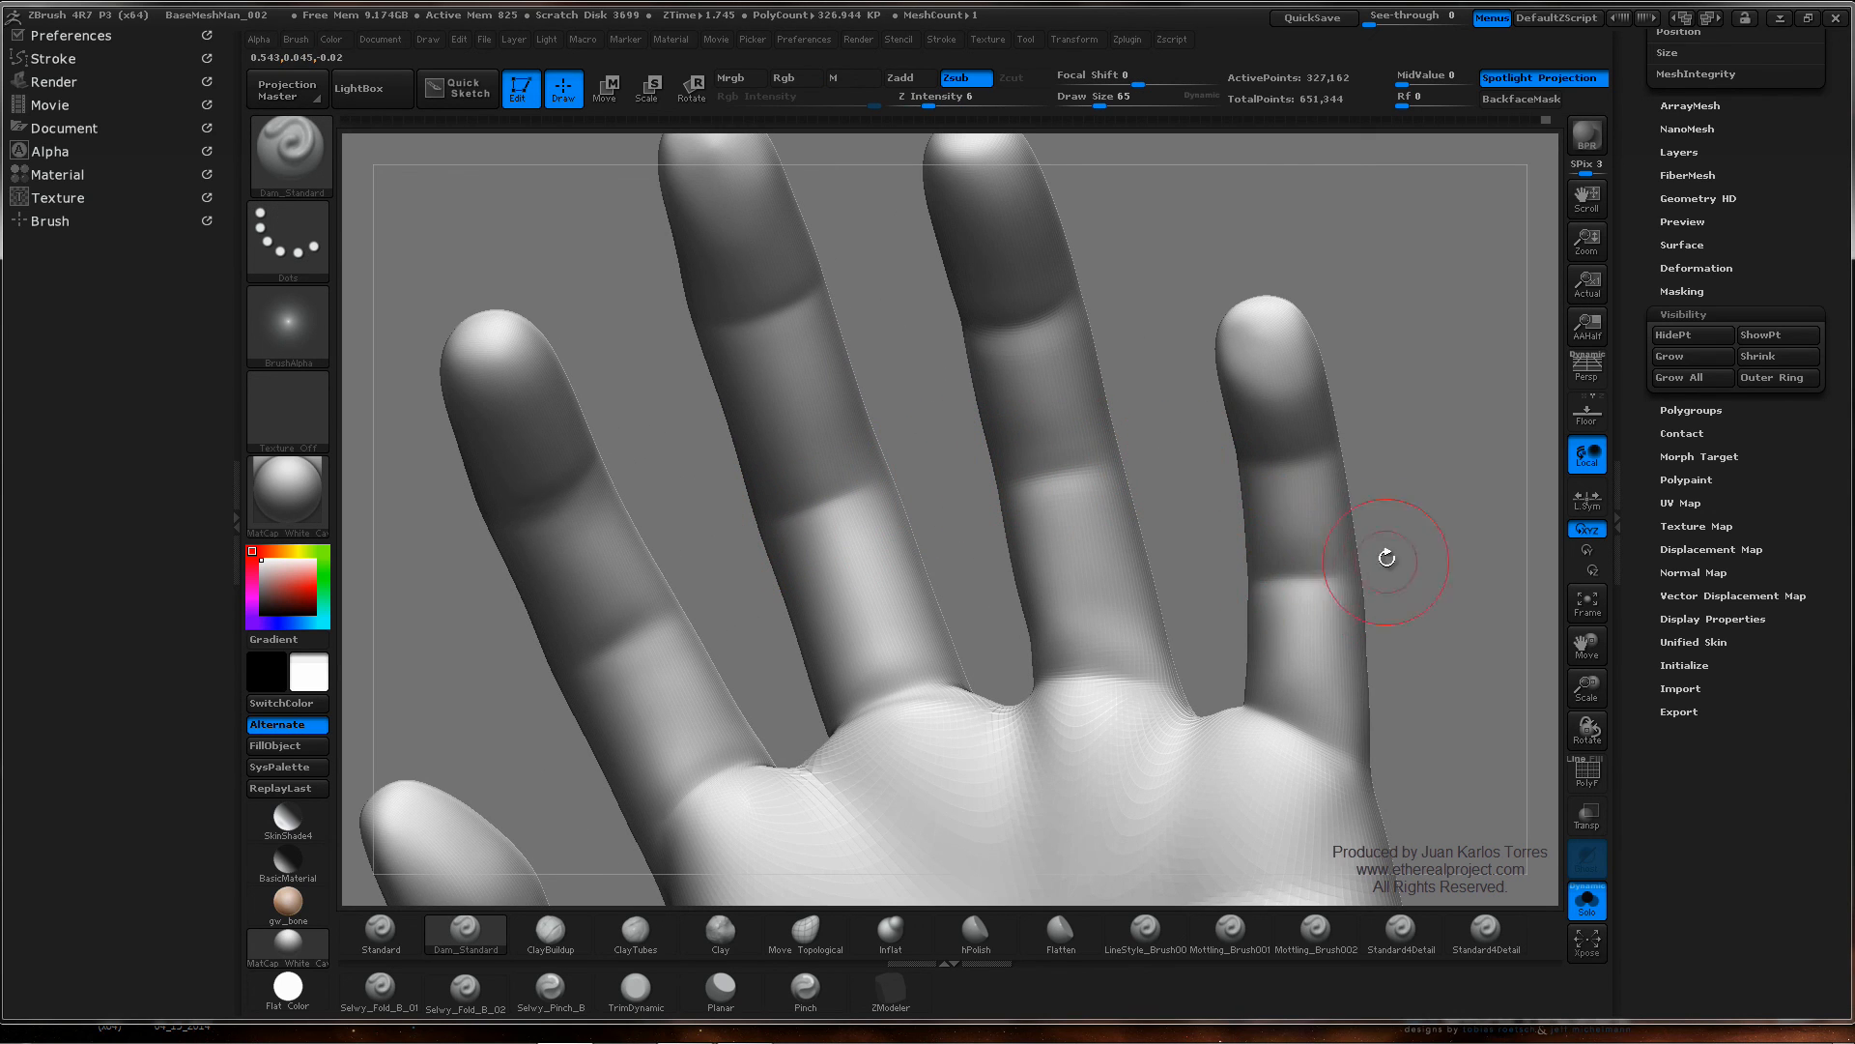
{"action": "right_click_drag", "start_coordinate": [1028, 315], "coordinate": [980, 327]}
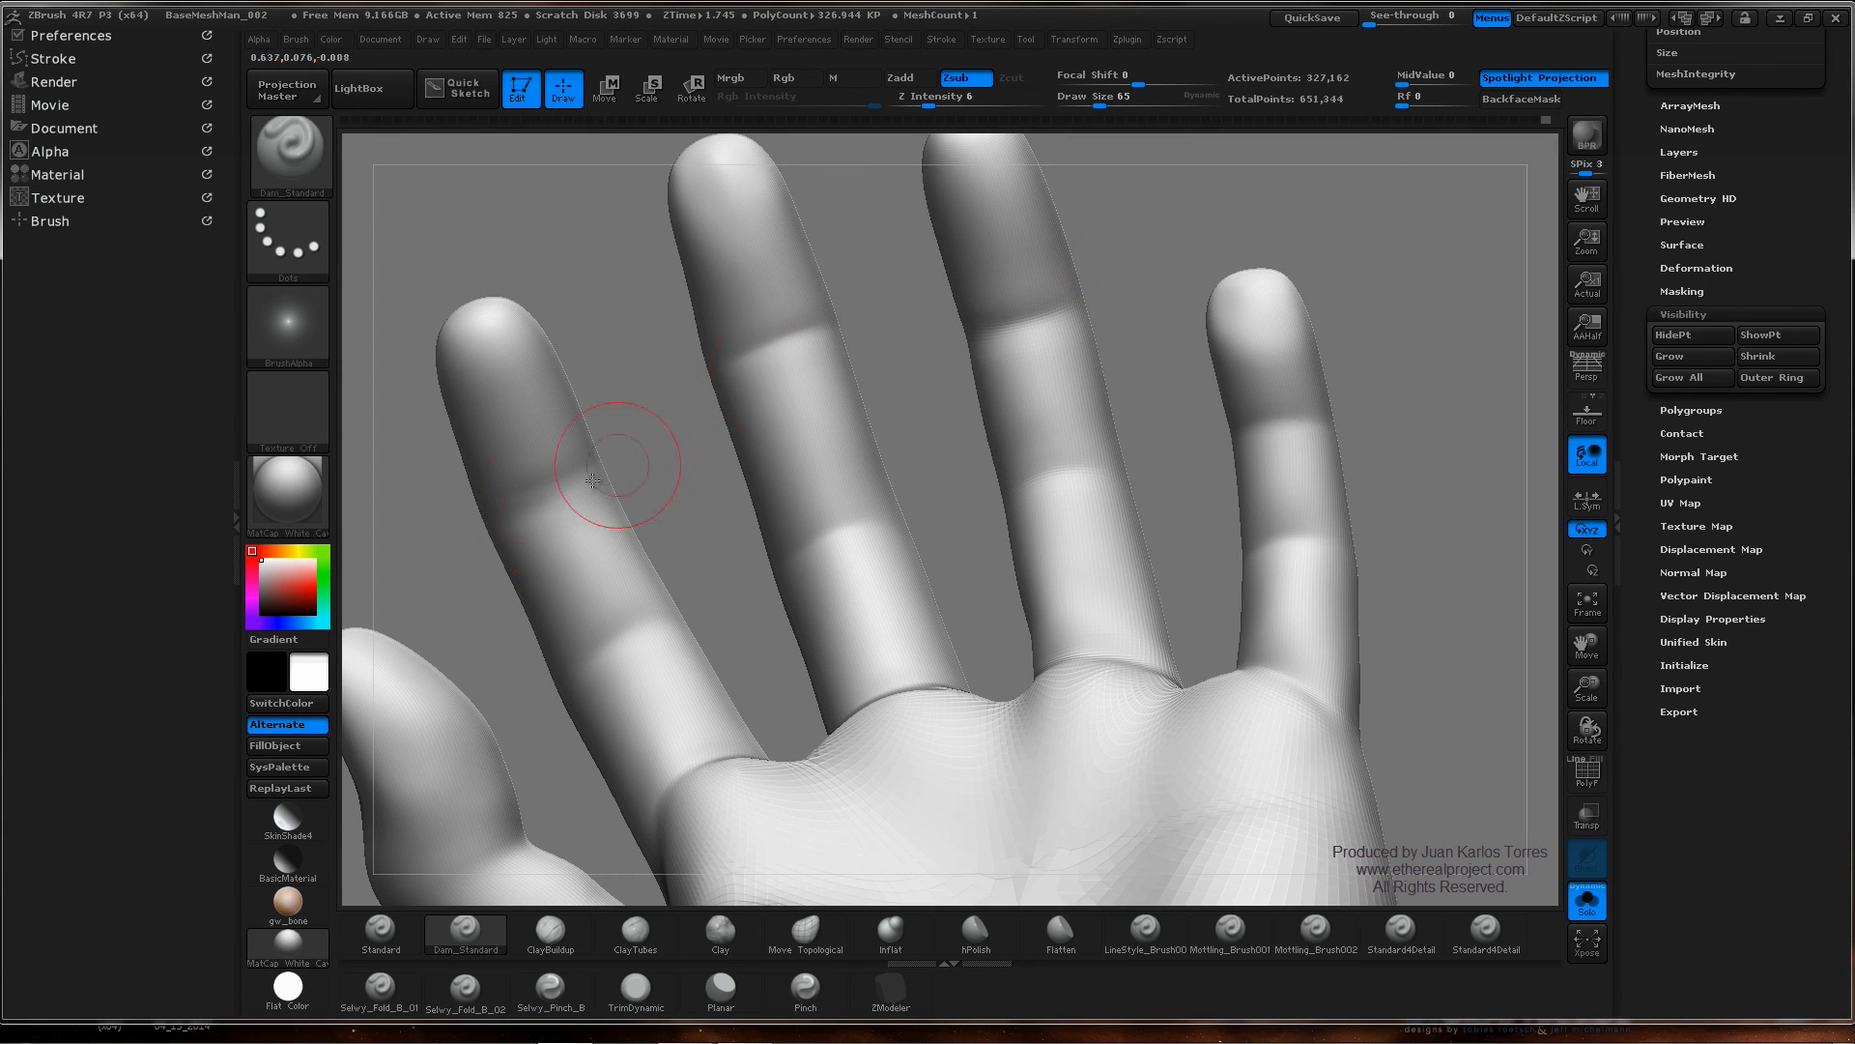
{"action": "right_click_drag", "start_coordinate": [634, 447], "coordinate": [626, 588]}
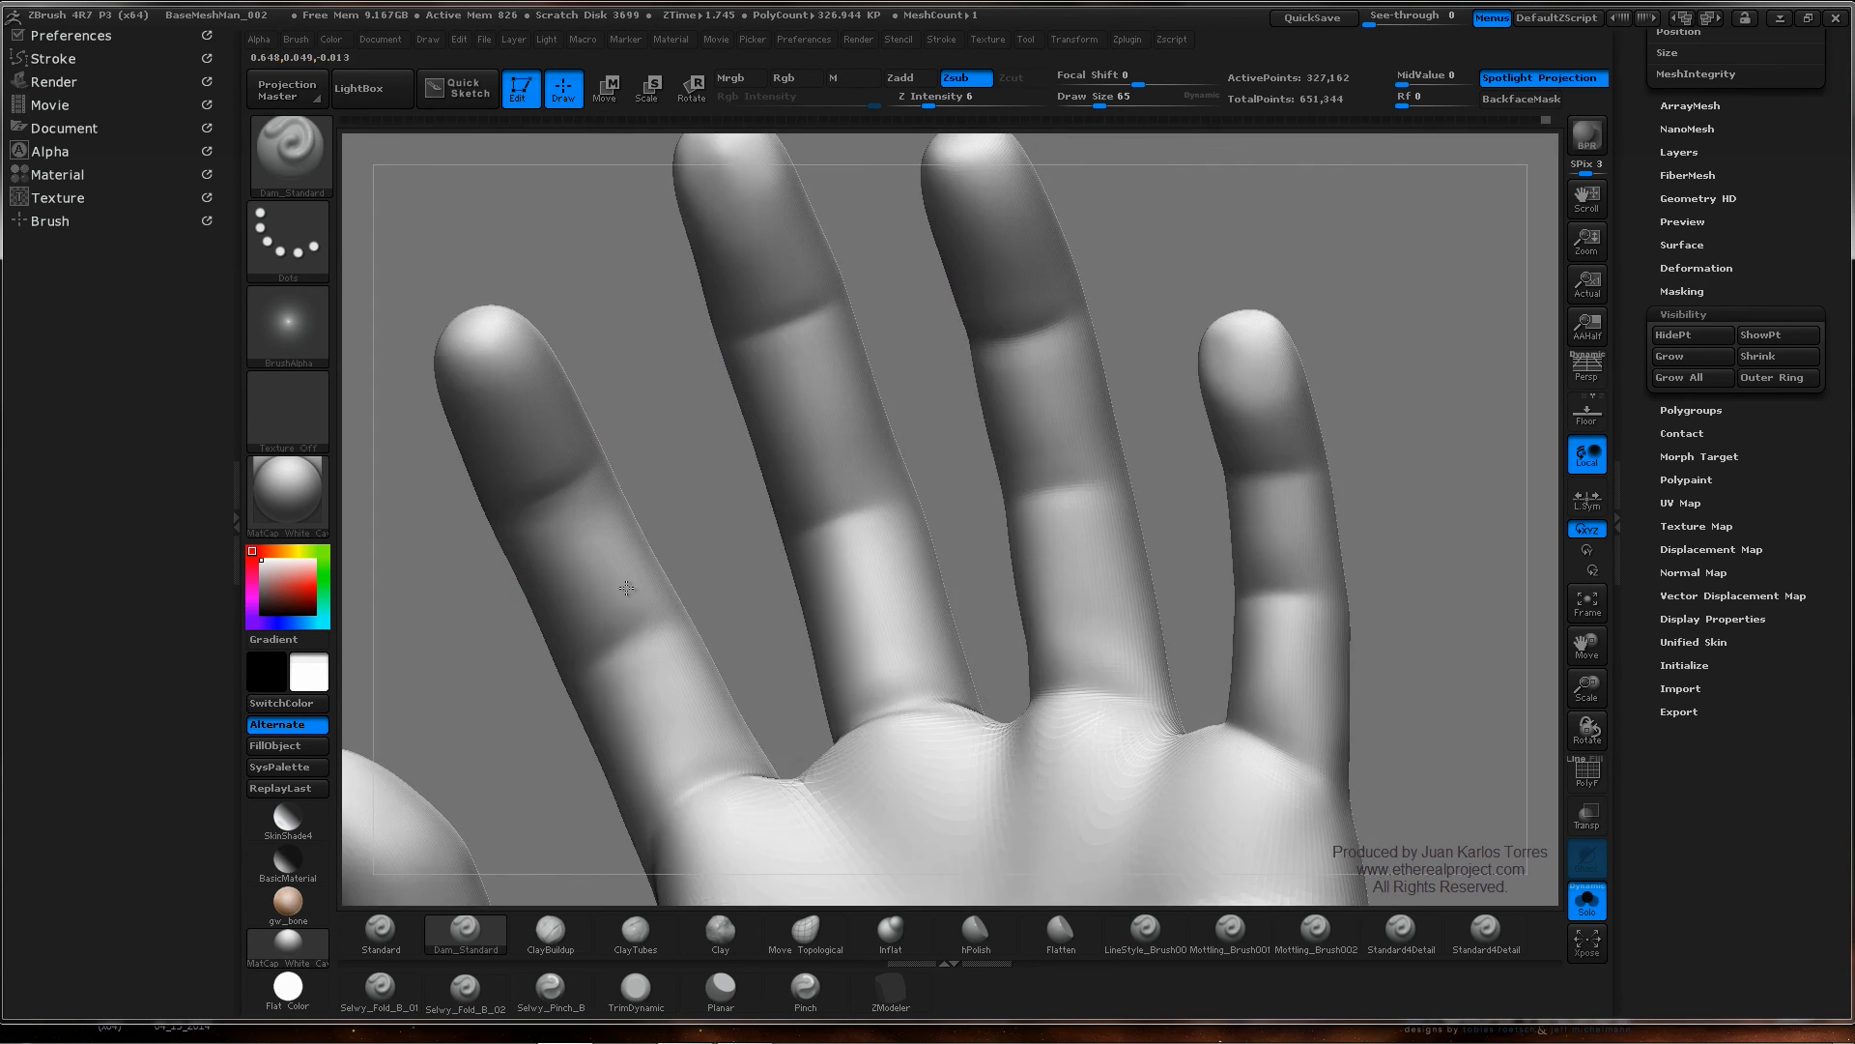
{"action": "left_click_drag", "start_coordinate": [573, 673], "coordinate": [694, 605]}
{"action": "mouse_move", "coordinate": [1035, 502]}
{"action": "right_mouse_down", "text": "ctrl"}
{"action": "mouse_move", "coordinate": [1164, 398]}
{"action": "mouse_move", "coordinate": [1282, 445]}
{"action": "right_mouse_up", "text": "ctrl"}
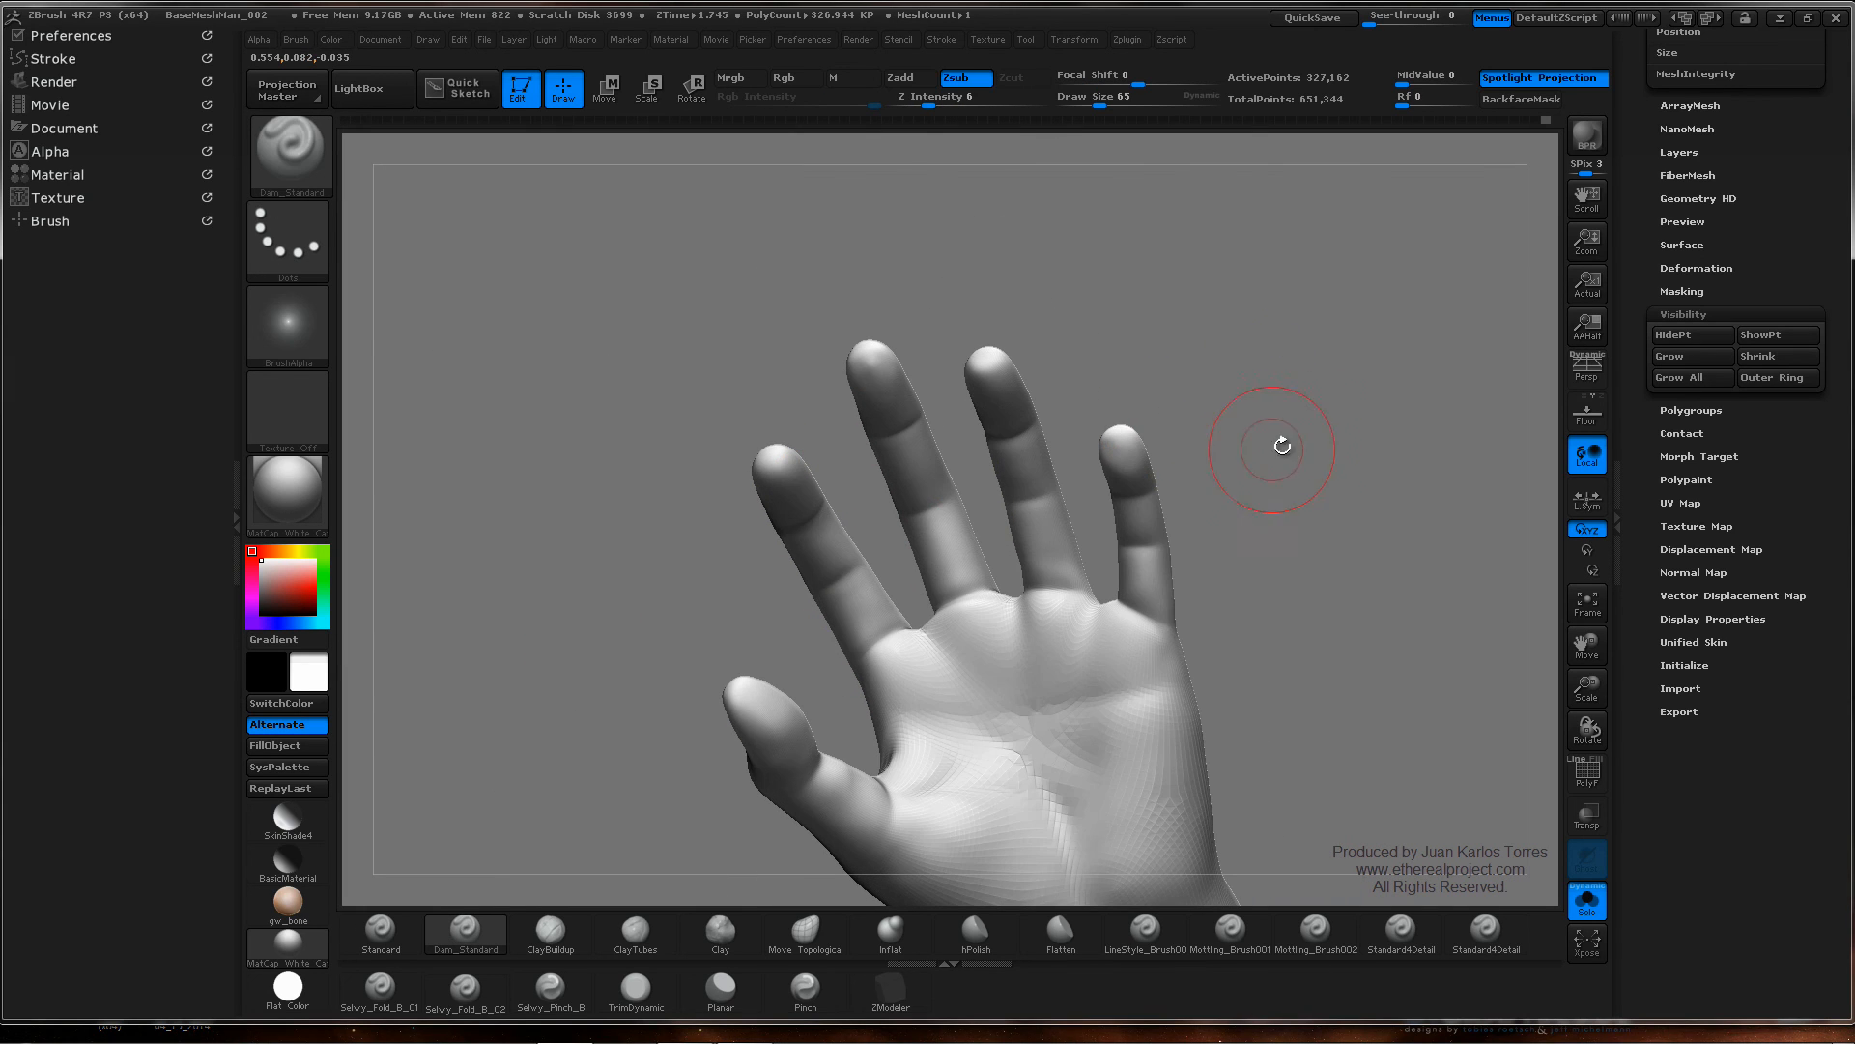
{"action": "mouse_move", "coordinate": [994, 618]}
{"action": "right_mouse_down"}
{"action": "mouse_move", "coordinate": [952, 605]}
{"action": "mouse_move", "coordinate": [1005, 586]}
{"action": "mouse_move", "coordinate": [951, 589]}
{"action": "mouse_move", "coordinate": [937, 570]}
{"action": "right_mouse_up"}
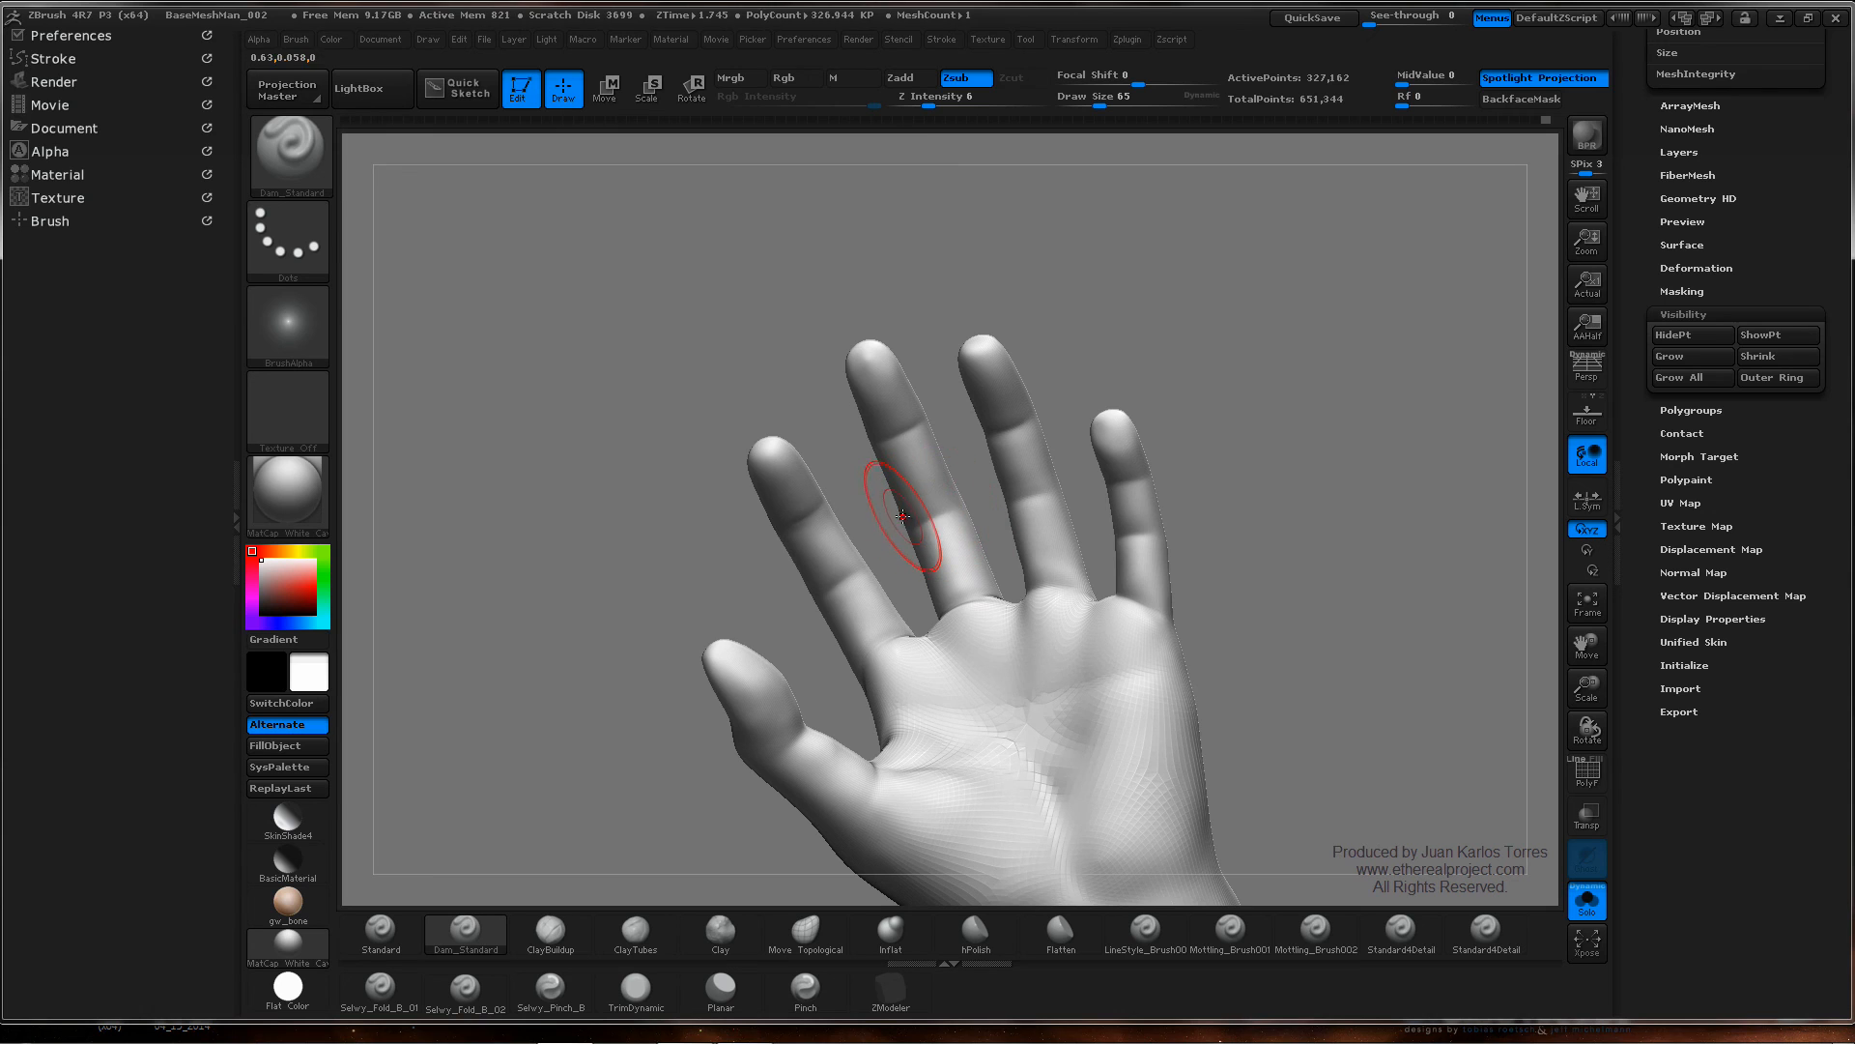
{"action": "right_click_drag", "start_coordinate": [1002, 479], "coordinate": [1168, 484]}
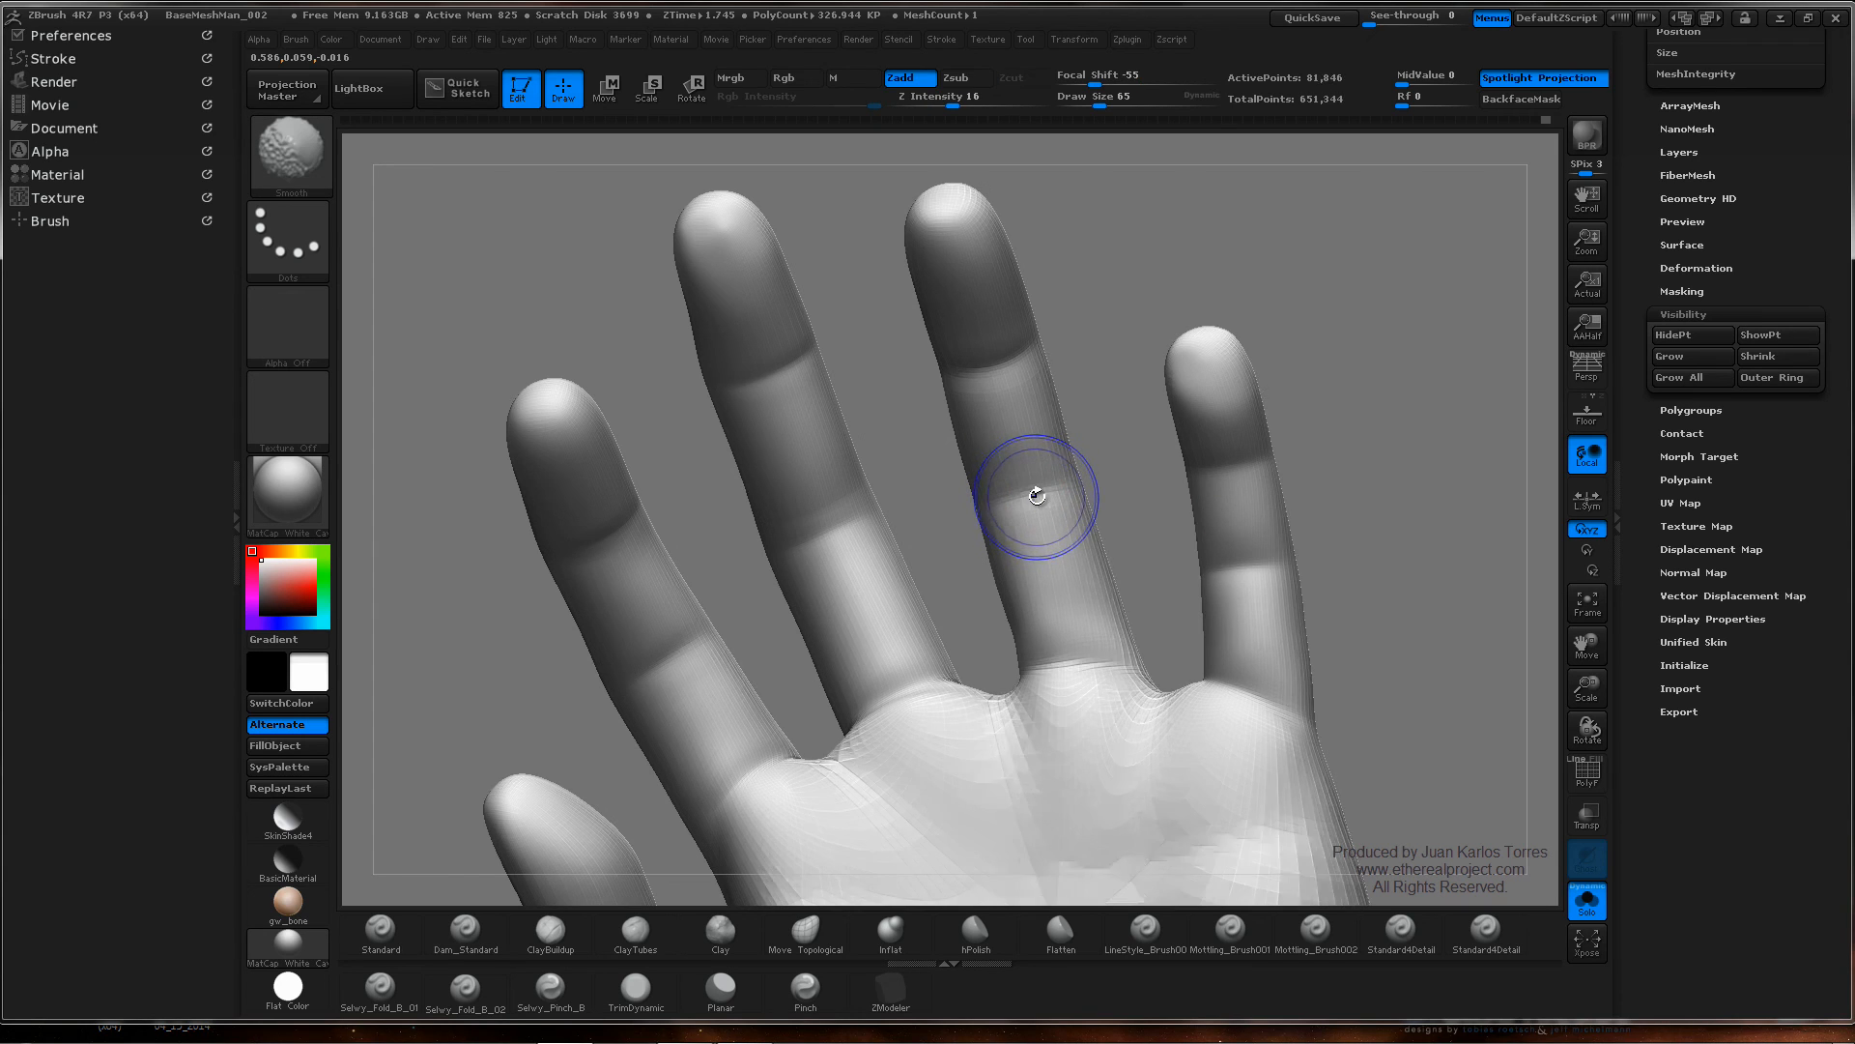
- Lower the mesh to the 20,450-point subdivision level and set up Move Topological at draw size 109
{"action": "key", "text": "shift+d"}
{"action": "key", "text": "shift+d"}
{"action": "key", "text": "shift+d"}
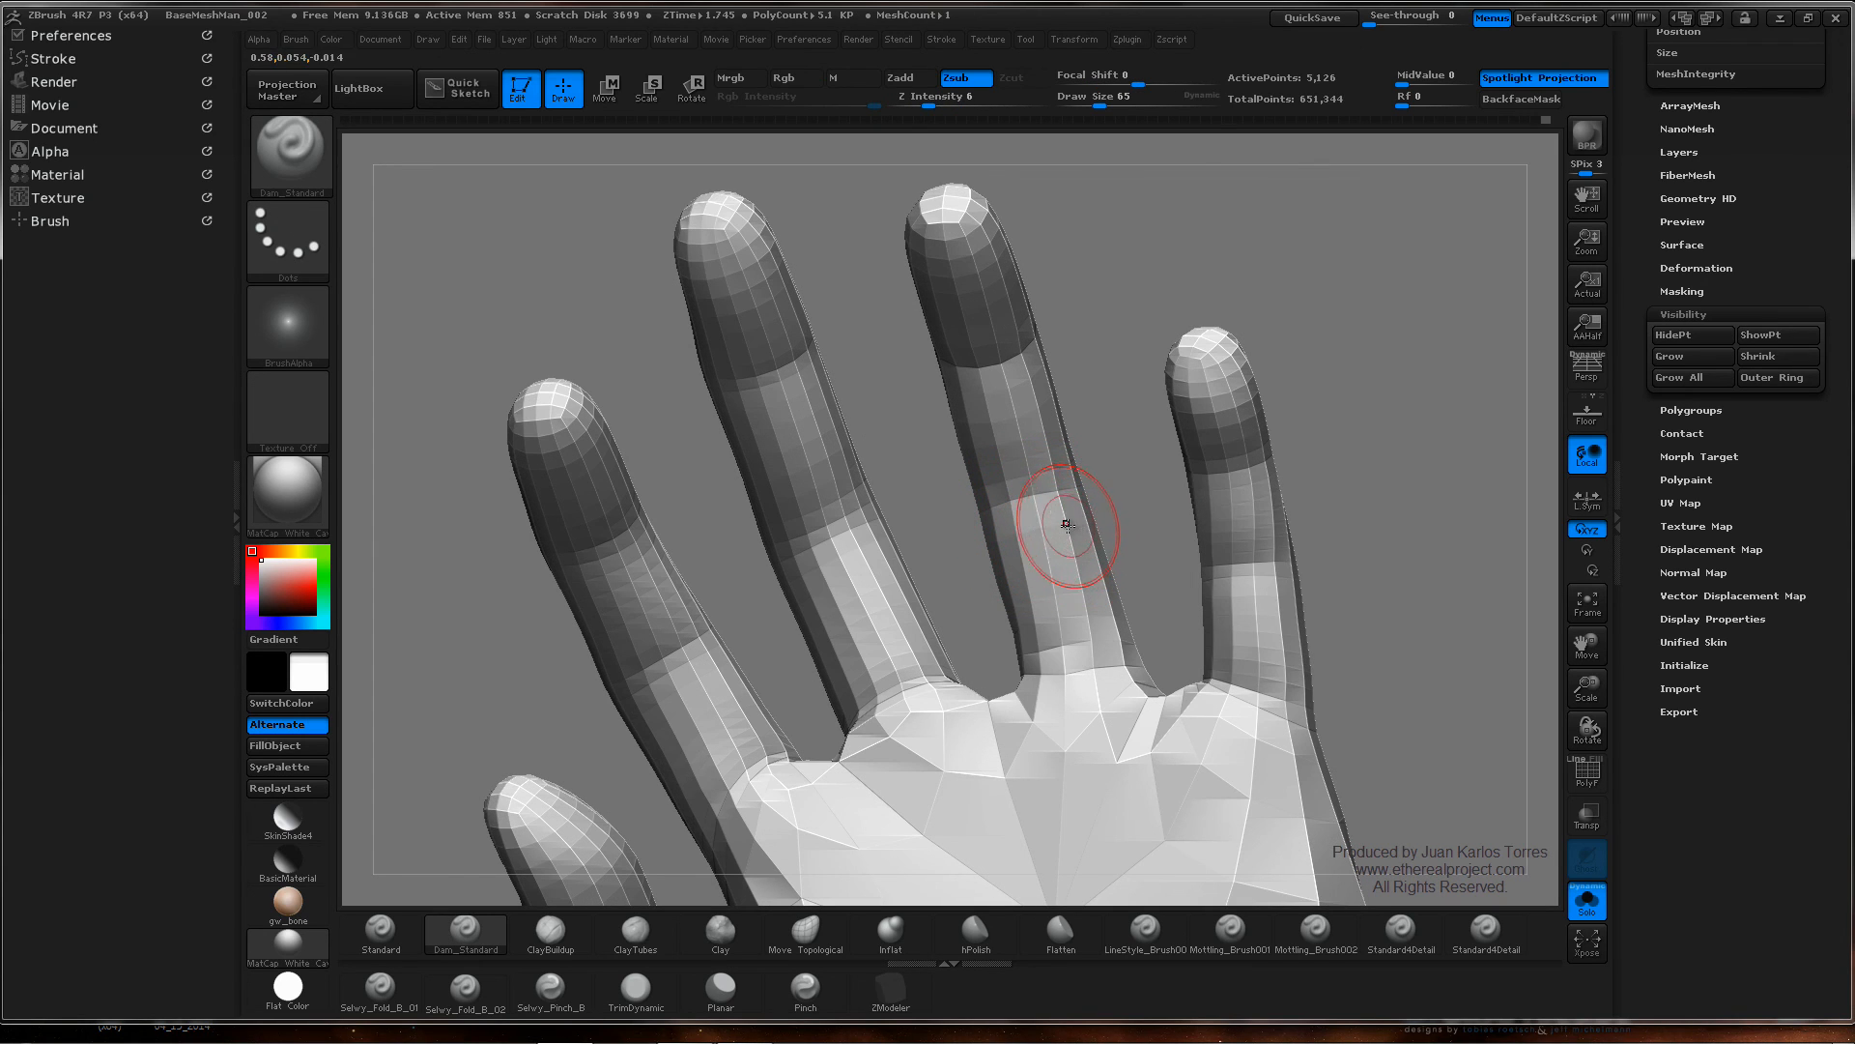
{"action": "key", "text": "d"}
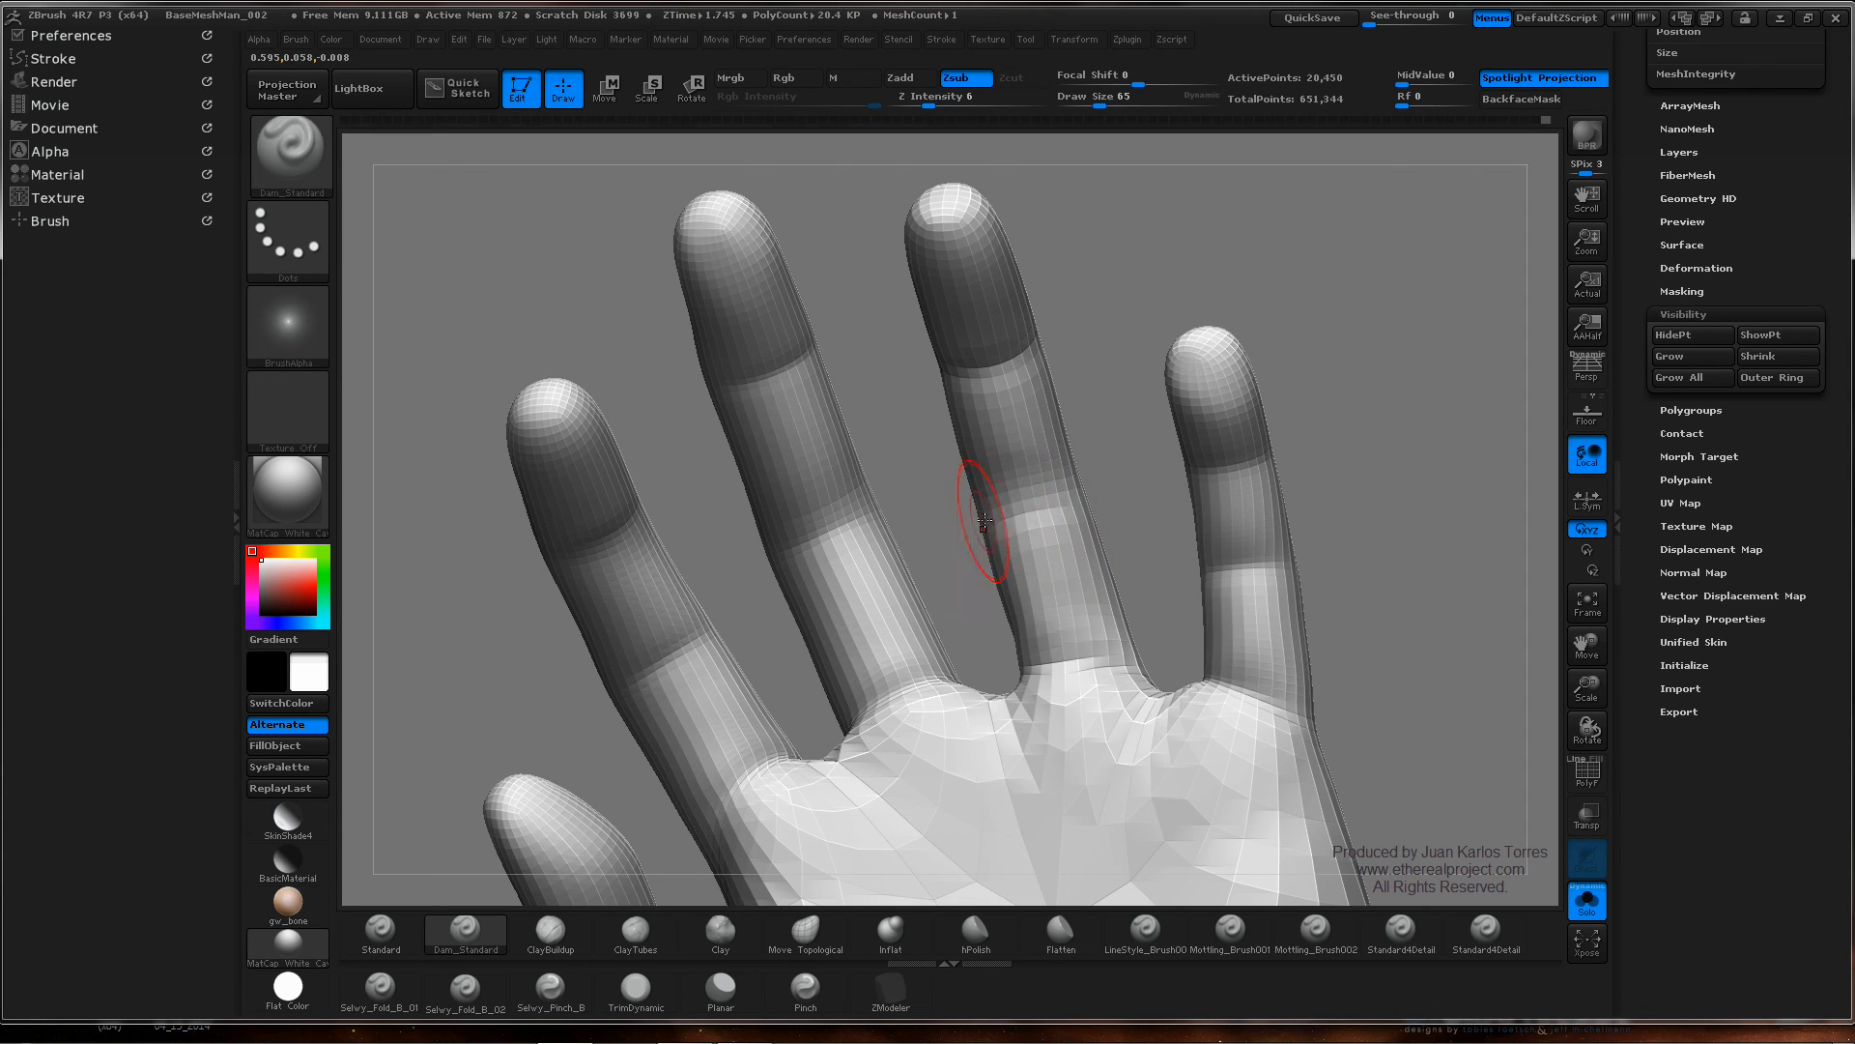
{"action": "mouse_move", "coordinate": [1047, 509]}
{"action": "right_mouse_down"}
{"action": "mouse_move", "coordinate": [1006, 482]}
{"action": "mouse_move", "coordinate": [1023, 447]}
{"action": "mouse_move", "coordinate": [1056, 468]}
{"action": "mouse_move", "coordinate": [989, 455]}
{"action": "right_mouse_up"}
{"action": "mouse_move", "coordinate": [1297, 444]}
{"action": "right_mouse_down"}
{"action": "mouse_move", "coordinate": [1069, 529]}
{"action": "mouse_move", "coordinate": [1086, 537]}
{"action": "right_mouse_up"}
{"action": "right_click_drag", "start_coordinate": [1069, 604], "coordinate": [1085, 609]}
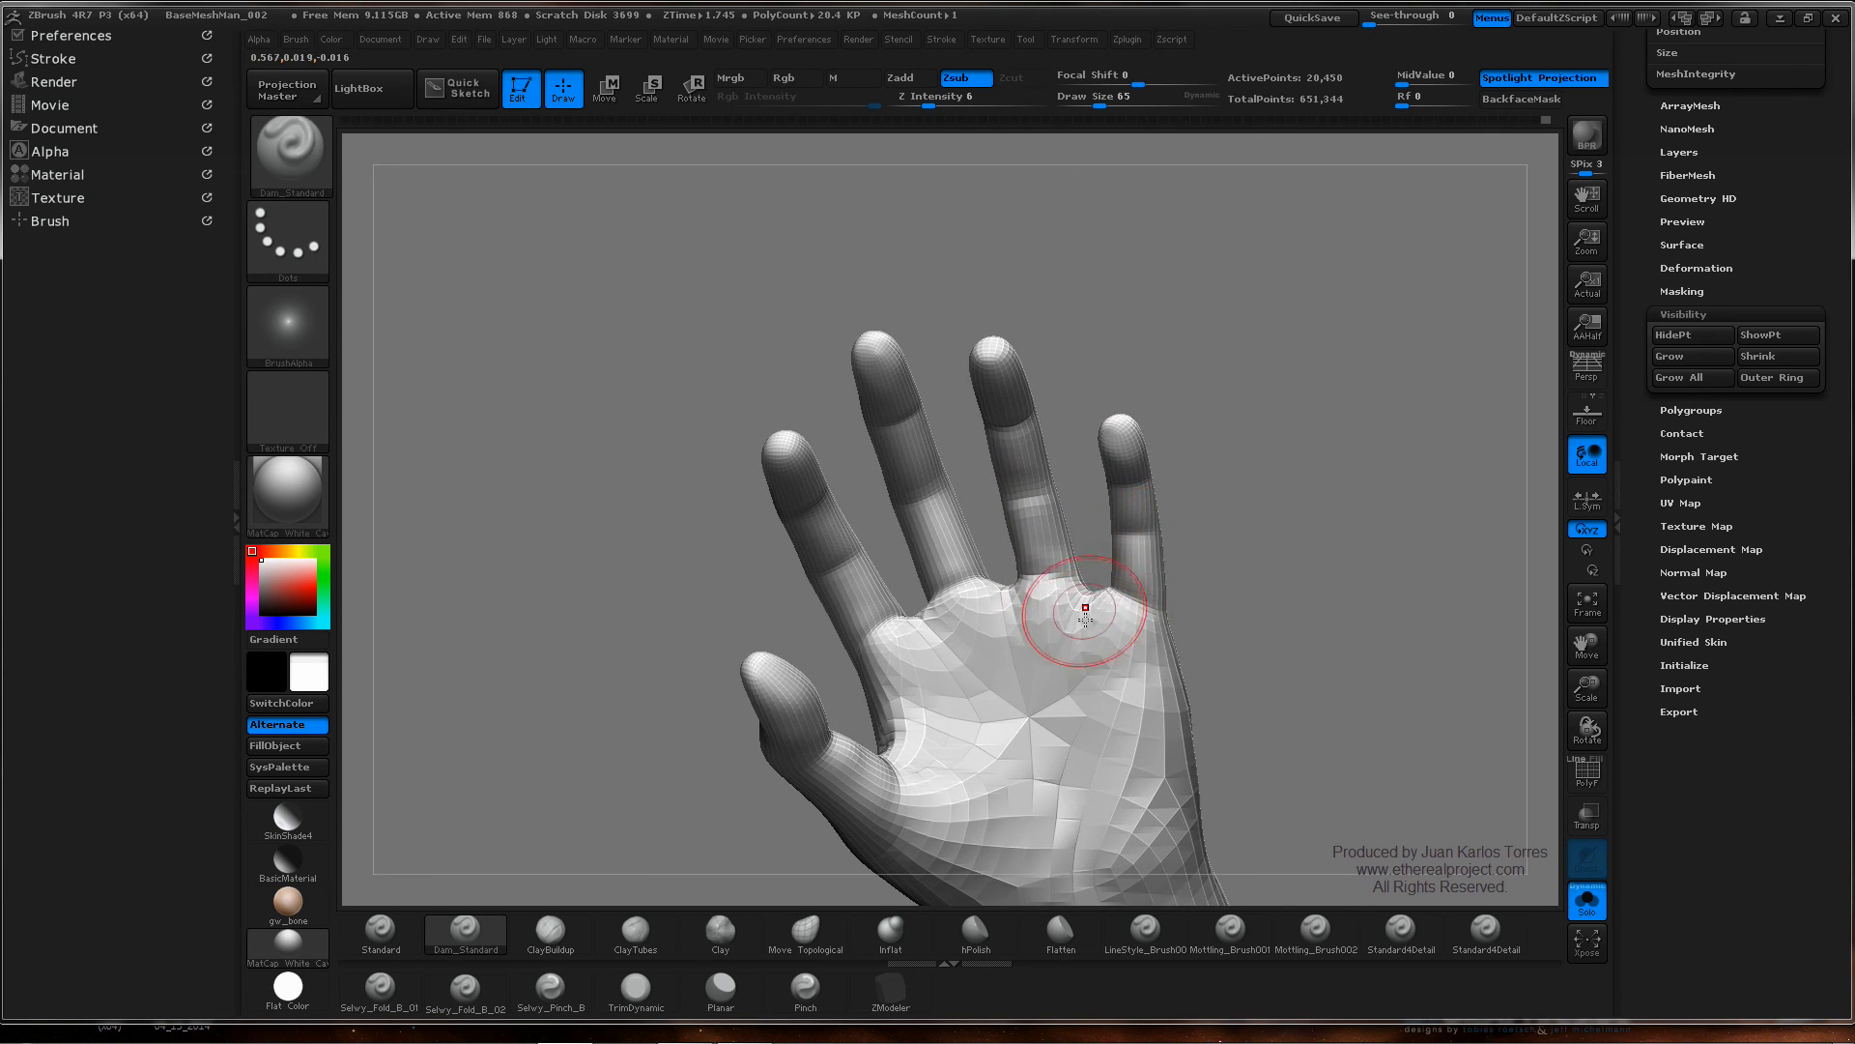
{"action": "left_click", "coordinate": [814, 937]}
{"action": "key", "text": "space"}
{"action": "left_click_drag", "start_coordinate": [1023, 619], "coordinate": [1032, 619]}
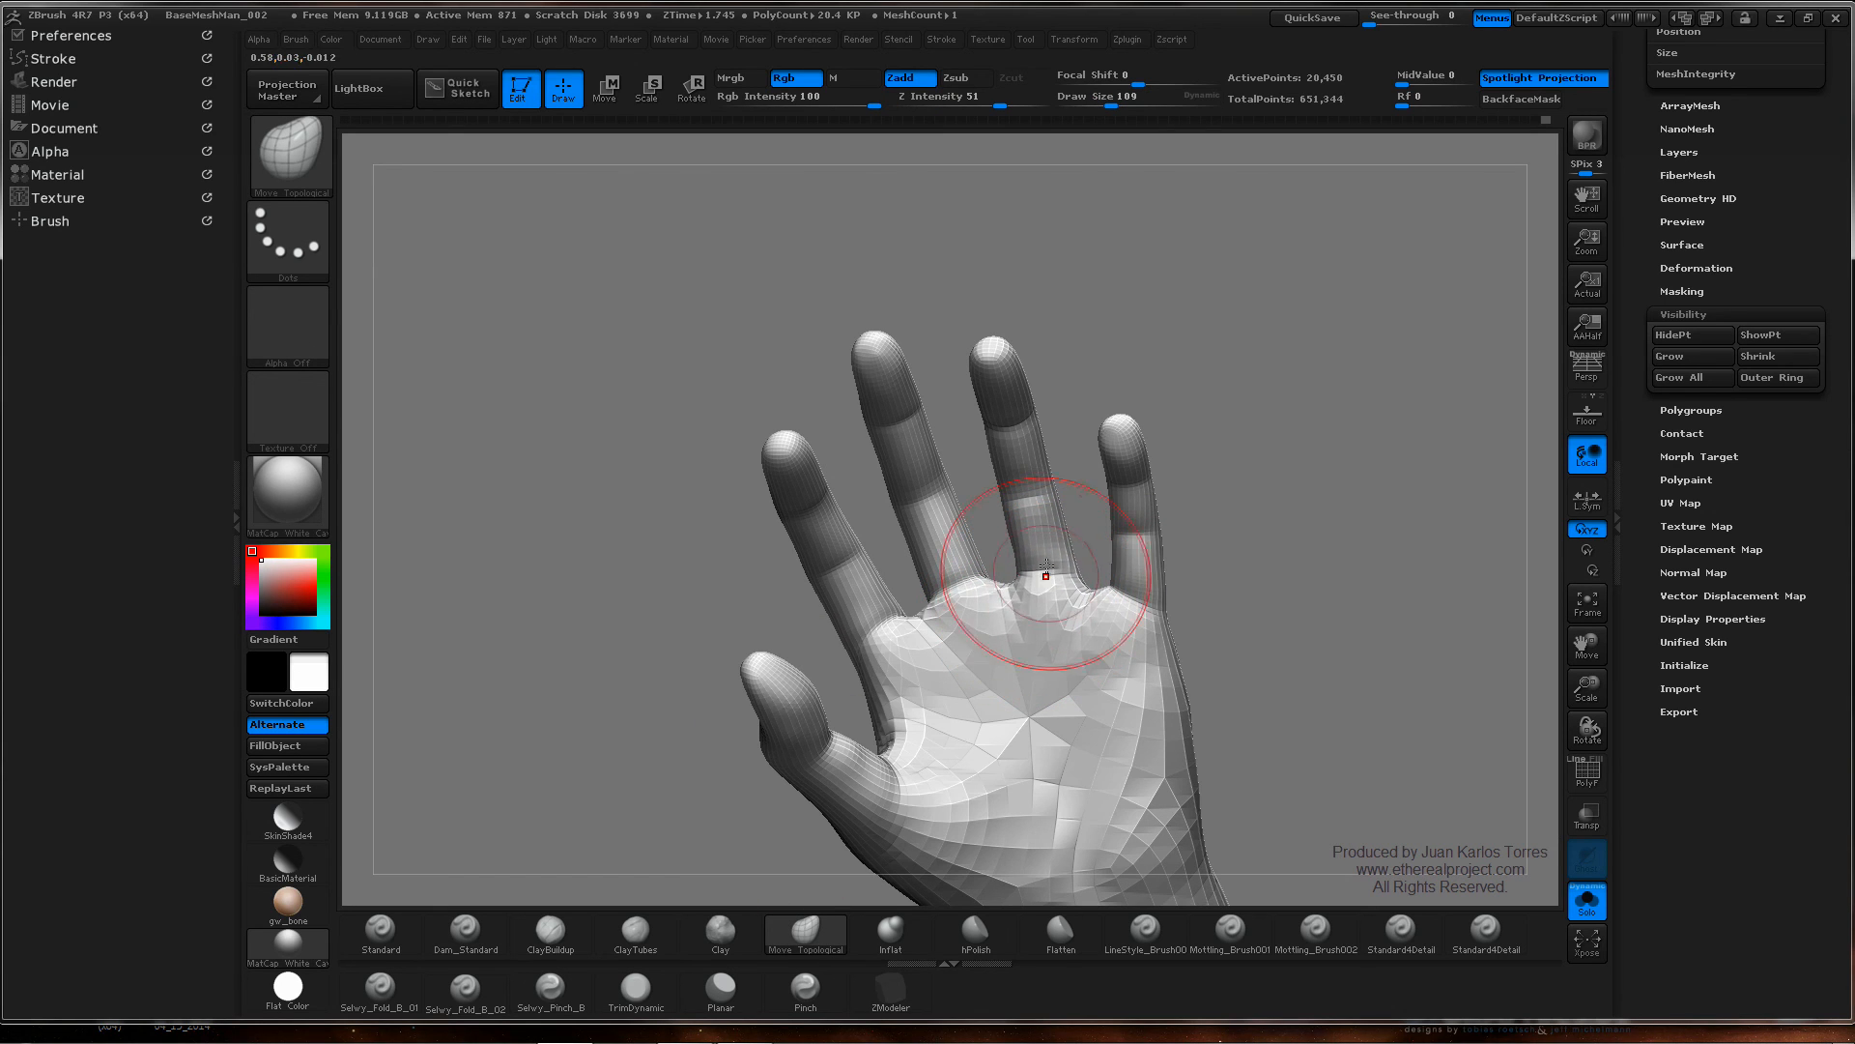
- Mask the ring finger with a lasso from the back of the hand and invert the mask to isolate it
{"action": "right_click_drag", "start_coordinate": [1030, 498], "coordinate": [1120, 486]}
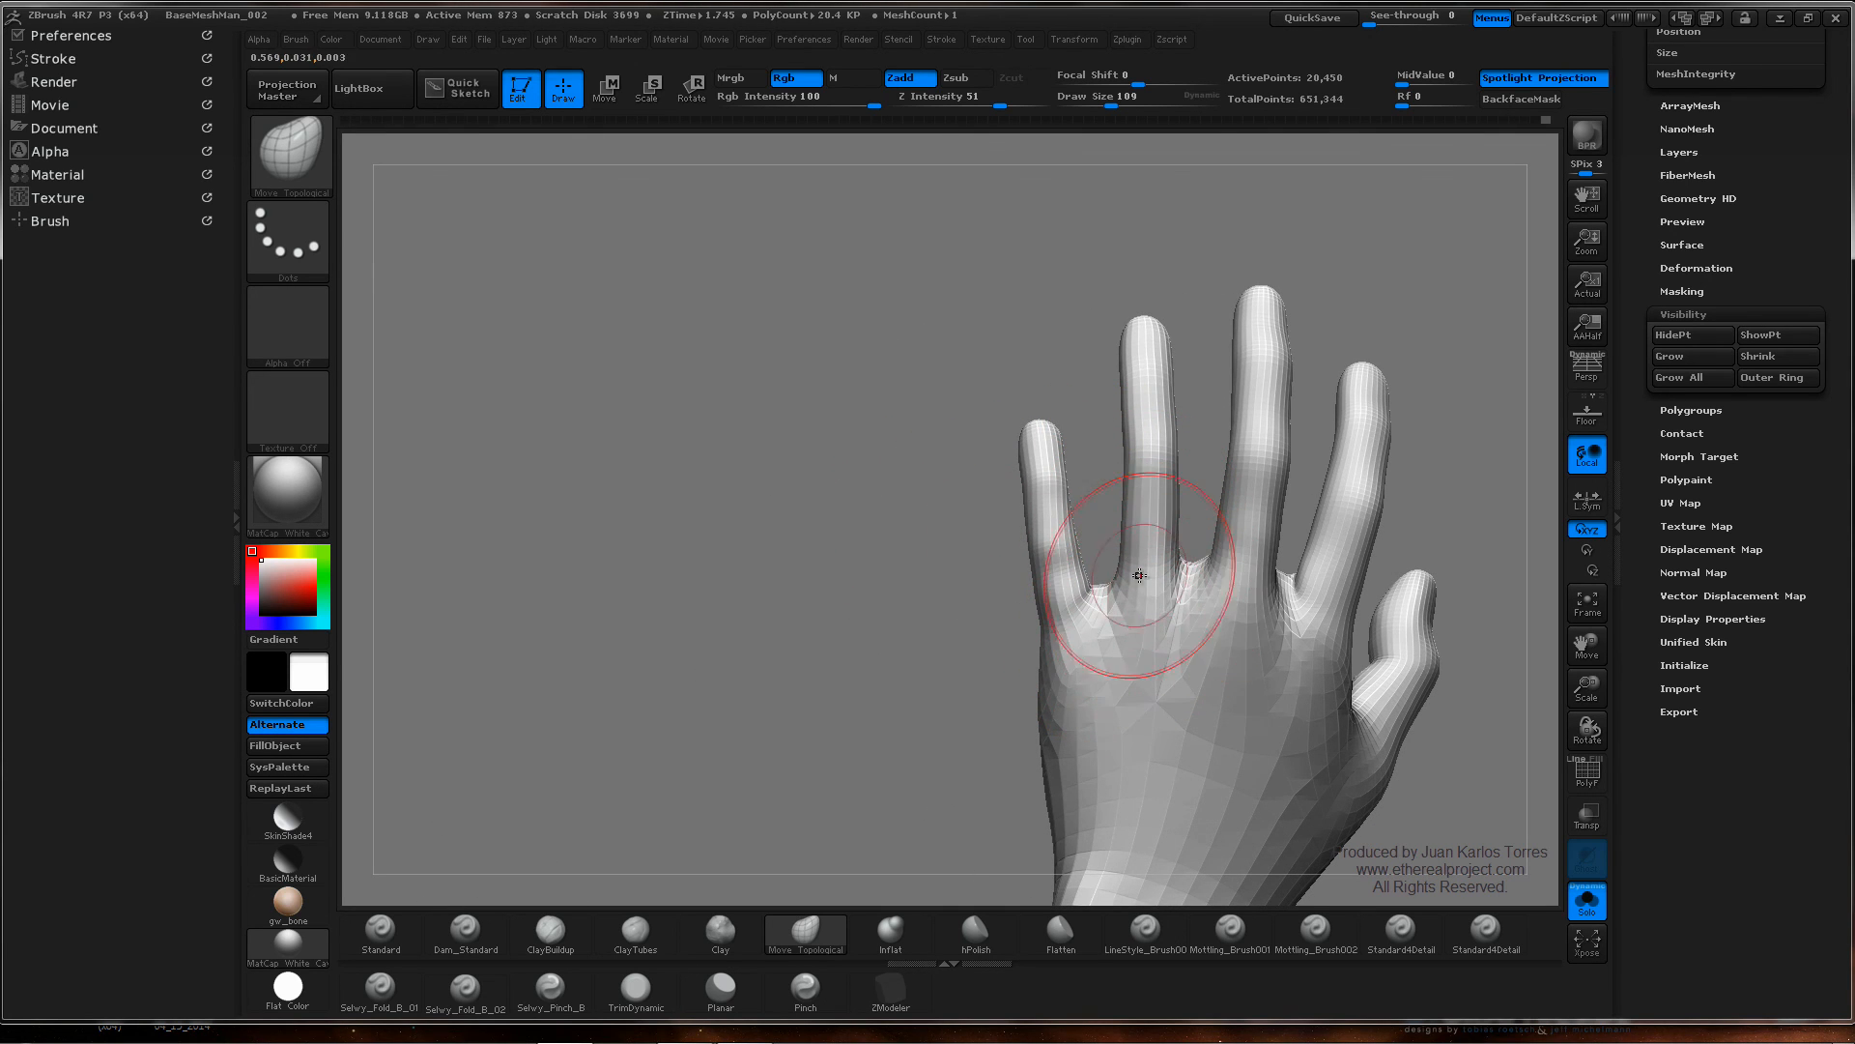
{"action": "right_click_drag", "start_coordinate": [1139, 576], "coordinate": [923, 654]}
{"action": "right_click_drag", "start_coordinate": [1205, 579], "coordinate": [1071, 539], "text": "alt"}
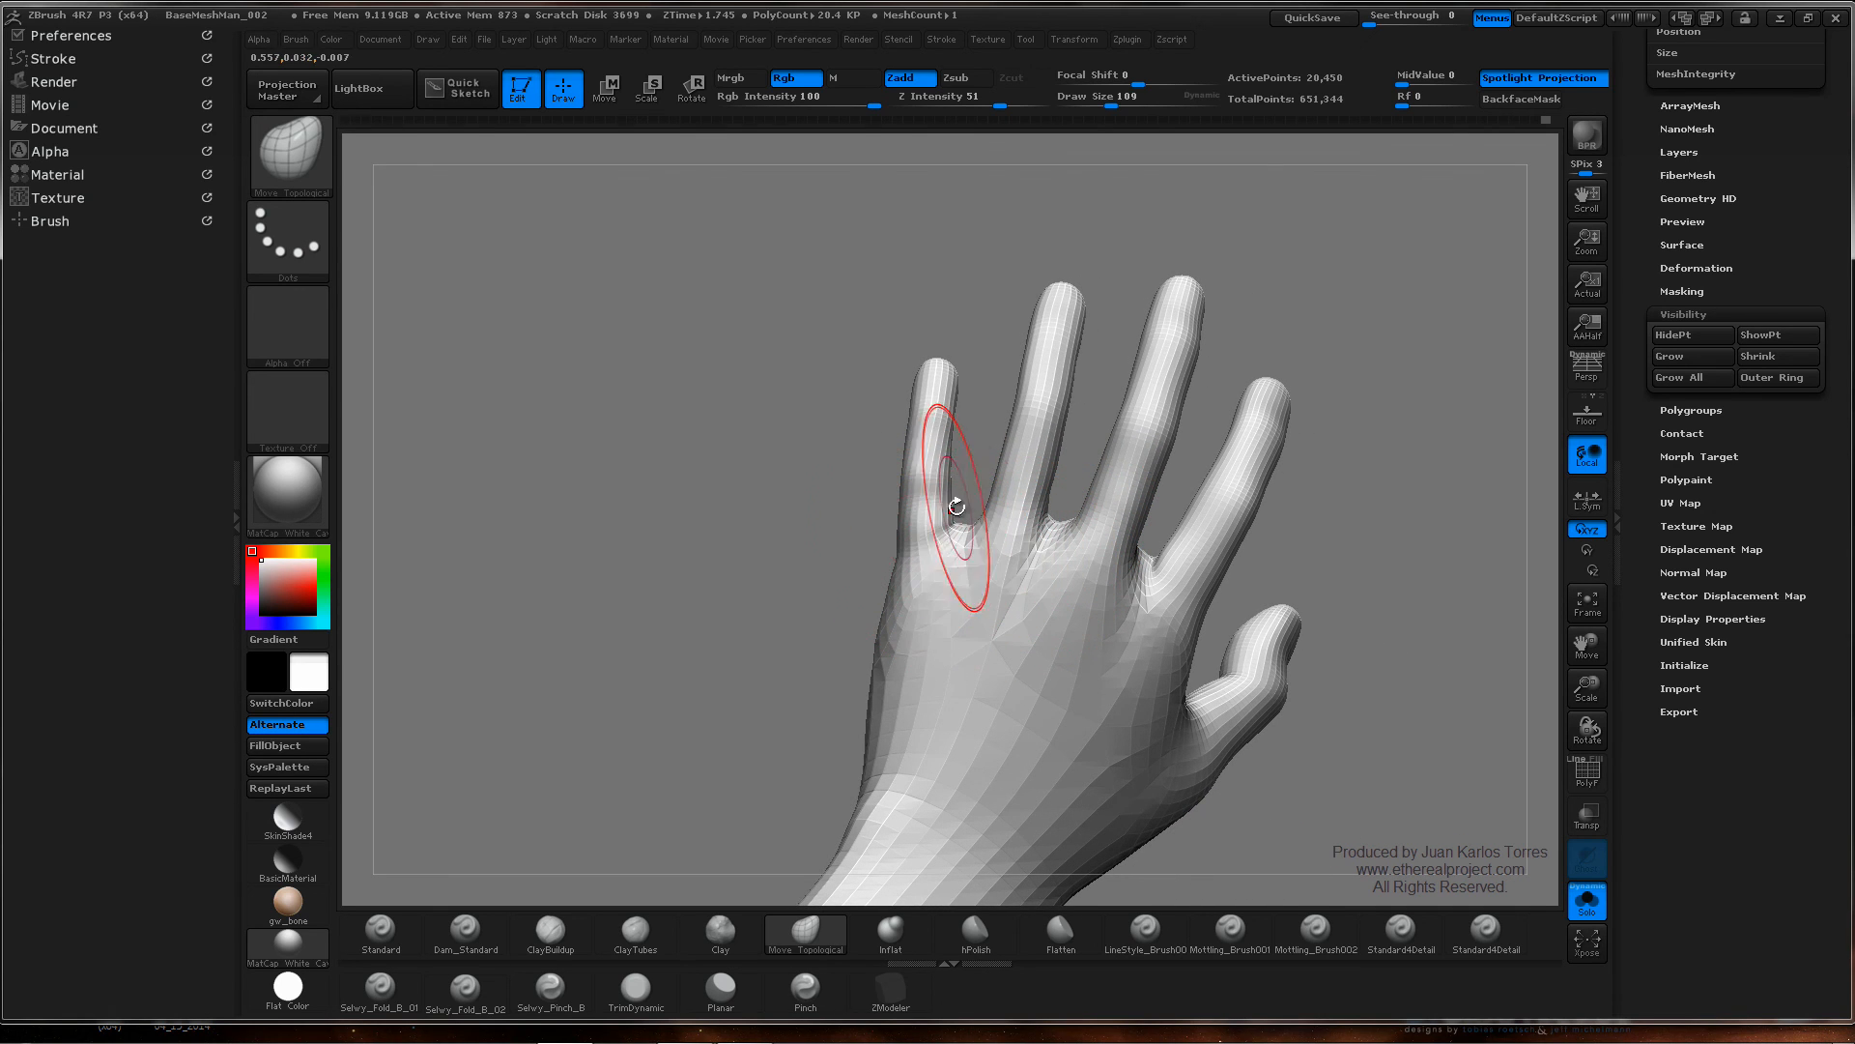
{"action": "mouse_move", "coordinate": [1009, 441]}
{"action": "right_mouse_down"}
{"action": "mouse_move", "coordinate": [971, 456]}
{"action": "mouse_move", "coordinate": [1015, 466]}
{"action": "right_mouse_up"}
{"action": "right_click_drag", "start_coordinate": [1016, 377], "coordinate": [999, 384]}
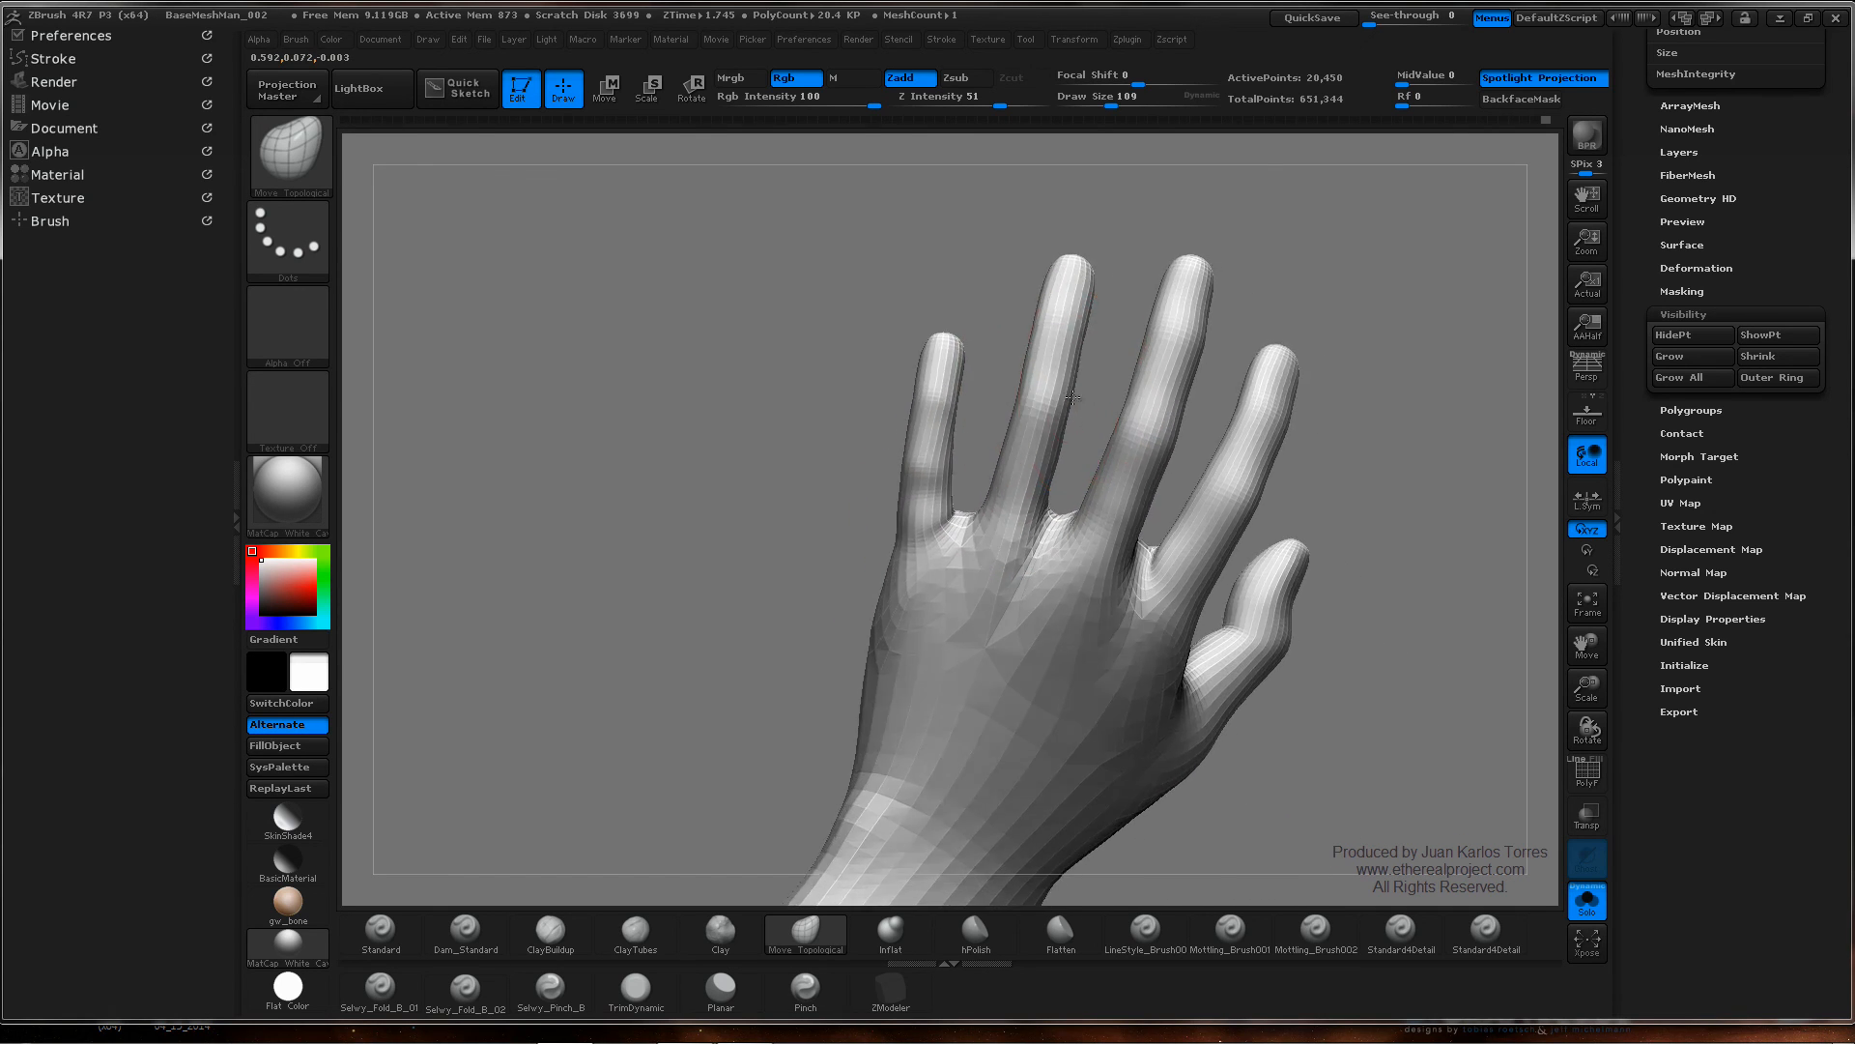
{"action": "mouse_move", "coordinate": [1118, 253]}
{"action": "left_mouse_down", "text": "ctrl"}
{"action": "mouse_move", "coordinate": [1068, 237]}
{"action": "mouse_move", "coordinate": [966, 425]}
{"action": "mouse_move", "coordinate": [969, 586]}
{"action": "mouse_move", "coordinate": [1077, 416]}
{"action": "left_mouse_up", "text": "ctrl"}
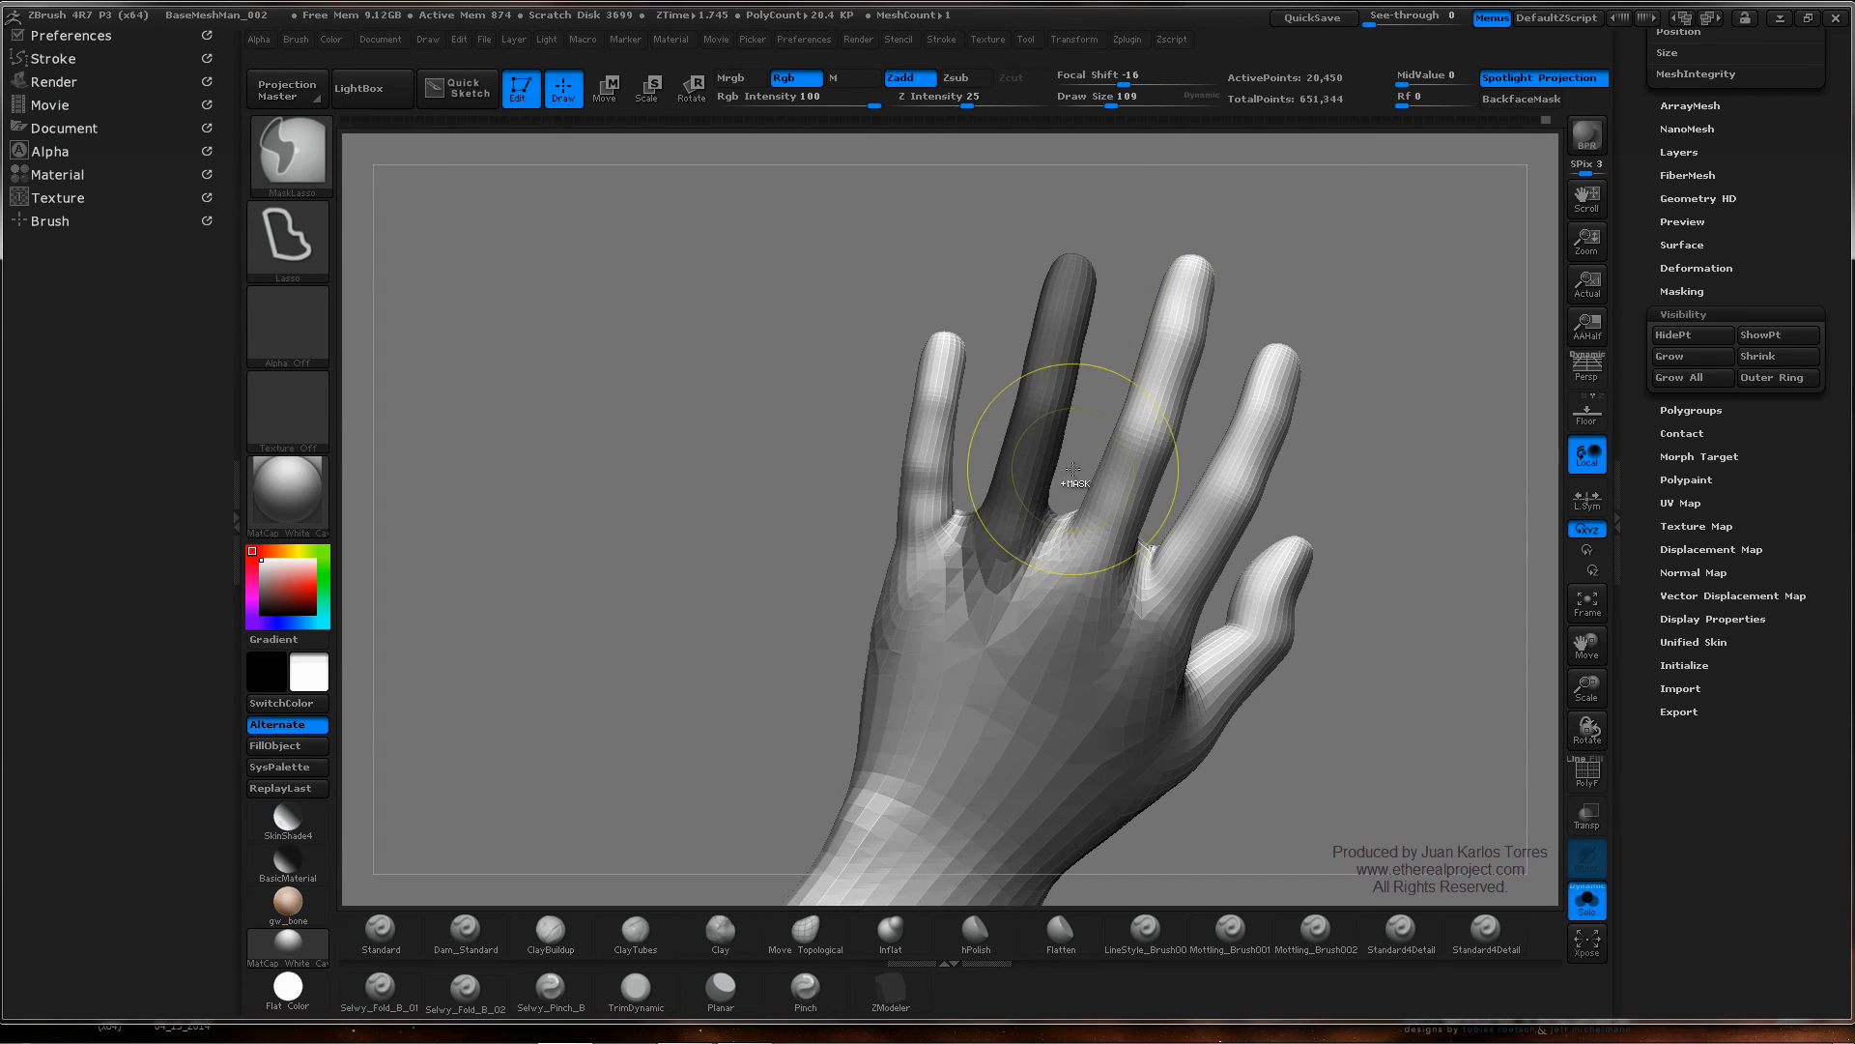
{"action": "left_click", "coordinate": [1395, 393], "text": "ctrl"}
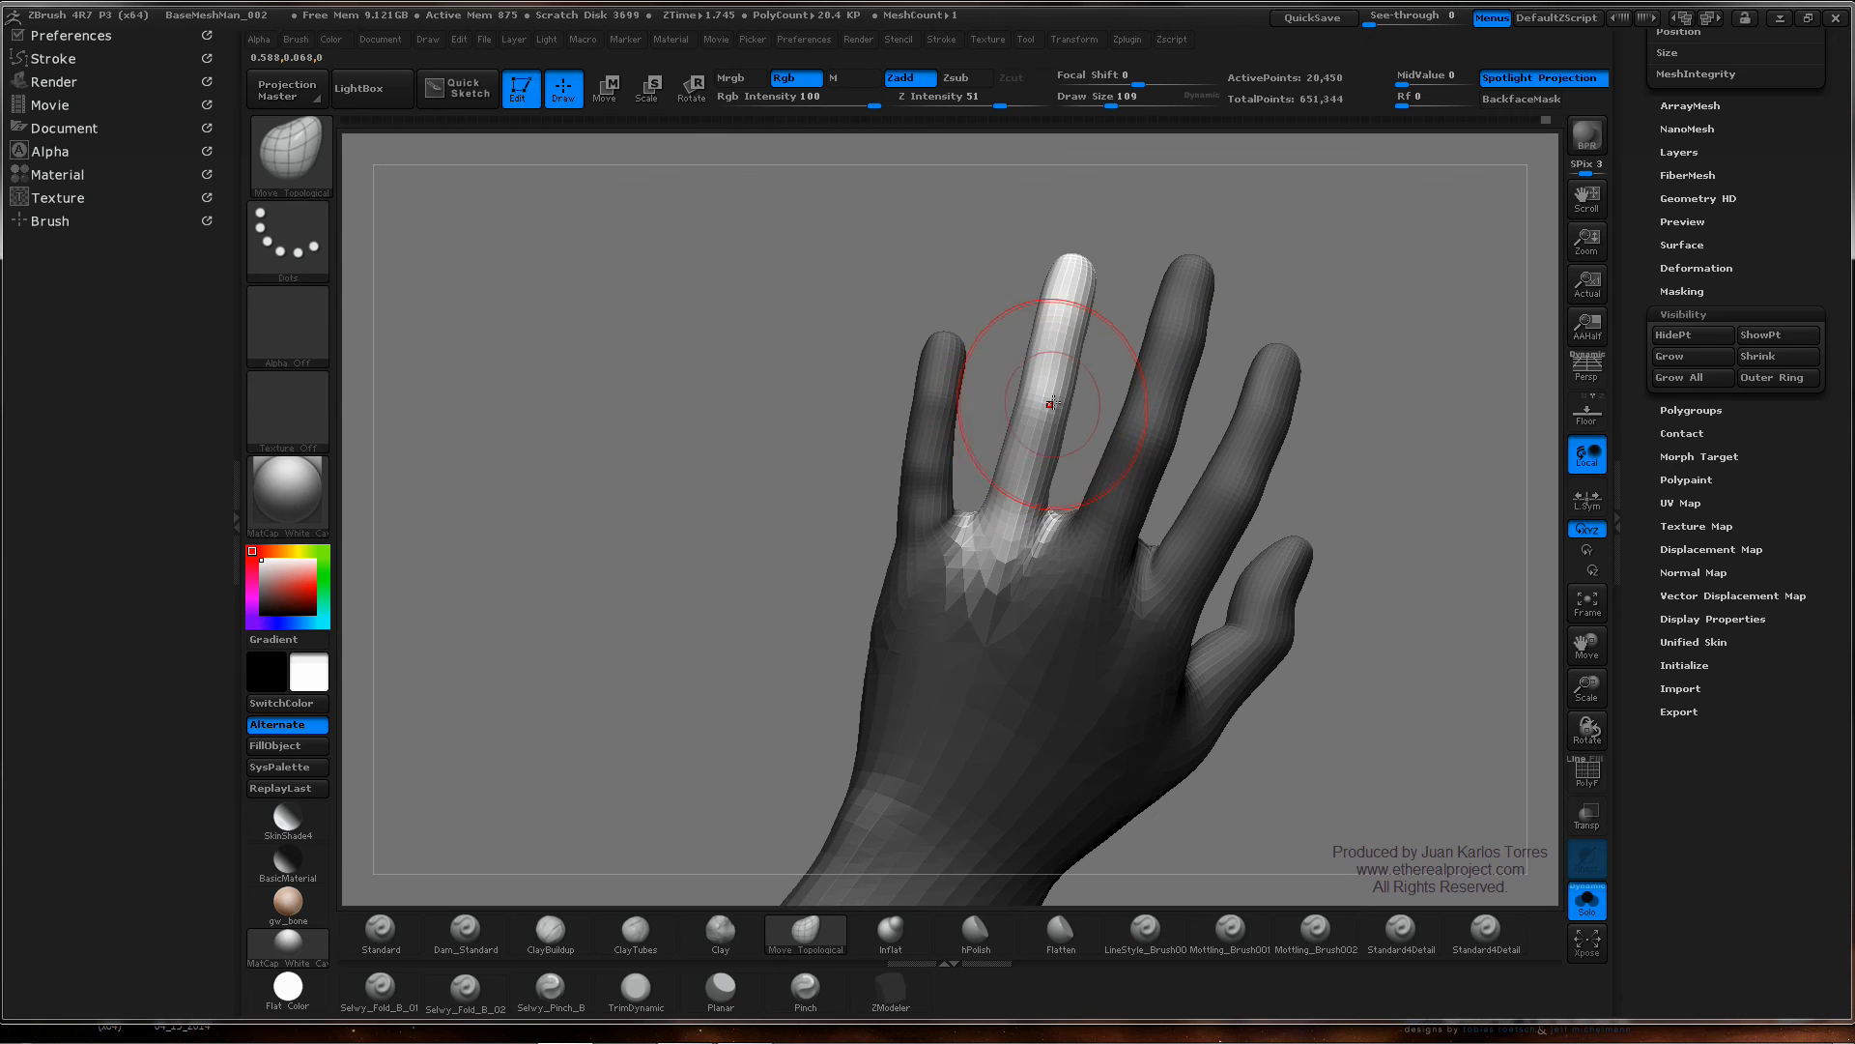
- Reposition the isolated ring finger with a Move transpose line along its length, then clear the mask
{"action": "key", "text": "w"}
{"action": "mouse_move", "coordinate": [1081, 264]}
{"action": "left_mouse_down"}
{"action": "mouse_move", "coordinate": [1024, 290]}
{"action": "mouse_move", "coordinate": [1093, 242]}
{"action": "left_mouse_up"}
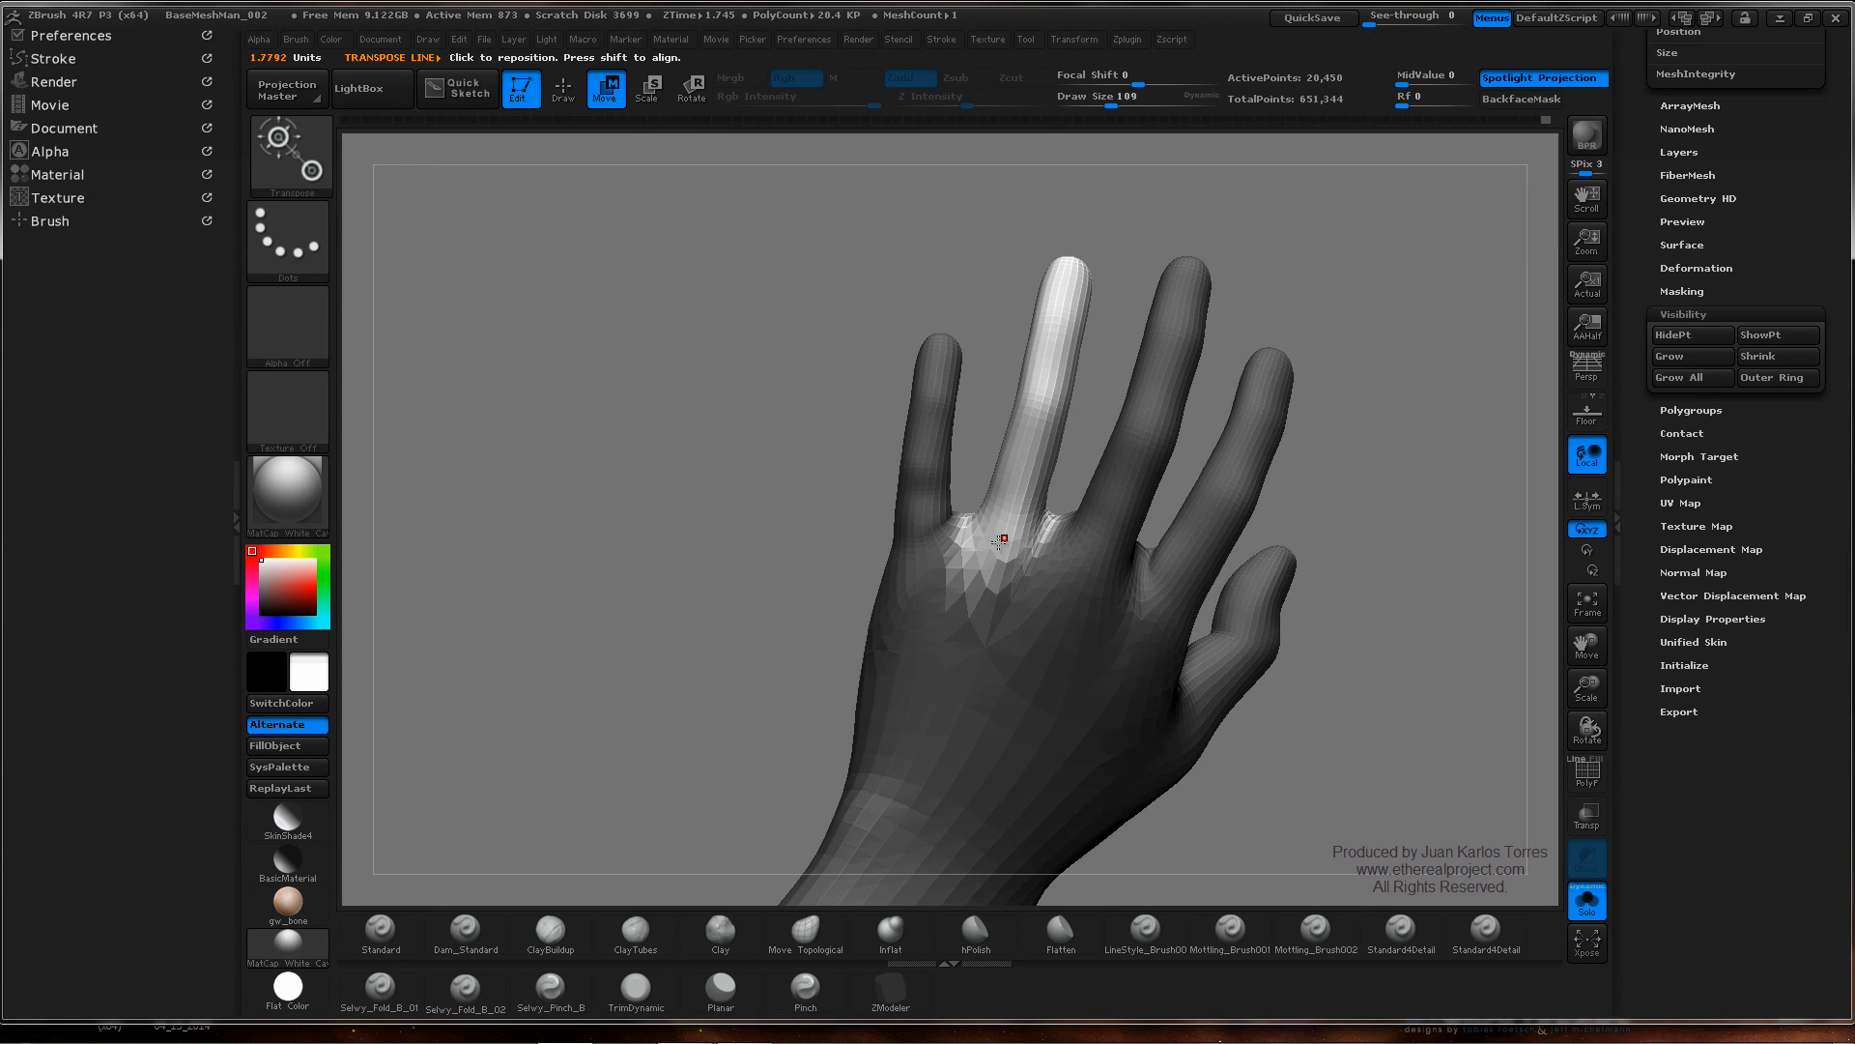
{"action": "mouse_move", "coordinate": [1000, 541]}
{"action": "left_mouse_down"}
{"action": "mouse_move", "coordinate": [1065, 270]}
{"action": "mouse_move", "coordinate": [1205, 232]}
{"action": "mouse_move", "coordinate": [1308, 235]}
{"action": "mouse_move", "coordinate": [1188, 290]}
{"action": "mouse_move", "coordinate": [1295, 280]}
{"action": "mouse_move", "coordinate": [1213, 322]}
{"action": "mouse_move", "coordinate": [1255, 295]}
{"action": "mouse_move", "coordinate": [1268, 309]}
{"action": "mouse_move", "coordinate": [1290, 255]}
{"action": "left_mouse_up"}
{"action": "key", "text": "q"}
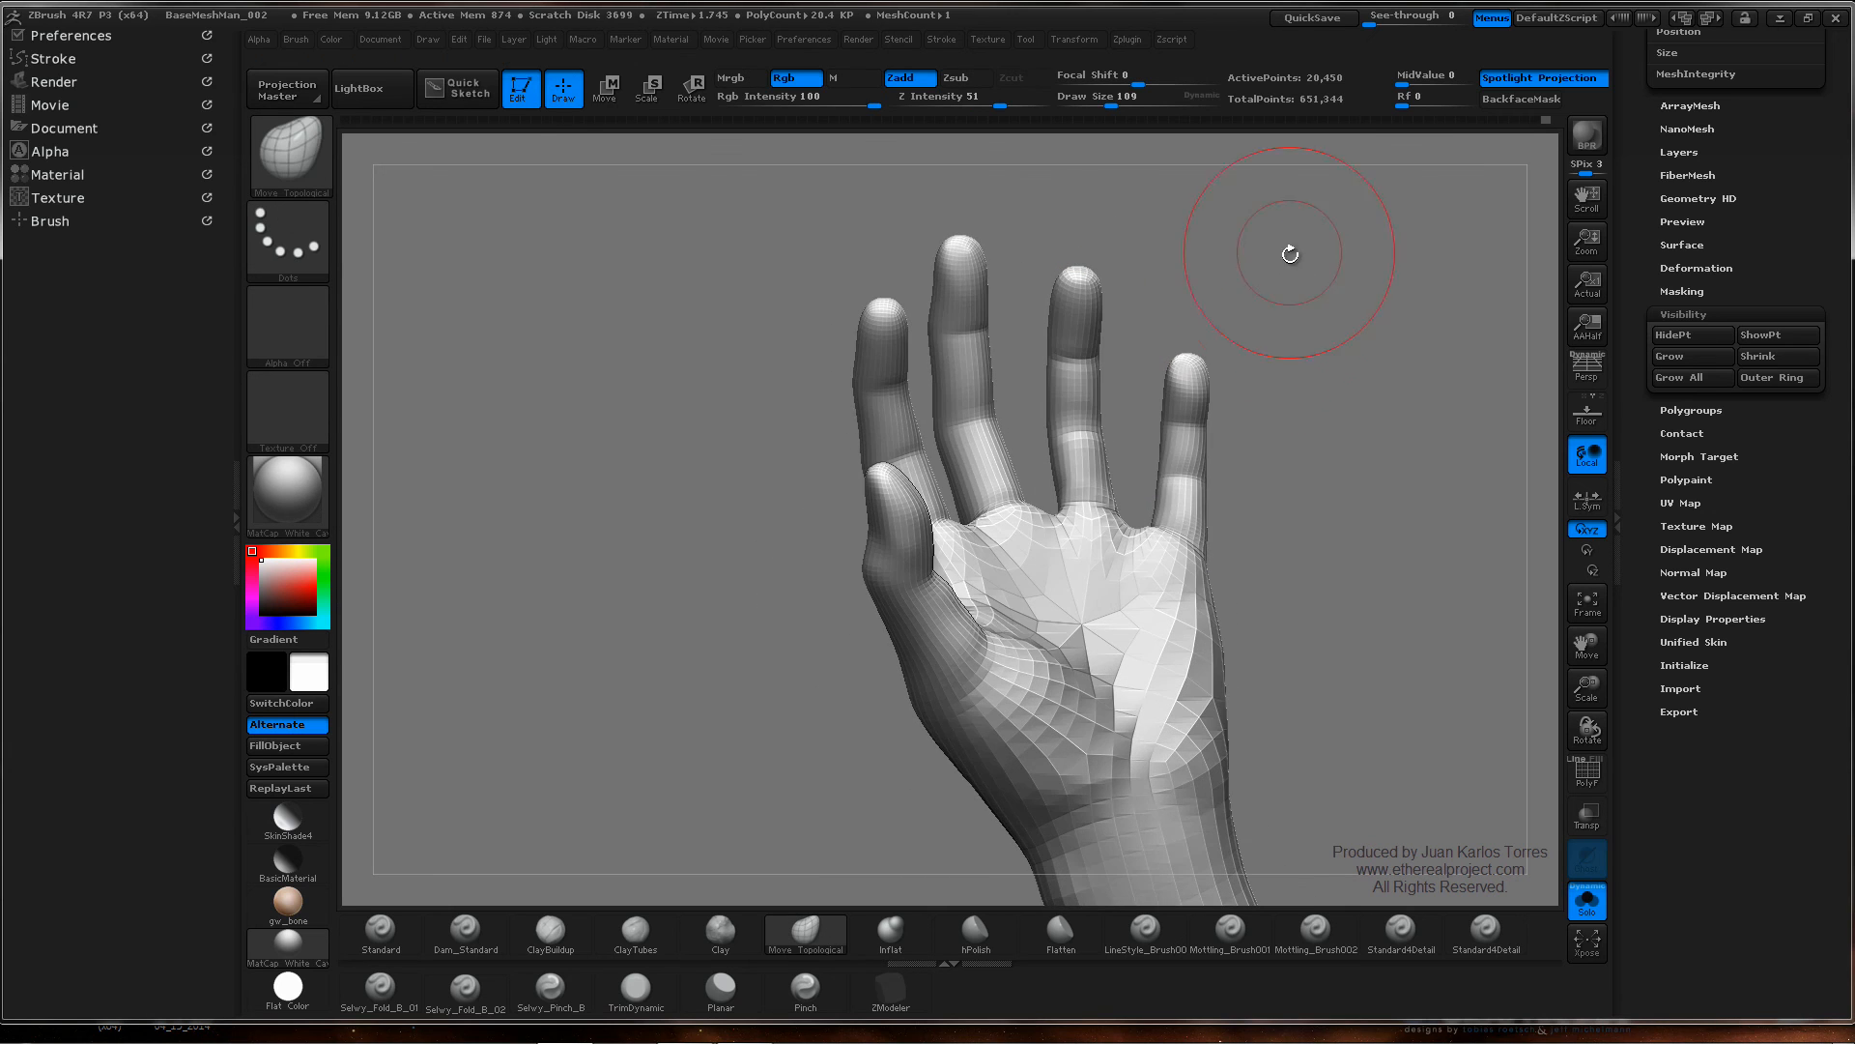
{"action": "left_click_drag", "start_coordinate": [1324, 365], "coordinate": [1279, 339]}
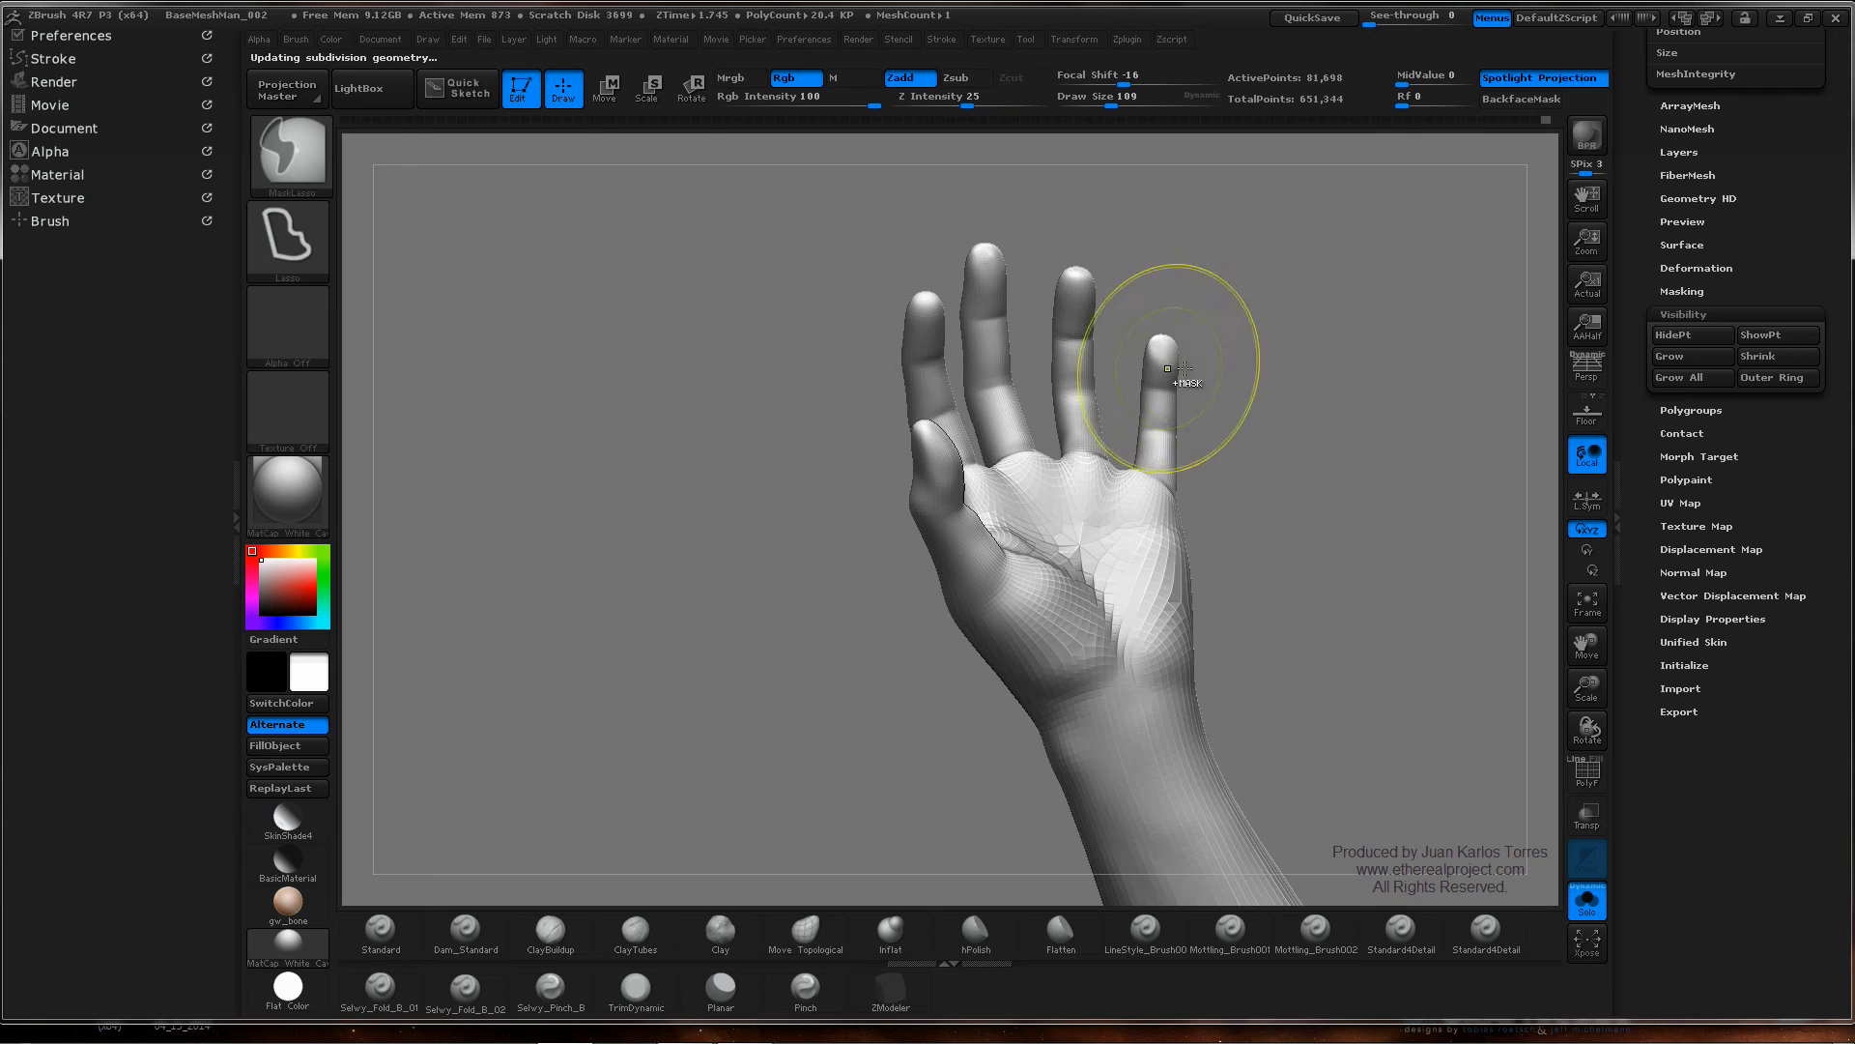
- Raise the mesh one subdivision level and switch to Dam_Standard at draw size 56
{"action": "right_click_drag", "start_coordinate": [1185, 368], "coordinate": [1208, 435], "text": "ctrl"}
{"action": "mouse_move", "coordinate": [1208, 435]}
{"action": "right_mouse_down"}
{"action": "mouse_move", "coordinate": [1214, 467]}
{"action": "mouse_move", "coordinate": [1049, 507]}
{"action": "mouse_move", "coordinate": [1040, 526]}
{"action": "right_mouse_up"}
{"action": "key", "text": "space"}
{"action": "left_click_drag", "start_coordinate": [1043, 527], "coordinate": [1037, 527]}
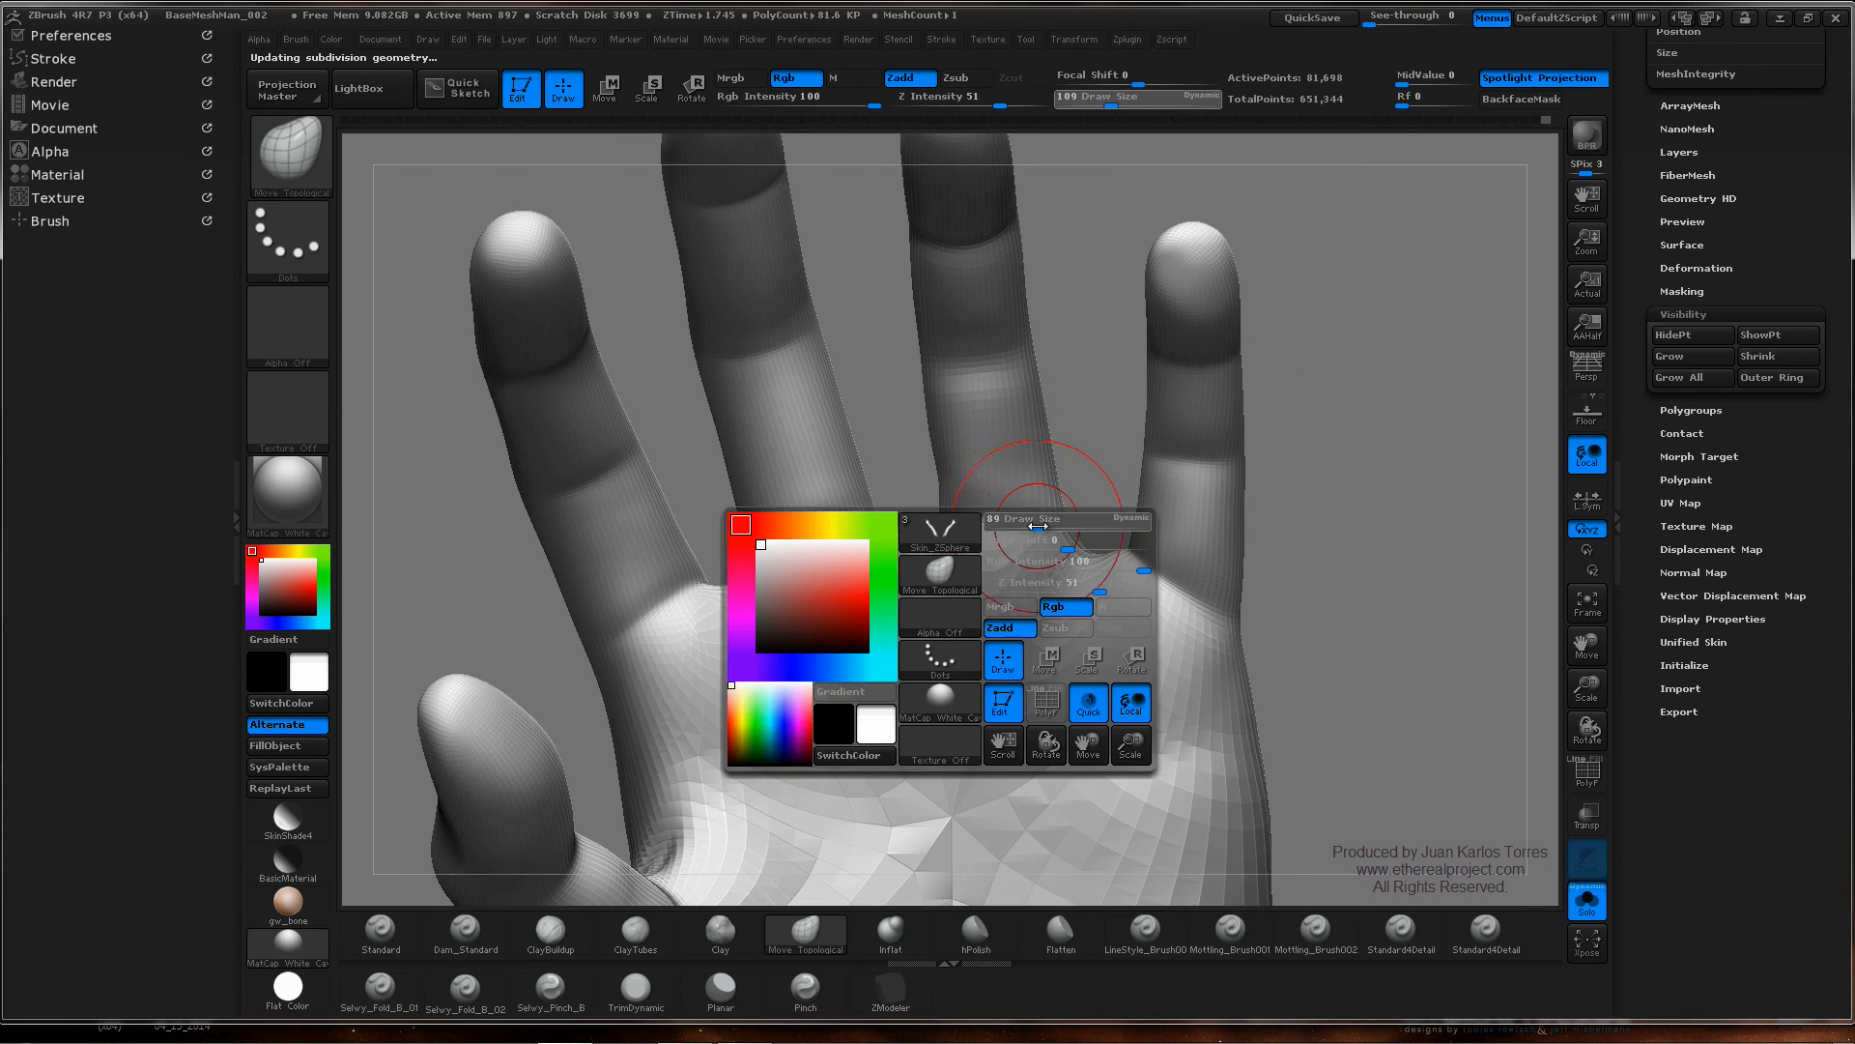
{"action": "key", "text": "shift"}
{"action": "right_click_drag", "start_coordinate": [1008, 431], "coordinate": [965, 538]}
{"action": "key", "text": "f"}
{"action": "left_click", "coordinate": [491, 919]}
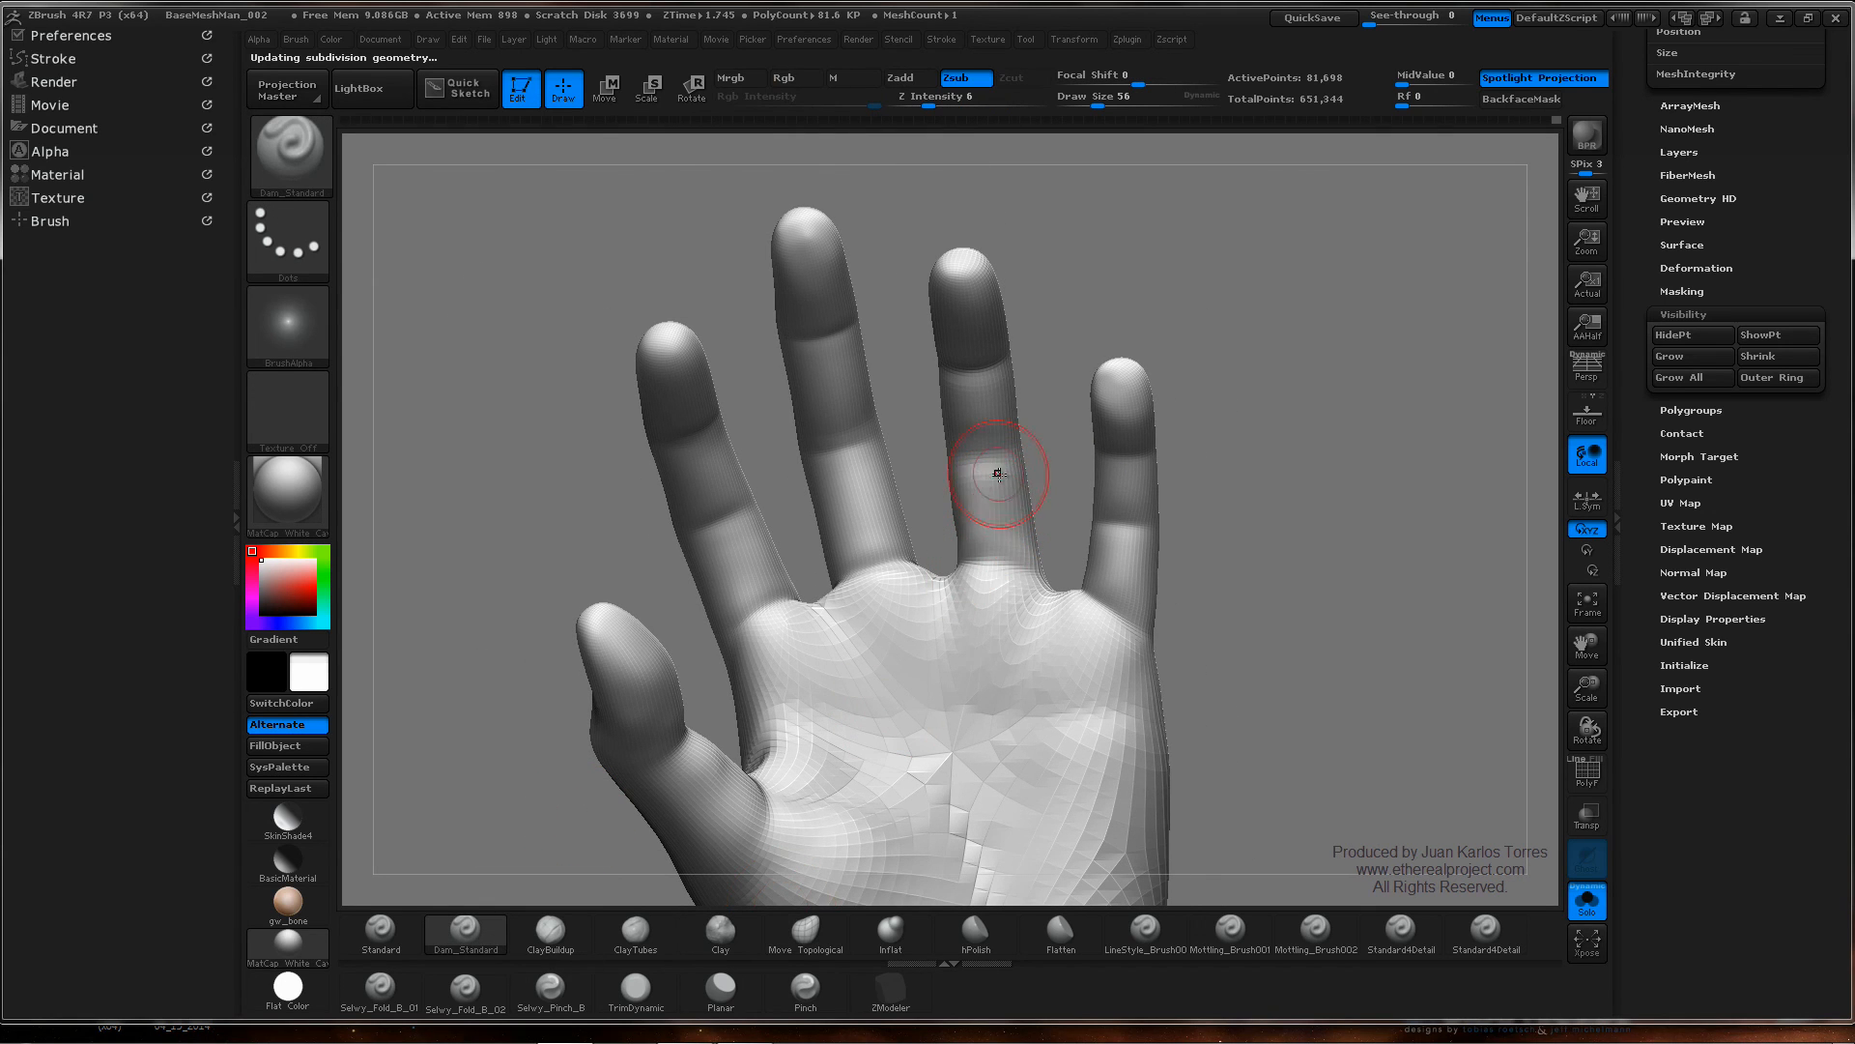
- Carve a first stroke for the nail base across the back of the thumb tip
{"action": "mouse_move", "coordinate": [1025, 395]}
{"action": "right_mouse_down"}
{"action": "mouse_move", "coordinate": [923, 385]}
{"action": "mouse_move", "coordinate": [969, 373]}
{"action": "right_mouse_up"}
{"action": "mouse_move", "coordinate": [1146, 382]}
{"action": "right_mouse_down", "text": "ctrl"}
{"action": "mouse_move", "coordinate": [926, 370]}
{"action": "mouse_move", "coordinate": [1243, 386]}
{"action": "mouse_move", "coordinate": [1139, 364]}
{"action": "right_mouse_up", "text": "ctrl"}
{"action": "mouse_move", "coordinate": [1193, 459]}
{"action": "right_mouse_down"}
{"action": "mouse_move", "coordinate": [1140, 290]}
{"action": "mouse_move", "coordinate": [1193, 314]}
{"action": "mouse_move", "coordinate": [1168, 381]}
{"action": "mouse_move", "coordinate": [1209, 430]}
{"action": "mouse_move", "coordinate": [1077, 402]}
{"action": "mouse_move", "coordinate": [1188, 410]}
{"action": "mouse_move", "coordinate": [982, 499]}
{"action": "mouse_move", "coordinate": [948, 394]}
{"action": "mouse_move", "coordinate": [723, 655]}
{"action": "mouse_move", "coordinate": [841, 542]}
{"action": "mouse_move", "coordinate": [766, 593]}
{"action": "mouse_move", "coordinate": [712, 563]}
{"action": "mouse_move", "coordinate": [642, 600]}
{"action": "mouse_move", "coordinate": [583, 667]}
{"action": "mouse_move", "coordinate": [713, 564]}
{"action": "mouse_move", "coordinate": [694, 581]}
{"action": "right_mouse_up"}
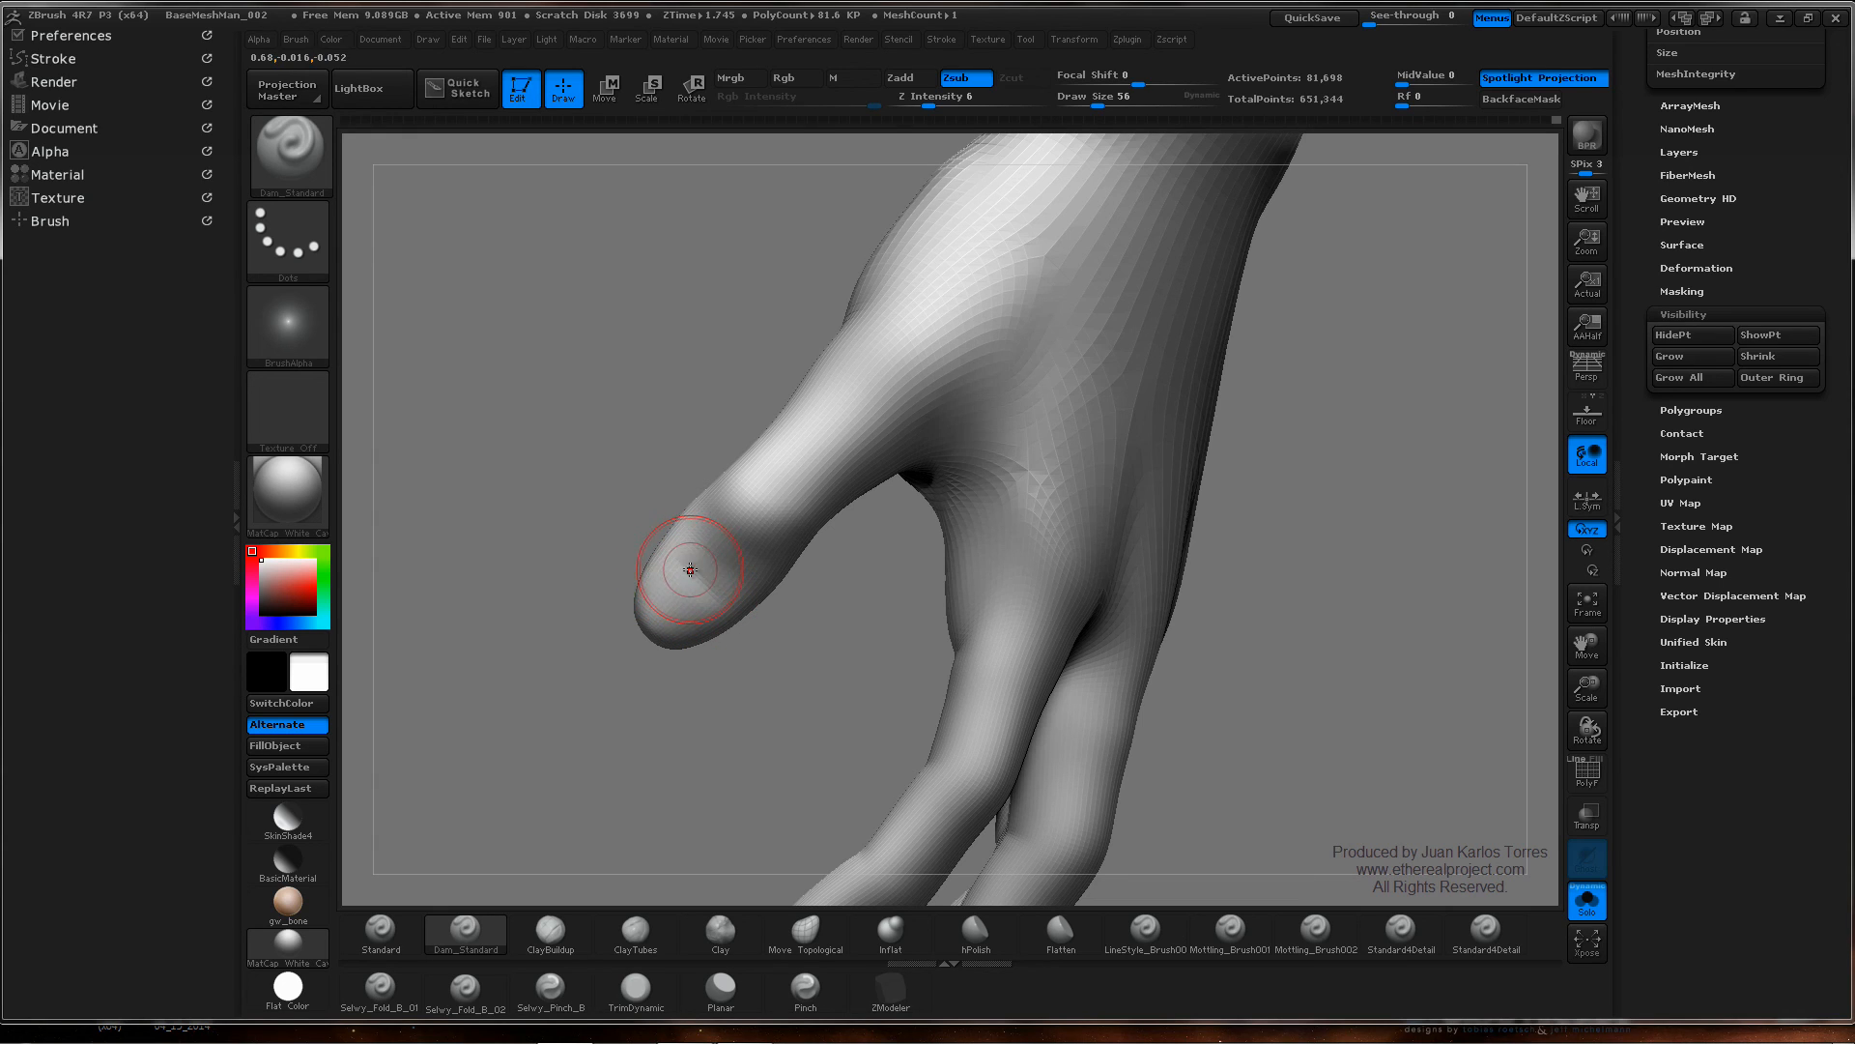
{"action": "left_click_drag", "start_coordinate": [686, 563], "coordinate": [725, 612]}
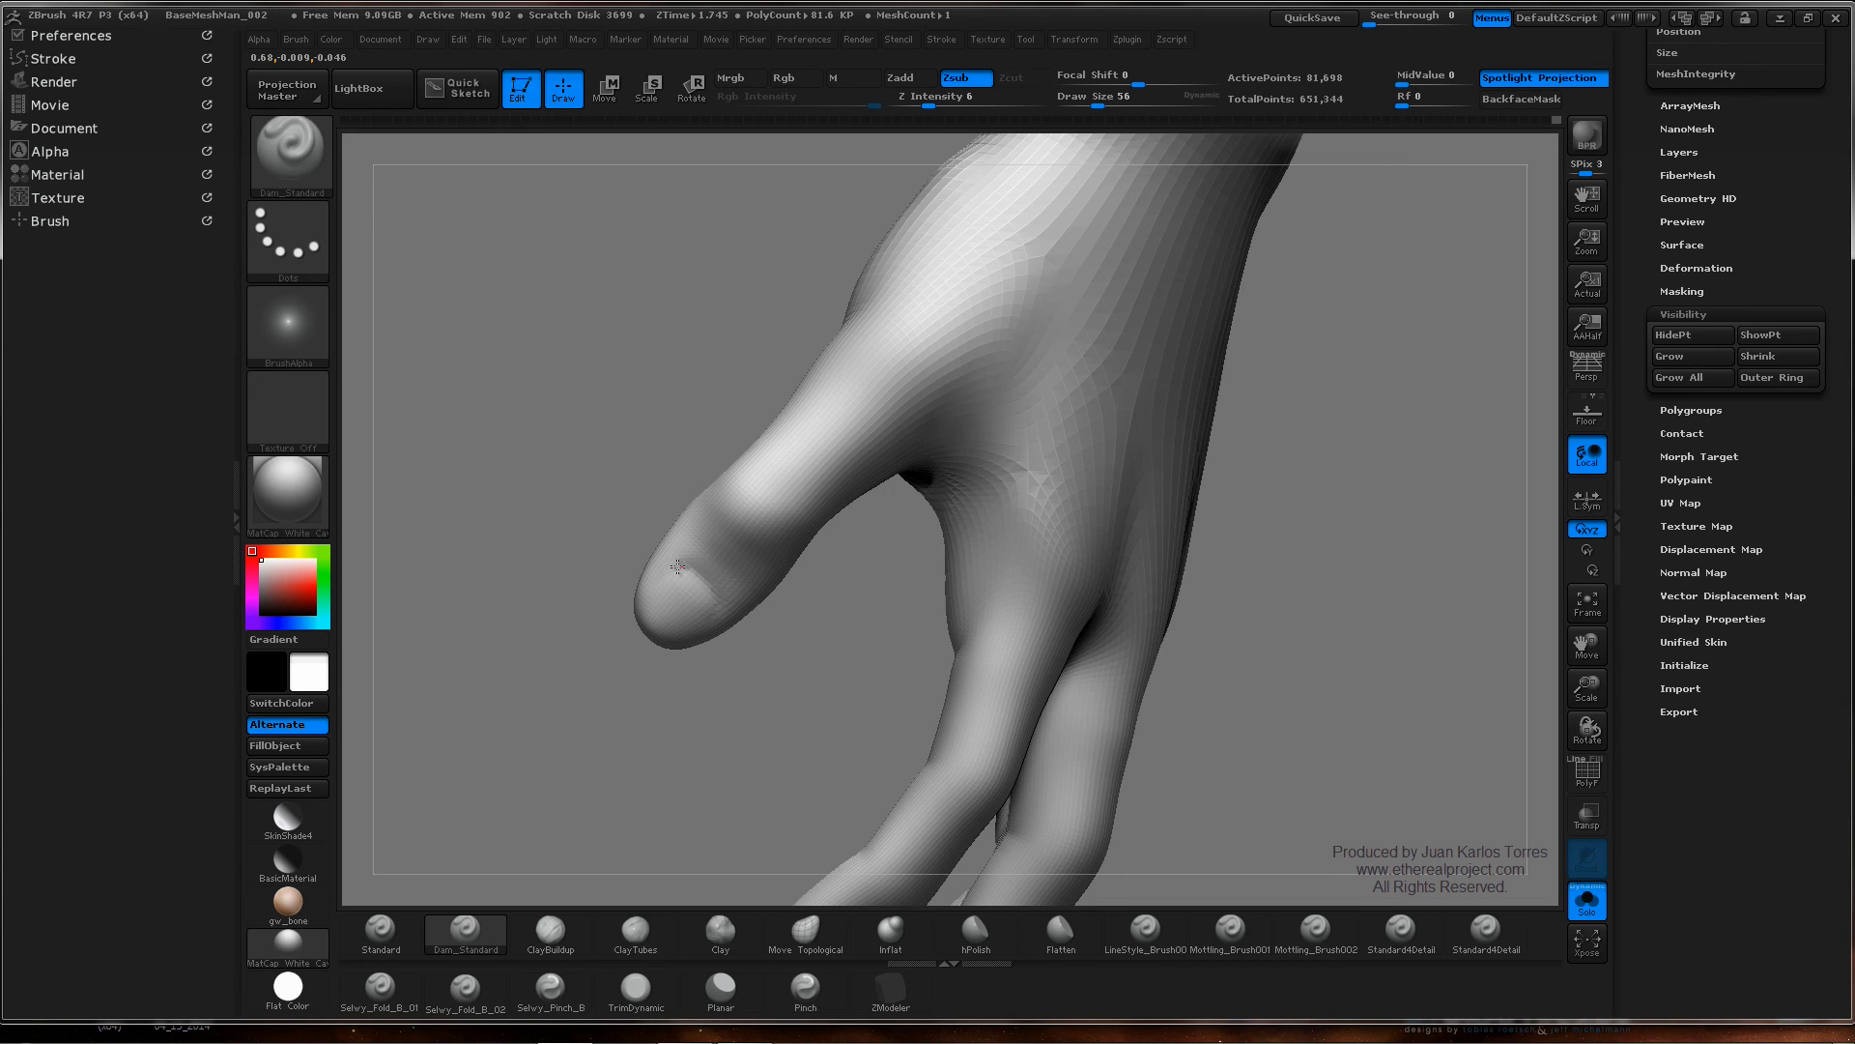
- Smooth the thumbnail area and carve the base and side edges of the nail with Dam_Standard
{"action": "mouse_move", "coordinate": [671, 559]}
{"action": "right_mouse_down", "text": "ctrl"}
{"action": "mouse_move", "coordinate": [766, 464]}
{"action": "mouse_move", "coordinate": [1138, 373]}
{"action": "mouse_move", "coordinate": [764, 621]}
{"action": "mouse_move", "coordinate": [828, 414]}
{"action": "right_mouse_up", "text": "ctrl"}
{"action": "mouse_move", "coordinate": [613, 497]}
{"action": "right_mouse_down", "text": "ctrl"}
{"action": "mouse_move", "coordinate": [784, 547]}
{"action": "mouse_move", "coordinate": [1147, 443]}
{"action": "right_mouse_up", "text": "ctrl"}
{"action": "mouse_move", "coordinate": [759, 575]}
{"action": "right_mouse_down", "text": "ctrl"}
{"action": "mouse_move", "coordinate": [976, 517]}
{"action": "mouse_move", "coordinate": [927, 483]}
{"action": "right_mouse_up", "text": "ctrl"}
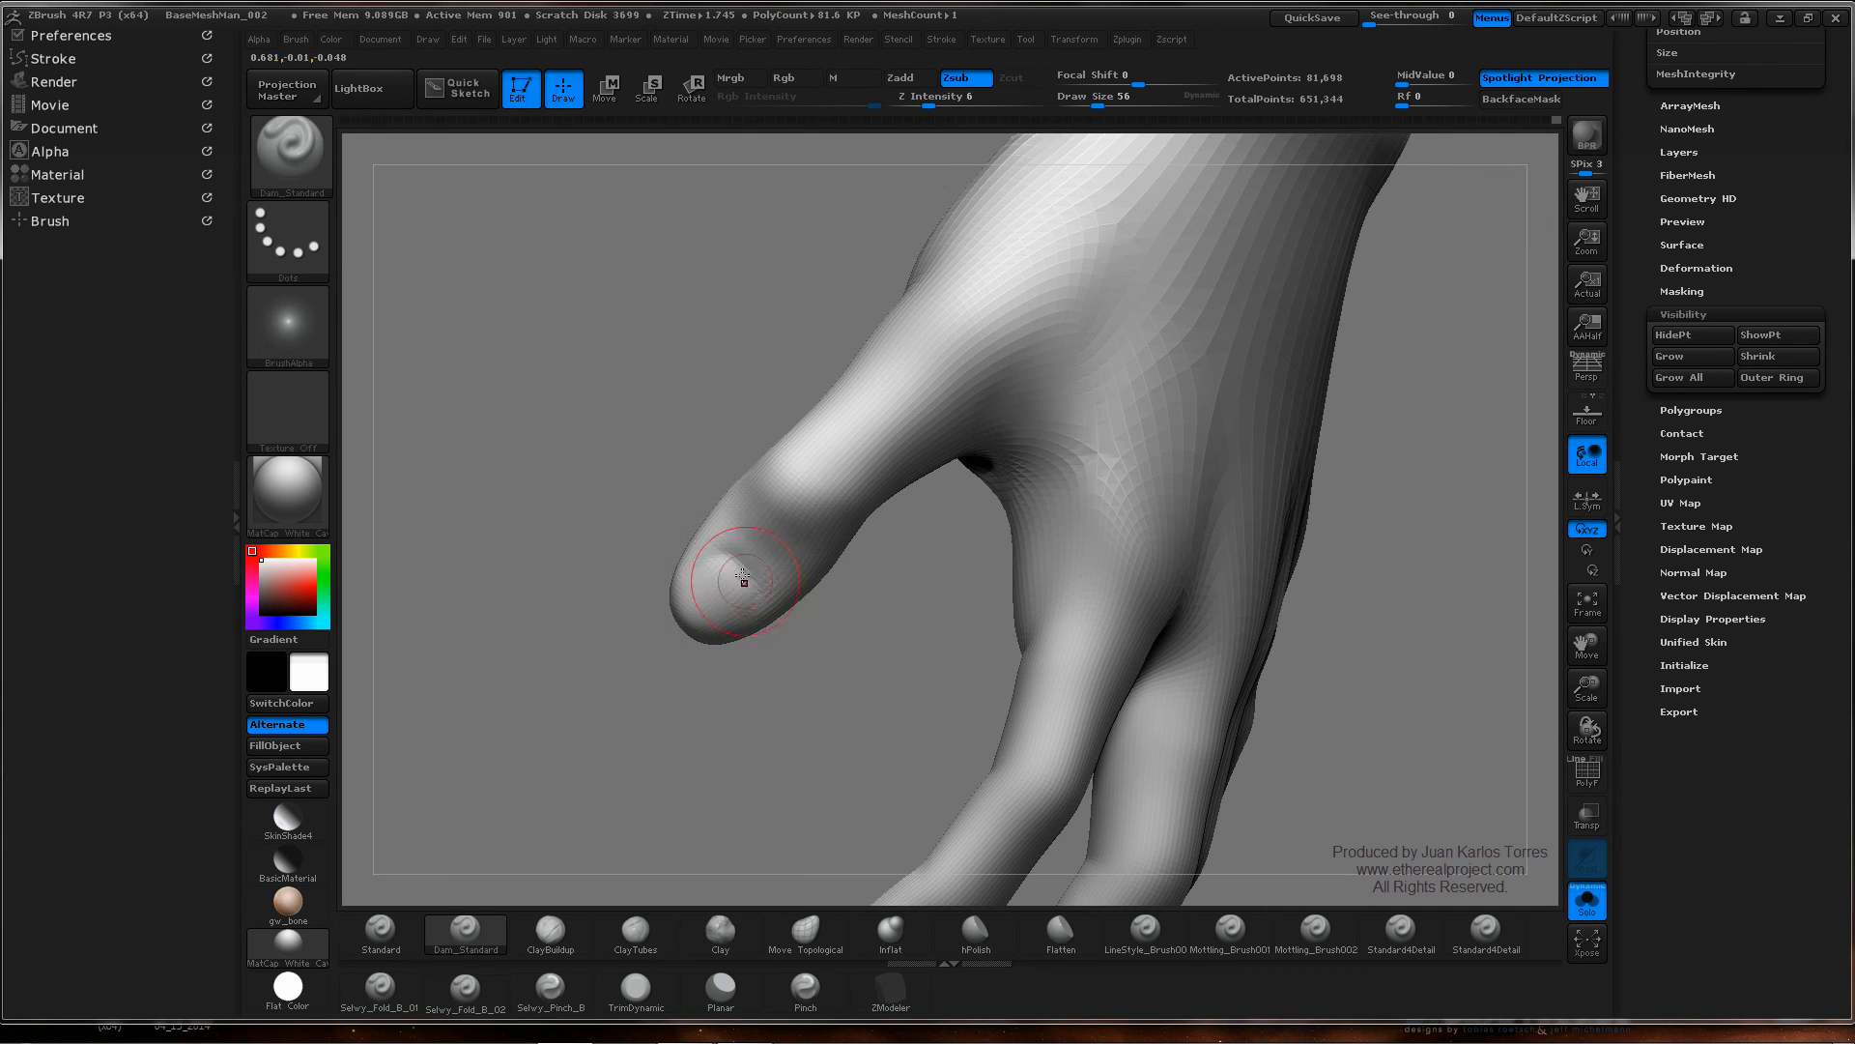
{"action": "left_click_drag", "start_coordinate": [713, 575], "coordinate": [743, 583], "text": "shift"}
{"action": "mouse_move", "coordinate": [628, 473]}
{"action": "left_mouse_down"}
{"action": "mouse_move", "coordinate": [675, 435]}
{"action": "mouse_move", "coordinate": [704, 551]}
{"action": "left_mouse_up"}
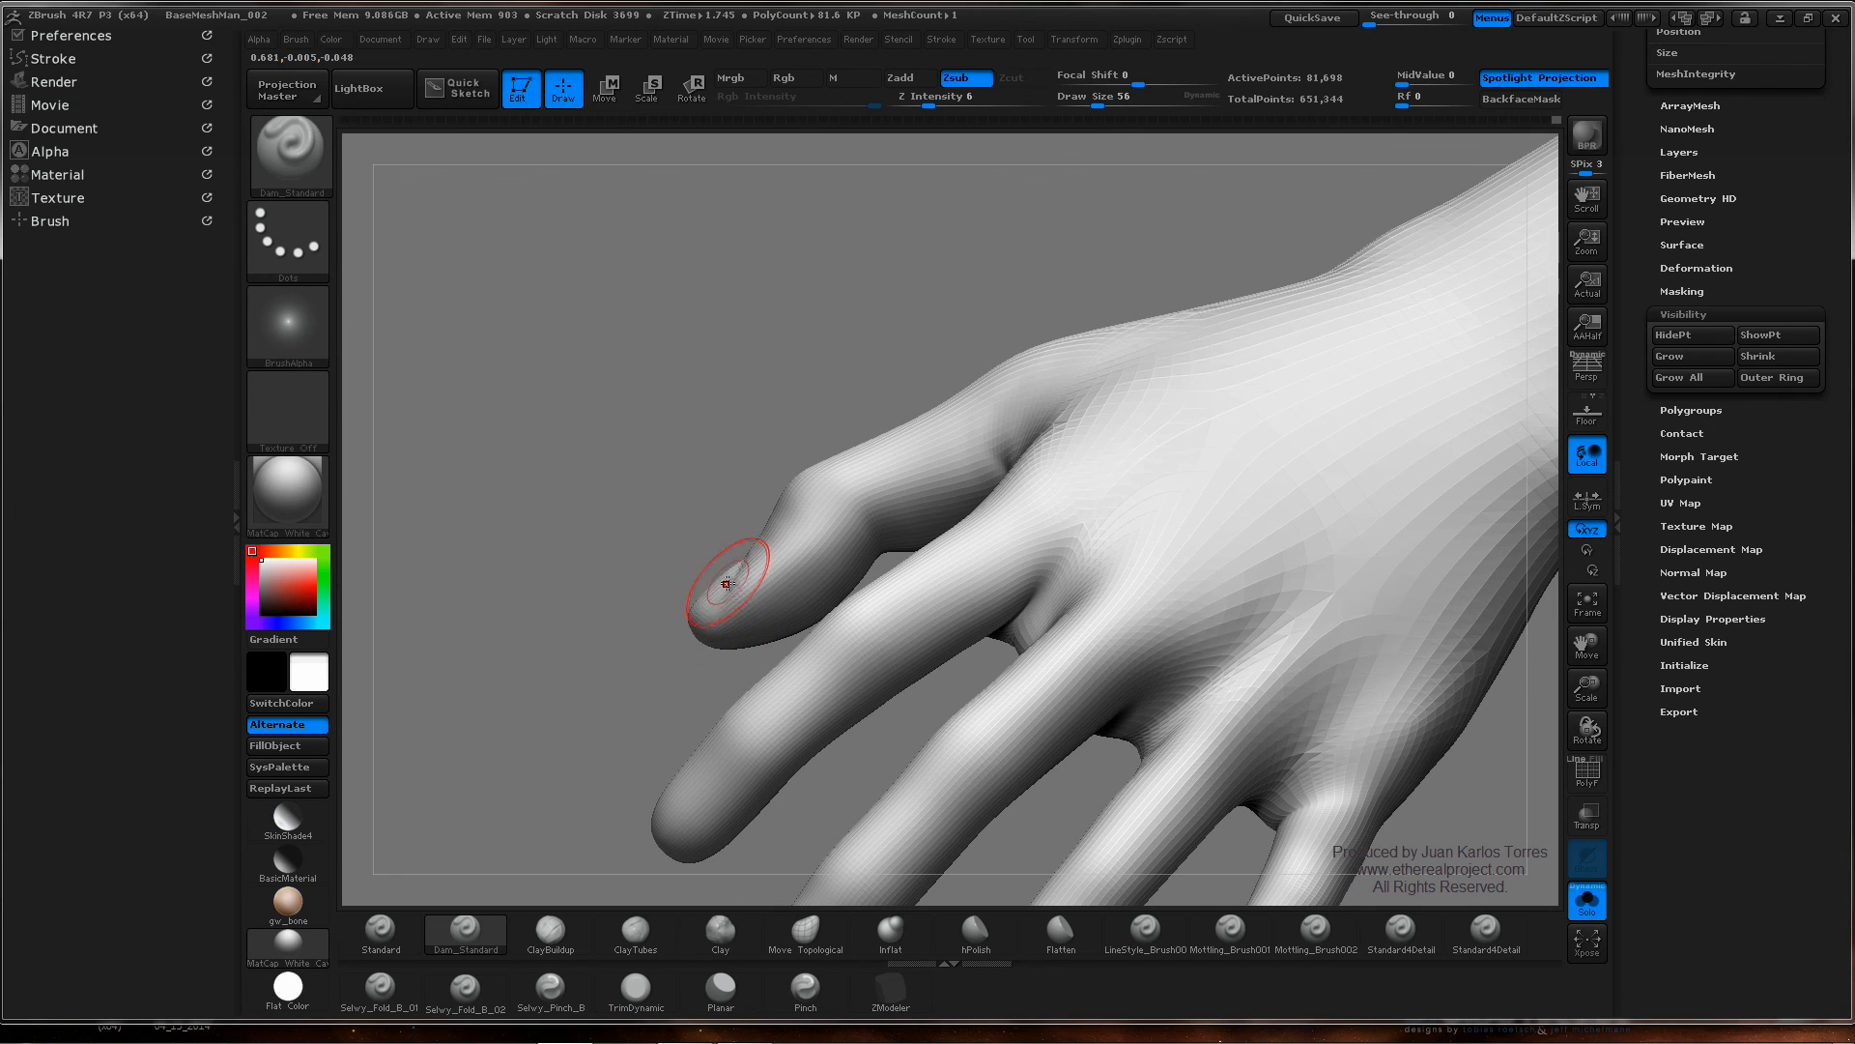
{"action": "mouse_move", "coordinate": [735, 587]}
{"action": "left_mouse_down"}
{"action": "mouse_move", "coordinate": [754, 599]}
{"action": "mouse_move", "coordinate": [723, 558]}
{"action": "mouse_move", "coordinate": [658, 550]}
{"action": "left_mouse_up"}
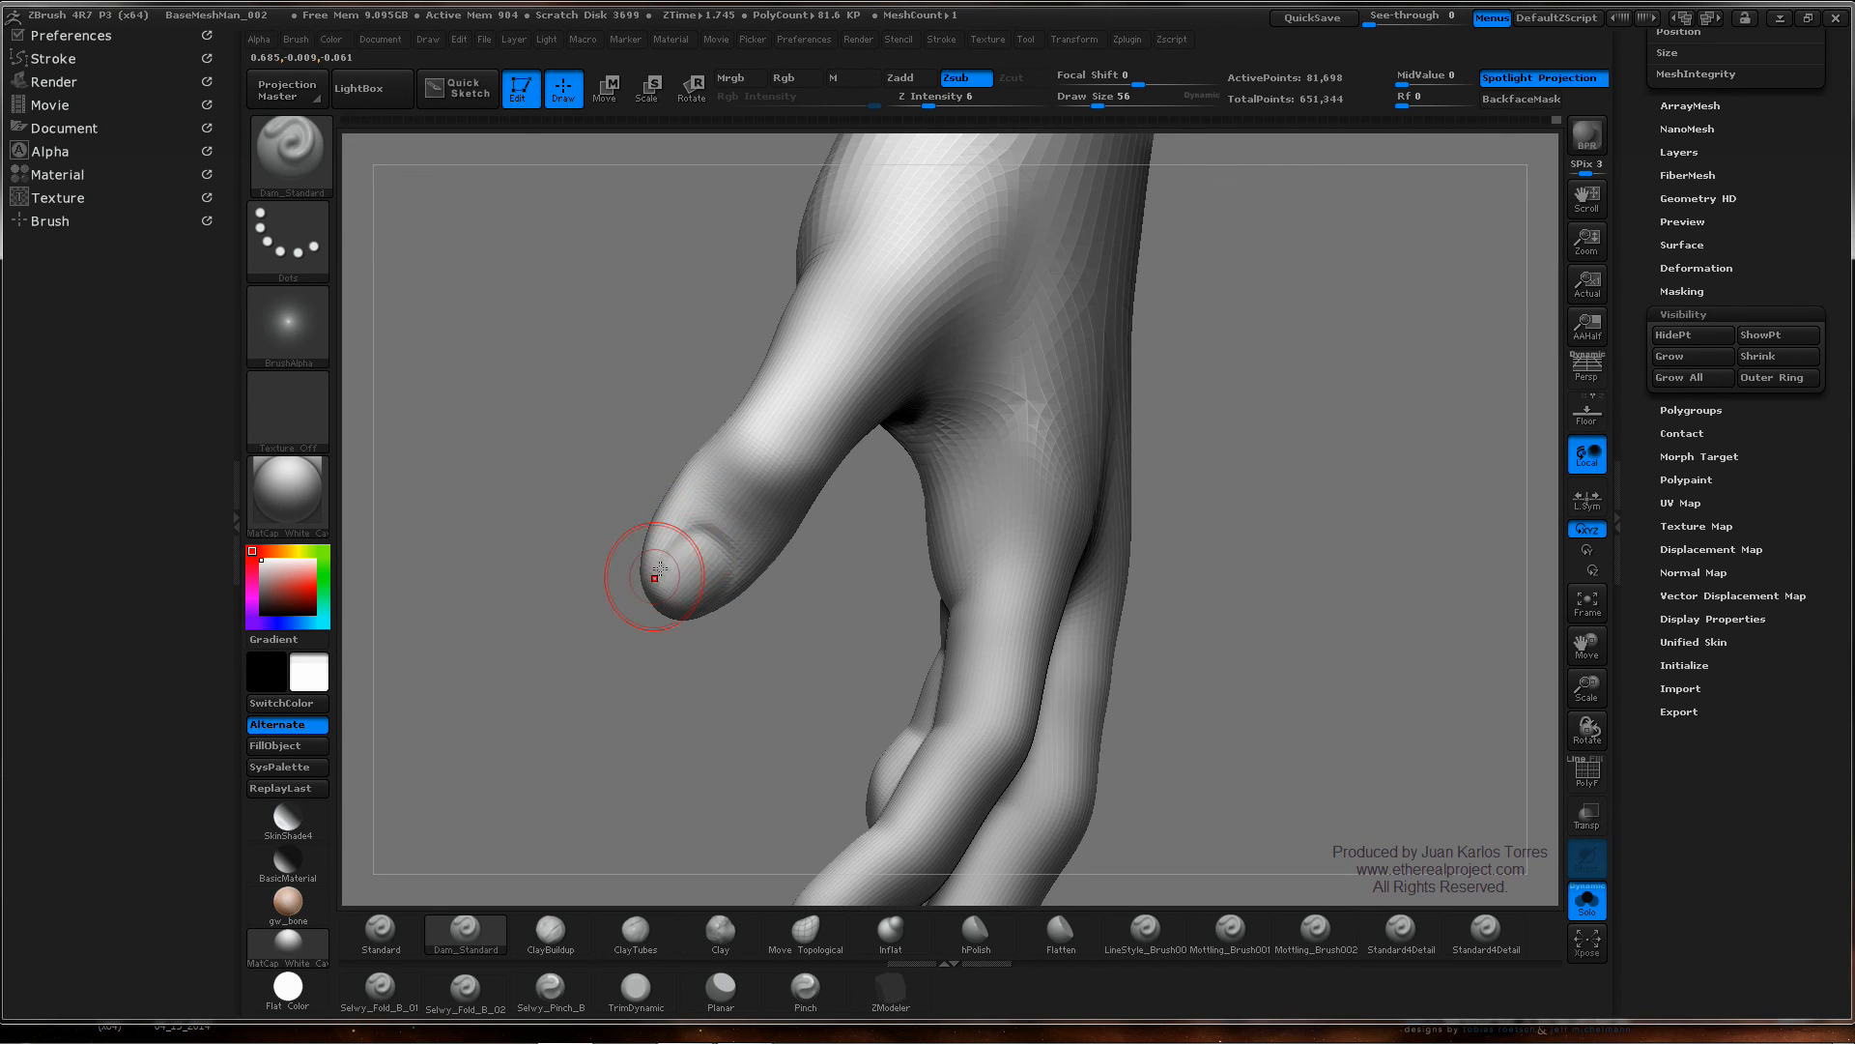
{"action": "mouse_move", "coordinate": [693, 557]}
{"action": "left_mouse_down"}
{"action": "mouse_move", "coordinate": [733, 561]}
{"action": "mouse_move", "coordinate": [712, 530]}
{"action": "mouse_move", "coordinate": [741, 588]}
{"action": "left_mouse_up"}
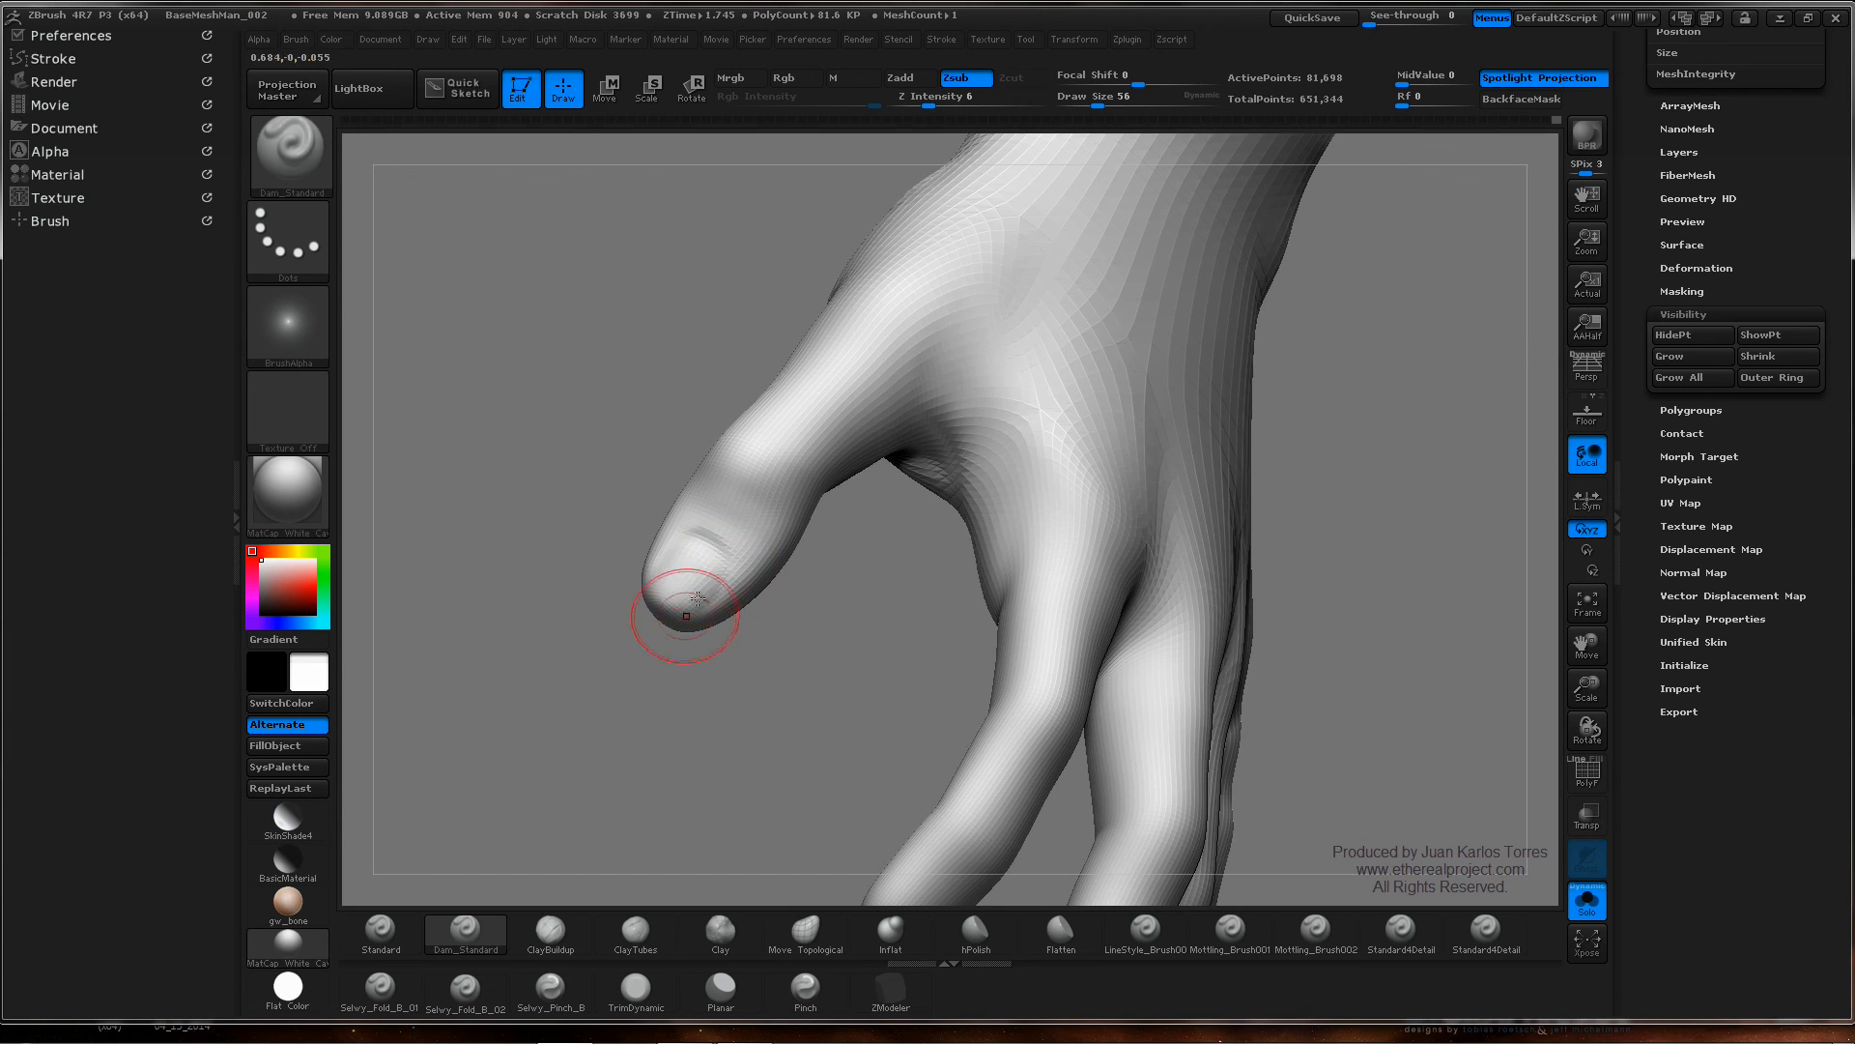
- Carve the base and side edges of the nail on the back of the index fingertip
{"action": "right_click_drag", "start_coordinate": [698, 599], "coordinate": [596, 521], "text": "ctrl"}
{"action": "right_click_drag", "start_coordinate": [763, 522], "coordinate": [841, 526]}
{"action": "mouse_move", "coordinate": [943, 482]}
{"action": "right_mouse_down", "text": "alt"}
{"action": "mouse_move", "coordinate": [819, 388]}
{"action": "mouse_move", "coordinate": [773, 473]}
{"action": "mouse_move", "coordinate": [882, 391]}
{"action": "right_mouse_up", "text": "alt"}
{"action": "mouse_move", "coordinate": [860, 391]}
{"action": "right_mouse_down"}
{"action": "mouse_move", "coordinate": [1067, 405]}
{"action": "mouse_move", "coordinate": [837, 522]}
{"action": "mouse_move", "coordinate": [870, 323]}
{"action": "mouse_move", "coordinate": [1035, 621]}
{"action": "mouse_move", "coordinate": [1000, 589]}
{"action": "mouse_move", "coordinate": [915, 587]}
{"action": "mouse_move", "coordinate": [915, 623]}
{"action": "right_mouse_up"}
{"action": "key", "text": "space"}
{"action": "right_click_drag", "start_coordinate": [902, 364], "coordinate": [890, 365]}
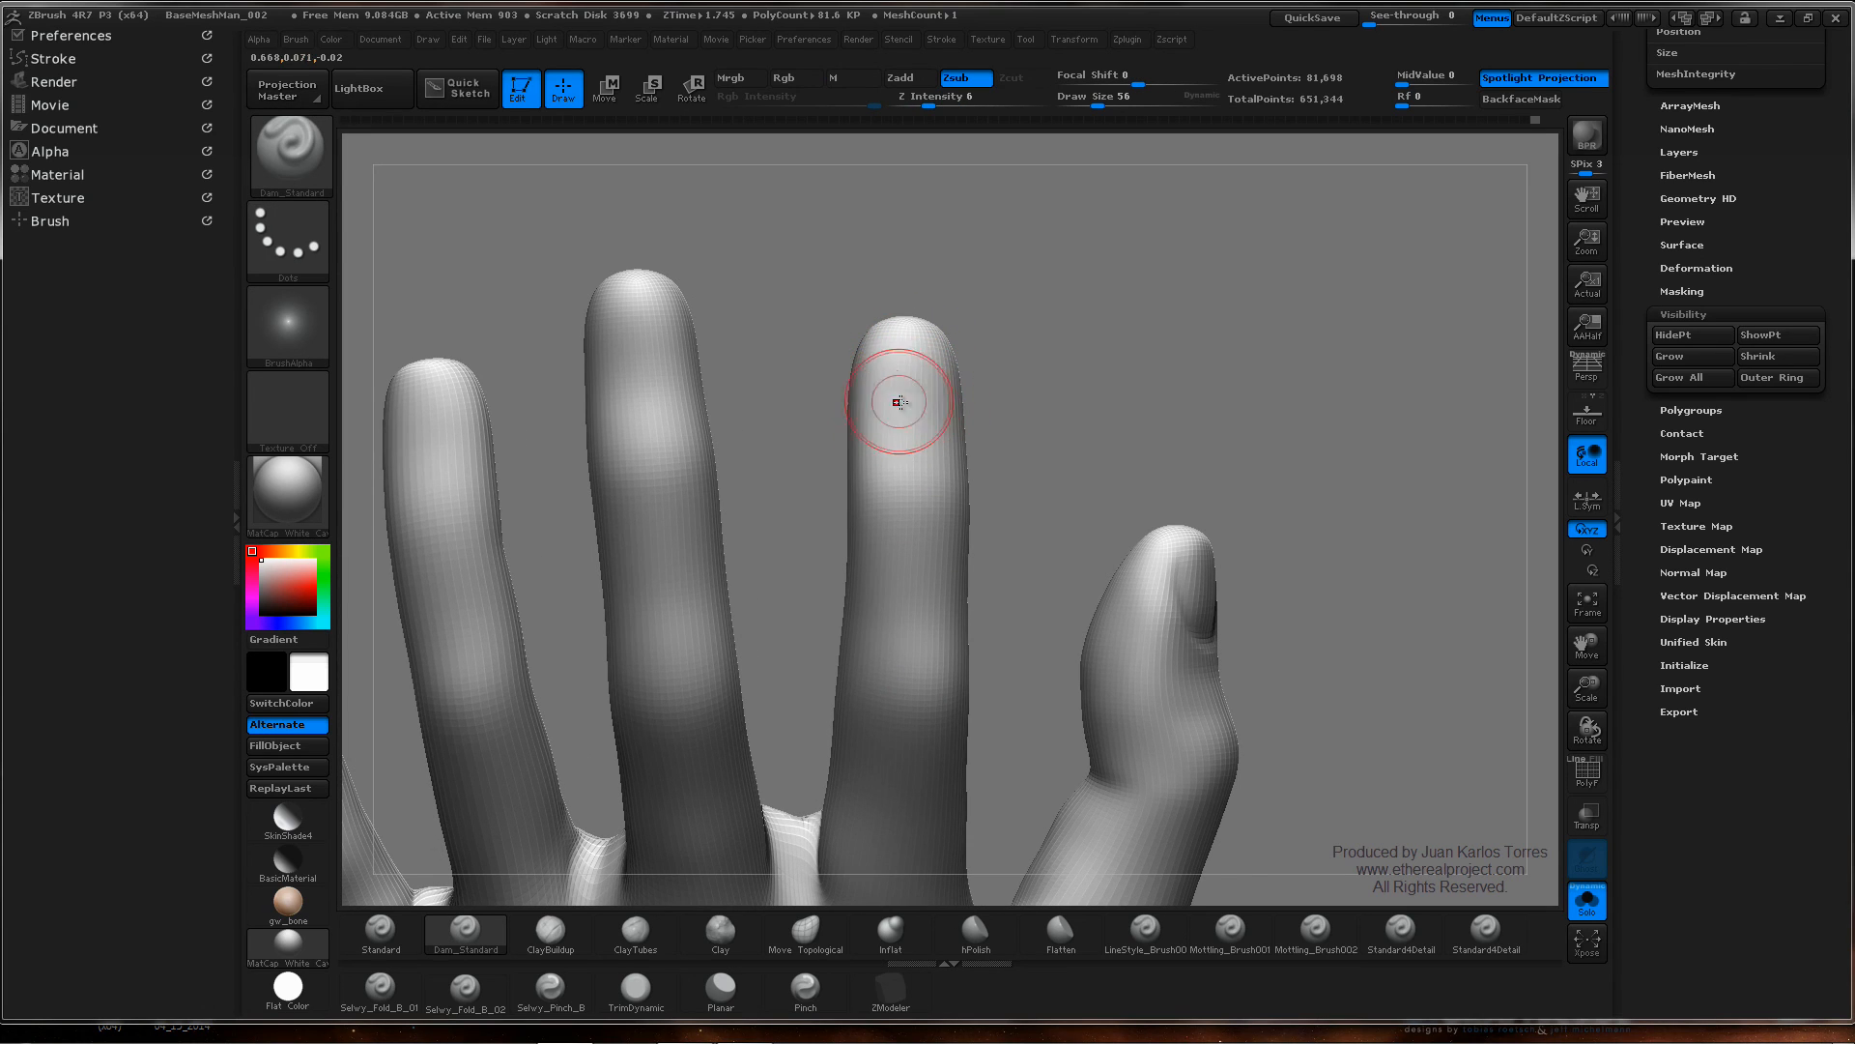
{"action": "mouse_move", "coordinate": [888, 397]}
{"action": "left_mouse_down"}
{"action": "mouse_move", "coordinate": [873, 359]}
{"action": "mouse_move", "coordinate": [878, 393]}
{"action": "left_mouse_up"}
{"action": "right_click_drag", "start_coordinate": [930, 367], "coordinate": [860, 371]}
{"action": "left_click_drag", "start_coordinate": [953, 360], "coordinate": [947, 392]}
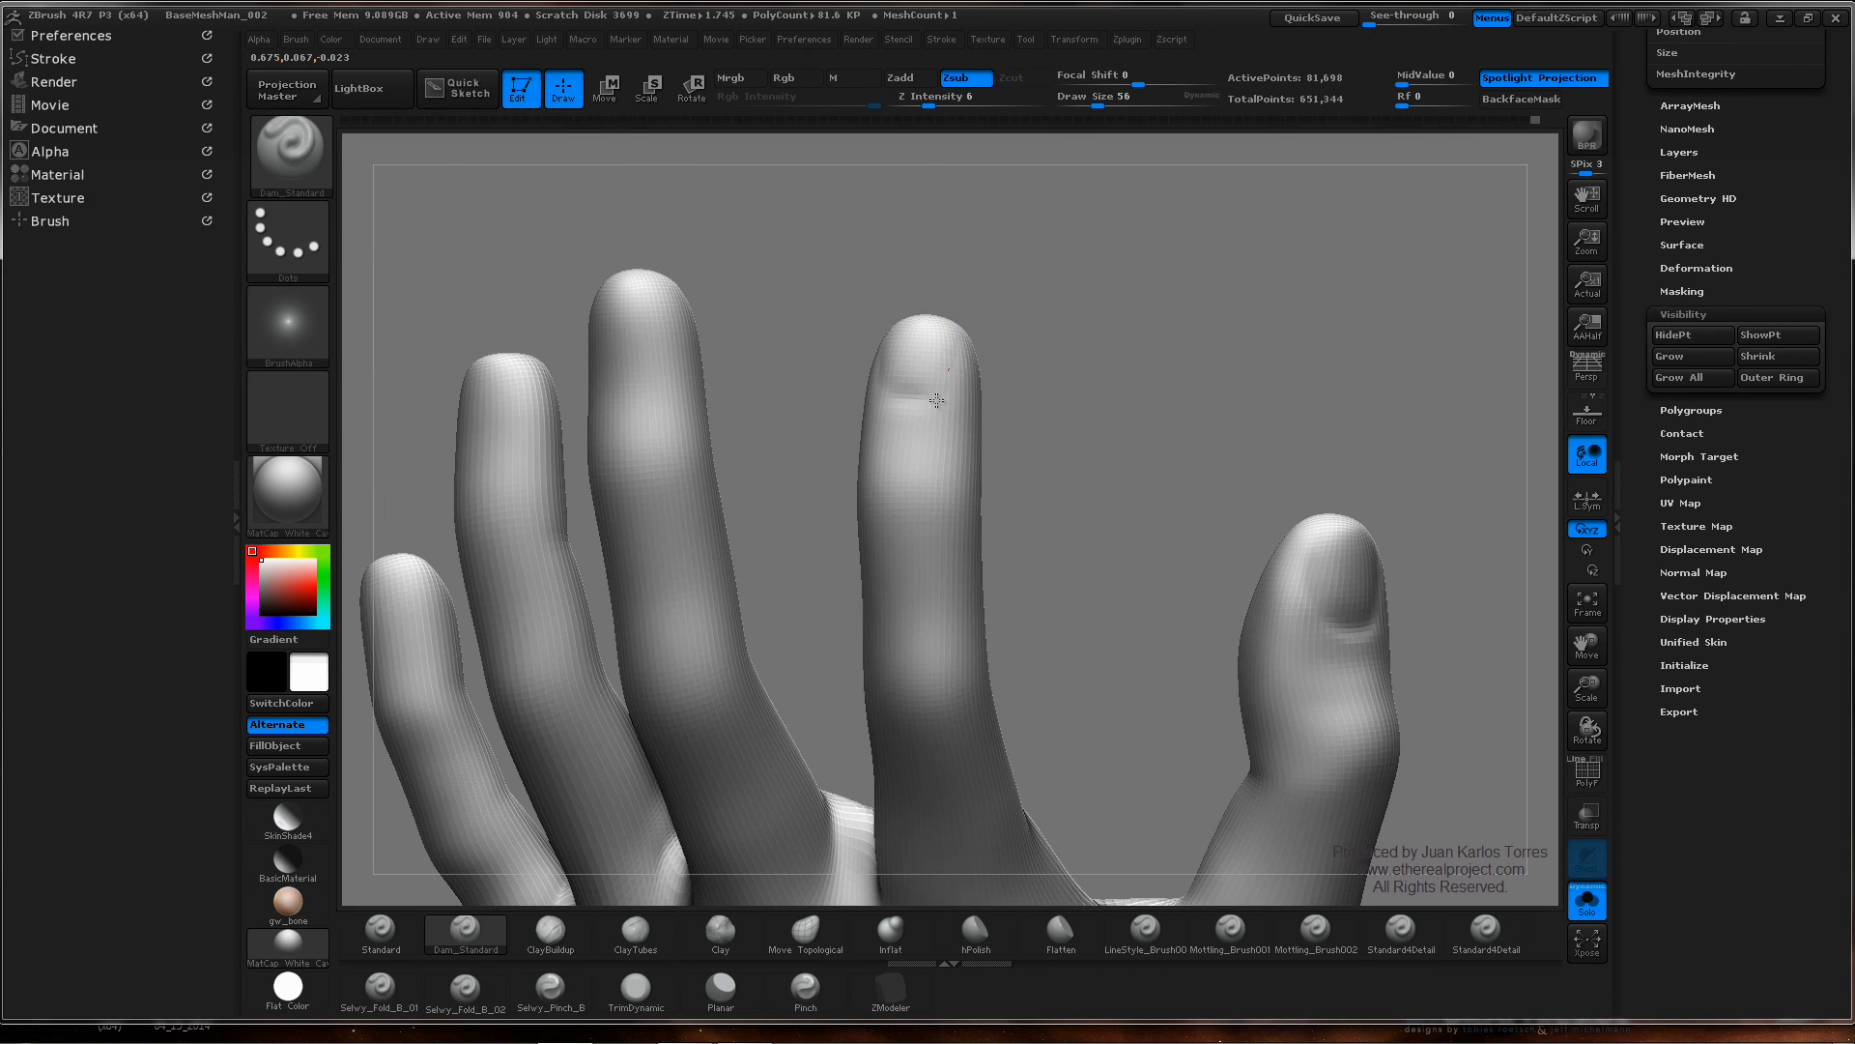
- Carve the nail outlines on the backs of the middle, ring and little fingertips
{"action": "mouse_move", "coordinate": [919, 393]}
{"action": "right_mouse_down"}
{"action": "mouse_move", "coordinate": [961, 368]}
{"action": "mouse_move", "coordinate": [851, 406]}
{"action": "mouse_move", "coordinate": [701, 400]}
{"action": "right_mouse_up"}
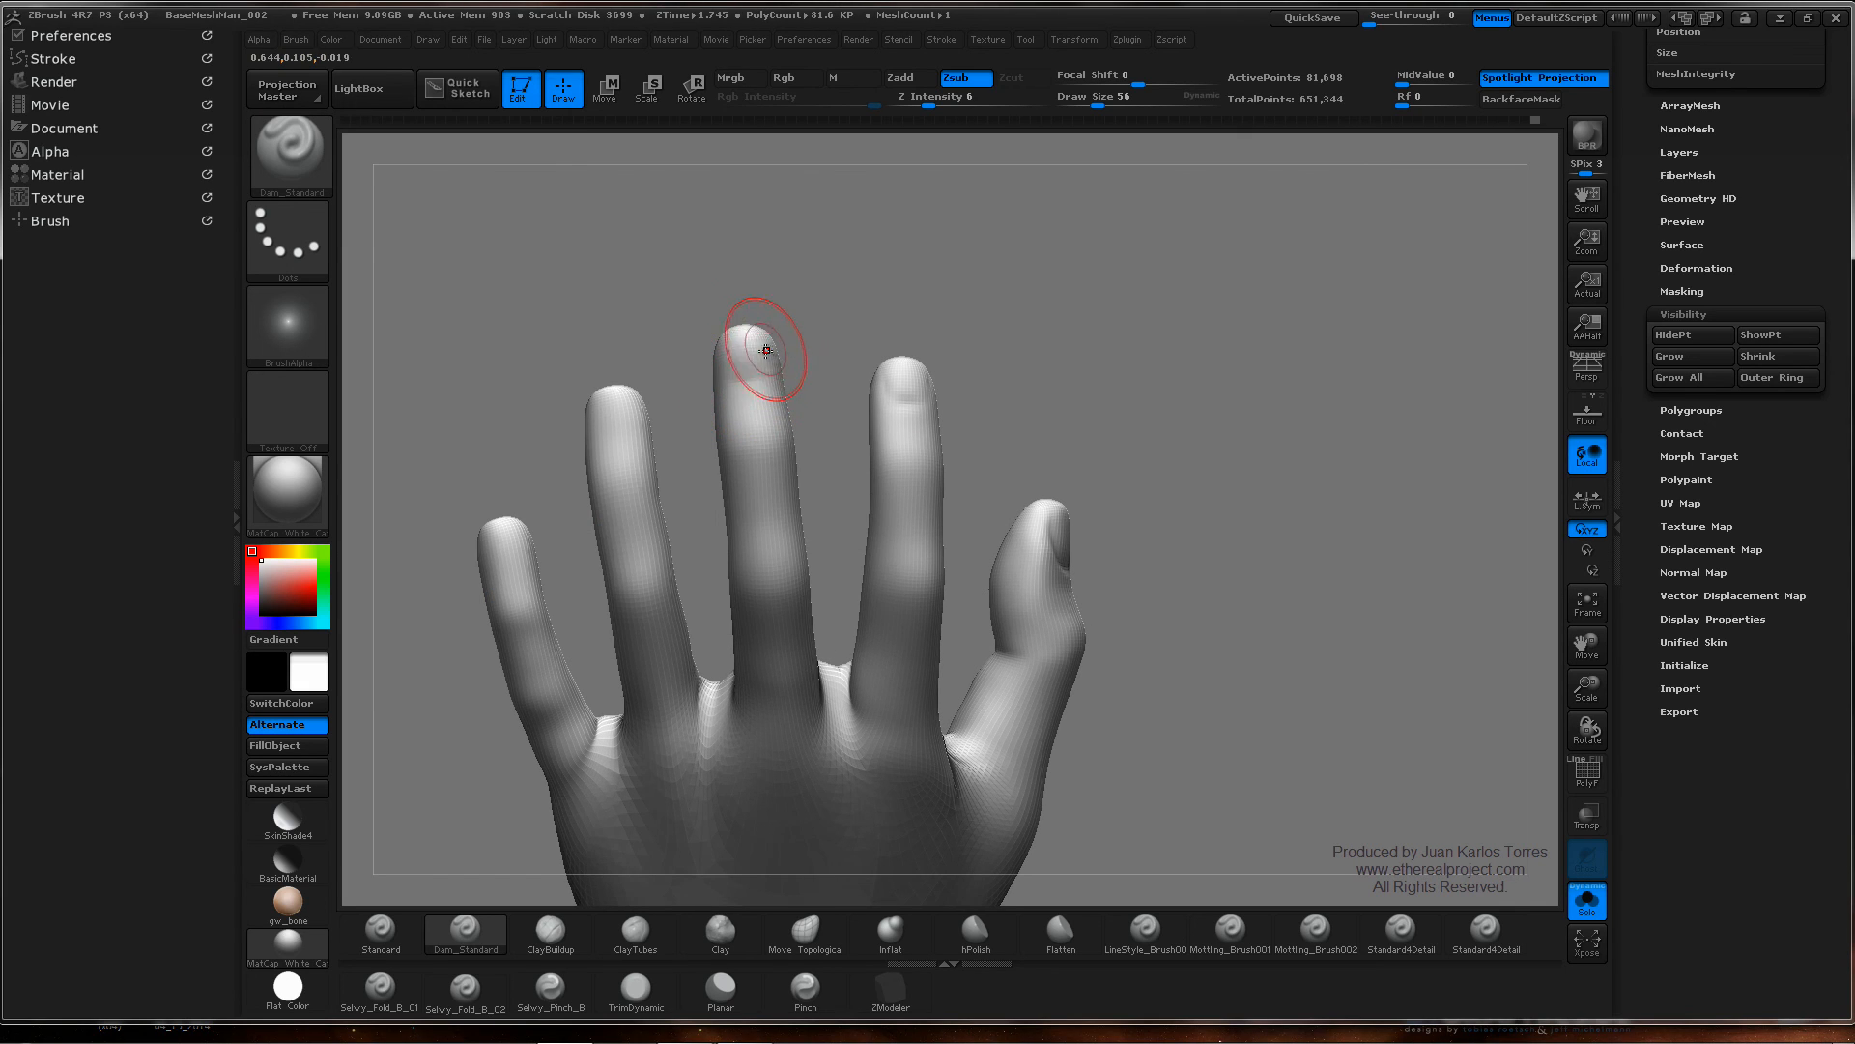
{"action": "left_click_drag", "start_coordinate": [749, 377], "coordinate": [1005, 396]}
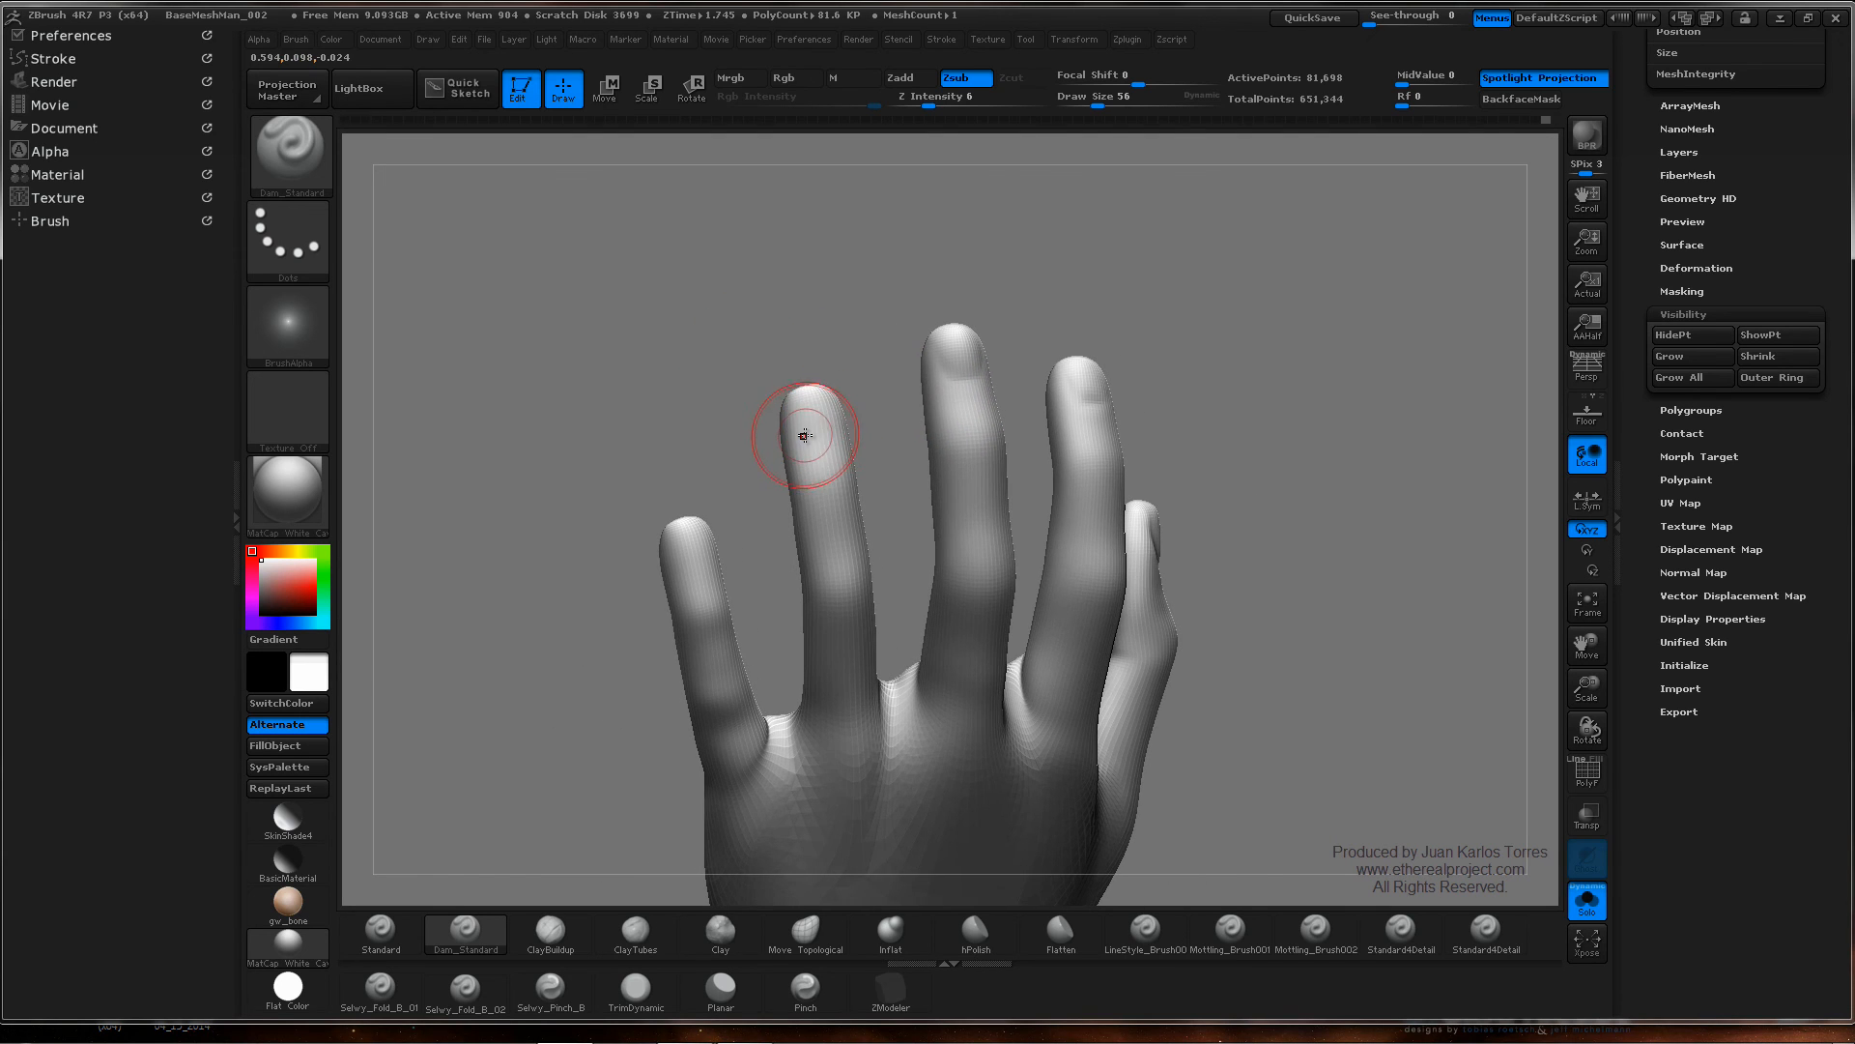
{"action": "left_click_drag", "start_coordinate": [810, 438], "coordinate": [835, 399]}
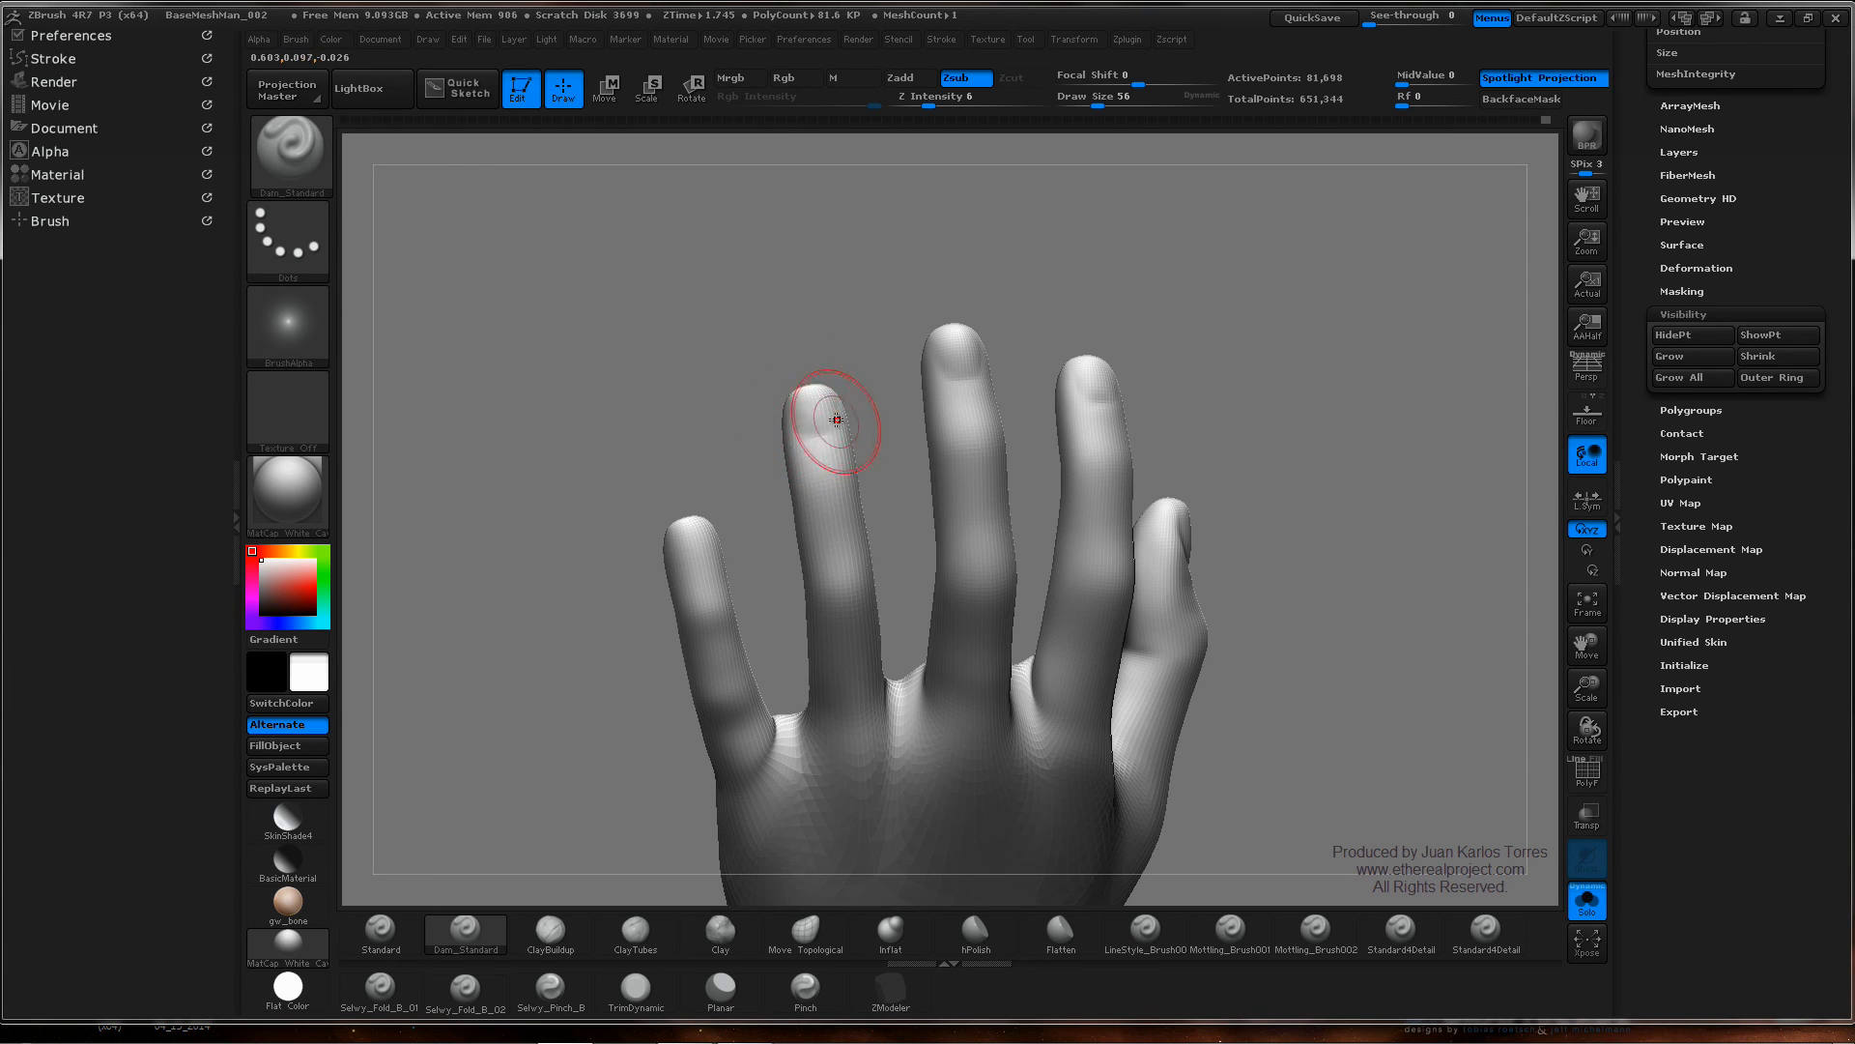
{"action": "left_click_drag", "start_coordinate": [690, 547], "coordinate": [852, 443], "text": "alt"}
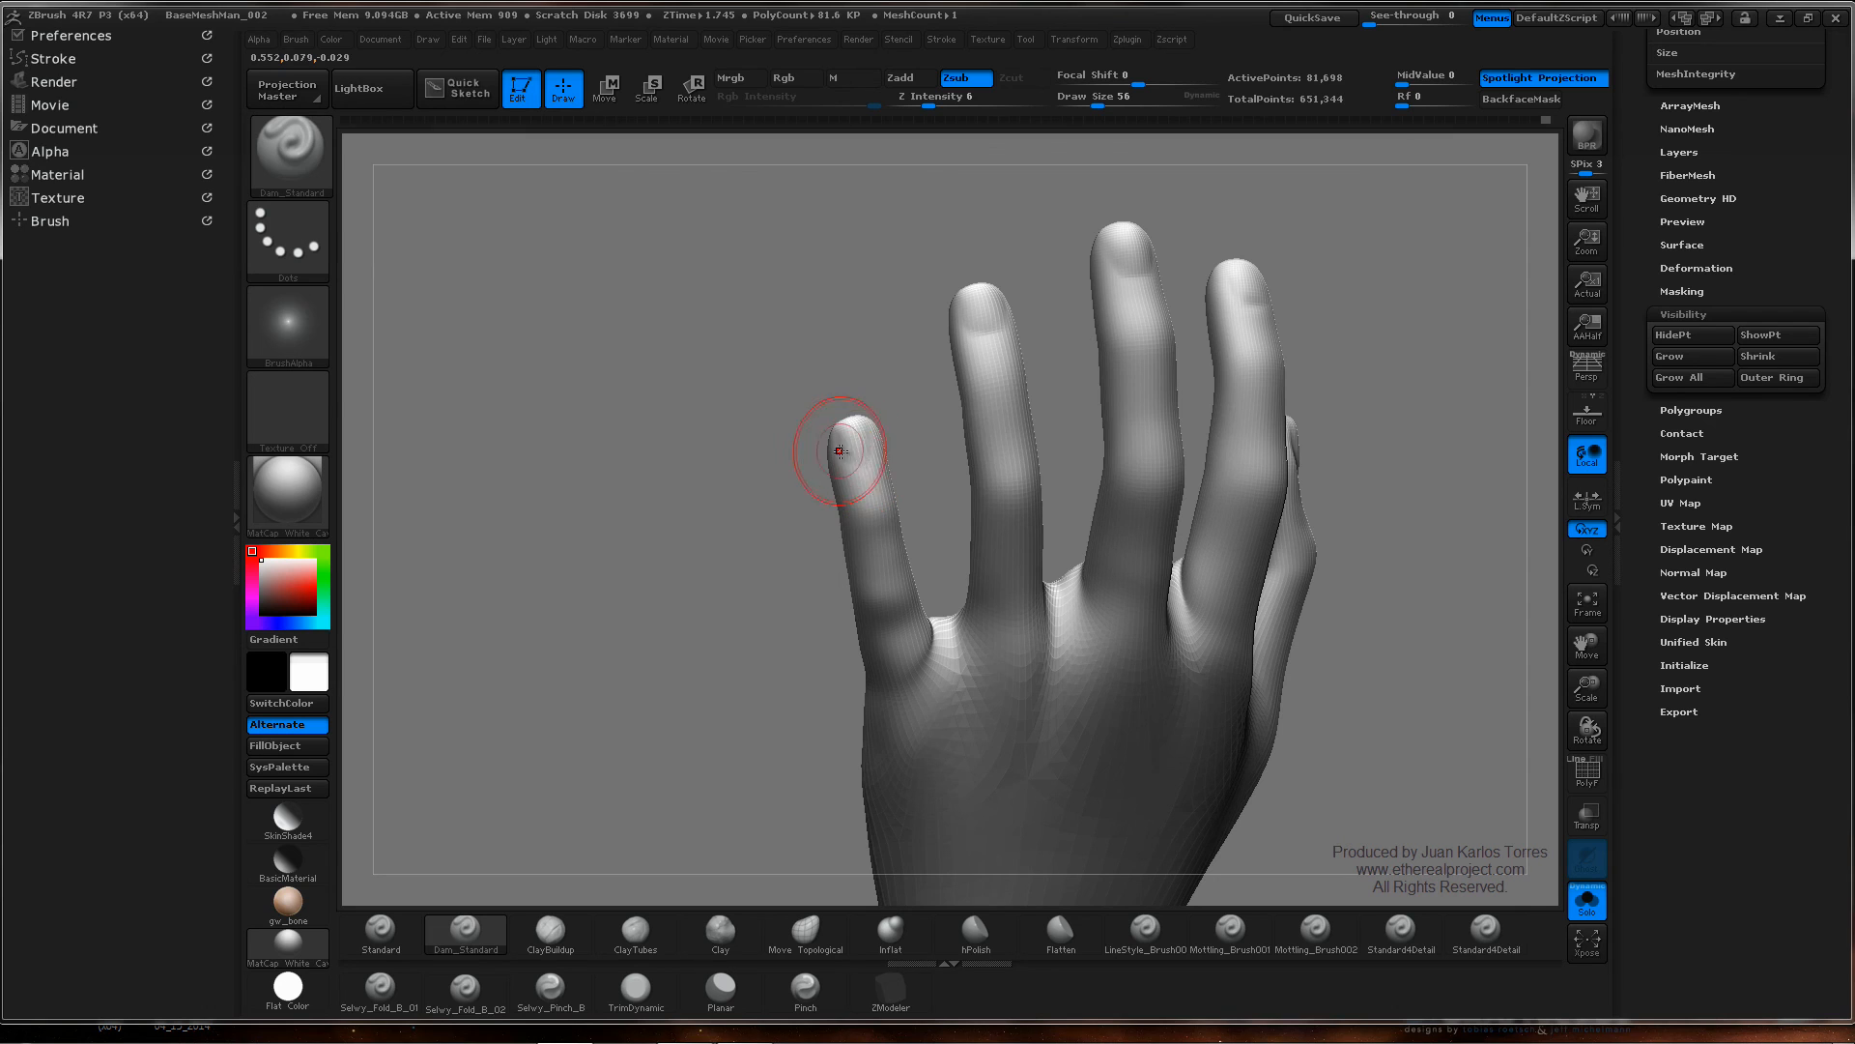
- Drop the hand to a lower subdivision level and nudge the ring finger's base with Move Topological at draw size 70
{"action": "mouse_move", "coordinate": [1097, 431]}
{"action": "right_mouse_down", "text": "ctrl"}
{"action": "mouse_move", "coordinate": [1048, 457]}
{"action": "mouse_move", "coordinate": [942, 401]}
{"action": "mouse_move", "coordinate": [932, 375]}
{"action": "mouse_move", "coordinate": [1043, 380]}
{"action": "mouse_move", "coordinate": [924, 398]}
{"action": "mouse_move", "coordinate": [890, 473]}
{"action": "mouse_move", "coordinate": [814, 519]}
{"action": "right_mouse_up", "text": "ctrl"}
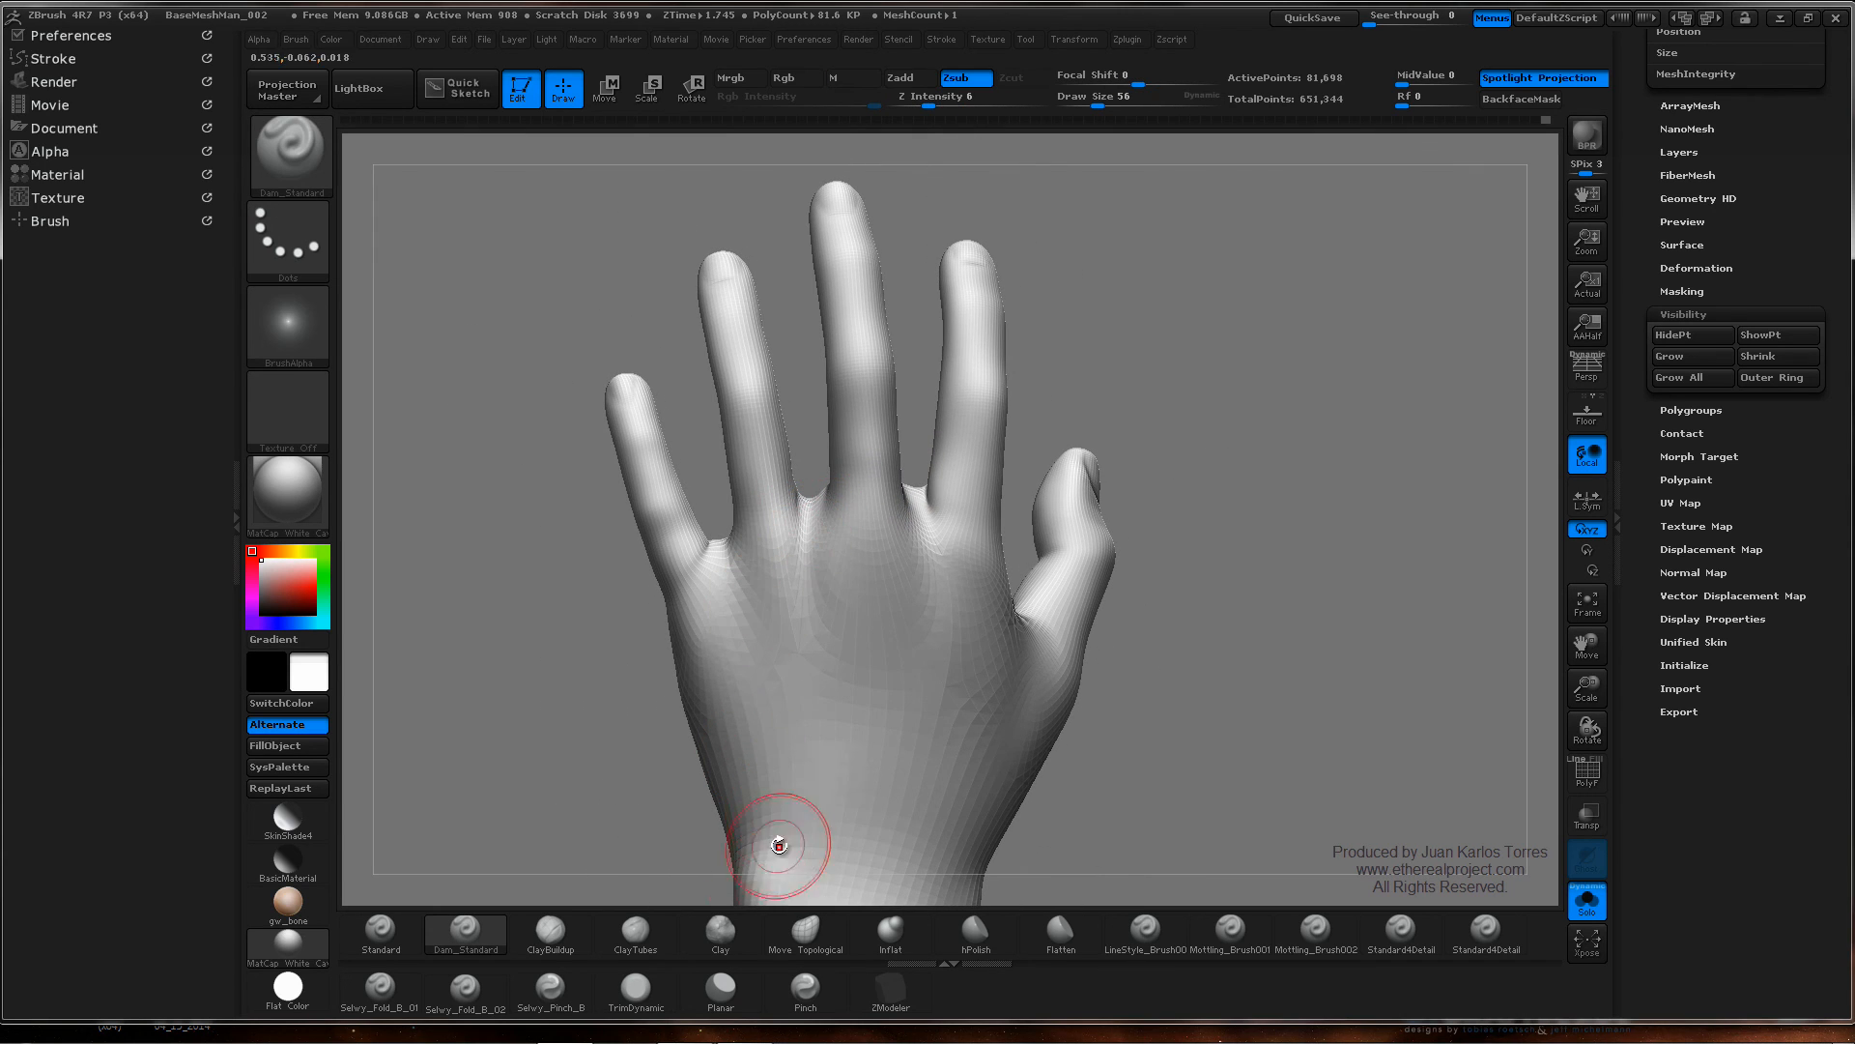
{"action": "key", "text": "shift+d"}
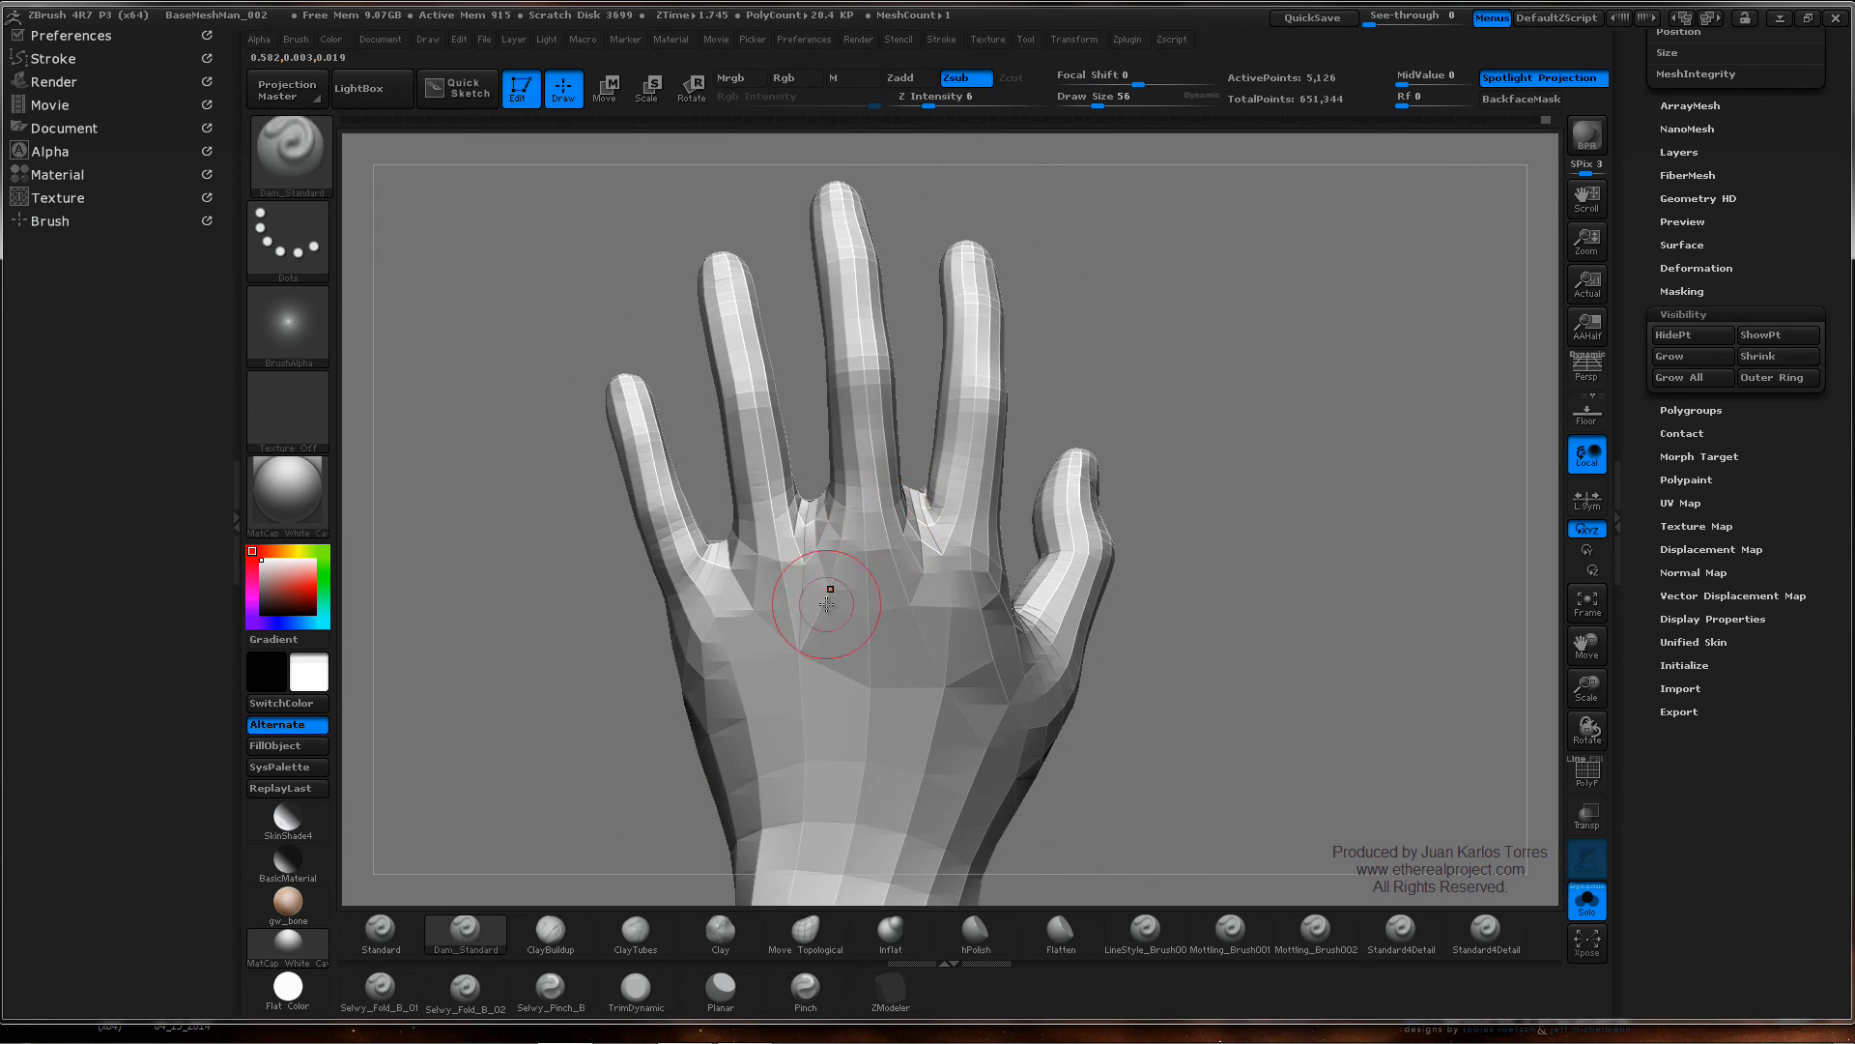
{"action": "left_click", "coordinate": [829, 951]}
{"action": "key", "text": "space"}
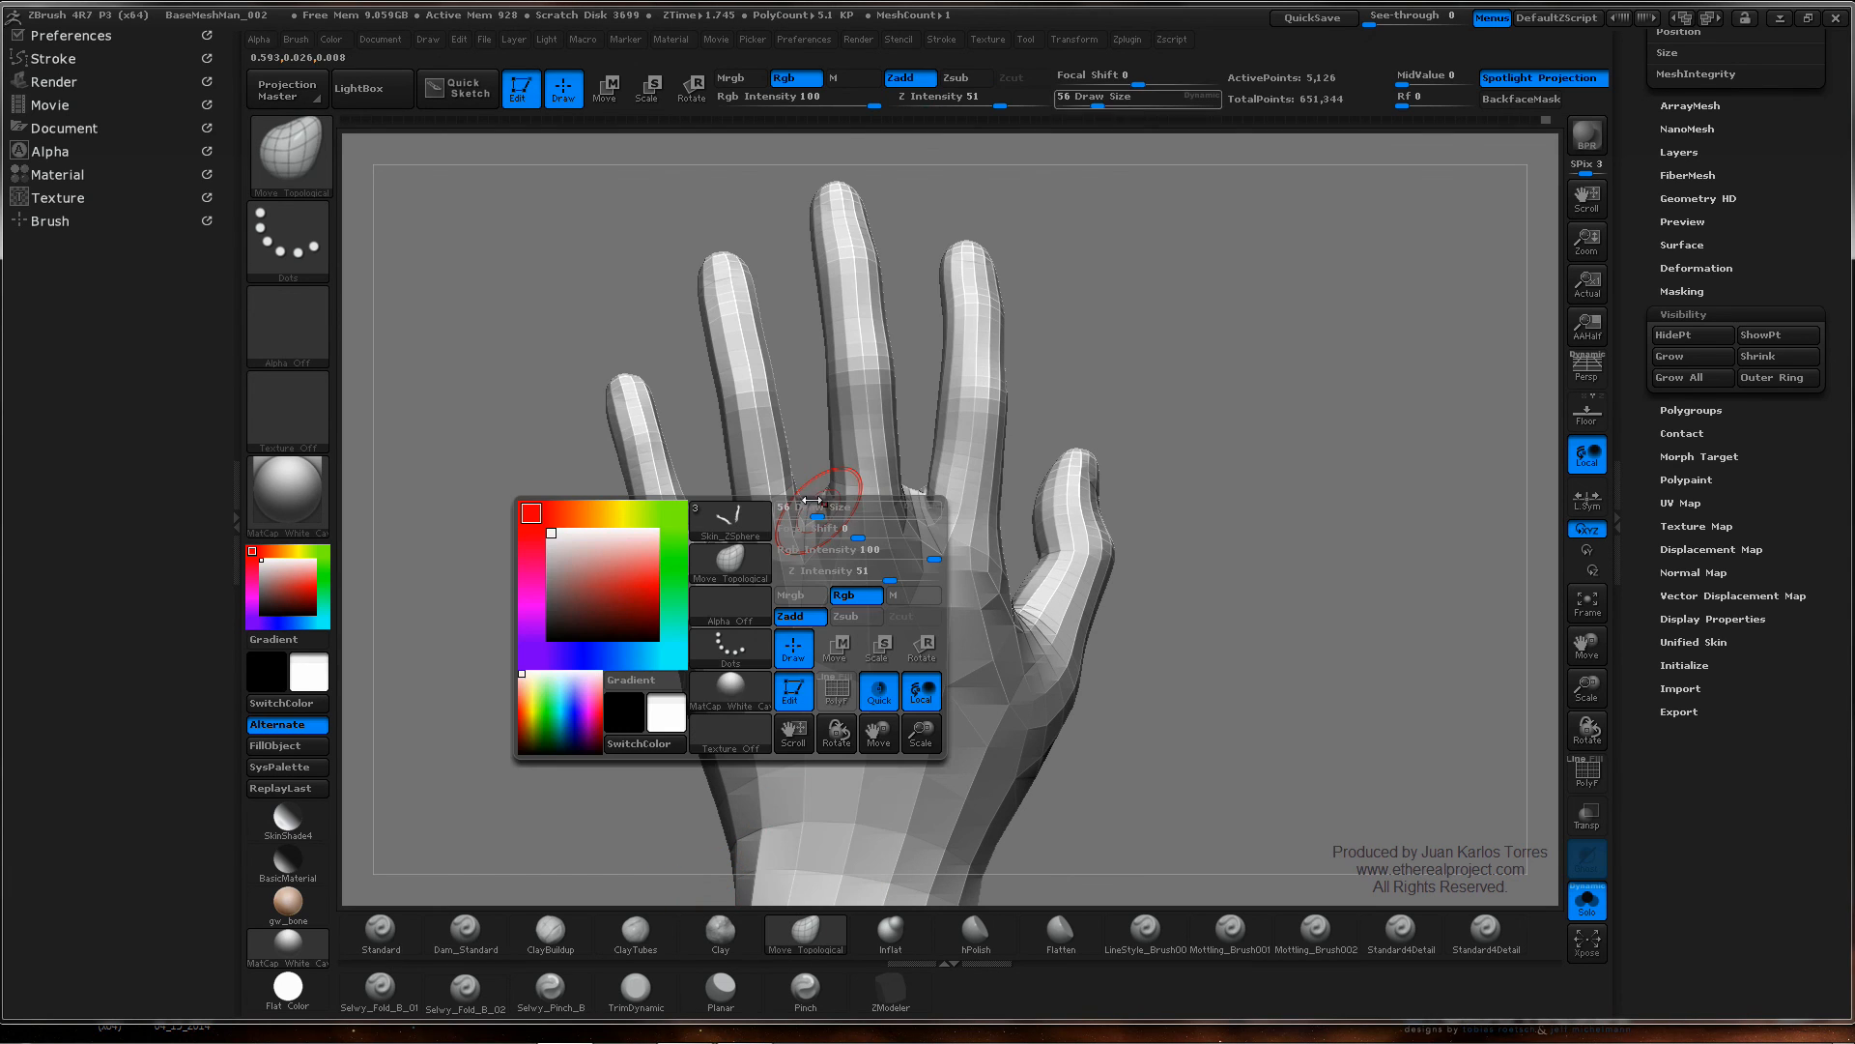
{"action": "left_click_drag", "start_coordinate": [813, 514], "coordinate": [821, 514]}
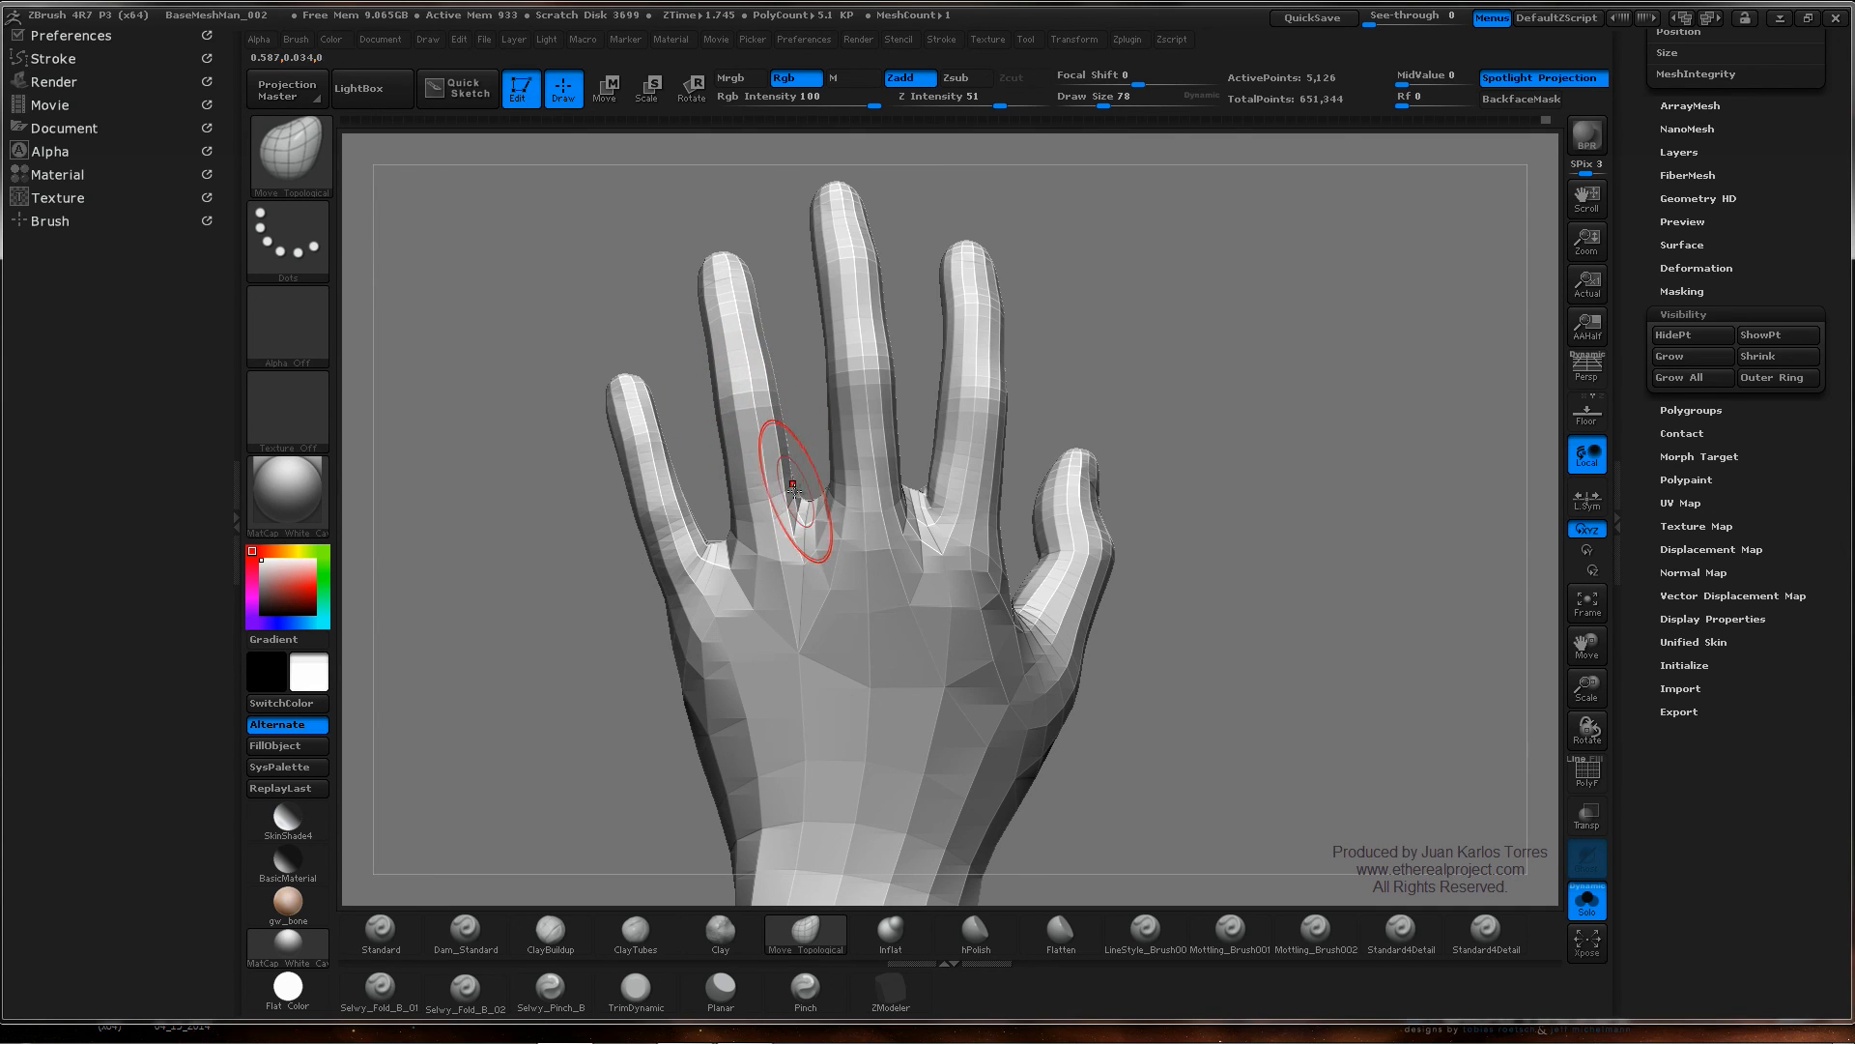
{"action": "mouse_move", "coordinate": [757, 437]}
{"action": "right_mouse_down"}
{"action": "mouse_move", "coordinate": [717, 340]}
{"action": "mouse_move", "coordinate": [725, 442]}
{"action": "right_mouse_up"}
{"action": "left_click_drag", "start_coordinate": [719, 429], "coordinate": [714, 428]}
{"action": "mouse_move", "coordinate": [773, 386]}
{"action": "right_mouse_down"}
{"action": "mouse_move", "coordinate": [768, 410]}
{"action": "mouse_move", "coordinate": [810, 374]}
{"action": "mouse_move", "coordinate": [835, 489]}
{"action": "right_mouse_up"}
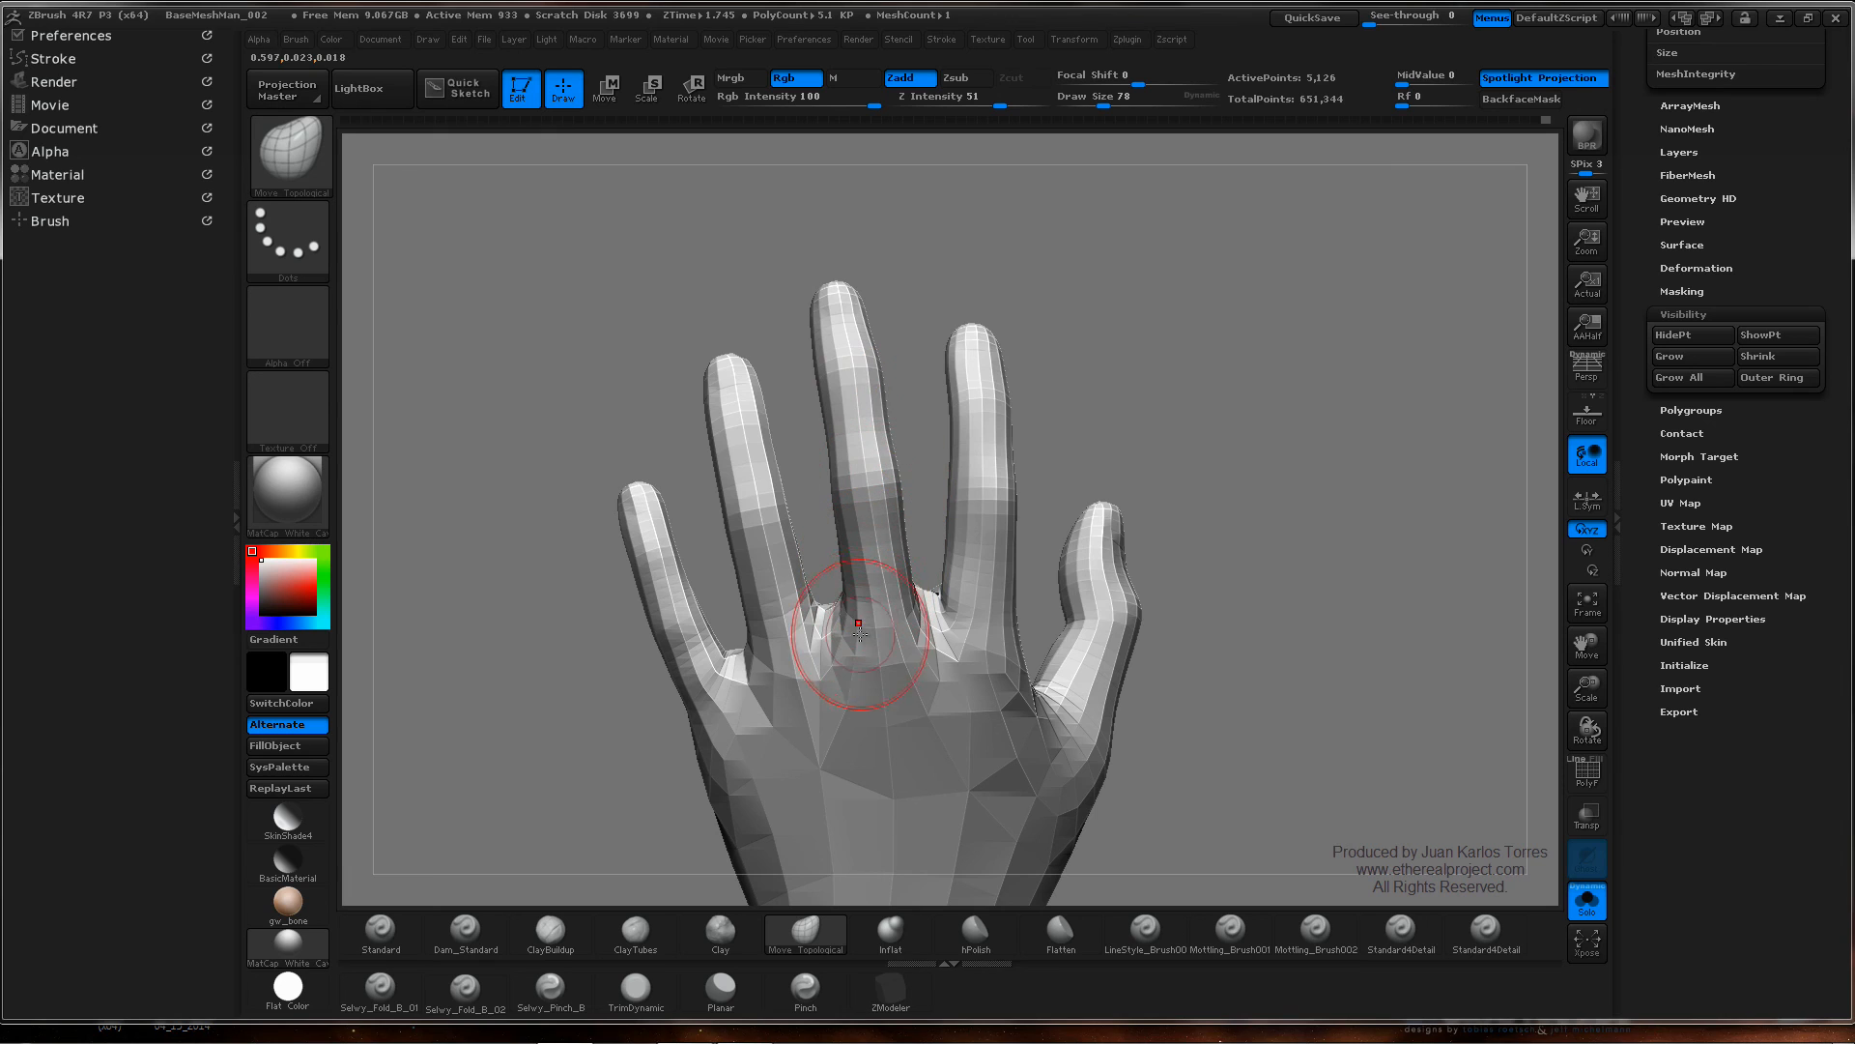
- Adjust the side of the little finger's base with Move Topological at the lower subdivision level
{"action": "right_click_drag", "start_coordinate": [933, 485], "coordinate": [885, 471]}
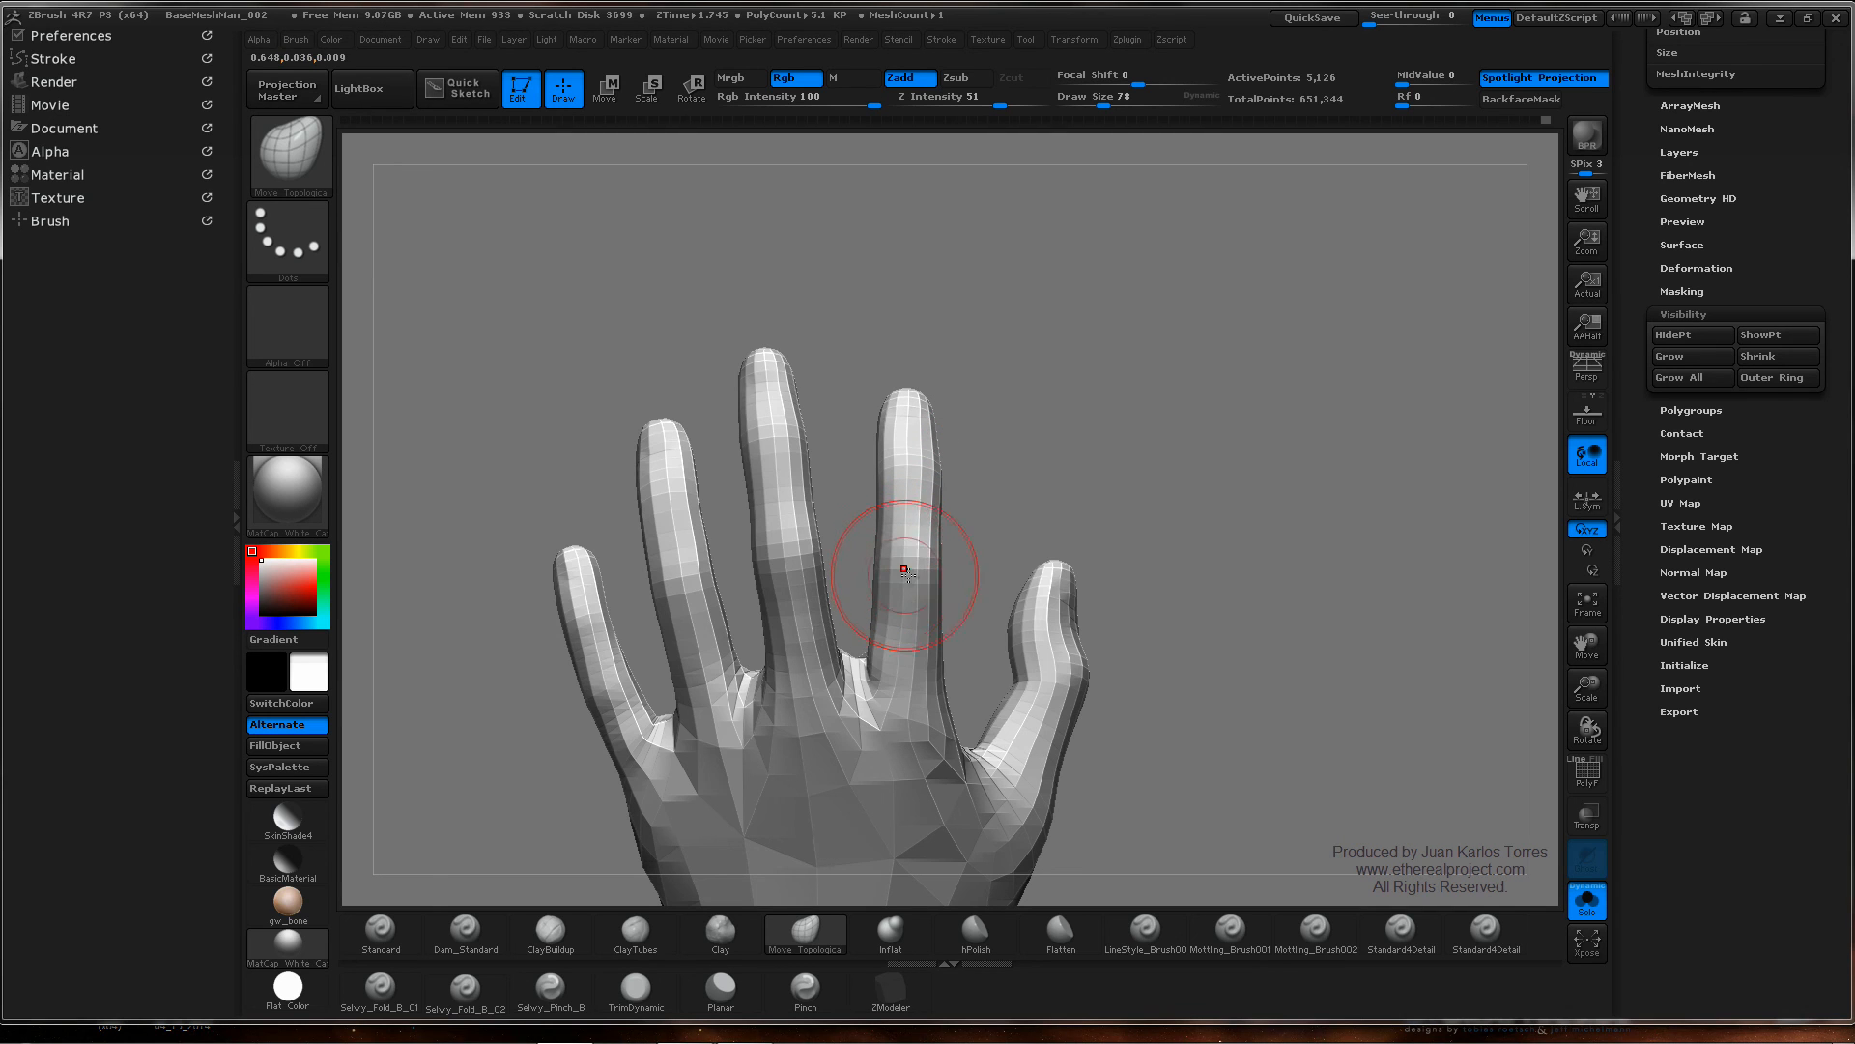
{"action": "mouse_move", "coordinate": [961, 521]}
{"action": "right_mouse_down"}
{"action": "mouse_move", "coordinate": [849, 530]}
{"action": "mouse_move", "coordinate": [933, 556]}
{"action": "mouse_move", "coordinate": [914, 566]}
{"action": "right_mouse_up"}
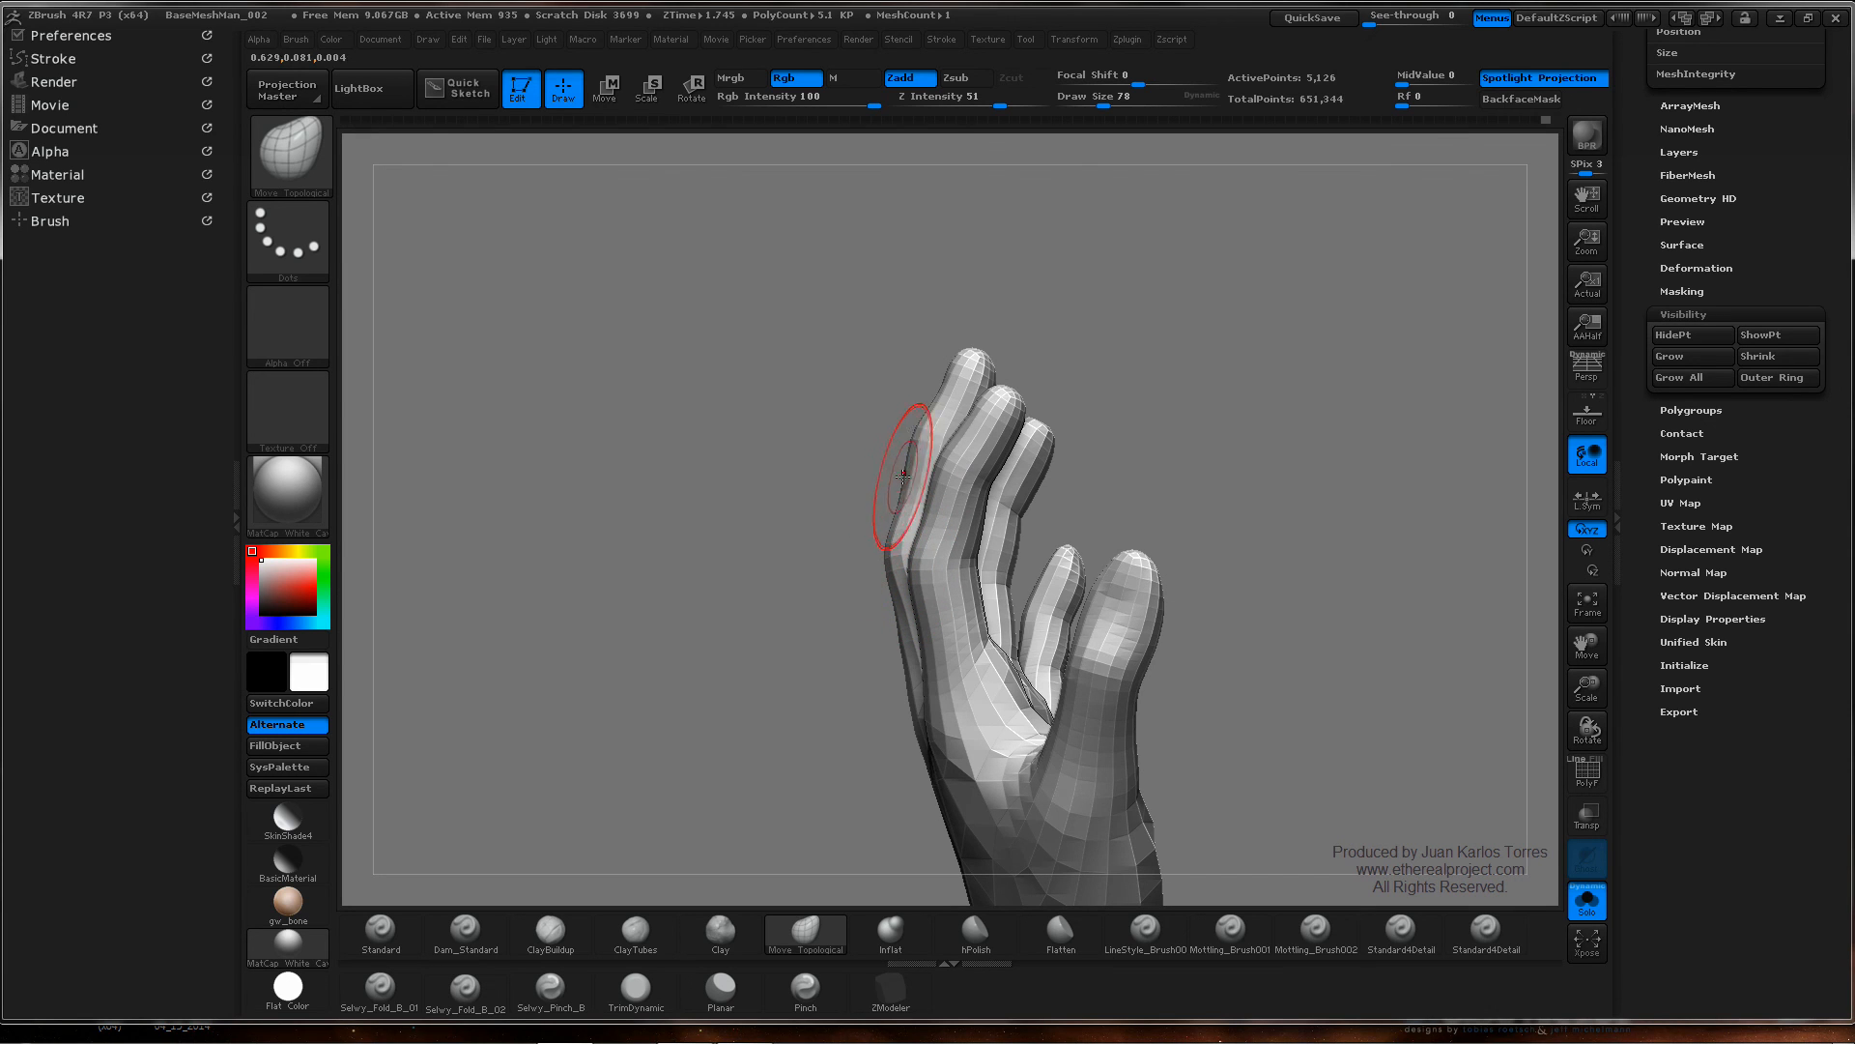
{"action": "mouse_move", "coordinate": [886, 478]}
{"action": "right_mouse_down"}
{"action": "mouse_move", "coordinate": [940, 477]}
{"action": "mouse_move", "coordinate": [860, 569]}
{"action": "mouse_move", "coordinate": [937, 525]}
{"action": "right_mouse_up"}
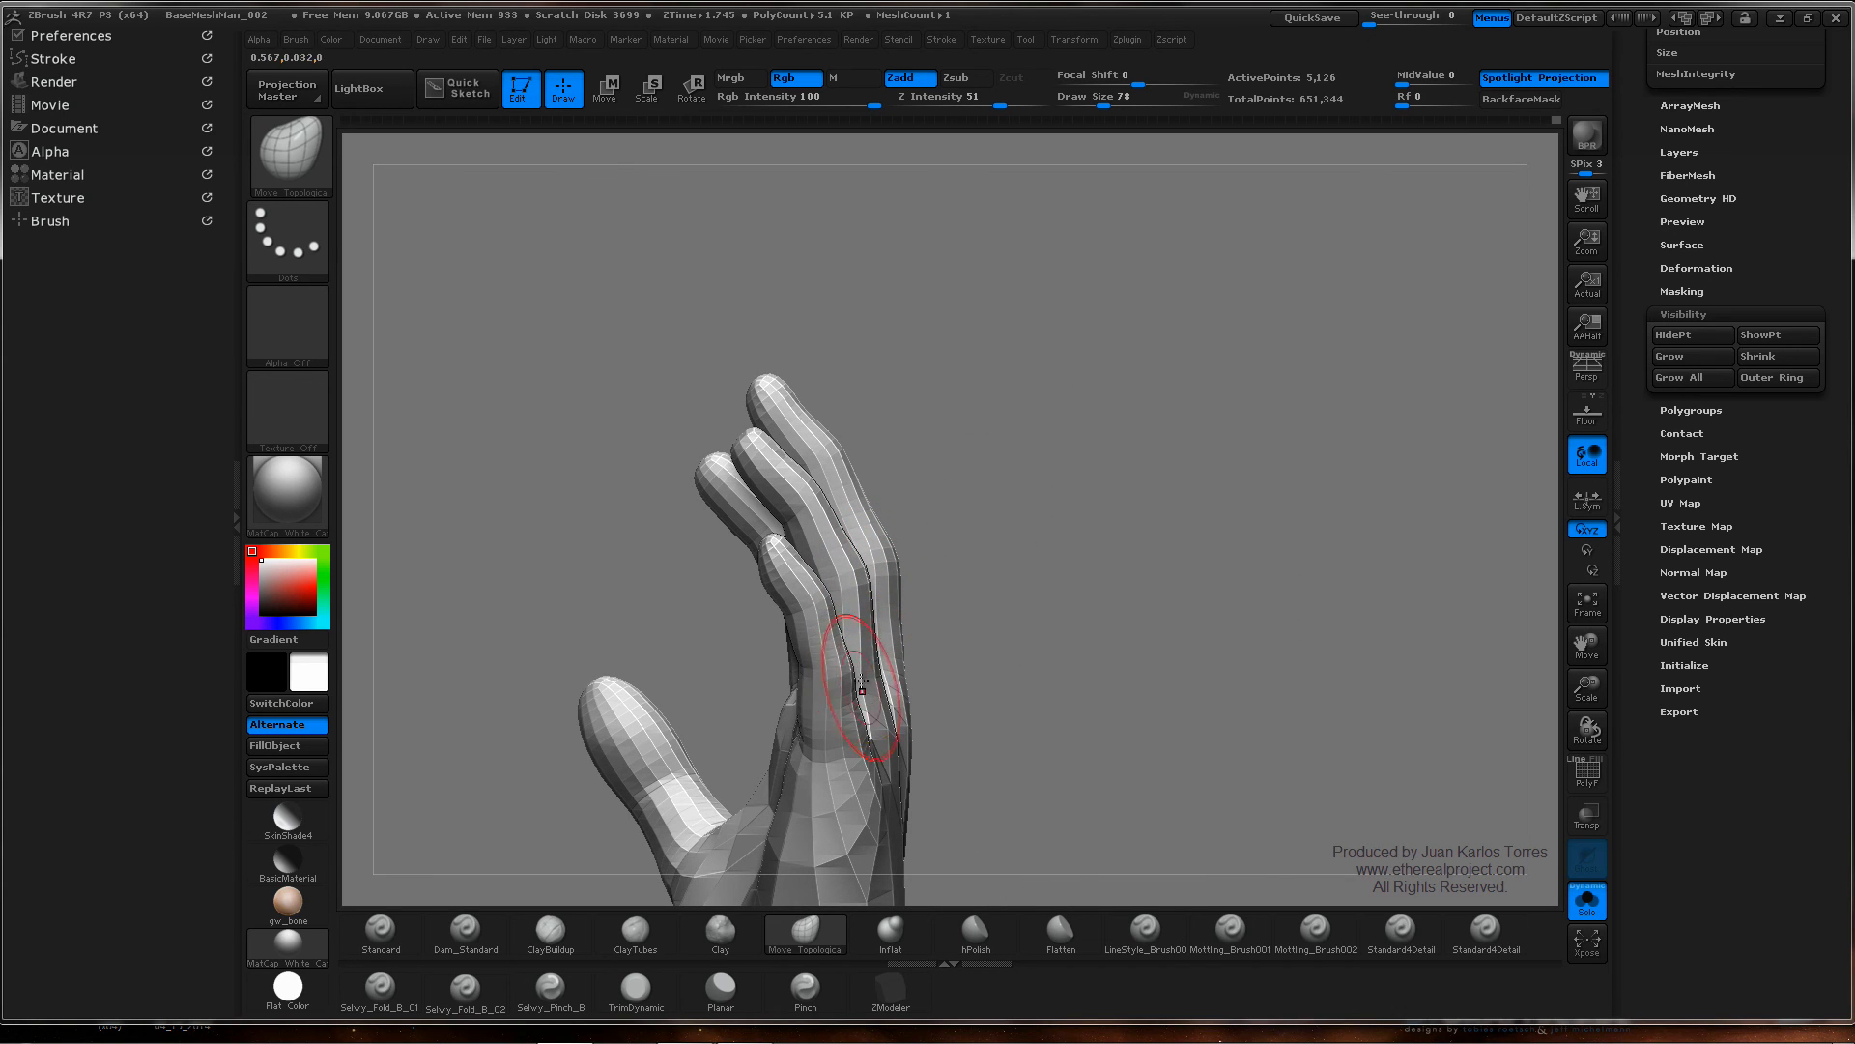
{"action": "right_click_drag", "start_coordinate": [835, 647], "coordinate": [828, 599]}
{"action": "left_click_drag", "start_coordinate": [829, 601], "coordinate": [826, 610]}
{"action": "key", "text": "ctrl"}
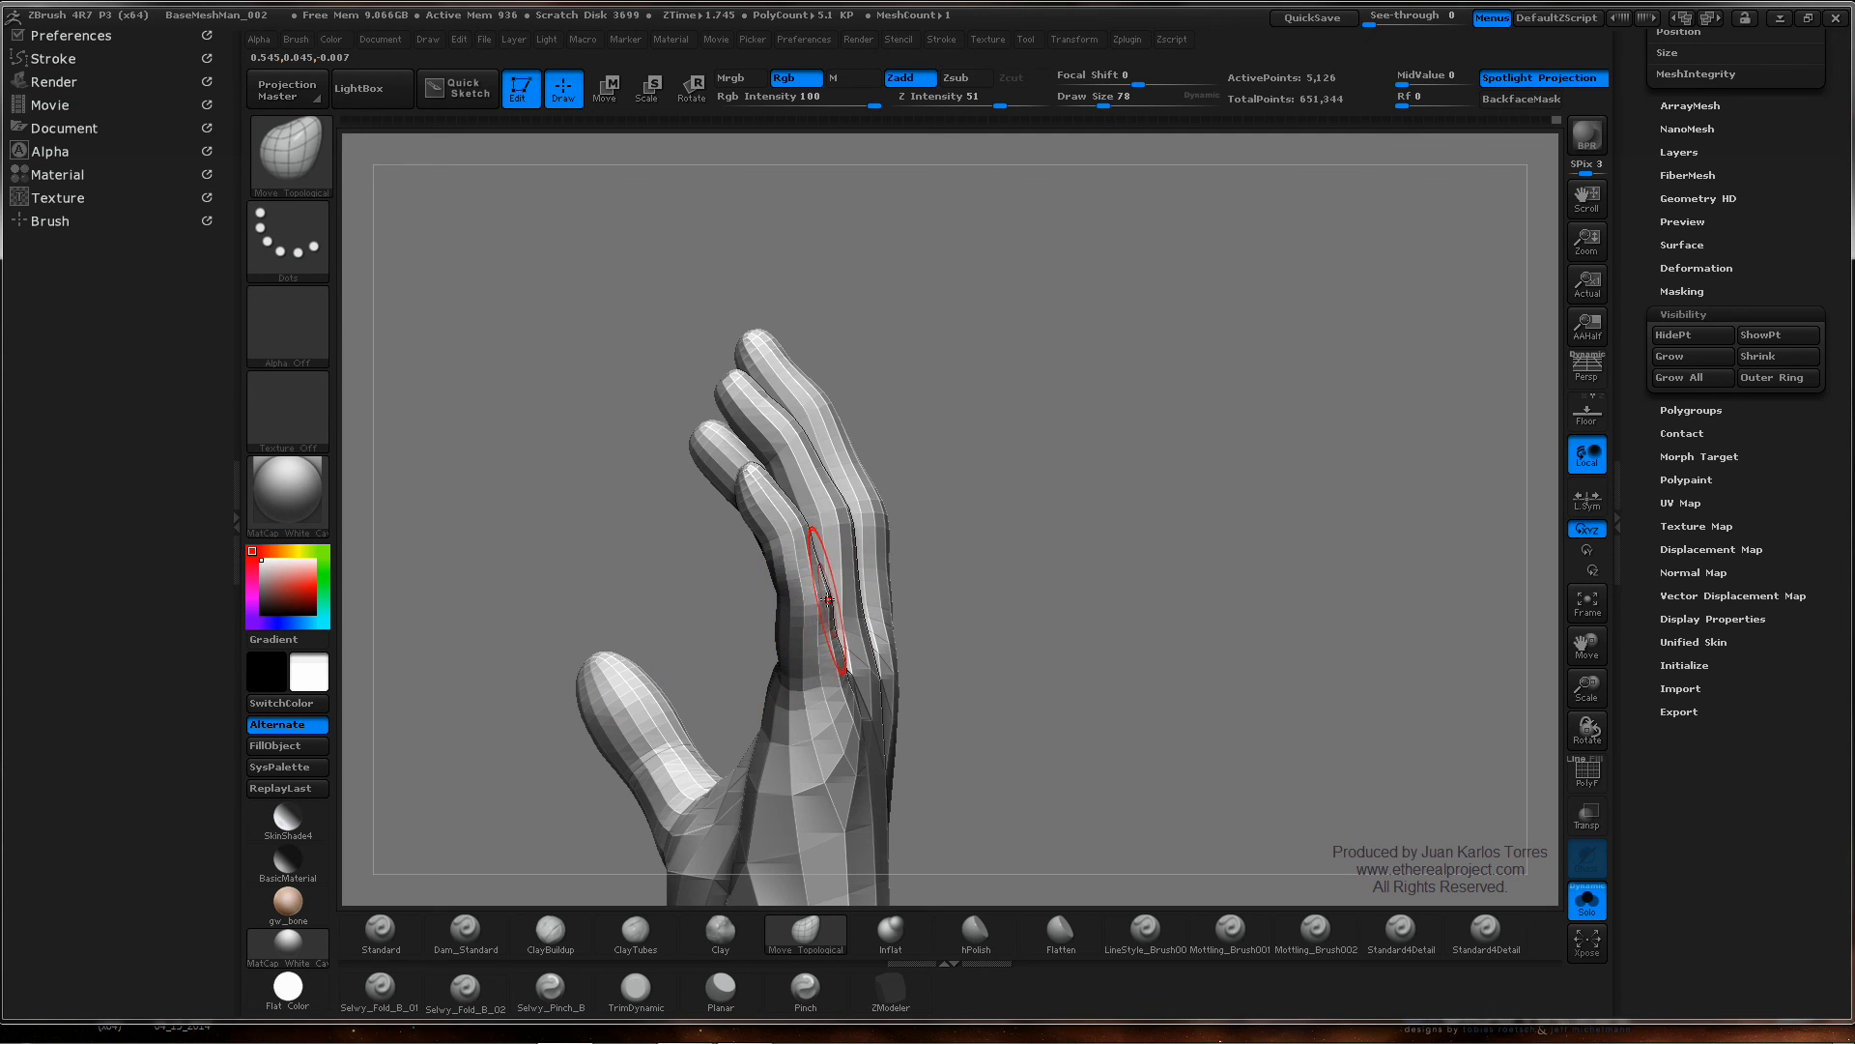
{"action": "mouse_move", "coordinate": [828, 592]}
{"action": "right_mouse_down"}
{"action": "mouse_move", "coordinate": [727, 600]}
{"action": "mouse_move", "coordinate": [899, 559]}
{"action": "right_mouse_up"}
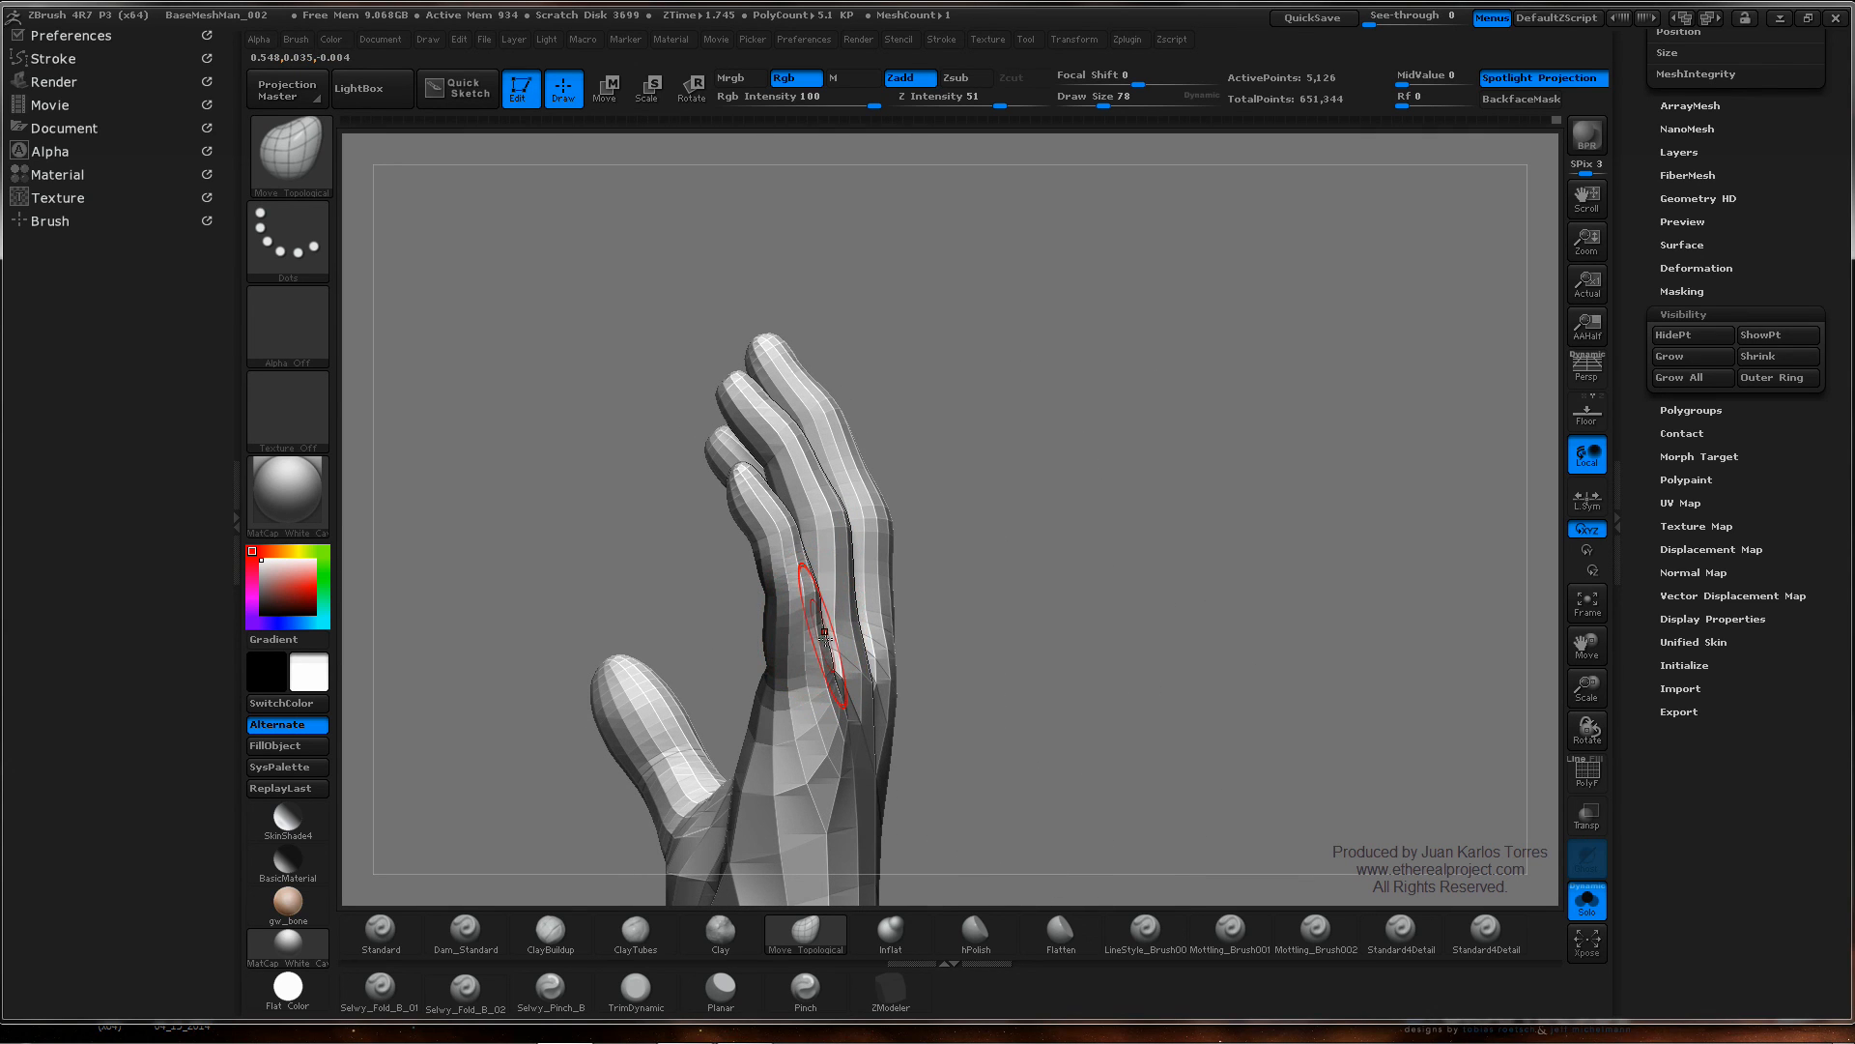
{"action": "mouse_move", "coordinate": [1226, 403]}
{"action": "right_mouse_down", "text": "ctrl"}
{"action": "mouse_move", "coordinate": [1023, 416]}
{"action": "mouse_move", "coordinate": [916, 497]}
{"action": "mouse_move", "coordinate": [965, 480]}
{"action": "right_mouse_up", "text": "ctrl"}
{"action": "mouse_move", "coordinate": [835, 588]}
{"action": "right_mouse_down", "text": "alt"}
{"action": "mouse_move", "coordinate": [873, 431]}
{"action": "mouse_move", "coordinate": [914, 492]}
{"action": "right_mouse_up", "text": "alt"}
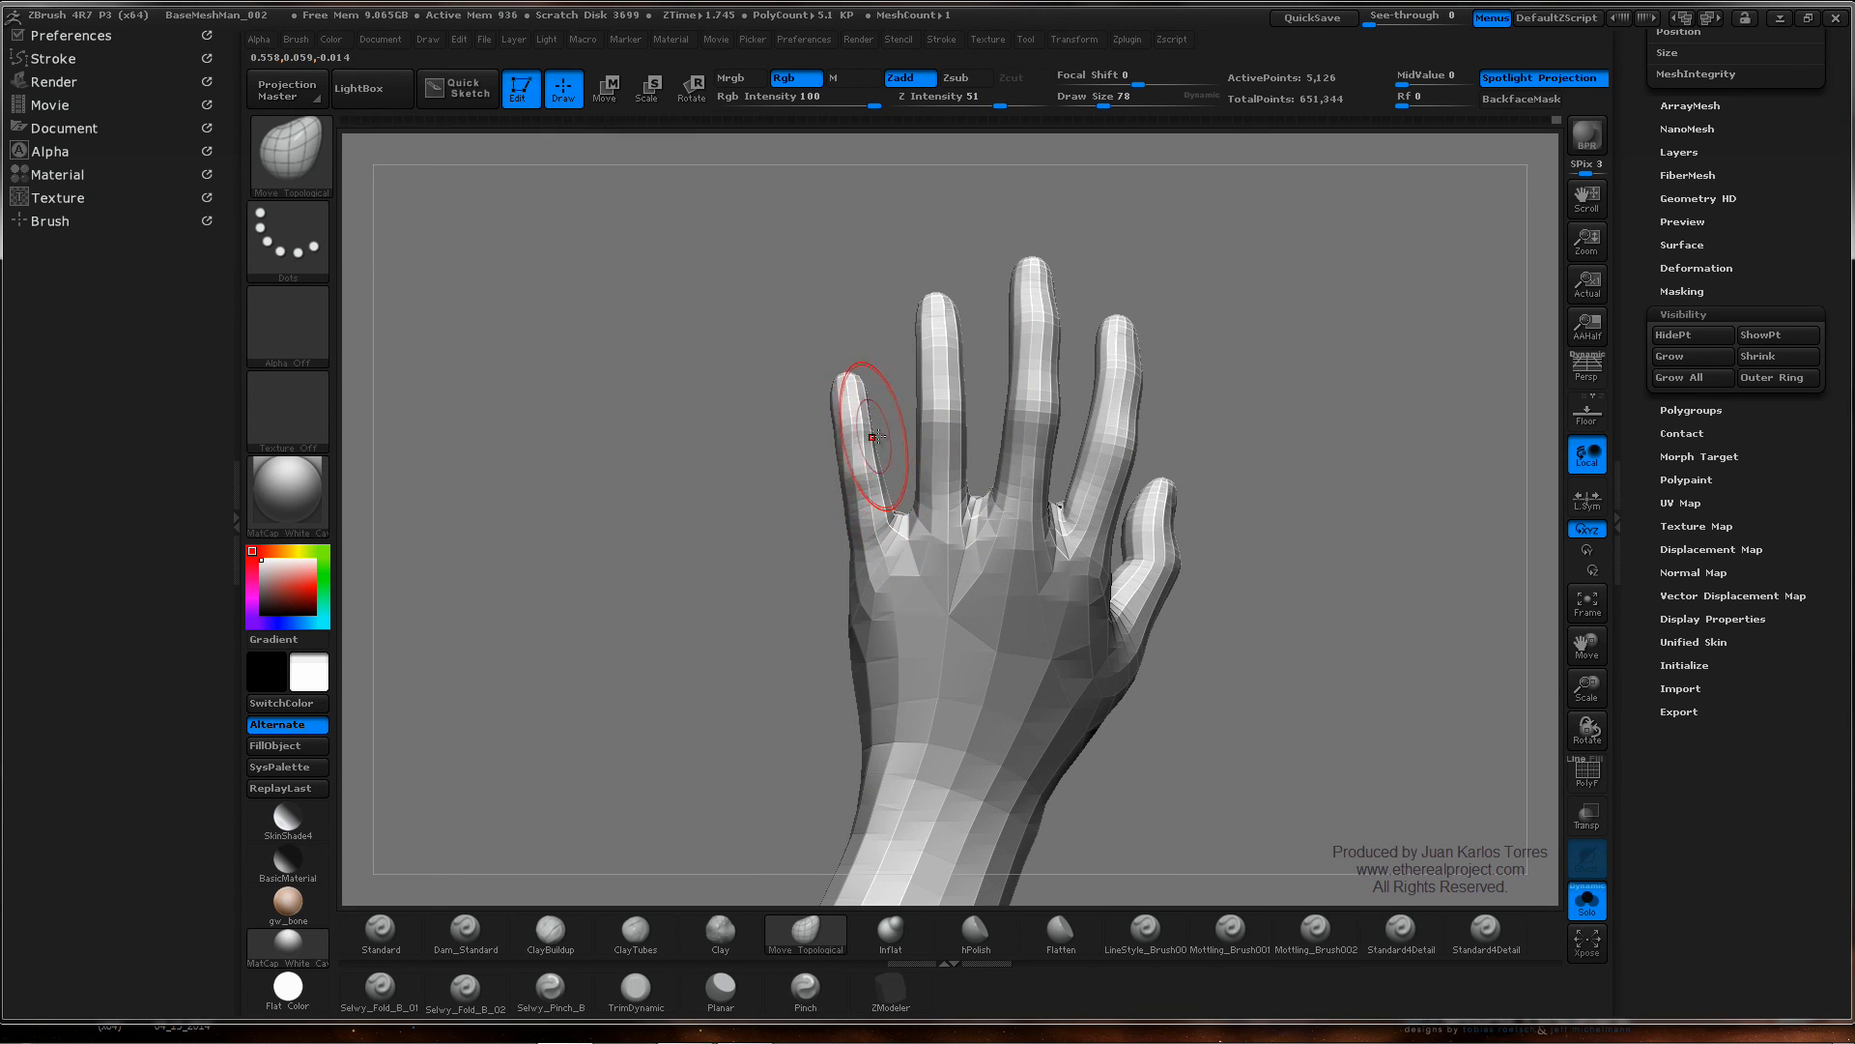
- Return the arm to its highest subdivision level and check the reshaped hand from the palm and the back
{"action": "left_click_drag", "start_coordinate": [851, 416], "coordinate": [1090, 432]}
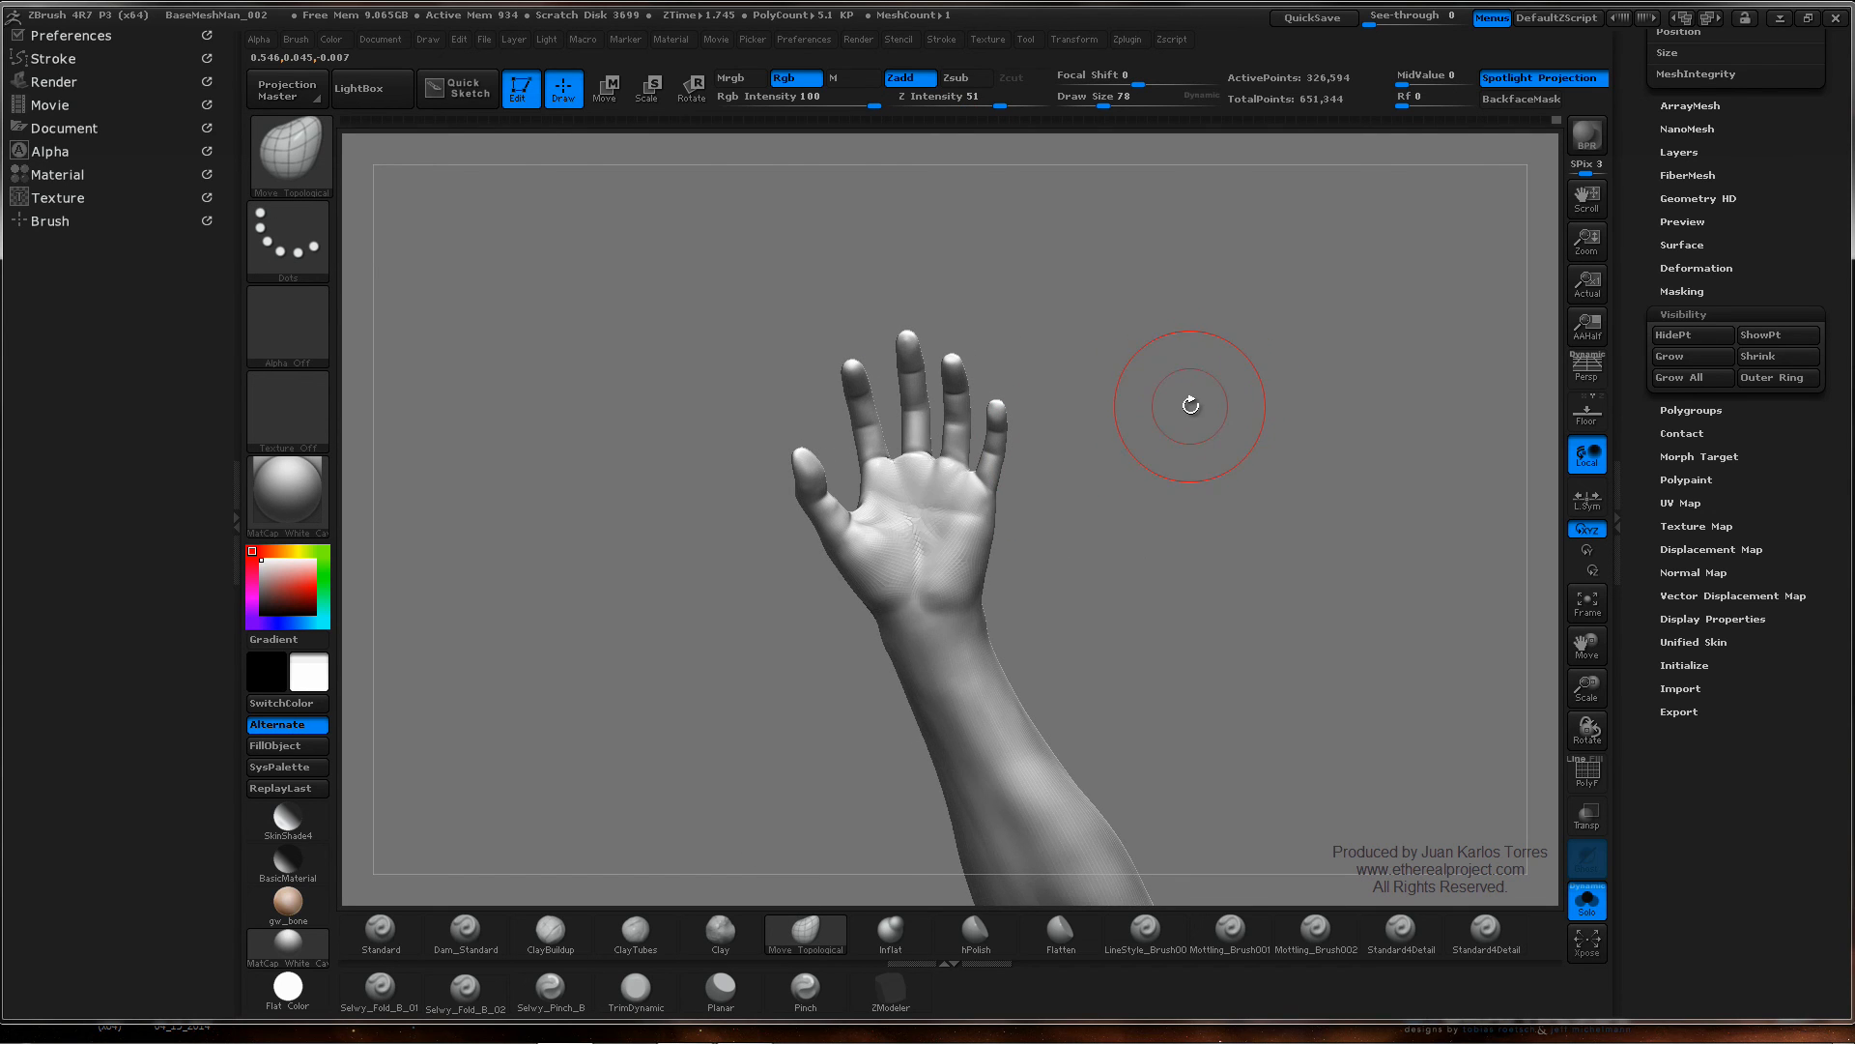
{"action": "key", "text": "d"}
{"action": "key", "text": "d"}
{"action": "key", "text": "d"}
{"action": "left_click_drag", "start_coordinate": [1196, 410], "coordinate": [1002, 442]}
{"action": "key", "text": "space"}
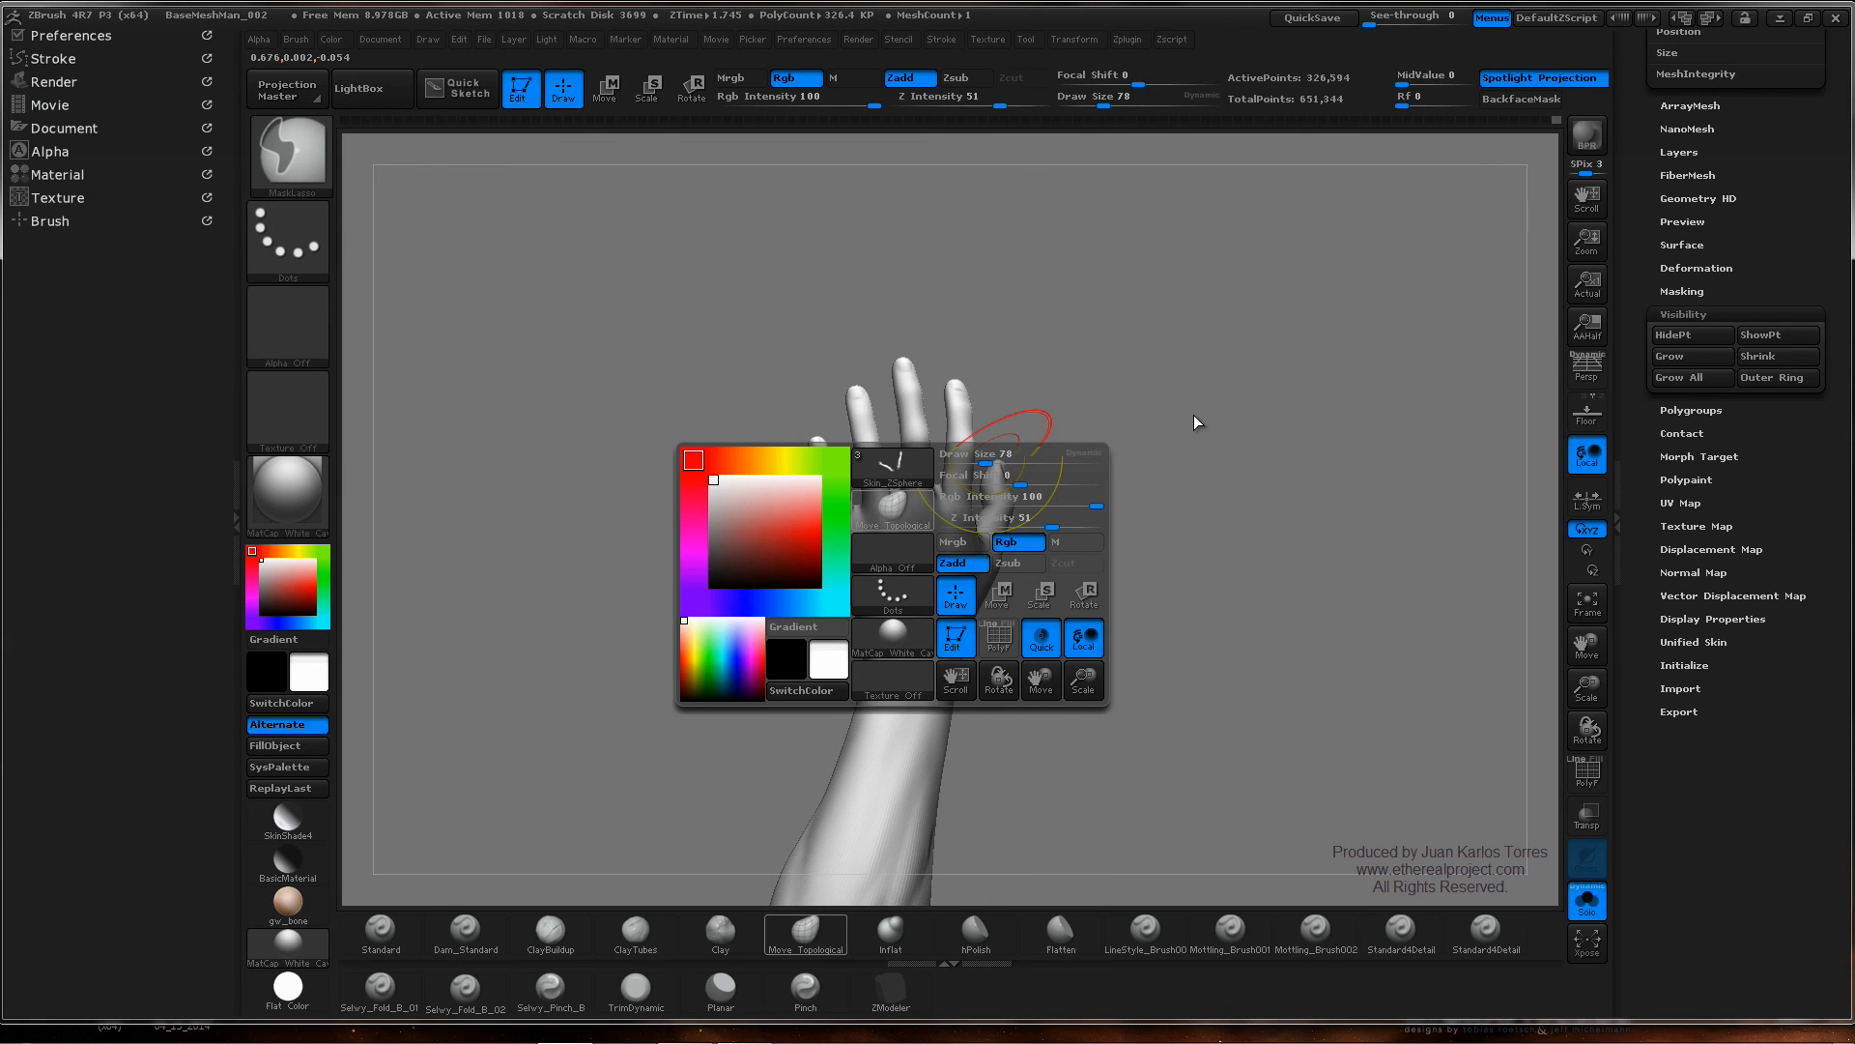
{"action": "right_click_drag", "start_coordinate": [1176, 397], "coordinate": [1317, 406], "text": "ctrl"}
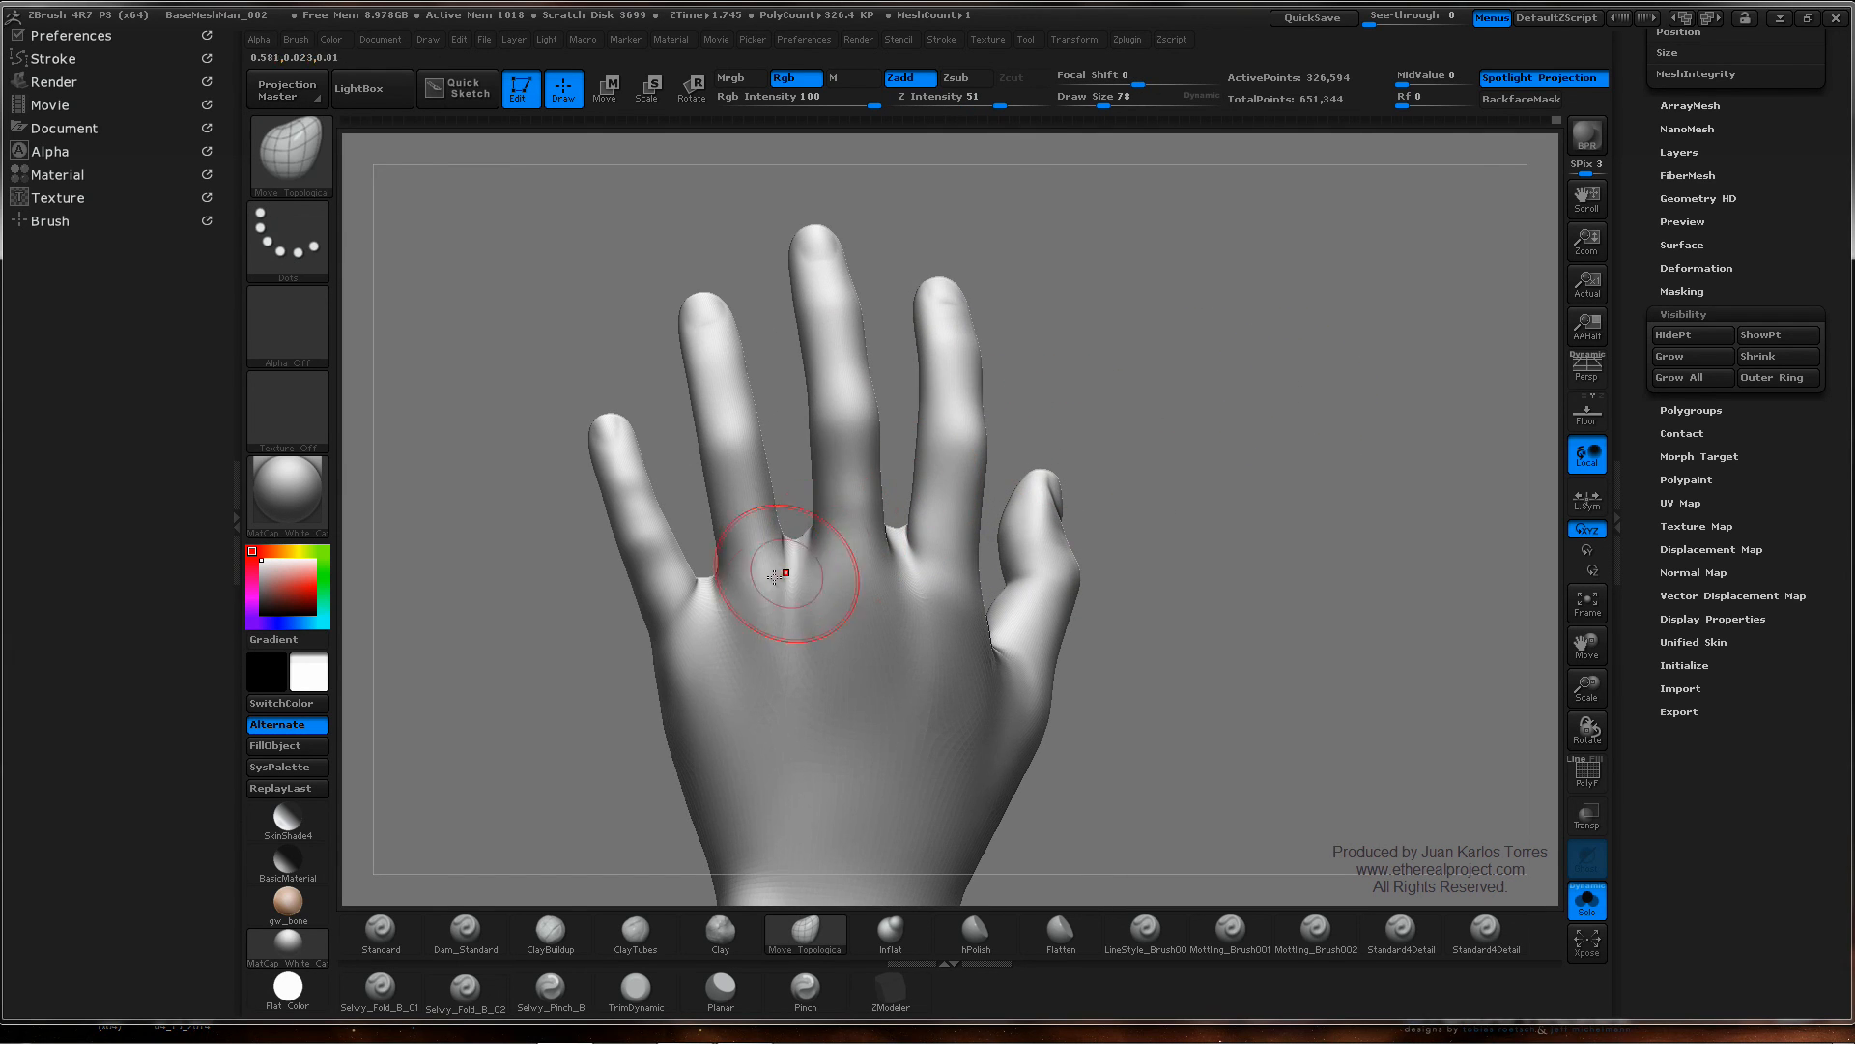
- Switch to the Clay brush at draw size 50 and smooth the web between the little and ring fingers
{"action": "right_click_drag", "start_coordinate": [705, 608], "coordinate": [793, 447]}
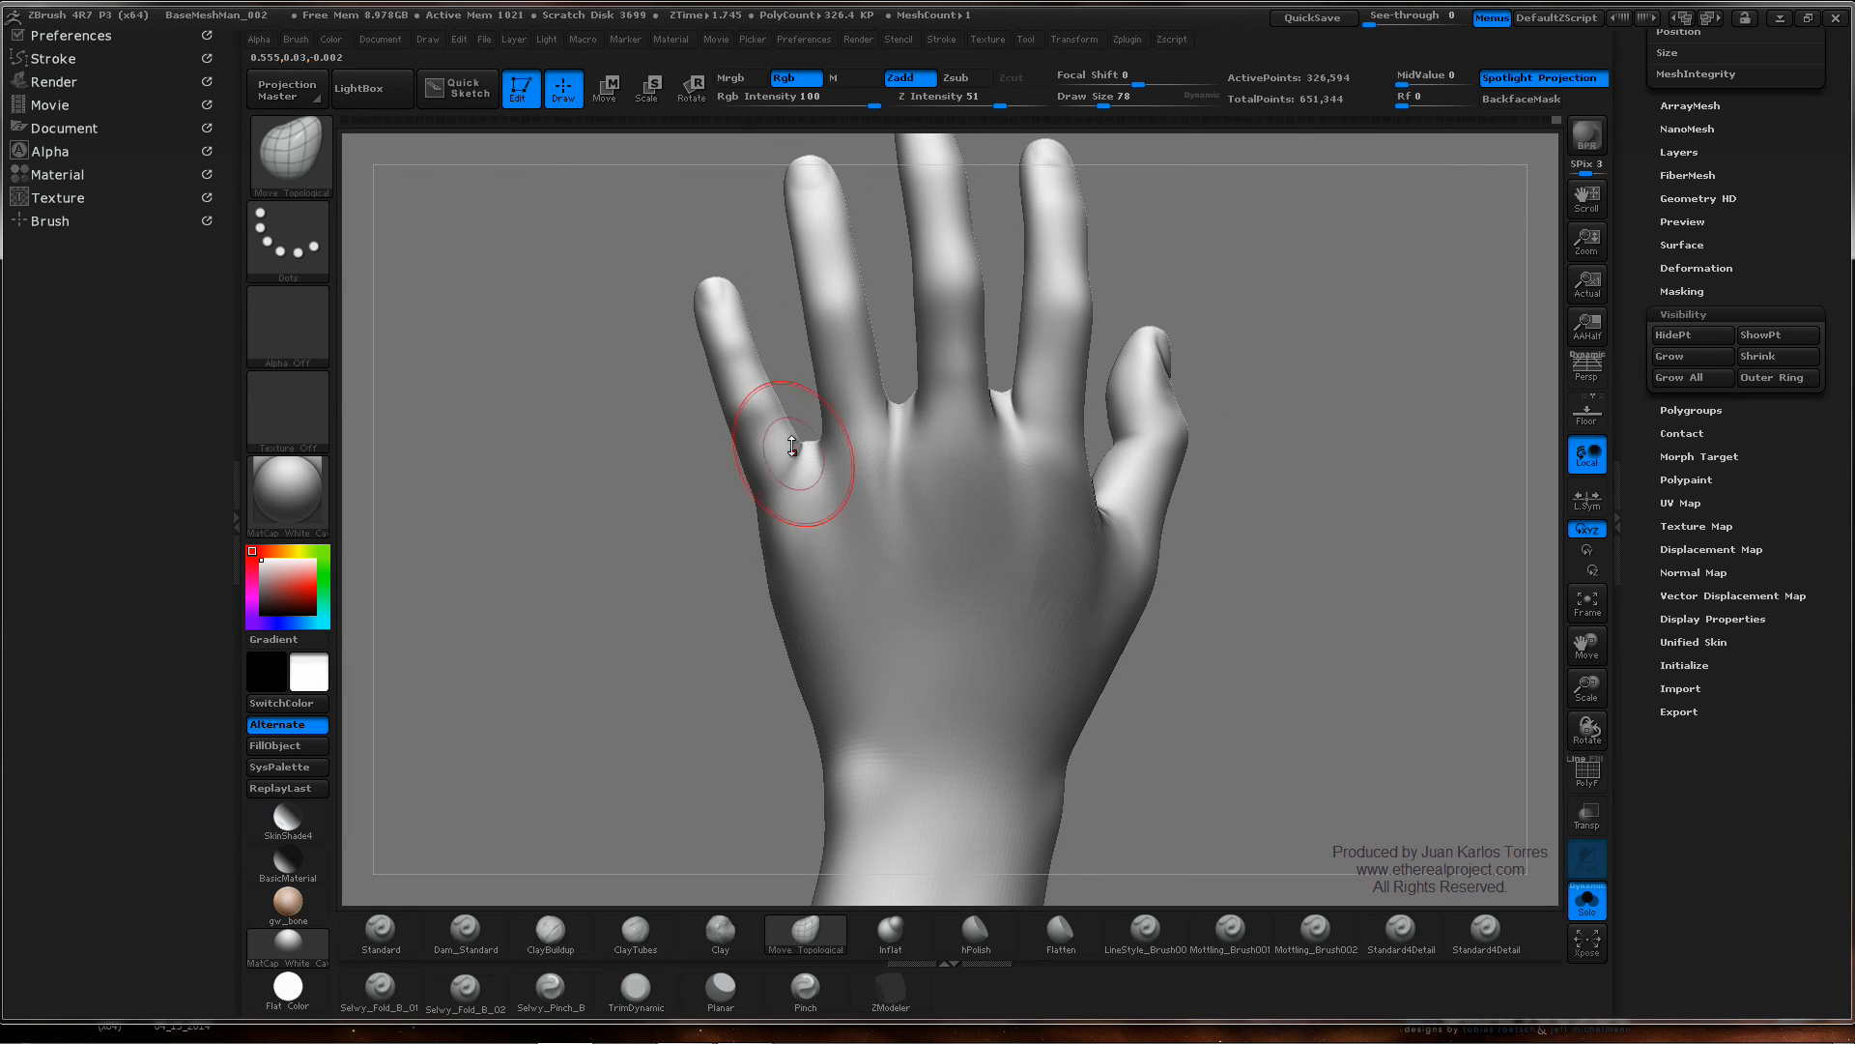
{"action": "left_click", "coordinate": [729, 956]}
{"action": "right_click_drag", "start_coordinate": [757, 538], "coordinate": [841, 435], "text": "ctrl"}
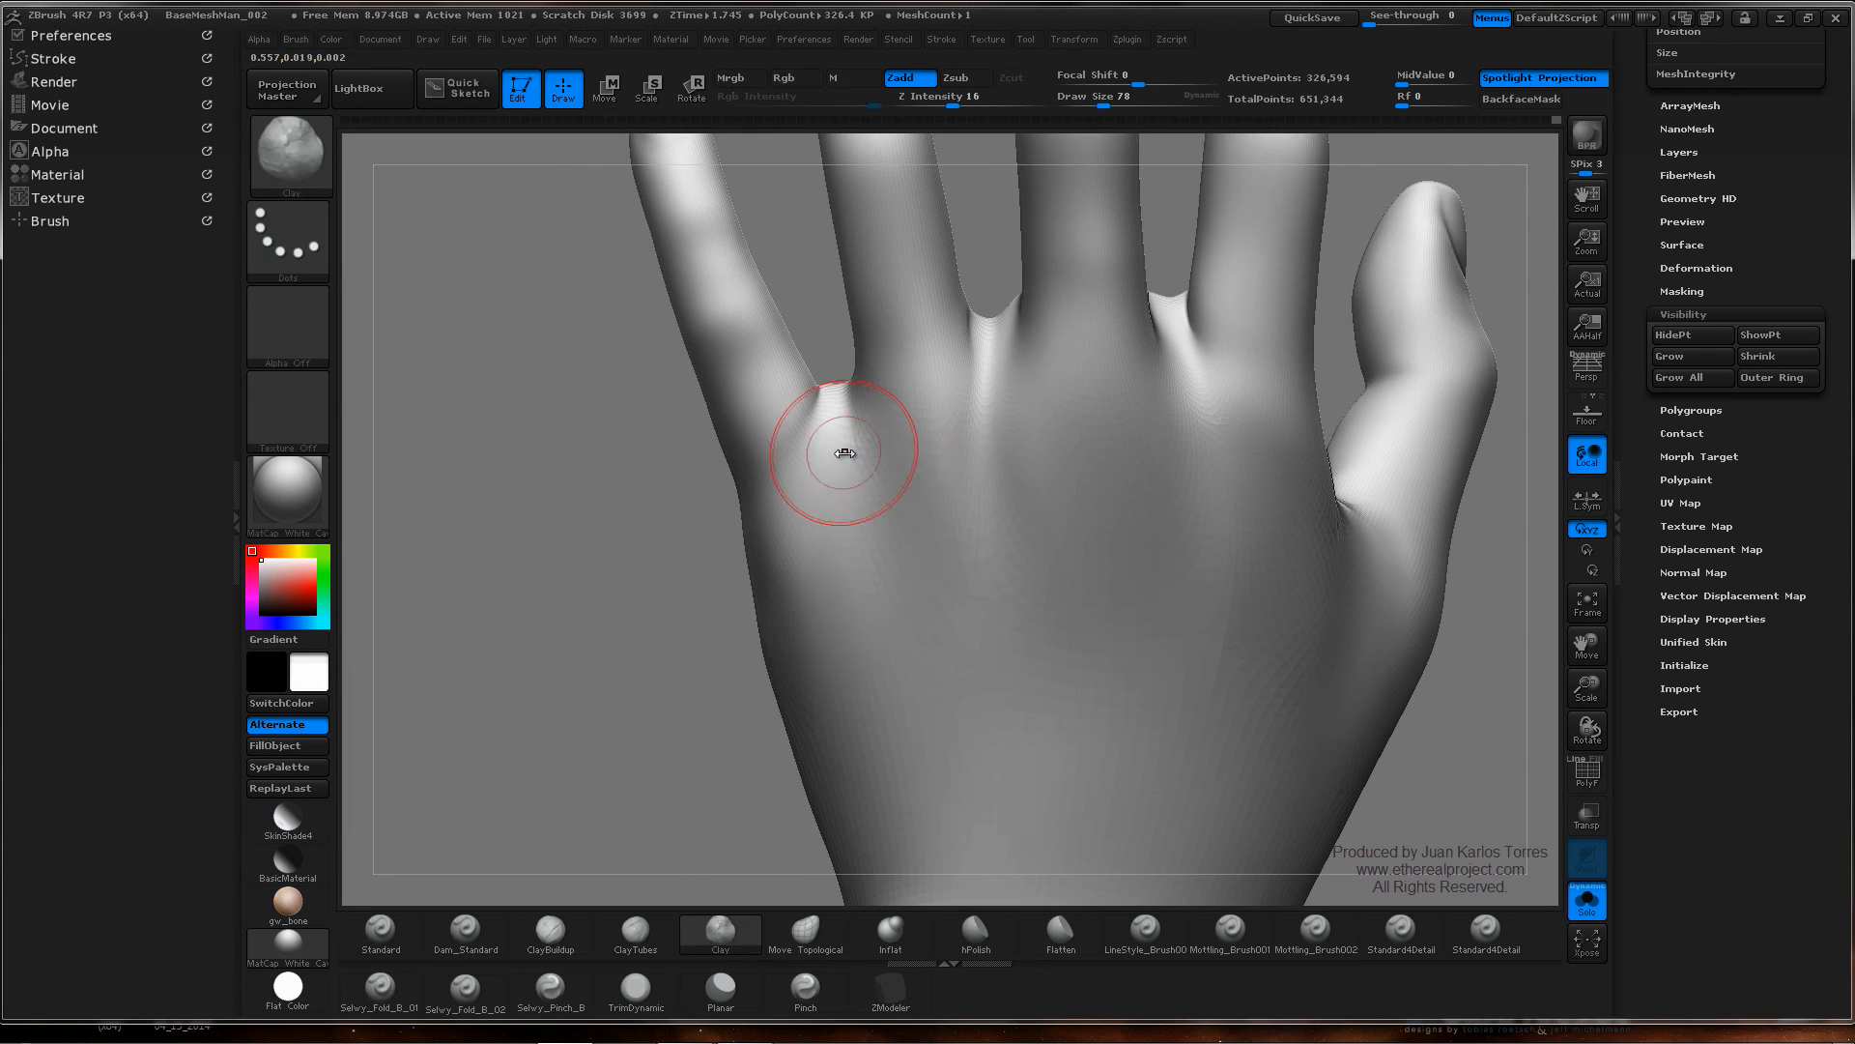
{"action": "key", "text": "space"}
{"action": "mouse_move", "coordinate": [870, 448]}
{"action": "left_mouse_down"}
{"action": "mouse_move", "coordinate": [808, 429]}
{"action": "mouse_move", "coordinate": [822, 371]}
{"action": "mouse_move", "coordinate": [814, 396]}
{"action": "left_mouse_up"}
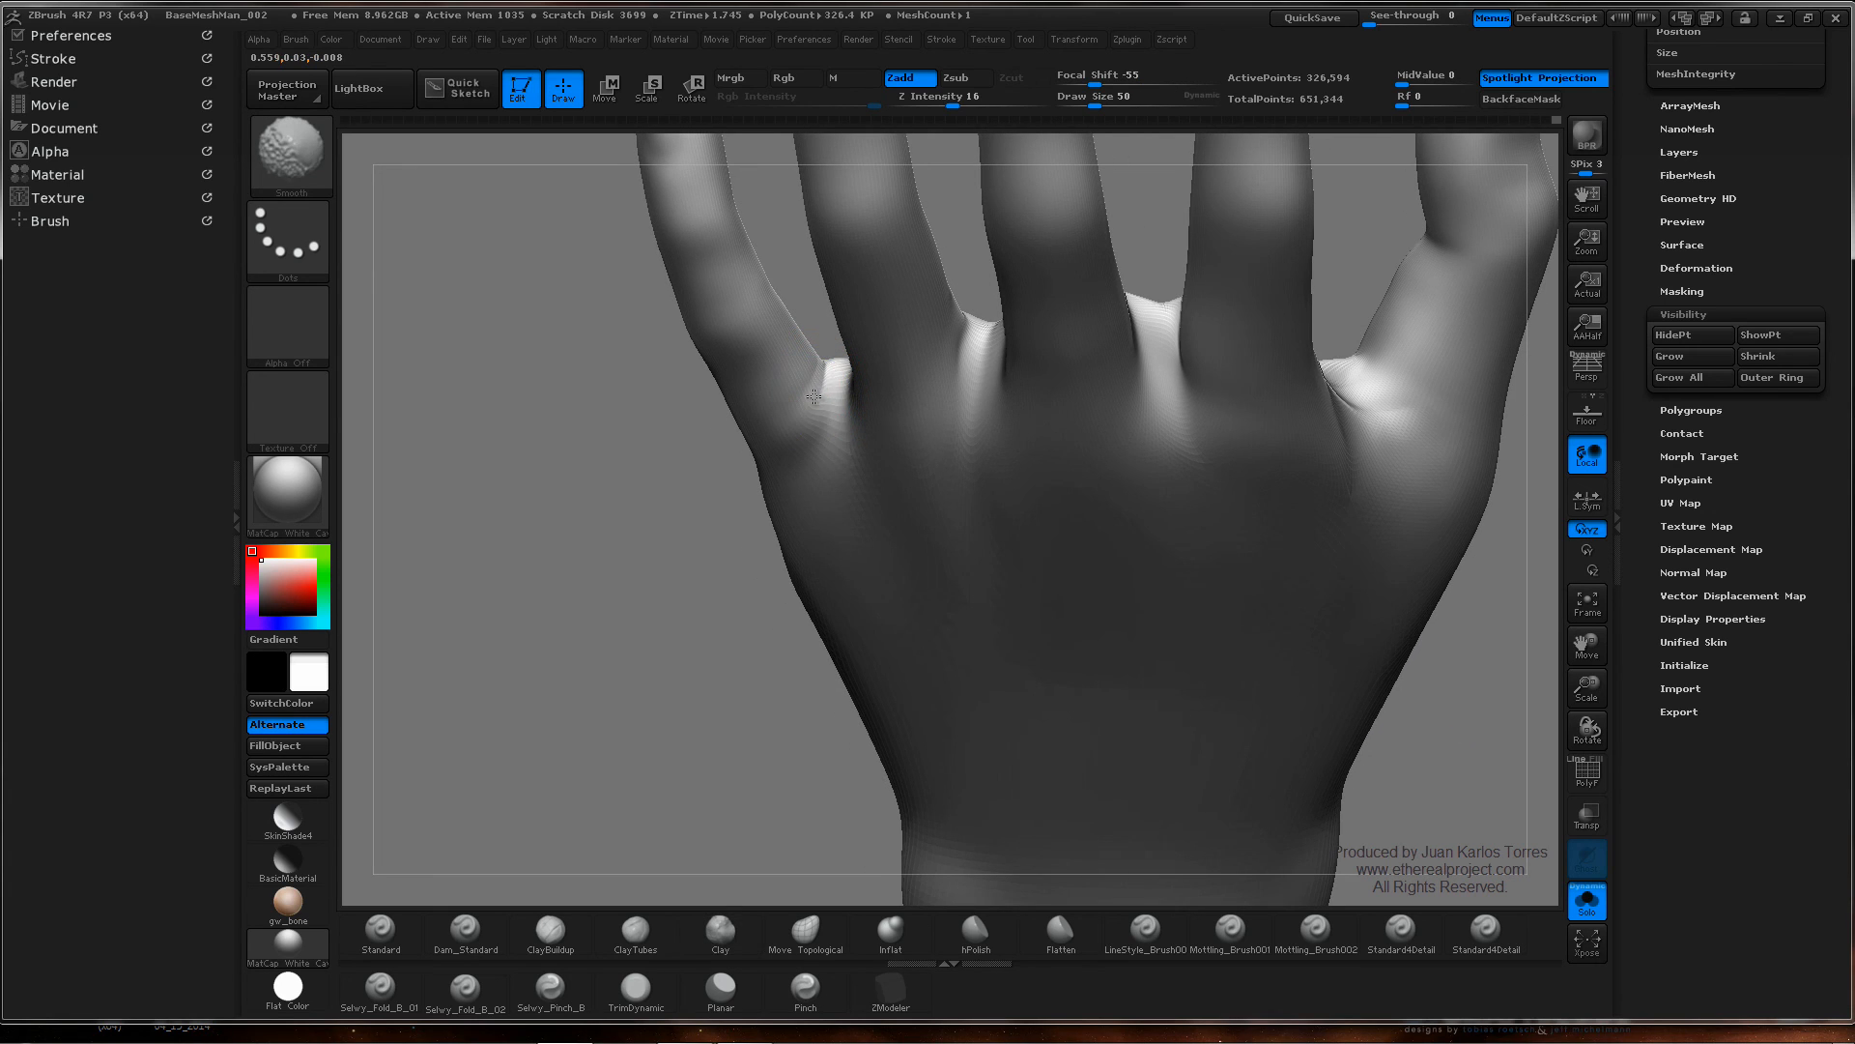
{"action": "key", "text": "shift+d"}
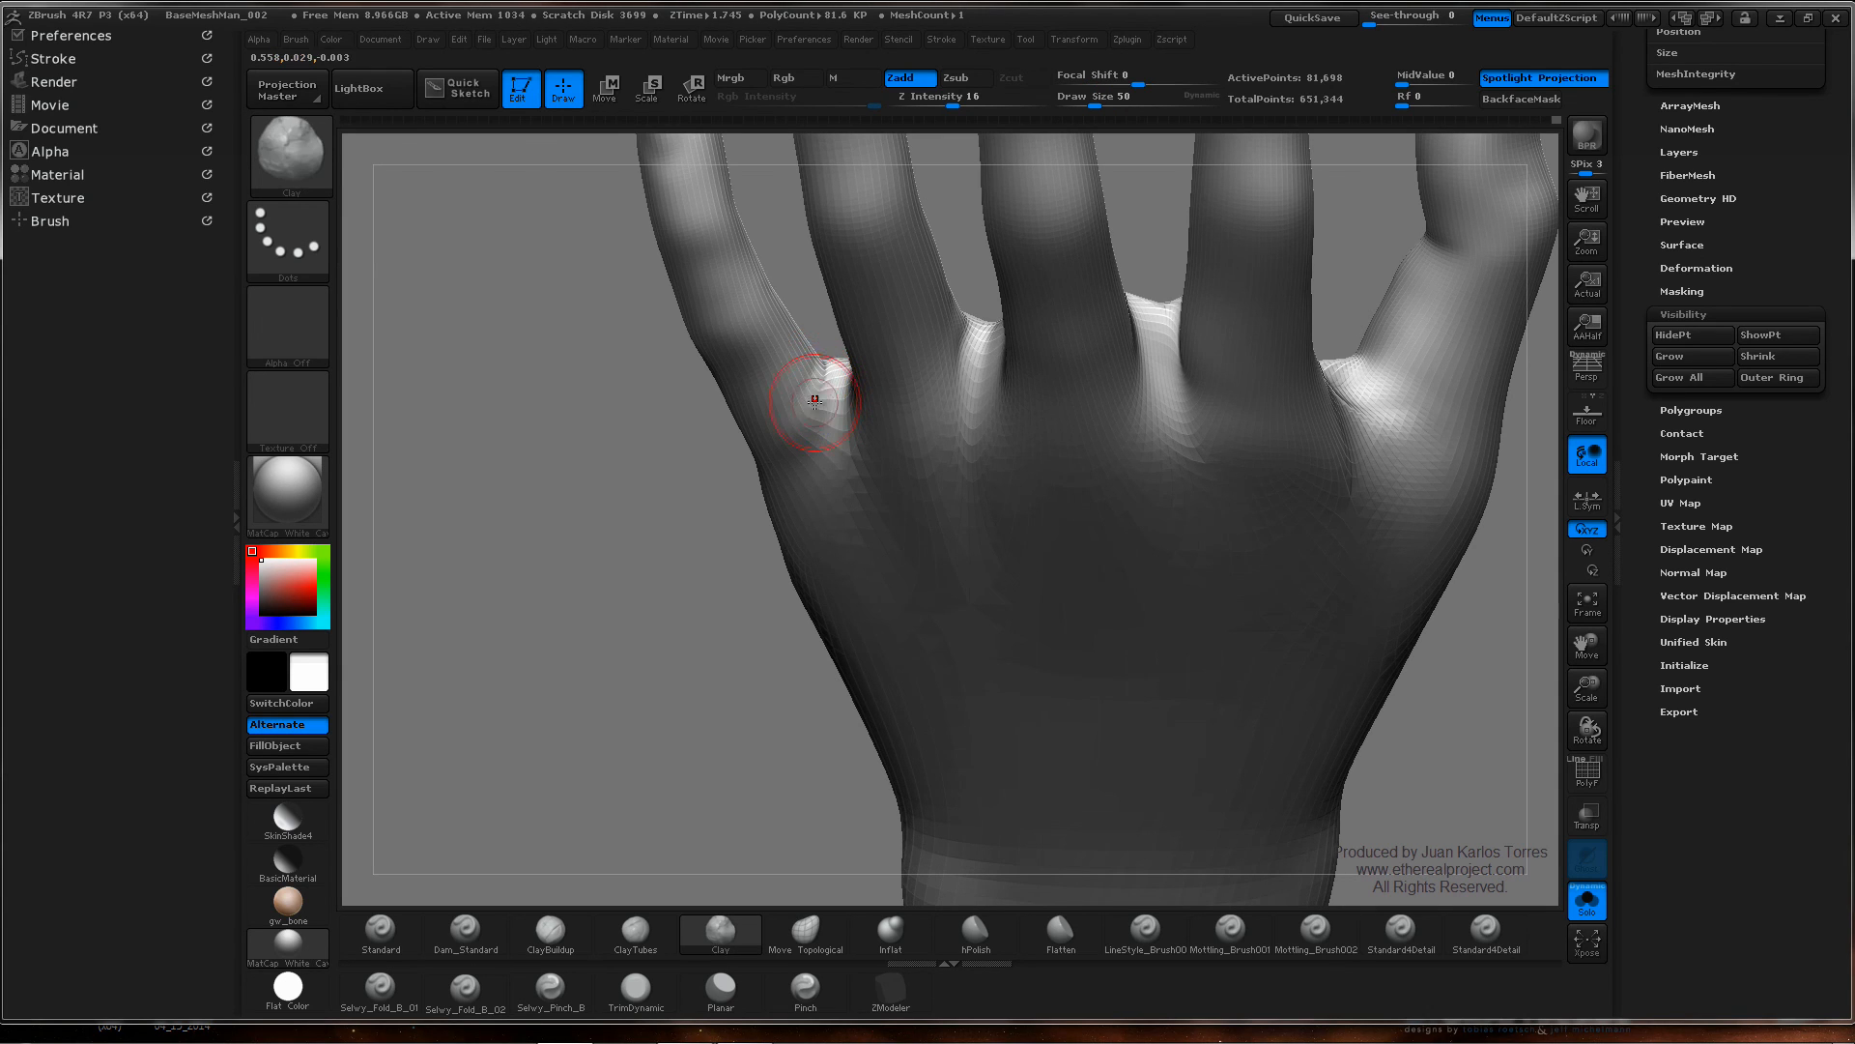
{"action": "left_click_drag", "start_coordinate": [808, 394], "coordinate": [817, 370], "text": "shift"}
{"action": "key", "text": "shift"}
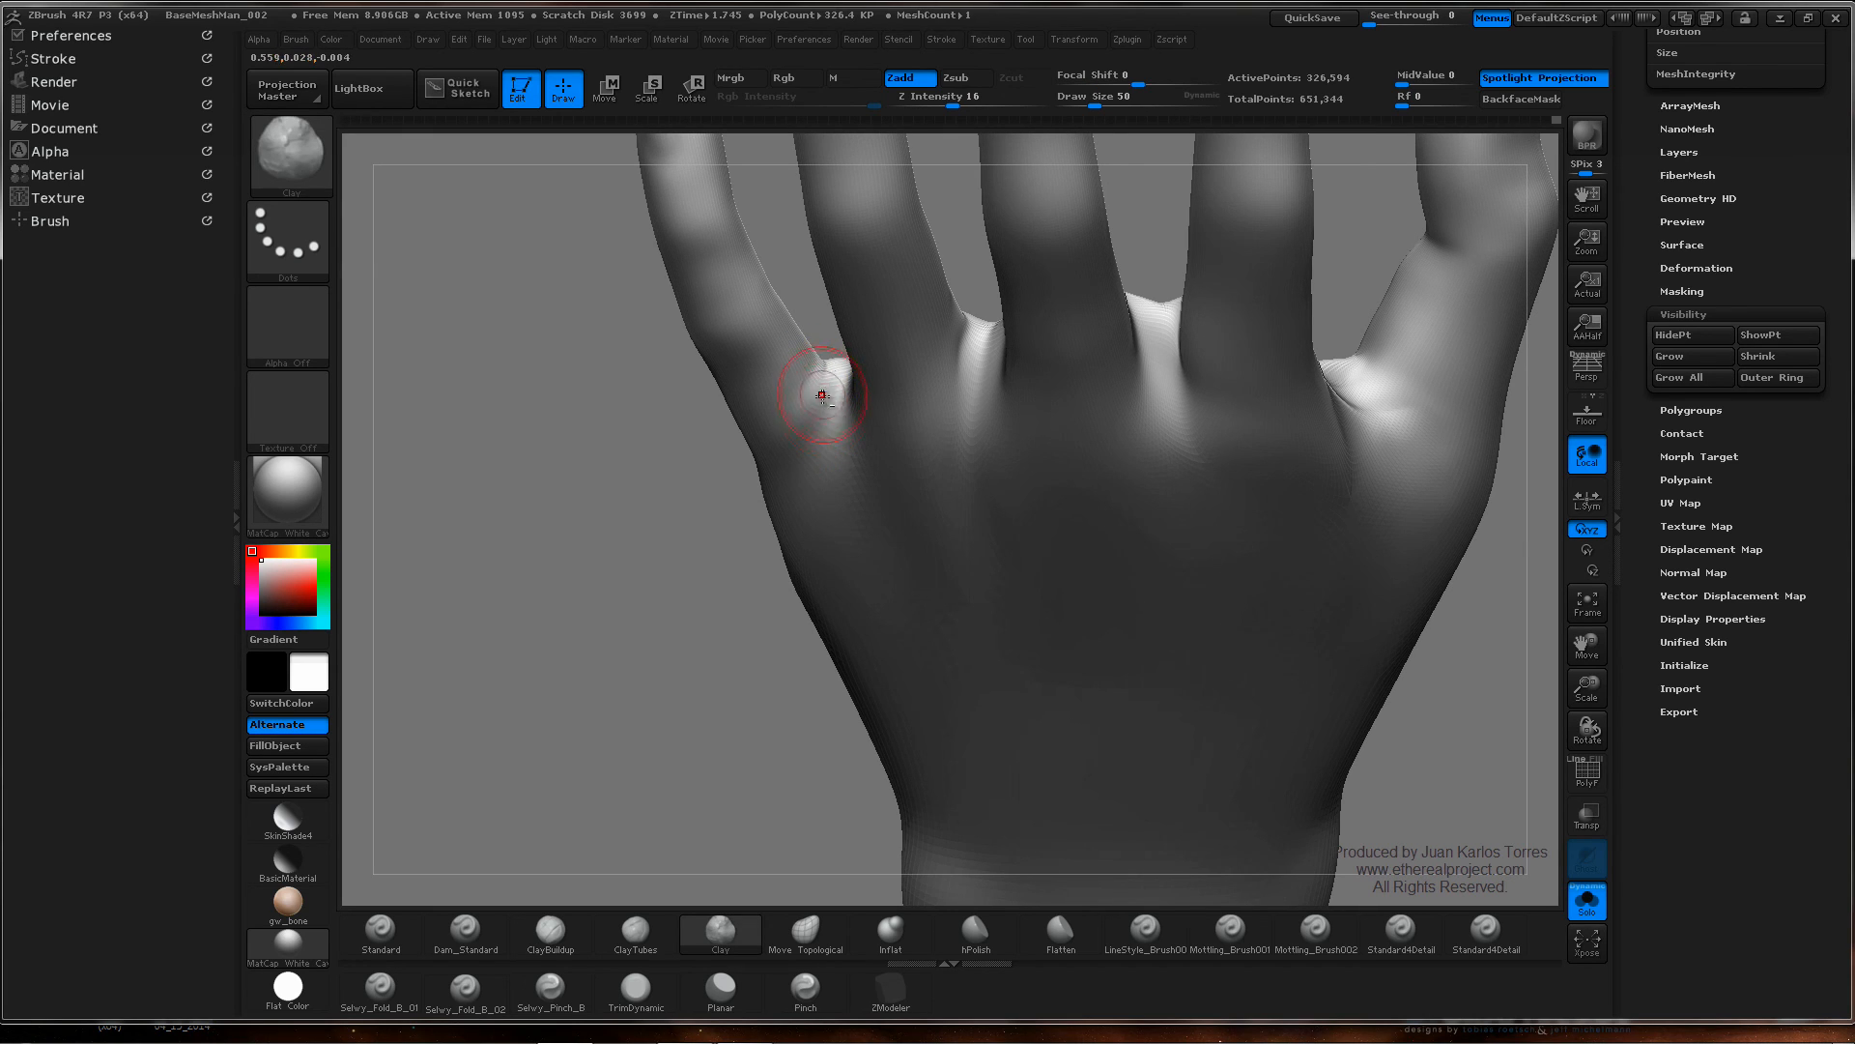
{"action": "key", "text": "shift"}
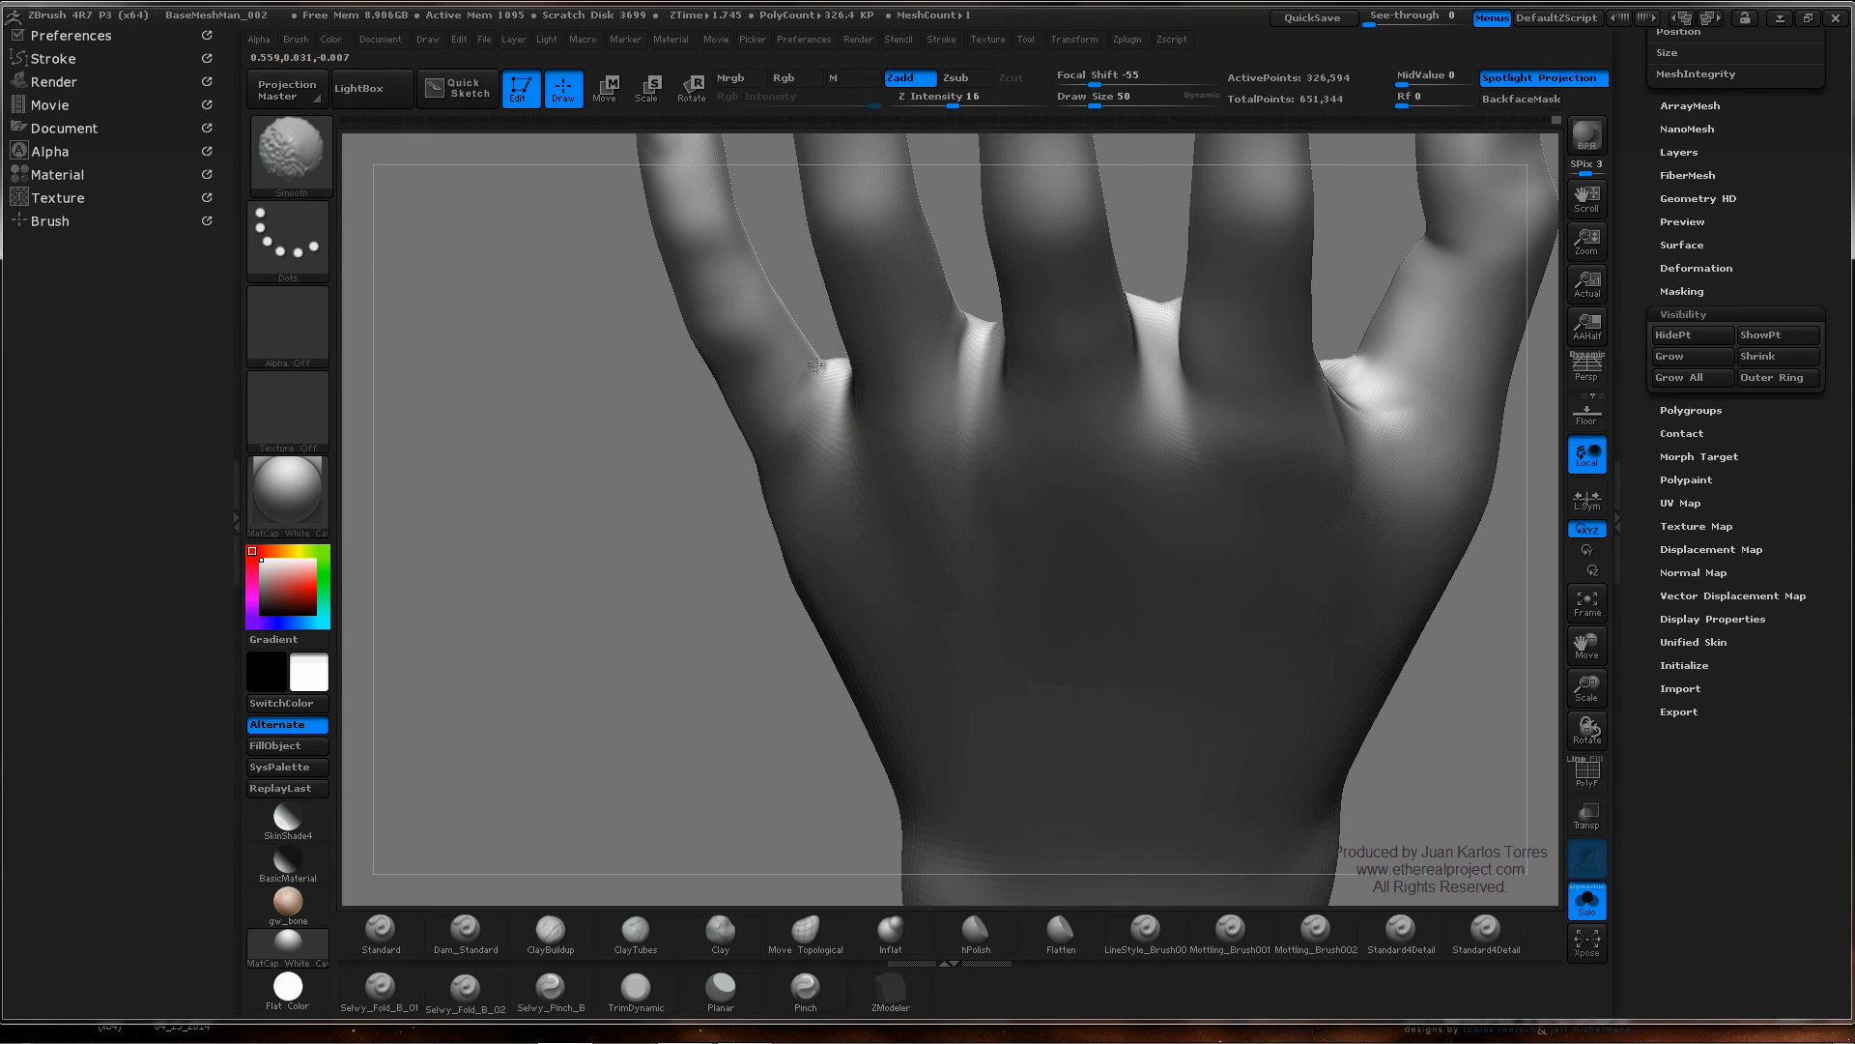
- Smooth the webs between the index and middle fingers and between the middle and ring fingers
{"action": "mouse_move", "coordinate": [827, 409]}
{"action": "left_mouse_down"}
{"action": "mouse_move", "coordinate": [944, 315]}
{"action": "mouse_move", "coordinate": [791, 430]}
{"action": "mouse_move", "coordinate": [926, 428]}
{"action": "left_mouse_up"}
{"action": "key", "text": "shift"}
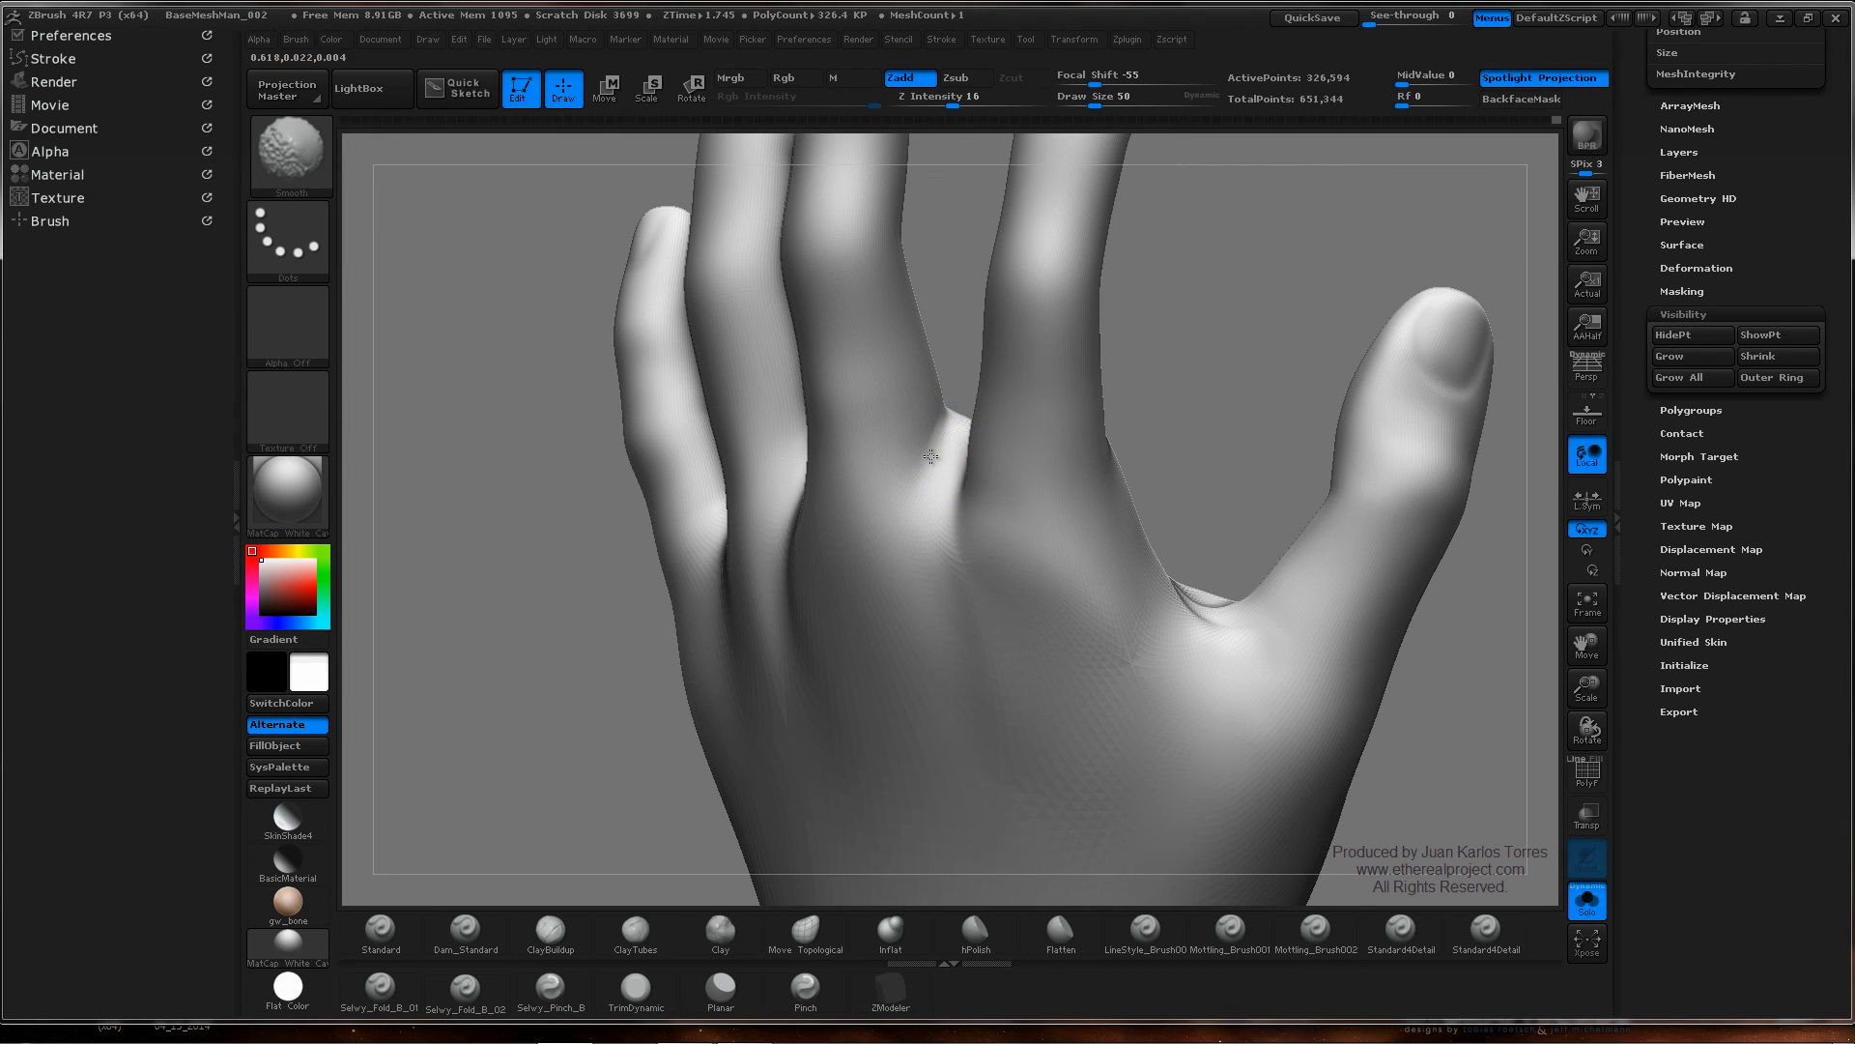
{"action": "key", "text": "shift"}
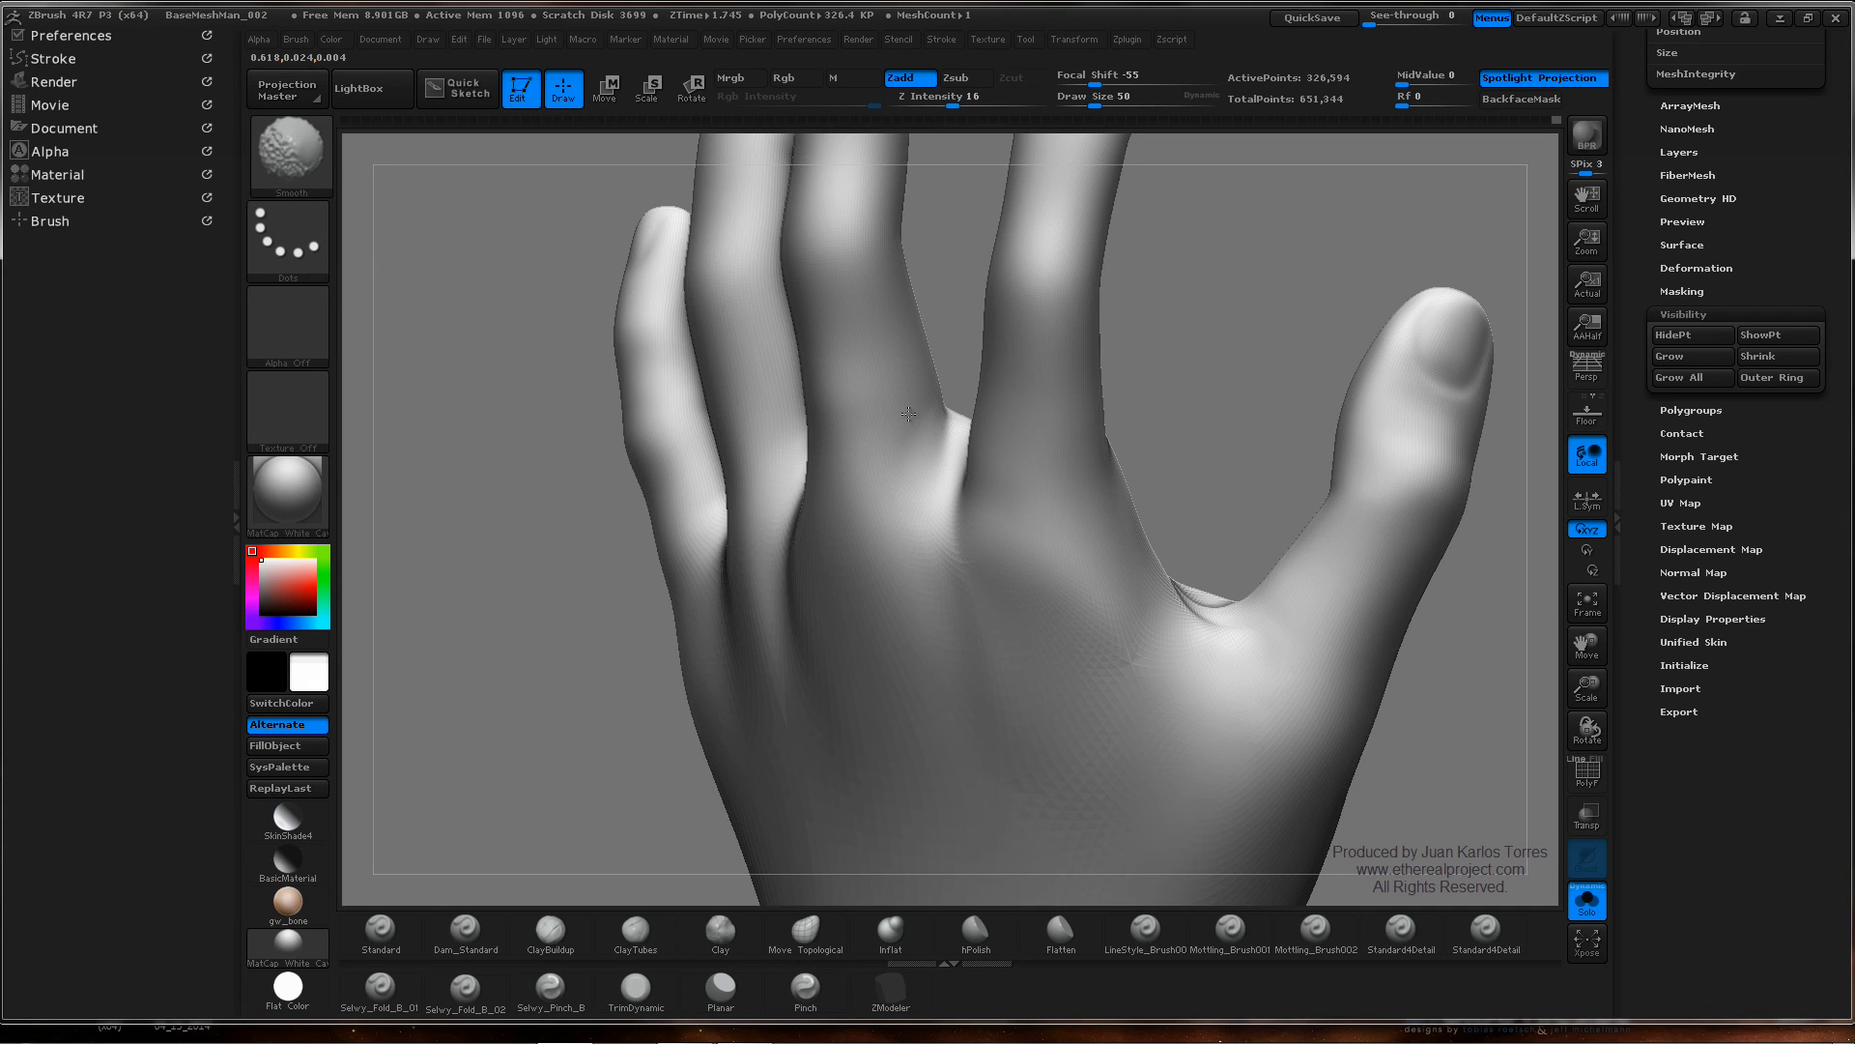
{"action": "right_click_drag", "start_coordinate": [945, 431], "coordinate": [1017, 418]}
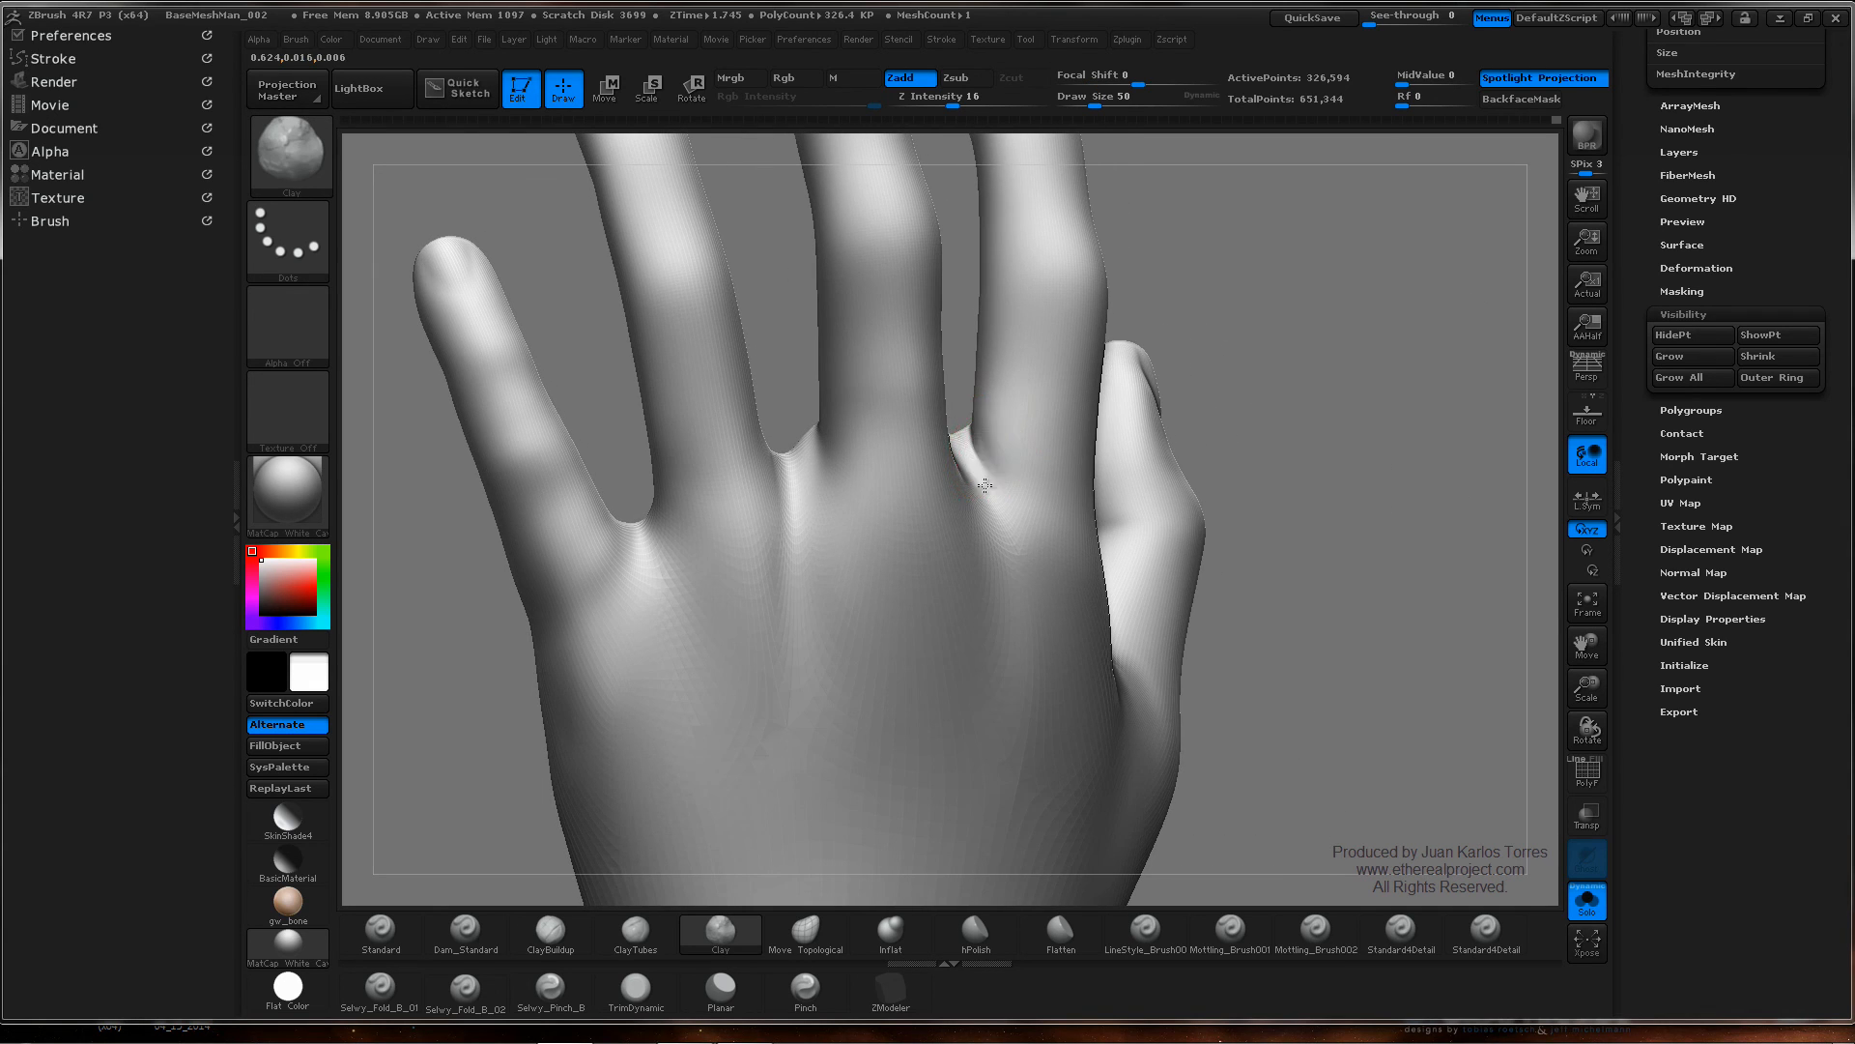
{"action": "key", "text": "shift"}
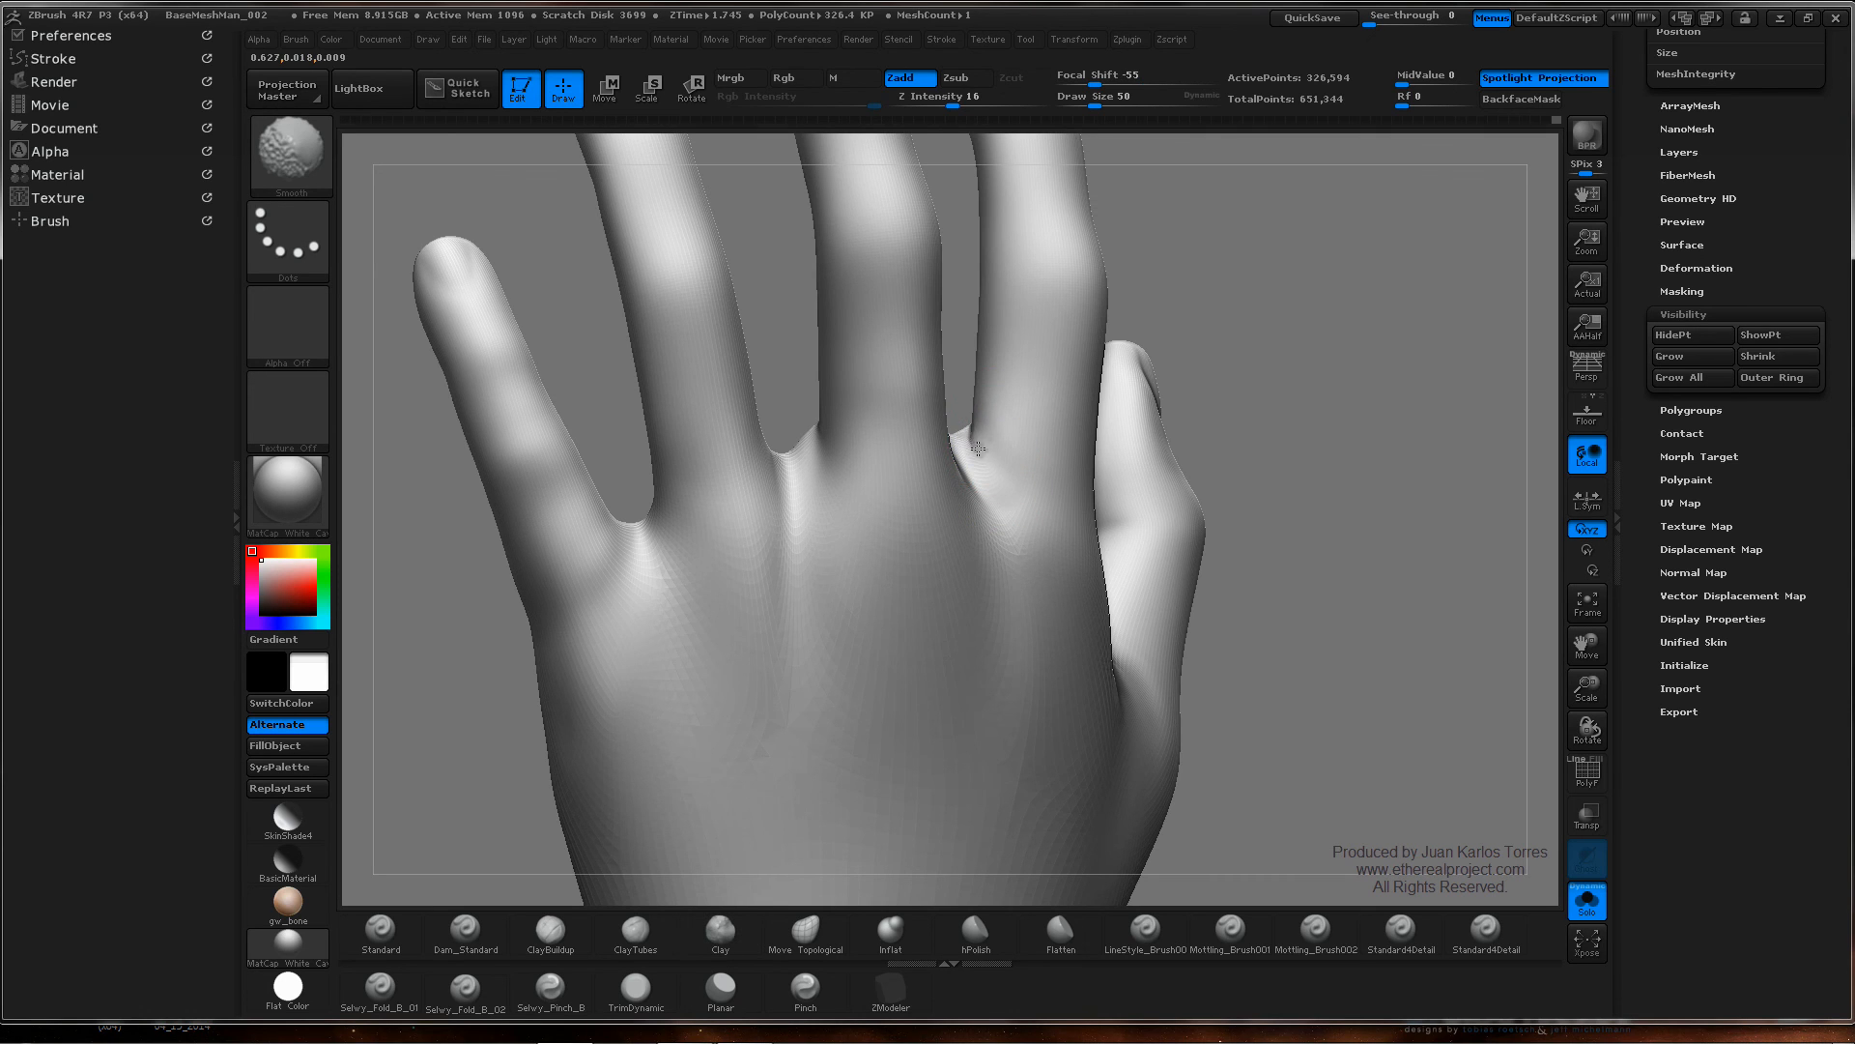
{"action": "mouse_move", "coordinate": [977, 440]}
{"action": "right_mouse_down"}
{"action": "mouse_move", "coordinate": [945, 458]}
{"action": "mouse_move", "coordinate": [992, 419]}
{"action": "right_mouse_up"}
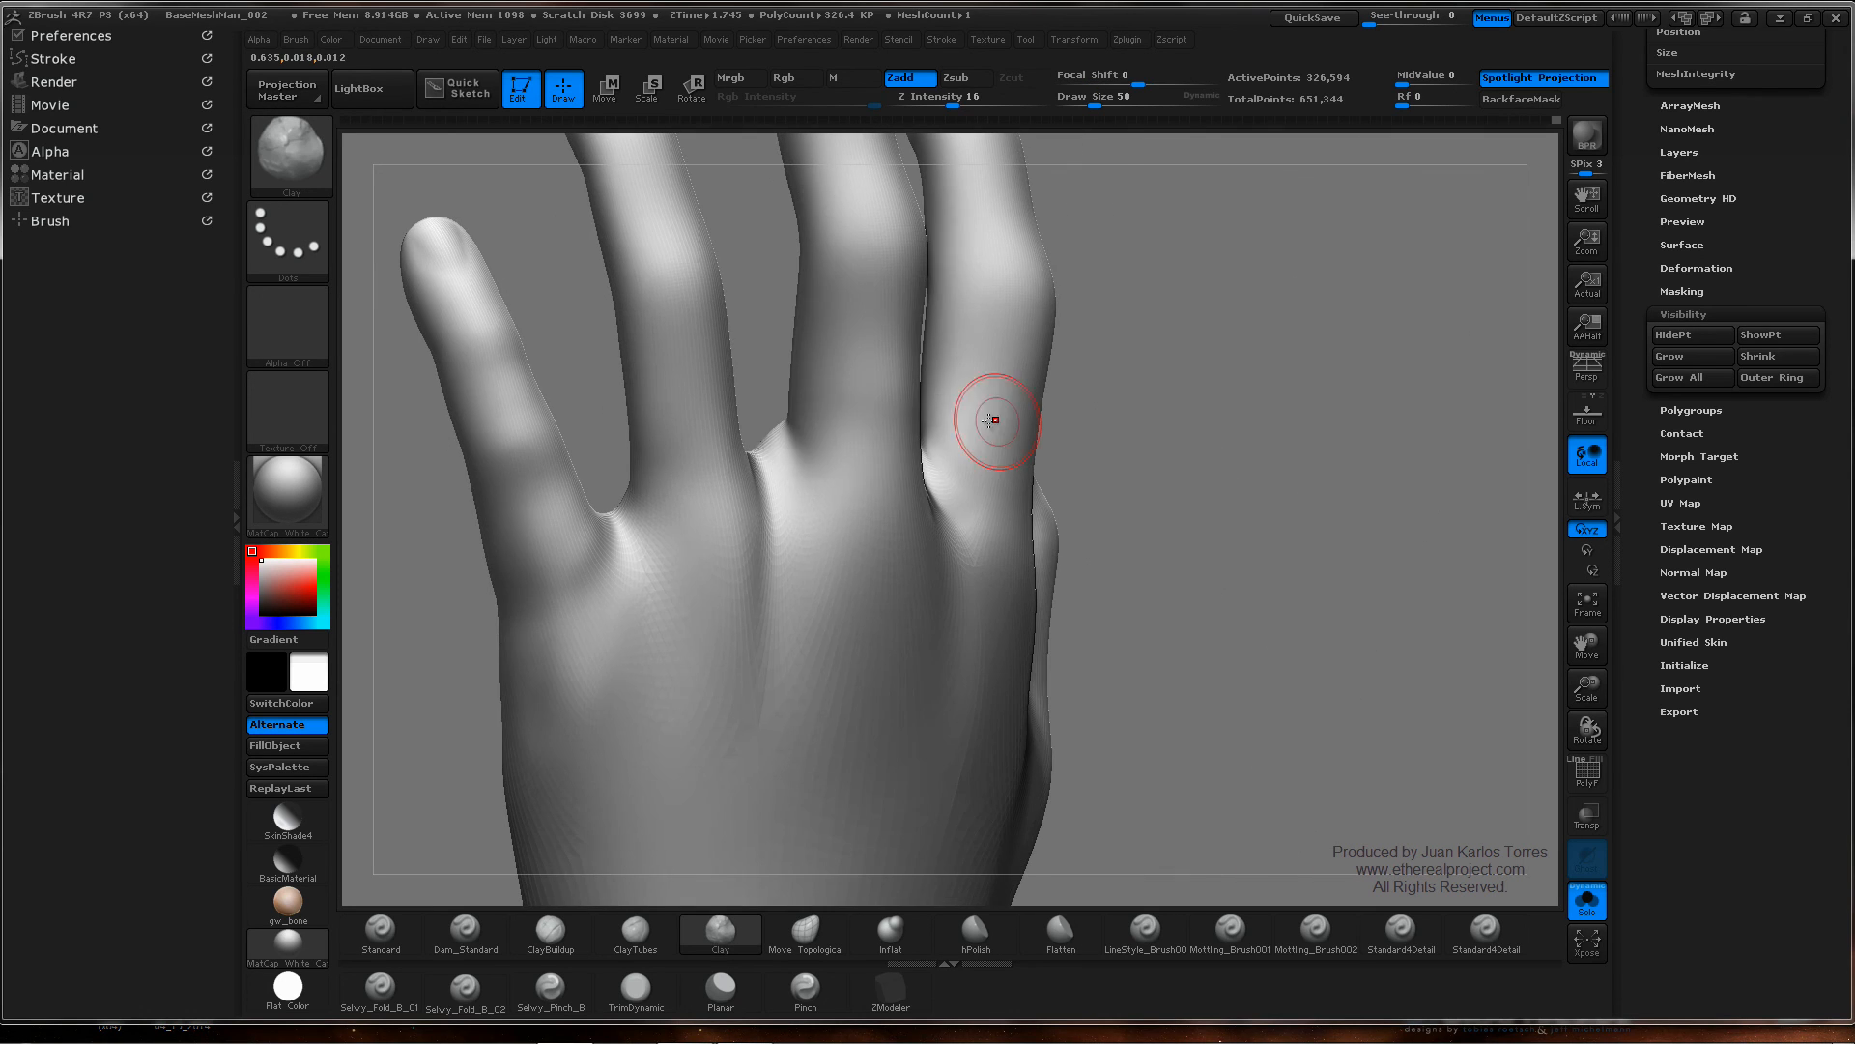
{"action": "key", "text": "shift"}
{"action": "mouse_move", "coordinate": [795, 465]}
{"action": "right_mouse_down"}
{"action": "mouse_move", "coordinate": [767, 463]}
{"action": "mouse_move", "coordinate": [808, 466]}
{"action": "mouse_move", "coordinate": [800, 401]}
{"action": "mouse_move", "coordinate": [1143, 340]}
{"action": "mouse_move", "coordinate": [1014, 621]}
{"action": "mouse_move", "coordinate": [1102, 481]}
{"action": "mouse_move", "coordinate": [1060, 464]}
{"action": "mouse_move", "coordinate": [1047, 538]}
{"action": "mouse_move", "coordinate": [1053, 484]}
{"action": "mouse_move", "coordinate": [932, 547]}
{"action": "mouse_move", "coordinate": [938, 418]}
{"action": "mouse_move", "coordinate": [944, 505]}
{"action": "mouse_move", "coordinate": [986, 430]}
{"action": "mouse_move", "coordinate": [933, 451]}
{"action": "right_mouse_up"}
- Adjust the knuckle area on the back of the hand with Move Topological at a low subdivision level, and restore the highest level
{"action": "key", "text": "space"}
{"action": "key", "text": "shift+d"}
{"action": "key", "text": "shift+d"}
{"action": "key", "text": "shift+d"}
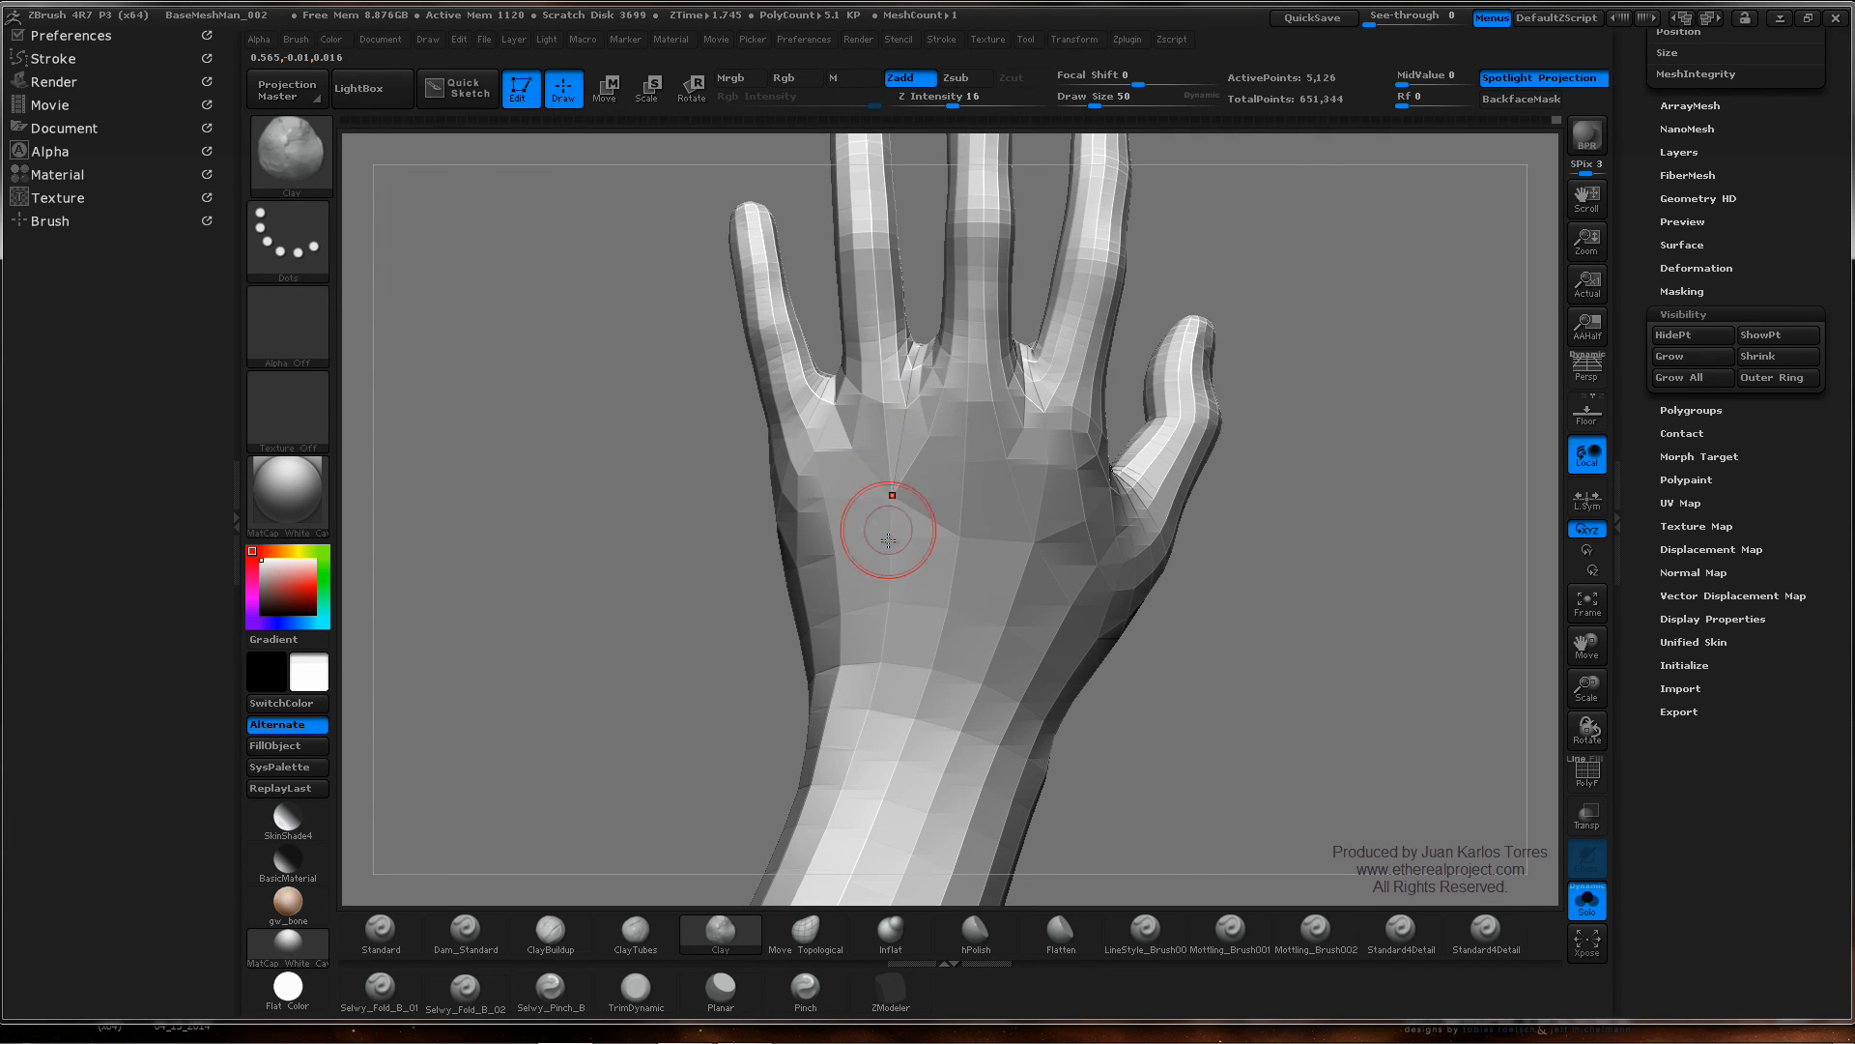
{"action": "left_click", "coordinate": [791, 947]}
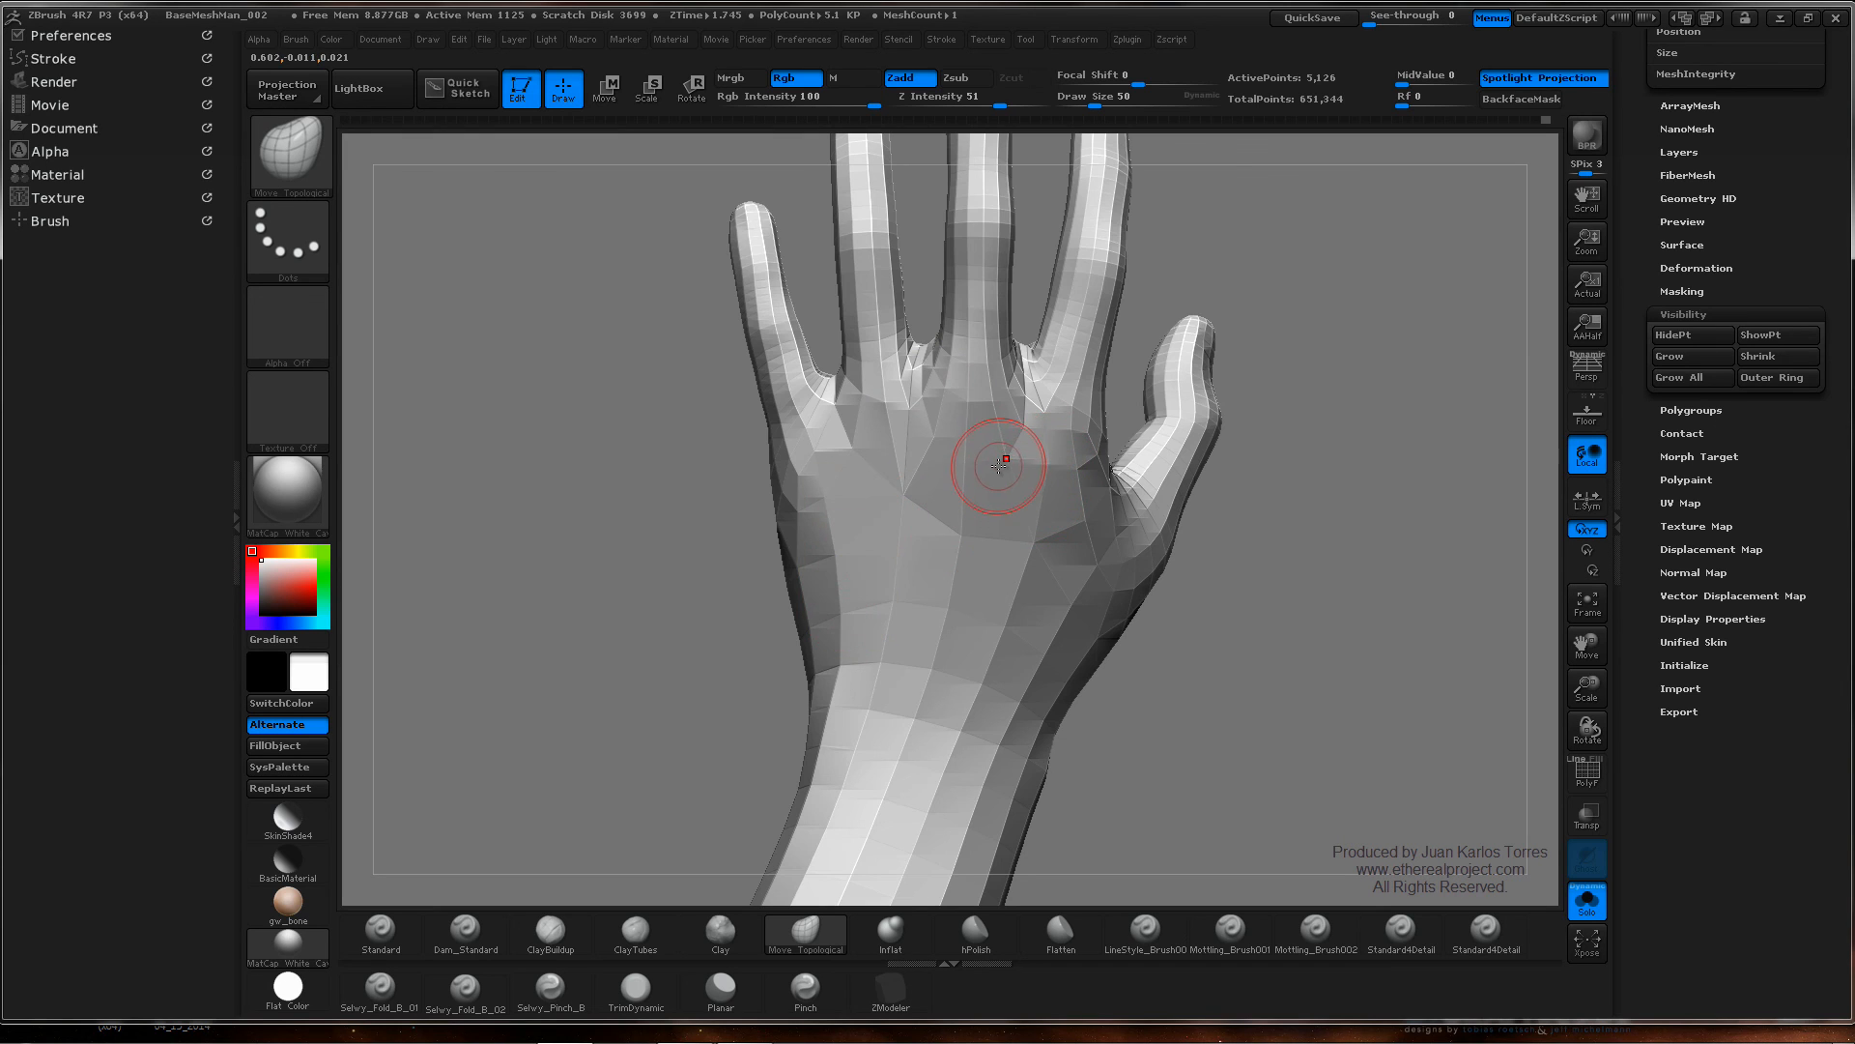
{"action": "key", "text": "d"}
{"action": "key", "text": "d"}
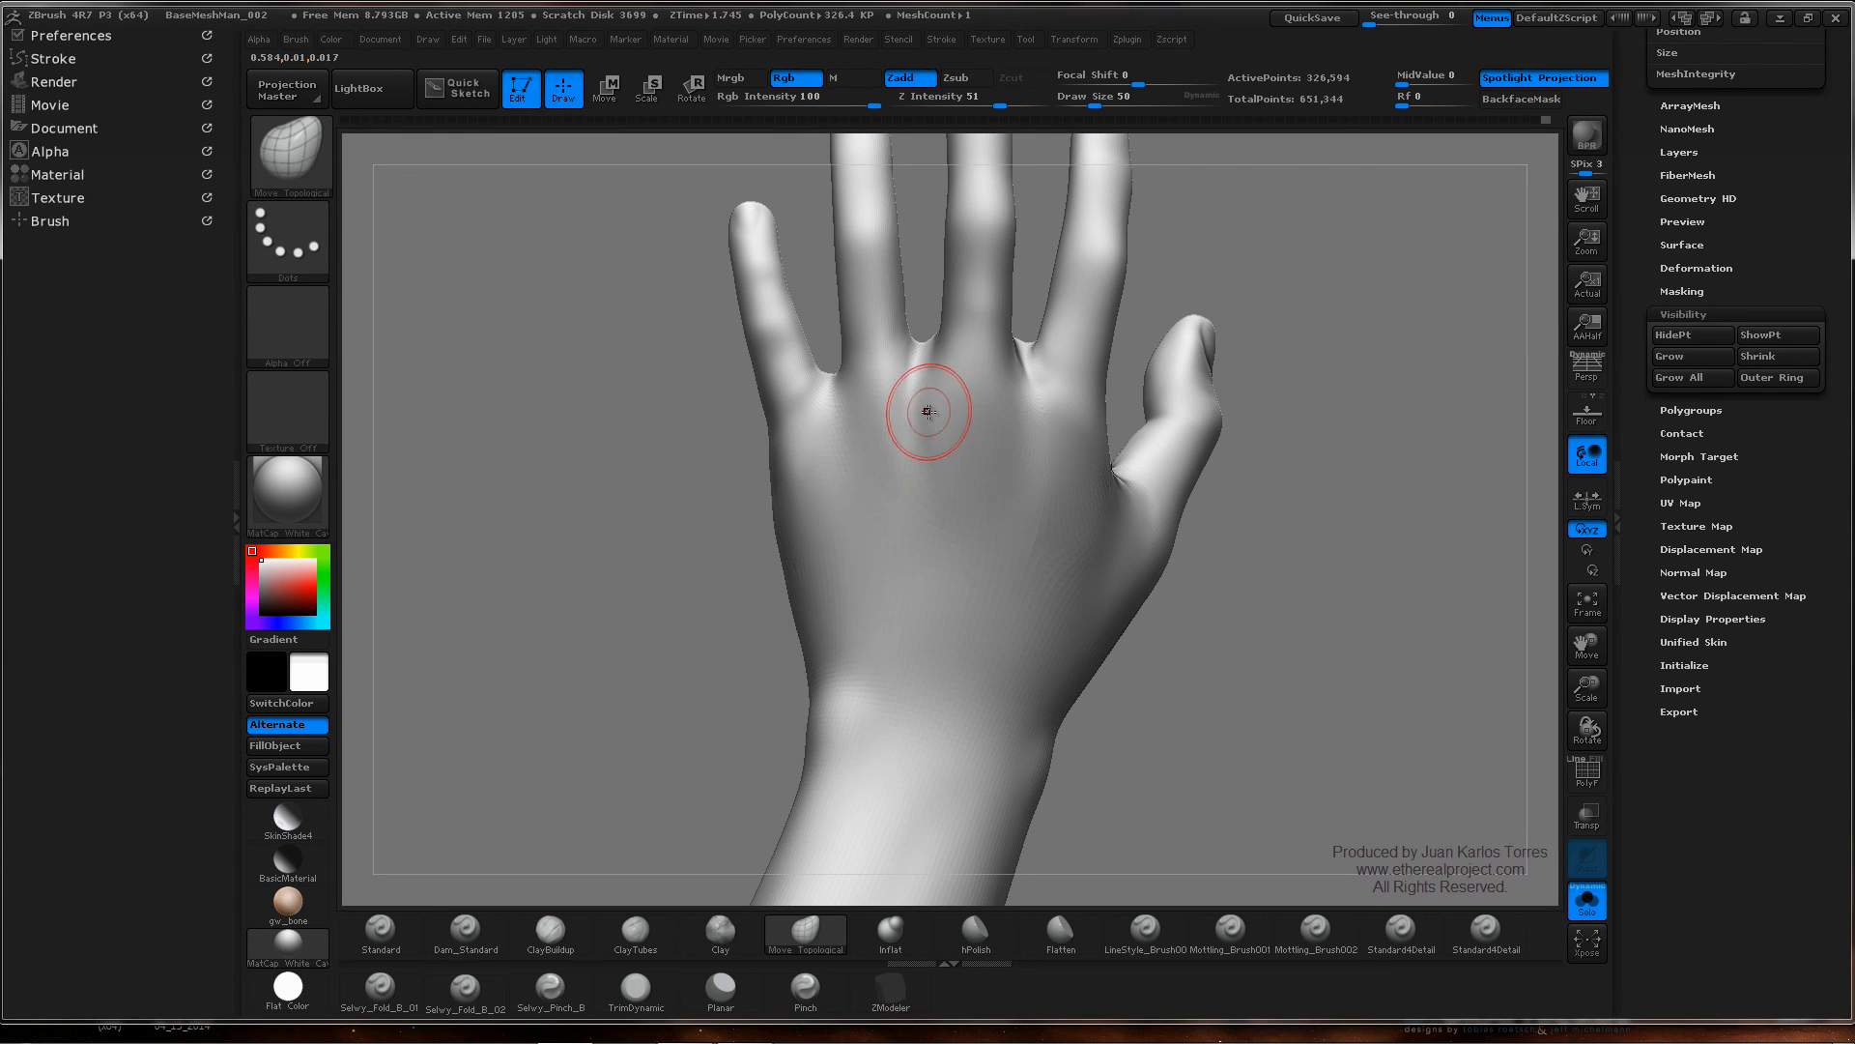
- Try reshaping and smoothing the back of the hand at draw size 101, and undo the strokes while checking the wireframe
{"action": "key", "text": "space"}
{"action": "left_click_drag", "start_coordinate": [944, 414], "coordinate": [976, 414]}
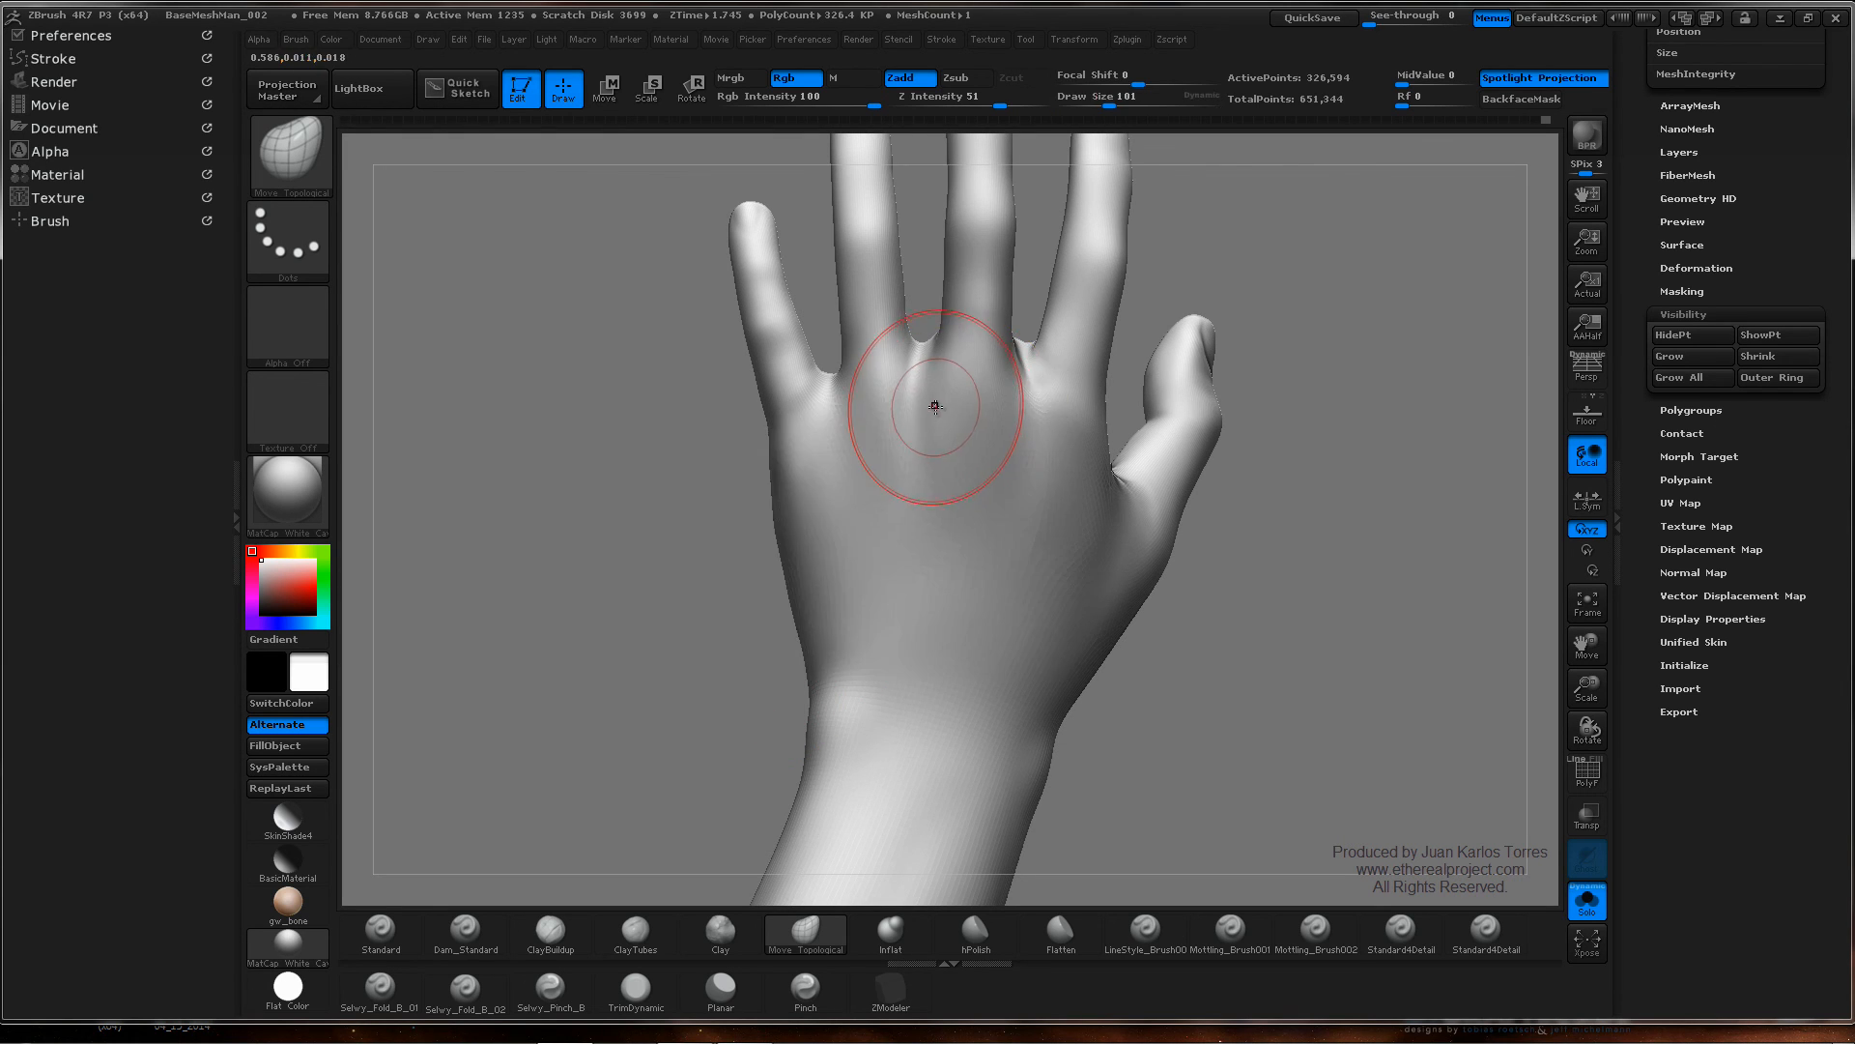
{"action": "left_click_drag", "start_coordinate": [1126, 386], "coordinate": [1227, 324], "text": "ctrl"}
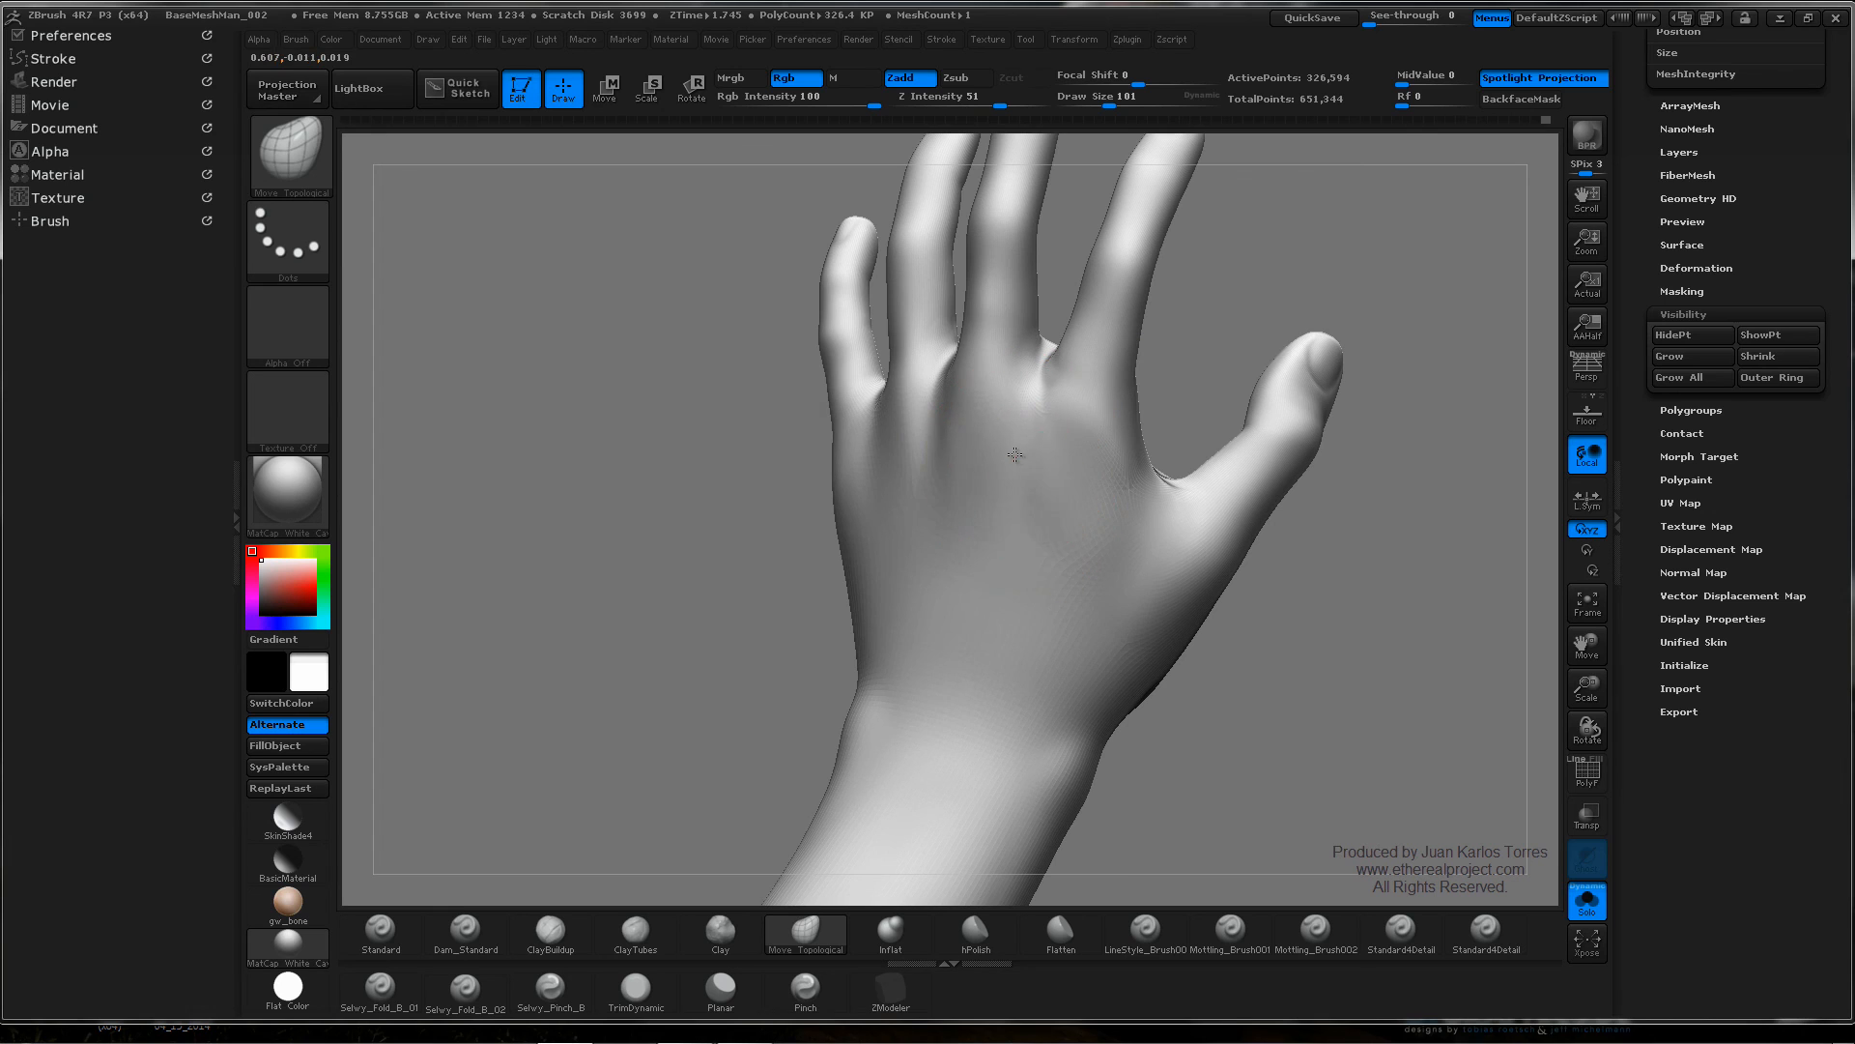
{"action": "key", "text": "ctrl+z"}
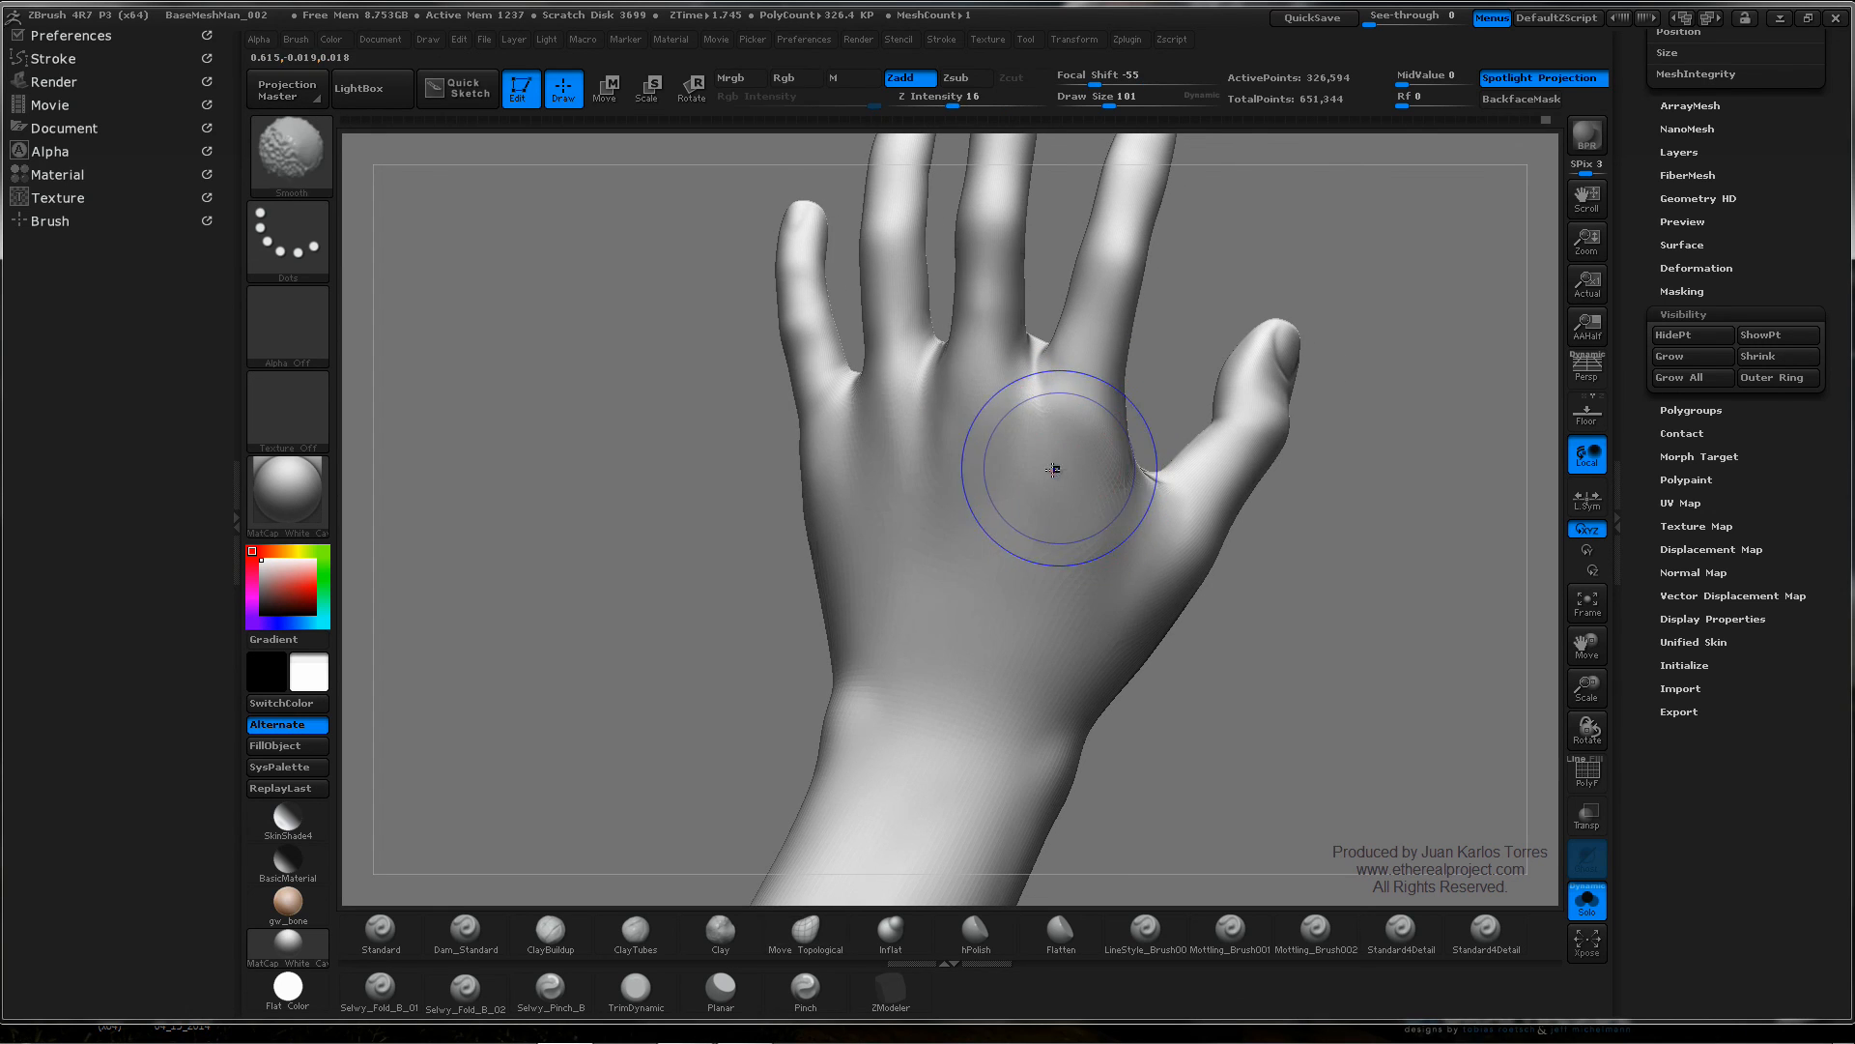
{"action": "key", "text": "shift+f"}
{"action": "key", "text": "ctrl+z"}
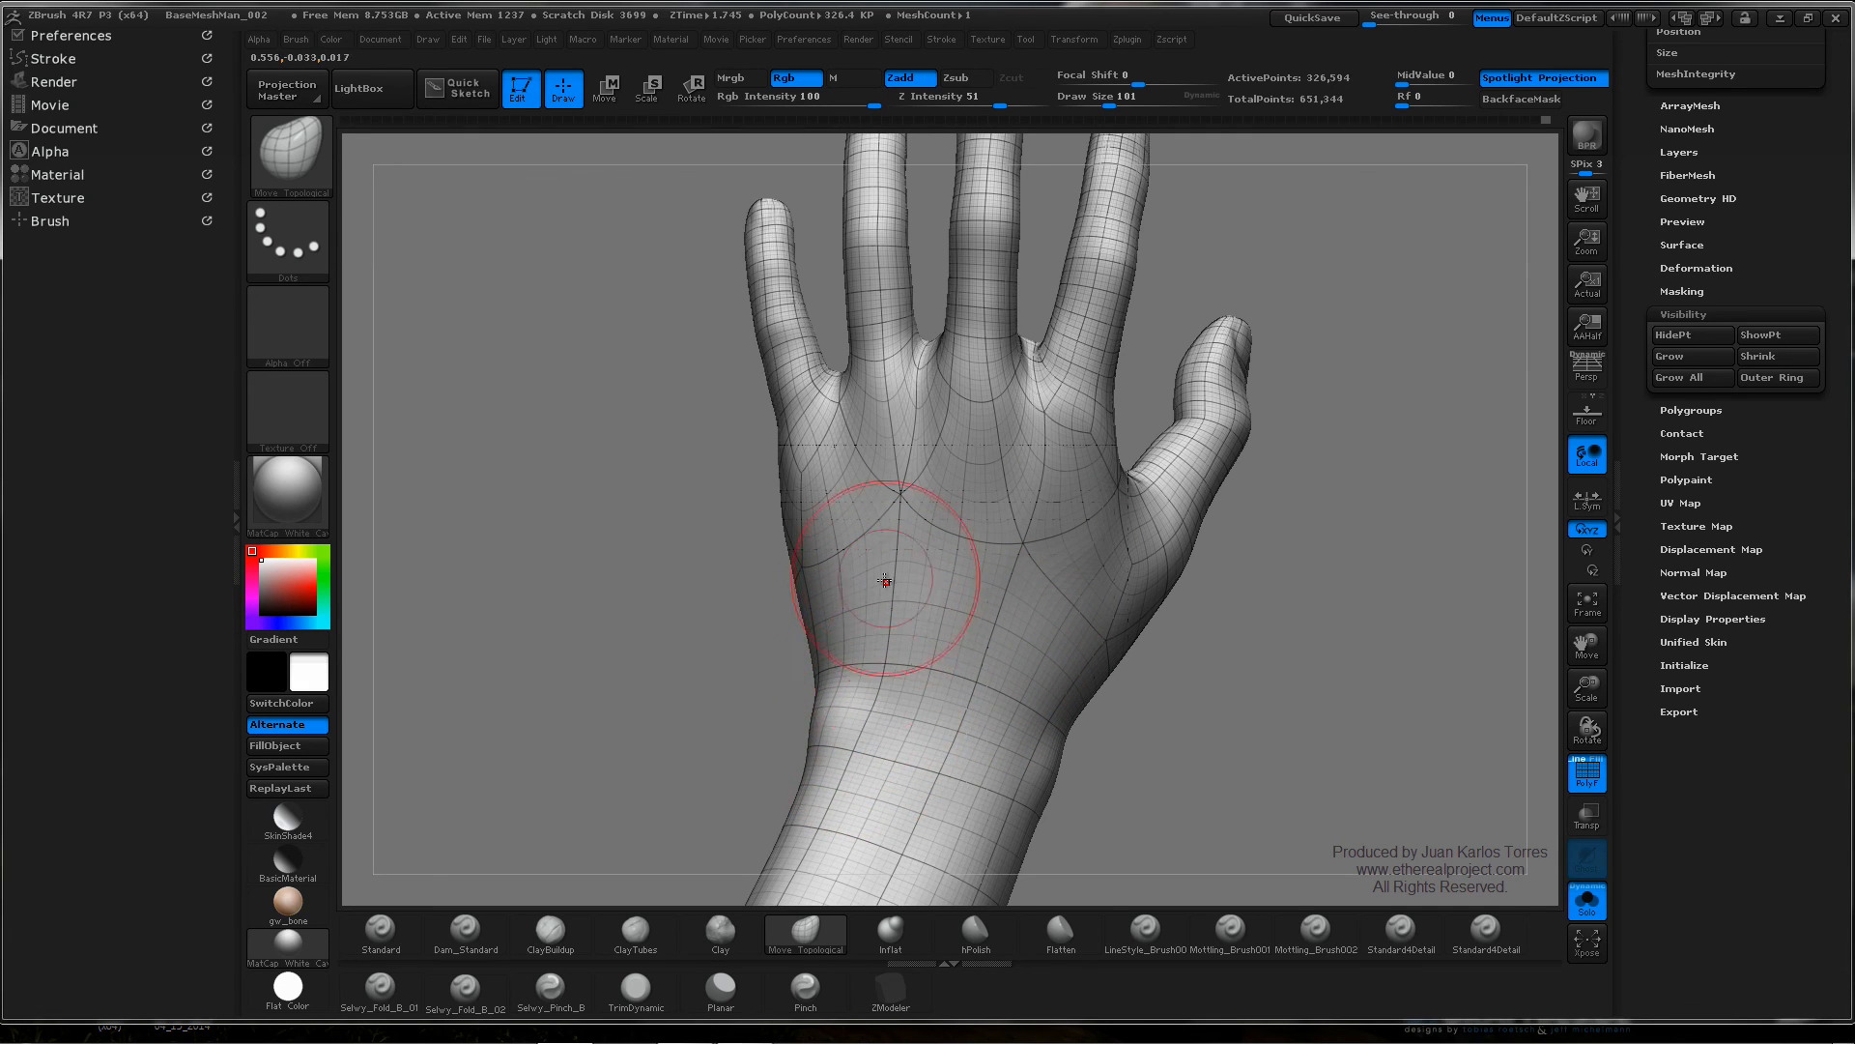
{"action": "key", "text": "ctrl+z"}
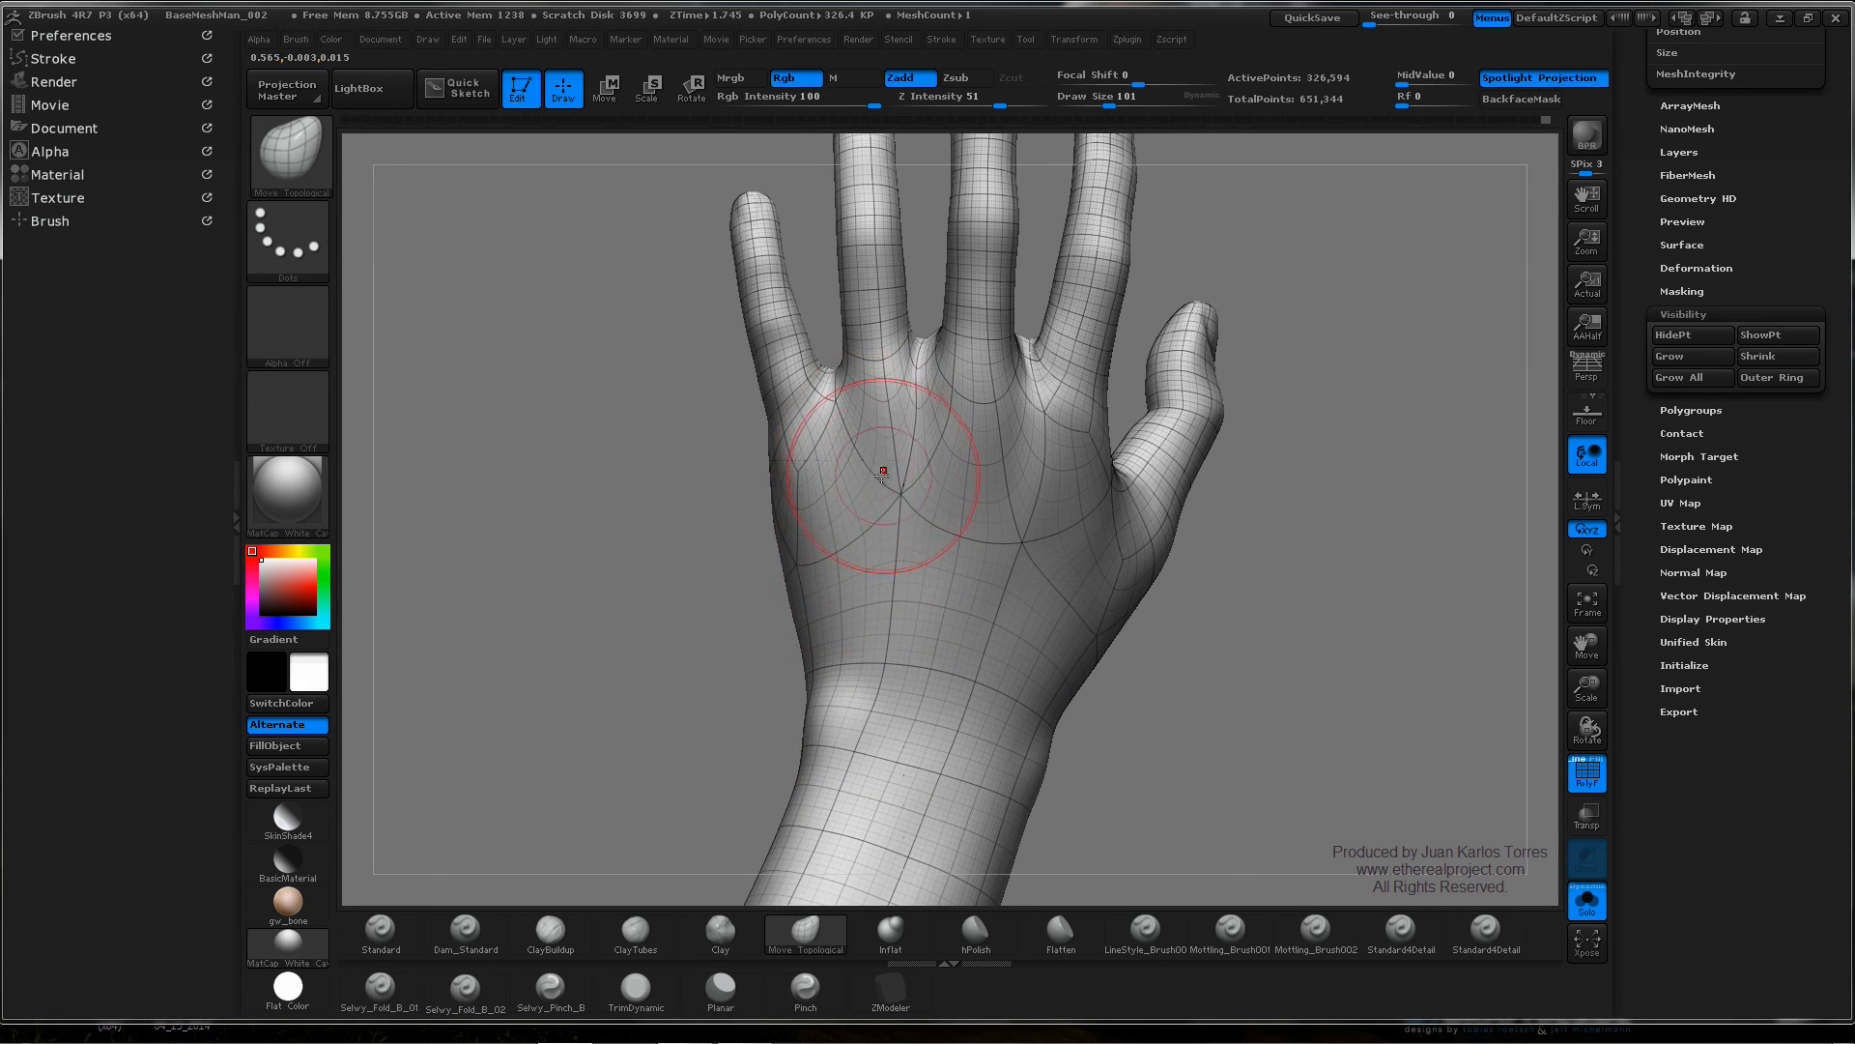
{"action": "key", "text": "shift+f"}
- Check the hand, wrist and forearm from several sides without the wireframe, and unhide the rest of the body
{"action": "right_click_drag", "start_coordinate": [1031, 435], "coordinate": [891, 434], "text": "ctrl"}
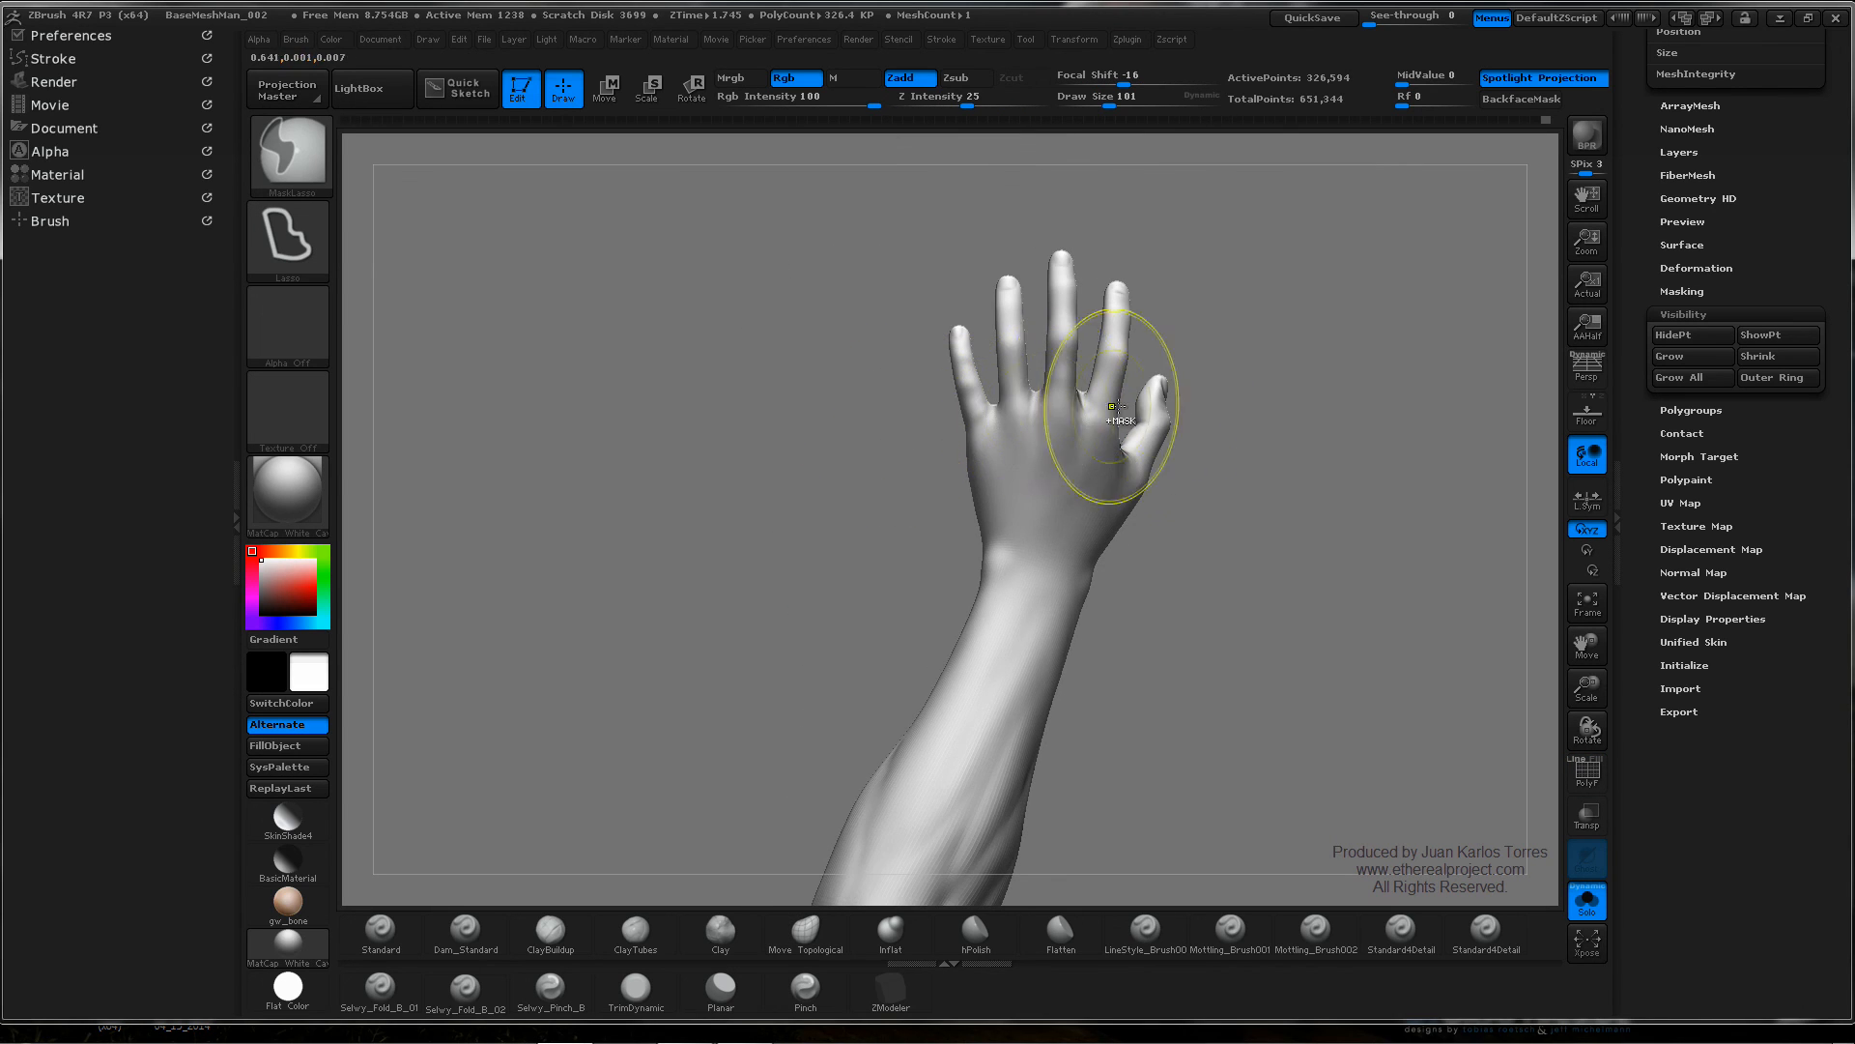
{"action": "right_click_drag", "start_coordinate": [1114, 405], "coordinate": [973, 365], "text": "ctrl"}
{"action": "mouse_move", "coordinate": [973, 364]}
{"action": "left_mouse_down"}
{"action": "mouse_move", "coordinate": [1106, 563]}
{"action": "mouse_move", "coordinate": [1273, 465]}
{"action": "left_mouse_up"}
{"action": "mouse_move", "coordinate": [1226, 411]}
{"action": "right_mouse_down", "text": "ctrl"}
{"action": "mouse_move", "coordinate": [1288, 344]}
{"action": "mouse_move", "coordinate": [1106, 460]}
{"action": "mouse_move", "coordinate": [1218, 425]}
{"action": "mouse_move", "coordinate": [1069, 447]}
{"action": "mouse_move", "coordinate": [1118, 415]}
{"action": "mouse_move", "coordinate": [1061, 467]}
{"action": "mouse_move", "coordinate": [1039, 452]}
{"action": "right_mouse_up", "text": "ctrl"}
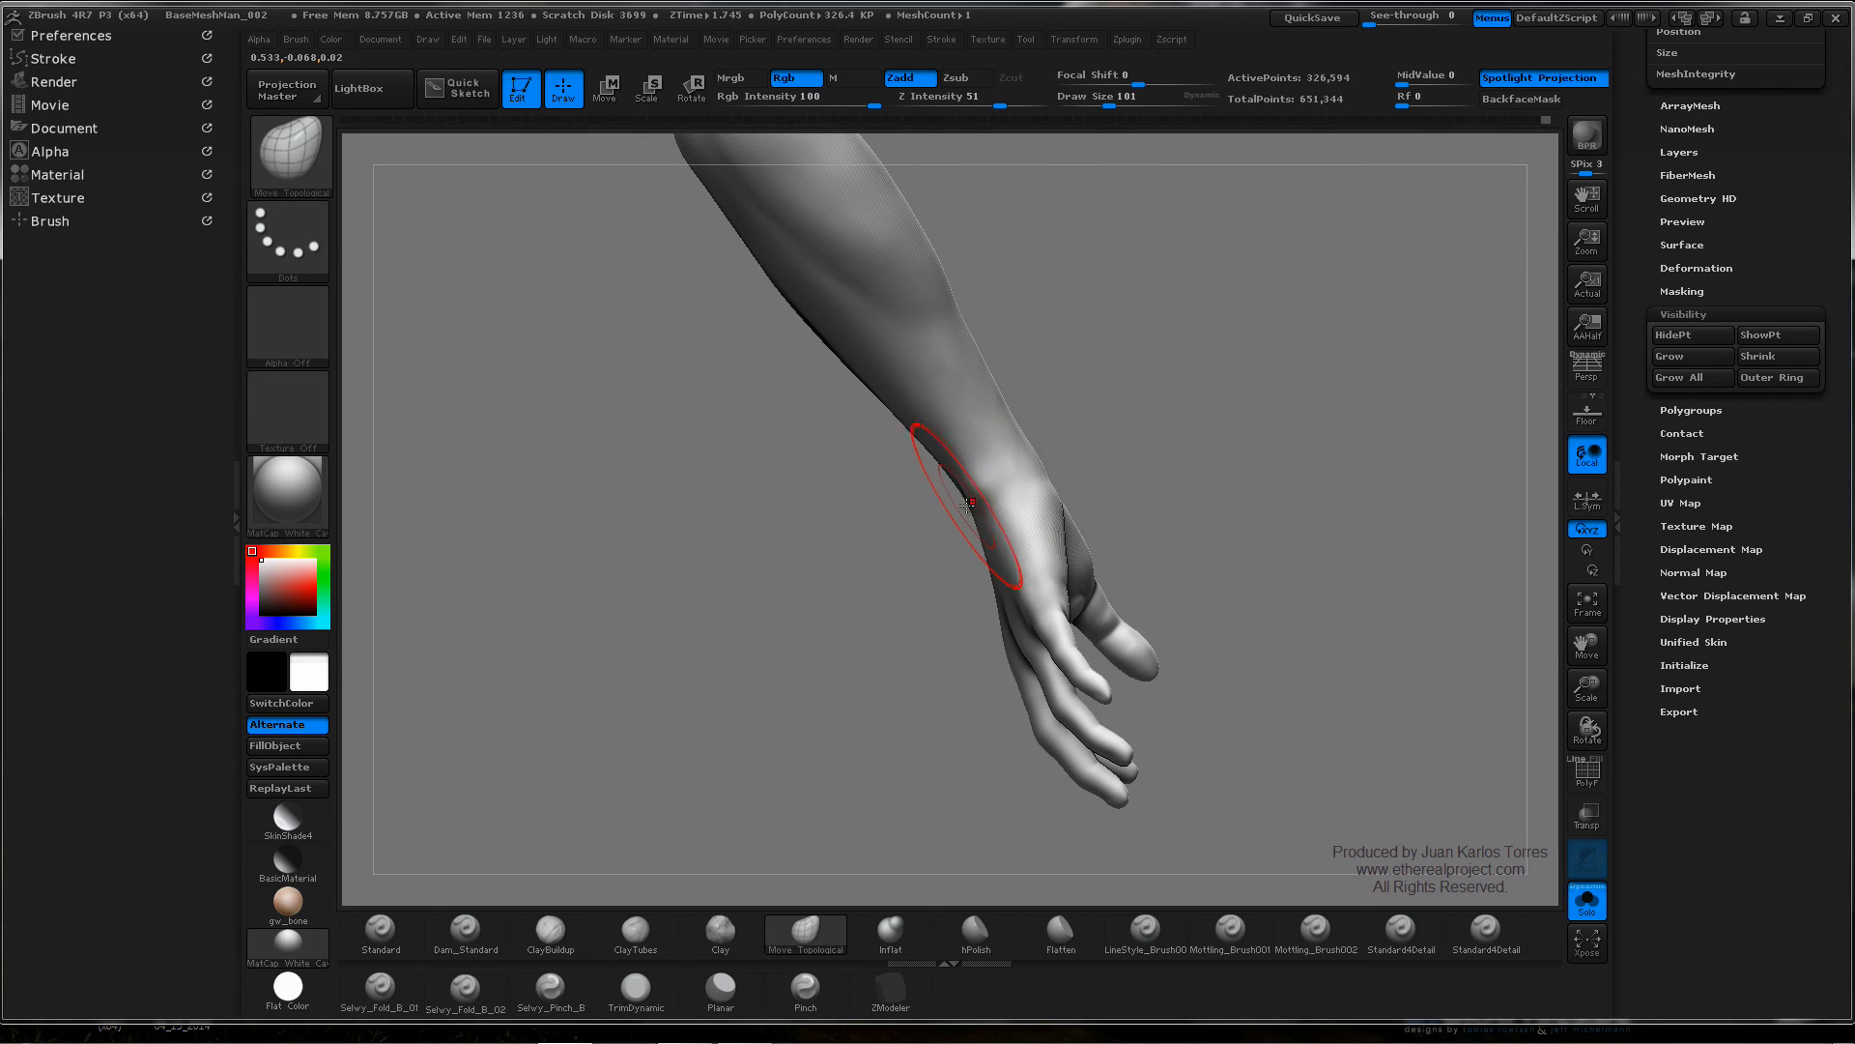
{"action": "left_click_drag", "start_coordinate": [976, 504], "coordinate": [984, 500]}
{"action": "right_click_drag", "start_coordinate": [1097, 422], "coordinate": [1005, 435], "text": "ctrl"}
{"action": "mouse_move", "coordinate": [1005, 434]}
{"action": "right_mouse_down"}
{"action": "mouse_move", "coordinate": [907, 468]}
{"action": "mouse_move", "coordinate": [1126, 464]}
{"action": "right_mouse_up"}
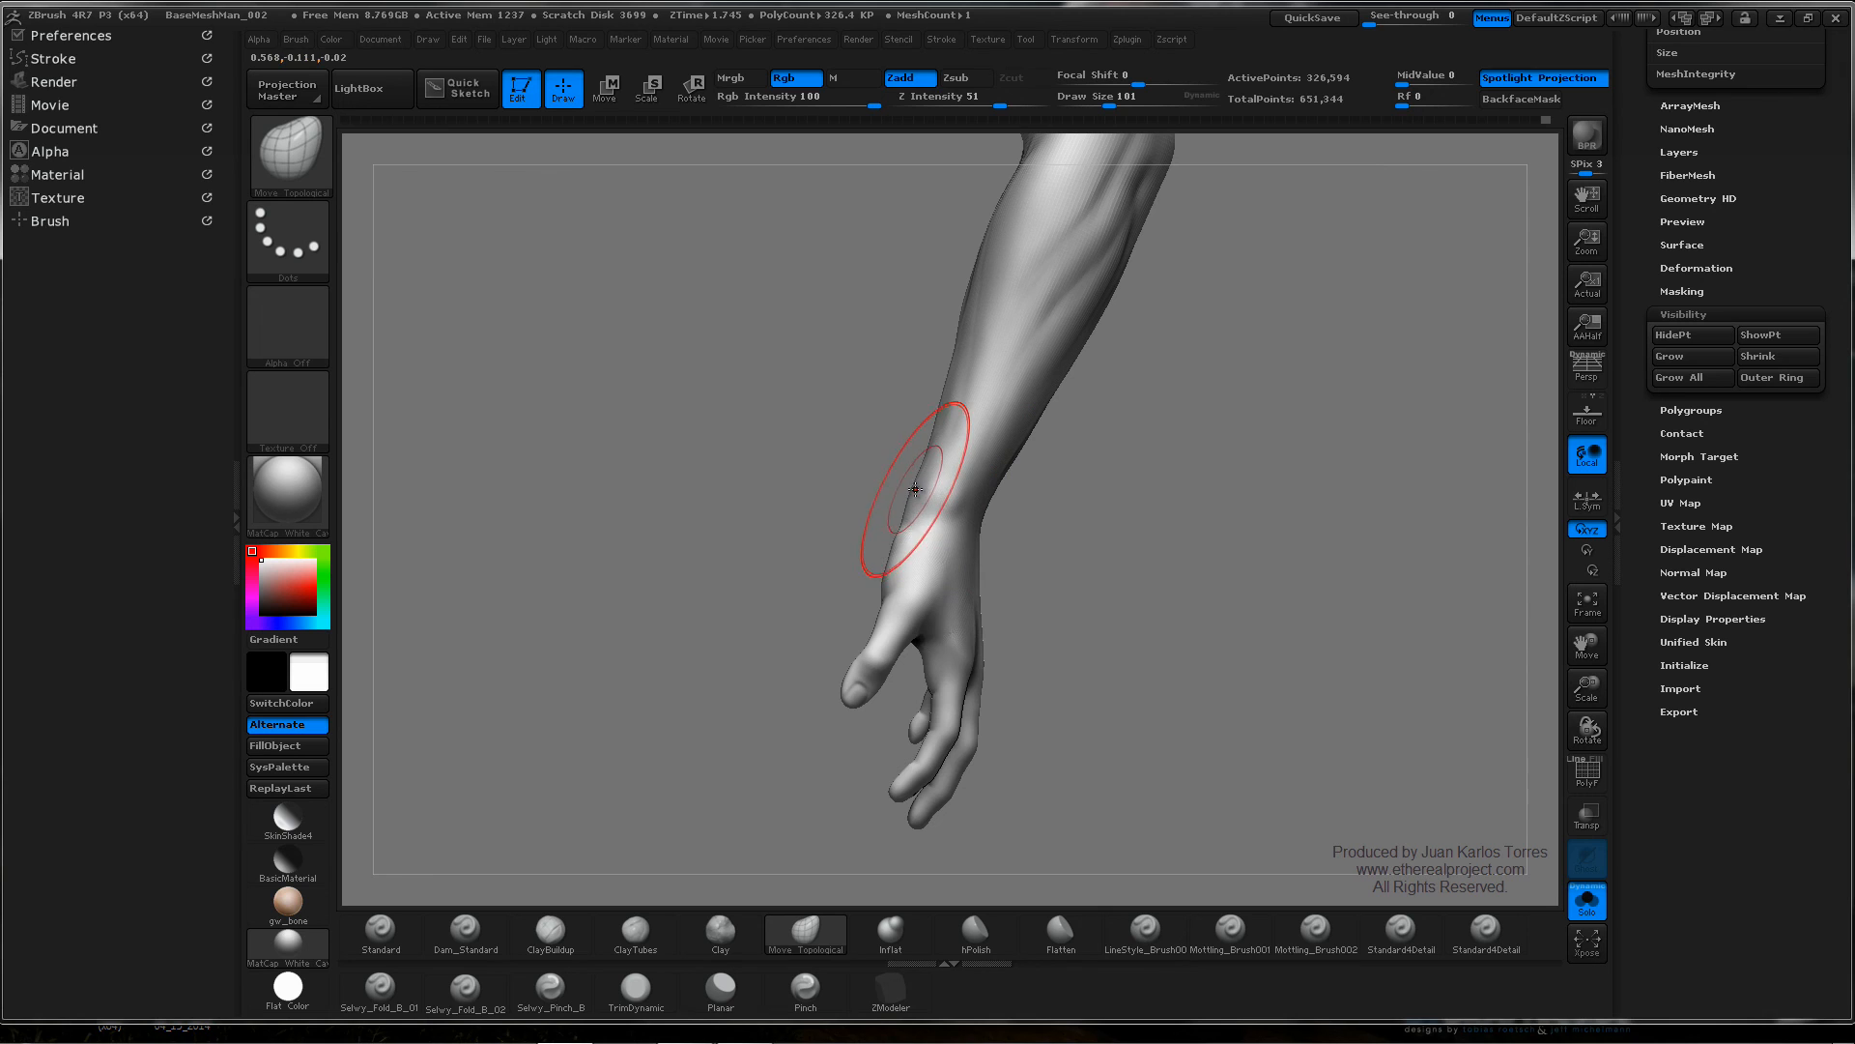
{"action": "right_click_drag", "start_coordinate": [911, 491], "coordinate": [1141, 507]}
{"action": "left_click", "coordinate": [1301, 410], "text": "ctrl+shift"}
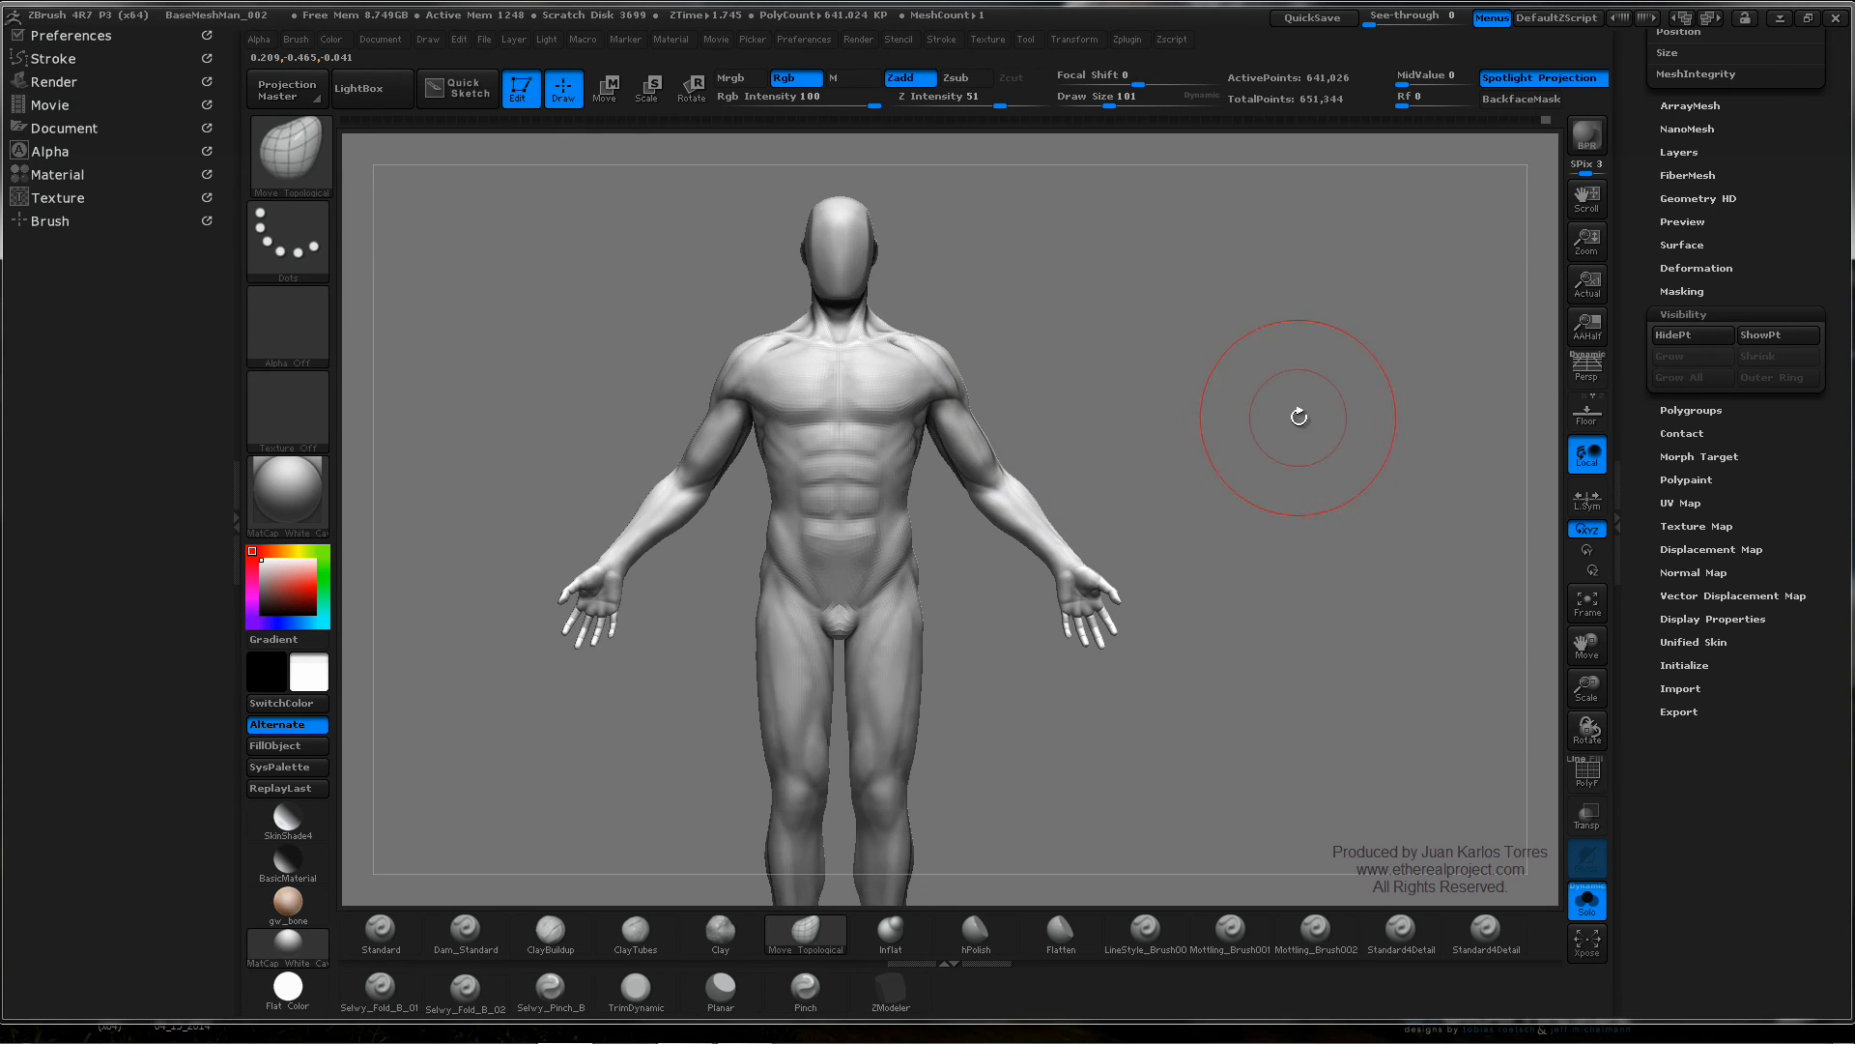
- Examine the full figure from the front and back, checking the arms and hands against the overall body proportions
{"action": "right_click_drag", "start_coordinate": [1140, 439], "coordinate": [1129, 391], "text": "alt"}
{"action": "right_click_drag", "start_coordinate": [1128, 391], "coordinate": [1130, 410], "text": "ctrl"}
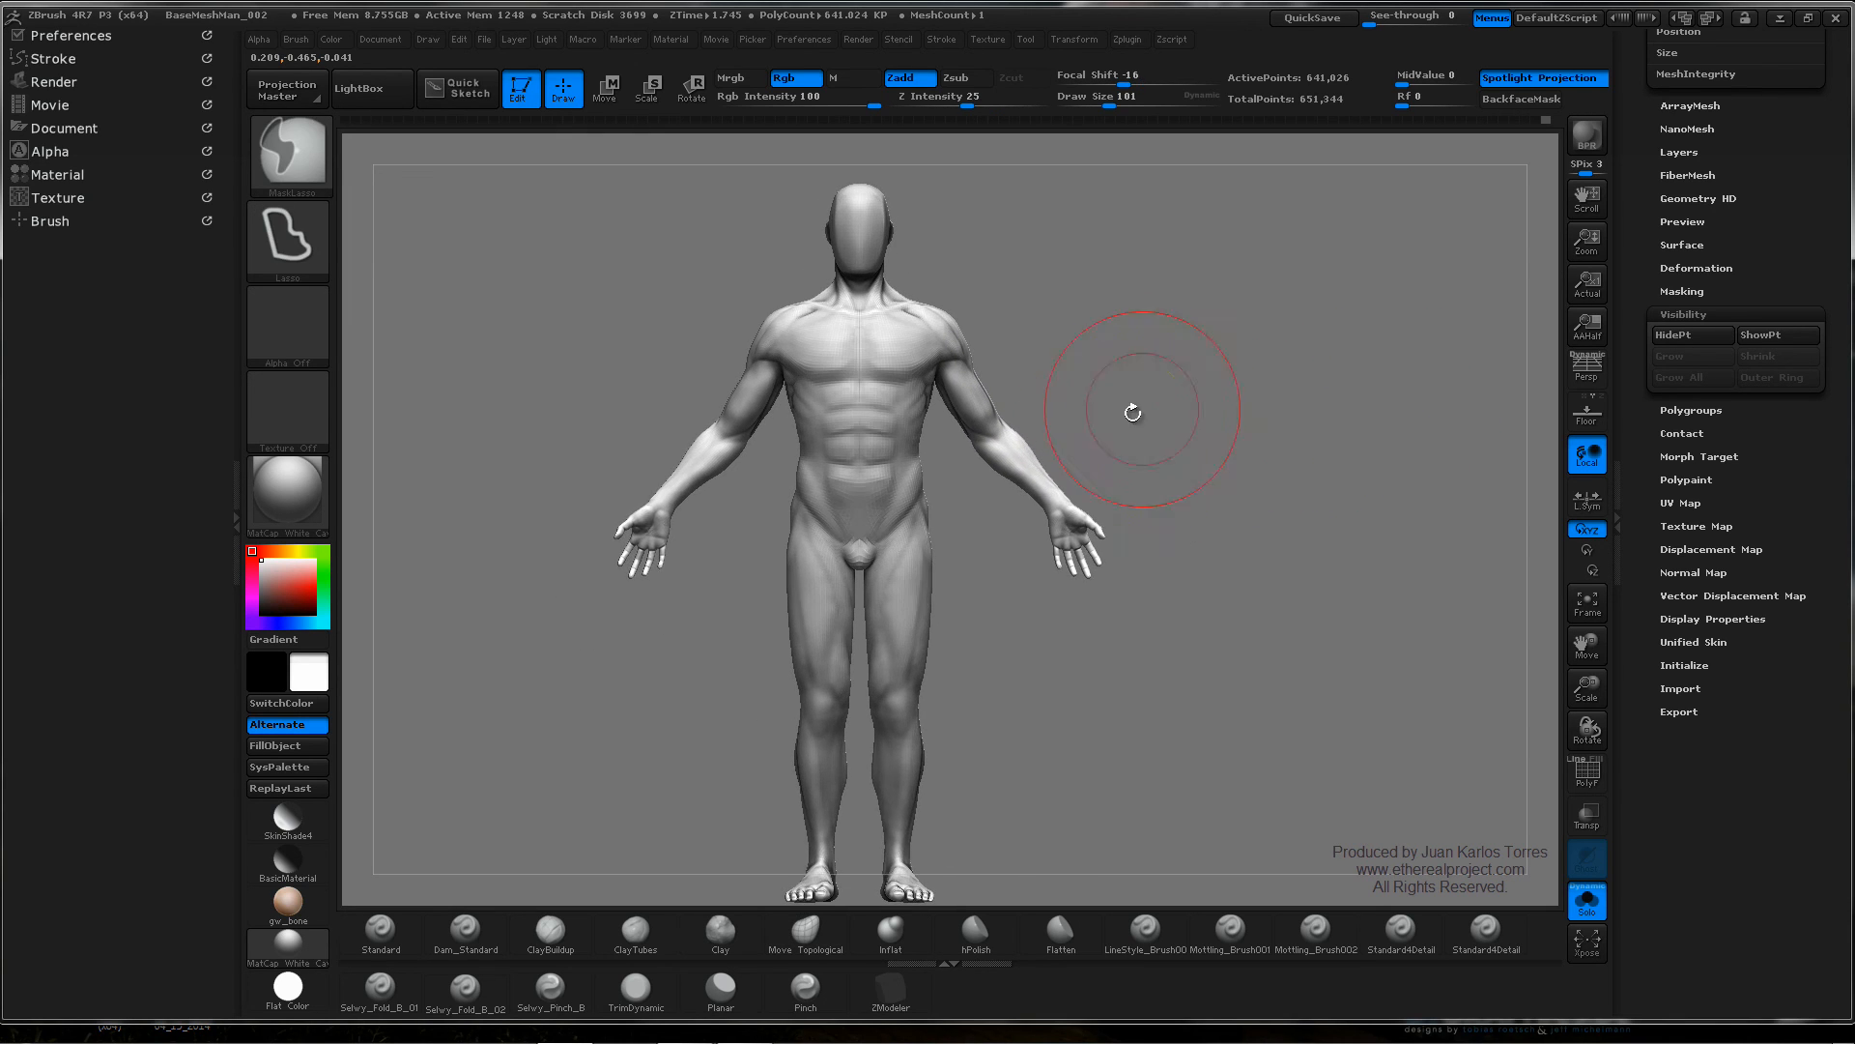
{"action": "right_click_drag", "start_coordinate": [962, 478], "coordinate": [1023, 455], "text": "alt"}
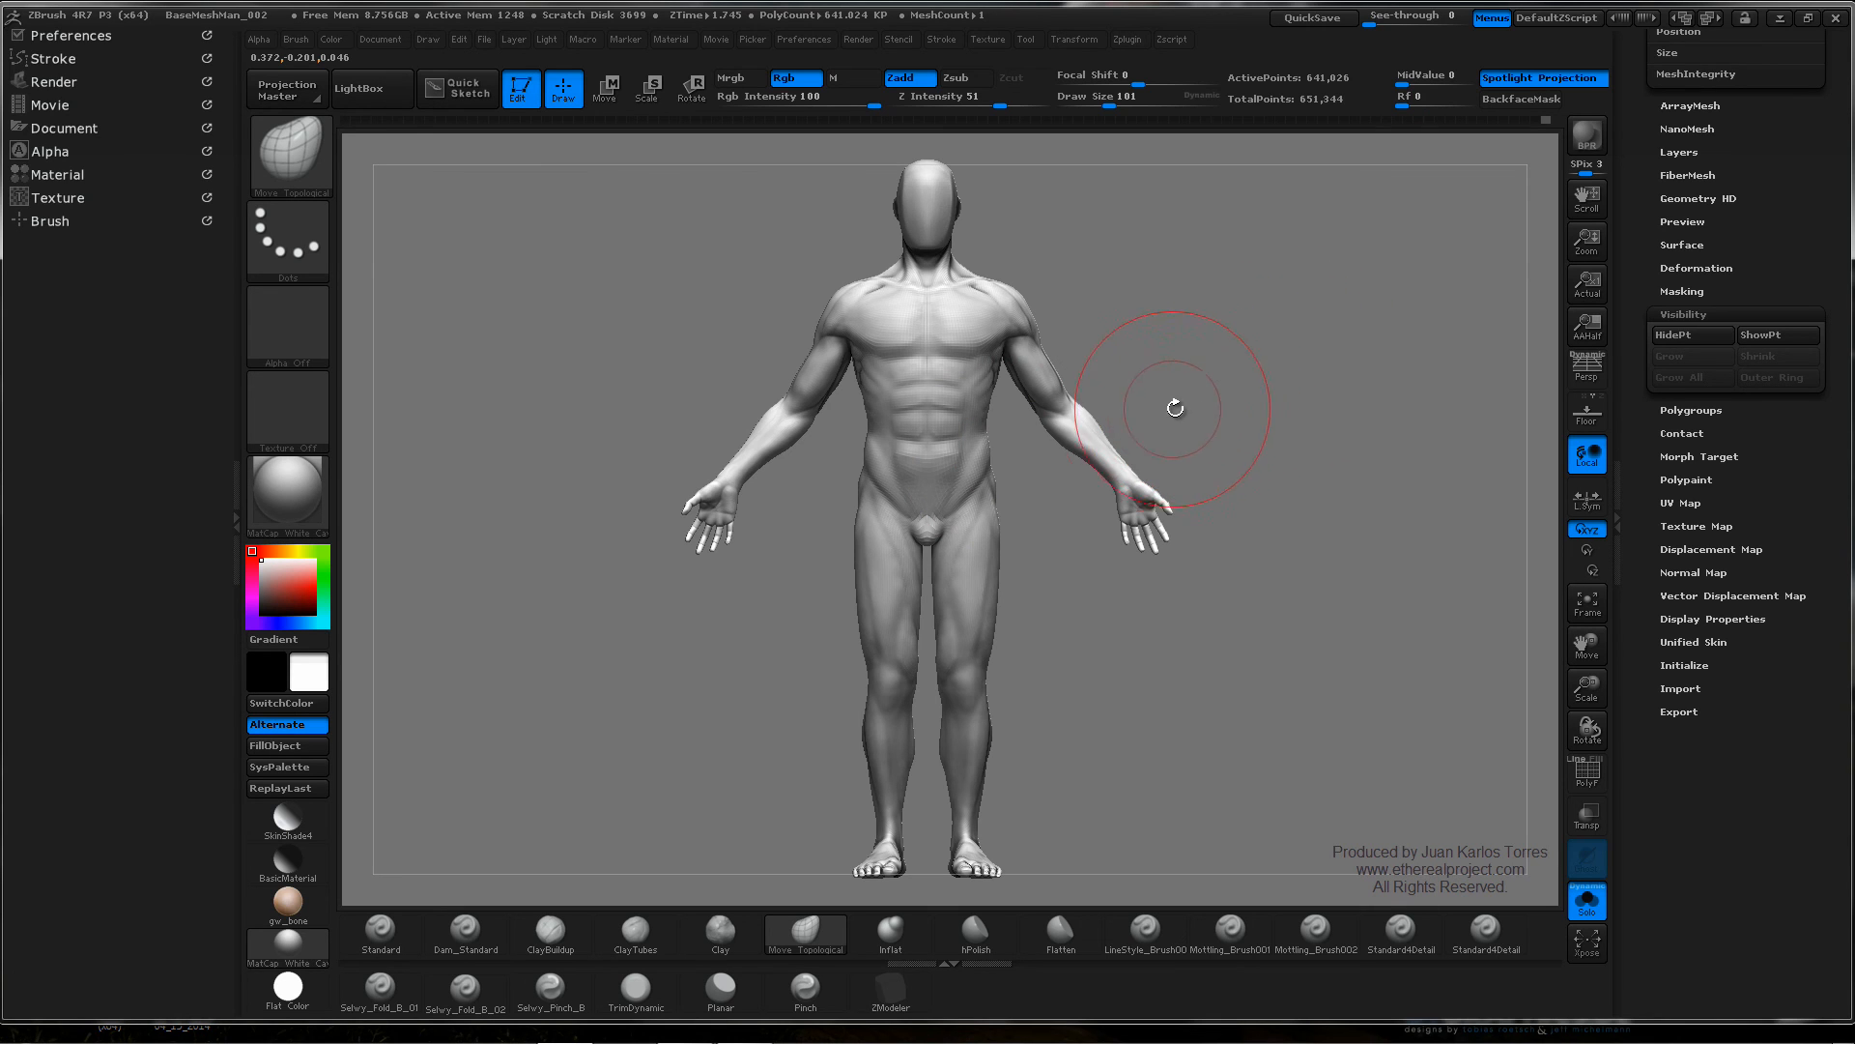
{"action": "right_click_drag", "start_coordinate": [1033, 462], "coordinate": [1044, 469], "text": "ctrl"}
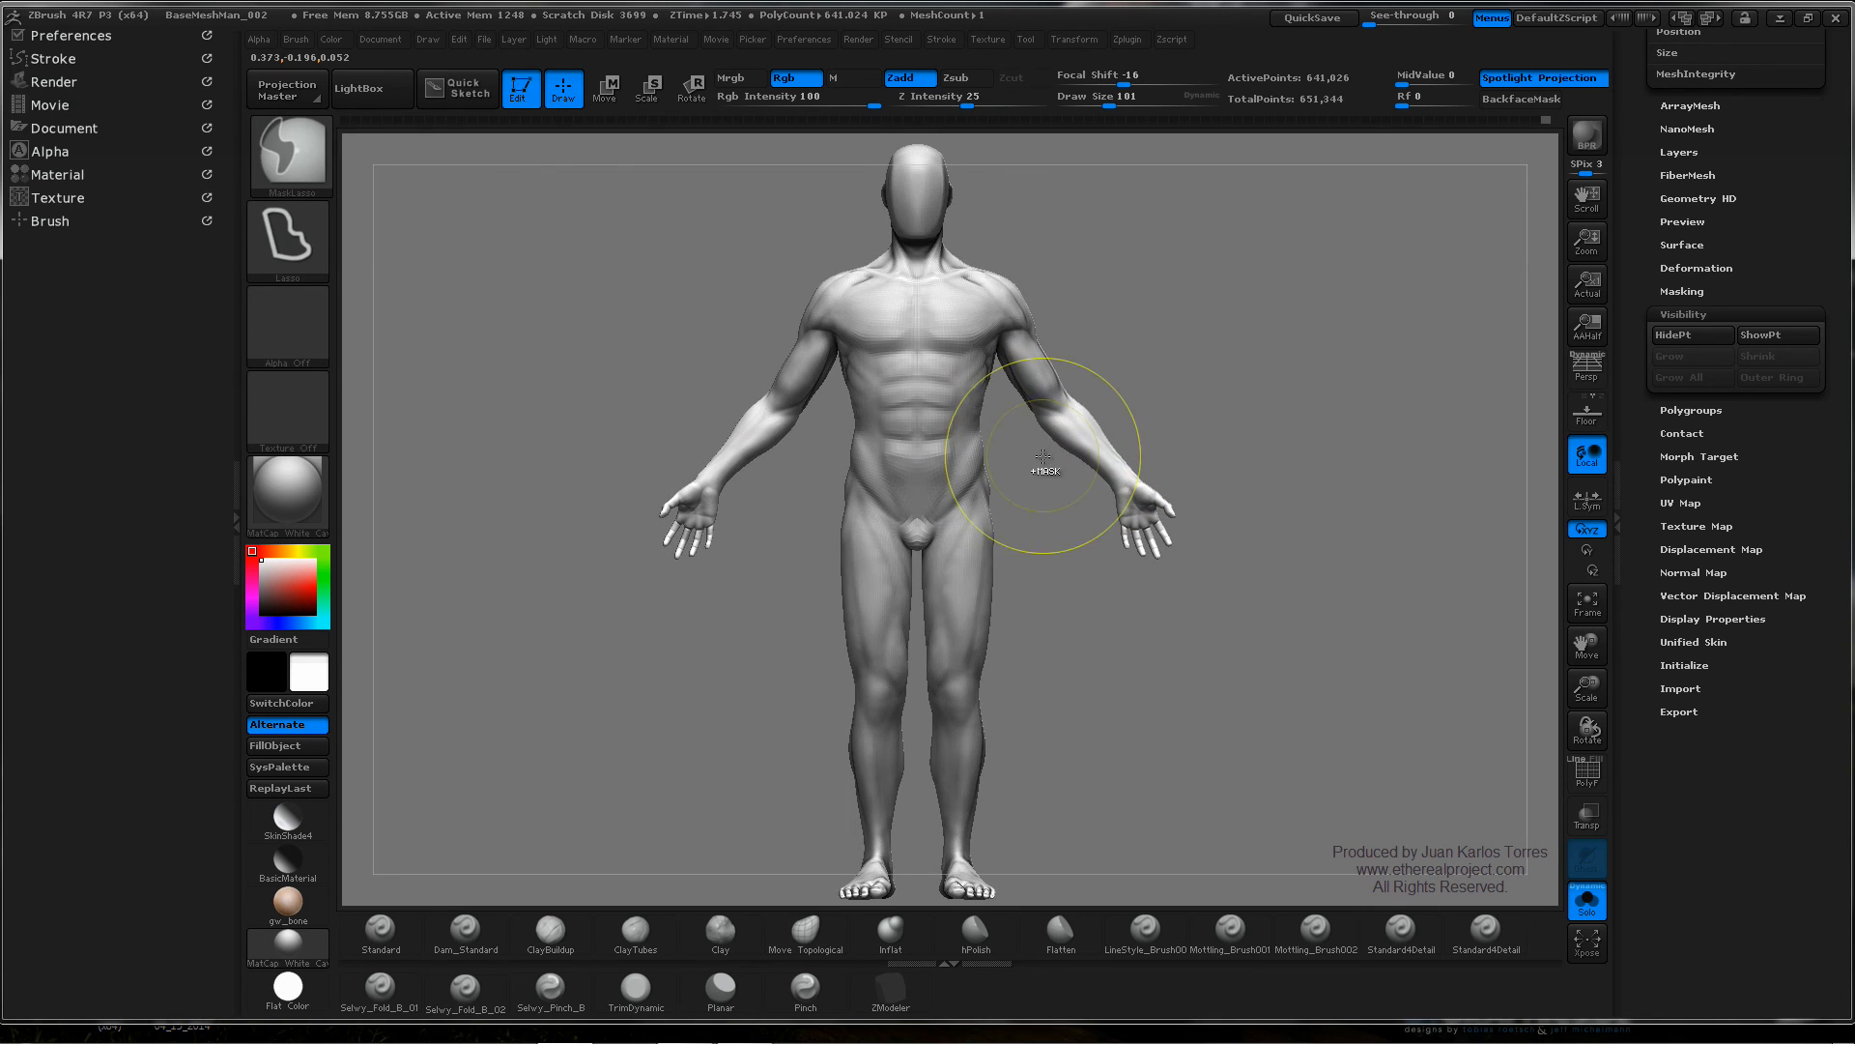
{"action": "mouse_move", "coordinate": [1391, 379]}
{"action": "right_mouse_down"}
{"action": "mouse_move", "coordinate": [1139, 397]}
{"action": "mouse_move", "coordinate": [1165, 425]}
{"action": "mouse_move", "coordinate": [1098, 455]}
{"action": "mouse_move", "coordinate": [848, 470]}
{"action": "right_mouse_up"}
{"action": "mouse_move", "coordinate": [1158, 405]}
{"action": "right_mouse_down", "text": "alt"}
{"action": "mouse_move", "coordinate": [978, 417]}
{"action": "mouse_move", "coordinate": [977, 299]}
{"action": "mouse_move", "coordinate": [1045, 295]}
{"action": "mouse_move", "coordinate": [998, 384]}
{"action": "mouse_move", "coordinate": [951, 336]}
{"action": "right_mouse_up", "text": "alt"}
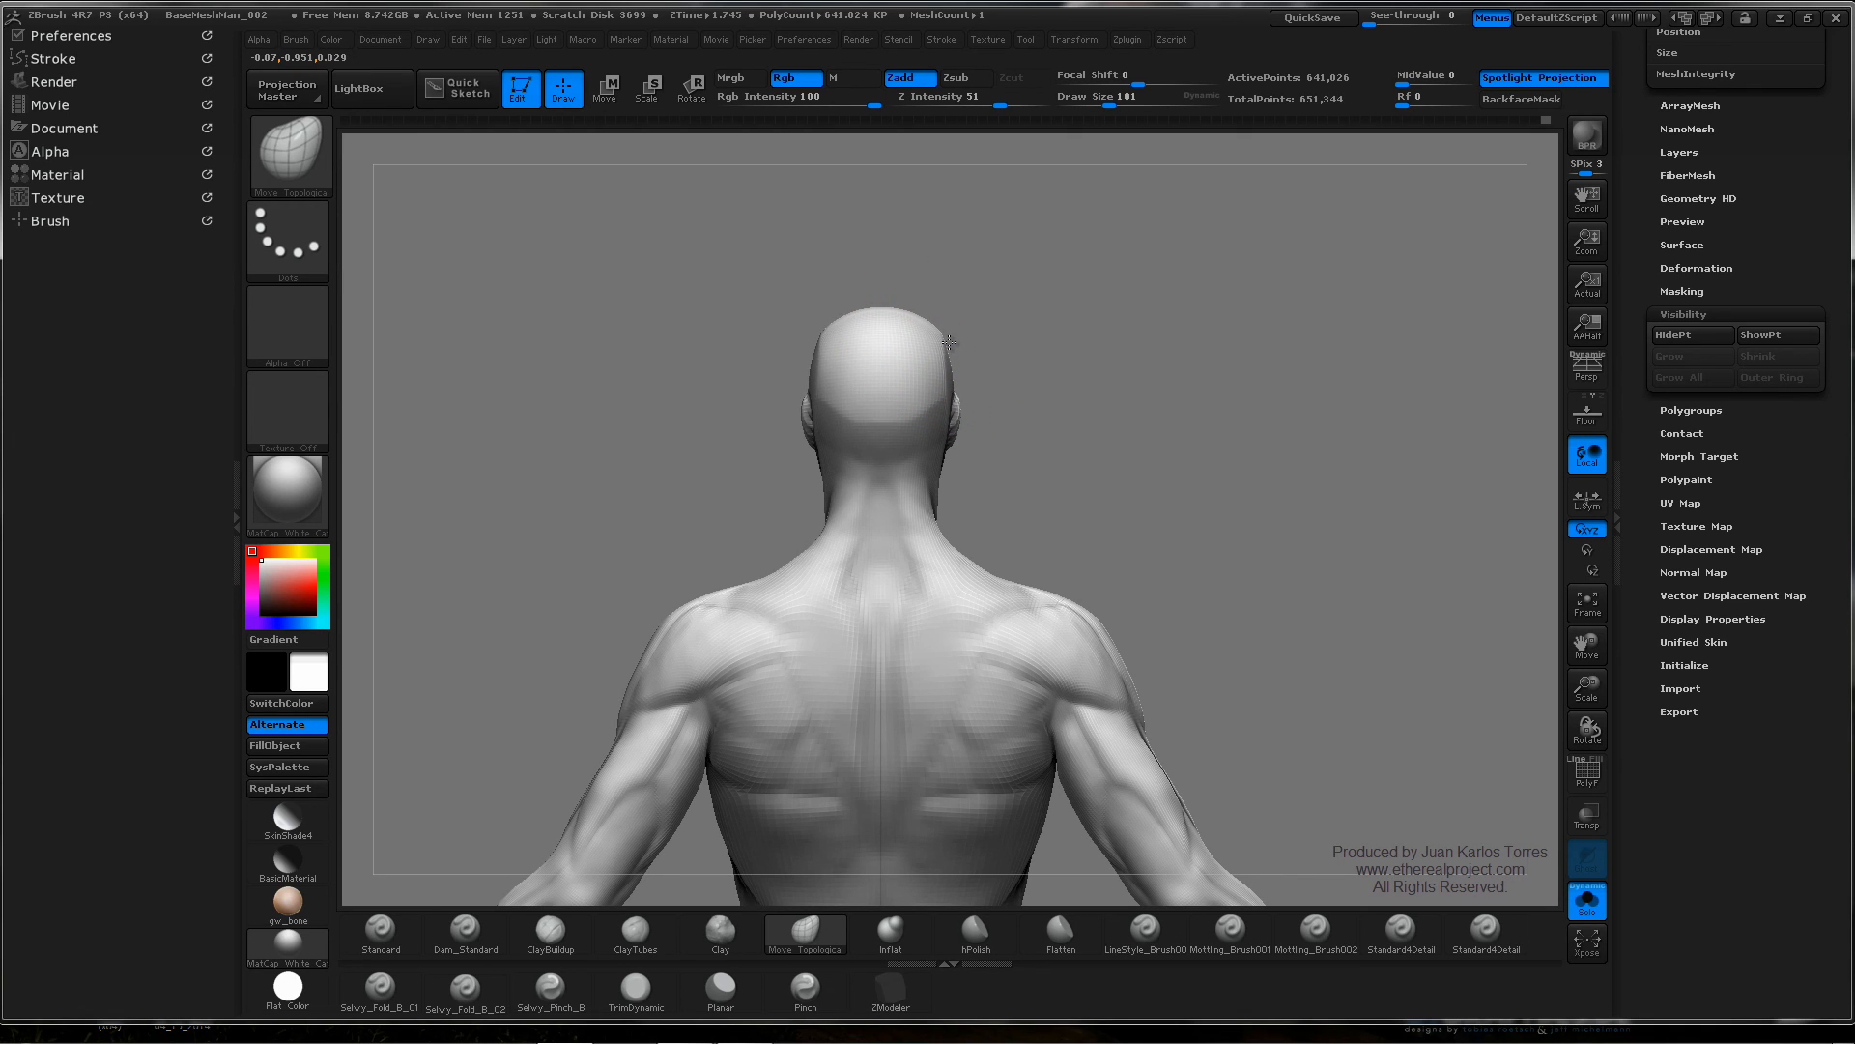
{"action": "right_click_drag", "start_coordinate": [960, 337], "coordinate": [1058, 376], "text": "ctrl"}
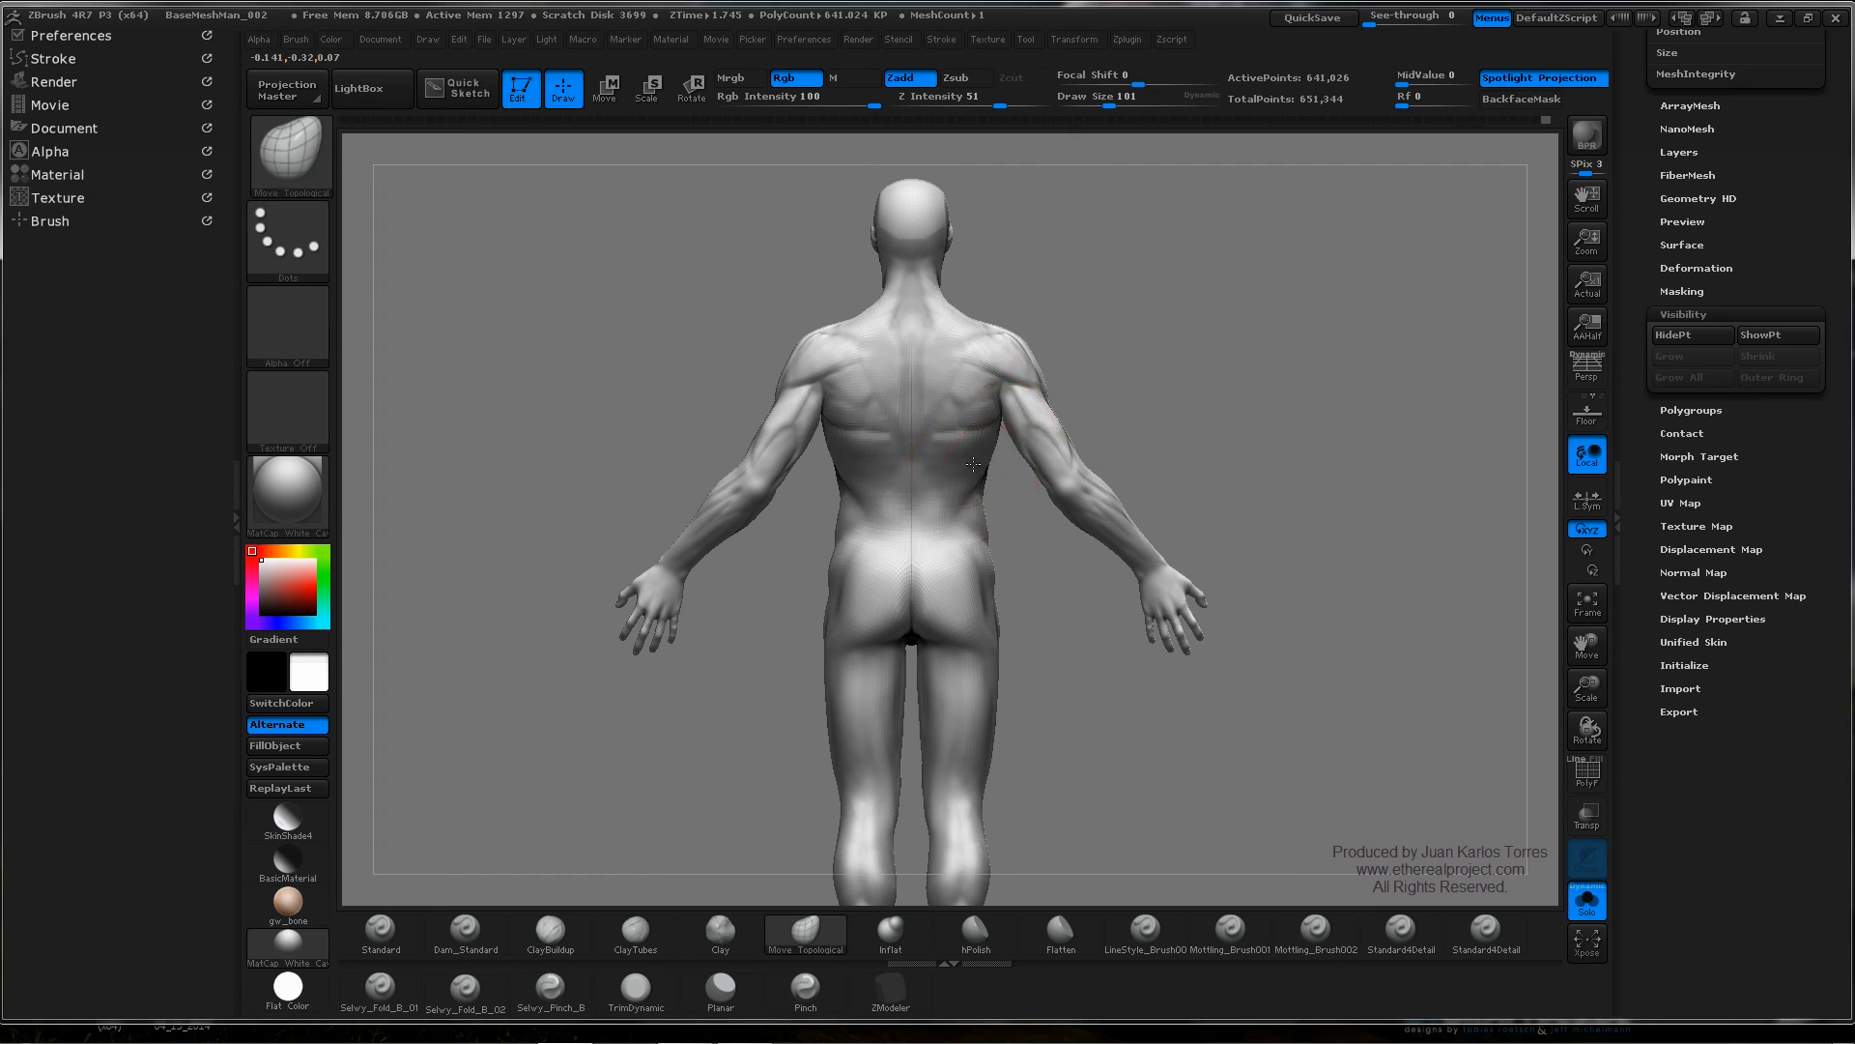
{"action": "mouse_move", "coordinate": [1023, 462]}
{"action": "right_mouse_down", "text": "alt"}
{"action": "mouse_move", "coordinate": [1028, 418]}
{"action": "mouse_move", "coordinate": [966, 423]}
{"action": "mouse_move", "coordinate": [967, 399]}
{"action": "mouse_move", "coordinate": [930, 457]}
{"action": "mouse_move", "coordinate": [1247, 397]}
{"action": "right_mouse_up", "text": "alt"}
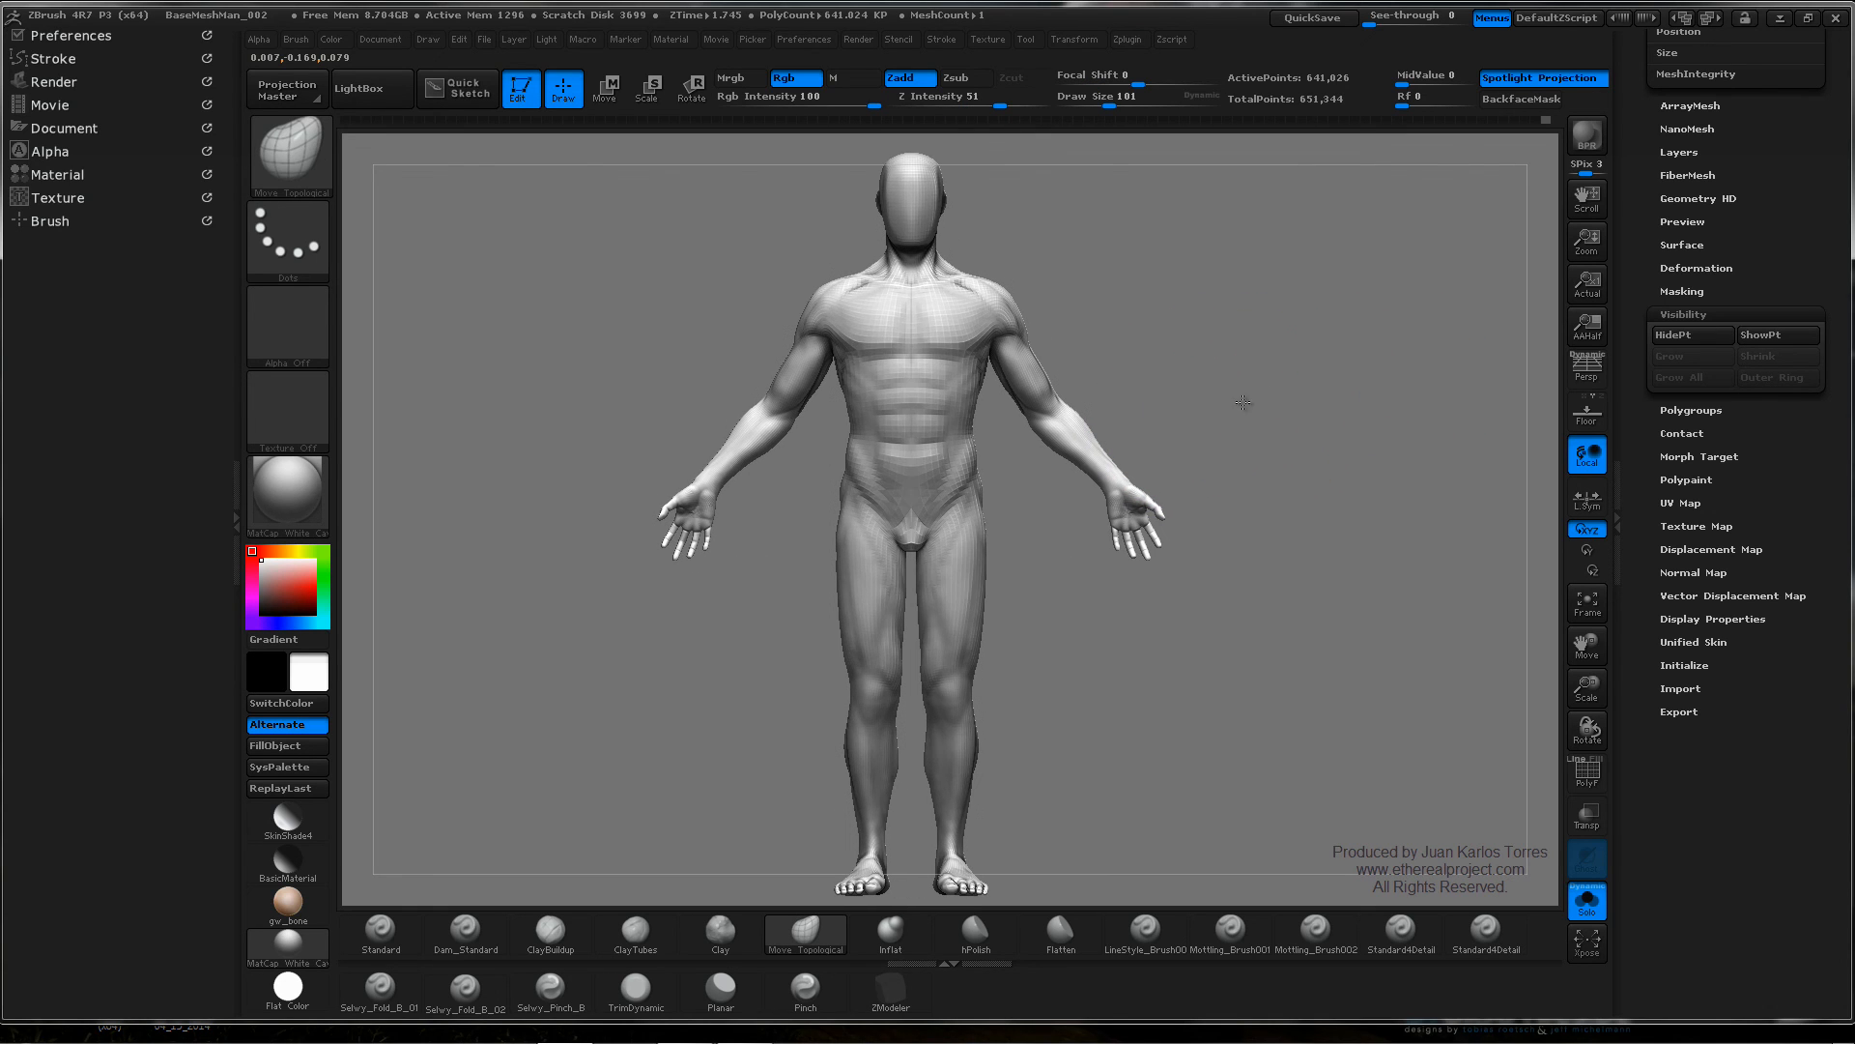
{"action": "right_click_drag", "start_coordinate": [988, 529], "coordinate": [959, 545], "text": "ctrl"}
{"action": "right_click", "coordinate": [963, 554]}
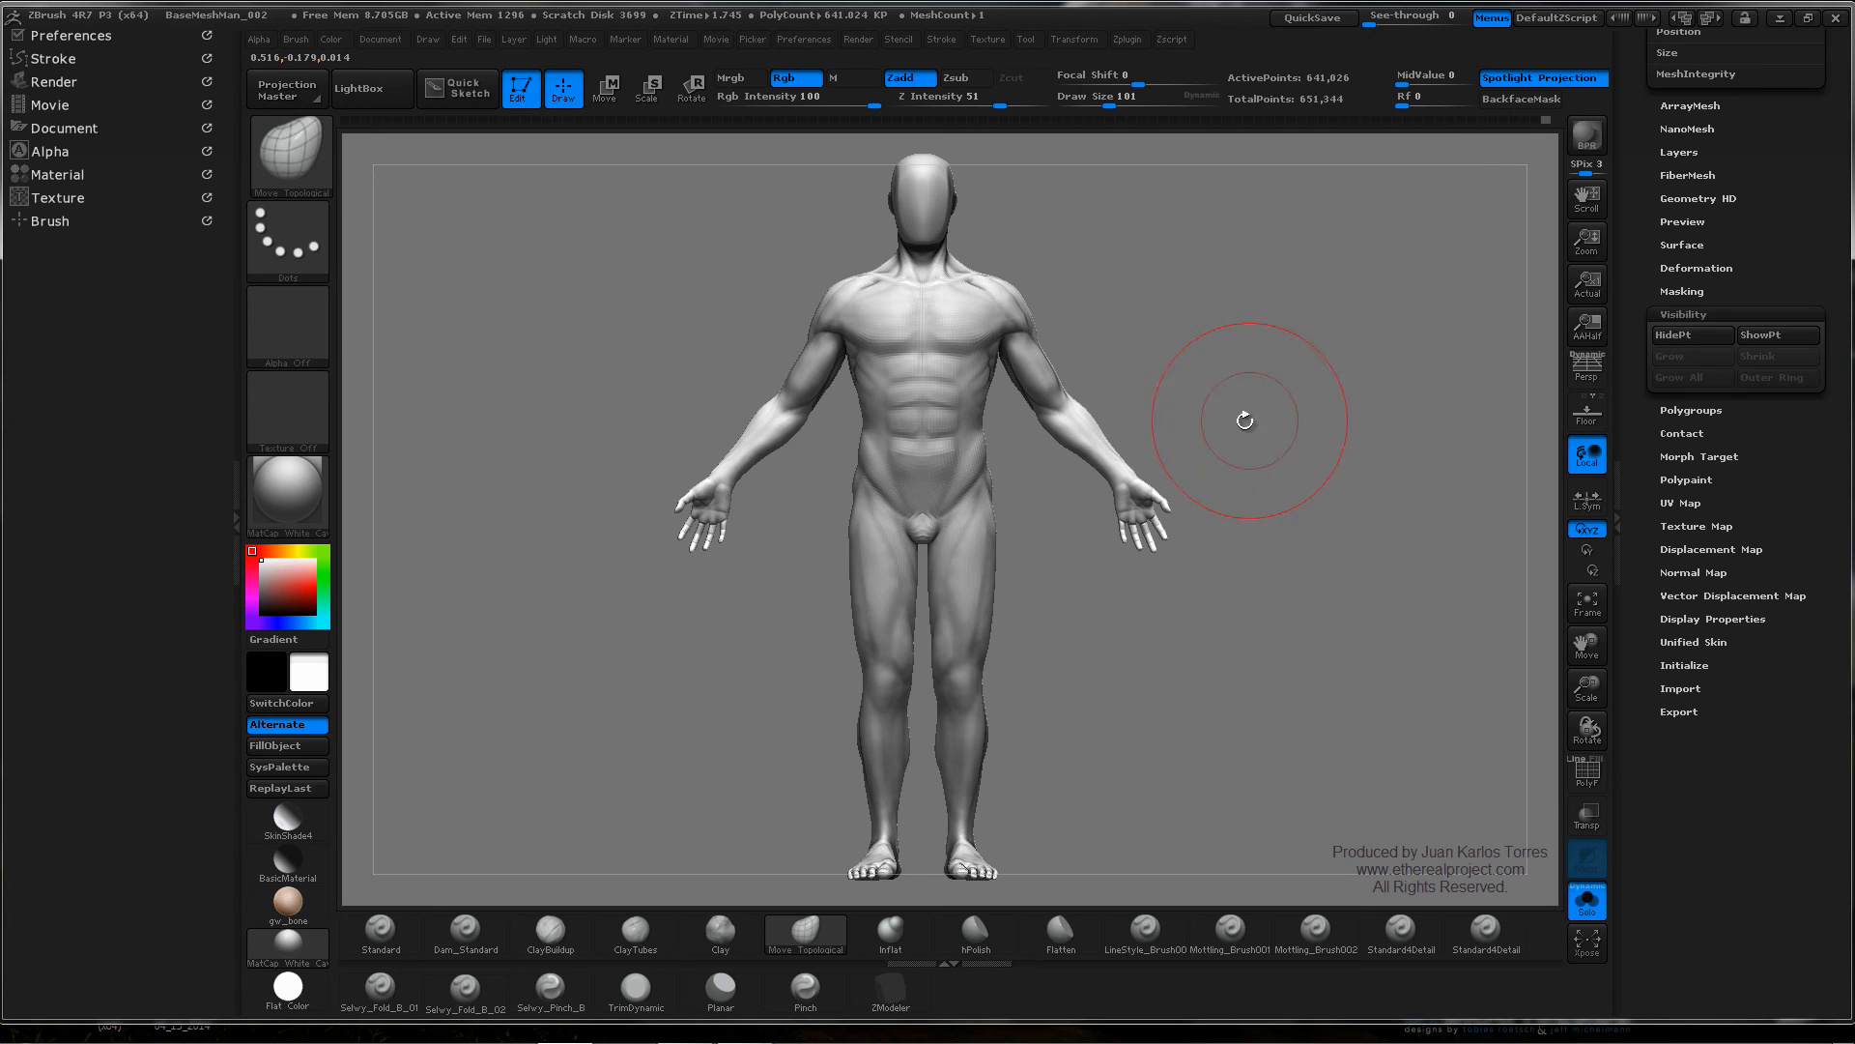
{"action": "mouse_move", "coordinate": [1231, 424]}
{"action": "left_mouse_down"}
{"action": "mouse_move", "coordinate": [1268, 422]}
{"action": "mouse_move", "coordinate": [1243, 426]}
{"action": "mouse_move", "coordinate": [1270, 451]}
{"action": "left_mouse_up"}
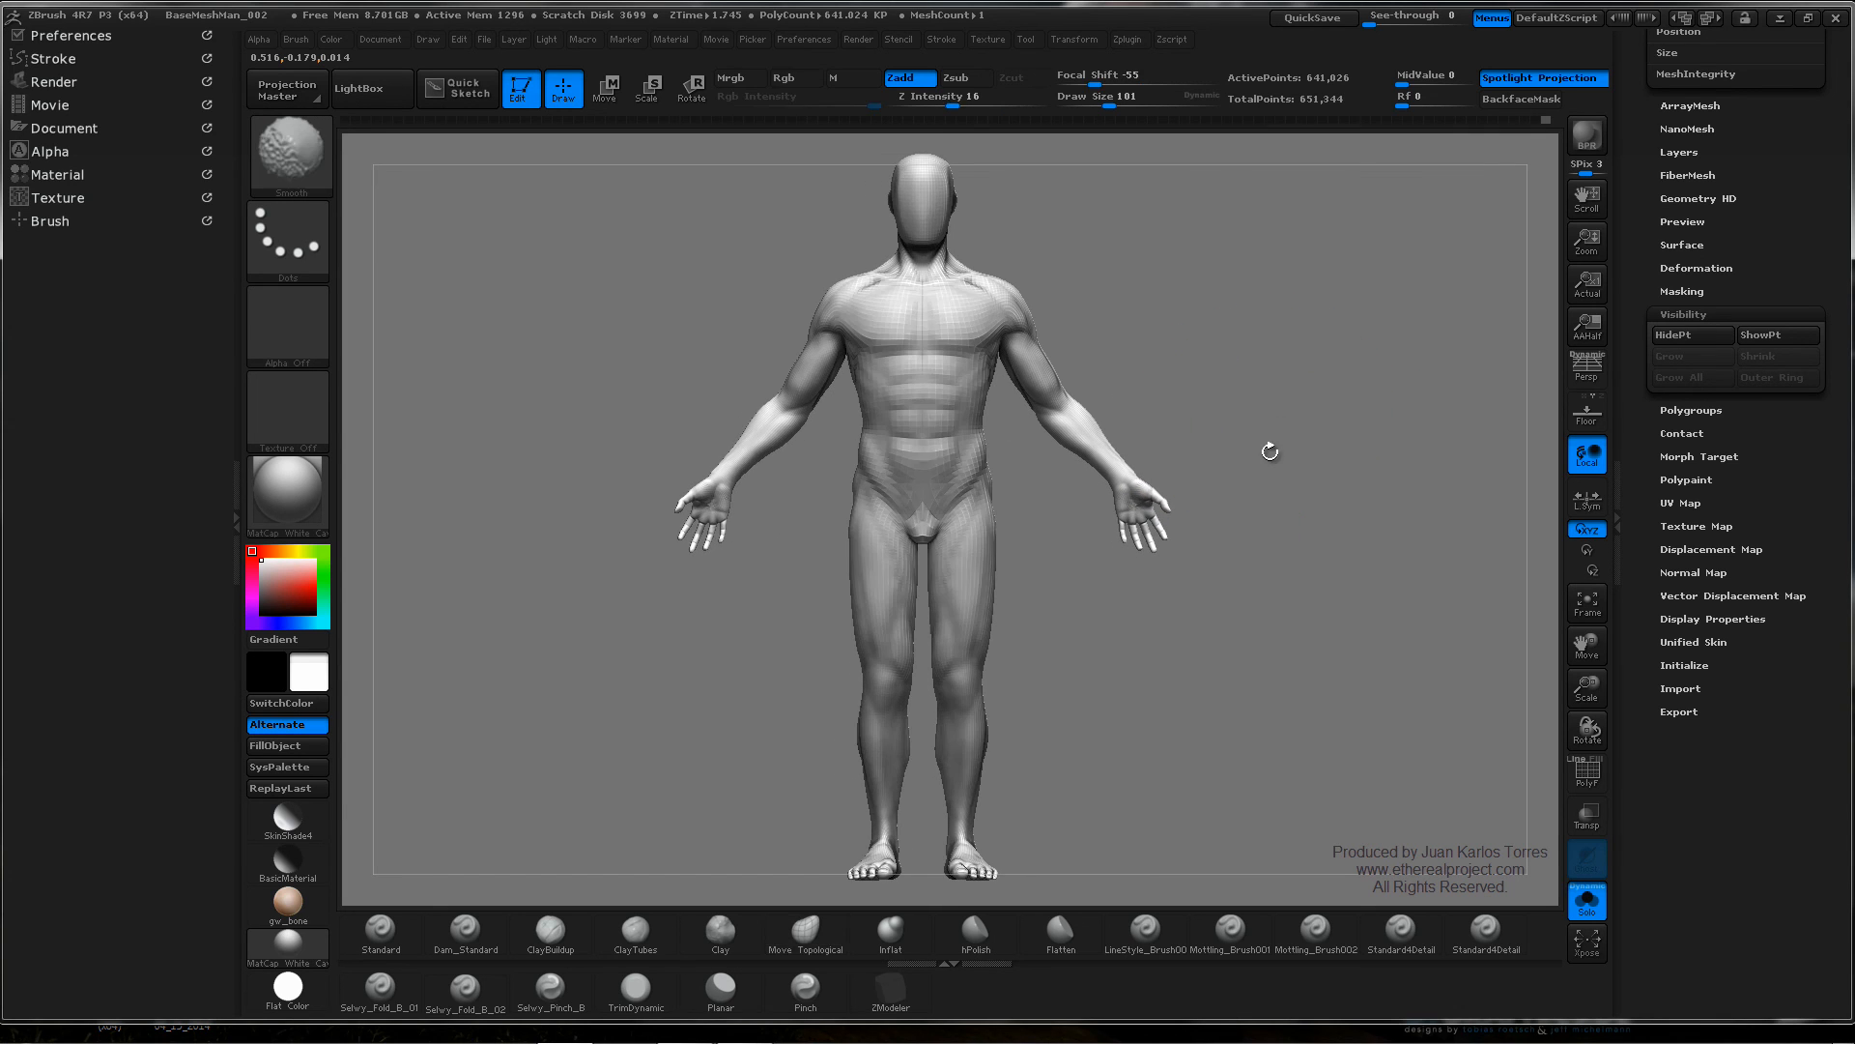